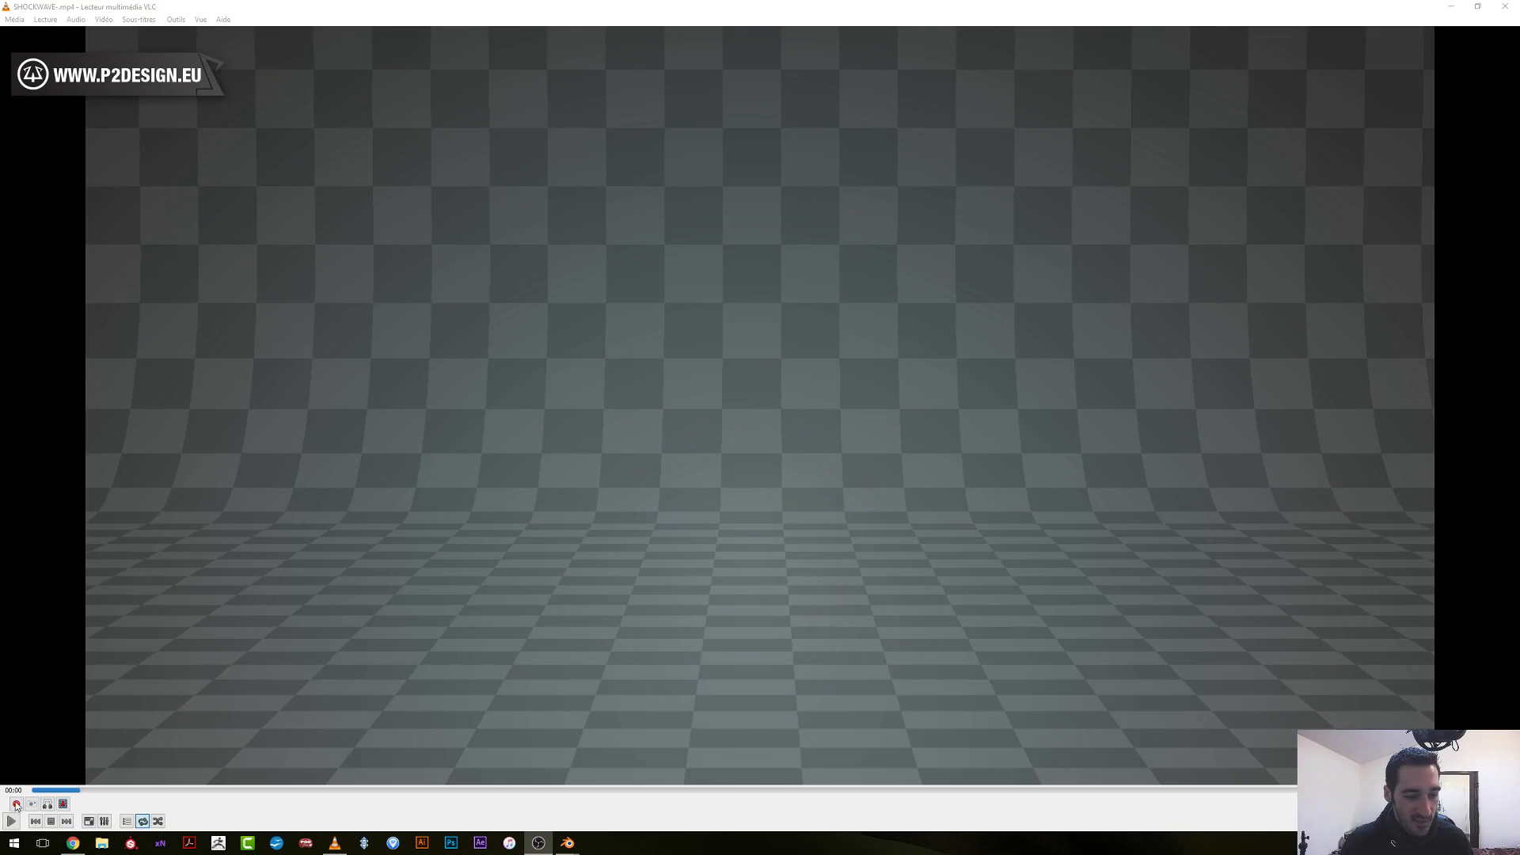
# Play the SHOCKWAVE-.mp4 reference, pause it where the rings spread out from the glowing core, and return to Blender.
pyautogui.click(11, 821)
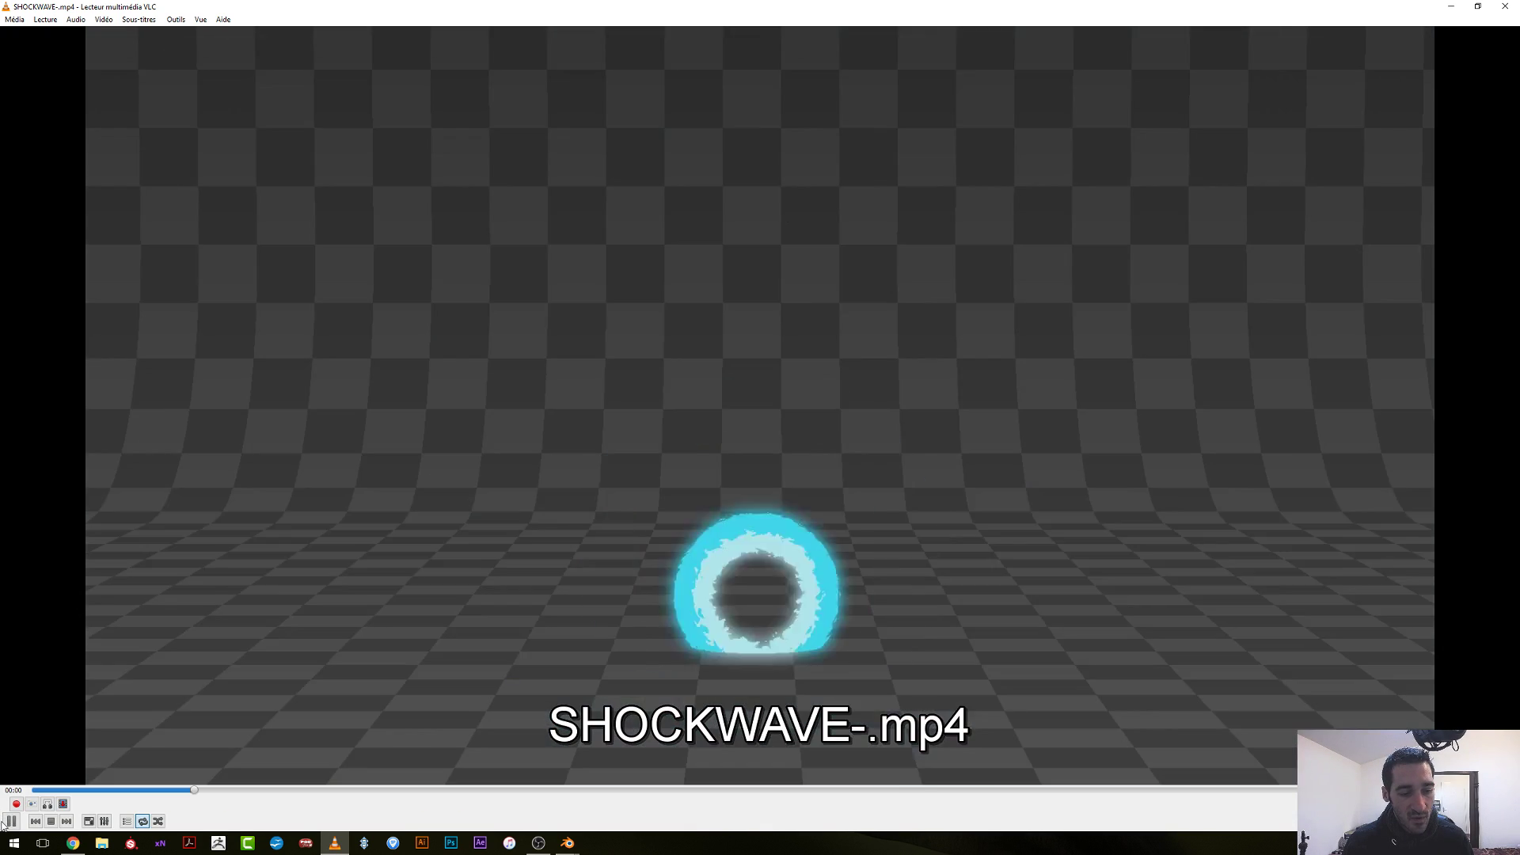
pyautogui.click(12, 821)
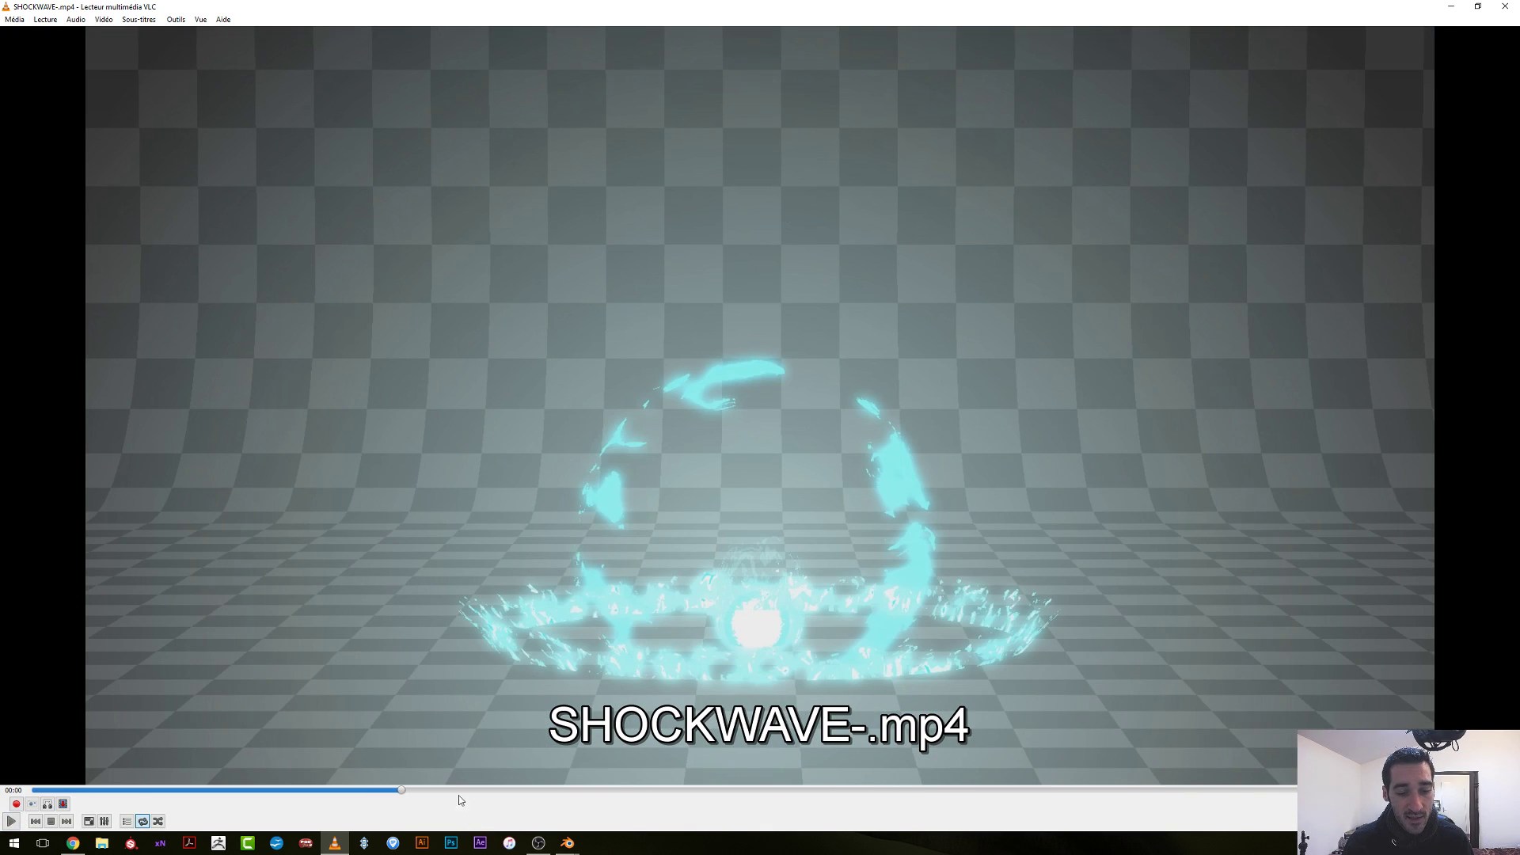
pyautogui.click(438, 791)
pyautogui.moveTo(438, 791); pyautogui.dragTo(488, 790)
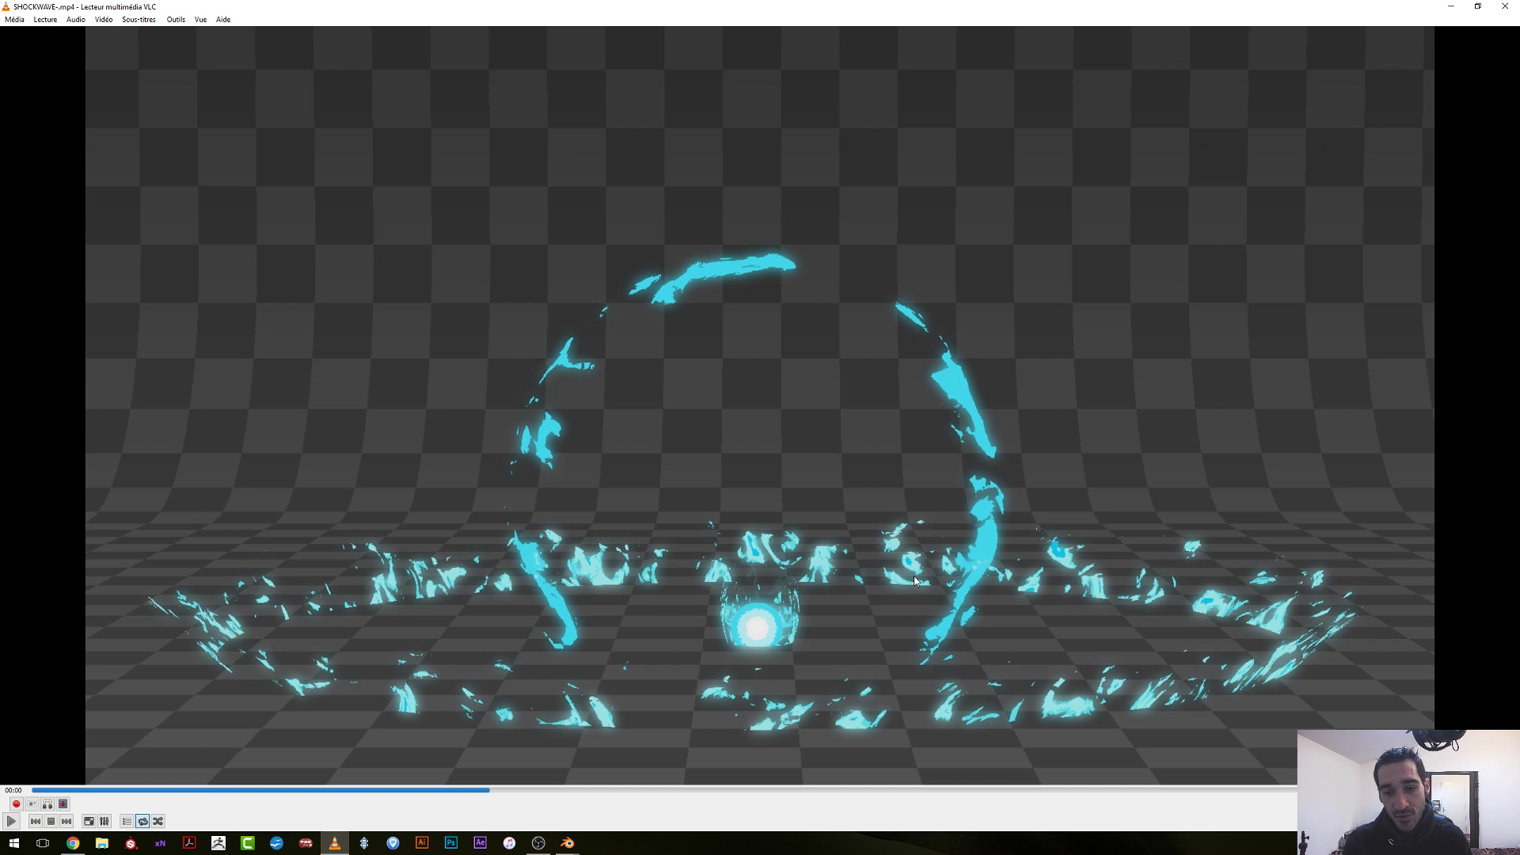
pyautogui.click(1451, 10)
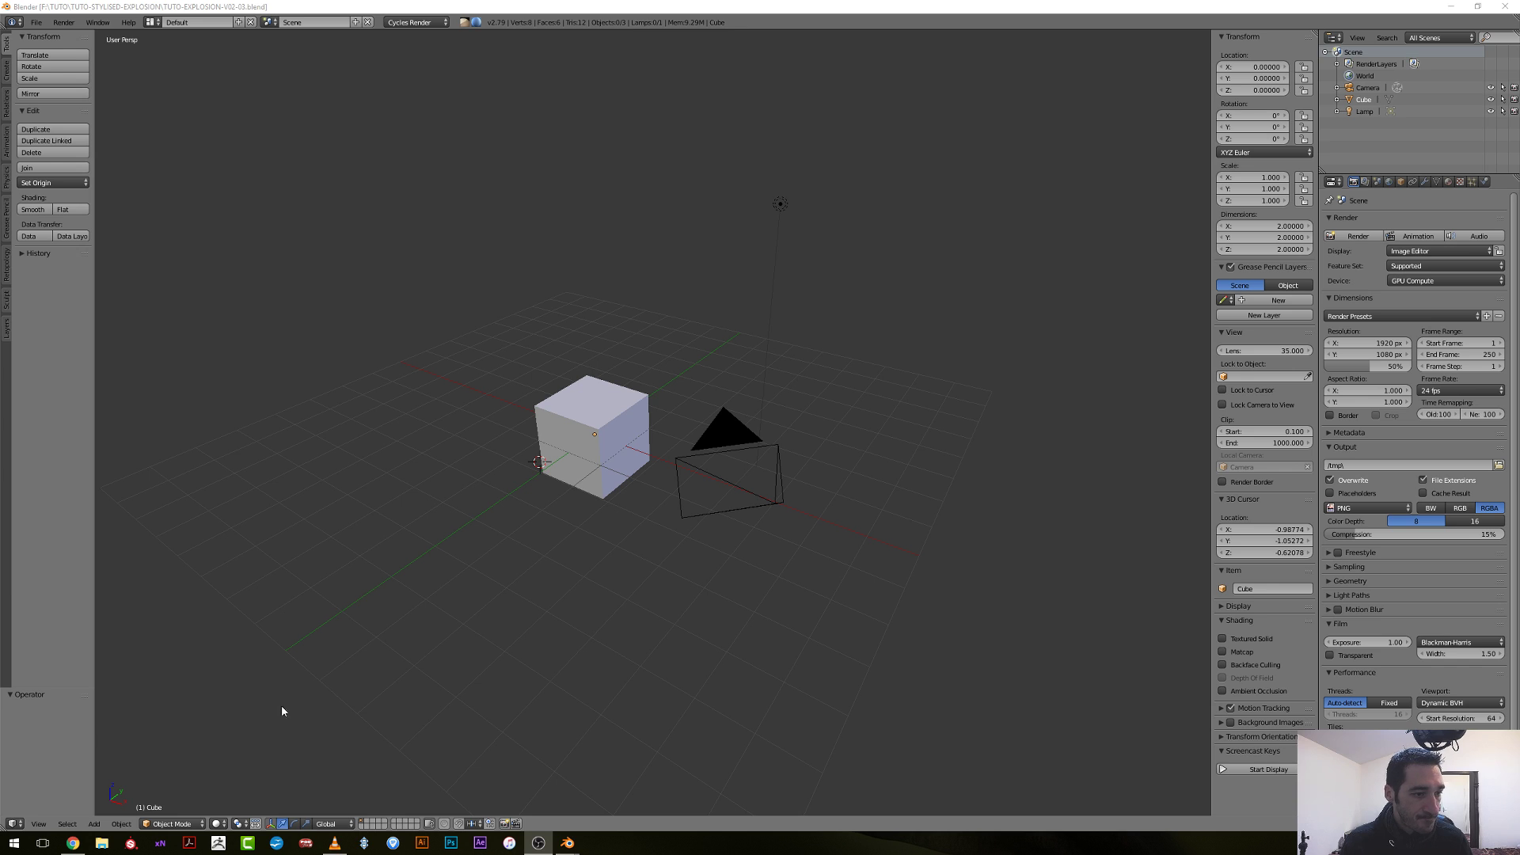
pyautogui.scroll(-3, 797, 678)
pyautogui.moveTo(665, 658); pyautogui.dragTo(730, 588, button='middle')
pyautogui.click(730, 587)
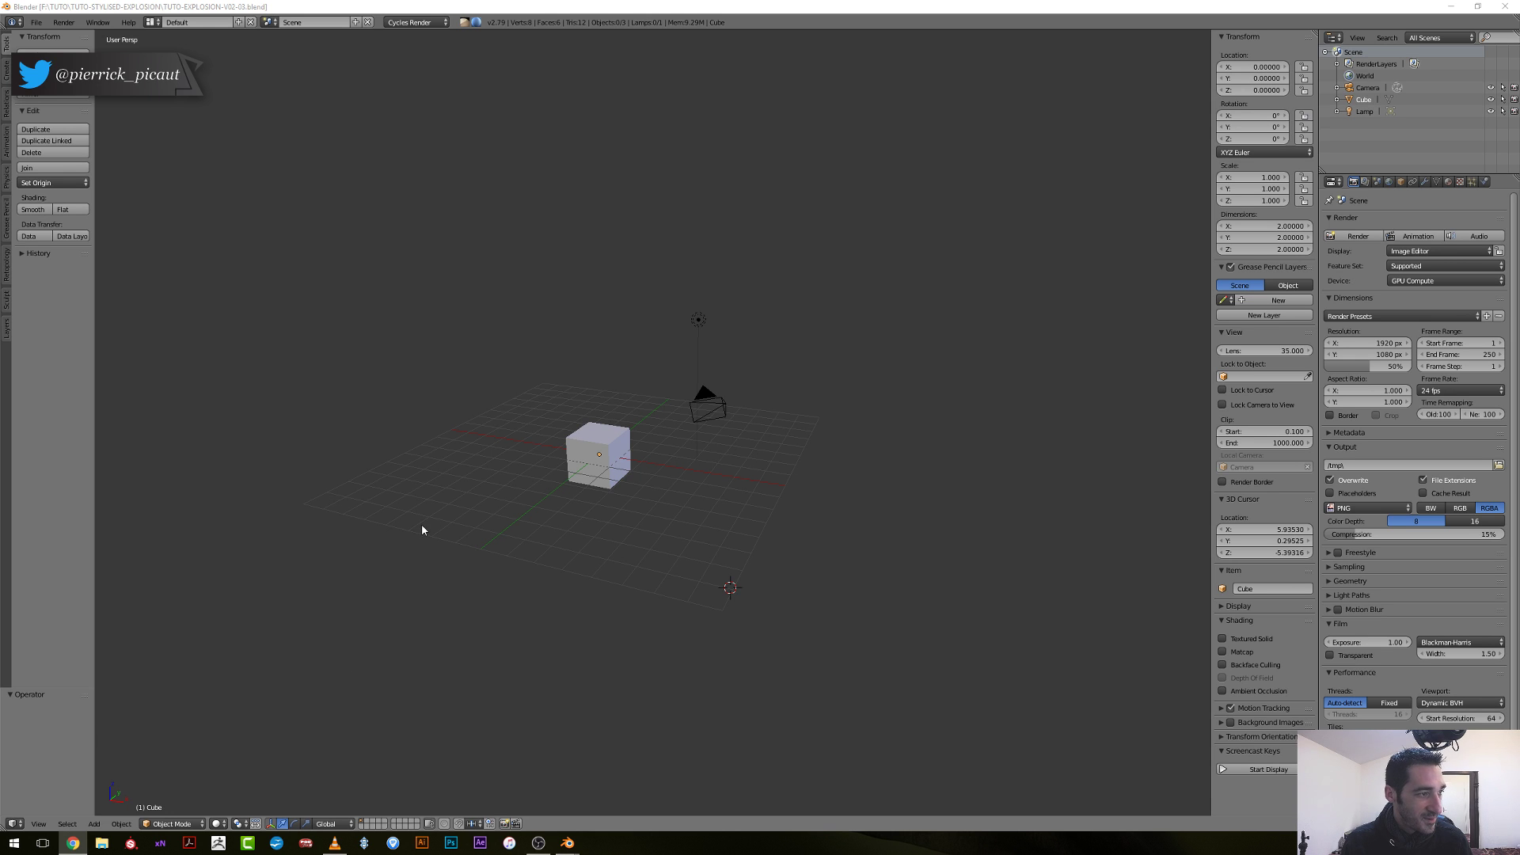
pyautogui.scroll(3, 421, 524)
pyautogui.click(392, 509)
pyautogui.scroll(-3, 526, 509)
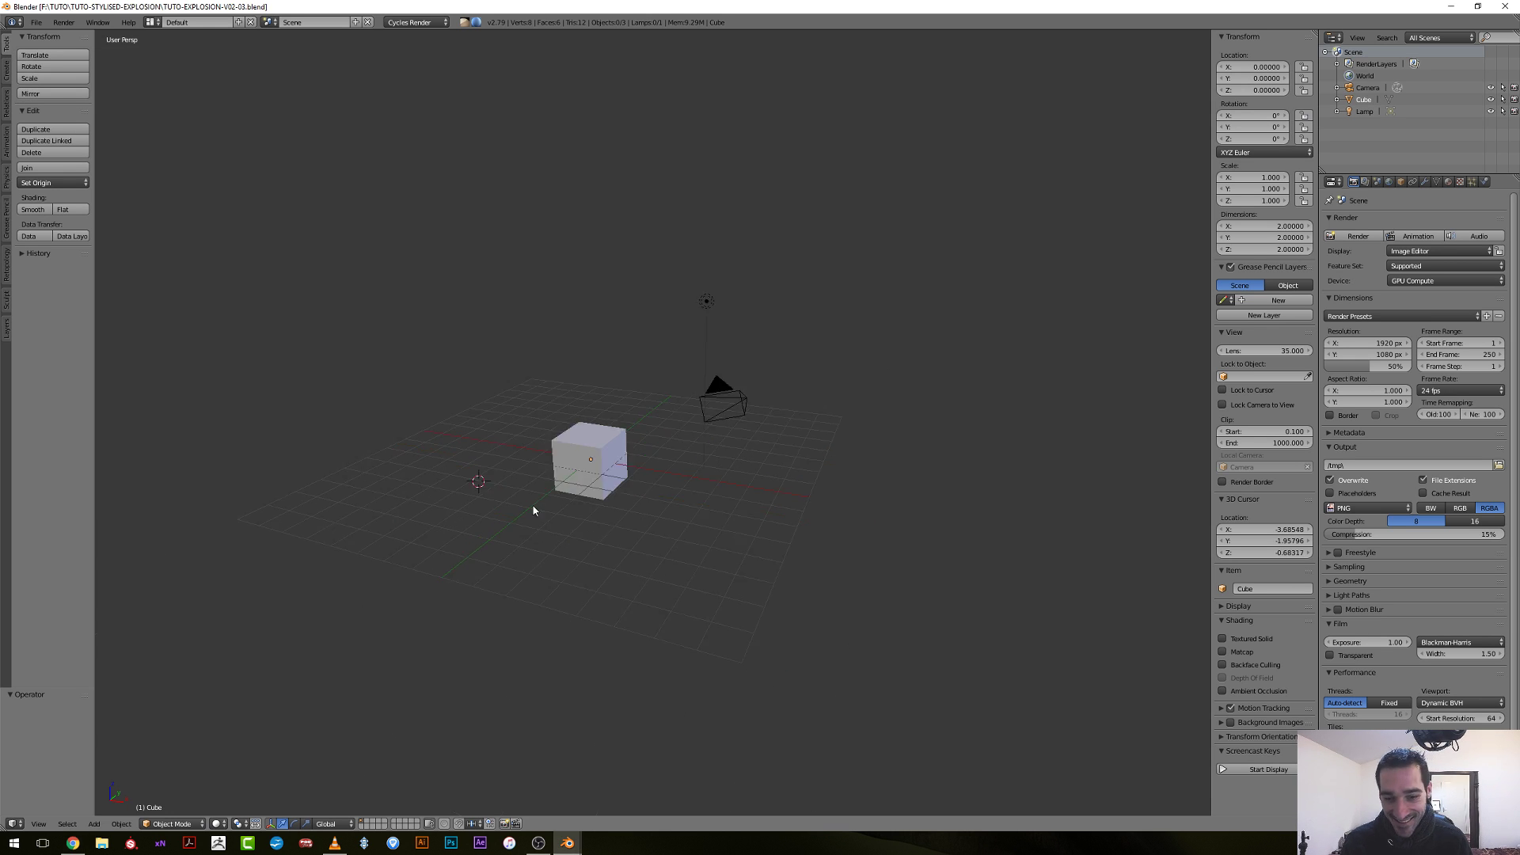
pyautogui.moveTo(532, 508); pyautogui.dragTo(478, 502, button='middle')
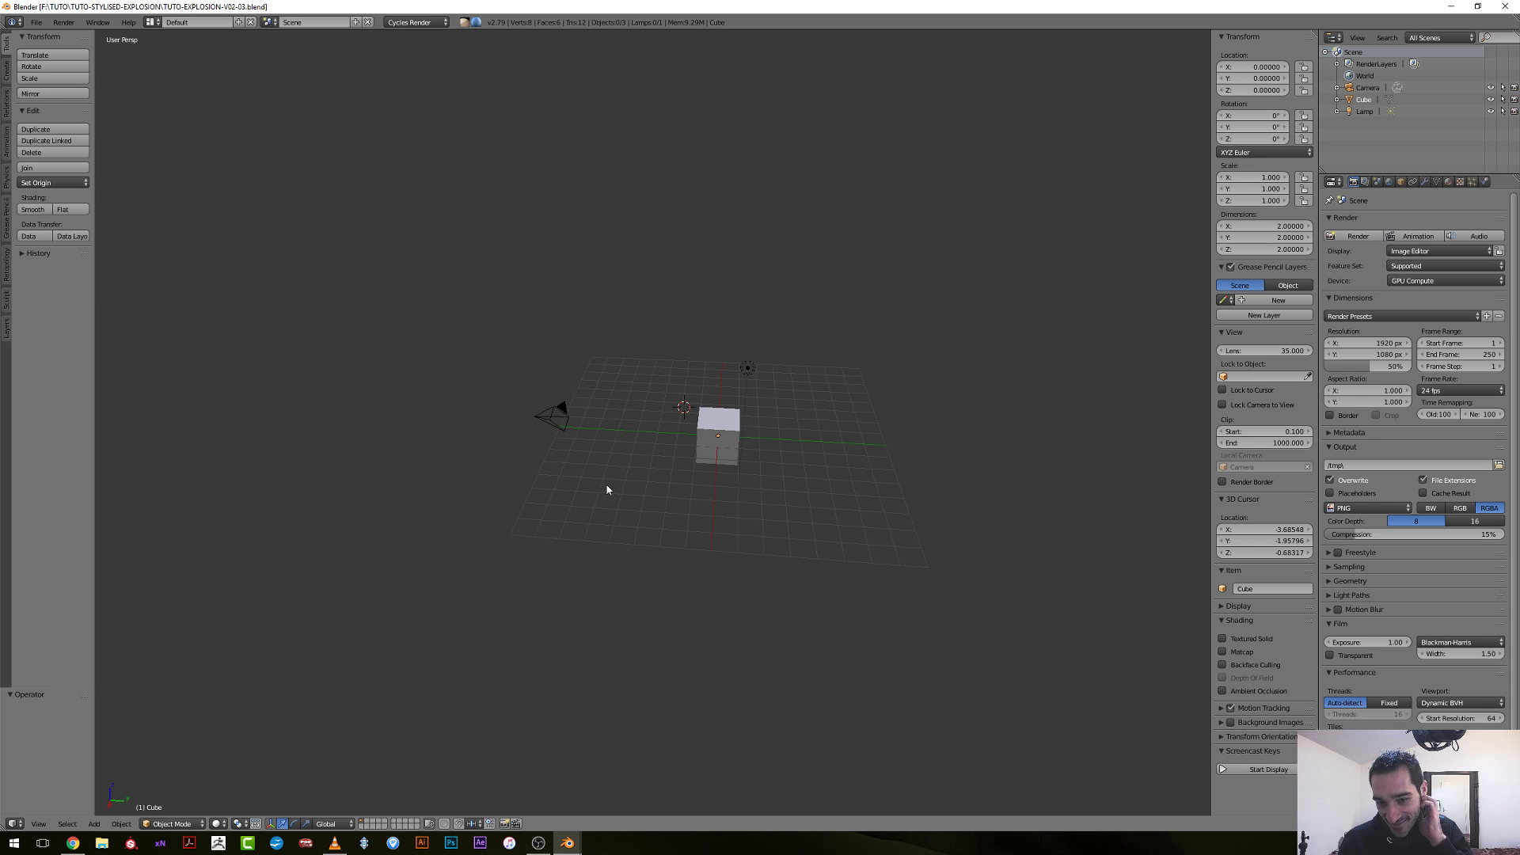
# Select the default cube and switch the viewport to the front orthographic view.
pyautogui.rightClick(710, 464)
pyautogui.press('KP_1')
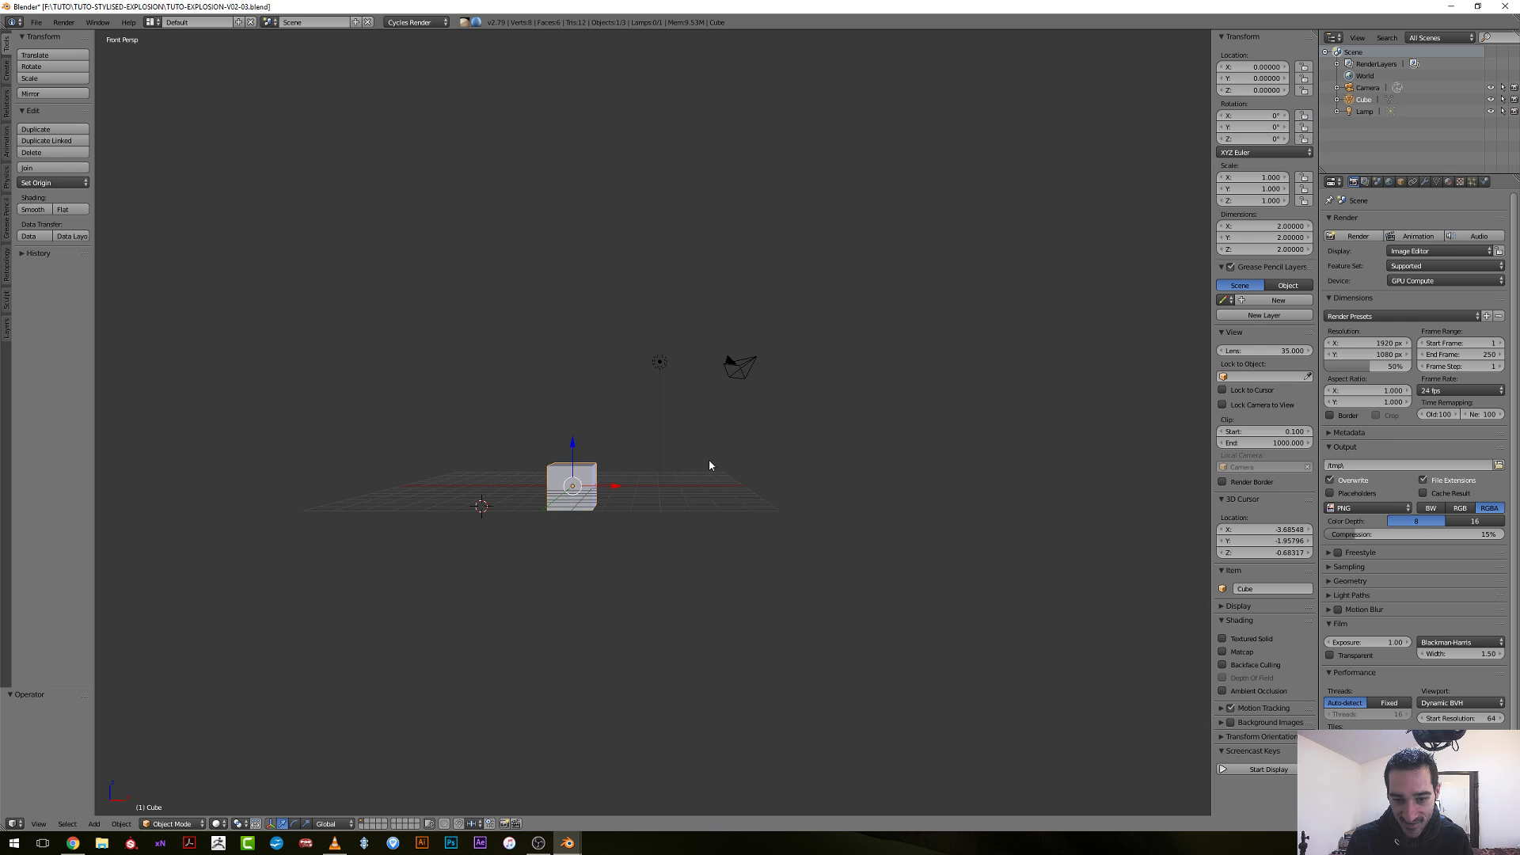
pyautogui.press('KP_5')
pyautogui.scroll(4, 576, 439)
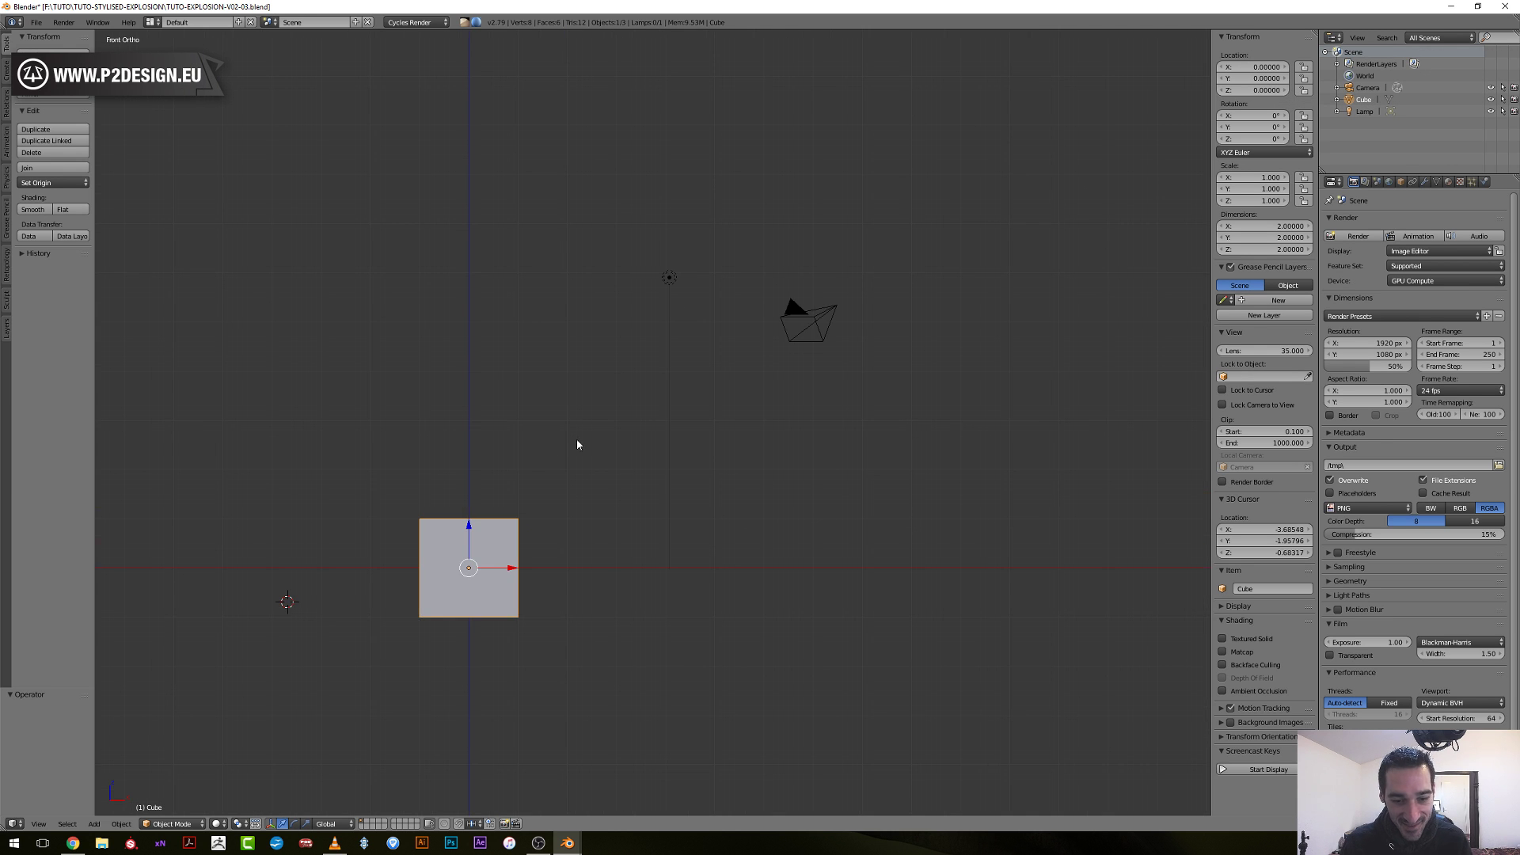
pyautogui.keyDown('shift'); pyautogui.moveTo(576, 438); pyautogui.dragTo(608, 468, button='middle'); pyautogui.keyUp('shift')
# Delete the lamp and the default cube from the scene.
pyautogui.rightClick(780, 302)
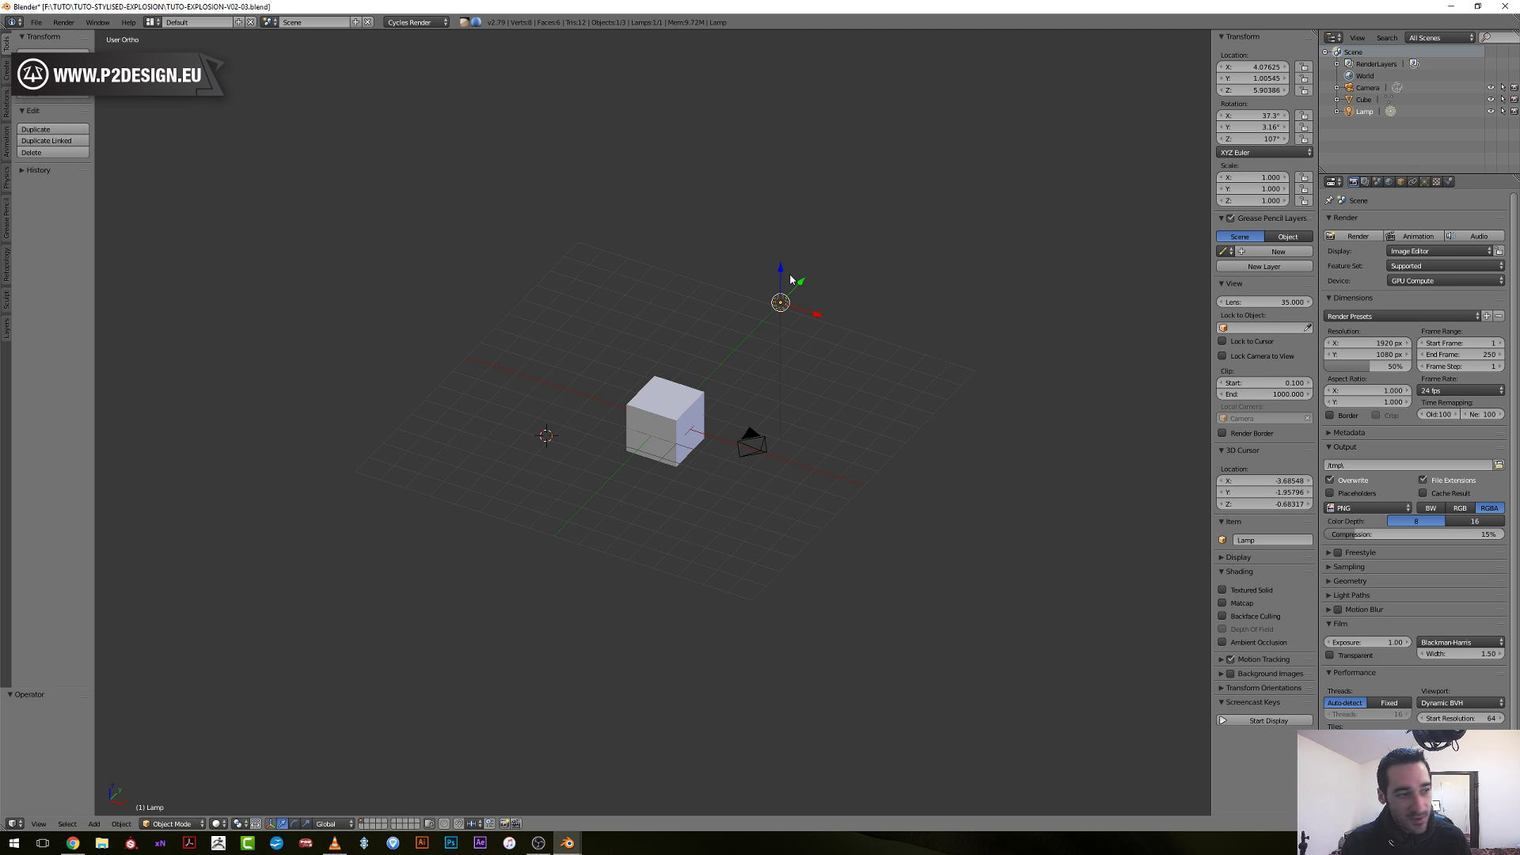
pyautogui.press('x')
pyautogui.click(789, 278)
pyautogui.scroll(2, 586, 446)
pyautogui.moveTo(604, 512); pyautogui.dragTo(610, 469, button='middle')
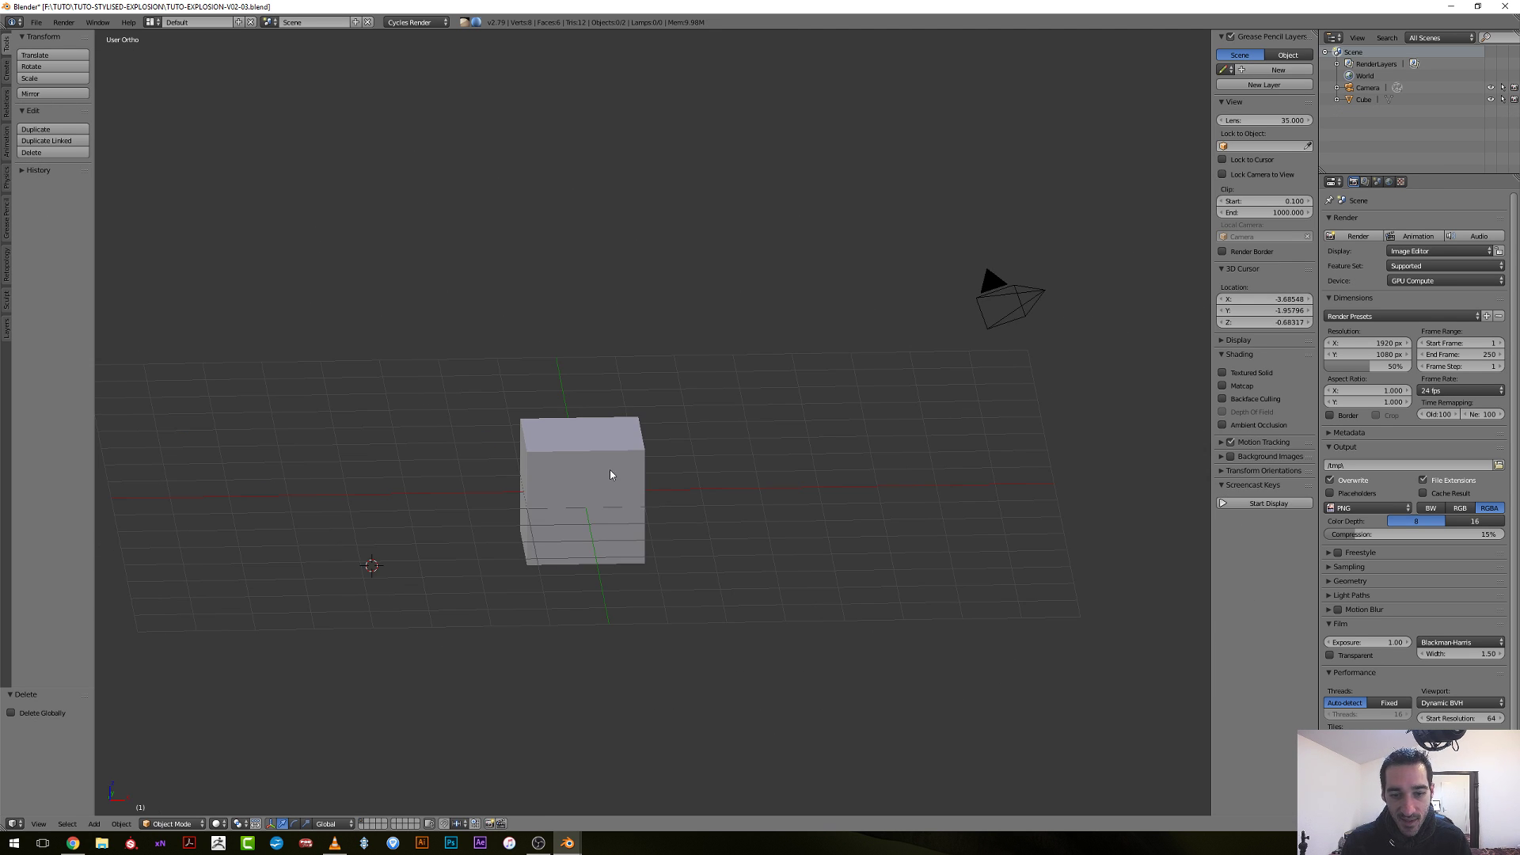
pyautogui.rightClick(609, 473)
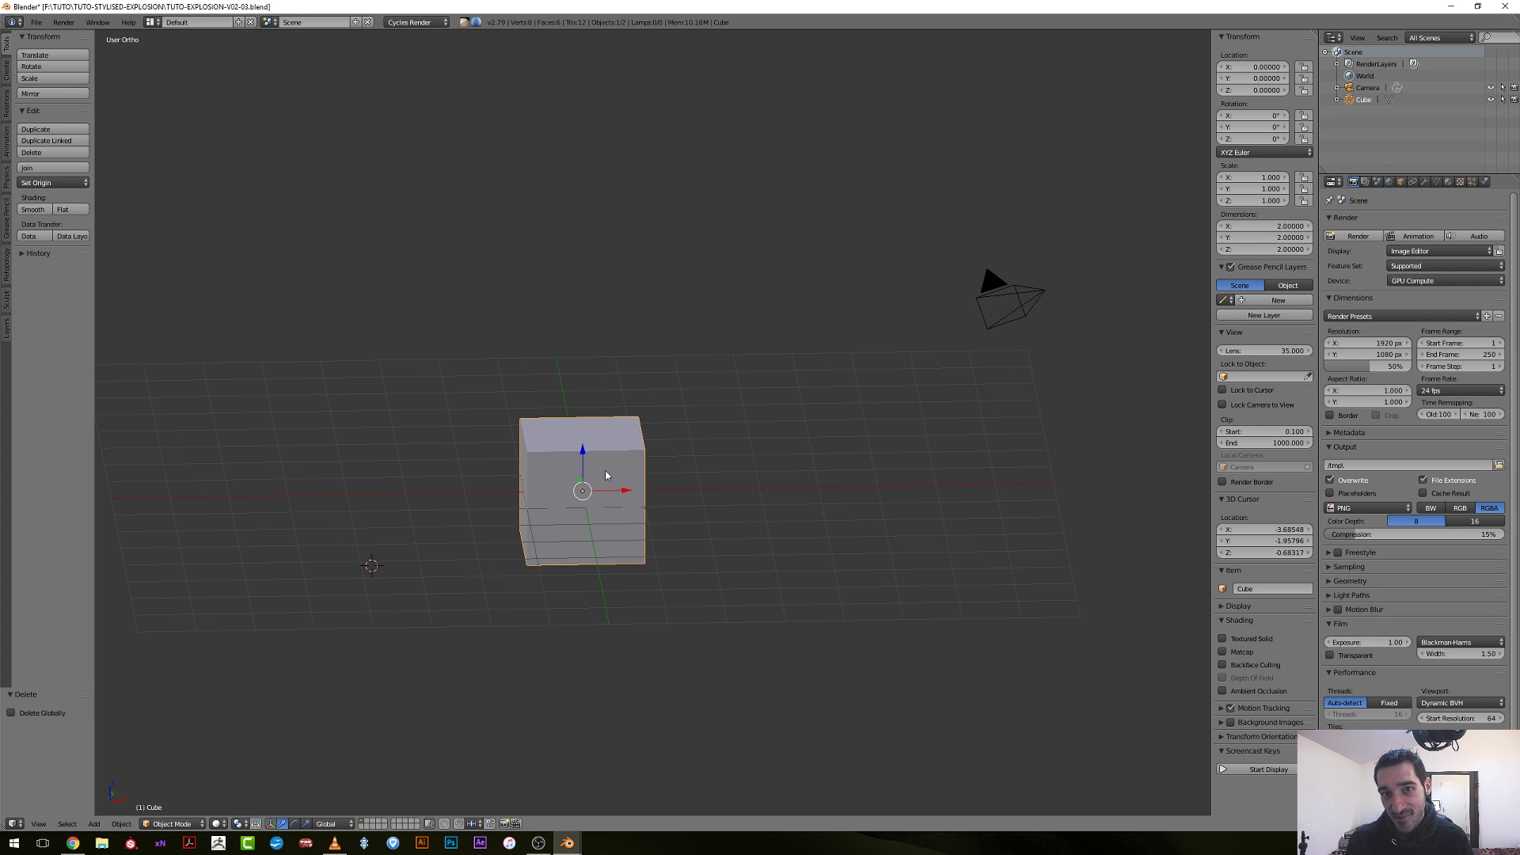
pyautogui.press('x')
pyautogui.click(605, 469)
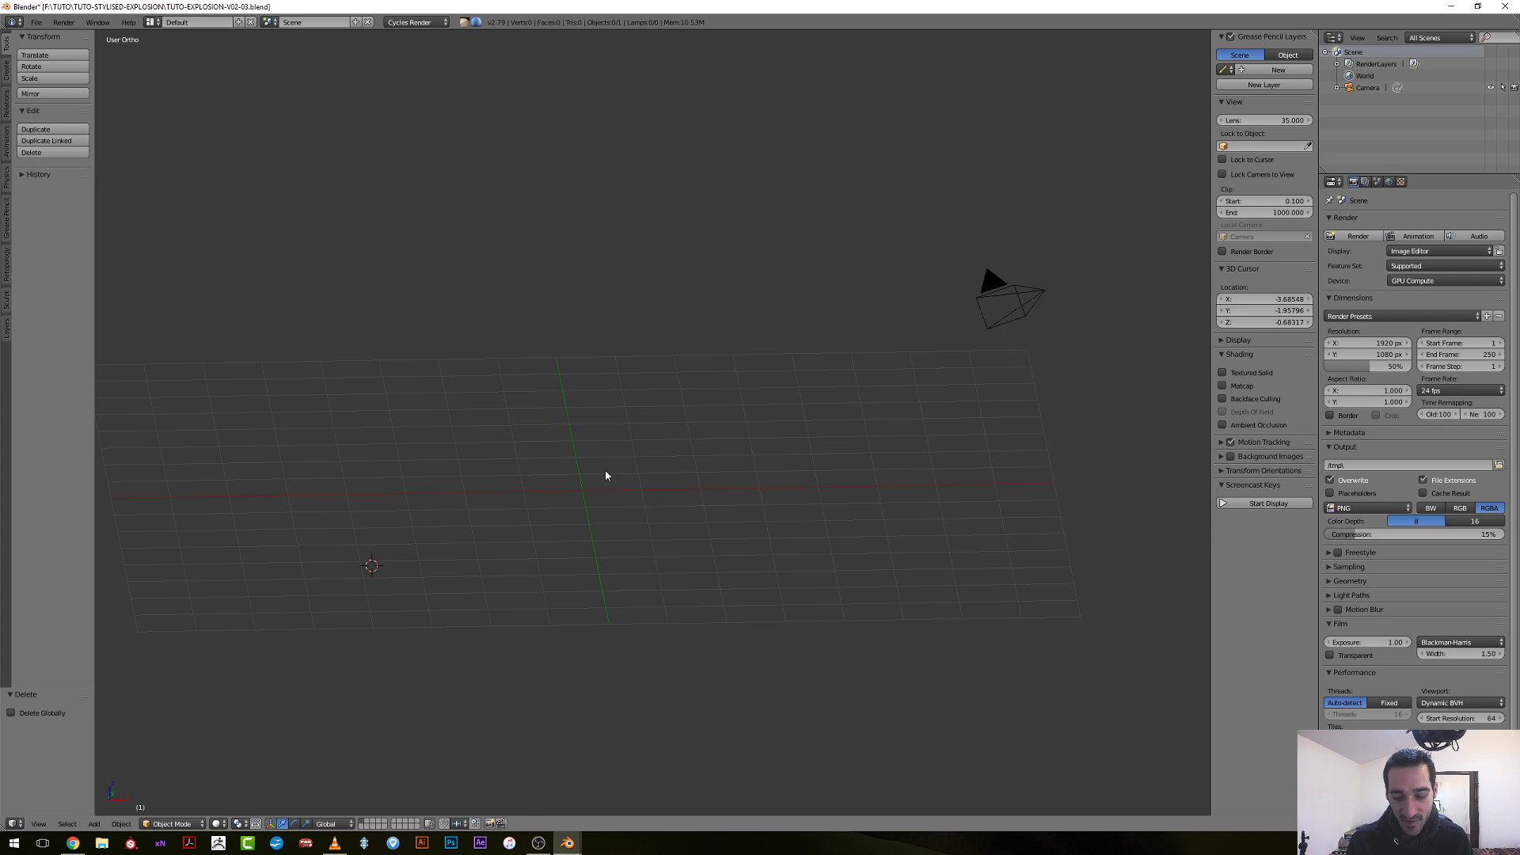
# Start the Screencast Keys display with a text size of 72 and a mouse size of 50.
pyautogui.click(1264, 503)
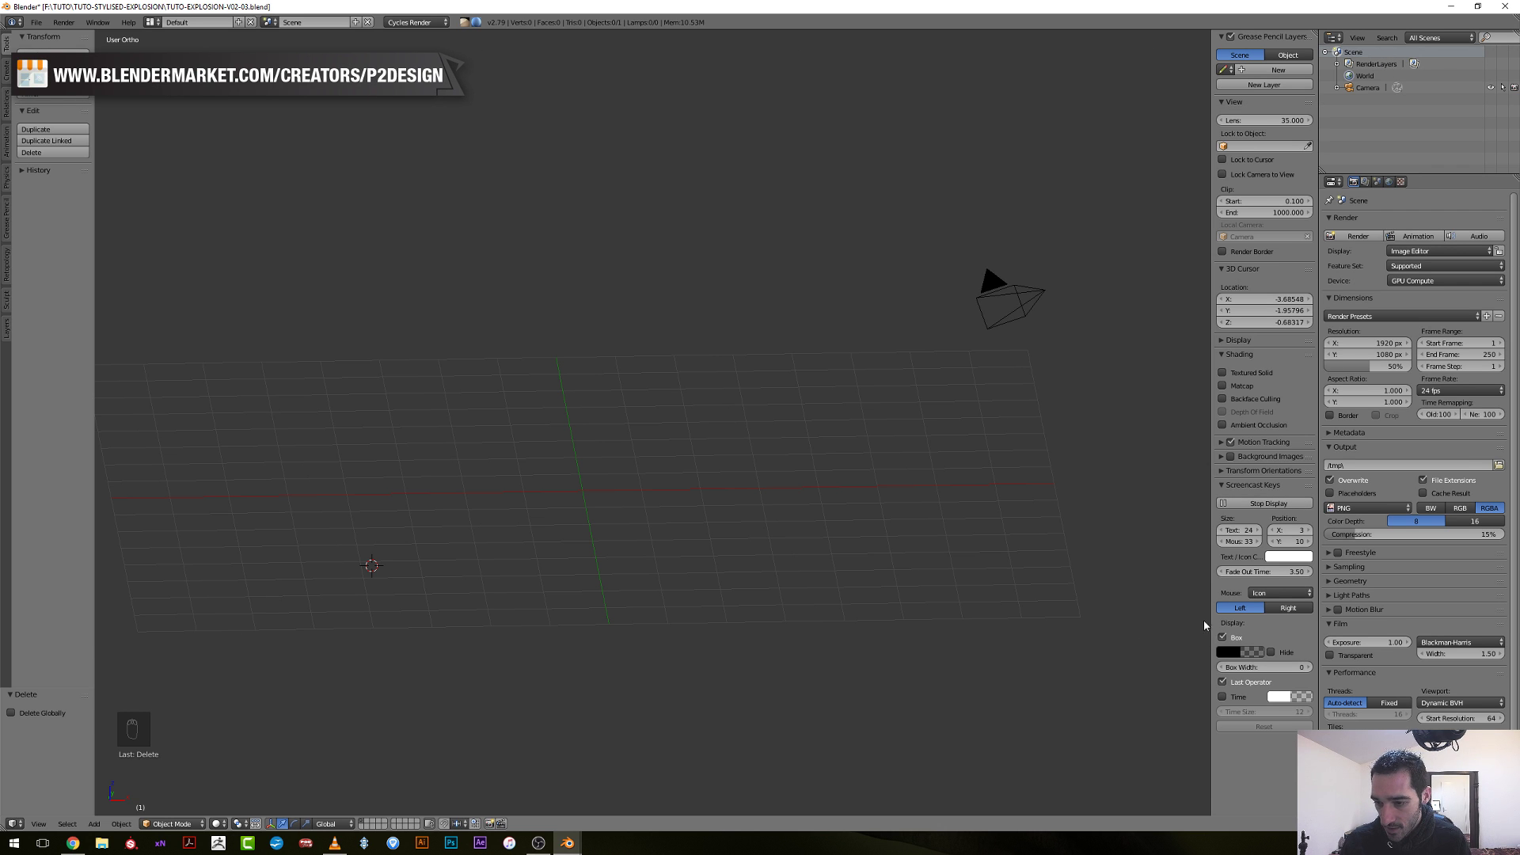
pyautogui.moveTo(1239, 530); pyautogui.dragTo(1294, 529)
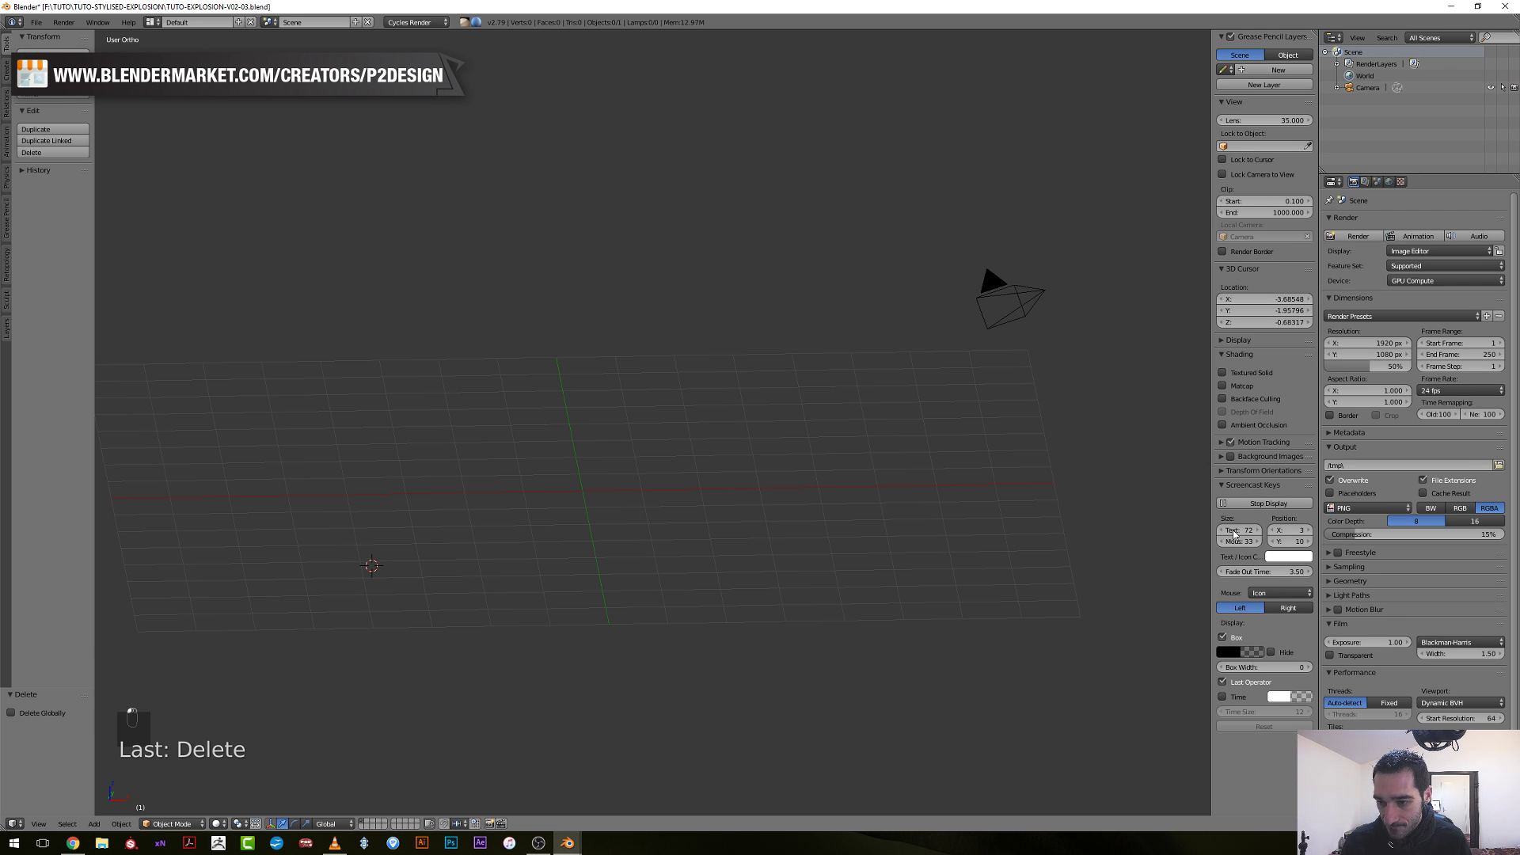
pyautogui.click(1235, 541)
pyautogui.write('50')
pyautogui.press('Return')
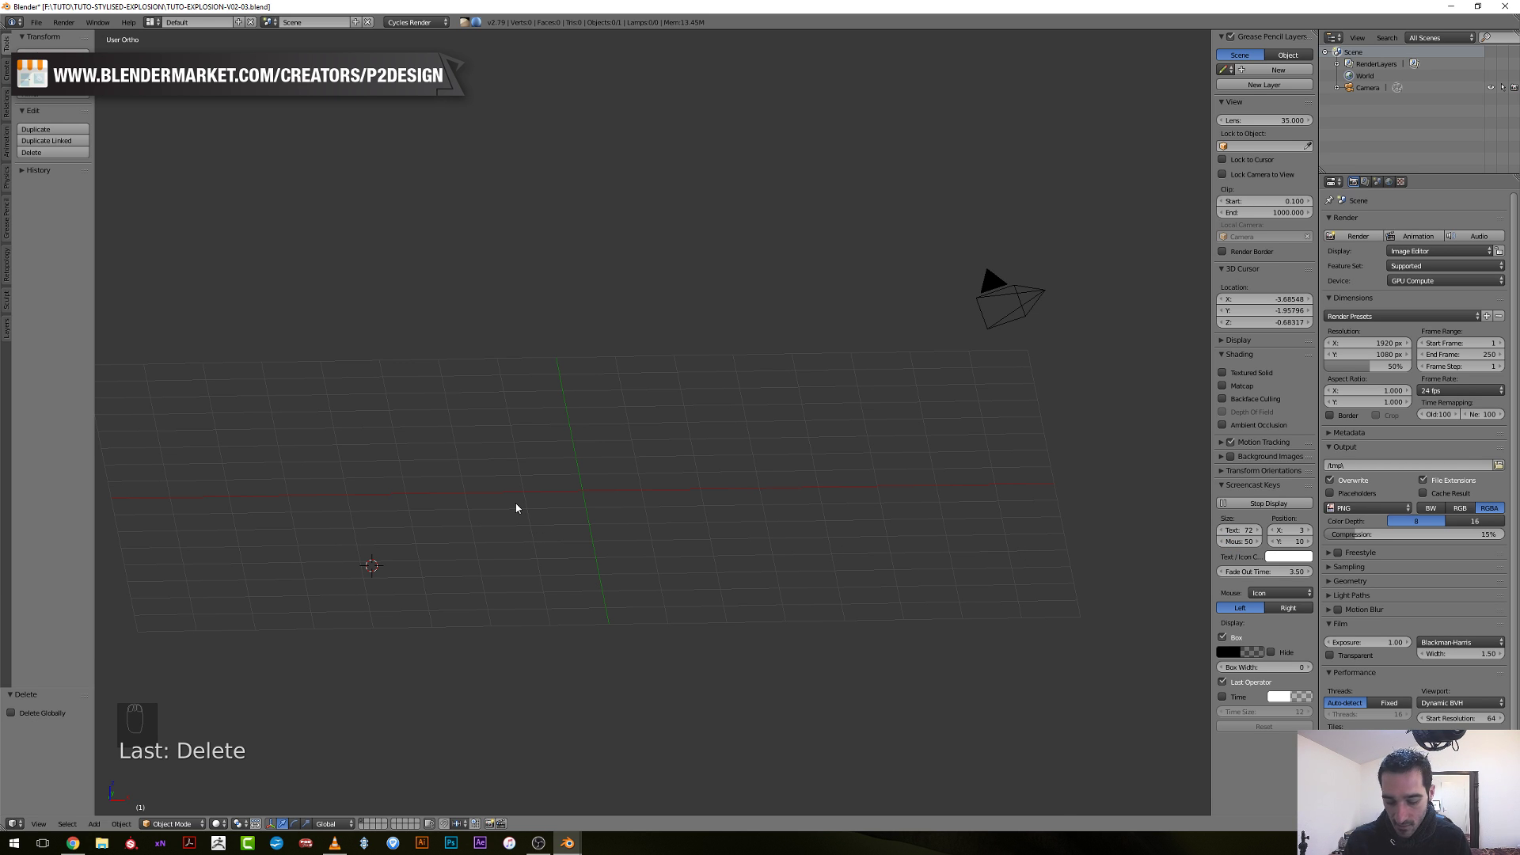
# Reset the 3D cursor to the world origin.
pyautogui.press('KP_1')
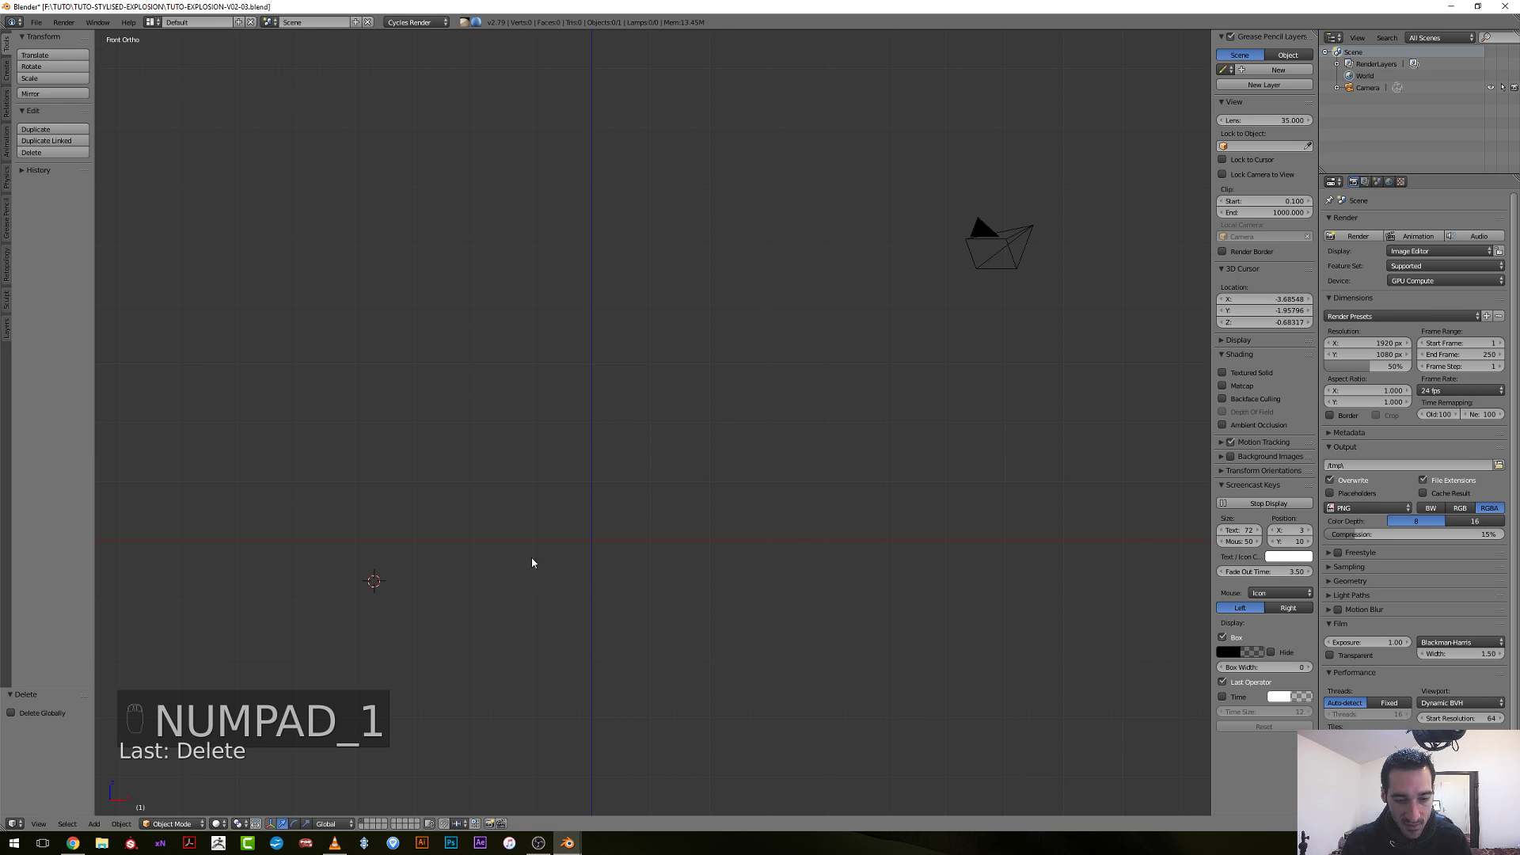
pyautogui.hotkey('shift', 'c')
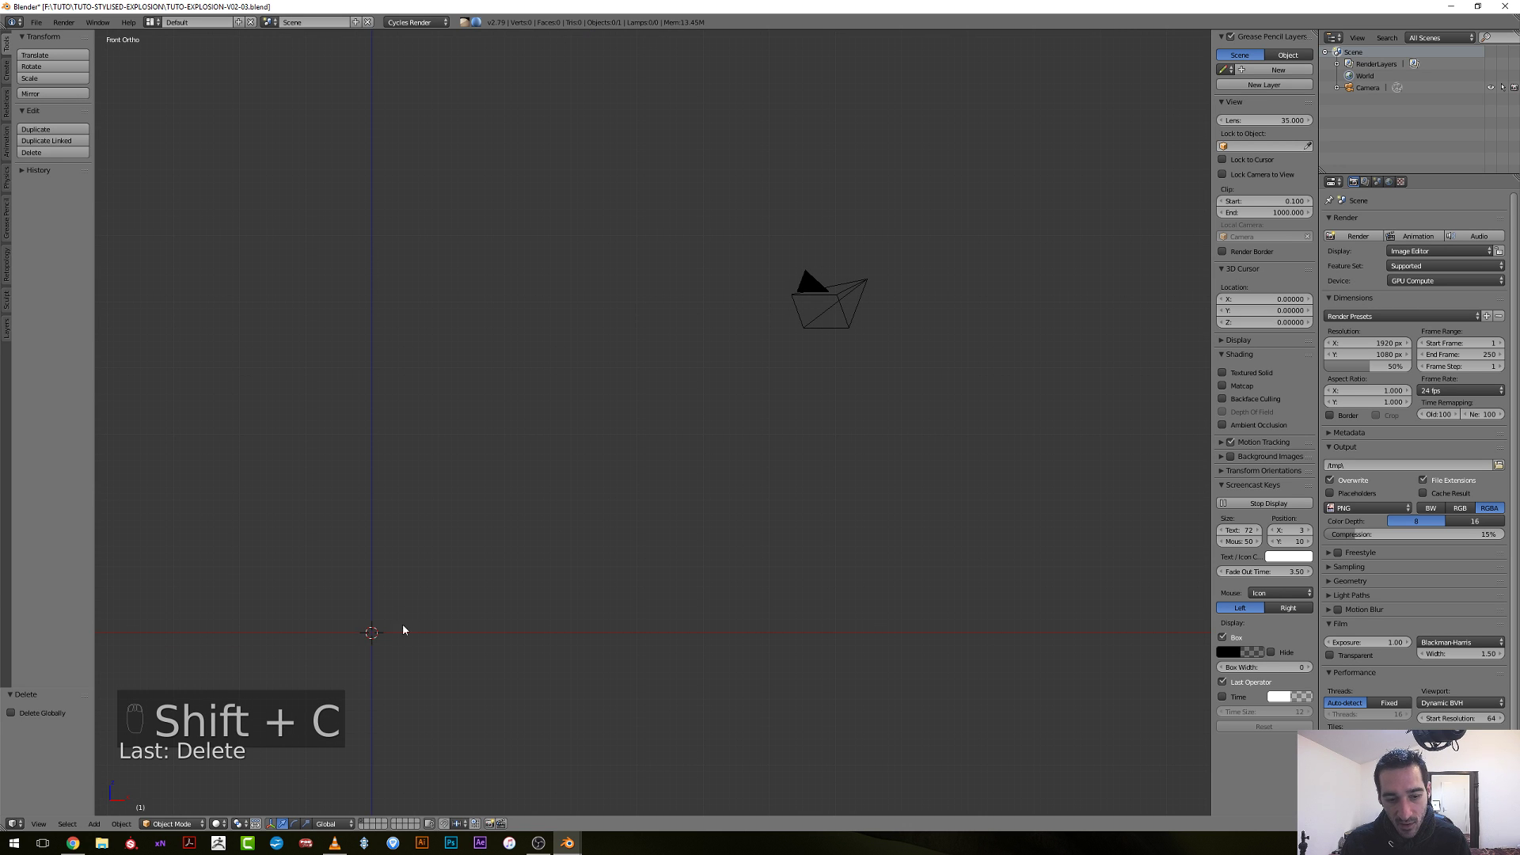
pyautogui.keyDown('shift'); pyautogui.moveTo(387, 661); pyautogui.dragTo(571, 604, button='middle'); pyautogui.keyUp('shift')
pyautogui.scroll(1, 578, 600)
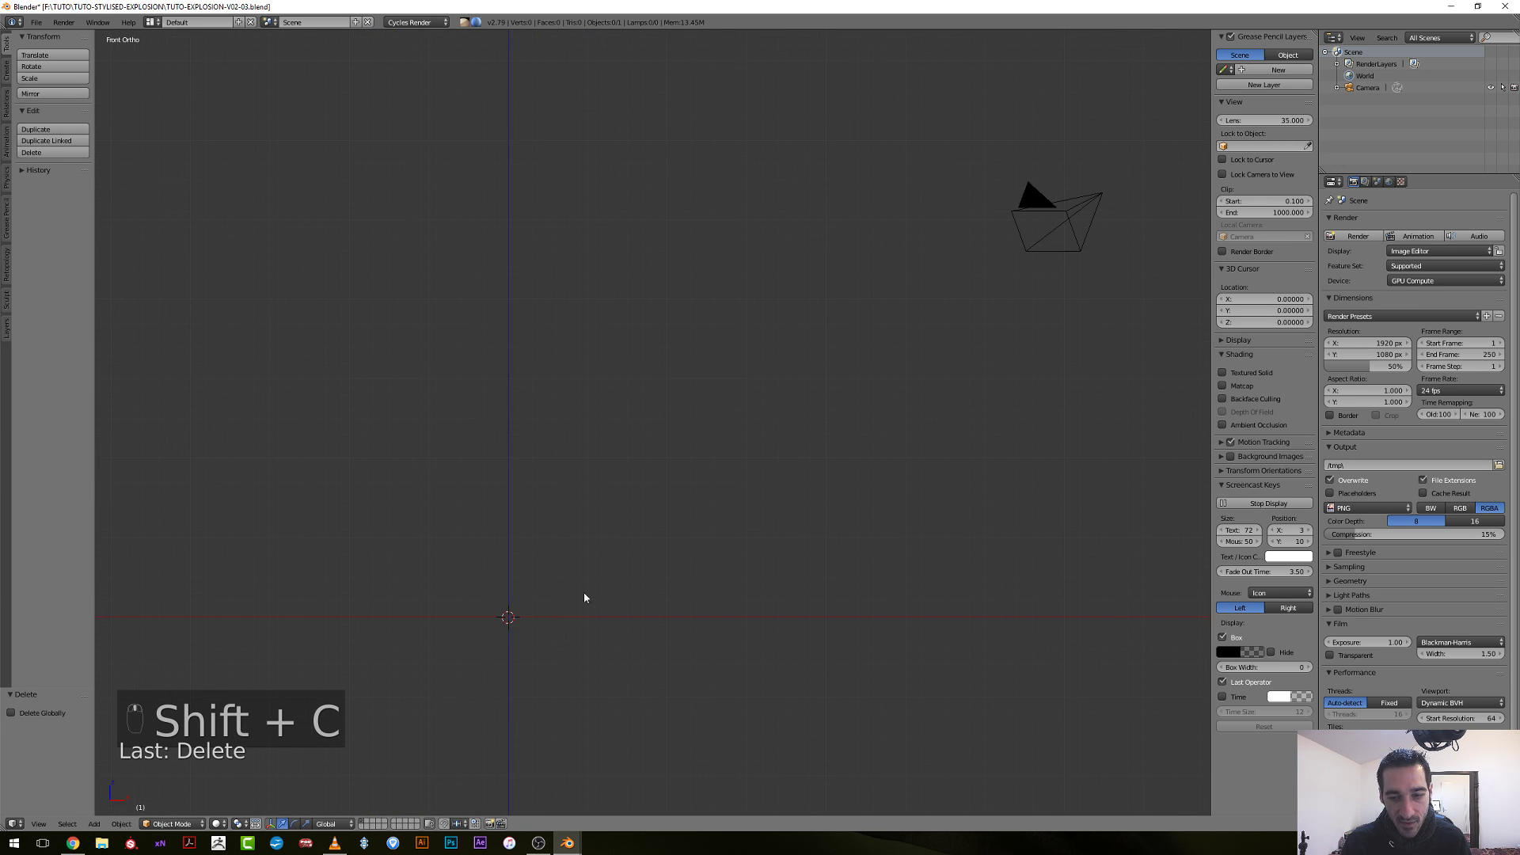
pyautogui.scroll(-2, 583, 530)
pyautogui.moveTo(583, 530); pyautogui.dragTo(668, 533, button='middle')
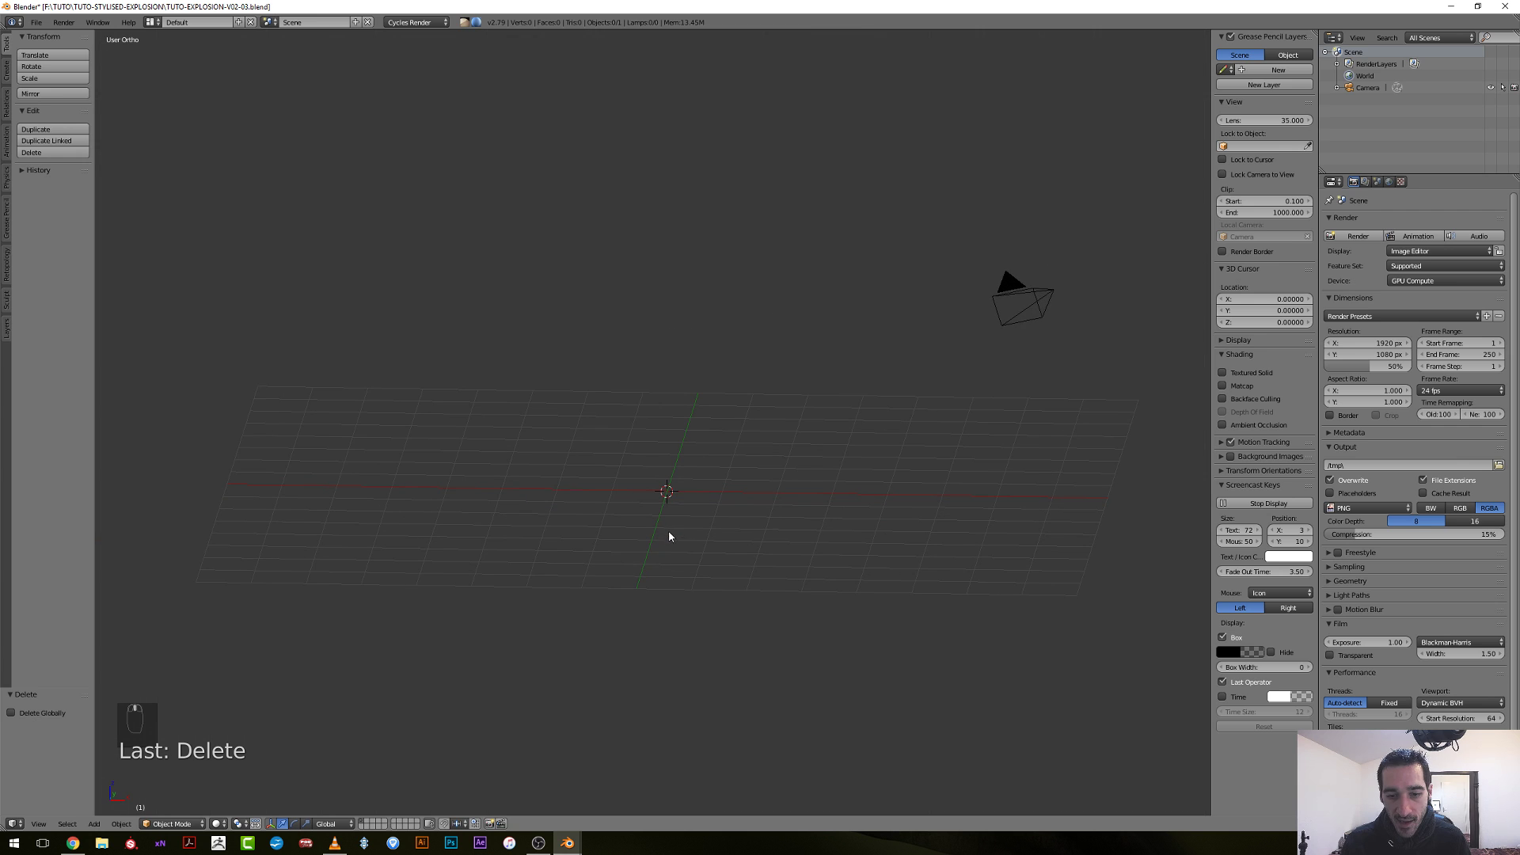
# Add a UV sphere at the origin and raise it about 0.7 units along Z.
pyautogui.hotkey('shift', 'a')
pyautogui.moveTo(682, 480)
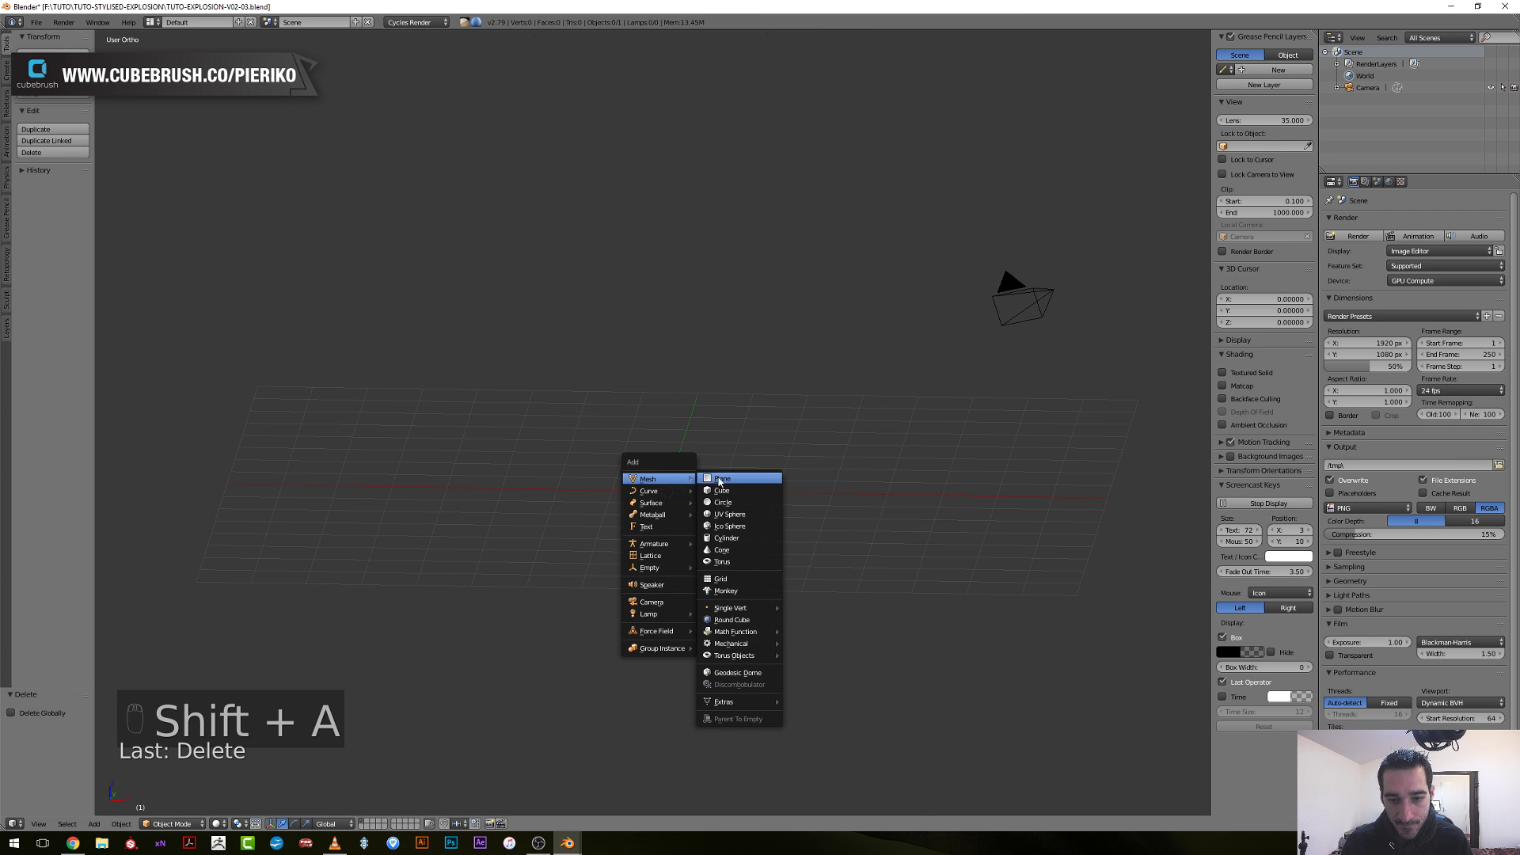
pyautogui.click(718, 514)
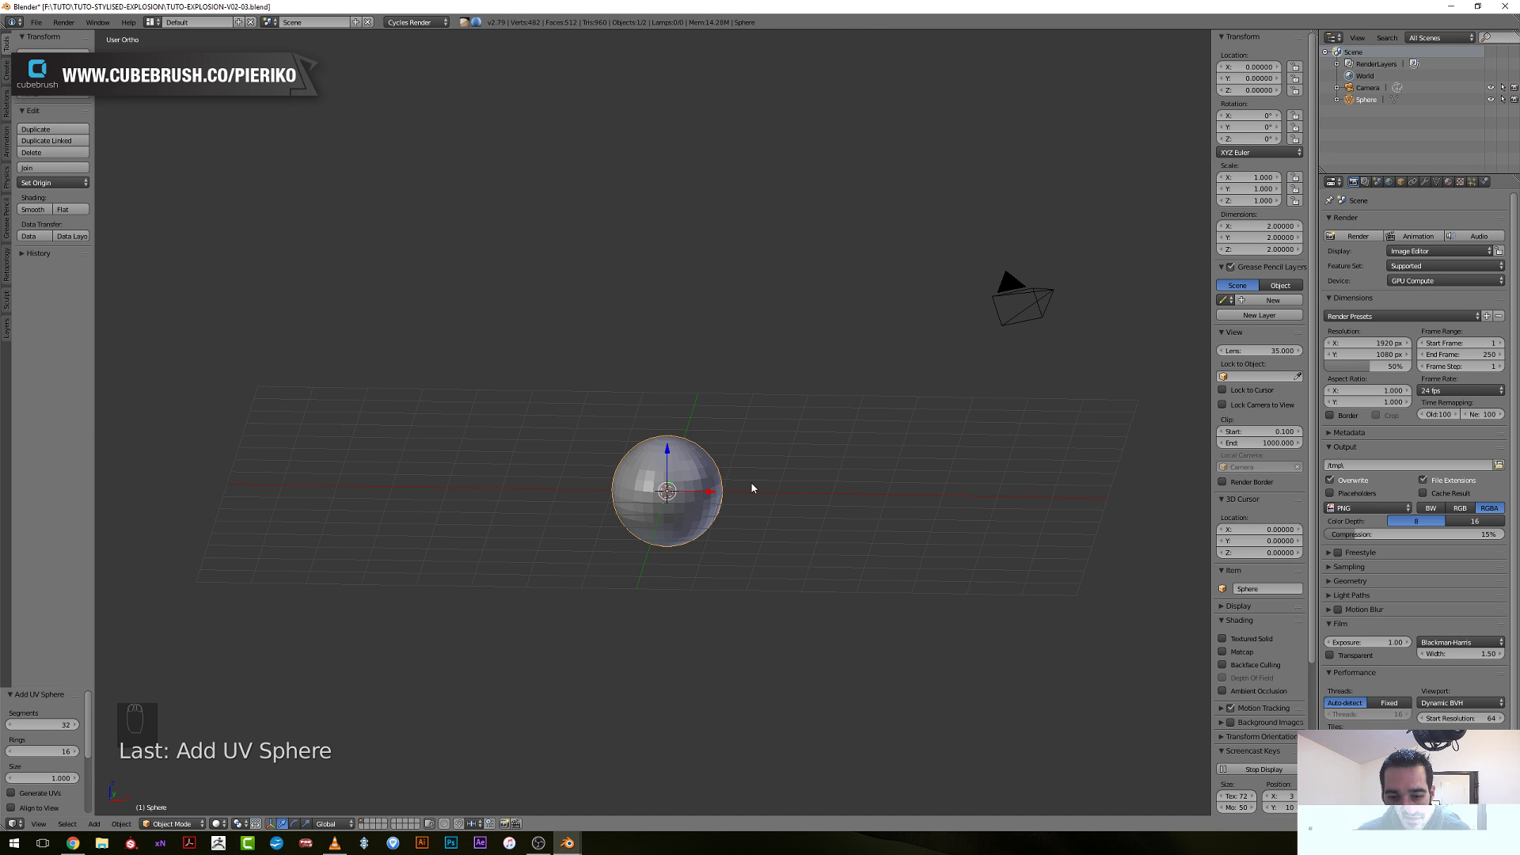
pyautogui.press('KP_1')
pyautogui.scroll(3, 659, 575)
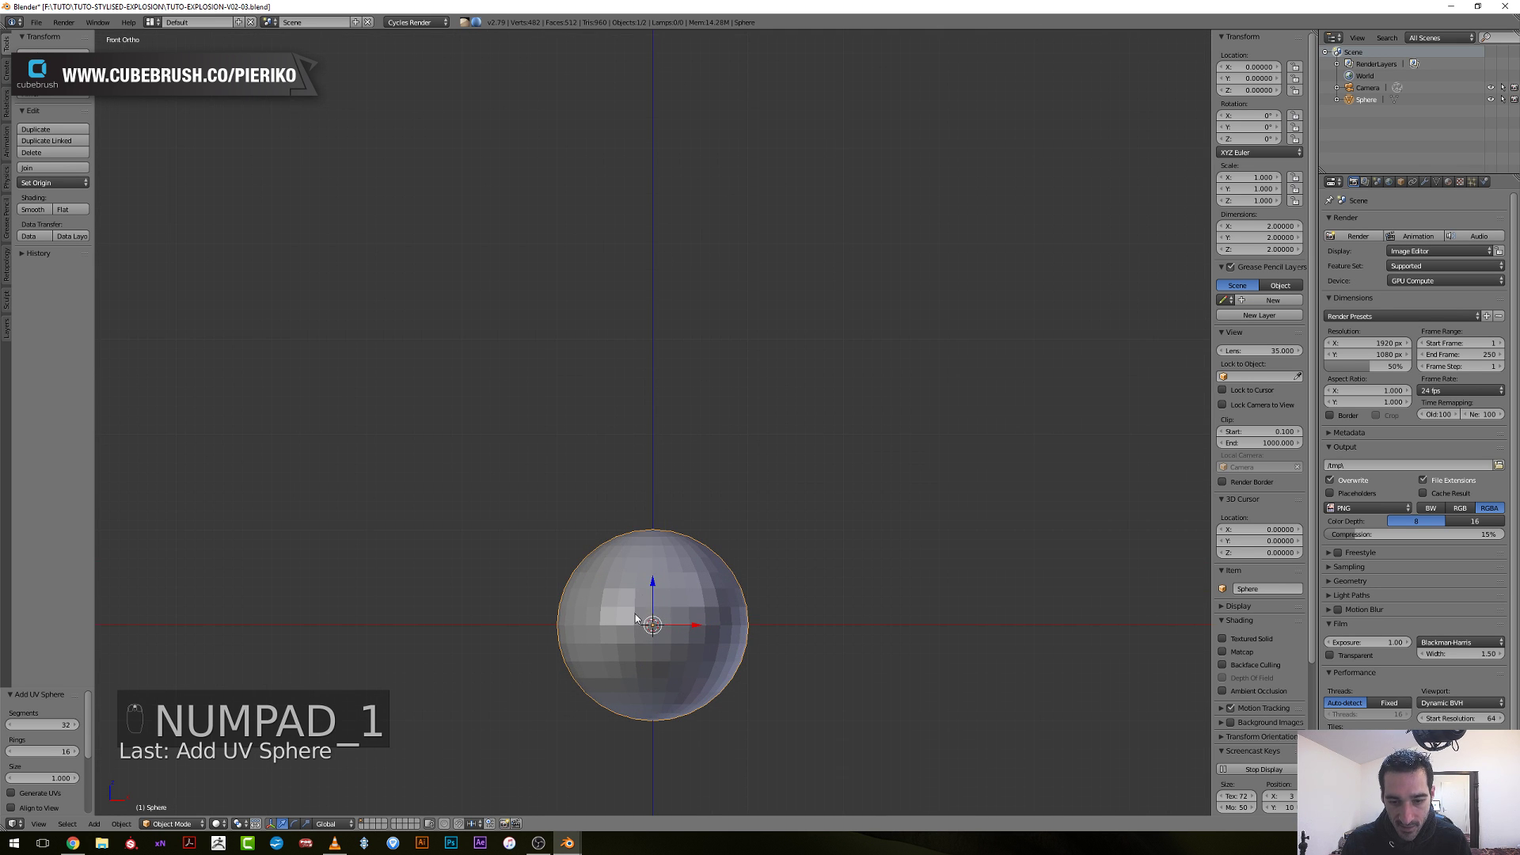
pyautogui.keyDown('shift'); pyautogui.moveTo(660, 575); pyautogui.dragTo(652, 504, button='middle'); pyautogui.keyUp('shift')
pyautogui.moveTo(653, 501); pyautogui.dragTo(653, 433)
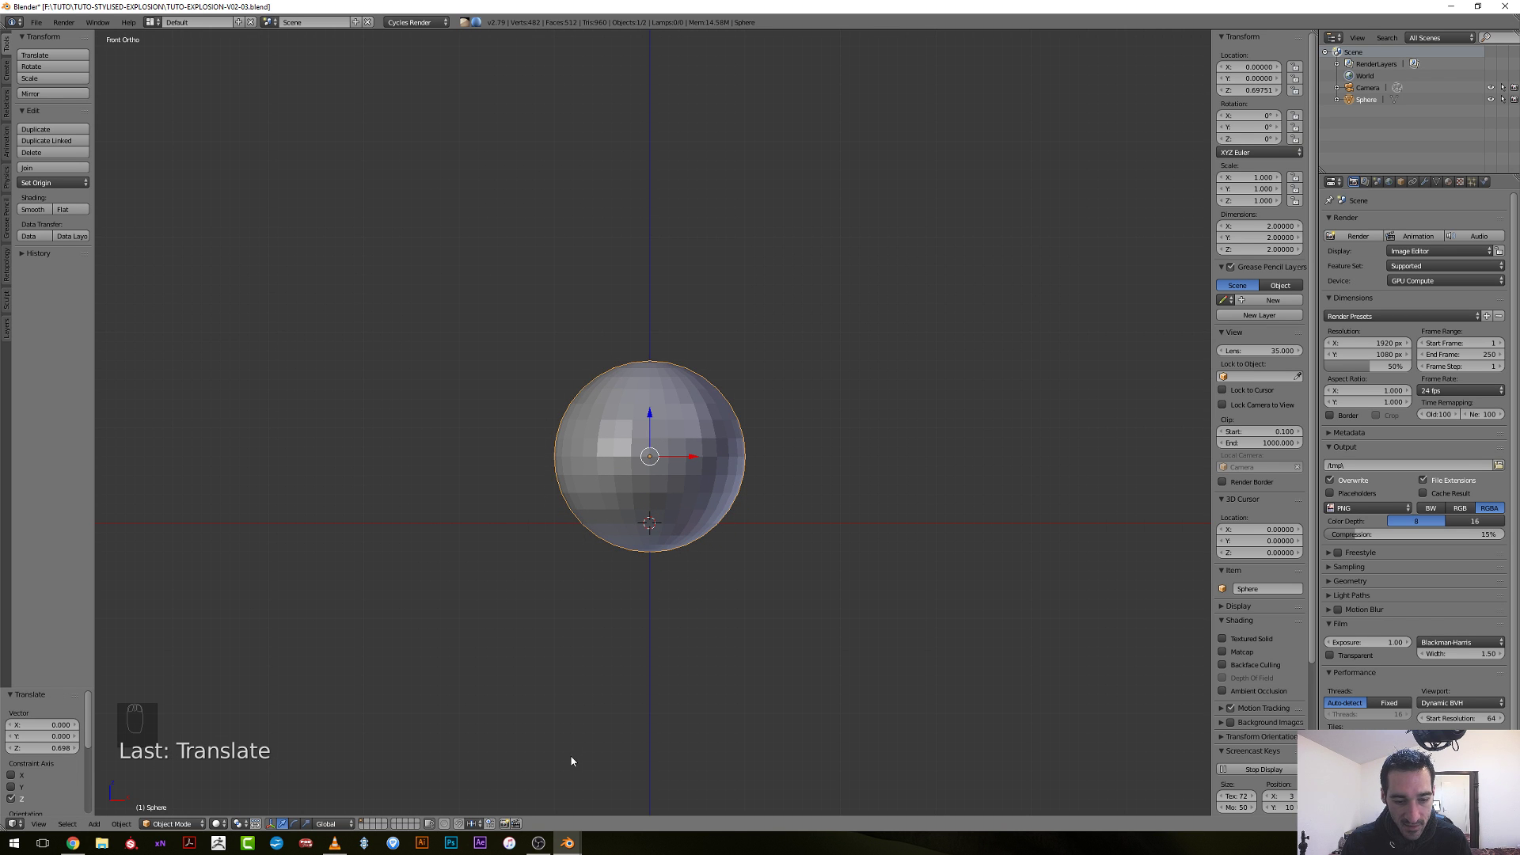
# Switch to VLC, scrub the opening frames of the shockwave reference to examine the first ring, and return to Blender.
pyautogui.click(334, 842)
pyautogui.moveTo(85, 790); pyautogui.dragTo(127, 795)
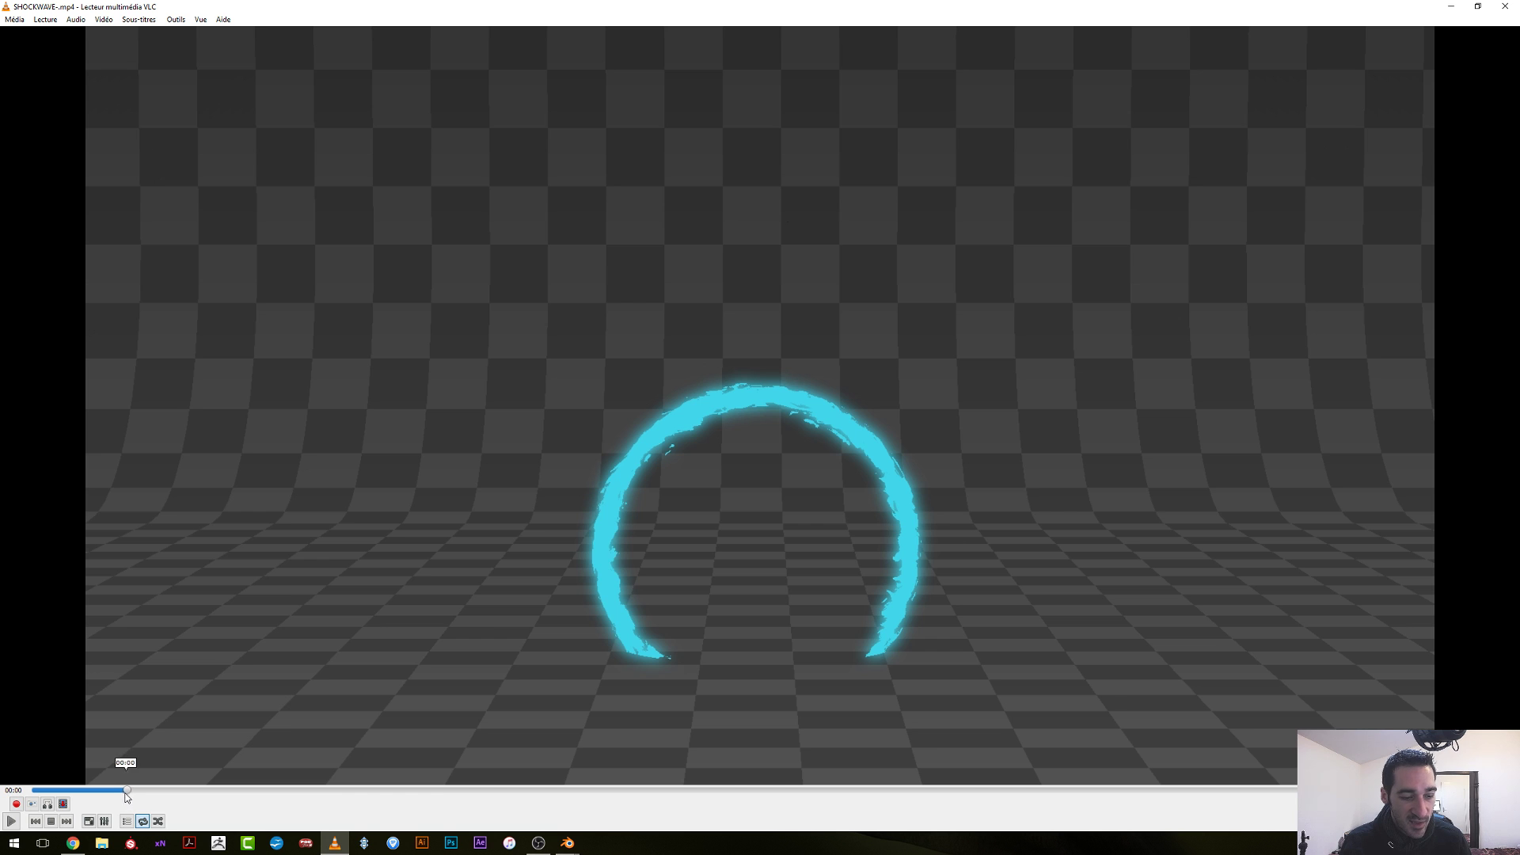
pyautogui.moveTo(131, 790); pyautogui.dragTo(84, 794)
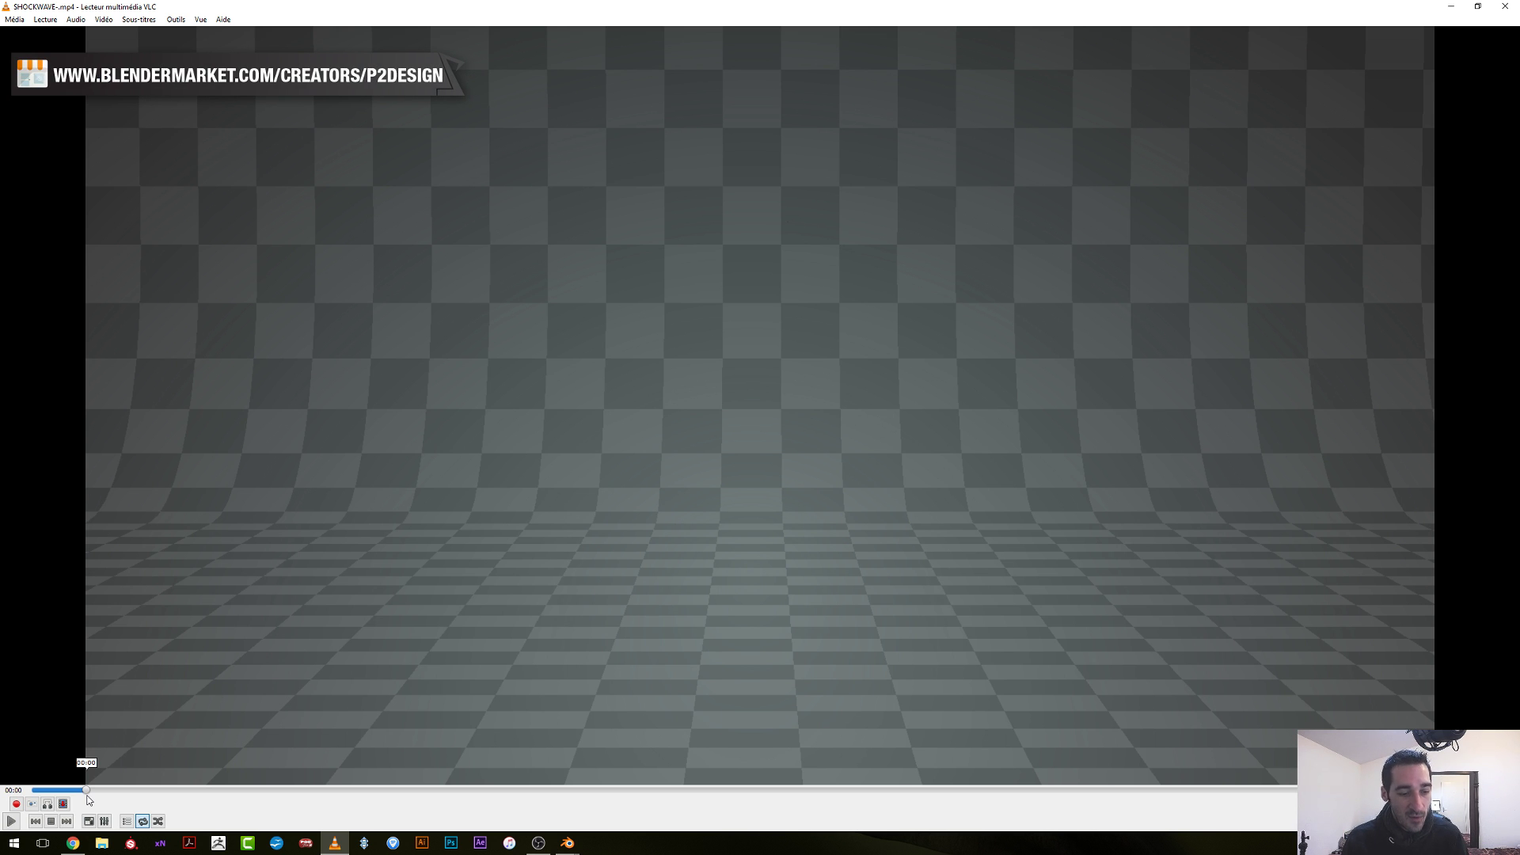
pyautogui.moveTo(99, 796); pyautogui.dragTo(137, 791)
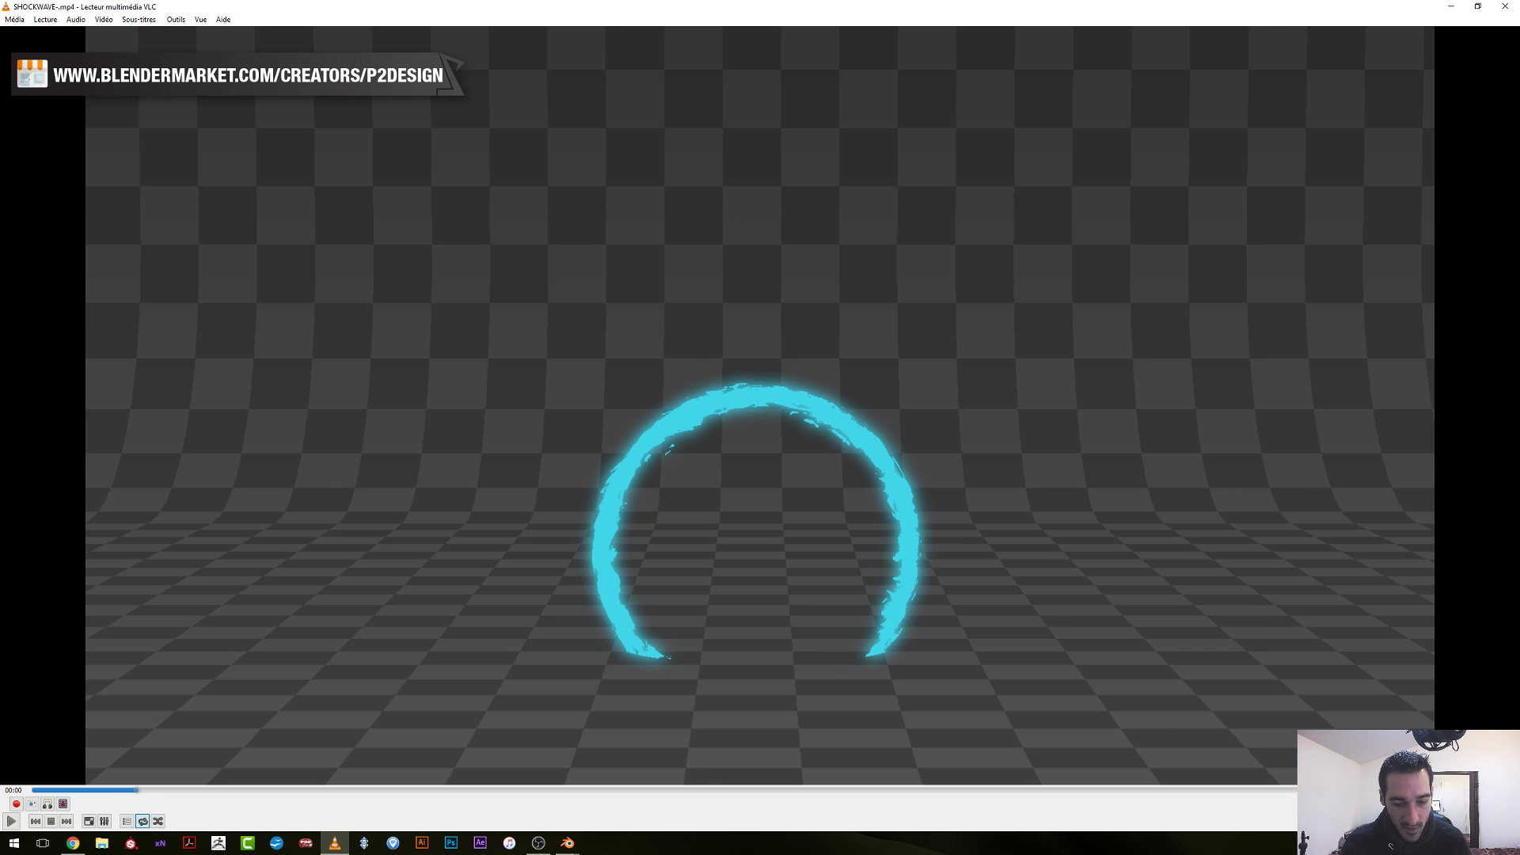
pyautogui.moveTo(567, 842)
pyautogui.click(508, 779)
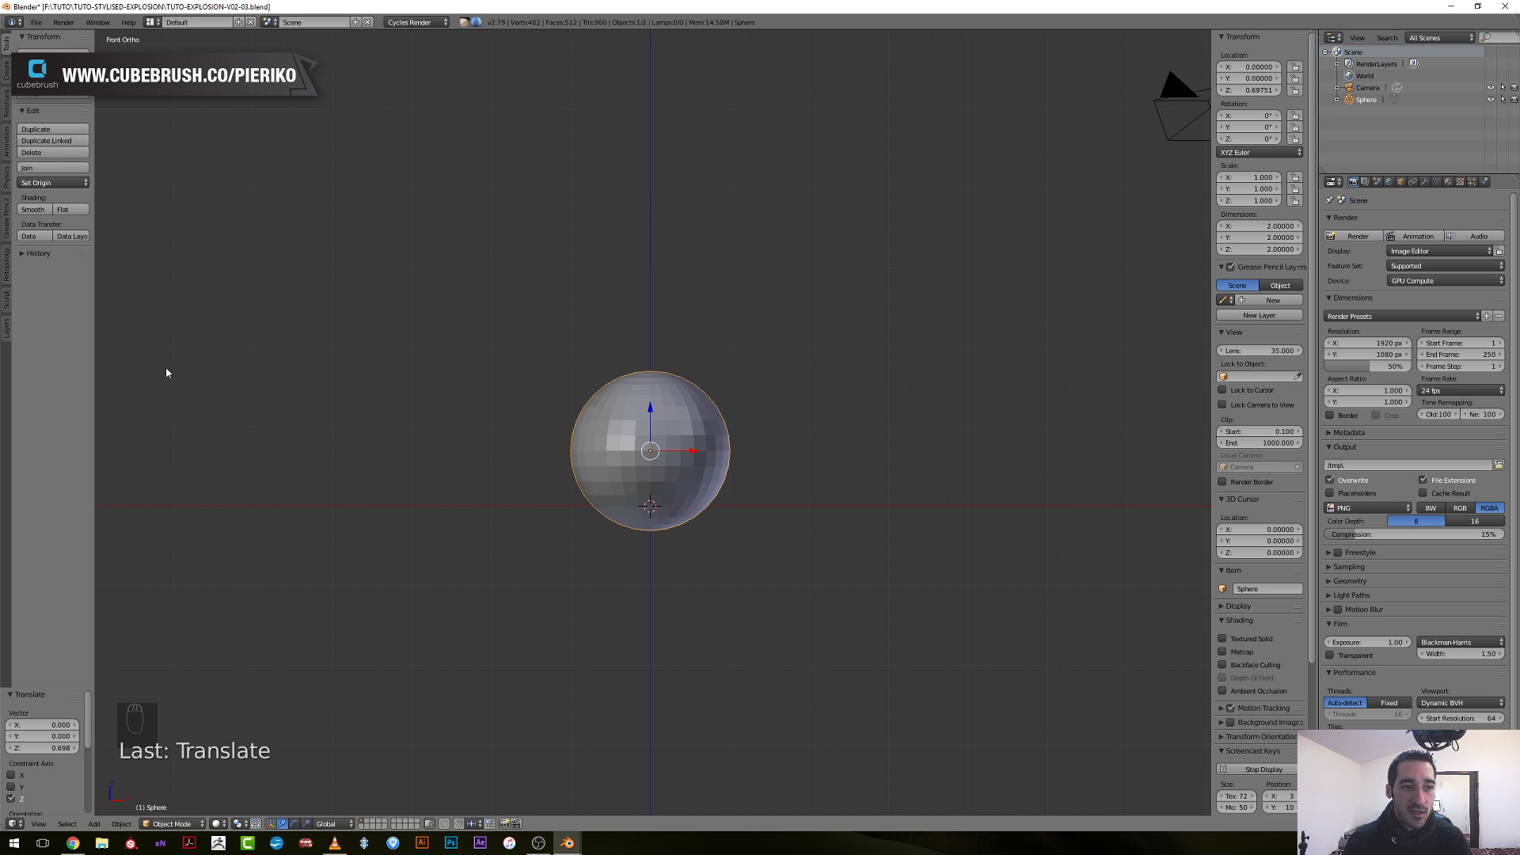
# Try smooth shading on the sphere and restore its flat shading.
pyautogui.click(38, 212)
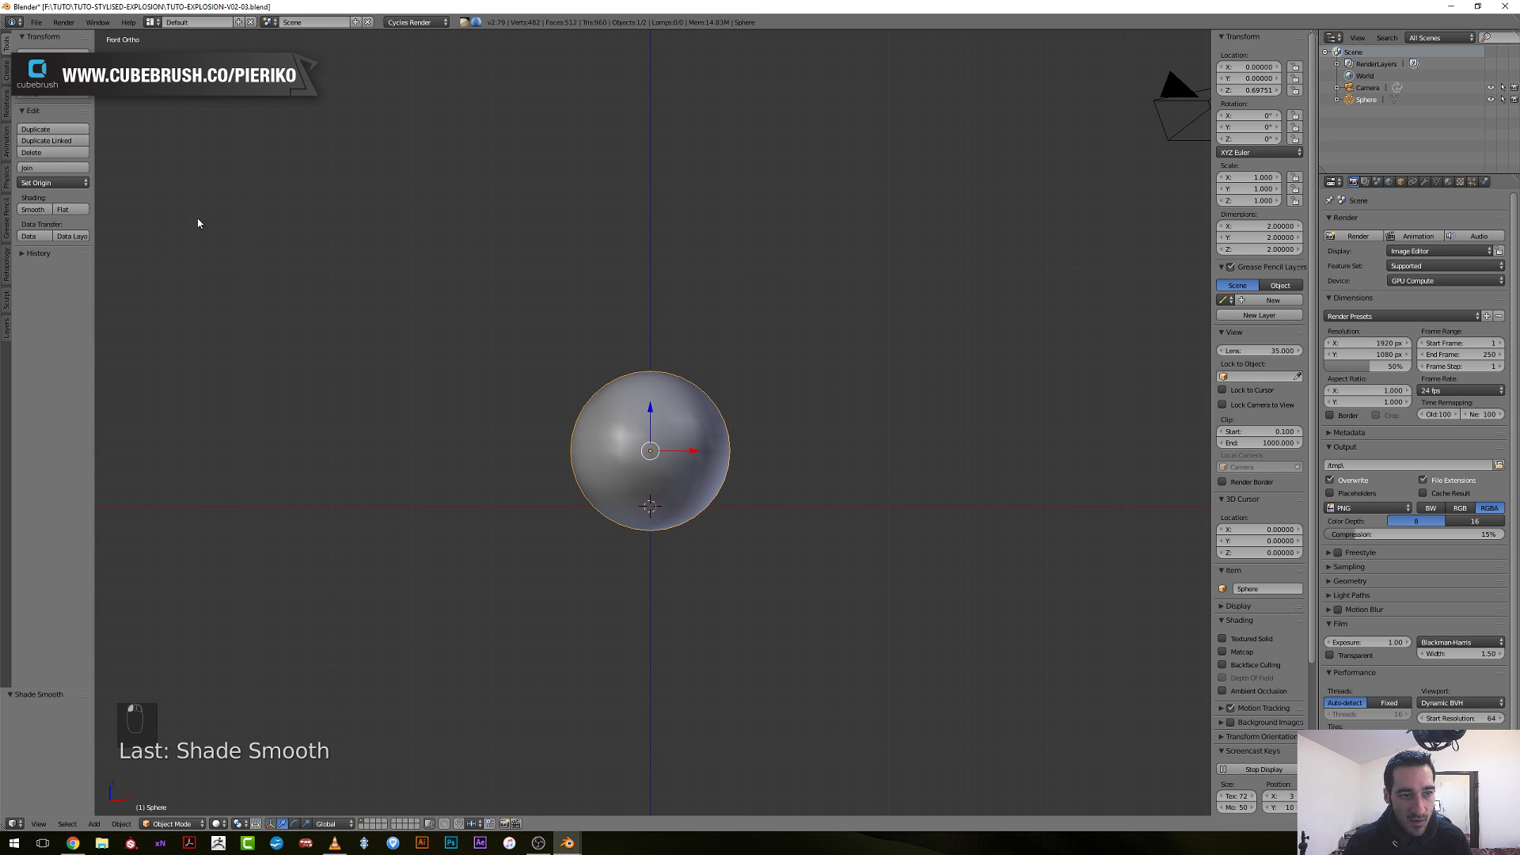
pyautogui.click(67, 209)
# Align the camera to the current front view of the sphere and widen the transform properties area.
pyautogui.scroll(-2, 640, 386)
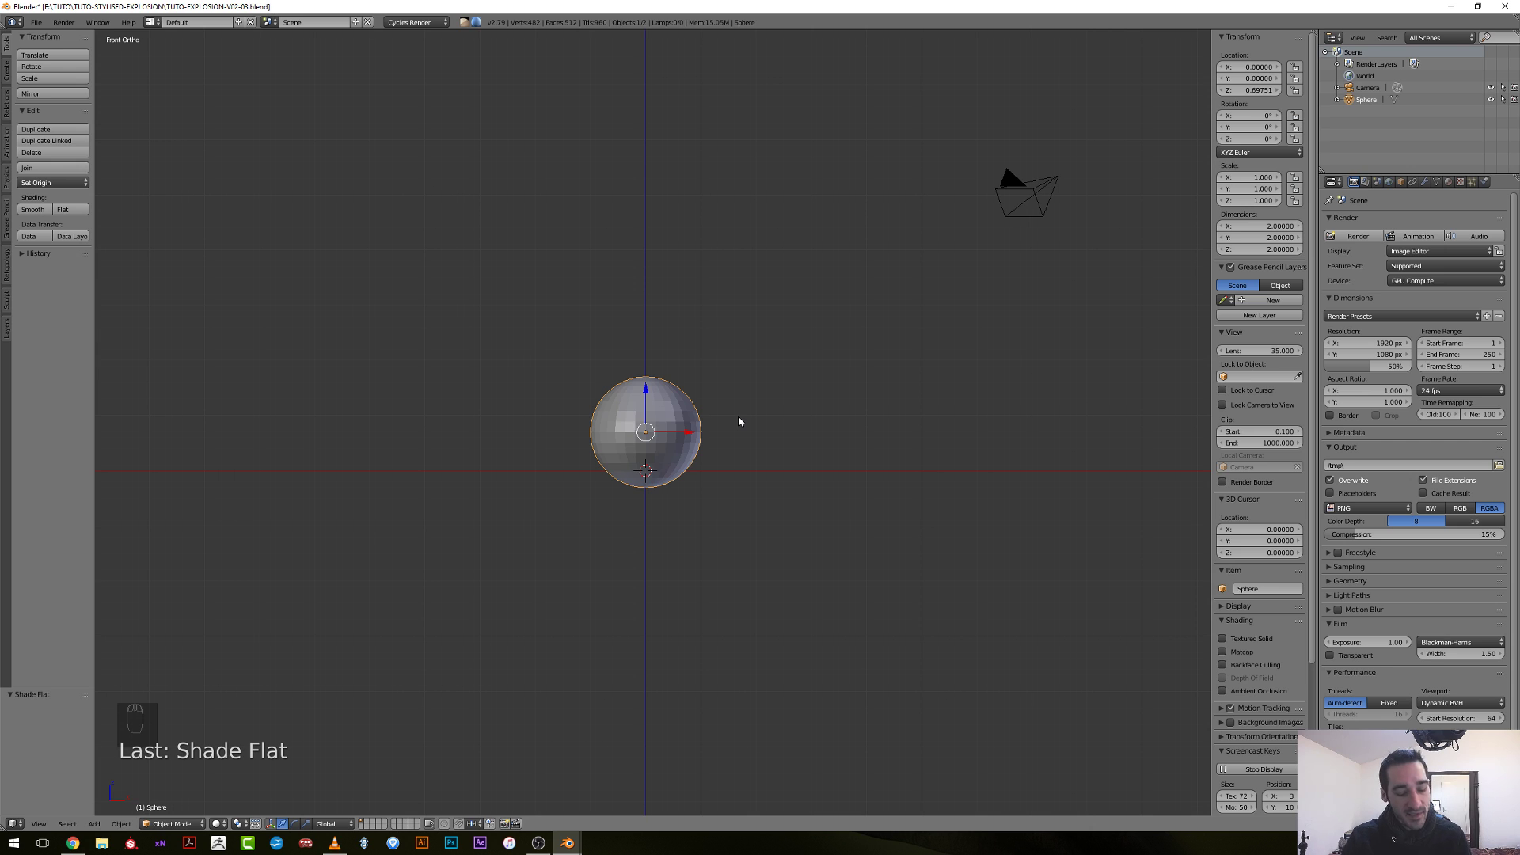
pyautogui.press('ctrl+alt+KP_0')
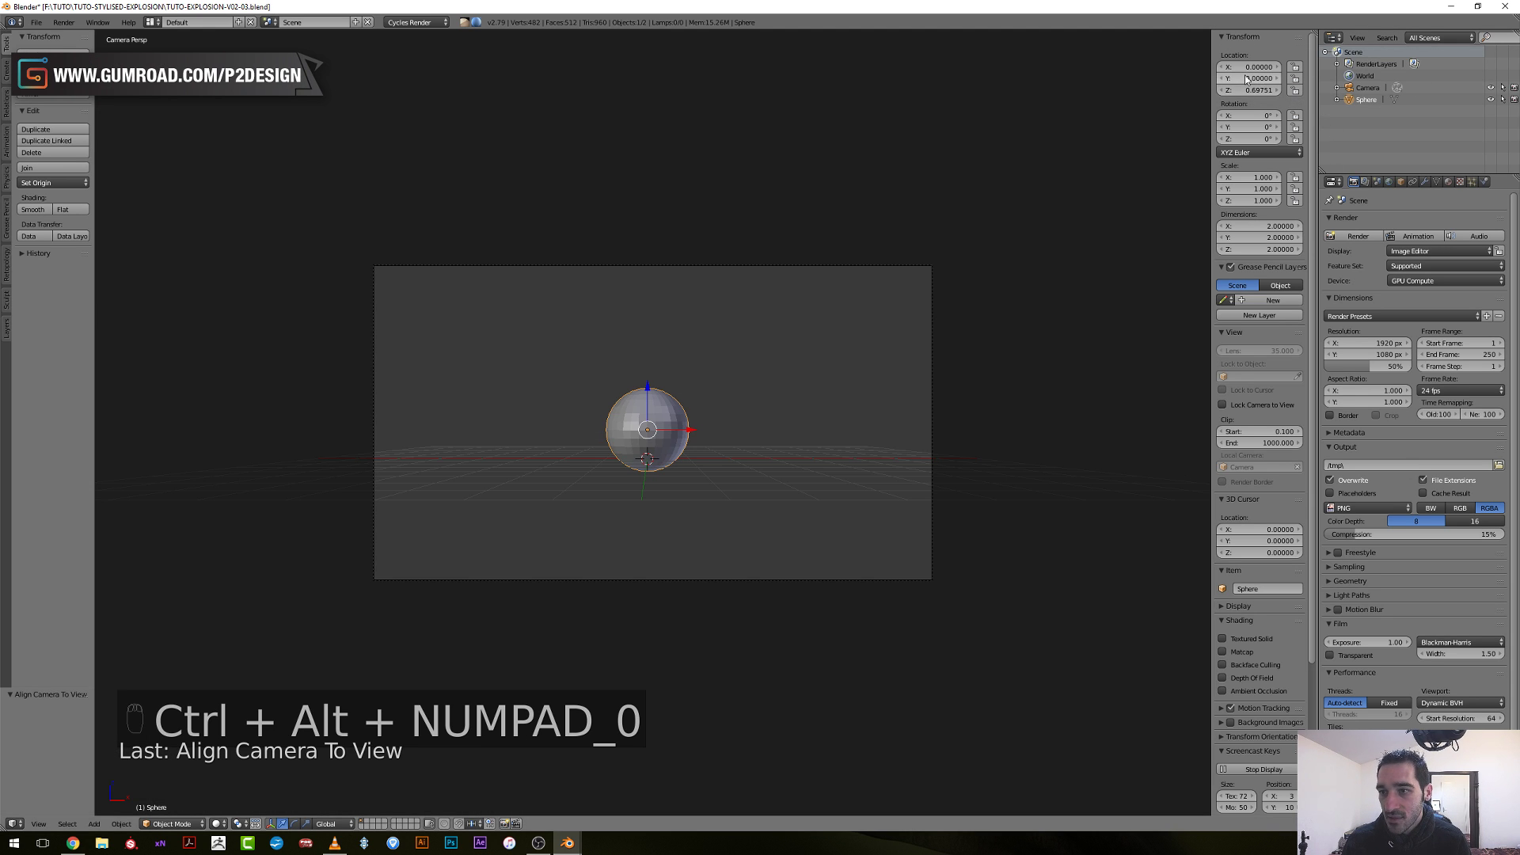
pyautogui.moveTo(1212, 65); pyautogui.dragTo(1106, 65)
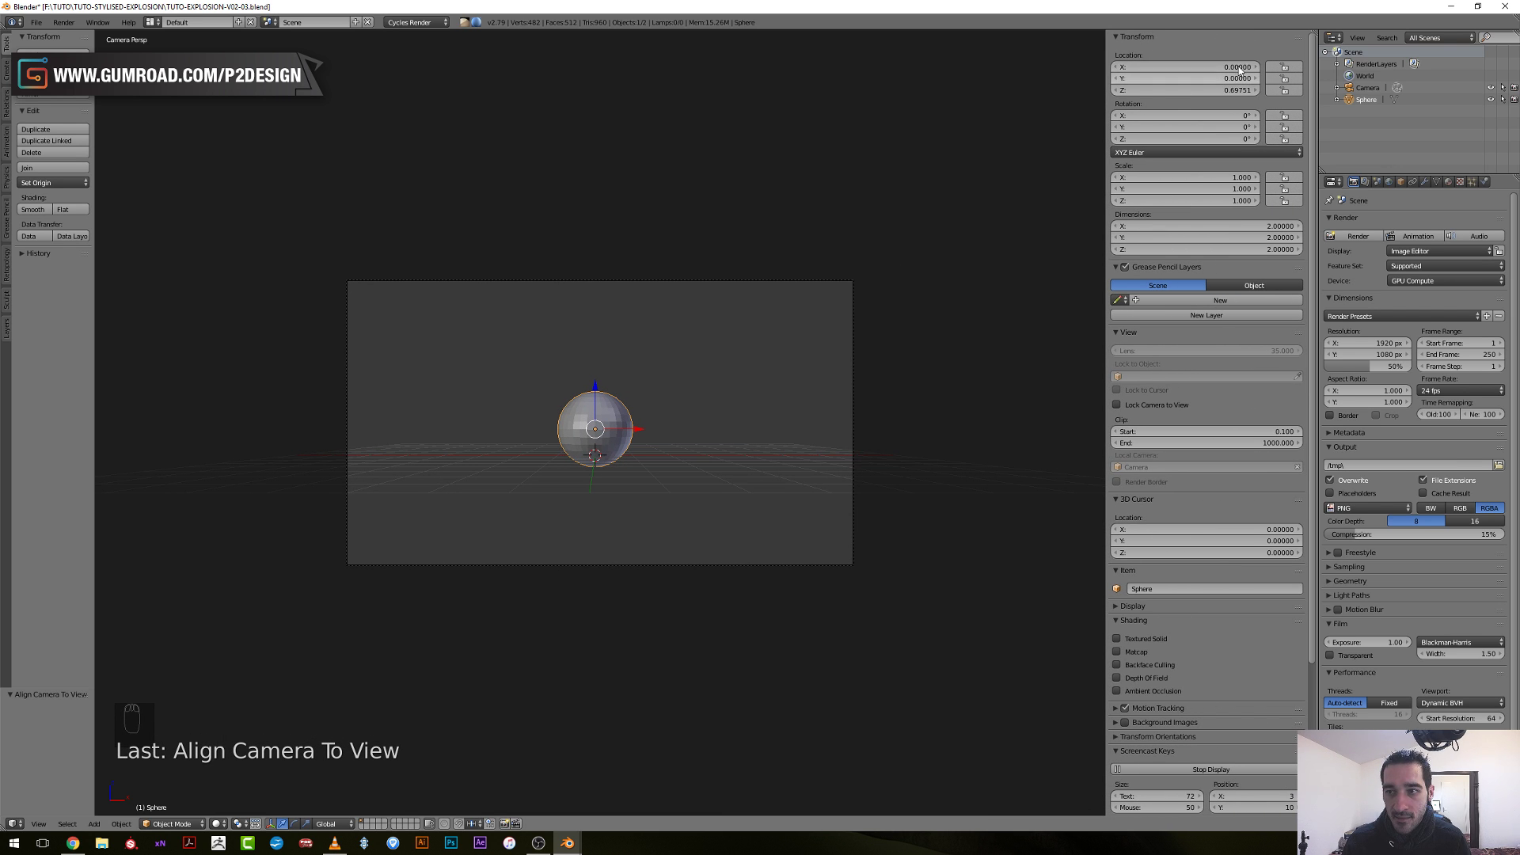
pyautogui.scroll(2, 716, 526)
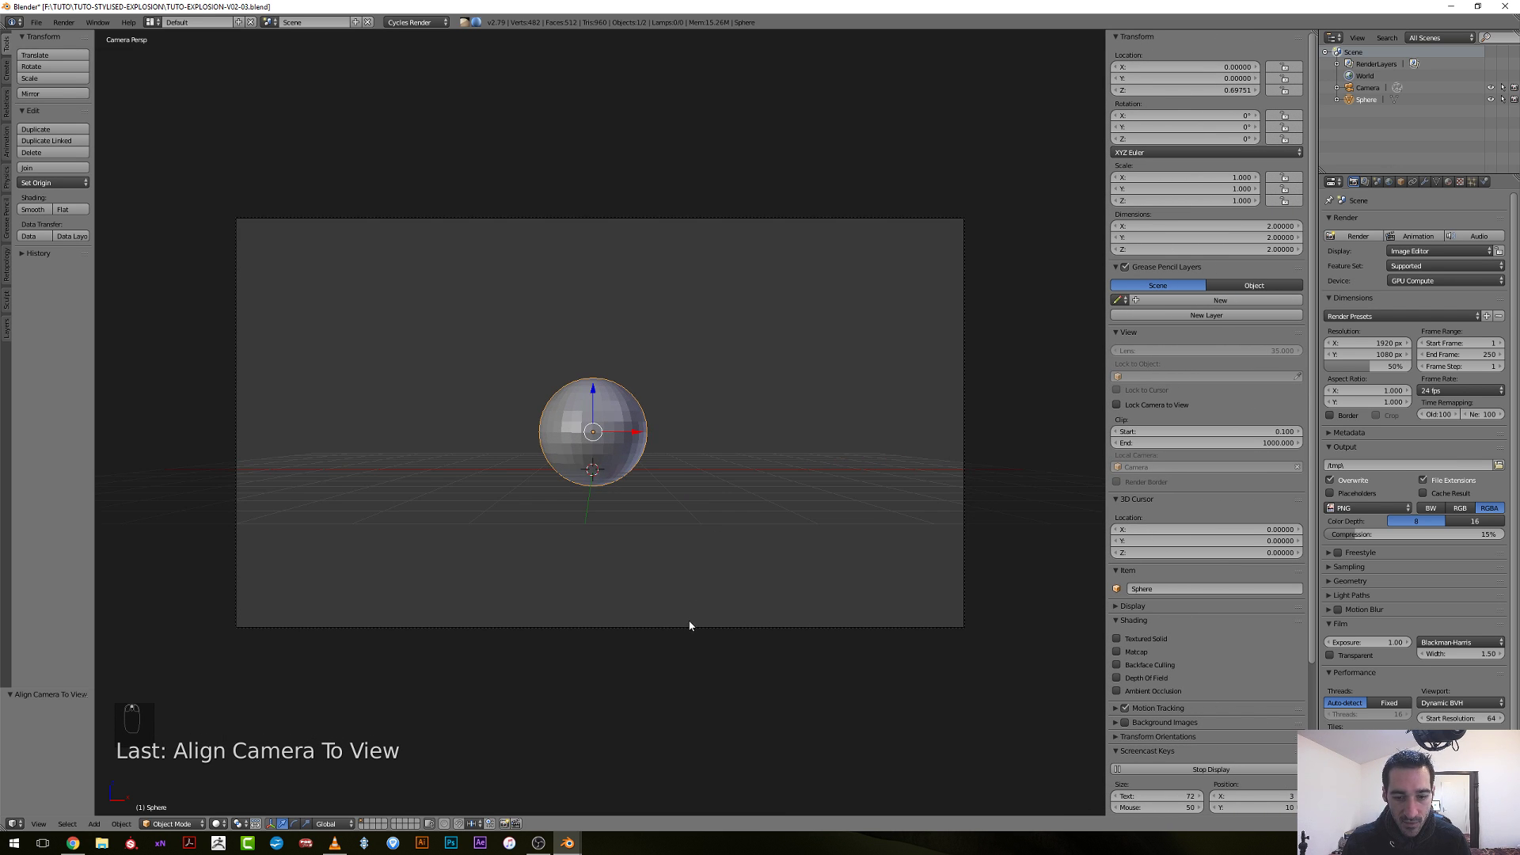
# Select the camera and set its lens focal length to 60 mm.
pyautogui.click(689, 625)
pyautogui.click(1424, 182)
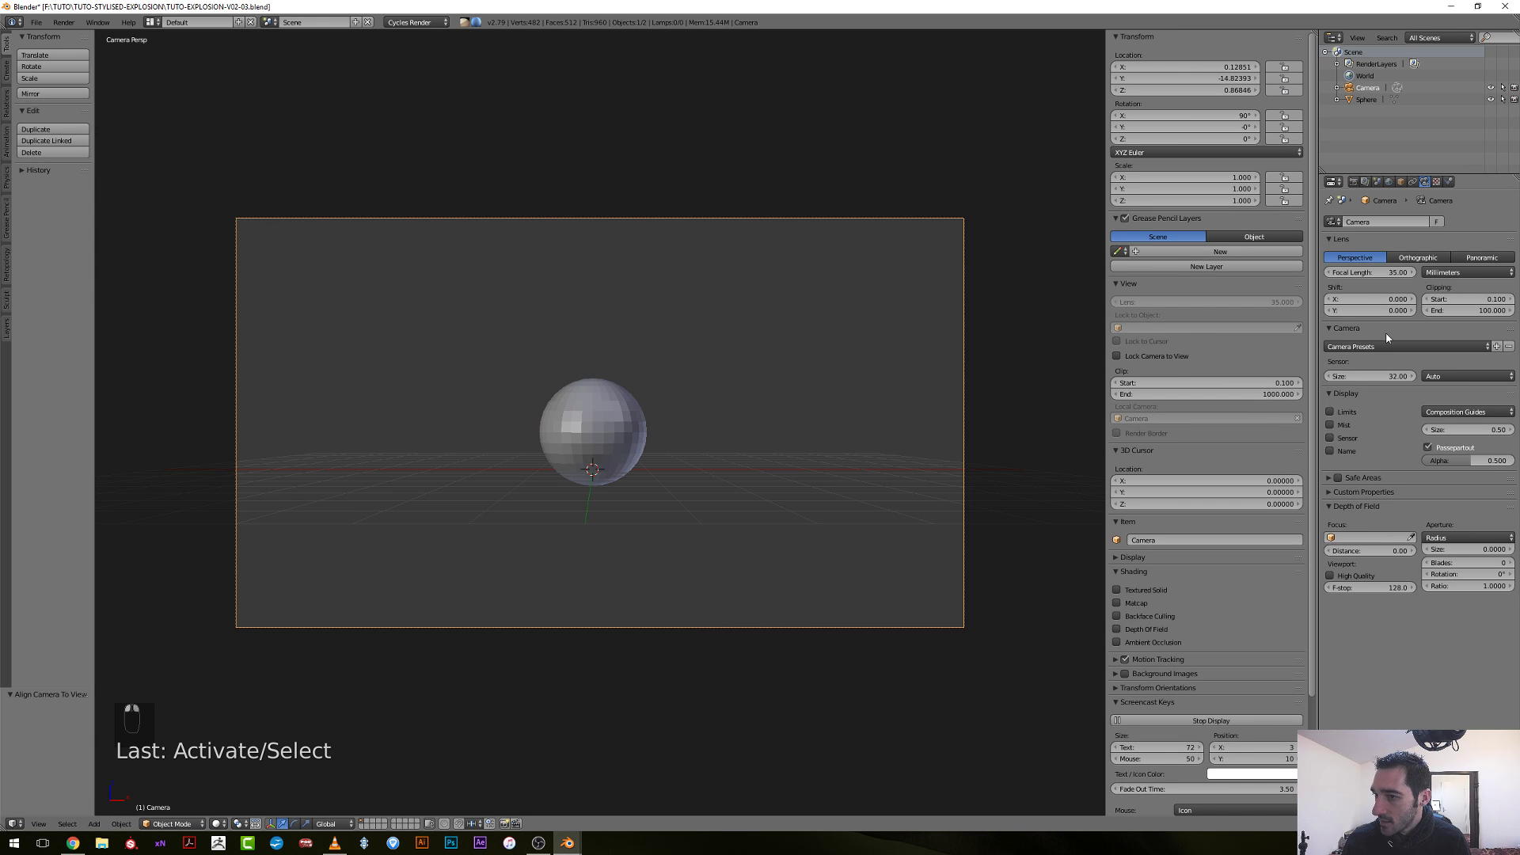
pyautogui.click(1381, 272)
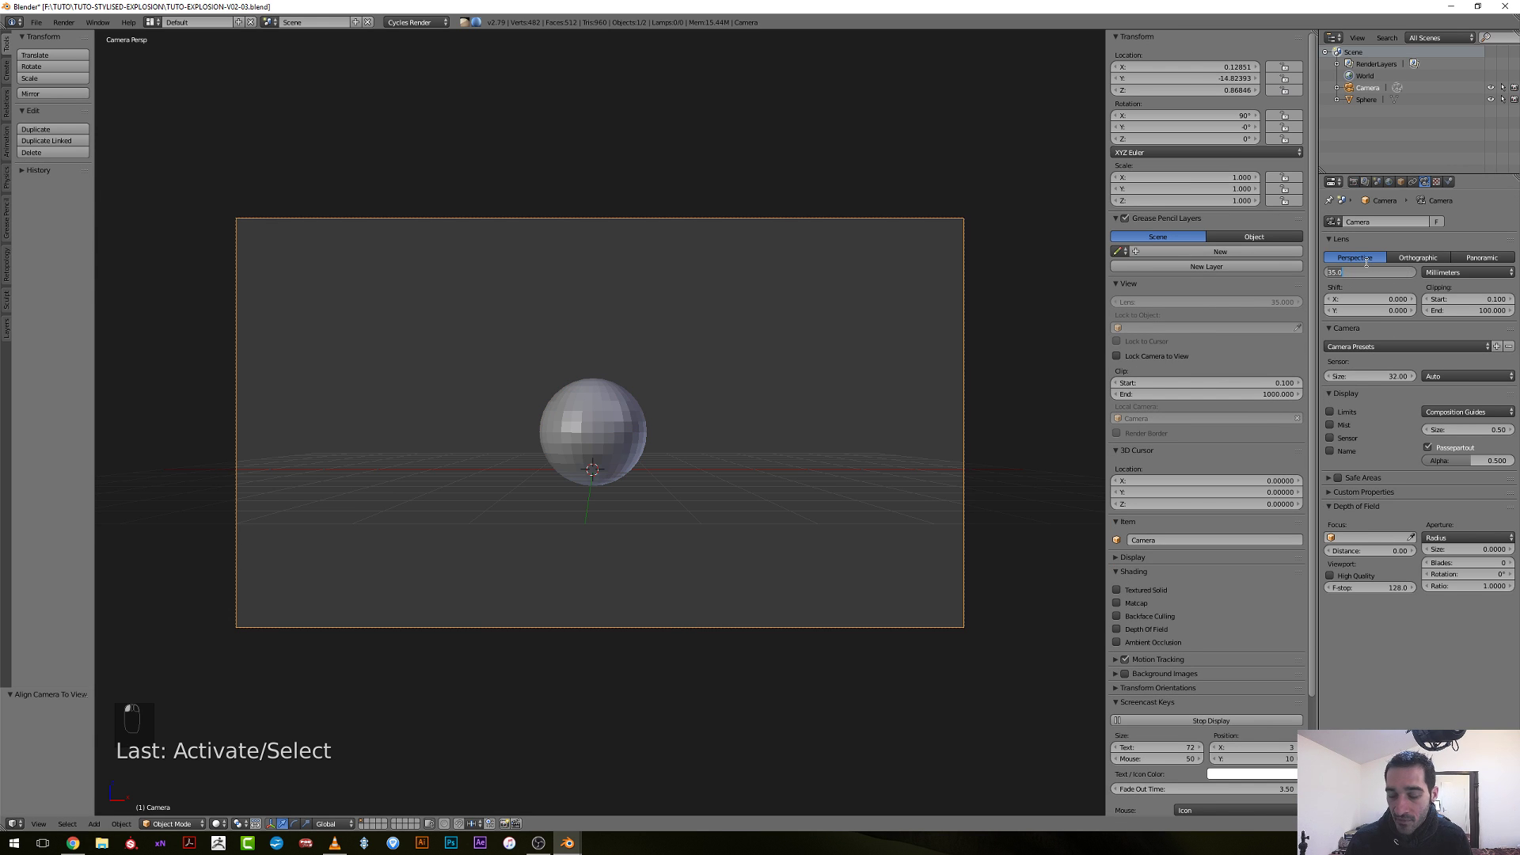
pyautogui.write('60')
pyautogui.press('Return')
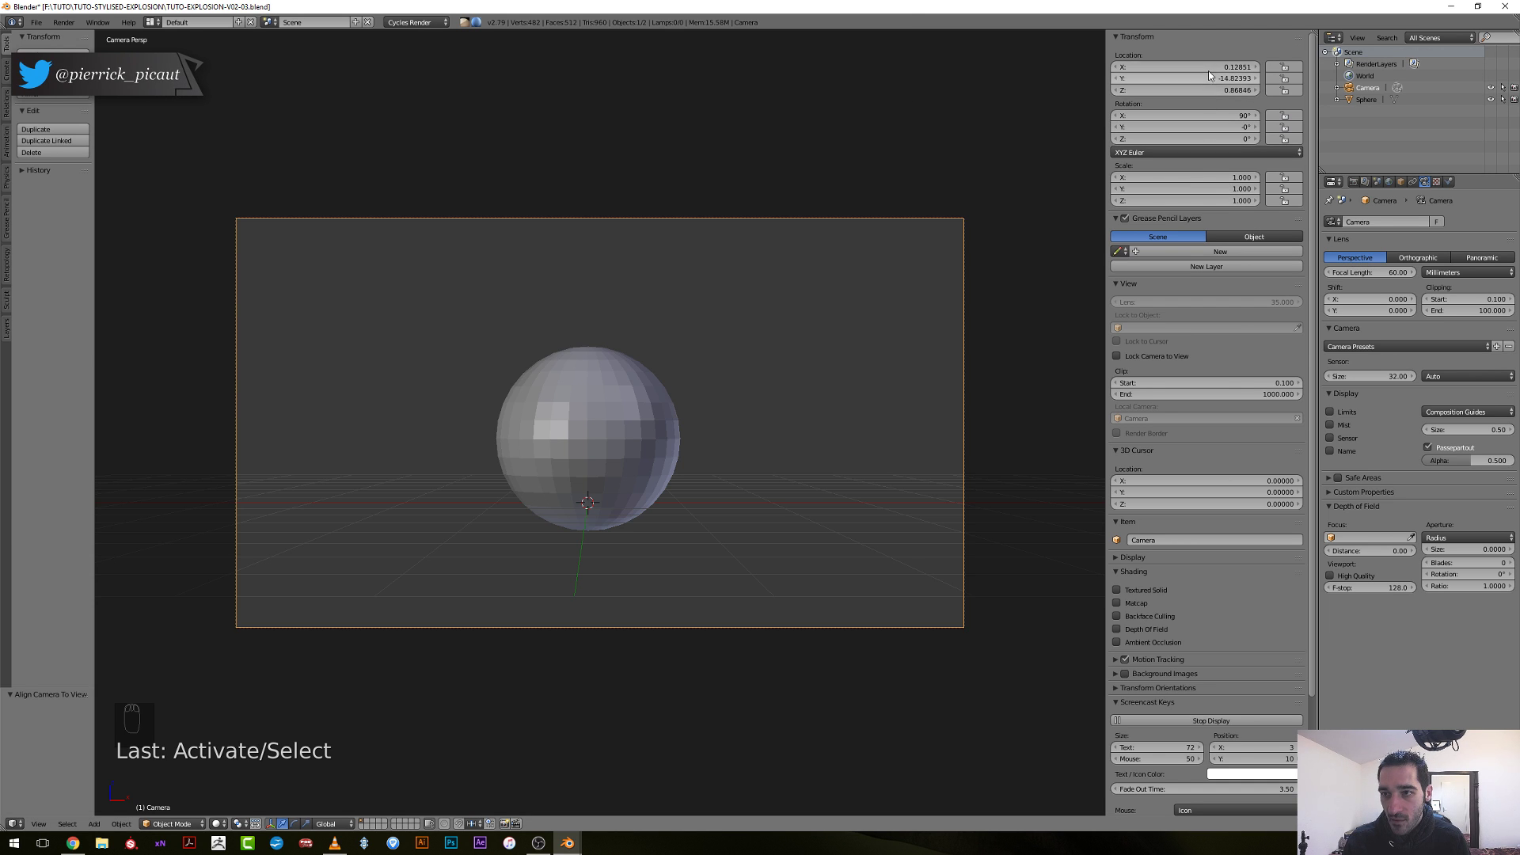
# Set the camera's X and Y location to 0 to line it up with the sphere.
pyautogui.moveTo(1208, 71); pyautogui.dragTo(1207, 90)
pyautogui.press('Return')
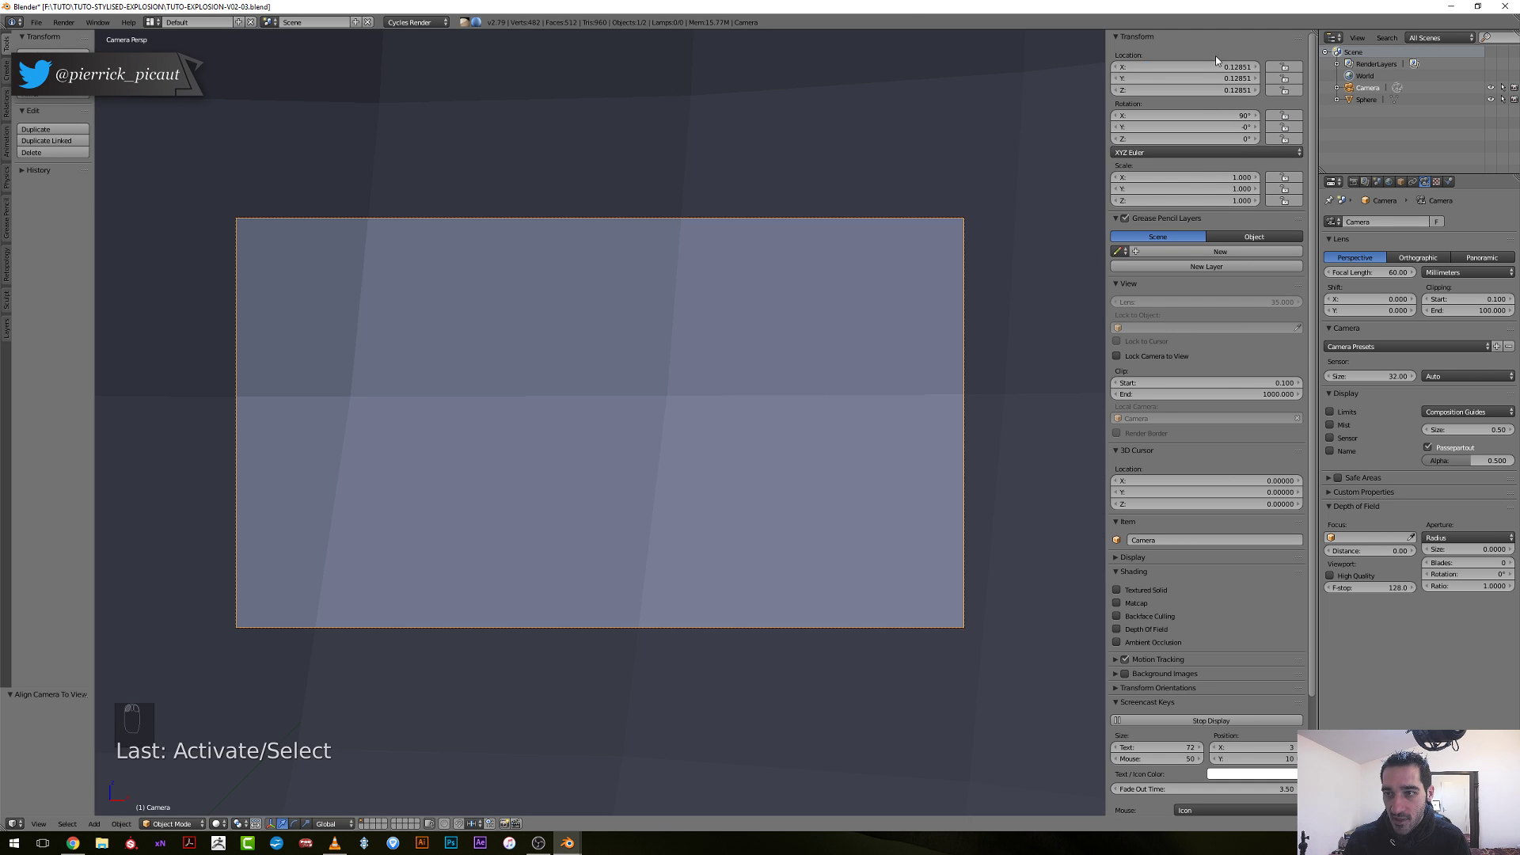
pyautogui.click(1215, 65)
pyautogui.write('0')
pyautogui.press('Tab')
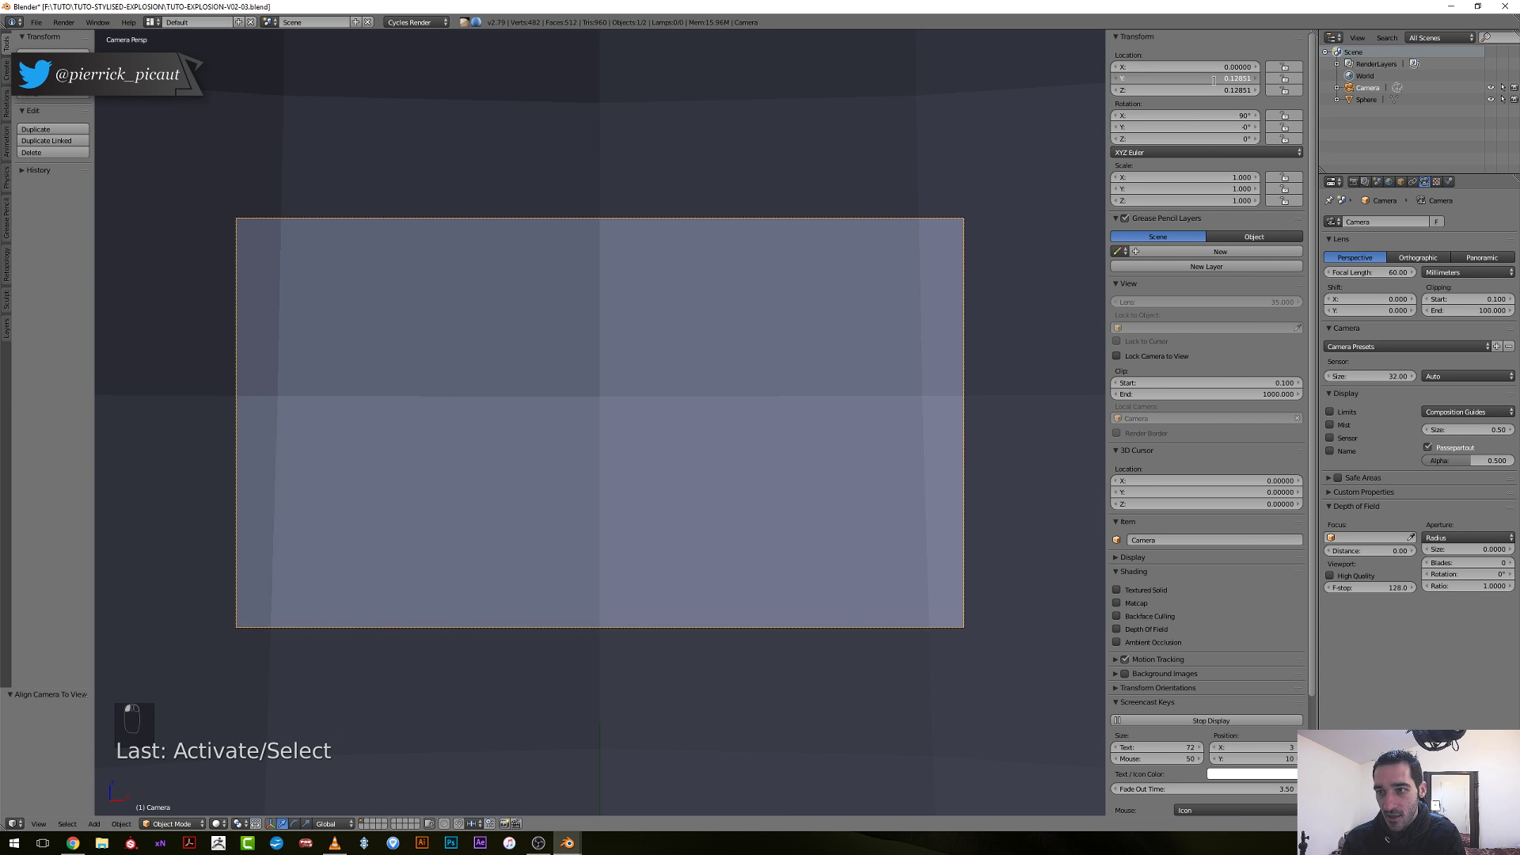
pyautogui.write('0')
pyautogui.press('Return')
# Pull the camera back about 30.5 units along its local Z axis and raise it to a height of about 2.5.
pyautogui.press('g')
pyautogui.press('z')
pyautogui.press('z')
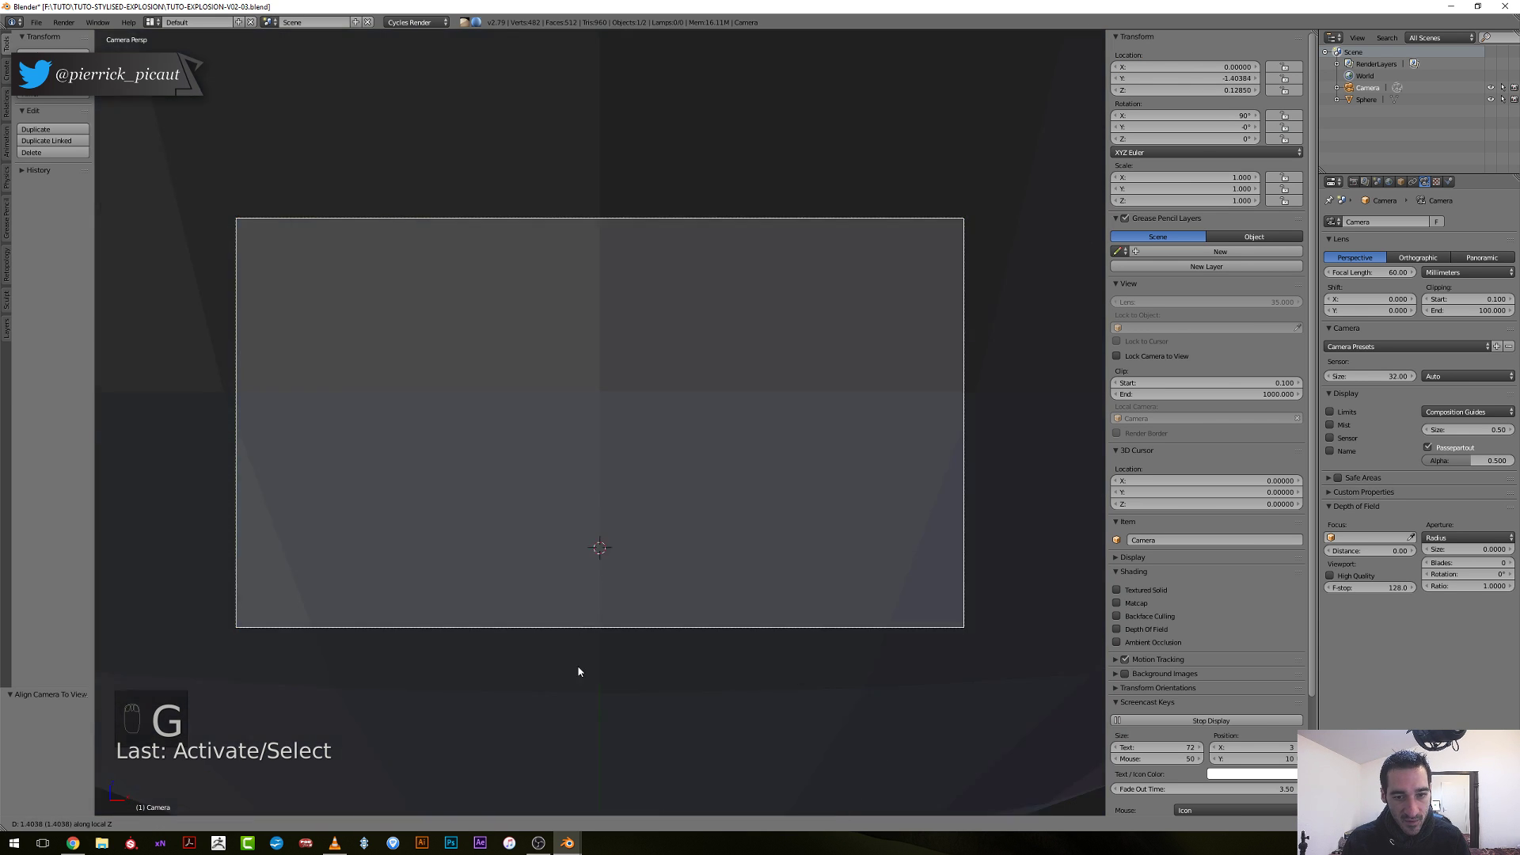
pyautogui.click(654, 348)
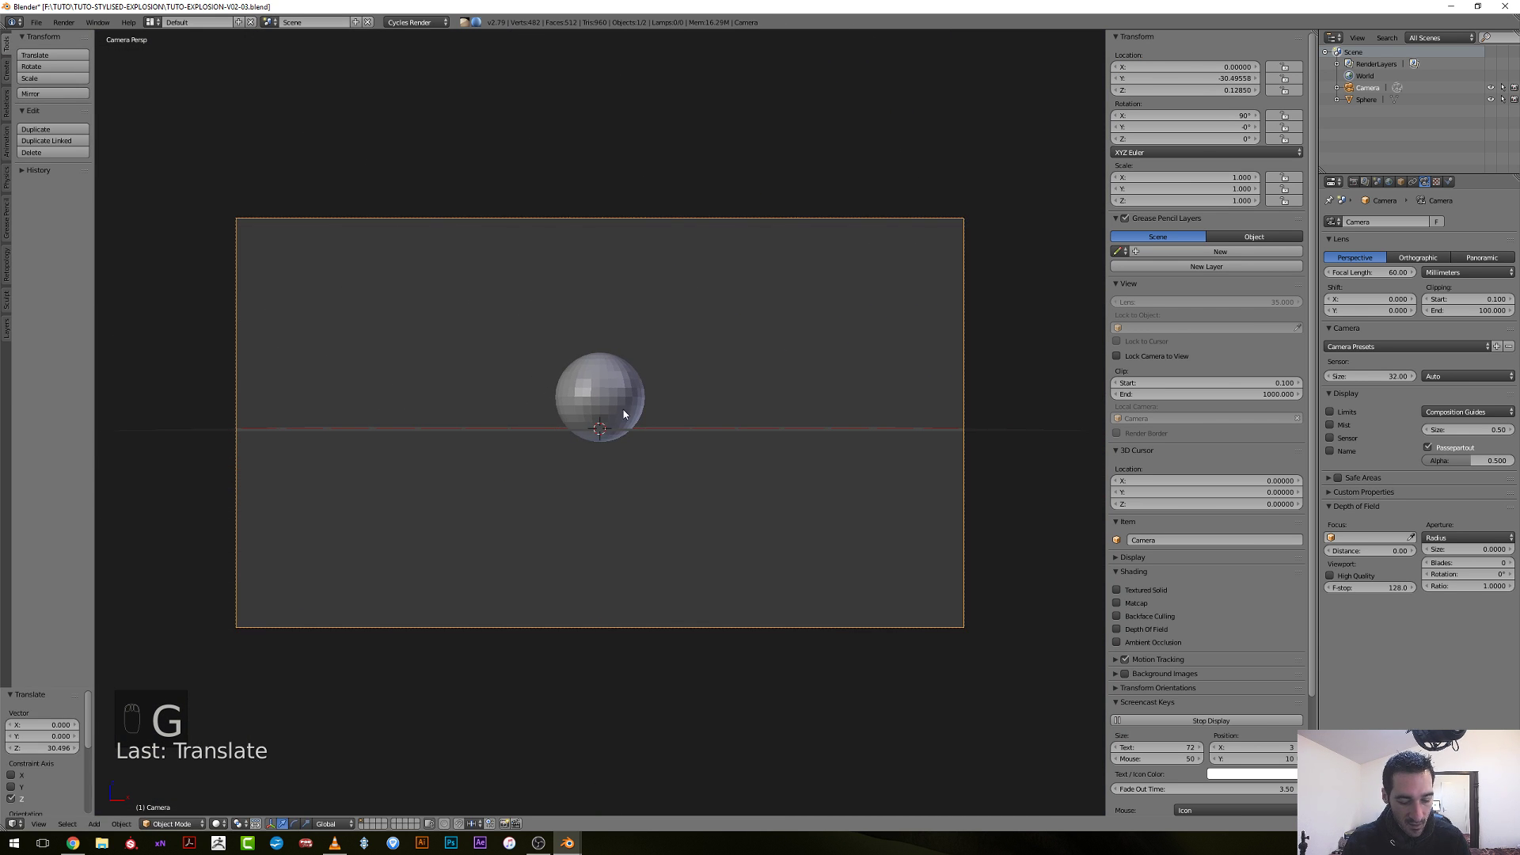
pyautogui.press('g')
pyautogui.click(664, 124)
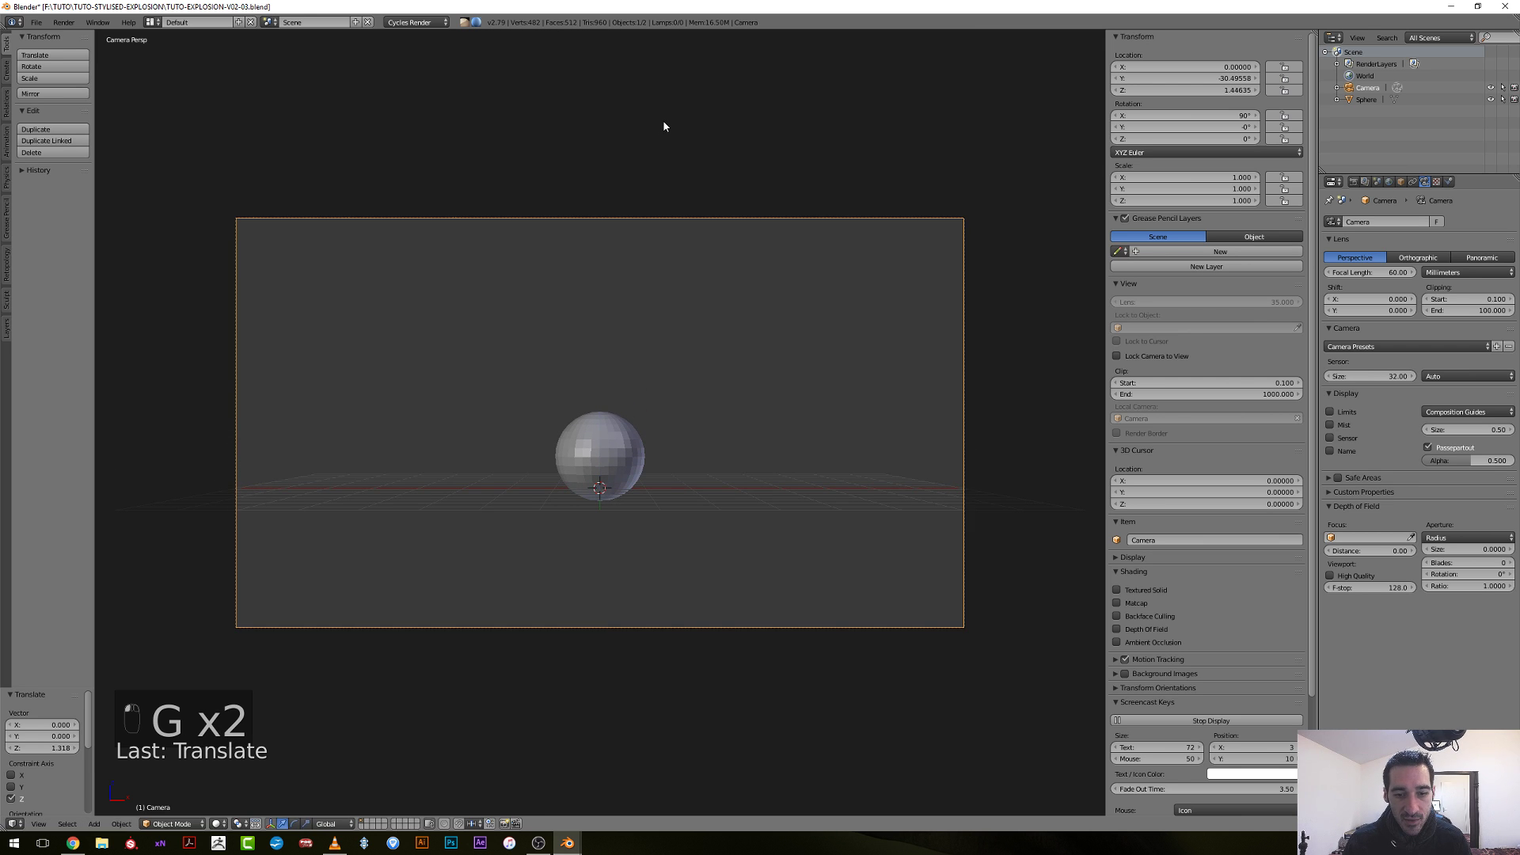
pyautogui.press('g')
pyautogui.click(682, 347)
# Tilt the camera down about 5.4° around its local X axis and raise it to about 4.48 on Z.
pyautogui.press('r')
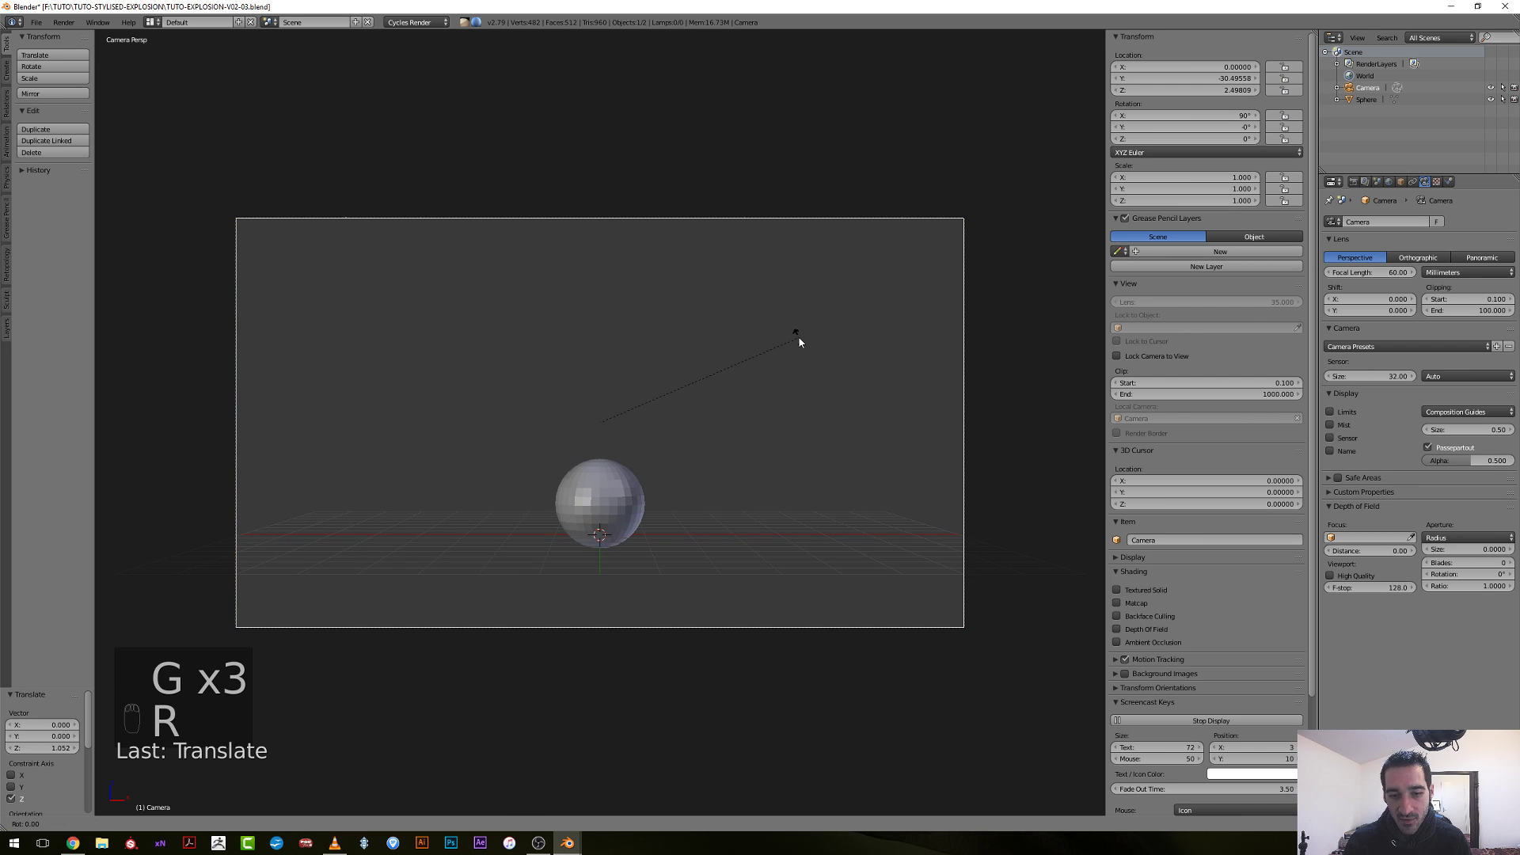
pyautogui.press('x')
pyautogui.press('x')
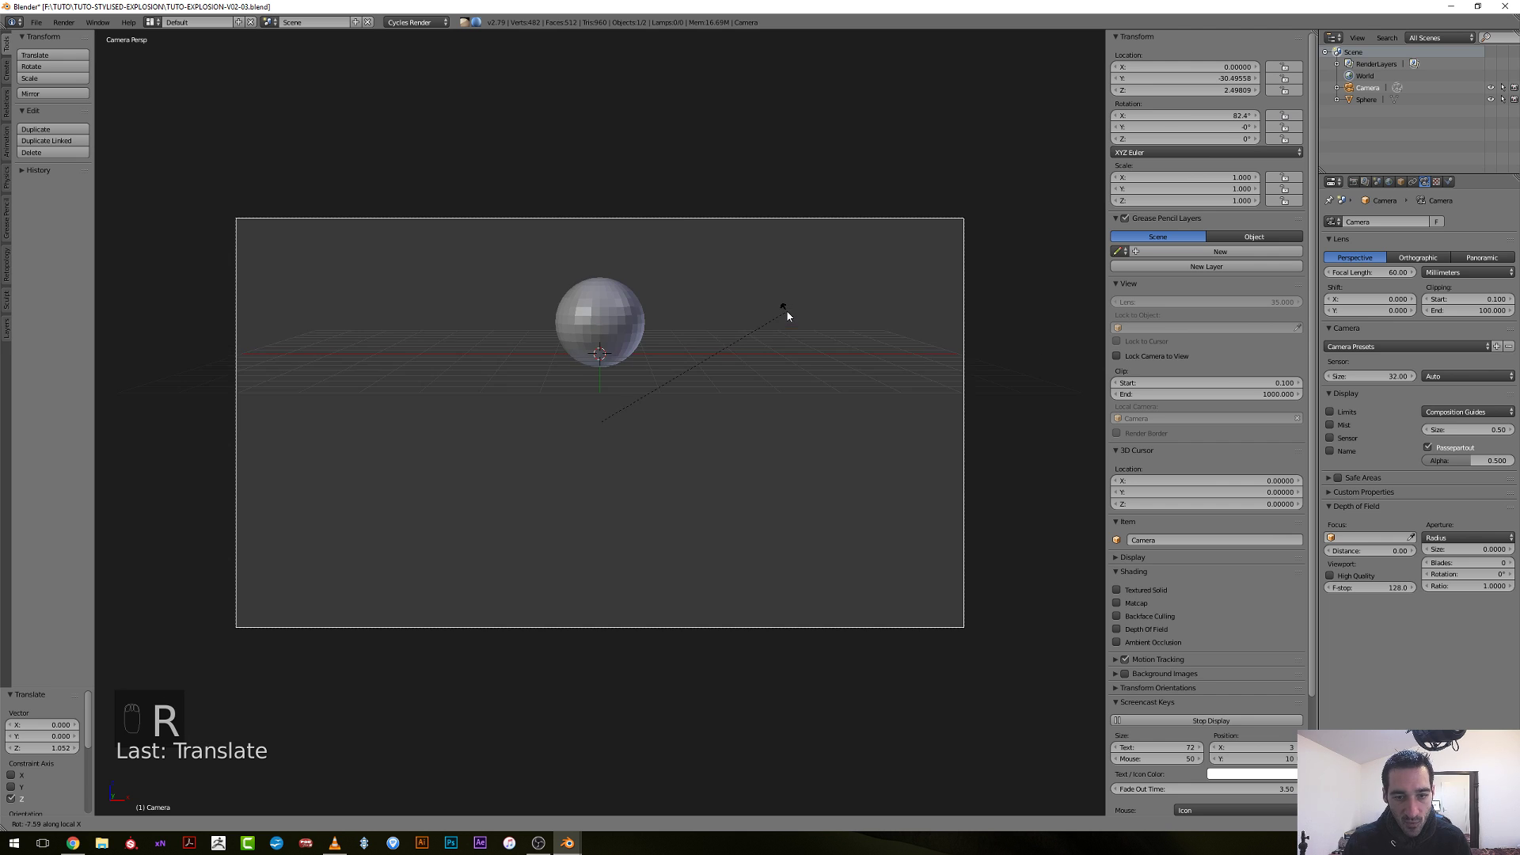
pyautogui.click(786, 323)
pyautogui.press('g')
pyautogui.press('z')
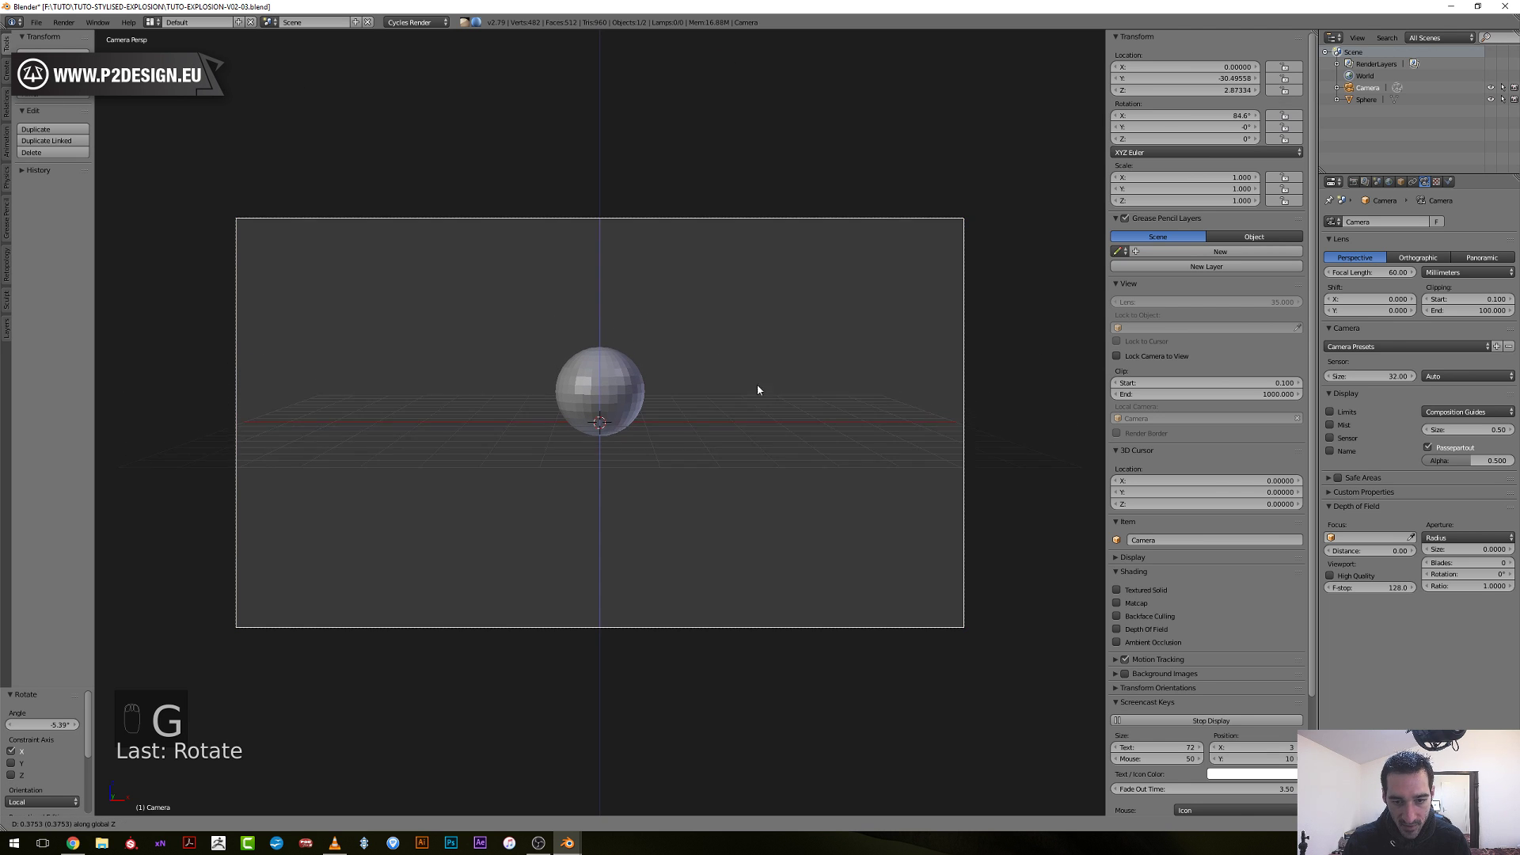
pyautogui.click(749, 132)
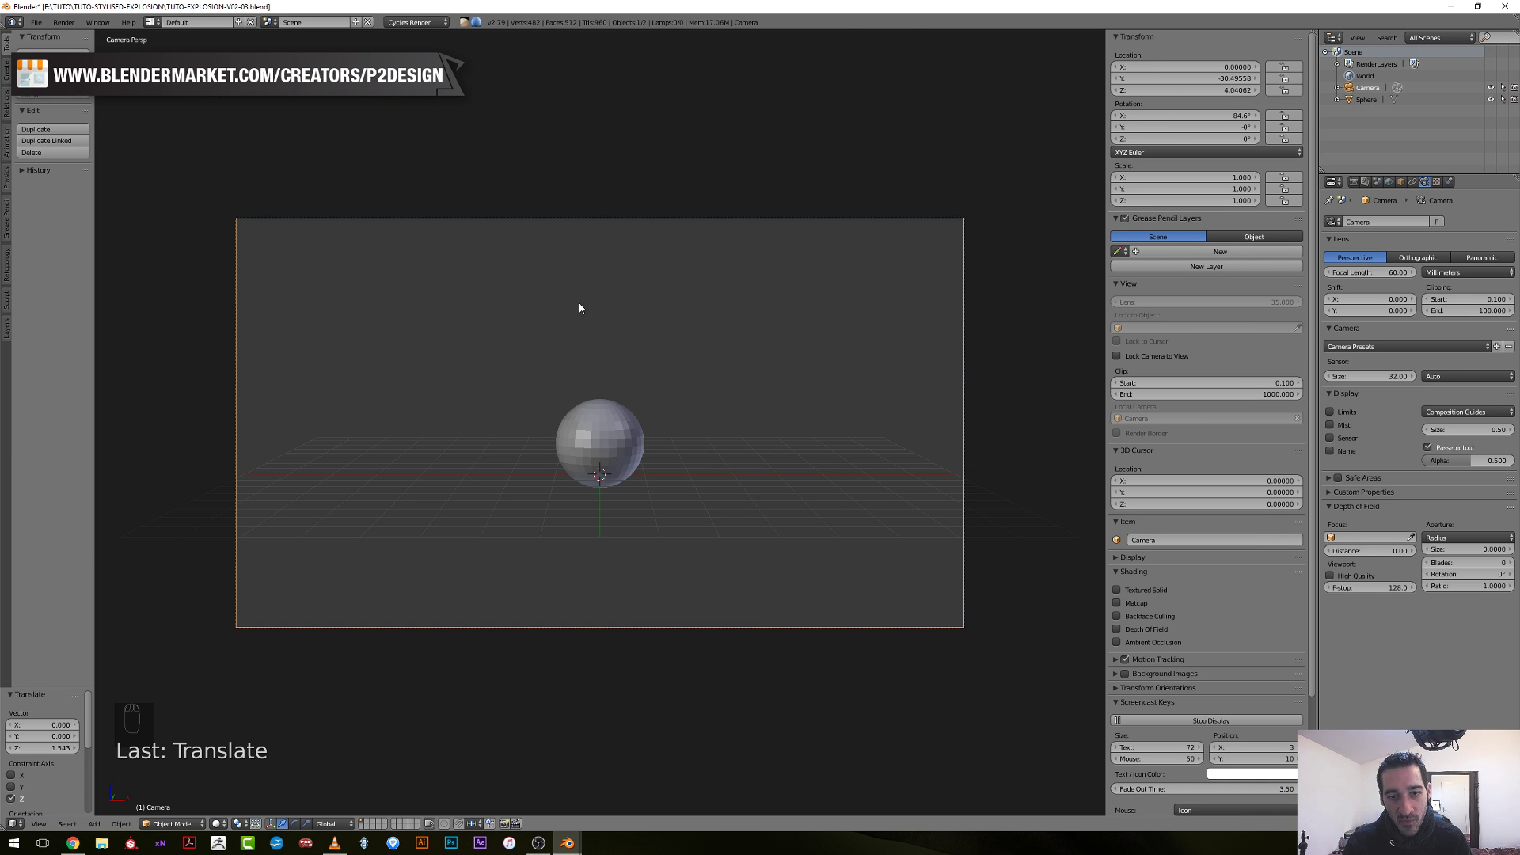
pyautogui.press('g')
pyautogui.click(603, 307)
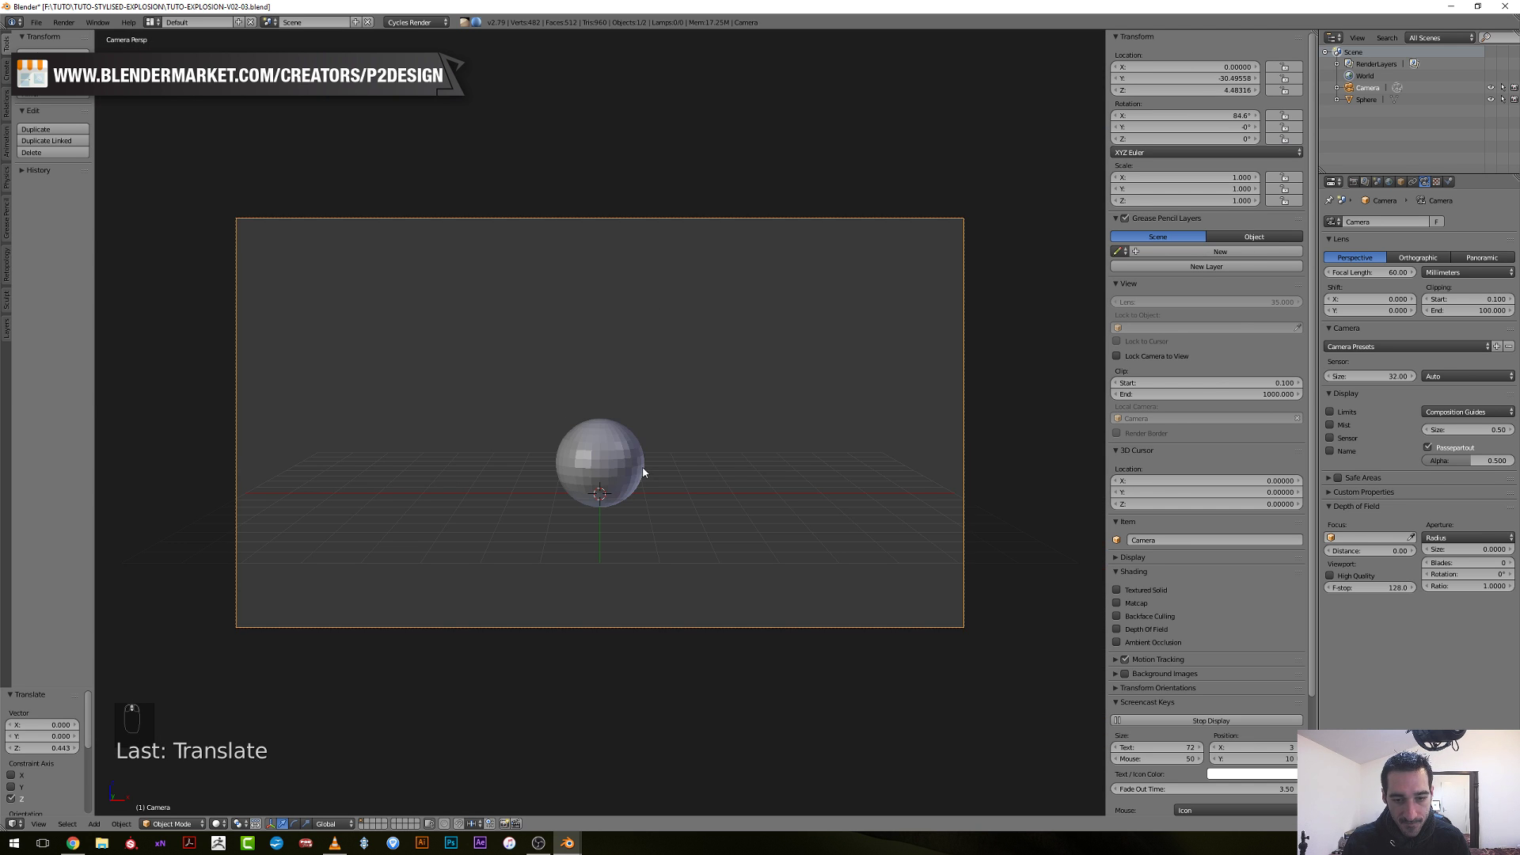
# Select the sphere, split the 3D view horizontally and make the lower area a Dope Sheet.
pyautogui.rightClick(633, 473)
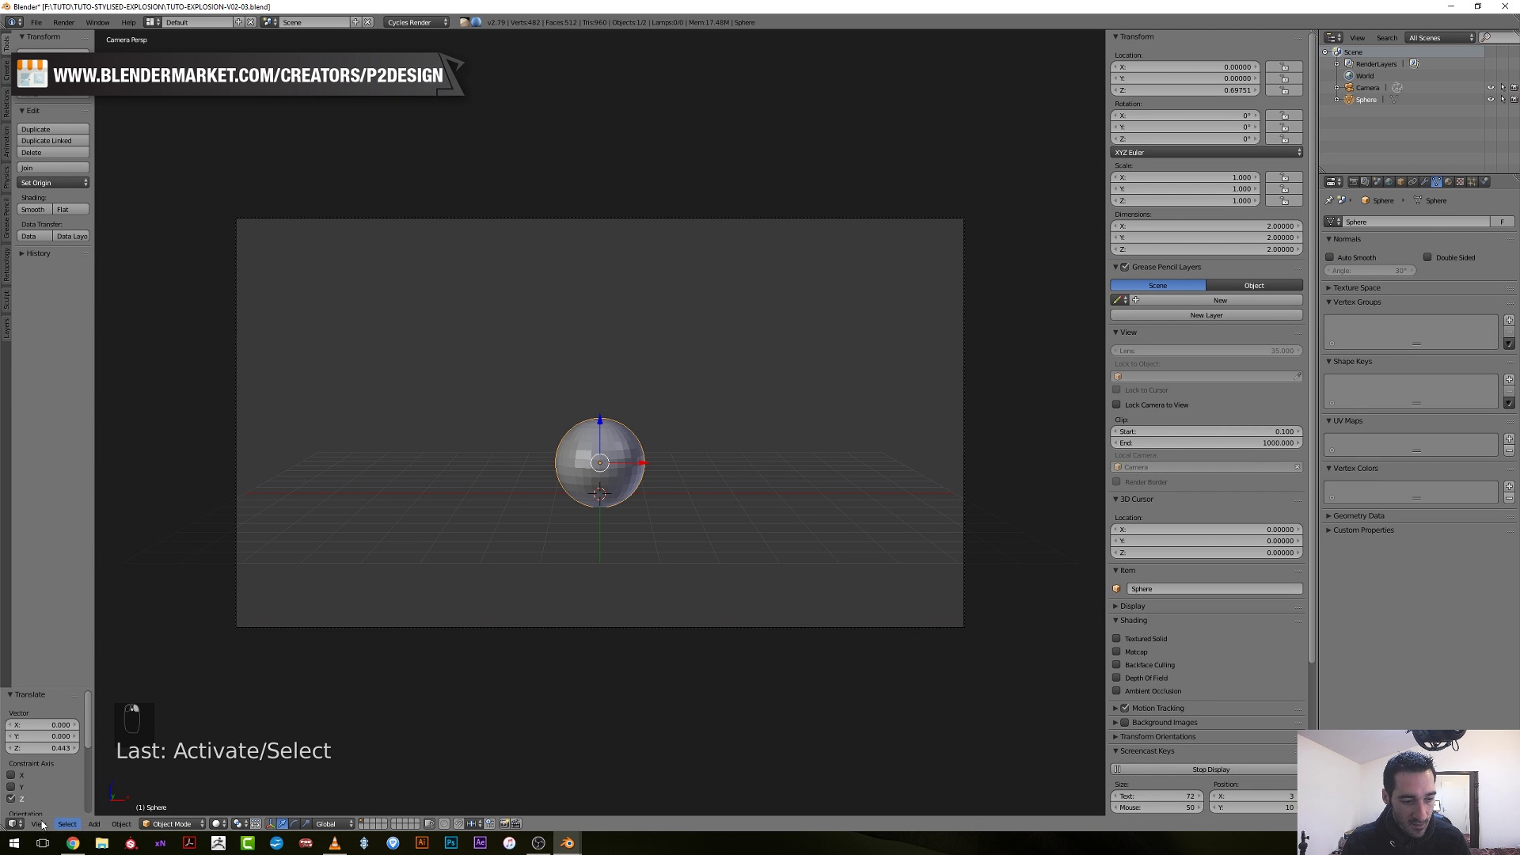
pyautogui.moveTo(4, 828); pyautogui.dragTo(16, 615)
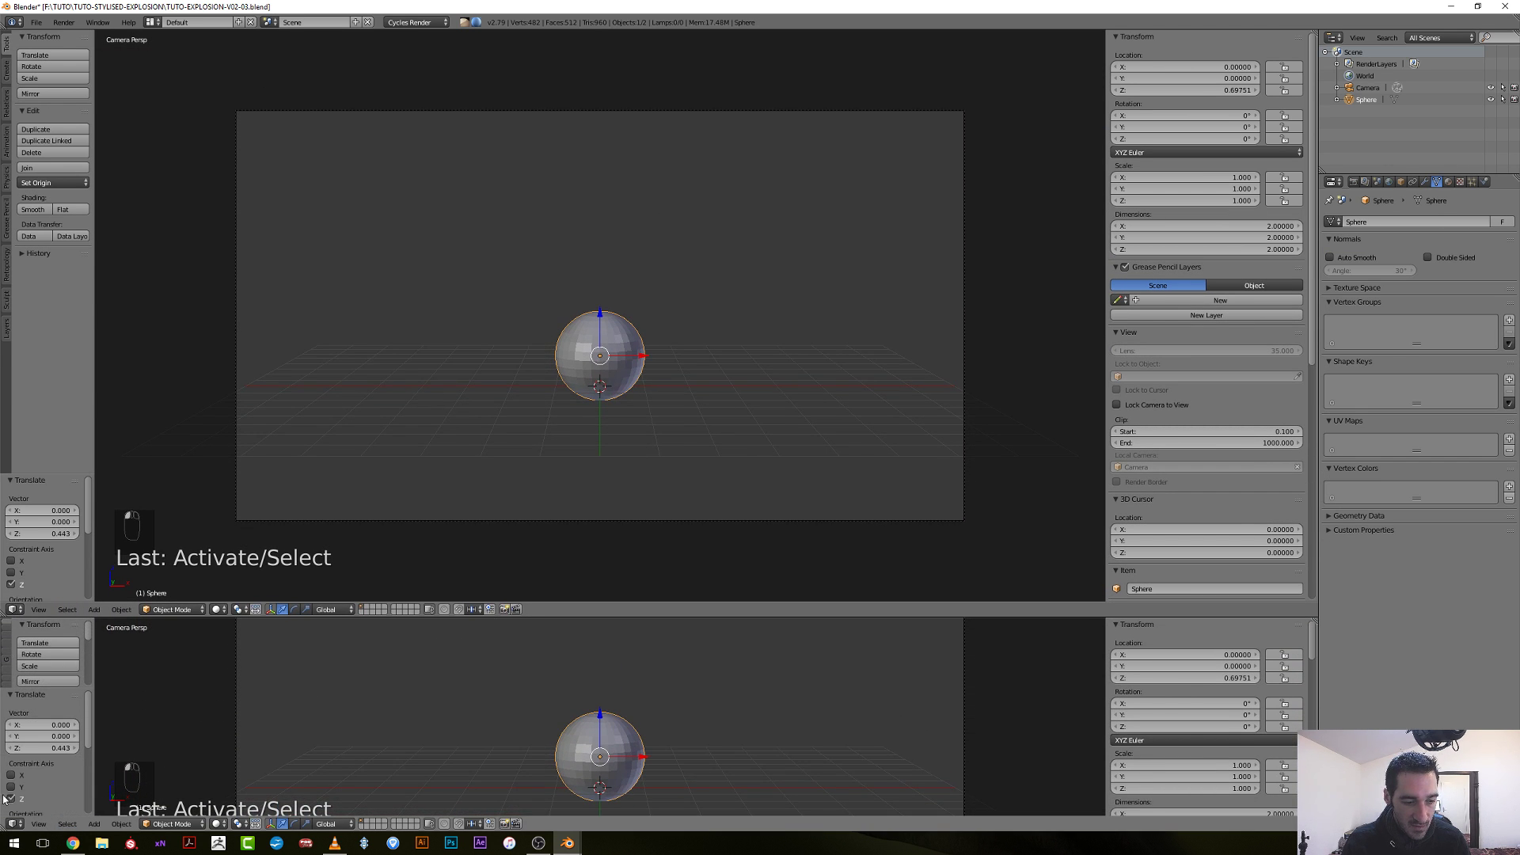
pyautogui.click(13, 823)
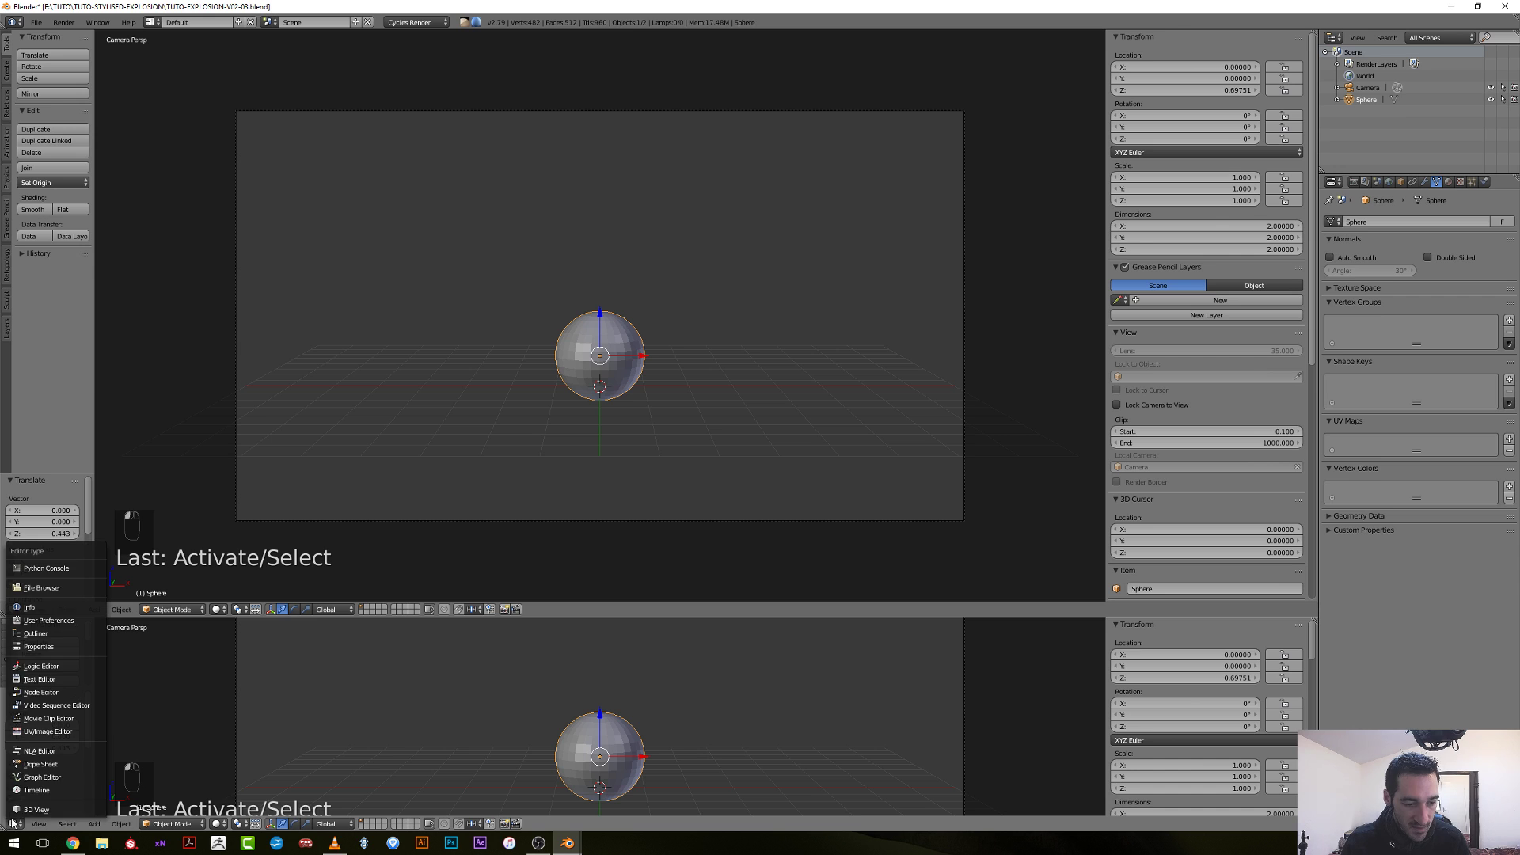
pyautogui.click(40, 763)
pyautogui.click(158, 742)
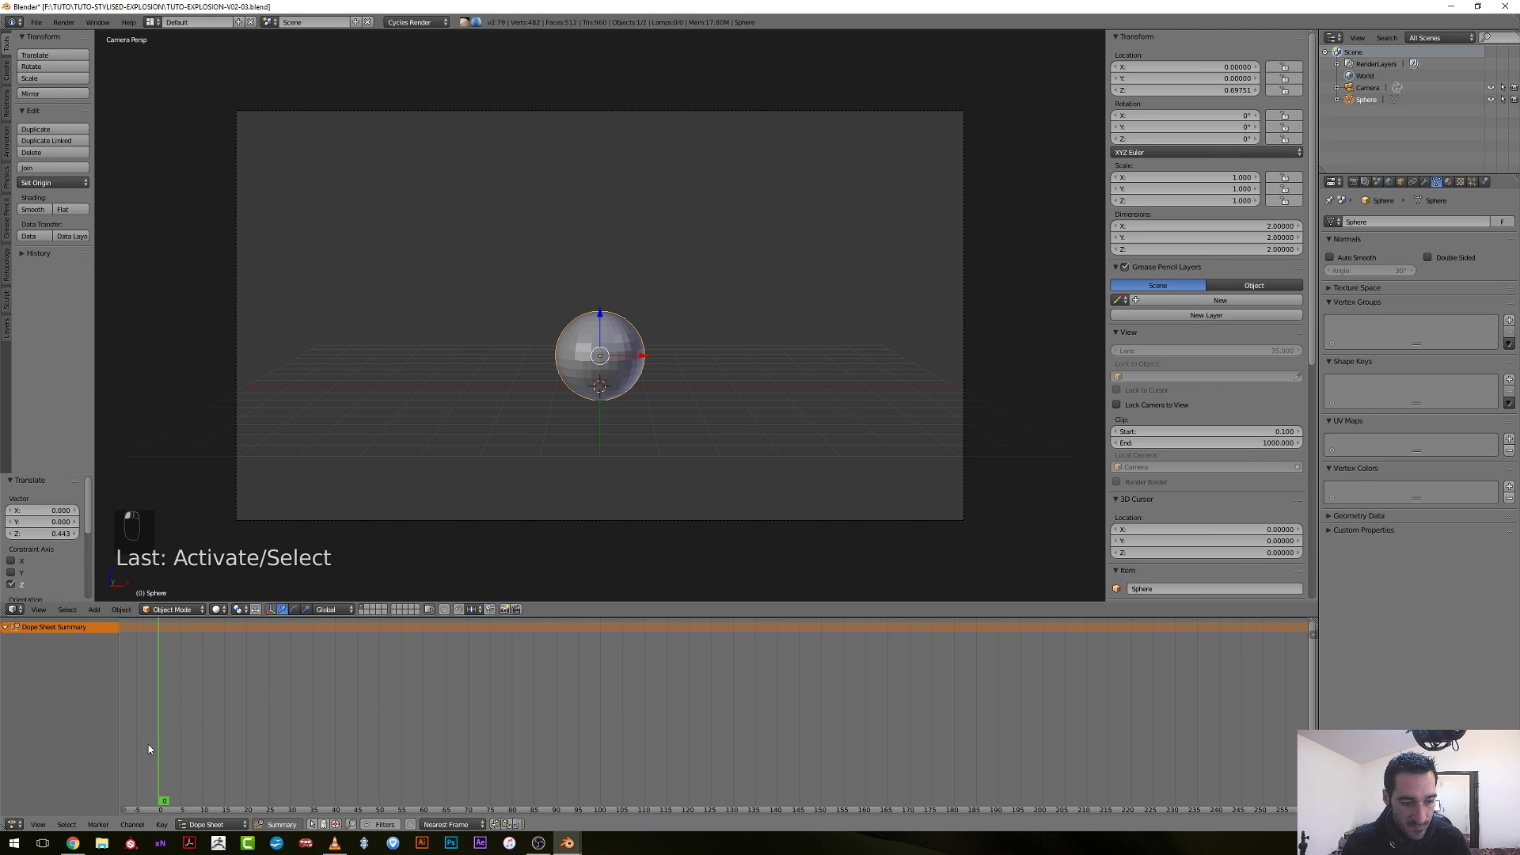
# Split a thin strip off the bottom of the Dope Sheet and make it a Timeline.
pyautogui.moveTo(4, 828); pyautogui.dragTo(3, 792)
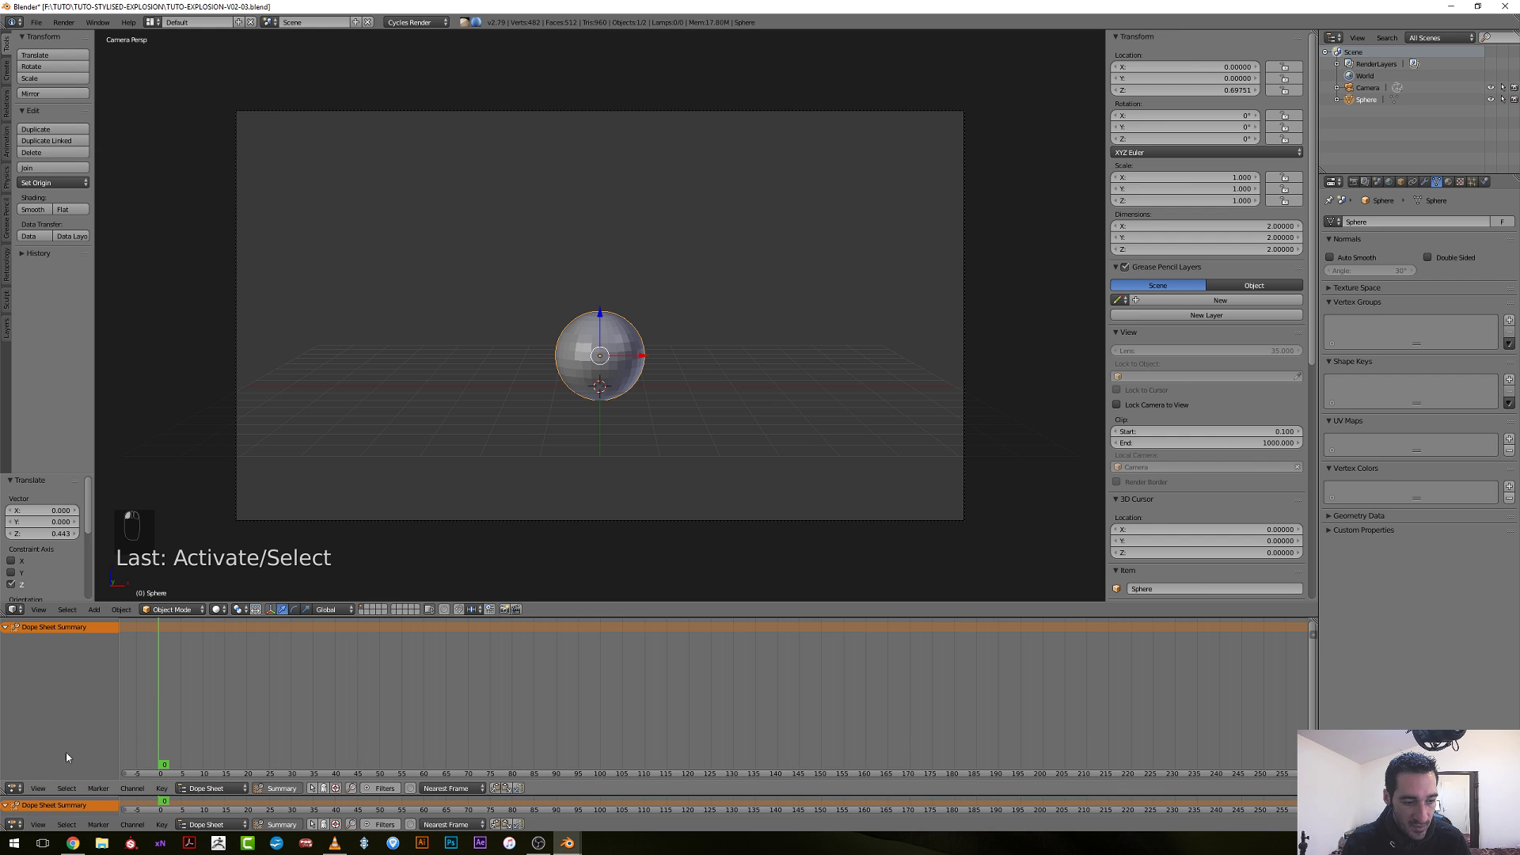
pyautogui.click(13, 824)
pyautogui.click(32, 794)
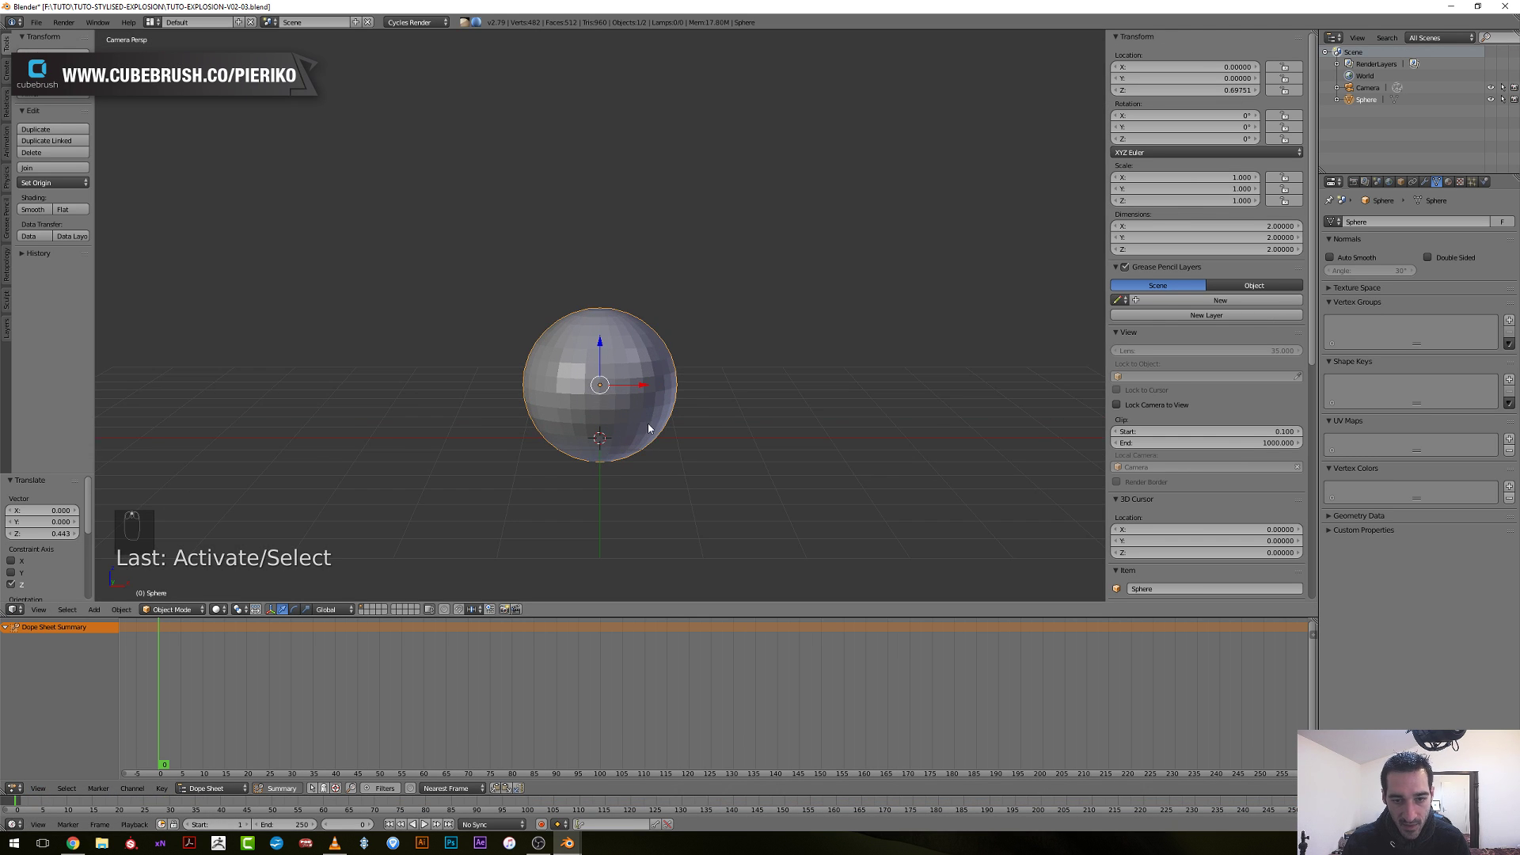
# Set the animation range to start at frame 0 and end at frame 50, and show the render settings.
pyautogui.click(289, 824)
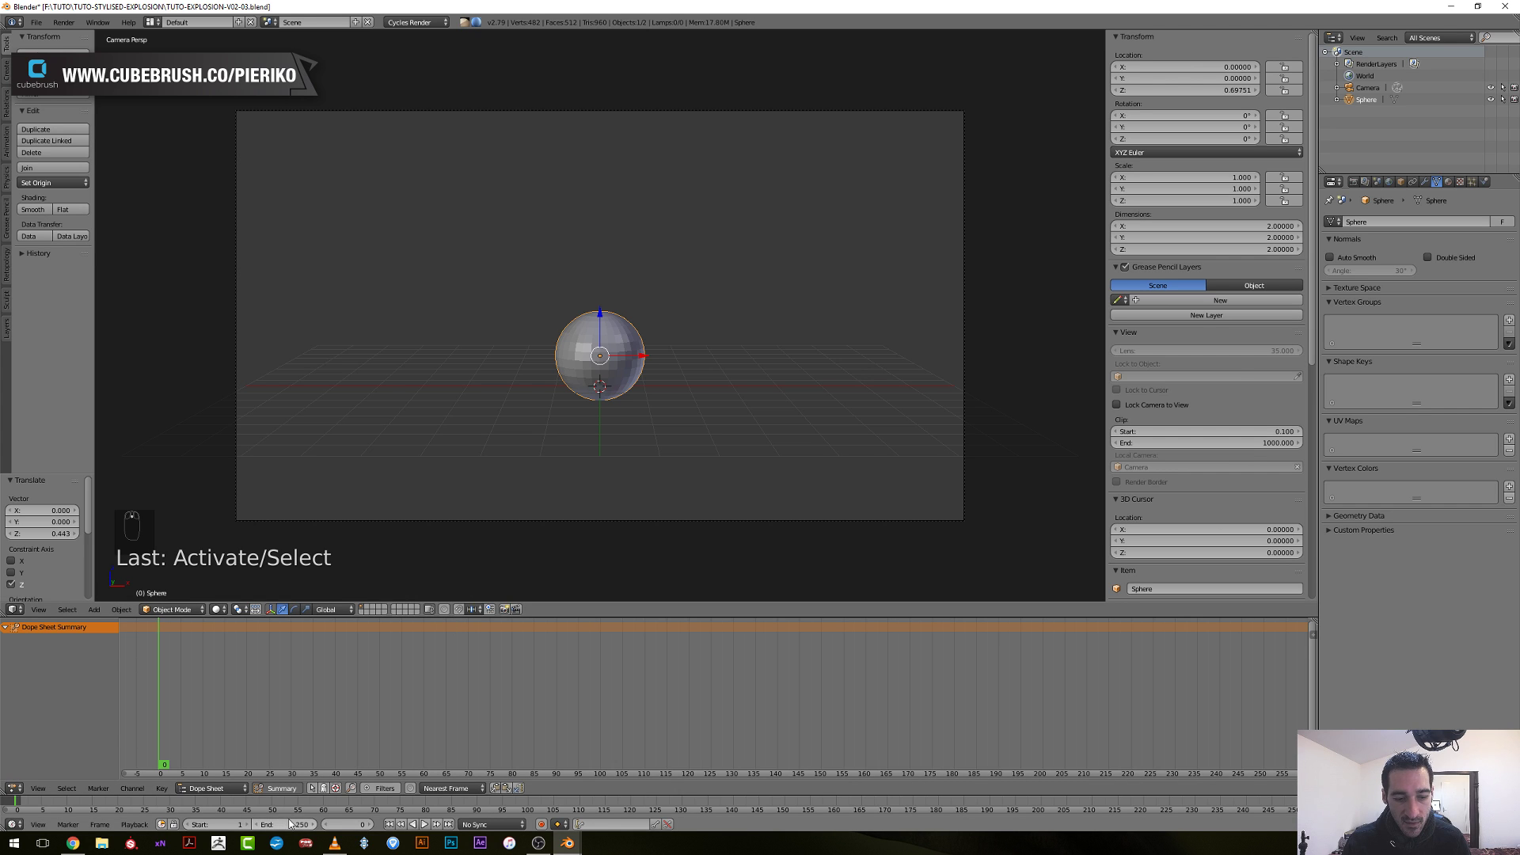
pyautogui.write('50')
pyautogui.press('Return')
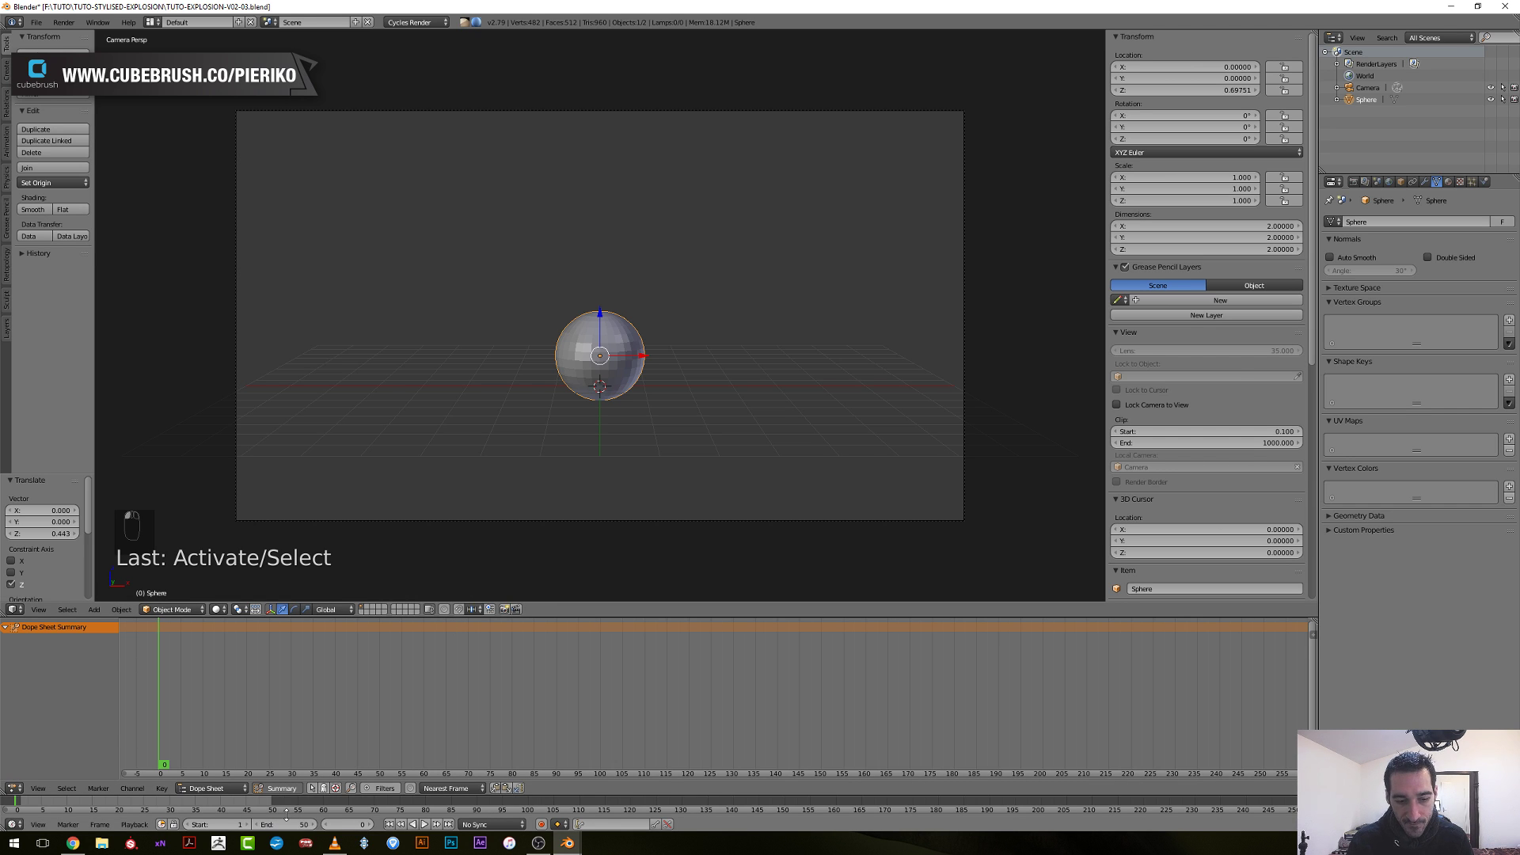
pyautogui.click(238, 824)
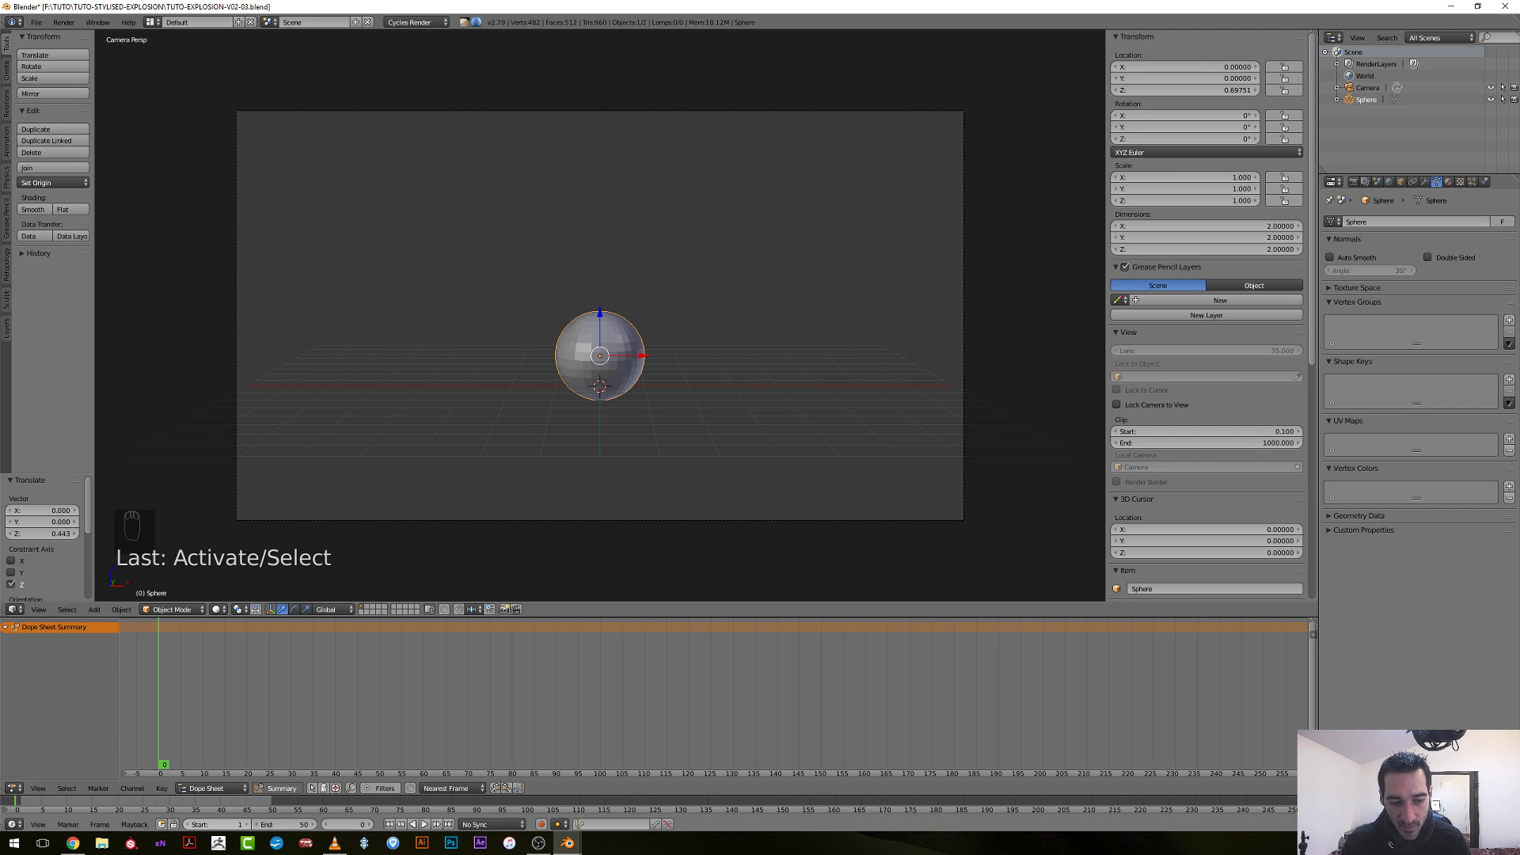
pyautogui.write('0')
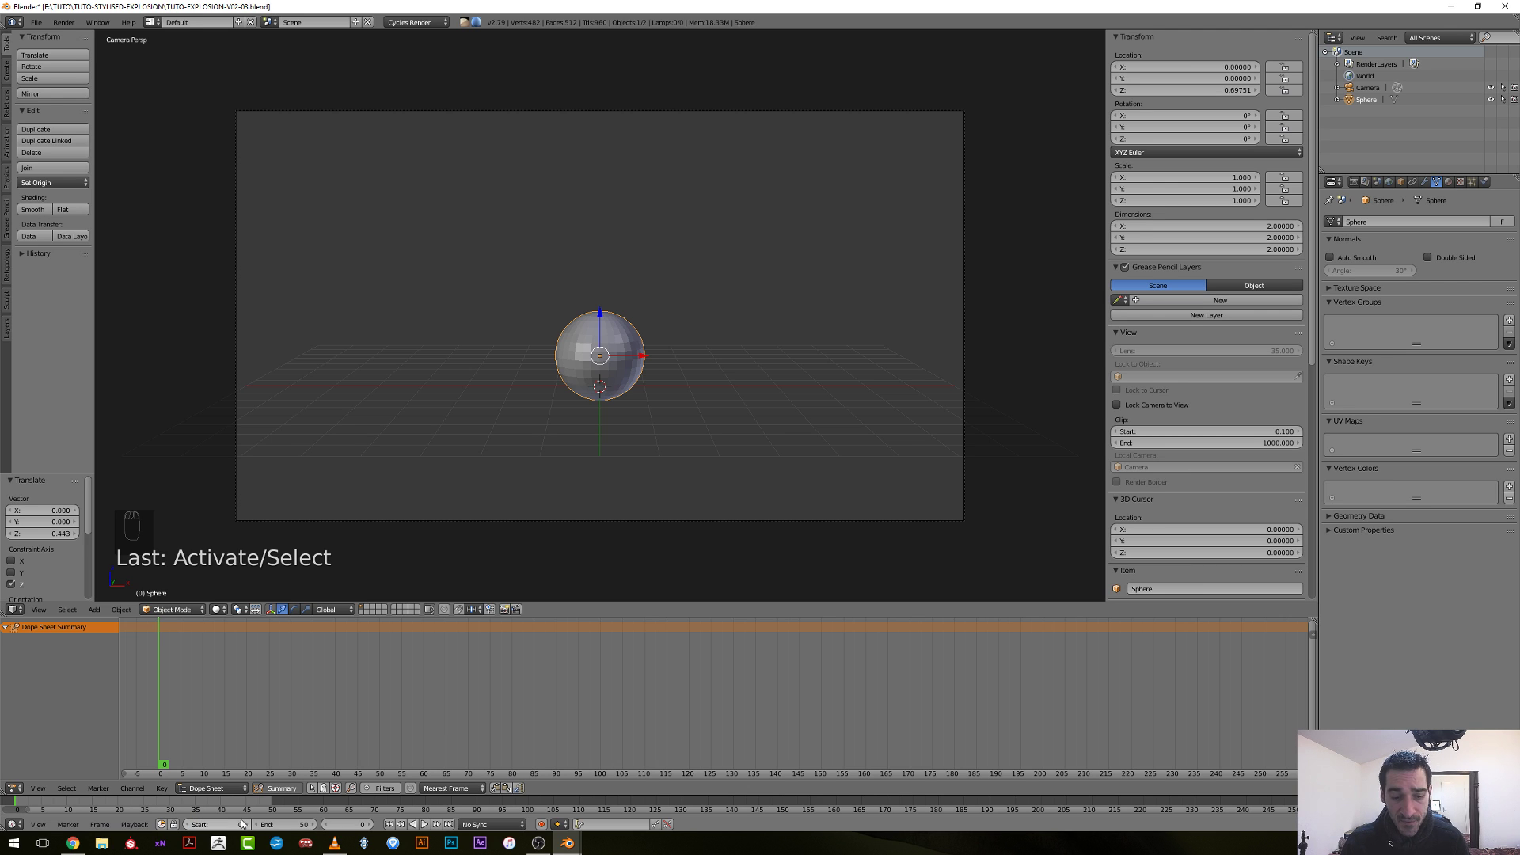
pyautogui.press('Return')
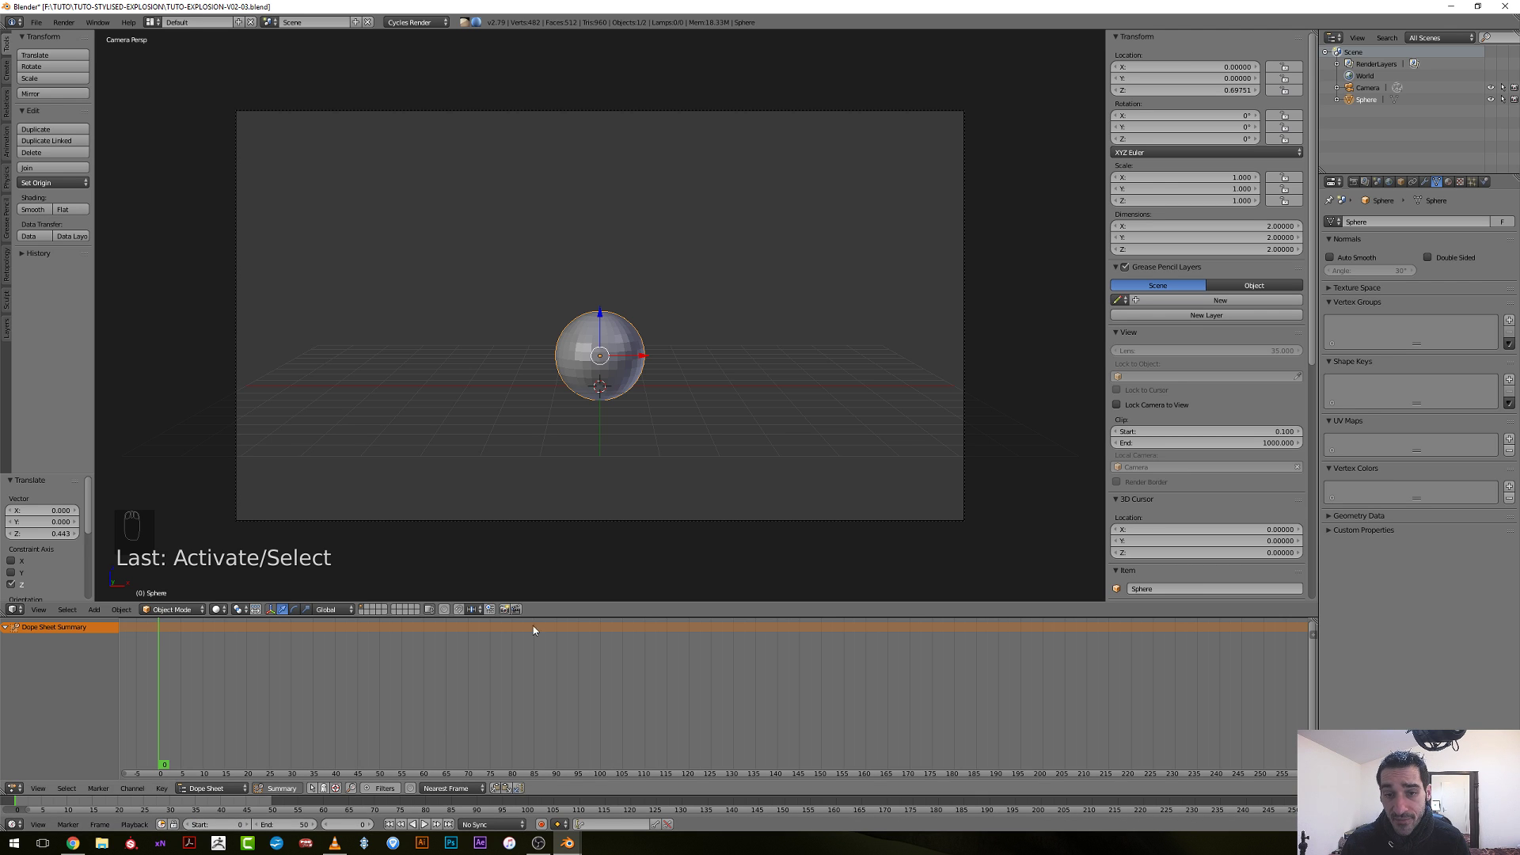
pyautogui.click(1353, 181)
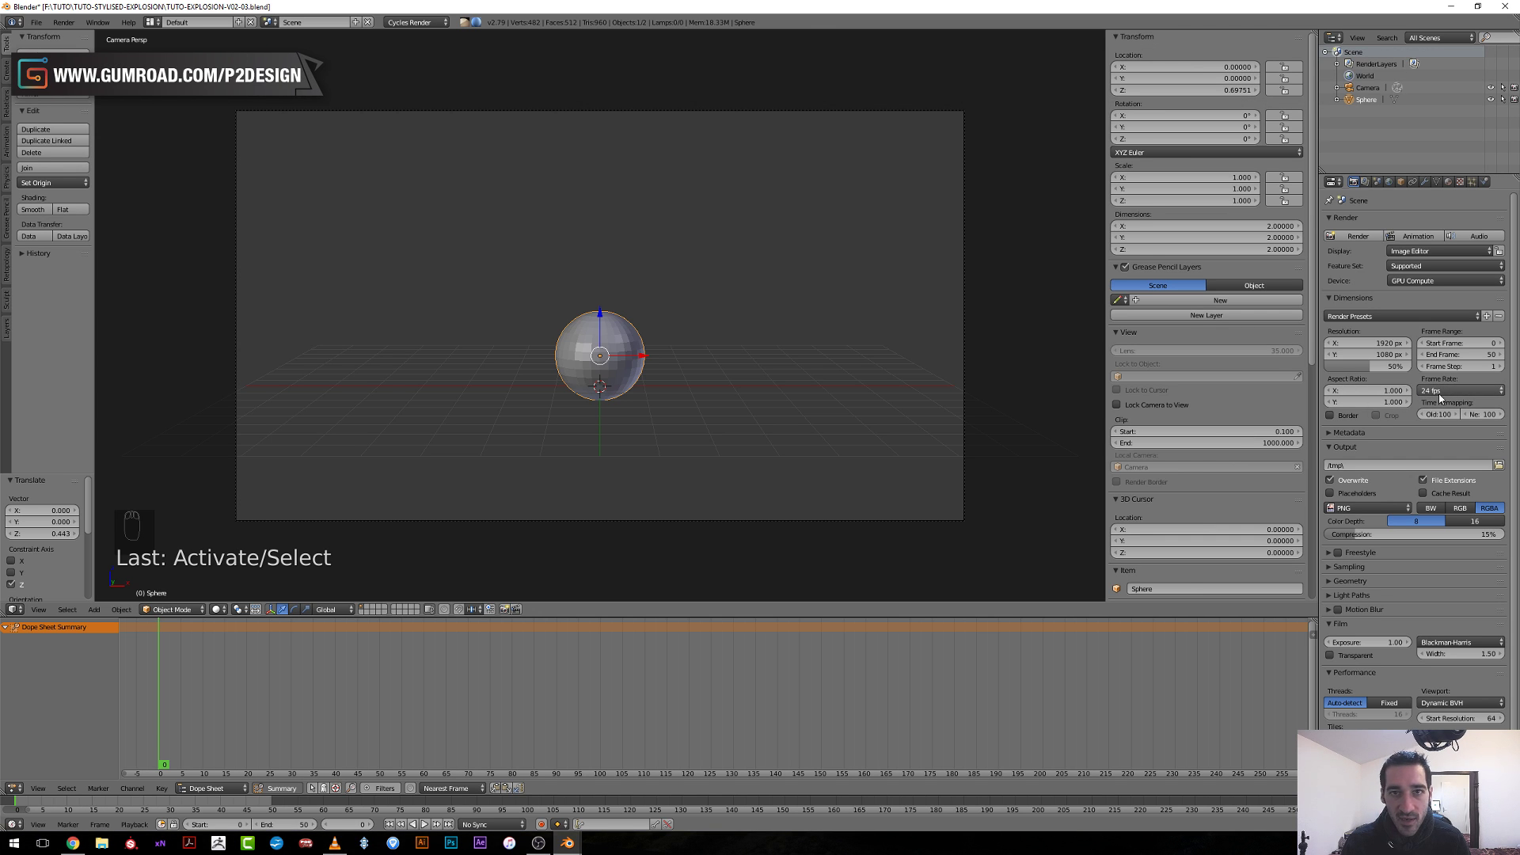
# Scale the sphere up uniformly to about 1.8 times its size.
pyautogui.scroll(1, 560, 418)
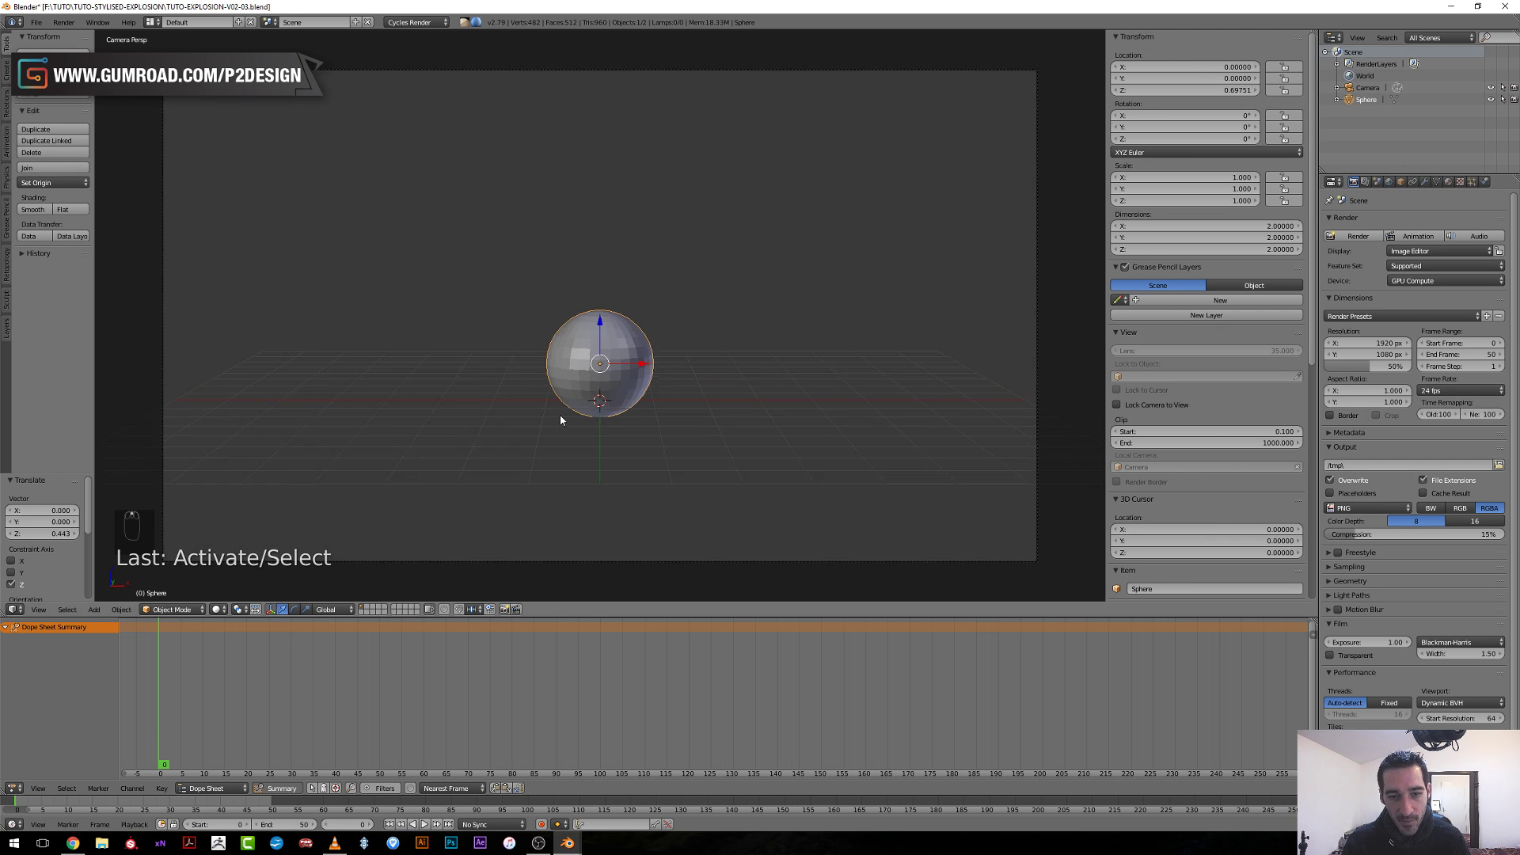
pyautogui.scroll(-2, 560, 418)
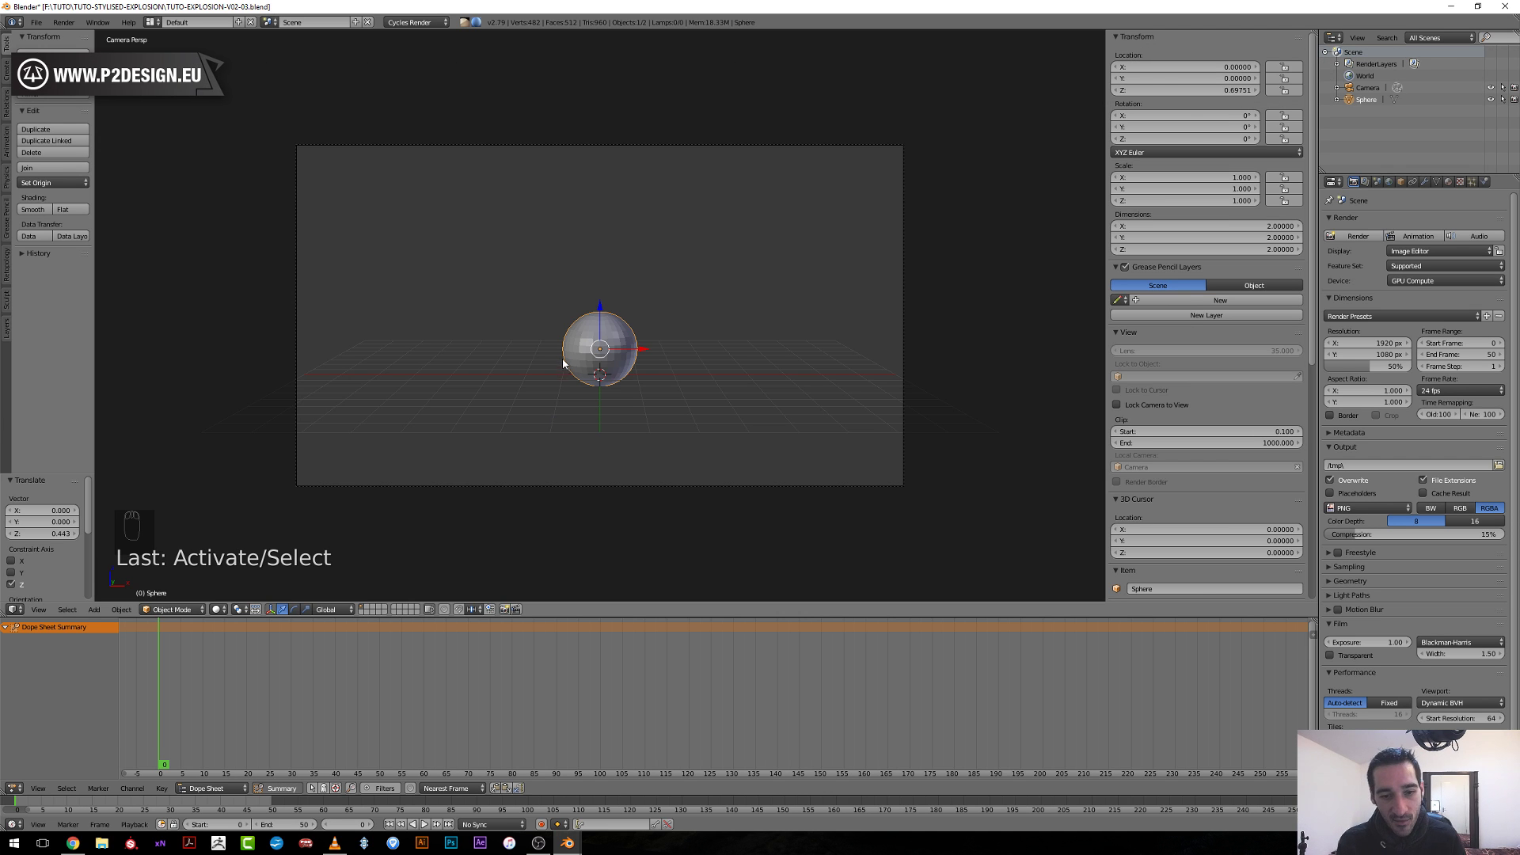
pyautogui.scroll(3, 563, 364)
pyautogui.scroll(-2, 568, 382)
pyautogui.scroll(-1, 568, 381)
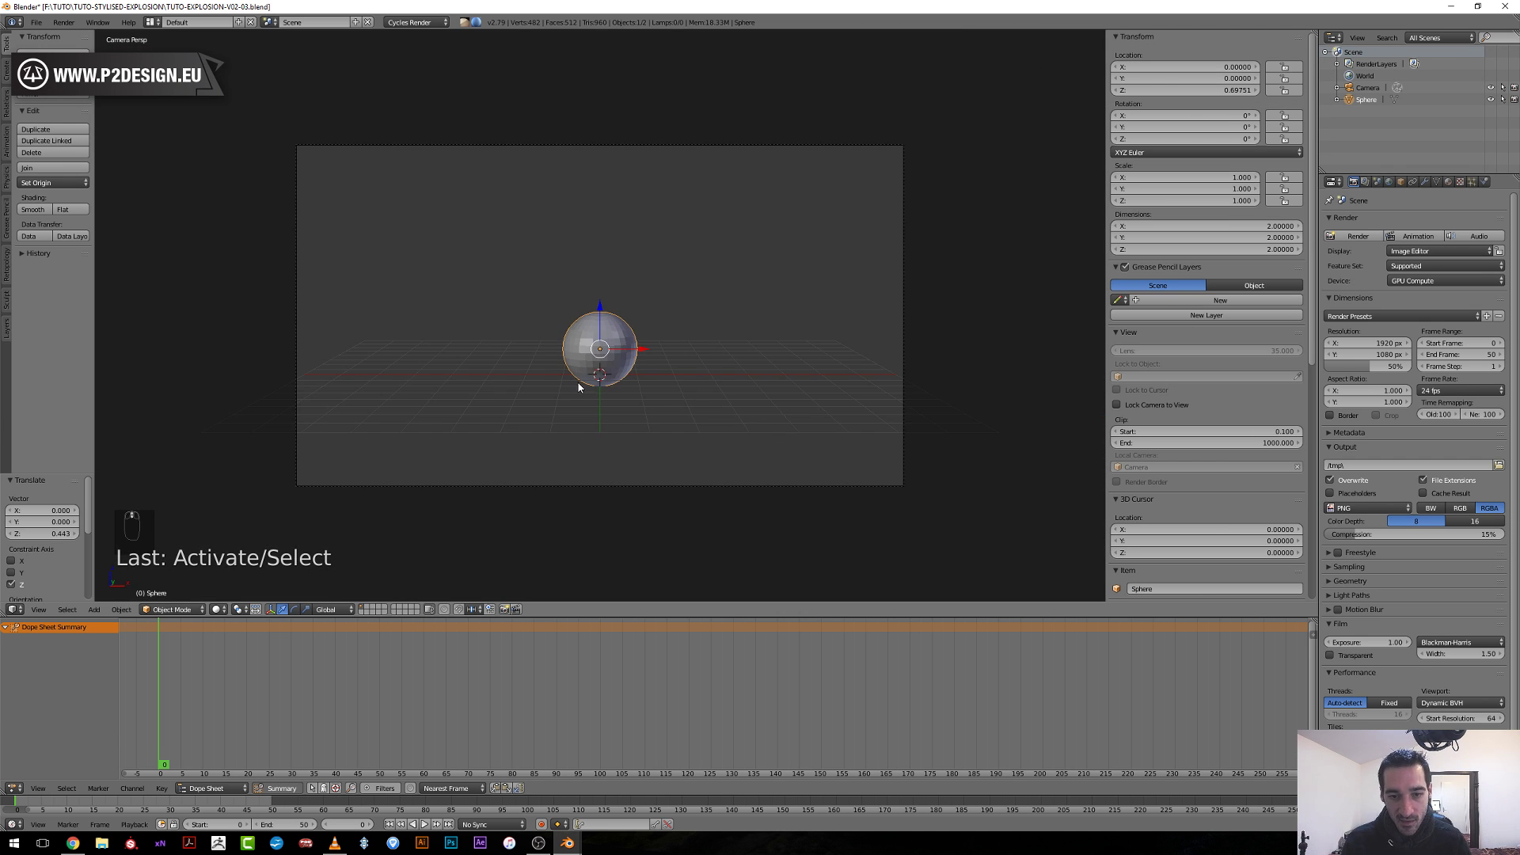
pyautogui.scroll(2, 581, 387)
pyautogui.scroll(-2, 610, 393)
pyautogui.press('s')
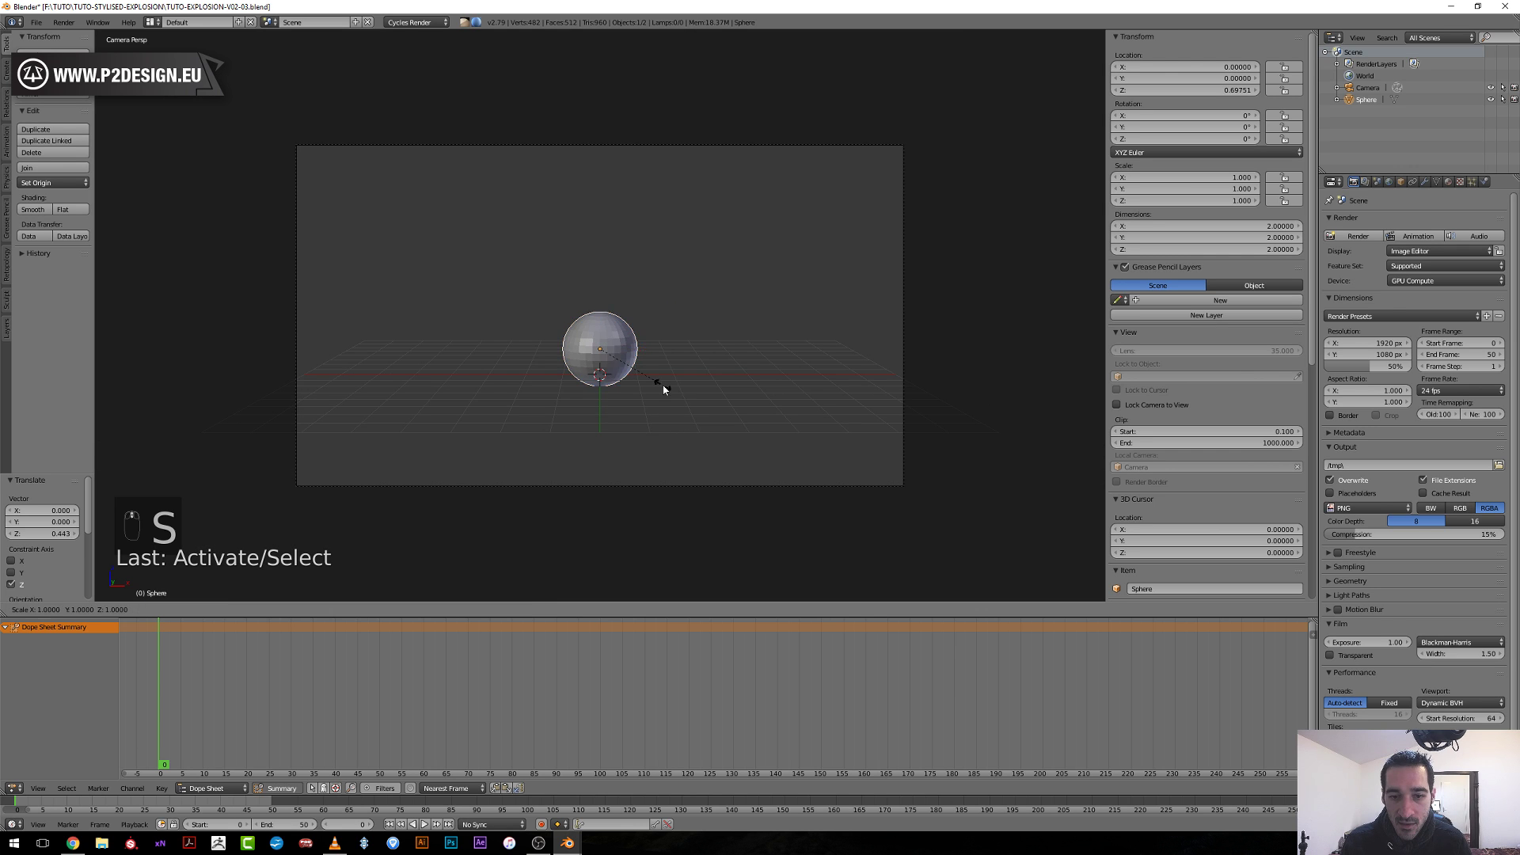
pyautogui.click(643, 290)
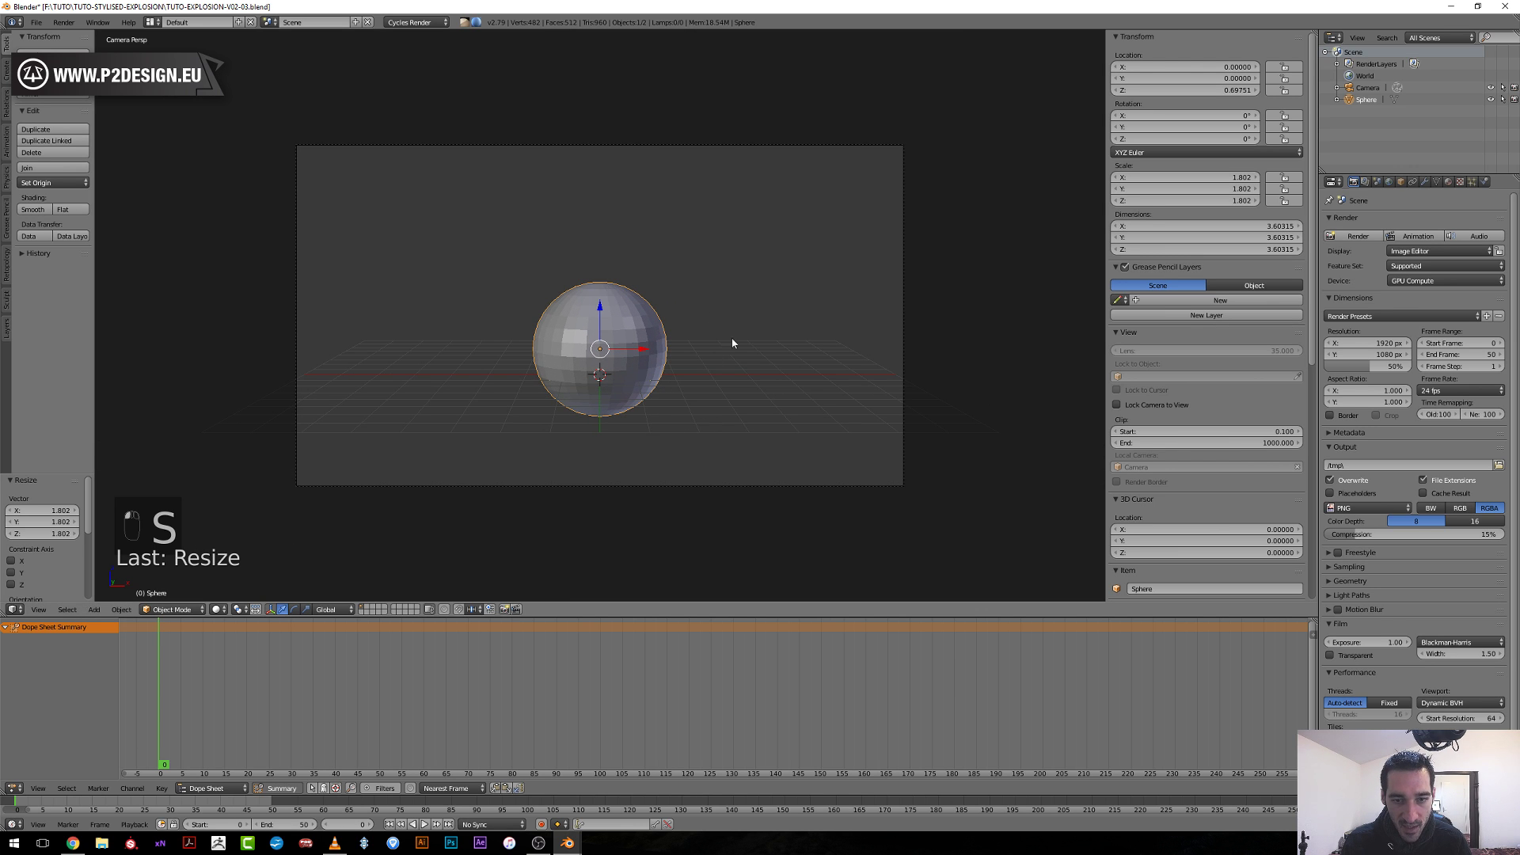
pyautogui.scroll(1, 654, 356)
pyautogui.scroll(-1, 672, 411)
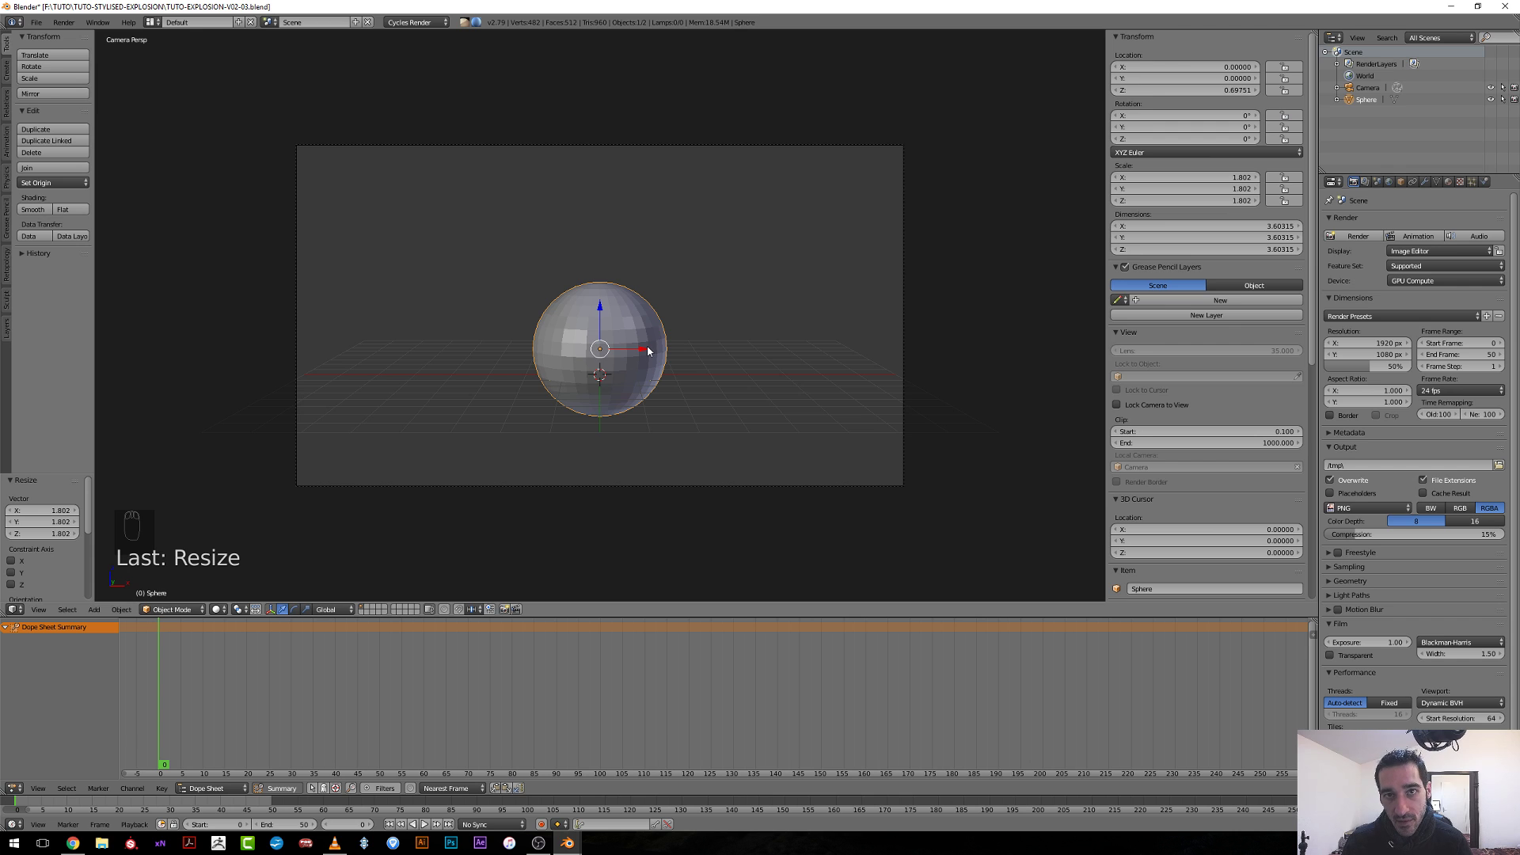
# Insert a Scaling keyframe for the sphere at frame 0 and toggle automatic keyframing.
pyautogui.press('i')
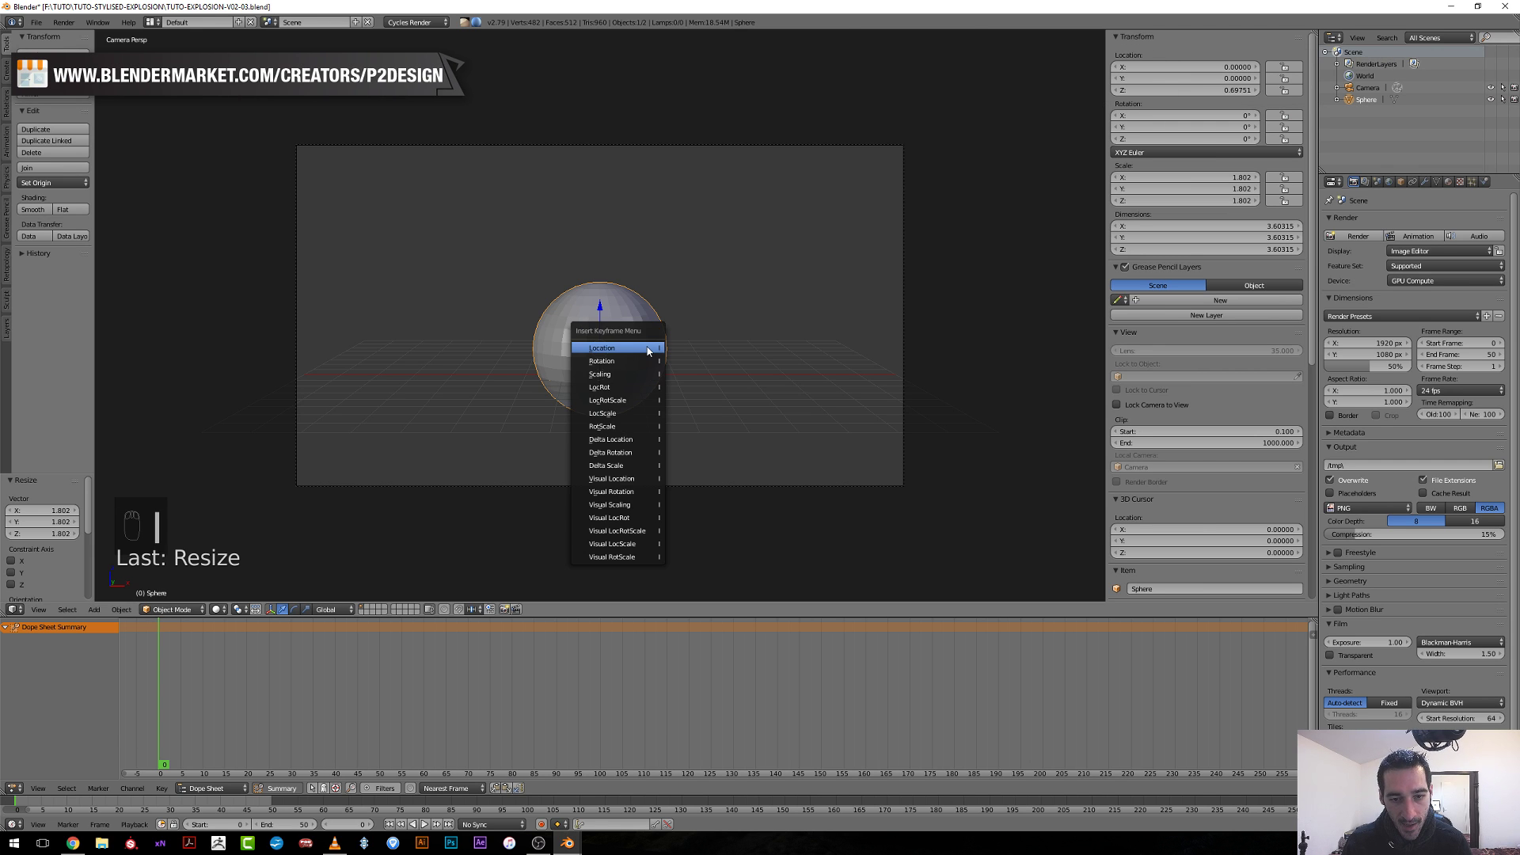
pyautogui.click(613, 374)
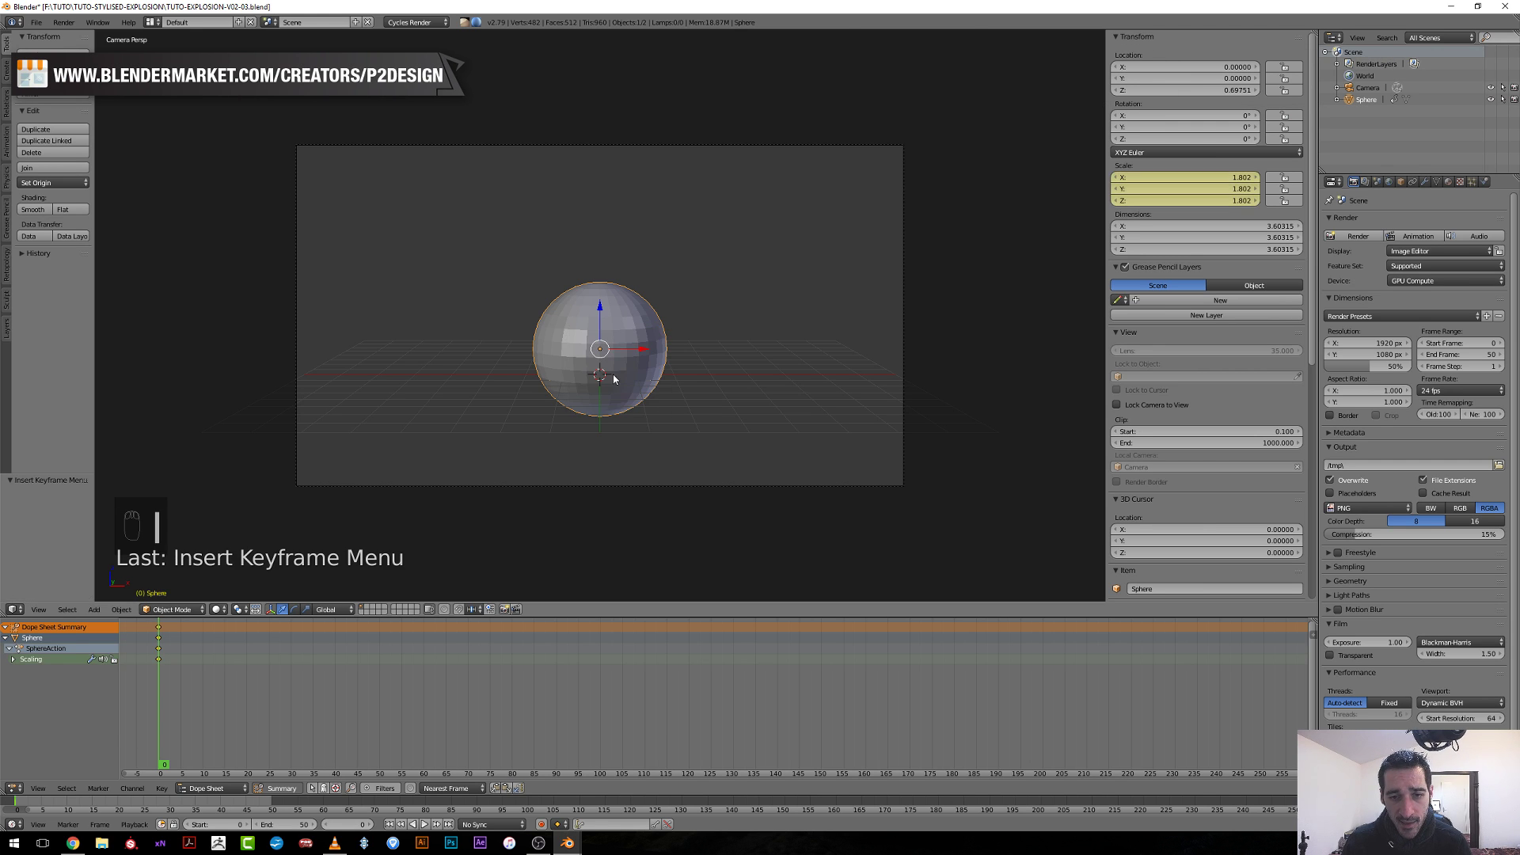
pyautogui.scroll(1, 637, 458)
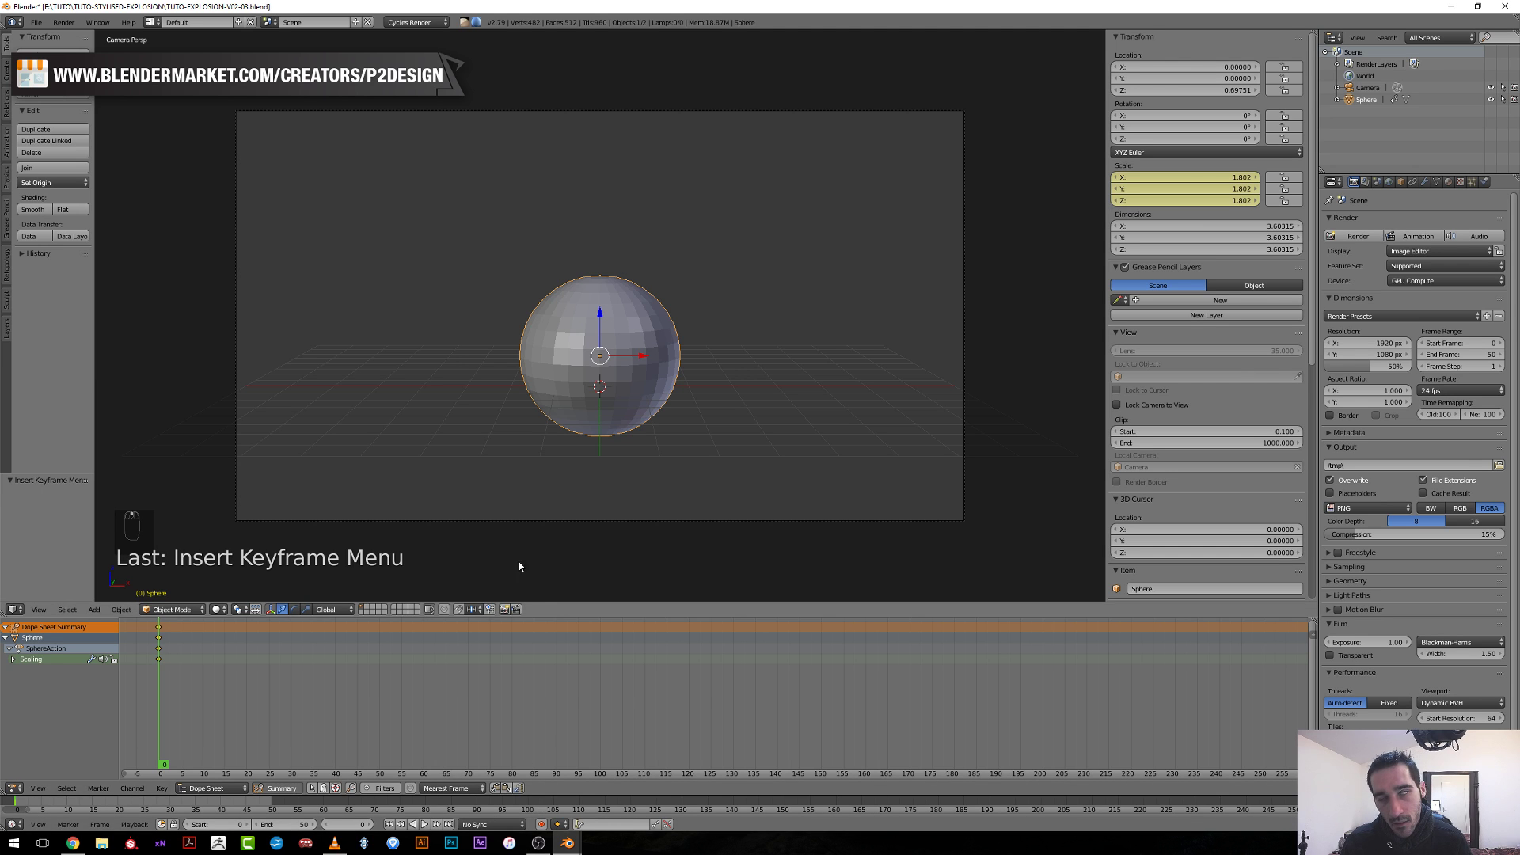
pyautogui.click(540, 824)
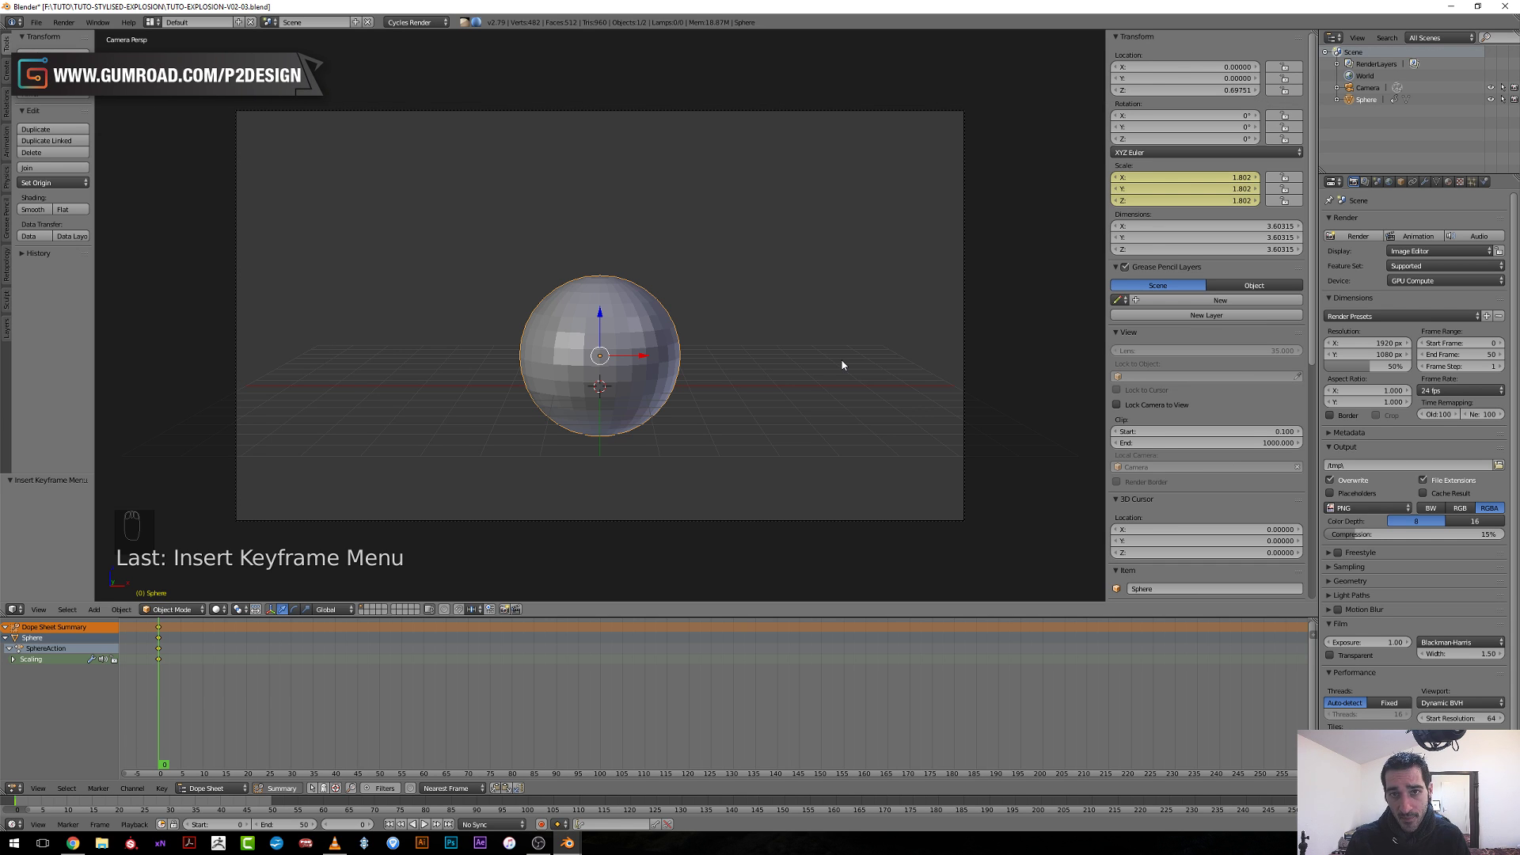
# Go to frame 4, scale the sphere down to 0 and insert a Scaling keyframe.
pyautogui.scroll(2, 507, 487)
pyautogui.scroll(-3, 478, 512)
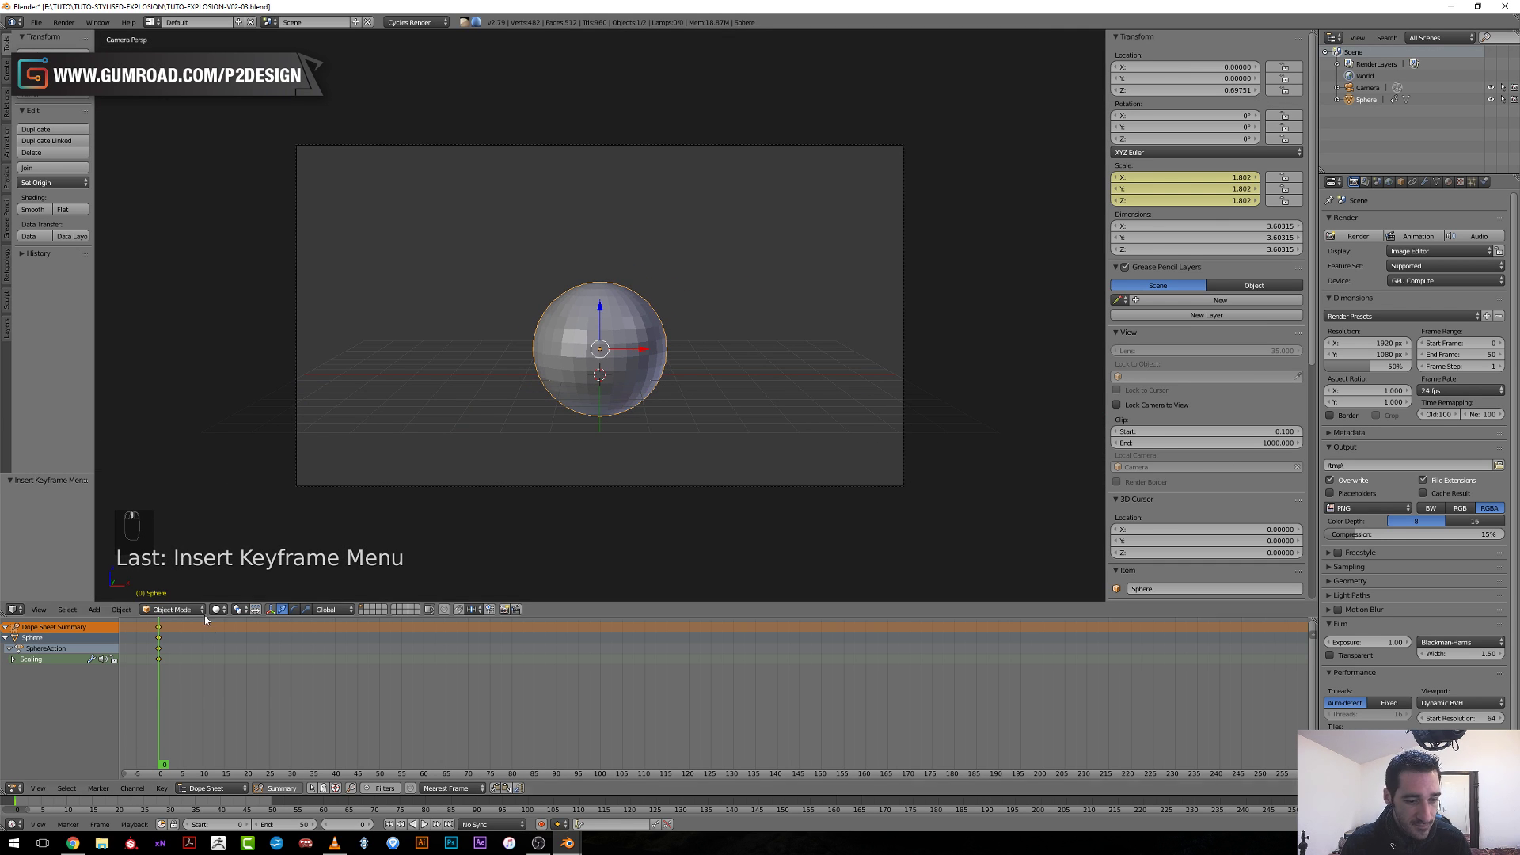
pyautogui.click(169, 706)
pyautogui.moveTo(169, 706); pyautogui.dragTo(178, 714)
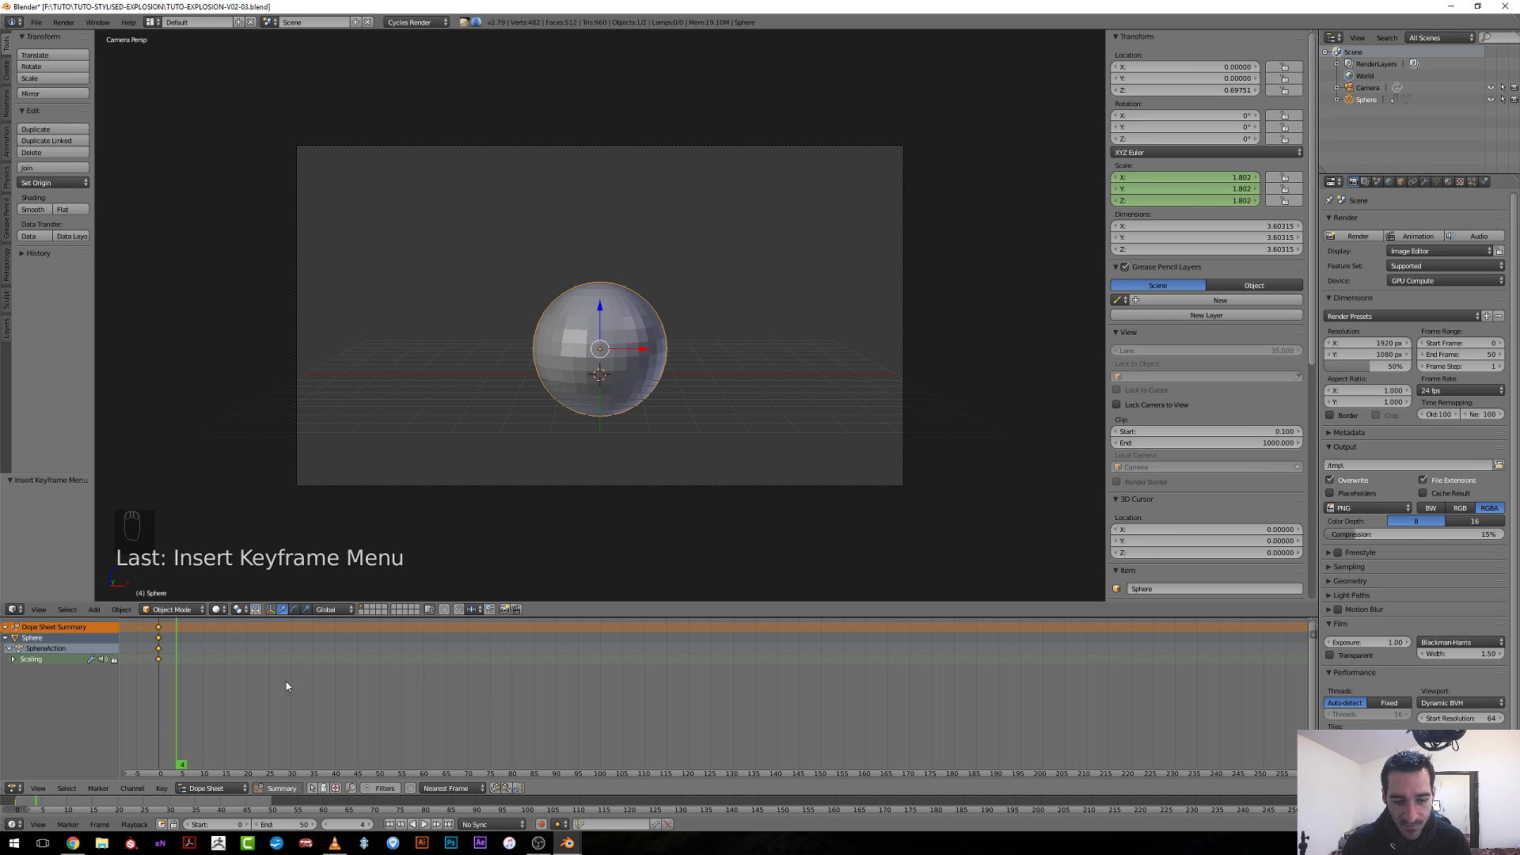
pyautogui.scroll(2, 682, 446)
pyautogui.scroll(-2, 679, 384)
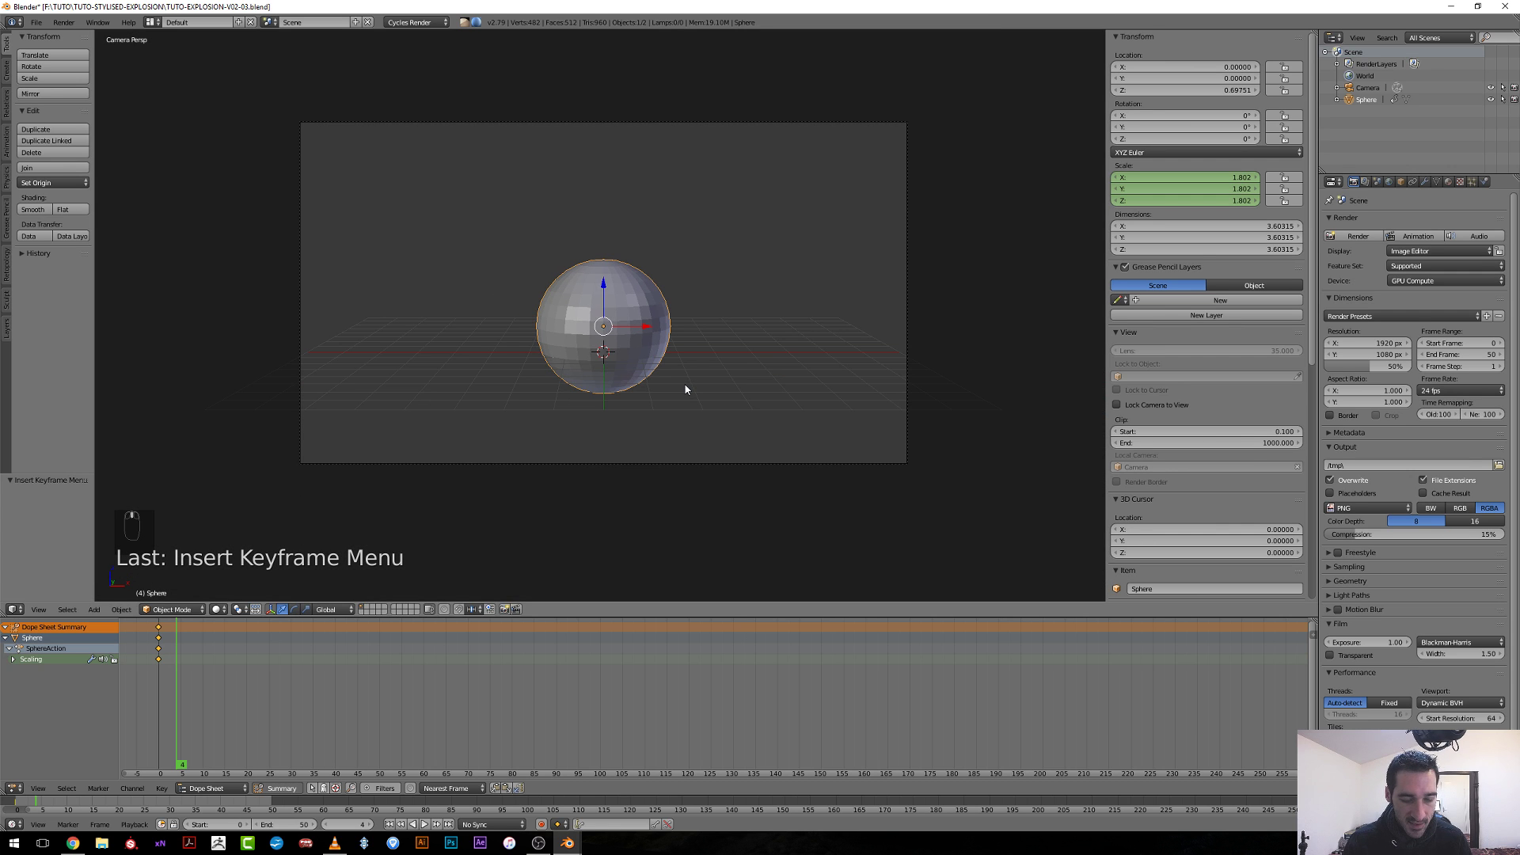
pyautogui.press('s')
pyautogui.press('0')
pyautogui.press('Return')
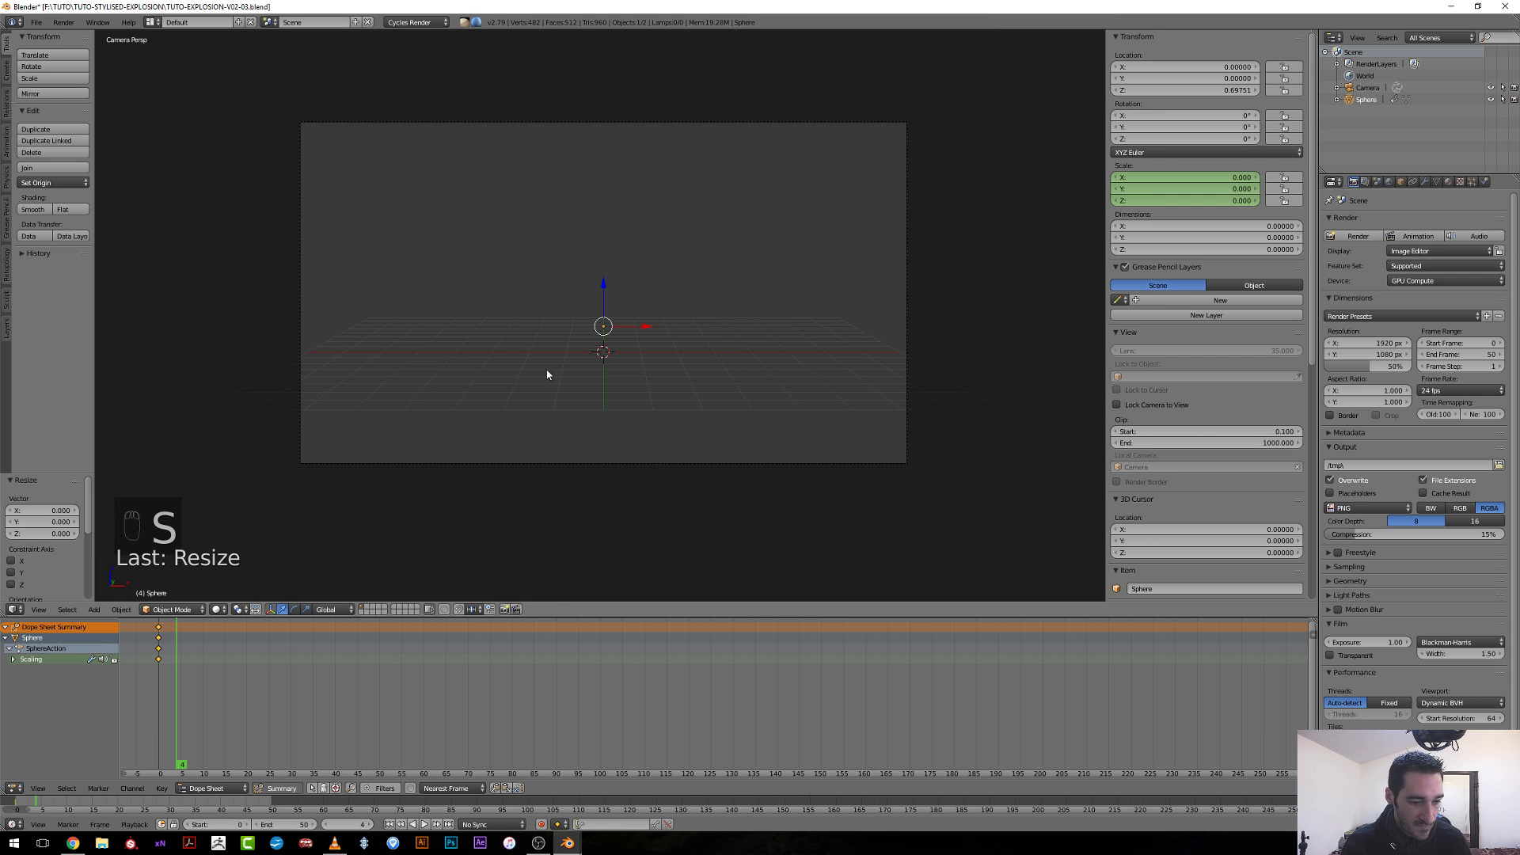
pyautogui.press('i')
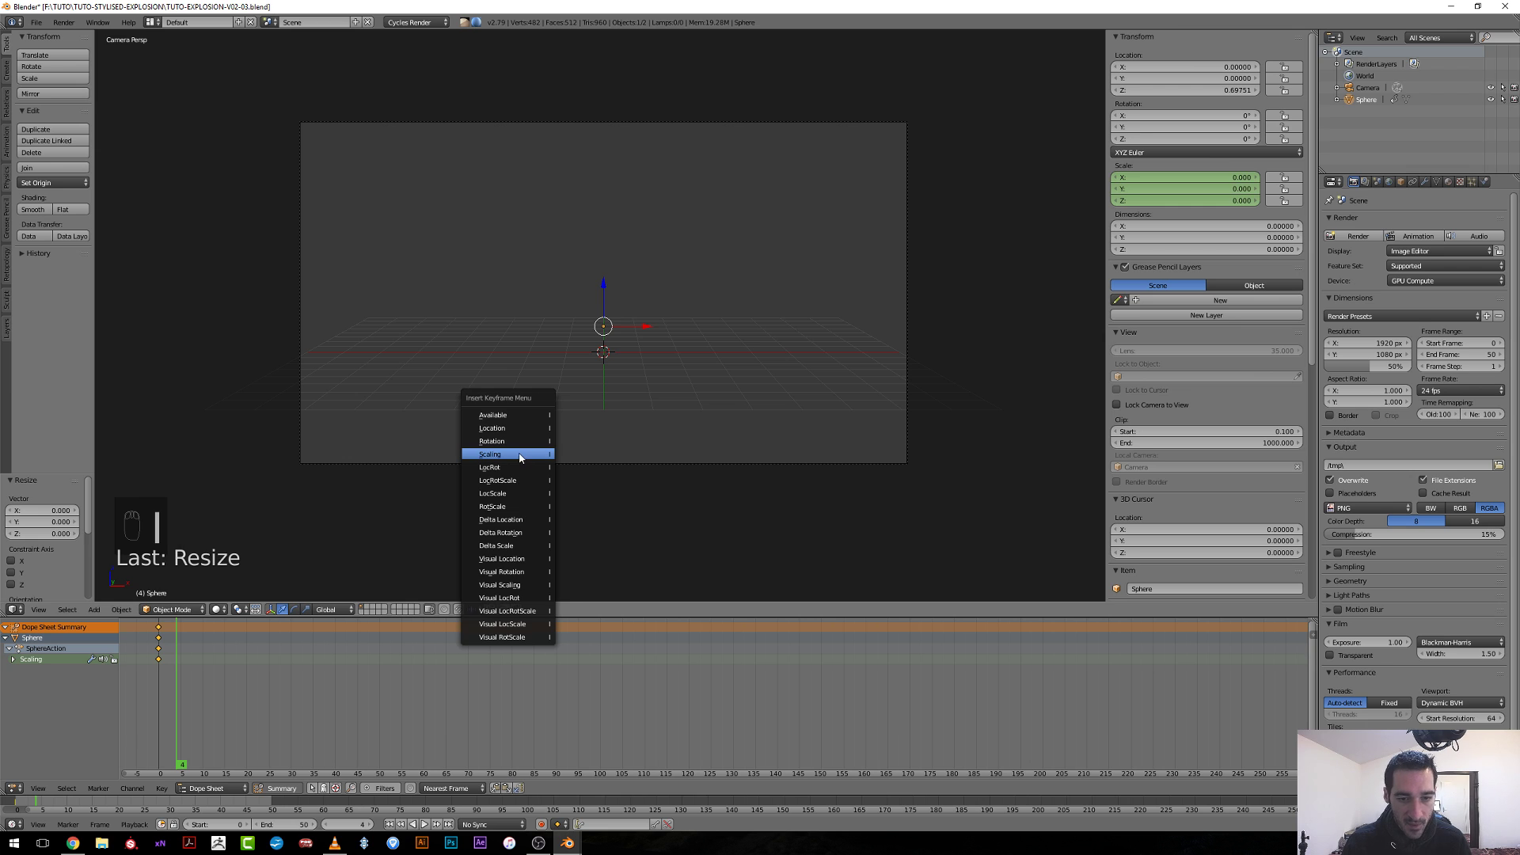
pyautogui.click(522, 455)
# Play back and scrub the animation from frame 0 to check the timing of the sphere's scaling.
pyautogui.moveTo(164, 692); pyautogui.dragTo(168, 723)
pyautogui.hotkey('alt', 'a')
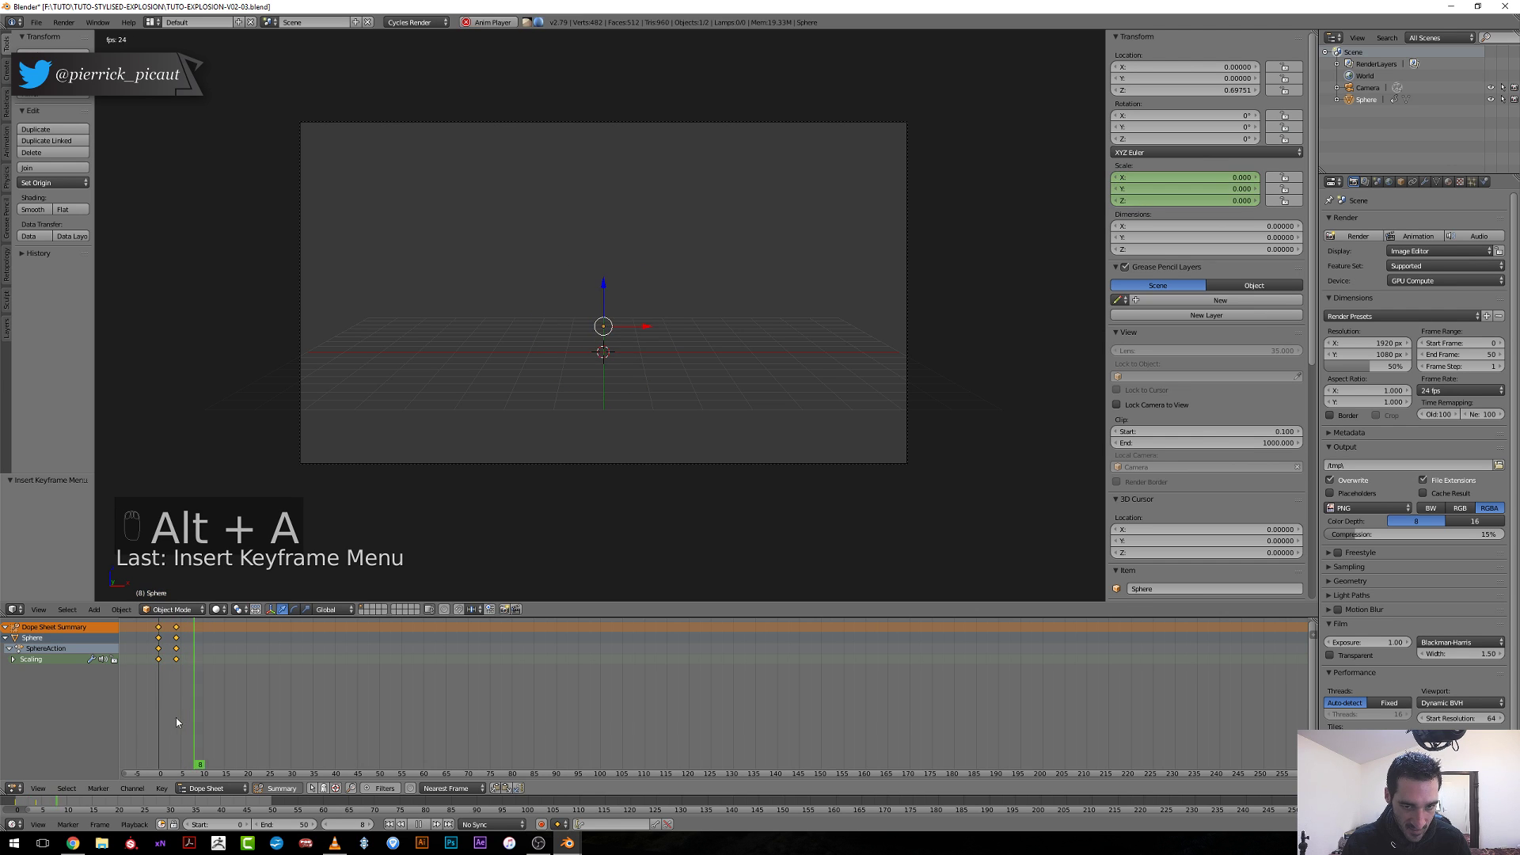
pyautogui.hotkey('alt', 'a')
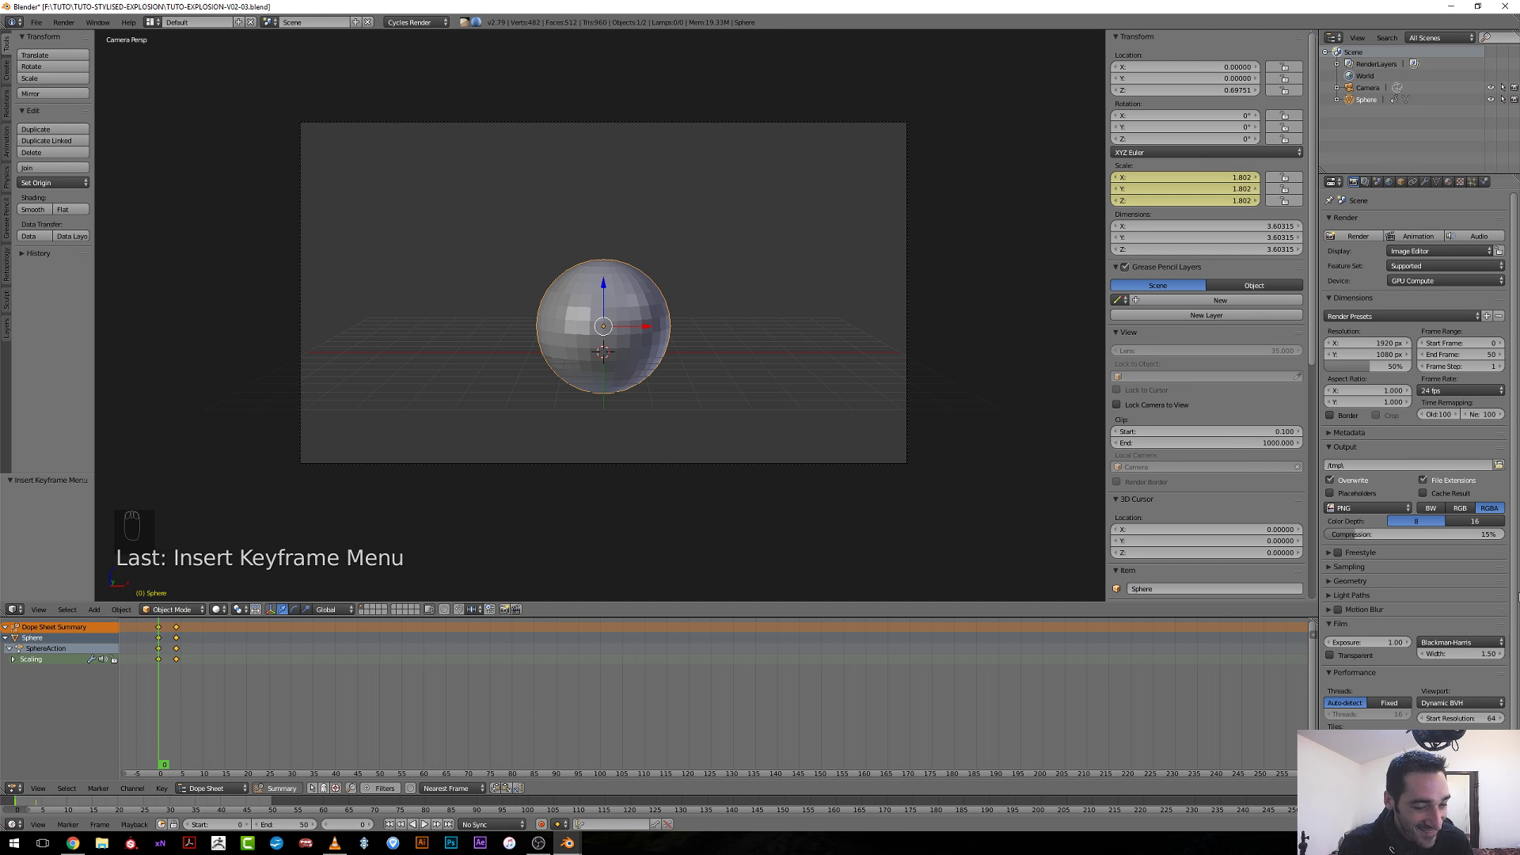
pyautogui.moveTo(164, 724)
pyautogui.mouseDown()
pyautogui.moveTo(177, 723)
pyautogui.moveTo(157, 733)
pyautogui.mouseUp()
pyautogui.hotkey('alt', 'a')
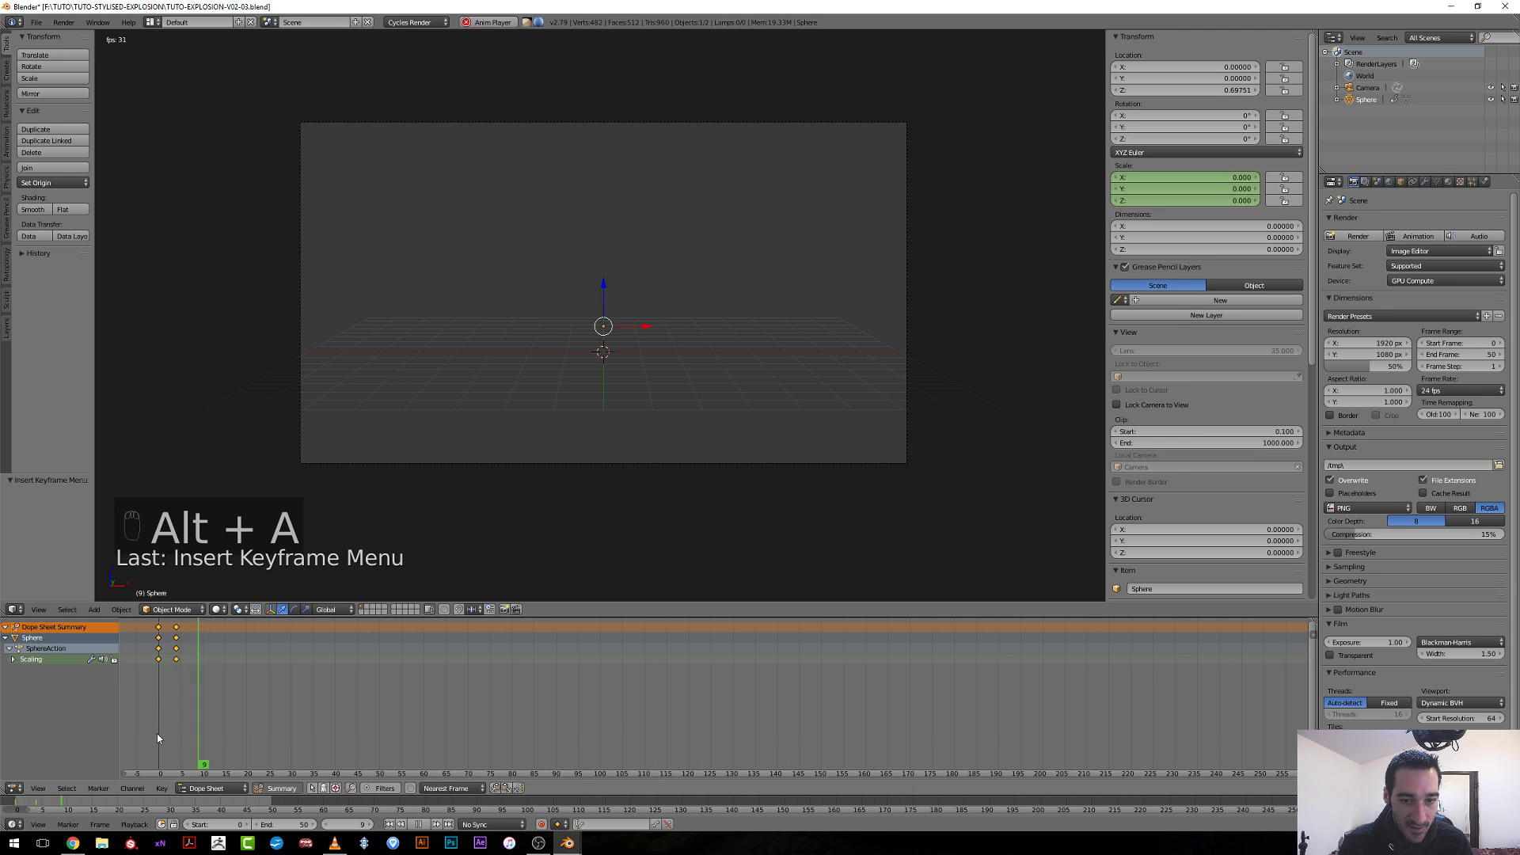
pyautogui.hotkey('alt', 'a')
pyautogui.hotkey('alt', 'a')
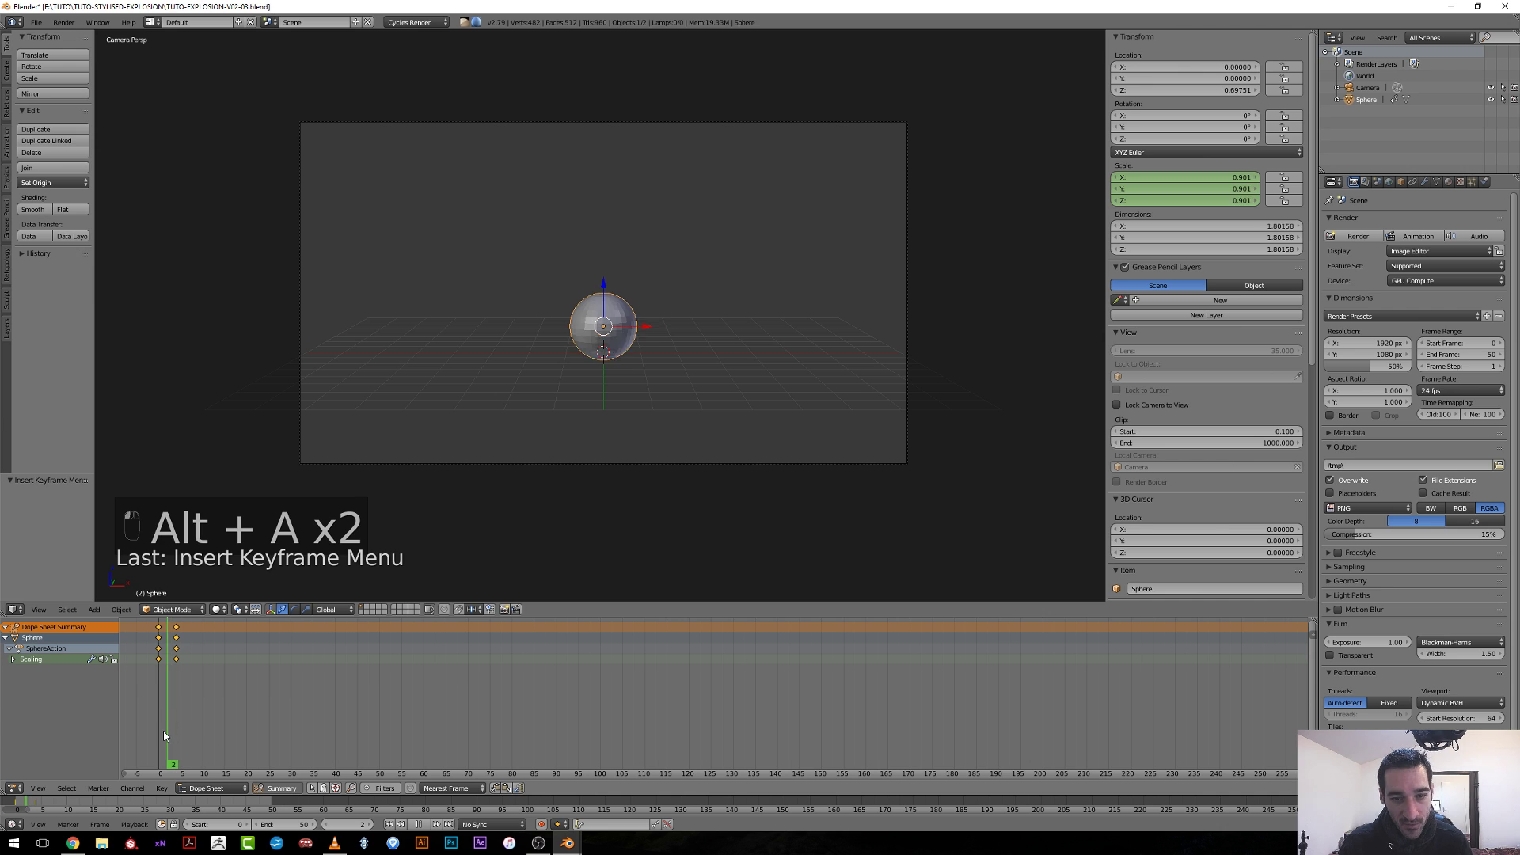
pyautogui.hotkey('alt', 'a')
pyautogui.moveTo(158, 734); pyautogui.dragTo(182, 737)
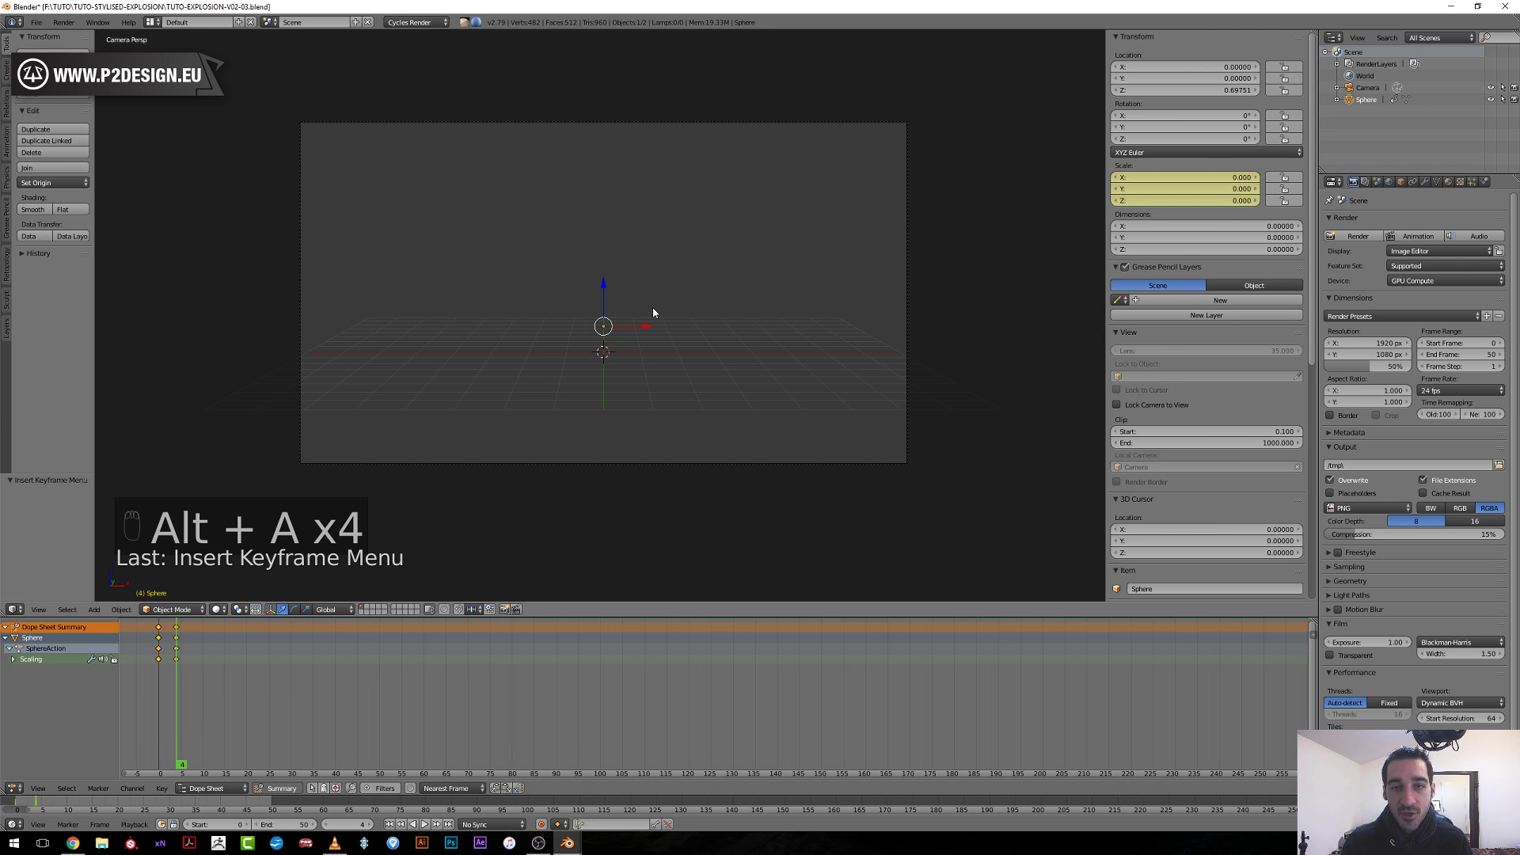
# Switch to the VLC reference video, examine the shockwave's rings and ground burst, and return to Blender.
pyautogui.click(336, 843)
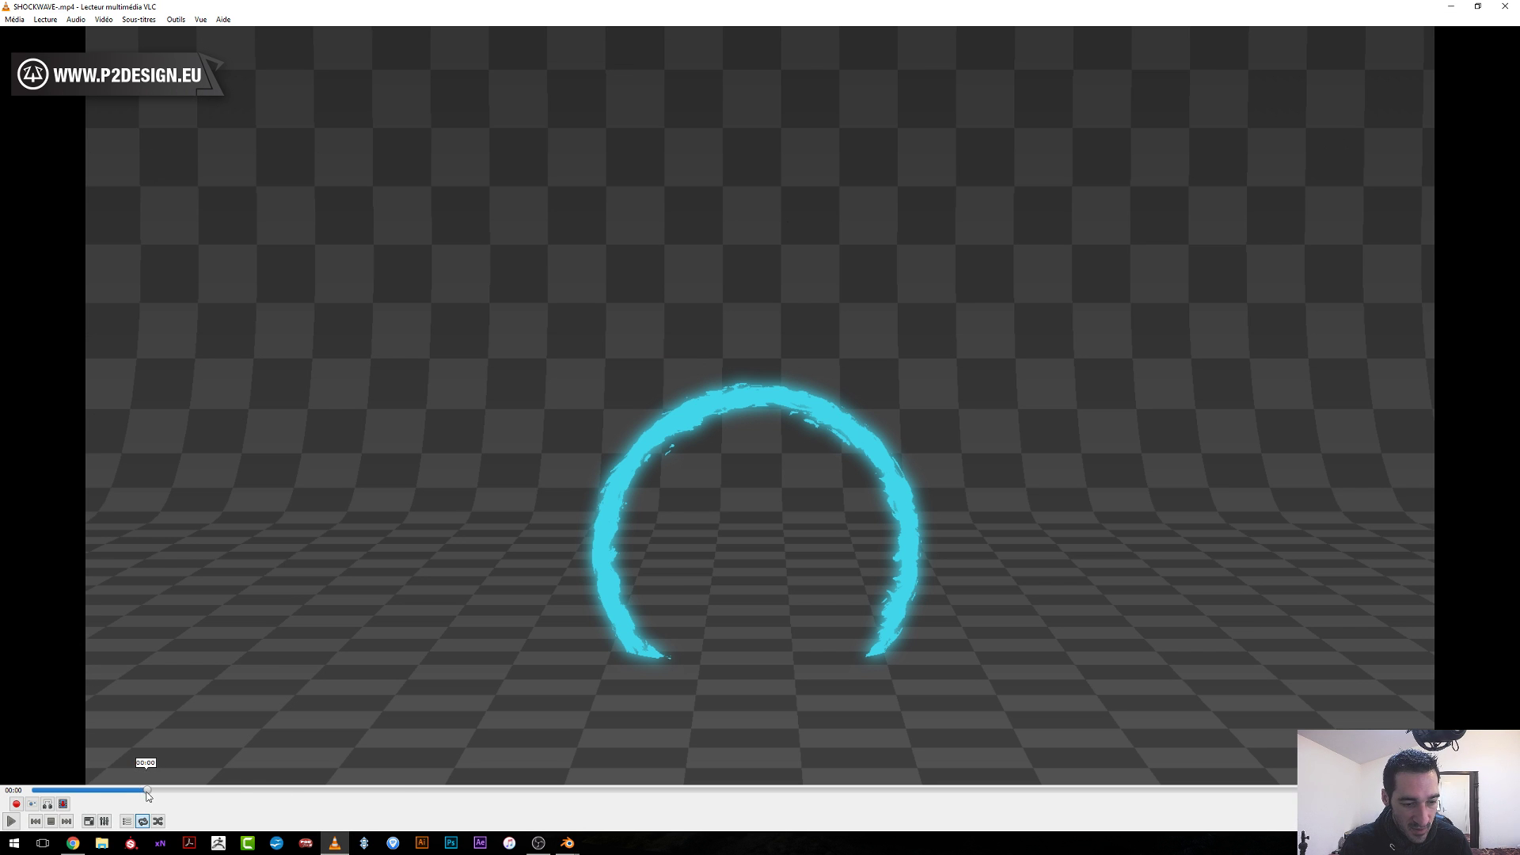
pyautogui.moveTo(147, 793); pyautogui.dragTo(179, 790)
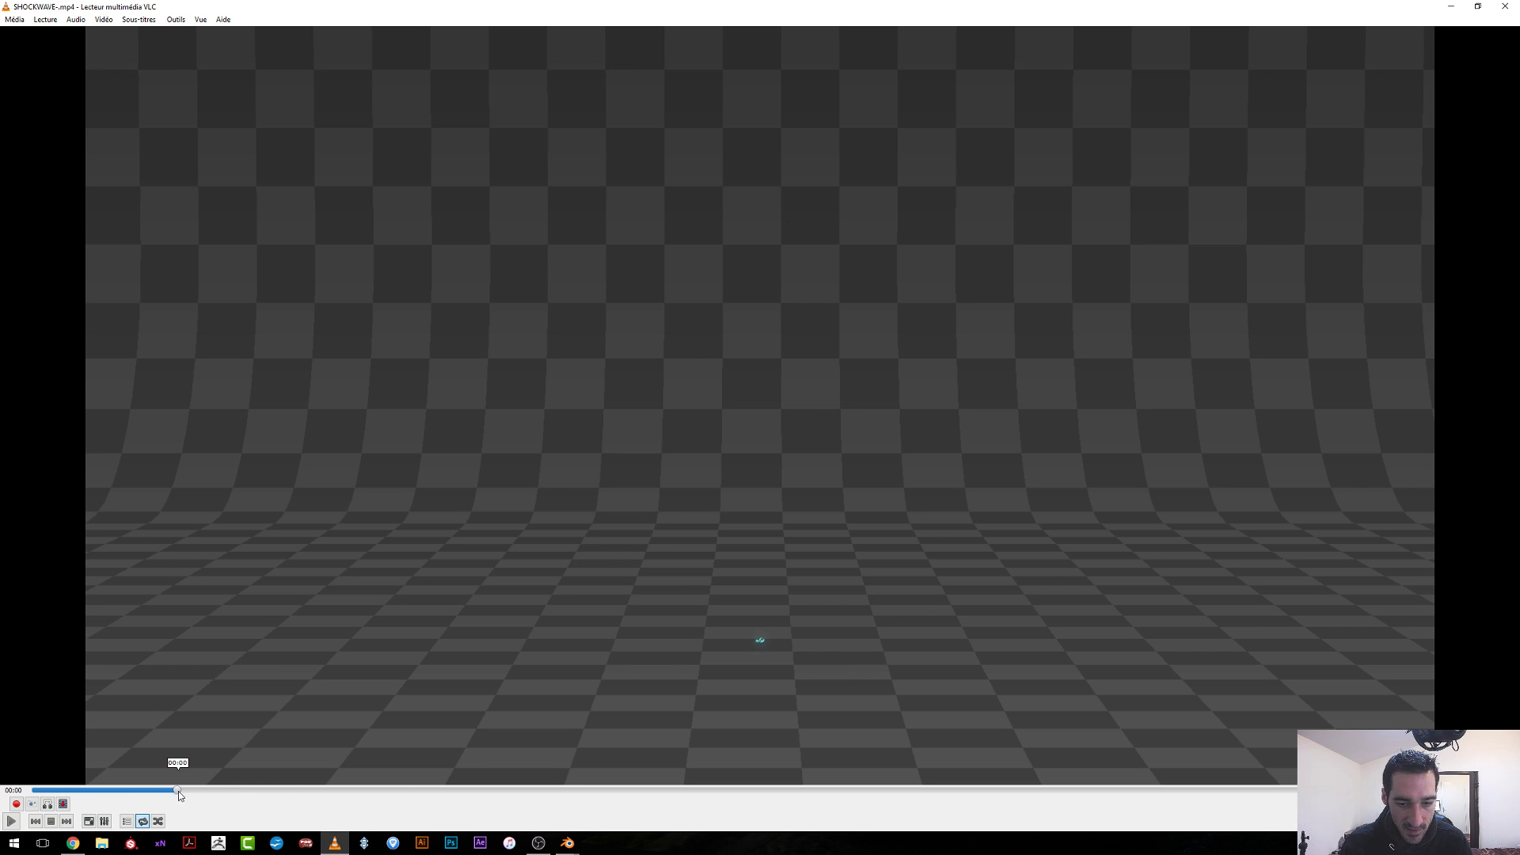
pyautogui.click(11, 821)
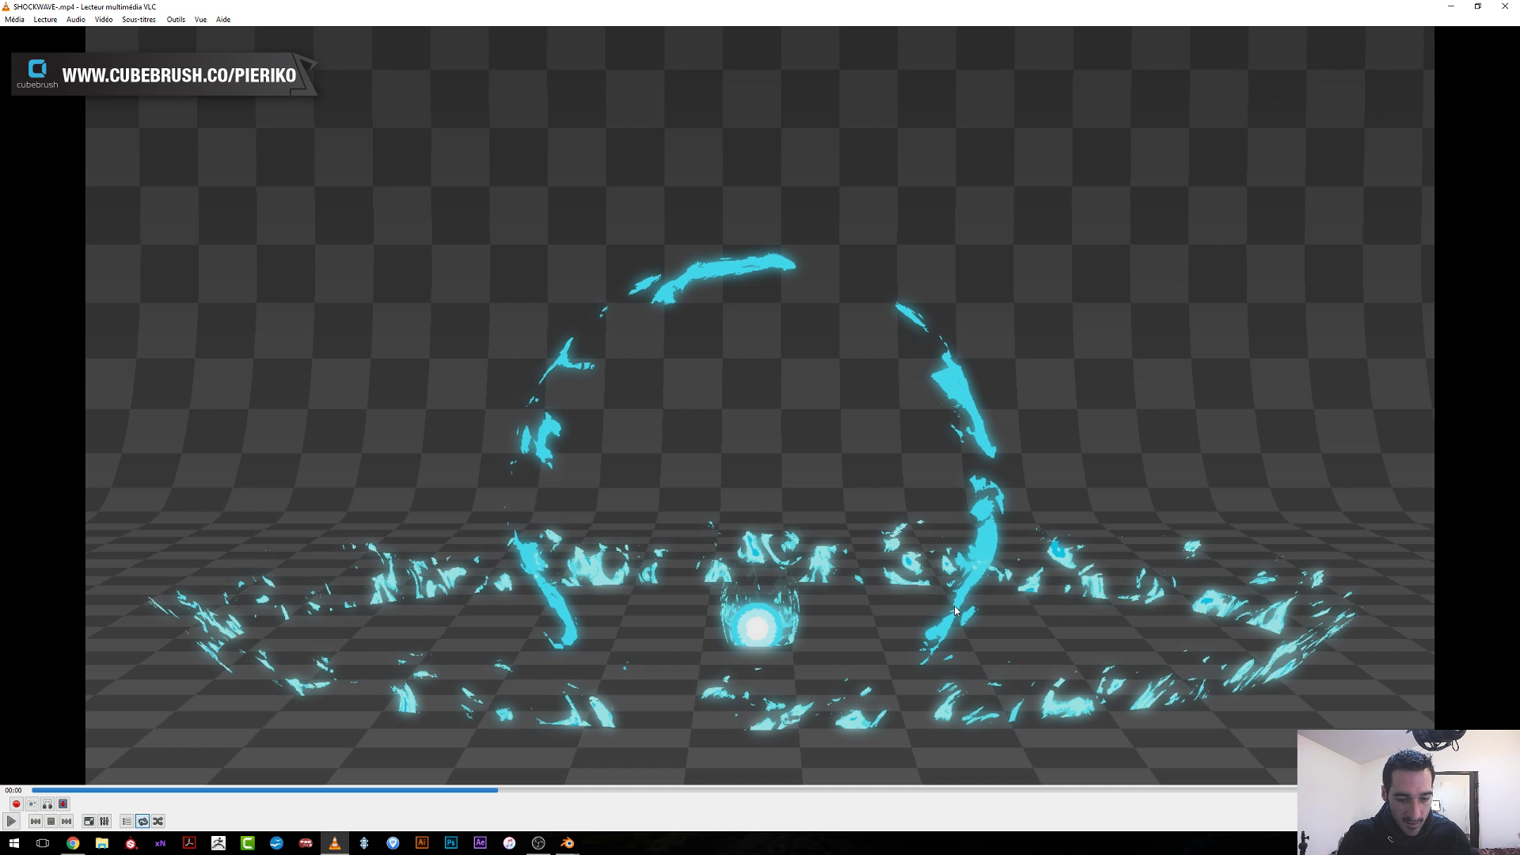
pyautogui.click(567, 843)
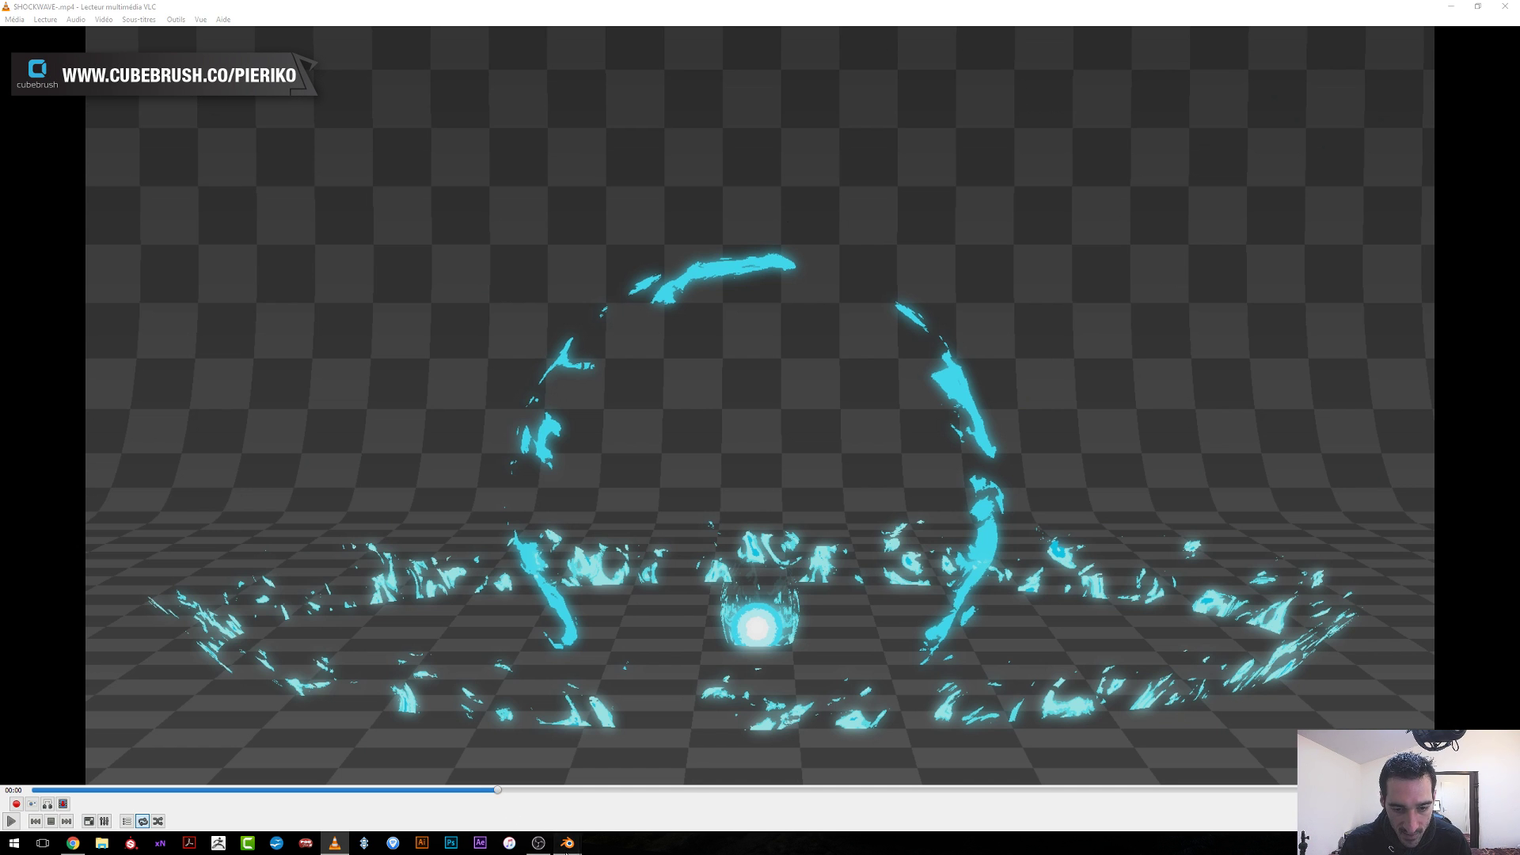
pyautogui.click(507, 788)
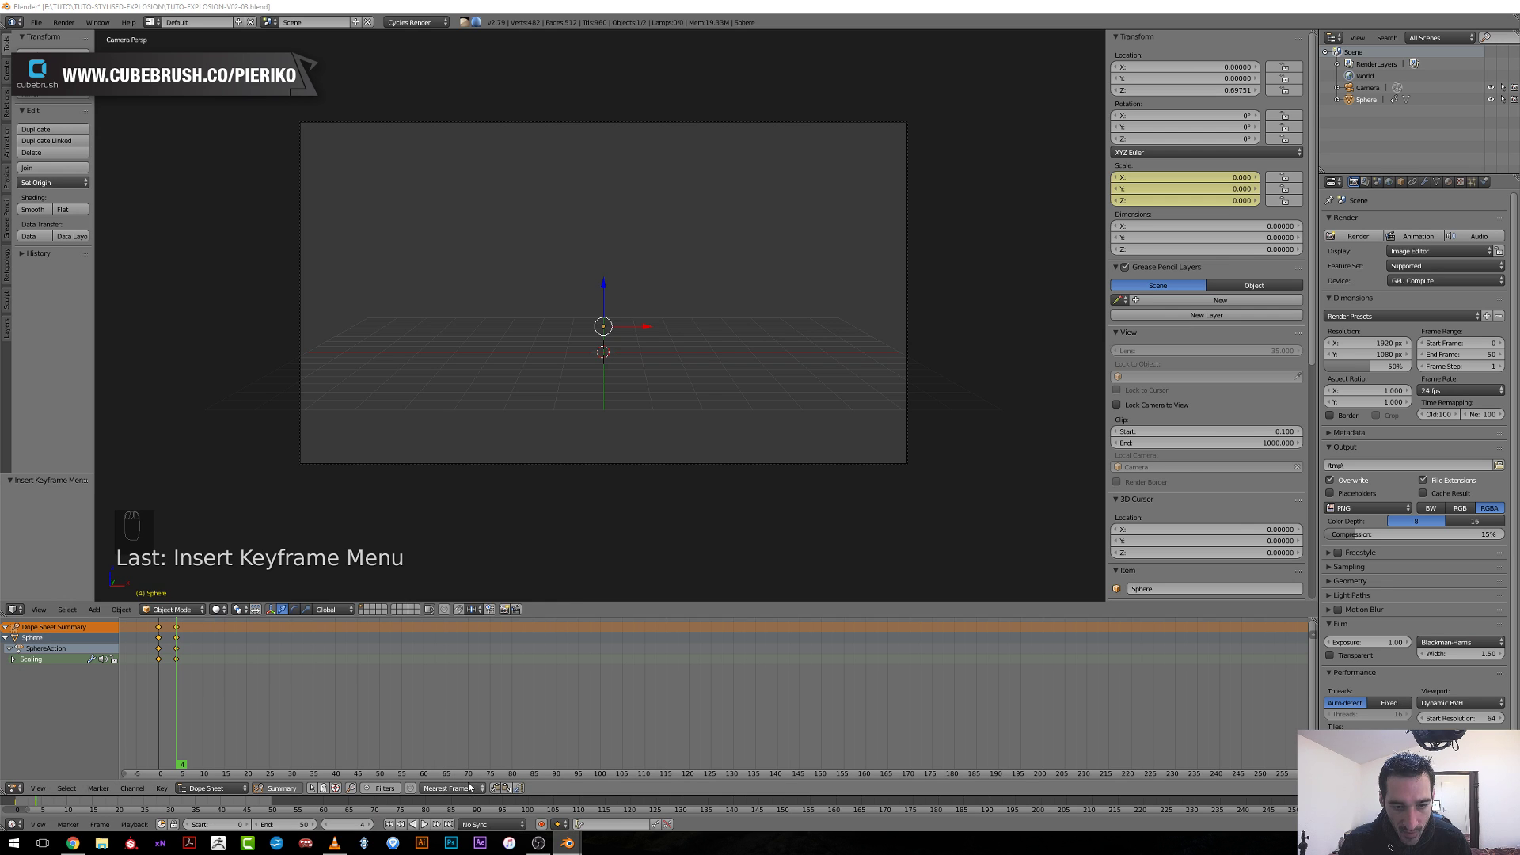
# Return to frame 0 and rename the sphere object FIRST-SHOCK.
pyautogui.scroll(5, 684, 432)
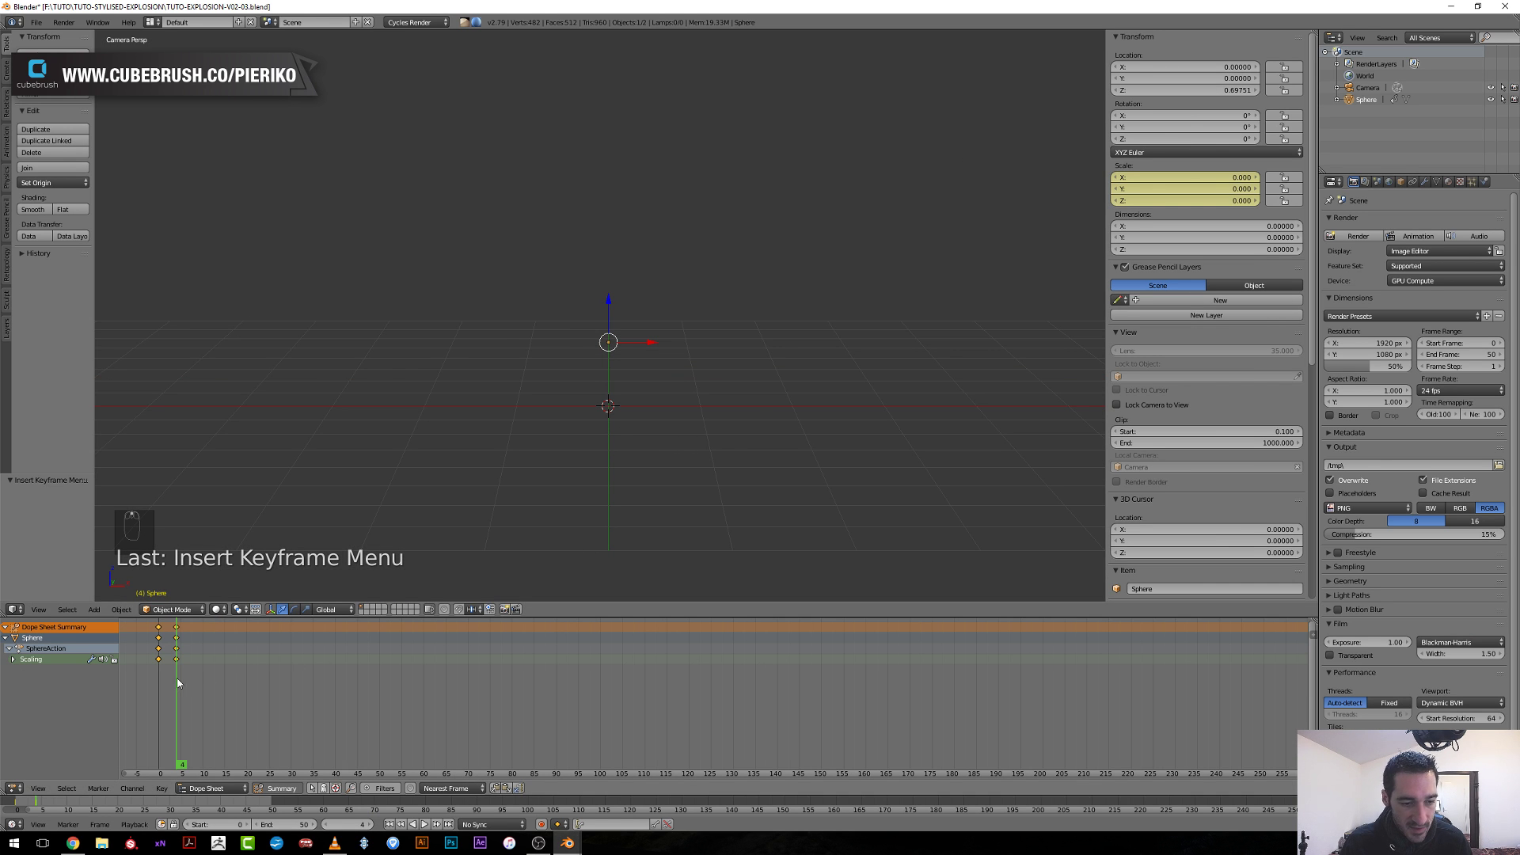
pyautogui.click(155, 681)
pyautogui.scroll(-5, 676, 351)
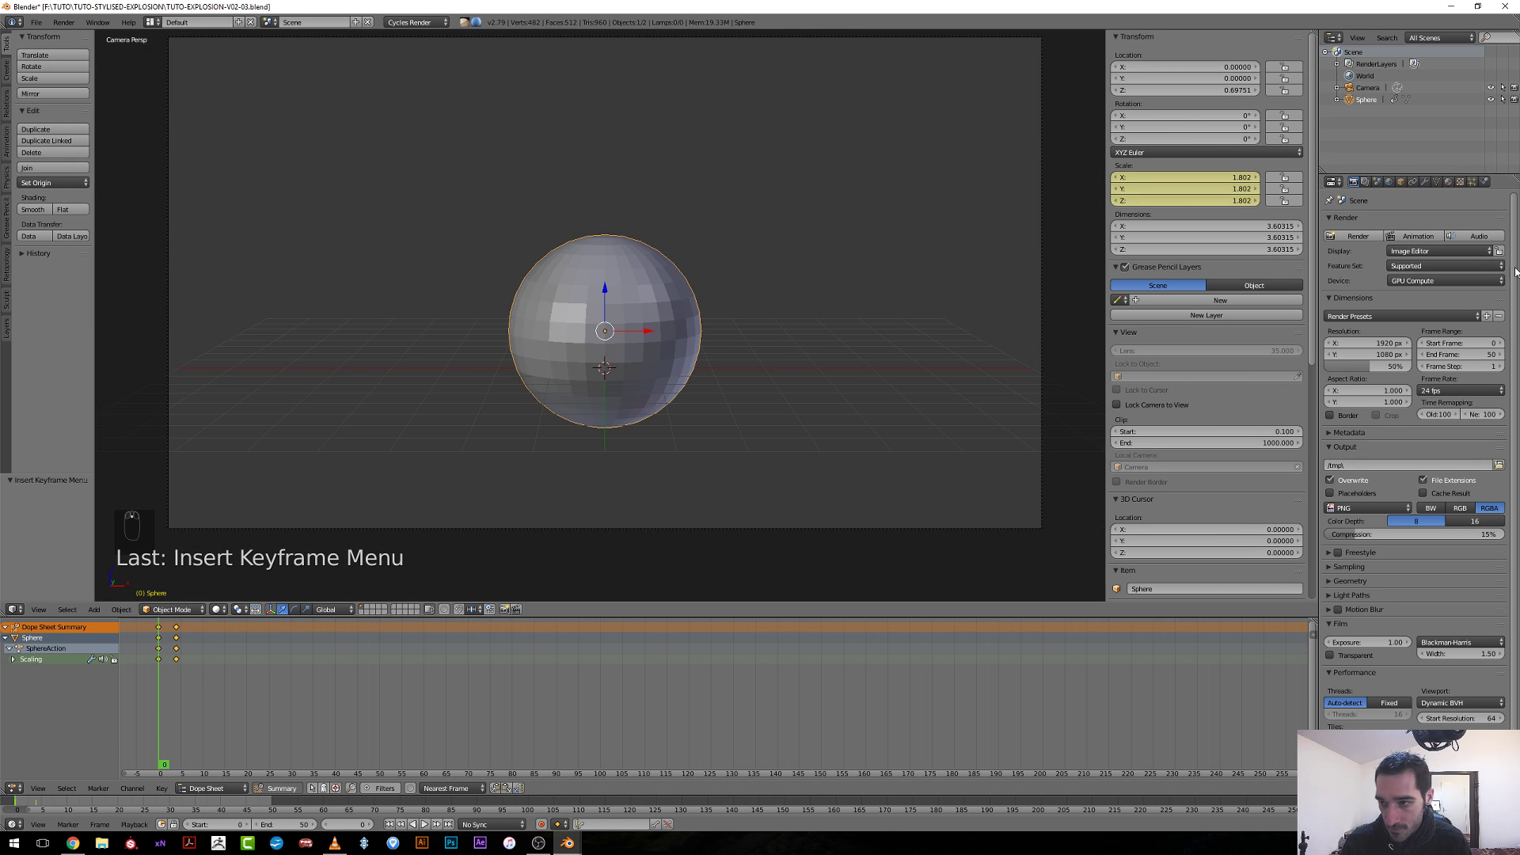
pyautogui.click(1399, 183)
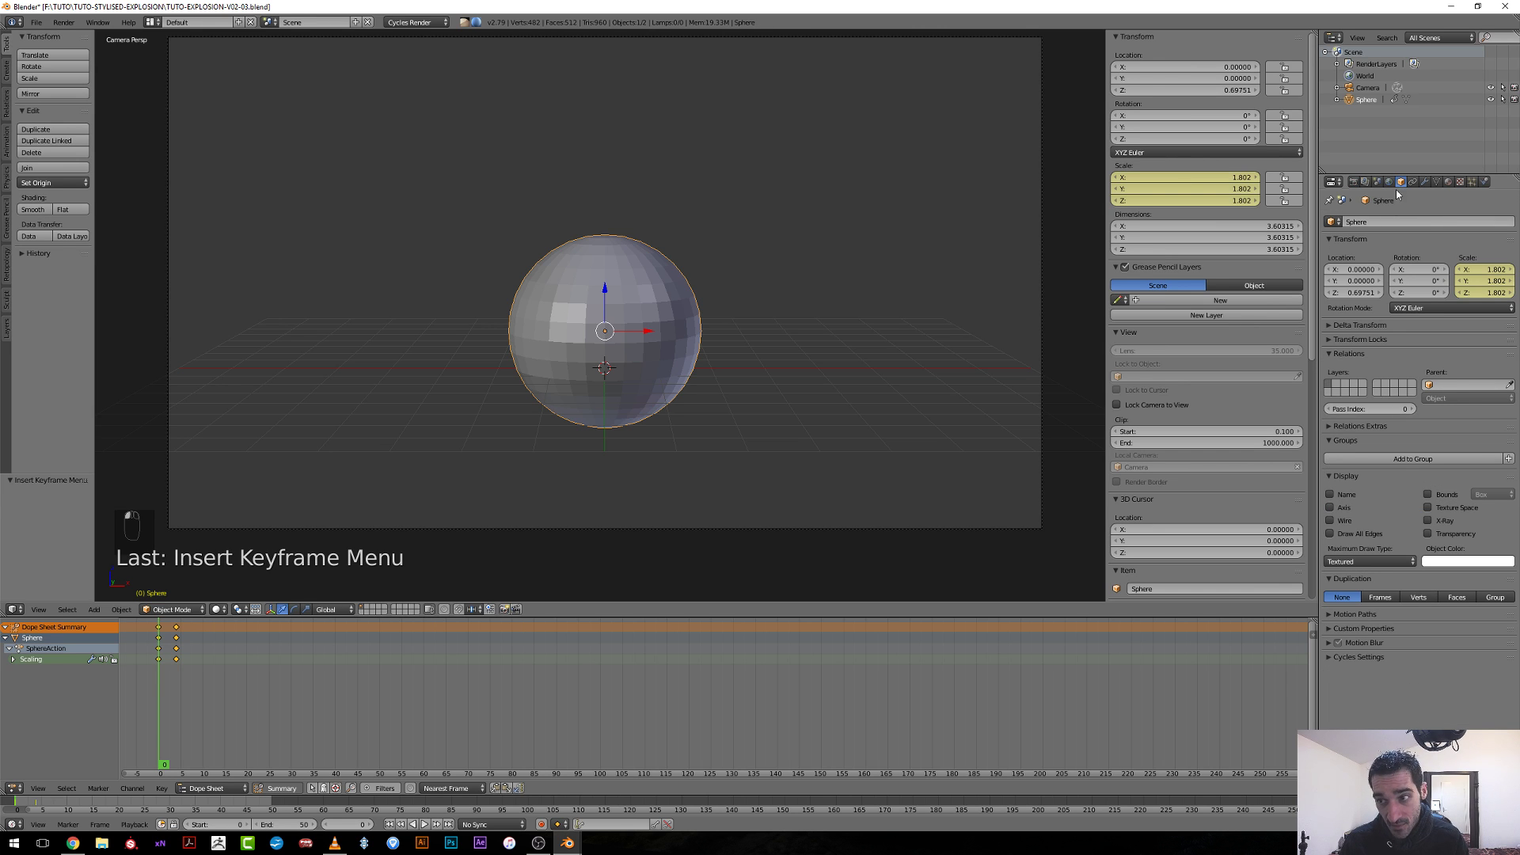
pyautogui.click(1389, 221)
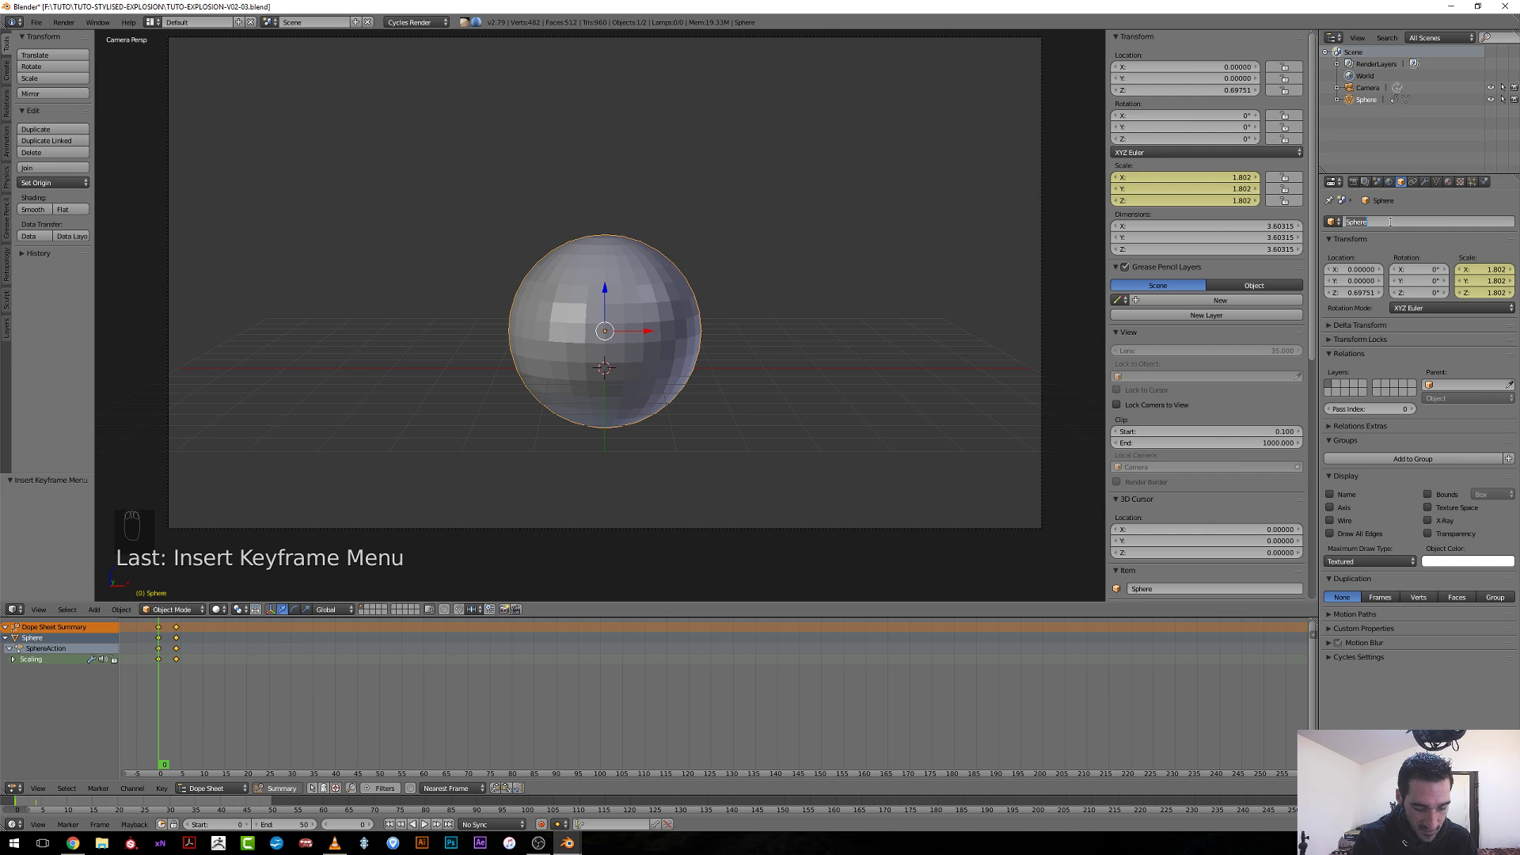
pyautogui.write('FIRST-')
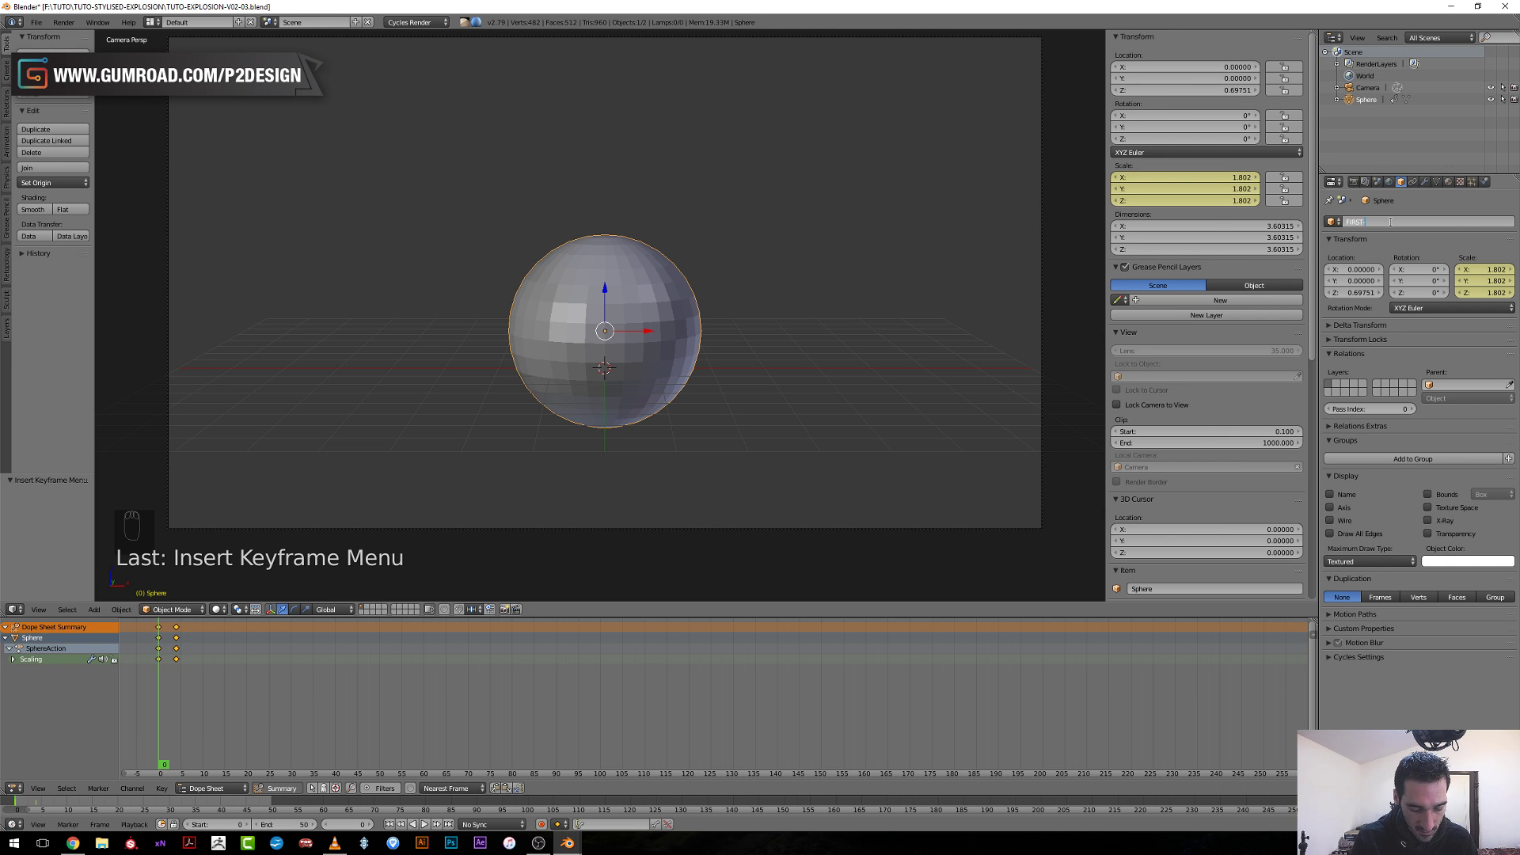
pyautogui.write('_SH')
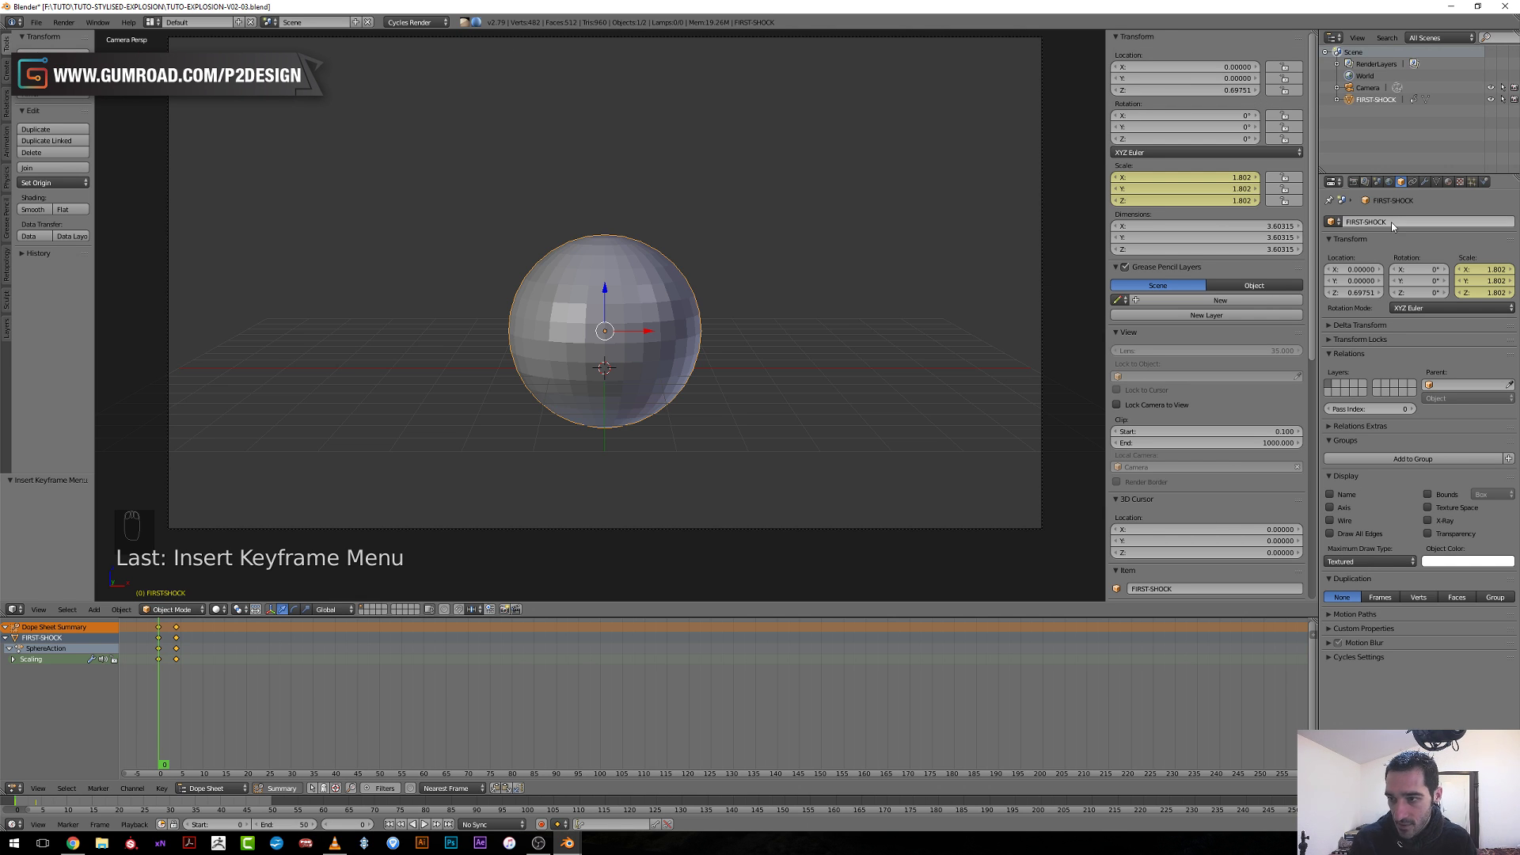
pyautogui.press('Return')
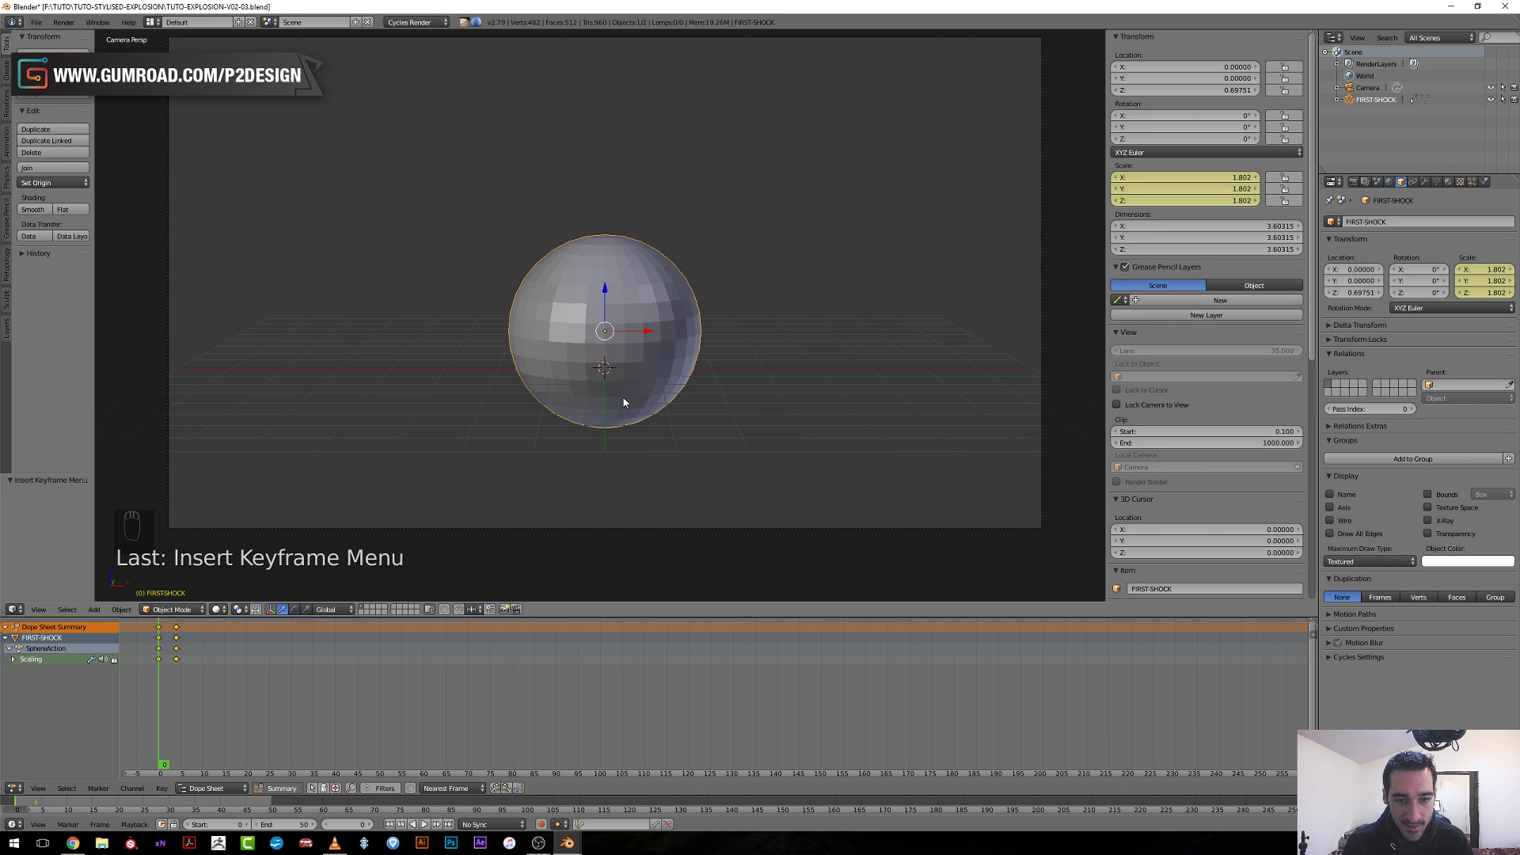
# Add a 32-vertex mesh circle at the scene's origin, keeping its scale at 1.
pyautogui.hotkey('shift', 'a')
pyautogui.moveTo(621, 399)
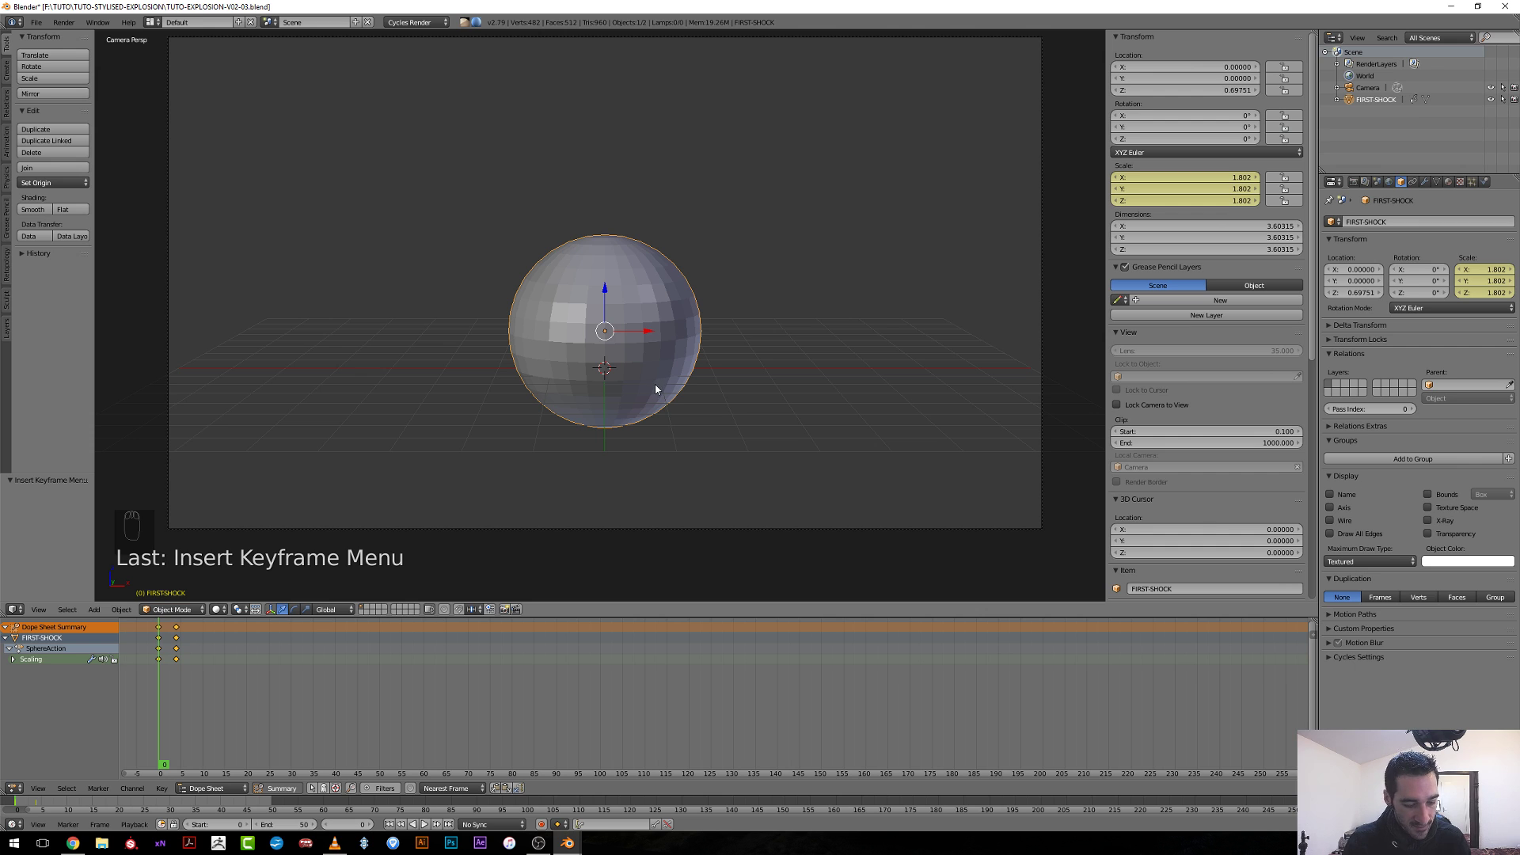
pyautogui.hotkey('shift', 'a')
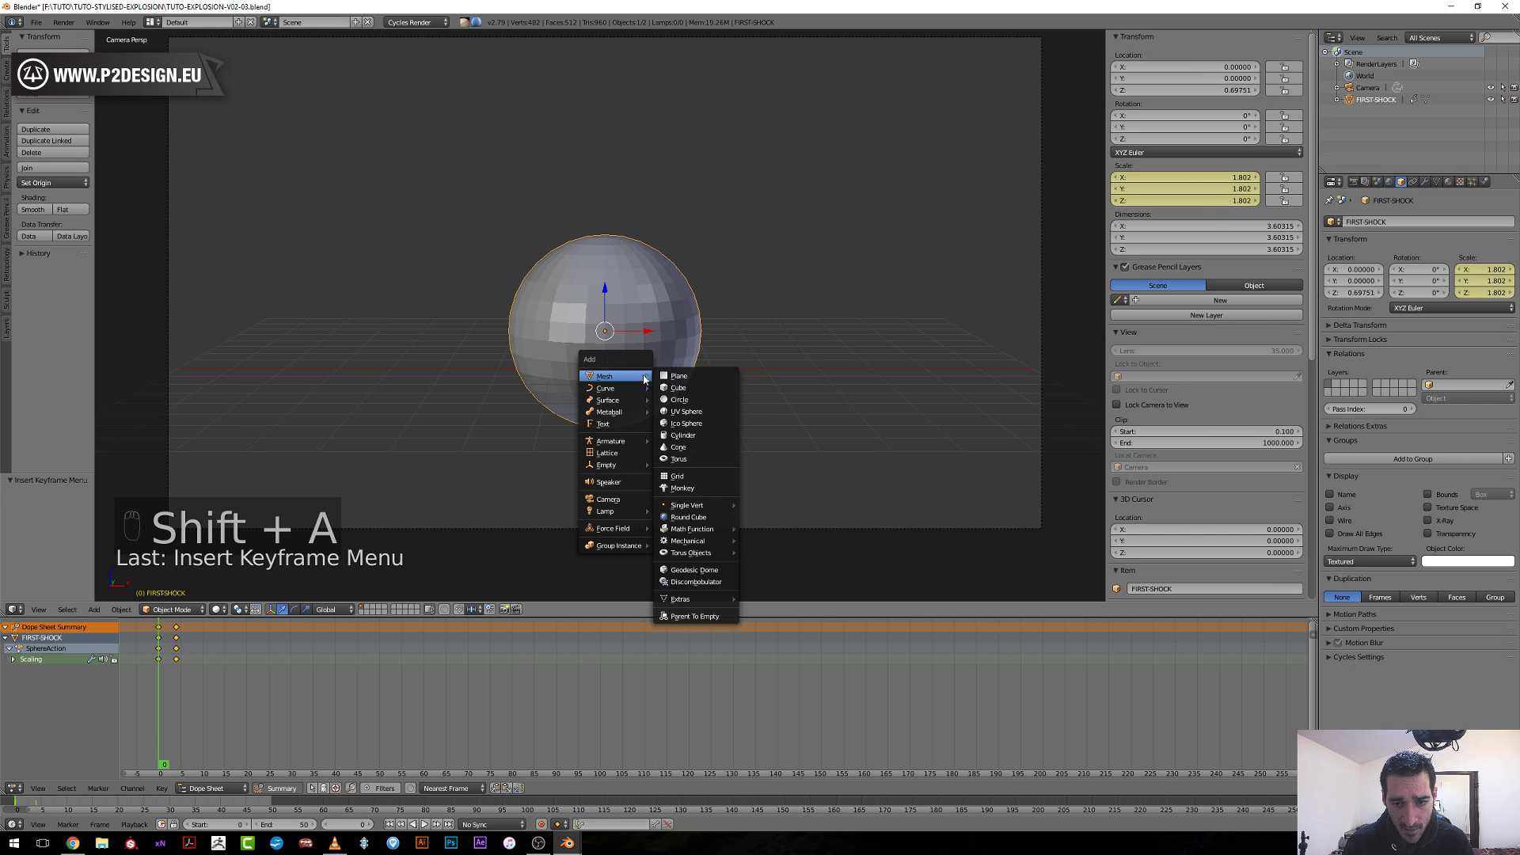
pyautogui.click(679, 399)
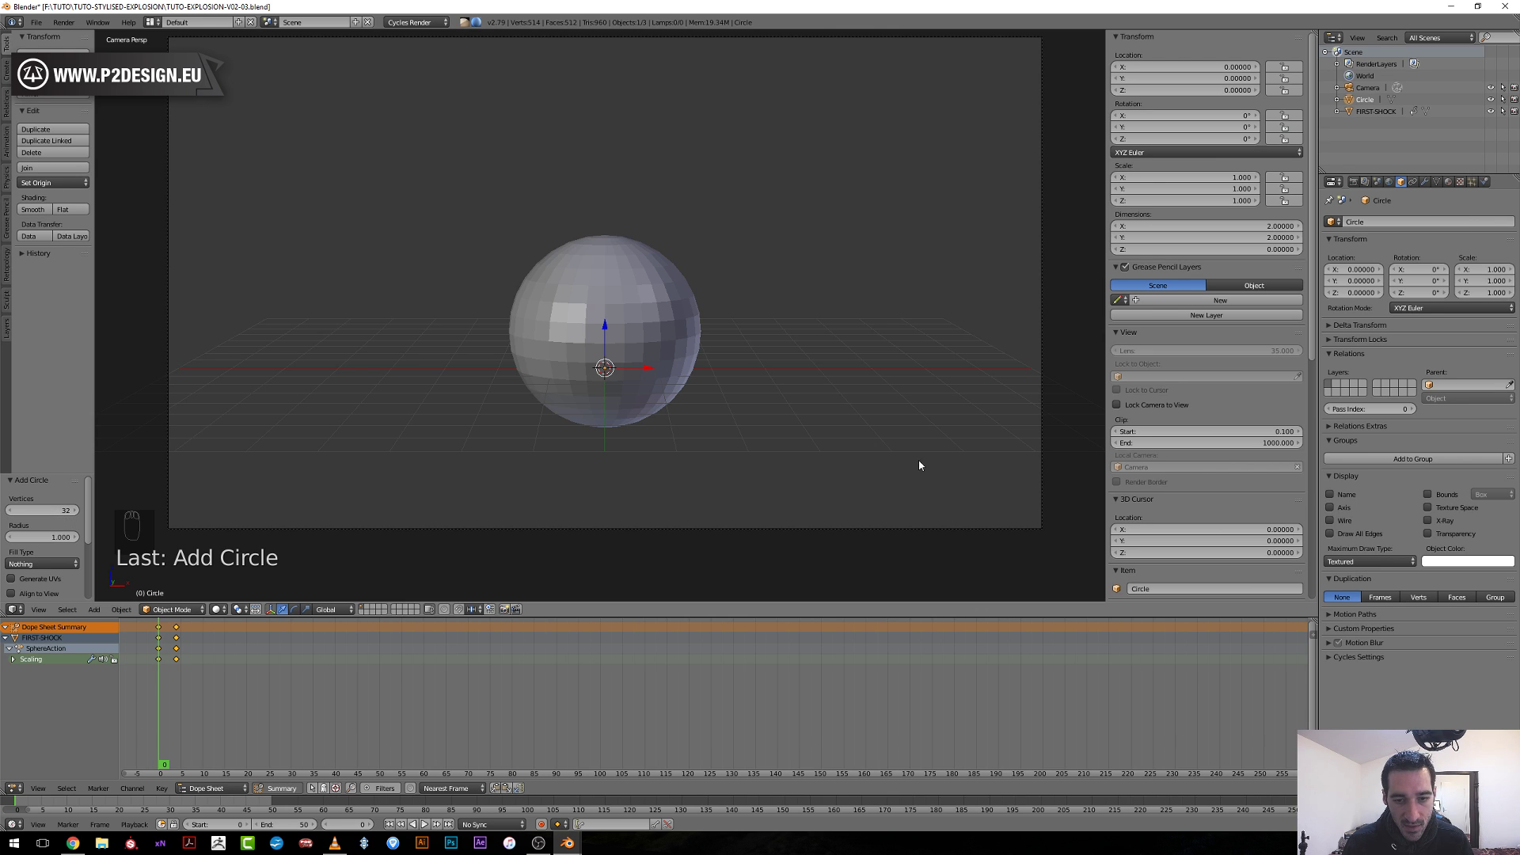
pyautogui.press('s')
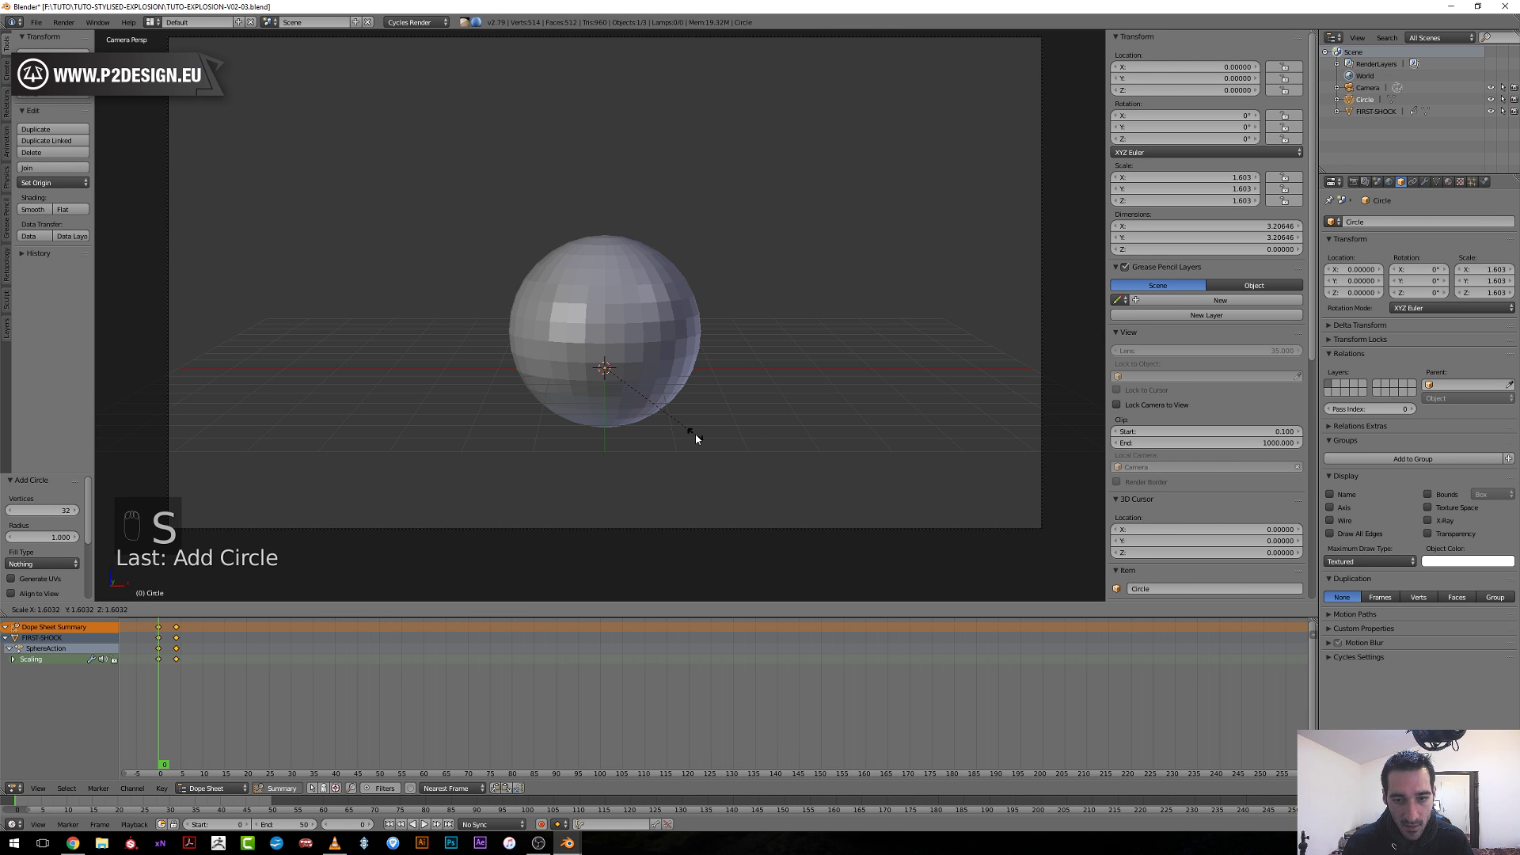
pyautogui.rightClick(695, 439)
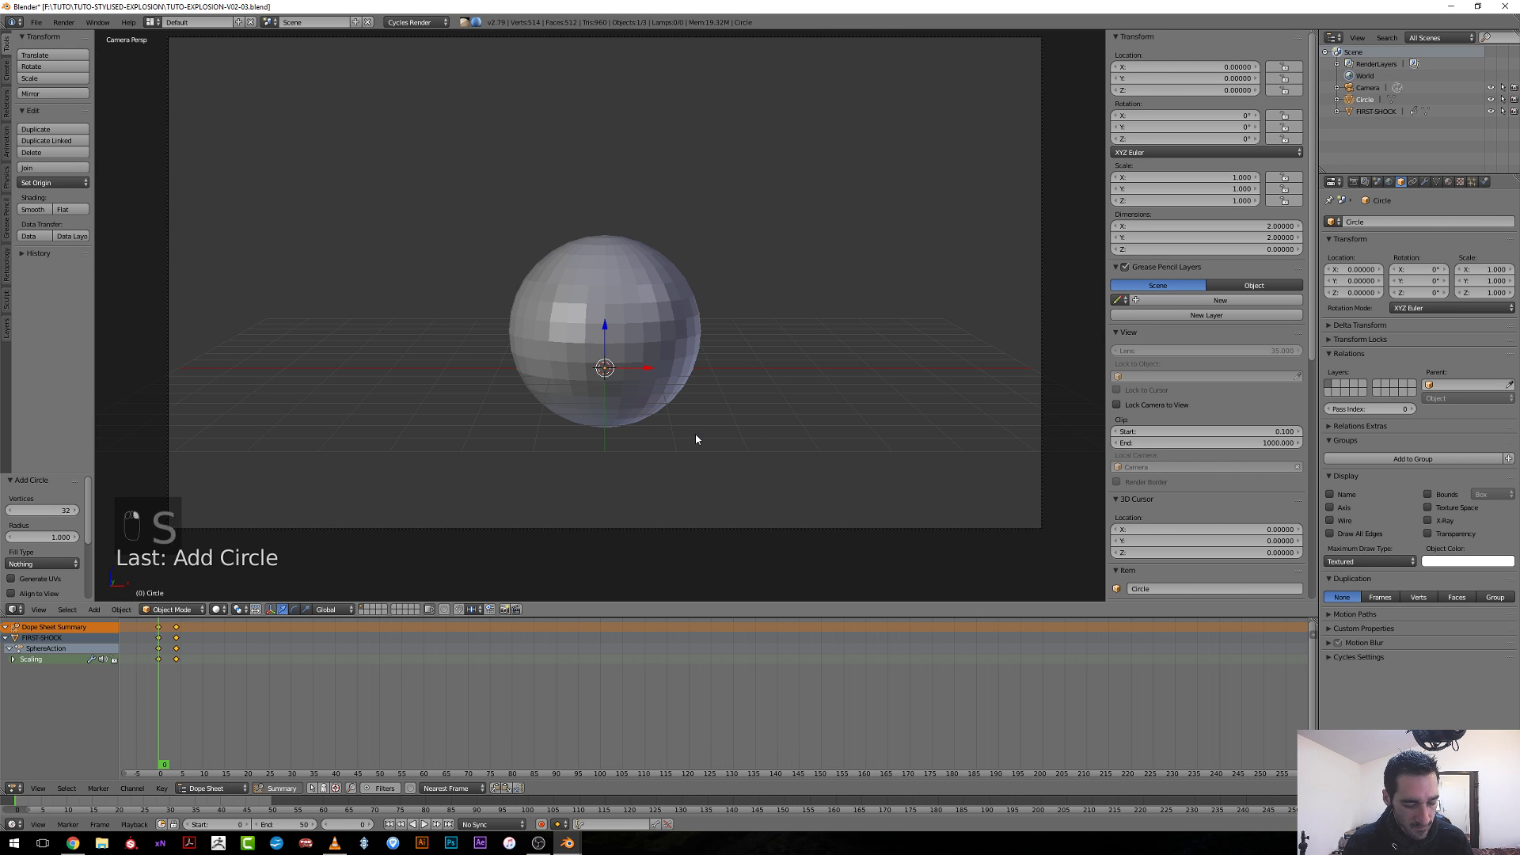
pyautogui.hotkey('alt', 's')
# Enter Edit Mode on the circle with wireframe display and move to frame 4.
pyautogui.press('Tab')
pyautogui.press('z')
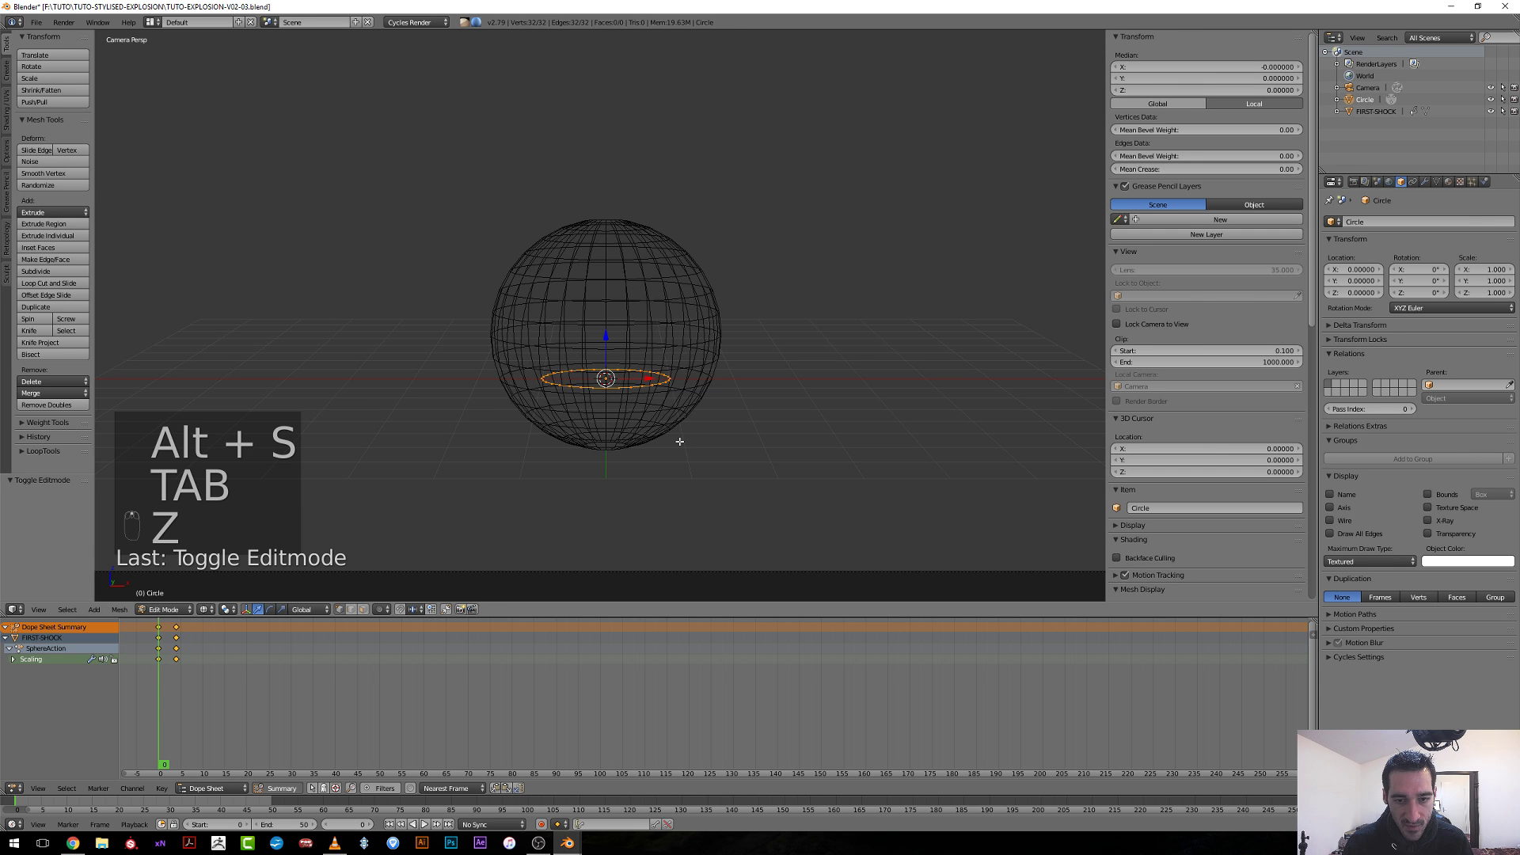
pyautogui.scroll(-3, 615, 434)
pyautogui.moveTo(614, 434); pyautogui.dragTo(581, 479, button='middle')
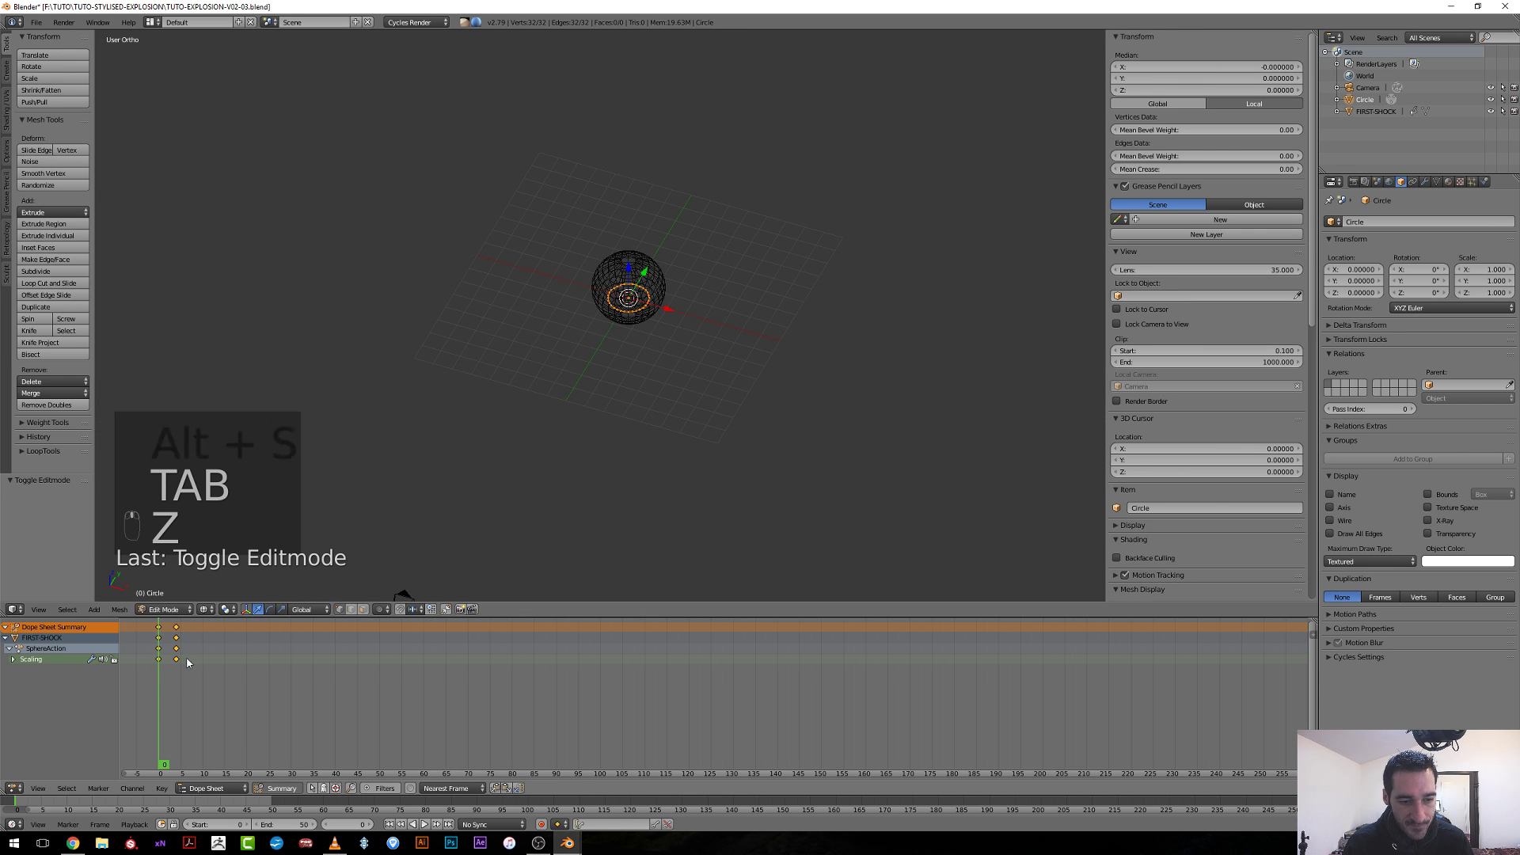
pyautogui.press('Up')
# In front view, extrude the circle upward about 0.325 and scale the new upper edge loop outward by about 1.094.
pyautogui.press('KP_1')
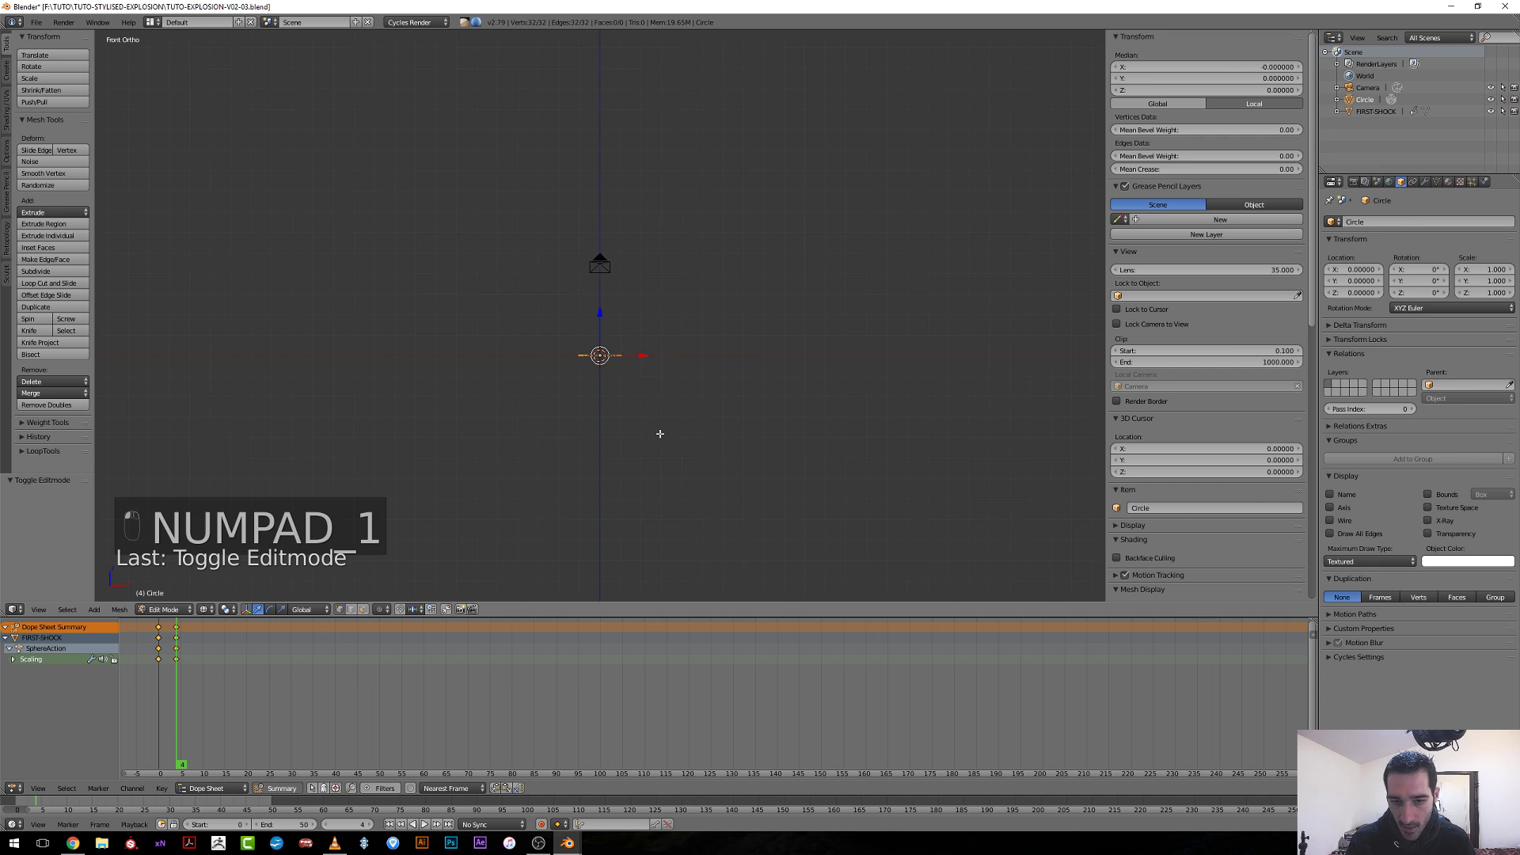
pyautogui.scroll(4, 657, 431)
pyautogui.moveTo(655, 428); pyautogui.dragTo(663, 274, button='middle')
pyautogui.press('KP_1')
pyautogui.scroll(4, 630, 401)
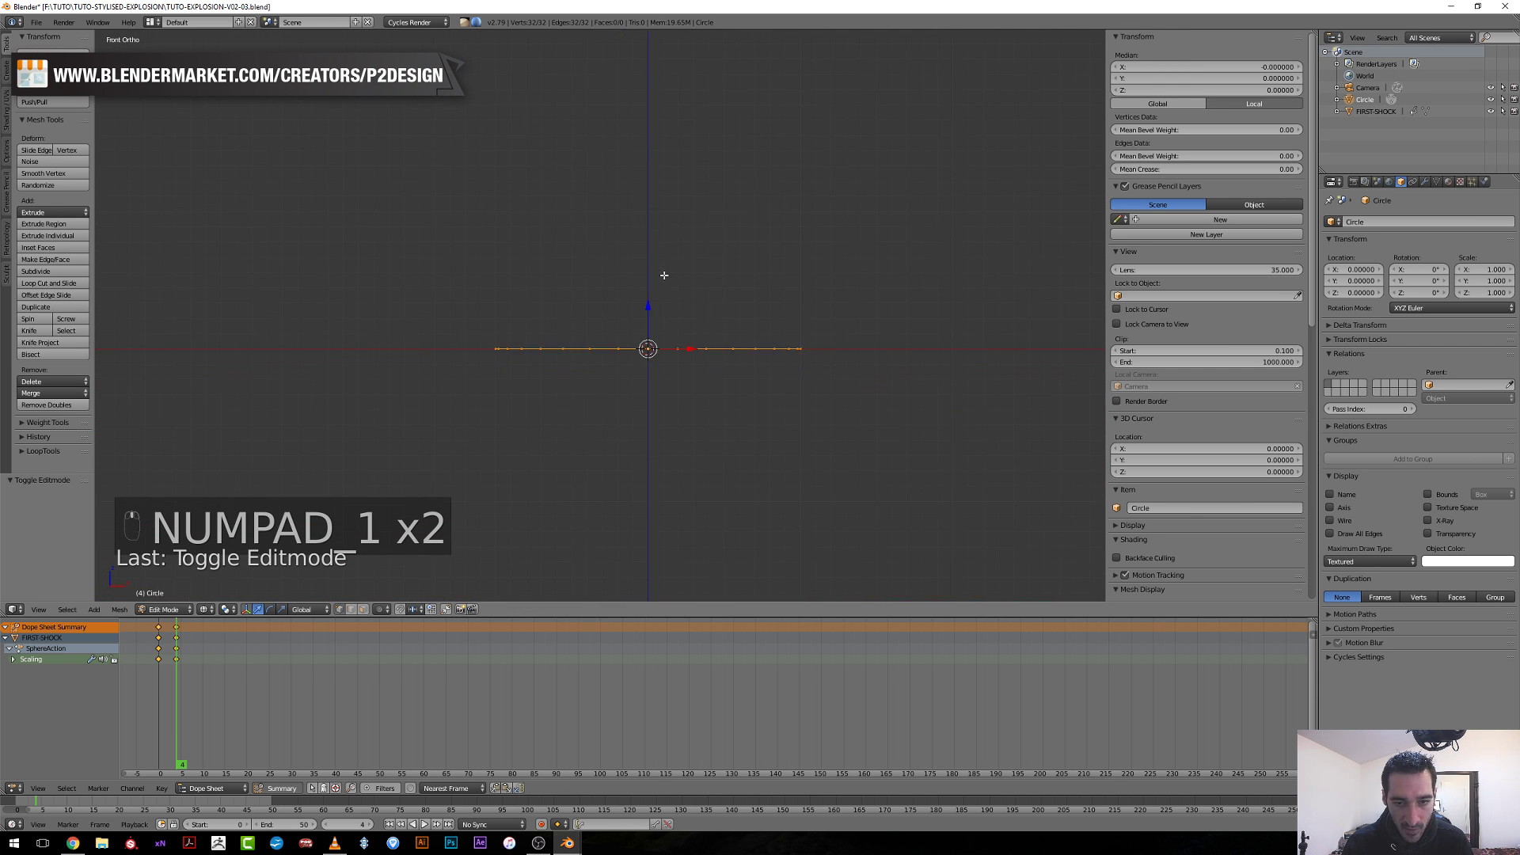
pyautogui.scroll(2, 659, 491)
pyautogui.press('e')
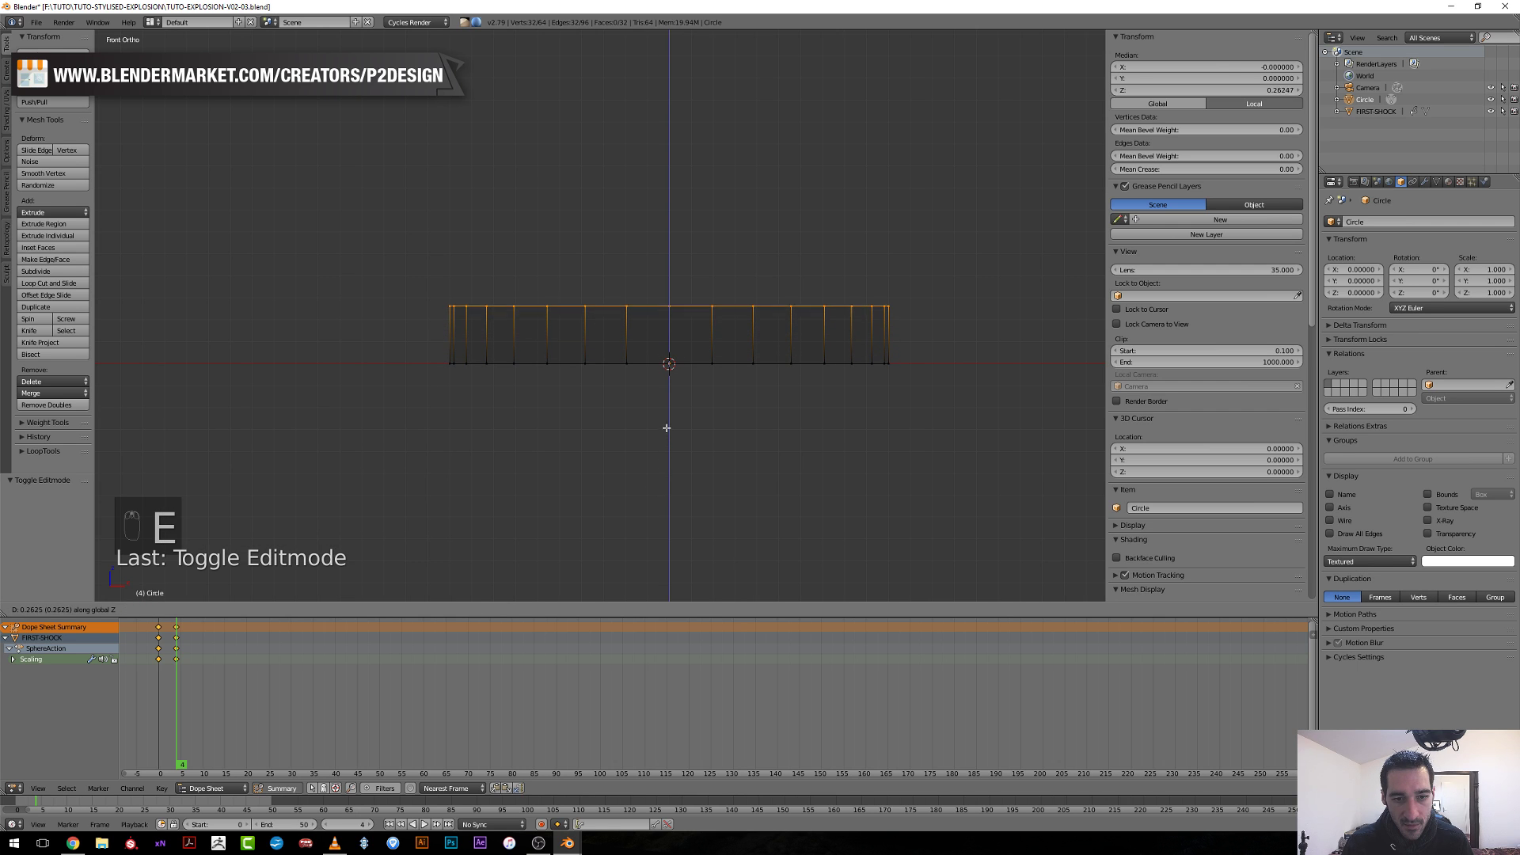
pyautogui.click(701, 417)
pyautogui.press('s')
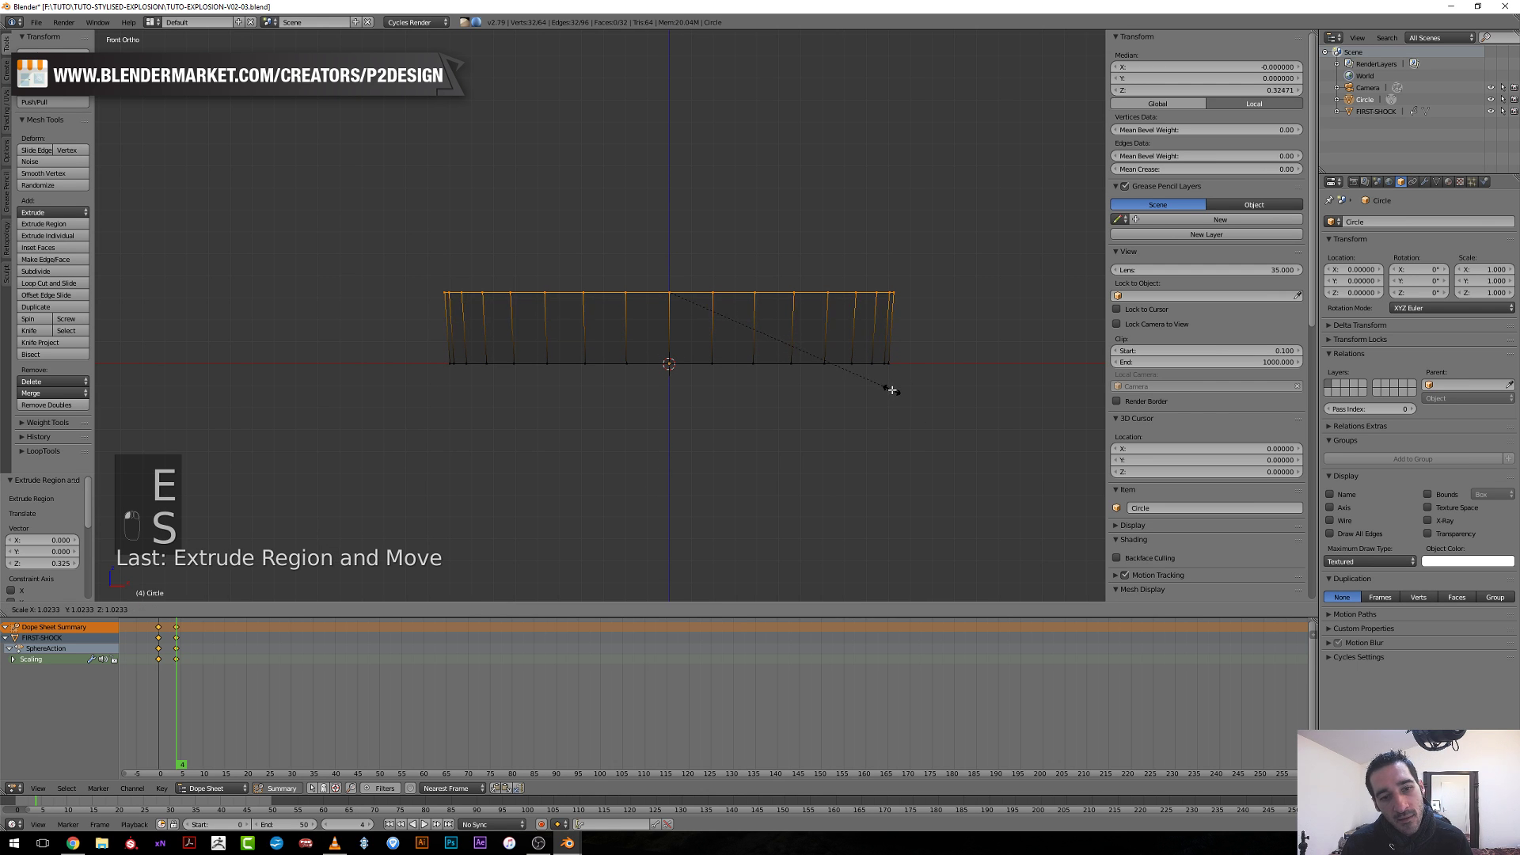
pyautogui.click(901, 394)
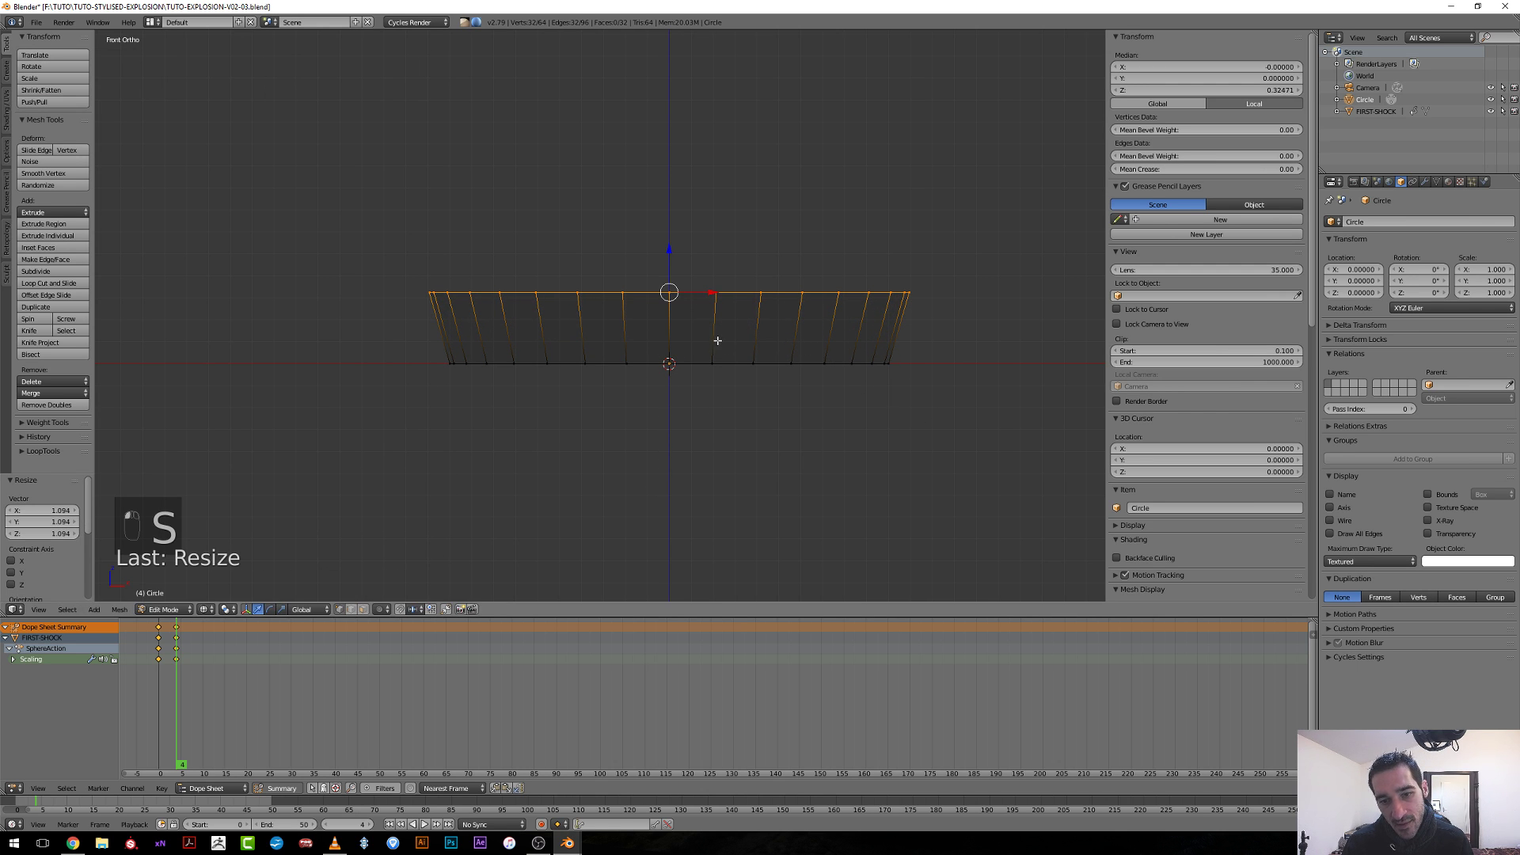
# Add a horizontal loop cut around the middle of the circle's wall, scale it inward to about 0.977, and leave Edit Mode.
pyautogui.hotkey('ctrl', 'r')
pyautogui.click(716, 336)
pyautogui.press('s')
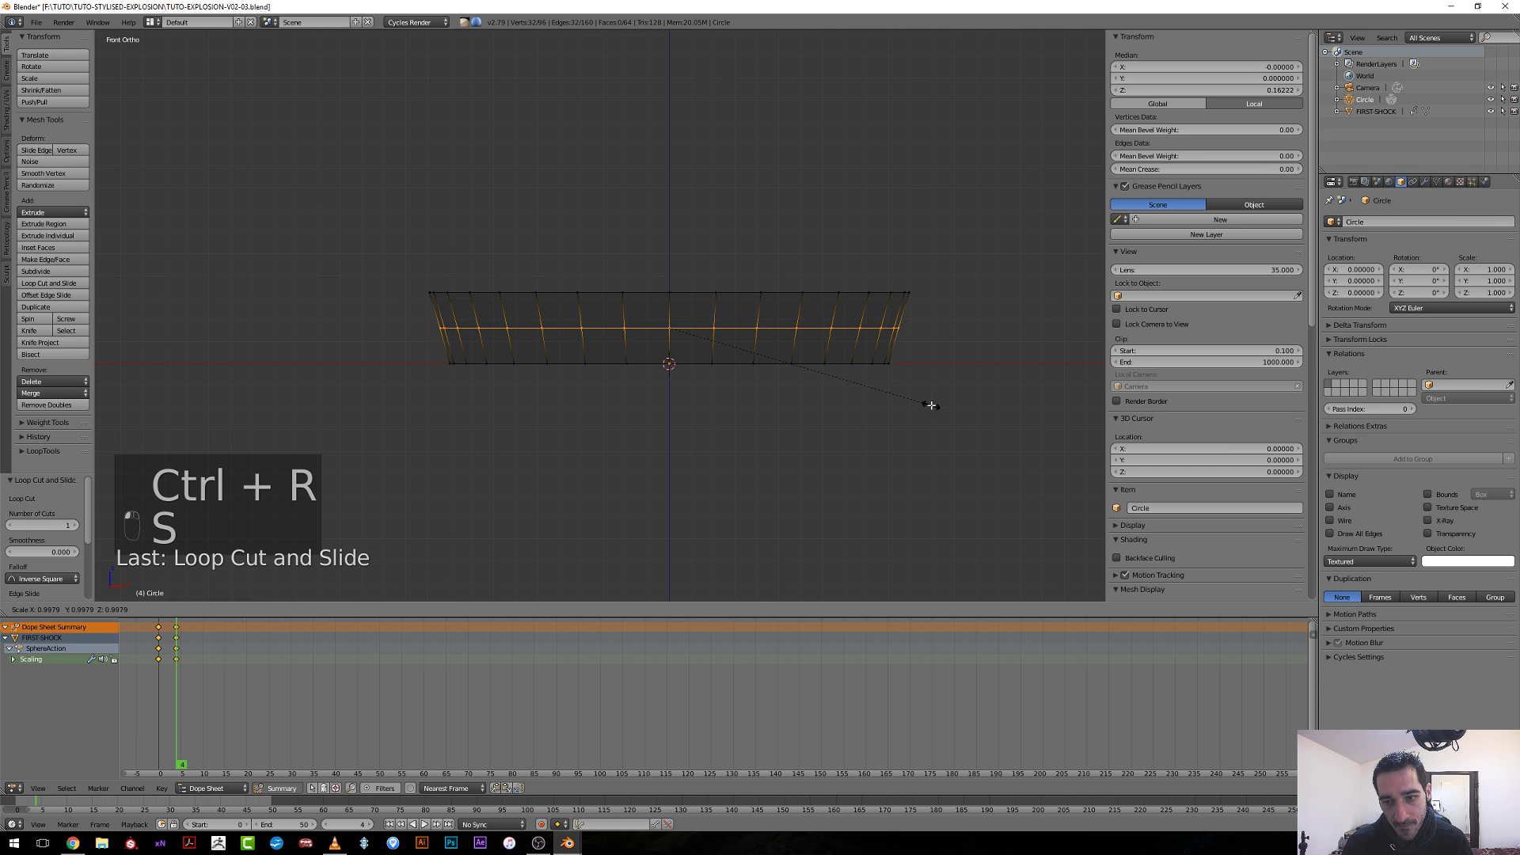
pyautogui.click(925, 403)
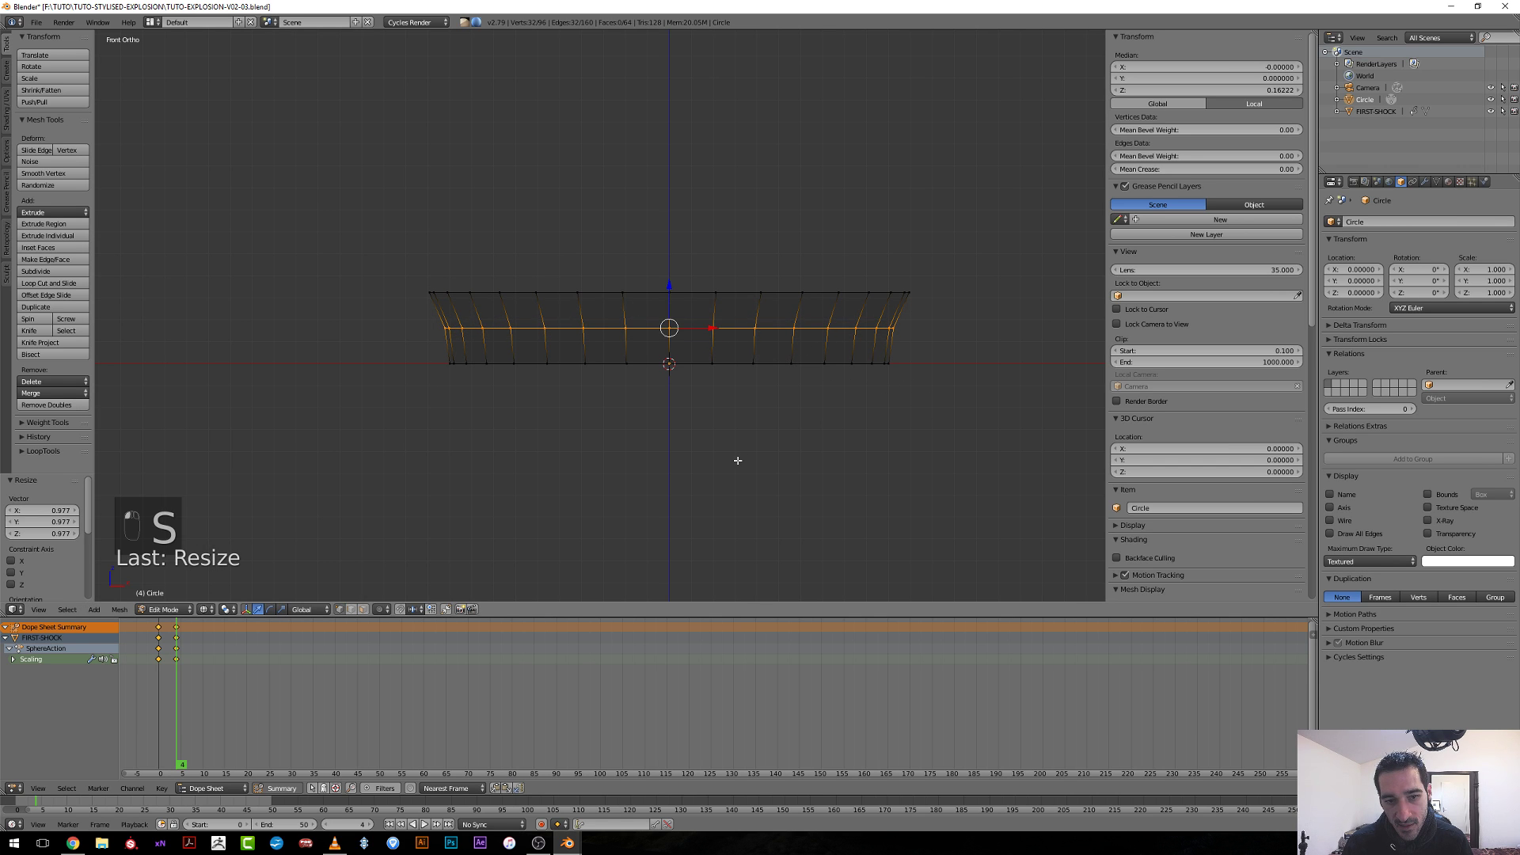
pyautogui.press('Tab')
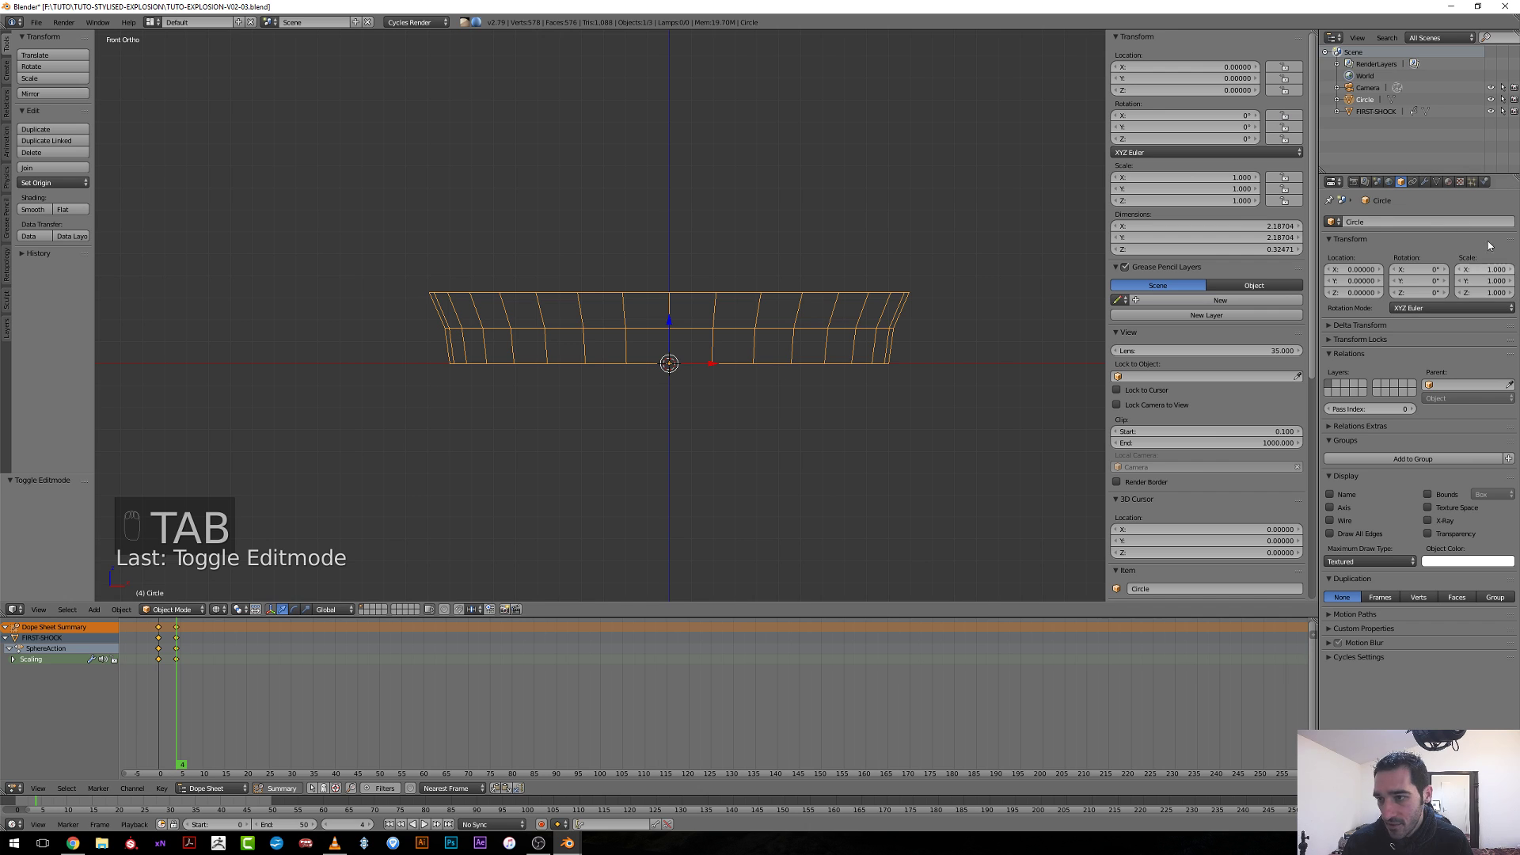
# Rename the circle object SHOCK-WAVE.
pyautogui.click(1373, 221)
pyautogui.write('SHO')
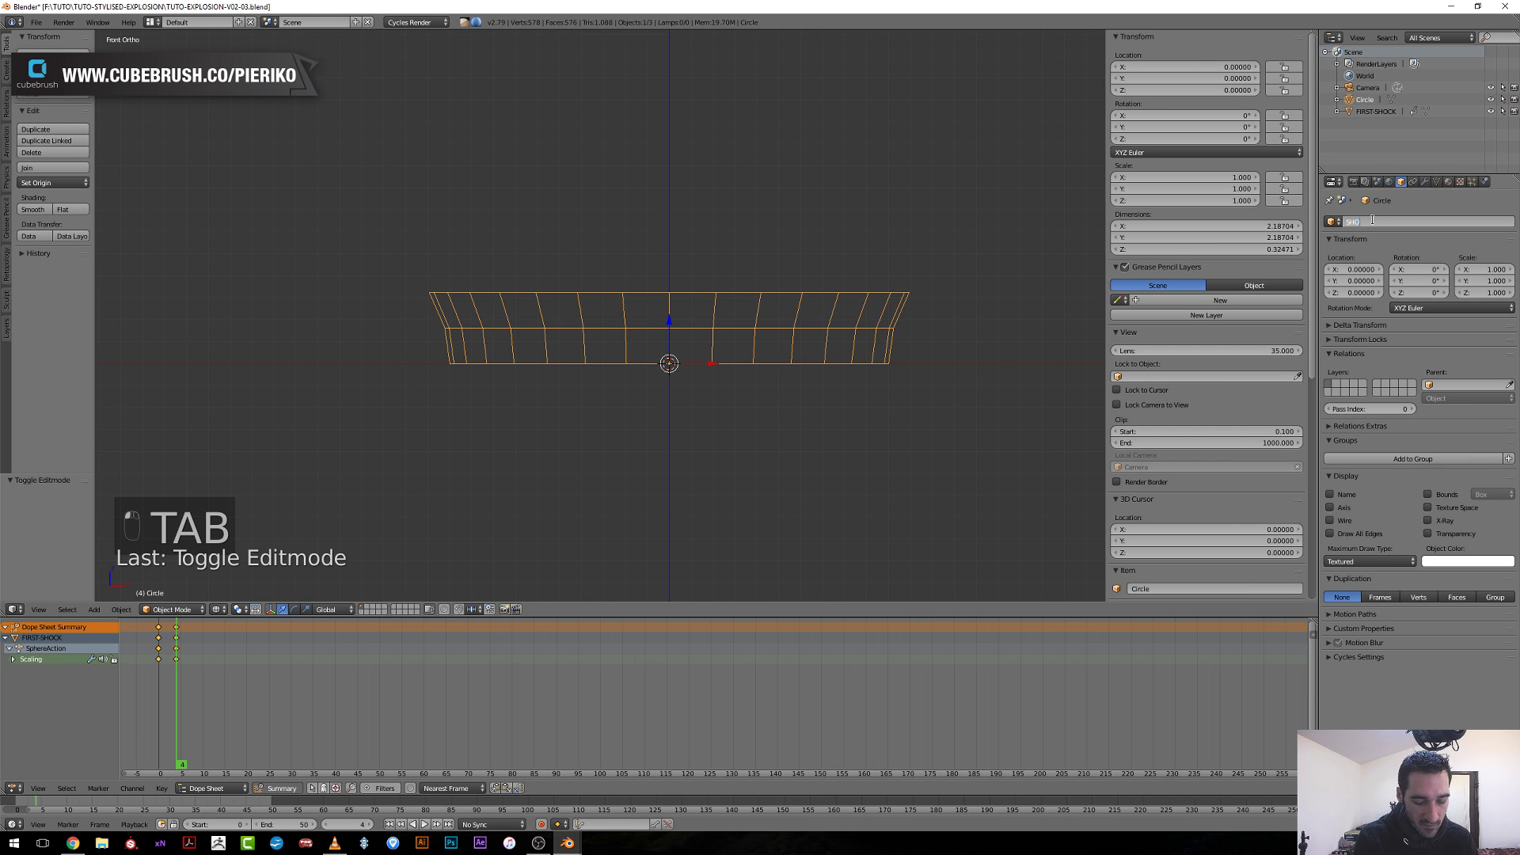
pyautogui.write('CK-WAVE')
pyautogui.press('Return')
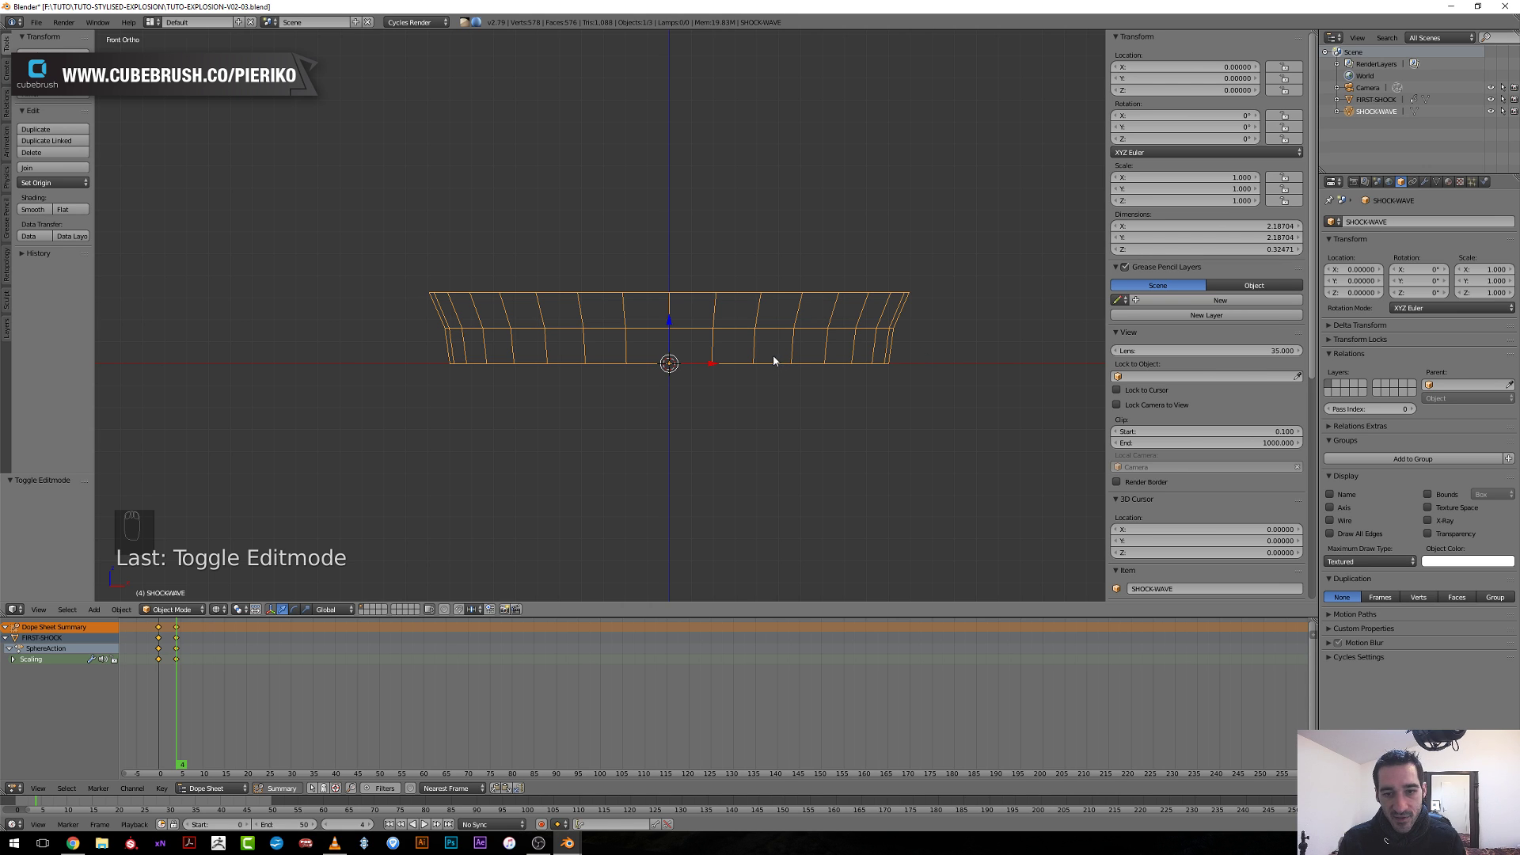
# Add a level 1 Subdivision Surface to the SHOCK-WAVE ring and display its modifier settings enlarged.
pyautogui.hotkey('ctrl', '1')
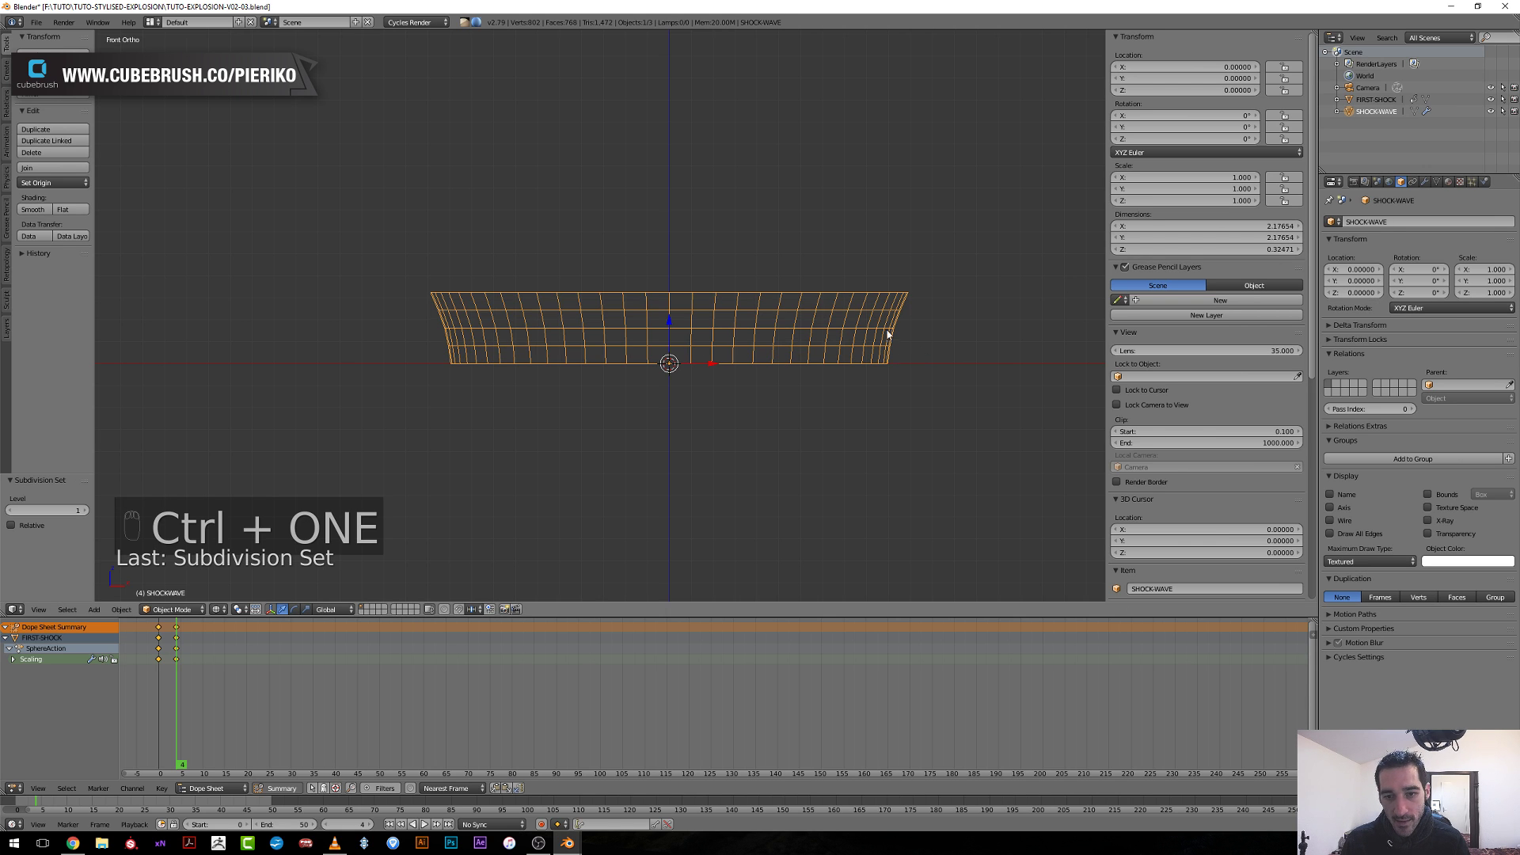
pyautogui.click(1424, 181)
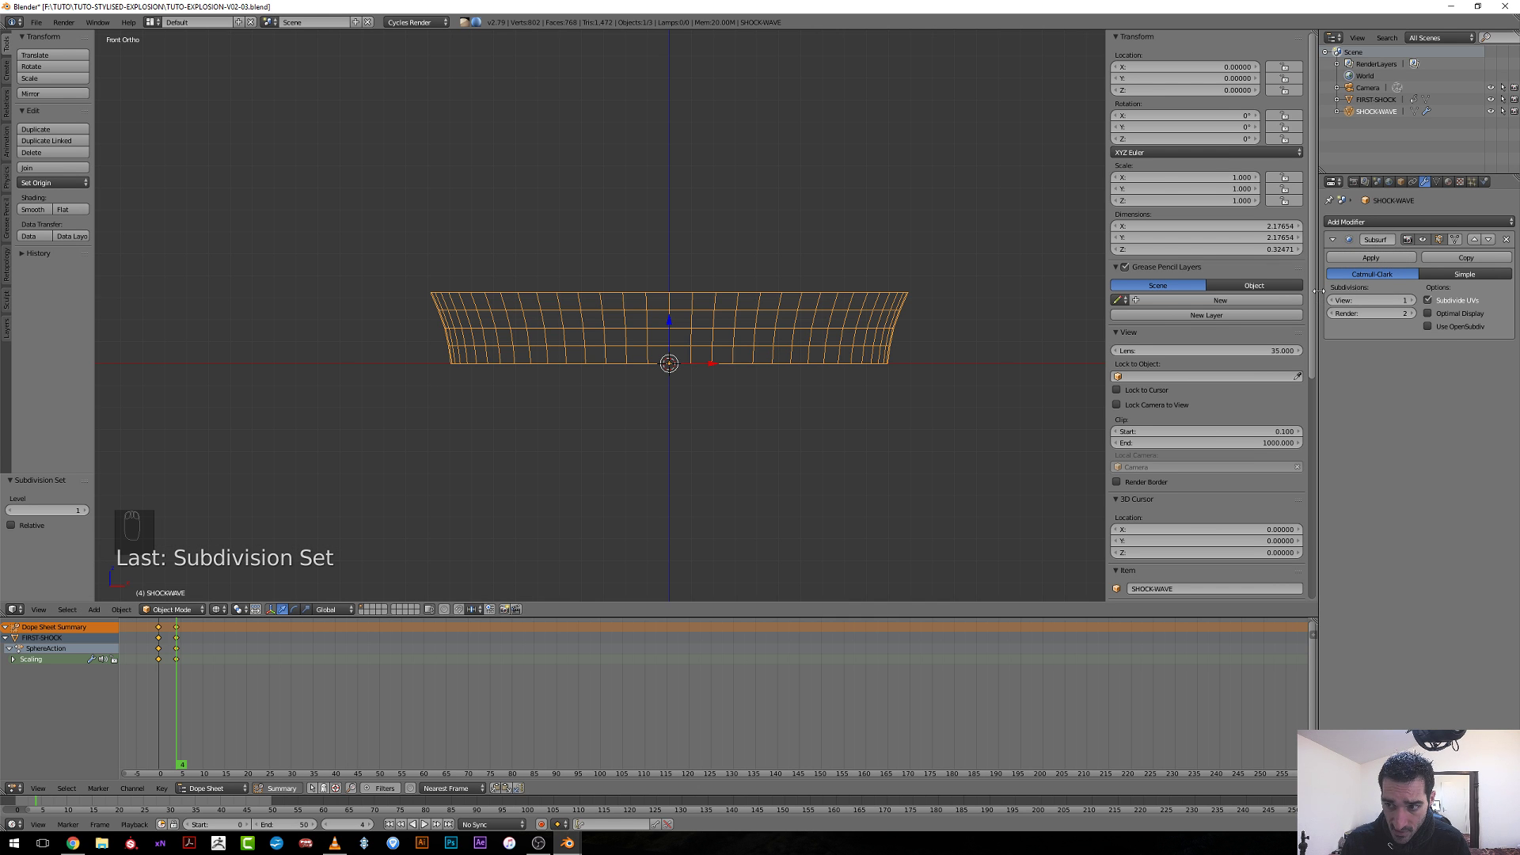
pyautogui.moveTo(1315, 293); pyautogui.dragTo(1203, 299)
pyautogui.keyDown('ctrl'); pyautogui.moveTo(1259, 380); pyautogui.dragTo(1261, 372, button='middle'); pyautogui.keyUp('ctrl')
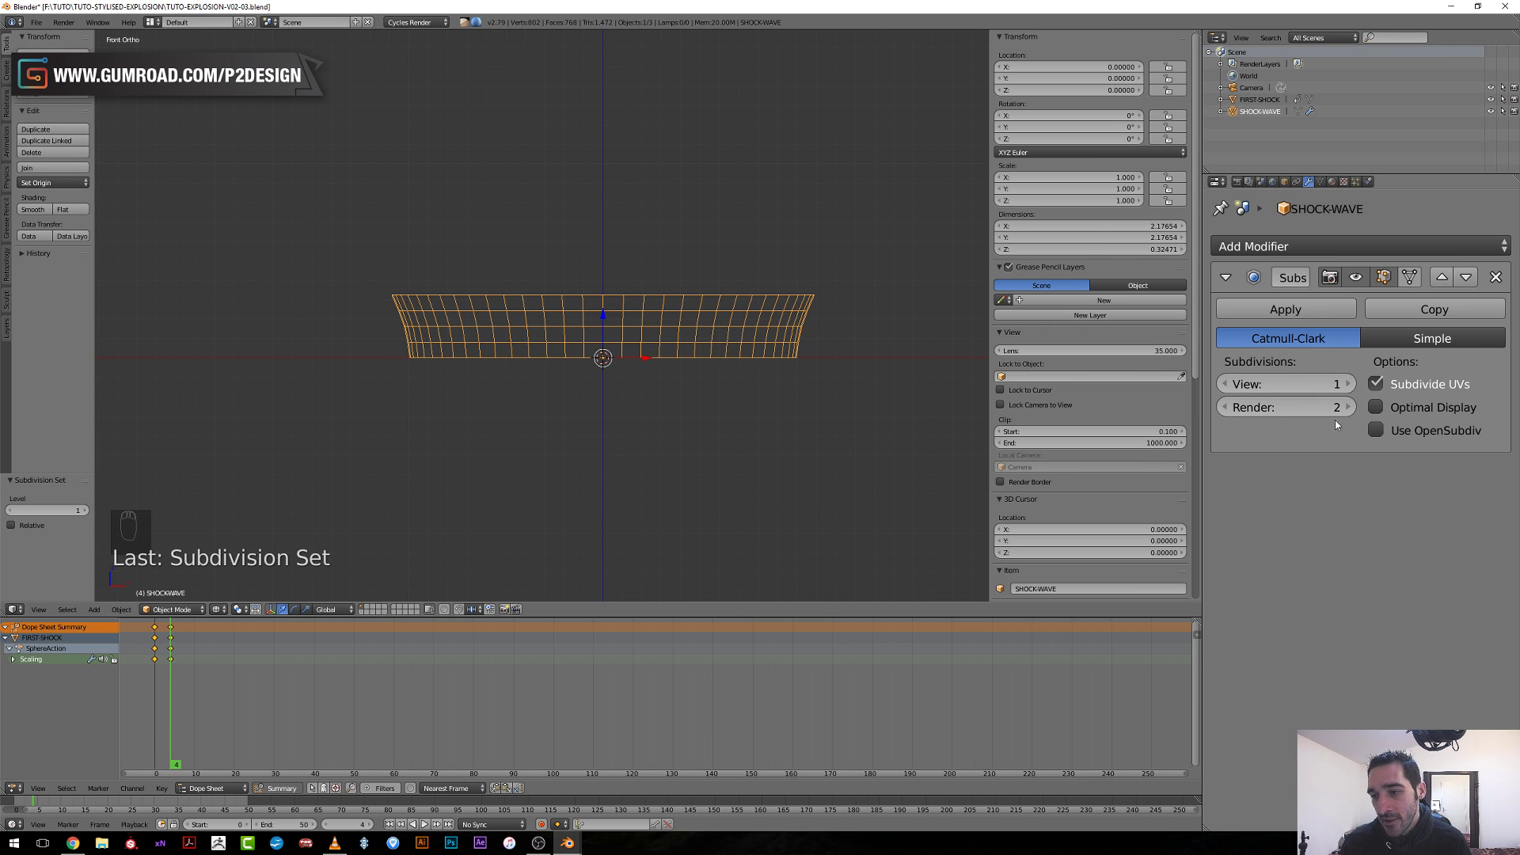
pyautogui.moveTo(624, 383)
pyautogui.mouseDown(button='middle')
pyautogui.moveTo(618, 407)
pyautogui.moveTo(626, 395)
pyautogui.mouseUp(button='middle')
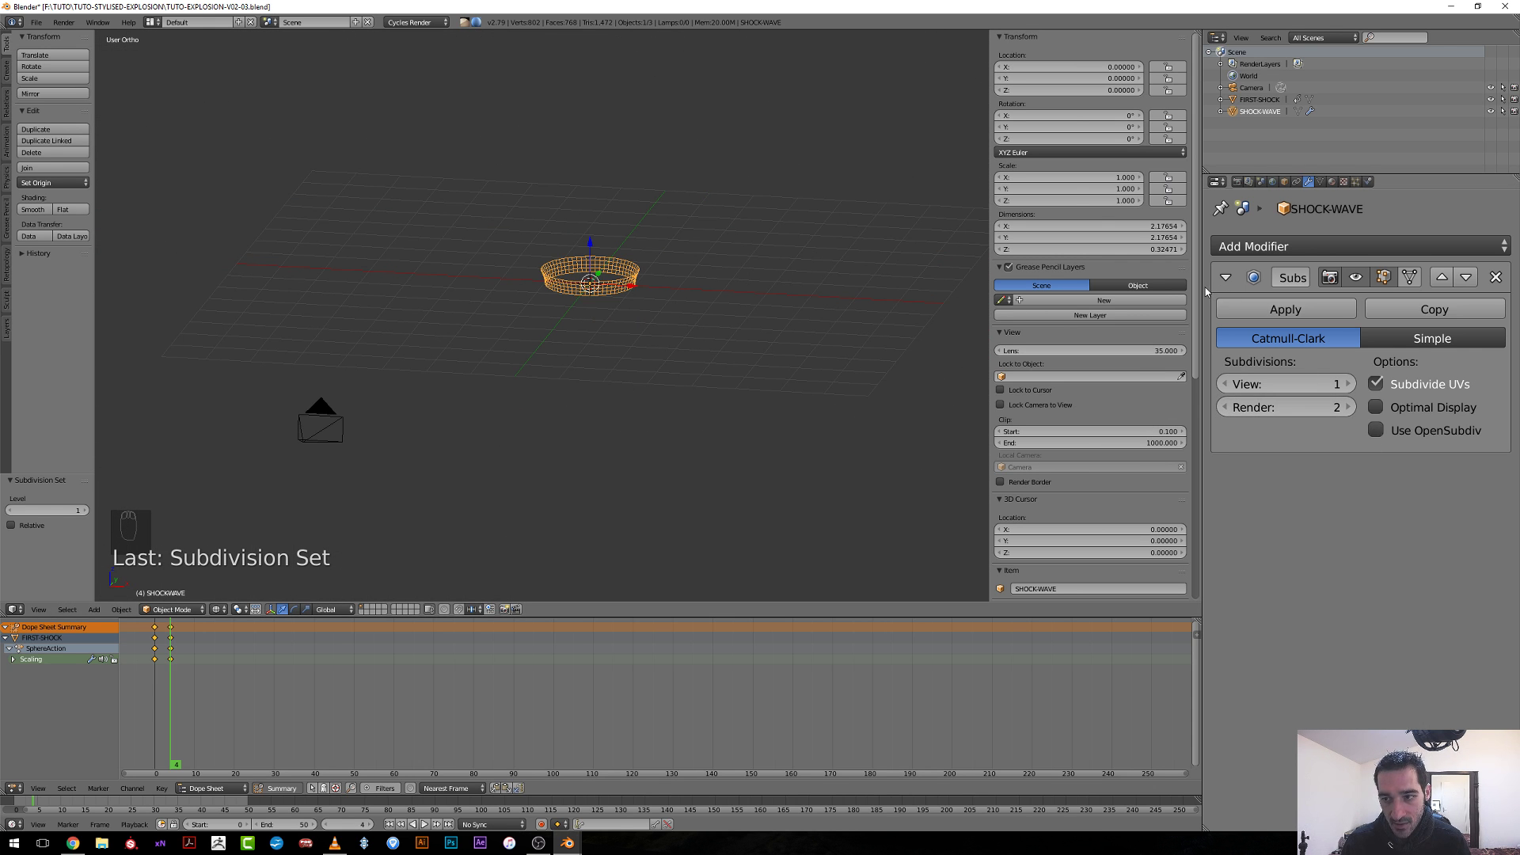
pyautogui.moveTo(1201, 291); pyautogui.dragTo(1251, 291)
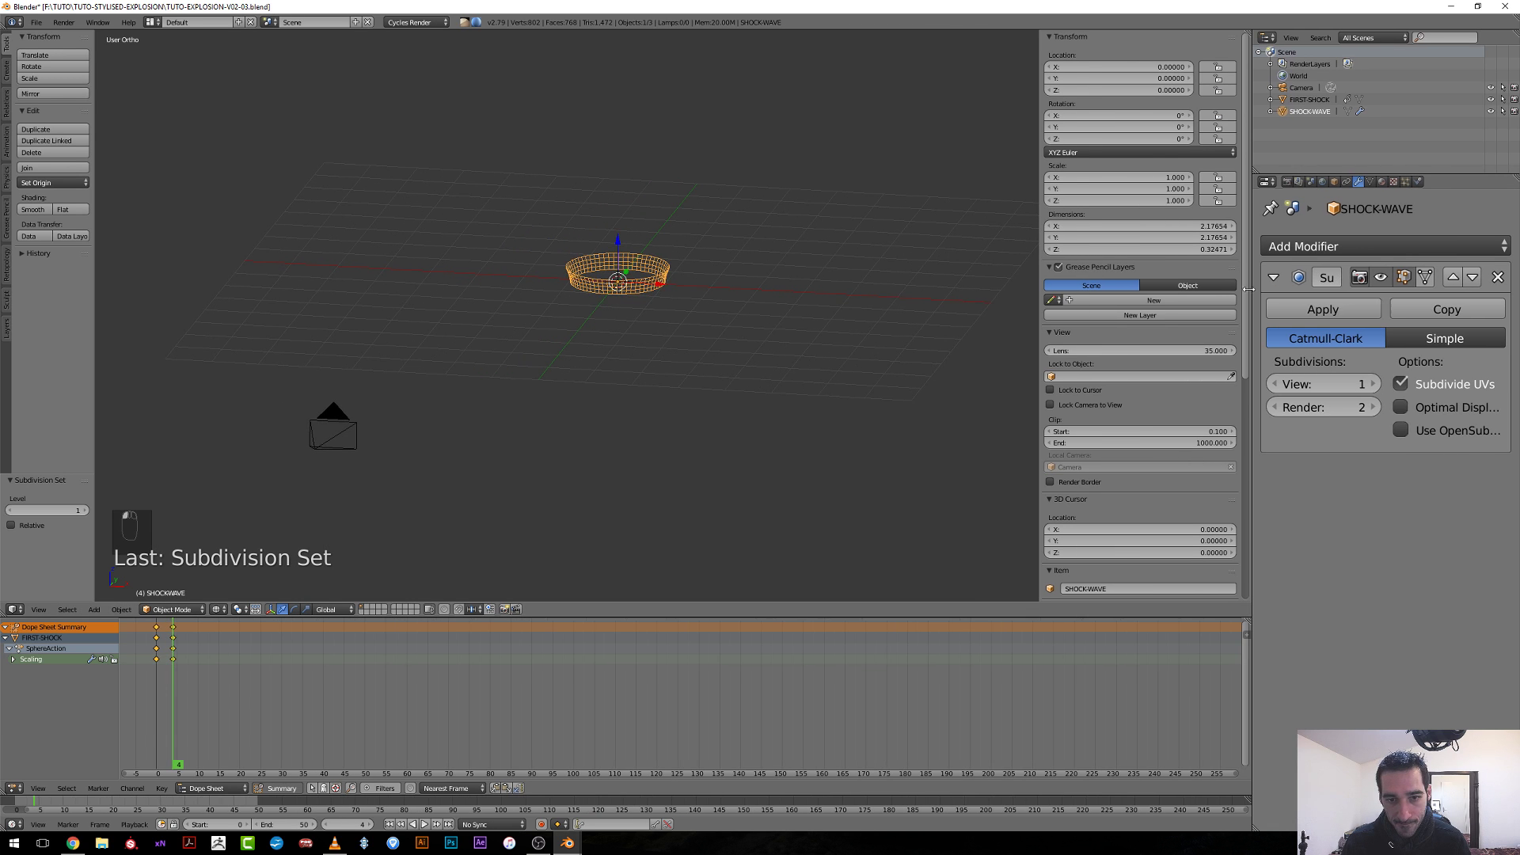
# Switch the viewport to solid shading and recalculate the normals of the whole SHOCK-WAVE mesh to face outward.
pyautogui.press('z')
pyautogui.press('KP_1')
pyautogui.scroll(6, 703, 315)
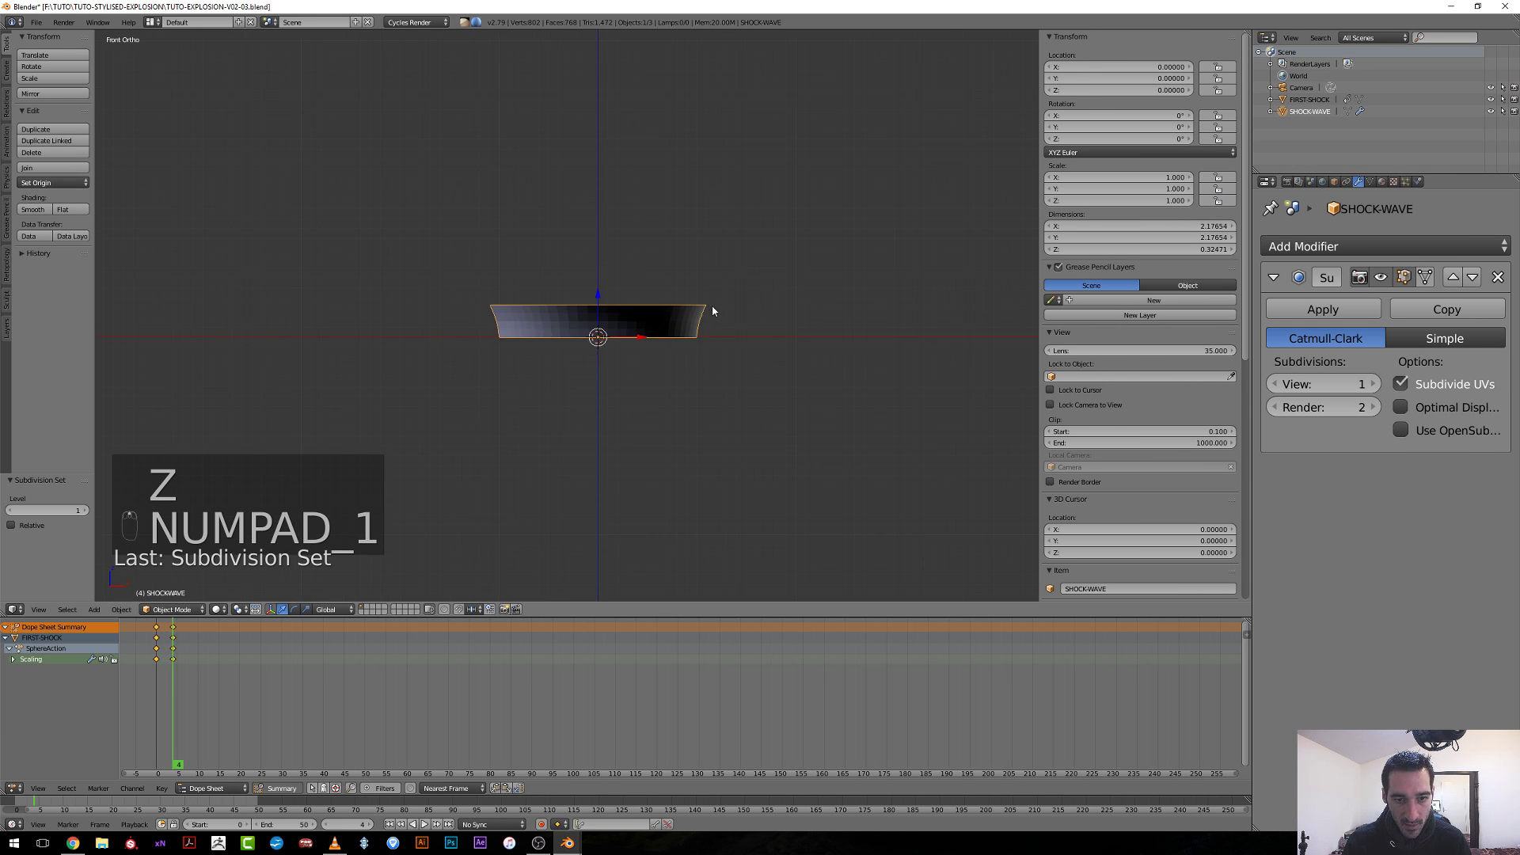
pyautogui.moveTo(725, 337); pyautogui.dragTo(676, 313, button='middle')
pyautogui.scroll(-1, 710, 255)
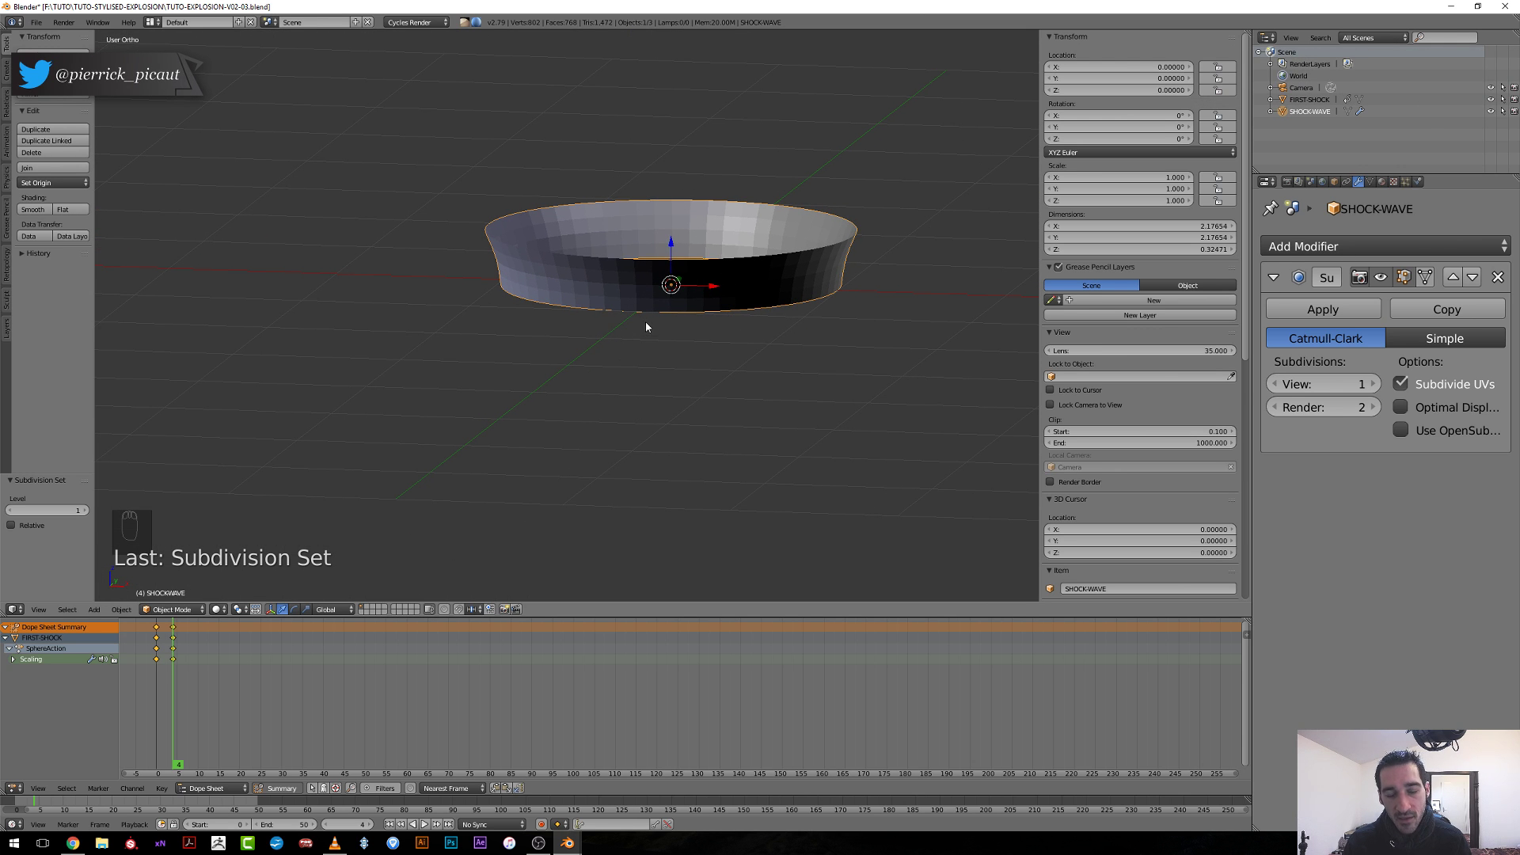
pyautogui.press('Tab')
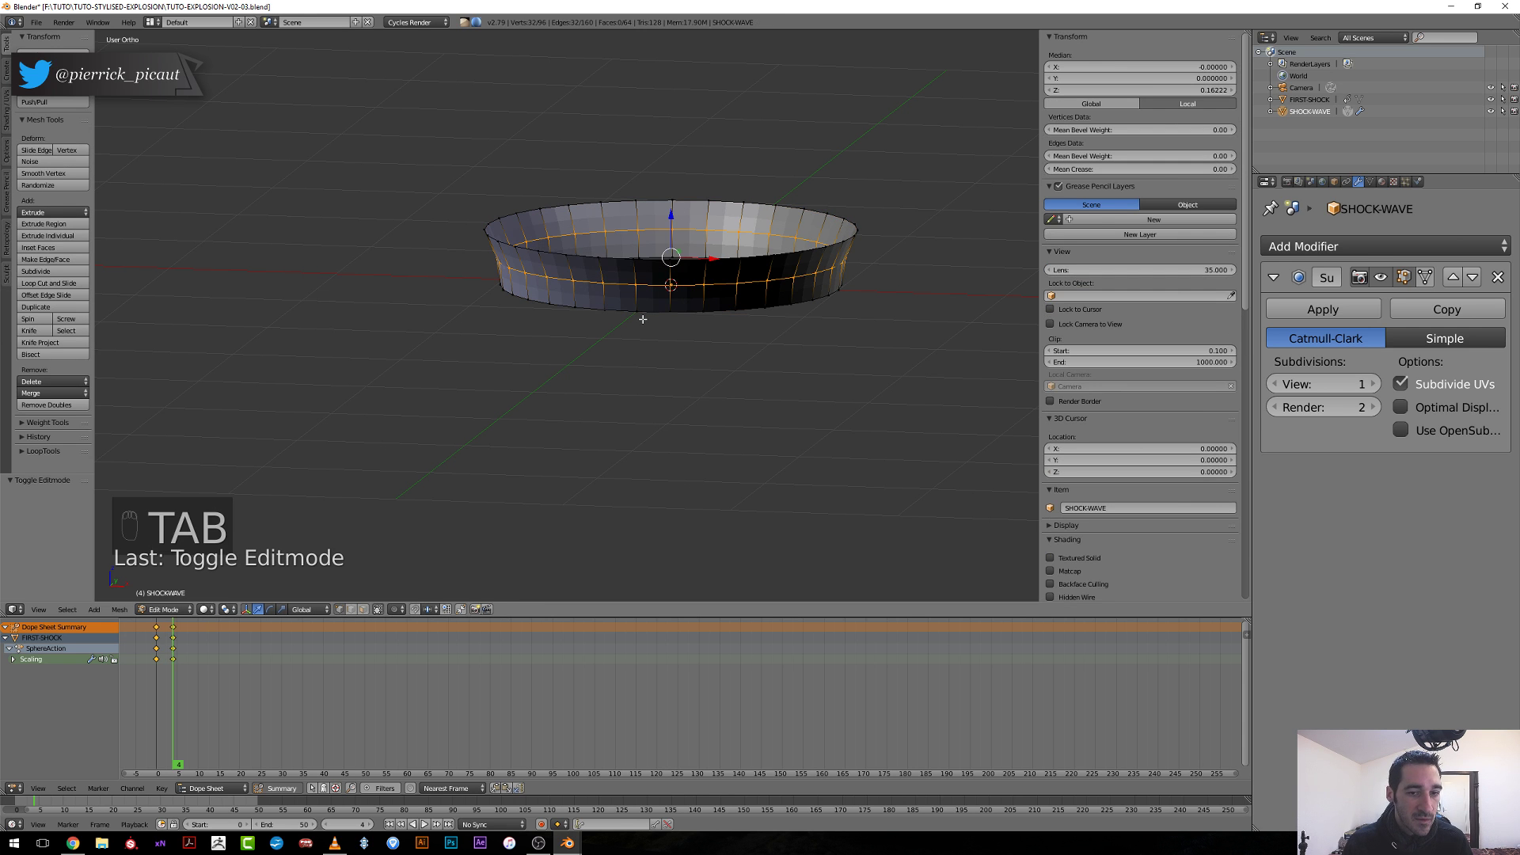
pyautogui.press('a')
pyautogui.press('a')
pyautogui.press('a')
pyautogui.press('a')
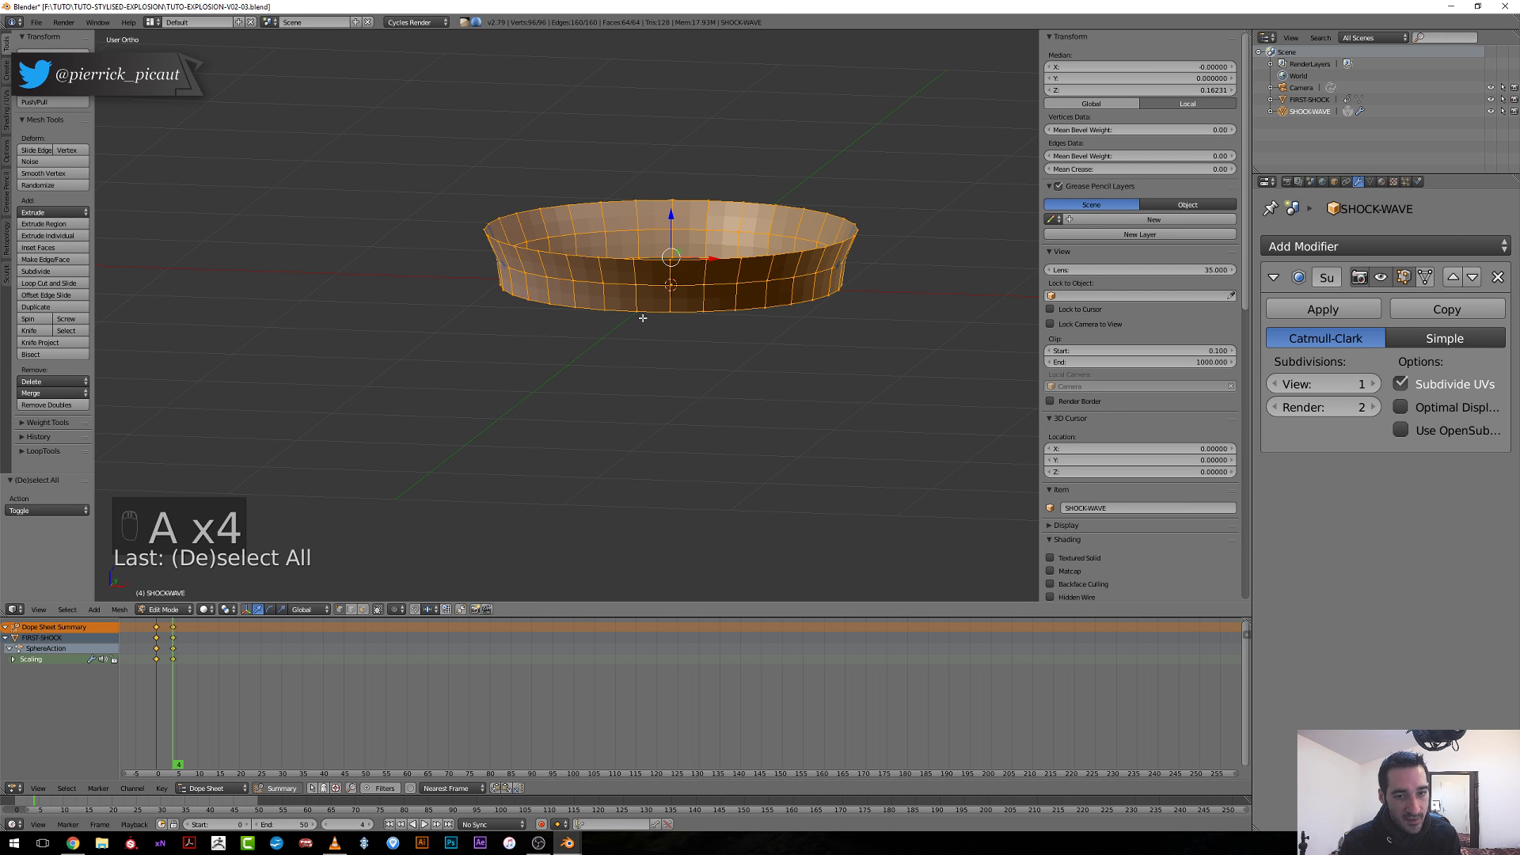
pyautogui.hotkey('ctrl', 'n')
pyautogui.press('Tab')
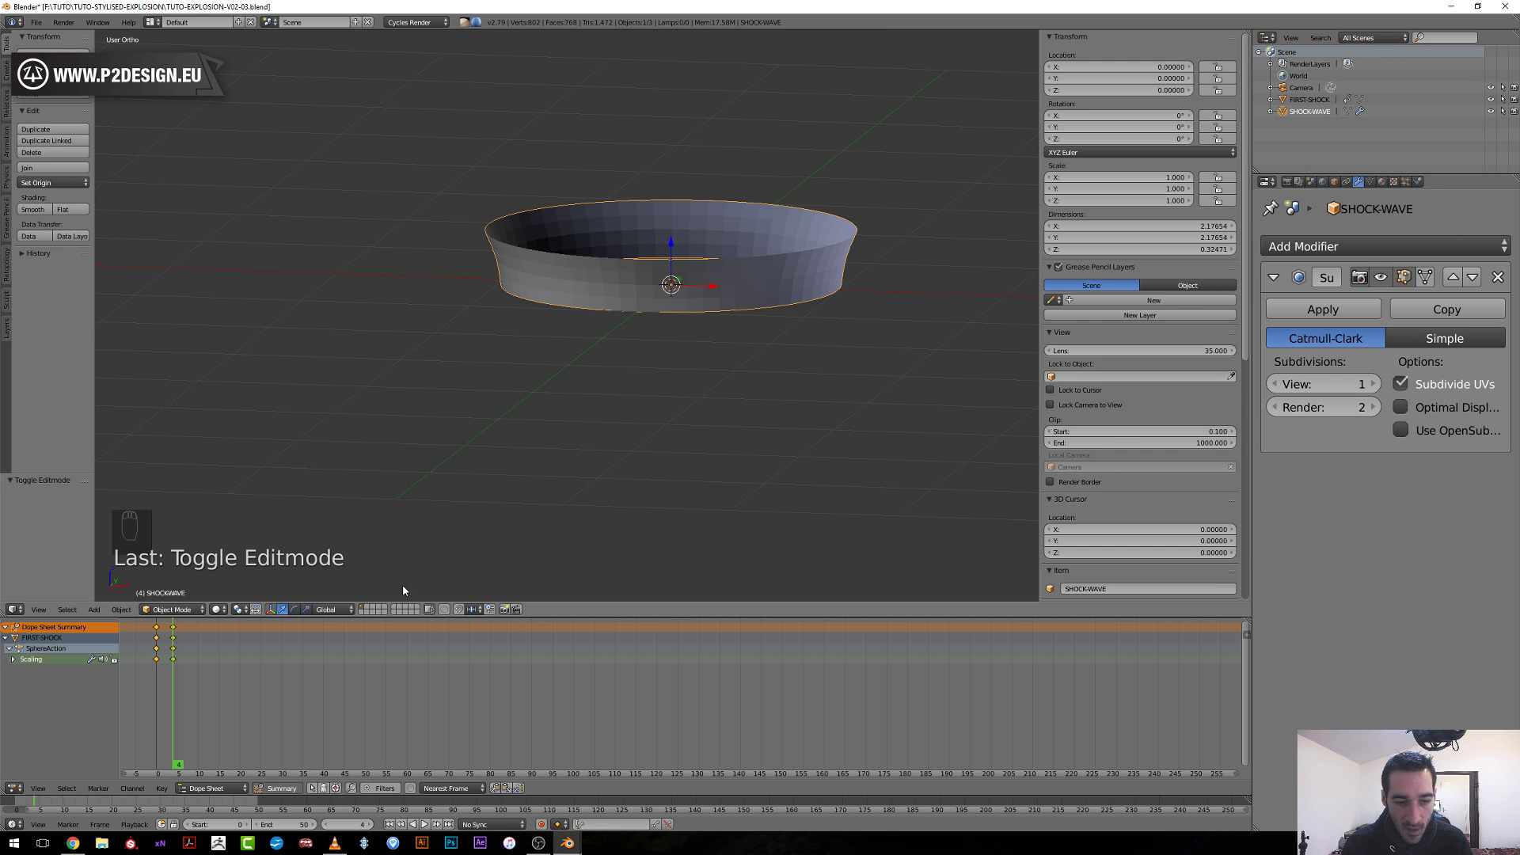
# Play the animation, scrub from the start back to frame 4, and view the ring from the front.
pyautogui.hotkey('alt', 'a')
pyautogui.click(155, 680)
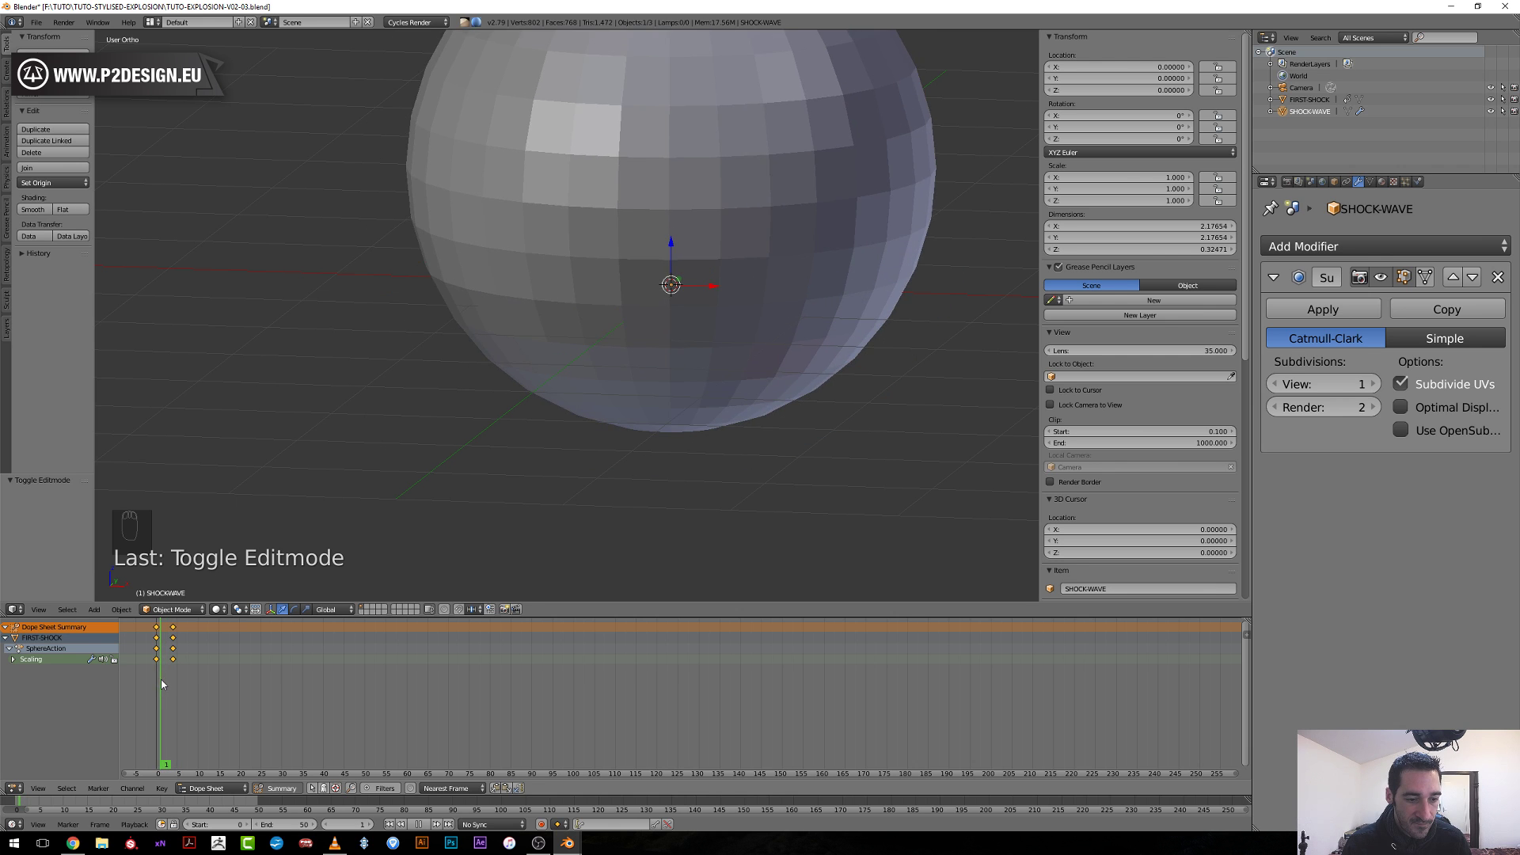
pyautogui.moveTo(160, 683); pyautogui.dragTo(174, 687)
pyautogui.press('KP_1')
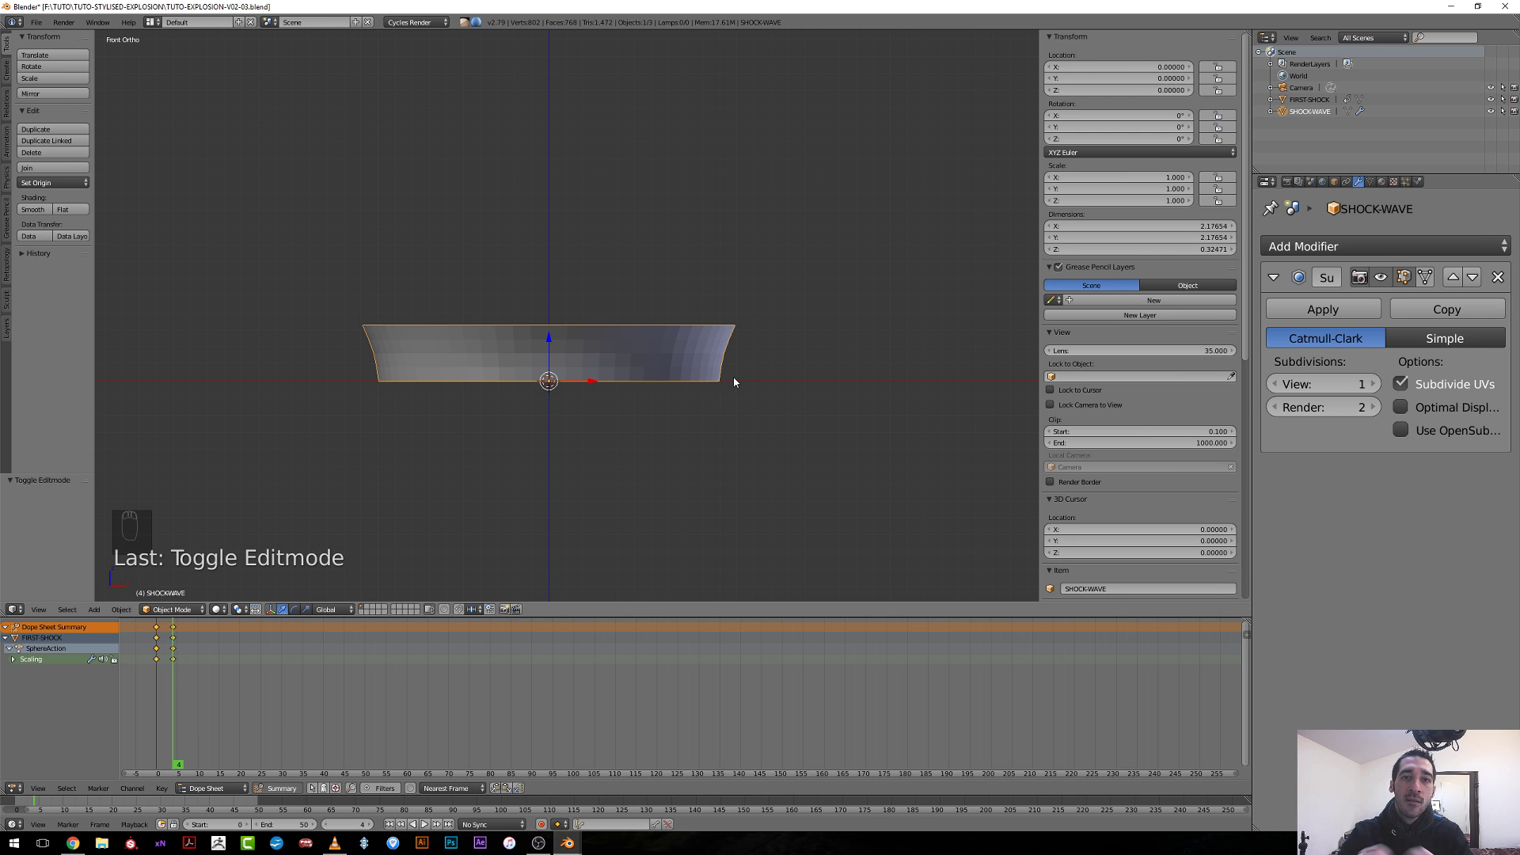
# Switch to VLC, scrub the reference shockwave video to study how the ground ring expands, and return to Blender.
pyautogui.click(335, 844)
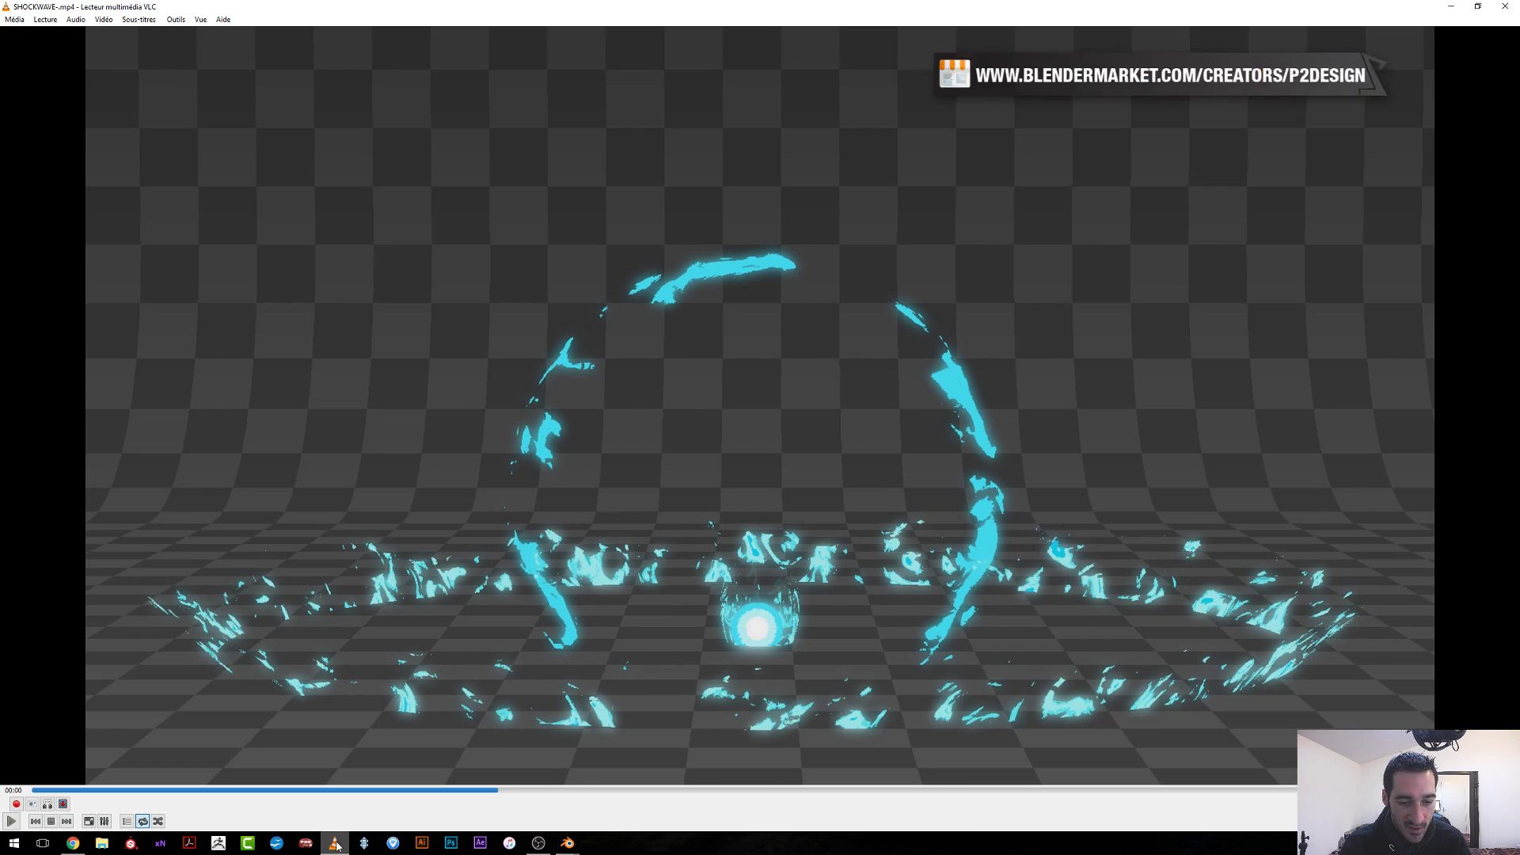
pyautogui.click(465, 790)
pyautogui.moveTo(466, 791)
pyautogui.mouseDown()
pyautogui.moveTo(428, 791)
pyautogui.moveTo(440, 790)
pyautogui.mouseUp()
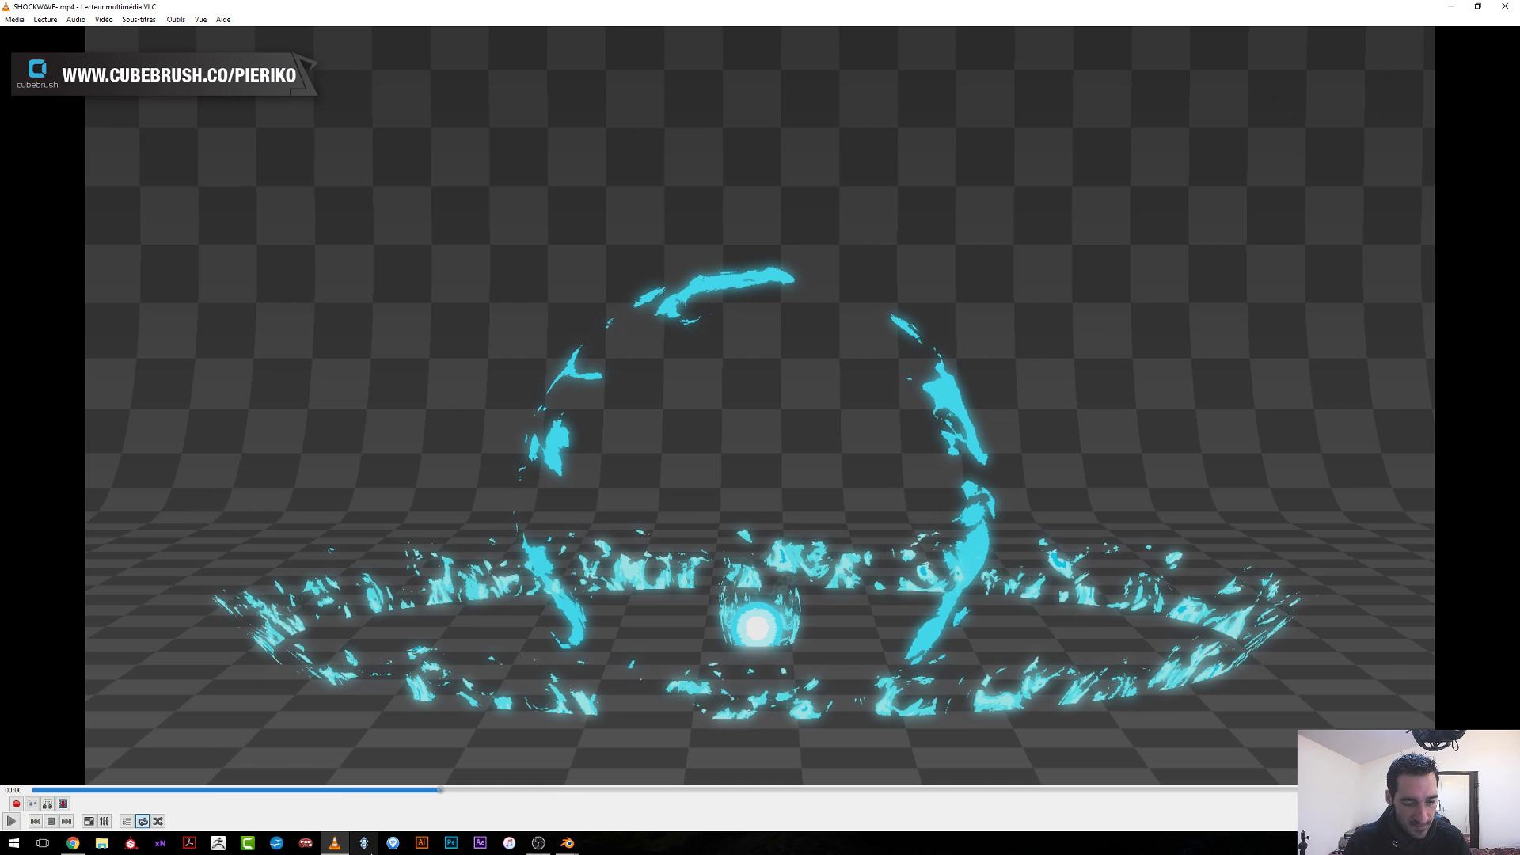
pyautogui.click(335, 844)
# Review the FIRST-SHOCK animation through the camera, playing and scrubbing between frames 0 and 4.
pyautogui.scroll(-4, 651, 414)
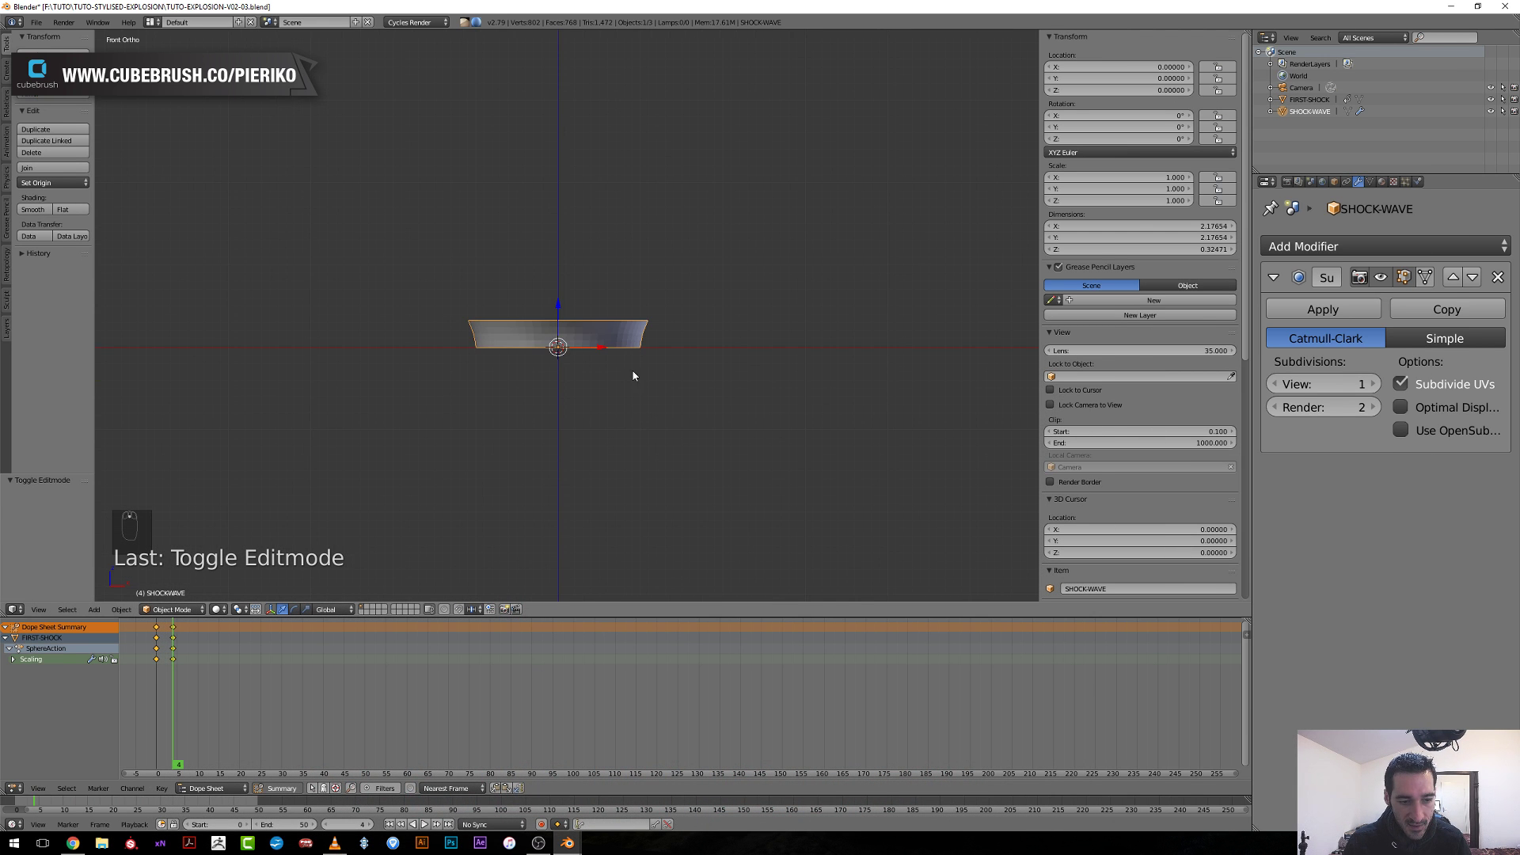
pyautogui.moveTo(633, 373); pyautogui.dragTo(621, 390, button='middle')
pyautogui.press('KP_0')
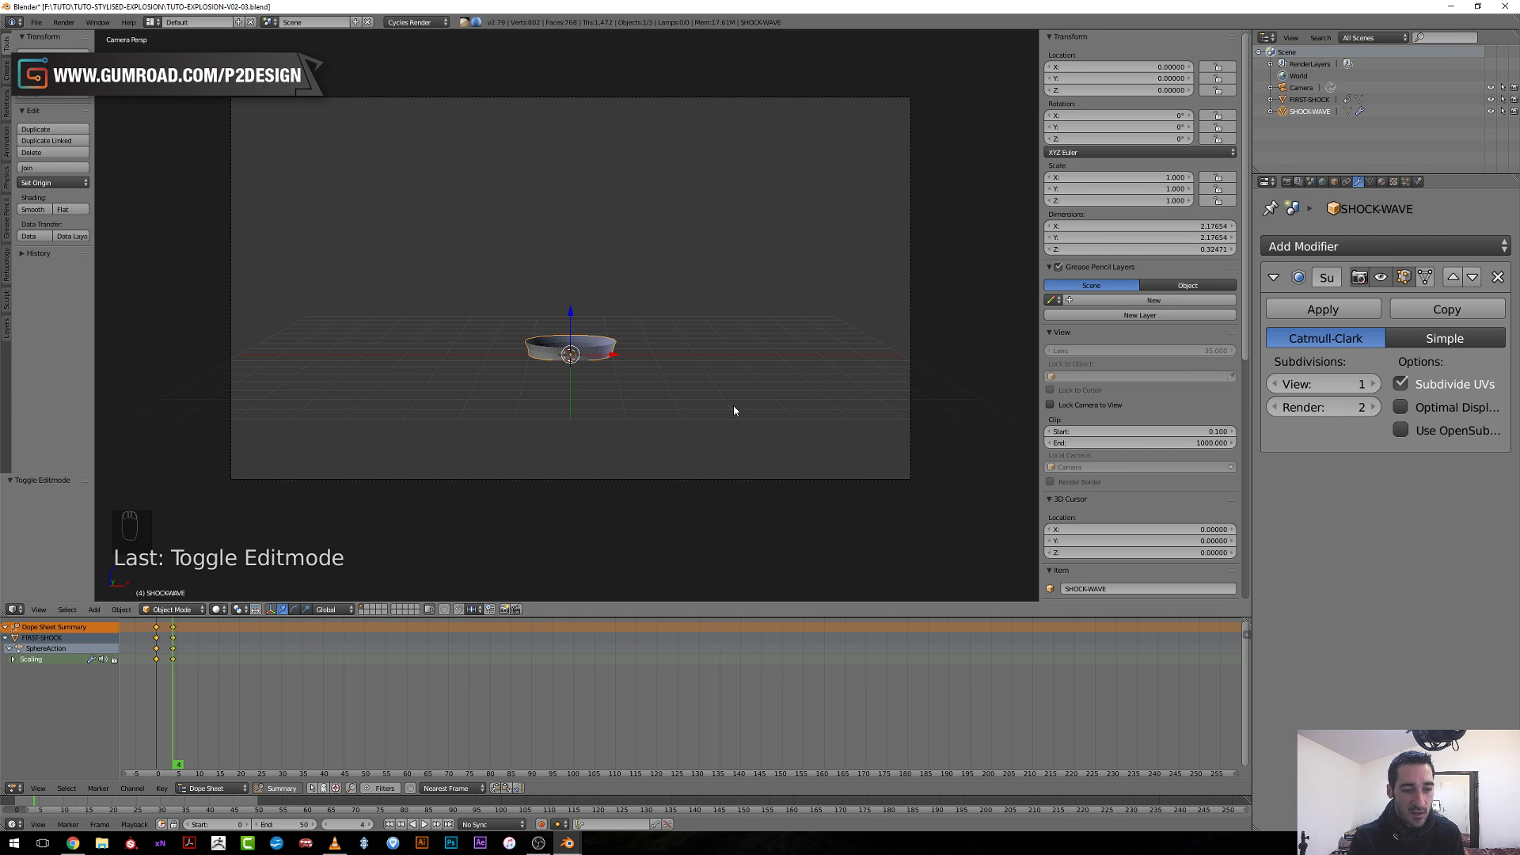
pyautogui.scroll(3, 543, 424)
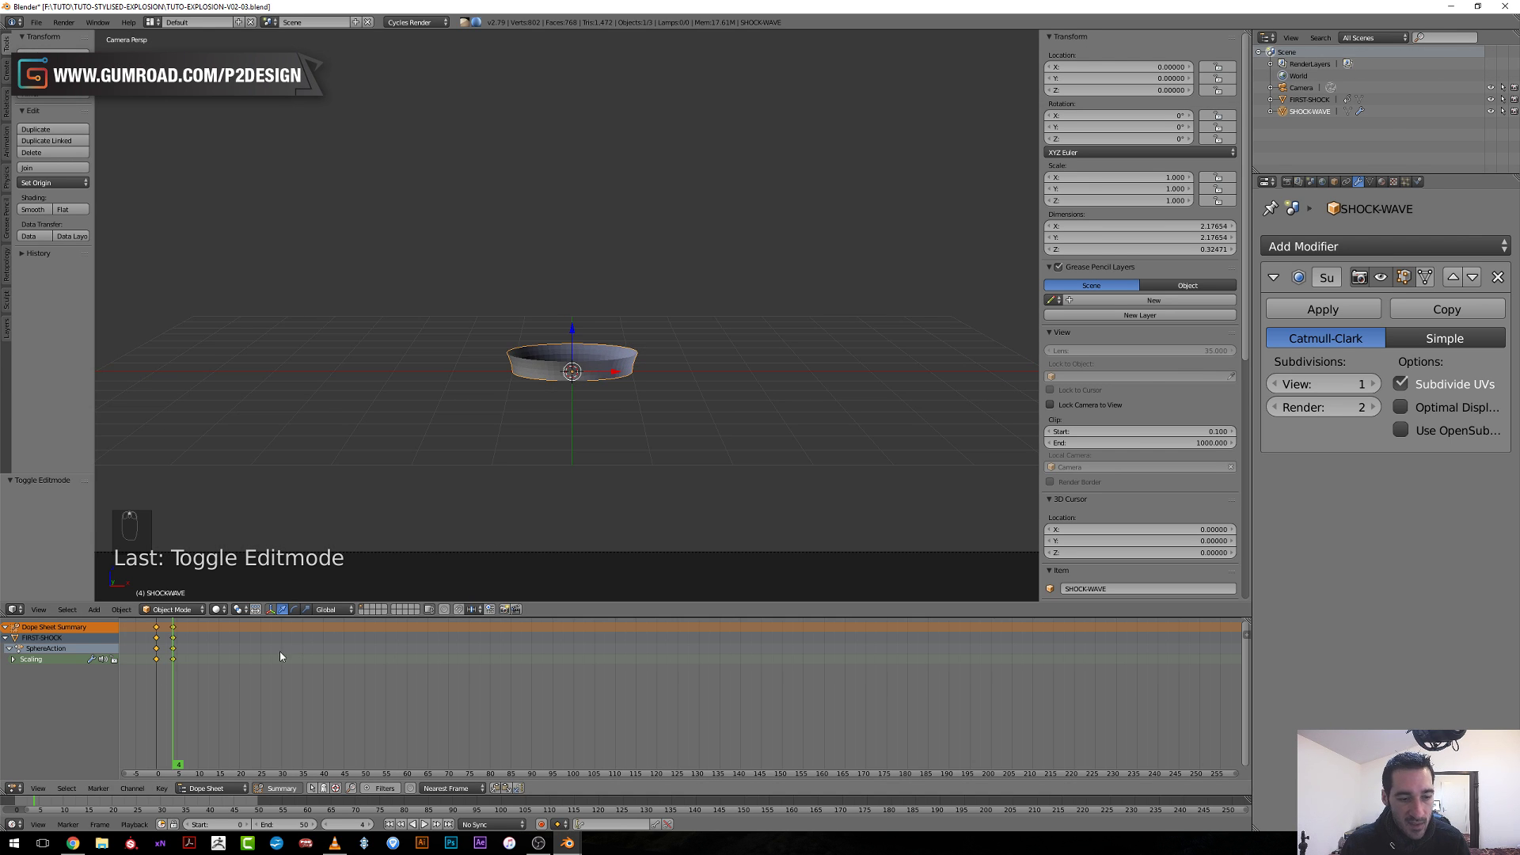
pyautogui.hotkey('alt', 'a')
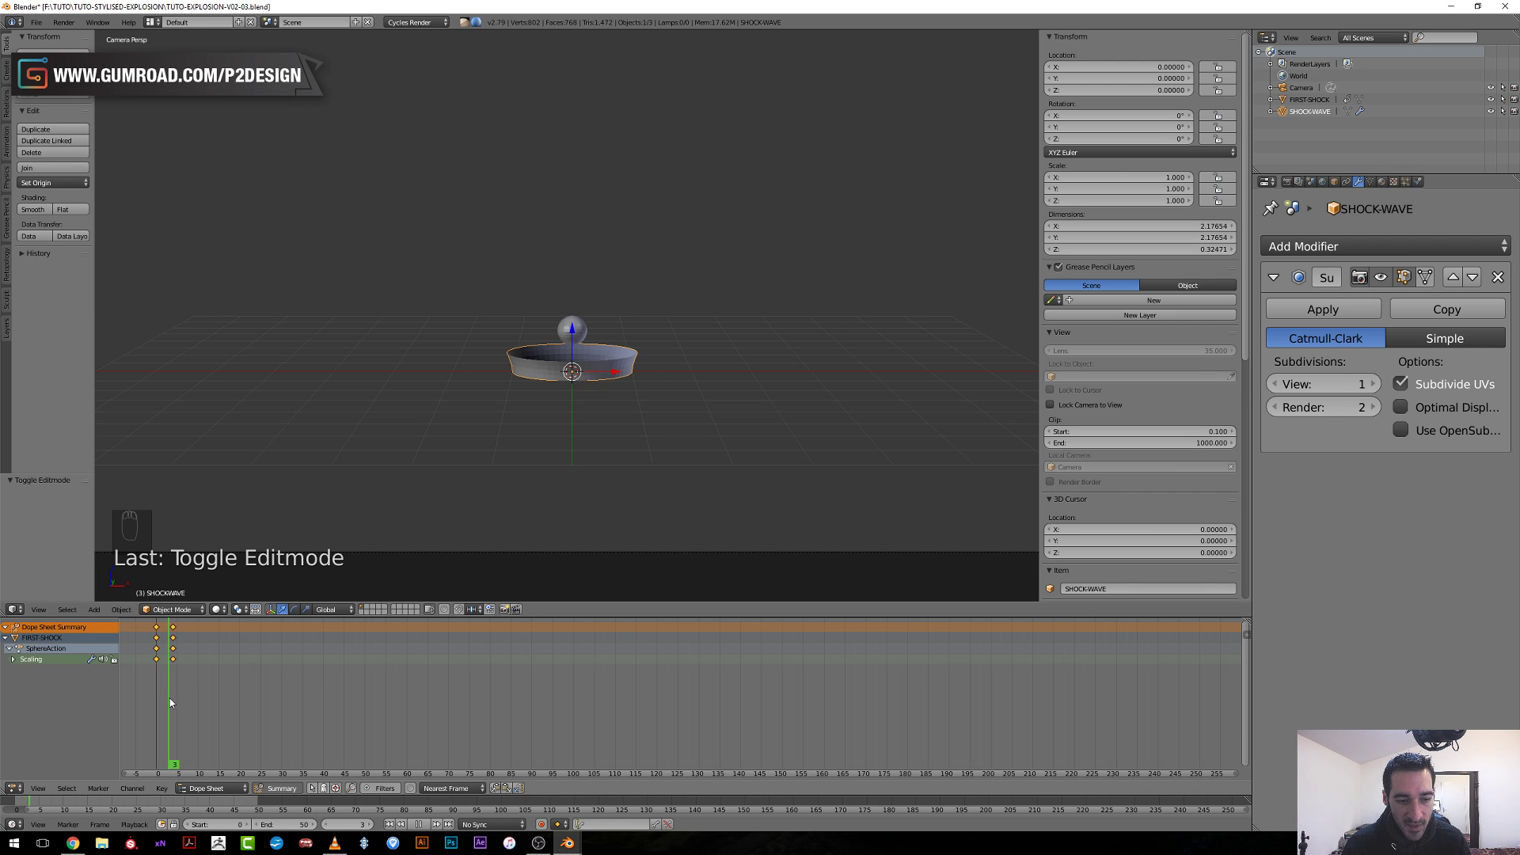
pyautogui.hotkey('alt', 'a')
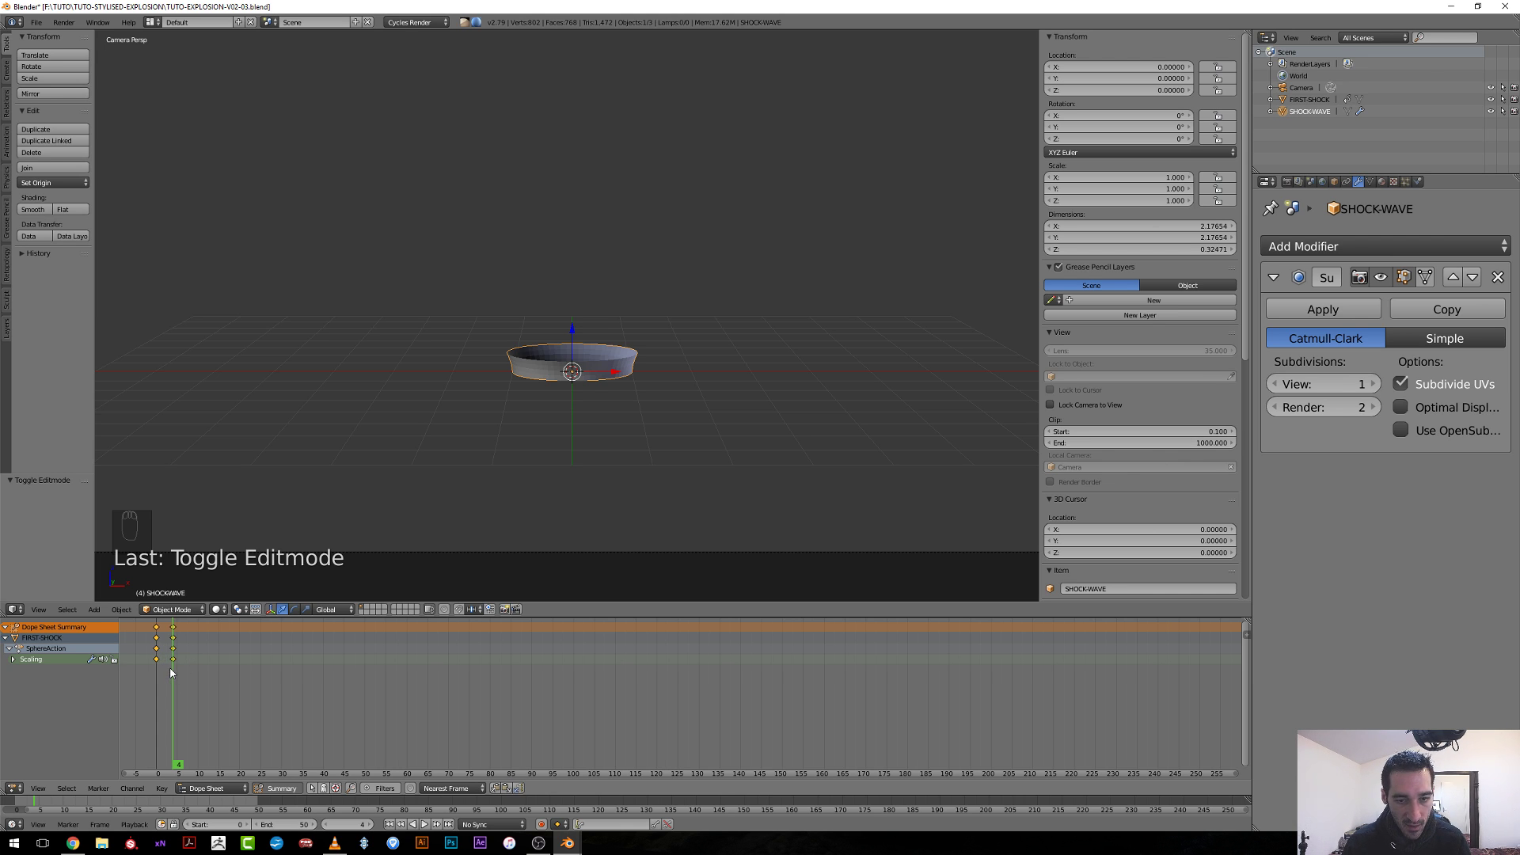
pyautogui.scroll(2, 169, 679)
pyautogui.moveTo(178, 680); pyautogui.dragTo(509, 720, button='middle')
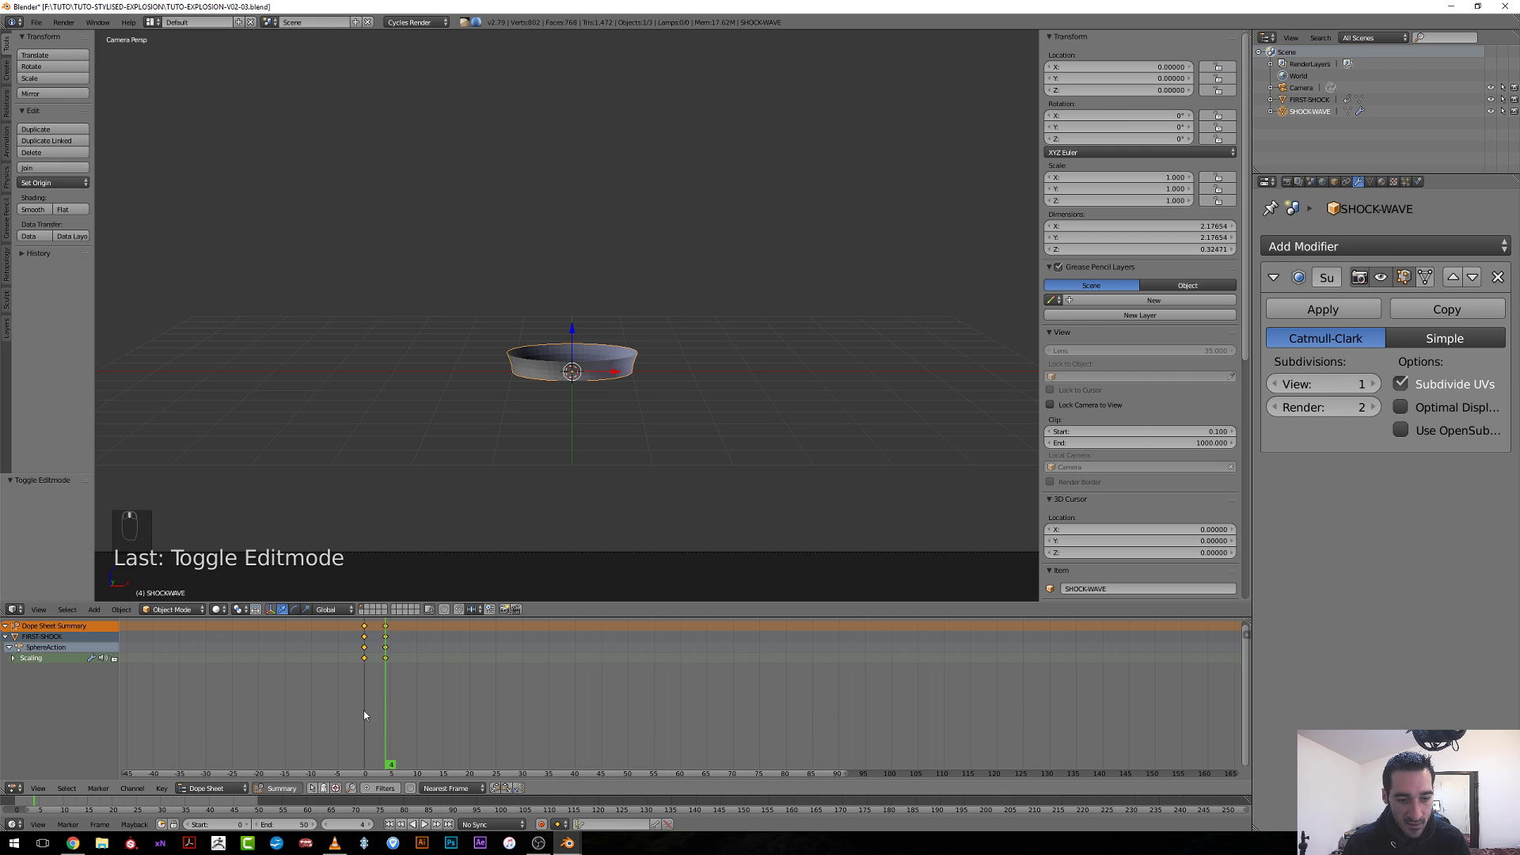
pyautogui.hotkey('alt', 'a')
pyautogui.moveTo(381, 713)
pyautogui.mouseDown()
pyautogui.moveTo(364, 722)
pyautogui.moveTo(383, 727)
pyautogui.mouseUp()
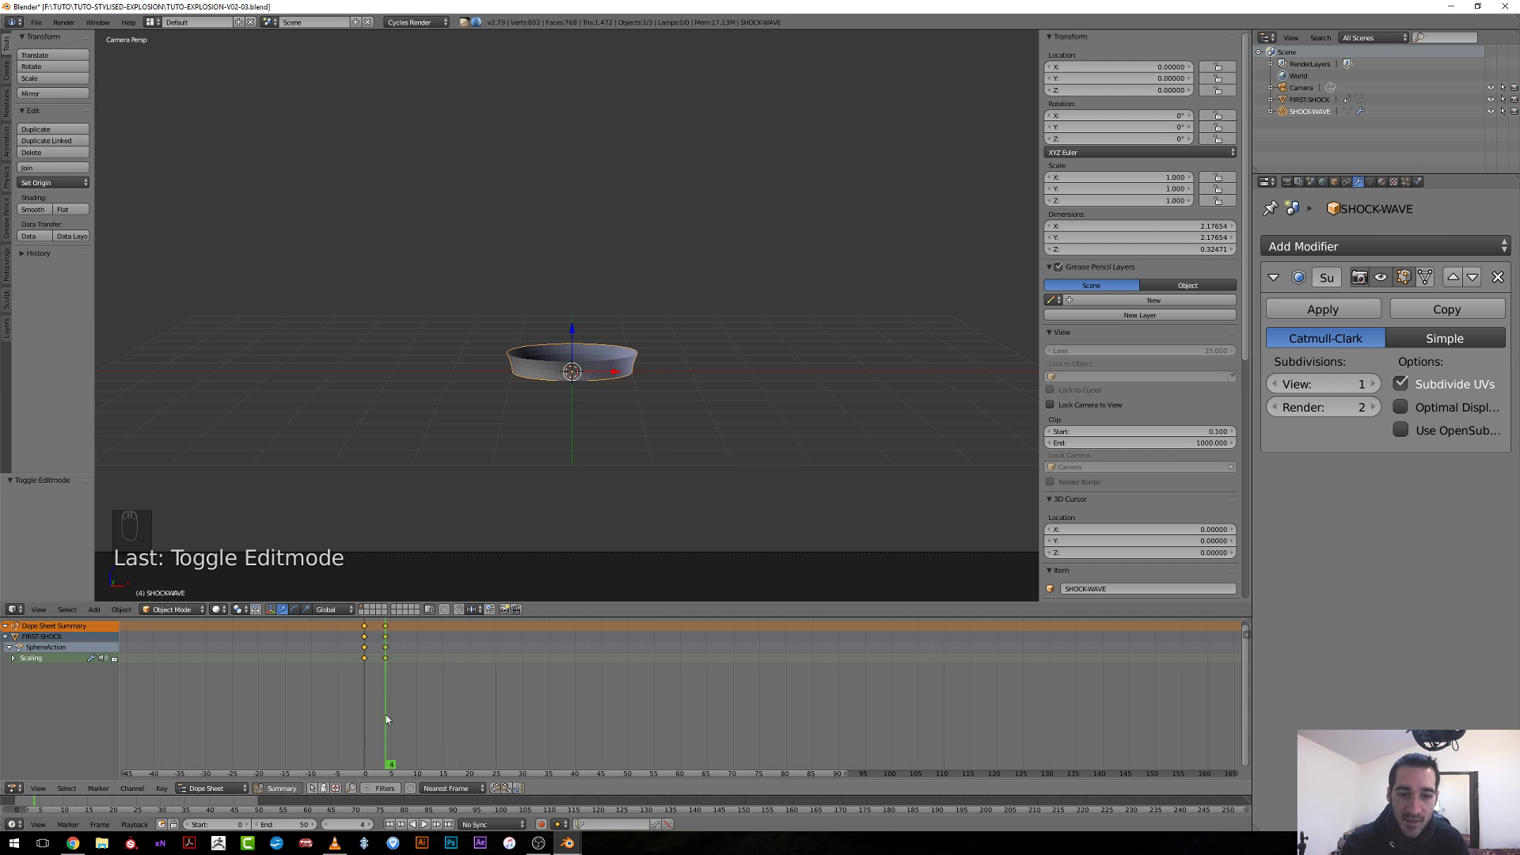
# At frame 6, scale the SHOCK-WAVE ring to 0 and insert a scaling keyframe.
pyautogui.press('Right')
pyautogui.press('Right')
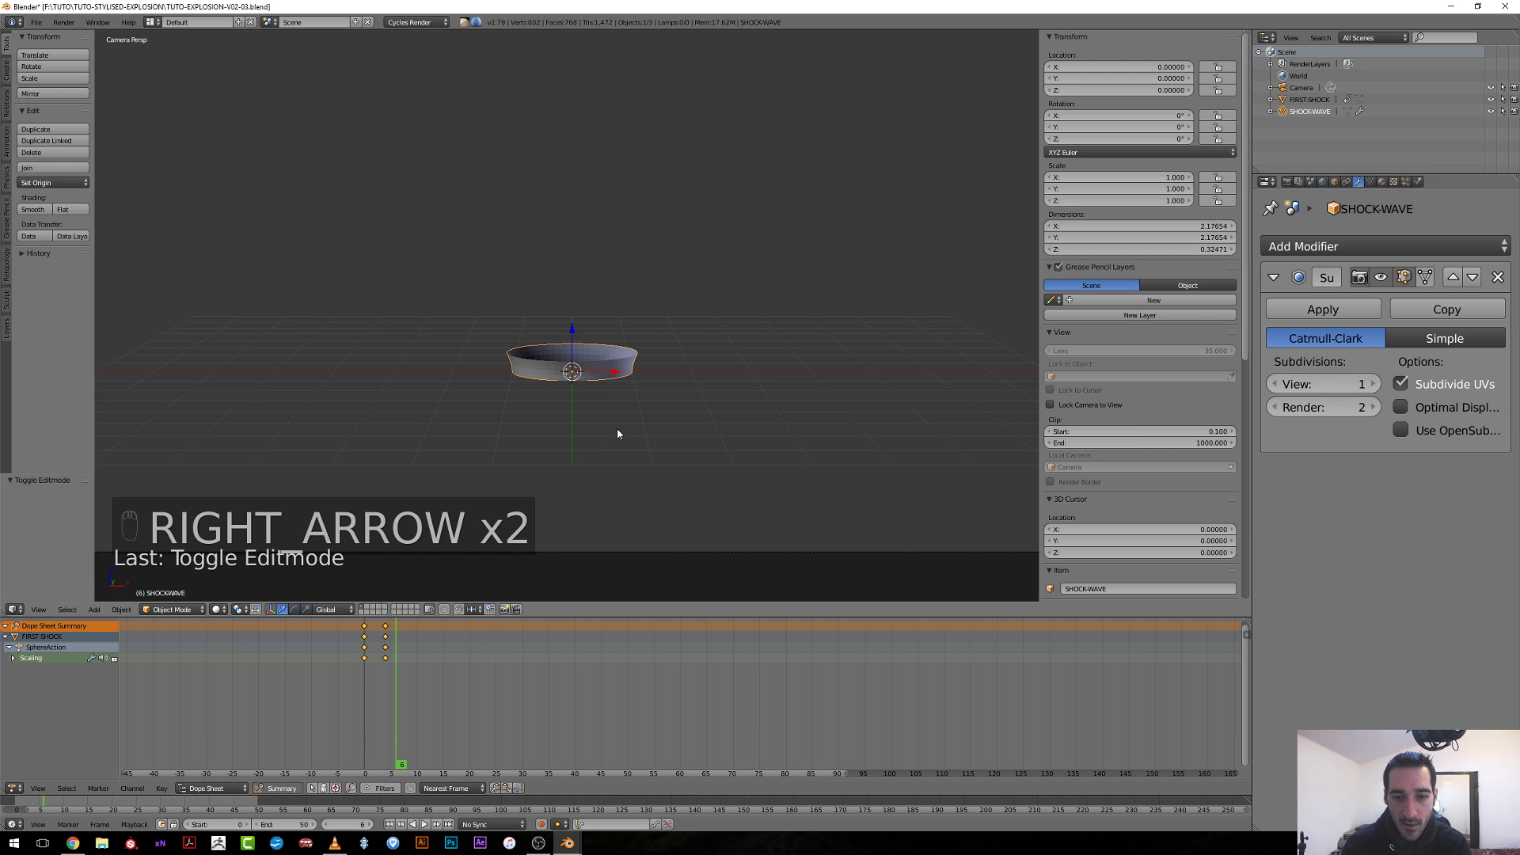
pyautogui.press('s')
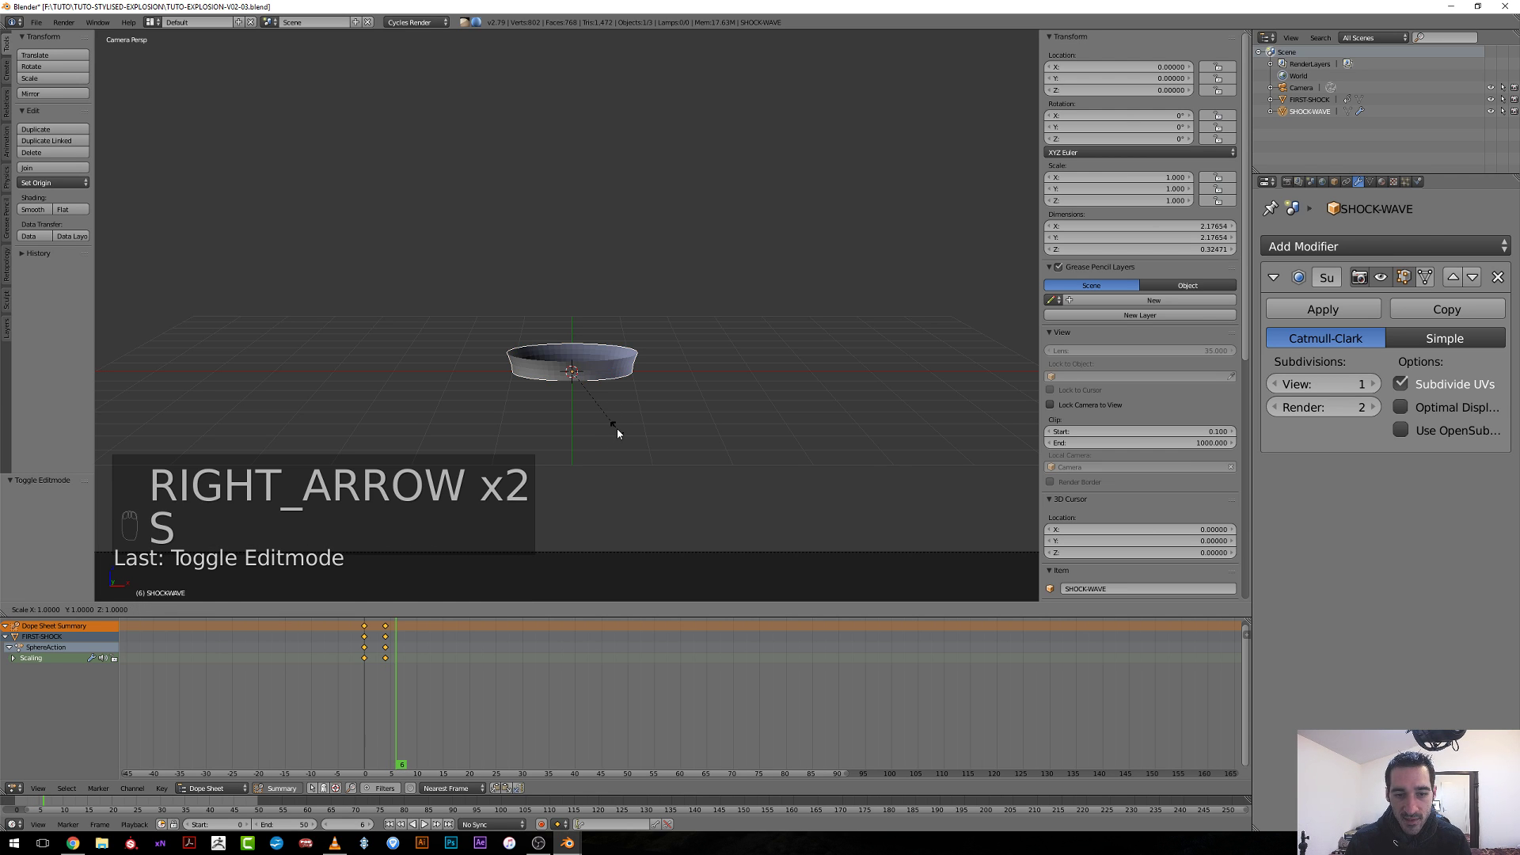
pyautogui.press('0')
pyautogui.press('Return')
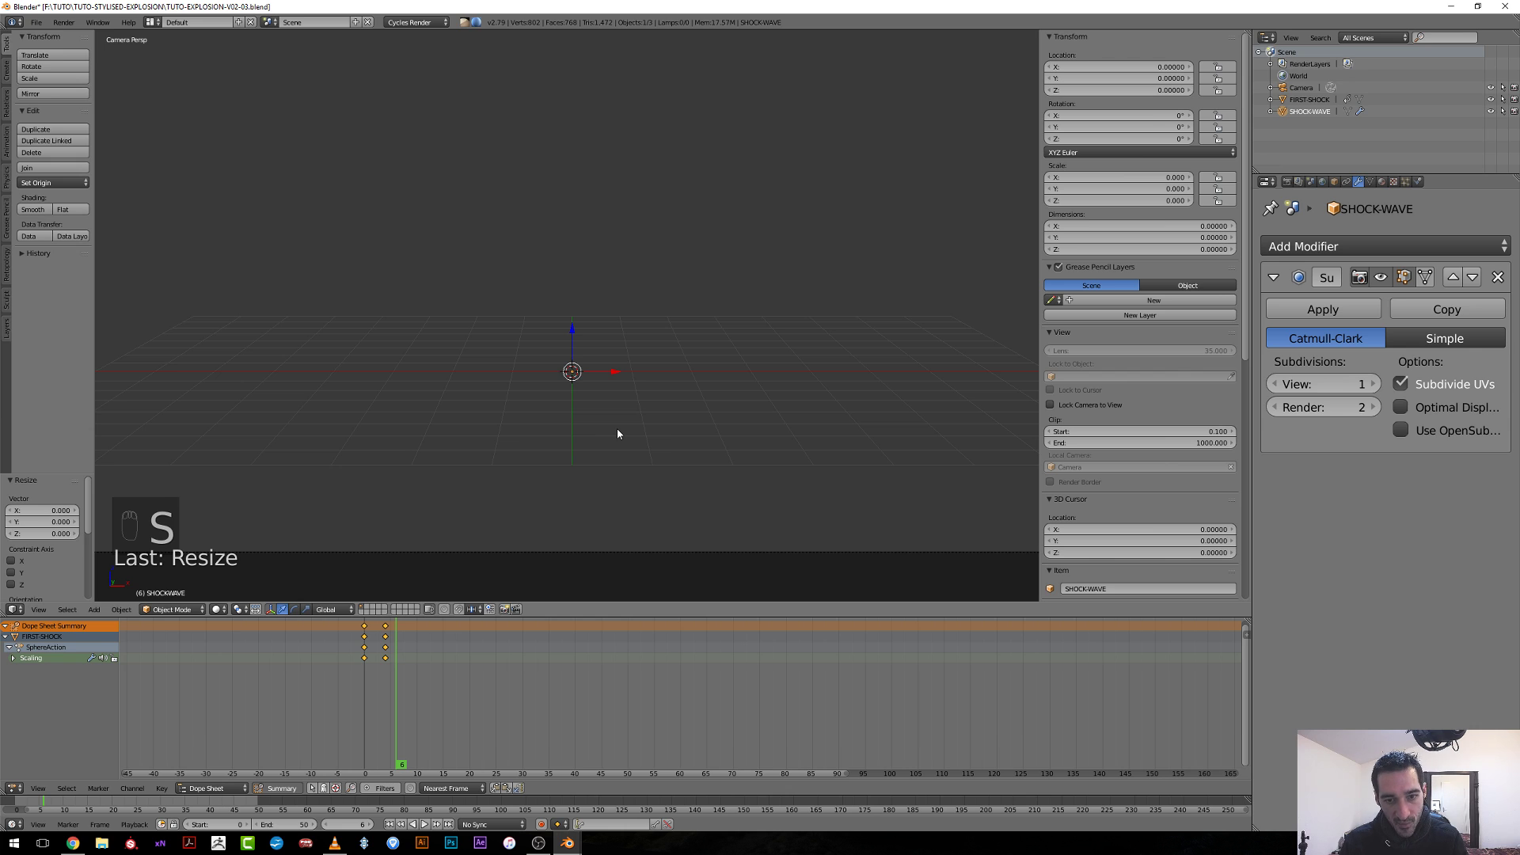
pyautogui.press('i')
pyautogui.click(616, 428)
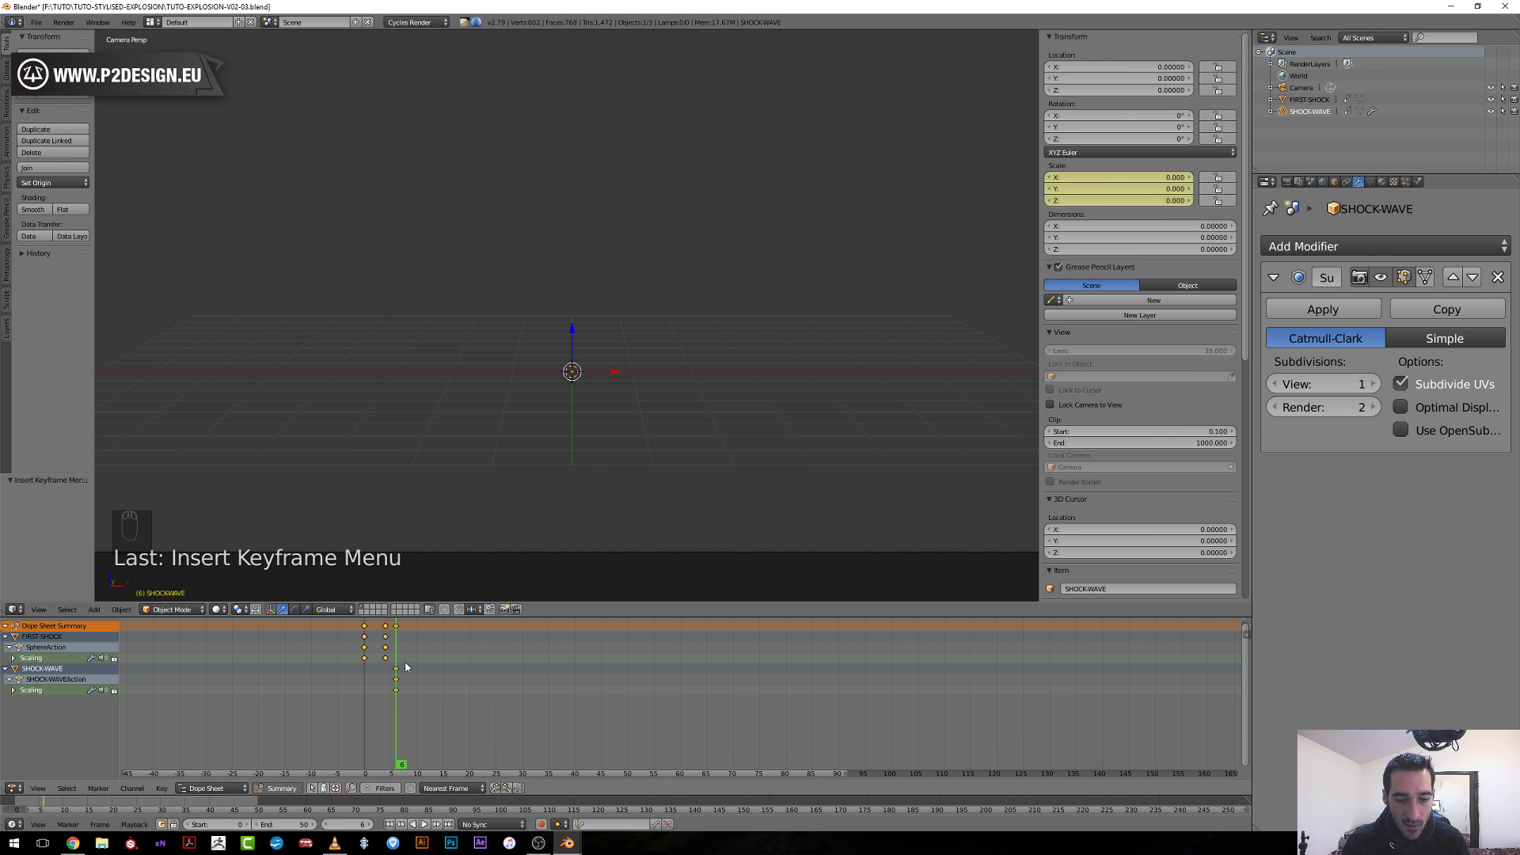
# Move to frame 20 and set the SHOCK-WAVE ring's scale to 2 on all three axes.
pyautogui.scroll(1, 405, 668)
pyautogui.moveTo(362, 712); pyautogui.dragTo(451, 724)
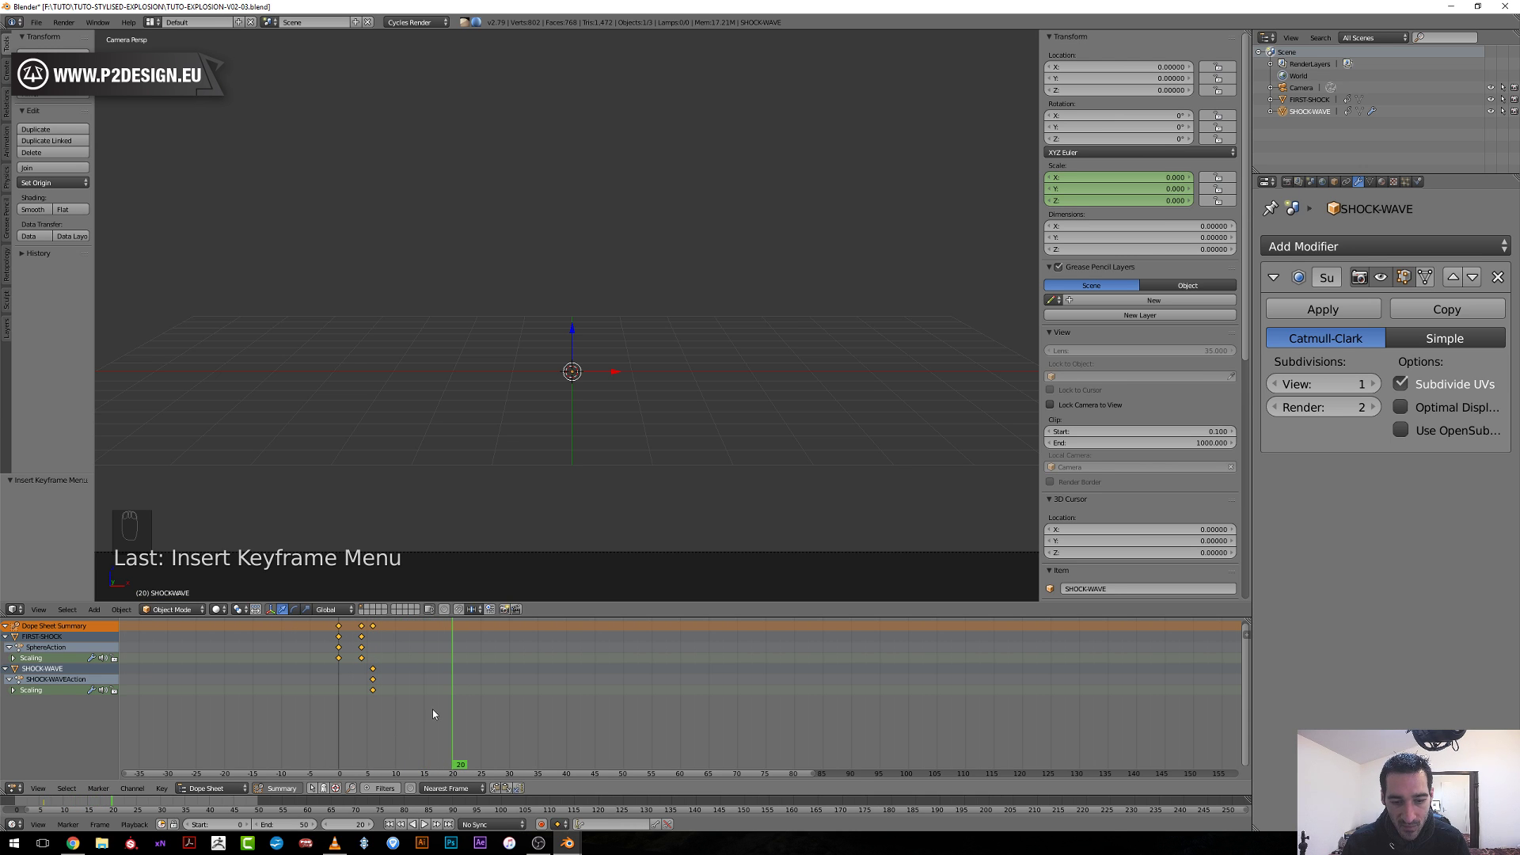
pyautogui.scroll(-2, 691, 430)
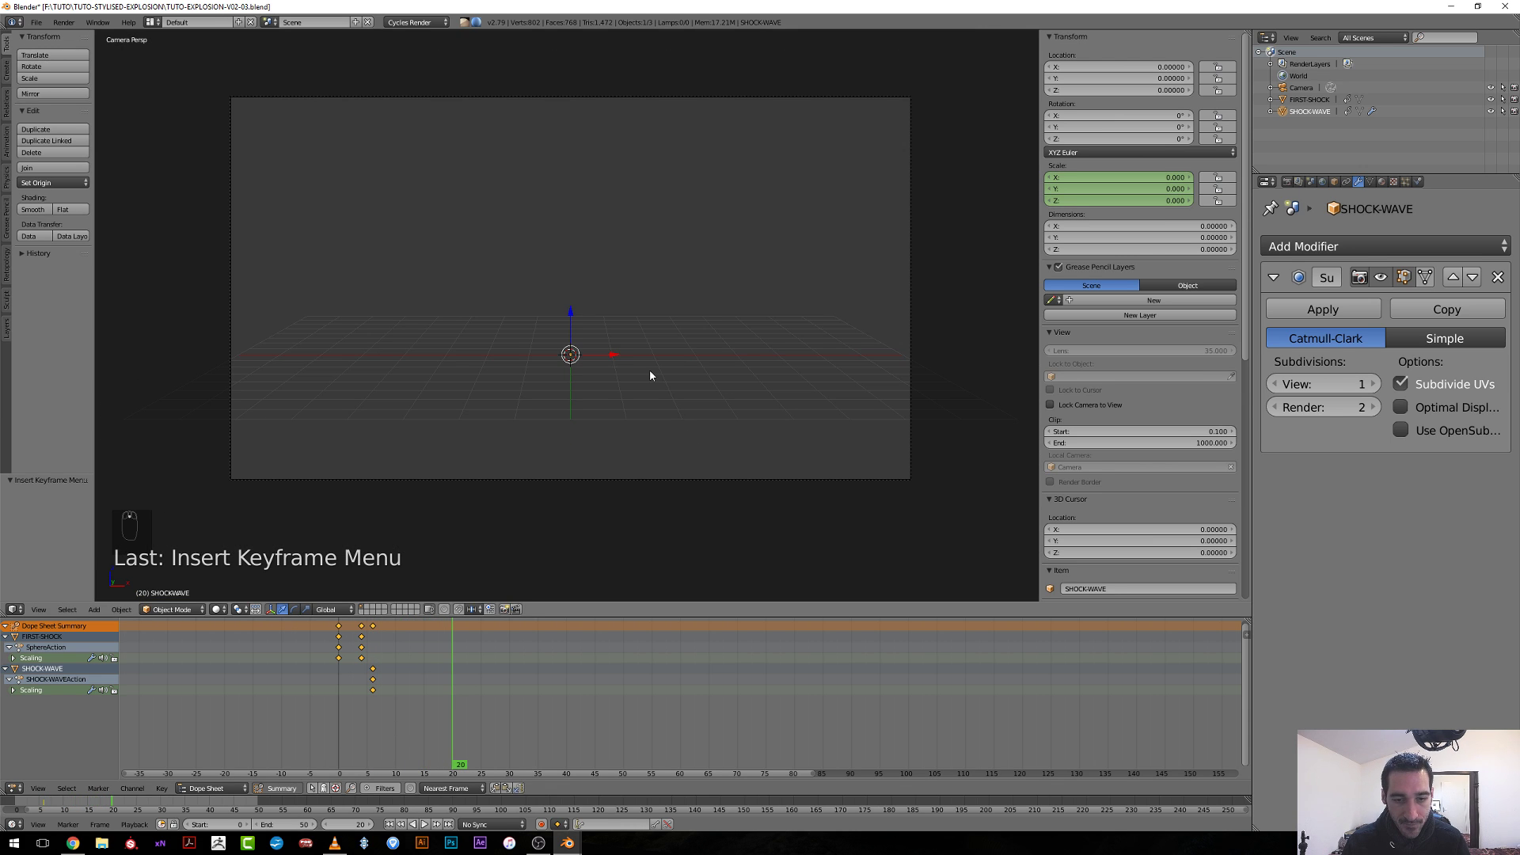
pyautogui.press('s')
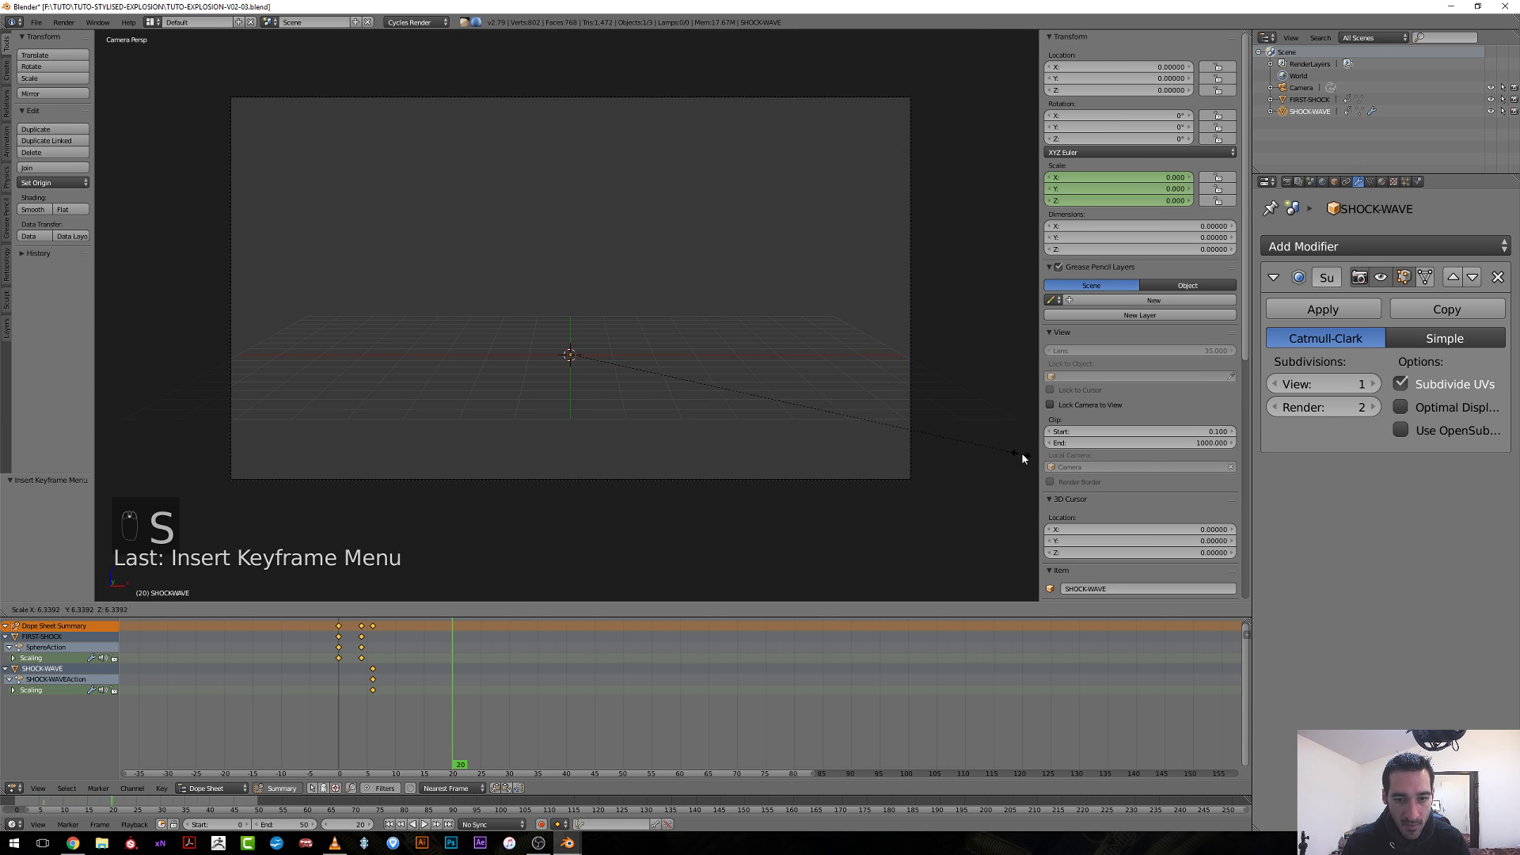
pyautogui.click(1021, 451)
pyautogui.moveTo(1139, 179); pyautogui.dragTo(1139, 201)
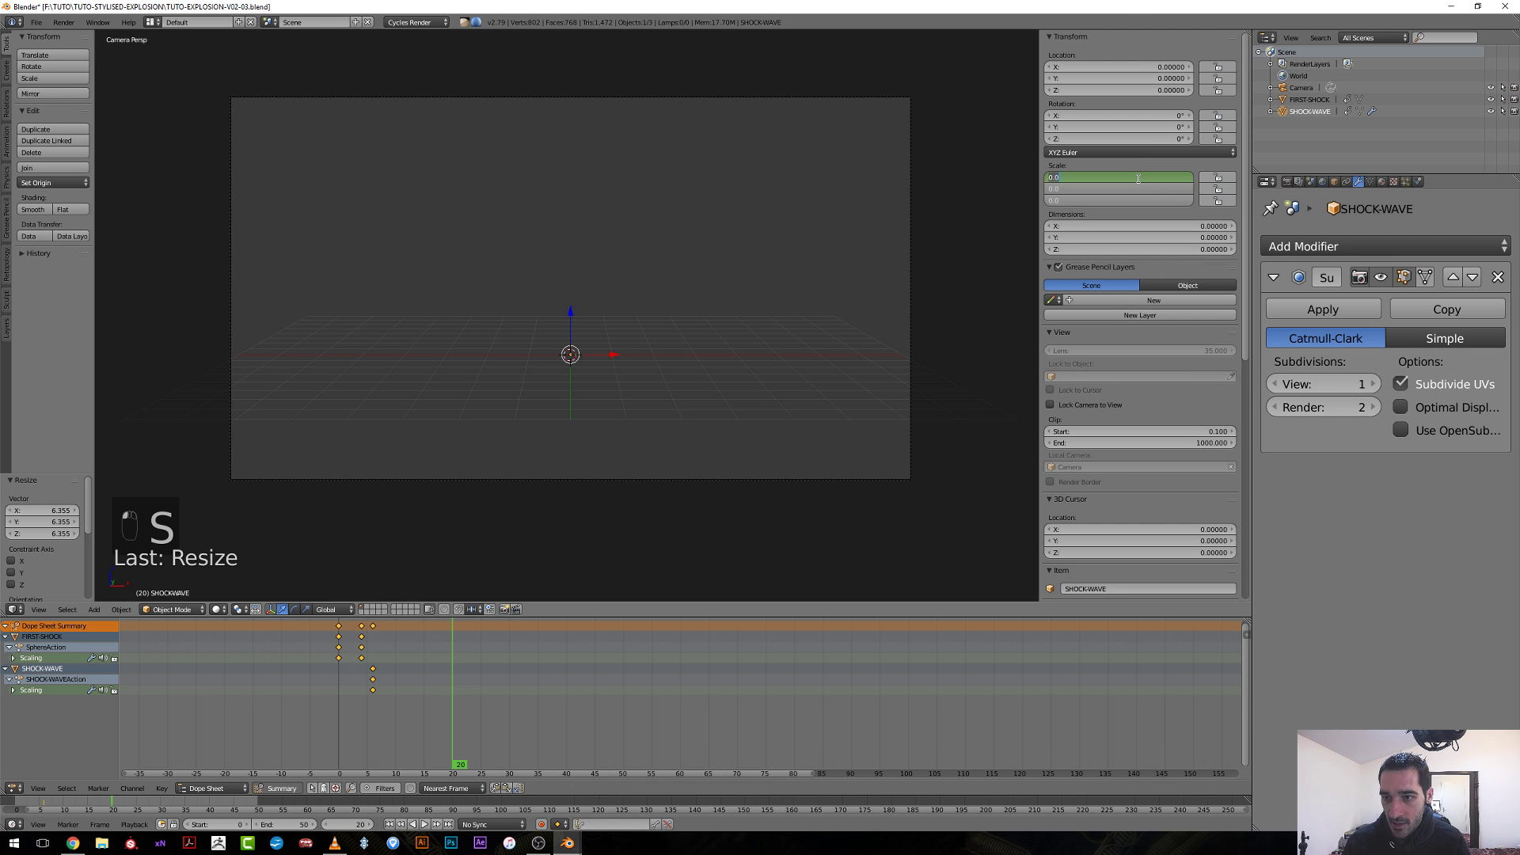
pyautogui.write('2')
pyautogui.press('Return')
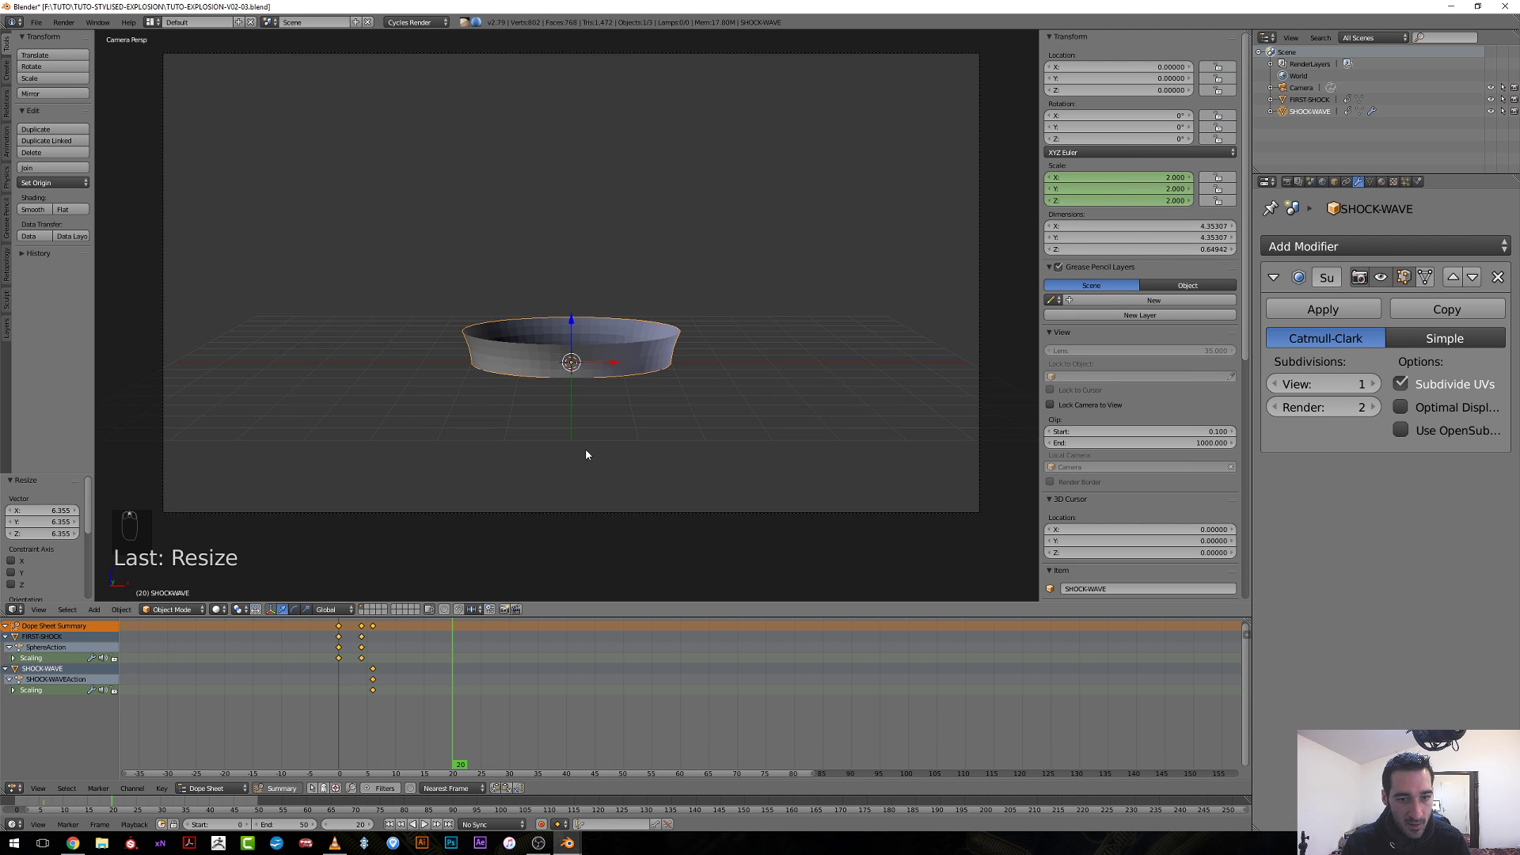
# Scale the SHOCK-WAVE ring up to about 7.5 at frame 20 so it overfills the camera frame's width, and insert a scaling keyframe.
pyautogui.scroll(-2, 586, 449)
pyautogui.press('s')
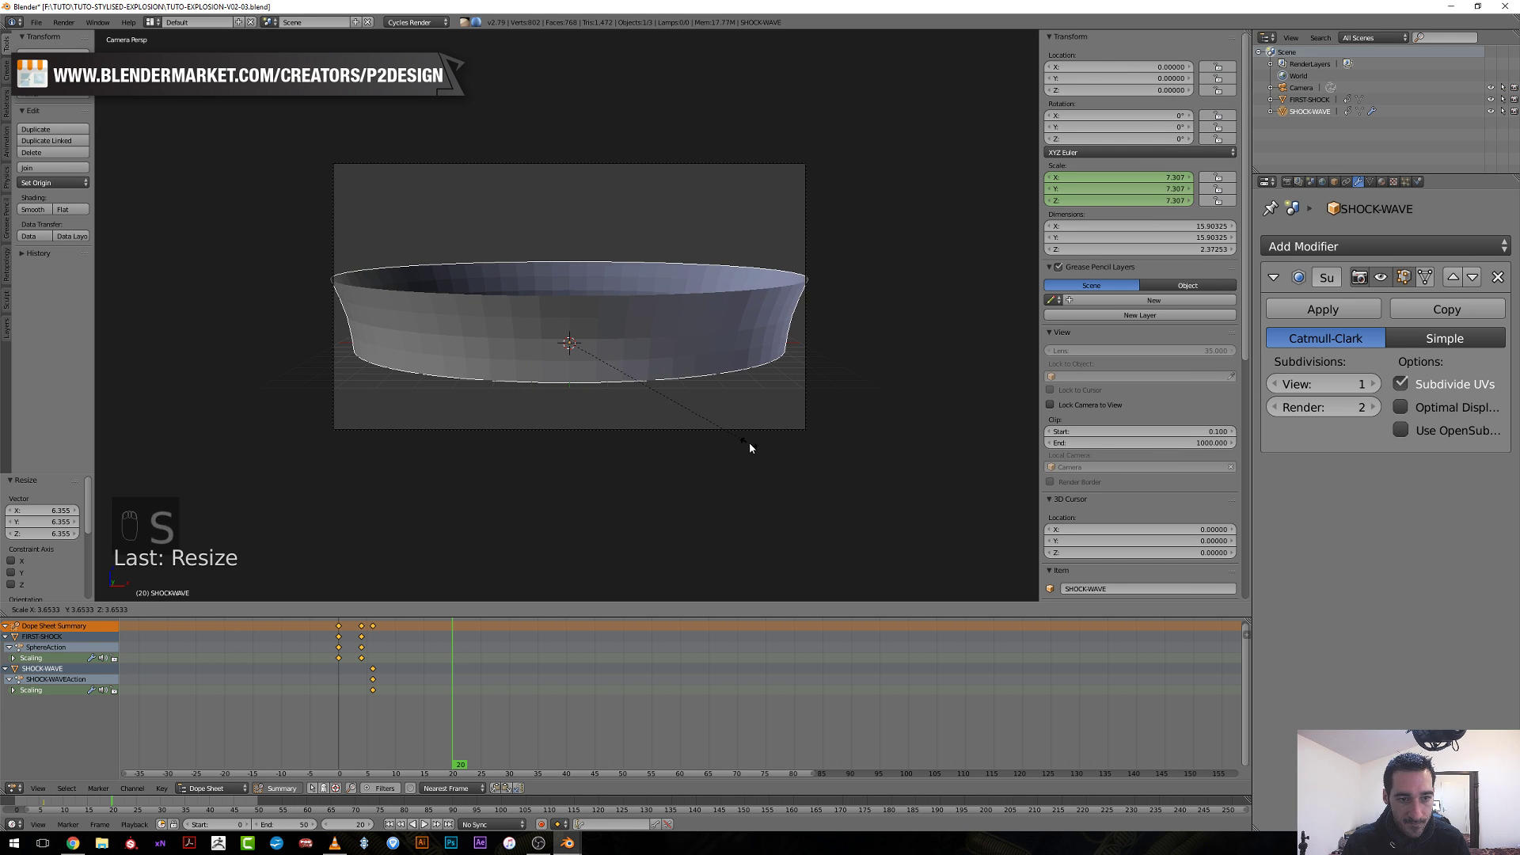
pyautogui.click(752, 452)
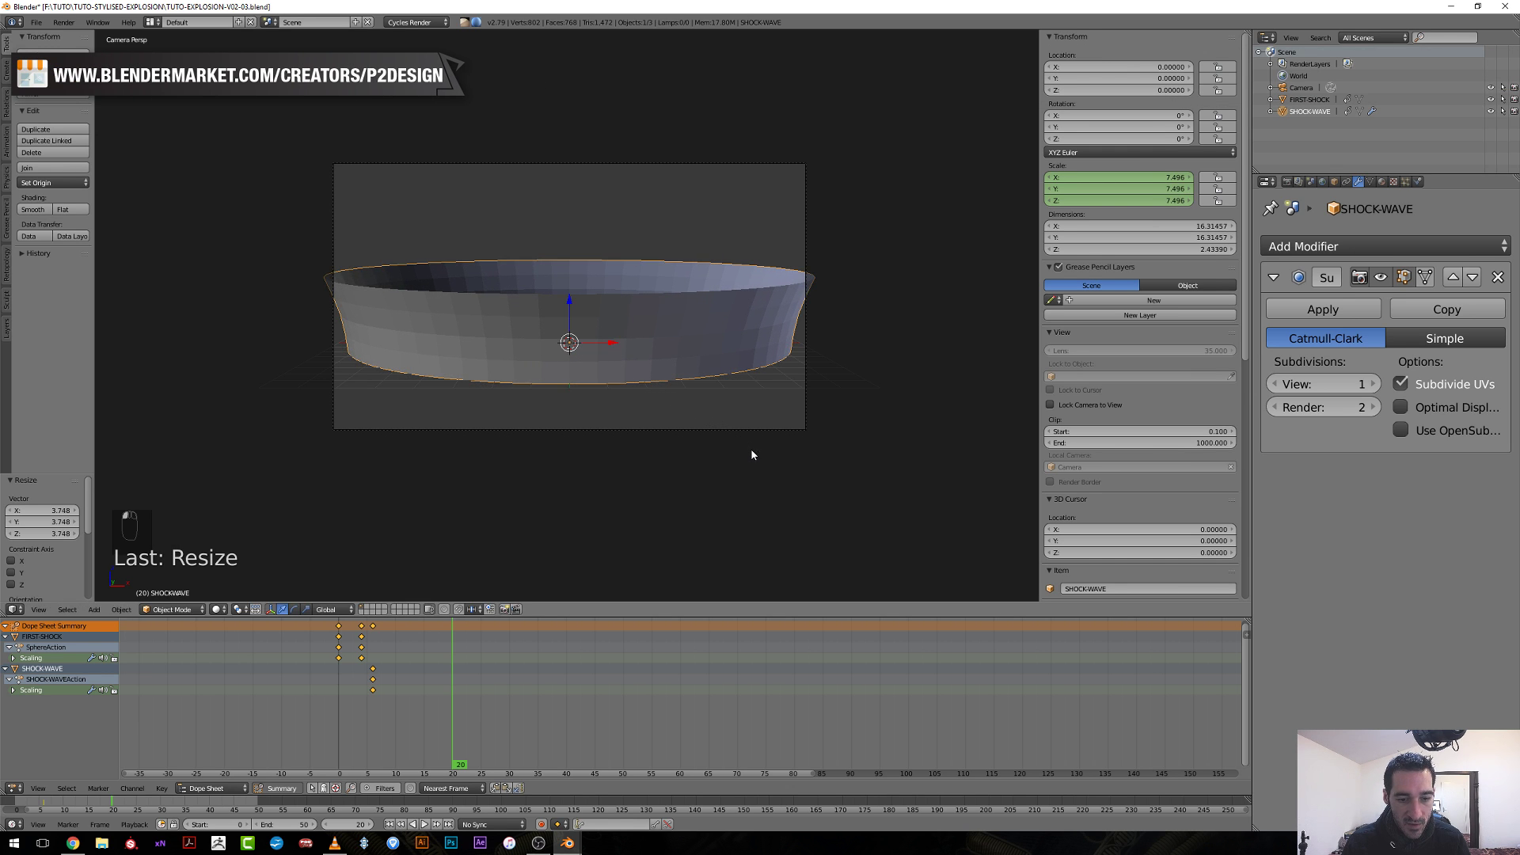
pyautogui.press('i')
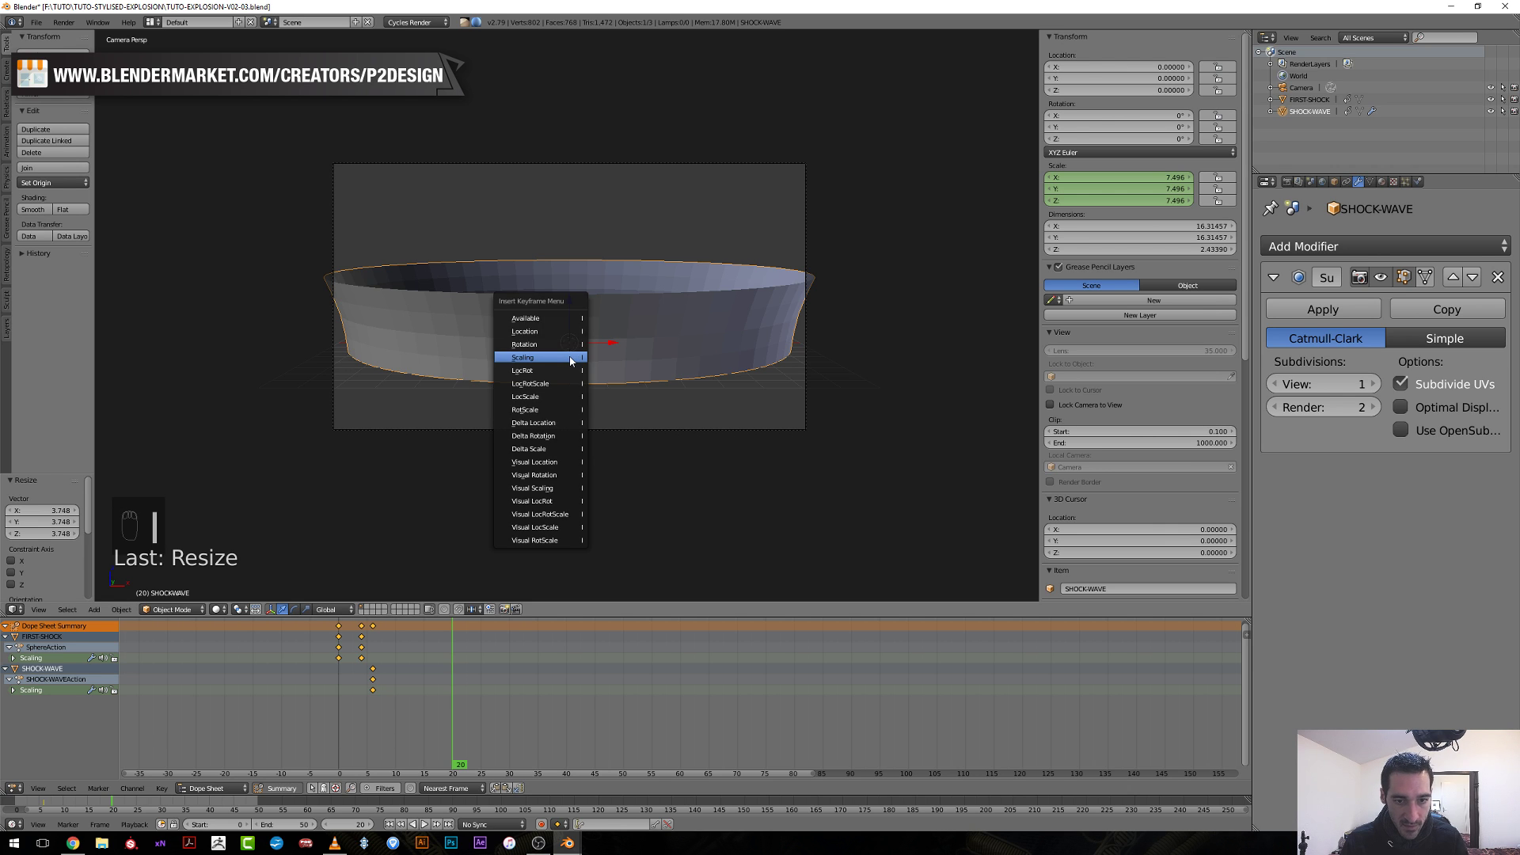
pyautogui.click(570, 356)
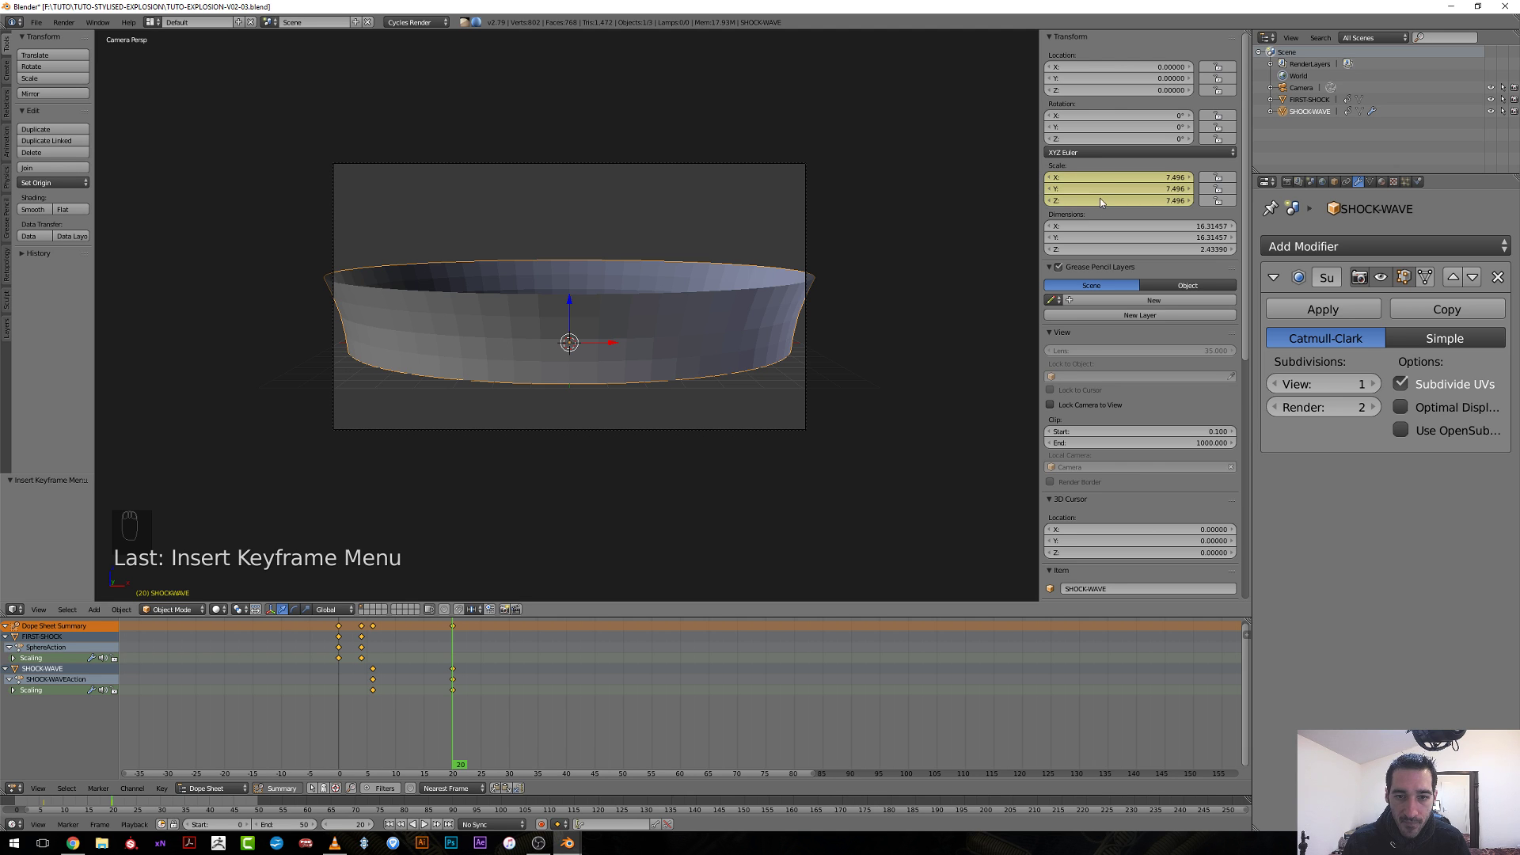
# Scrub and play the SHOCK-WAVE animation between frames 6 and 20 to examine how the ring's expansion accelerates and slows.
pyautogui.moveTo(379, 708)
pyautogui.mouseDown()
pyautogui.moveTo(358, 706)
pyautogui.moveTo(429, 711)
pyautogui.moveTo(327, 715)
pyautogui.moveTo(402, 716)
pyautogui.mouseUp()
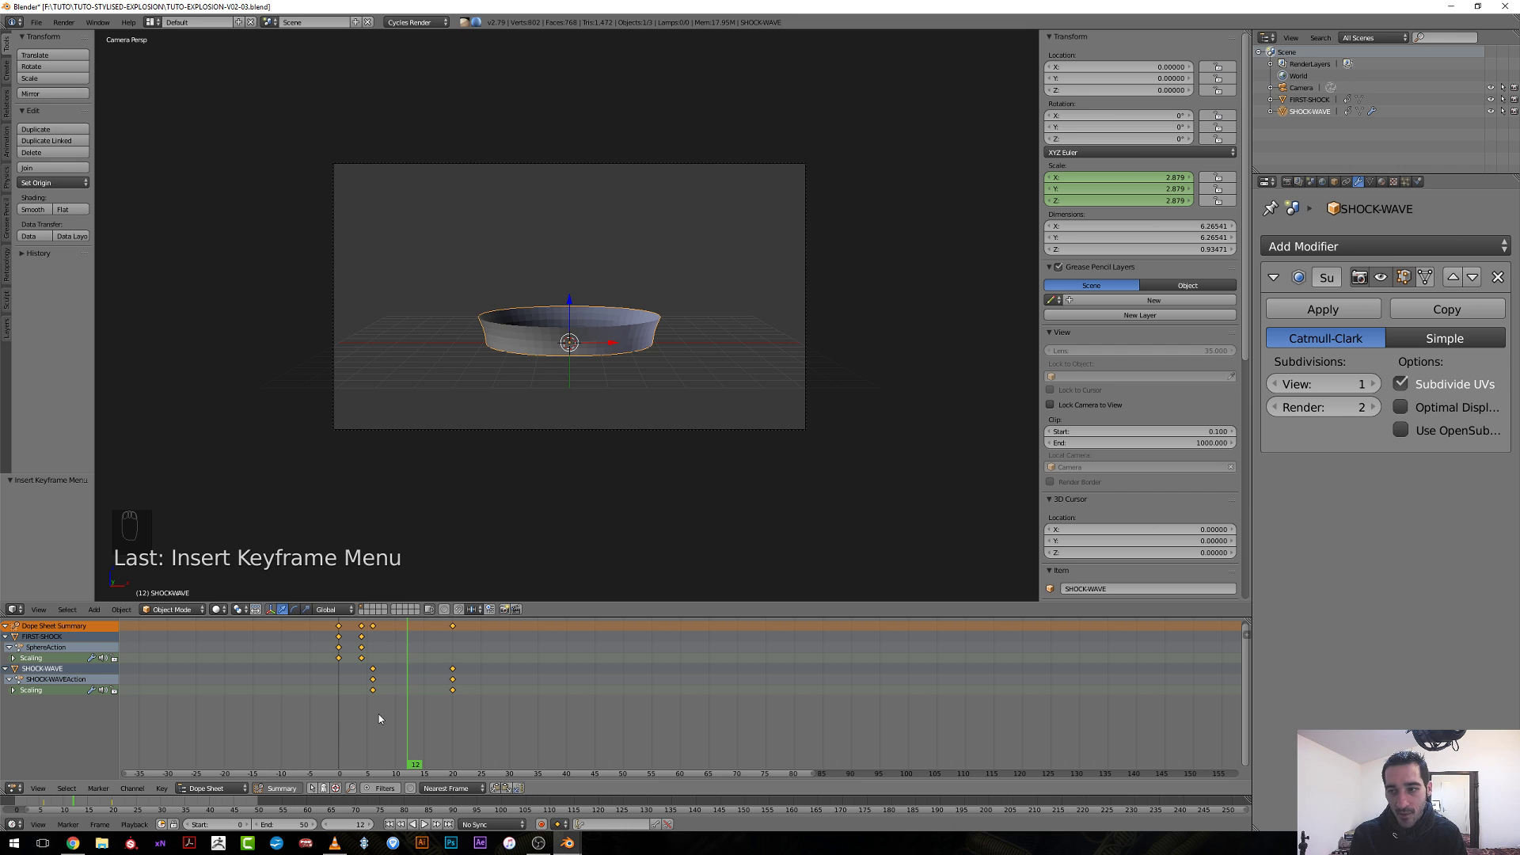
pyautogui.moveTo(407, 706)
pyautogui.mouseDown()
pyautogui.moveTo(339, 695)
pyautogui.moveTo(446, 707)
pyautogui.moveTo(392, 704)
pyautogui.moveTo(419, 705)
pyautogui.mouseUp()
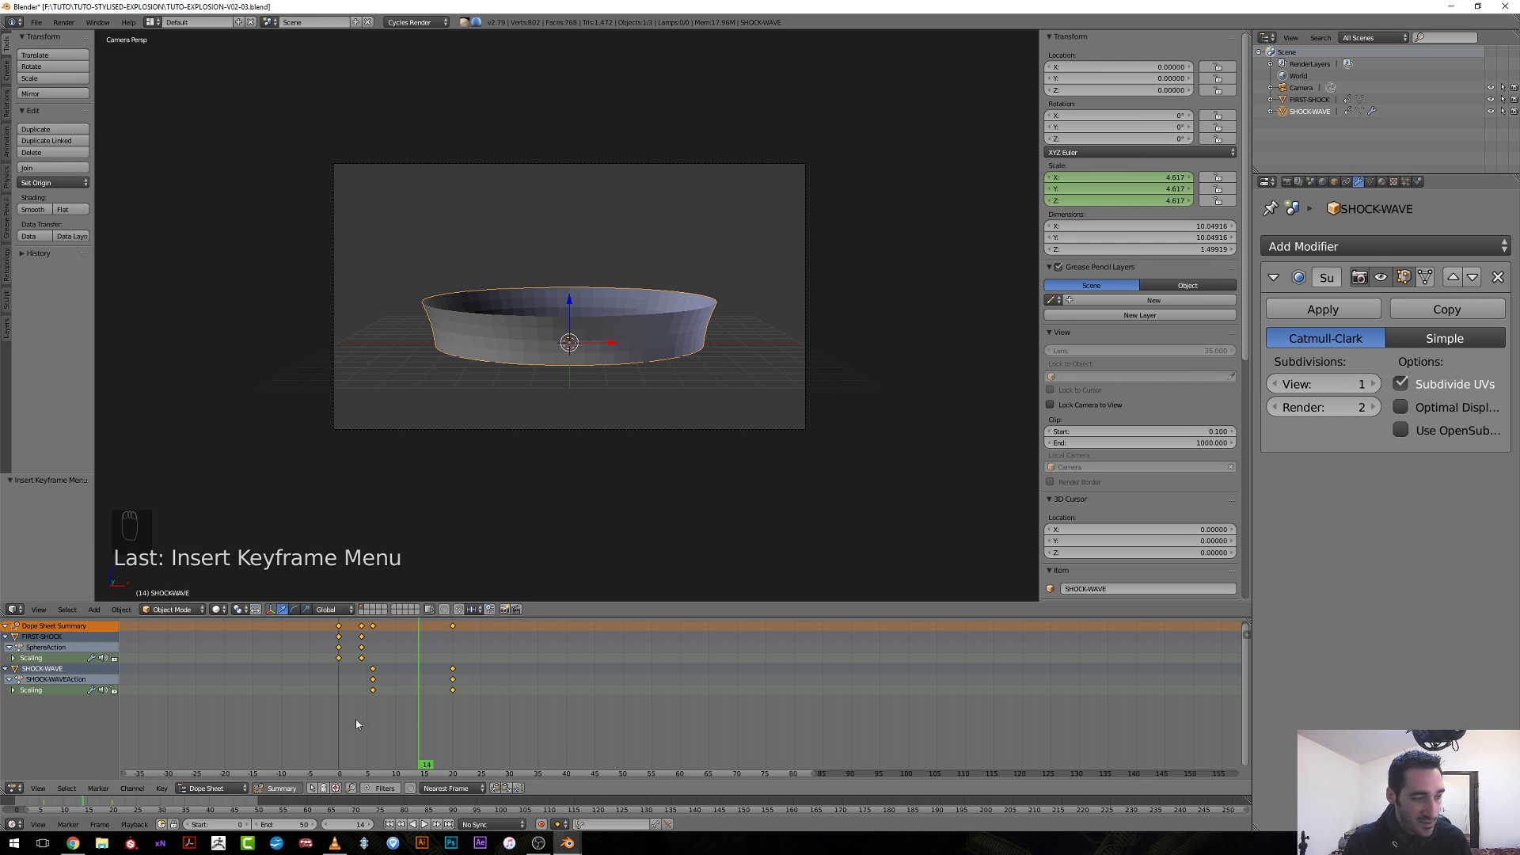
pyautogui.moveTo(385, 691)
pyautogui.mouseDown()
pyautogui.moveTo(441, 692)
pyautogui.moveTo(378, 696)
pyautogui.mouseUp()
pyautogui.hotkey('alt', 'a')
pyautogui.hotkey('alt', 'a')
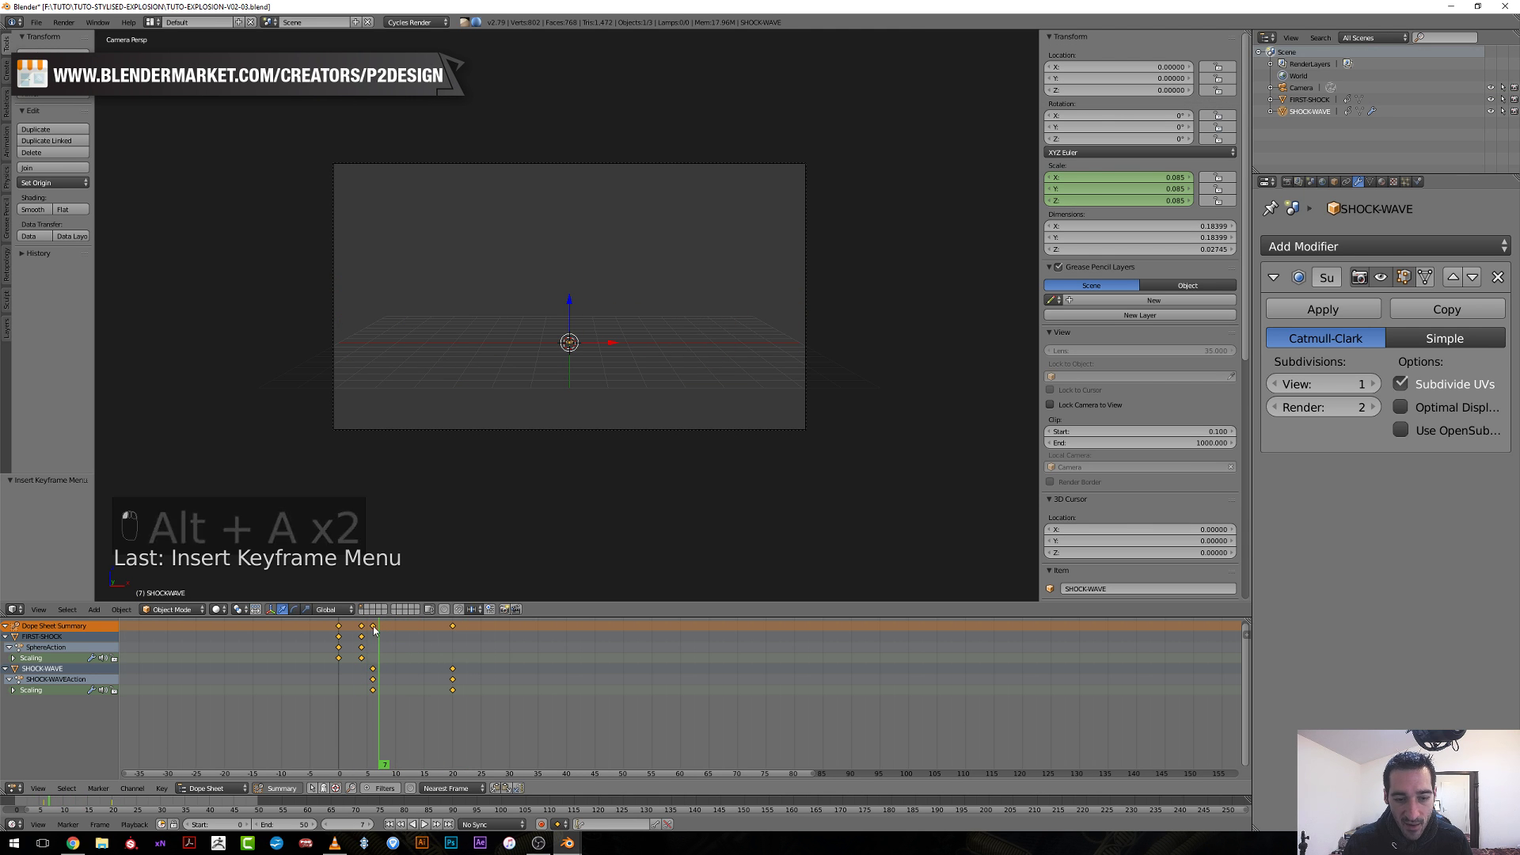
pyautogui.scroll(3, 436, 711)
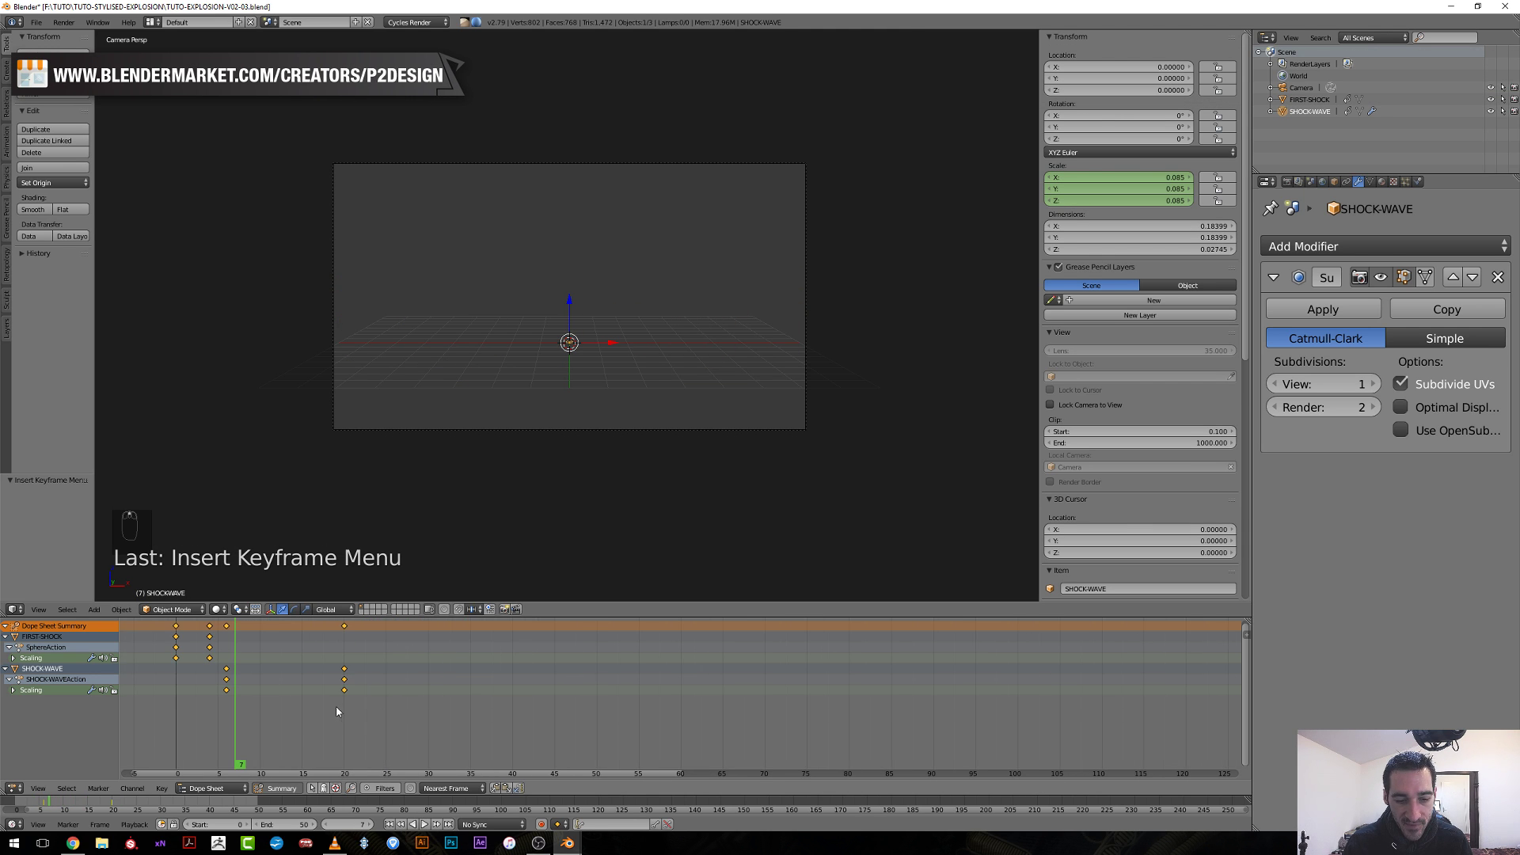
pyautogui.moveTo(336, 711); pyautogui.dragTo(420, 702, button='middle')
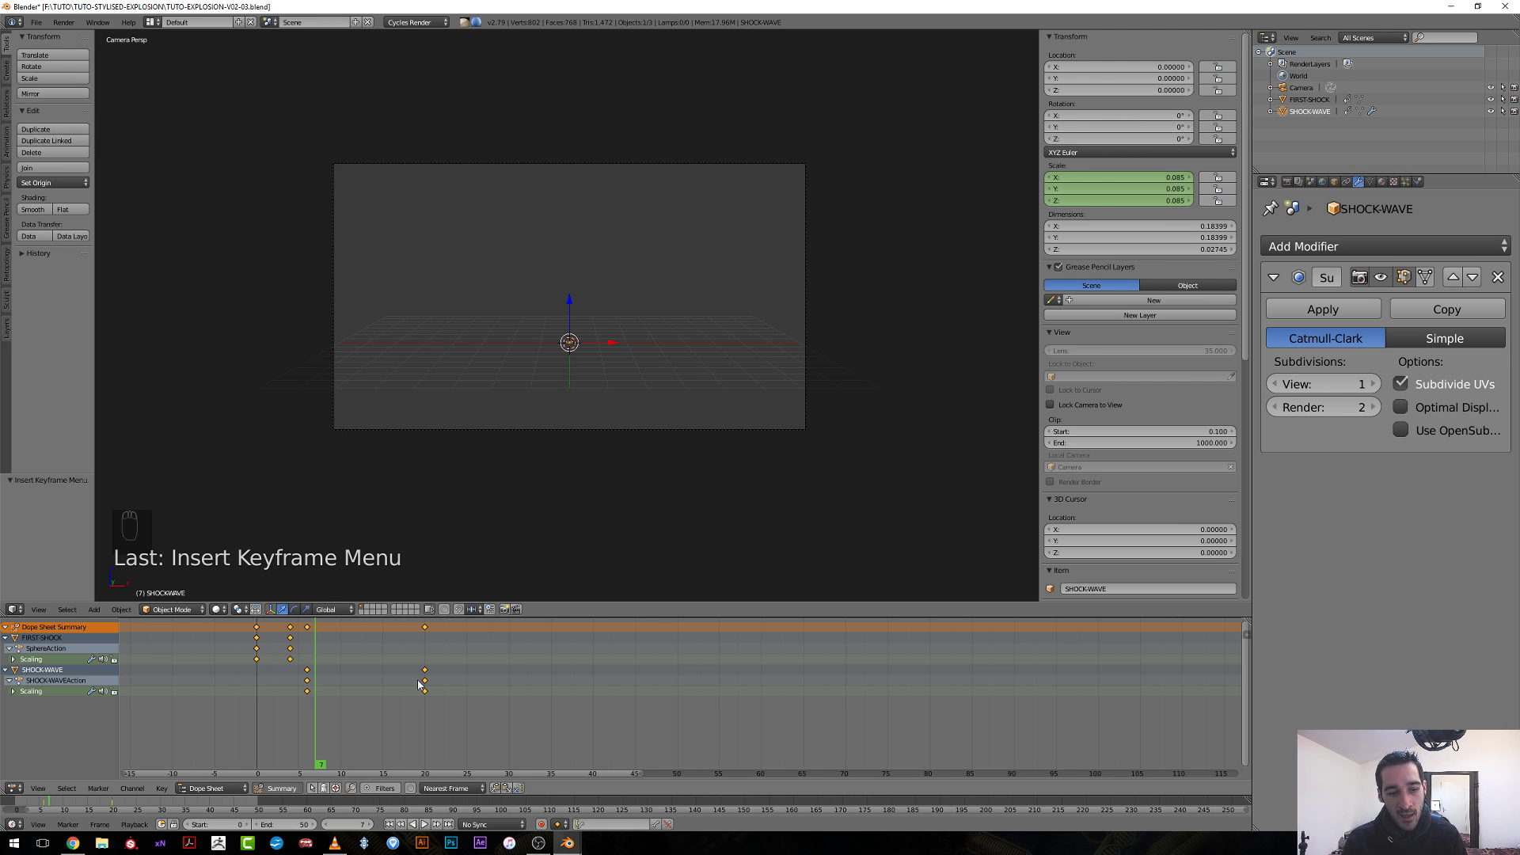
pyautogui.hotkey('alt', 'a')
pyautogui.hotkey('alt', 'a')
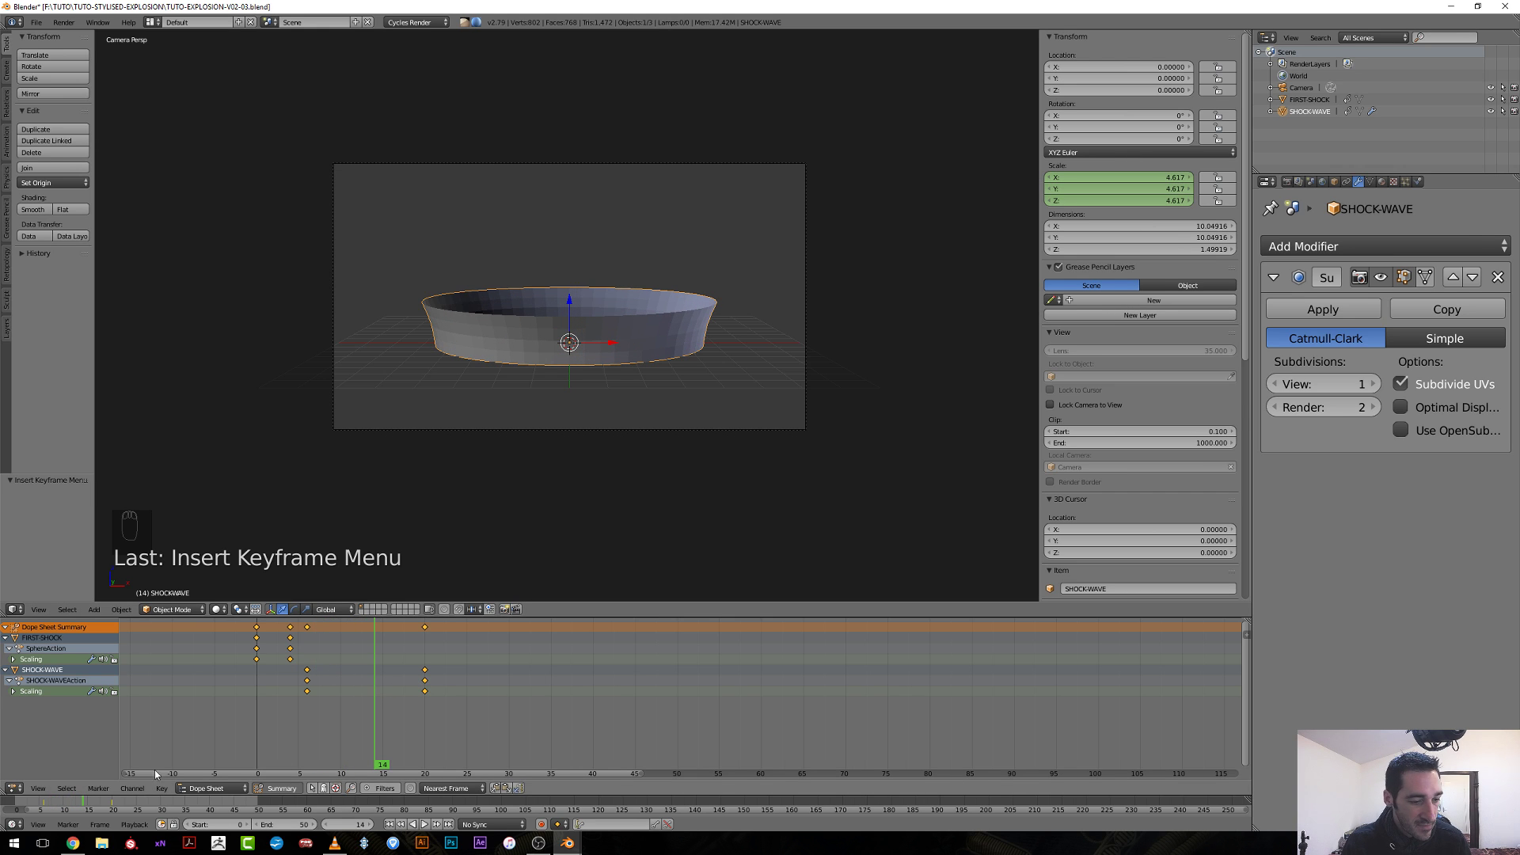
# Change the Dope Sheet to the Graph Editor and enlarge it to show the SHOCK-WAVE scaling curves.
pyautogui.click(14, 789)
pyautogui.click(39, 746)
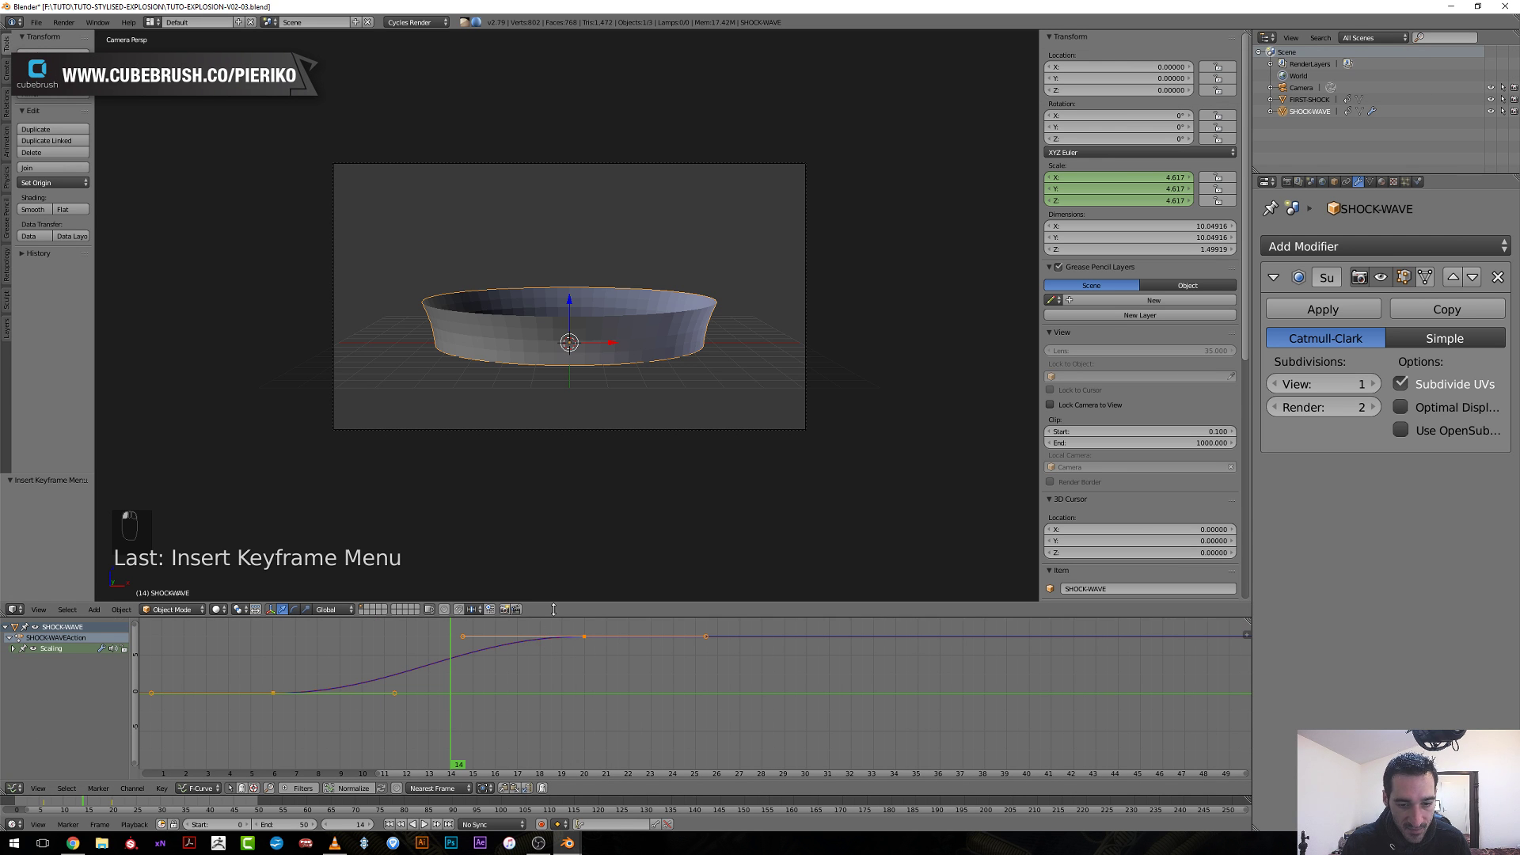
pyautogui.moveTo(553, 610); pyautogui.dragTo(549, 514)
pyautogui.moveTo(540, 619); pyautogui.dragTo(605, 650, button='middle')
pyautogui.moveTo(460, 669); pyautogui.dragTo(634, 672, button='middle')
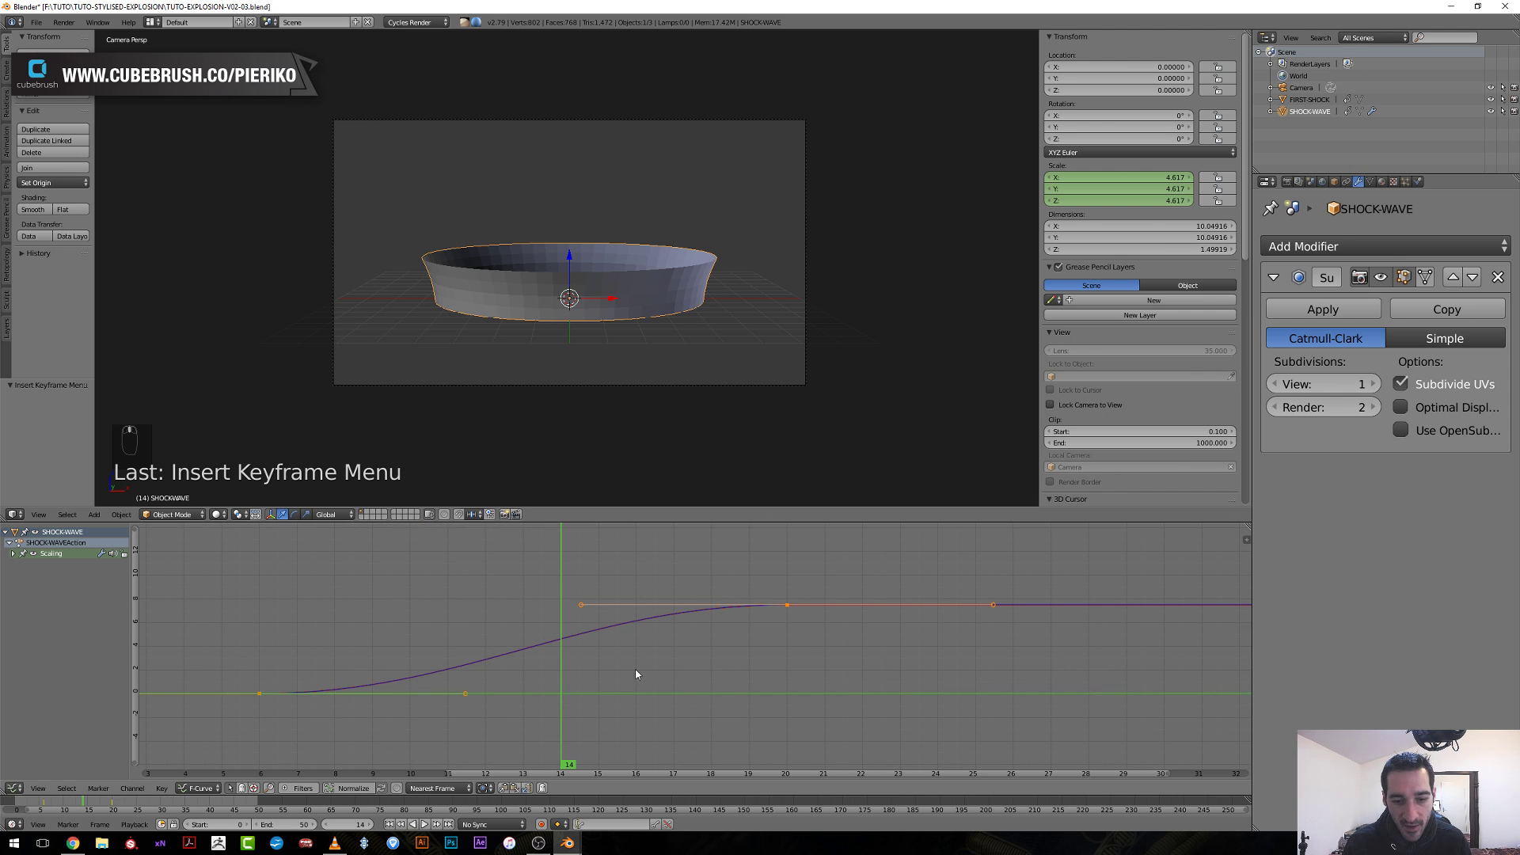
# Scrub between frames 6 and 16 to examine how the scaling curve's slope drives the SHOCK-WAVE ring's expansion.
pyautogui.moveTo(634, 672); pyautogui.dragTo(662, 658)
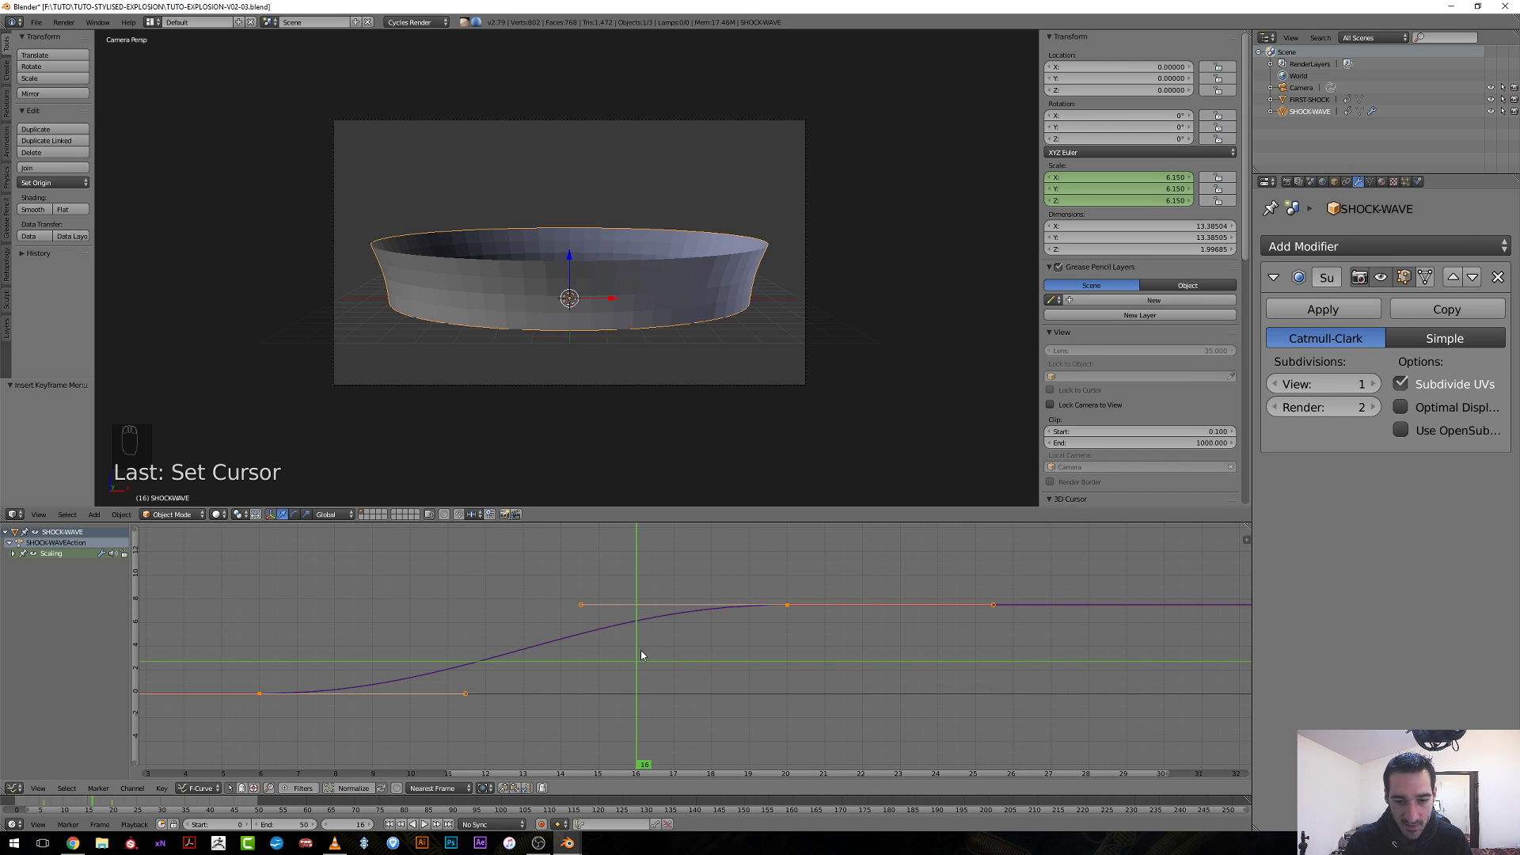
pyautogui.moveTo(570, 668); pyautogui.dragTo(524, 686)
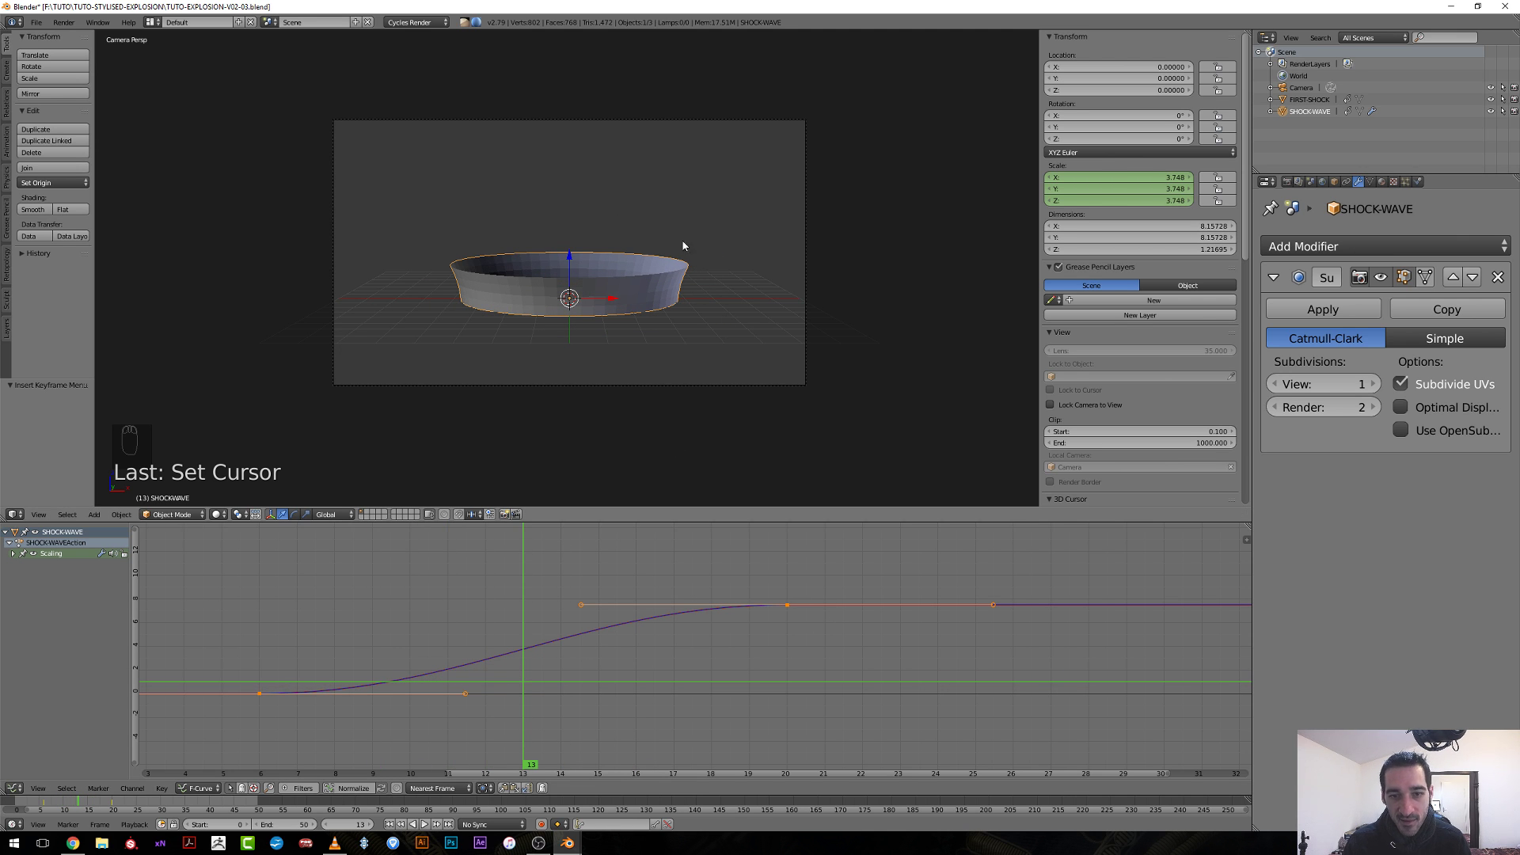
pyautogui.moveTo(475, 569); pyautogui.dragTo(507, 662)
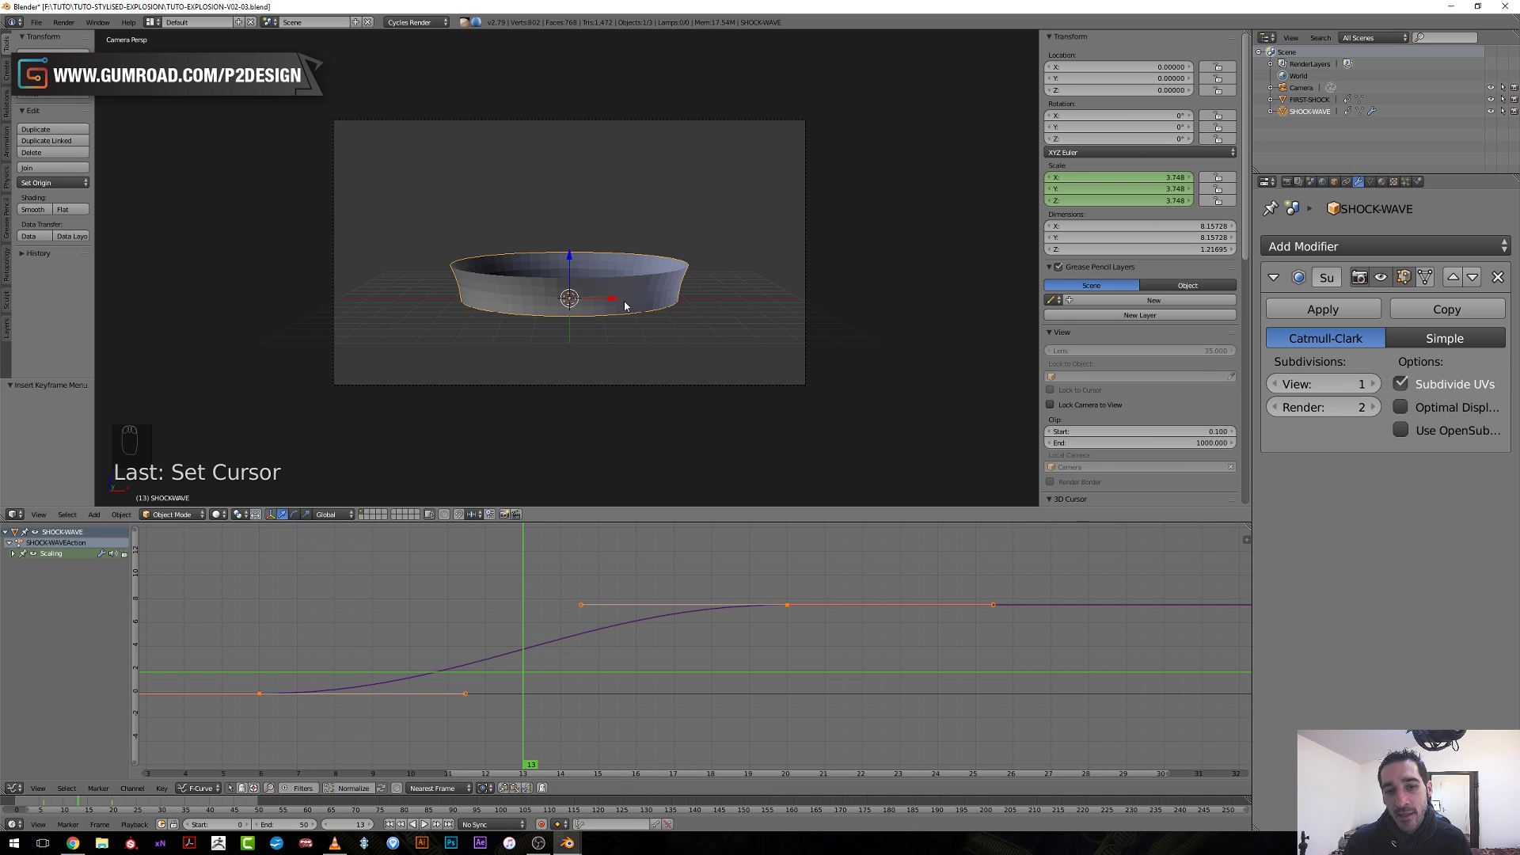
pyautogui.moveTo(369, 601); pyautogui.dragTo(518, 599)
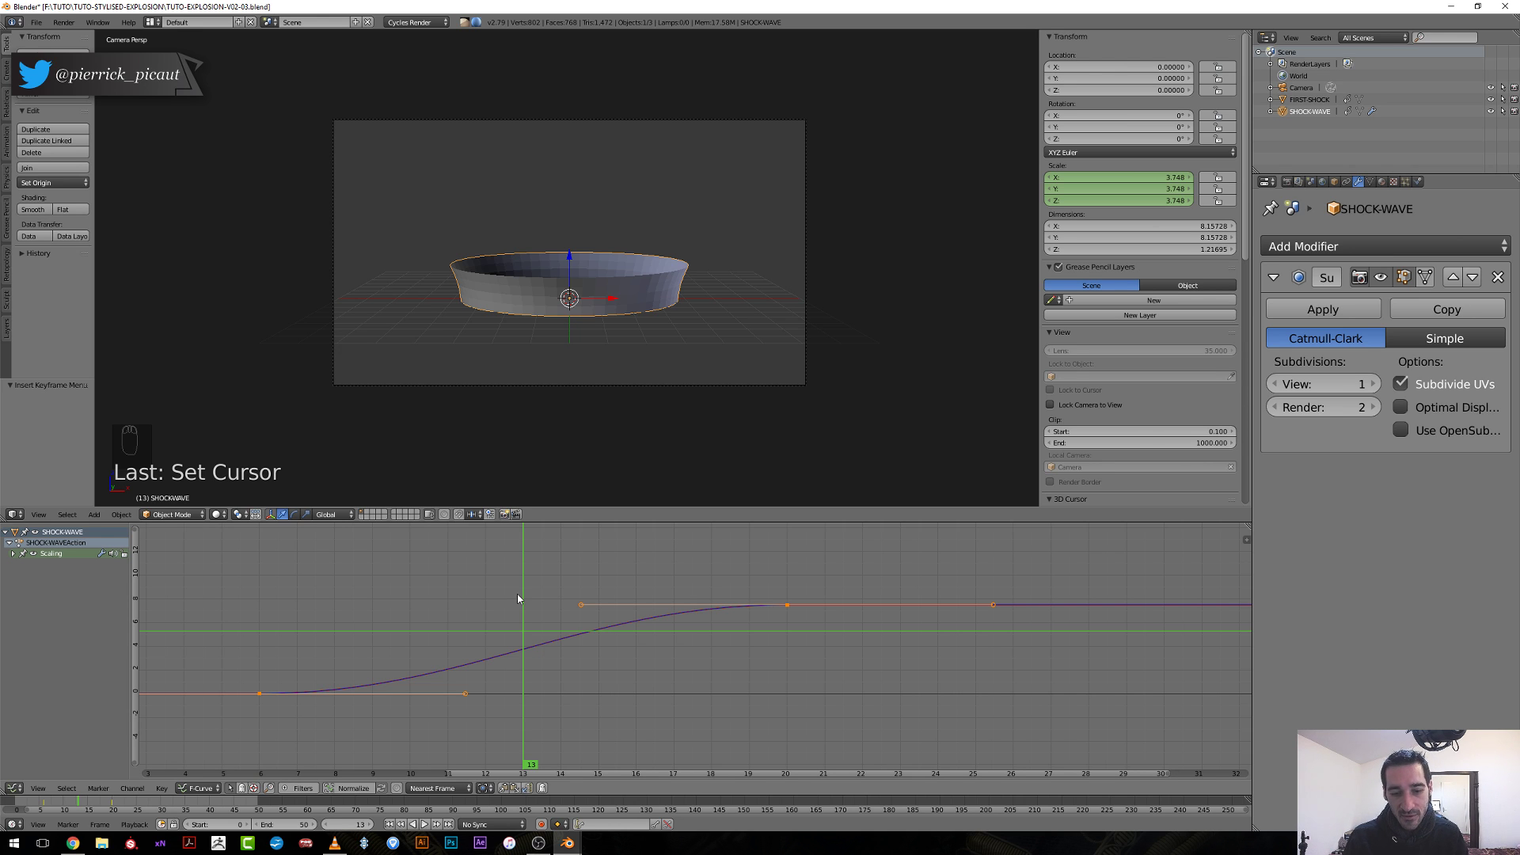
pyautogui.press('a')
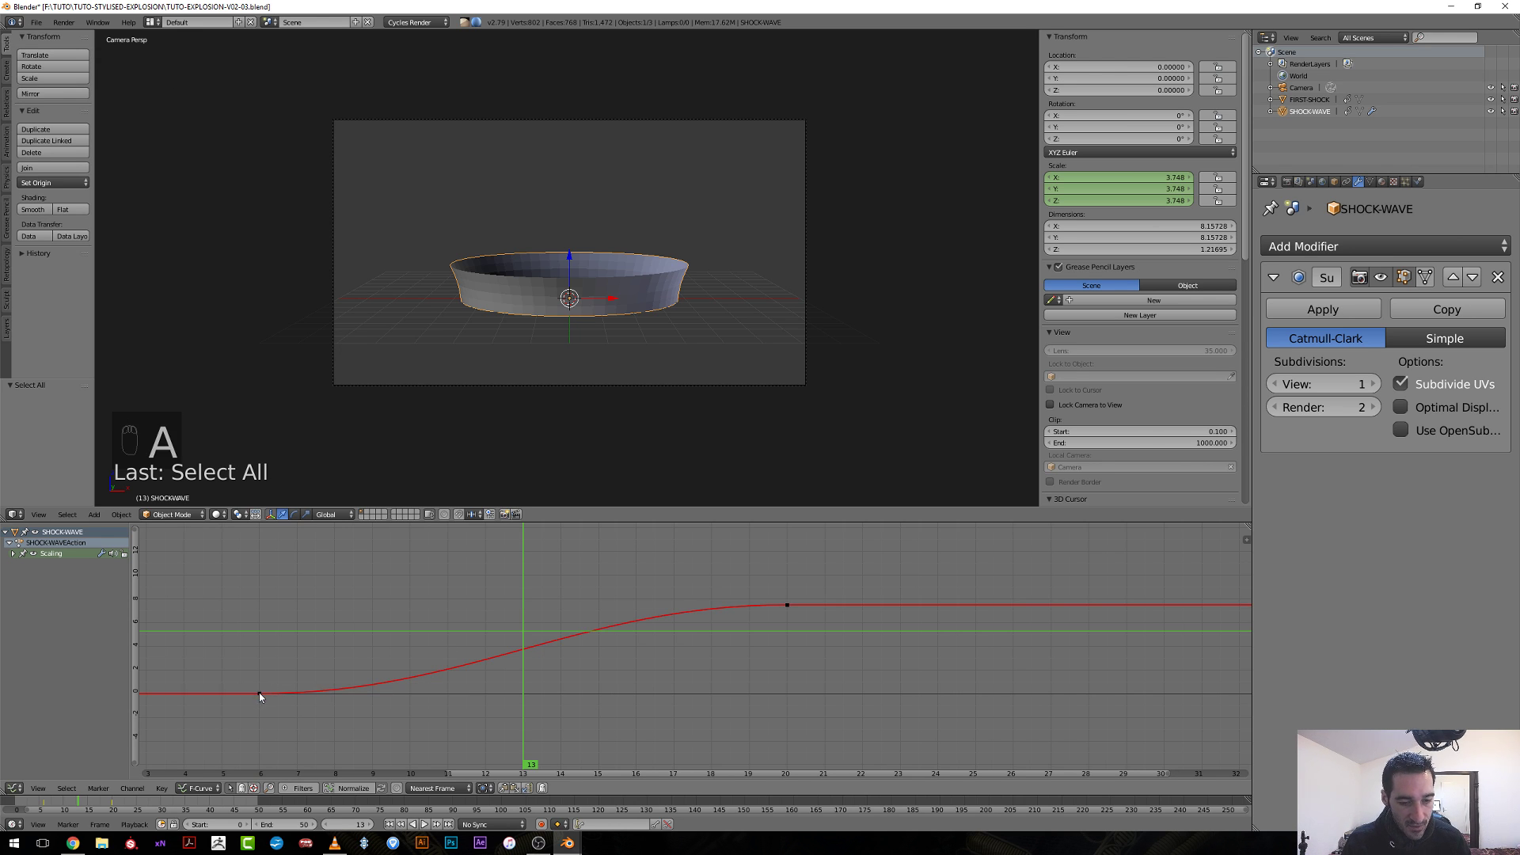
pyautogui.click(261, 694)
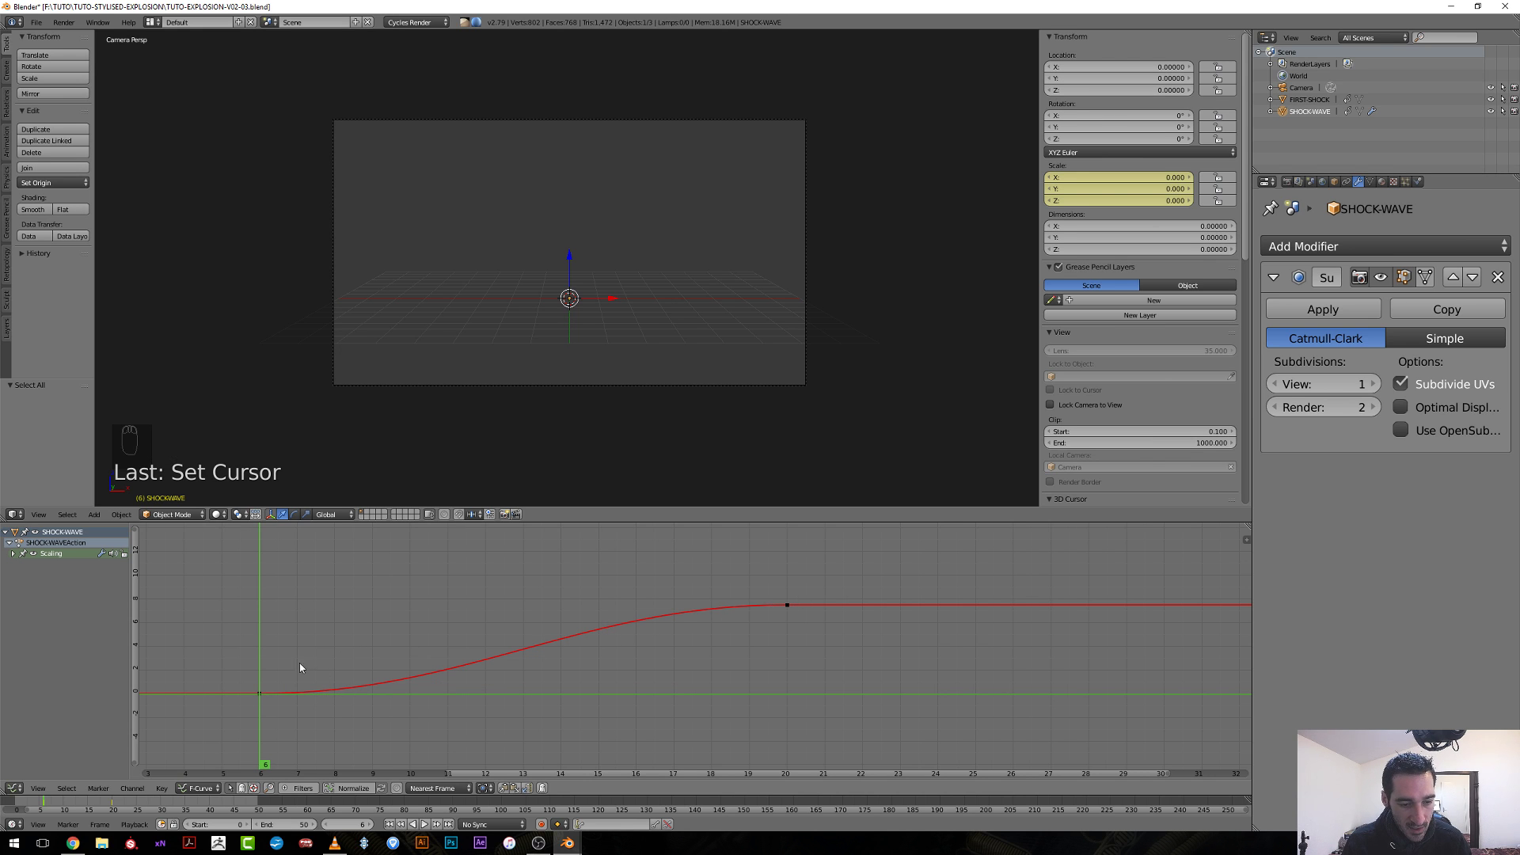
pyautogui.moveTo(258, 686); pyautogui.dragTo(365, 631)
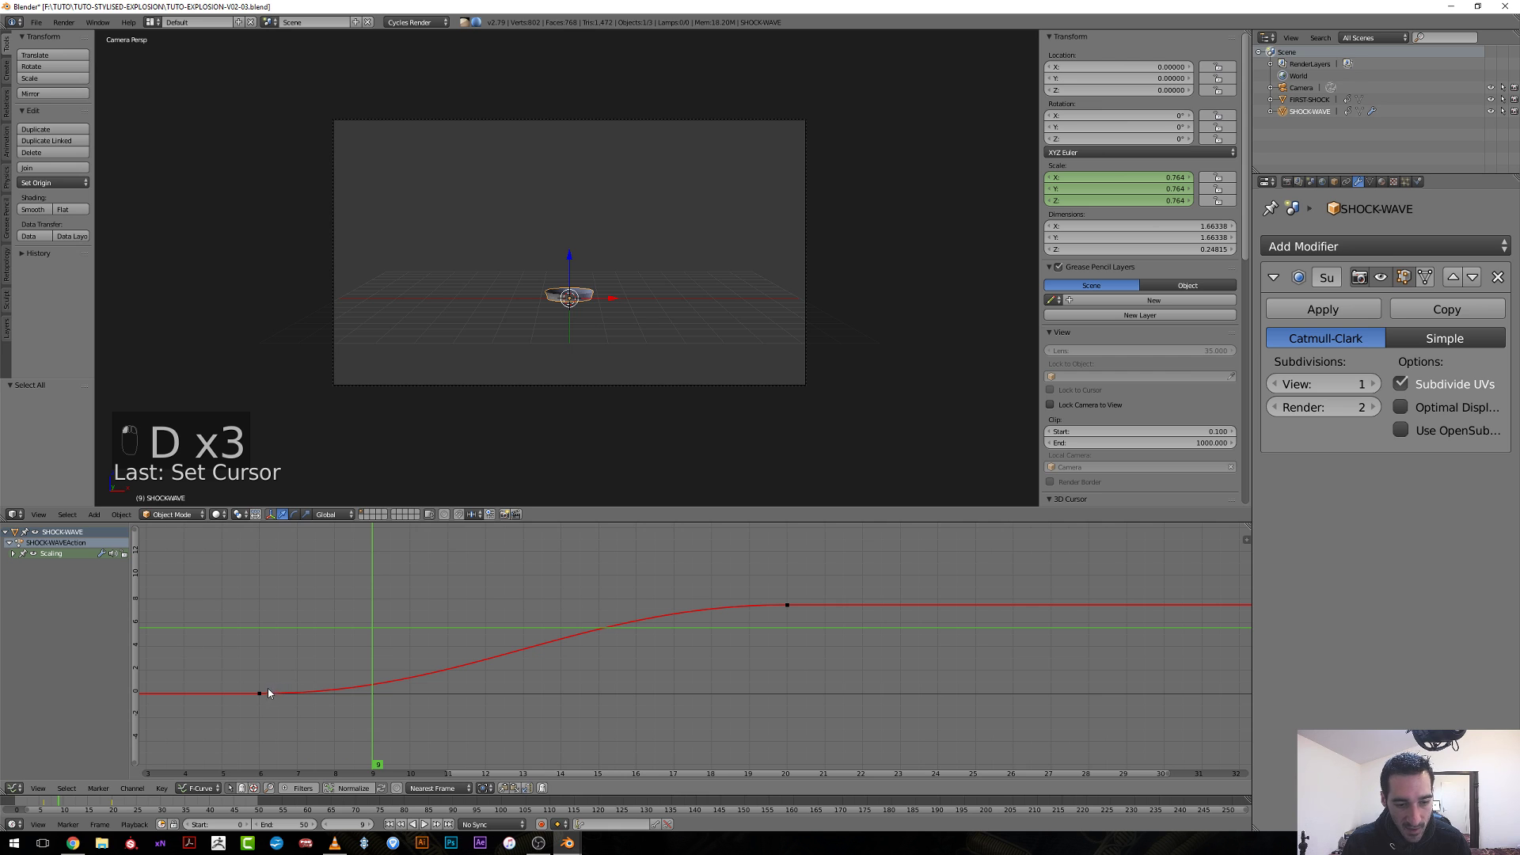
# Select only the scaling curves' keyframe at frame 6 and change its handle type.
pyautogui.press('a')
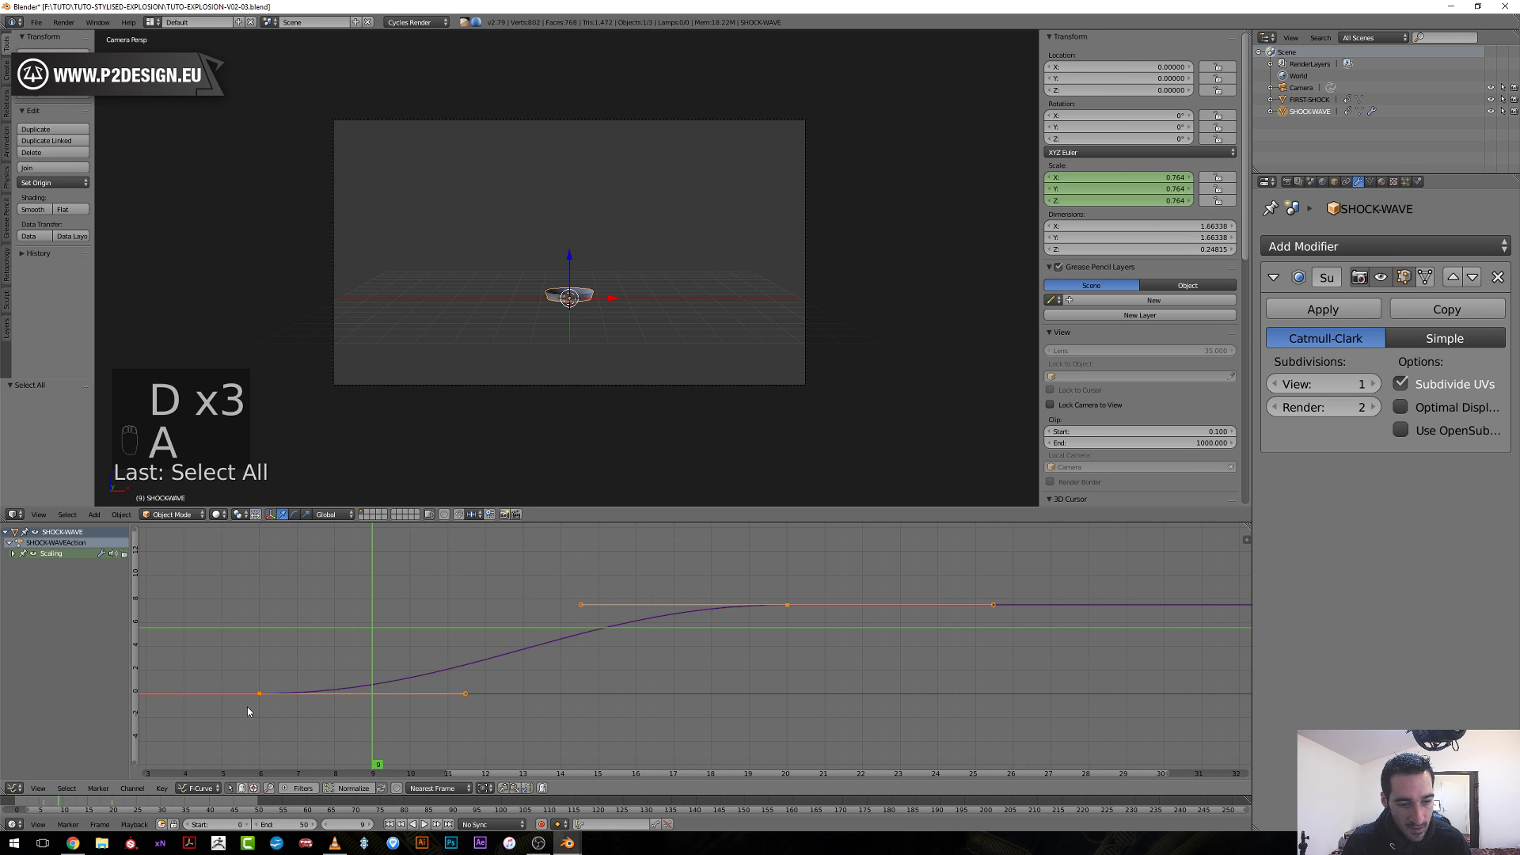
pyautogui.press('a')
pyautogui.press('b')
pyautogui.moveTo(243, 673); pyautogui.dragTo(291, 728)
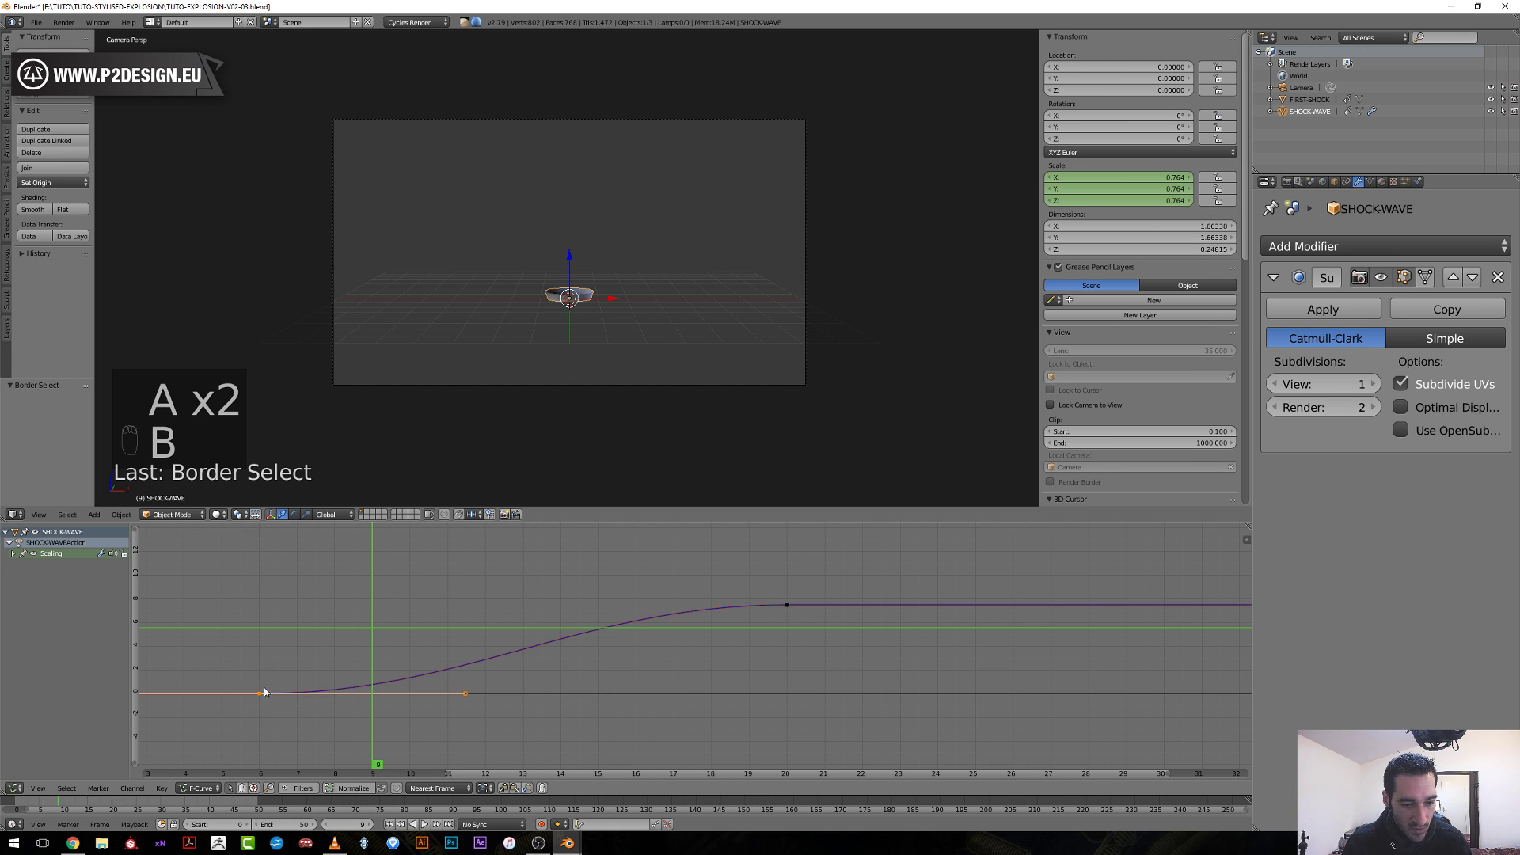
pyautogui.press('v')
pyautogui.click(290, 716)
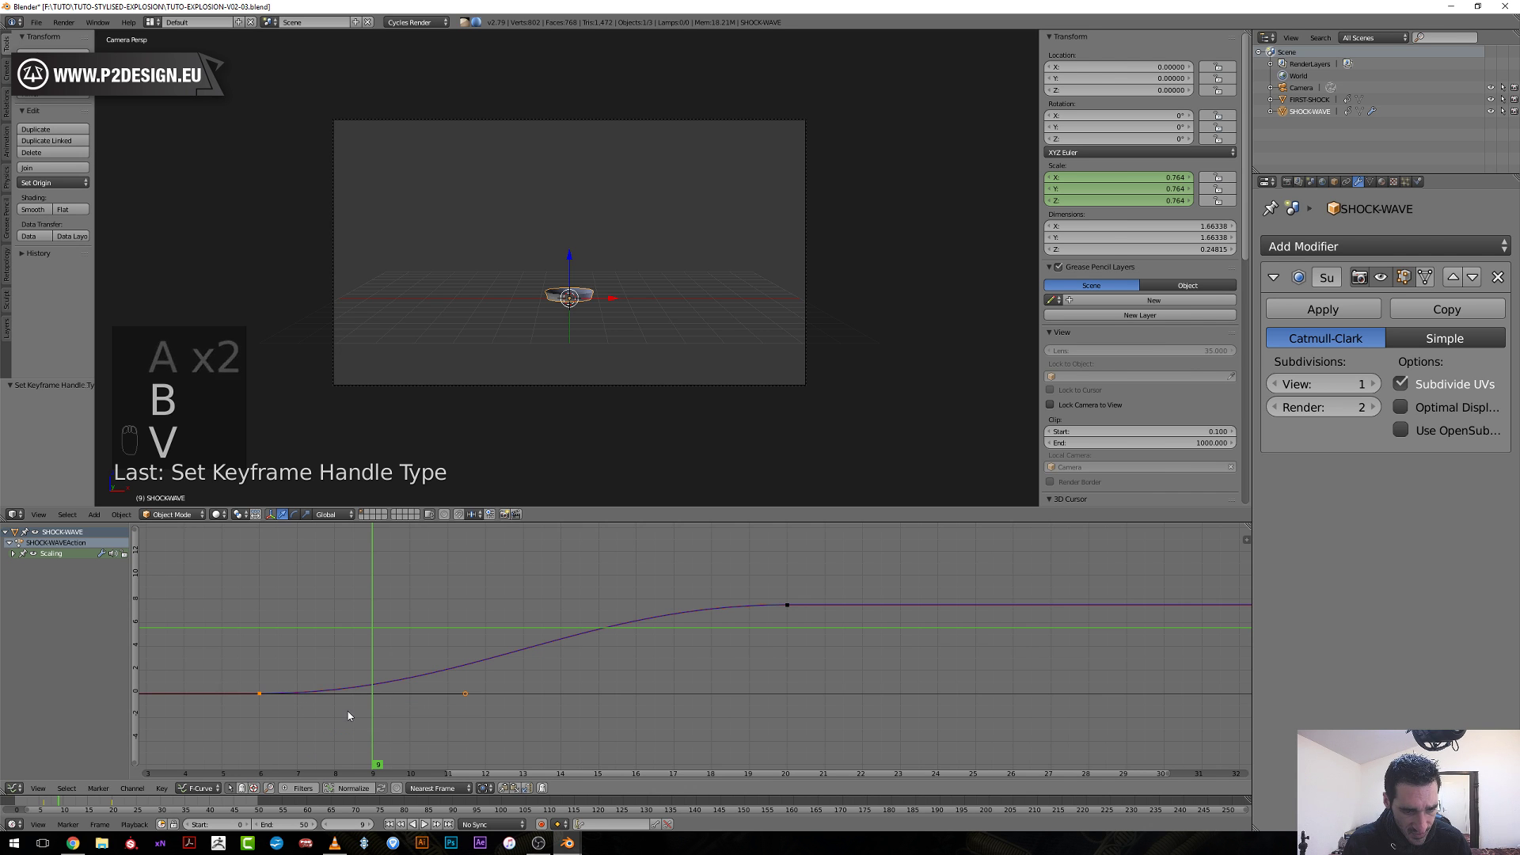
# Rotate the frame-6 keyframe's handles by about -14.7° and a further -4.97° to steepen the start of the scaling curves.
pyautogui.moveTo(356, 707); pyautogui.dragTo(501, 690, button='middle')
pyautogui.press('r')
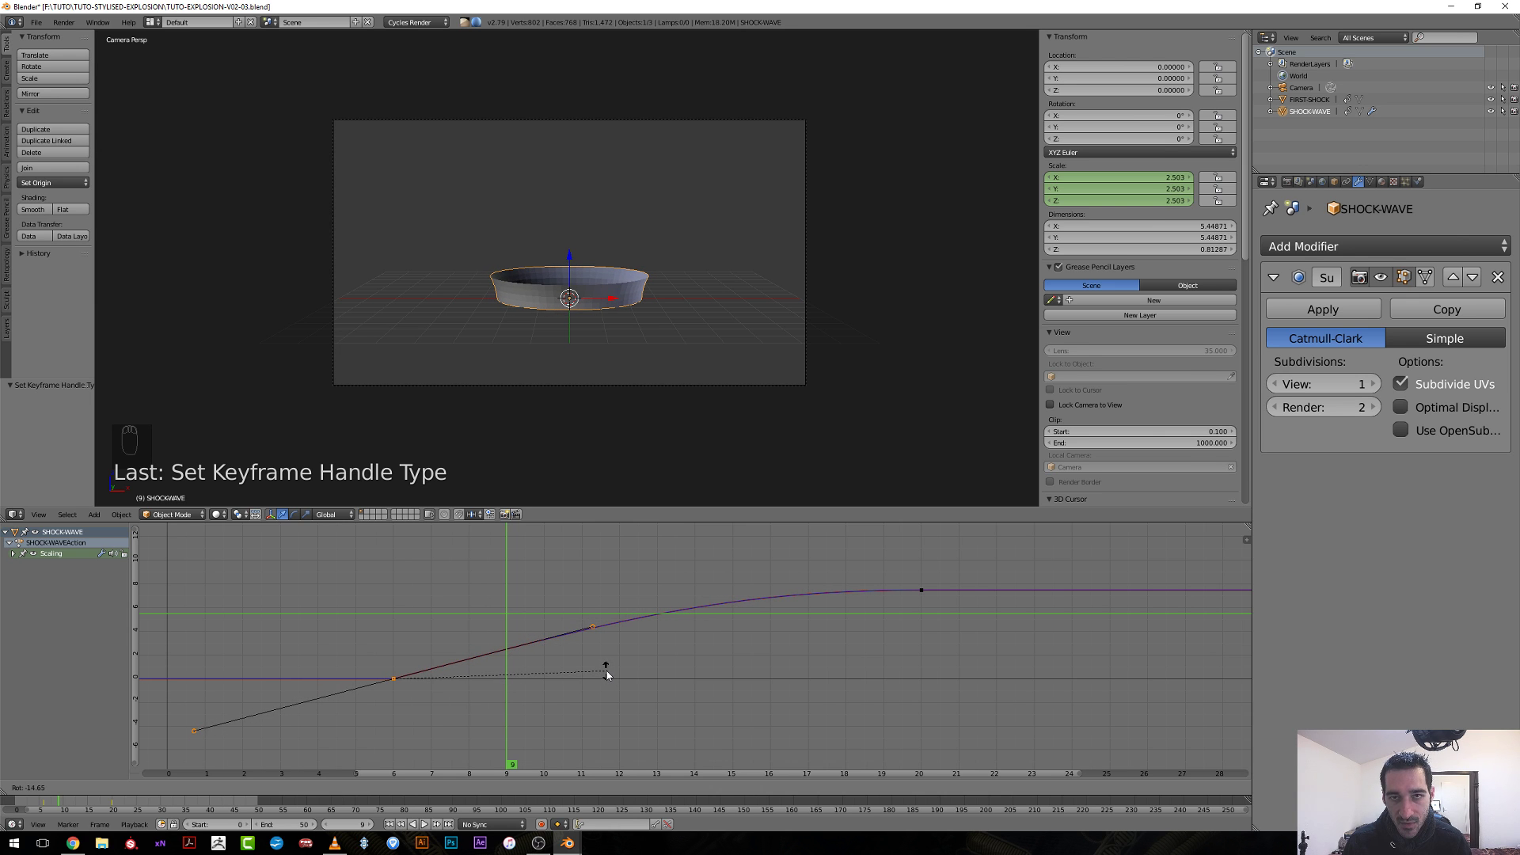
pyautogui.click(604, 666)
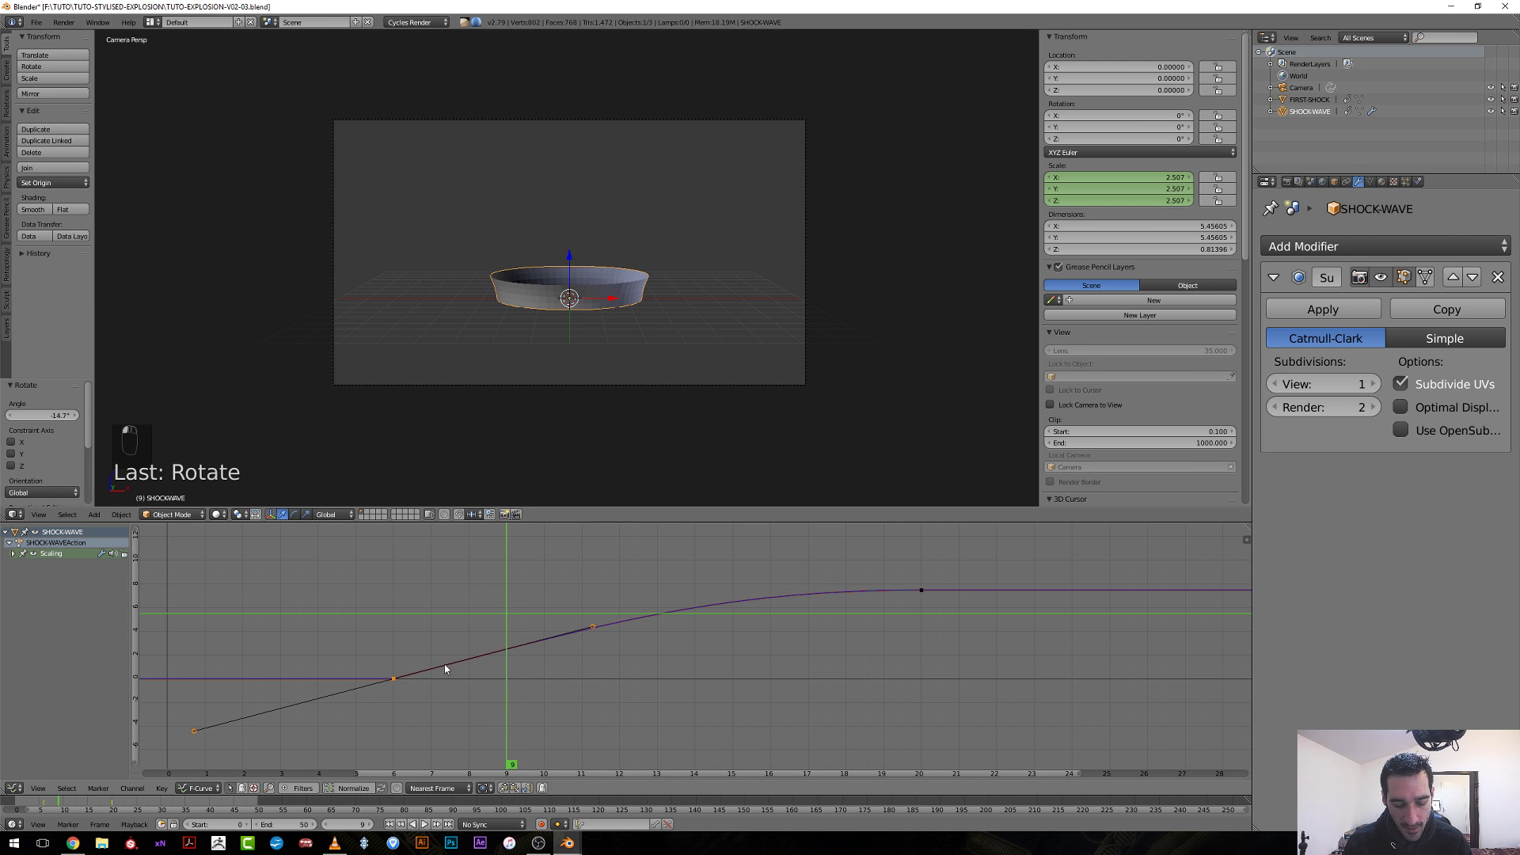
pyautogui.press('v')
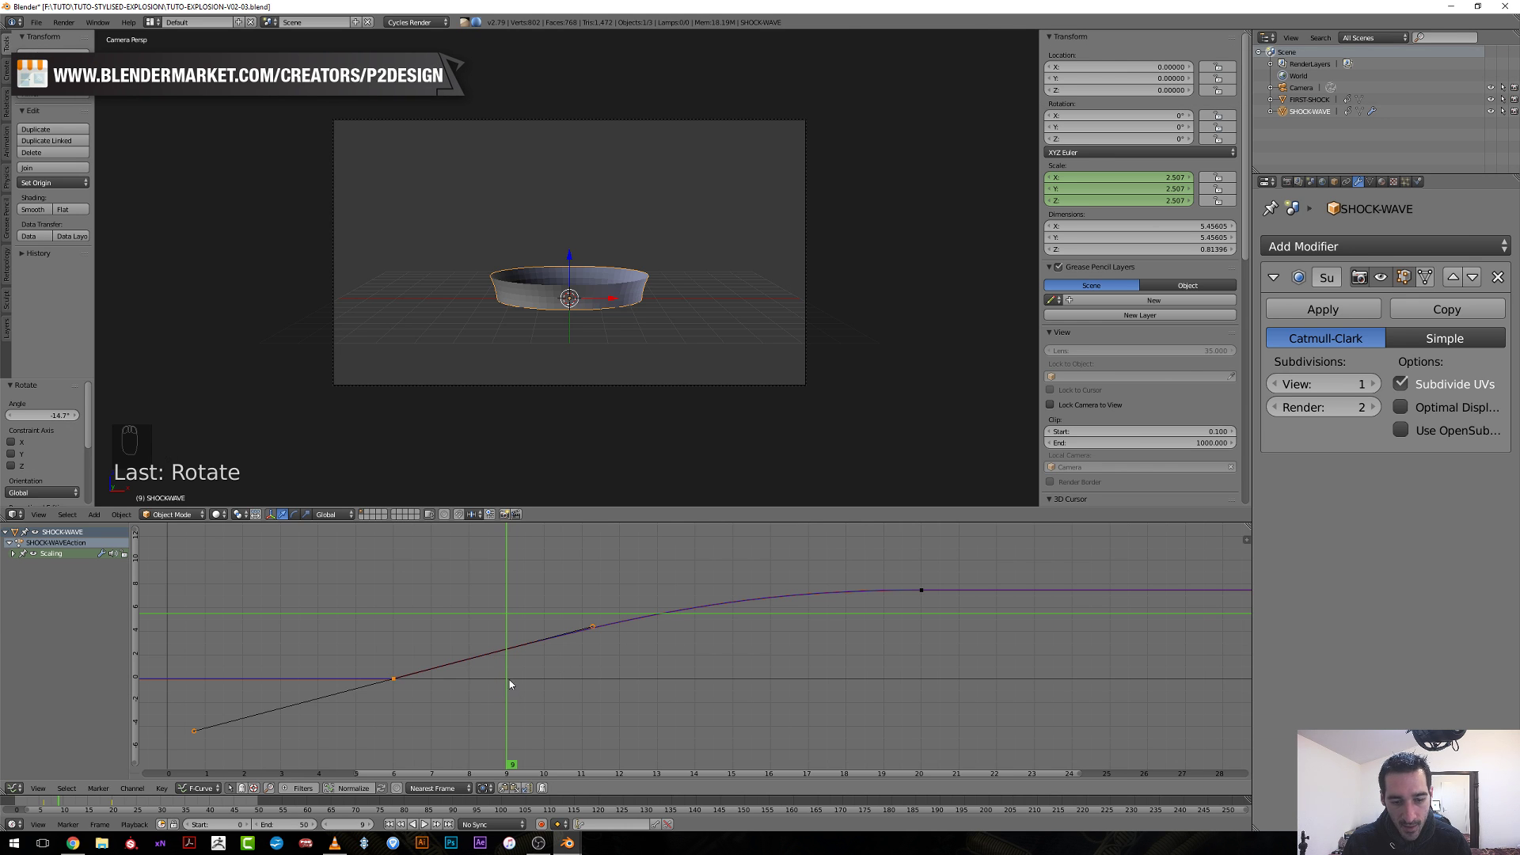
pyautogui.press('r')
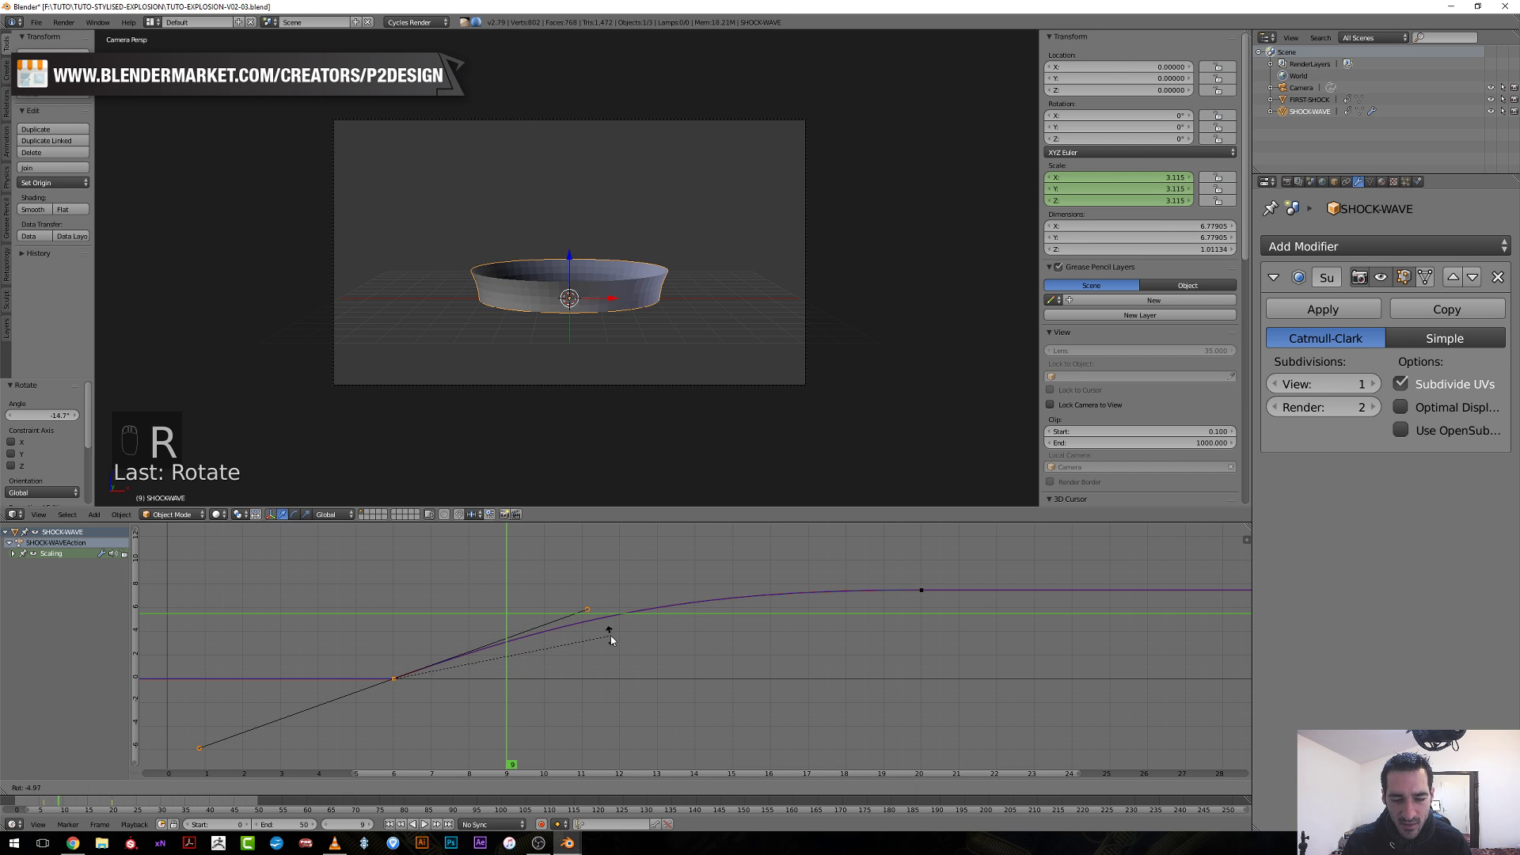
pyautogui.click(610, 640)
pyautogui.press('v')
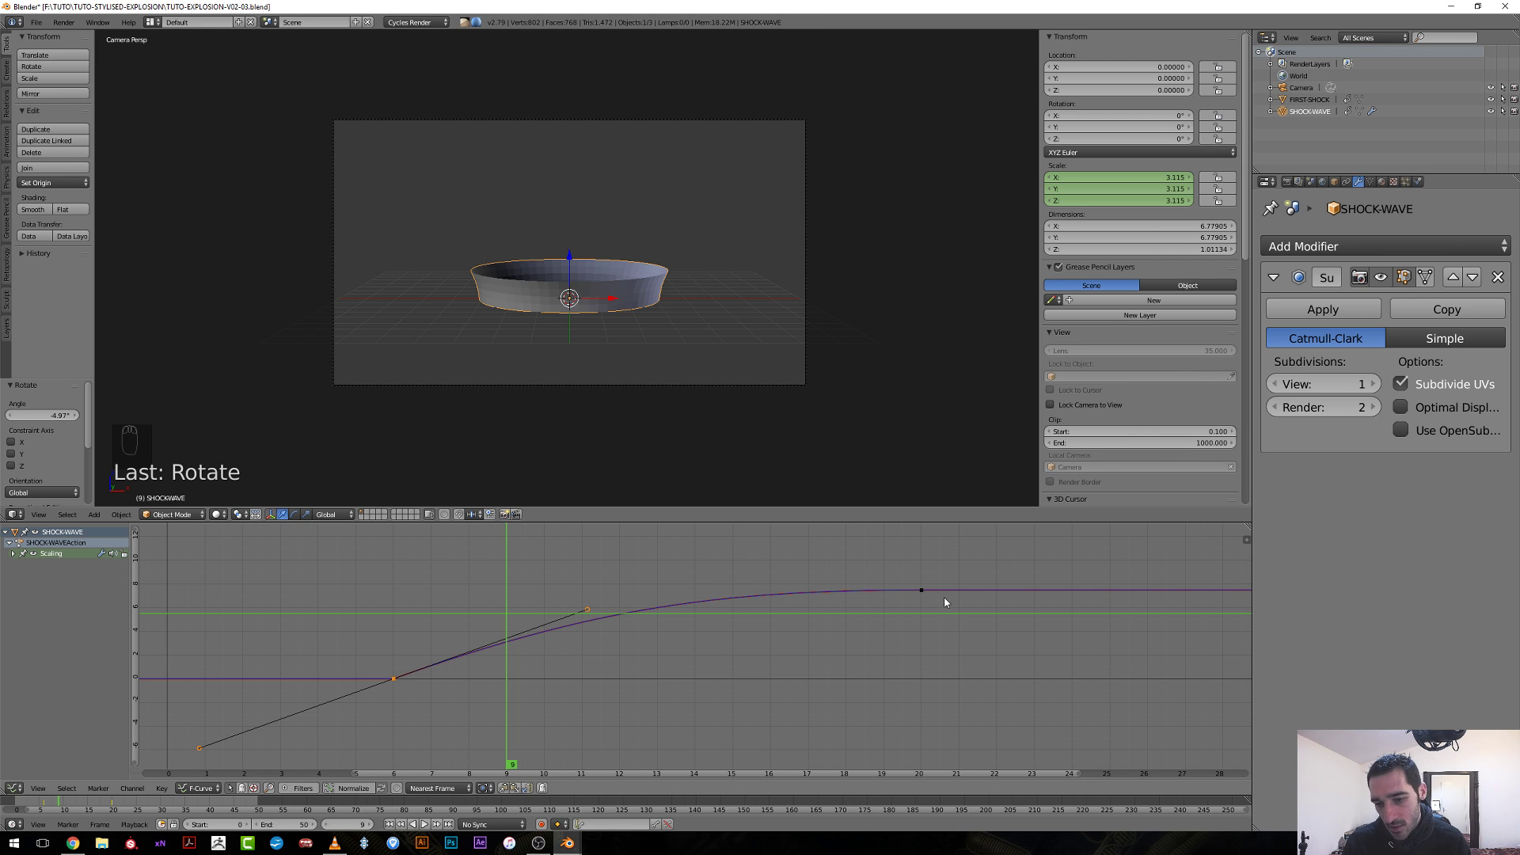
pyautogui.rightClick(585, 611)
pyautogui.press('b')
pyautogui.moveTo(584, 605); pyautogui.dragTo(616, 649)
pyautogui.press('r')
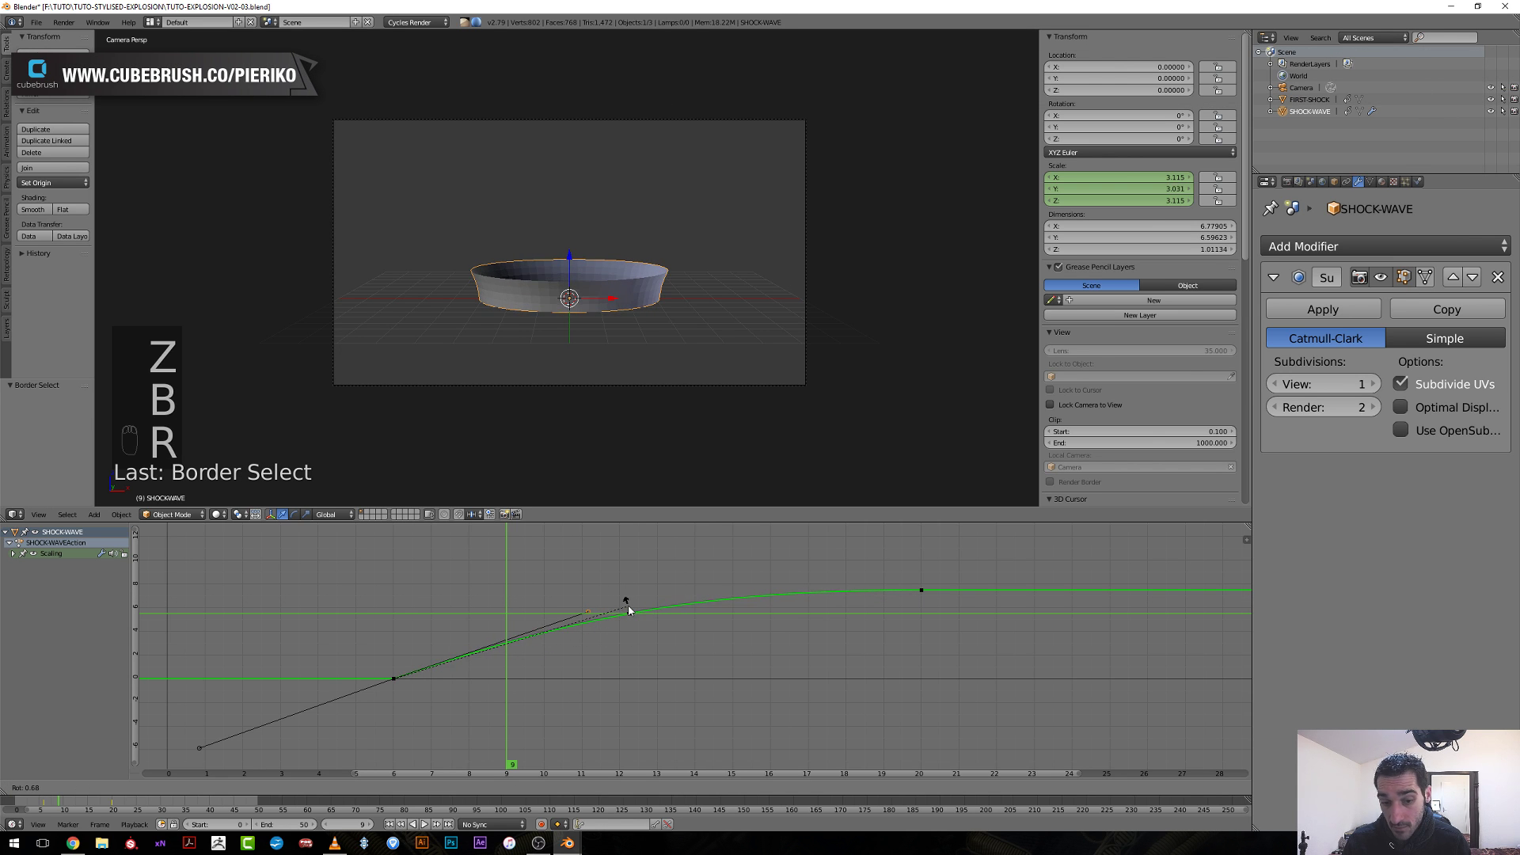
pyautogui.click(634, 620)
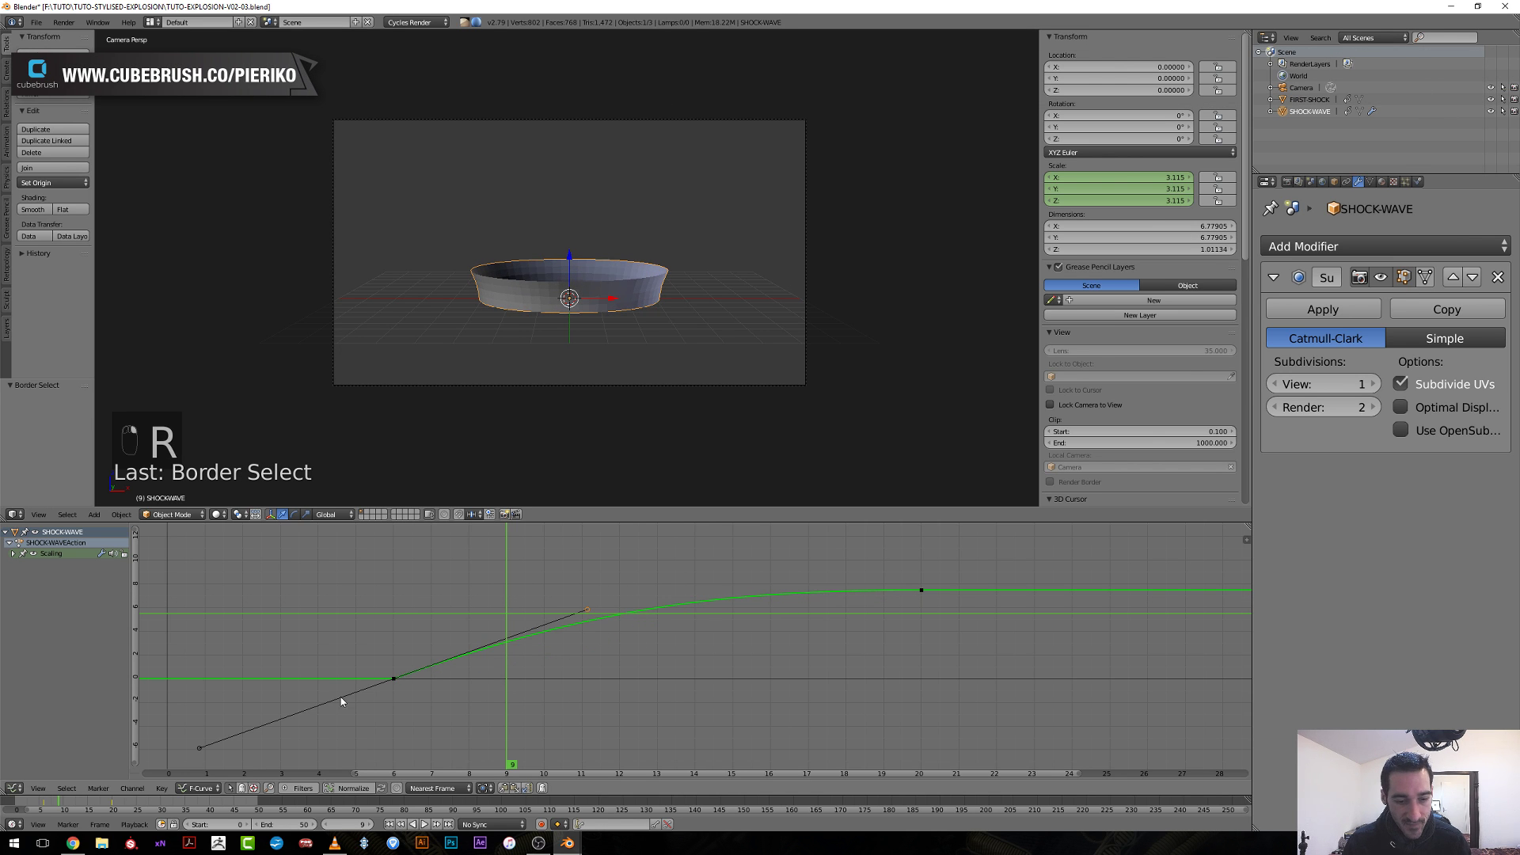
# Select the scaling curves' keyframe at frame 20 and shorten its handles by scaling them to about 0.669.
pyautogui.rightClick(391, 677)
pyautogui.scroll(-3, 554, 661)
pyautogui.press('a')
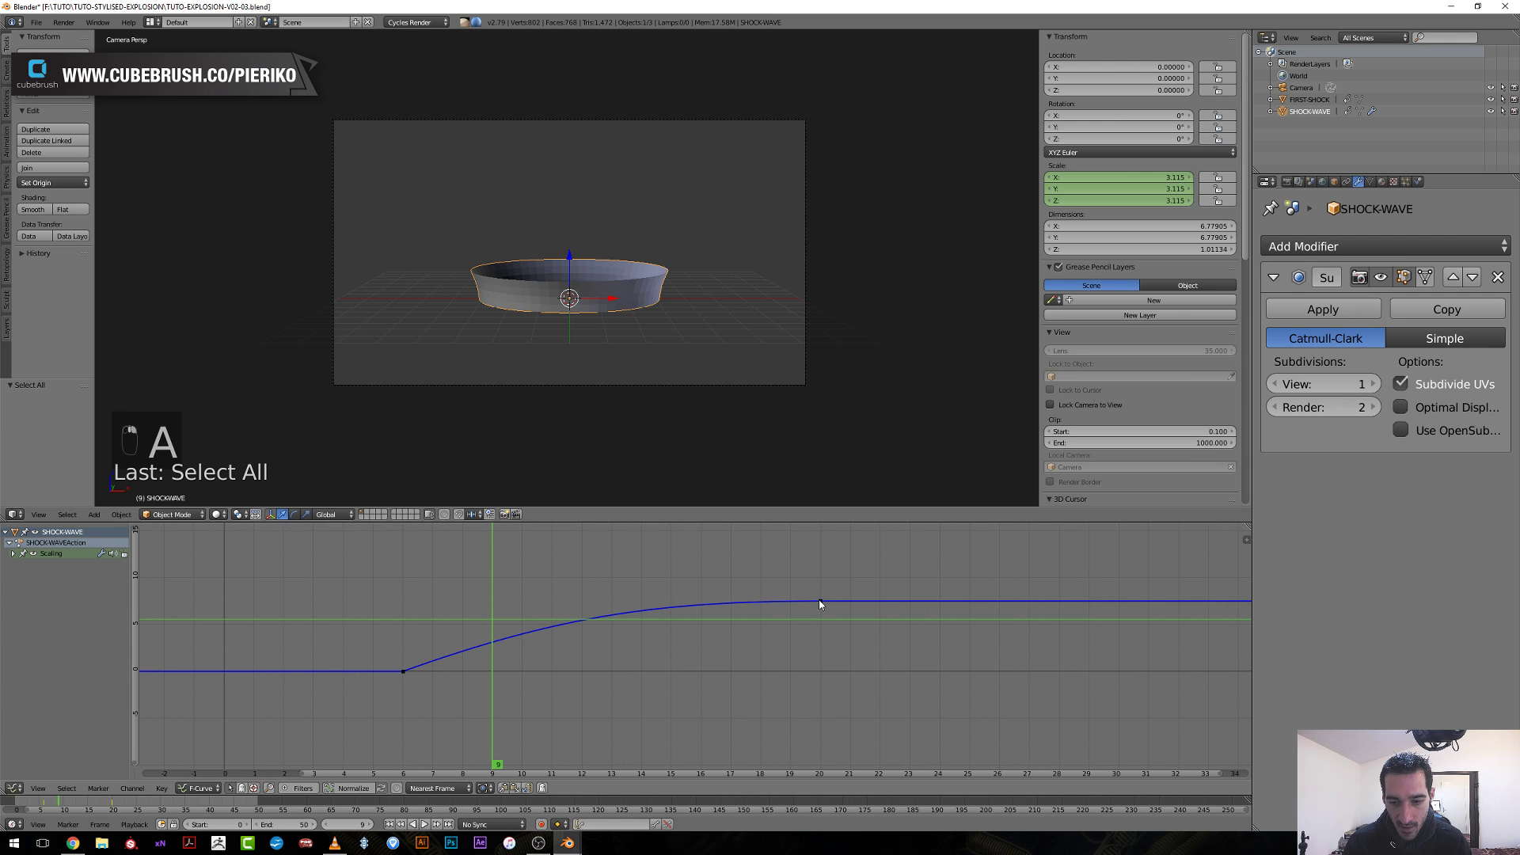
pyautogui.press('b')
pyautogui.moveTo(804, 593); pyautogui.dragTo(860, 654)
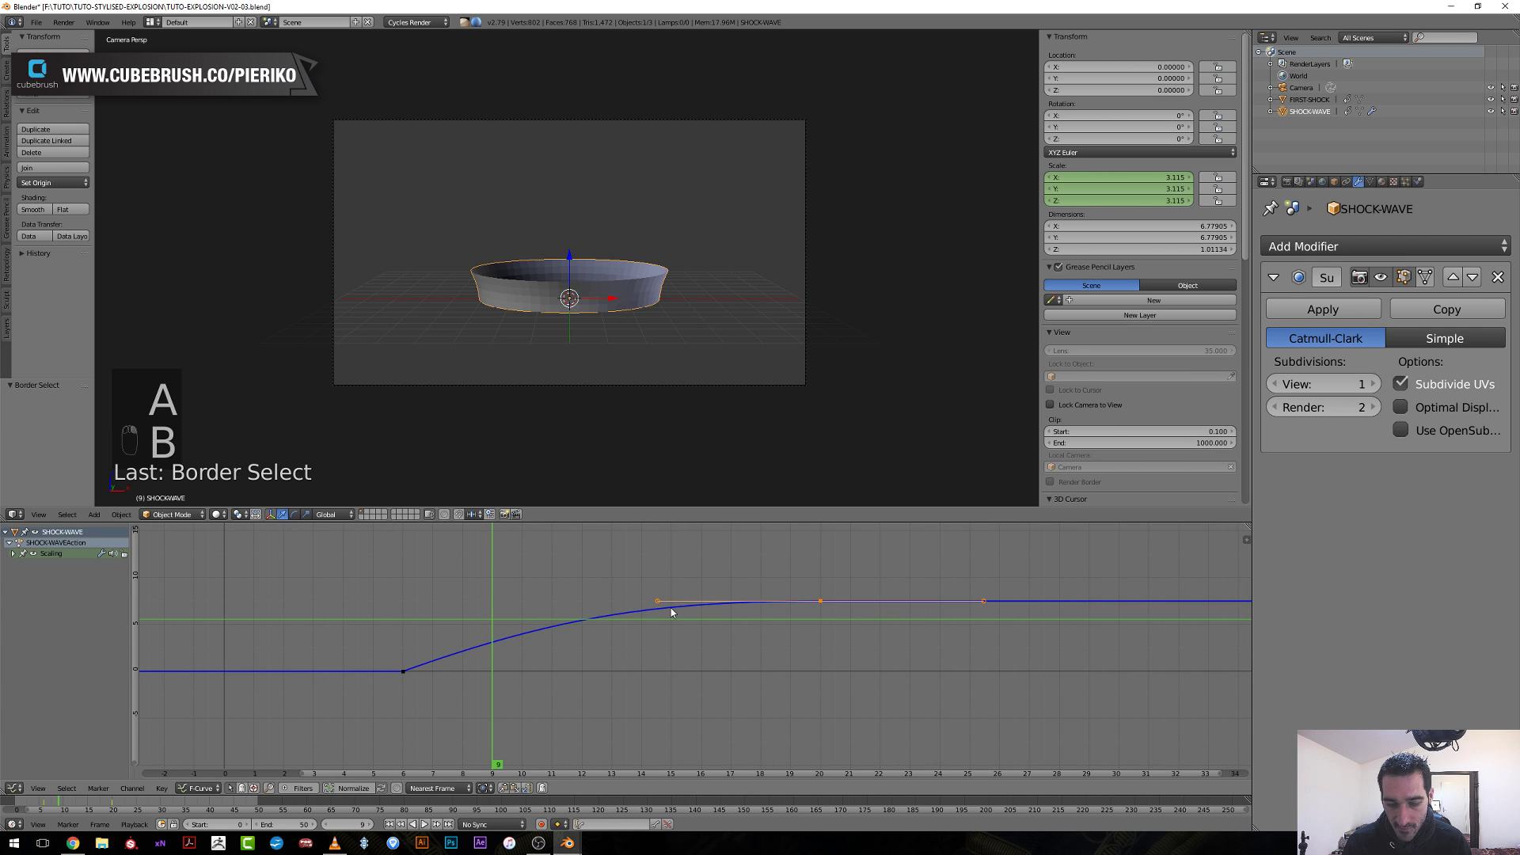
pyautogui.press('s')
pyautogui.click(712, 645)
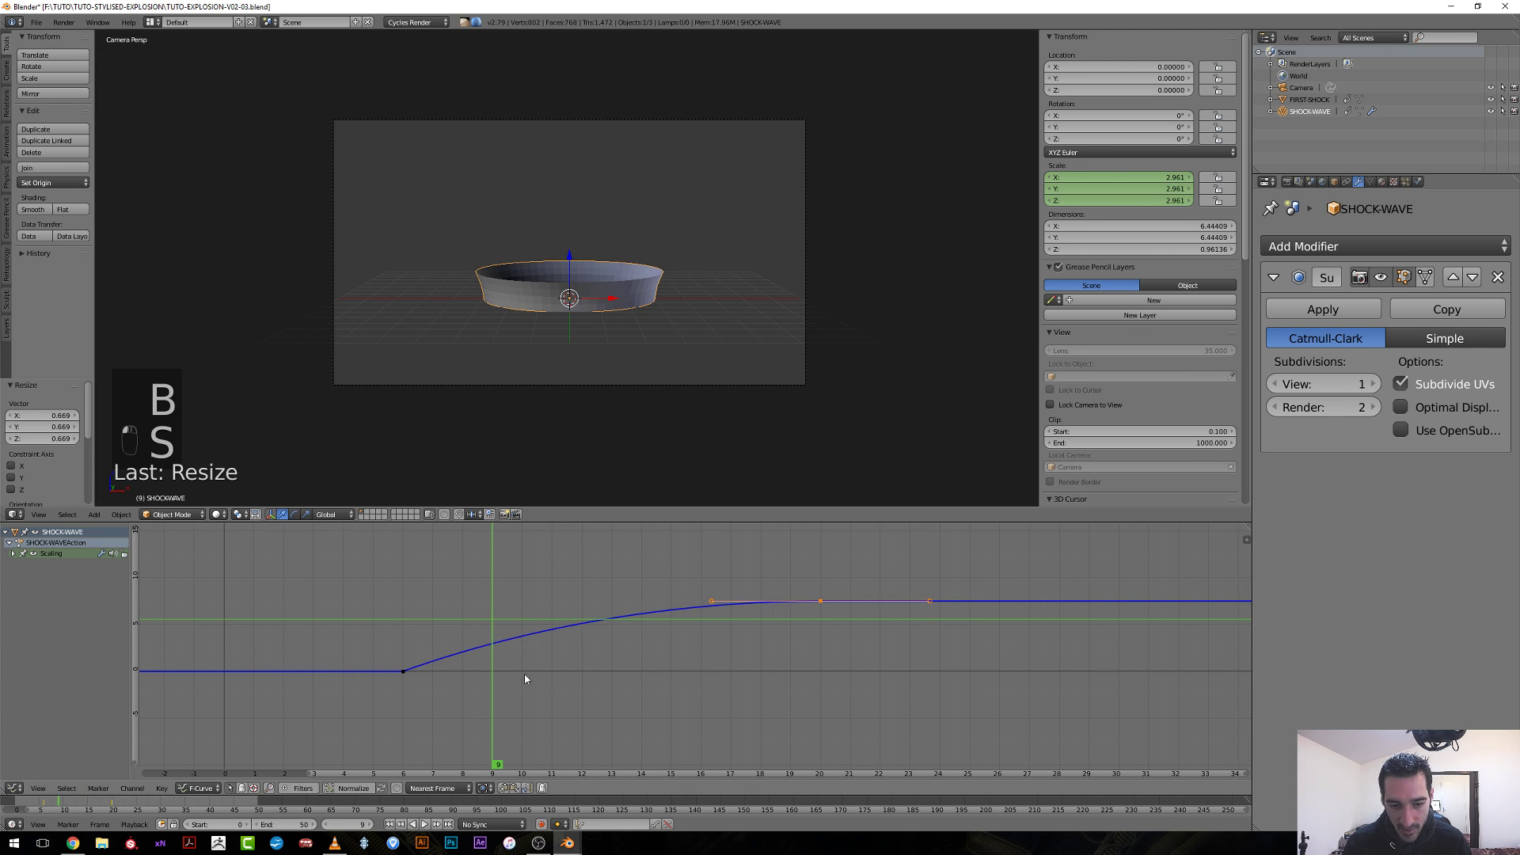
# Play back the animation from before frame 6 to check the SHOCK-WAVE ring's expansion with the shortened handles.
pyautogui.click(348, 685)
pyautogui.hotkey('alt', 'a')
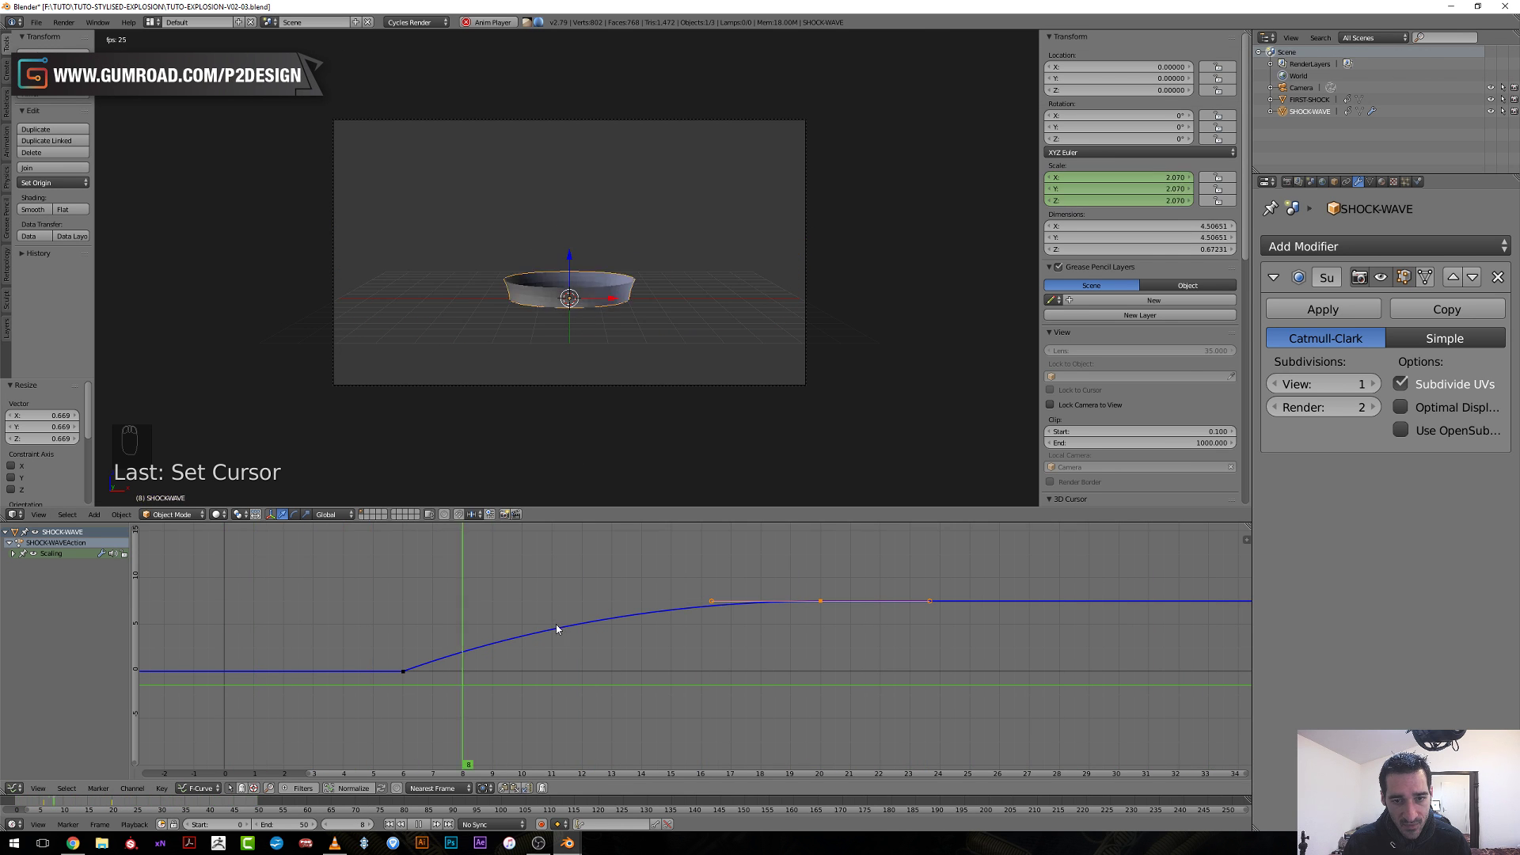
pyautogui.hotkey('alt', 'a')
pyautogui.click(433, 642)
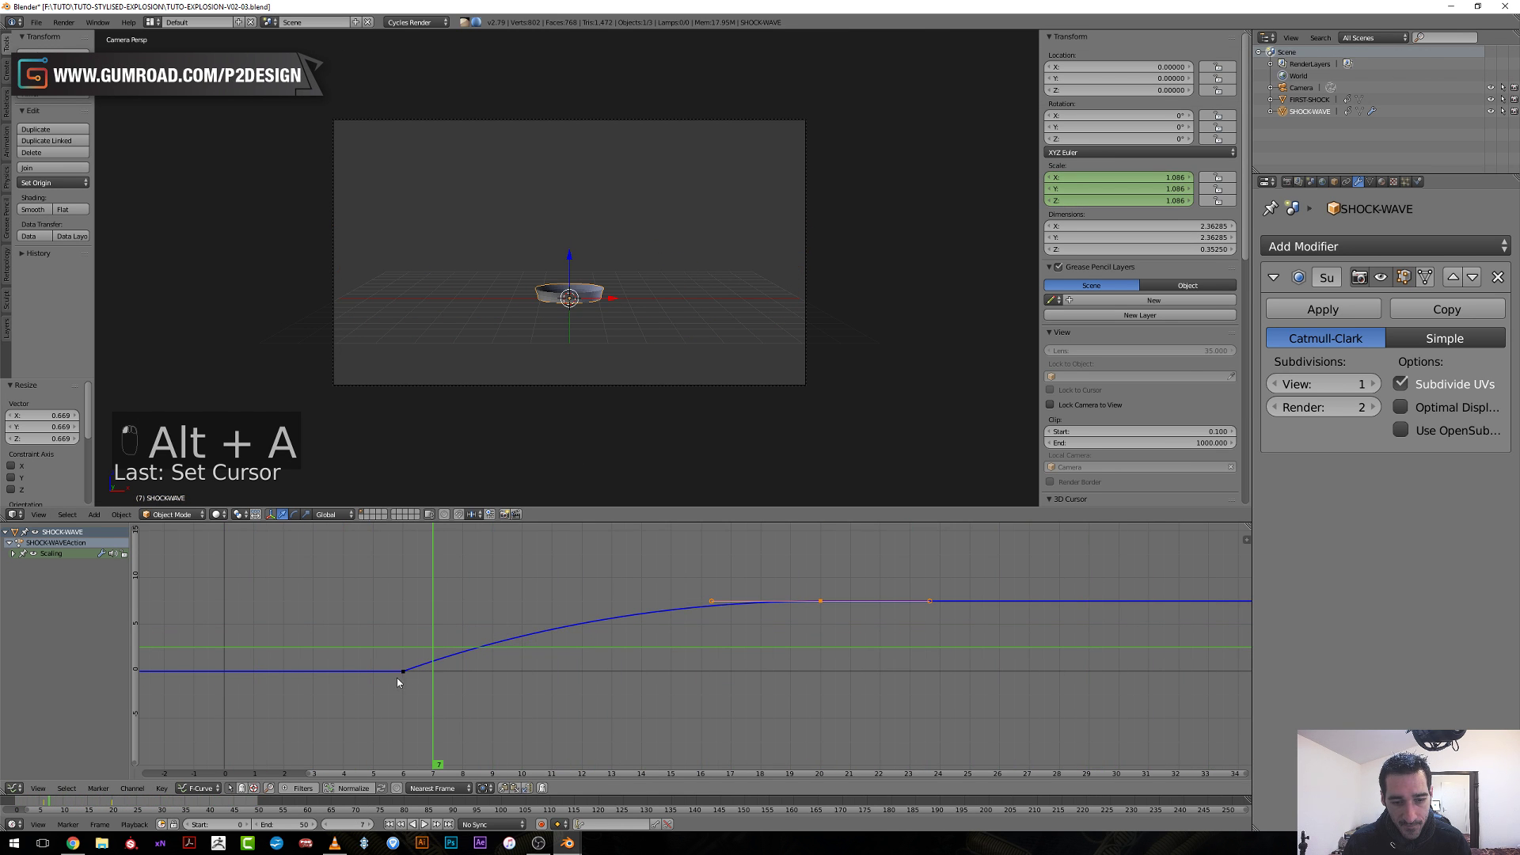
# Rotate the scaling curves' frame-6 handles by 4.47° to soften the start, and play back the expansion.
pyautogui.press('a')
pyautogui.press('b')
pyautogui.moveTo(384, 631); pyautogui.dragTo(435, 703)
pyautogui.press('r')
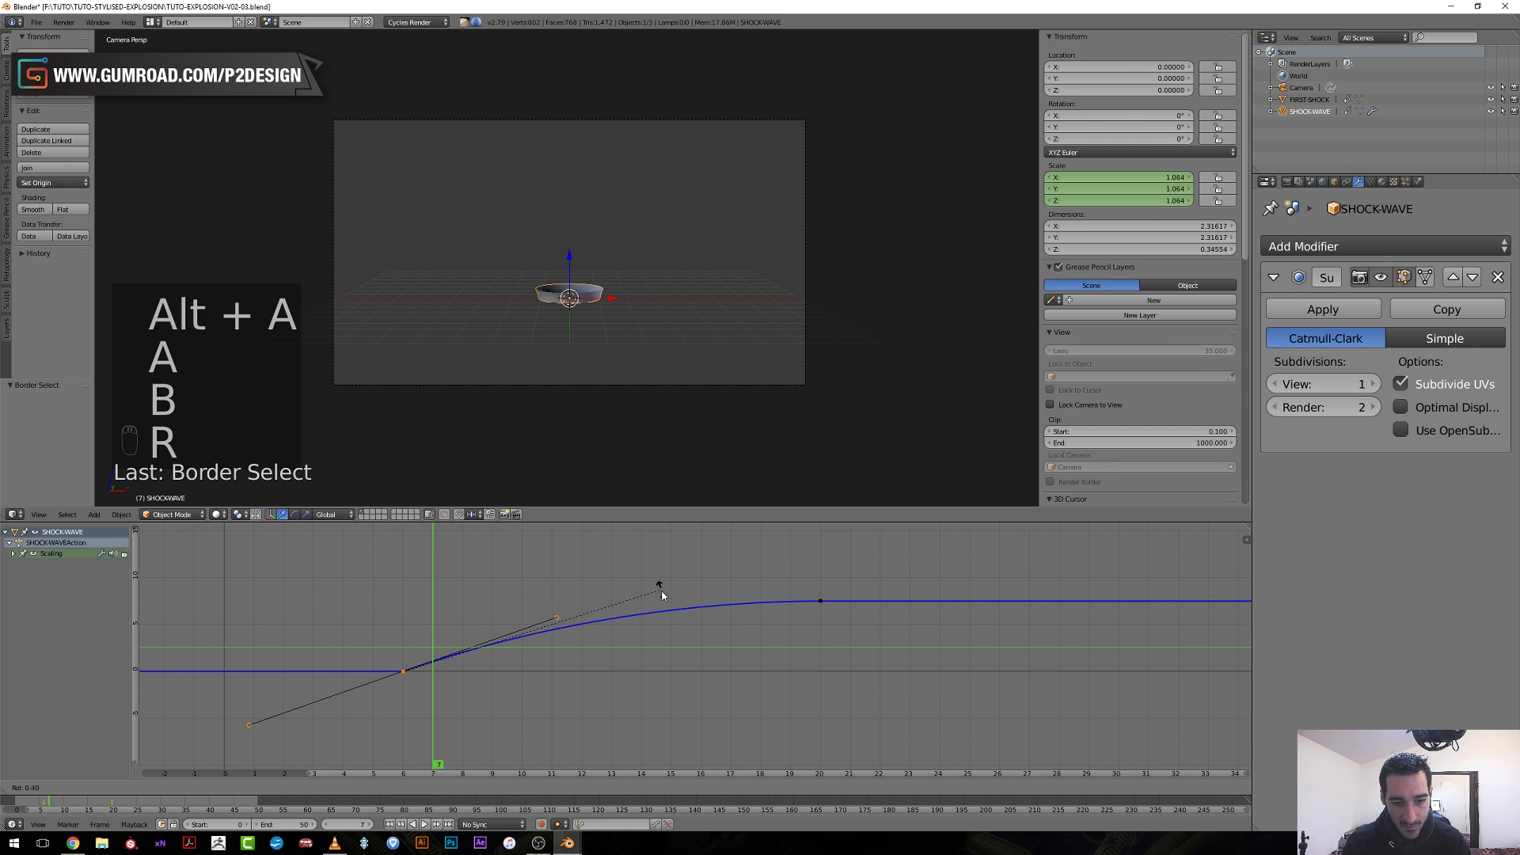
pyautogui.click(657, 614)
pyautogui.click(311, 671)
pyautogui.hotkey('alt', 'a')
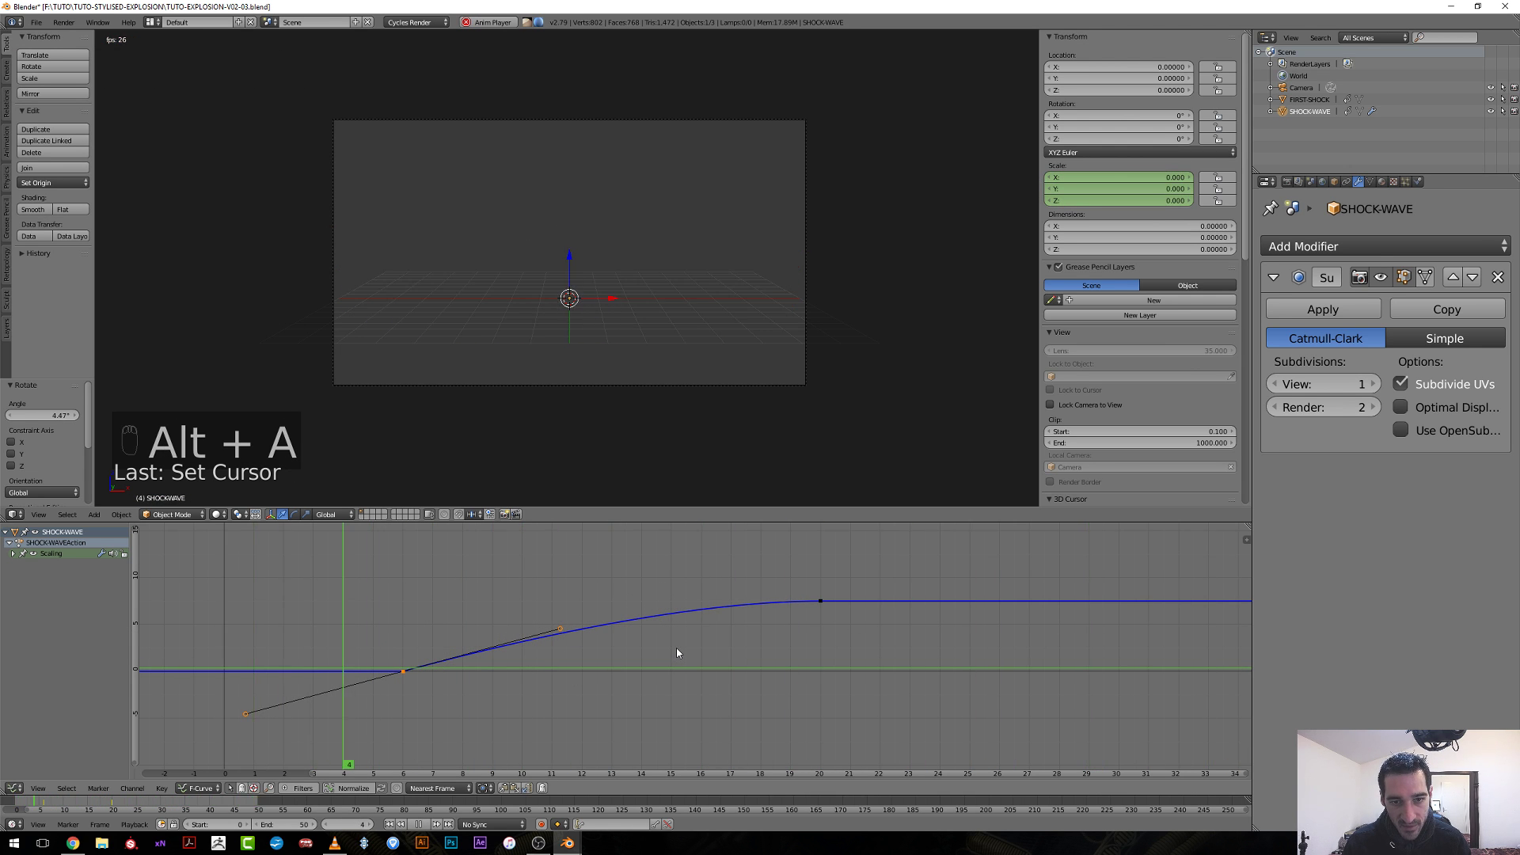
pyautogui.hotkey('alt', 'a')
# Move the scaling curves' last keyframe to frame 26, raise it by about 0.381, and play back the expansion.
pyautogui.moveTo(687, 642); pyautogui.dragTo(725, 614, button='middle')
pyautogui.press('a')
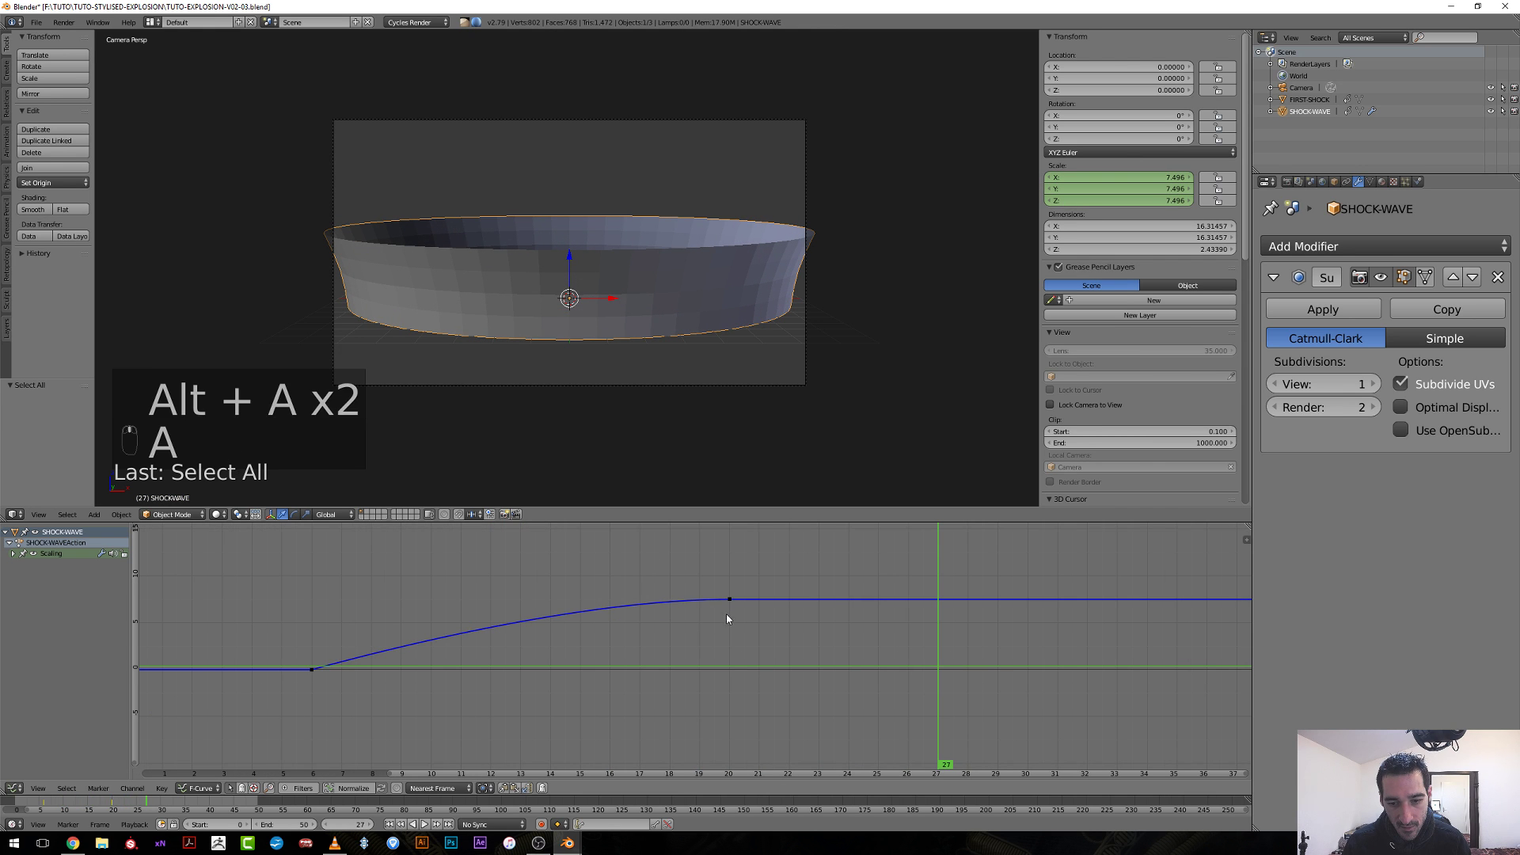
pyautogui.press('b')
pyautogui.press('g')
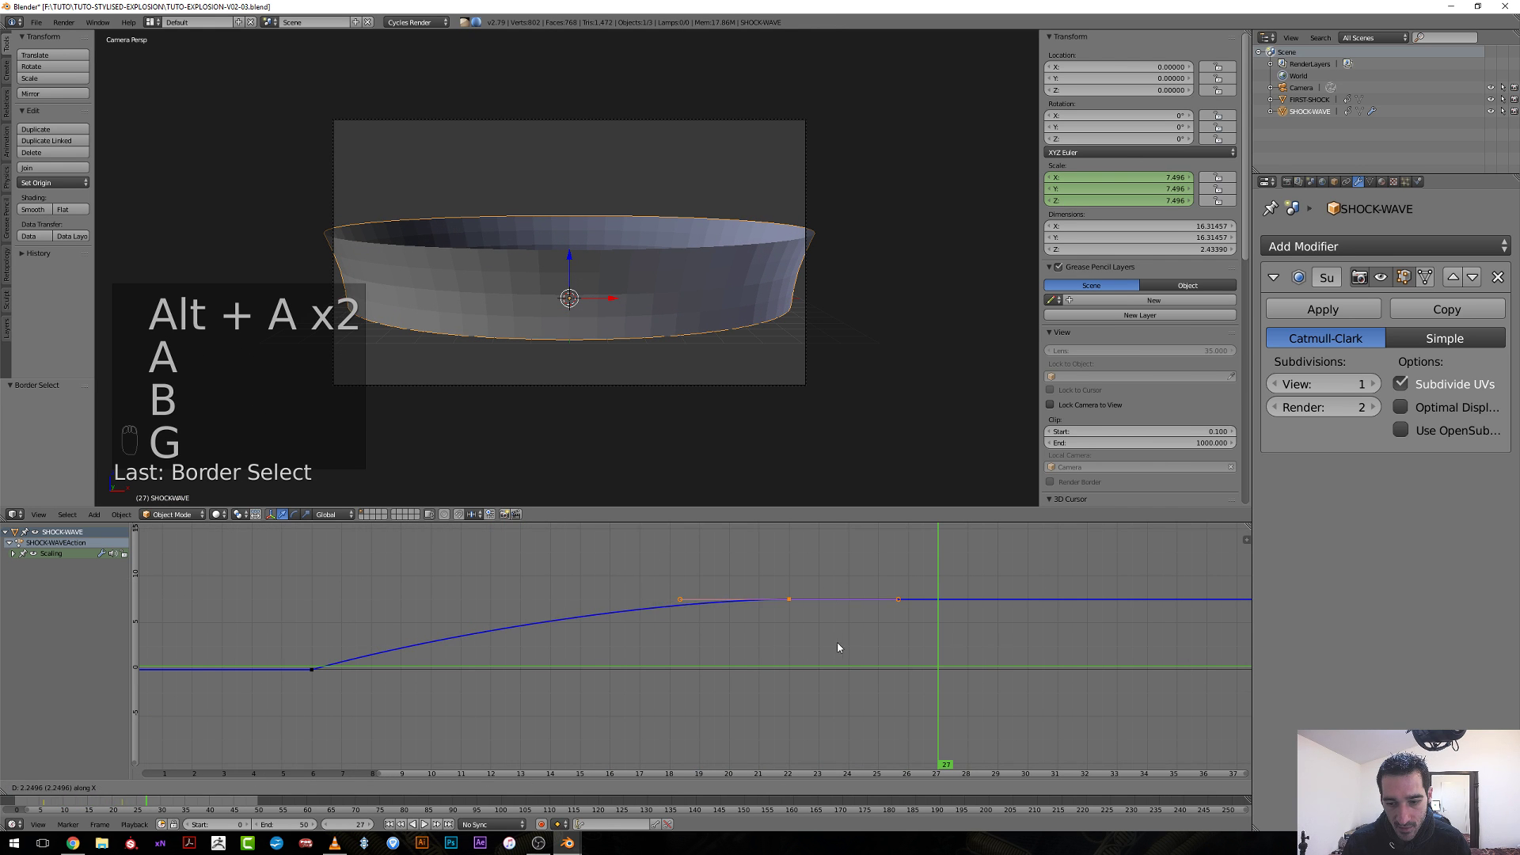
pyautogui.click(932, 648)
pyautogui.press('g')
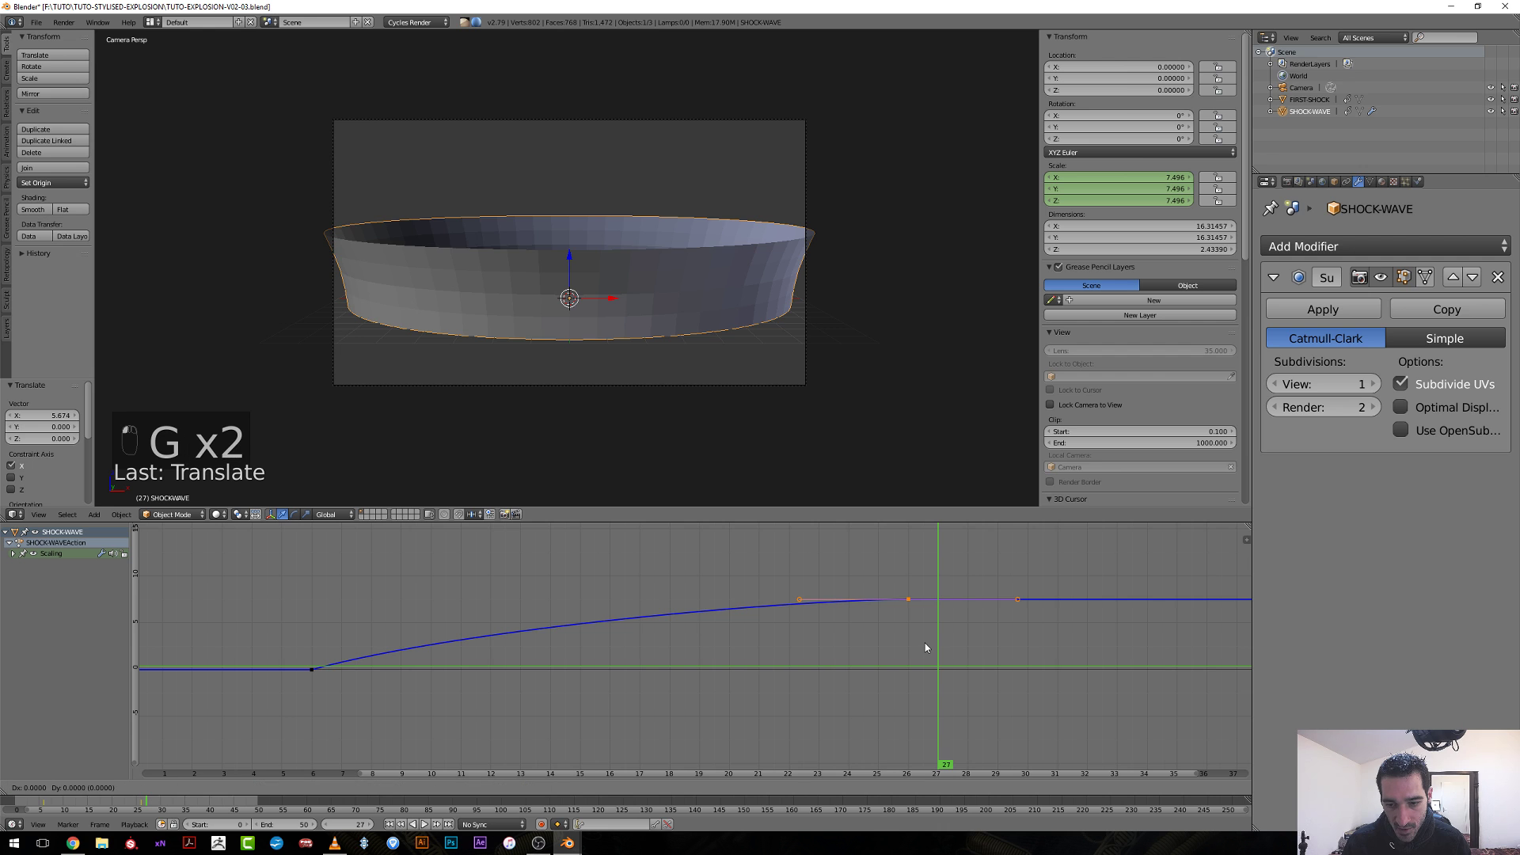
pyautogui.click(924, 641)
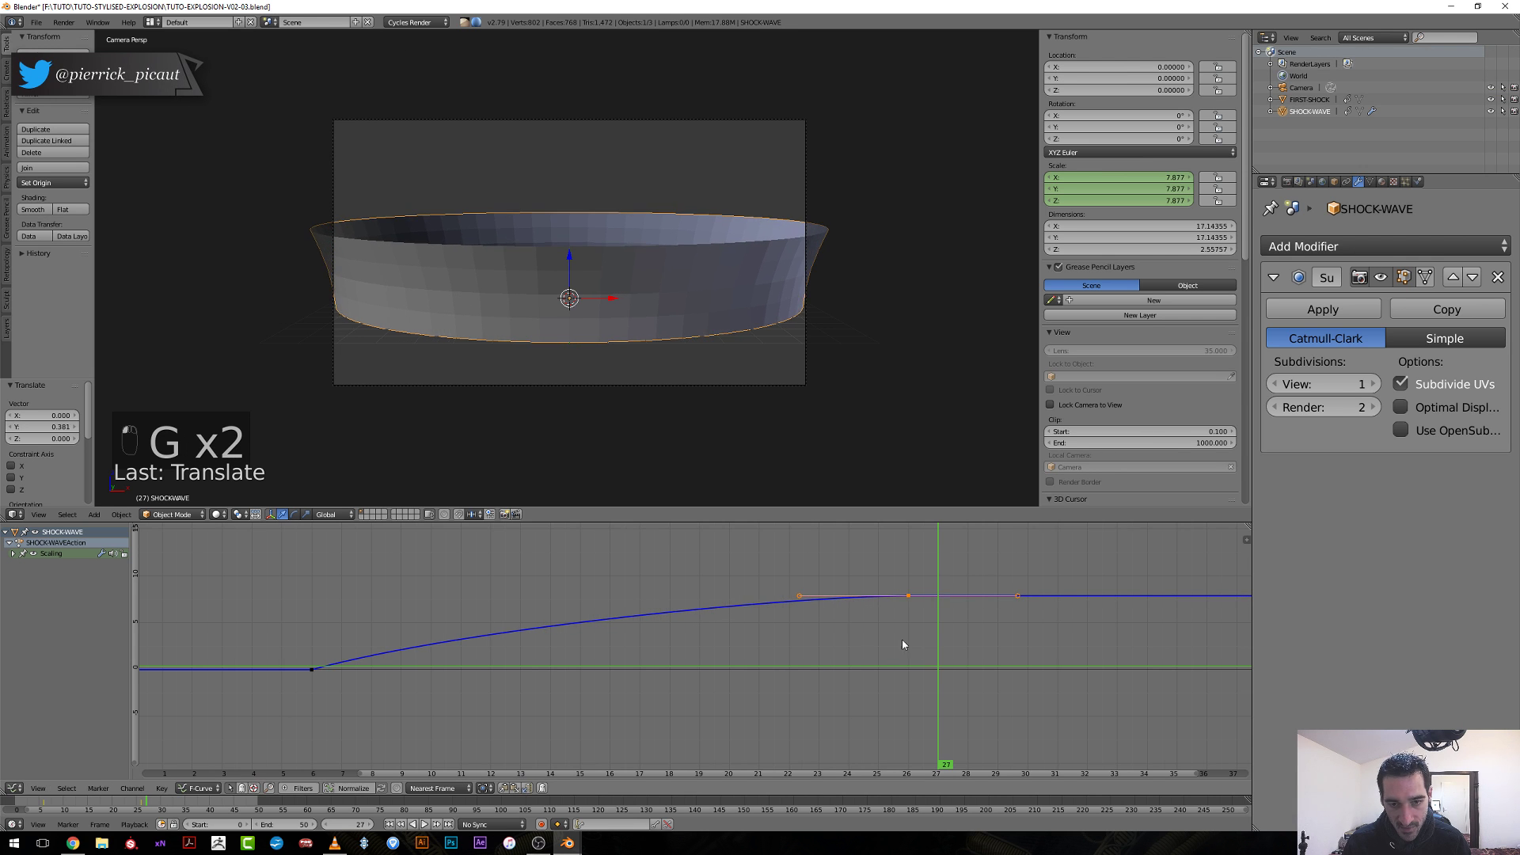
pyautogui.click(330, 700)
pyautogui.hotkey('alt', 'a')
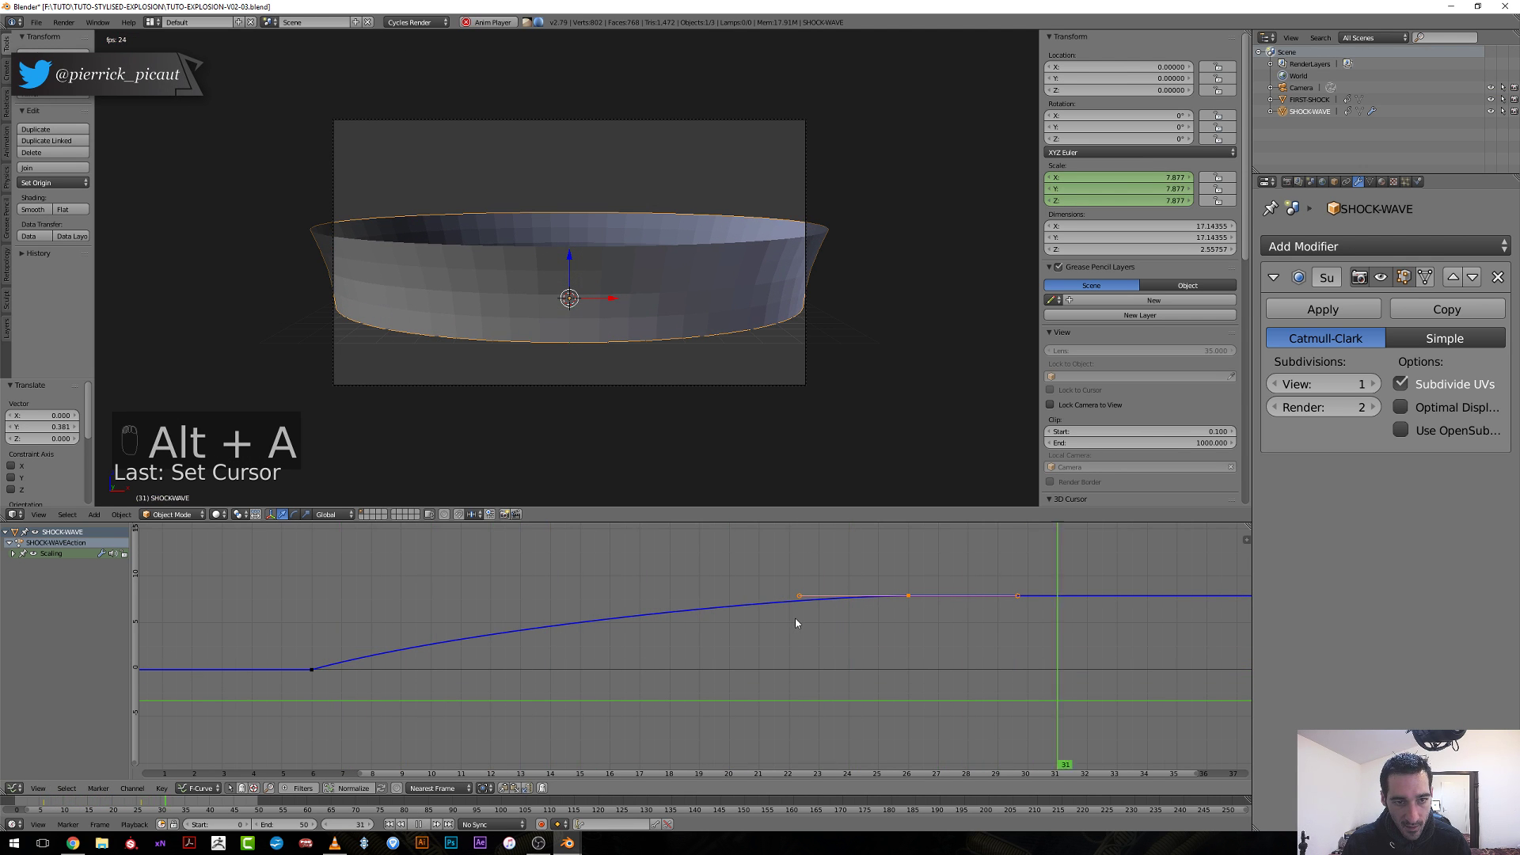
pyautogui.hotkey('alt', 'a')
# Move the last scaling keyframe back to frame 23, and review the ring's expansion by playing and scrubbing.
pyautogui.press('g')
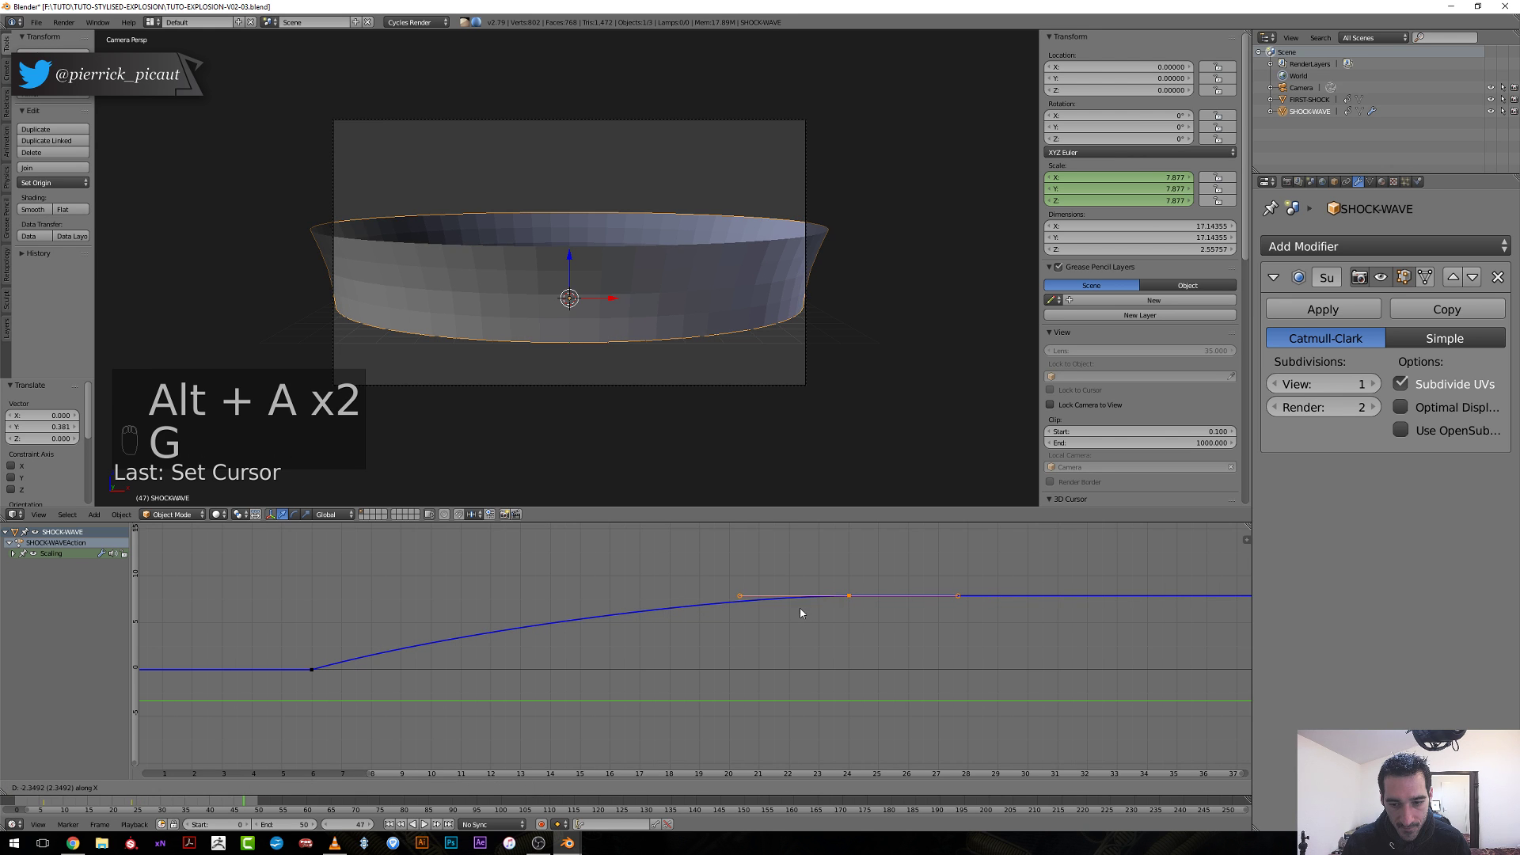
pyautogui.click(787, 615)
pyautogui.click(227, 678)
pyautogui.hotkey('alt', 'a')
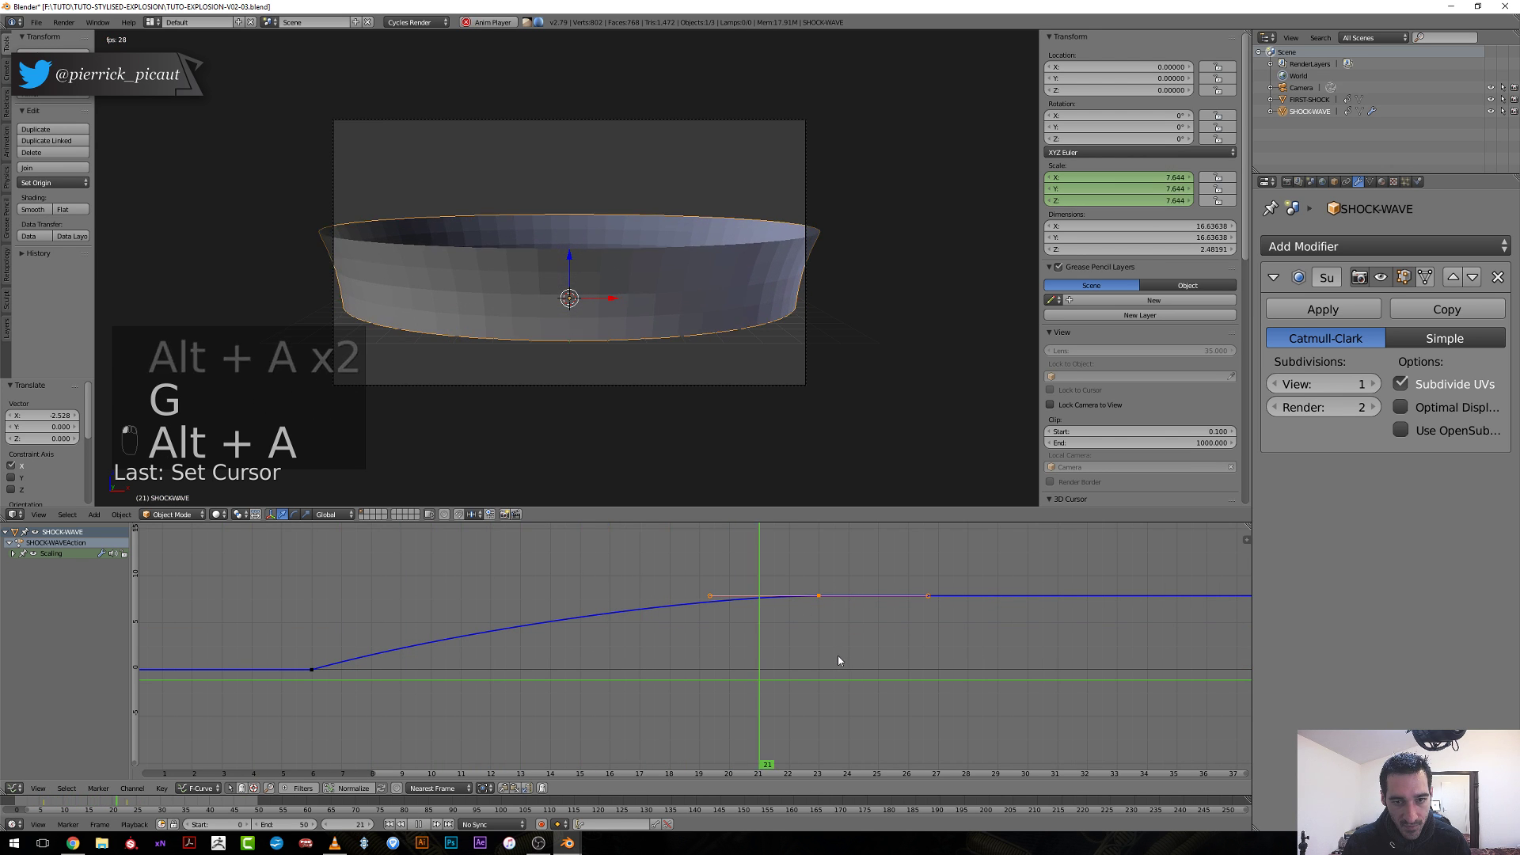
pyautogui.hotkey('alt', 'a')
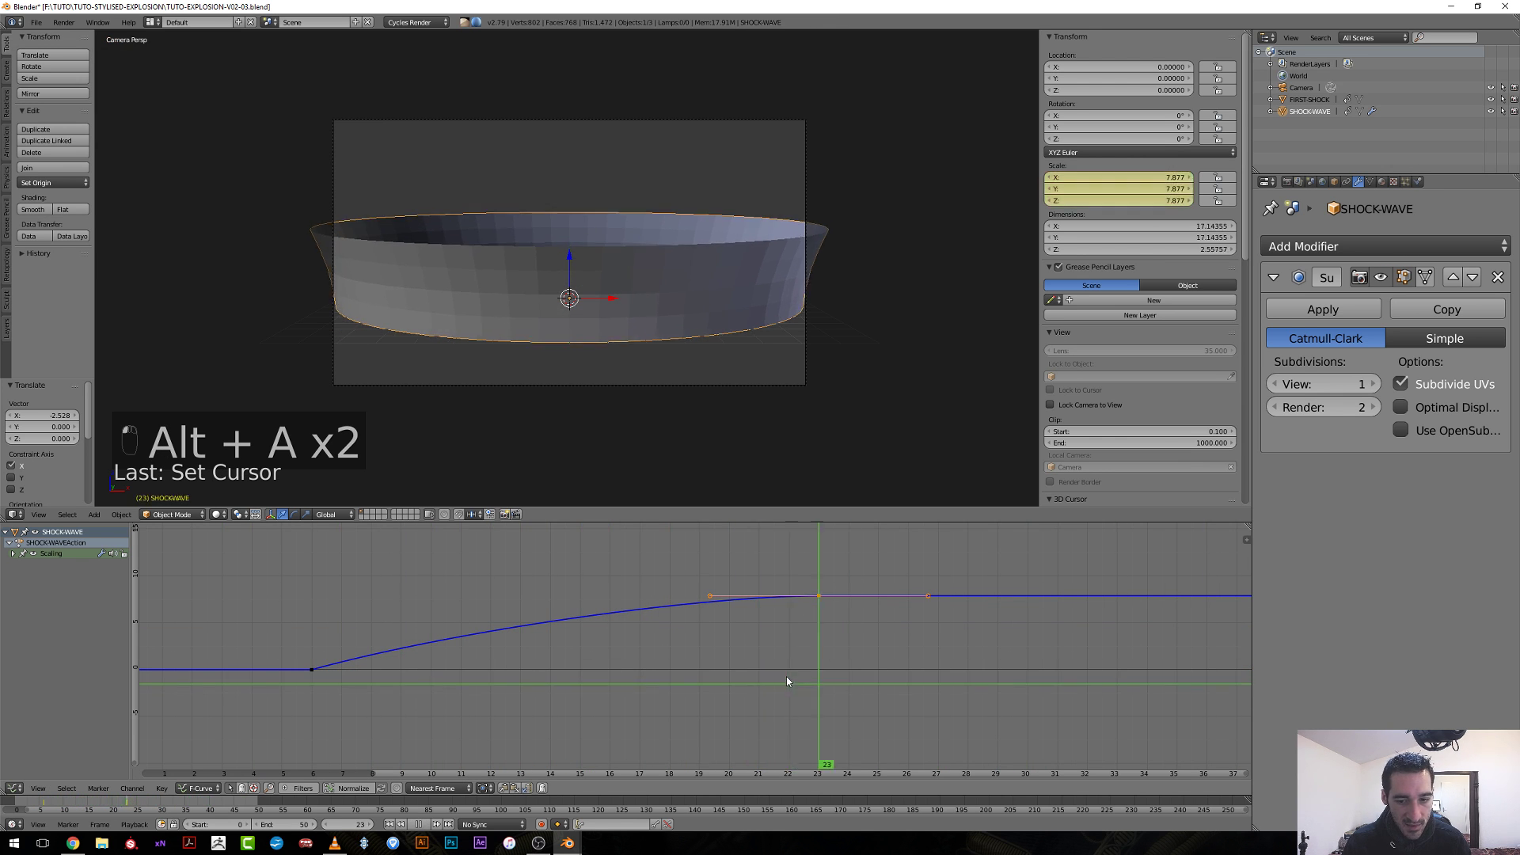
pyautogui.moveTo(790, 681); pyautogui.dragTo(673, 615)
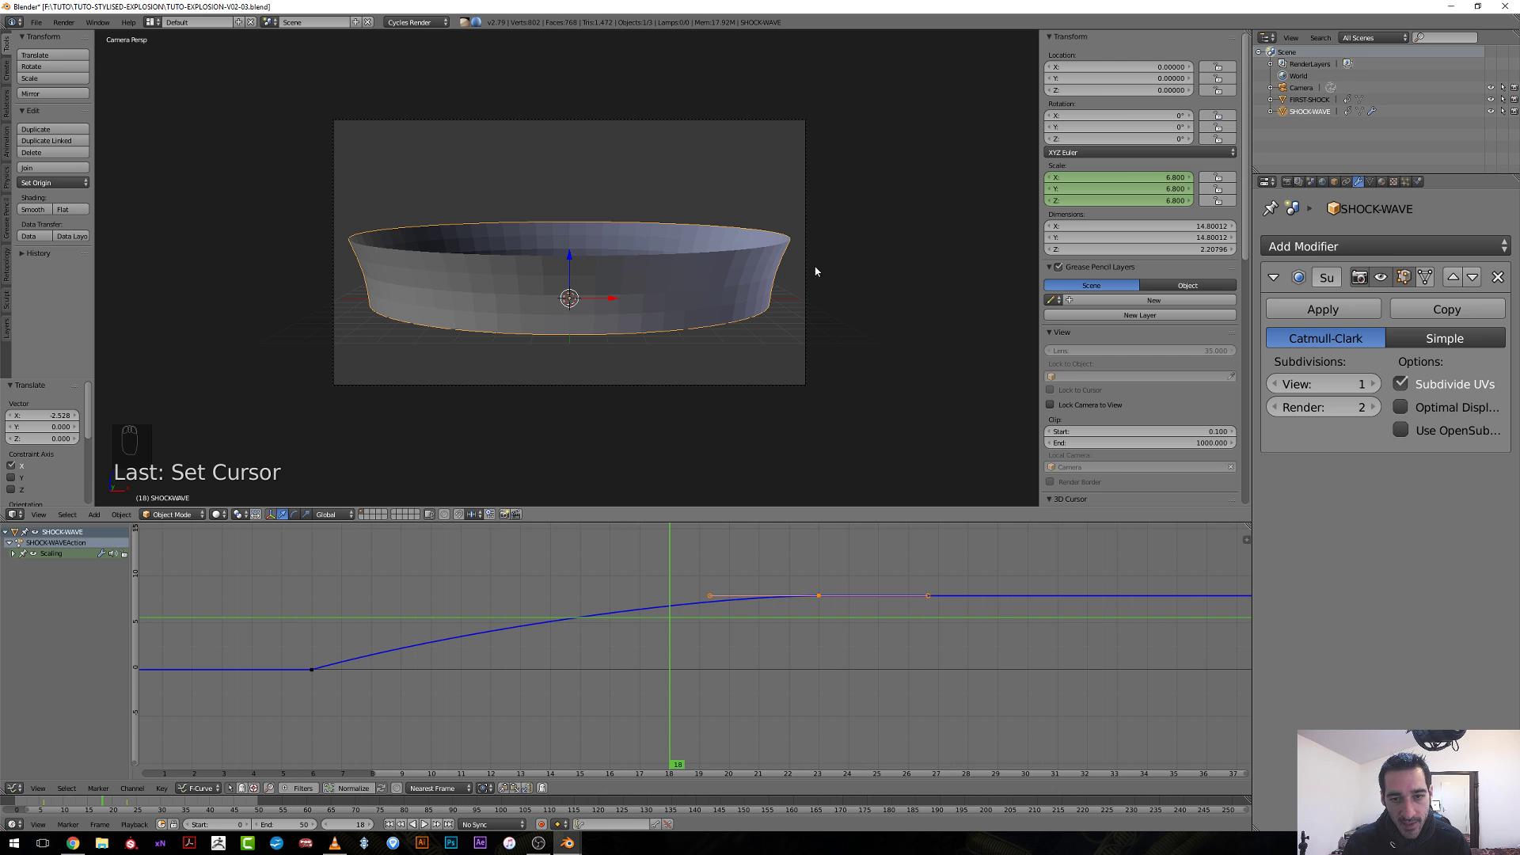
pyautogui.moveTo(744, 668); pyautogui.dragTo(450, 653)
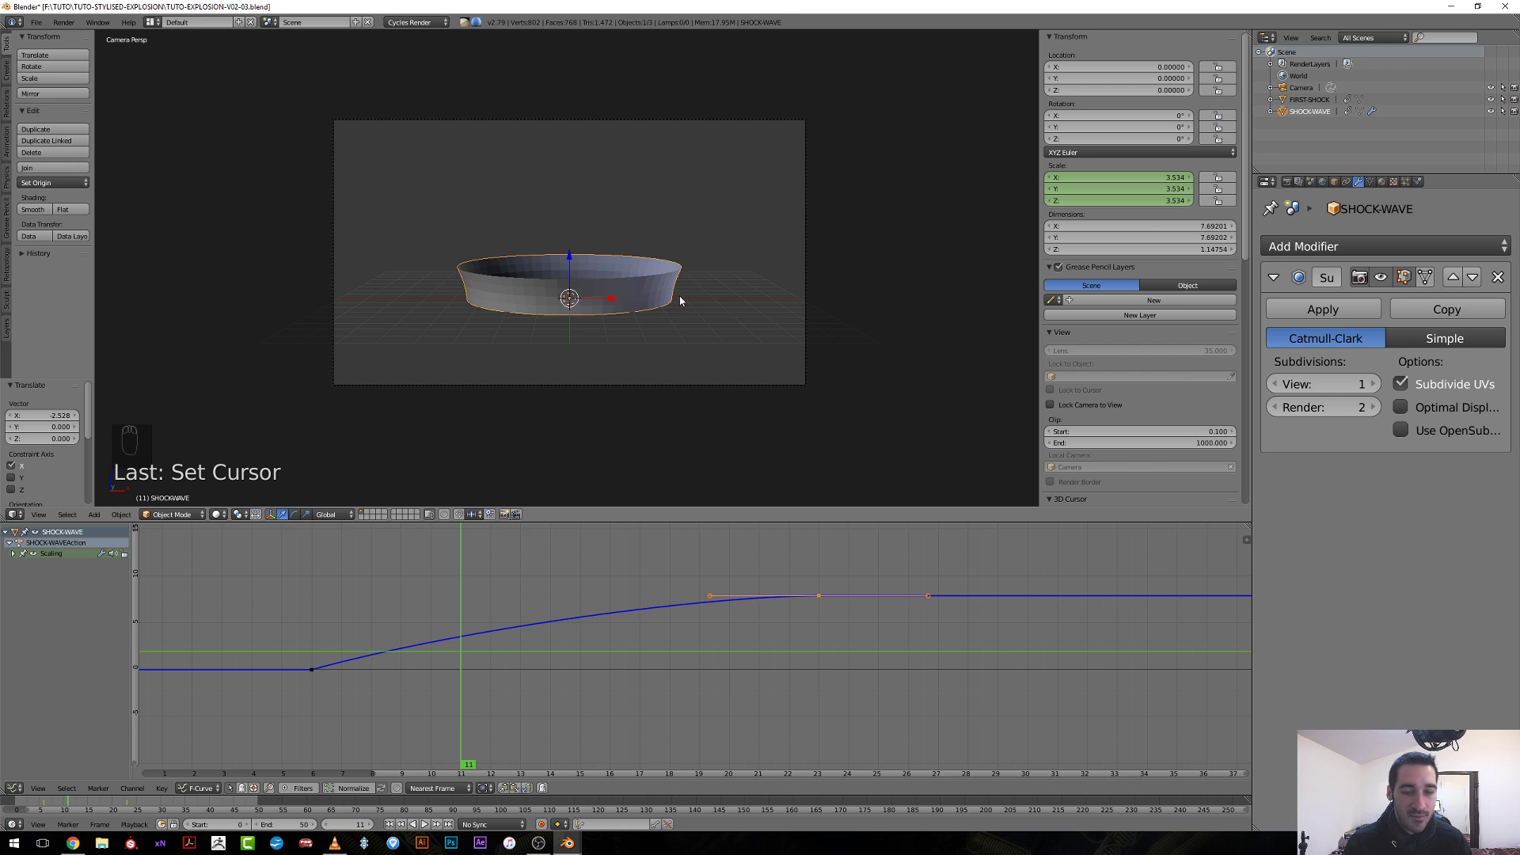
# Isolate the Z scale curve, lower its frame-23 keyframe by about 5.586 to flatten the ring, and scrub through the result.
pyautogui.click(311, 671)
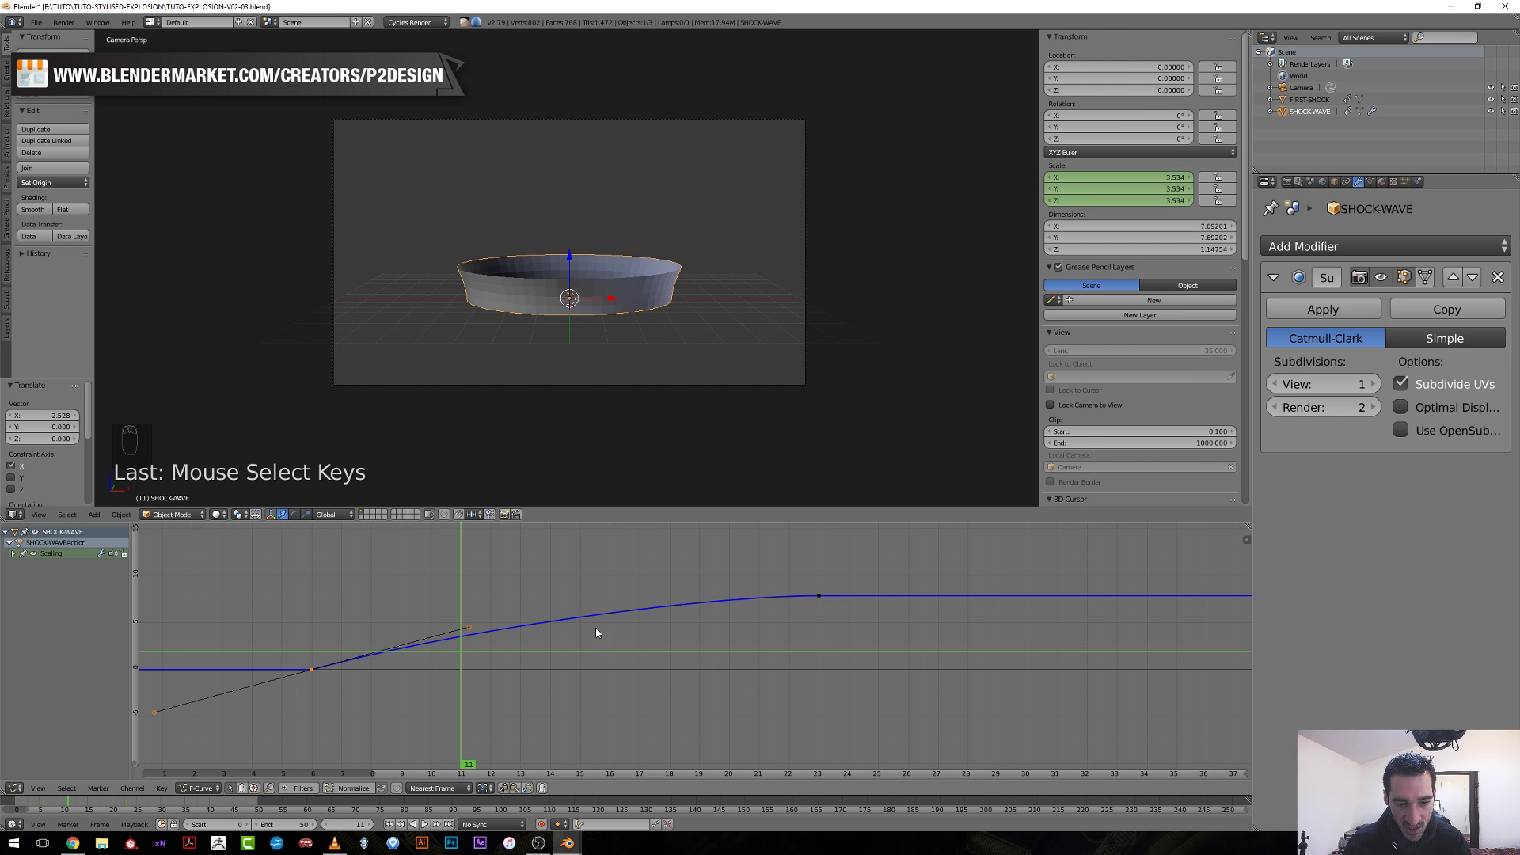
pyautogui.hotkey('shift', 'h')
pyautogui.click(817, 596)
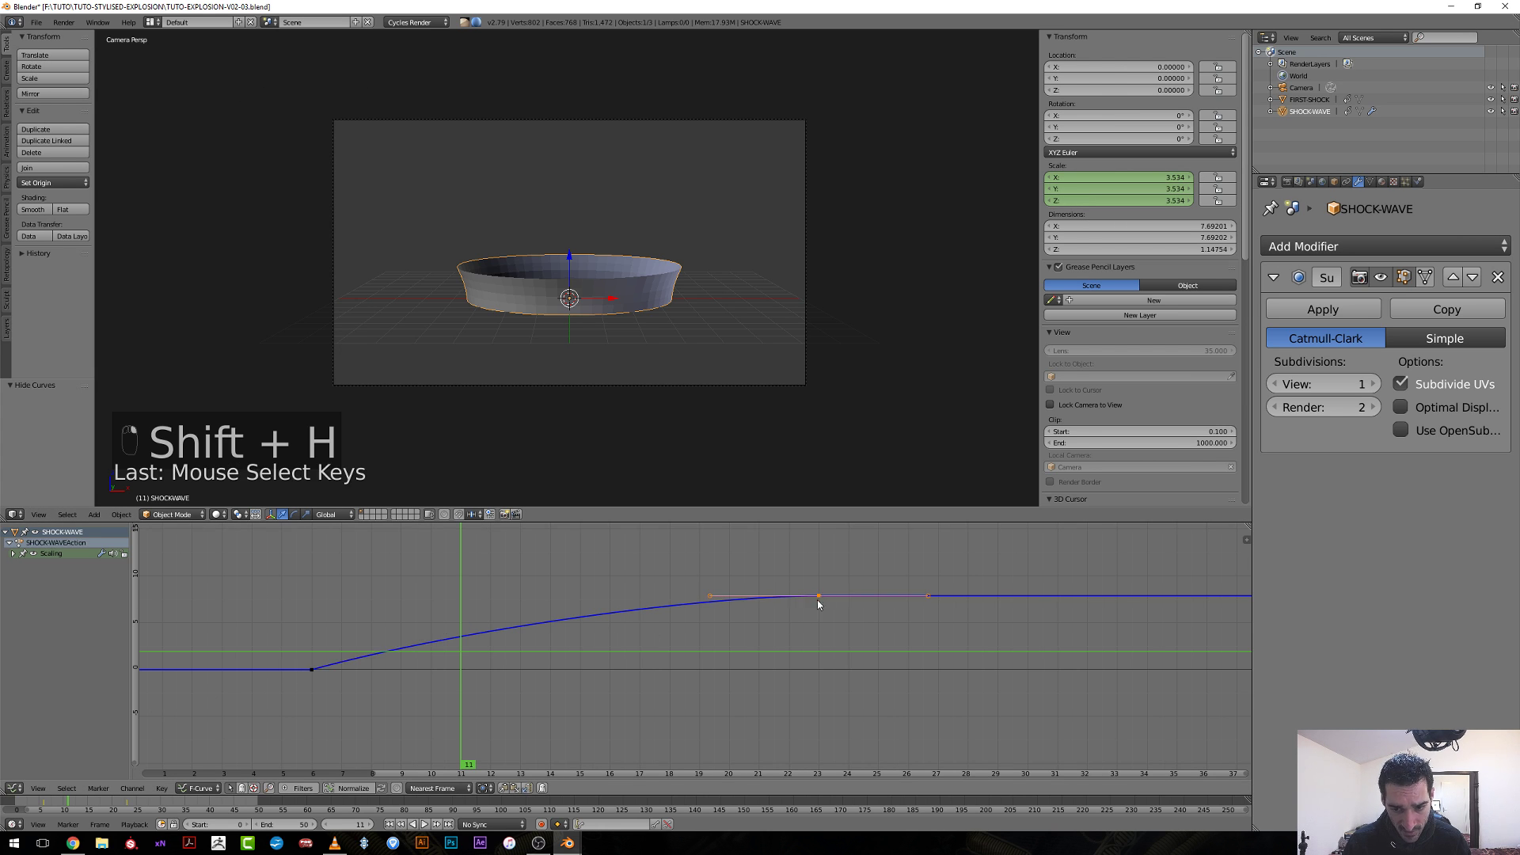
pyautogui.click(813, 633)
pyautogui.press('g')
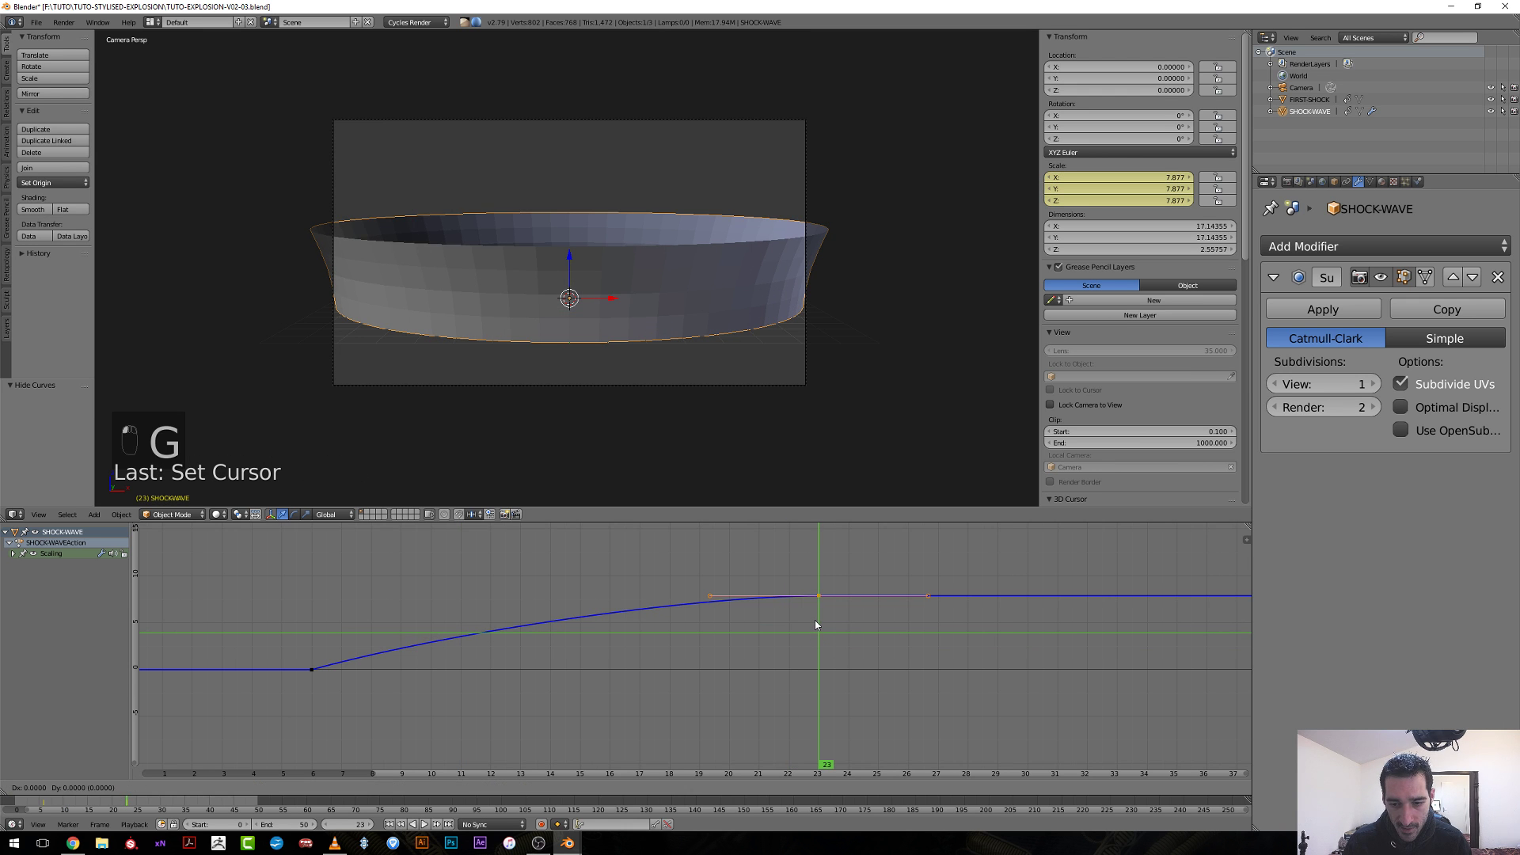
pyautogui.click(813, 671)
pyautogui.click(336, 682)
pyautogui.moveTo(336, 682); pyautogui.dragTo(831, 701)
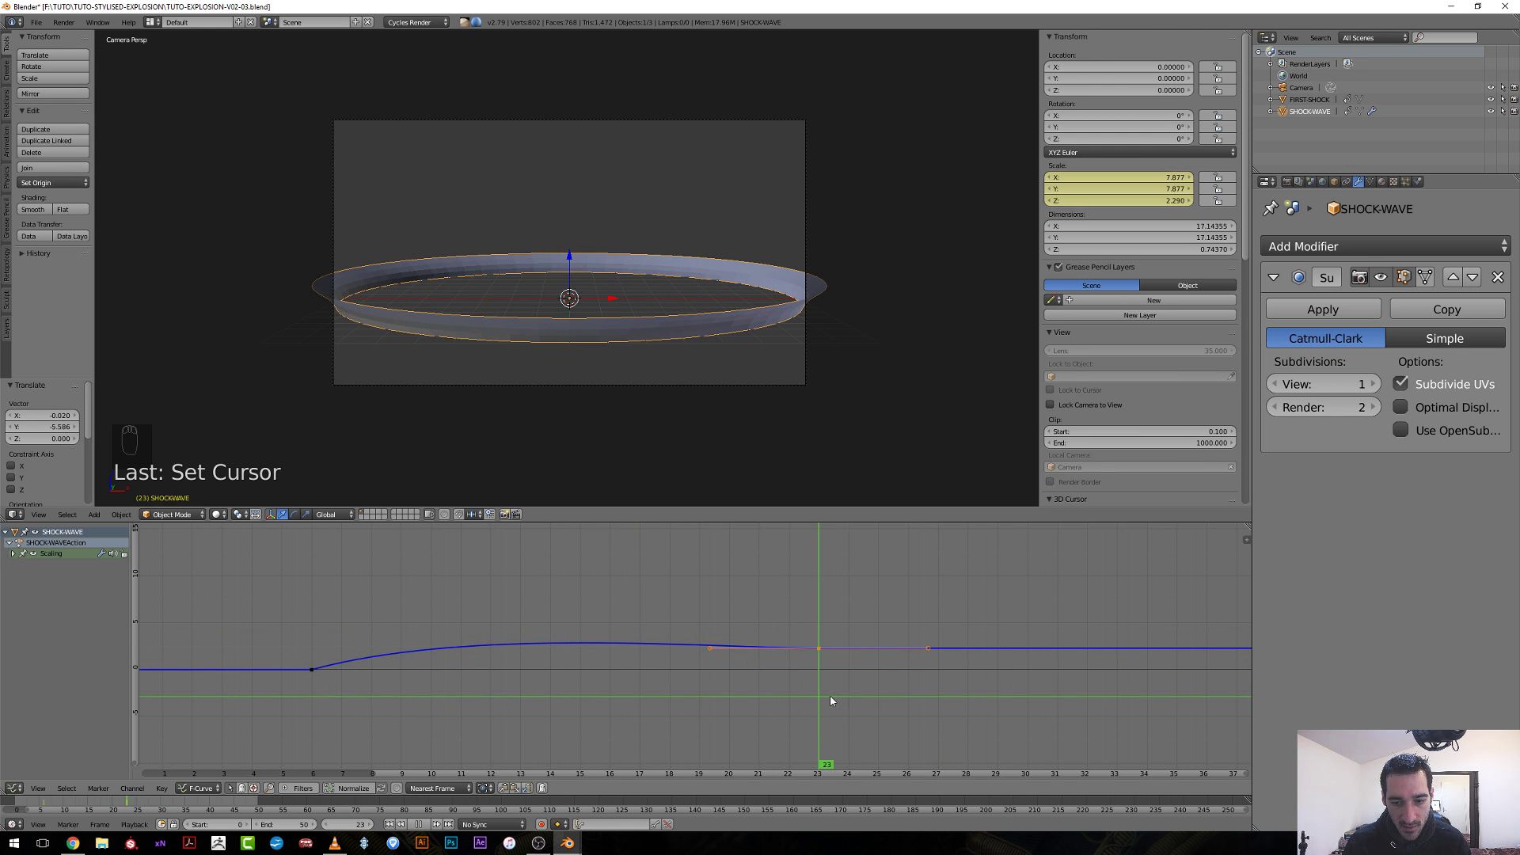
# Rotate the Z scale curve's frame-23 handles by 10.7°, lower the keyframe to about 1.846, and play back the animation.
pyautogui.press('r')
pyautogui.click(909, 695)
pyautogui.press('g')
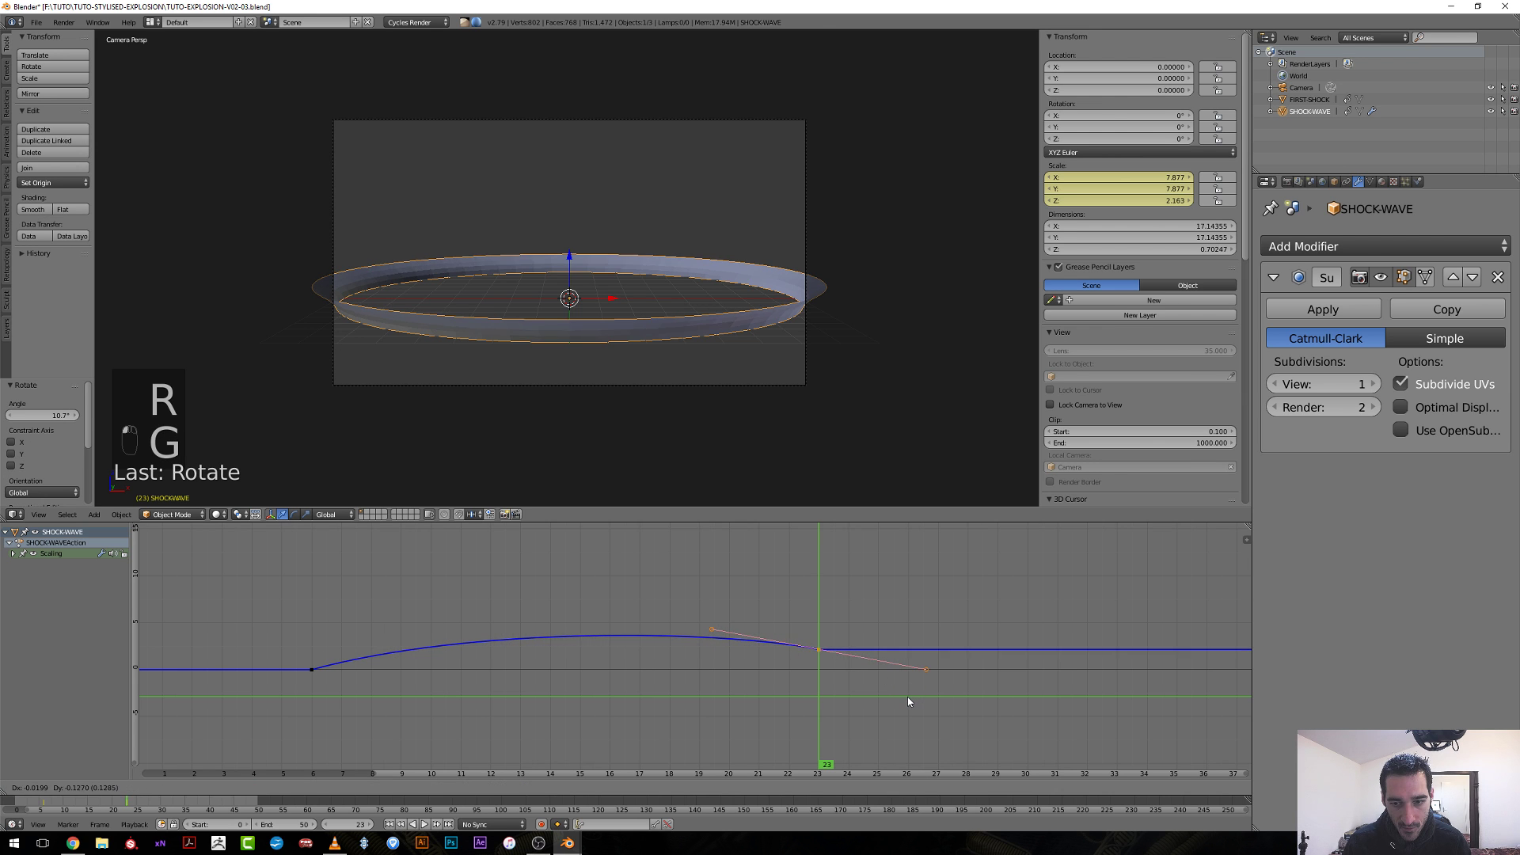
pyautogui.click(905, 699)
pyautogui.moveTo(842, 687); pyautogui.dragTo(311, 705)
pyautogui.hotkey('alt', 'a')
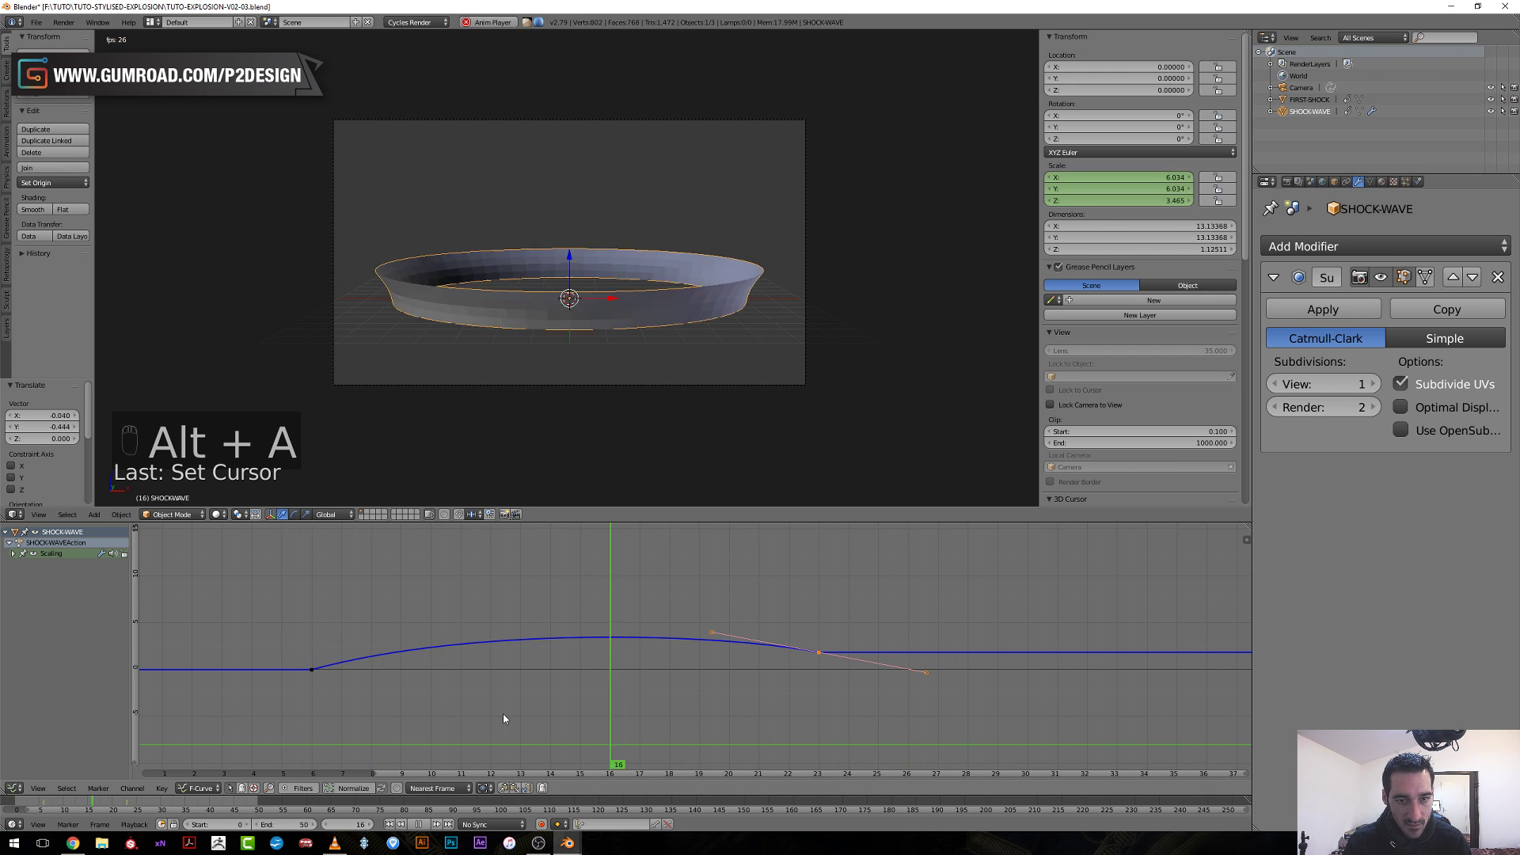
pyautogui.hotkey('alt', 'a')
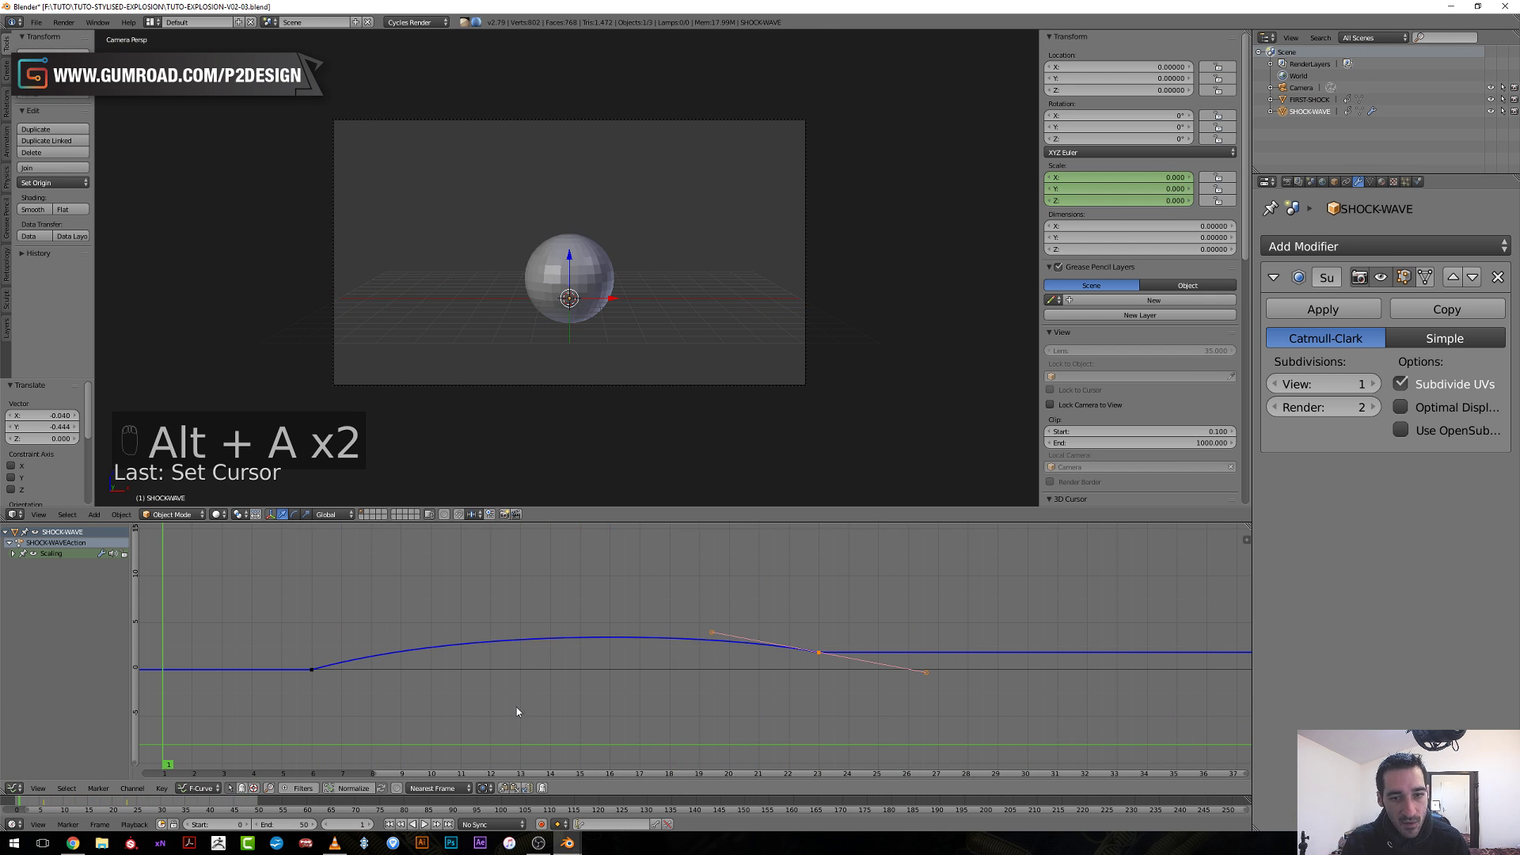
# Play back and scrub the early frames to examine how the SHOCK-WAVE ring rises and flattens as it expands.
pyautogui.moveTo(516, 706); pyautogui.dragTo(308, 687)
pyautogui.moveTo(297, 650); pyautogui.dragTo(406, 660, button='middle')
pyautogui.click(217, 685)
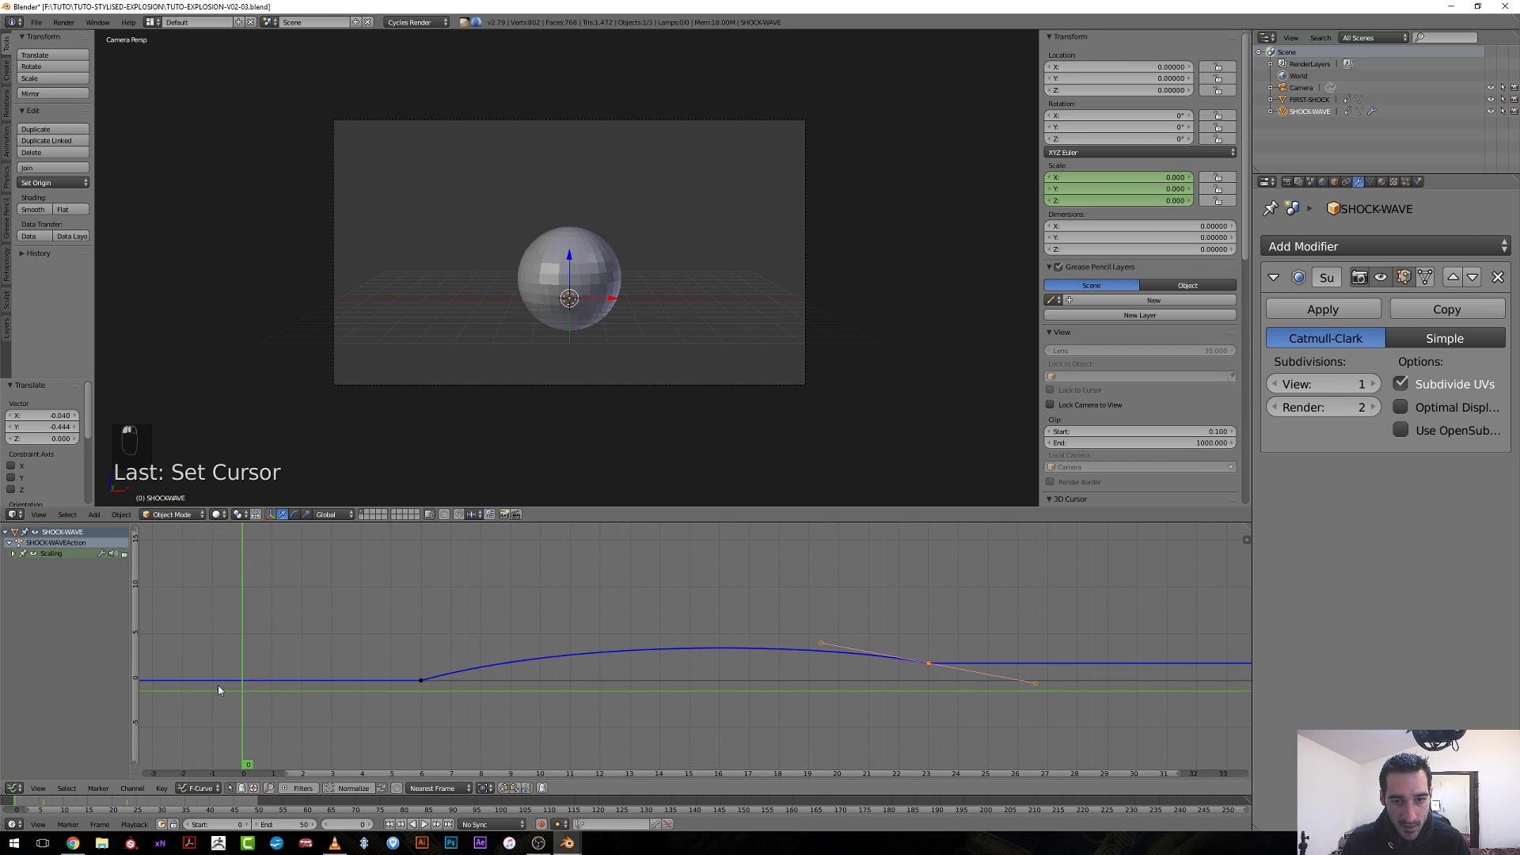
pyautogui.hotkey('alt', 'a')
pyautogui.hotkey('alt', 'a')
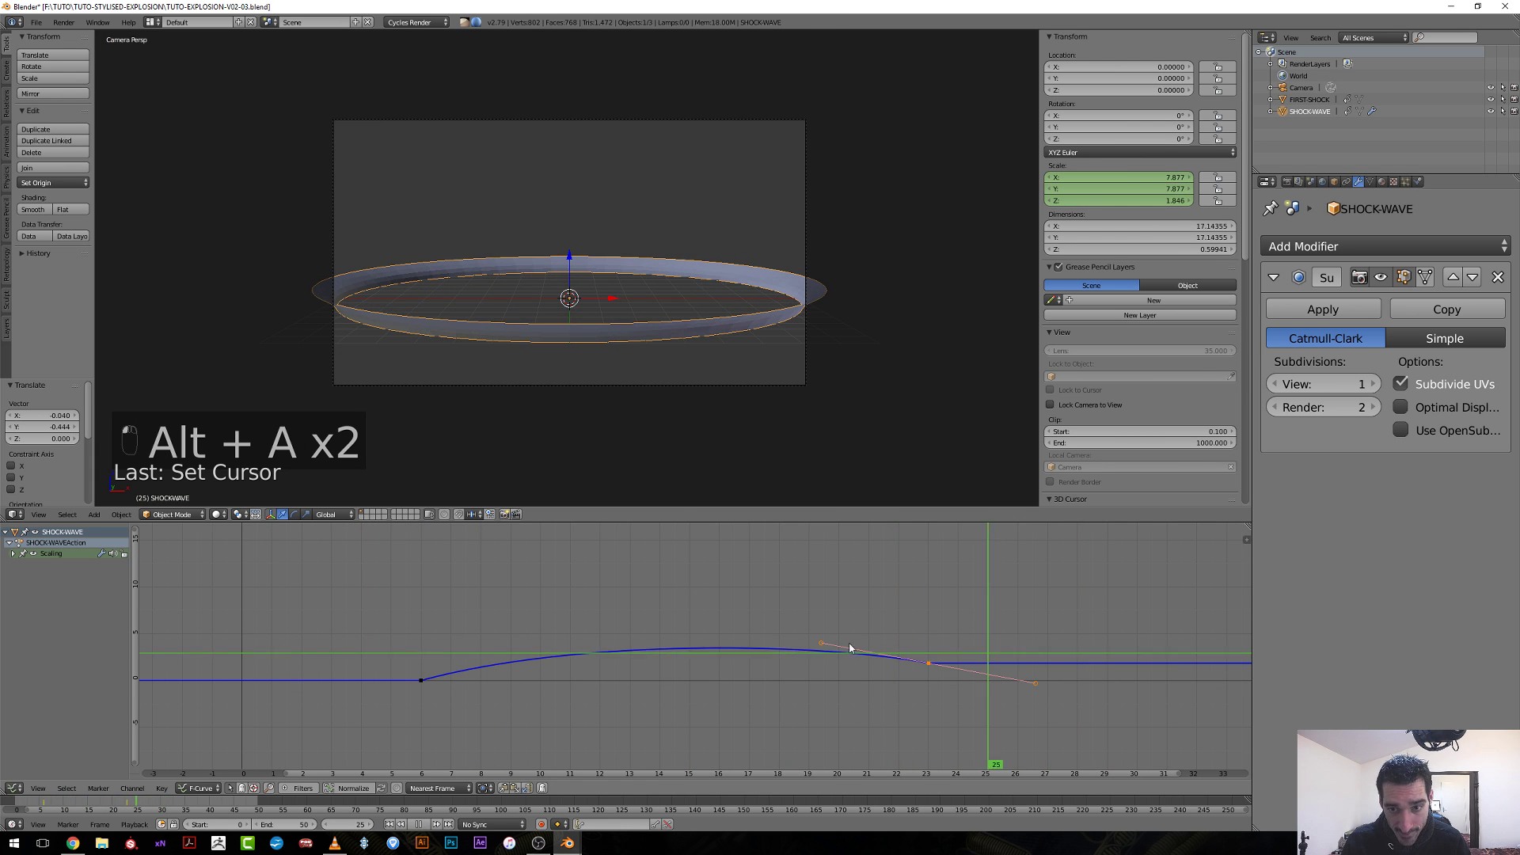
pyautogui.moveTo(602, 626); pyautogui.dragTo(486, 620)
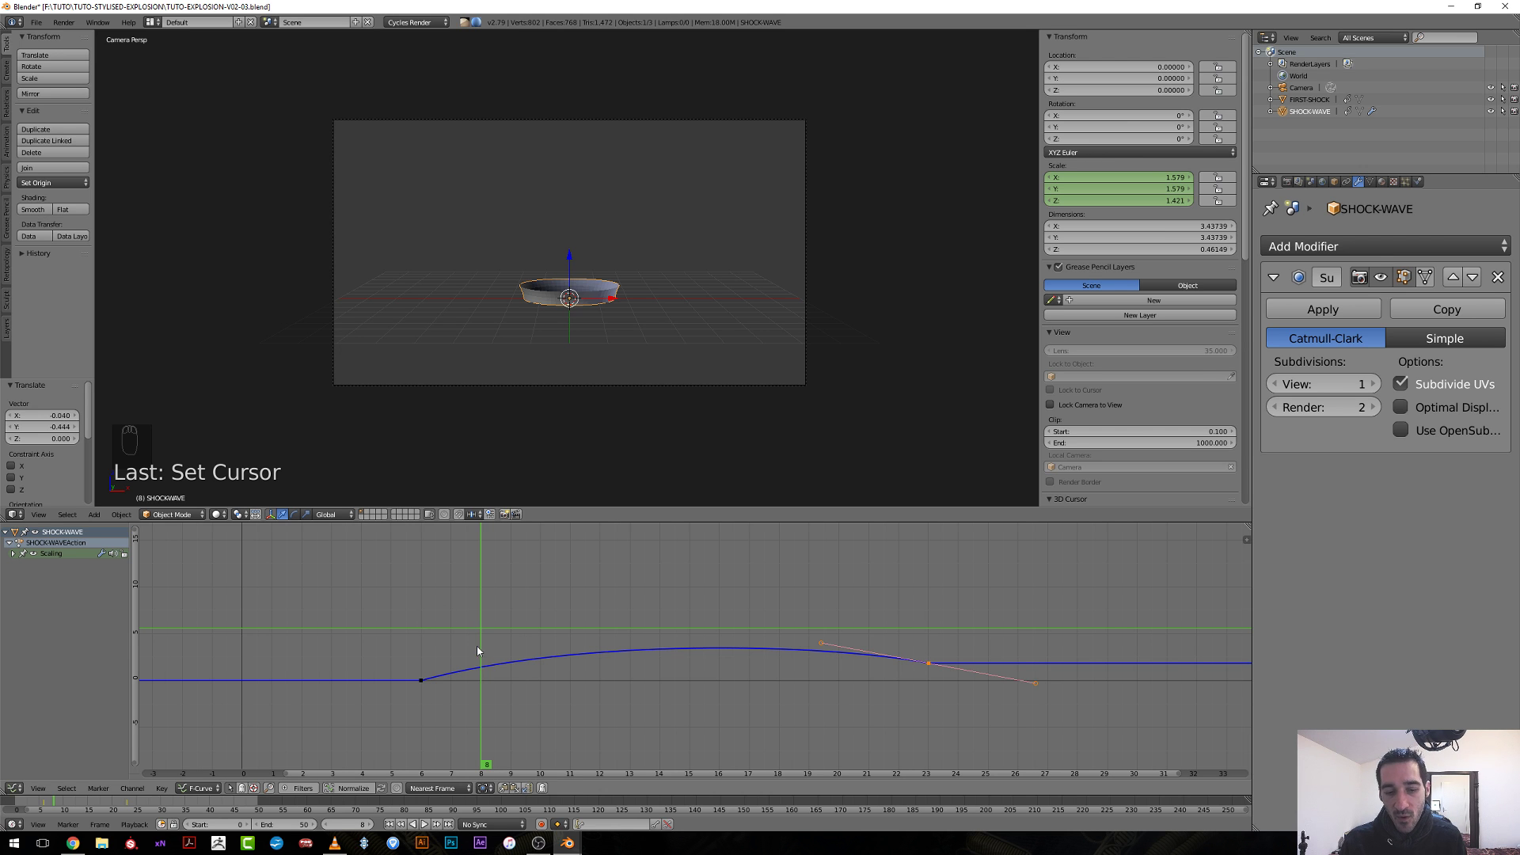
pyautogui.moveTo(447, 621); pyautogui.dragTo(663, 700)
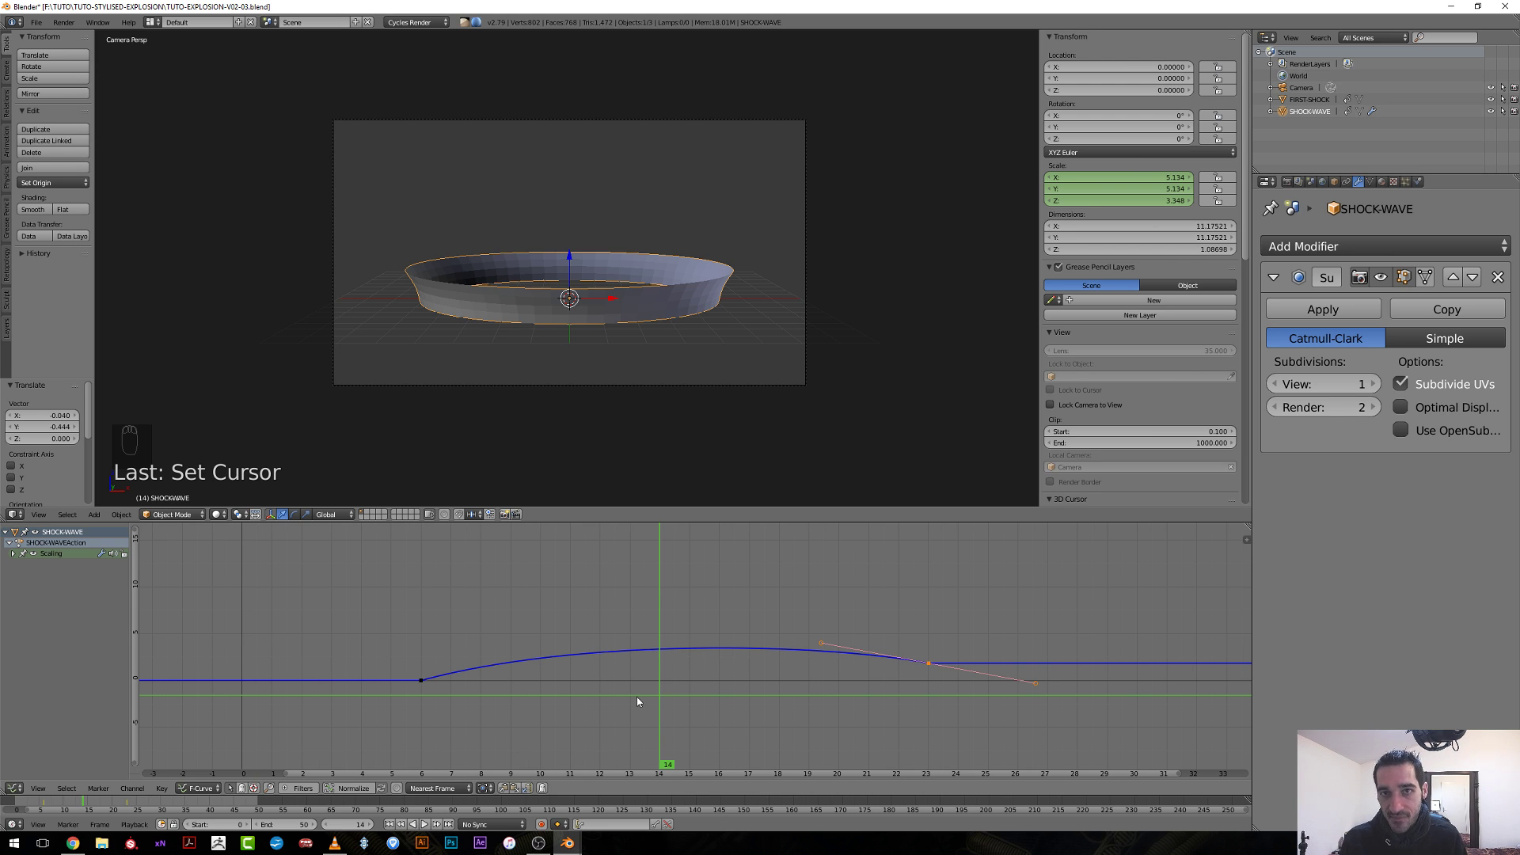
pyautogui.moveTo(647, 668); pyautogui.dragTo(730, 692)
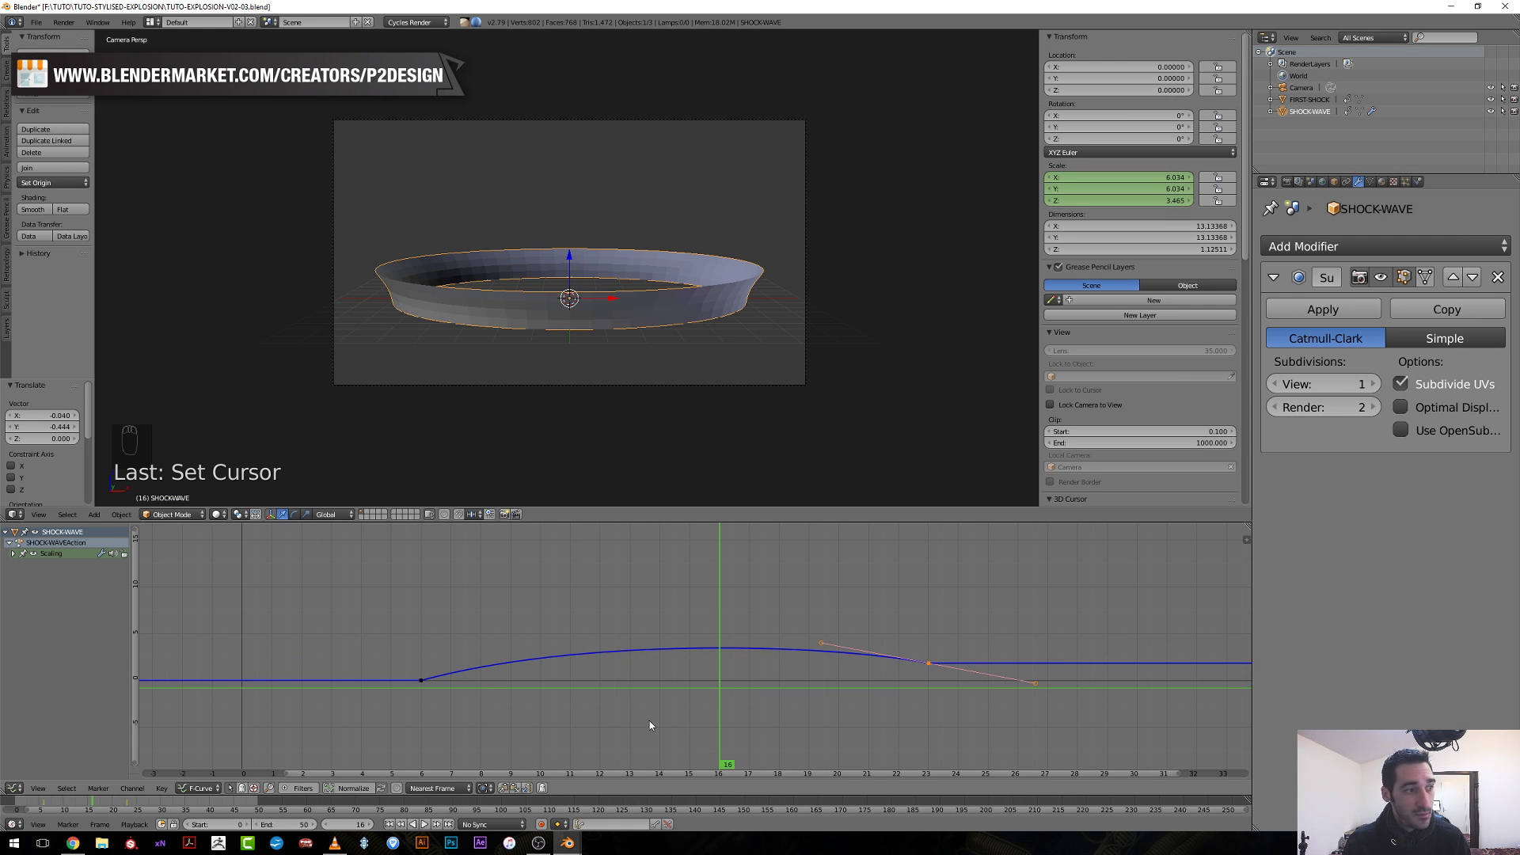
pyautogui.moveTo(589, 627); pyautogui.dragTo(427, 696)
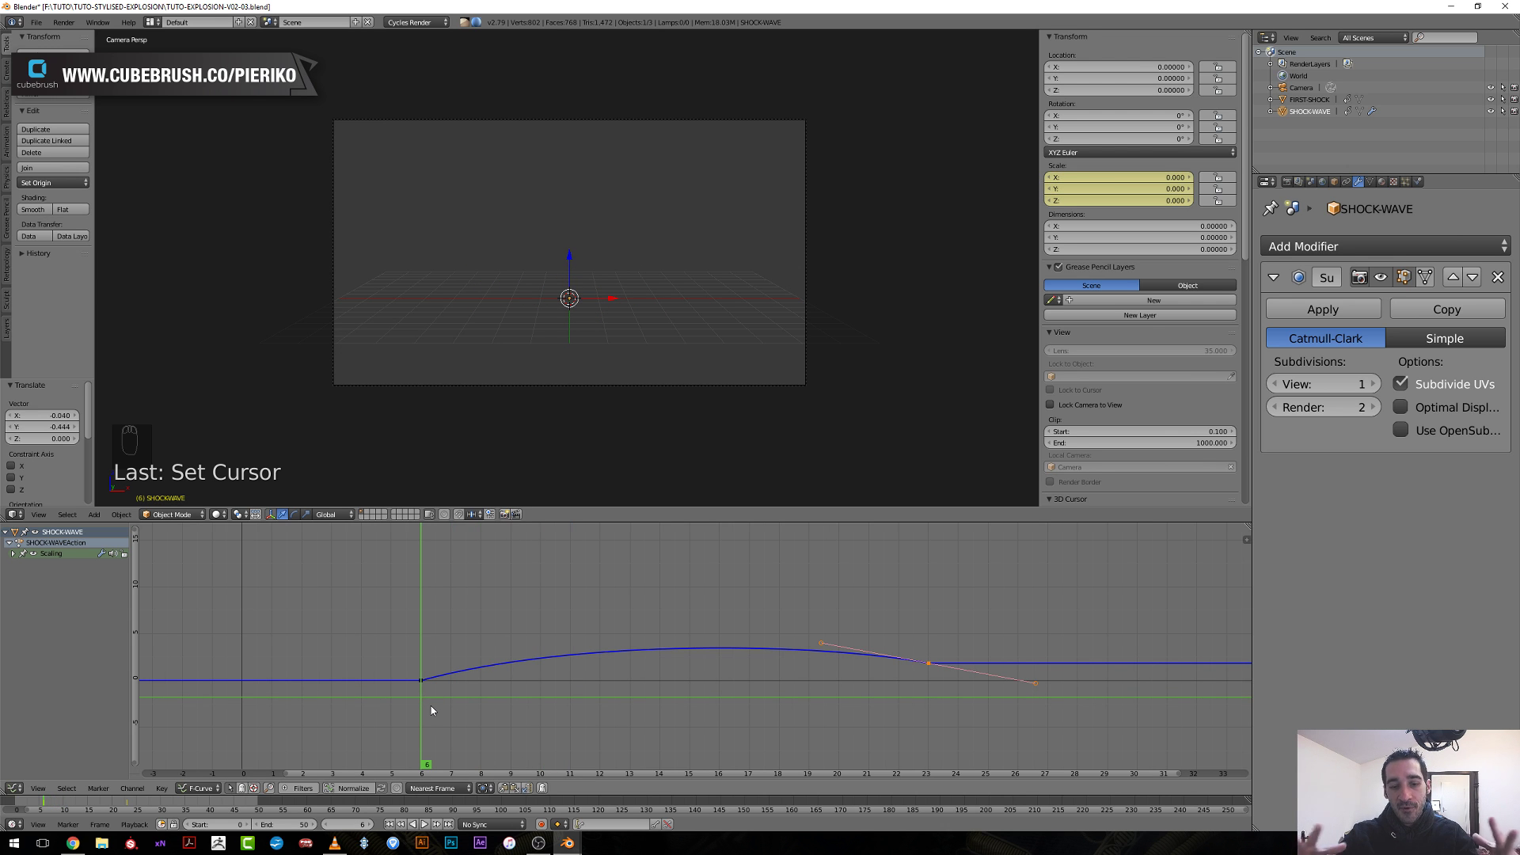
# Switch to the SHOCKWAVE reference video in VLC and scrub through it to examine the dome and ground ring.
pyautogui.click(335, 844)
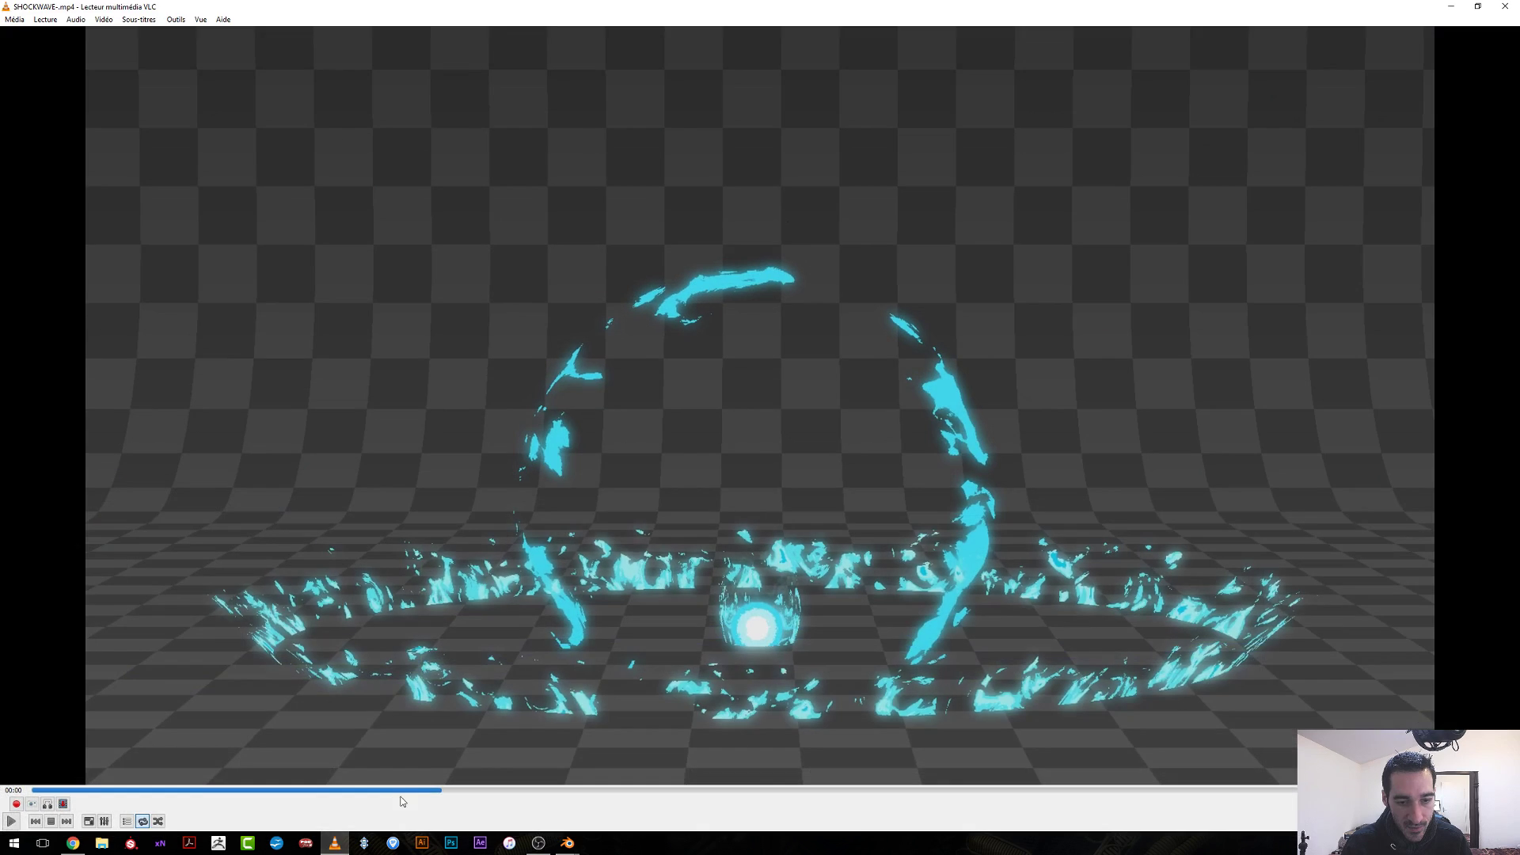
pyautogui.moveTo(425, 803); pyautogui.dragTo(394, 809)
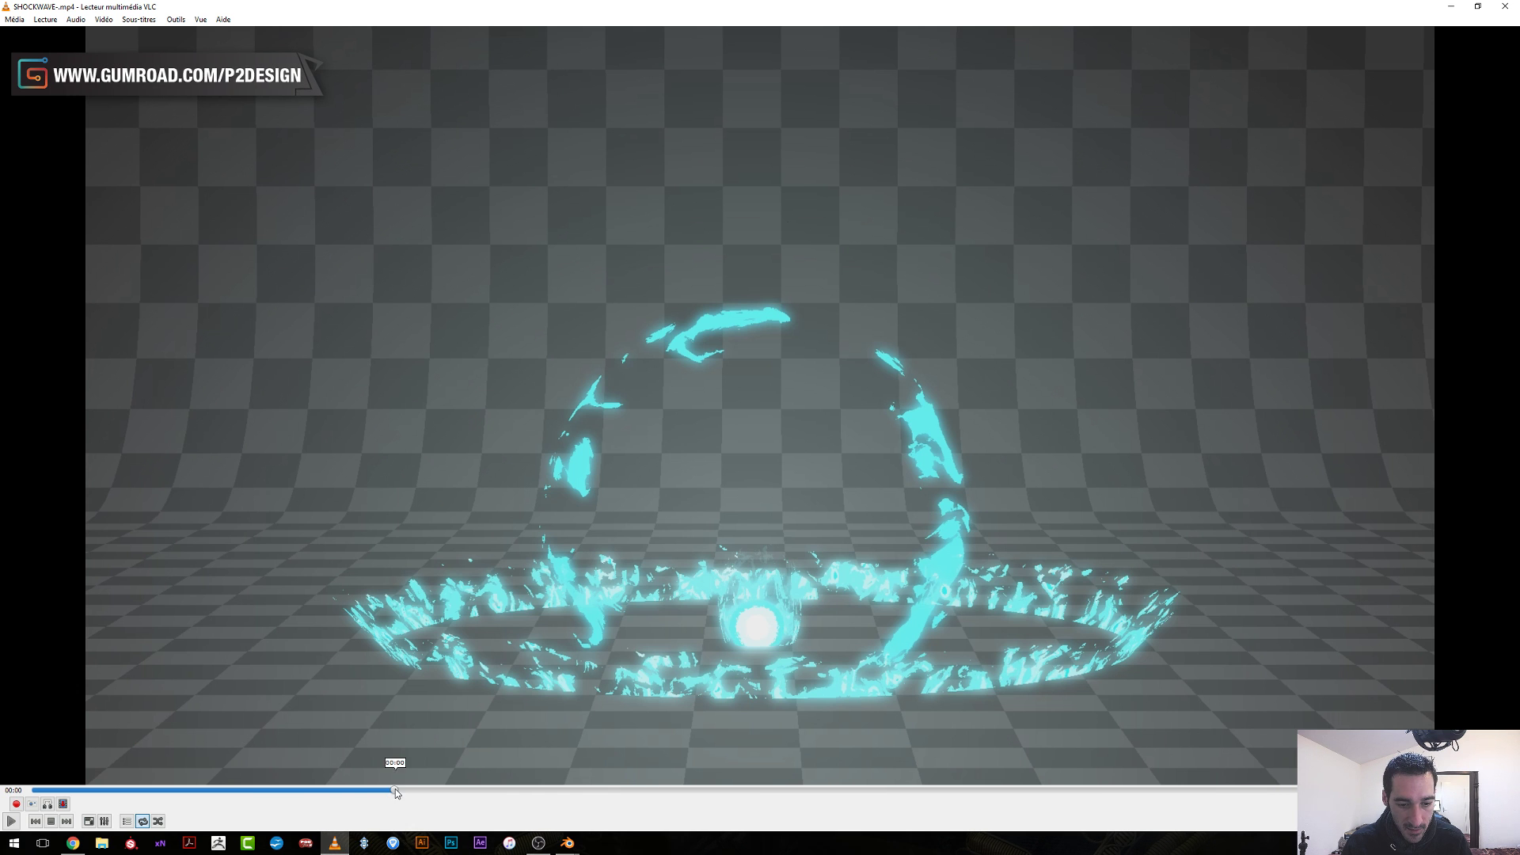
pyautogui.moveTo(395, 790); pyautogui.dragTo(573, 791)
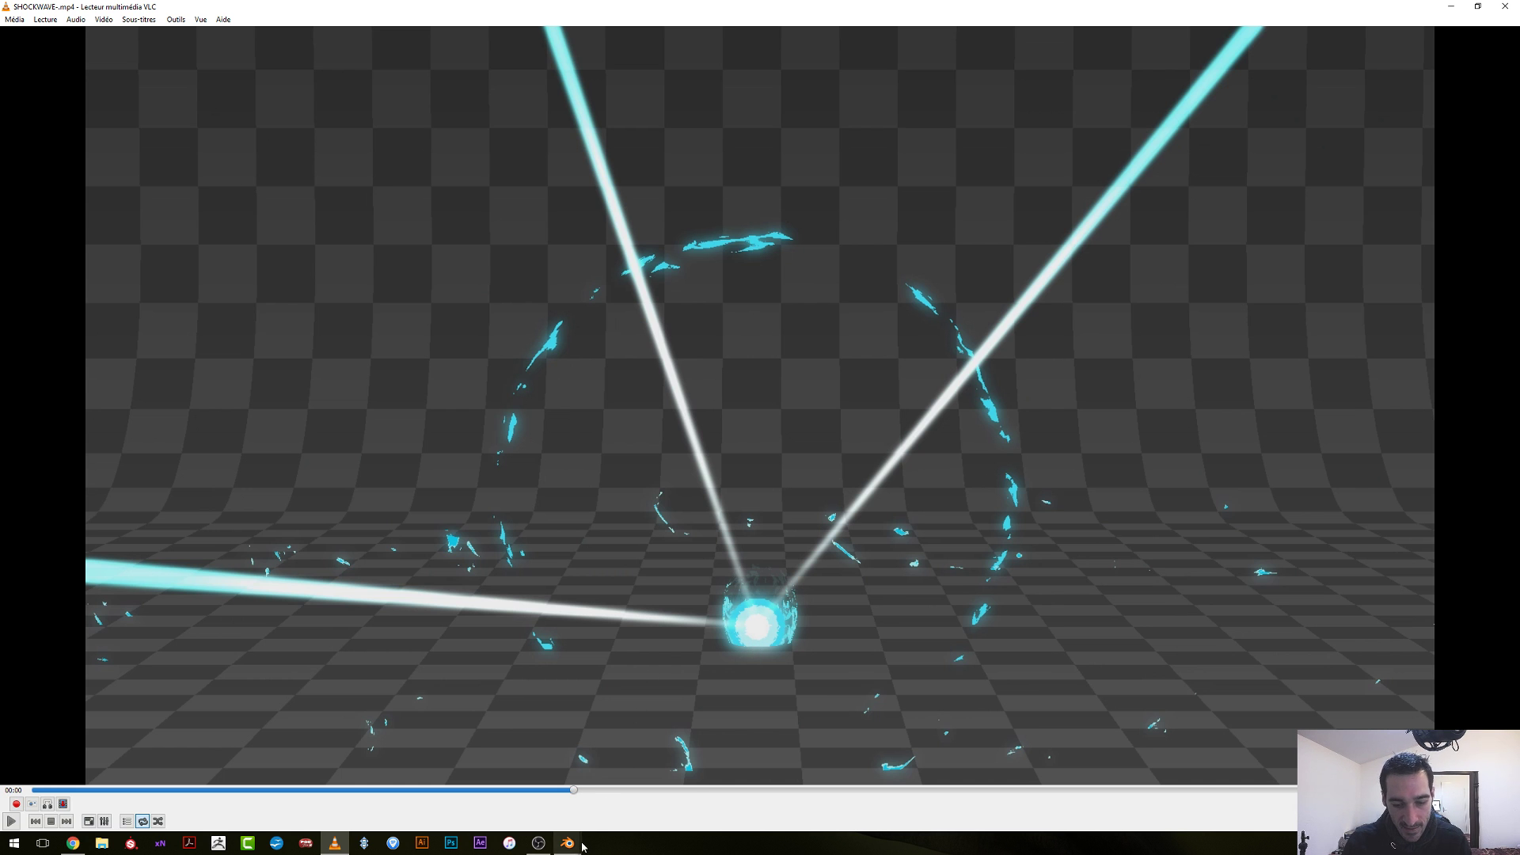
# Return to Blender, add a UV sphere at the scene origin, and go to frame 2 in front view.
pyautogui.moveTo(567, 842)
pyautogui.click(500, 780)
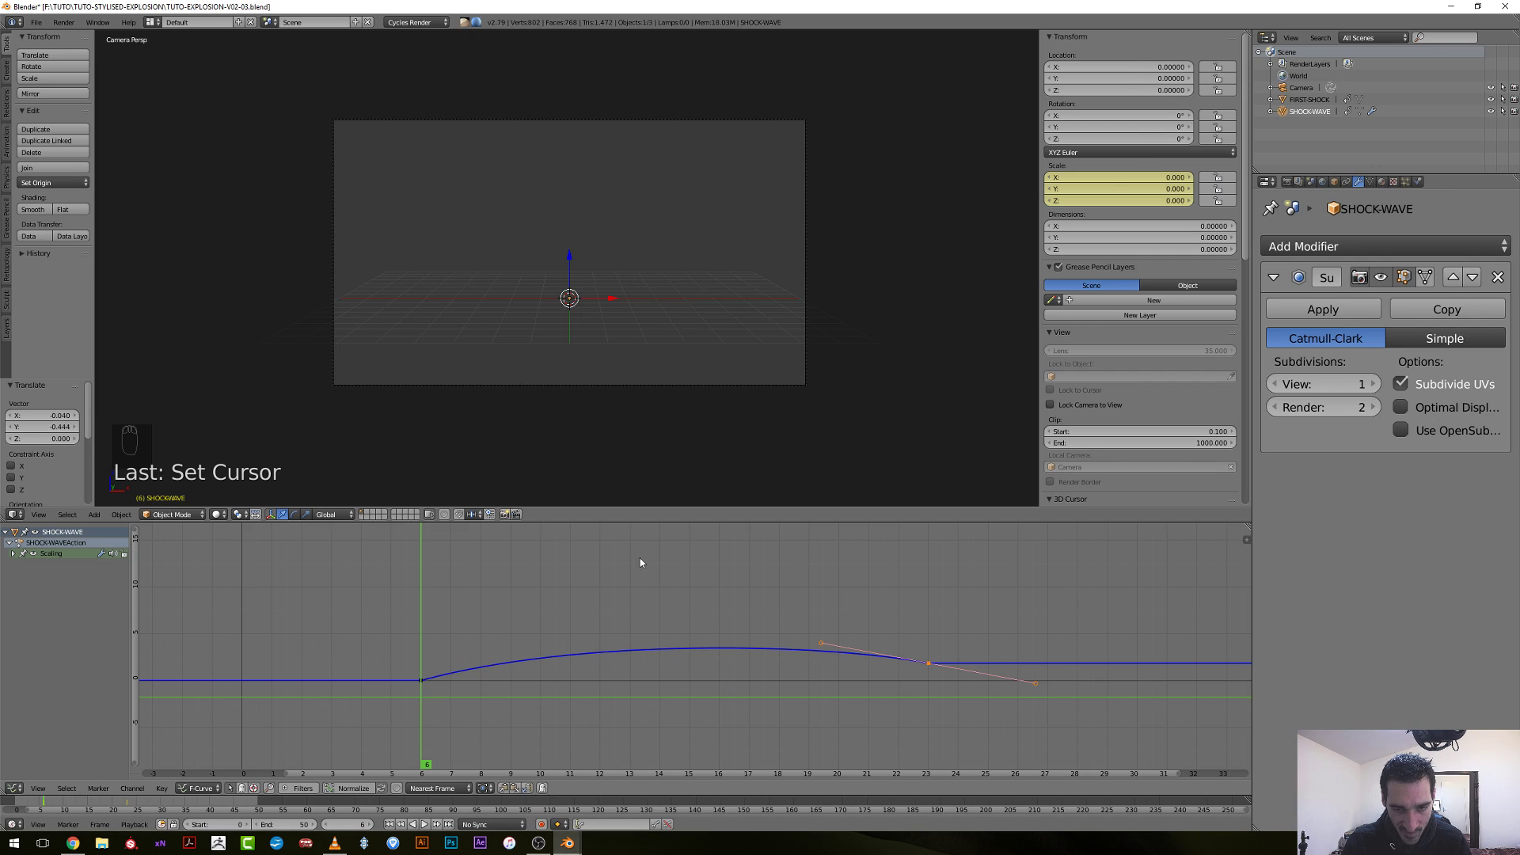
pyautogui.hotkey('shift', 'a')
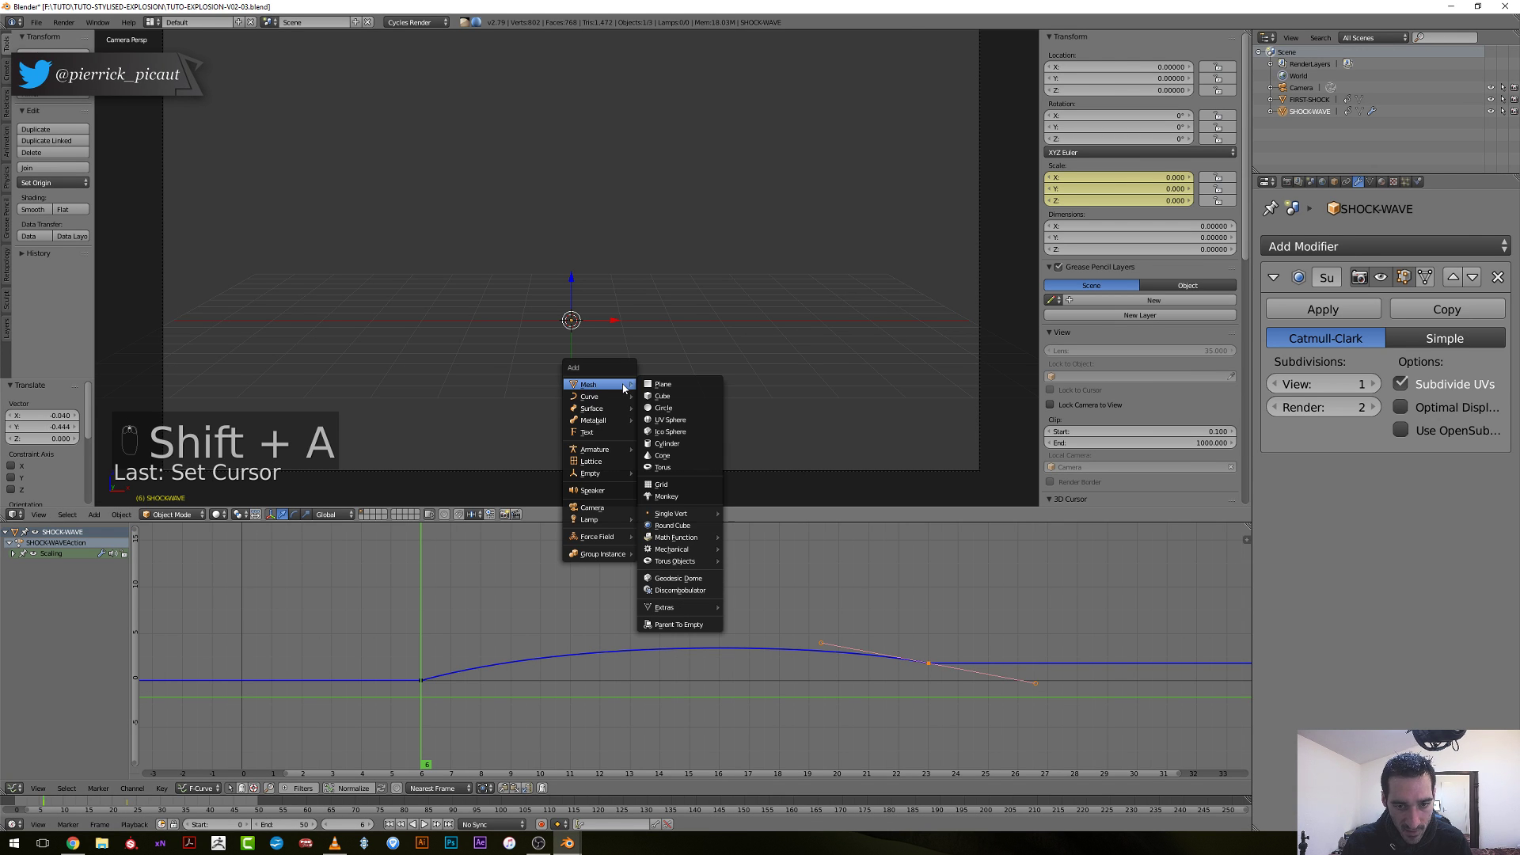
pyautogui.click(665, 420)
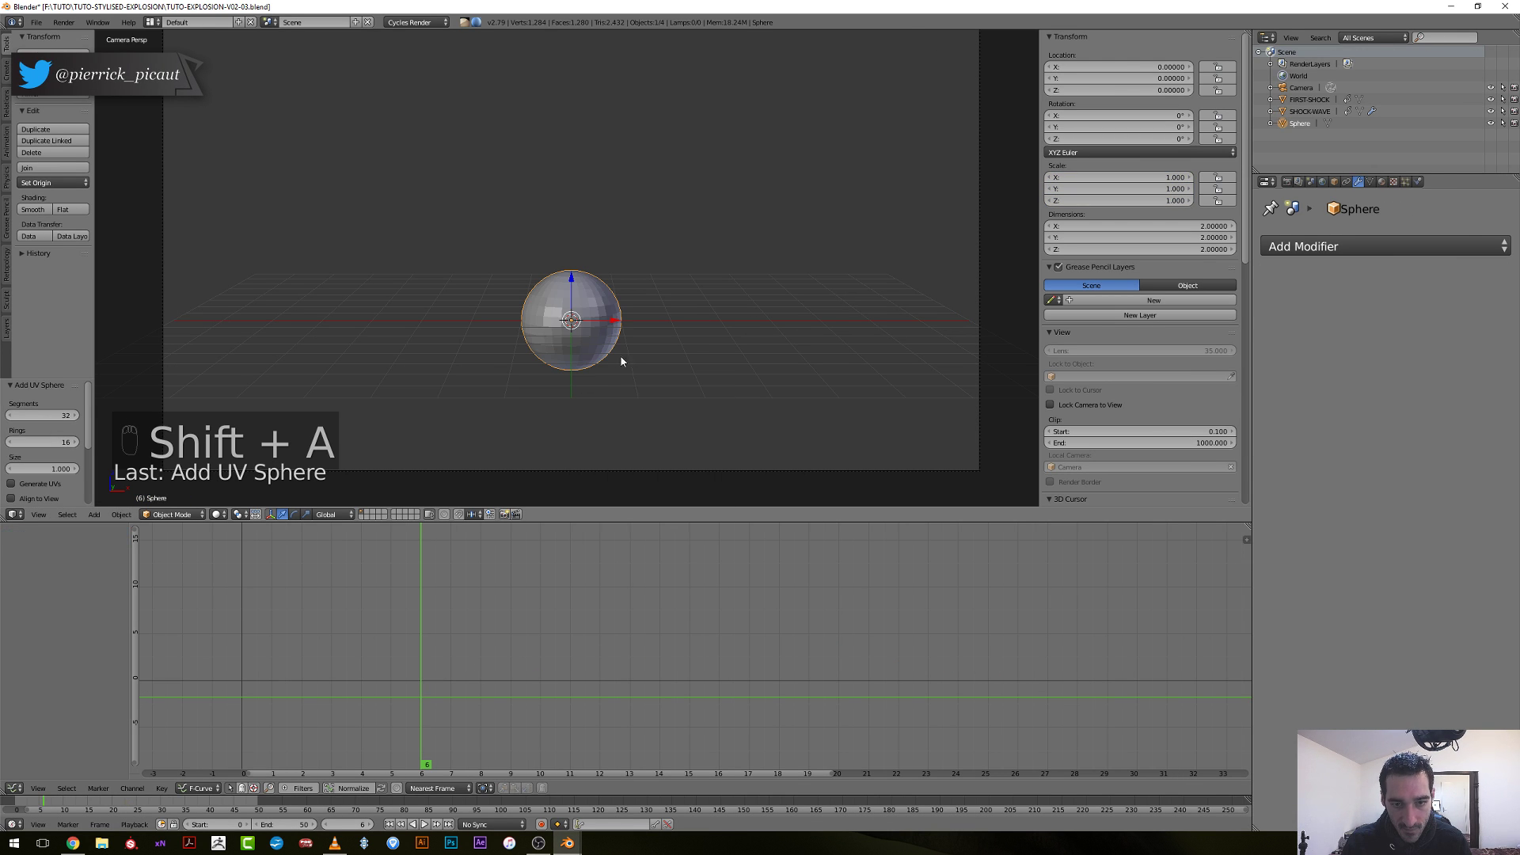
pyautogui.press('KP_1')
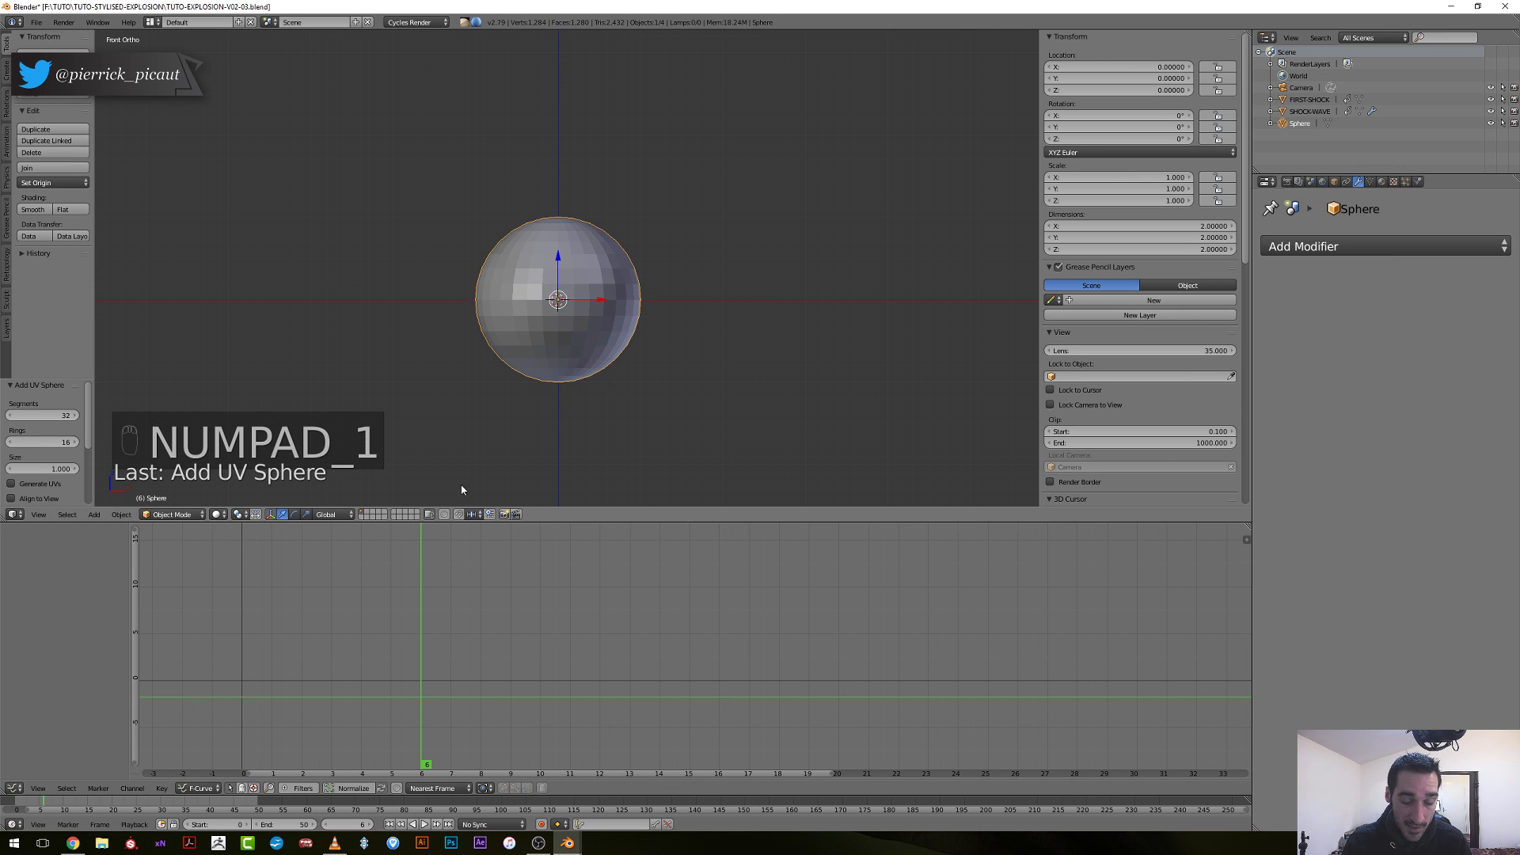
pyautogui.click(295, 681)
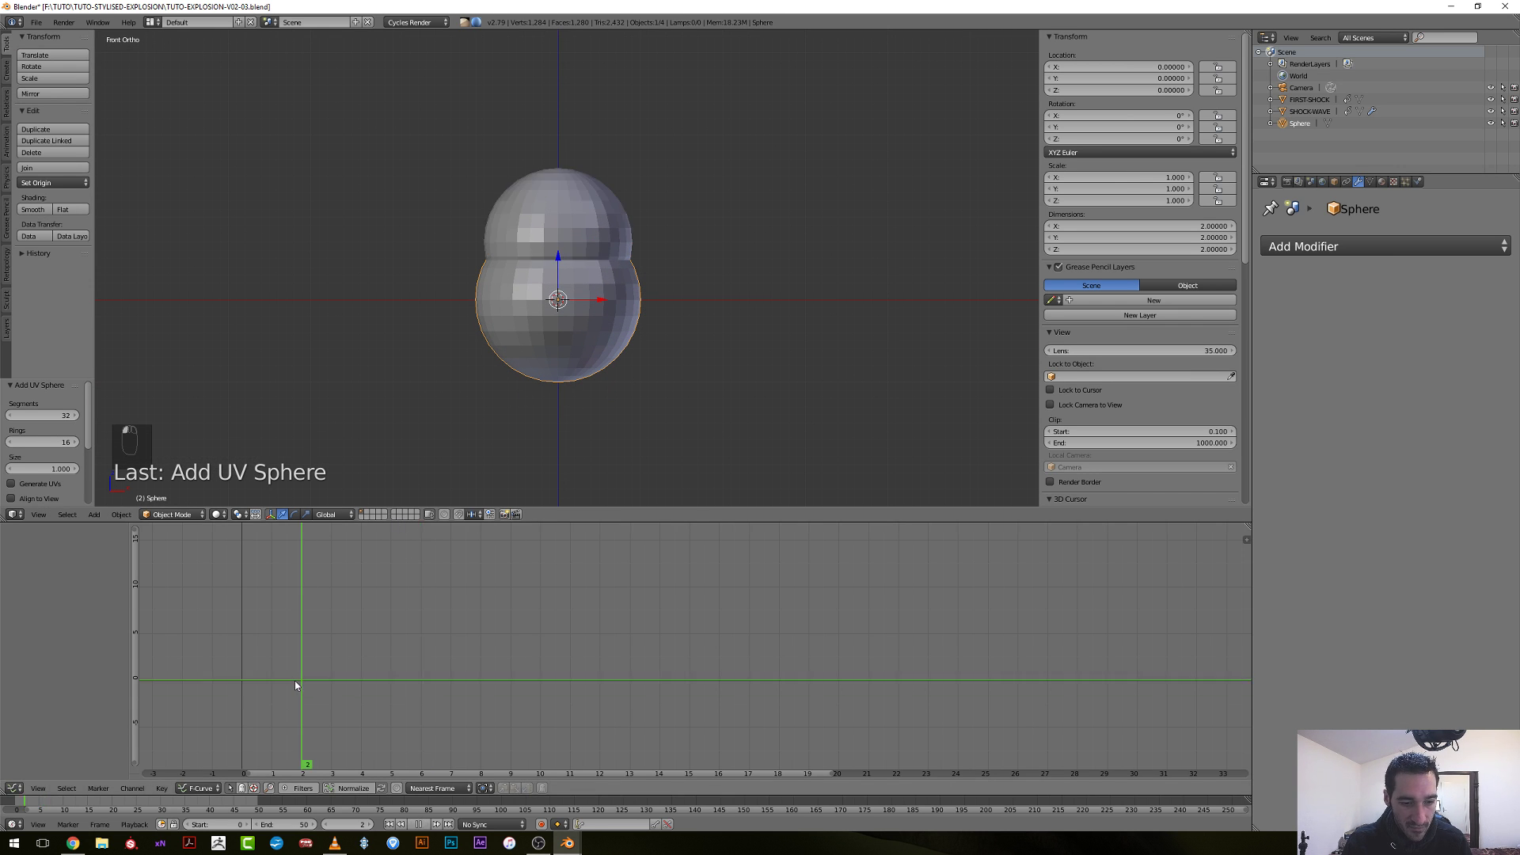
# Snap the 3D cursor to the FIRST-SHOCK sphere's centre and snap the new sphere to that cursor.
pyautogui.moveTo(295, 686); pyautogui.dragTo(294, 686)
pyautogui.rightClick(562, 226)
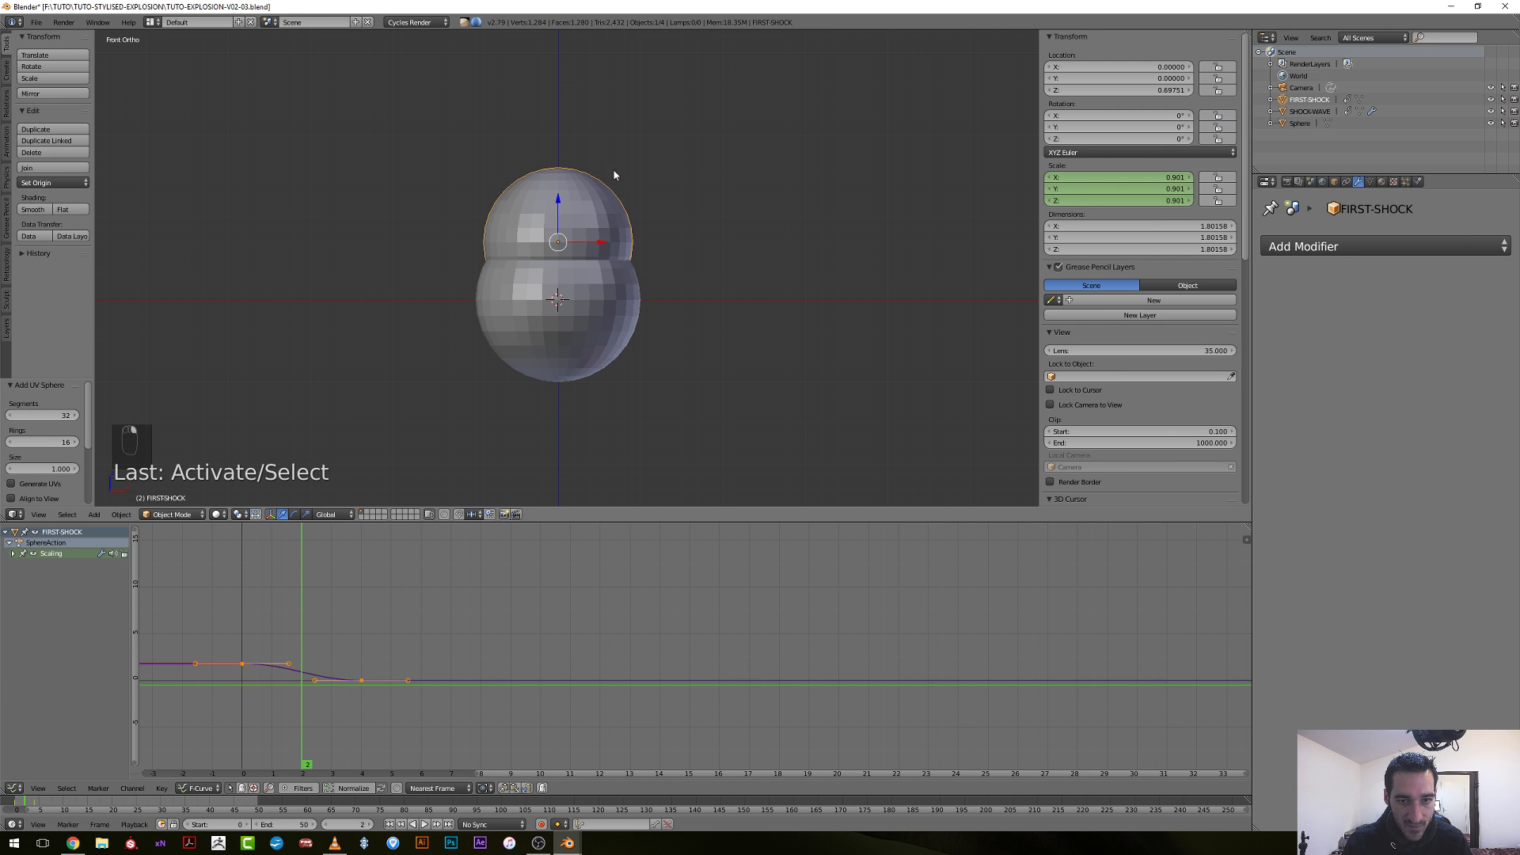
pyautogui.hotkey('shift', 'c')
pyautogui.scroll(4, 600, 237)
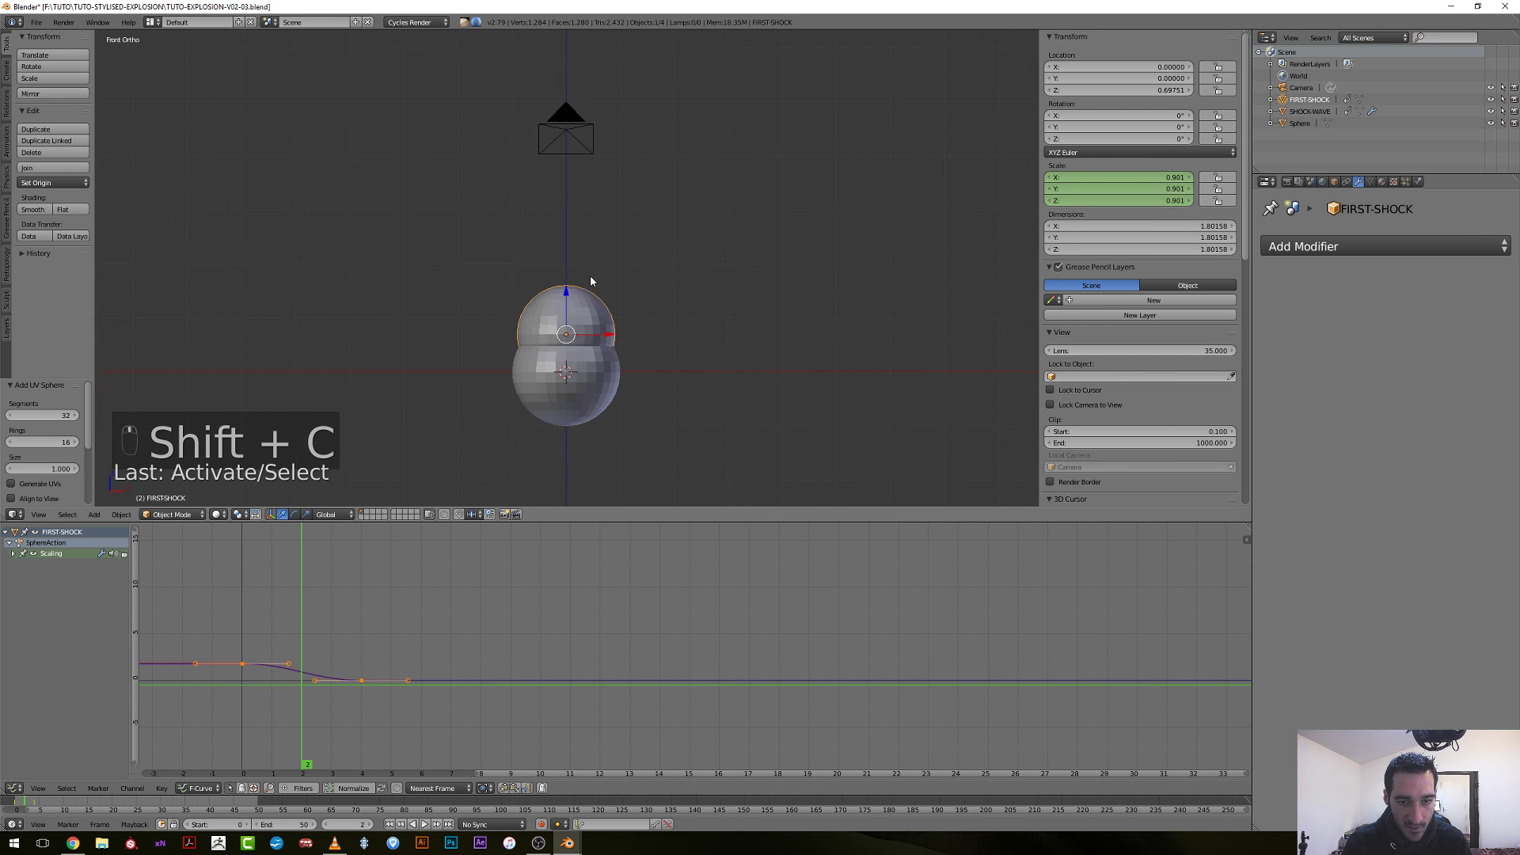
pyautogui.hotkey('shift', 's')
pyautogui.hotkey('shift', 's')
pyautogui.click(590, 291)
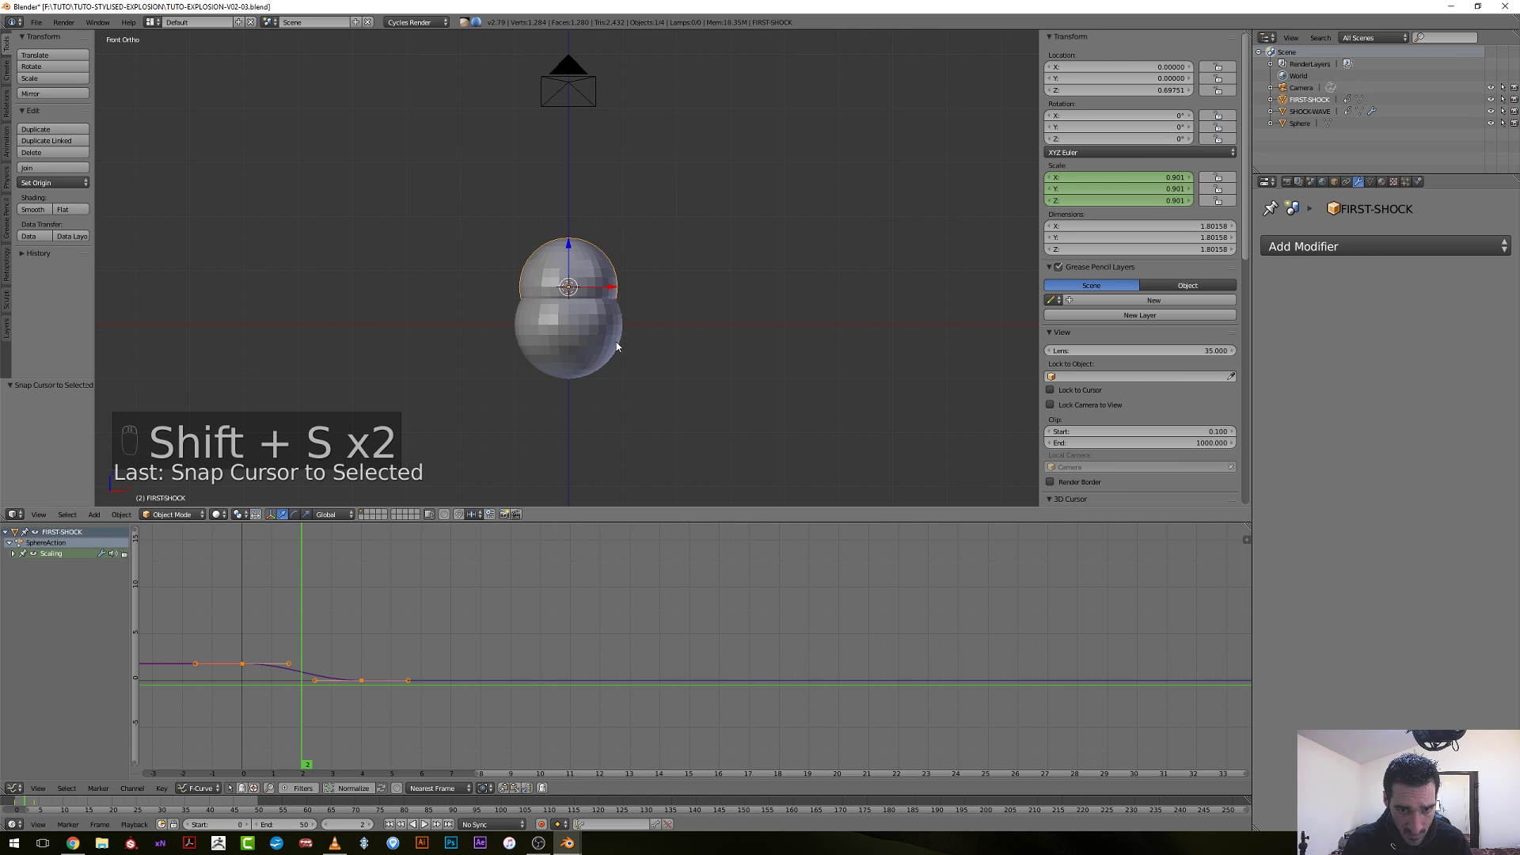
pyautogui.rightClick(616, 346)
pyautogui.hotkey('shift', 's')
pyautogui.click(613, 321)
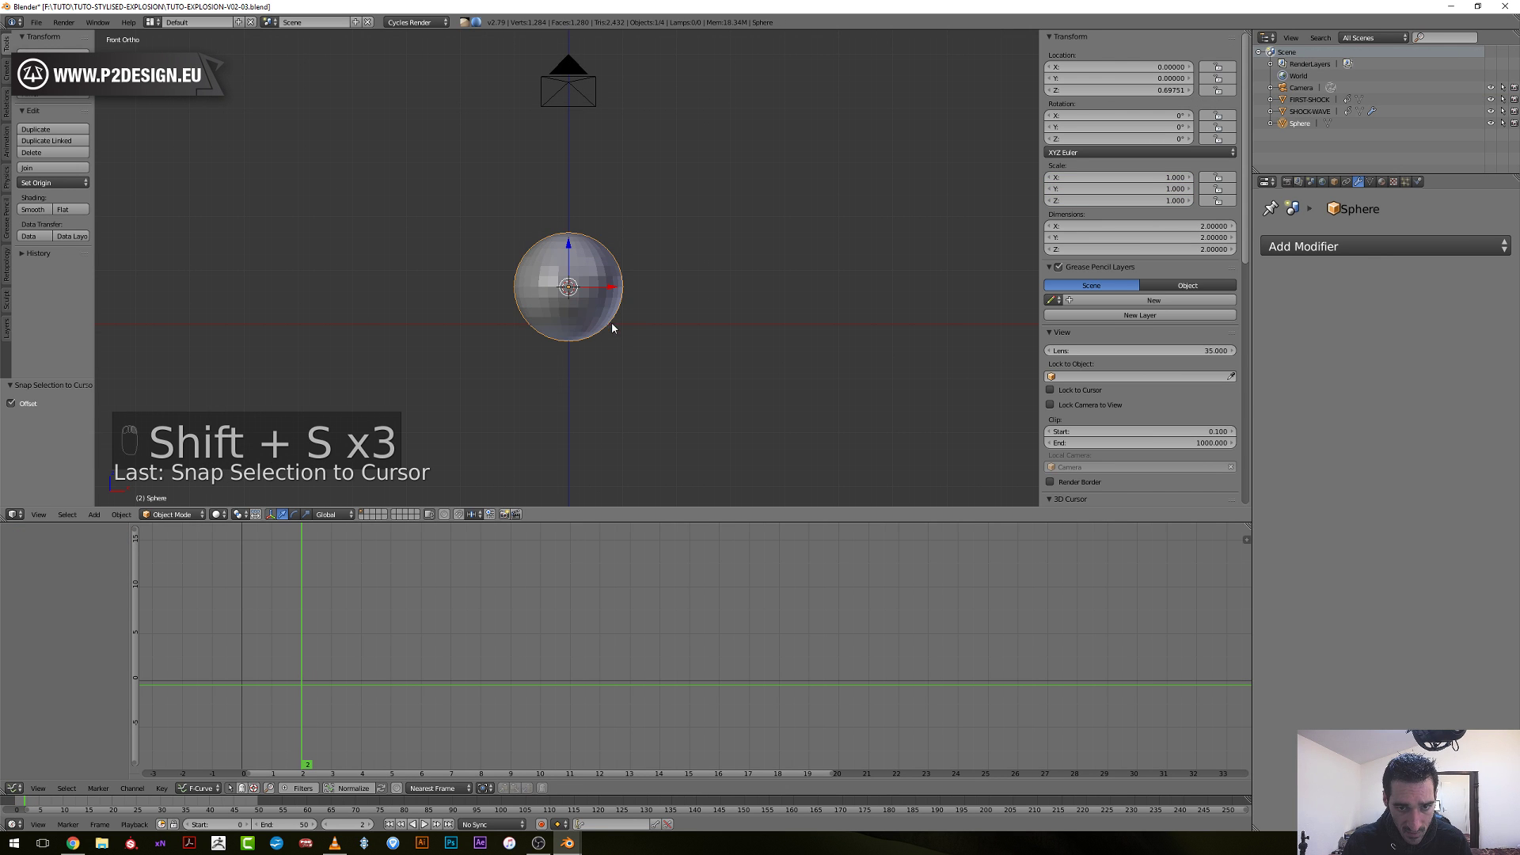
# Play back and scrub the animation from several angles to examine the SHOCK-WAVE ring expanding around the new sphere.
pyautogui.scroll(-3, 602, 262)
pyautogui.moveTo(614, 302)
pyautogui.mouseDown(button='middle')
pyautogui.moveTo(592, 307)
pyautogui.moveTo(614, 319)
pyautogui.mouseUp(button='middle')
pyautogui.keyDown('shift'); pyautogui.moveTo(756, 317); pyautogui.dragTo(657, 331, button='middle'); pyautogui.keyUp('shift')
pyautogui.scroll(5, 652, 345)
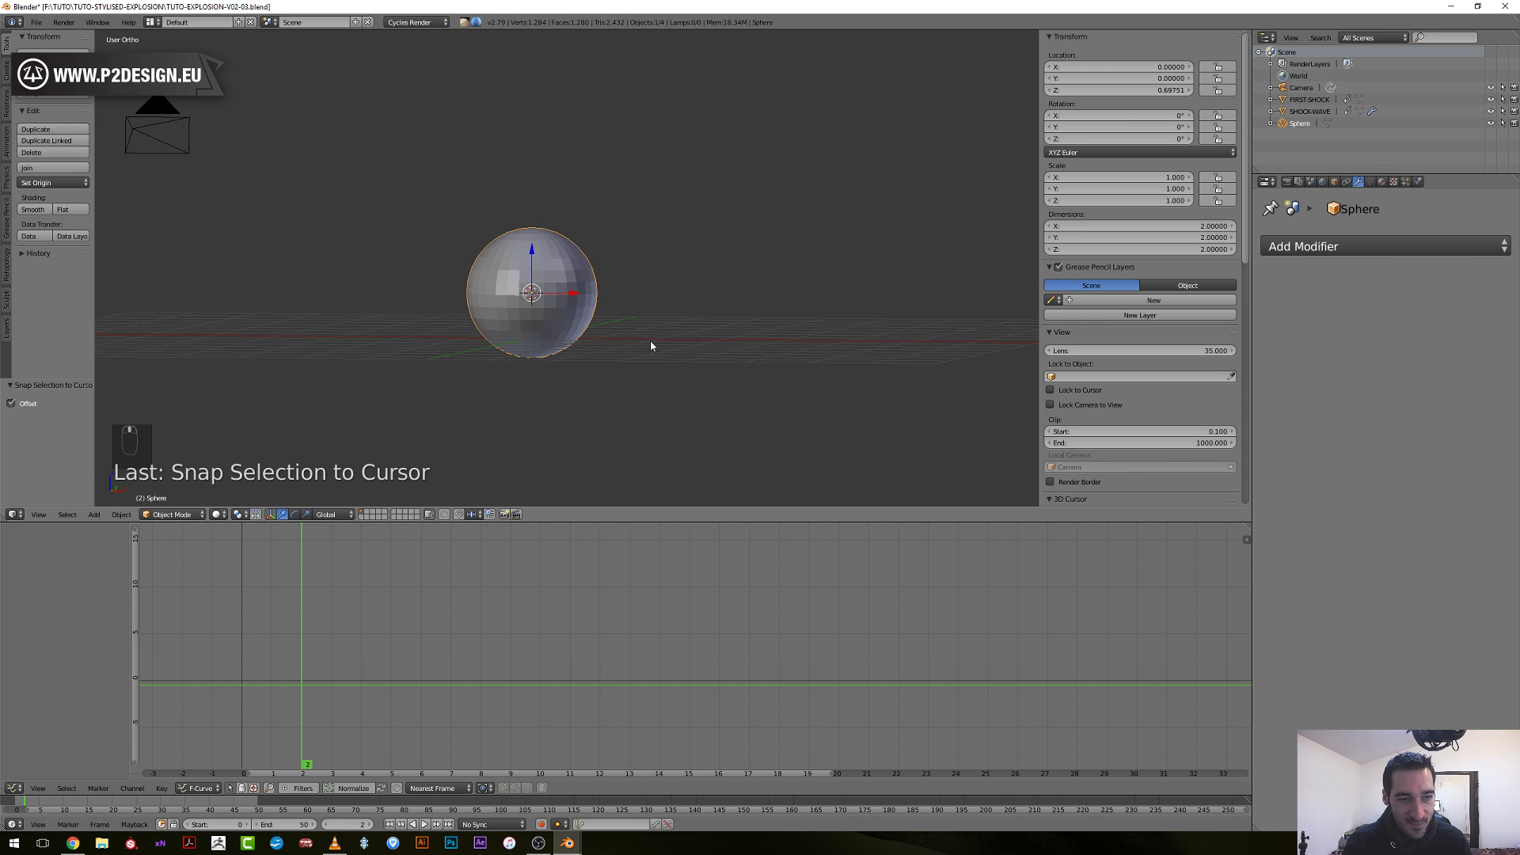
pyautogui.scroll(-1, 644, 340)
pyautogui.press('KP_1')
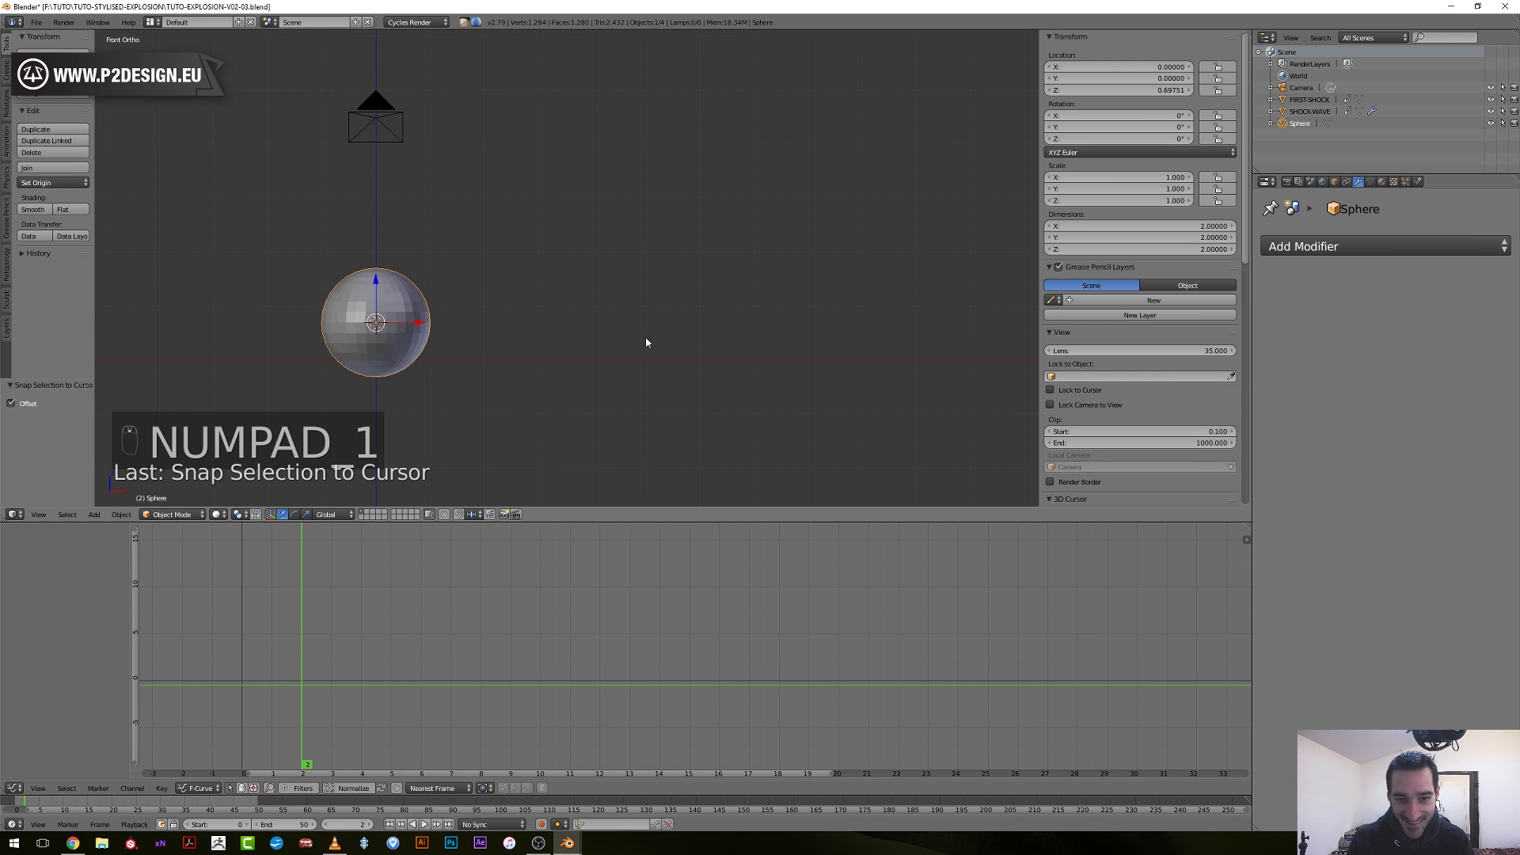
pyautogui.keyDown('shift'); pyautogui.moveTo(448, 322); pyautogui.dragTo(675, 298, button='middle'); pyautogui.keyUp('shift')
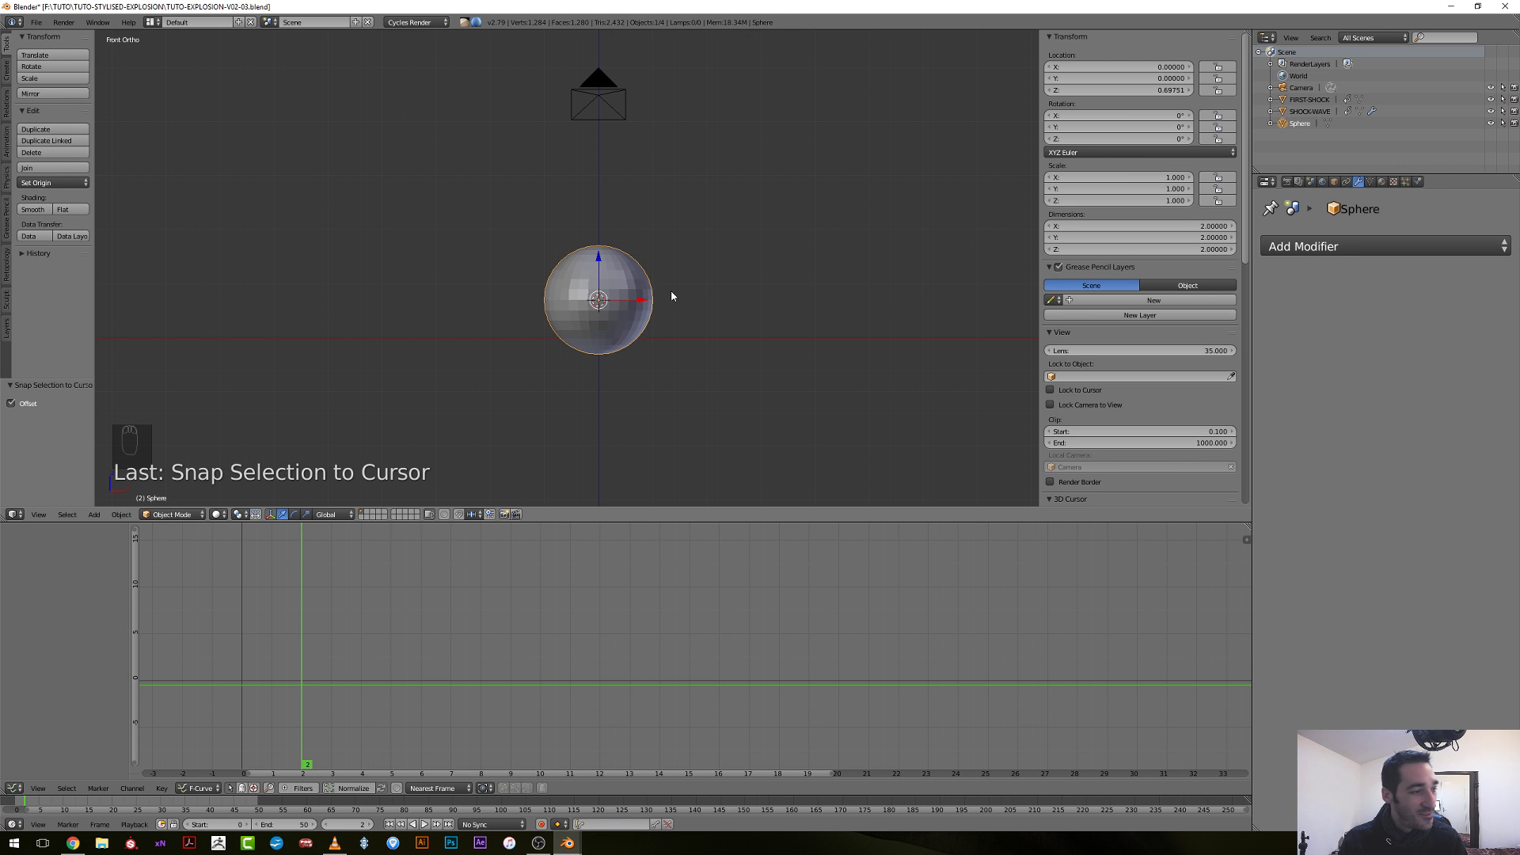
pyautogui.scroll(3, 692, 388)
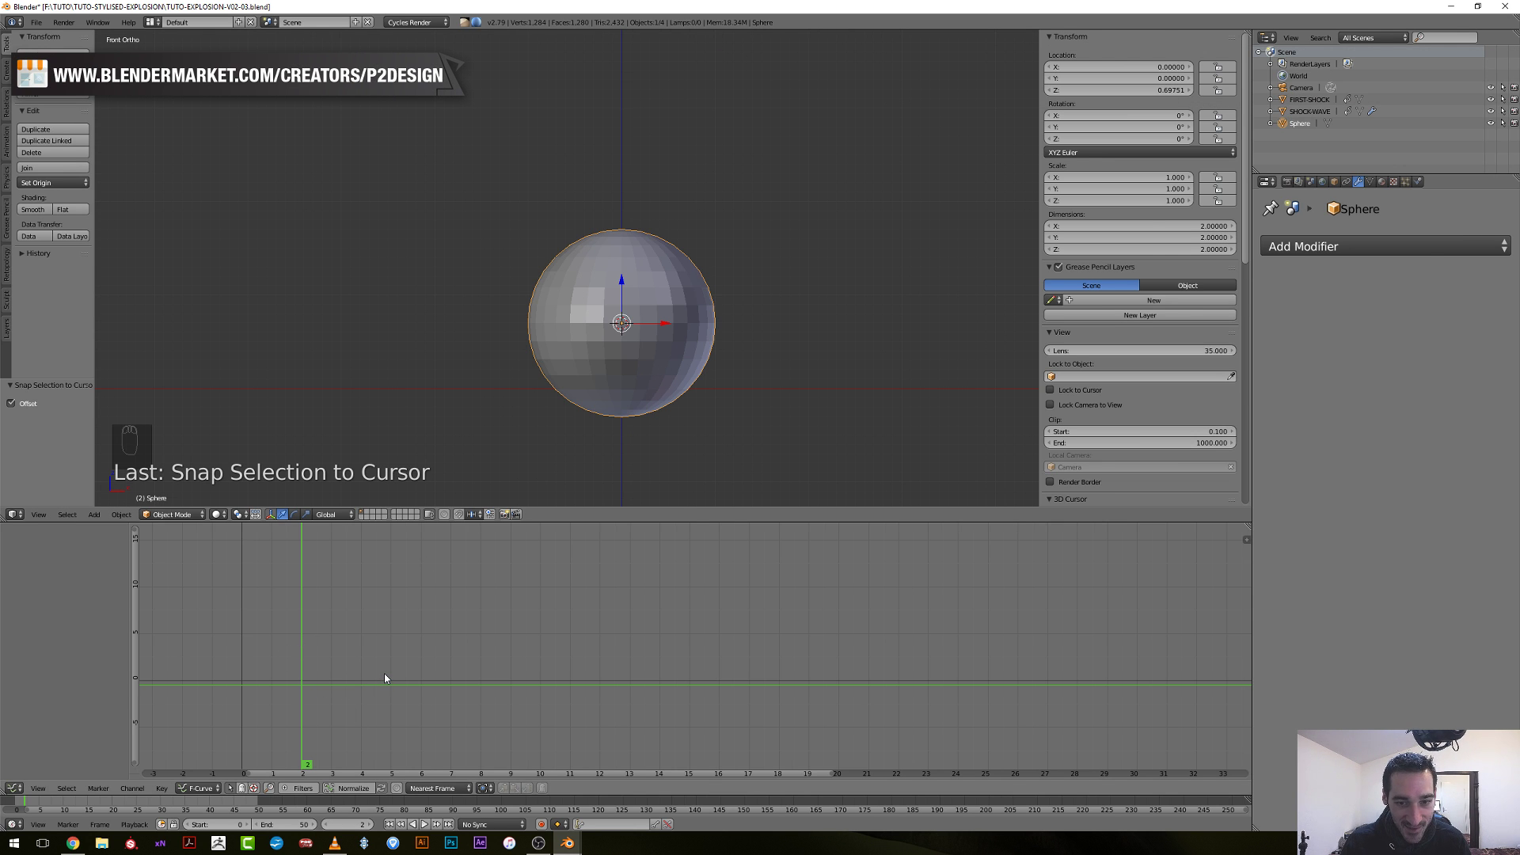
pyautogui.hotkey('alt', 'a')
pyautogui.moveTo(385, 672); pyautogui.dragTo(493, 711)
pyautogui.scroll(-3, 684, 390)
pyautogui.hotkey('alt', 'a')
pyautogui.moveTo(783, 318); pyautogui.dragTo(644, 458, button='middle')
pyautogui.scroll(3, 678, 316)
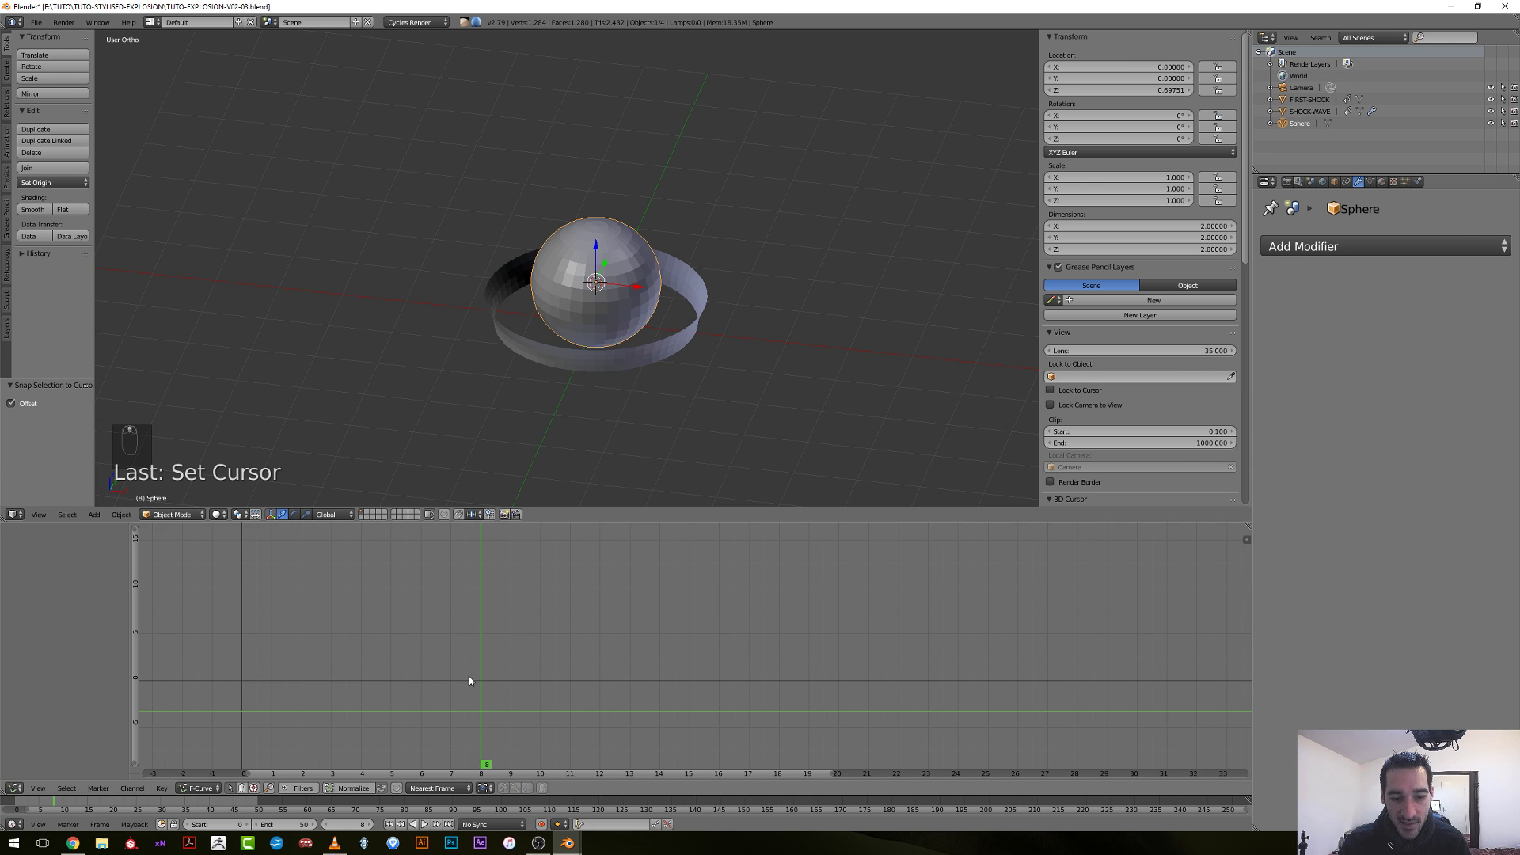
pyautogui.moveTo(468, 676); pyautogui.dragTo(492, 678)
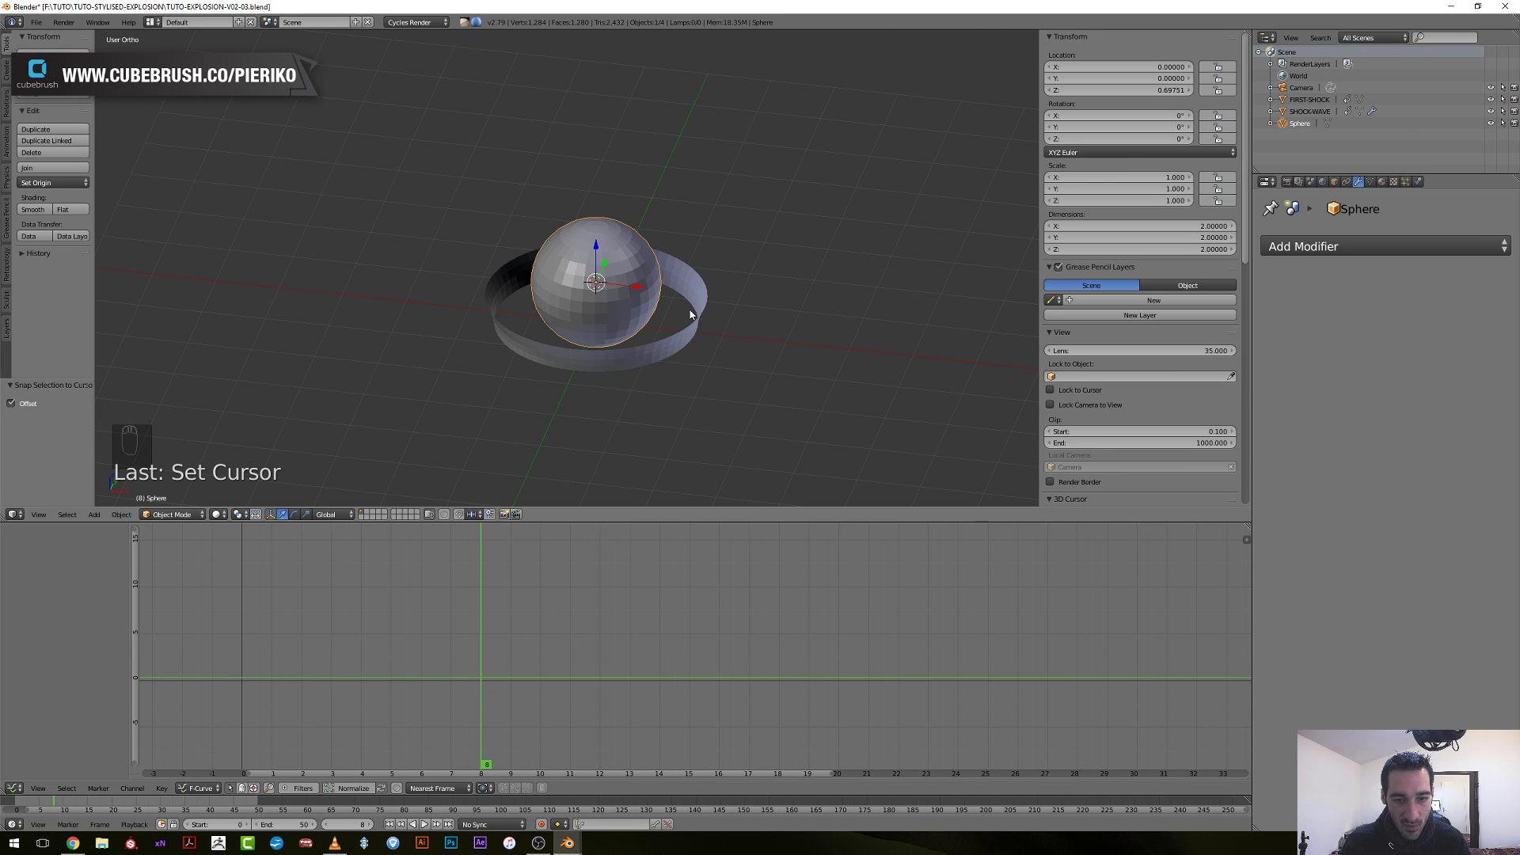
# Go to frame 23 in front view and scale the new sphere up to about 2.739.
pyautogui.press('KP_1')
pyautogui.keyDown('shift'); pyautogui.moveTo(608, 424); pyautogui.dragTo(699, 266, button='middle'); pyautogui.keyUp('shift')
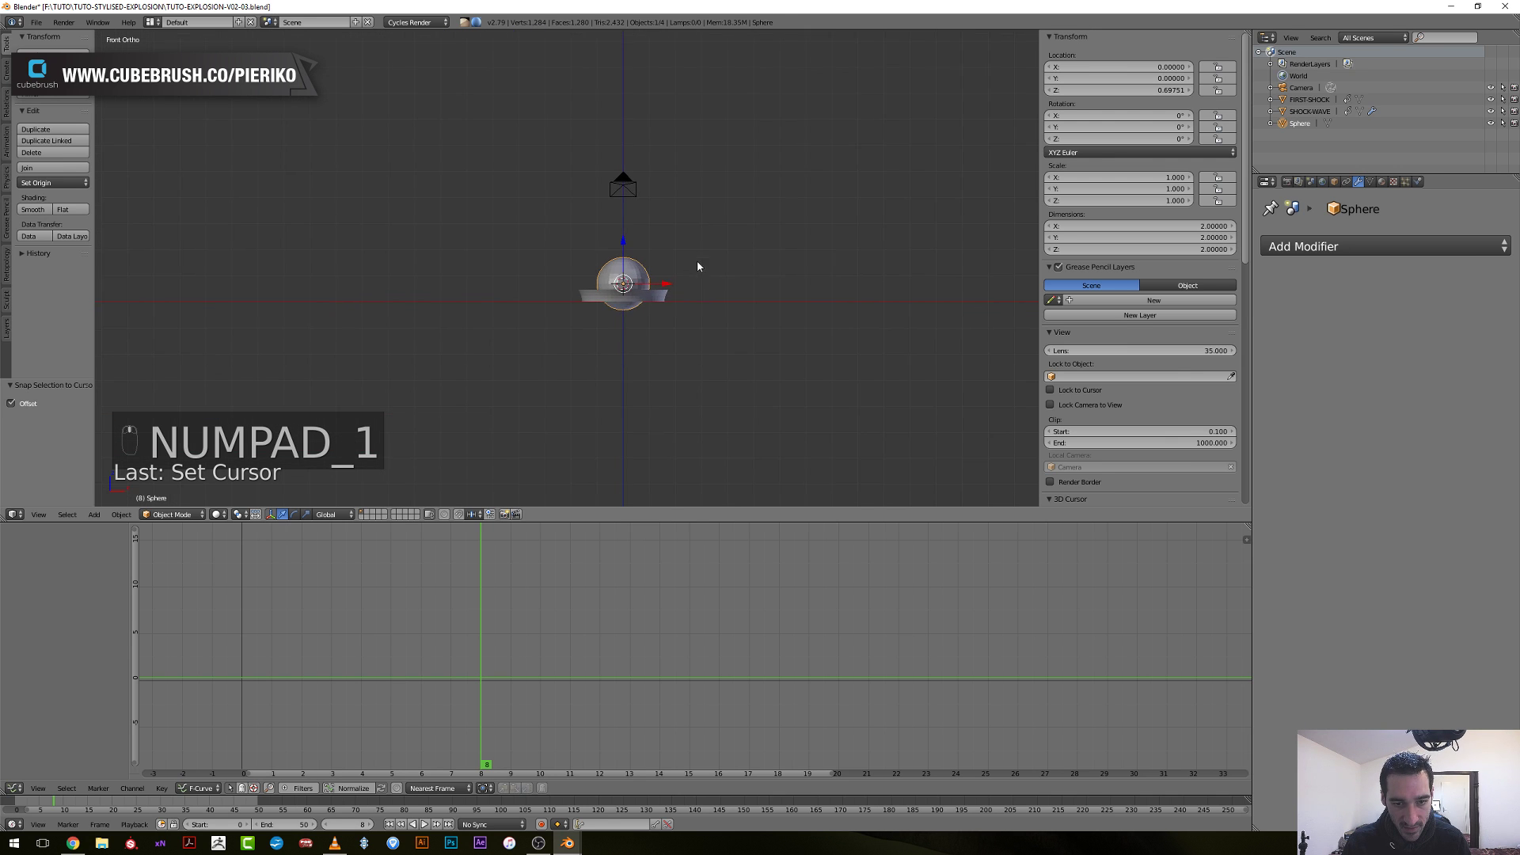
pyautogui.scroll(2, 700, 265)
pyautogui.moveTo(475, 621); pyautogui.dragTo(927, 669)
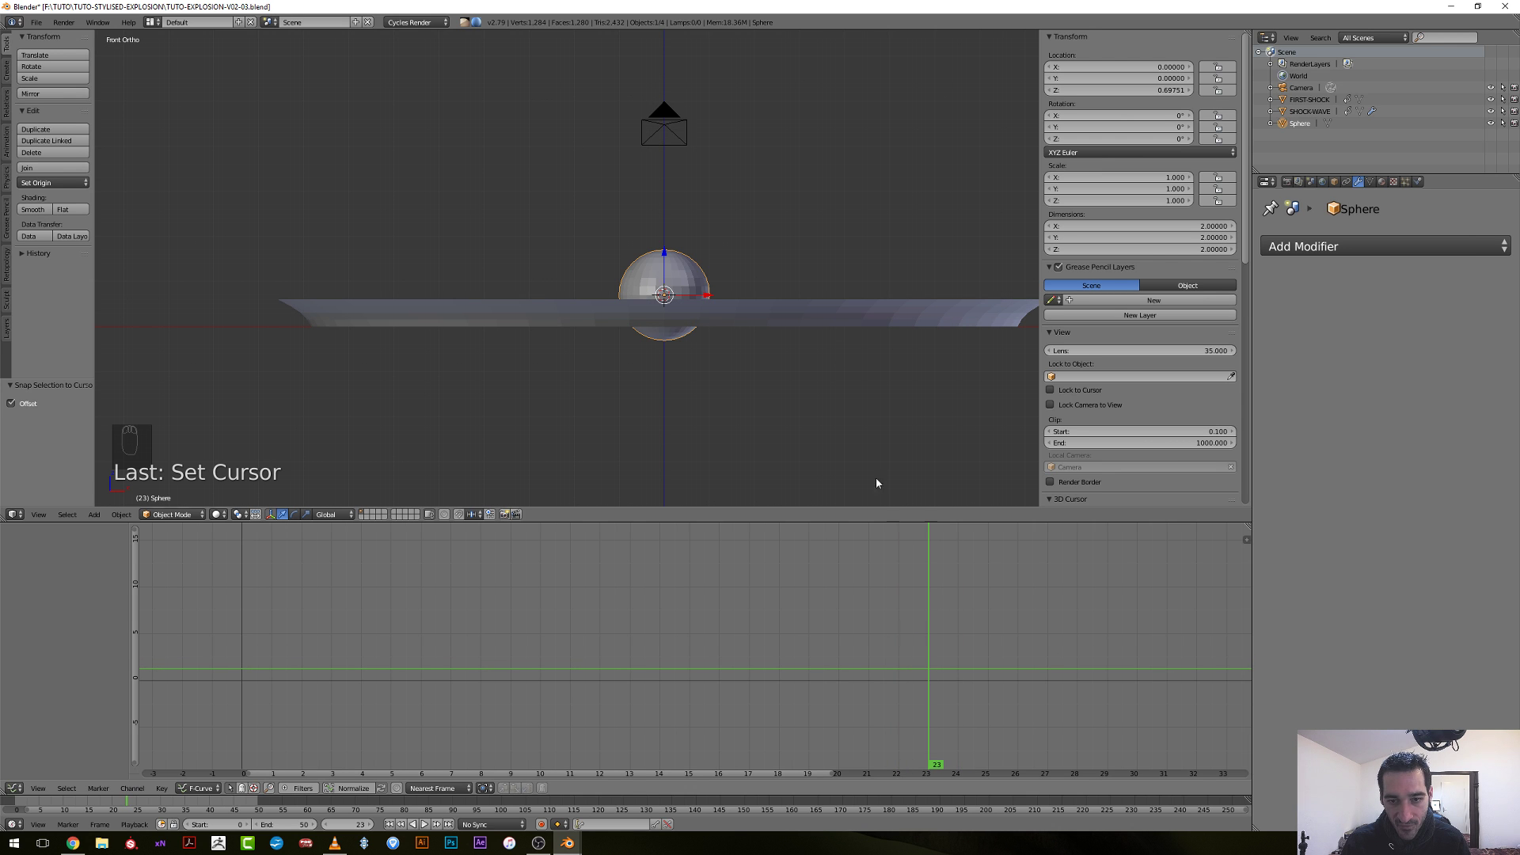
pyautogui.press('s')
pyautogui.click(876, 417)
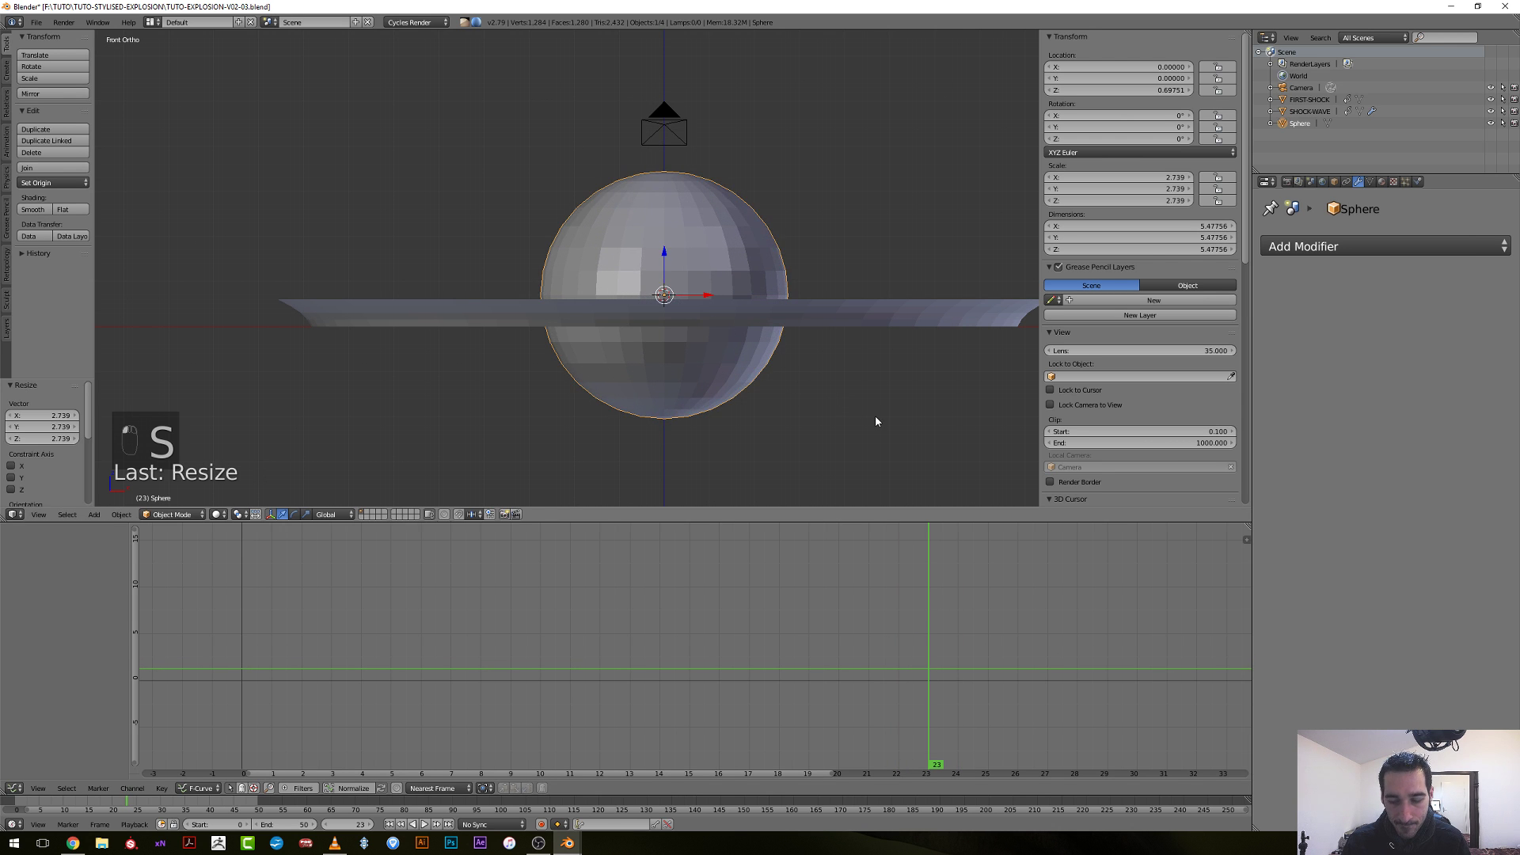
# Change the Outliner area into a second 3D view, enlarge it, and show both 3D views through the camera.
pyautogui.press('KP_0')
pyautogui.click(1266, 37)
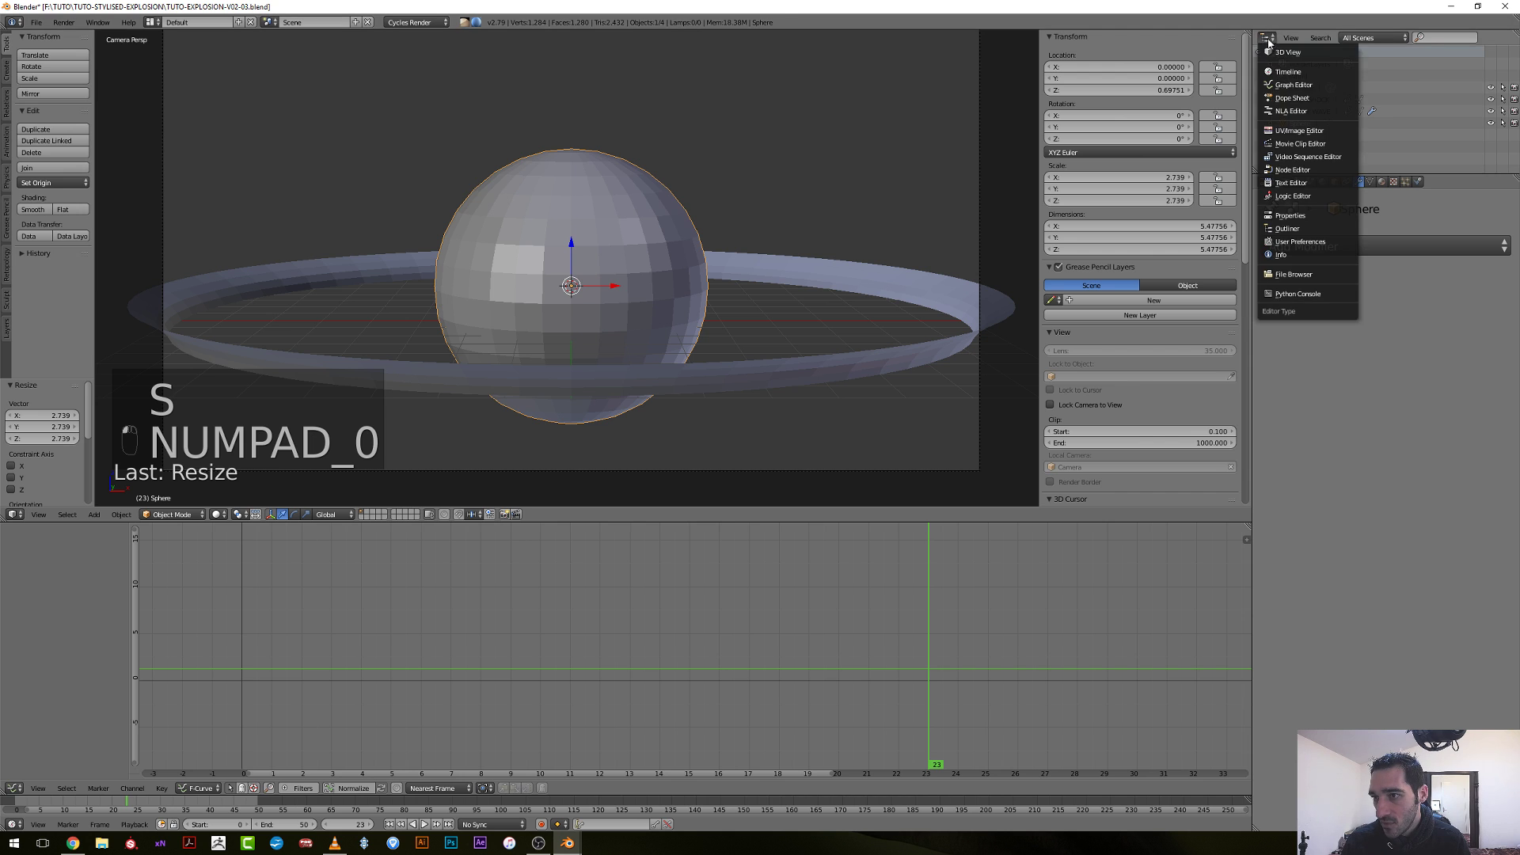
pyautogui.click(1260, 136)
pyautogui.moveTo(1252, 150); pyautogui.dragTo(1195, 378)
pyautogui.press('KP_0')
pyautogui.press('KP_0')
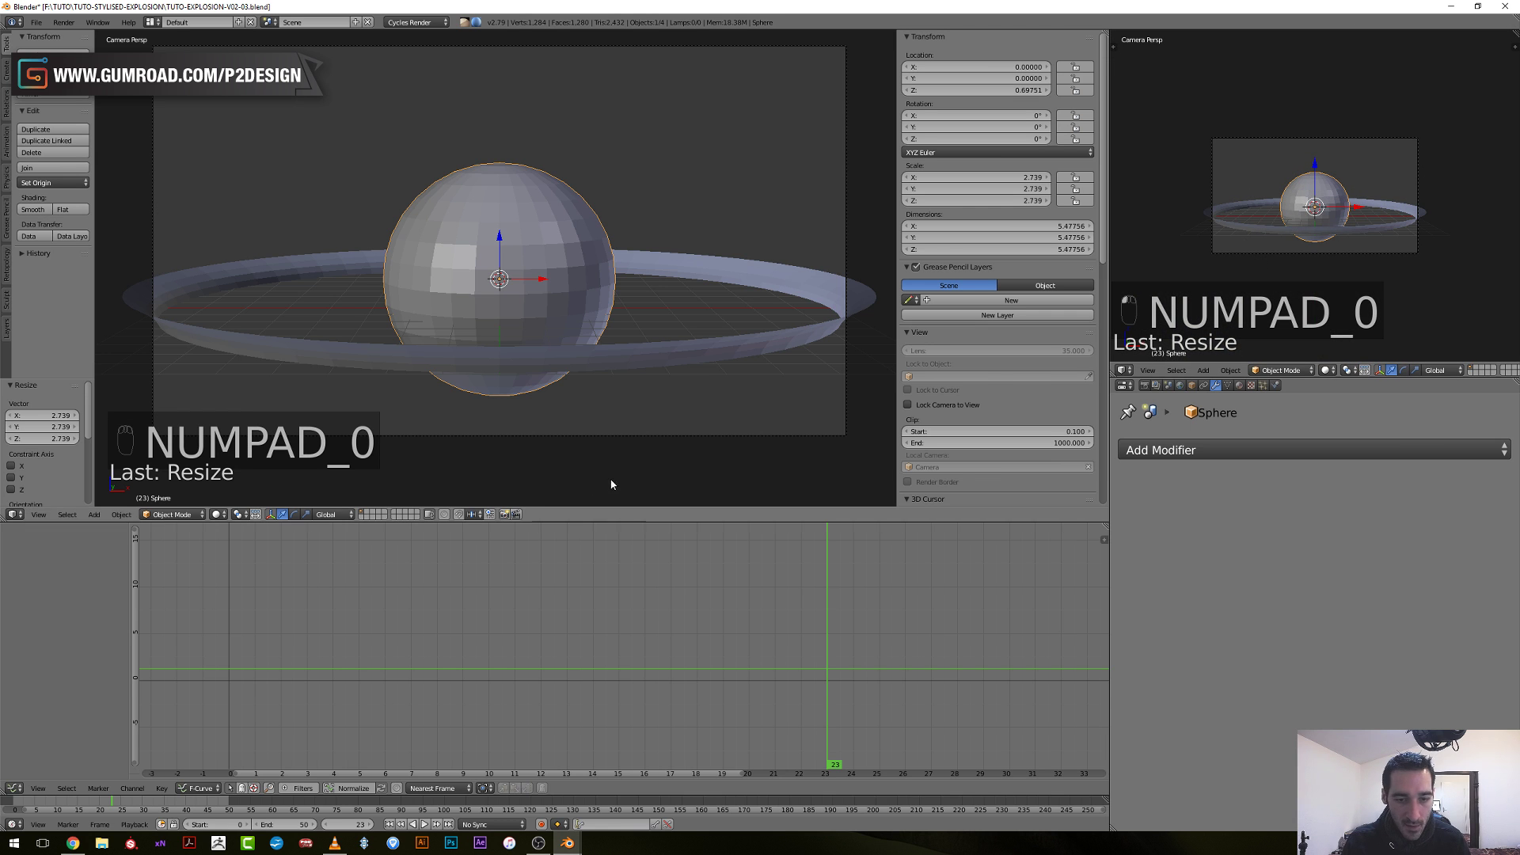
# Enlarge the sphere to a scale of about 3.891 at frame 23 and insert a Scaling keyframe.
pyautogui.scroll(-1, 752, 609)
pyautogui.moveTo(757, 621); pyautogui.dragTo(584, 638, button='middle')
pyautogui.moveTo(584, 650); pyautogui.dragTo(608, 687)
pyautogui.press('s')
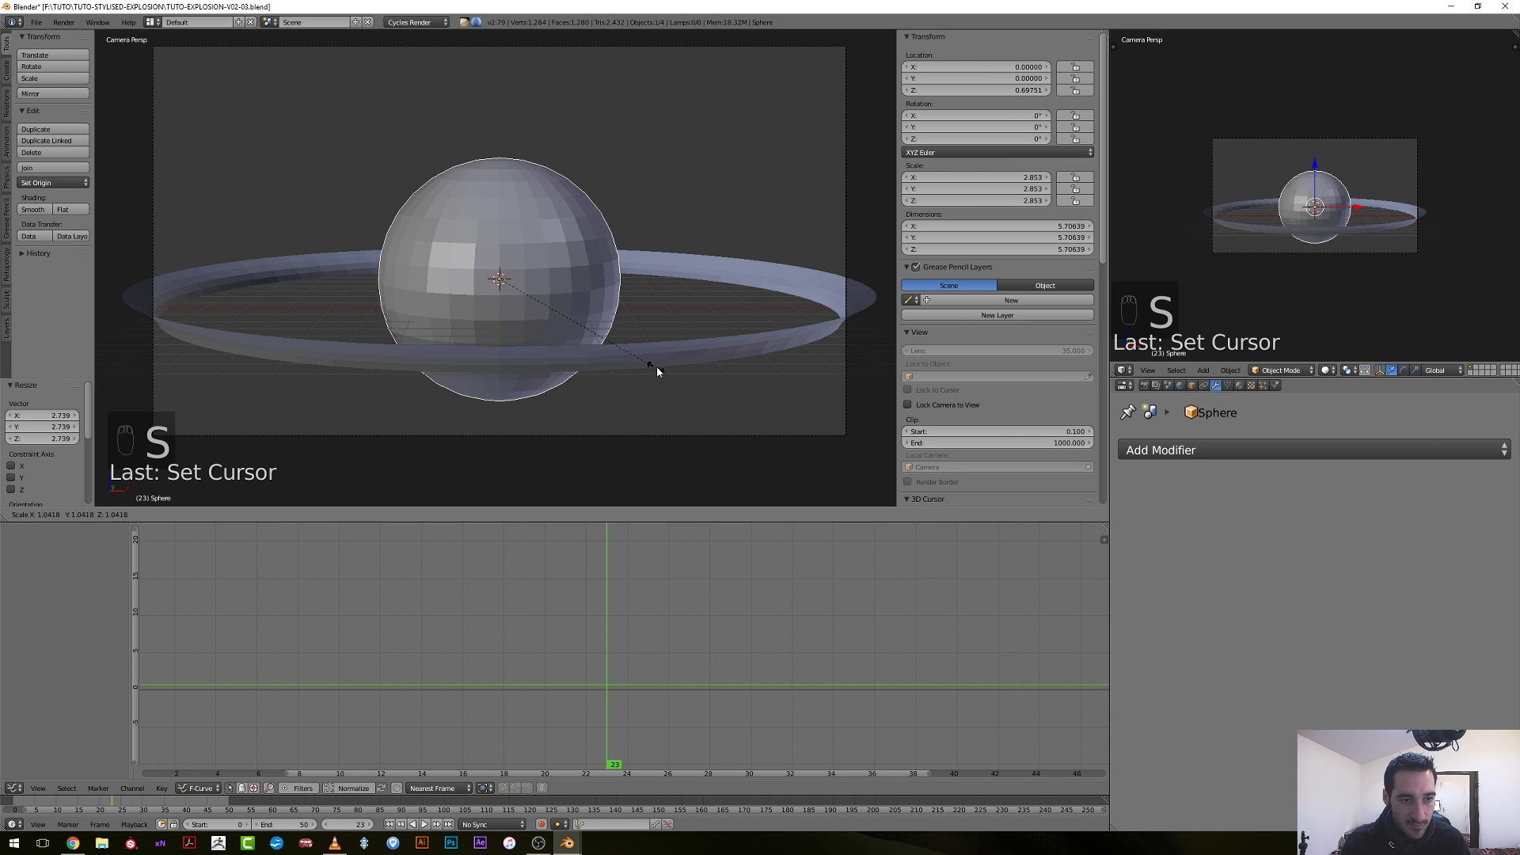
pyautogui.click(705, 404)
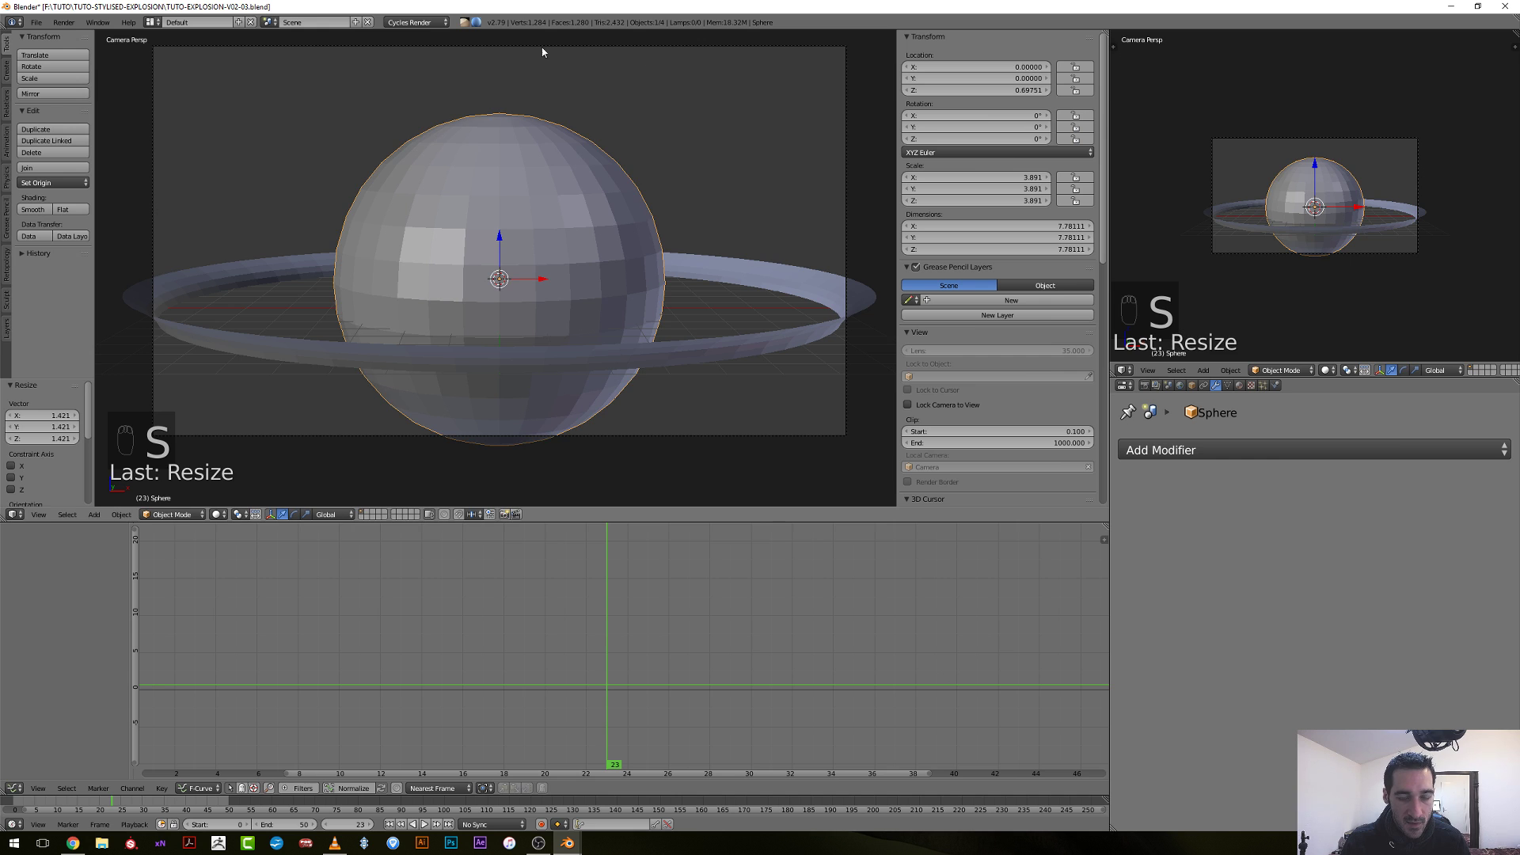
pyautogui.scroll(-2, 534, 238)
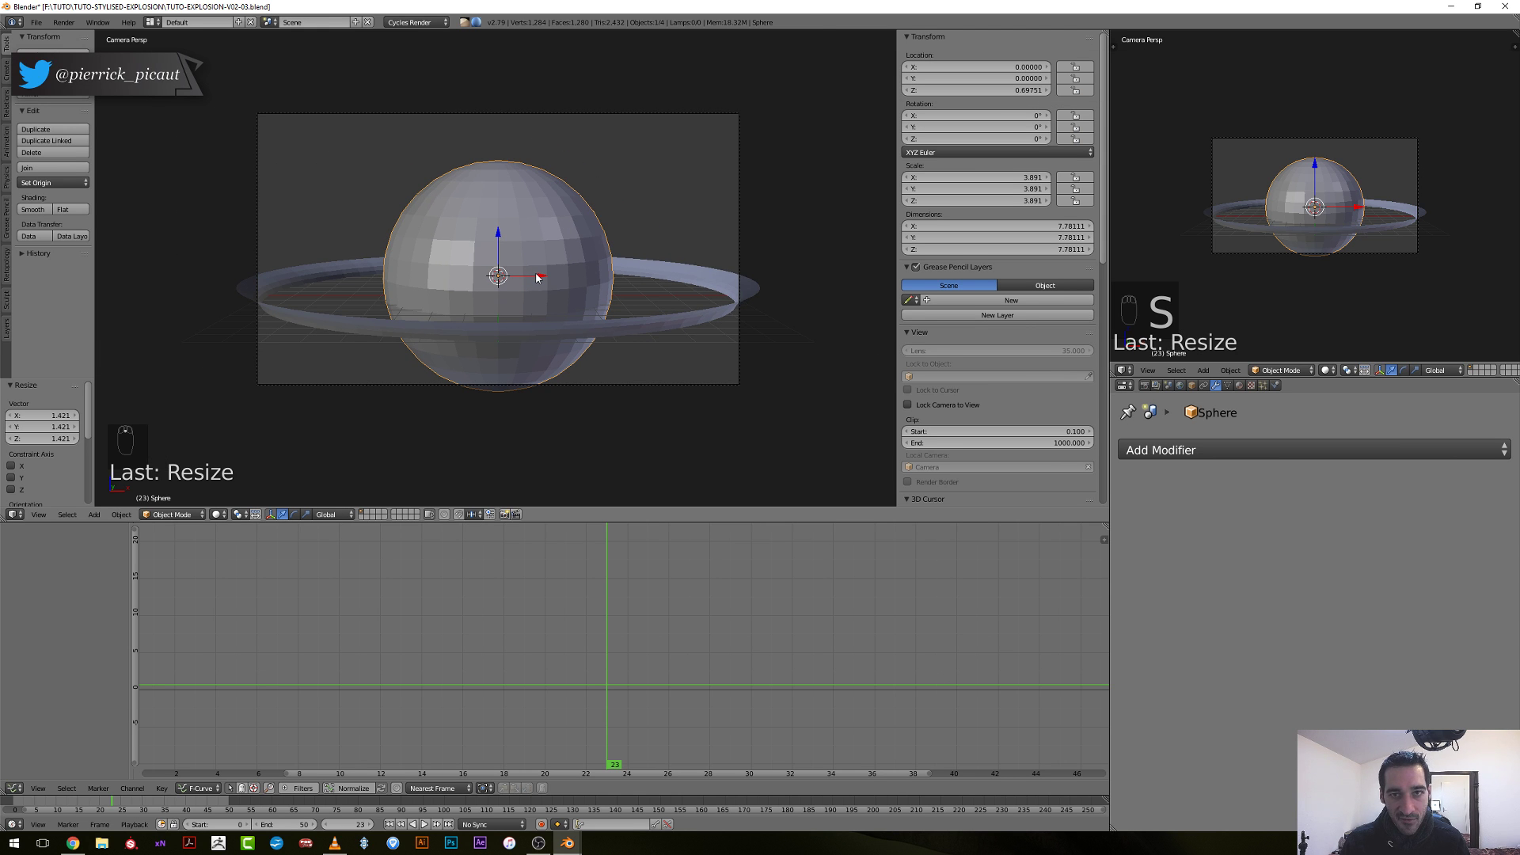
pyautogui.press('i')
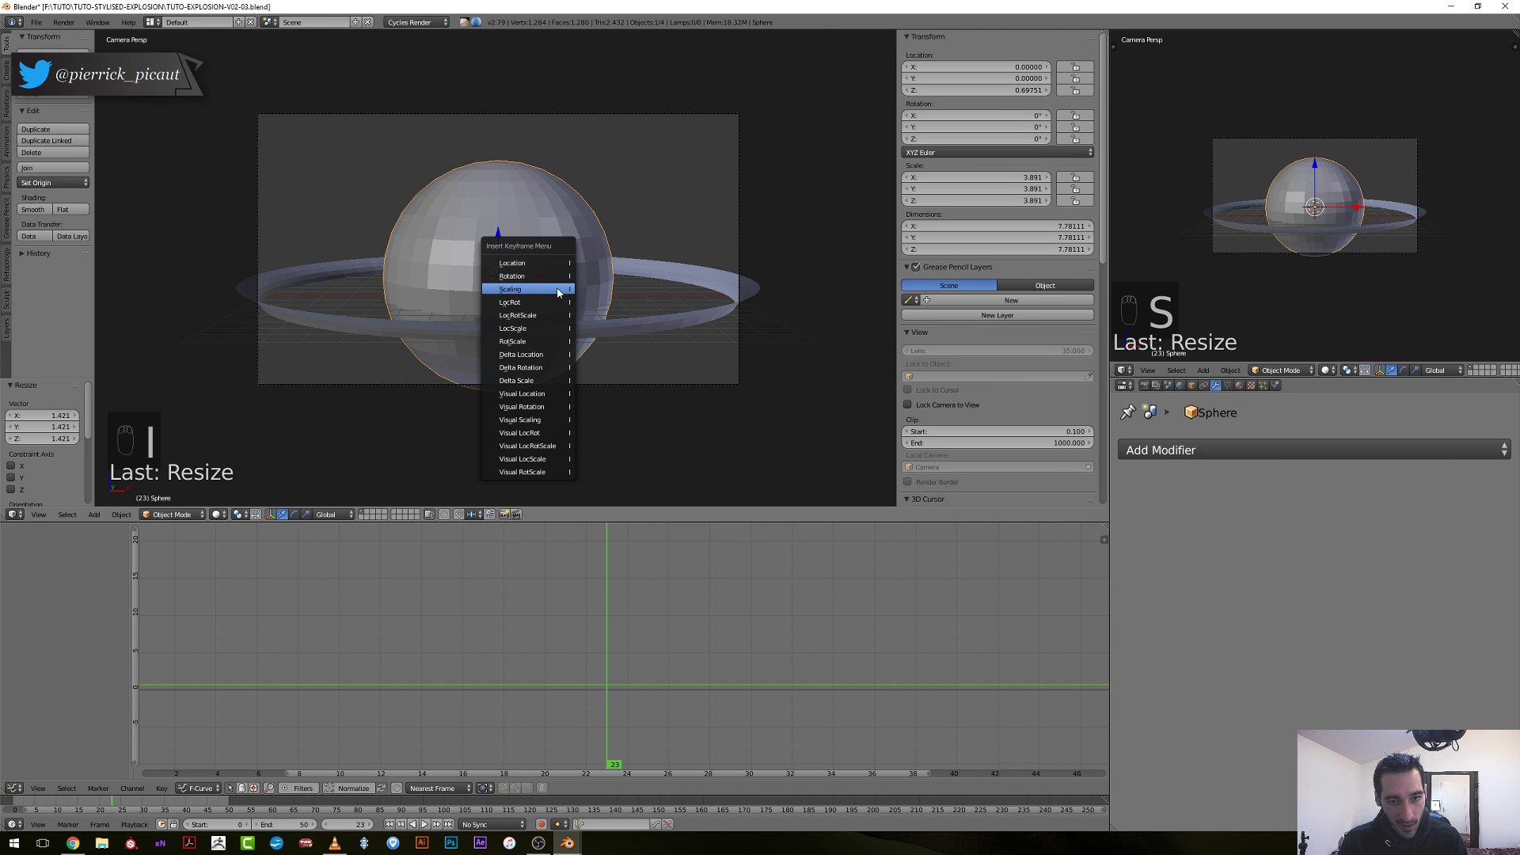
pyautogui.click(548, 289)
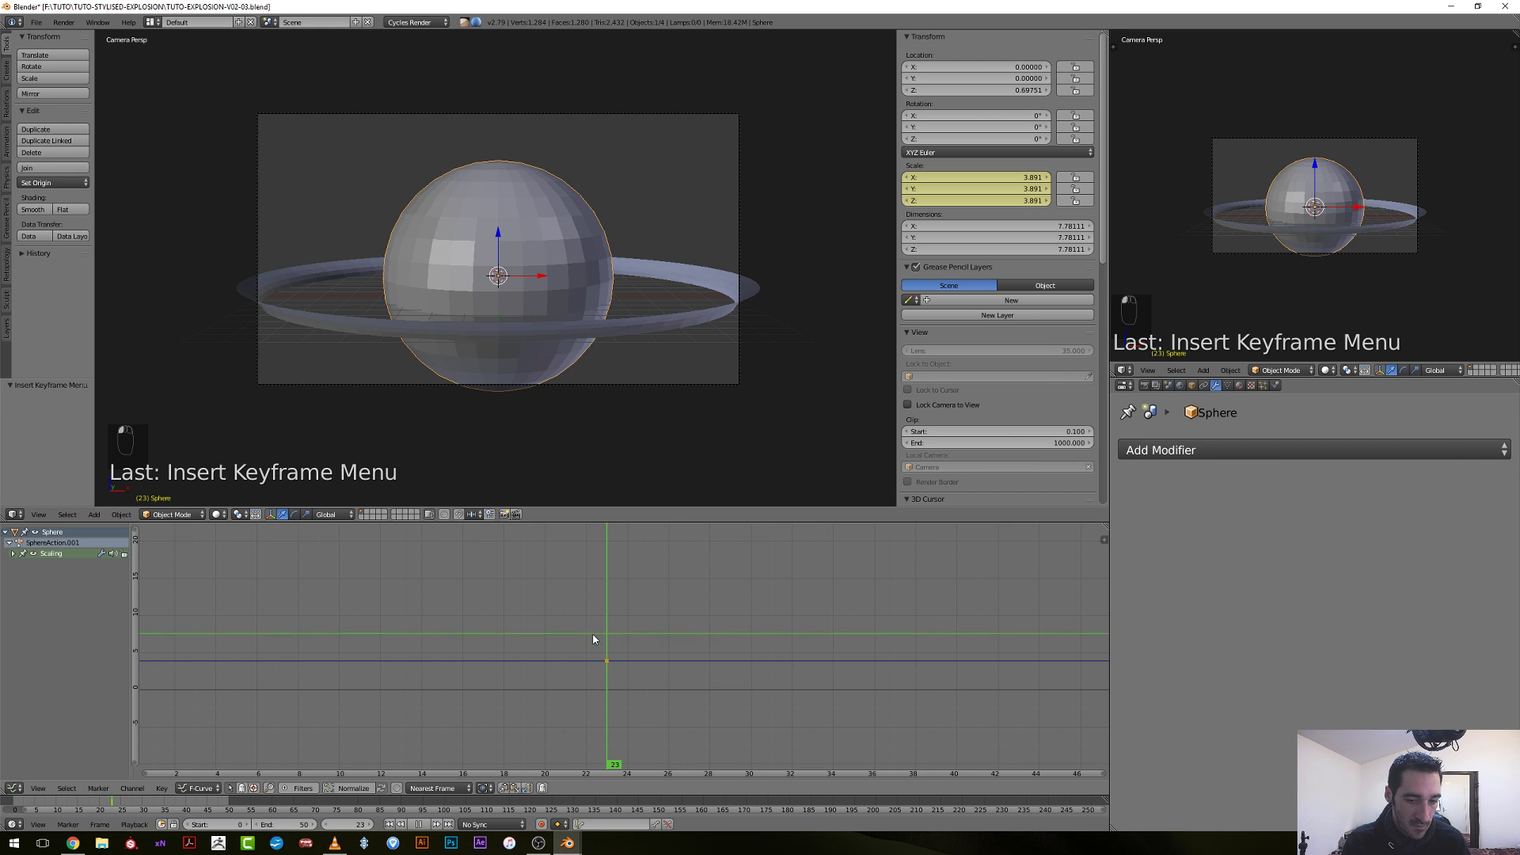
# Replace the Graph Editor with the Dope Sheet and go to frame 6, where the SHOCK-WAVE scaling keyframes begin.
pyautogui.click(586, 634)
pyautogui.moveTo(586, 635); pyautogui.dragTo(399, 659)
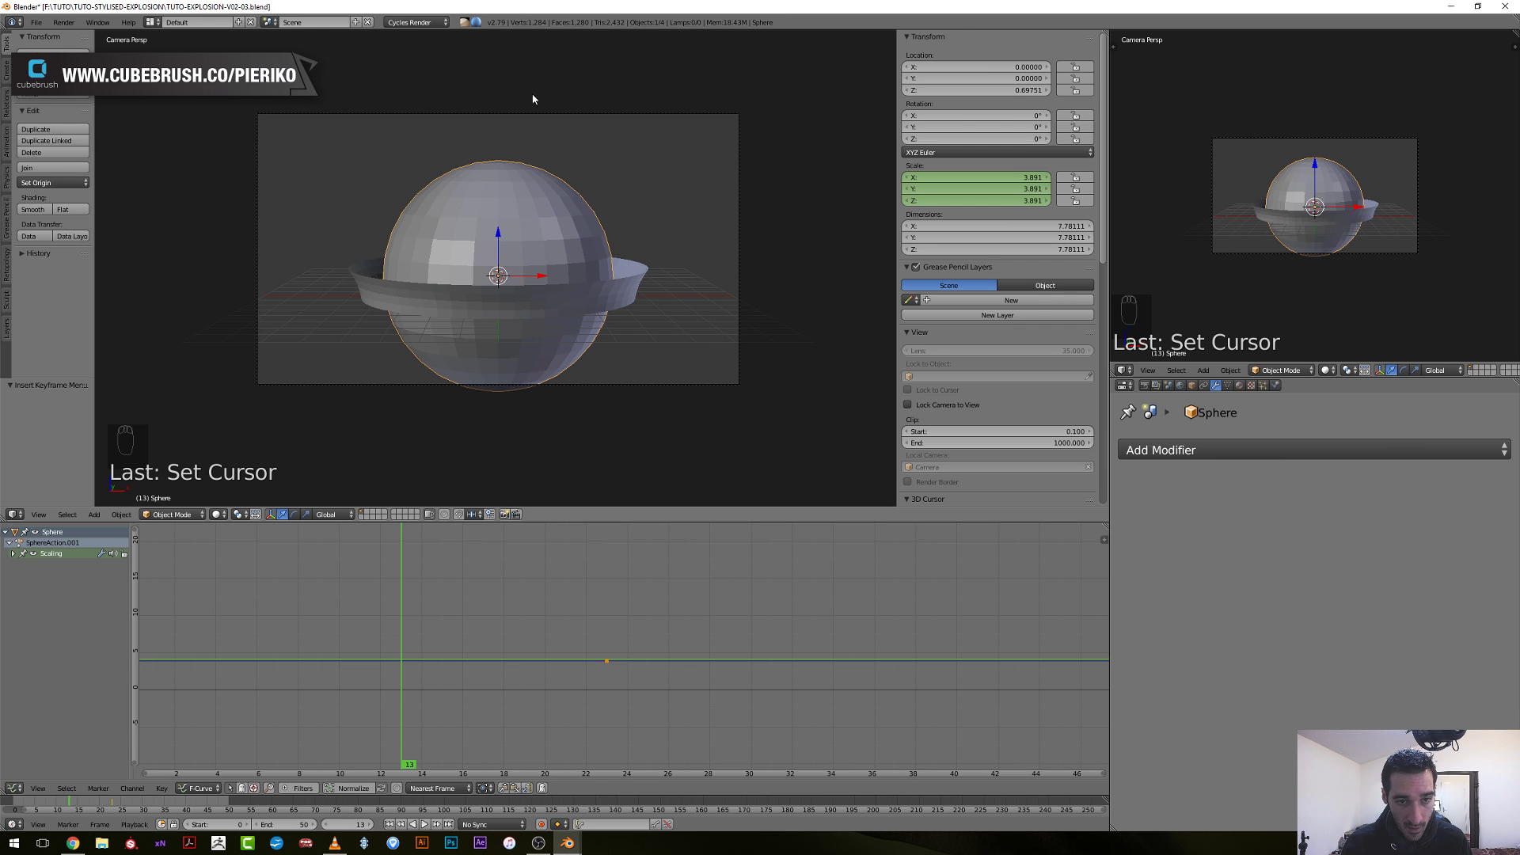
pyautogui.scroll(-1, 475, 321)
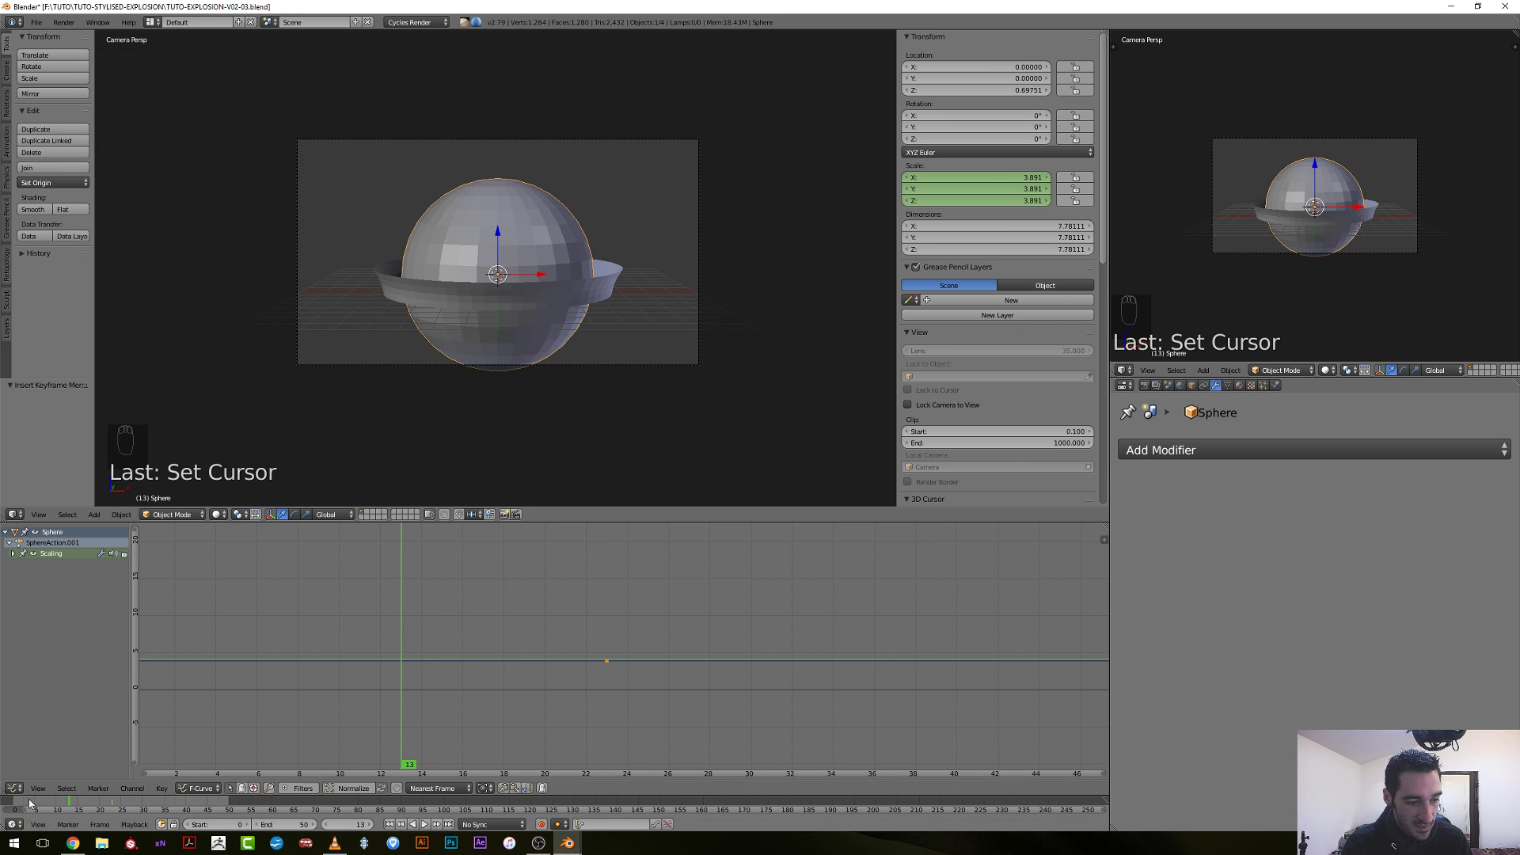
pyautogui.click(14, 788)
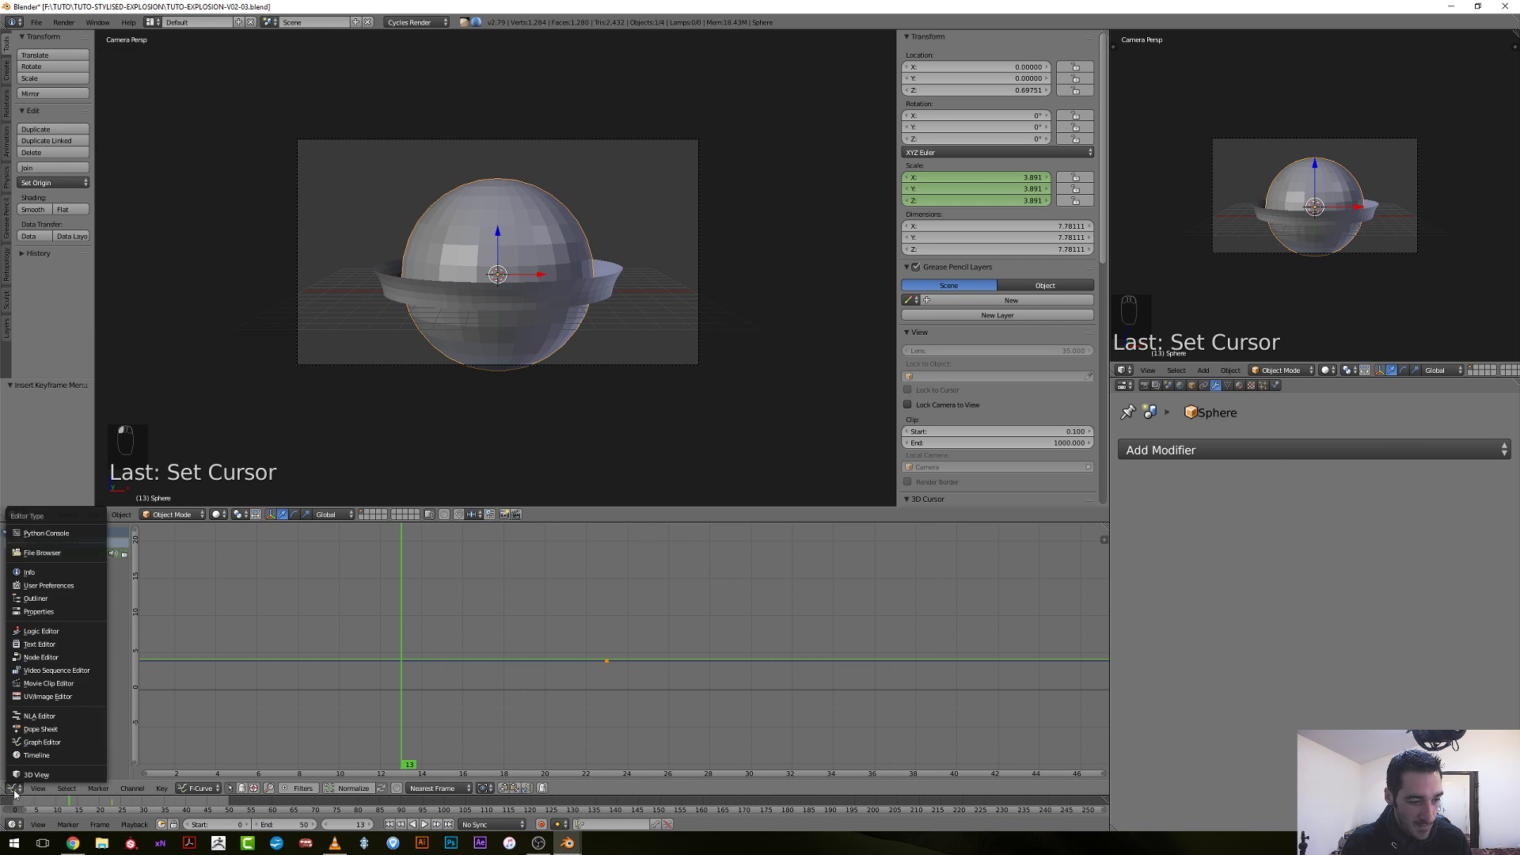
pyautogui.click(45, 733)
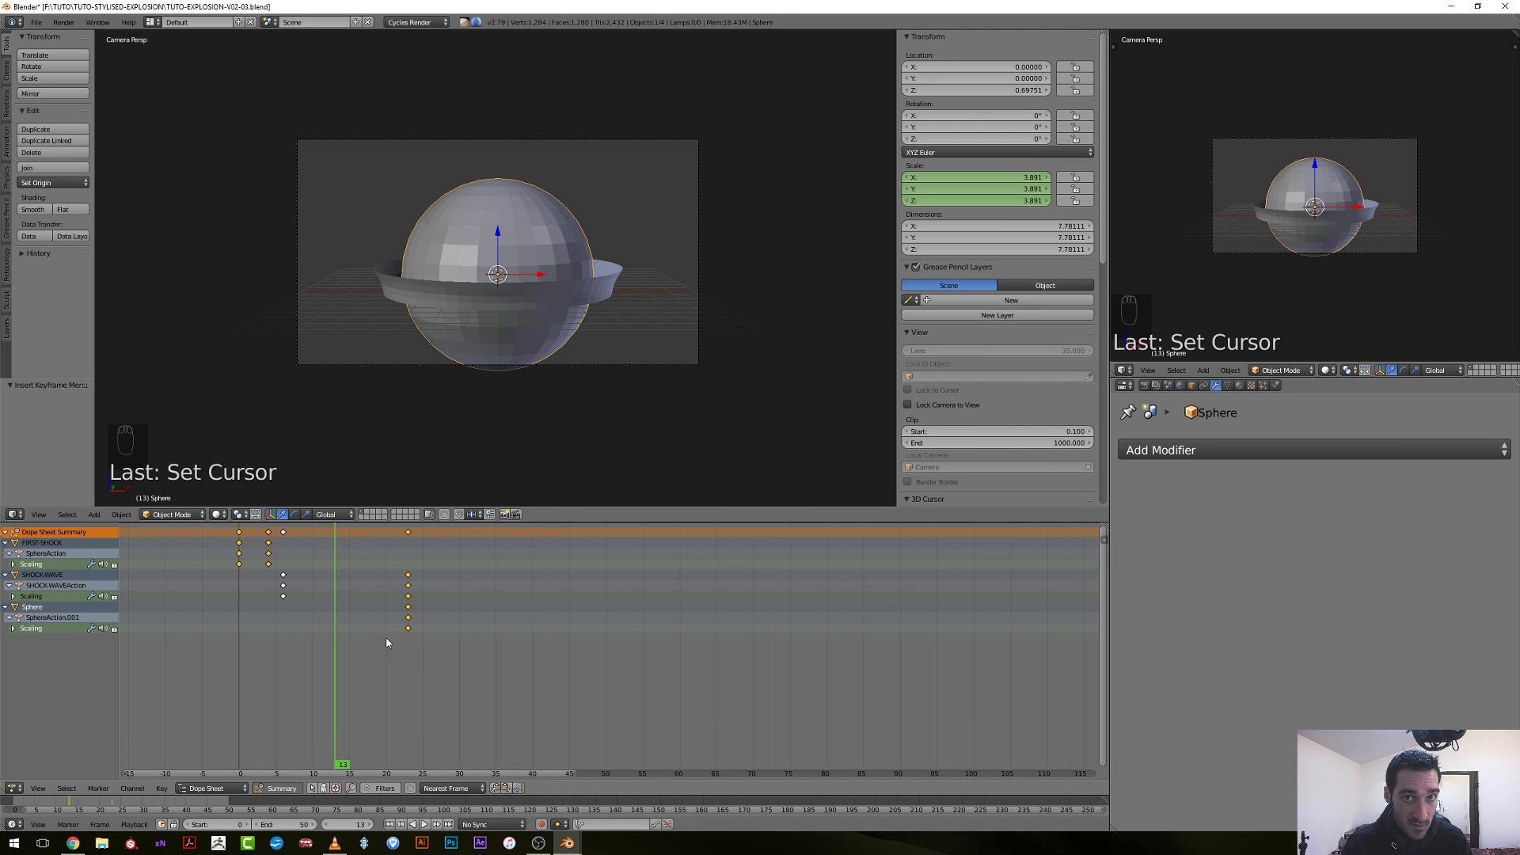
pyautogui.moveTo(384, 638); pyautogui.dragTo(465, 657, button='middle')
pyautogui.moveTo(411, 659); pyautogui.dragTo(367, 668)
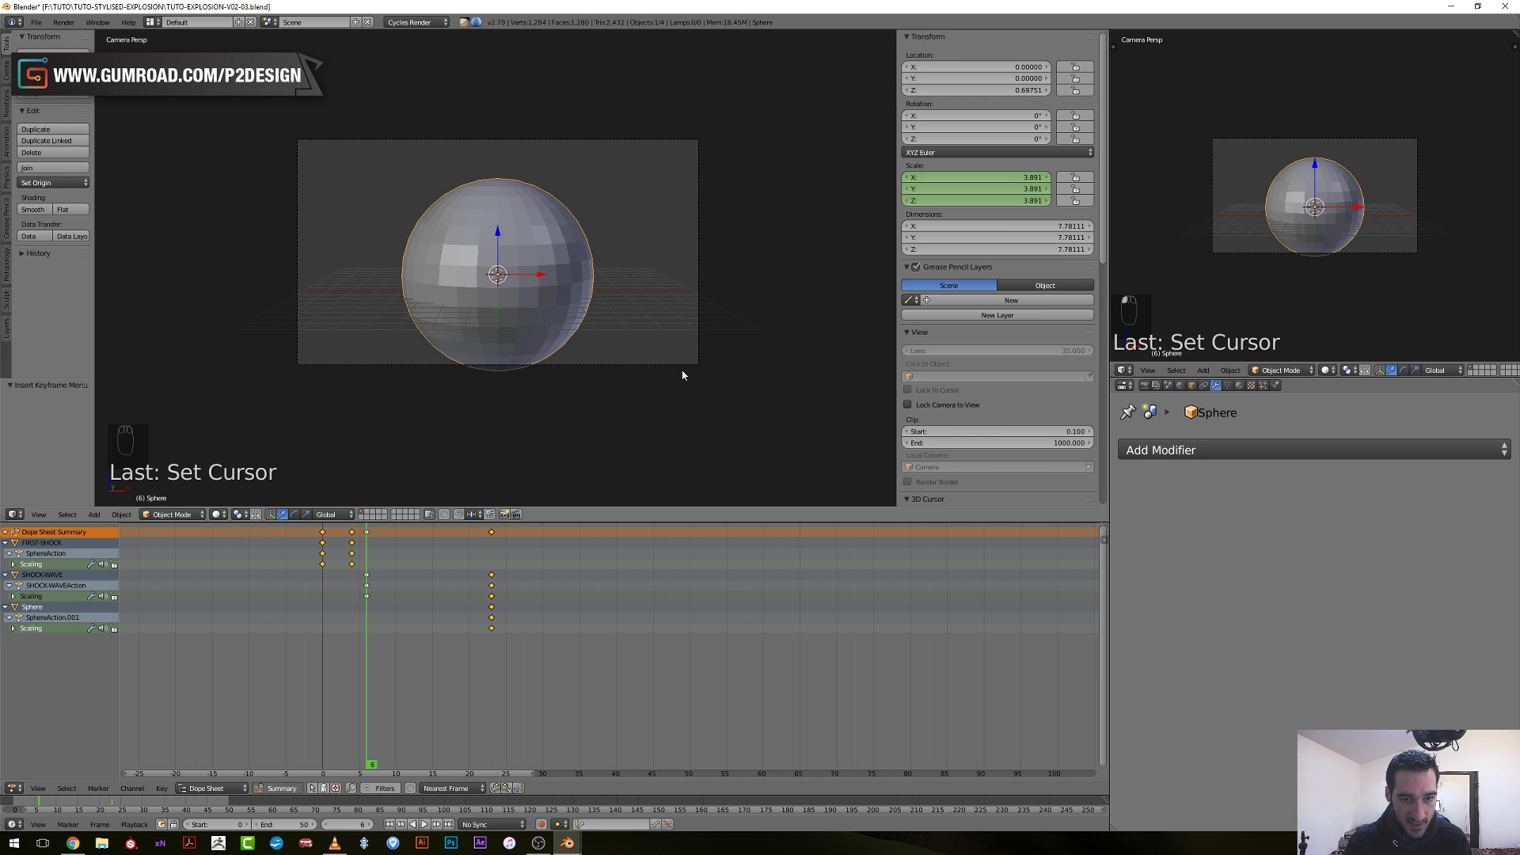
# Scale the sphere to 0 at frame 6 and insert a Scaling keyframe.
pyautogui.press('s')
pyautogui.press('0')
pyautogui.press('Return')
pyautogui.press('i')
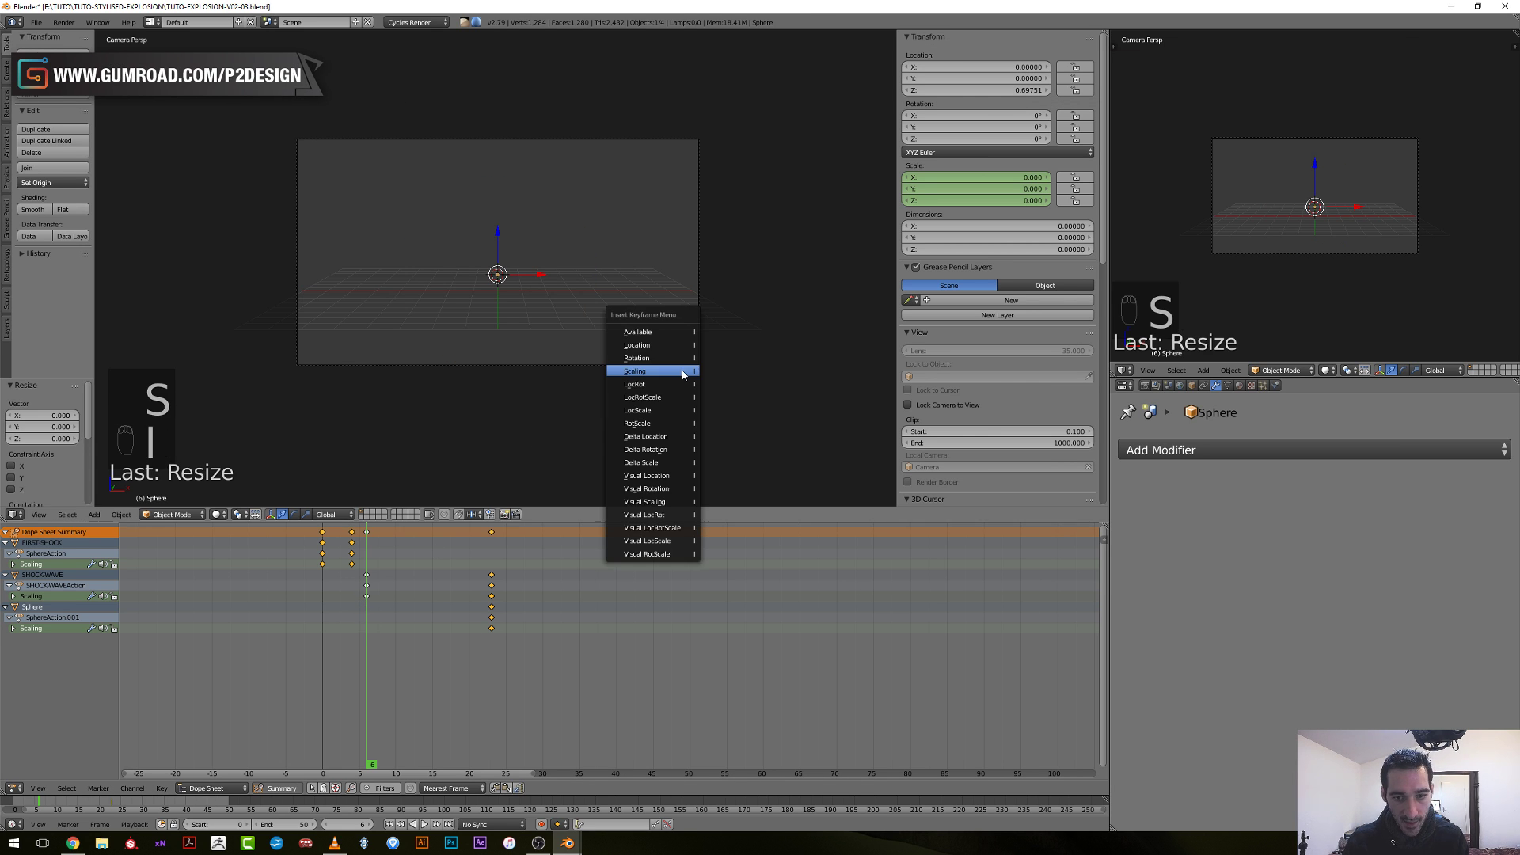
pyautogui.click(683, 374)
pyautogui.scroll(2, 306, 654)
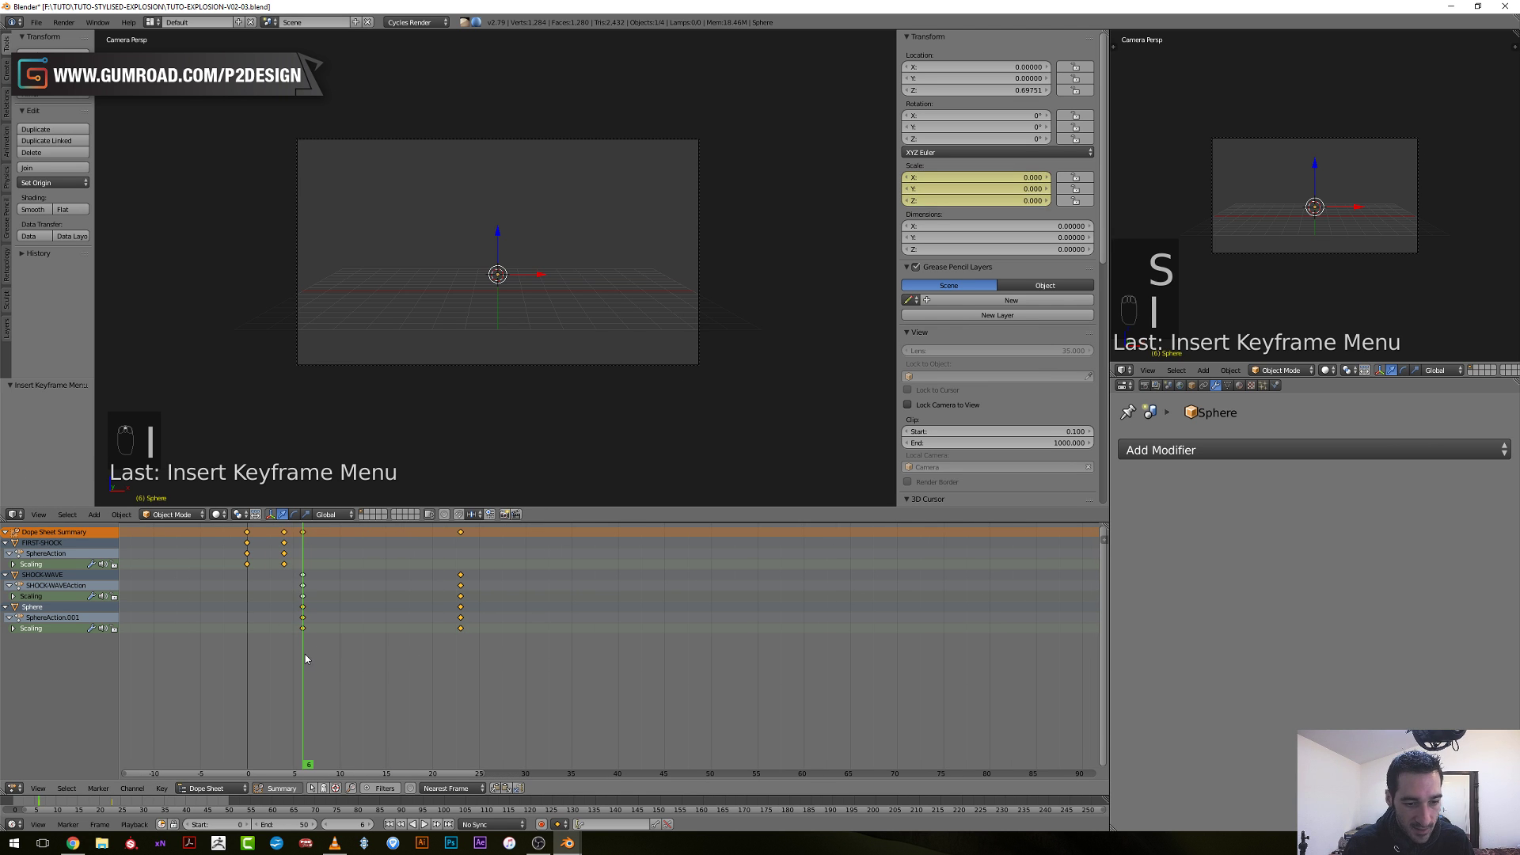
# Play back the animation from frame 3 and stop at frame 16 to compare the sphere's growth with the SHOCK-WAVE ring.
pyautogui.moveTo(306, 654); pyautogui.dragTo(274, 659)
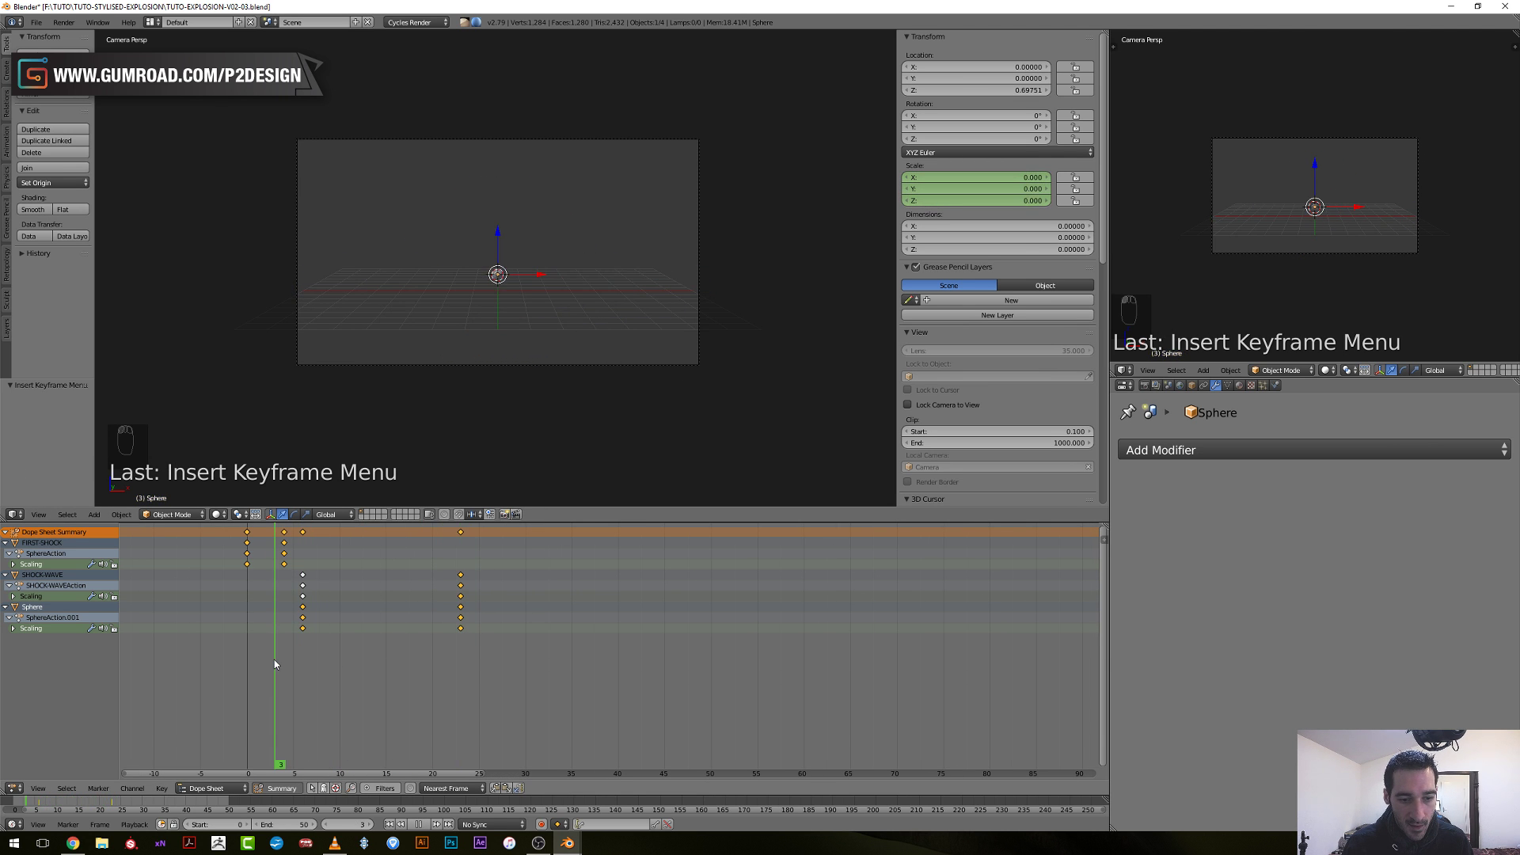
pyautogui.hotkey('alt', 'a')
pyautogui.hotkey('alt', 'a')
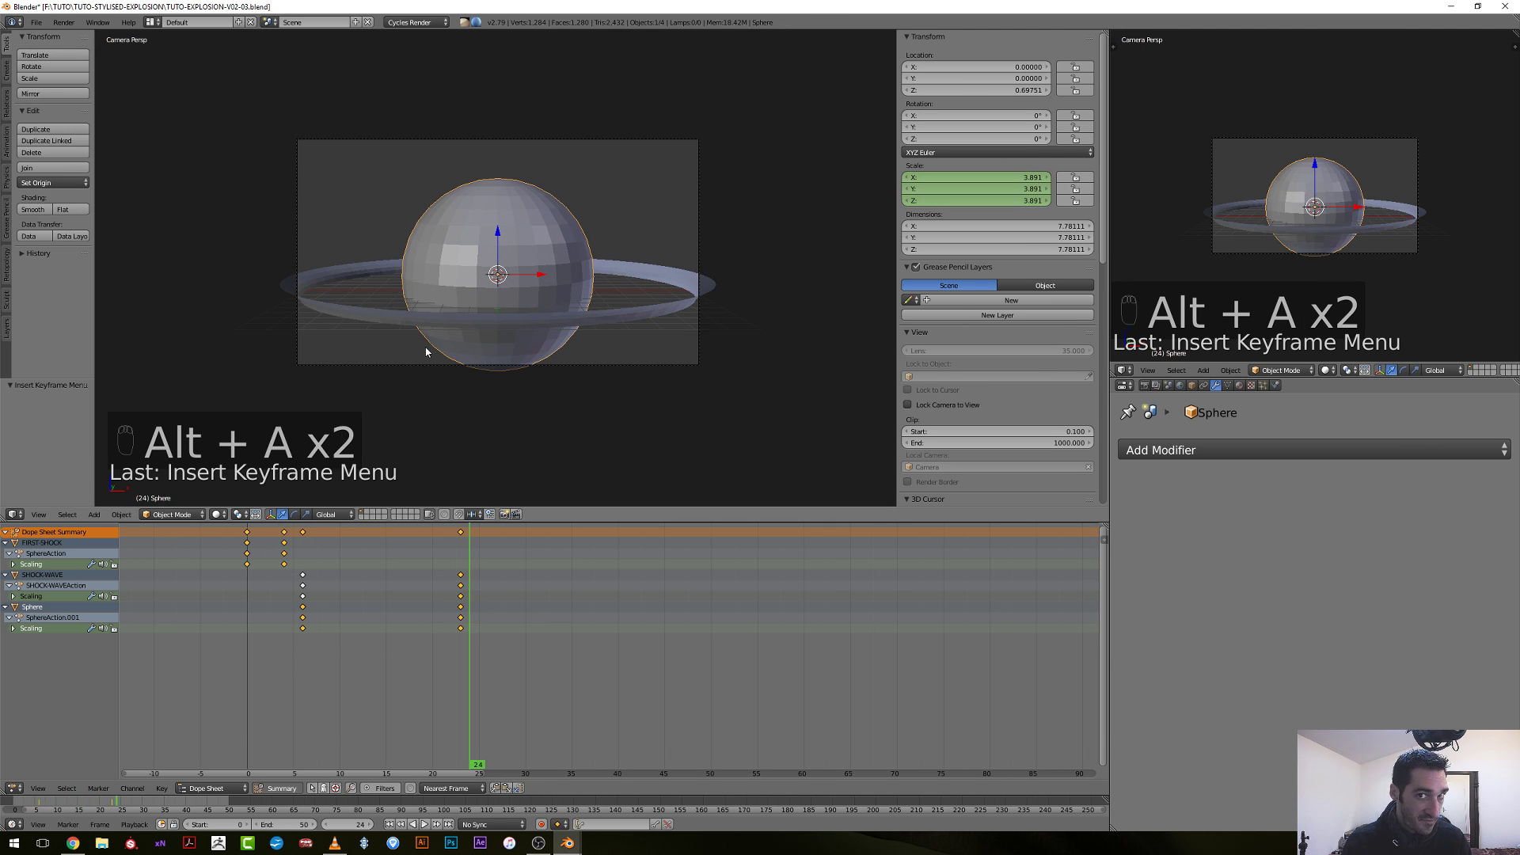
pyautogui.scroll(2, 433, 354)
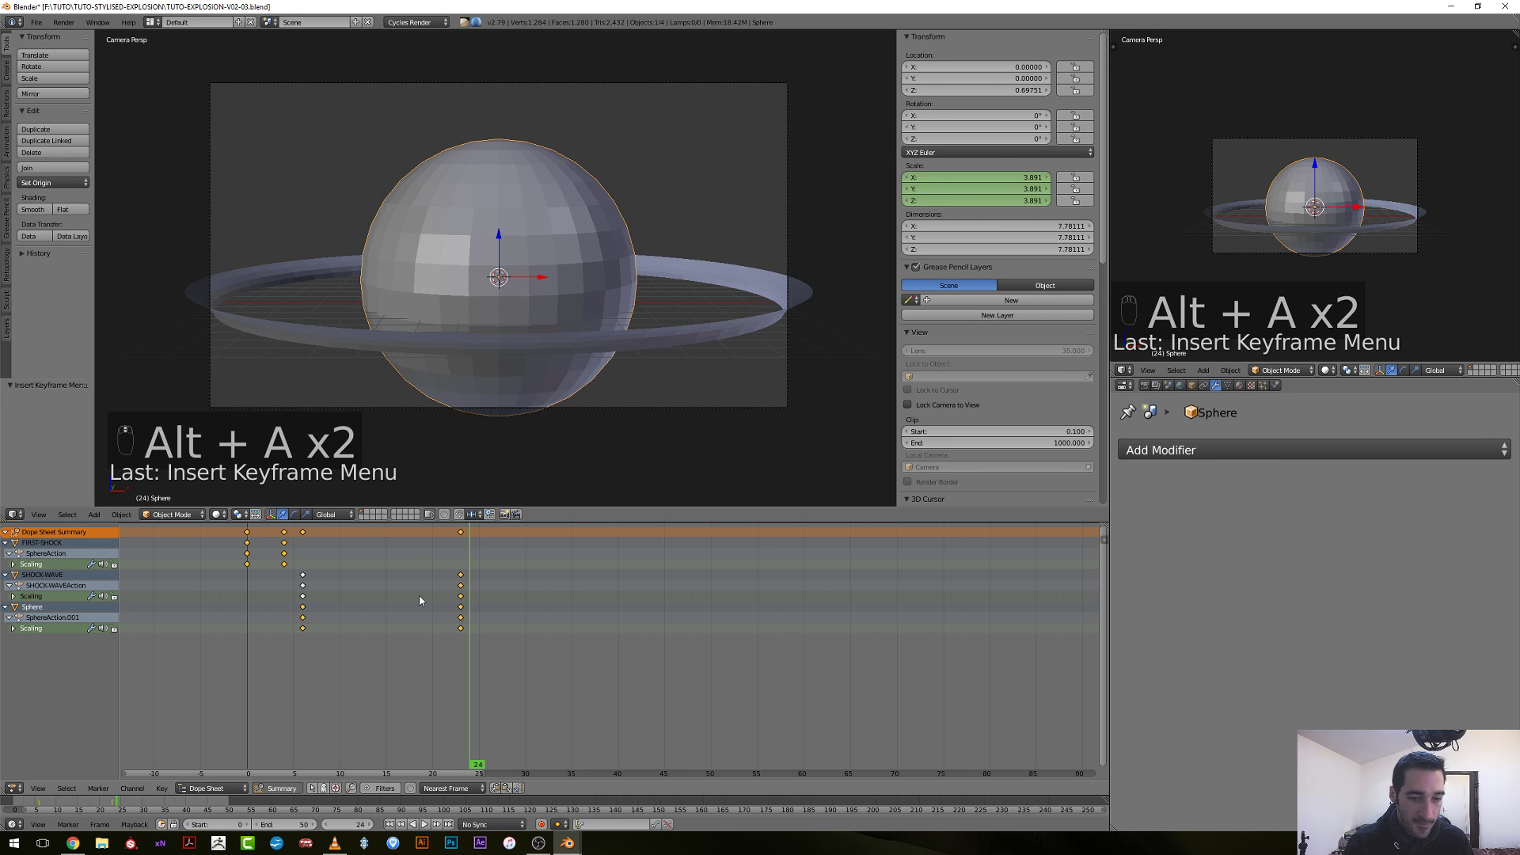
pyautogui.moveTo(417, 600); pyautogui.dragTo(395, 643)
pyautogui.rightClick(686, 310)
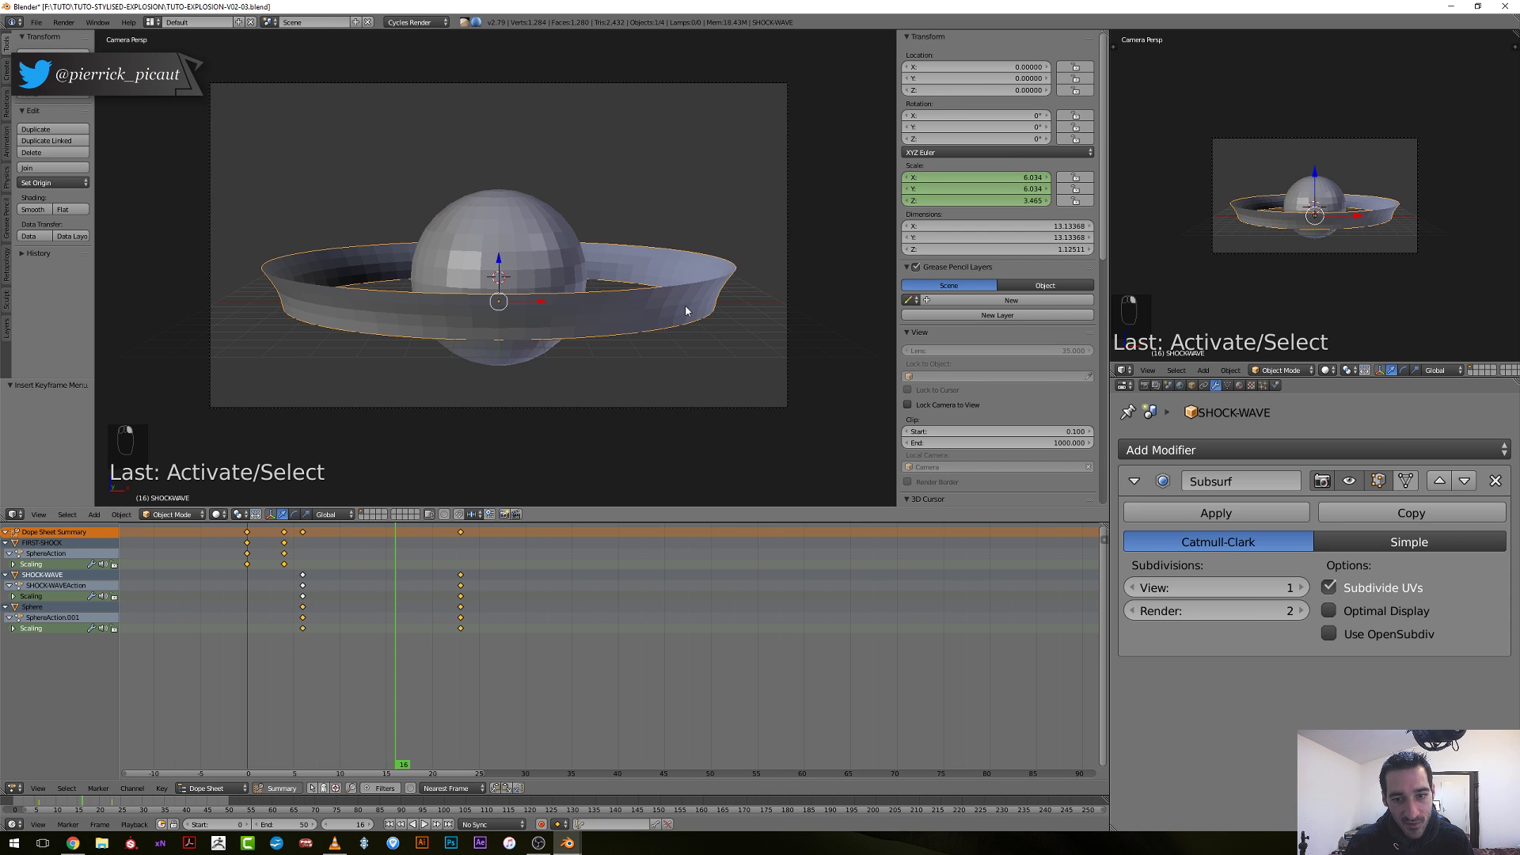
pyautogui.rightClick(522, 230)
# Return to frame 6 and the Graph Editor, and change the handle type of the sphere's frame-6 scaling keyframes.
pyautogui.moveTo(369, 563); pyautogui.dragTo(305, 625)
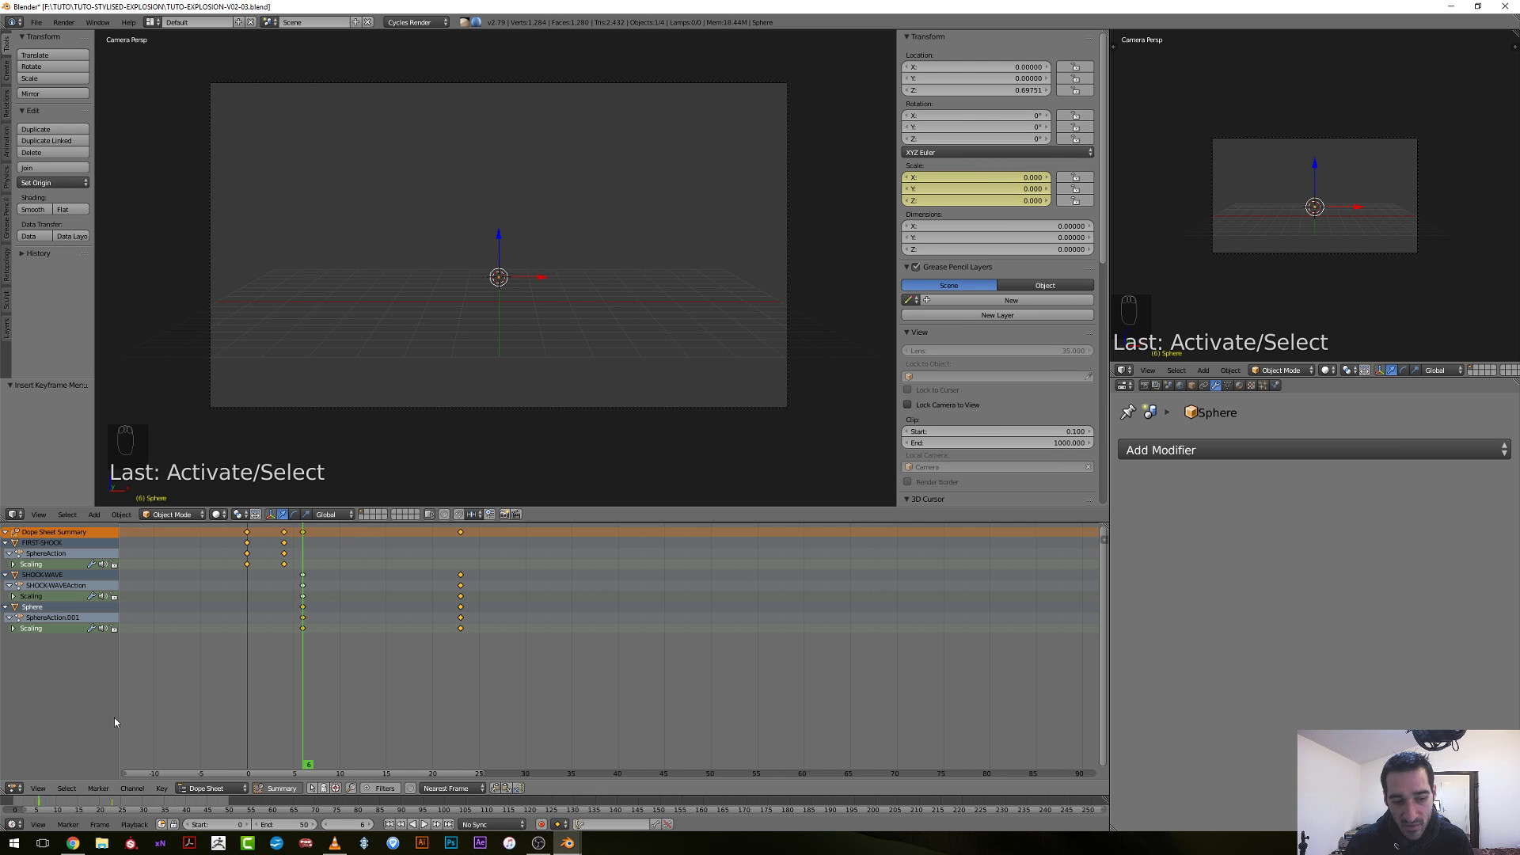
pyautogui.click(14, 788)
pyautogui.click(34, 748)
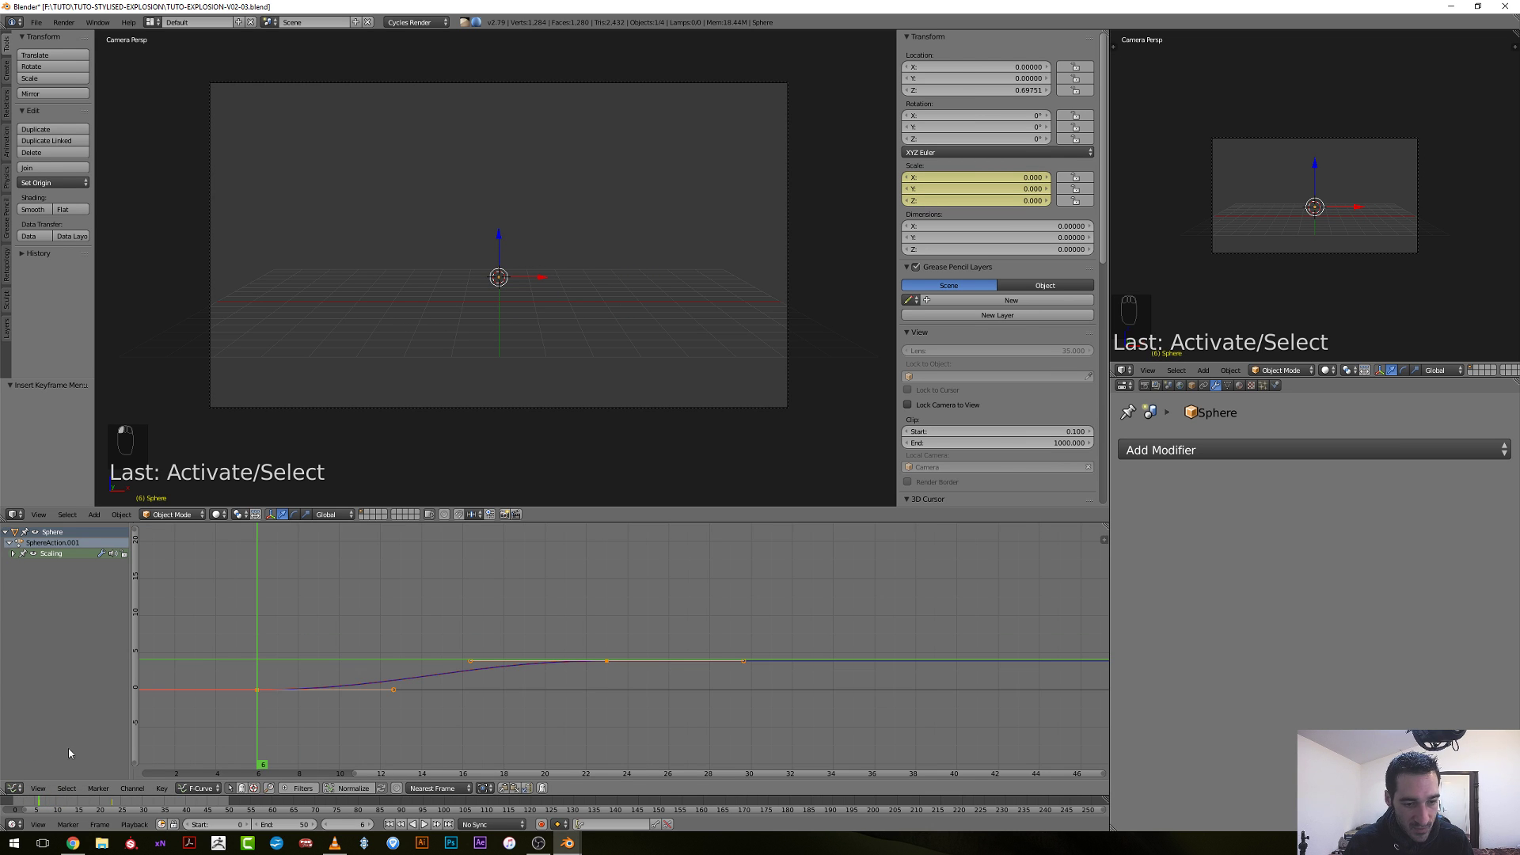
pyautogui.moveTo(364, 652); pyautogui.dragTo(368, 650, button='middle')
pyautogui.press('a')
pyautogui.press('b')
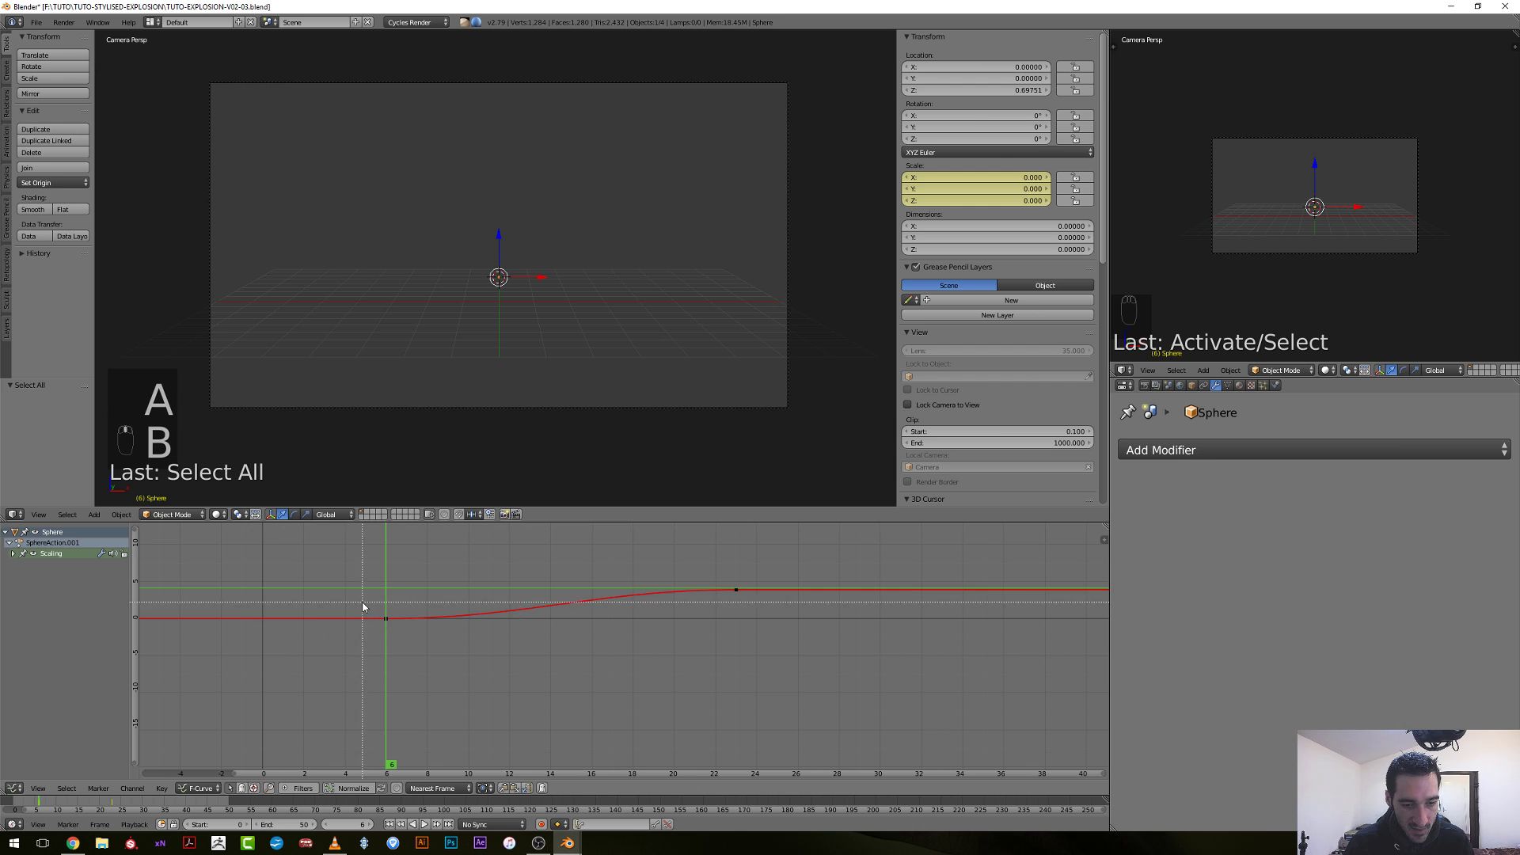
pyautogui.moveTo(363, 604); pyautogui.dragTo(458, 657)
pyautogui.press('v')
pyautogui.click(460, 654)
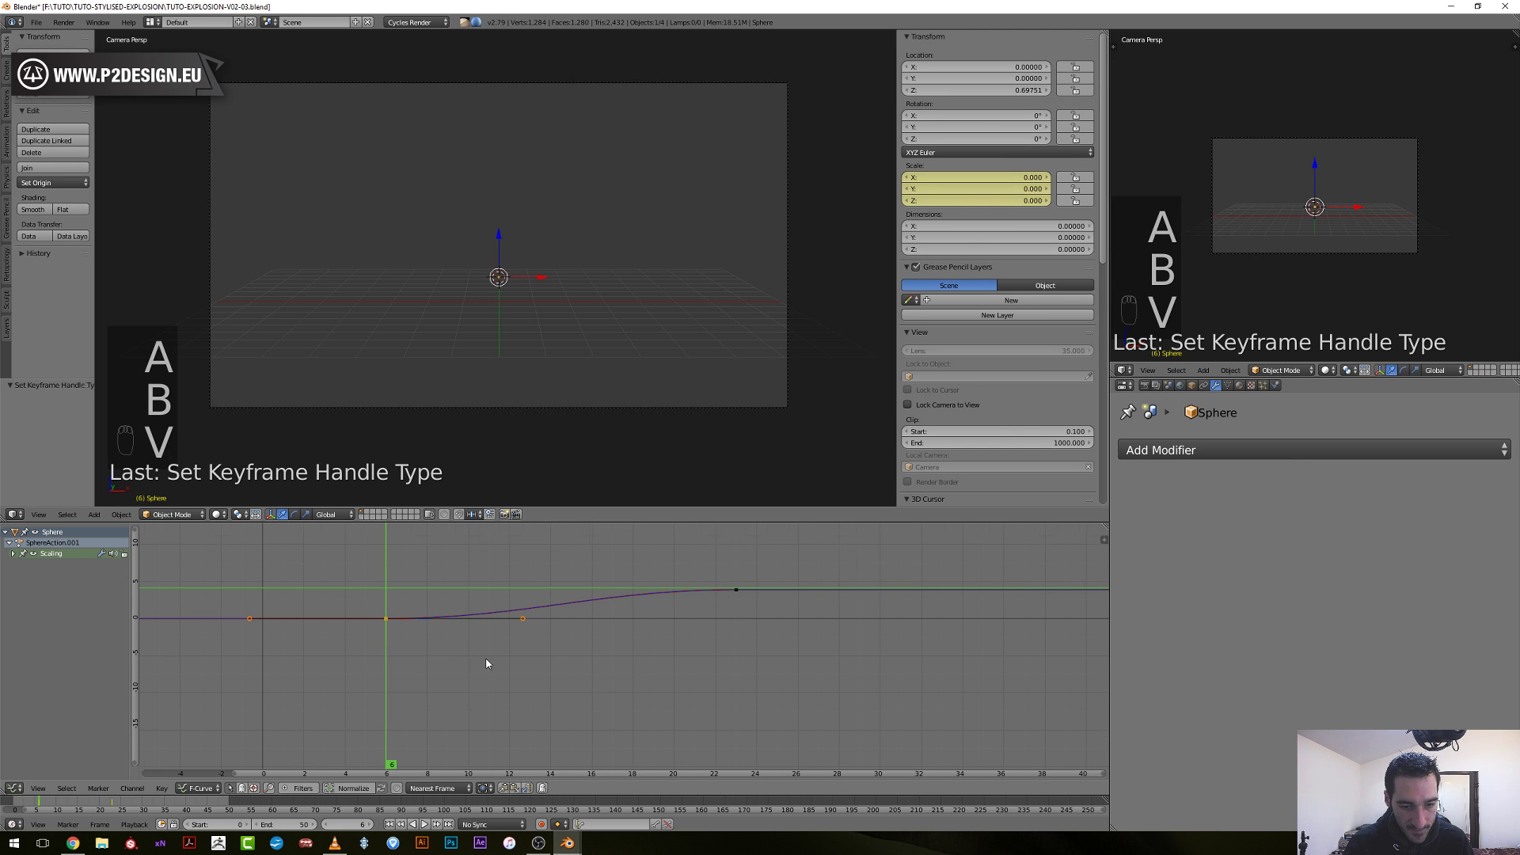
# Scale the handles of the sphere's frame-6 scaling keyframe by 0.608 and rotate them by -13.6°.
pyautogui.scroll(2, 485, 662)
pyautogui.press('s')
pyautogui.click(485, 674)
pyautogui.press('r')
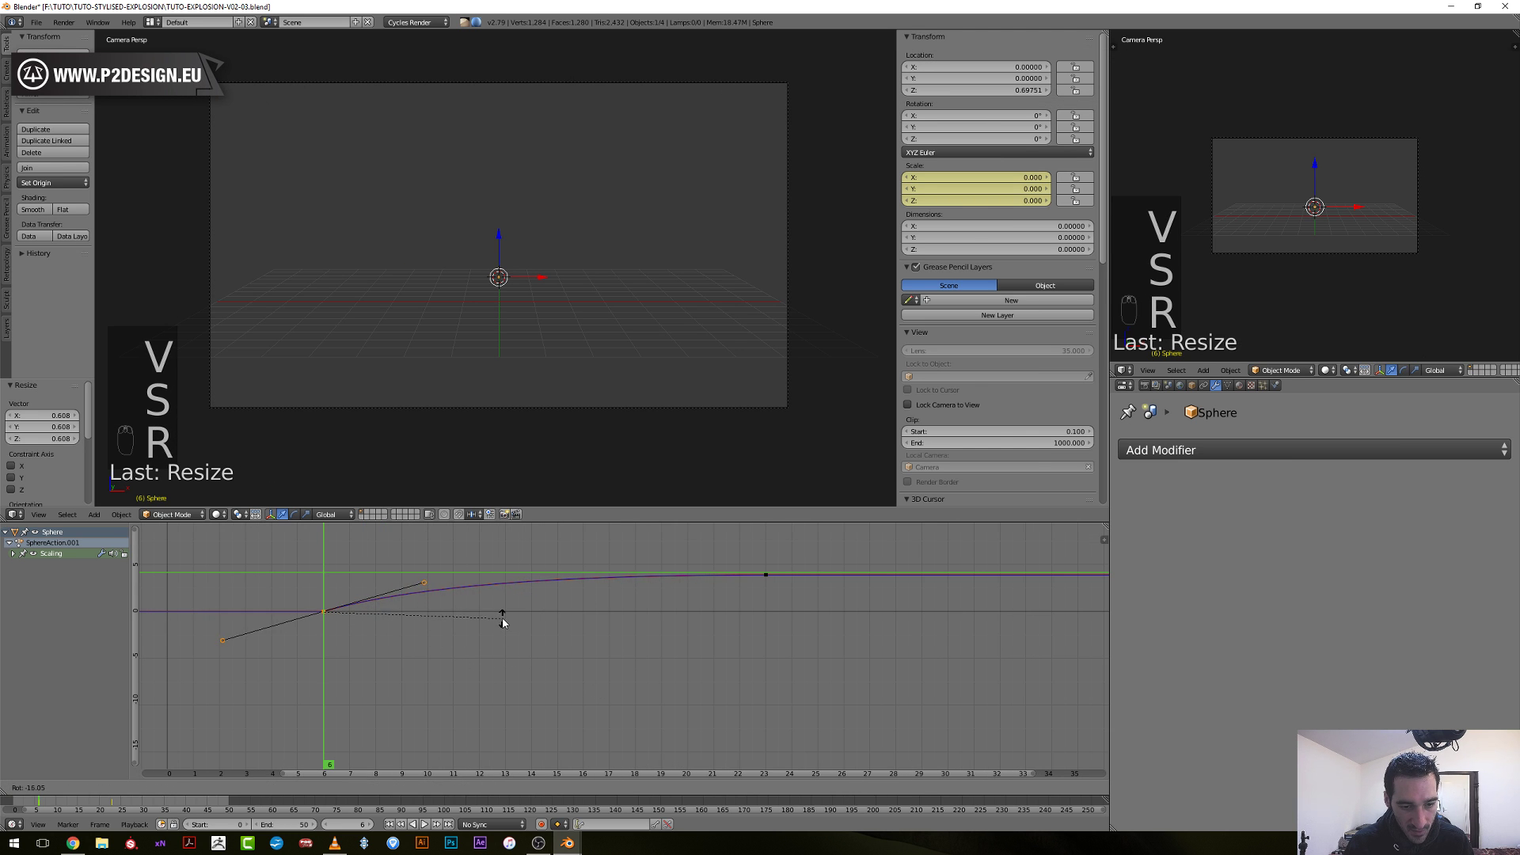
pyautogui.click(501, 620)
# Scrub through frames 10 and 20, then replay the animation to compare the sphere's growth with the SHOCK-WAVE ring.
pyautogui.moveTo(321, 639); pyautogui.dragTo(427, 675)
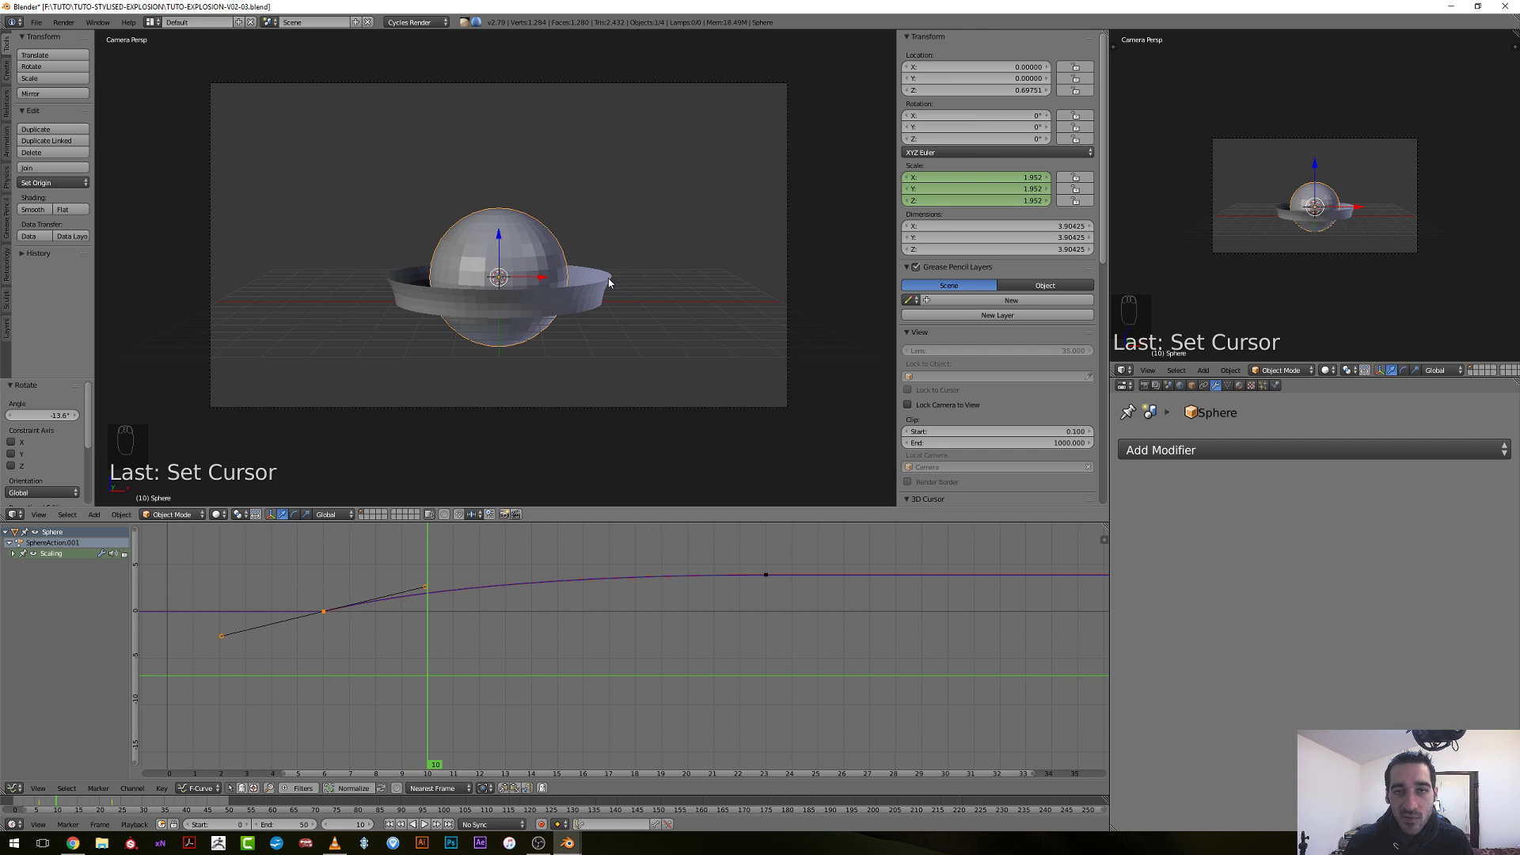
pyautogui.moveTo(433, 583); pyautogui.dragTo(688, 633)
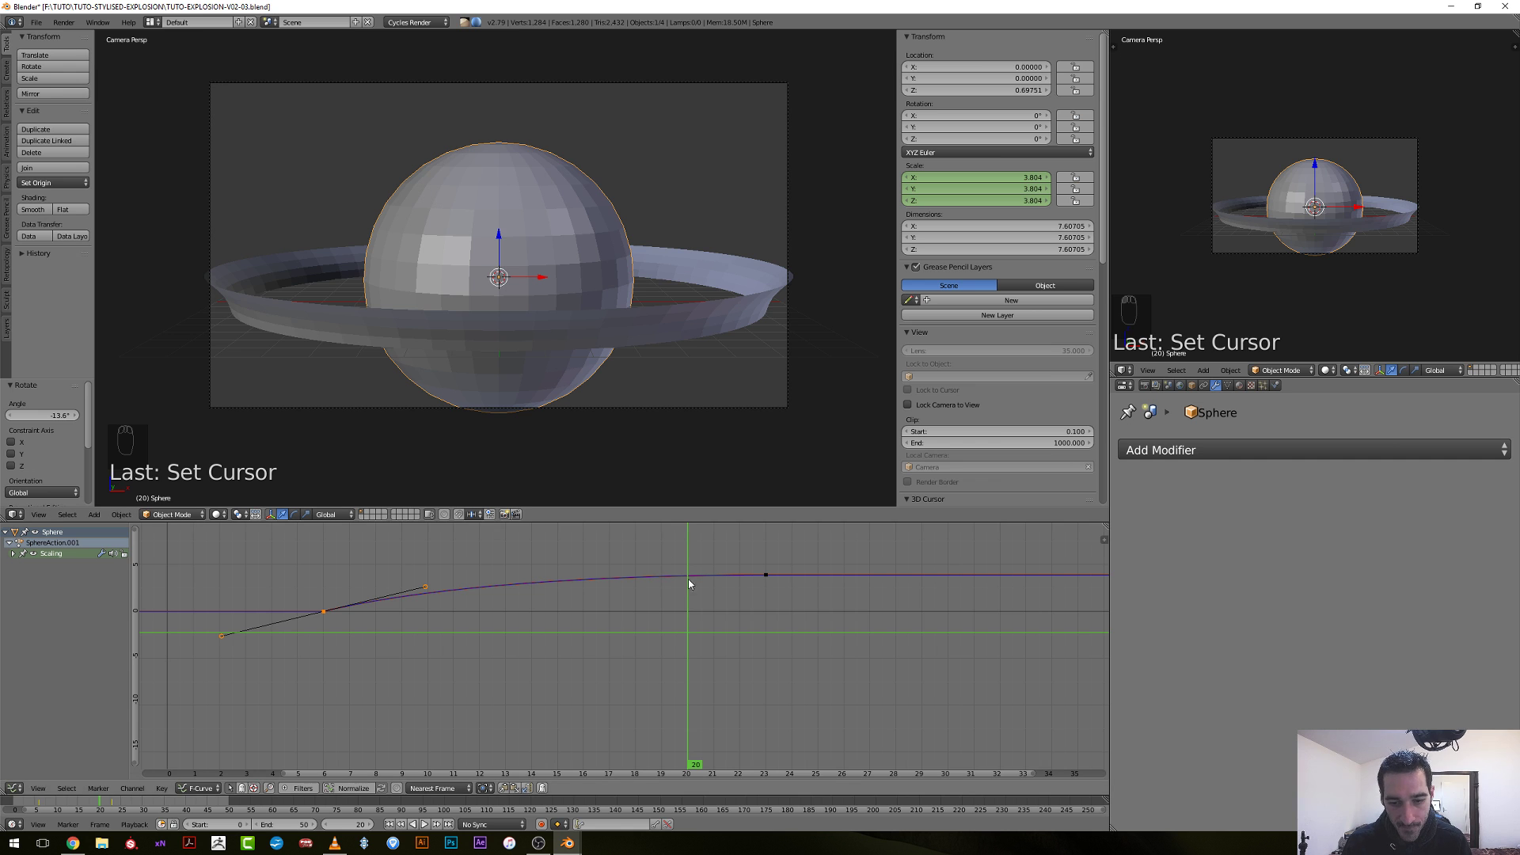
pyautogui.moveTo(685, 658); pyautogui.dragTo(238, 665)
pyautogui.hotkey('alt', 'a')
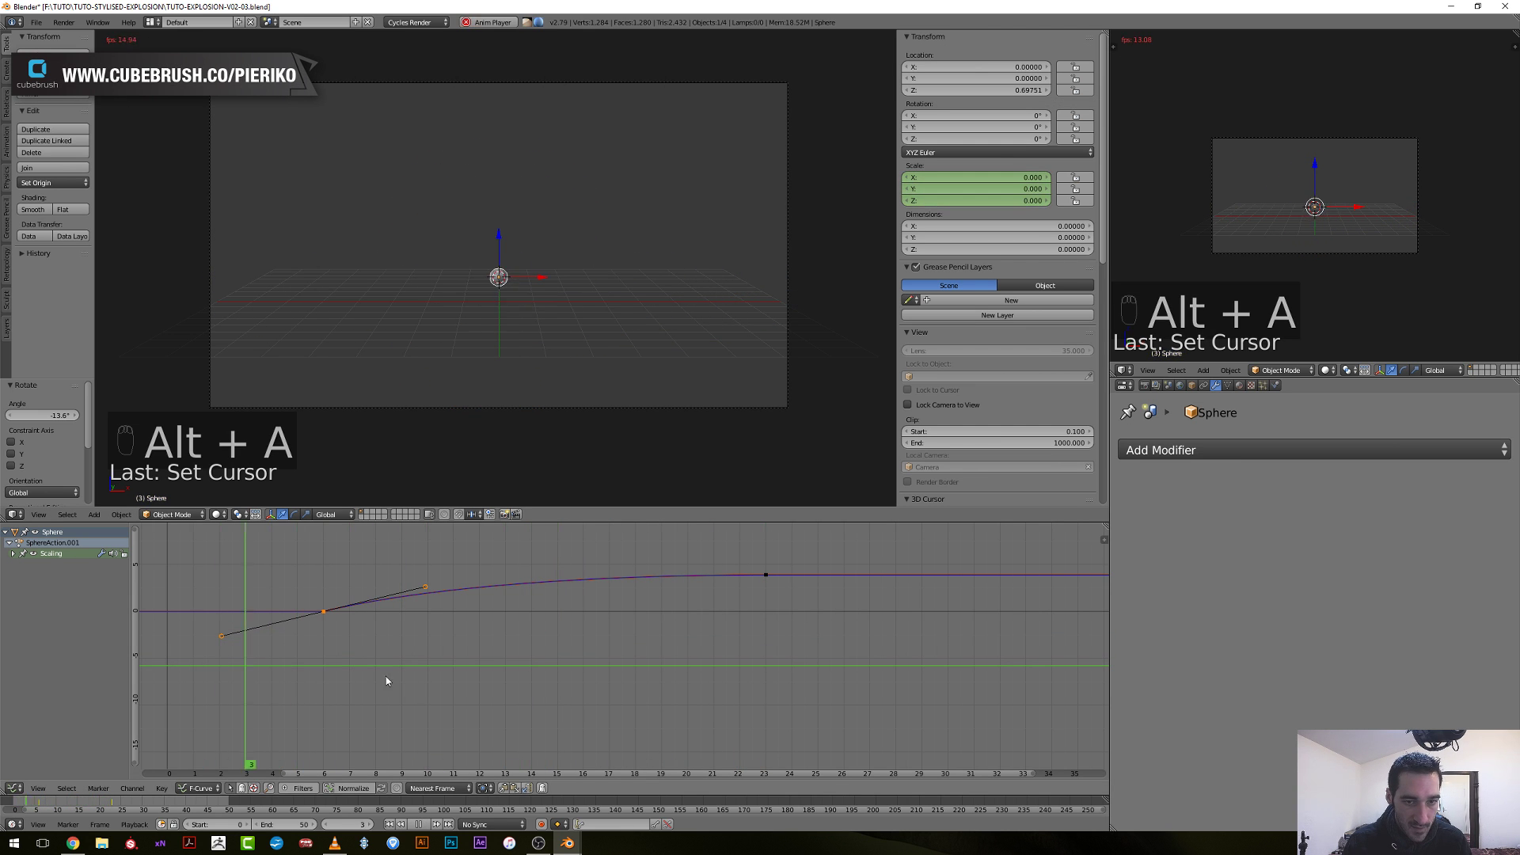
pyautogui.hotkey('alt', 'a')
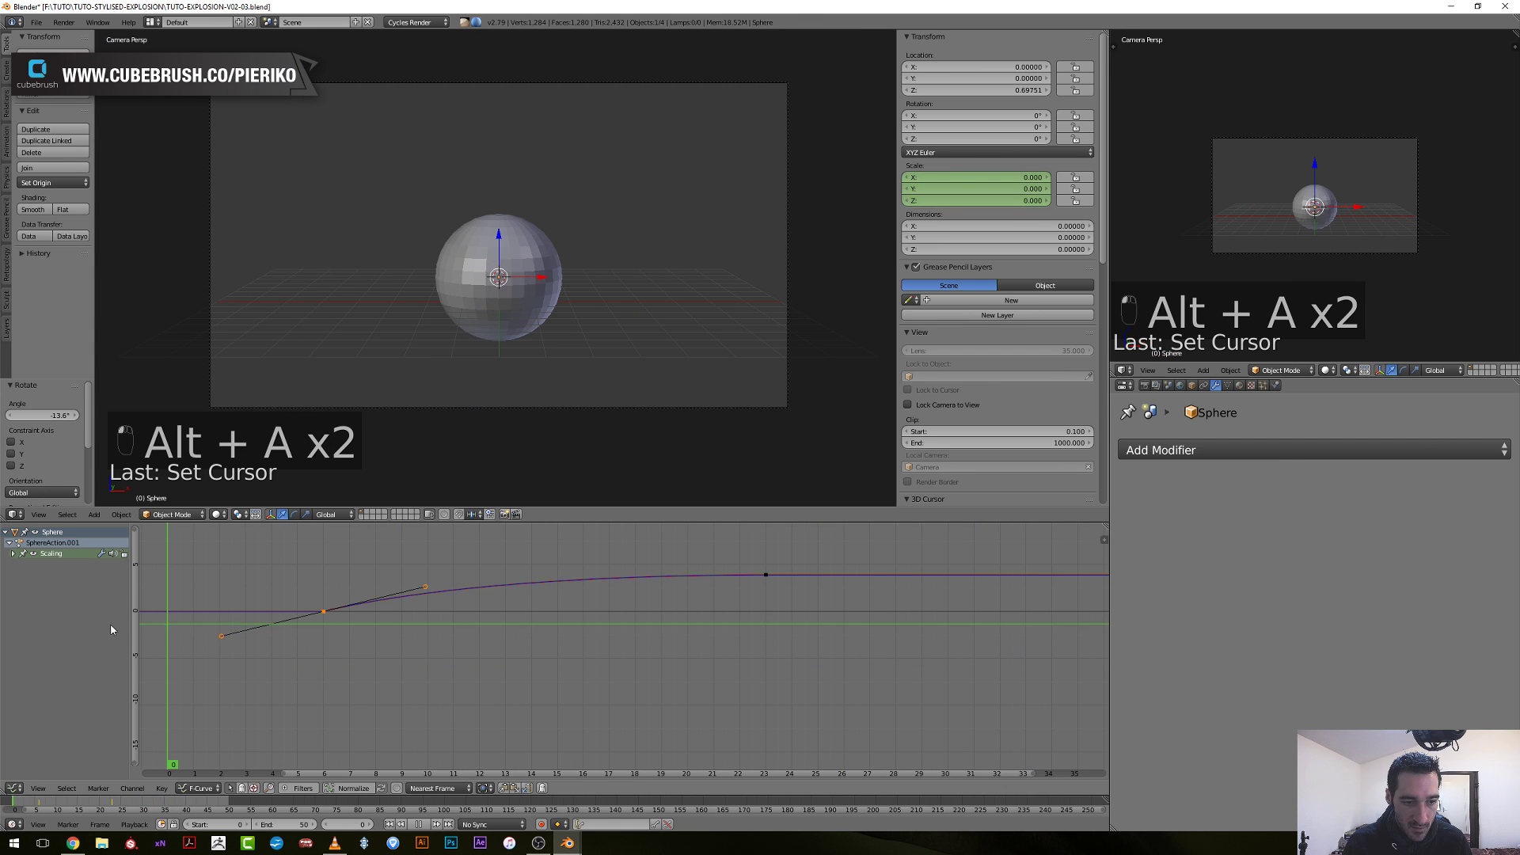
pyautogui.hotkey('alt', 'a')
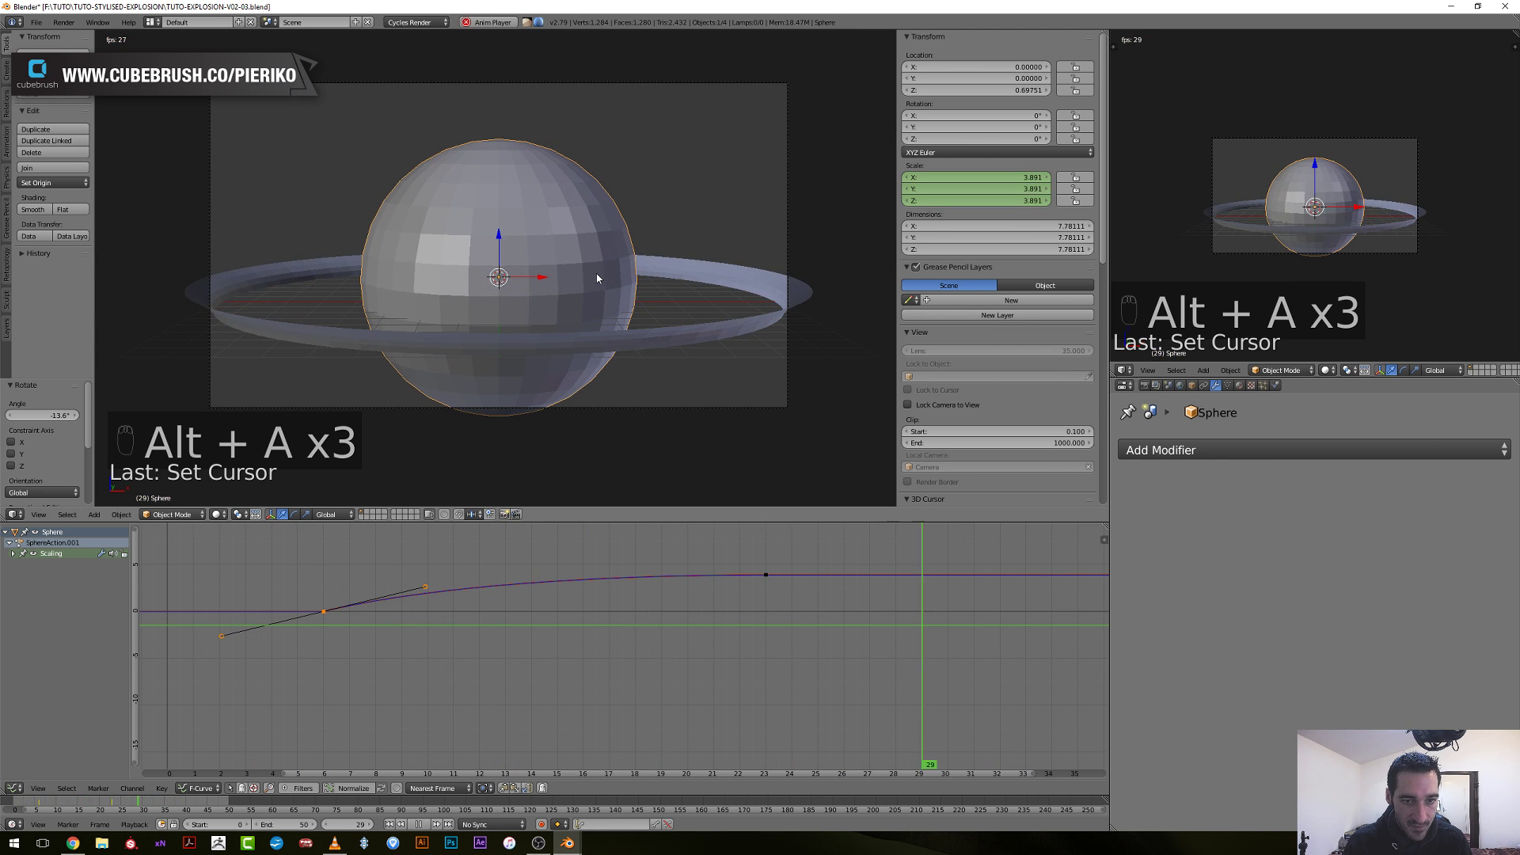
pyautogui.hotkey('alt', 'a')
pyautogui.click(140, 674)
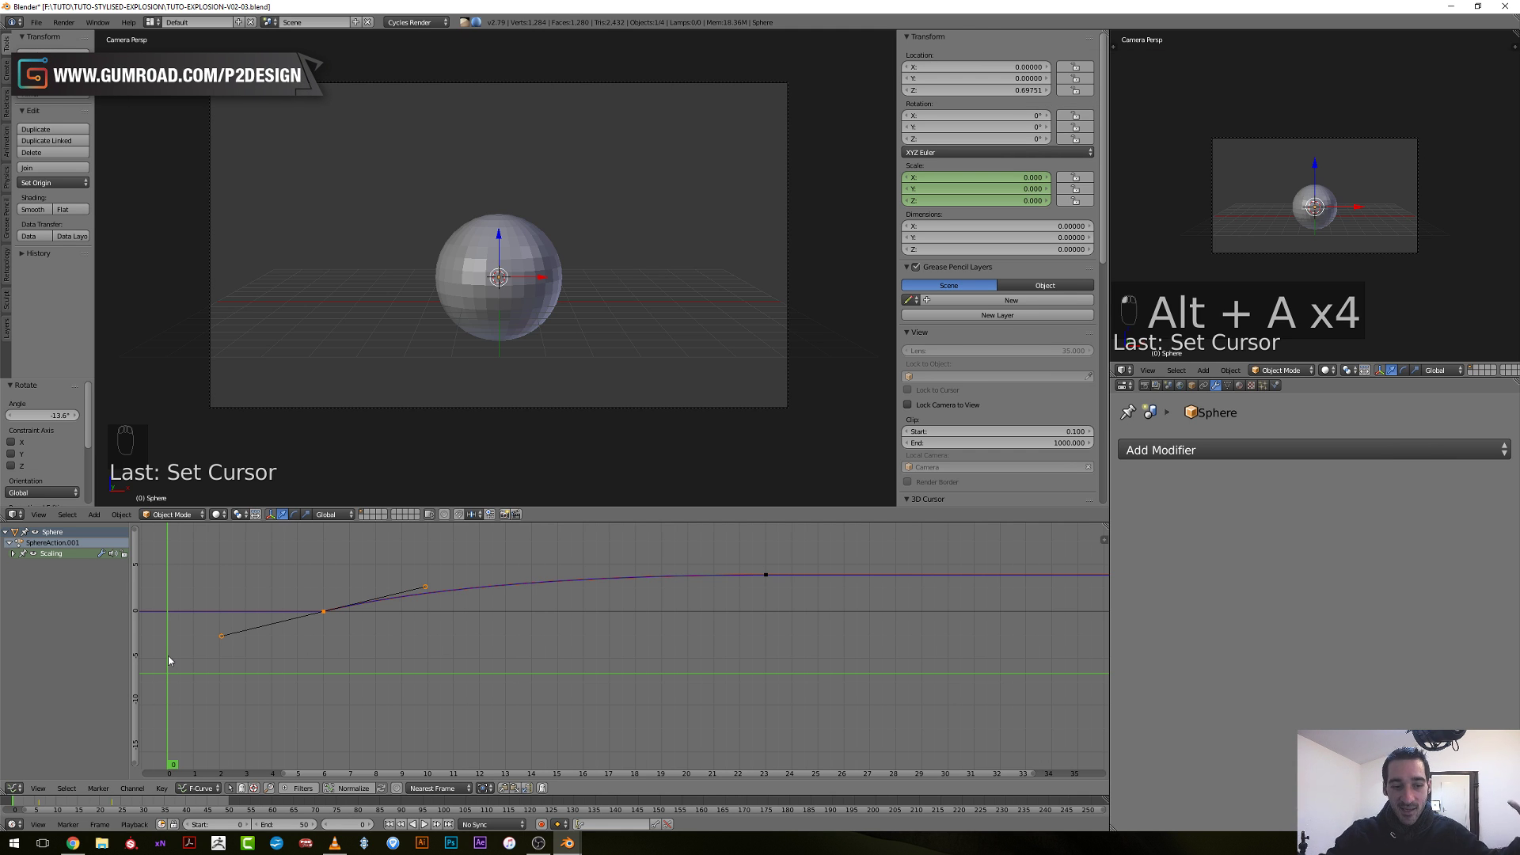
pyautogui.press('space')
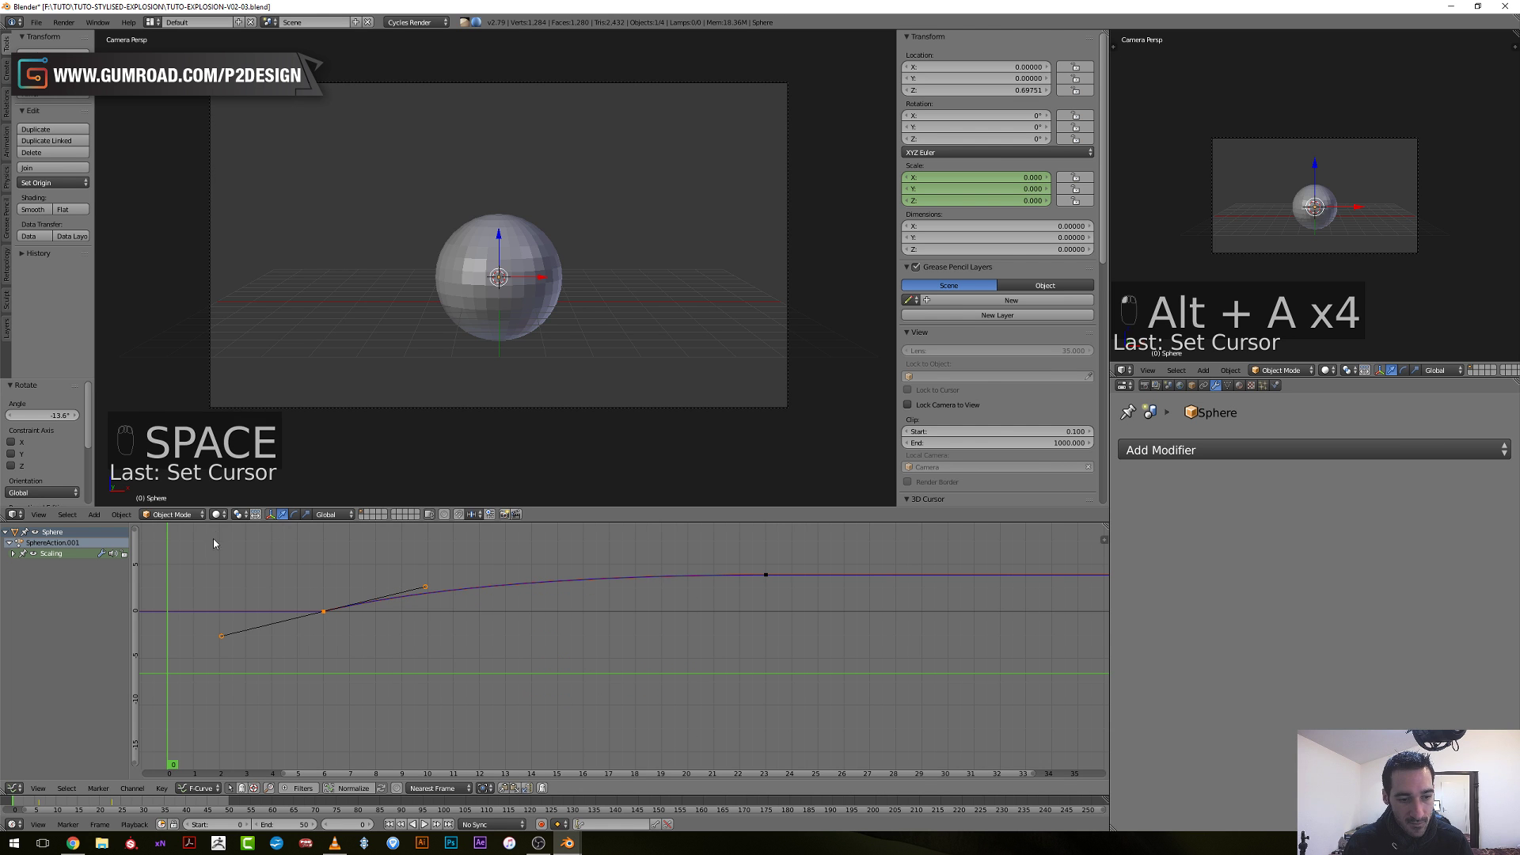
pyautogui.hotkey('alt', 'a')
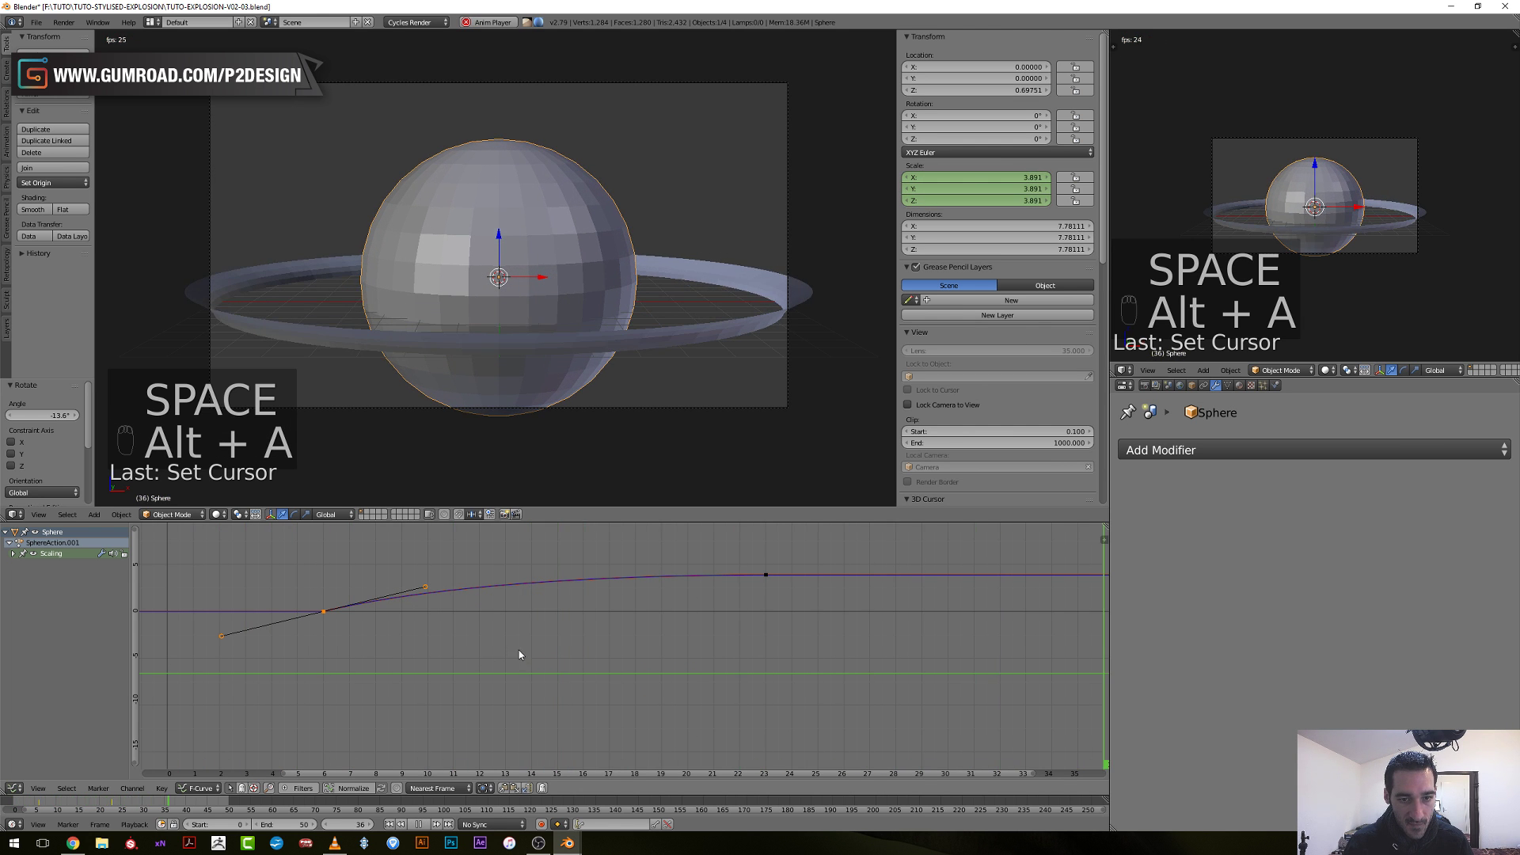
pyautogui.hotkey('alt', 'a')
# Switch to VLC, examine the expanding dome and ring in the SHOCKWAVE reference video, and return to Blender.
pyautogui.click(334, 842)
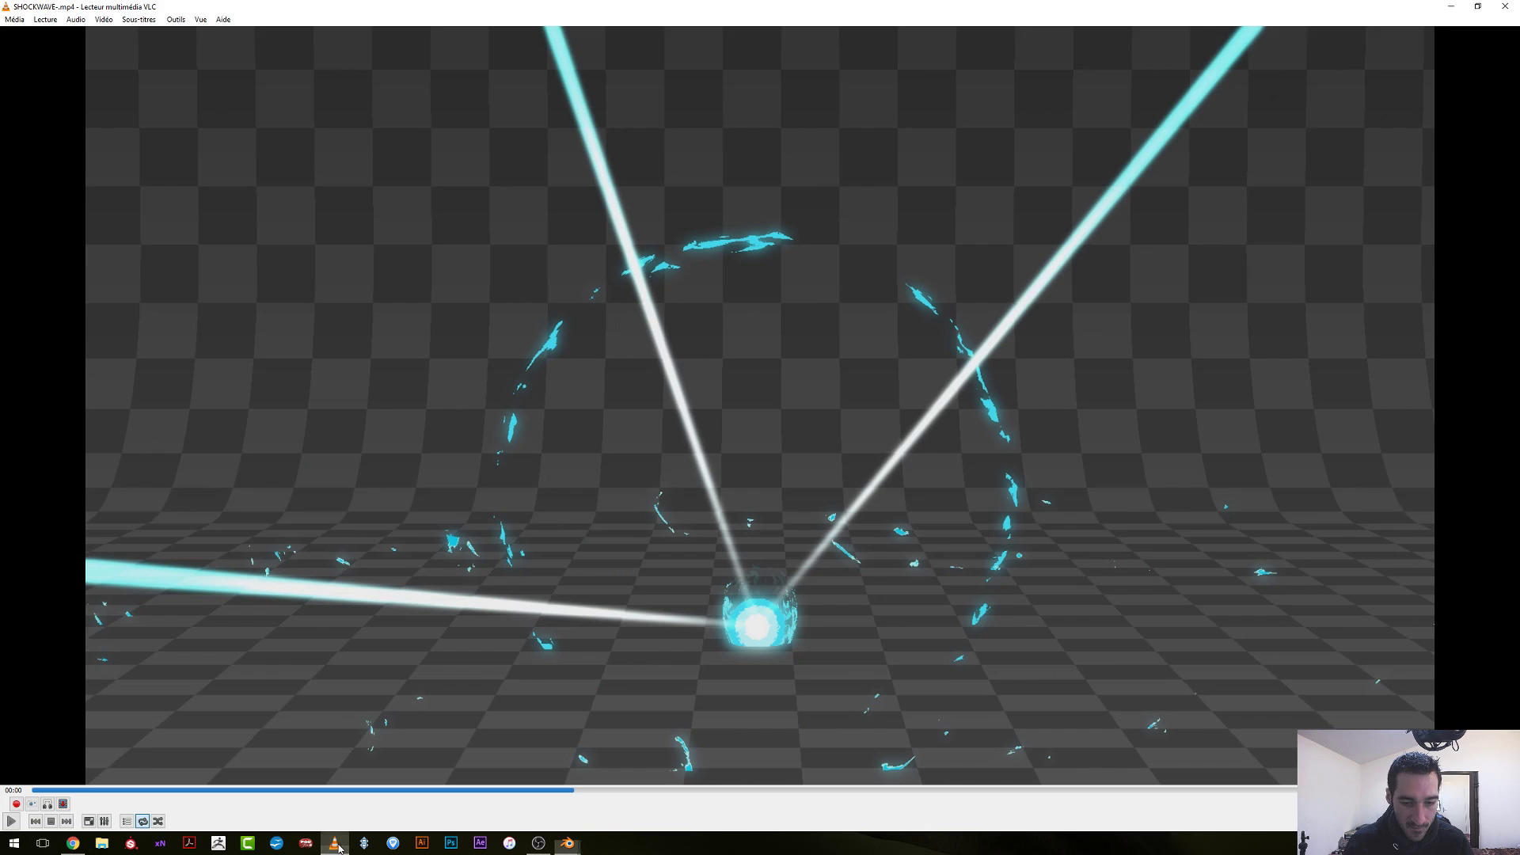
pyautogui.moveTo(569, 794); pyautogui.dragTo(415, 837)
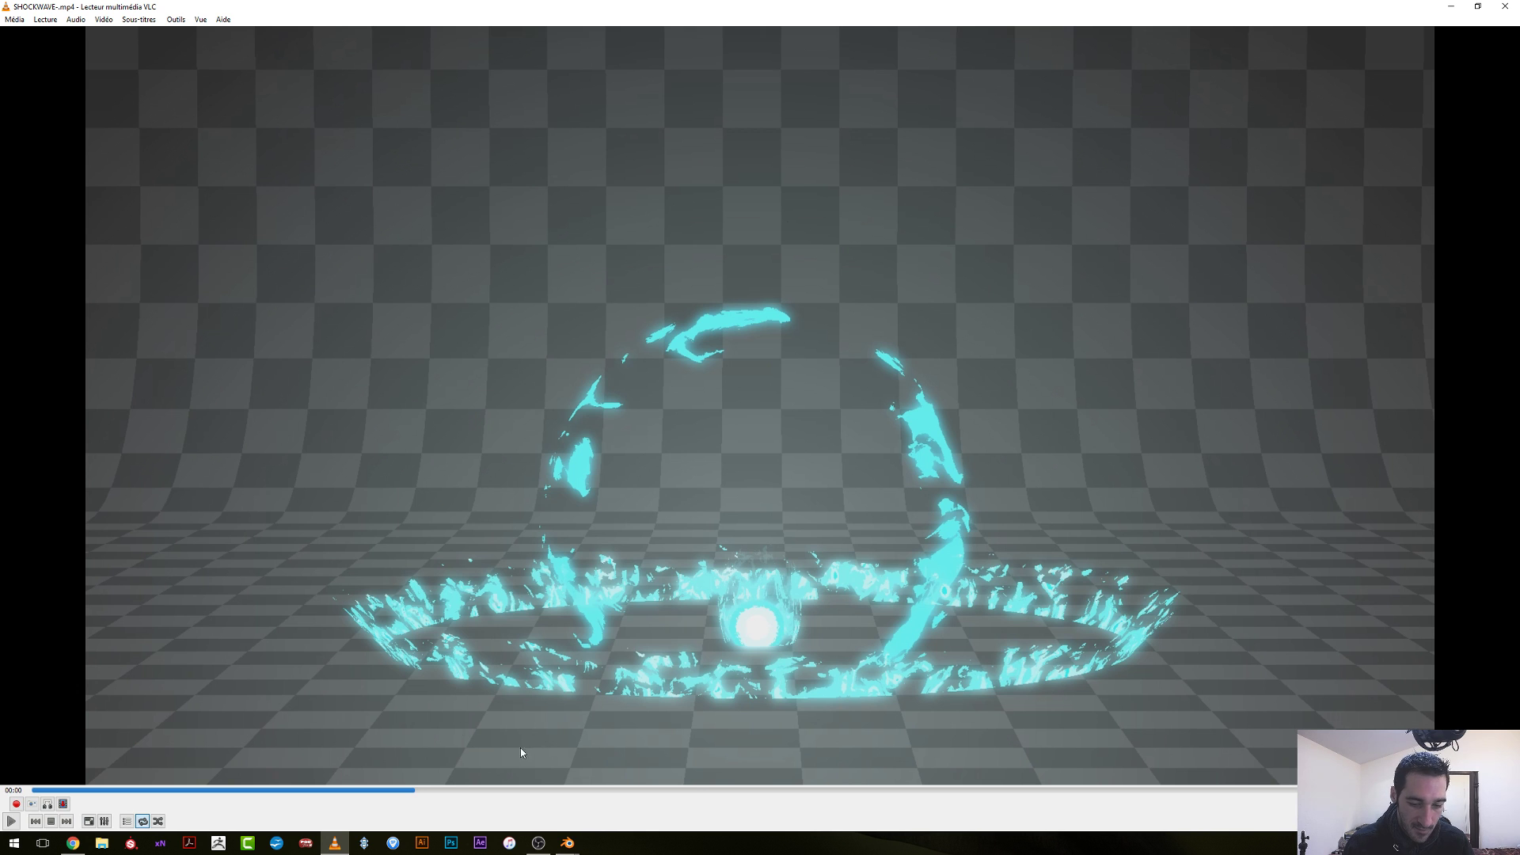
pyautogui.moveTo(567, 842)
pyautogui.click(497, 795)
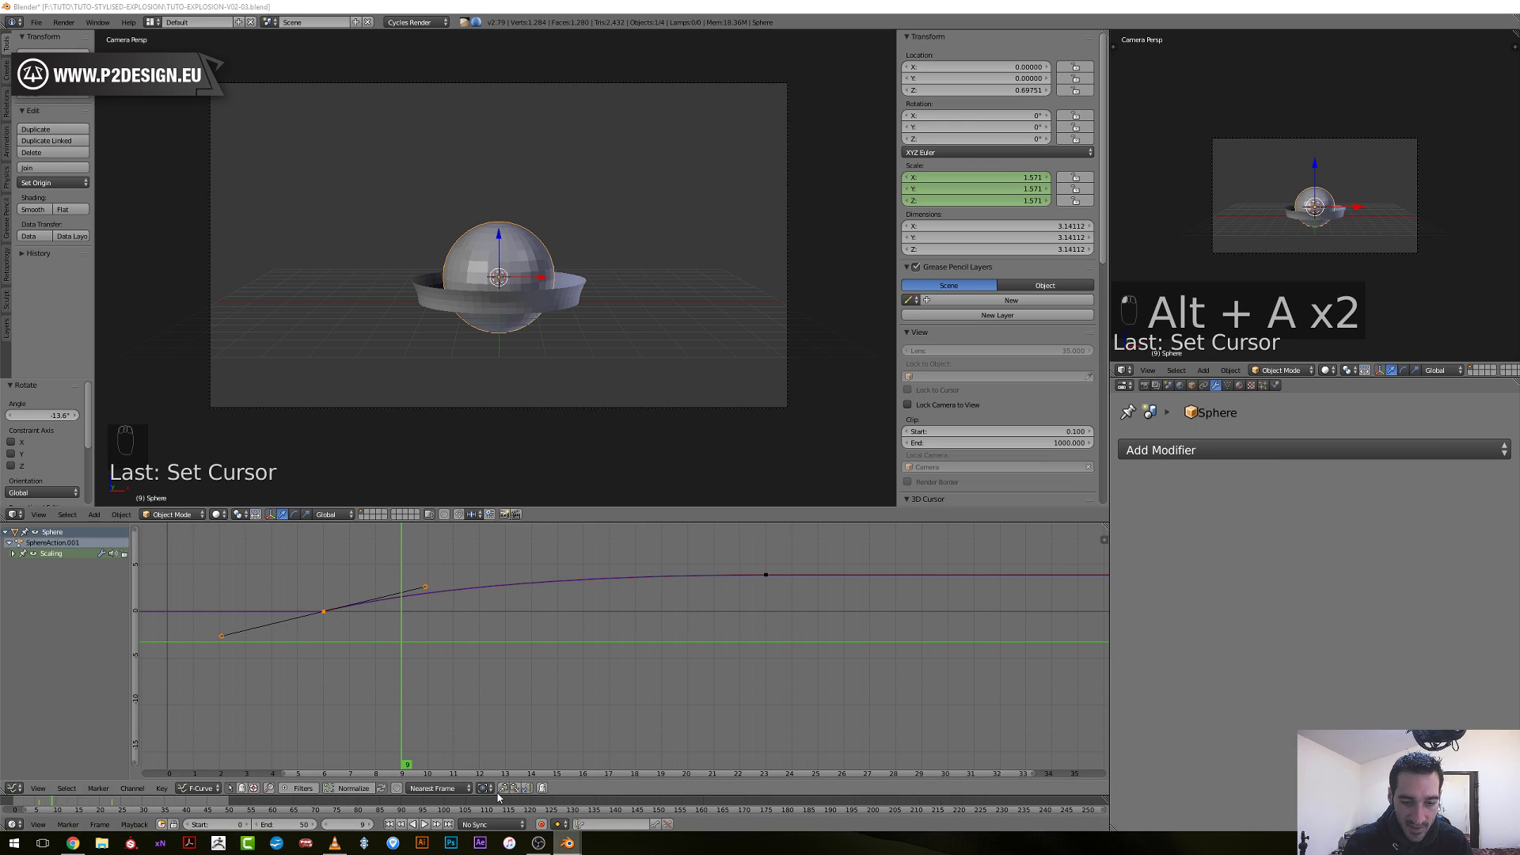
# Leave the camera view, go to frame 8 and rename the growing sphere EXPLOSION-01.
pyautogui.scroll(3, 564, 316)
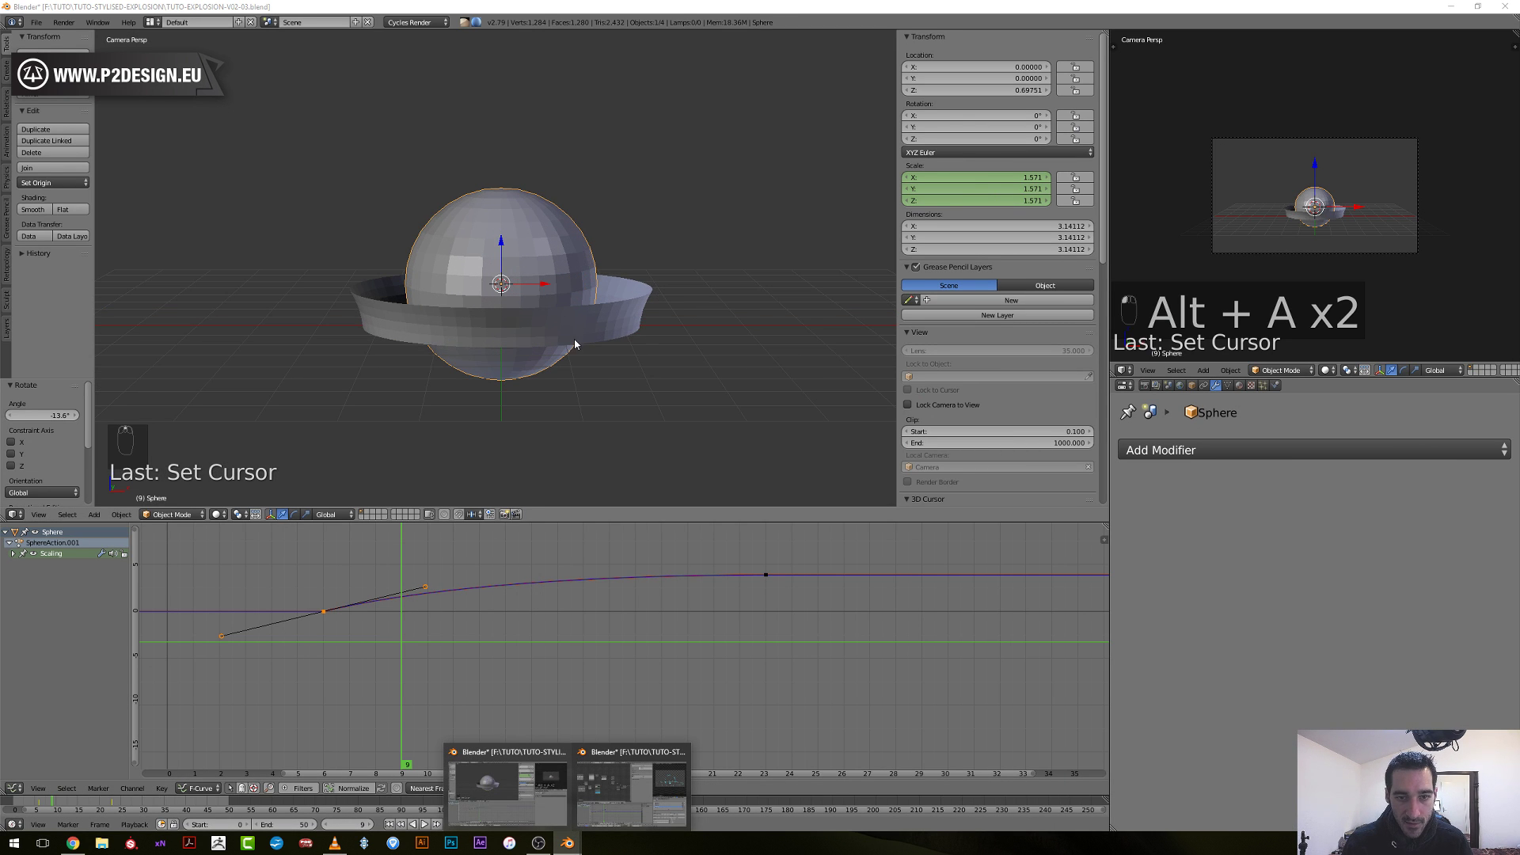
pyautogui.click(575, 344)
pyautogui.moveTo(575, 344); pyautogui.dragTo(656, 324, button='middle')
pyautogui.scroll(-5, 673, 293)
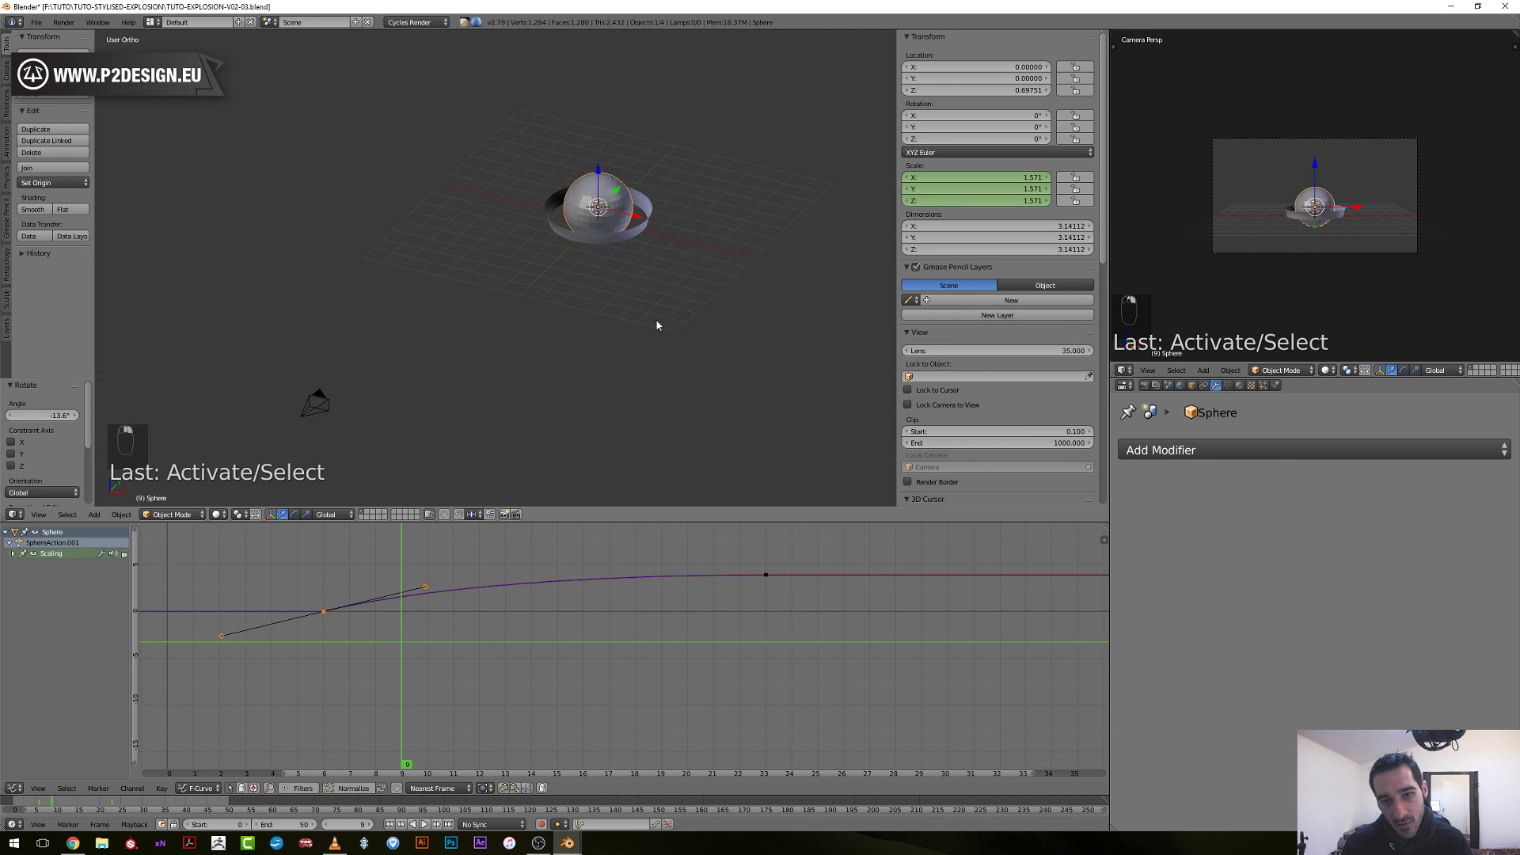
pyautogui.scroll(3, 665, 304)
pyautogui.press('KP_Decimal')
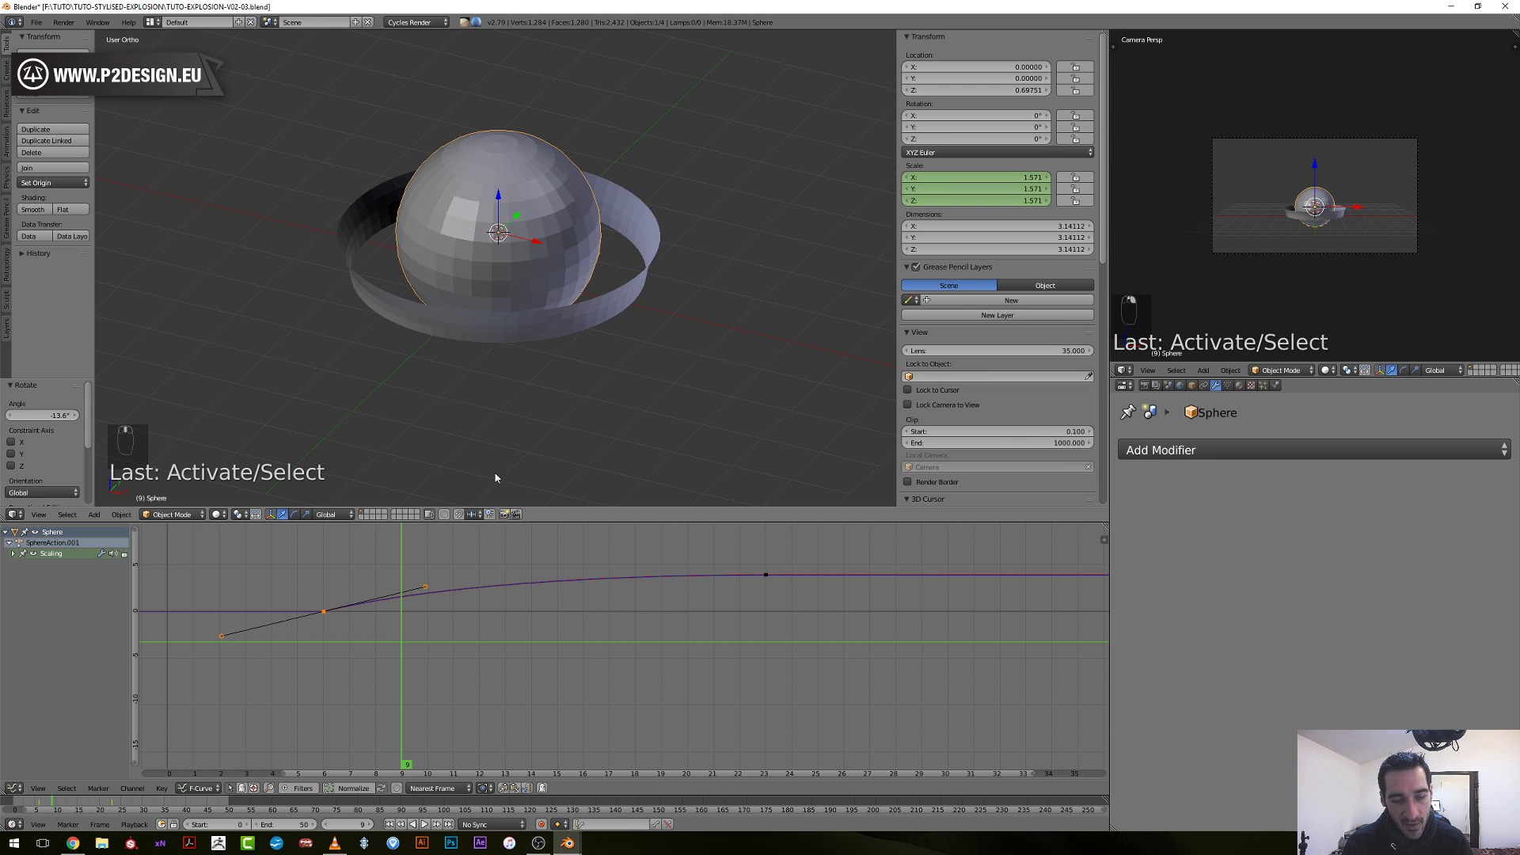
pyautogui.moveTo(372, 709)
pyautogui.mouseDown()
pyautogui.moveTo(317, 709)
pyautogui.moveTo(373, 709)
pyautogui.mouseUp()
pyautogui.click(1191, 385)
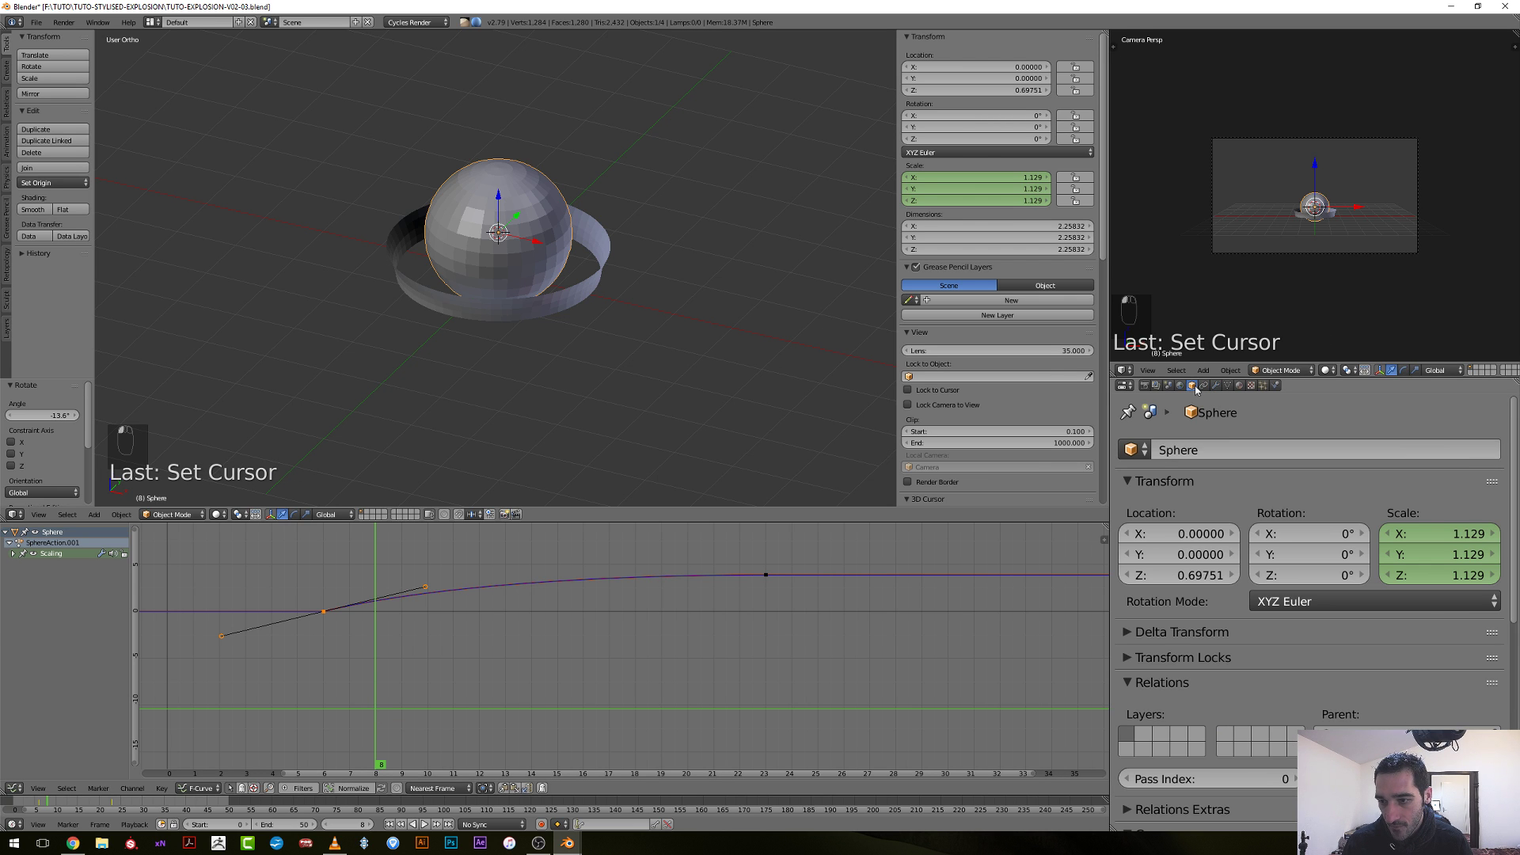
pyautogui.click(1211, 450)
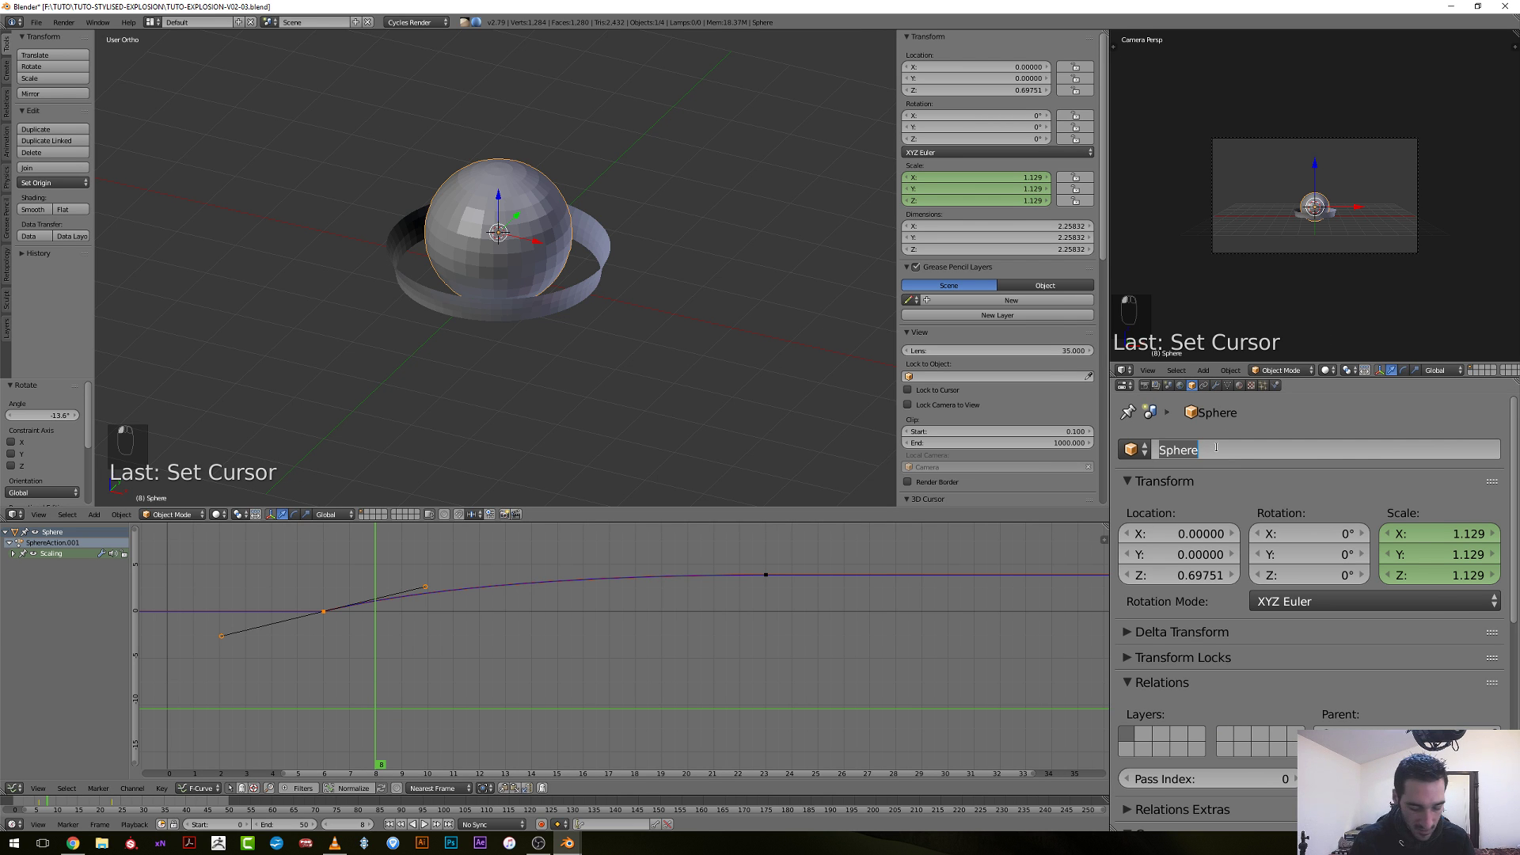
pyautogui.write('E')
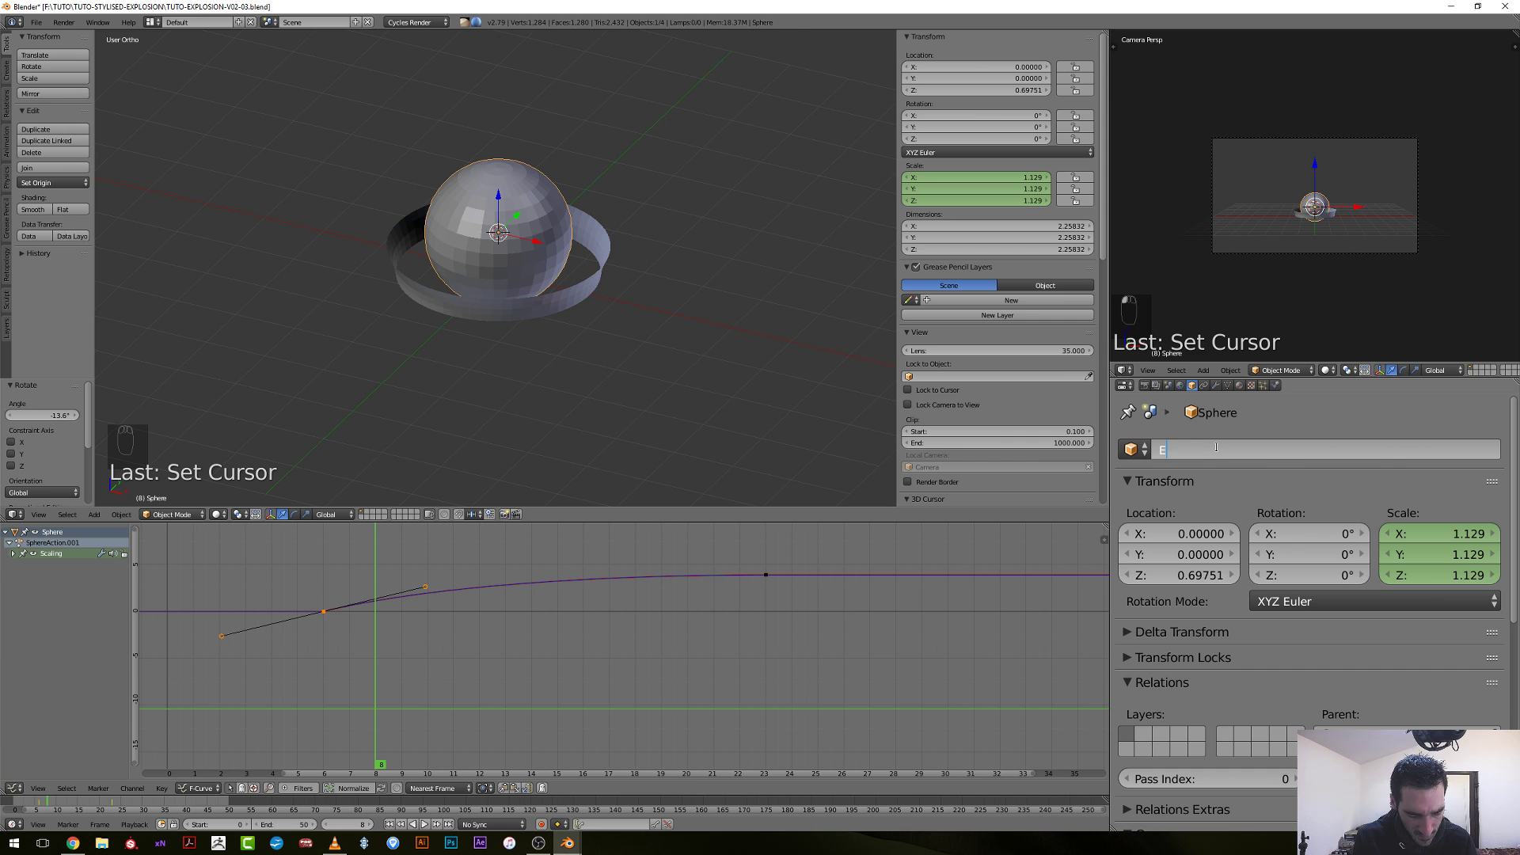
pyautogui.write('XPLOSION-01')
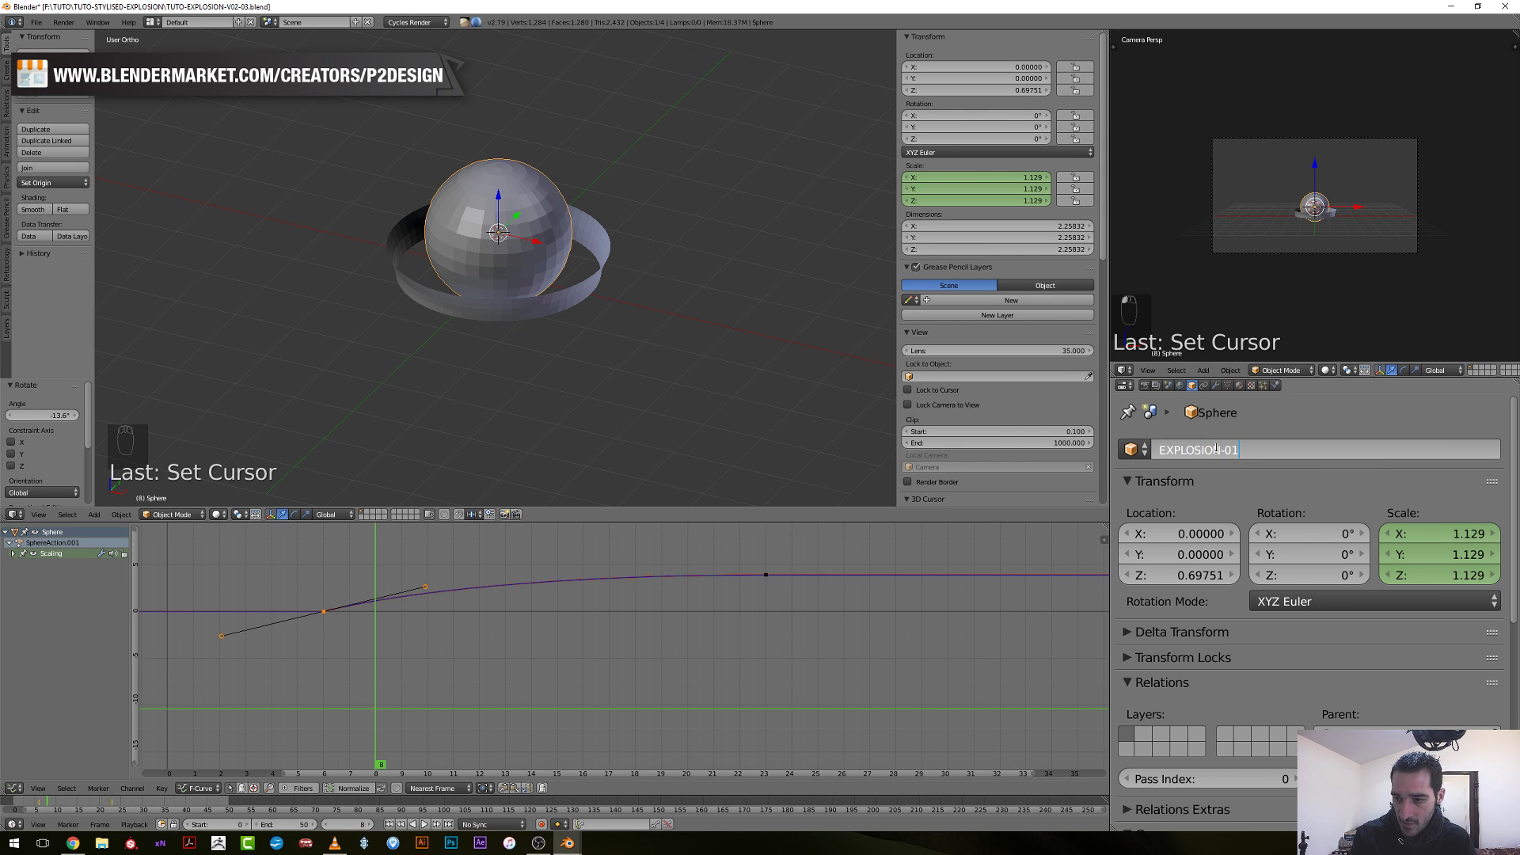
pyautogui.press('Return')
# Add a UV sphere at the 3D cursor, displayed as wireframe in front view, and name it CORE-EXPLOSION.
pyautogui.press('KP_1')
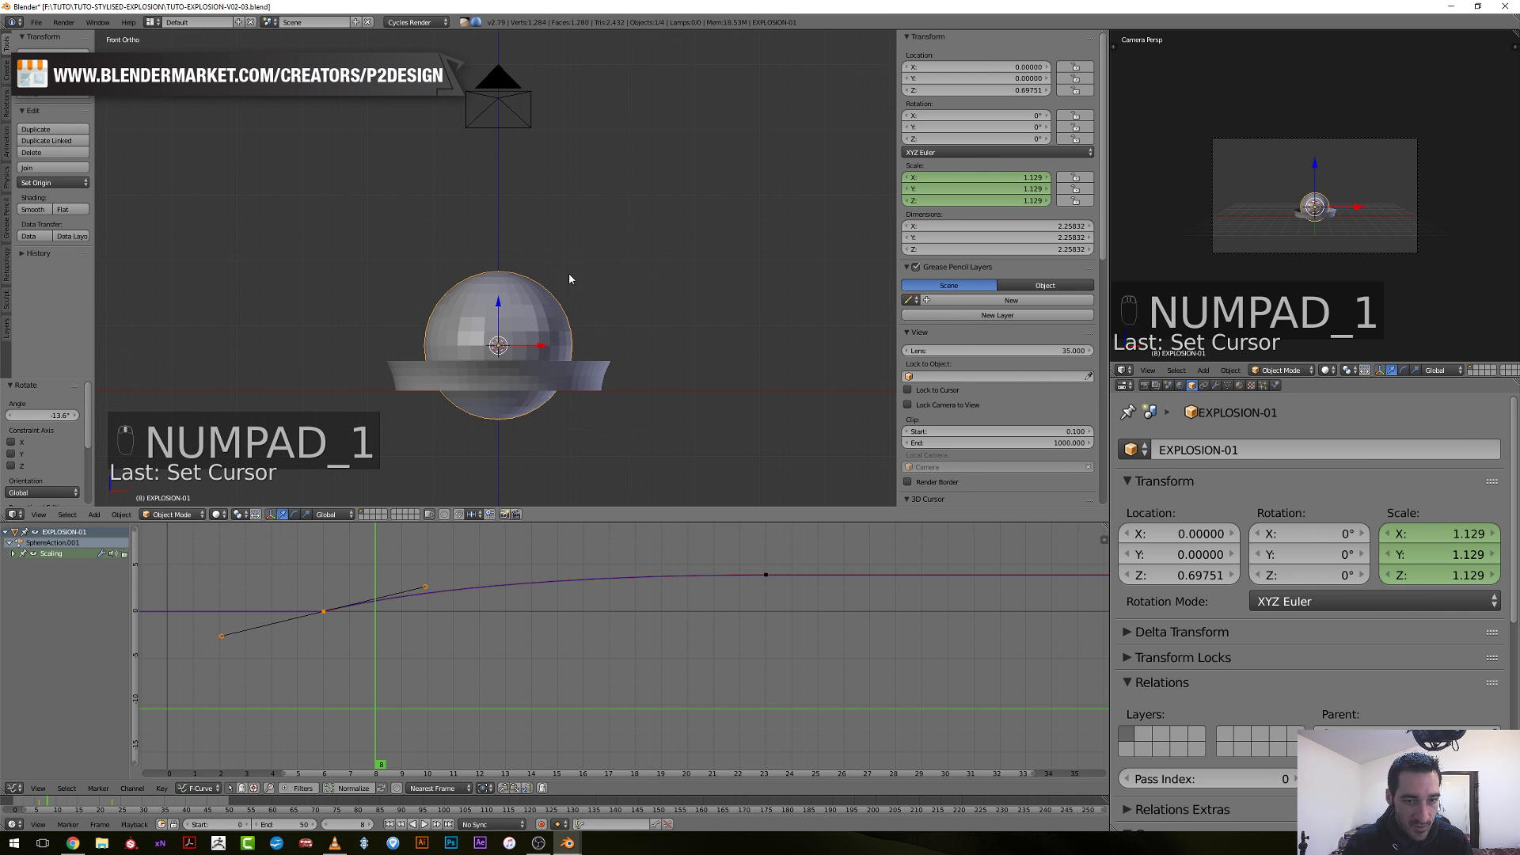
pyautogui.hotkey('shift', 'a')
pyautogui.click(629, 316)
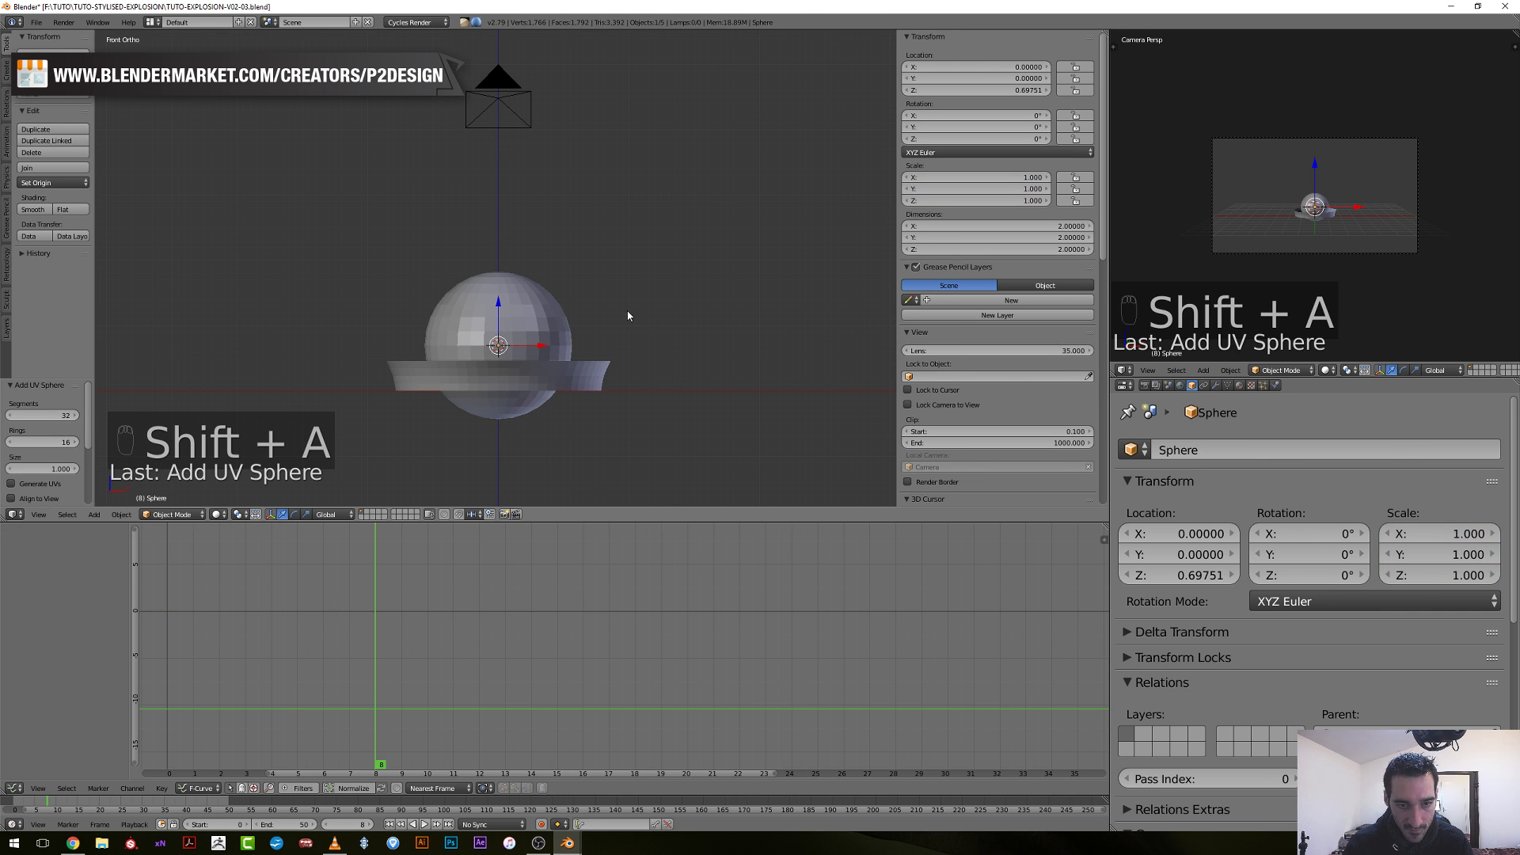
pyautogui.press('z')
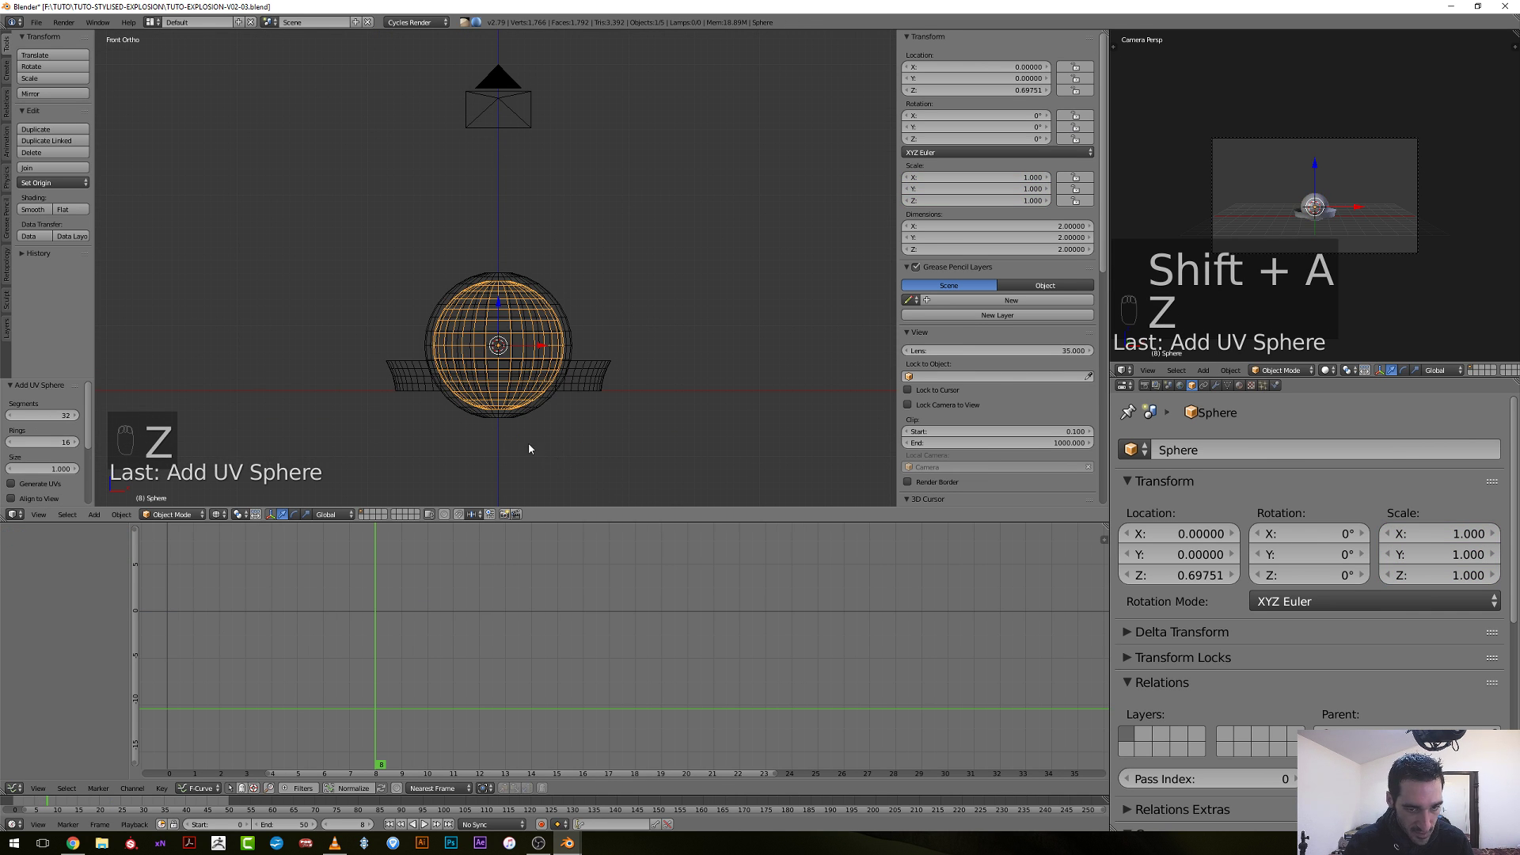
pyautogui.click(1190, 448)
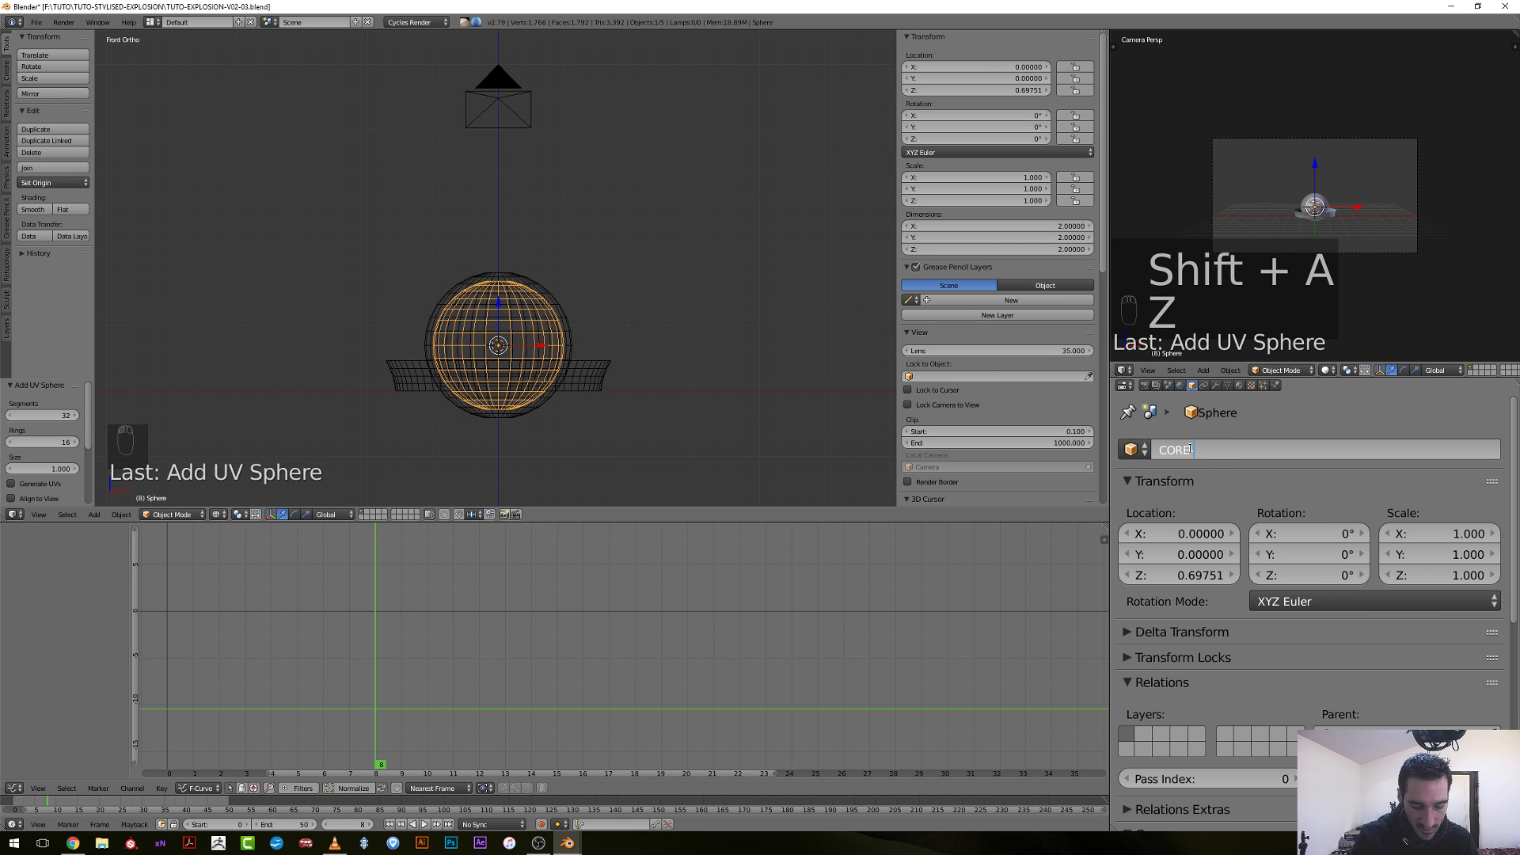
pyautogui.write('CORE-EXPLOSION')
pyautogui.press('Return')
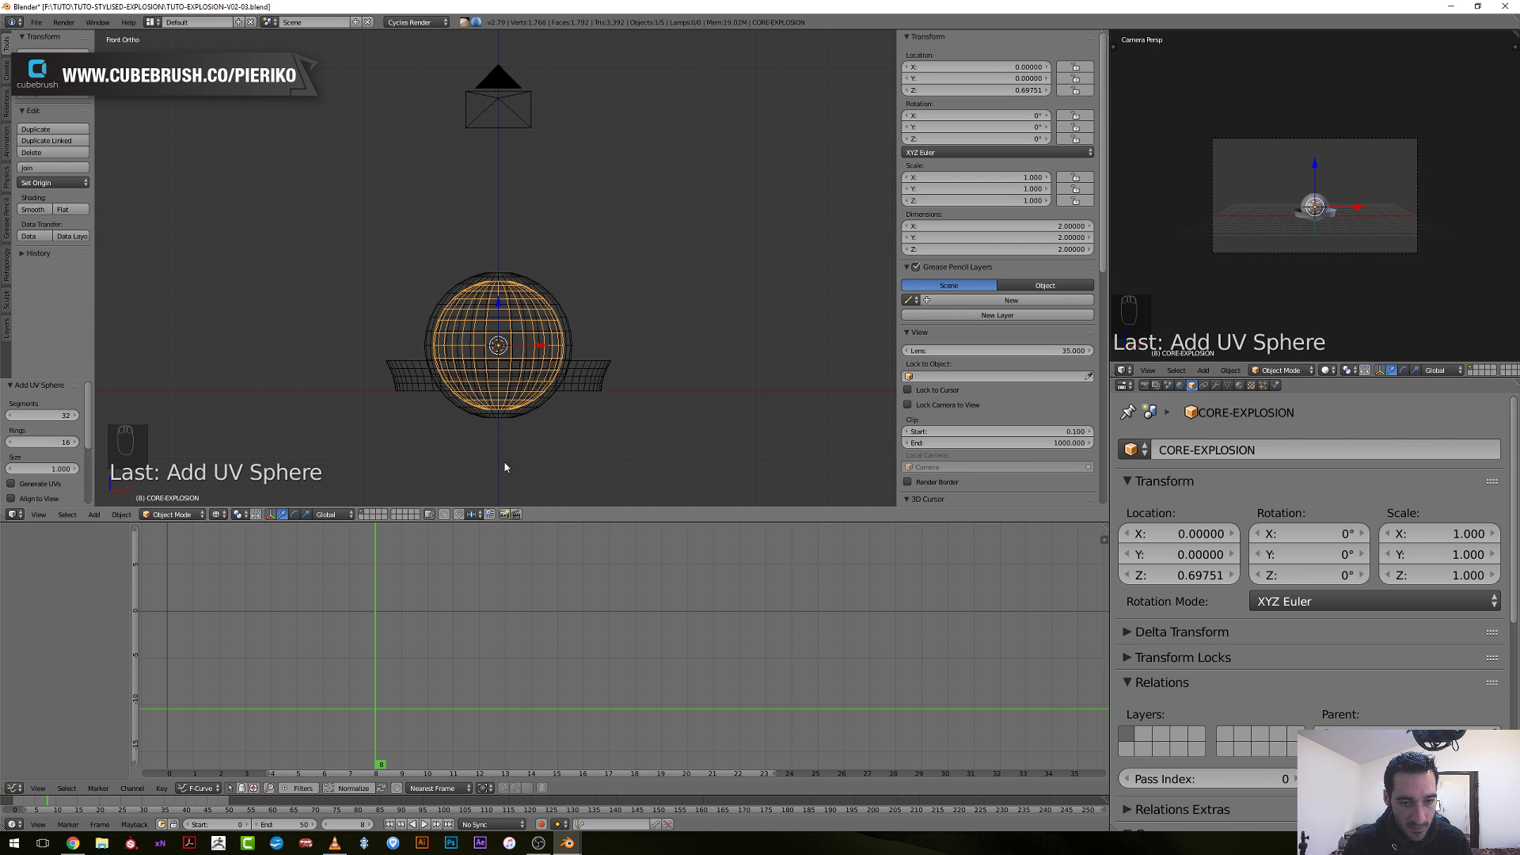
# Move the CORE-EXPLOSION sphere to layer 4.
pyautogui.scroll(3, 491, 475)
pyautogui.scroll(-3, 502, 451)
pyautogui.scroll(4, 531, 424)
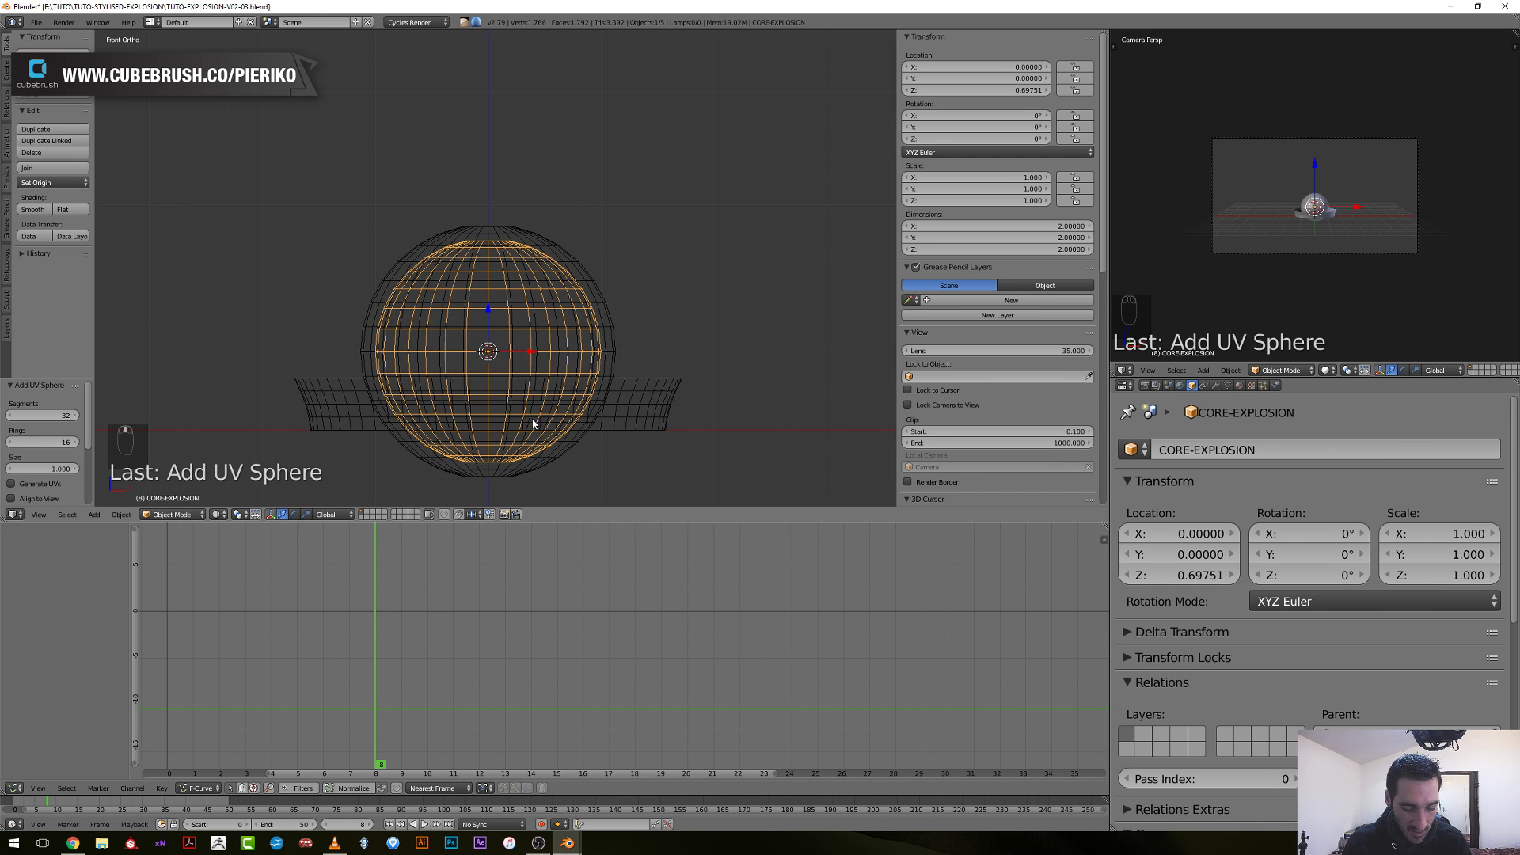
pyautogui.press('m')
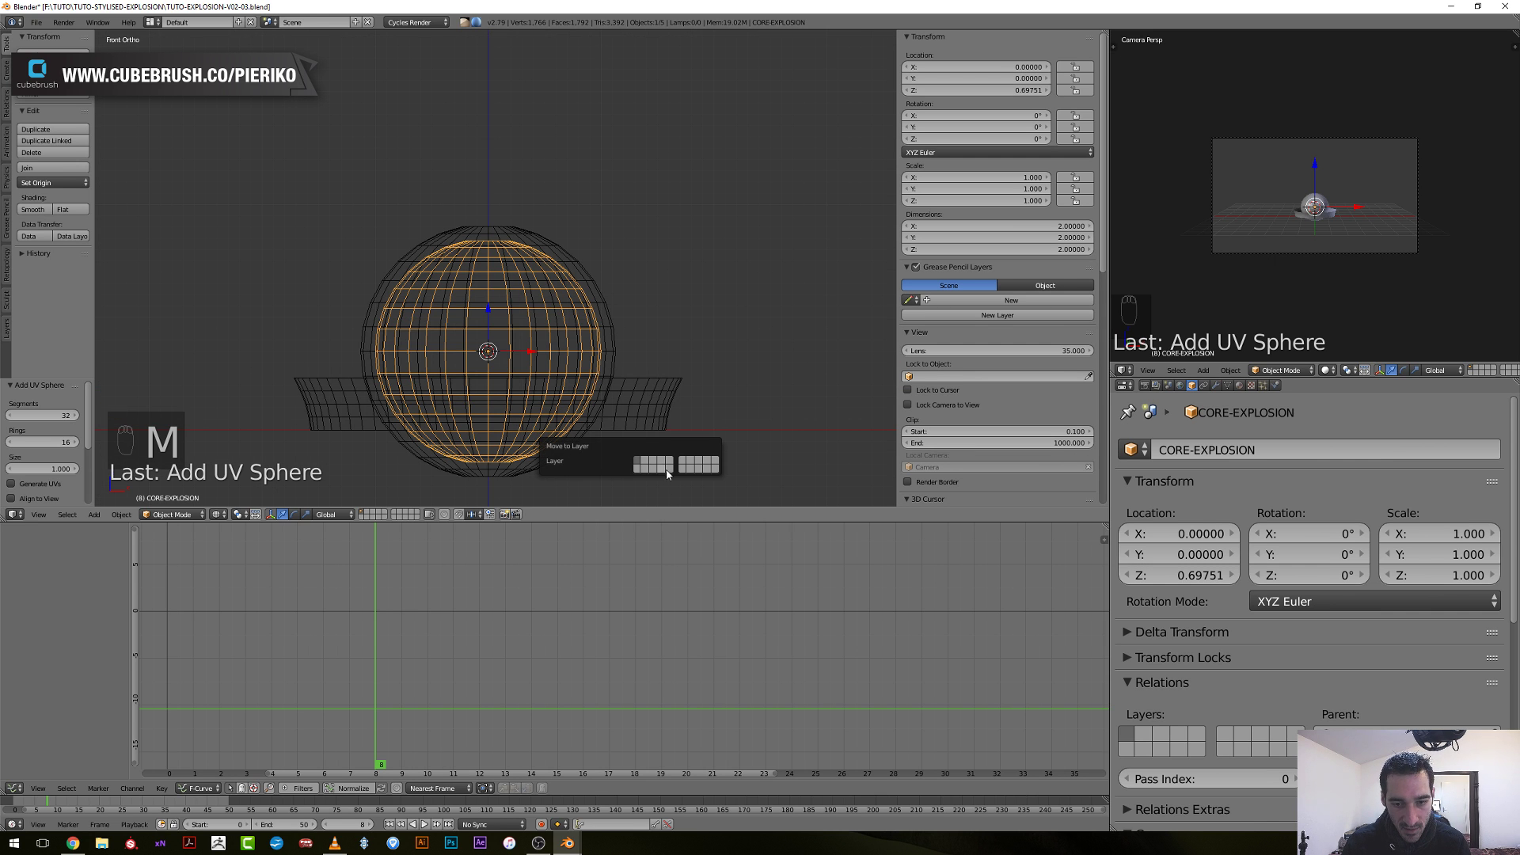
pyautogui.click(668, 468)
# Move EXPLOSION-01 to layer 3 and the SHOCK-WAVE ring to layer 2.
pyautogui.rightClick(607, 342)
pyautogui.press('m')
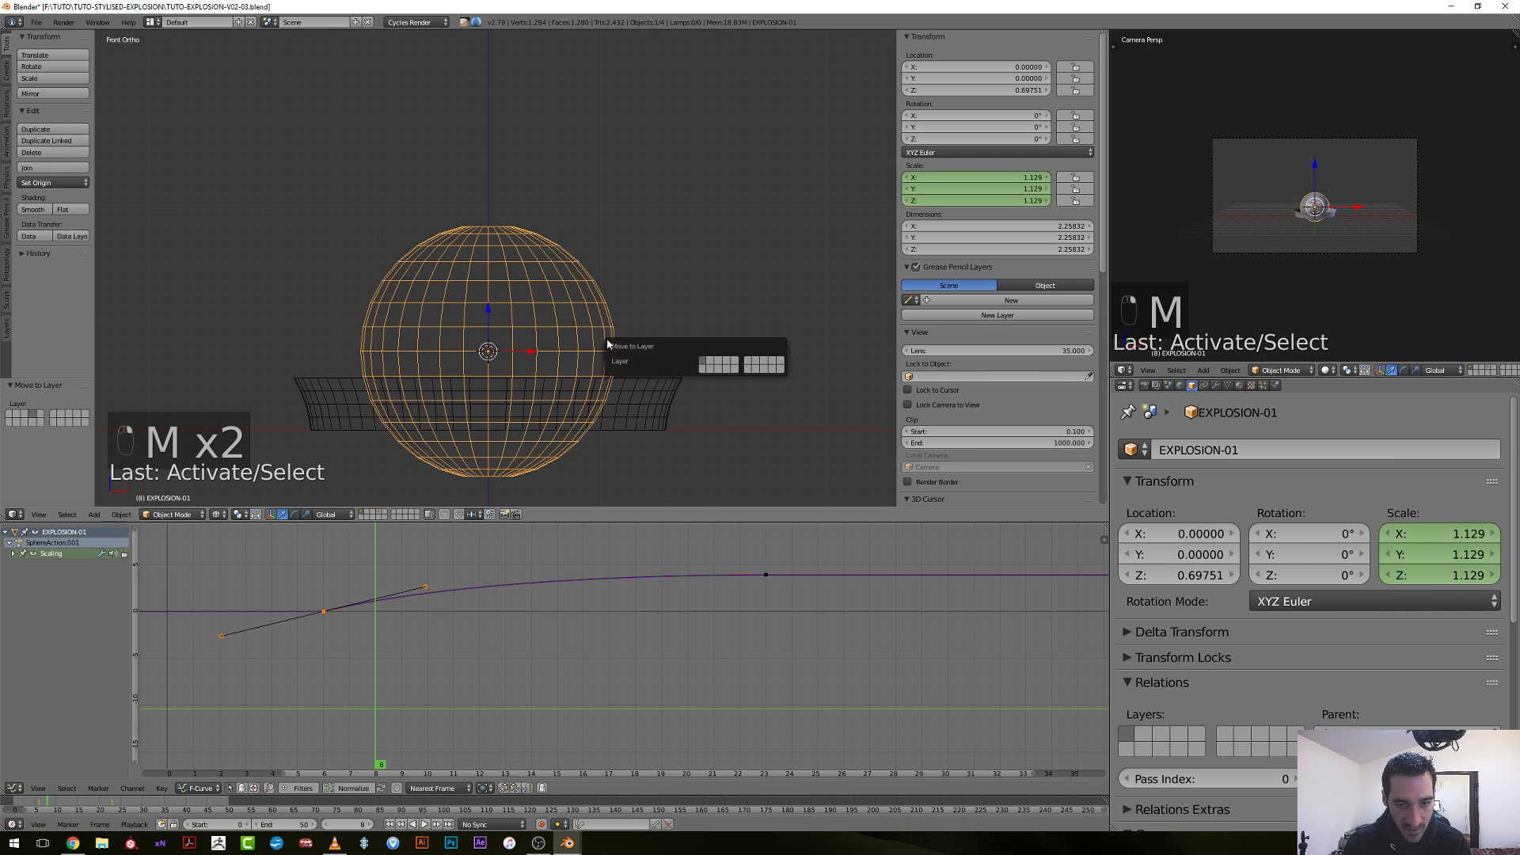
pyautogui.click(720, 365)
pyautogui.rightClick(662, 420)
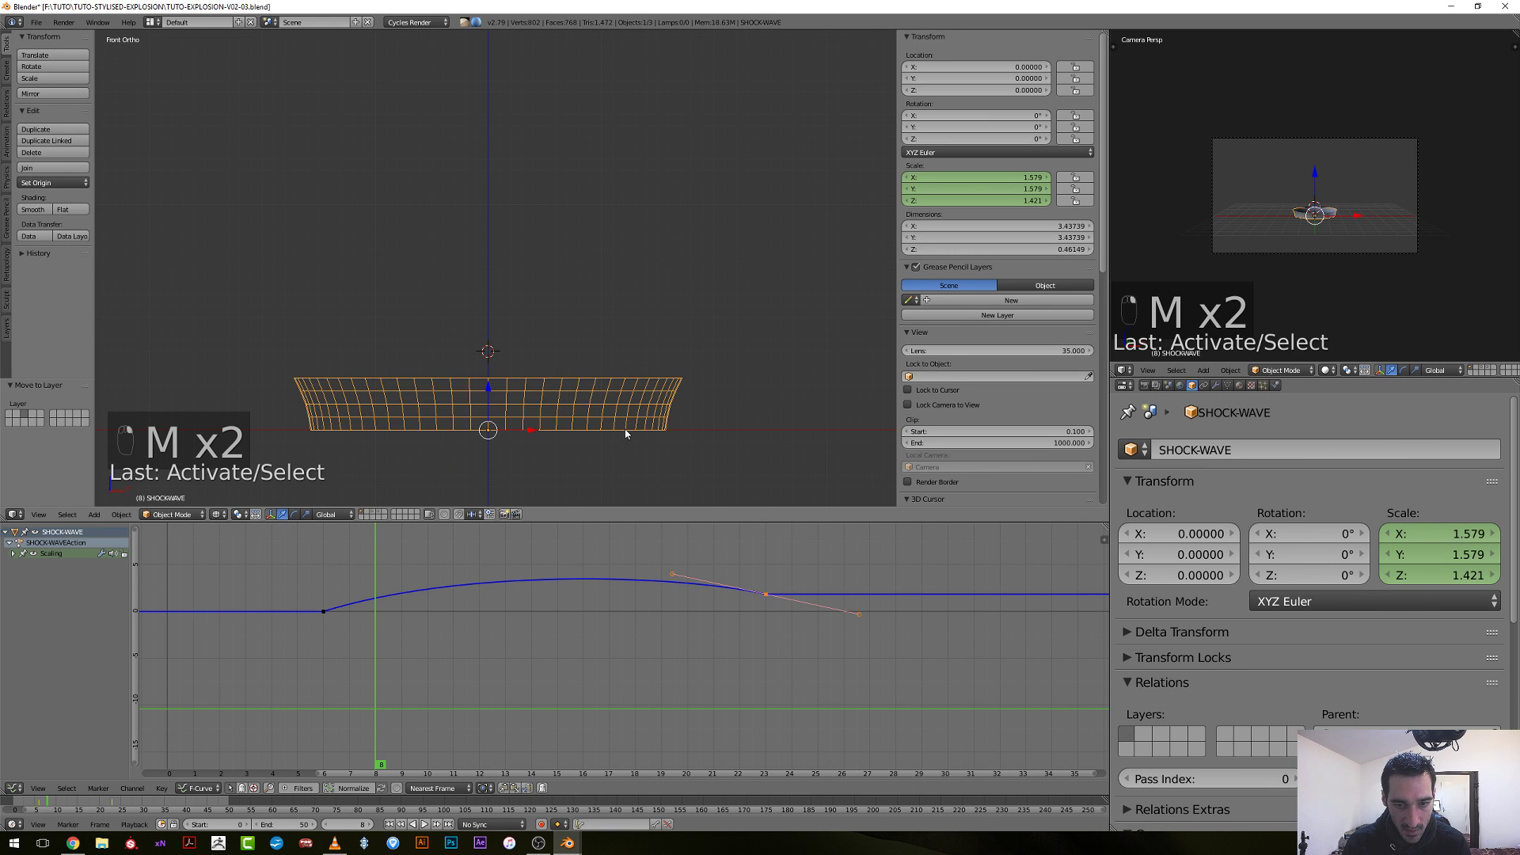
pyautogui.press('m')
pyautogui.click(726, 453)
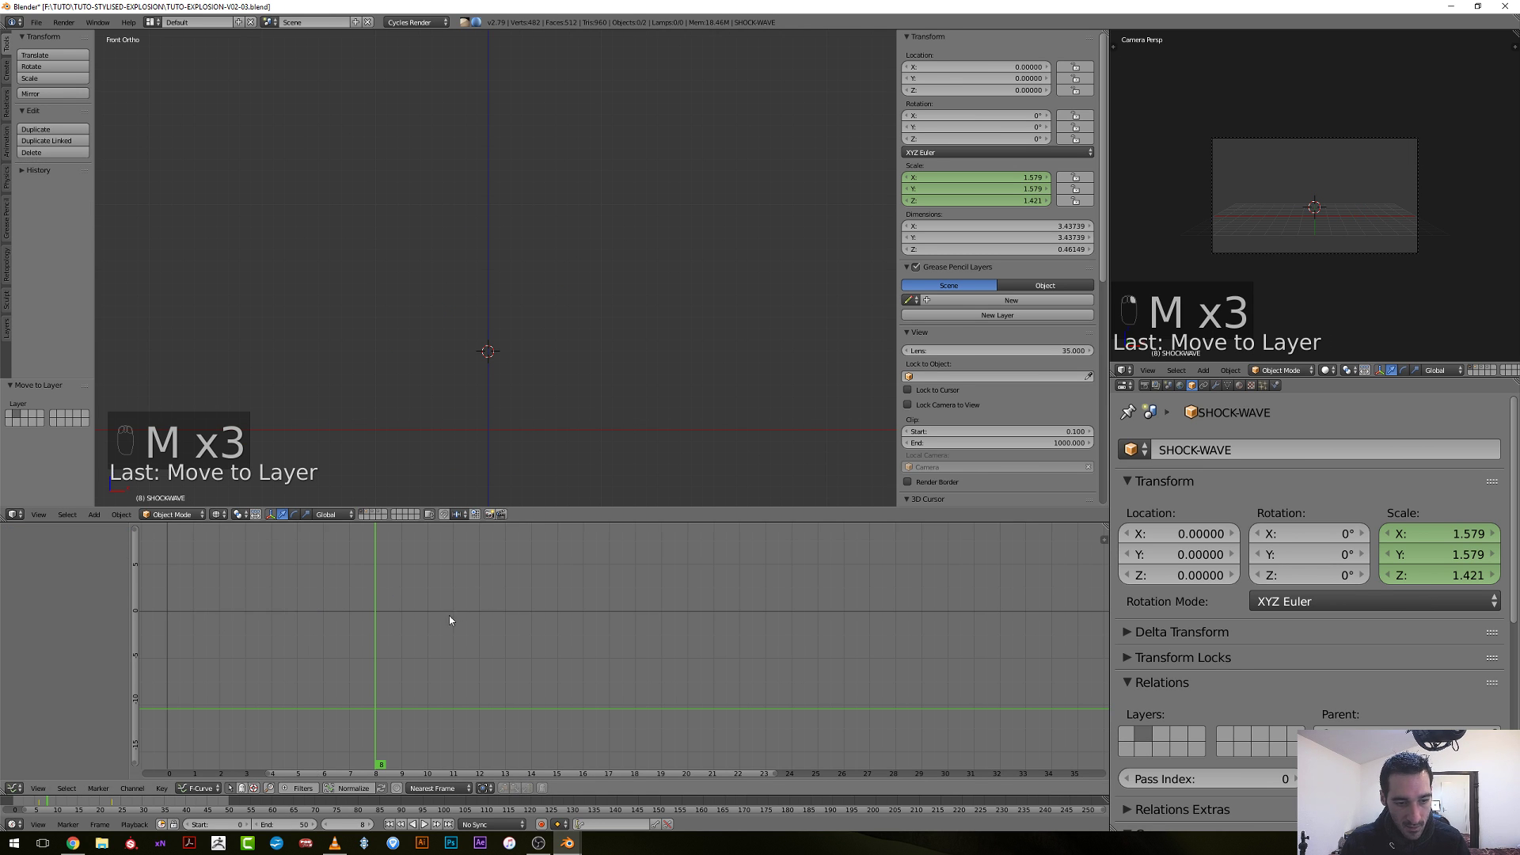
# Show the layers holding the moved objects, go to frame 6 and select the CORE-EXPLOSION sphere.
pyautogui.scroll(-4, 449, 615)
pyautogui.click(408, 583)
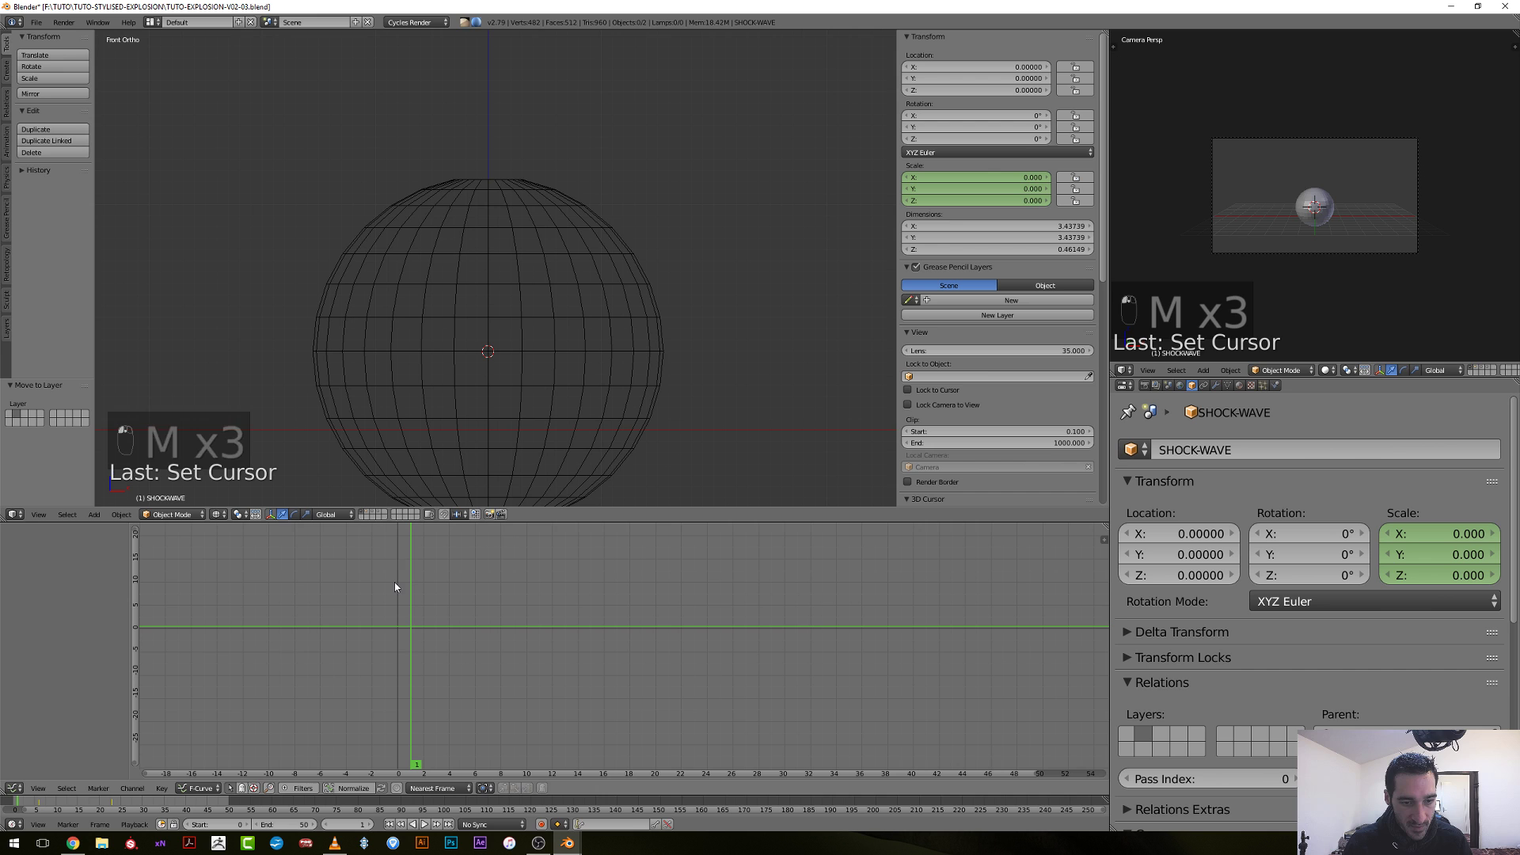
pyautogui.keyDown('shift'); pyautogui.click(377, 515); pyautogui.keyUp('shift')
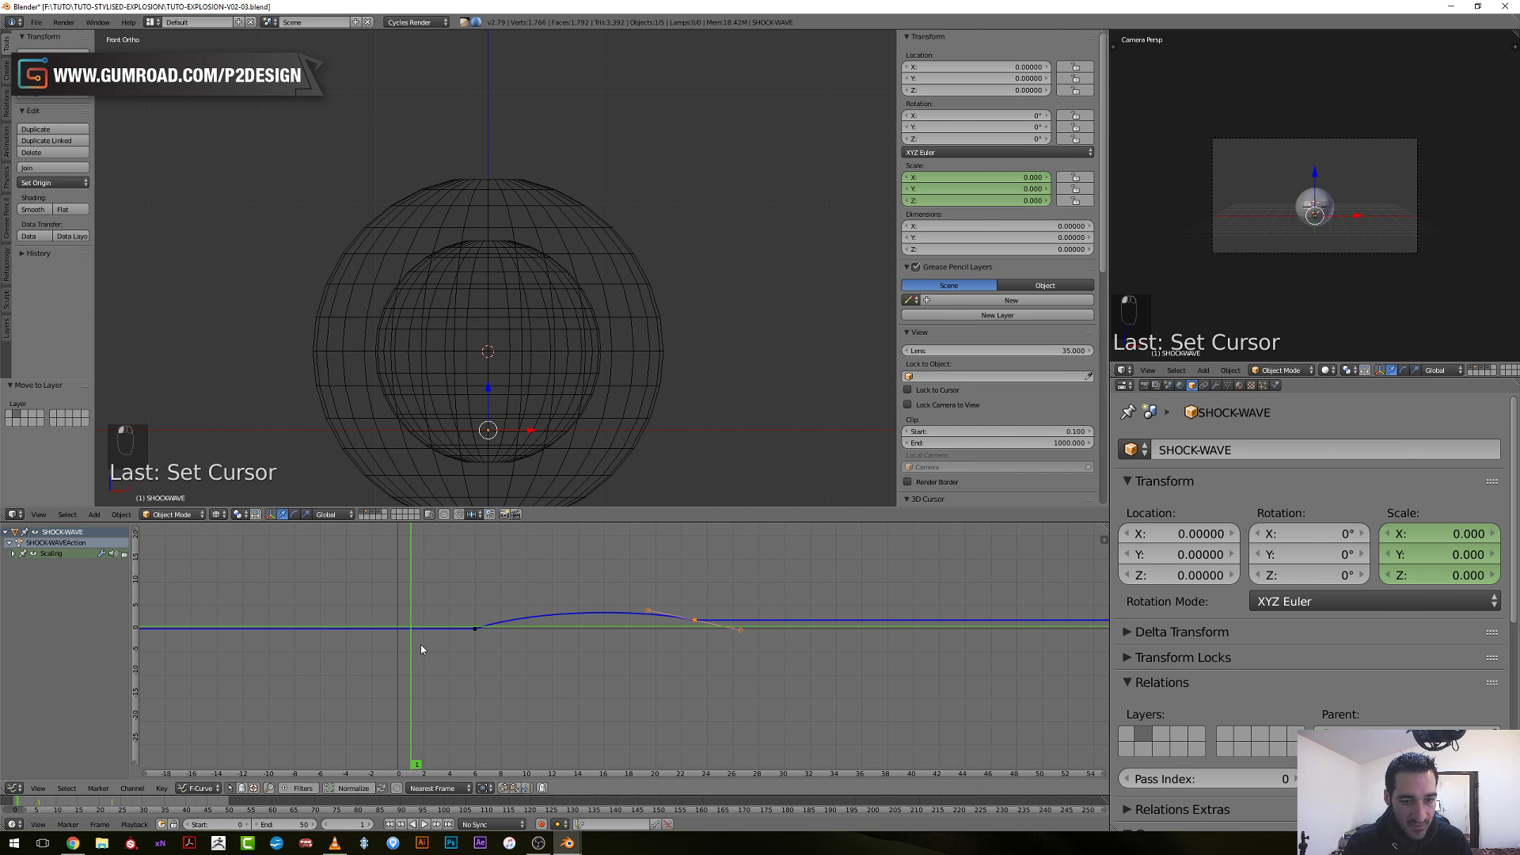
pyautogui.moveTo(421, 645); pyautogui.dragTo(477, 667)
pyautogui.rightClick(590, 339)
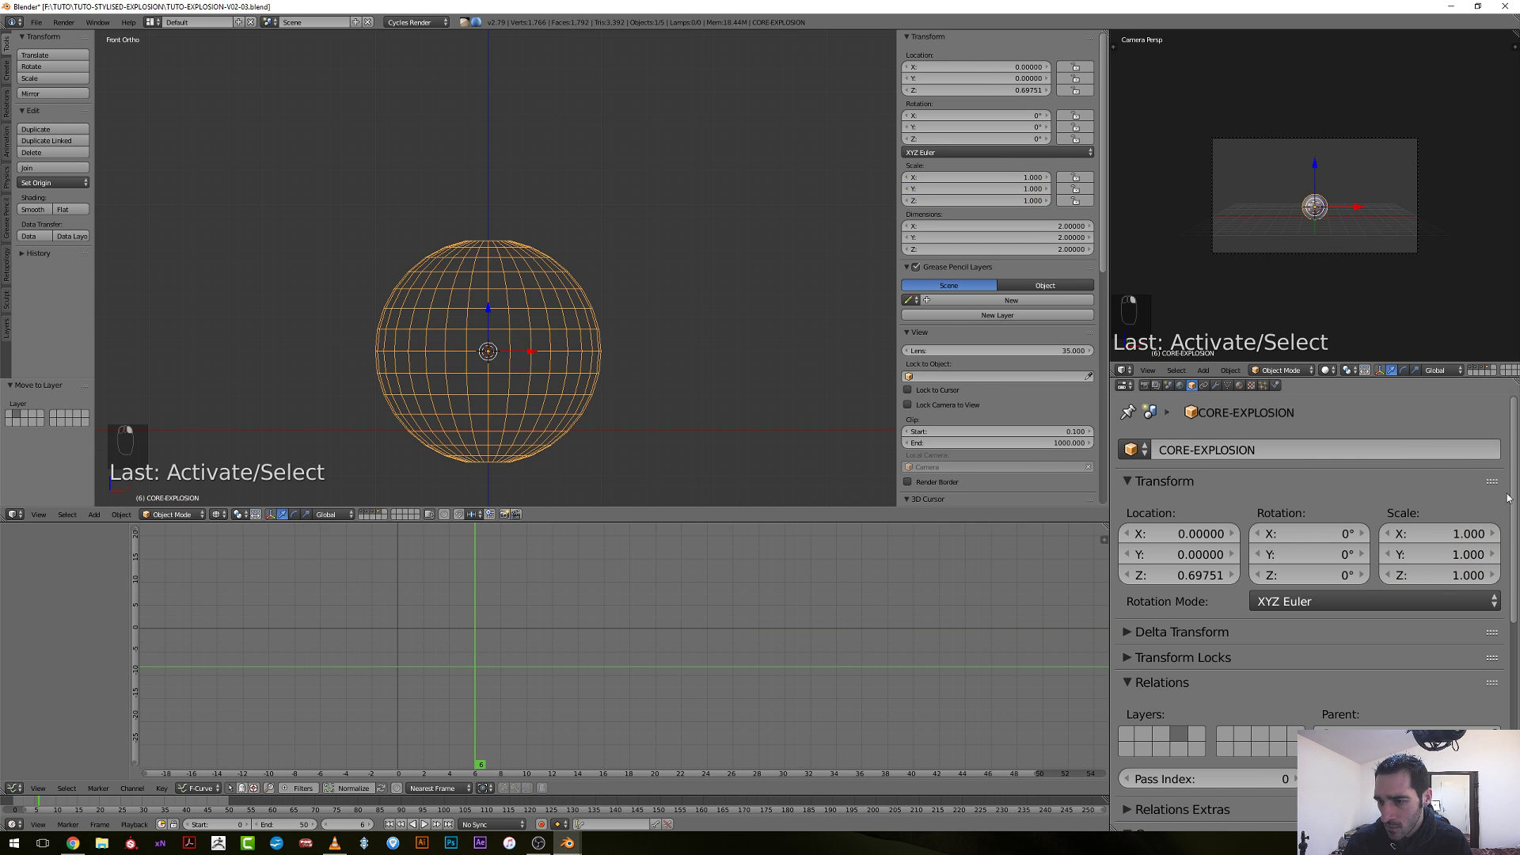
pyautogui.keyDown('shift'); pyautogui.moveTo(669, 424); pyautogui.dragTo(709, 377, button='middle'); pyautogui.keyUp('shift')
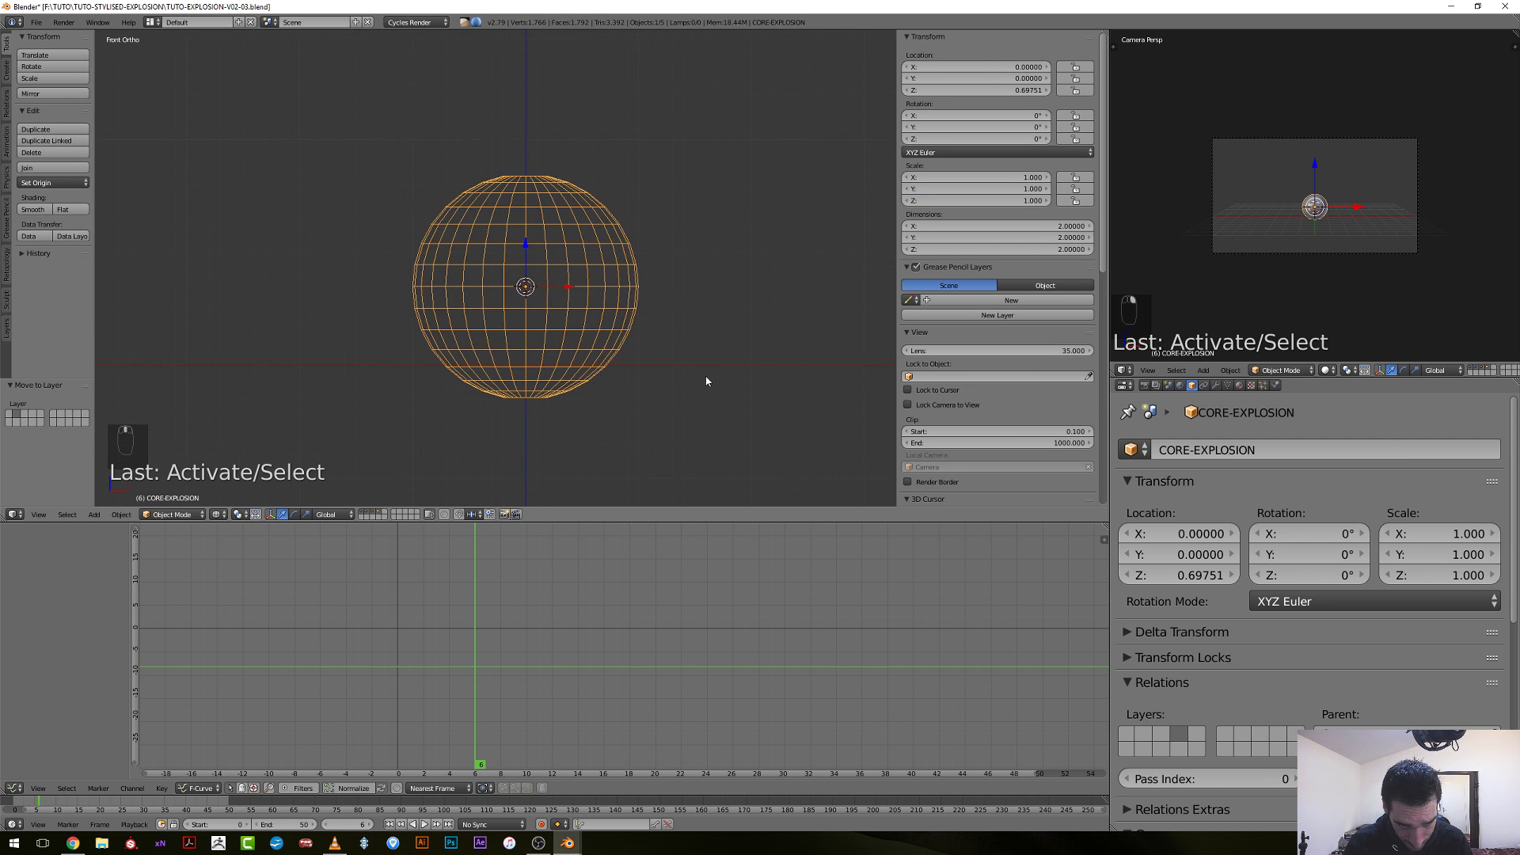
pyautogui.scroll(1, 683, 382)
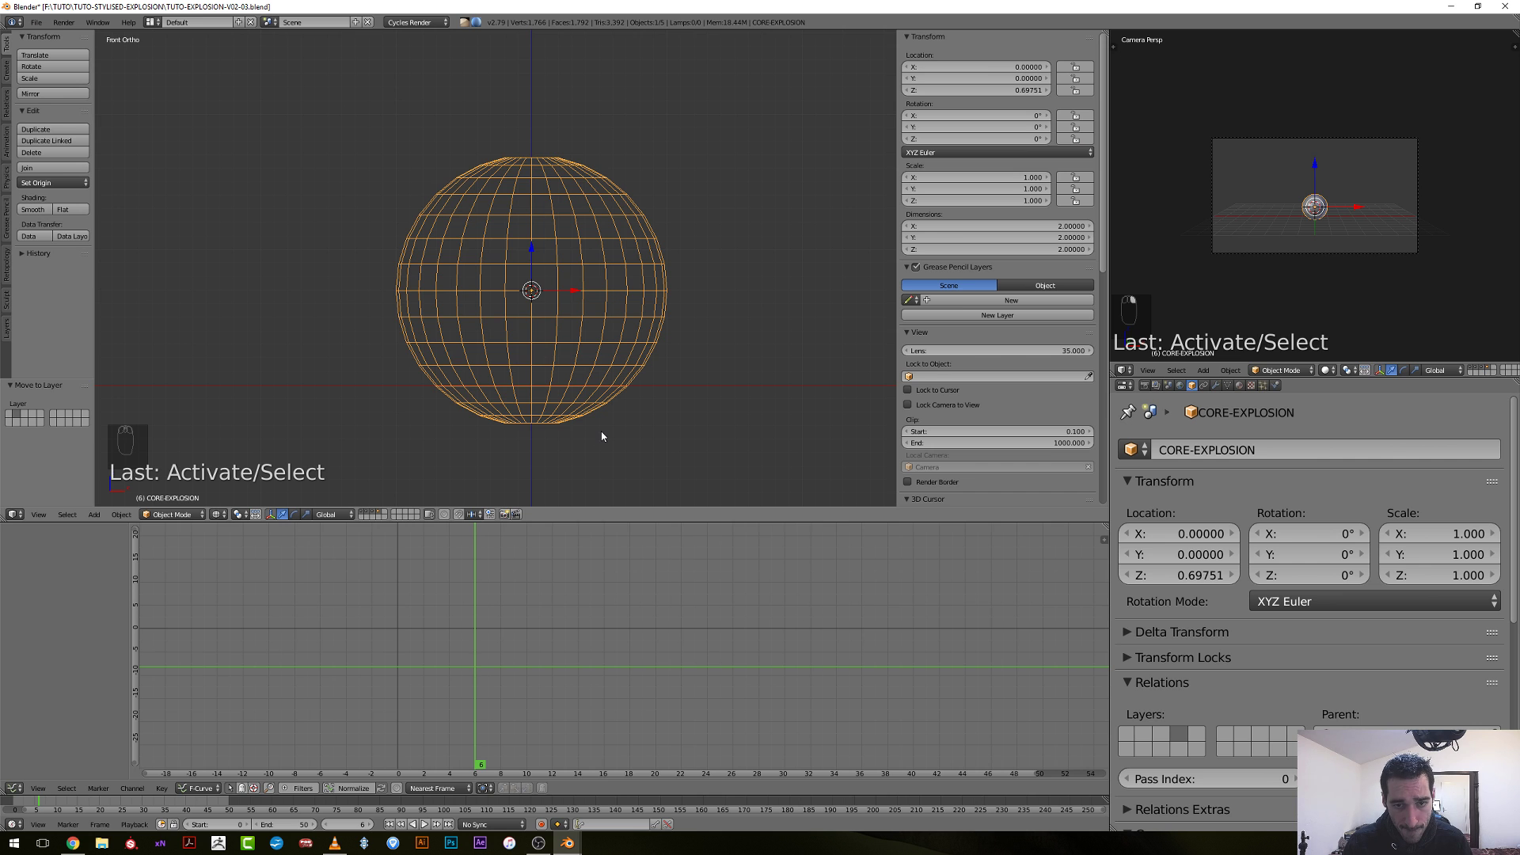
# Switch to VLC, scrub the SHOCKWAVE reference video back to examine the glowing core's size, and return to the Blender scene.
pyautogui.click(335, 843)
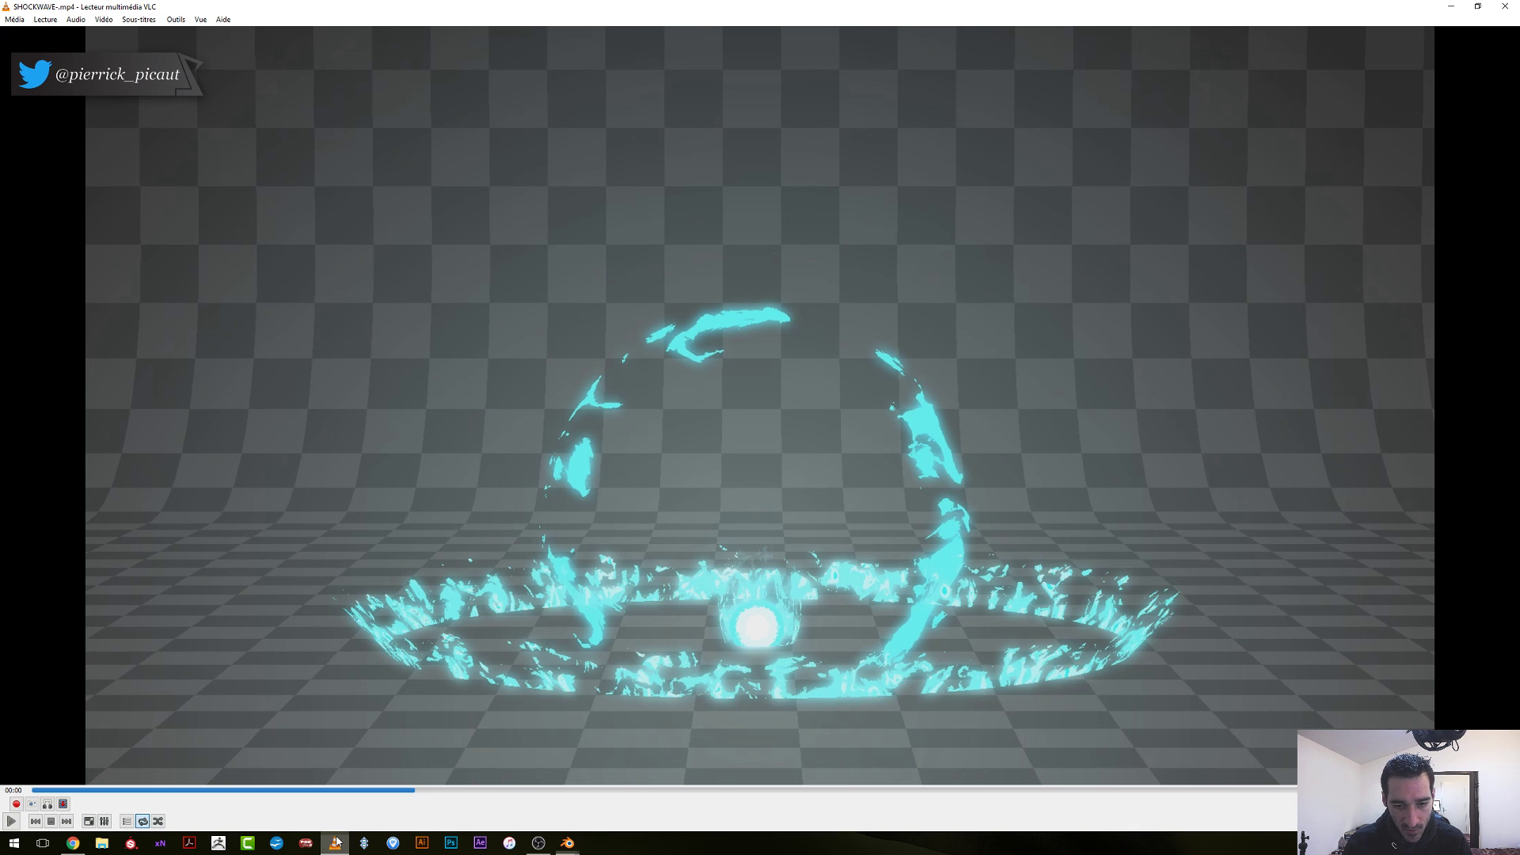
pyautogui.moveTo(432, 792); pyautogui.dragTo(365, 817)
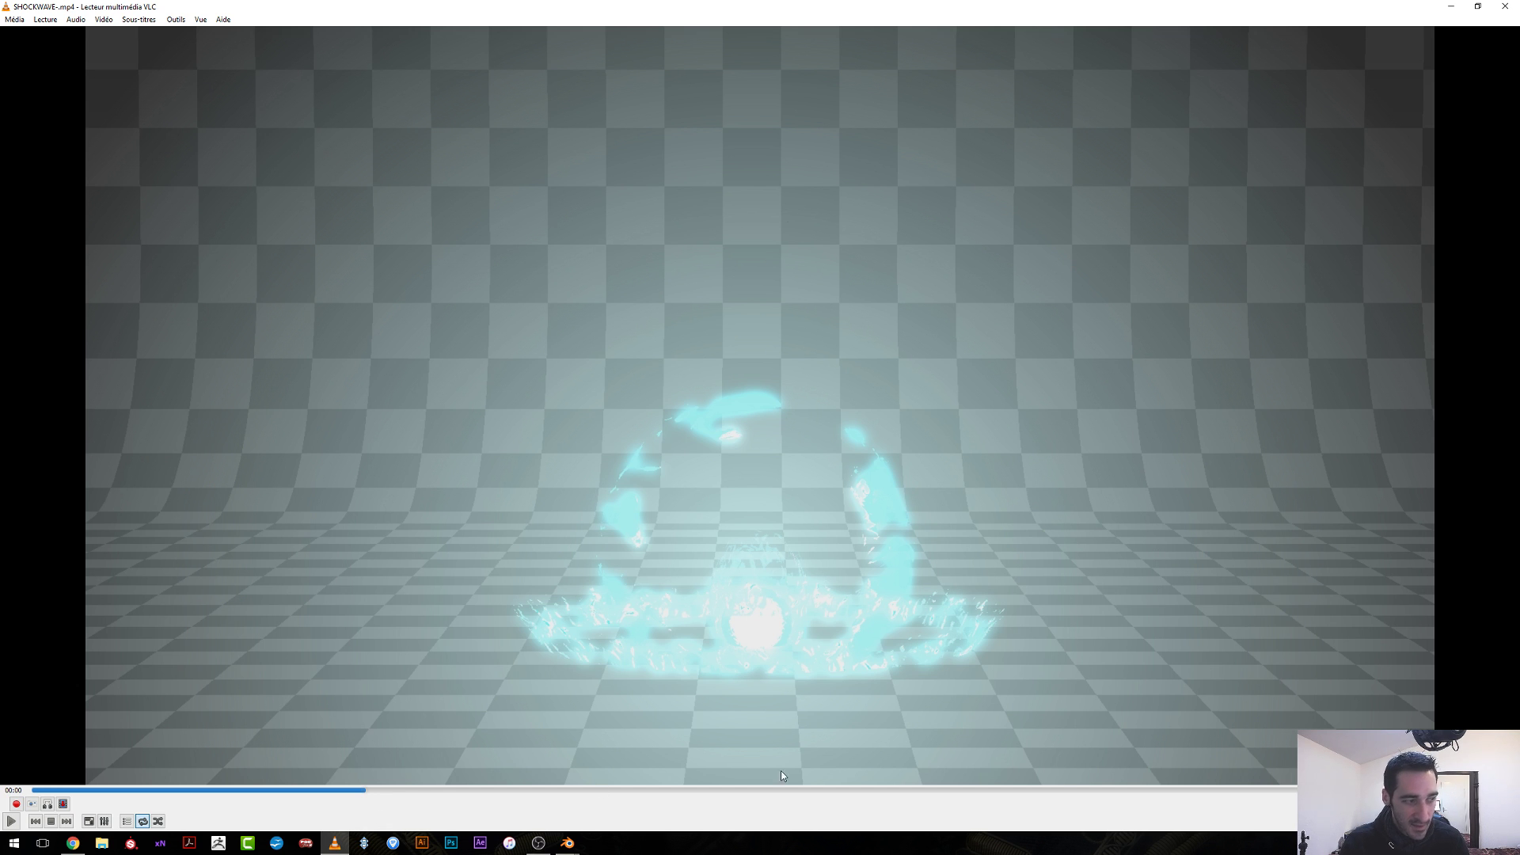
pyautogui.moveTo(570, 840)
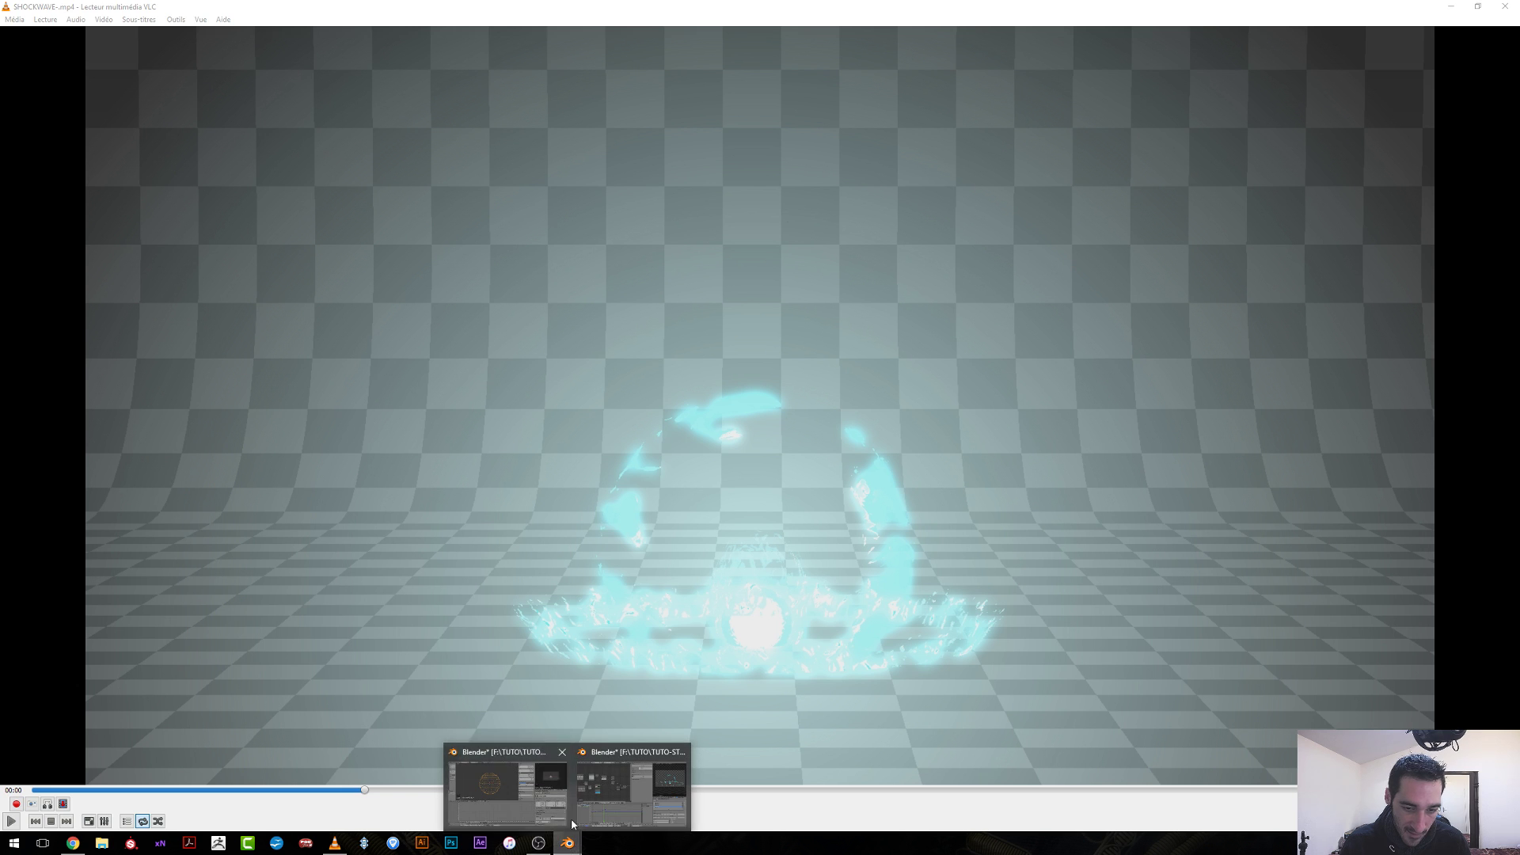
pyautogui.click(506, 787)
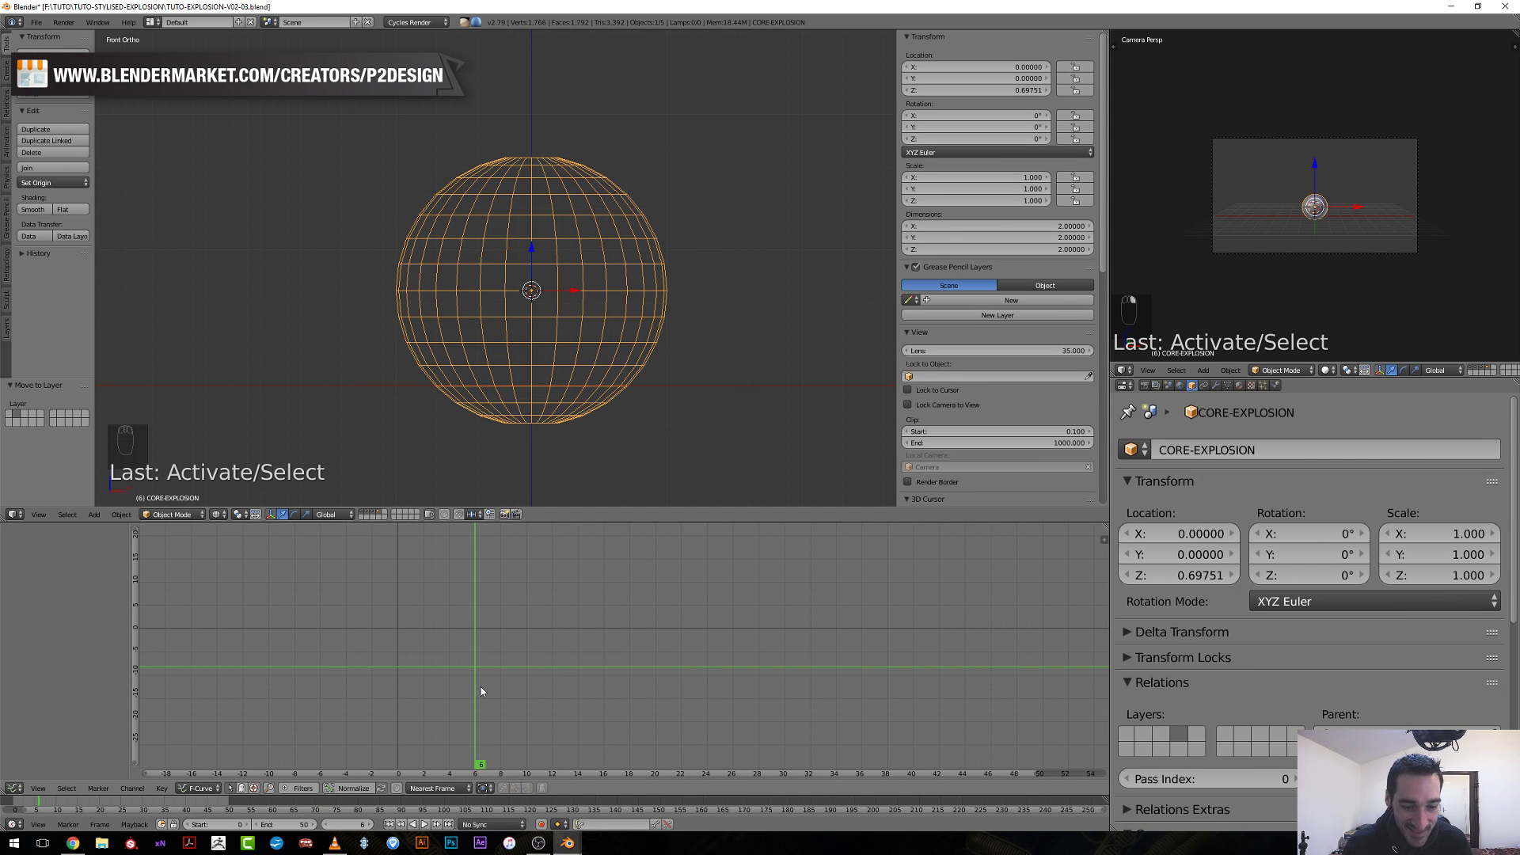
# At frame 10, scale the CORE-EXPLOSION sphere down to about 0.371.
pyautogui.moveTo(480, 687); pyautogui.dragTo(530, 697)
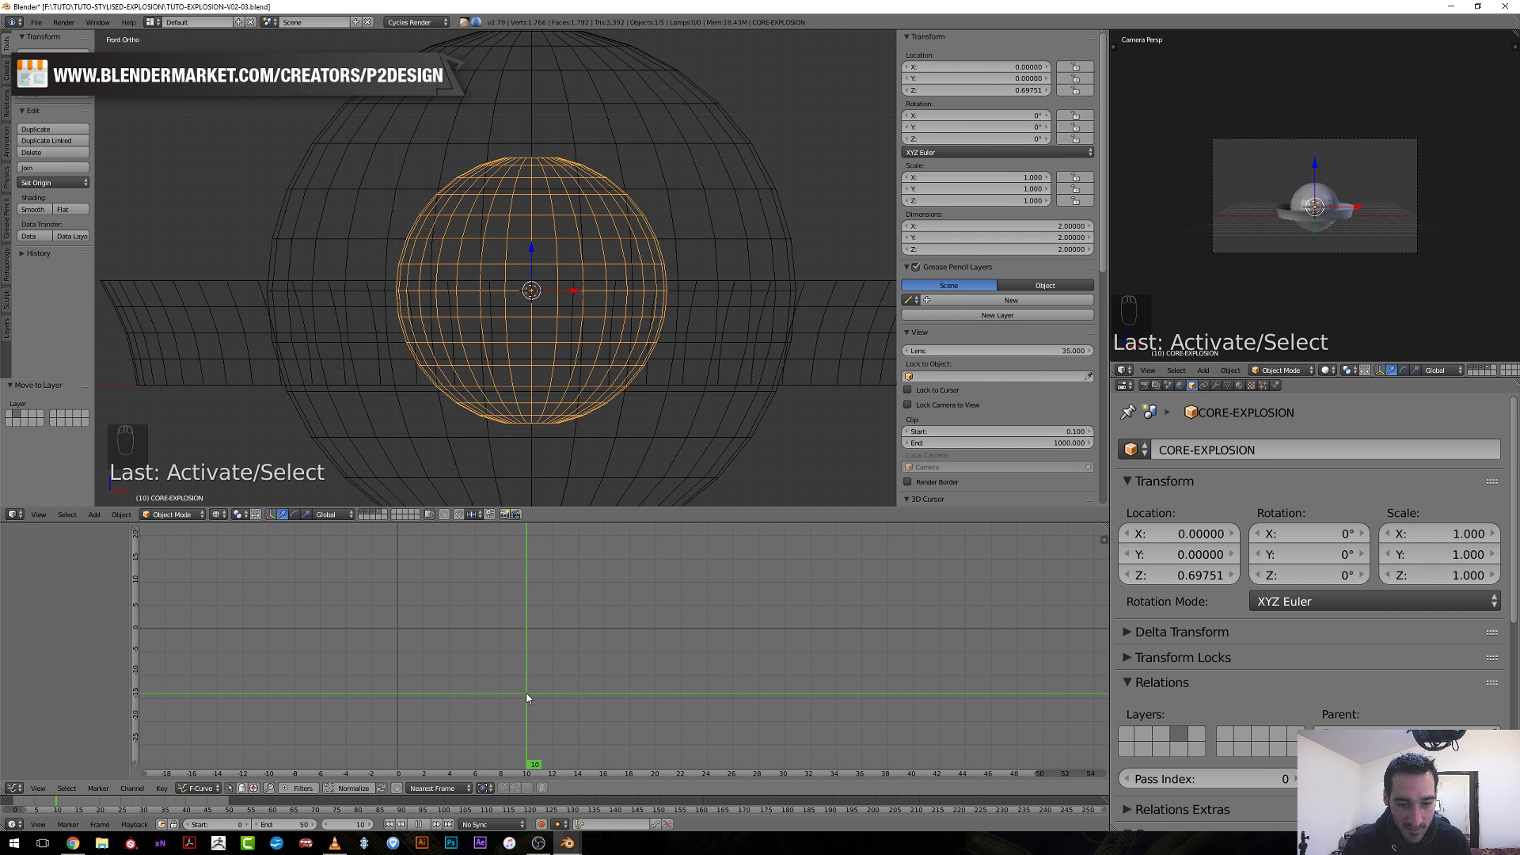
pyautogui.press('s')
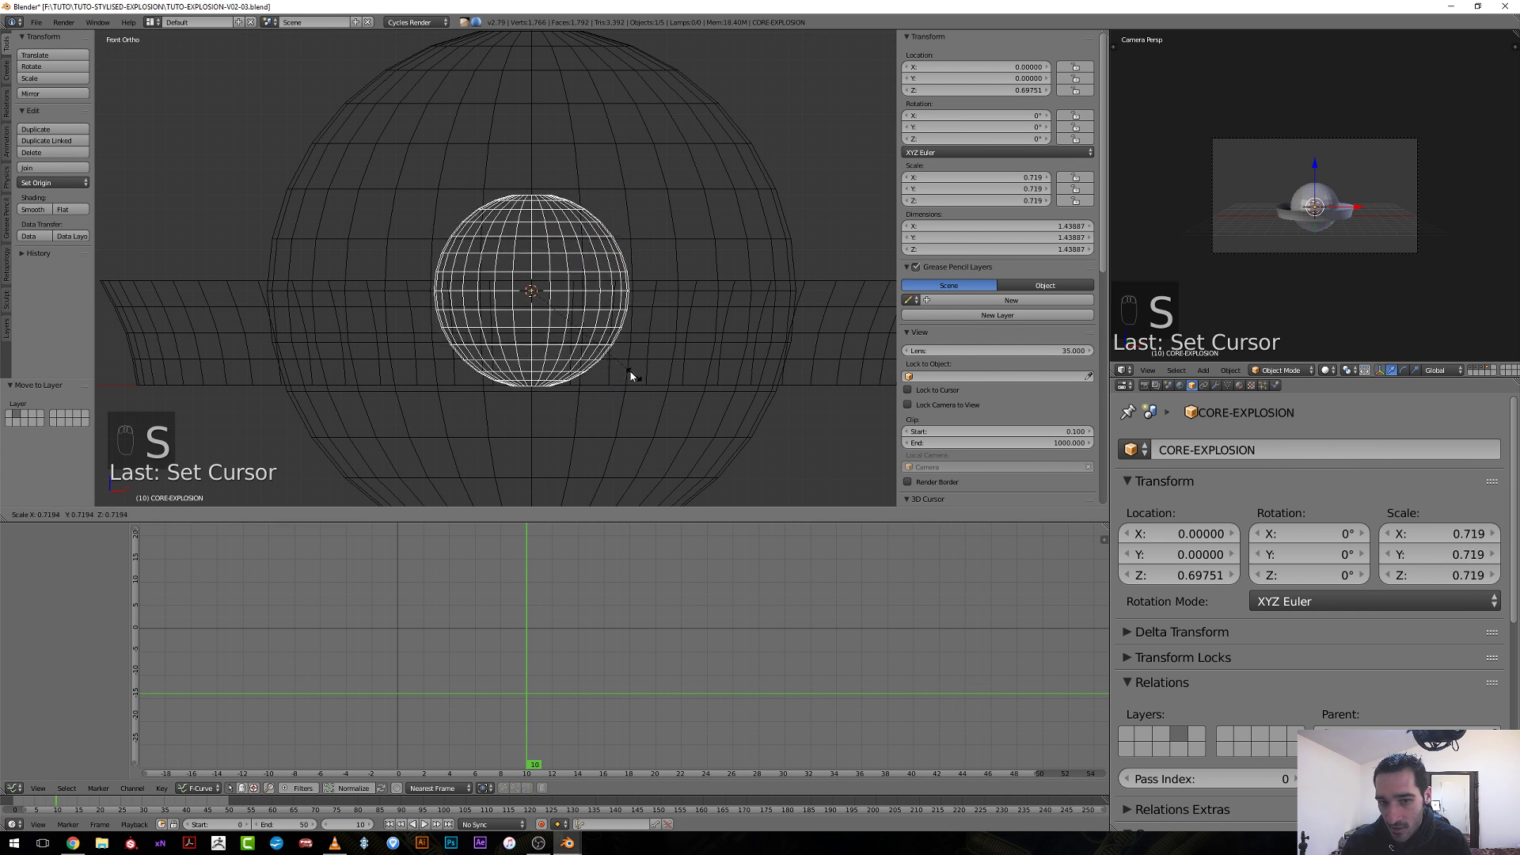
pyautogui.click(575, 337)
pyautogui.scroll(2, 584, 373)
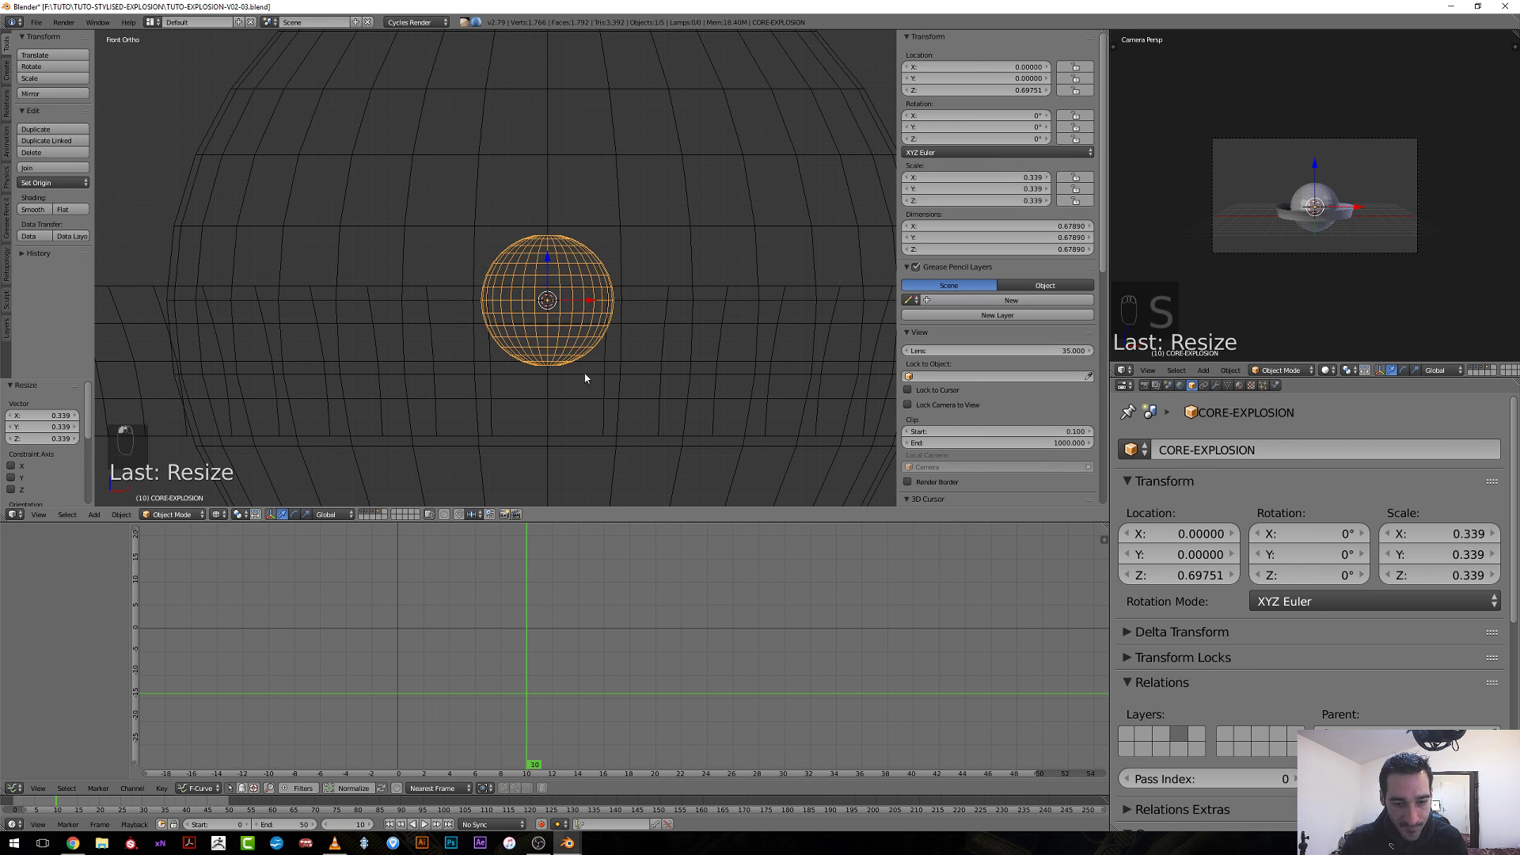
pyautogui.scroll(-5, 581, 386)
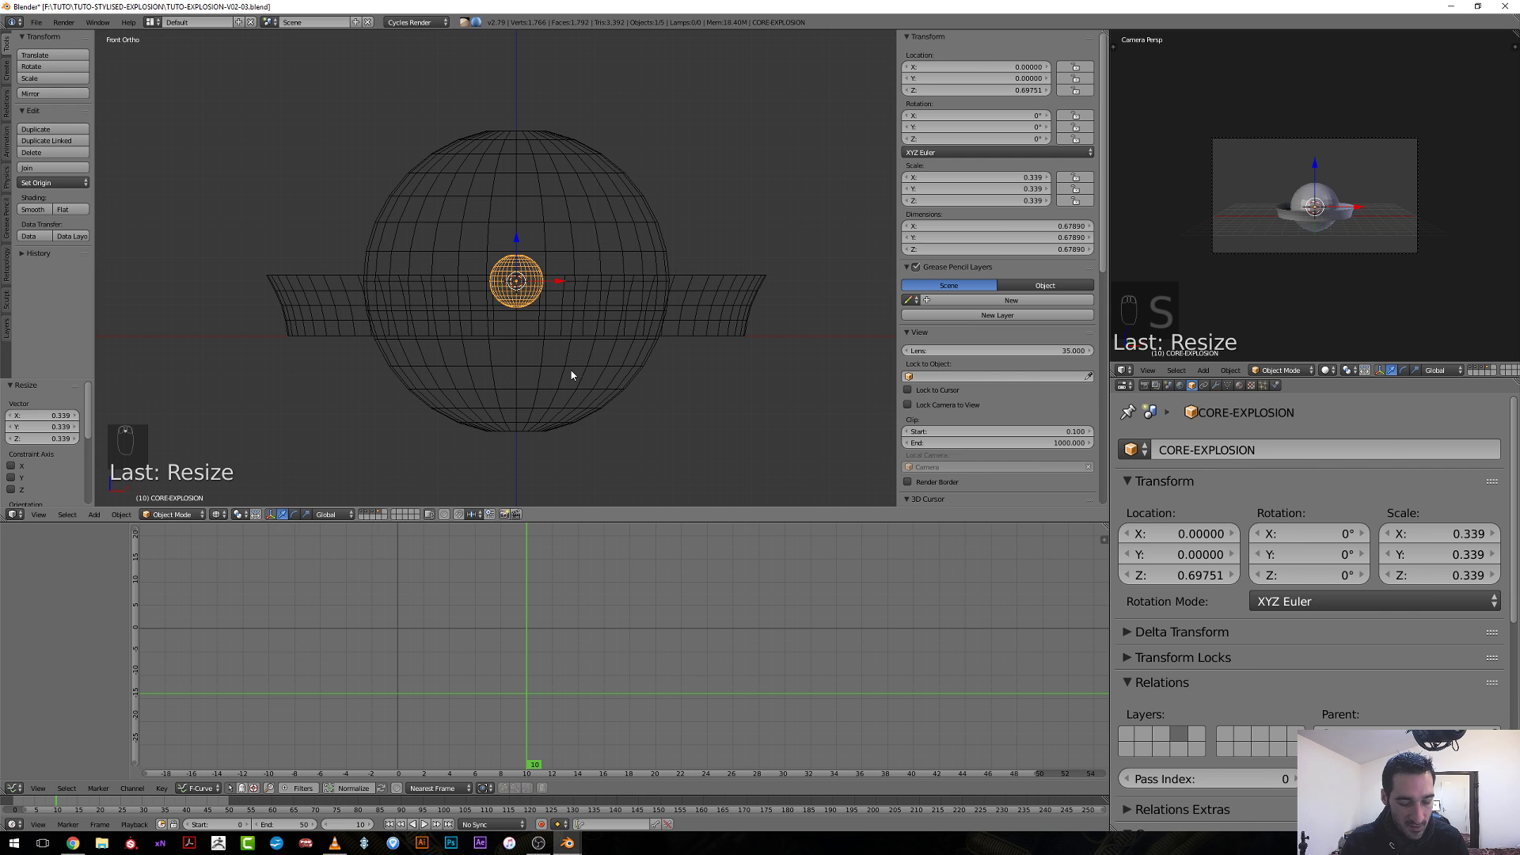
pyautogui.press('s')
pyautogui.click(563, 388)
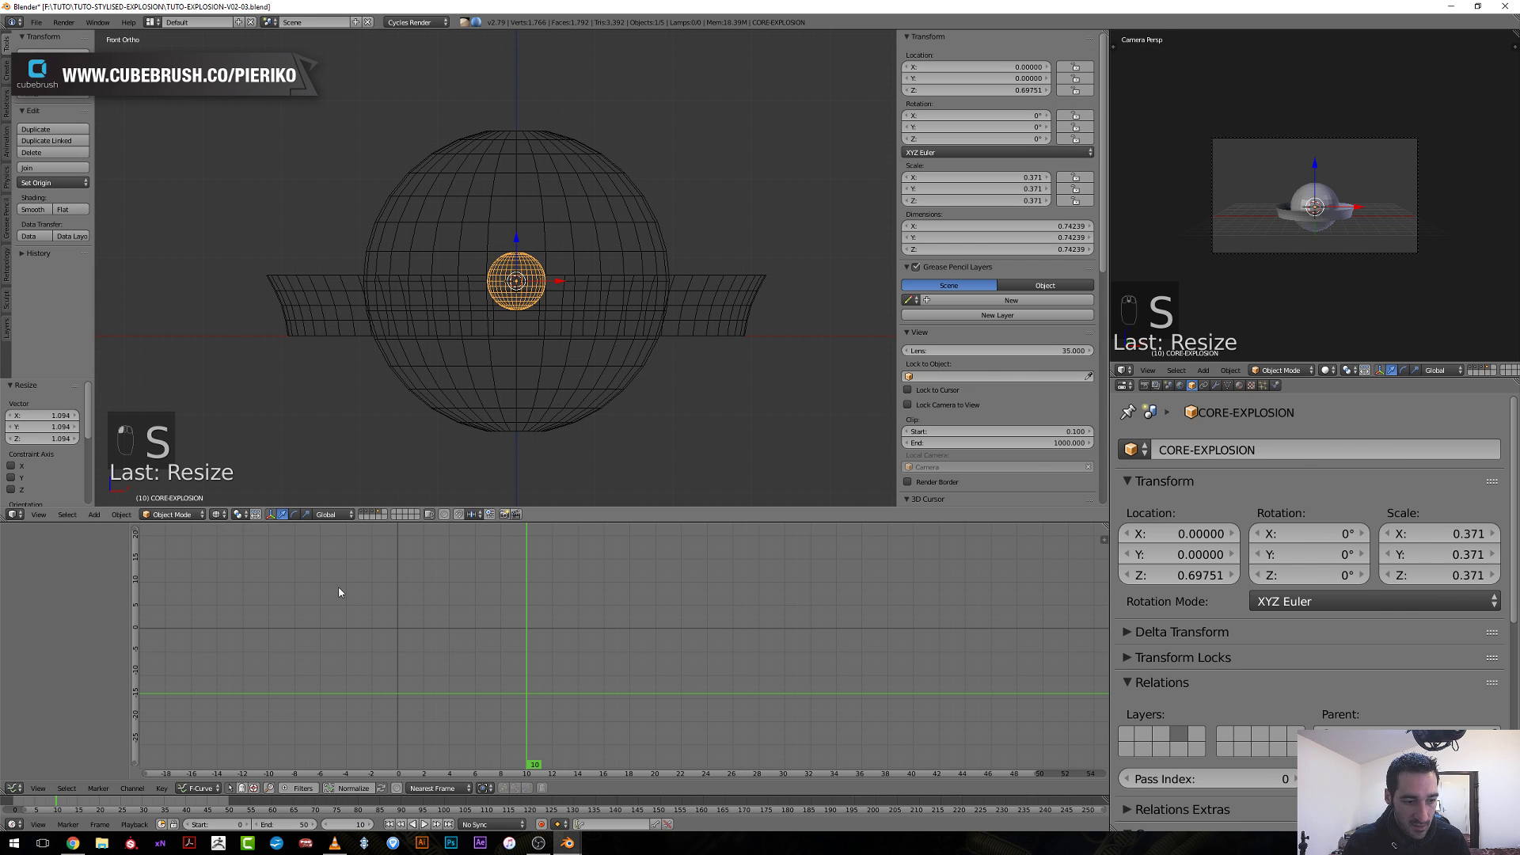
# Display the Dope Sheet and insert a Scaling keyframe for CORE-EXPLOSION at frame 10.
pyautogui.click(13, 788)
pyautogui.click(45, 731)
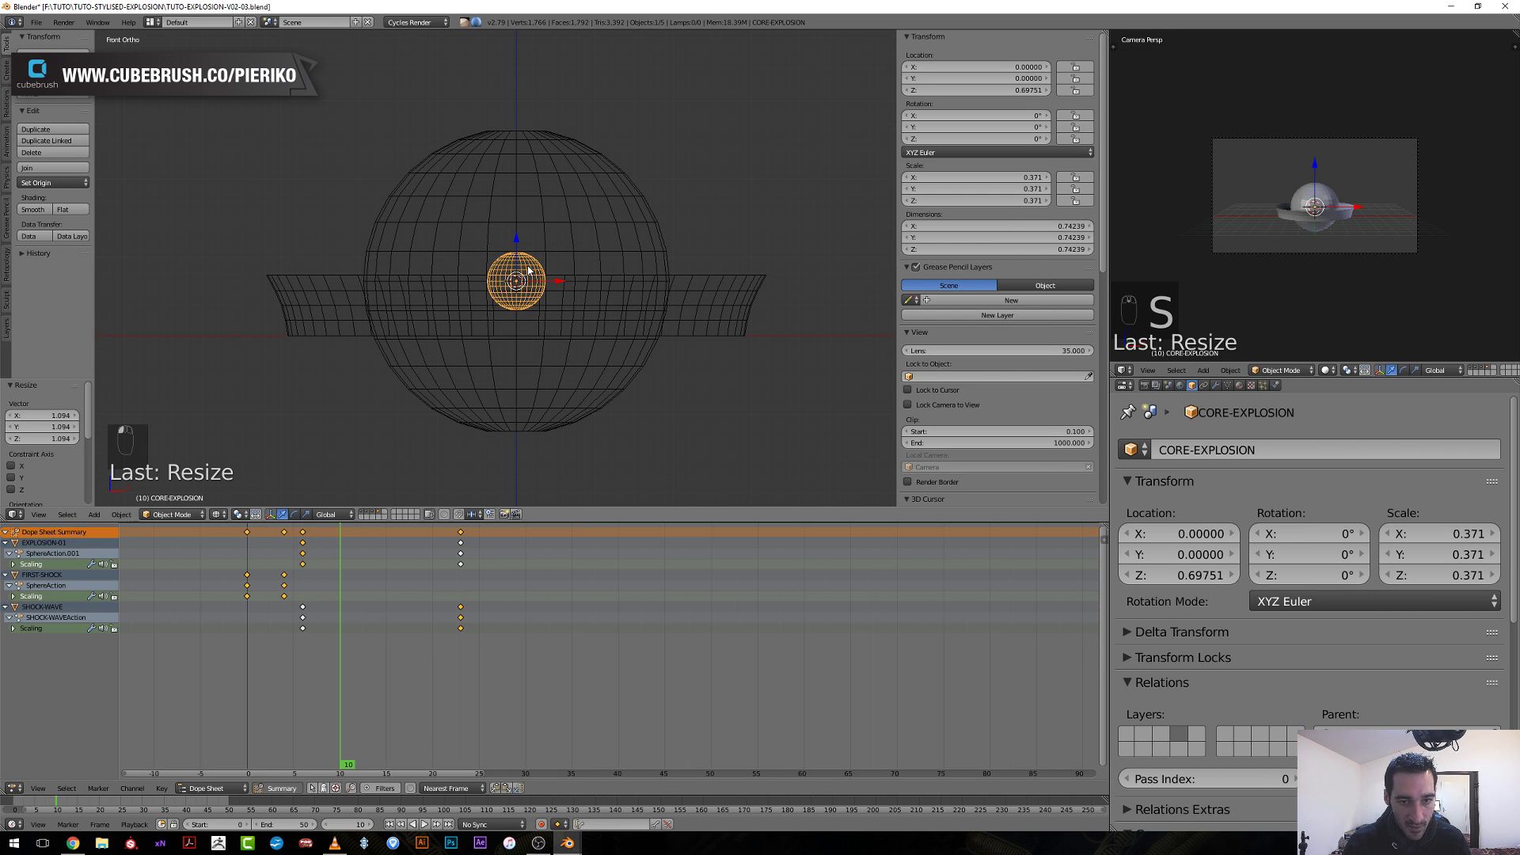
pyautogui.press('i')
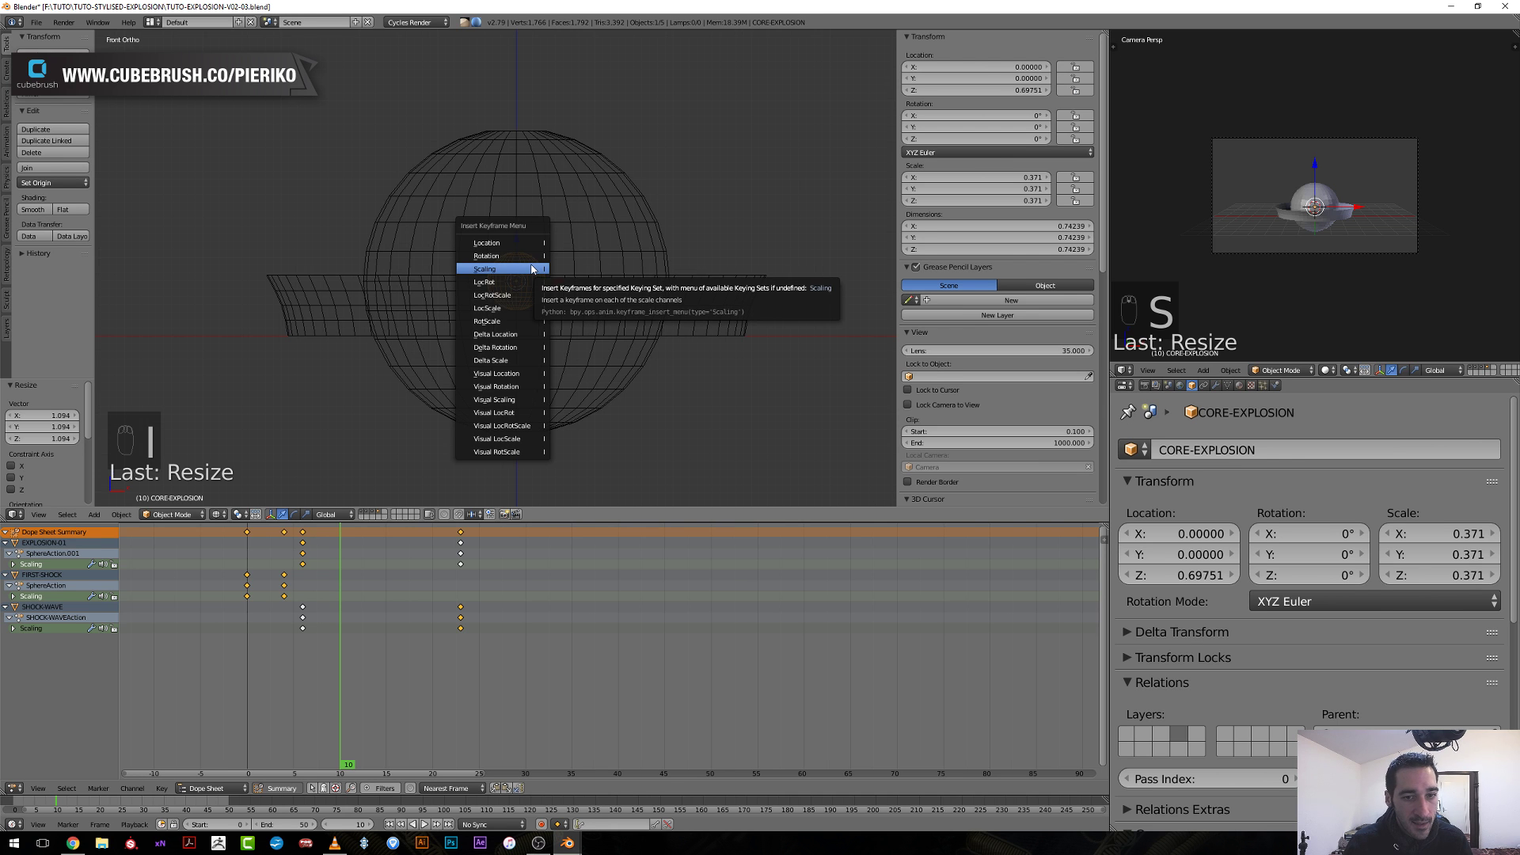
pyautogui.click(534, 269)
pyautogui.scroll(1, 514, 342)
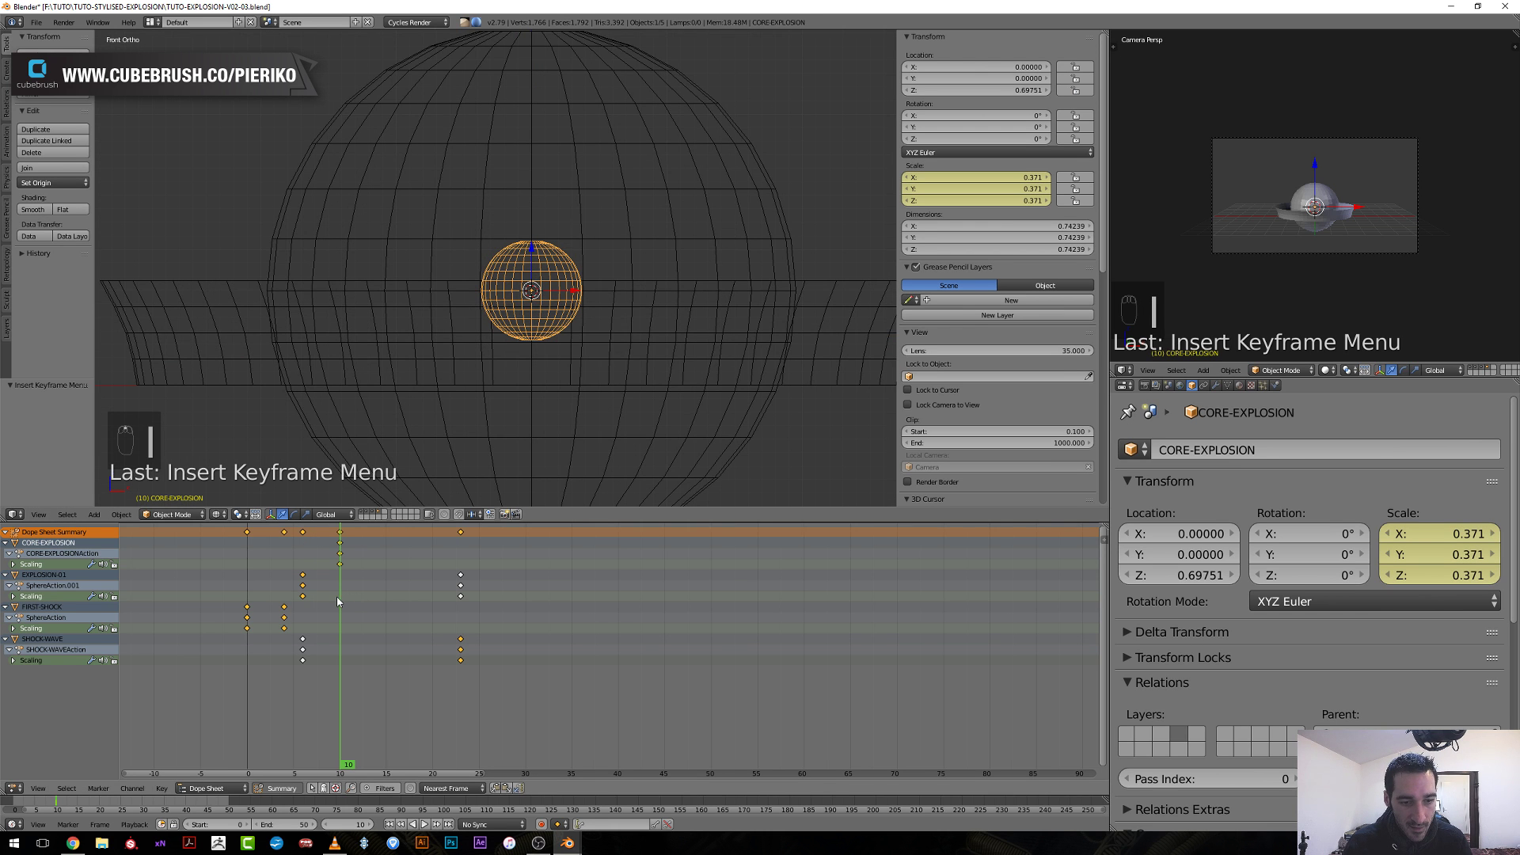
# At frame 6, scale the CORE-EXPLOSION sphere to 0 and insert a Scaling keyframe.
pyautogui.moveTo(336, 596); pyautogui.dragTo(307, 613)
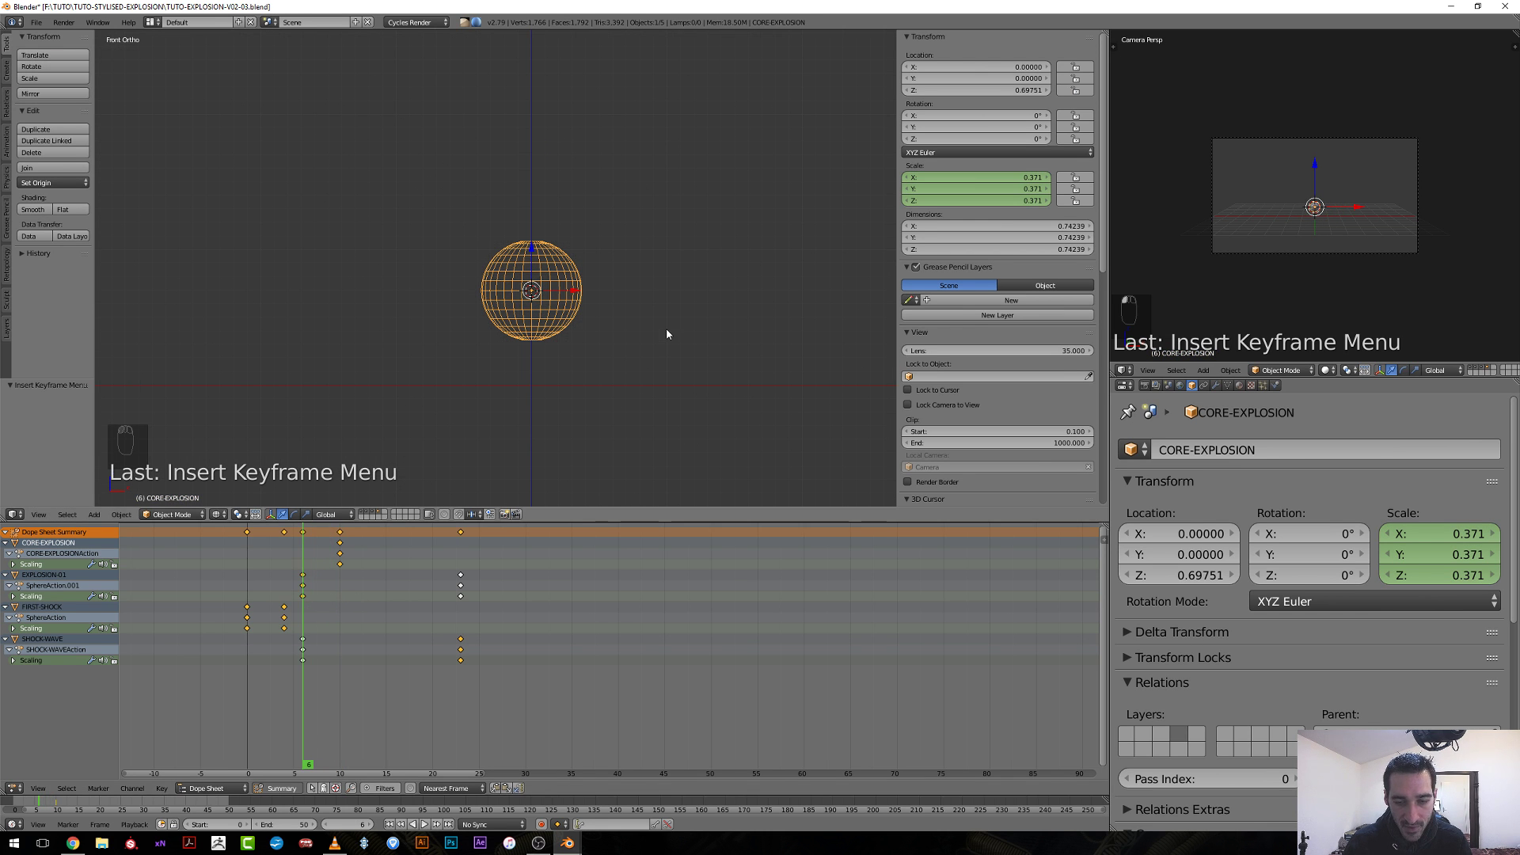
pyautogui.press('s')
pyautogui.press('0')
pyautogui.press('Return')
pyautogui.press('i')
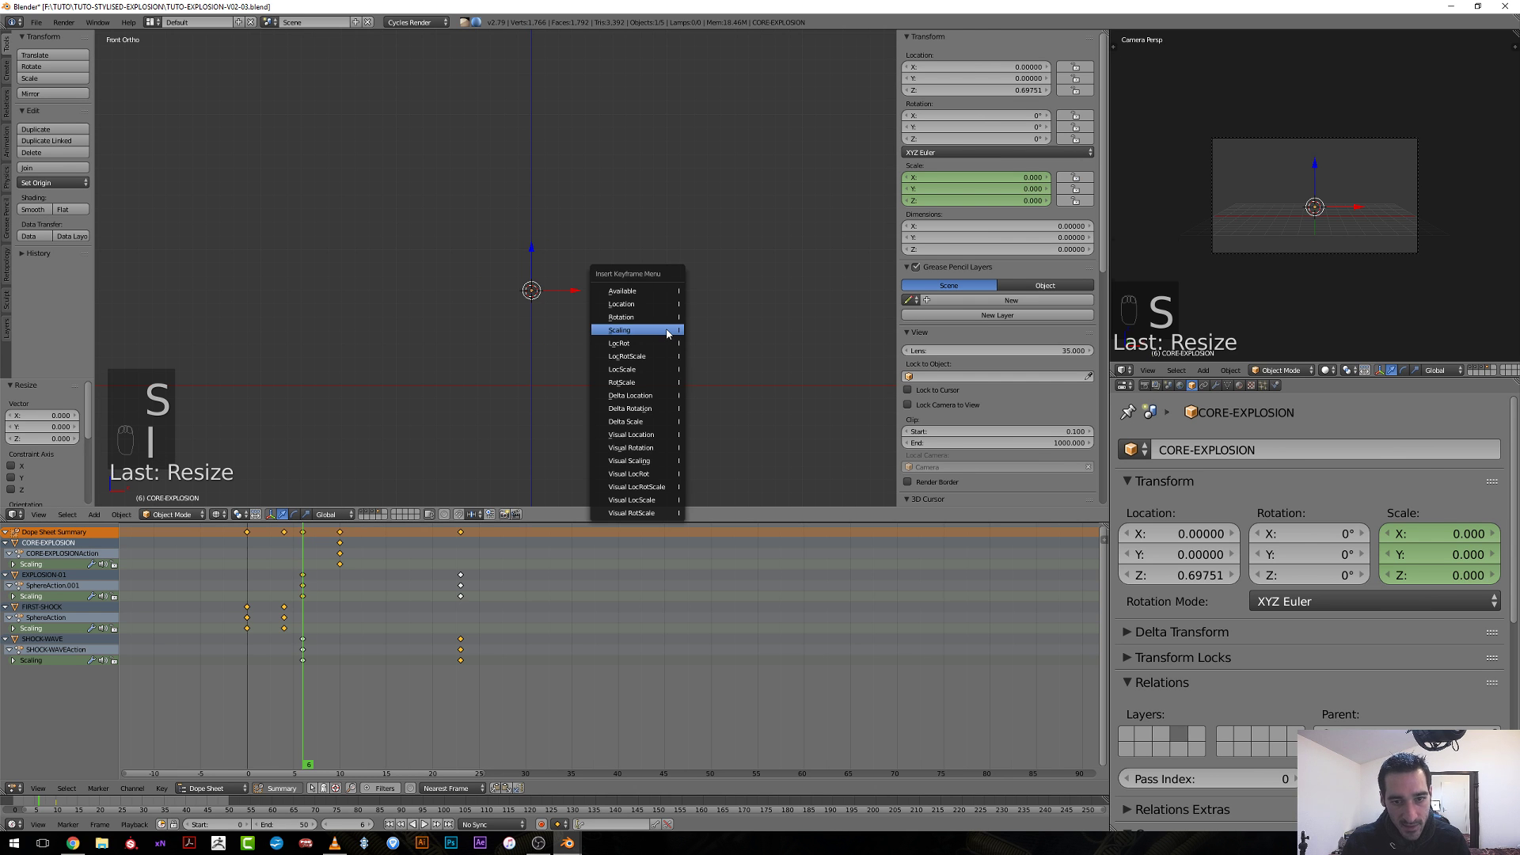
pyautogui.click(668, 331)
# Play the animation to frame 23, scale the core sphere down to about 0.220 and insert a Scaling keyframe.
pyautogui.hotkey('alt', 'a')
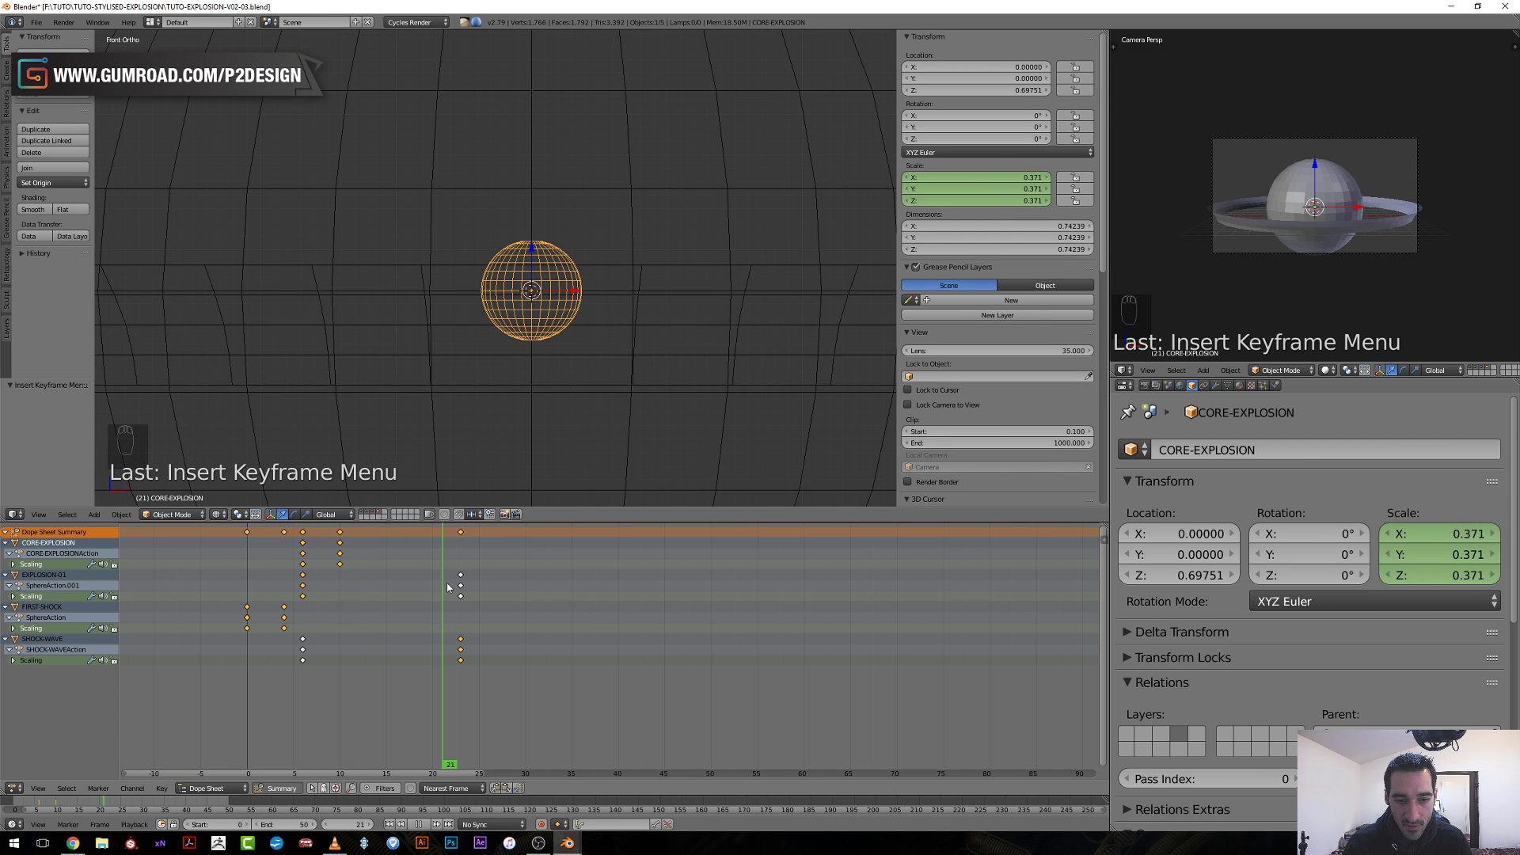
pyautogui.hotkey('alt', 'a')
pyautogui.press('s')
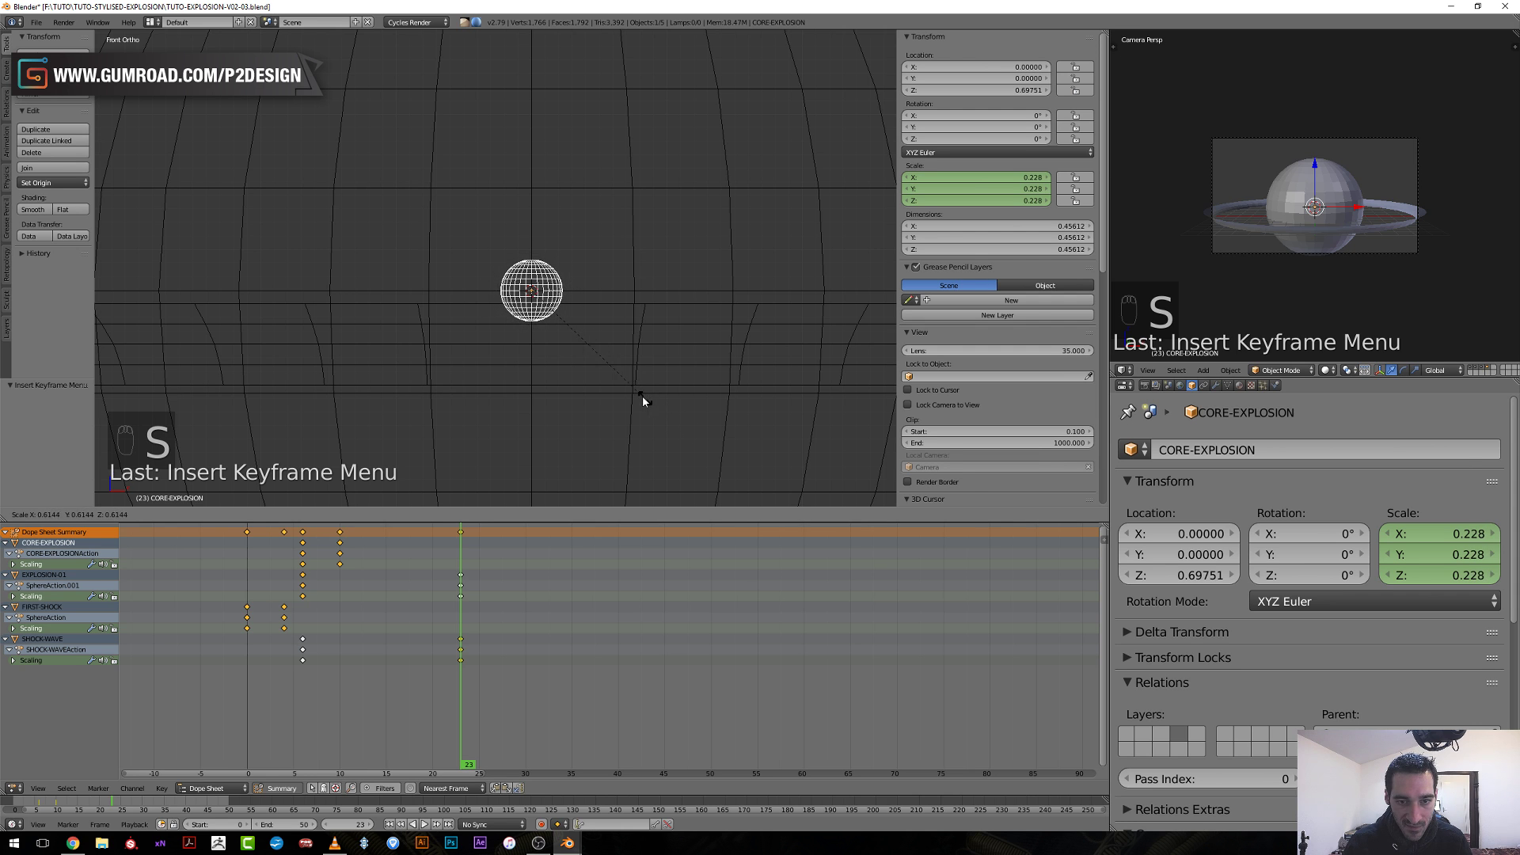
pyautogui.click(640, 400)
pyautogui.press('i')
pyautogui.click(642, 396)
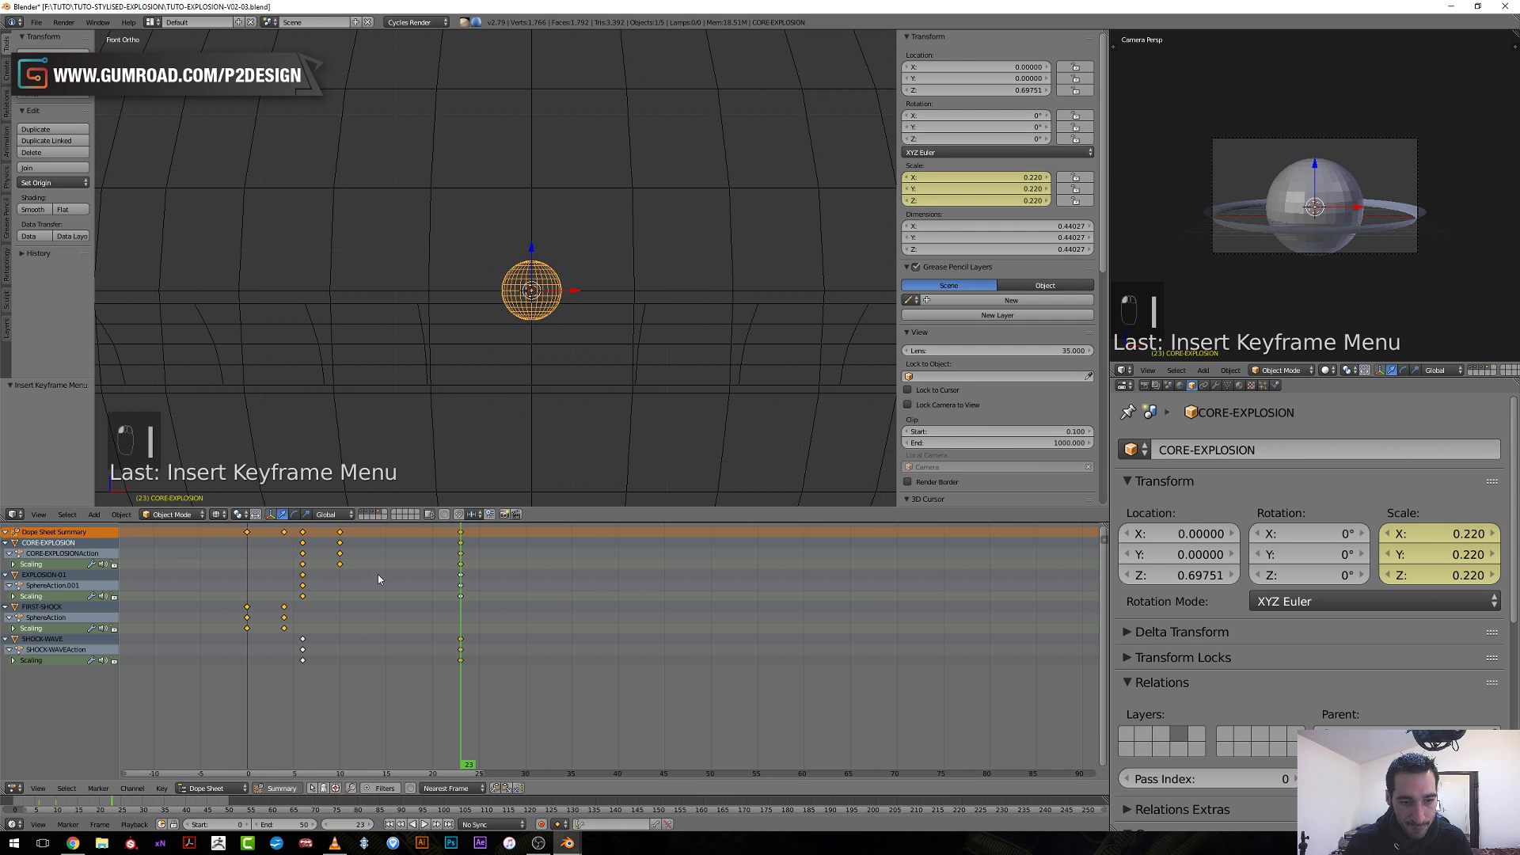
# Scrub through the animation to frame 25 and collapse the EXPLOSION-01, FIRST-SHOCK and SHOCK-WAVE channels.
pyautogui.moveTo(278, 621); pyautogui.dragTo(478, 644)
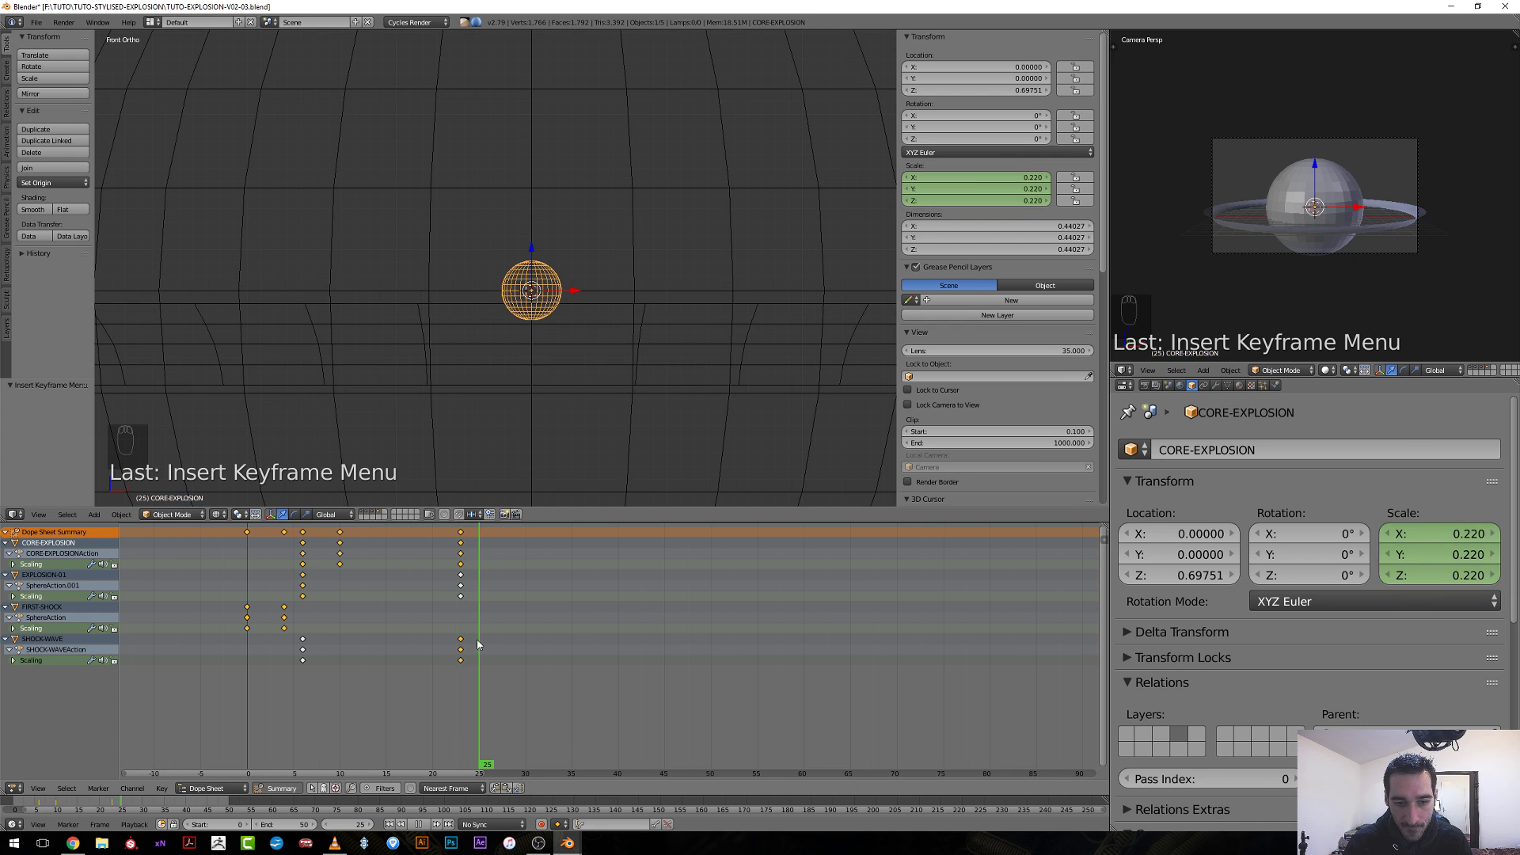
pyautogui.click(6, 575)
pyautogui.click(6, 586)
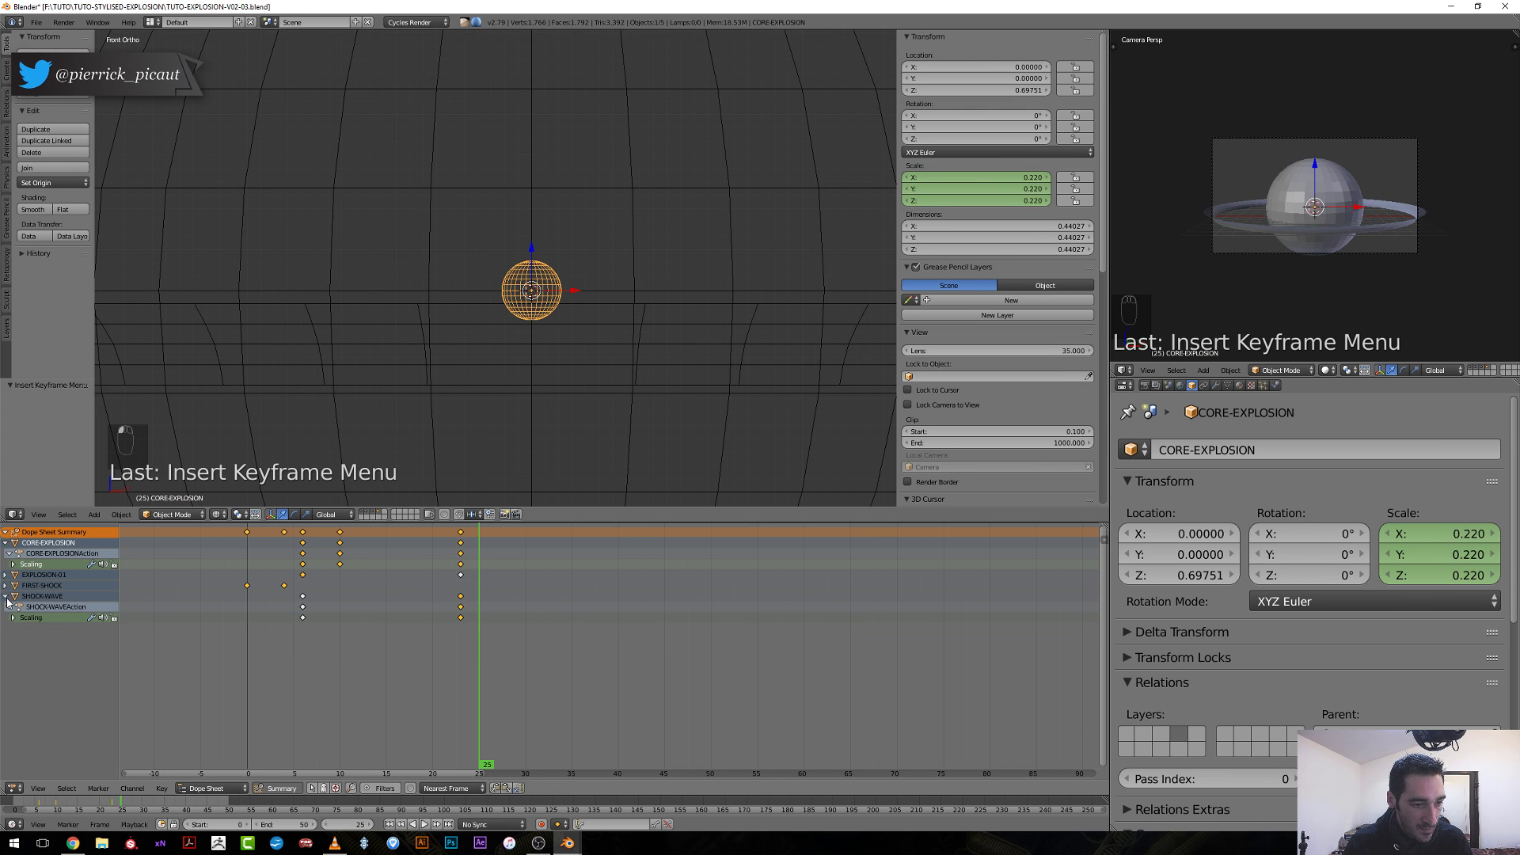
pyautogui.click(5, 596)
# Move CORE-EXPLOSION's last scaling keyframe to frame 27, scrubbing through the animation to judge the timing.
pyautogui.rightClick(460, 566)
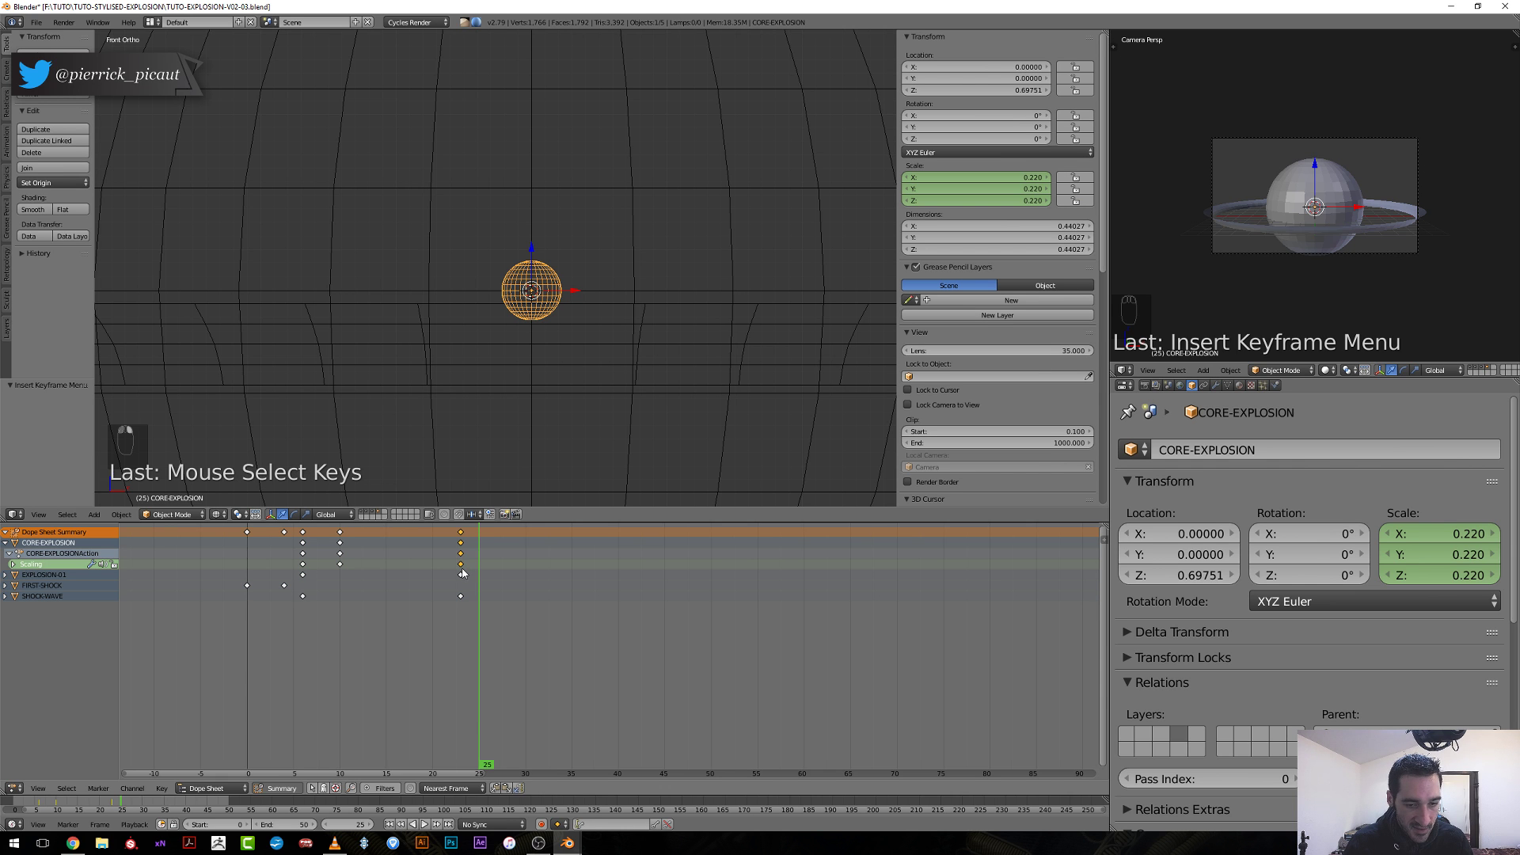
pyautogui.press('g')
pyautogui.click(479, 578)
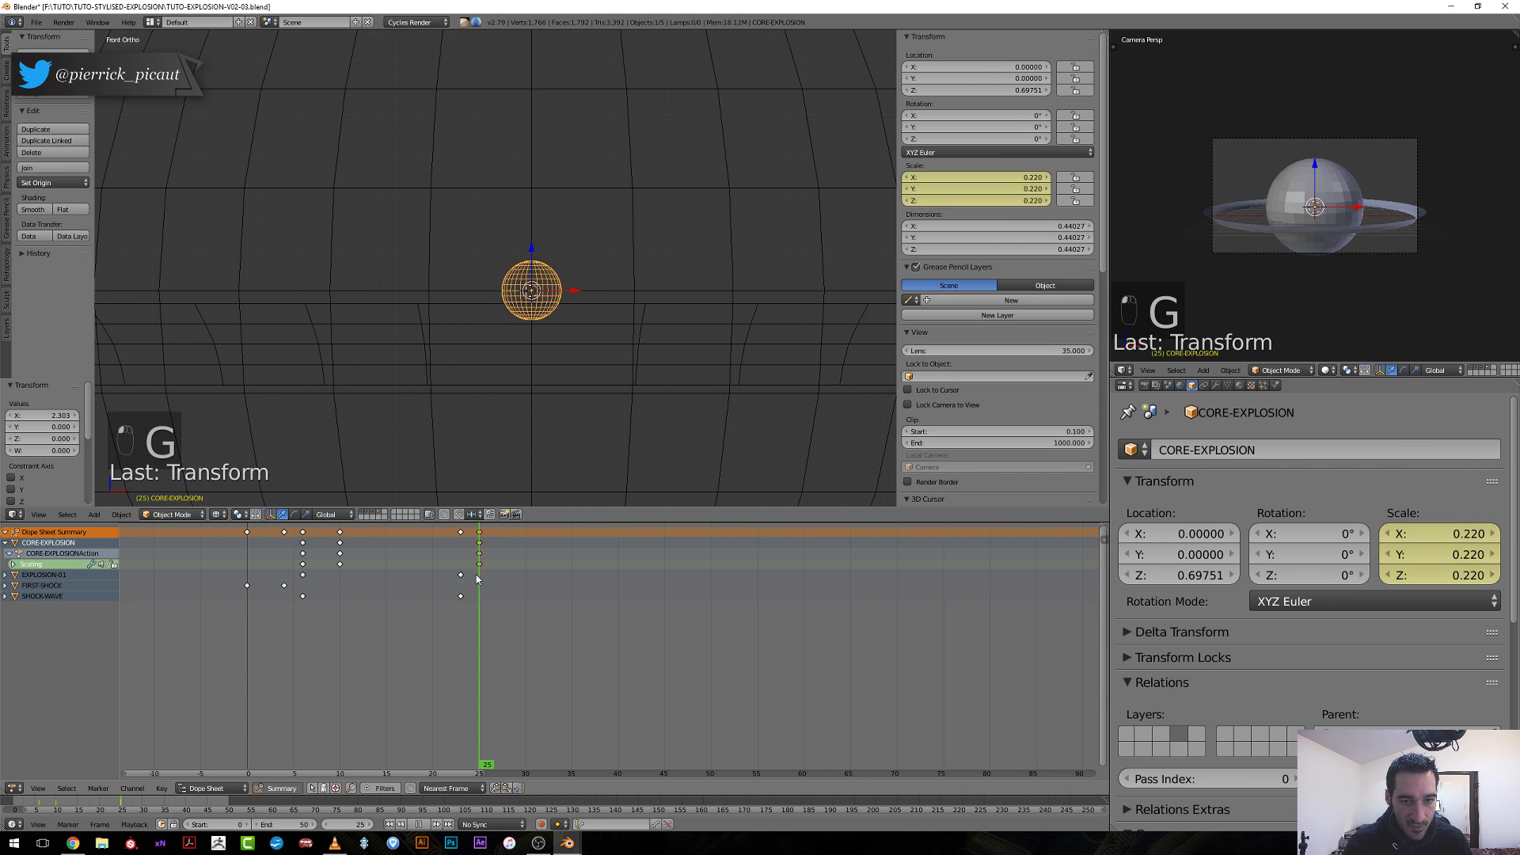
pyautogui.moveTo(261, 590); pyautogui.dragTo(363, 583)
pyautogui.press('g')
pyautogui.click(509, 565)
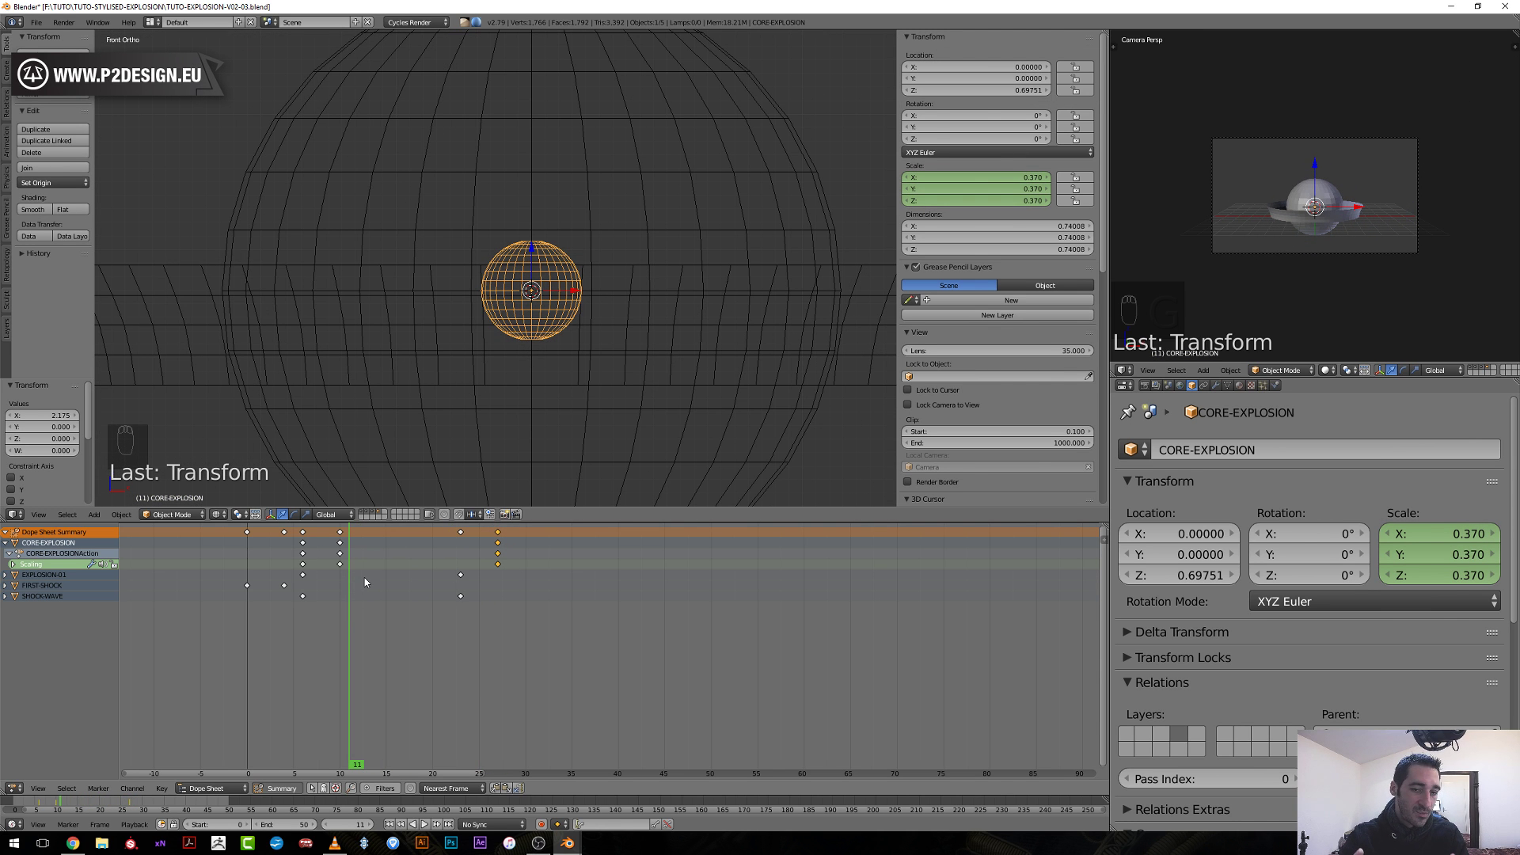
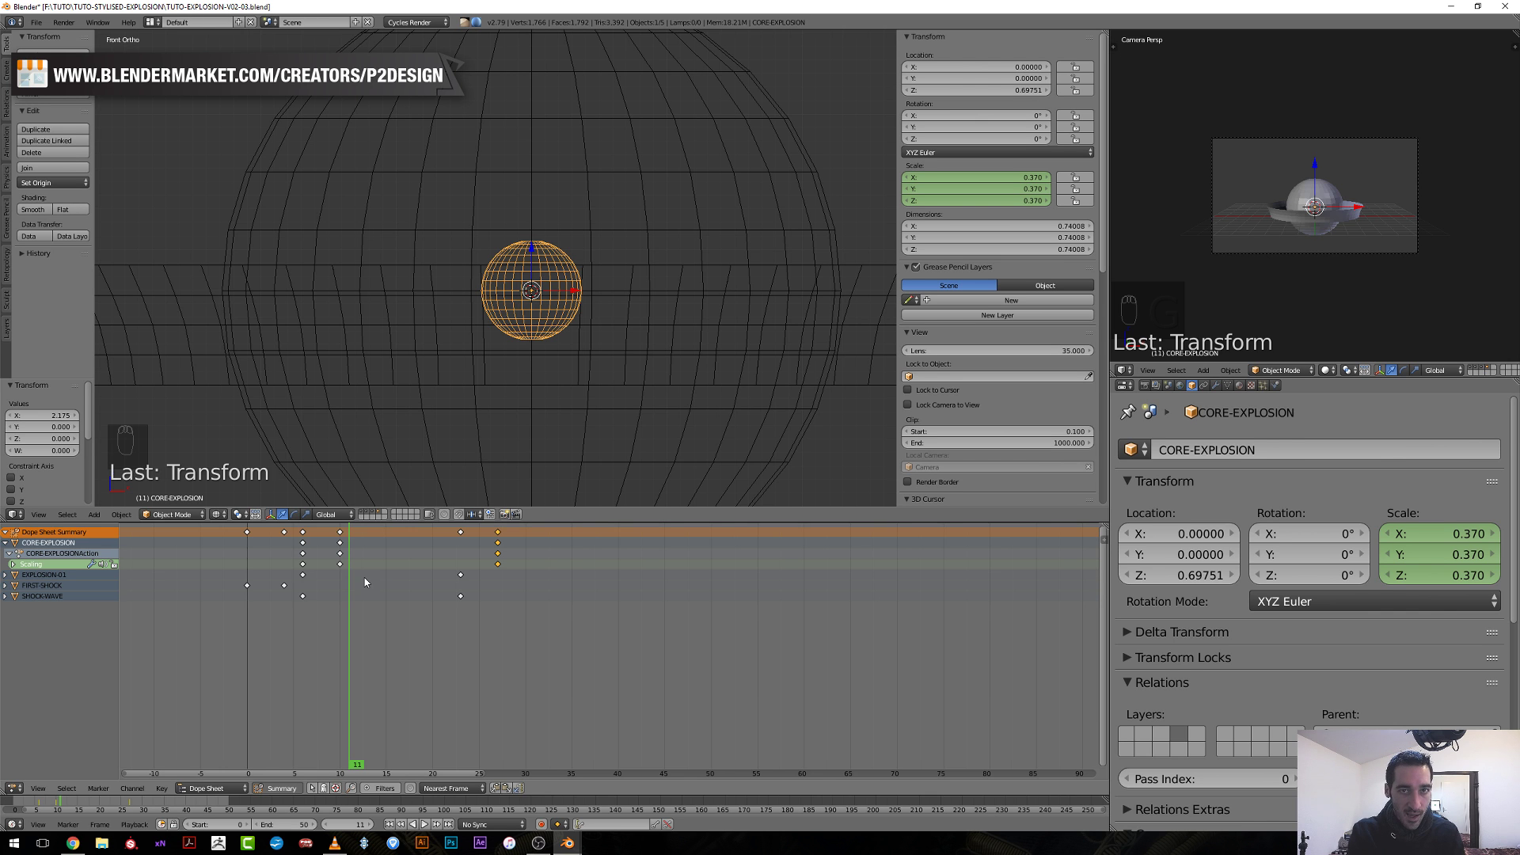
# Scrub the animation to frame 27, replay the reference video in VLC for comparison, and return to the Blender scene.
pyautogui.moveTo(364, 583); pyautogui.dragTo(497, 592)
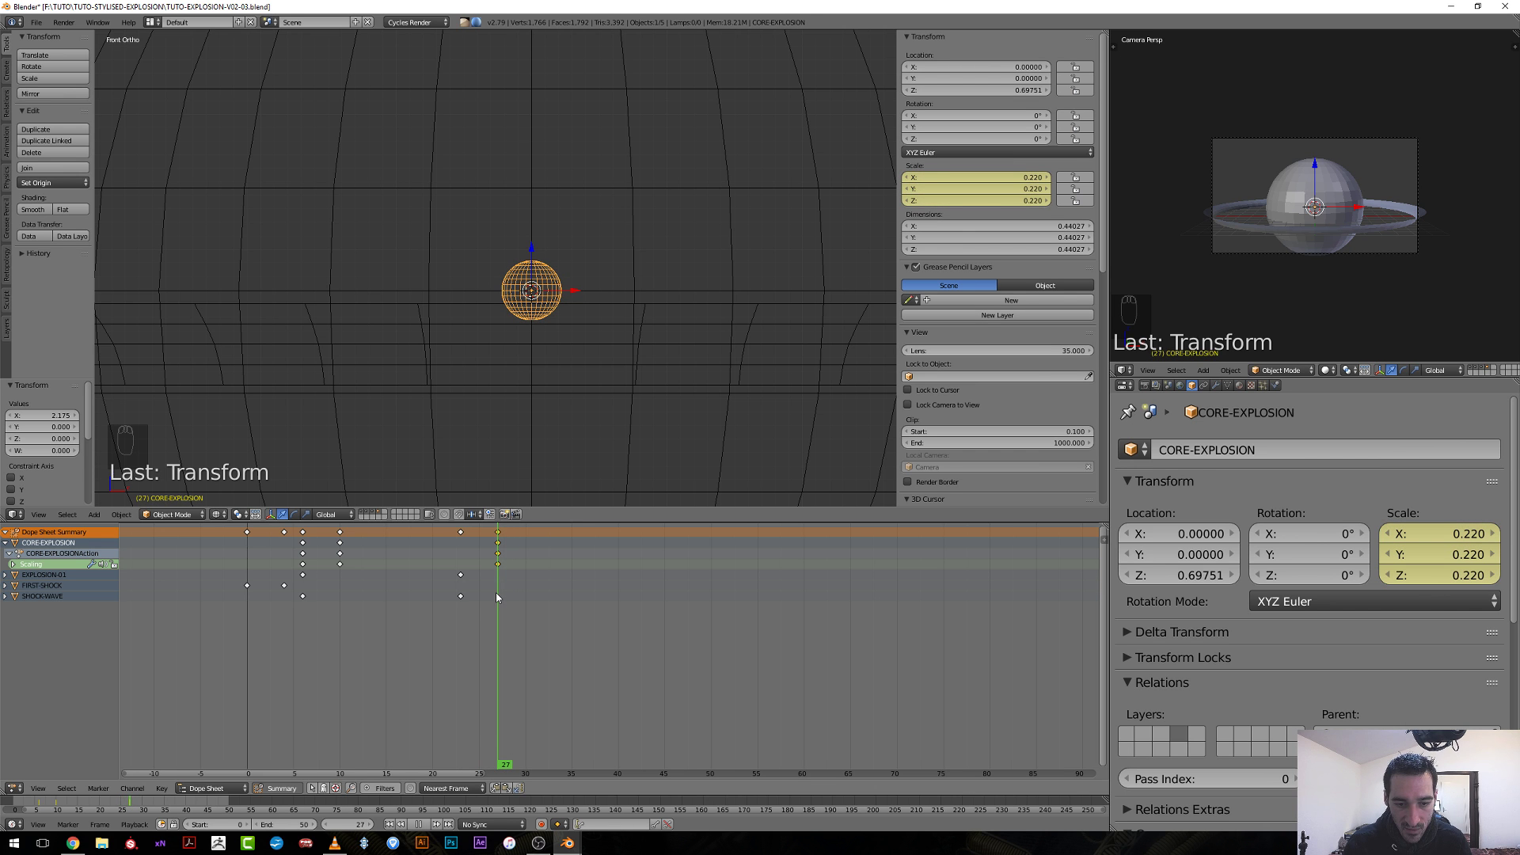
pyautogui.click(336, 844)
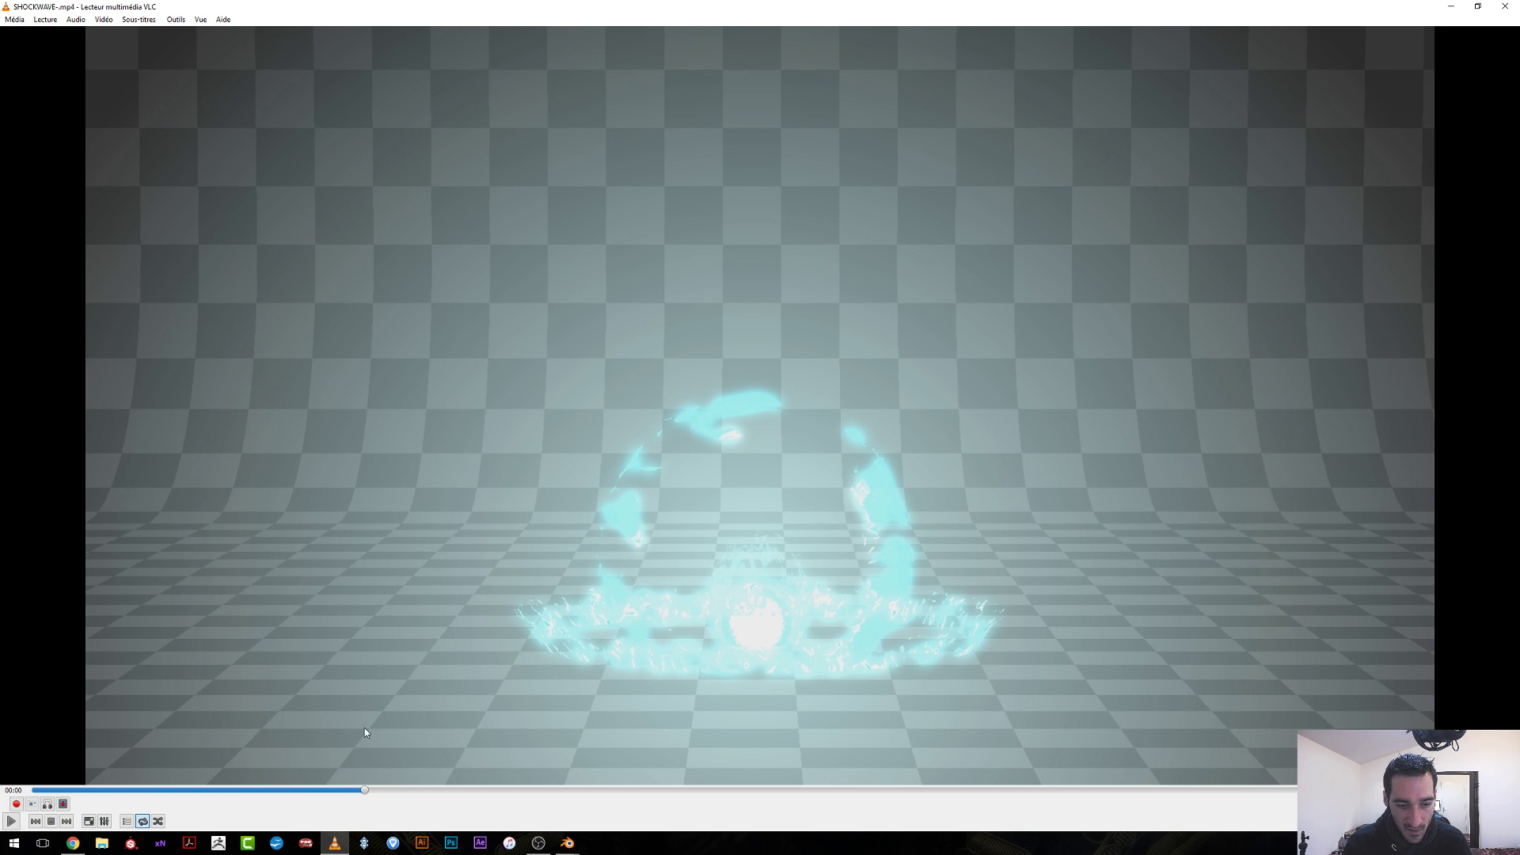
pyautogui.click(11, 822)
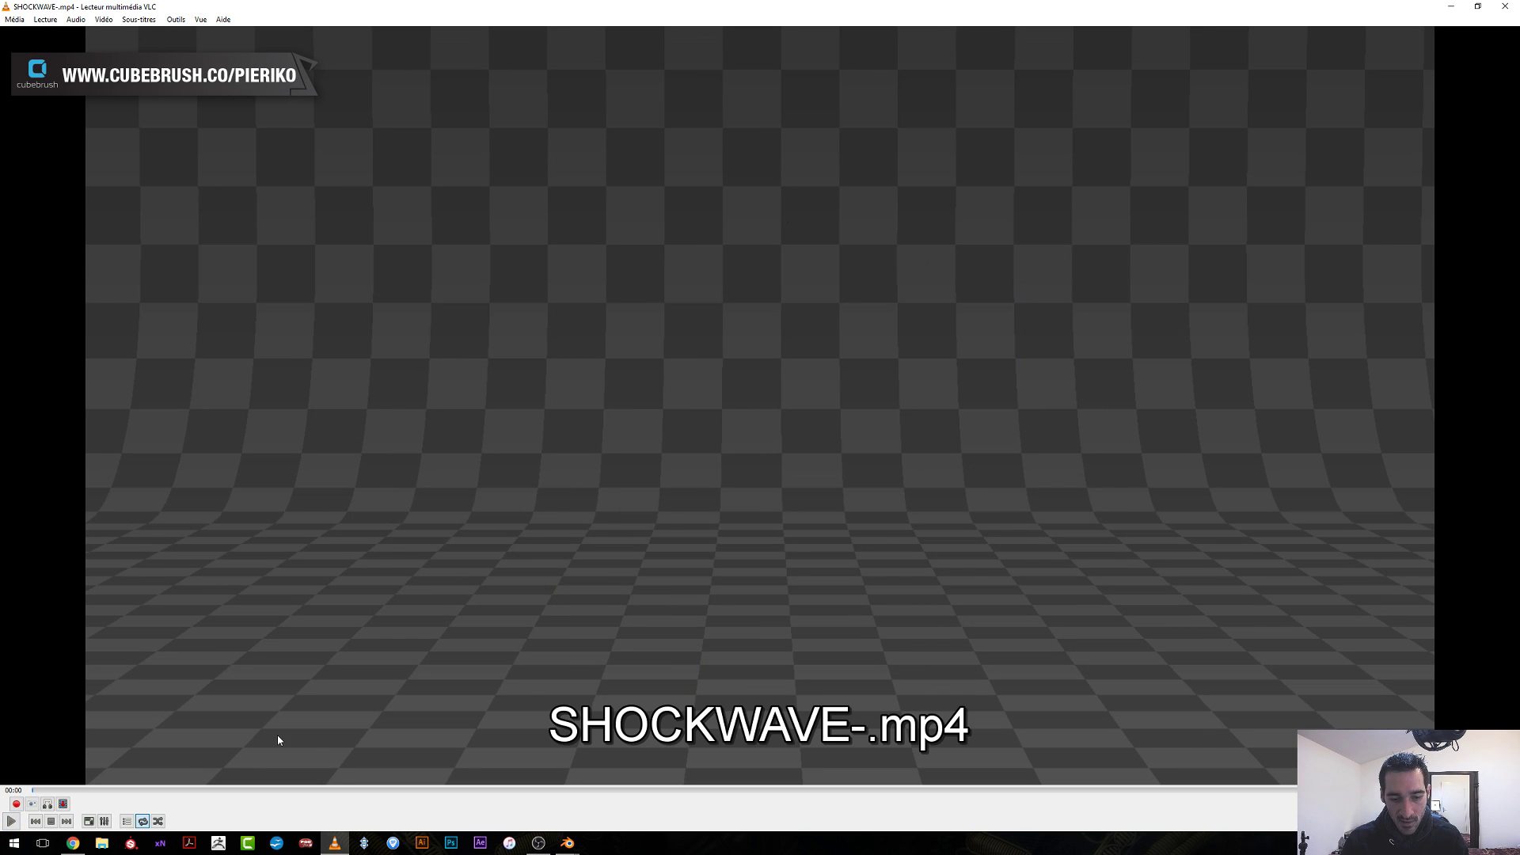
pyautogui.moveTo(568, 843)
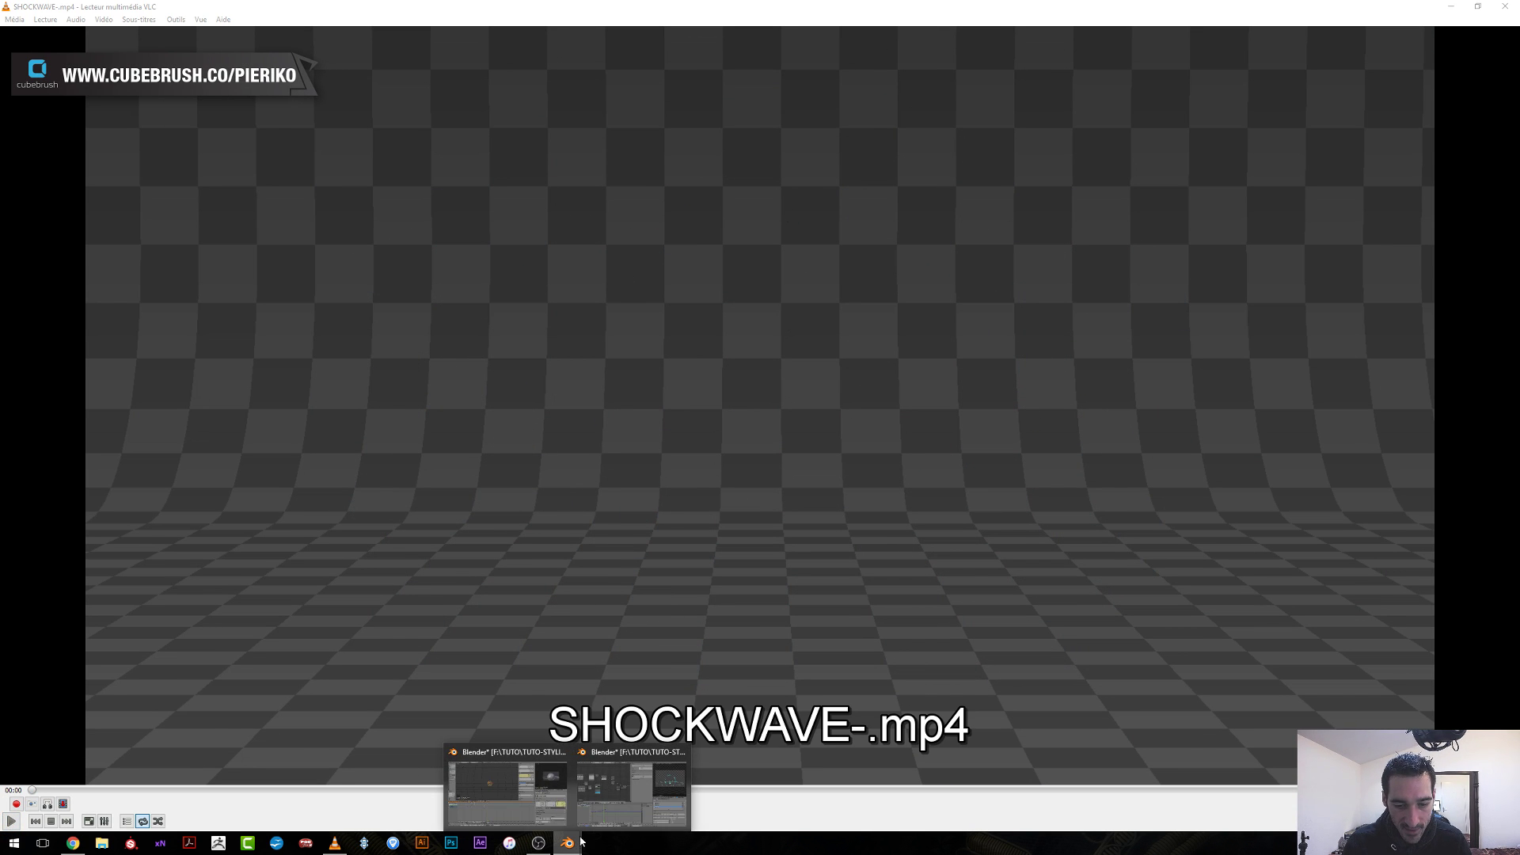
pyautogui.click(506, 787)
# At frame 31, scale the CORE-EXPLOSION sphere up to about 3.519 and insert a Scaling keyframe.
pyautogui.moveTo(489, 595); pyautogui.dragTo(534, 624)
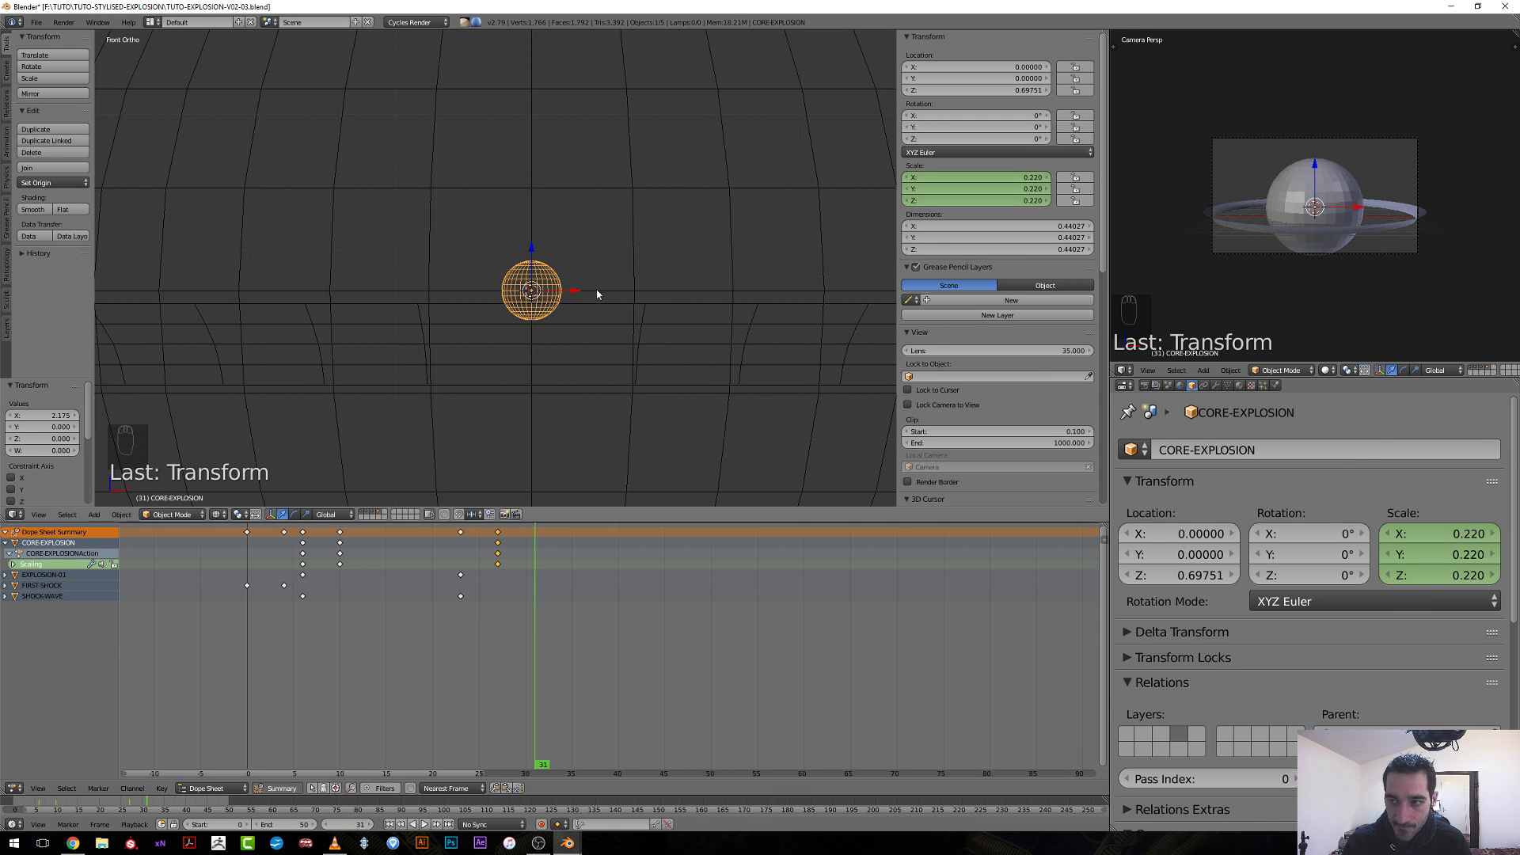
pyautogui.scroll(-4, 557, 314)
pyautogui.press('s')
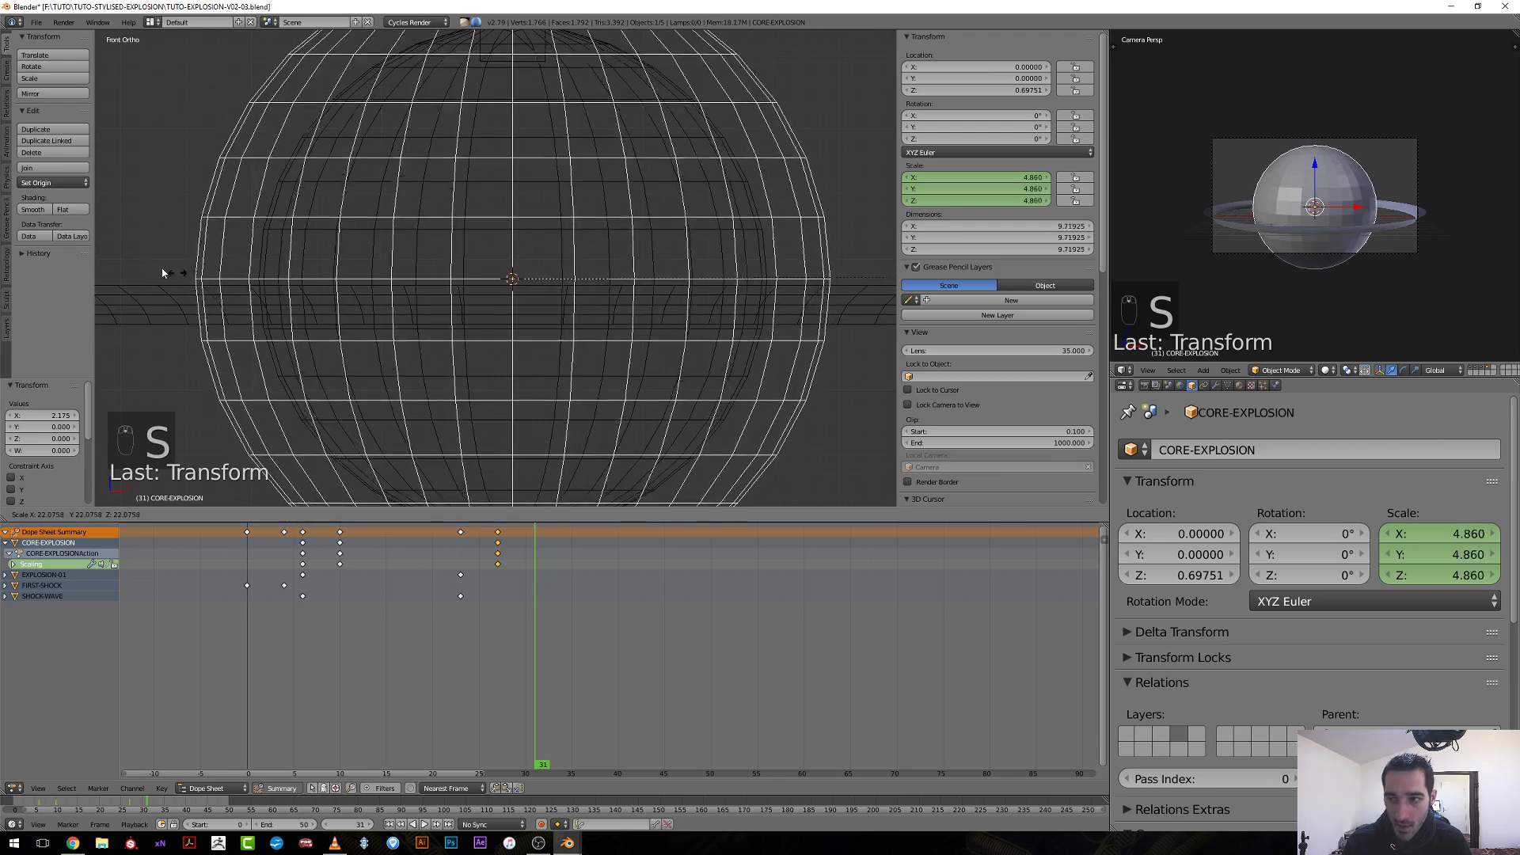
pyautogui.click(707, 272)
pyautogui.press('s')
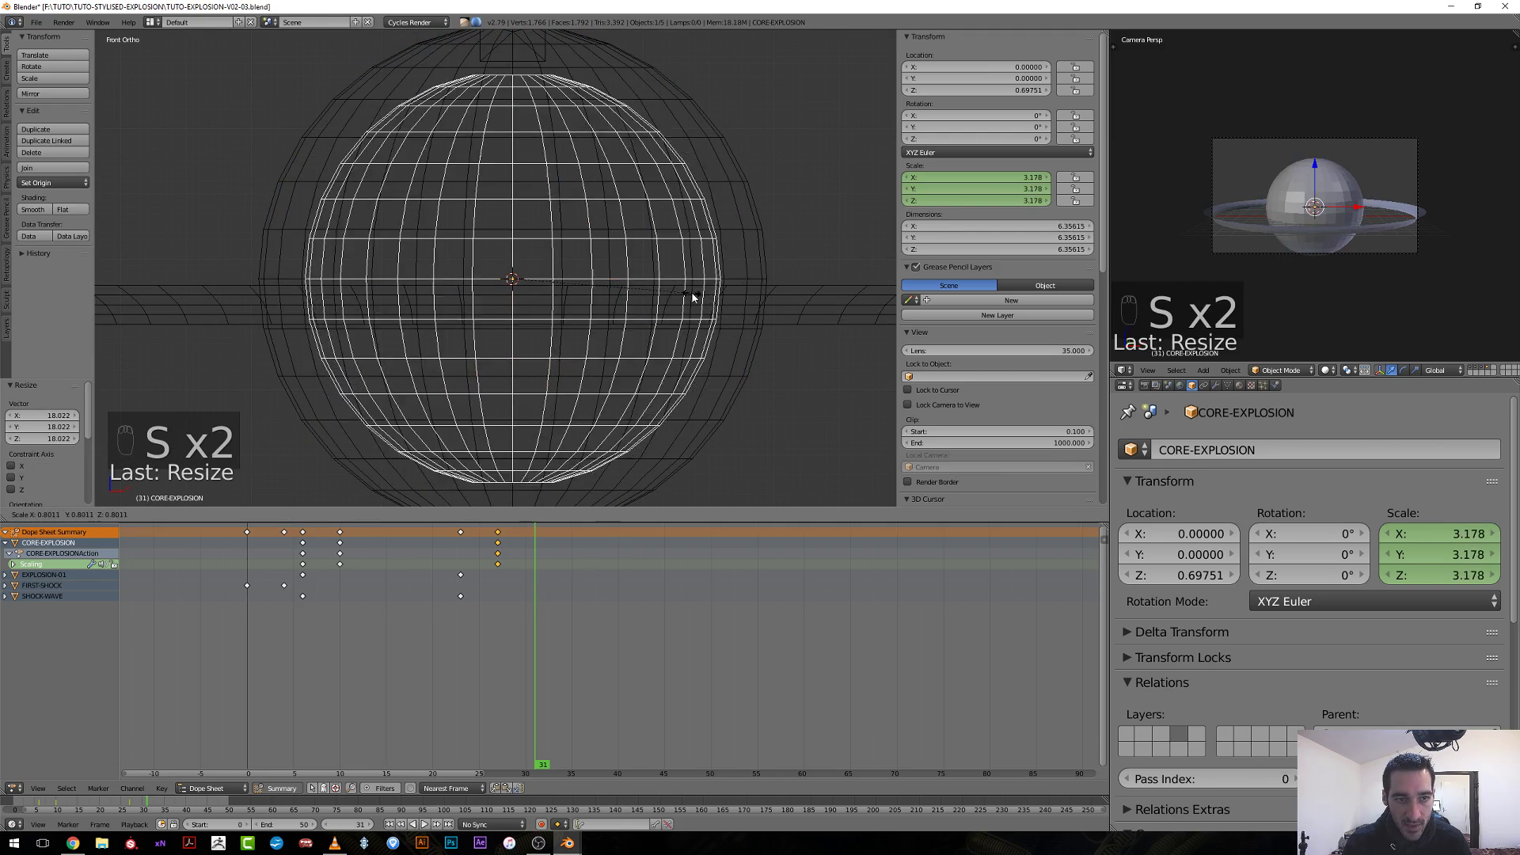
pyautogui.click(711, 299)
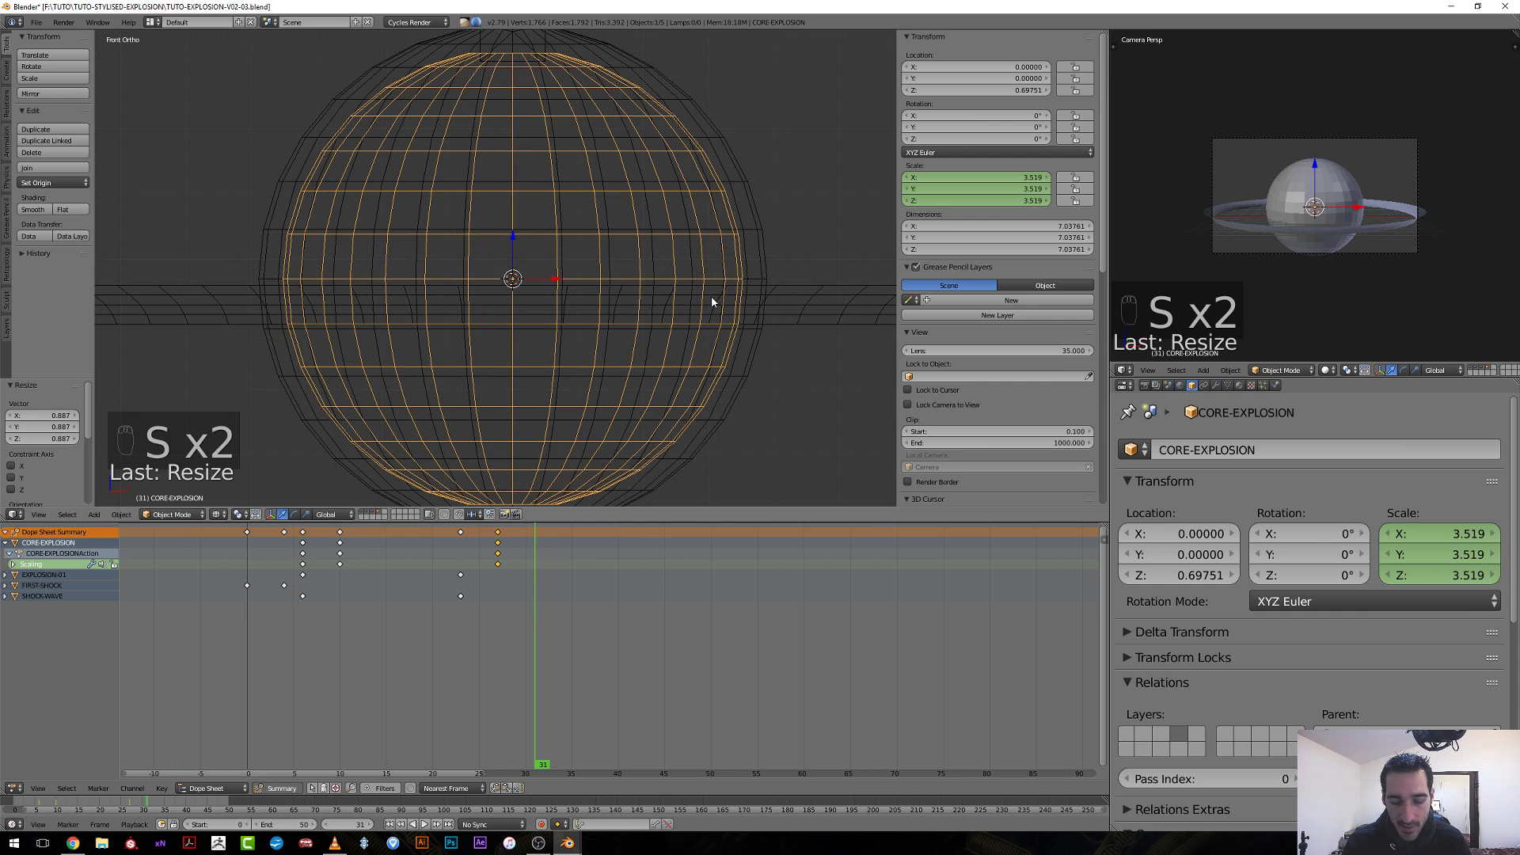
pyautogui.press('i')
pyautogui.click(664, 299)
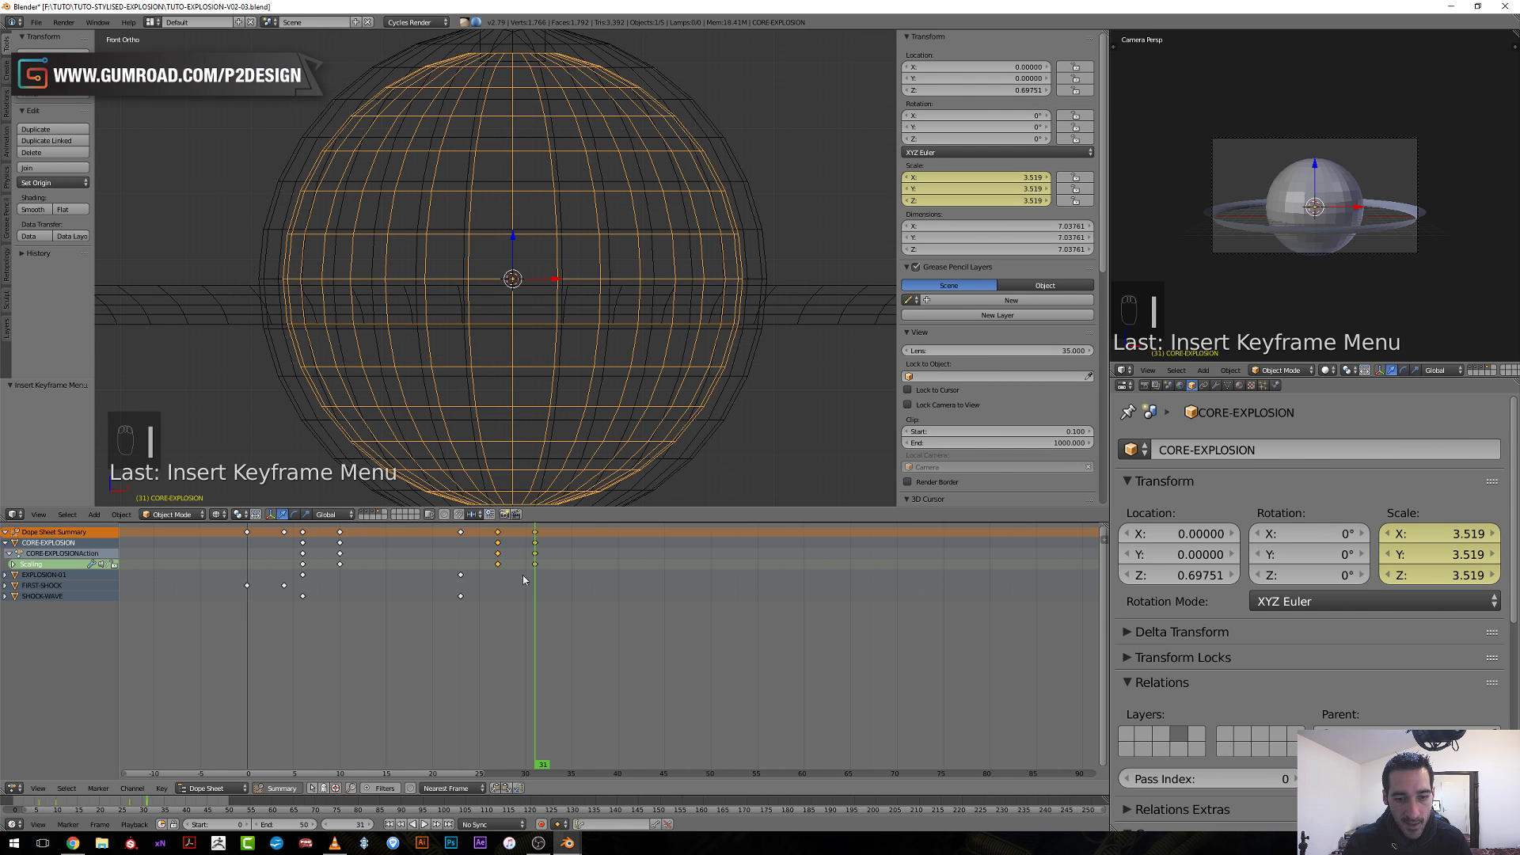
# At frame 45, scale the CORE-EXPLOSION sphere up to about 5.027 and insert a Scaling keyframe.
pyautogui.hotkey('alt', 'a')
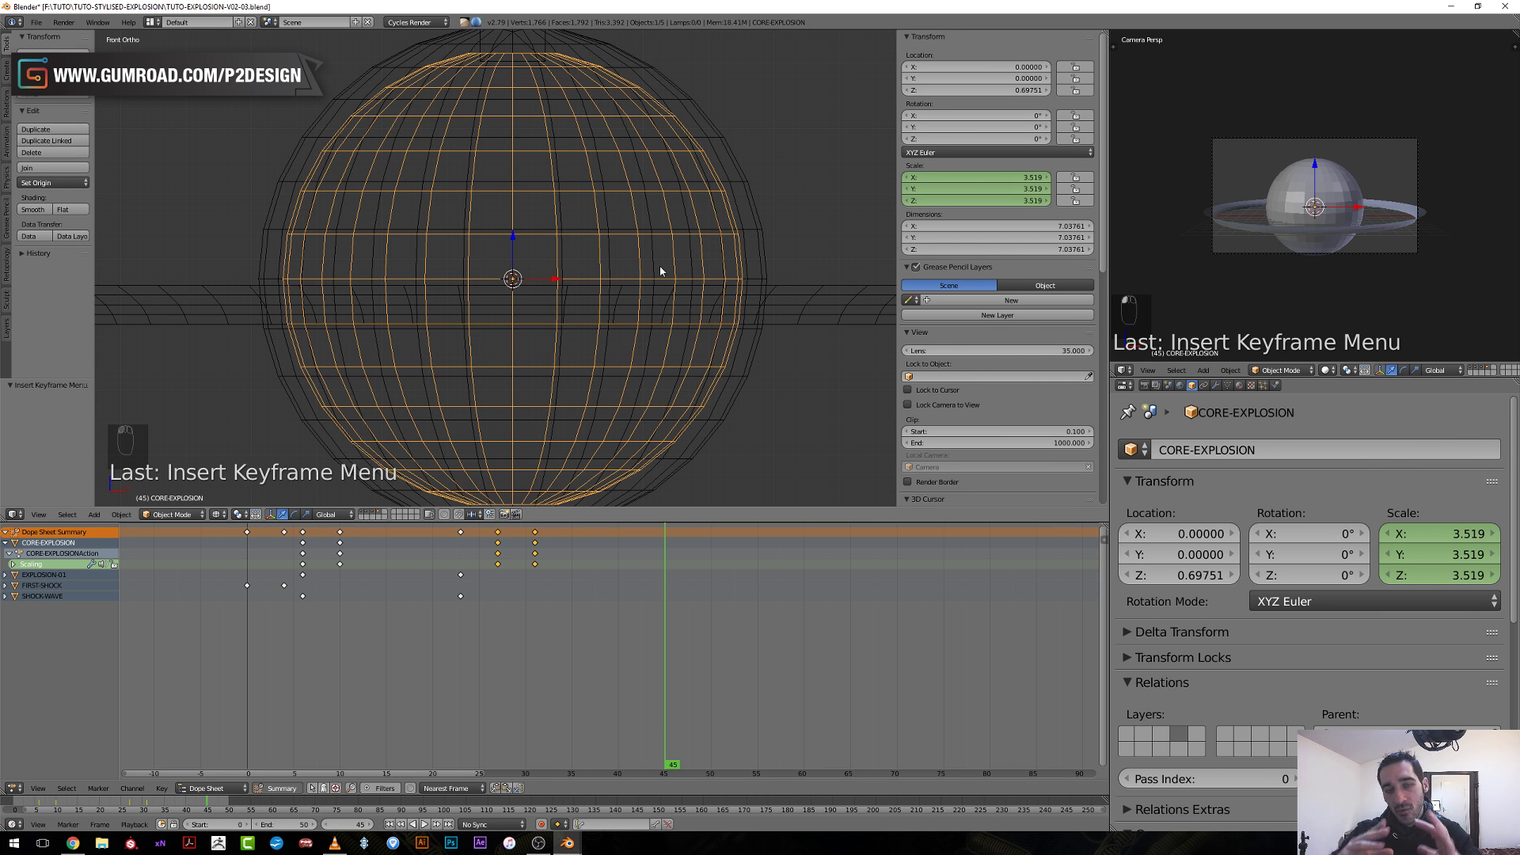
pyautogui.scroll(-2, 660, 271)
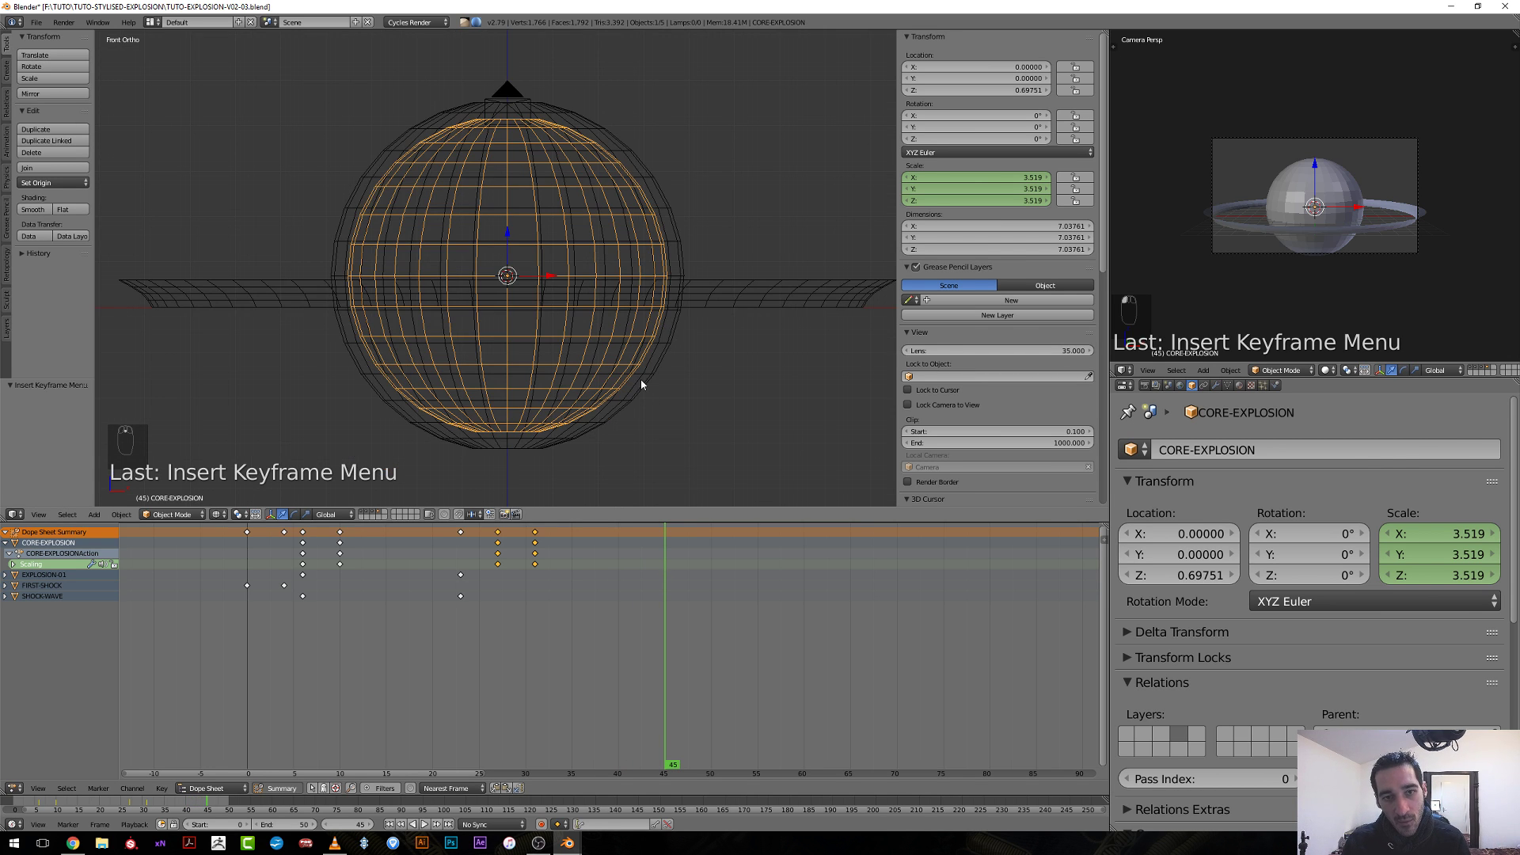
pyautogui.press('s')
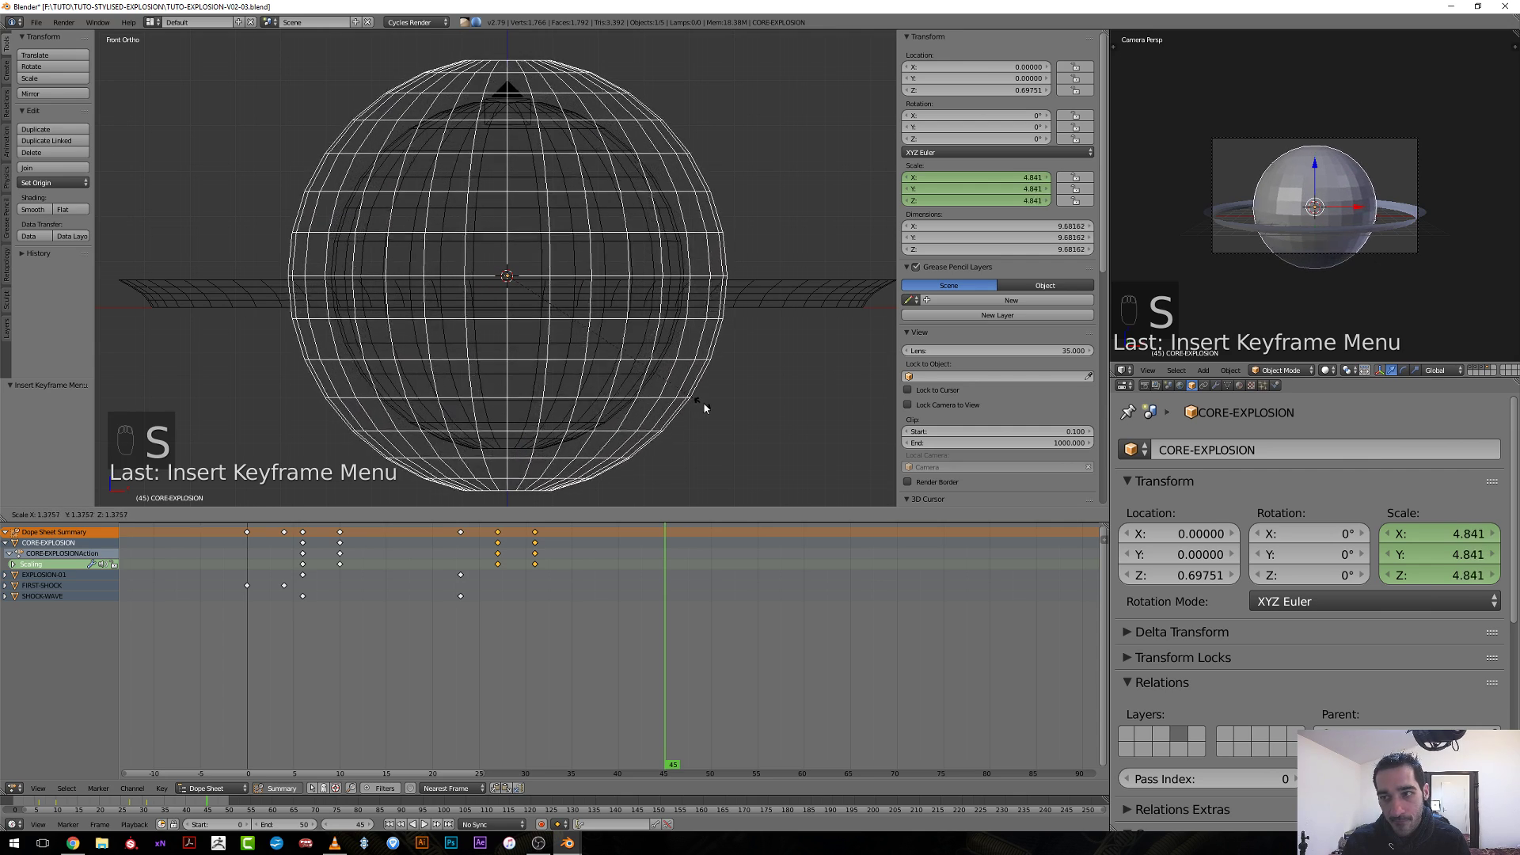
pyautogui.click(711, 405)
pyautogui.press('i')
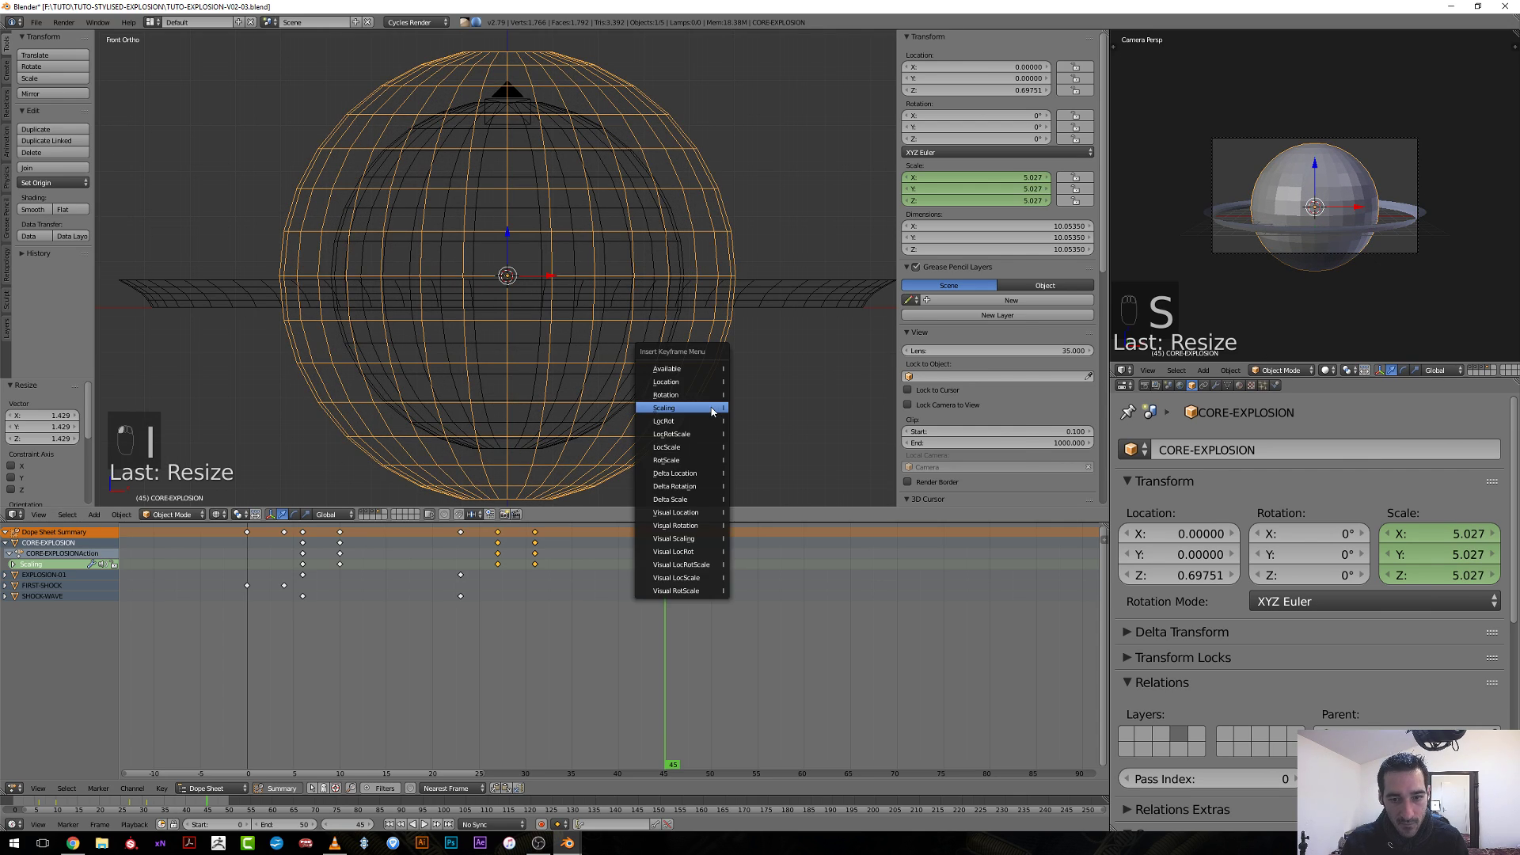
pyautogui.click(711, 408)
# Play back the animation and scrub around frames 28 and 29 to check the timing of the CORE-EXPLOSION sphere's growth.
pyautogui.hotkey('alt', 'a')
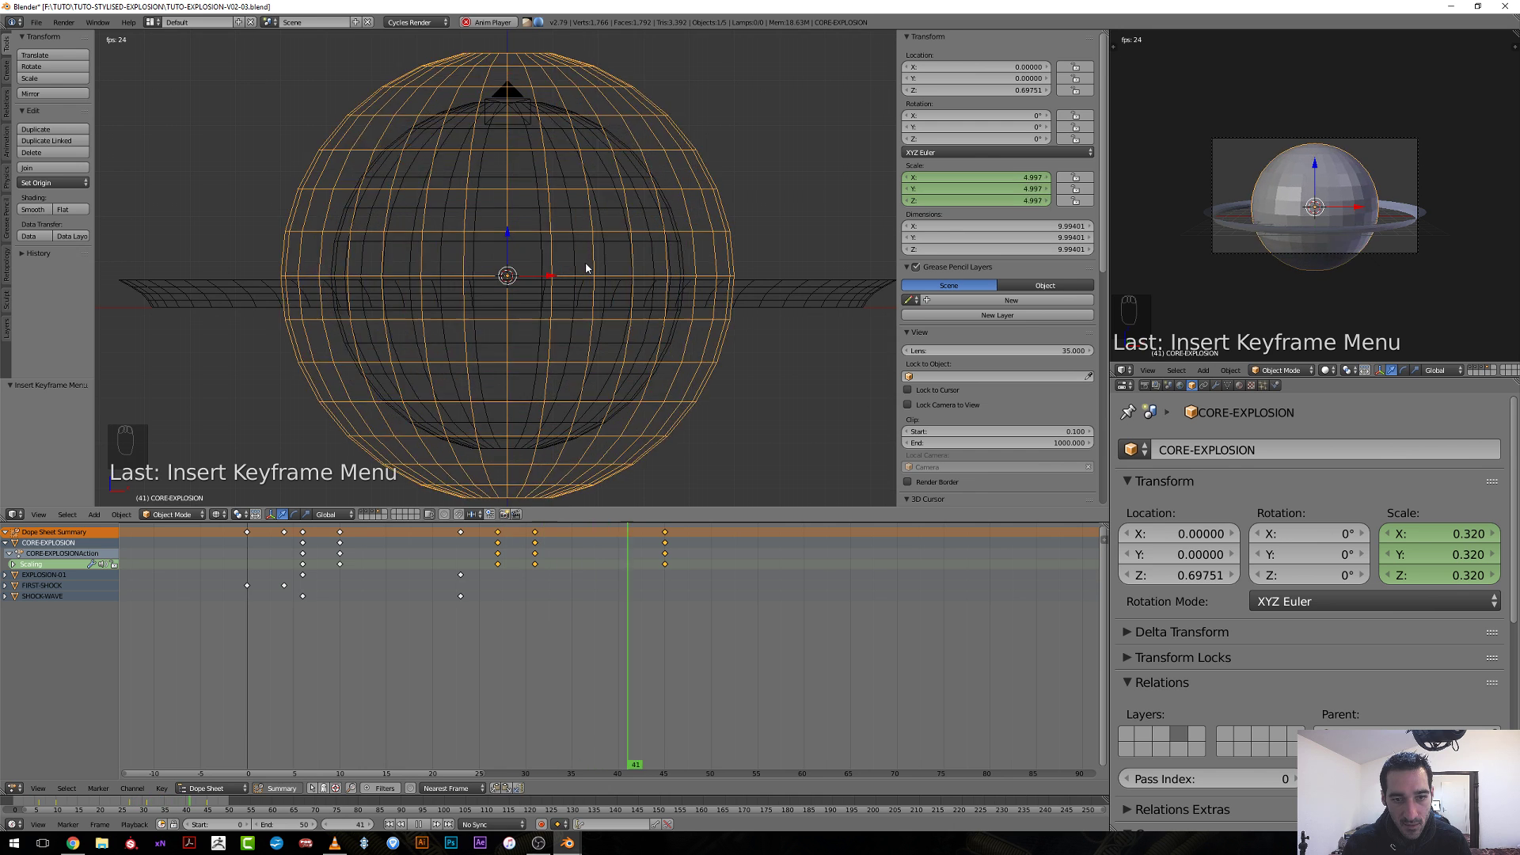
pyautogui.hotkey('alt', 'a')
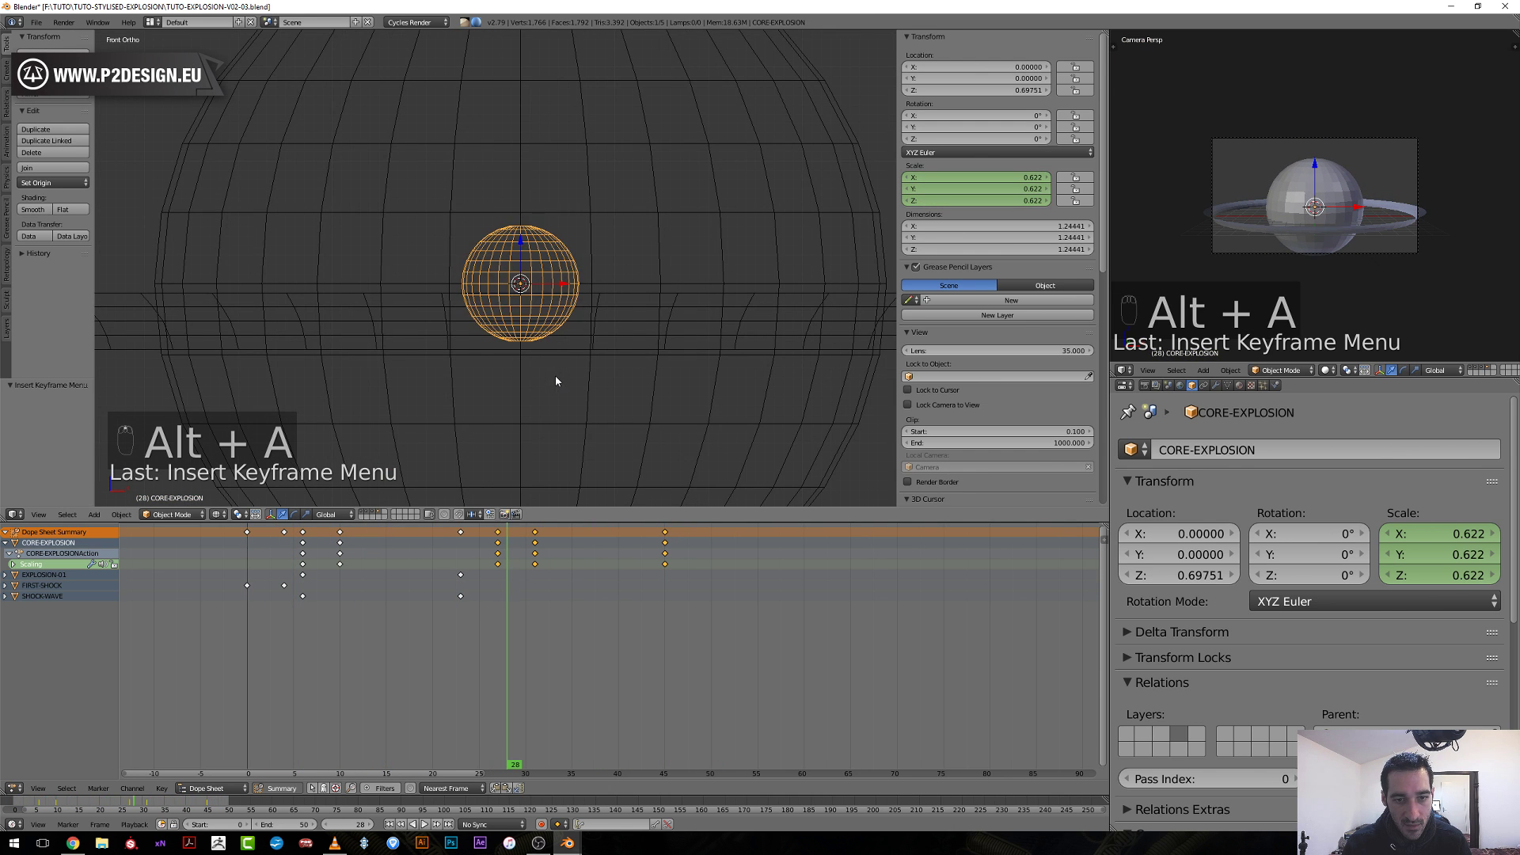
pyautogui.moveTo(508, 594)
pyautogui.mouseDown()
pyautogui.moveTo(465, 592)
pyautogui.moveTo(518, 588)
pyautogui.mouseUp()
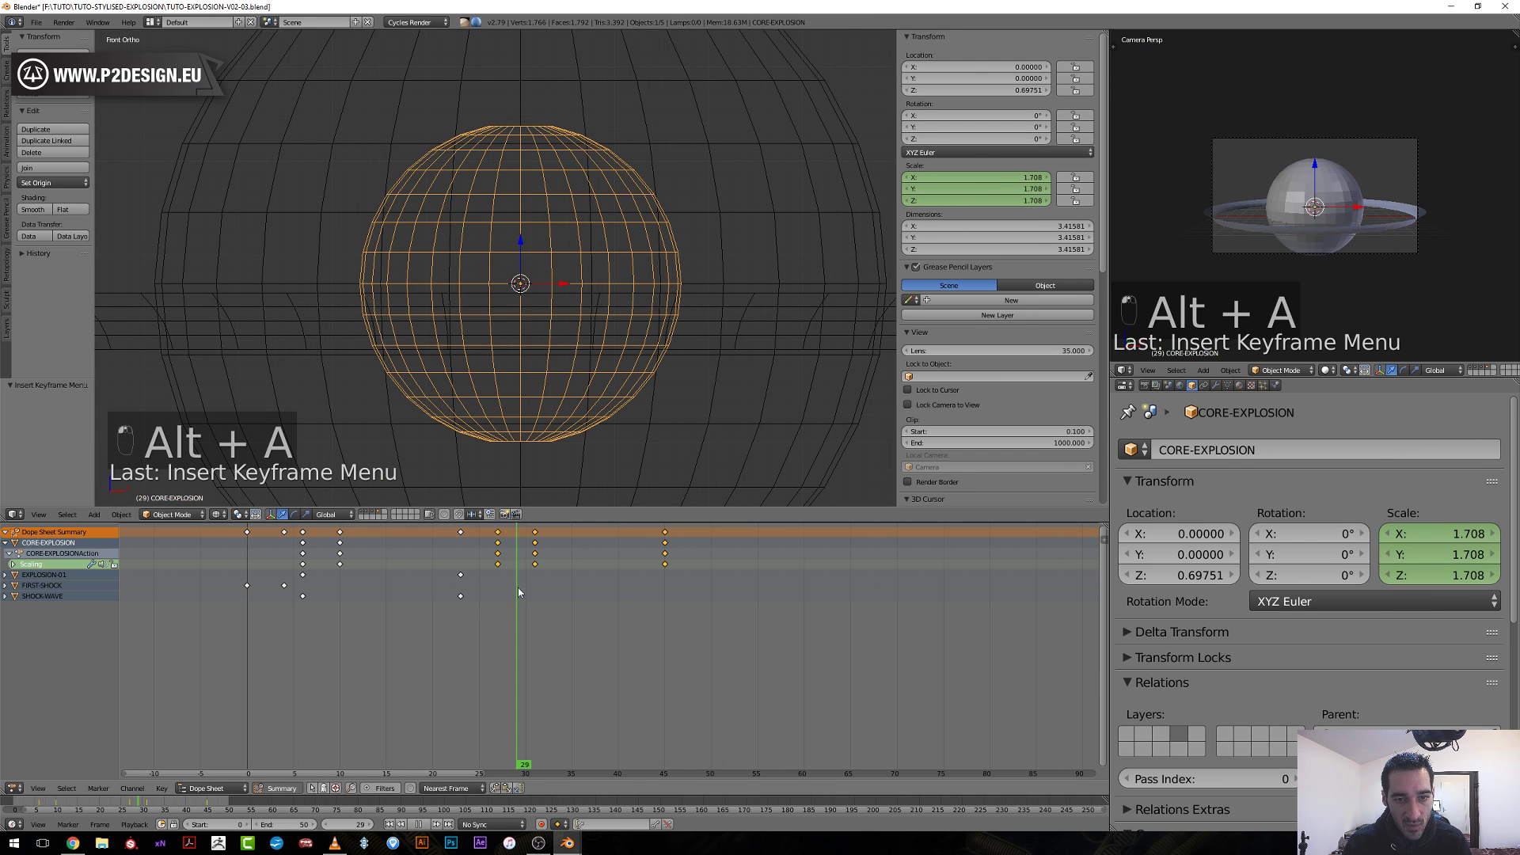
pyautogui.rightClick(566, 419)
pyautogui.click(507, 544)
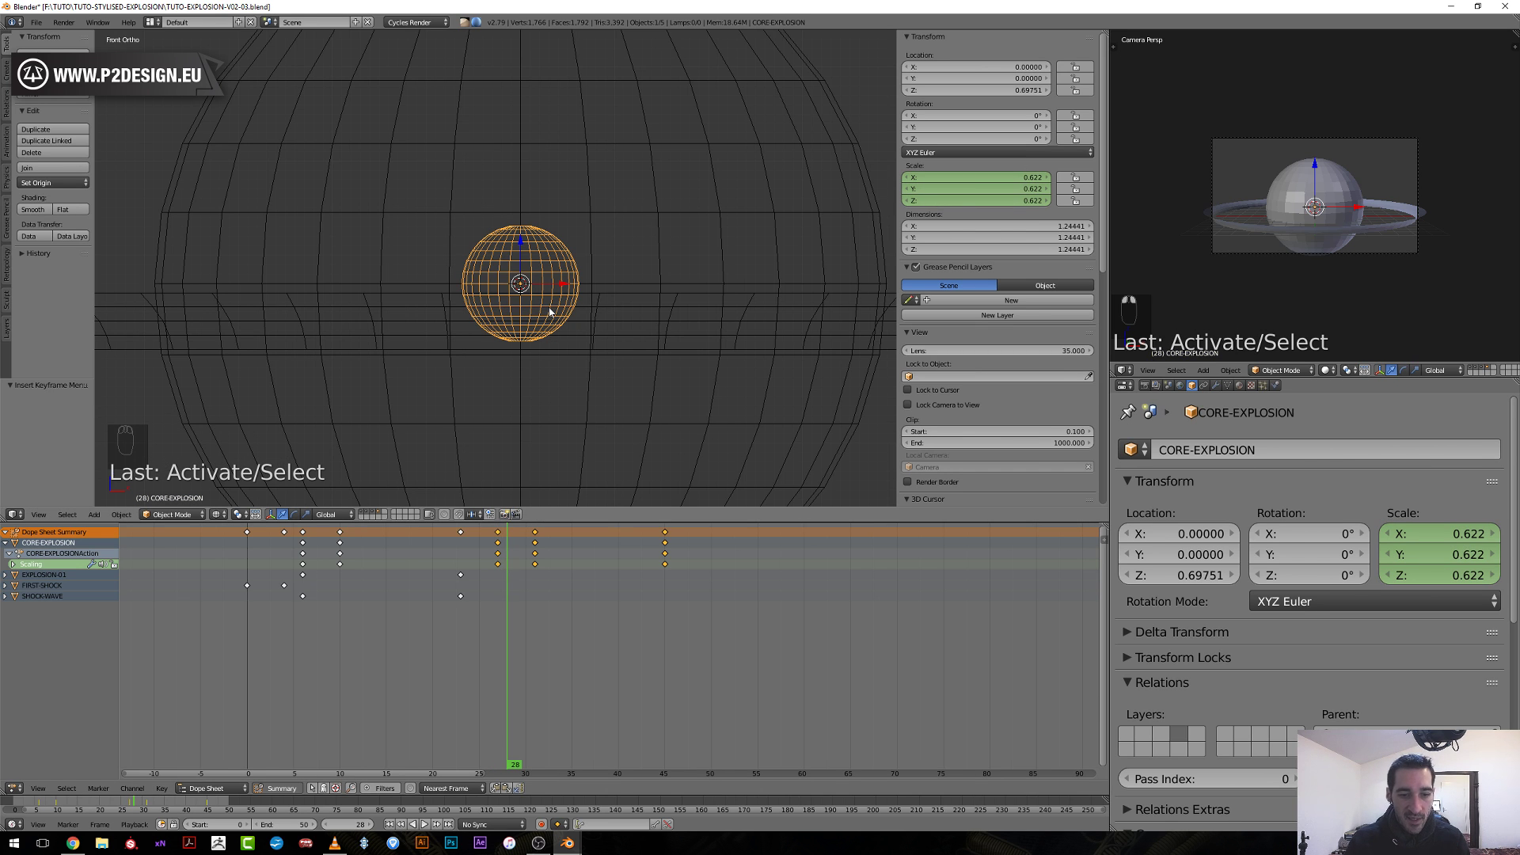
pyautogui.hotkey('alt', 'a')
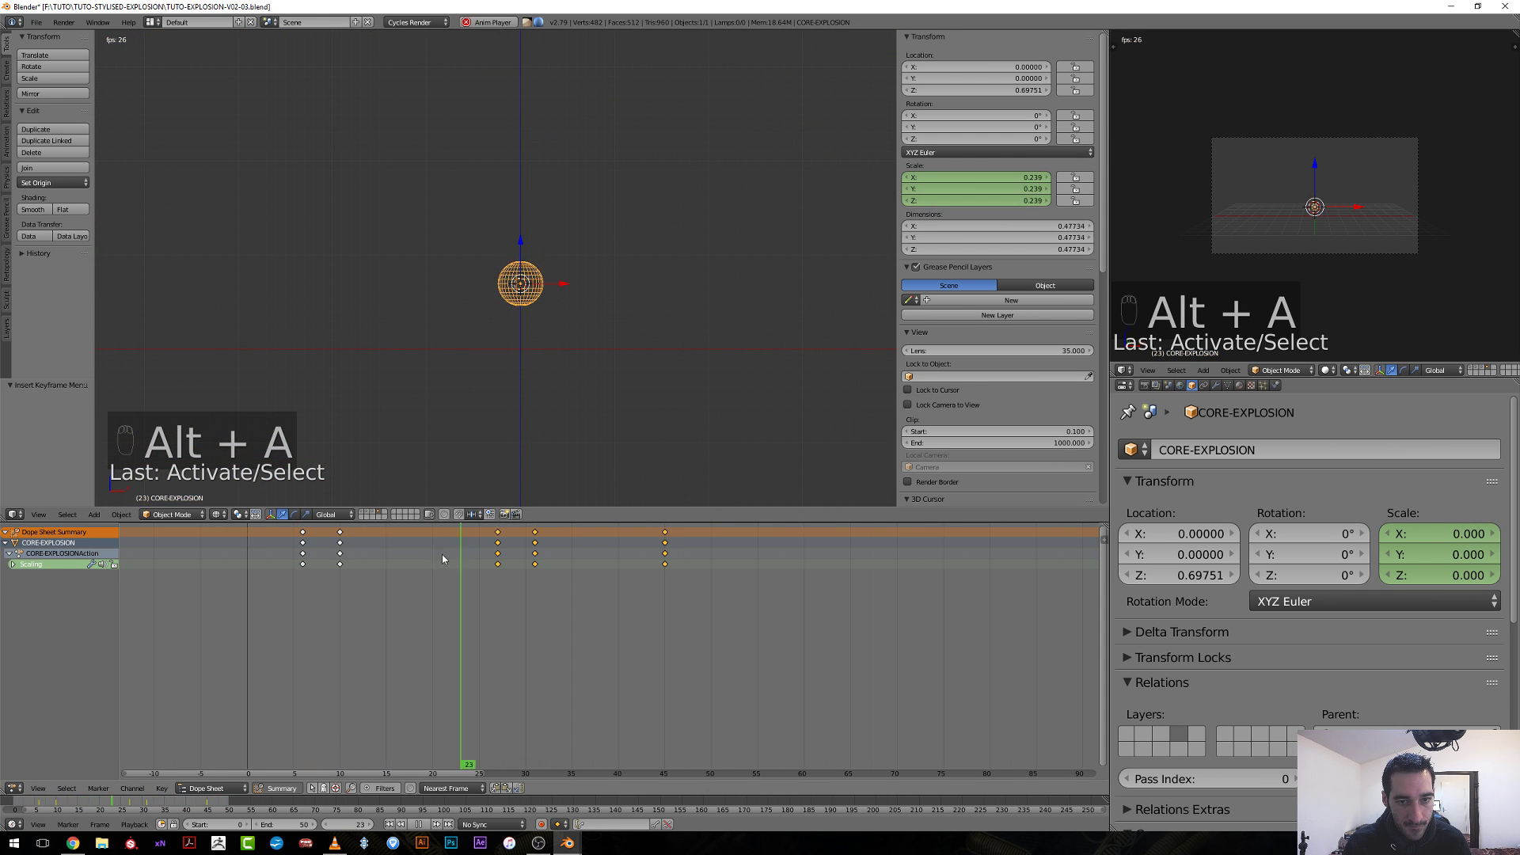
pyautogui.hotkey('alt', 'a')
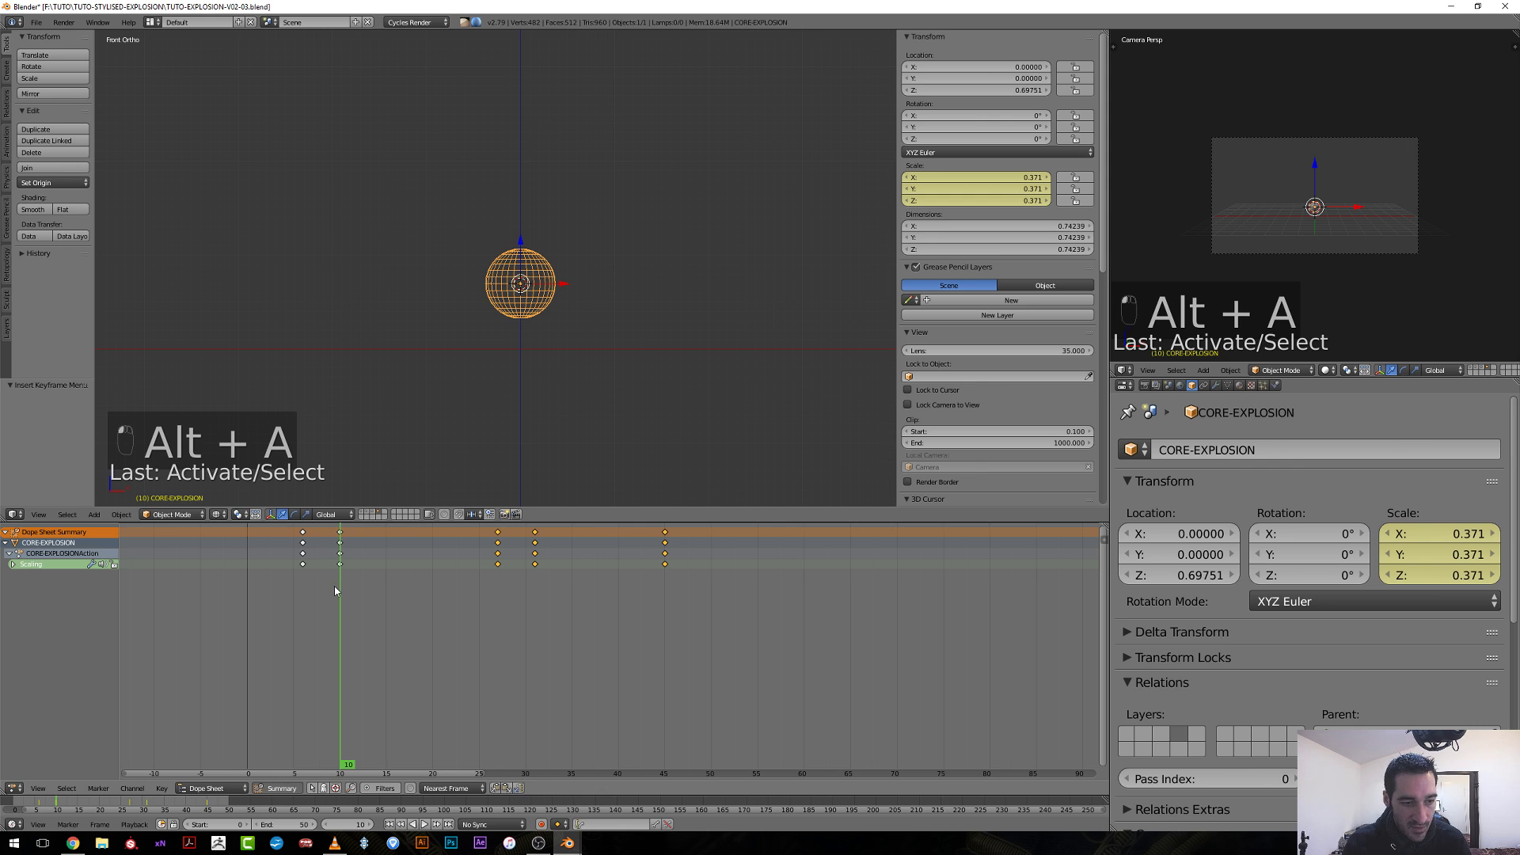
# Switch the Dope Sheet area to the Graph Editor and deselect all curve keys.
pyautogui.click(14, 787)
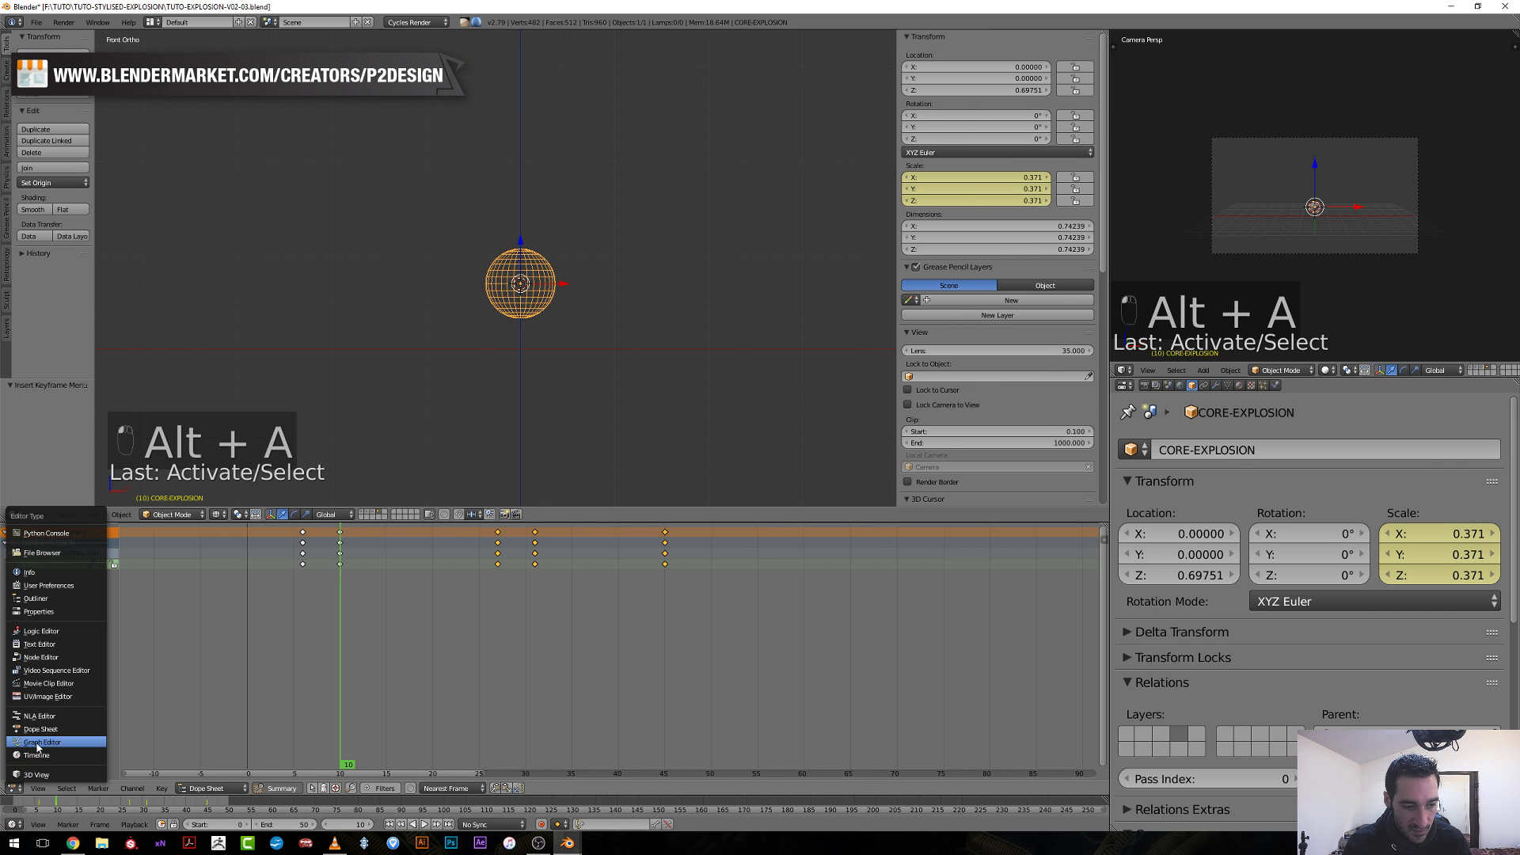
pyautogui.click(37, 742)
pyautogui.scroll(3, 614, 634)
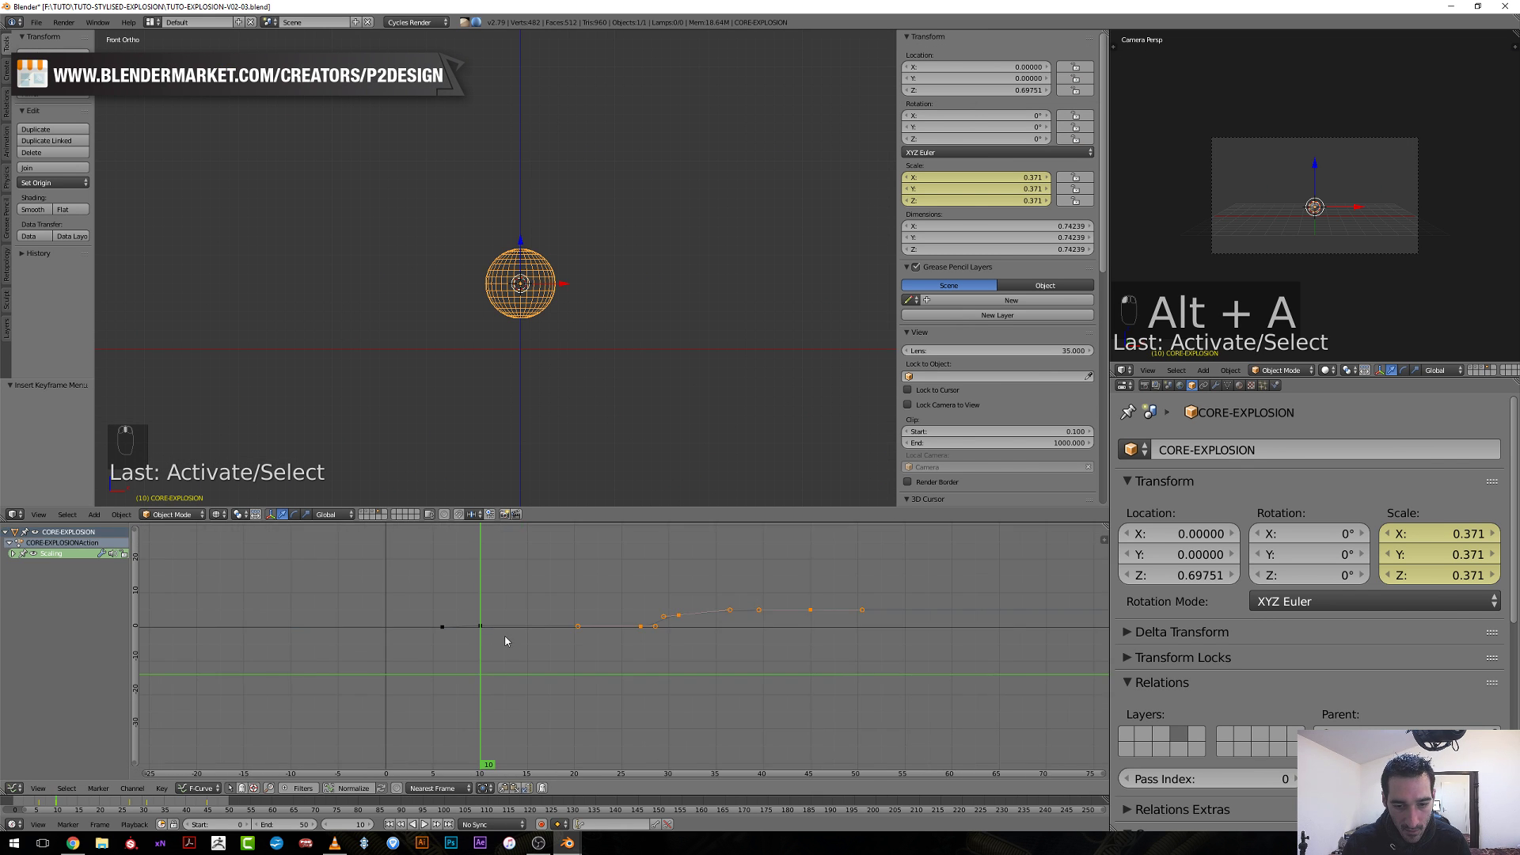
pyautogui.press('a')
pyautogui.scroll(3, 541, 634)
# Select CORE-EXPLOSION's scale keys at frame 27 and set their handle type to Free.
pyautogui.click(444, 630)
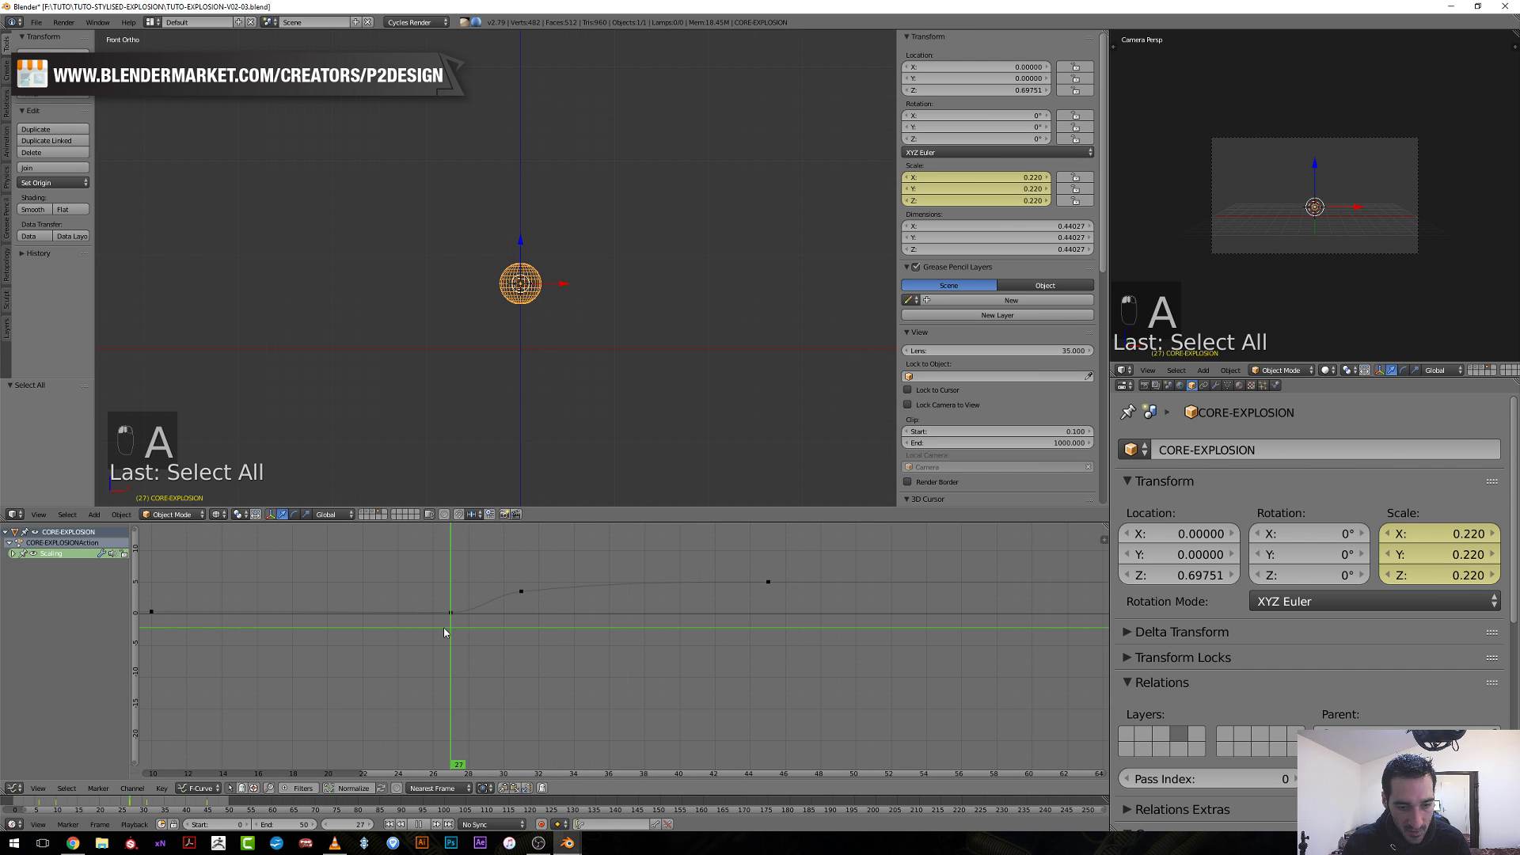
pyautogui.press('b')
pyautogui.moveTo(443, 600); pyautogui.dragTo(468, 644)
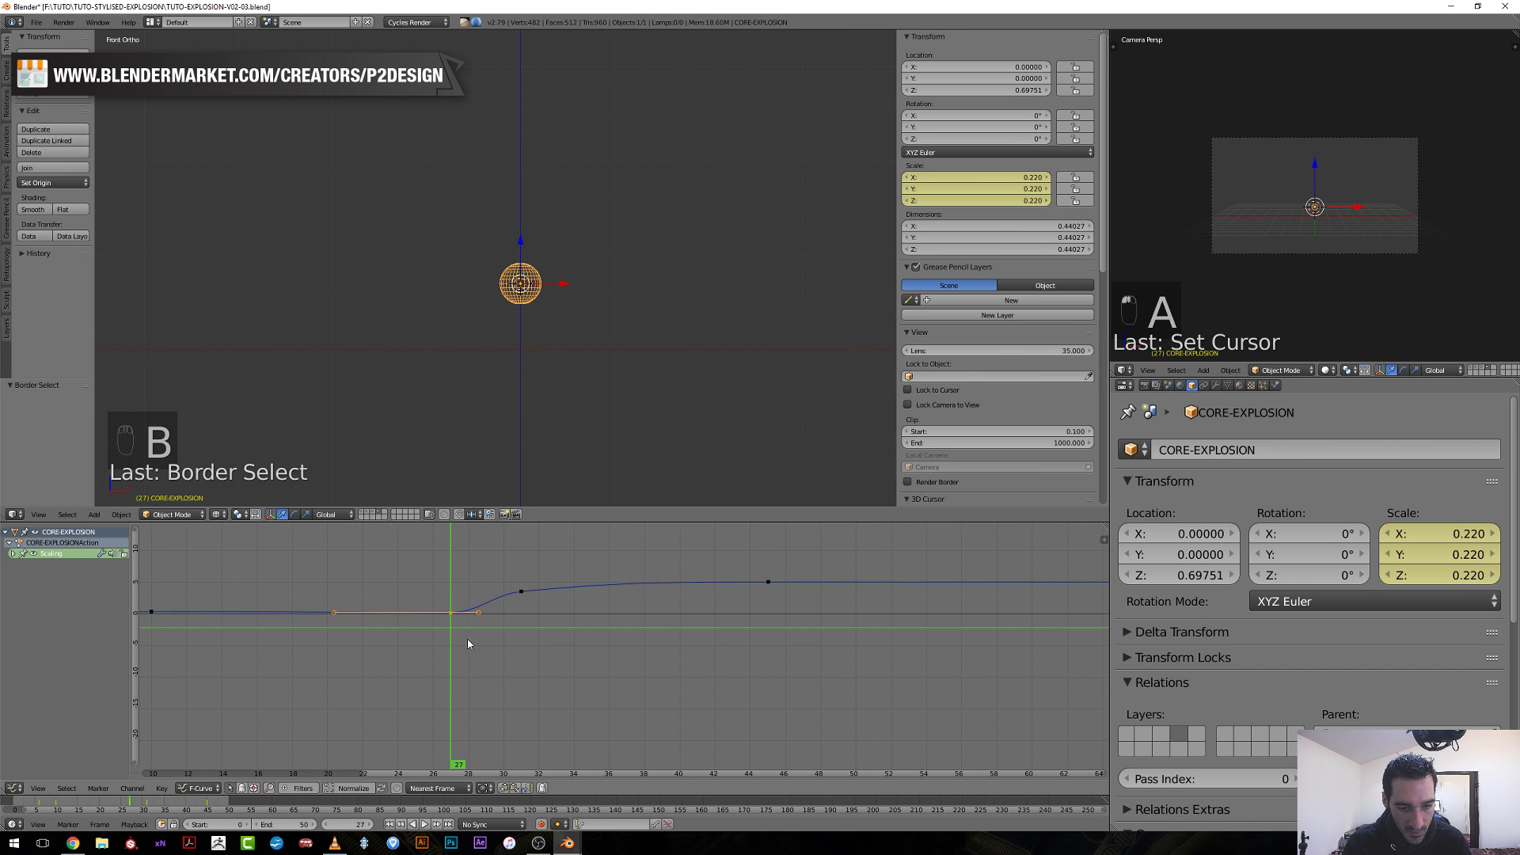
pyautogui.scroll(4, 433, 669)
pyautogui.press('v')
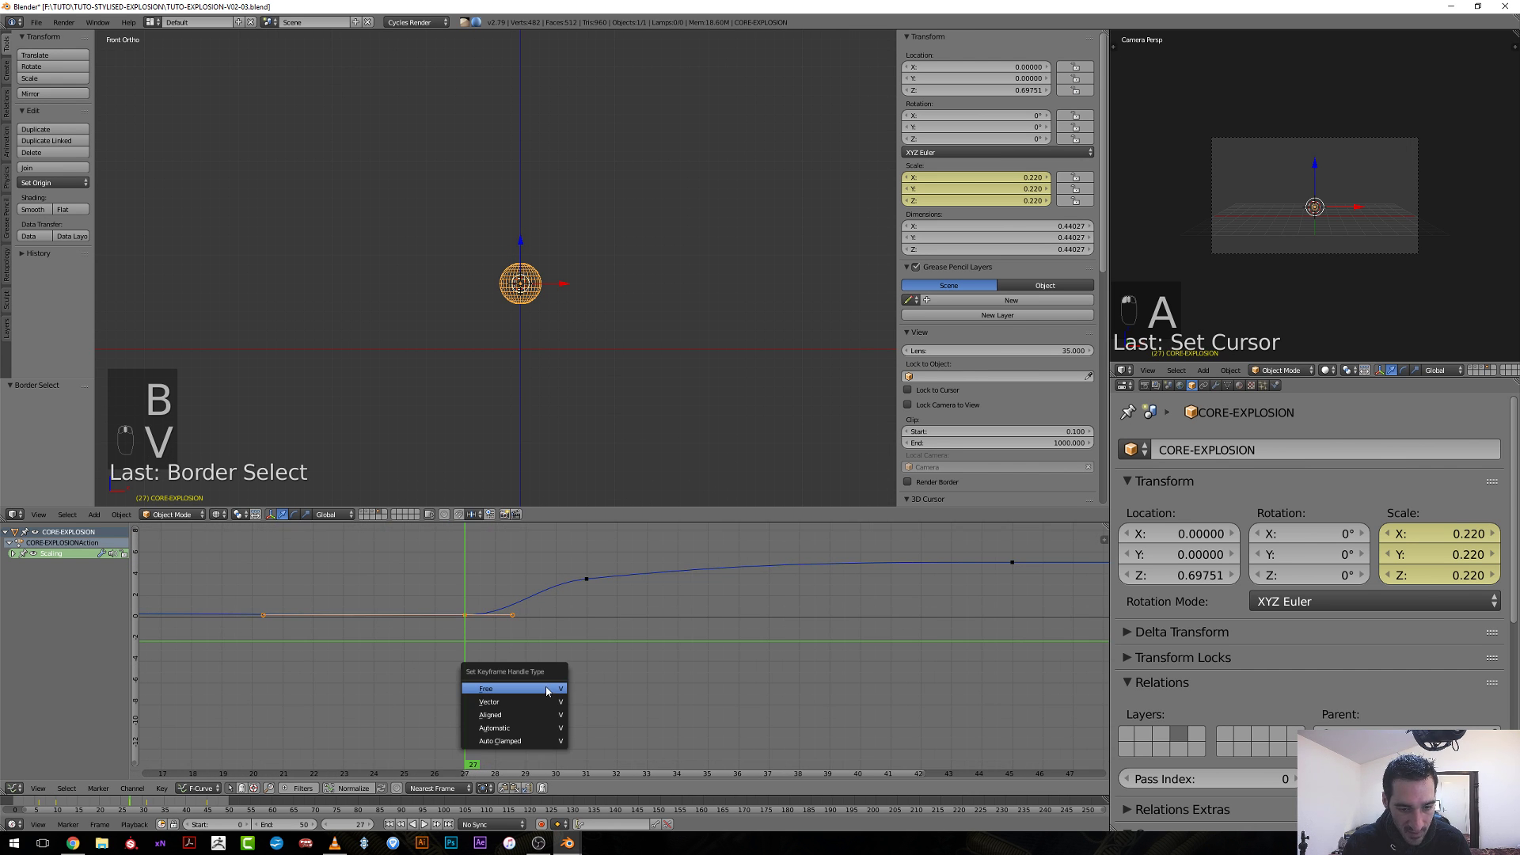
pyautogui.click(546, 690)
pyautogui.press('r')
pyautogui.rightClick(536, 597)
# Reselect the scale key at frame 27, try the Free handle type on it again, and undo the change.
pyautogui.press('a')
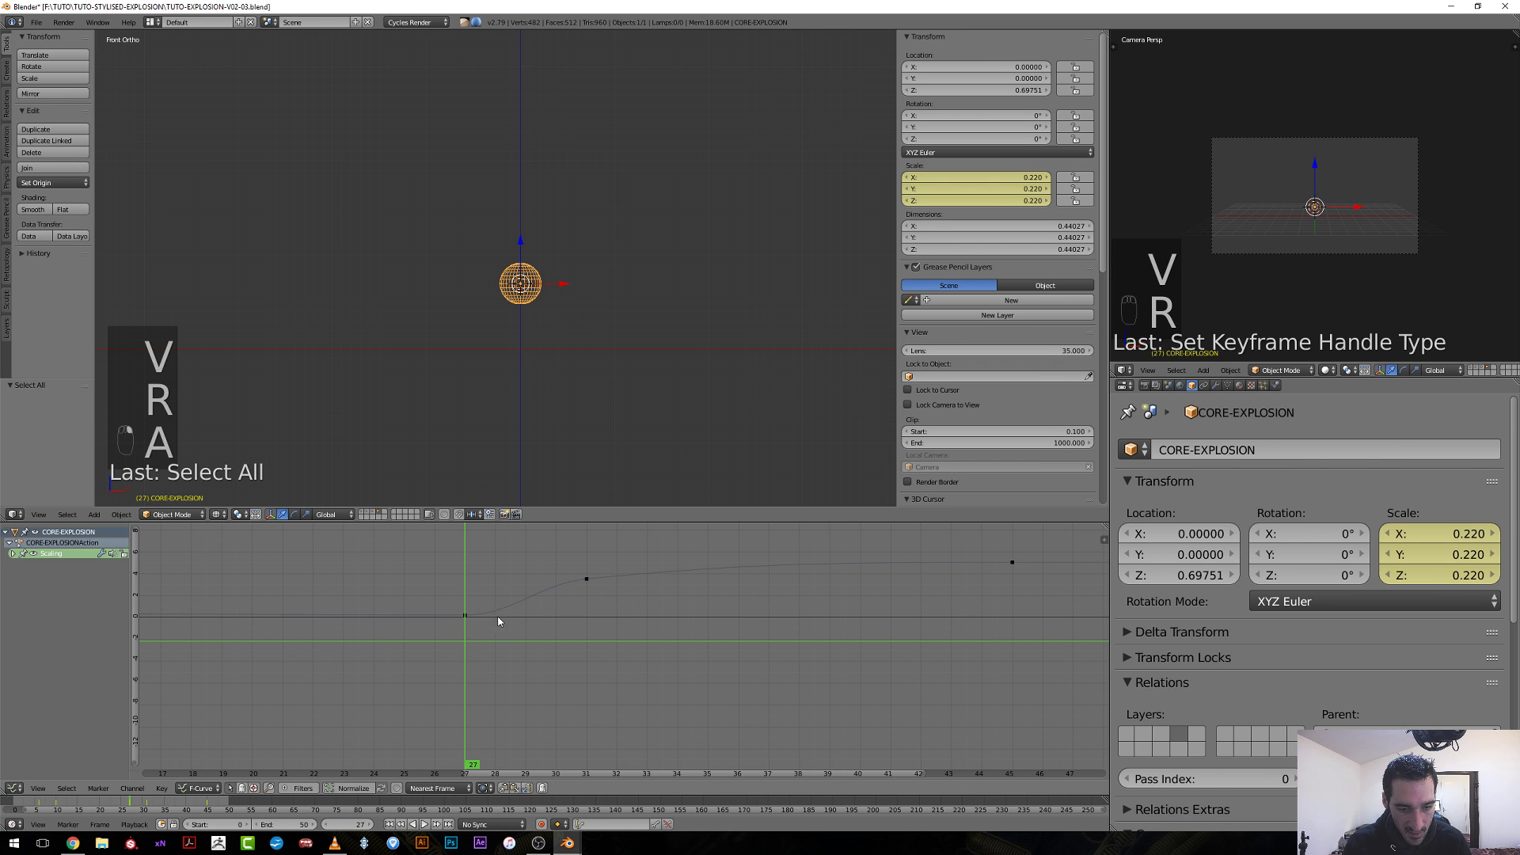
pyautogui.press('b')
pyautogui.moveTo(456, 605); pyautogui.dragTo(478, 630)
pyautogui.rightClick(513, 614)
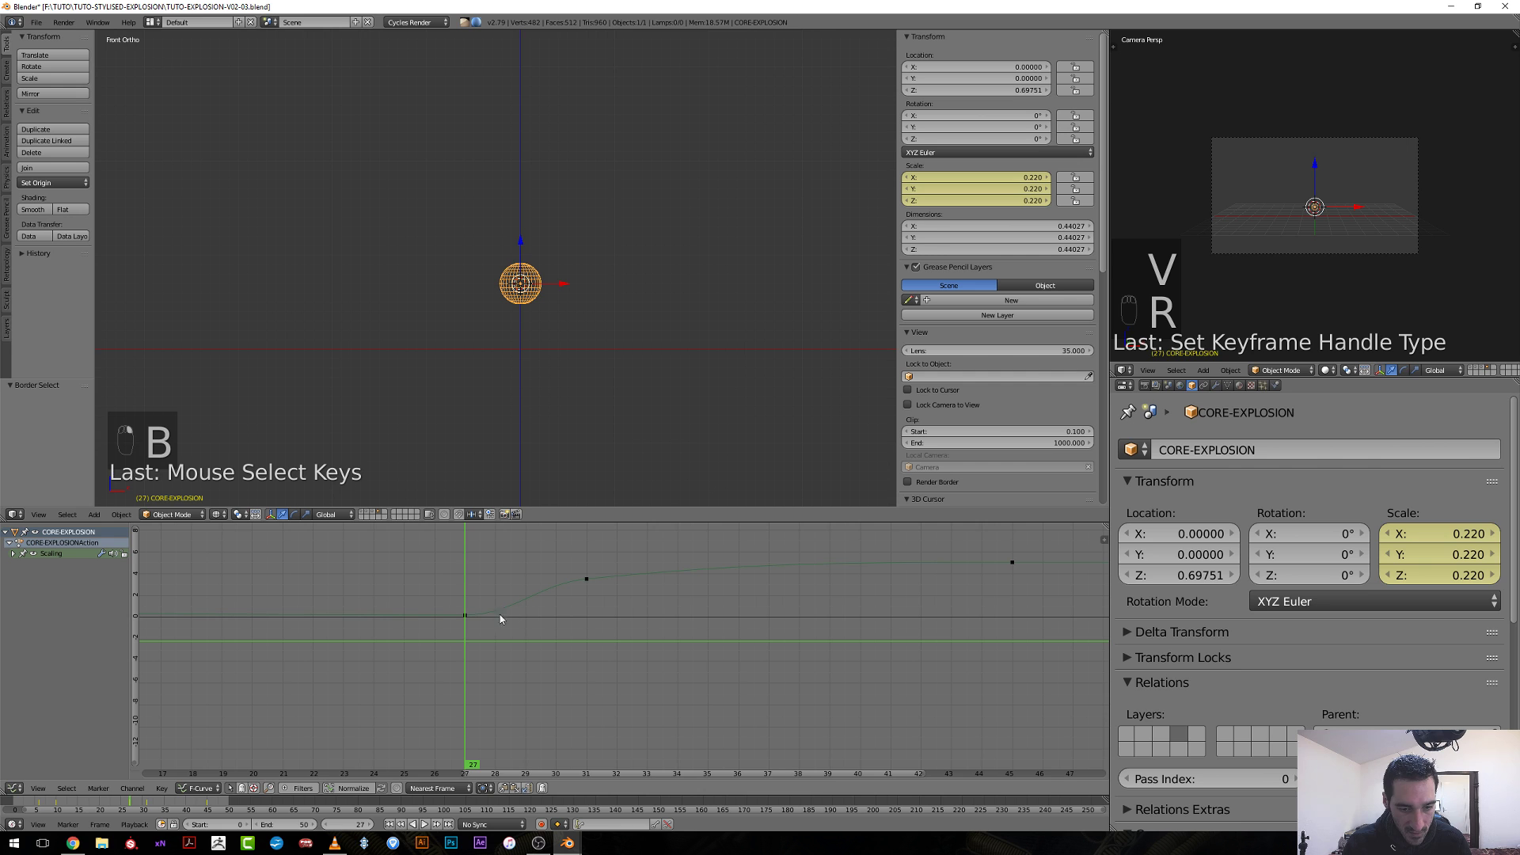
pyautogui.rightClick(464, 617)
pyautogui.scroll(2, 454, 678)
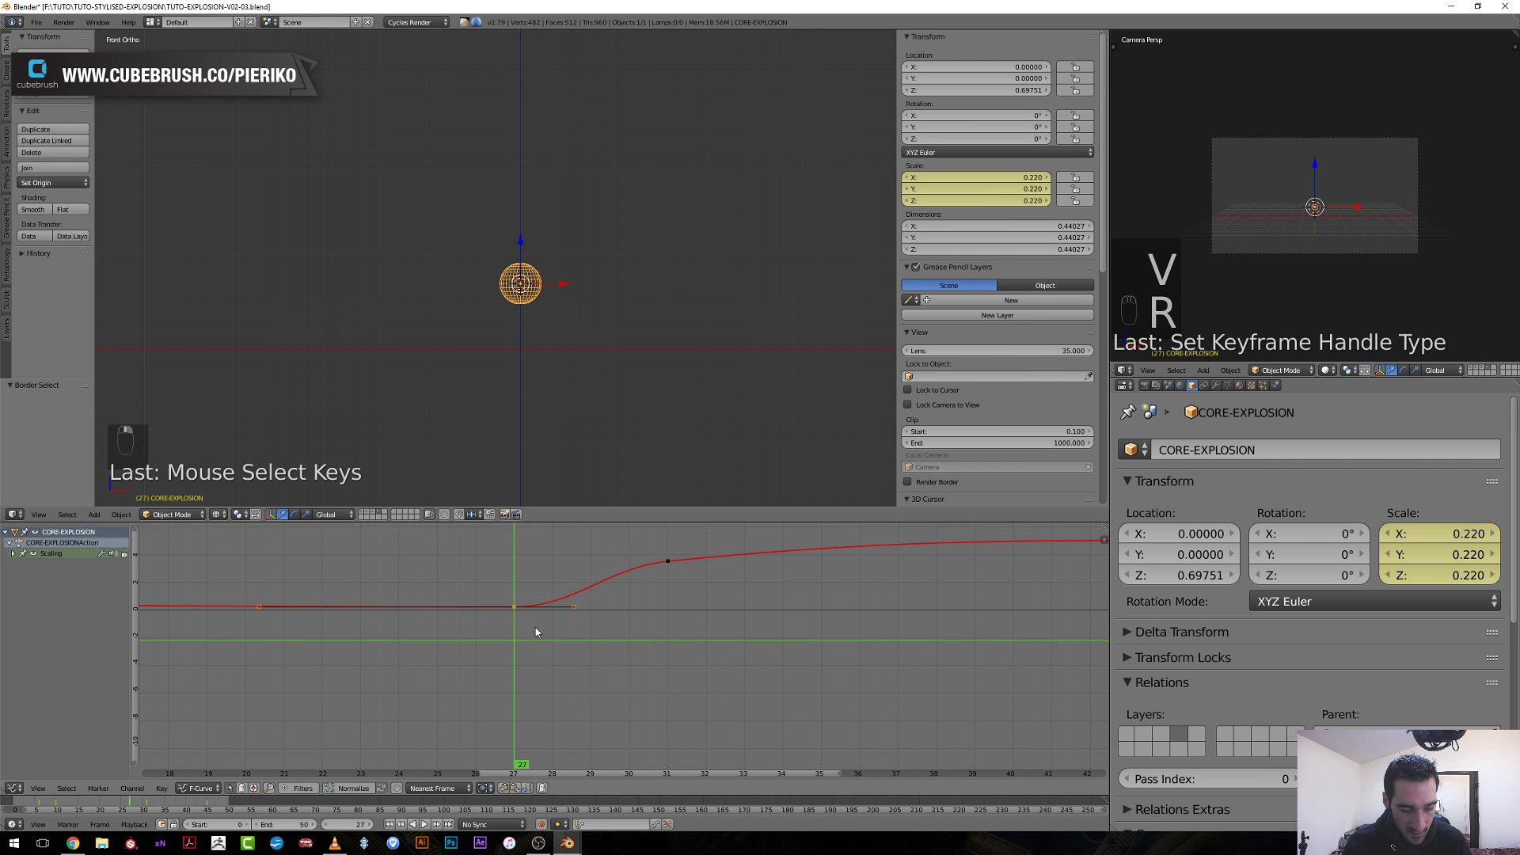
pyautogui.press('b')
pyautogui.moveTo(499, 592); pyautogui.dragTo(548, 648)
pyautogui.press('v')
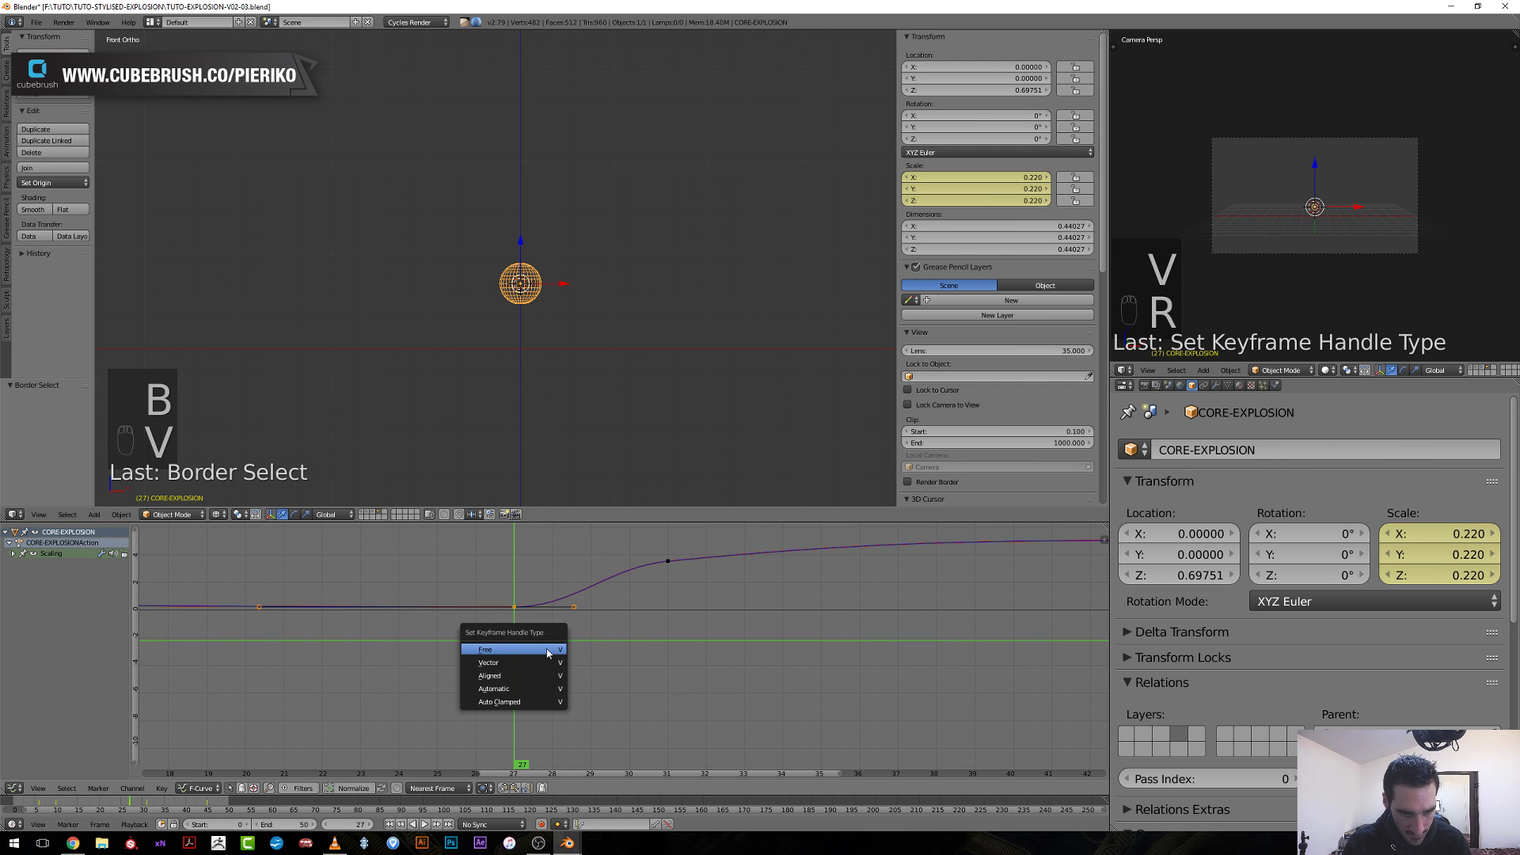
pyautogui.click(528, 655)
pyautogui.scroll(-3, 529, 654)
pyautogui.moveTo(529, 655); pyautogui.dragTo(790, 643, button='middle')
pyautogui.hotkey('ctrl', 'z')
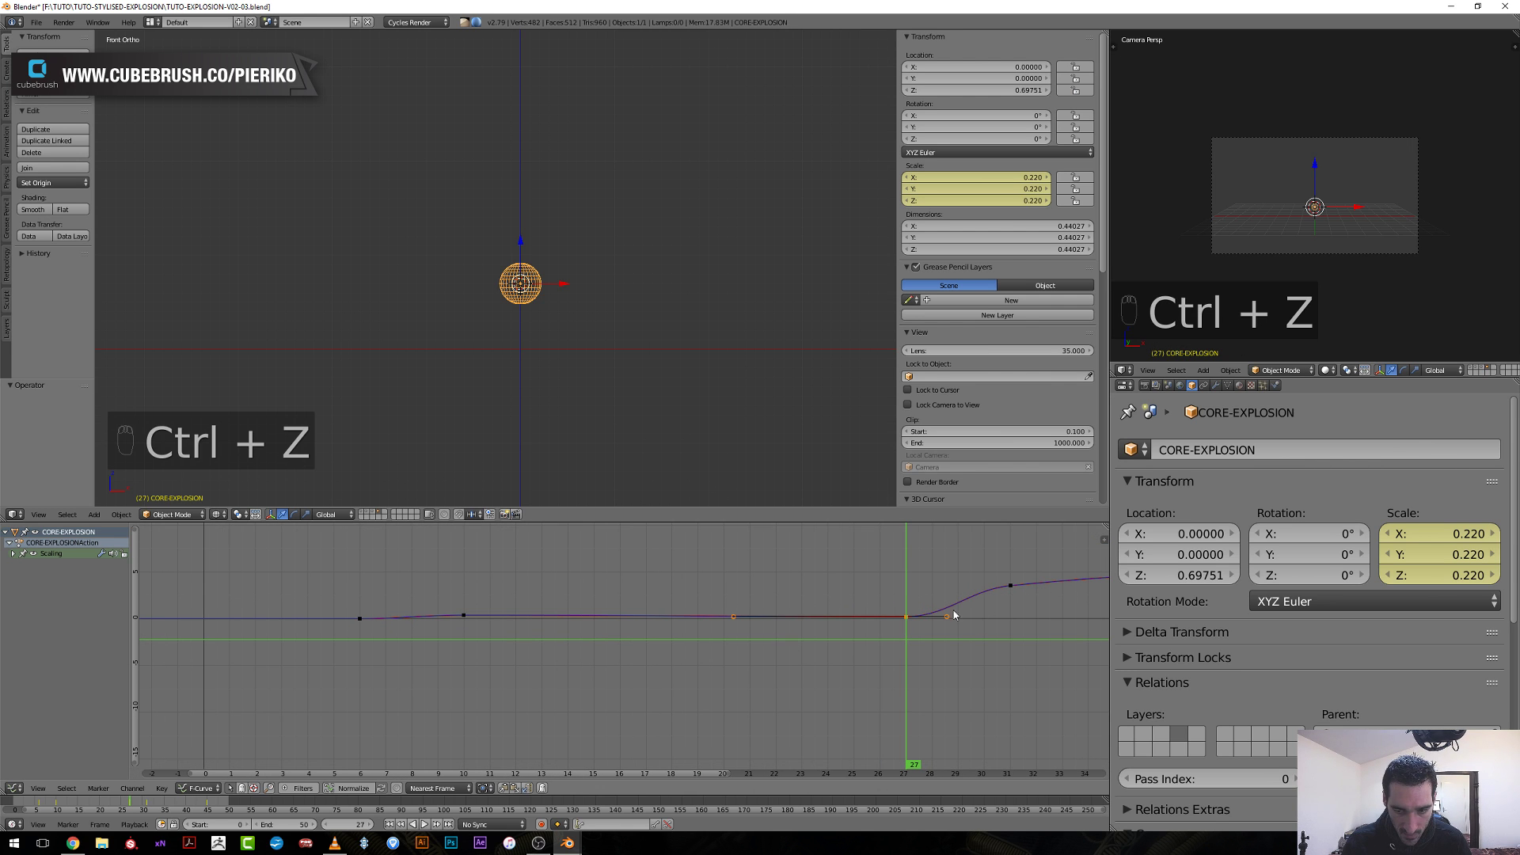
# Scrub to frame 11, select CORE-EXPLOSION's first scale key at frame 6, and change its handle type.
pyautogui.click(561, 634)
pyautogui.moveTo(560, 634); pyautogui.dragTo(482, 630)
pyautogui.press('a')
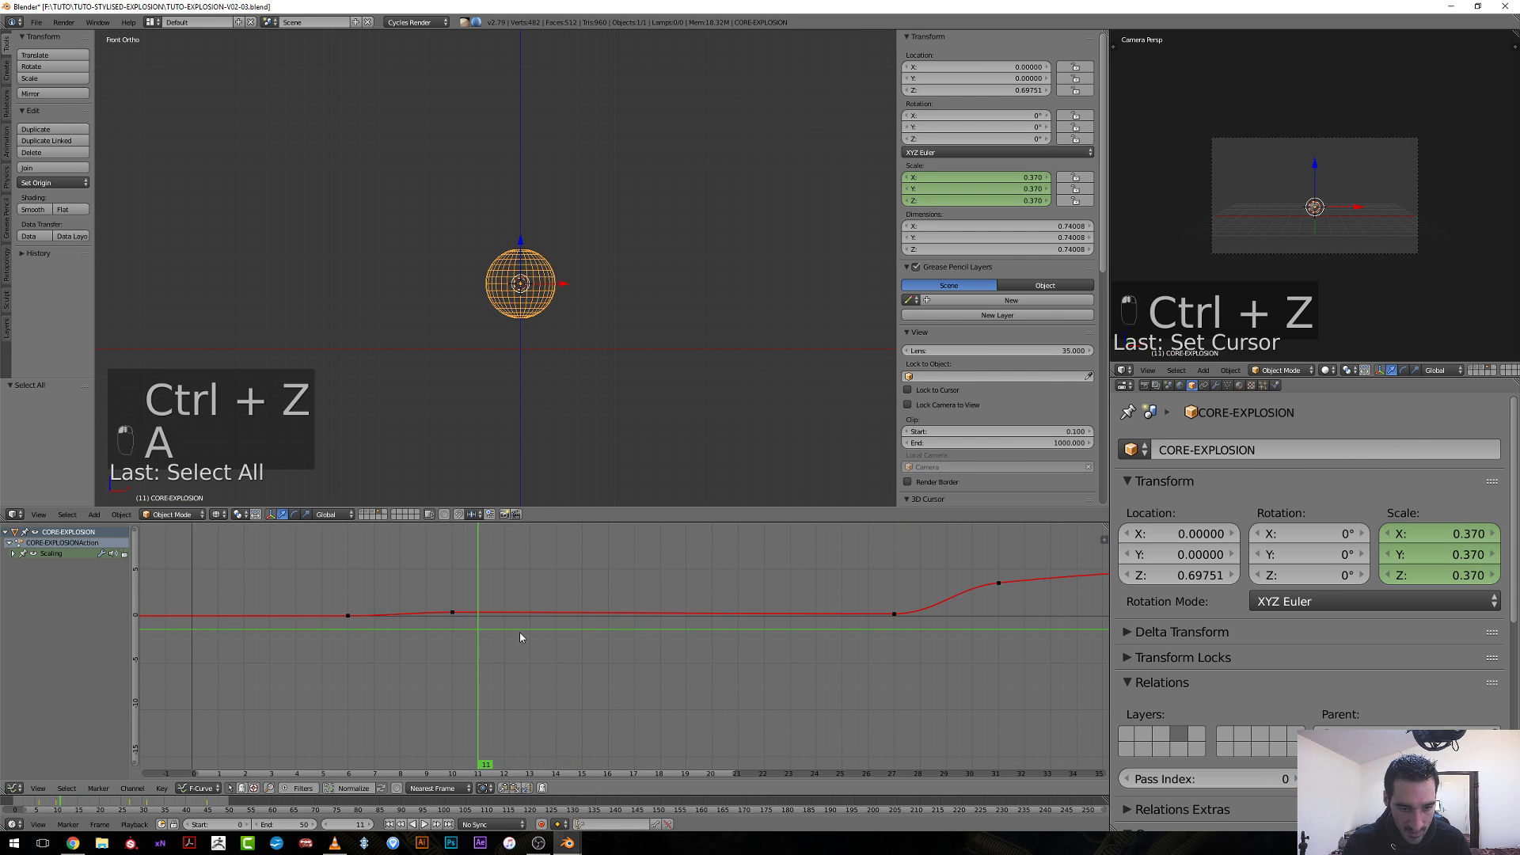
pyautogui.press('a')
pyautogui.press('a')
pyautogui.press('KP_Decimal')
pyautogui.moveTo(520, 632); pyautogui.dragTo(1045, 518, button='middle')
pyautogui.press('a')
pyautogui.press('a')
pyautogui.press('b')
pyautogui.moveTo(747, 603); pyautogui.dragTo(768, 644)
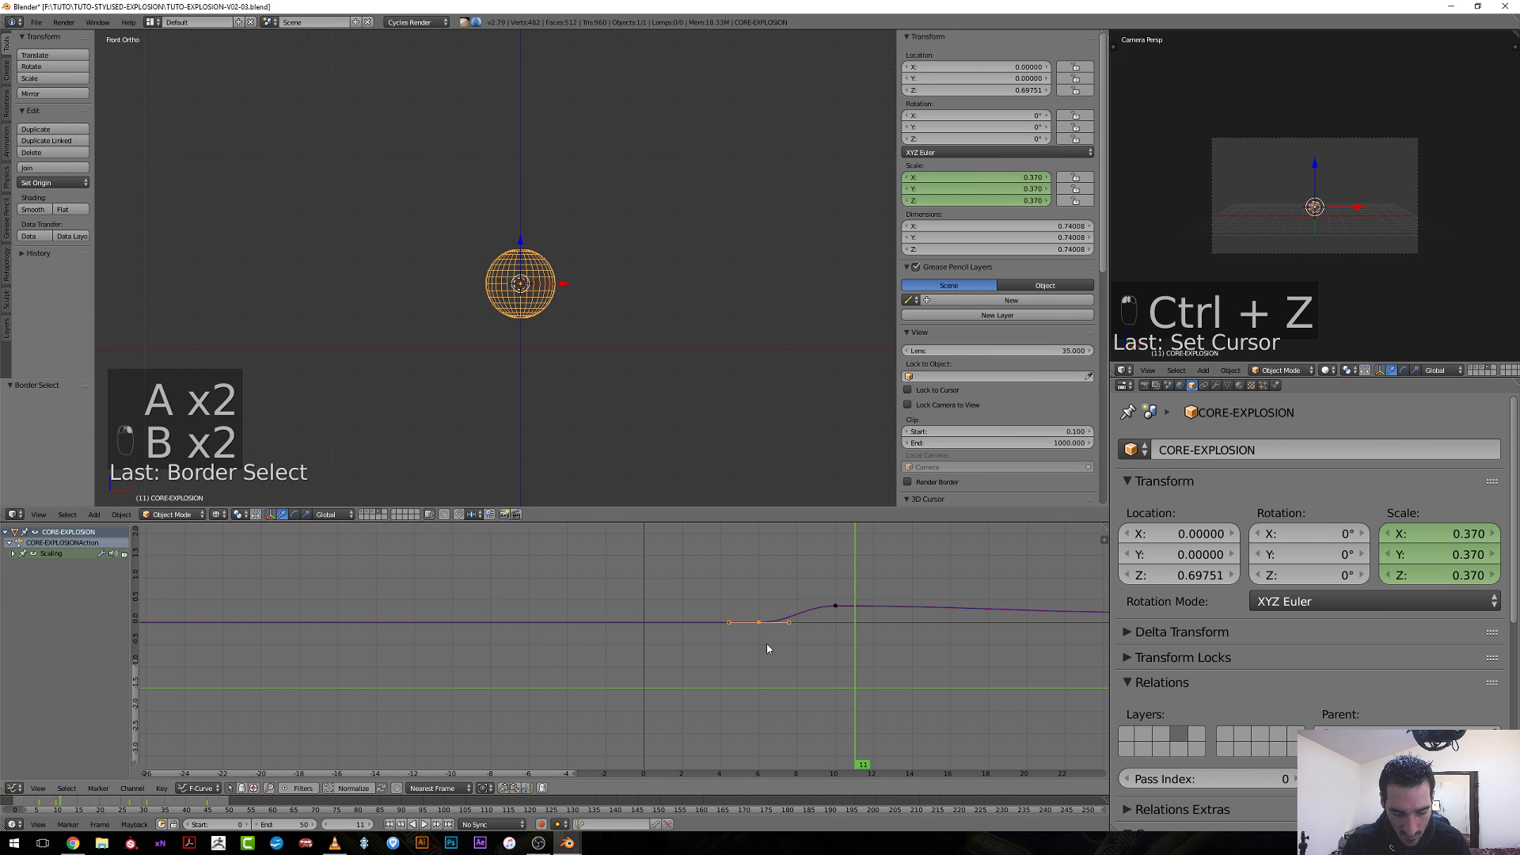
pyautogui.press('v')
pyautogui.click(746, 638)
# Rotate the handles of the frame 6 scale key by about -18° and scrub to frame 12.
pyautogui.scroll(2, 817, 637)
pyautogui.moveTo(817, 636); pyautogui.dragTo(634, 629, button='middle')
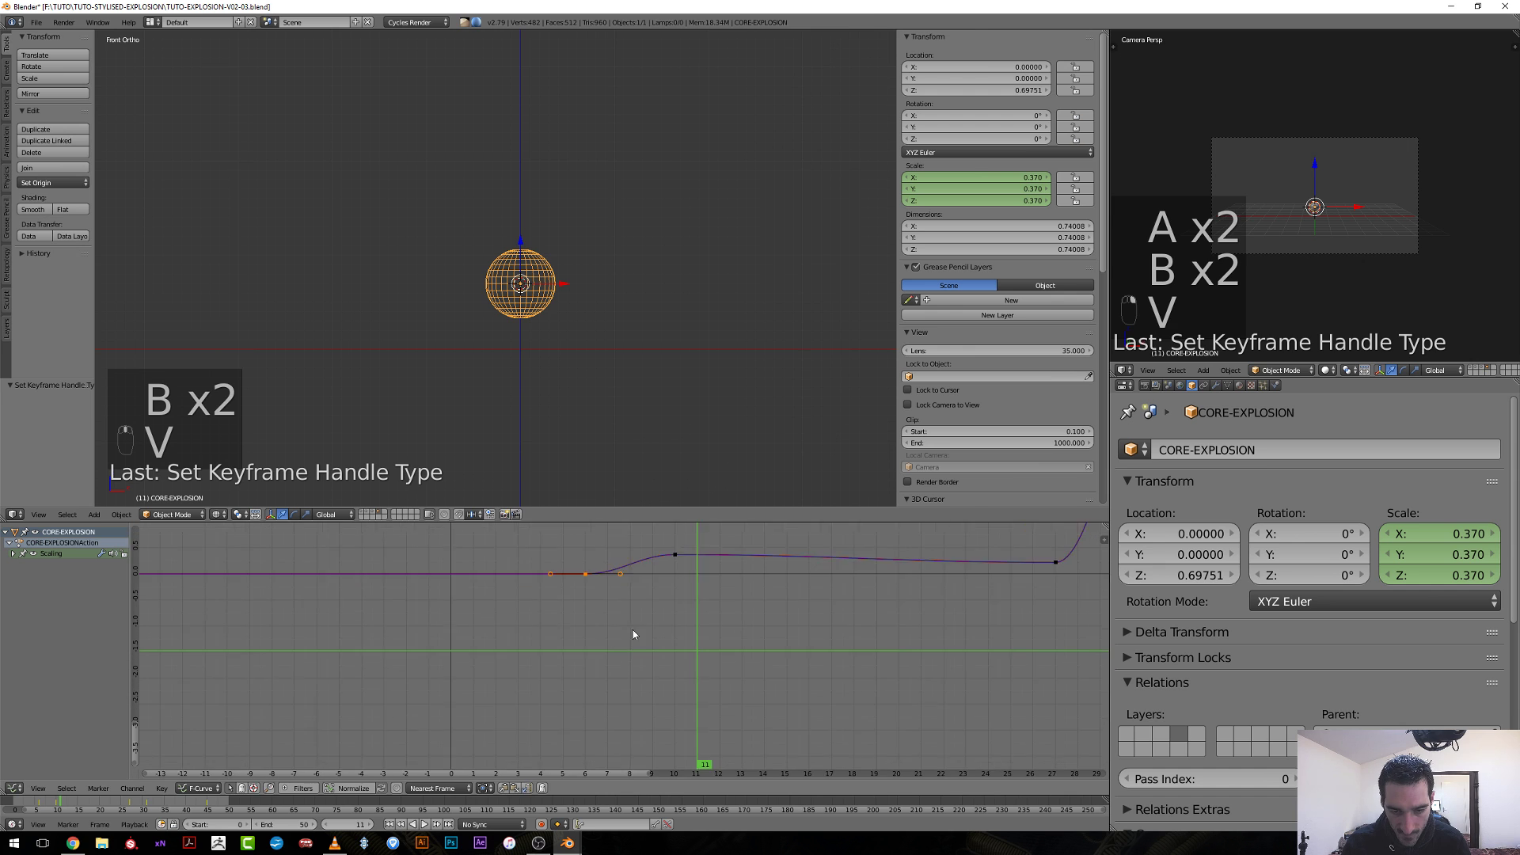
pyautogui.press('r')
pyautogui.click(669, 562)
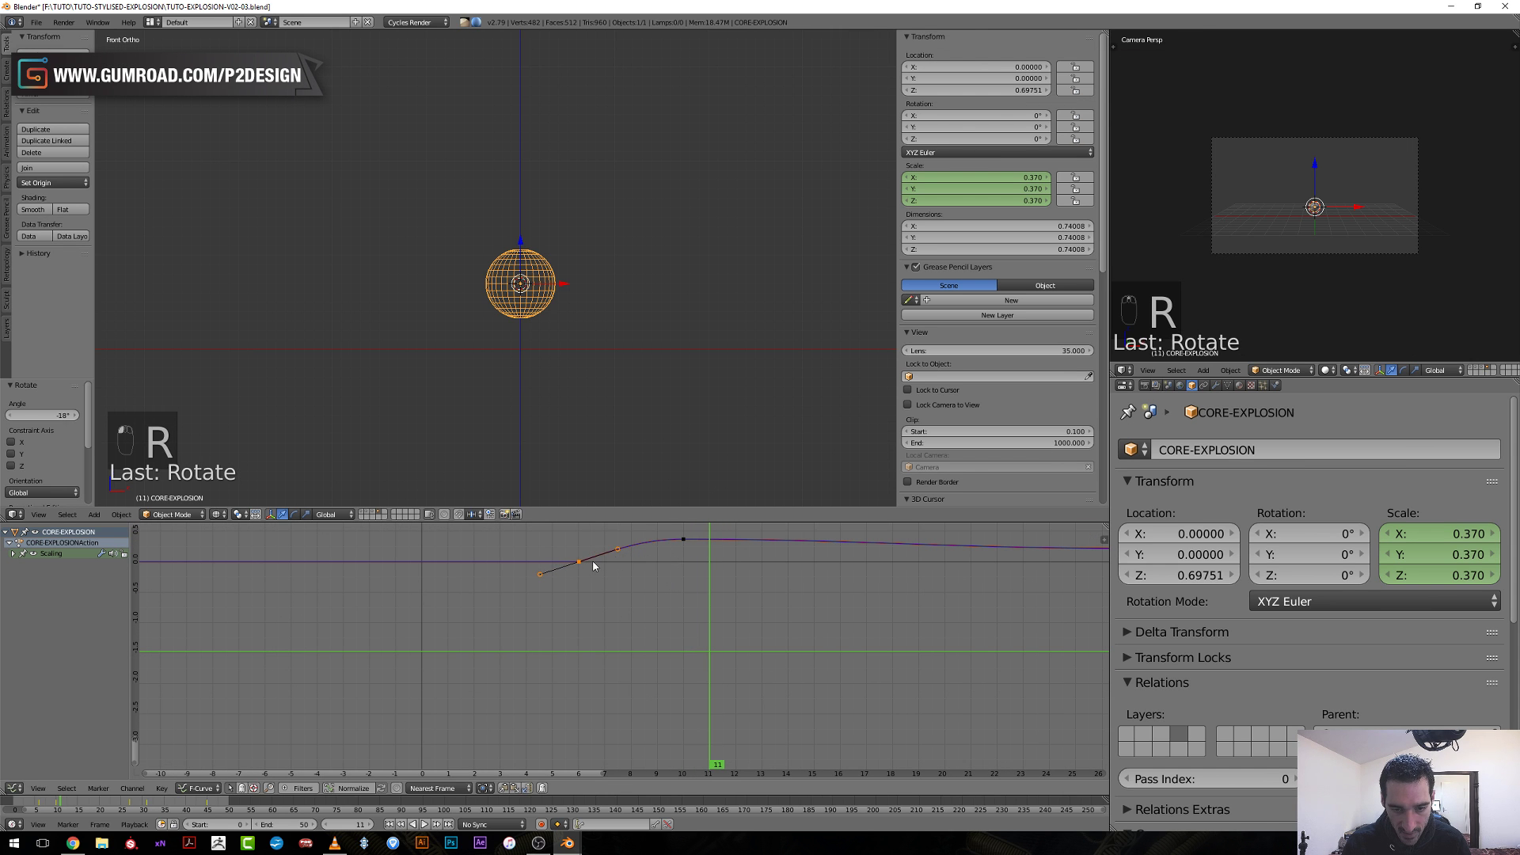
pyautogui.moveTo(669, 562); pyautogui.dragTo(729, 560)
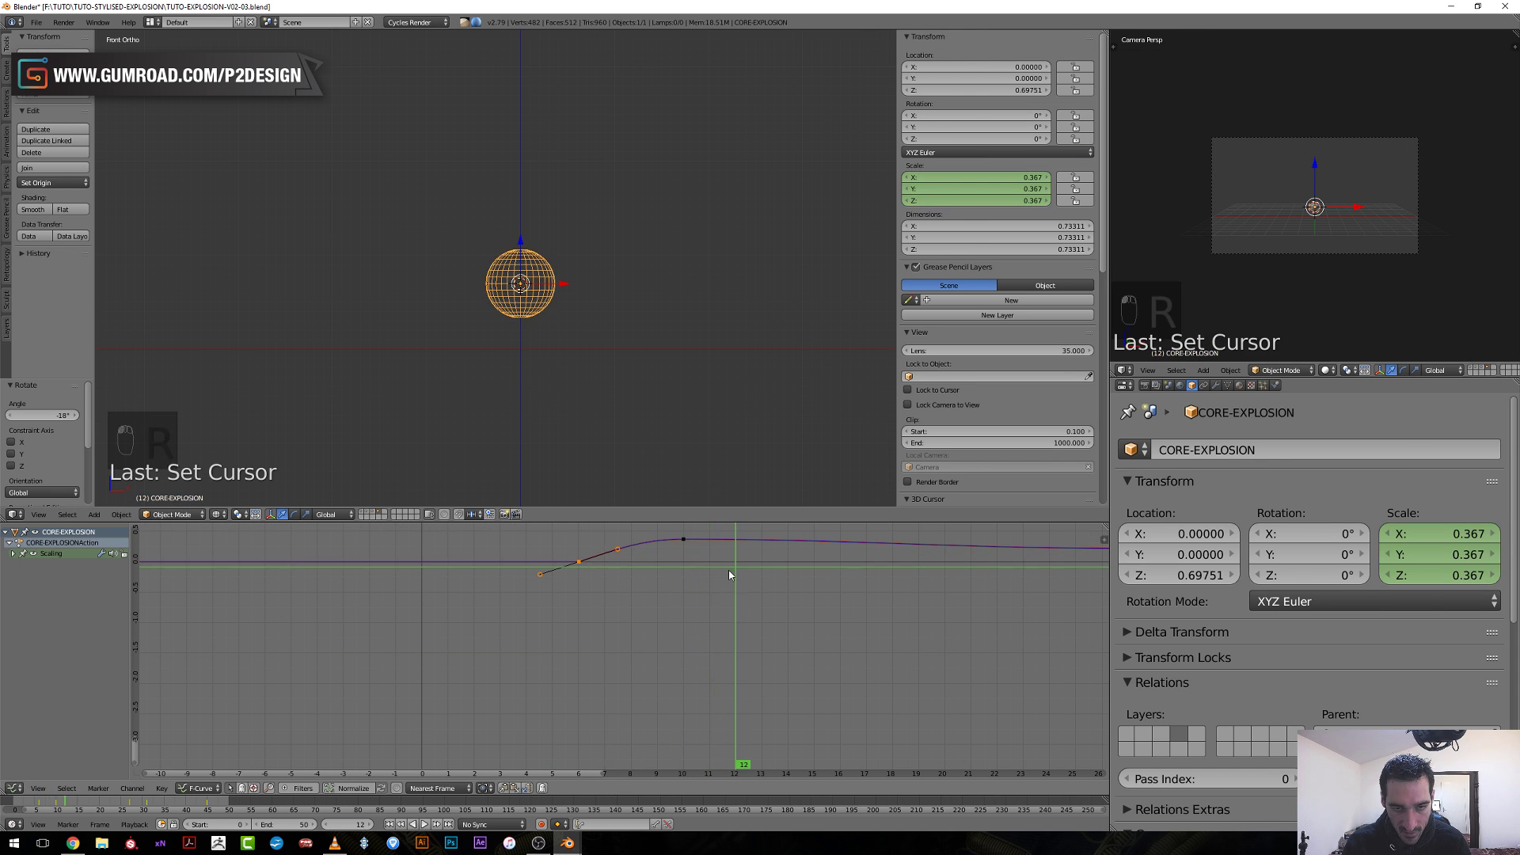
# Select the scale keys at frames 10 and 27 and scrub to frame 15 to examine the curve between them.
pyautogui.scroll(-3, 729, 561)
pyautogui.click(552, 676)
pyautogui.press('a')
pyautogui.press('b')
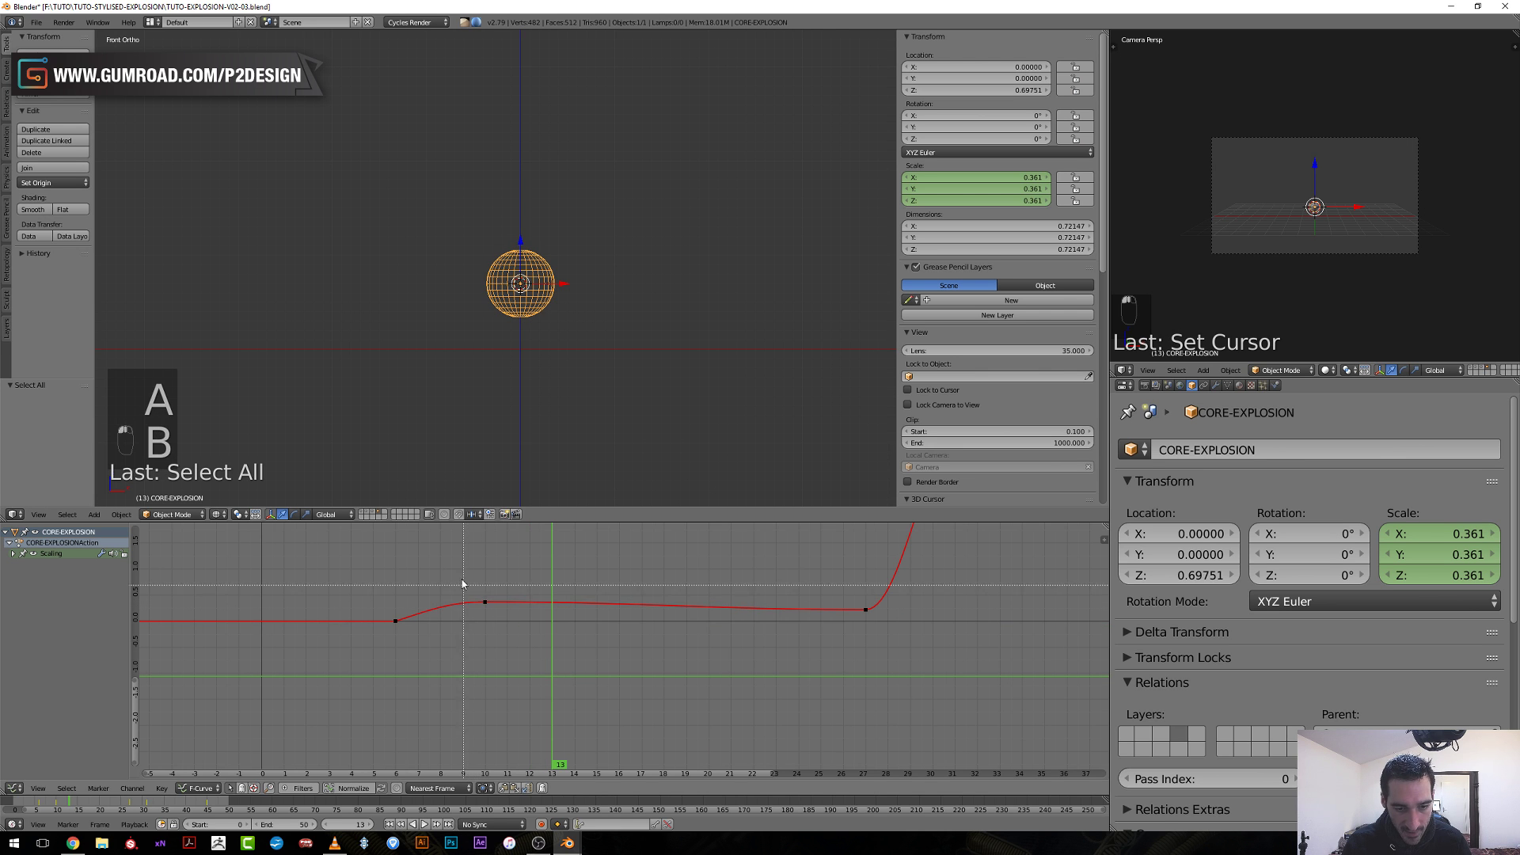
pyautogui.moveTo(447, 577); pyautogui.dragTo(877, 645)
pyautogui.click(446, 644)
pyautogui.moveTo(447, 643); pyautogui.dragTo(576, 639)
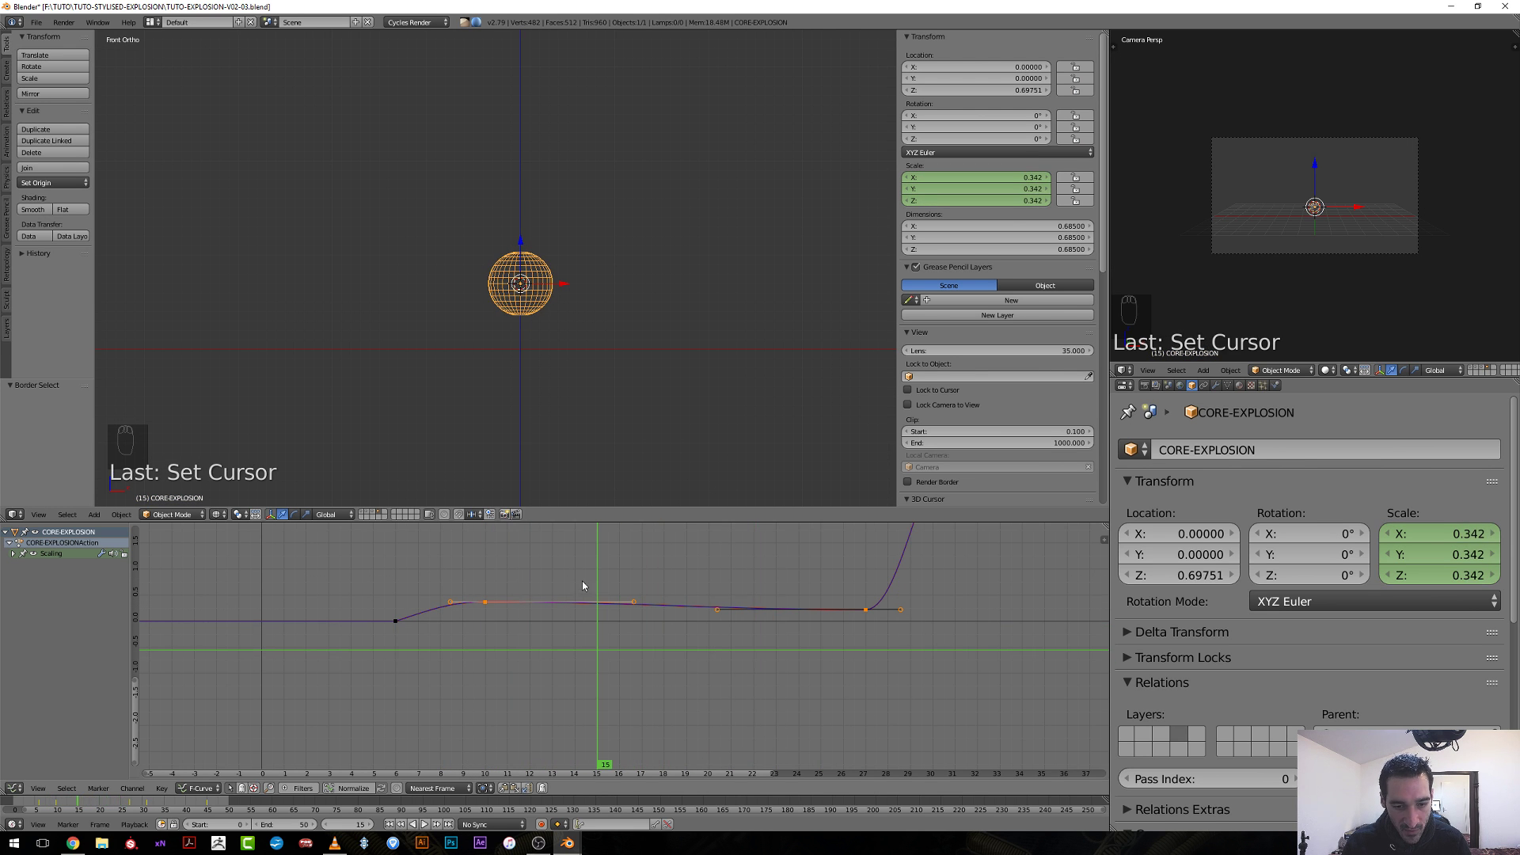
pyautogui.scroll(-1, 818, 600)
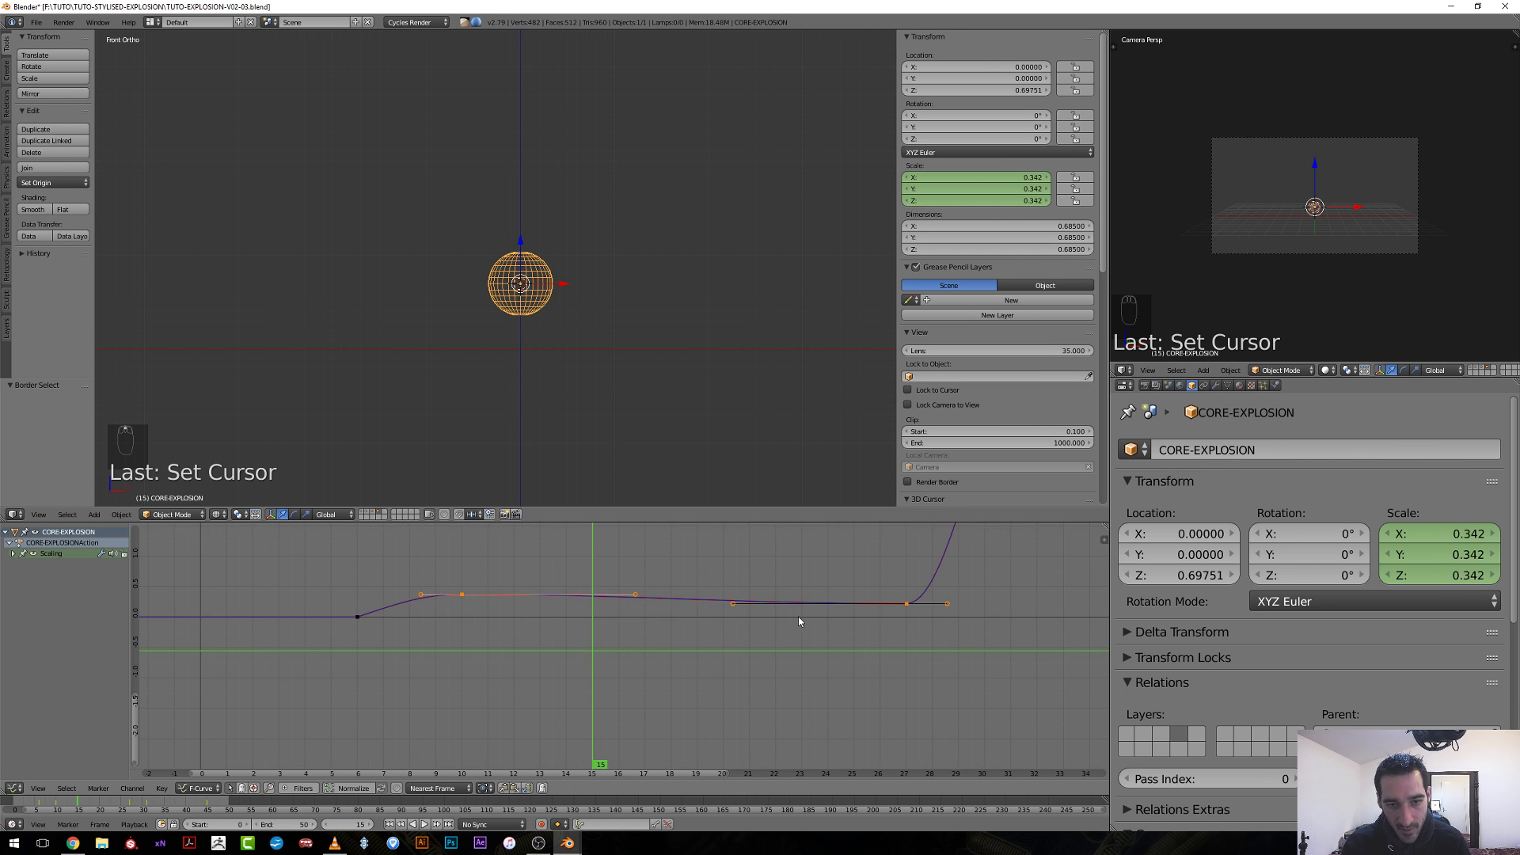
pyautogui.scroll(1, 697, 633)
# Show the Graph Editor's properties, select the Y scale key at frame 10, and display that curve's modifier settings.
pyautogui.press('n')
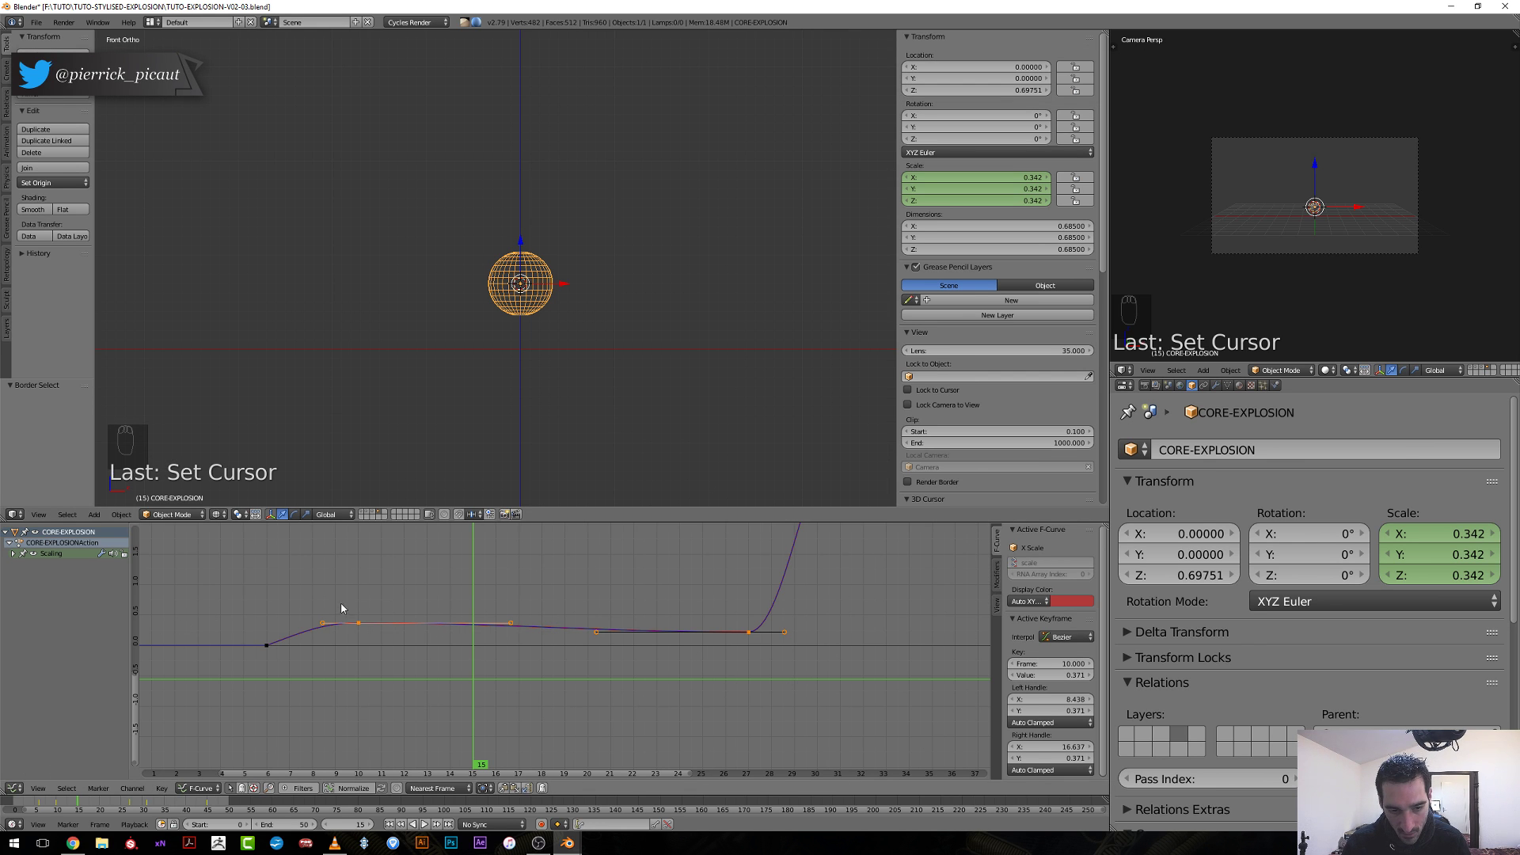
pyautogui.click(360, 625)
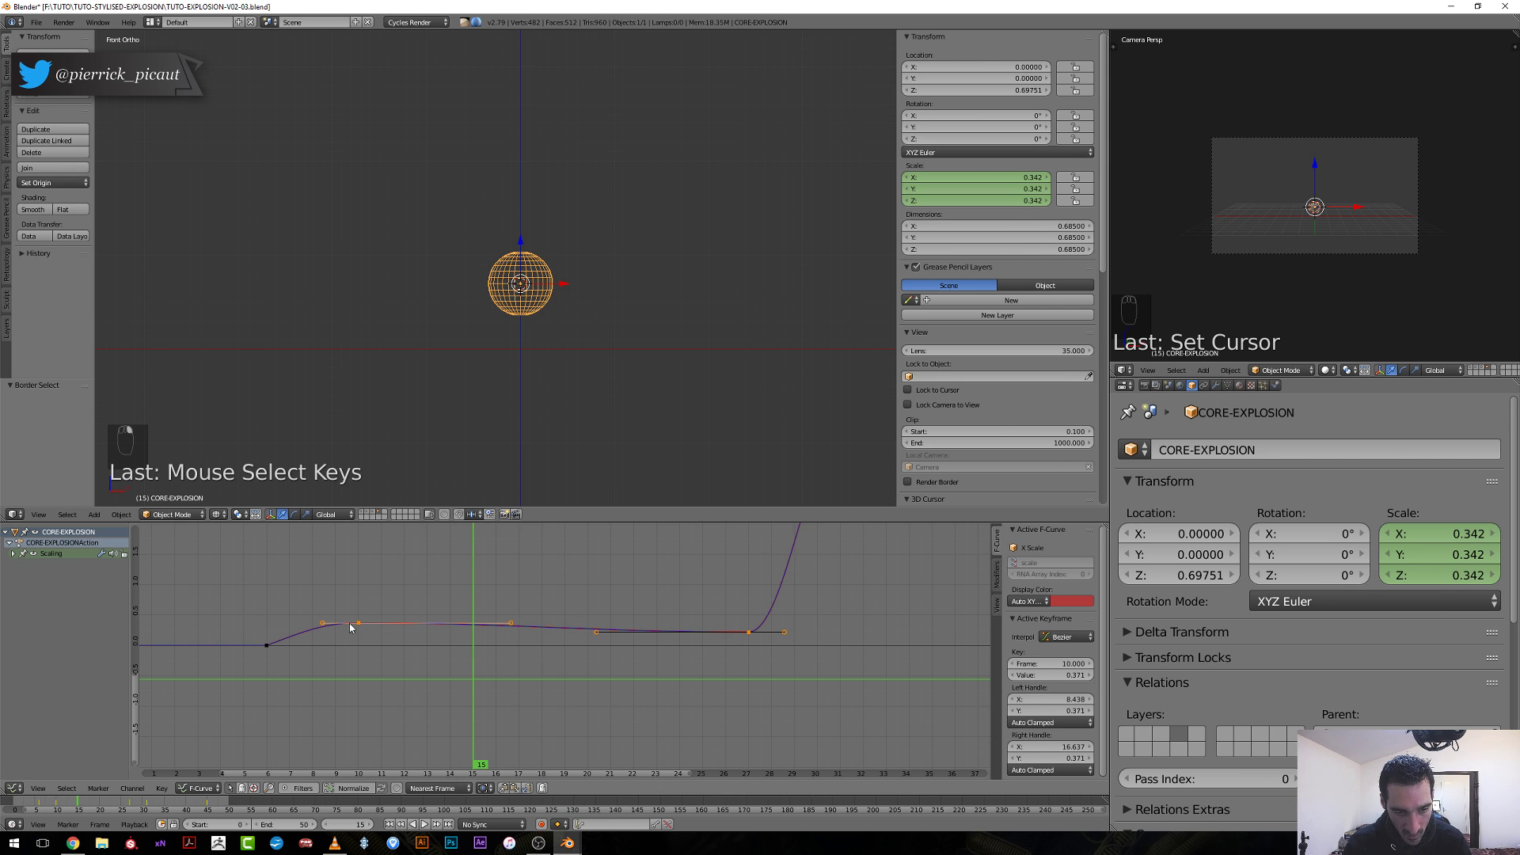
pyautogui.click(995, 580)
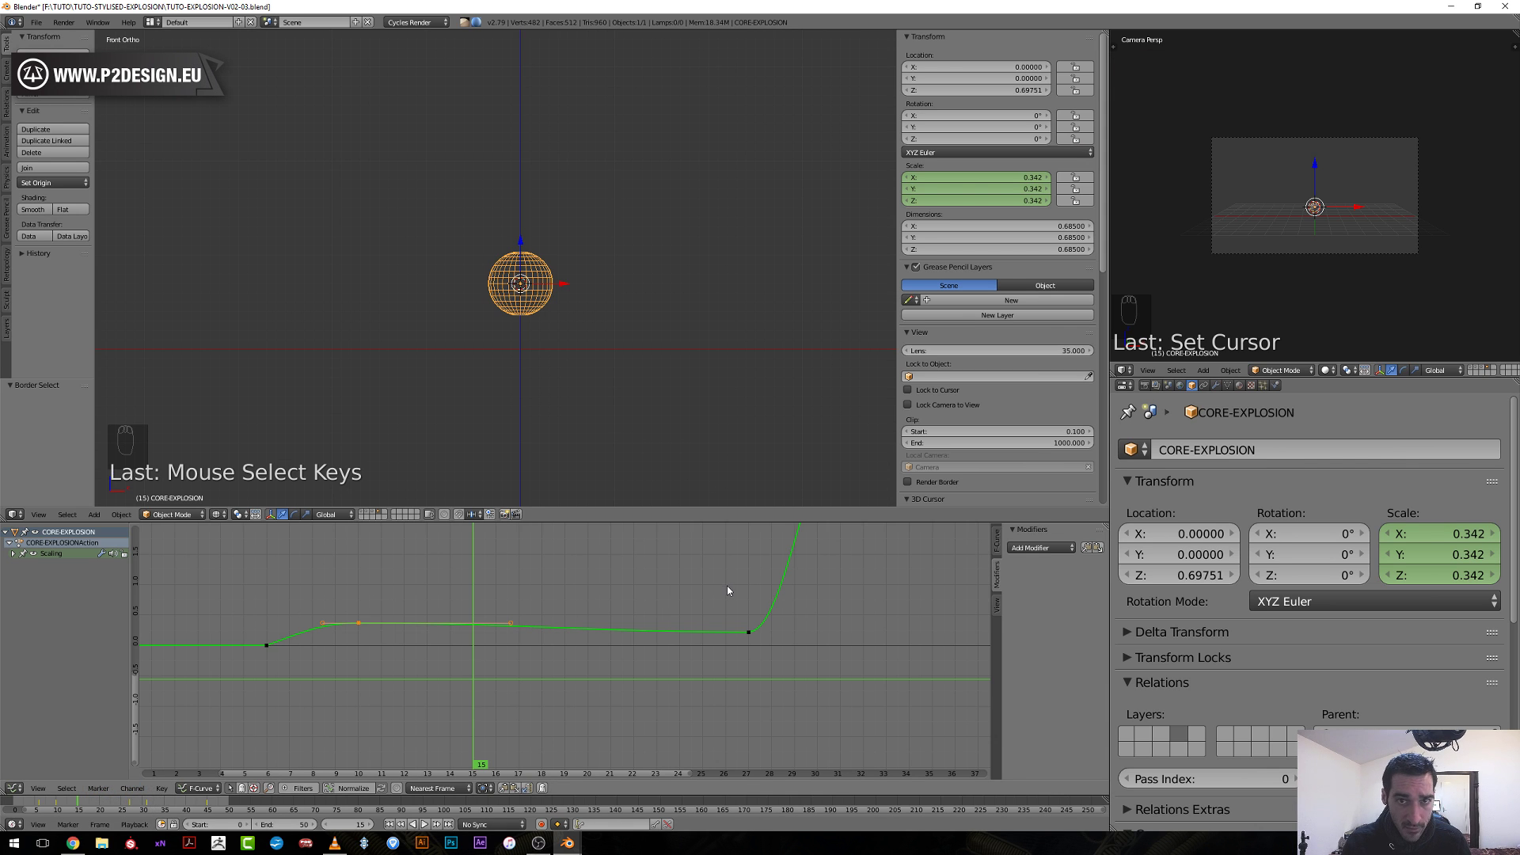
# Add a Noise modifier to CORE-EXPLOSION's Y scale curve and play the animation to preview it.
pyautogui.scroll(1, 696, 660)
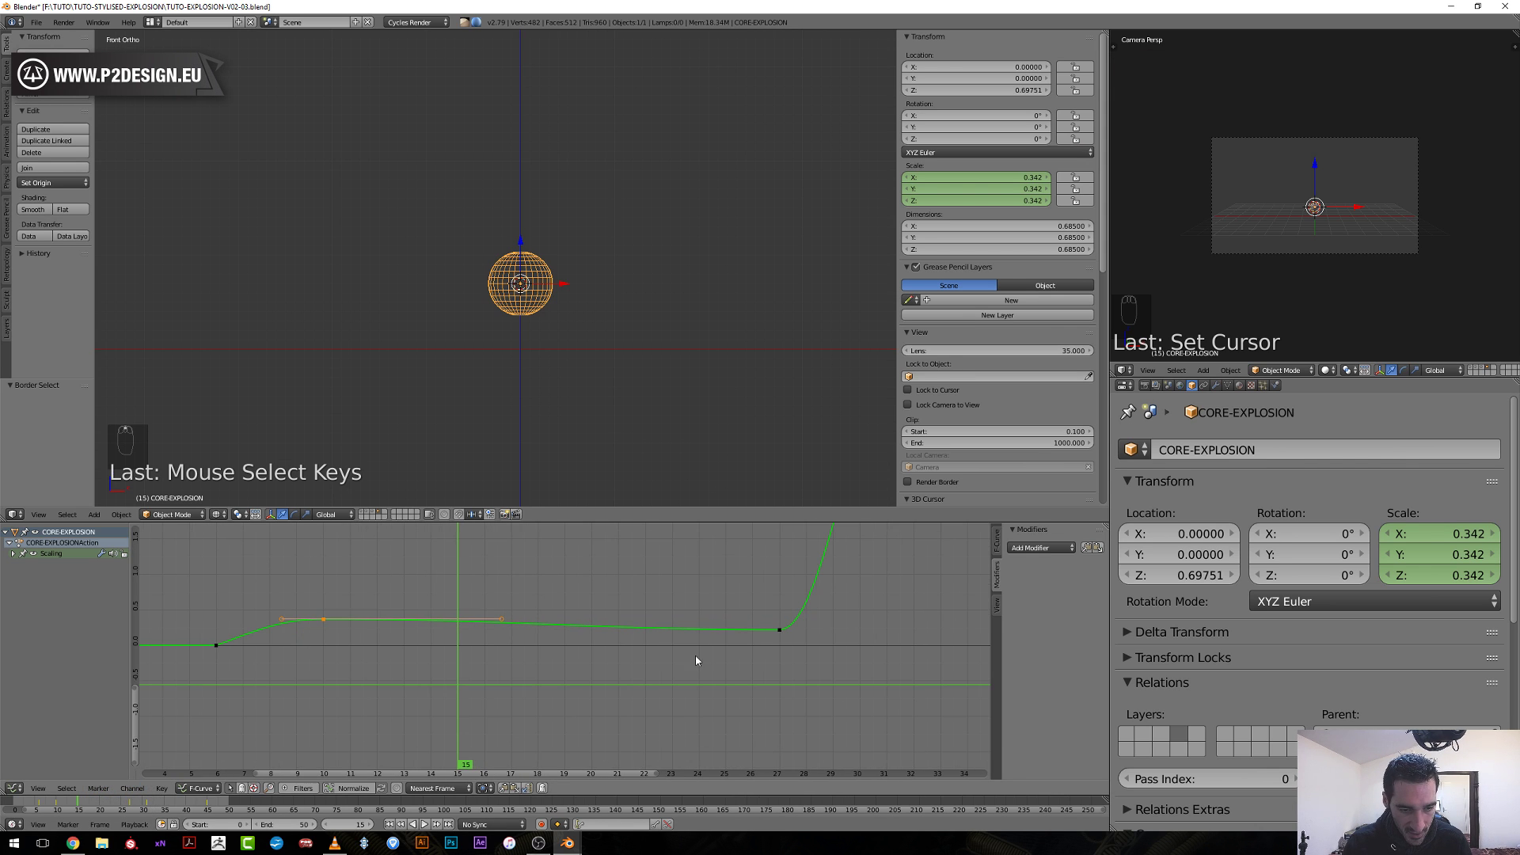
pyautogui.click(1045, 548)
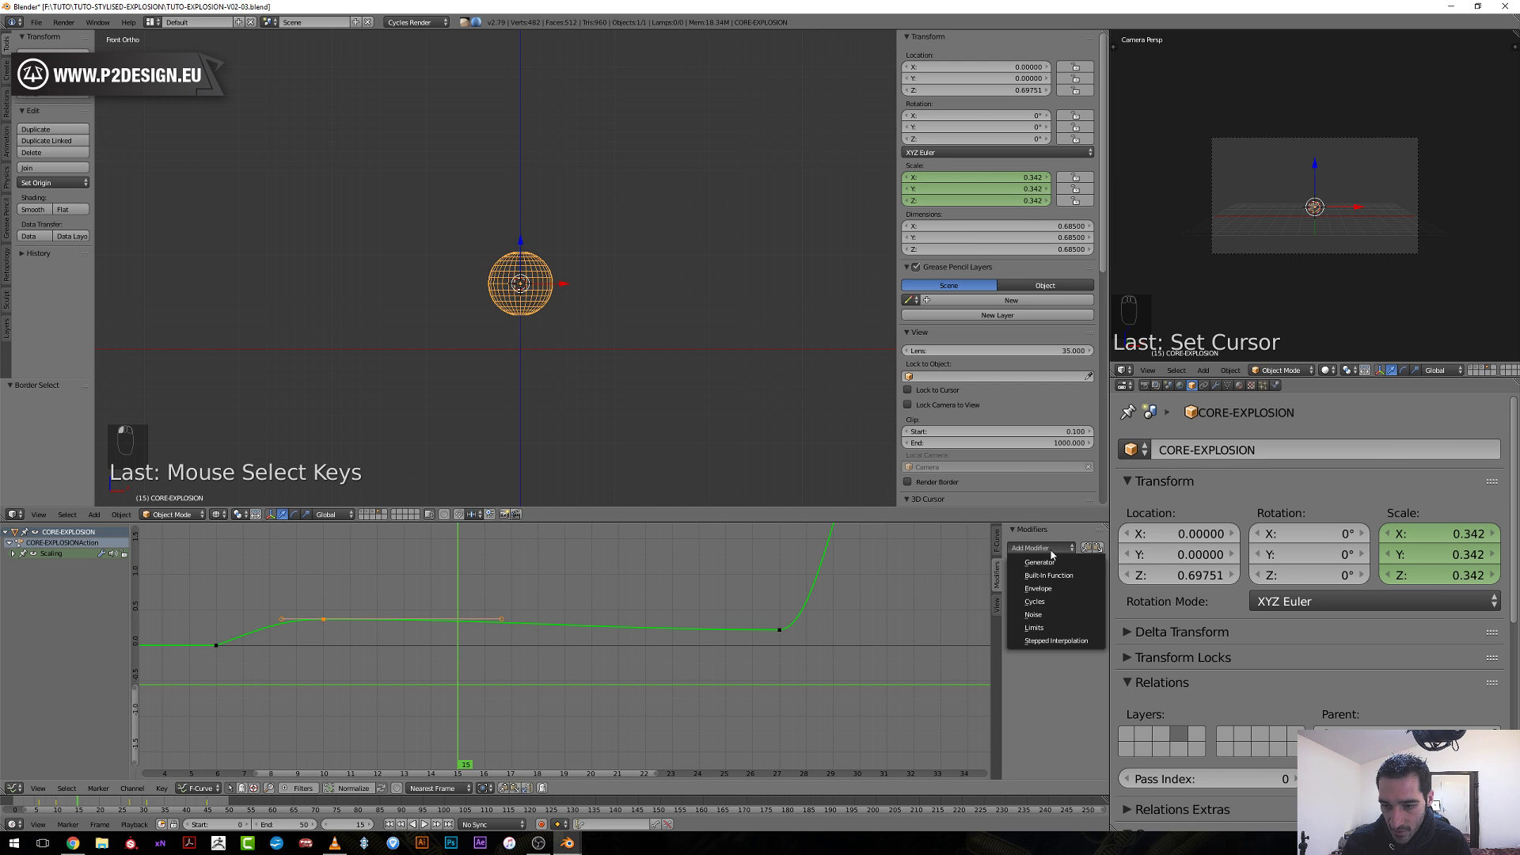
pyautogui.click(1045, 614)
pyautogui.scroll(-4, 713, 633)
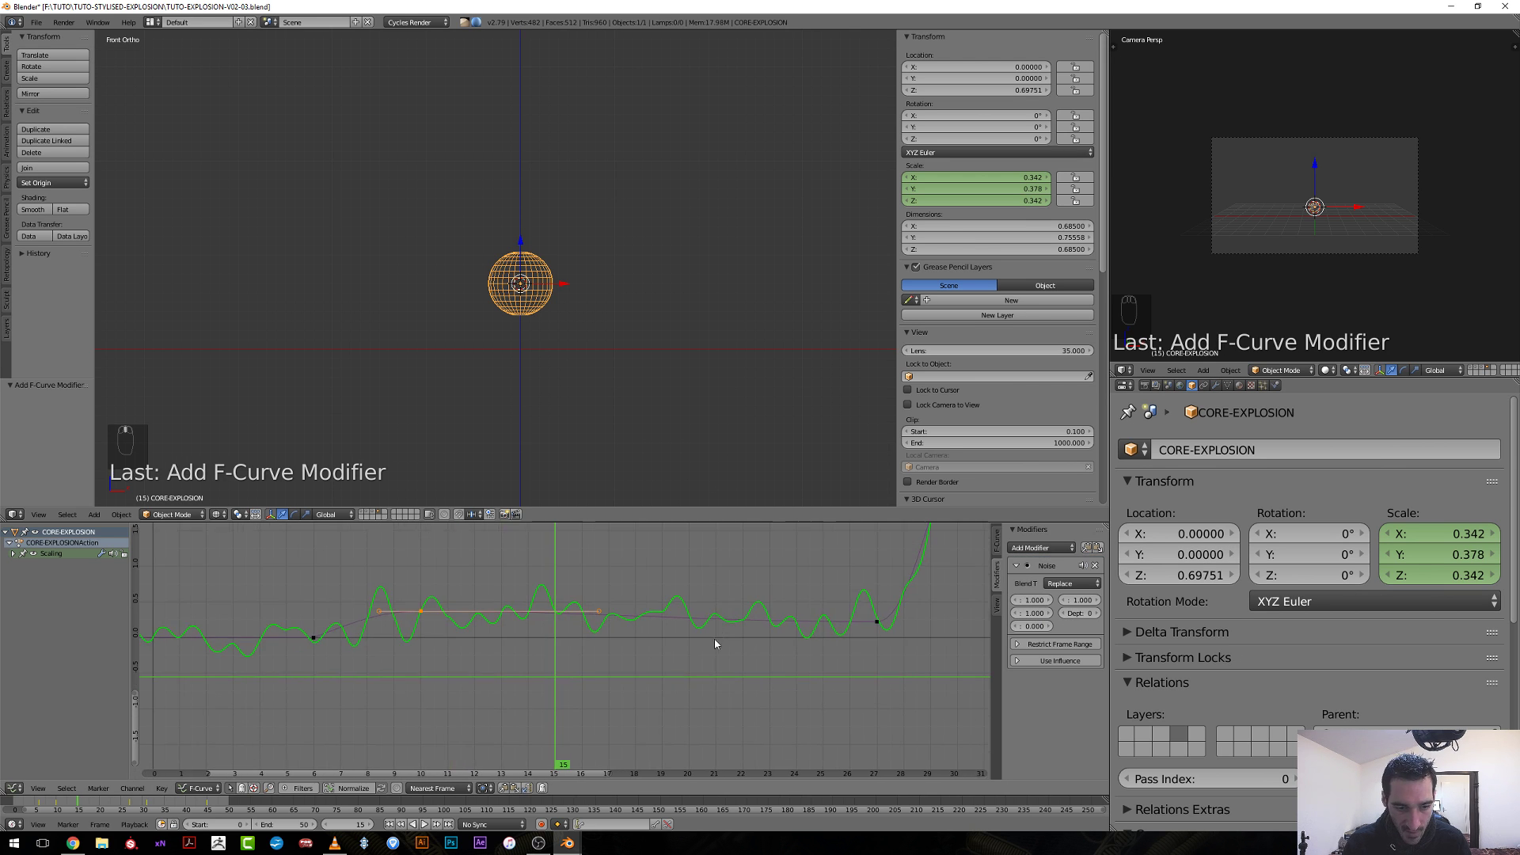
pyautogui.moveTo(515, 641); pyautogui.dragTo(395, 640)
pyautogui.hotkey('alt', 'a')
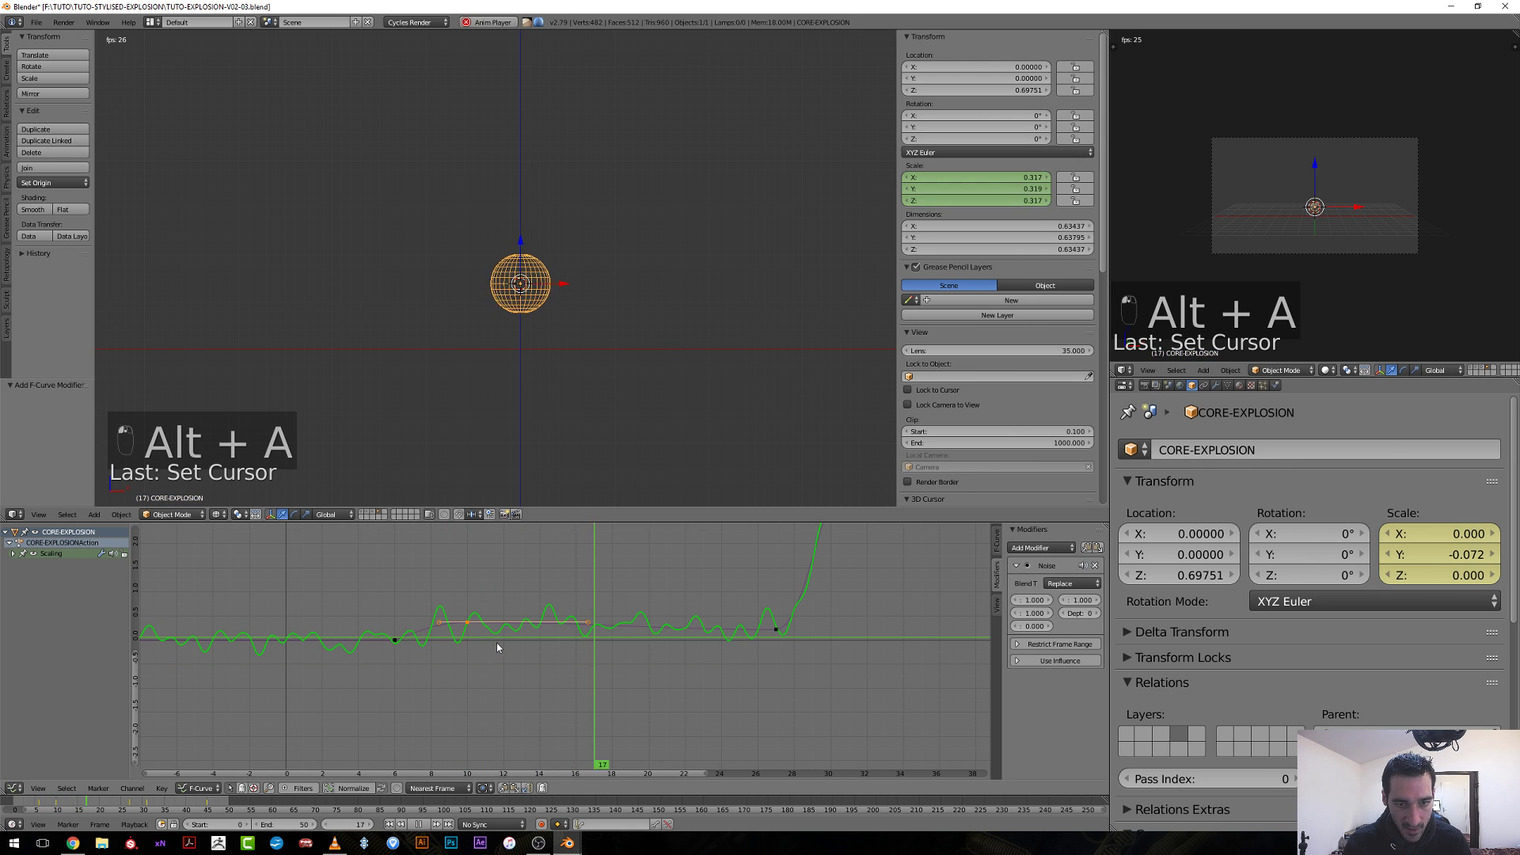
# Stop playback and examine the CORE-EXPLOSION sphere at frame 10 from the right and front views.
pyautogui.hotkey('alt', 'a')
pyautogui.moveTo(579, 654); pyautogui.dragTo(467, 671)
pyautogui.press('KP_3')
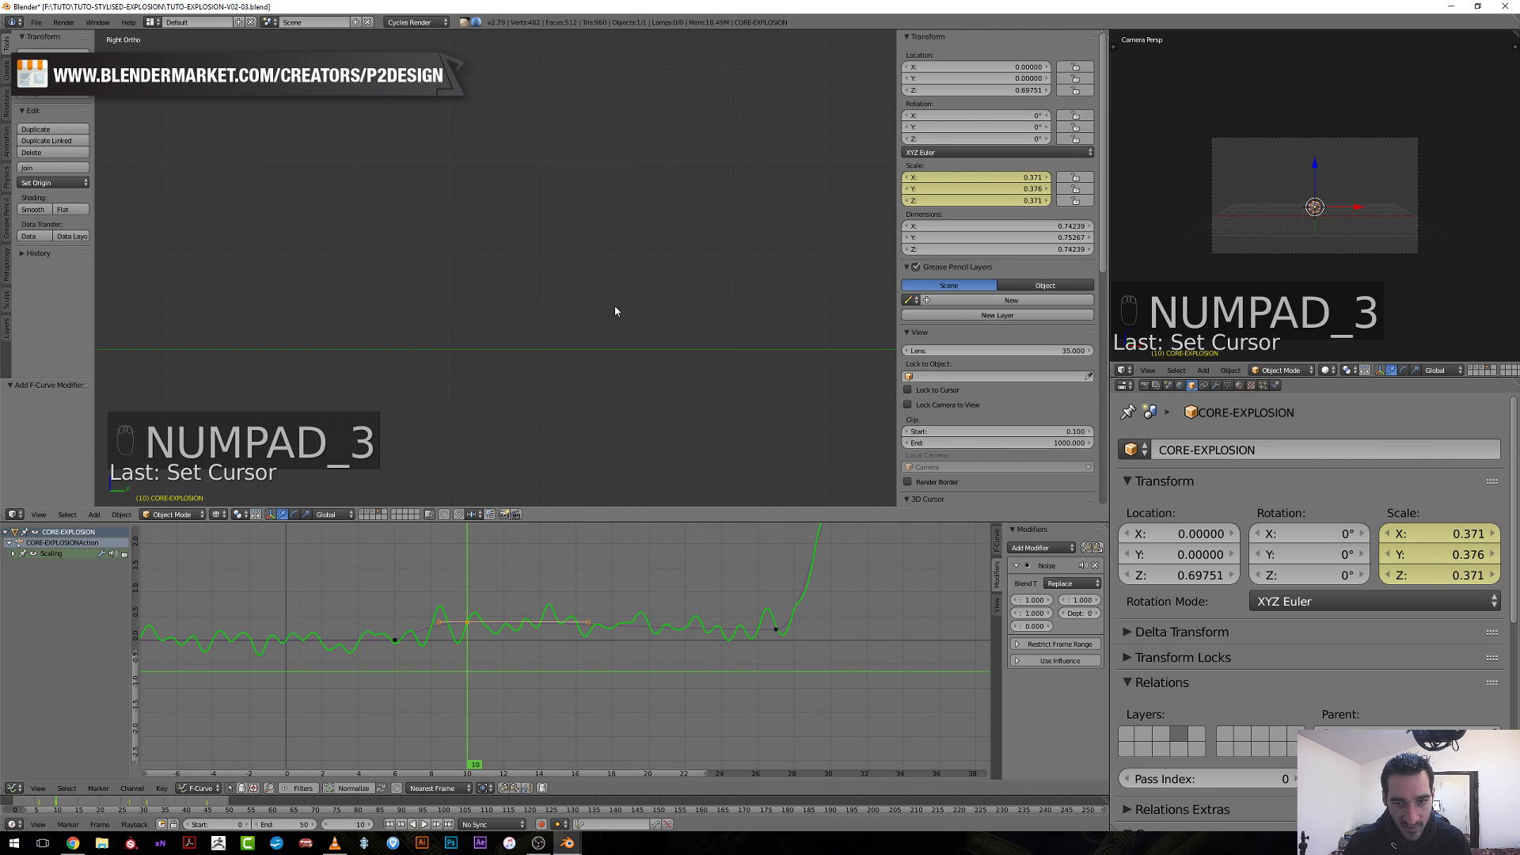
pyautogui.moveTo(363, 657); pyautogui.dragTo(466, 663)
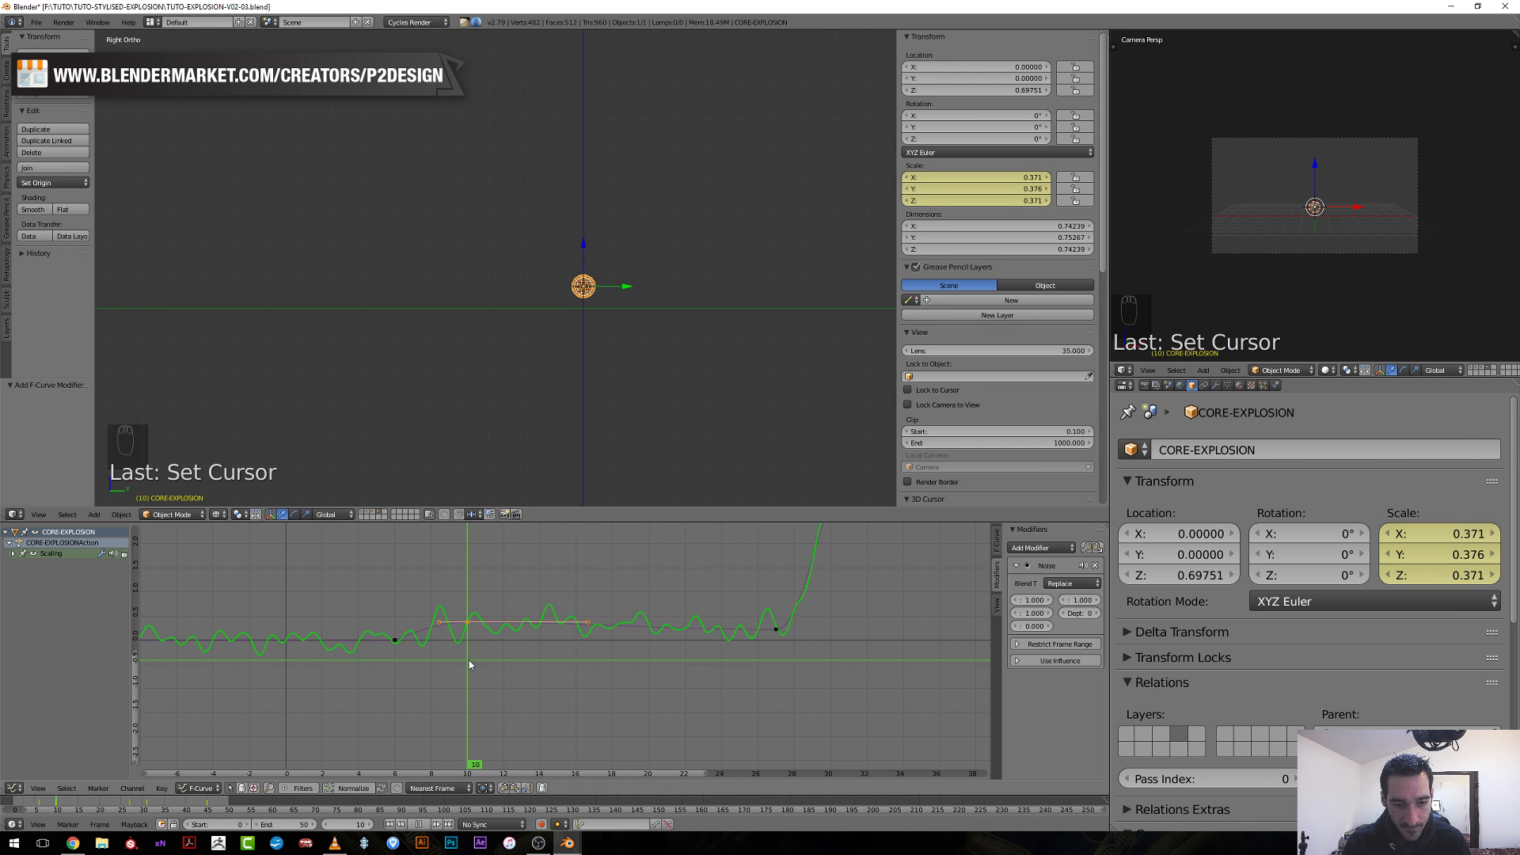
pyautogui.press('KP_1')
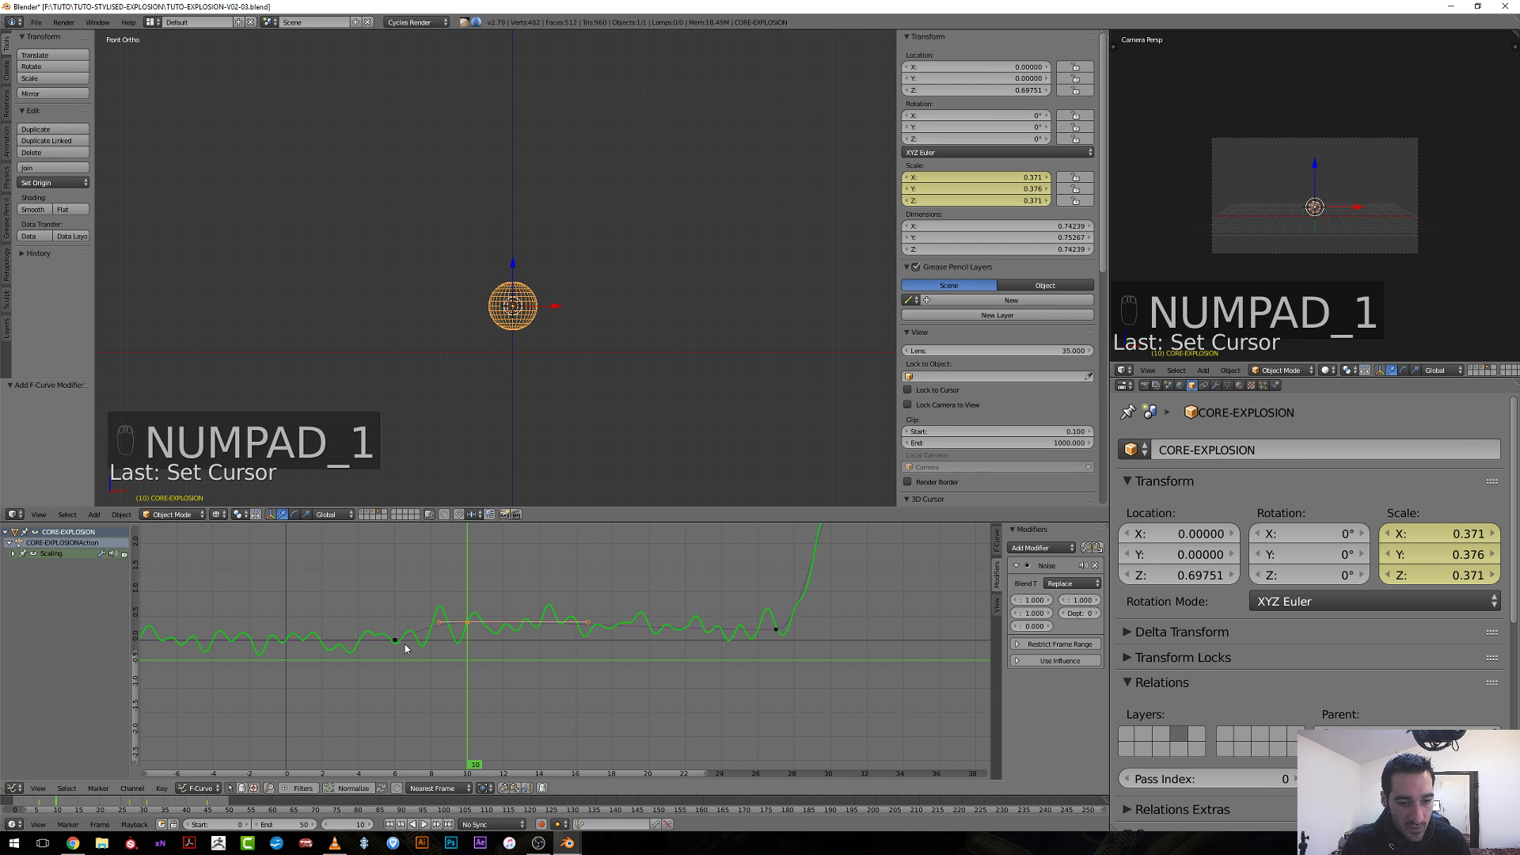
# Enable Restrict Frame Range on the Y scale curve's Noise modifier and enlarge the Graph Editor and its properties region.
pyautogui.click(1061, 646)
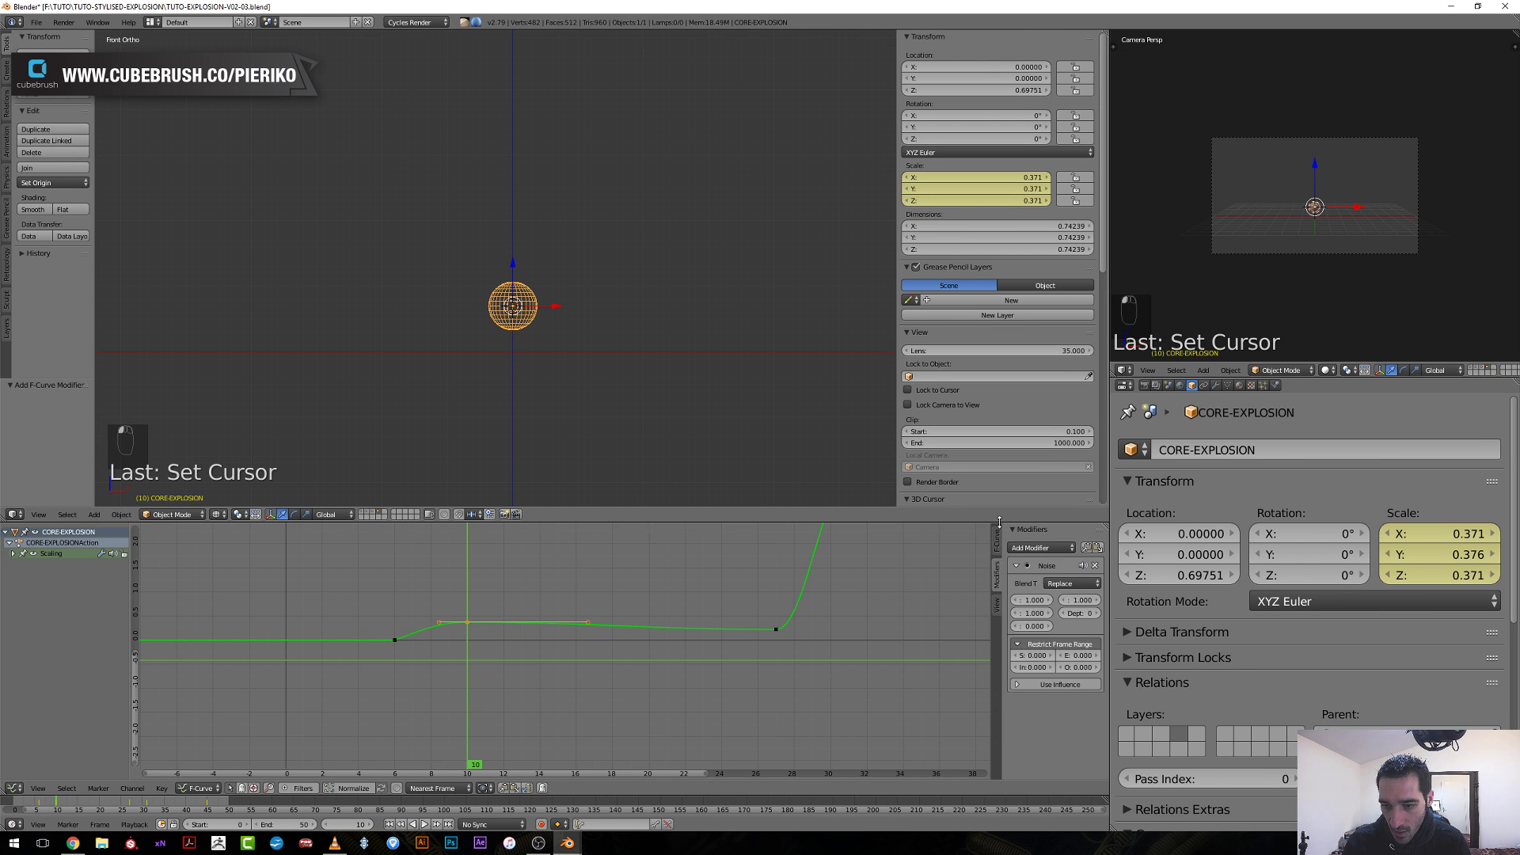
pyautogui.moveTo(999, 521); pyautogui.dragTo(1000, 331)
pyautogui.keyDown('ctrl'); pyautogui.moveTo(1036, 467); pyautogui.dragTo(989, 475, button='middle'); pyautogui.keyUp('ctrl')
pyautogui.moveTo(990, 469); pyautogui.dragTo(846, 474)
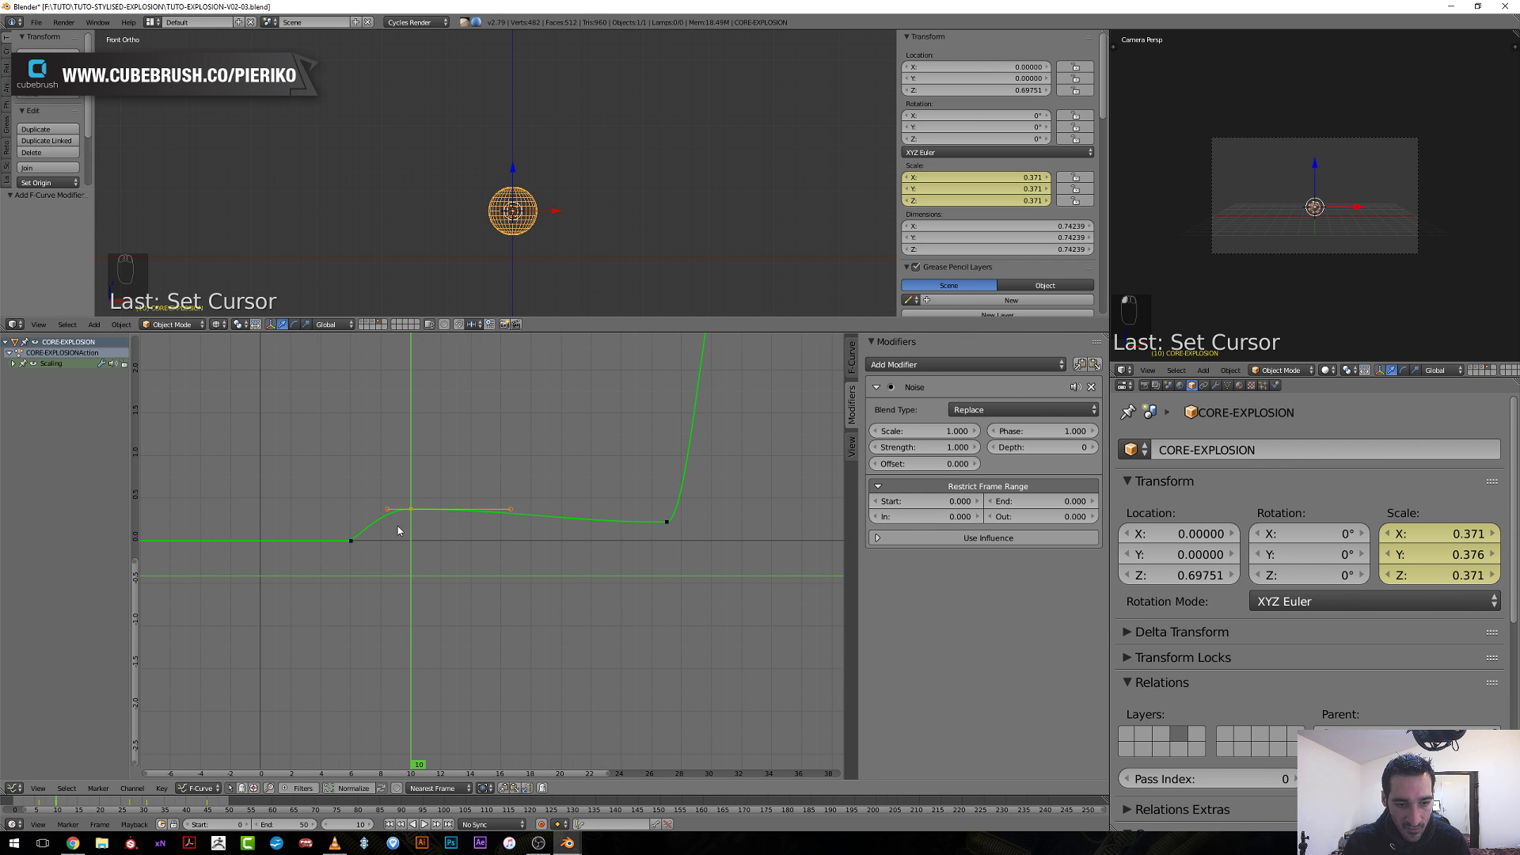
# Restrict the Noise modifier to start at frame 10 and end at frame 27.
pyautogui.moveTo(398, 530)
pyautogui.mouseDown()
pyautogui.moveTo(344, 536)
pyautogui.moveTo(405, 535)
pyautogui.mouseUp()
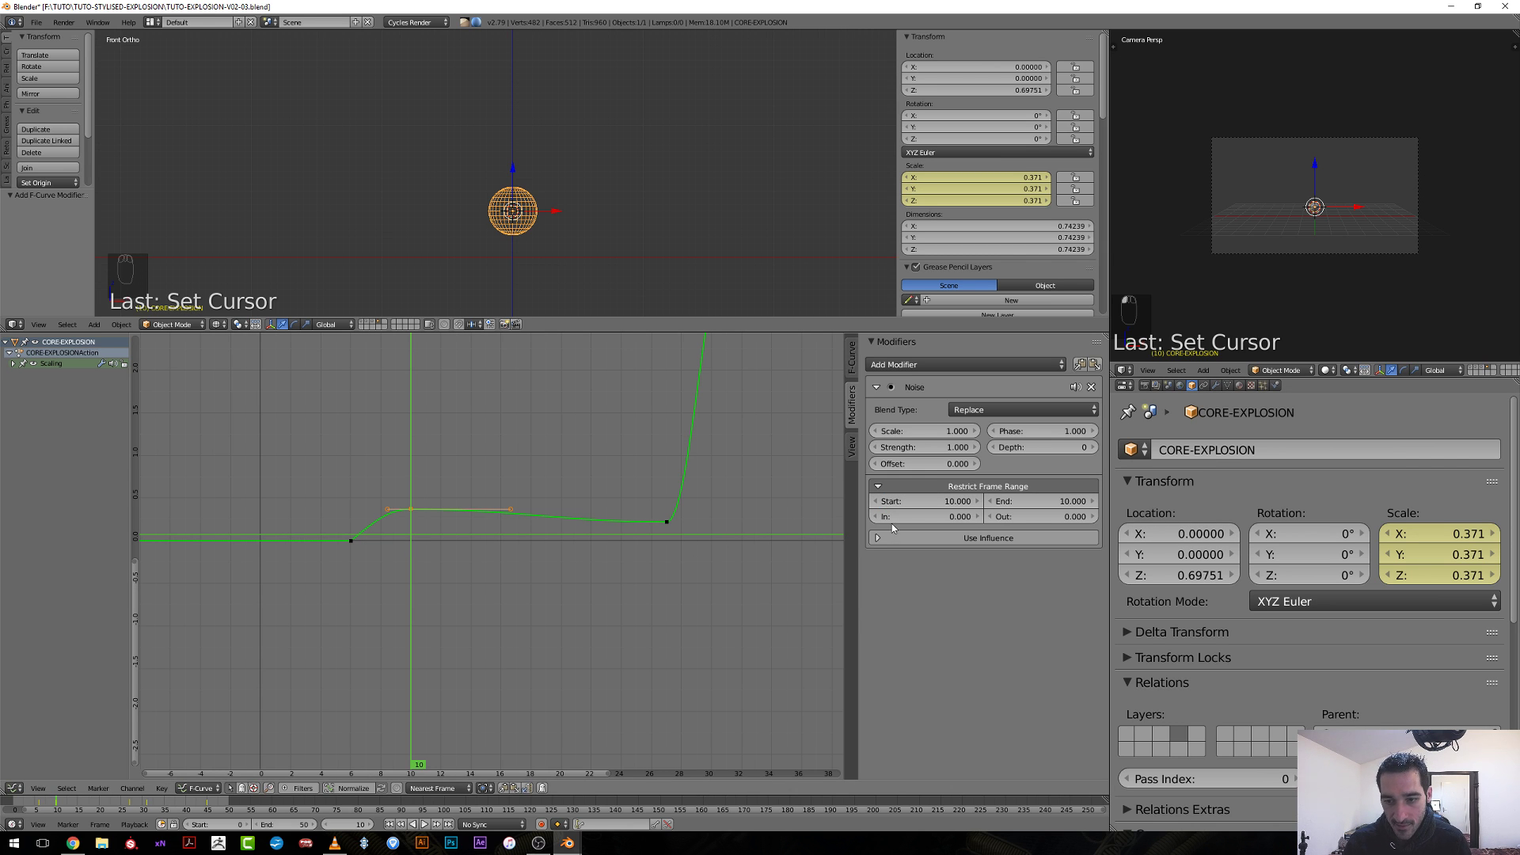
pyautogui.scroll(-1, 460, 526)
pyautogui.moveTo(400, 572); pyautogui.dragTo(607, 602)
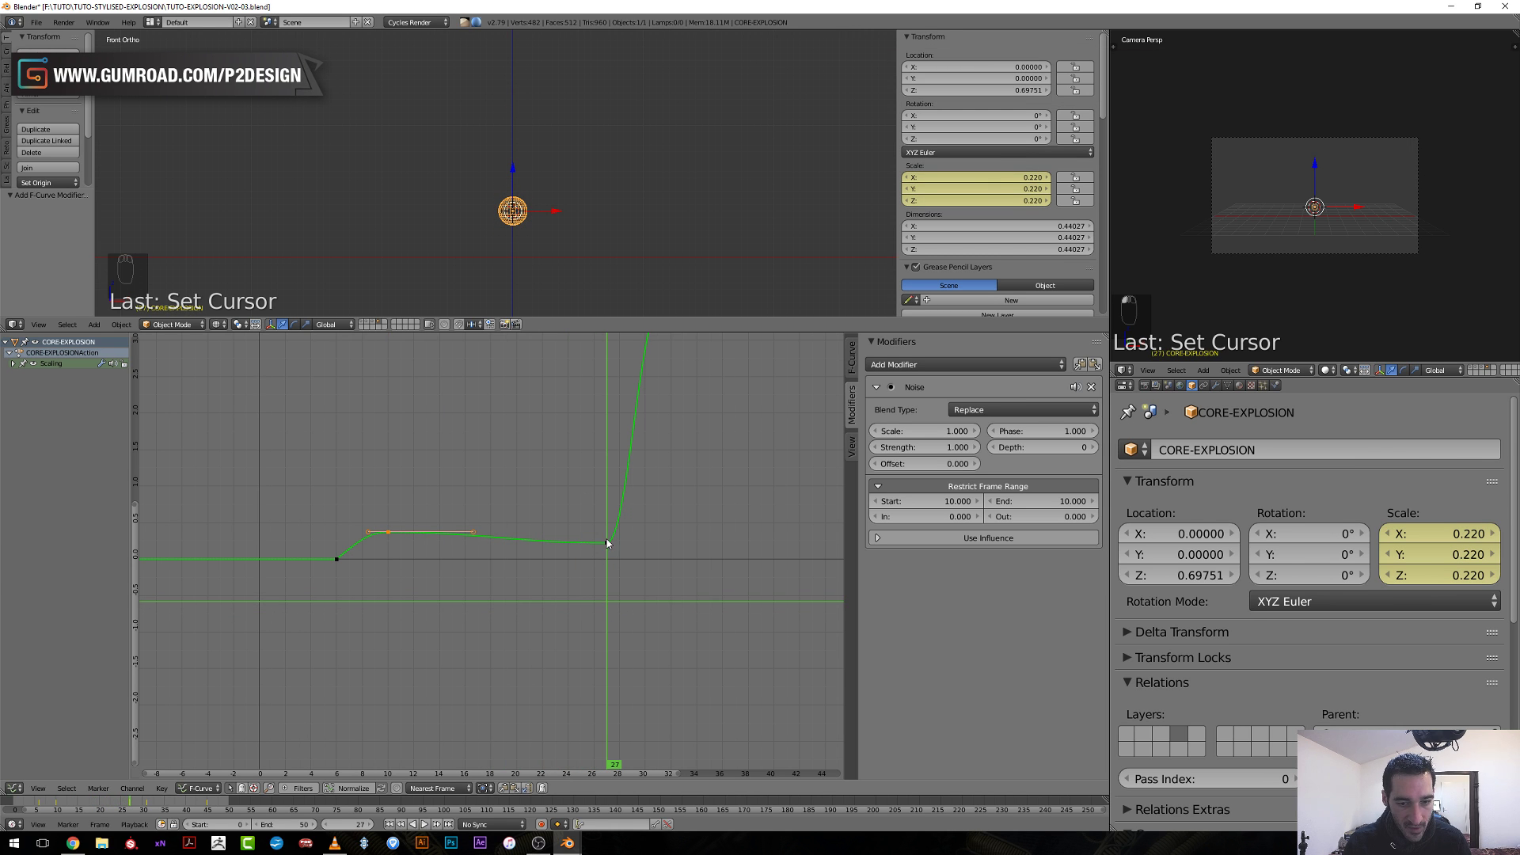
pyautogui.moveTo(607, 543); pyautogui.dragTo(602, 586)
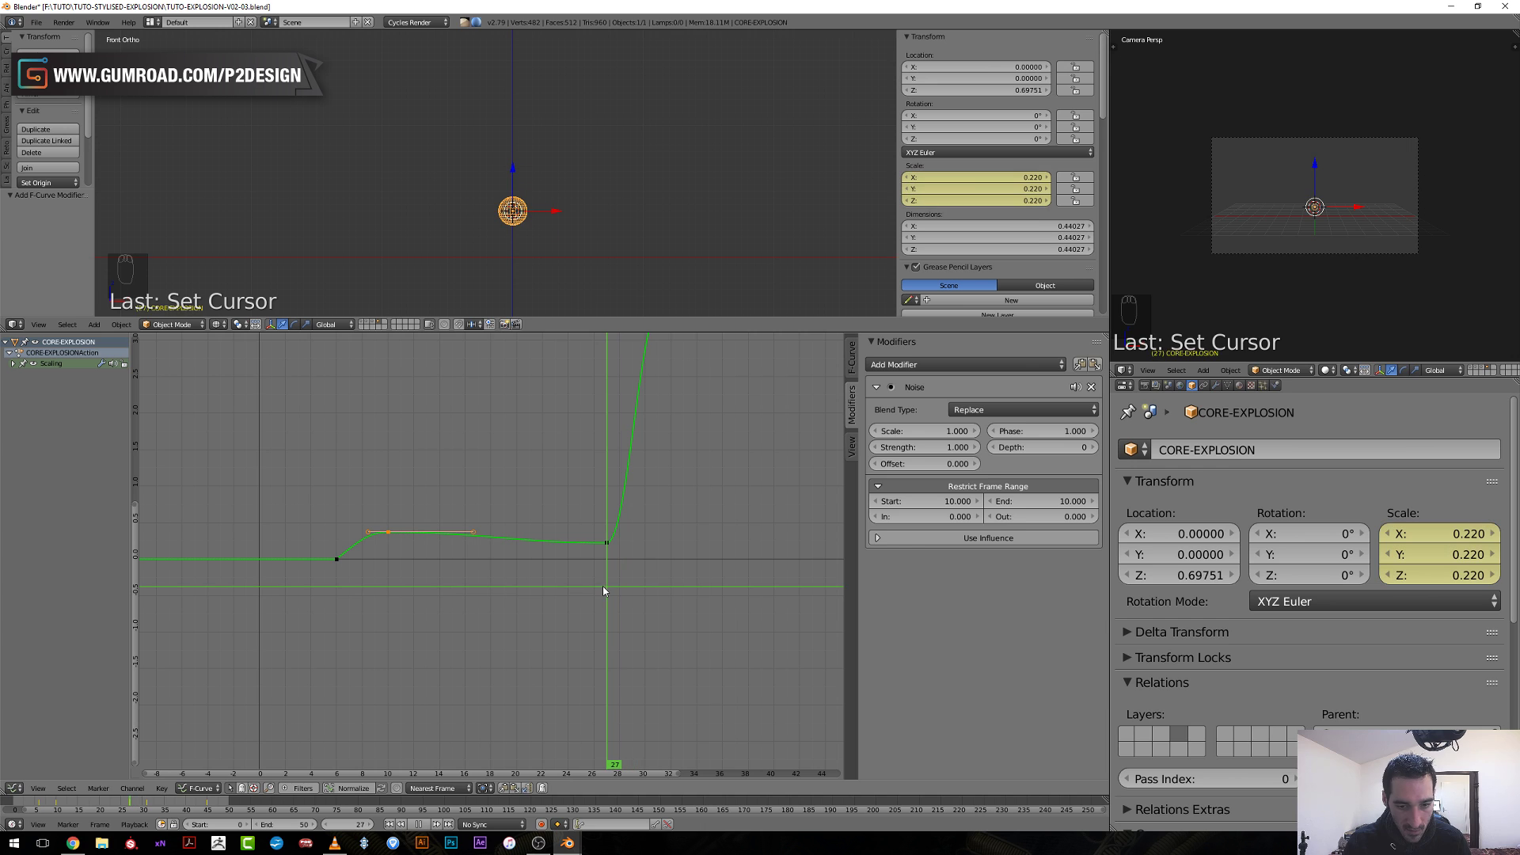
pyautogui.click(1020, 504)
pyautogui.write('27')
pyautogui.press('Return')
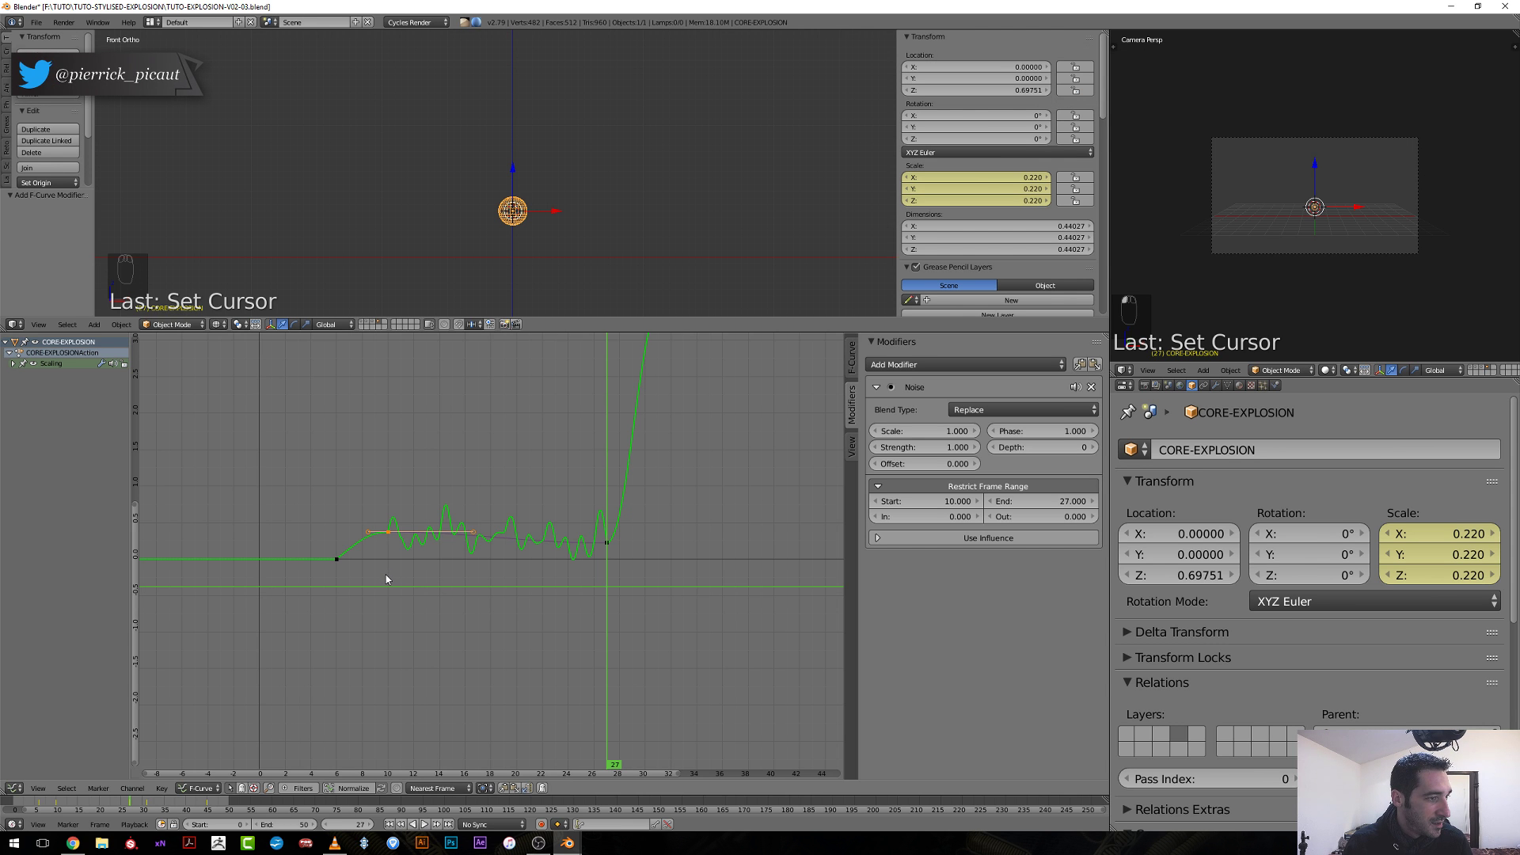
# Play and scrub the animation from the front and right views to examine the noise between frames 10 and 27.
pyautogui.hotkey('alt', 'a')
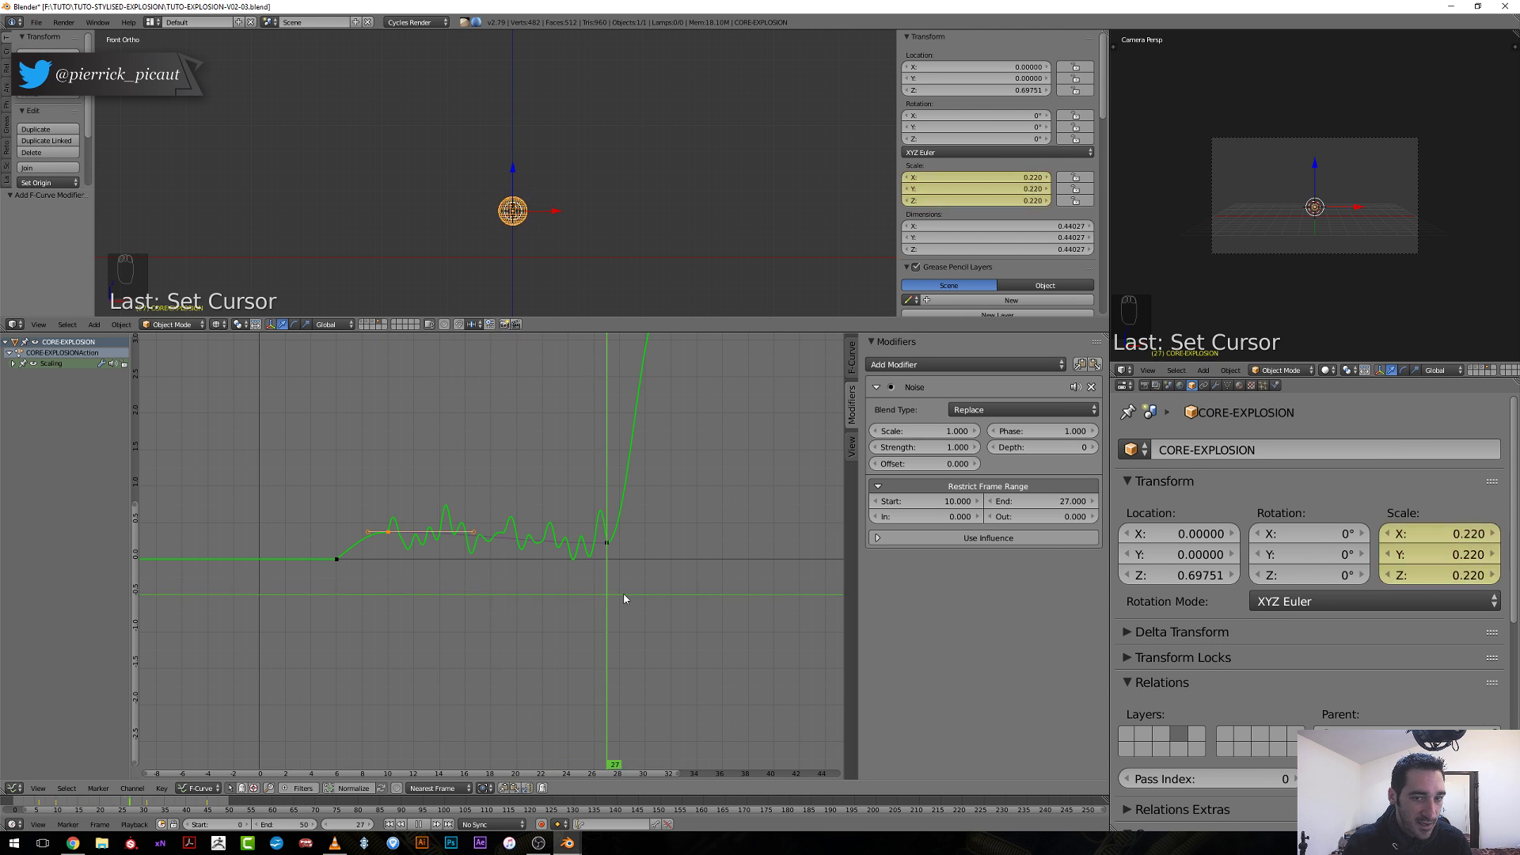
pyautogui.moveTo(624, 599); pyautogui.dragTo(374, 608)
pyautogui.hotkey('alt', 'a')
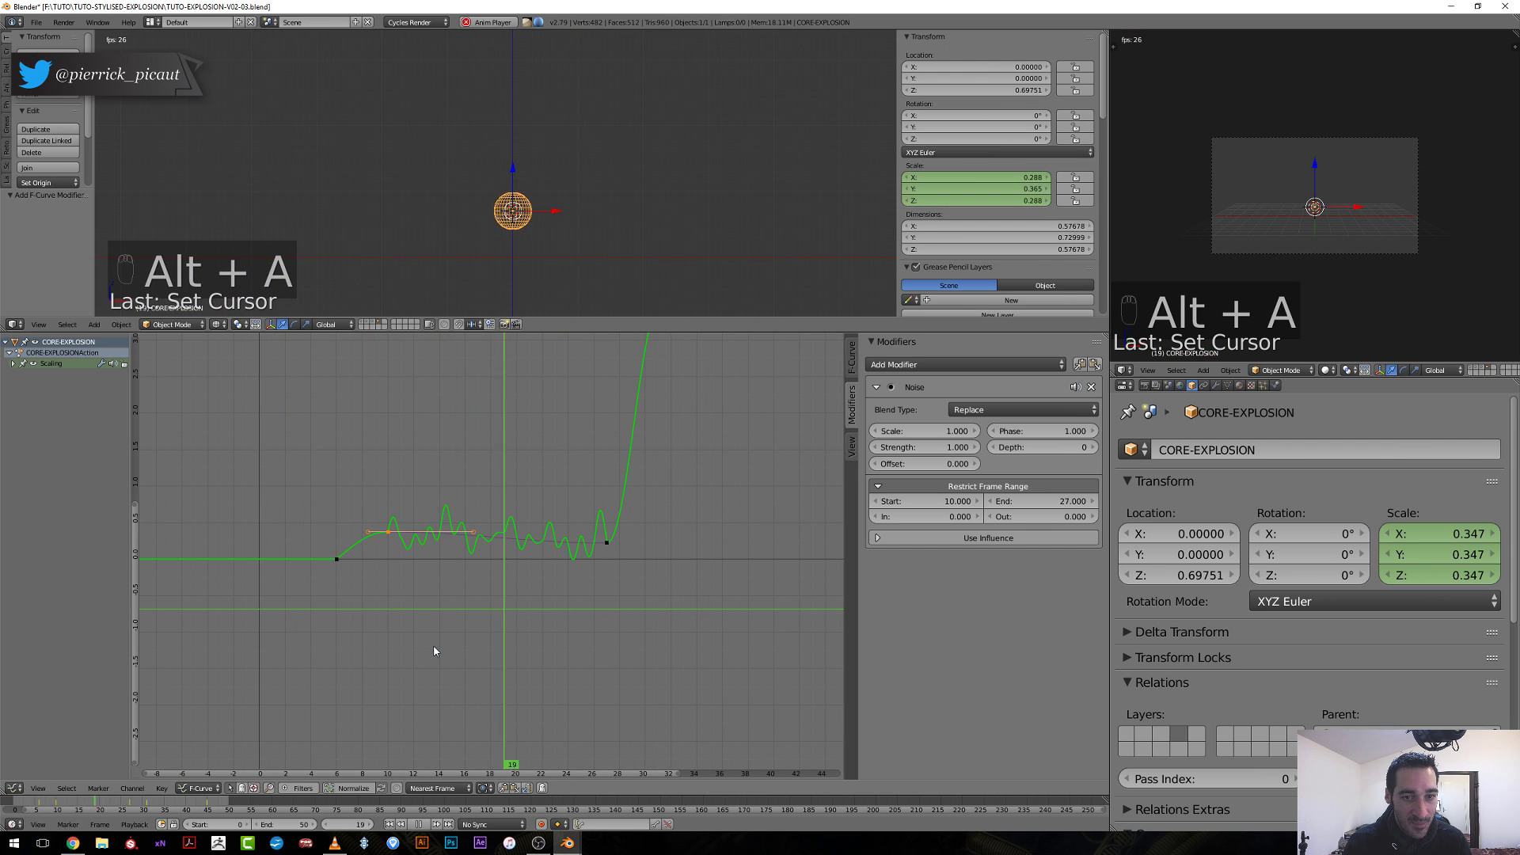
pyautogui.hotkey('alt', 'a')
pyautogui.moveTo(512, 589); pyautogui.dragTo(467, 586)
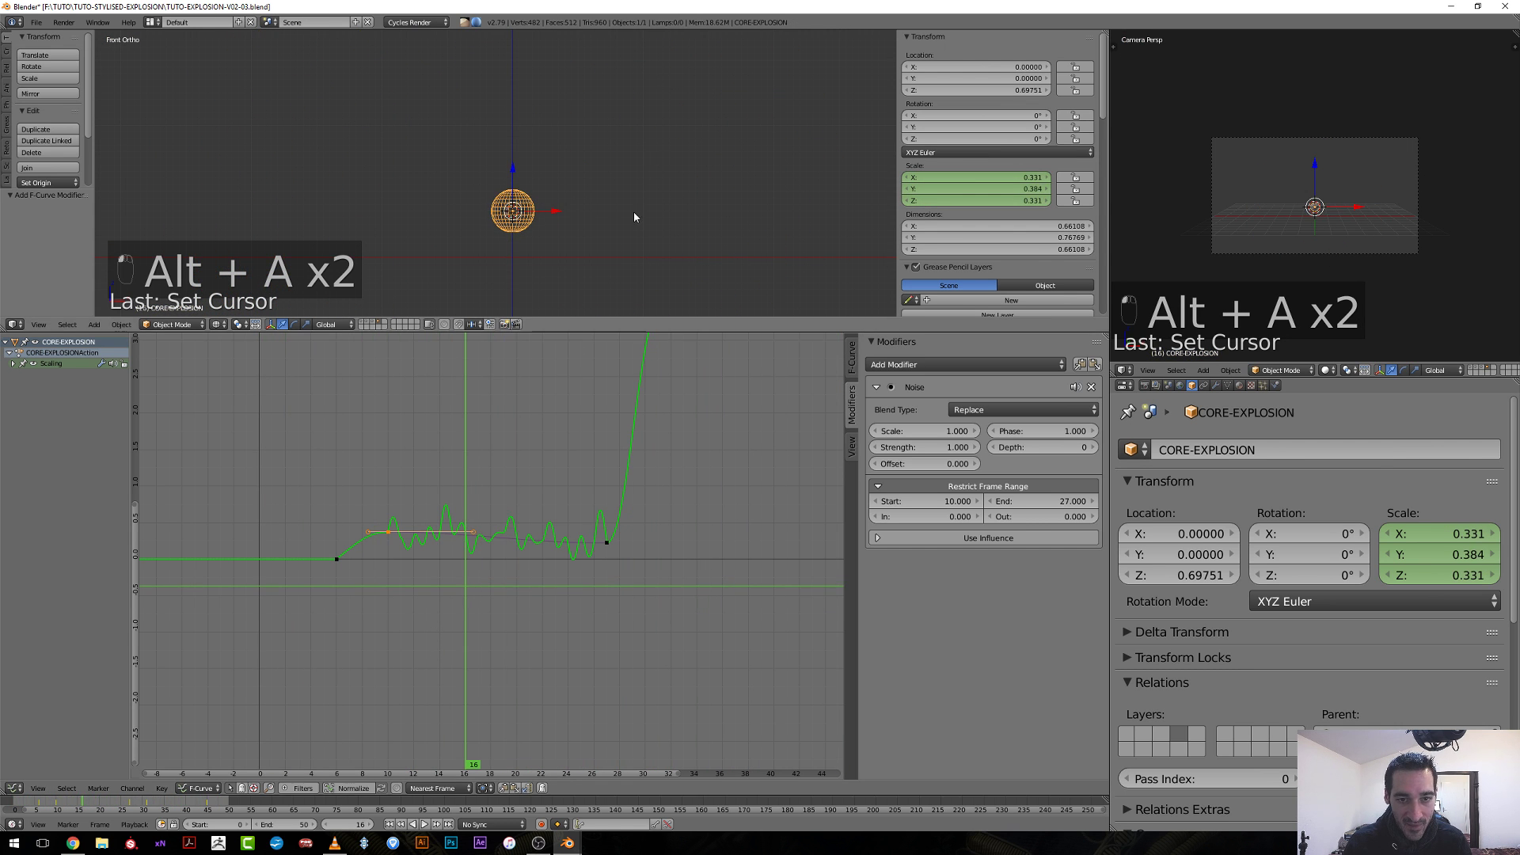
pyautogui.press('KP_3')
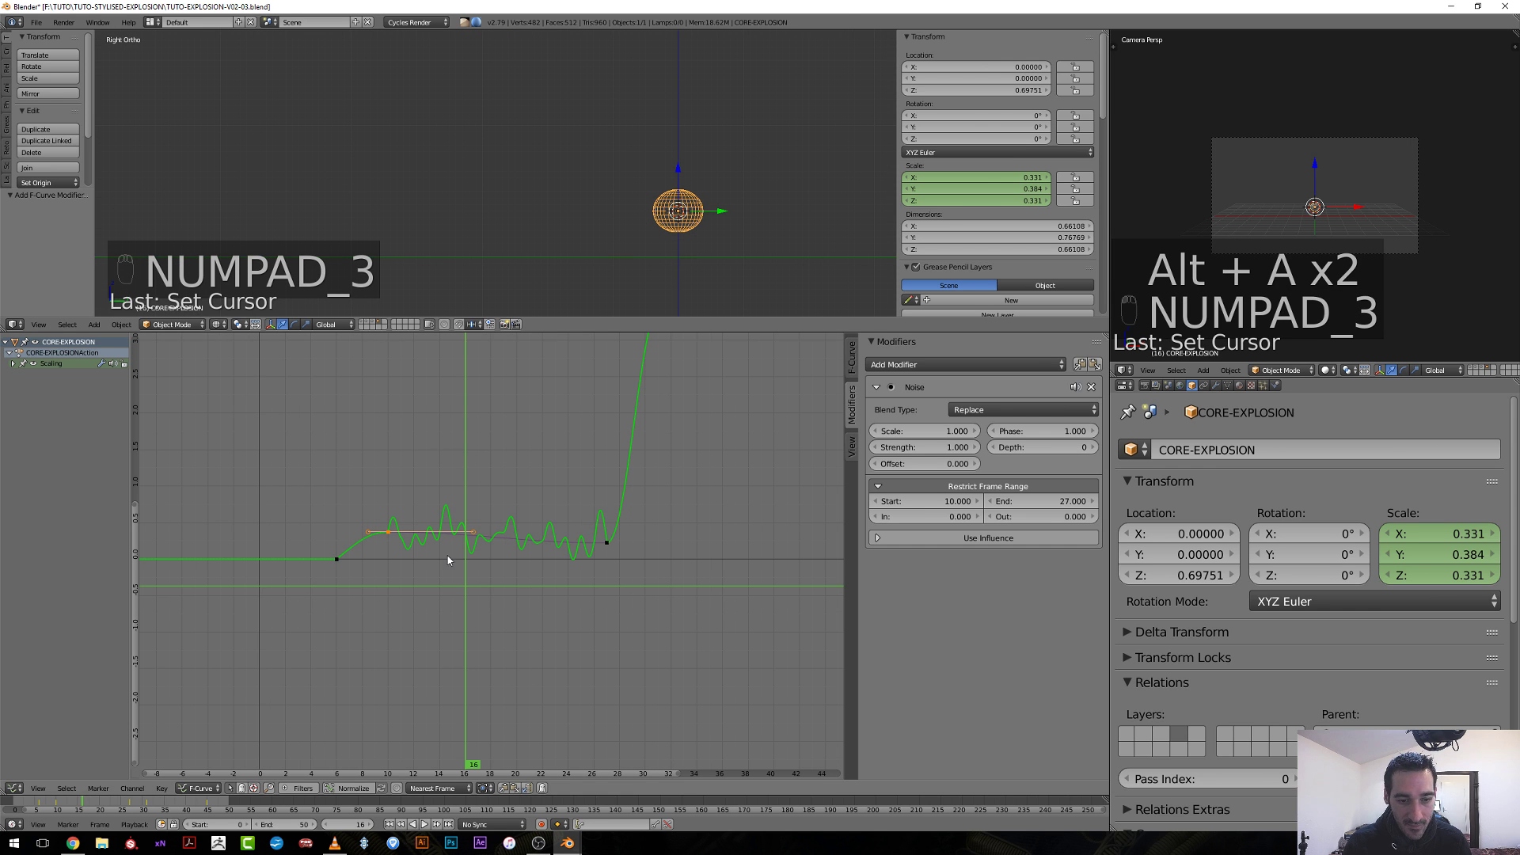
pyautogui.moveTo(448, 554); pyautogui.dragTo(382, 566)
pyautogui.hotkey('alt', 'a')
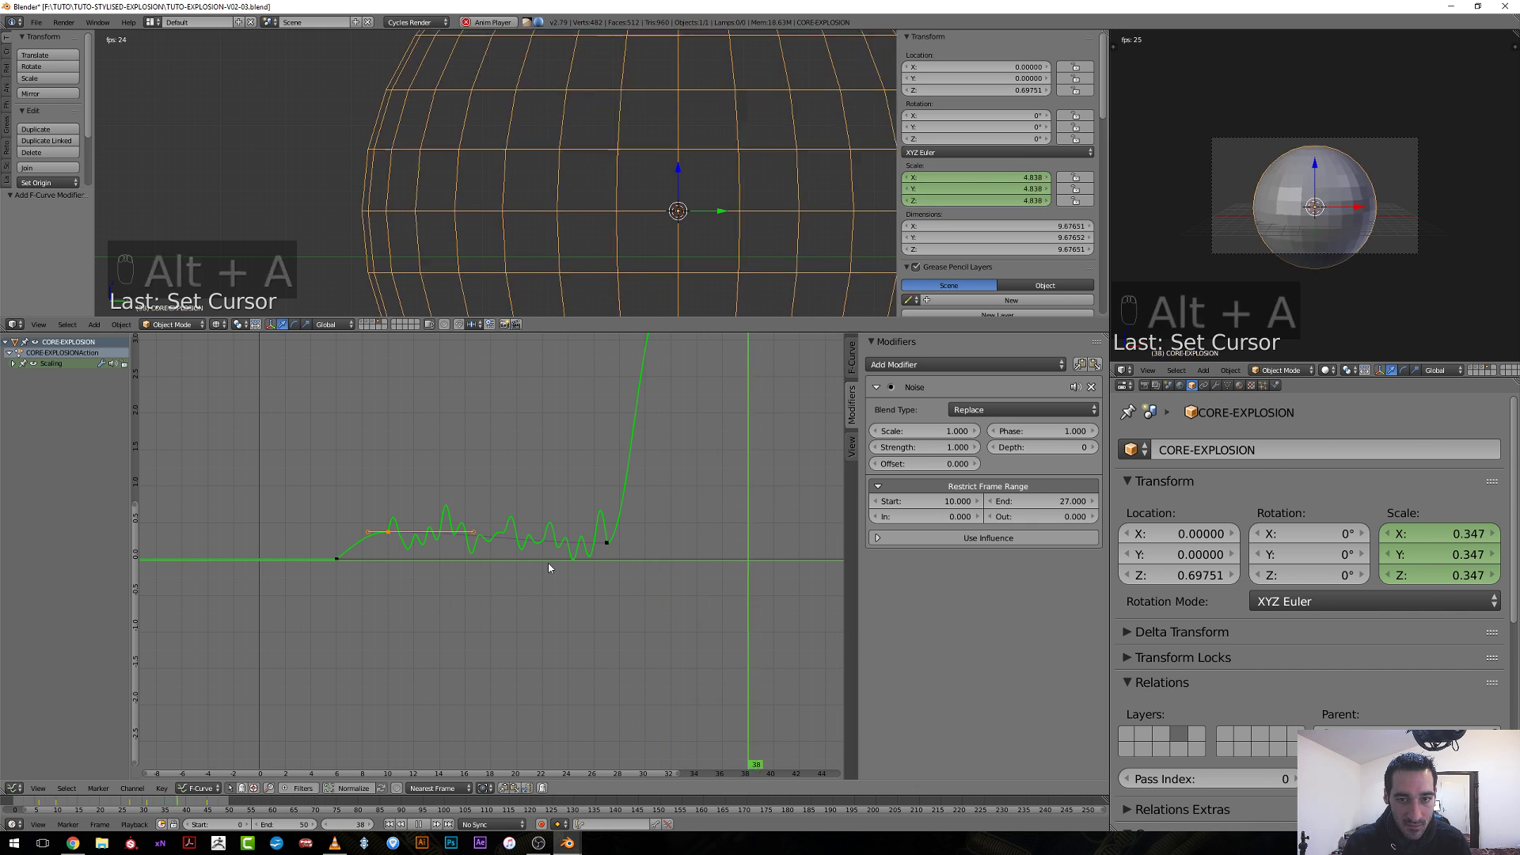
pyautogui.hotkey('alt', 'a')
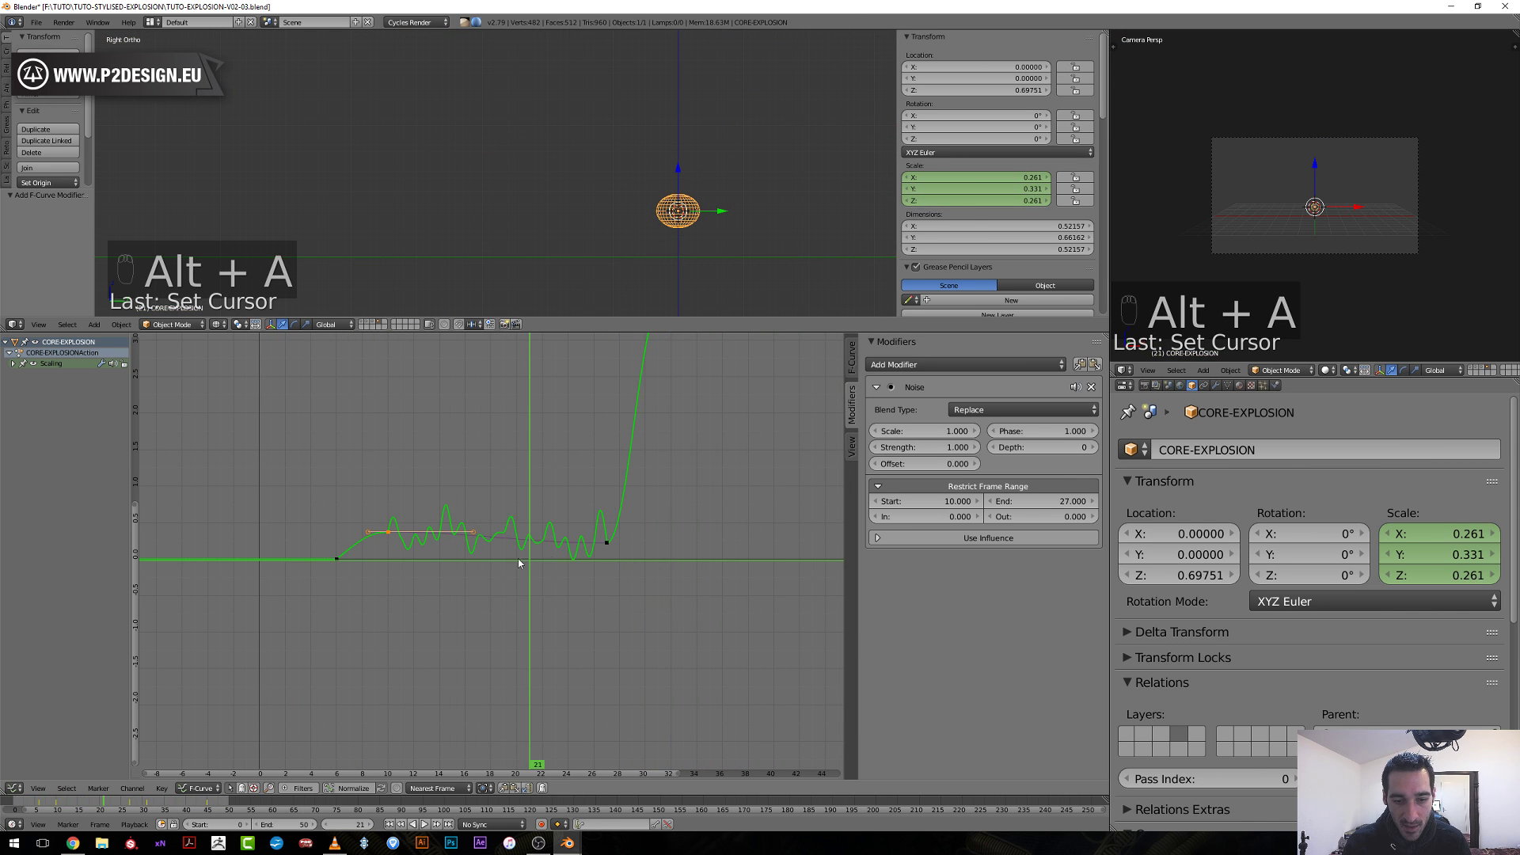
pyautogui.moveTo(518, 558); pyautogui.dragTo(519, 596)
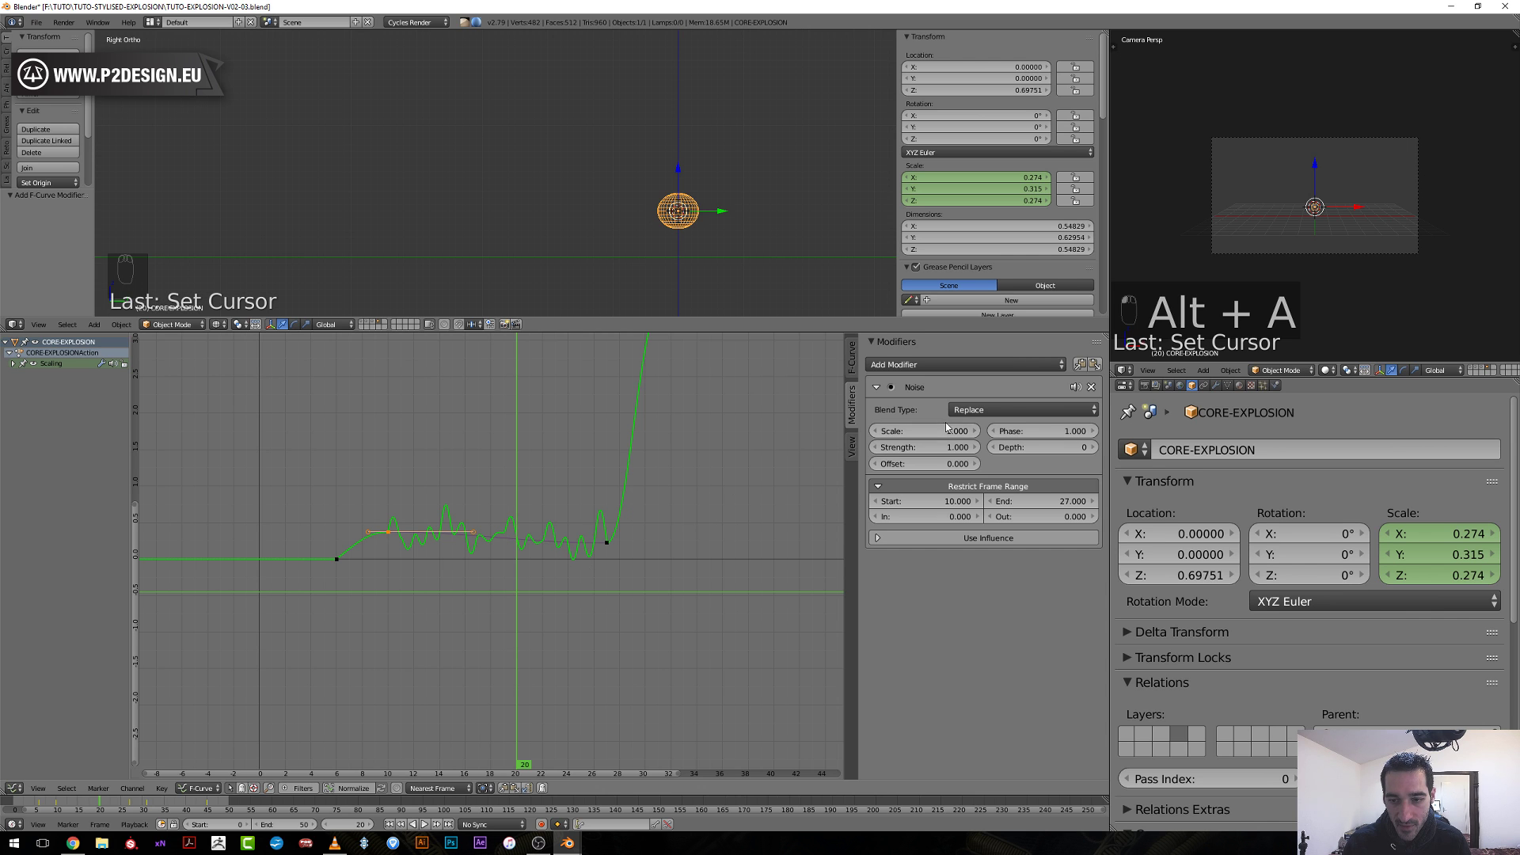
# Set the Noise modifier's strength to 0.4 and scrub to frame 16 to check the sphere.
pyautogui.moveTo(924, 430)
pyautogui.mouseDown()
pyautogui.moveTo(878, 431)
pyautogui.moveTo(928, 431)
pyautogui.mouseUp()
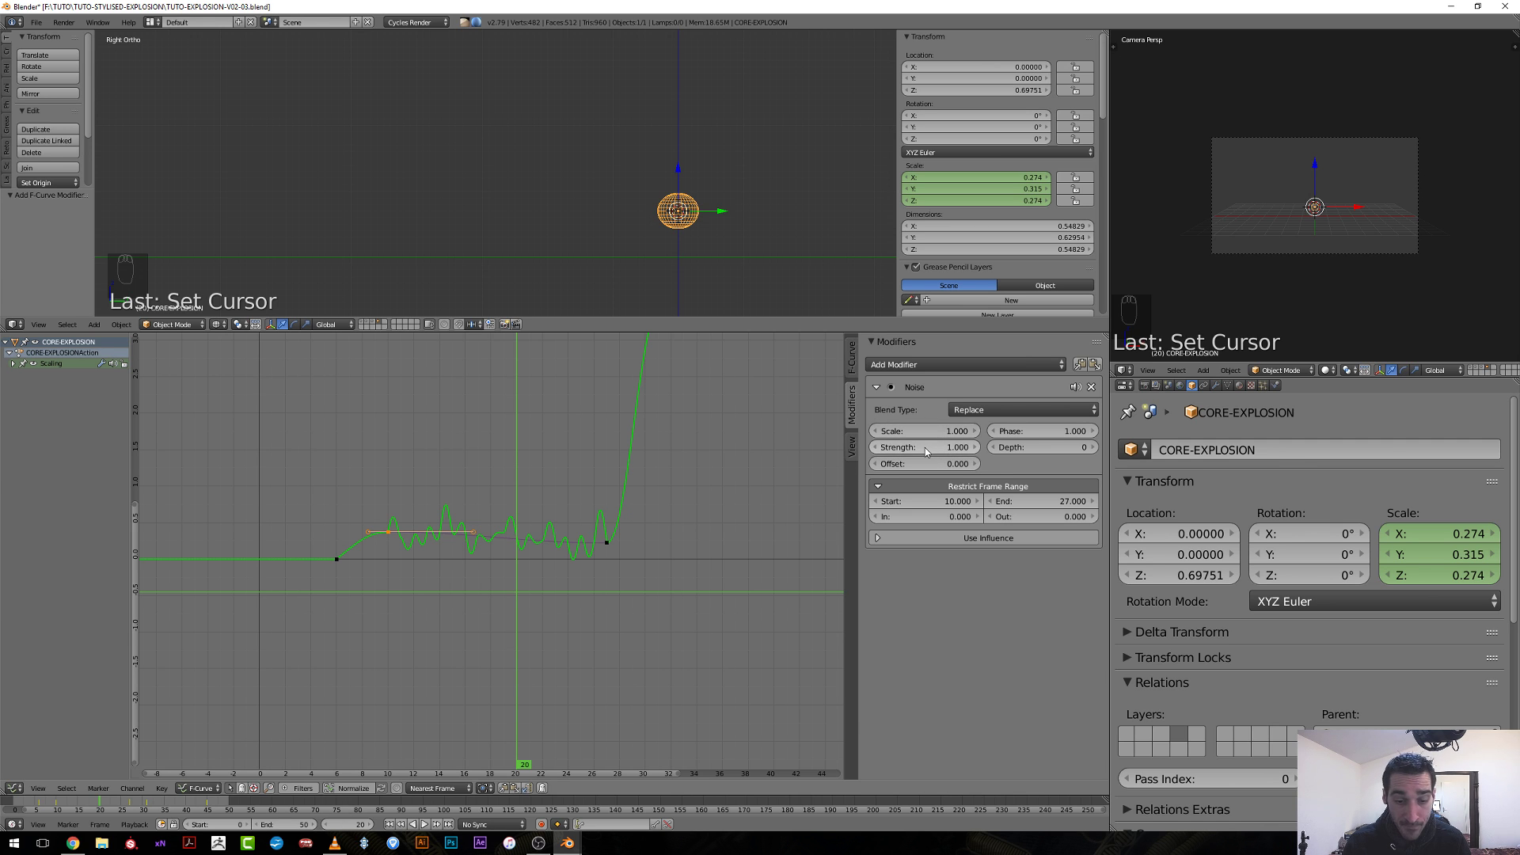
pyautogui.moveTo(925, 448); pyautogui.dragTo(902, 448)
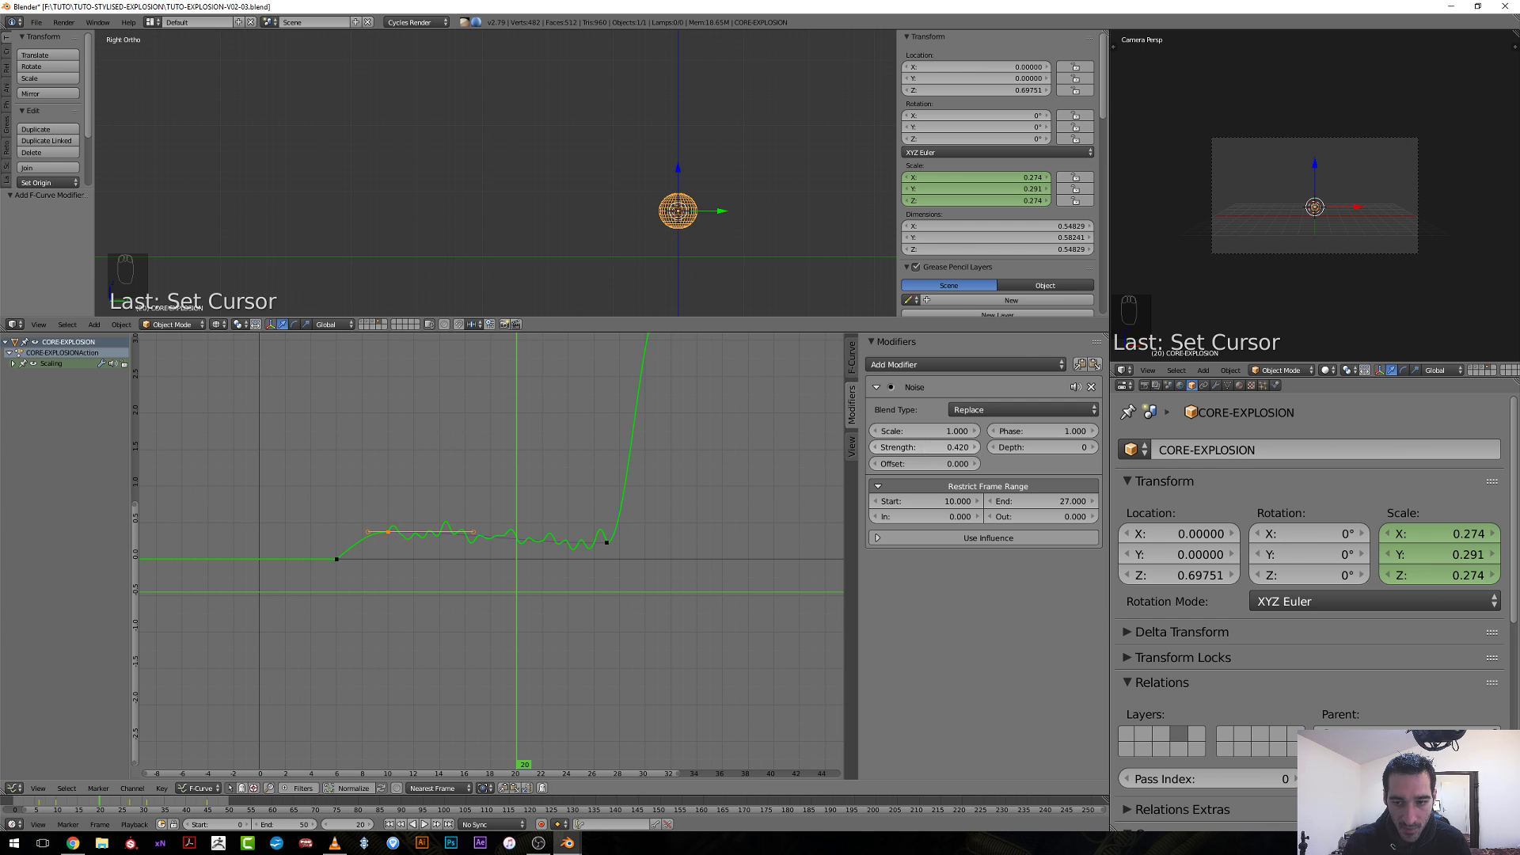
pyautogui.doubleClick(978, 447)
pyautogui.write('0.4')
pyautogui.press('Return')
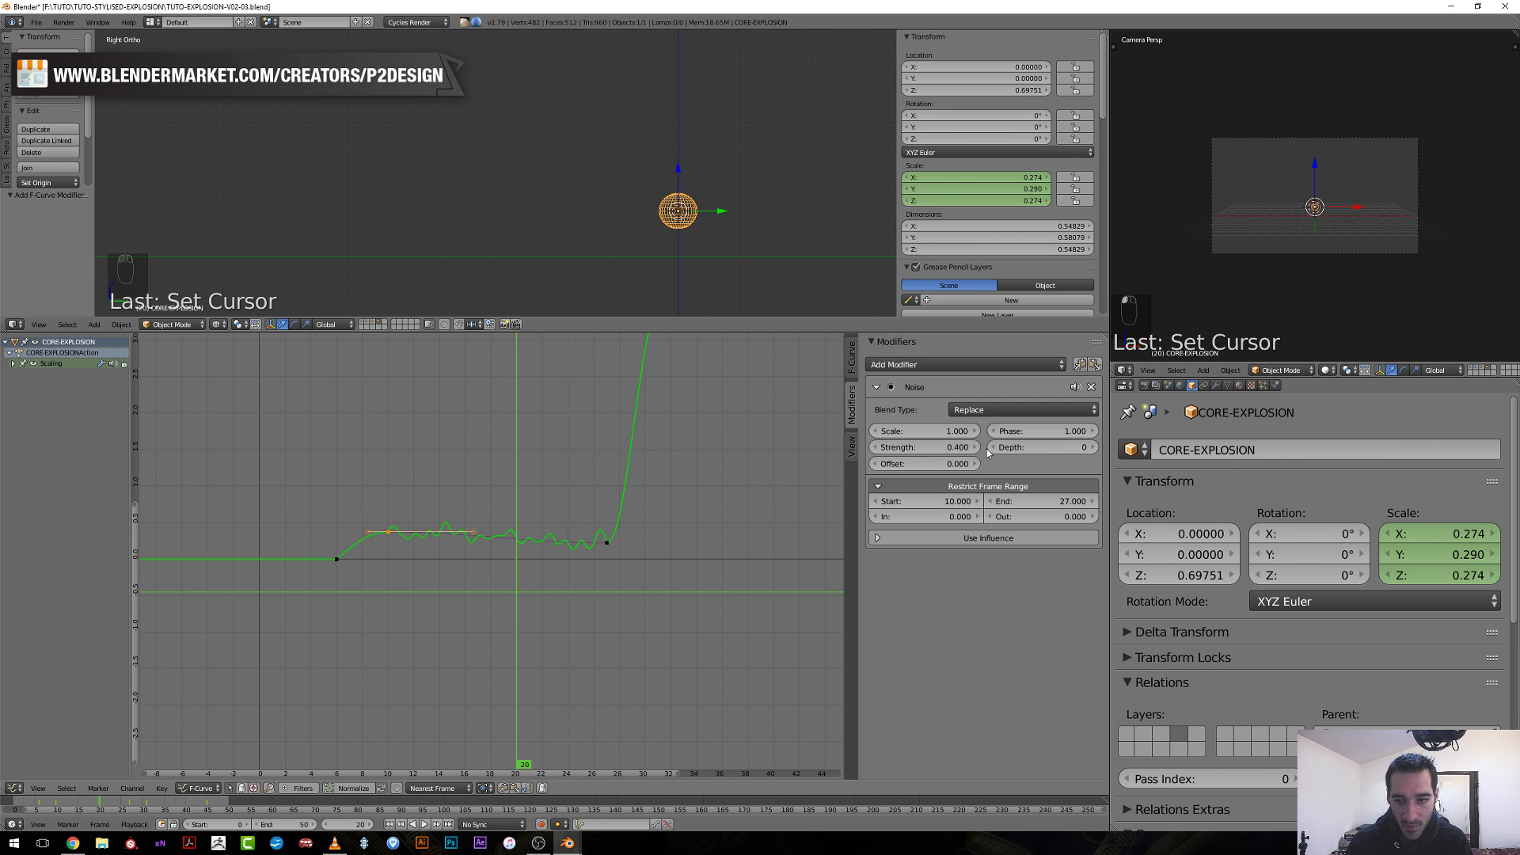
pyautogui.moveTo(506, 591); pyautogui.dragTo(465, 662)
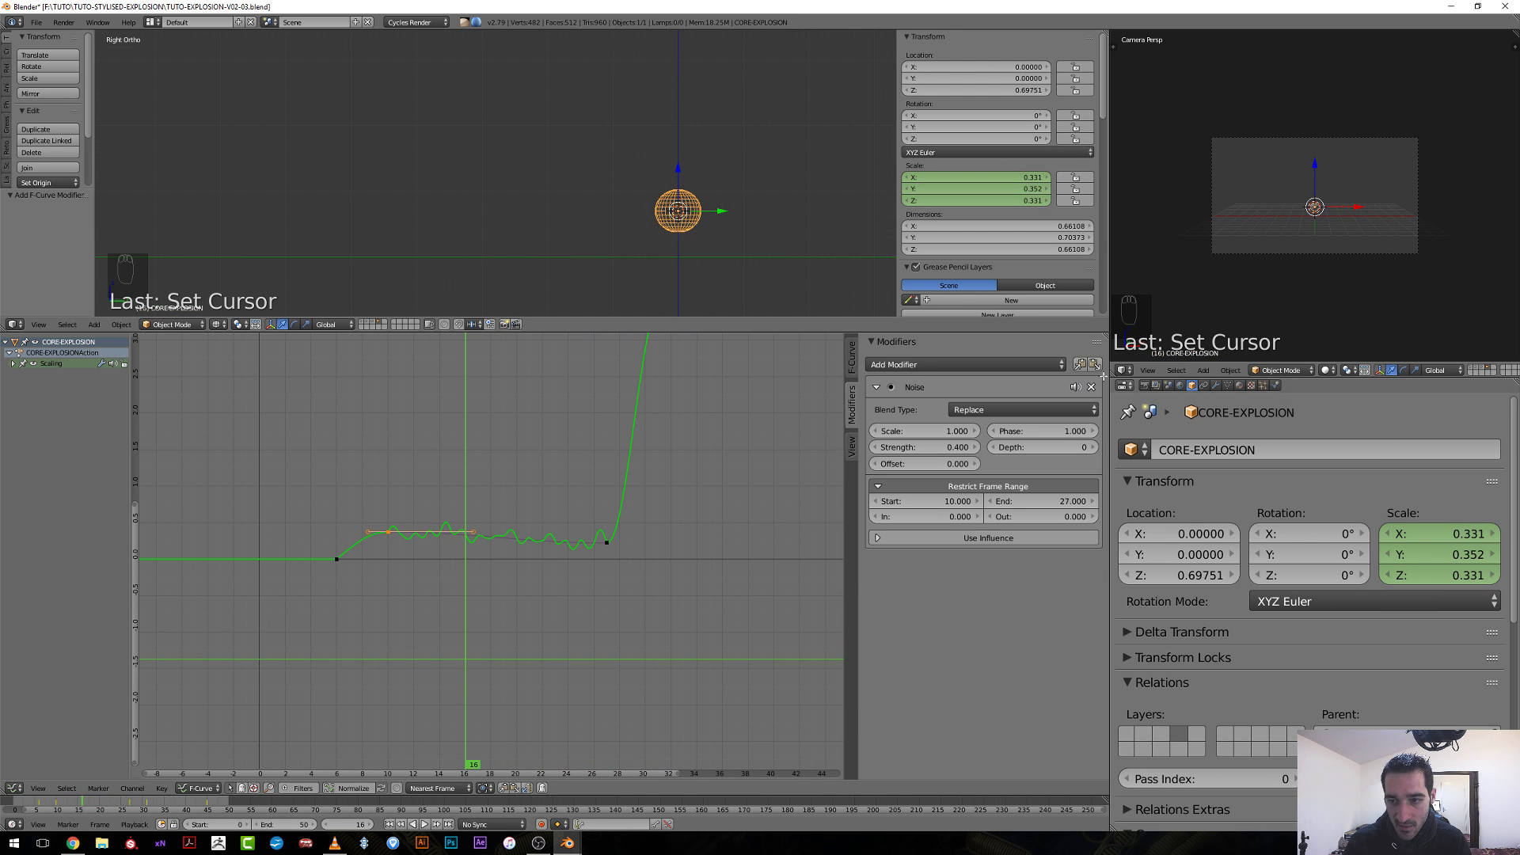
# Copy the Y scale curve's Noise modifier and paste it onto the X and Z scale curves.
pyautogui.click(1080, 366)
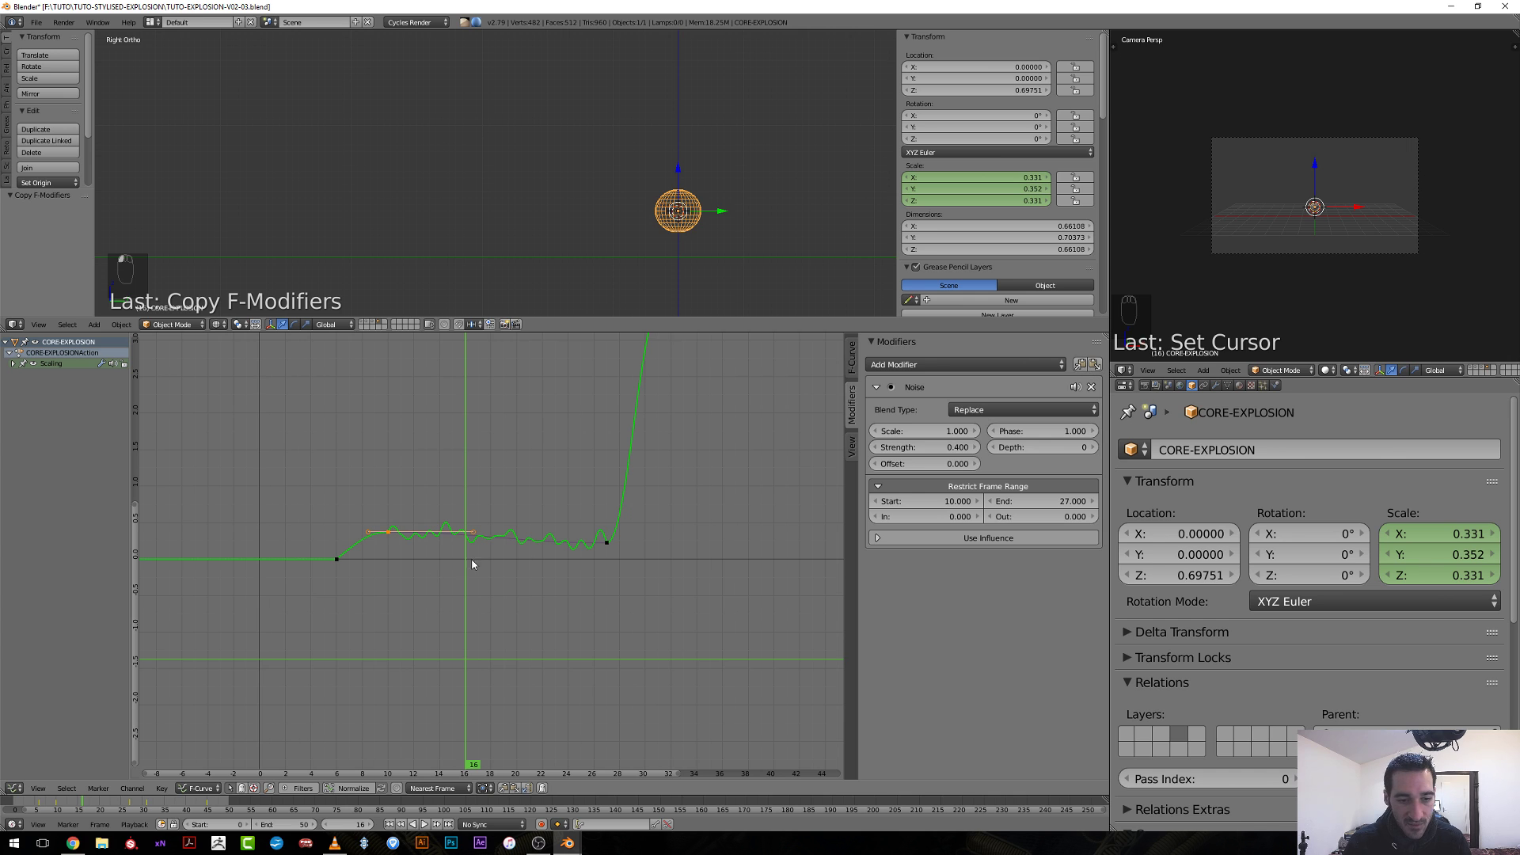
pyautogui.rightClick(338, 560)
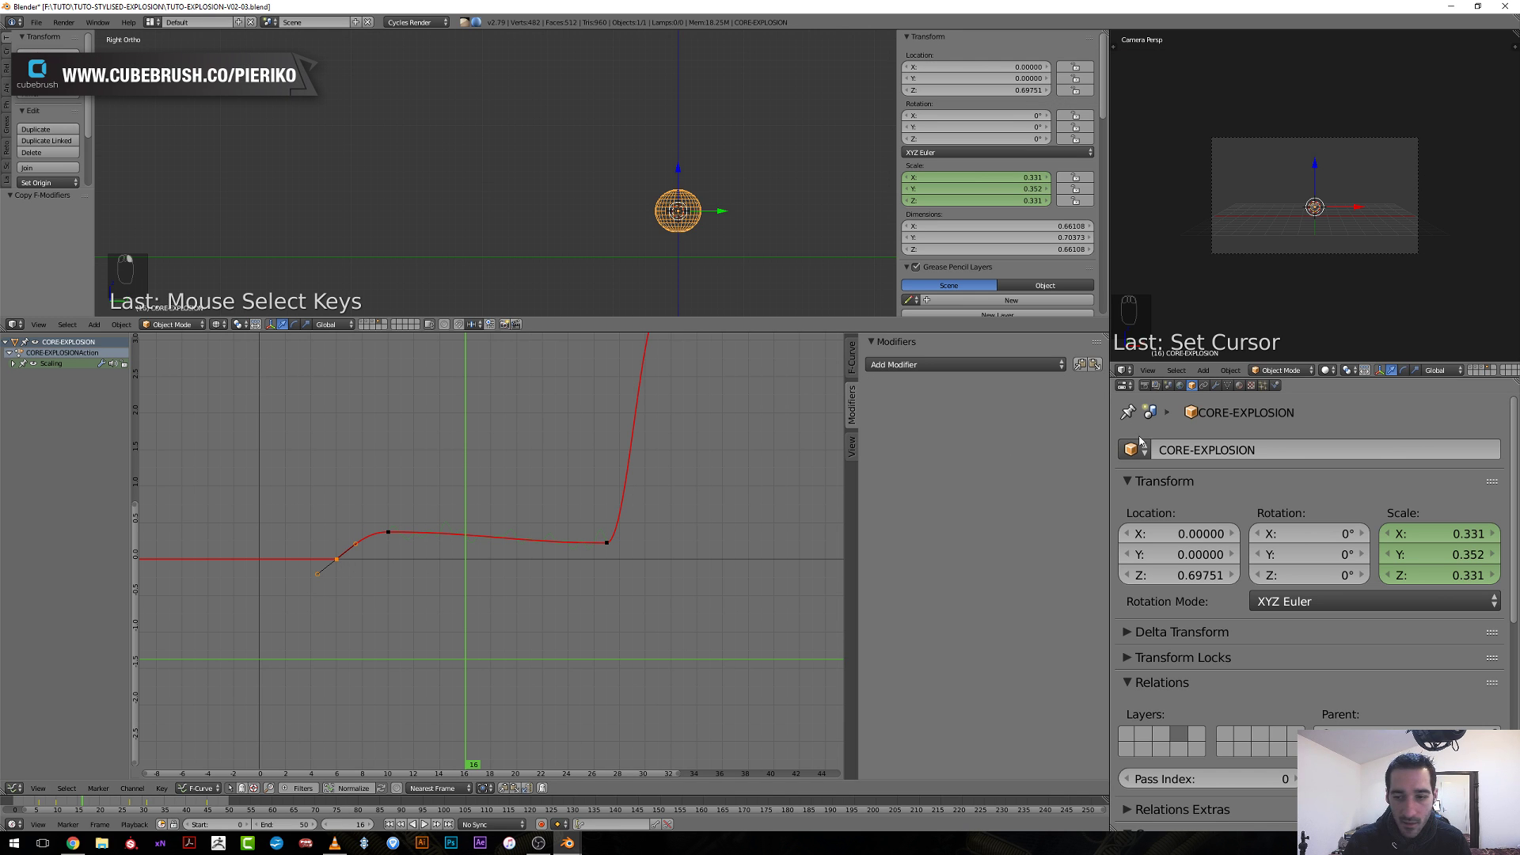
pyautogui.click(1094, 364)
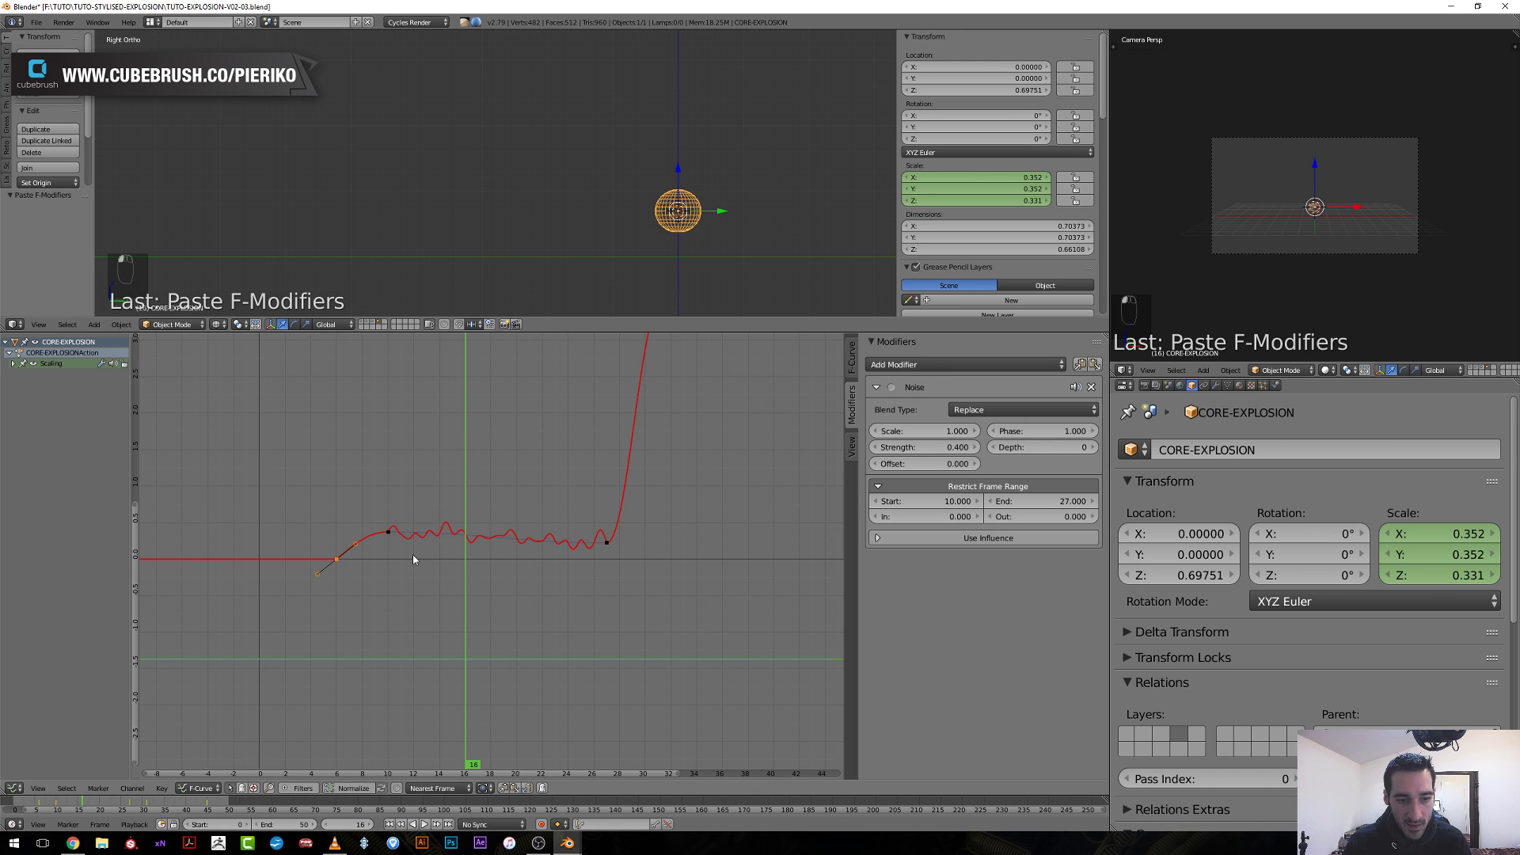
pyautogui.rightClick(337, 562)
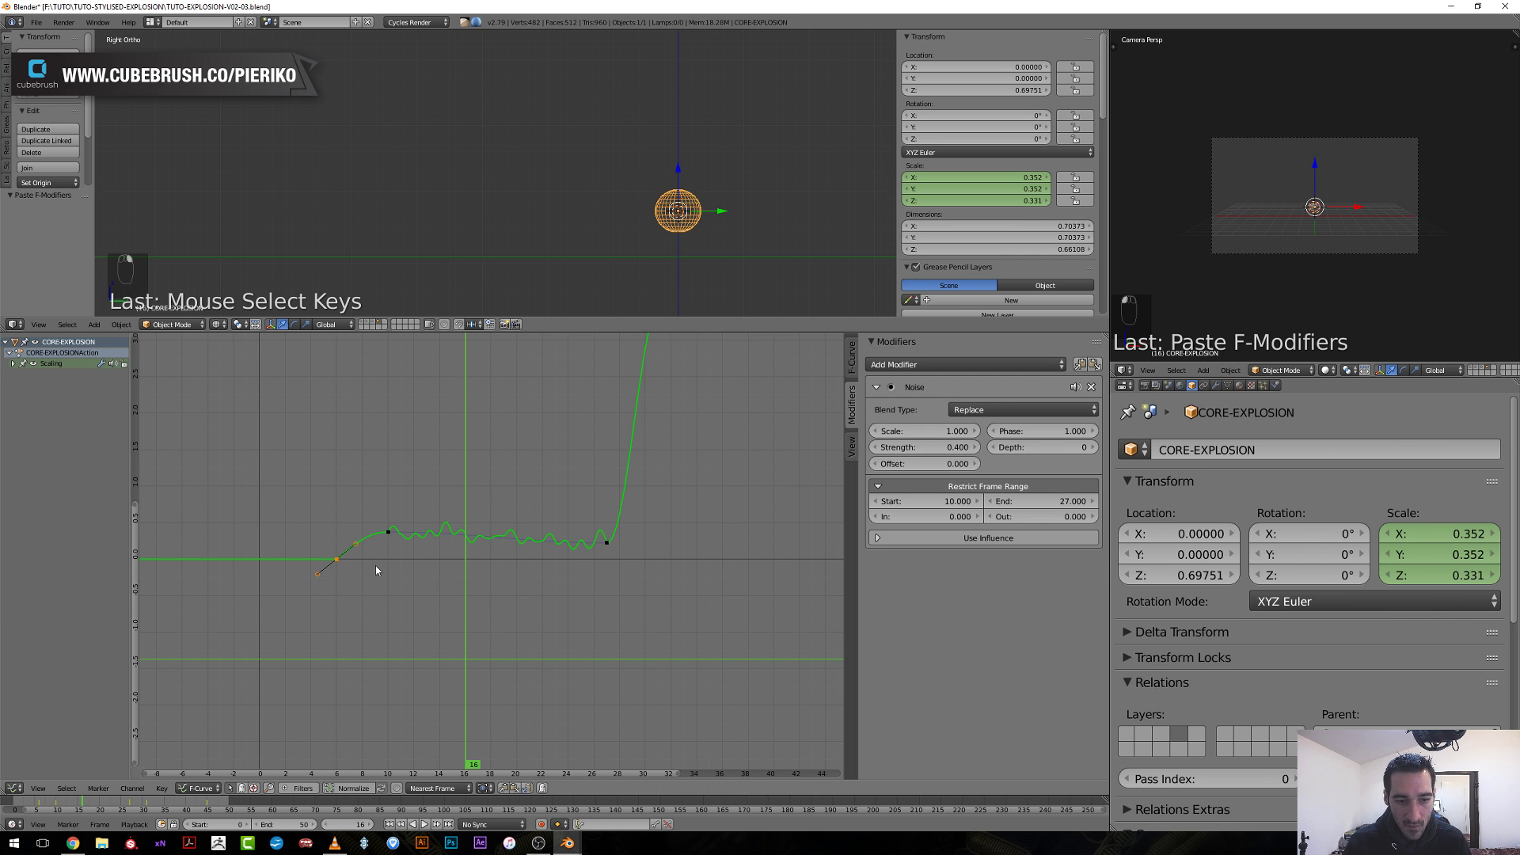
pyautogui.rightClick(337, 561)
pyautogui.click(1093, 364)
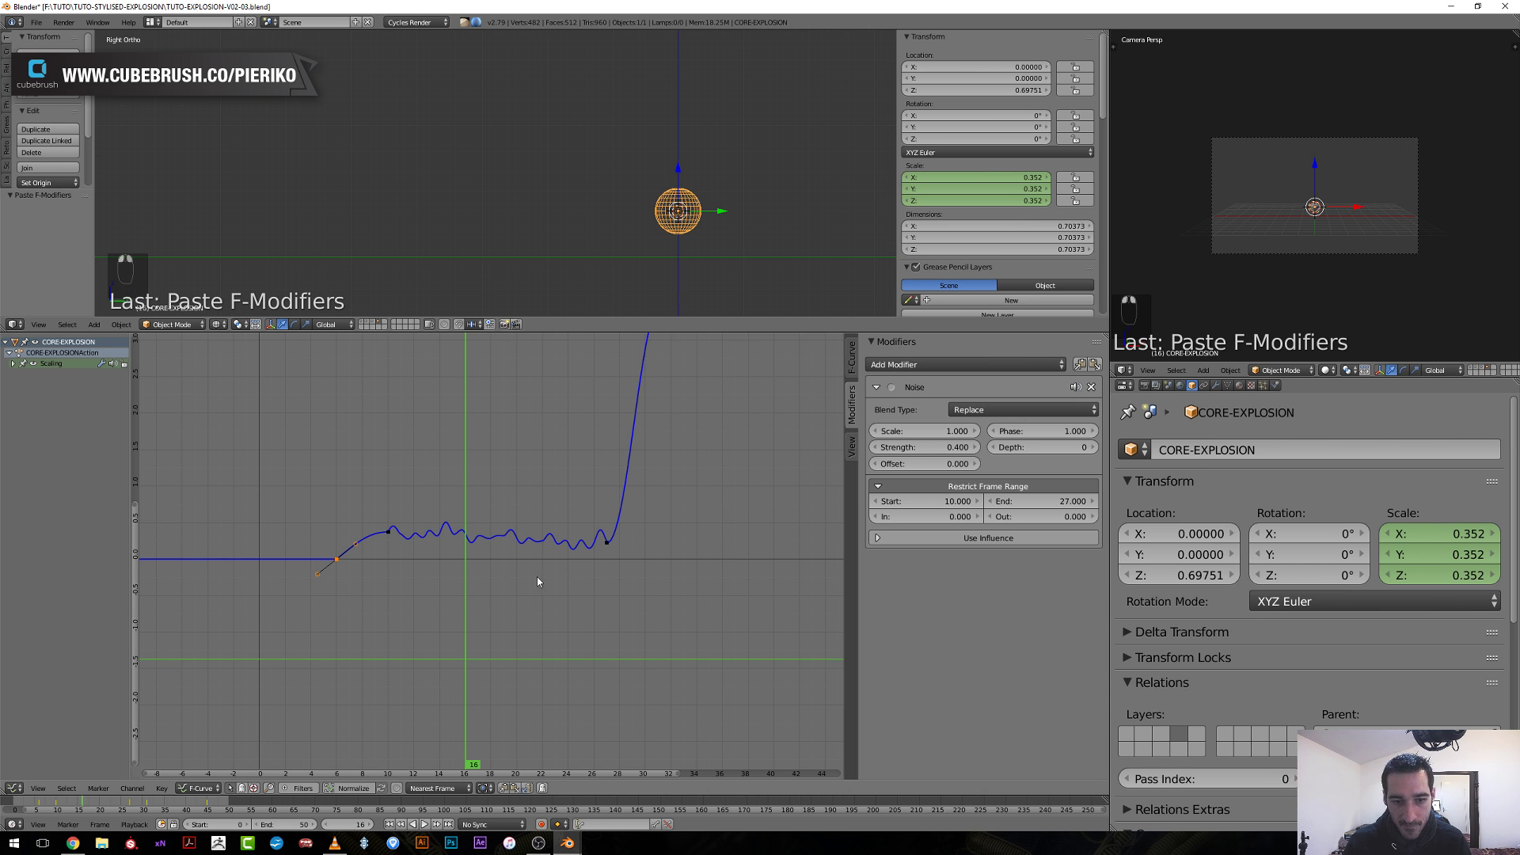
# Preview the animation in front view and enlarge the 3D viewport above the Graph Editor.
pyautogui.moveTo(537, 577); pyautogui.dragTo(329, 605)
pyautogui.hotkey('alt', 'a')
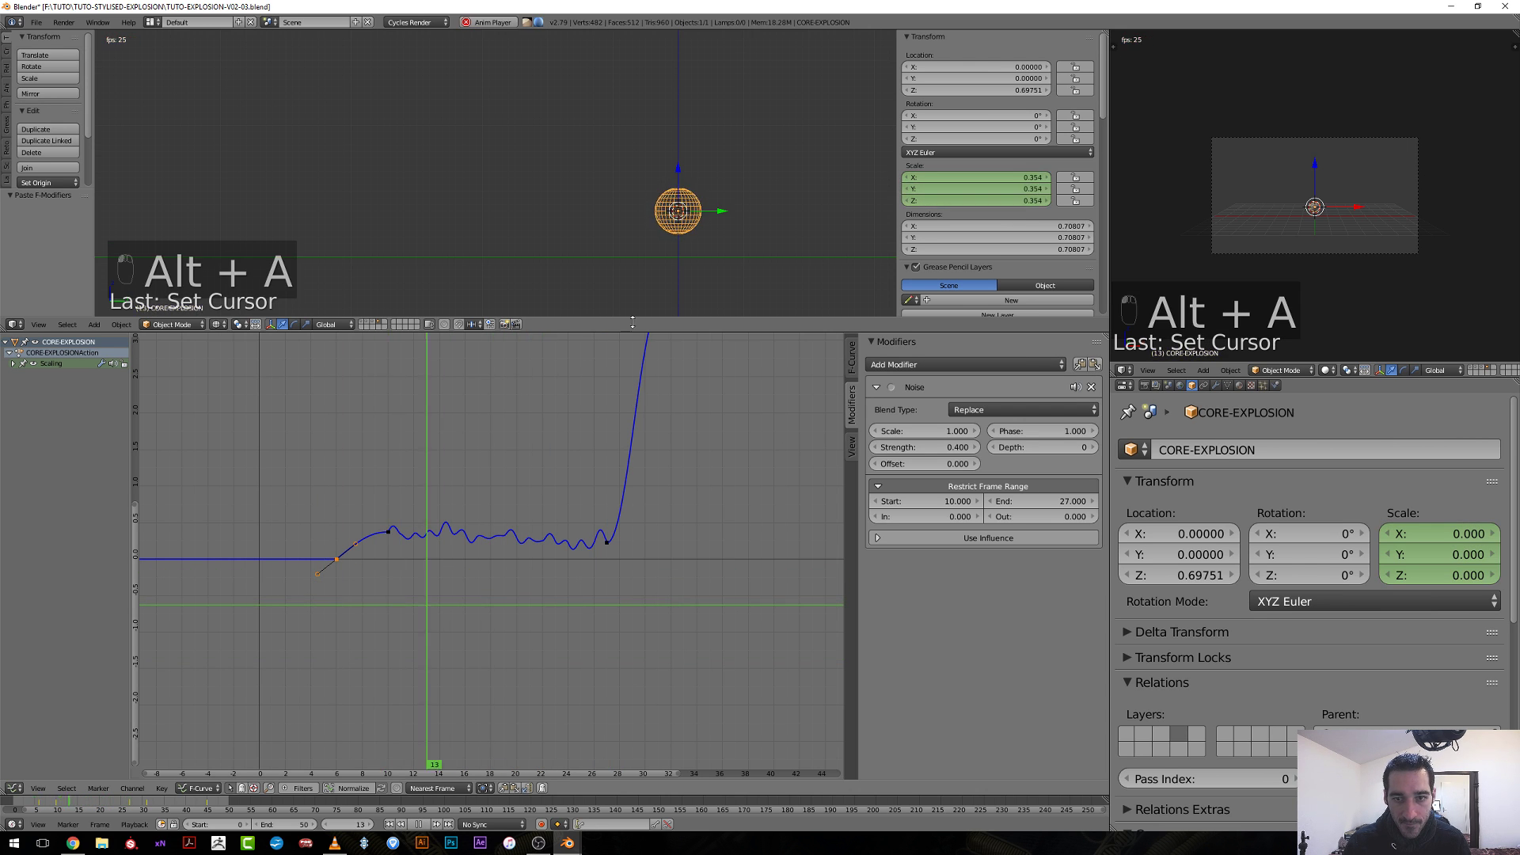
pyautogui.hotkey('alt', 'a')
pyautogui.press('KP_1')
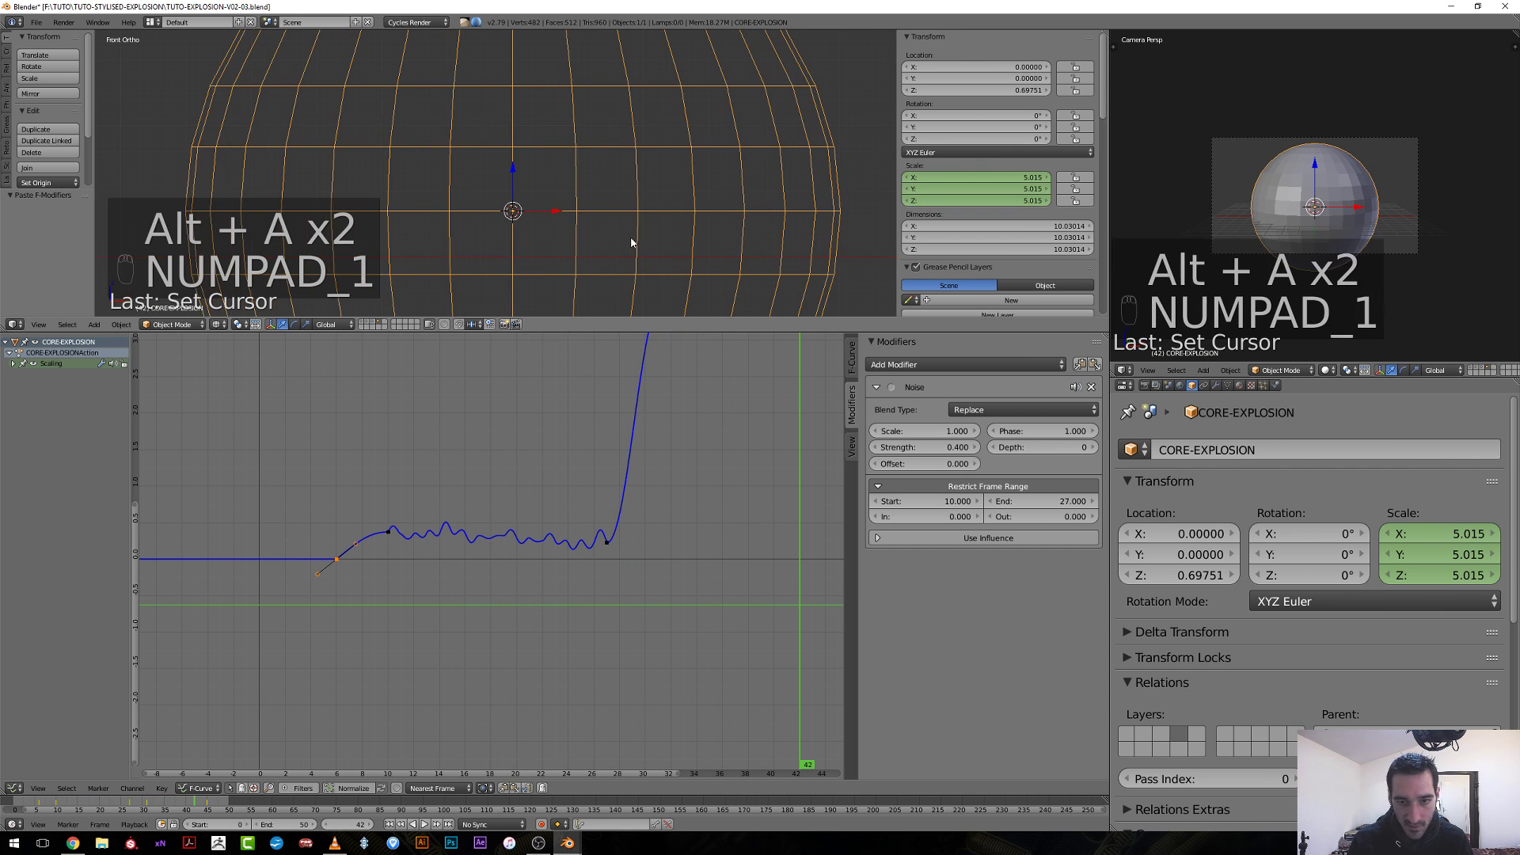
pyautogui.moveTo(578, 318); pyautogui.dragTo(586, 526)
pyautogui.scroll(-5, 586, 514)
pyautogui.click(272, 649)
pyautogui.hotkey('alt', 'a')
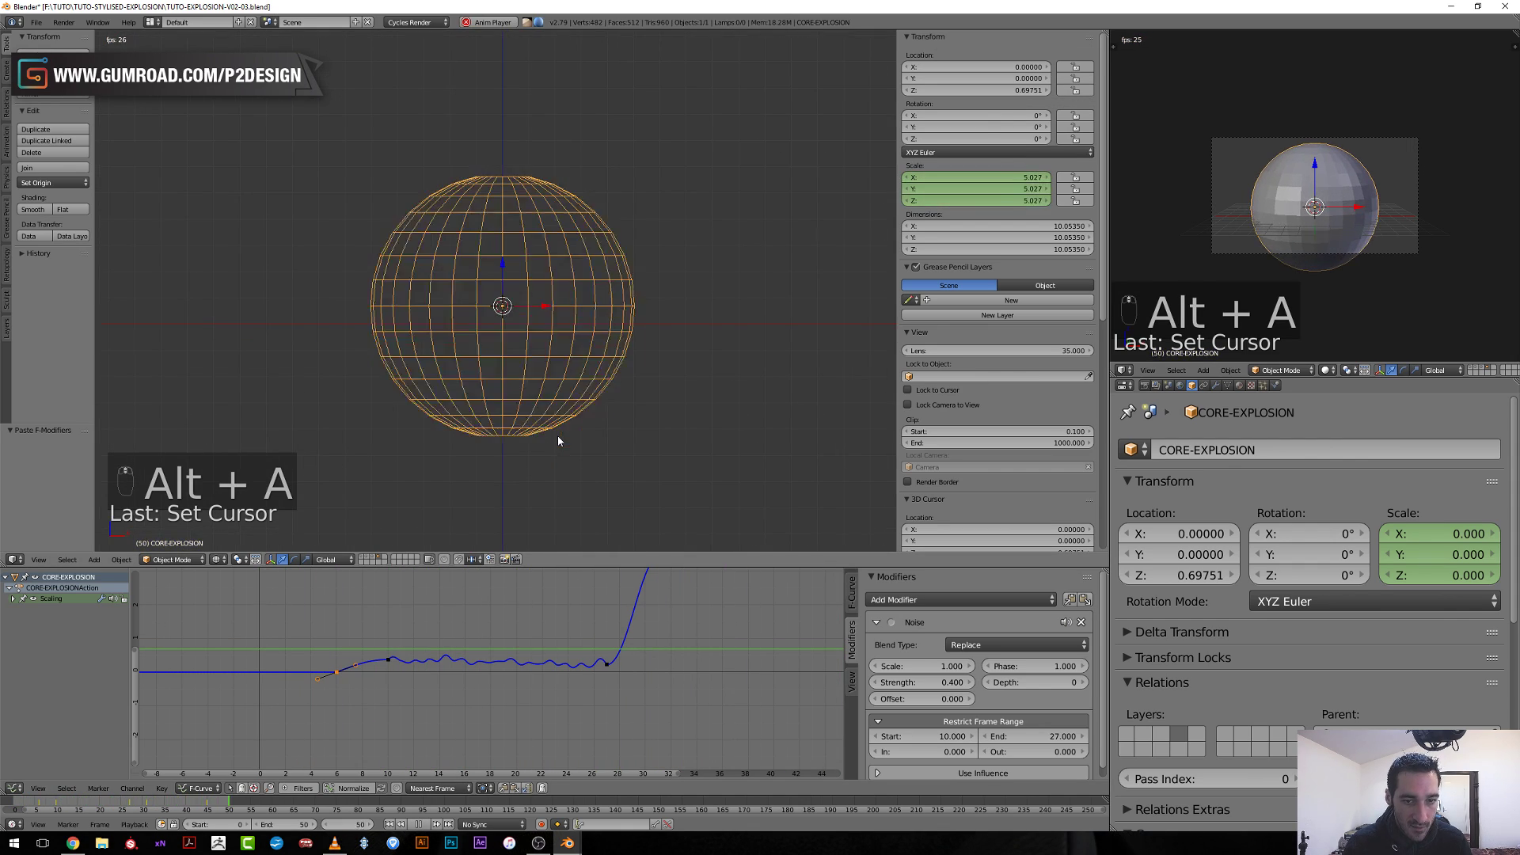
# Stop playback, show the large viewport through the camera with solid shading, and scrub to frame 14.
pyautogui.press('KP_0')
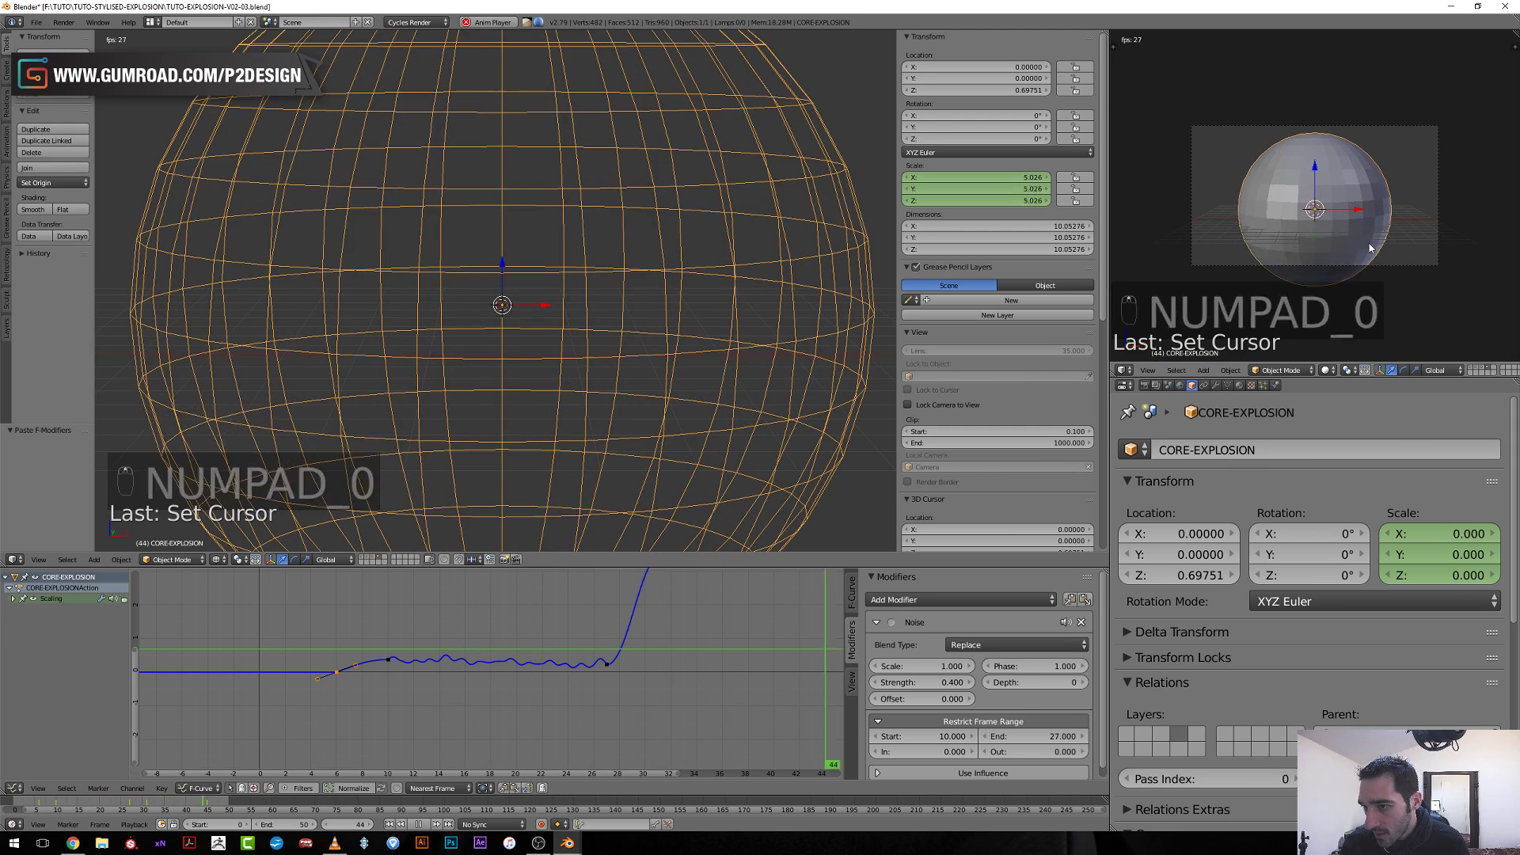
pyautogui.hotkey('alt', 'a')
pyautogui.scroll(2, 1391, 221)
pyautogui.scroll(-3, 499, 301)
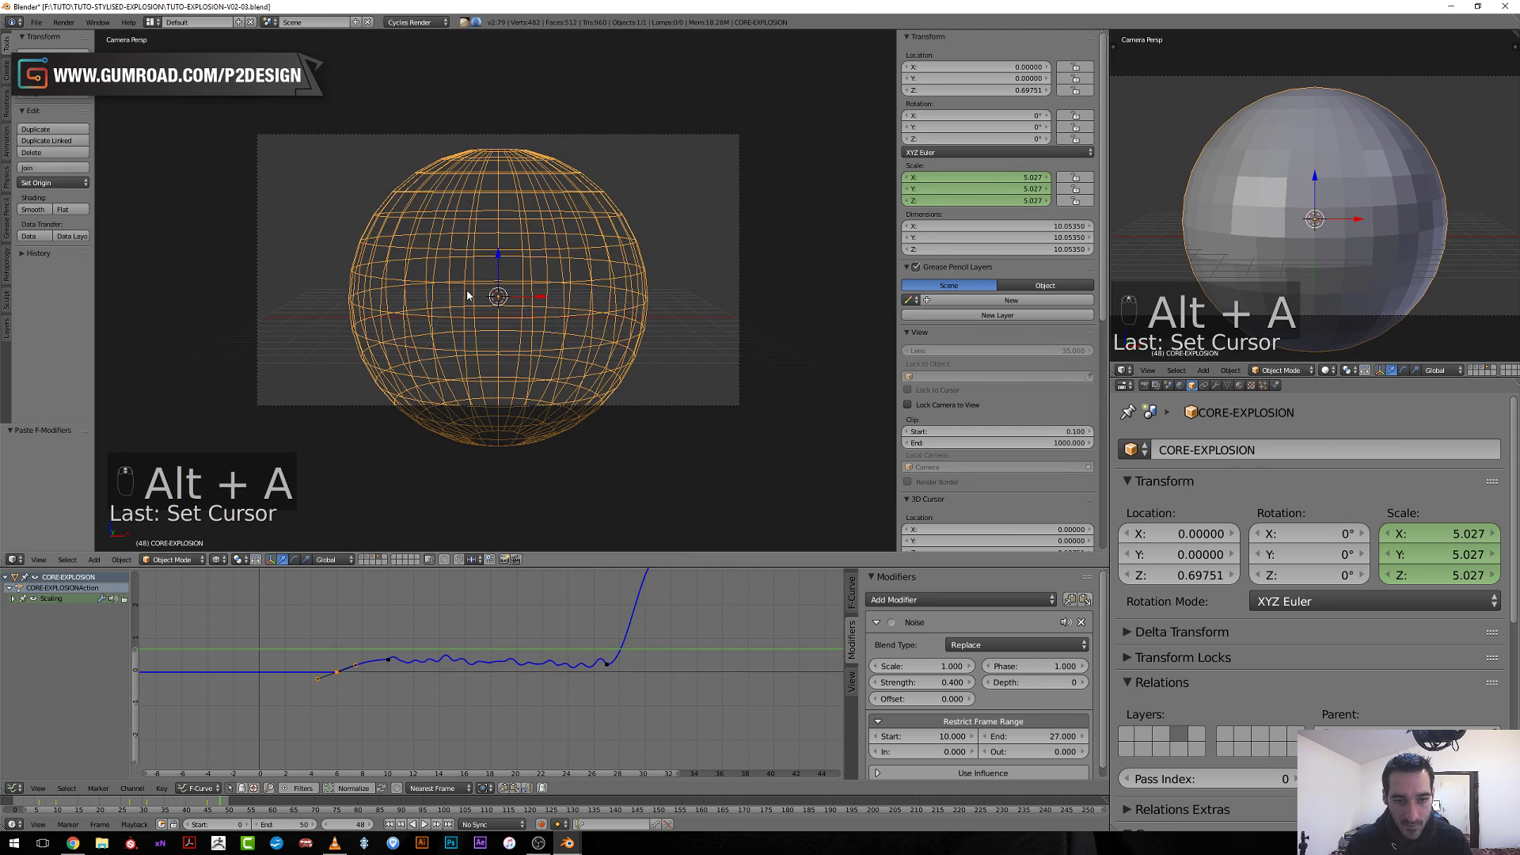
pyautogui.press('z')
pyautogui.moveTo(736, 705); pyautogui.dragTo(439, 703)
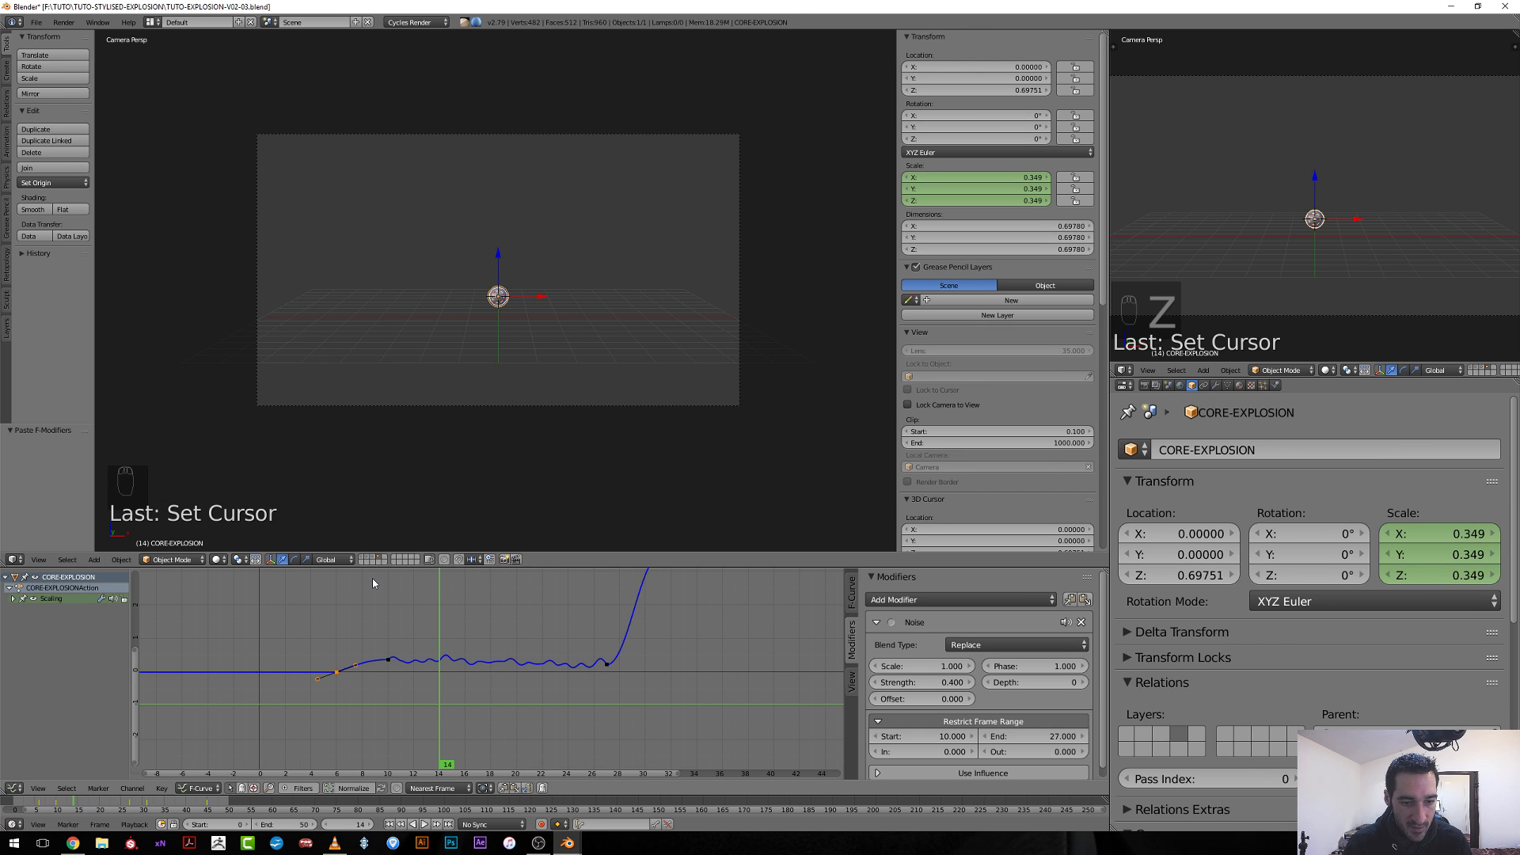
# Show the layers of the other explosion objects together with CORE-EXPLOSION's layer and display the camera viewport in wireframe.
pyautogui.keyDown('shift'); pyautogui.click(376, 557); pyautogui.keyUp('shift')
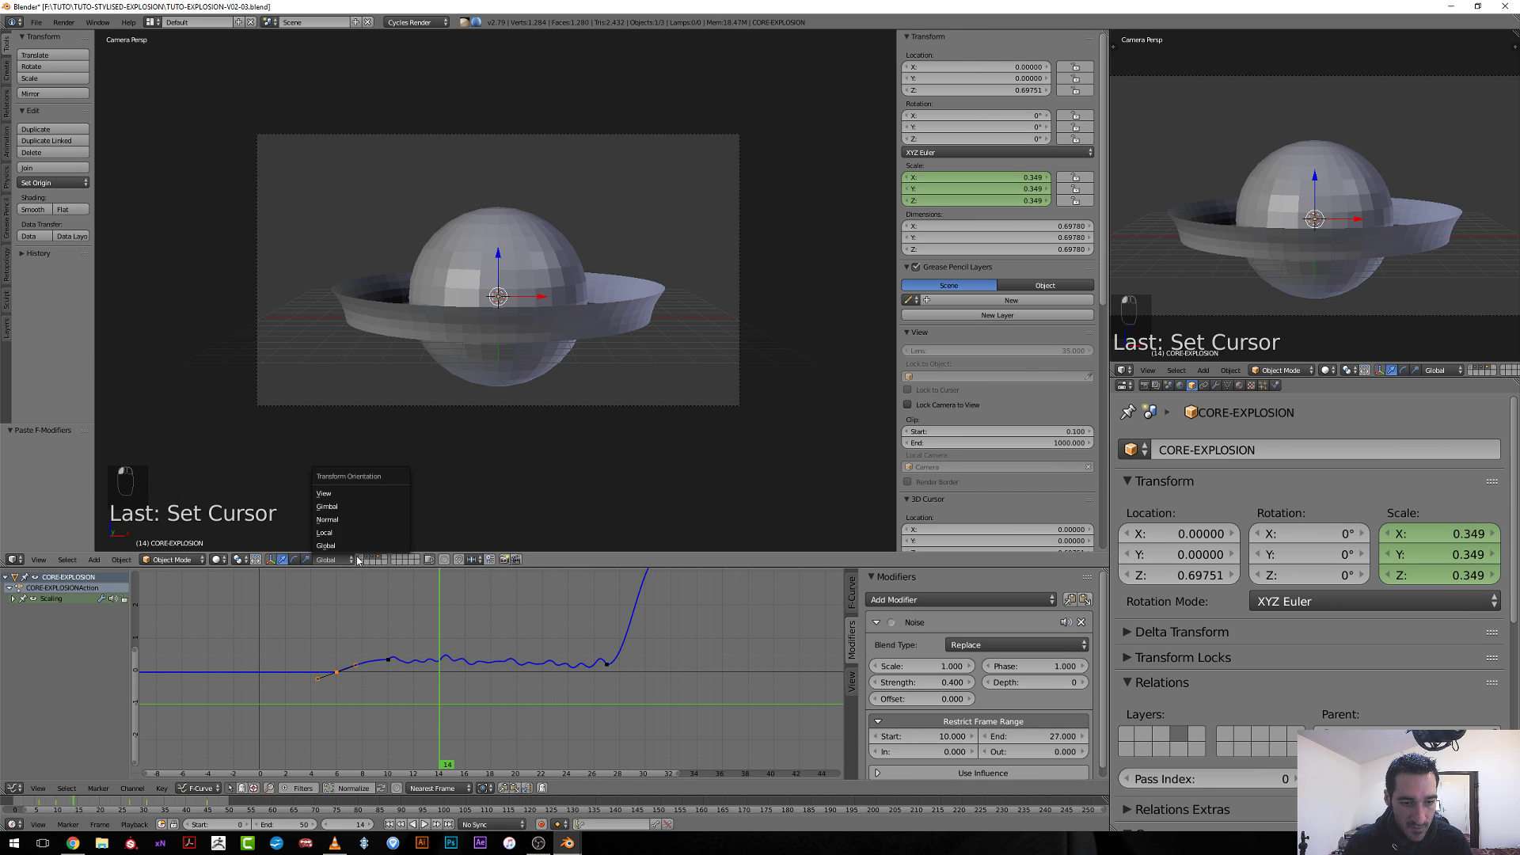
pyautogui.keyDown('shift'); pyautogui.click(361, 558); pyautogui.keyUp('shift')
pyautogui.moveTo(372, 669); pyautogui.dragTo(439, 672)
pyautogui.press('z')
pyautogui.press('z')
# Raise CORE-EXPLOSION's scale keys between frames 10 and 27 by about 0.195 along the value axis.
pyautogui.press('a')
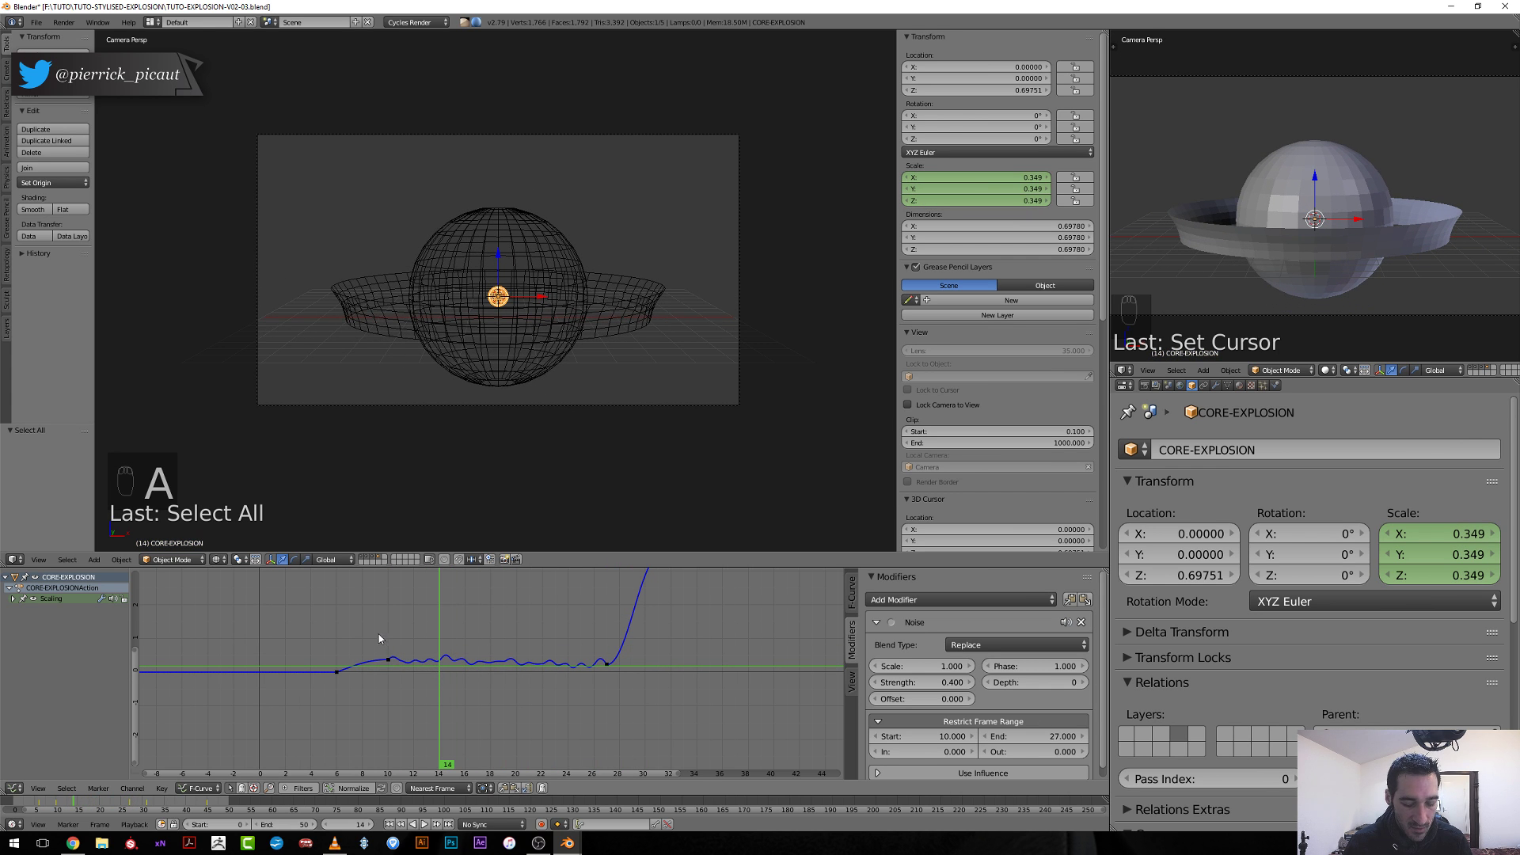
pyautogui.press('b')
pyautogui.moveTo(652, 700); pyautogui.dragTo(652, 700)
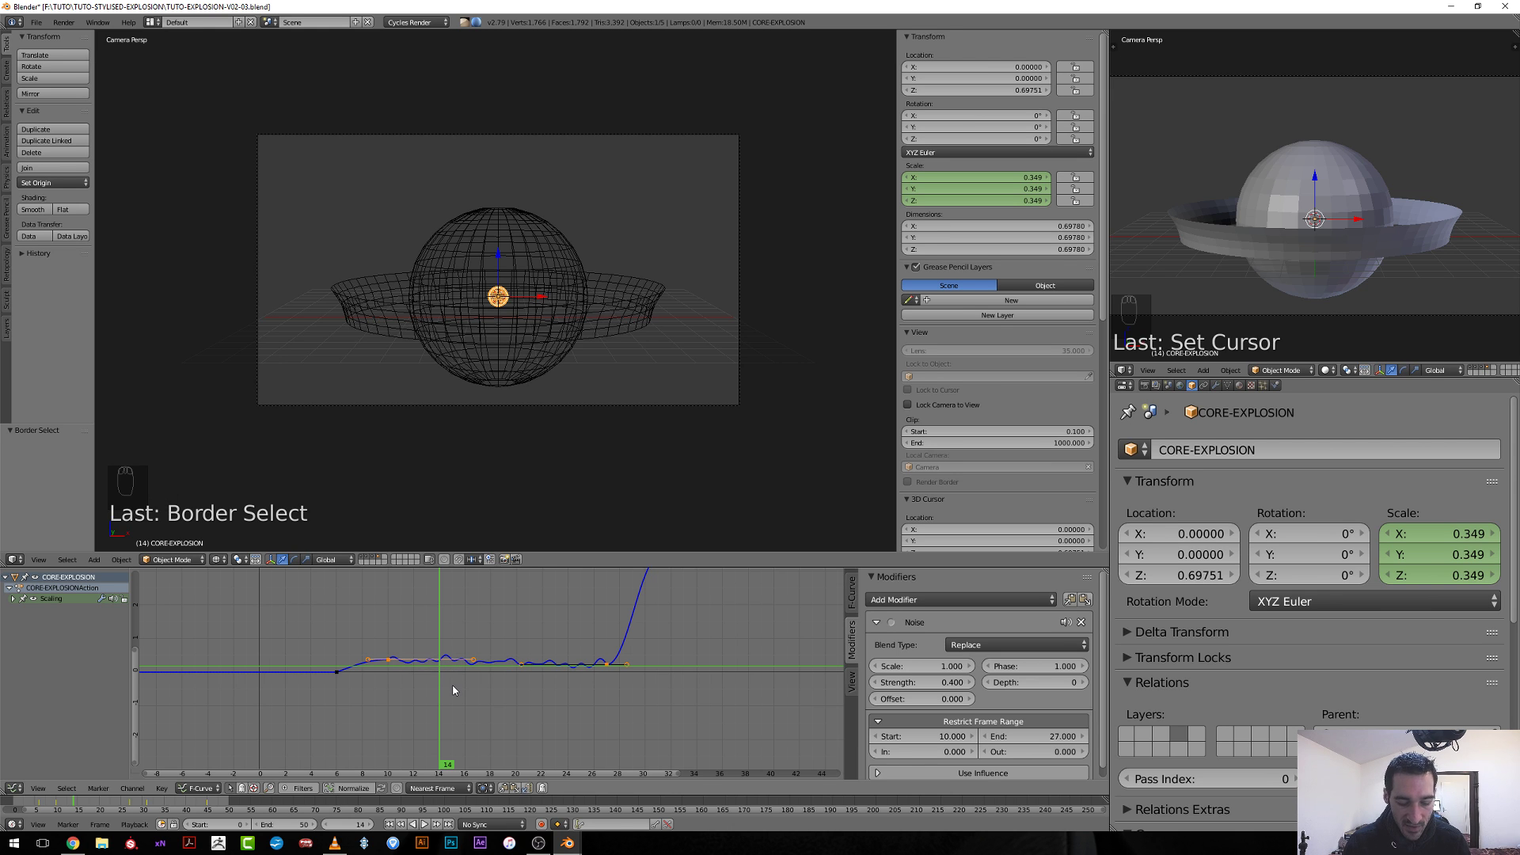
pyautogui.press('g')
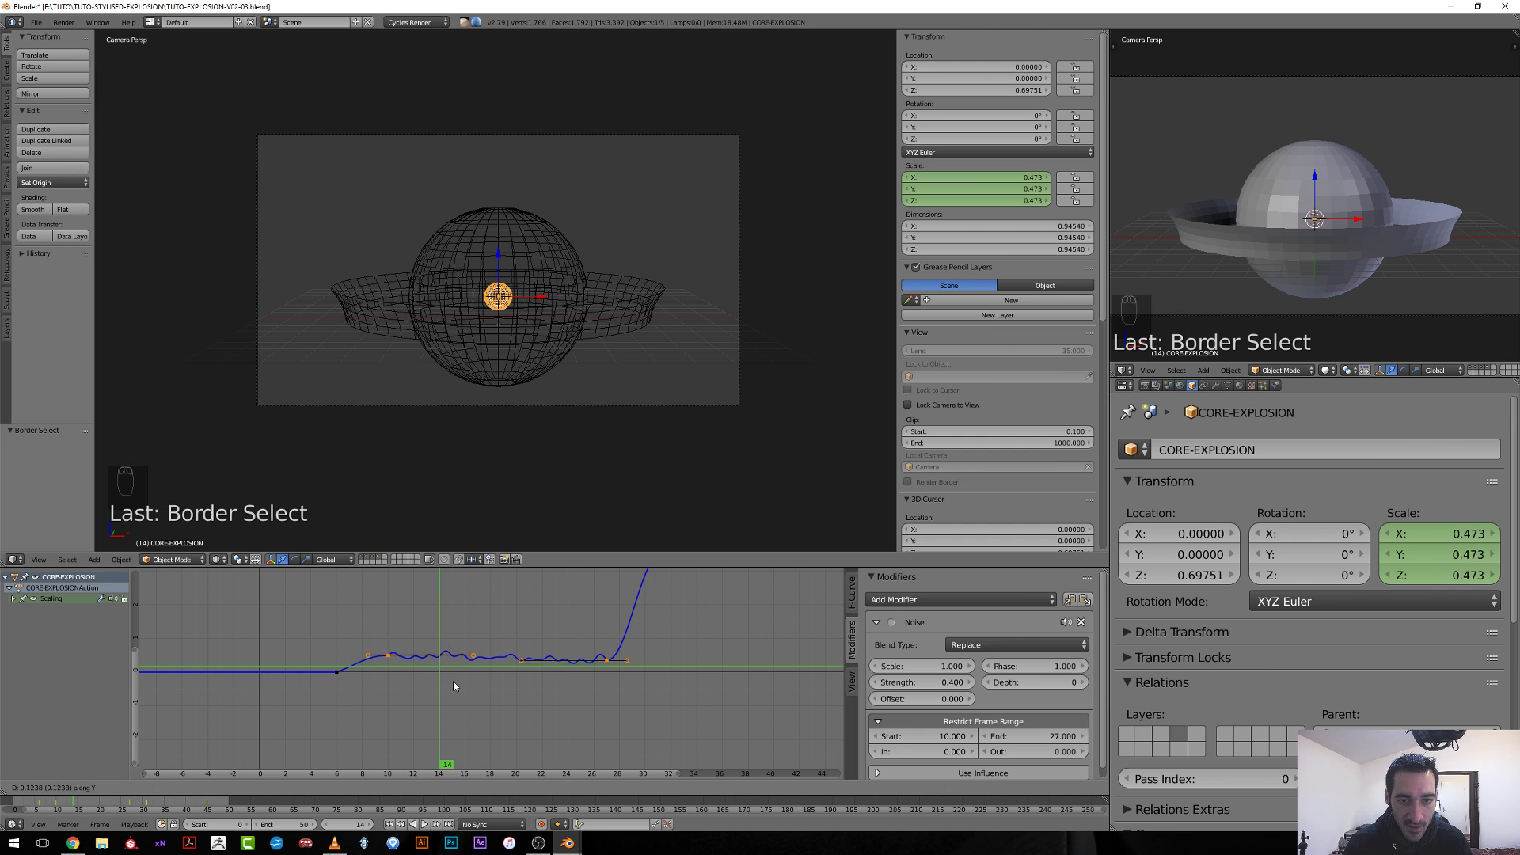
pyautogui.click(453, 684)
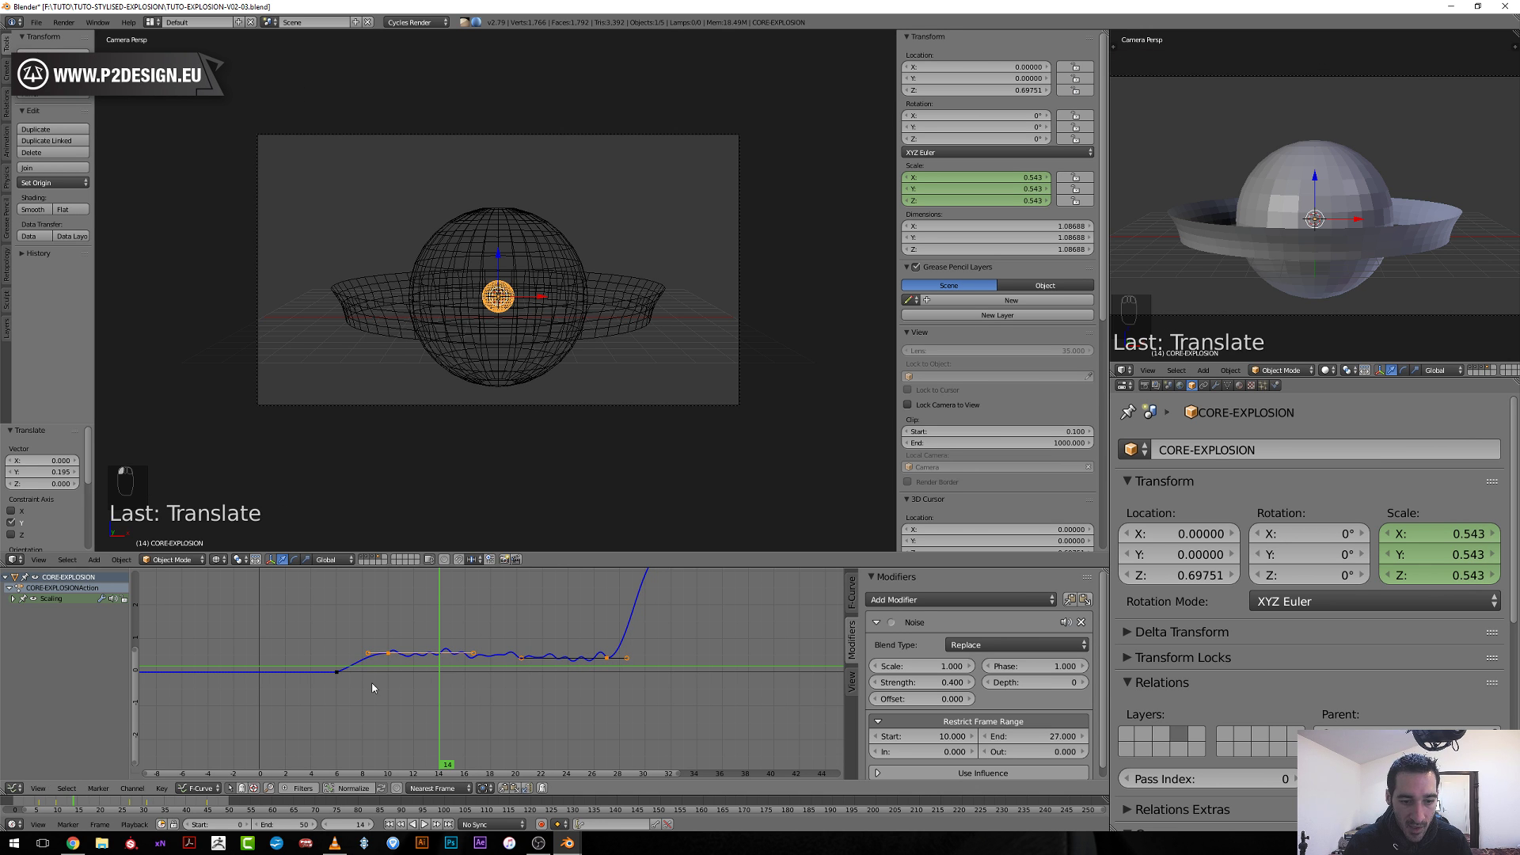
# Scrub through and play back the animation to compare the core sphere's growth with the other explosion objects.
pyautogui.click(388, 686)
pyautogui.moveTo(388, 684); pyautogui.dragTo(453, 680)
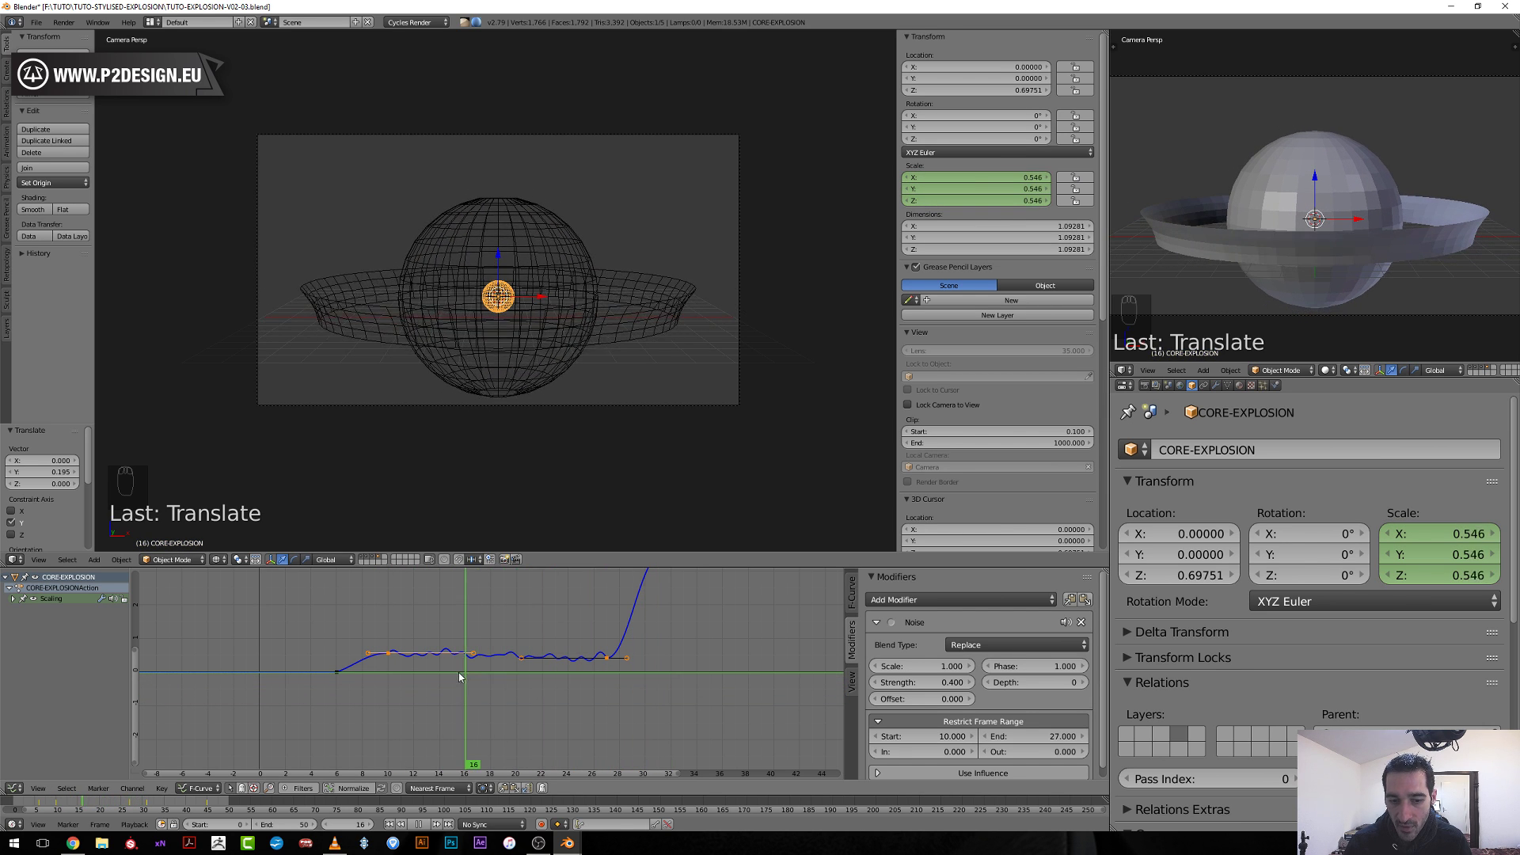
pyautogui.scroll(-3, 352, 678)
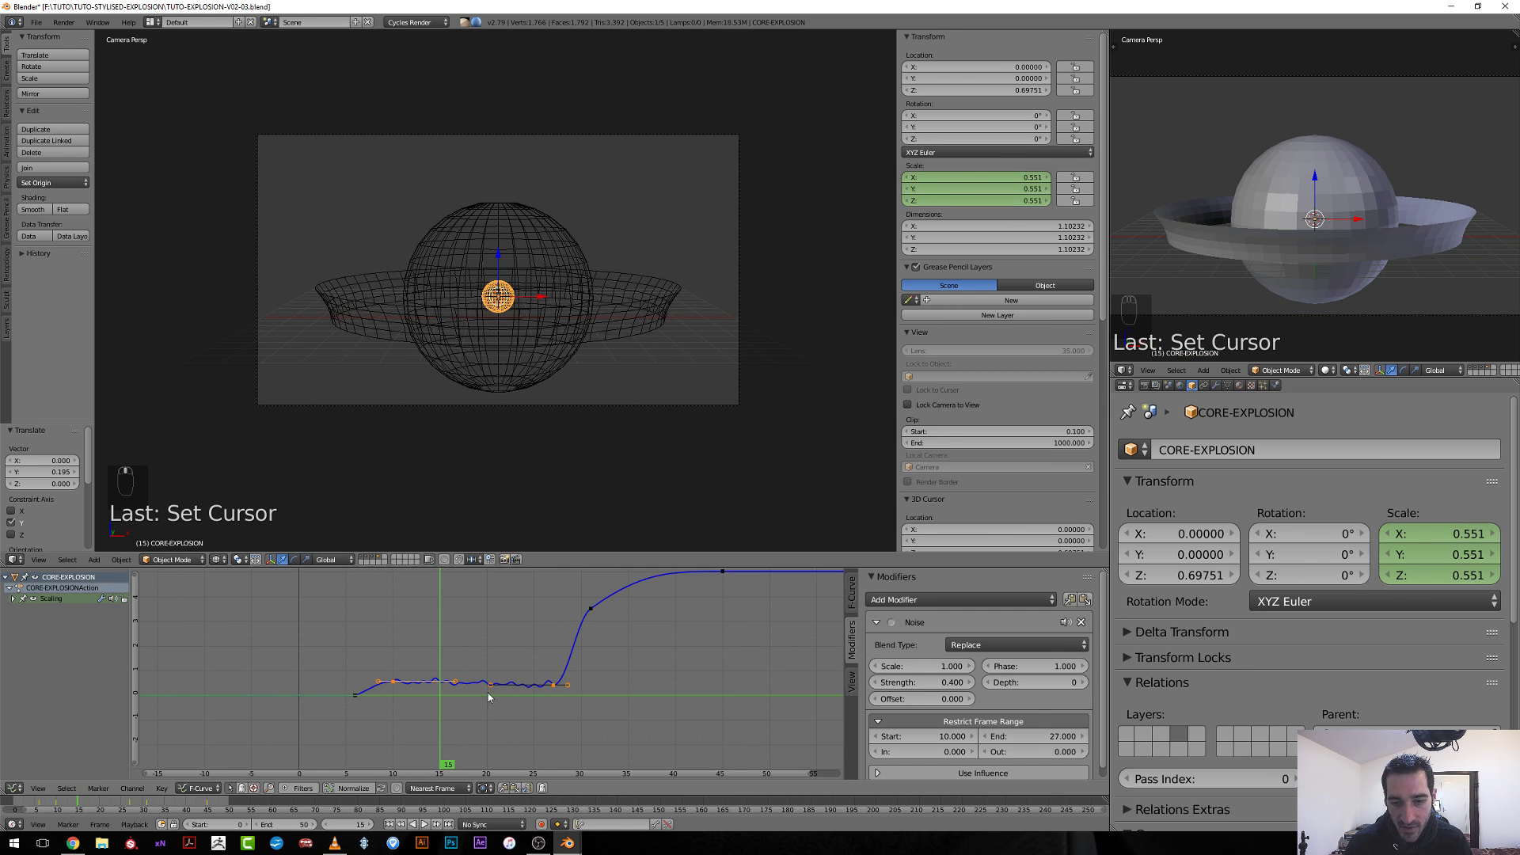
pyautogui.click(589, 694)
pyautogui.moveTo(592, 709); pyautogui.dragTo(384, 728)
pyautogui.hotkey('alt', 'a')
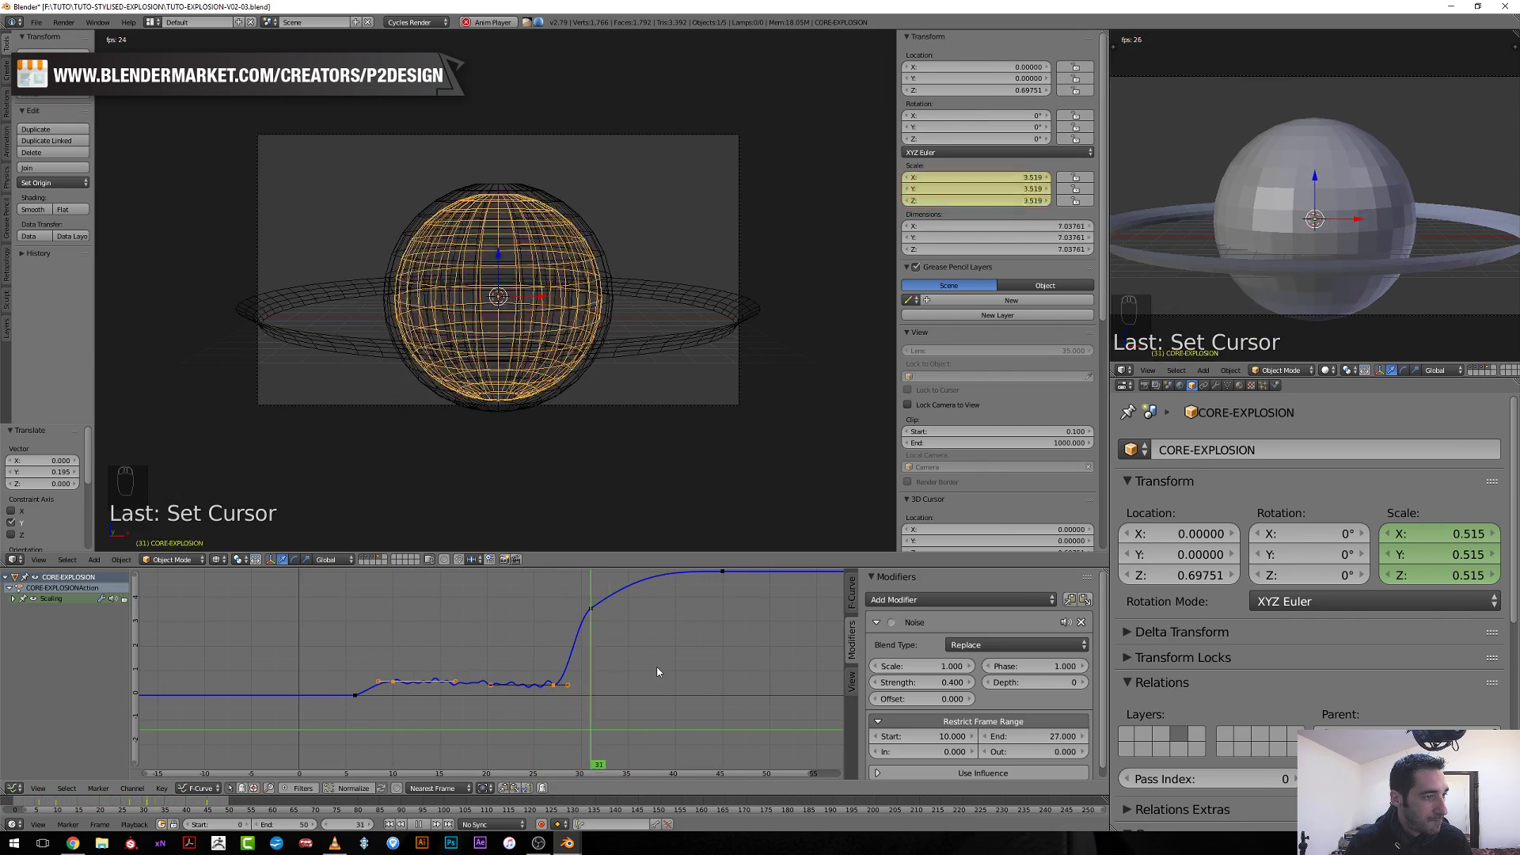
pyautogui.hotkey('alt', 'a')
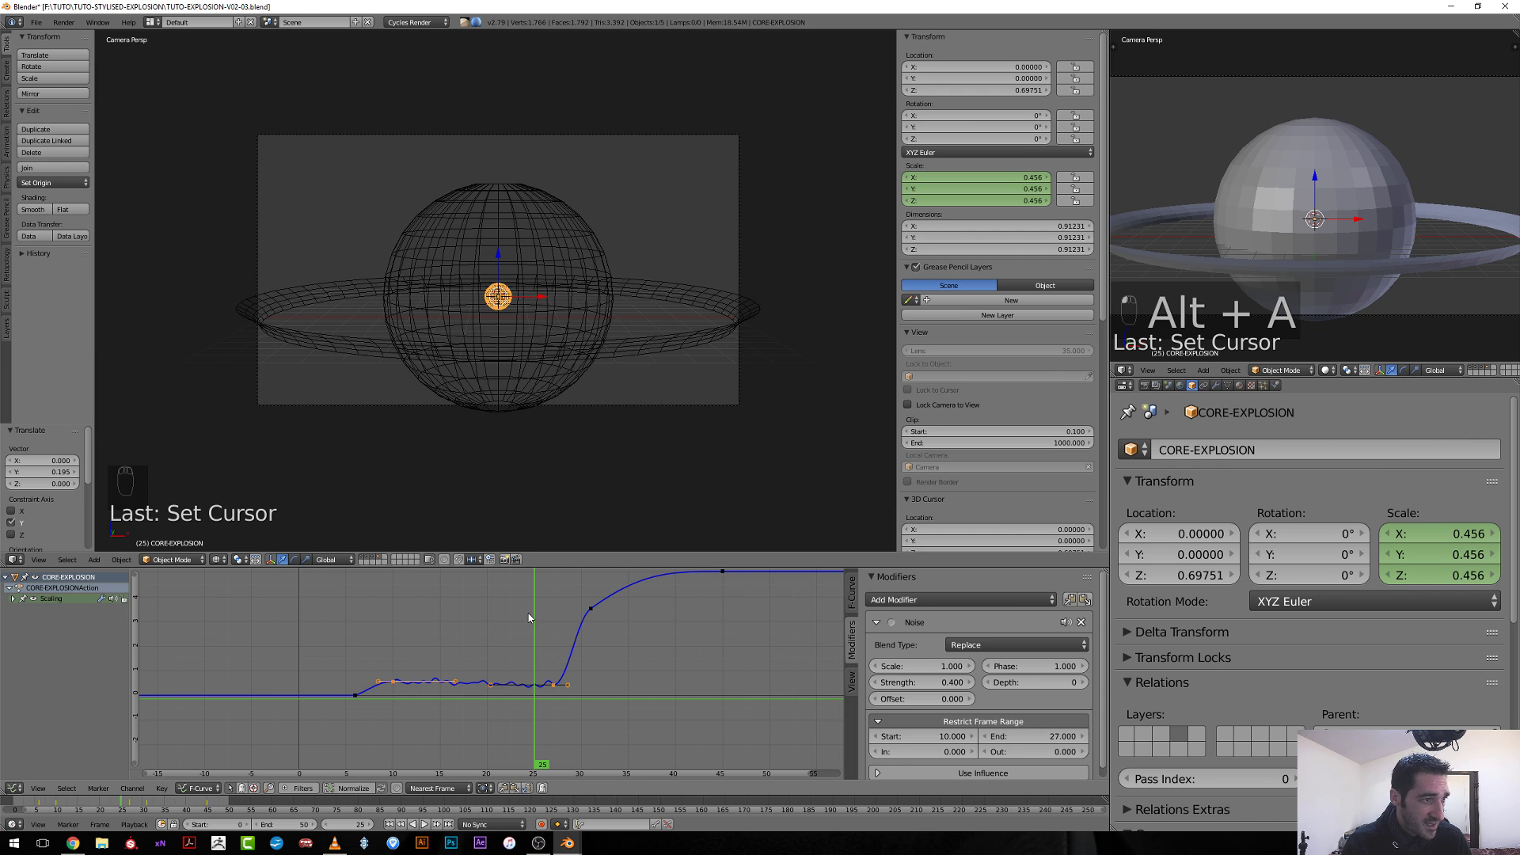
# Look over the available F-curve modifier types and scrub to frame 26 to inspect the core sphere's scale.
pyautogui.click(905, 601)
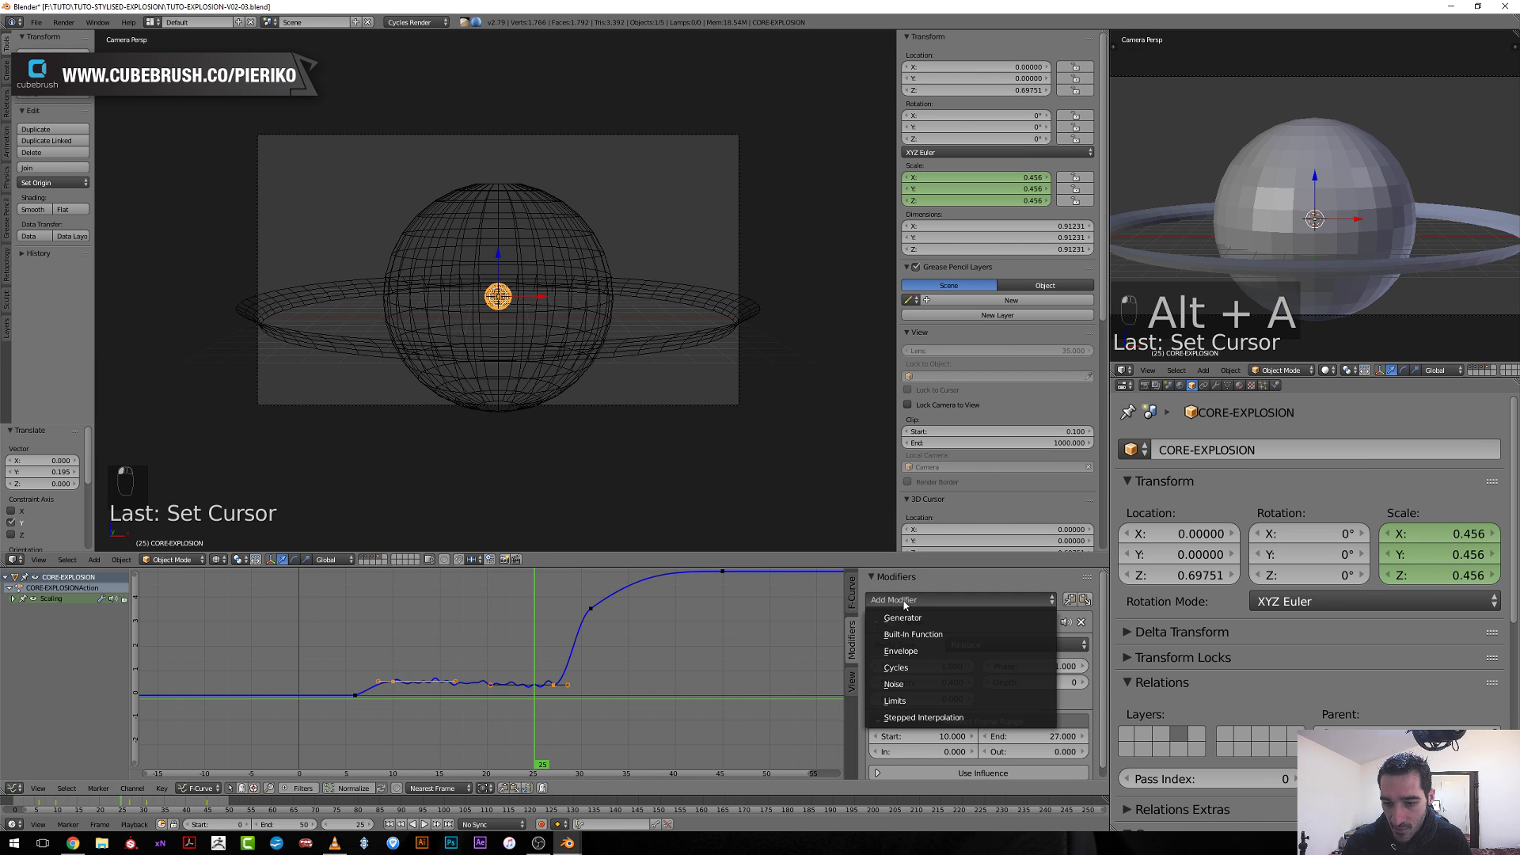
pyautogui.click(894, 684)
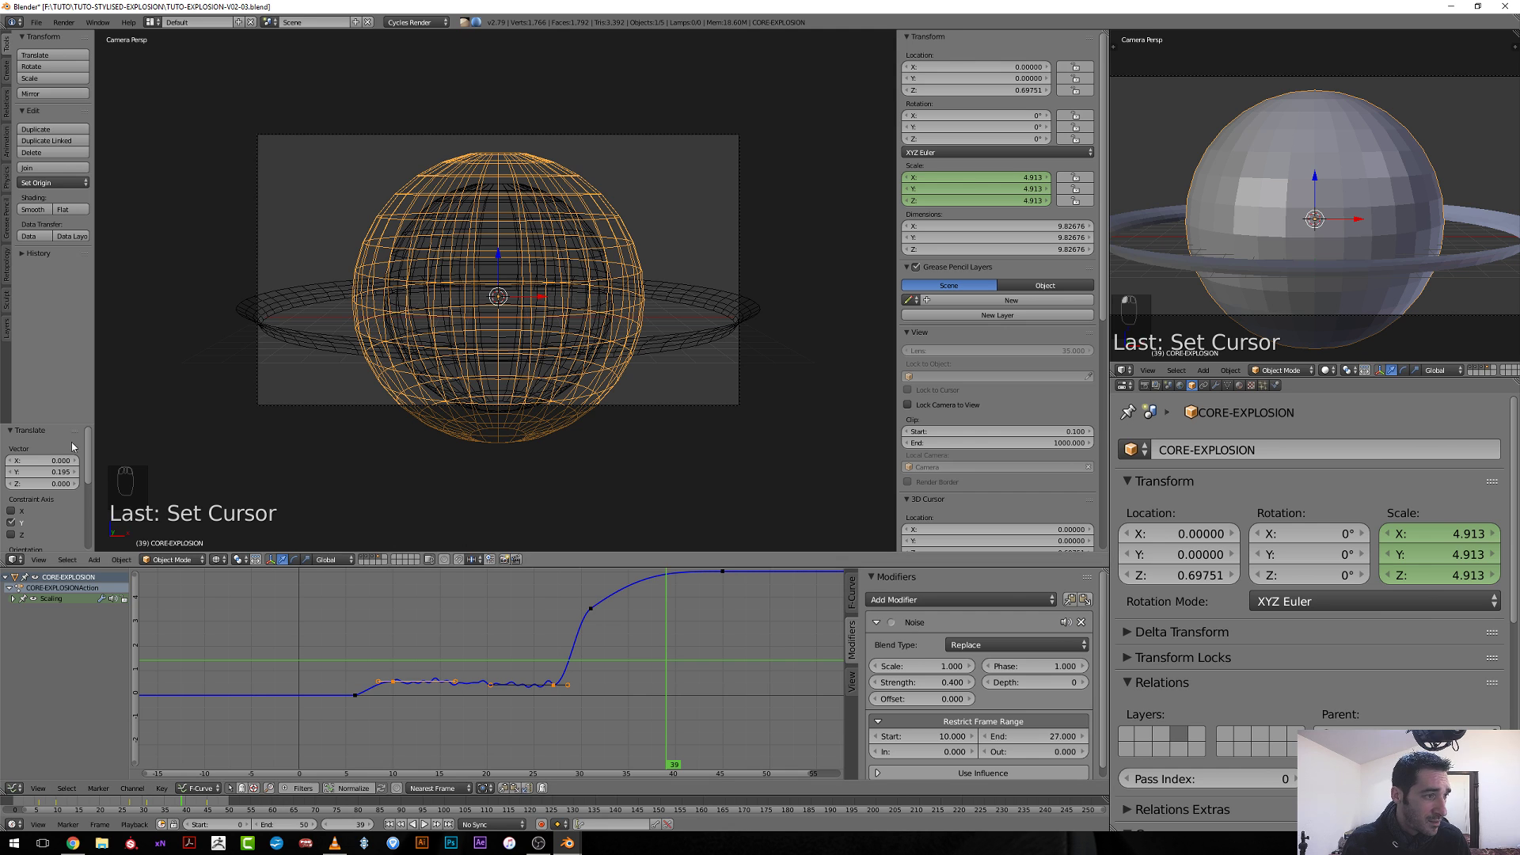
pyautogui.click(543, 701)
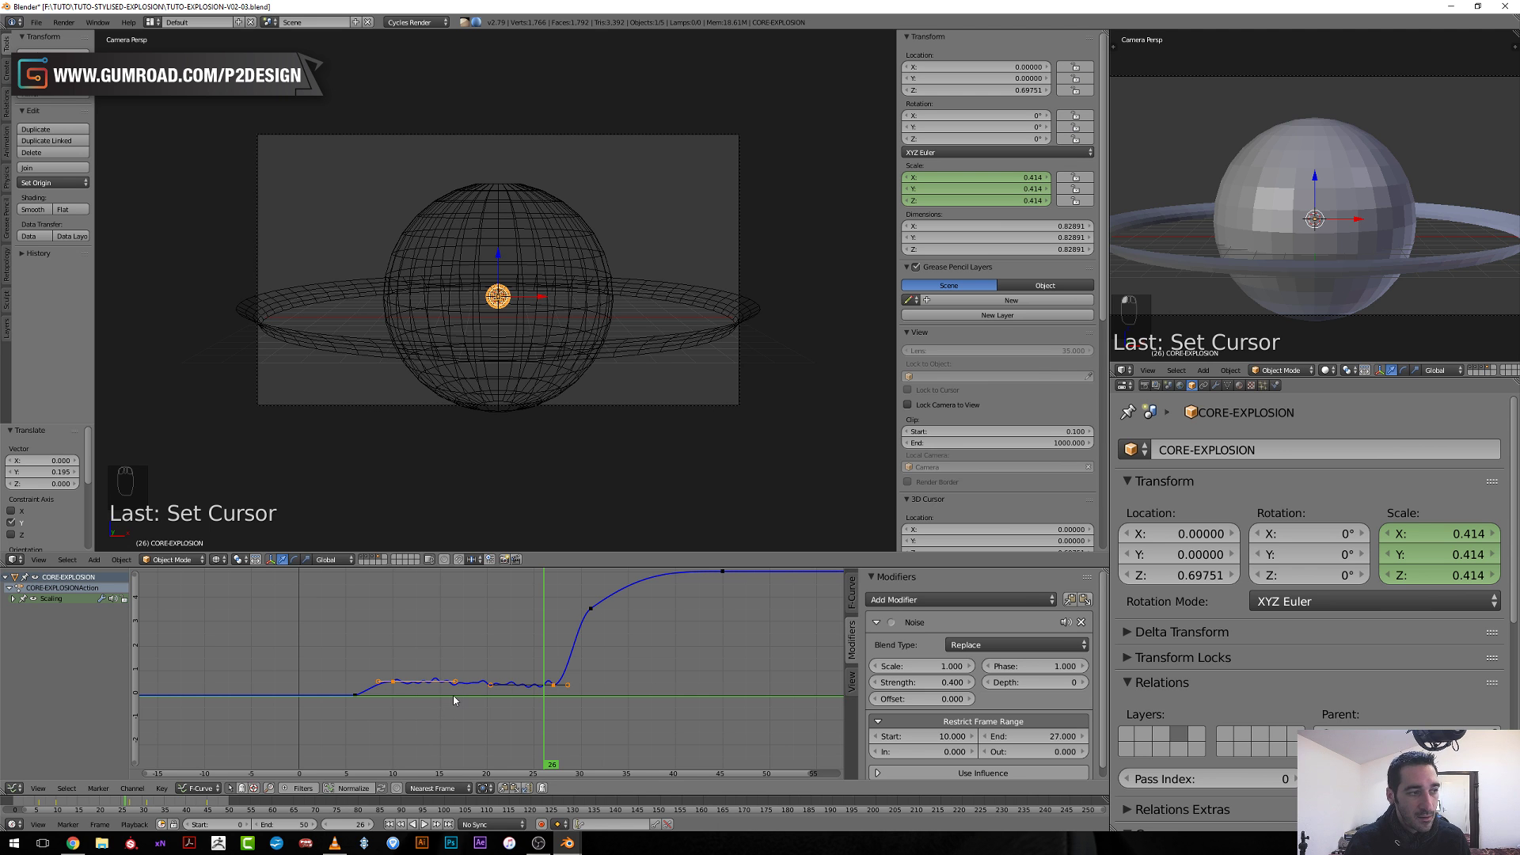
# Examine the noise section of the CORE-EXPLOSION scale curve around frames 22 to 26 and enlarge the Graph Editor area.
pyautogui.scroll(4, 454, 700)
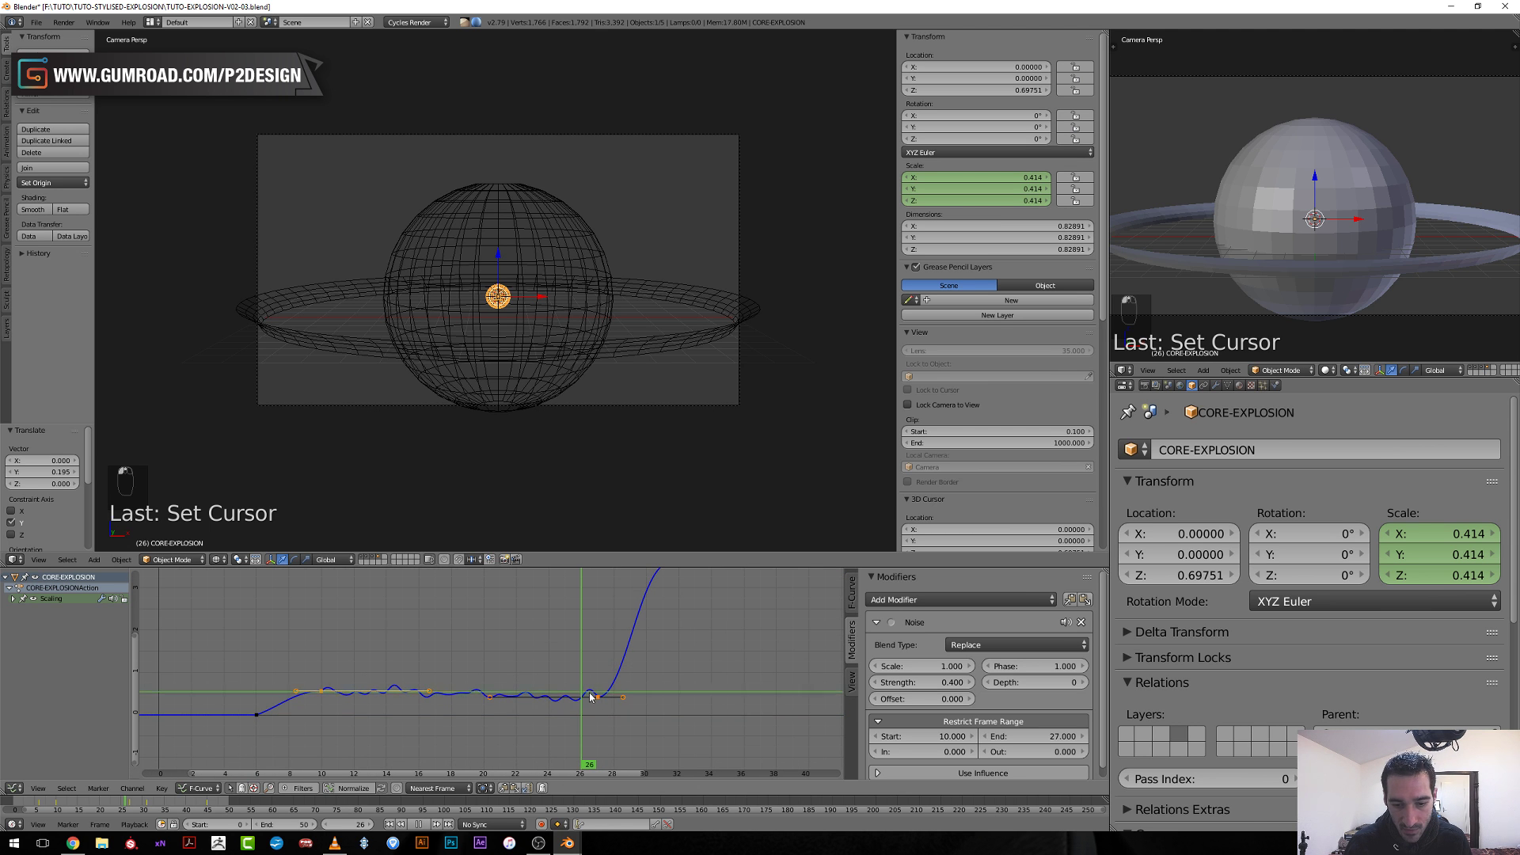
pyautogui.moveTo(590, 696); pyautogui.dragTo(536, 715)
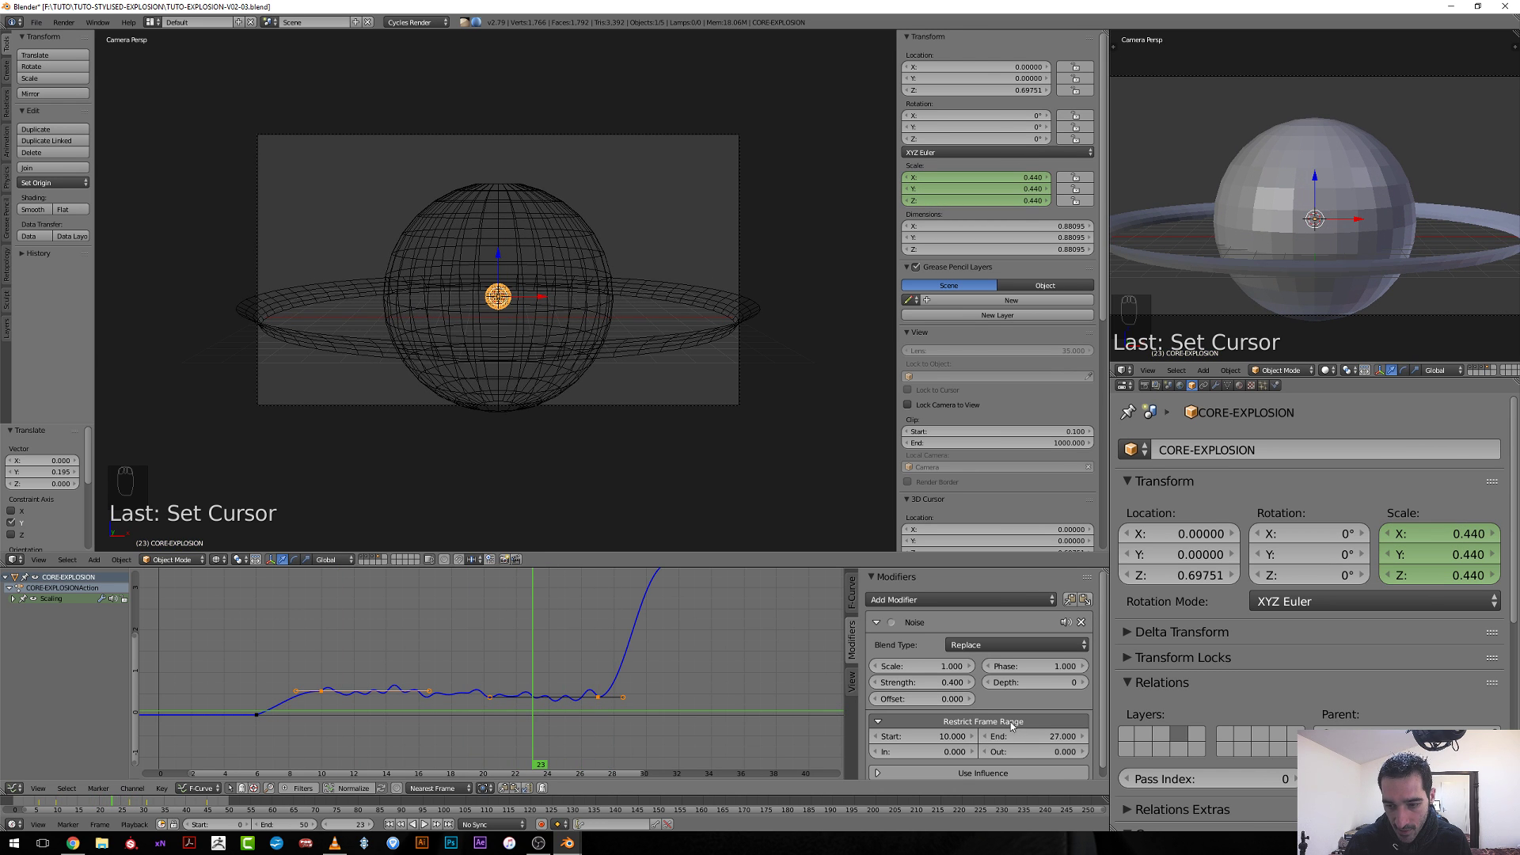
pyautogui.scroll(-1, 1011, 726)
pyautogui.scroll(1, 1011, 732)
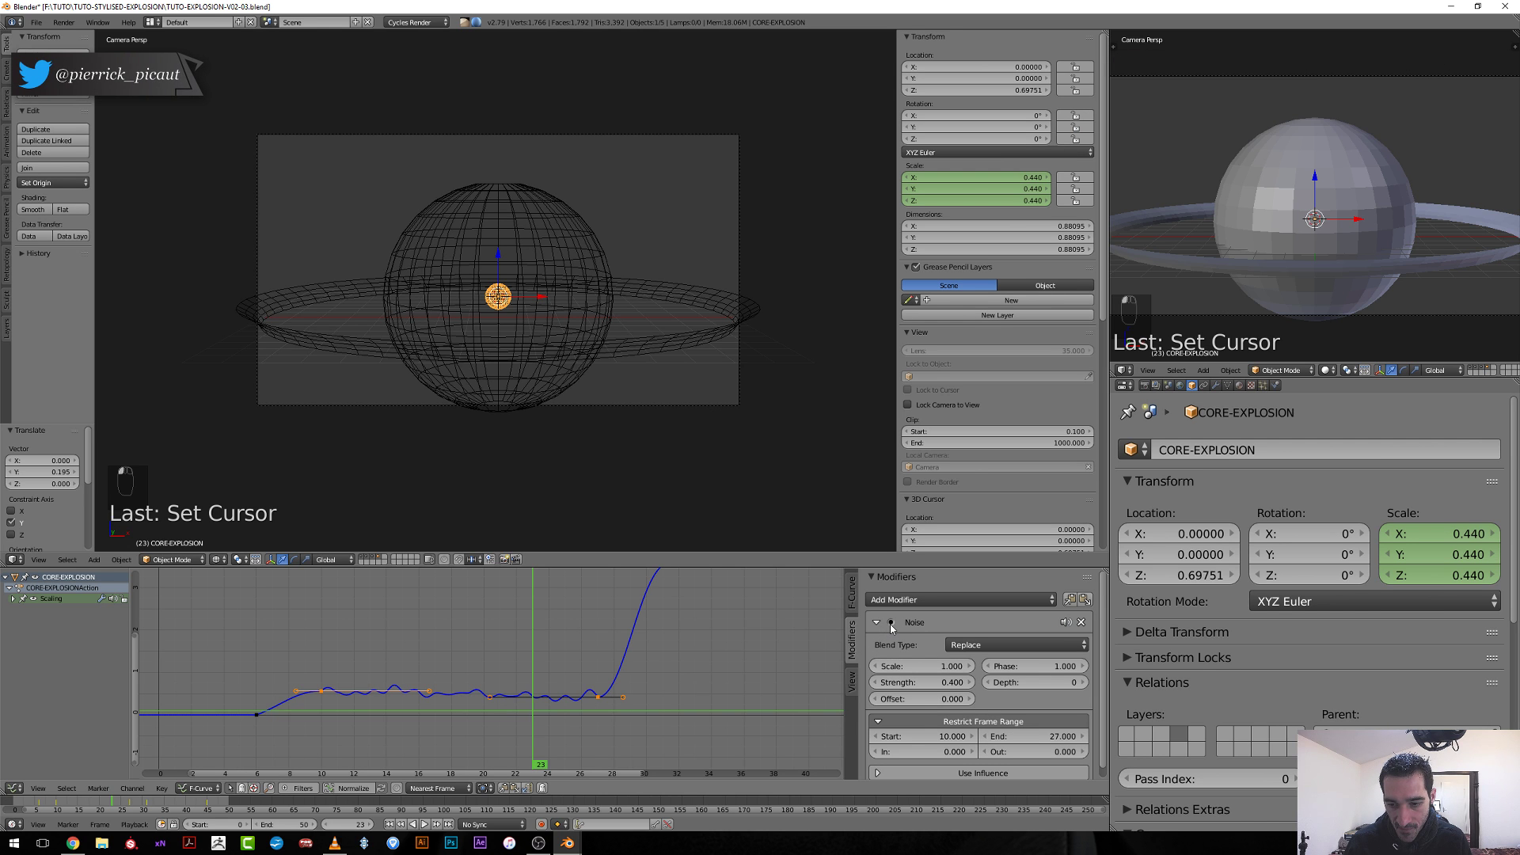
pyautogui.moveTo(544, 726)
pyautogui.mouseDown()
pyautogui.moveTo(387, 738)
pyautogui.moveTo(588, 743)
pyautogui.moveTo(517, 738)
pyautogui.mouseUp()
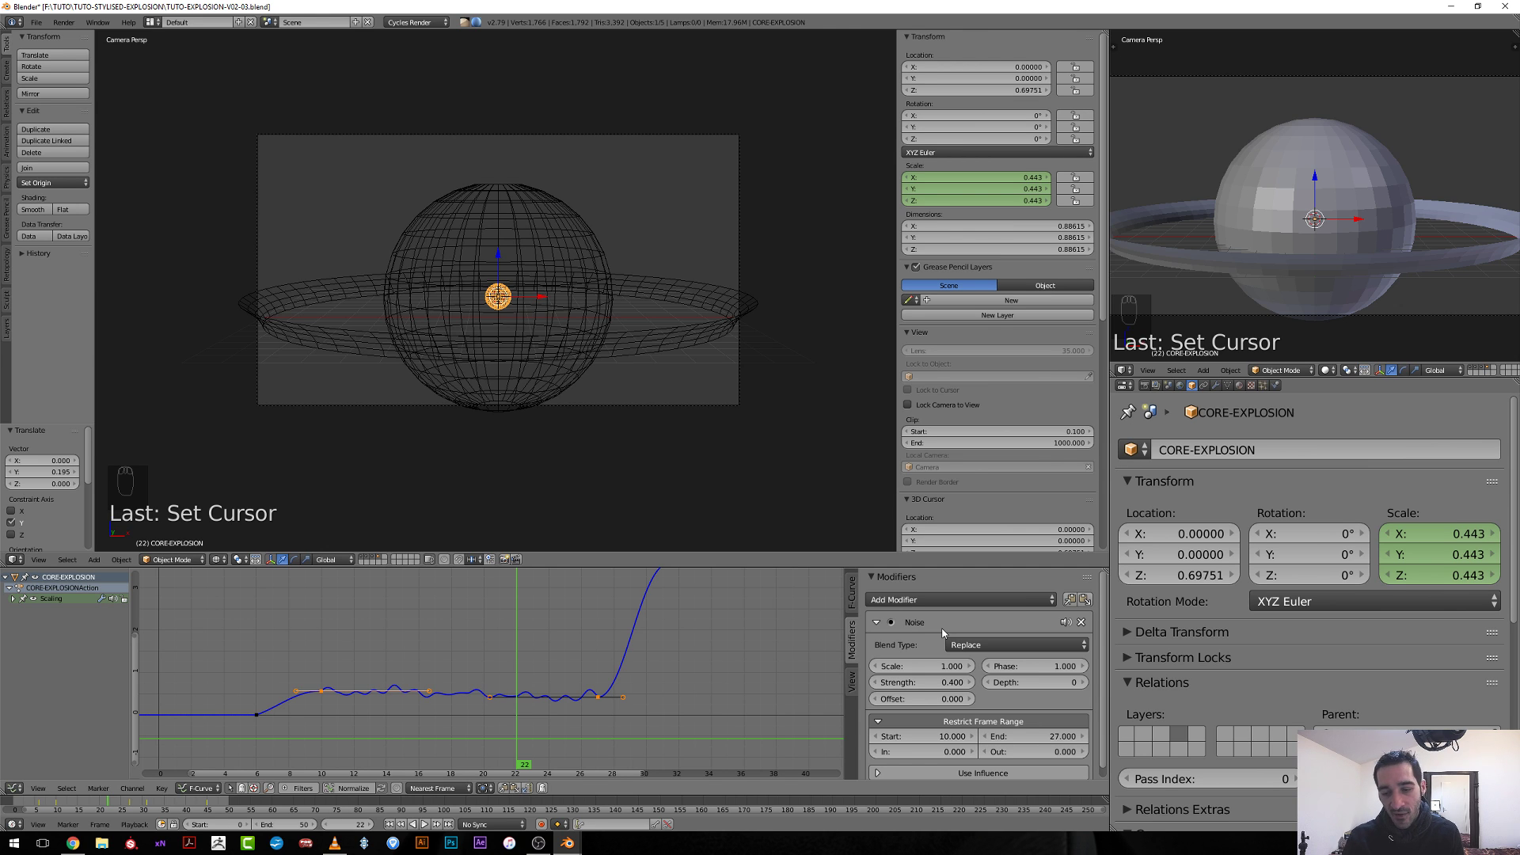
pyautogui.scroll(-1, 934, 665)
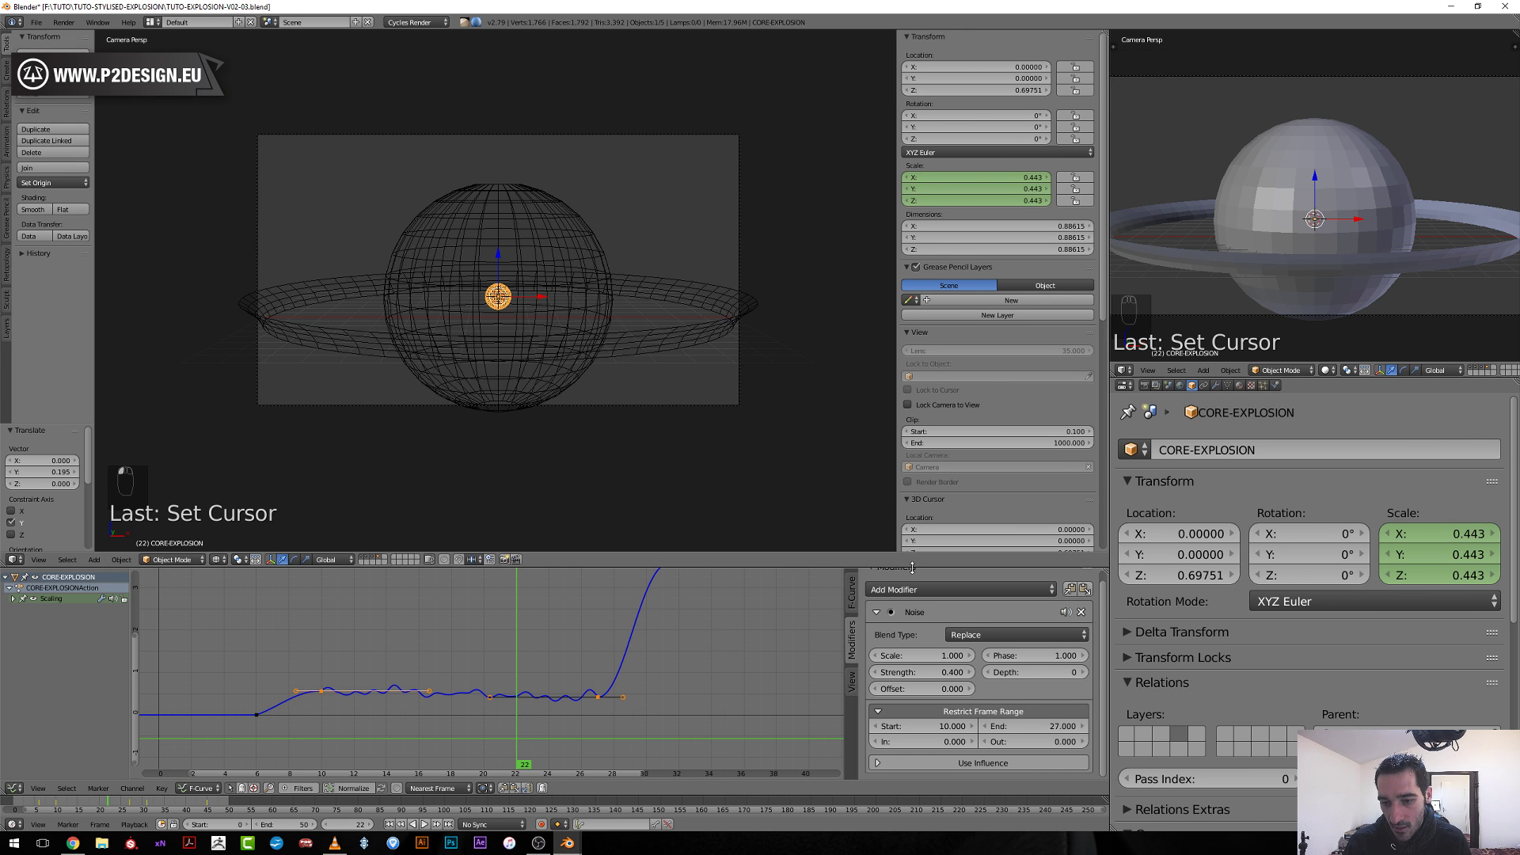
pyautogui.moveTo(912, 567); pyautogui.dragTo(909, 531)
# Play the animation repeatedly to check the core's noisy scaling, and return the playhead to frame 26.
pyautogui.moveTo(516, 712); pyautogui.dragTo(280, 736)
pyautogui.hotkey('alt', 'a')
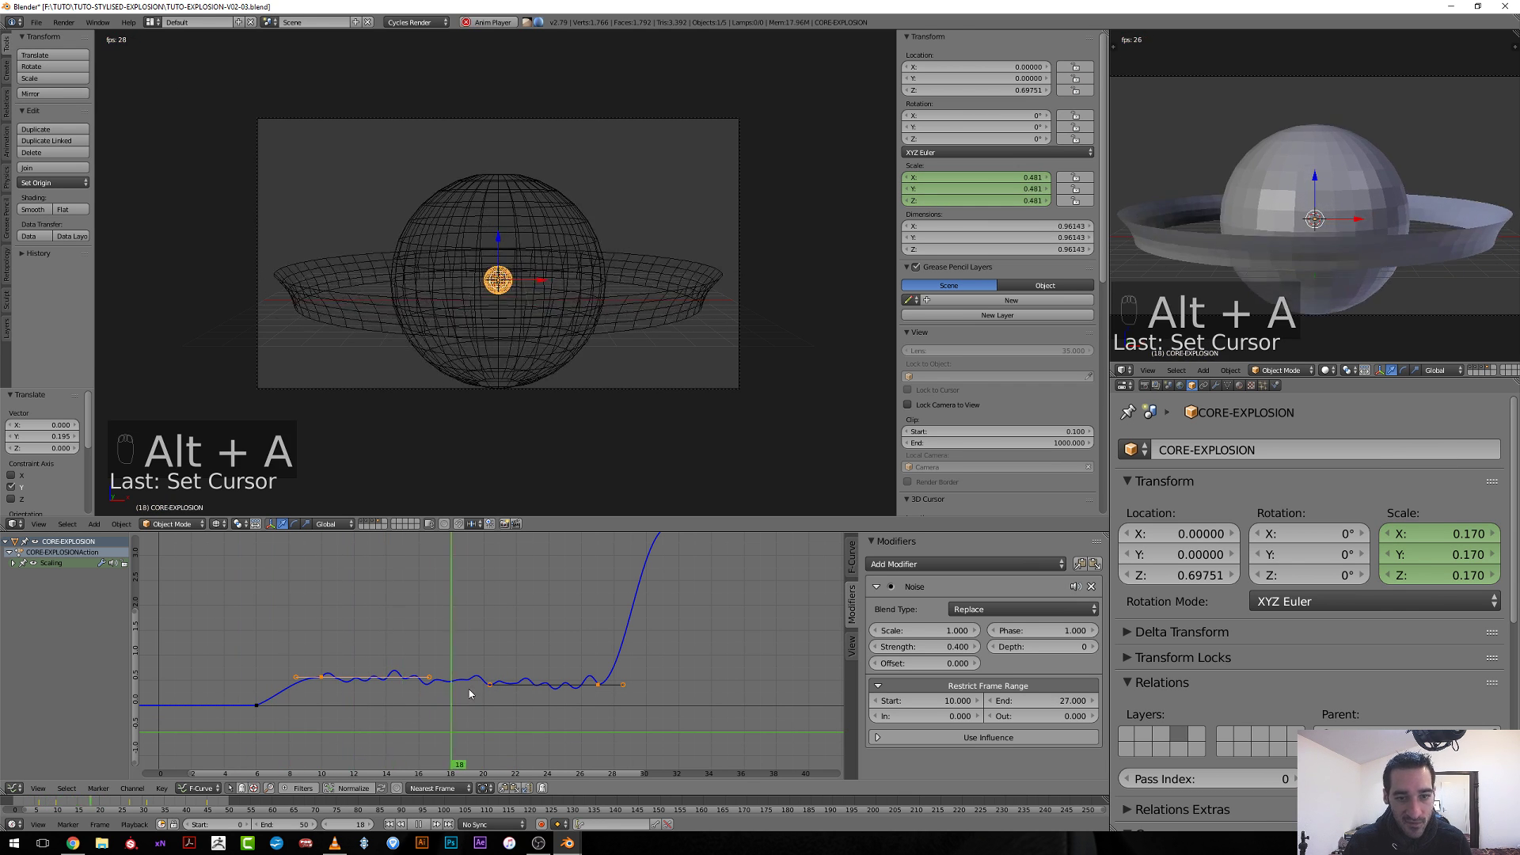
pyautogui.hotkey('alt', 'a')
pyautogui.moveTo(680, 659); pyautogui.dragTo(230, 736)
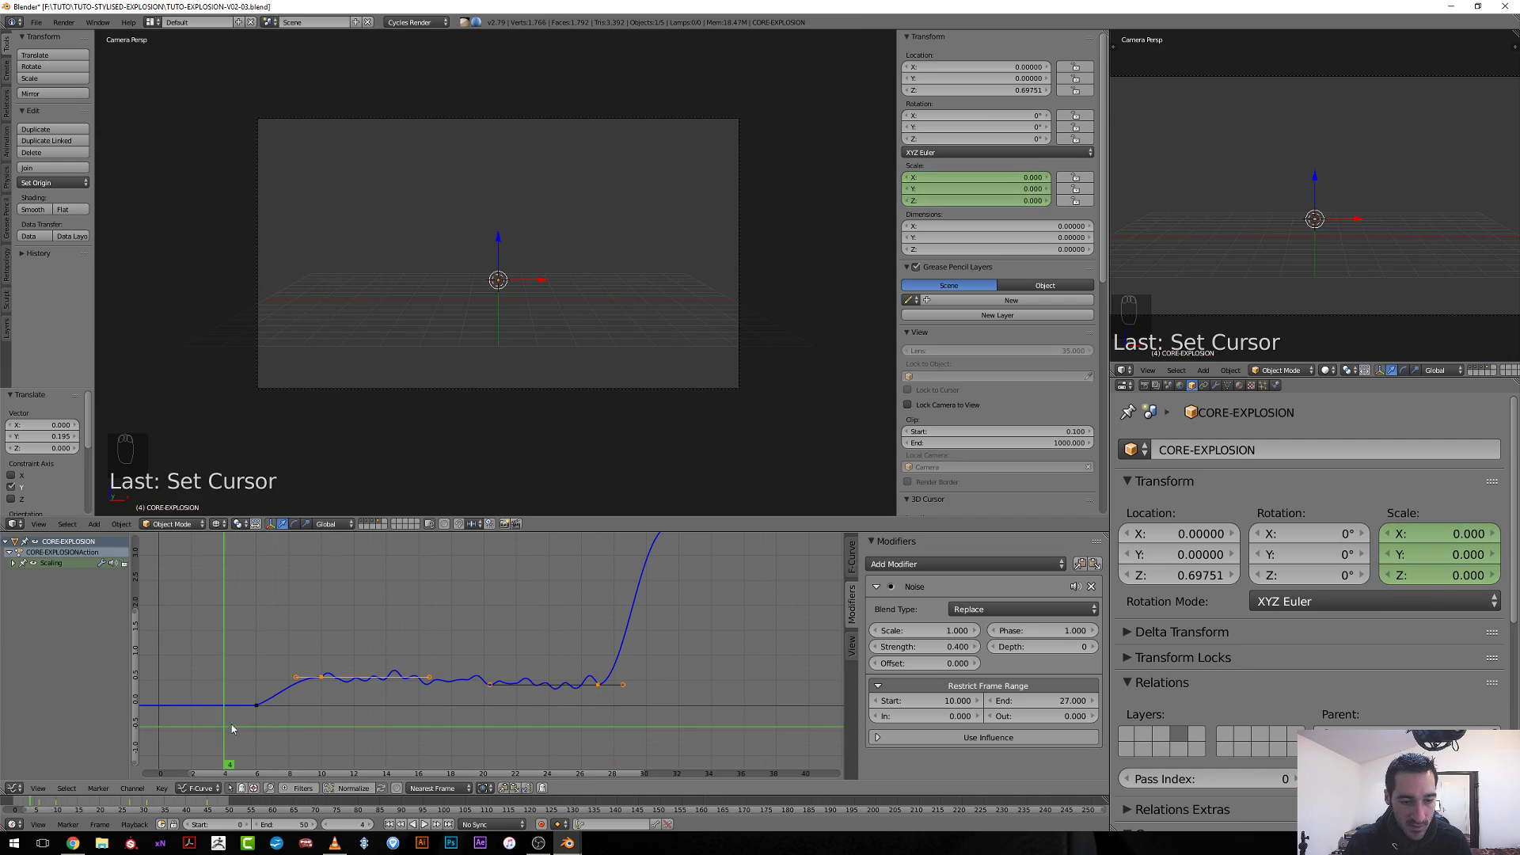
pyautogui.hotkey('alt', 'a')
pyautogui.hotkey('alt', 'a')
pyautogui.moveTo(565, 724)
pyautogui.mouseDown()
pyautogui.moveTo(400, 719)
pyautogui.moveTo(553, 708)
pyautogui.mouseUp()
pyautogui.hotkey('alt', 'a')
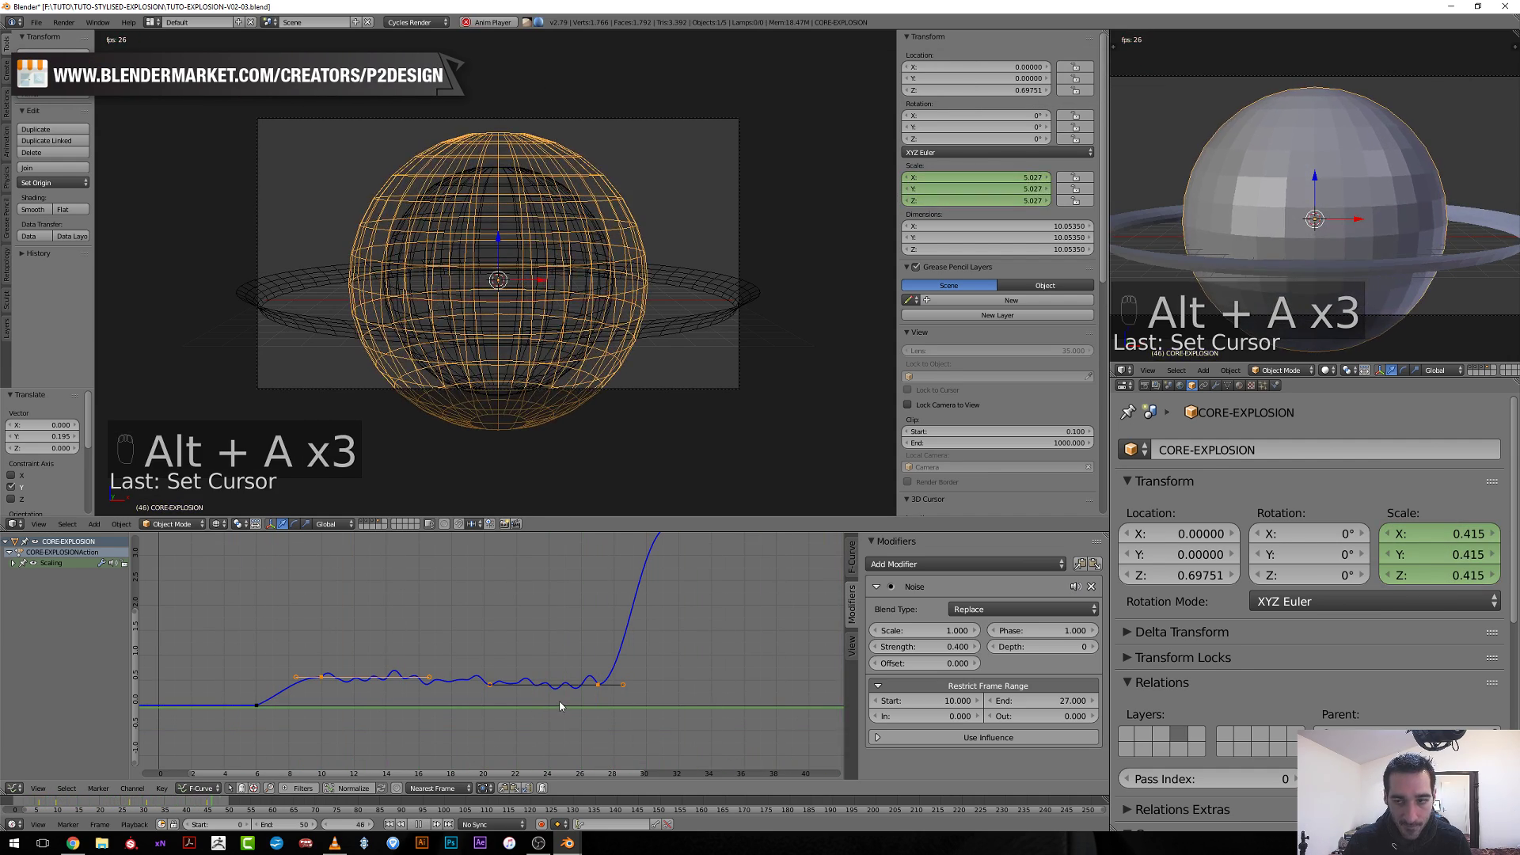
pyautogui.hotkey('alt', 'a')
pyautogui.moveTo(722, 671); pyautogui.dragTo(588, 701)
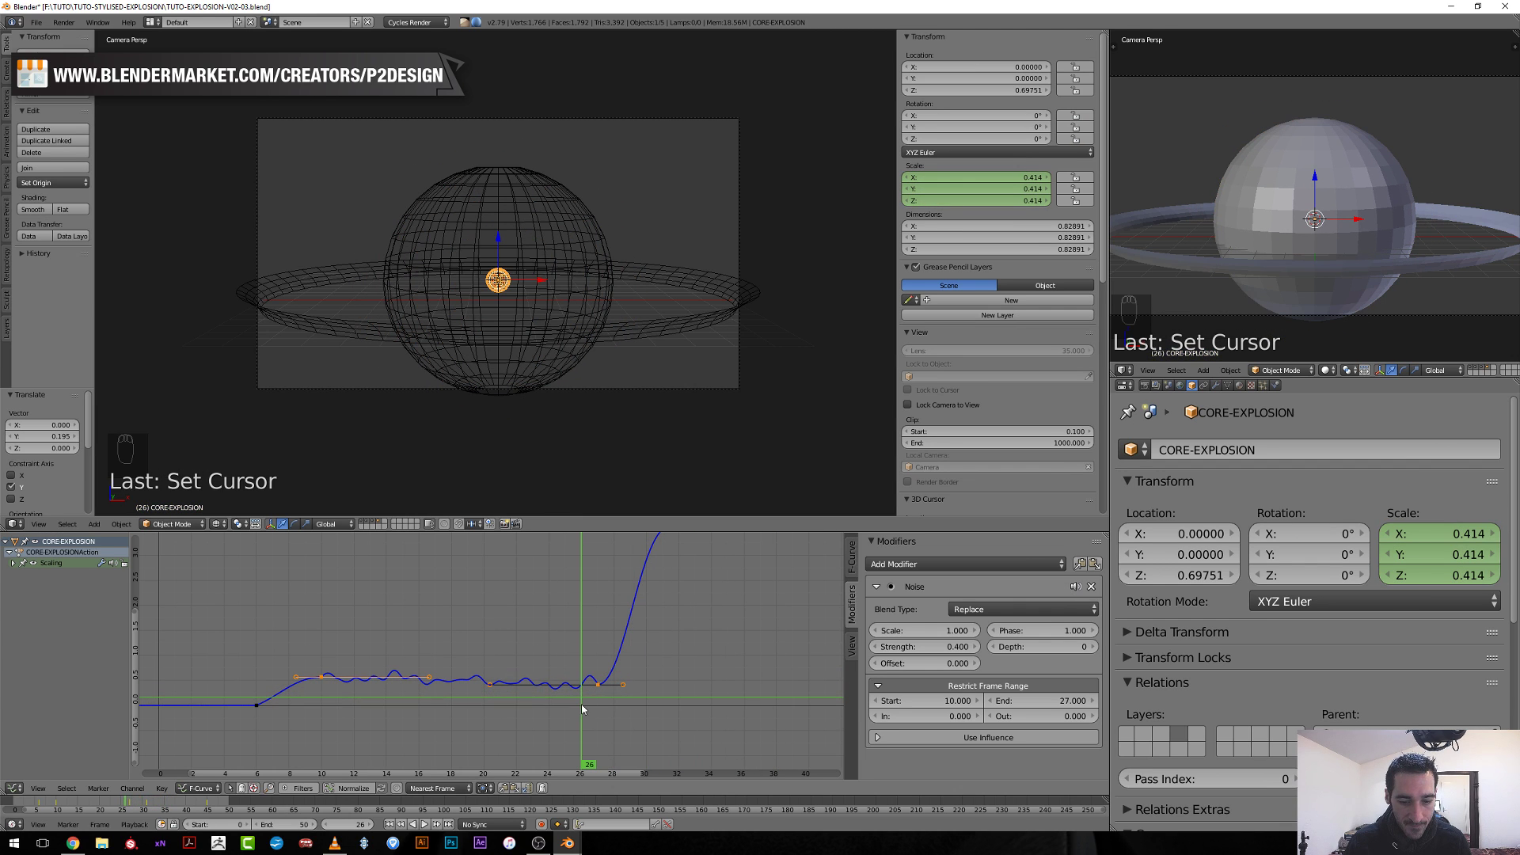
# Switch to VLC and scrub through the SHOCKWAVE reference video to examine the explosion and the glowing core before it.
pyautogui.click(334, 842)
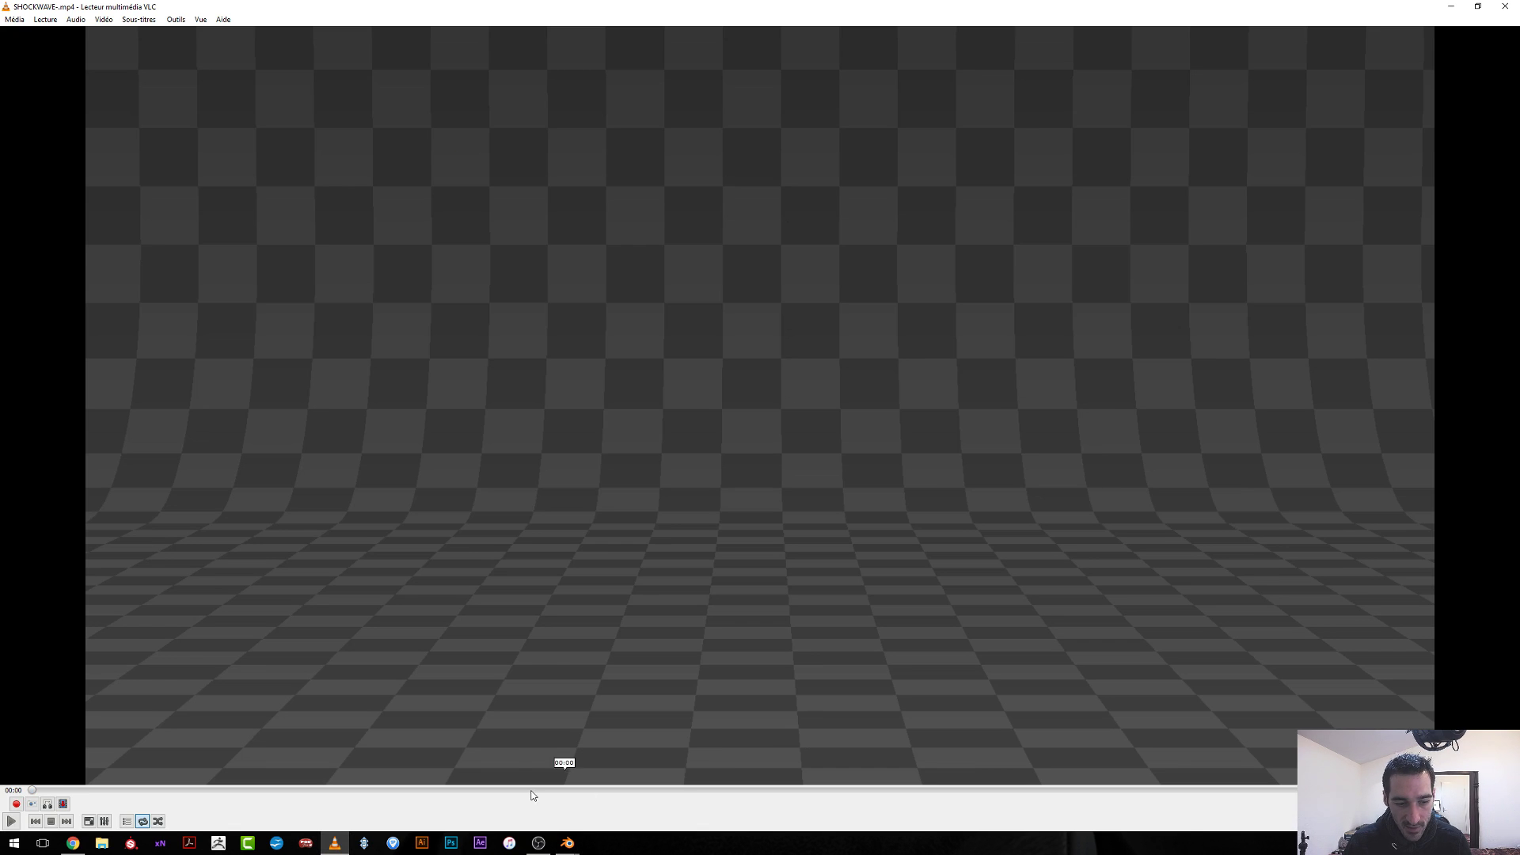
pyautogui.click(936, 789)
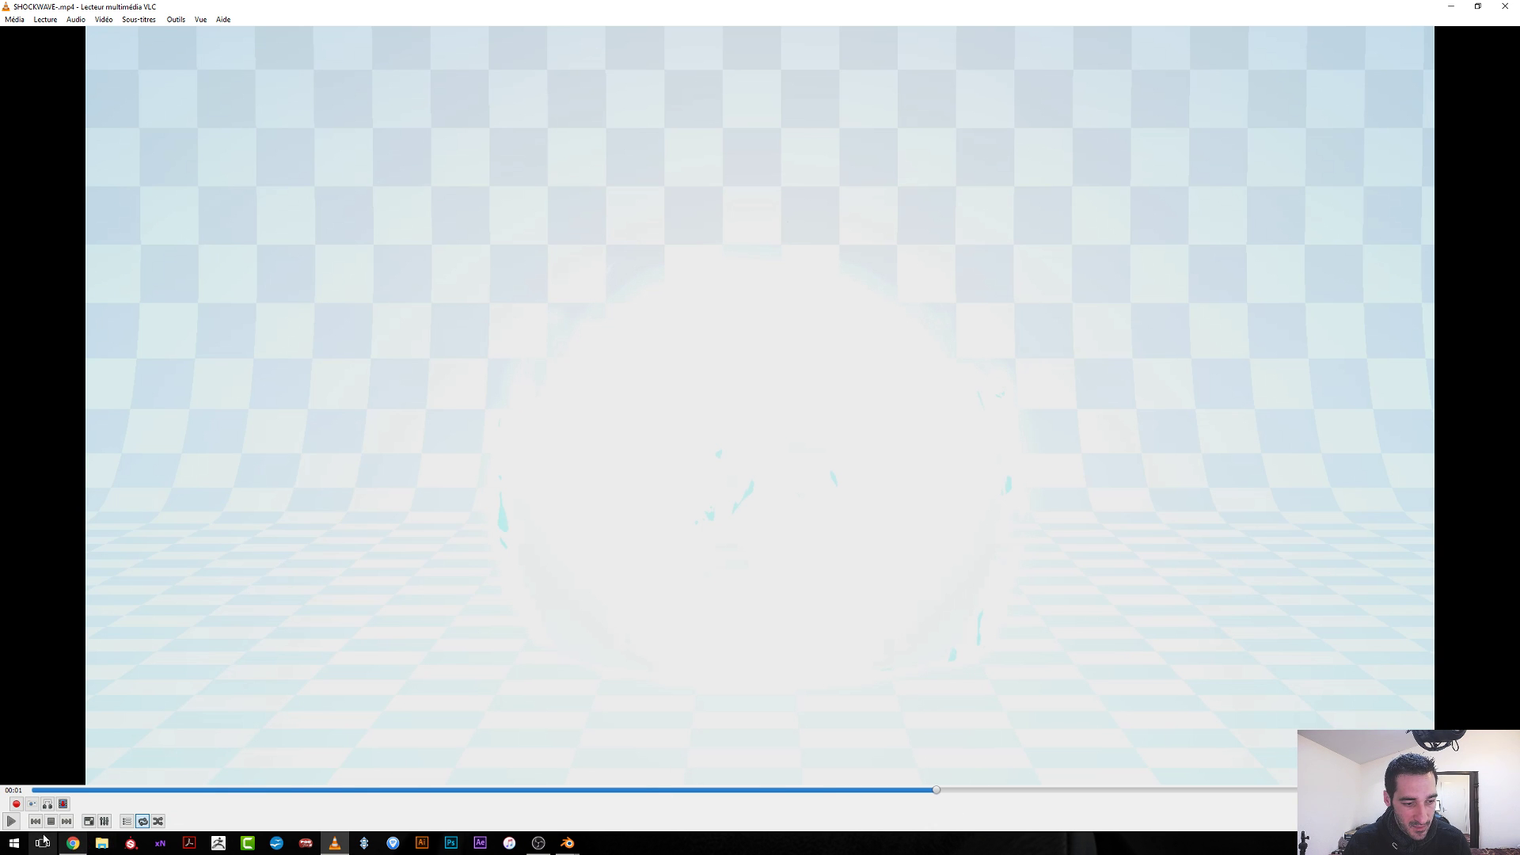
pyautogui.click(11, 822)
pyautogui.click(11, 821)
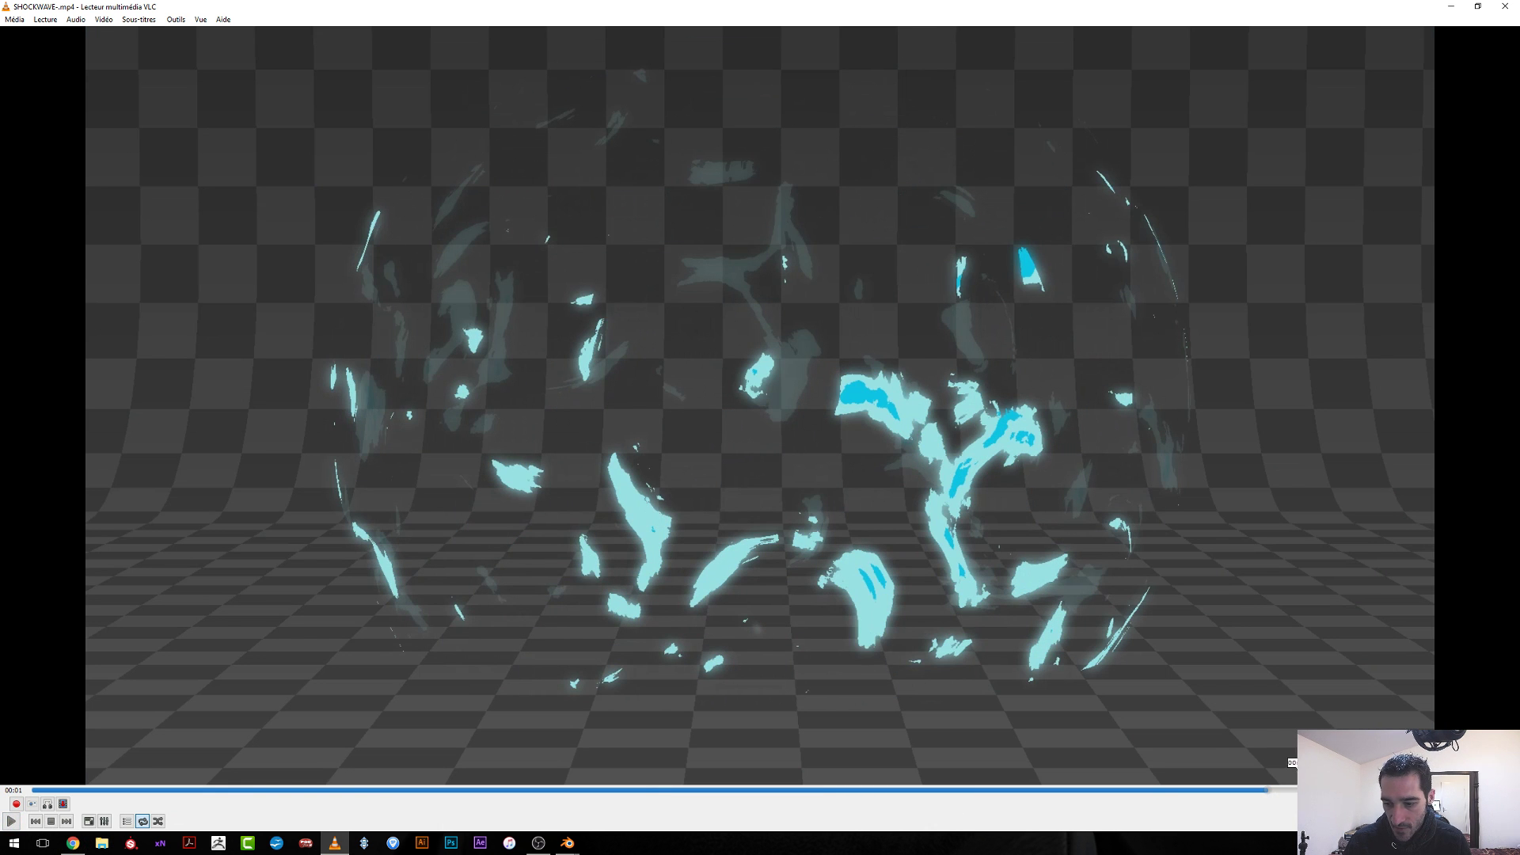
pyautogui.moveTo(1261, 791); pyautogui.dragTo(676, 800)
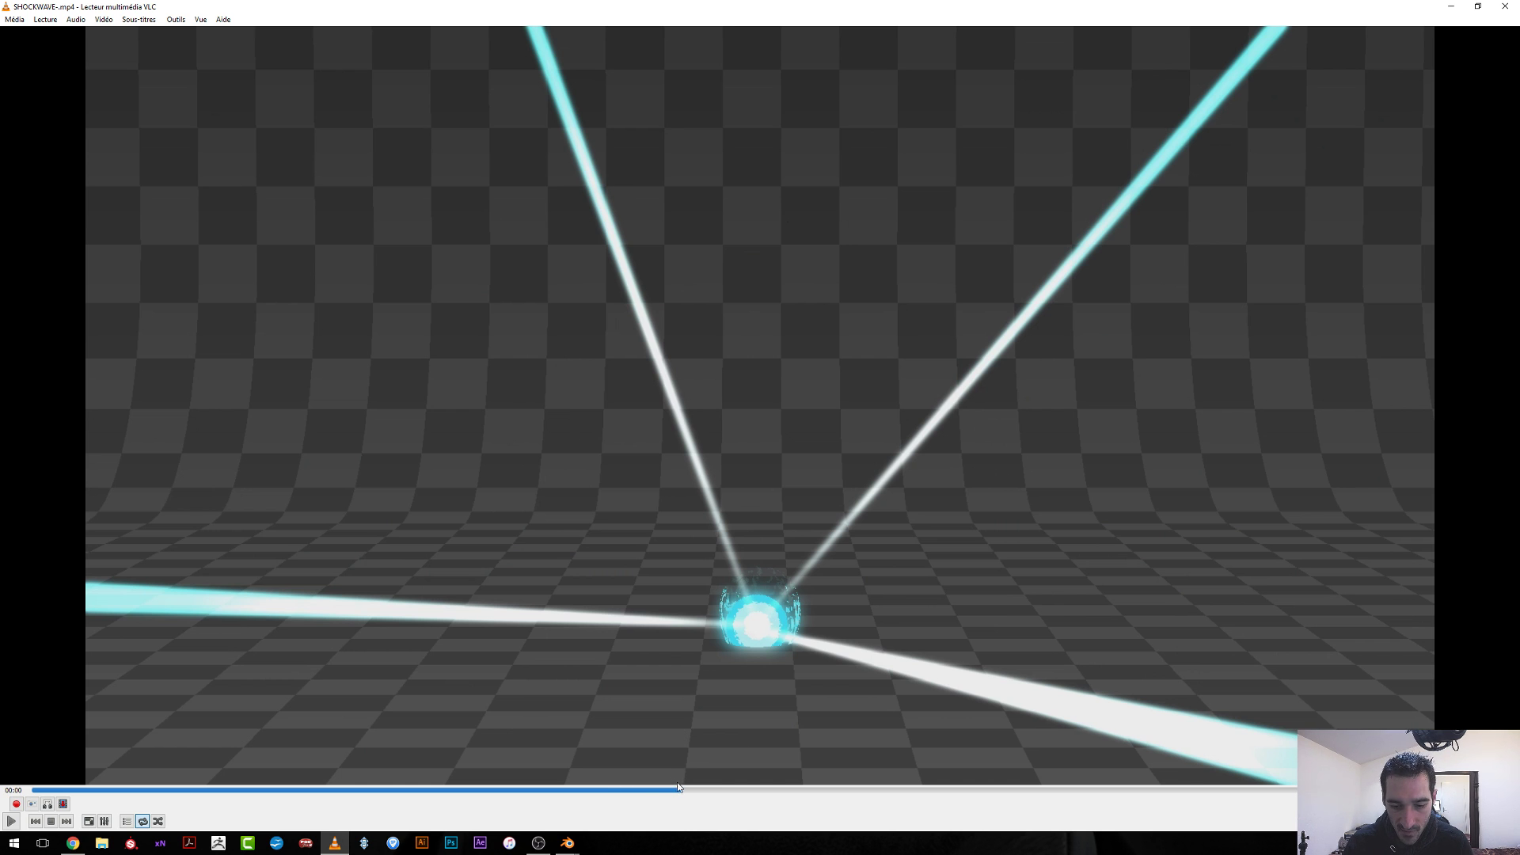
pyautogui.moveTo(674, 791); pyautogui.dragTo(711, 796)
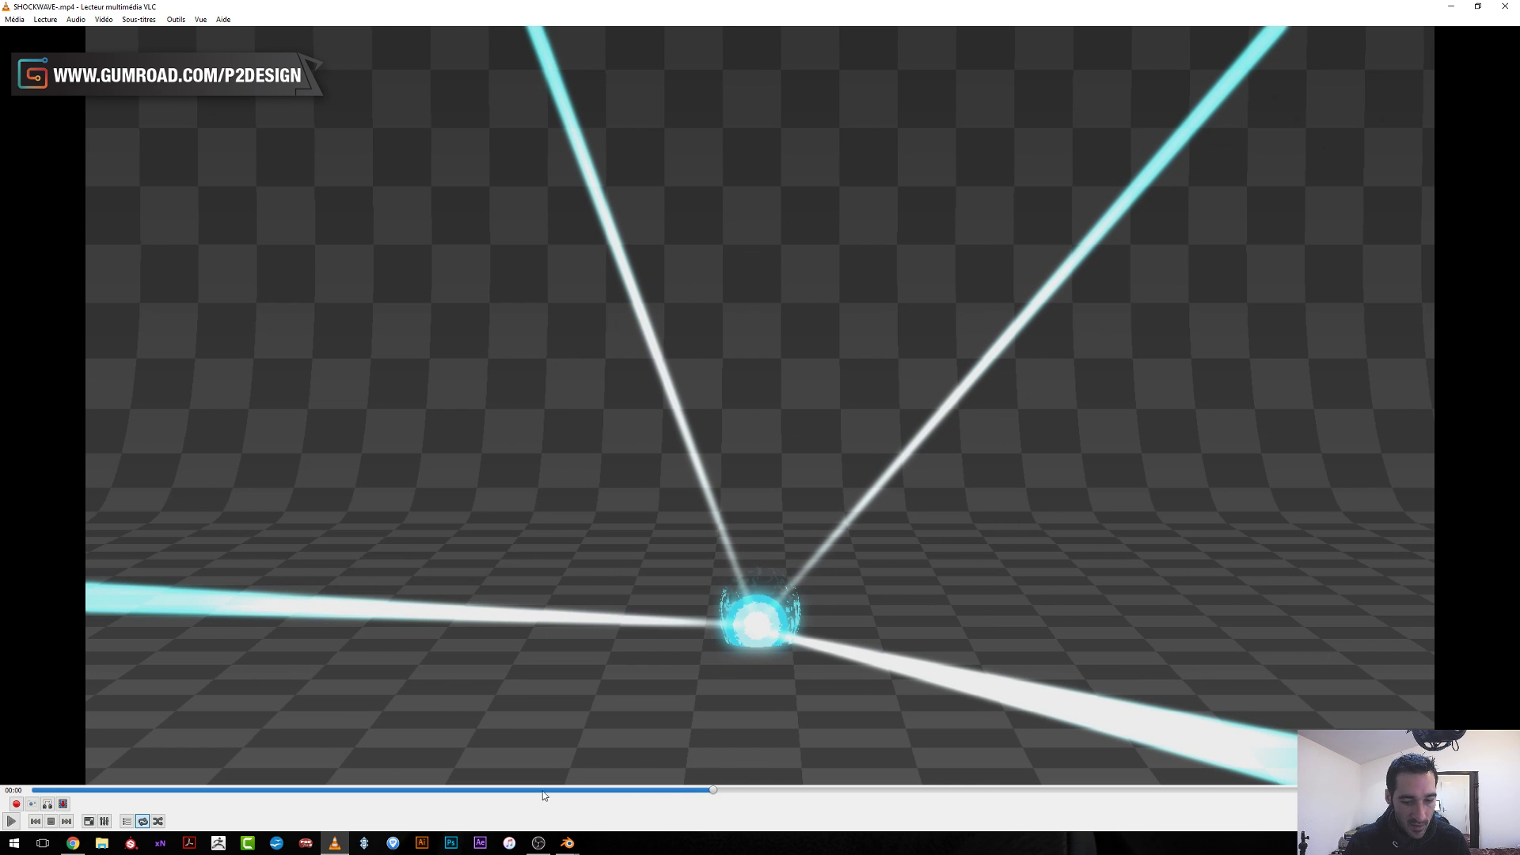
# Switch back to the Blender explosion scene, go to frame 10 and add a UV sphere at the core's centre.
pyautogui.moveTo(568, 843)
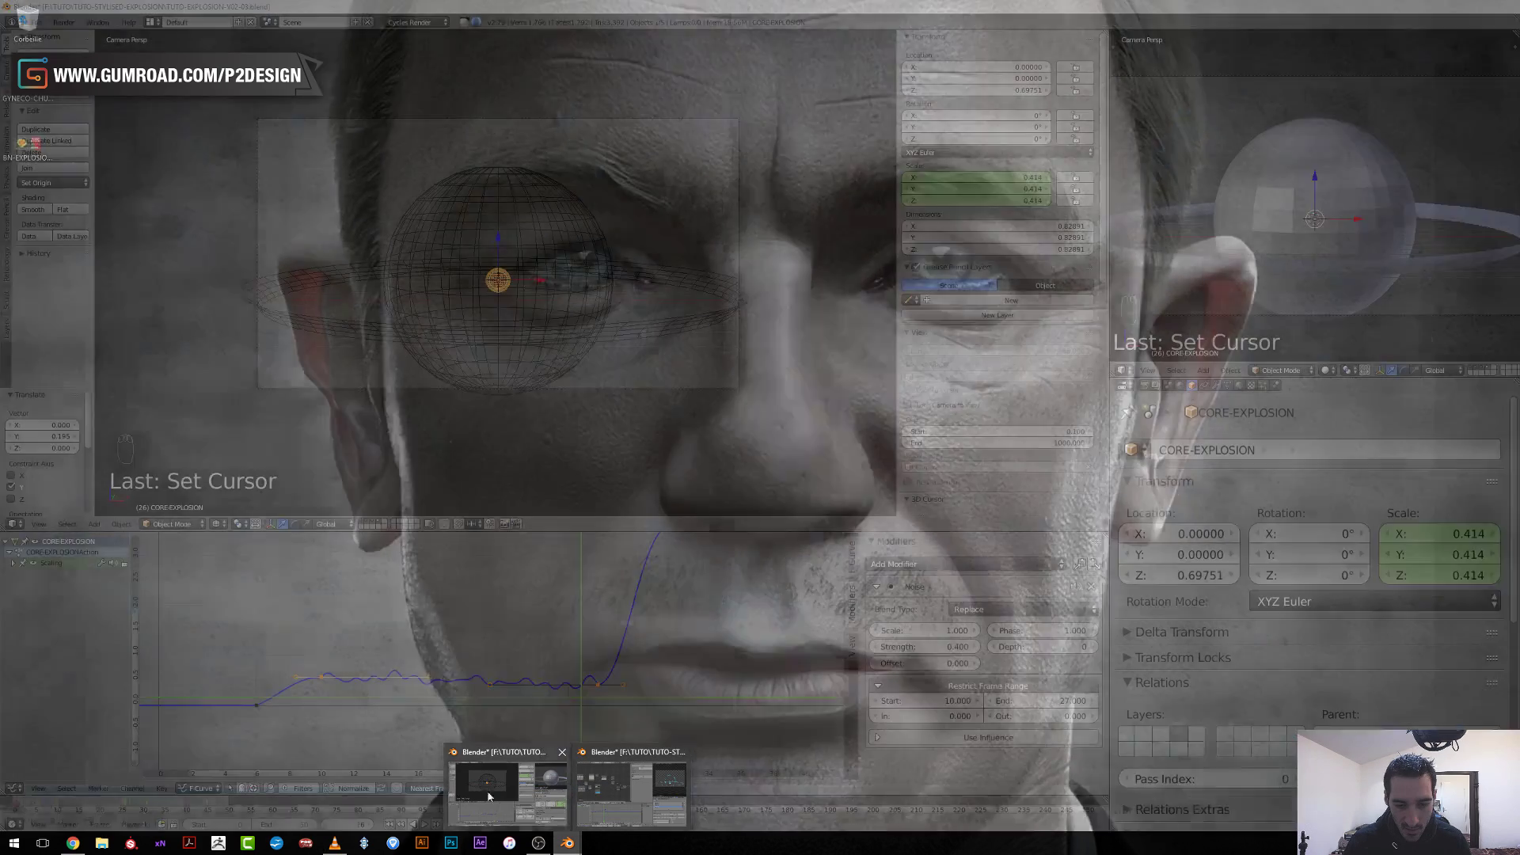
pyautogui.click(489, 796)
pyautogui.scroll(5, 526, 372)
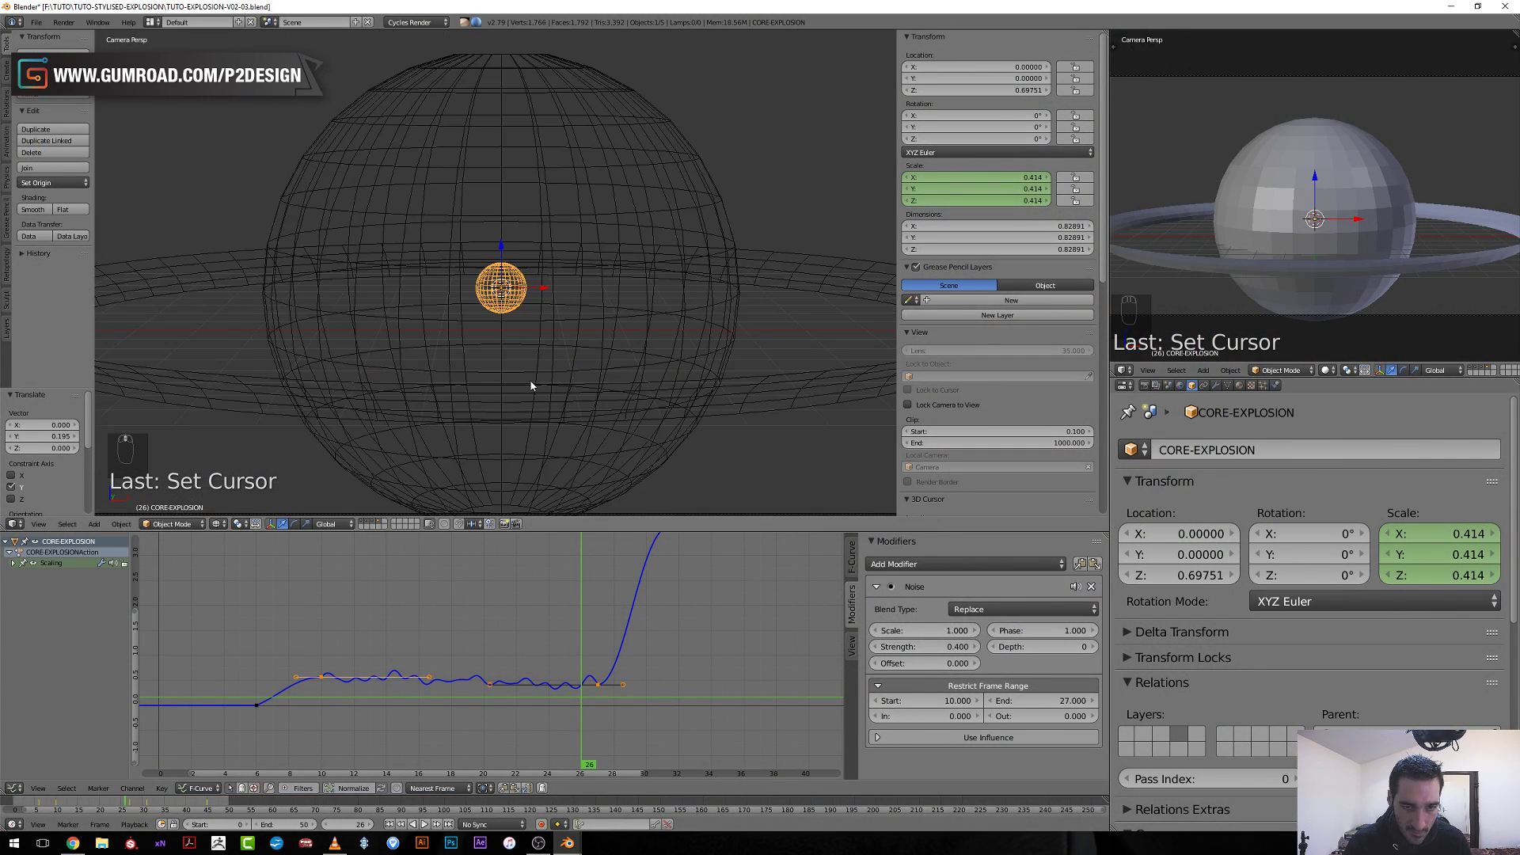
pyautogui.scroll(2, 530, 386)
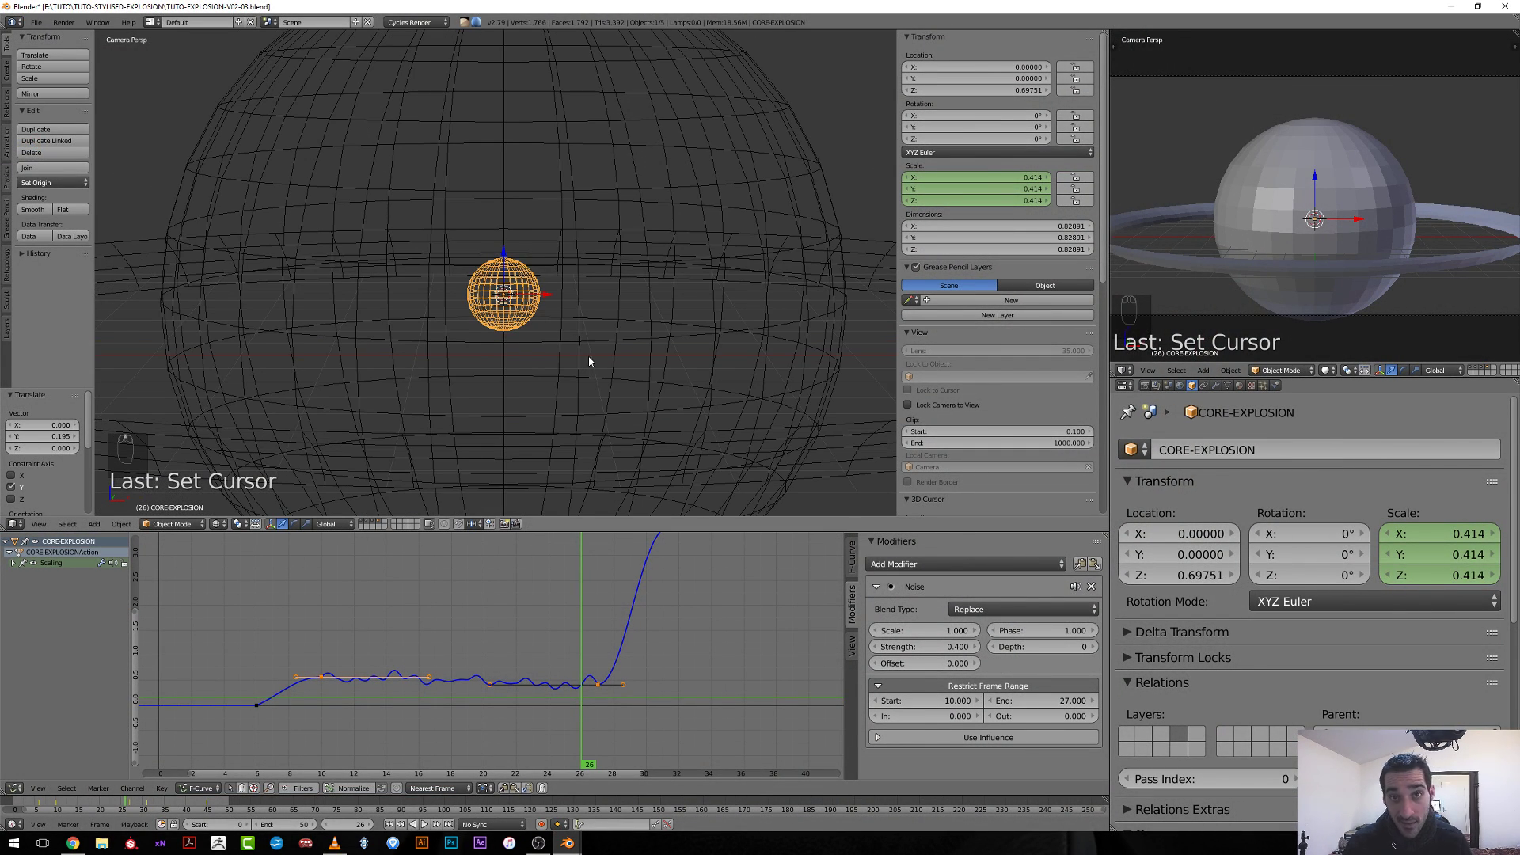
pyautogui.click(325, 674)
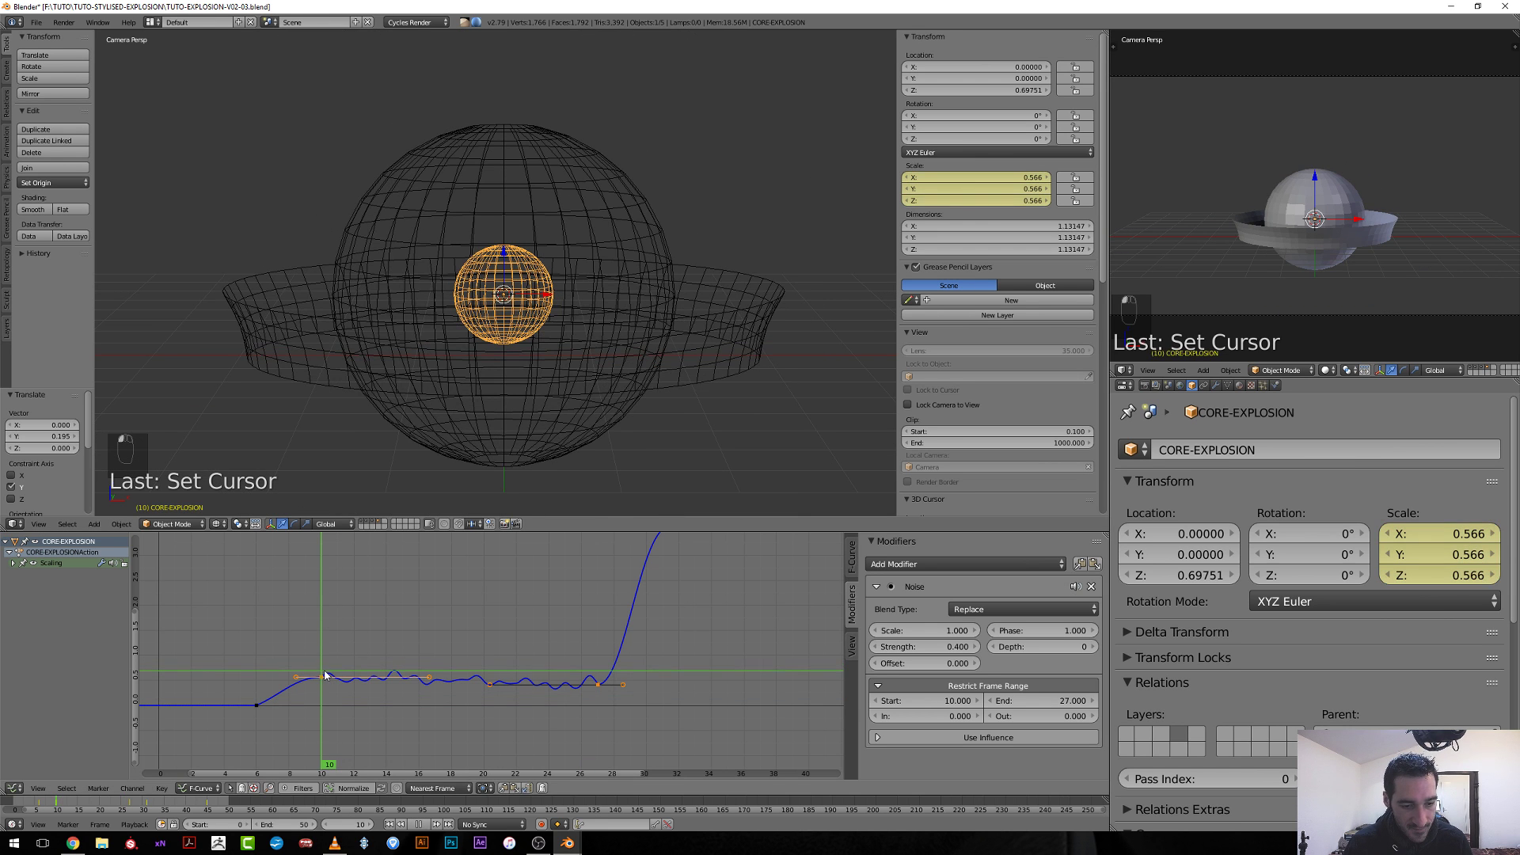
pyautogui.hotkey('shift', 'a')
pyautogui.moveTo(645, 373)
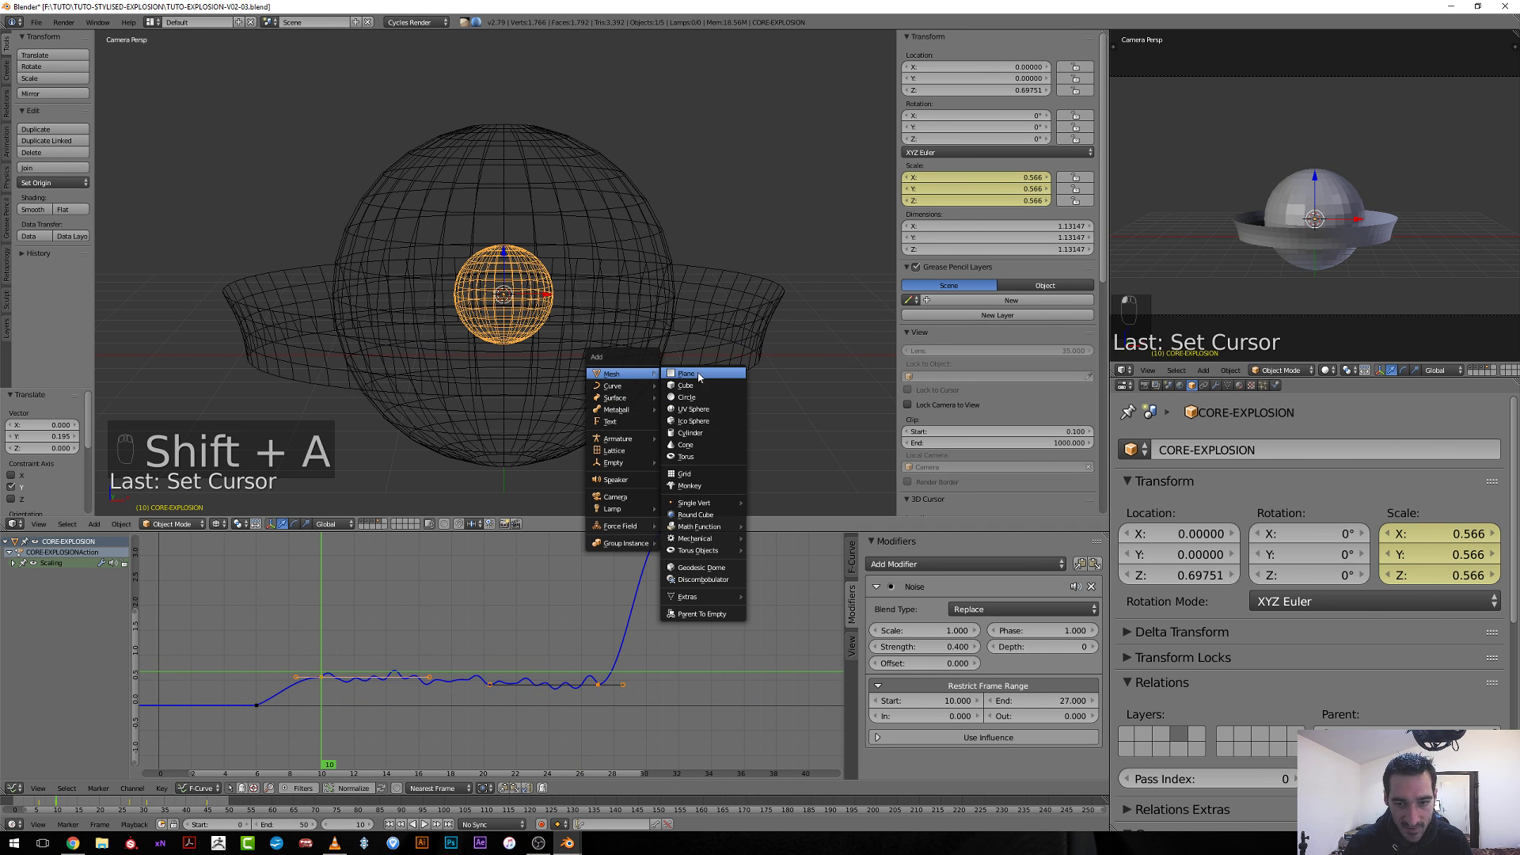
pyautogui.click(694, 410)
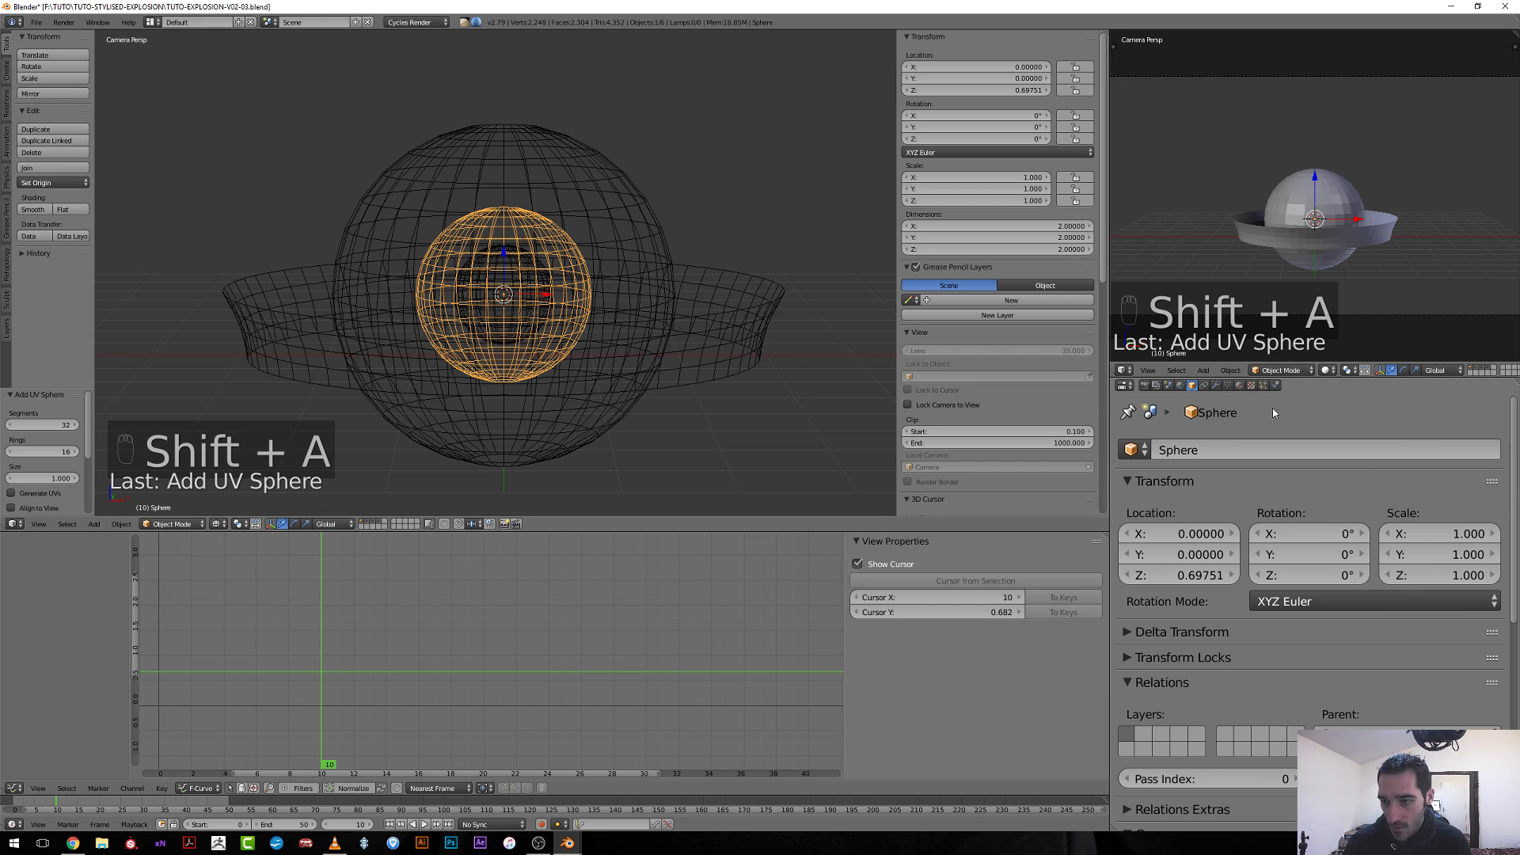
# Rename the new sphere as CORE-FLAMES.
pyautogui.click(1193, 449)
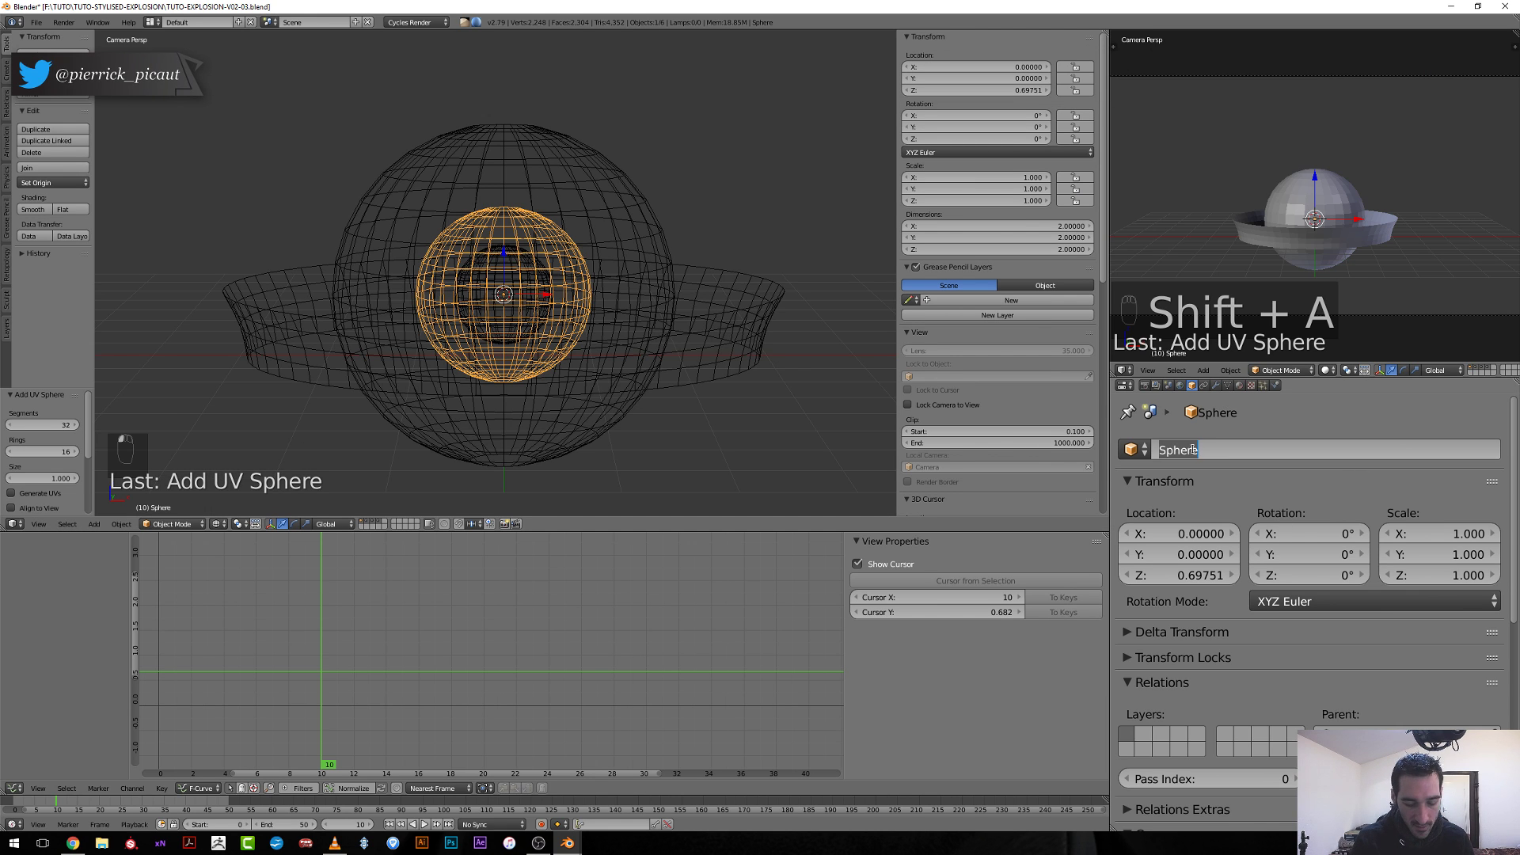
pyautogui.write('co')
pyautogui.write('RE-FLAME')
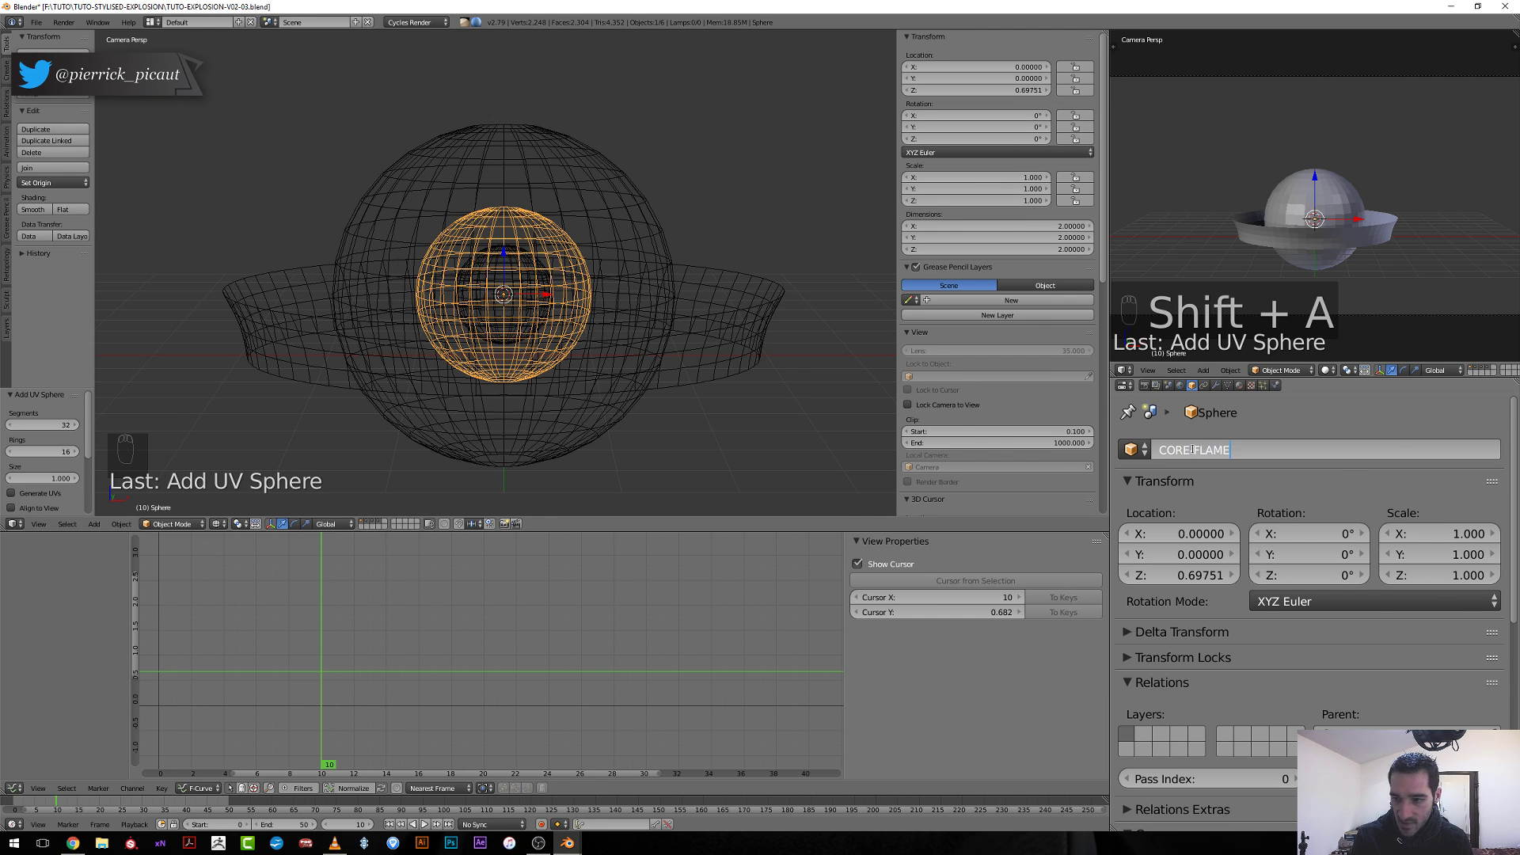
pyautogui.write('S')
pyautogui.press('Return')
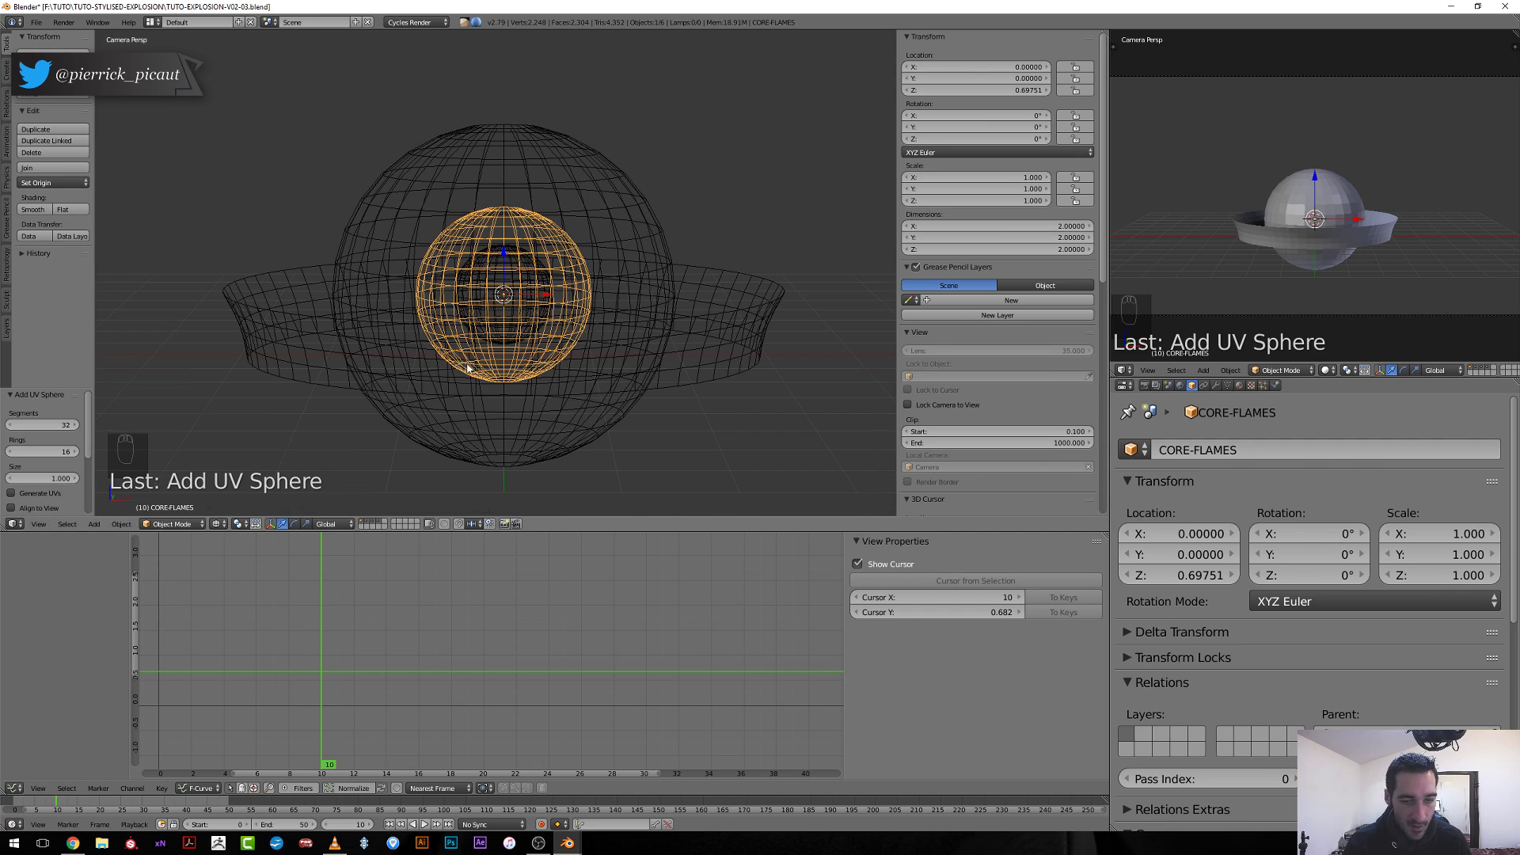
# Scale the CORE-FLAMES sphere down to about 0.669 so that it fits closely around the core.
pyautogui.scroll(2, 468, 368)
pyautogui.press('s')
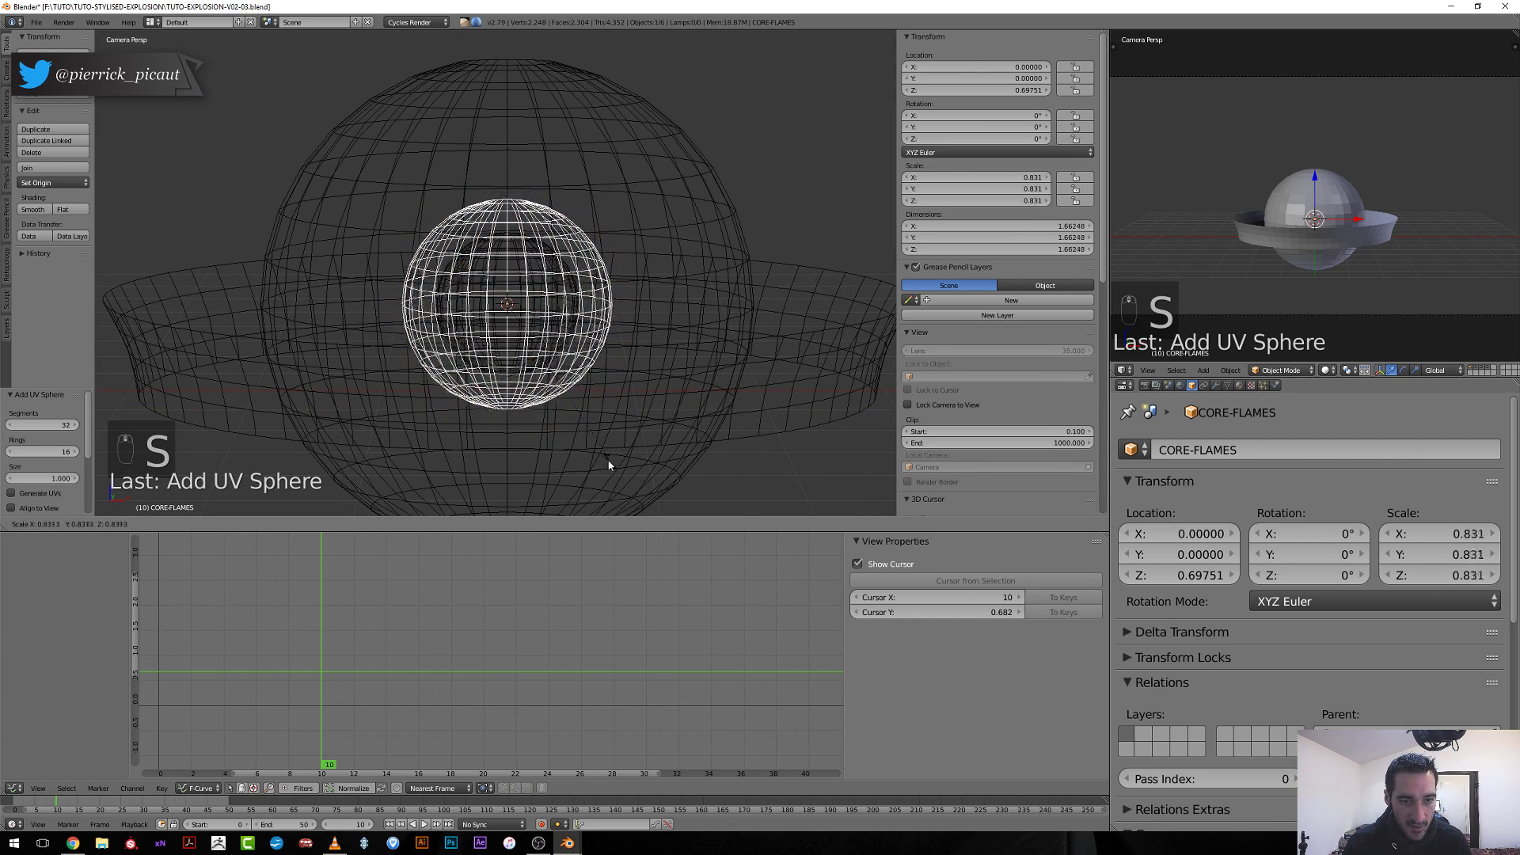
pyautogui.click(582, 435)
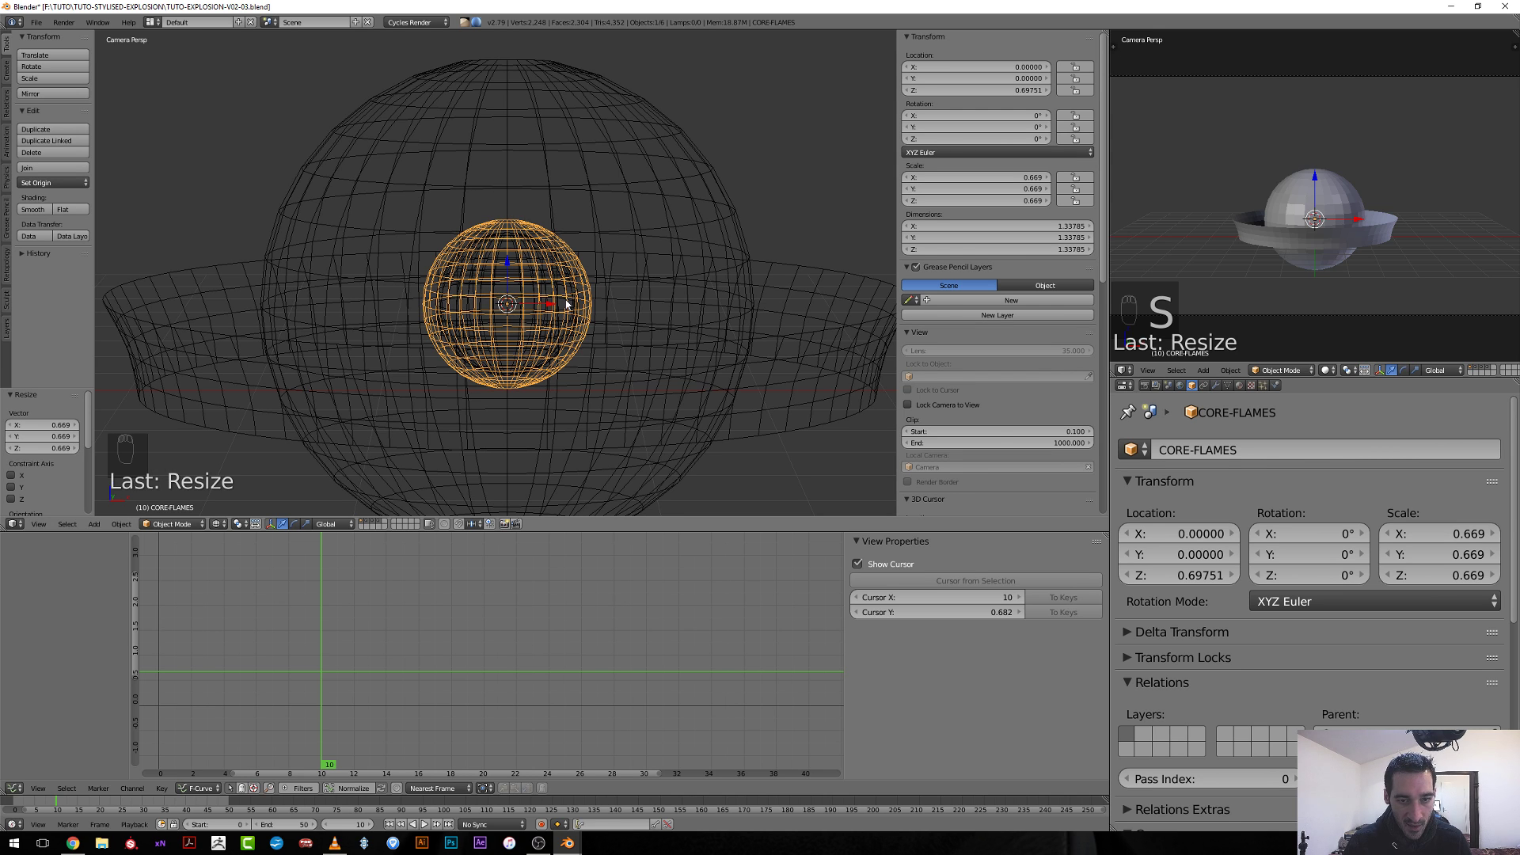
# Move CORE-FLAMES to layer 5 and make that layer visible together with the others.
pyautogui.press('m')
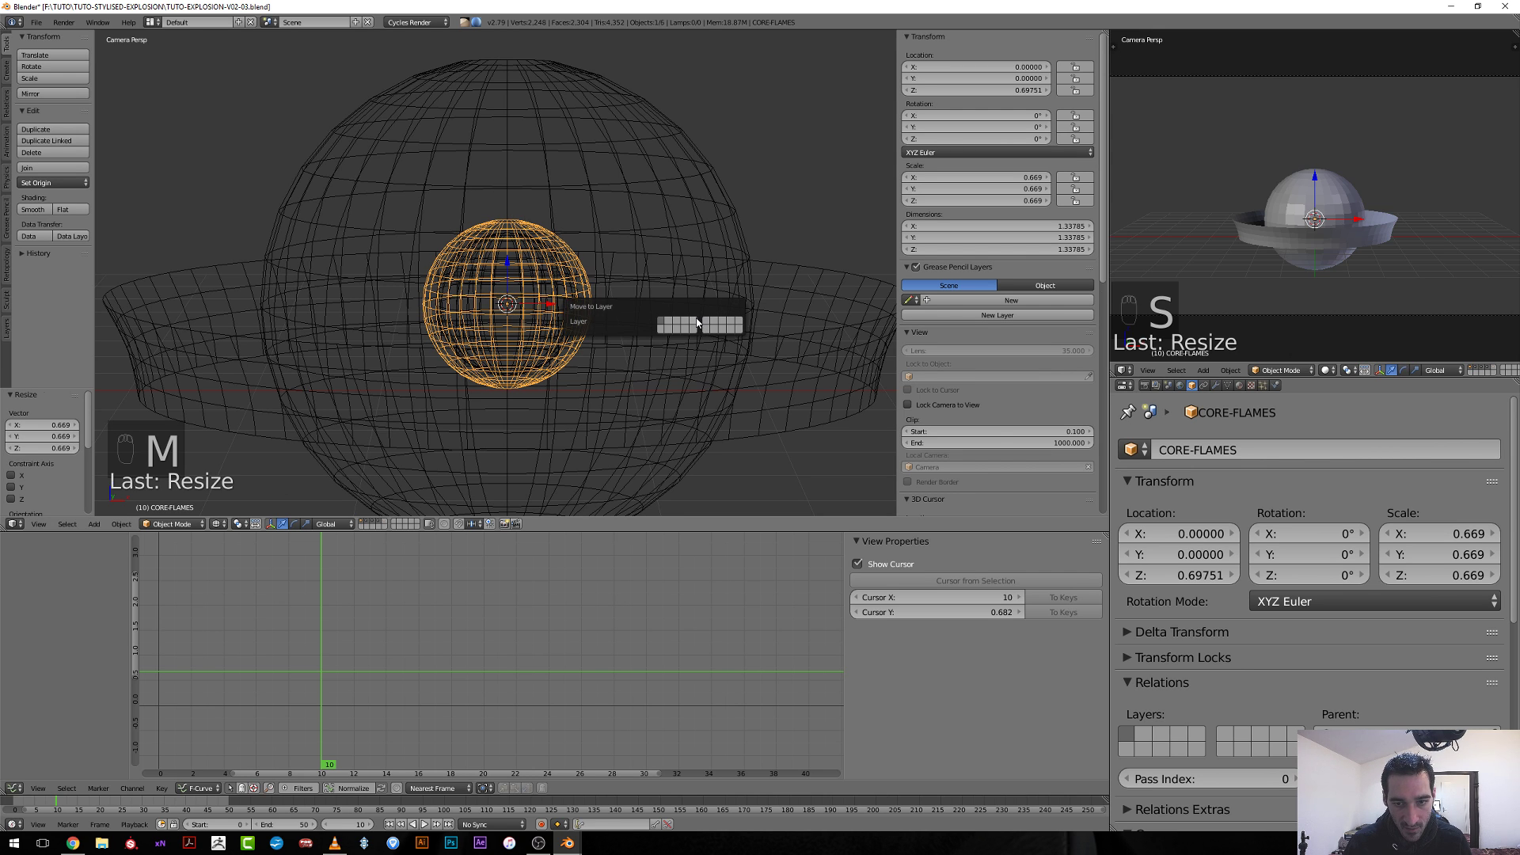
pyautogui.click(696, 324)
pyautogui.keyDown('shift'); pyautogui.click(391, 525); pyautogui.keyUp('shift')
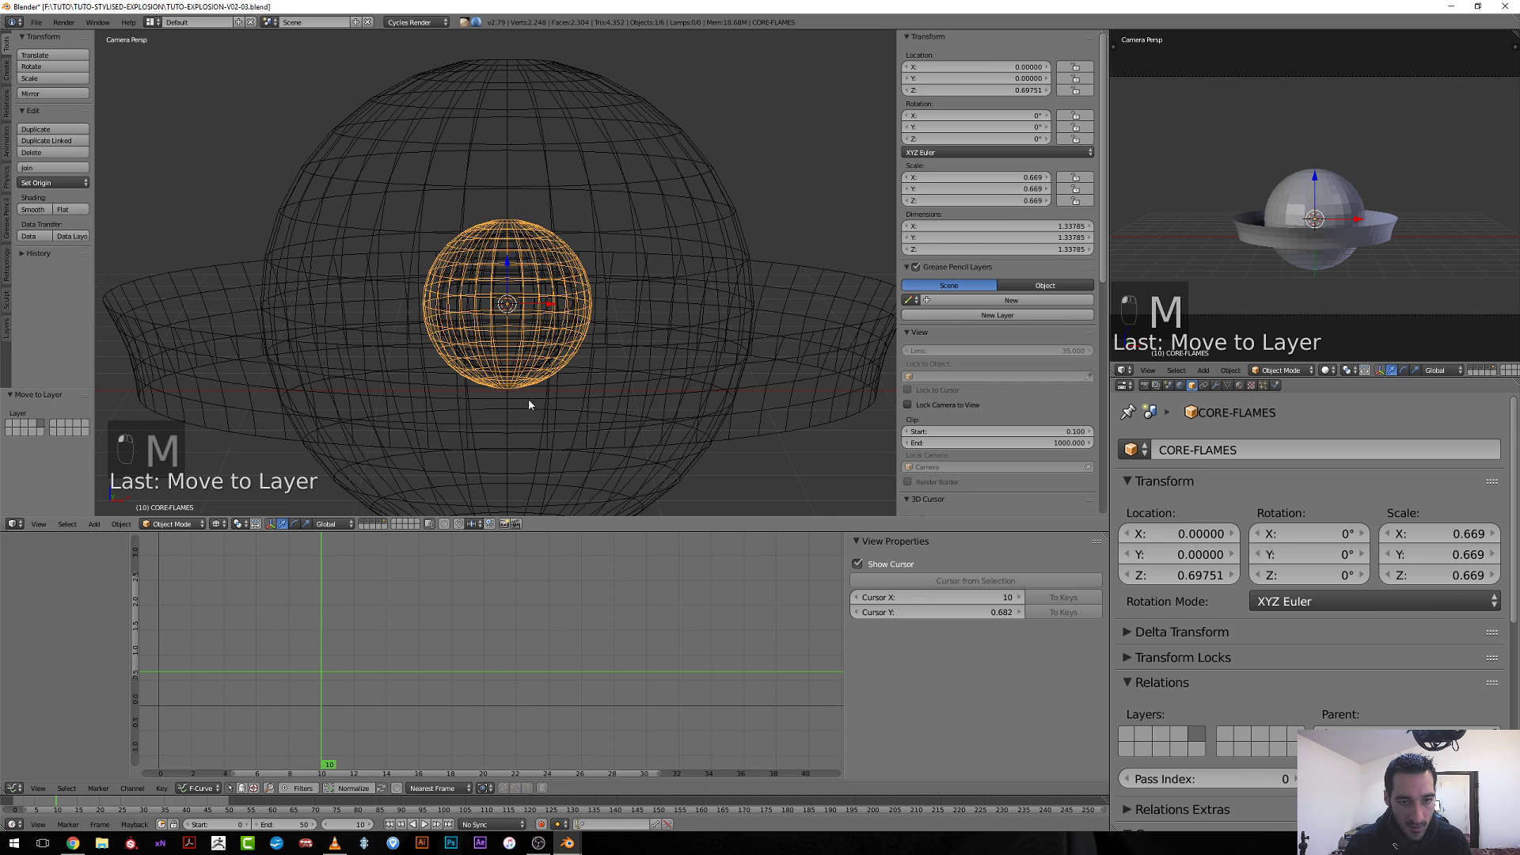
# Parent CORE-FLAMES to the CORE-EXPLOSION sphere with the Object option.
pyautogui.scroll(6, 529, 399)
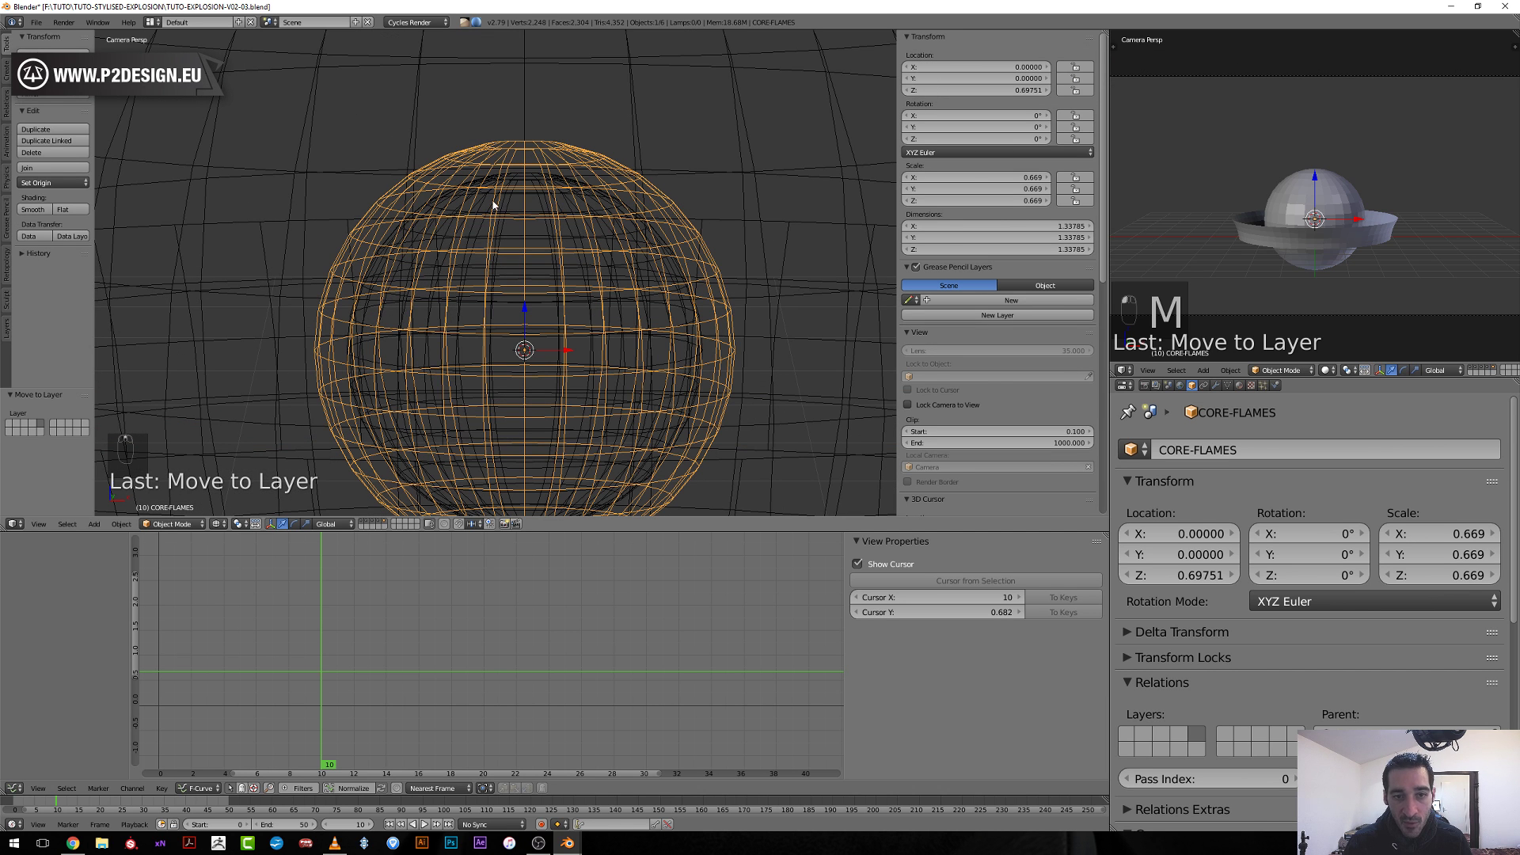
pyautogui.scroll(-2, 272, 641)
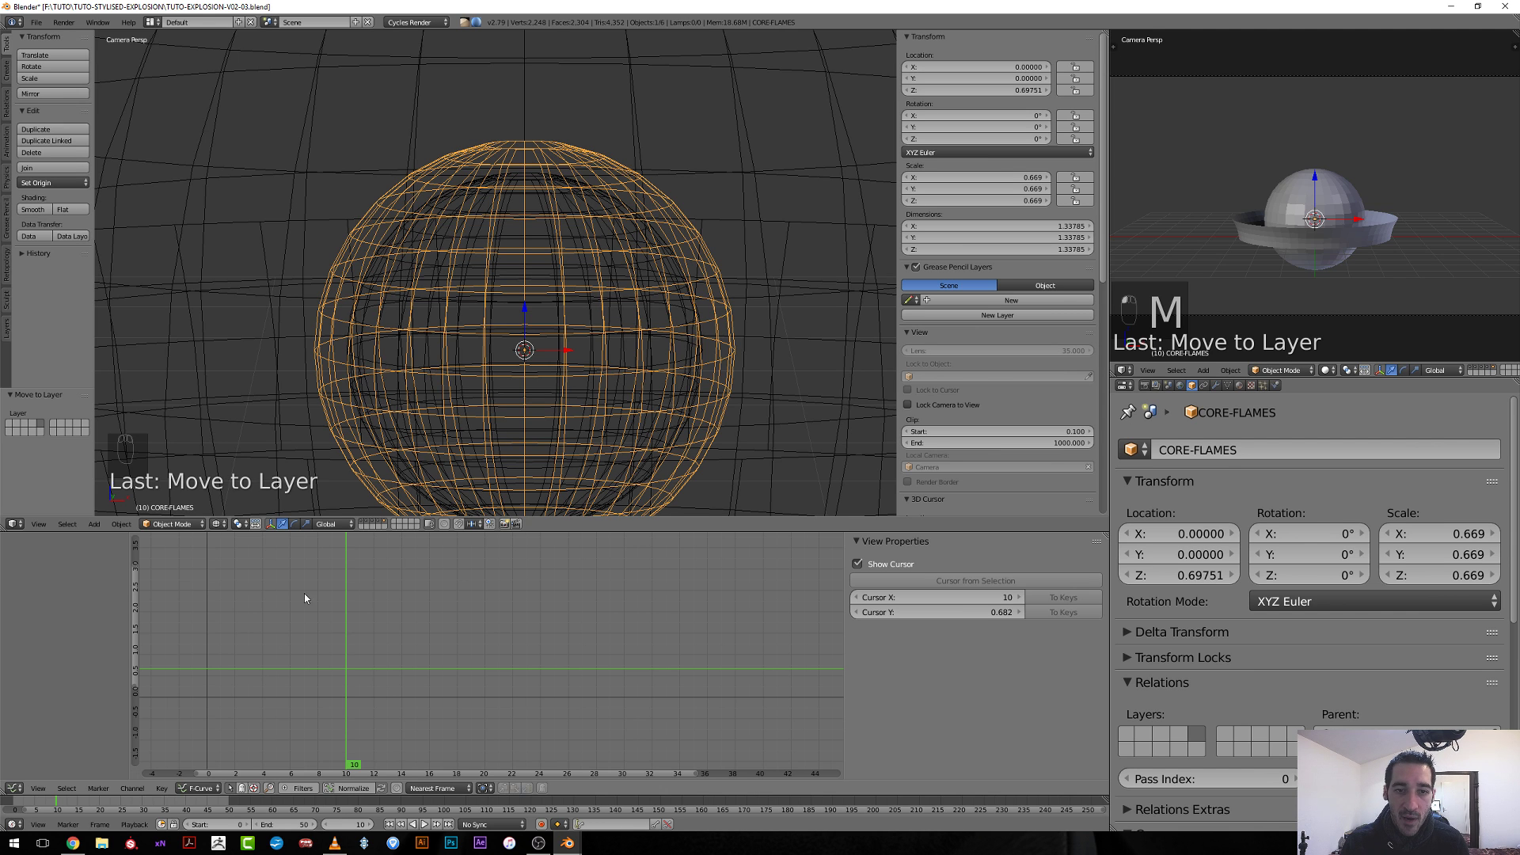
pyautogui.keyDown('shift'); pyautogui.rightClick(511, 178); pyautogui.keyUp('shift')
pyautogui.hotkey('ctrl', 'p')
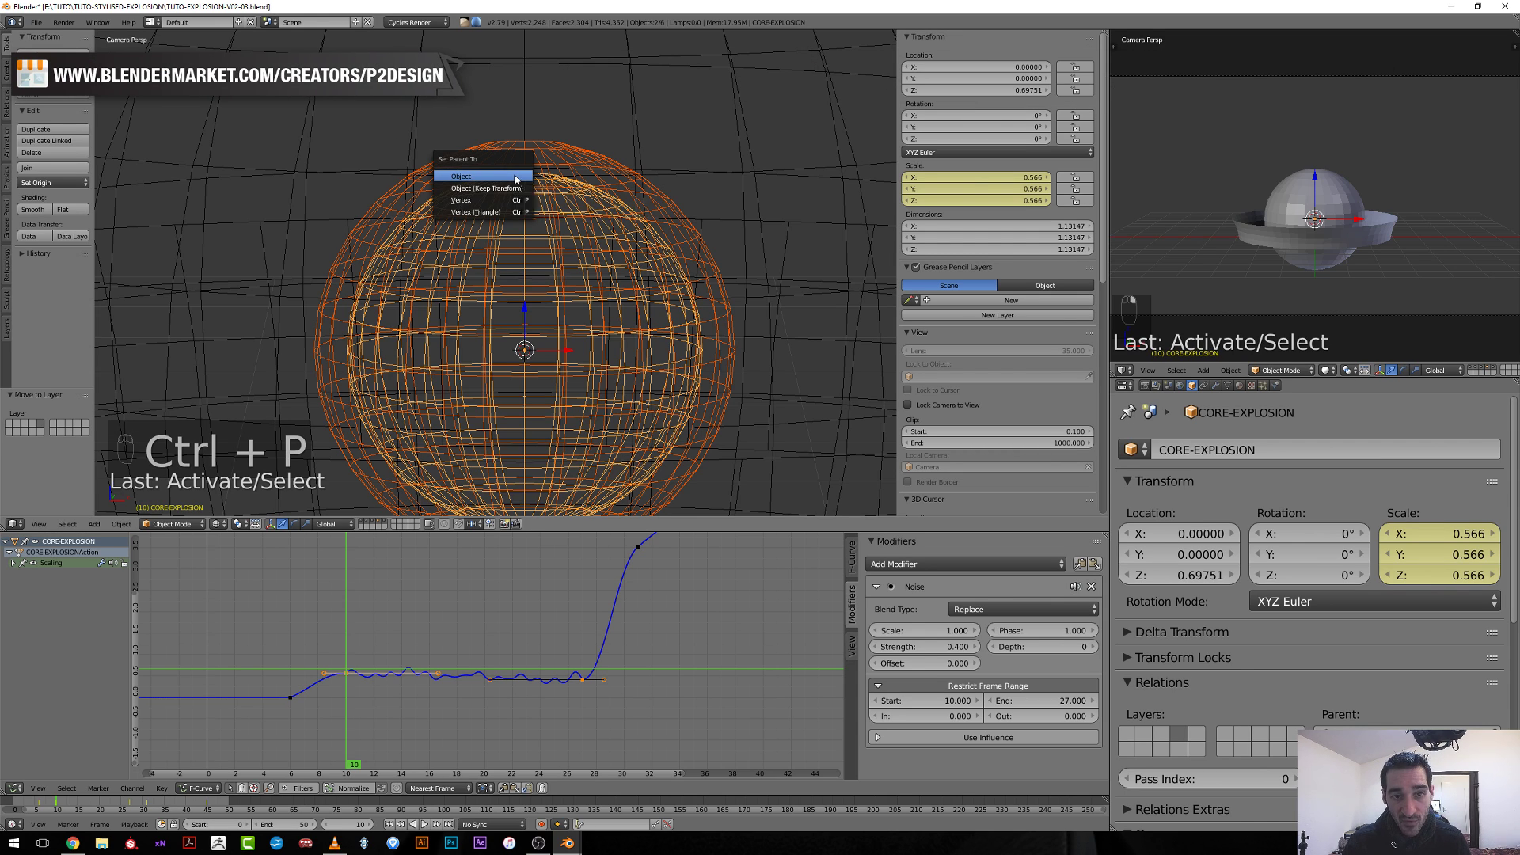
pyautogui.click(514, 178)
# Insert a scaling keyframe on CORE-FLAMES at frame 6.
pyautogui.moveTo(354, 685); pyautogui.dragTo(295, 742)
pyautogui.rightClick(448, 168)
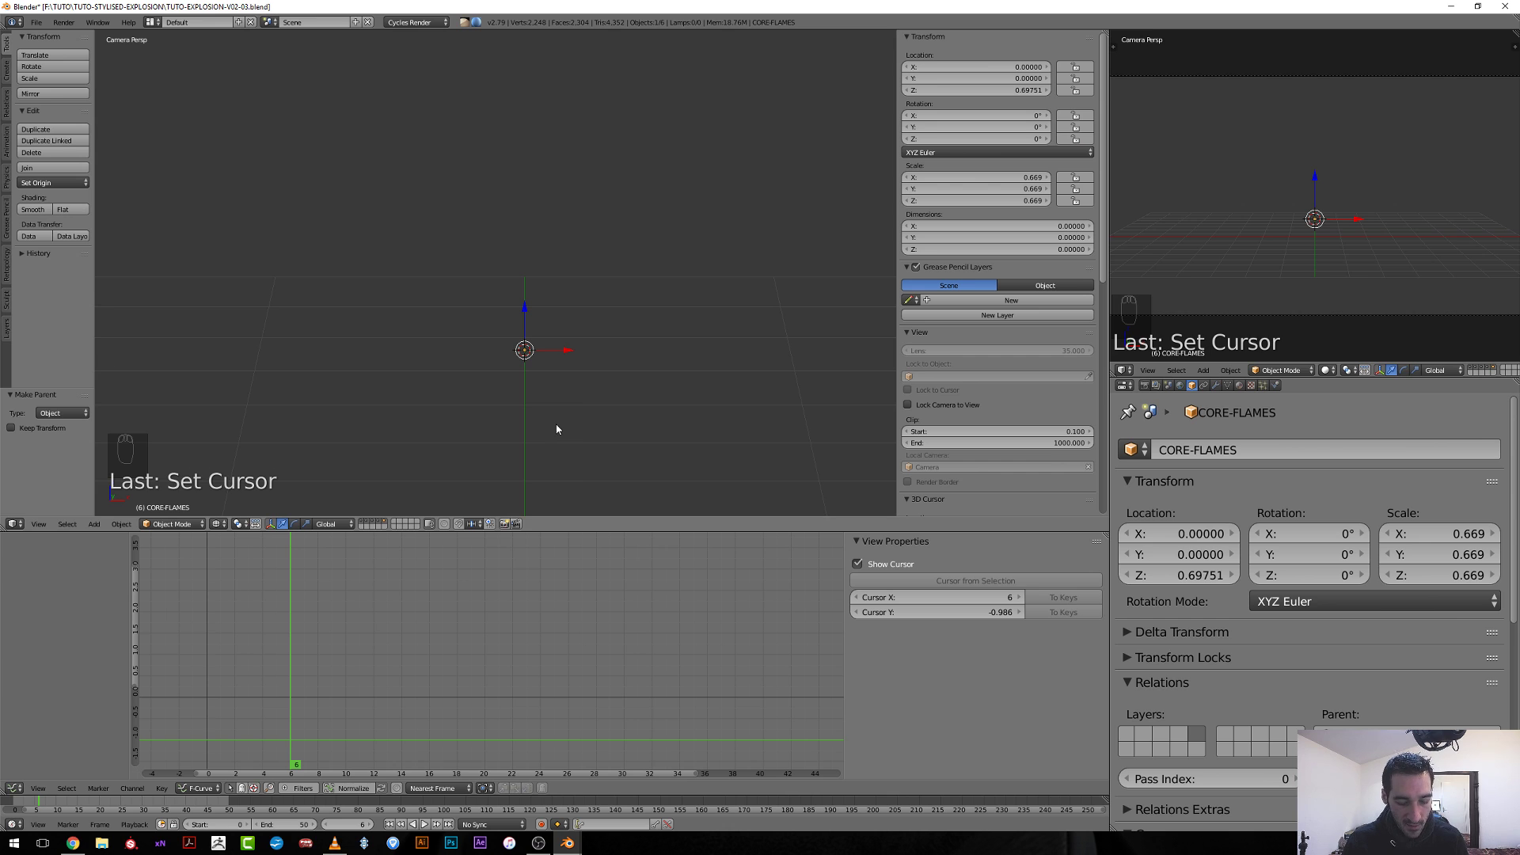
pyautogui.press('i')
pyautogui.click(556, 425)
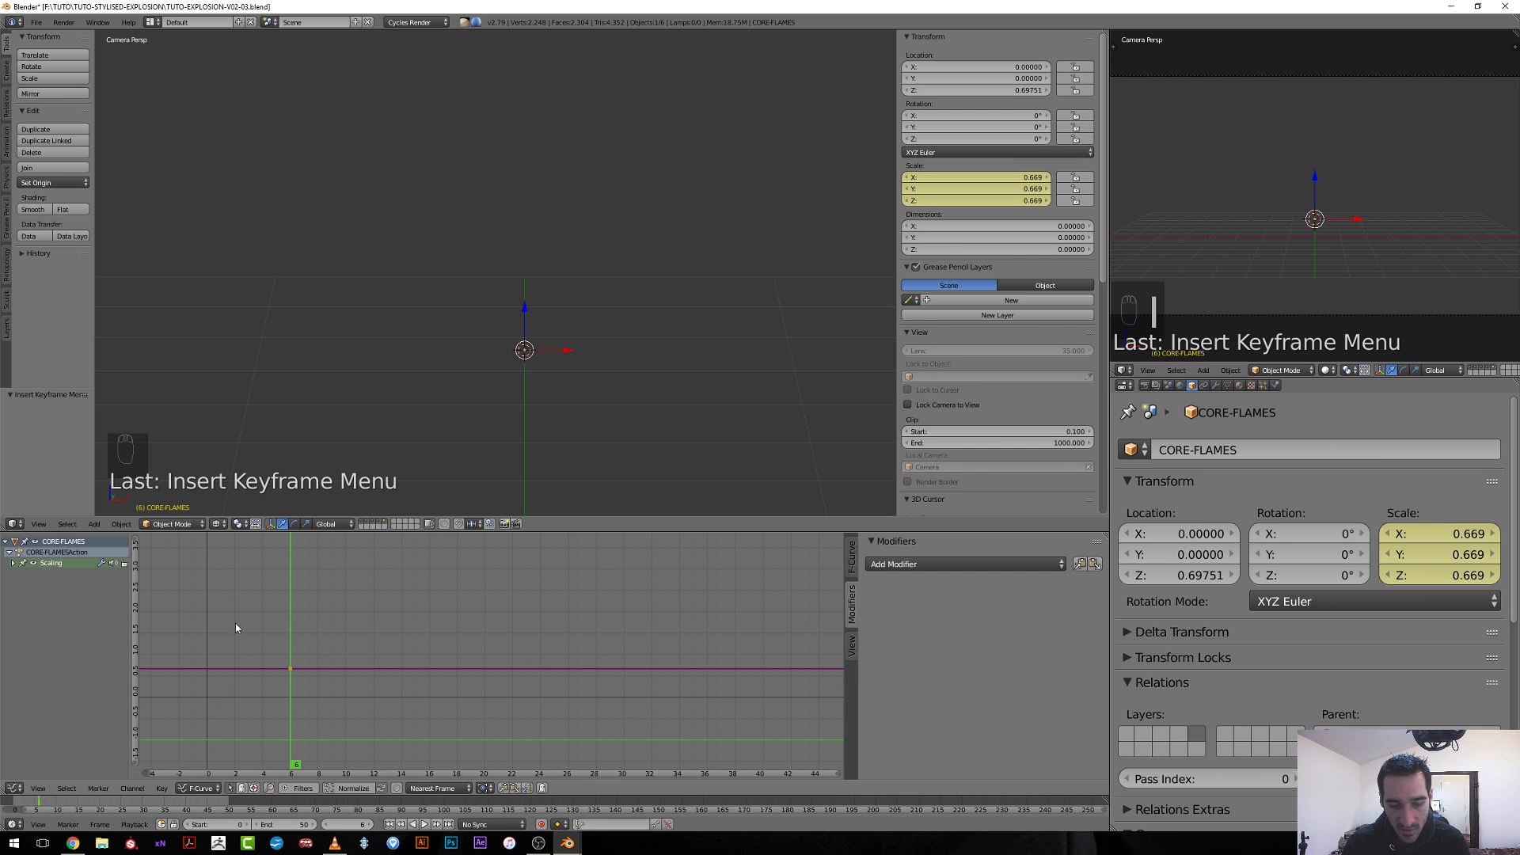
# Go to frame 13 and show only layer 5 to isolate the CORE-FLAMES sphere.
pyautogui.moveTo(285, 730); pyautogui.dragTo(388, 719)
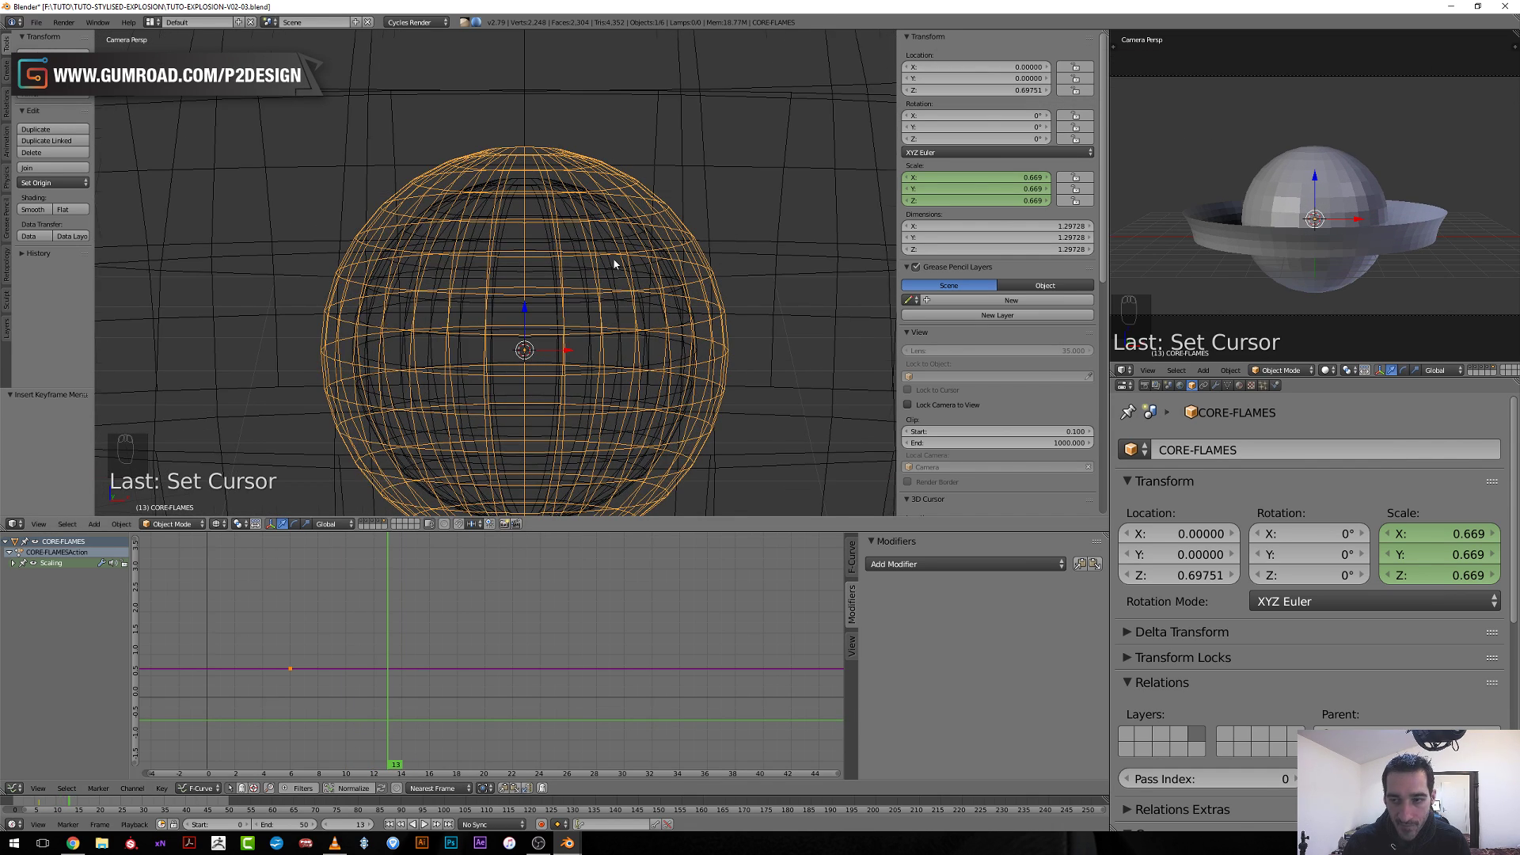
pyautogui.scroll(-6, 609, 273)
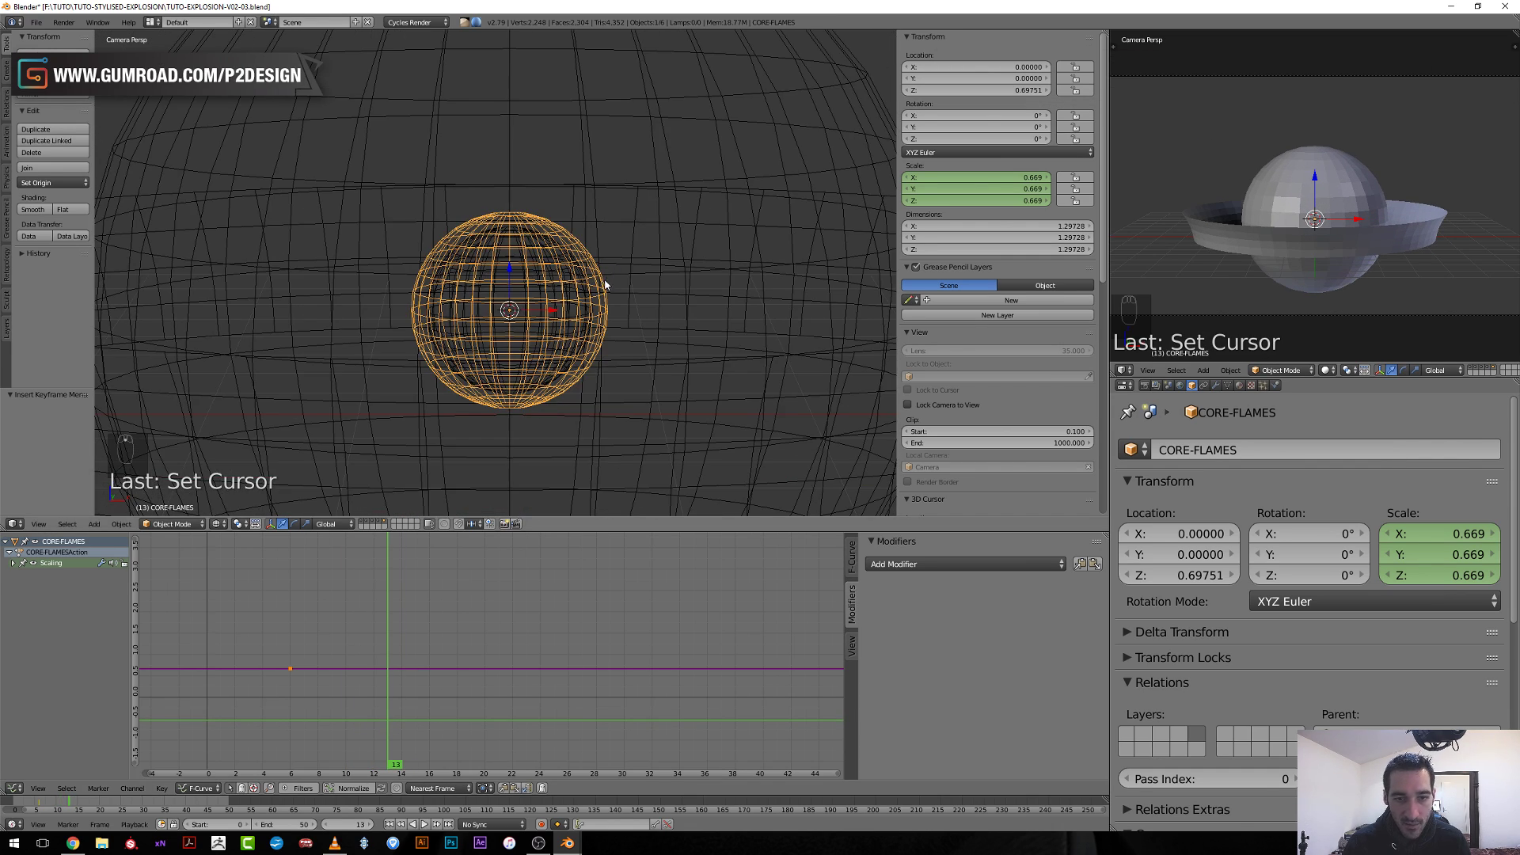
pyautogui.click(363, 526)
pyautogui.click(379, 526)
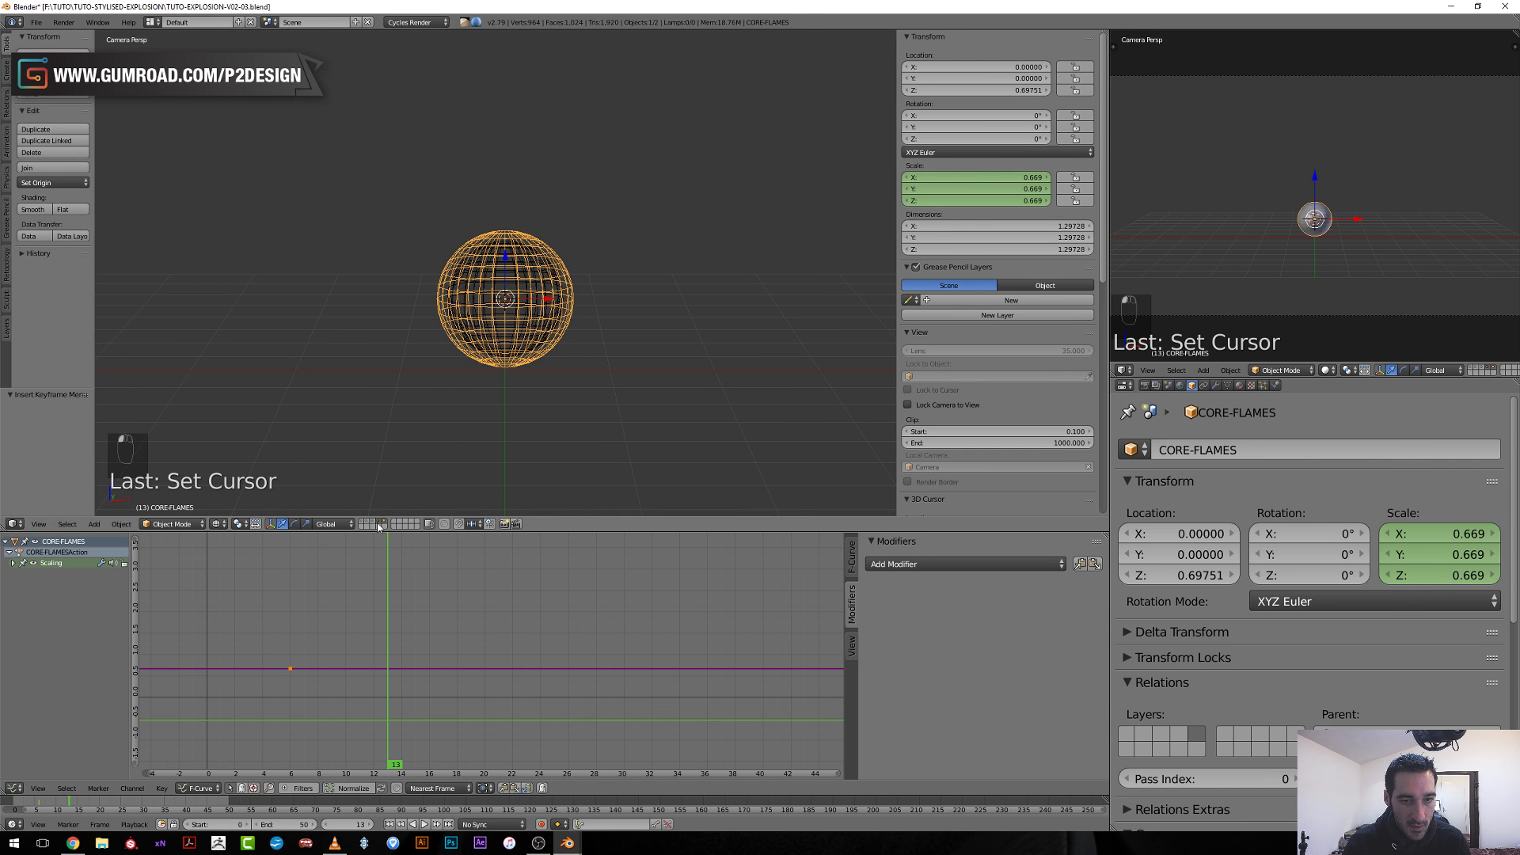
# Select the CORE-FLAMES scale curves and insert keyframes at frame 13 for only the selected channels.
pyautogui.moveTo(354, 626); pyautogui.dragTo(394, 637)
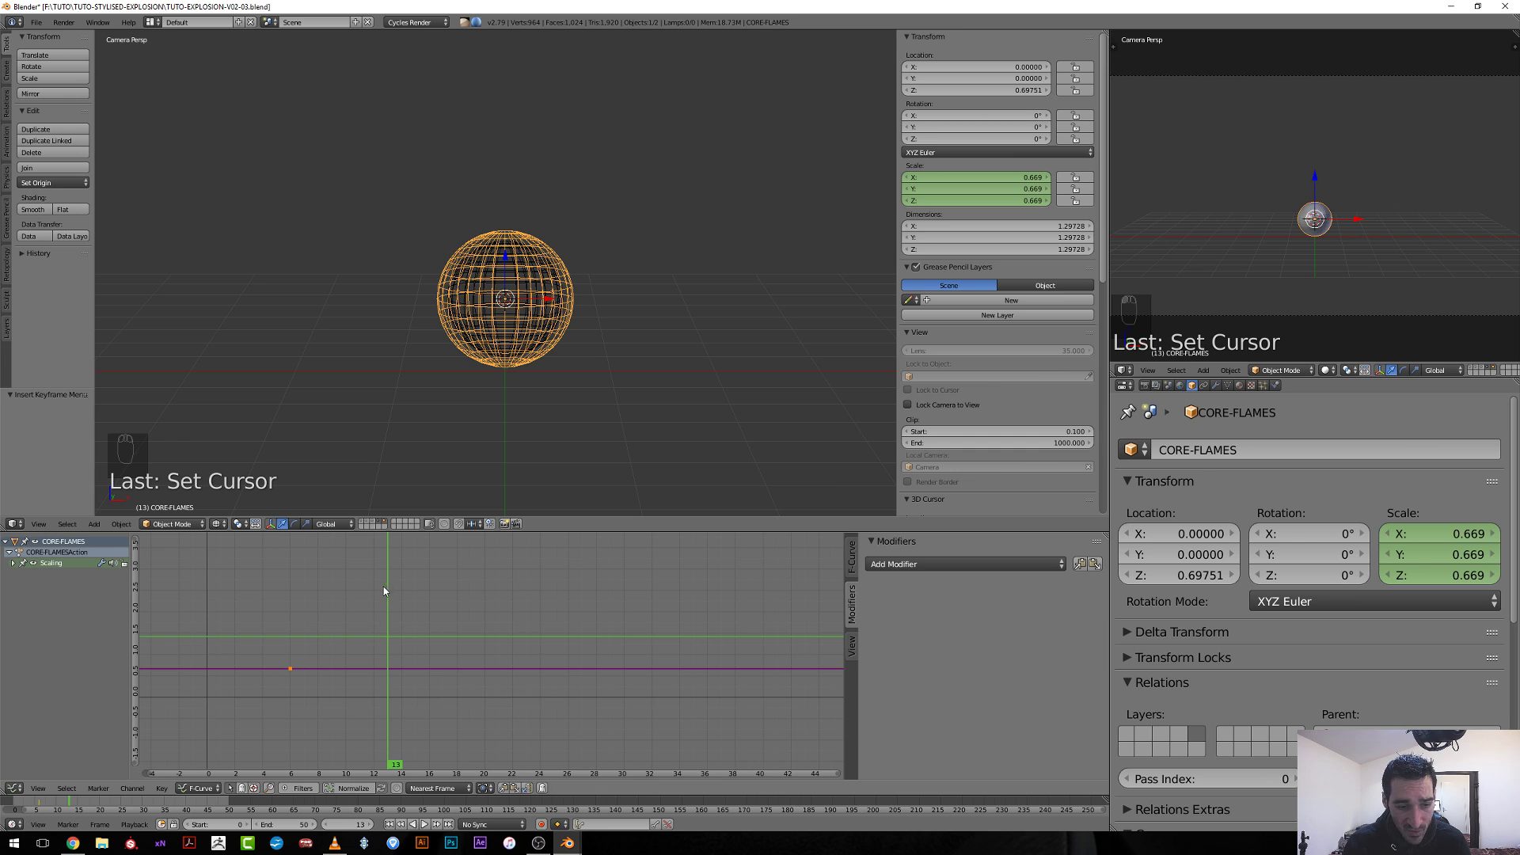
pyautogui.scroll(1, 317, 665)
pyautogui.click(256, 672)
pyautogui.moveTo(292, 660); pyautogui.dragTo(315, 653, button='middle')
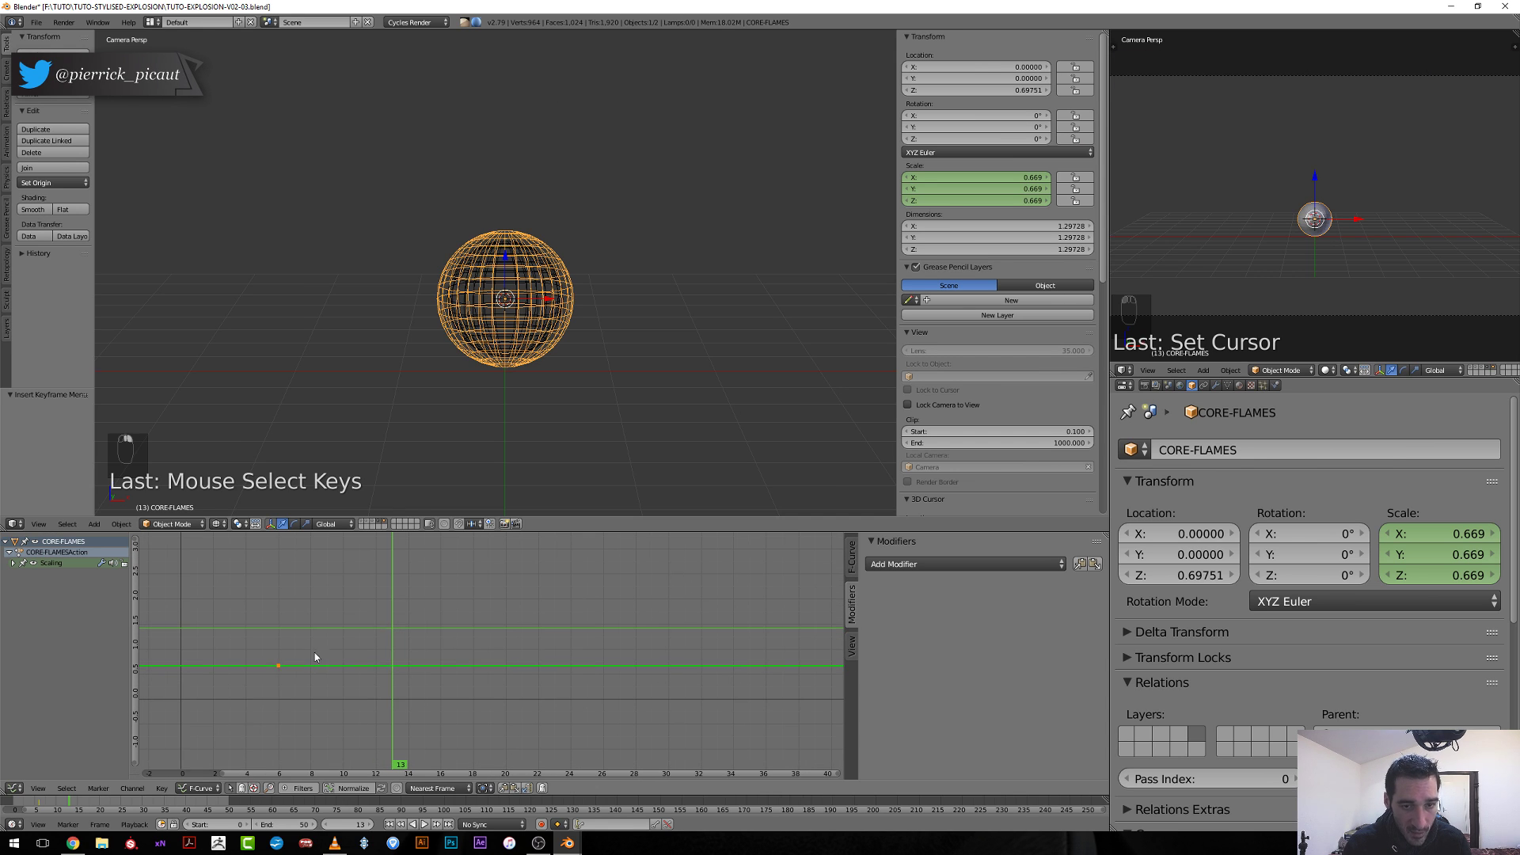
pyautogui.press('i')
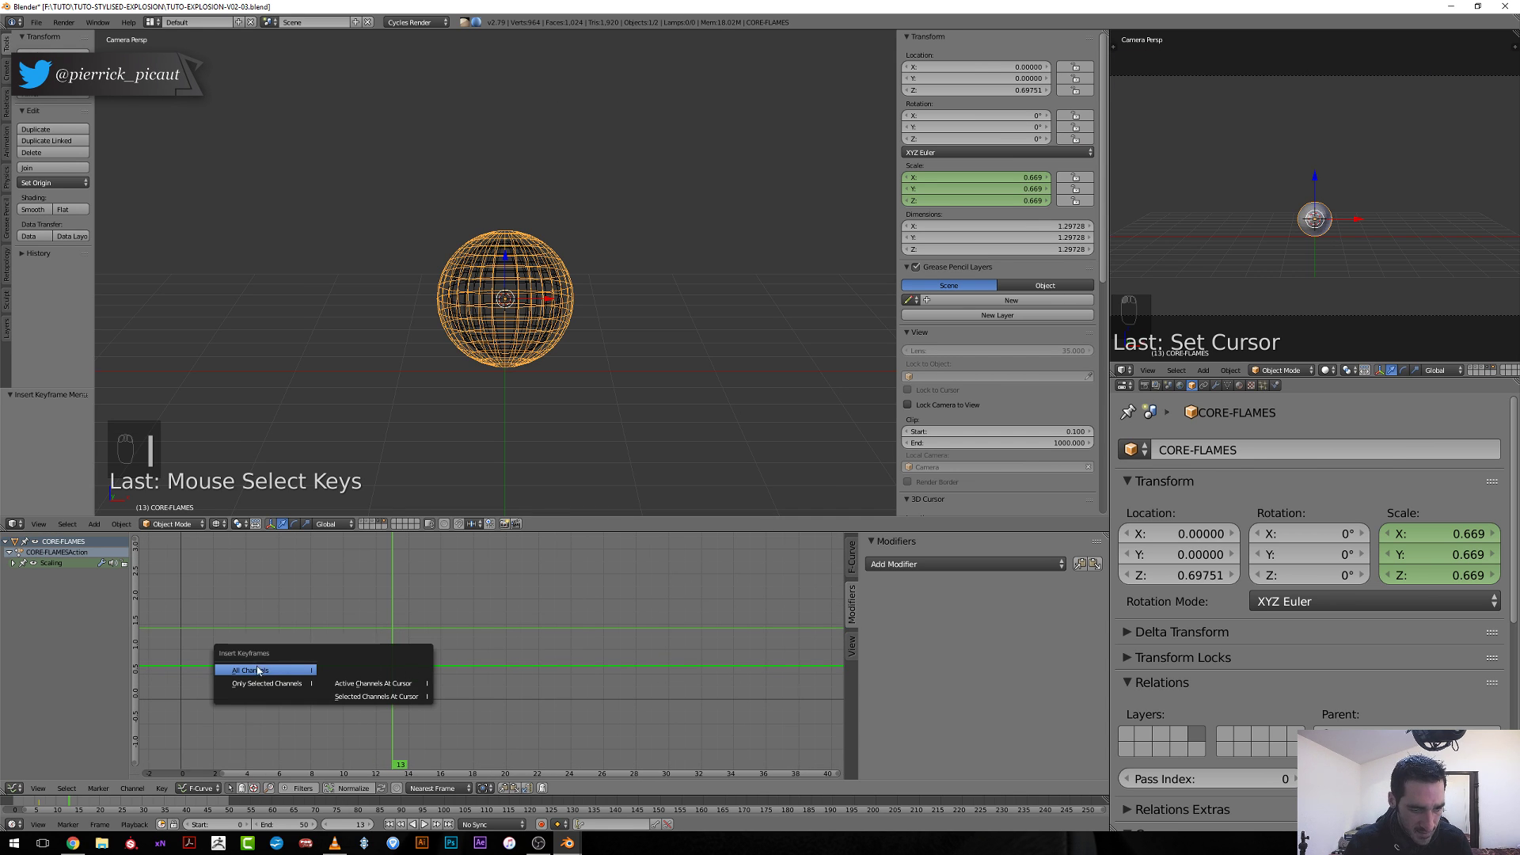
pyautogui.press('a')
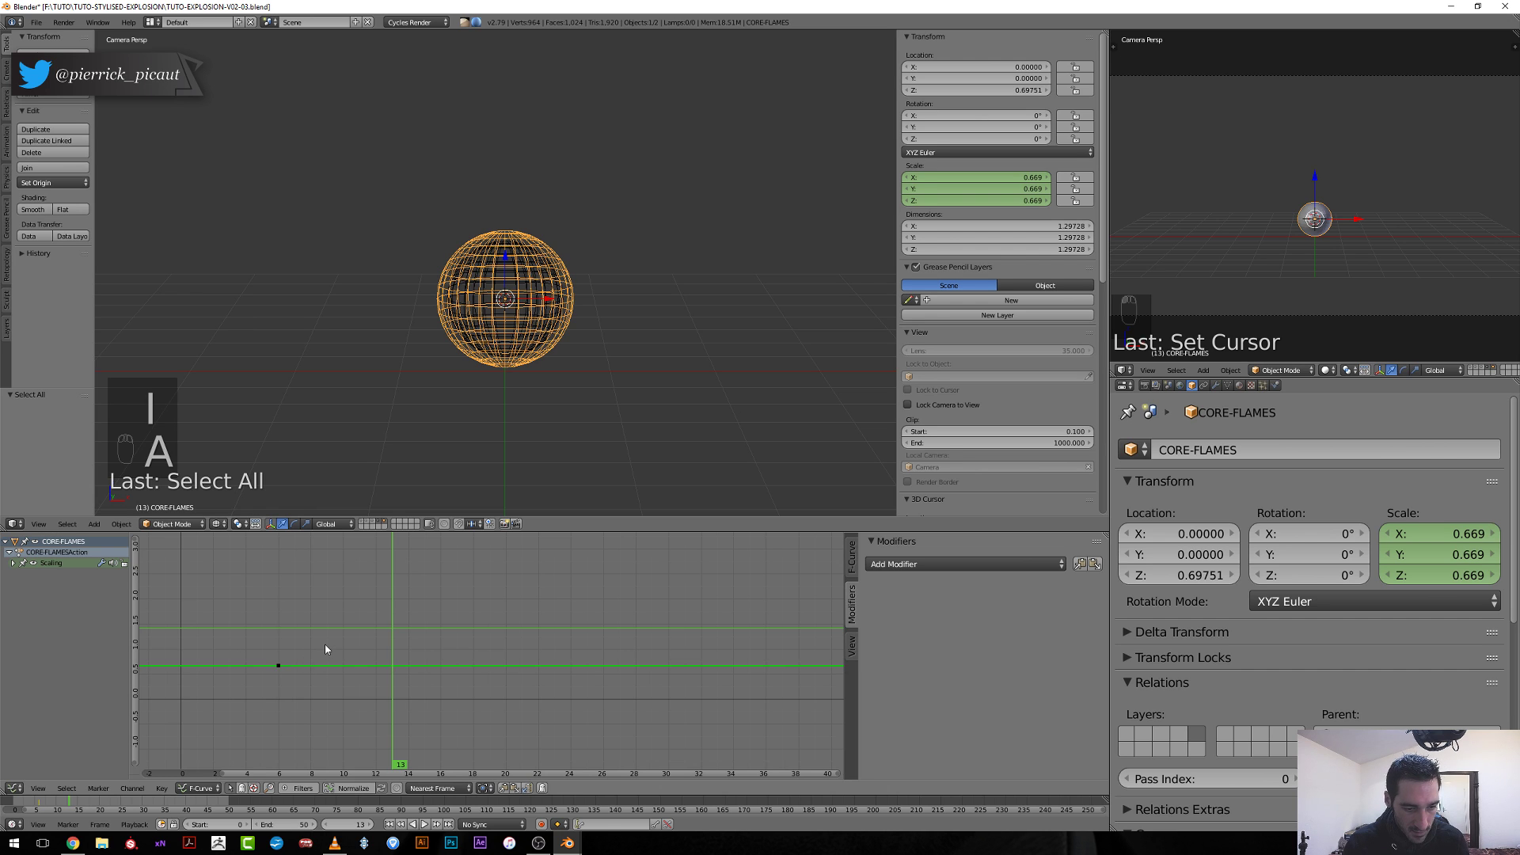
pyautogui.press('a')
pyautogui.press('a')
pyautogui.press('u')
pyautogui.press('i')
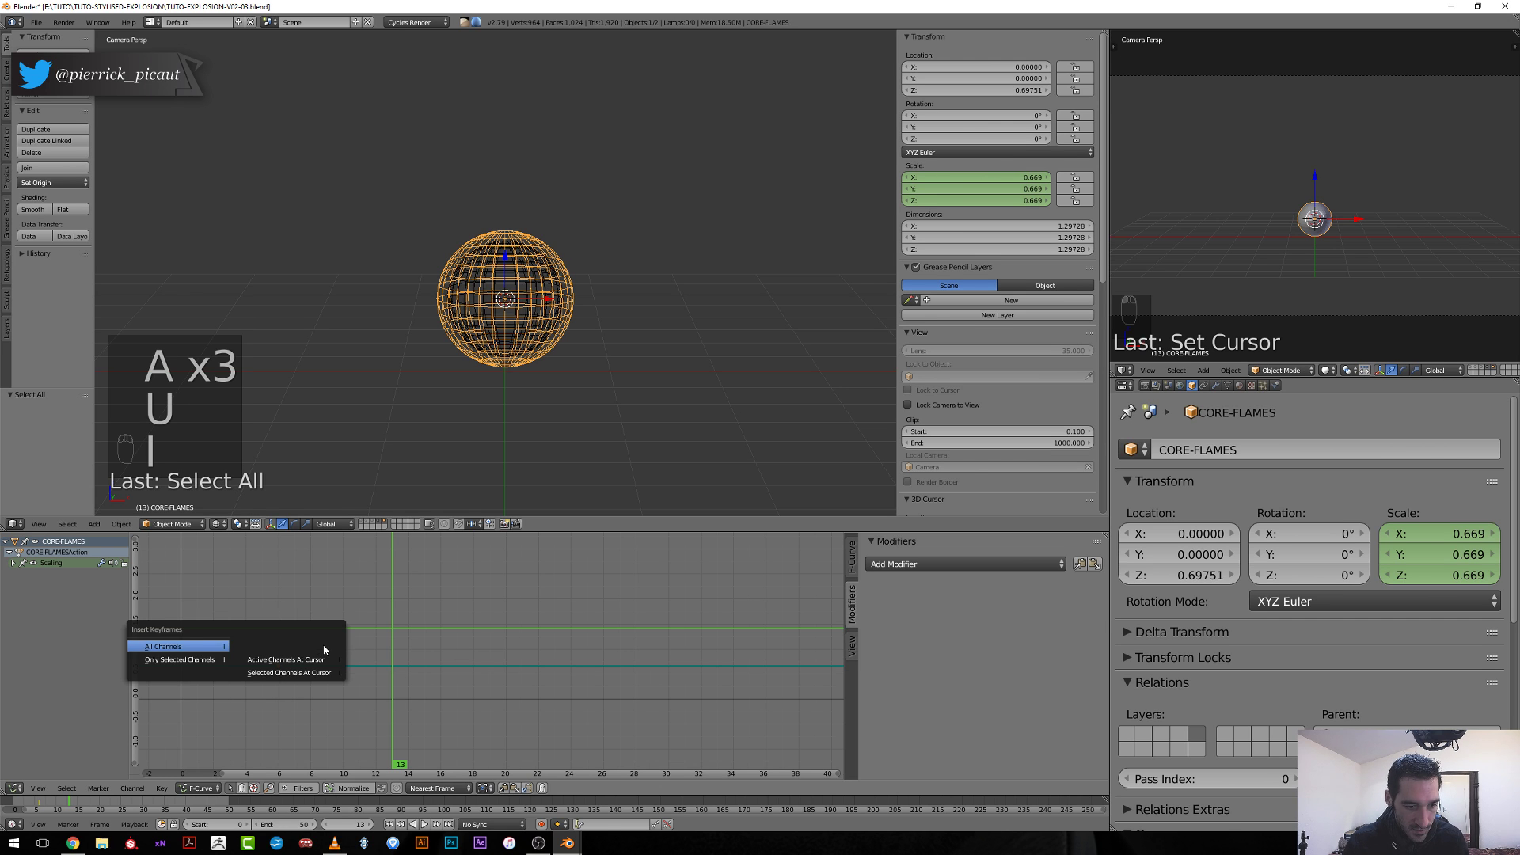
pyautogui.click(194, 660)
pyautogui.scroll(2, 294, 724)
pyautogui.scroll(2, 417, 654)
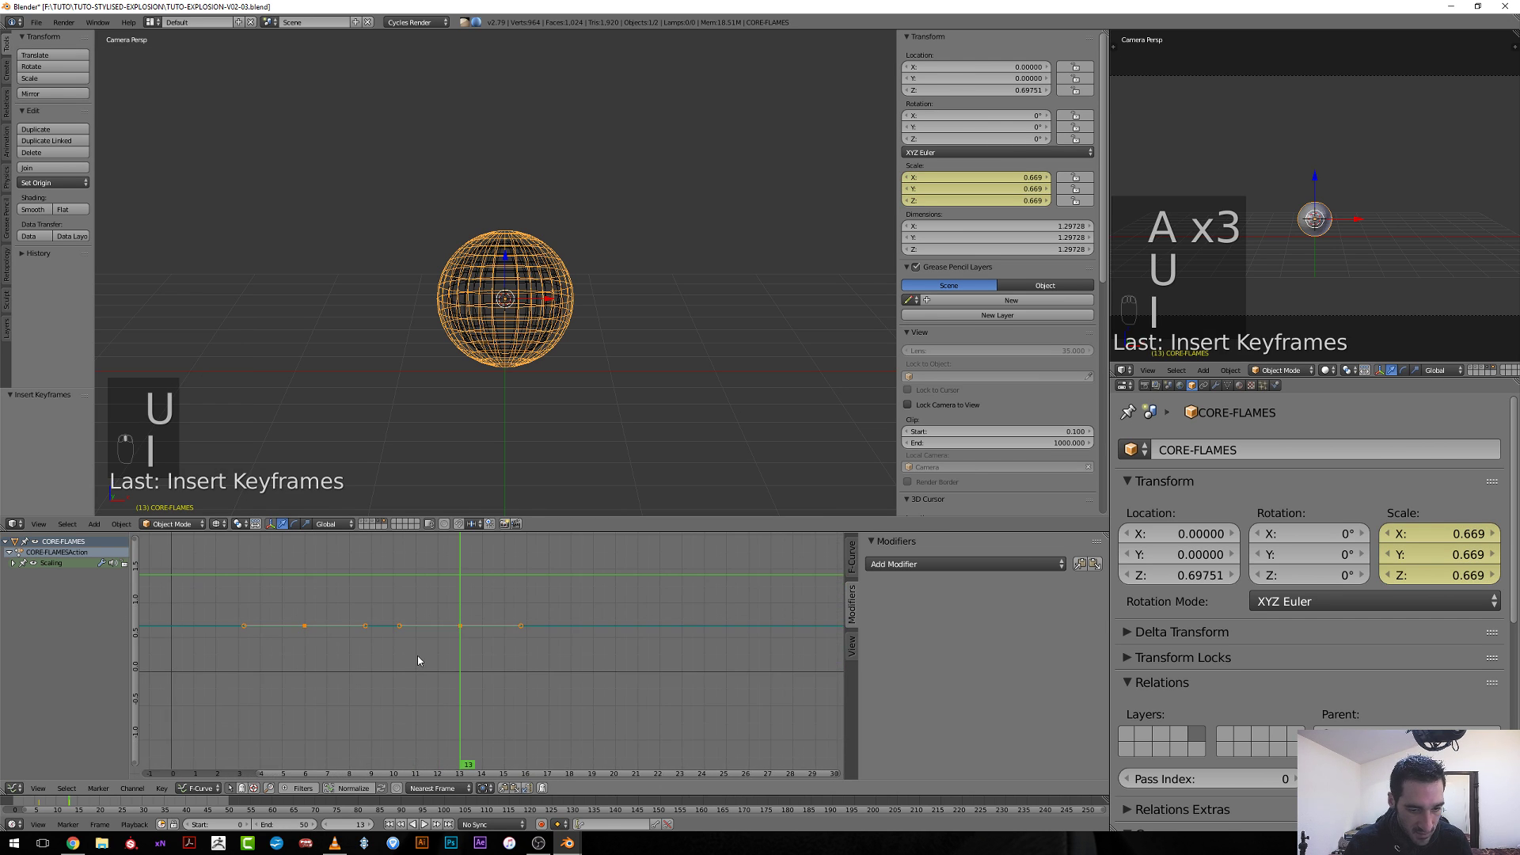
# Raise the Z scale keyframe at frame 13 to about 1.138 to stretch the CORE-FLAMES sphere vertically.
pyautogui.press('a')
pyautogui.rightClick(453, 623)
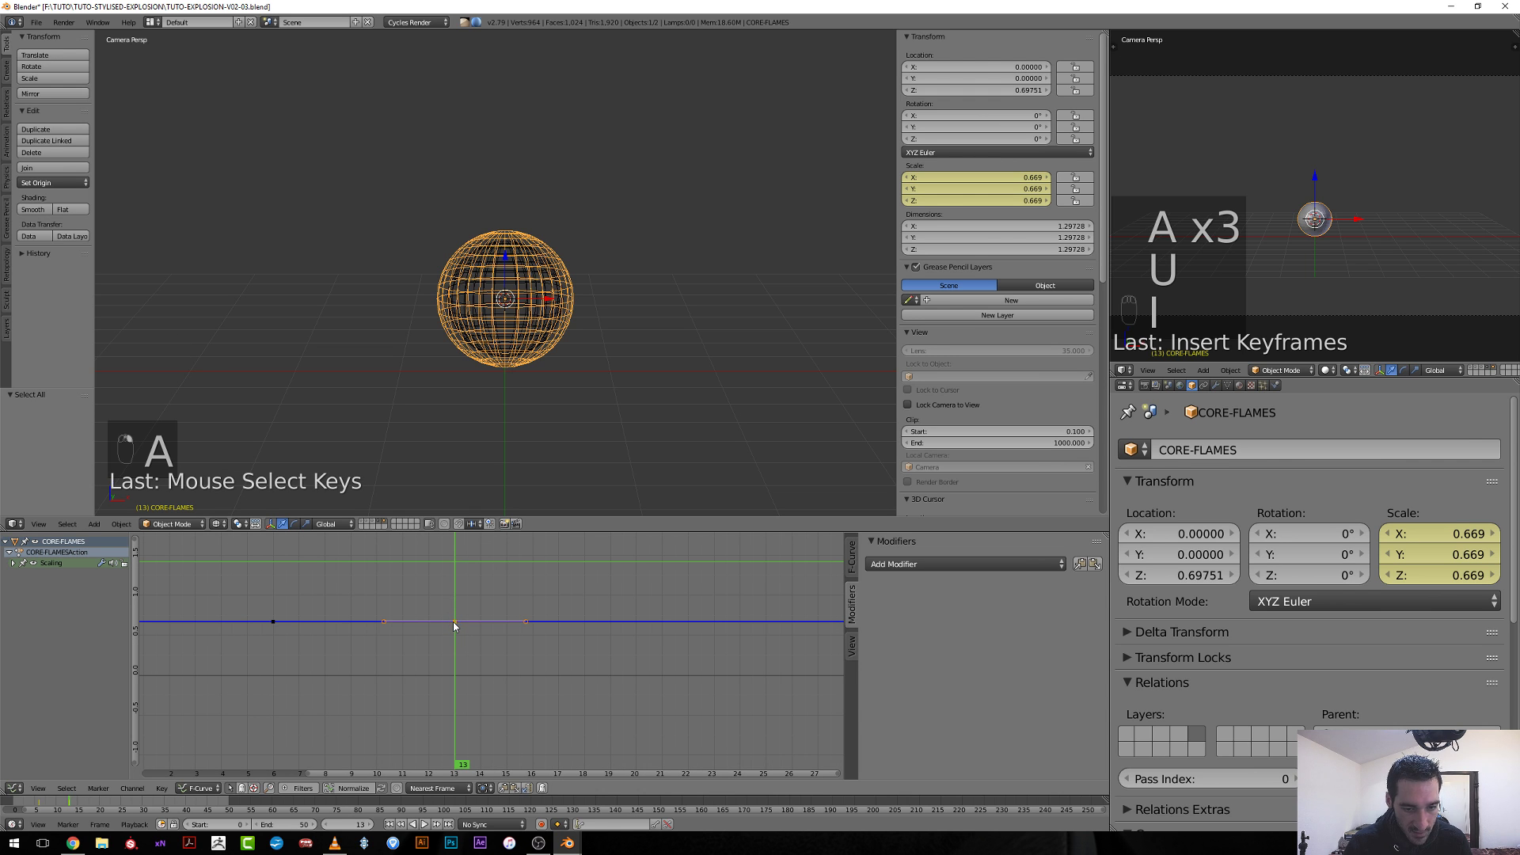
pyautogui.moveTo(452, 646); pyautogui.dragTo(459, 682, button='middle')
pyautogui.press('g')
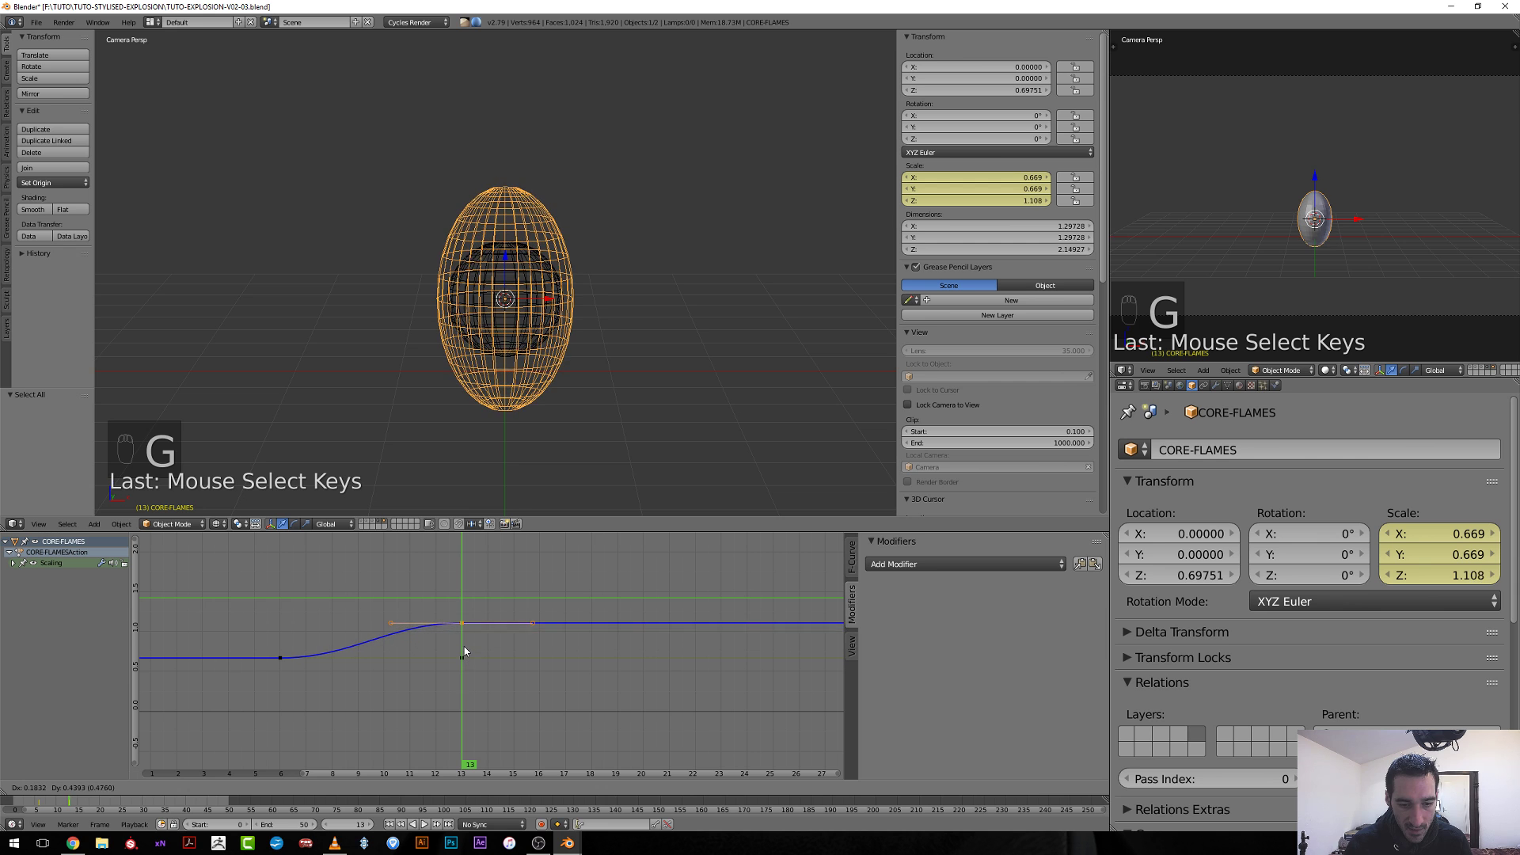
pyautogui.click(463, 644)
# Duplicate the frame 6 scale keyframes of CORE-FLAMES to frame 28, moving them only along the time axis.
pyautogui.click(413, 661)
pyautogui.moveTo(413, 660); pyautogui.dragTo(796, 677)
pyautogui.scroll(-3, 791, 681)
pyautogui.moveTo(520, 693); pyautogui.dragTo(554, 710)
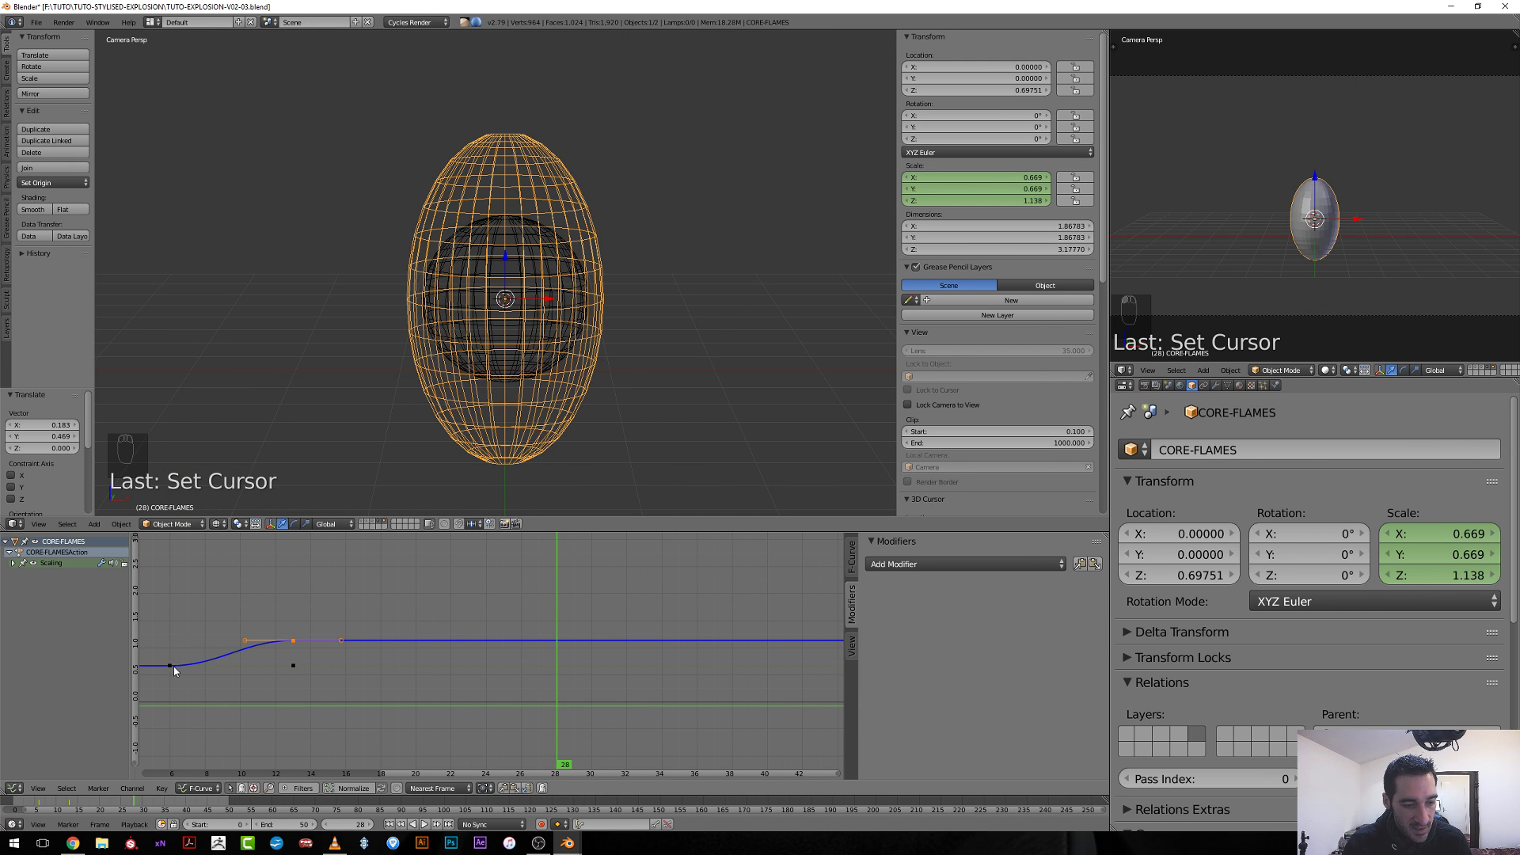
pyautogui.press('a')
pyautogui.press('b')
pyautogui.moveTo(154, 655); pyautogui.dragTo(178, 673)
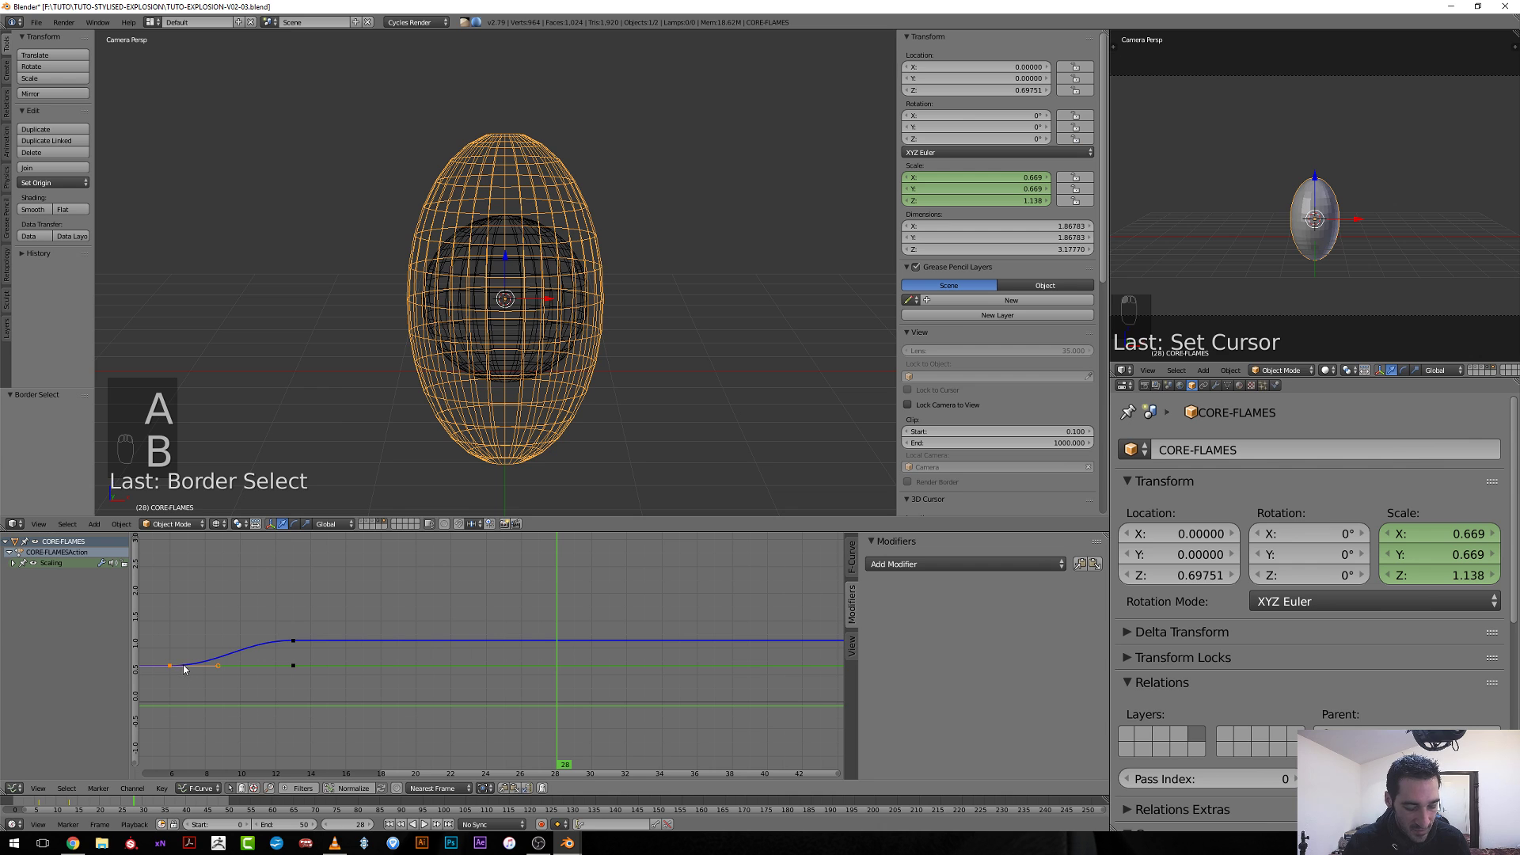
pyautogui.hotkey('shift', 'd')
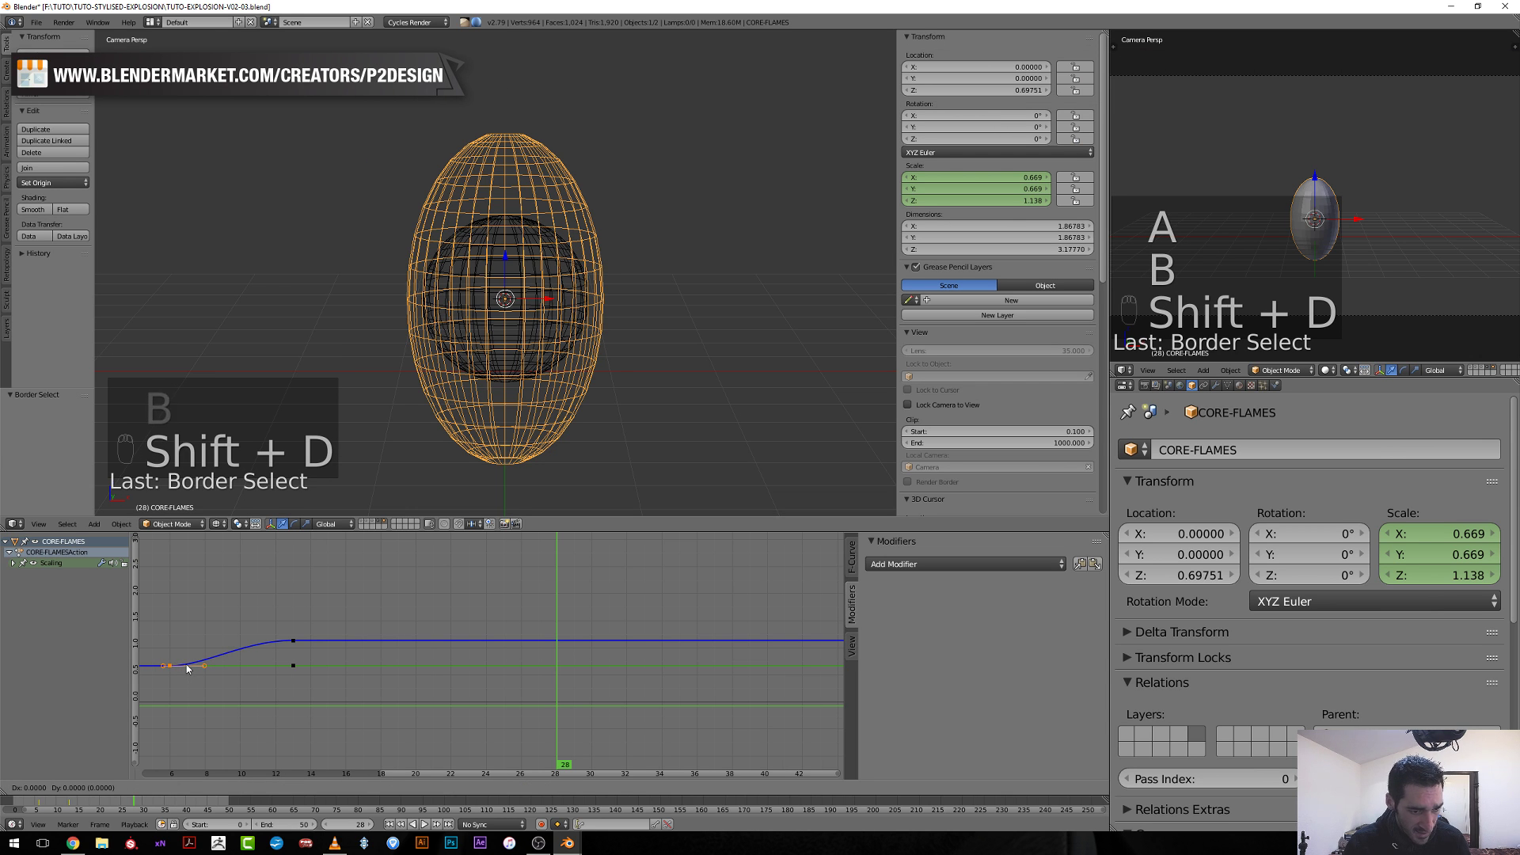
pyautogui.press('x')
pyautogui.click(574, 702)
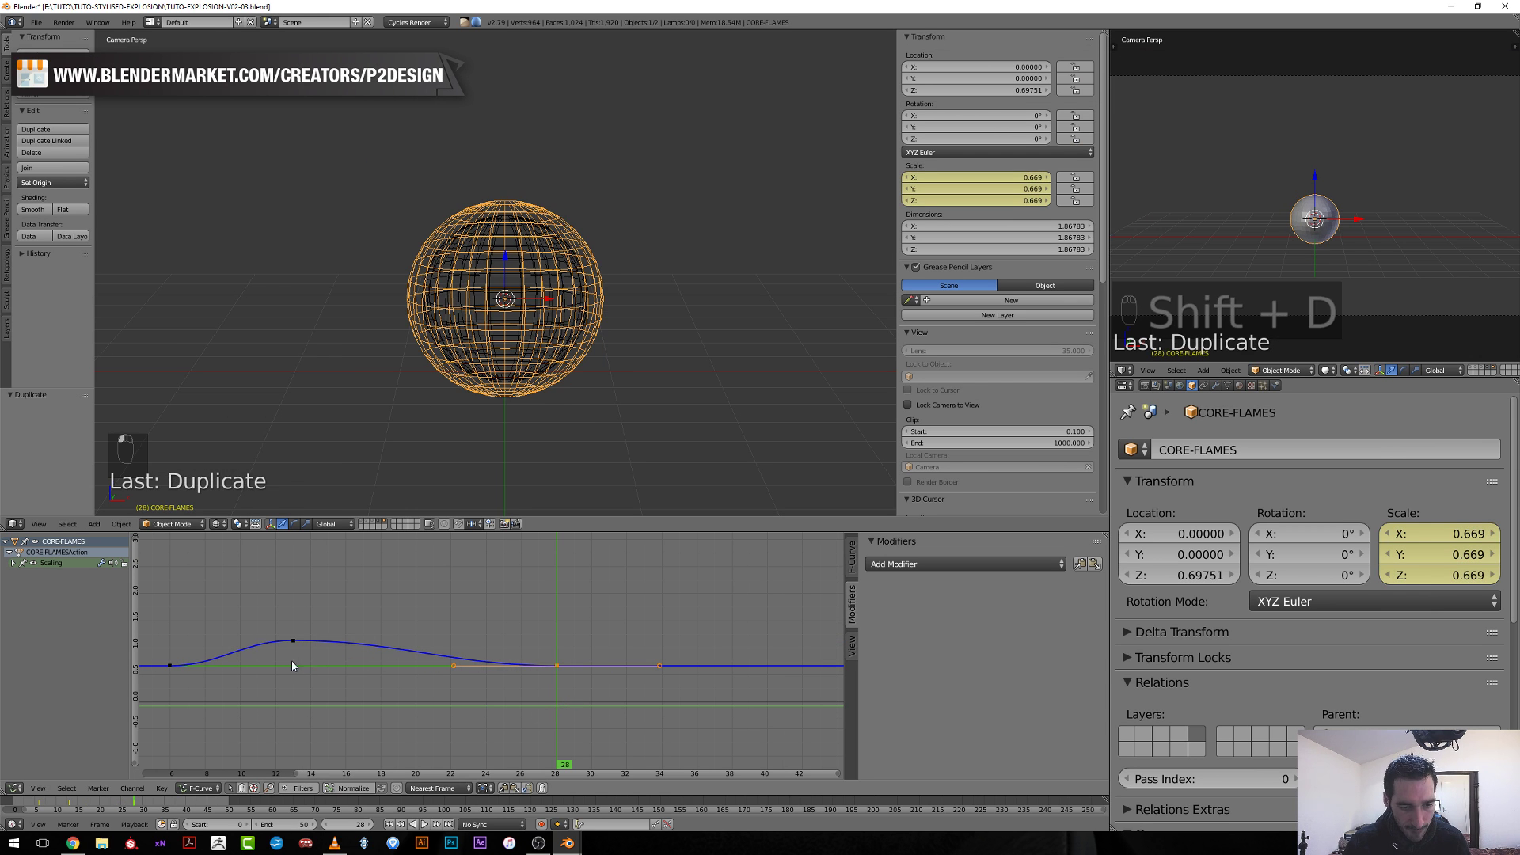
# Play back the animation to check how CORE-FLAMES stretches and returns to its round shape.
pyautogui.moveTo(291, 660); pyautogui.dragTo(234, 681)
pyautogui.hotkey('alt', 'a')
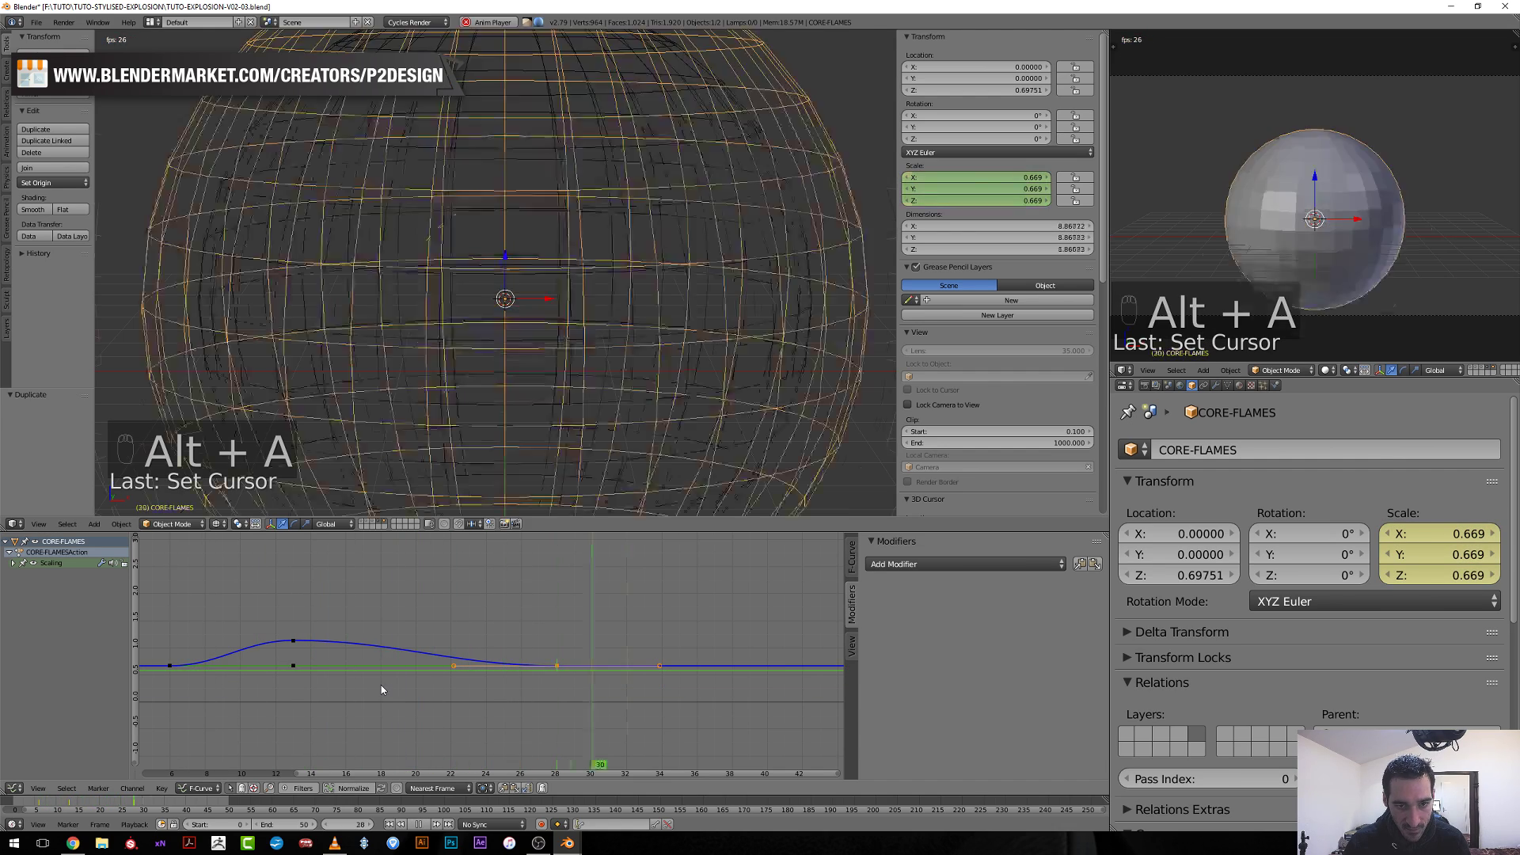
pyautogui.hotkey('alt', 'a')
pyautogui.hotkey('alt', 'a')
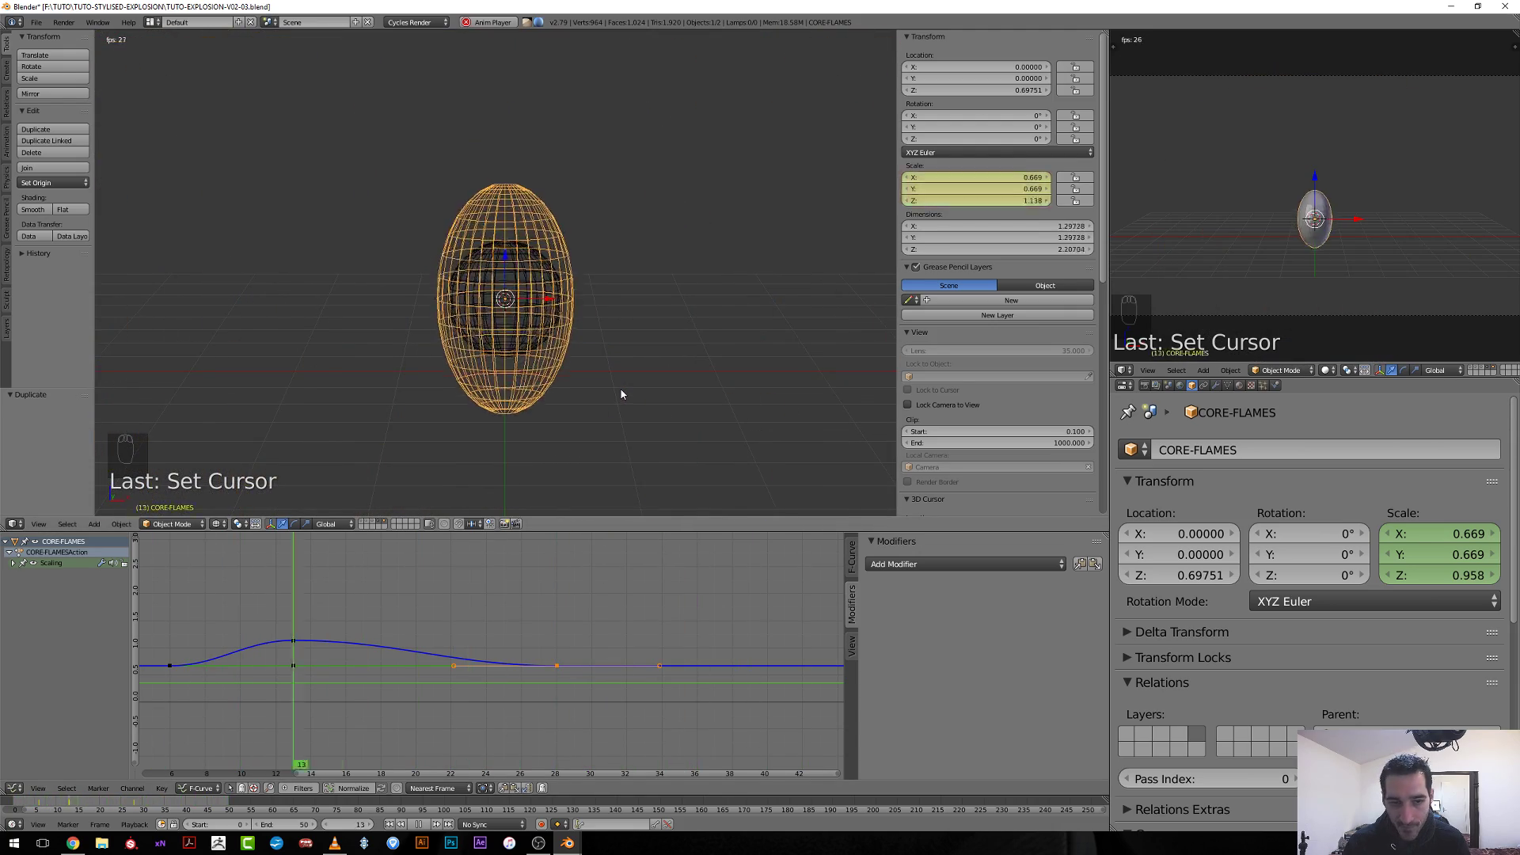
pyautogui.hotkey('alt', 'a')
# Insert a scaling keyframe on CORE-FLAMES at frame 26.
pyautogui.moveTo(679, 692); pyautogui.dragTo(516, 702)
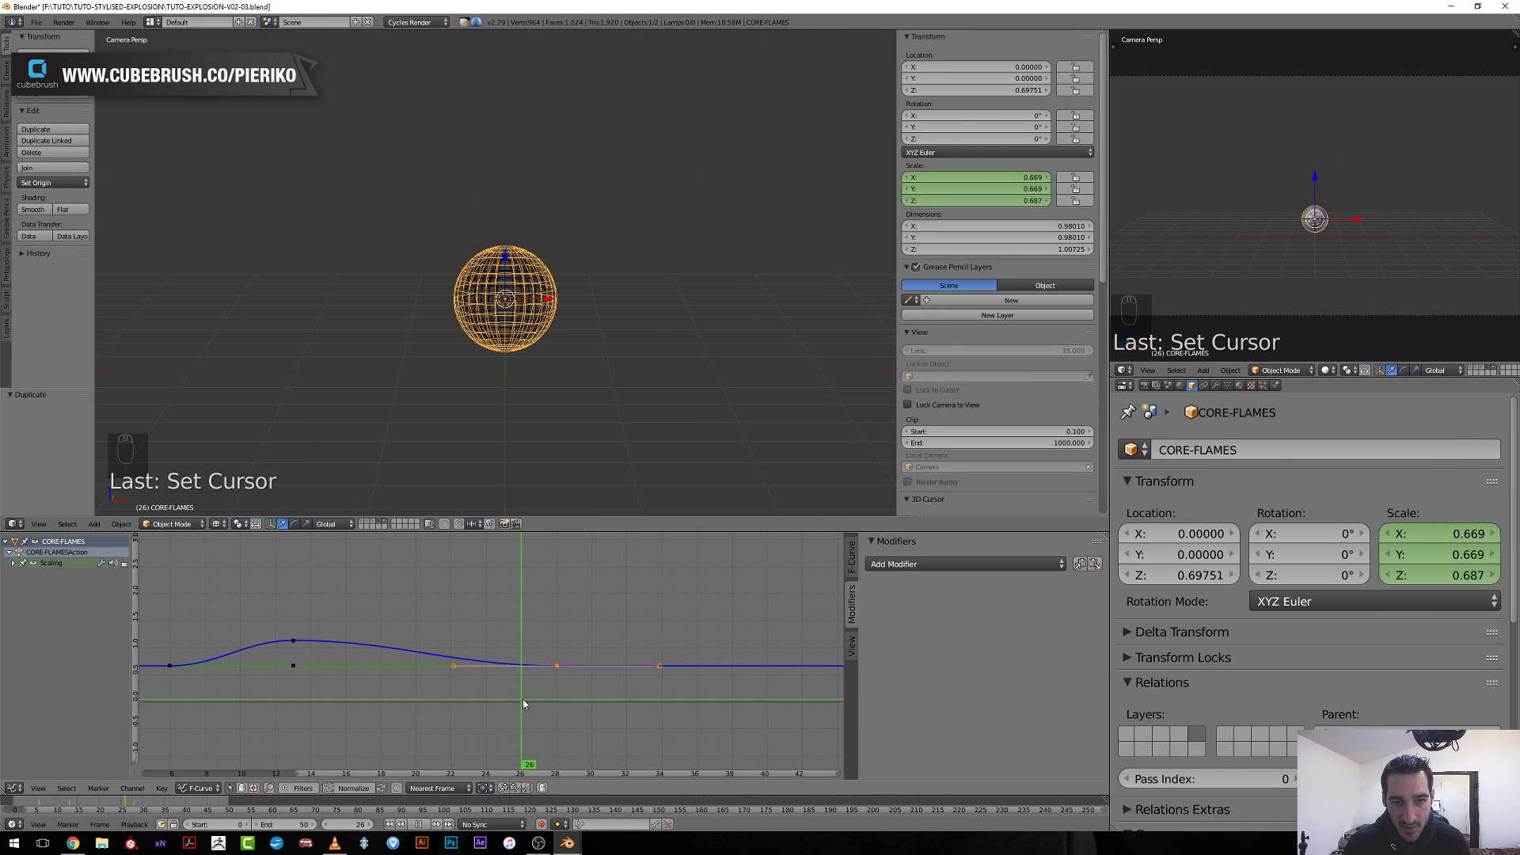
pyautogui.press('i')
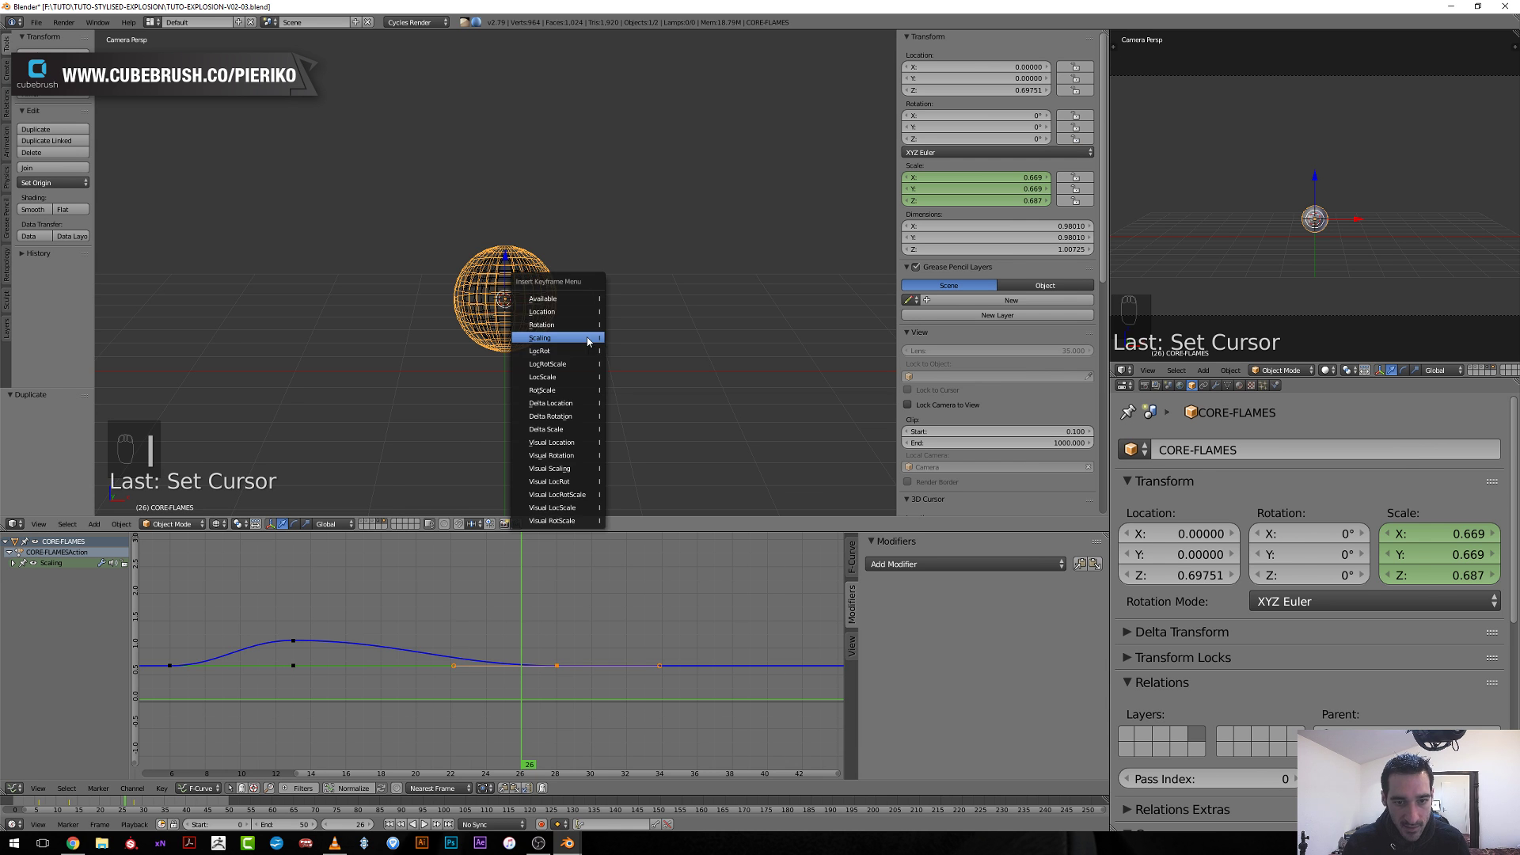
pyautogui.click(588, 341)
pyautogui.scroll(-2, 577, 679)
# At frame 43, enlarge CORE-FLAMES to a scale of about 0.756 and insert a scaling keyframe.
pyautogui.click(520, 679)
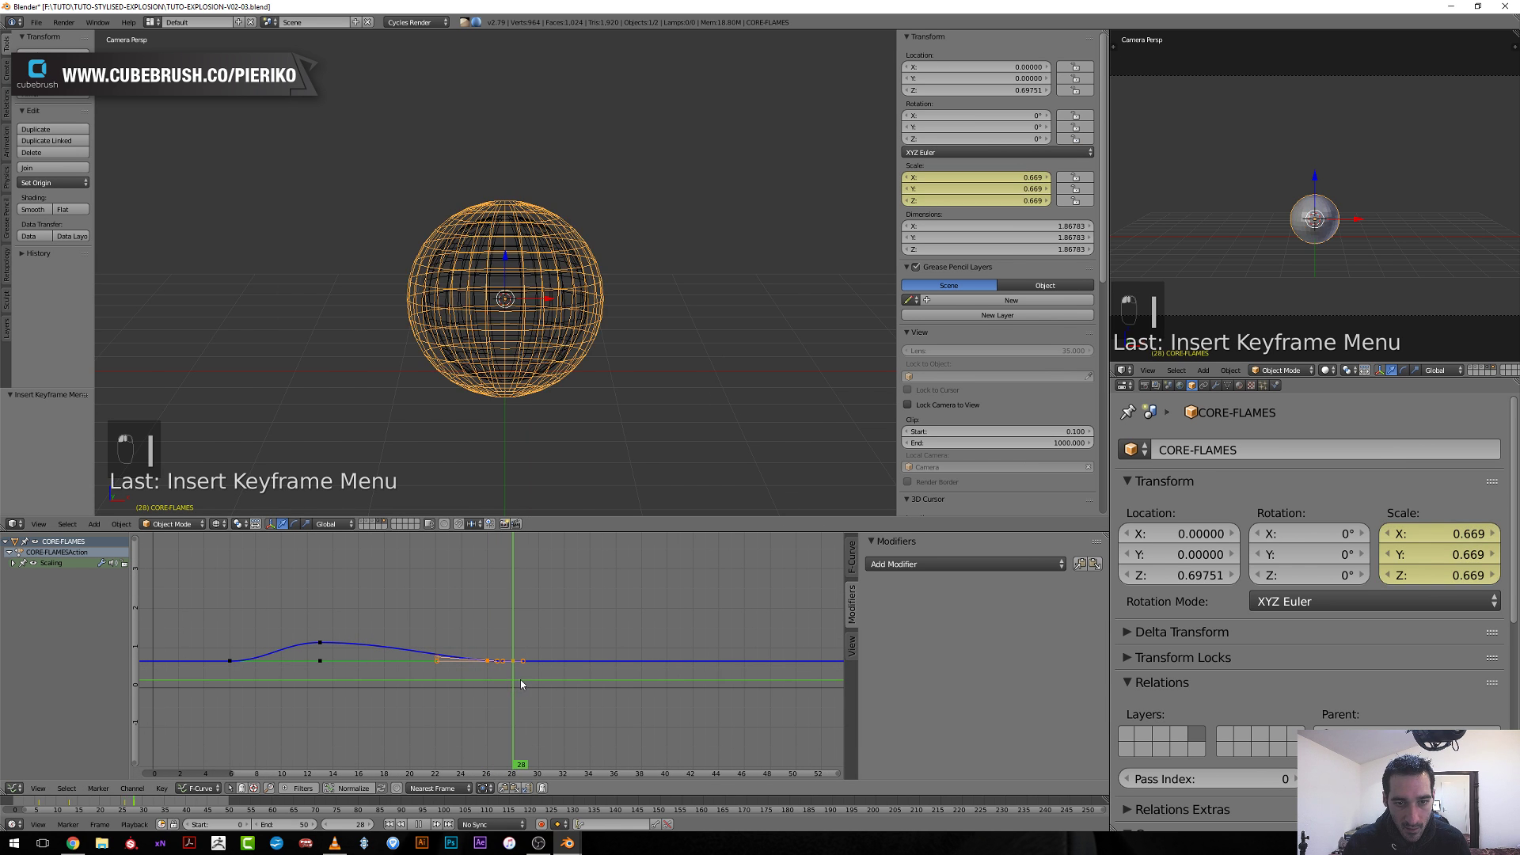
pyautogui.moveTo(520, 679); pyautogui.dragTo(701, 701)
pyautogui.scroll(-5, 582, 366)
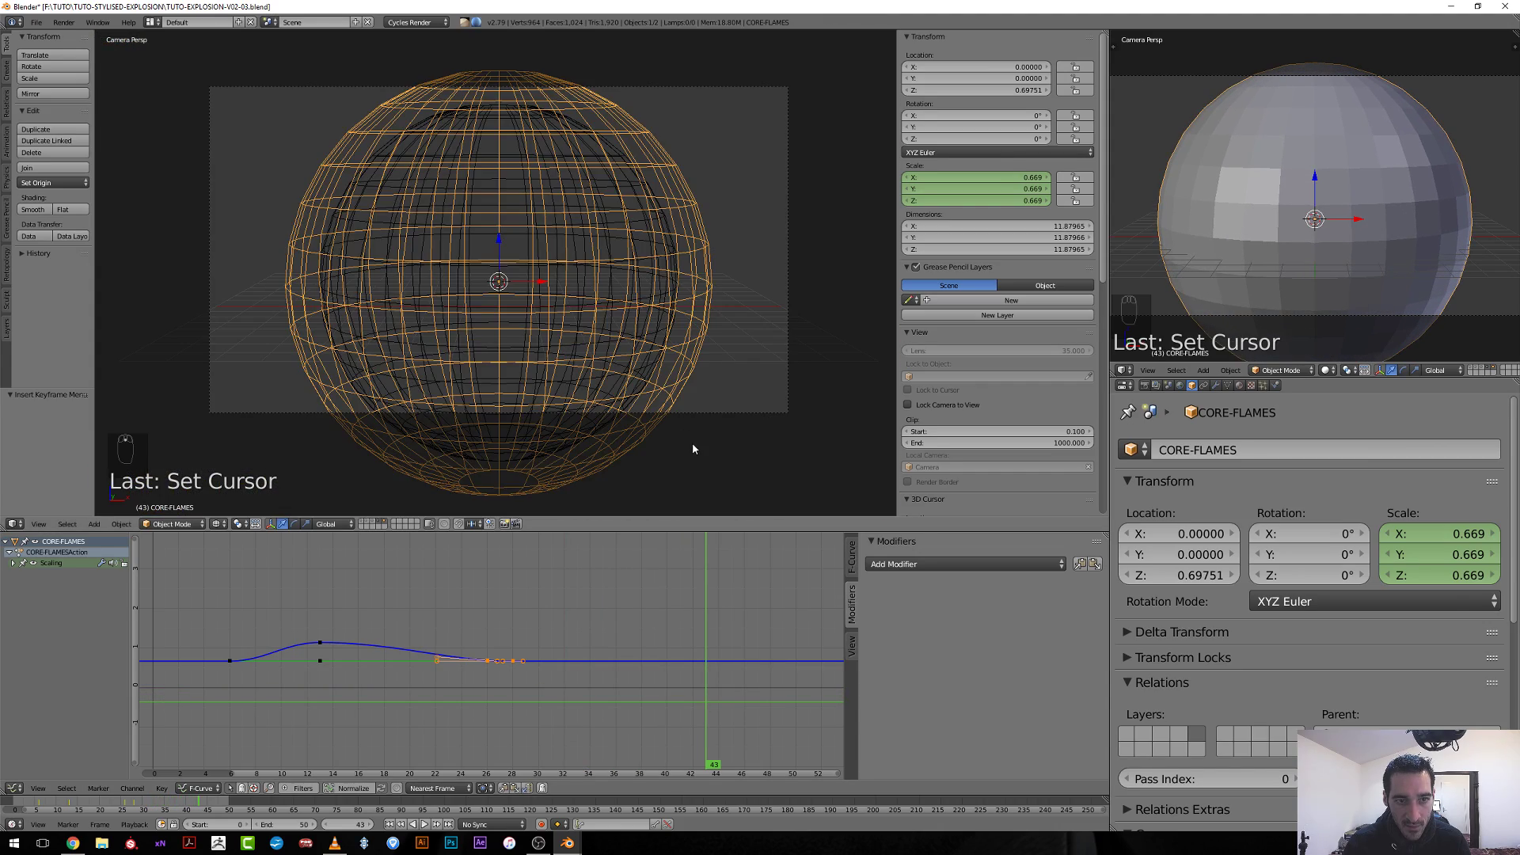
pyautogui.press('s')
pyautogui.click(725, 462)
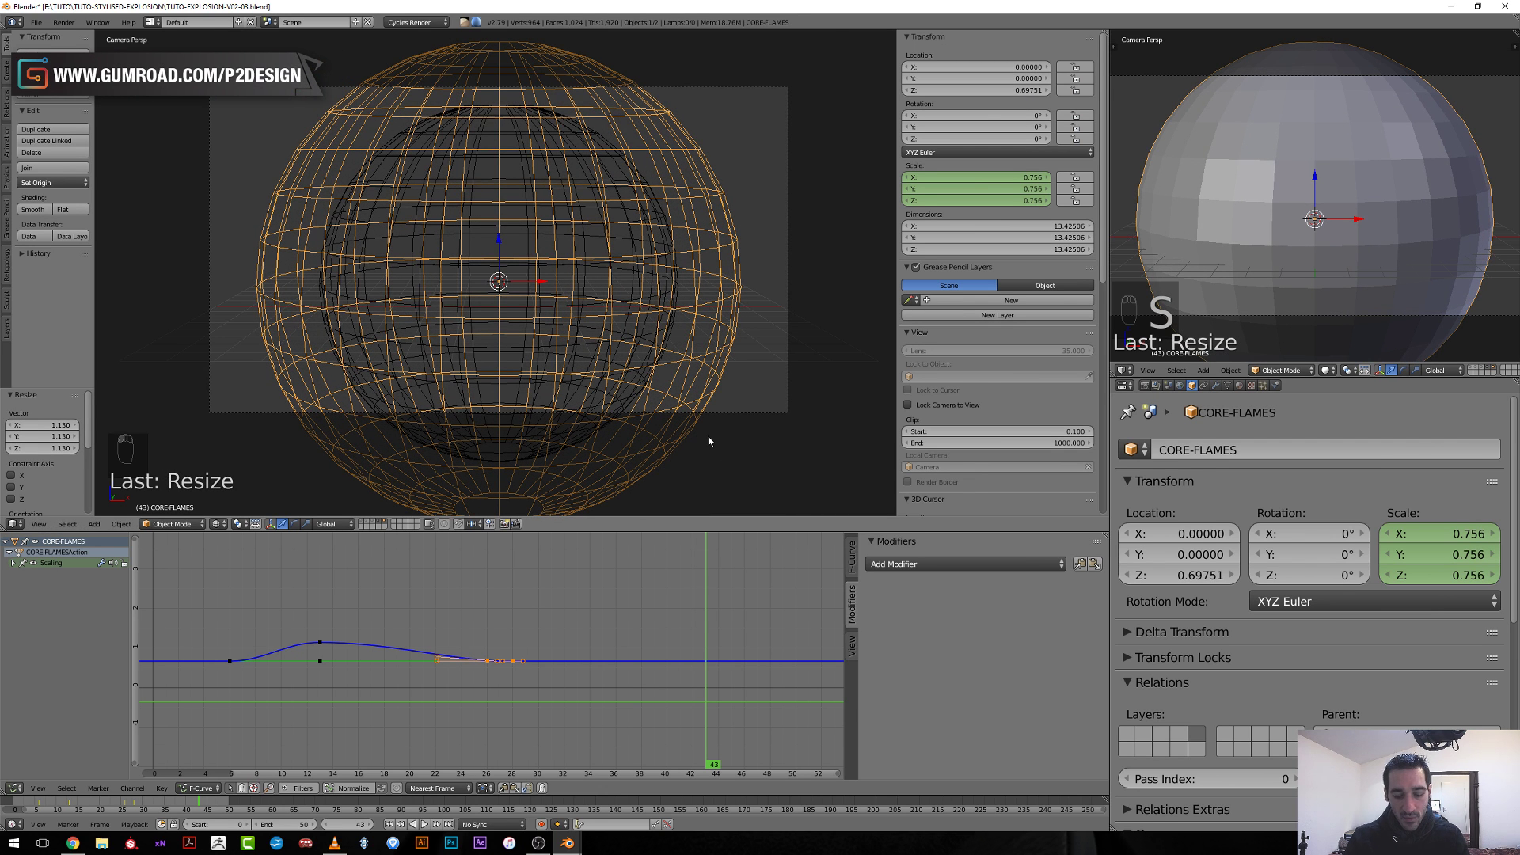
pyautogui.press('i')
pyautogui.click(710, 436)
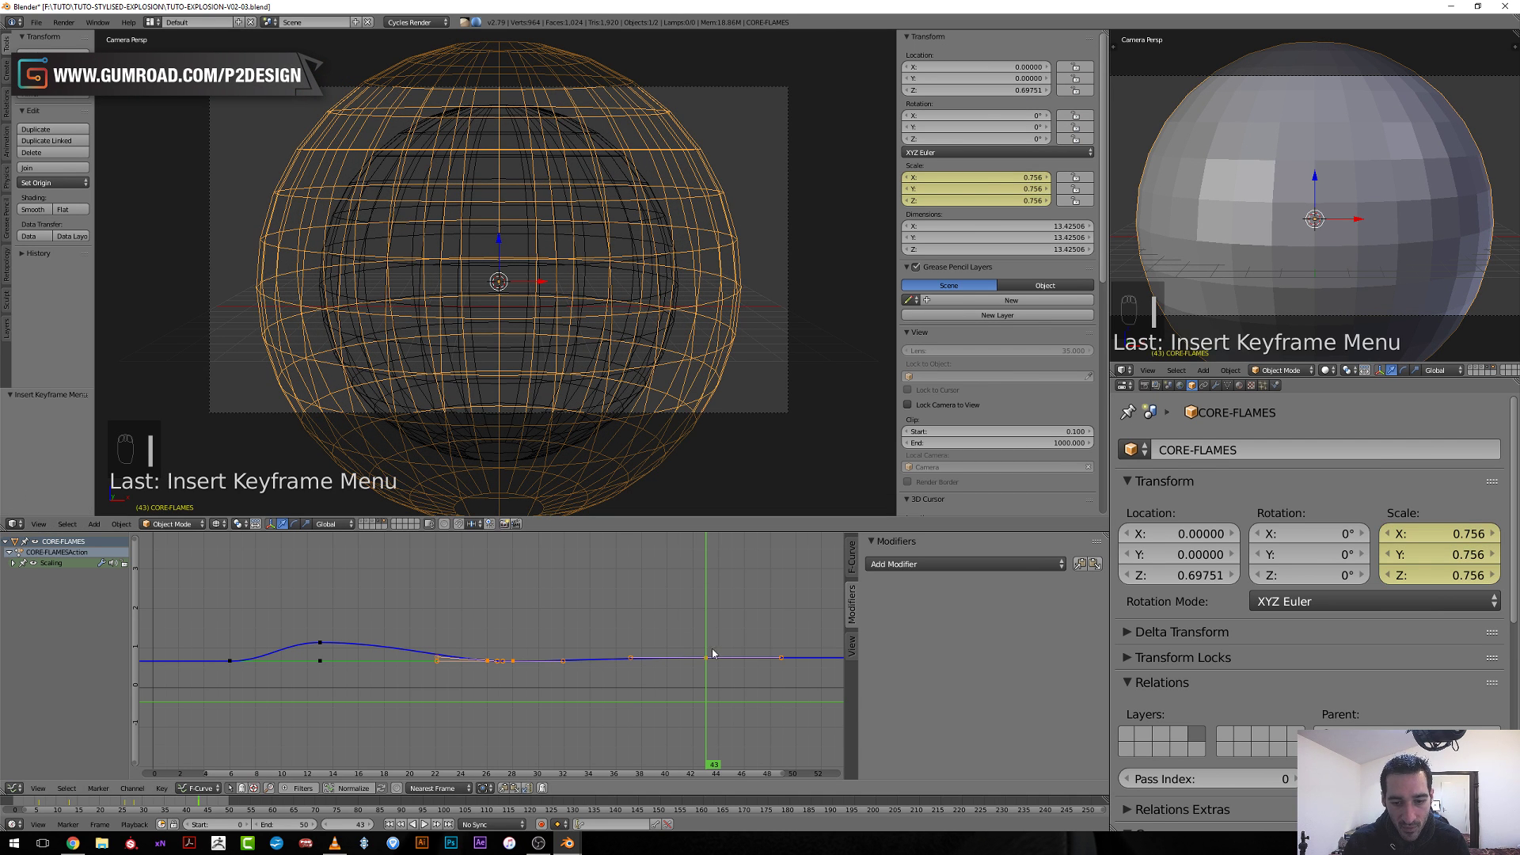
# Fit all CORE-FLAMES scale keyframes in the graph and play the animation from frame 10.
pyautogui.click(653, 659)
pyautogui.press('a')
pyautogui.press('a')
pyautogui.press('a')
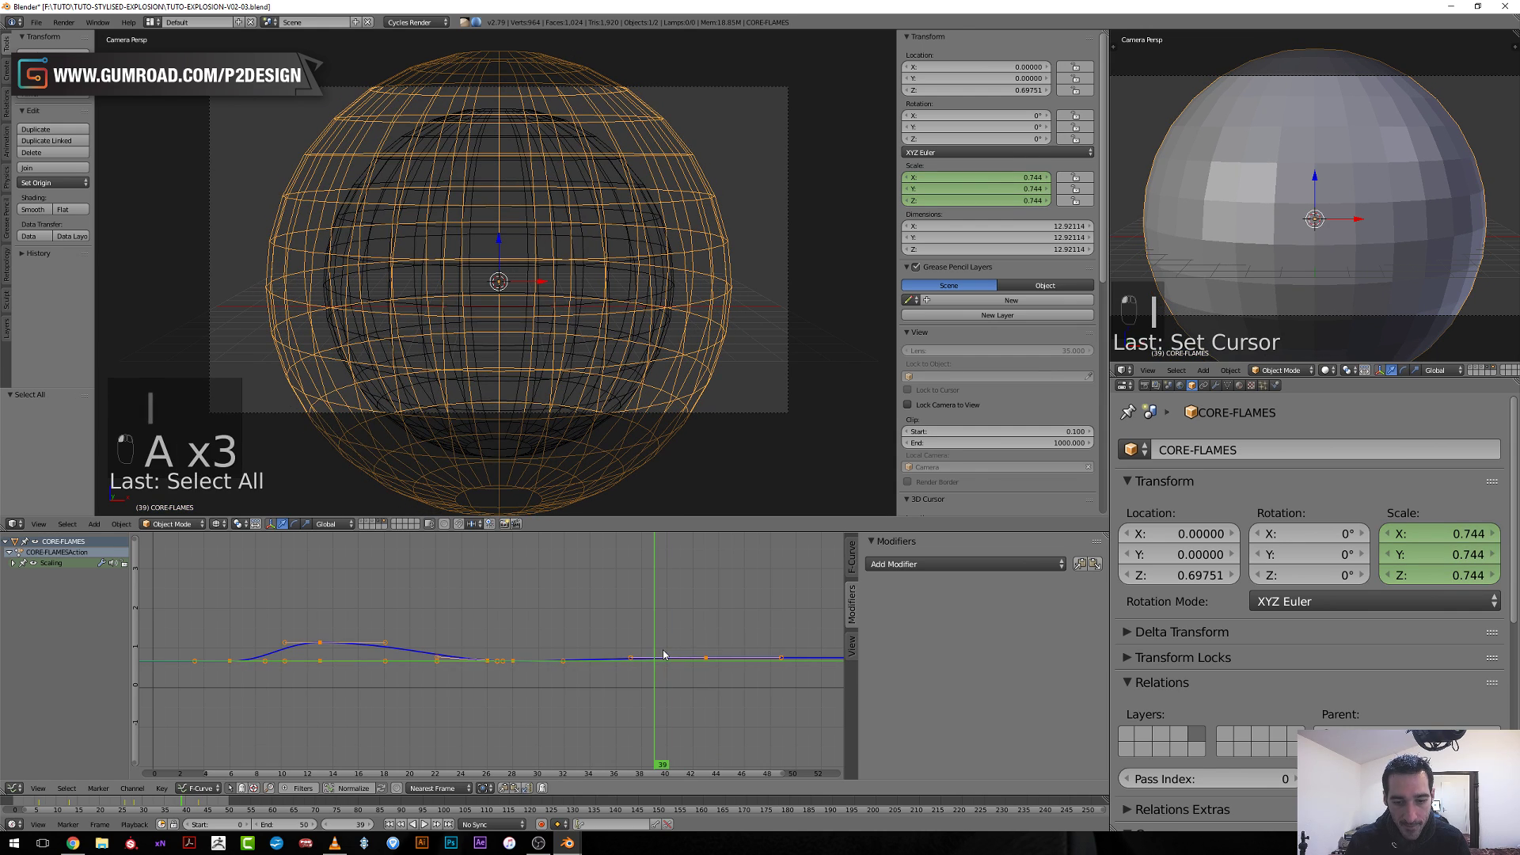
pyautogui.press('KP_Decimal')
pyautogui.scroll(-3, 663, 649)
pyautogui.click(330, 649)
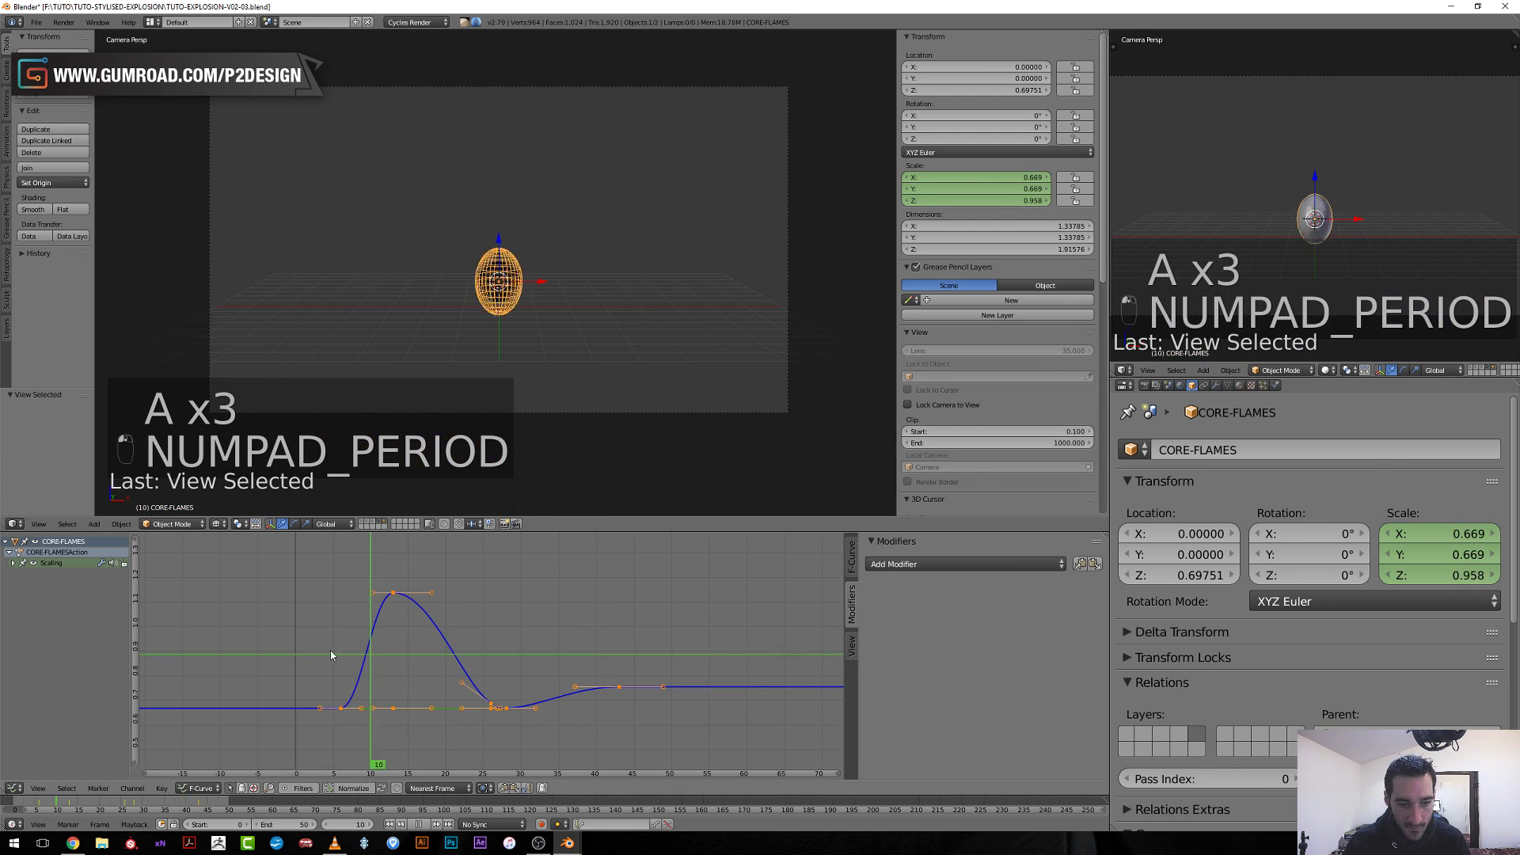
pyautogui.hotkey('alt', 'a')
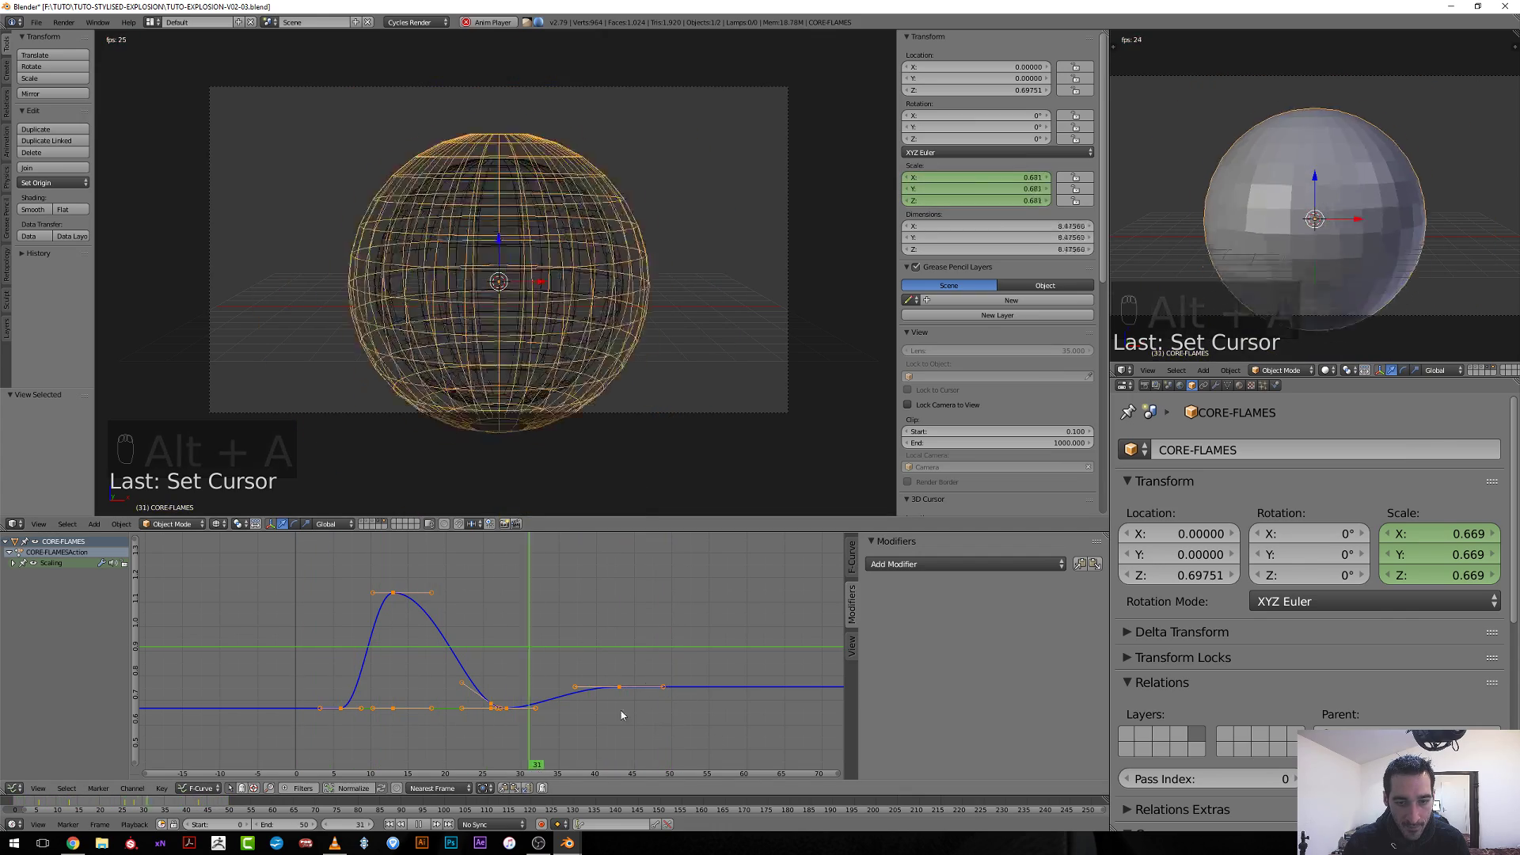
pyautogui.hotkey('alt', 'a')
# At frame 33, compare the scale curves of the CORE-EXPLOSION and CORE-FLAMES spheres.
pyautogui.moveTo(534, 669)
pyautogui.mouseDown()
pyautogui.moveTo(400, 673)
pyautogui.moveTo(542, 684)
pyautogui.mouseUp()
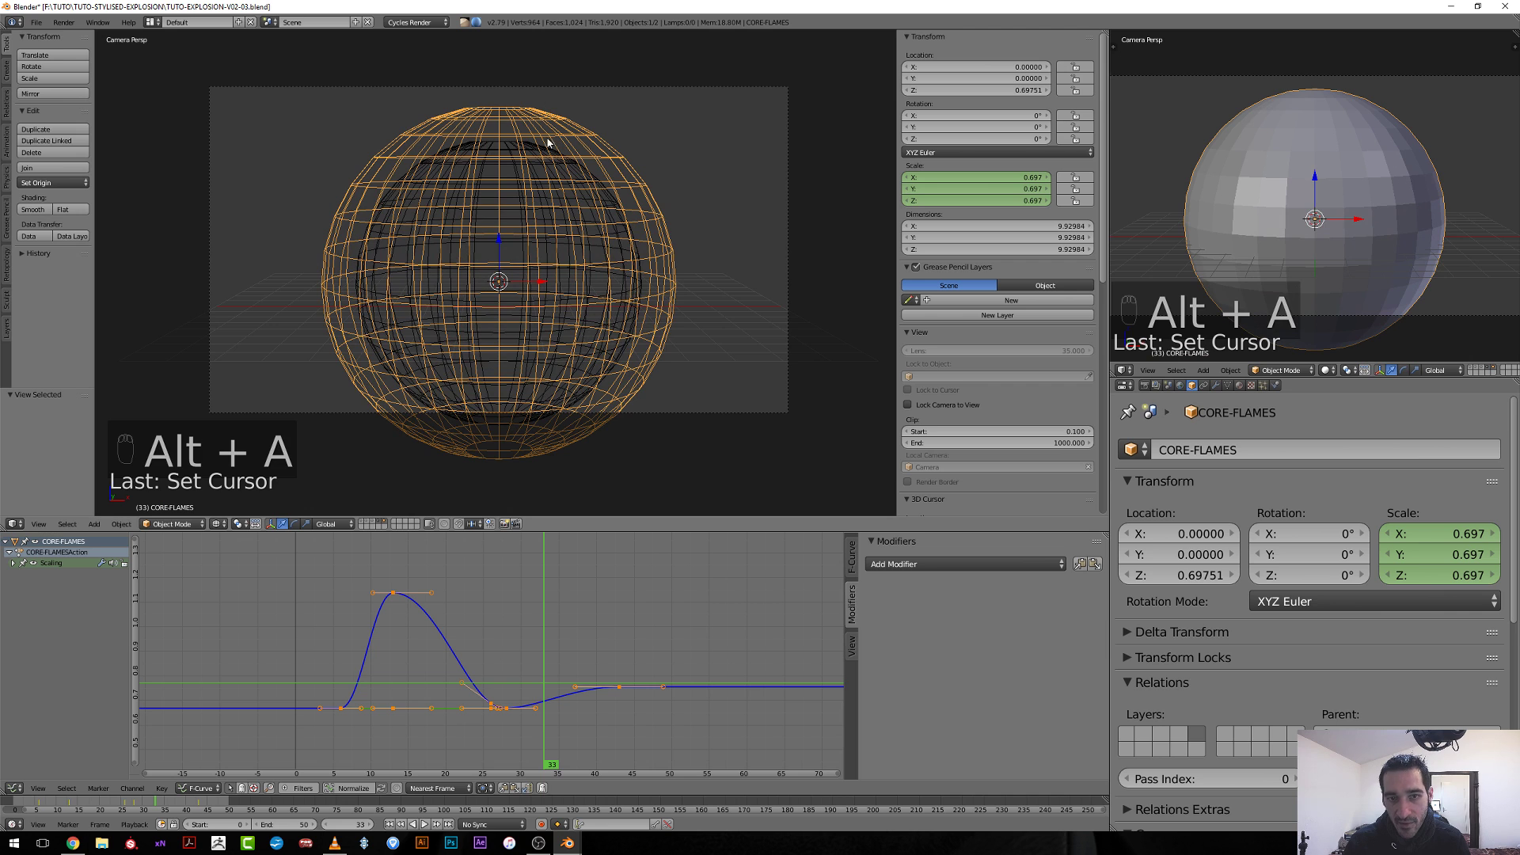
pyautogui.rightClick(538, 162)
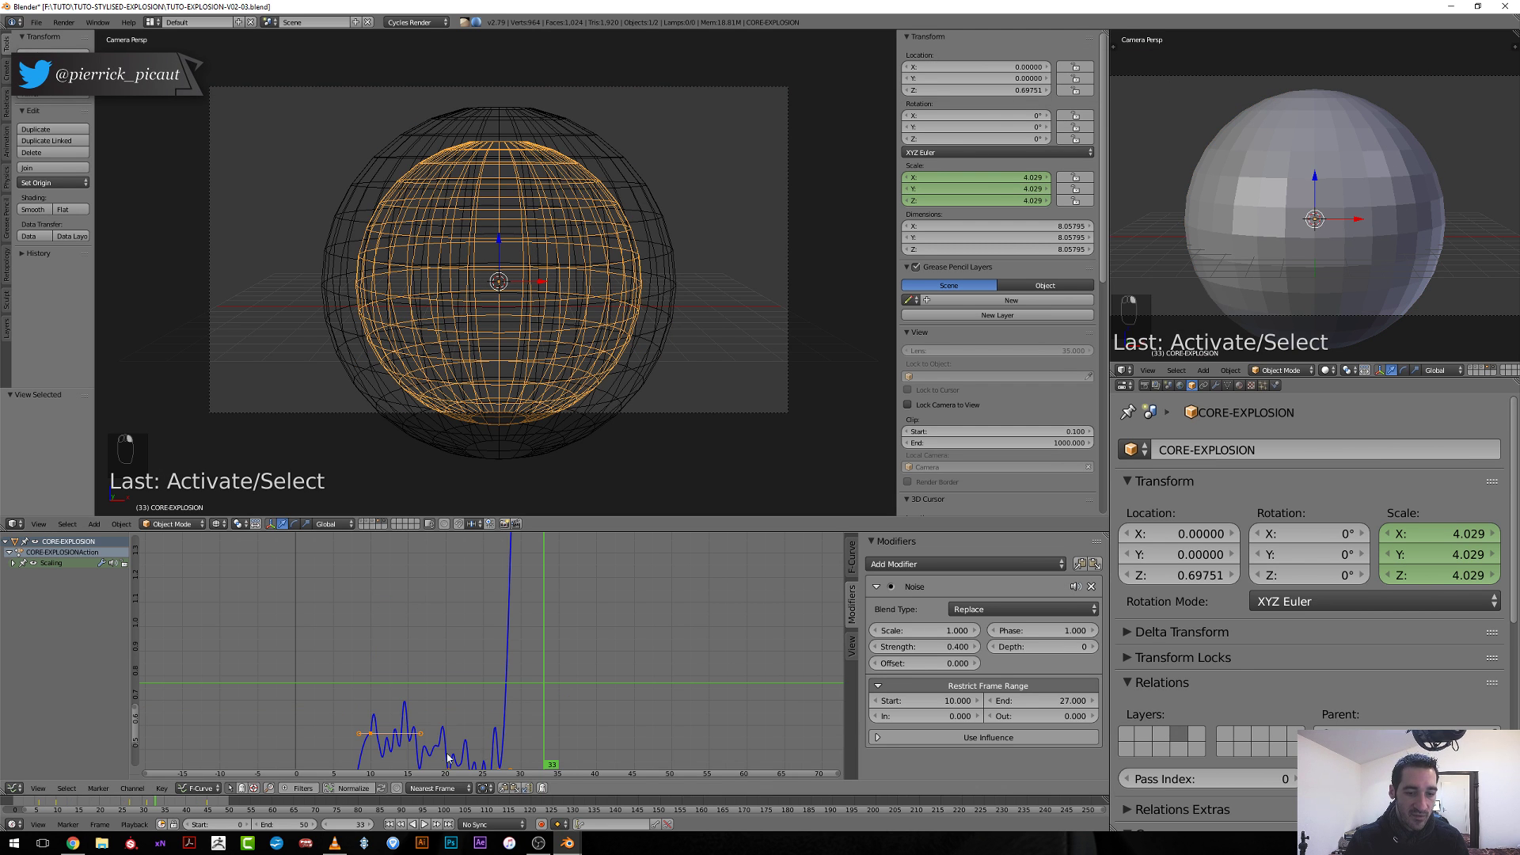
pyautogui.keyDown('ctrl'); pyautogui.moveTo(452, 748); pyautogui.dragTo(396, 701, button='middle'); pyautogui.keyUp('ctrl')
pyautogui.keyDown('ctrl'); pyautogui.moveTo(391, 763); pyautogui.dragTo(390, 719, button='middle'); pyautogui.keyUp('ctrl')
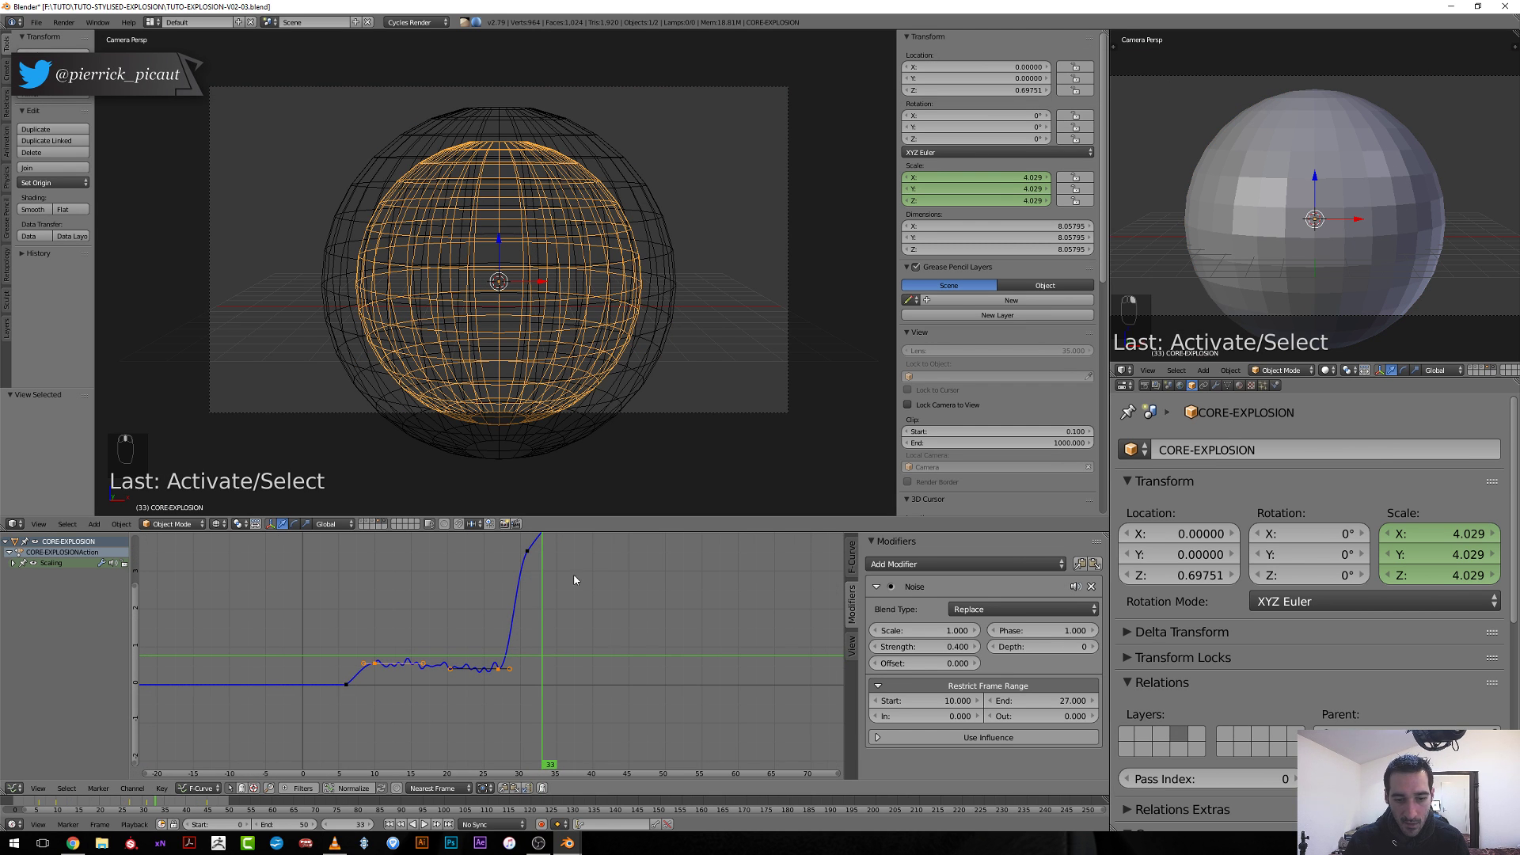
pyautogui.rightClick(666, 305)
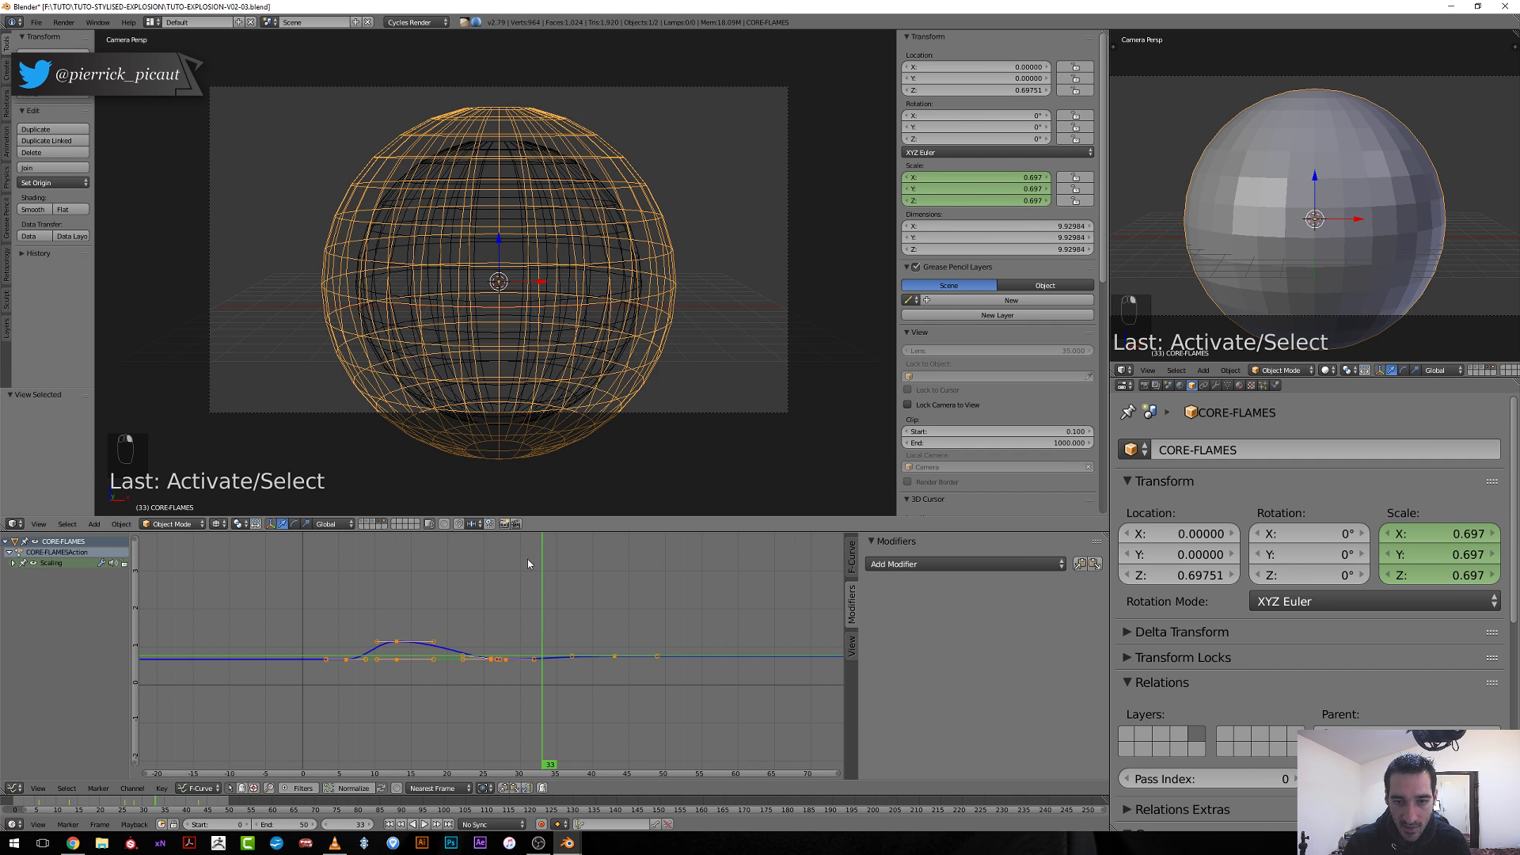
# Play back the explosion to review CORE-FLAMES together with the objects on the other layers.
pyautogui.moveTo(527, 559); pyautogui.dragTo(321, 681)
pyautogui.hotkey('alt', 'a')
pyautogui.hotkey('alt', 'a')
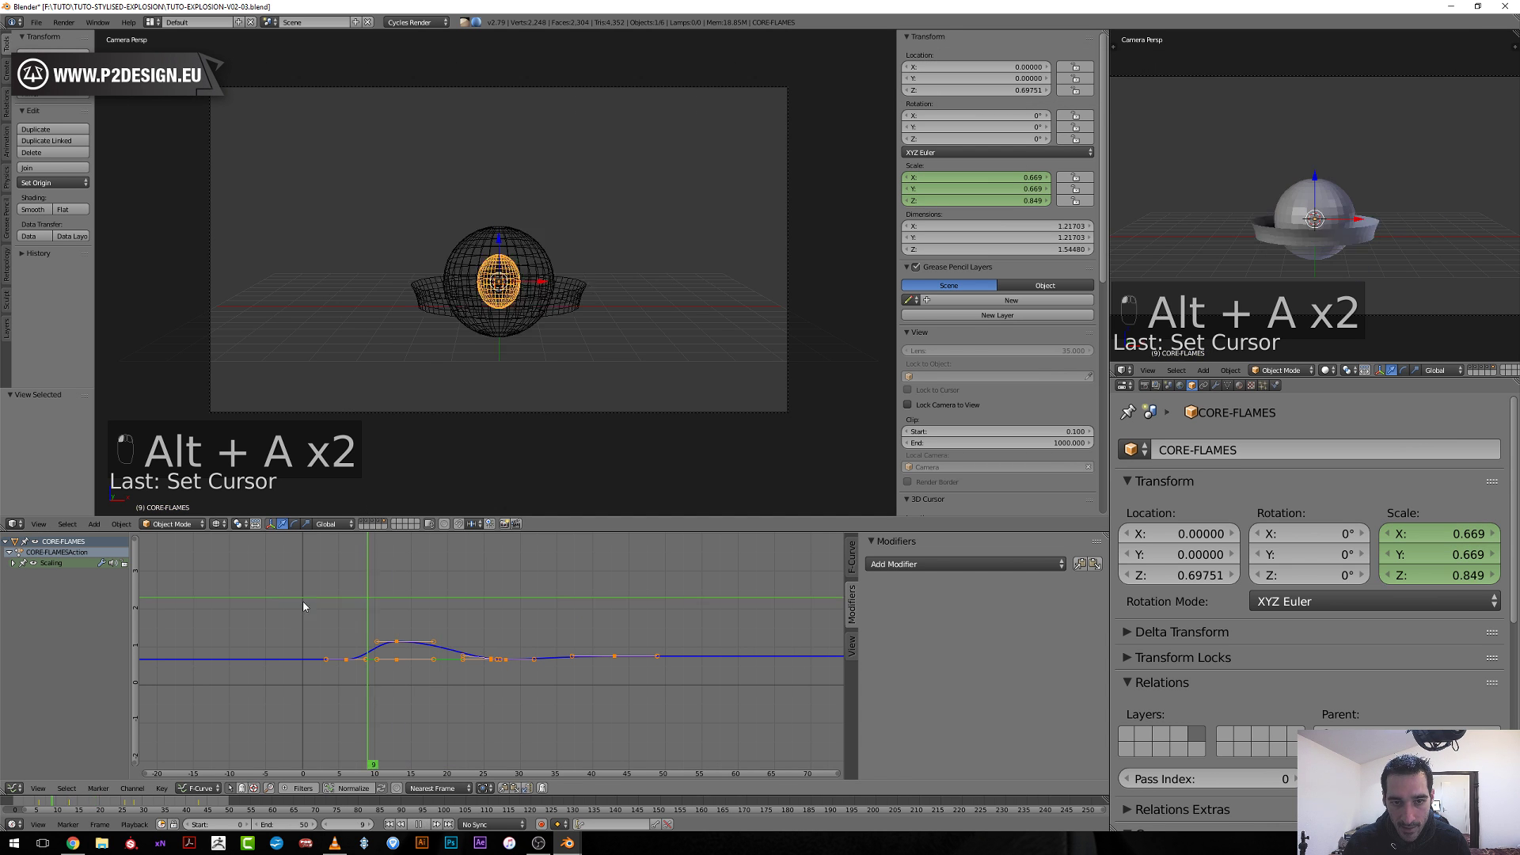
pyautogui.hotkey('alt', 'a')
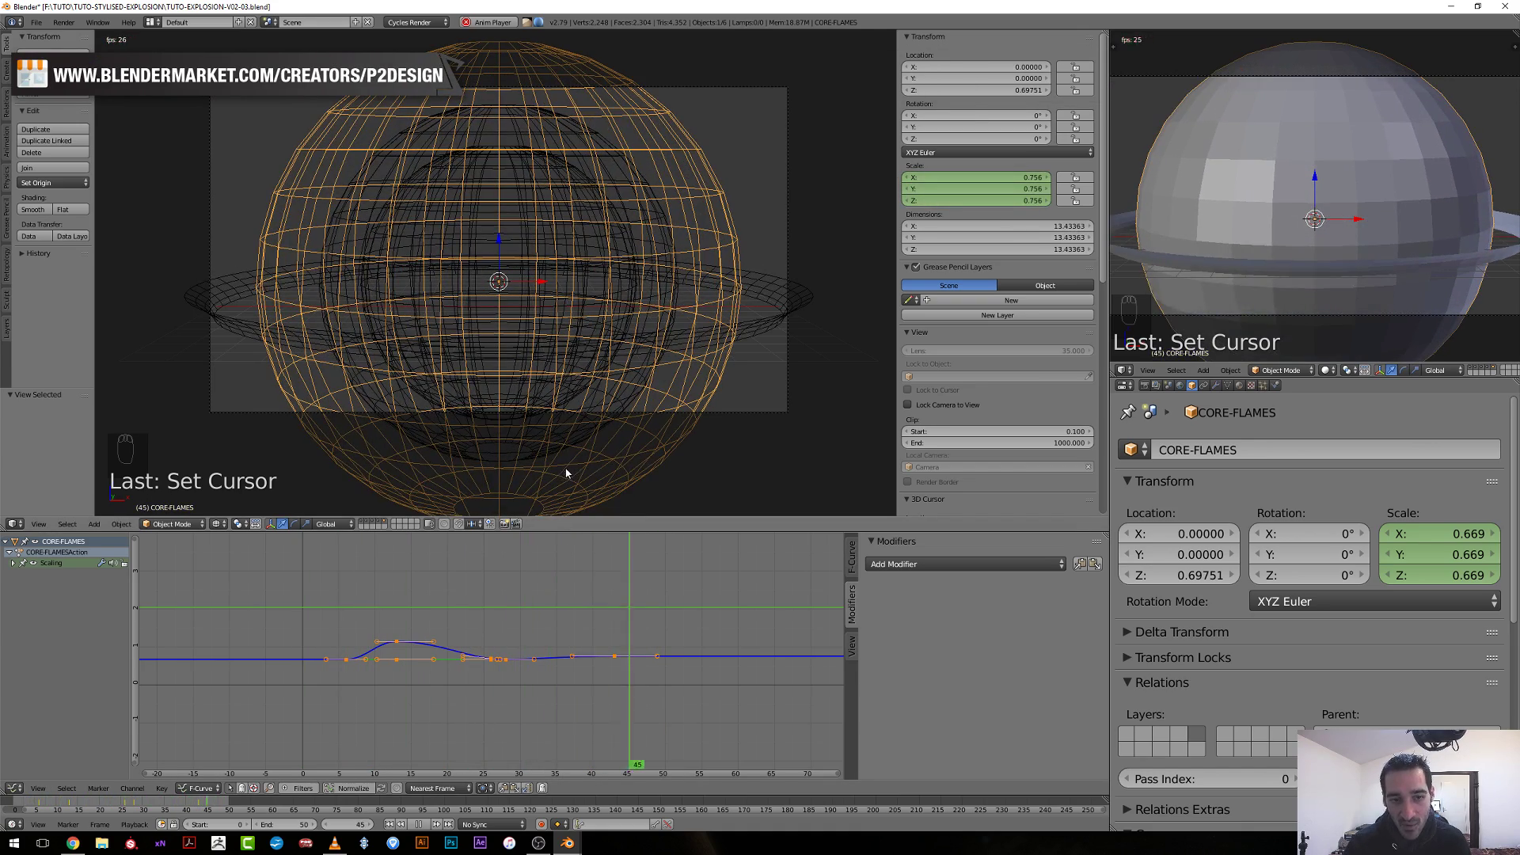
pyautogui.hotkey('alt', 'a')
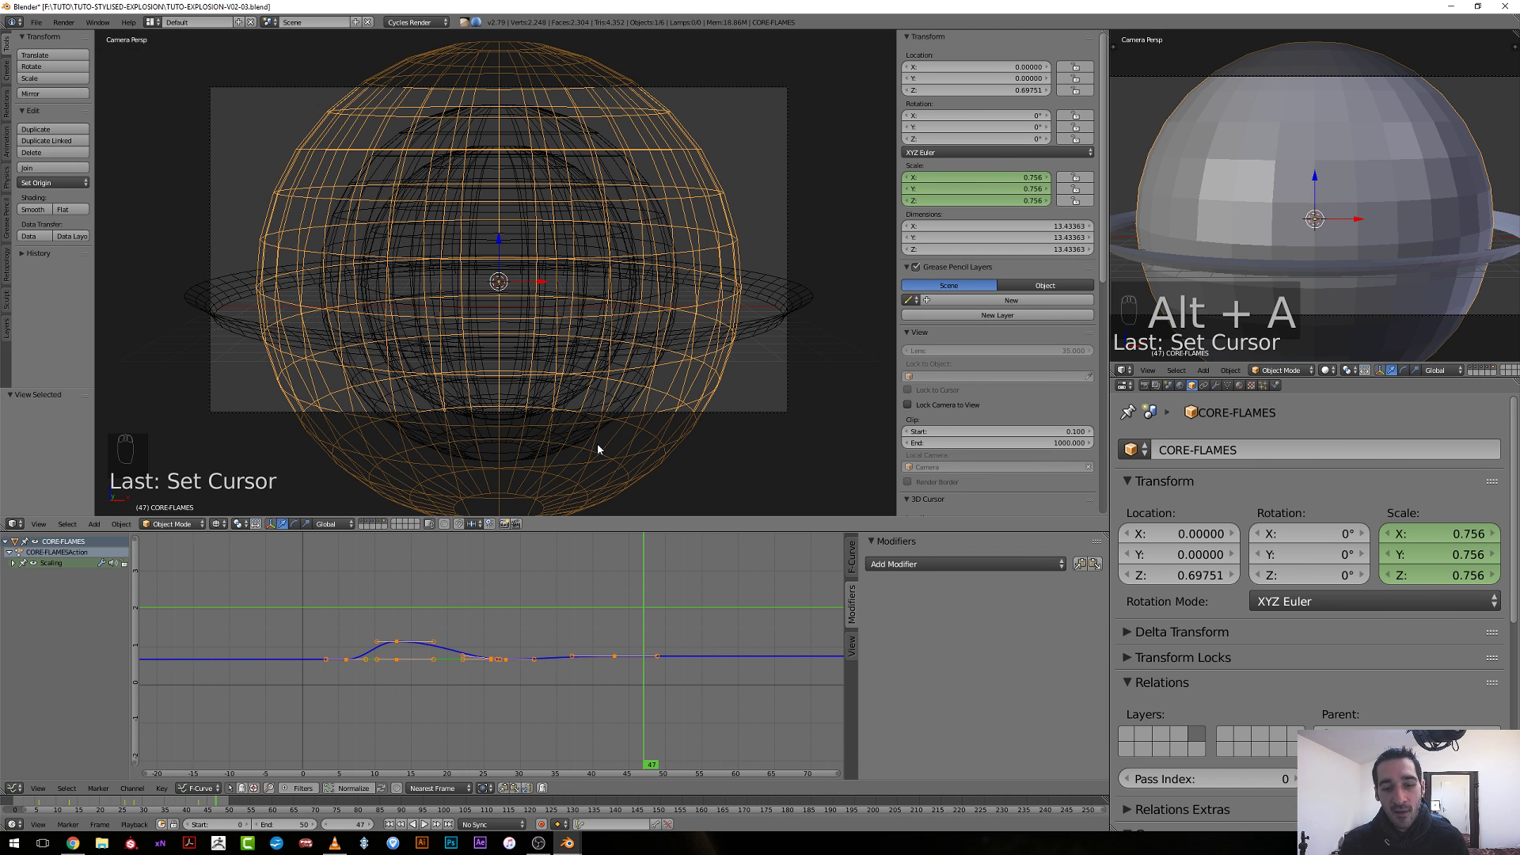
# Scrub through the CORE-FLAMES scaling around frames 26 to 29 and replay the animation from frame 3.
pyautogui.moveTo(601, 625); pyautogui.dragTo(492, 648)
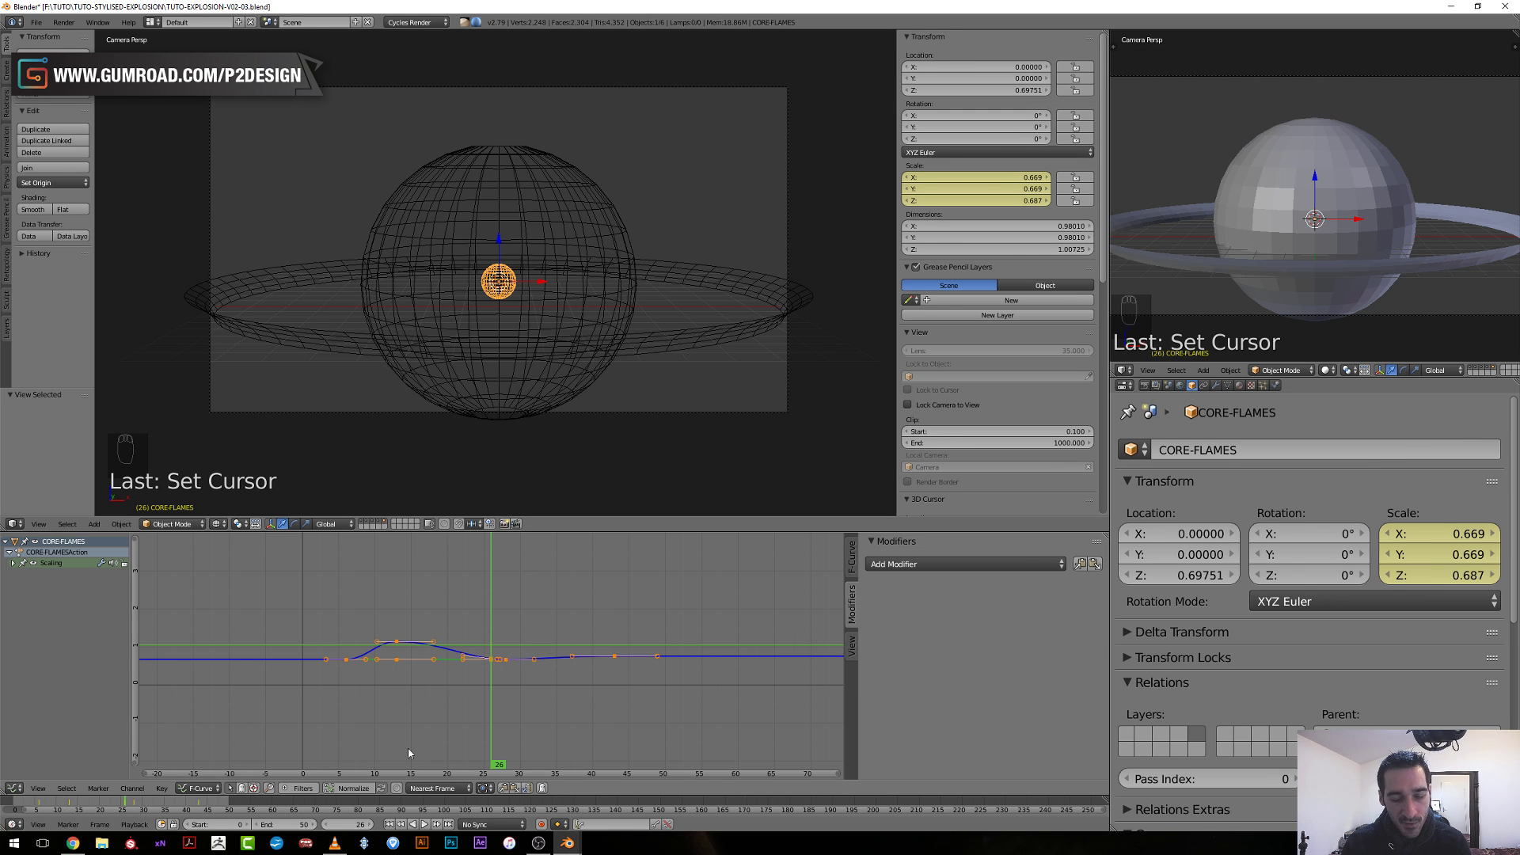
pyautogui.click(396, 681)
pyautogui.moveTo(387, 663); pyautogui.dragTo(507, 674)
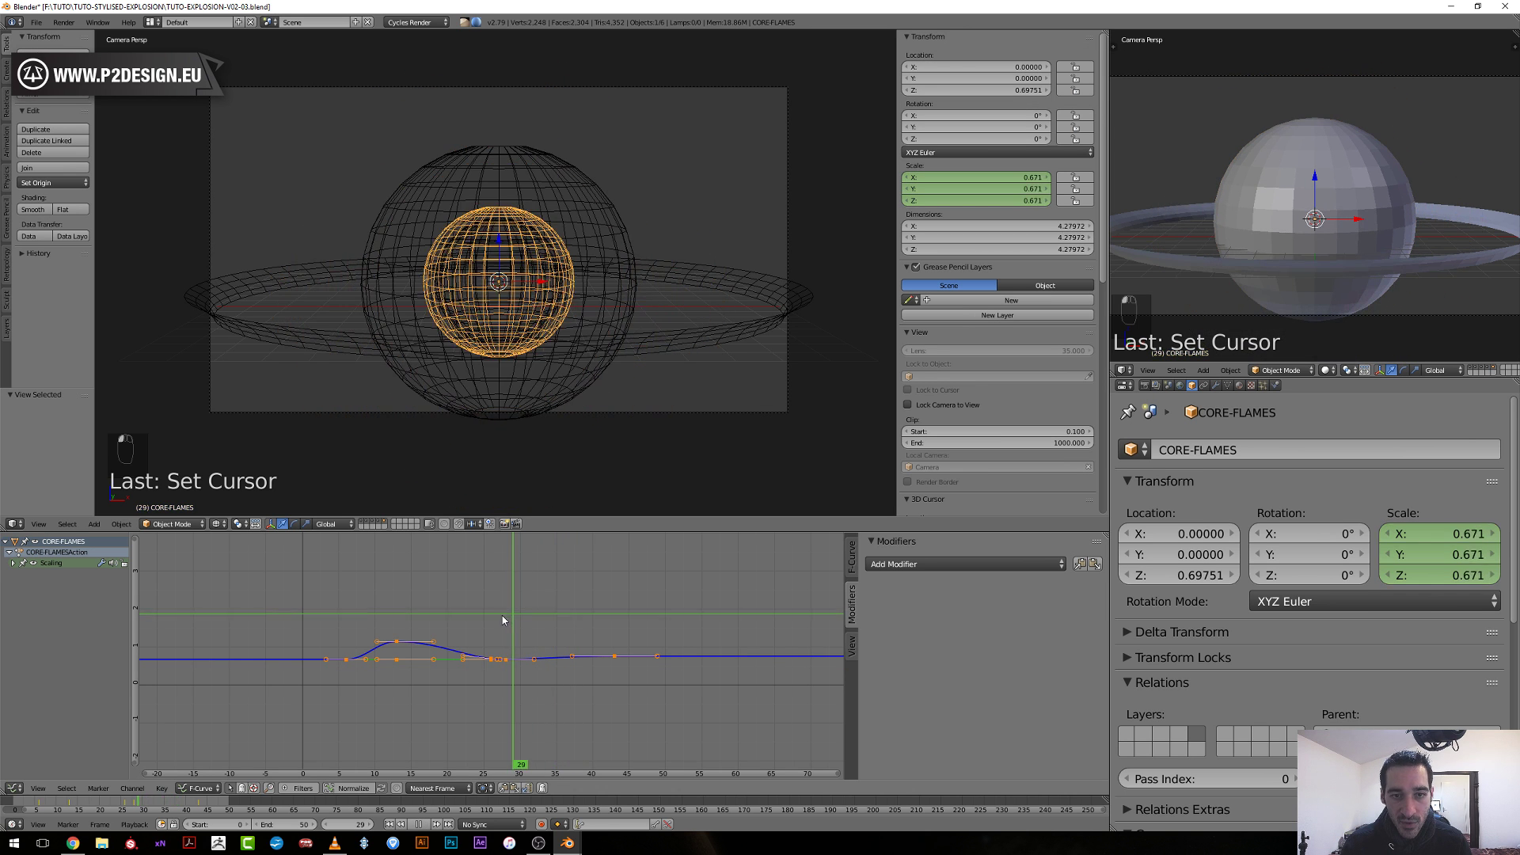
pyautogui.moveTo(502, 615); pyautogui.dragTo(325, 645)
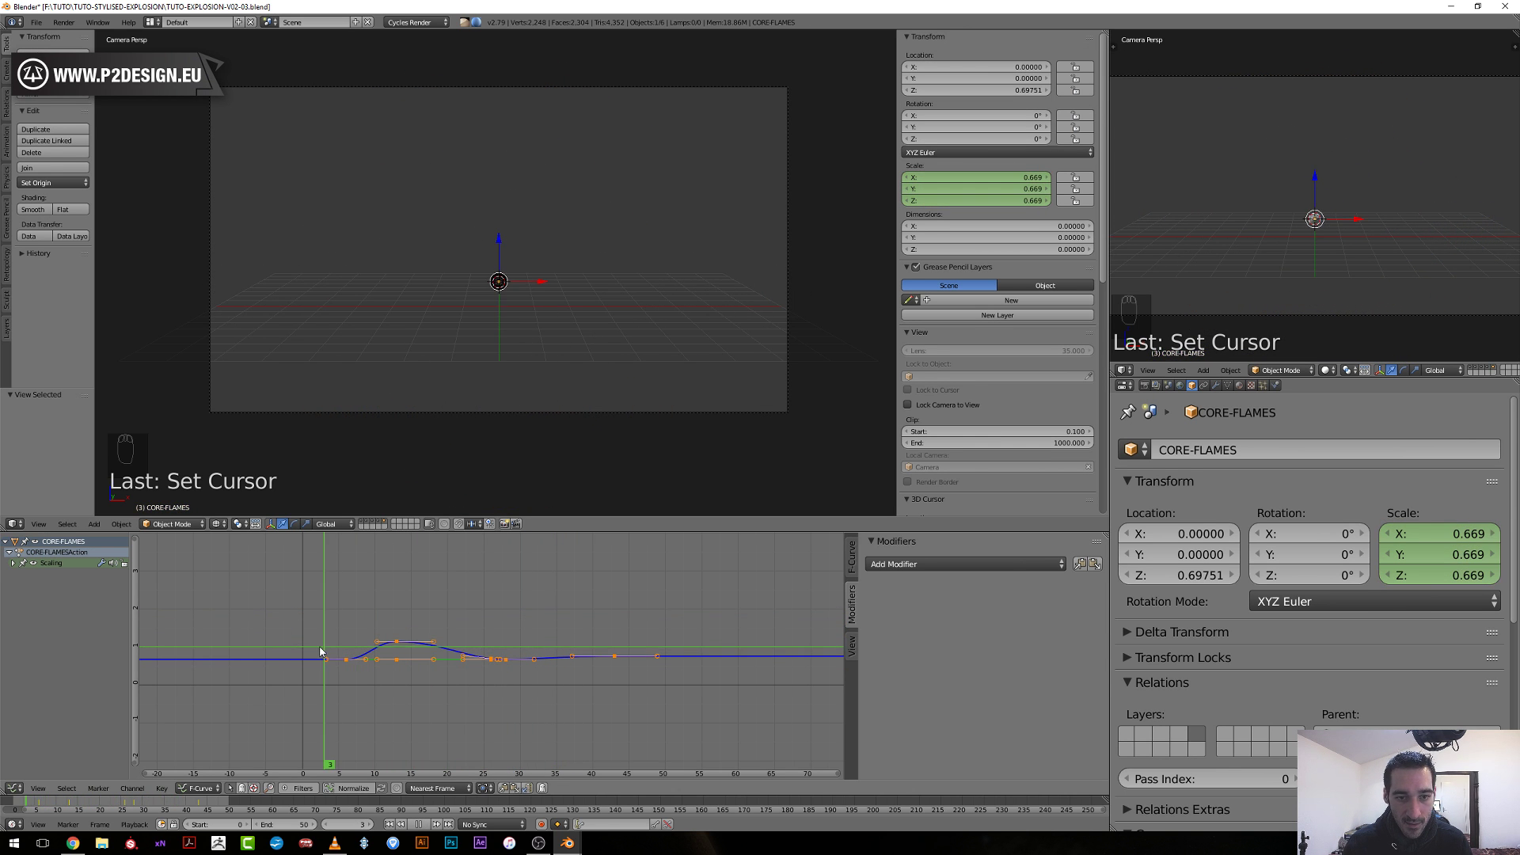
pyautogui.hotkey('alt', 'a')
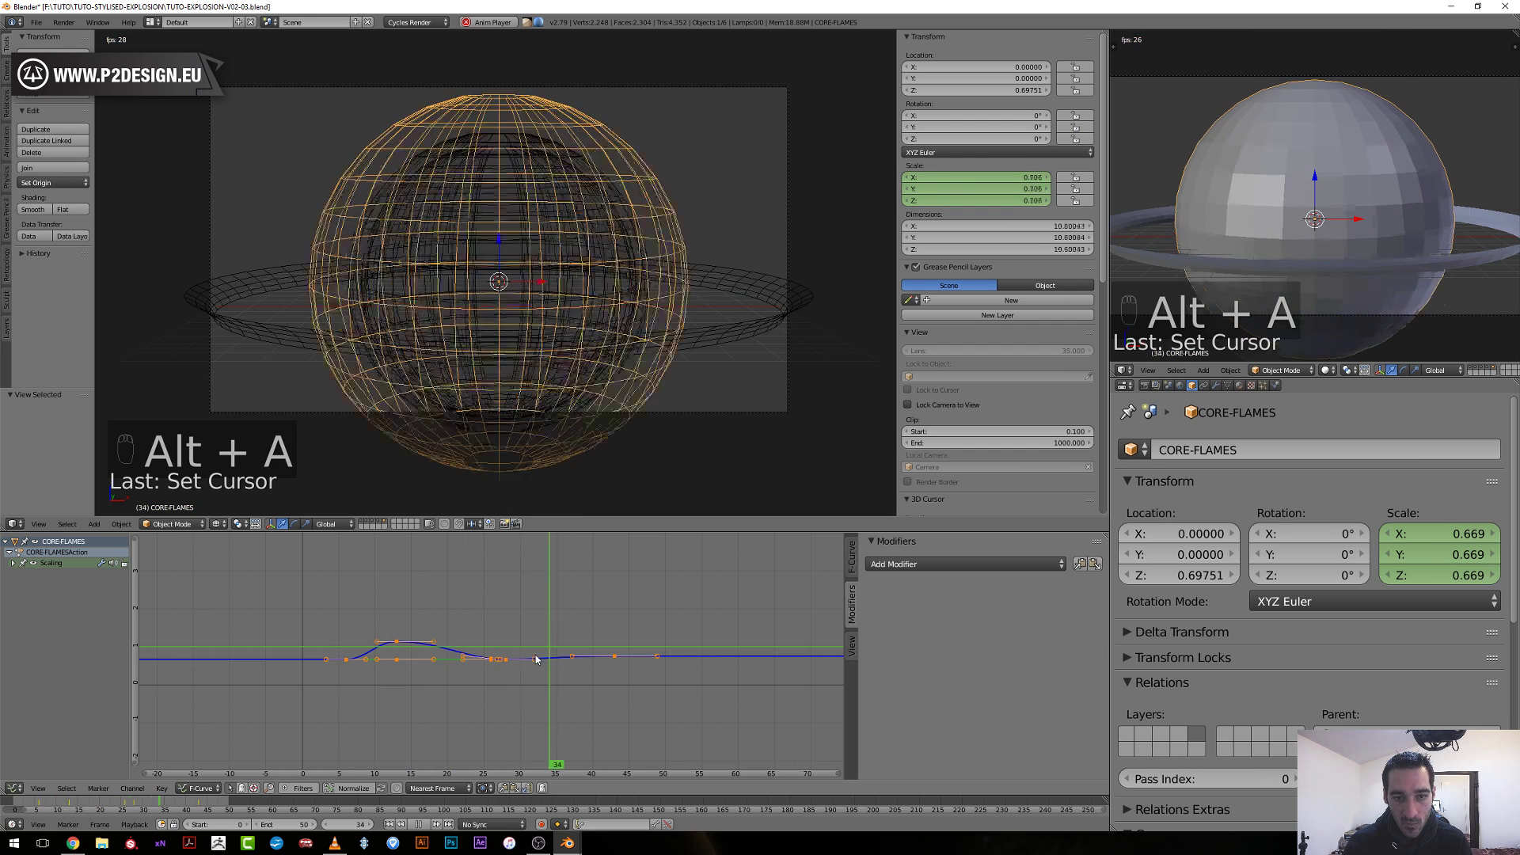
pyautogui.hotkey('alt', 'a')
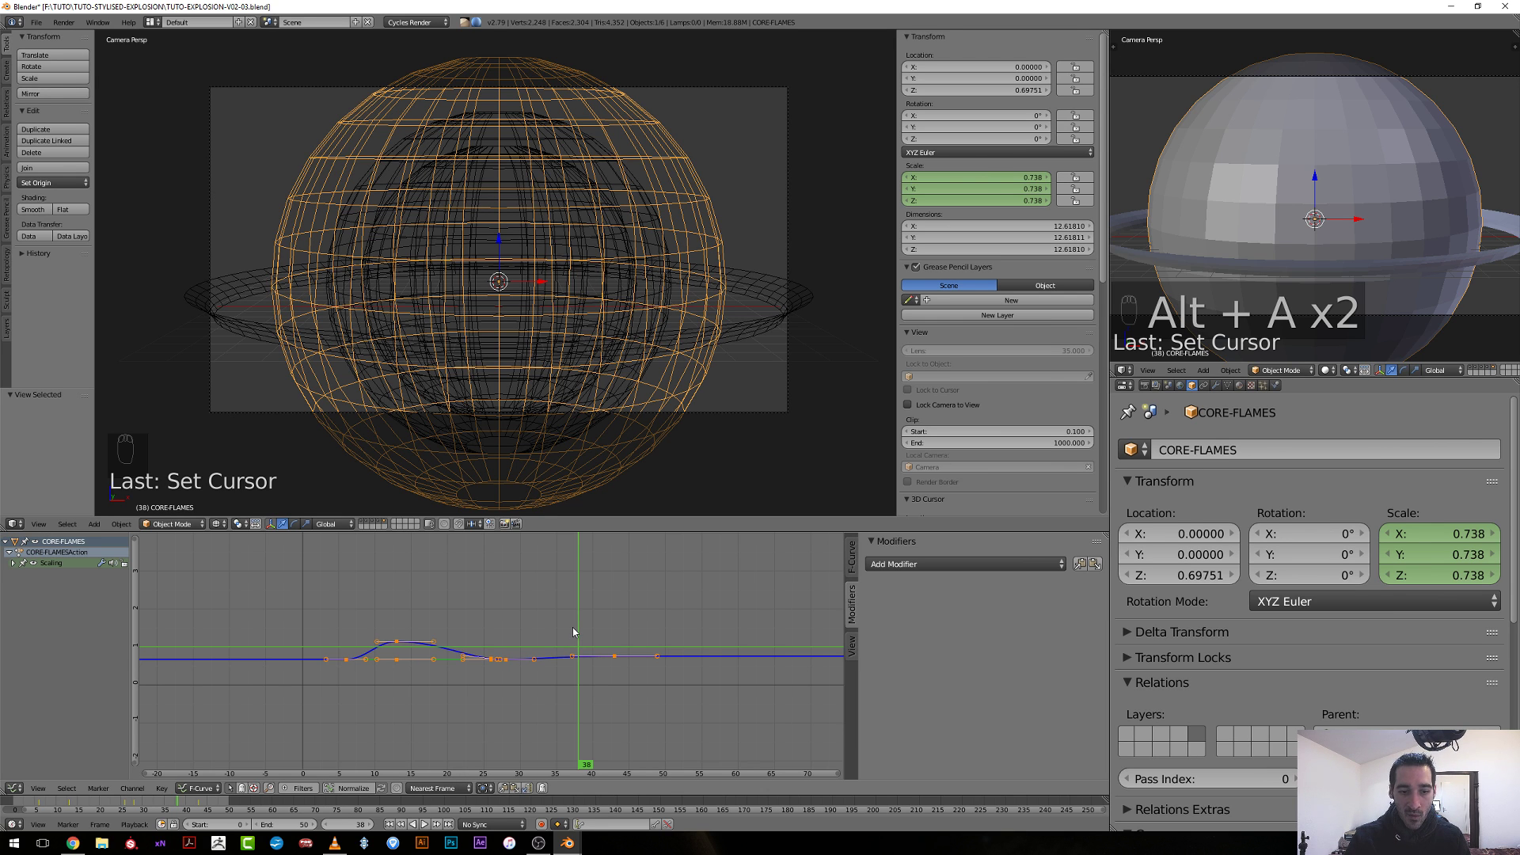
# Switch to an empty layer, centre the 3D cursor on the origin and add a mesh plane there.
pyautogui.click(385, 525)
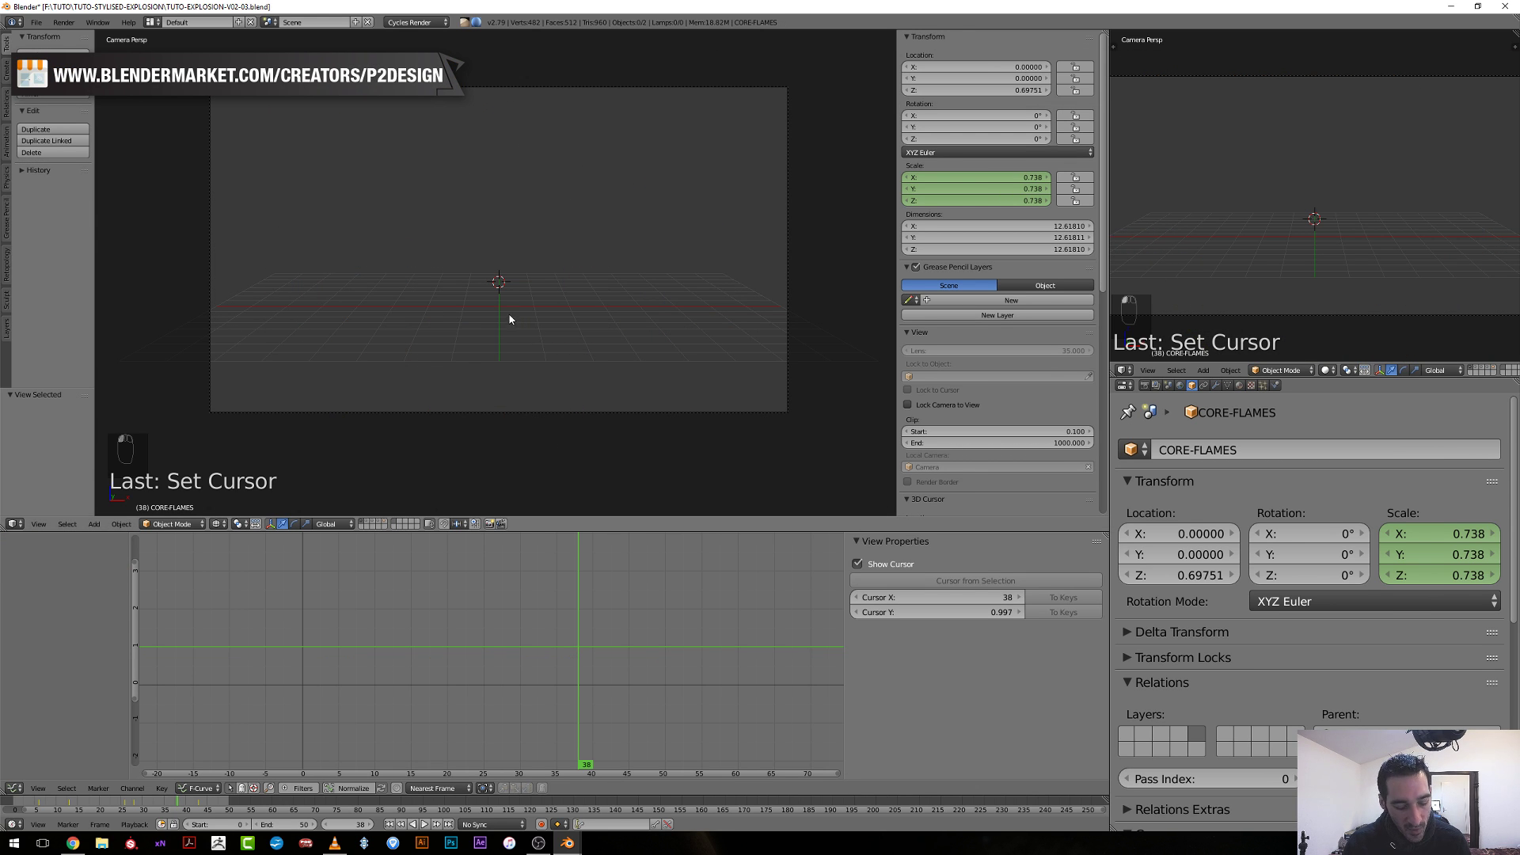
pyautogui.hotkey('shift', 'c')
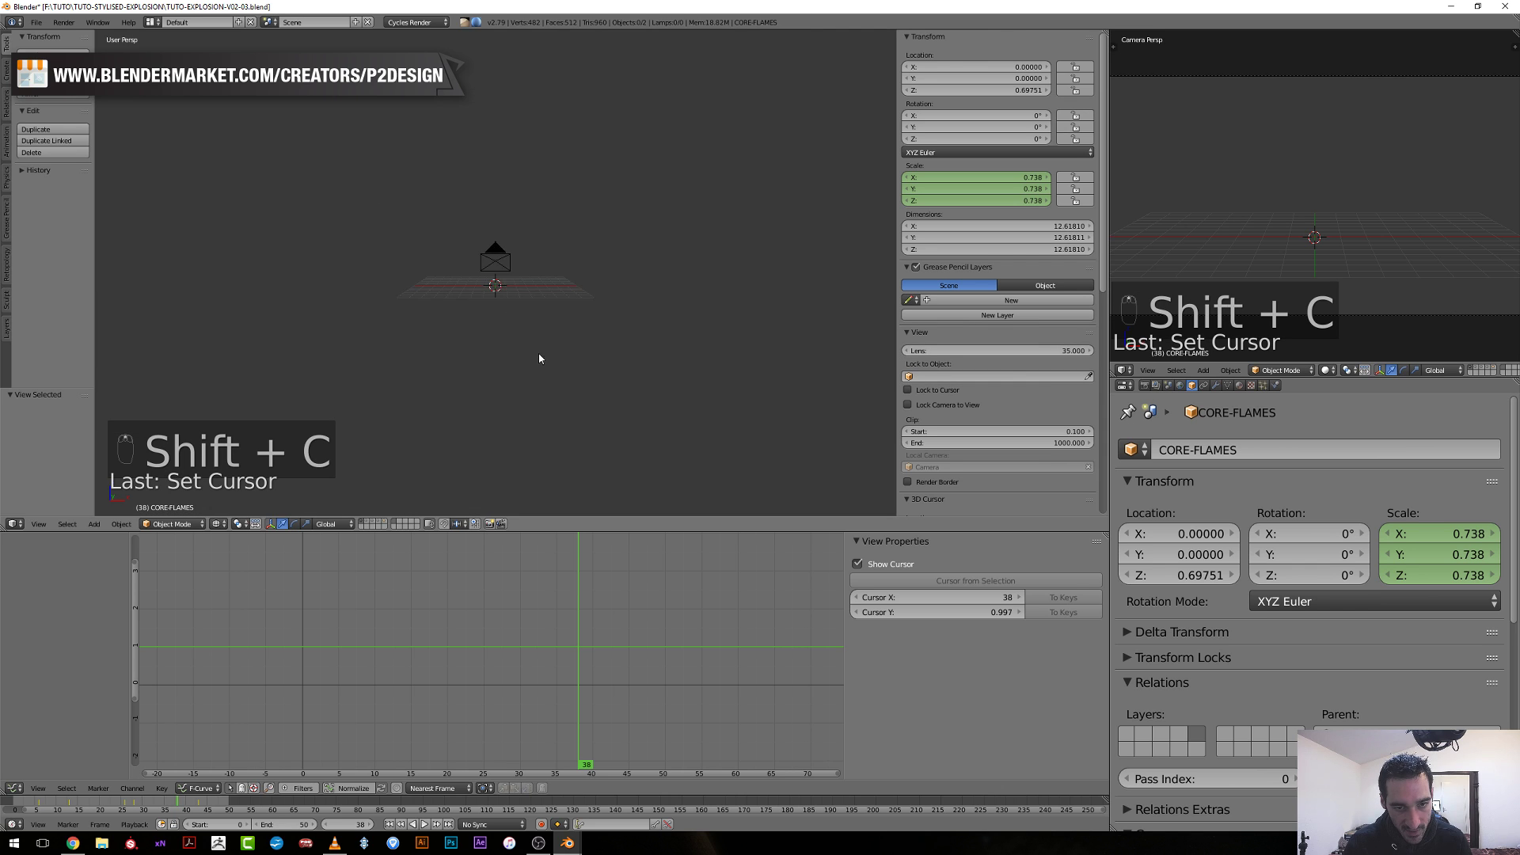
pyautogui.moveTo(539, 358); pyautogui.dragTo(539, 307, button='middle')
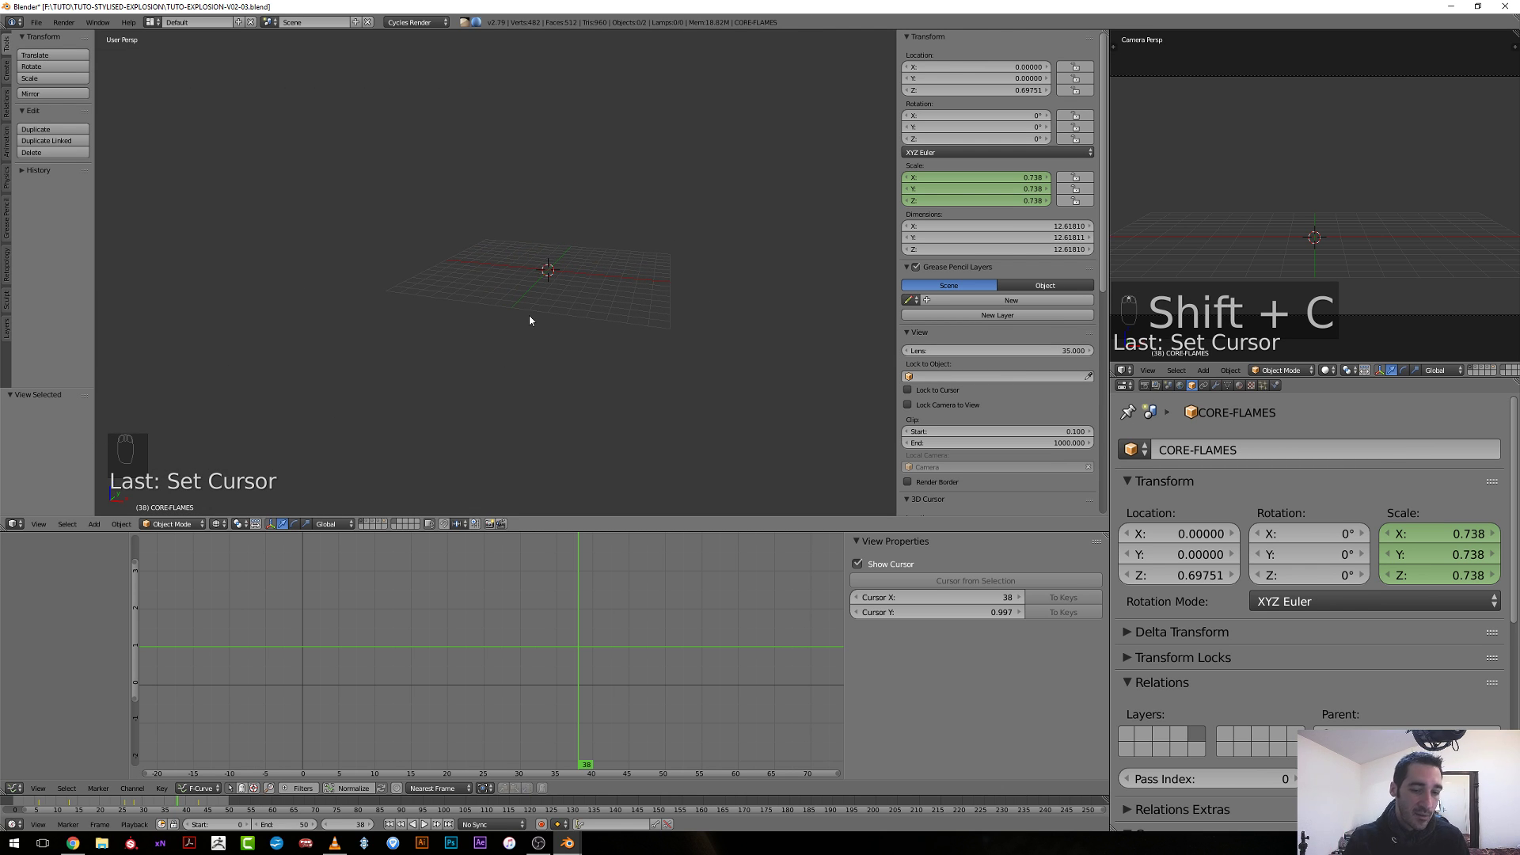
pyautogui.hotkey('shift', 'a')
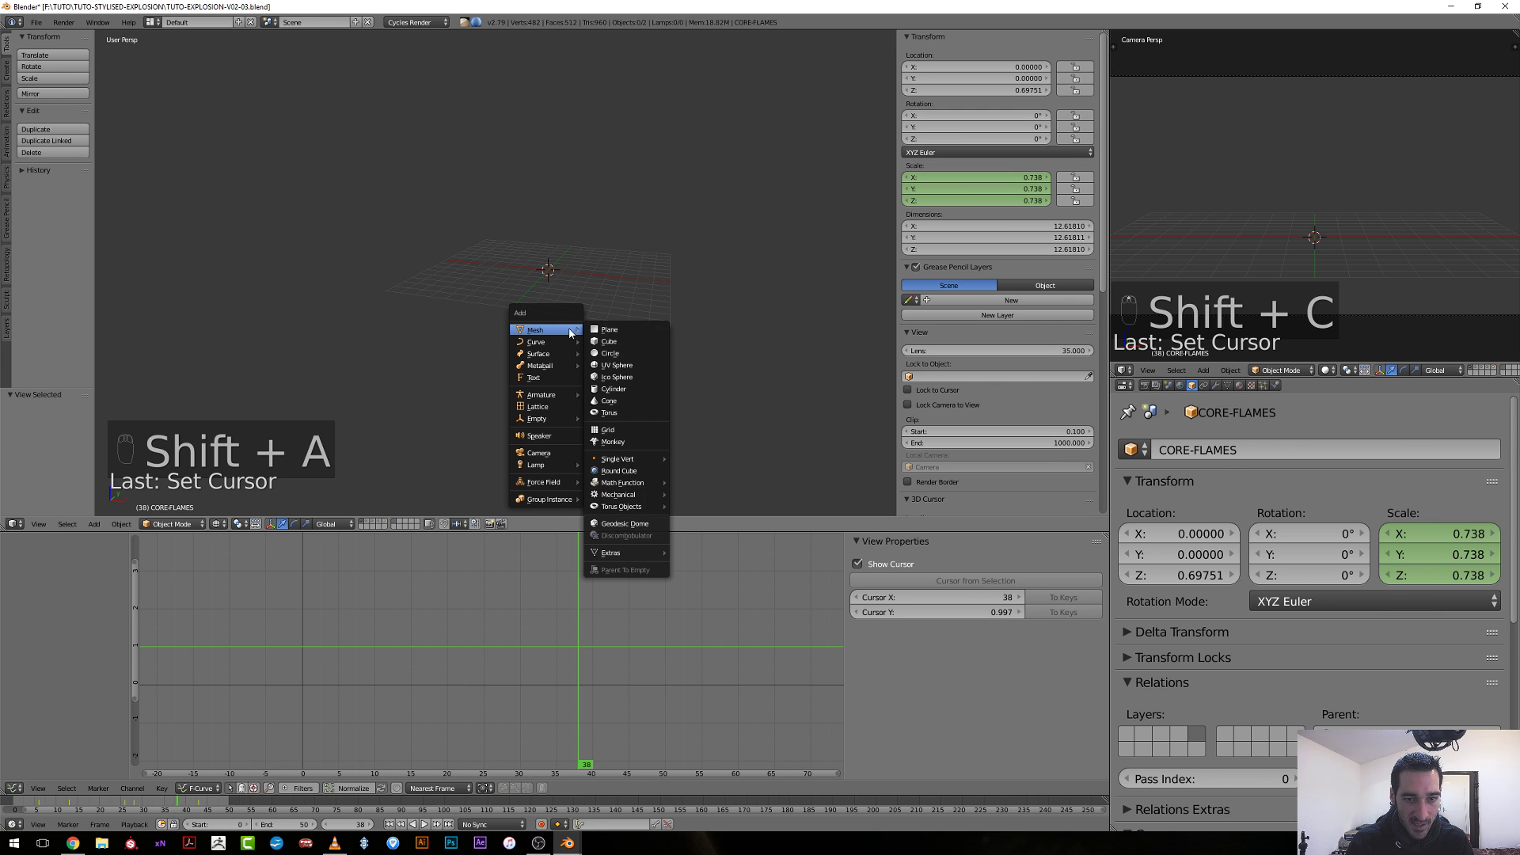
pyautogui.click(612, 332)
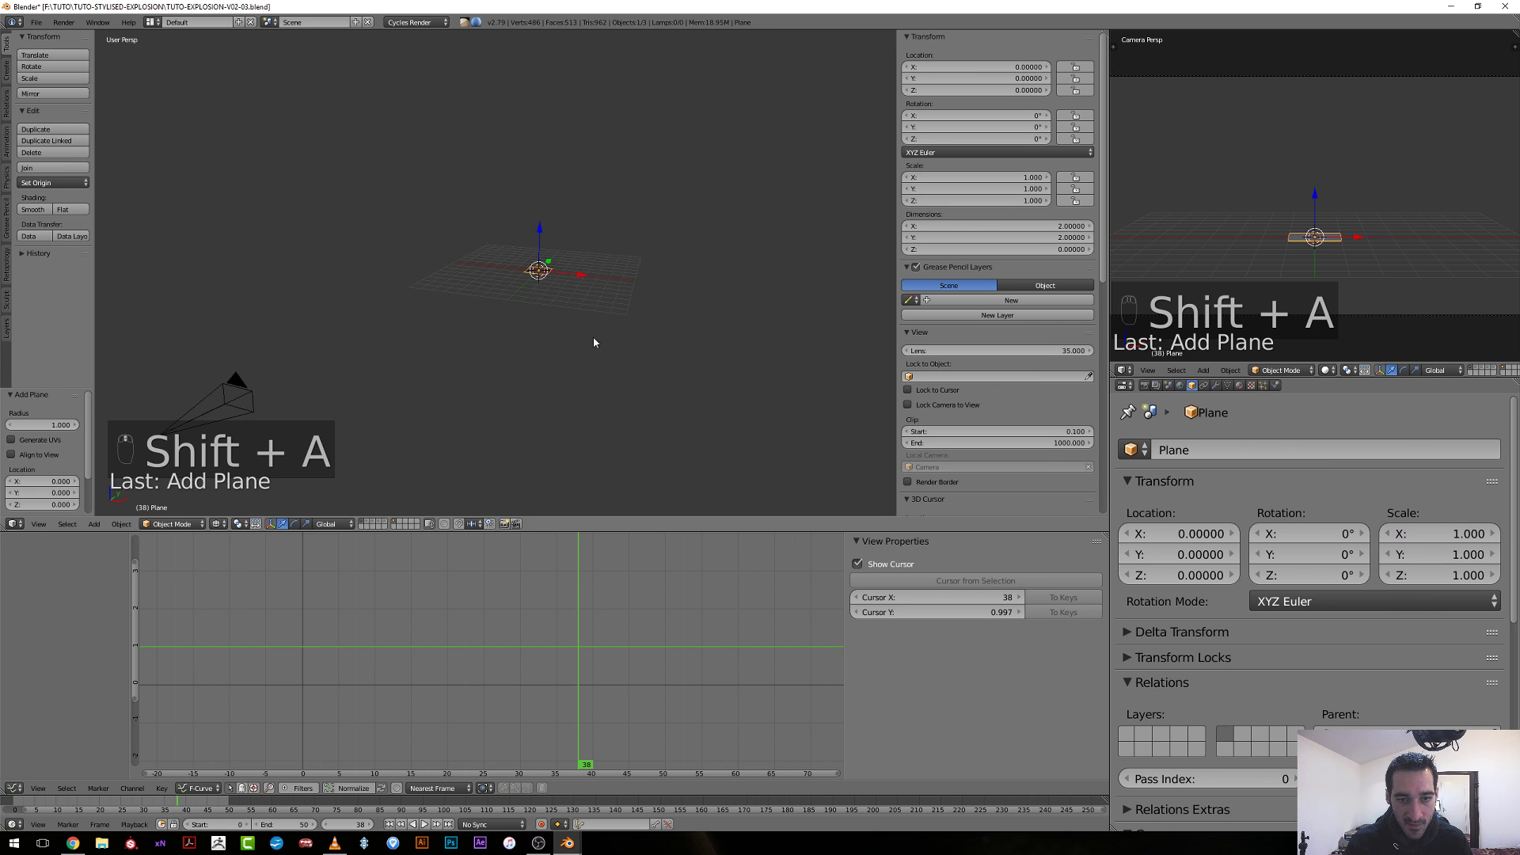
# Scale the plane up to about 28.9 units per side and apply its rotation and scale.
pyautogui.moveTo(594, 343); pyautogui.dragTo(466, 409, button='middle')
pyautogui.press('s')
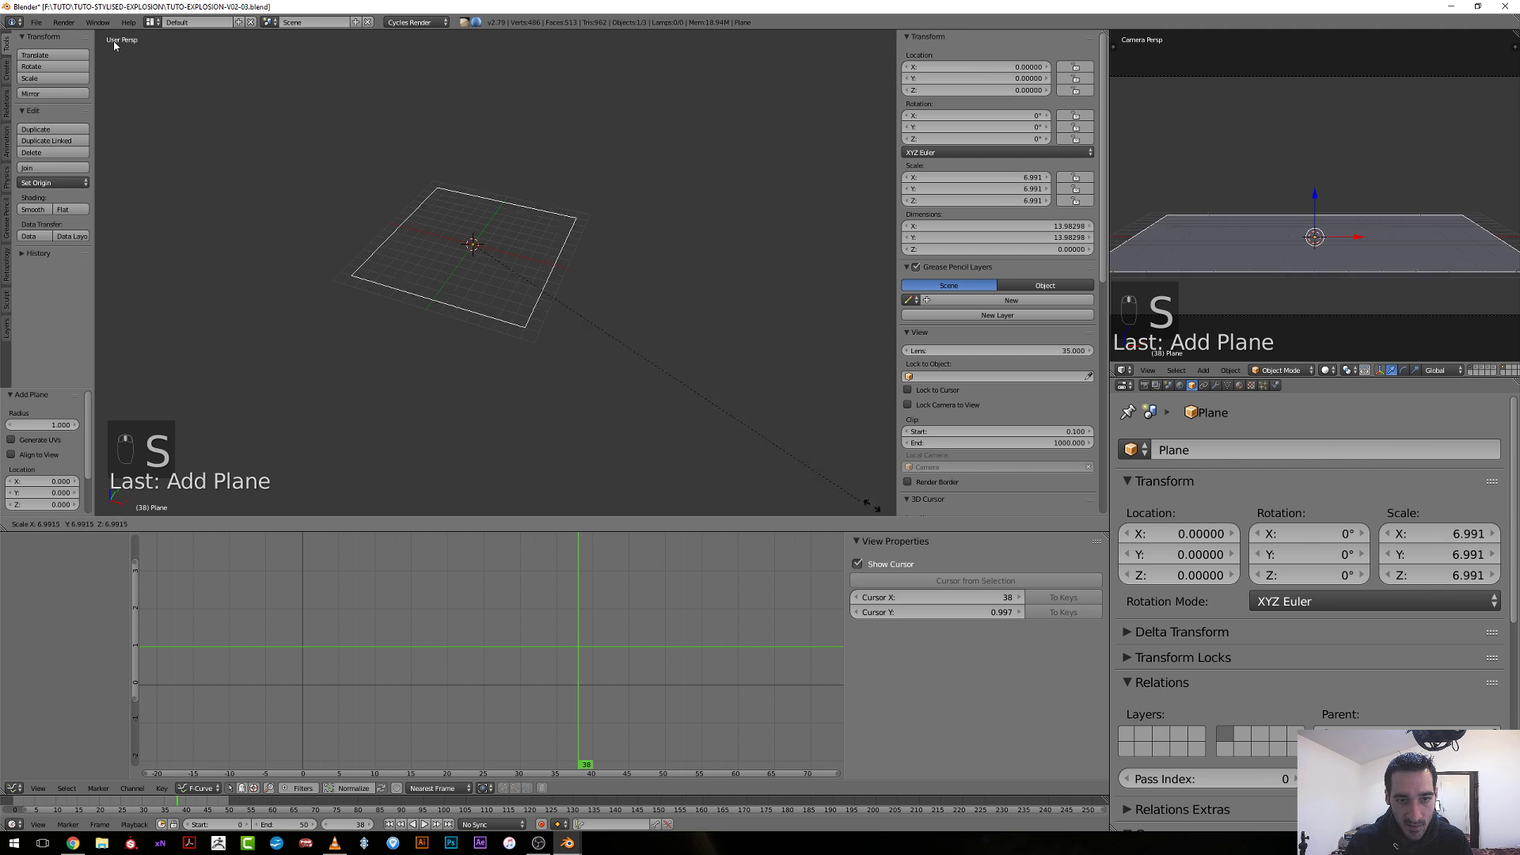
pyautogui.click(451, 227)
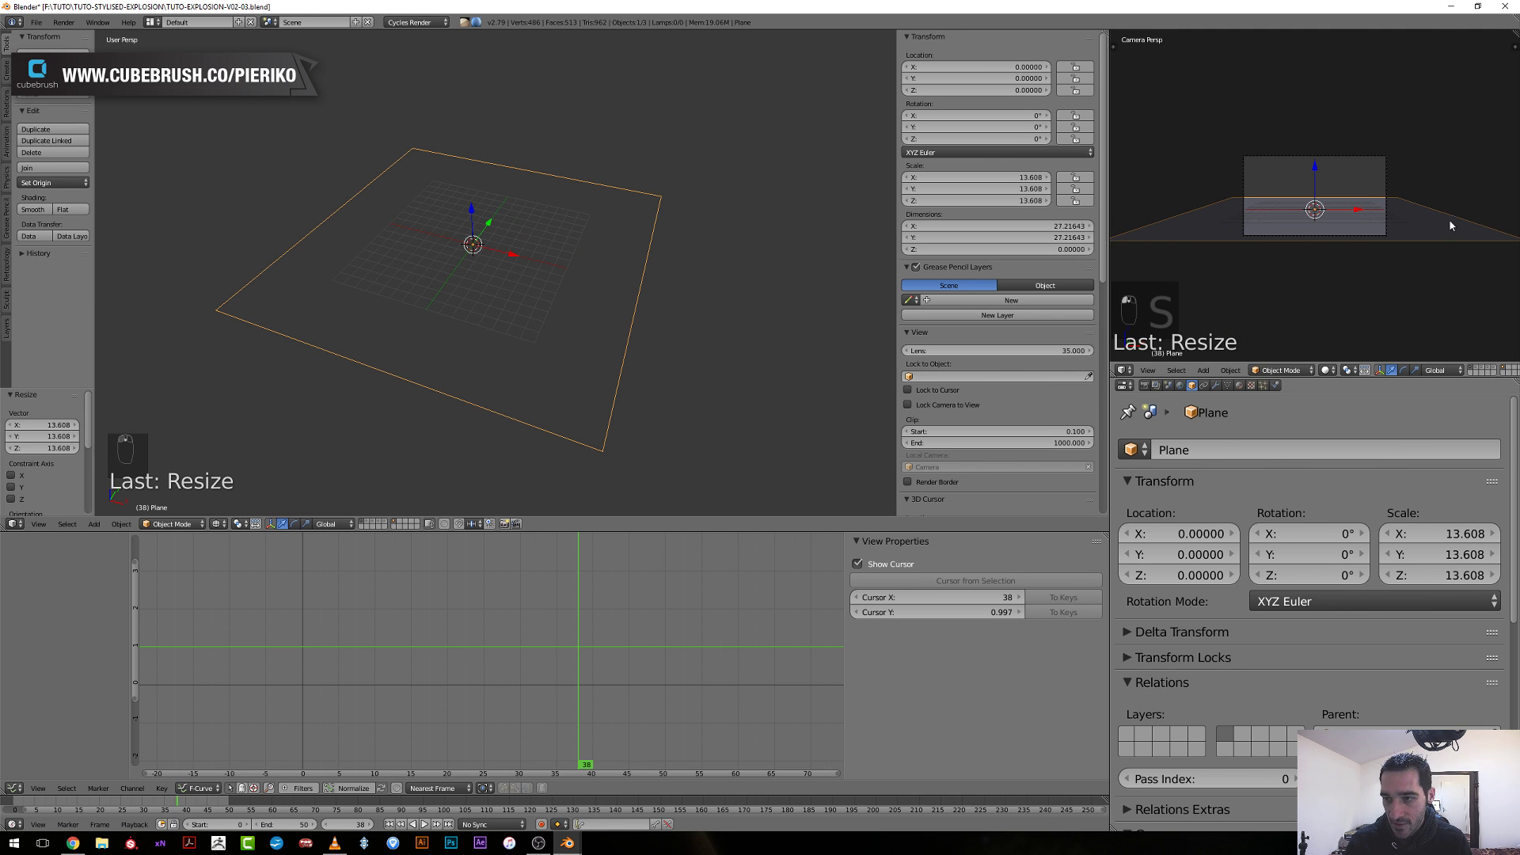
pyautogui.press('s')
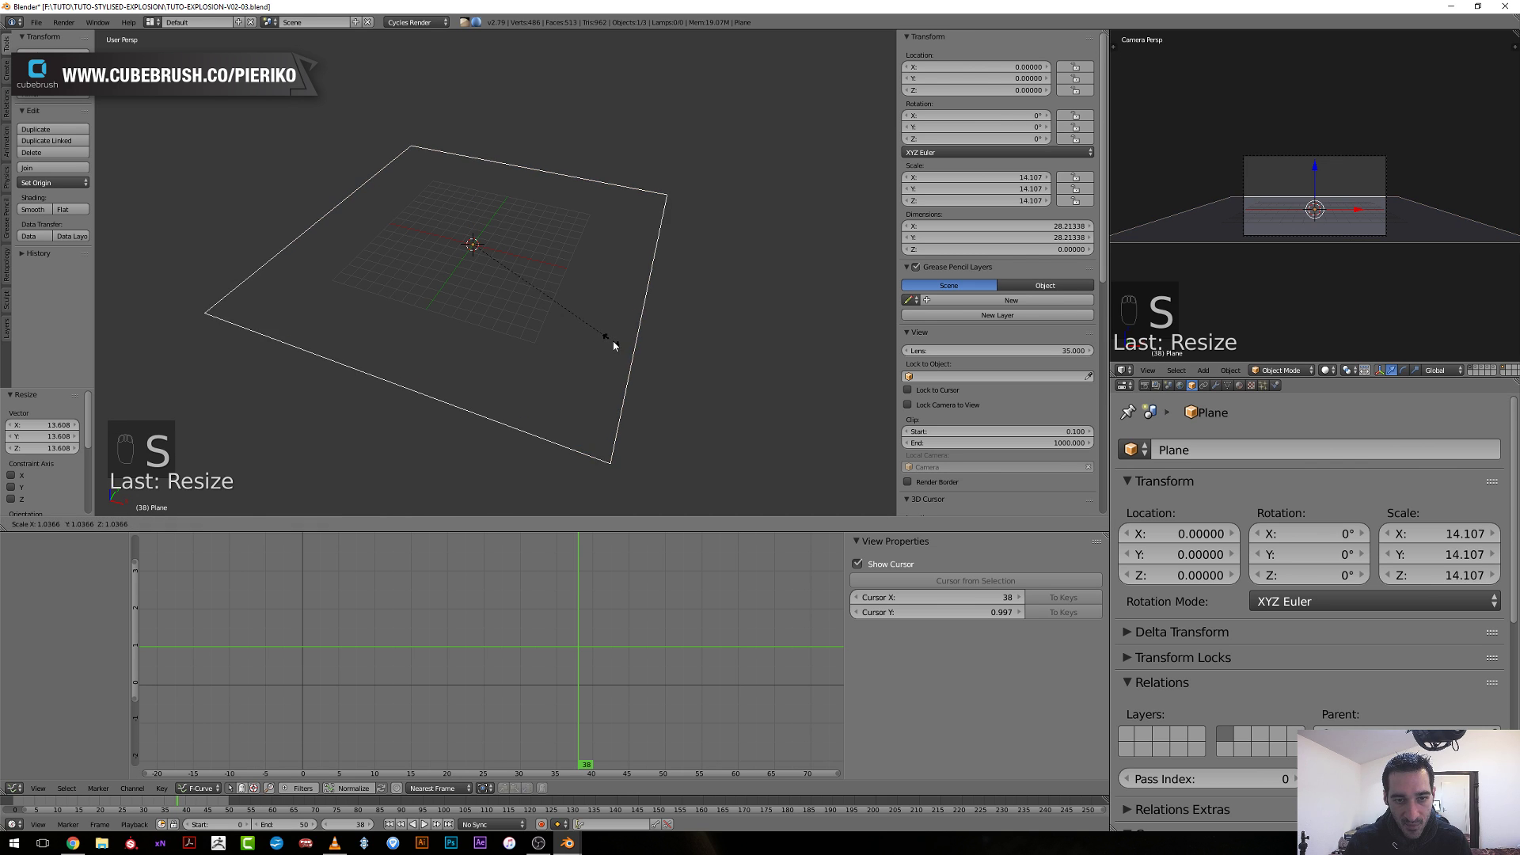
pyautogui.click(614, 340)
pyautogui.hotkey('ctrl', 'a')
pyautogui.click(574, 380)
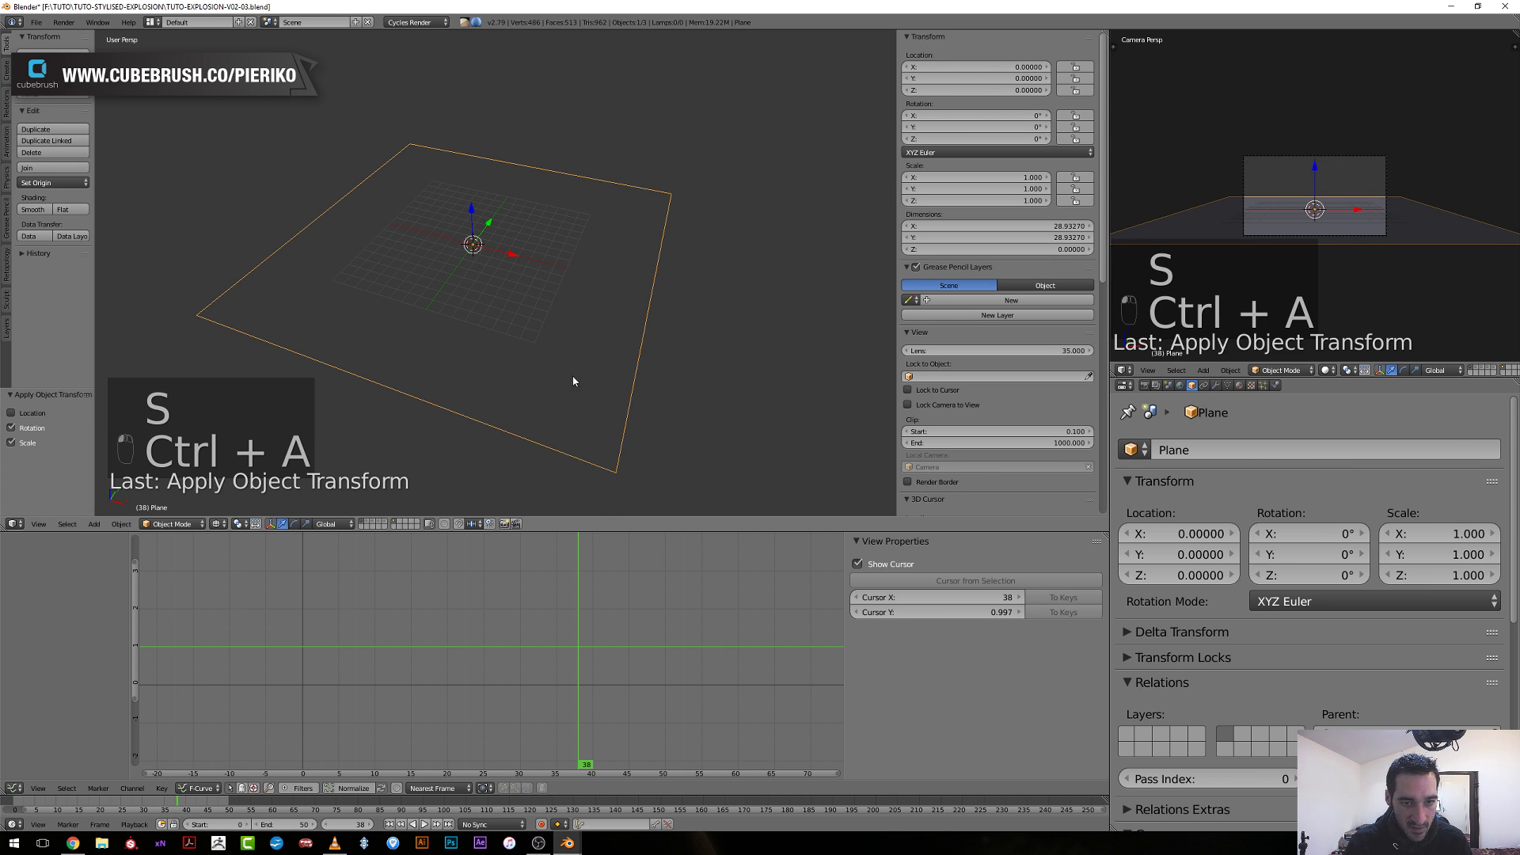
# Show the explosion layers together with the plane and scrub the animation to frame 19.
pyautogui.keyDown('shift'); pyautogui.click(372, 524); pyautogui.keyUp('shift')
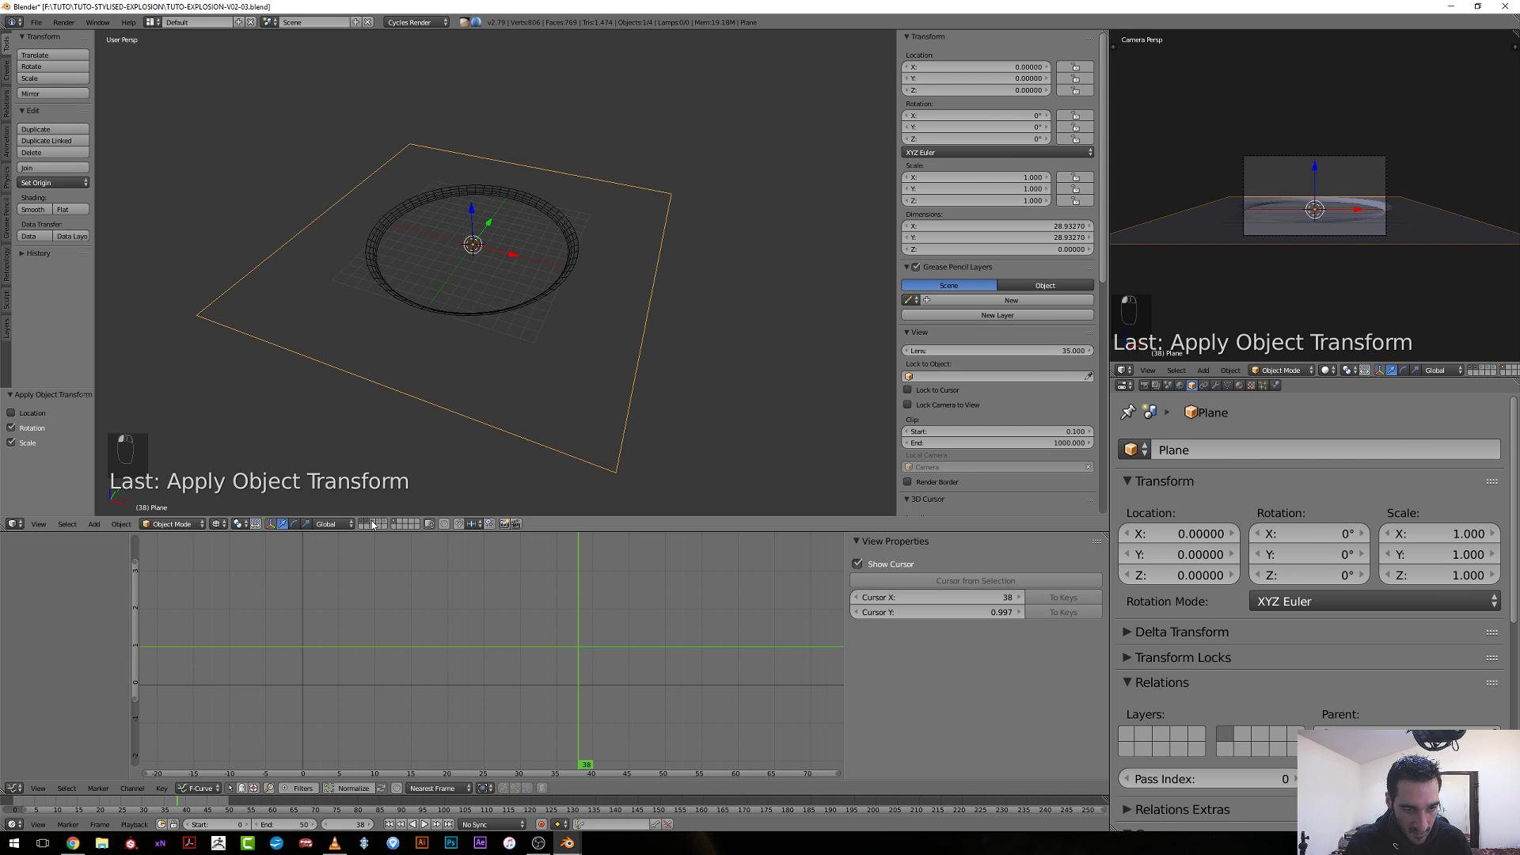
pyautogui.click(540, 601)
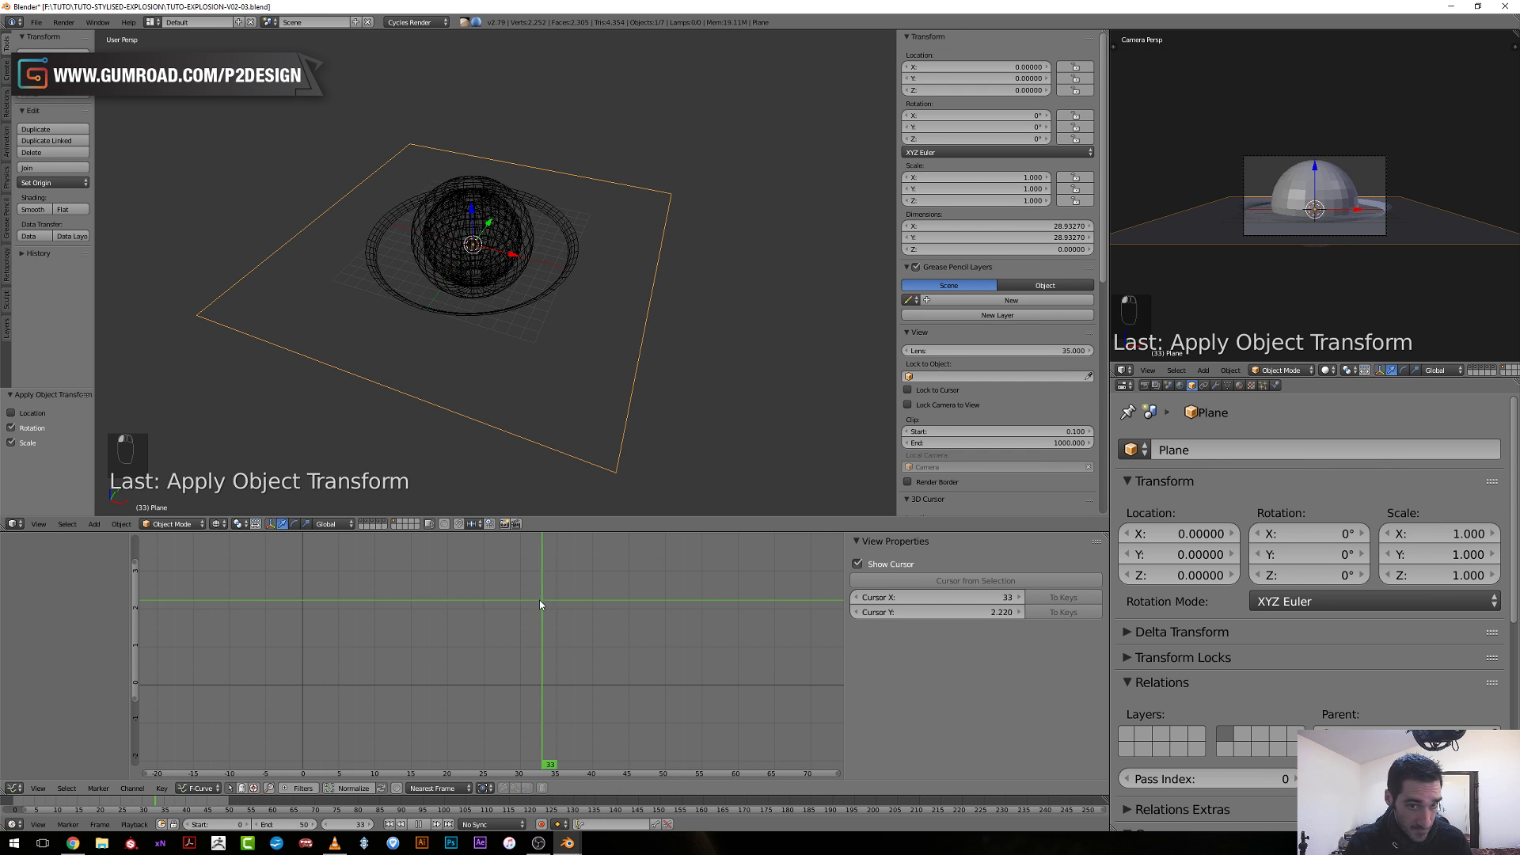
pyautogui.moveTo(539, 600); pyautogui.dragTo(411, 597)
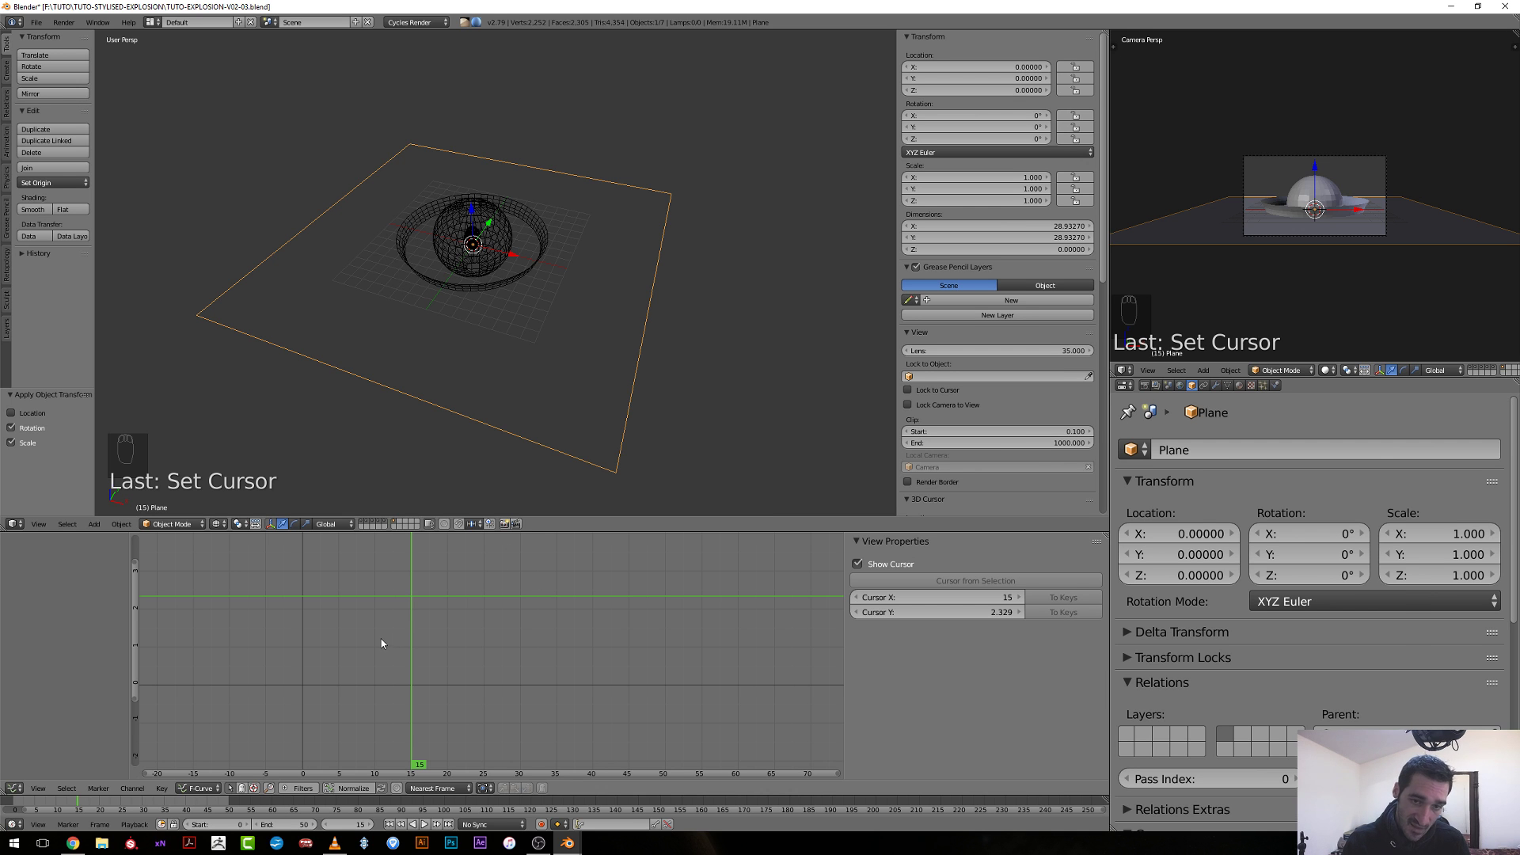
pyautogui.moveTo(383, 638); pyautogui.dragTo(414, 675)
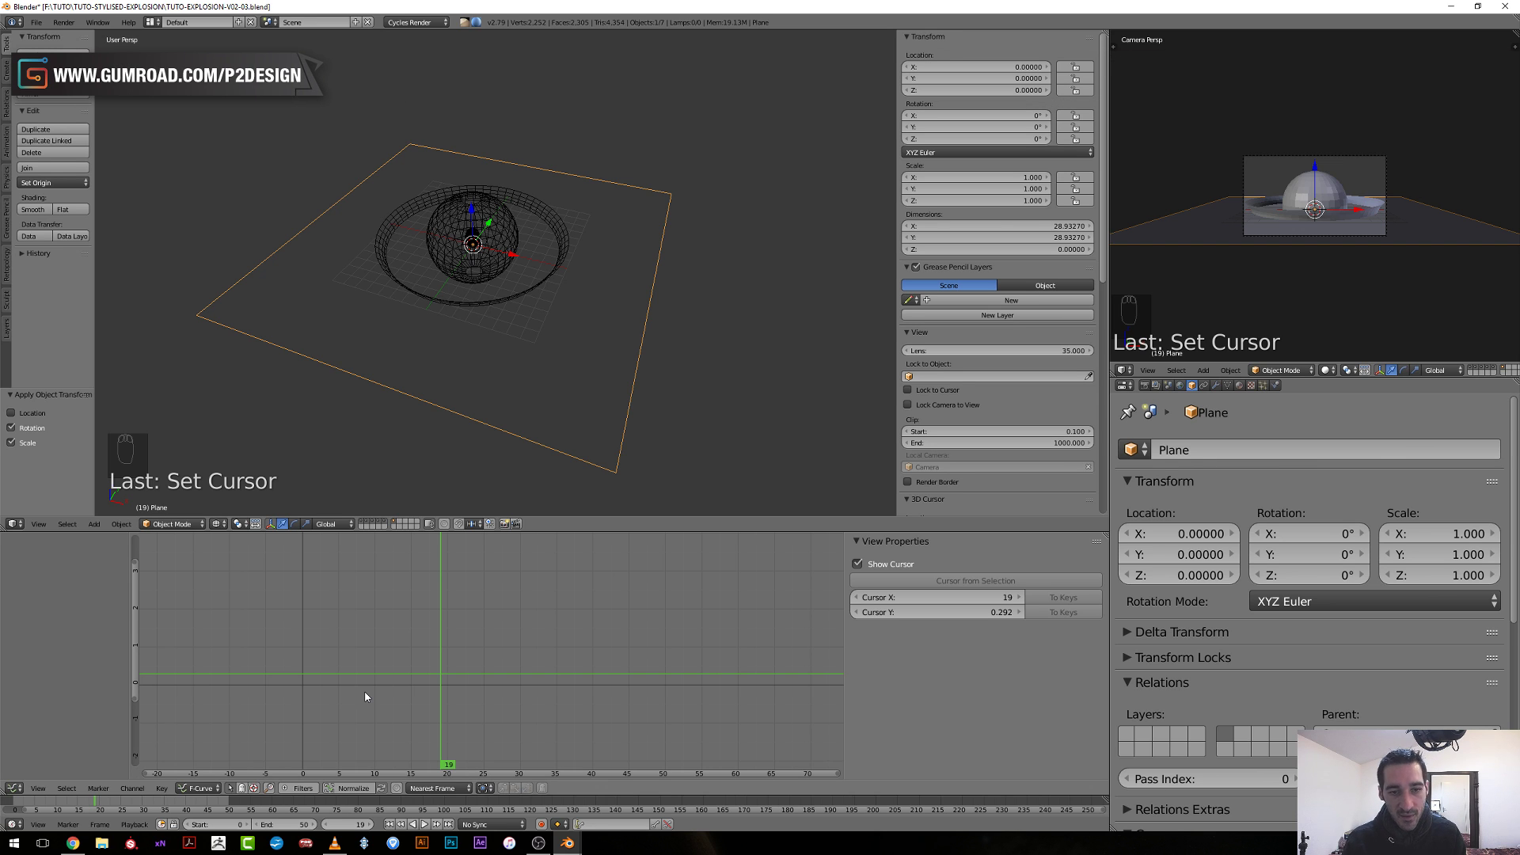
# Extrude the plane's rear edge about 16.35 units upward along Z to form a back wall.
pyautogui.moveTo(435, 507); pyautogui.dragTo(795, 357, button='middle')
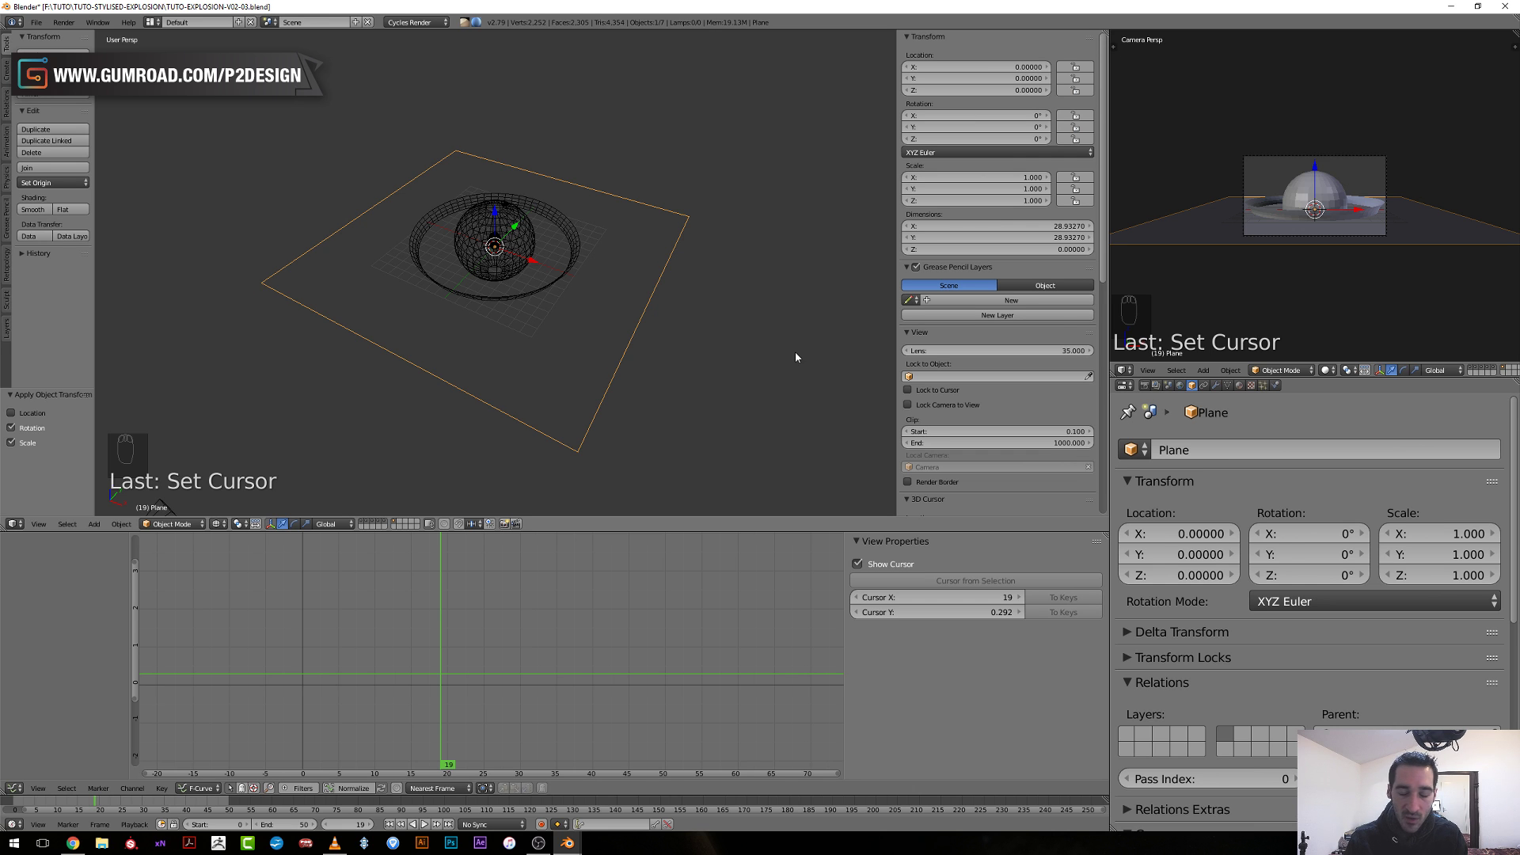
pyautogui.moveTo(780, 363); pyautogui.dragTo(713, 380, button='middle')
pyautogui.press('Tab')
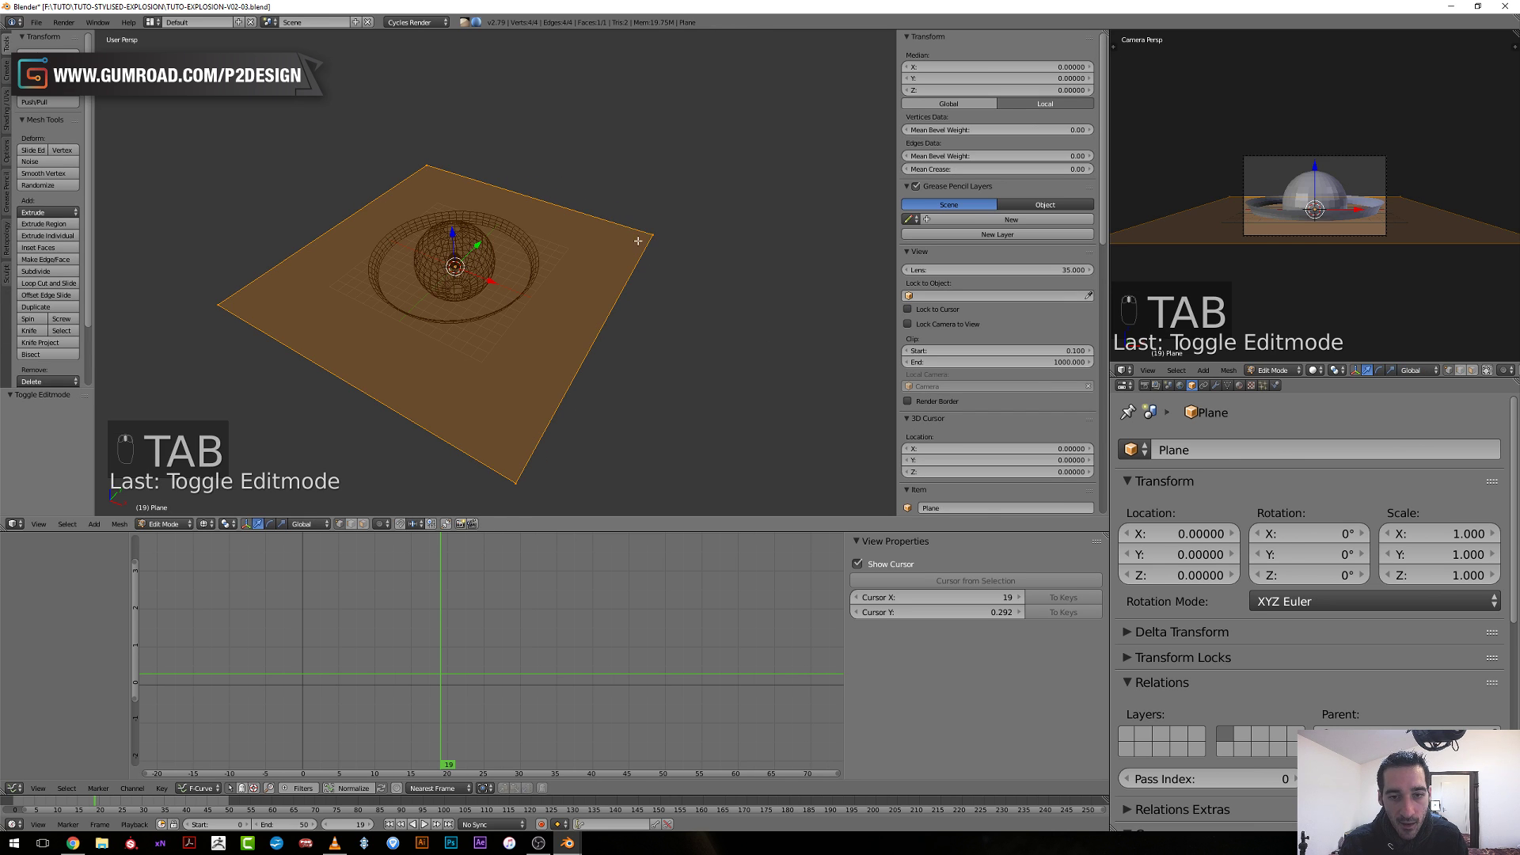
pyautogui.rightClick(628, 224)
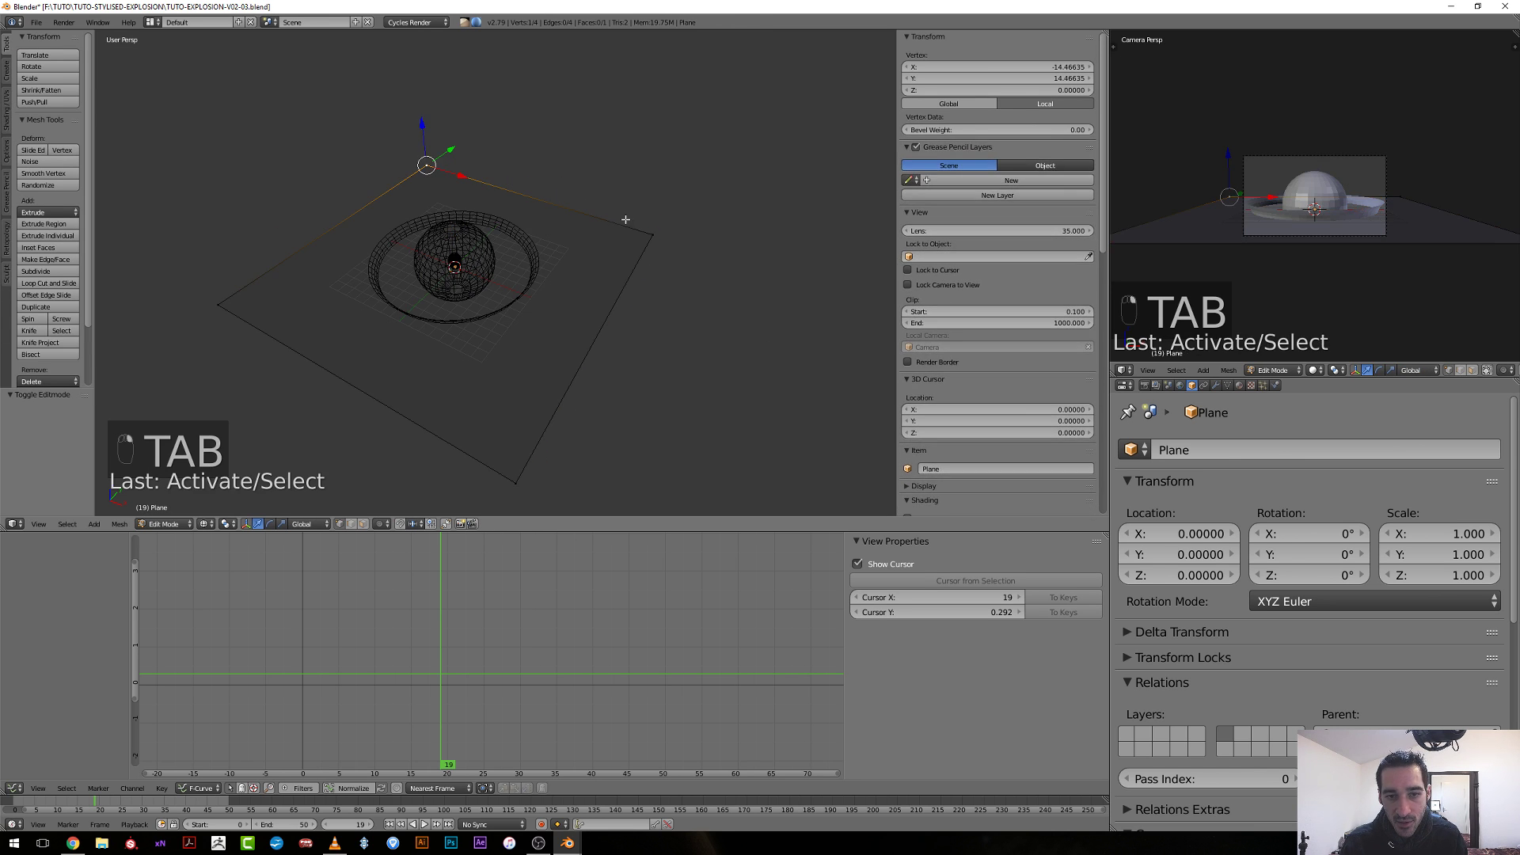
pyautogui.moveTo(661, 228); pyautogui.dragTo(663, 324, button='middle')
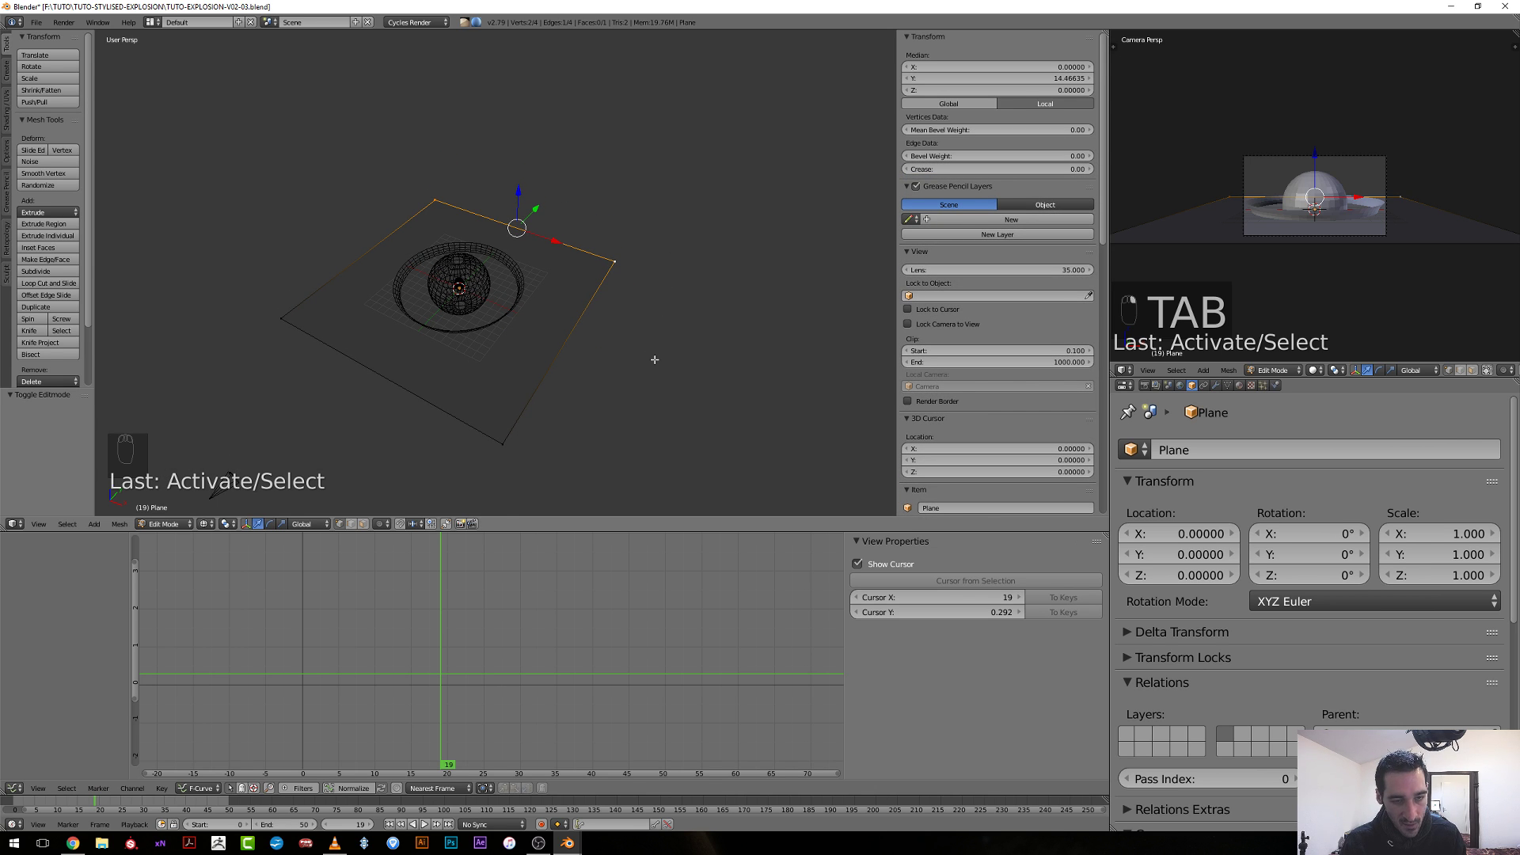
pyautogui.press('e')
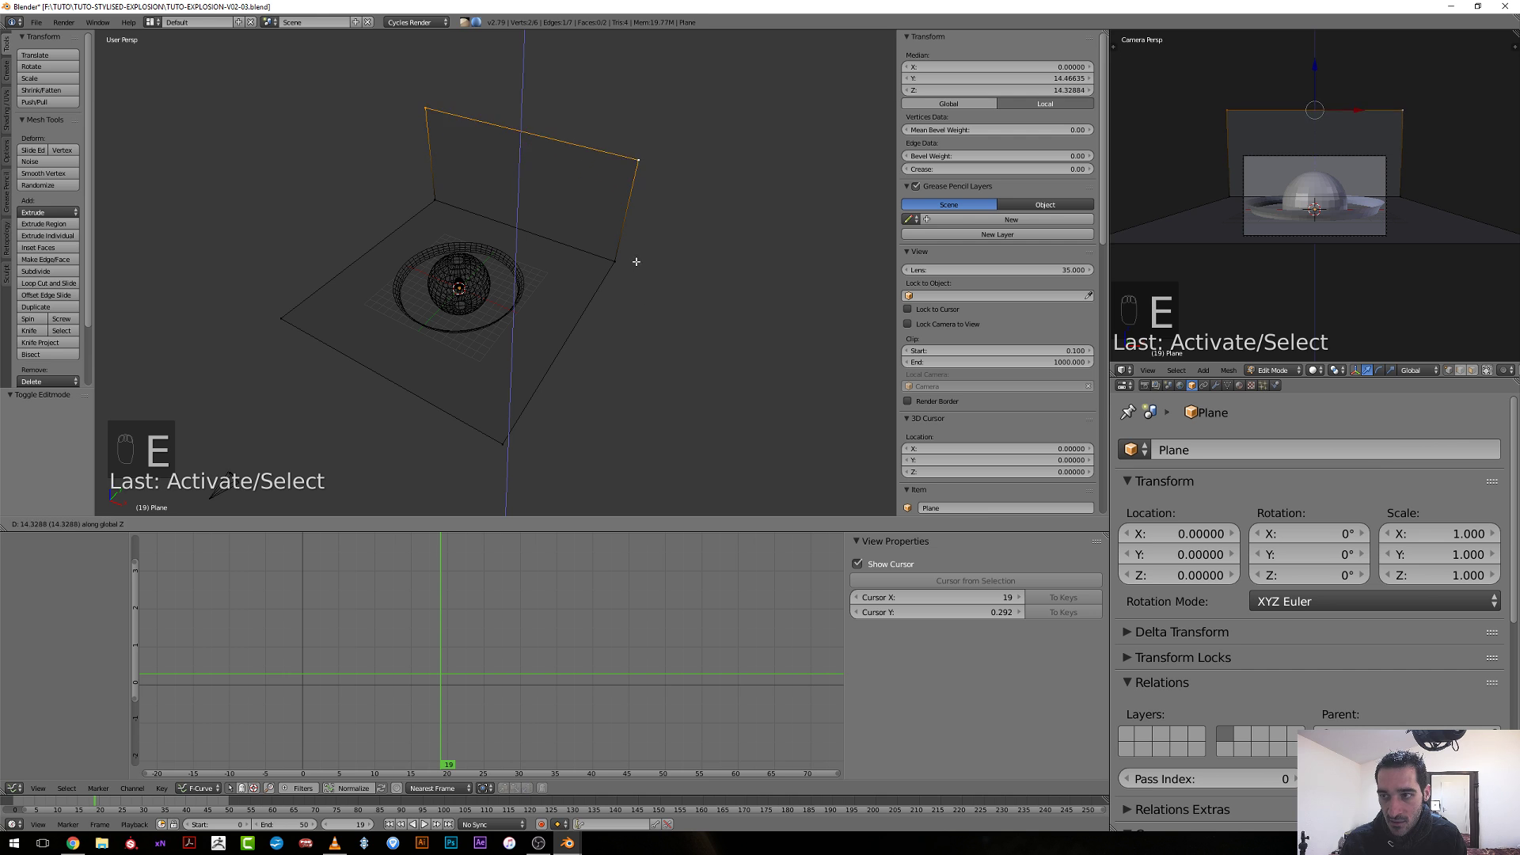
pyautogui.click(632, 246)
pyautogui.moveTo(632, 246); pyautogui.dragTo(541, 226, button='middle')
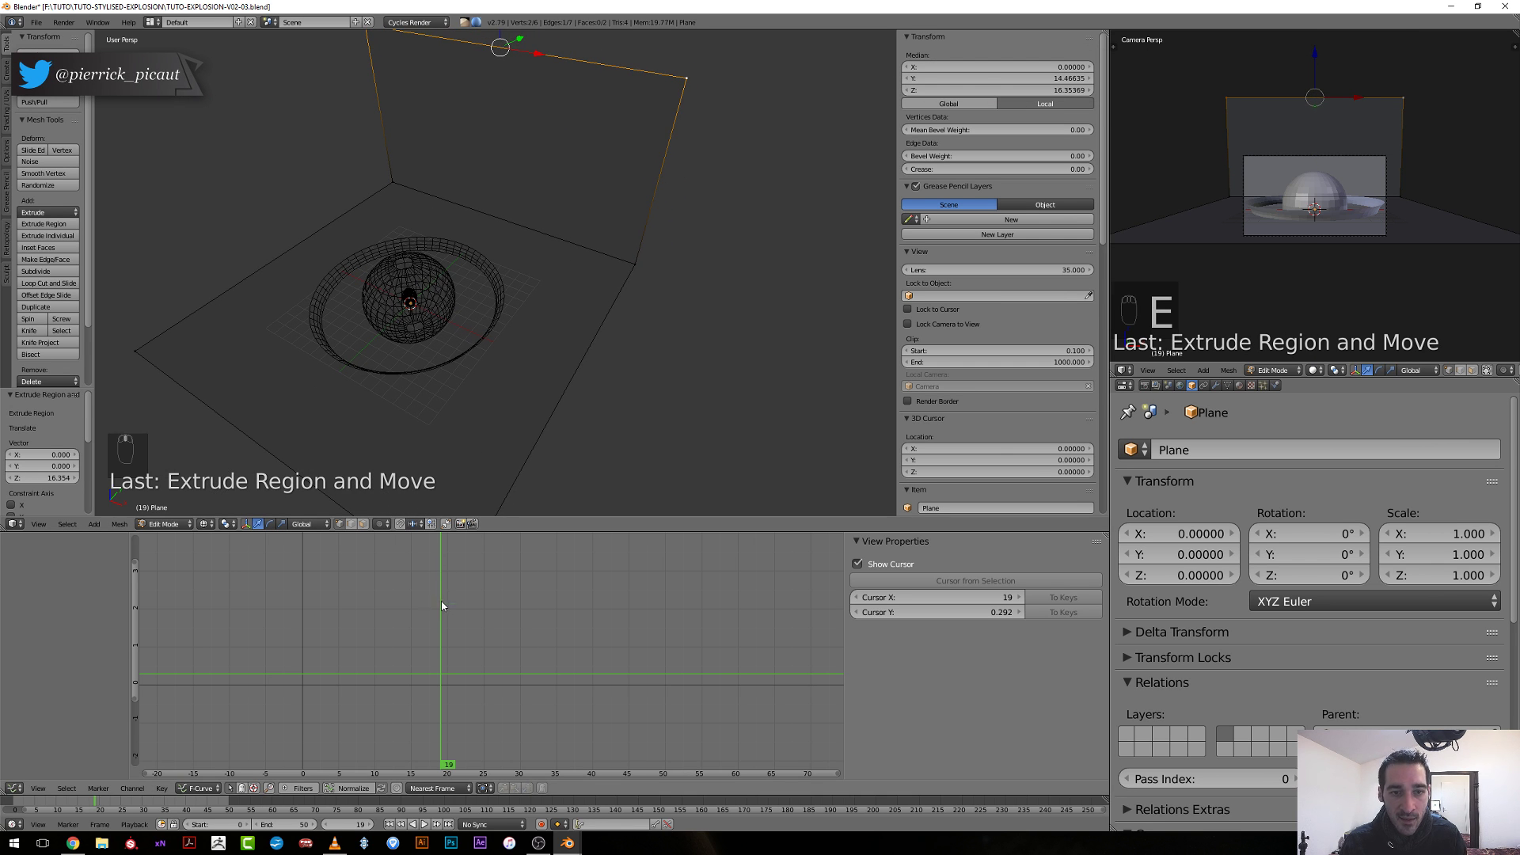
# Scrub to frame 21 and move the whole back wall away along Y to about 23.4.
pyautogui.moveTo(443, 597)
pyautogui.mouseDown()
pyautogui.moveTo(484, 596)
pyautogui.moveTo(439, 603)
pyautogui.moveTo(455, 595)
pyautogui.mouseUp()
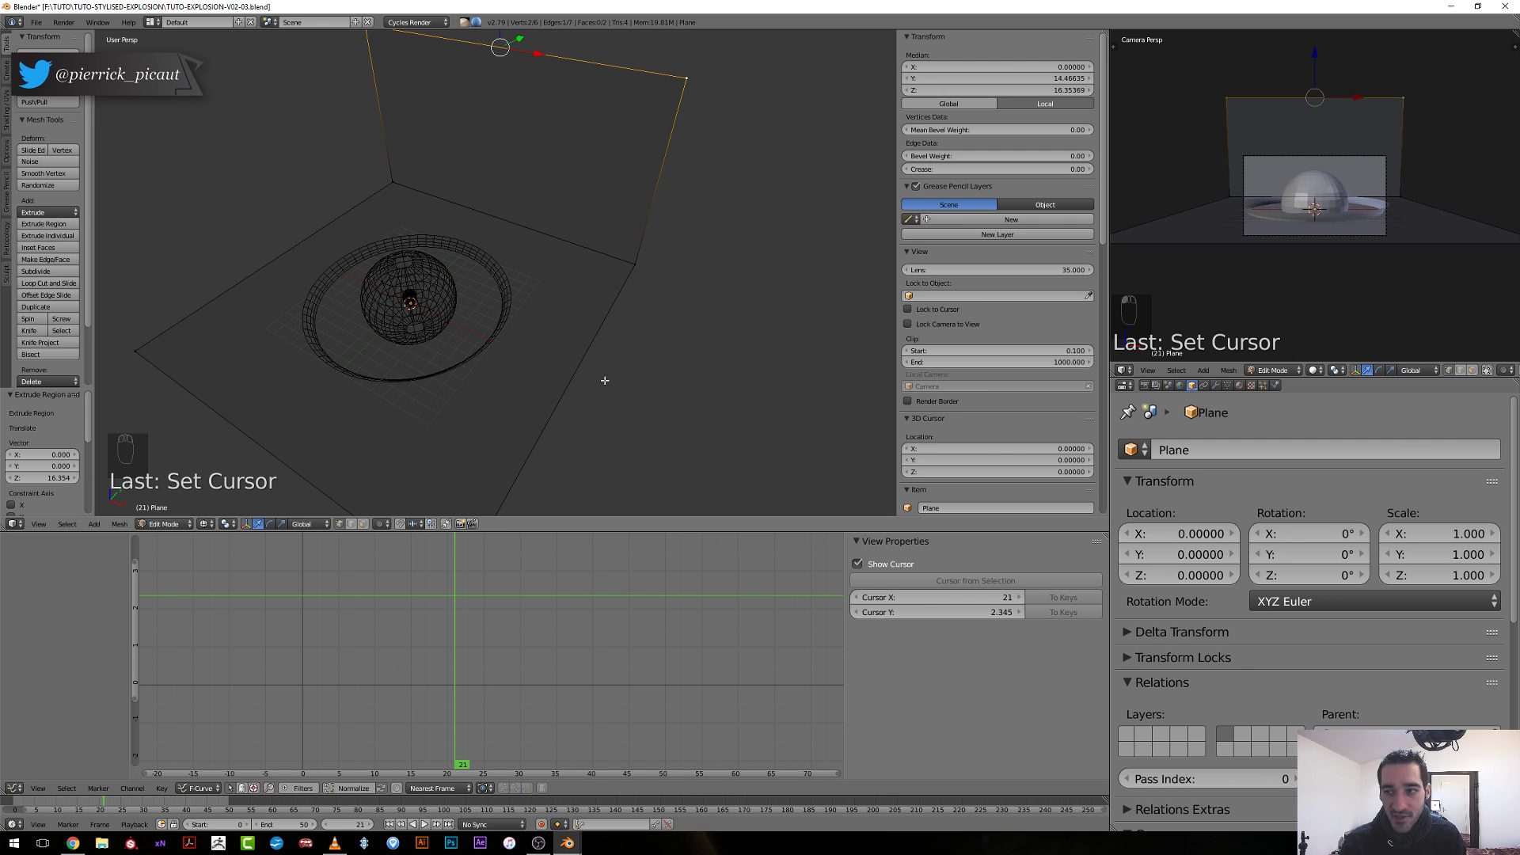
pyautogui.keyDown('shift'); pyautogui.rightClick(389, 176); pyautogui.keyUp('shift')
pyautogui.keyDown('shift'); pyautogui.rightClick(635, 263); pyautogui.keyUp('shift')
pyautogui.scroll(-2, 635, 262)
pyautogui.moveTo(532, 164); pyautogui.dragTo(559, 146)
# Select the entire backdrop mesh and widen it along X by a factor of about 1.436.
pyautogui.press('a')
pyautogui.press('a')
pyautogui.press('a')
pyautogui.press('s')
pyautogui.press('x')
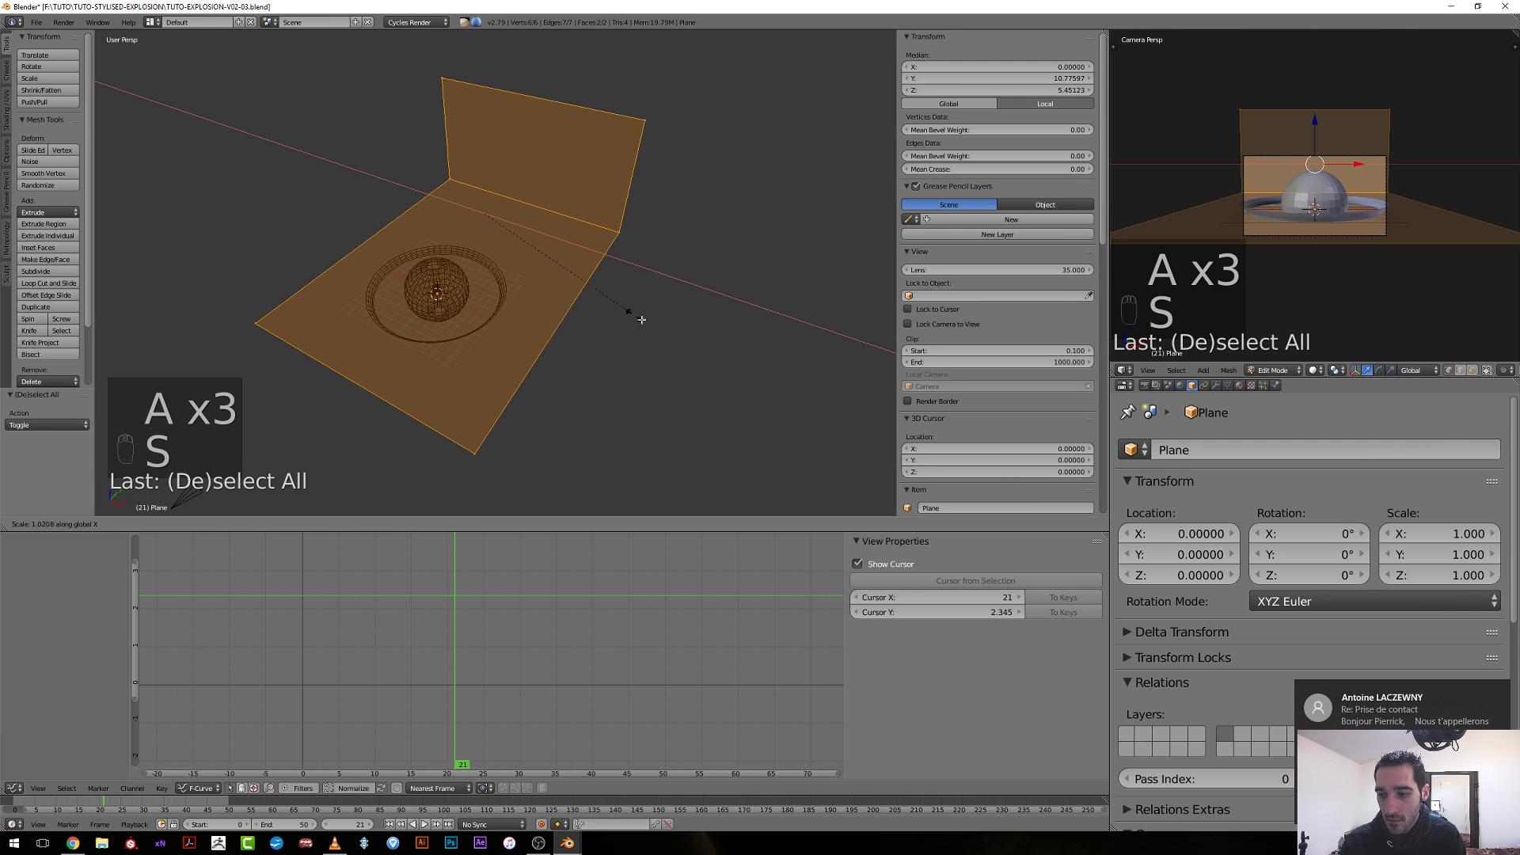
pyautogui.click(696, 339)
# Bevel the edge between floor and back wall with 12 segments and an amount of about 14.06.
pyautogui.scroll(2, 696, 339)
pyautogui.keyDown('alt'); pyautogui.rightClick(543, 183); pyautogui.keyUp('alt')
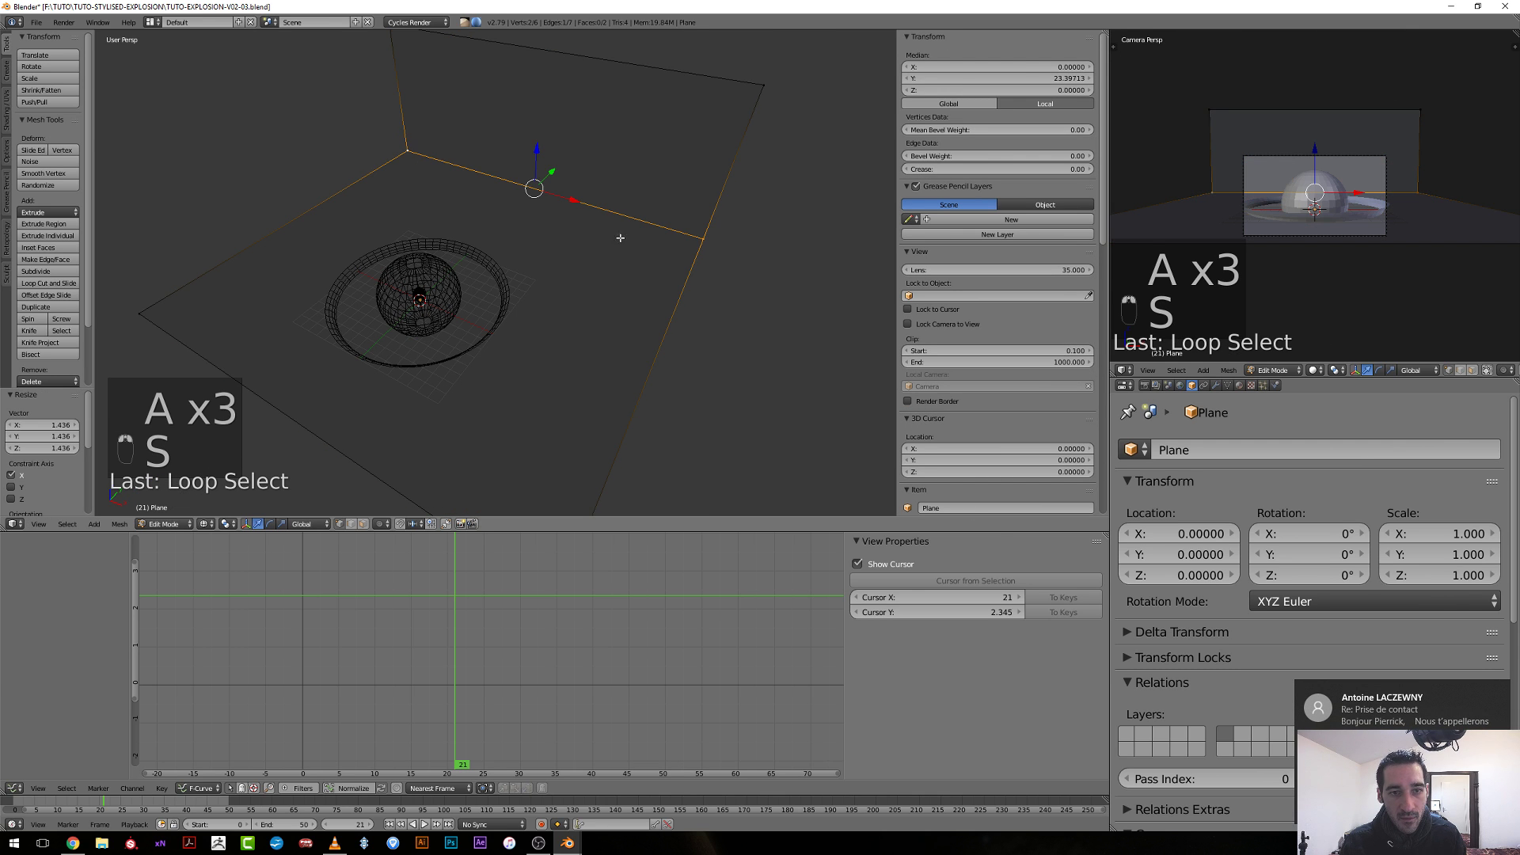
pyautogui.hotkey('ctrl', 'b')
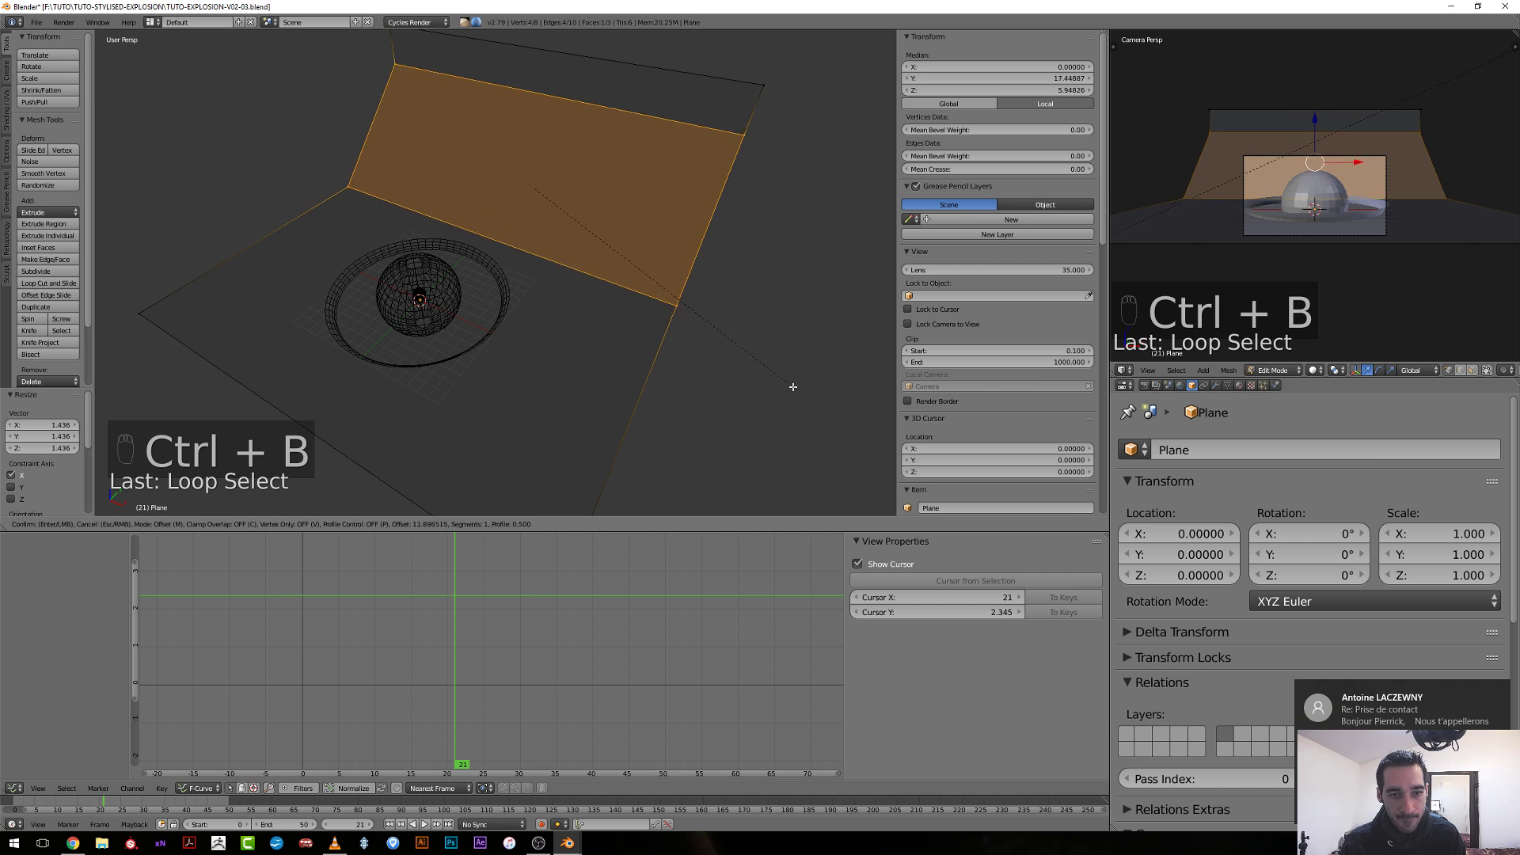
pyautogui.scroll(3, 795, 392)
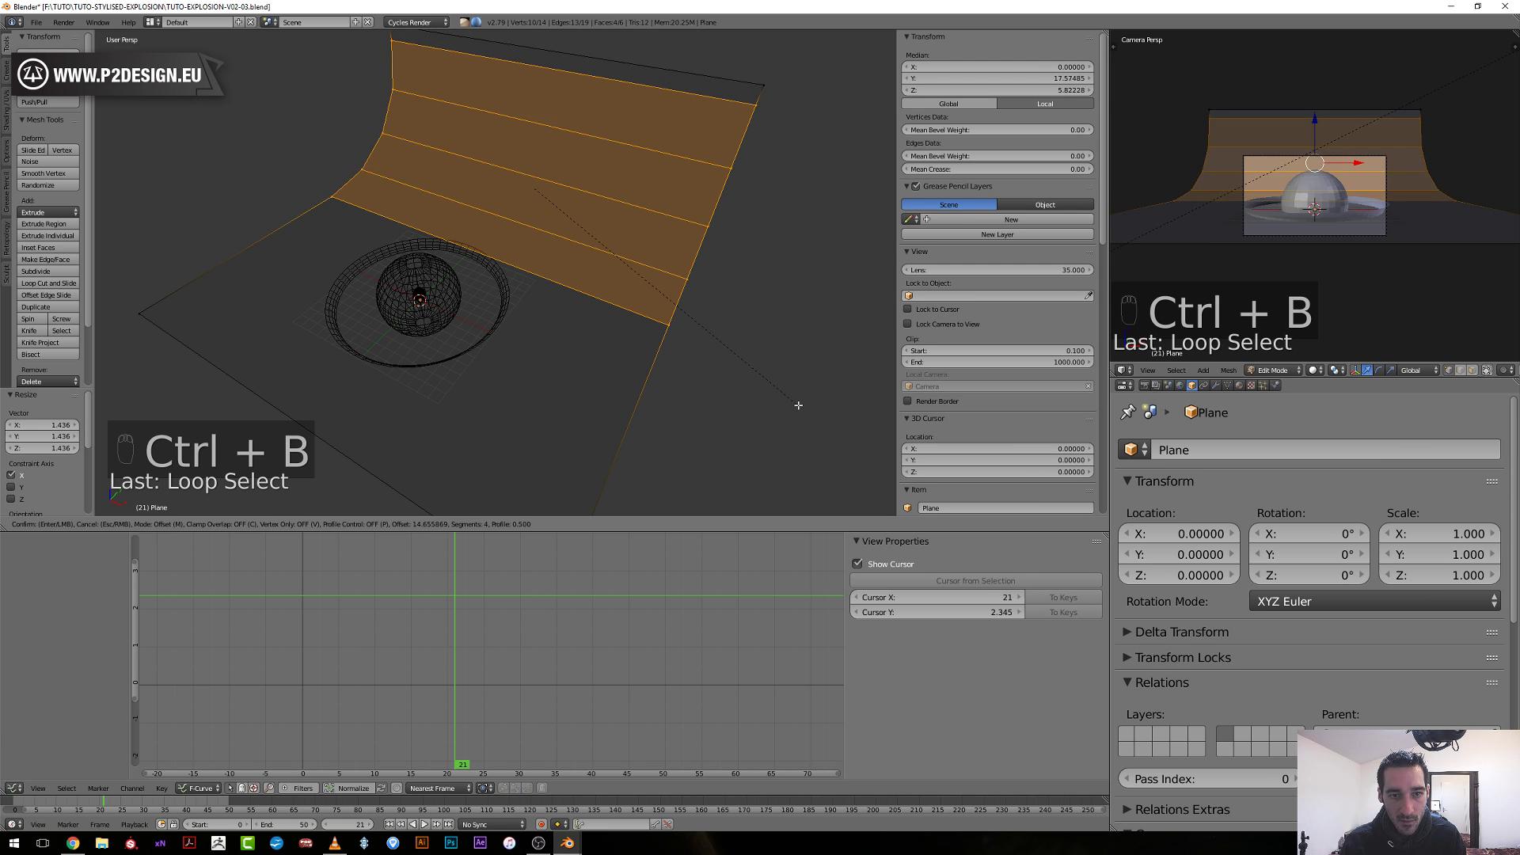
pyautogui.scroll(4, 795, 404)
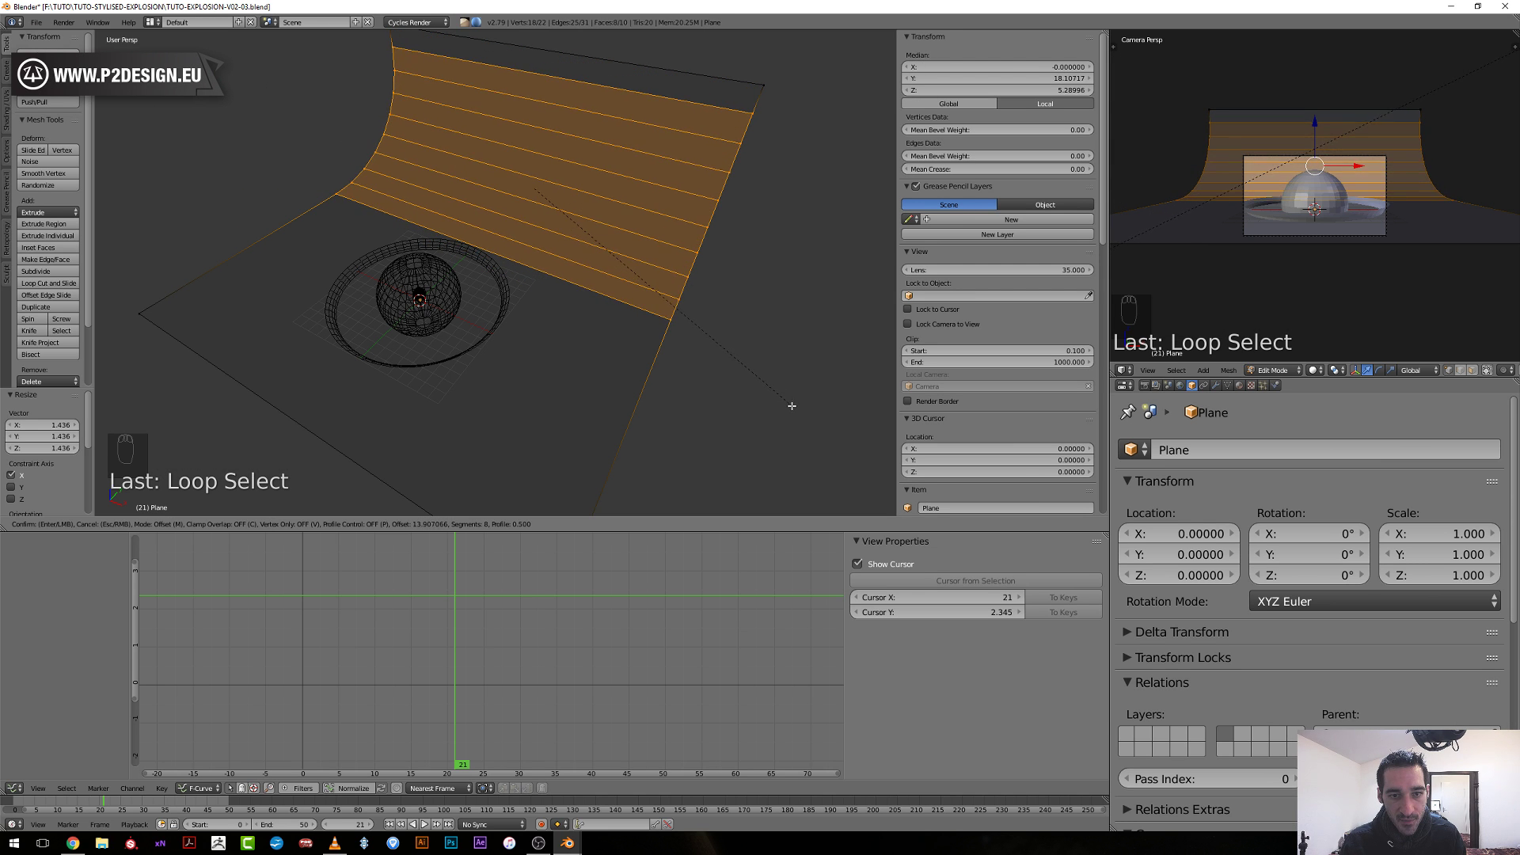
pyautogui.scroll(4, 791, 406)
pyautogui.click(790, 410)
pyautogui.scroll(2, 779, 408)
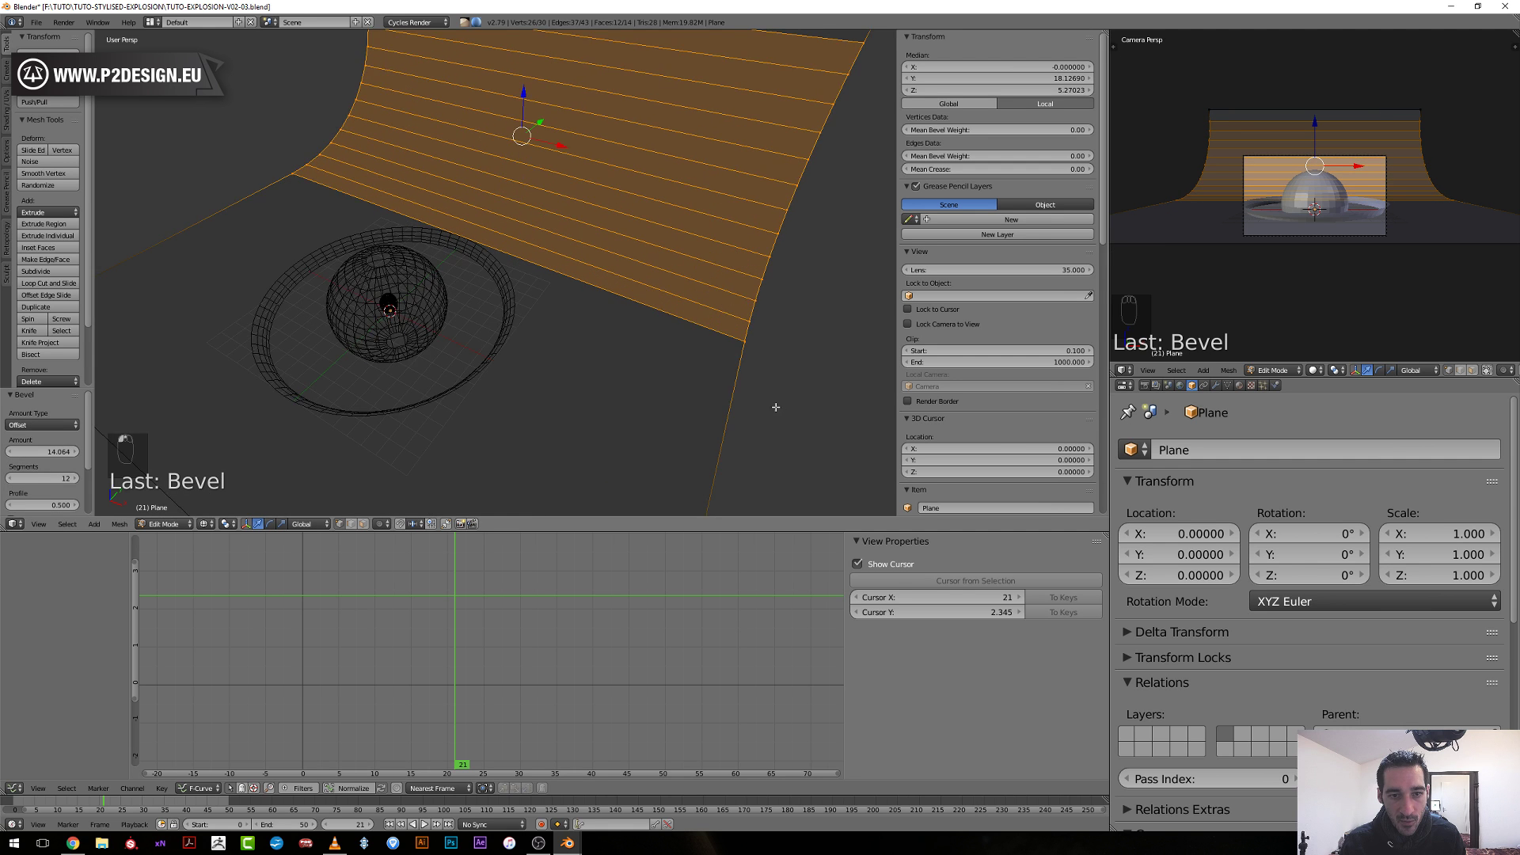
pyautogui.moveTo(776, 407); pyautogui.dragTo(597, 310, button='middle')
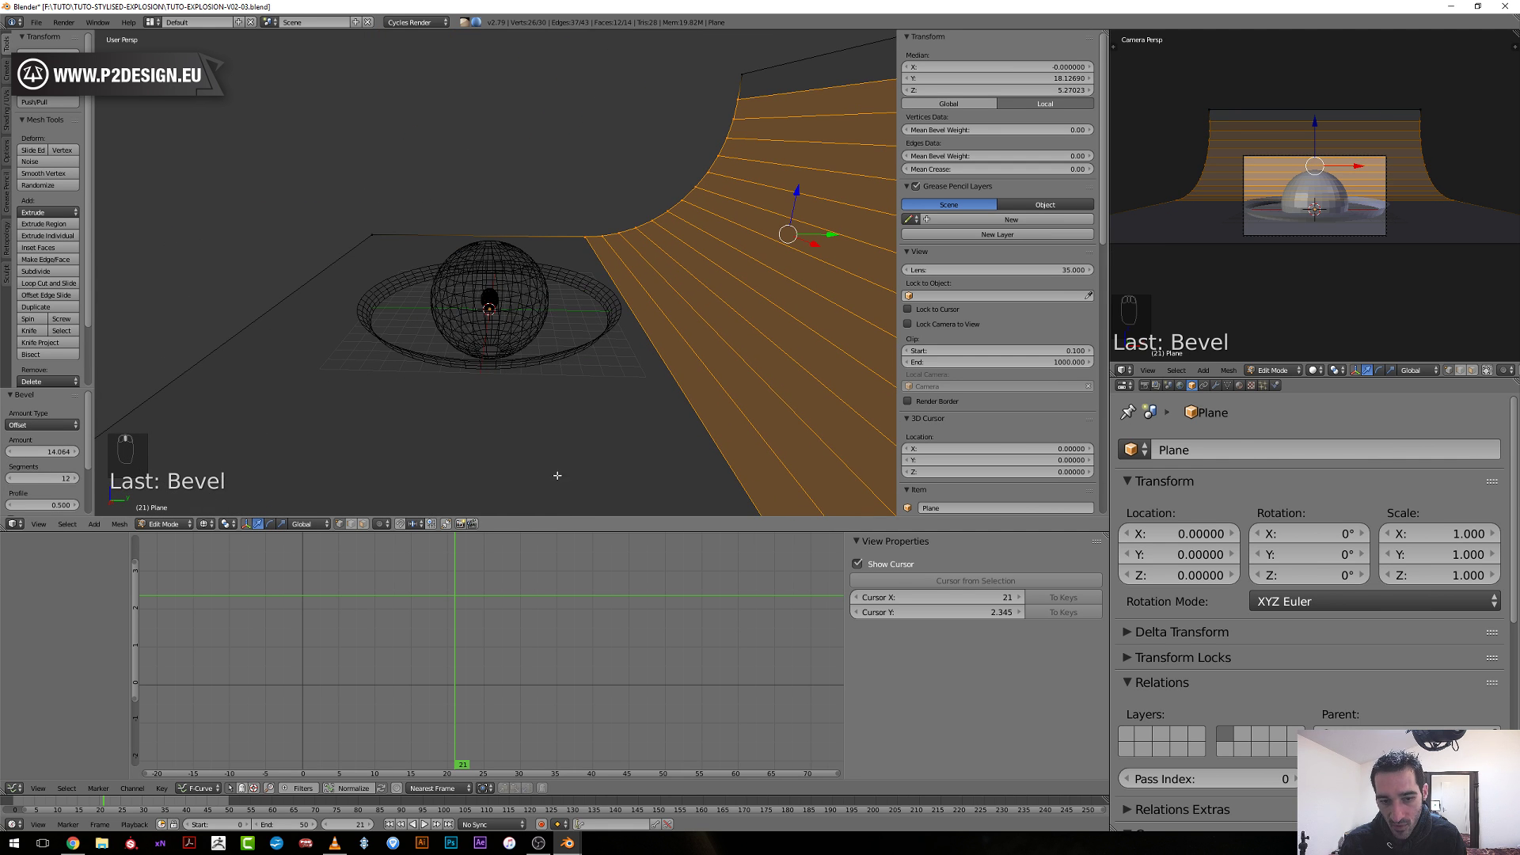
# Scrub to frame 29, return to Object Mode and set the backdrop to smooth shading.
pyautogui.moveTo(461, 598); pyautogui.dragTo(513, 626)
pyautogui.moveTo(672, 428); pyautogui.dragTo(577, 340, button='middle')
pyautogui.press('Tab')
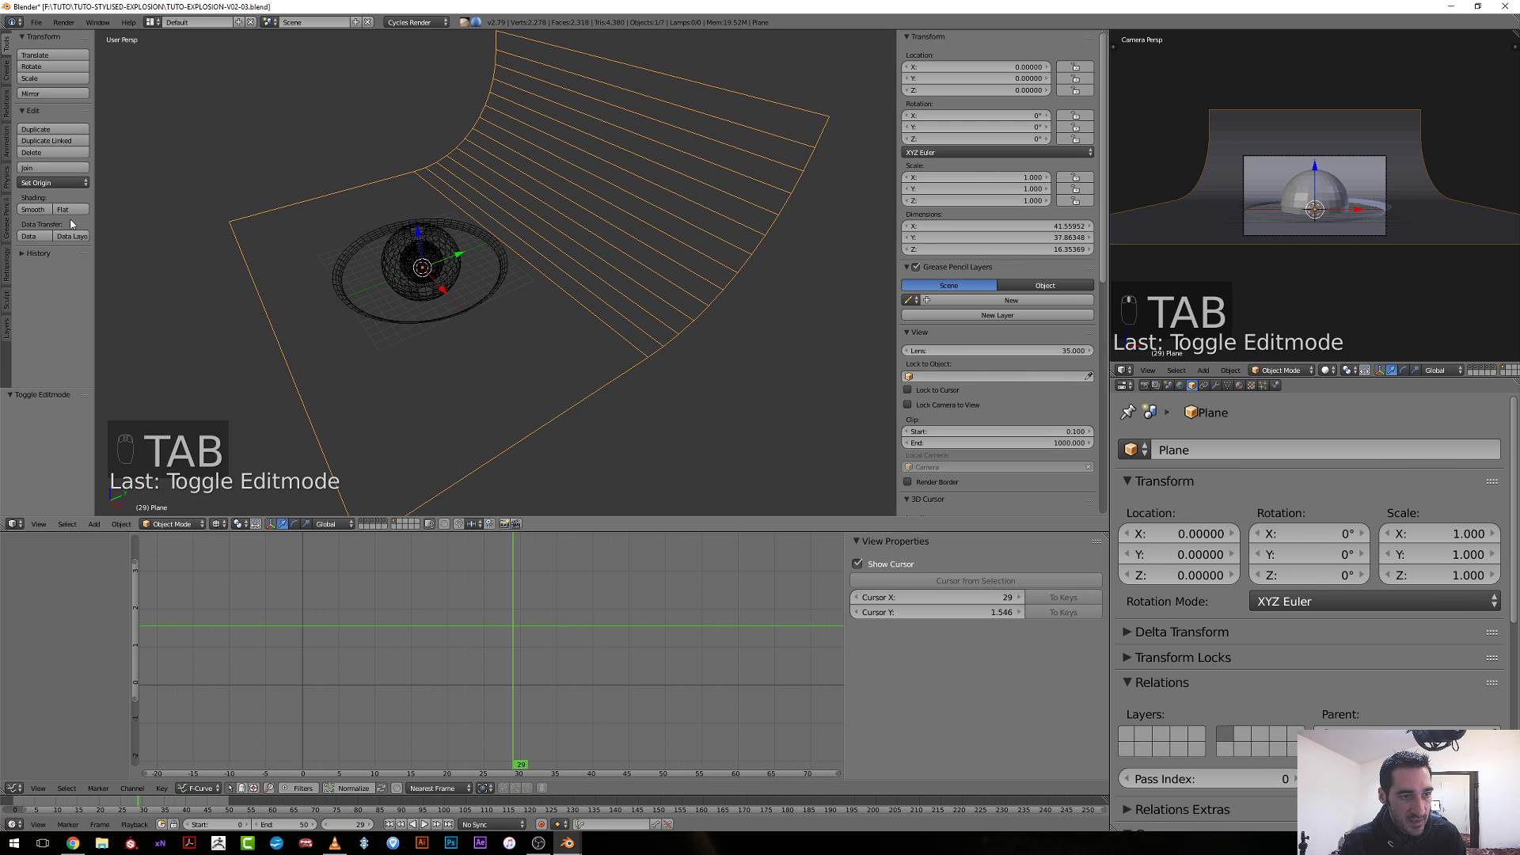
pyautogui.click(45, 211)
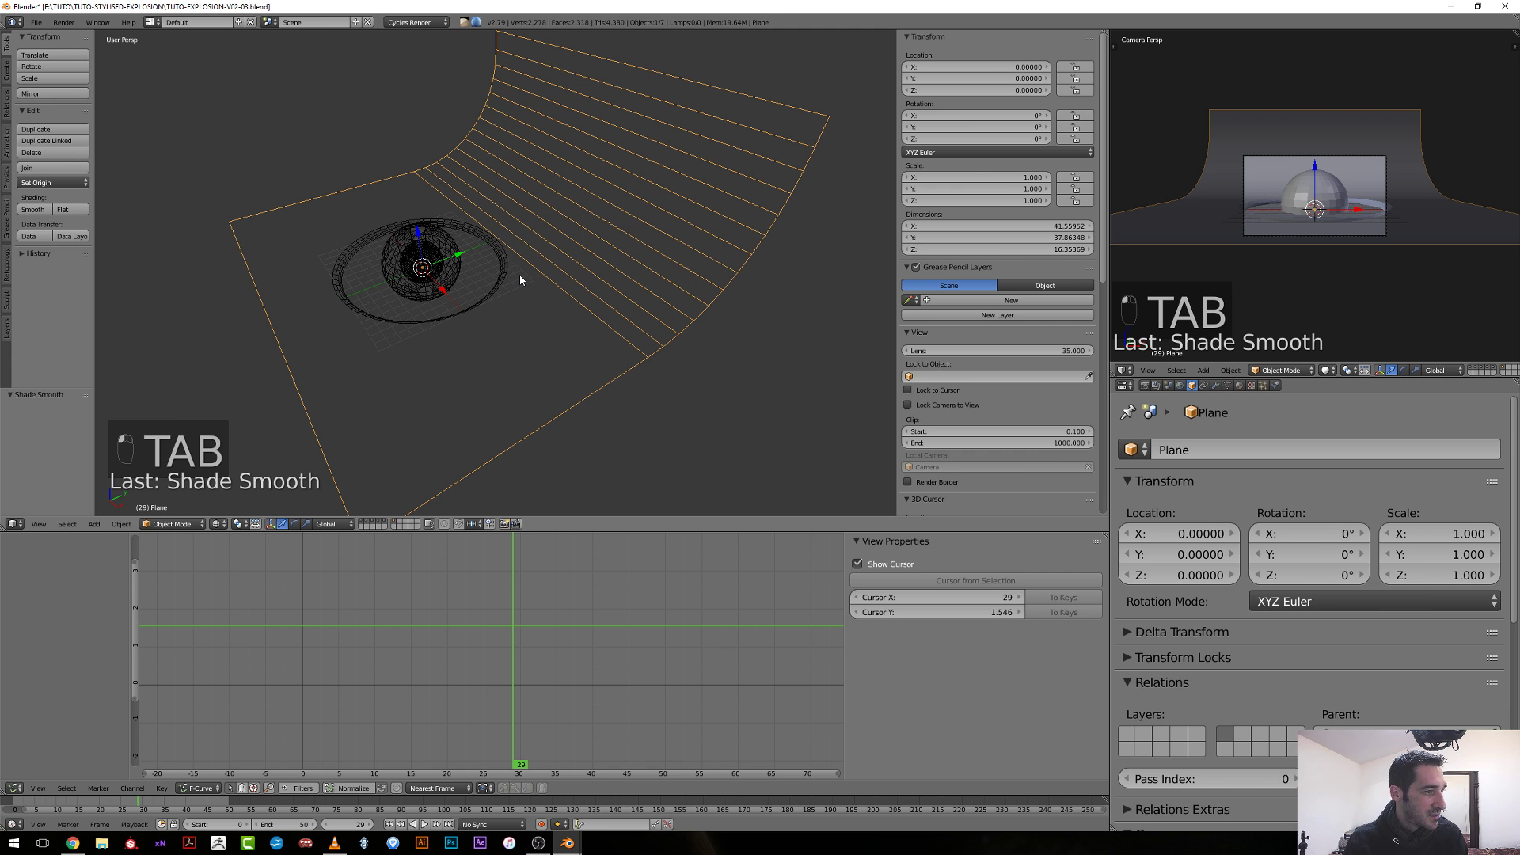
# Switch the viewport to solid shading and check the backdrop's coverage of the frame through the camera.
pyautogui.press('KP_1')
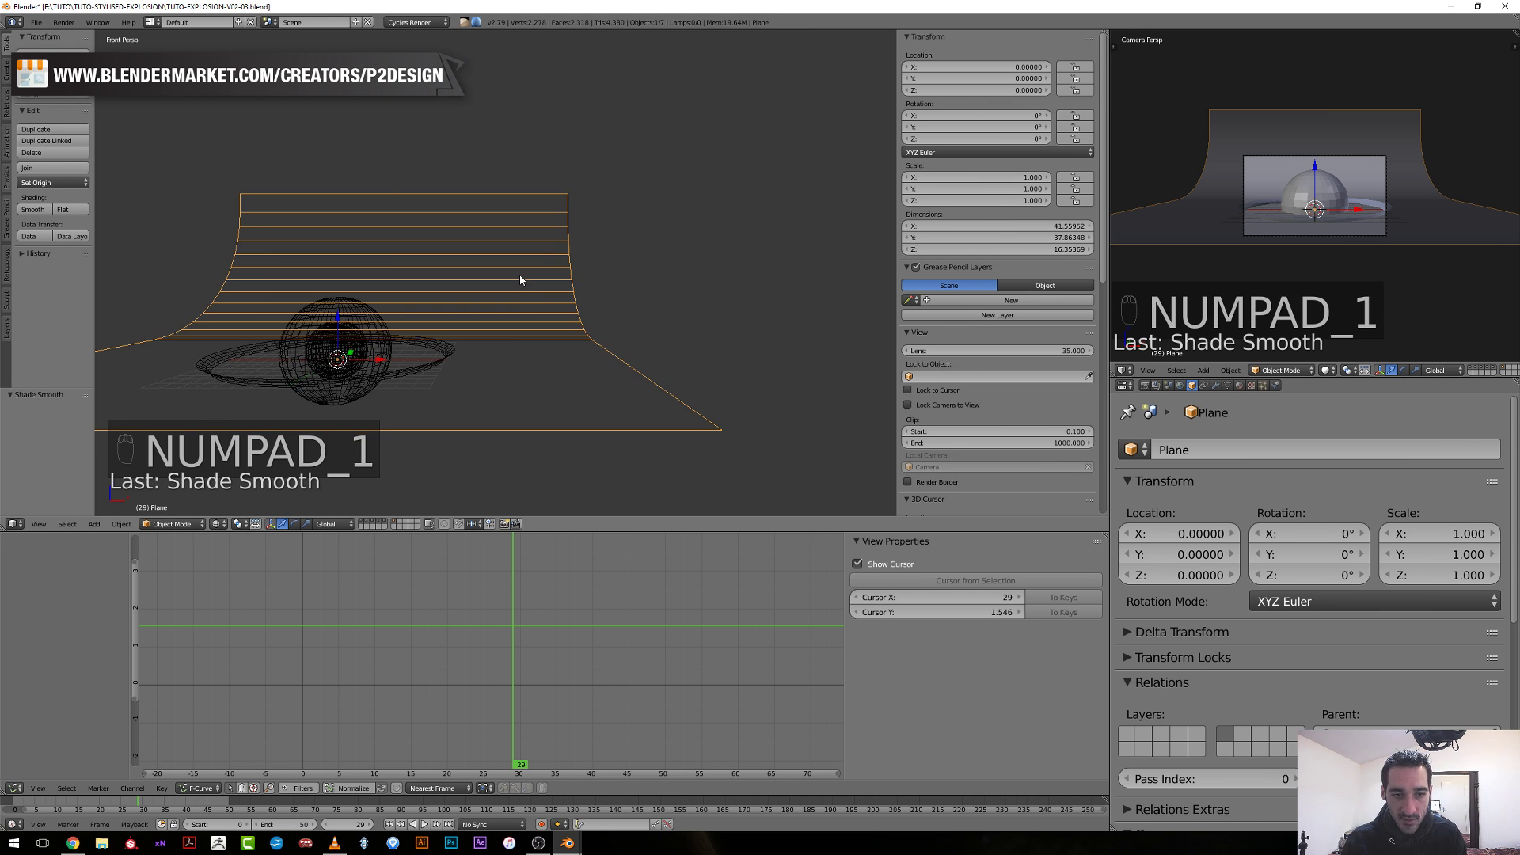
pyautogui.press('z')
pyautogui.scroll(-4, 525, 282)
pyautogui.press('KP_0')
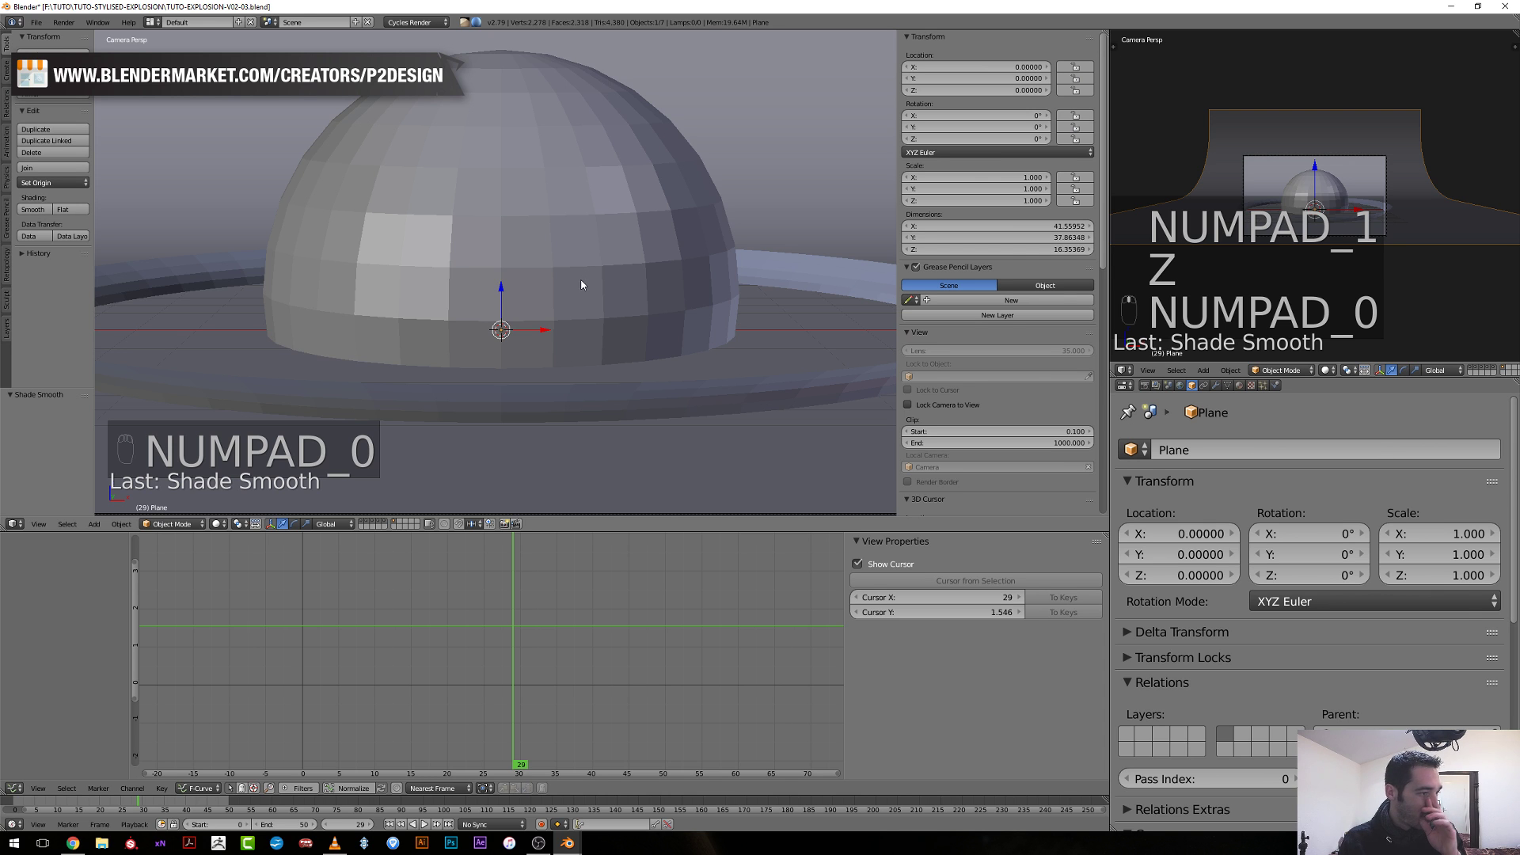
pyautogui.scroll(-4, 578, 282)
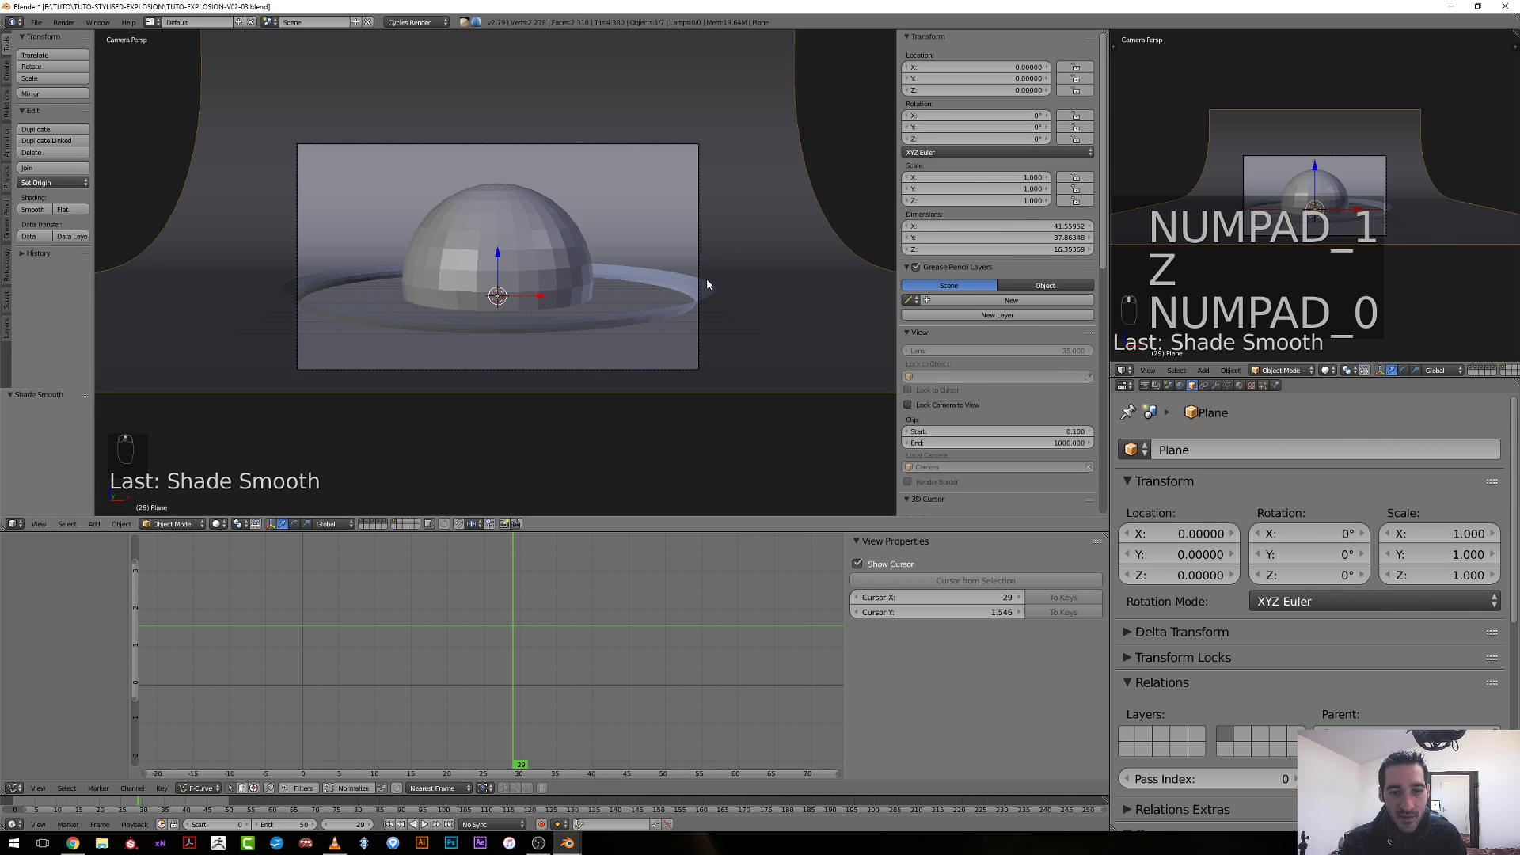
pyautogui.scroll(-3, 546, 323)
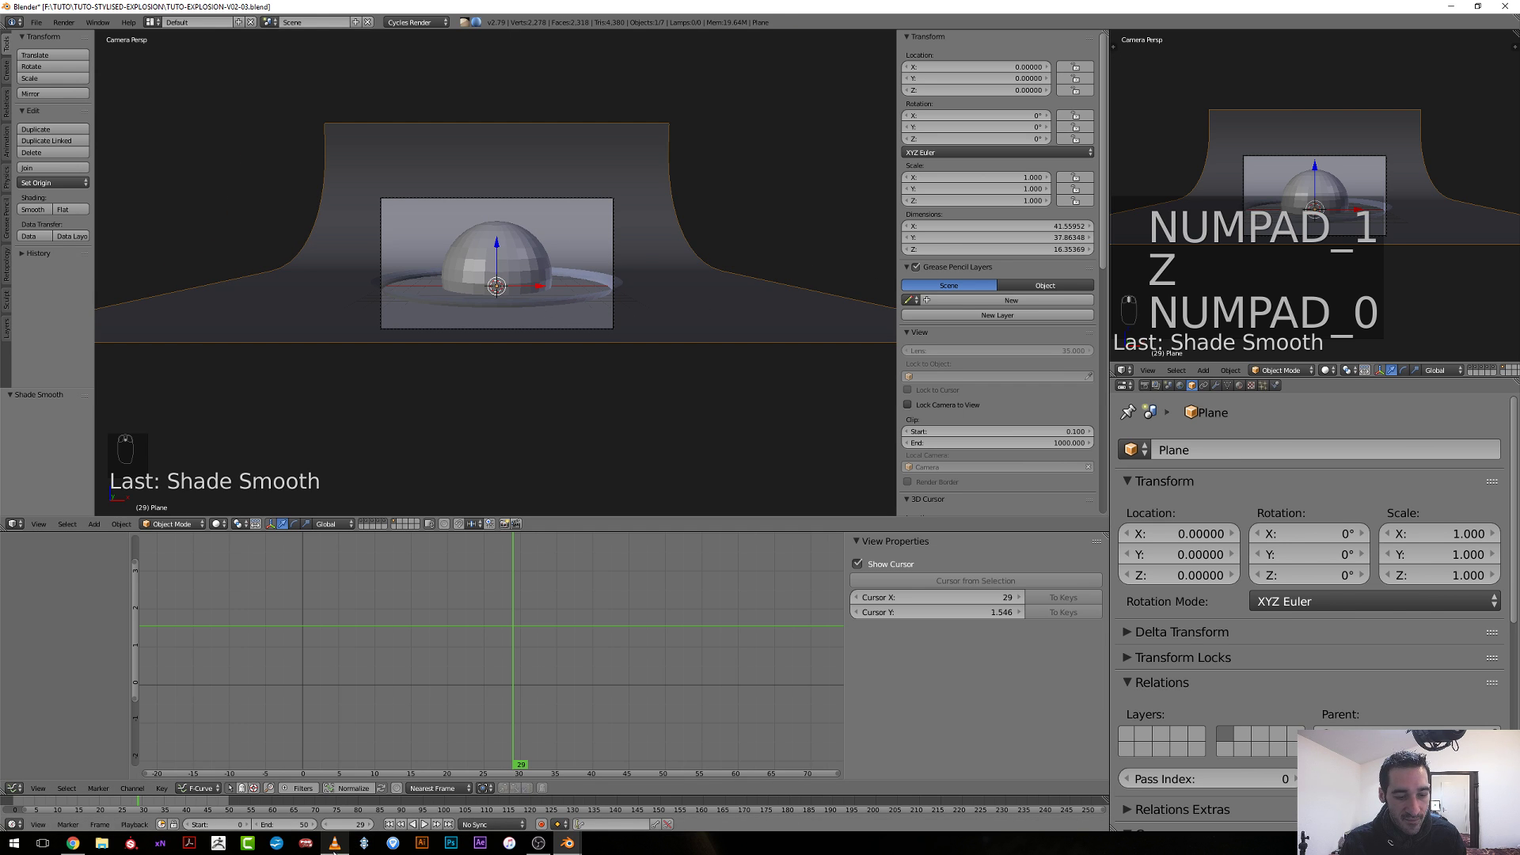
# Switch to the SHOCKWAVE reference video in VLC, scrub back to the ring and light beam moments, and return to the Blender scene.
pyautogui.click(335, 843)
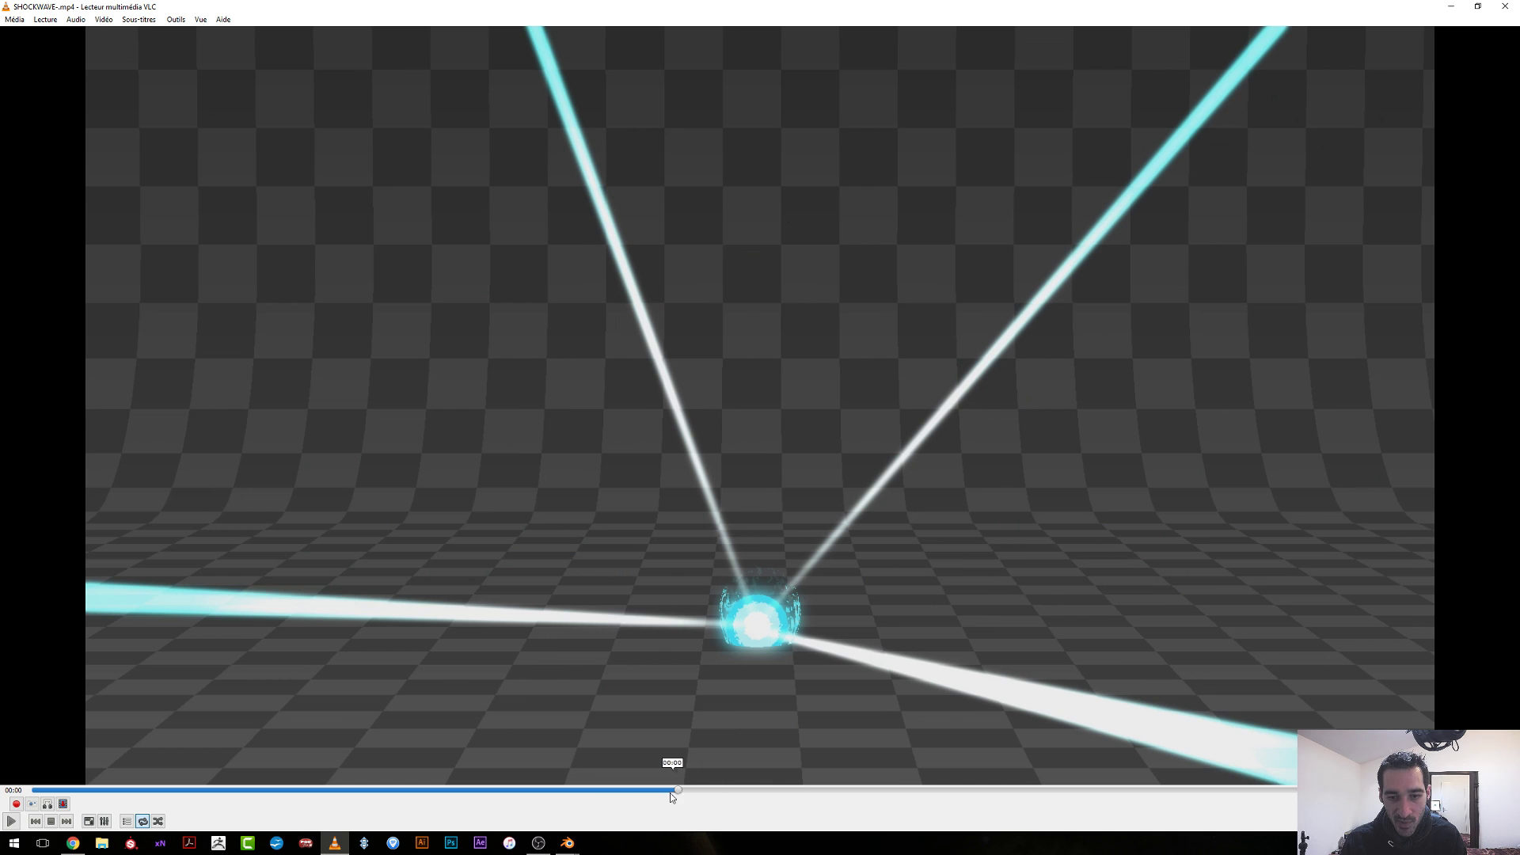
pyautogui.click(613, 791)
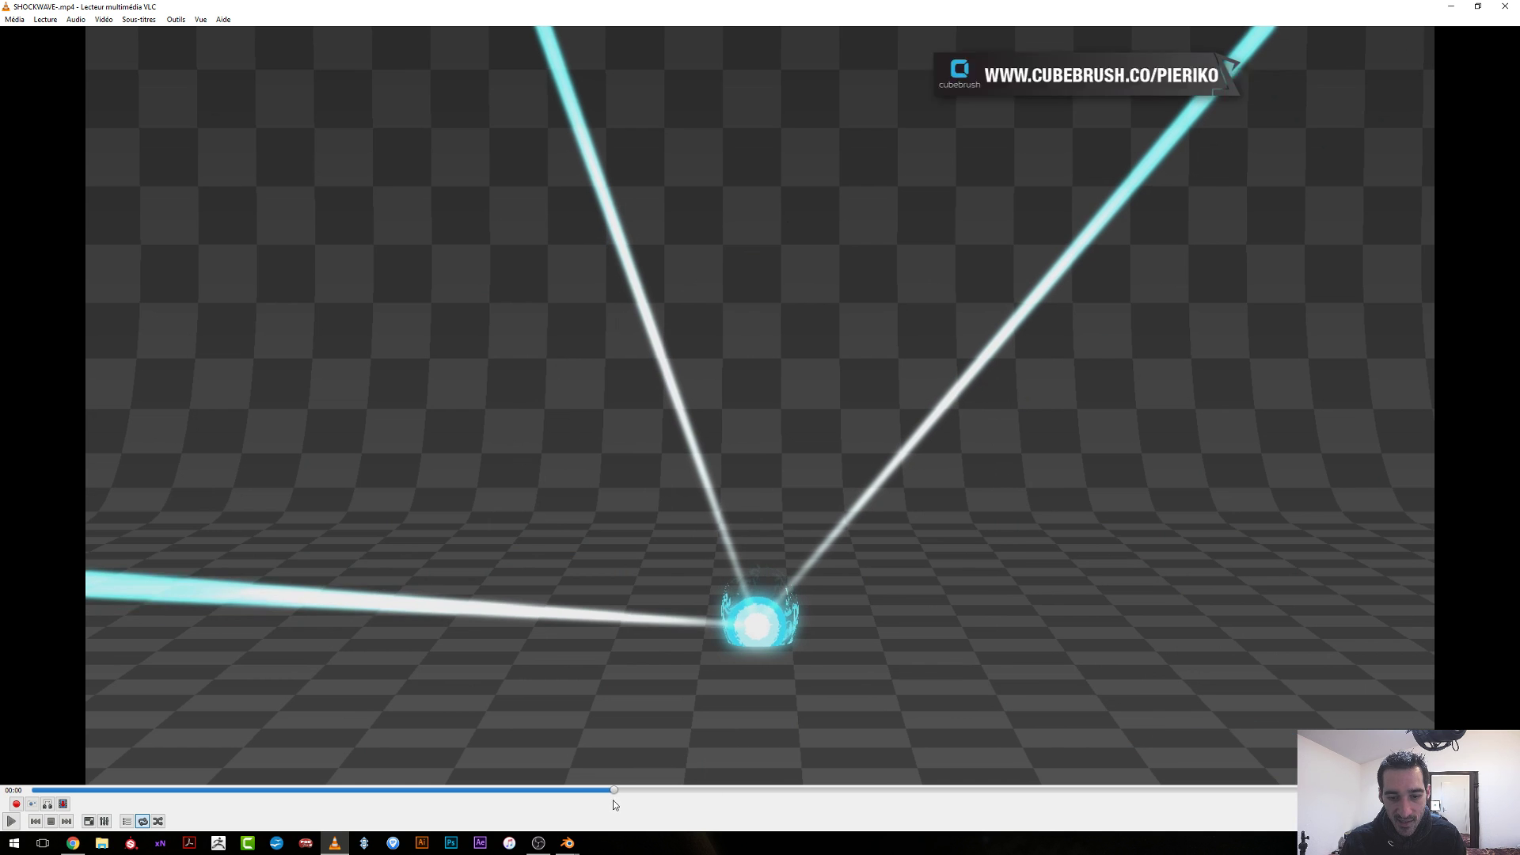
pyautogui.click(546, 790)
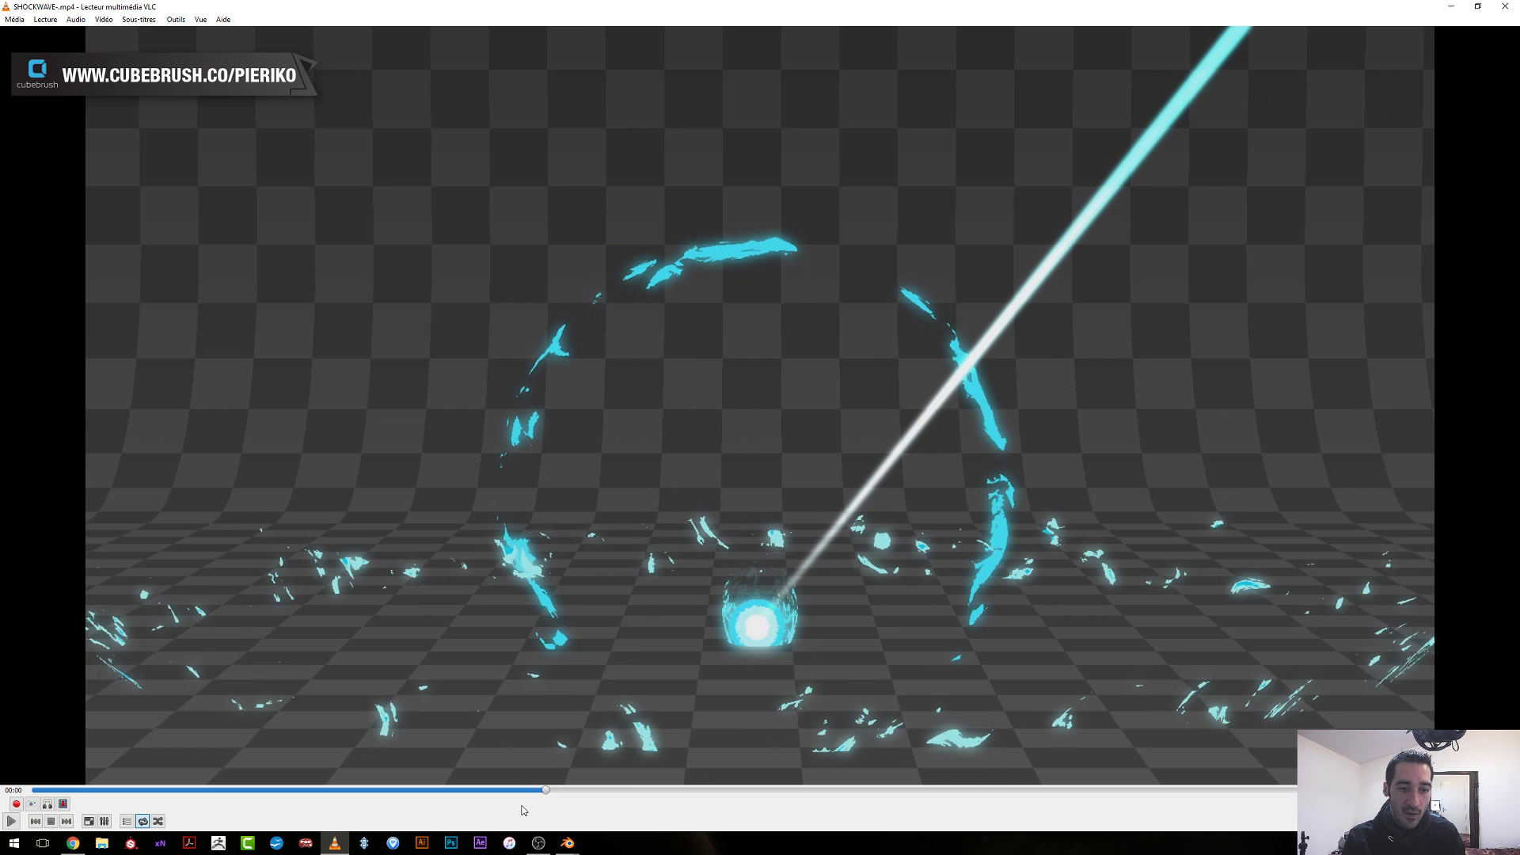
pyautogui.moveTo(566, 846)
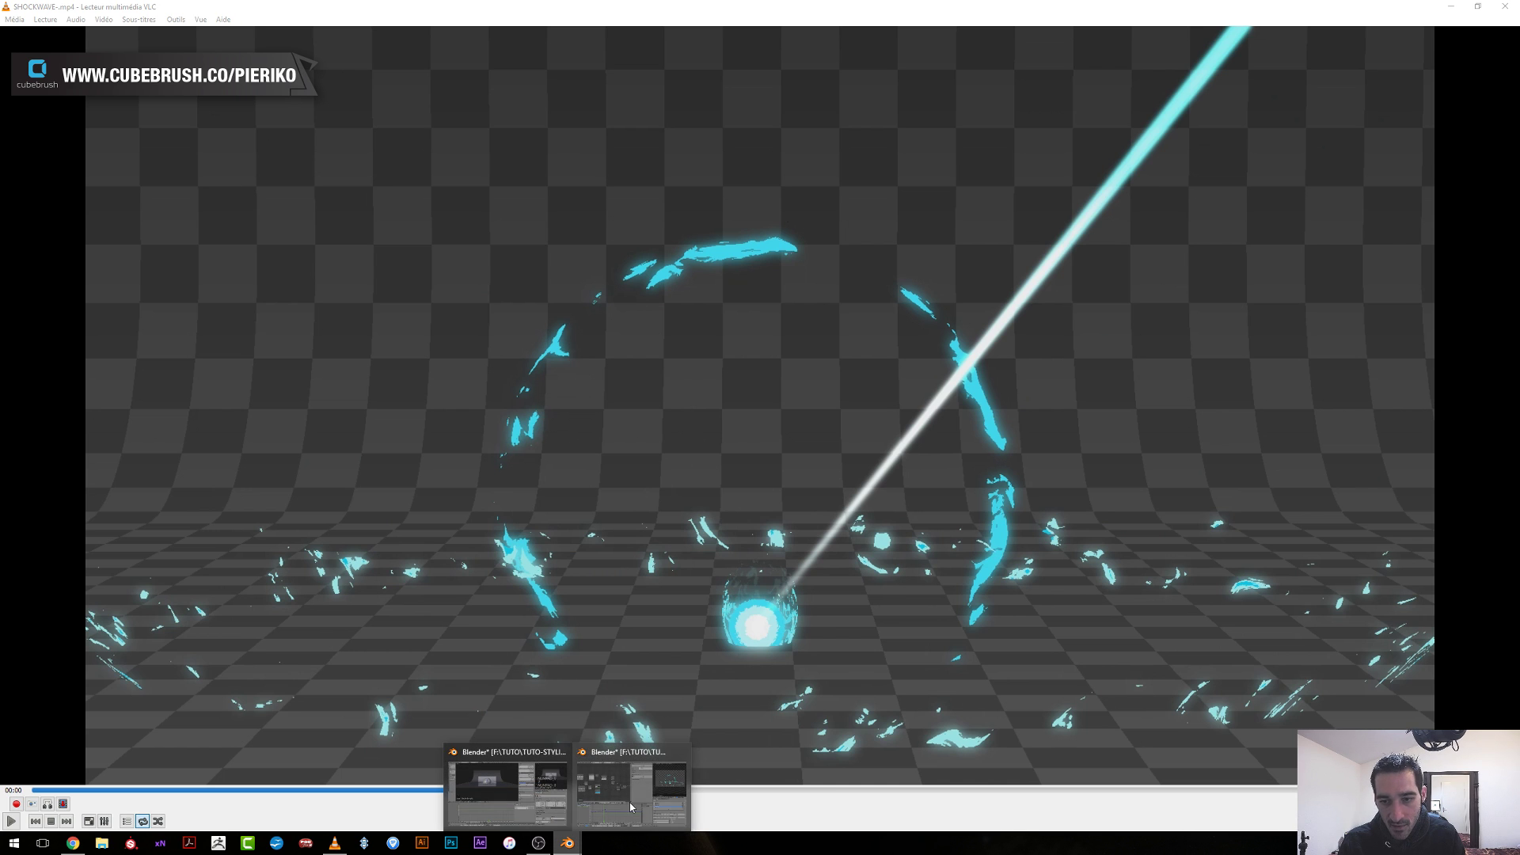
pyautogui.click(561, 815)
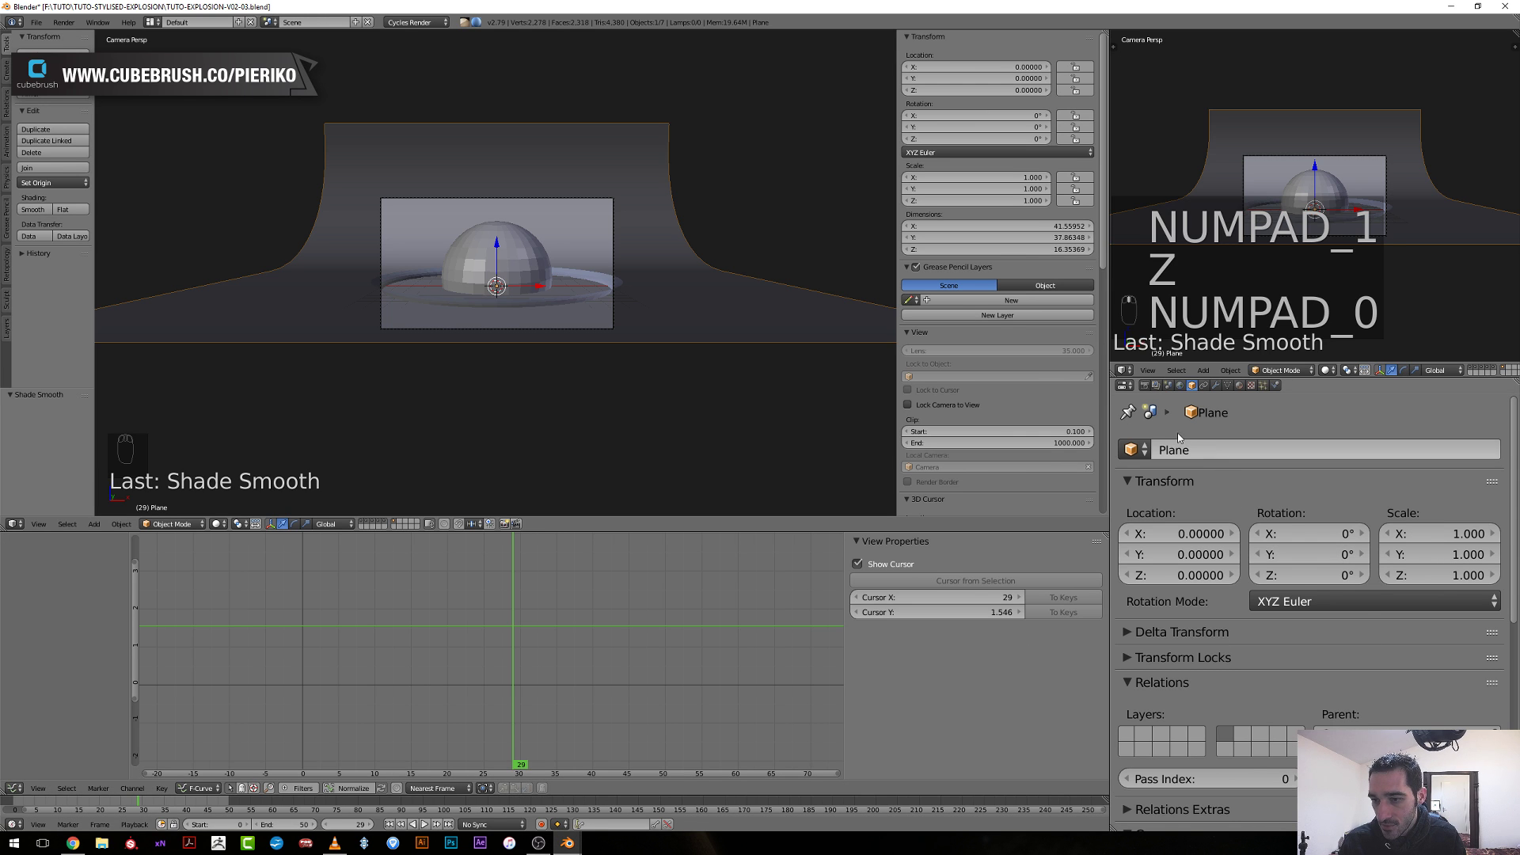
# Show the scene's render settings in a wider properties area and collapse all expanded sections.
pyautogui.click(1144, 384)
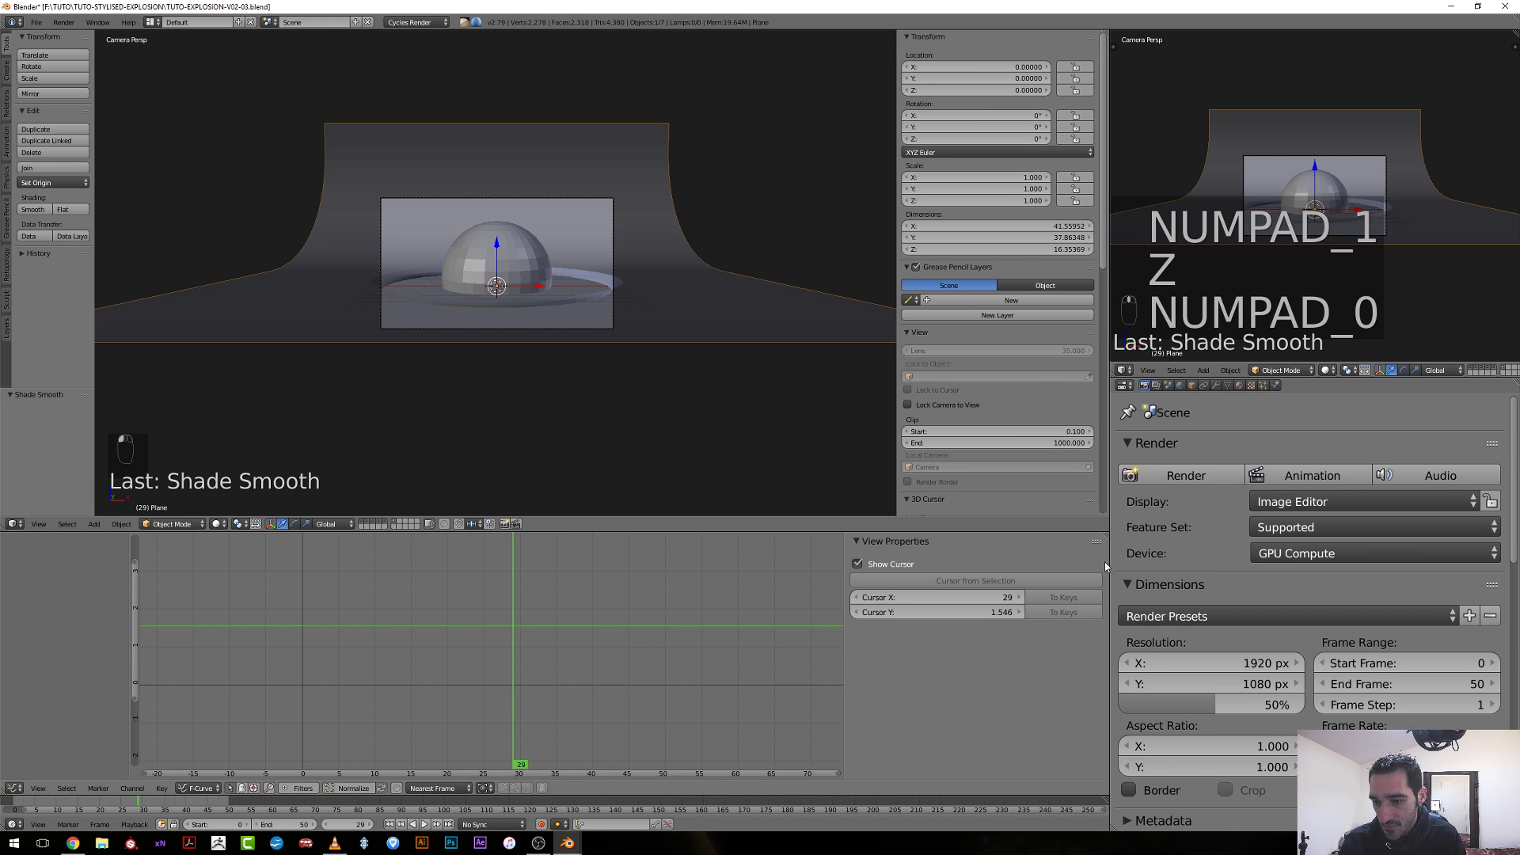
pyautogui.moveTo(1109, 560); pyautogui.dragTo(998, 556)
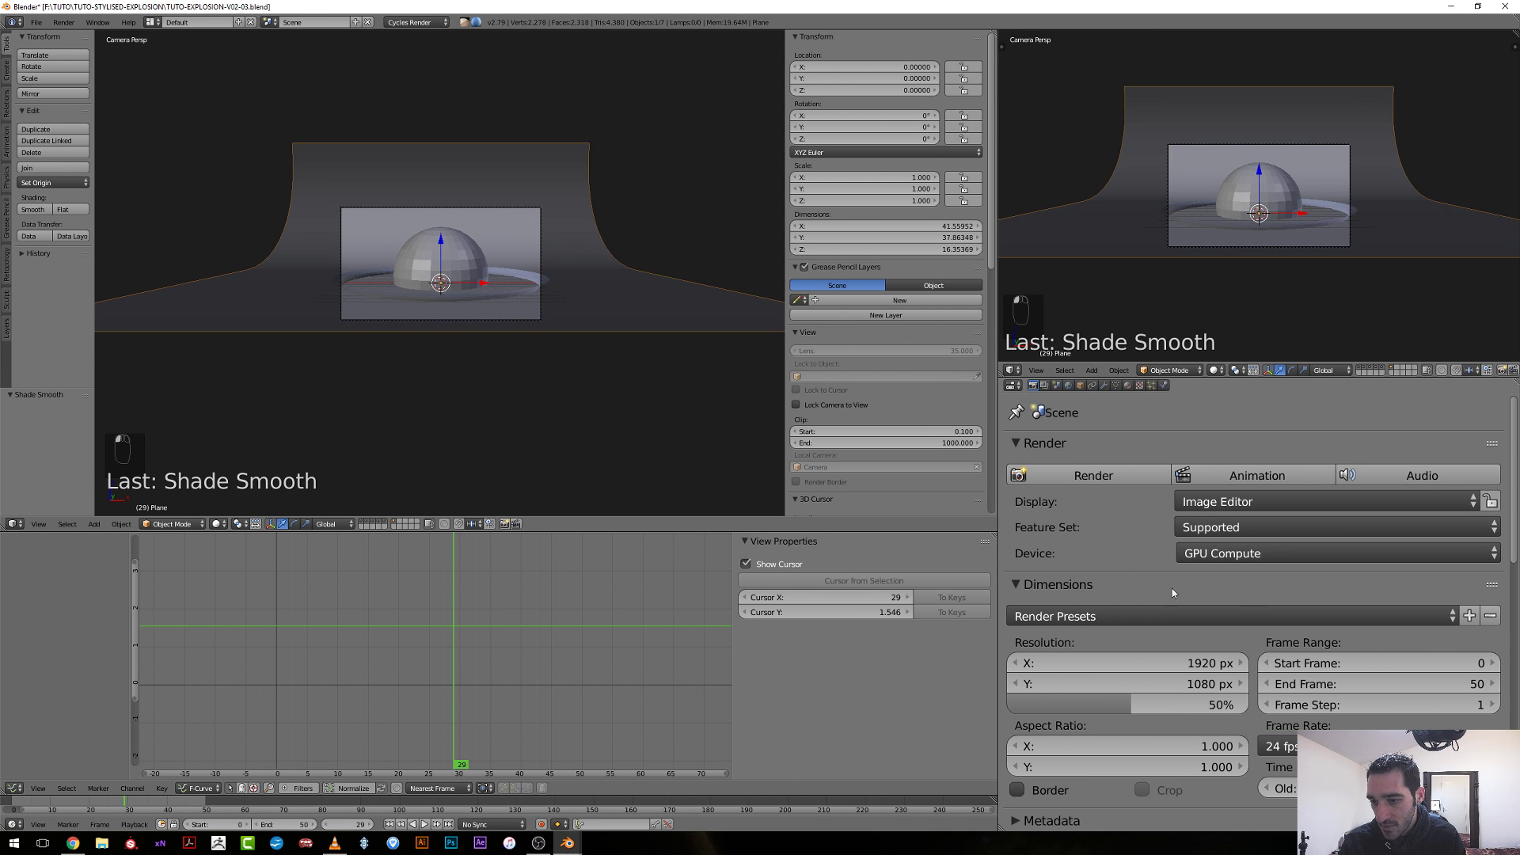
pyautogui.click(1011, 443)
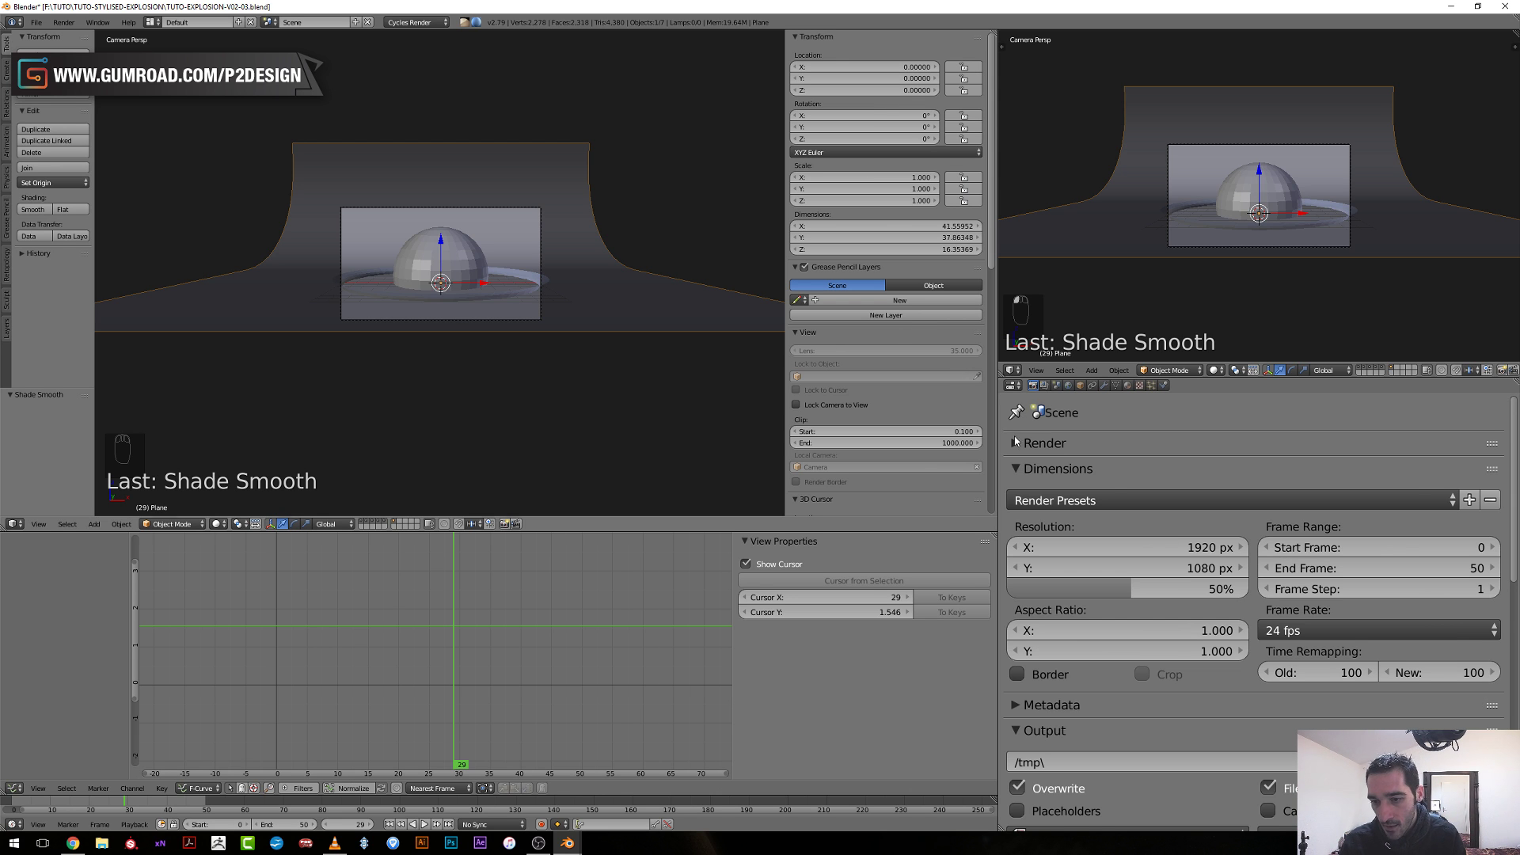
pyautogui.click(1045, 469)
pyautogui.click(1039, 518)
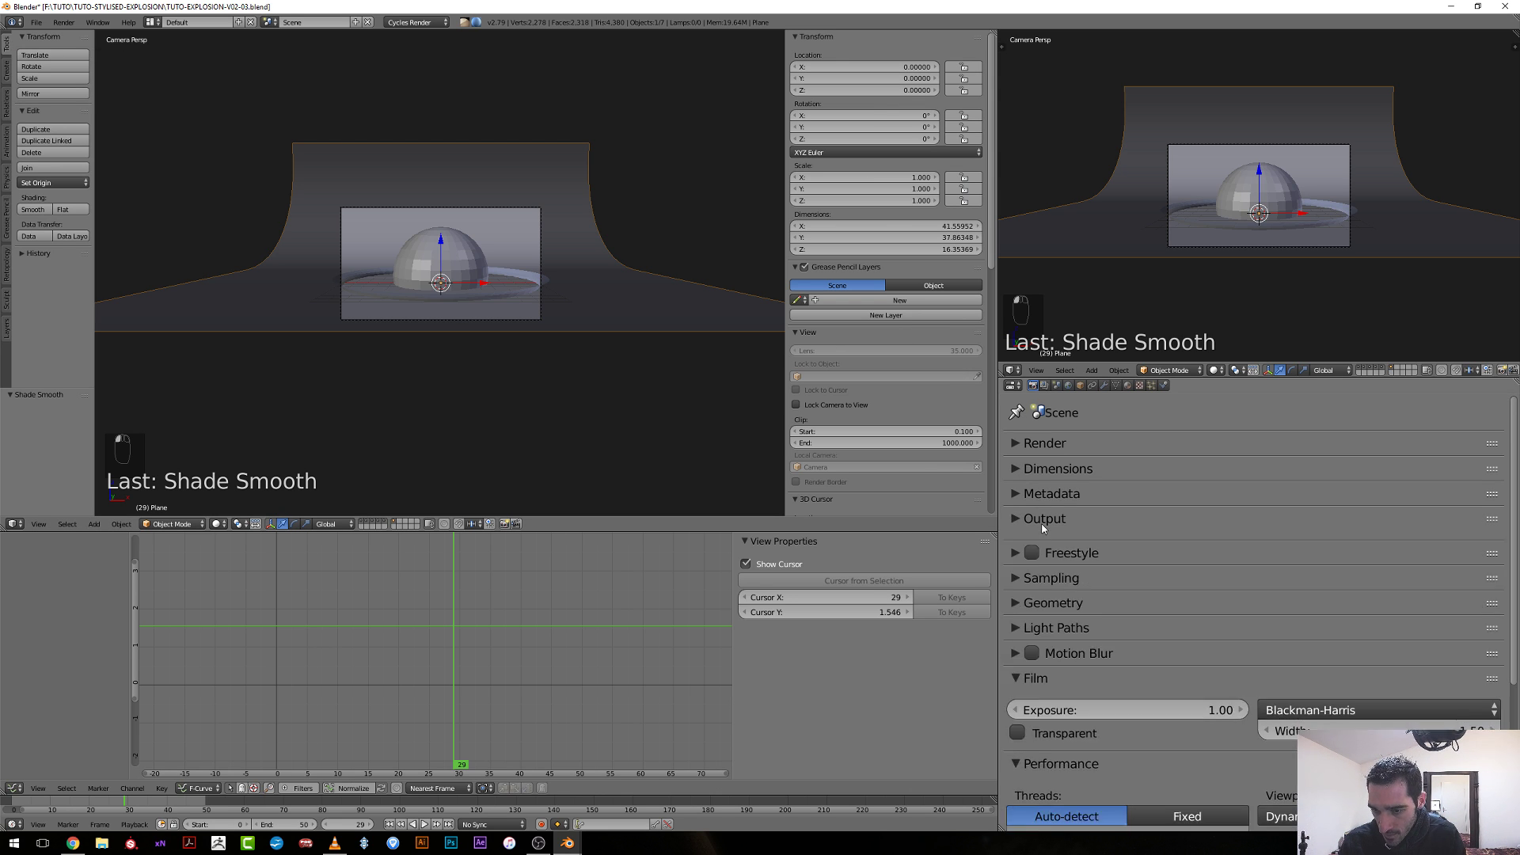
pyautogui.click(1029, 670)
pyautogui.click(1042, 693)
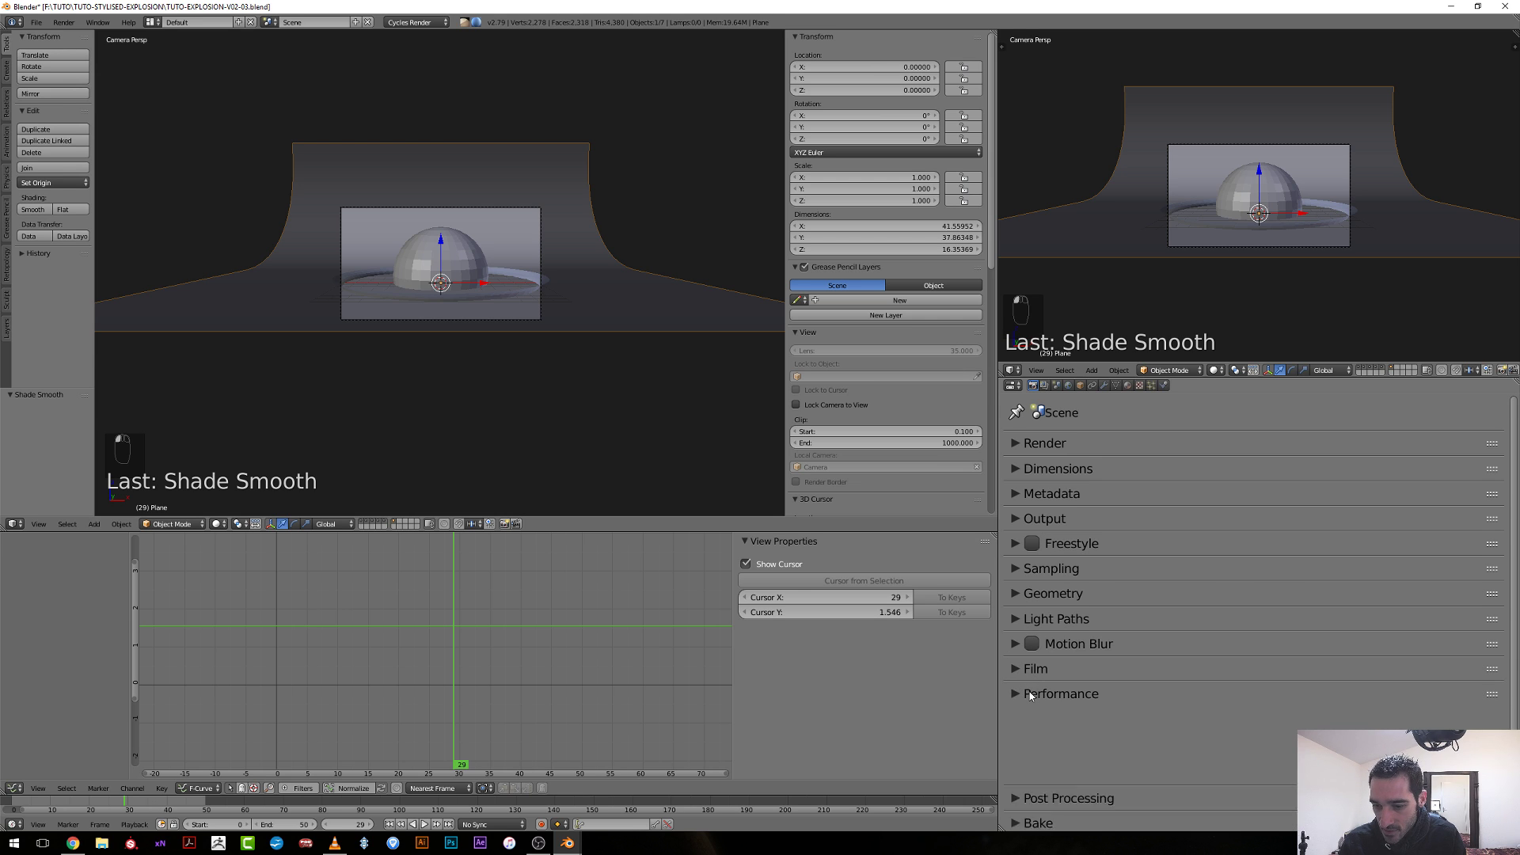
# Set both the render and preview sampling to 1 sample, and collapse the sampling section.
pyautogui.click(1013, 570)
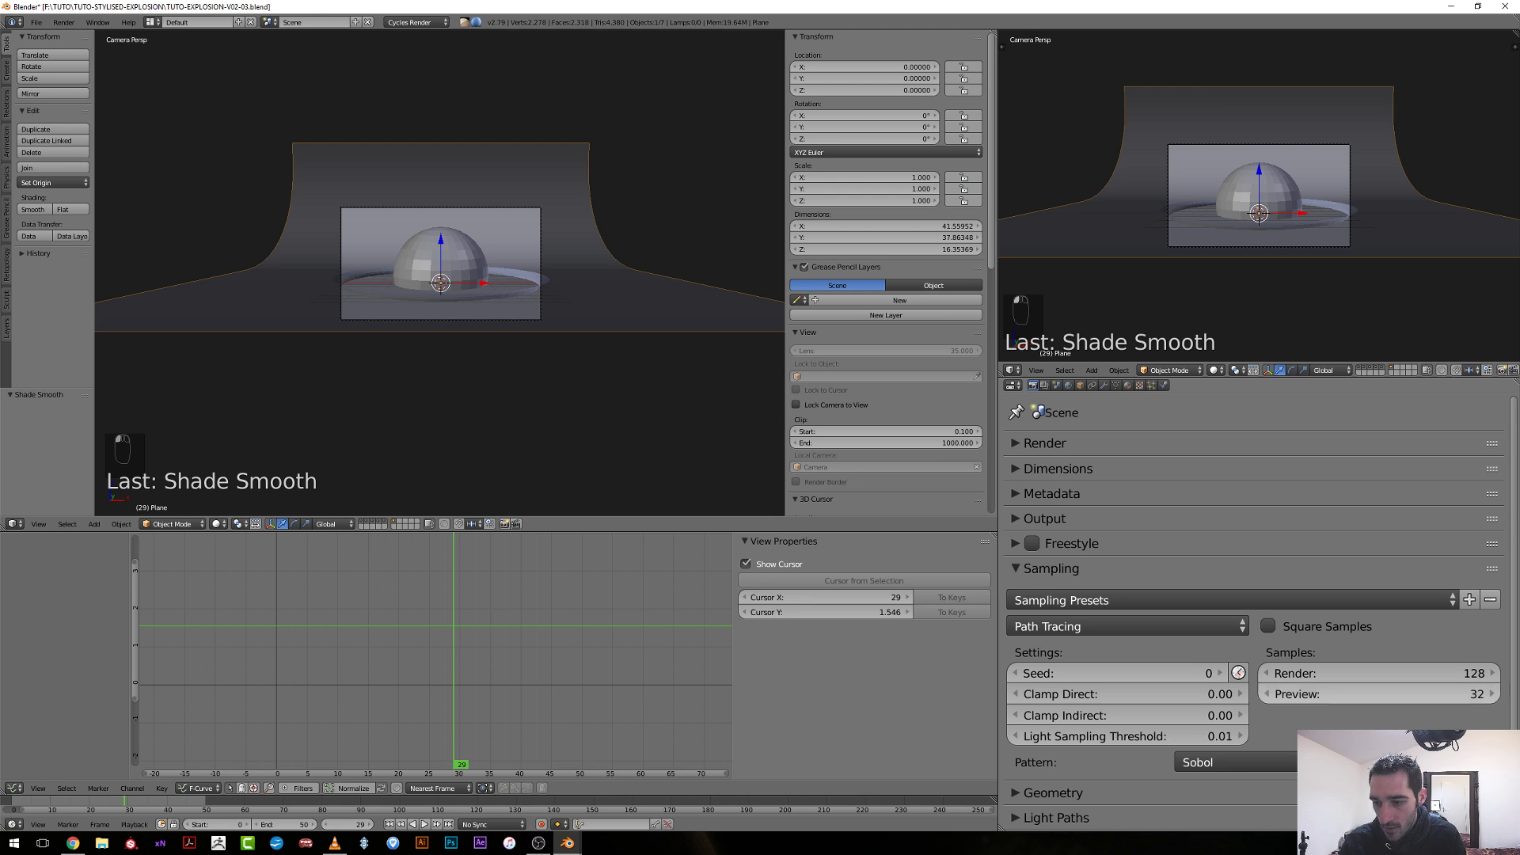
pyautogui.moveTo(1400, 673); pyautogui.dragTo(1399, 693)
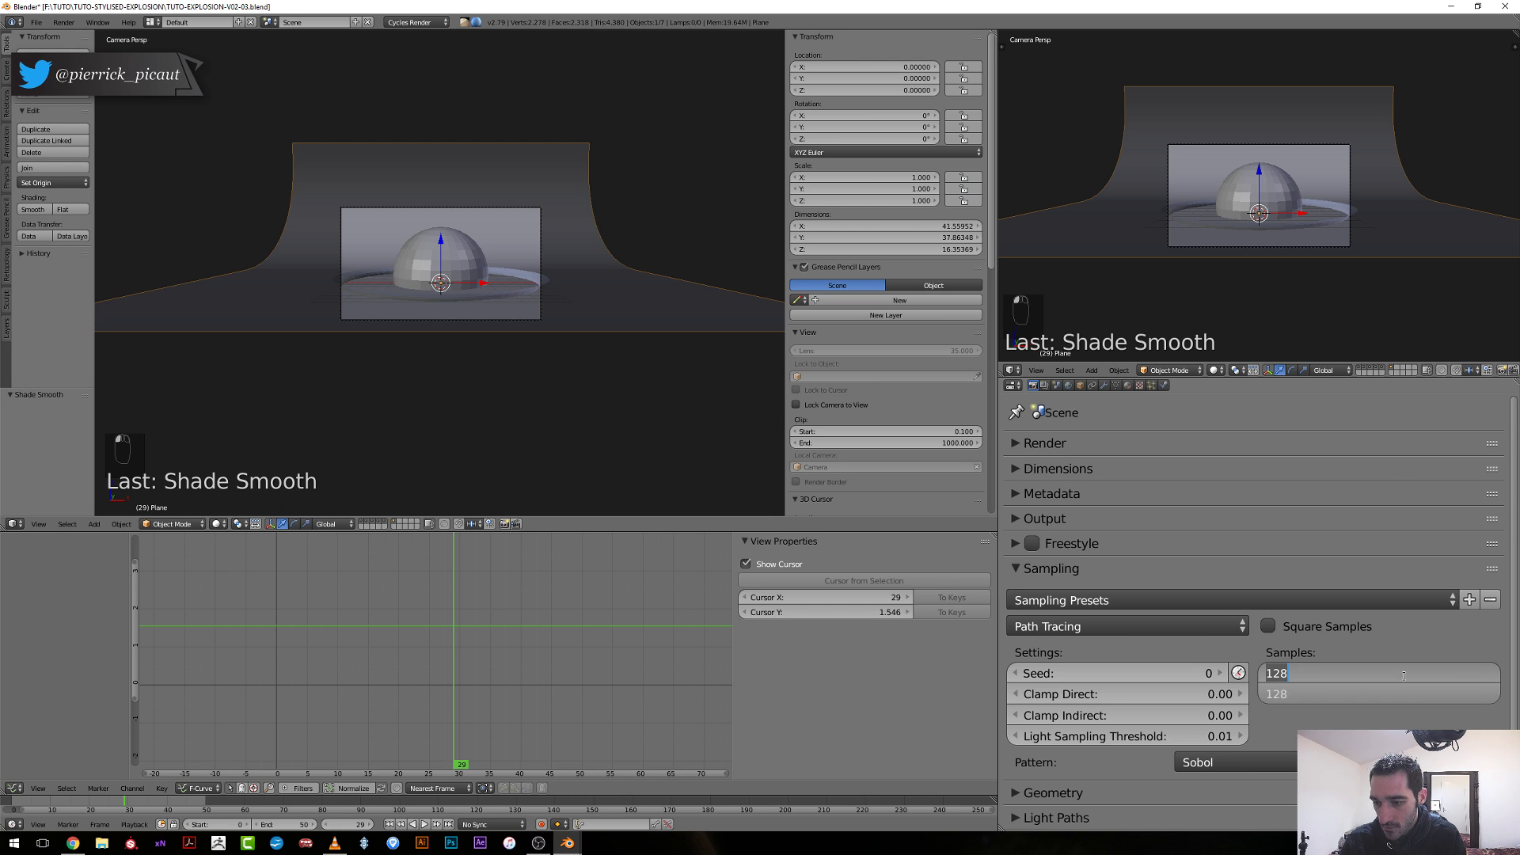
pyautogui.write('1')
pyautogui.press('Return')
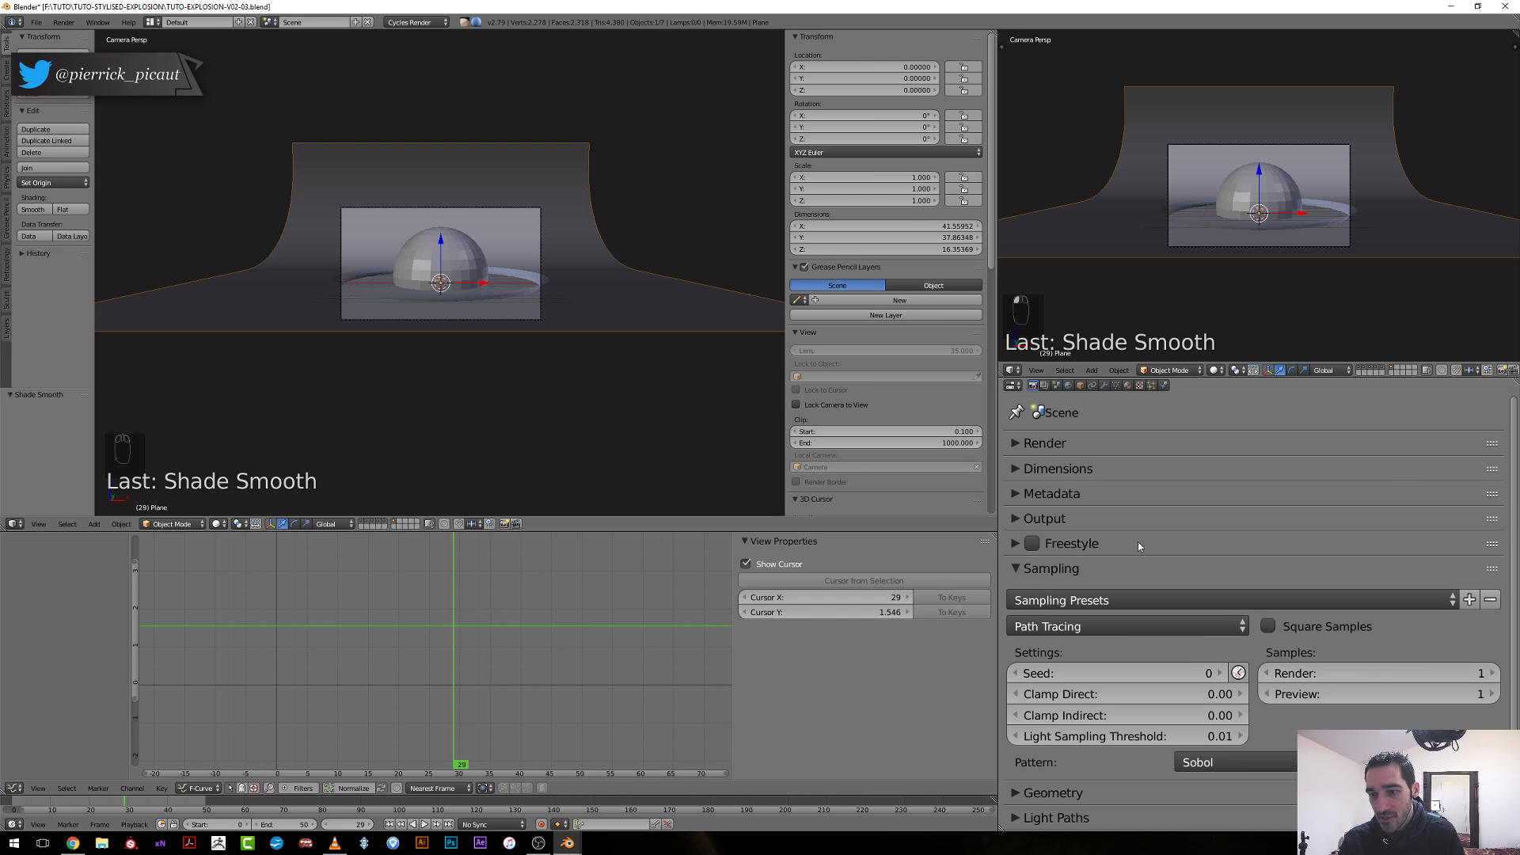
pyautogui.click(1016, 569)
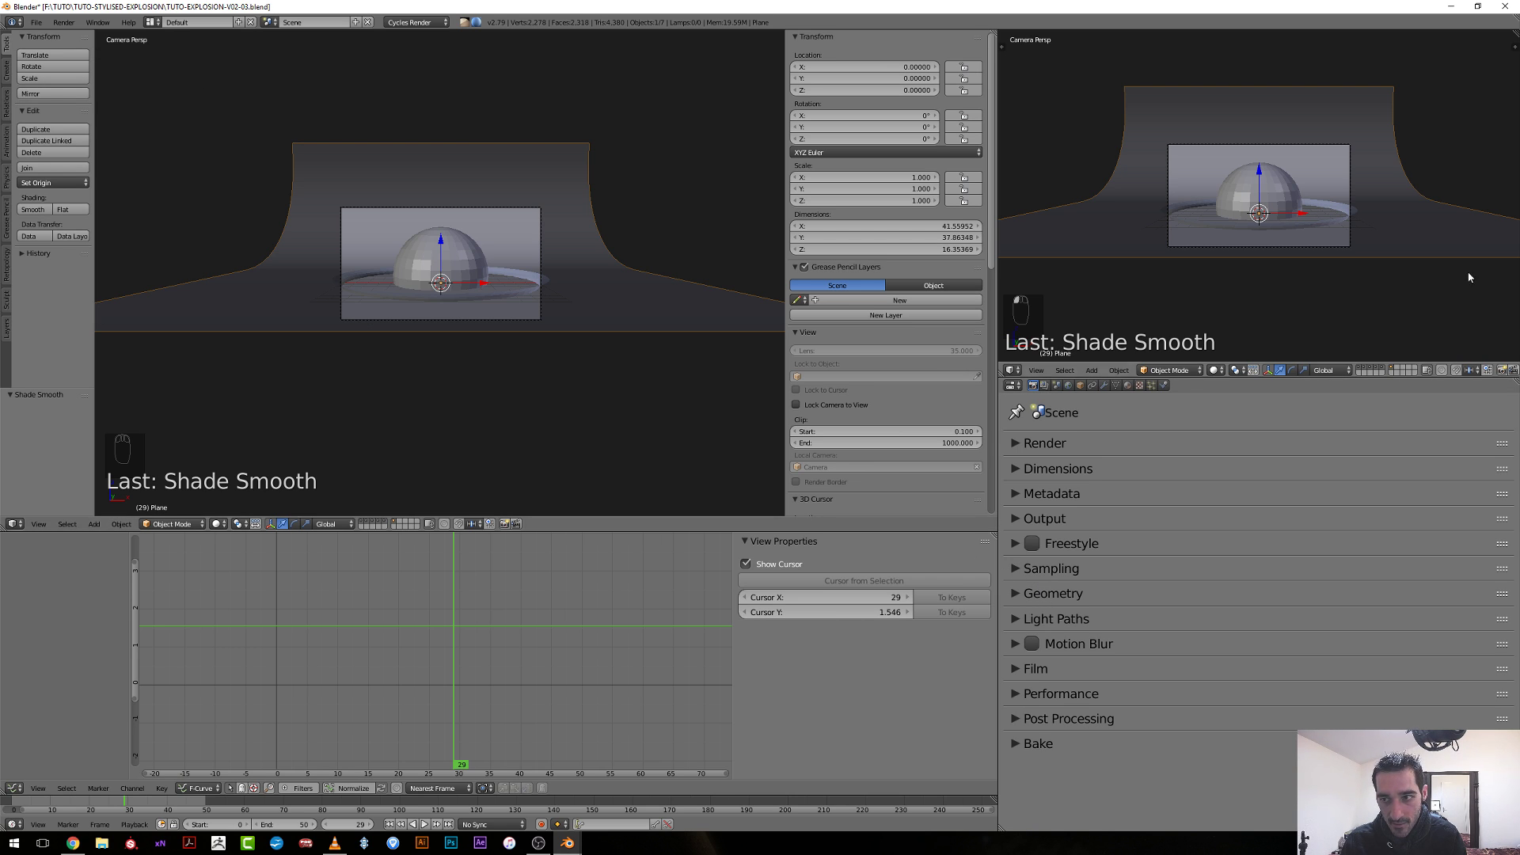
# Check the performance tile size against the render resolution and its percentage scale.
pyautogui.scroll(4, 1292, 207)
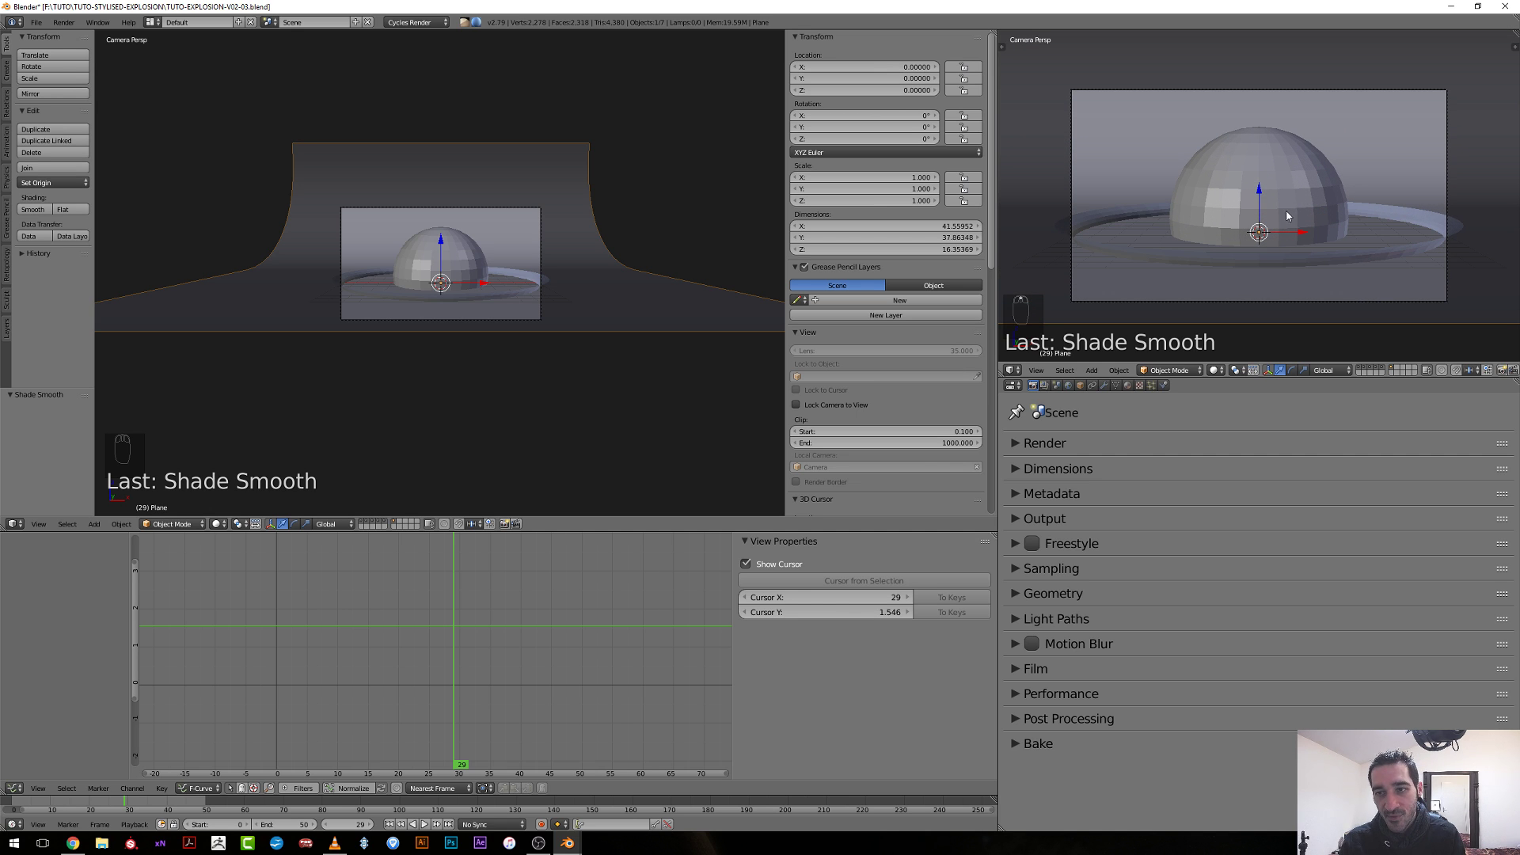
pyautogui.keyDown('shift'); pyautogui.scroll(-1, 1275, 225); pyautogui.keyUp('shift')
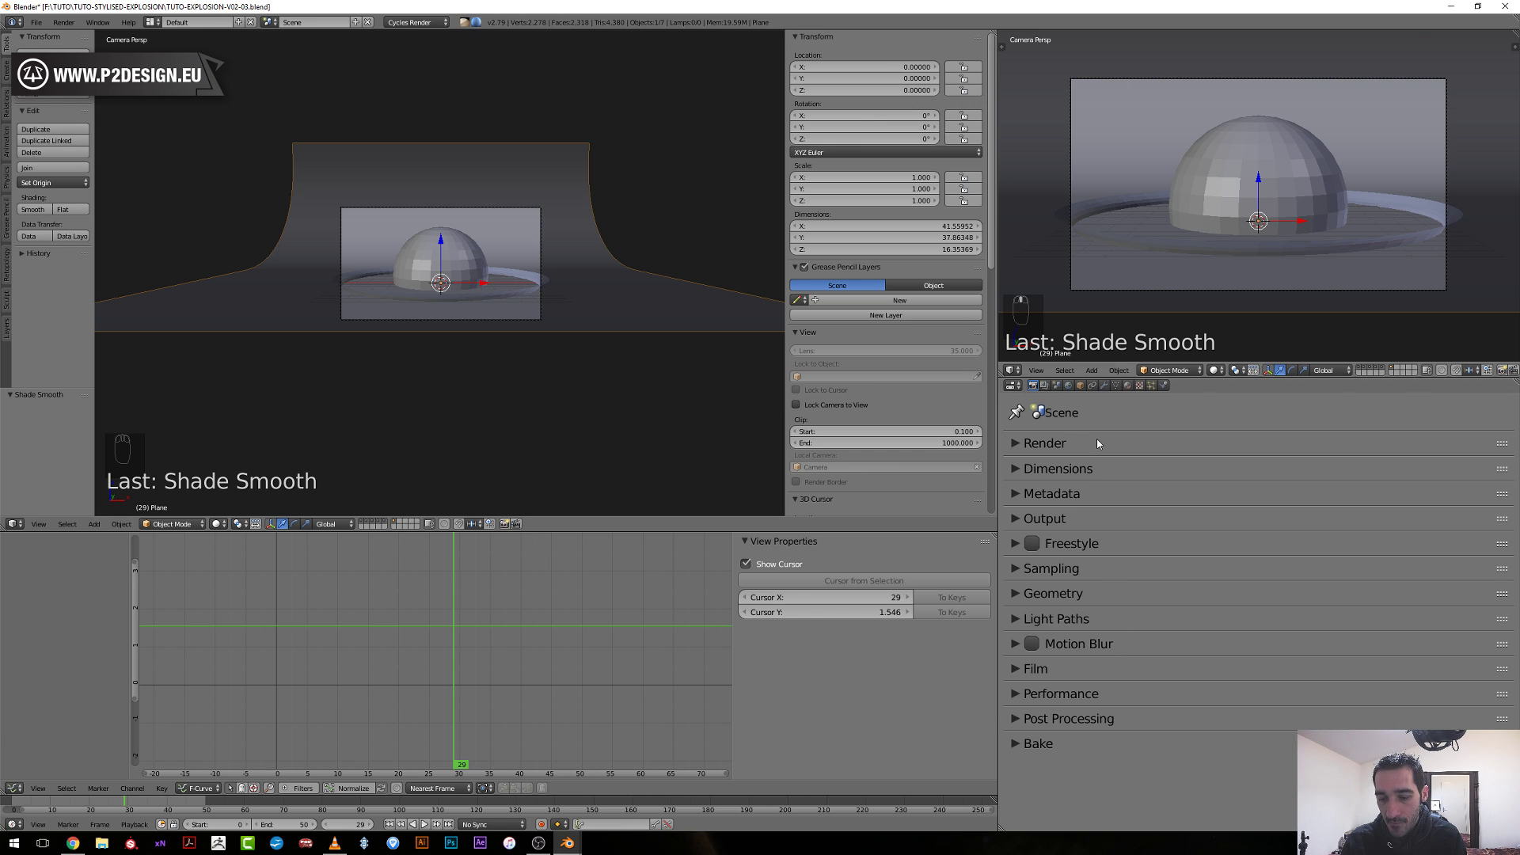
pyautogui.click(1014, 694)
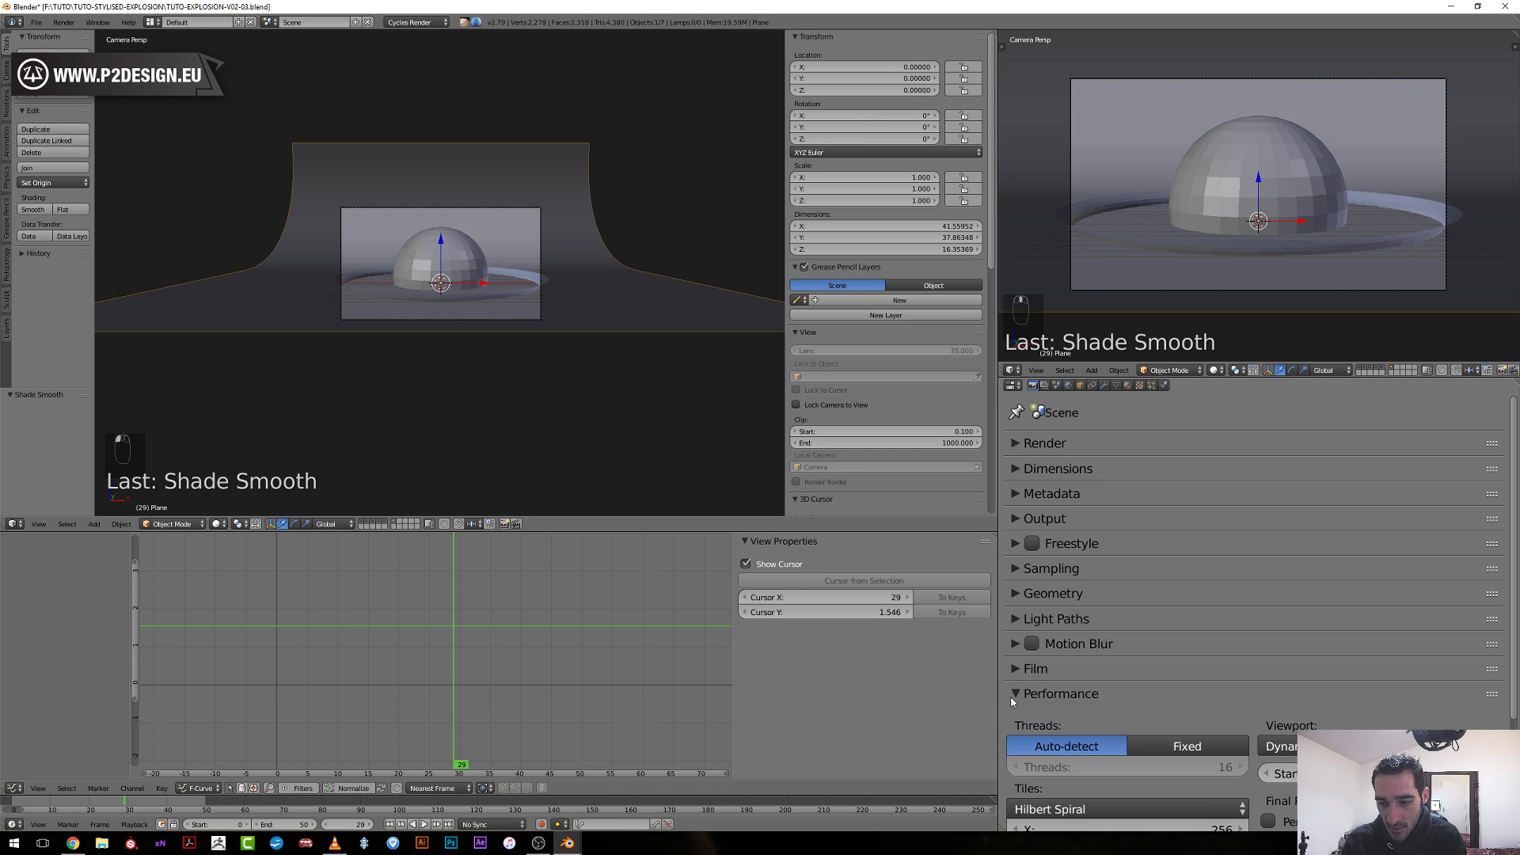
pyautogui.scroll(-5, 1021, 696)
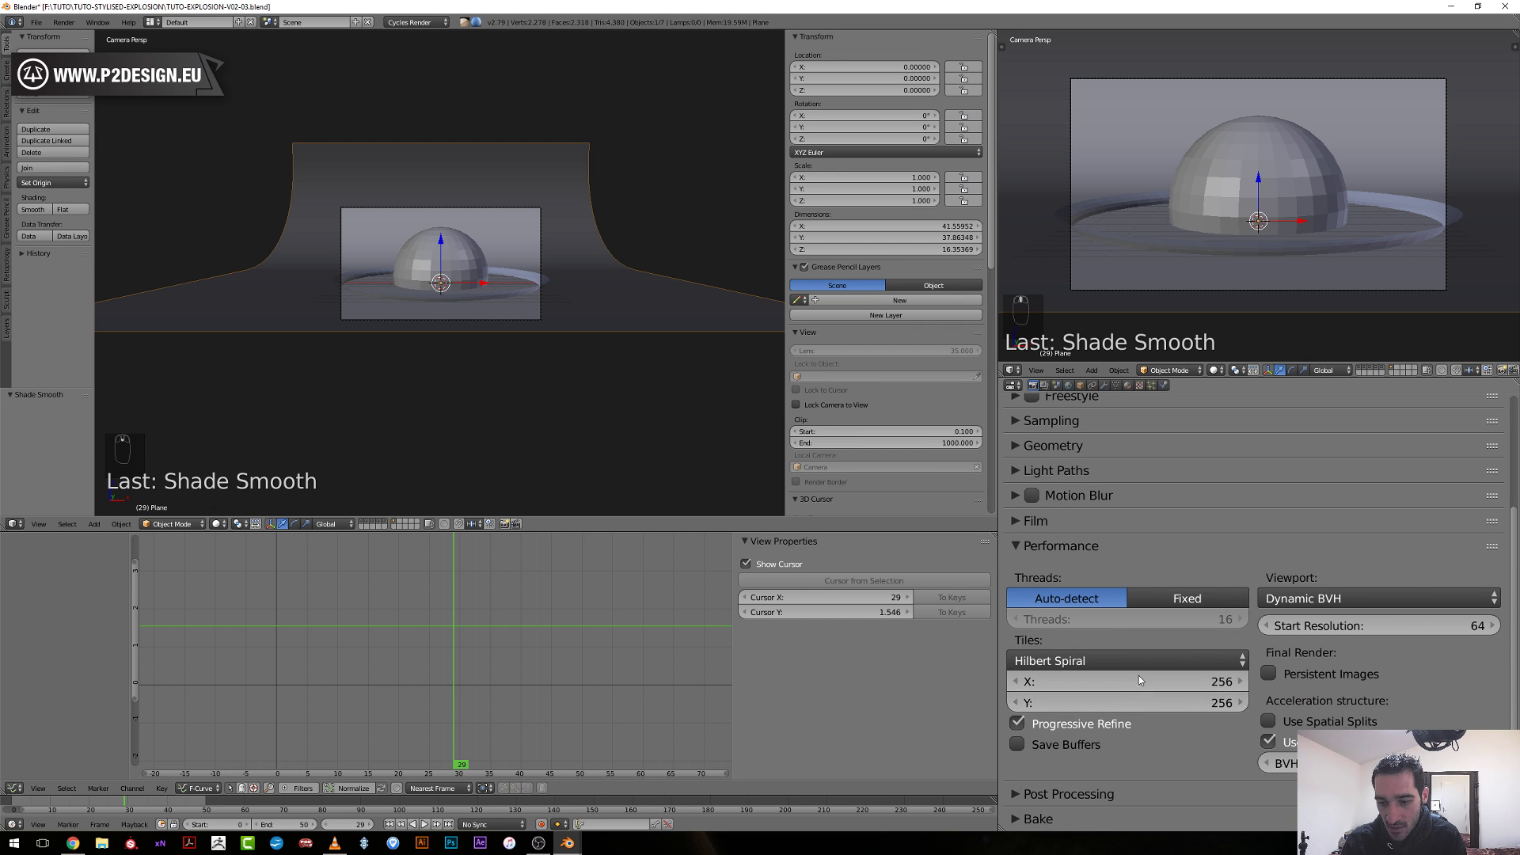
pyautogui.scroll(5, 1110, 554)
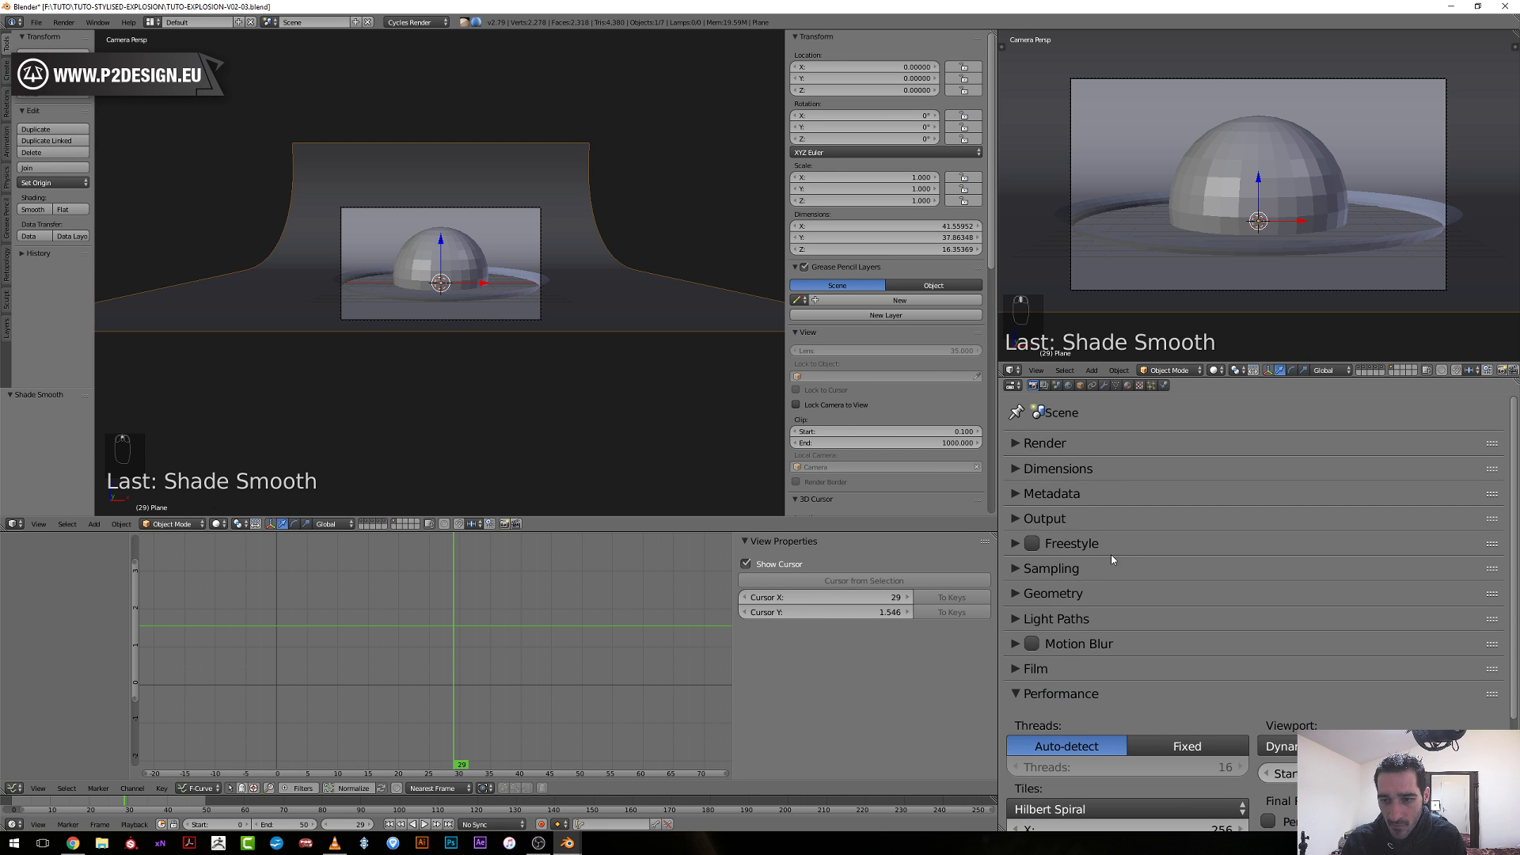
pyautogui.click(1027, 444)
pyautogui.click(1014, 443)
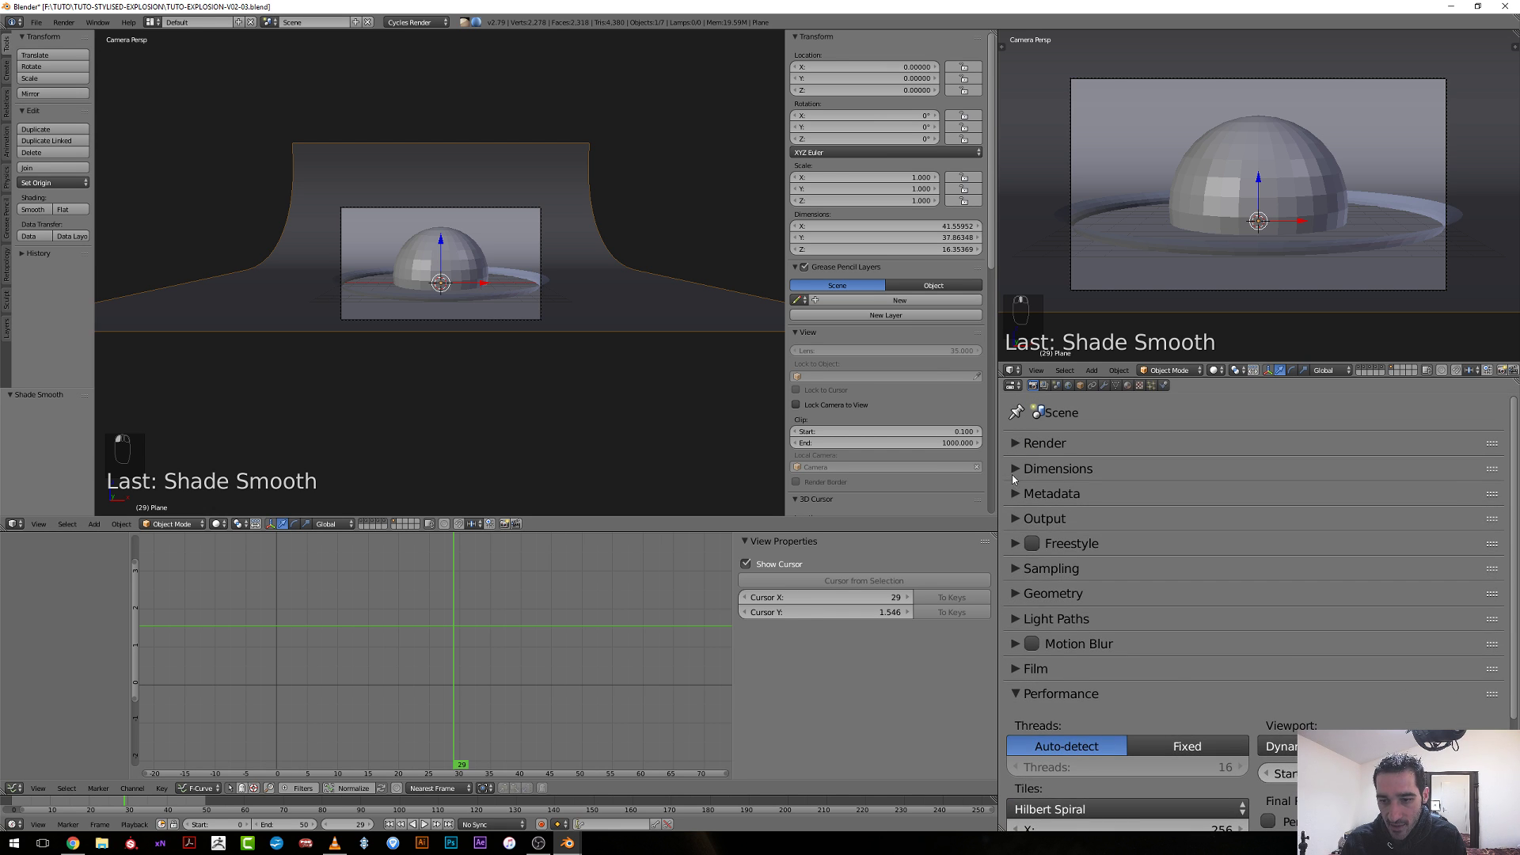
pyautogui.click(1014, 473)
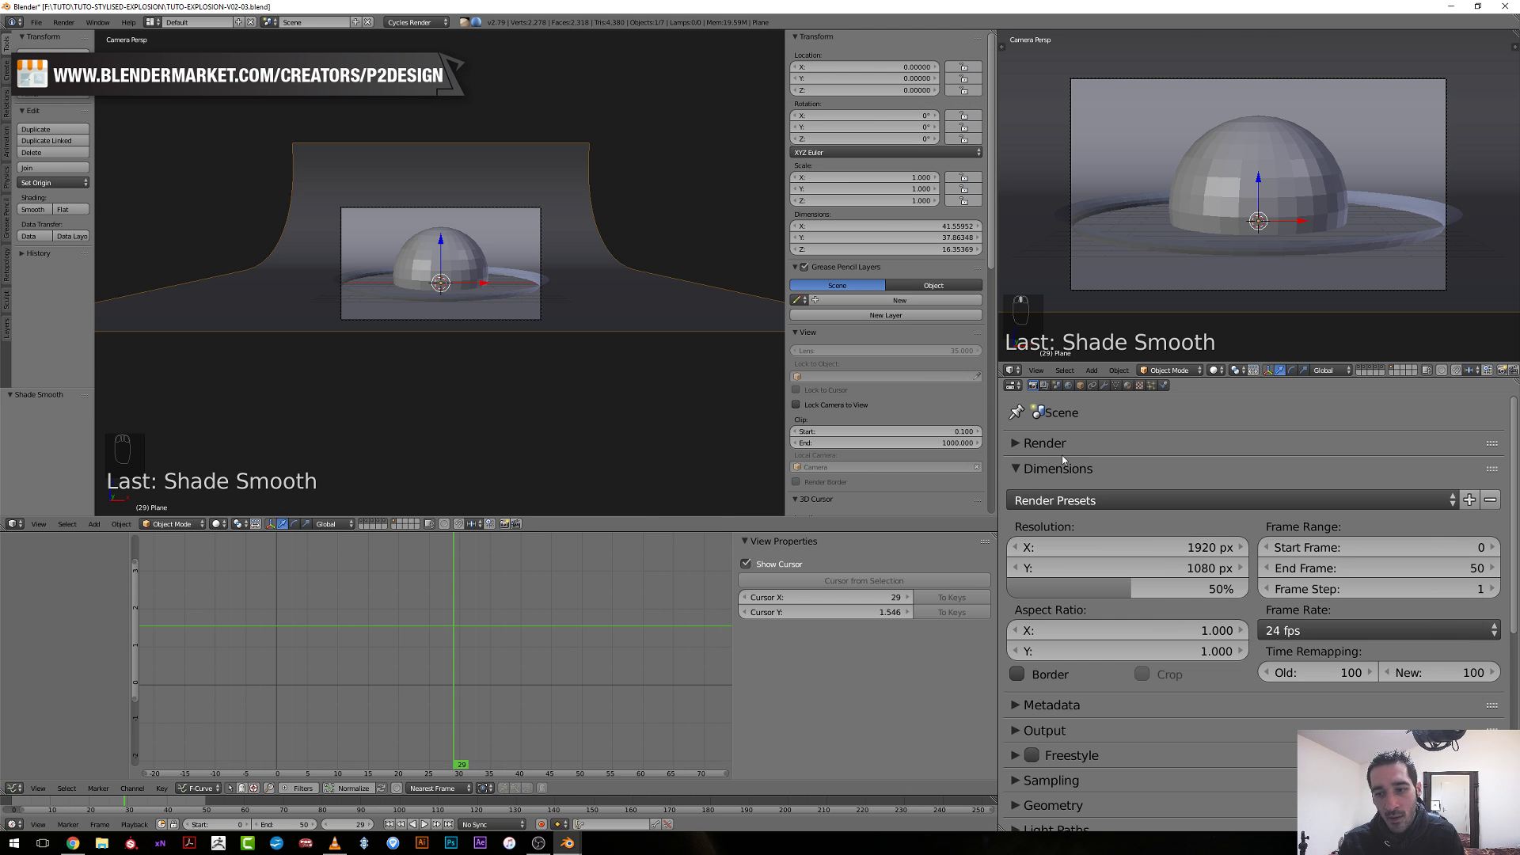
pyautogui.click(1014, 468)
# Set the render tile size to 960 by 540 and collapse the performance section.
pyautogui.click(1057, 694)
pyautogui.scroll(-4, 1057, 587)
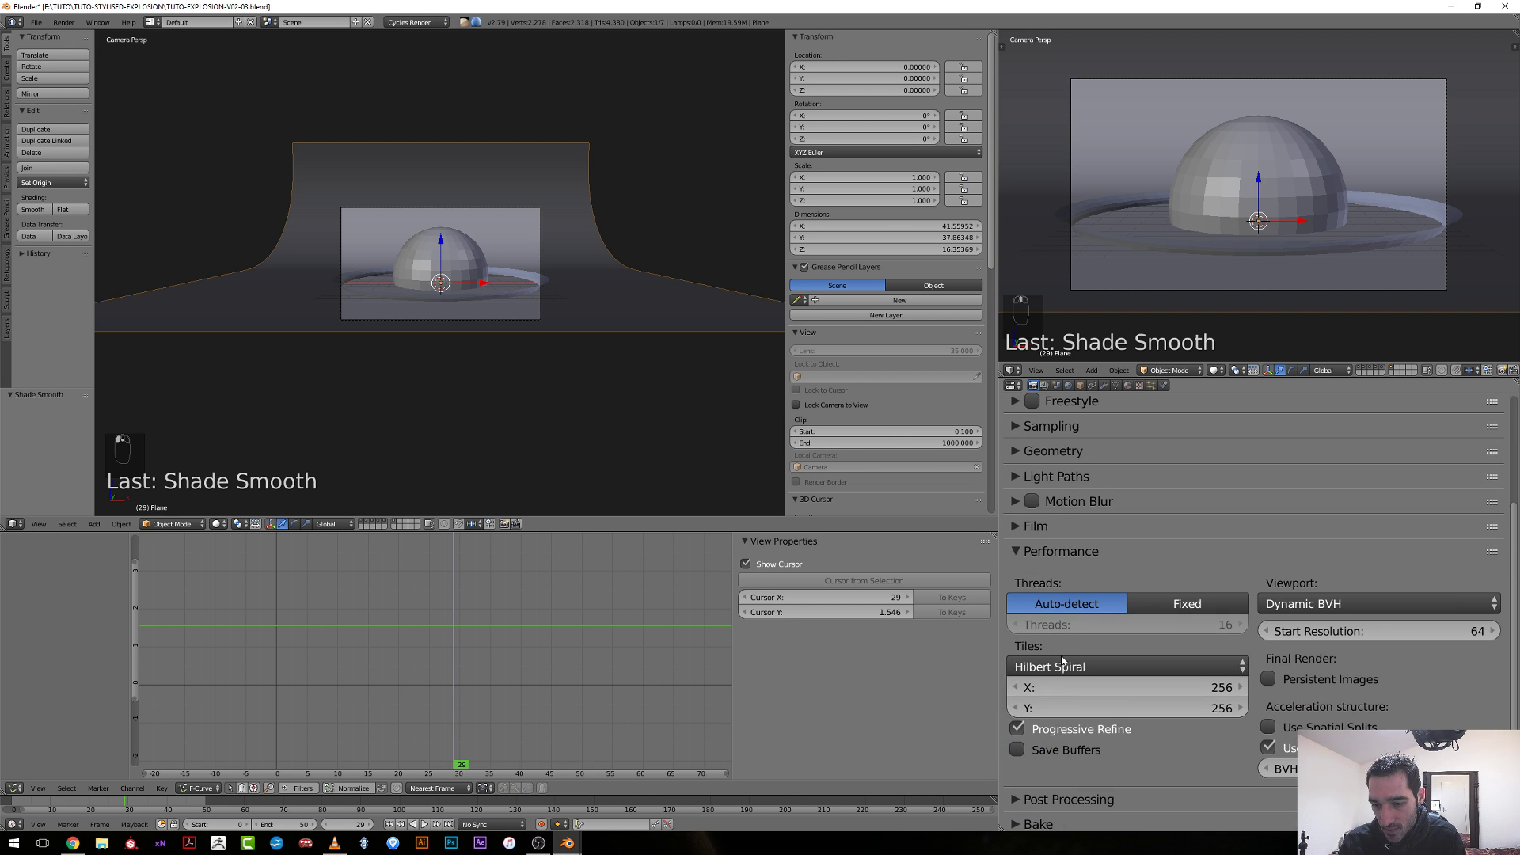
pyautogui.click(1080, 695)
pyautogui.write('960')
pyautogui.press('Return')
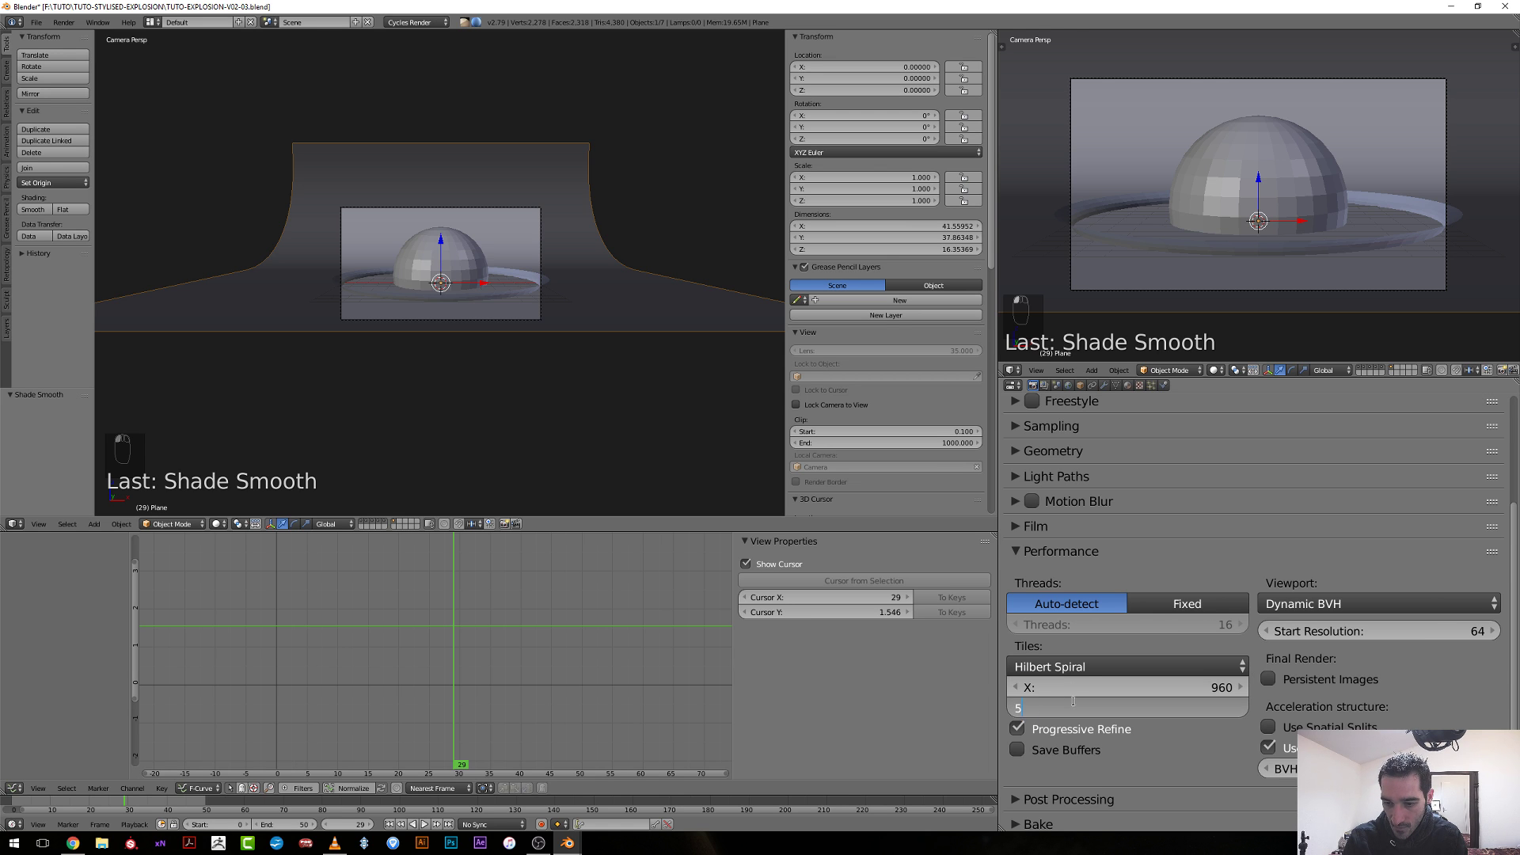
pyautogui.click(1075, 701)
pyautogui.write('540')
pyautogui.press('Return')
pyautogui.click(1034, 729)
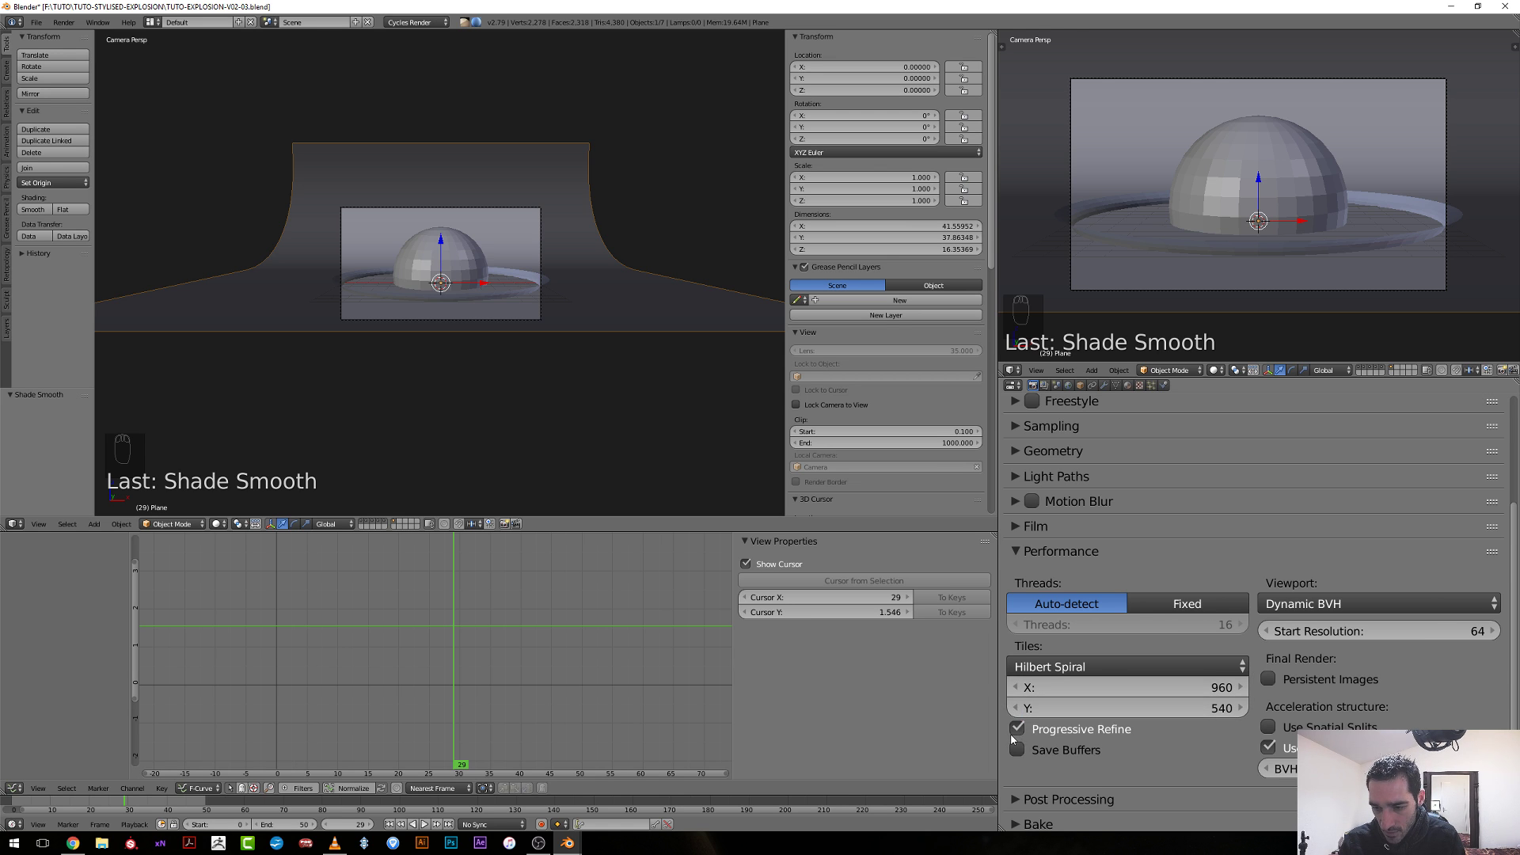
pyautogui.click(1018, 554)
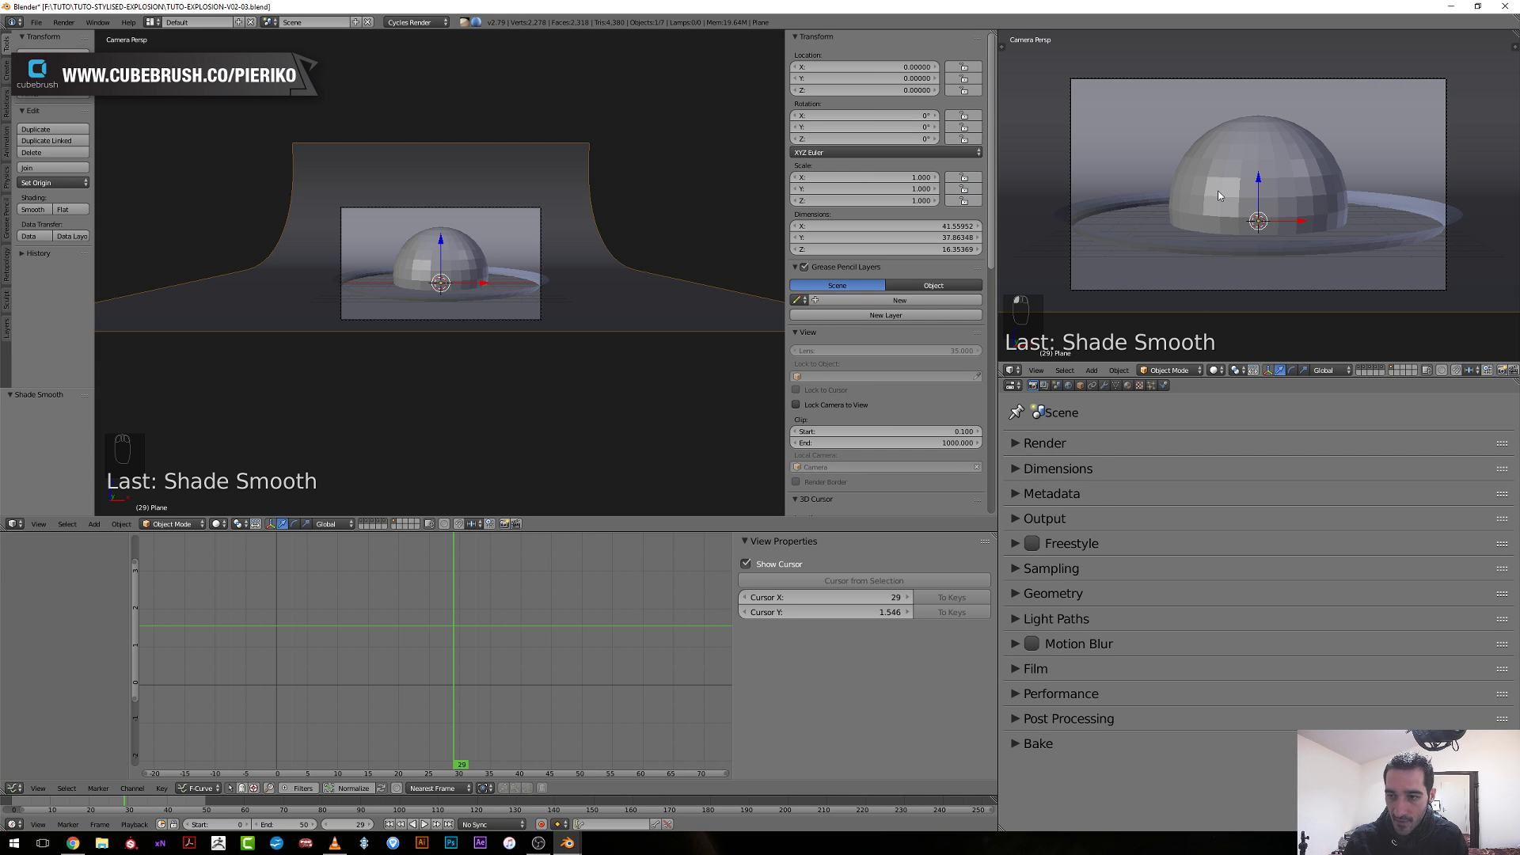
# Switch the small camera viewport to rendered shading and limit the render border to the camera frame.
pyautogui.hotkey('shift', 'z')
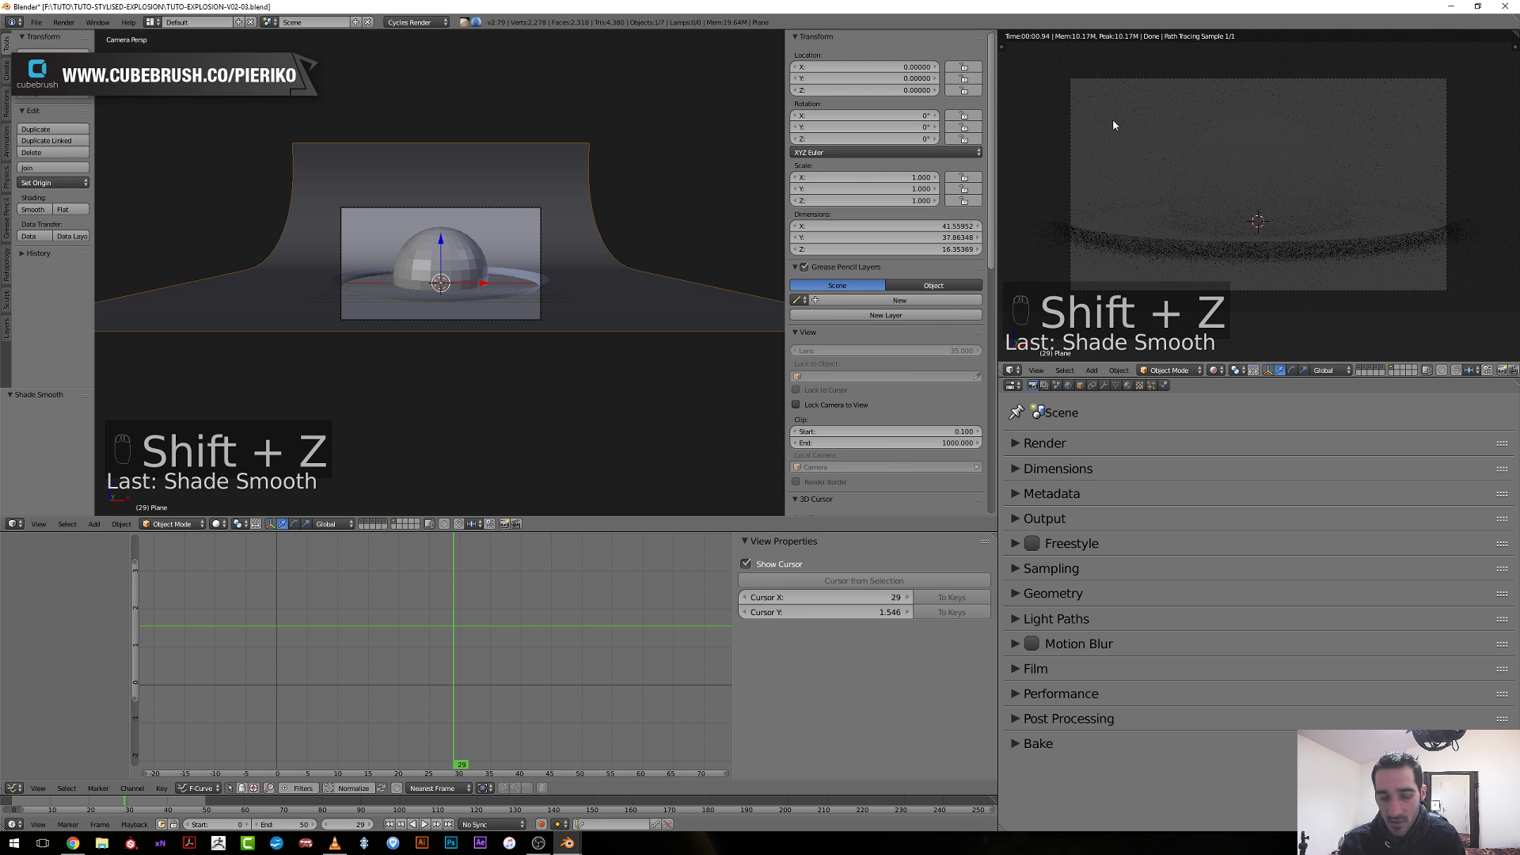
pyautogui.hotkey('ctrl', 'b')
pyautogui.moveTo(1059, 69); pyautogui.dragTo(1460, 300)
# Select the camera and set its passepartout alpha to 1.000.
pyautogui.rightClick(533, 324)
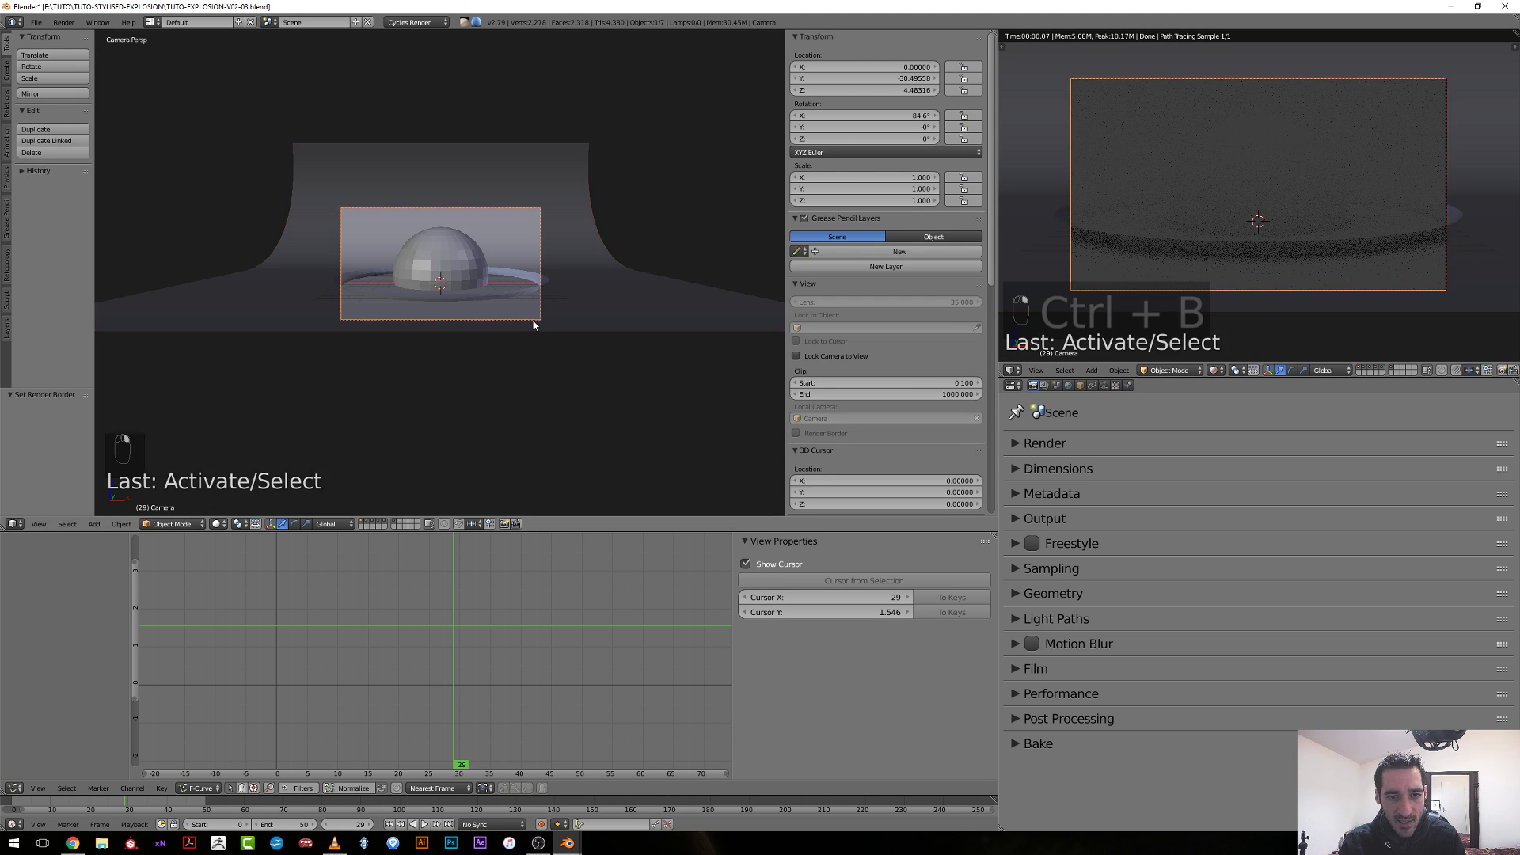
pyautogui.click(1107, 385)
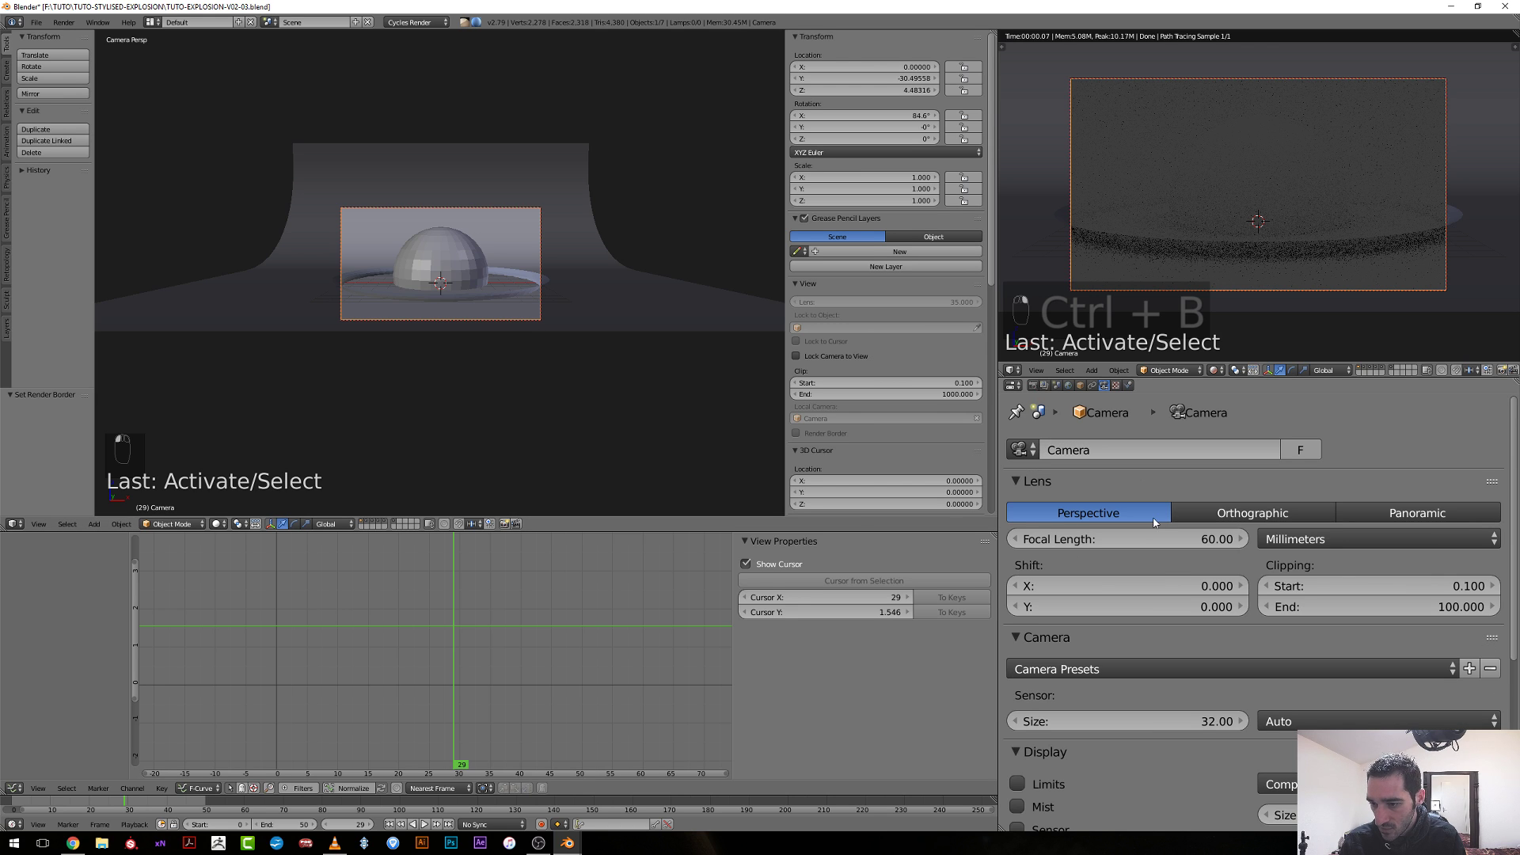
pyautogui.click(1019, 483)
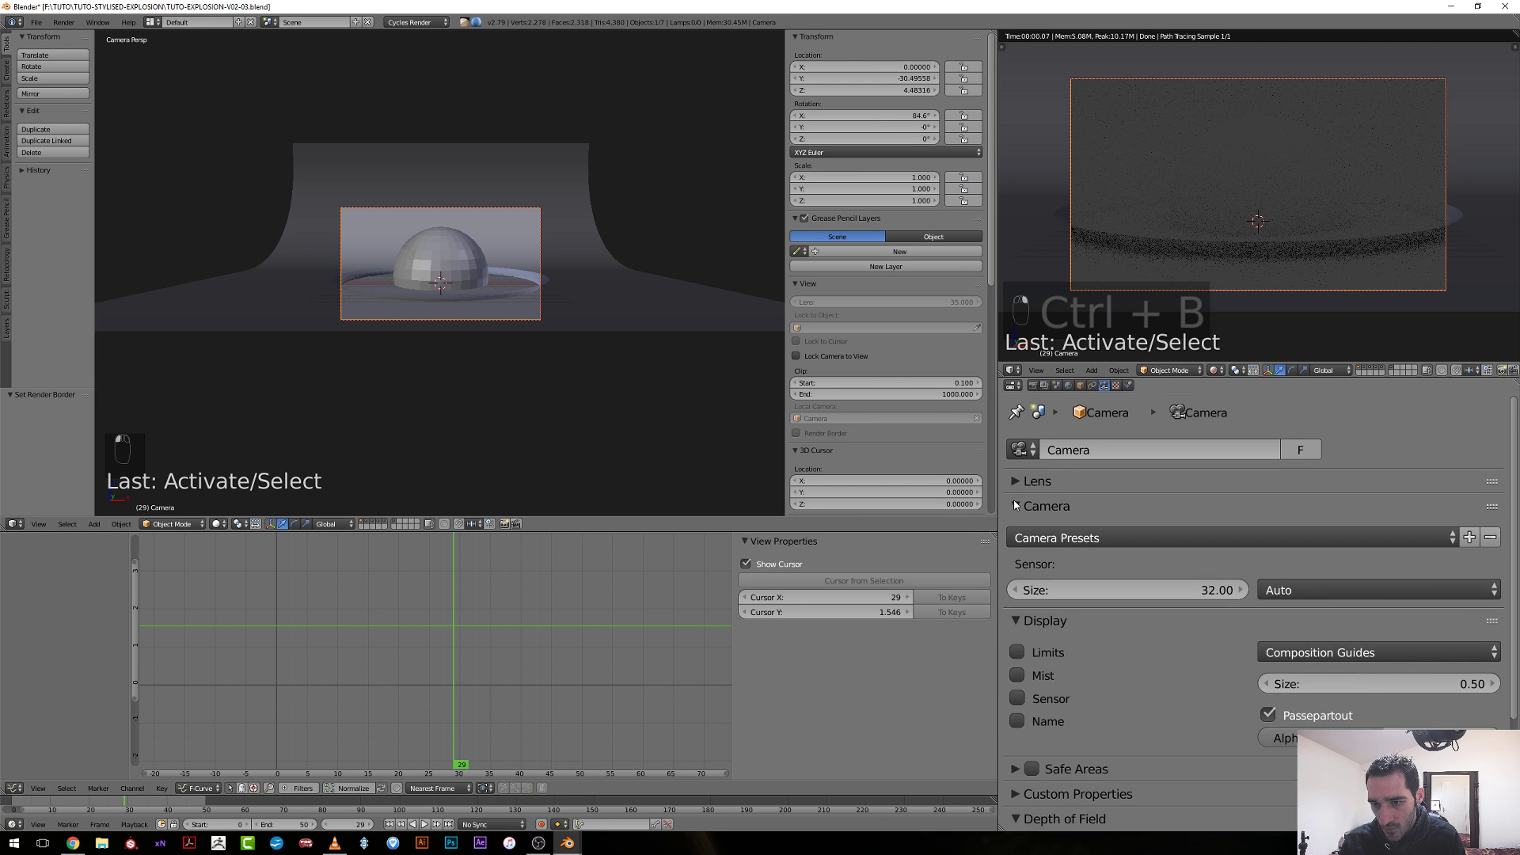
pyautogui.click(1016, 505)
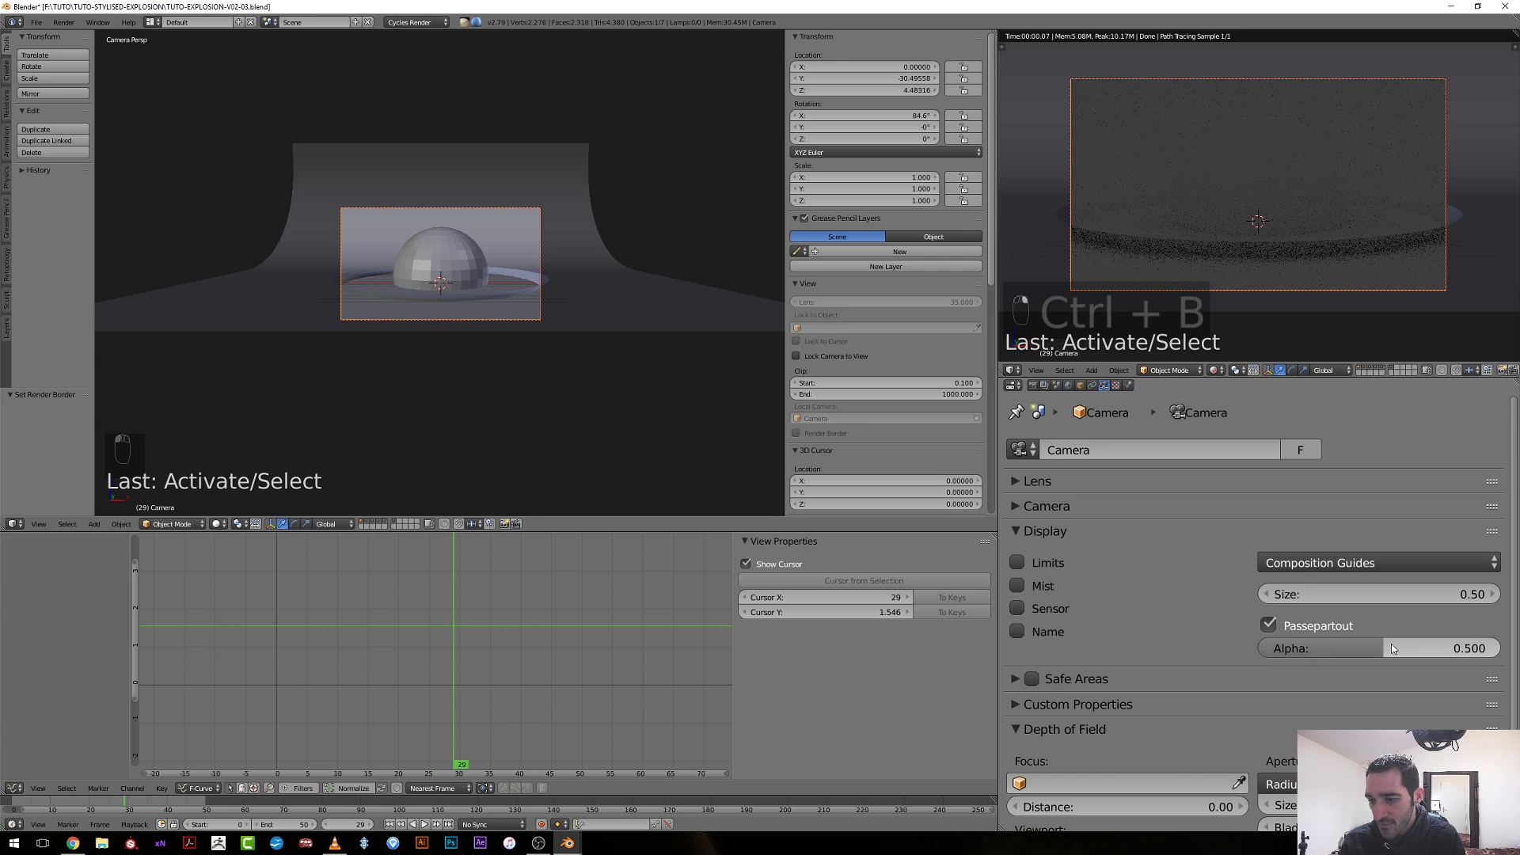
pyautogui.moveTo(1392, 648); pyautogui.dragTo(1500, 648)
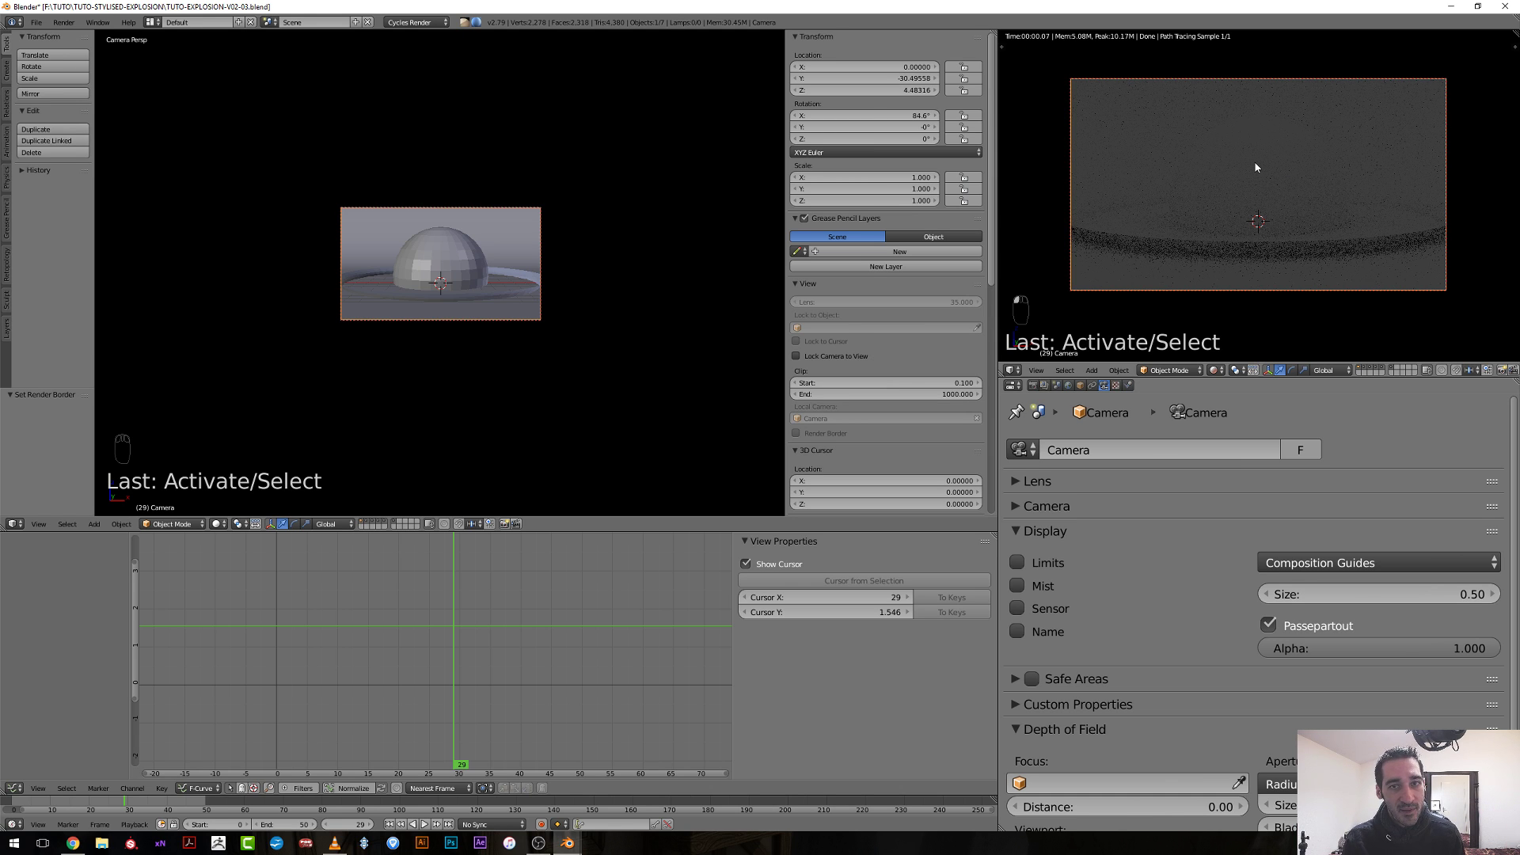
# Select the curved backdrop plane and leave the camera view in the large viewport.
pyautogui.rightClick(363, 216)
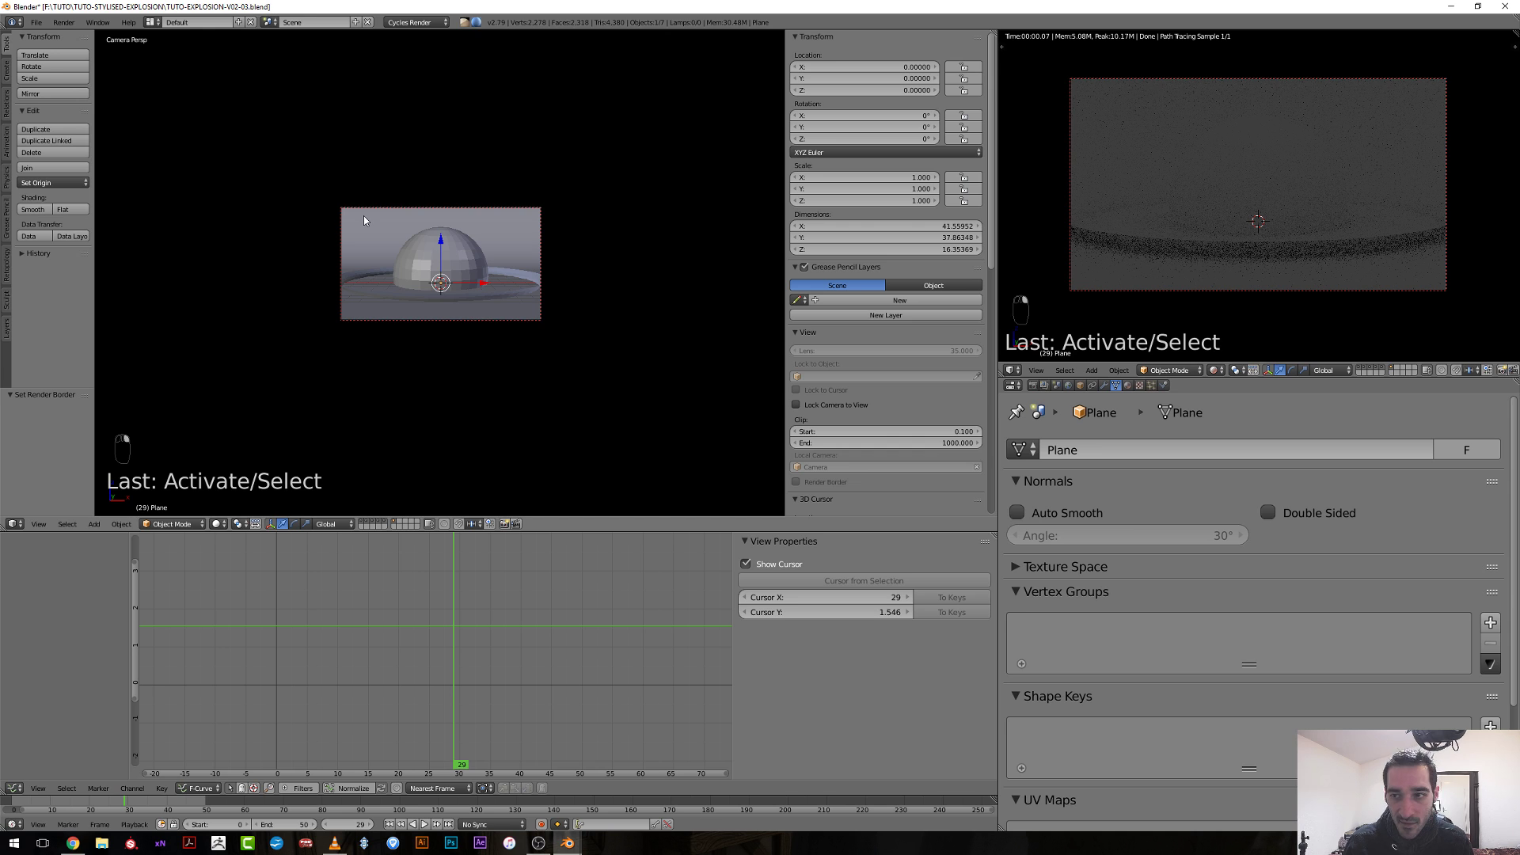
pyautogui.scroll(-1, 364, 215)
pyautogui.scroll(2, 490, 277)
pyautogui.scroll(2, 490, 277)
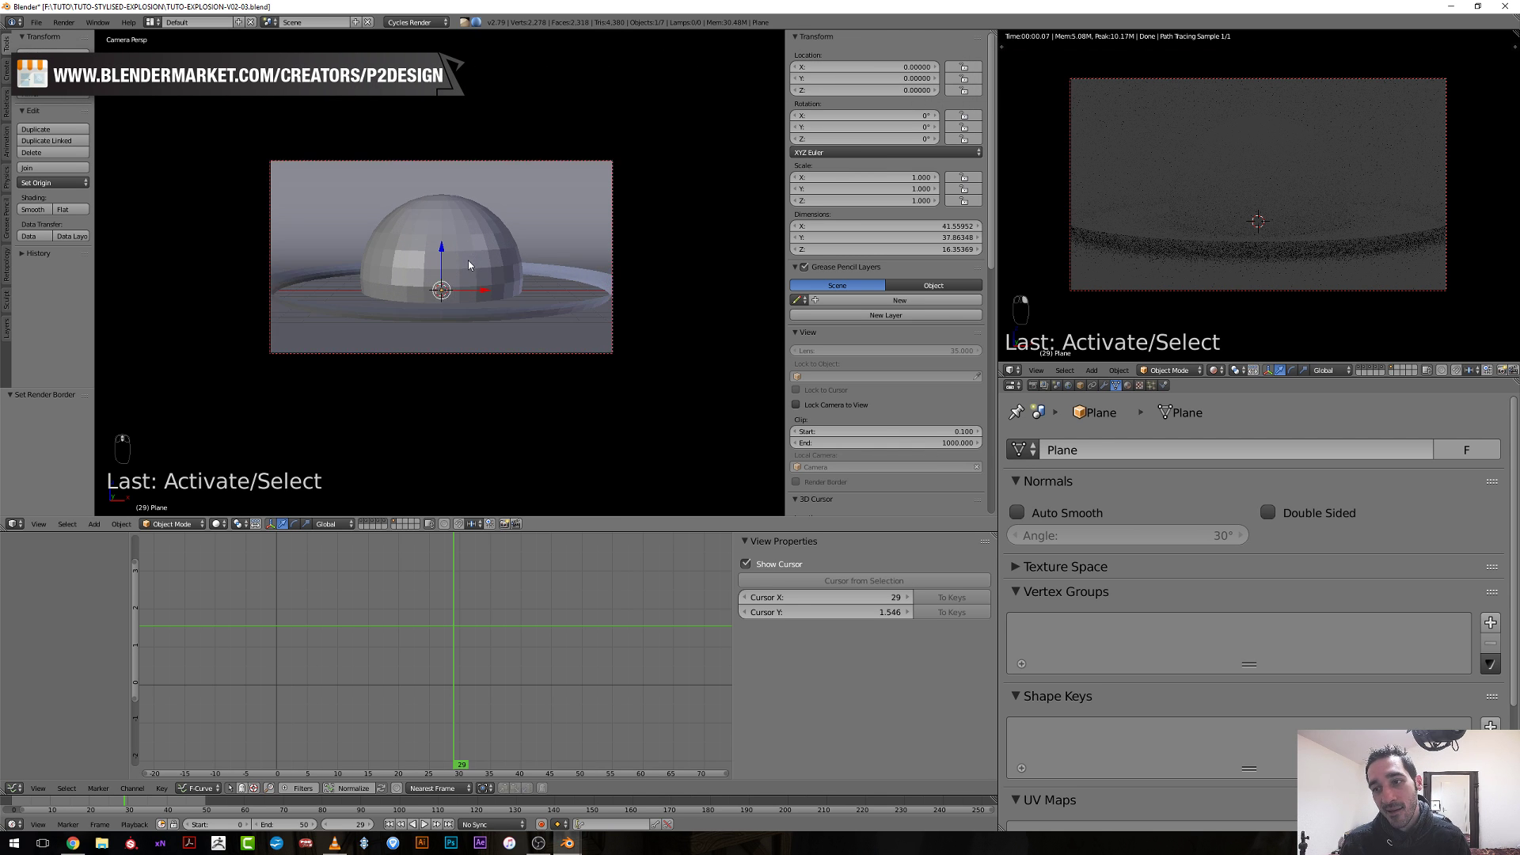
pyautogui.scroll(-3, 474, 269)
pyautogui.scroll(2, 491, 287)
pyautogui.scroll(-3, 522, 298)
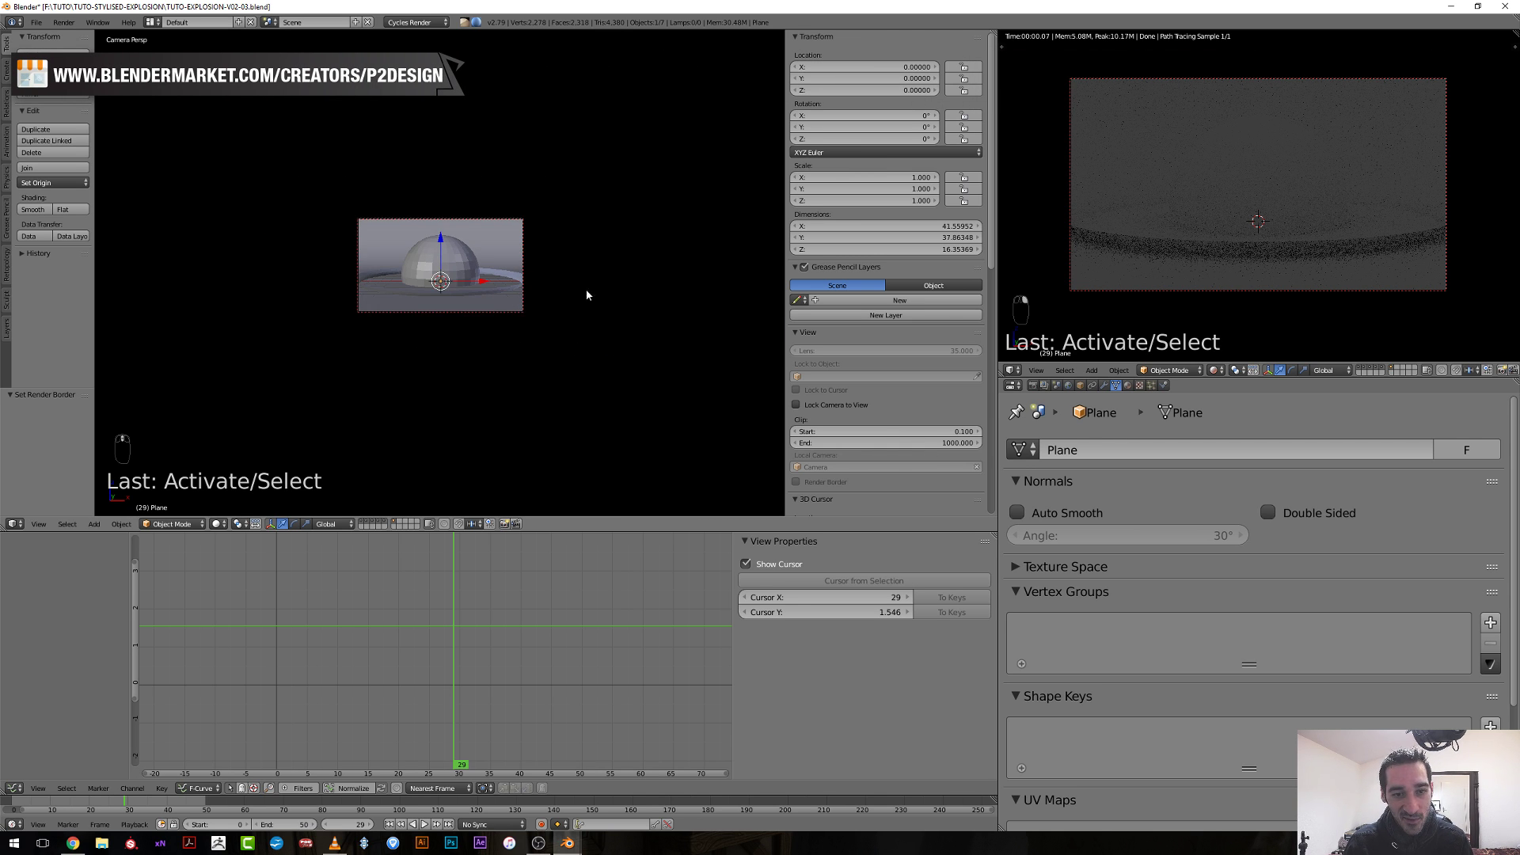
pyautogui.press('KP_0')
# Create a new material for the backdrop plane and name it BGROUND.
pyautogui.click(1129, 387)
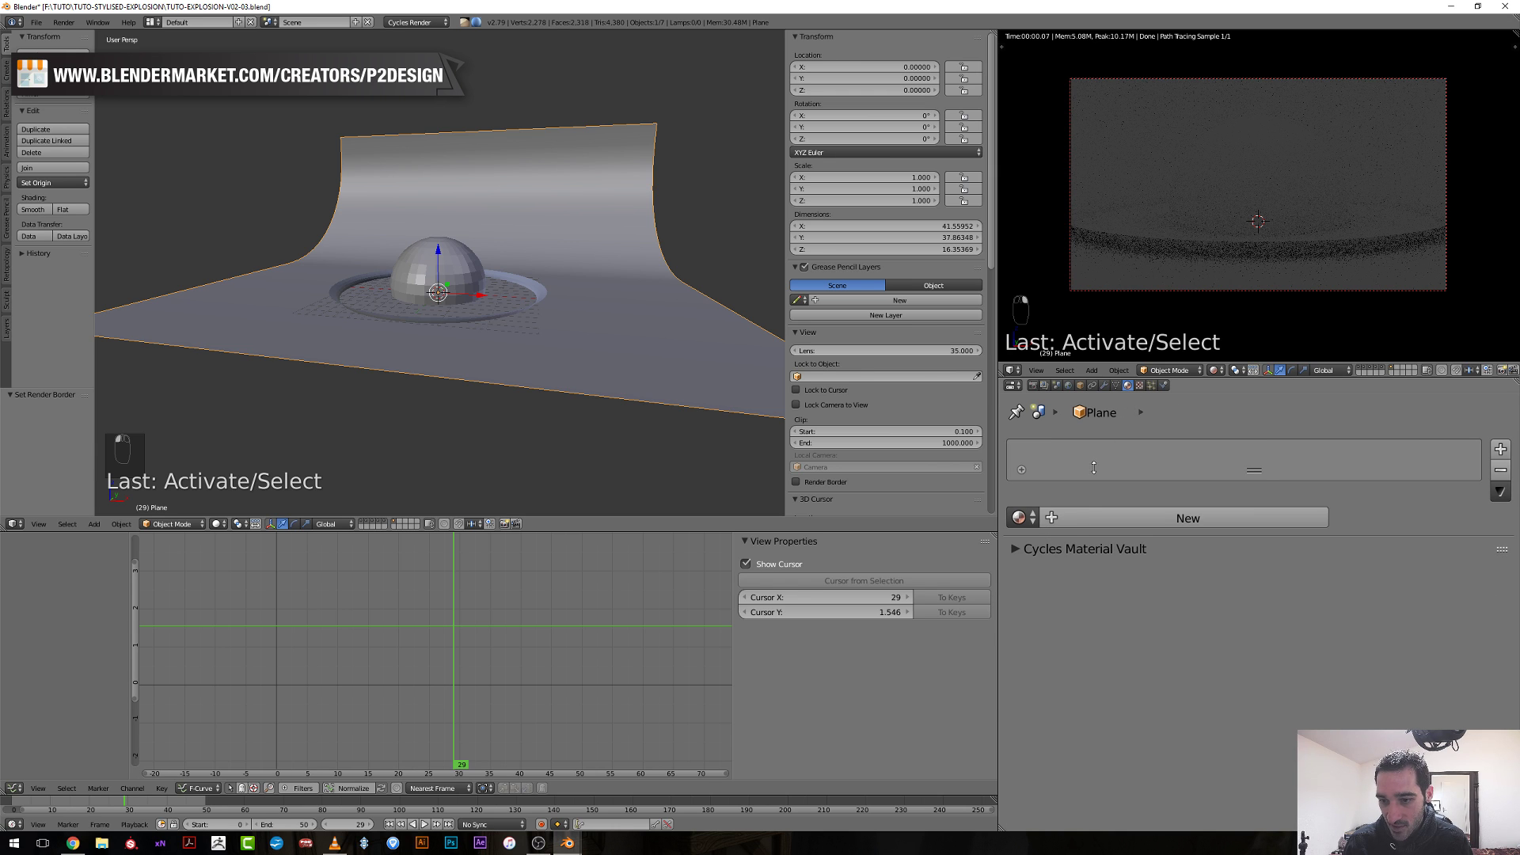
pyautogui.click(1085, 513)
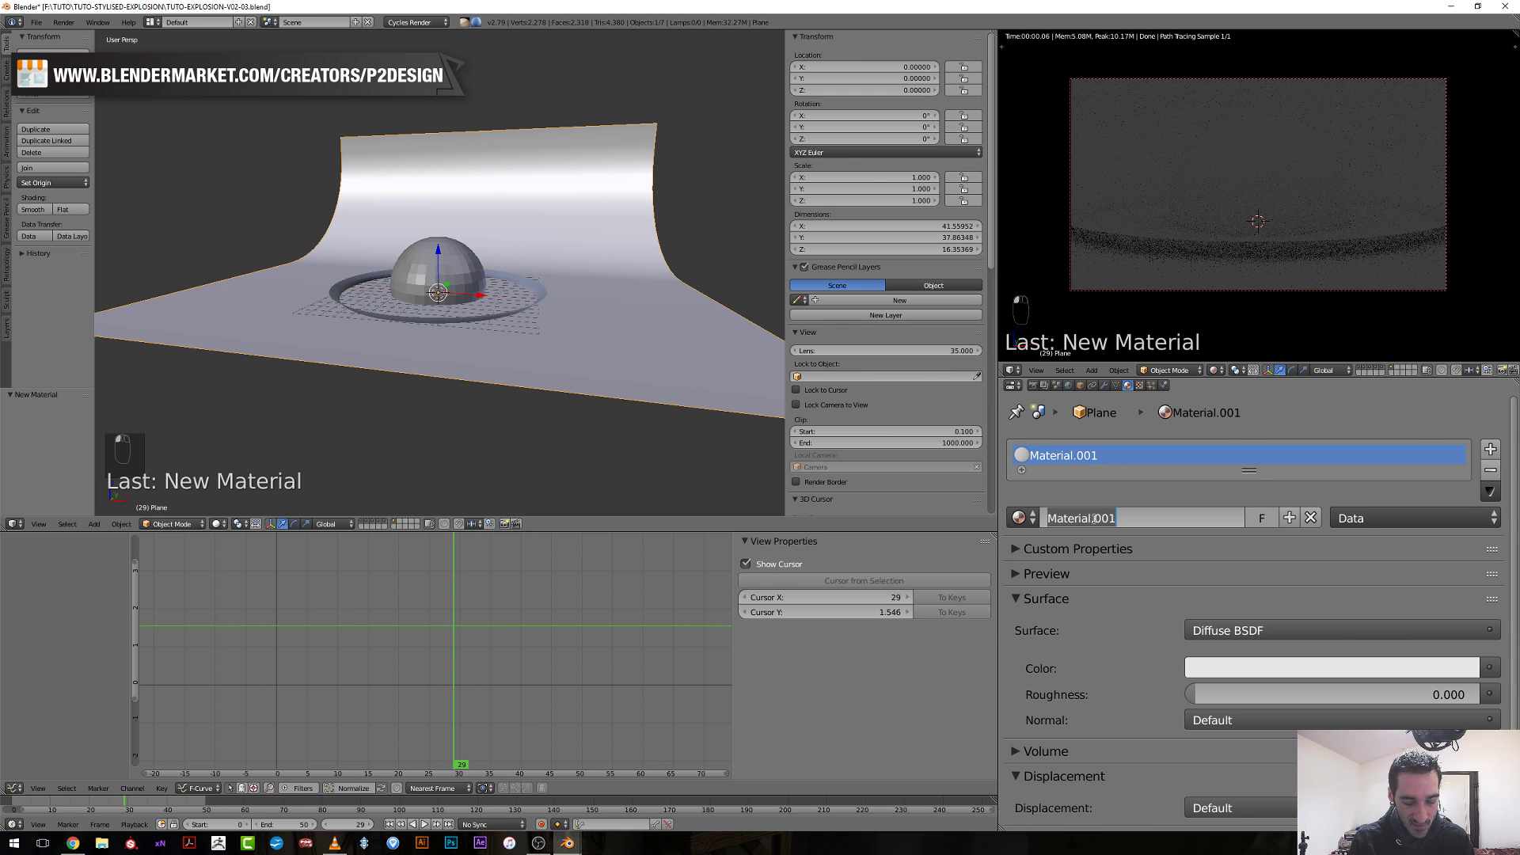
pyautogui.press('BackSpace')
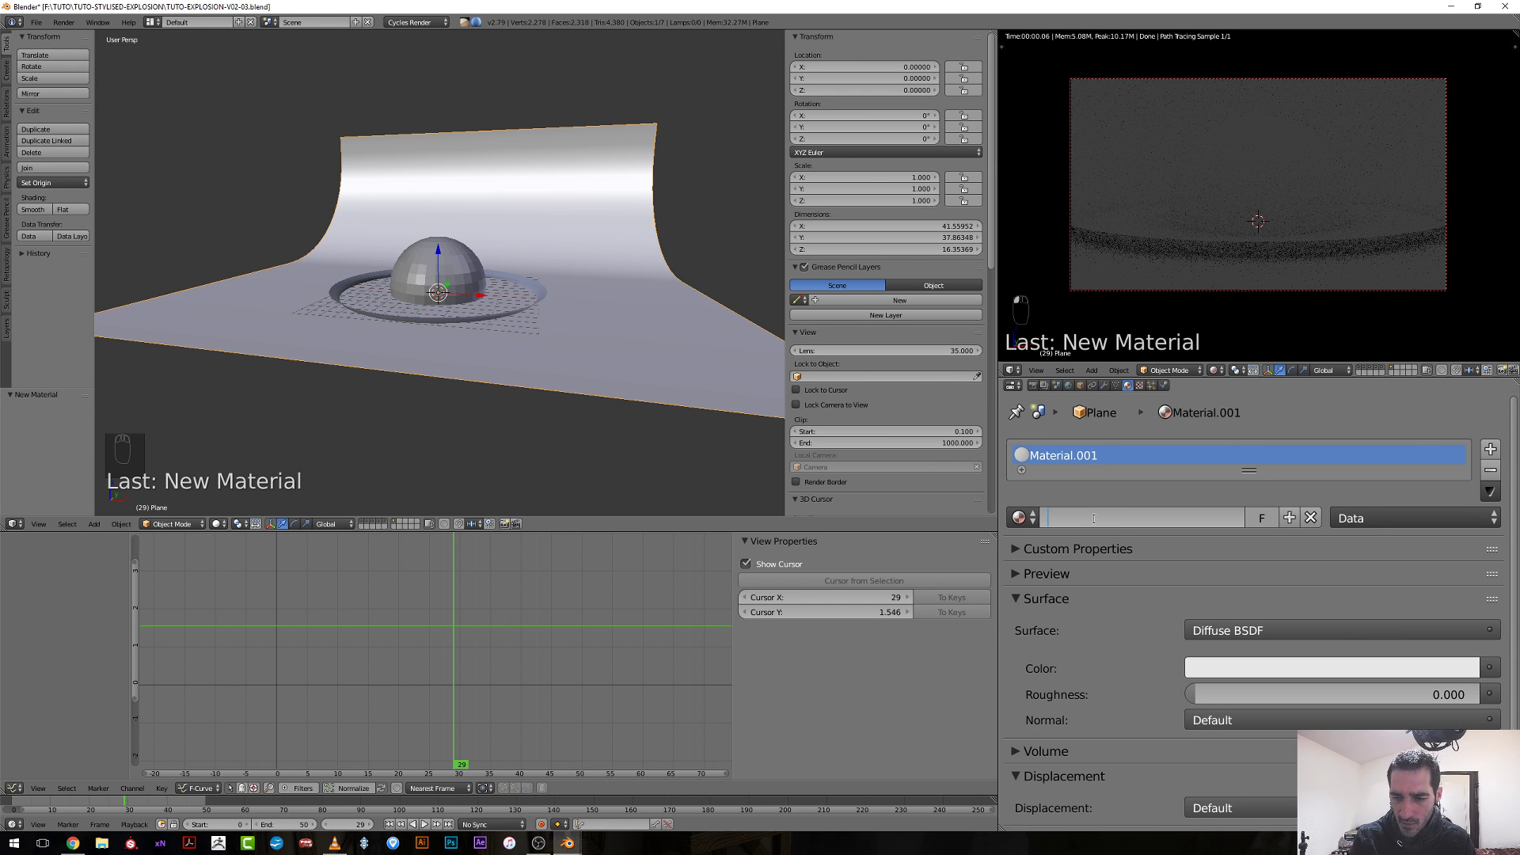
pyautogui.write('BGROUND')
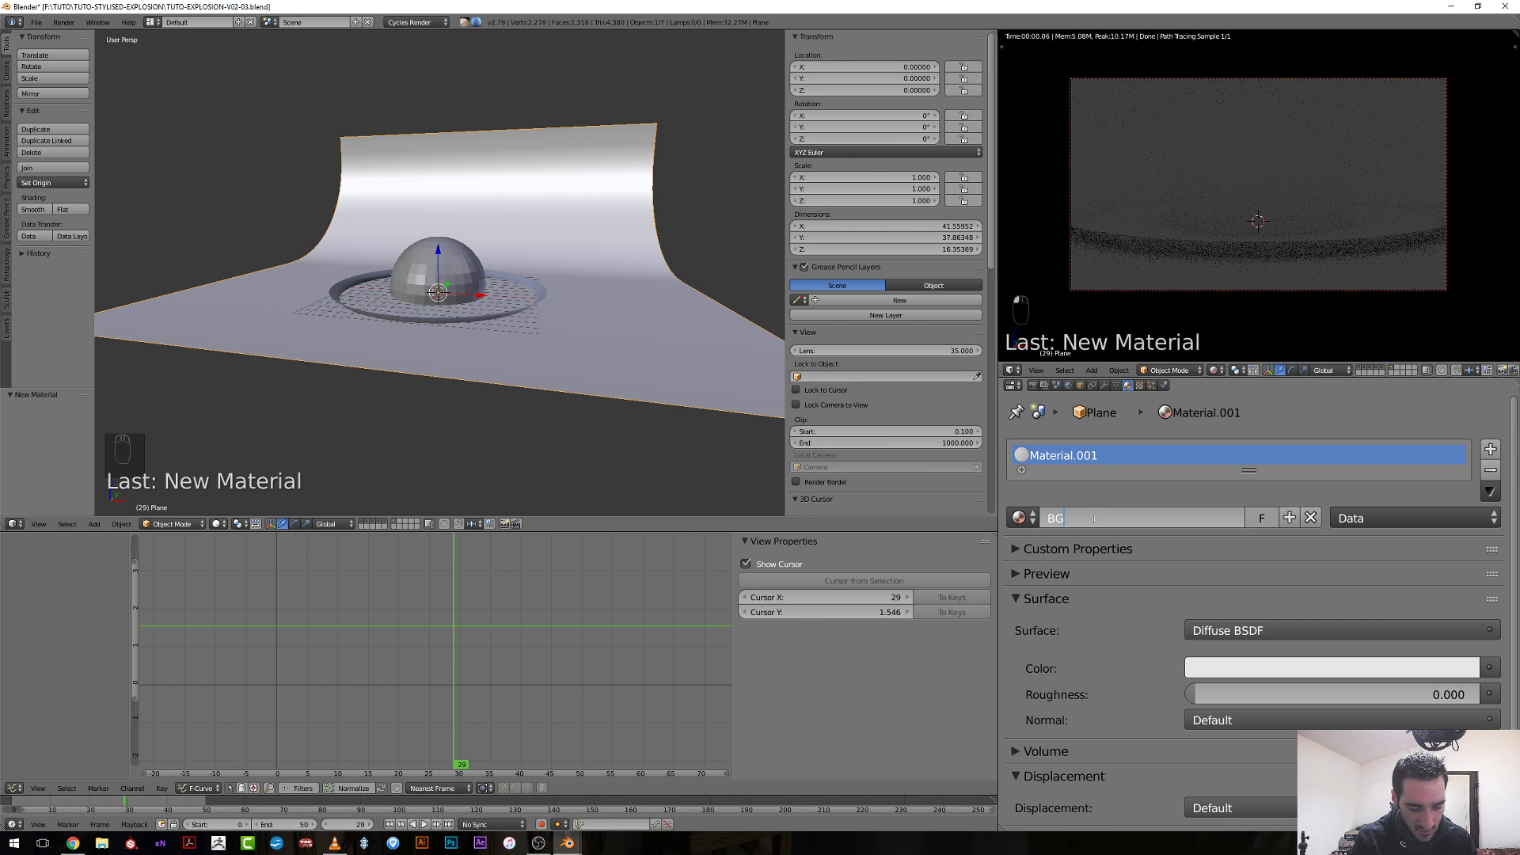
pyautogui.press('Return')
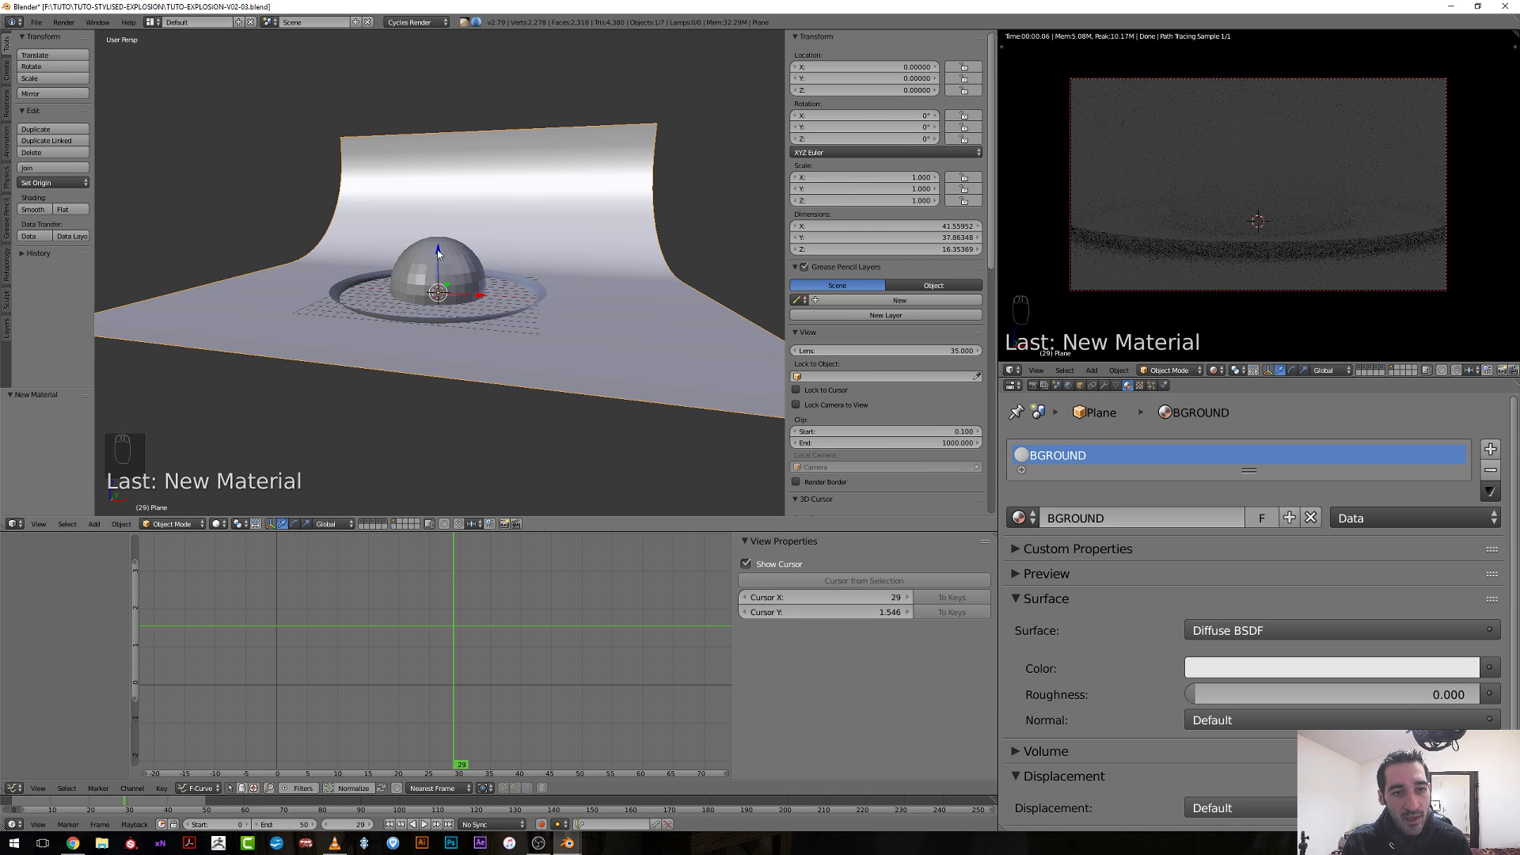
# Enter edit mode on the backdrop, select the entire mesh and unwrap its UVs.
pyautogui.moveTo(459, 261); pyautogui.dragTo(505, 279, button='middle')
pyautogui.press('Tab')
pyautogui.press('a')
pyautogui.press('a')
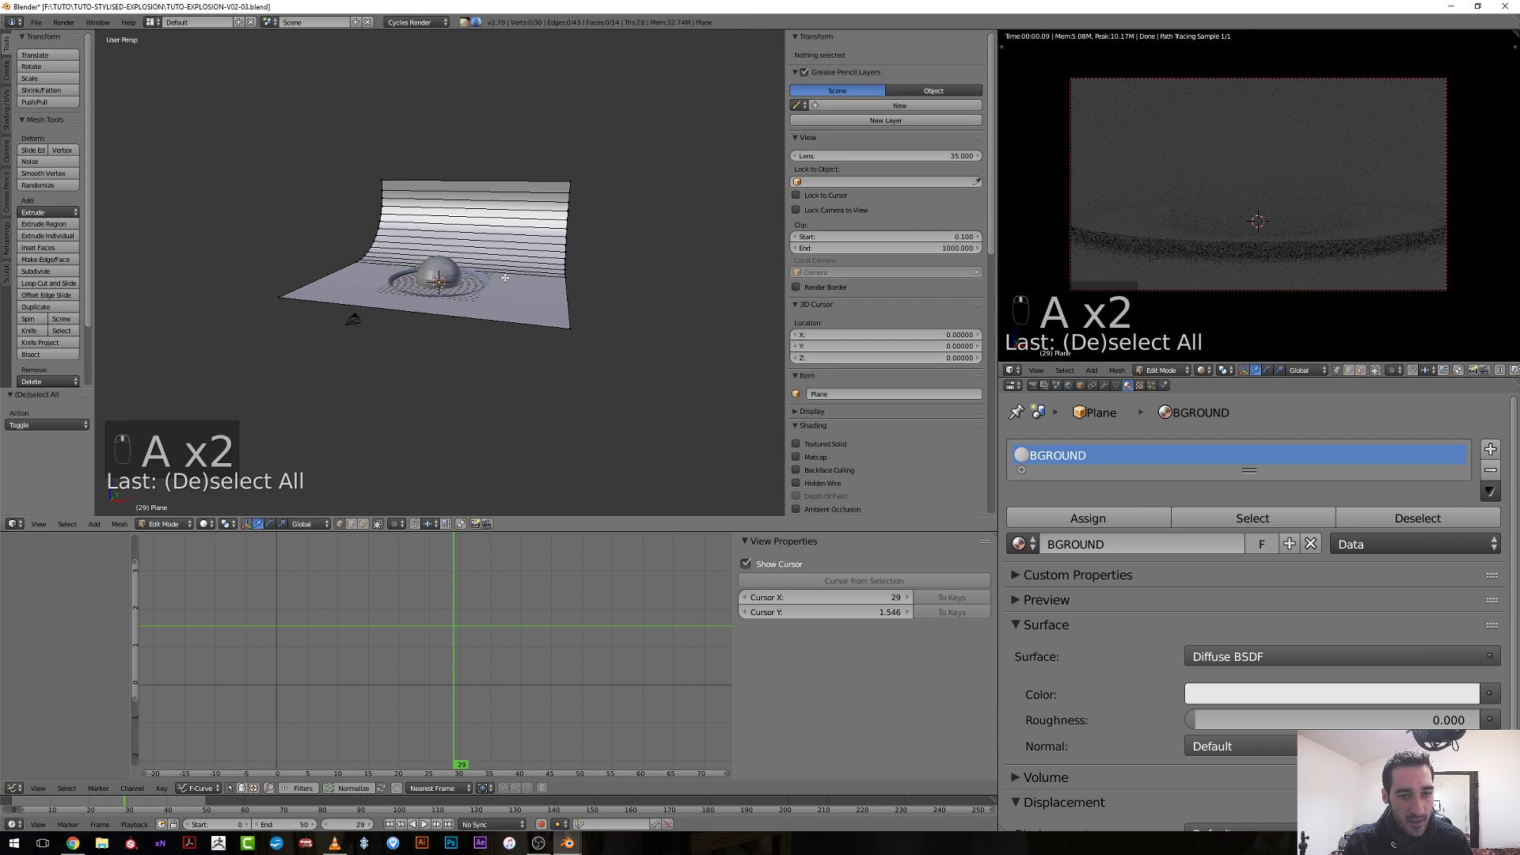
pyautogui.press('a')
pyautogui.press('u')
pyautogui.click(504, 279)
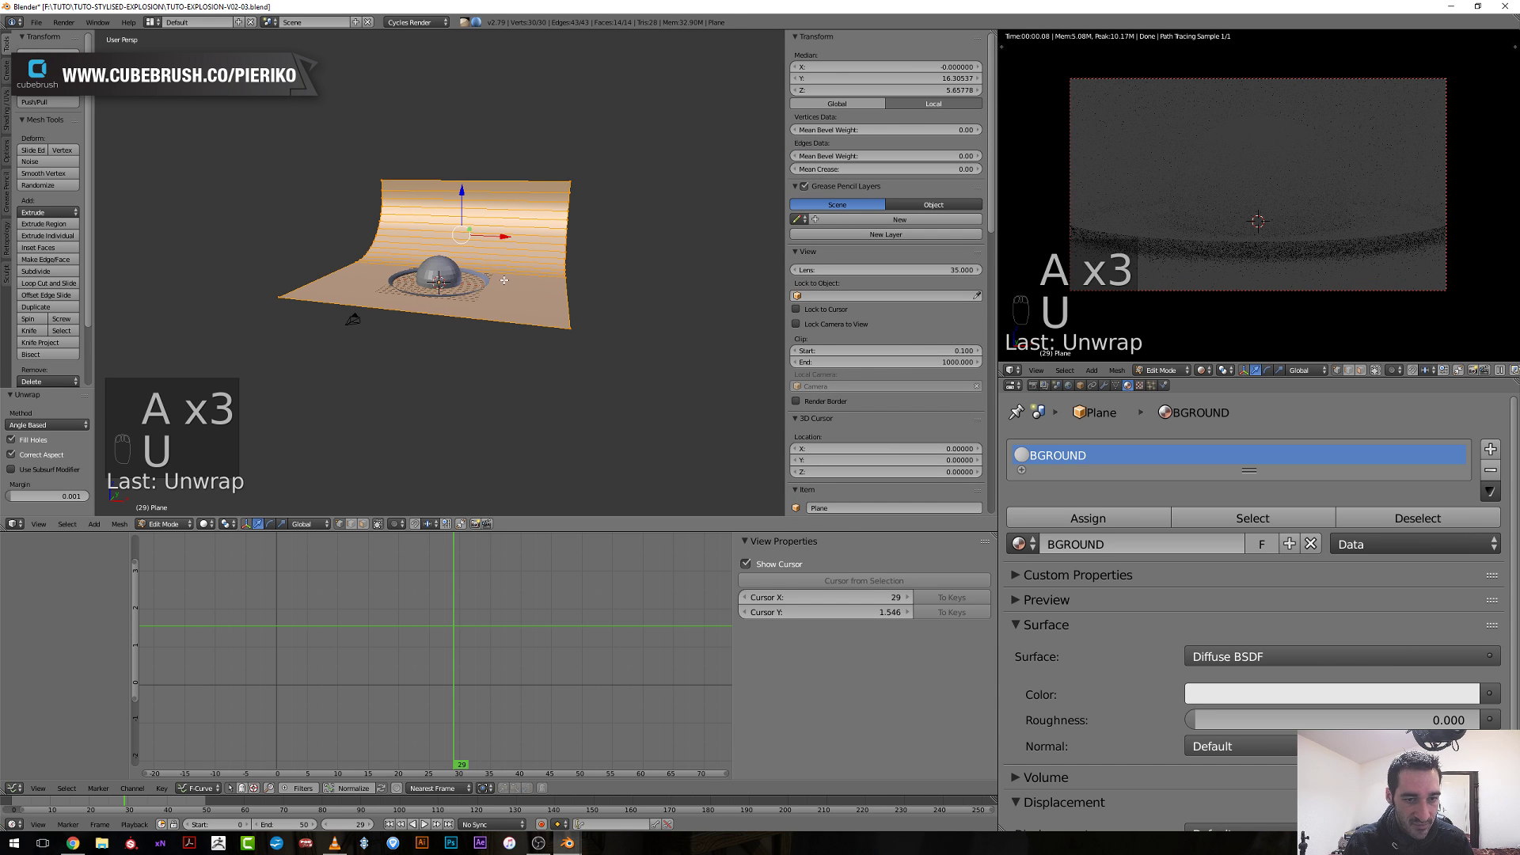
pyautogui.click(17, 525)
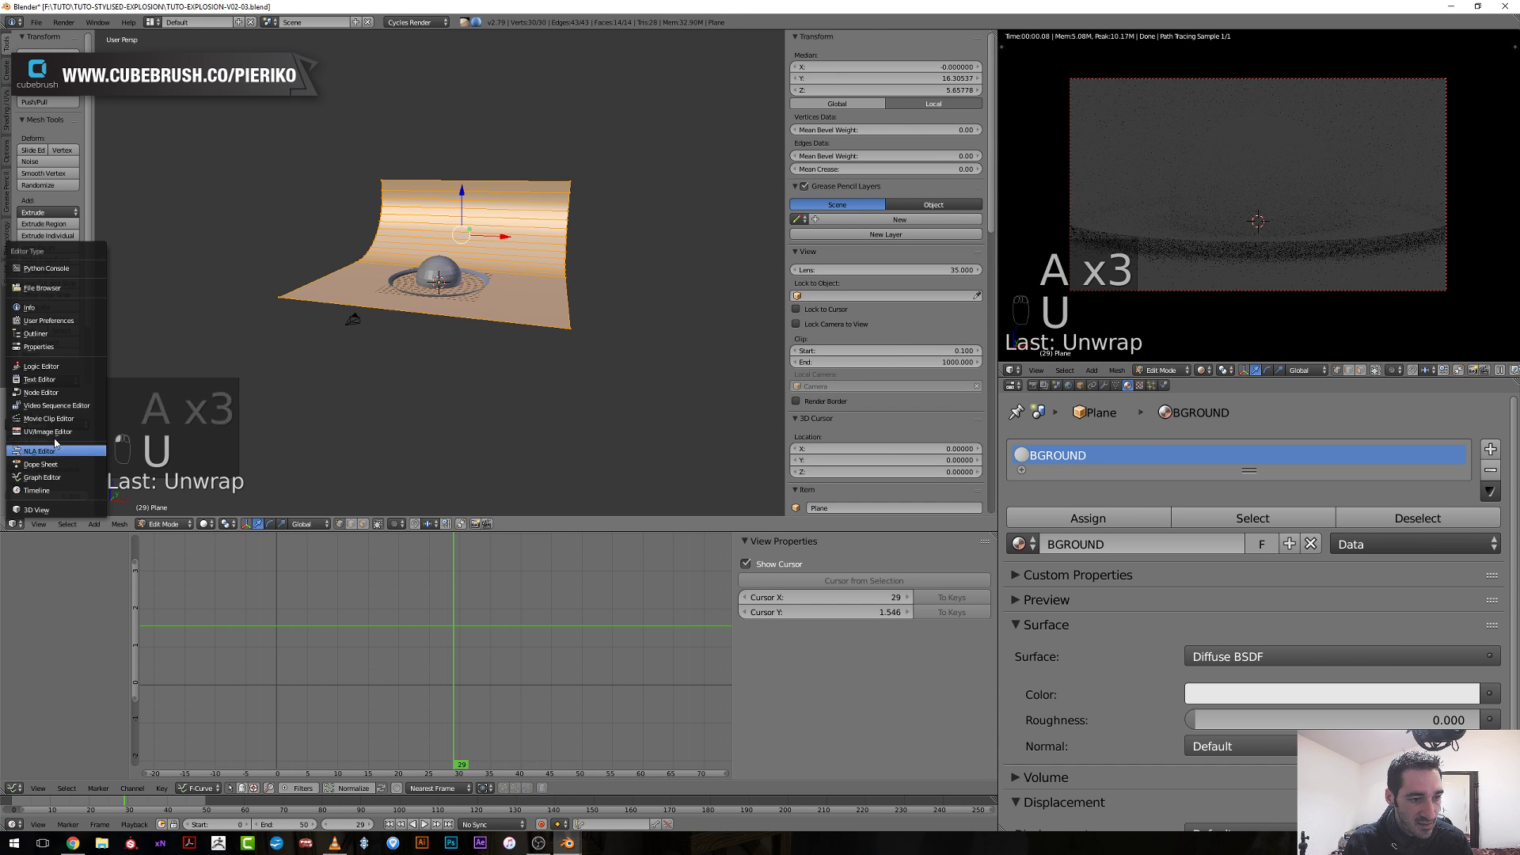
pyautogui.click(39, 395)
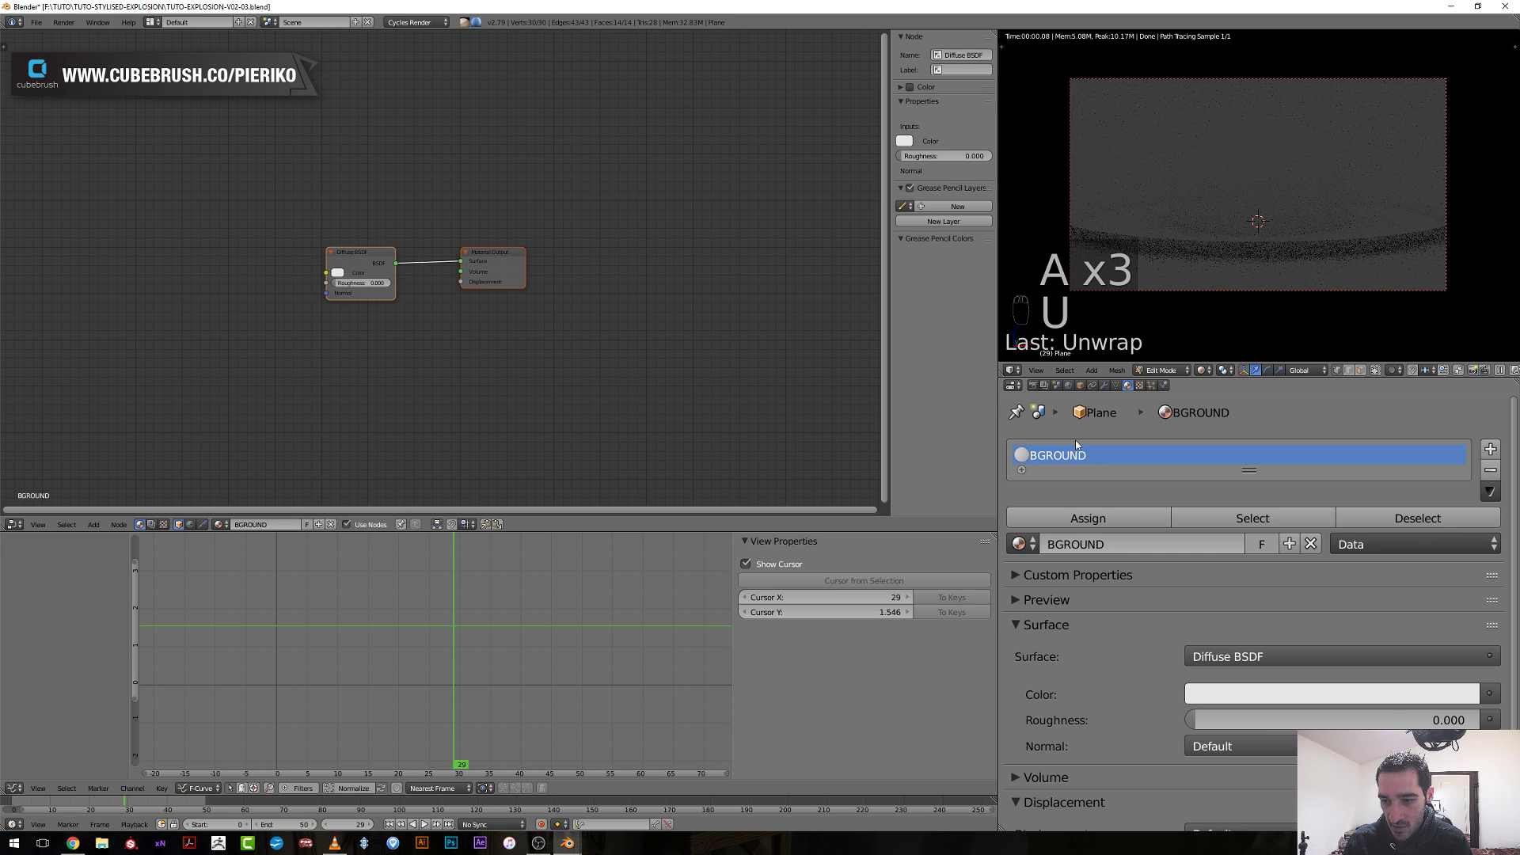
pyautogui.scroll(-1, 320, 289)
pyautogui.click(14, 525)
pyautogui.click(39, 513)
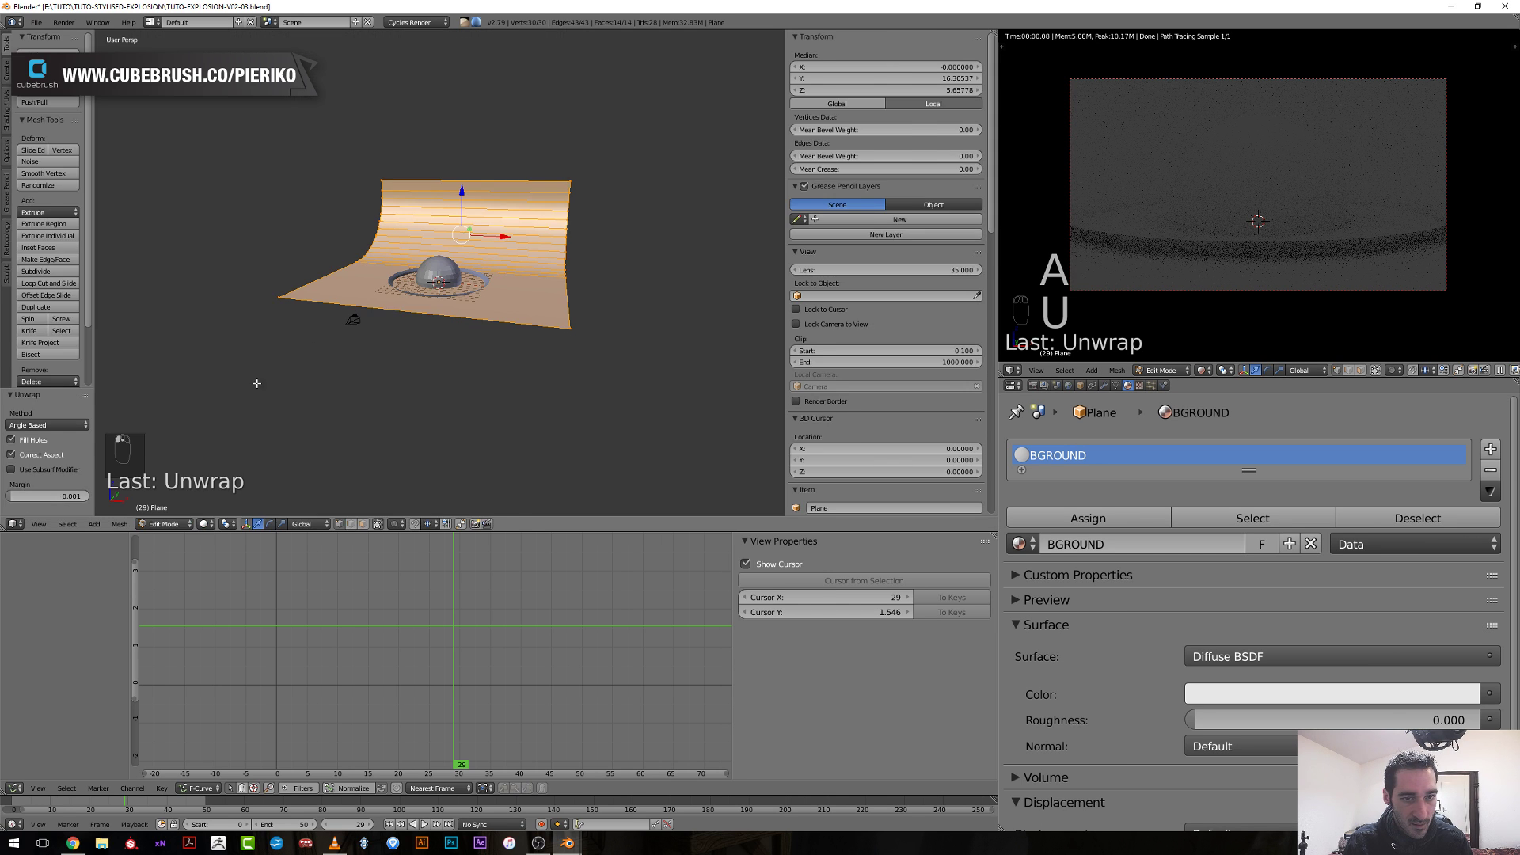
# Leave edit mode on the backdrop and change the large viewport into a Node Editor.
pyautogui.press('Tab')
pyautogui.click(15, 524)
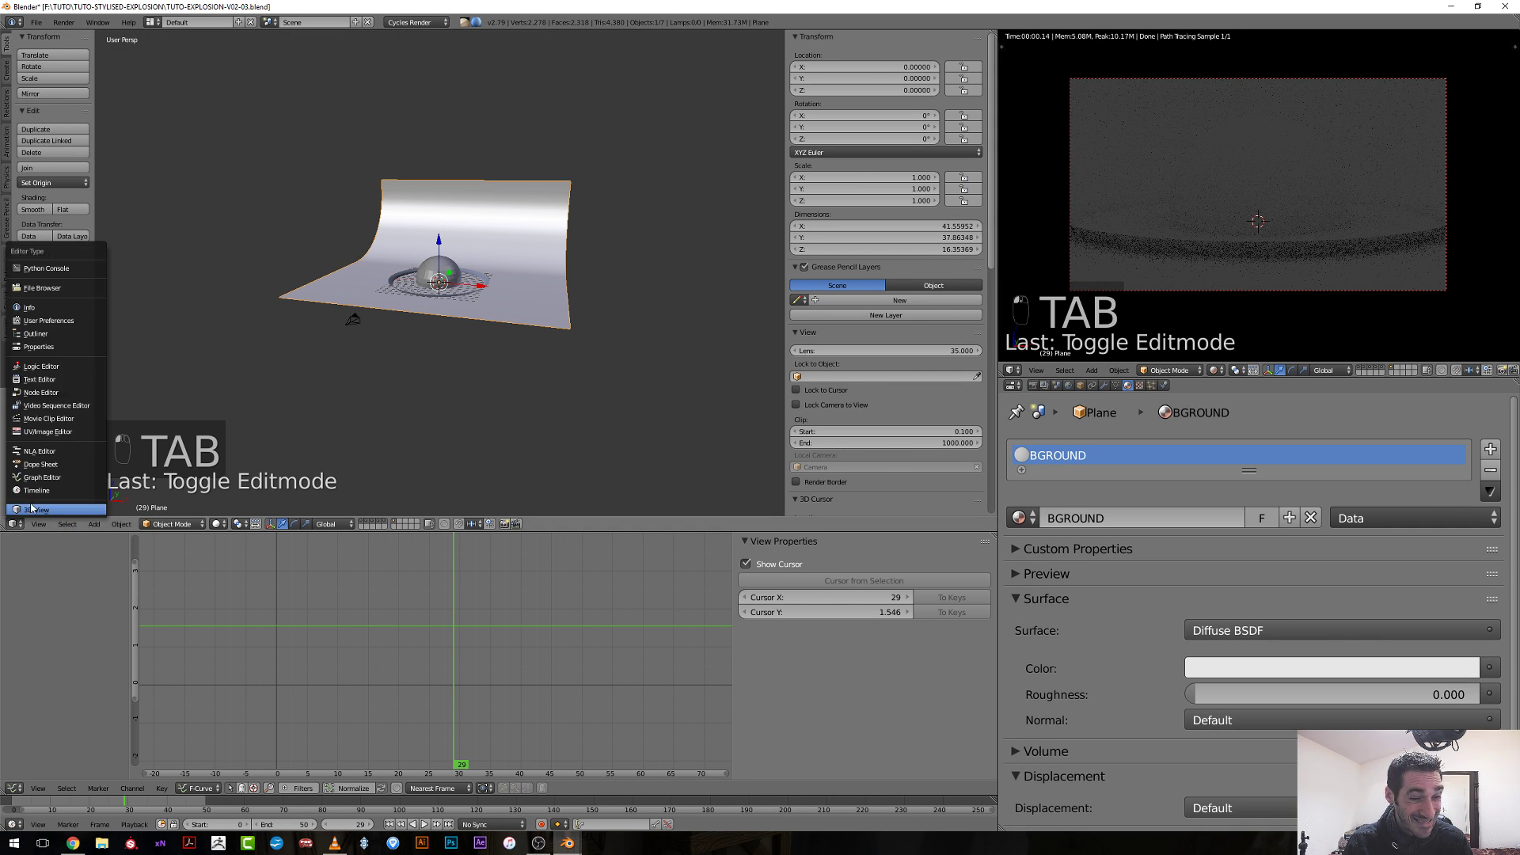
pyautogui.click(39, 393)
# Replace the Diffuse BSDF node with an Emission shader and link it to the Material Output's Surface.
pyautogui.scroll(-2, 314, 419)
pyautogui.moveTo(436, 310); pyautogui.dragTo(557, 315, button='middle')
pyautogui.scroll(2, 559, 314)
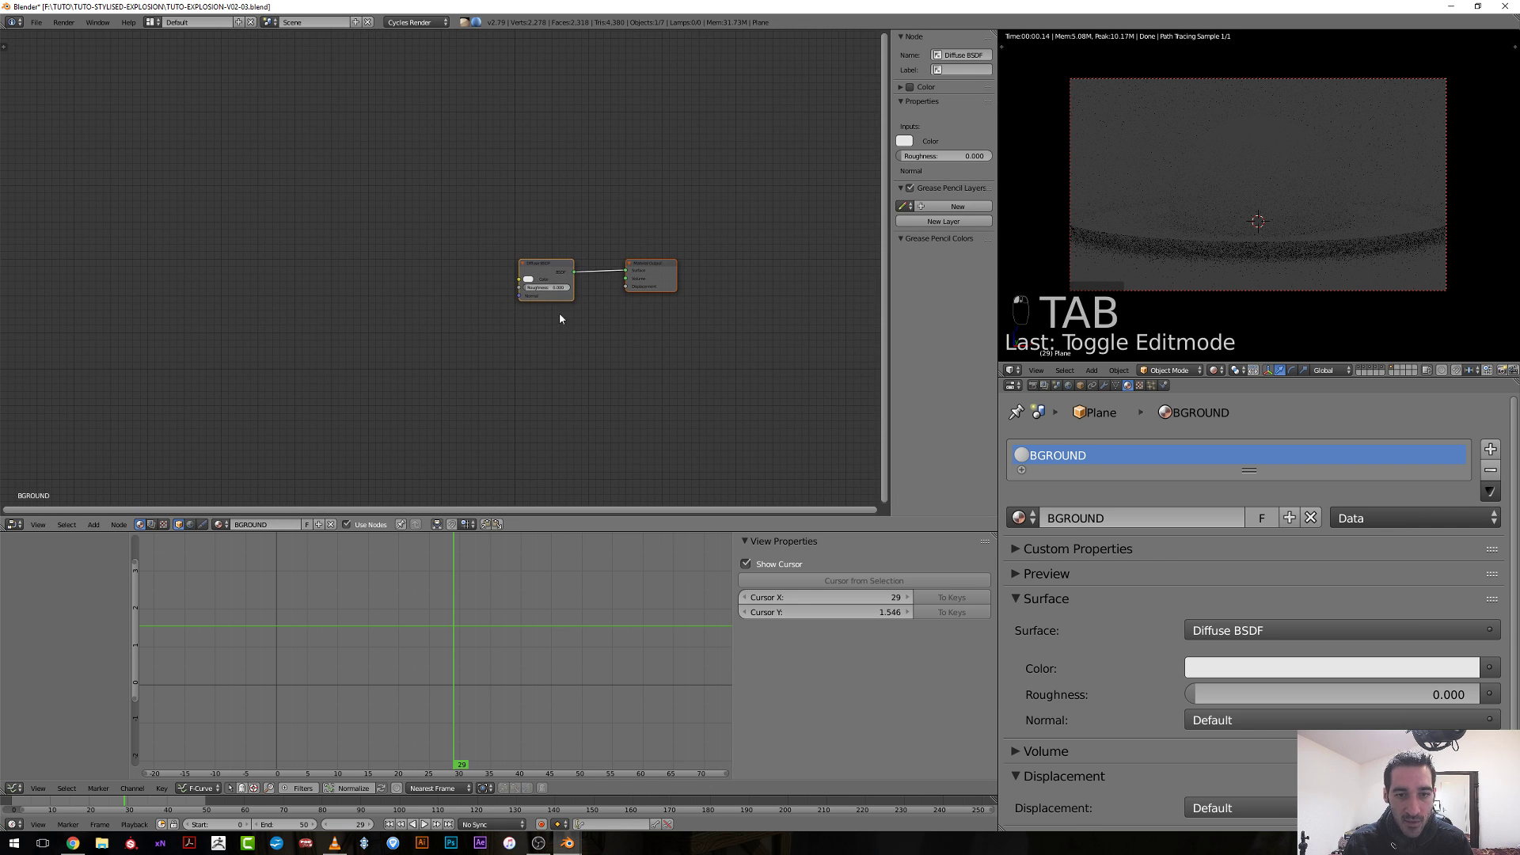
pyautogui.scroll(1, 543, 264)
pyautogui.moveTo(581, 269); pyautogui.dragTo(544, 270)
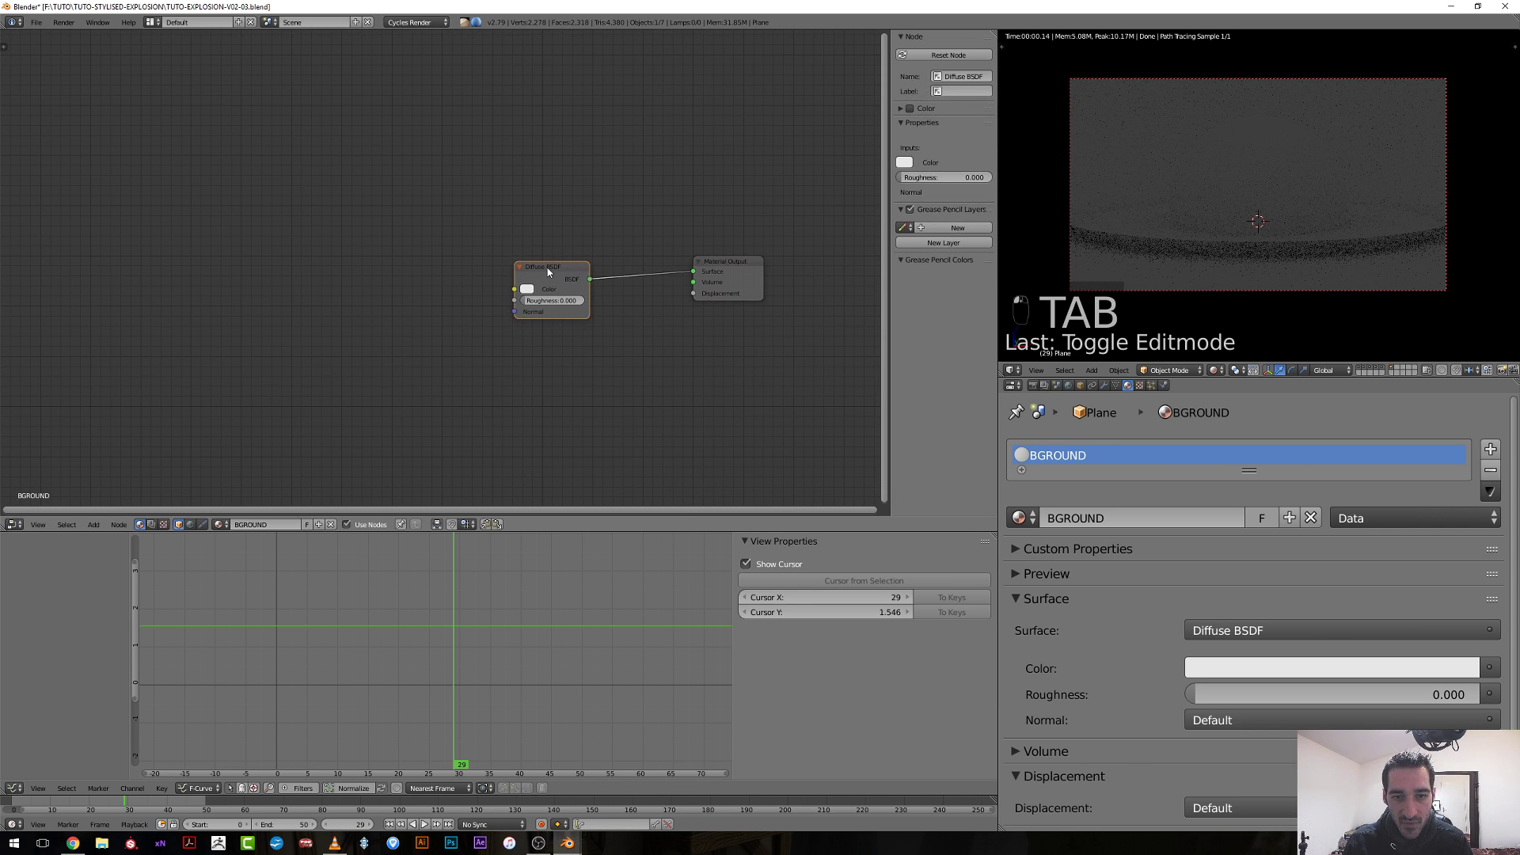
pyautogui.press('x')
pyautogui.hotkey('shift', 'a')
pyautogui.moveTo(524, 301)
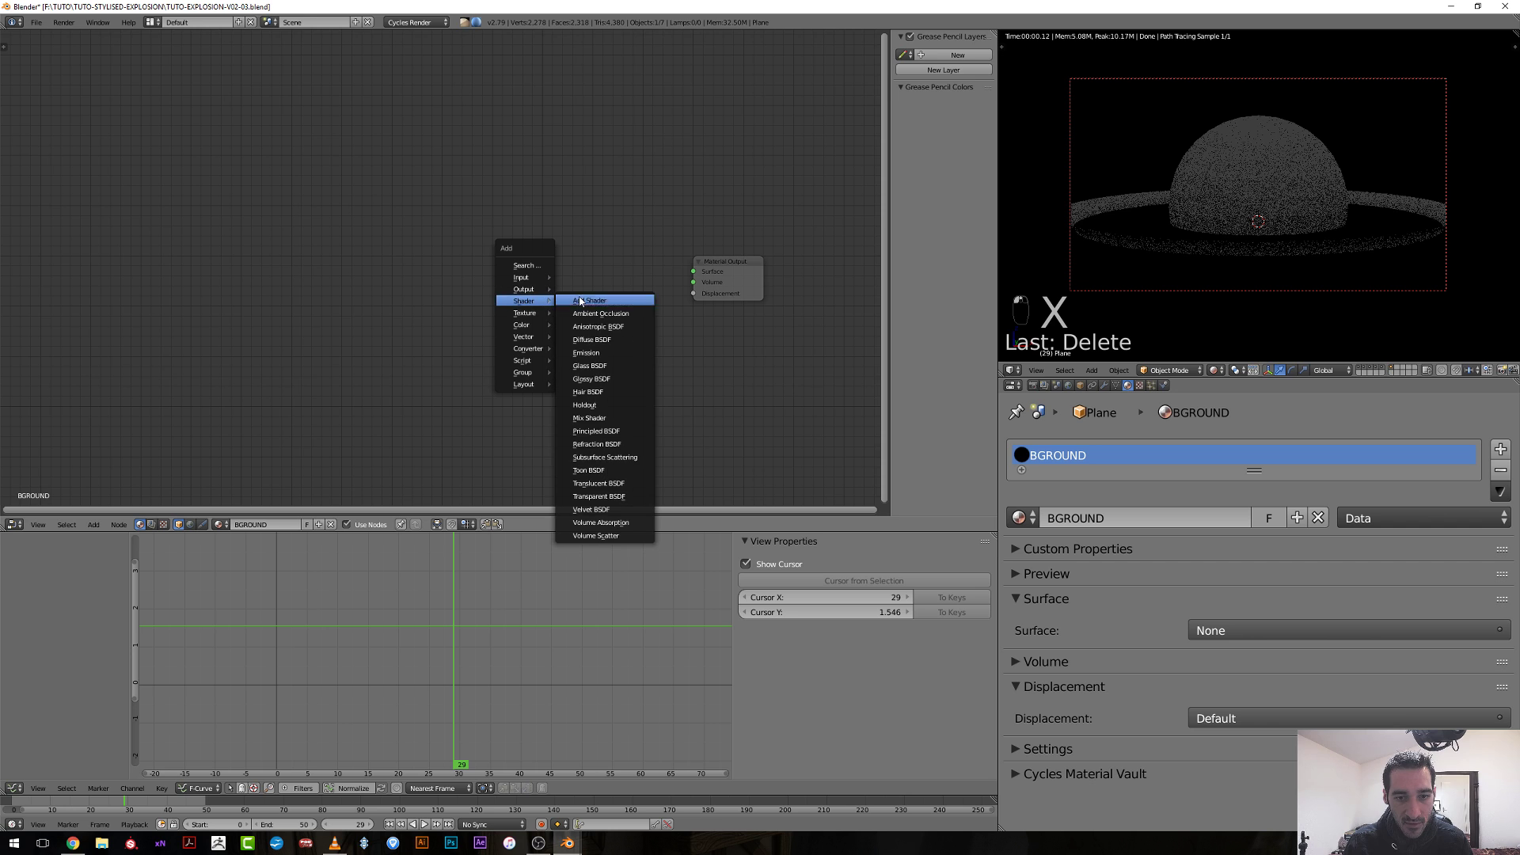
pyautogui.click(585, 352)
pyautogui.click(564, 255)
pyautogui.moveTo(598, 259); pyautogui.dragTo(701, 277)
# Add a Checker Texture node and link its Color output to the Emission shader's Color.
pyautogui.moveTo(639, 301); pyautogui.dragTo(729, 329, button='middle')
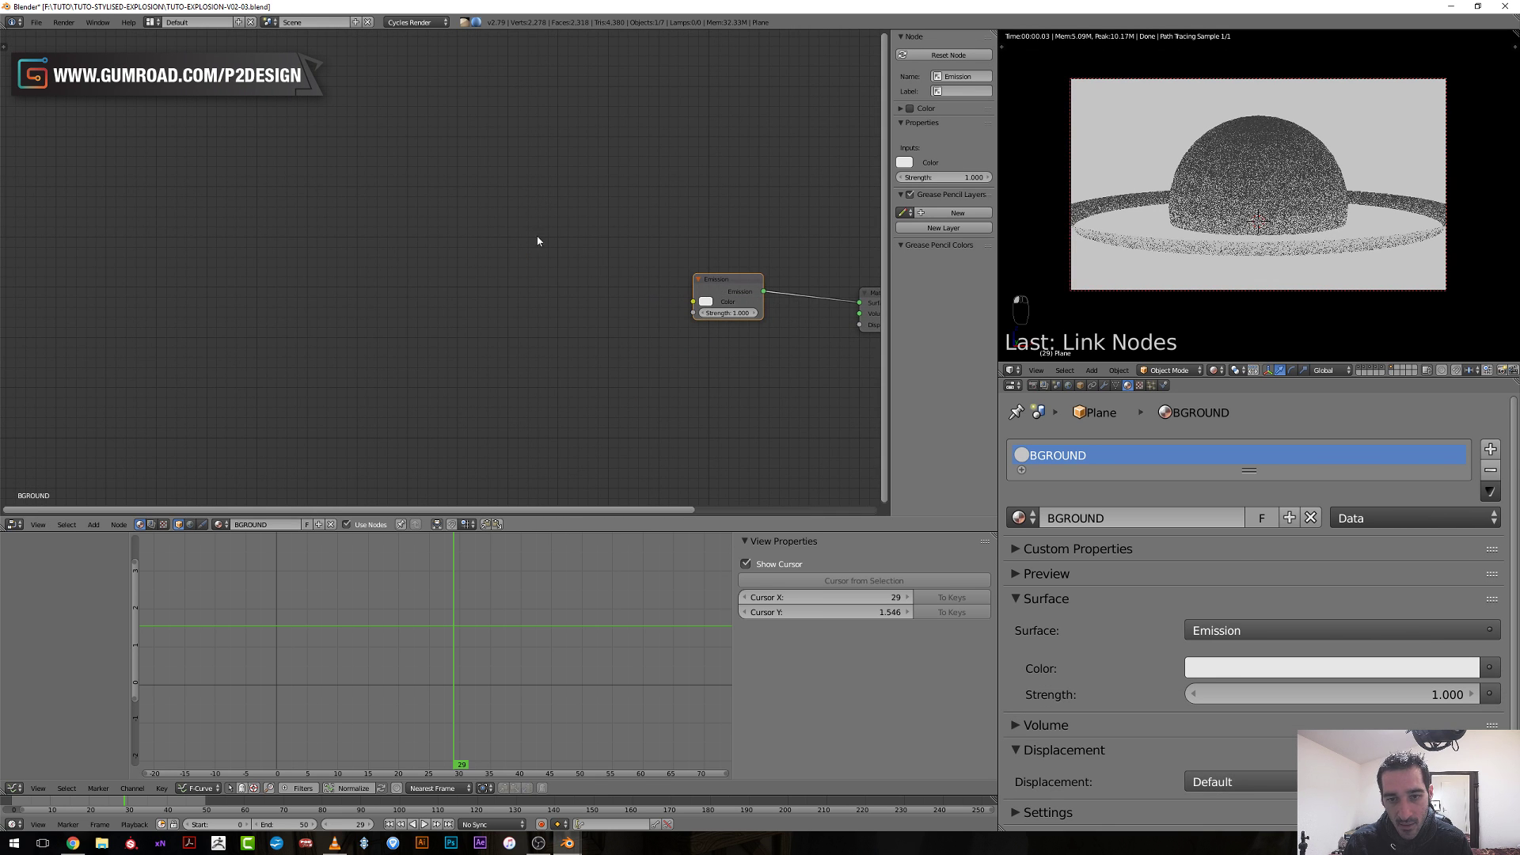
pyautogui.hotkey('shift', 'a')
pyautogui.moveTo(374, 194)
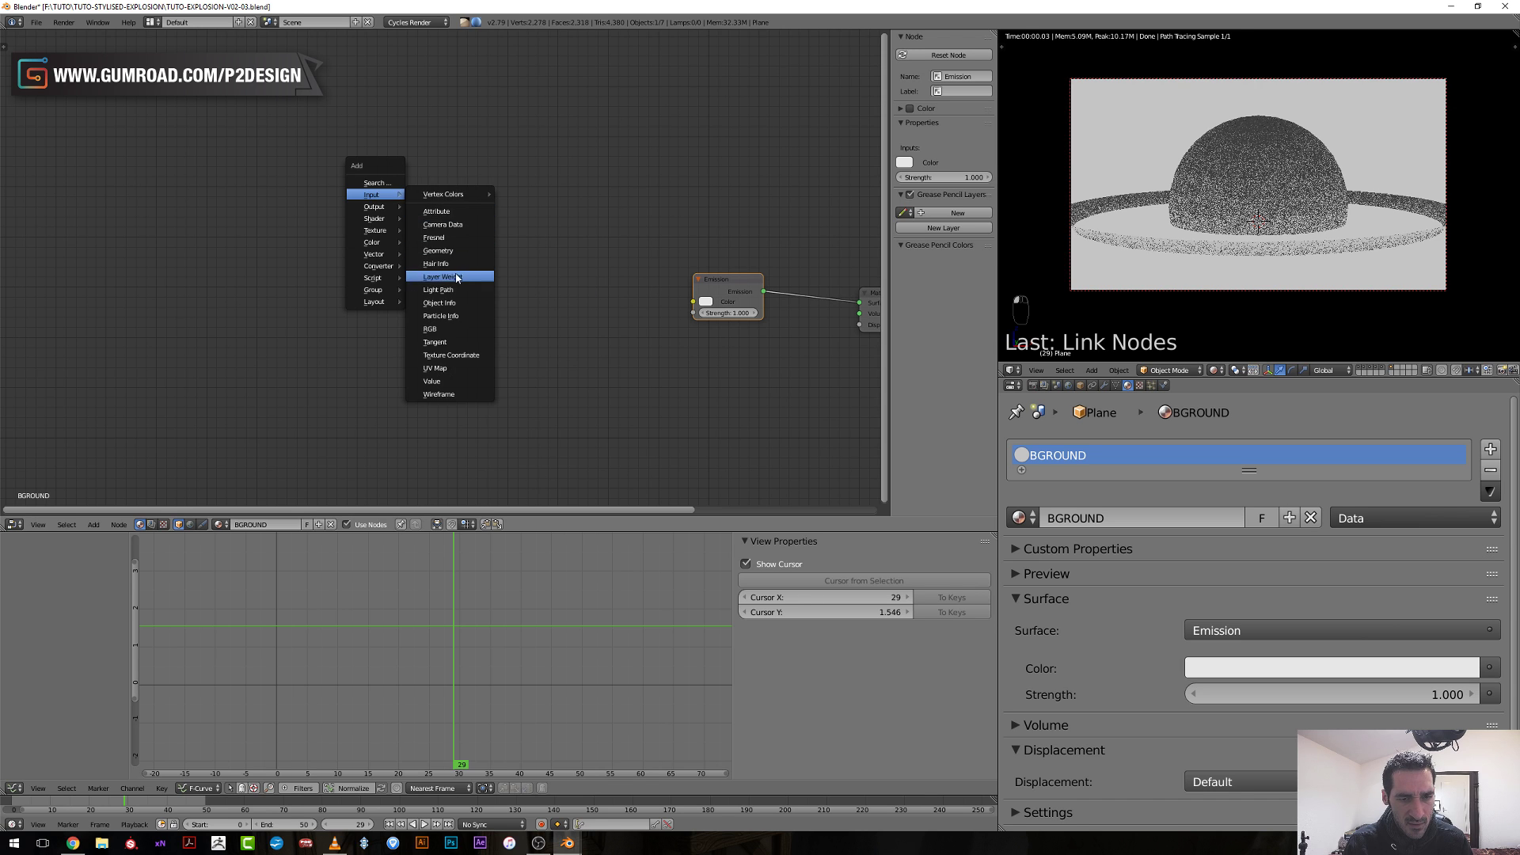
pyautogui.moveTo(378, 231)
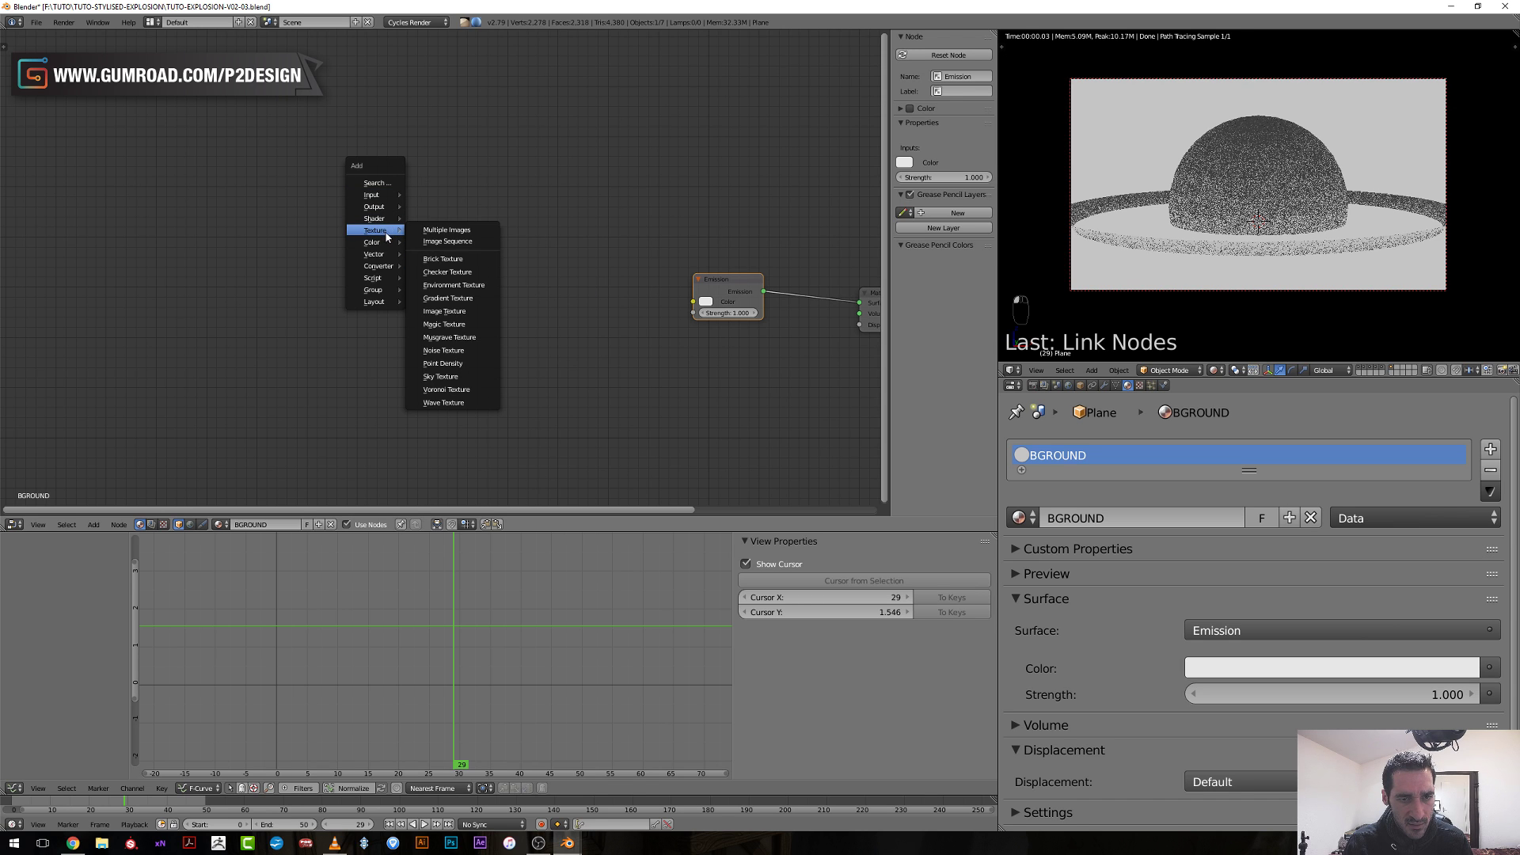
pyautogui.click(447, 272)
pyautogui.click(473, 310)
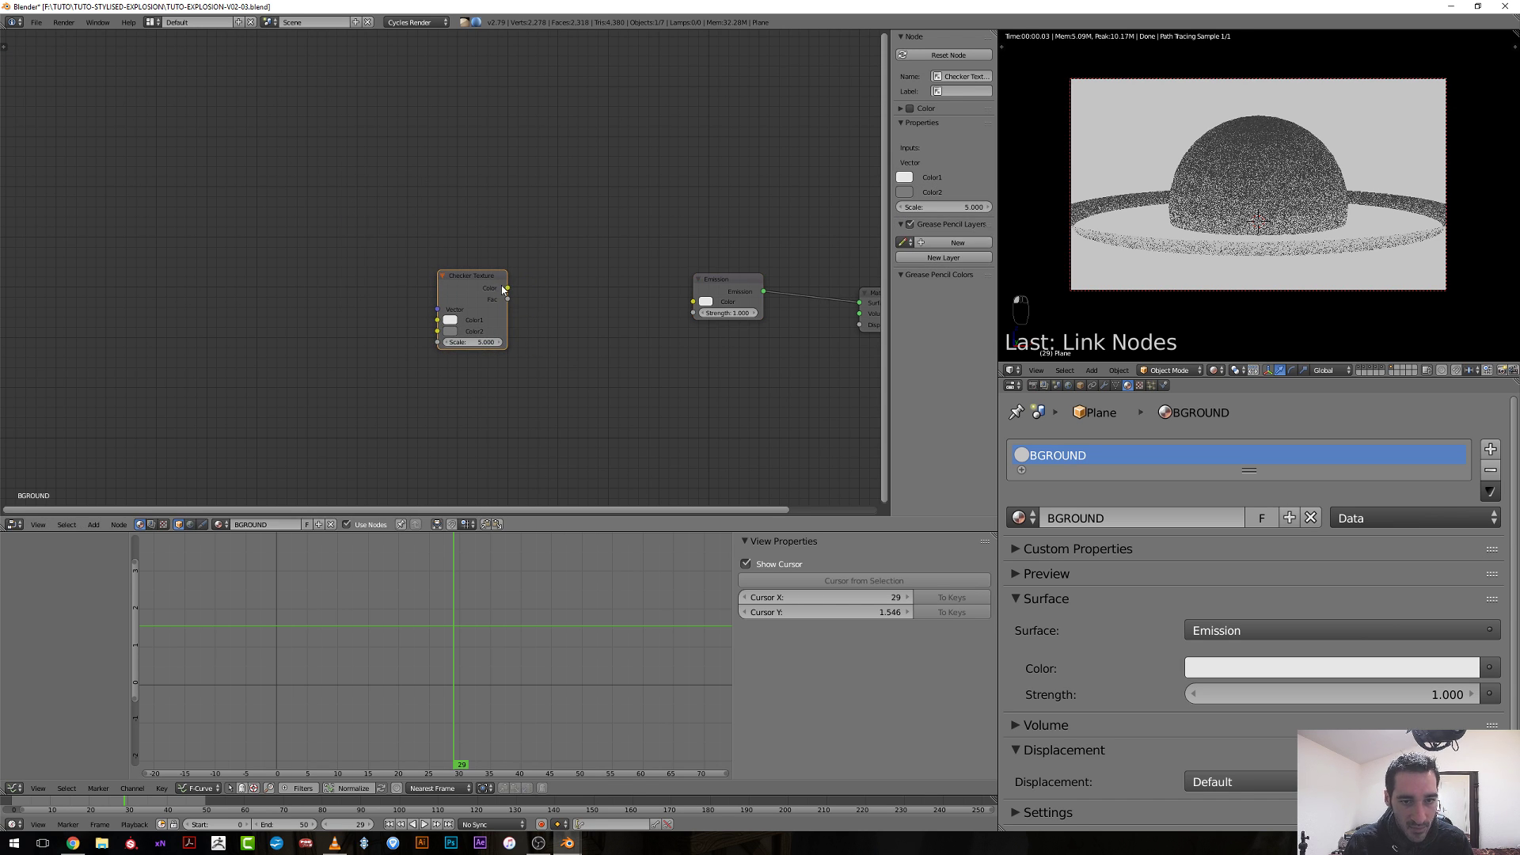
pyautogui.moveTo(506, 288); pyautogui.dragTo(693, 303)
# Add Texture Coordinate and Mapping nodes to the Checker Texture and feed the UV output into the Mapping vector.
pyautogui.moveTo(559, 376); pyautogui.dragTo(622, 369, button='middle')
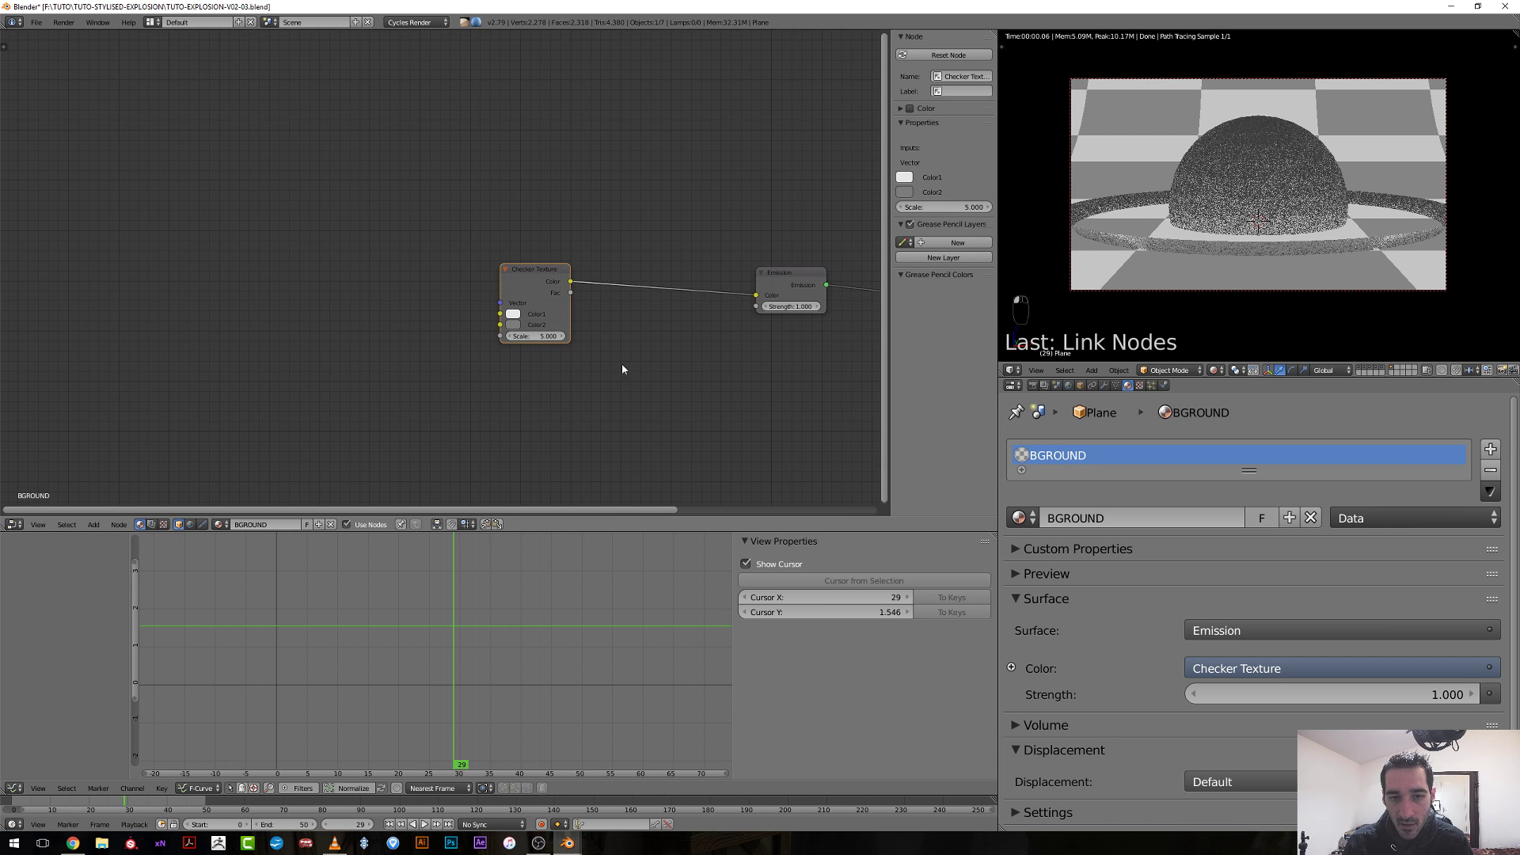
pyautogui.hotkey('ctrl', 't')
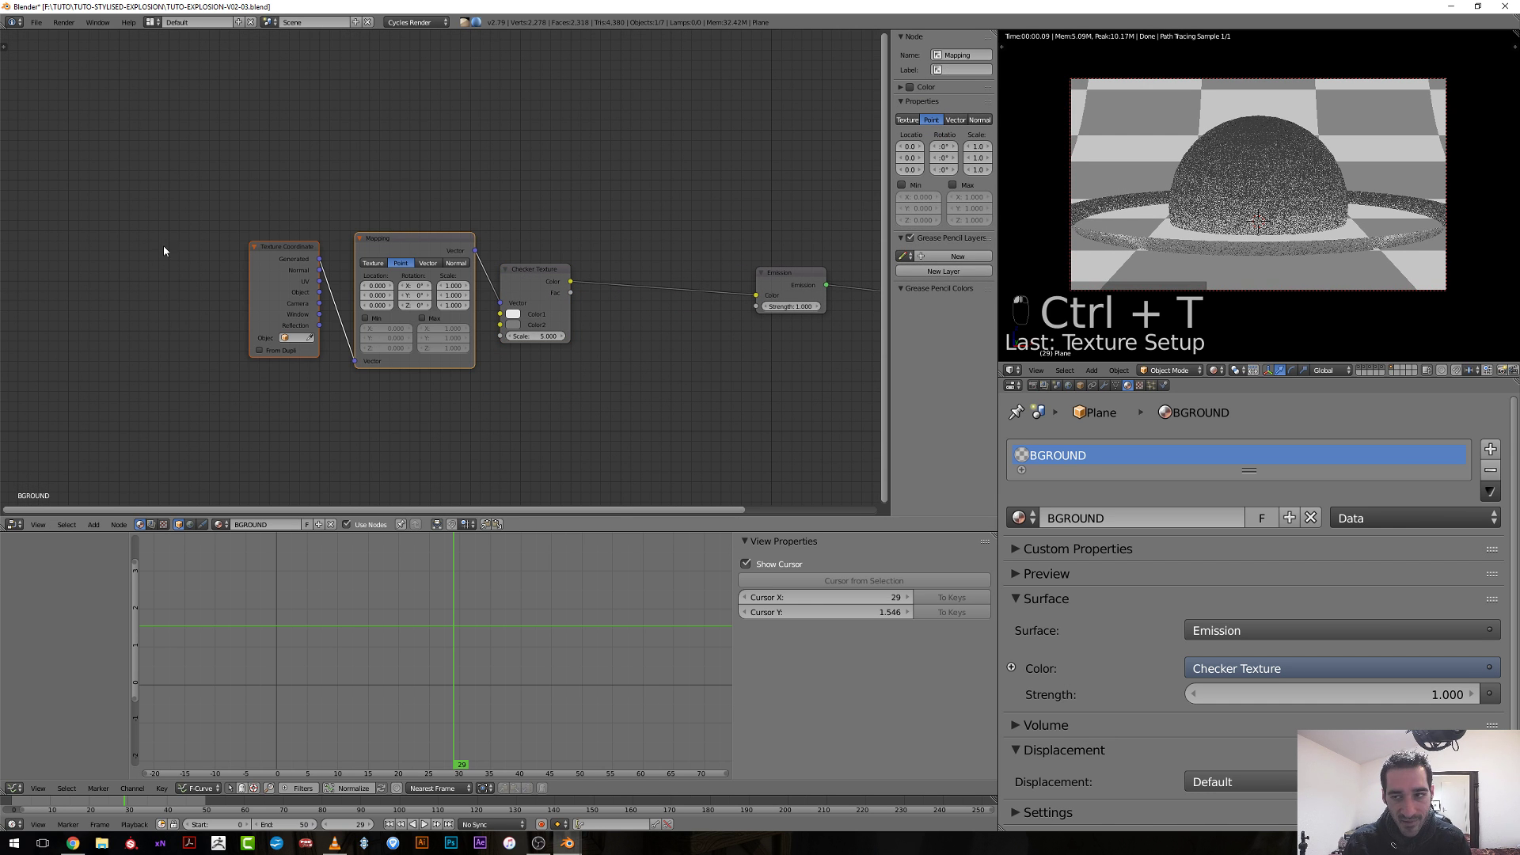
pyautogui.scroll(2, 372, 420)
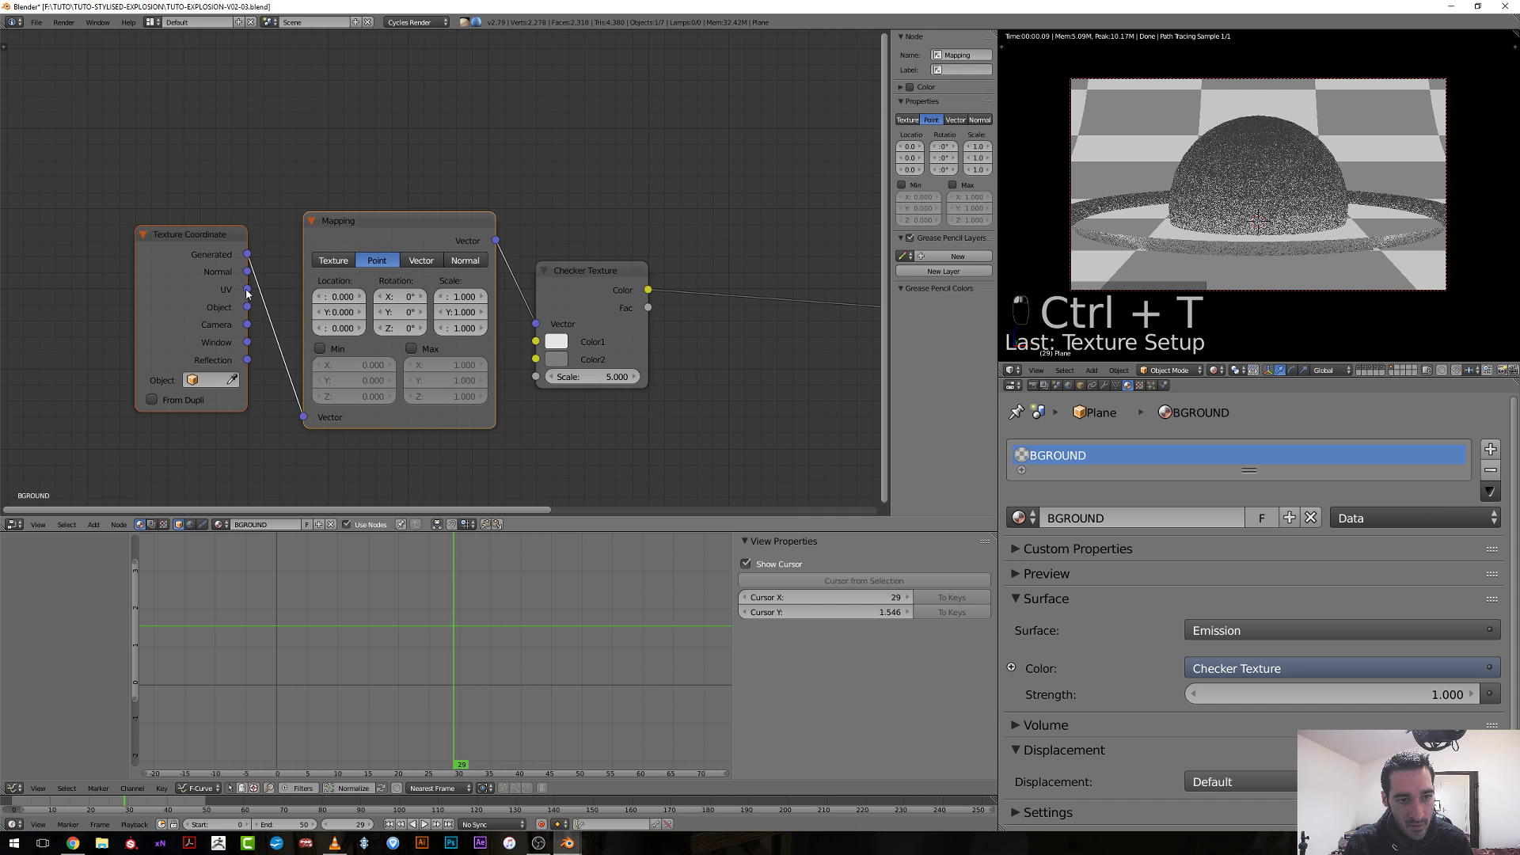
pyautogui.moveTo(247, 290); pyautogui.dragTo(303, 417)
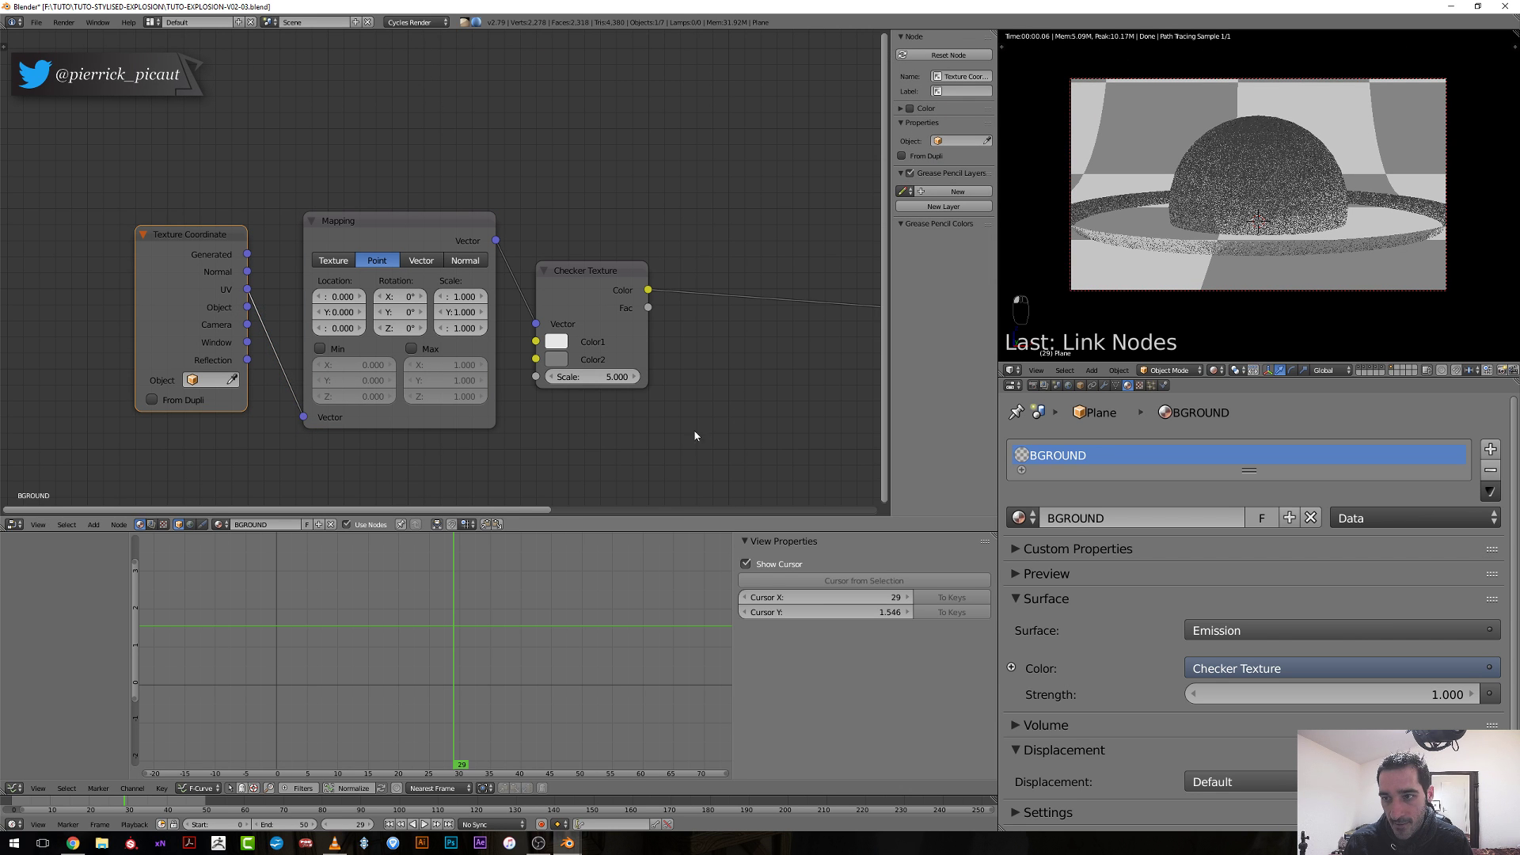
# Try Mapping scales of 0.2, 5 and 6 on all three axes.
pyautogui.moveTo(560, 408); pyautogui.dragTo(586, 409, button='middle')
pyautogui.moveTo(491, 296); pyautogui.dragTo(480, 329)
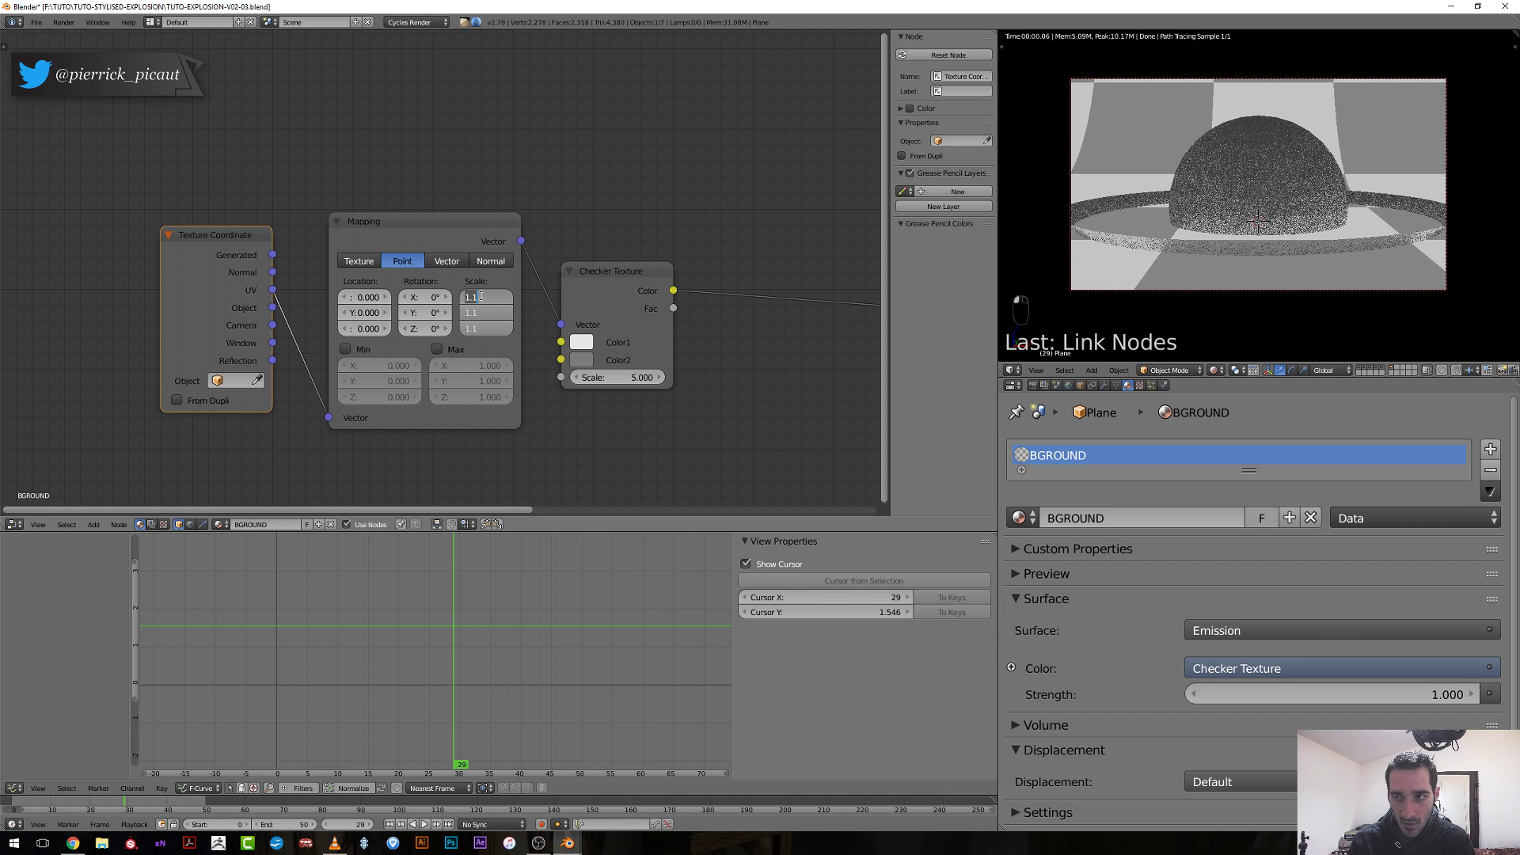
pyautogui.write('0.2')
pyautogui.press('Return')
pyautogui.moveTo(483, 298); pyautogui.dragTo(484, 329)
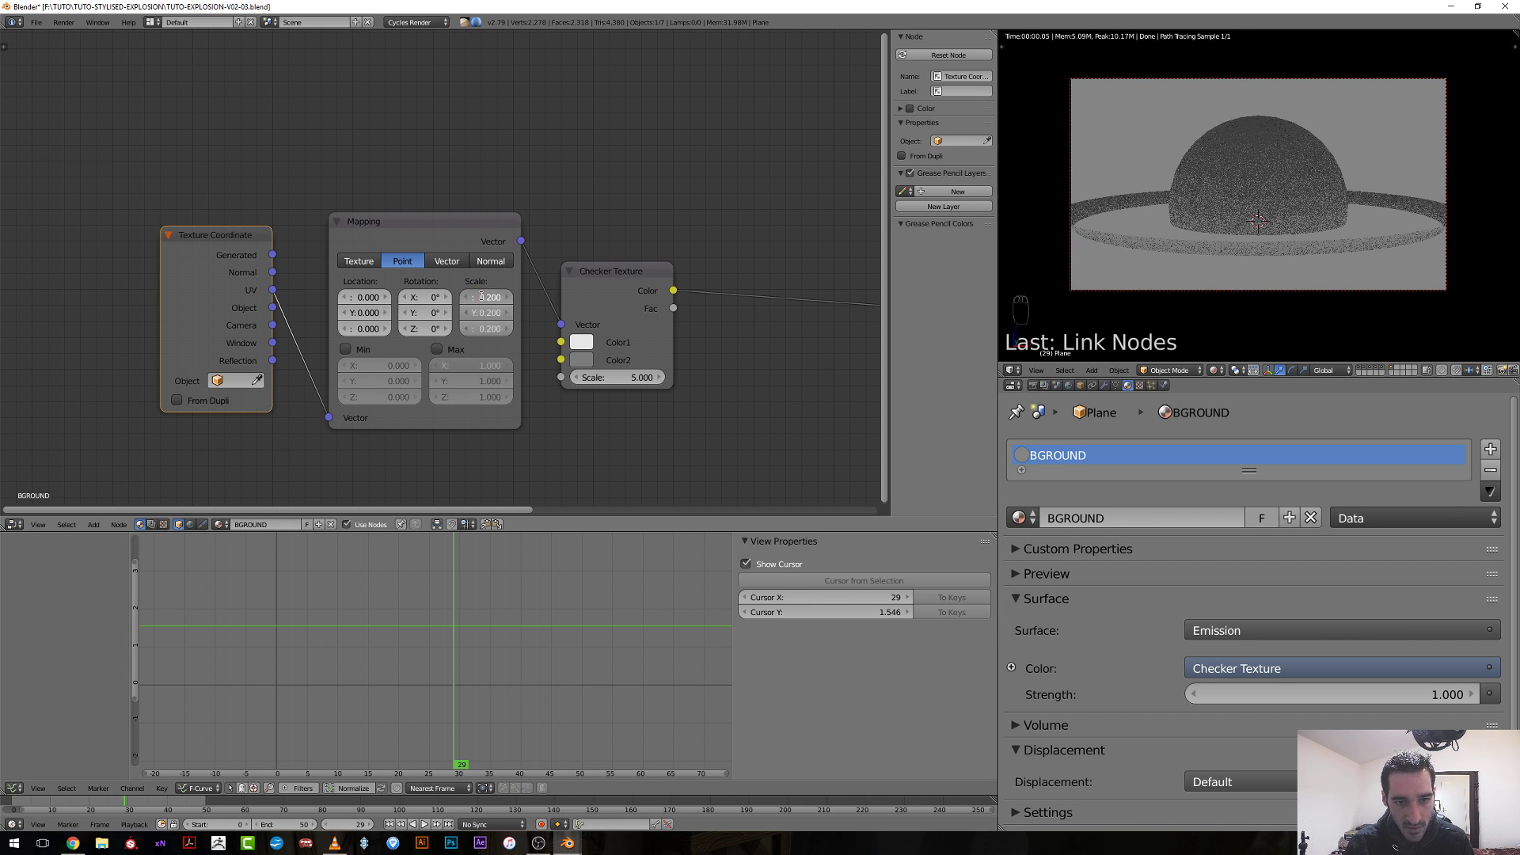
pyautogui.write('5')
pyautogui.press('Return')
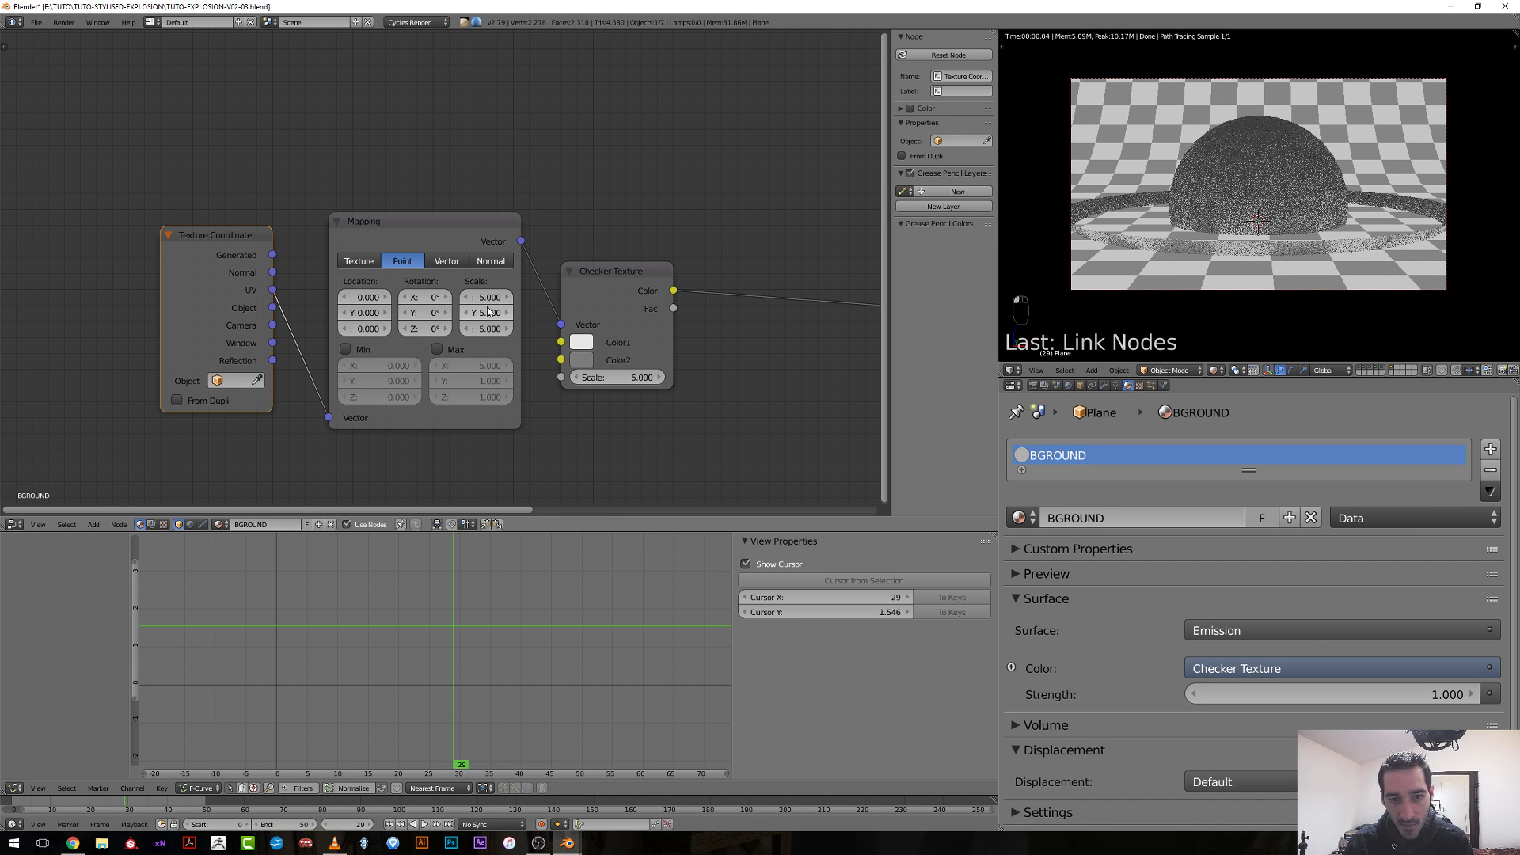
pyautogui.moveTo(484, 298); pyautogui.dragTo(484, 328)
pyautogui.write('6')
pyautogui.press('Return')
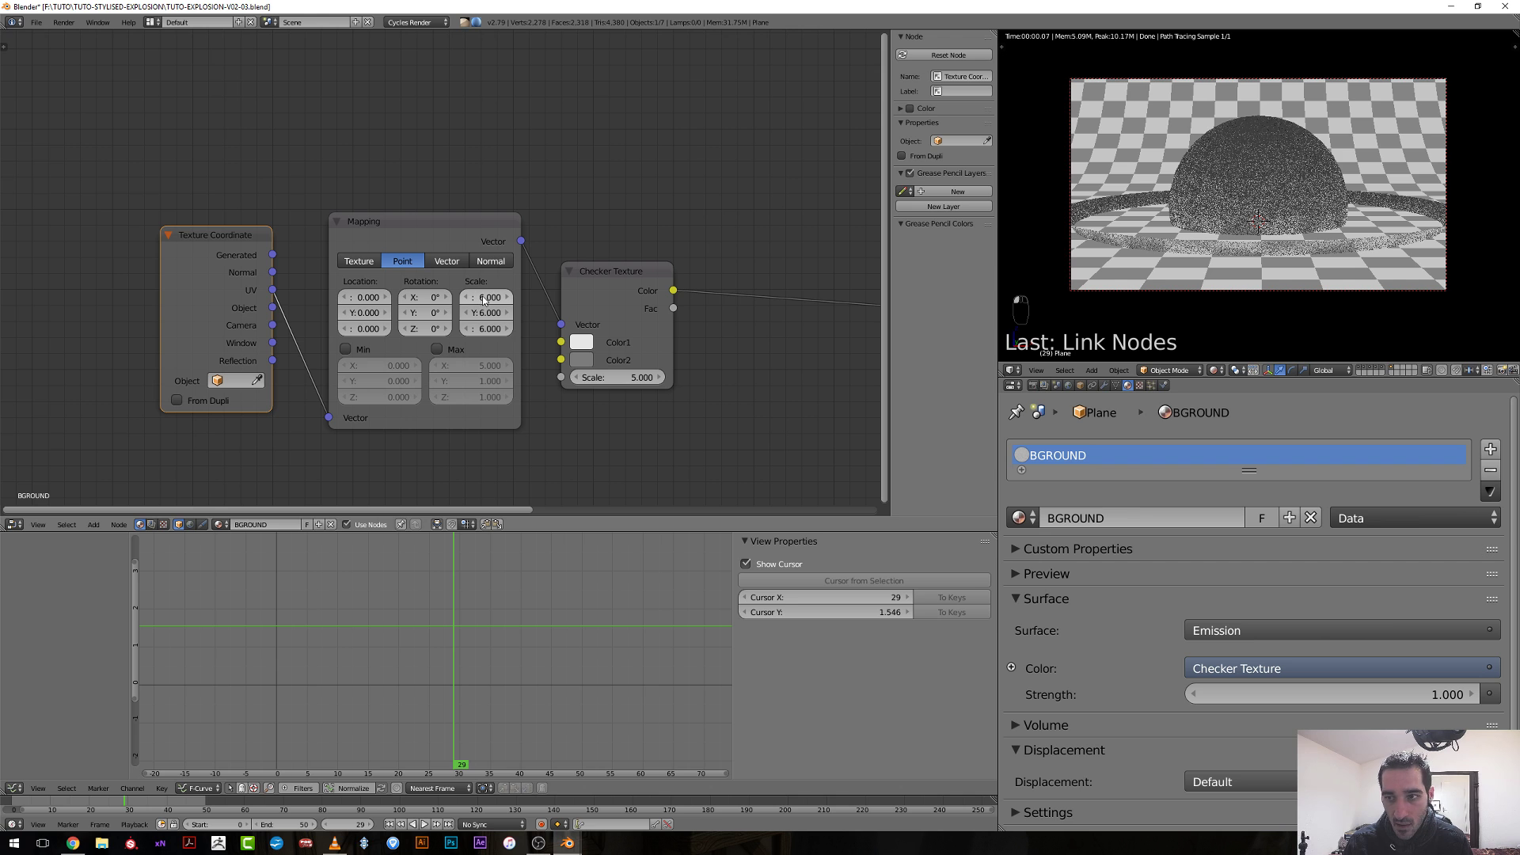
# Set the Mapping node's scale to 10 on all three axes.
pyautogui.moveTo(479, 298); pyautogui.dragTo(483, 328)
pyautogui.write('10')
pyautogui.press('Return')
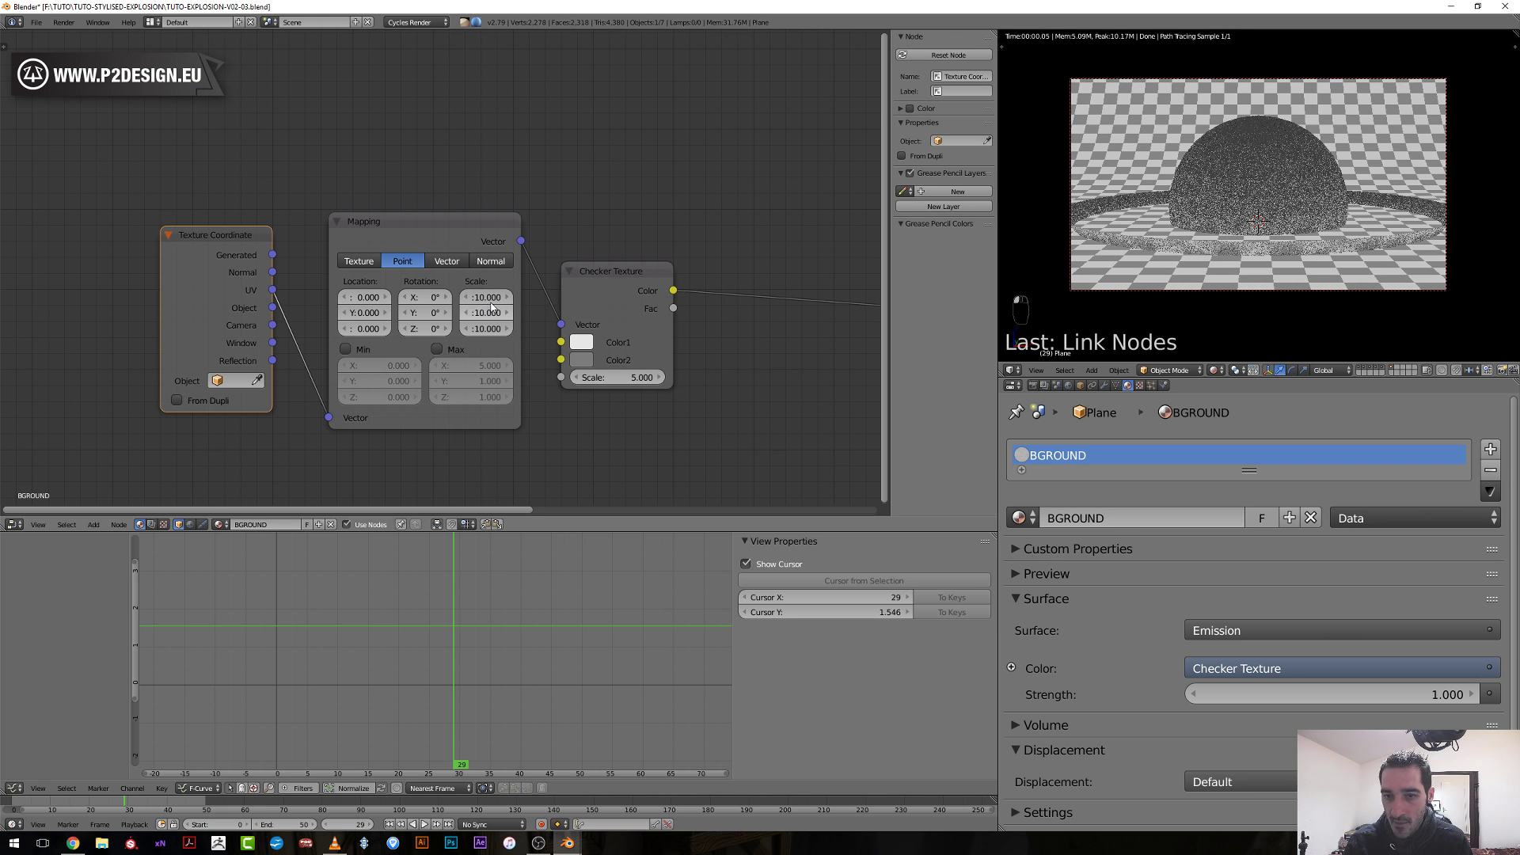
# Darken the Checker Texture colours, setting Color1 to a 0.038 grey and Color2 to a 0.063 grey.
pyautogui.click(588, 340)
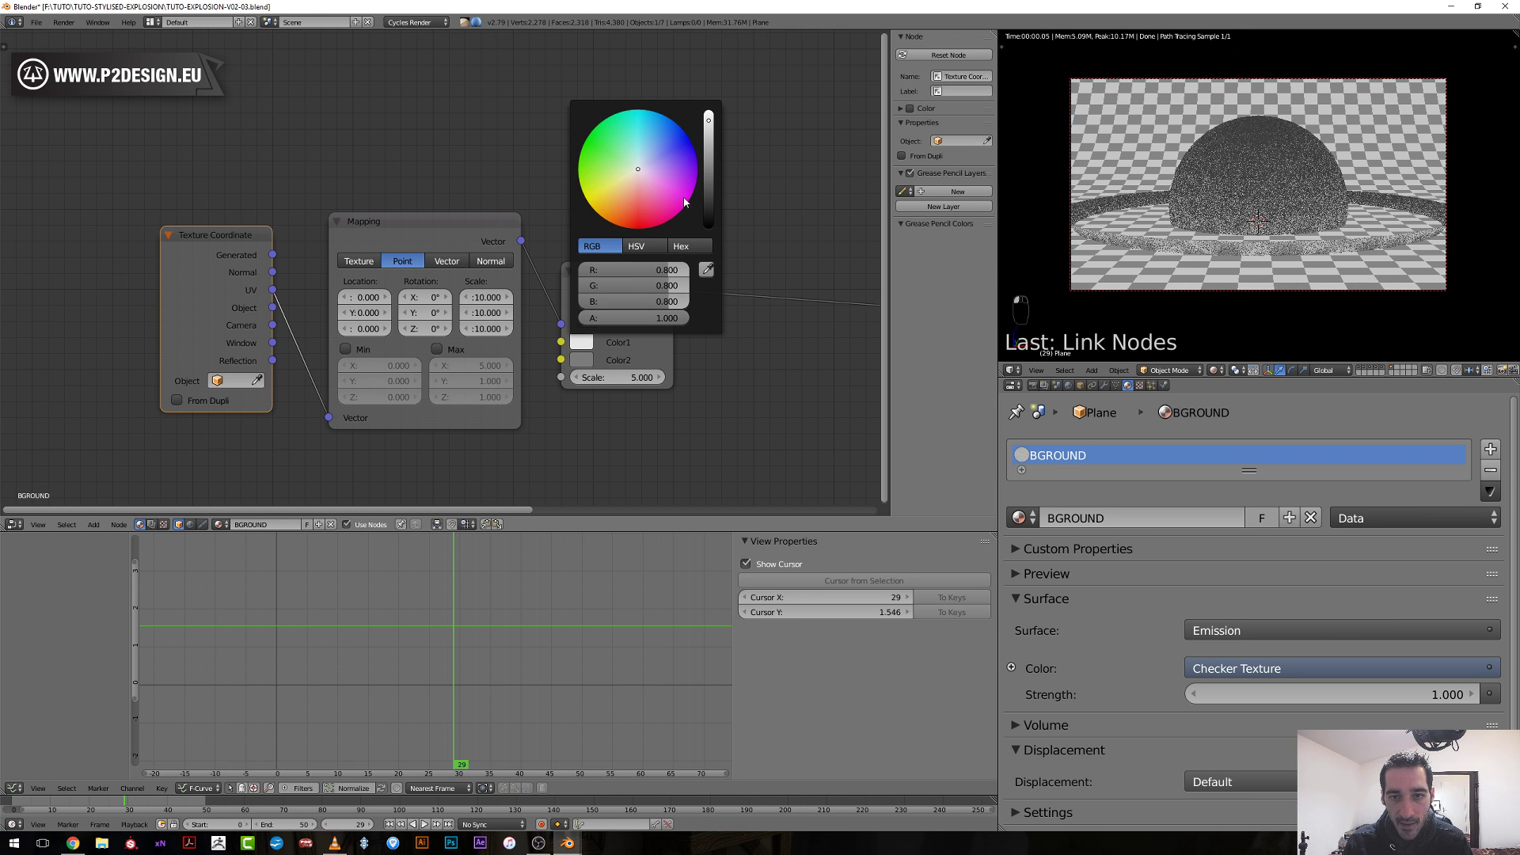
pyautogui.moveTo(711, 194); pyautogui.dragTo(710, 203)
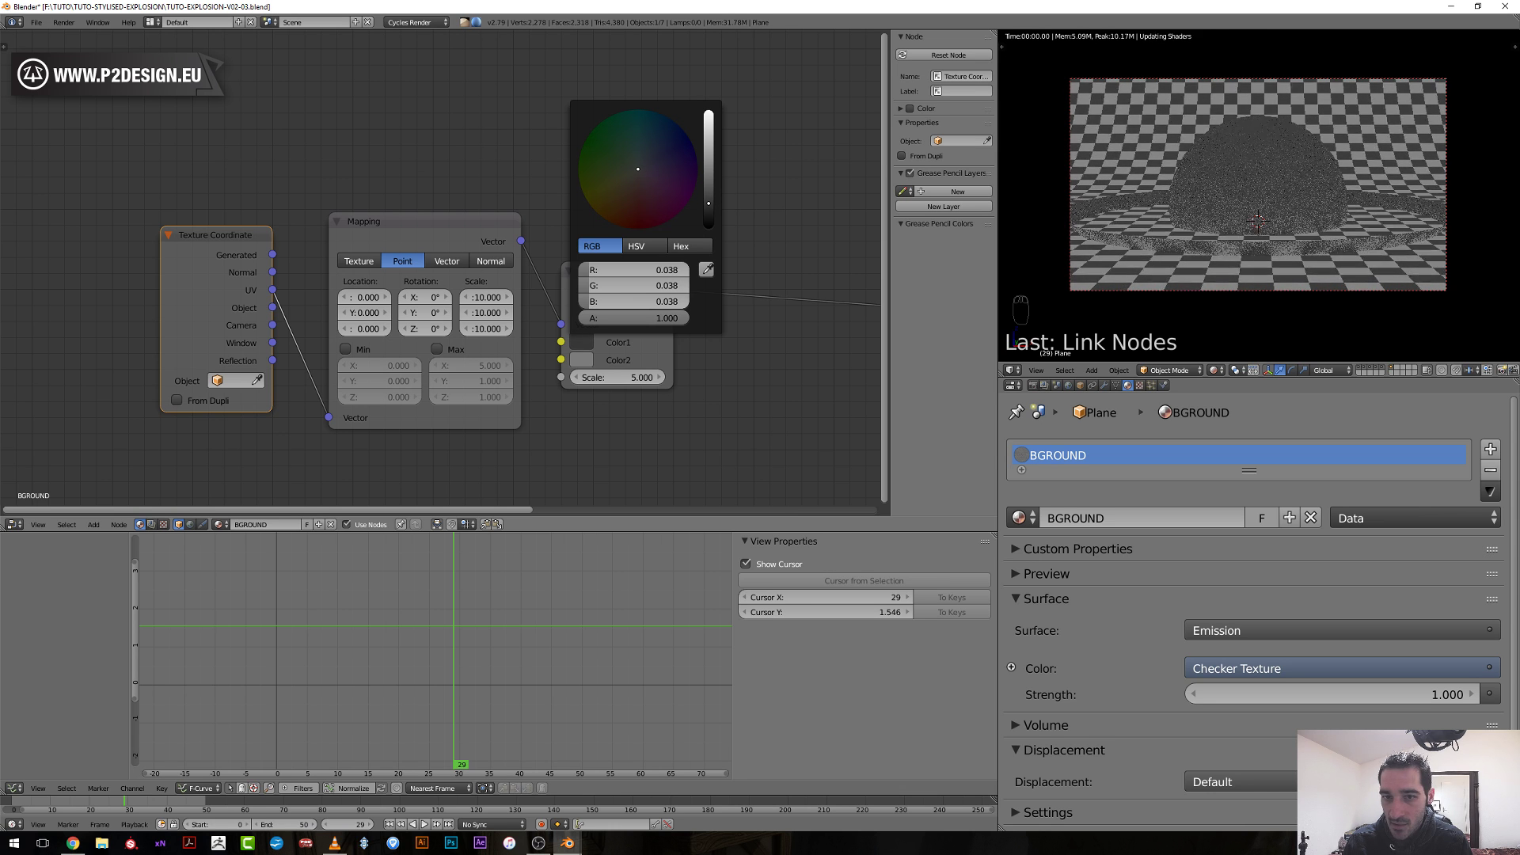
pyautogui.click(585, 359)
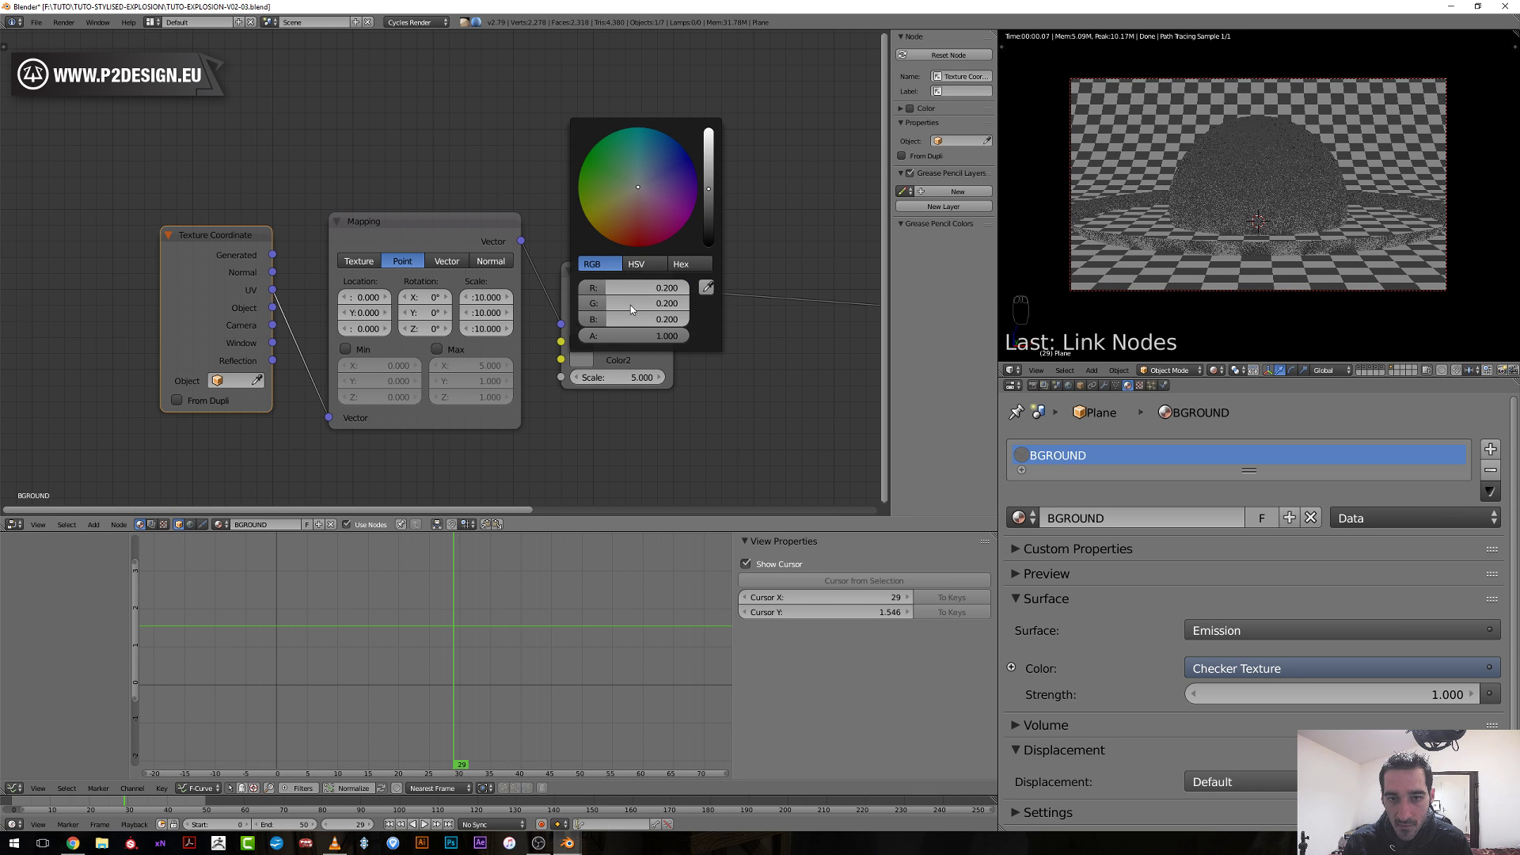
pyautogui.click(706, 216)
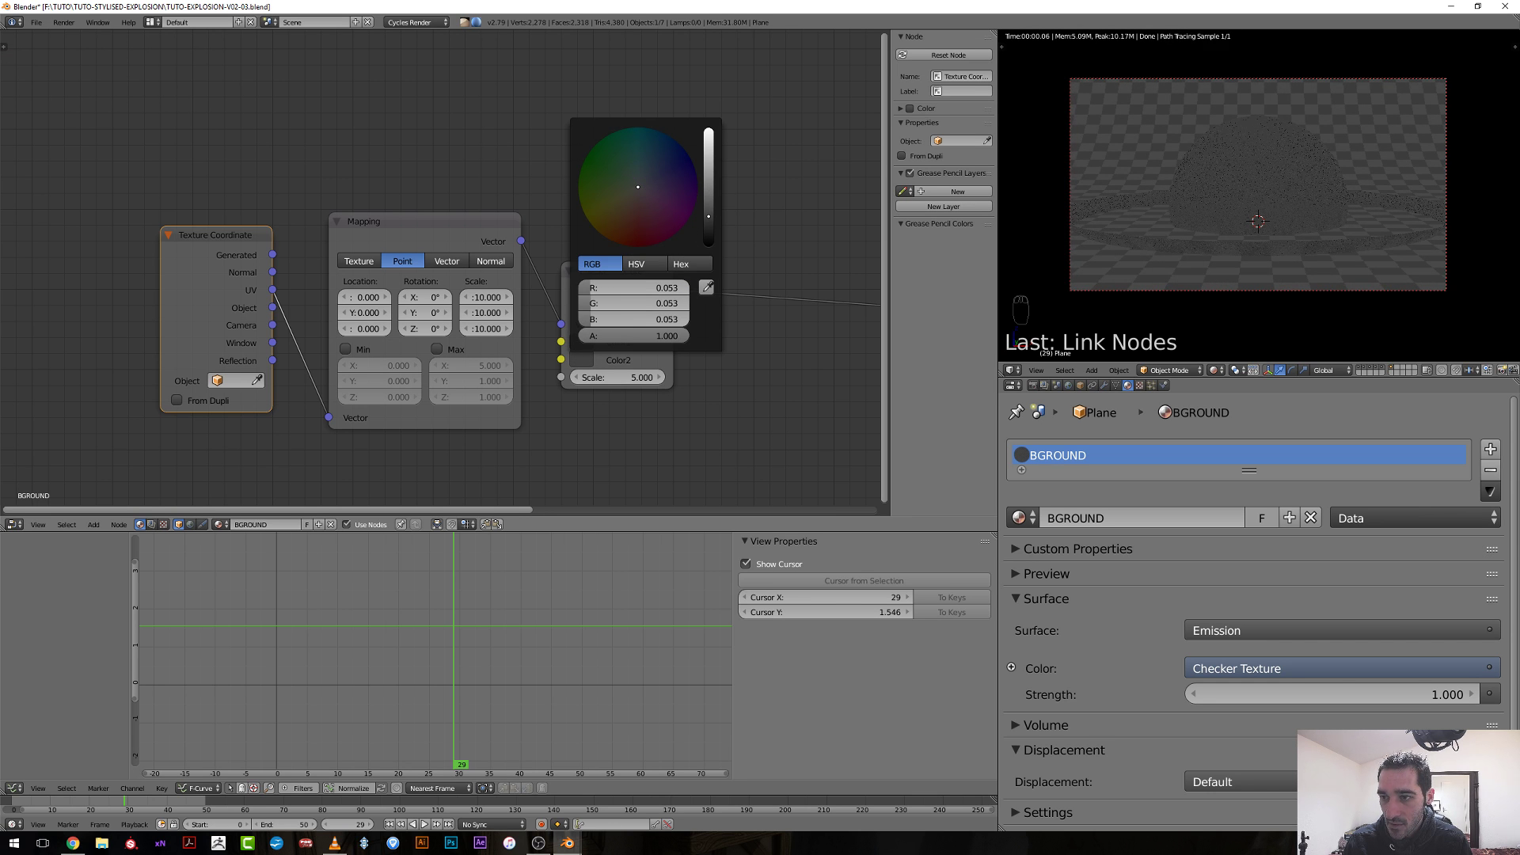
pyautogui.click(708, 213)
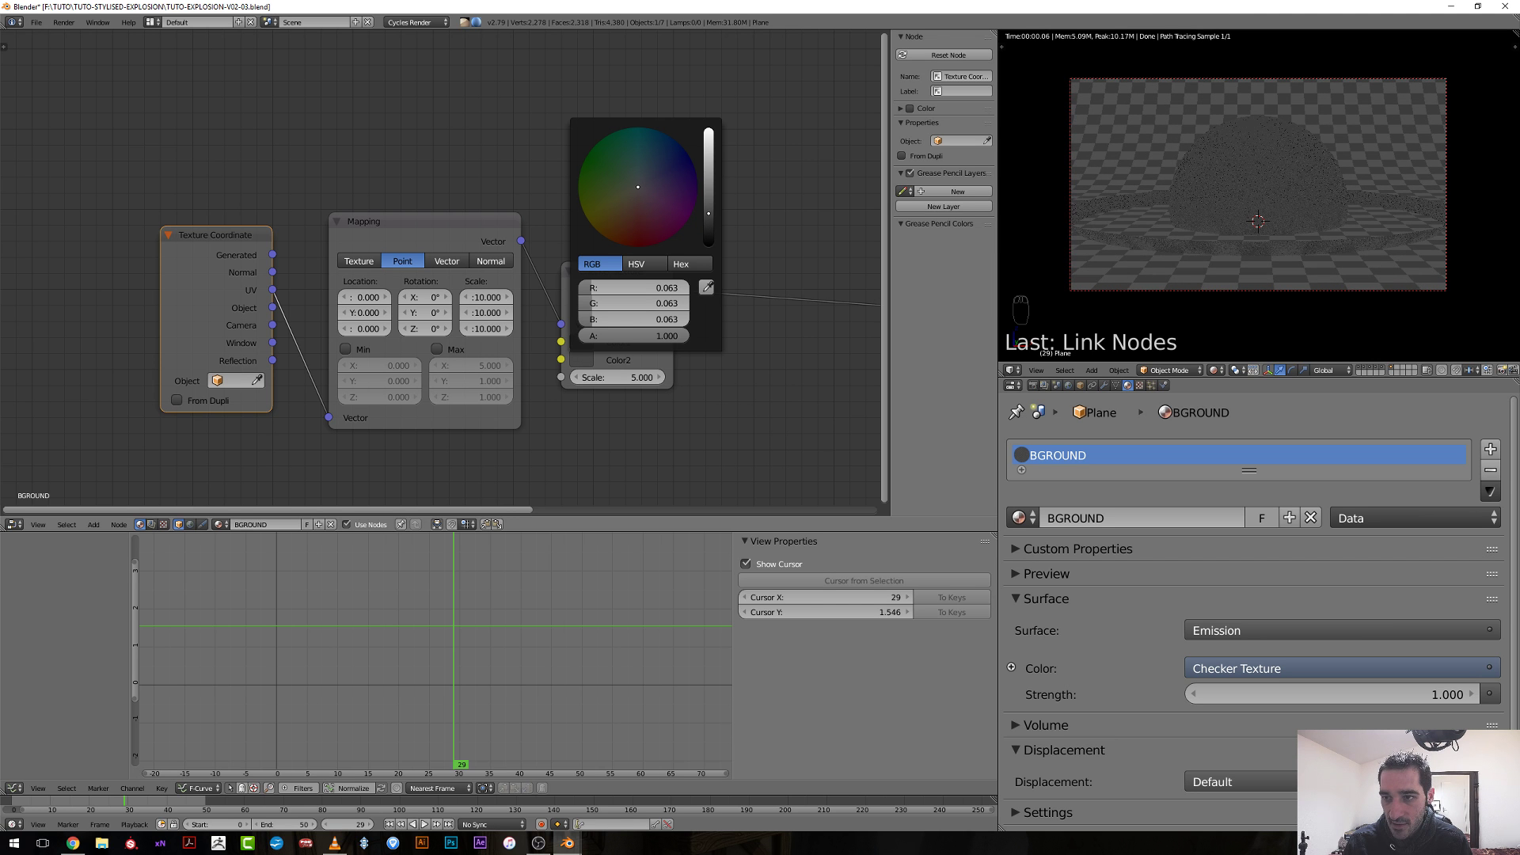
# Tidy the BGROUND node tree by moving the Emission and Material Output nodes closer to the Checker Texture.
pyautogui.scroll(-5, 730, 254)
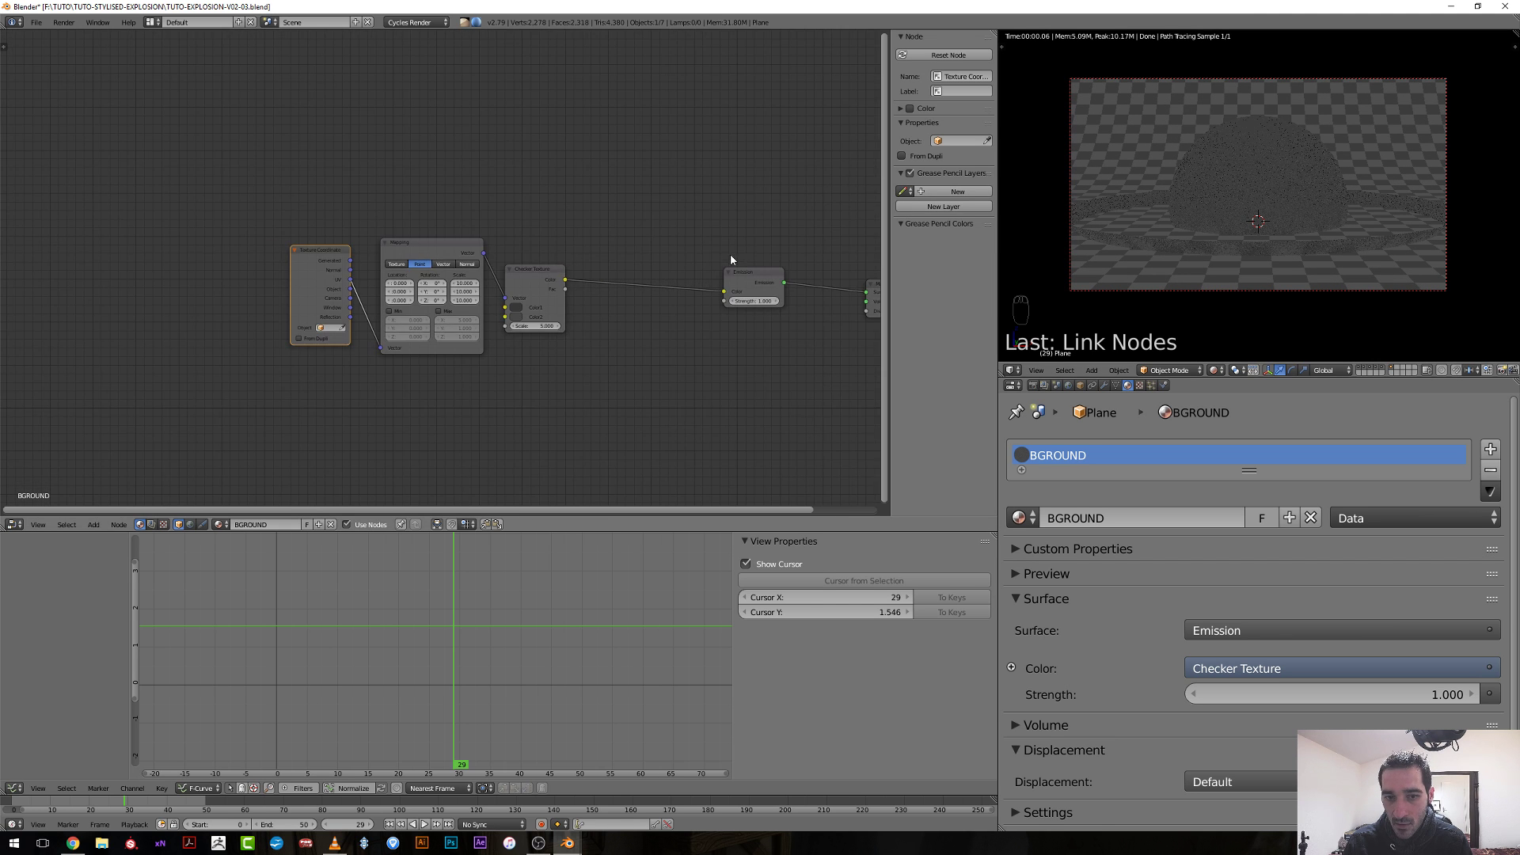
pyautogui.moveTo(645, 280); pyautogui.dragTo(554, 288, button='middle')
pyautogui.moveTo(609, 282); pyautogui.dragTo(556, 288)
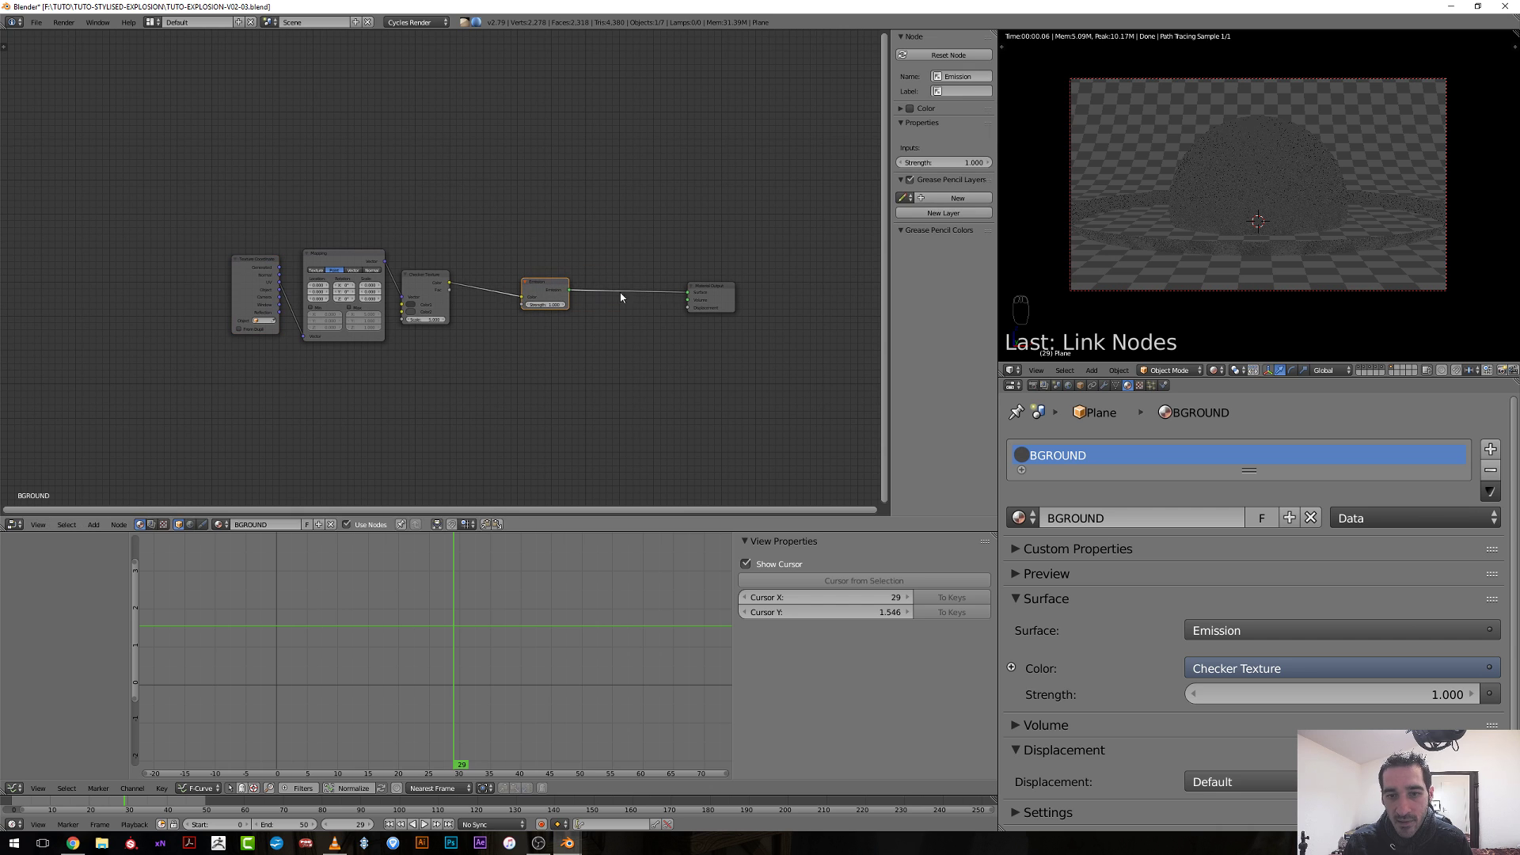
pyautogui.moveTo(709, 287); pyautogui.dragTo(617, 281)
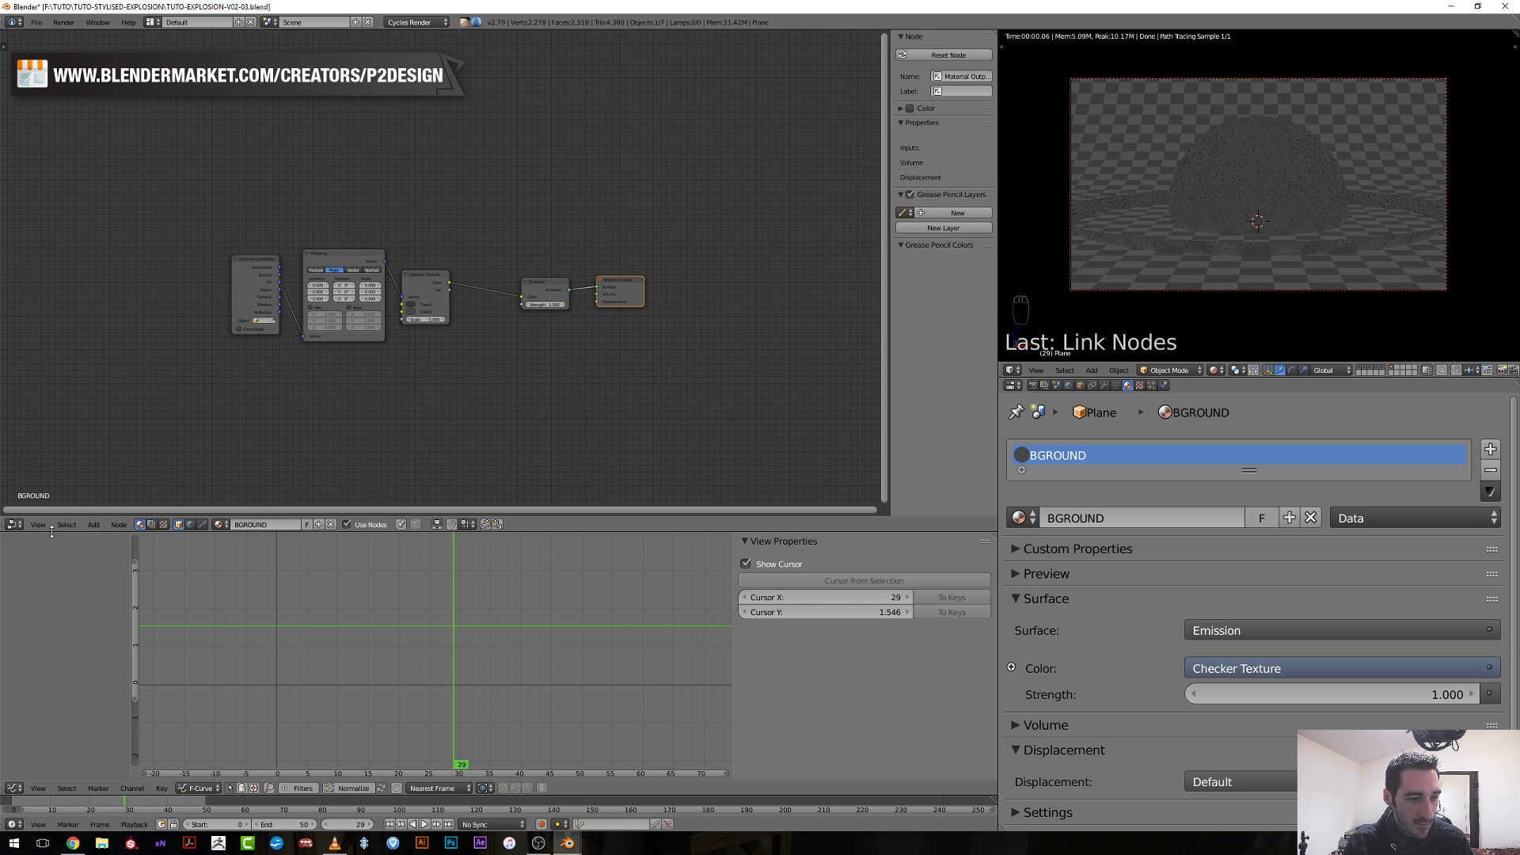
# Return to the 3D view, try shifting the backdrop about 3.28 along Y, and move it back to a Y location of about 0.09.
pyautogui.click(14, 524)
pyautogui.click(34, 511)
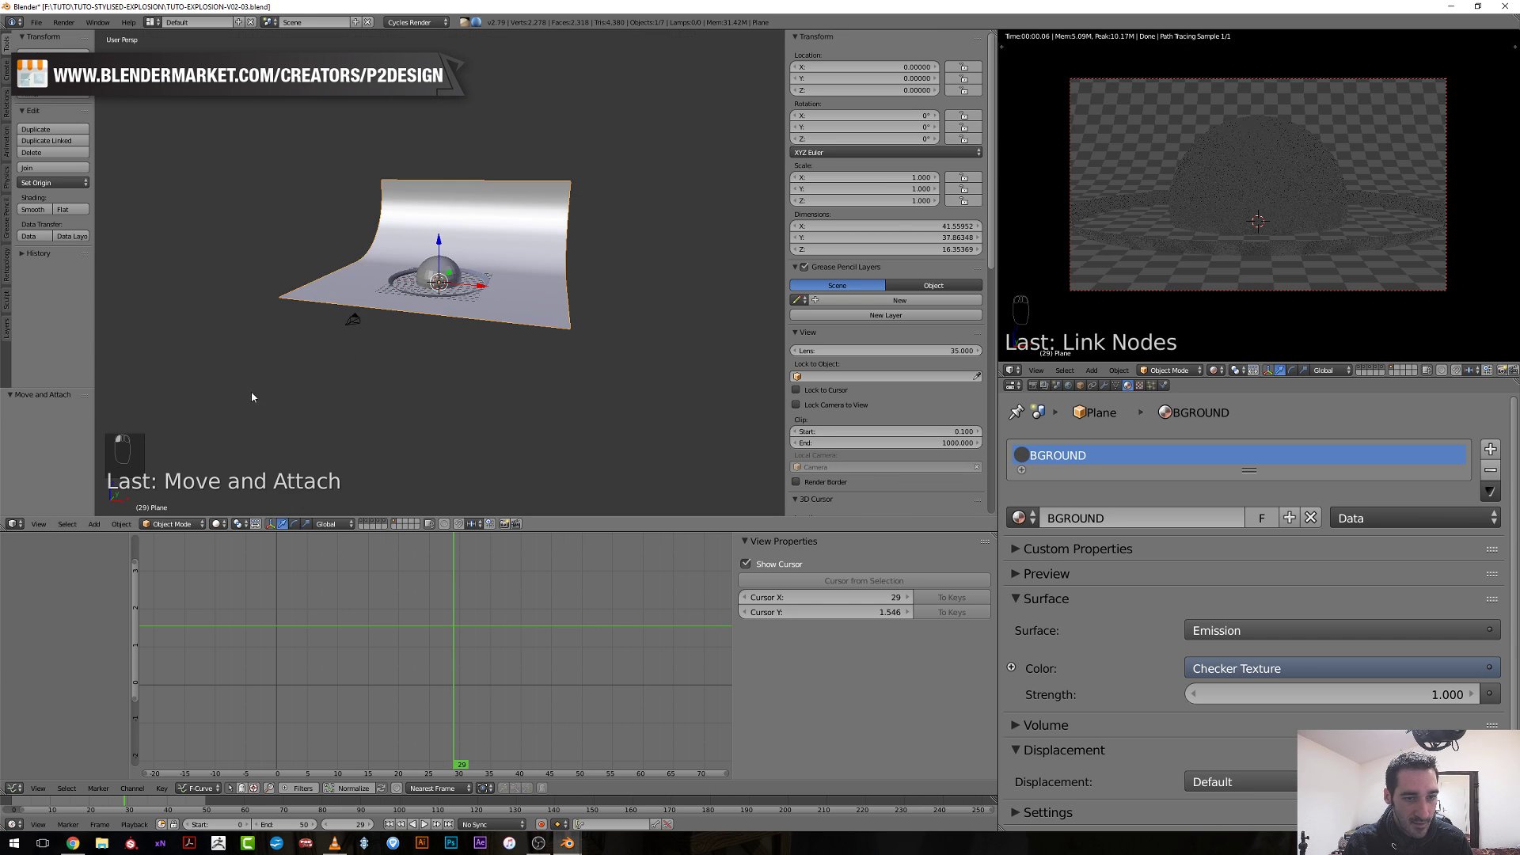
pyautogui.moveTo(250, 391); pyautogui.dragTo(521, 320, button='middle')
pyautogui.scroll(3, 538, 325)
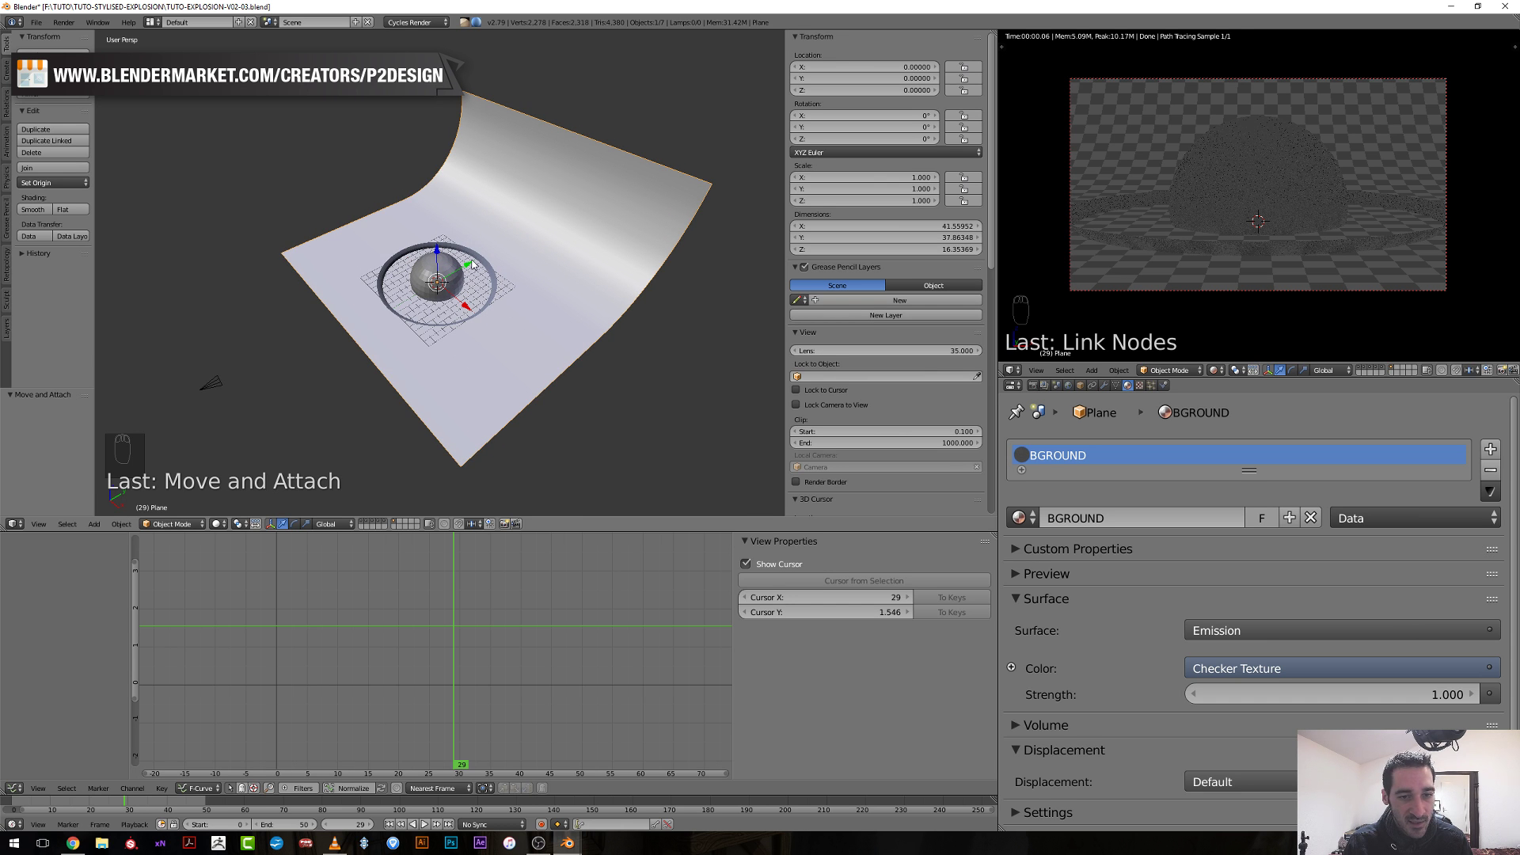
pyautogui.press('g')
pyautogui.press('y')
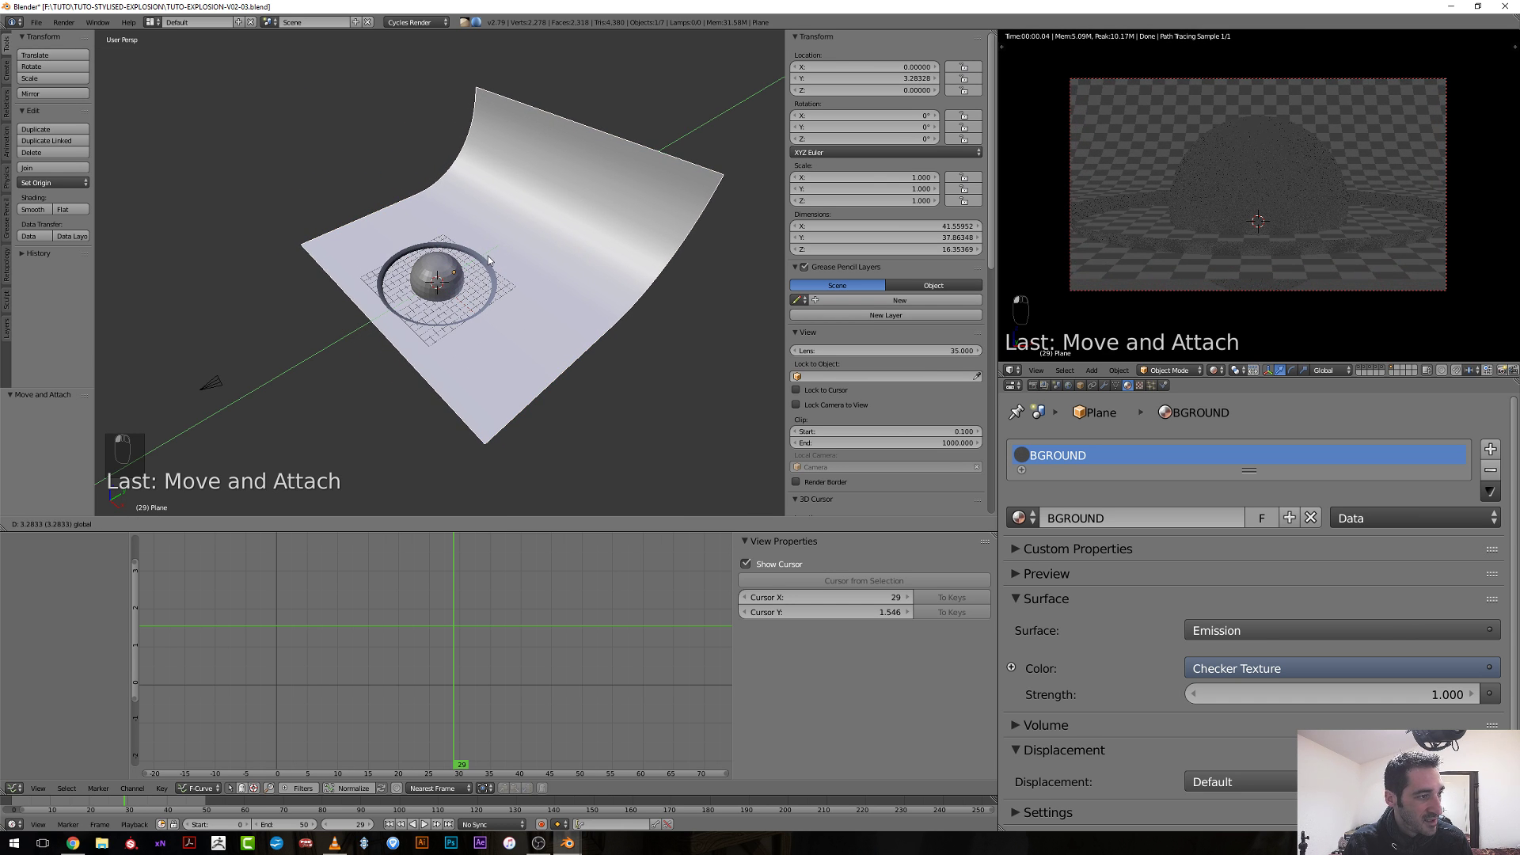
pyautogui.click(488, 260)
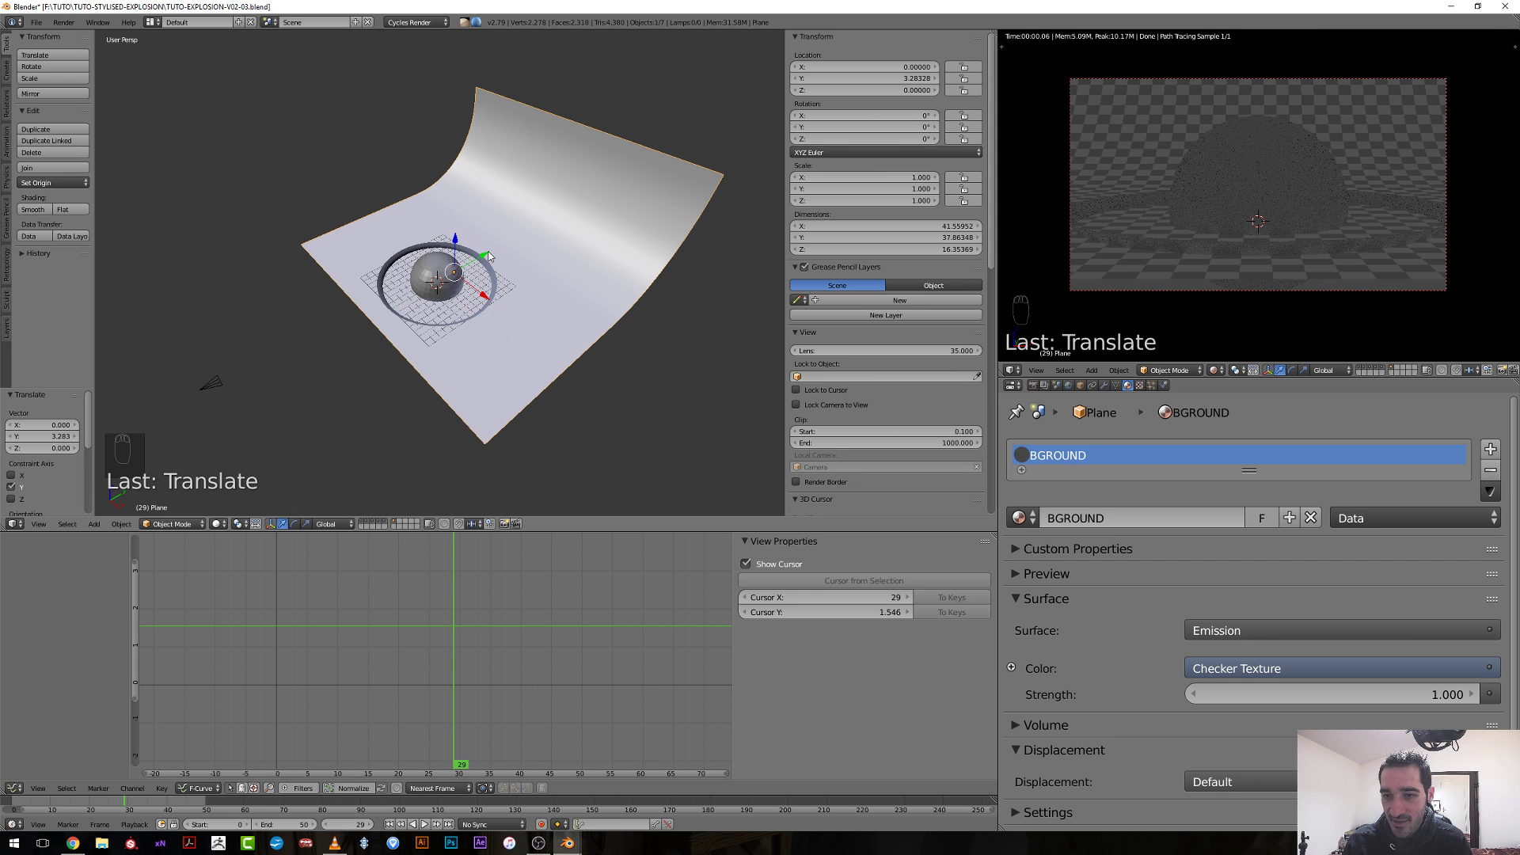
pyautogui.press('g')
pyautogui.press('y')
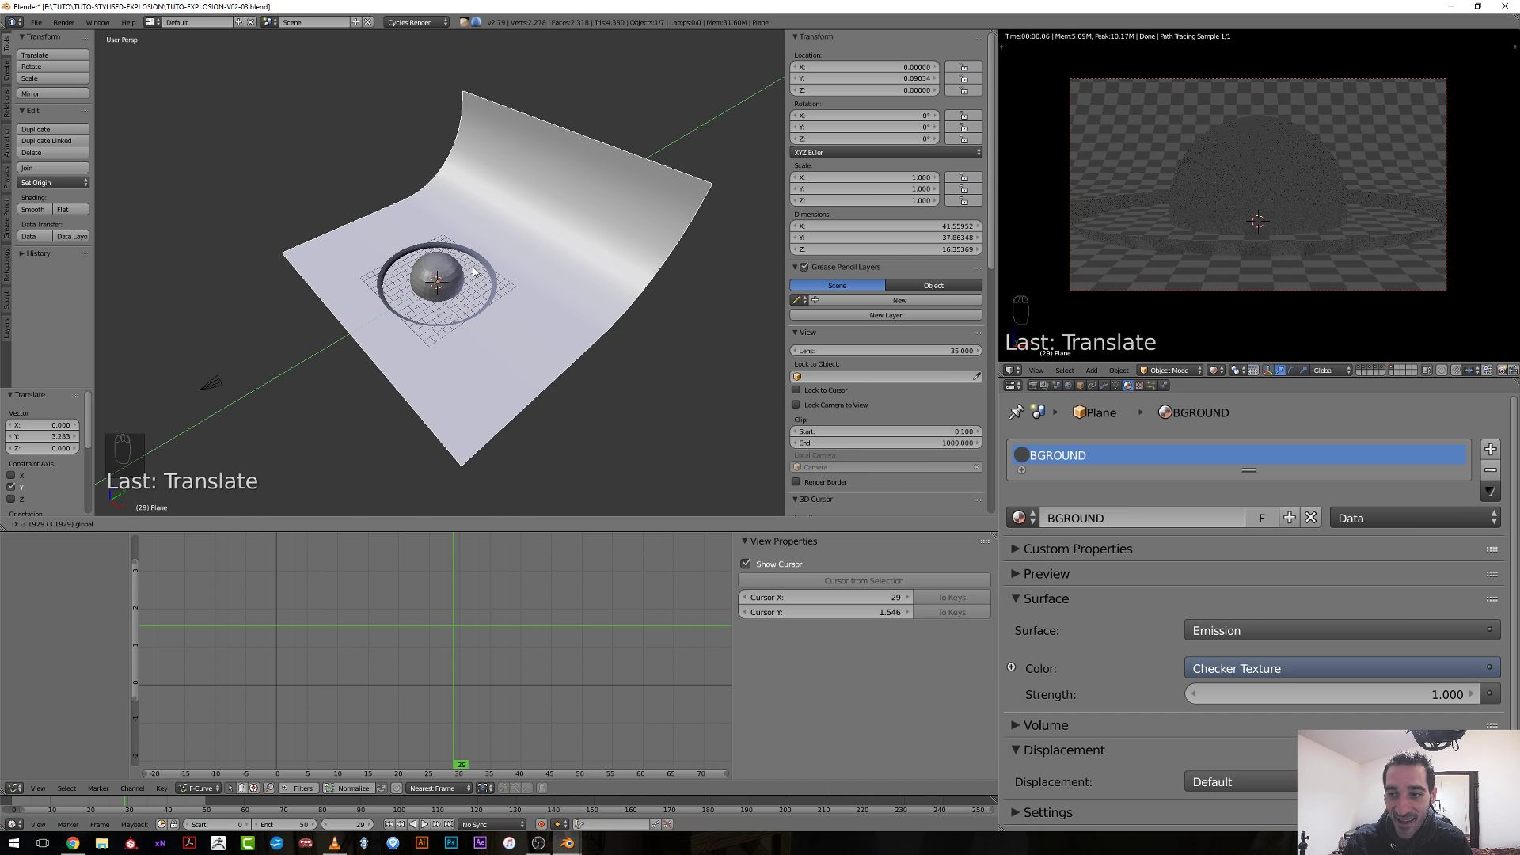
pyautogui.click(473, 271)
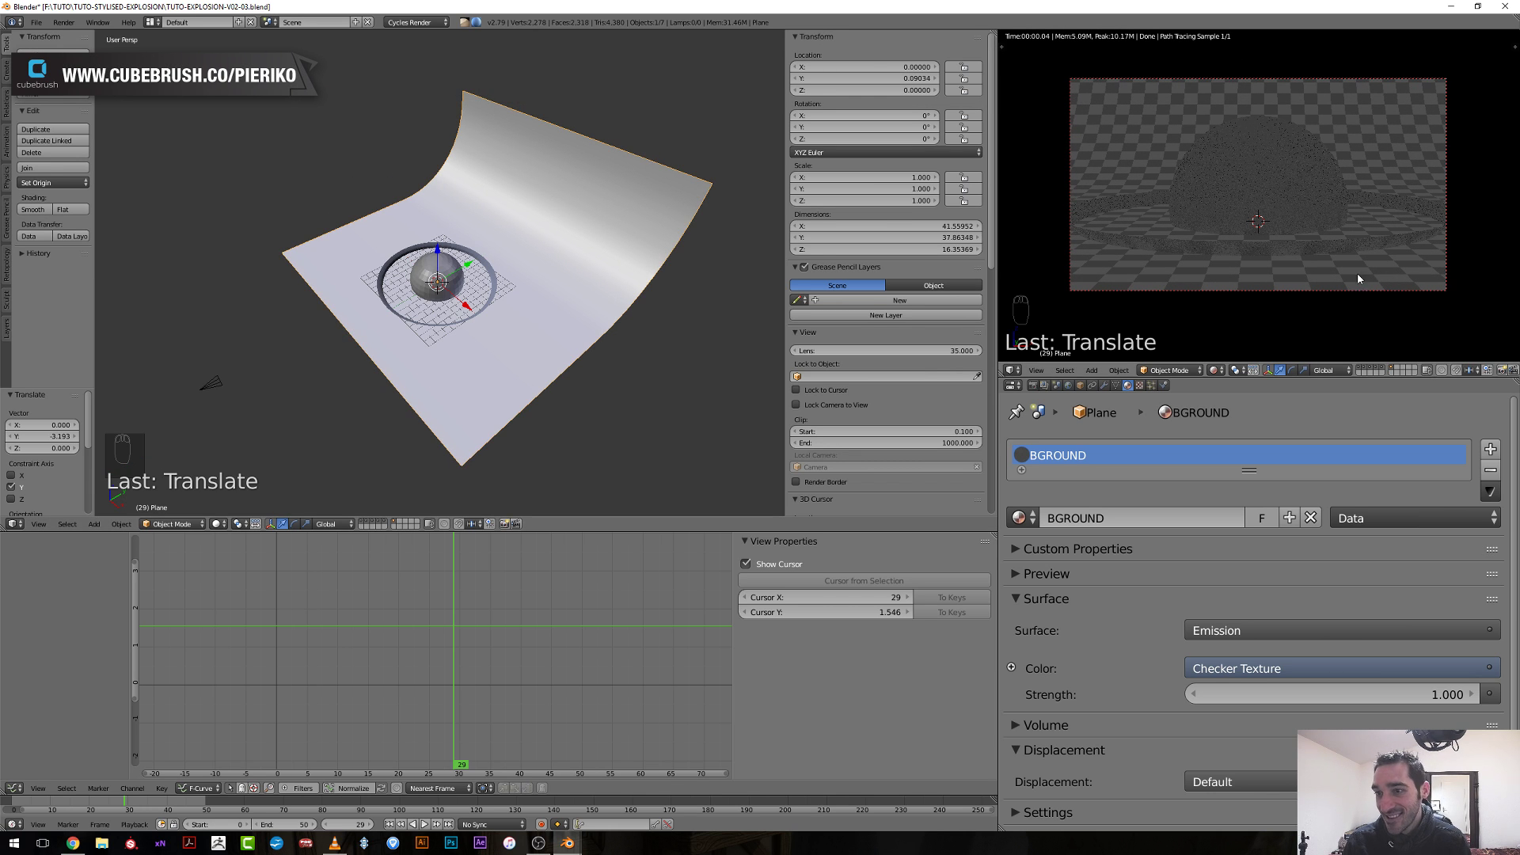
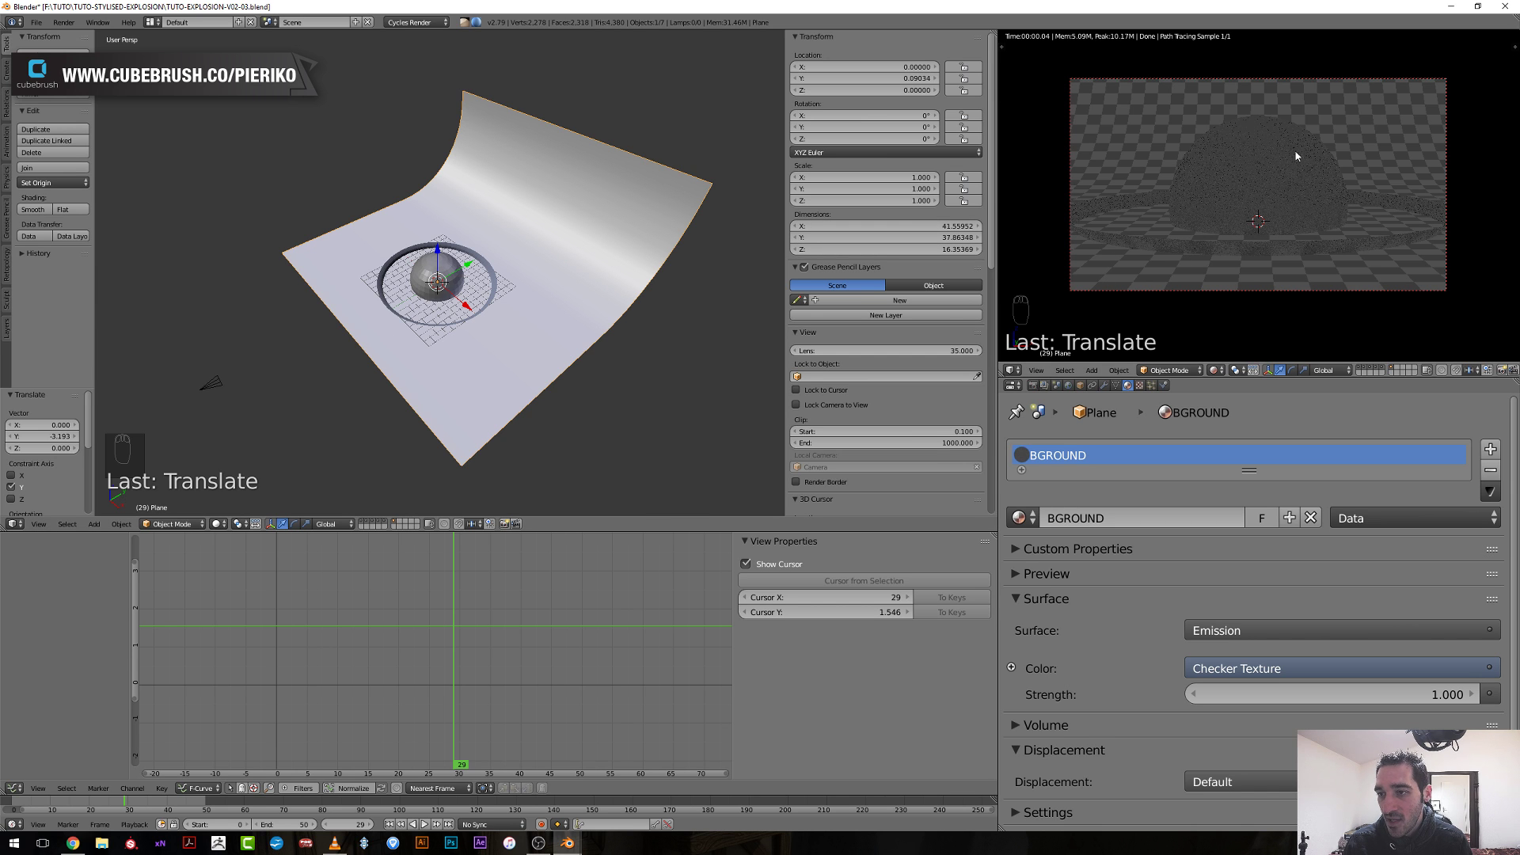
# Toggle the scene layers while checking frames 33 and 12, ending at frame 1 with only the backdrop and first shock sphere shown.
pyautogui.moveTo(457, 616)
pyautogui.mouseDown()
pyautogui.moveTo(291, 606)
pyautogui.moveTo(480, 600)
pyautogui.mouseUp()
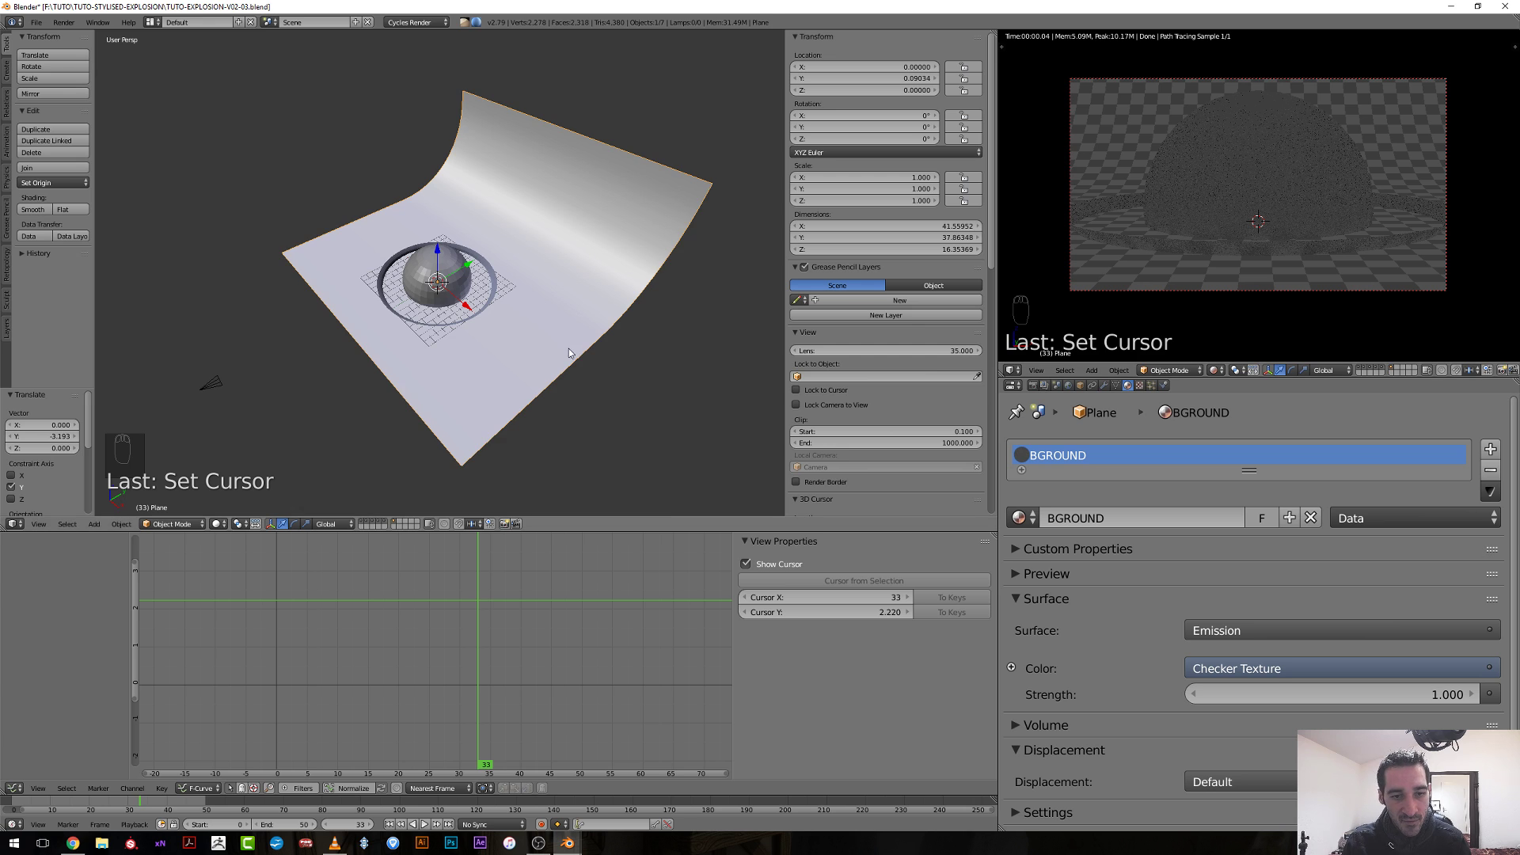
pyautogui.scroll(3, 568, 349)
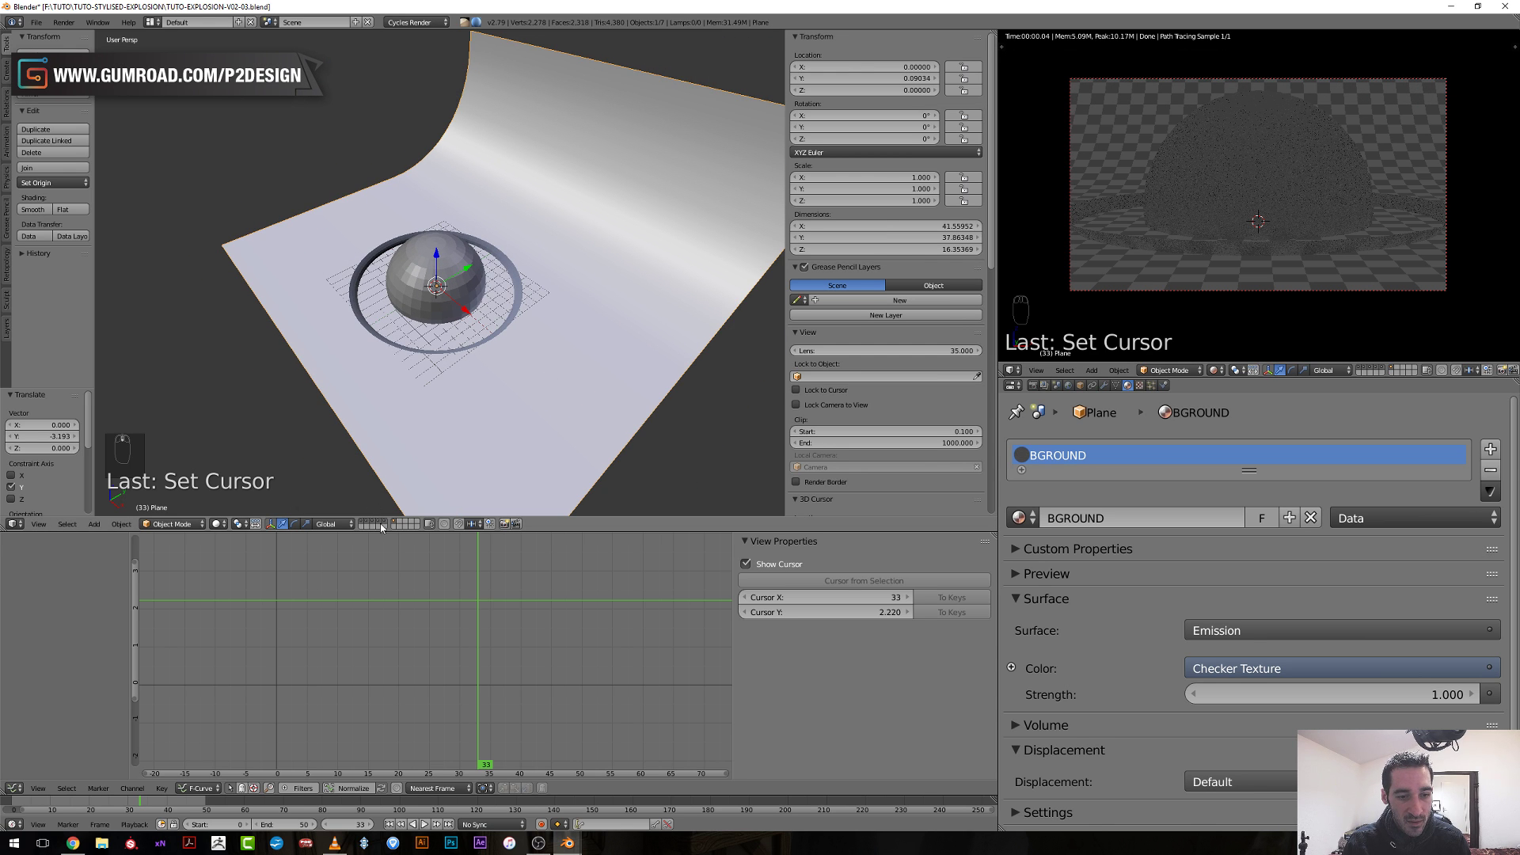
pyautogui.click(369, 521)
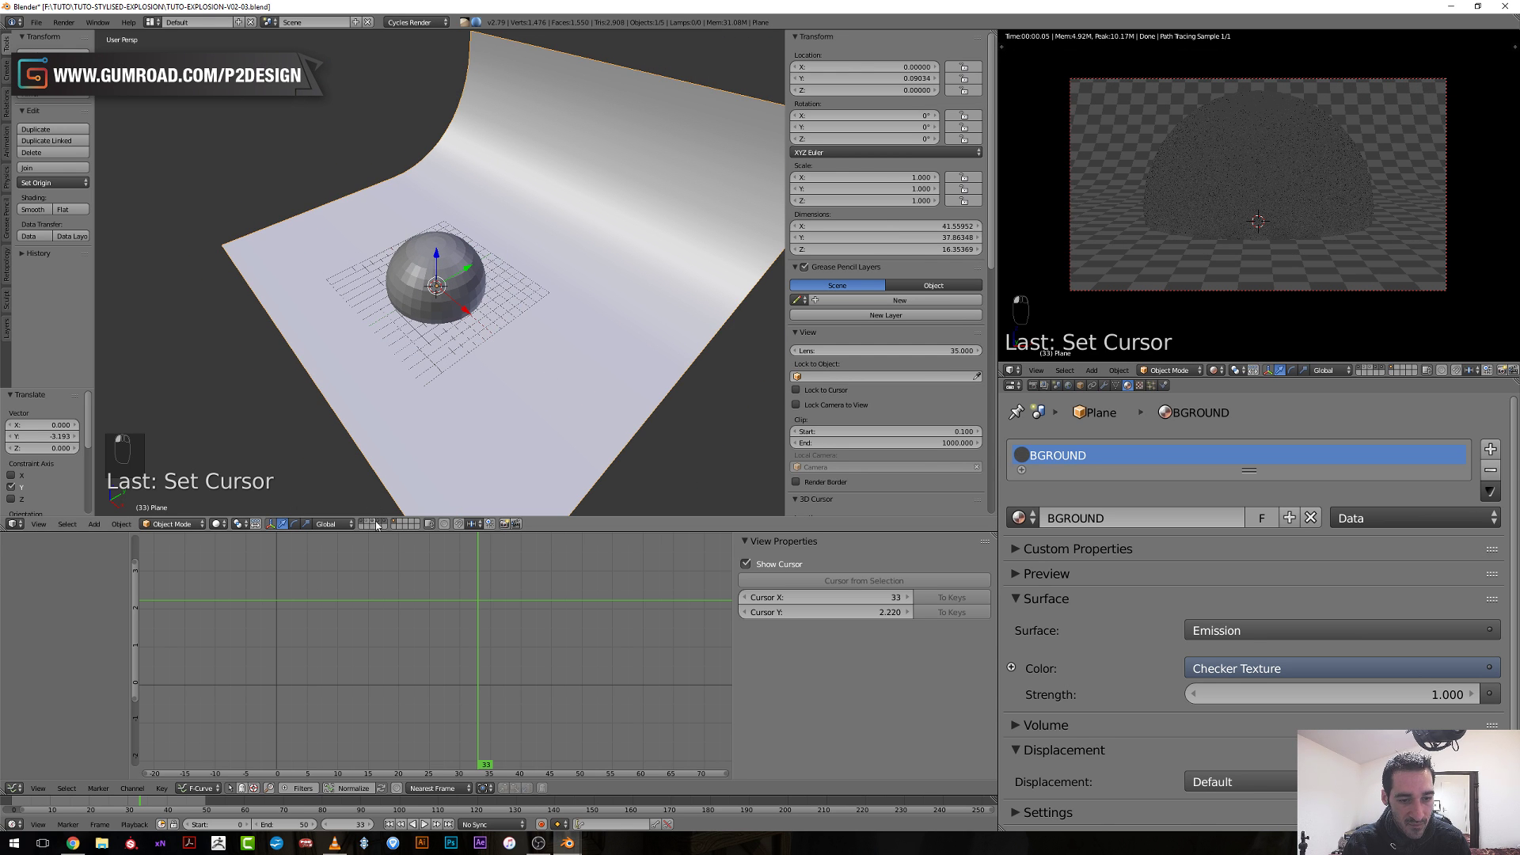
pyautogui.click(378, 525)
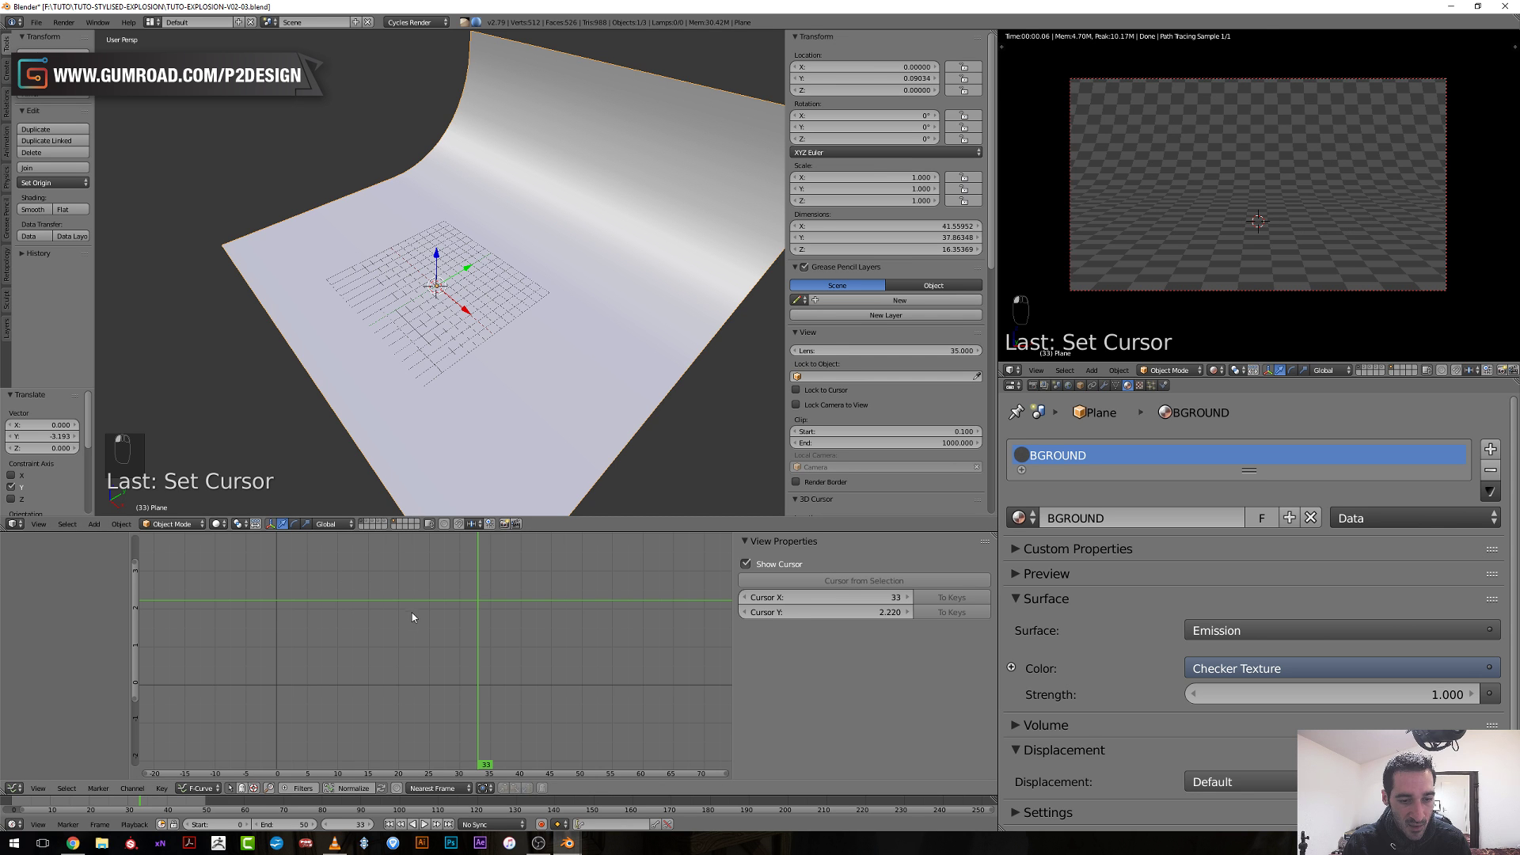
pyautogui.moveTo(411, 618); pyautogui.dragTo(349, 622)
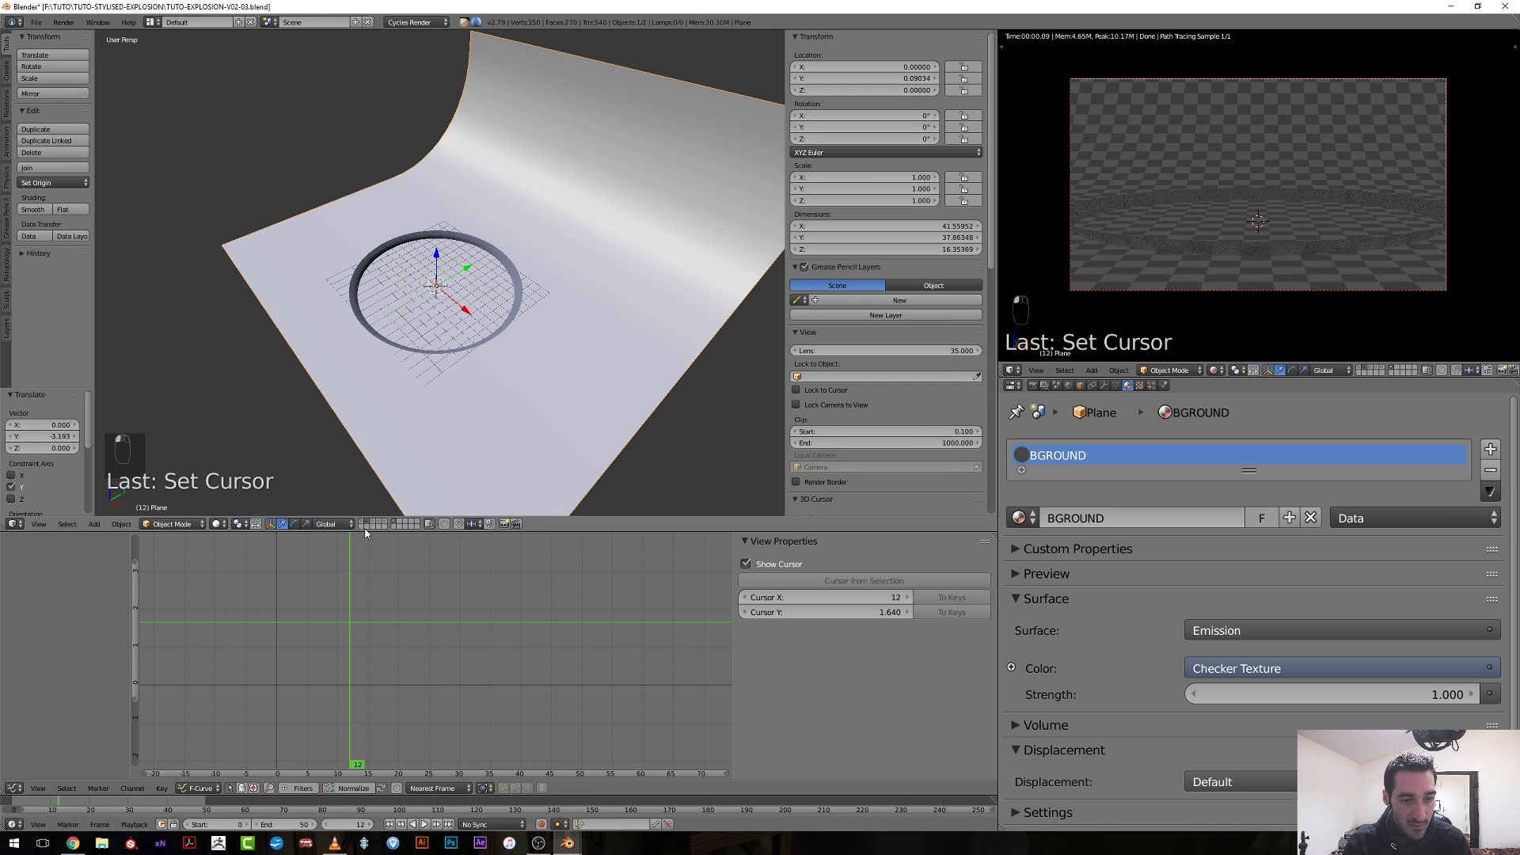
pyautogui.click(342, 567)
pyautogui.moveTo(340, 571); pyautogui.dragTo(283, 580)
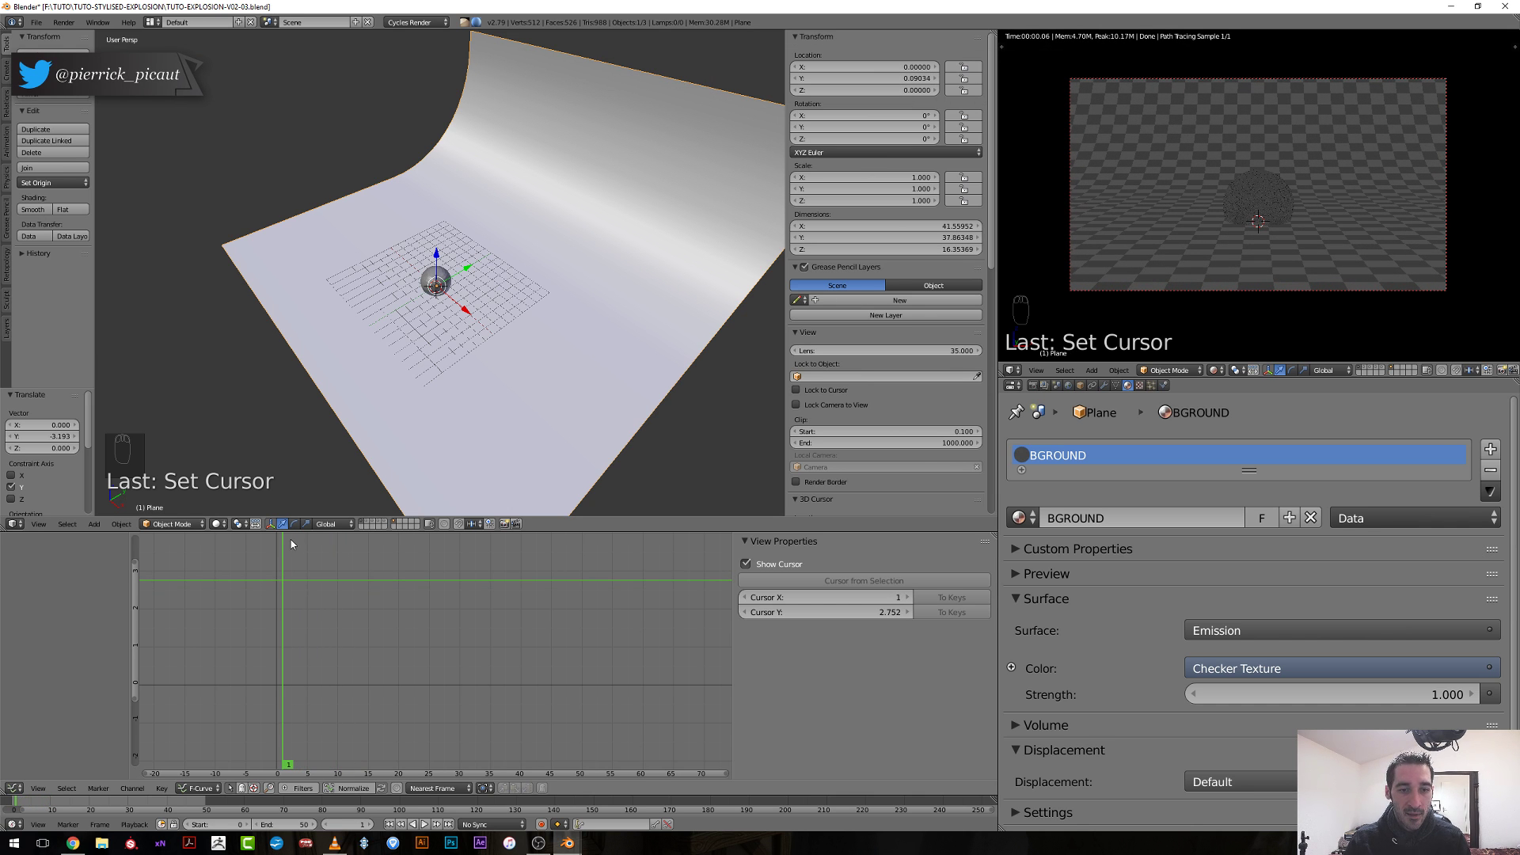
# Give the FIRST-SHOCK sphere a new material named GATHER.
pyautogui.scroll(5, 478, 230)
pyautogui.rightClick(418, 272)
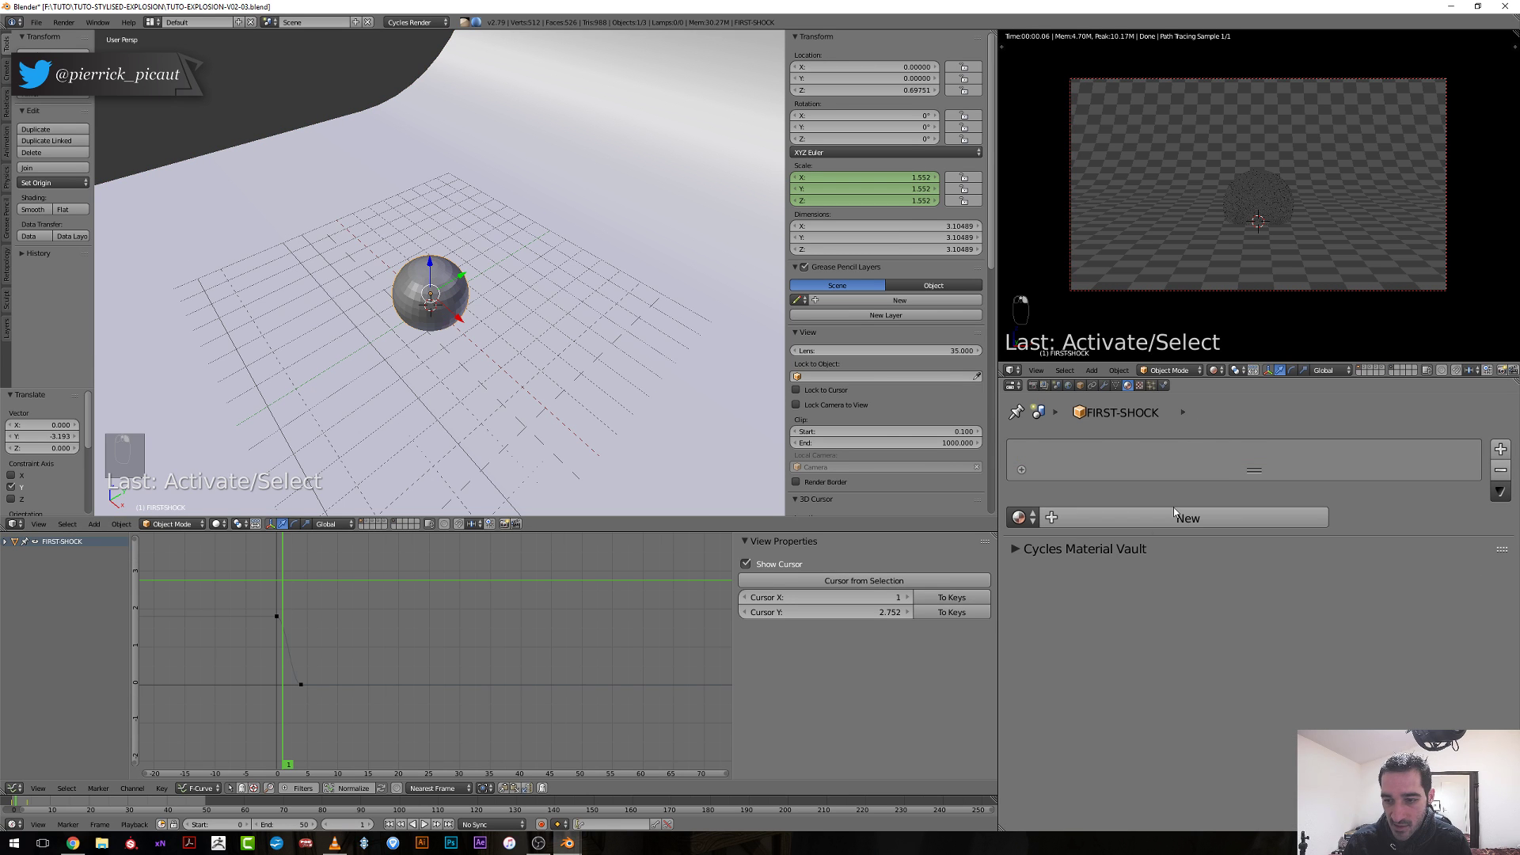
pyautogui.click(1147, 519)
pyautogui.click(1136, 507)
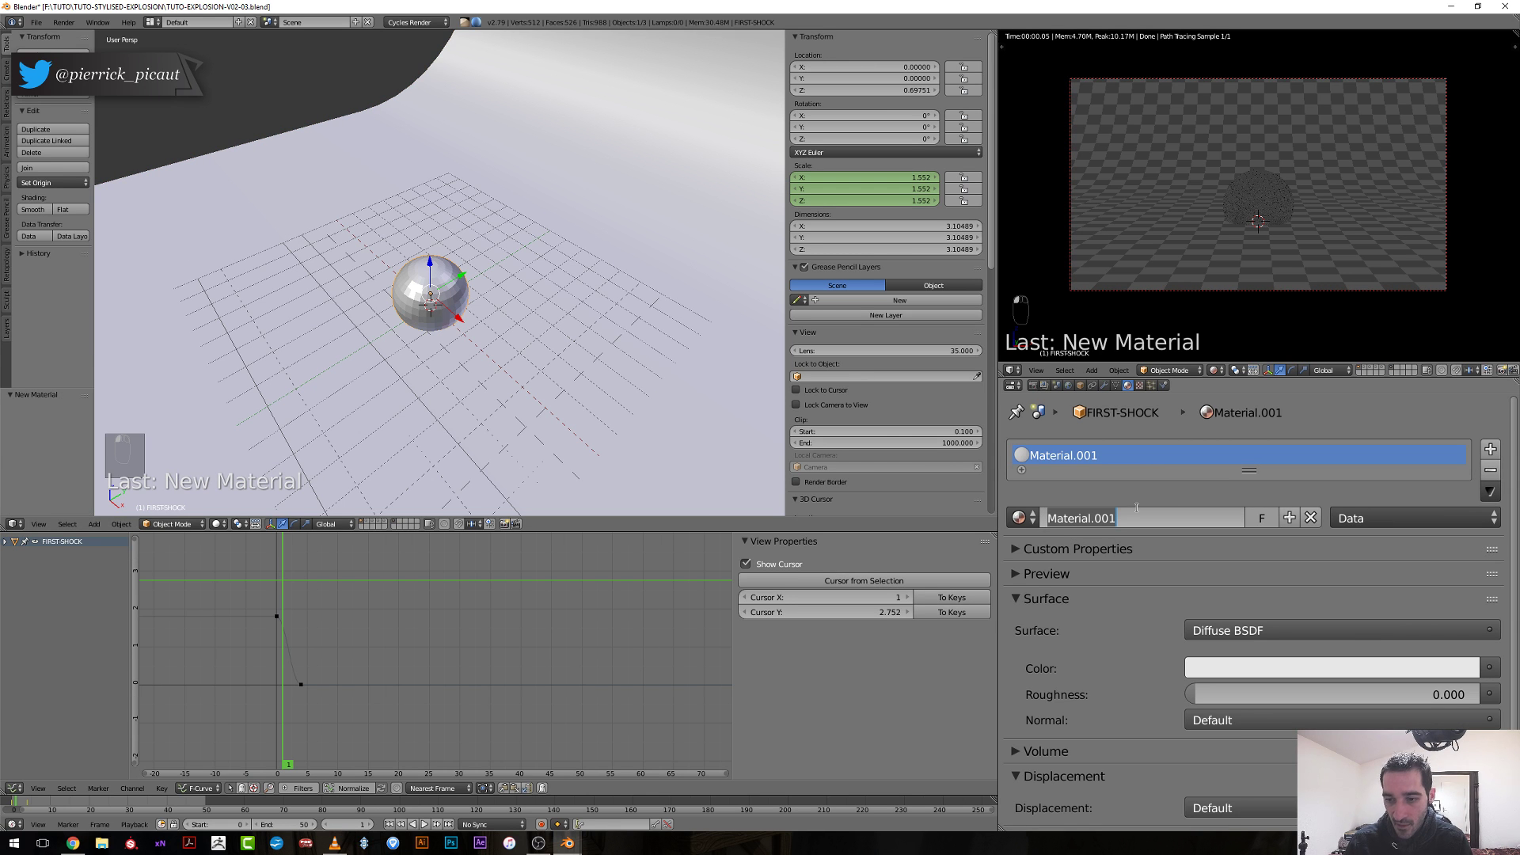
pyautogui.write('GATHER')
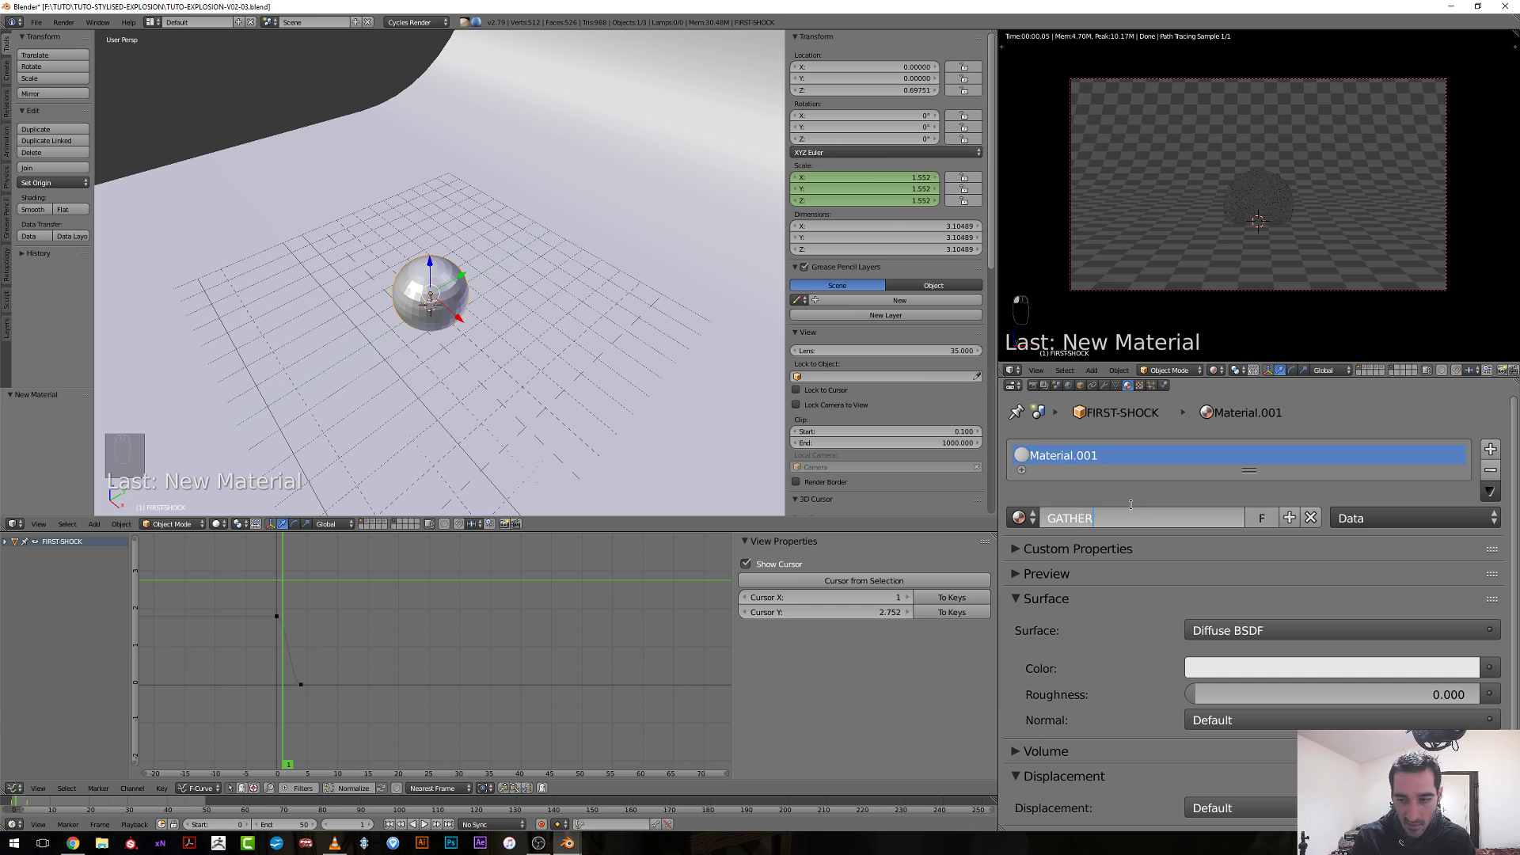
pyautogui.press('Return')
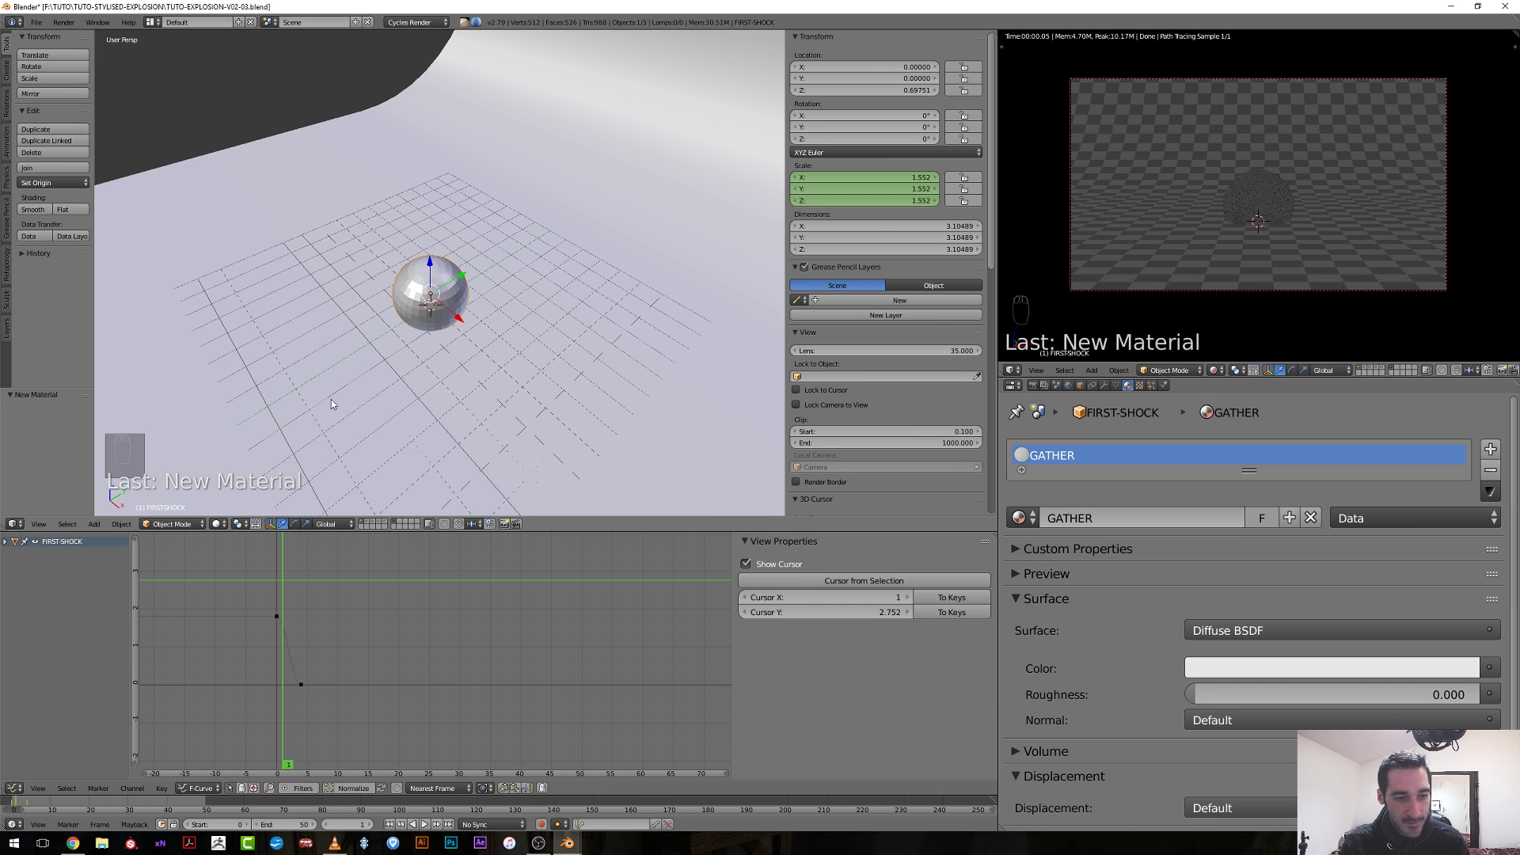
# Open the GATHER material in the Node Editor and delete its default Diffuse BSDF shader.
pyautogui.click(14, 523)
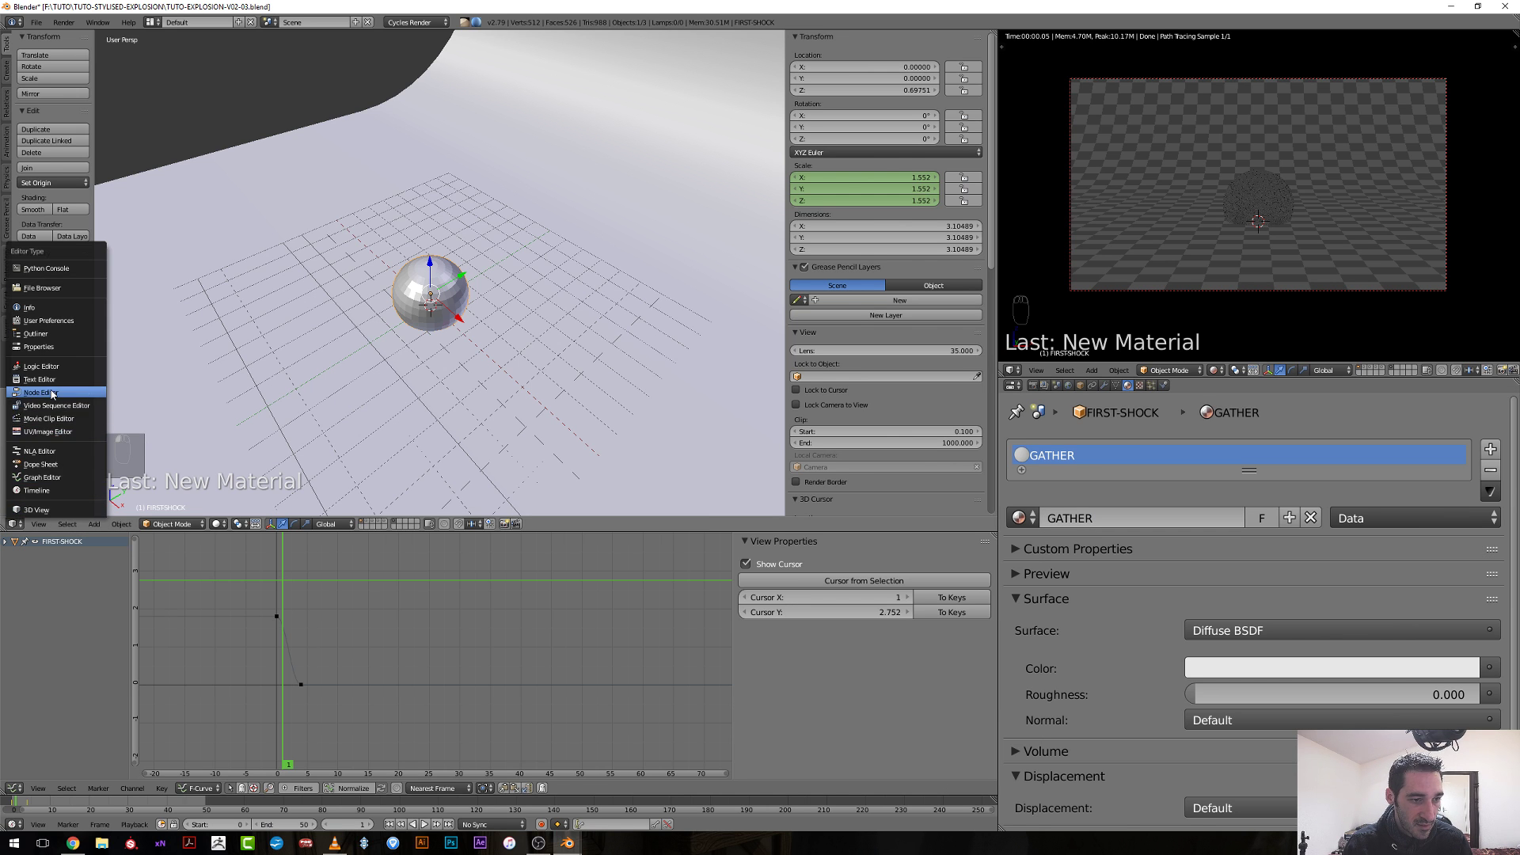
pyautogui.click(55, 394)
pyautogui.rightClick(629, 303)
pyautogui.press('x')
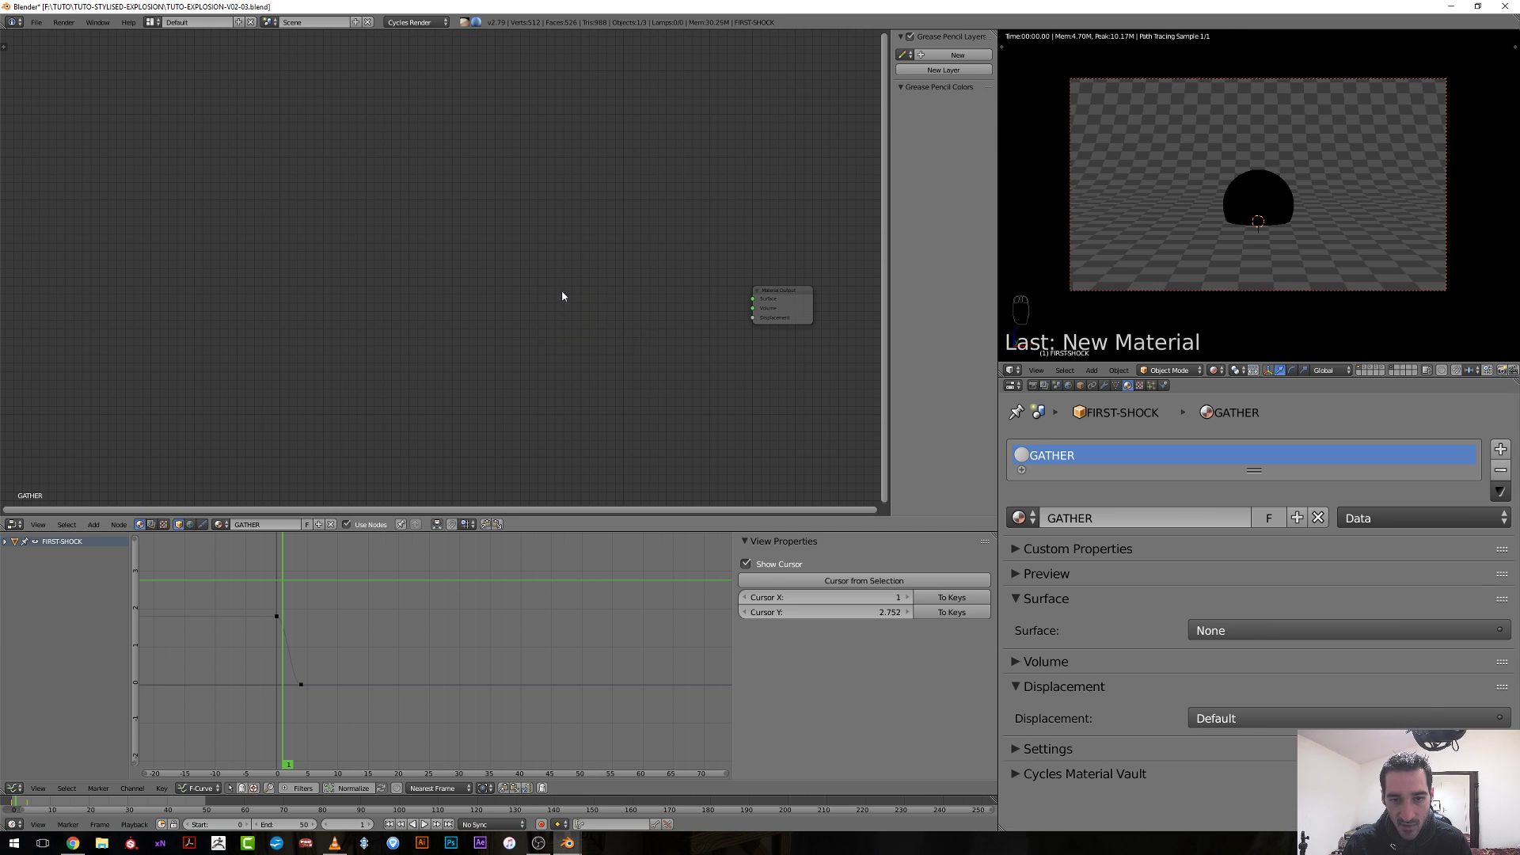
# Add an Emission shader to the GATHER material and connect it to the Material Output's Surface input.
pyautogui.hotkey('shift', 'a')
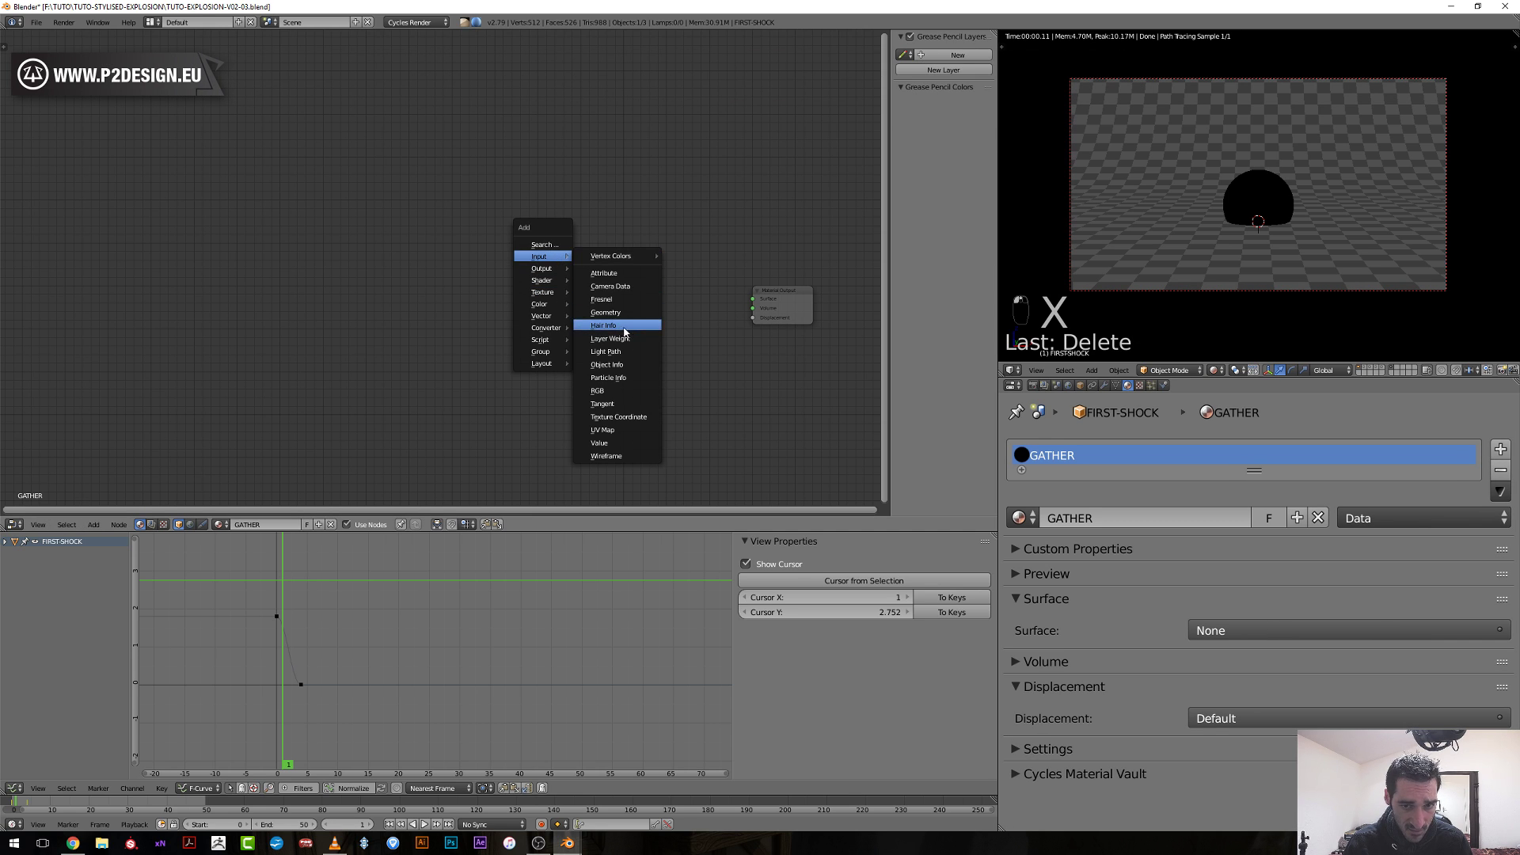
pyautogui.moveTo(551, 283)
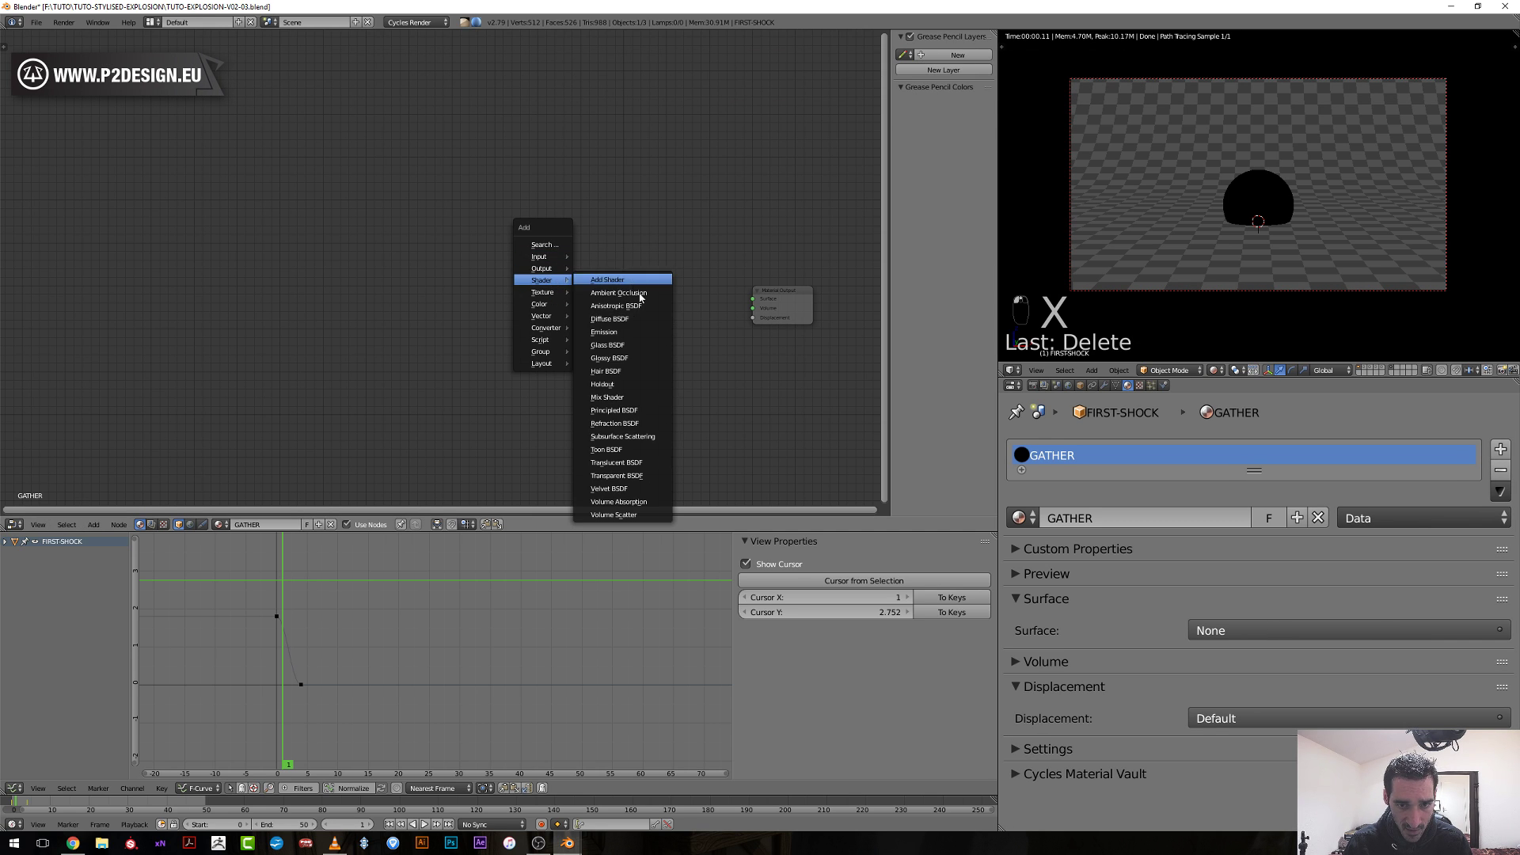
pyautogui.click(622, 342)
pyautogui.click(623, 296)
pyautogui.moveTo(687, 306); pyautogui.dragTo(753, 299)
pyautogui.moveTo(724, 353); pyautogui.dragTo(577, 316, button='middle')
pyautogui.scroll(2, 577, 316)
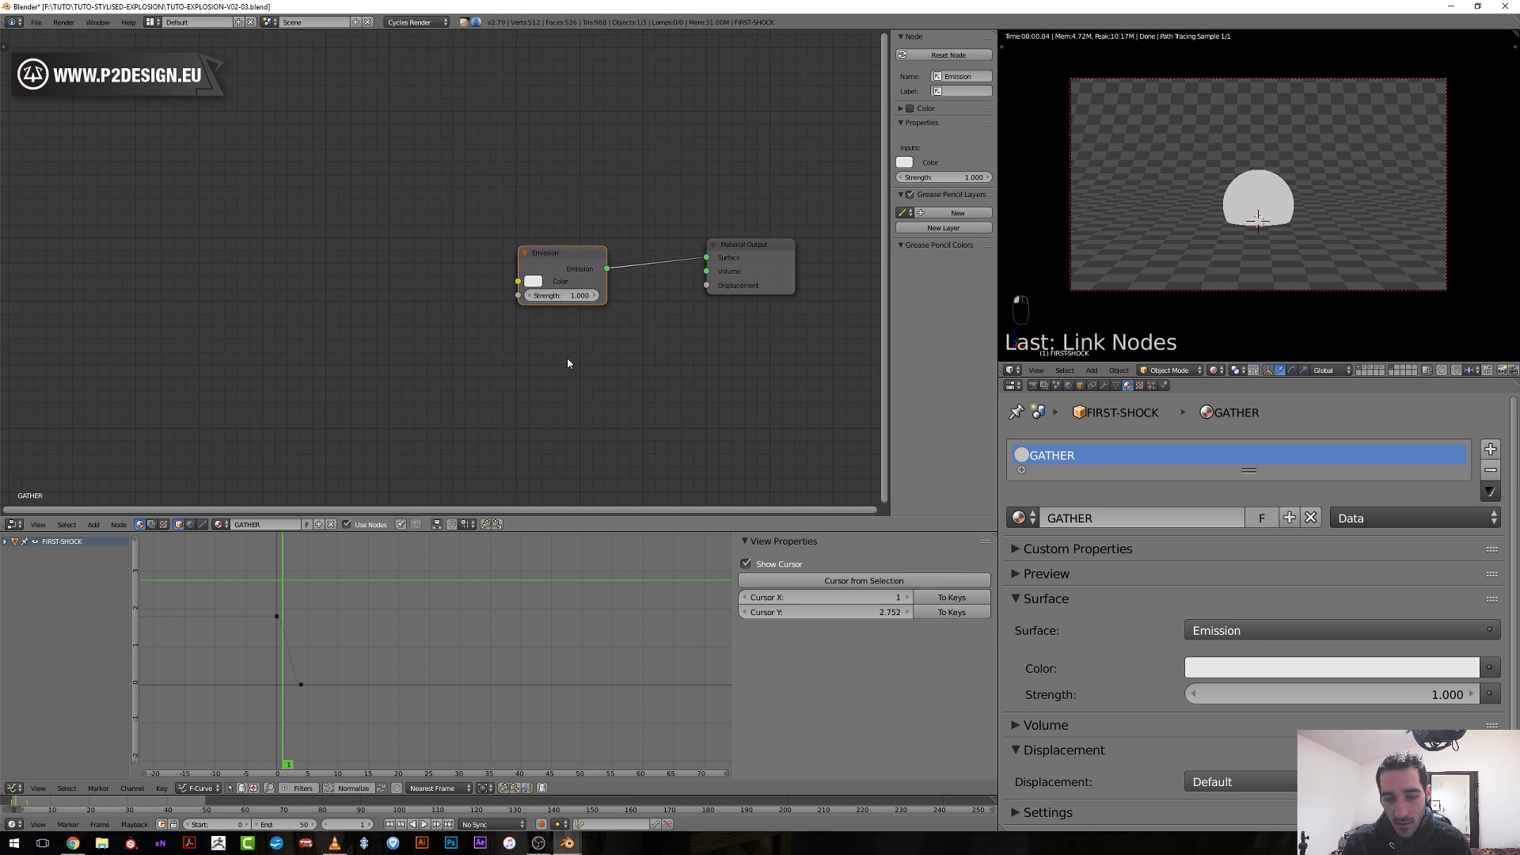
# Switch to VLC, scrub the SHOCKWAVE reference video to the early glowing ring to examine its look, and return to Blender.
pyautogui.click(334, 843)
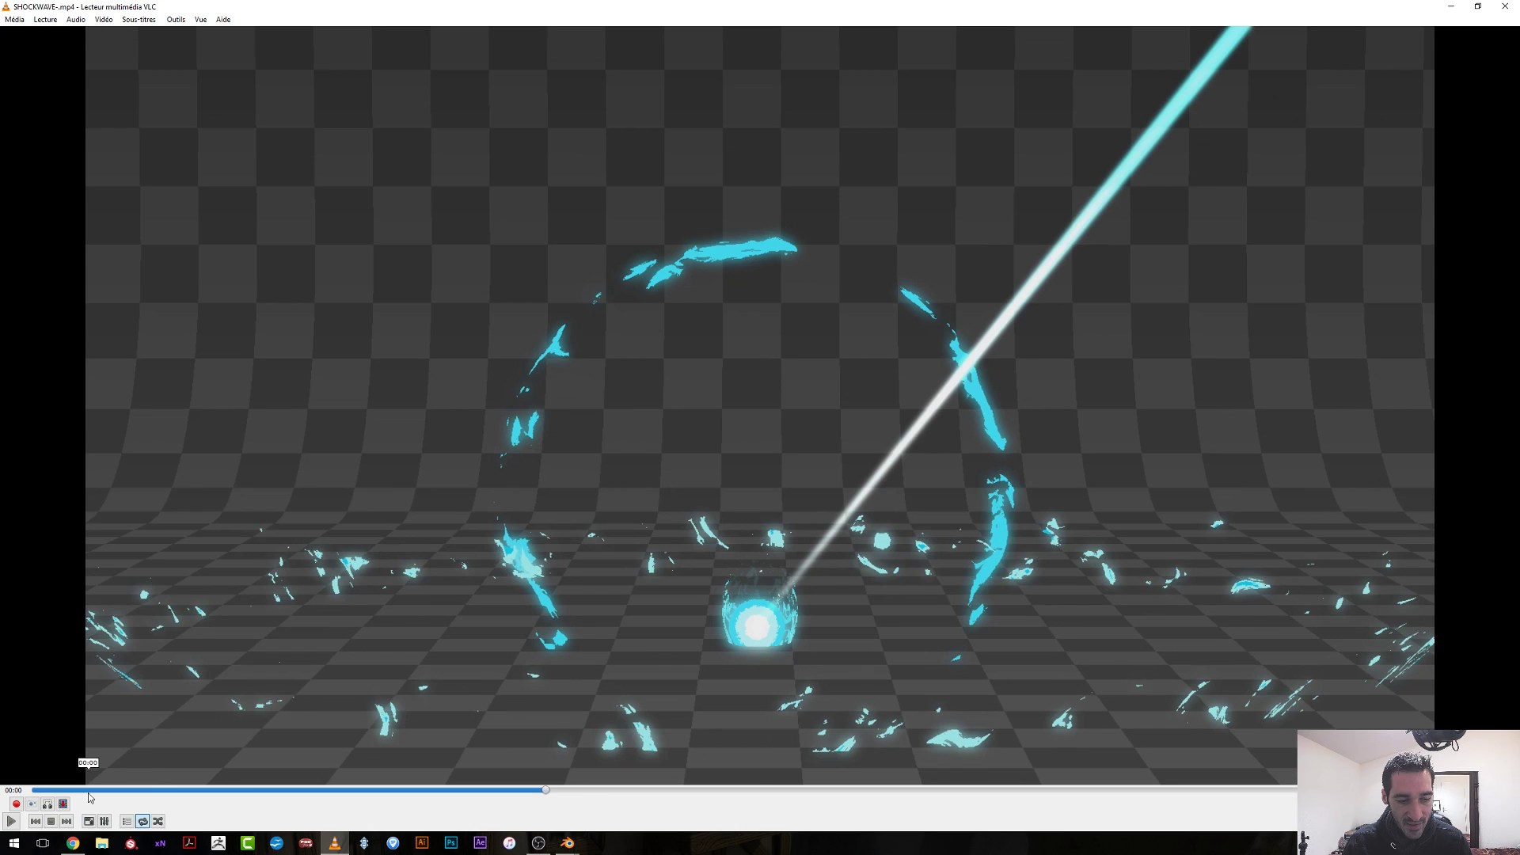
pyautogui.moveTo(85, 790); pyautogui.dragTo(136, 808)
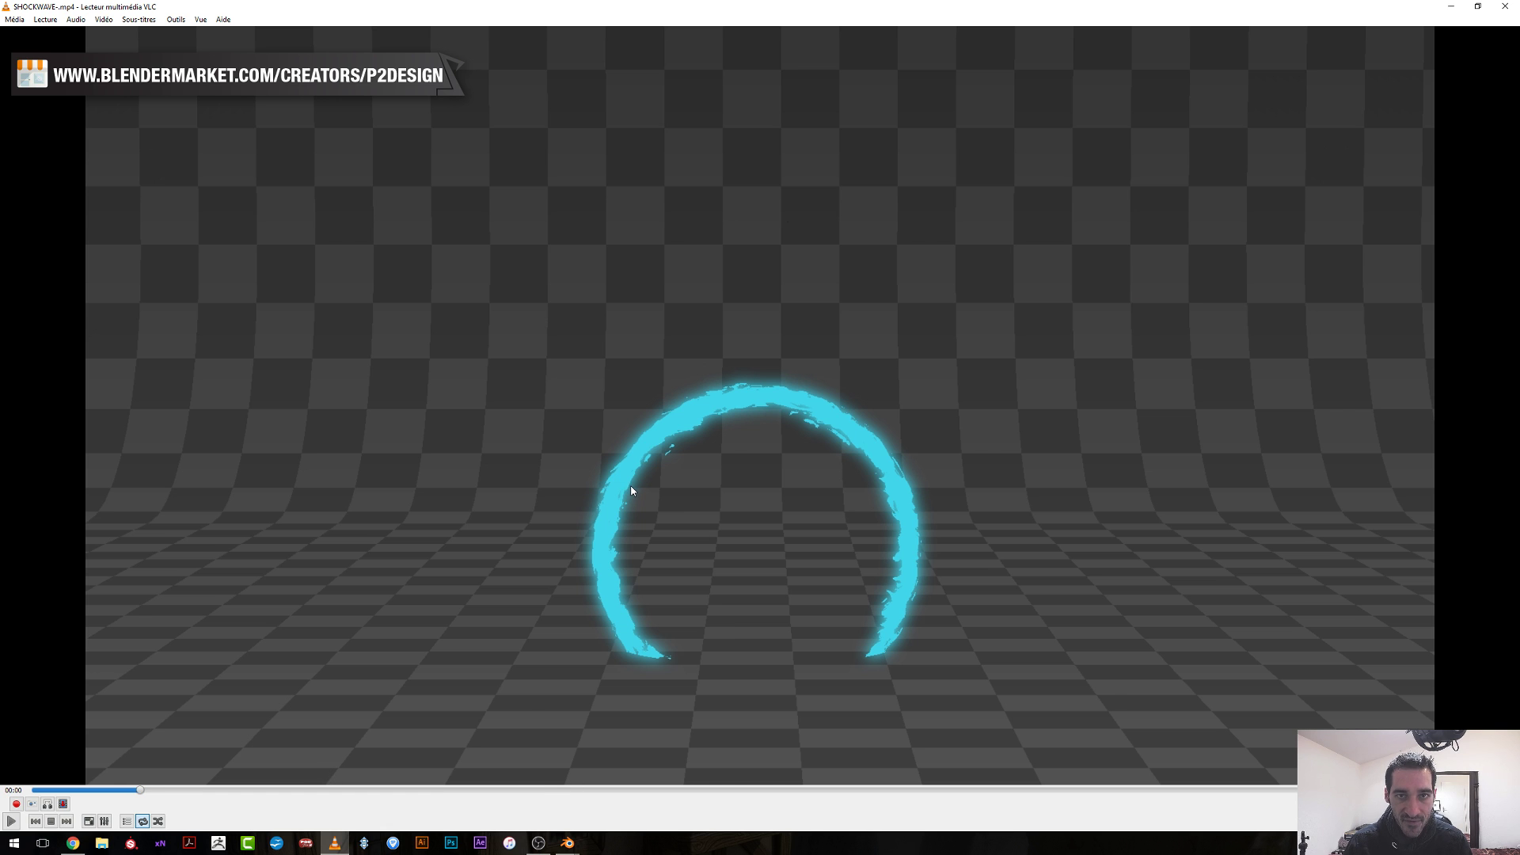
pyautogui.moveTo(563, 841)
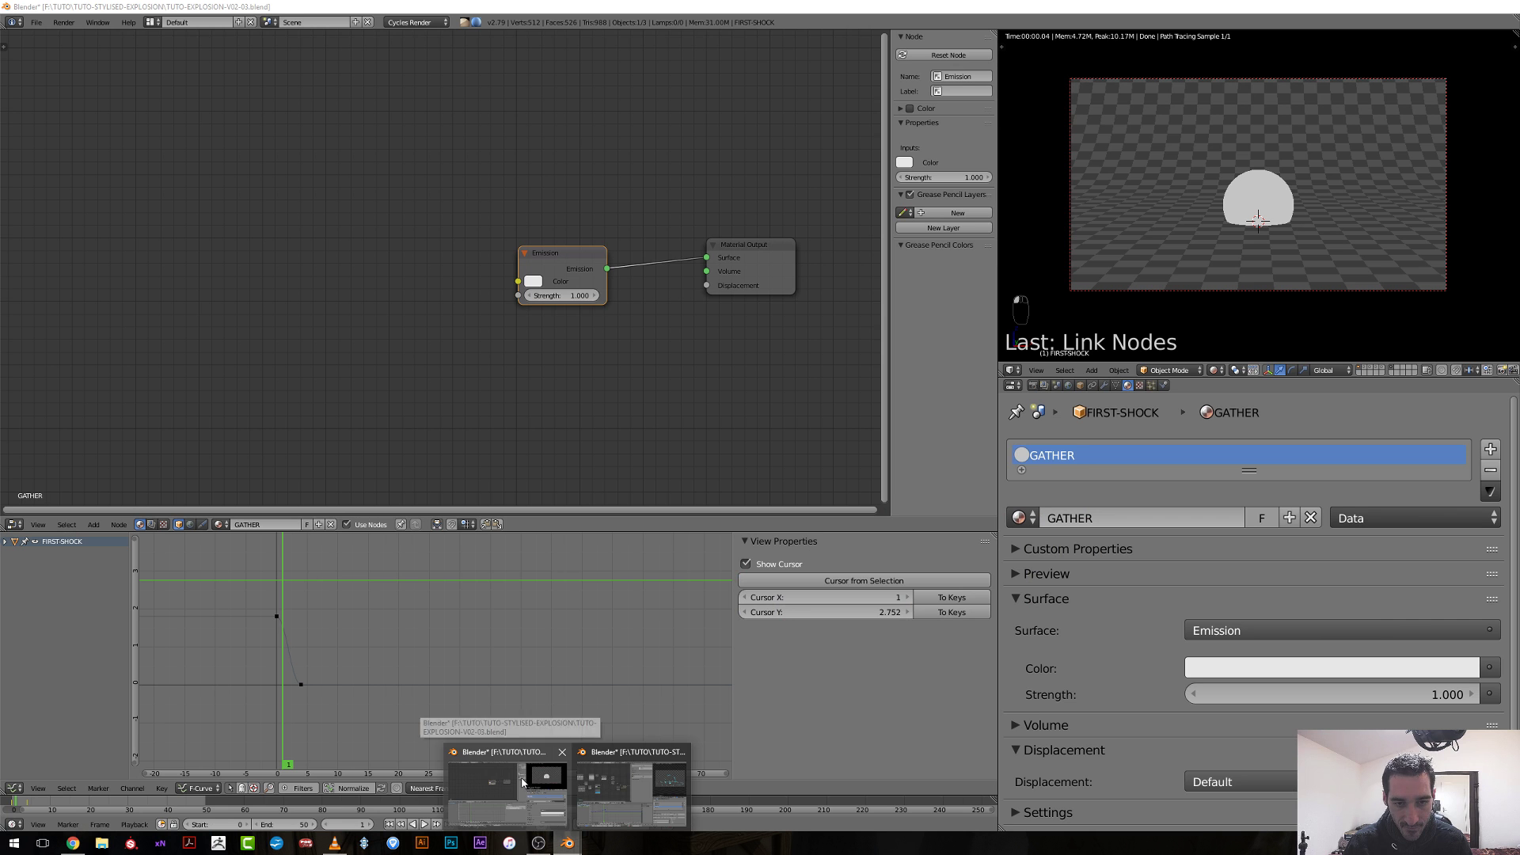
pyautogui.click(523, 782)
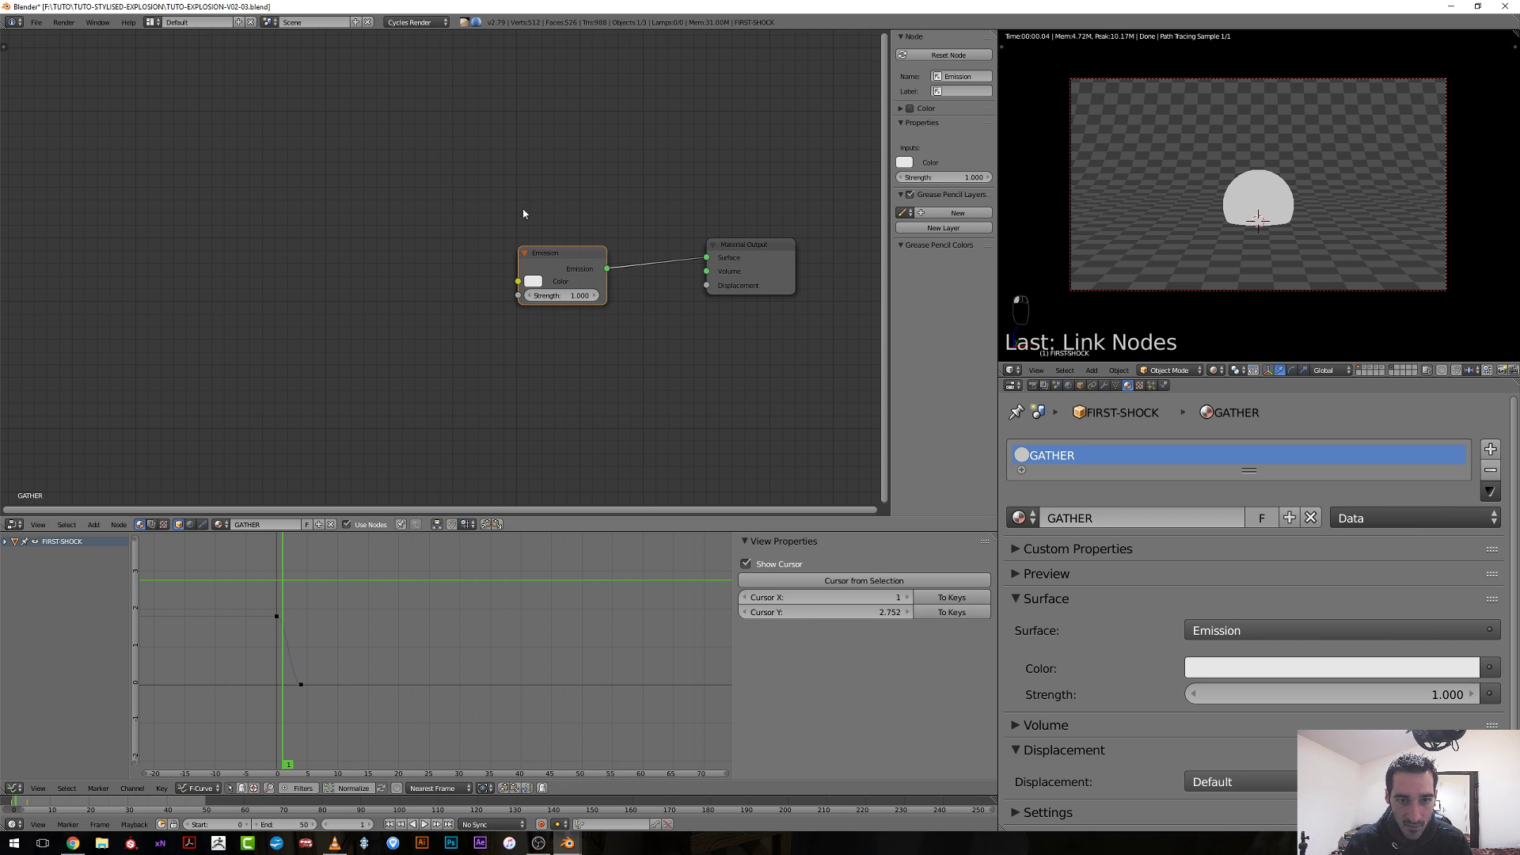
pyautogui.hotkey('ctrl', 't')
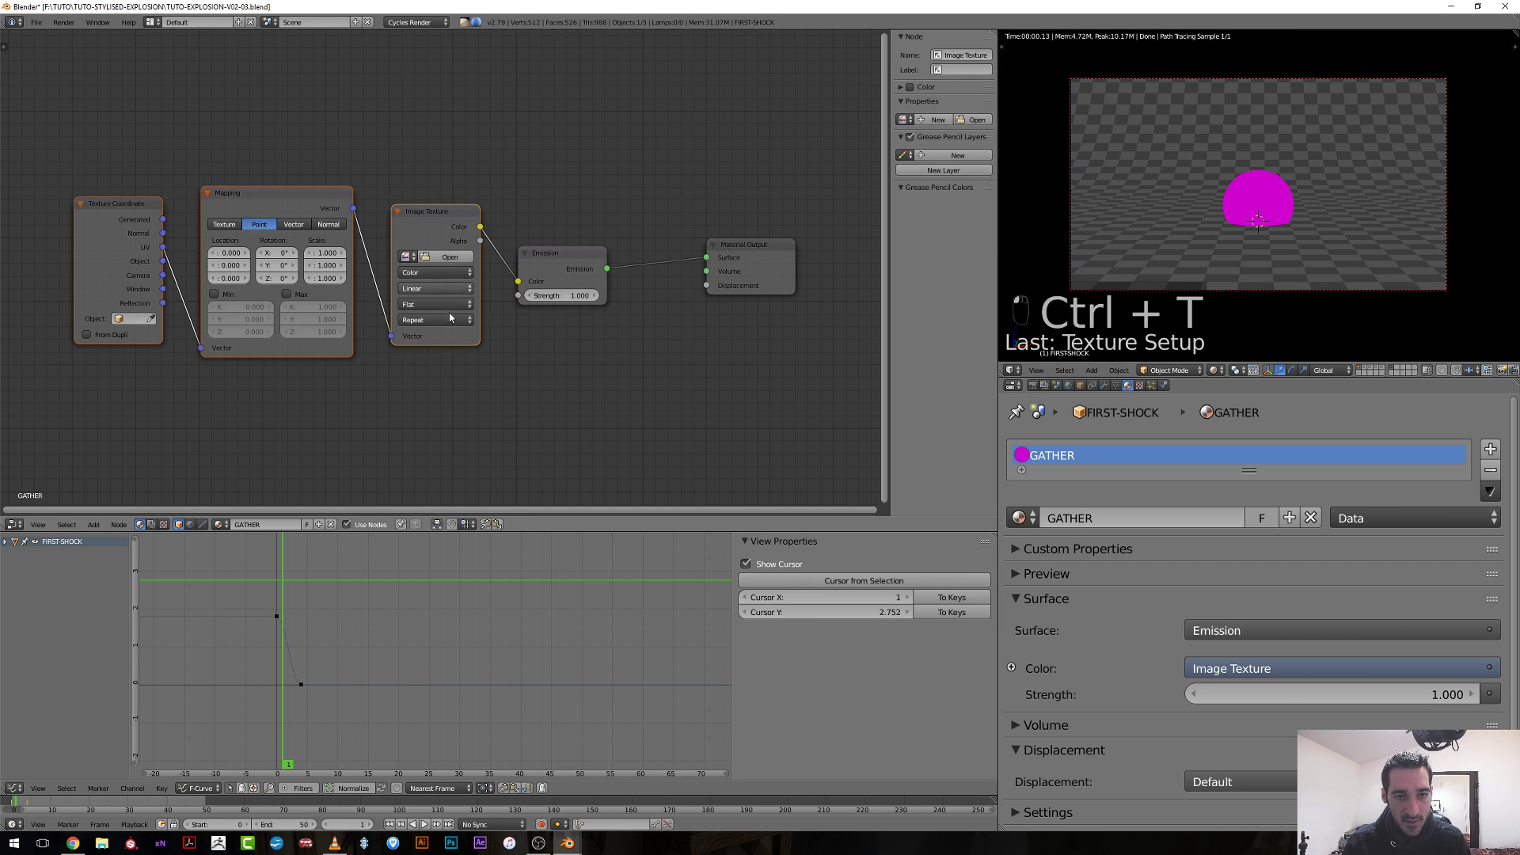
pyautogui.click(339, 387)
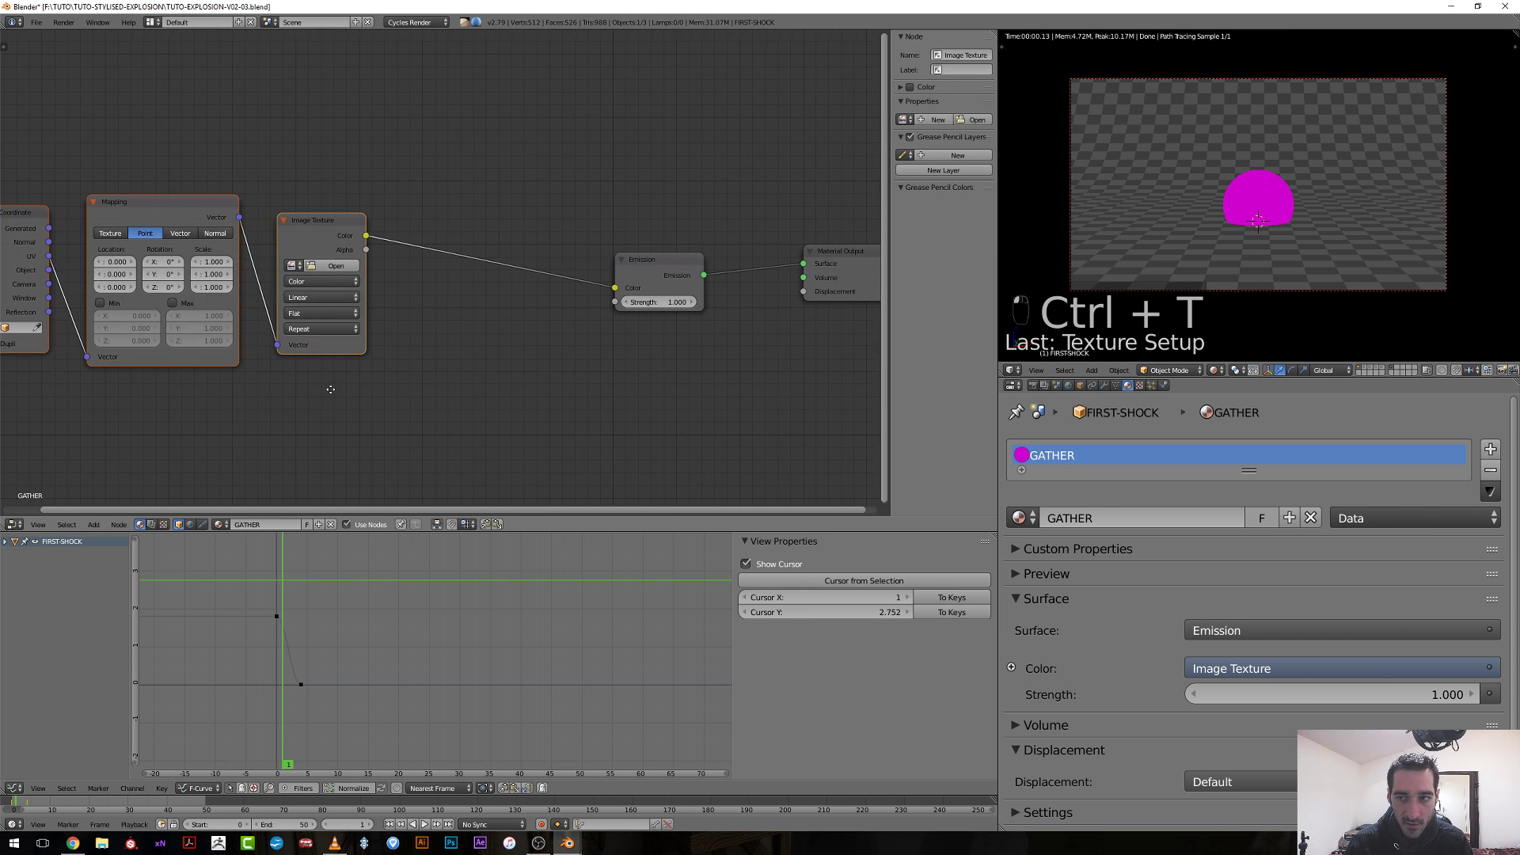
pyautogui.moveTo(317, 257); pyautogui.dragTo(545, 254, button='middle')
pyautogui.moveTo(544, 255); pyautogui.dragTo(521, 255)
pyautogui.click(393, 219)
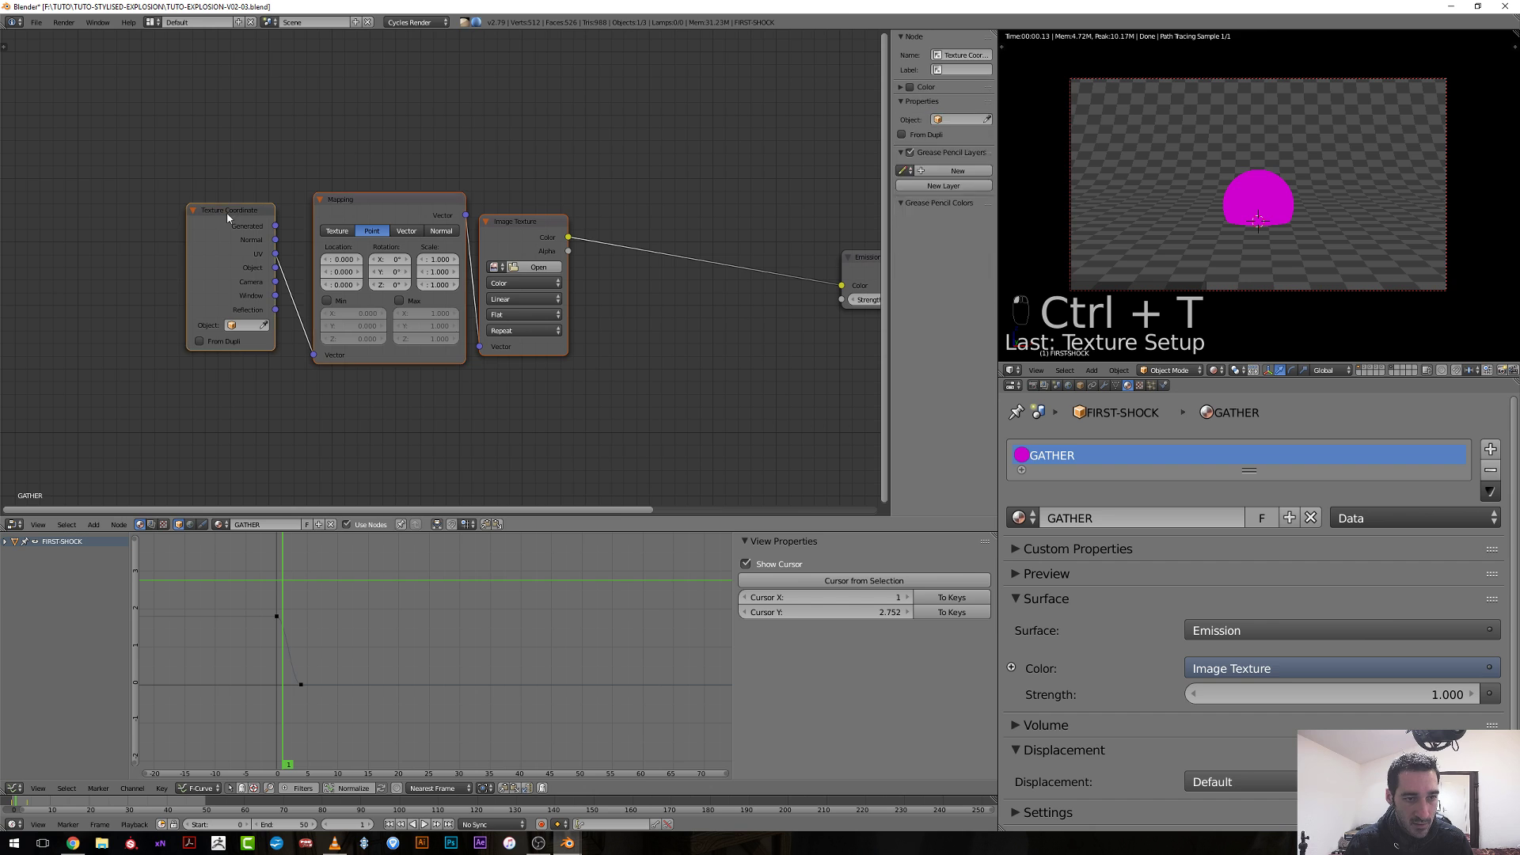
pyautogui.press('x')
# Add a Layer Weight node and a ColorRamp node to the GATHER material, placing the ramp between Layer Weight and Emission.
pyautogui.hotkey('shift', 'a')
pyautogui.moveTo(207, 190)
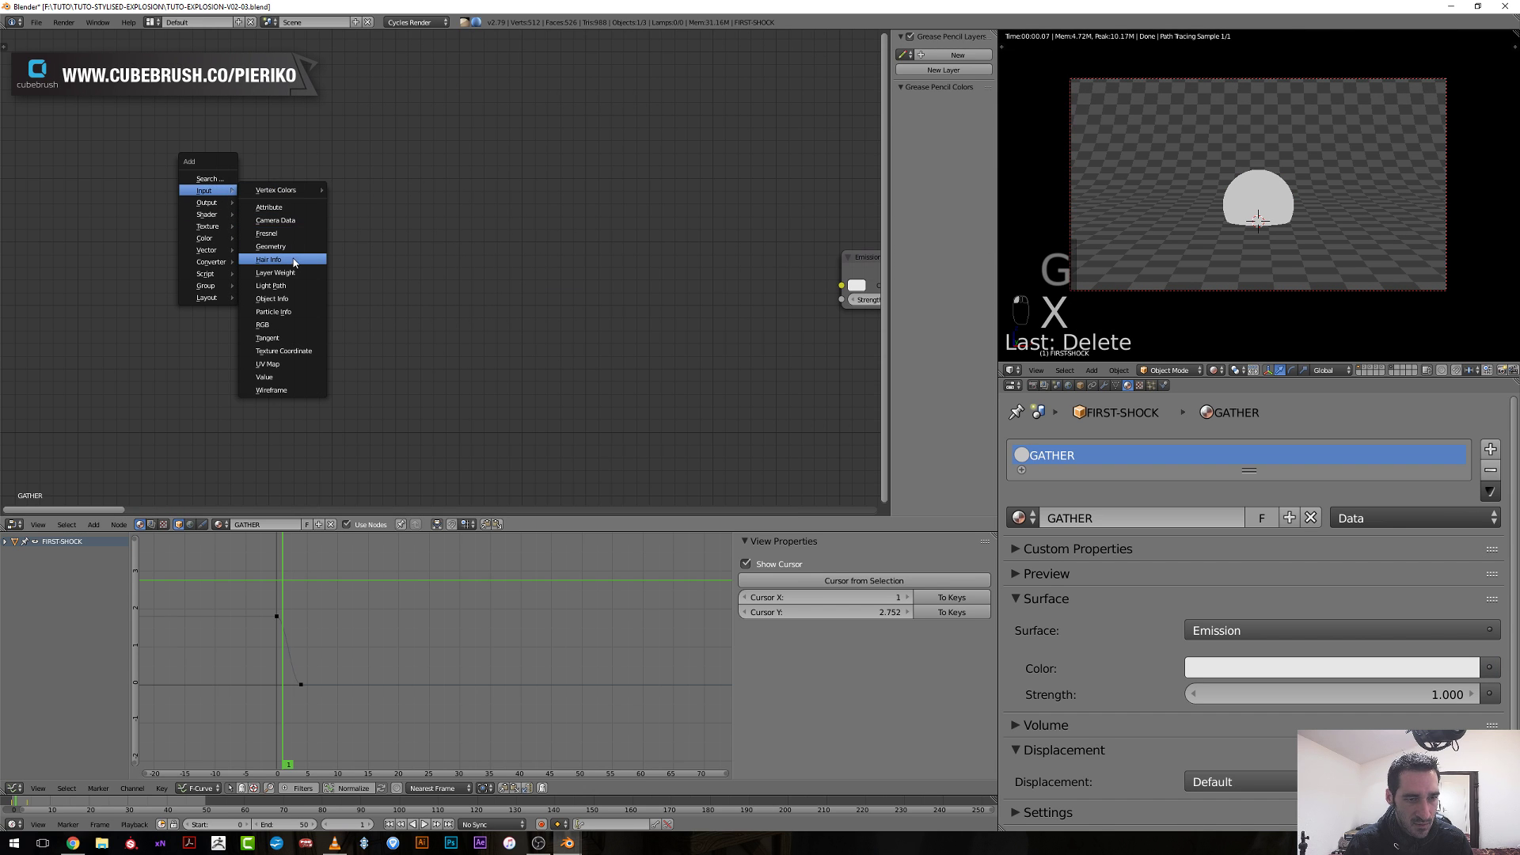
pyautogui.click(273, 273)
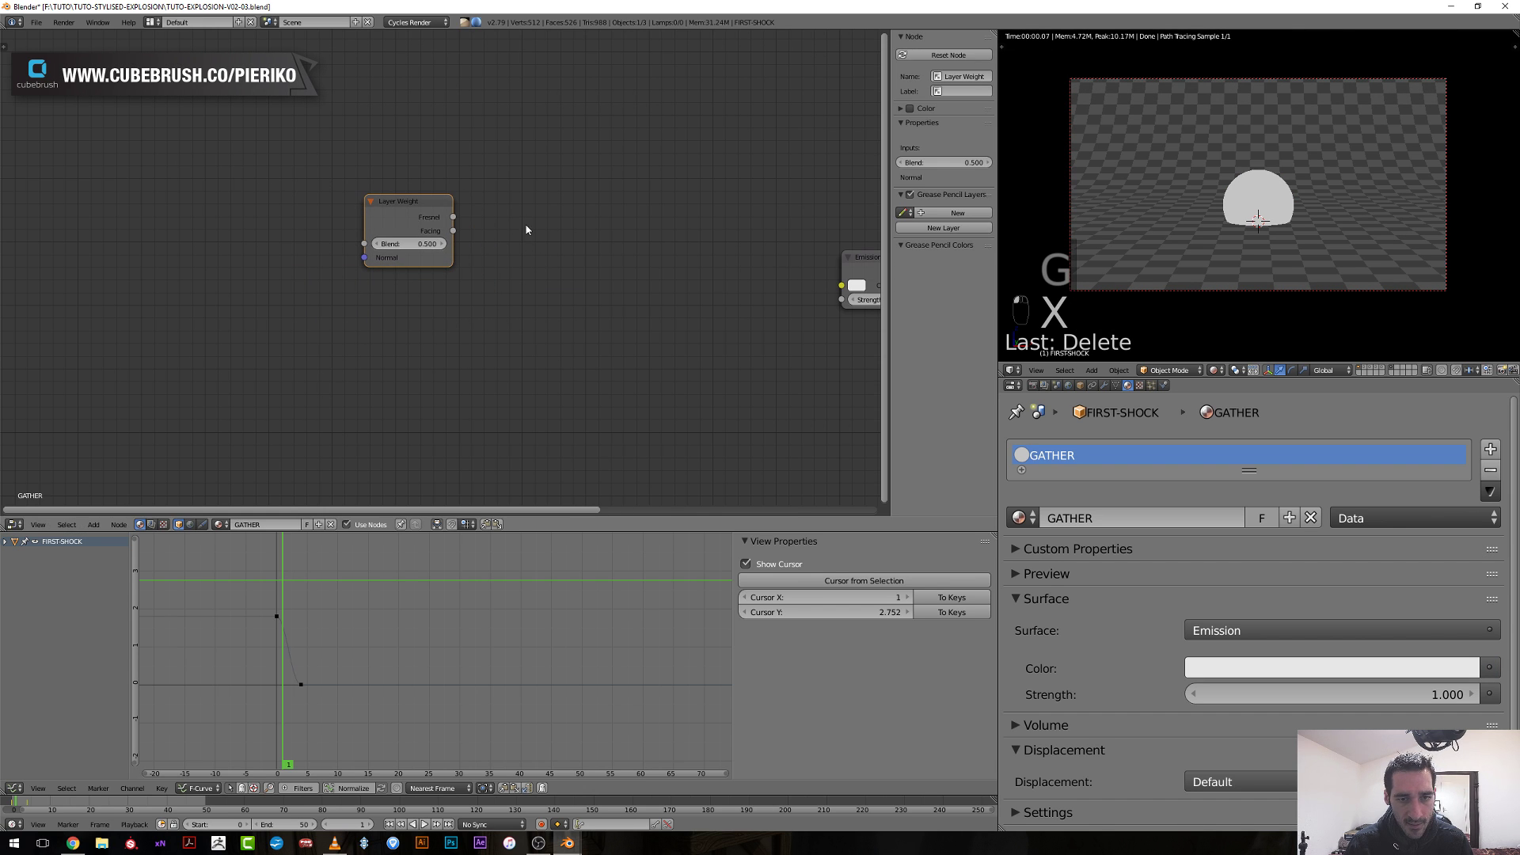
pyautogui.hotkey('shift', 'a')
pyautogui.moveTo(507, 309)
pyautogui.click(582, 315)
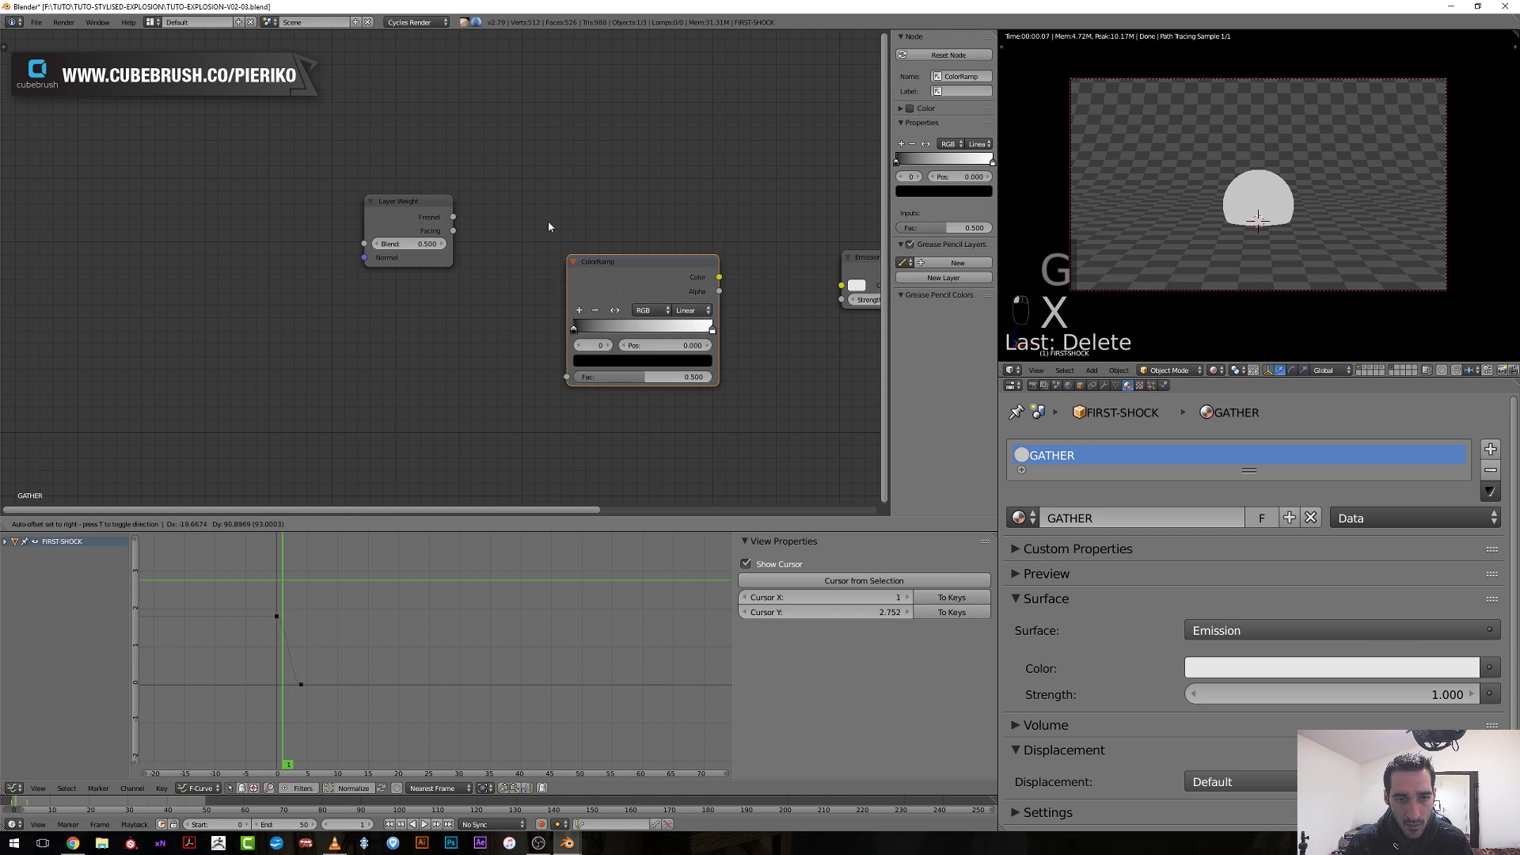
pyautogui.click(505, 137)
# Link the Layer Weight's Facing output to the ColorRamp's Fac and the ramp's Color to the Emission's Color input.
pyautogui.moveTo(453, 230); pyautogui.dragTo(525, 287)
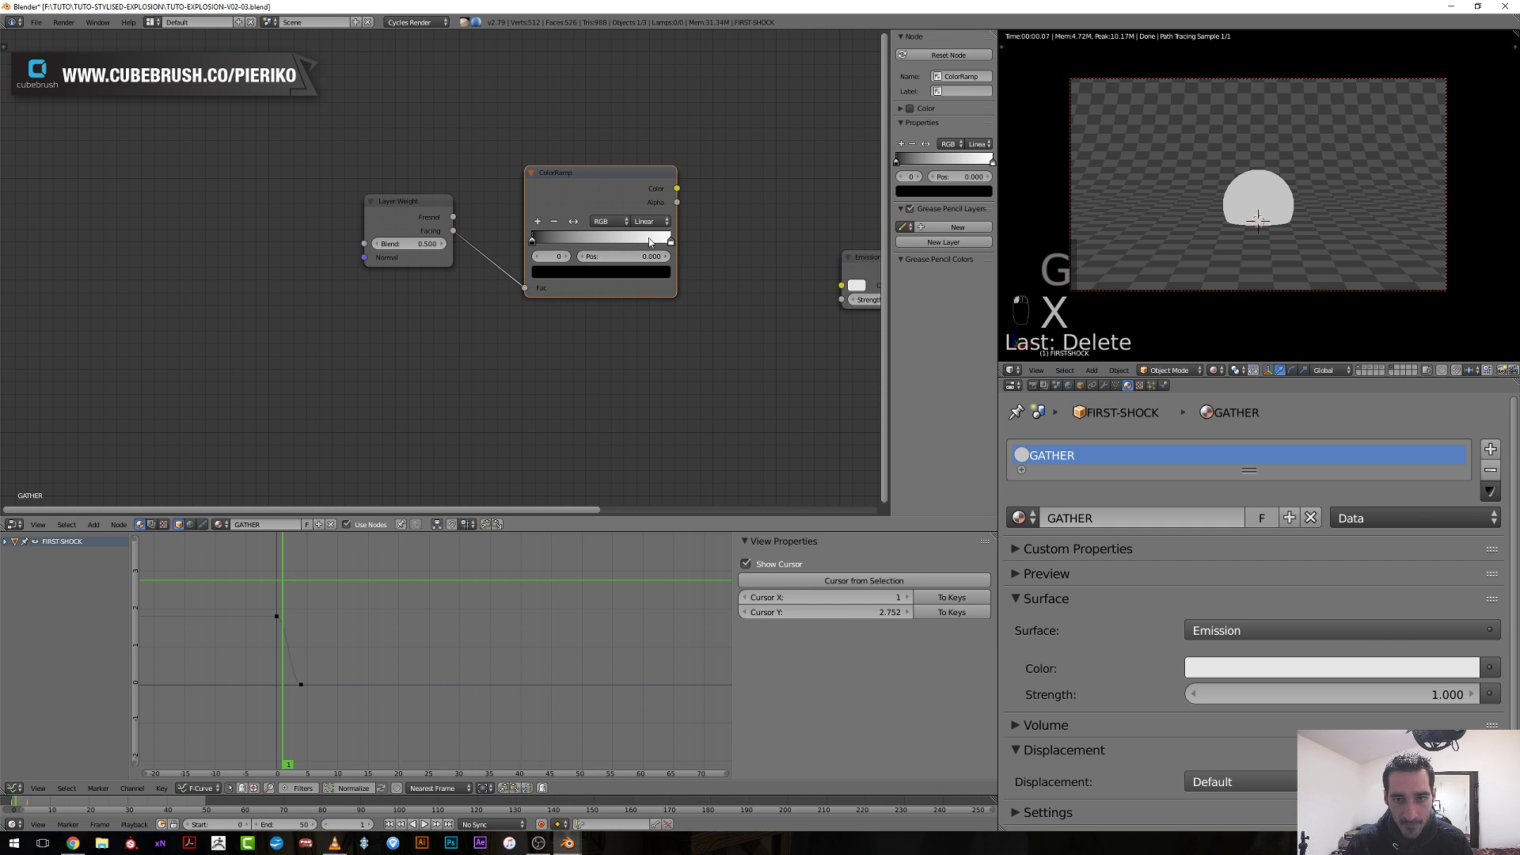
pyautogui.moveTo(677, 189); pyautogui.dragTo(842, 285)
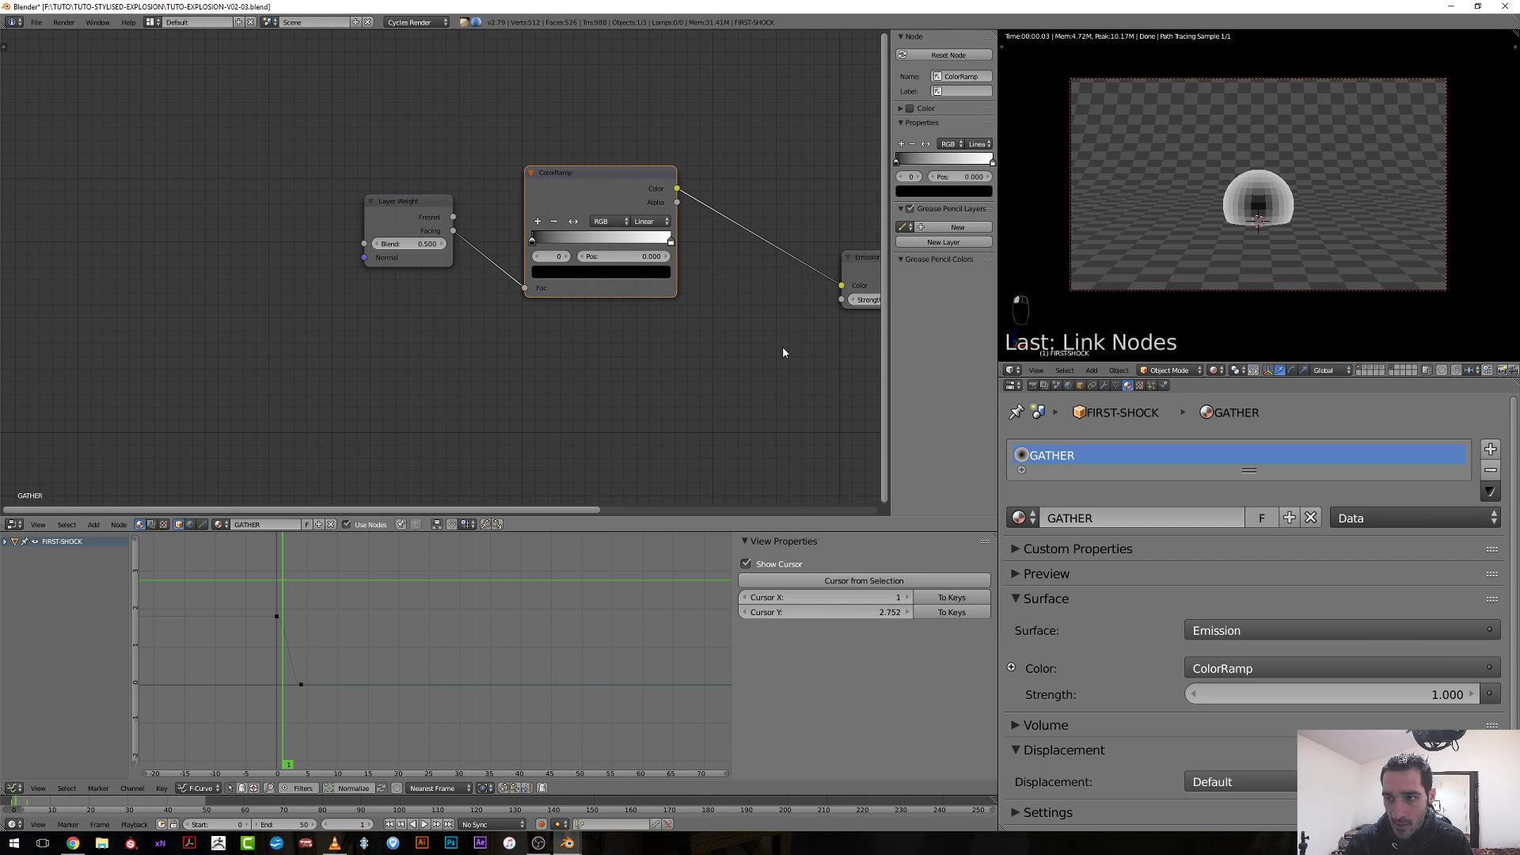
pyautogui.scroll(4, 1274, 217)
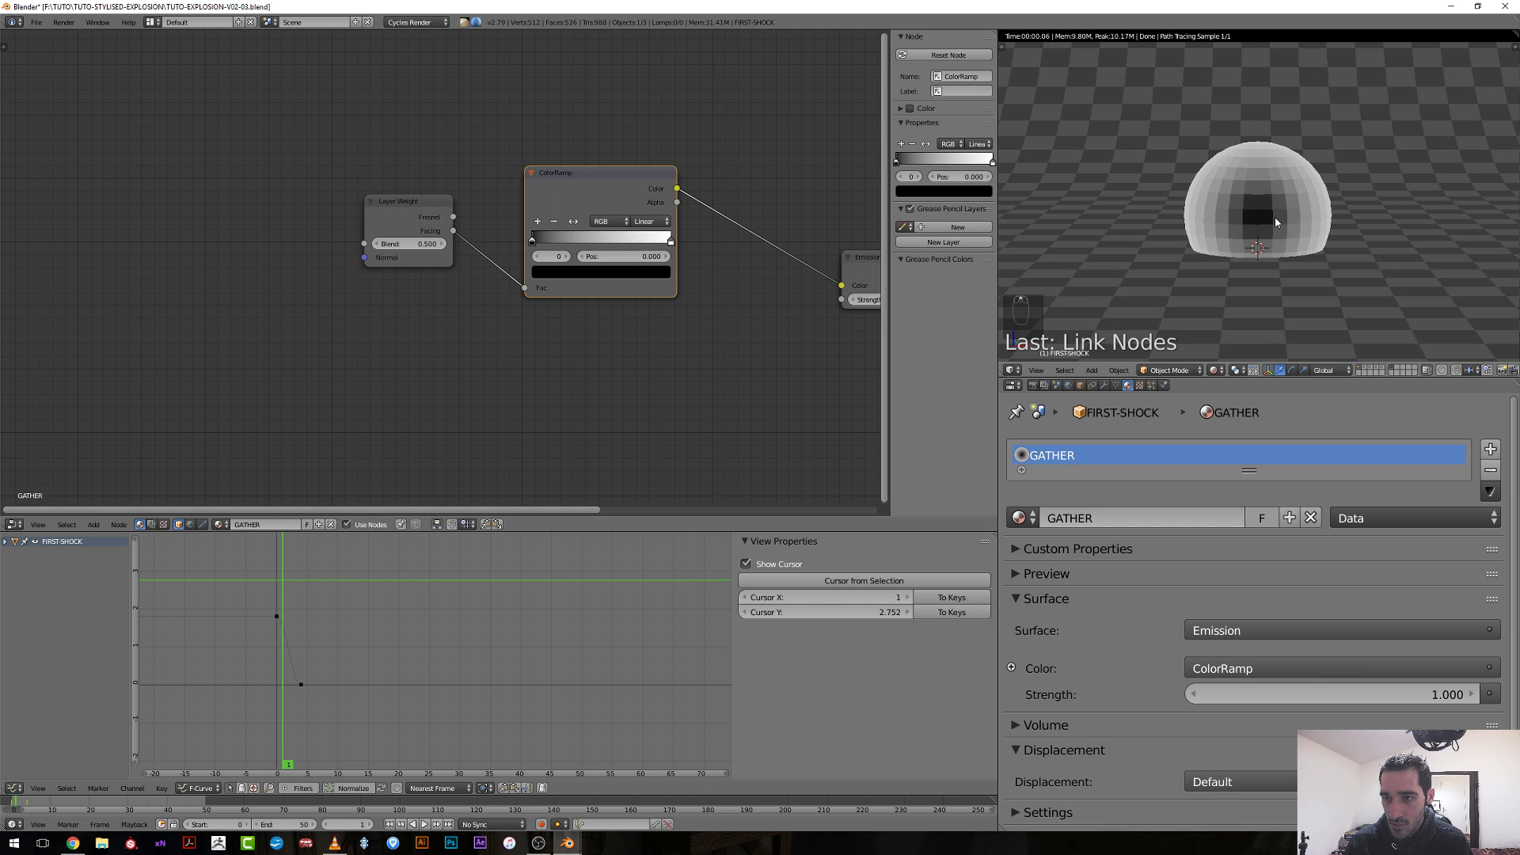
pyautogui.scroll(-4, 824, 331)
pyautogui.moveTo(823, 332); pyautogui.dragTo(735, 335, button='middle')
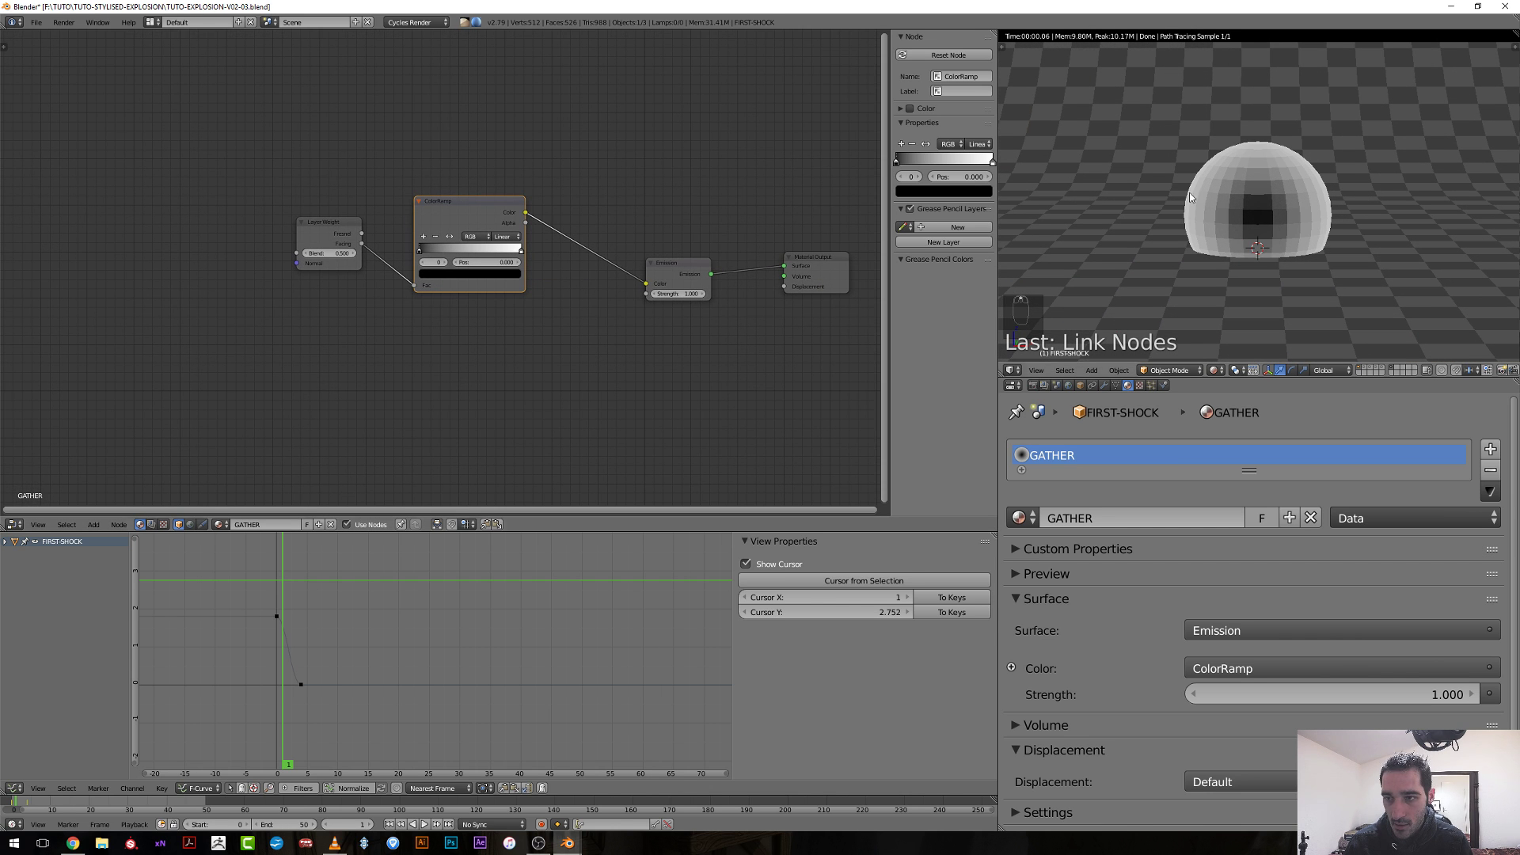
# Select the FIRST-SHOCK sphere and apply smooth shading to it.
pyautogui.rightClick(1238, 177)
pyautogui.press('t')
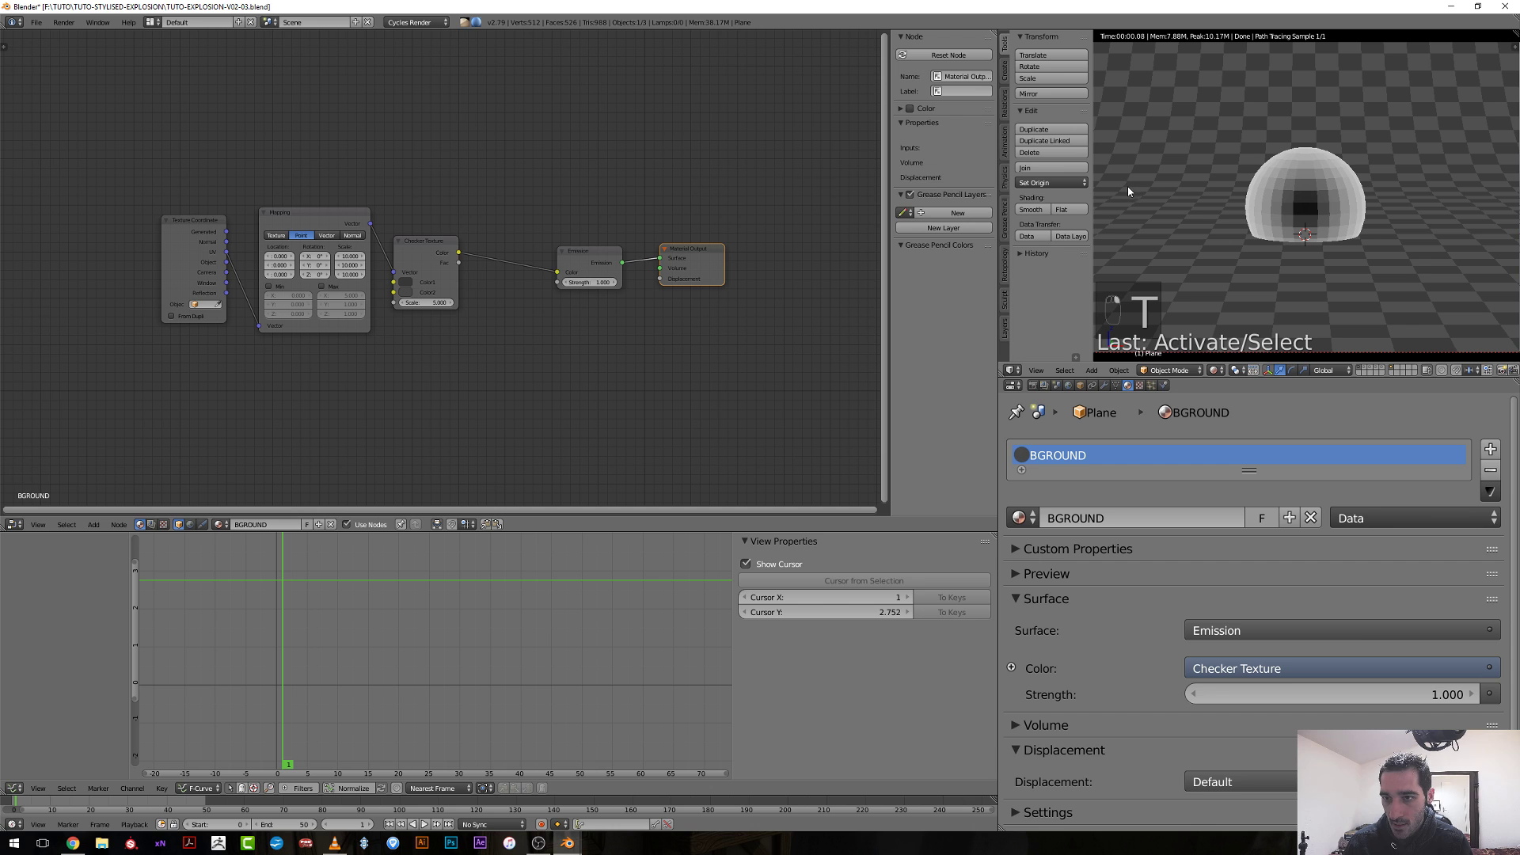
pyautogui.click(1040, 211)
pyautogui.rightClick(1244, 189)
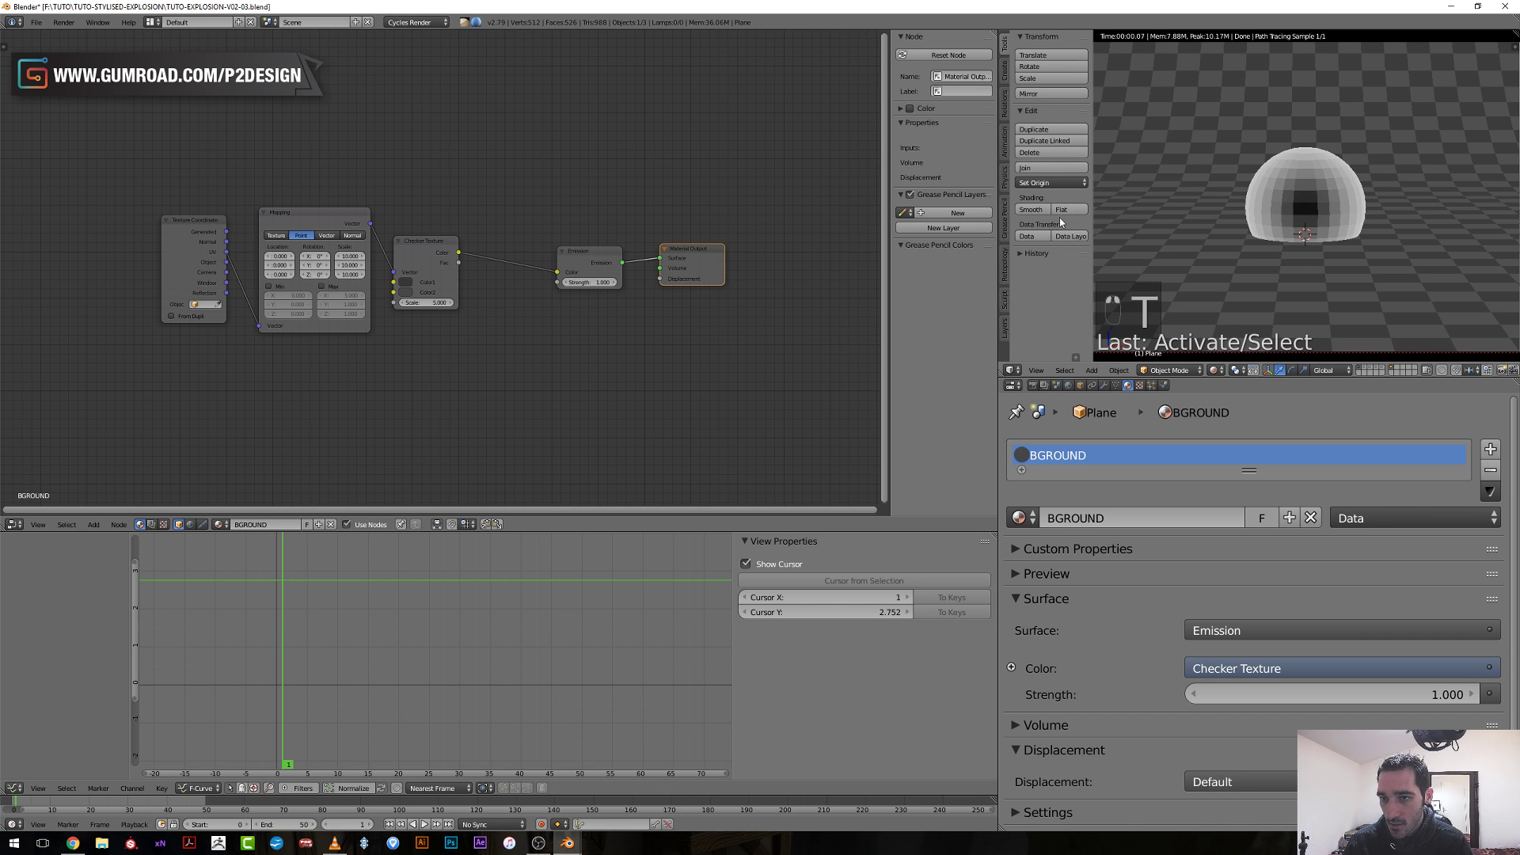
pyautogui.click(1045, 211)
pyautogui.rightClick(1252, 200)
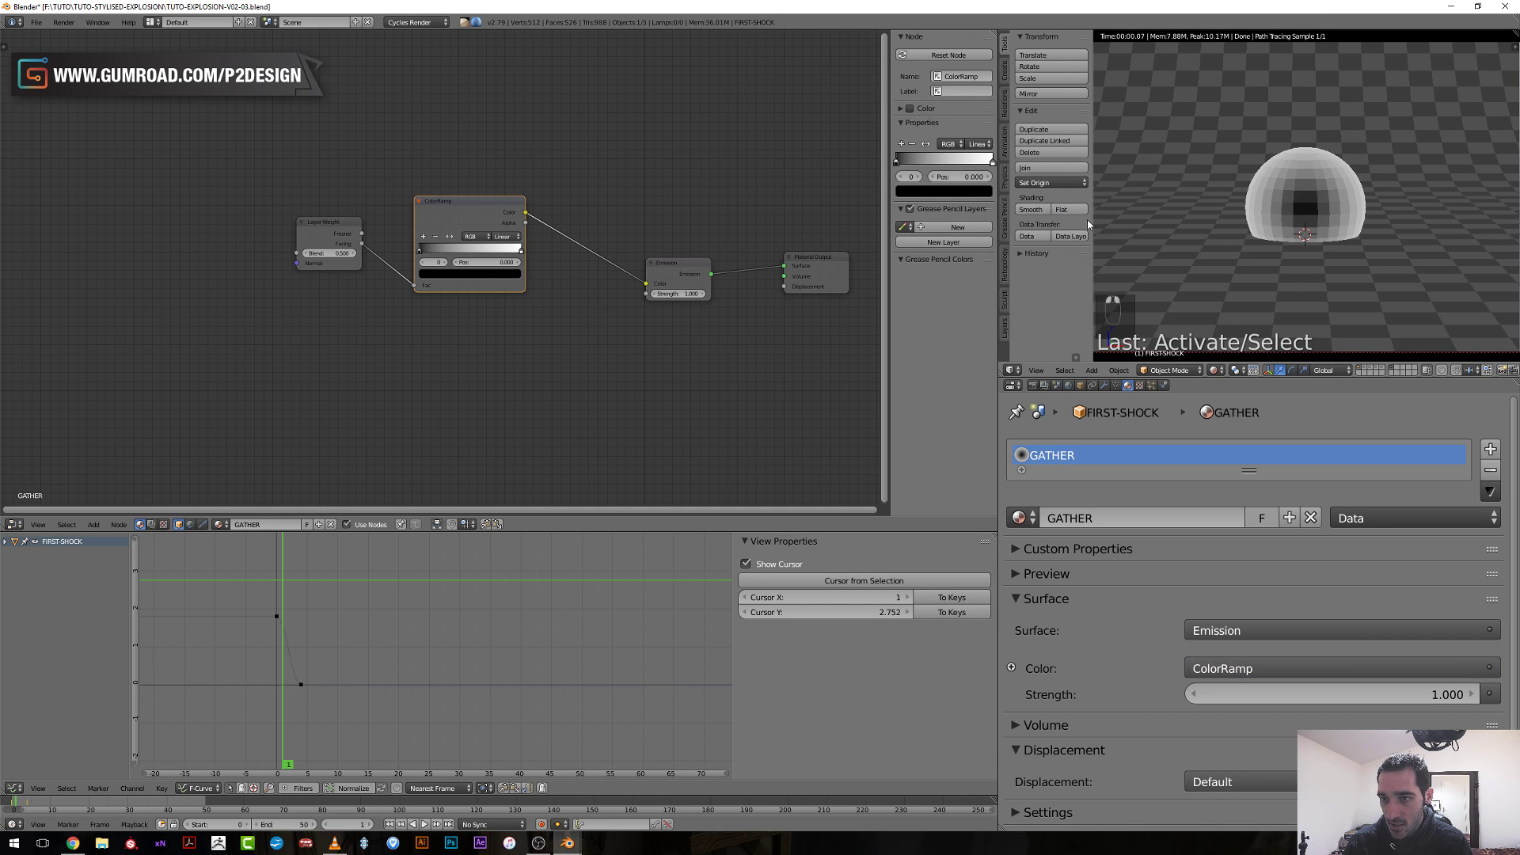
pyautogui.click(1032, 210)
pyautogui.press('t')
# Move the Layer Weight and ColorRamp nodes farther away from the Emission node to tidy the layout.
pyautogui.scroll(2, 639, 365)
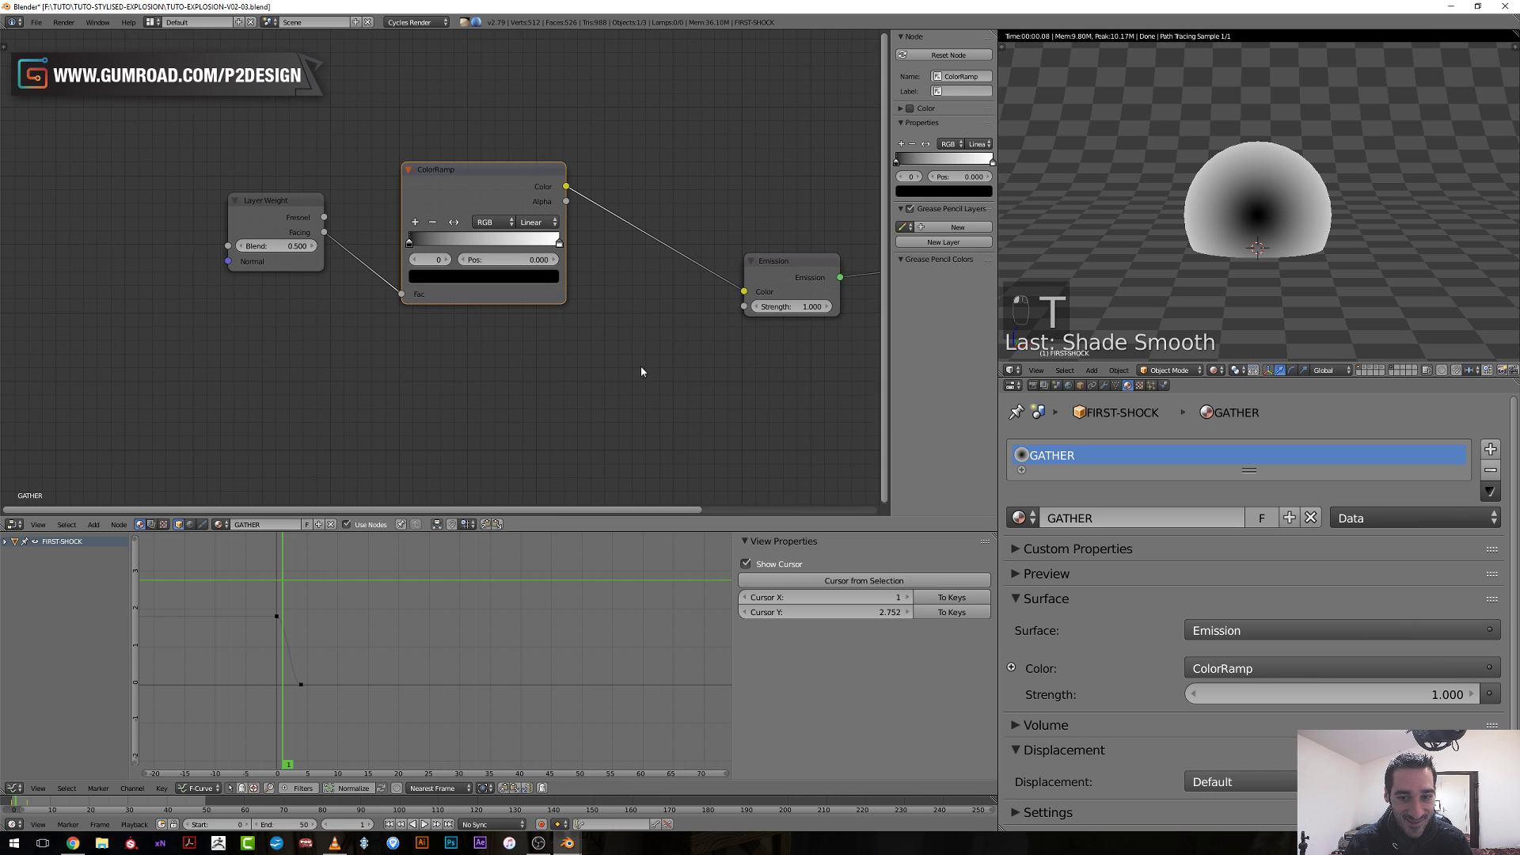
pyautogui.moveTo(639, 365); pyautogui.dragTo(622, 370, button='middle')
pyautogui.moveTo(243, 224); pyautogui.dragTo(194, 263)
pyautogui.moveTo(467, 186); pyautogui.dragTo(404, 223)
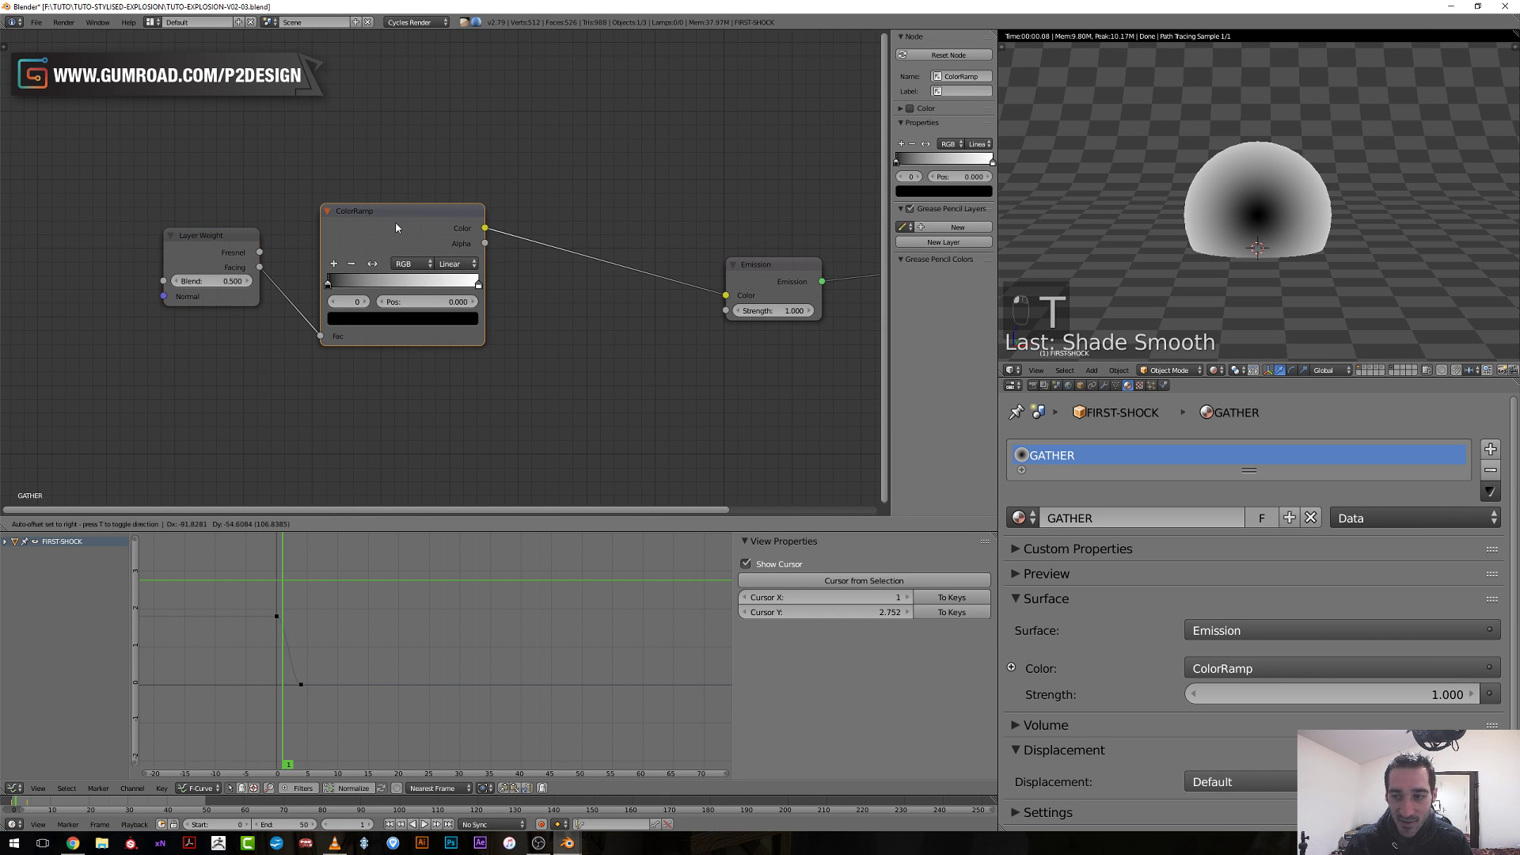
pyautogui.scroll(-1, 194, 349)
pyautogui.keyDown('ctrl'); pyautogui.scroll(5, 182, 325); pyautogui.keyUp('ctrl')
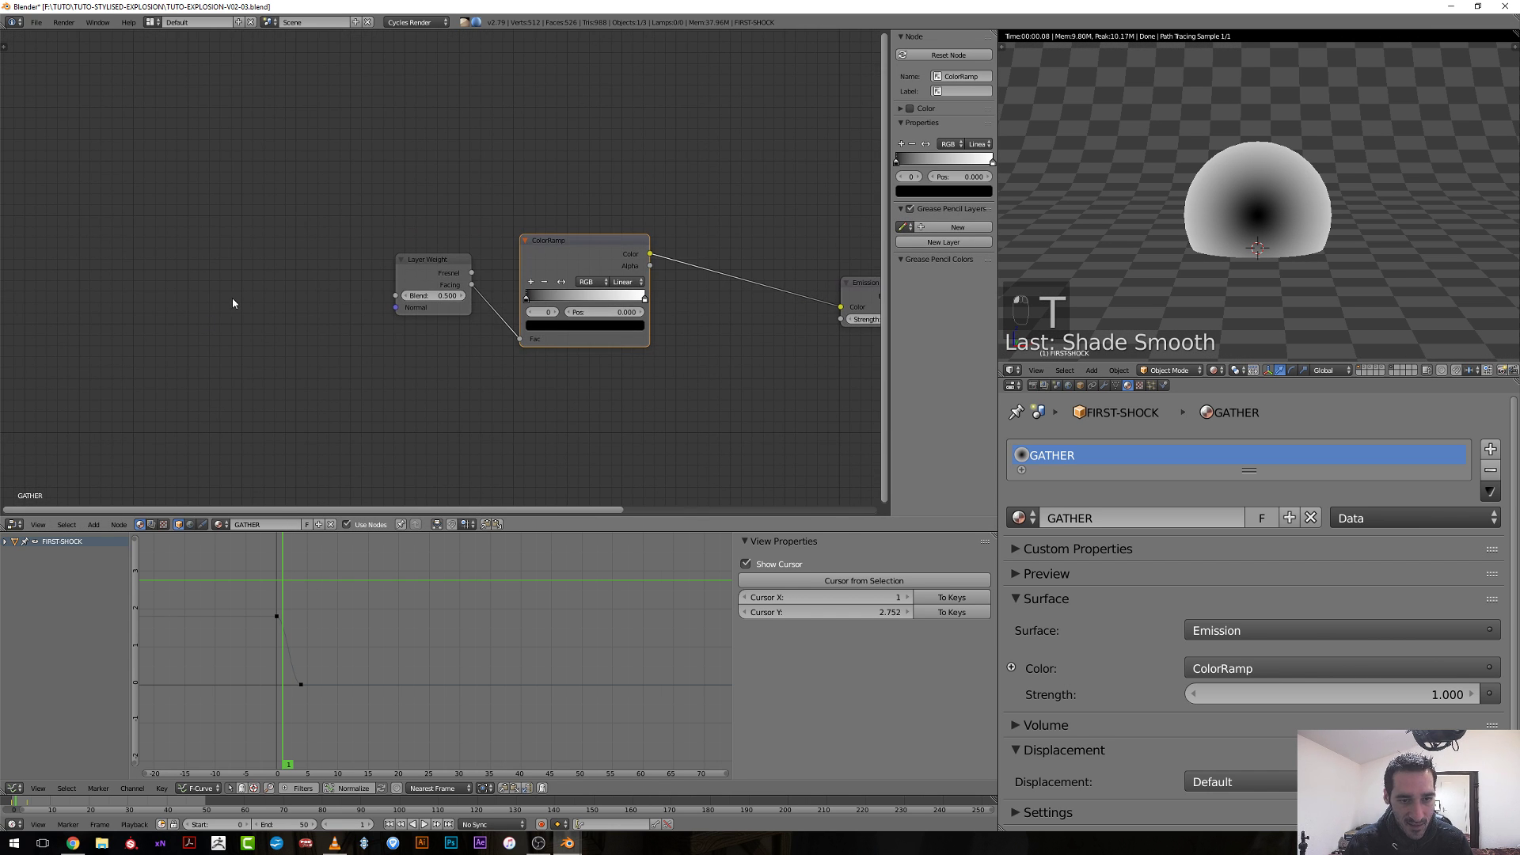
# Add a Noise Texture node before the Layer Weight and preview it on the sphere with the Emission Viewer.
pyautogui.hotkey('shift', 'a')
pyautogui.moveTo(213, 263)
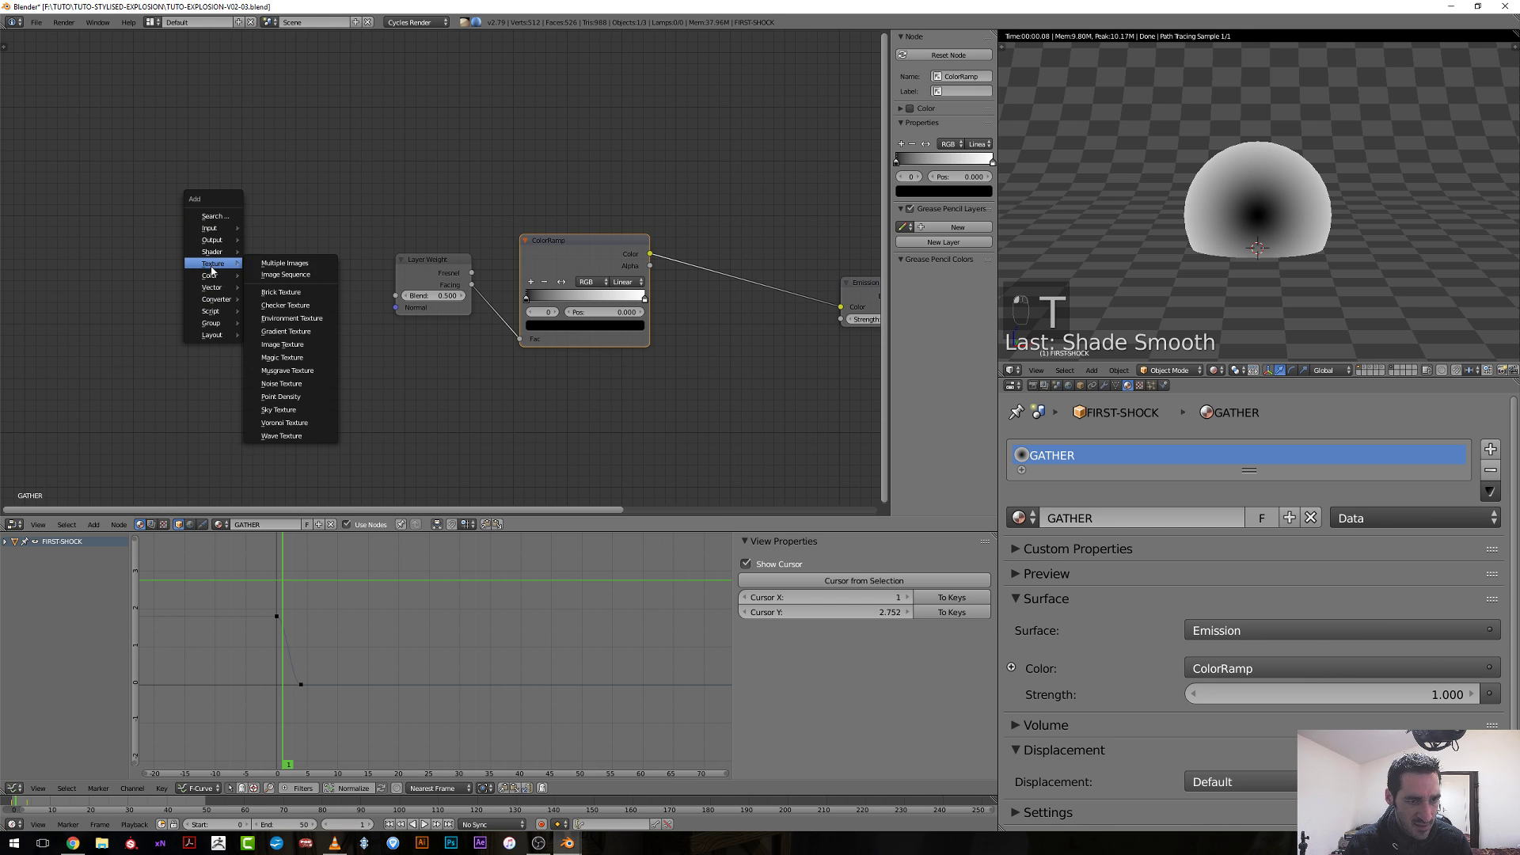
pyautogui.click(310, 383)
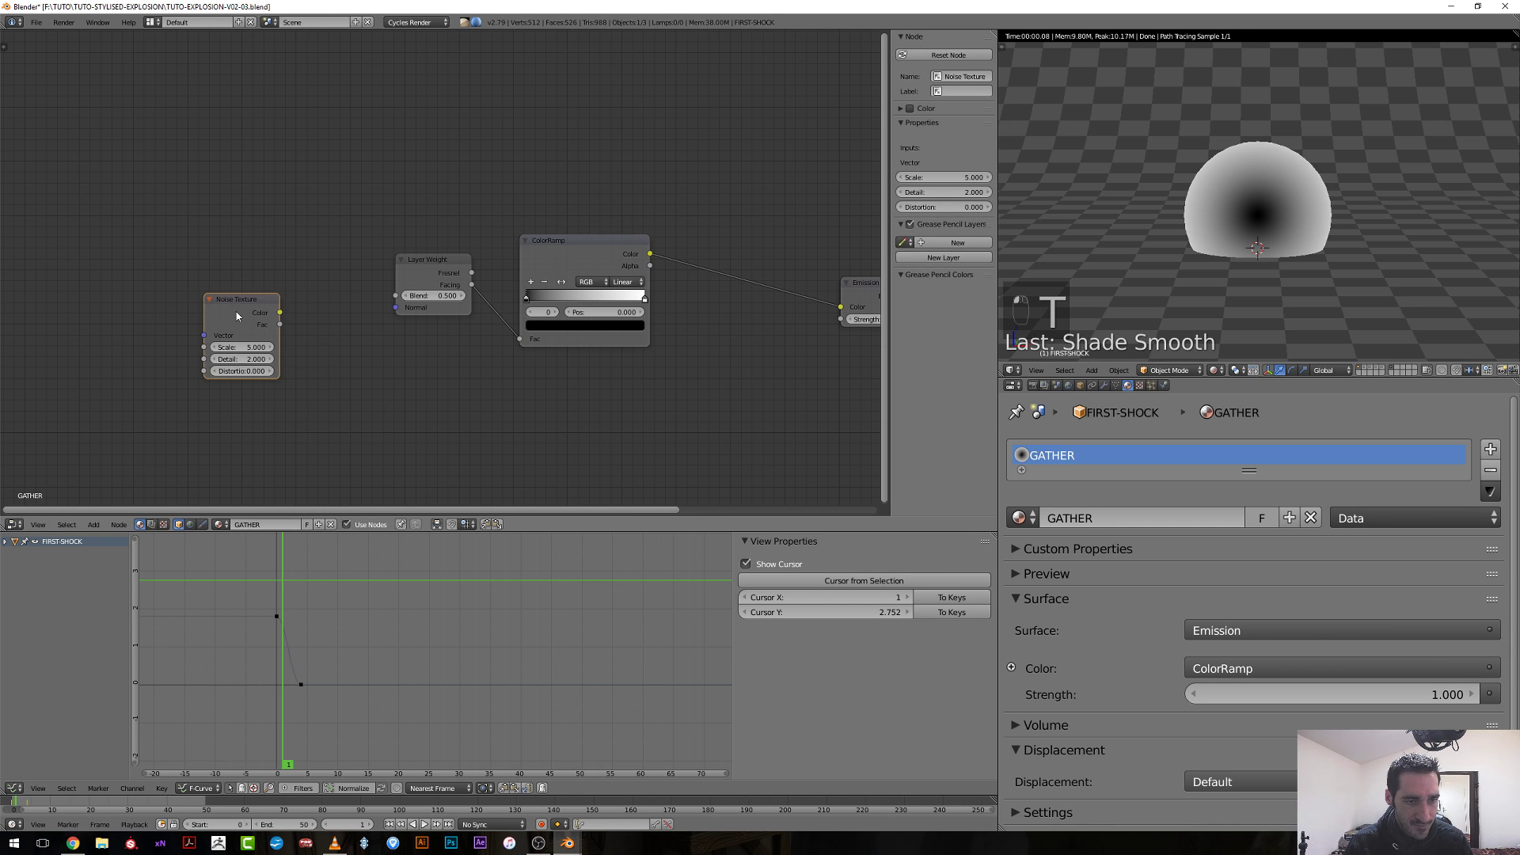
pyautogui.click(237, 316)
pyautogui.keyDown('ctrl'); pyautogui.keyDown('shift'); pyautogui.click(242, 310); pyautogui.keyUp('shift'); pyautogui.keyUp('ctrl')
pyautogui.scroll(1, 519, 403)
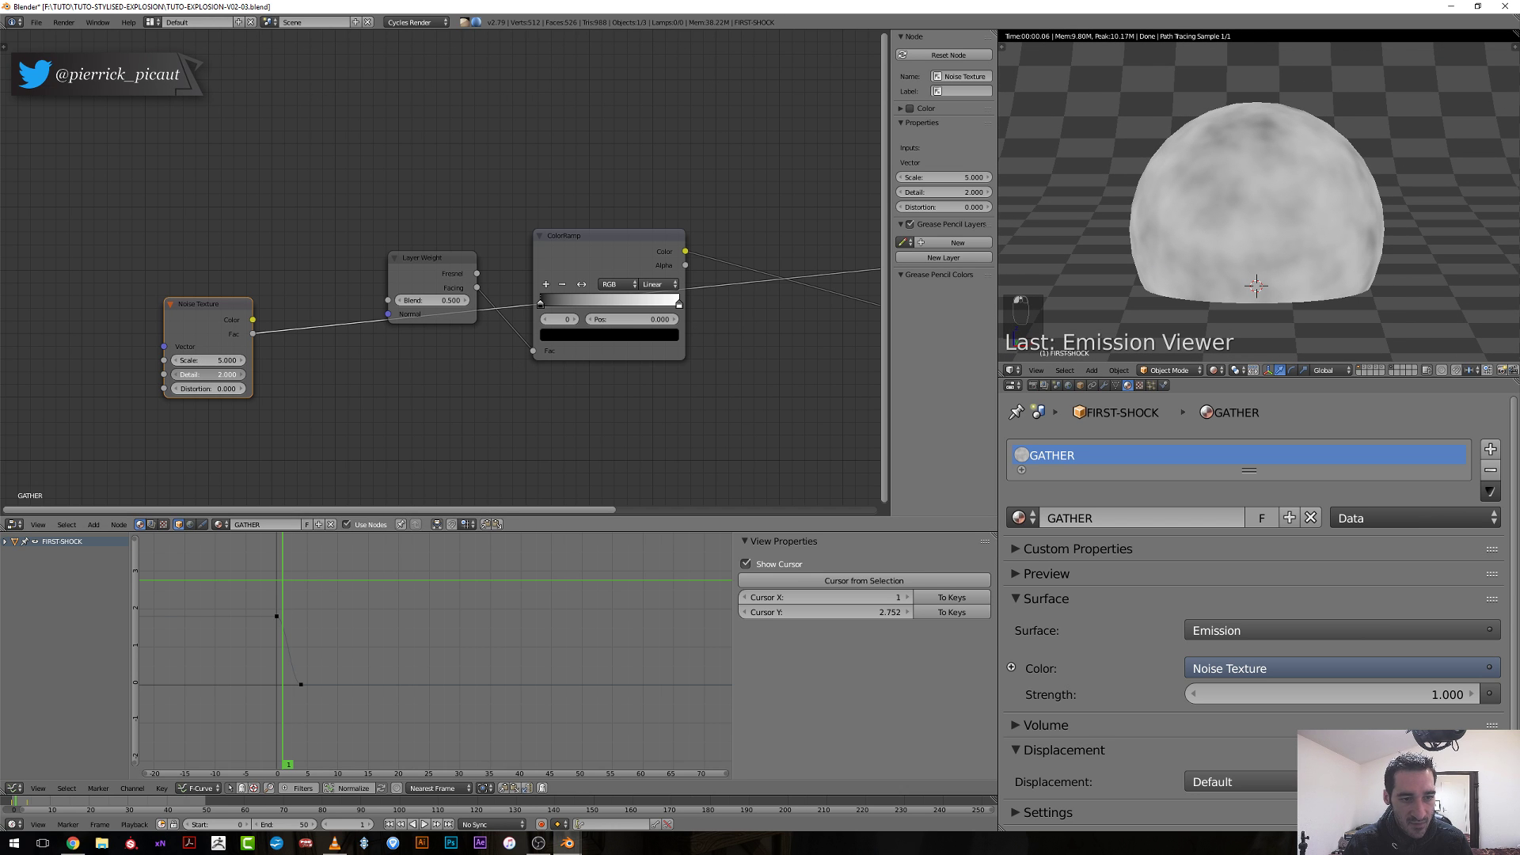
# Set the Noise Texture's Detail to 16 and its Distortion to 2.5.
pyautogui.moveTo(207, 373); pyautogui.dragTo(237, 374)
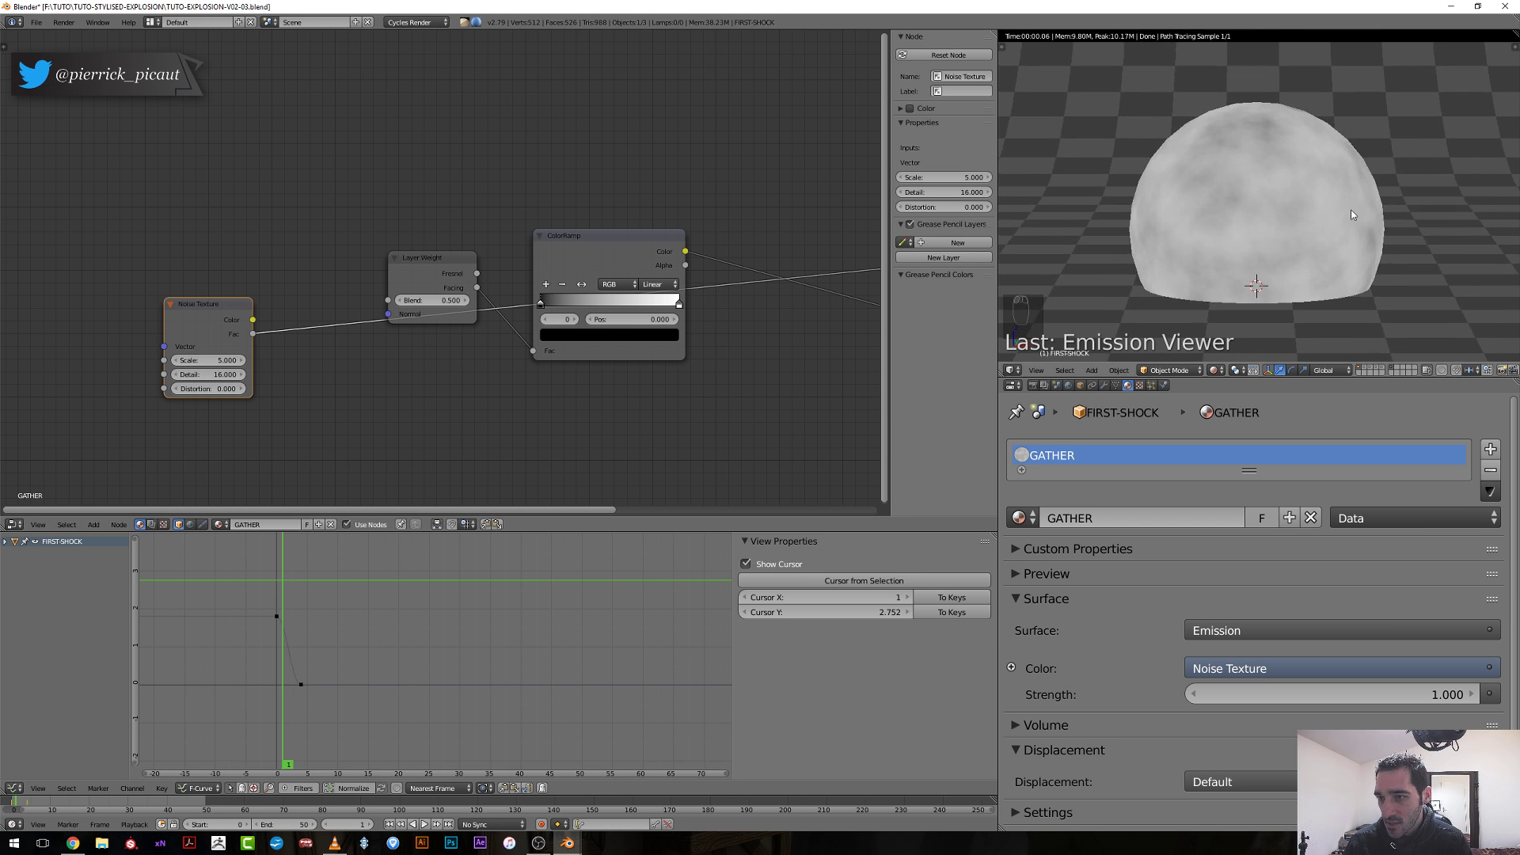
pyautogui.scroll(5, 1223, 243)
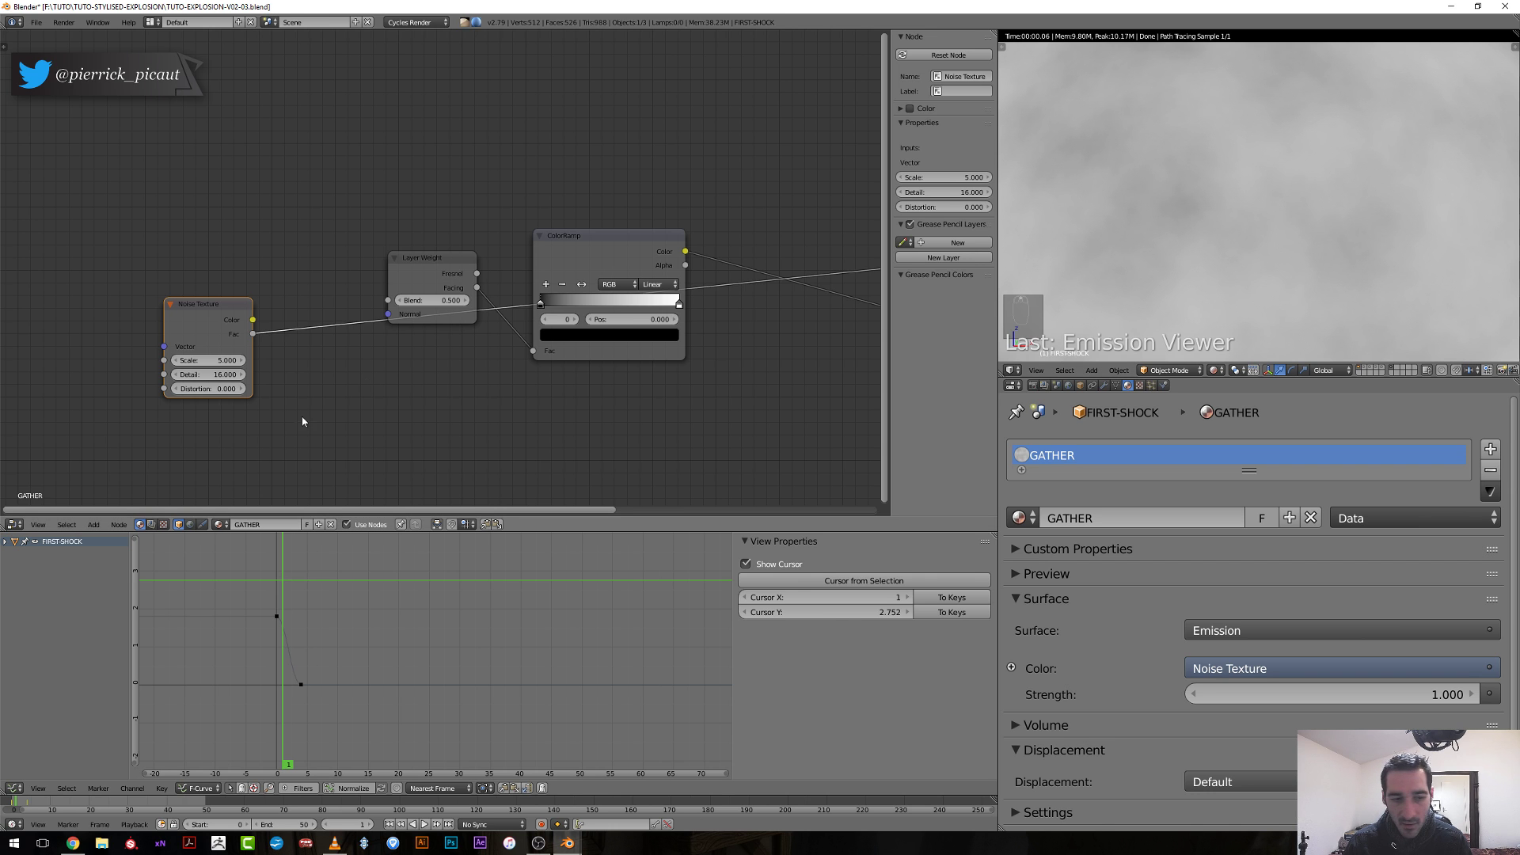
pyautogui.scroll(-1, 261, 413)
pyautogui.moveTo(238, 374); pyautogui.dragTo(273, 375)
pyautogui.scroll(-3, 1352, 273)
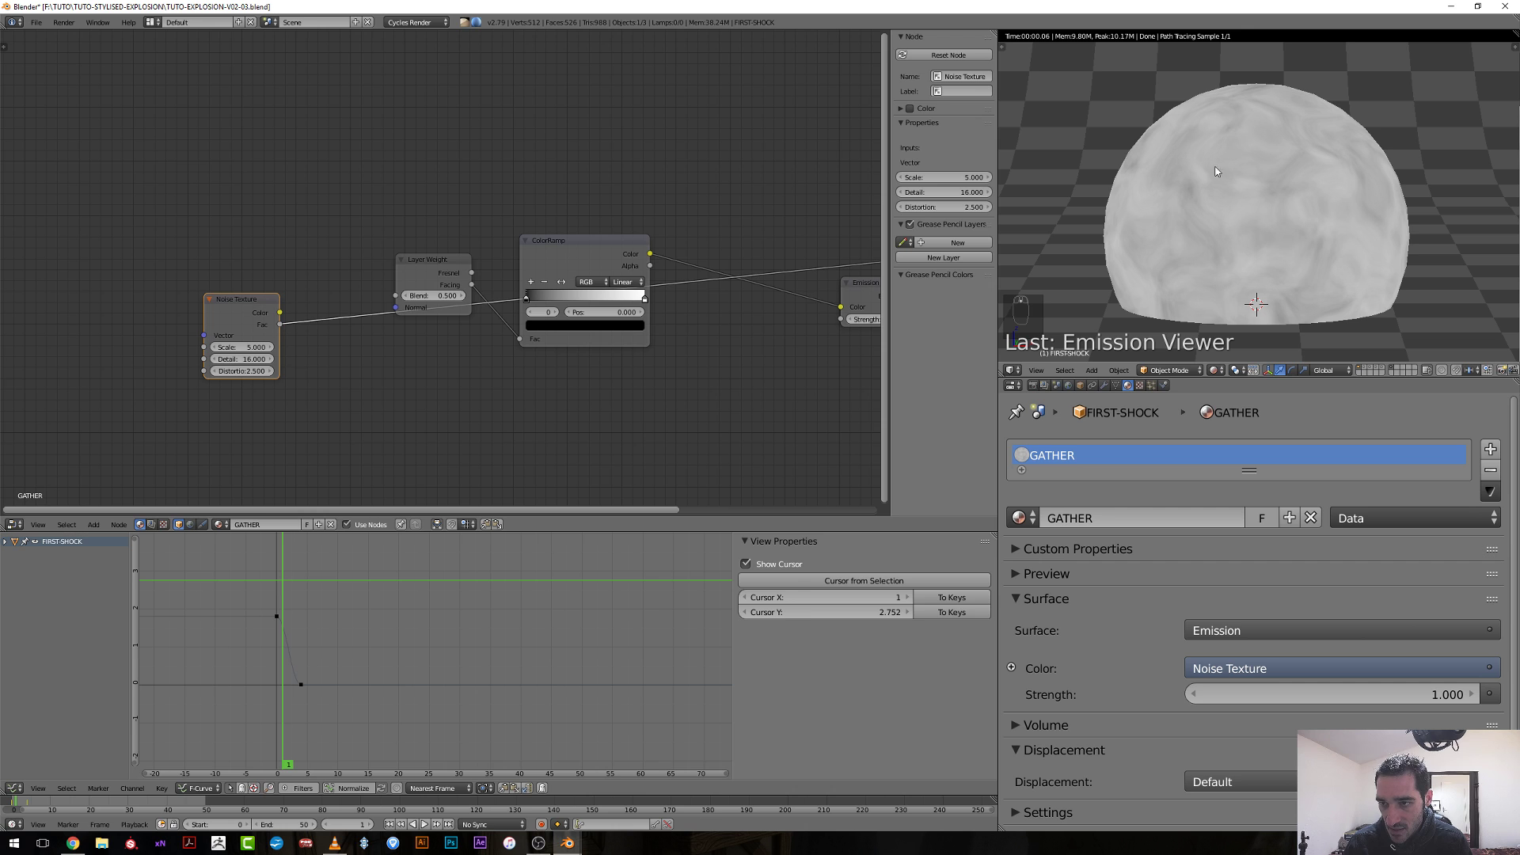
# Link the Noise Texture's Fac output to the Layer Weight's Blend input and switch the Emission Viewer to the ColorRamp.
pyautogui.scroll(2, 286, 377)
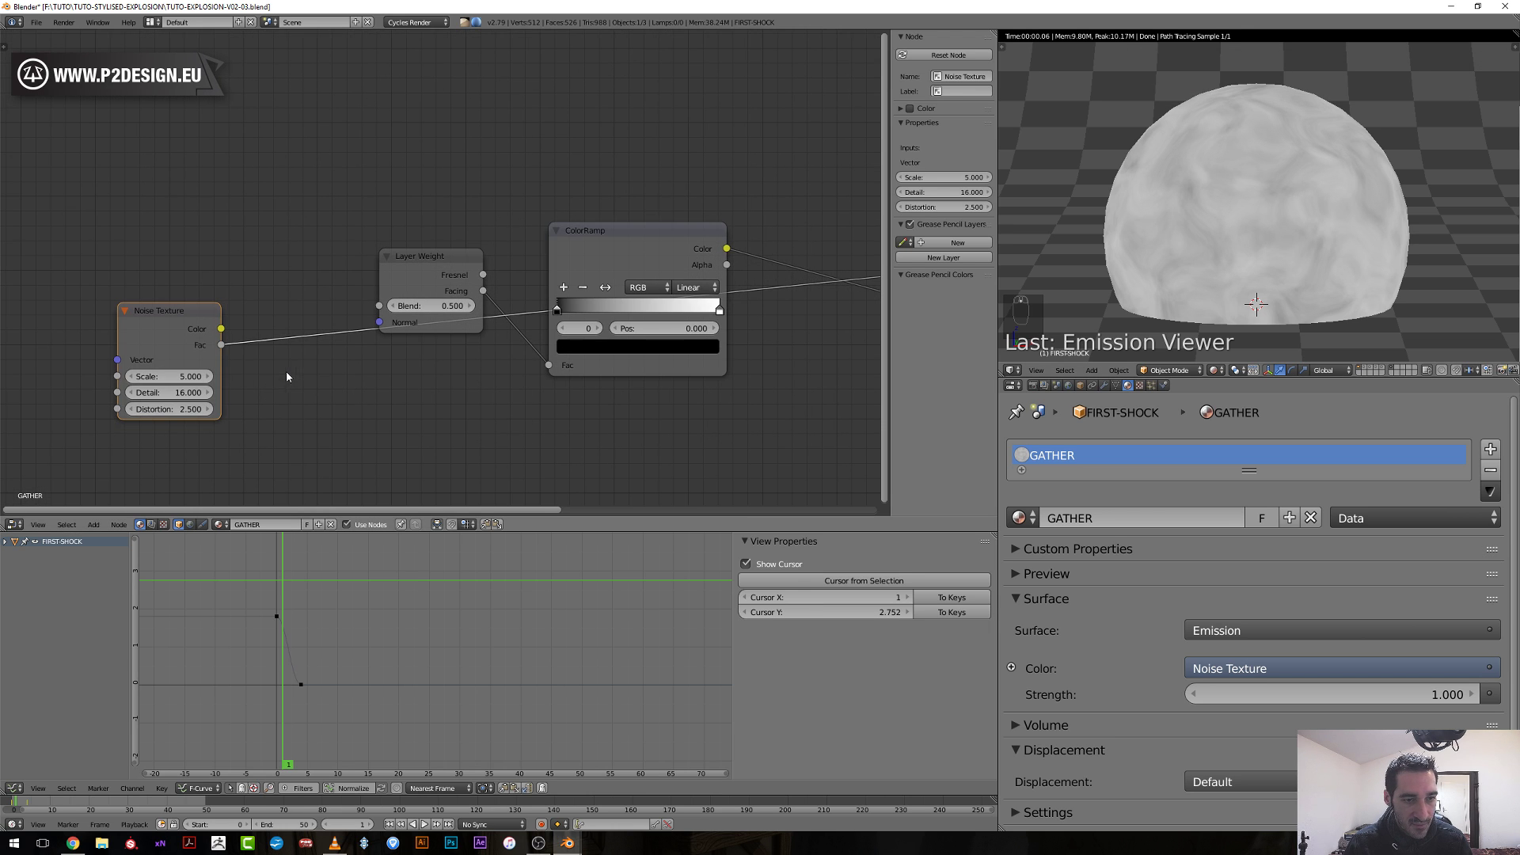
pyautogui.moveTo(221, 345); pyautogui.dragTo(379, 305)
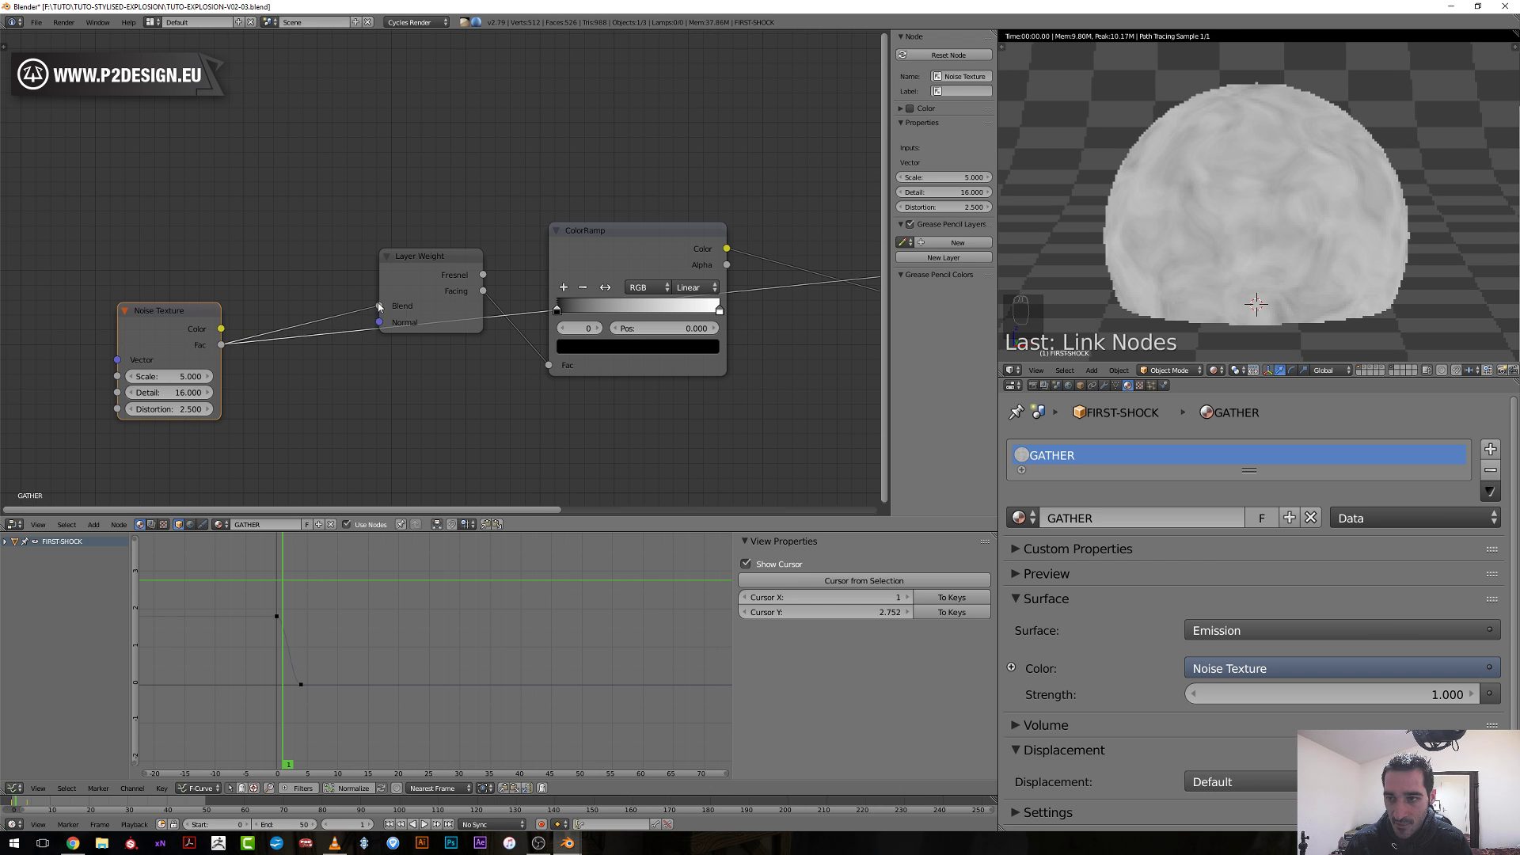
pyautogui.scroll(-2, 415, 355)
pyautogui.moveTo(757, 377); pyautogui.dragTo(606, 380, button='middle')
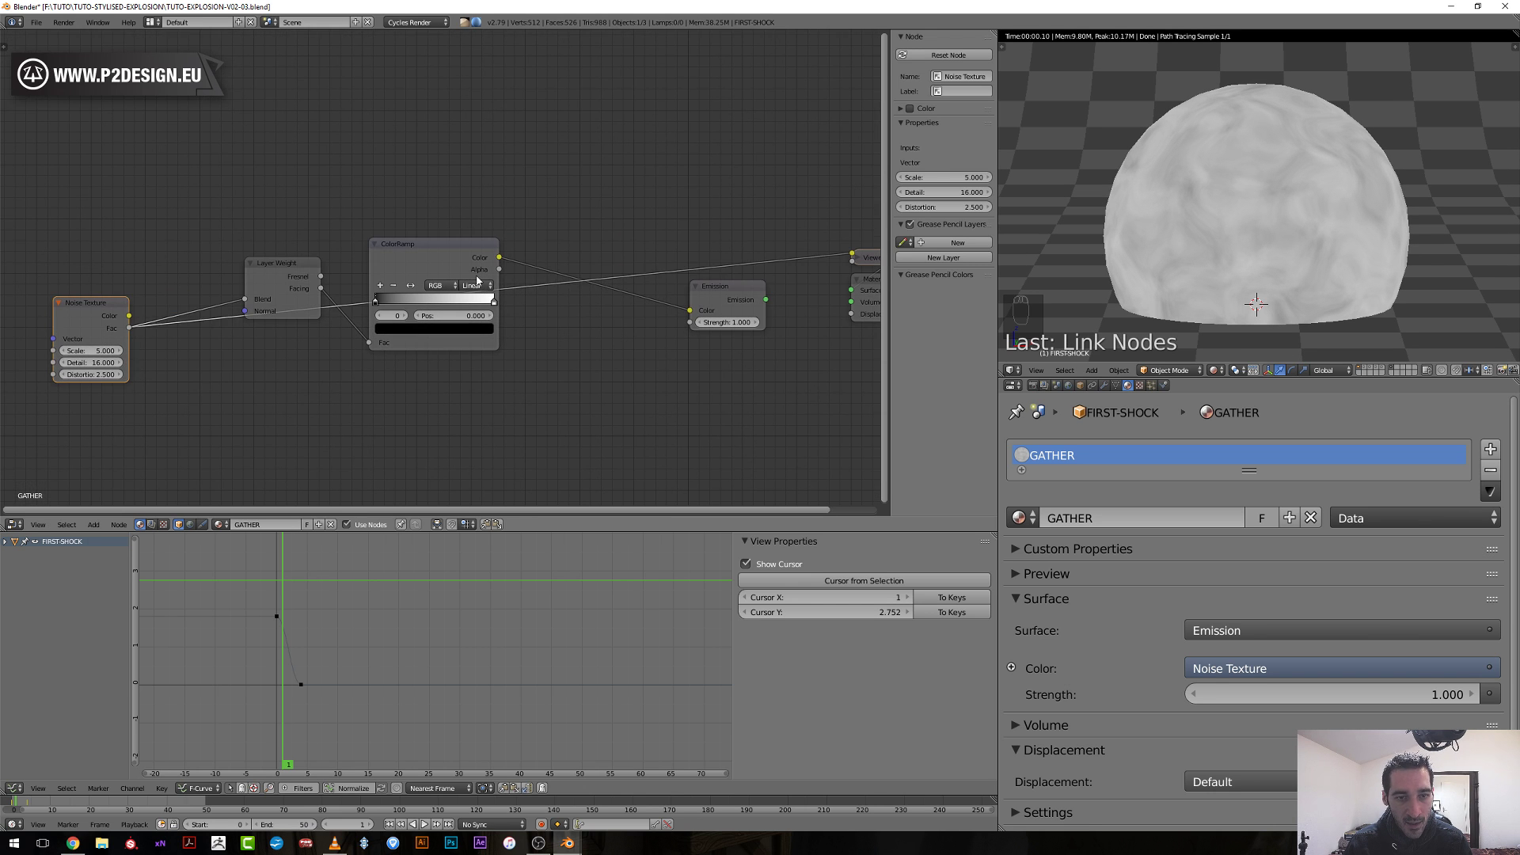
pyautogui.keyDown('ctrl'); pyautogui.keyDown('shift'); pyautogui.click(459, 263); pyautogui.keyUp('shift'); pyautogui.keyUp('ctrl')
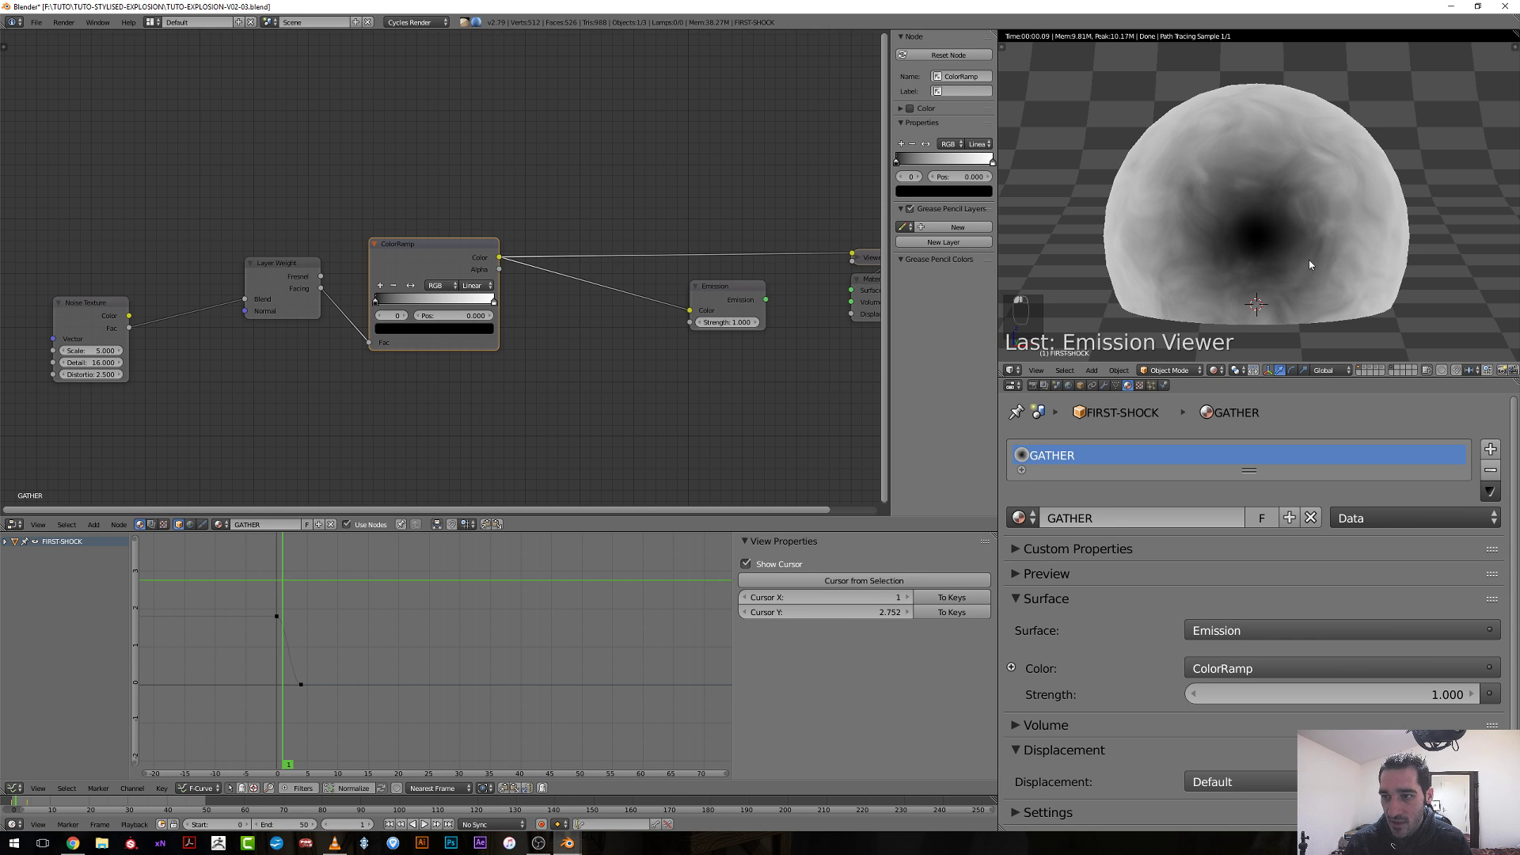
# Mute and unmute the Noise Texture node to compare the sphere's shading with and without the noise.
pyautogui.click(92, 315)
pyautogui.press('m')
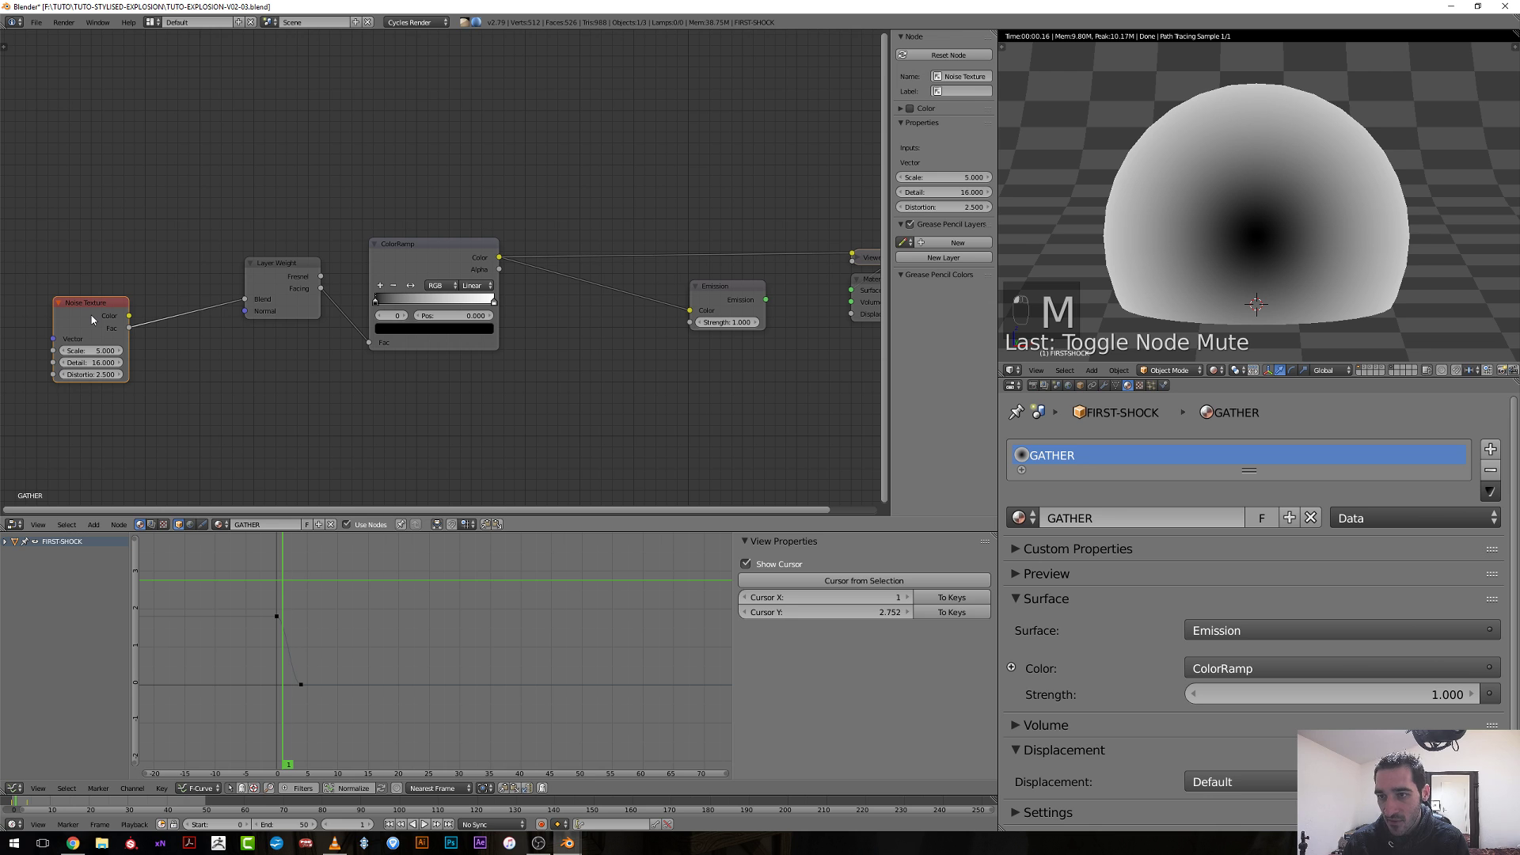
pyautogui.press('m')
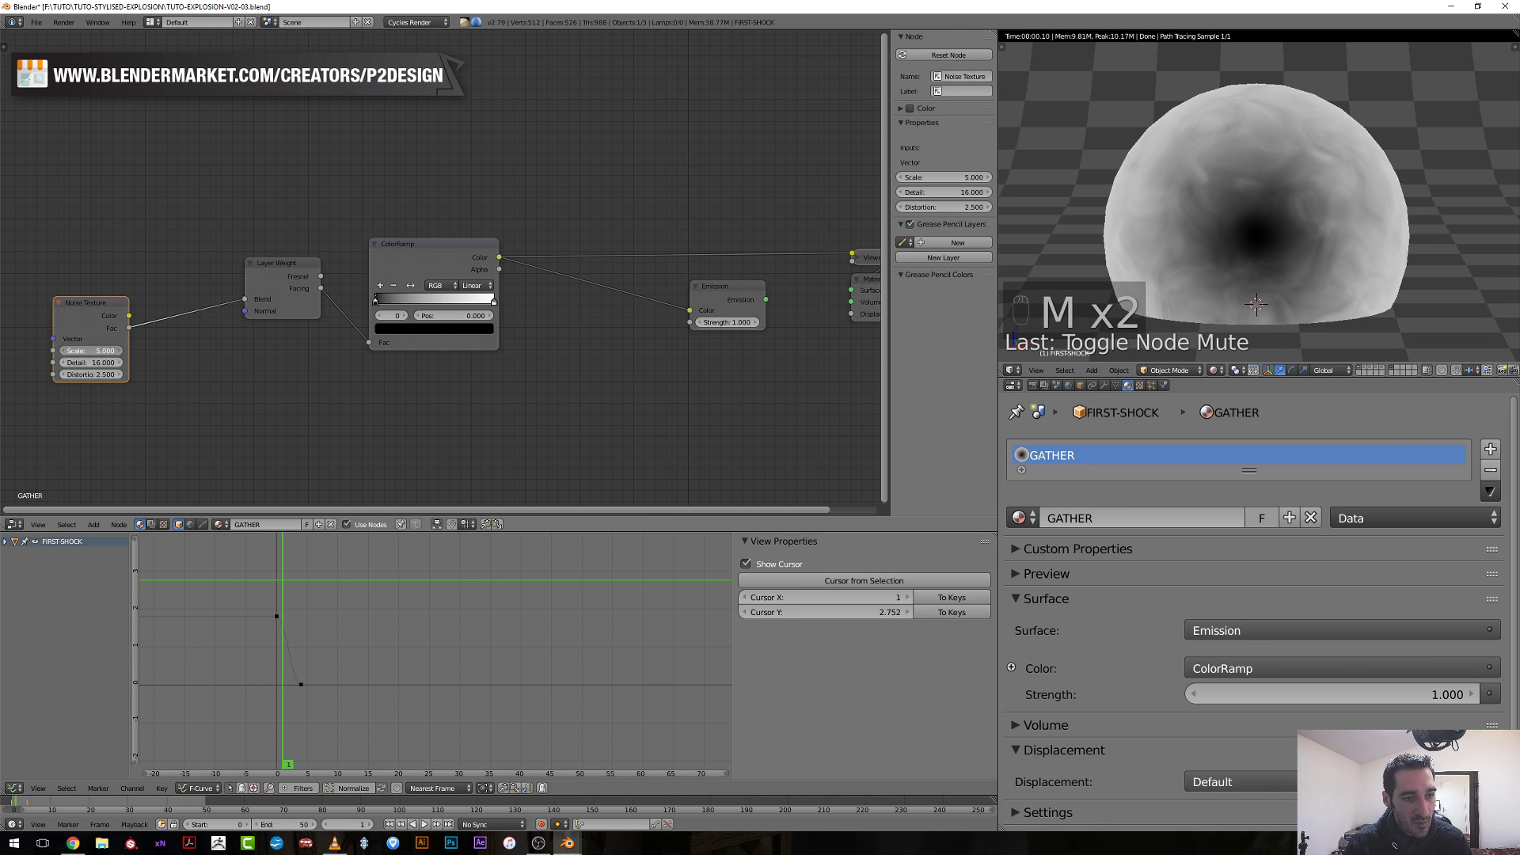
# Set the Noise Texture's Scale to 10.
pyautogui.click(101, 349)
pyautogui.write('10')
pyautogui.press('Return')
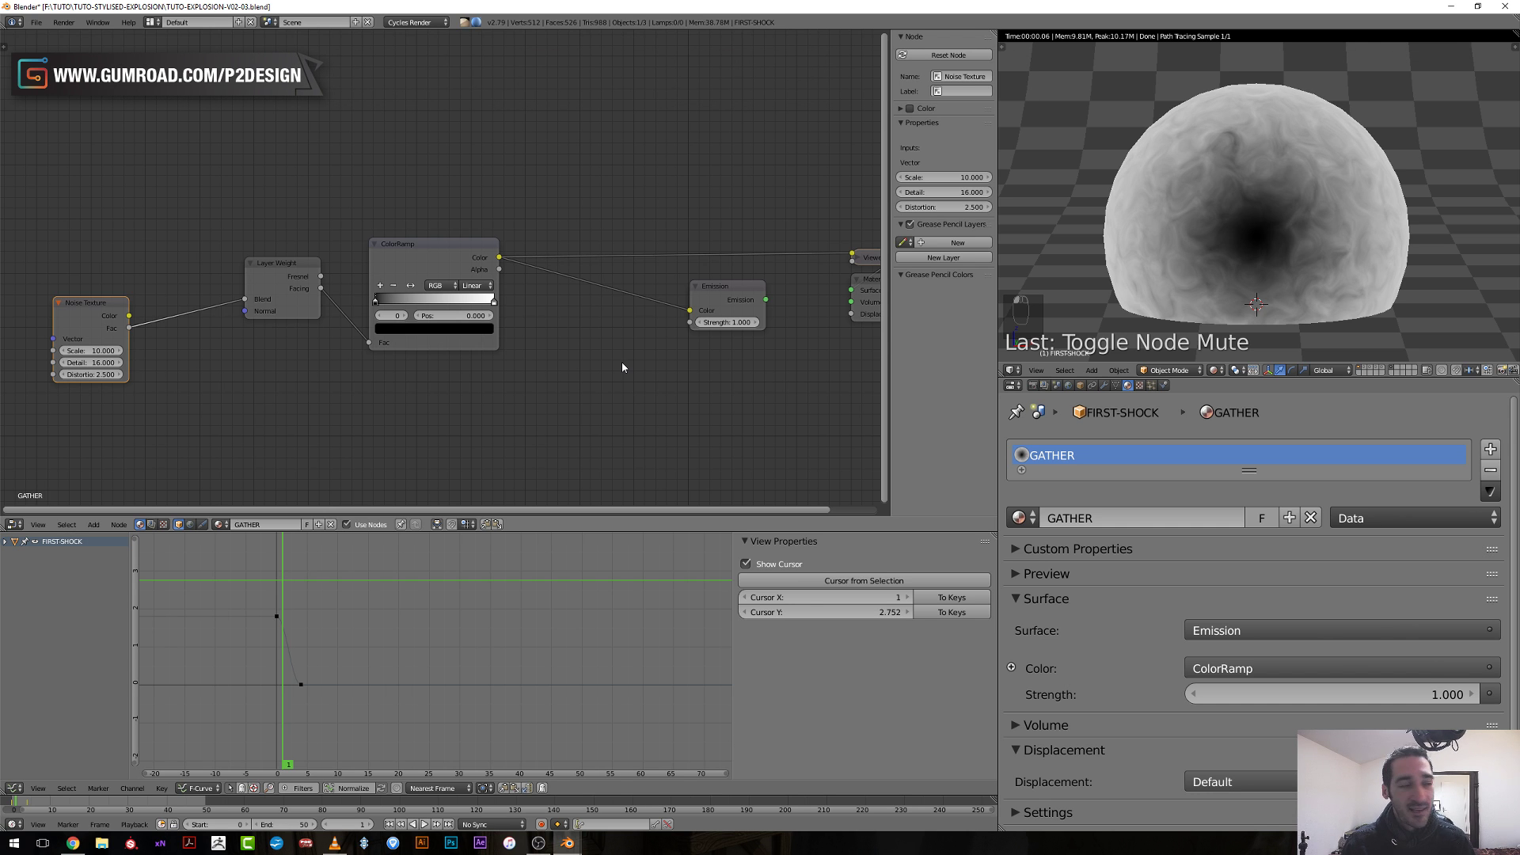
# Change the ColorRamp's interpolation to Constant.
pyautogui.scroll(1, 523, 388)
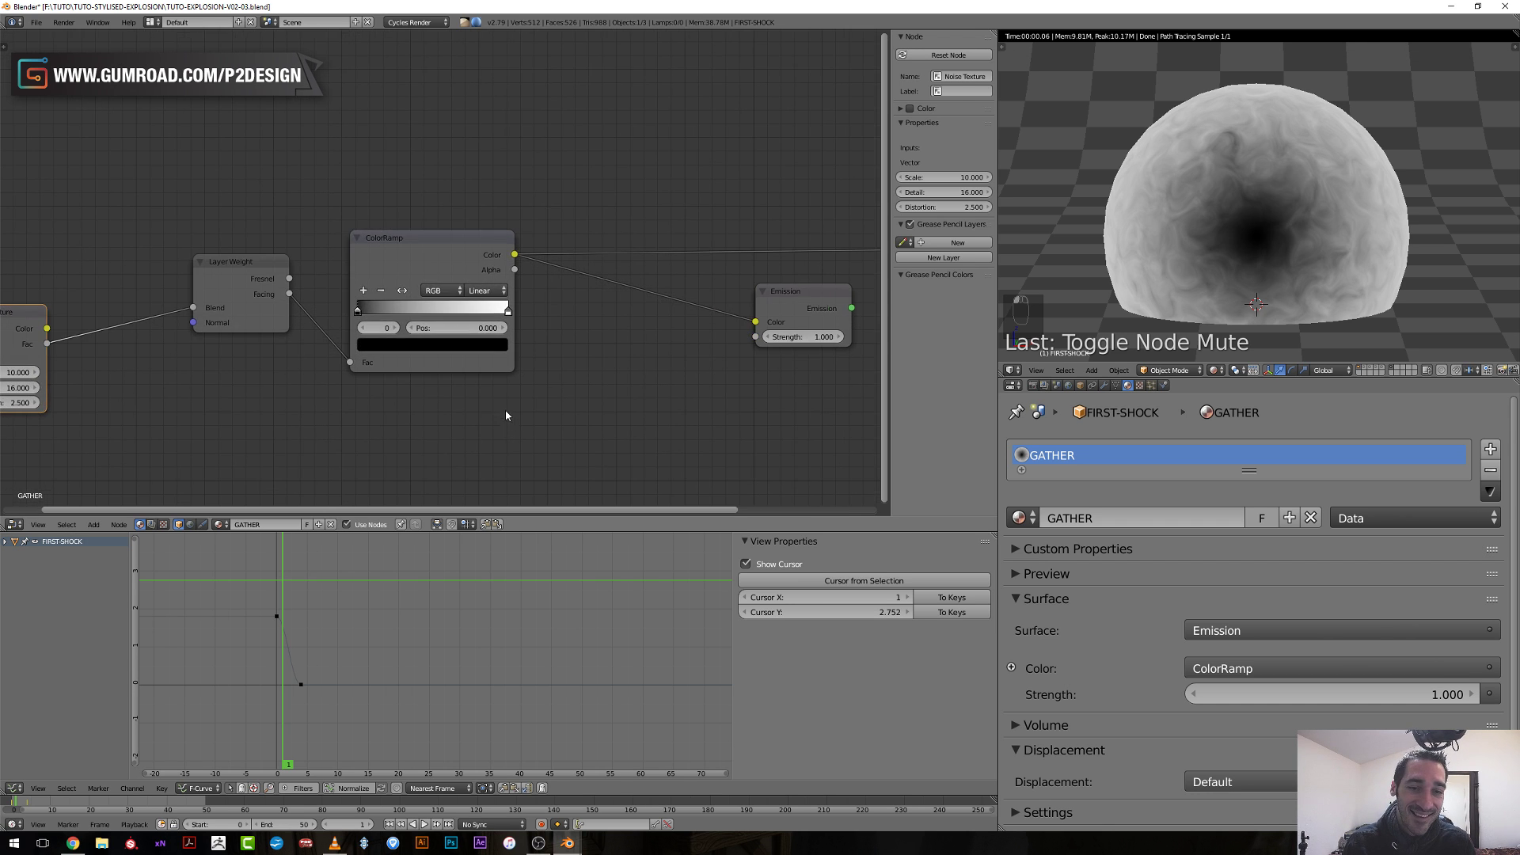
pyautogui.scroll(-2, 504, 390)
pyautogui.scroll(3, 504, 385)
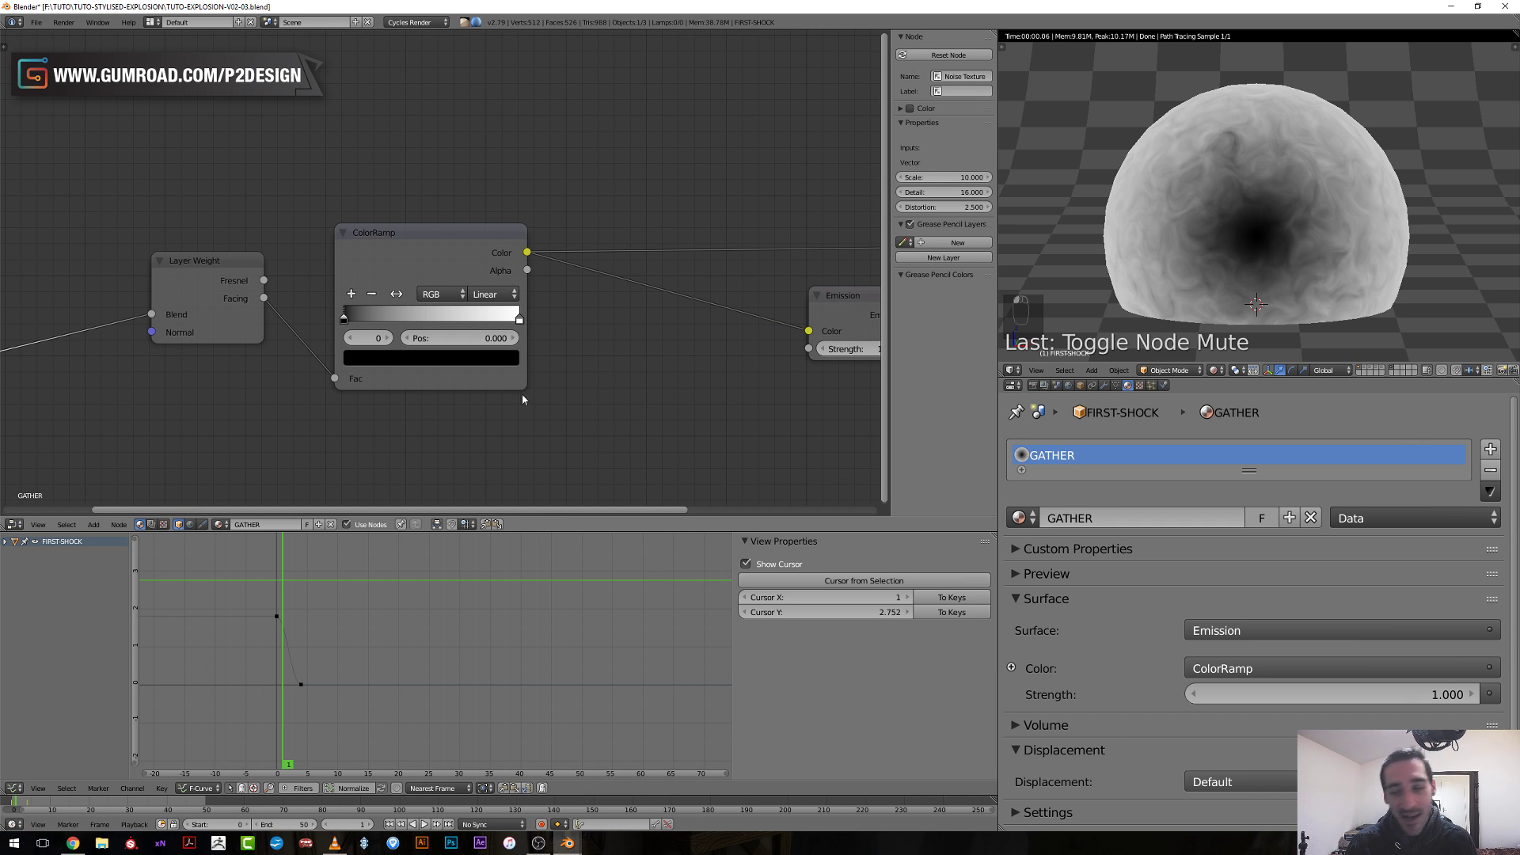
pyautogui.moveTo(566, 448); pyautogui.dragTo(611, 407, button='middle')
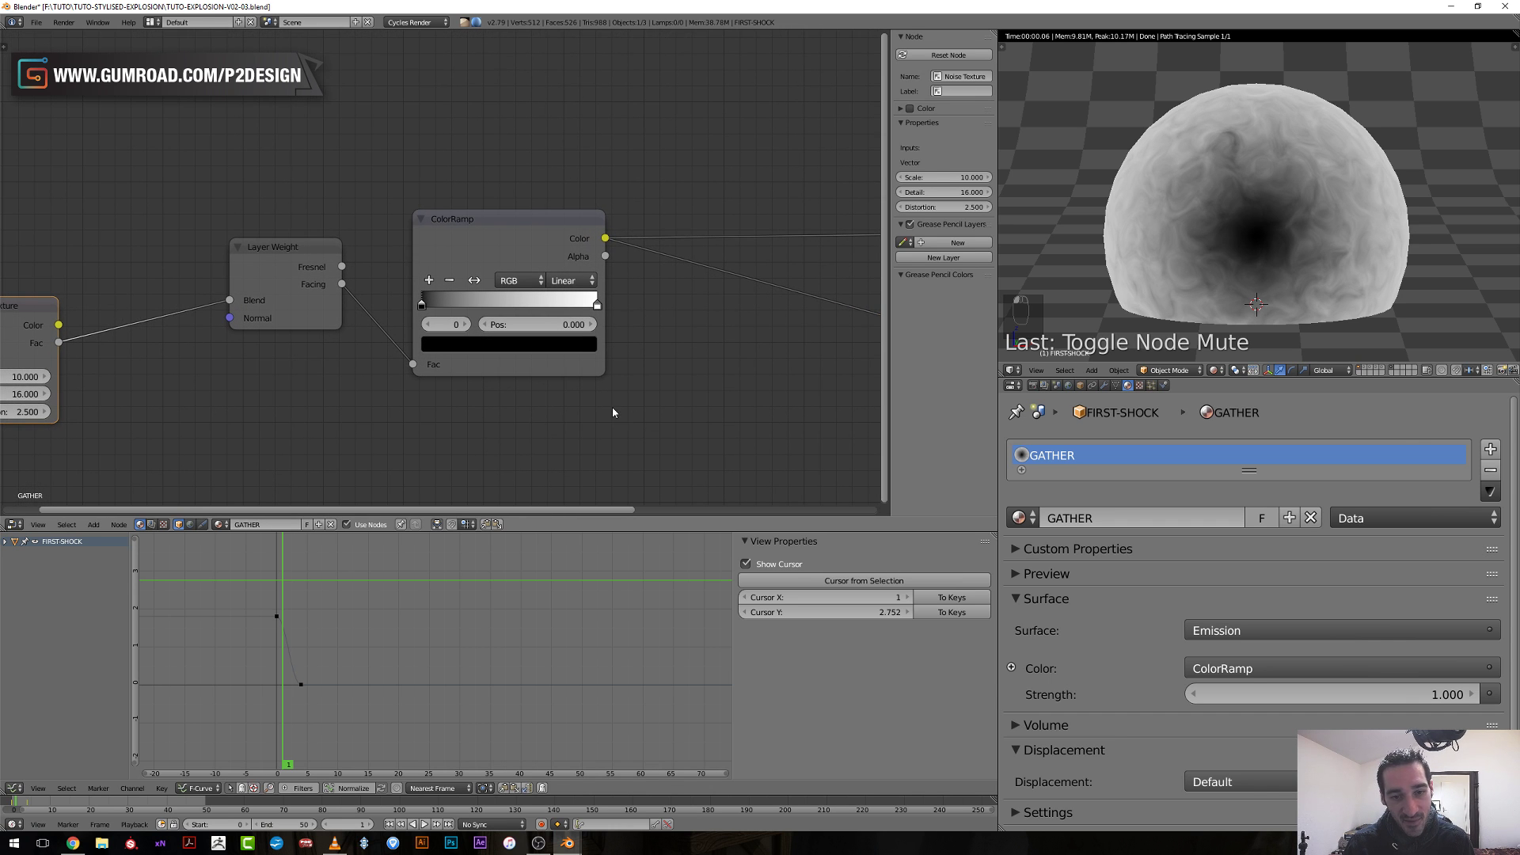
pyautogui.click(568, 282)
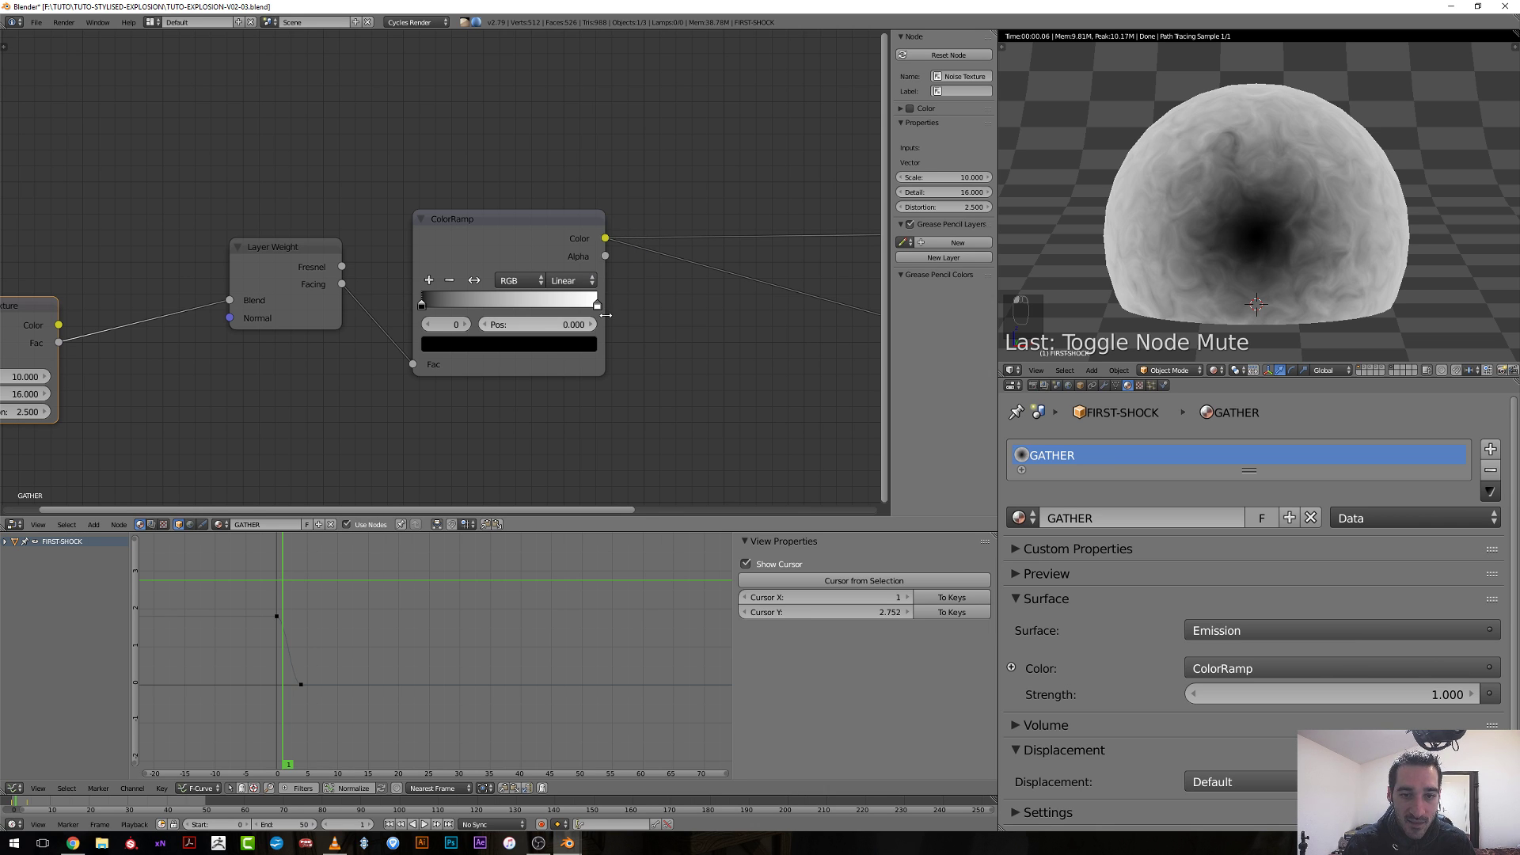
pyautogui.moveTo(502, 245)
pyautogui.mouseDown()
pyautogui.moveTo(554, 255)
pyautogui.moveTo(478, 241)
pyautogui.mouseUp()
pyautogui.click(548, 281)
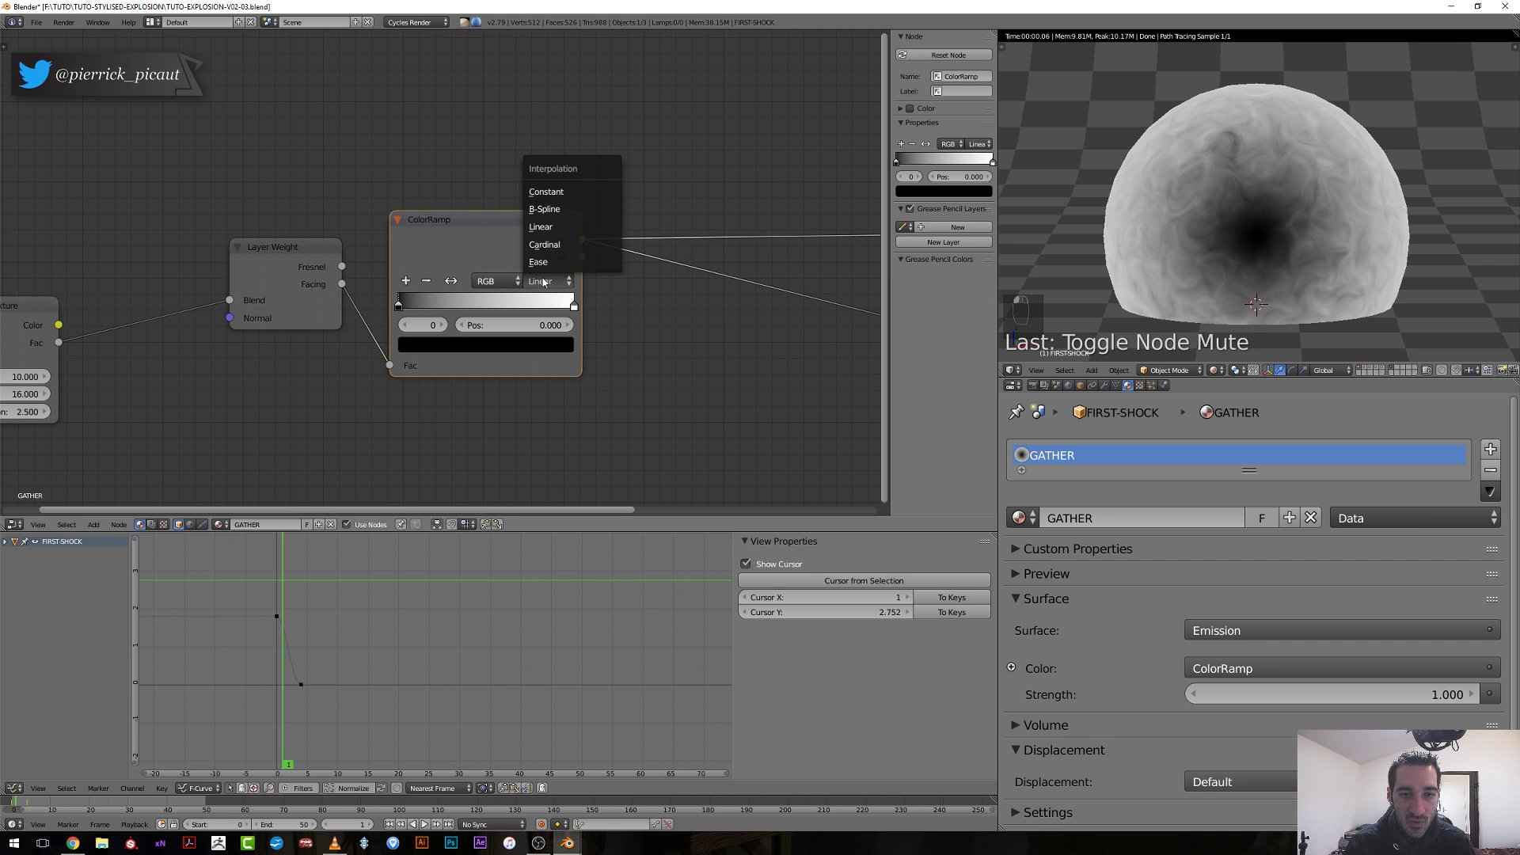
pyautogui.click(565, 193)
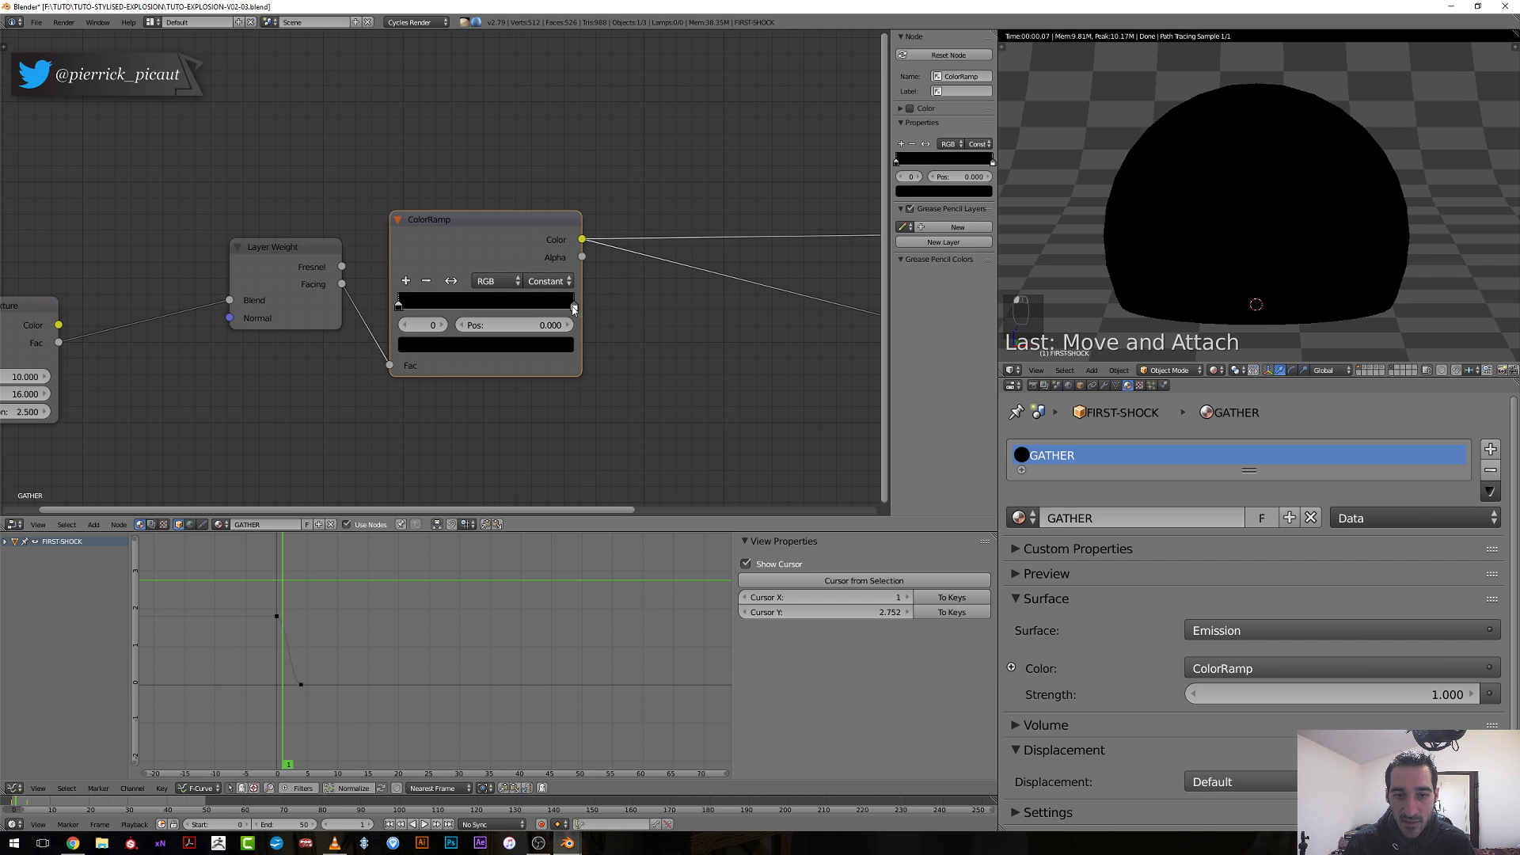
# Move the ColorRamp's white stop to about 0.641 to narrow the sphere's outer rim, and shift the node slightly away from Layer Weight.
pyautogui.moveTo(574, 309); pyautogui.dragTo(501, 309)
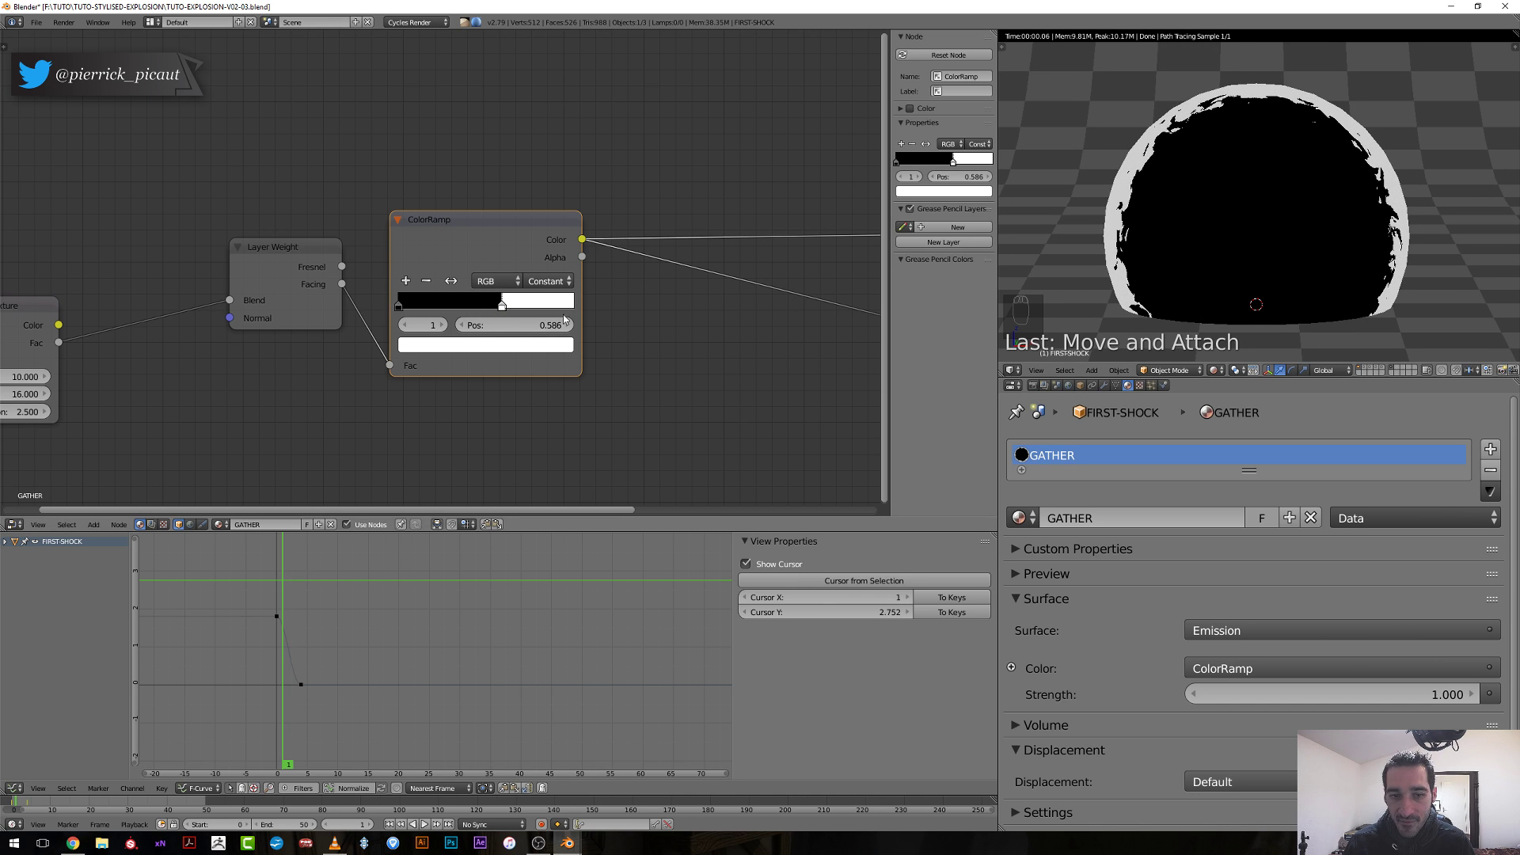
pyautogui.press('g')
pyautogui.click(525, 314)
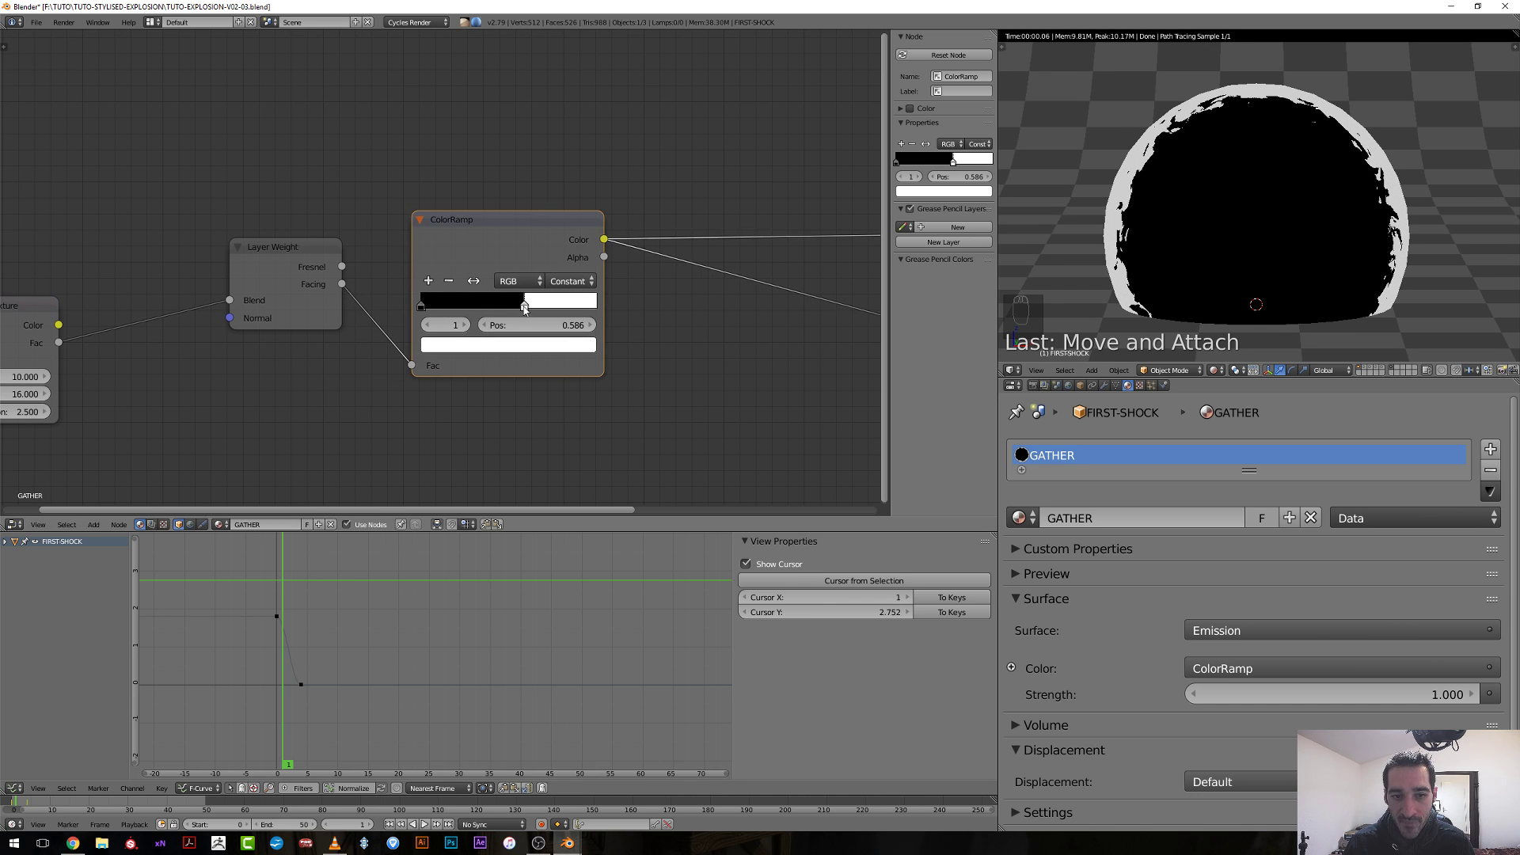
pyautogui.moveTo(524, 315); pyautogui.dragTo(484, 329)
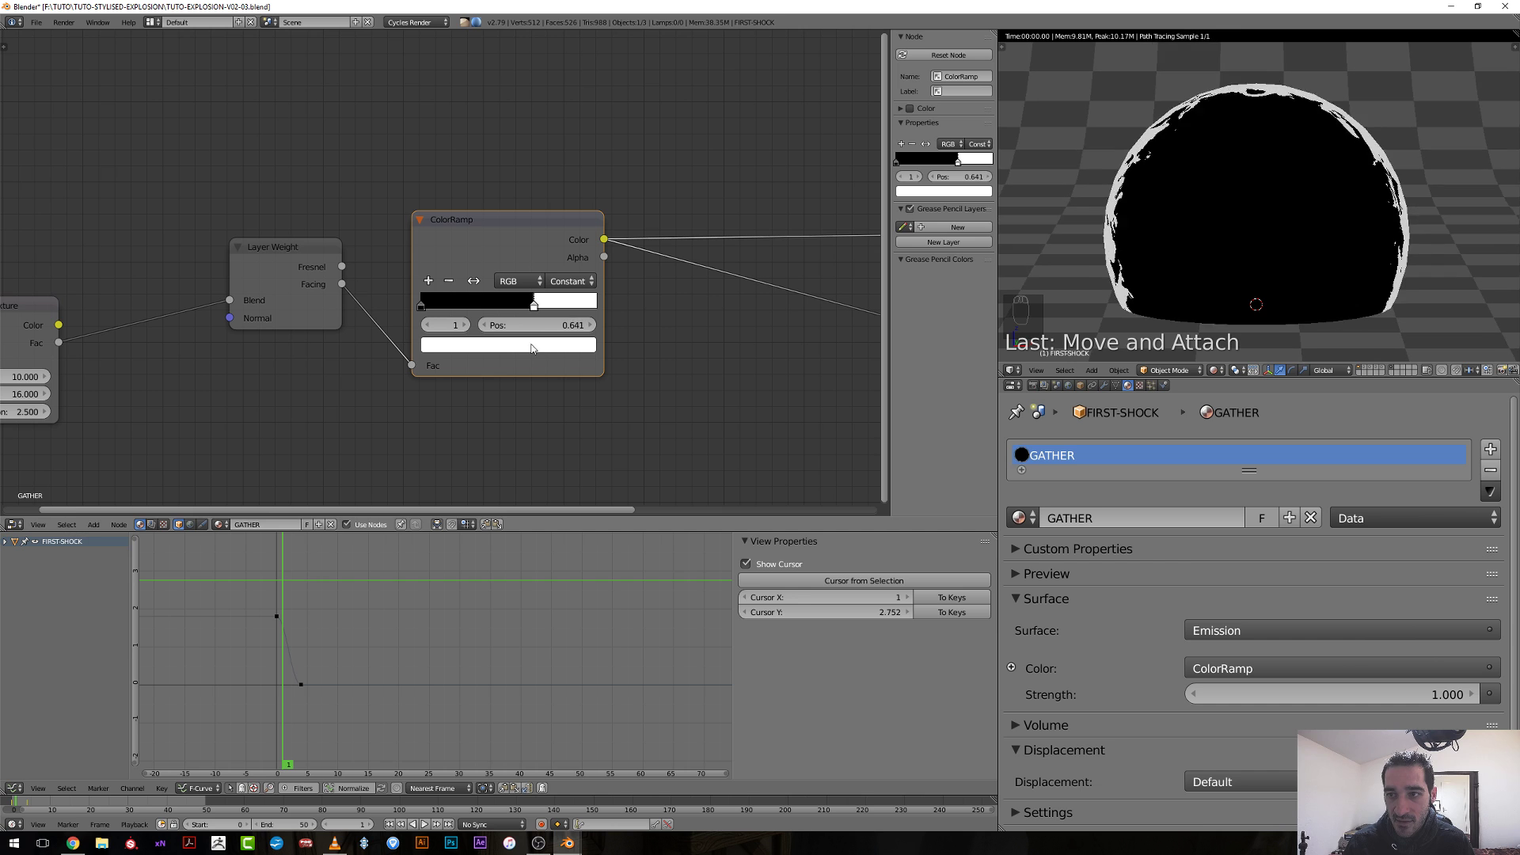
# Move the ColorRamp's white stop to about 0.482 to widen the sphere's outer rim.
pyautogui.moveTo(540, 303); pyautogui.dragTo(506, 303)
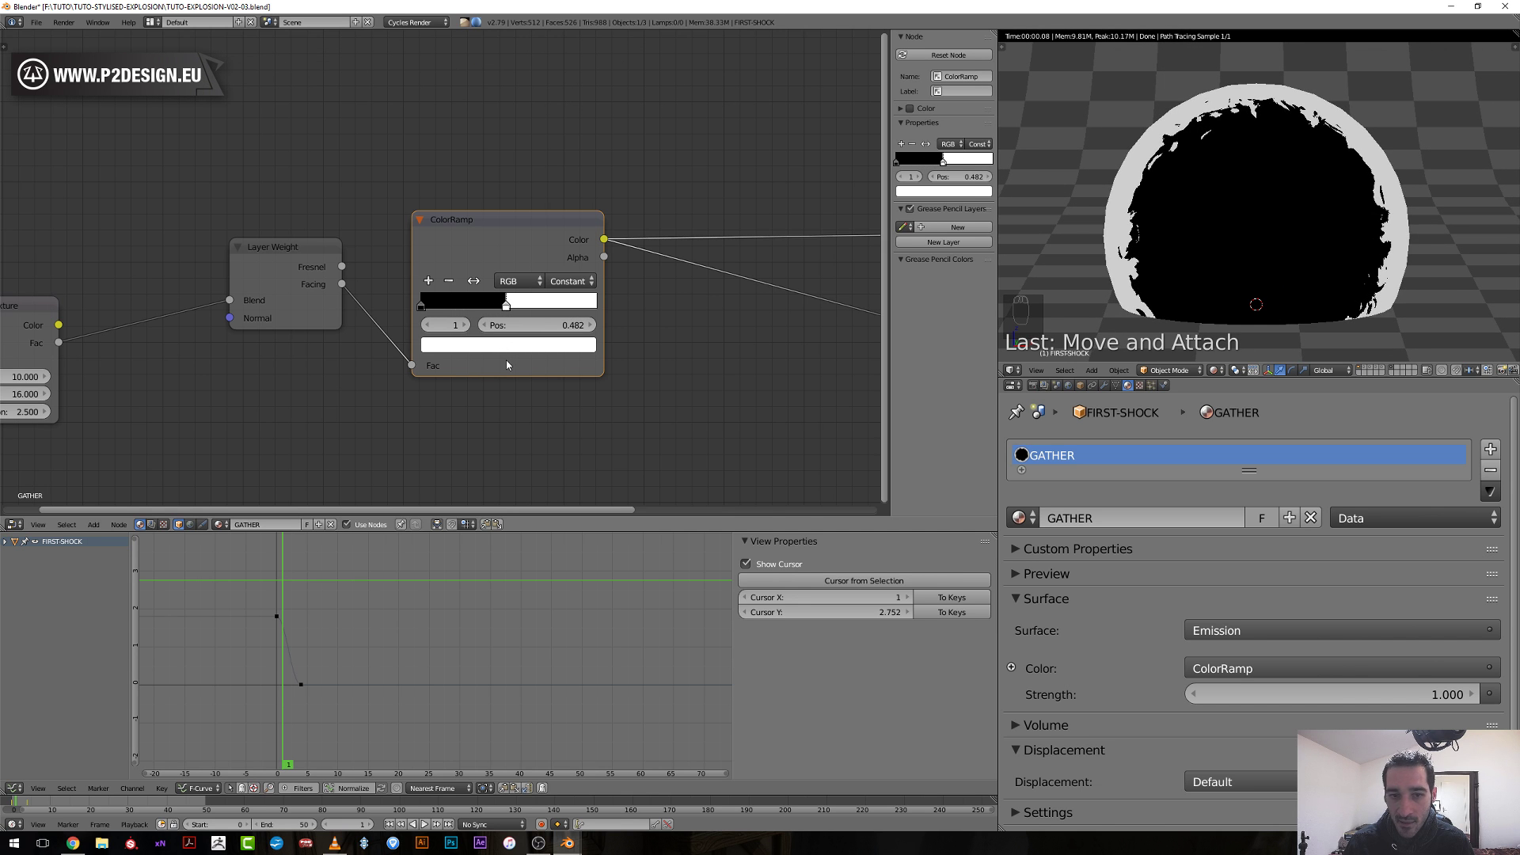
pyautogui.scroll(-2, 749, 380)
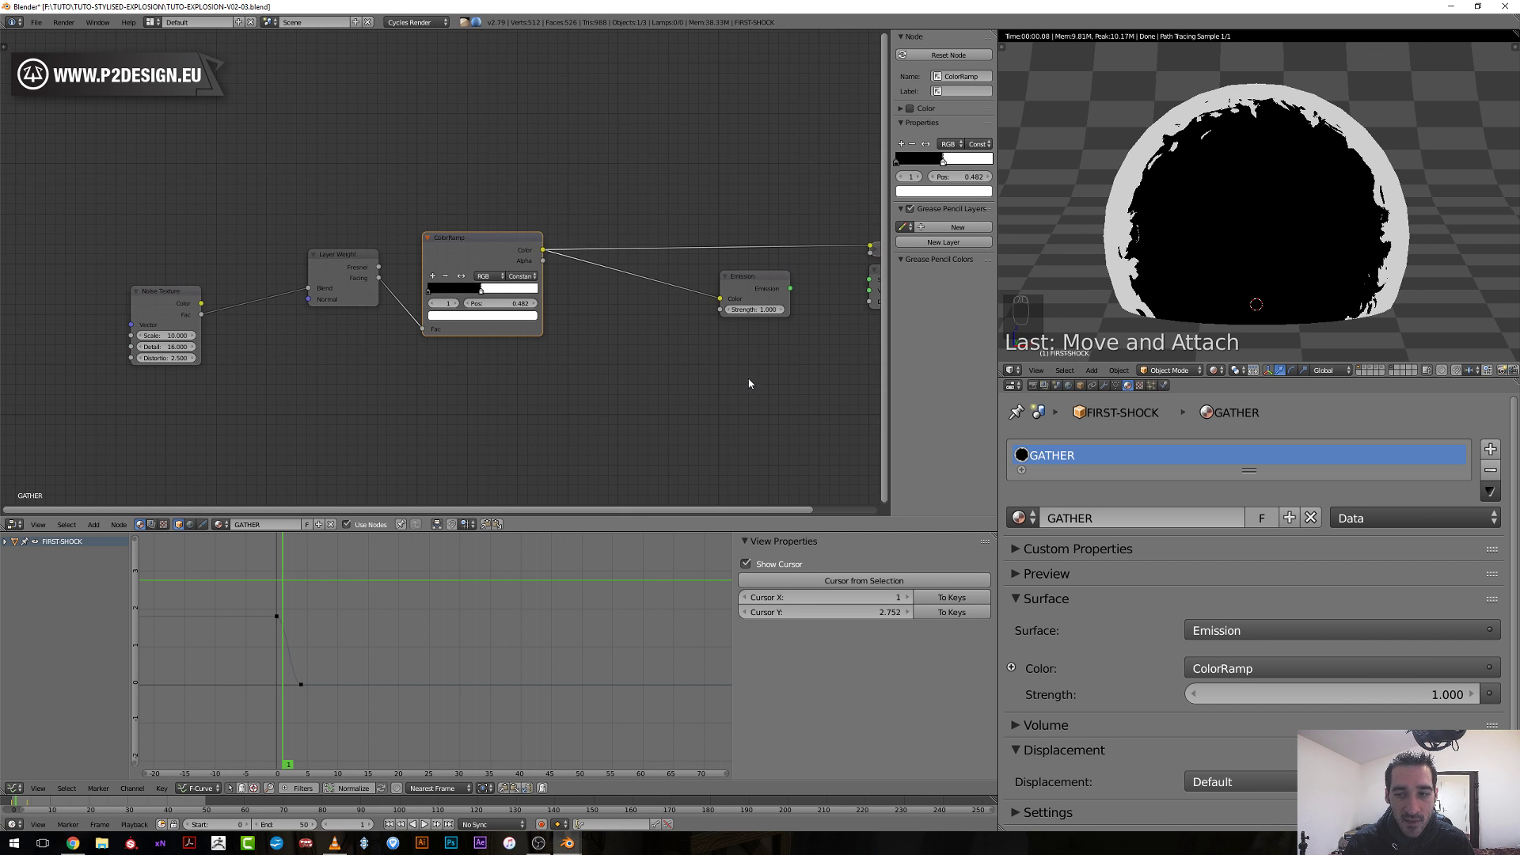
pyautogui.moveTo(750, 383); pyautogui.dragTo(668, 387, button='middle')
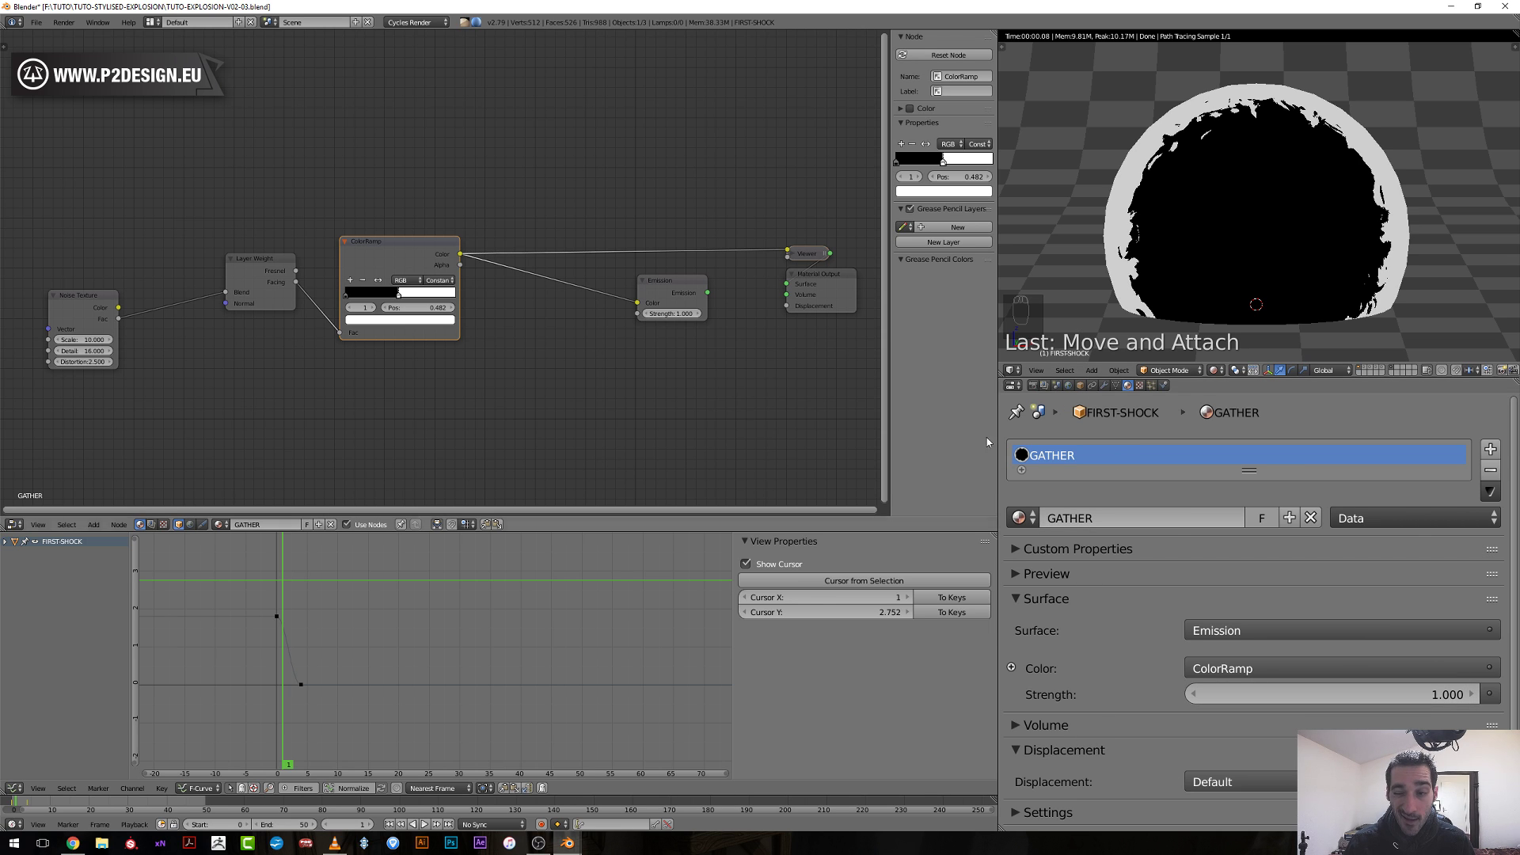
# Bring up the scene's Color Management settings, collapsing the Scene and Units sections above them.
pyautogui.click(1057, 386)
pyautogui.click(1041, 559)
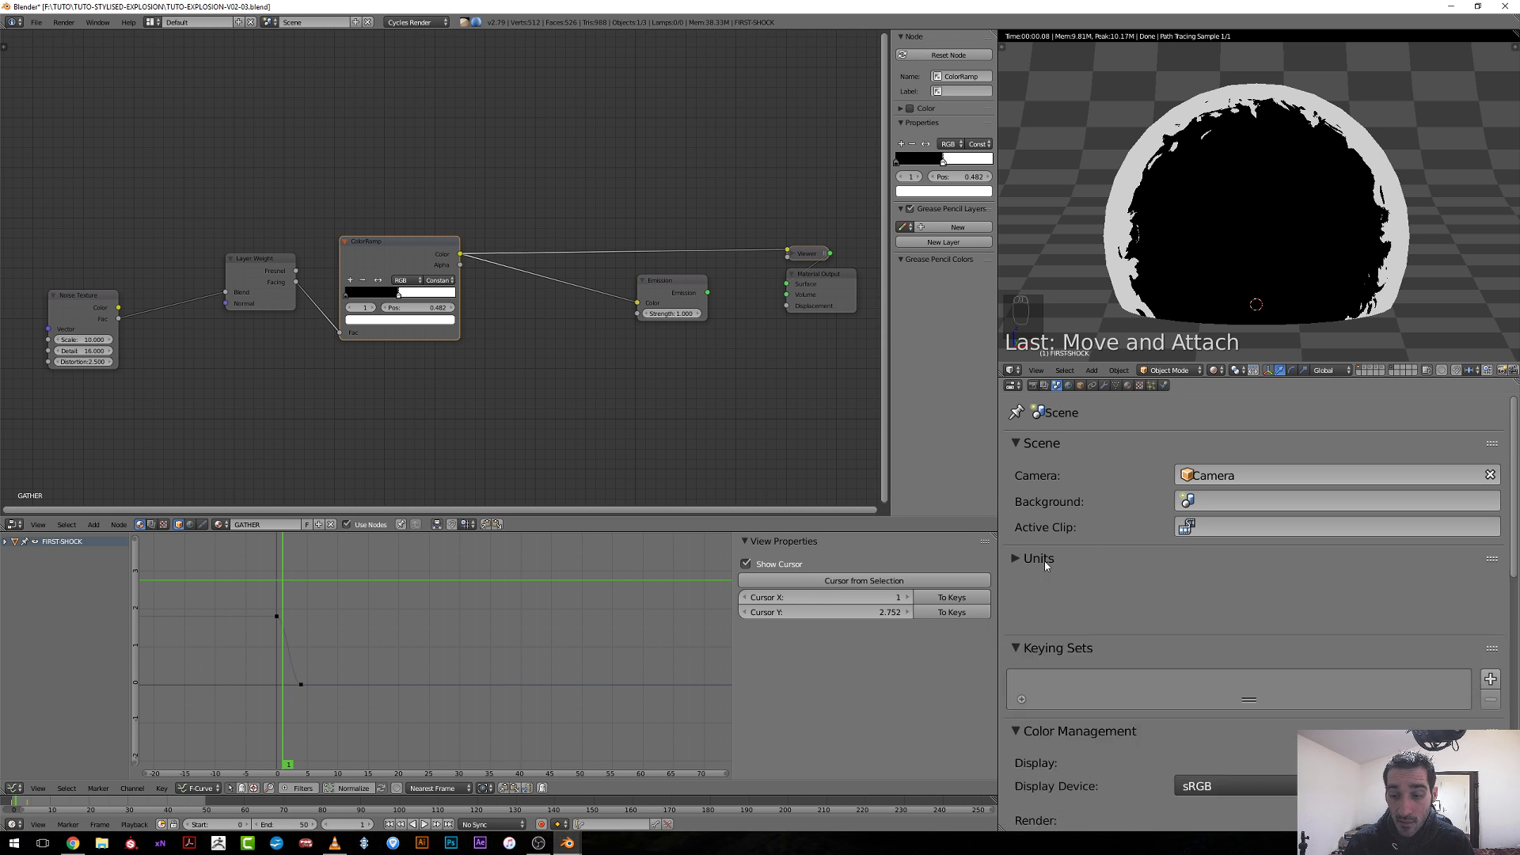
pyautogui.click(1029, 443)
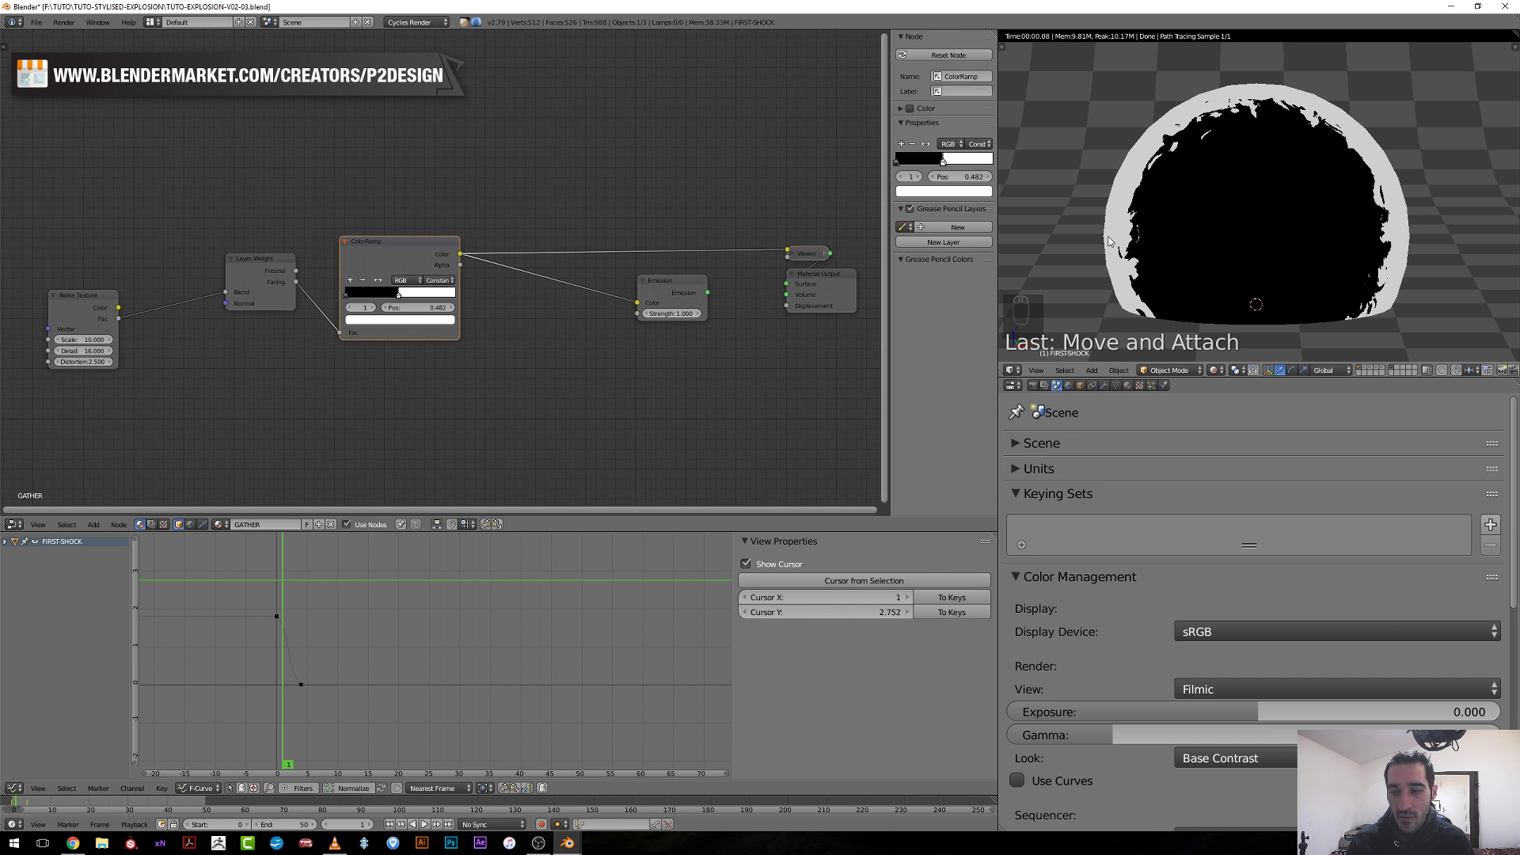
# Set the Emission node's Strength to 5 and preview the sphere through that node.
pyautogui.scroll(1, 586, 396)
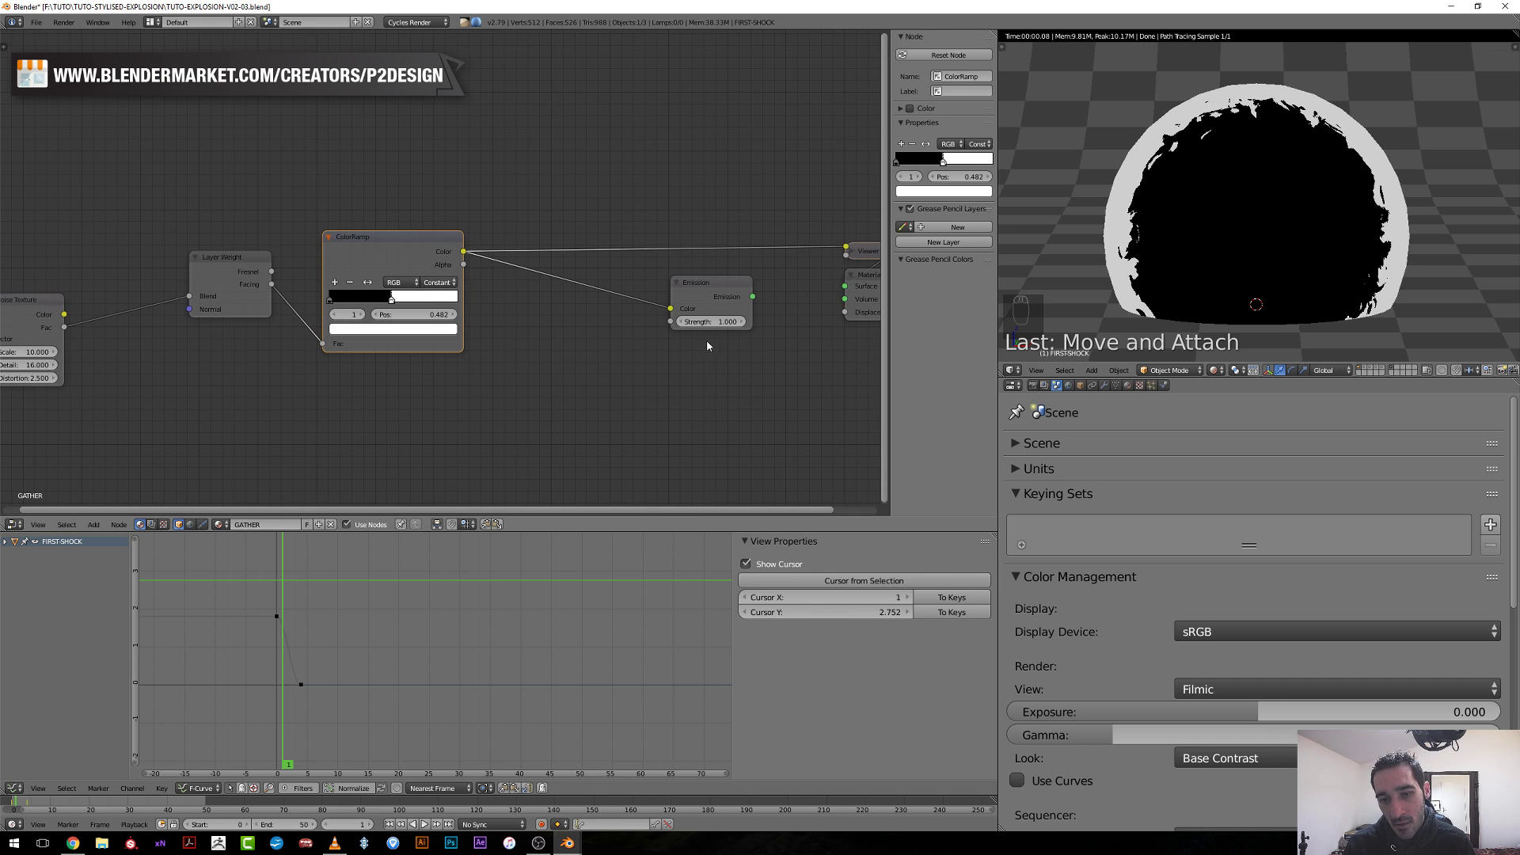
pyautogui.click(720, 328)
pyautogui.write('5')
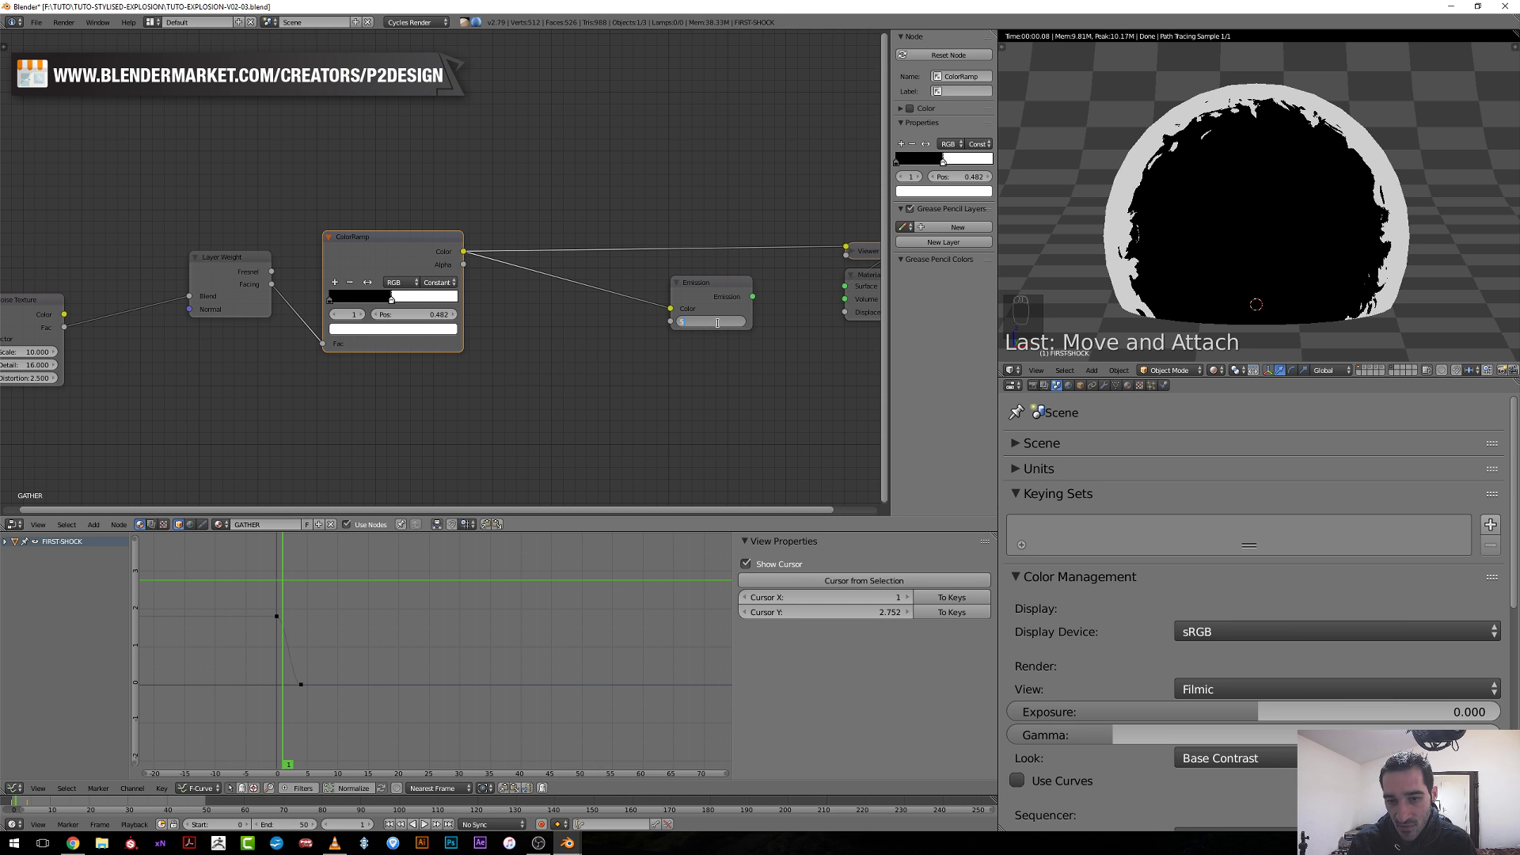
pyautogui.press('Return')
pyautogui.keyDown('ctrl'); pyautogui.keyDown('shift'); pyautogui.click(724, 301); pyautogui.keyUp('shift'); pyautogui.keyUp('ctrl')
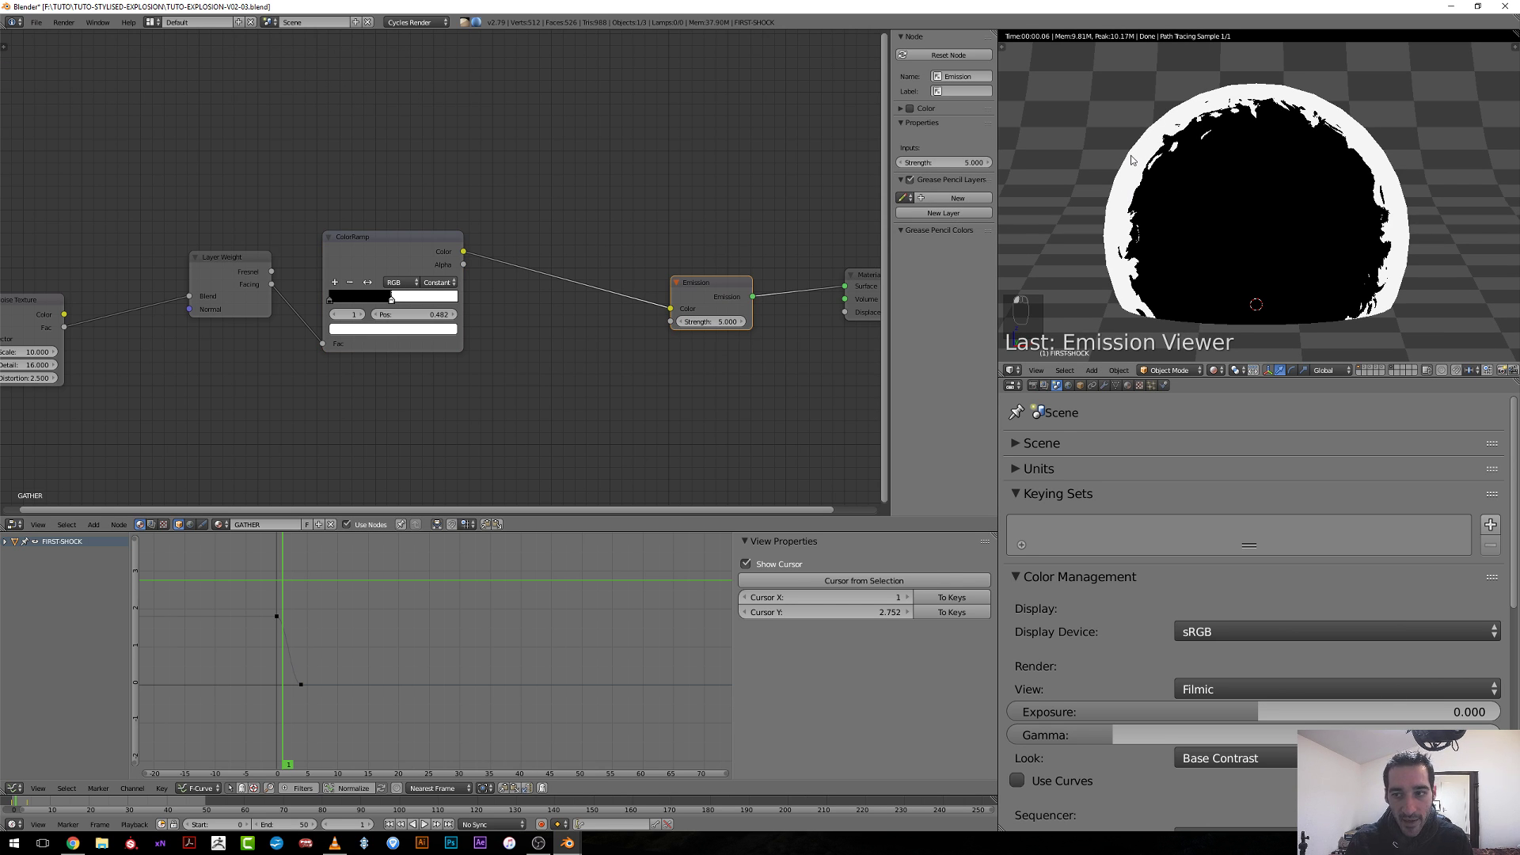
# Move the ColorRamp's white stop to about 0.468 and recolour it light yellow.
pyautogui.scroll(1, 690, 324)
pyautogui.moveTo(539, 421); pyautogui.dragTo(684, 421, button='middle')
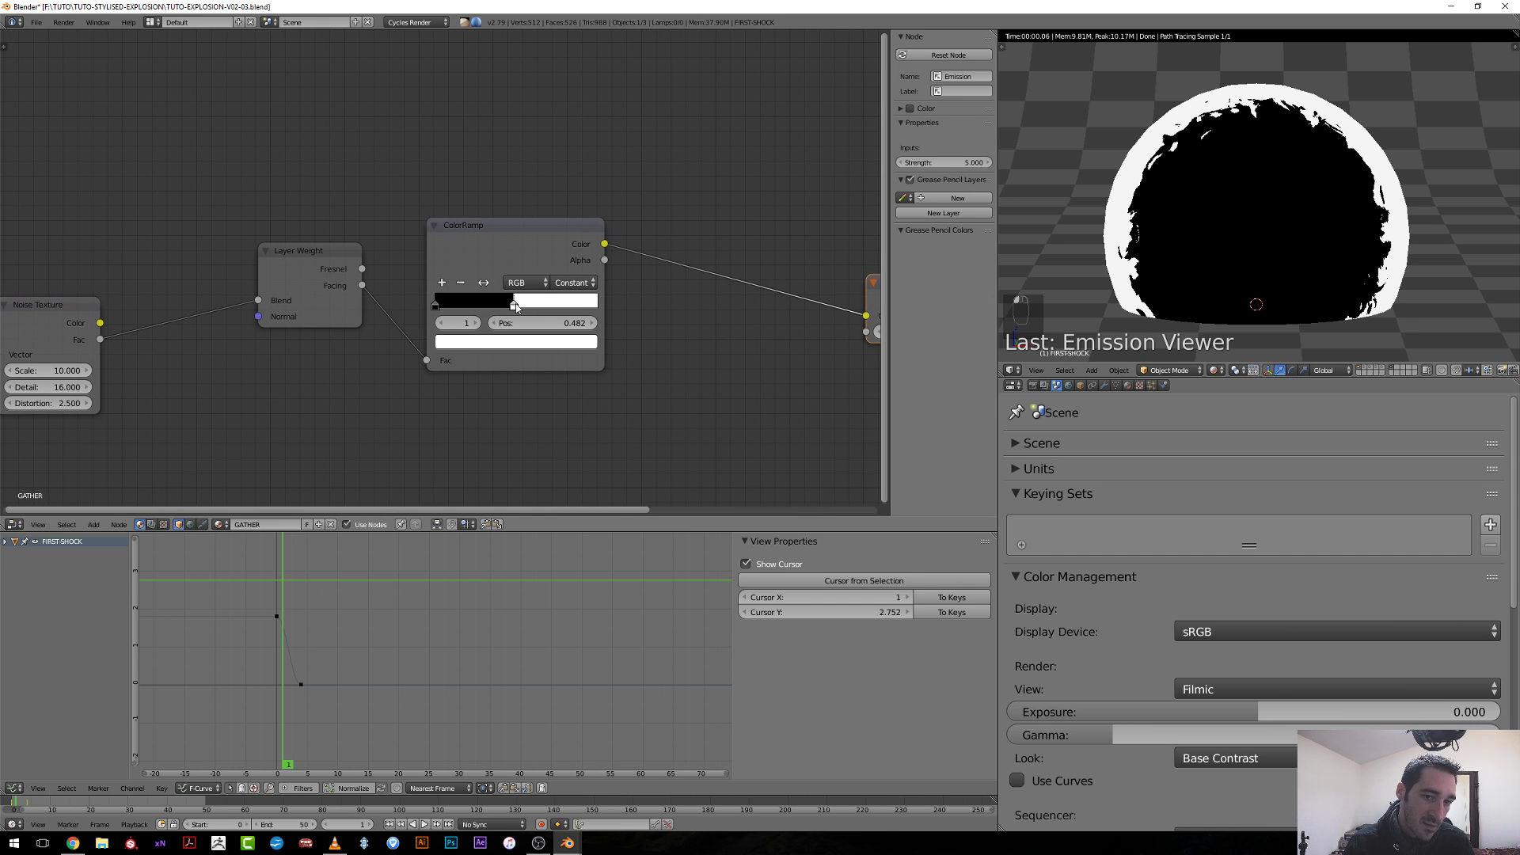
pyautogui.moveTo(516, 307); pyautogui.dragTo(514, 307)
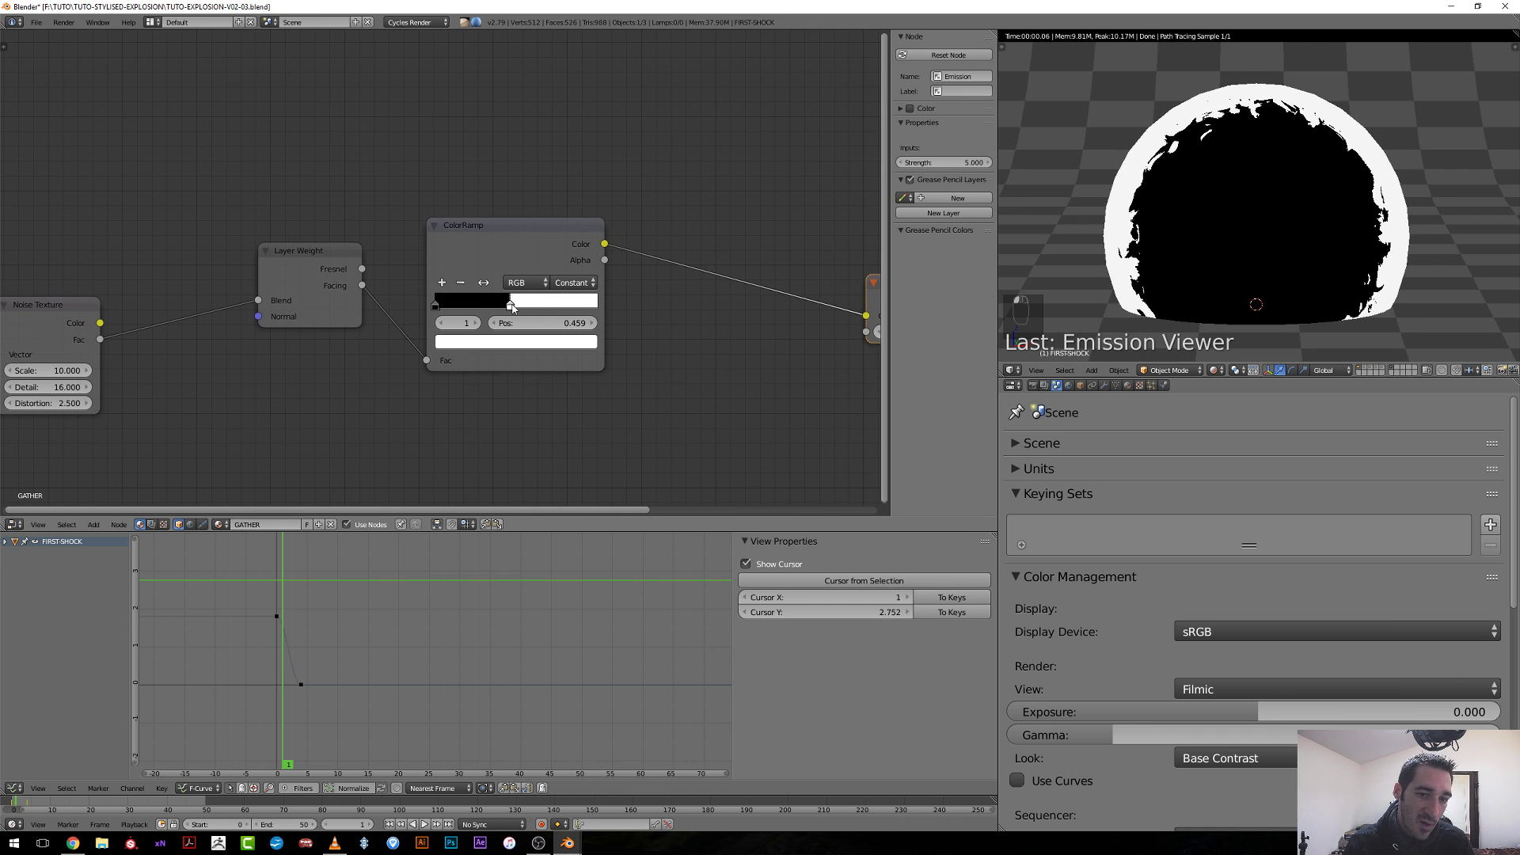
pyautogui.click(514, 345)
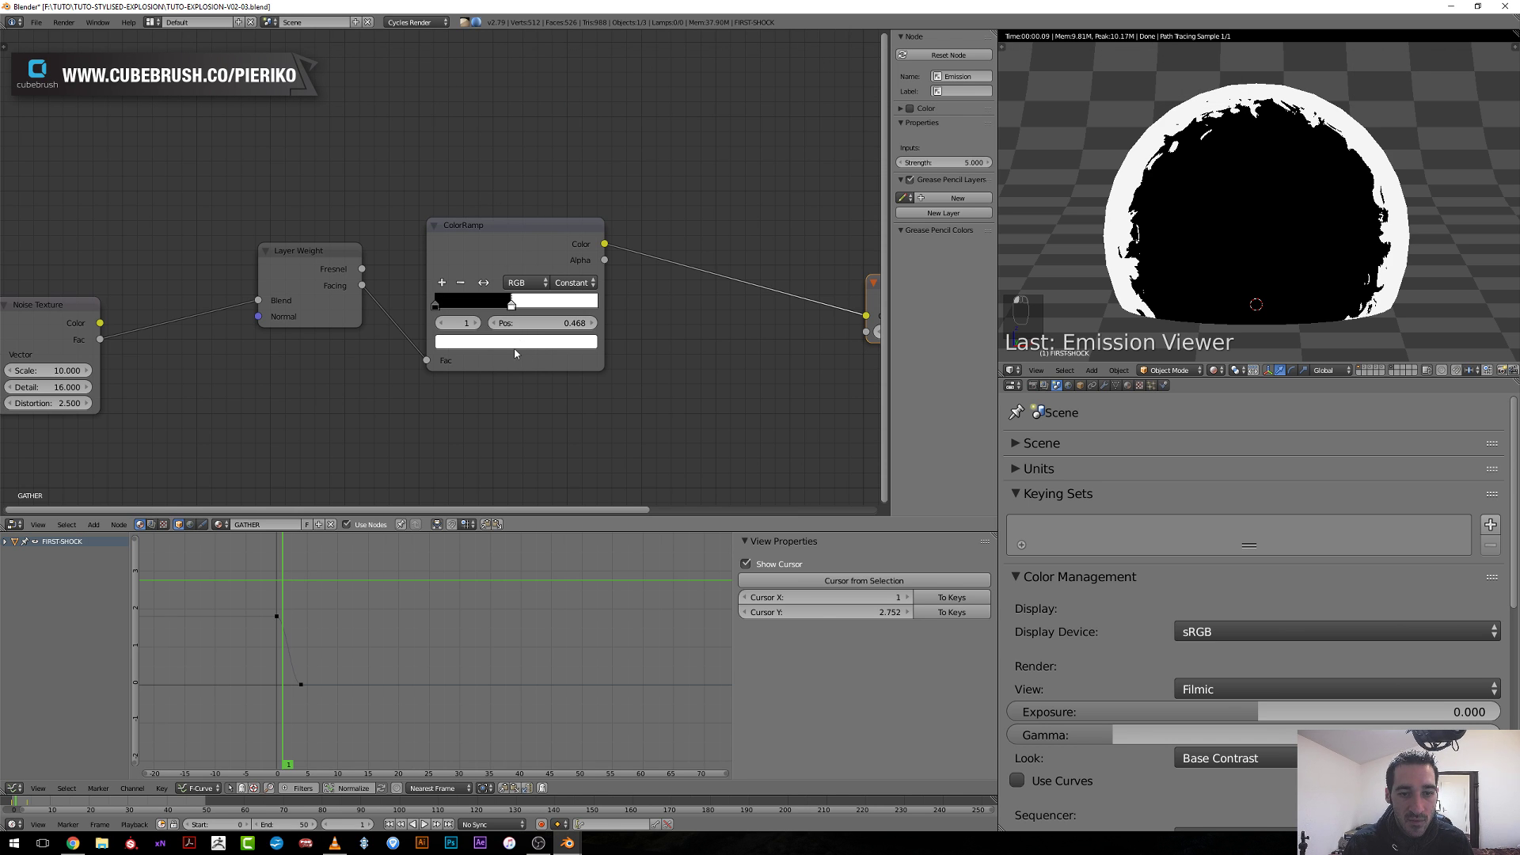
pyautogui.click(515, 354)
pyautogui.click(520, 345)
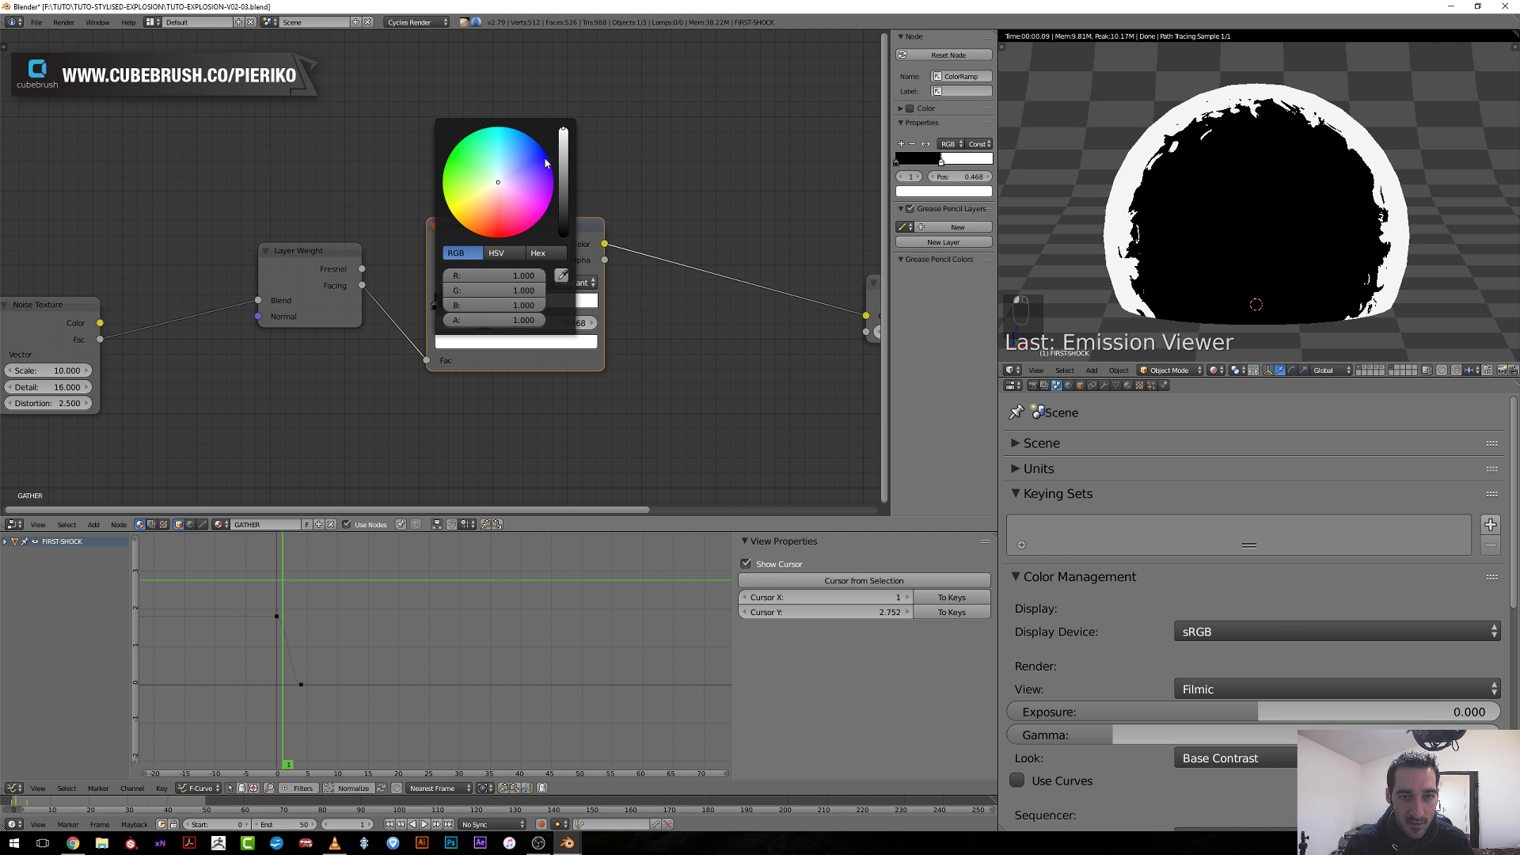
pyautogui.moveTo(487, 191)
pyautogui.mouseDown()
pyautogui.moveTo(497, 199)
pyautogui.moveTo(474, 193)
pyautogui.mouseUp()
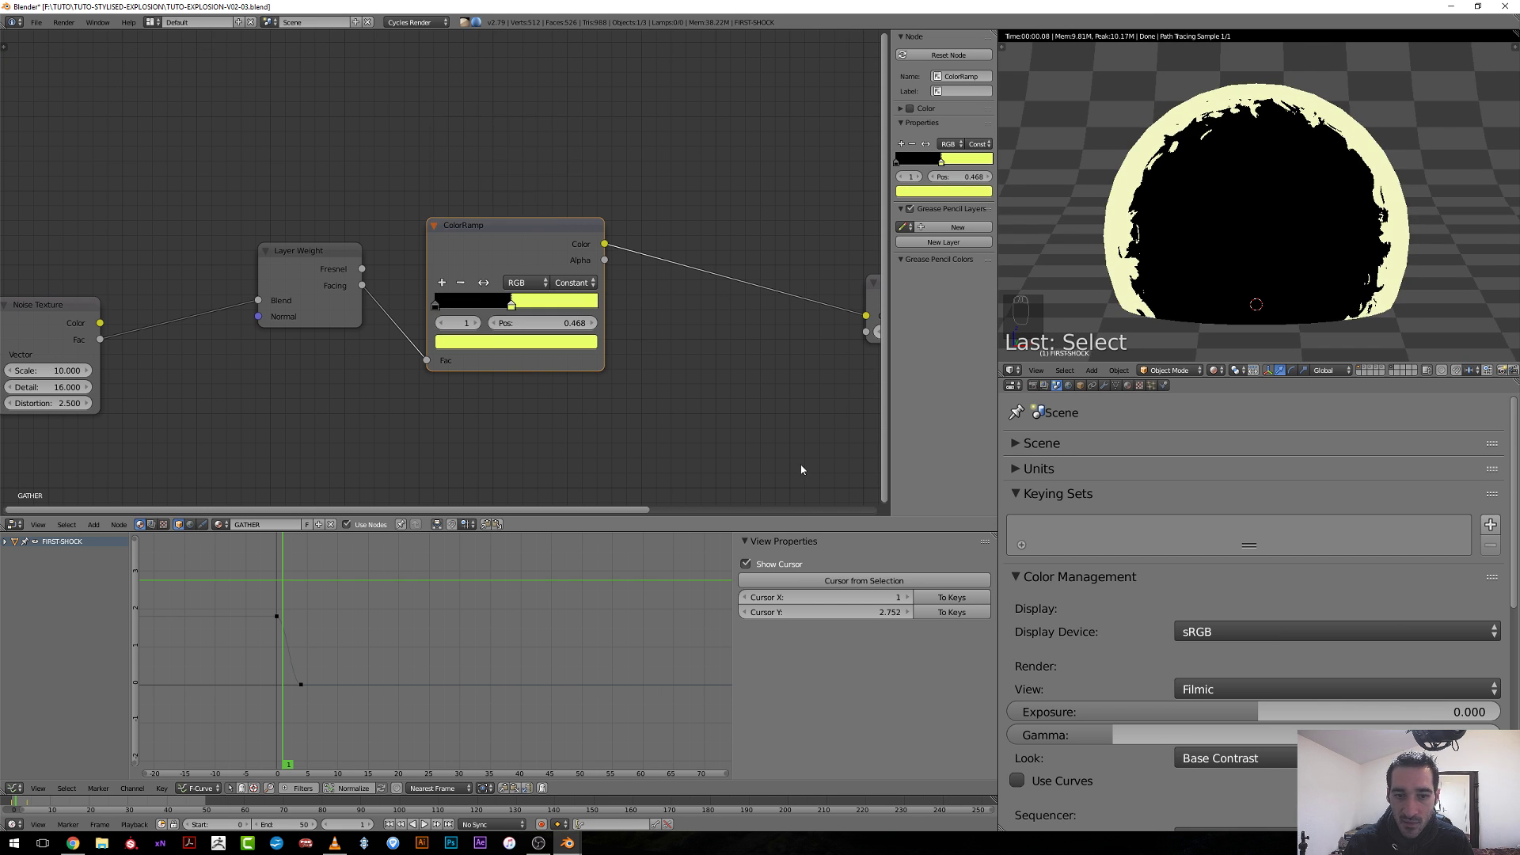
# Shift the ColorRamp's yellow stop to about 0.750 and add a light green stop before it at about 0.498.
pyautogui.moveTo(513, 307); pyautogui.dragTo(552, 311)
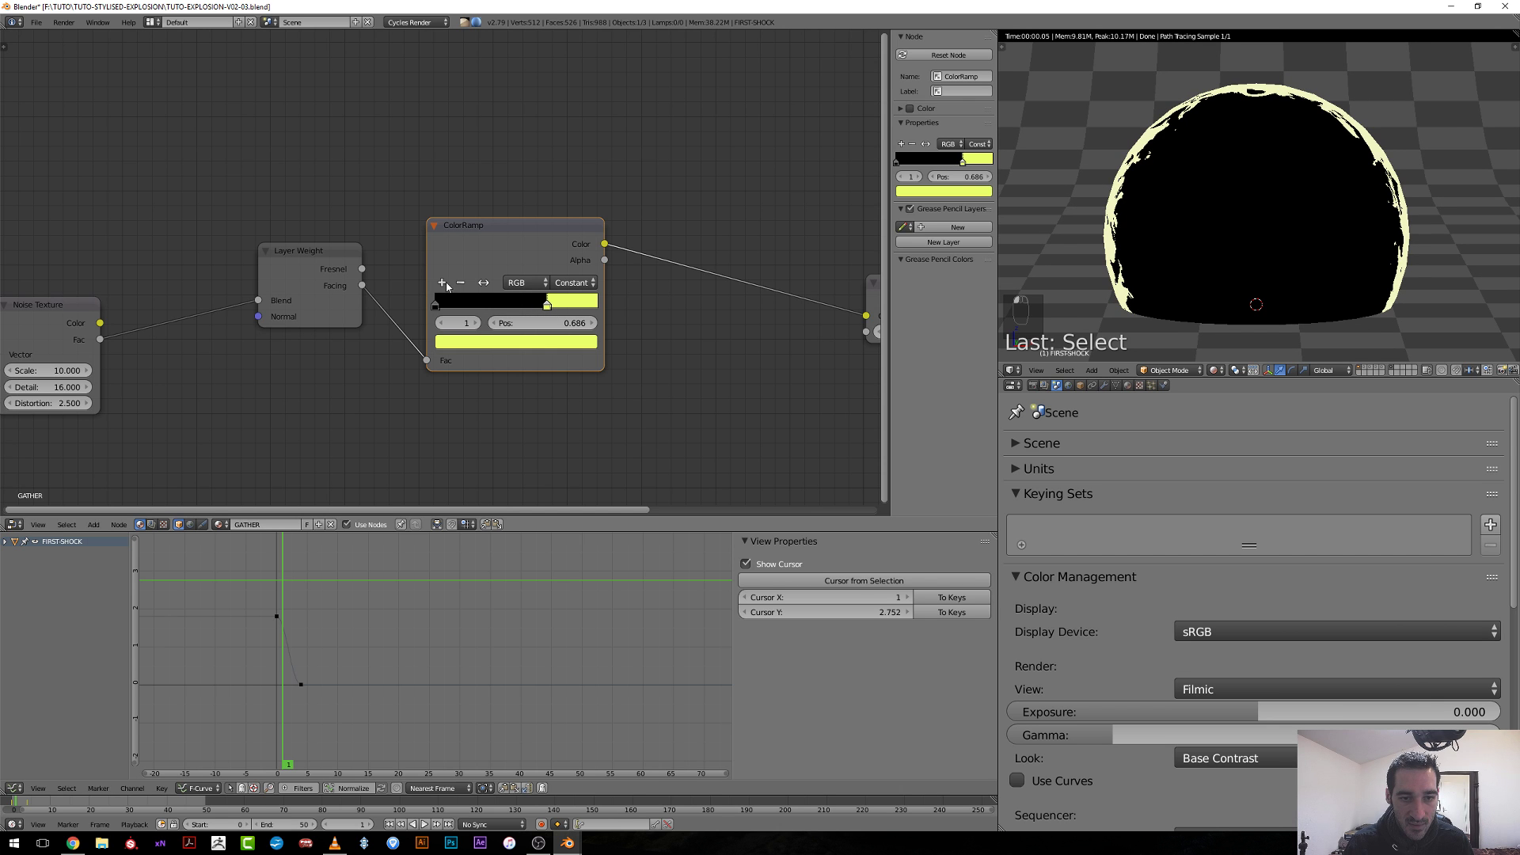
pyautogui.click(445, 283)
pyautogui.click(499, 343)
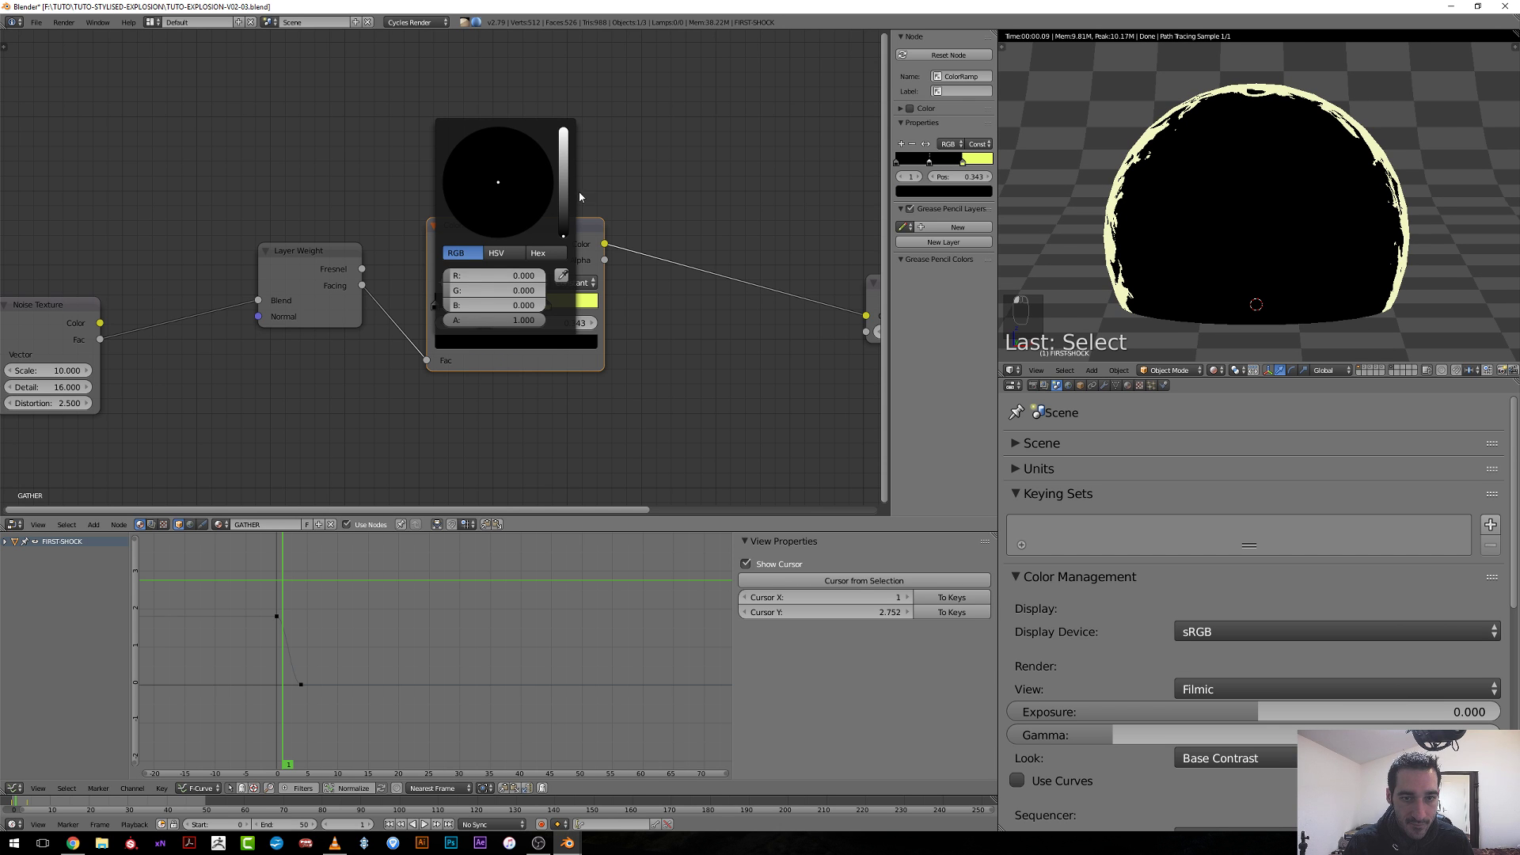
pyautogui.moveTo(563, 205); pyautogui.dragTo(563, 129)
pyautogui.click(469, 182)
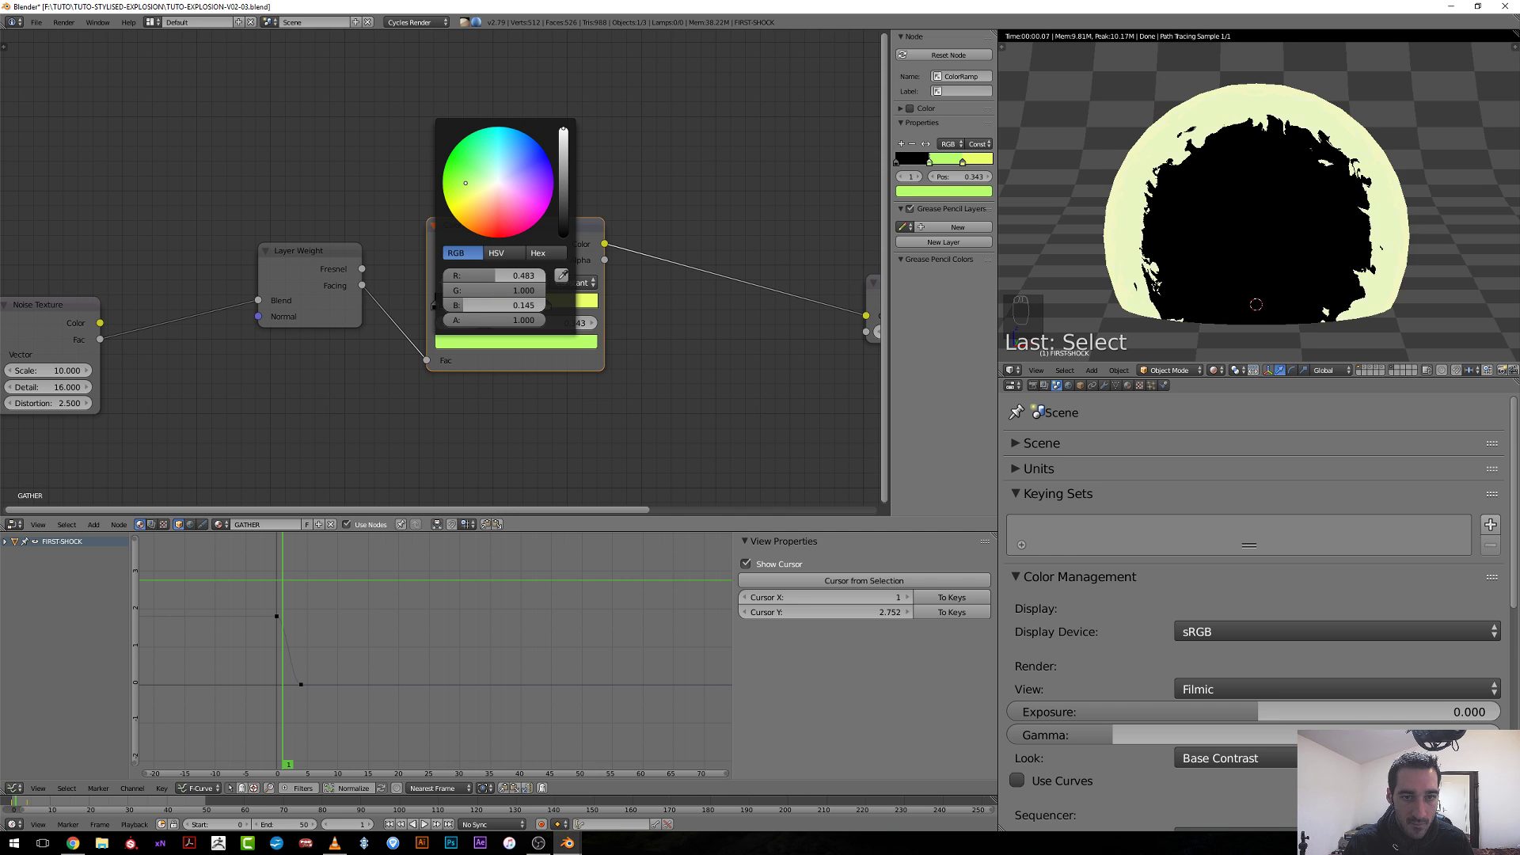
pyautogui.moveTo(546, 307)
pyautogui.mouseDown()
pyautogui.moveTo(569, 310)
pyautogui.moveTo(500, 307)
pyautogui.moveTo(577, 309)
pyautogui.moveTo(557, 308)
pyautogui.mouseUp()
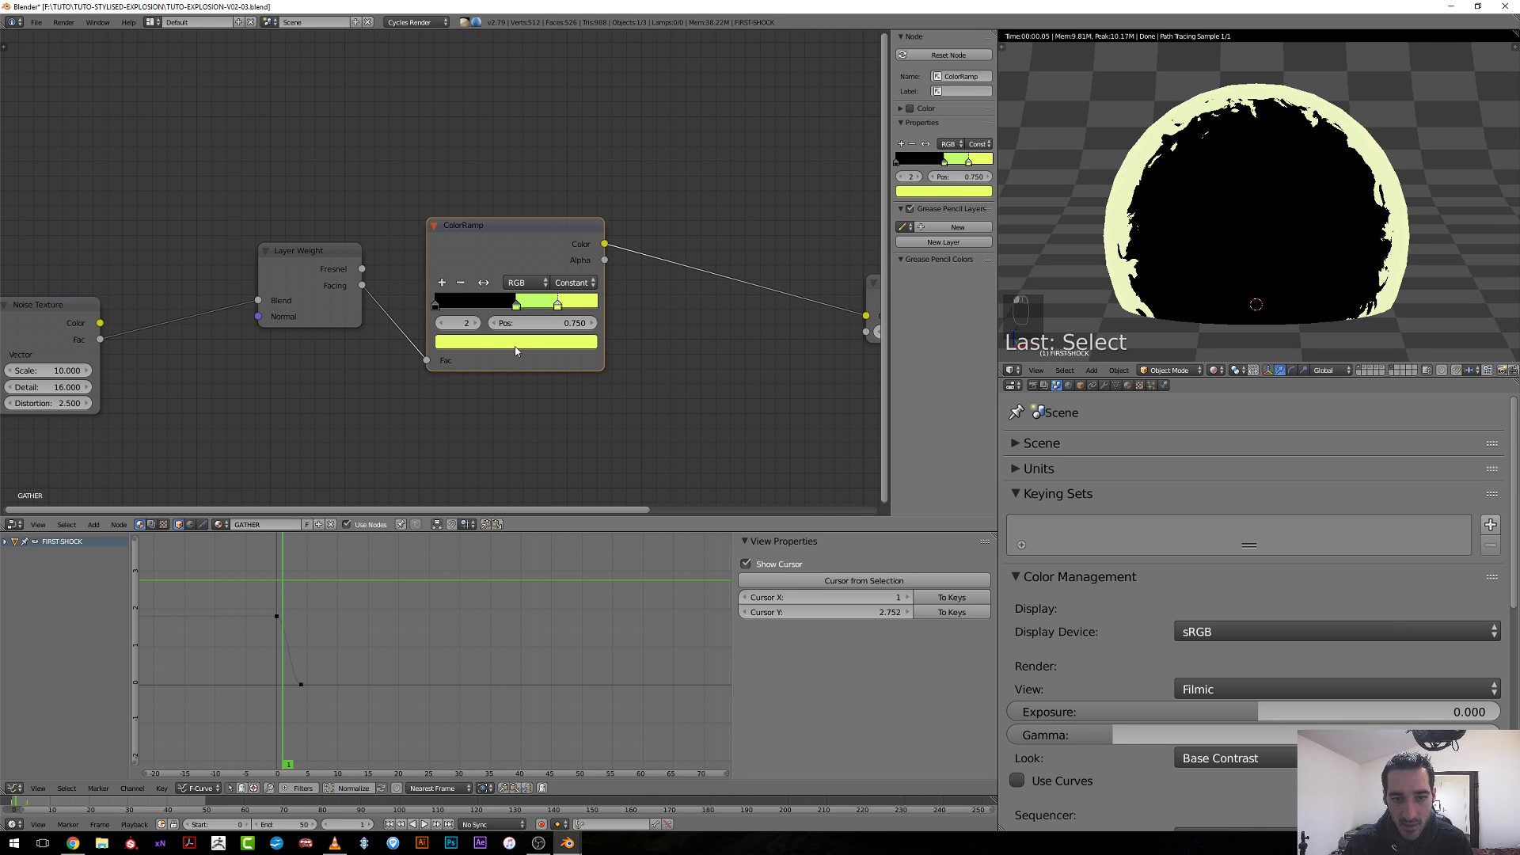
# Recolour the ColorRamp's light green stop to a more saturated lime green.
pyautogui.click(516, 306)
pyautogui.click(491, 342)
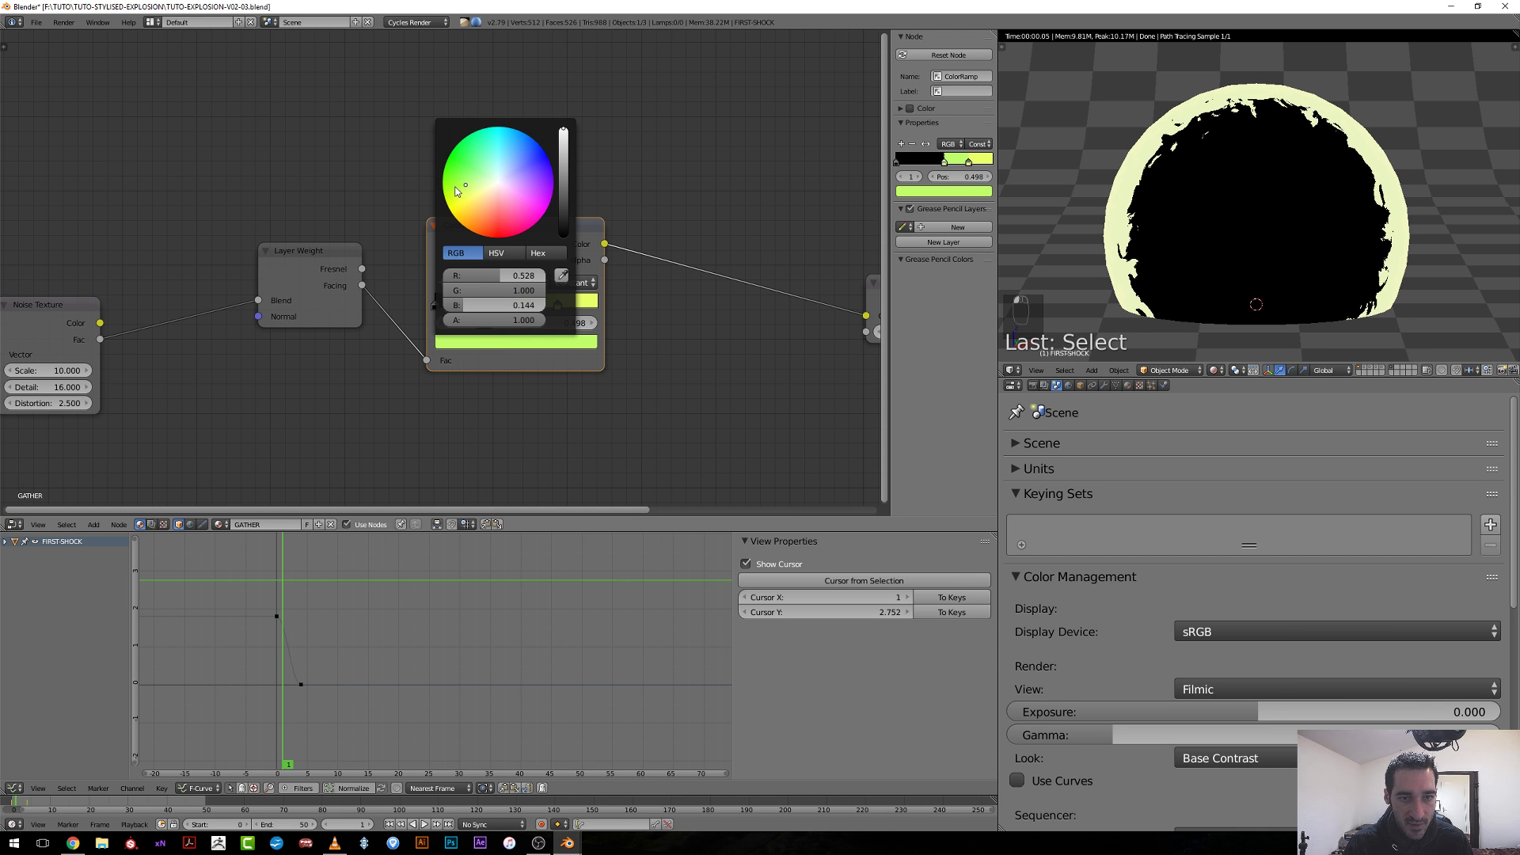
pyautogui.moveTo(457, 191); pyautogui.dragTo(449, 181)
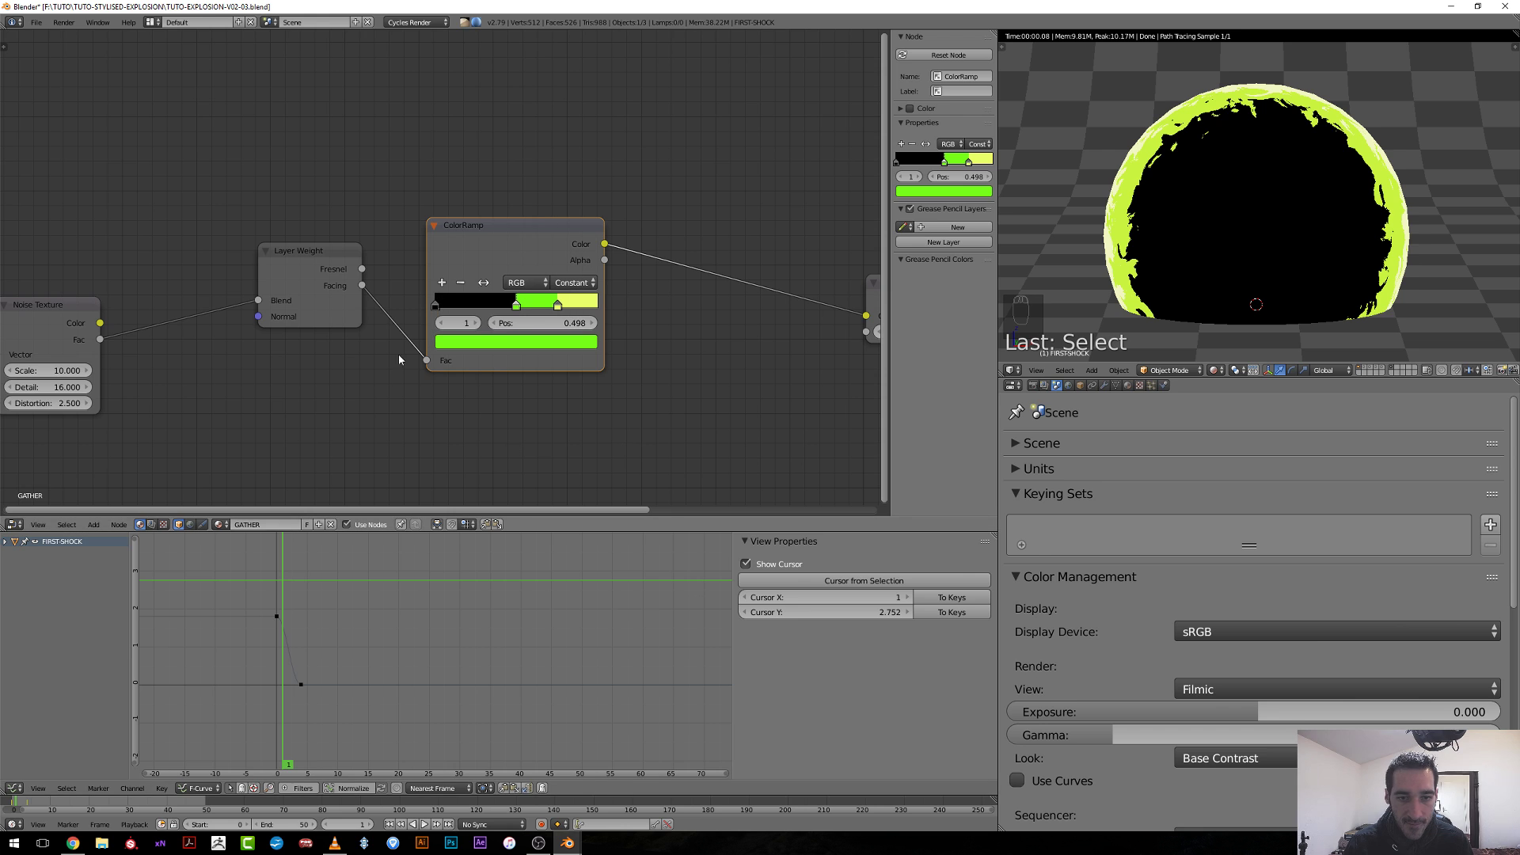
# Add another ColorRamp stop at 0.249 and colour it a bright saturated green.
pyautogui.click(442, 283)
pyautogui.click(481, 341)
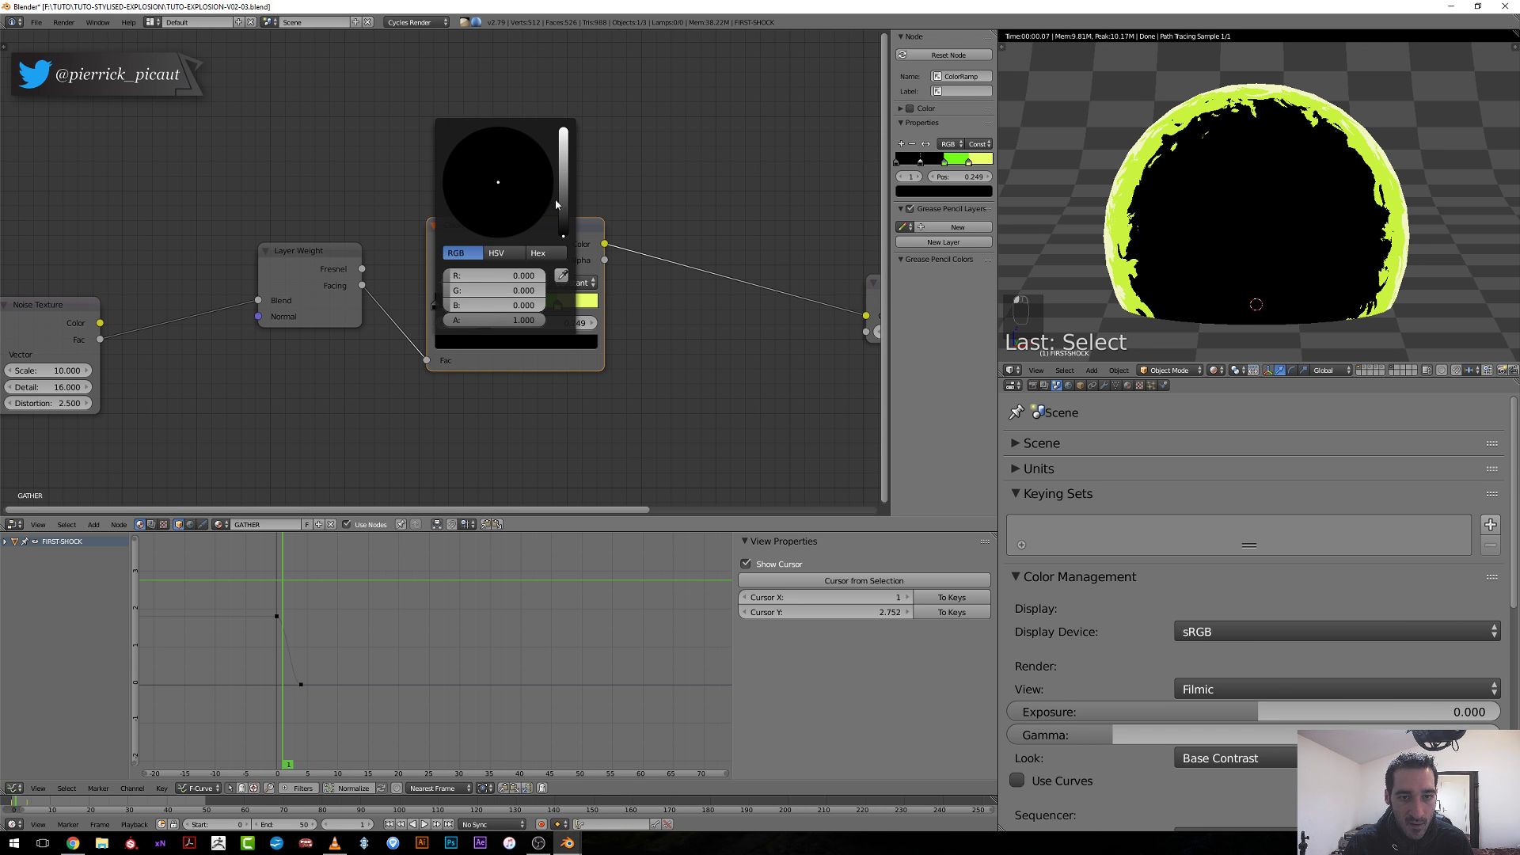
pyautogui.moveTo(555, 204); pyautogui.dragTo(563, 129)
pyautogui.moveTo(497, 182); pyautogui.dragTo(444, 167)
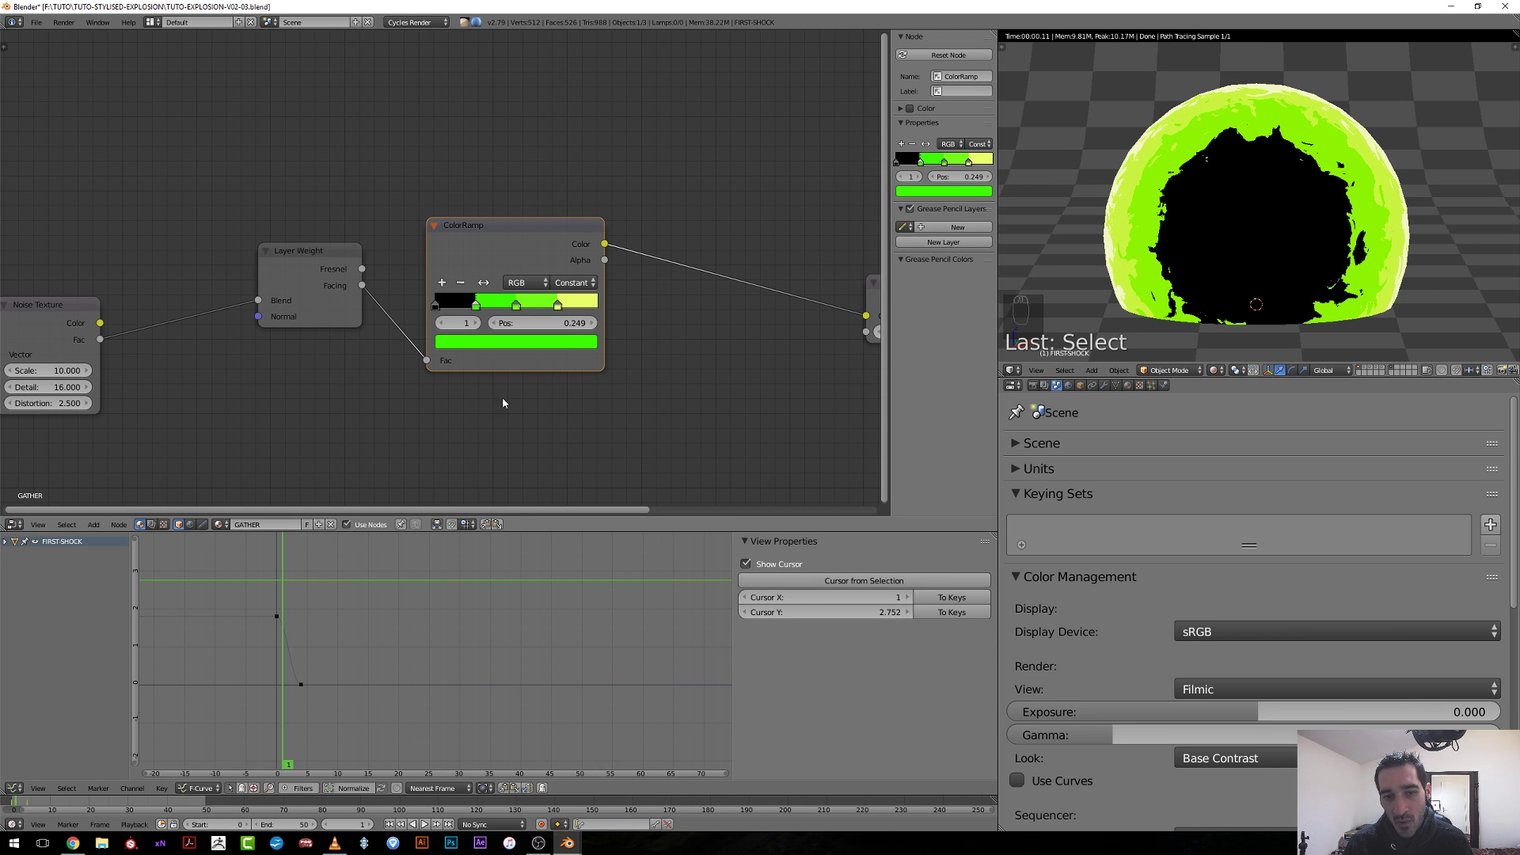
# Add one more ColorRamp stop and make the last one, at position 1.000, white.
pyautogui.click(442, 282)
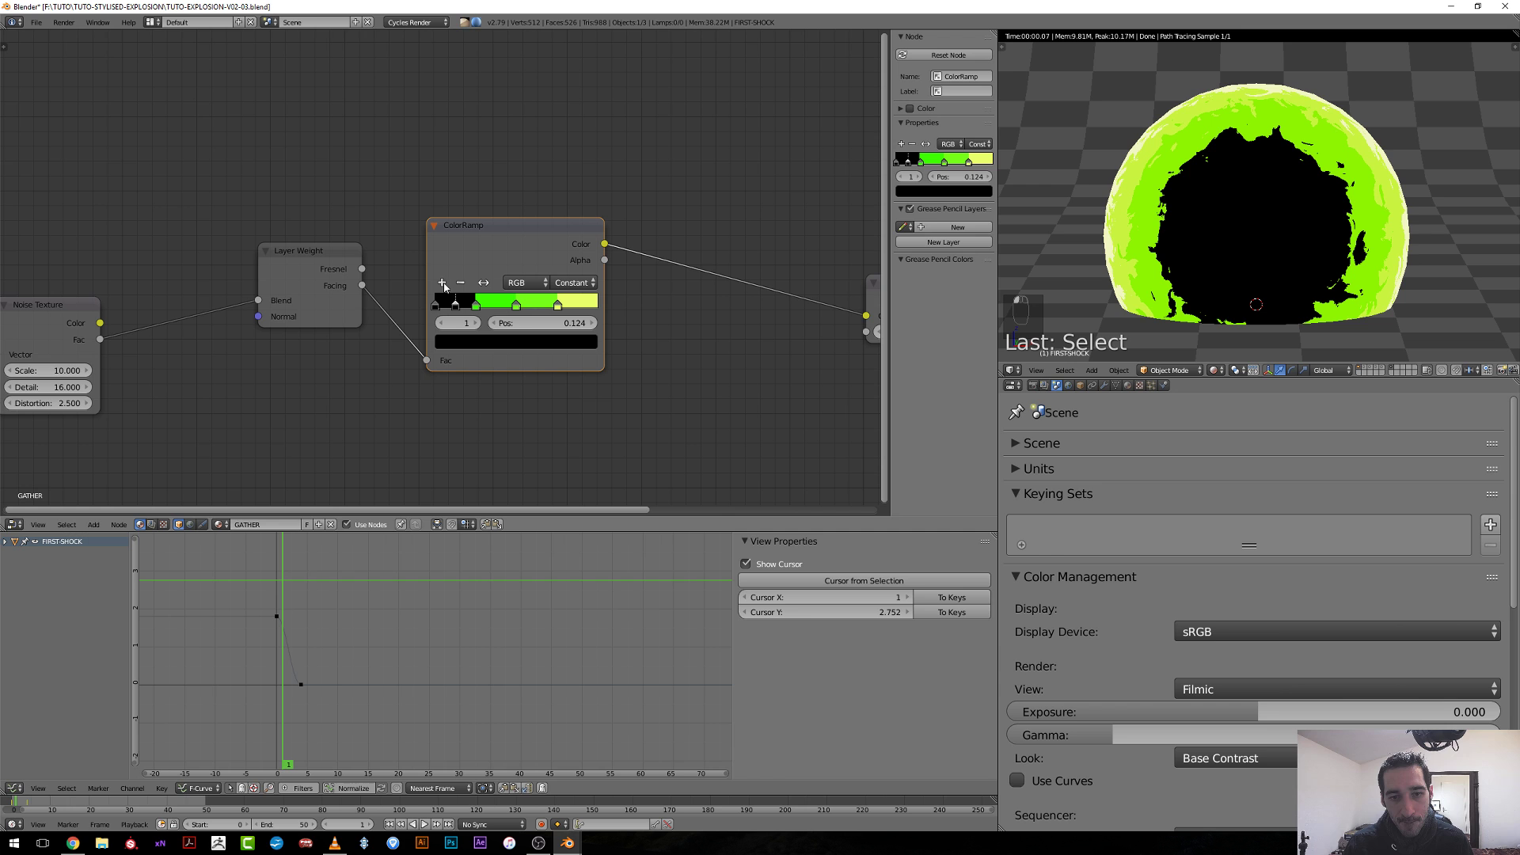
pyautogui.click(477, 323)
pyautogui.click(477, 323)
pyautogui.click(476, 323)
pyautogui.click(551, 342)
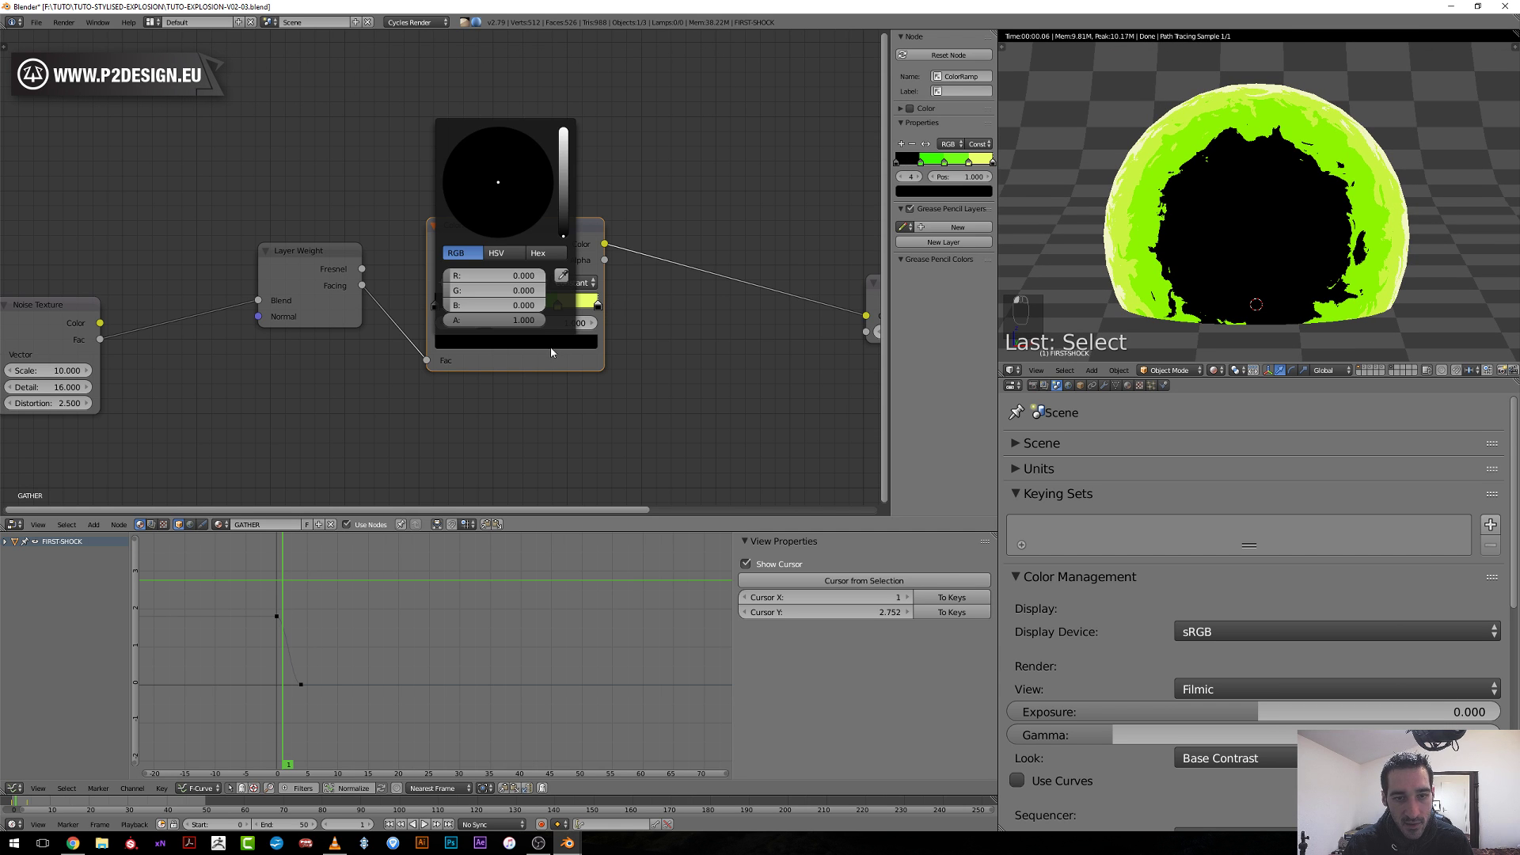
pyautogui.moveTo(564, 235); pyautogui.dragTo(563, 131)
# Reposition the ColorRamp's green, yellow and white stops, placing white at about 0.841, and inspect the colour bands on the sphere's edge.
pyautogui.scroll(2, 577, 316)
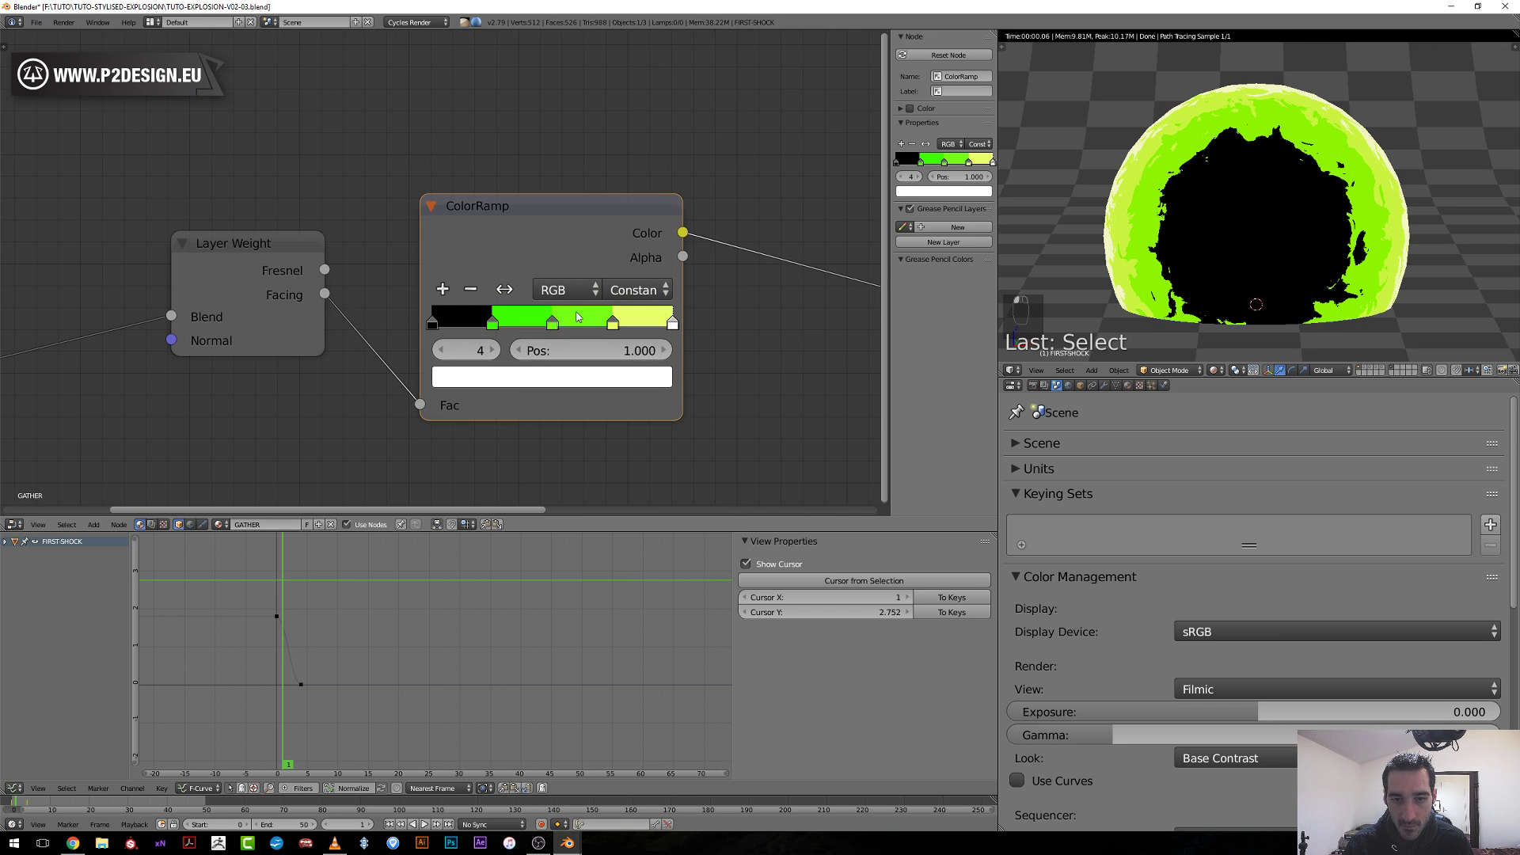
pyautogui.moveTo(492, 323); pyautogui.dragTo(635, 324)
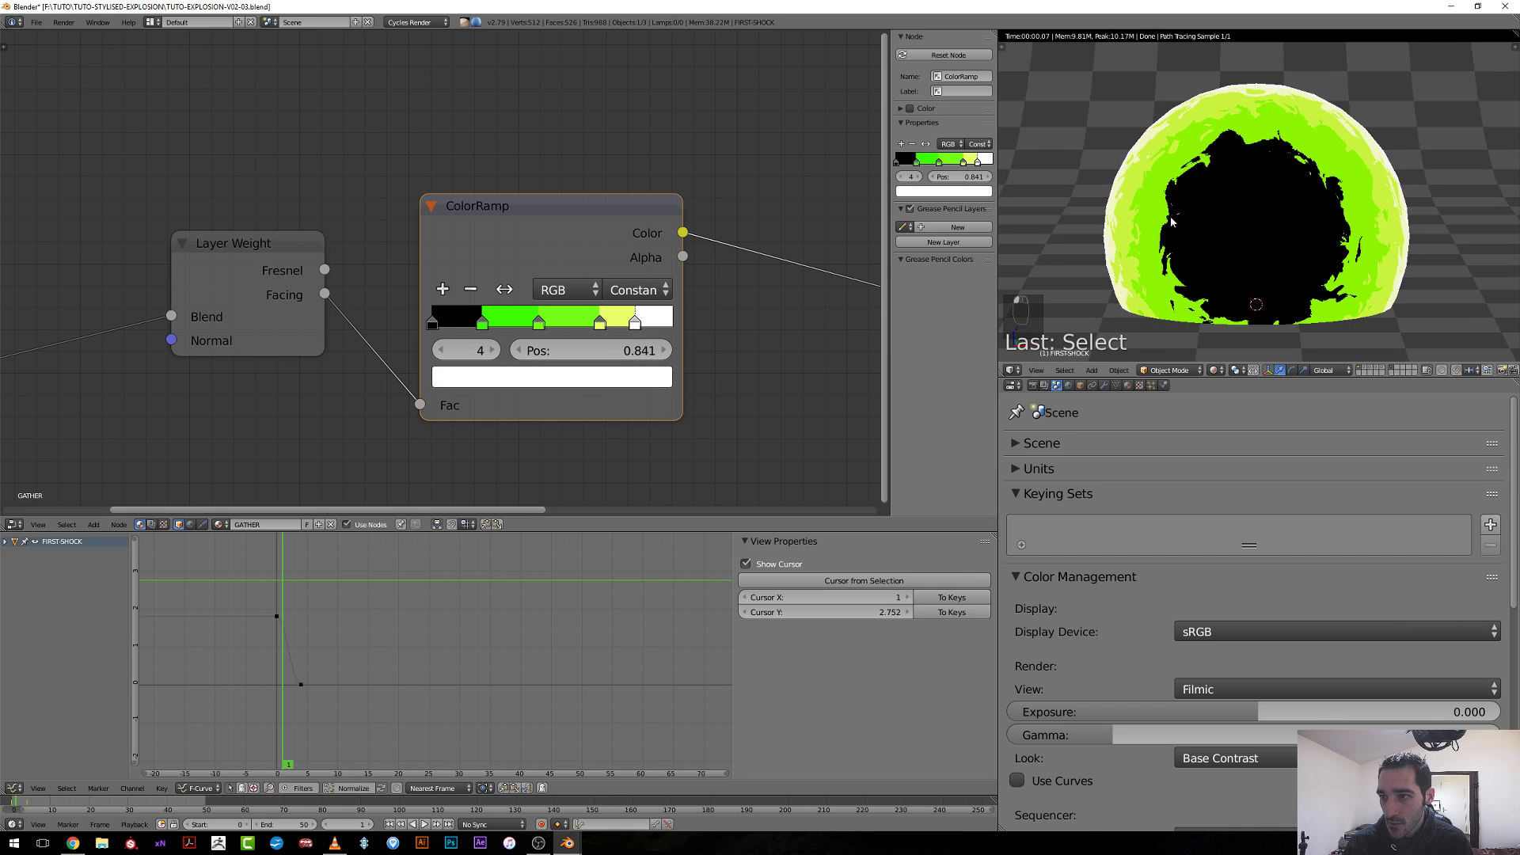
pyautogui.scroll(5, 1137, 286)
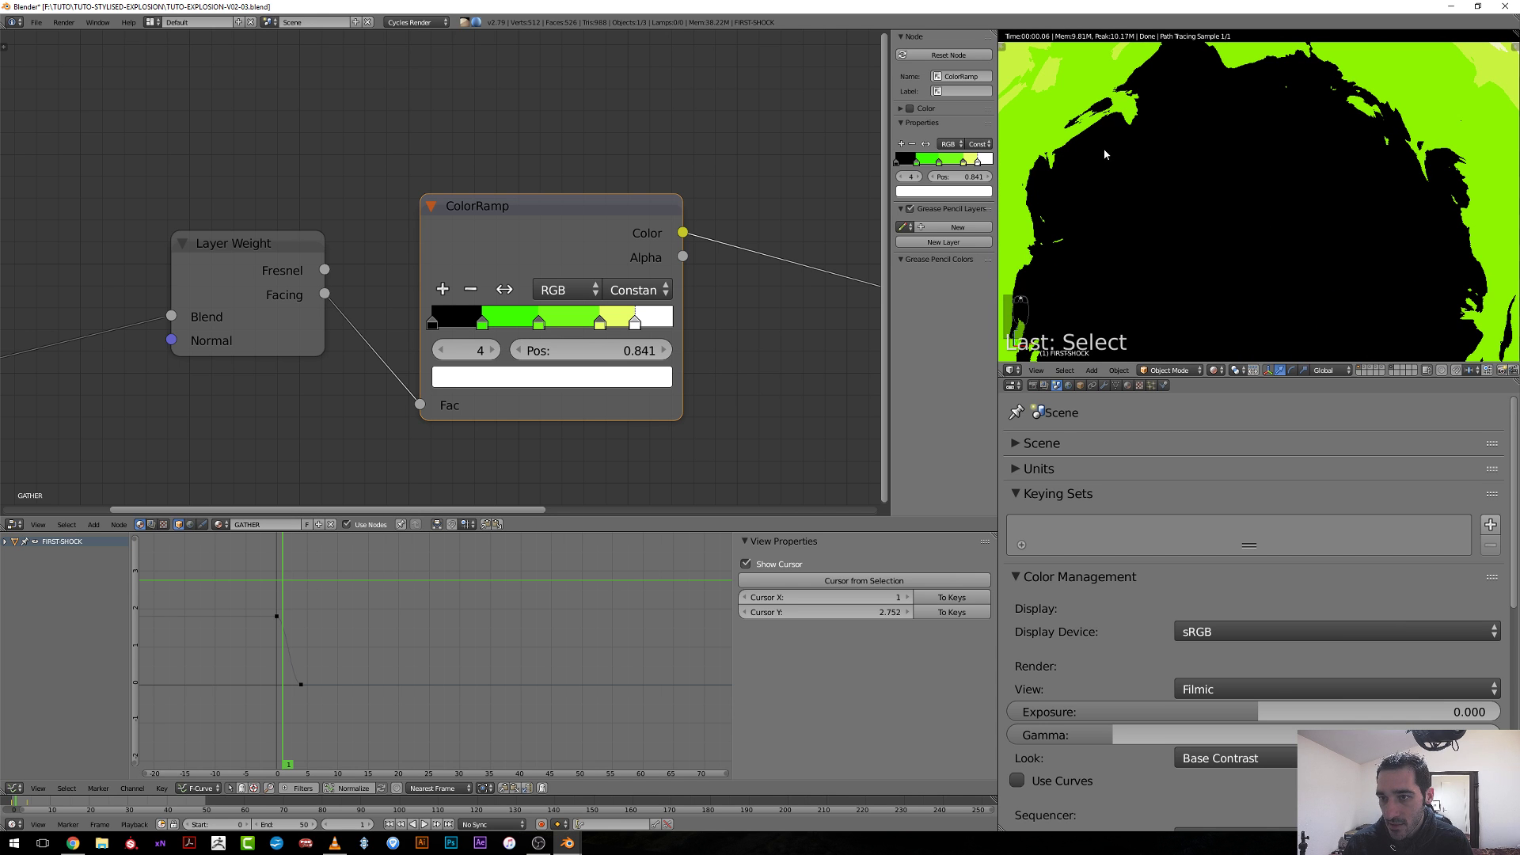
pyautogui.keyDown('shift'); pyautogui.moveTo(1180, 149); pyautogui.dragTo(1424, 282, button='middle'); pyautogui.keyUp('shift')
pyautogui.scroll(2, 1324, 253)
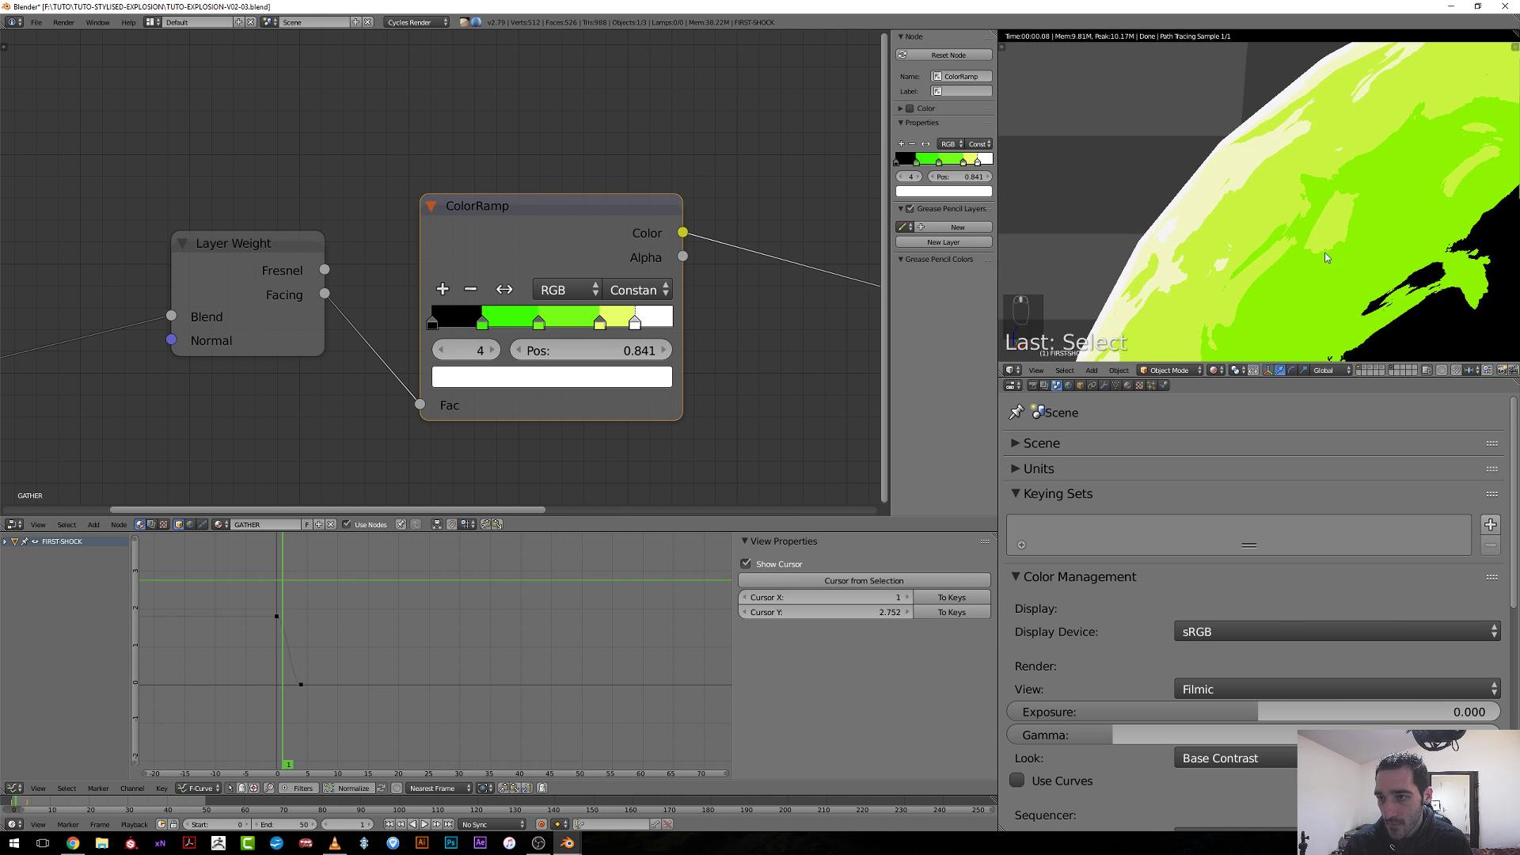
pyautogui.scroll(2, 1158, 247)
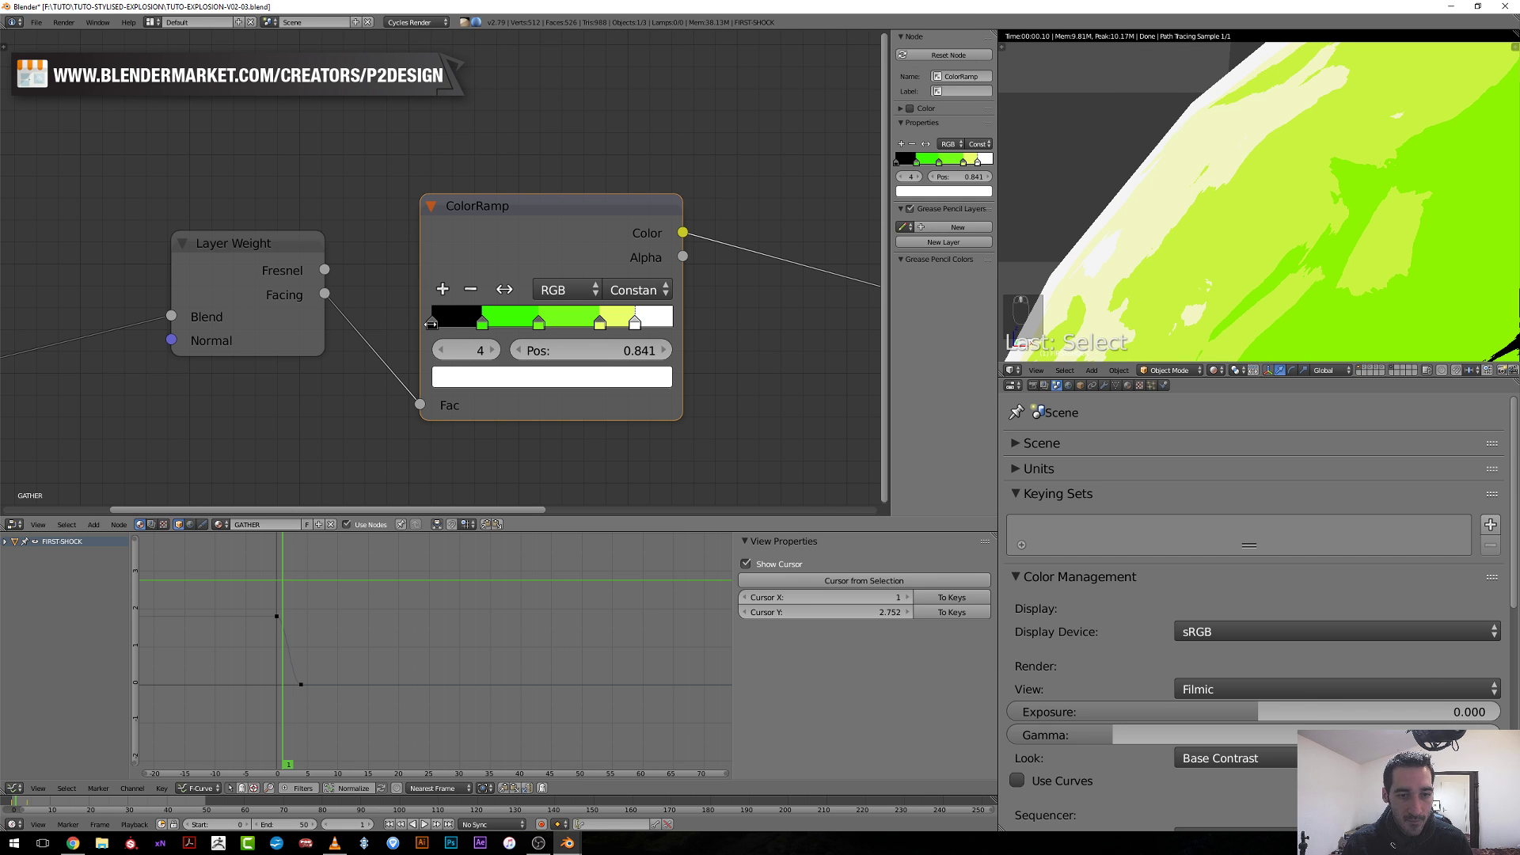
# Delete the ColorRamp's black stop, and move the first green stop to about 0.085 and the second to about 0.380.
pyautogui.click(432, 324)
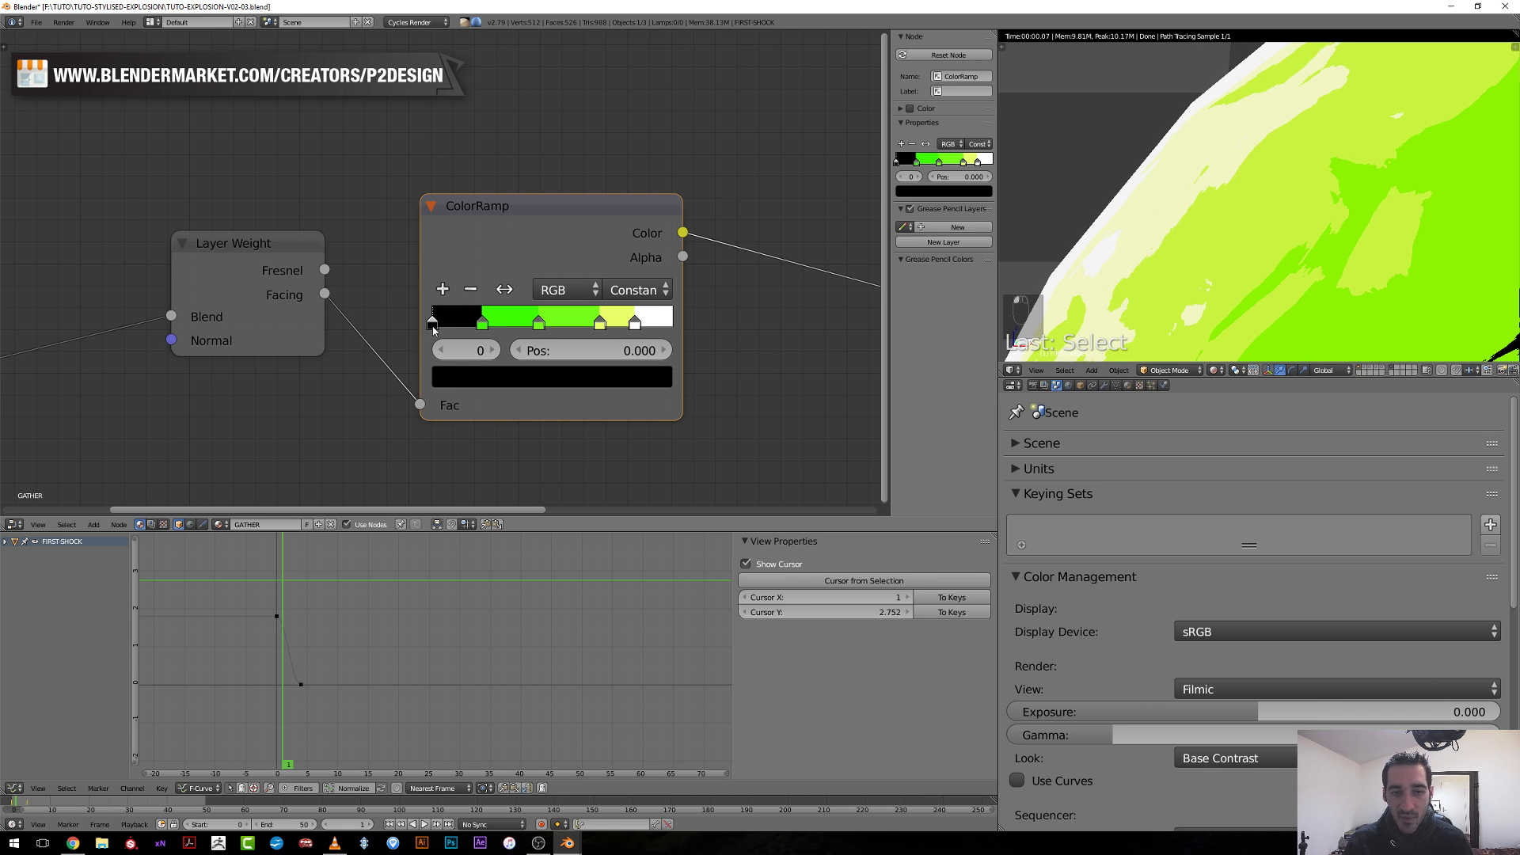
pyautogui.click(473, 290)
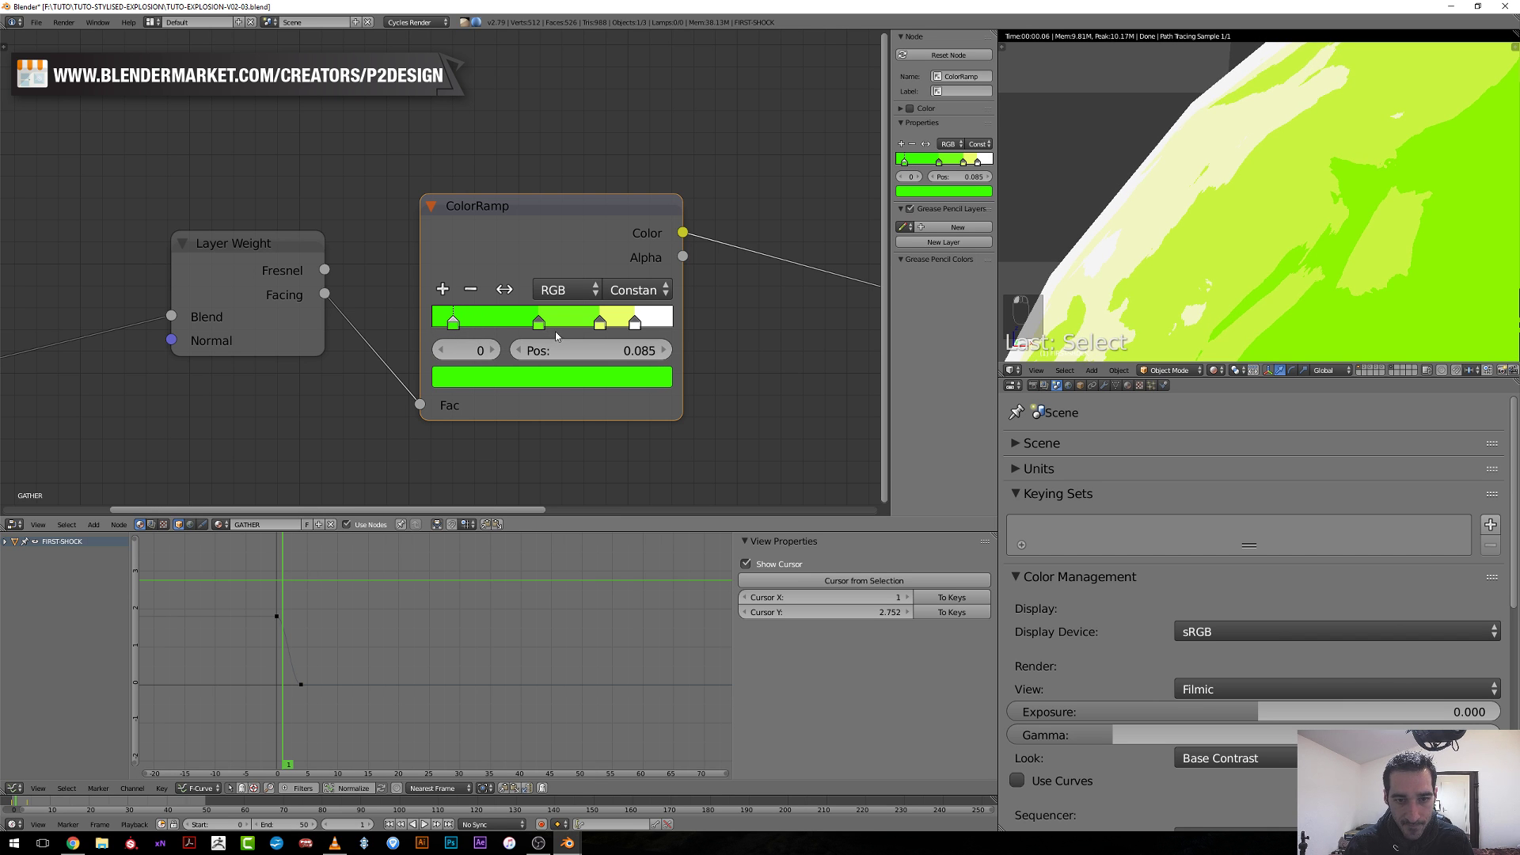
pyautogui.moveTo(540, 322); pyautogui.dragTo(523, 321)
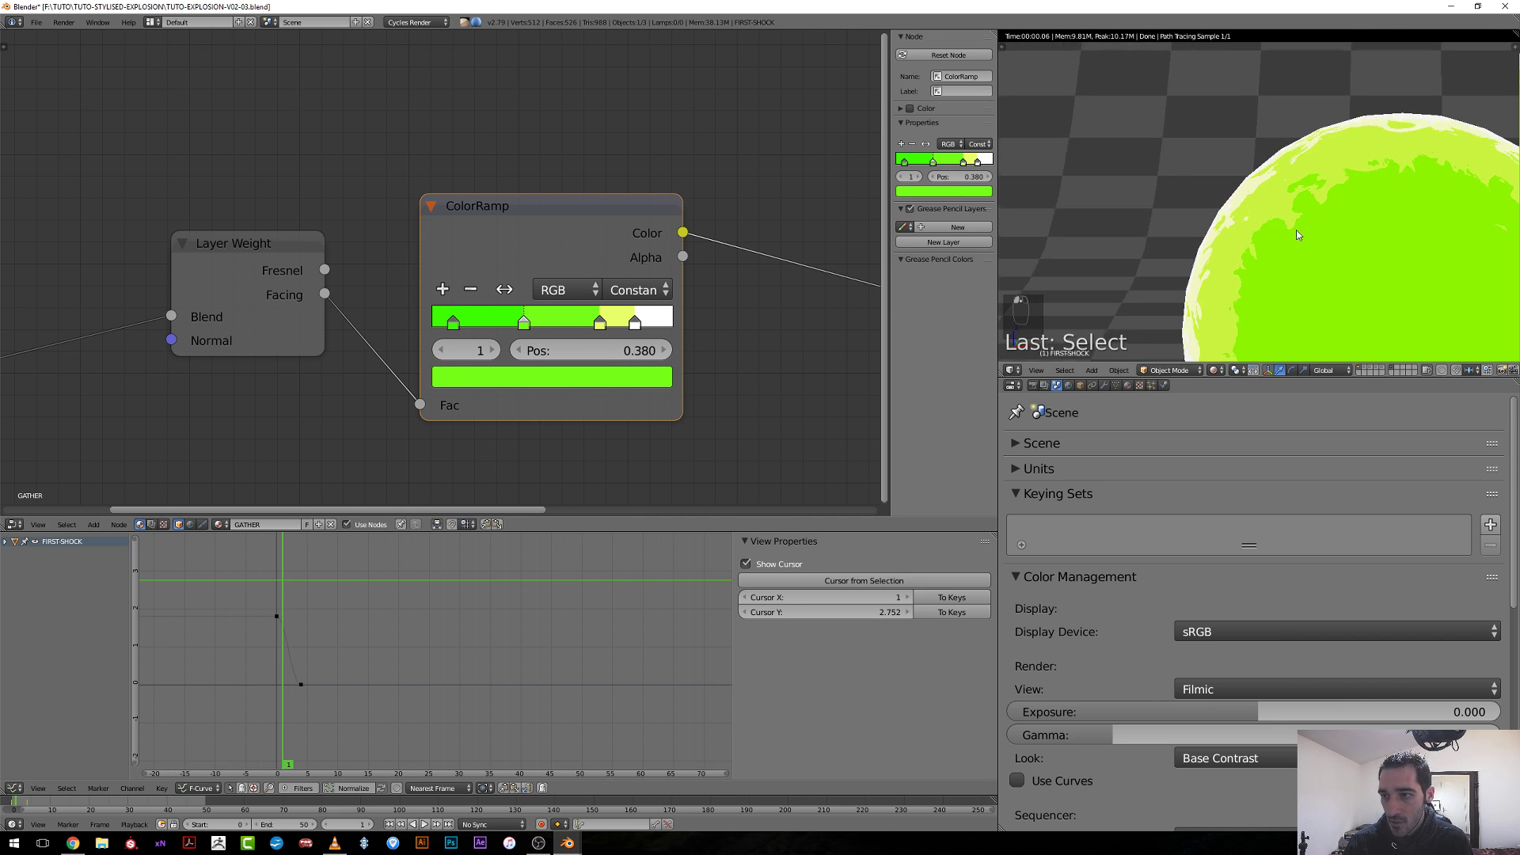
pyautogui.scroll(-5, 1298, 261)
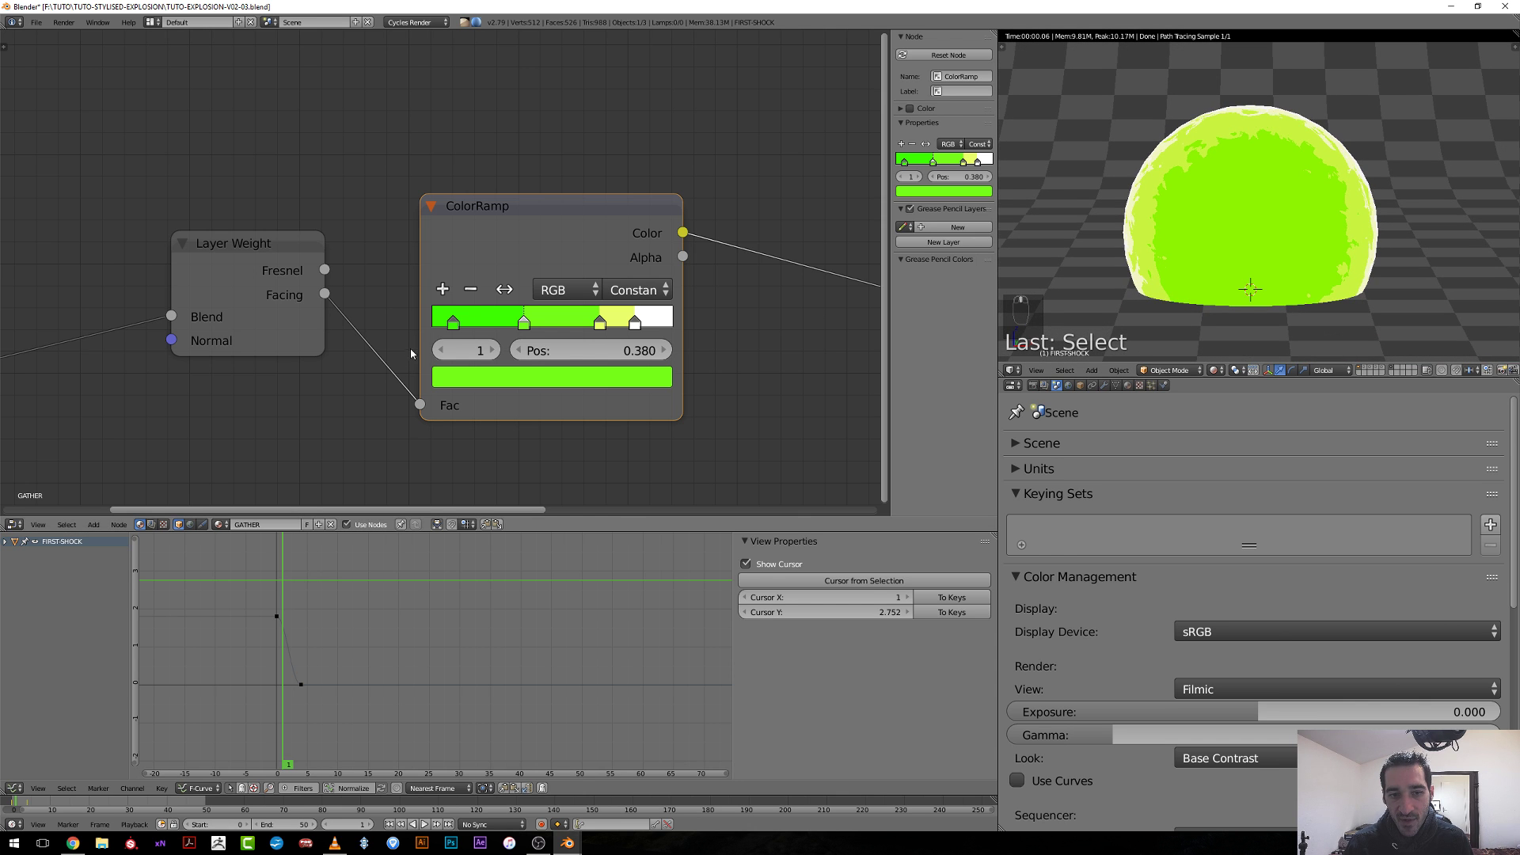
# Move the ColorRamp's first green stop to about 0.117 and set its colour to a fully saturated green.
pyautogui.moveTo(453, 323); pyautogui.dragTo(460, 323)
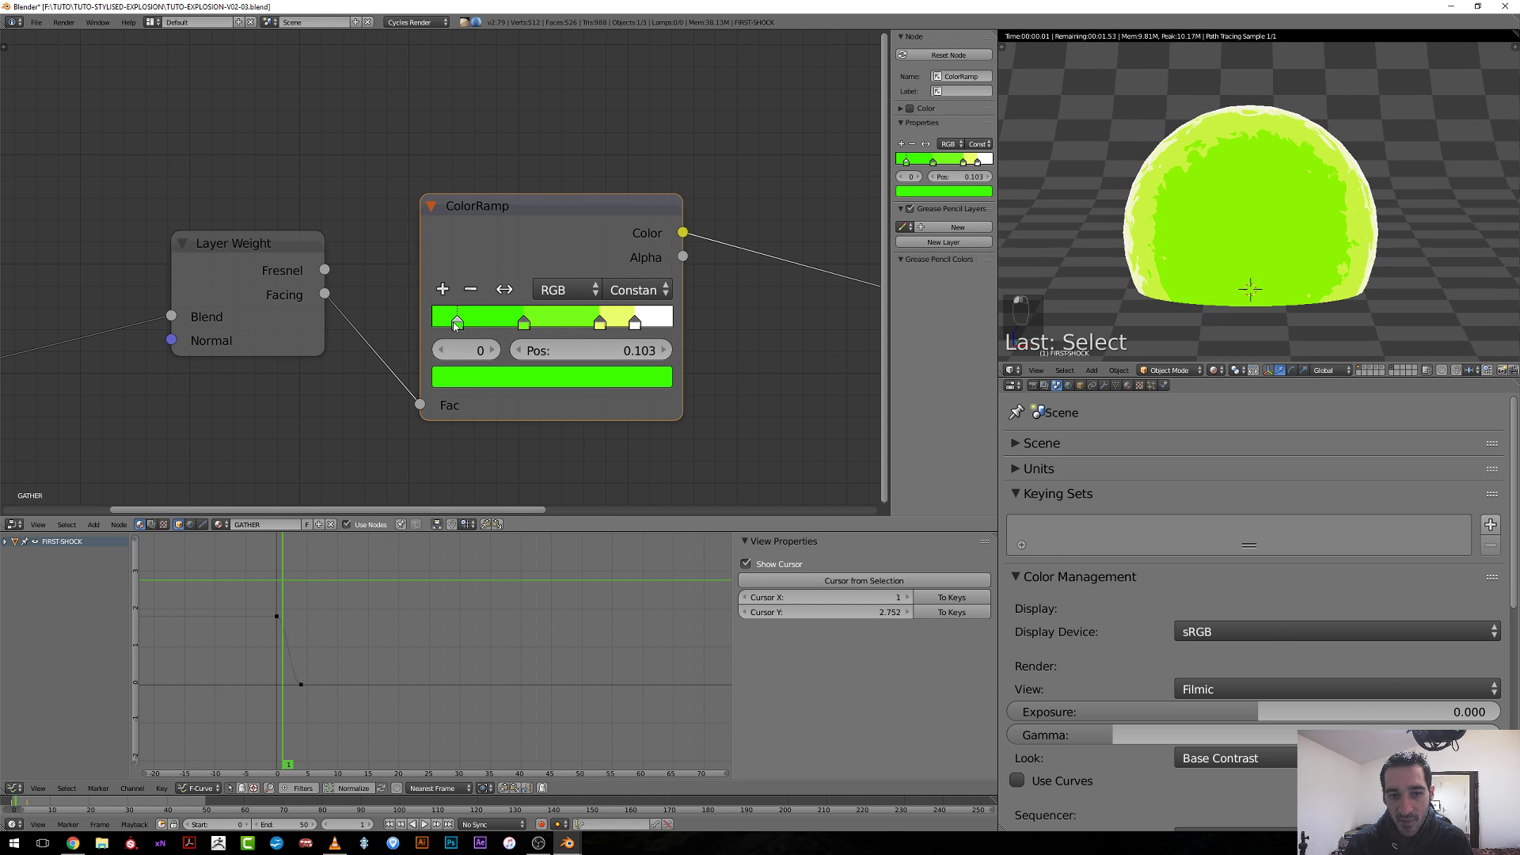
pyautogui.click(475, 380)
pyautogui.moveTo(451, 163)
pyautogui.mouseDown()
pyautogui.moveTo(453, 100)
pyautogui.moveTo(446, 120)
pyautogui.mouseUp()
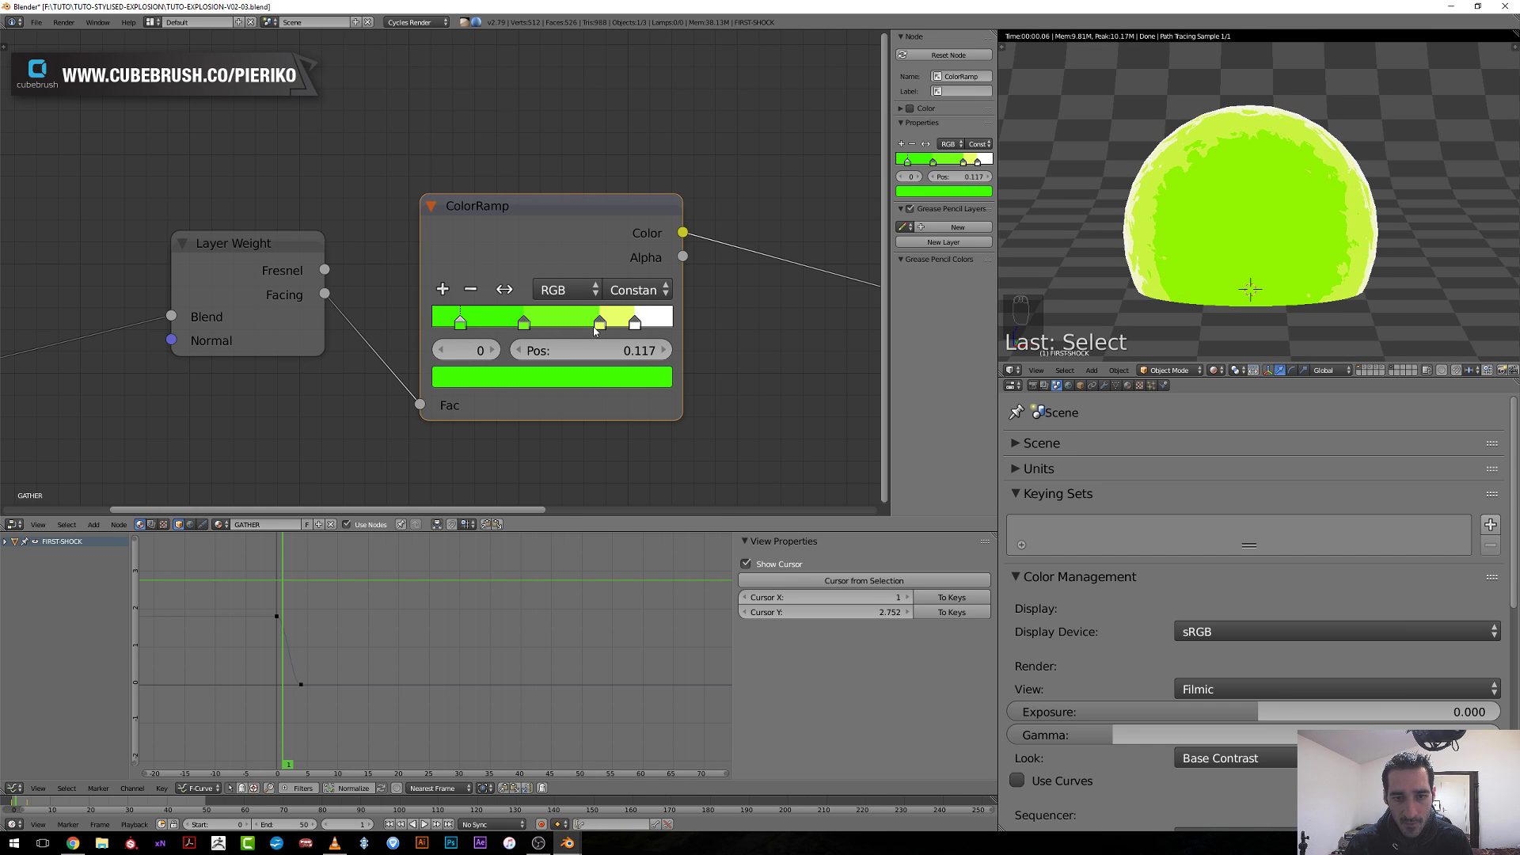
# Space out the ColorRamp's yellow and white stops, placing the white one at about 0.850.
pyautogui.moveTo(595, 328); pyautogui.dragTo(637, 326)
pyautogui.scroll(1, 681, 336)
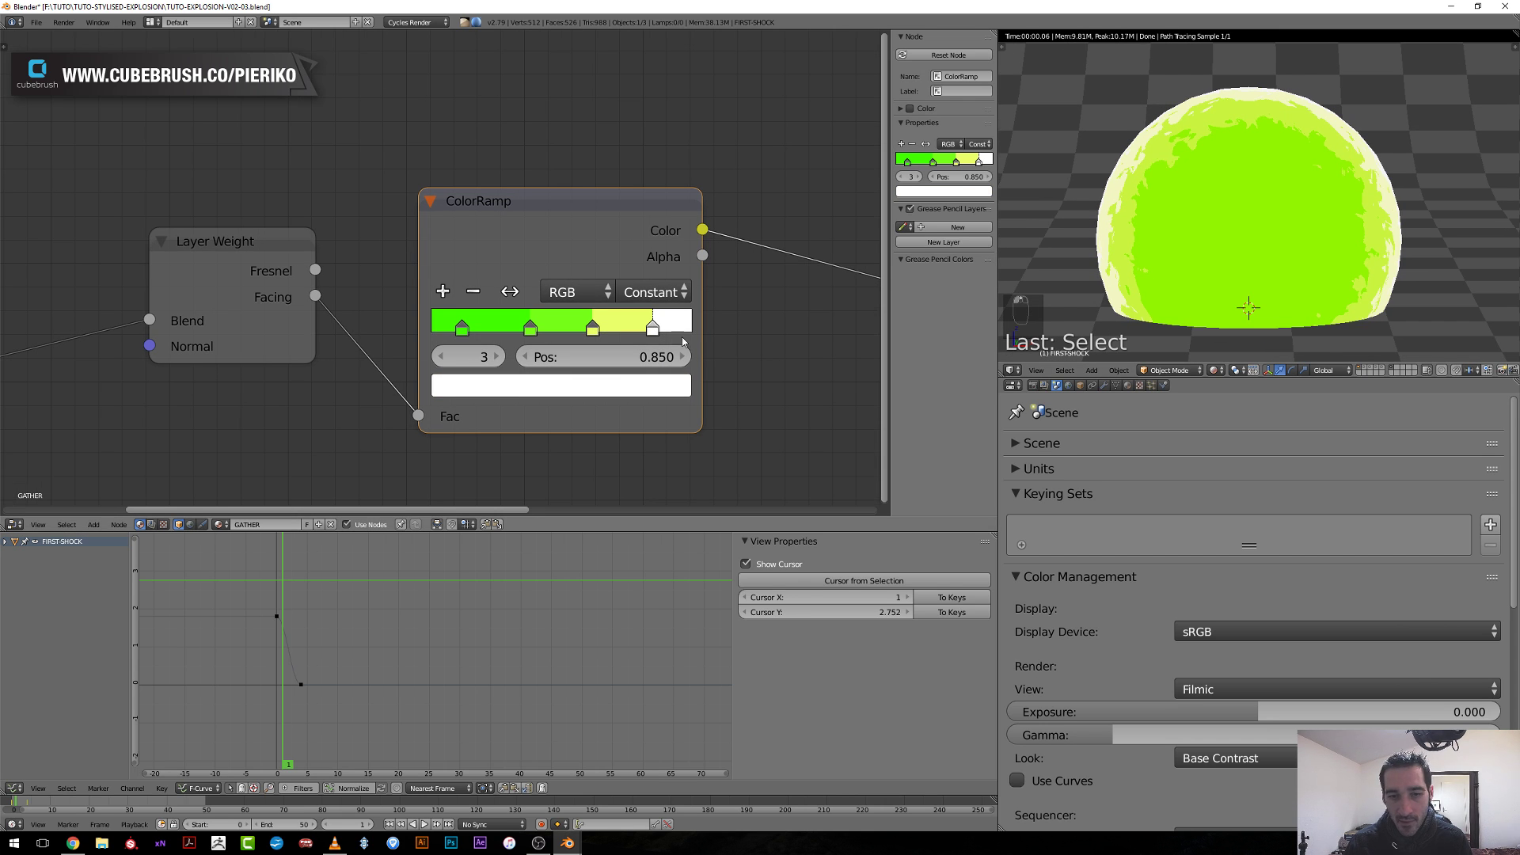
# Move the ColorRamp's white stop to about 0.814, shift the yellow stop closer to the greens, and inspect the bands on the sphere's edge.
pyautogui.moveTo(590, 335); pyautogui.dragTo(644, 330)
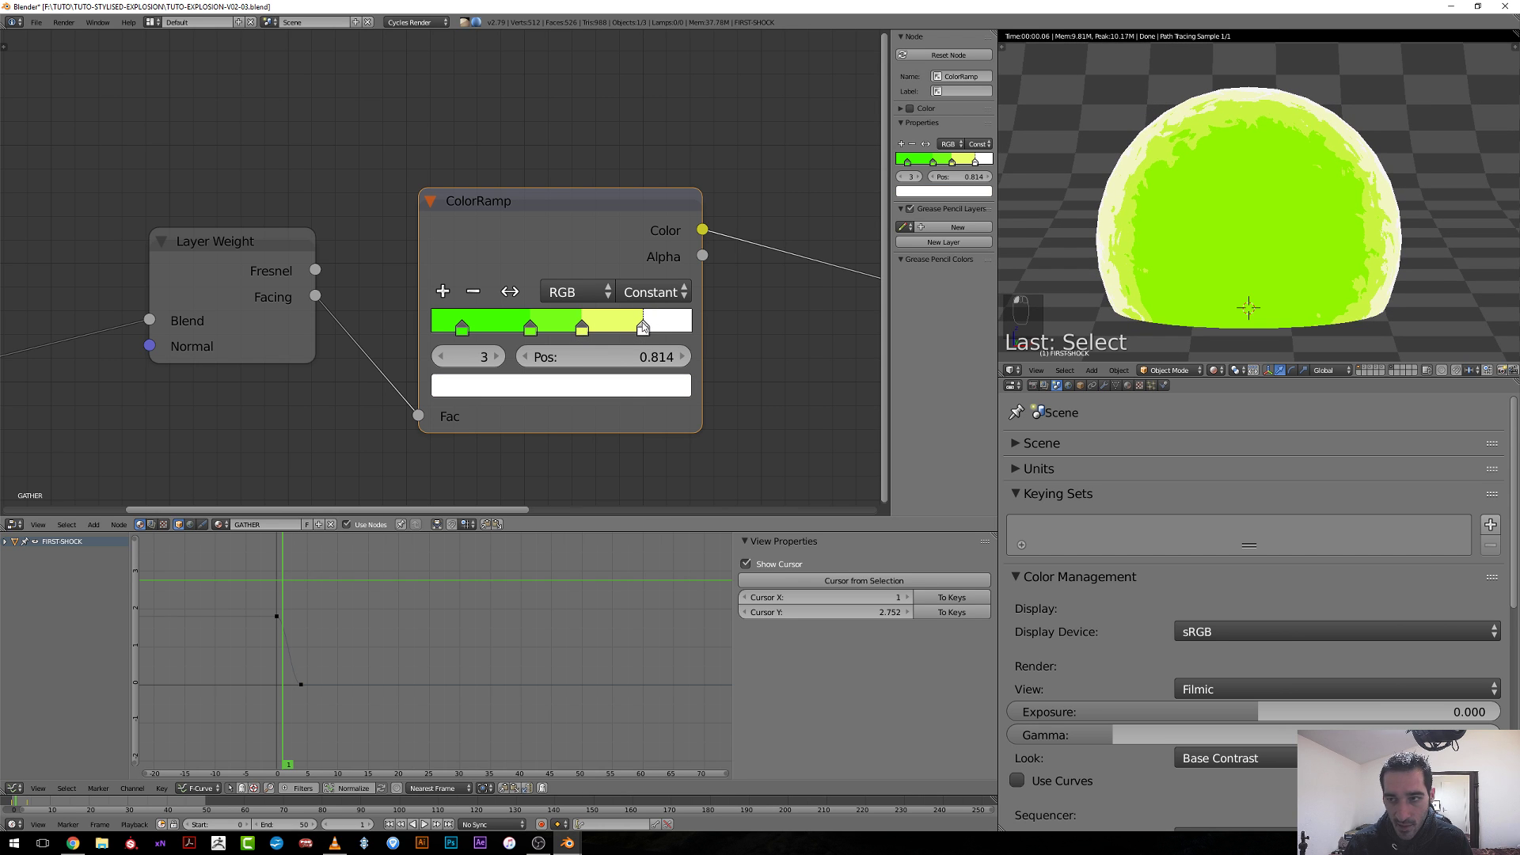
pyautogui.scroll(-3, 1320, 190)
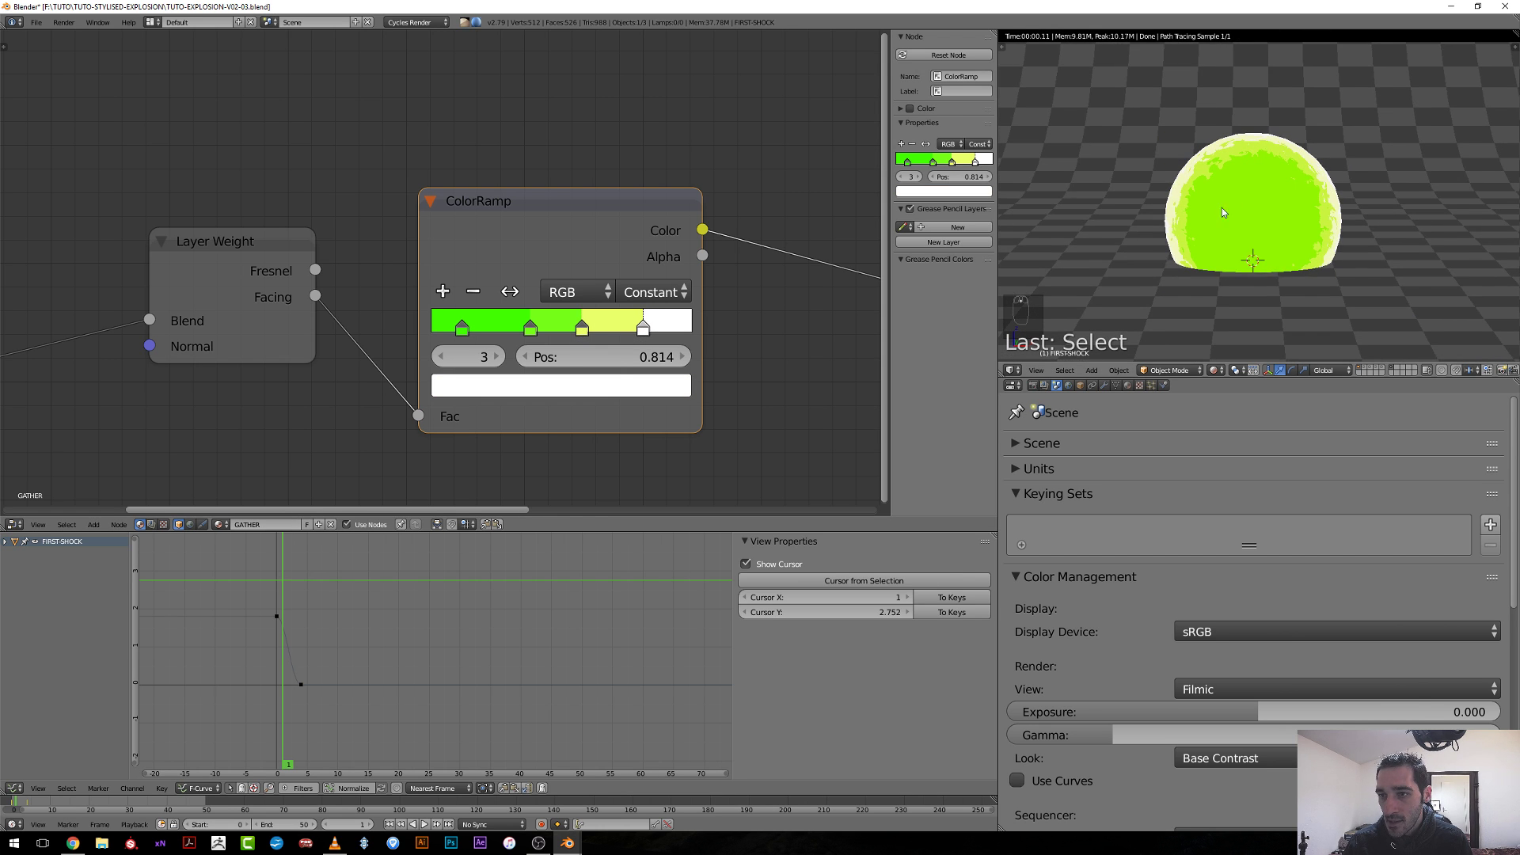
pyautogui.scroll(3, 1222, 208)
pyautogui.scroll(3, 1194, 249)
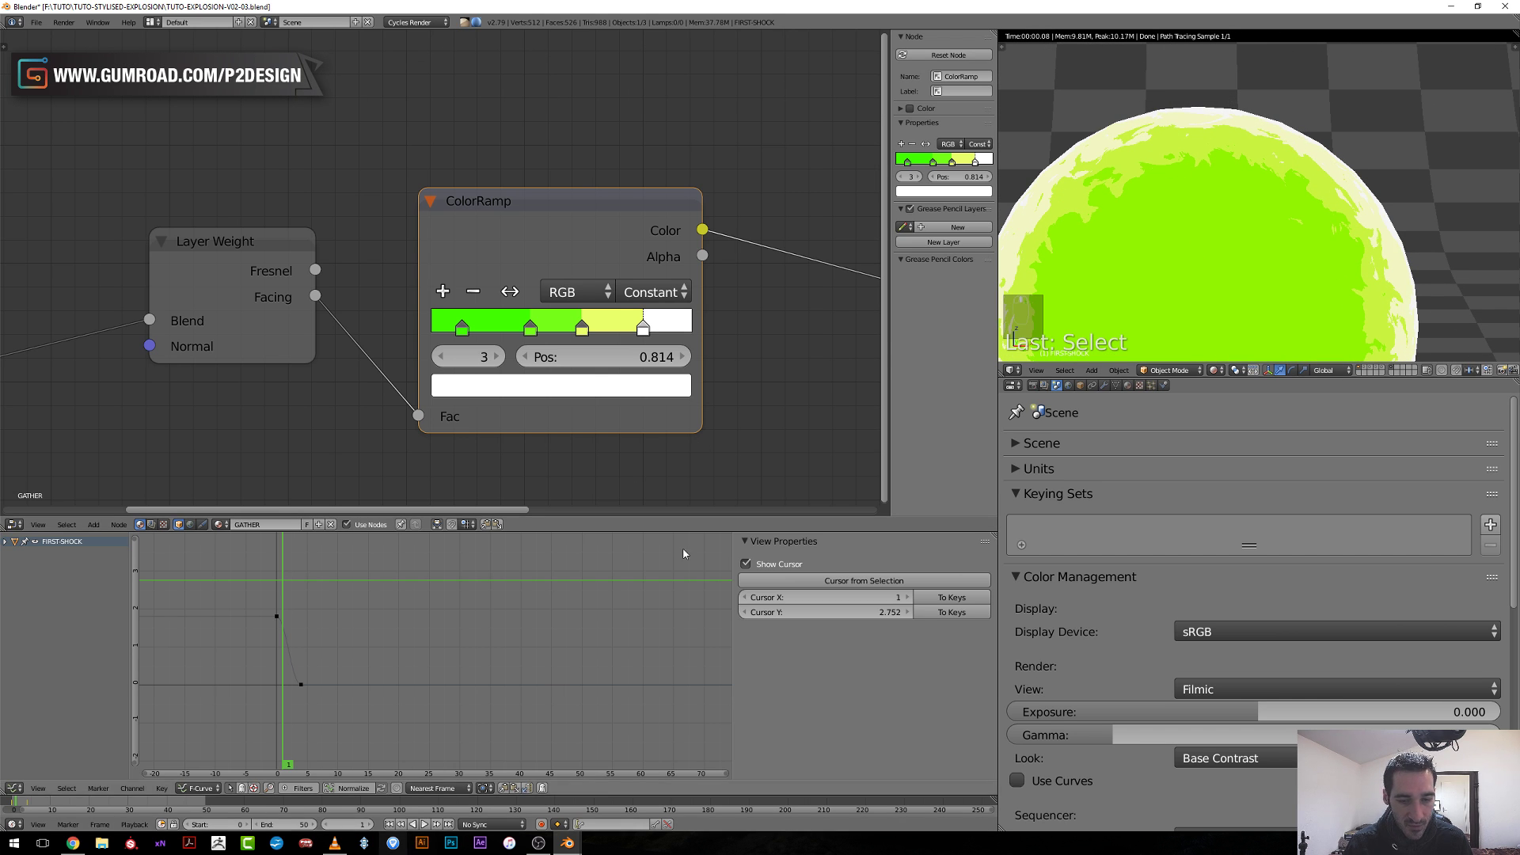
pyautogui.scroll(2, 1096, 100)
pyautogui.moveTo(1094, 99); pyautogui.dragTo(1152, 121, button='middle')
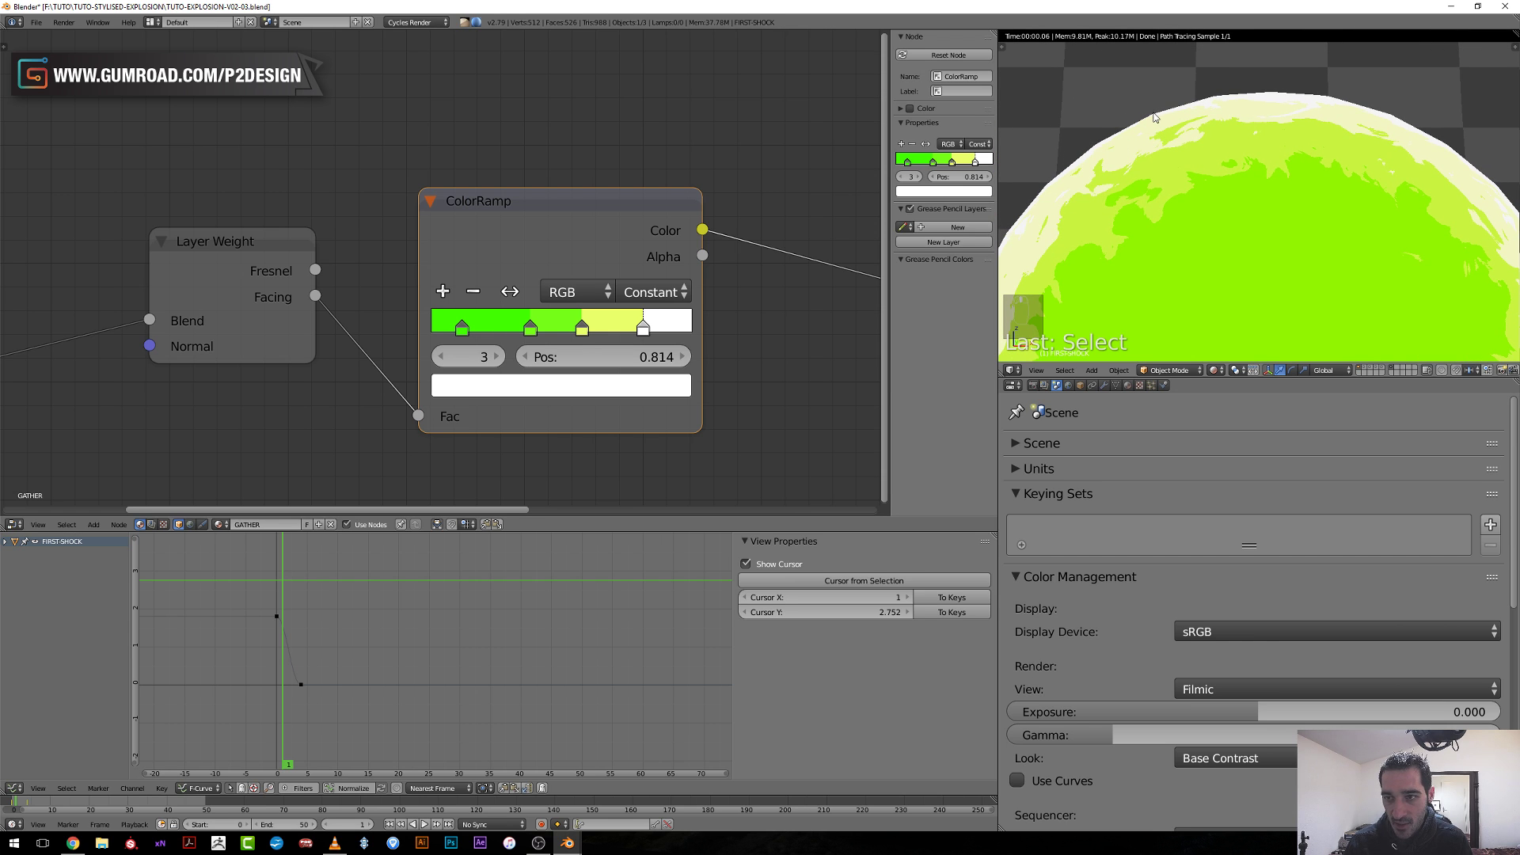
# Check the shockwave reference video in VLC, and return to the Blender window with the green sphere.
pyautogui.click(330, 846)
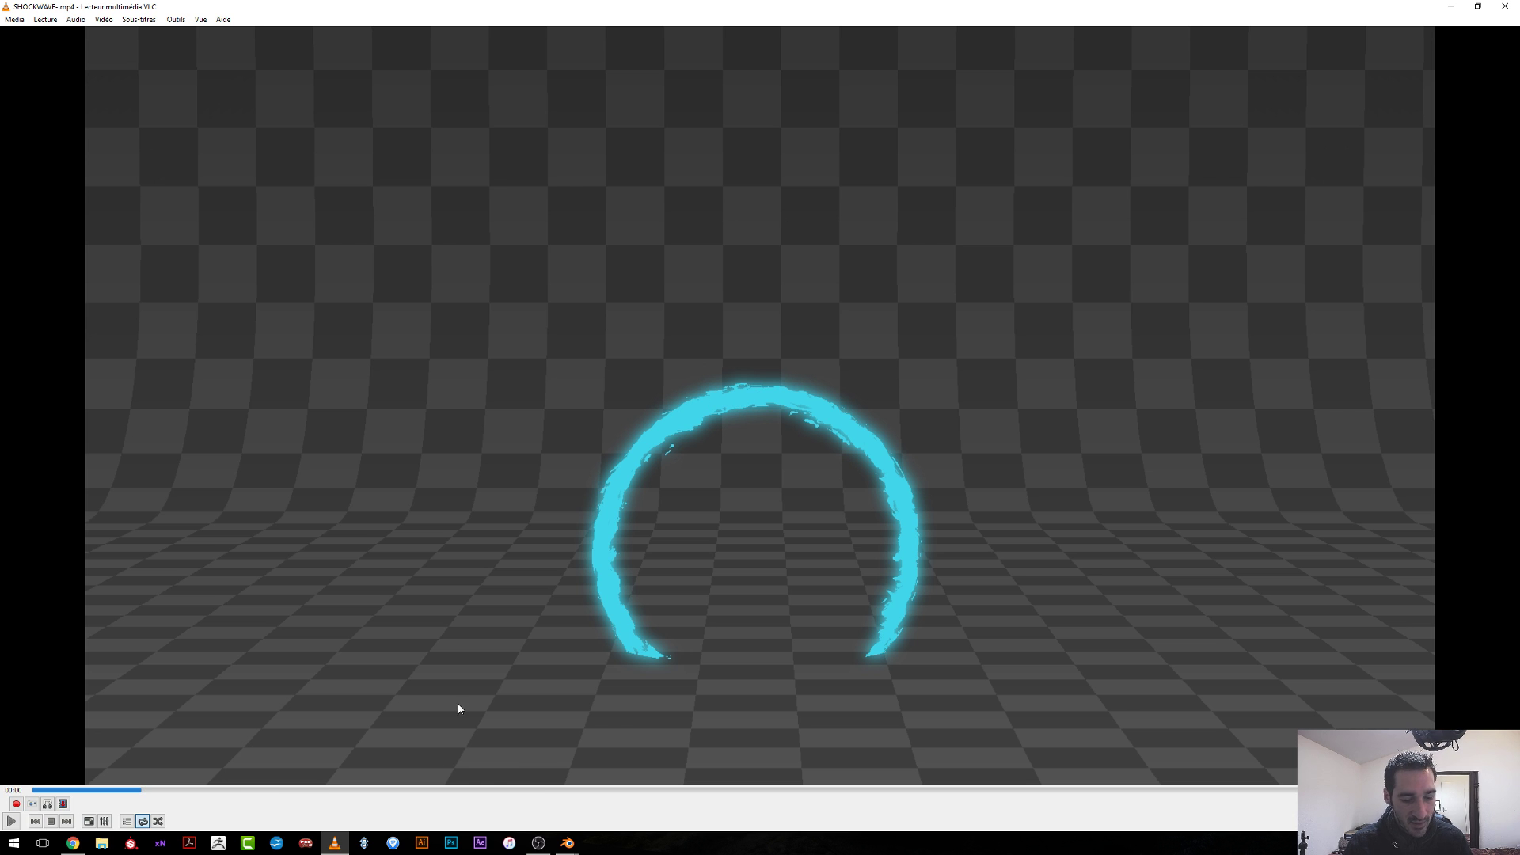
pyautogui.moveTo(567, 842)
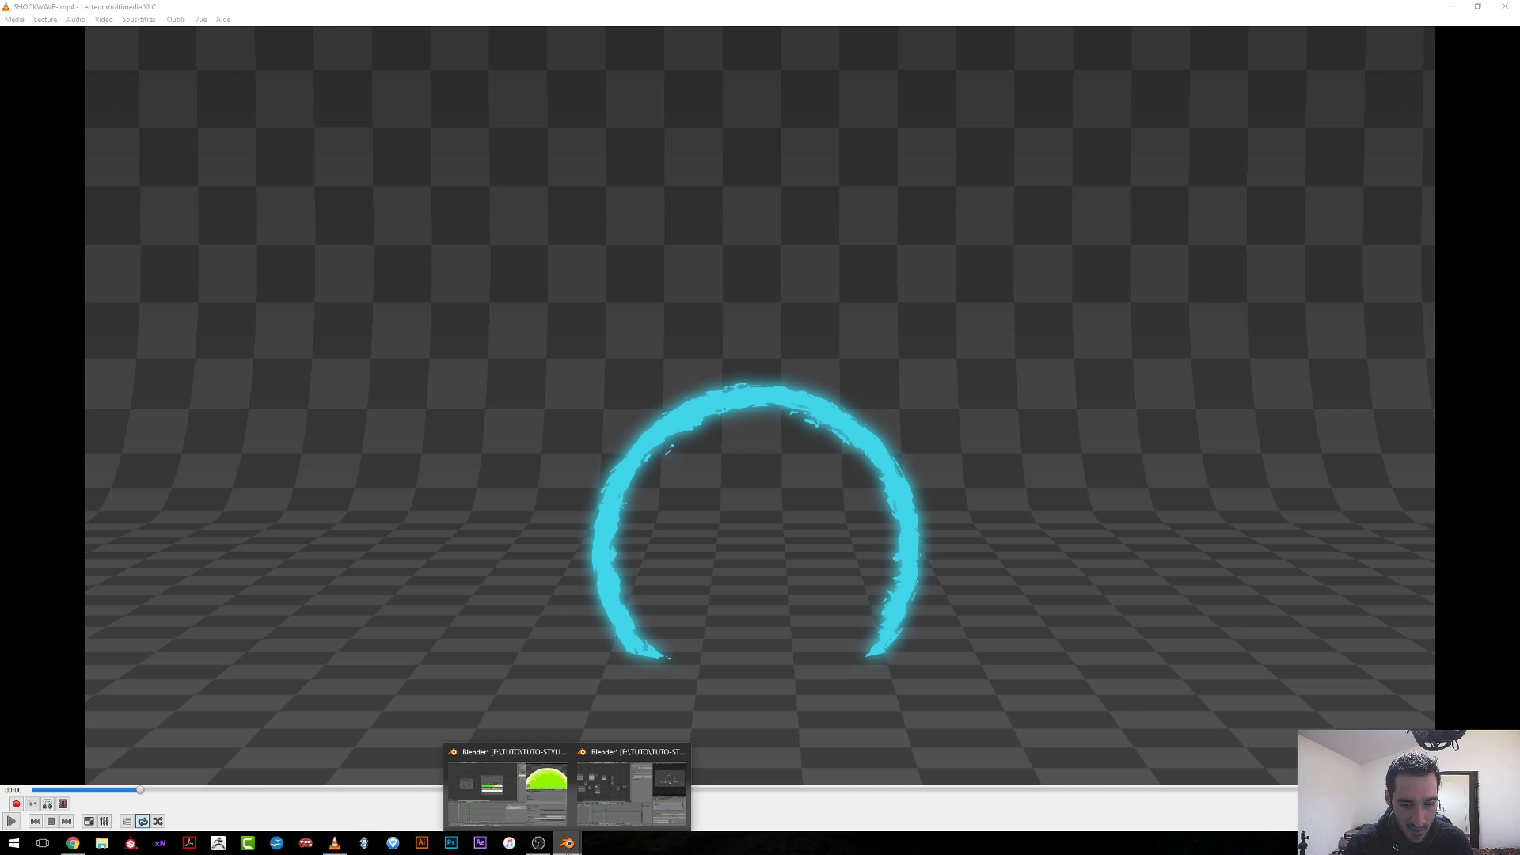
pyautogui.click(500, 801)
# Add a second ColorRamp node above the coloured one and set its interpolation to Constant.
pyautogui.scroll(-4, 433, 385)
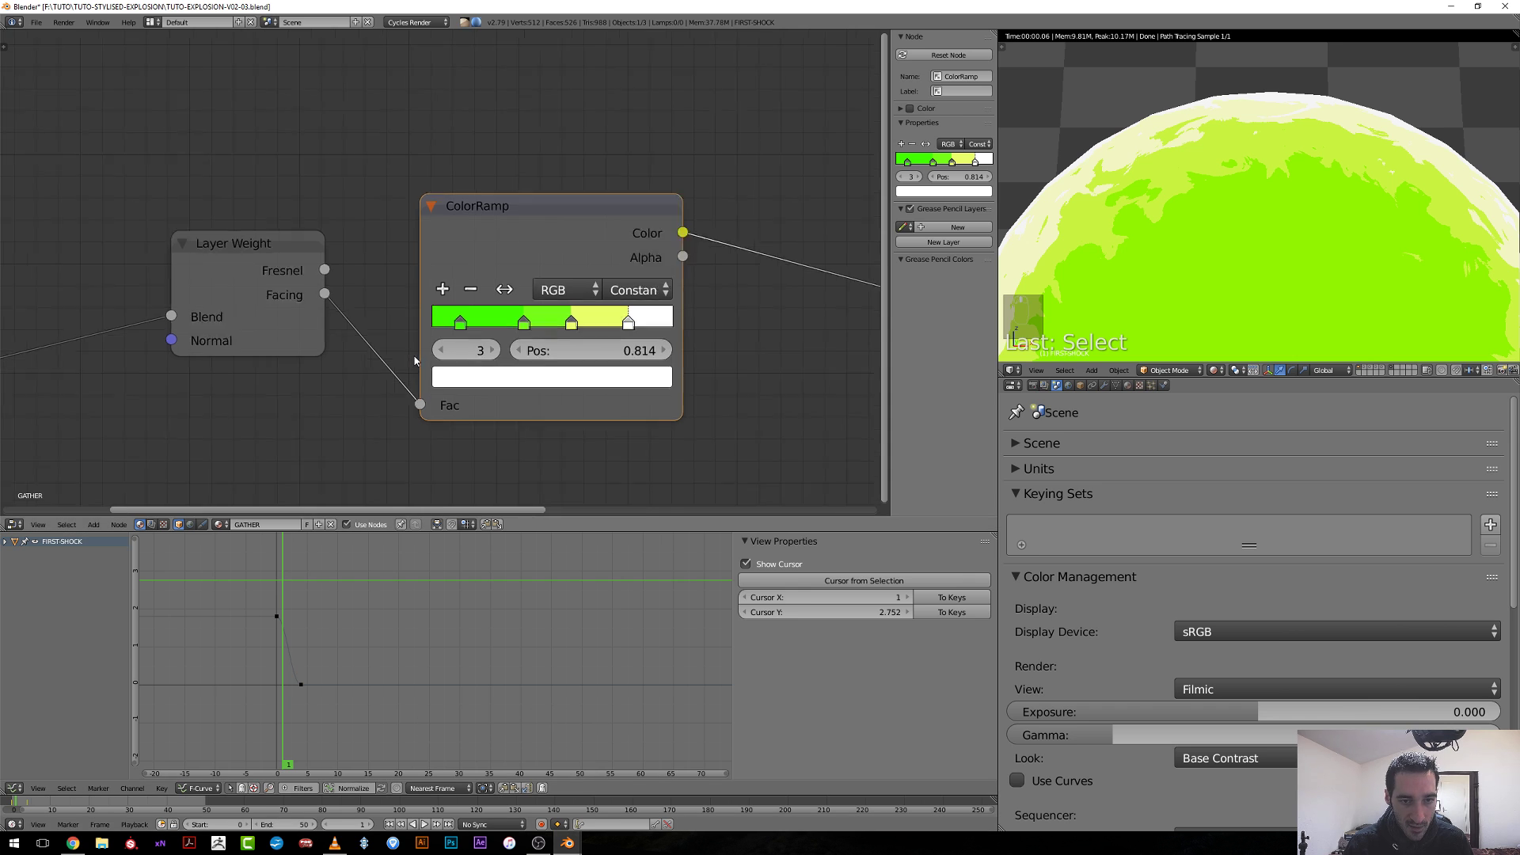
pyautogui.scroll(-2, 433, 386)
pyautogui.moveTo(258, 296); pyautogui.dragTo(318, 264)
pyautogui.click(369, 270)
pyautogui.scroll(2, 445, 365)
pyautogui.moveTo(445, 365); pyautogui.dragTo(353, 383, button='middle')
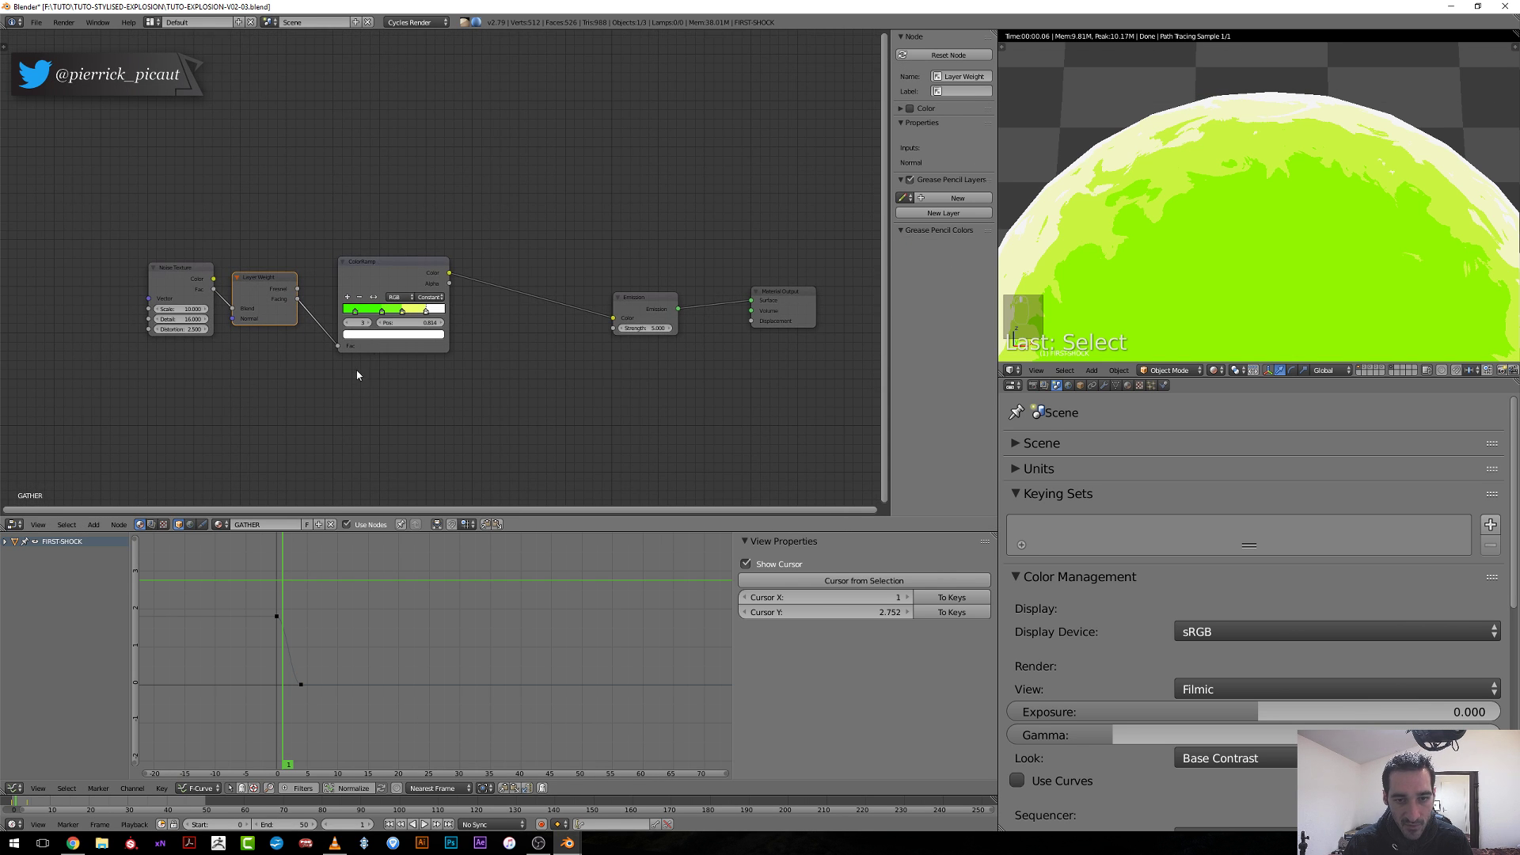
pyautogui.hotkey('shift', 'a')
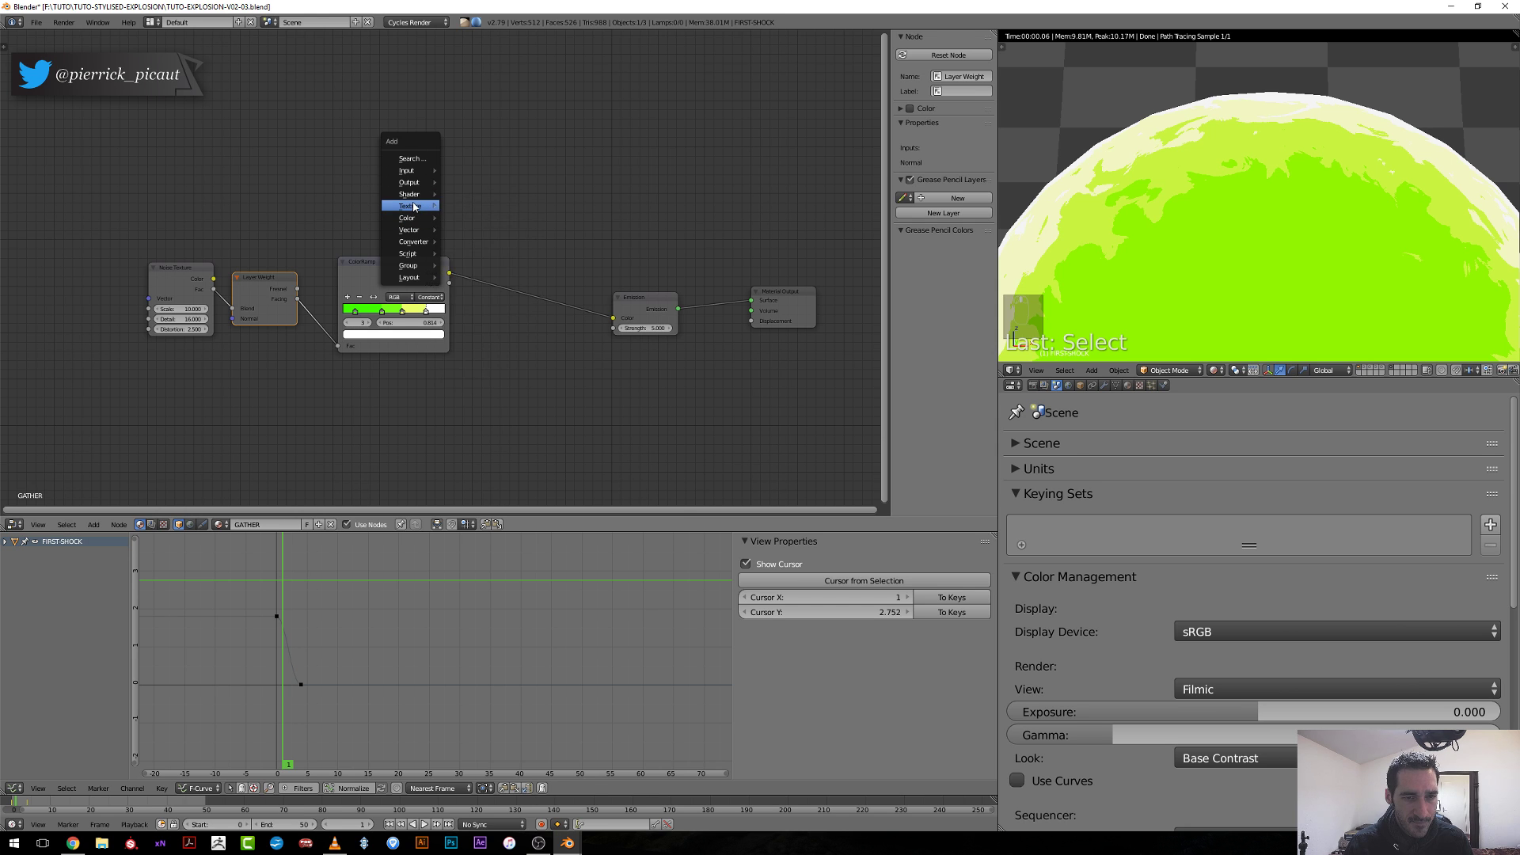
pyautogui.moveTo(414, 243)
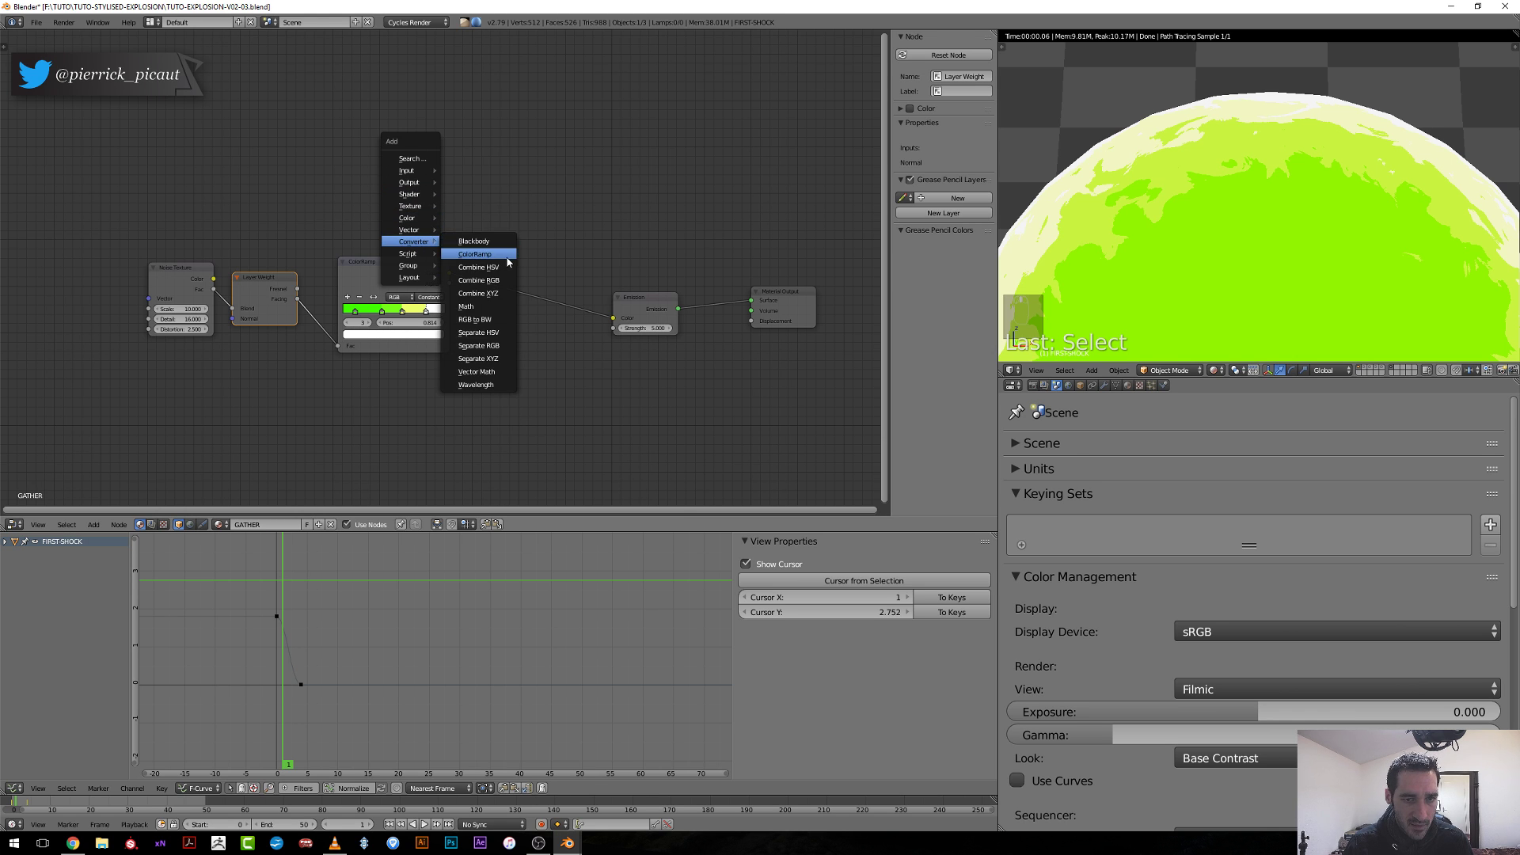
pyautogui.click(470, 254)
pyautogui.click(431, 189)
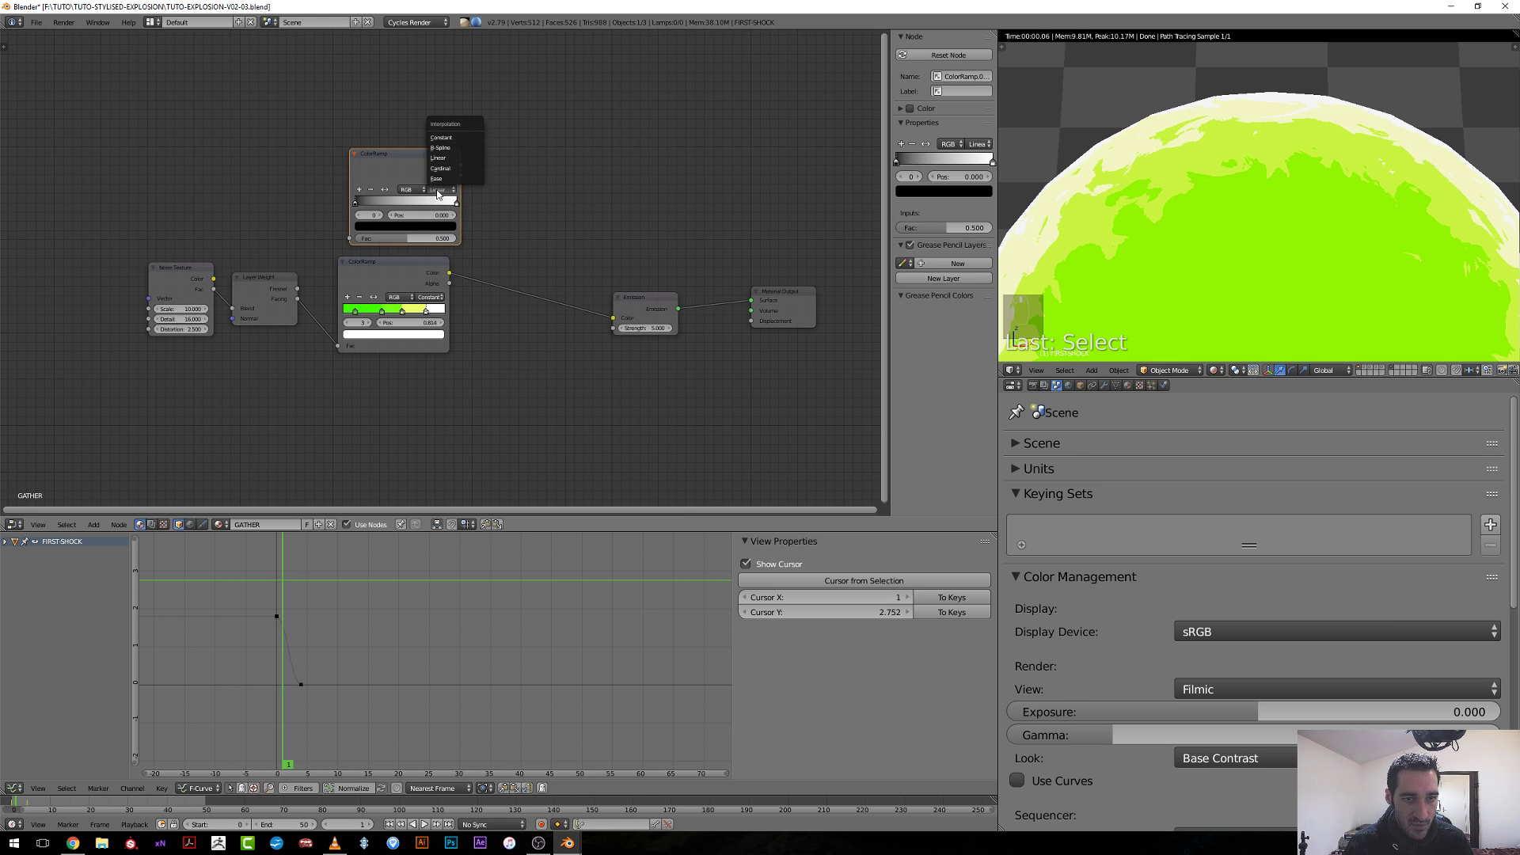
pyautogui.click(441, 137)
pyautogui.scroll(1, 358, 255)
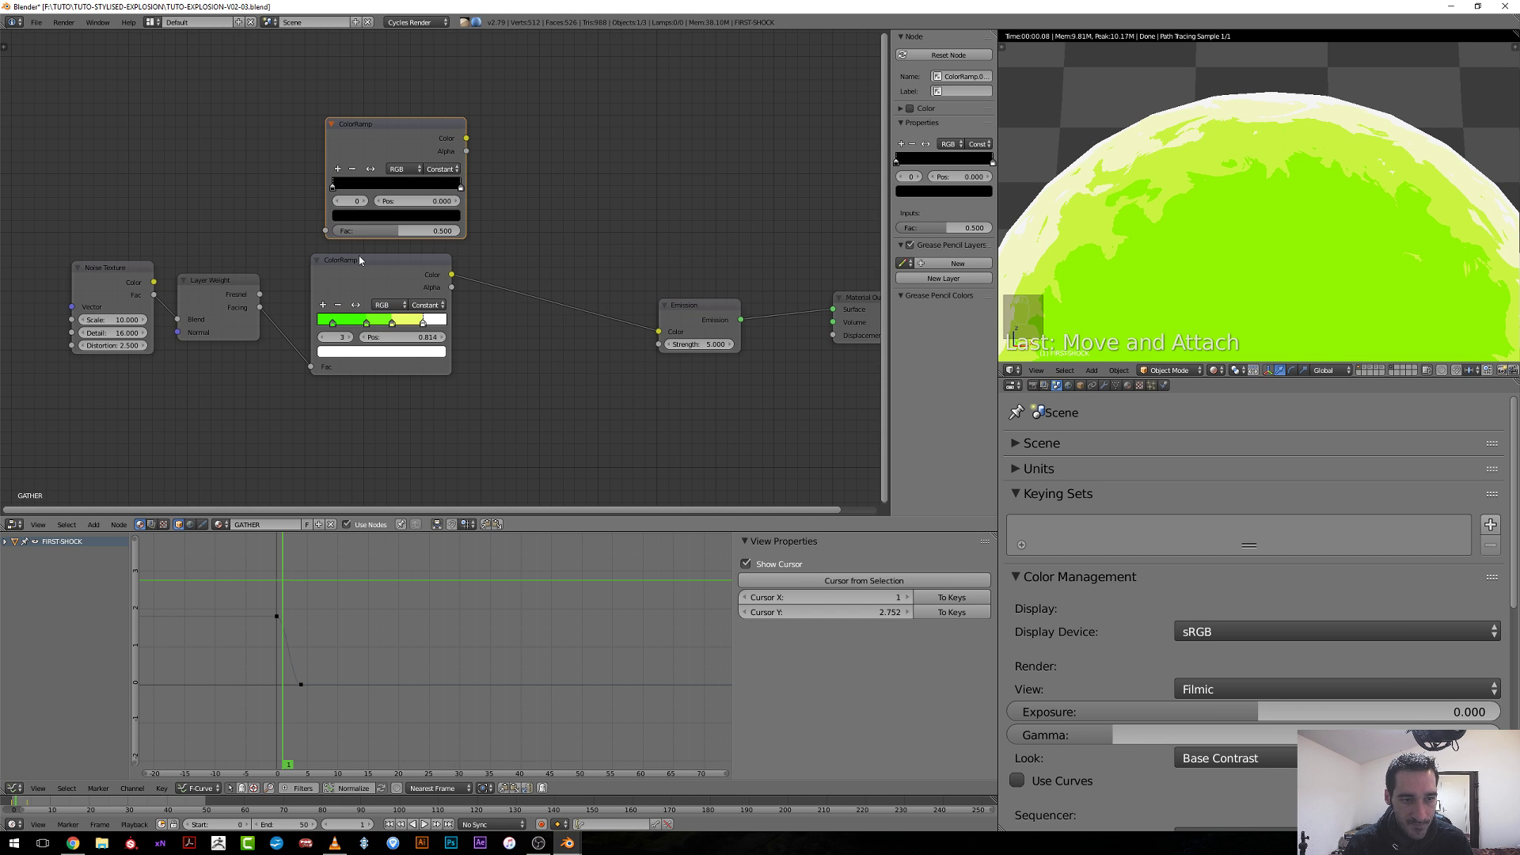
# Link the Layer Weight's Facing output to the new ColorRamp's Fac input and preview that ramp on the sphere.
pyautogui.moveTo(262, 306); pyautogui.dragTo(291, 279)
pyautogui.moveTo(330, 225); pyautogui.dragTo(330, 229)
pyautogui.keyDown('ctrl'); pyautogui.keyDown('shift'); pyautogui.click(452, 201); pyautogui.keyUp('shift'); pyautogui.keyUp('ctrl')
# Move the new ColorRamp's white stop to about 0.773 to leave only a thin white rim on the sphere.
pyautogui.scroll(2, 452, 201)
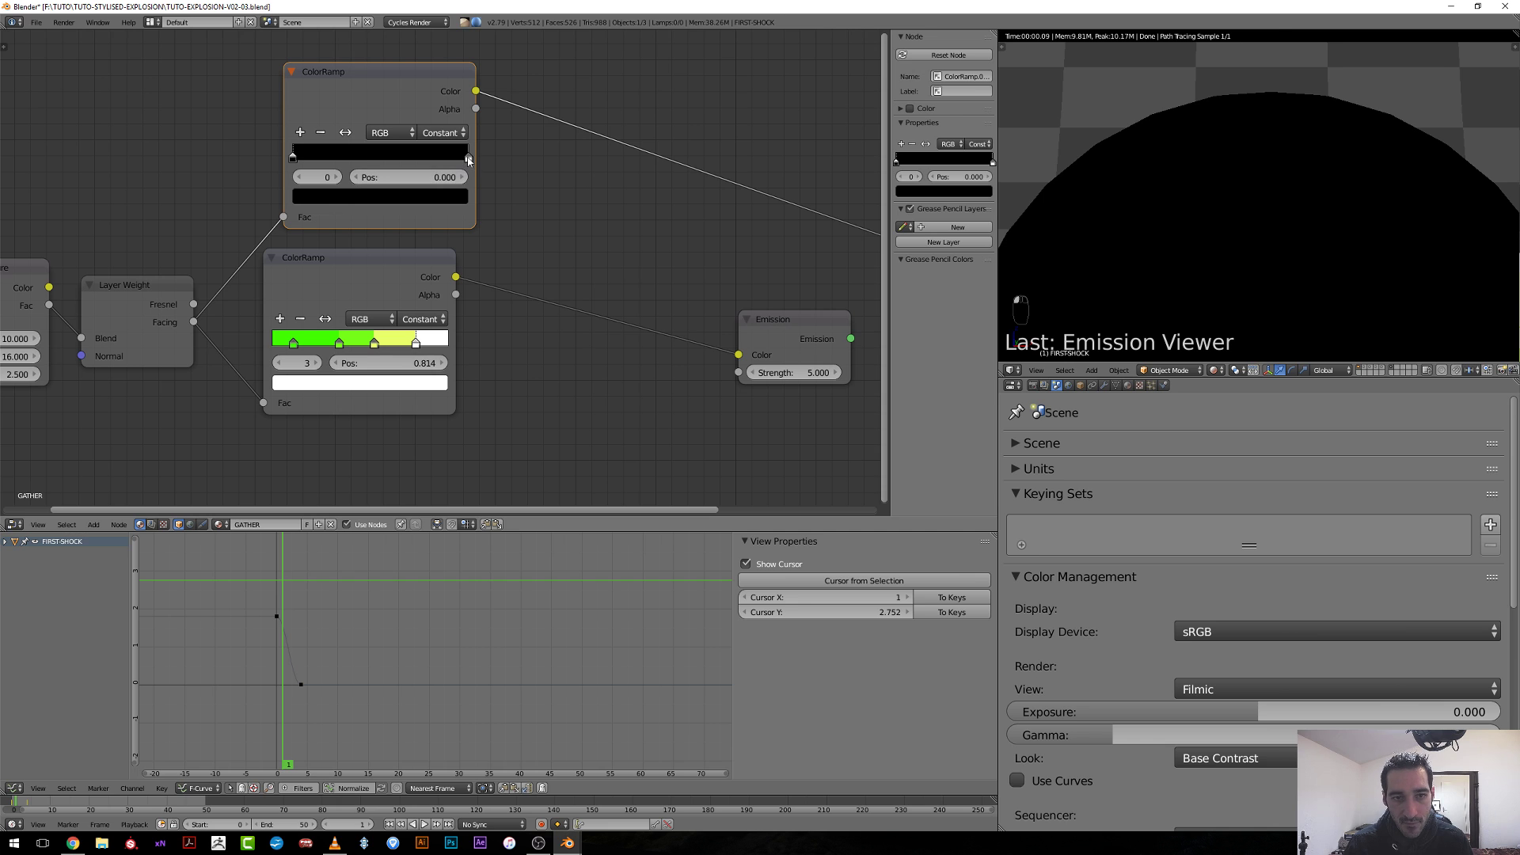
pyautogui.moveTo(469, 155); pyautogui.dragTo(392, 155)
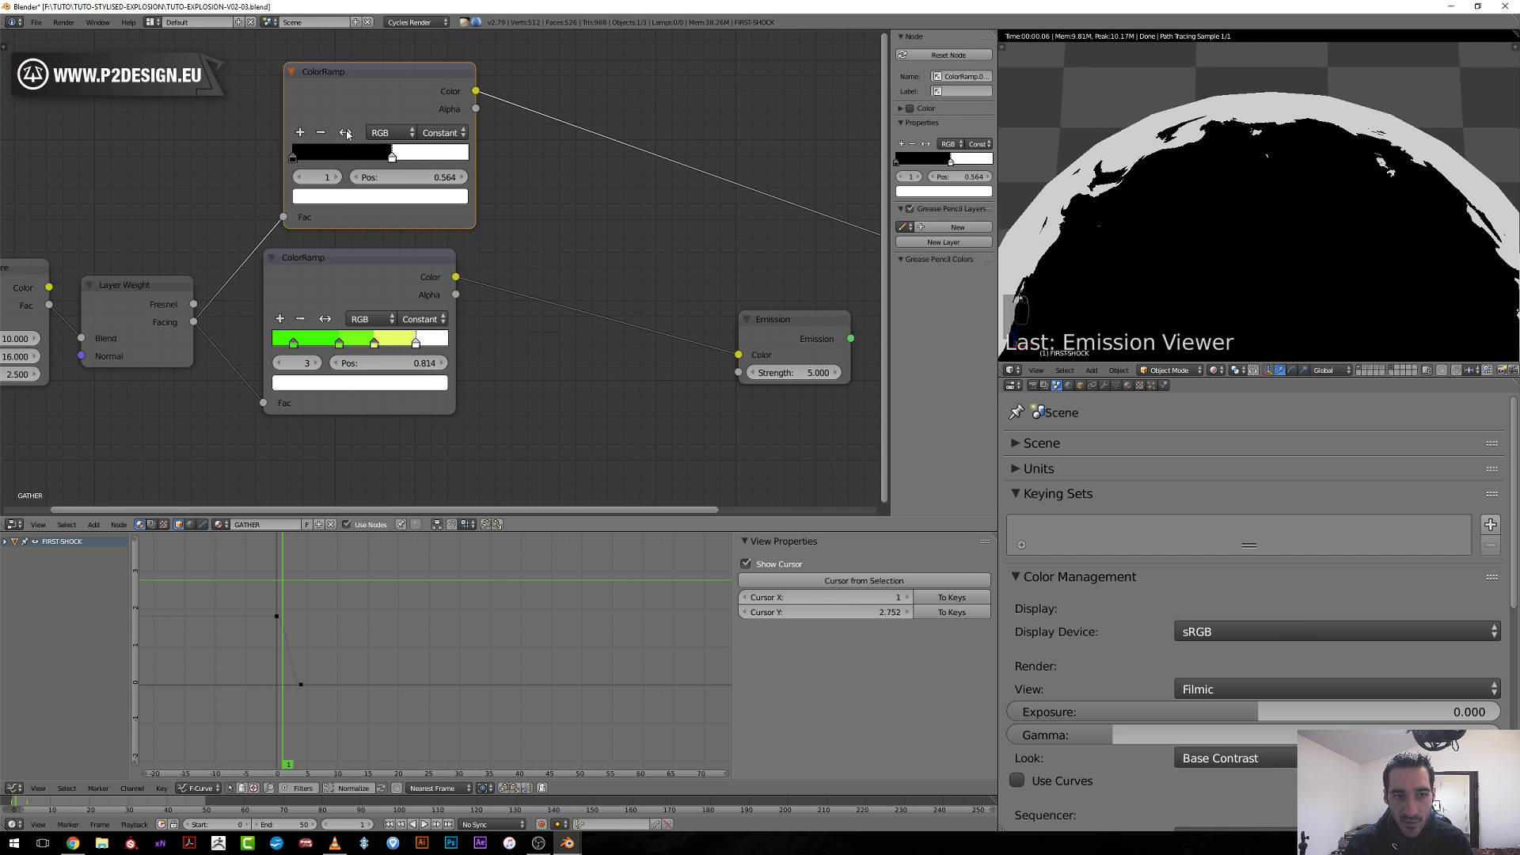
pyautogui.moveTo(389, 158); pyautogui.dragTo(418, 157)
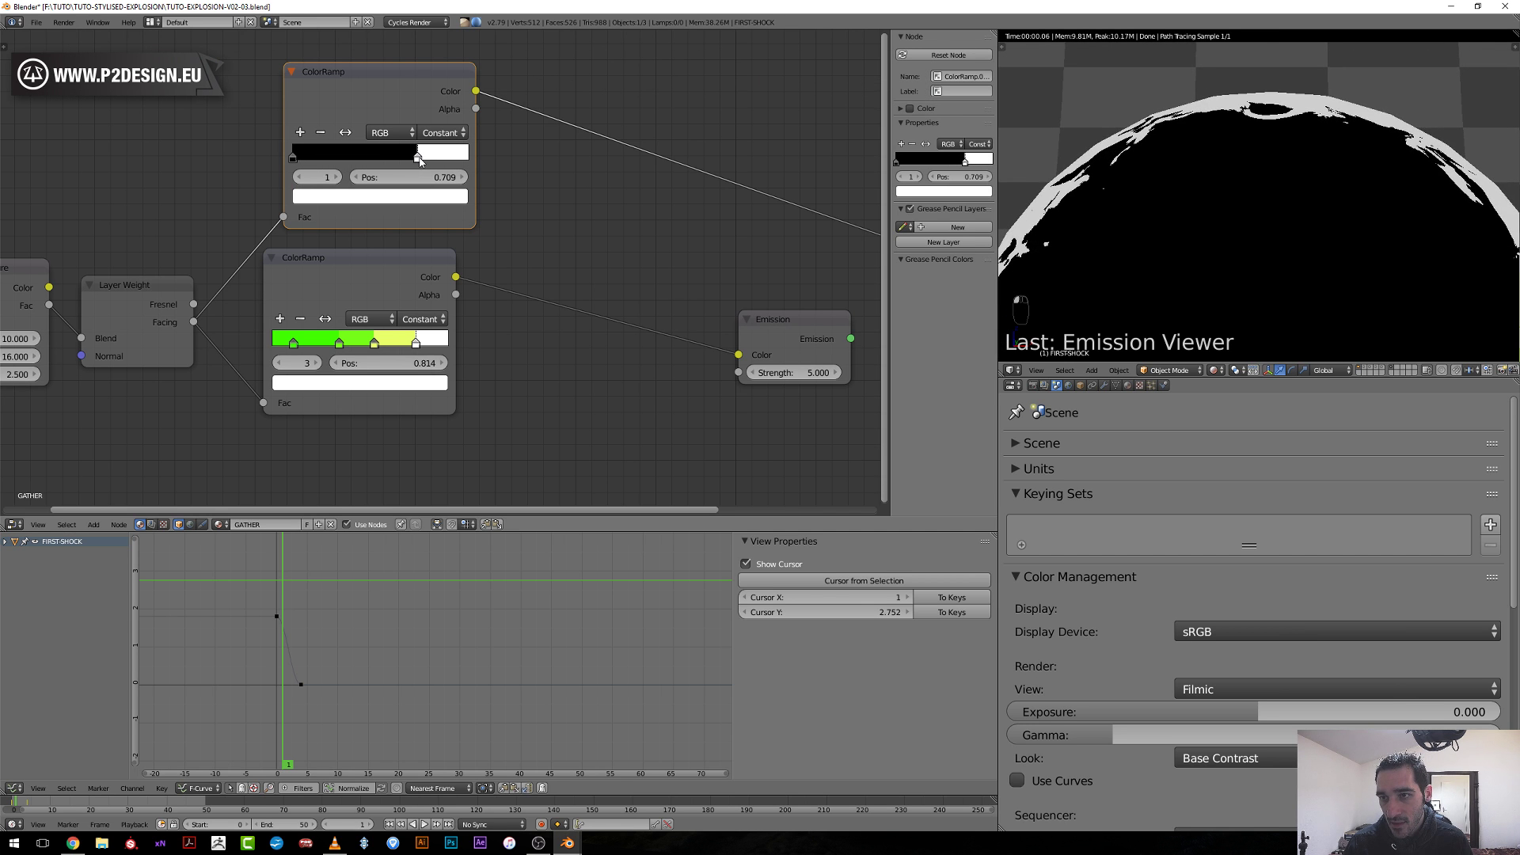
pyautogui.scroll(-3, 1301, 168)
pyautogui.keyDown('shift'); pyautogui.moveTo(1199, 247); pyautogui.dragTo(1228, 155, button='middle'); pyautogui.keyUp('shift')
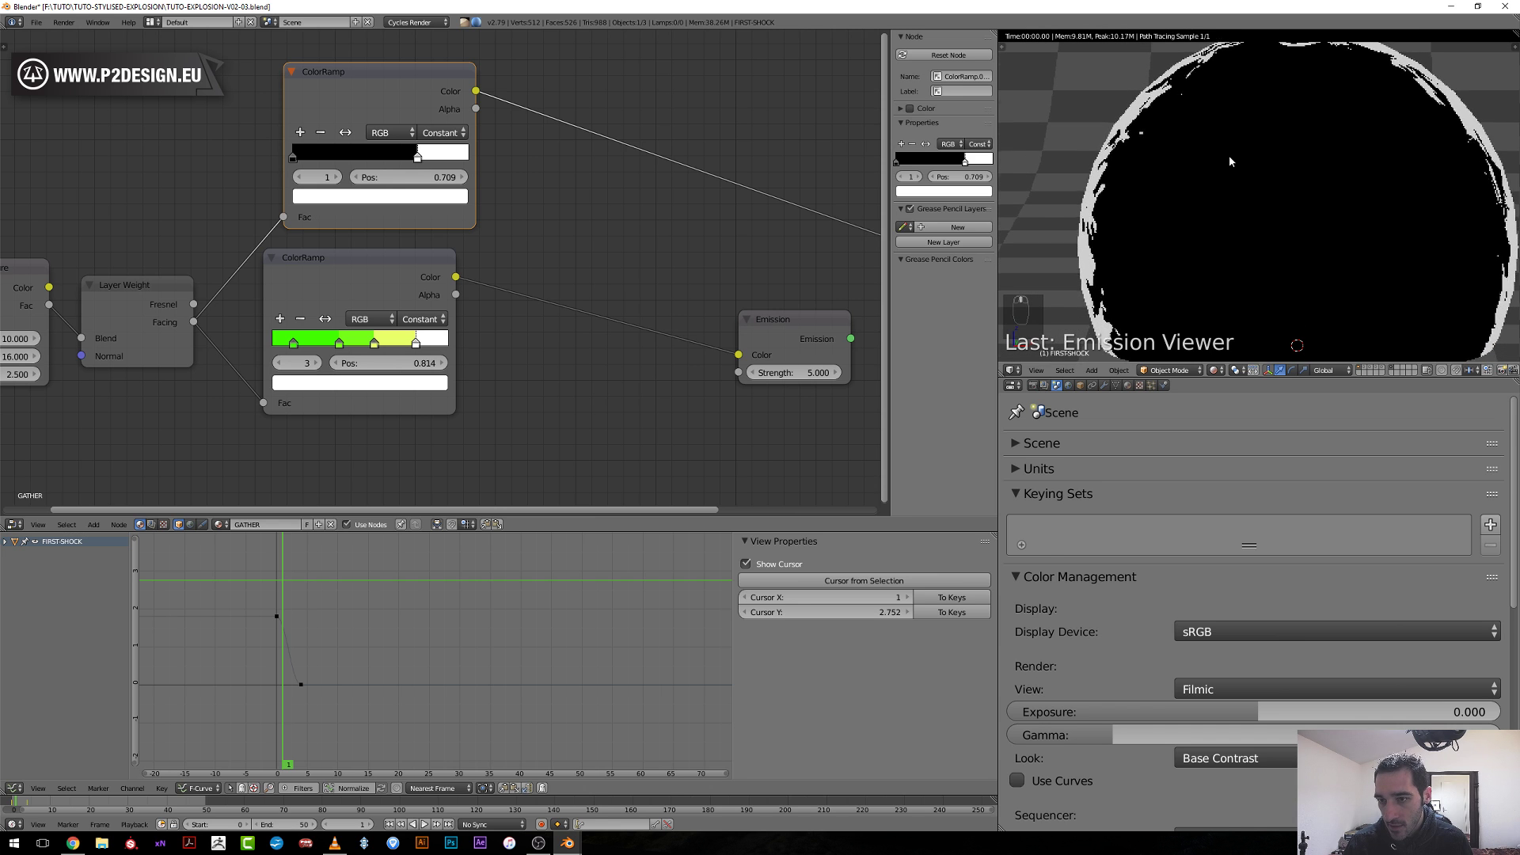
pyautogui.moveTo(426, 158); pyautogui.dragTo(434, 158)
pyautogui.scroll(-3, 1302, 206)
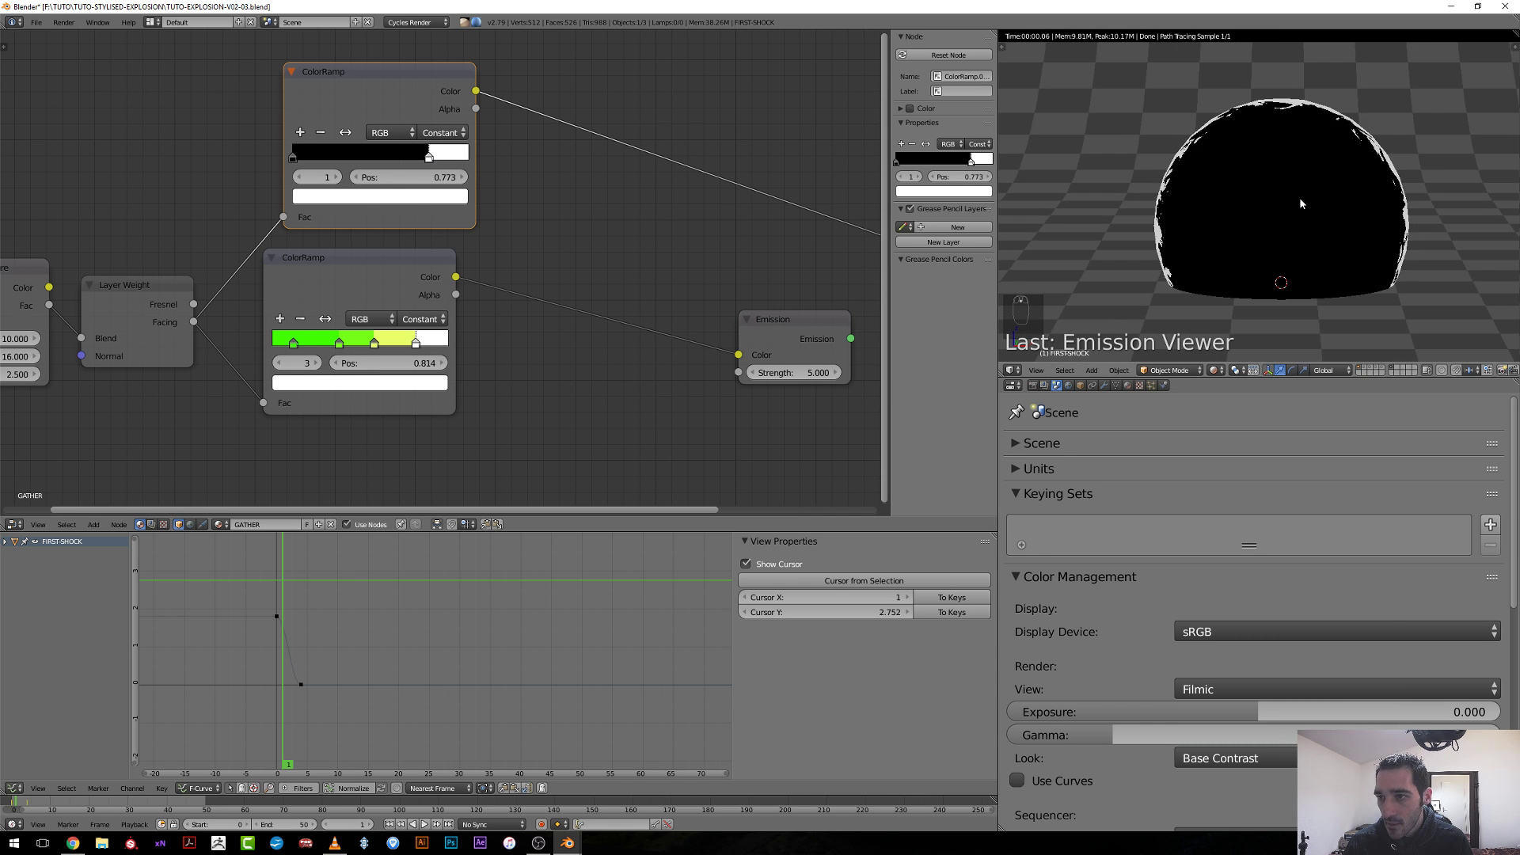
# Duplicate the Noise Texture and Layer Weight nodes and link the copy's Facing output to the black-and-white ColorRamp's Fac input.
pyautogui.moveTo(213, 428); pyautogui.dragTo(444, 450, button='middle')
pyautogui.click(356, 305)
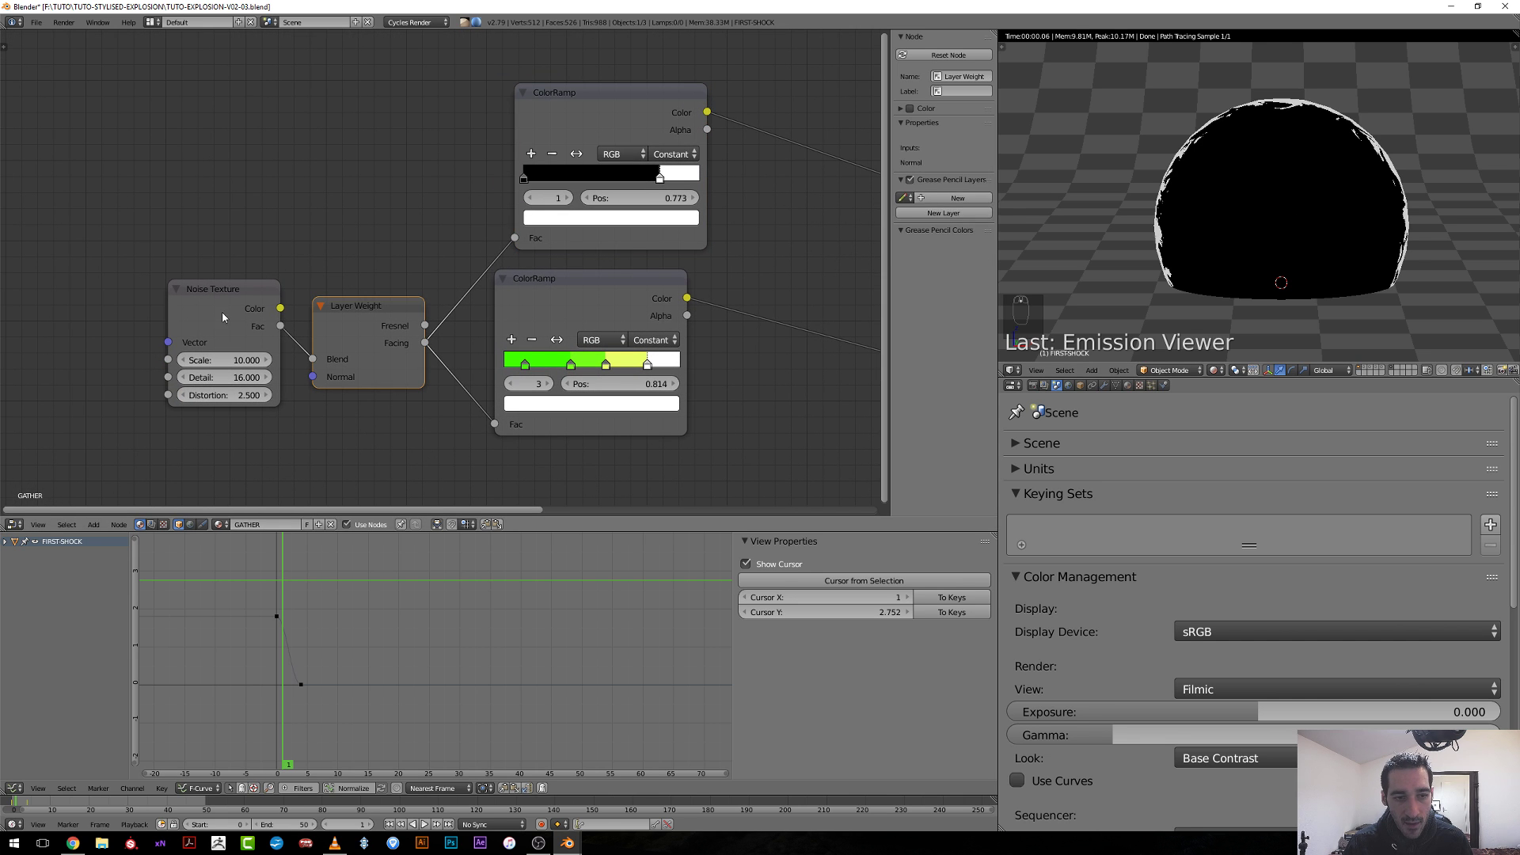
pyautogui.keyDown('shift'); pyautogui.click(279, 308); pyautogui.keyUp('shift')
pyautogui.hotkey('shift', 'd')
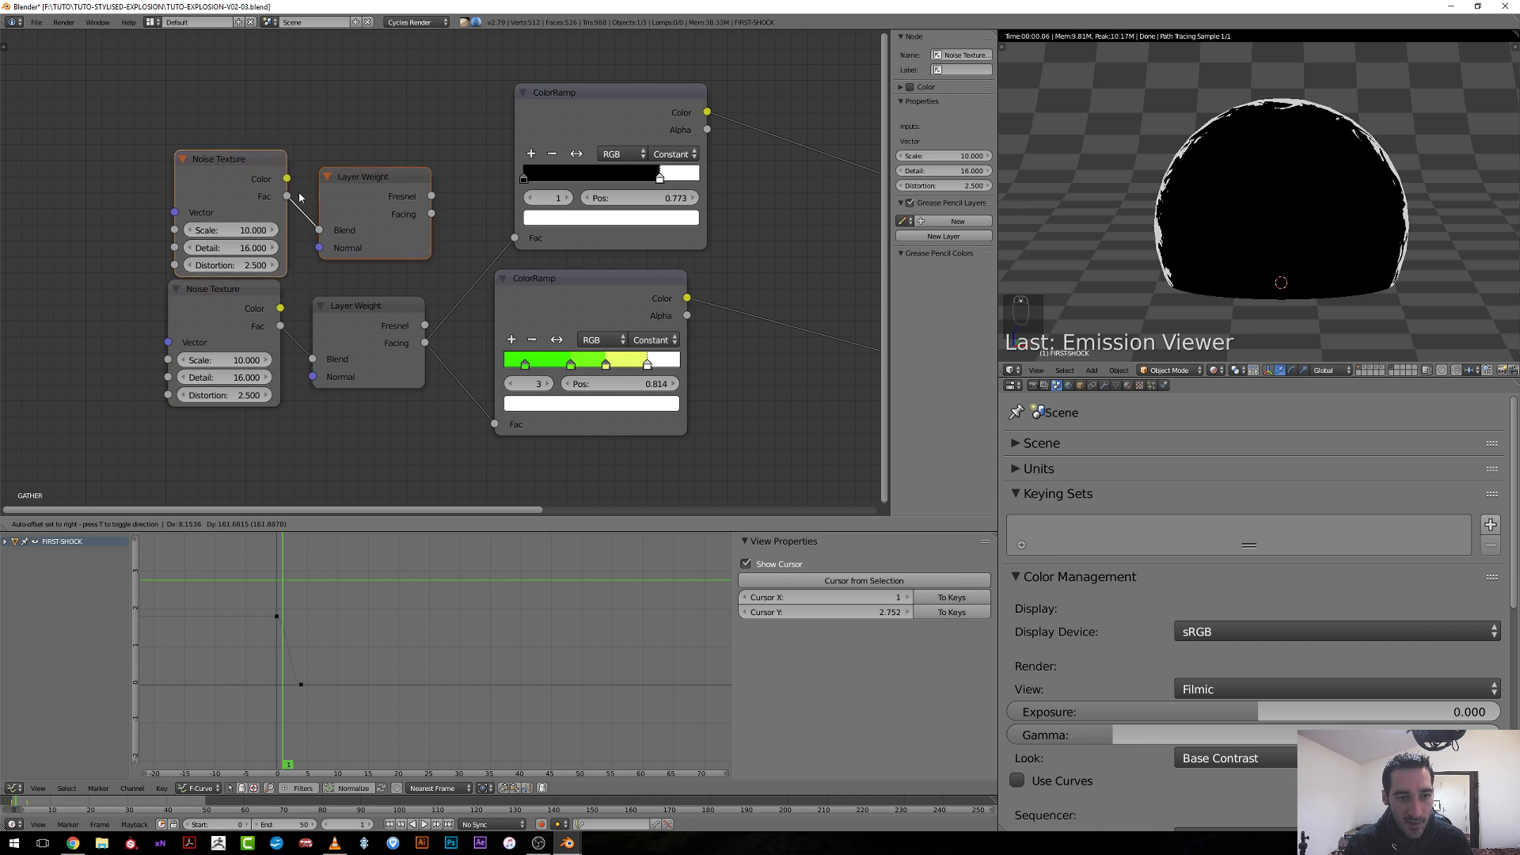
pyautogui.click(283, 155)
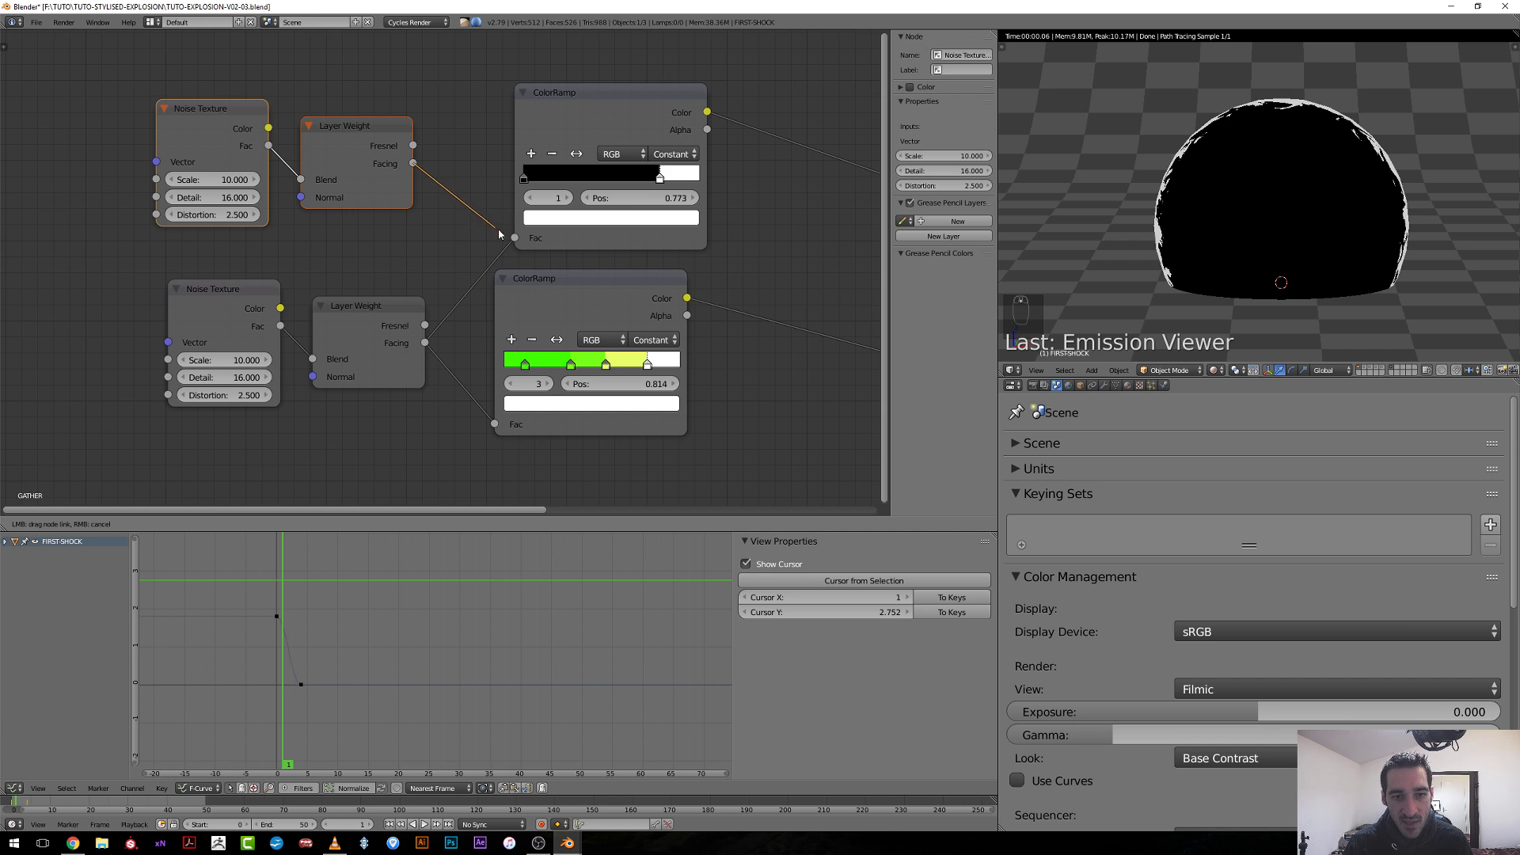
pyautogui.moveTo(497, 229); pyautogui.dragTo(500, 234)
pyautogui.scroll(1, 1223, 103)
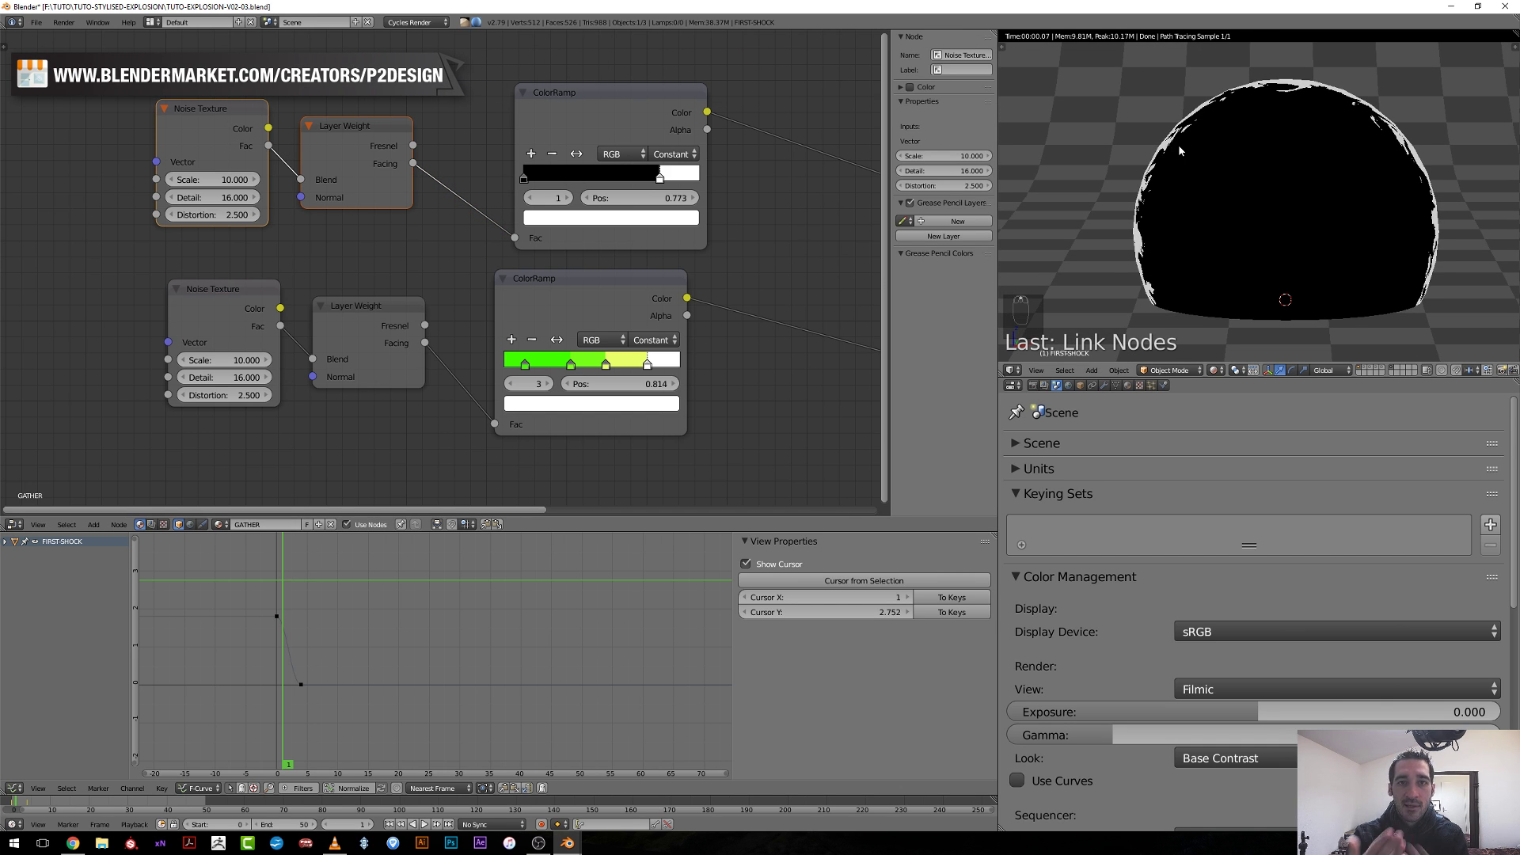
# Compare the coloured ColorRamp with the black-and-white one by previewing each on the sphere.
pyautogui.keyDown('ctrl'); pyautogui.keyDown('shift'); pyautogui.click(569, 276); pyautogui.keyUp('shift'); pyautogui.keyUp('ctrl')
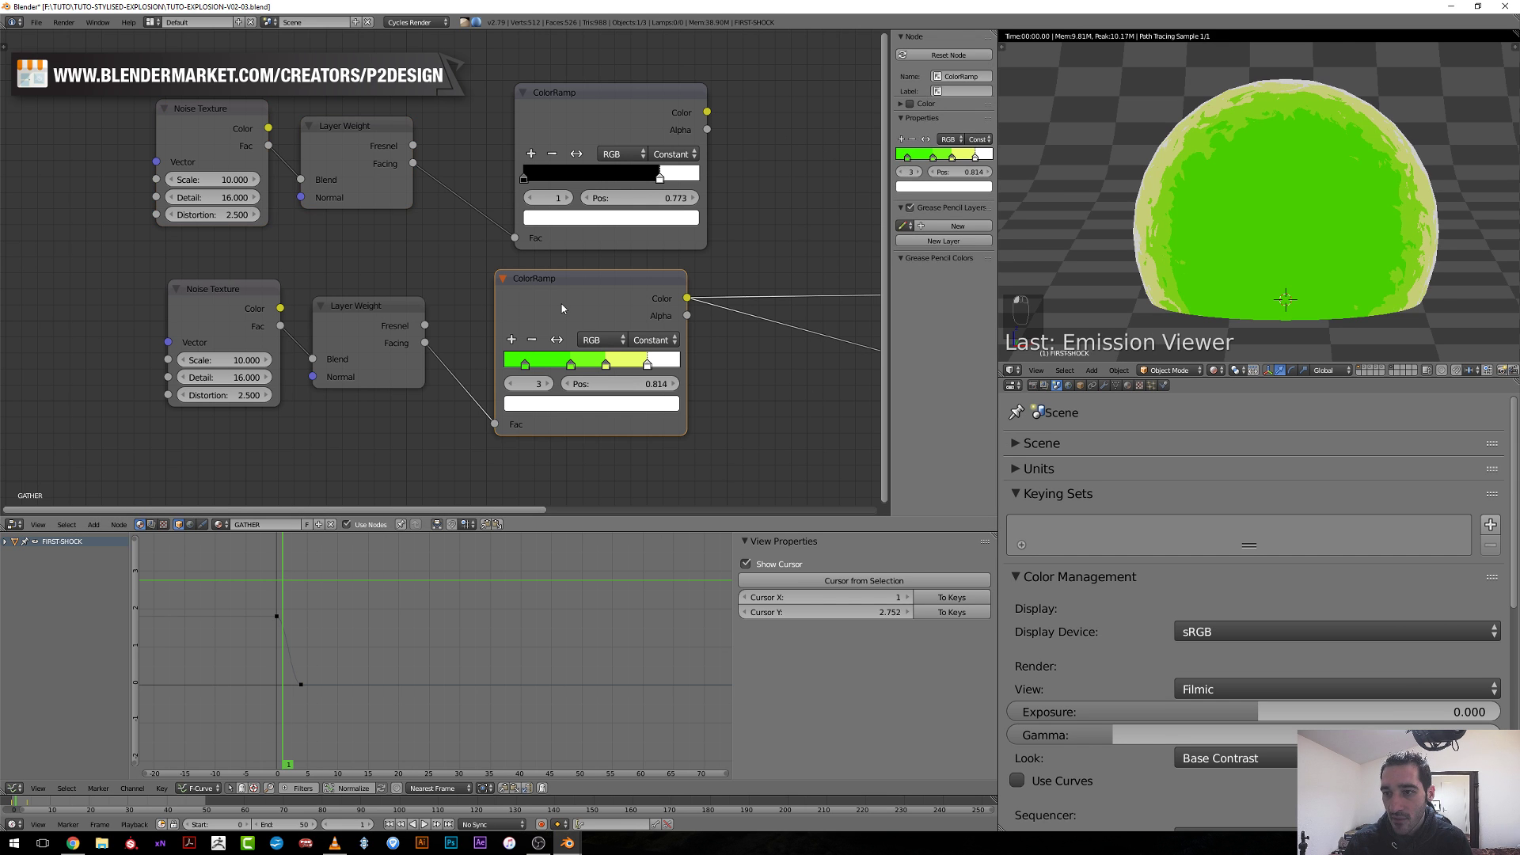
pyautogui.keyDown('ctrl'); pyautogui.keyDown('shift'); pyautogui.click(595, 127); pyautogui.keyUp('shift'); pyautogui.keyUp('ctrl')
pyautogui.scroll(2, 198, 219)
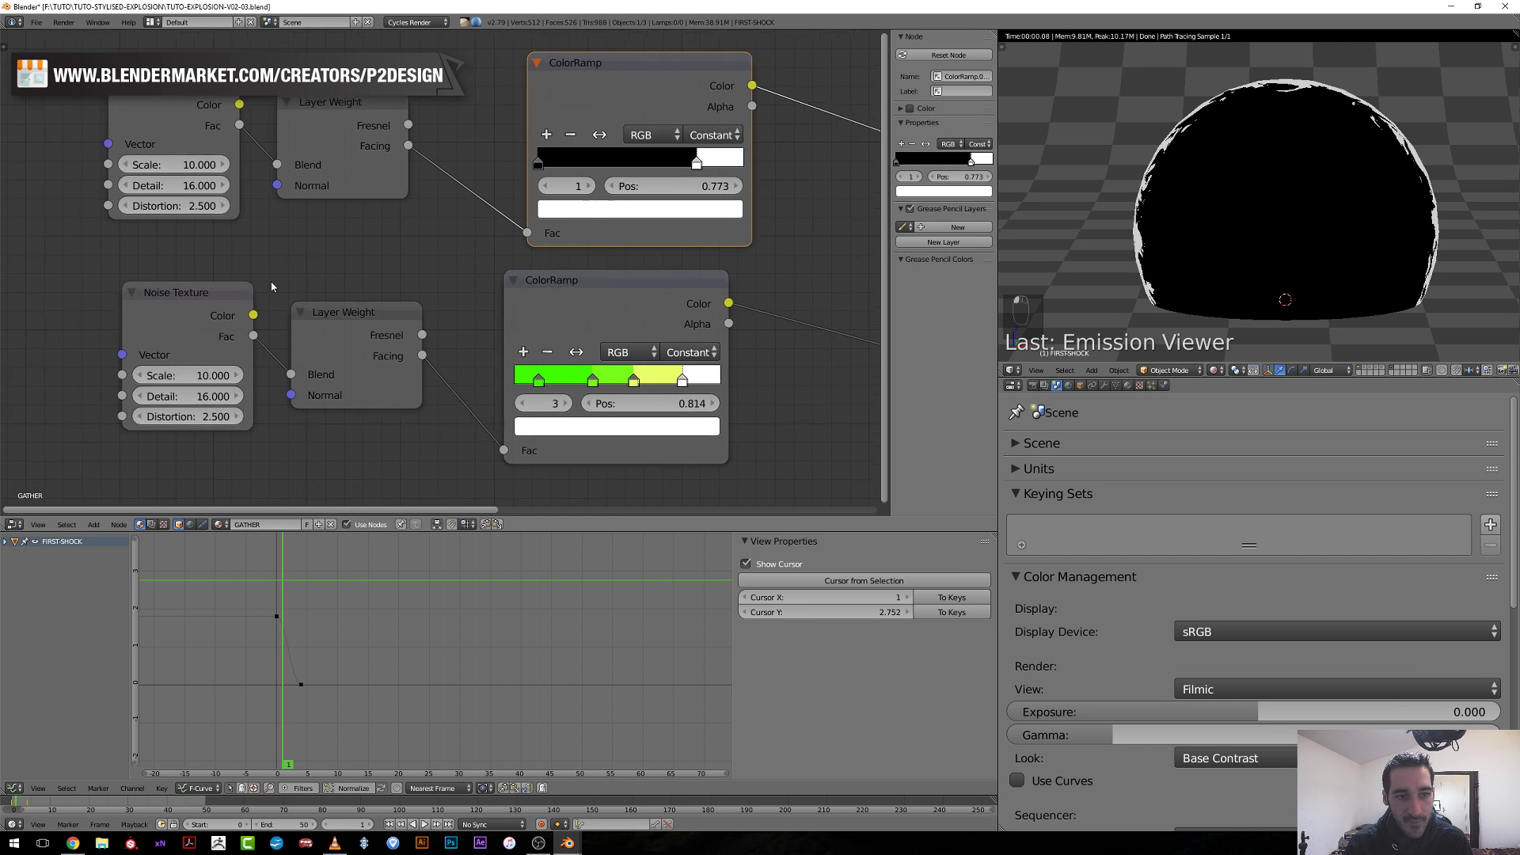
# Set the duplicated Noise Texture's scale to 11.5, distortion to 2.8 and detail to 15.8.
pyautogui.click(163, 156)
pyautogui.write('11')
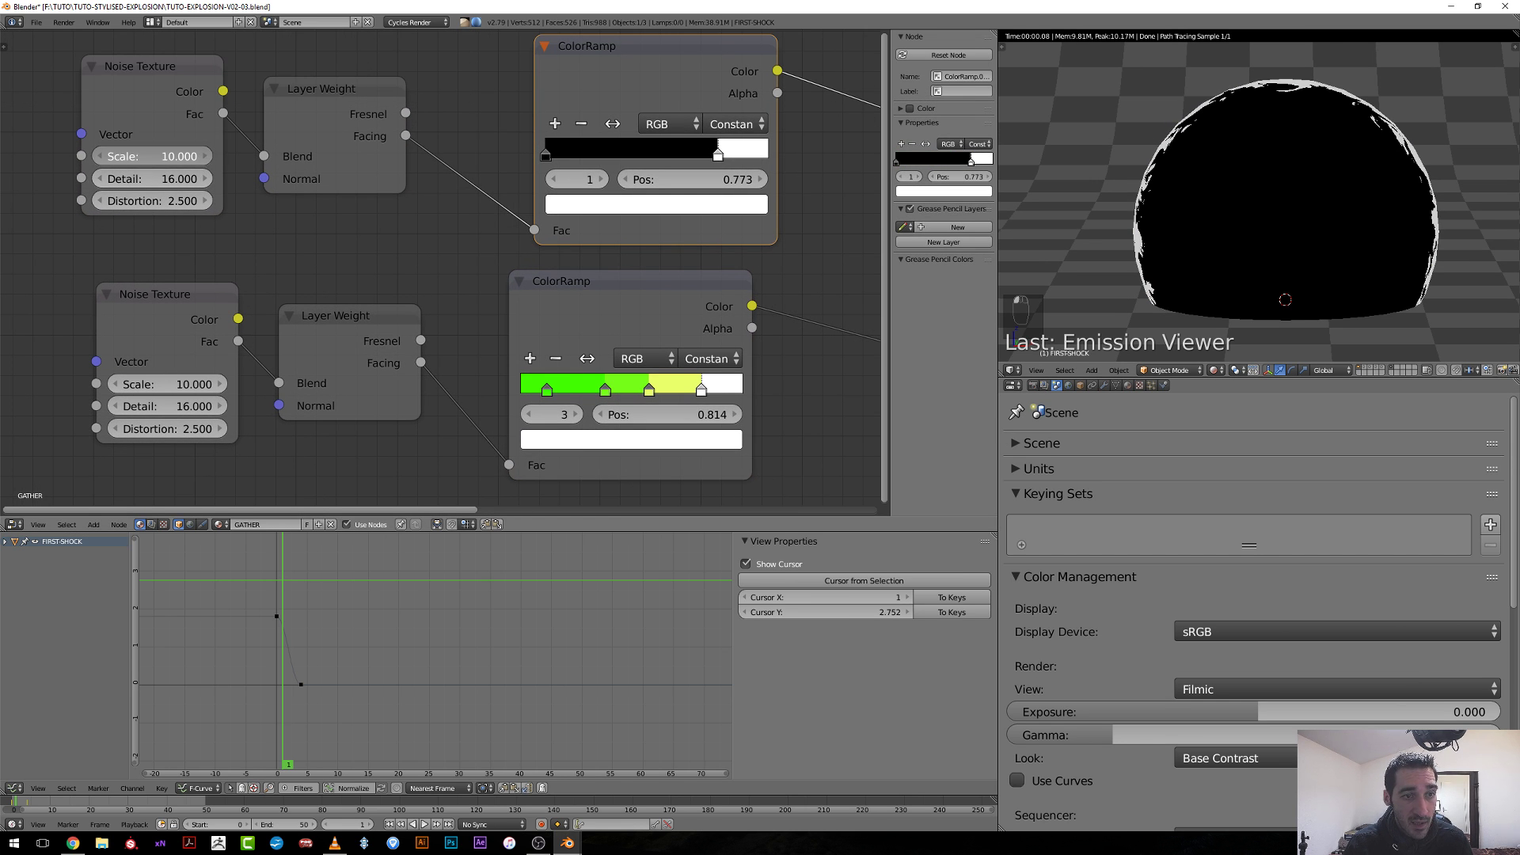
pyautogui.press('Return')
pyautogui.click(150, 156)
pyautogui.write('11.5')
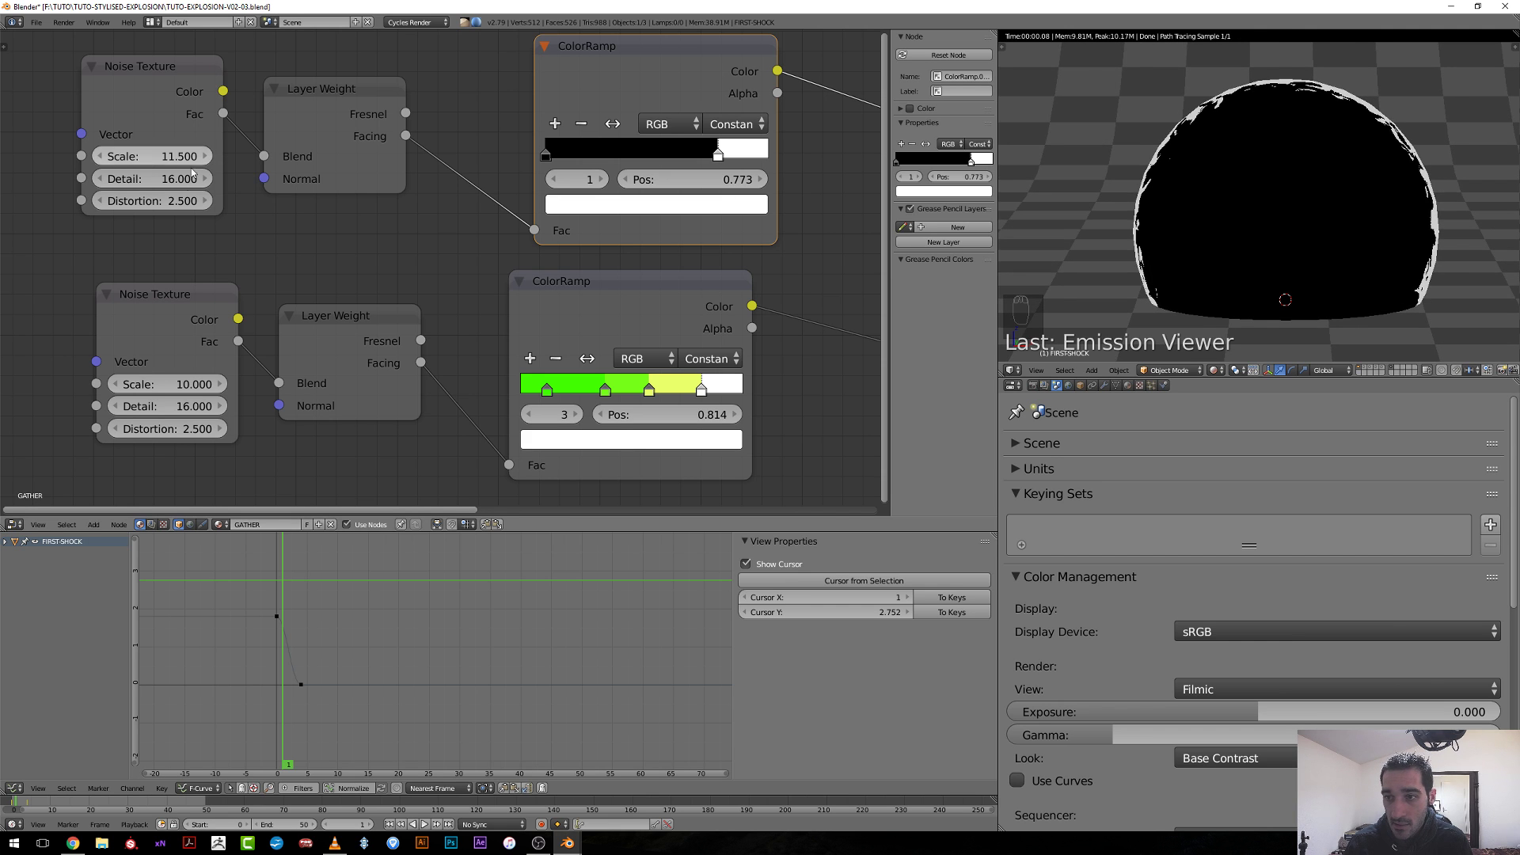
pyautogui.press('Return')
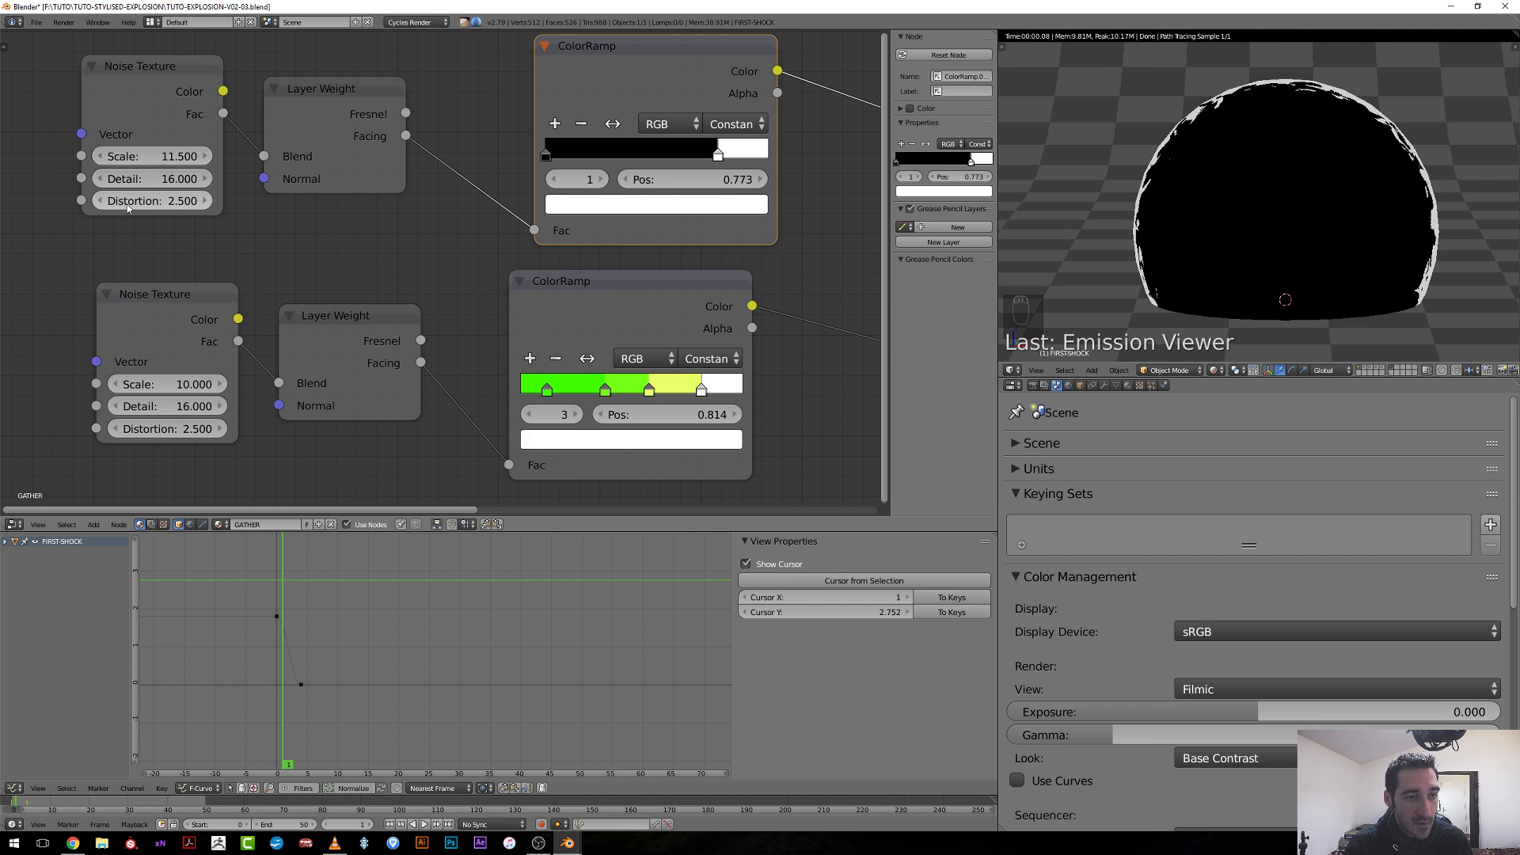
pyautogui.click(117, 203)
pyautogui.write('2.8')
pyautogui.press('Return')
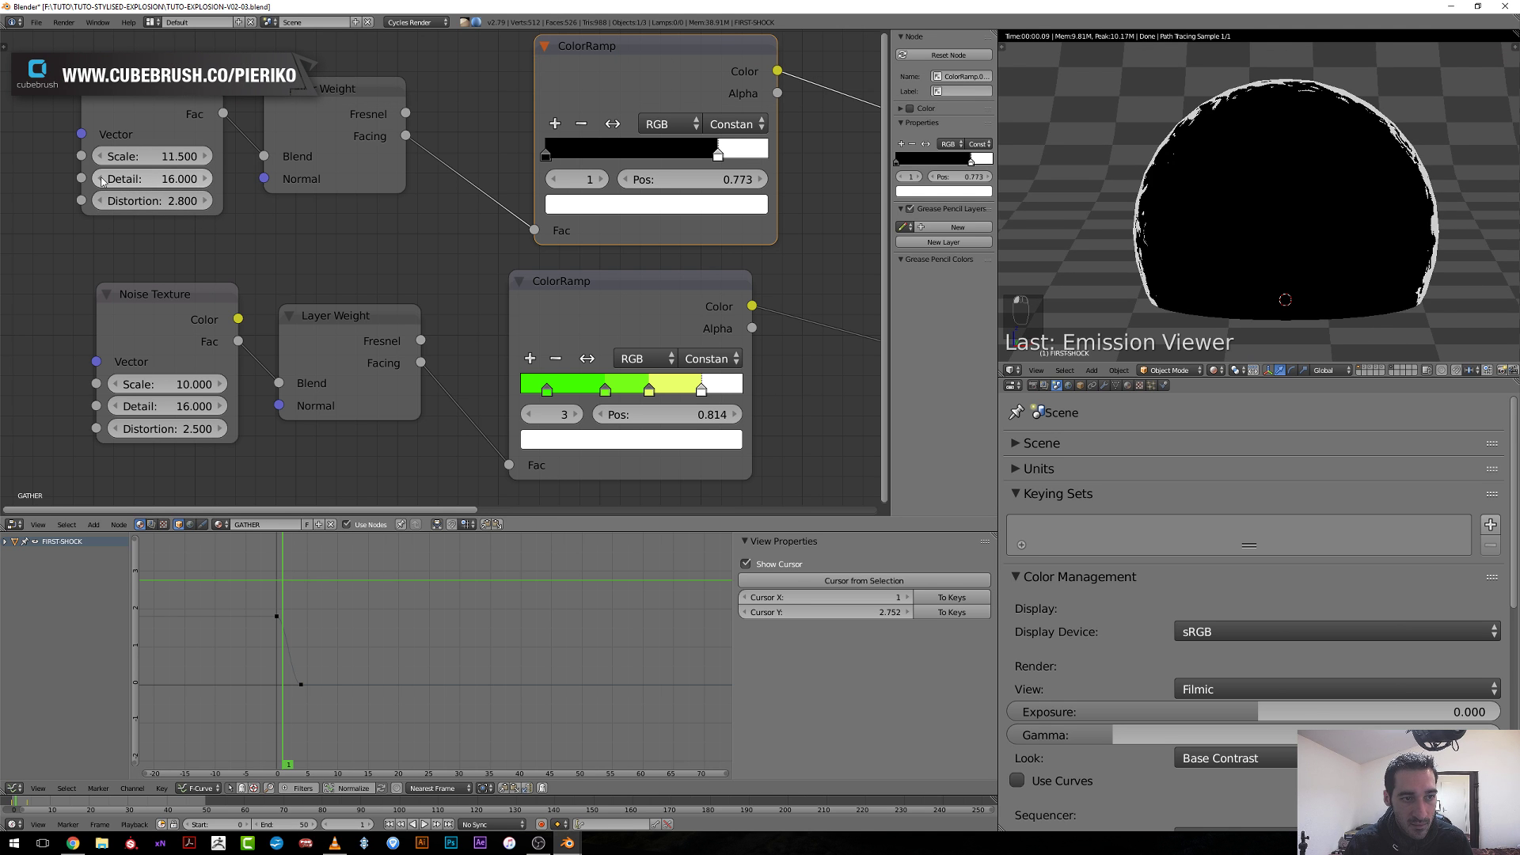
pyautogui.click(102, 179)
# Move the Emission node closer to the coloured ColorRamp and reconnect it to the Material Output's Surface.
pyautogui.scroll(-4, 486, 274)
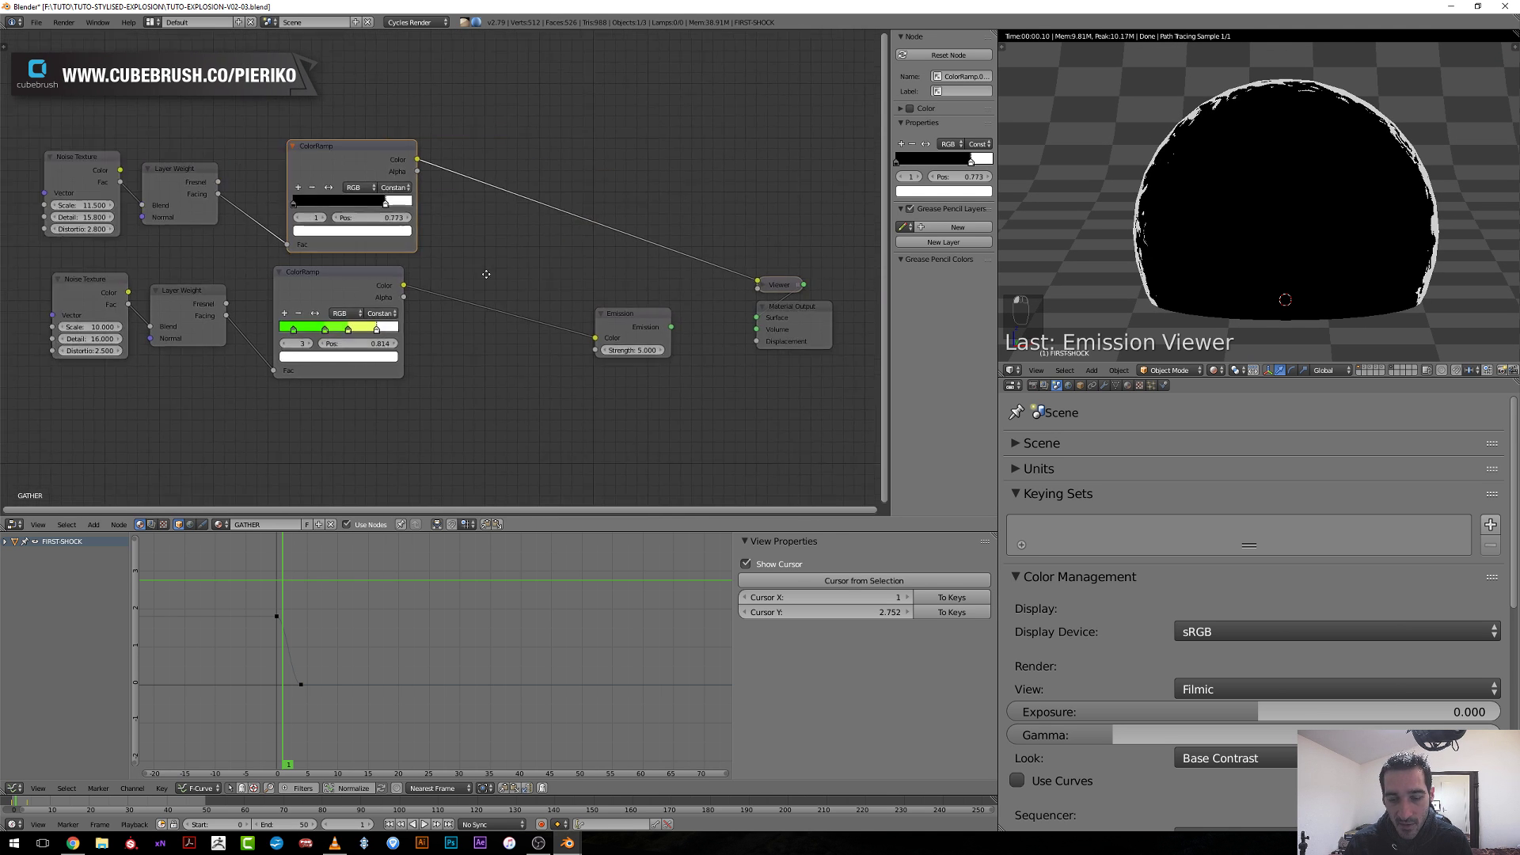
pyautogui.moveTo(486, 274); pyautogui.dragTo(361, 264, button='middle')
pyautogui.moveTo(498, 317); pyautogui.dragTo(407, 321)
pyautogui.keyDown('ctrl'); pyautogui.keyDown('shift'); pyautogui.click(412, 321); pyautogui.keyUp('shift'); pyautogui.keyUp('ctrl')
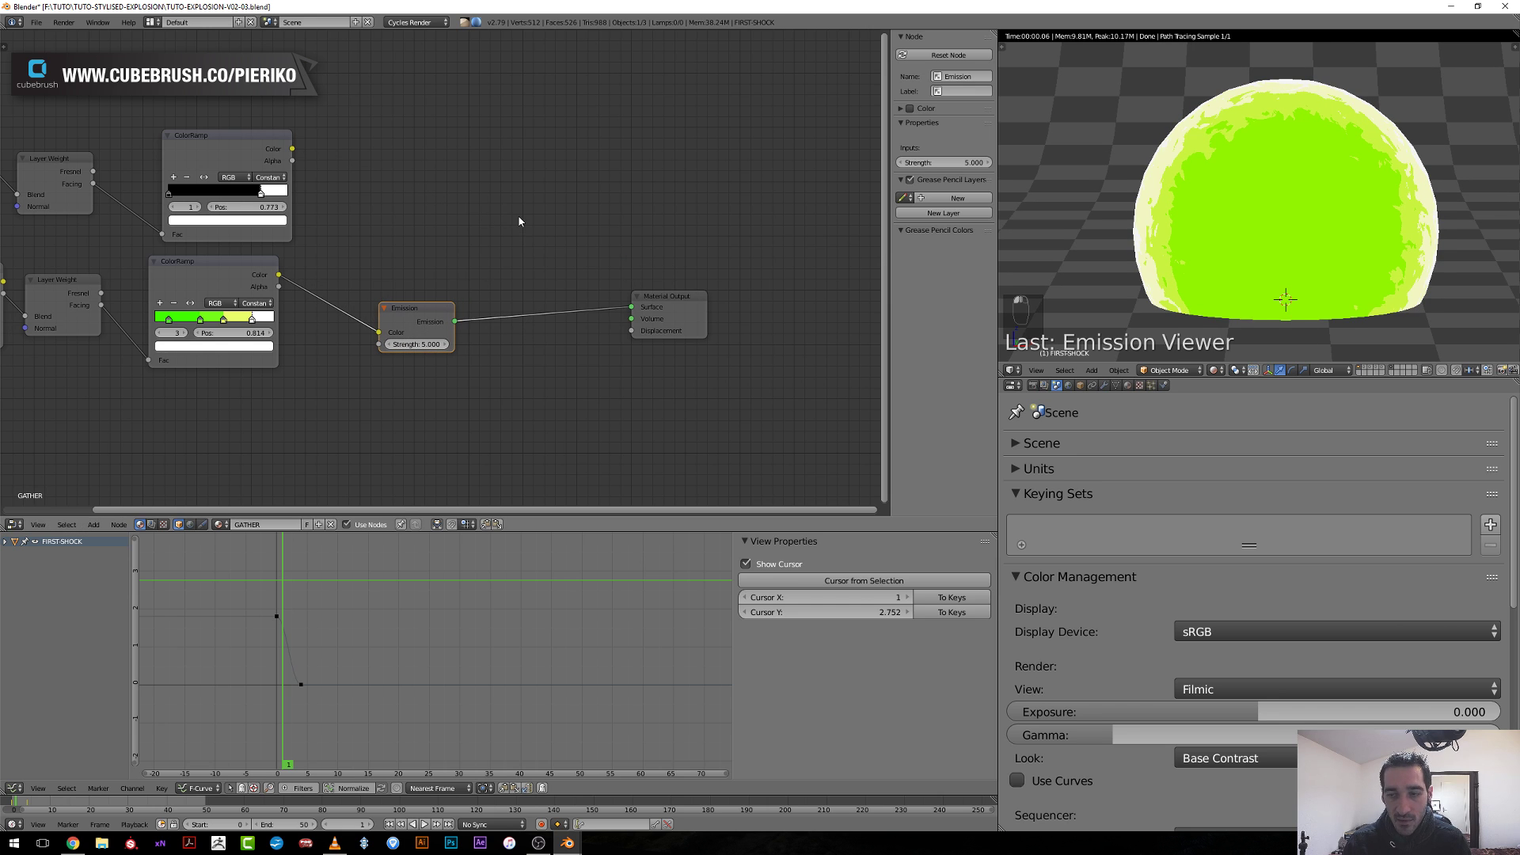
# Add a Transparent BSDF node directly below the Emission node.
pyautogui.hotkey('shift', 'a')
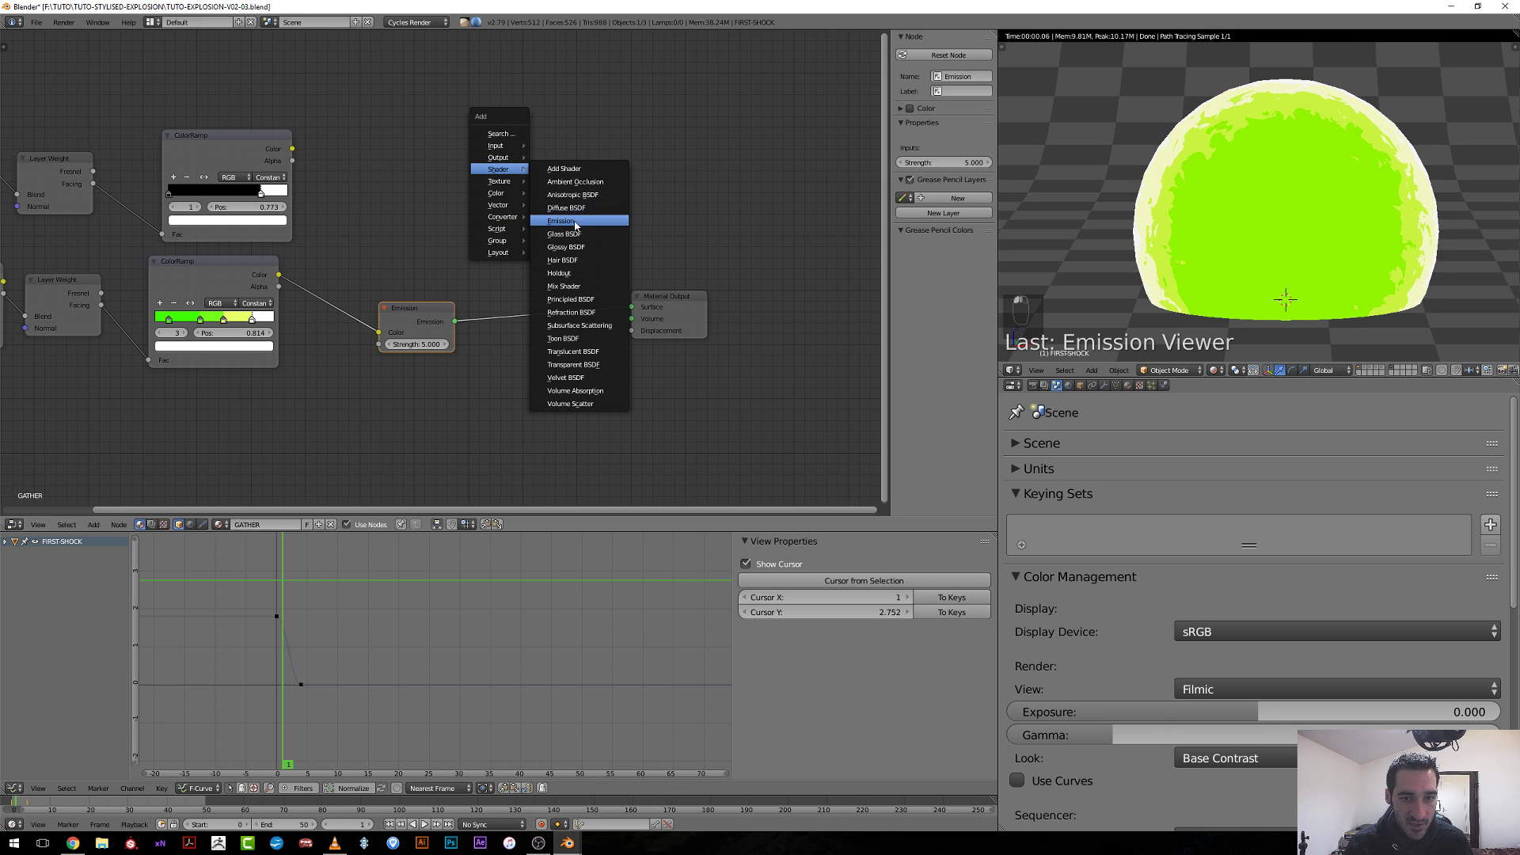
pyautogui.click(573, 364)
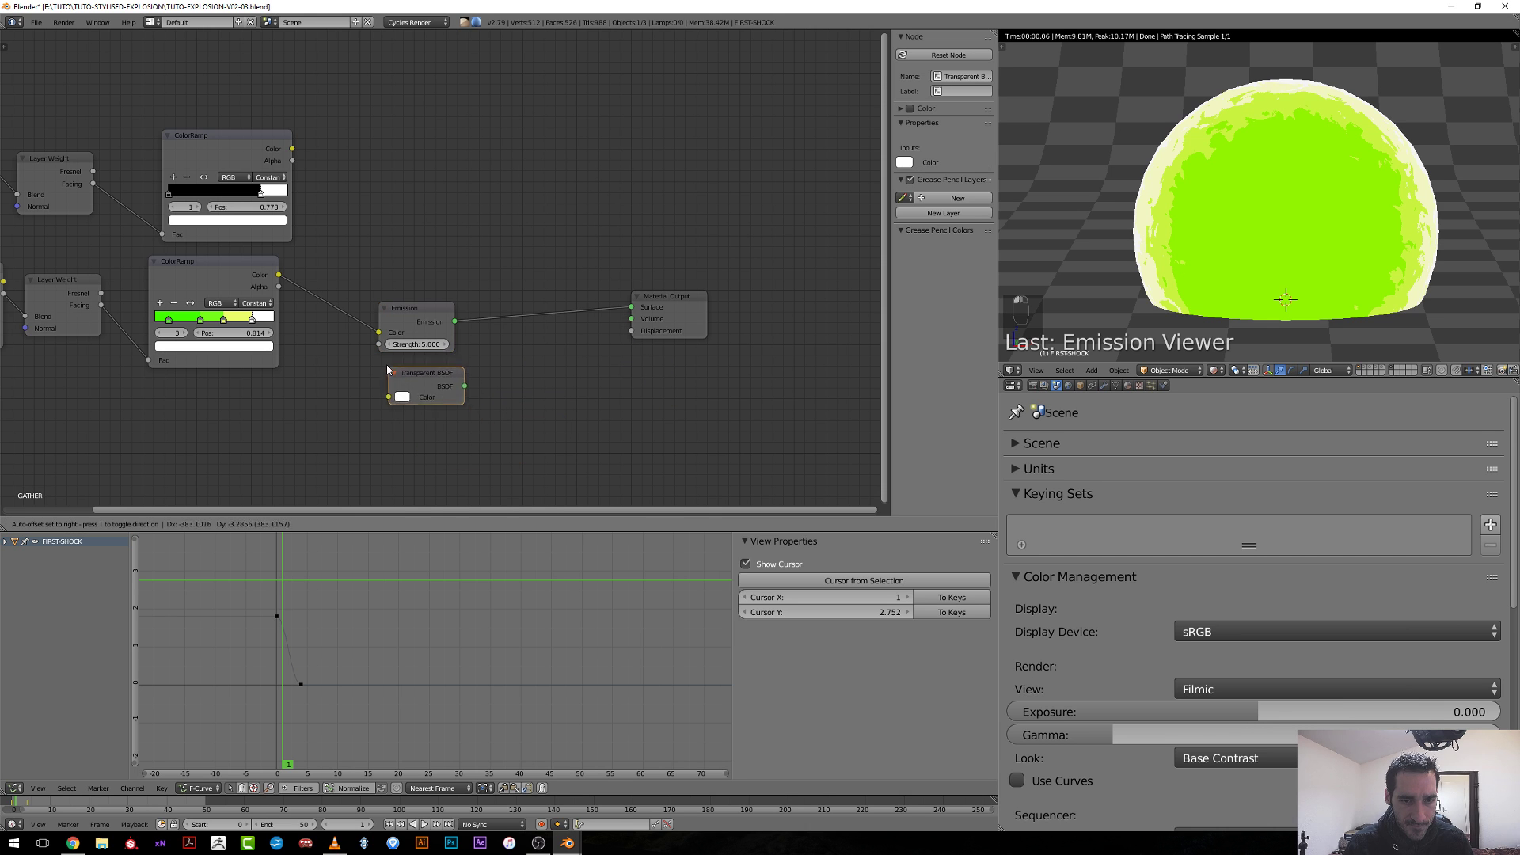
pyautogui.click(416, 373)
# Insert a Mix Shader between Emission and Material Output, and link the Transparent BSDF to its second shader input.
pyautogui.hotkey('shift', 'a')
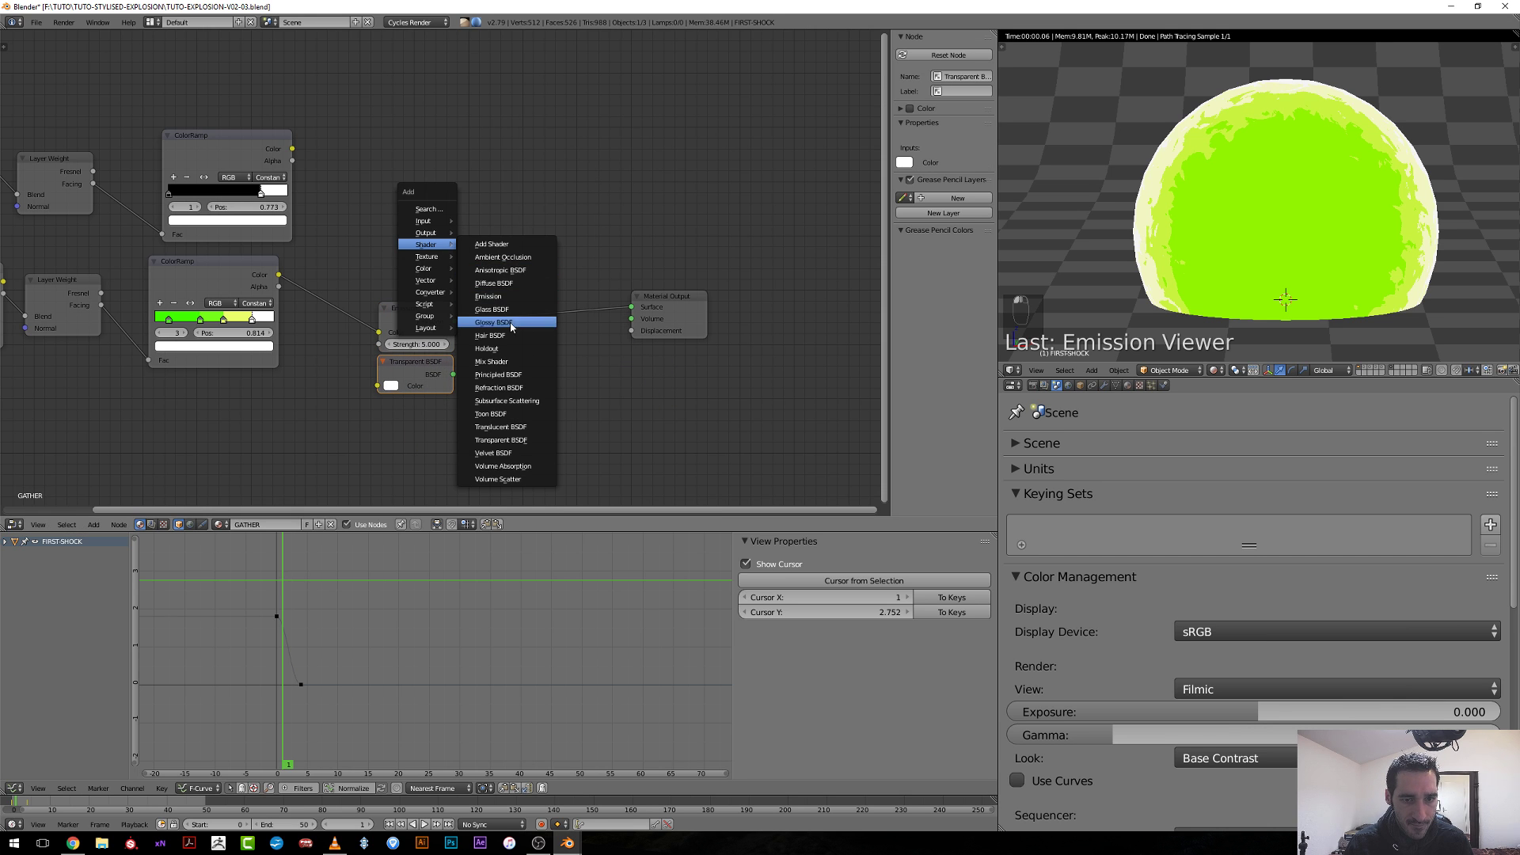
pyautogui.click(499, 363)
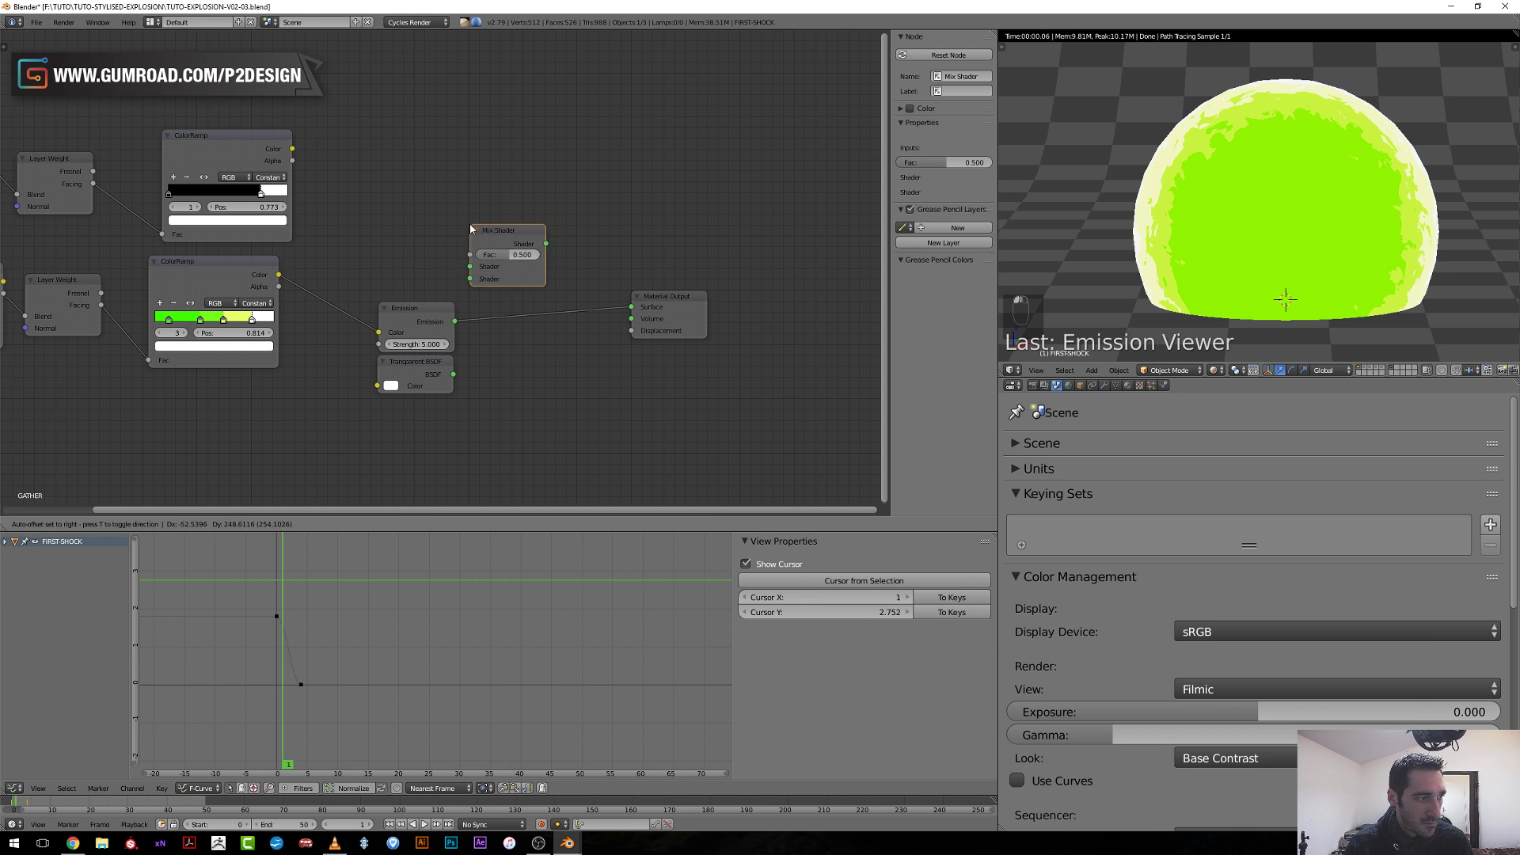
pyautogui.click(499, 271)
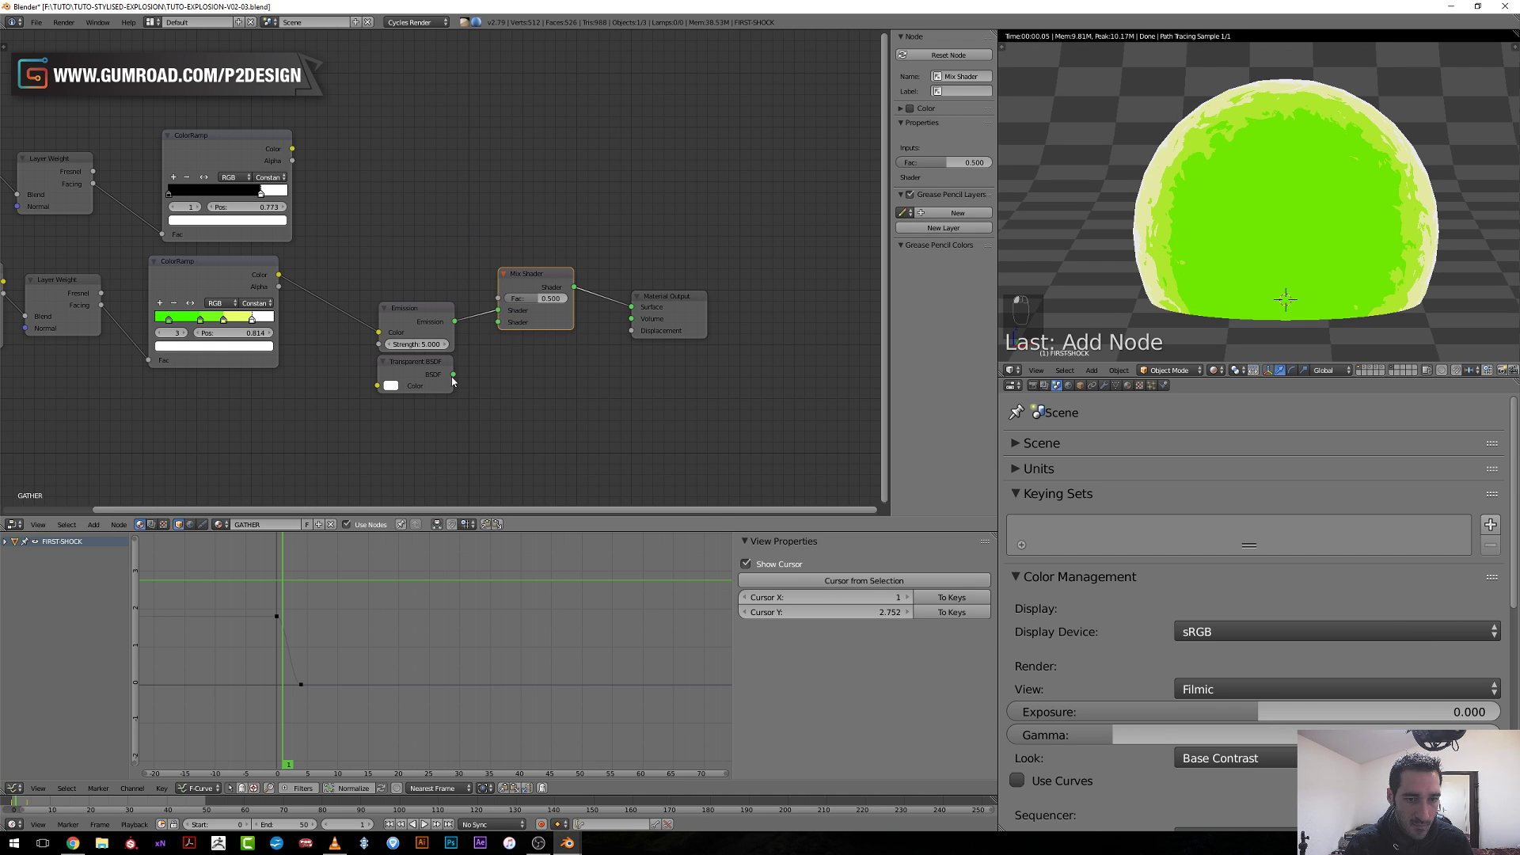
pyautogui.moveTo(452, 373); pyautogui.dragTo(498, 323)
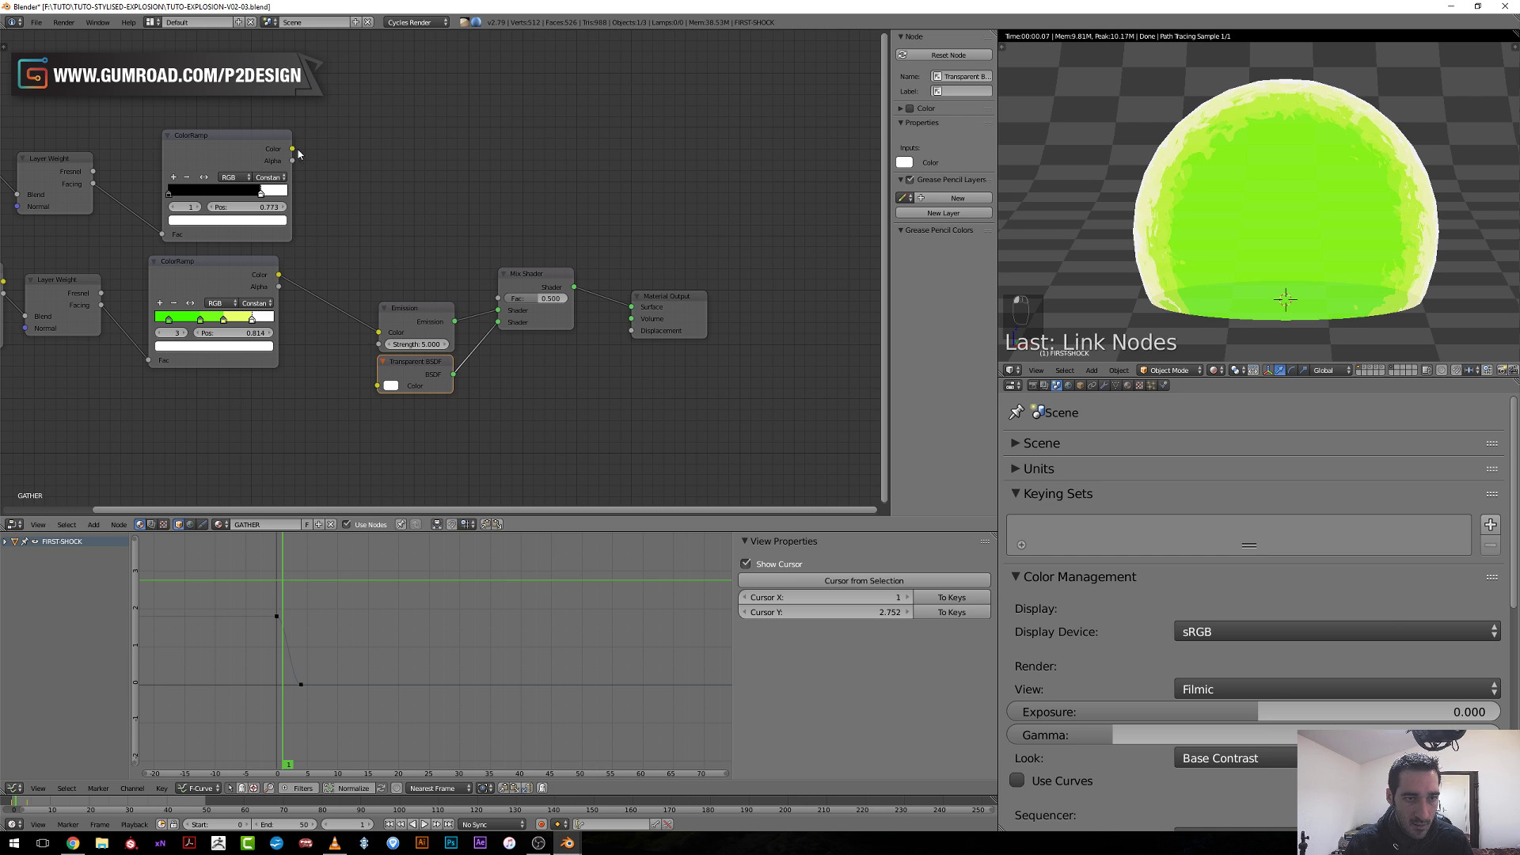
# Link the black-and-white ColorRamp's Color to the Mix Shader's Fac and preview the mixed shader on the sphere.
pyautogui.keyDown('ctrl'); pyautogui.keyDown('shift'); pyautogui.click(249, 145); pyautogui.keyUp('shift'); pyautogui.keyUp('ctrl')
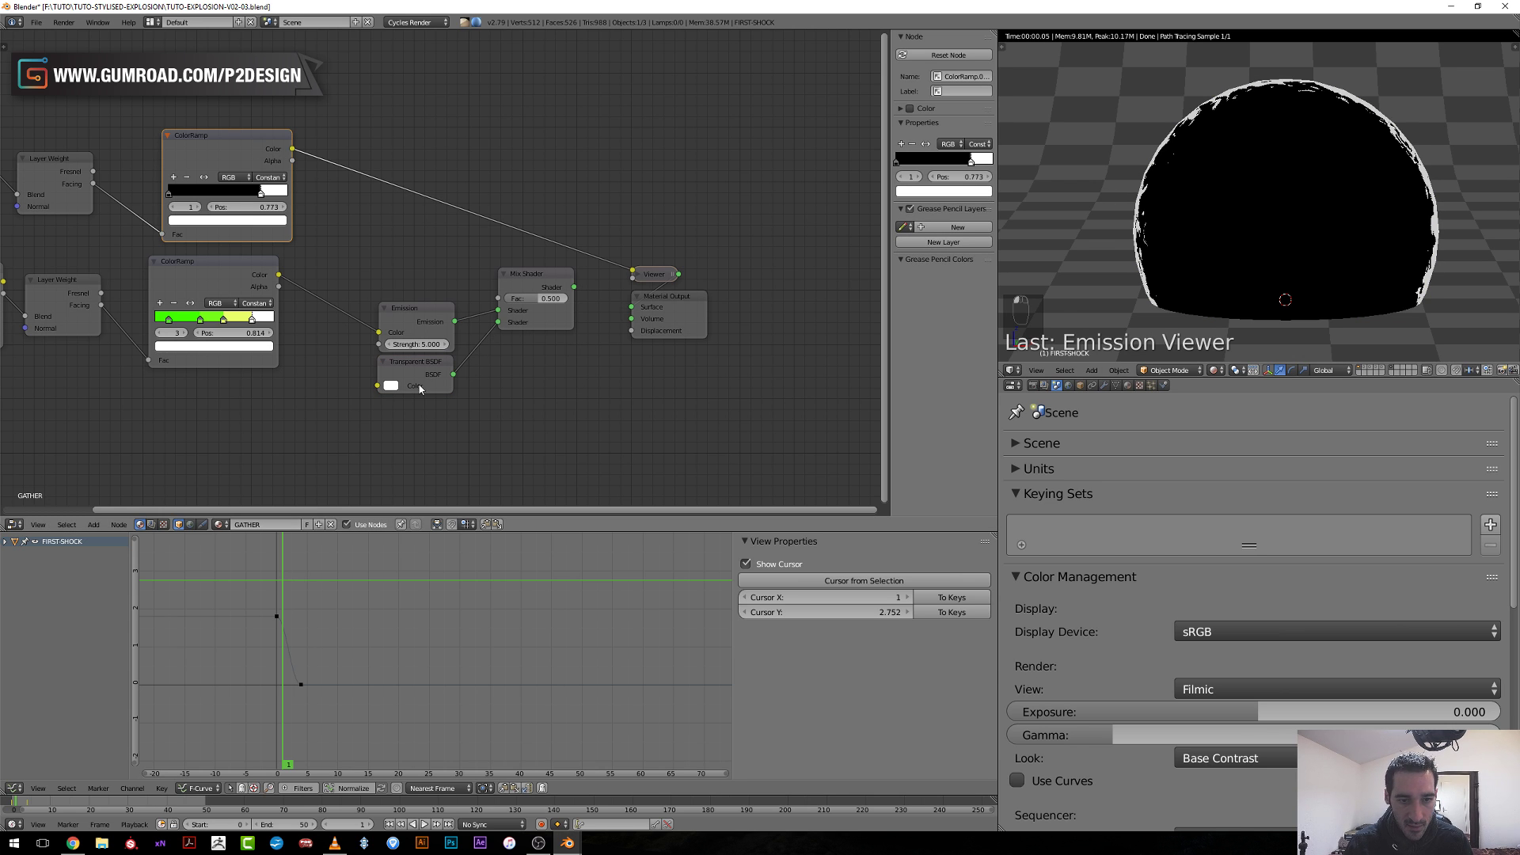
pyautogui.moveTo(293, 149); pyautogui.dragTo(498, 299)
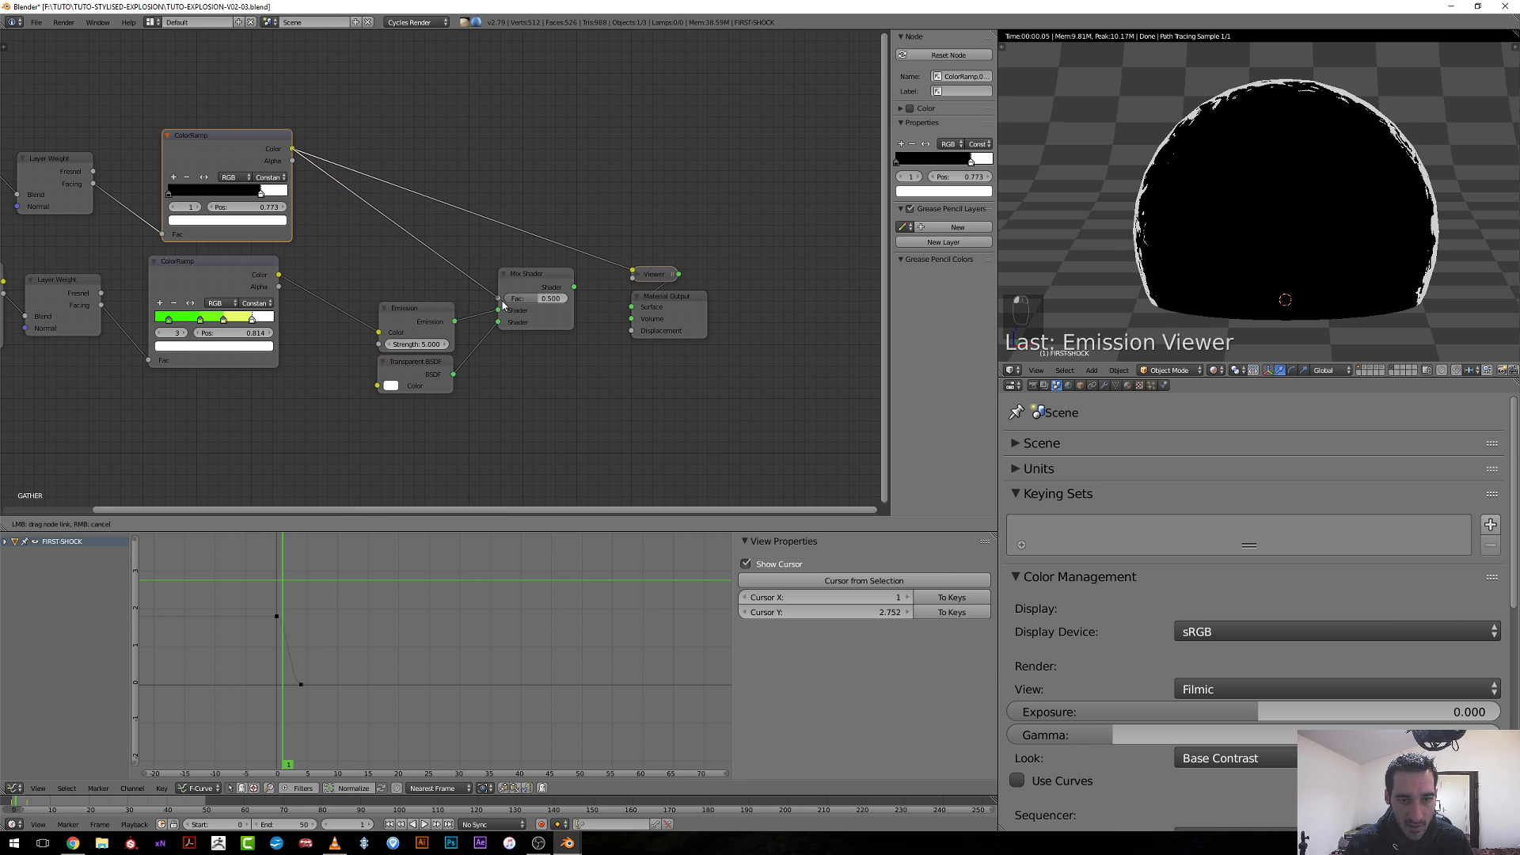
pyautogui.keyDown('ctrl'); pyautogui.keyDown('shift'); pyautogui.click(542, 287); pyautogui.keyUp('shift'); pyautogui.keyUp('ctrl')
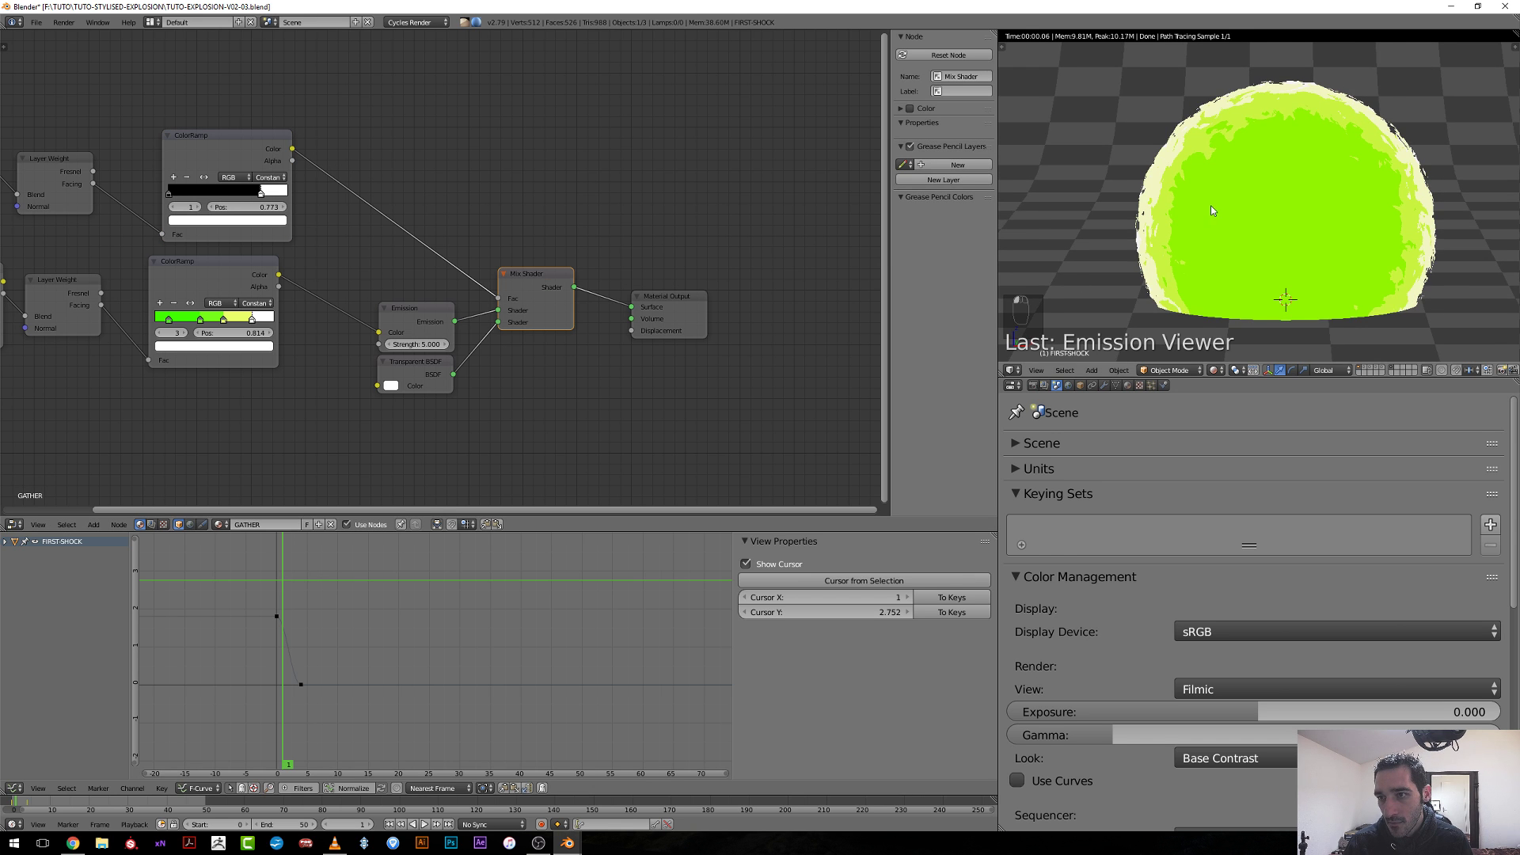
pyautogui.scroll(4, 1188, 186)
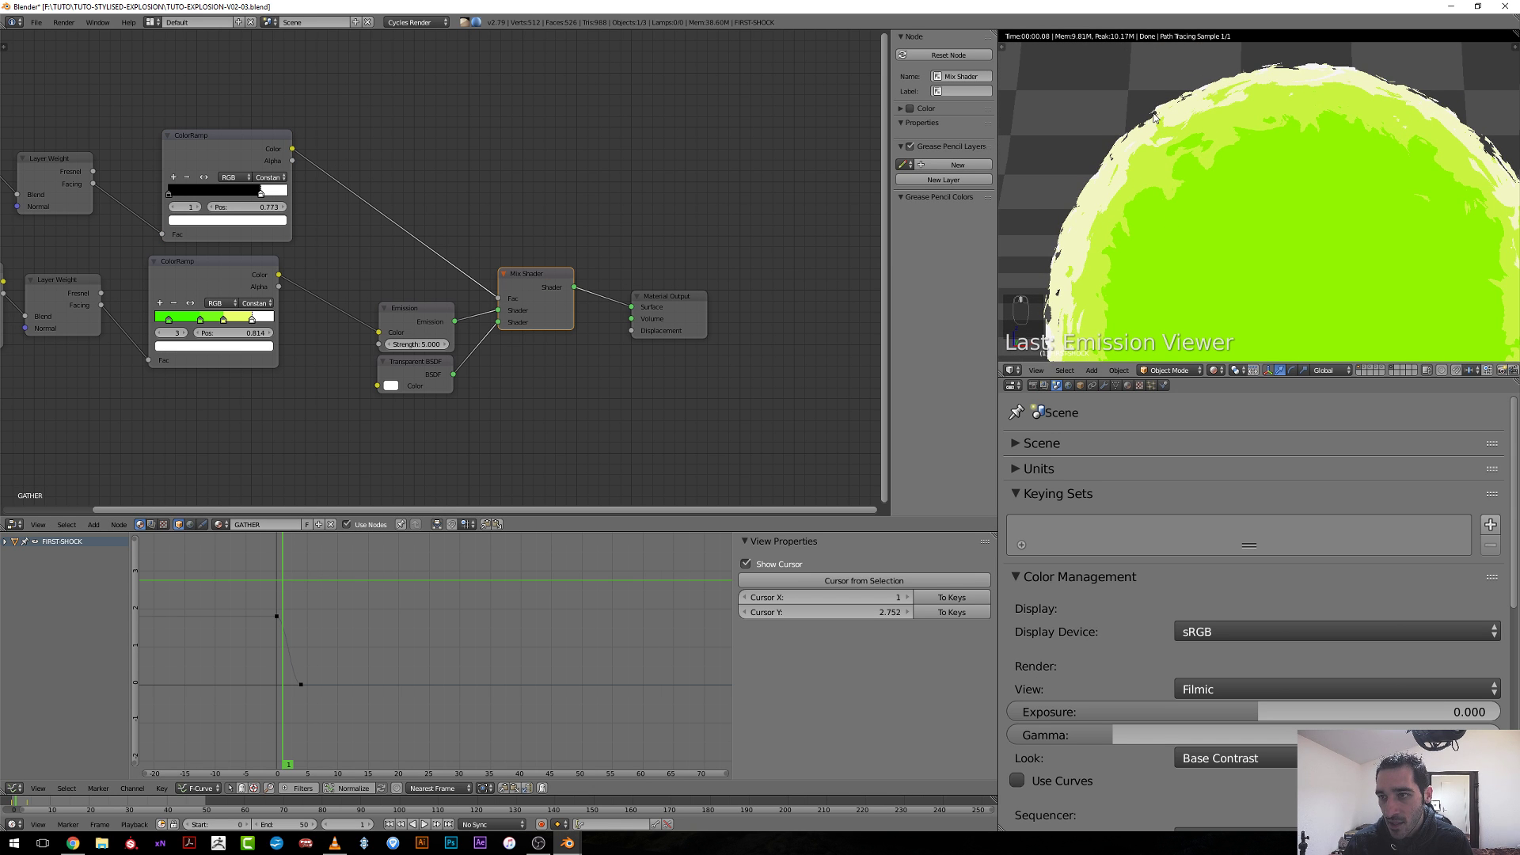
pyautogui.scroll(-4, 1266, 198)
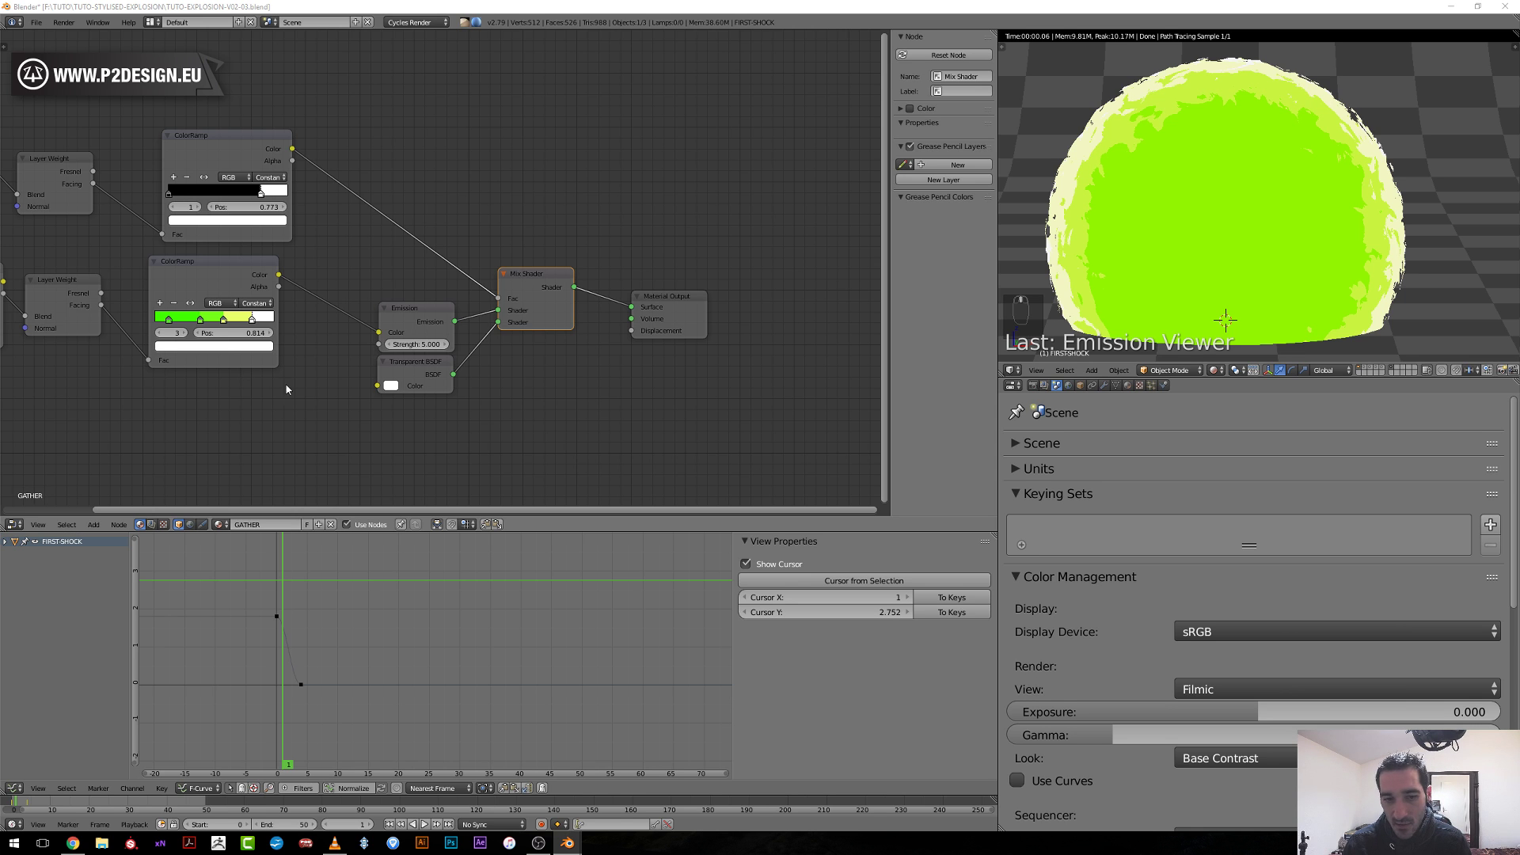
# Move the Material Output node farther from the Mix Shader.
pyautogui.scroll(1, 500, 398)
pyautogui.moveTo(585, 333); pyautogui.dragTo(525, 338)
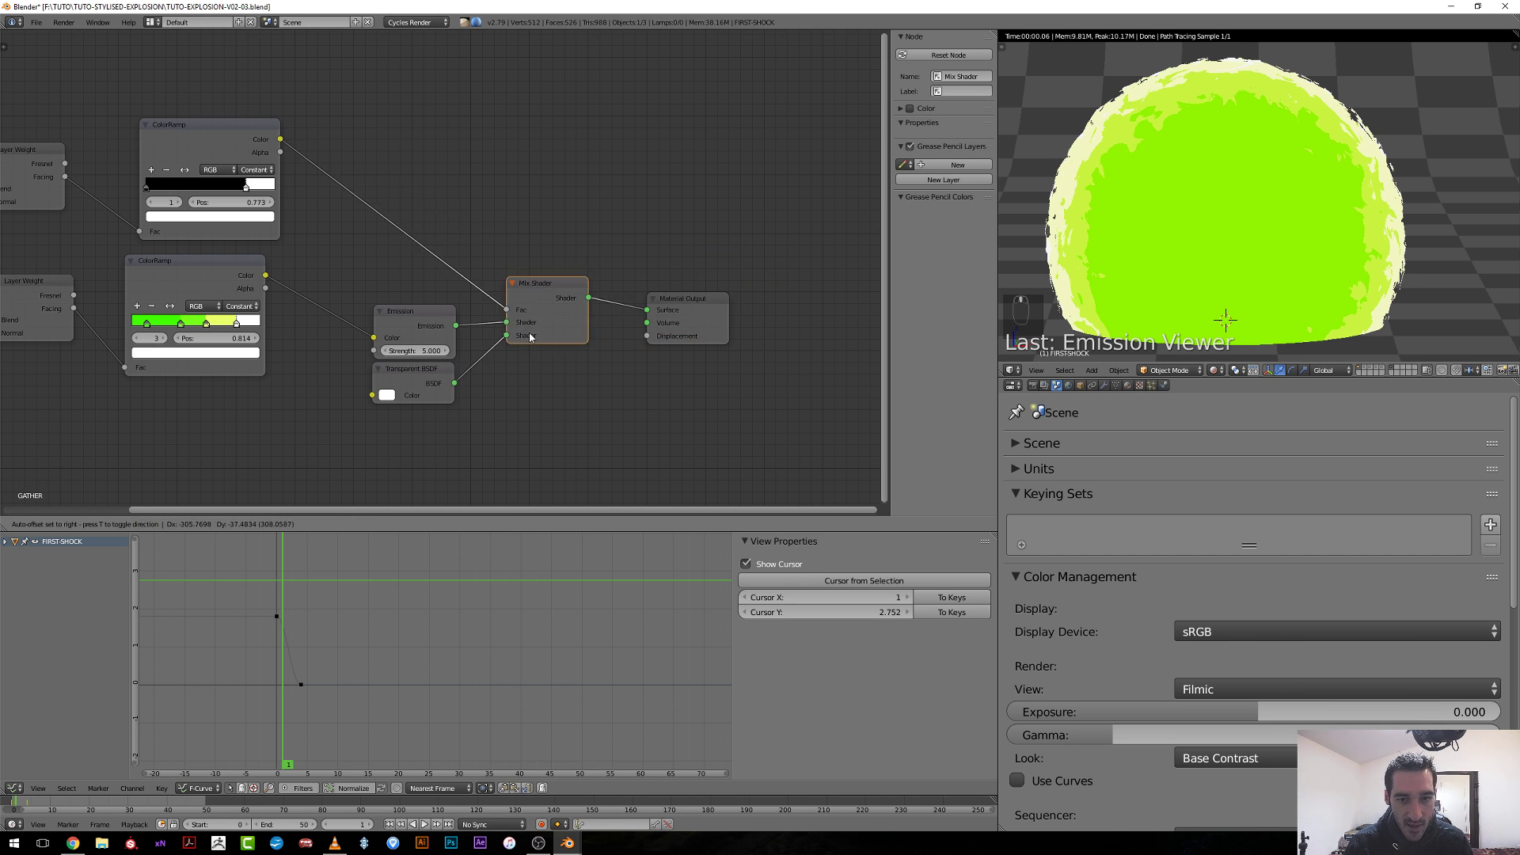
pyautogui.scroll(-3, 610, 376)
pyautogui.moveTo(649, 391); pyautogui.dragTo(528, 379, button='middle')
pyautogui.moveTo(542, 314); pyautogui.dragTo(589, 316)
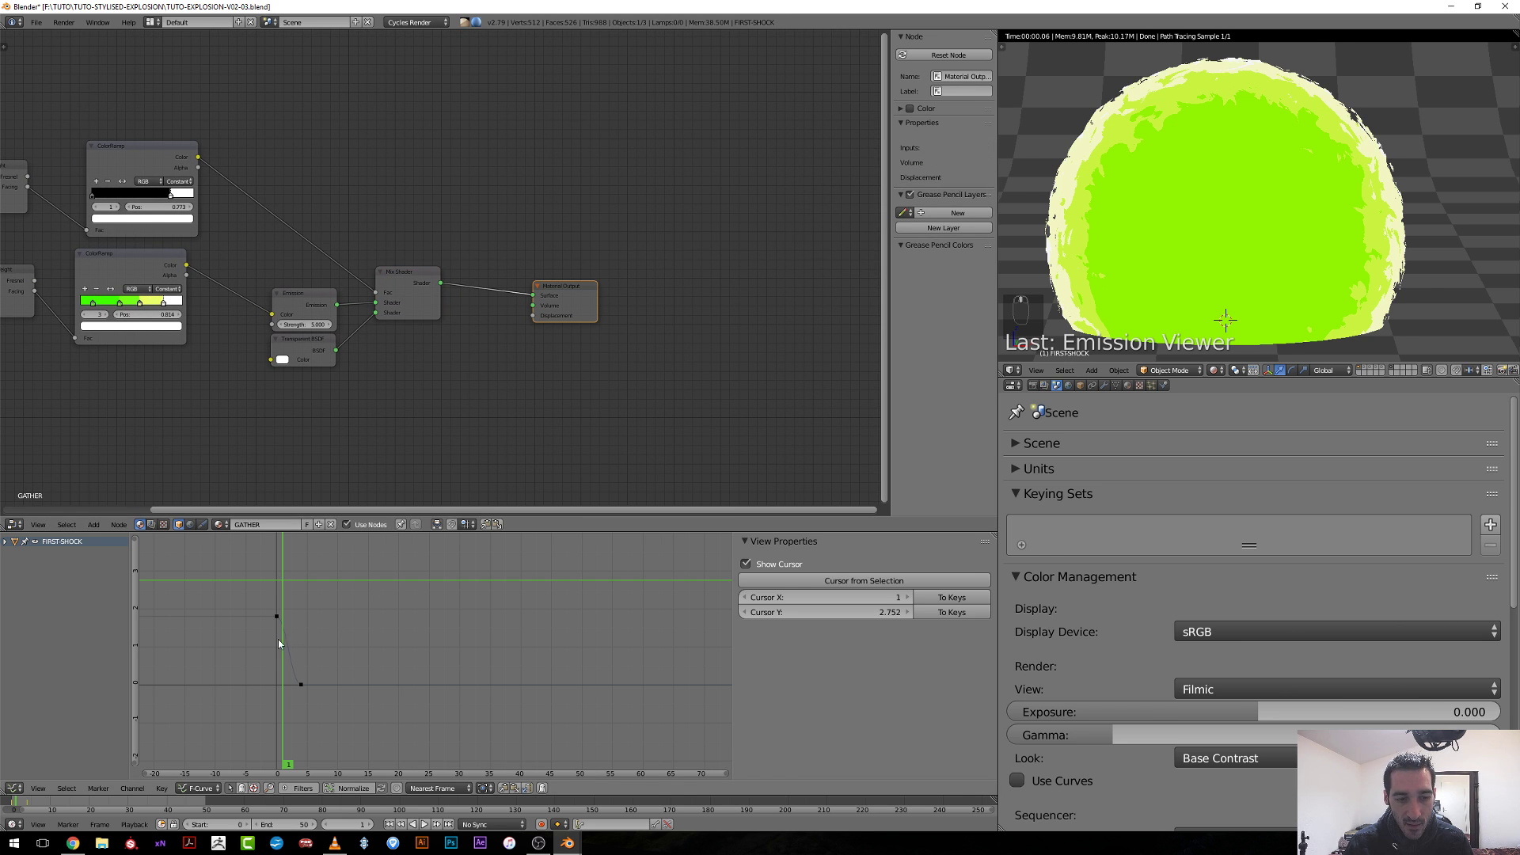
# Go to frame 0 and set the first keyframe's handles to Vector on the FIRST-SHOCK animation curve.
pyautogui.click(290, 648)
pyautogui.moveTo(290, 649); pyautogui.dragTo(277, 651)
pyautogui.scroll(2, 277, 645)
pyautogui.press('a')
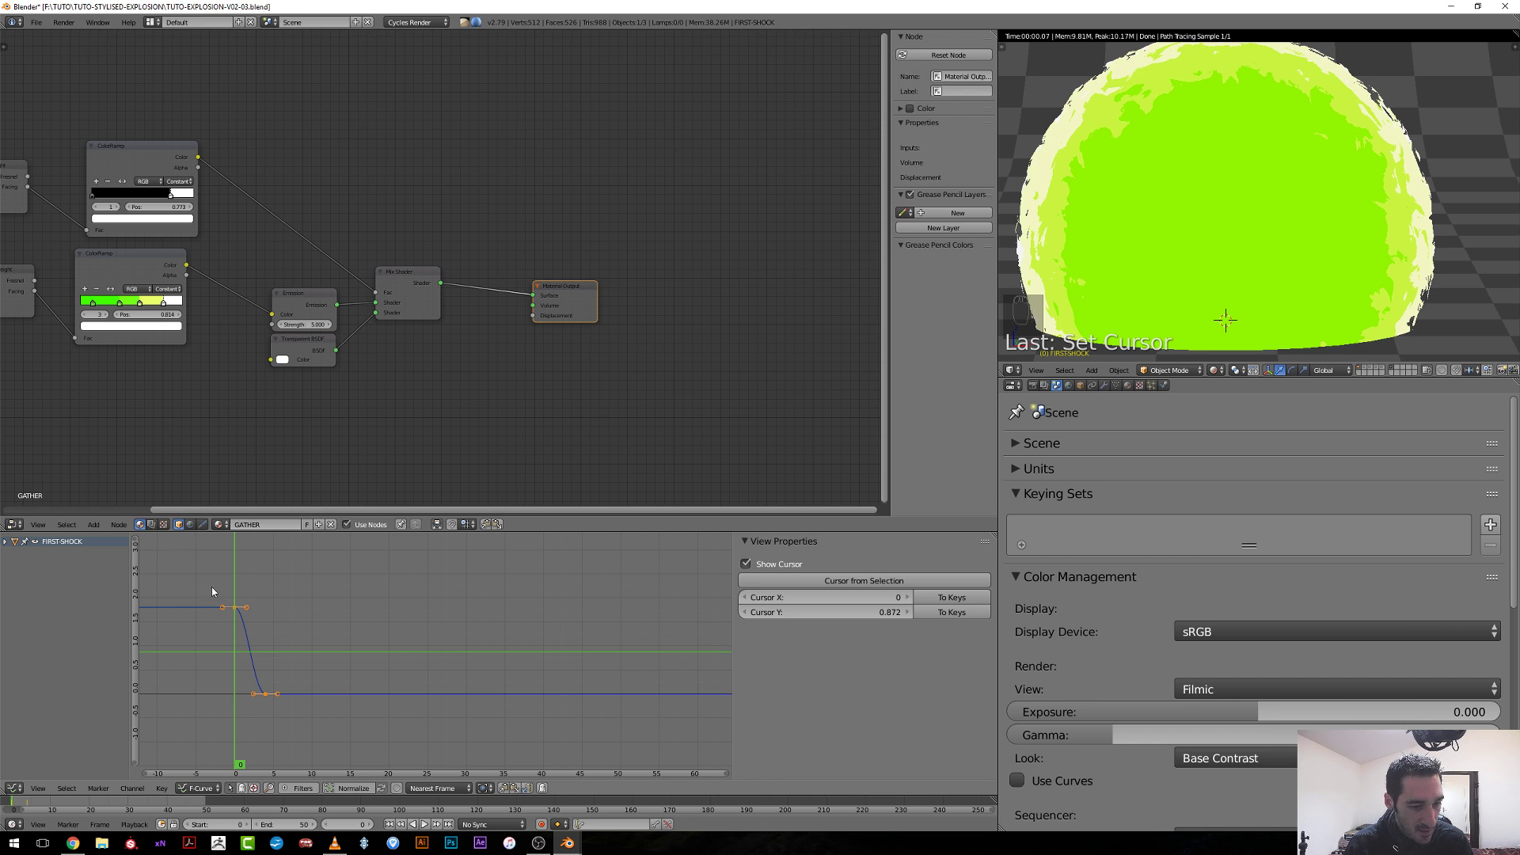
pyautogui.rightClick(212, 587)
pyautogui.press('v')
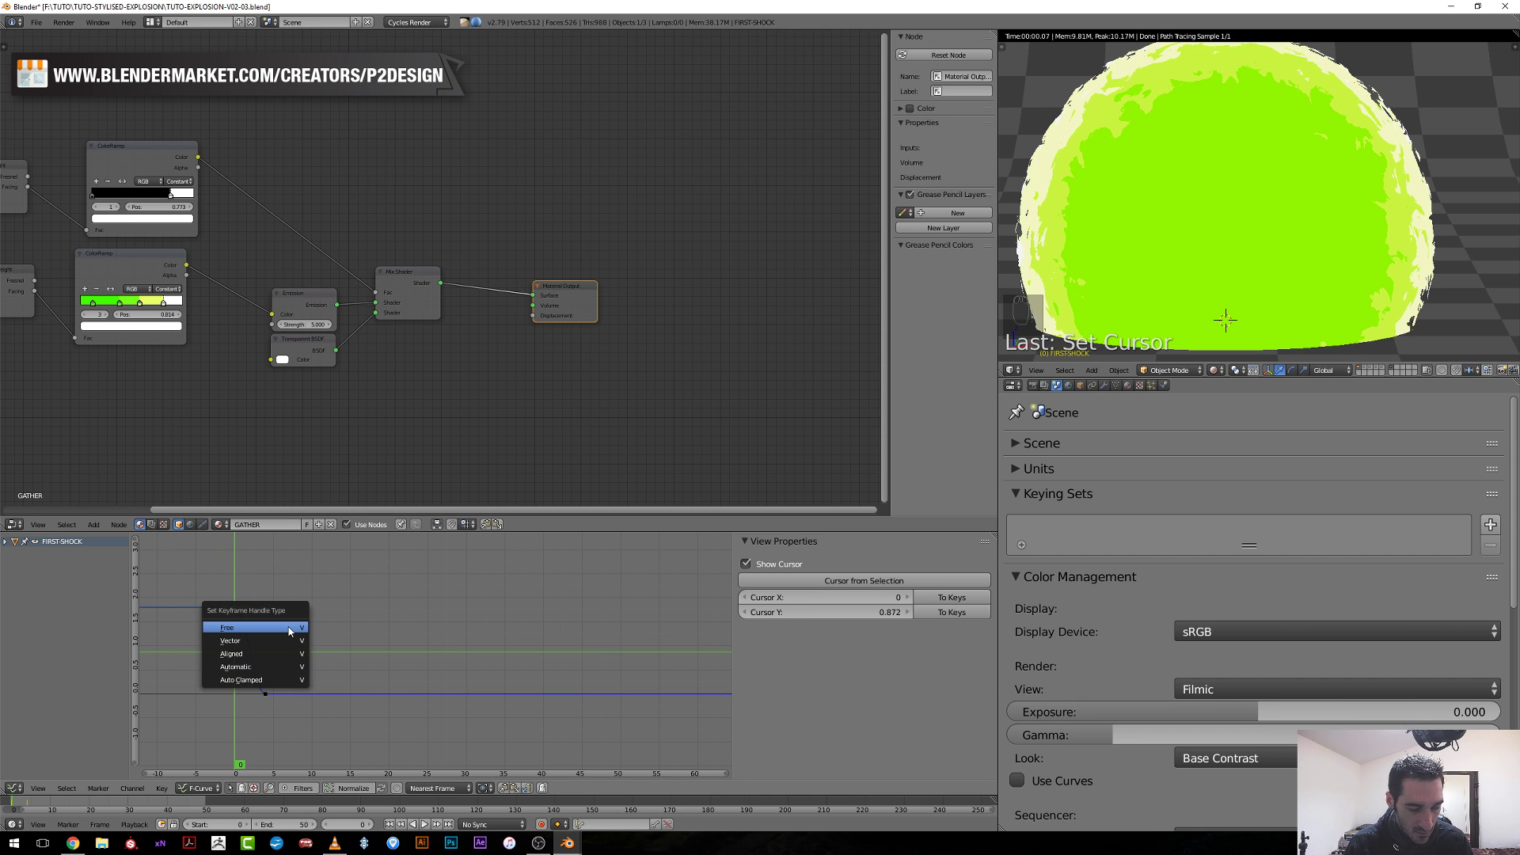
pyautogui.click(262, 642)
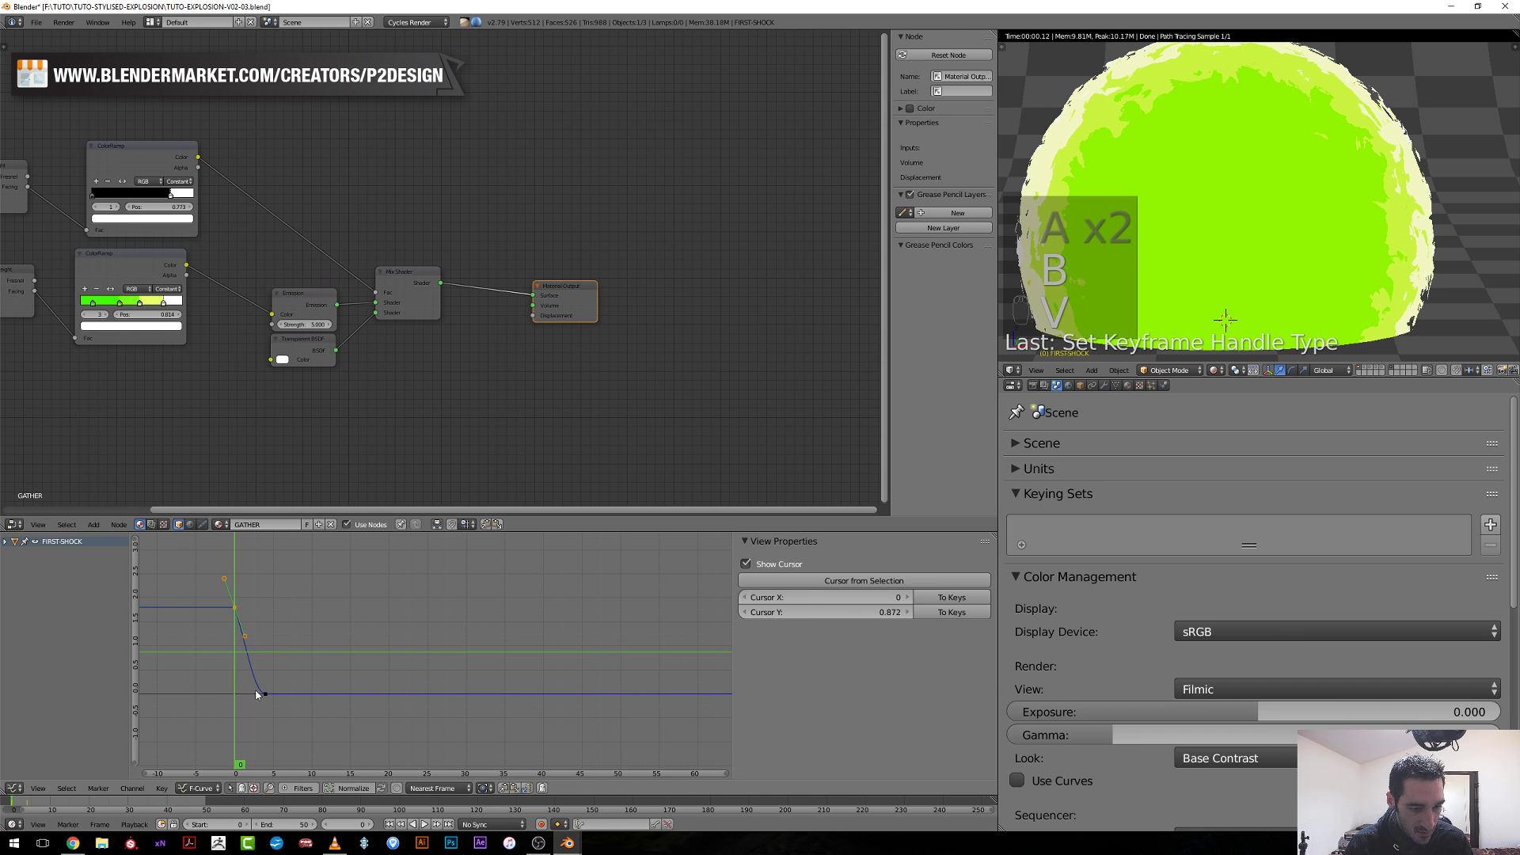
pyautogui.moveTo(252, 656); pyautogui.dragTo(235, 689)
# Shift the Material Output node well beyond the Mix Shader to leave room for more nodes.
pyautogui.scroll(-3, 607, 387)
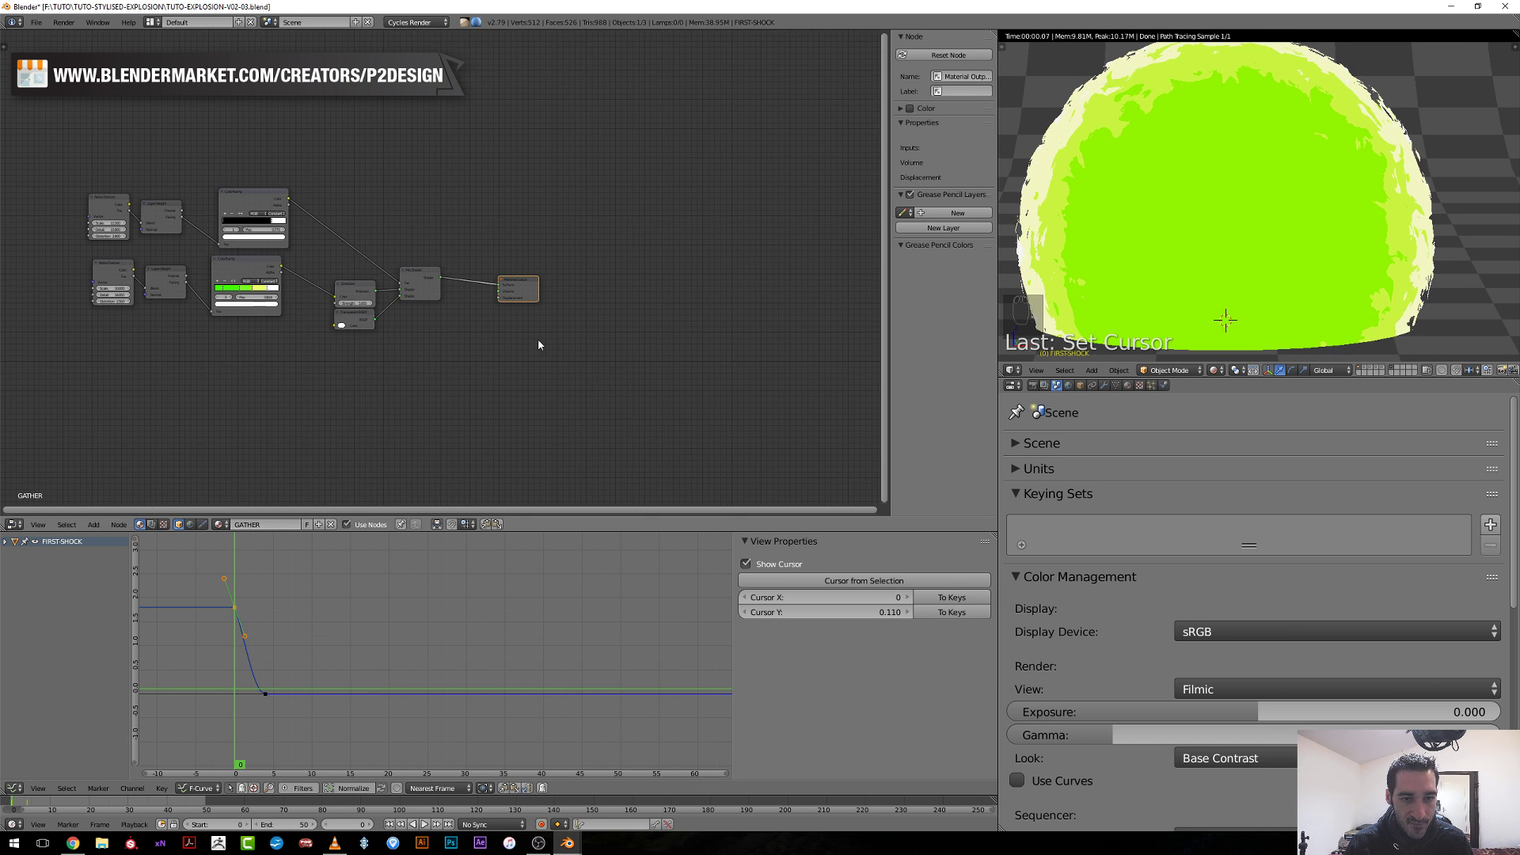
pyautogui.moveTo(599, 313); pyautogui.dragTo(701, 304)
pyautogui.scroll(3, 554, 316)
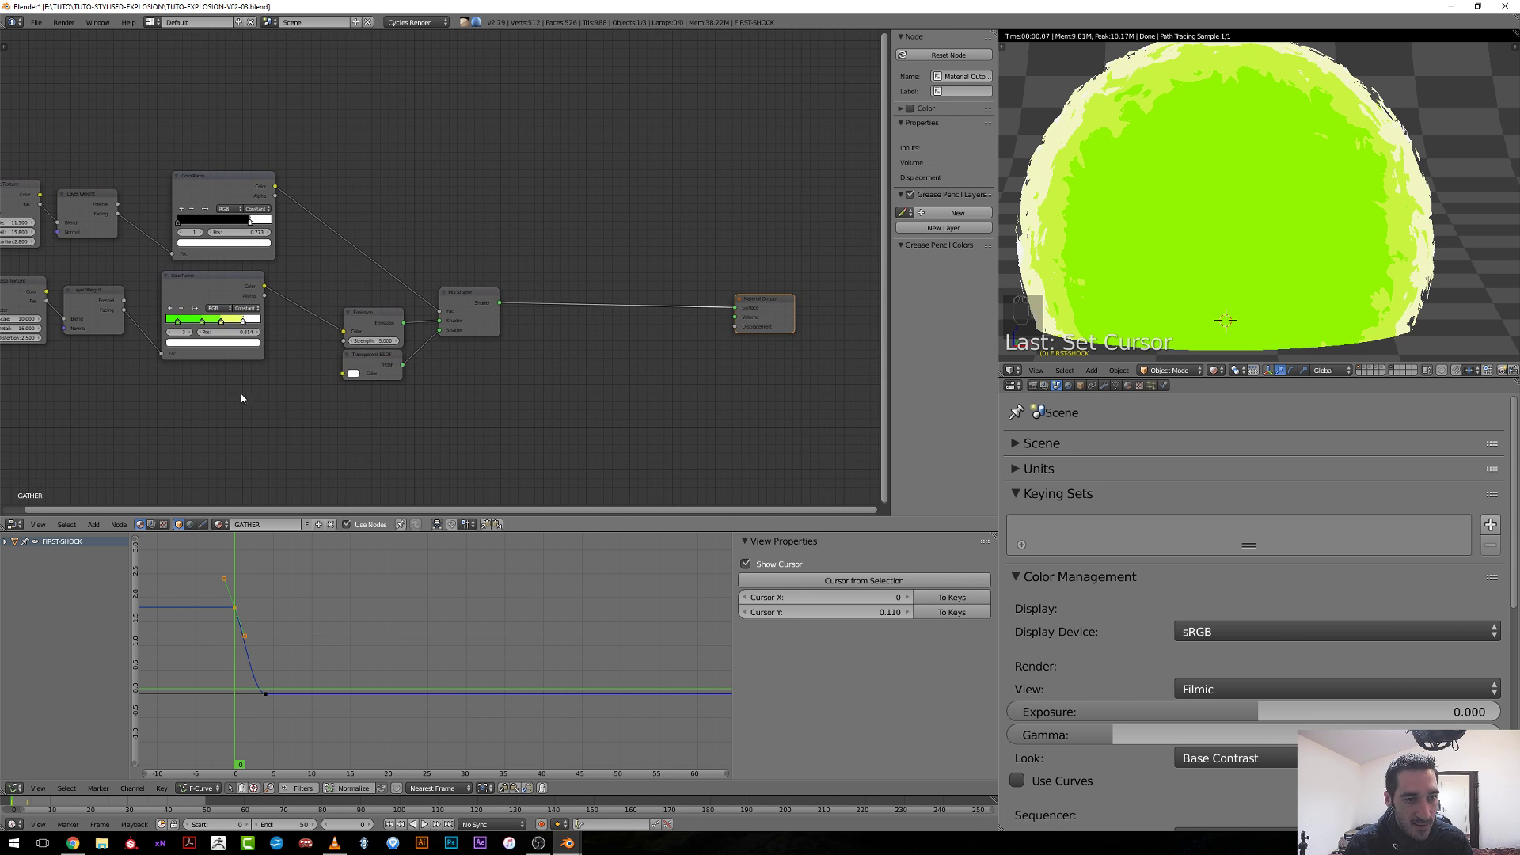
# Duplicate the mask's Noise Texture, Layer Weight and black-and-white ColorRamp, placing the copies above the Mix Shader.
pyautogui.moveTo(241, 399); pyautogui.dragTo(394, 414, button='middle')
pyautogui.click(355, 197)
pyautogui.keyDown('shift'); pyautogui.click(227, 231); pyautogui.keyUp('shift')
pyautogui.keyDown('shift'); pyautogui.click(162, 207); pyautogui.keyUp('shift')
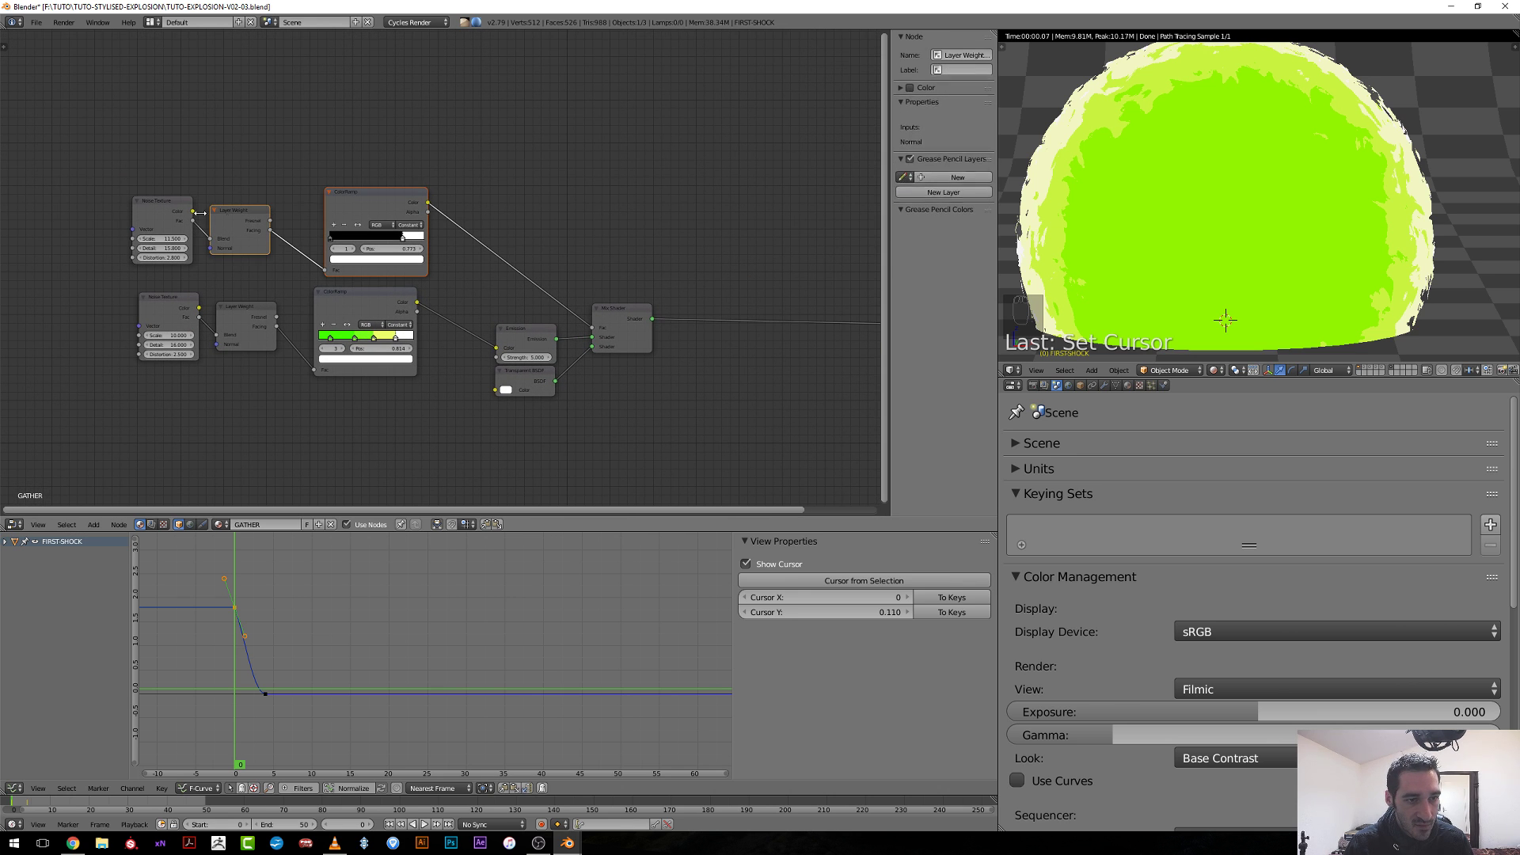
pyautogui.moveTo(300, 263); pyautogui.dragTo(154, 277, button='middle')
pyautogui.hotkey('shift', 'd')
pyautogui.click(507, 222)
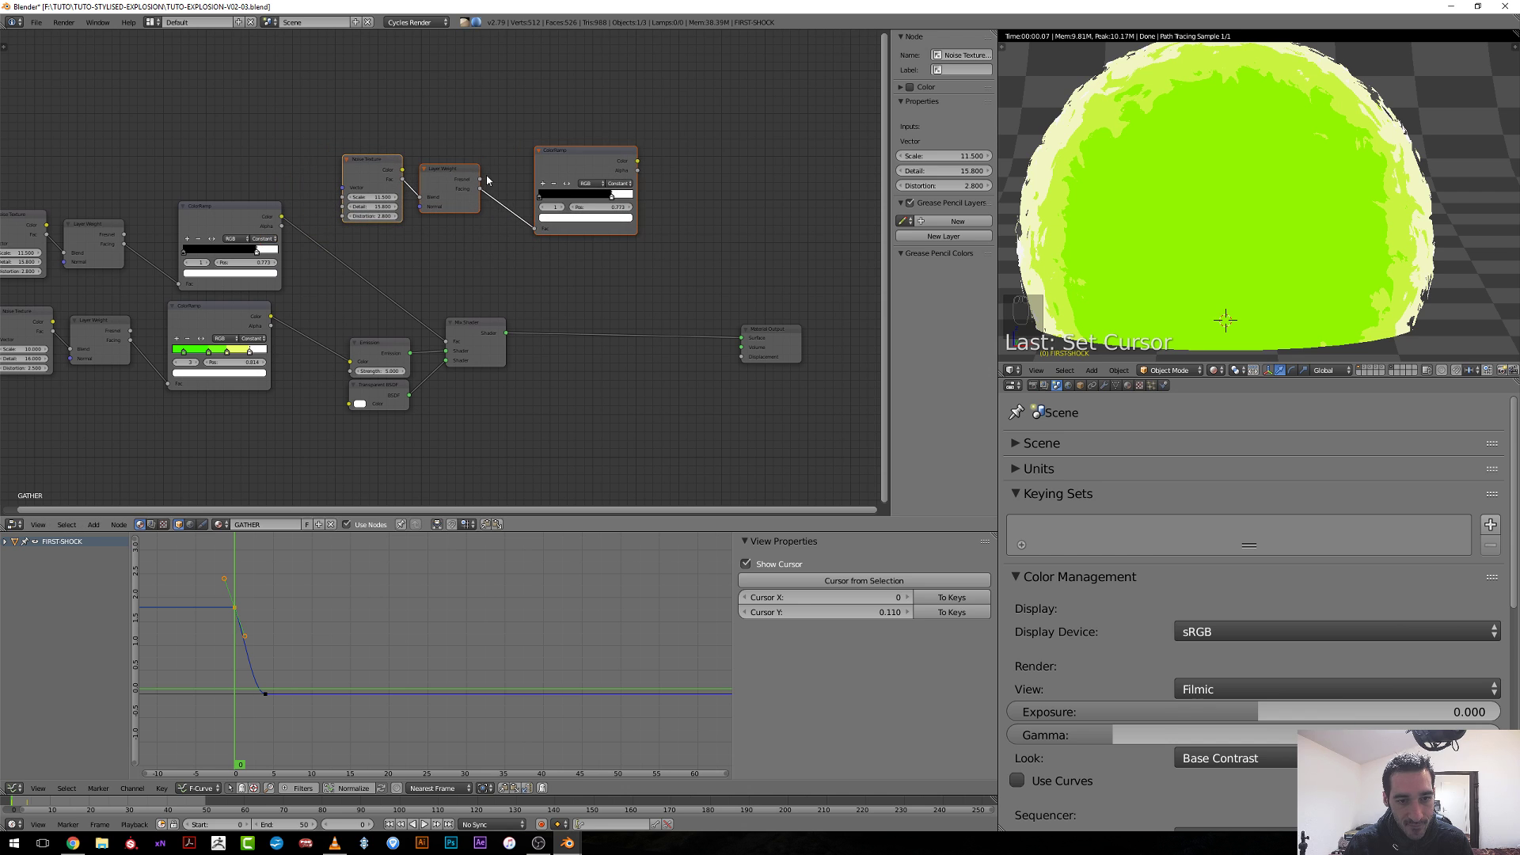
# Duplicate the Mix Shader onto the link before the Material Output and connect the Transparent BSDF to its second shader input.
pyautogui.click(478, 330)
pyautogui.hotkey('shift', 'd')
pyautogui.click(673, 355)
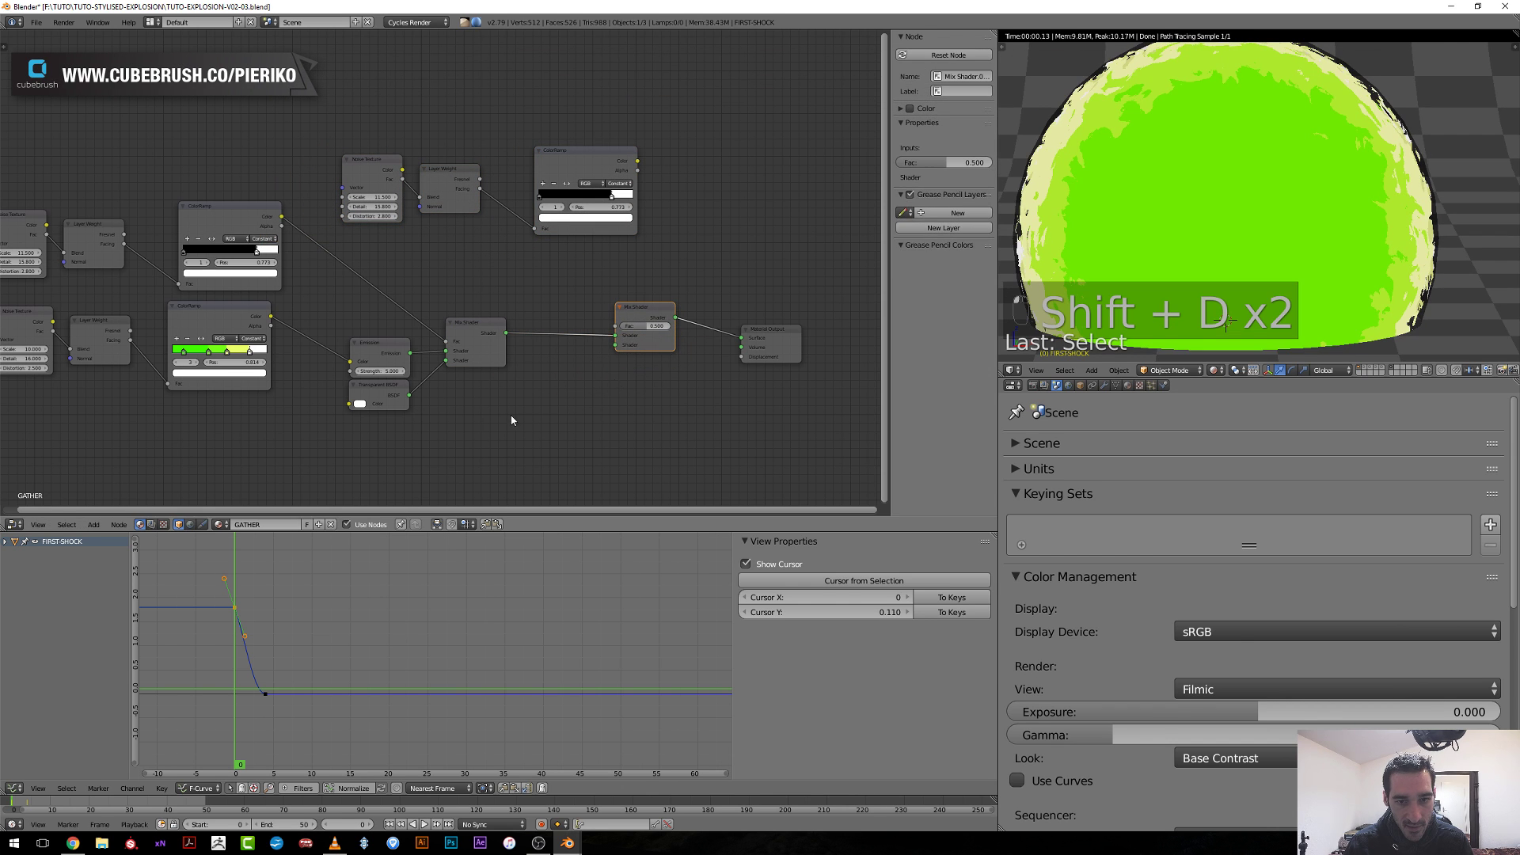
pyautogui.moveTo(404, 394); pyautogui.dragTo(615, 344)
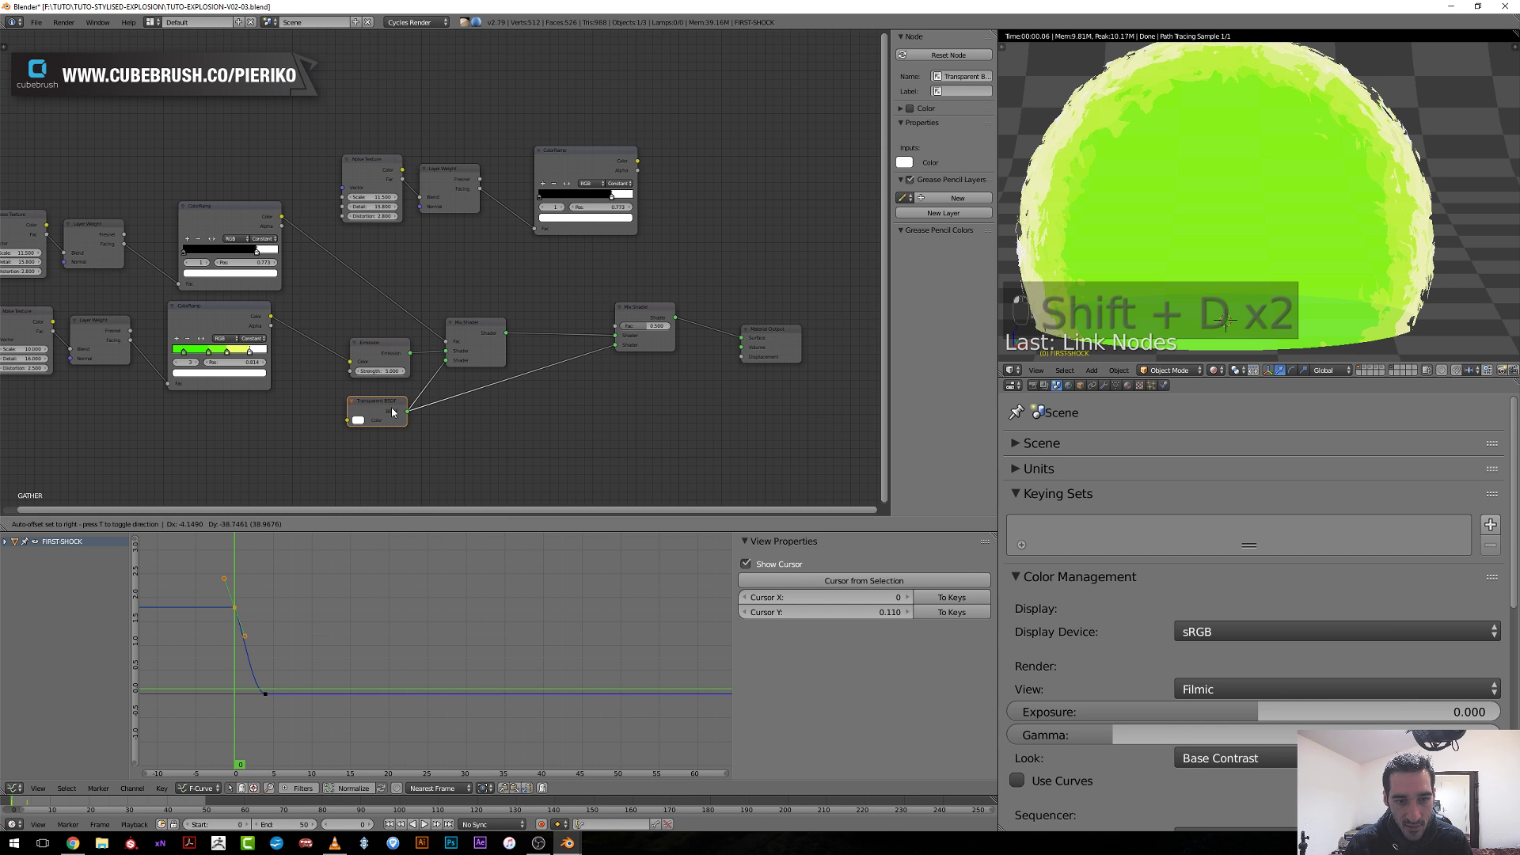
pyautogui.scroll(2, 399, 410)
pyautogui.moveTo(400, 411); pyautogui.dragTo(645, 348, button='middle')
pyautogui.scroll(-1, 526, 159)
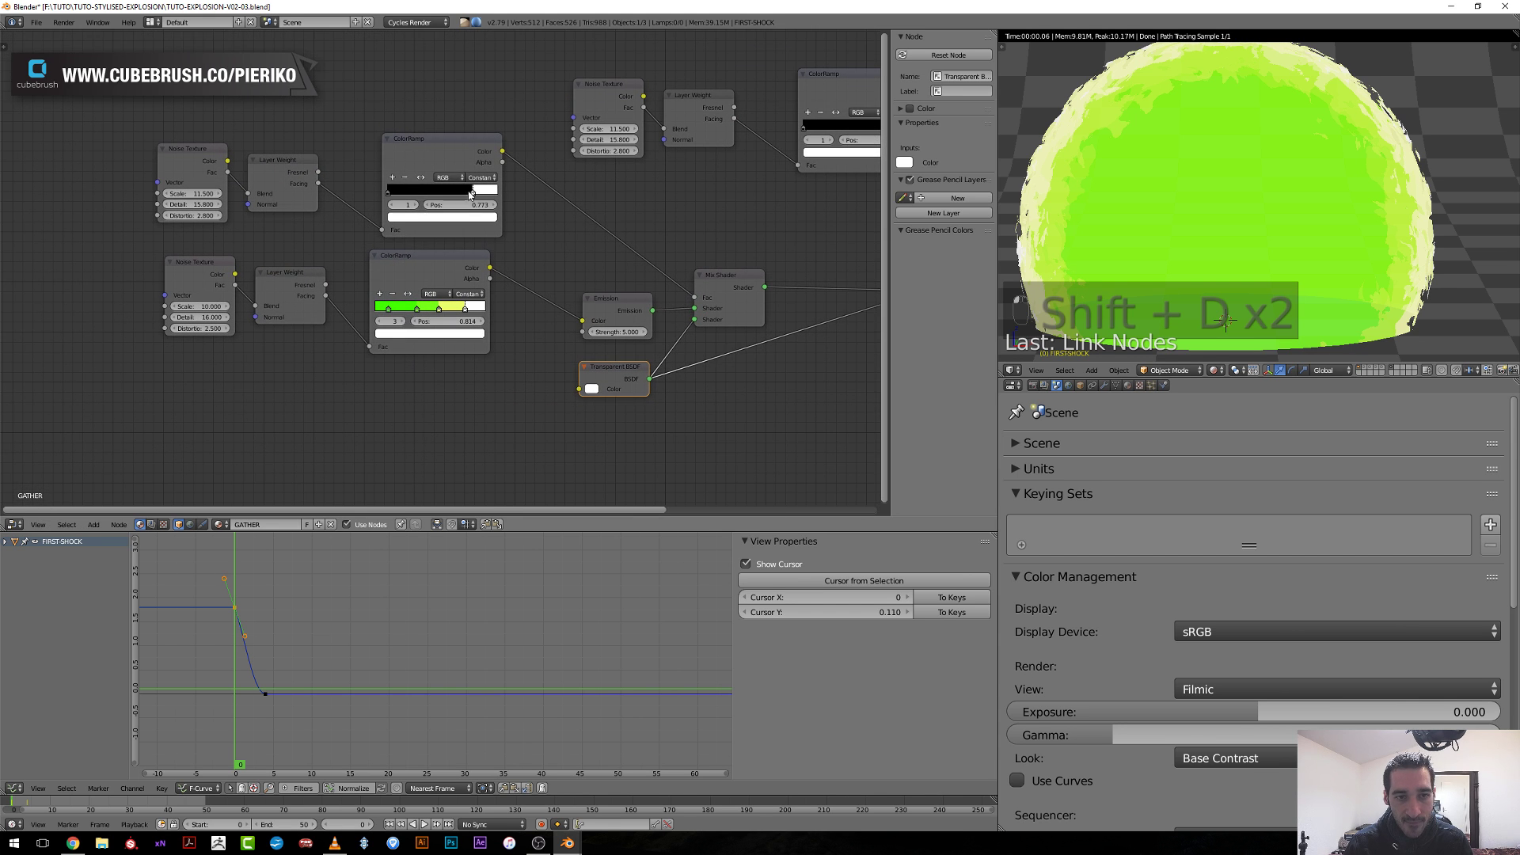
# Align the first black-and-white ColorRamp directly above the green ColorRamp.
pyautogui.moveTo(452, 159); pyautogui.dragTo(437, 164)
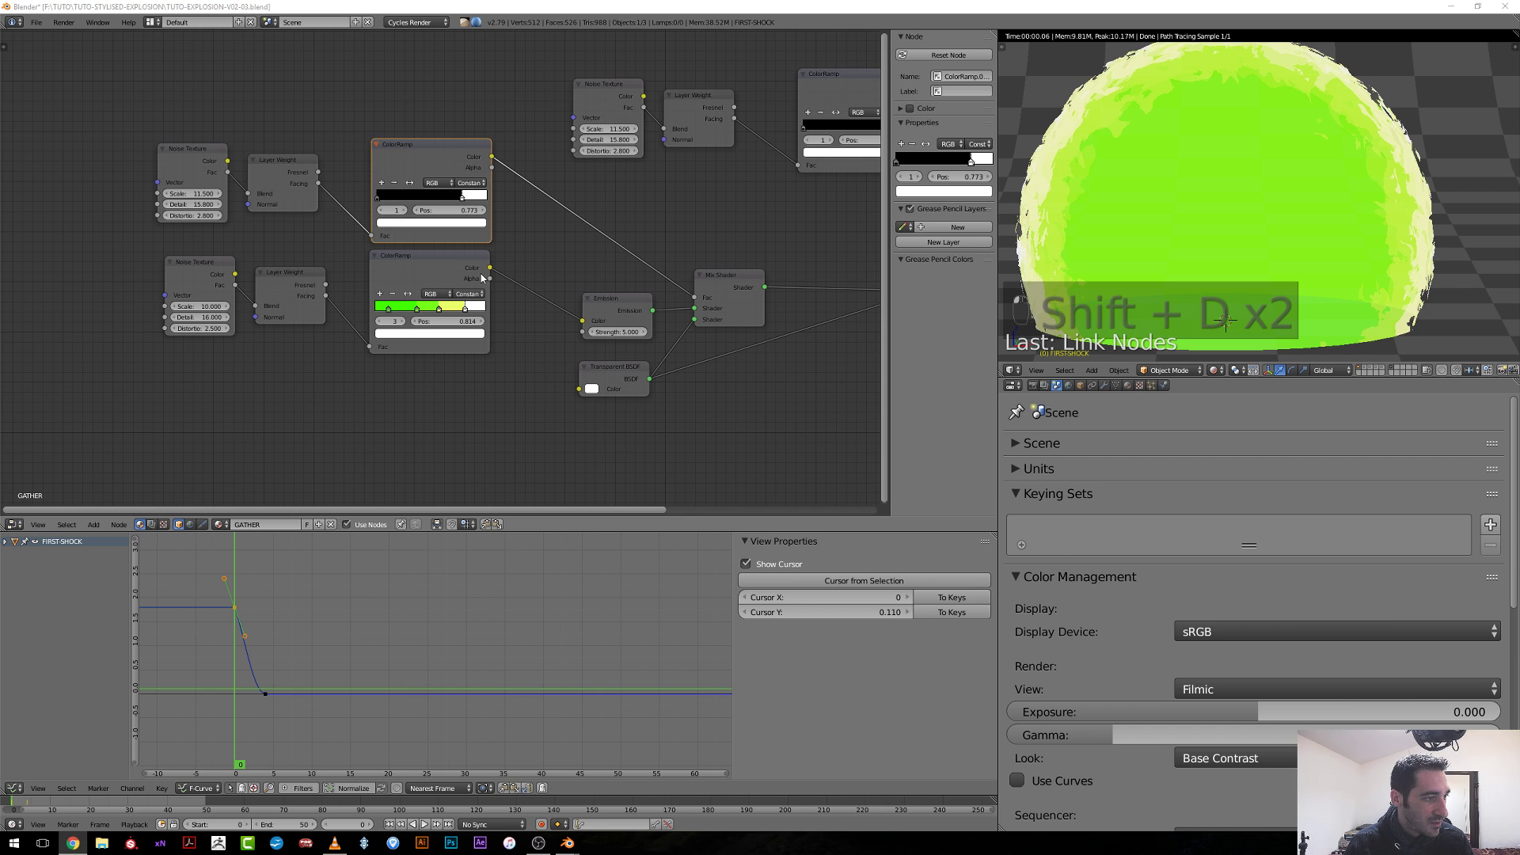
pyautogui.scroll(-2, 481, 276)
pyautogui.moveTo(434, 193); pyautogui.dragTo(469, 205)
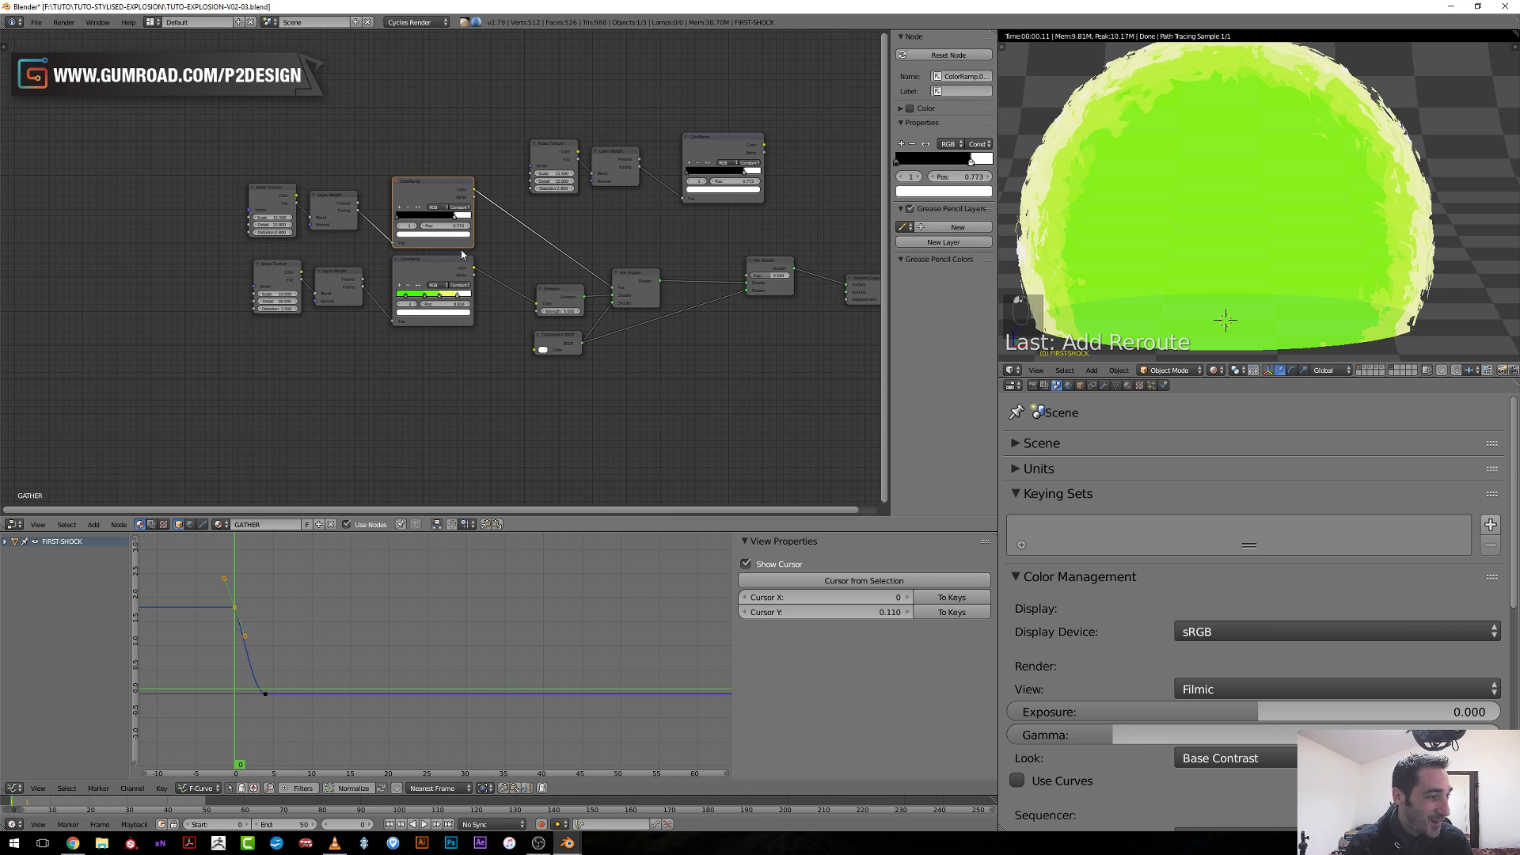
pyautogui.scroll(2, 808, 384)
pyautogui.moveTo(809, 384); pyautogui.dragTo(604, 399, button='middle')
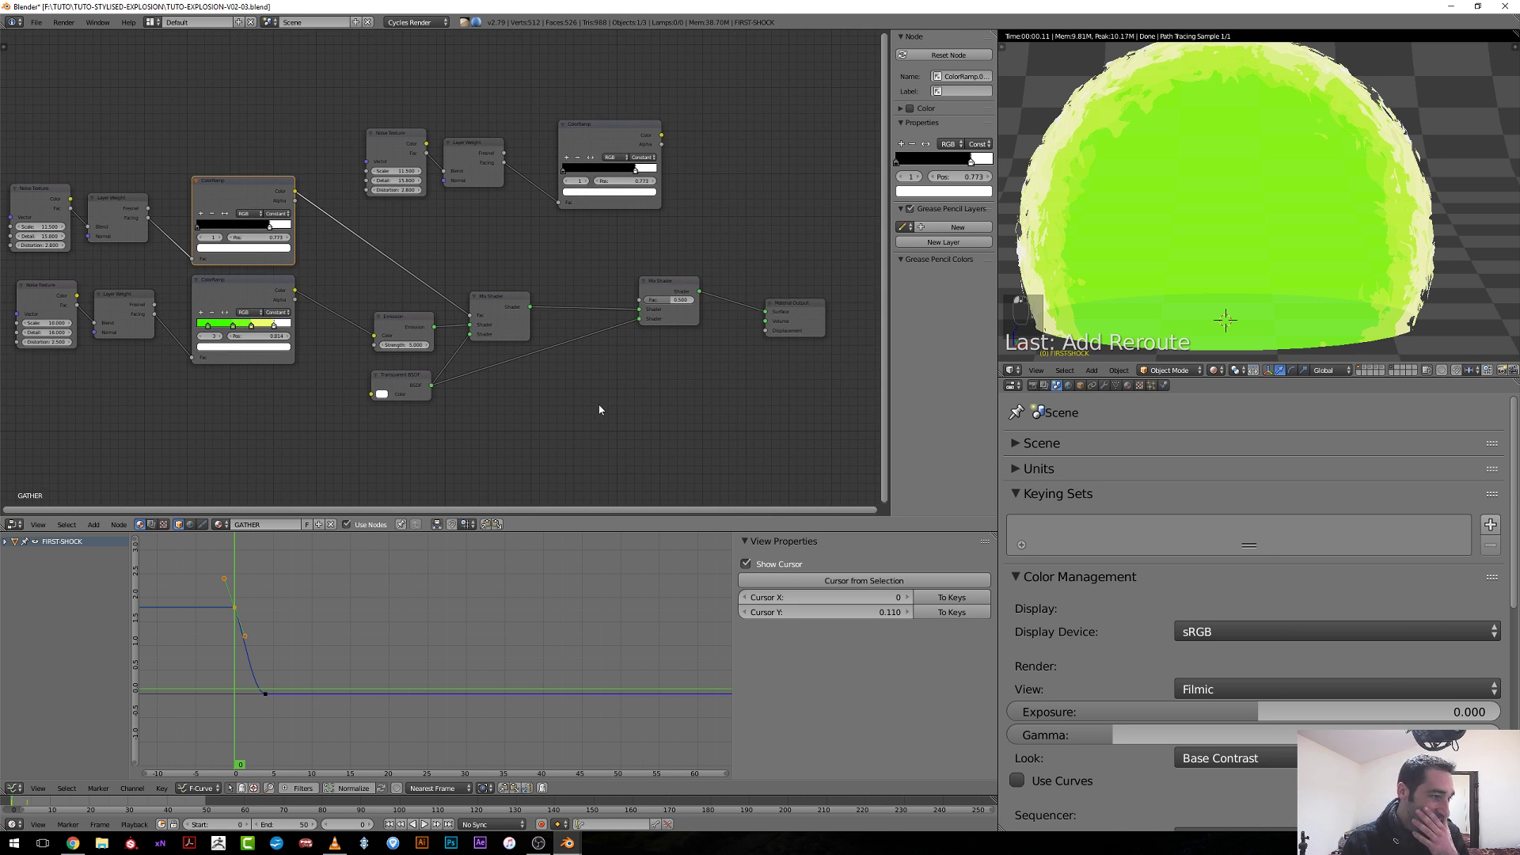
# Move the second Mix Shader closer to the first one and space the Material Output farther from it.
pyautogui.moveTo(663, 289); pyautogui.dragTo(598, 305)
pyautogui.moveTo(709, 263); pyautogui.dragTo(581, 264, button='middle')
pyautogui.moveTo(689, 329); pyautogui.dragTo(738, 330)
pyautogui.keyDown('ctrl'); pyautogui.keyDown('shift'); pyautogui.moveTo(479, 139); pyautogui.dragTo(720, 325, button='right'); pyautogui.keyUp('shift'); pyautogui.keyUp('ctrl')
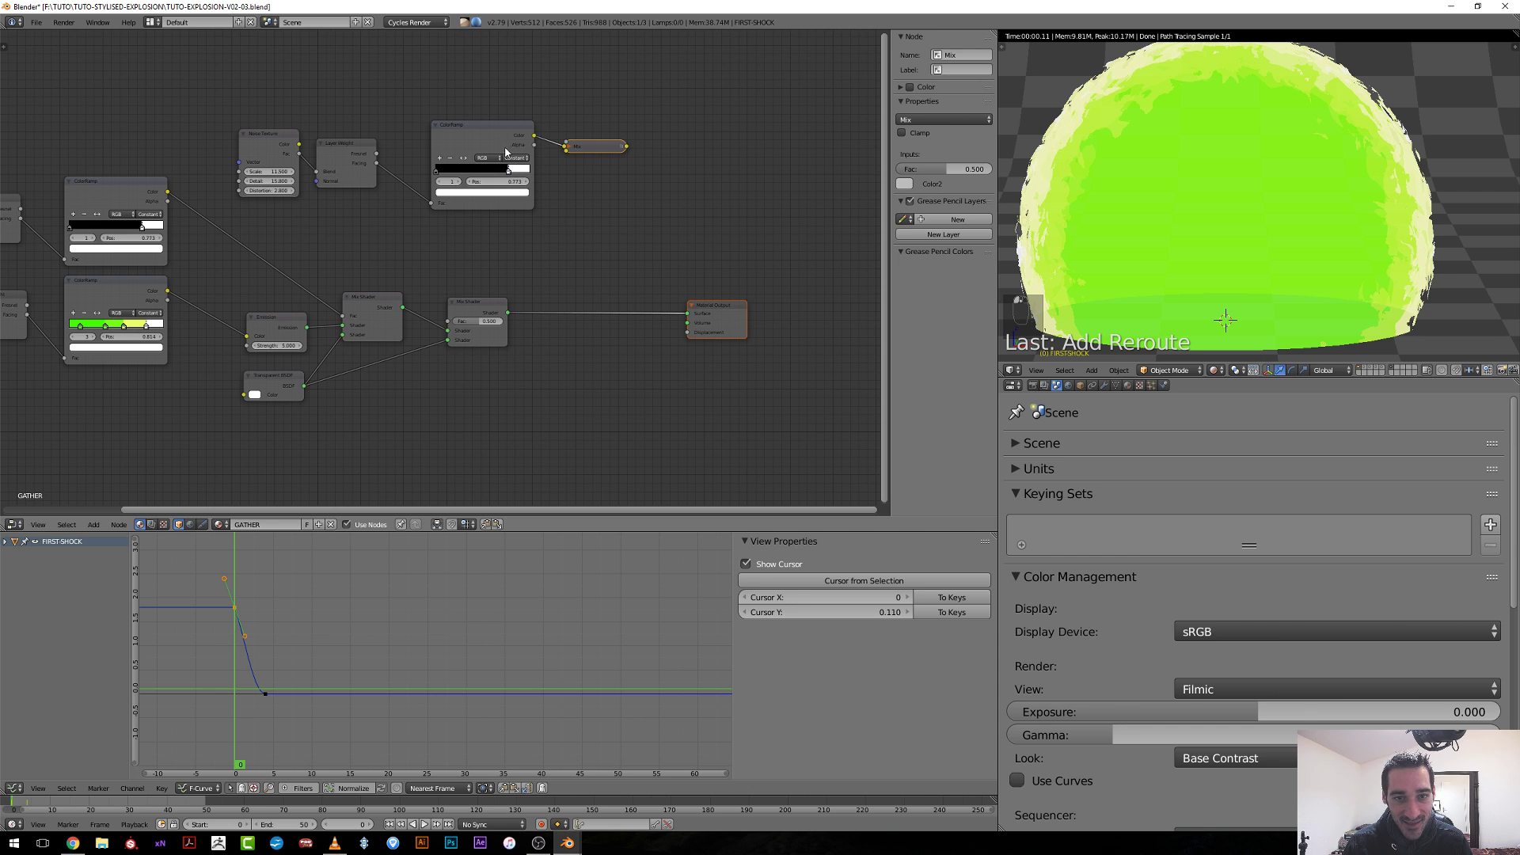
pyautogui.keyDown('alt'); pyautogui.moveTo(500, 142); pyautogui.dragTo(477, 296, button='right'); pyautogui.keyUp('alt')
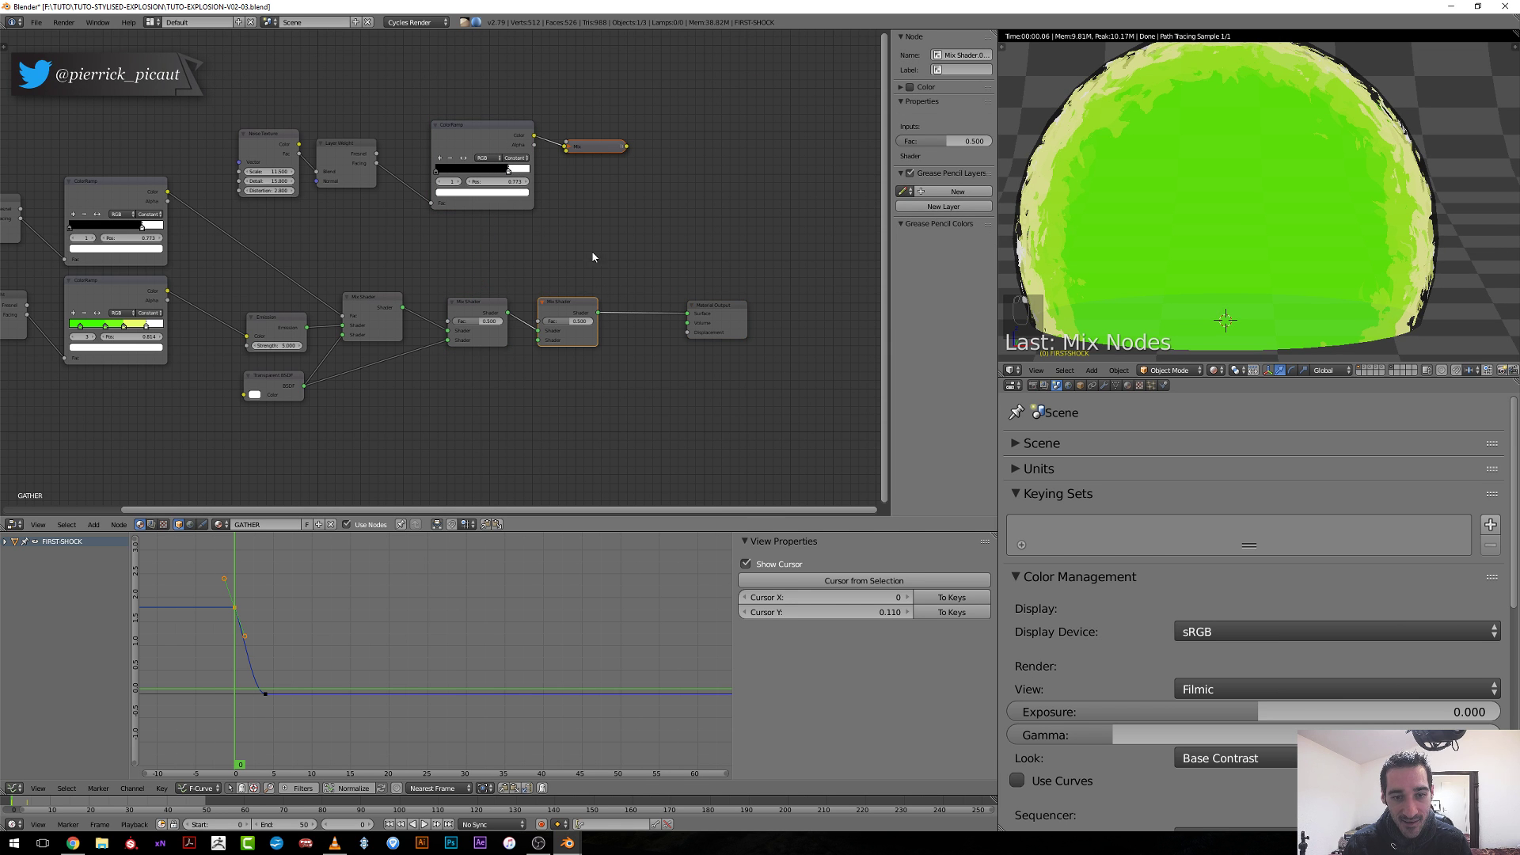
pyautogui.hotkey('ctrl', 'z')
# Move the duplicated black-and-white ColorRamp closer to its Layer Weight node.
pyautogui.scroll(2, 431, 248)
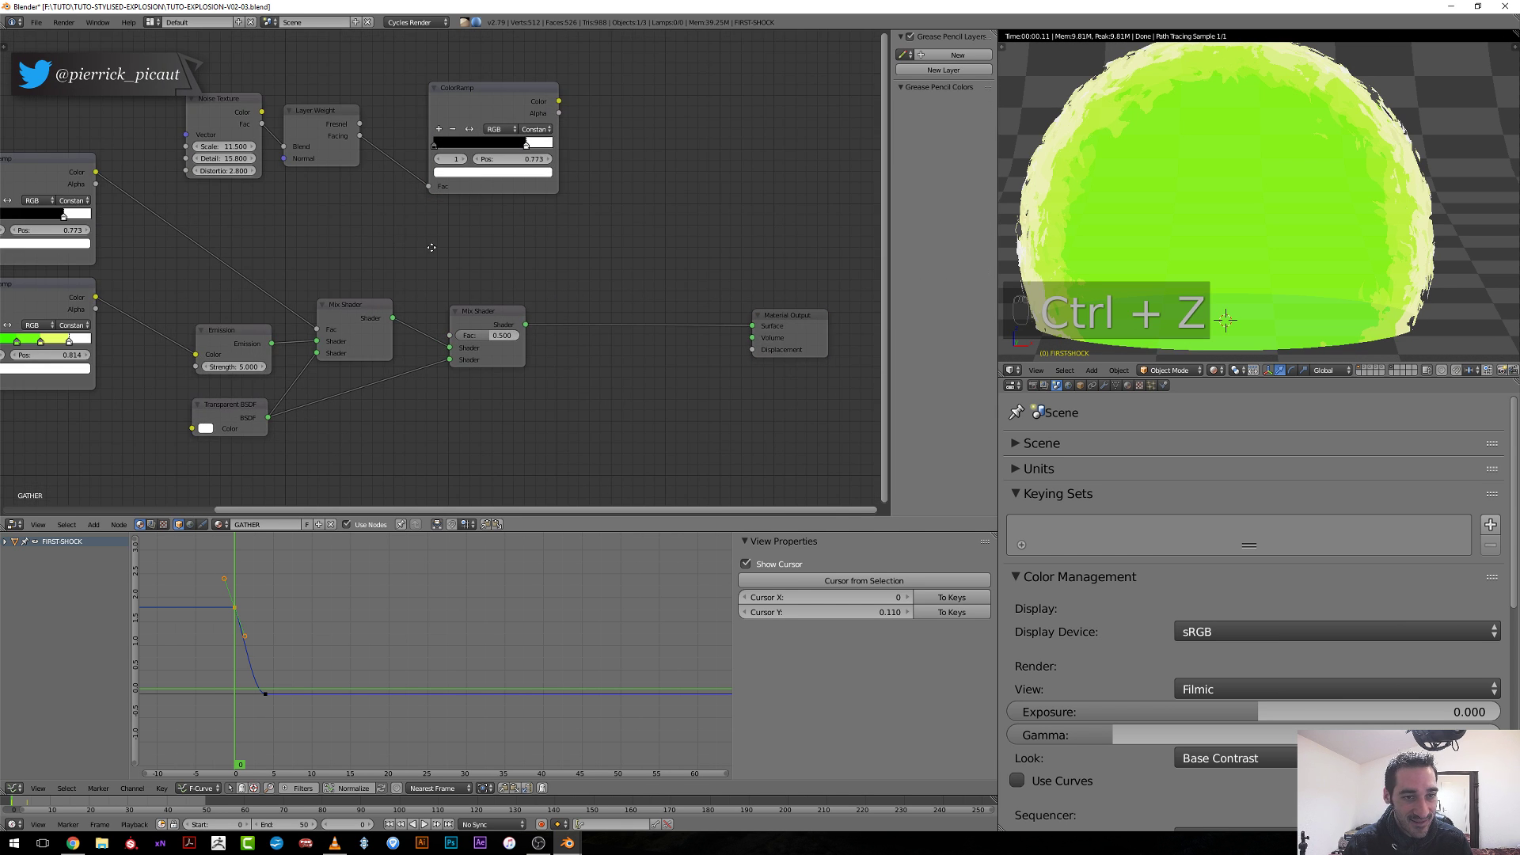
pyautogui.moveTo(432, 248); pyautogui.dragTo(580, 287, button='middle')
pyautogui.moveTo(628, 144); pyautogui.dragTo(575, 155)
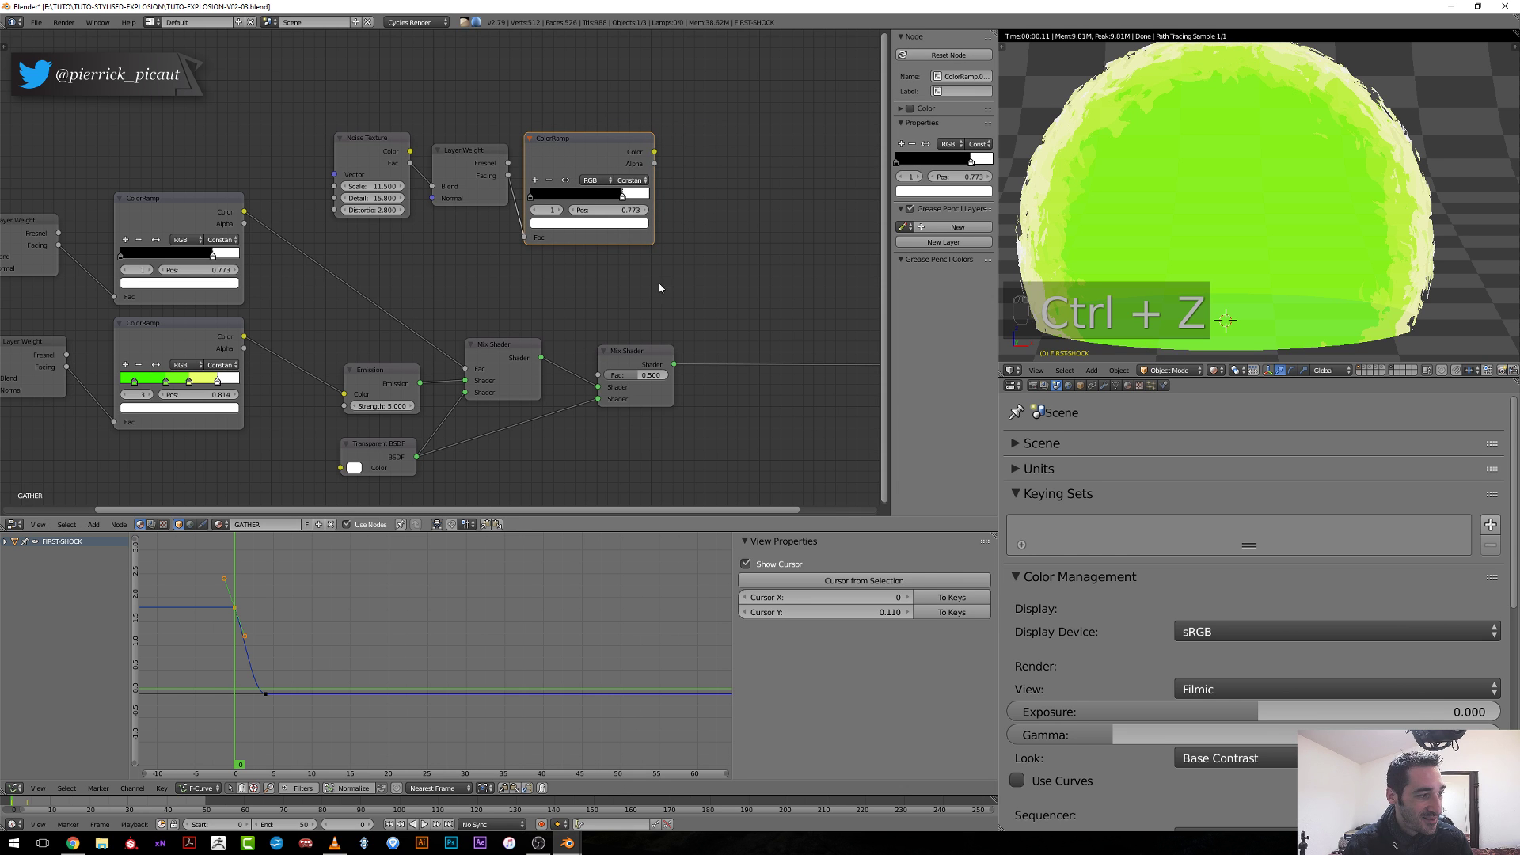
pyautogui.moveTo(674, 315); pyautogui.dragTo(507, 263, button='middle')
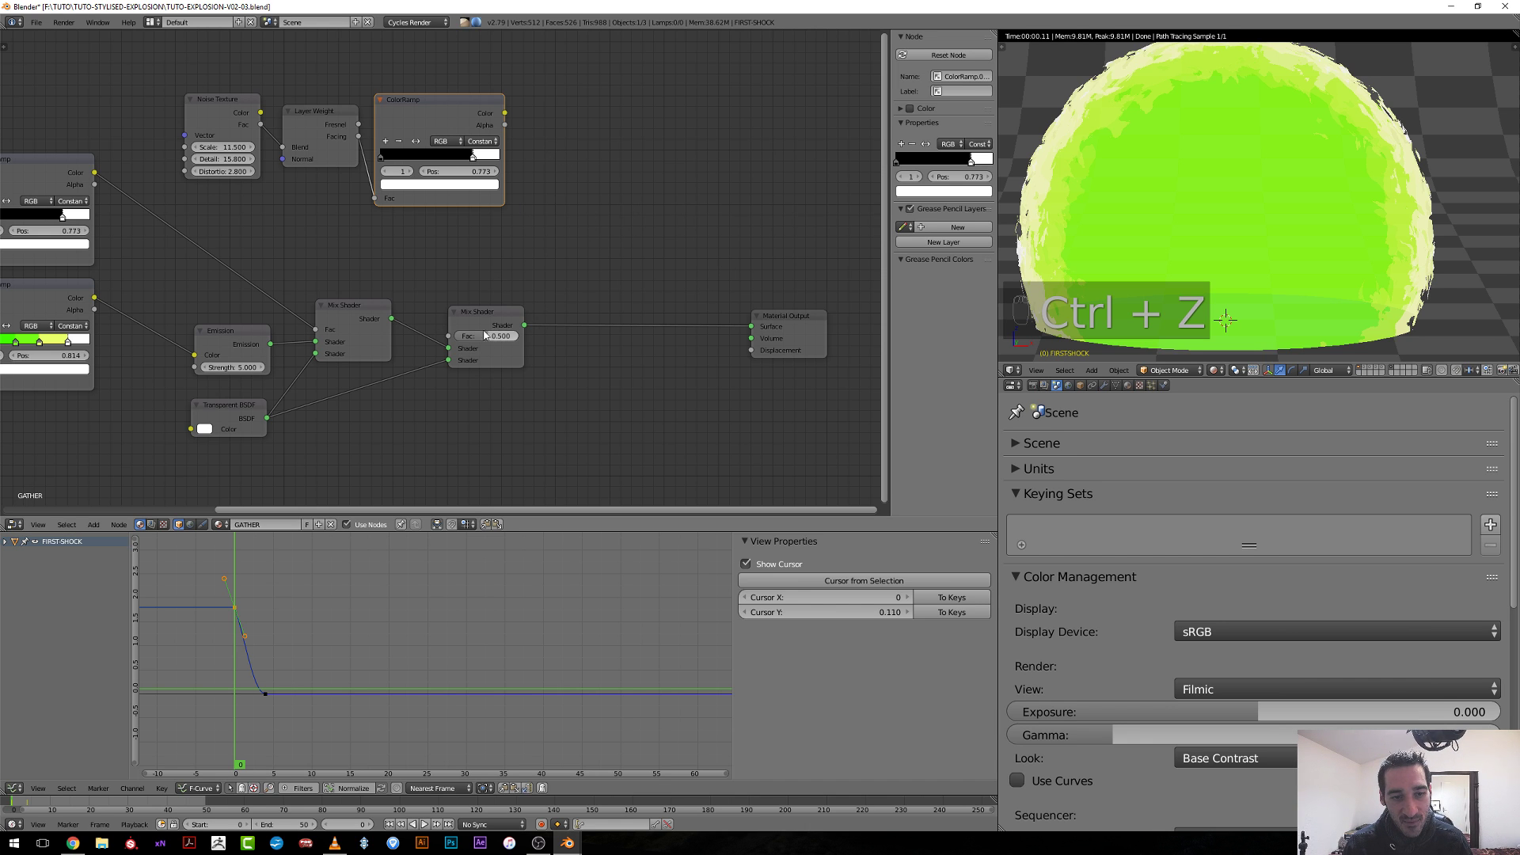
pyautogui.click(463, 315)
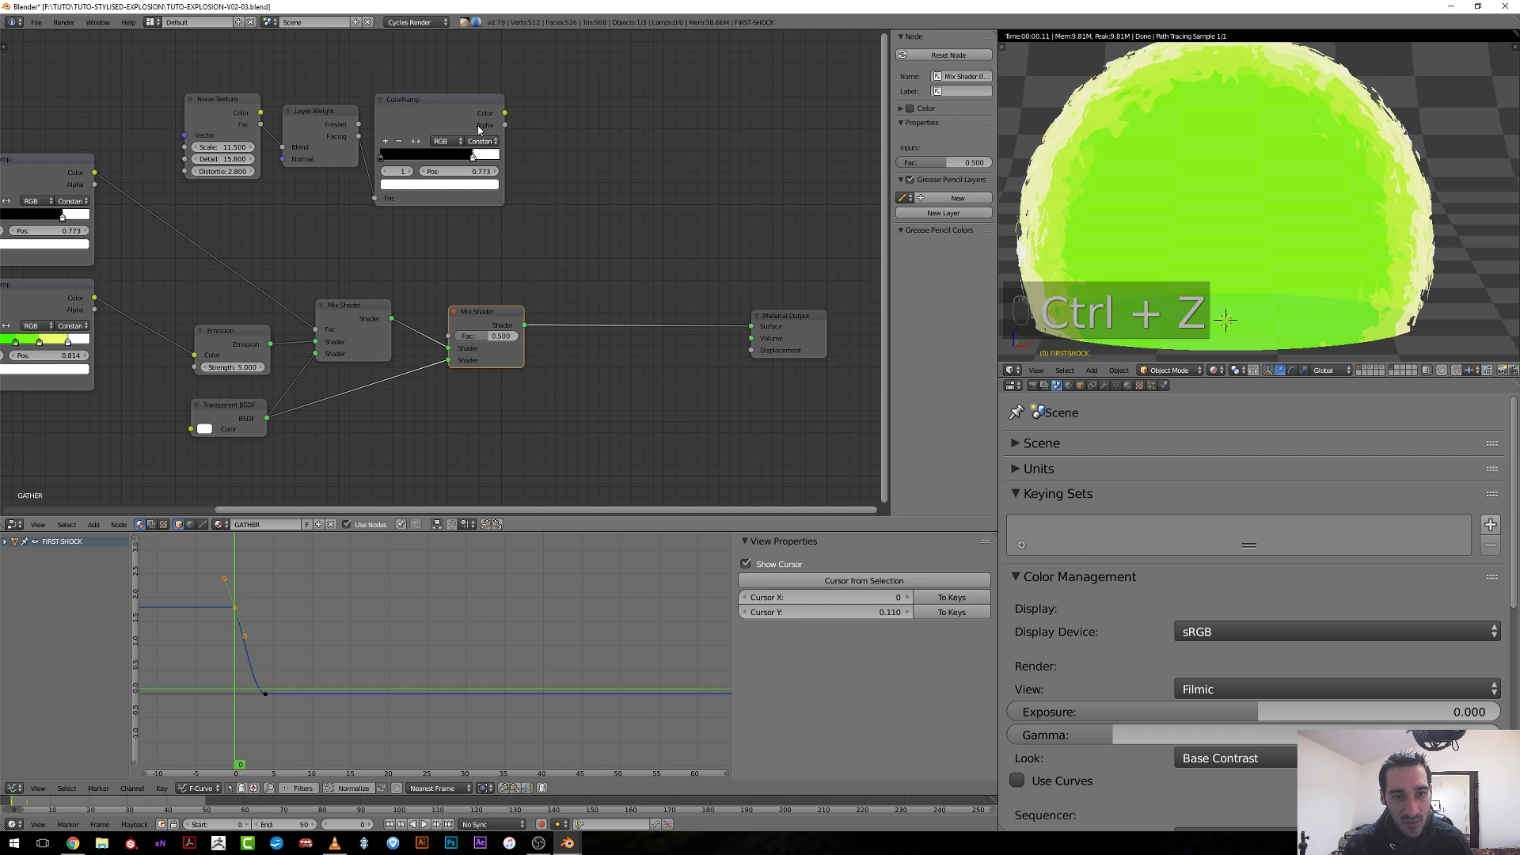
pyautogui.keyDown('ctrl'); pyautogui.keyDown('shift'); pyautogui.moveTo(498, 190); pyautogui.dragTo(528, 333, button='right'); pyautogui.keyUp('shift'); pyautogui.keyUp('ctrl')
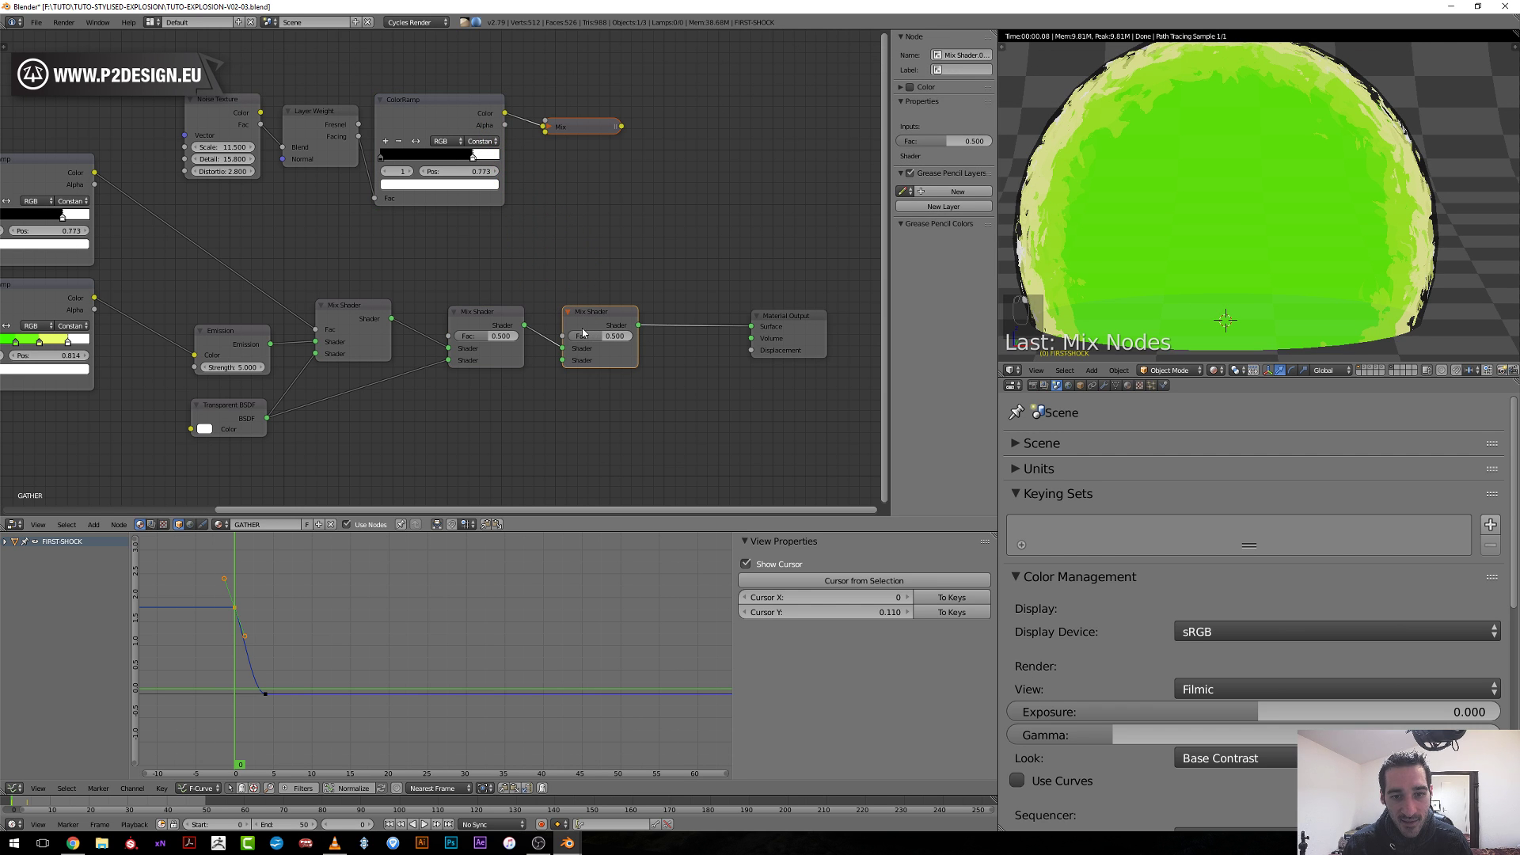
pyautogui.press('x')
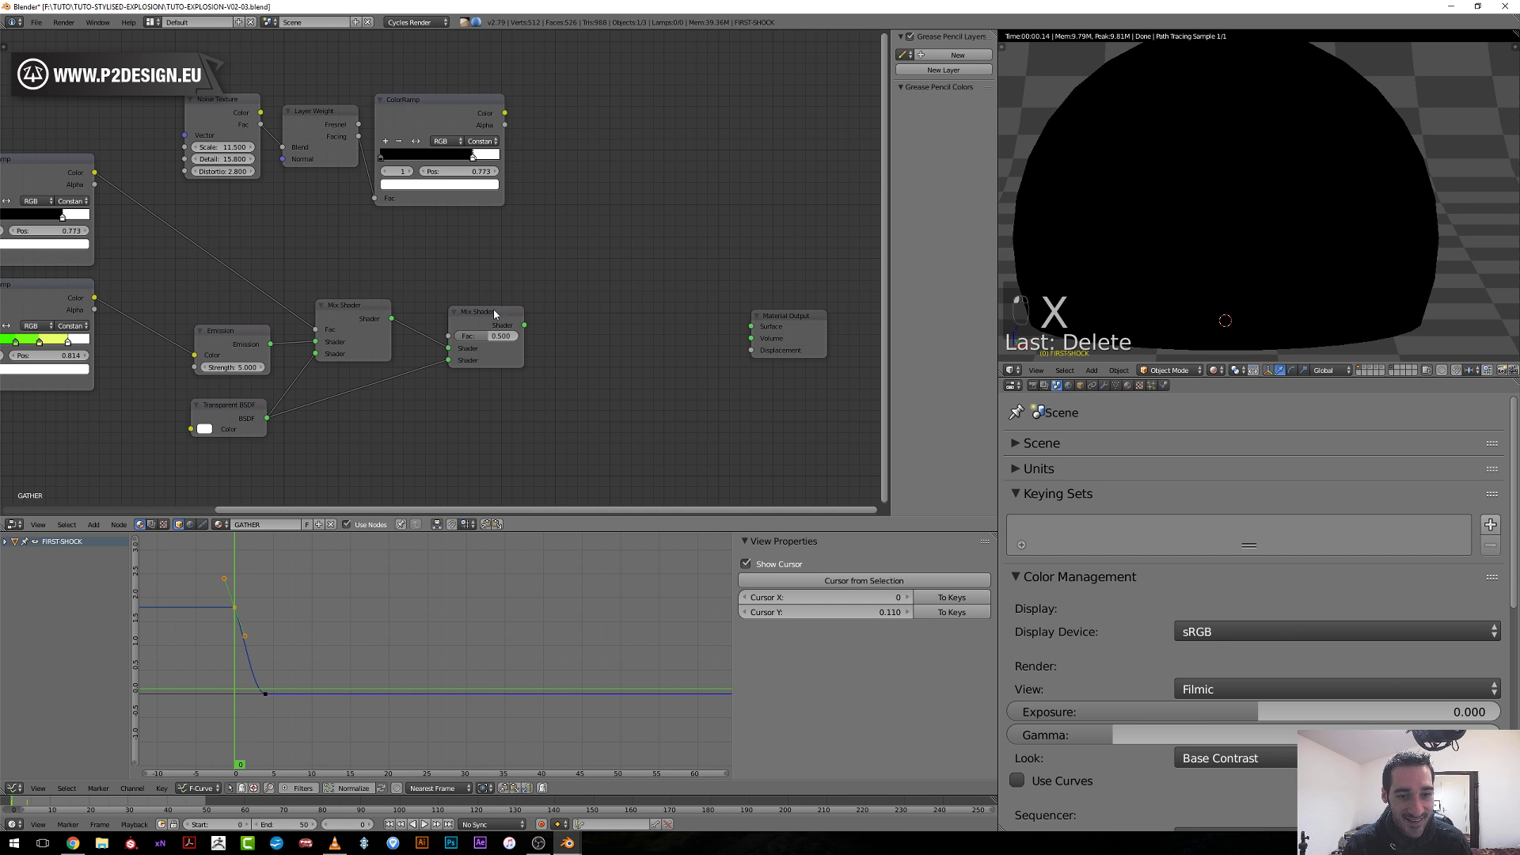
# Reconnect the second Mix Shader to the Material Output's Surface and link the duplicated ColorRamp's Color to its Fac.
pyautogui.moveTo(494, 312); pyautogui.dragTo(584, 313)
pyautogui.keyDown('ctrl'); pyautogui.keyDown('shift'); pyautogui.click(595, 320); pyautogui.keyUp('shift'); pyautogui.keyUp('ctrl')
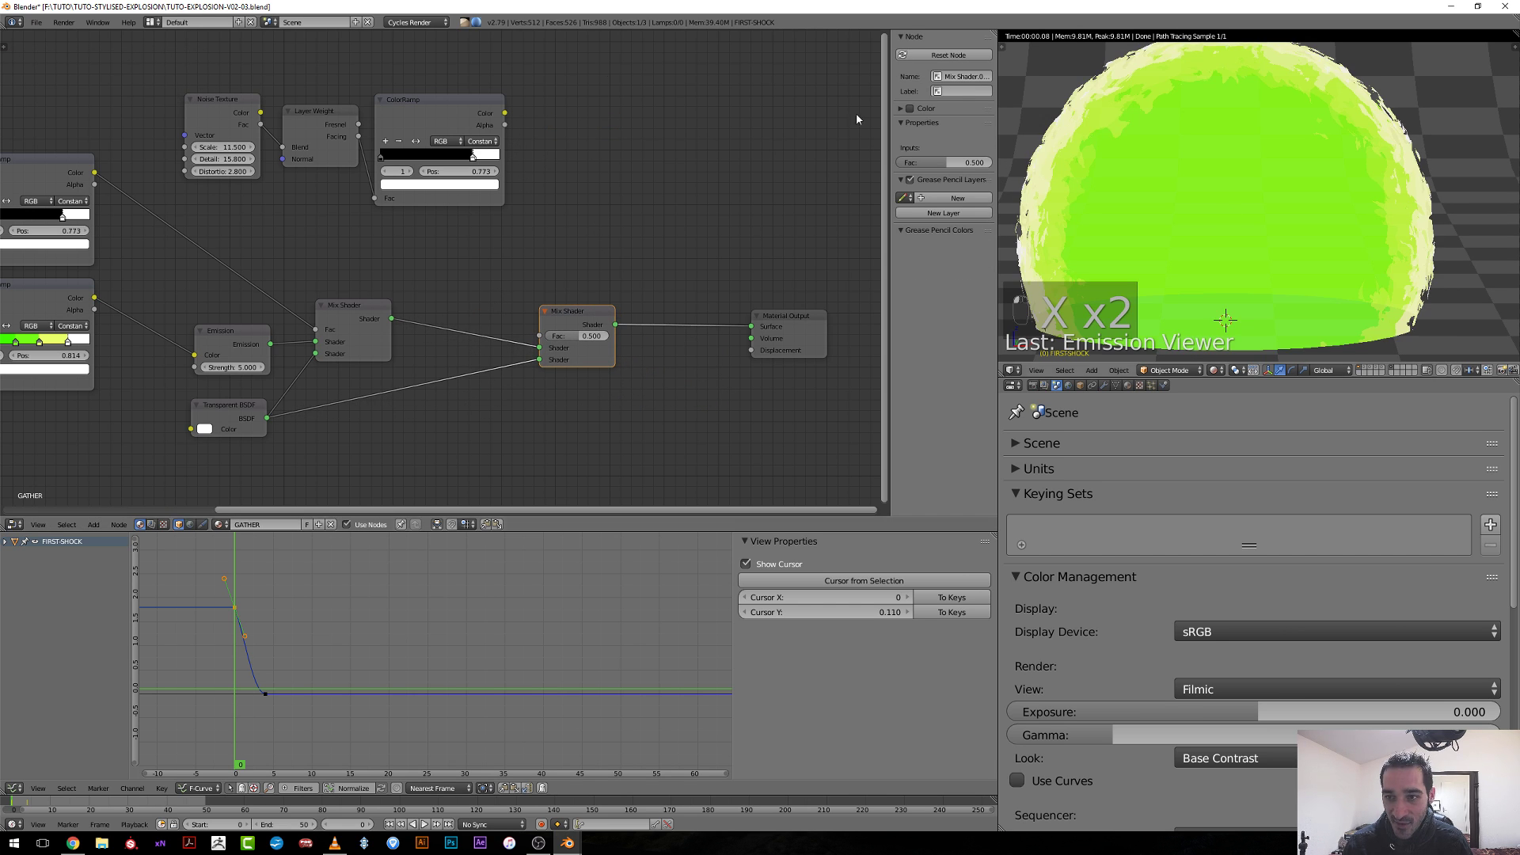
pyautogui.moveTo(506, 115); pyautogui.dragTo(546, 337)
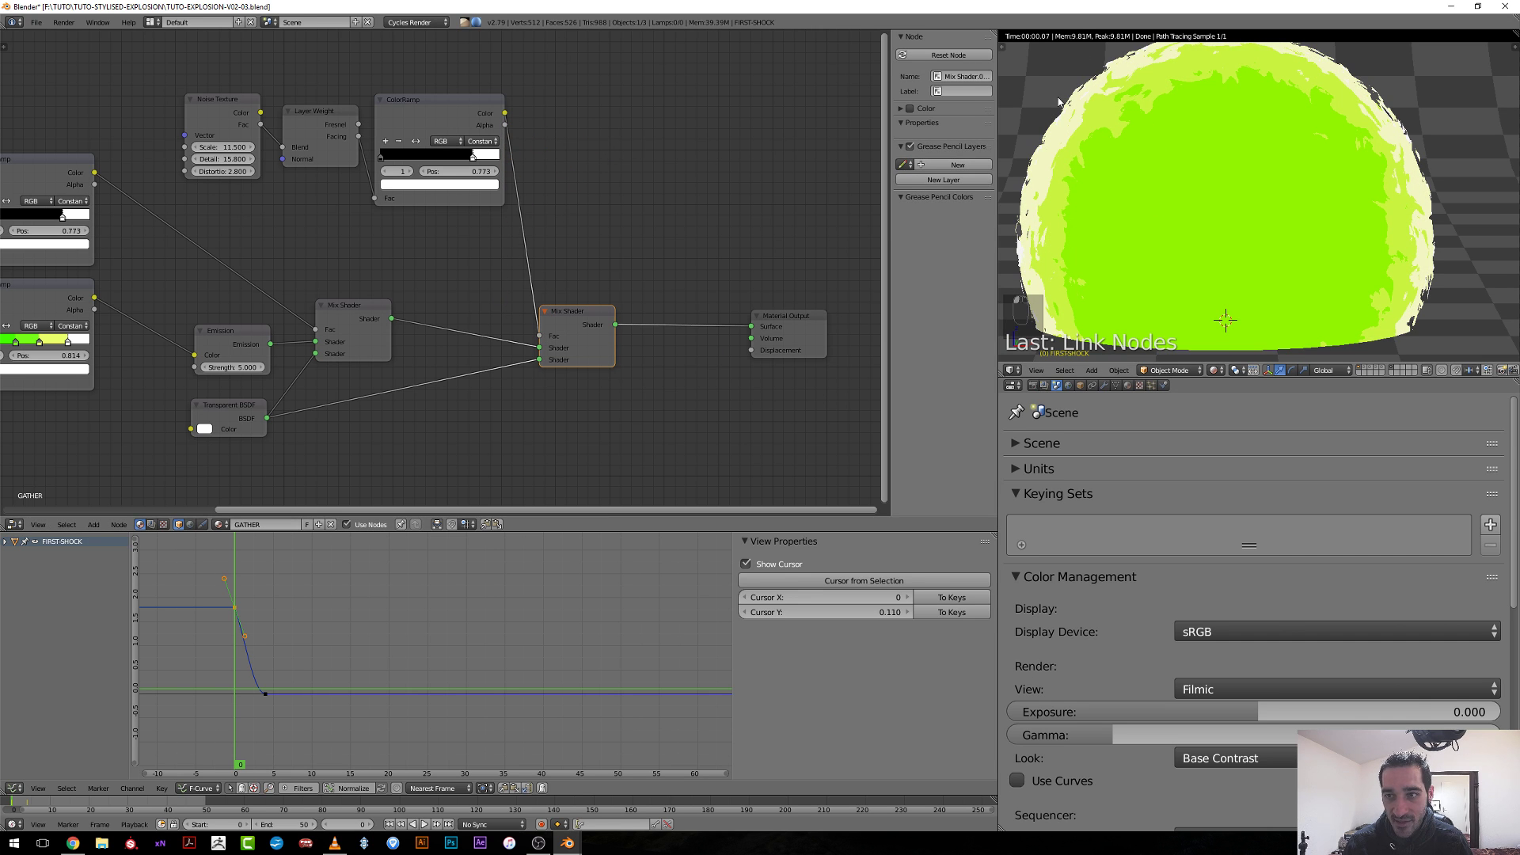
# Flip the duplicated ColorRamp's colours and set its black stop to position 0.268.
pyautogui.click(416, 142)
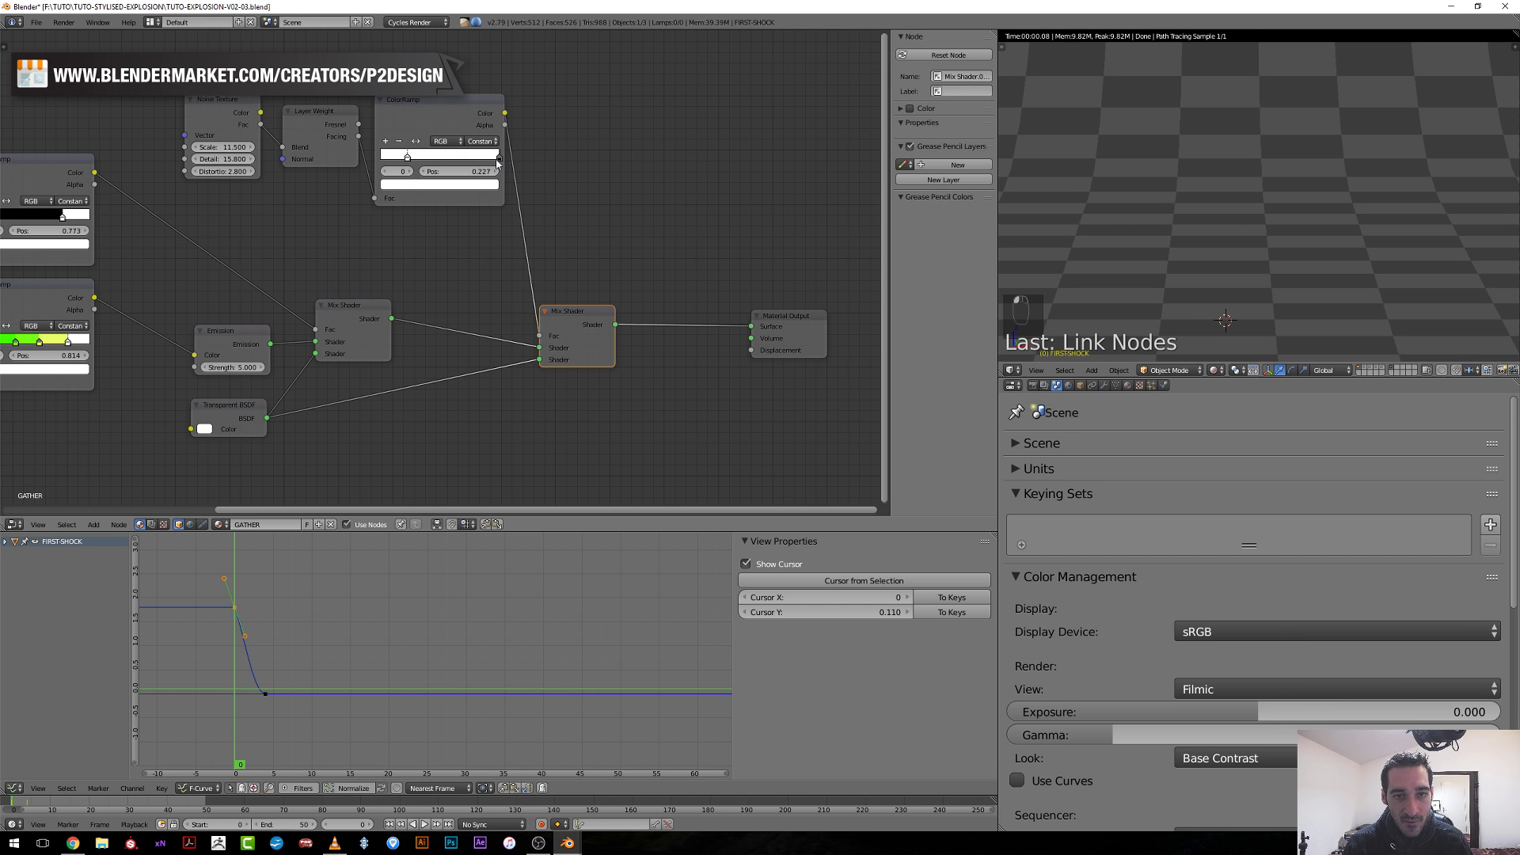
pyautogui.moveTo(498, 163); pyautogui.dragTo(412, 162)
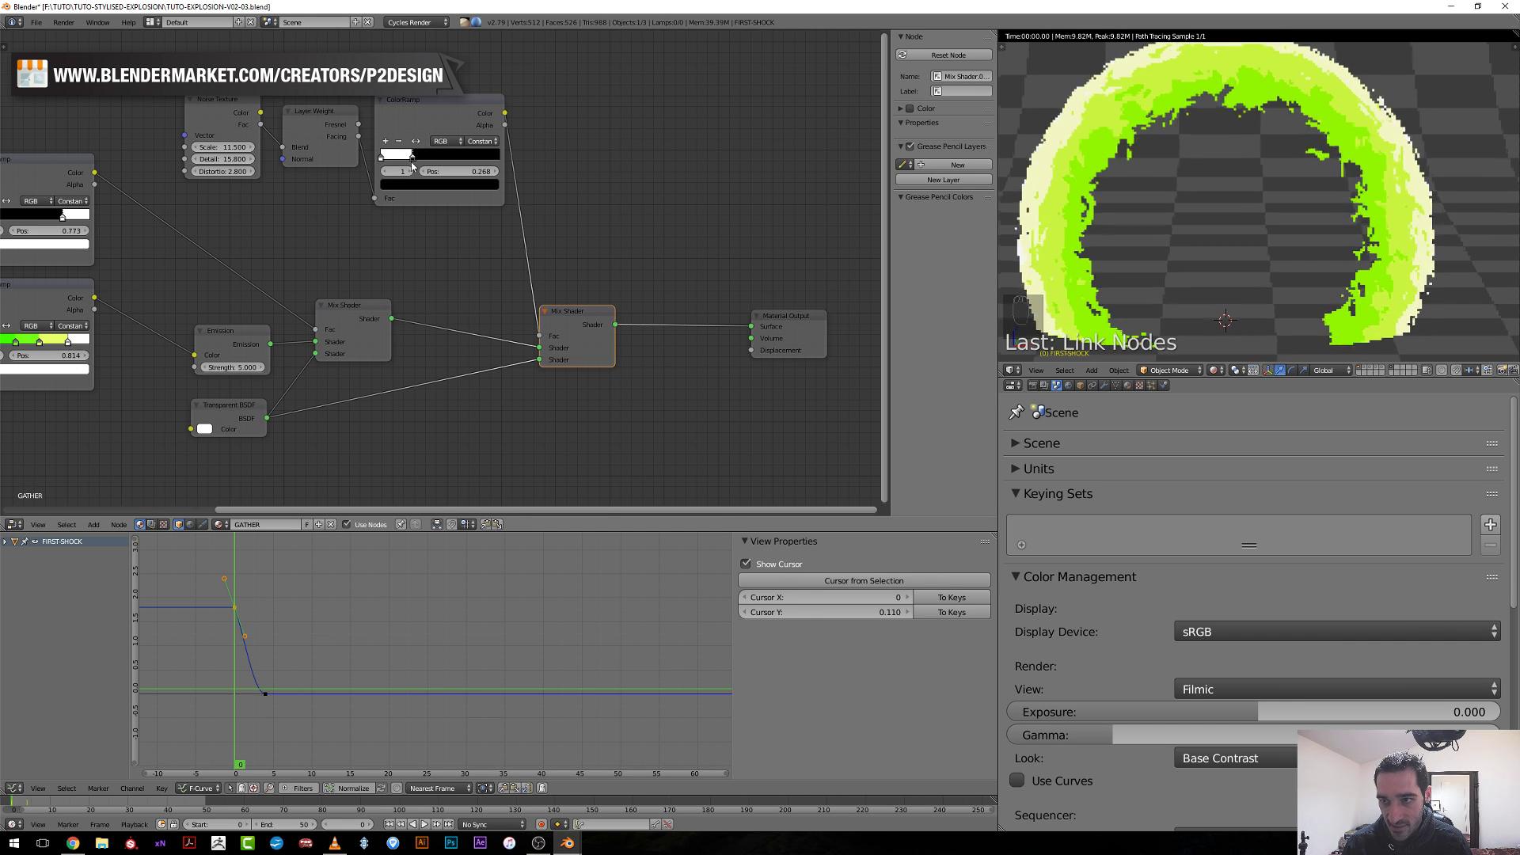
pyautogui.scroll(-2, 1260, 174)
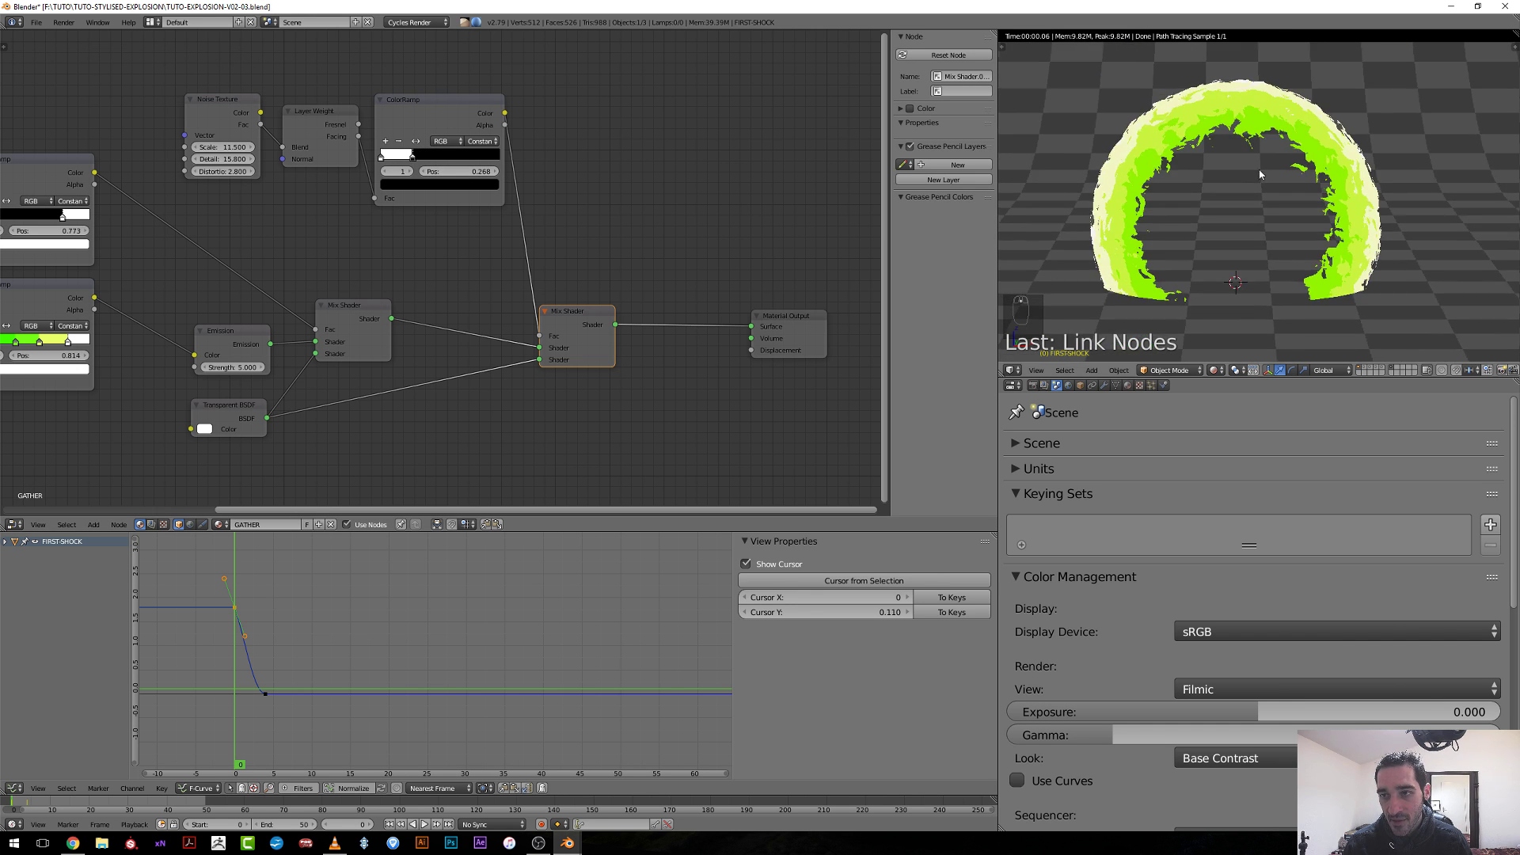
pyautogui.moveTo(237, 652); pyautogui.dragTo(257, 663)
pyautogui.click(235, 662)
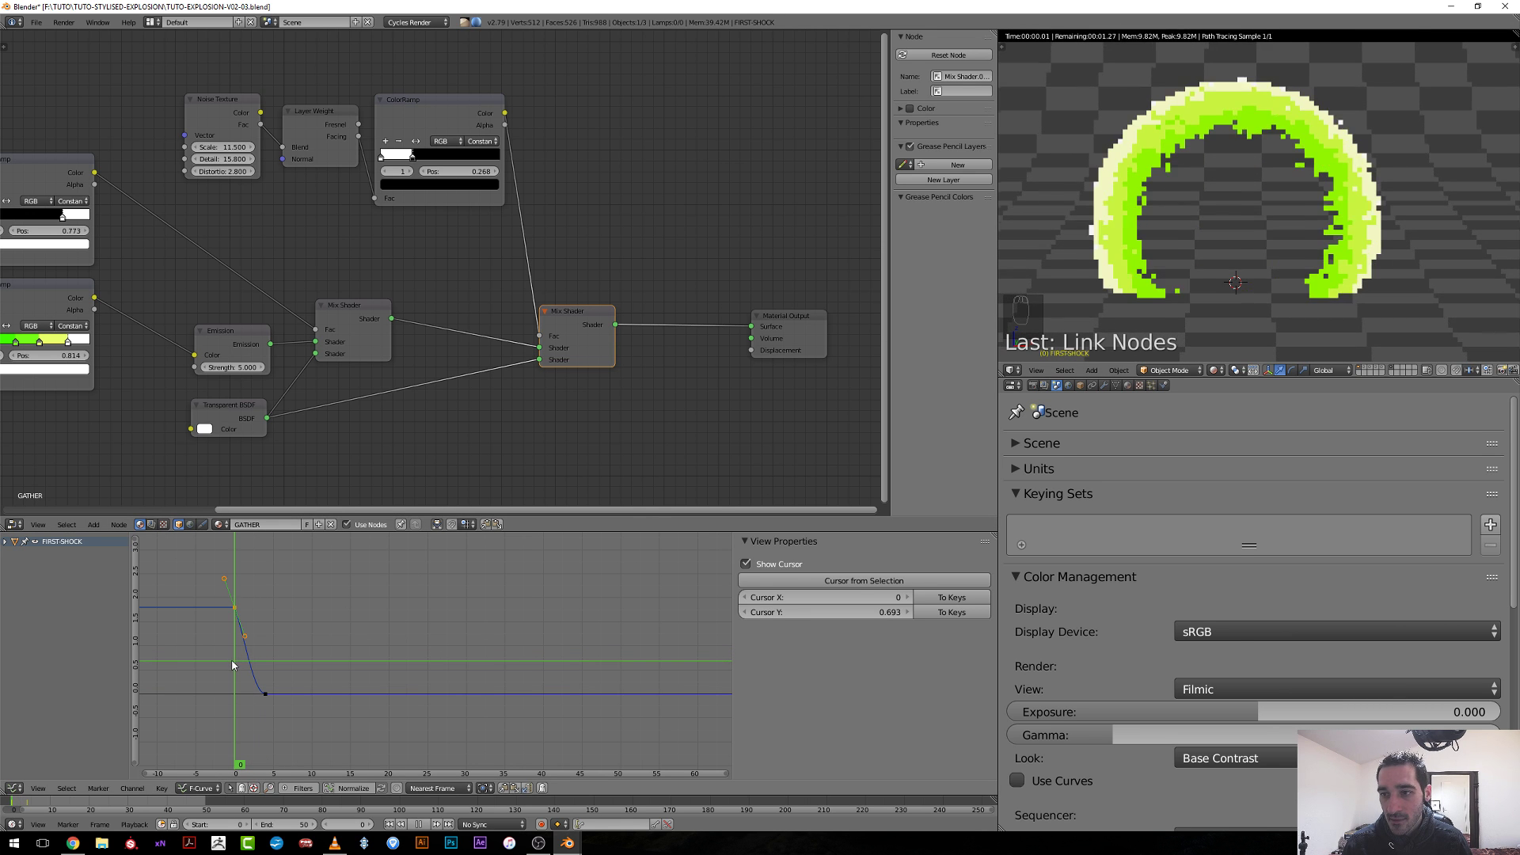
pyautogui.moveTo(64, 220); pyautogui.dragTo(400, 154, button='middle')
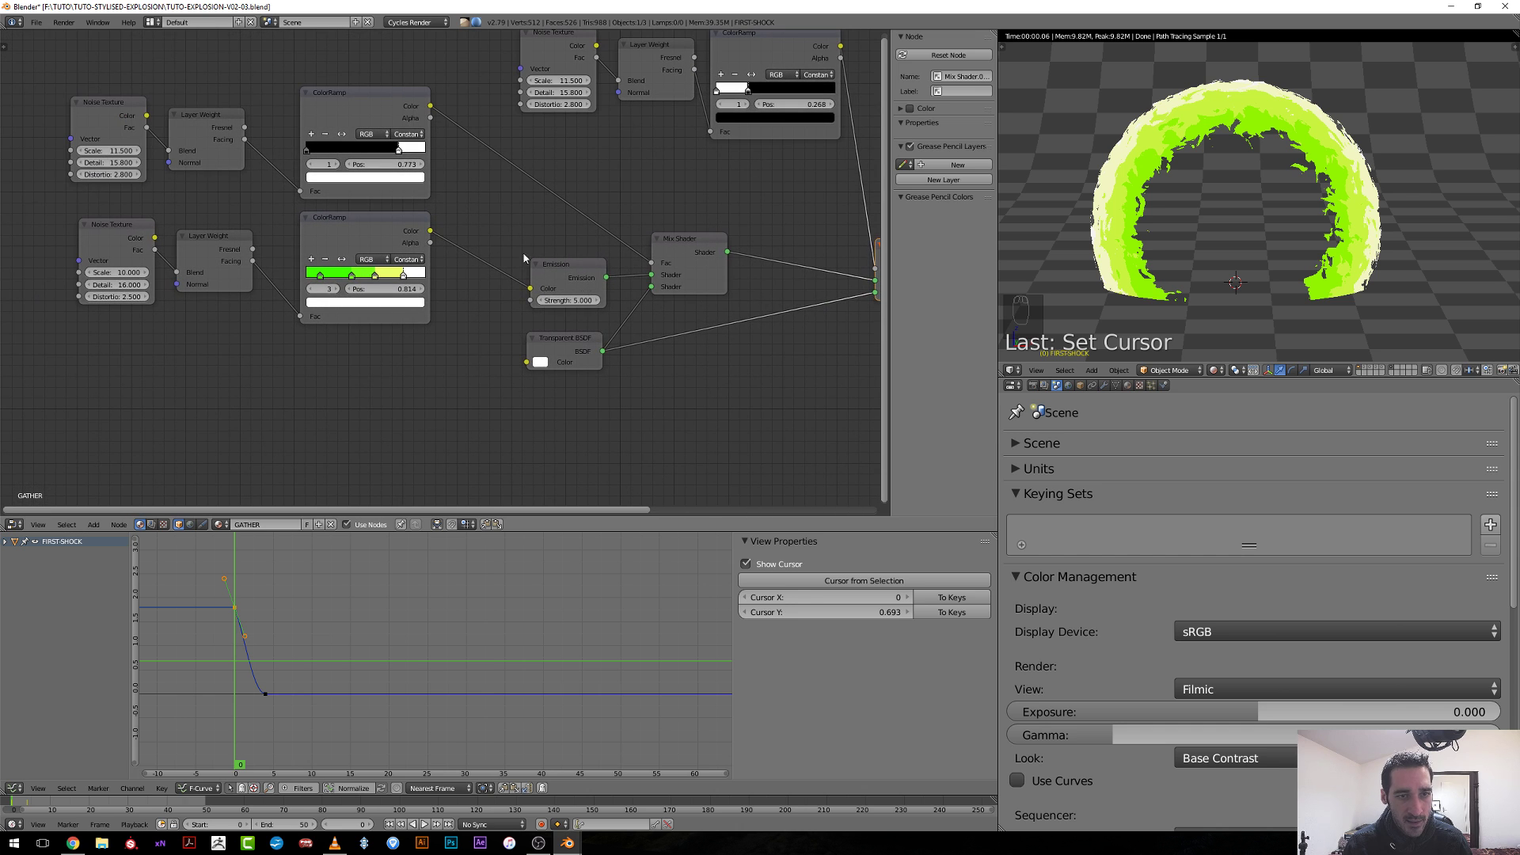
# Set the white stop of the first transparency mask's ColorRamp to position 0.641 and select the duplicated ColorRamp.
pyautogui.moveTo(400, 155); pyautogui.dragTo(384, 163)
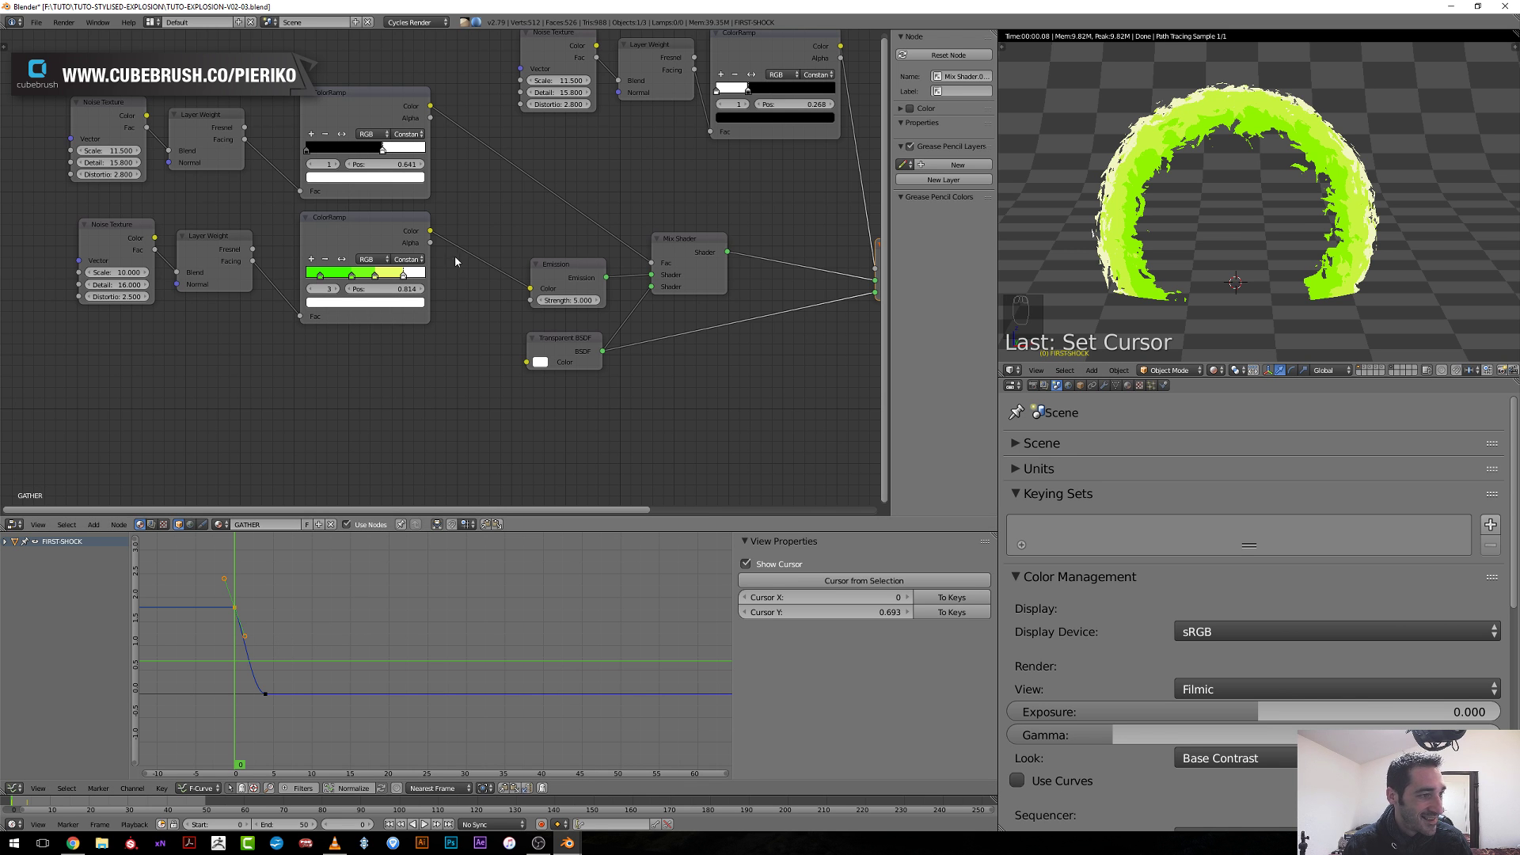
pyautogui.scroll(-1, 454, 255)
pyautogui.moveTo(610, 244); pyautogui.dragTo(396, 287, button='middle')
pyautogui.moveTo(234, 616); pyautogui.dragTo(226, 678)
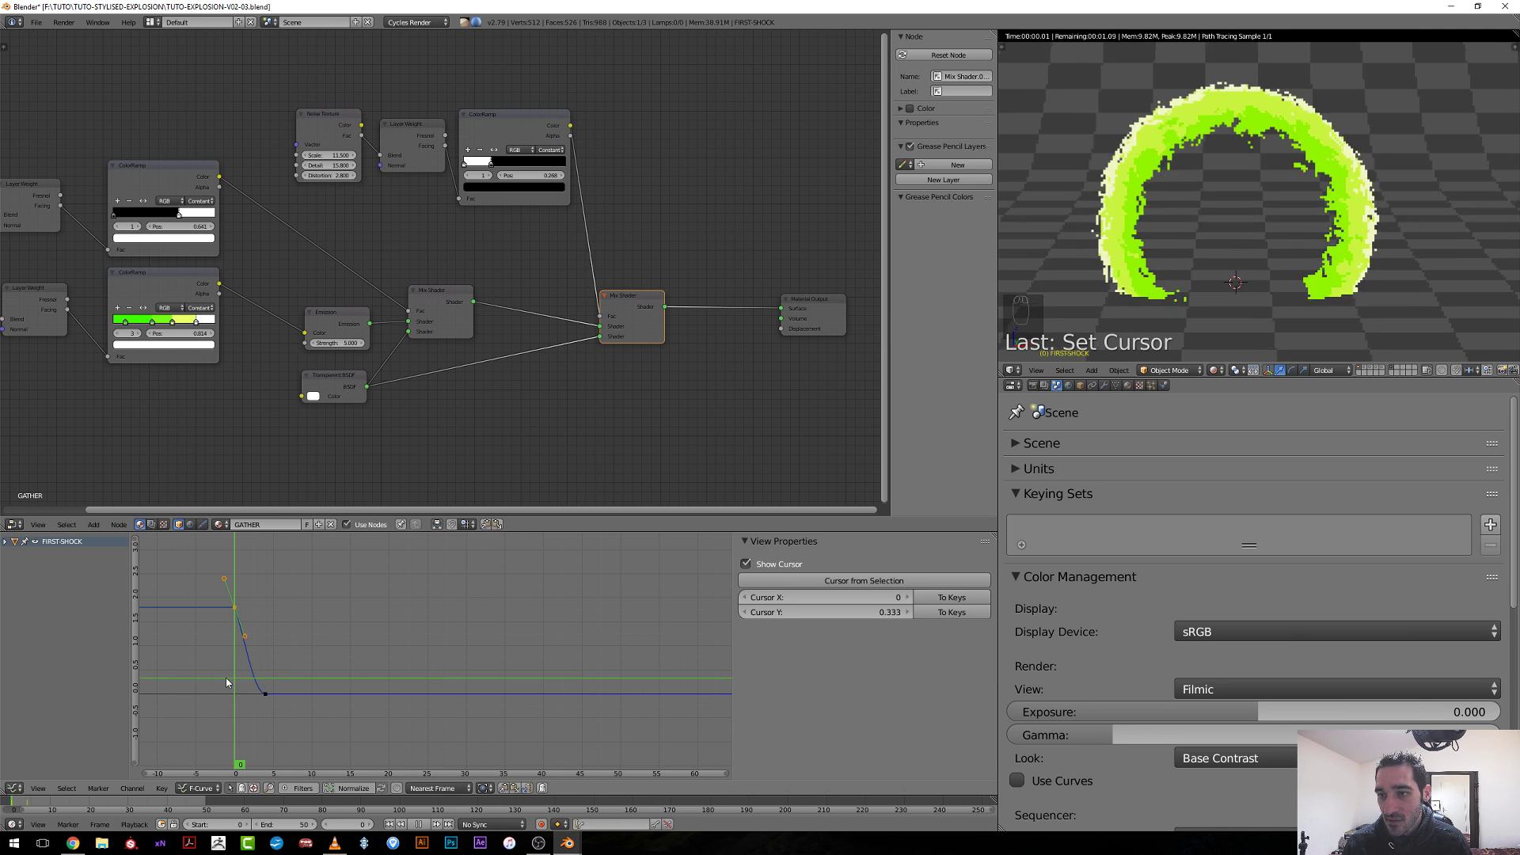
pyautogui.scroll(2, 550, 85)
pyautogui.click(550, 84)
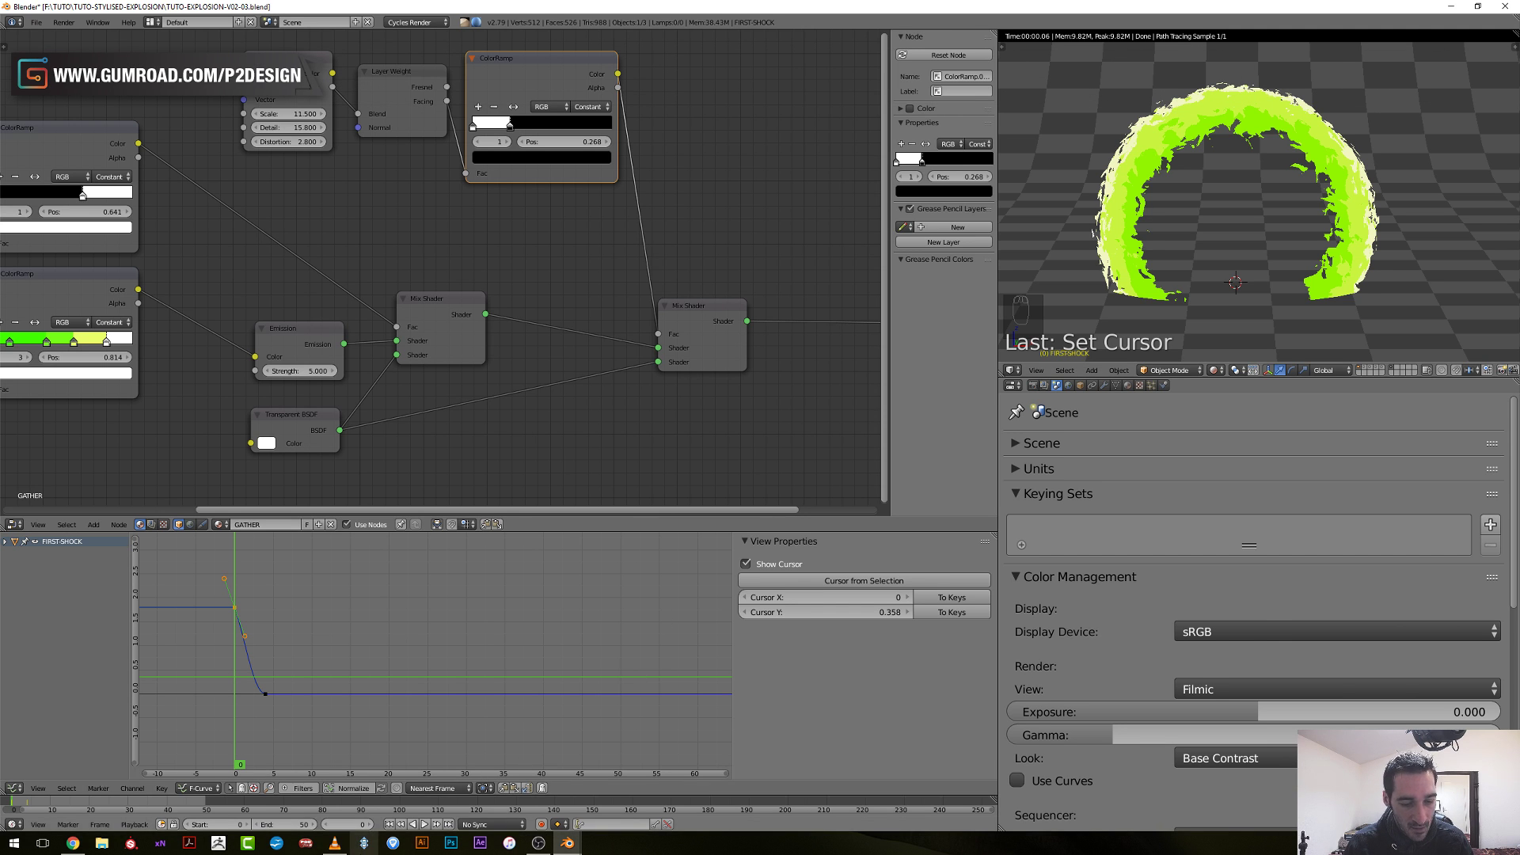
# Scrub the SHOCKWAVE reference video in VLC, switch back to Blender and compare the shock's growth between frames 0 and 3.
pyautogui.click(334, 842)
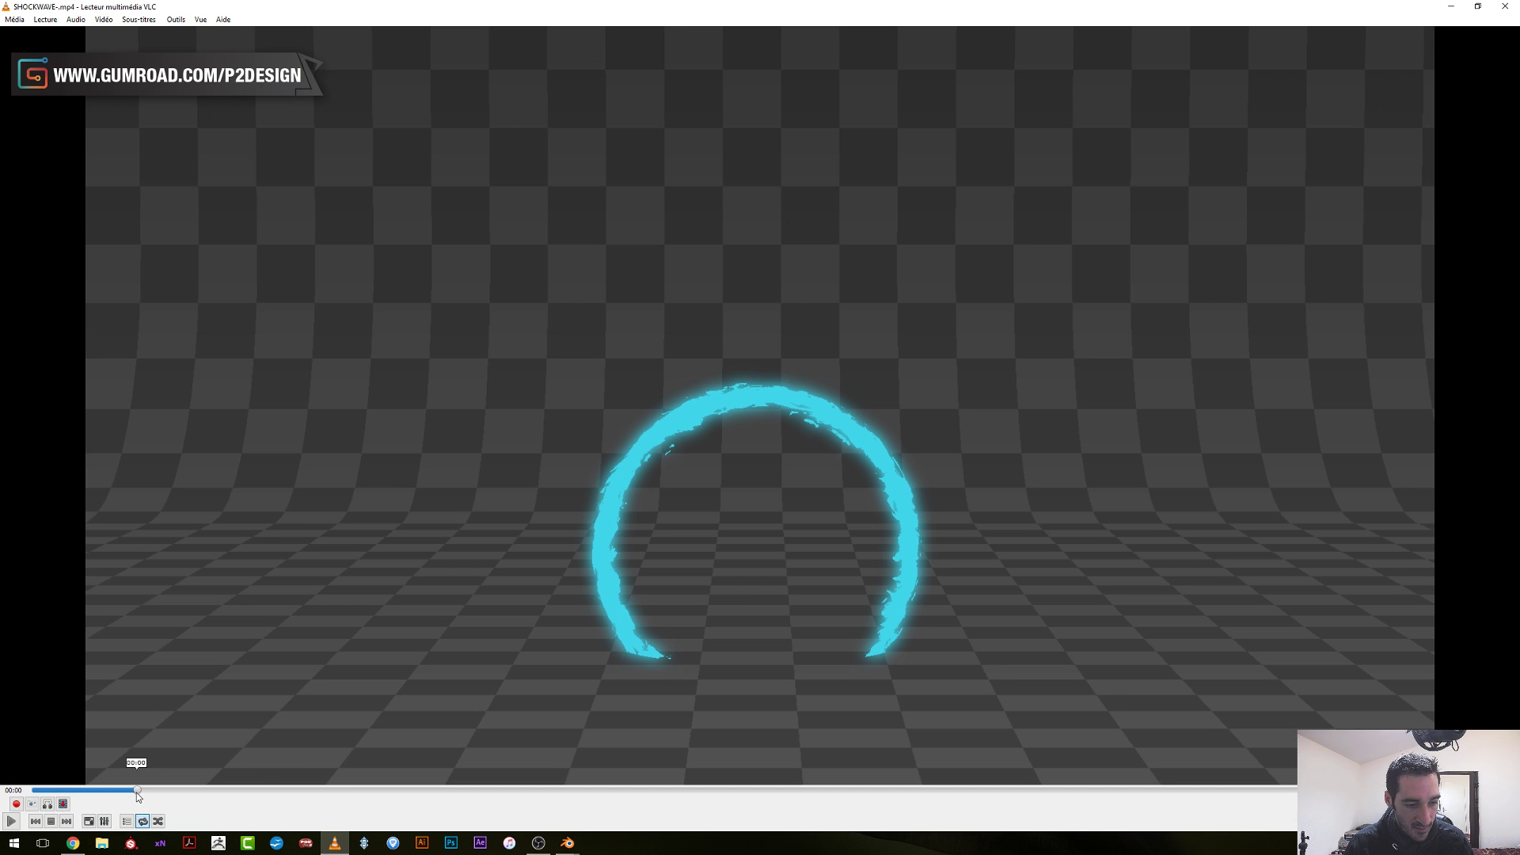
pyautogui.moveTo(139, 789); pyautogui.dragTo(174, 811)
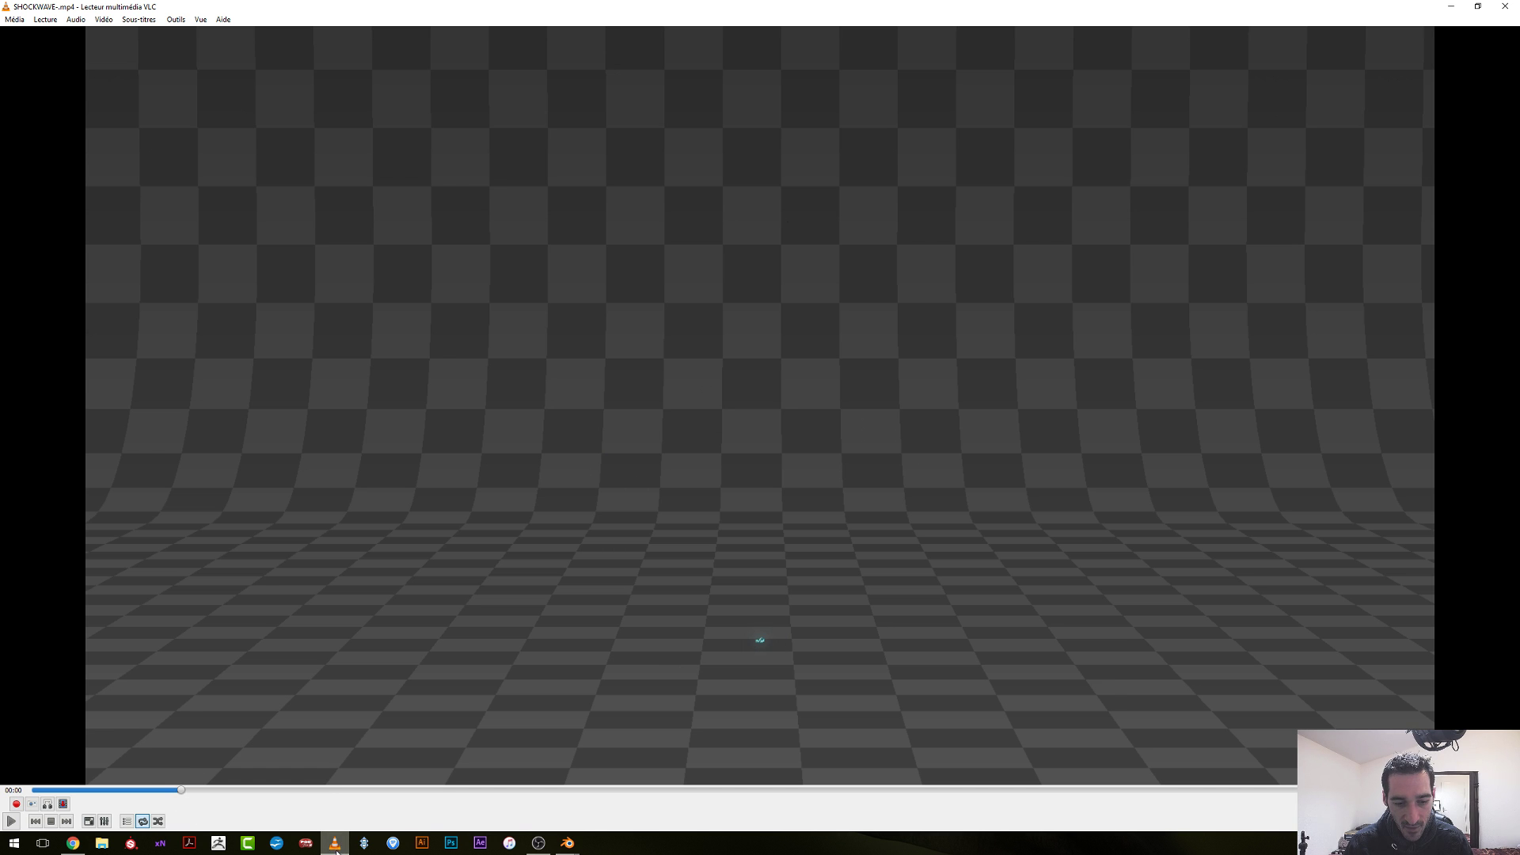
pyautogui.click(335, 842)
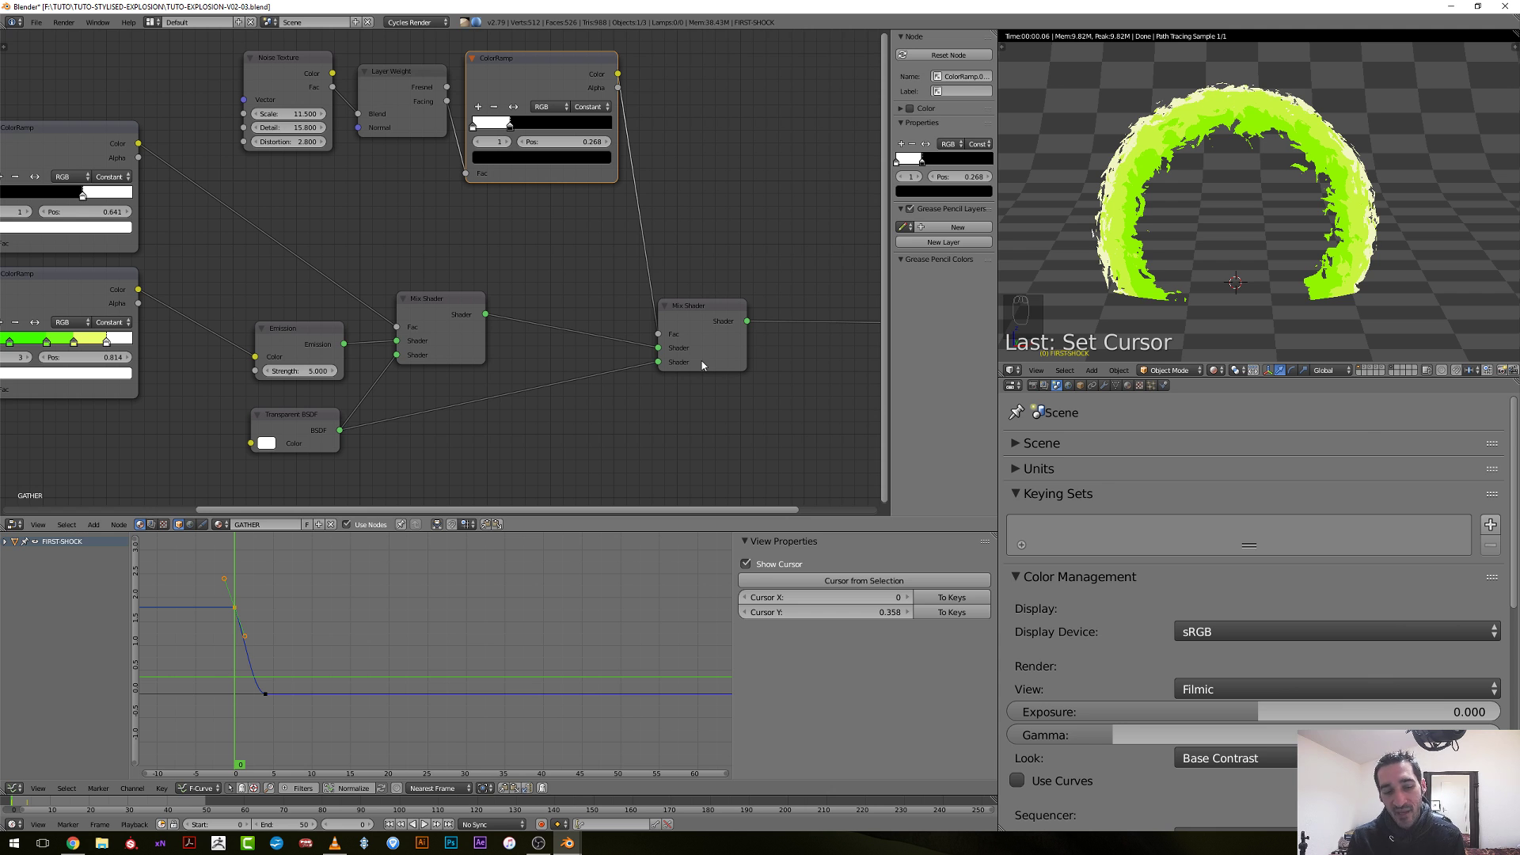
pyautogui.rightClick(232, 676)
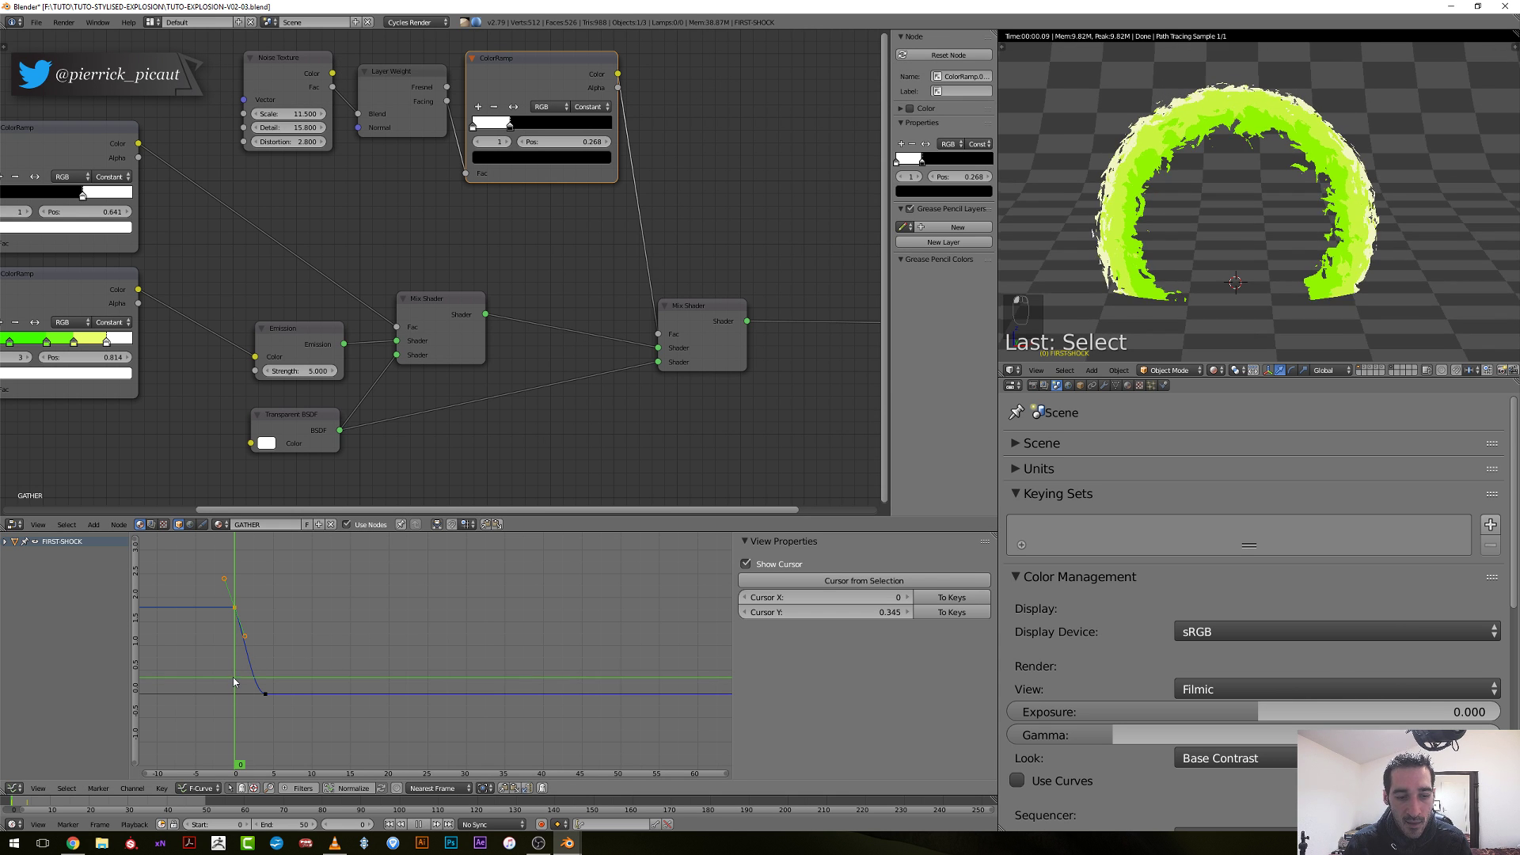
pyautogui.moveTo(233, 677)
pyautogui.mouseDown()
pyautogui.moveTo(272, 695)
pyautogui.moveTo(236, 699)
pyautogui.mouseUp()
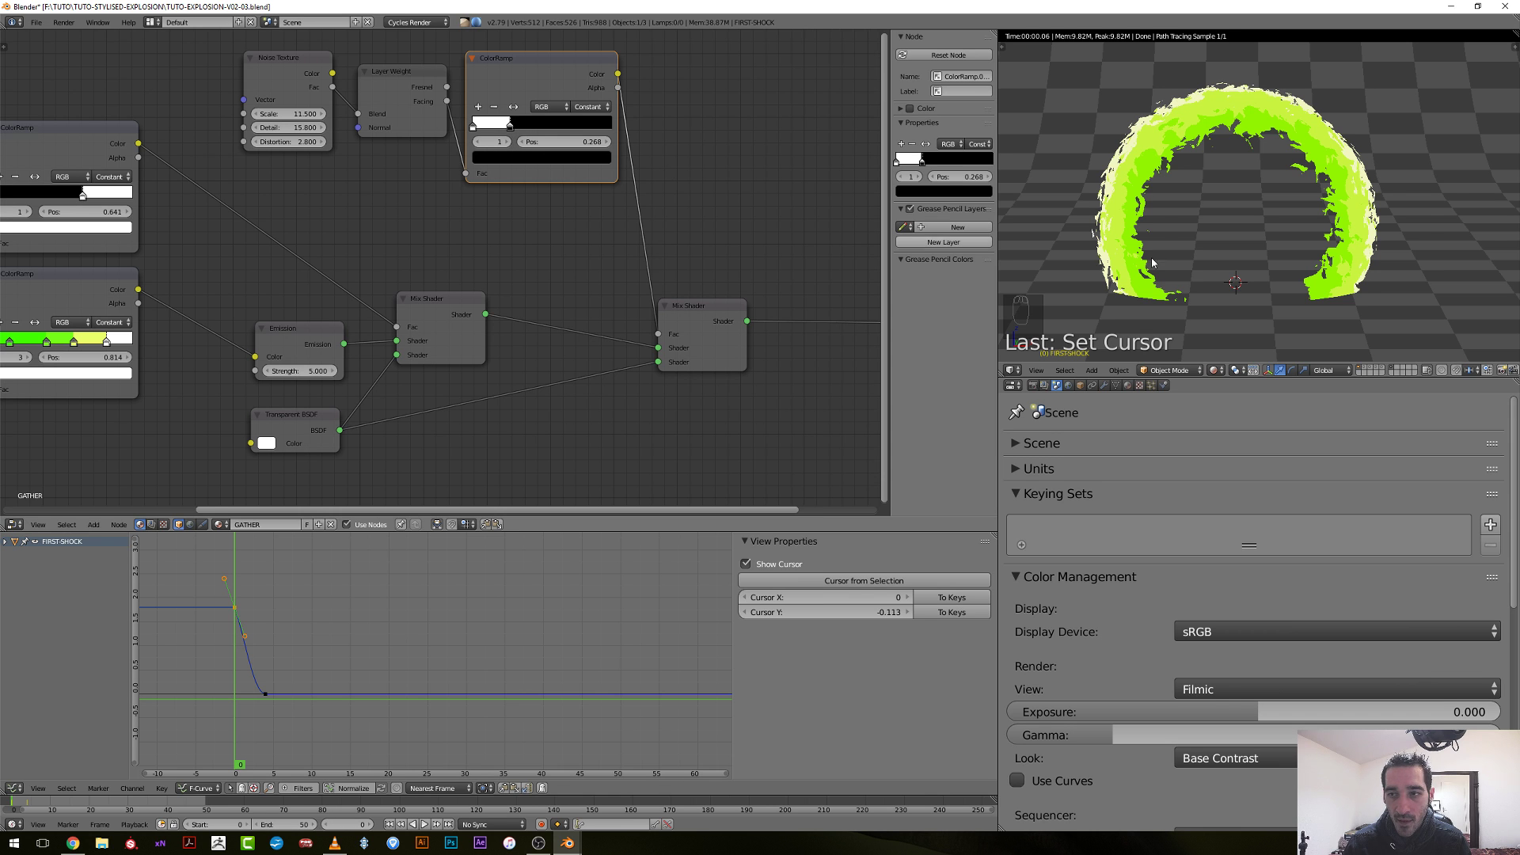
pyautogui.moveTo(244, 686); pyautogui.dragTo(262, 690)
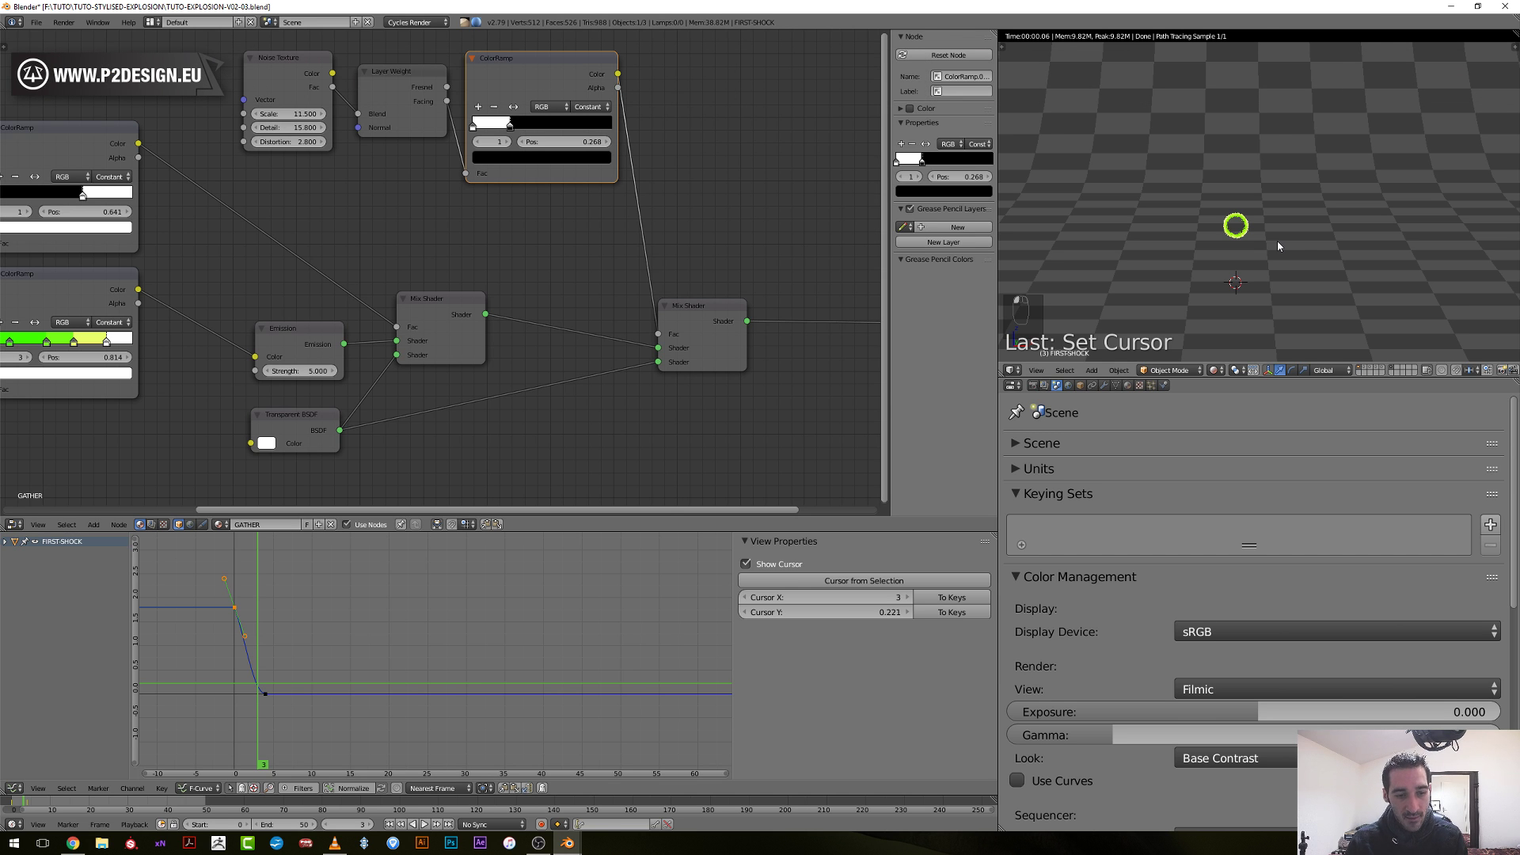
pyautogui.click(222, 729)
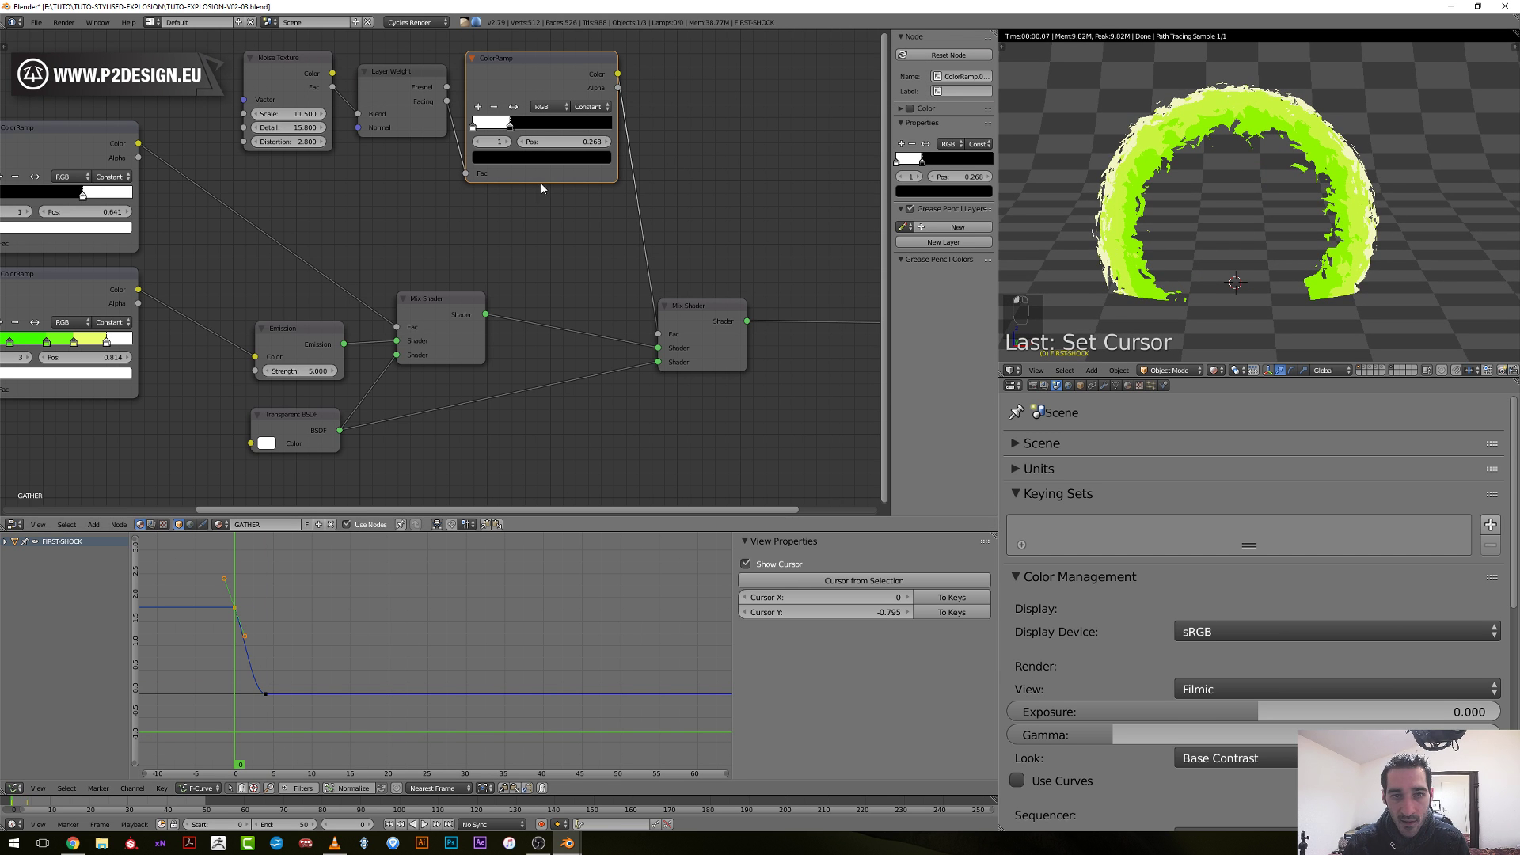
# Set the duplicated ColorRamp's black stop to position 0.605, keyframe it on frame 0 and go to frame 3.
pyautogui.moveTo(510, 129); pyautogui.dragTo(559, 136)
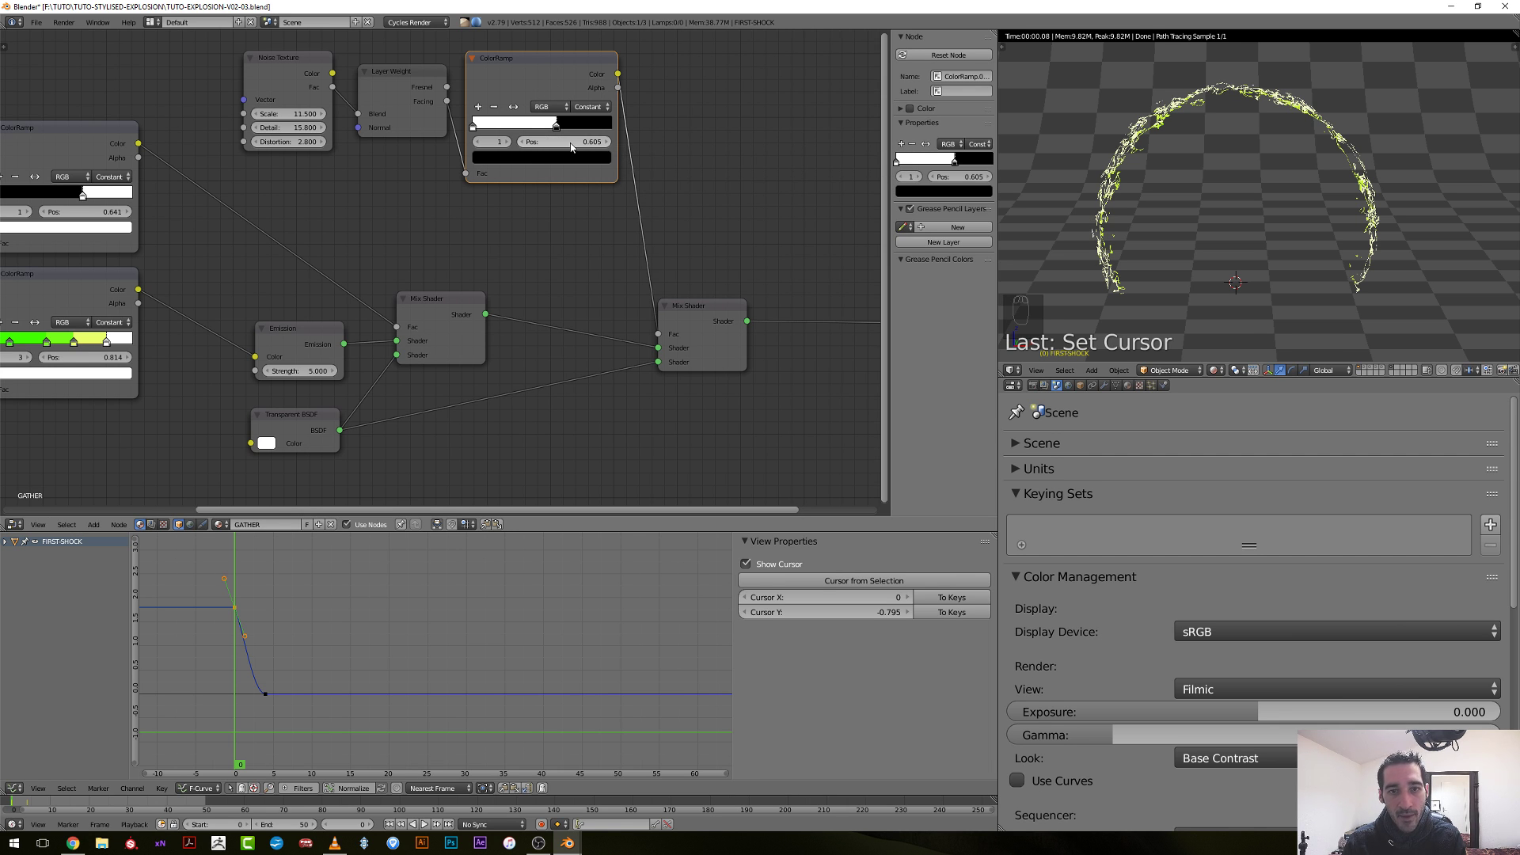
pyautogui.press('i')
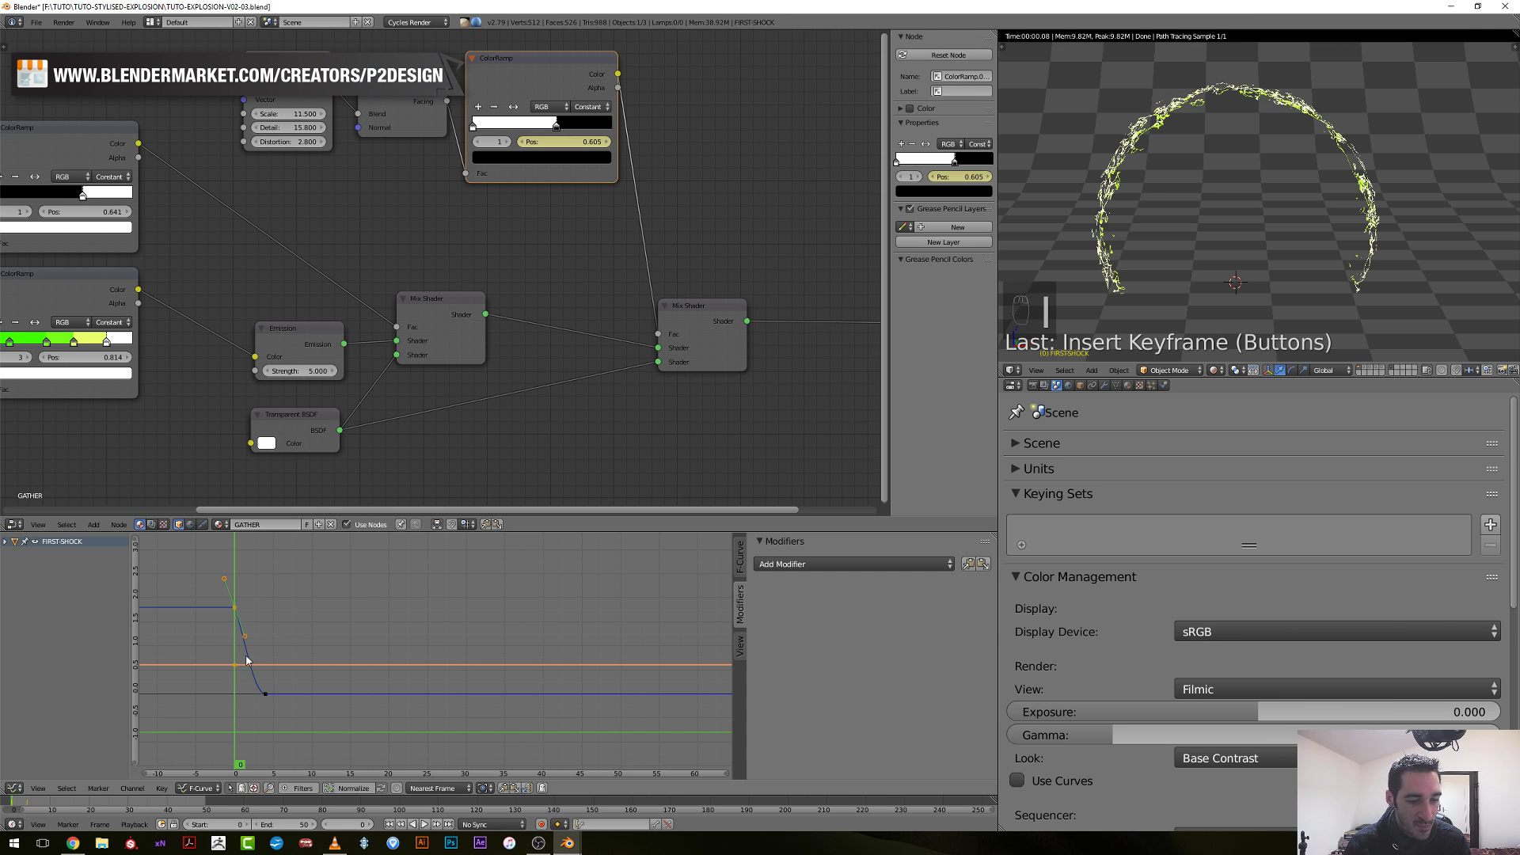
pyautogui.moveTo(243, 697); pyautogui.dragTo(262, 695)
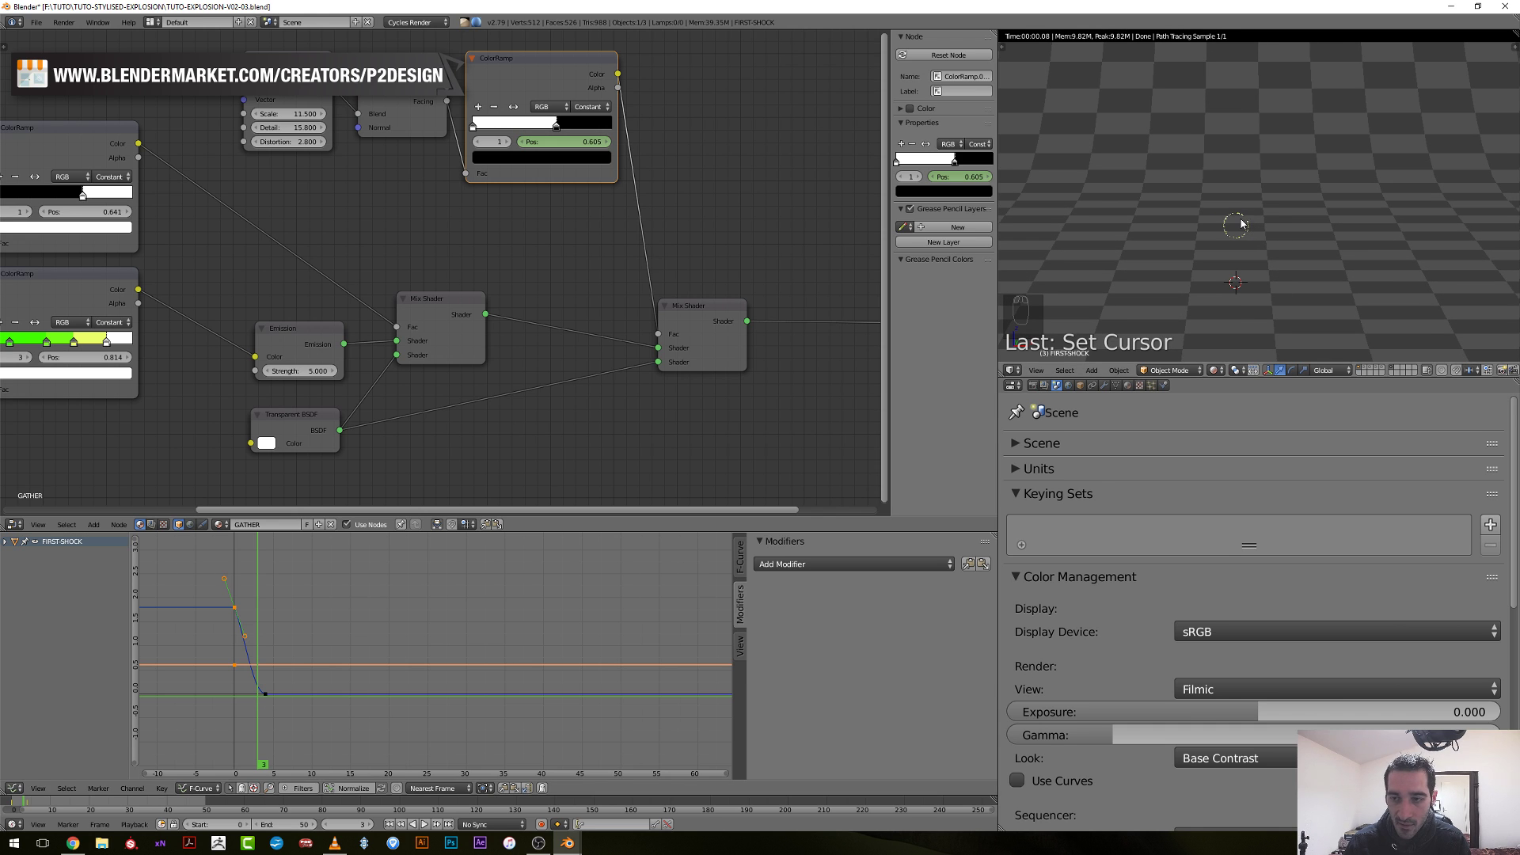
pyautogui.scroll(2, 259, 712)
pyautogui.moveTo(206, 726); pyautogui.dragTo(339, 688, button='middle')
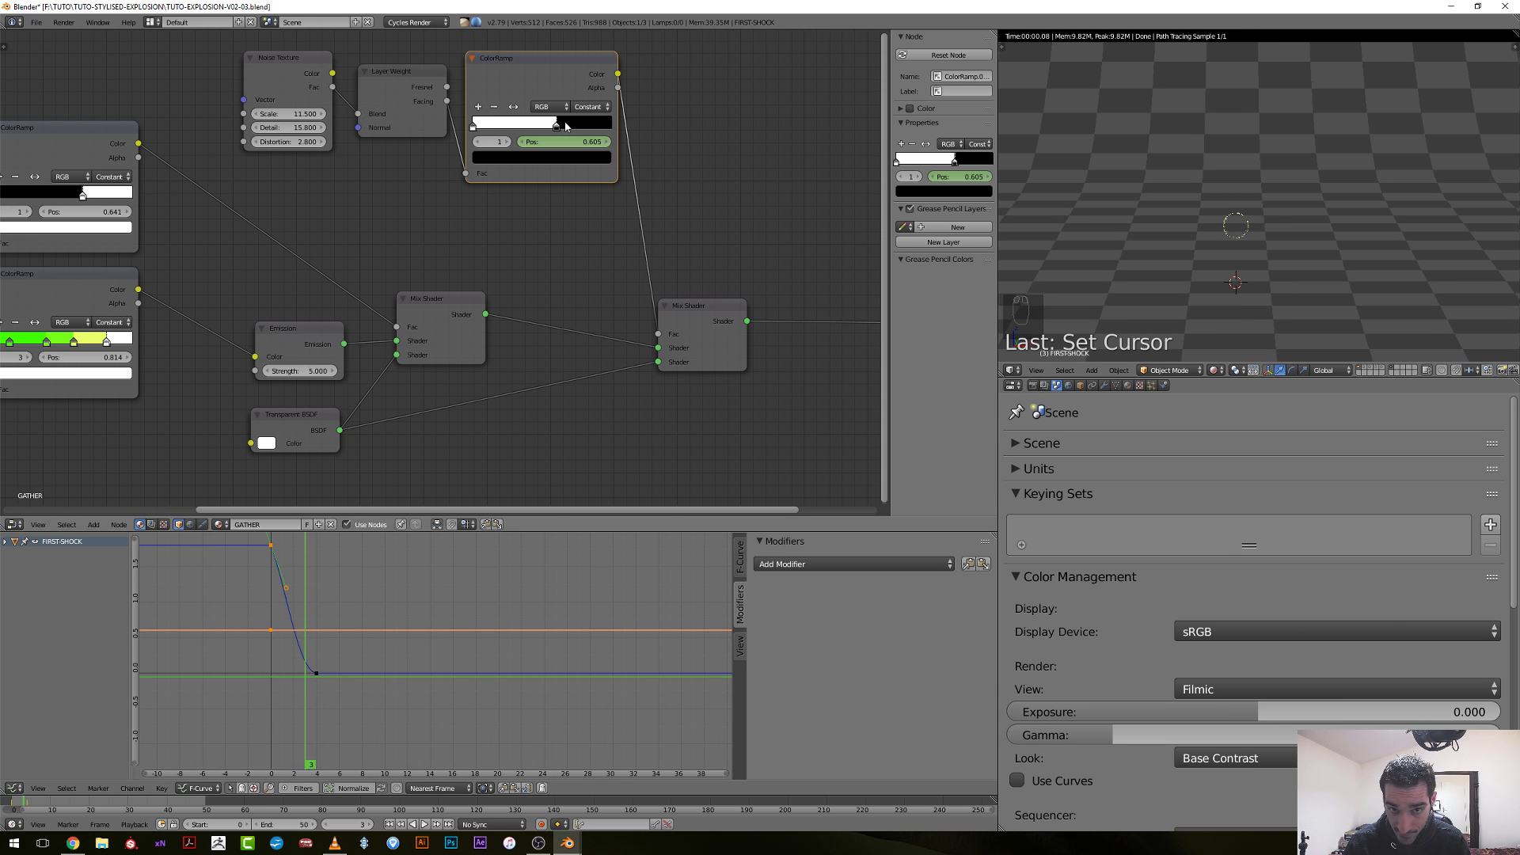
# Try to keyframe the duplicated ColorRamp's stop at position 0.000 on frame 3 and compare it with frame 2.
pyautogui.moveTo(557, 127); pyautogui.dragTo(544, 127)
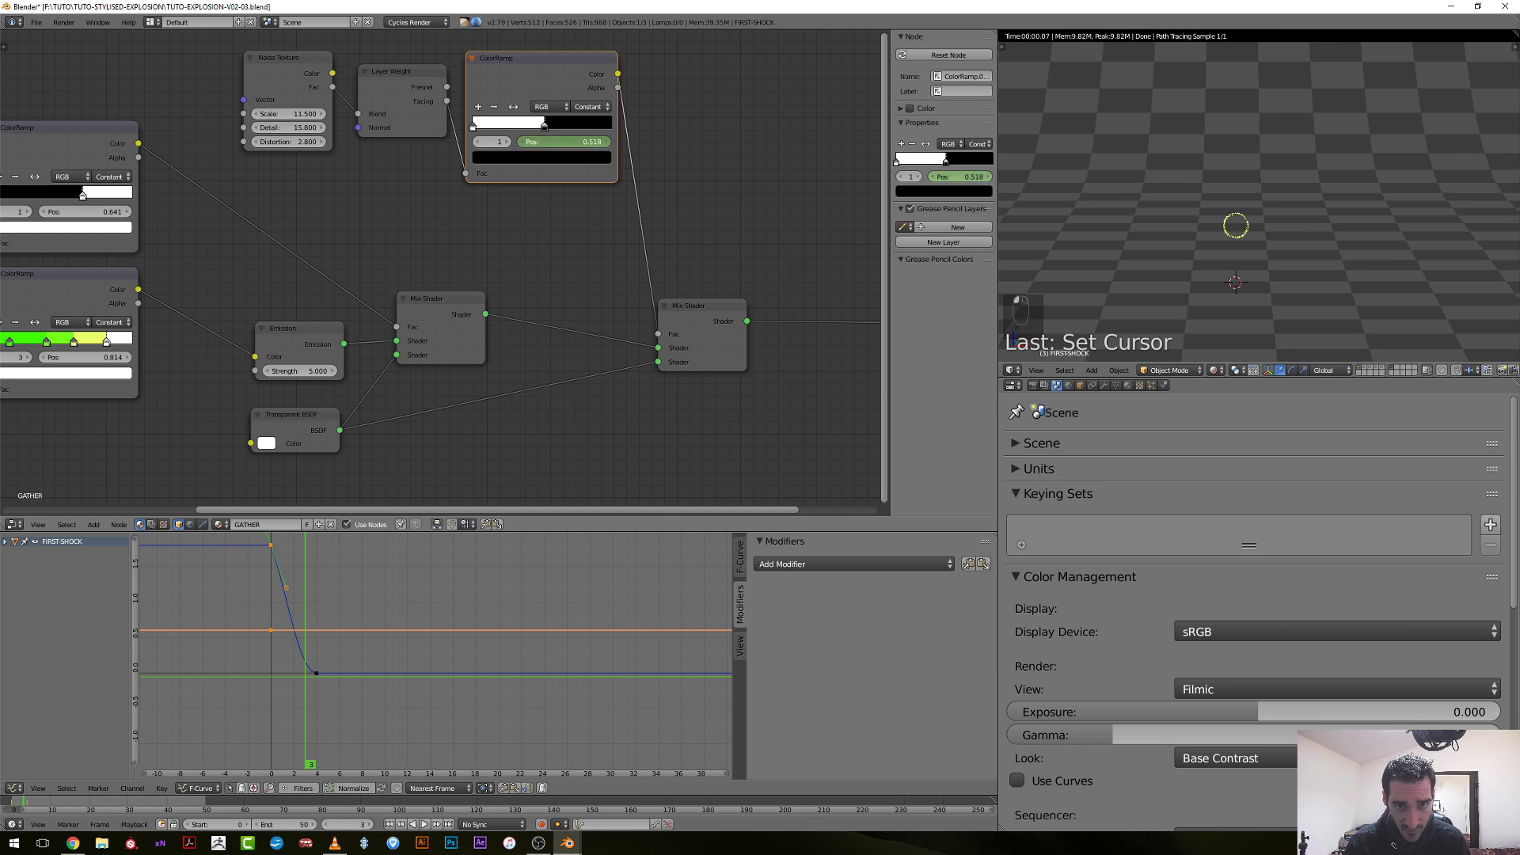
pyautogui.press('Return')
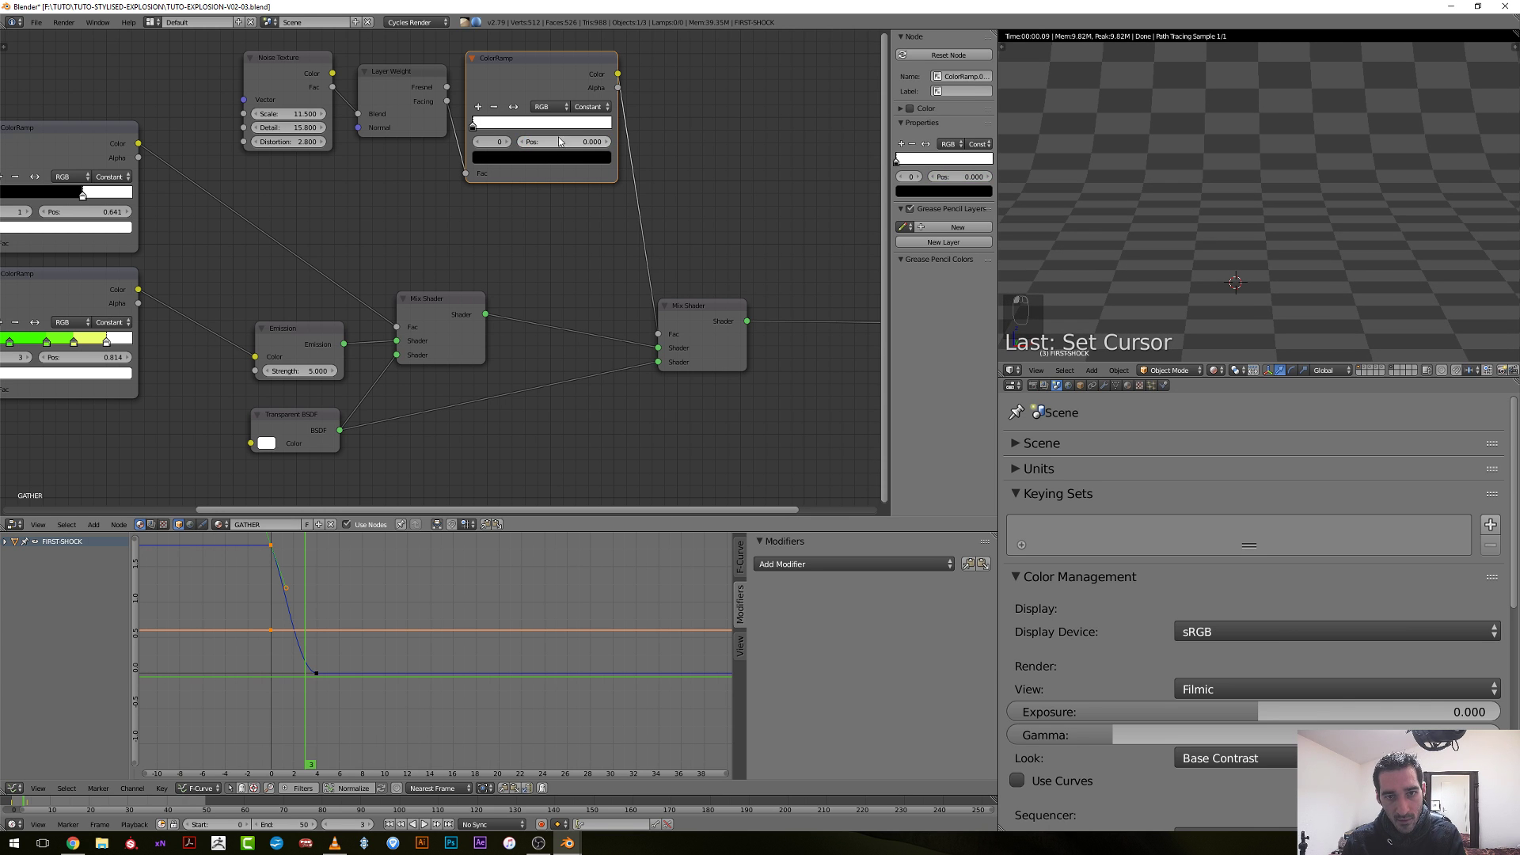
pyautogui.press('i')
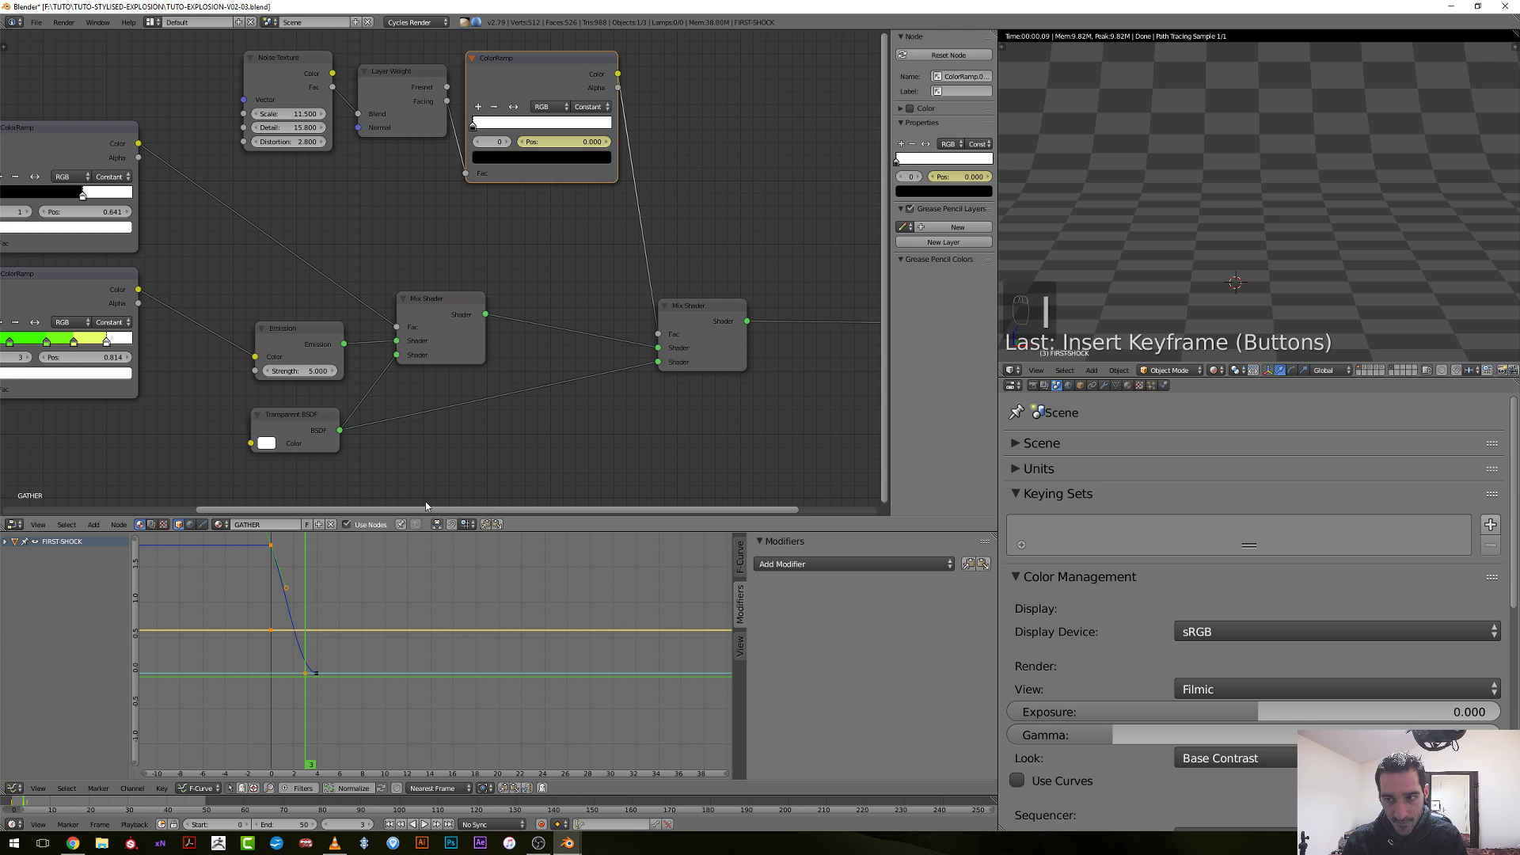
pyautogui.press('Left')
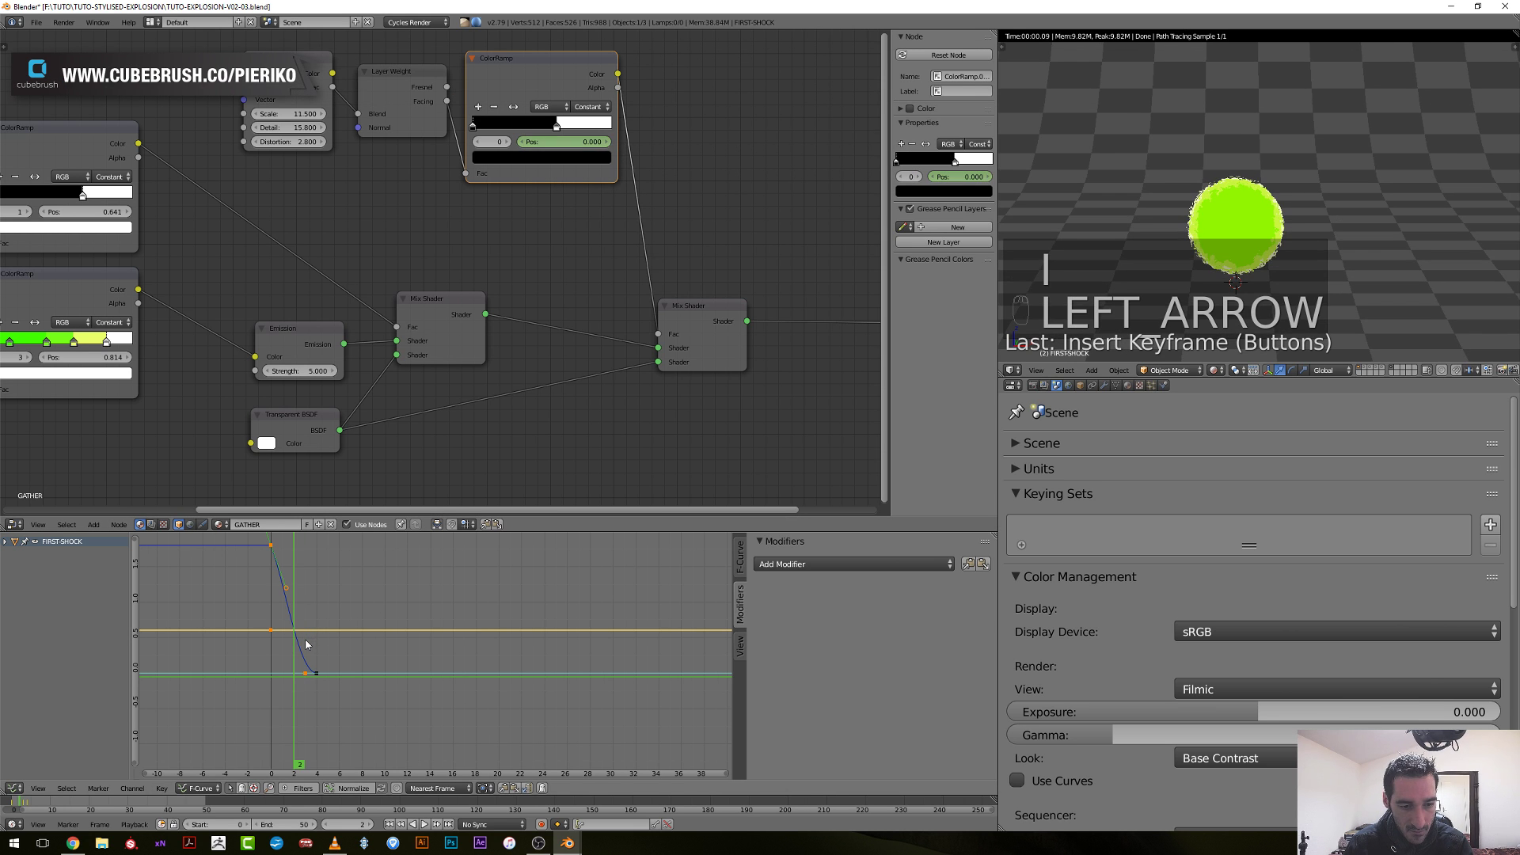
pyautogui.press('Right')
pyautogui.press('Left')
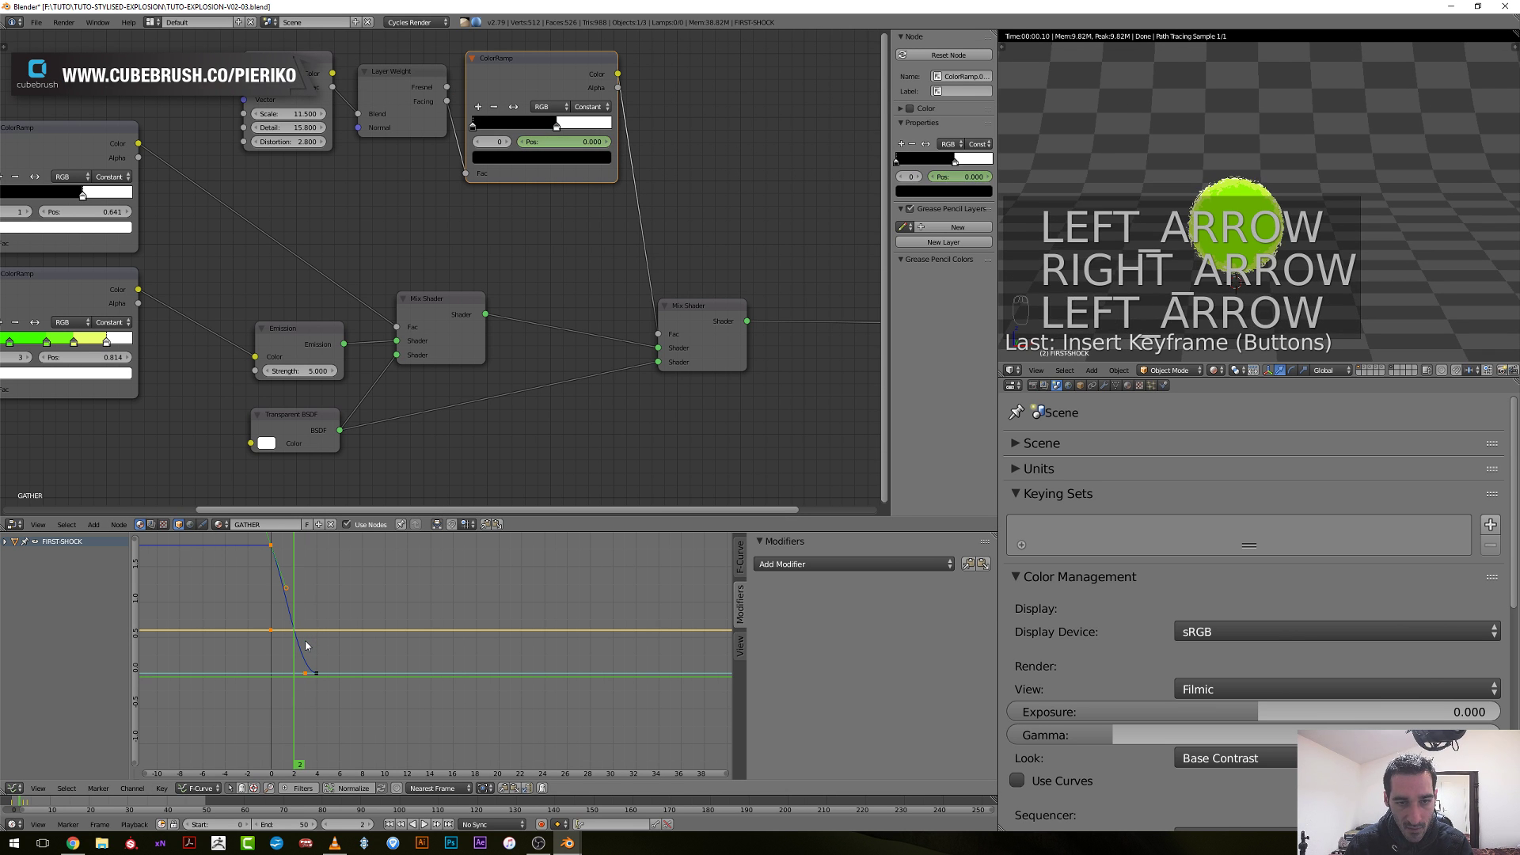
pyautogui.press('Right')
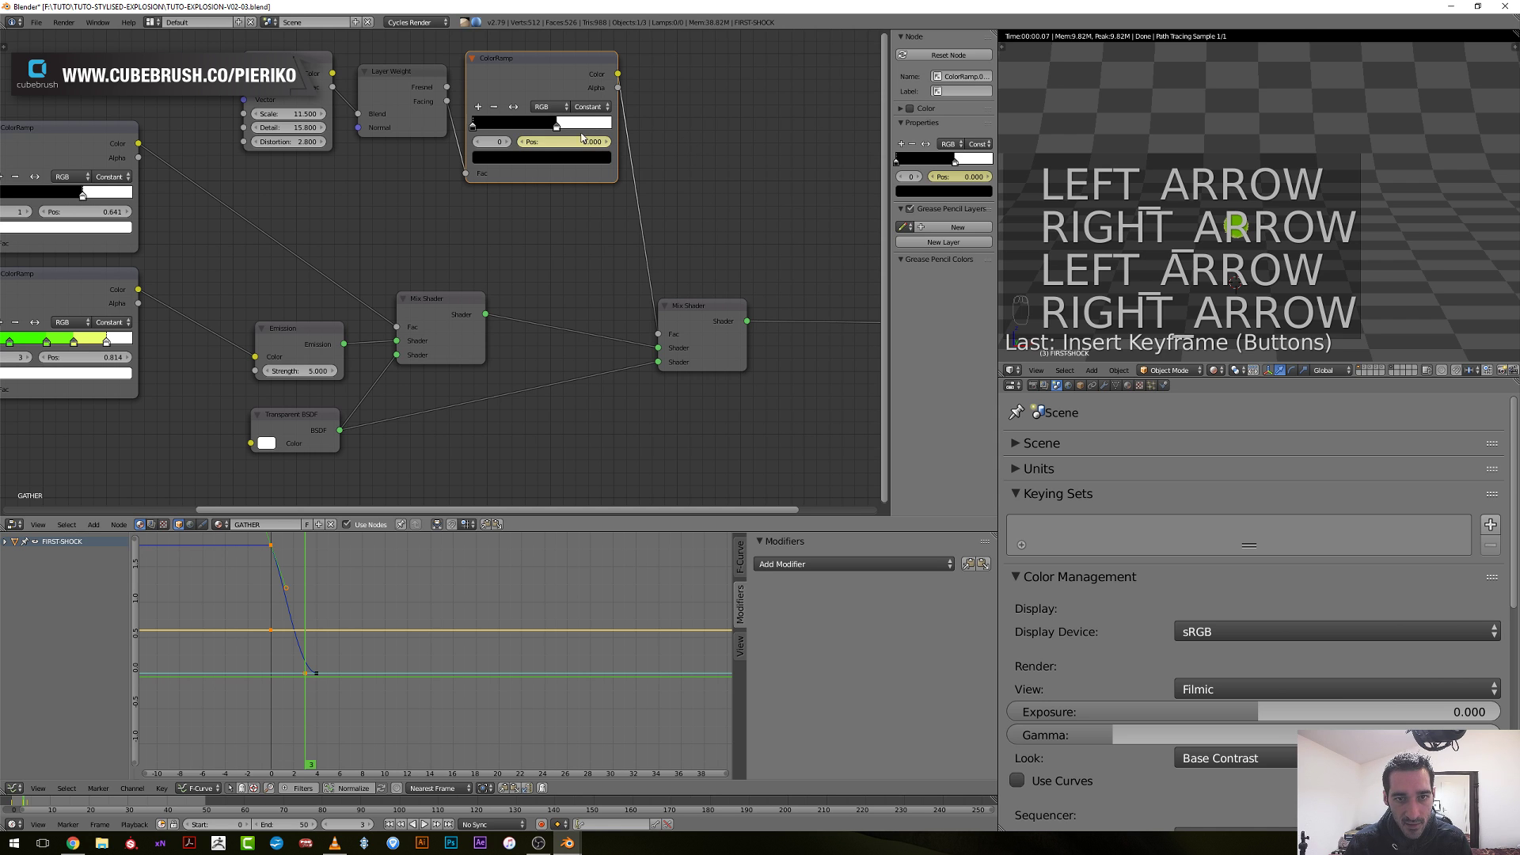
# Undo the frame 3 keyframe and the zero position of the duplicated ColorRamp's stop.
pyautogui.hotkey('ctrl', 'z')
pyautogui.hotkey('ctrl', 'z')
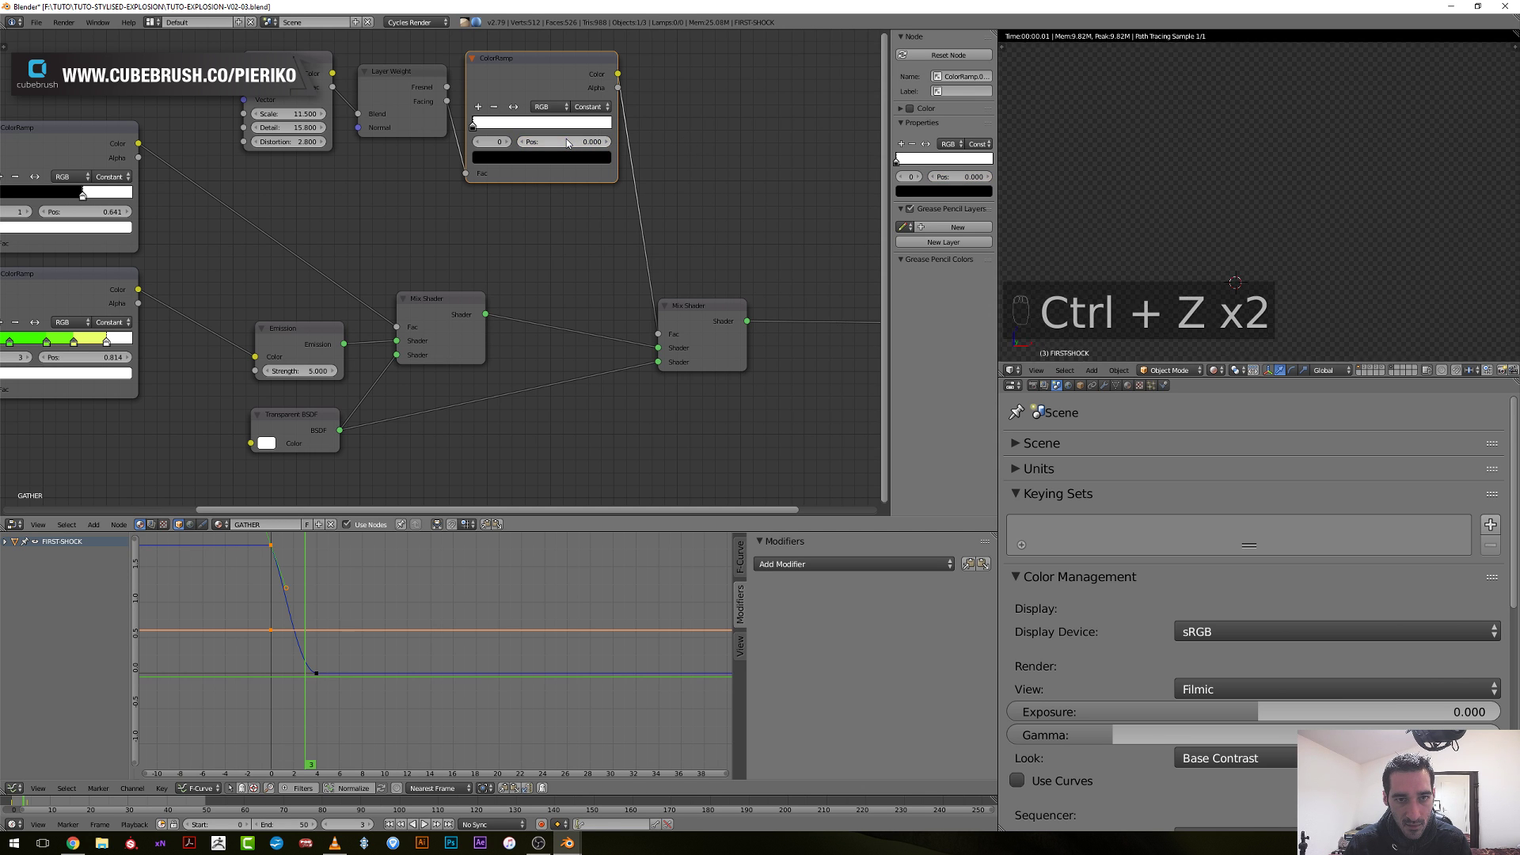
pyautogui.hotkey('ctrl', 'z')
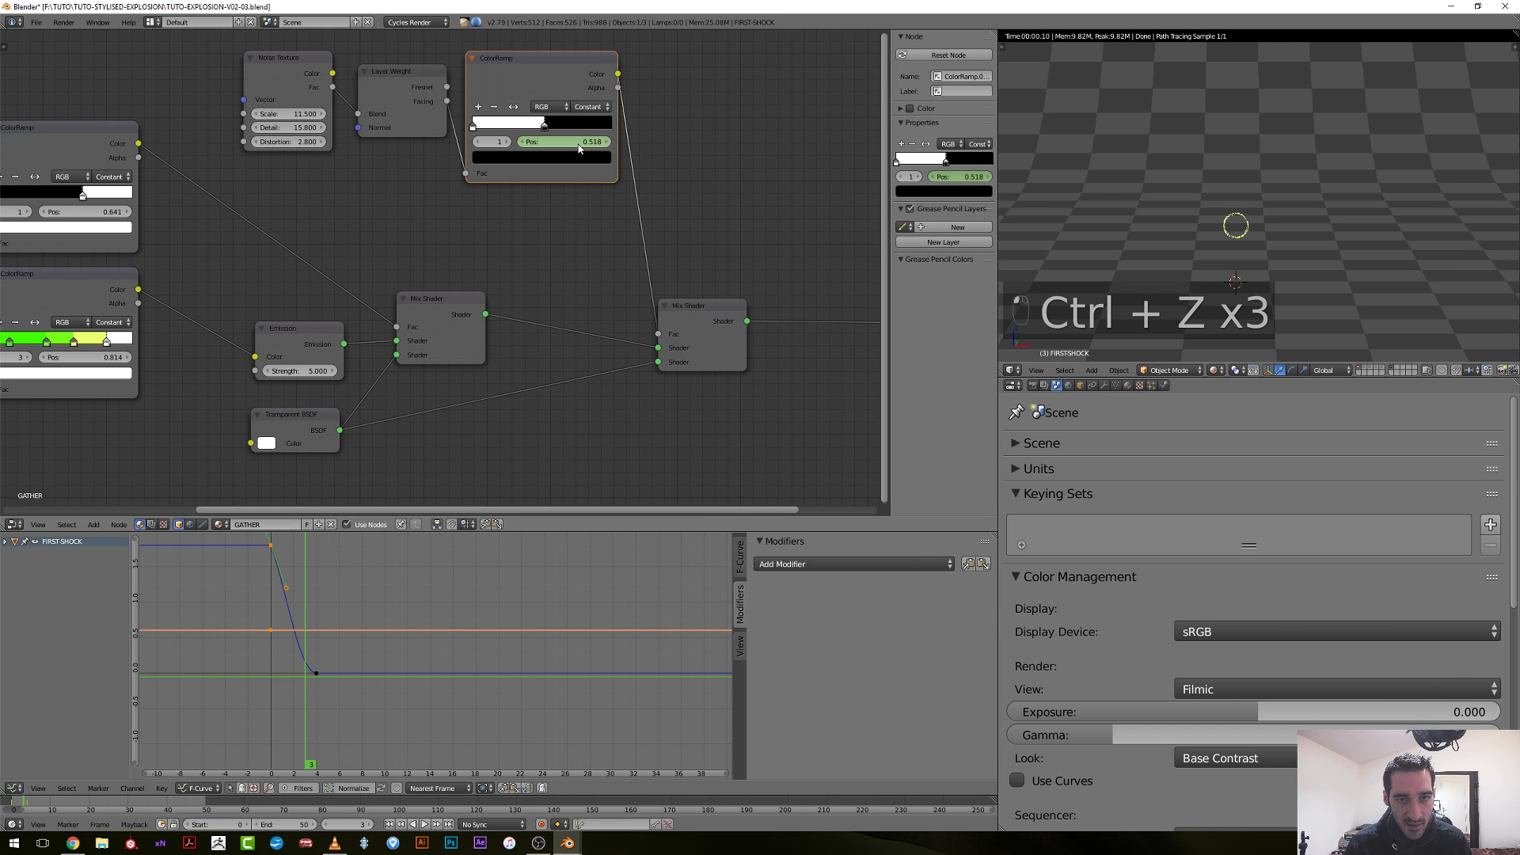
# Set the duplicated ColorRamp's black stop to position 0.010 and keyframe it on frame 3.
pyautogui.moveTo(544, 124); pyautogui.dragTo(475, 125)
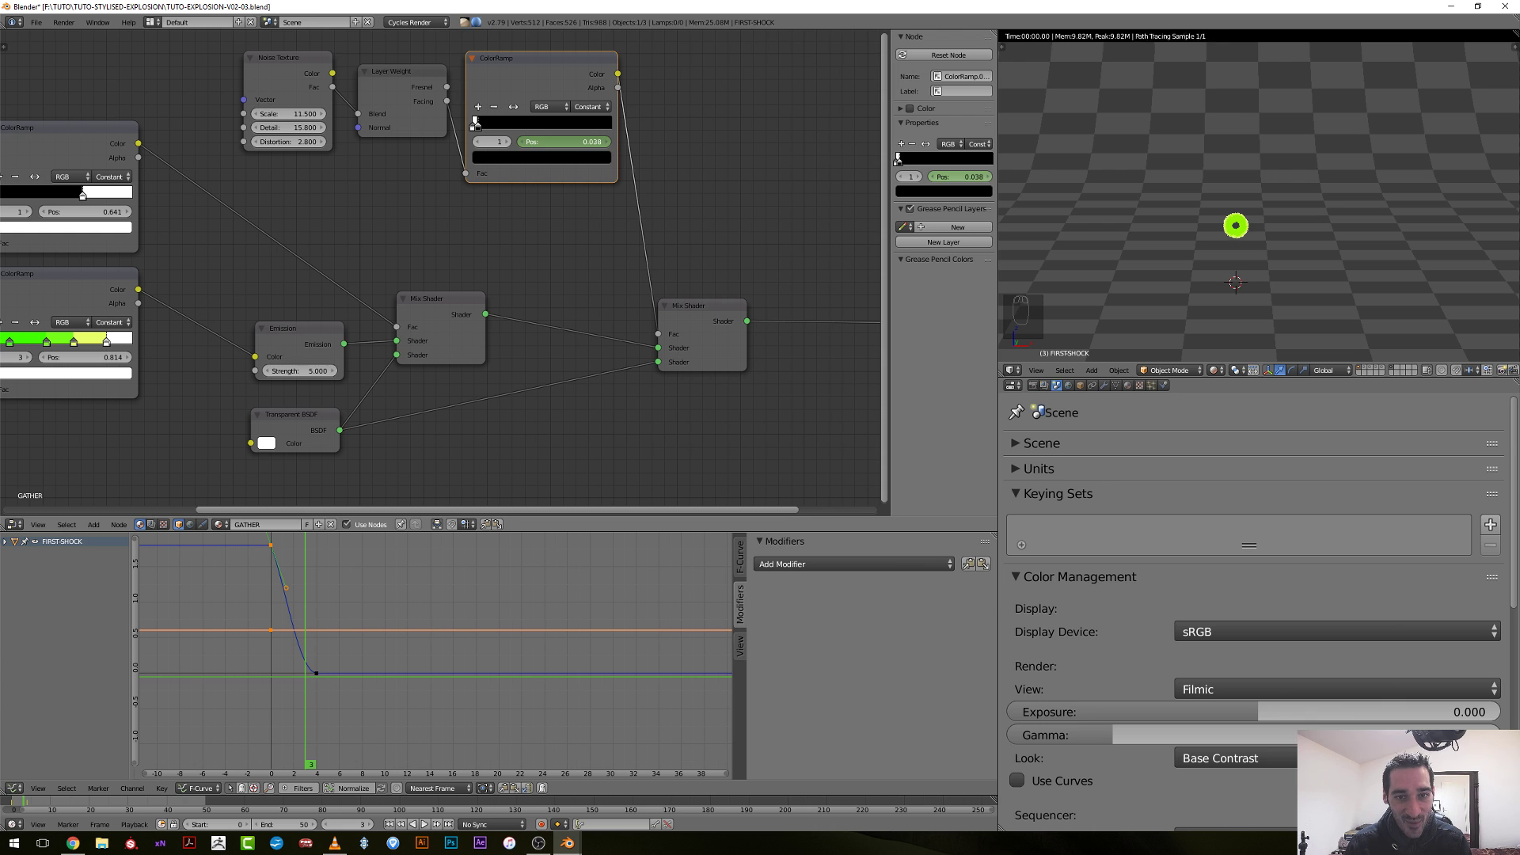
pyautogui.click(578, 141)
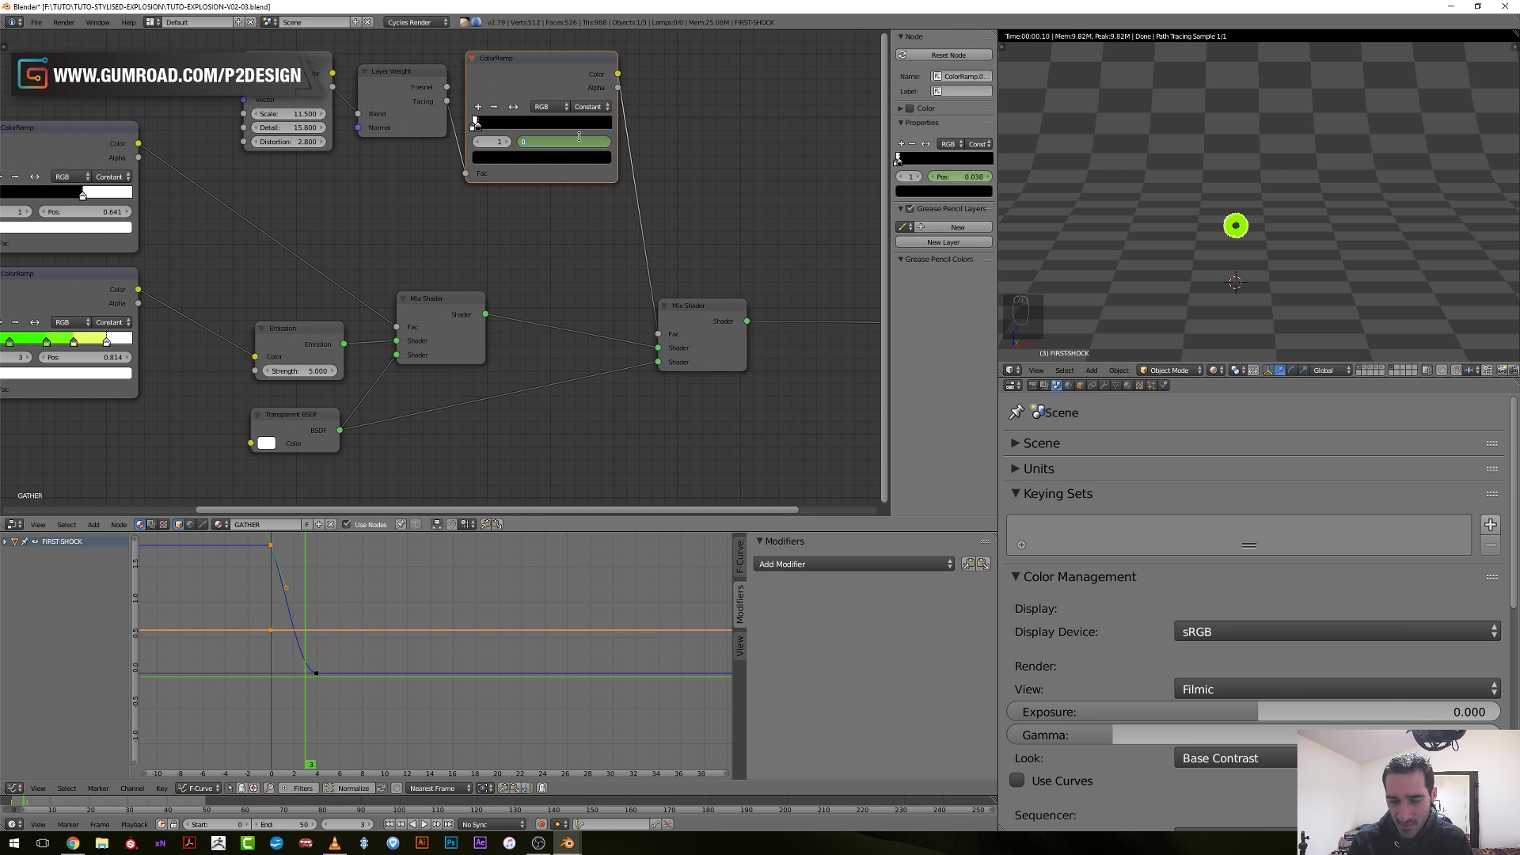
pyautogui.press('Return')
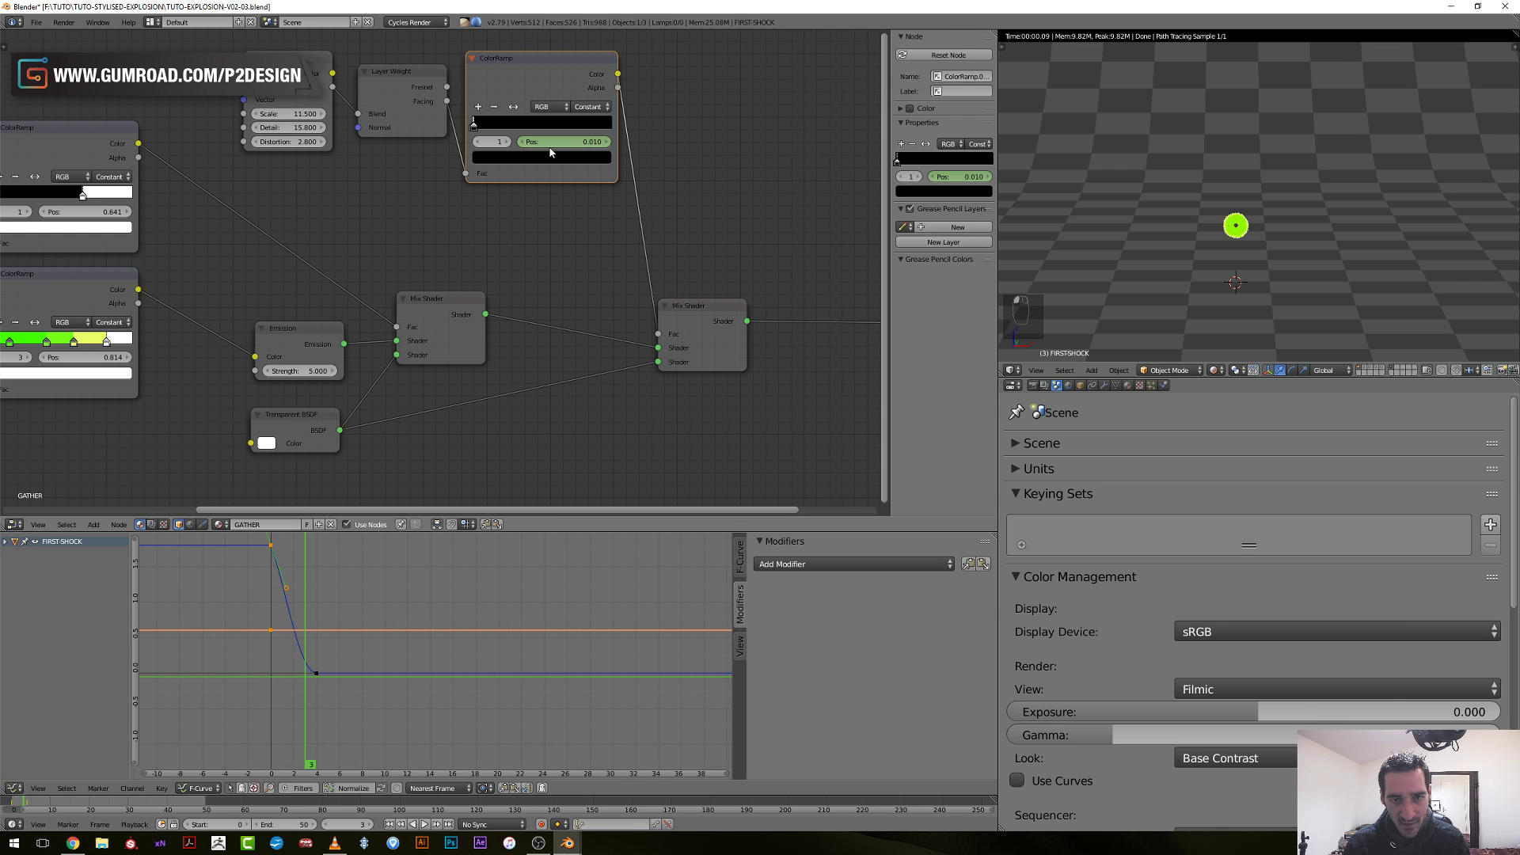
pyautogui.press('i')
# Lower the frame 0 keyframe of the black stop's animation curve to about 0.549 while previewing frame 1.
pyautogui.scroll(3, 306, 721)
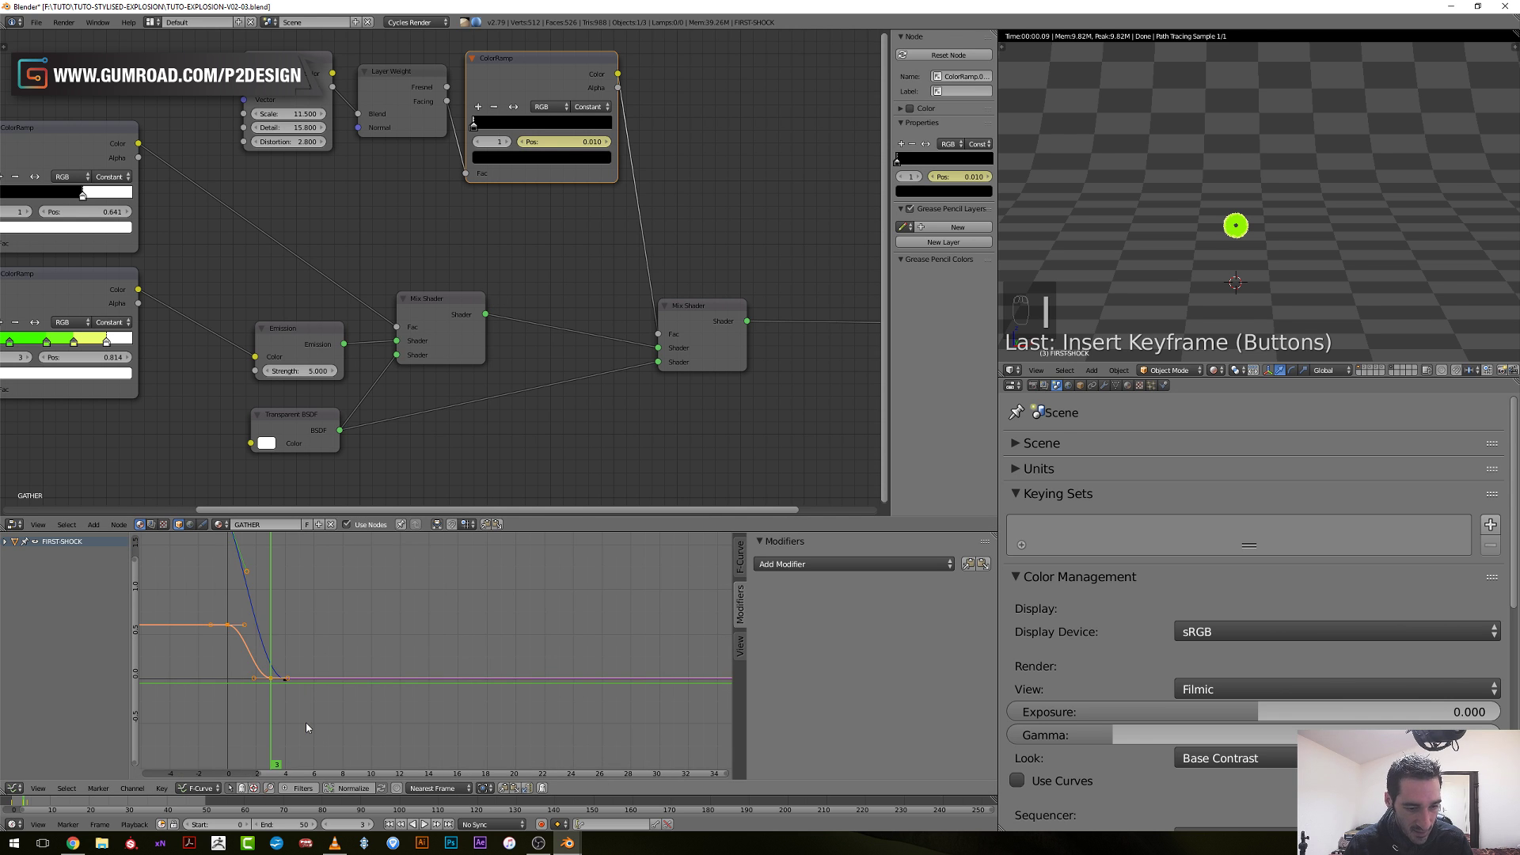
pyautogui.moveTo(305, 721); pyautogui.dragTo(488, 684, button='middle')
pyautogui.click(443, 679)
pyautogui.scroll(5, 449, 680)
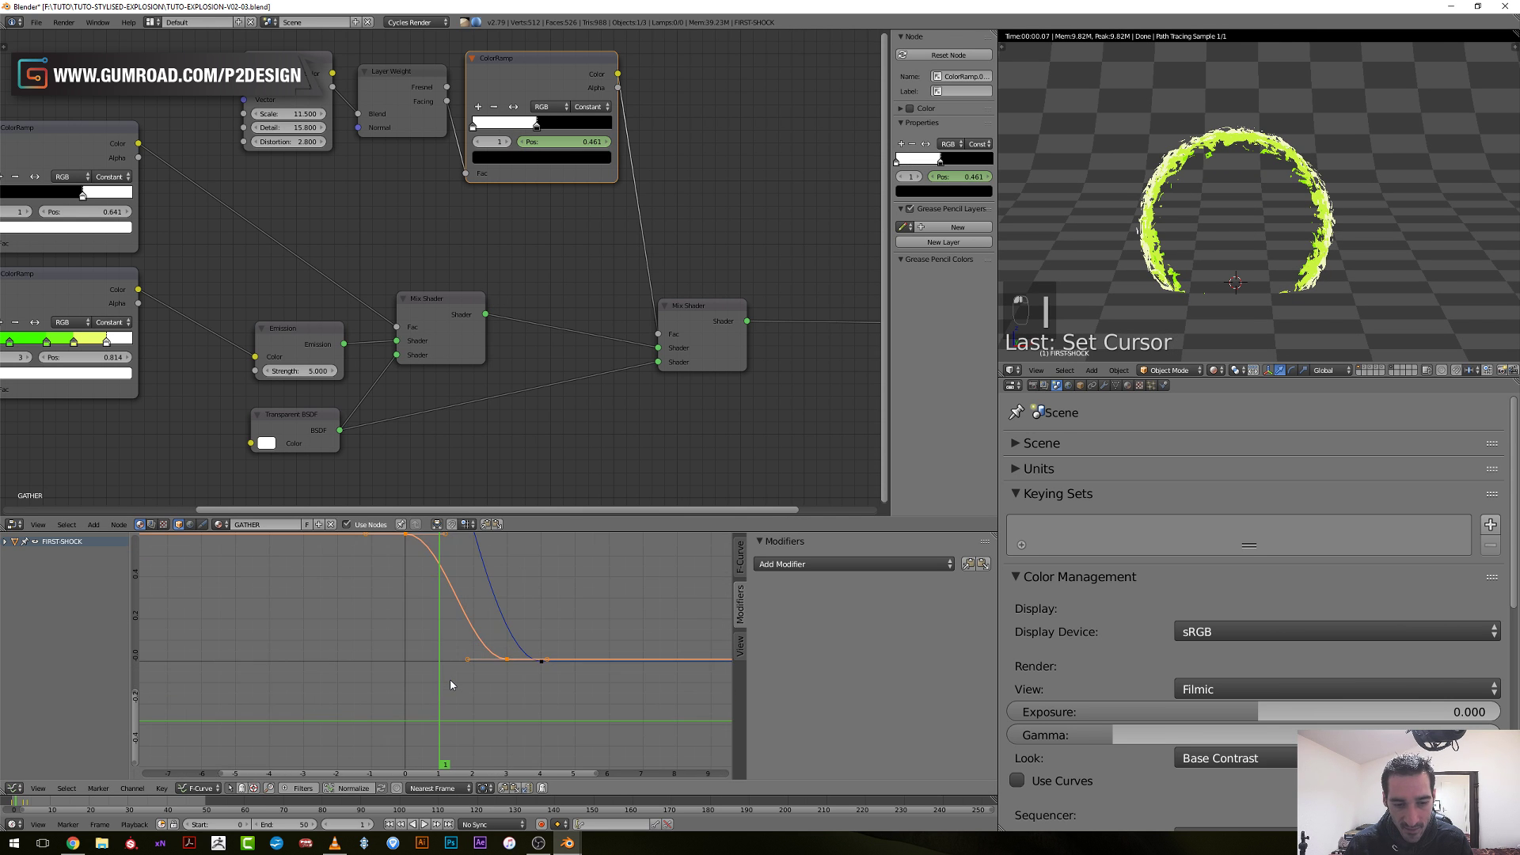
pyautogui.moveTo(519, 617); pyautogui.dragTo(488, 718, button='middle')
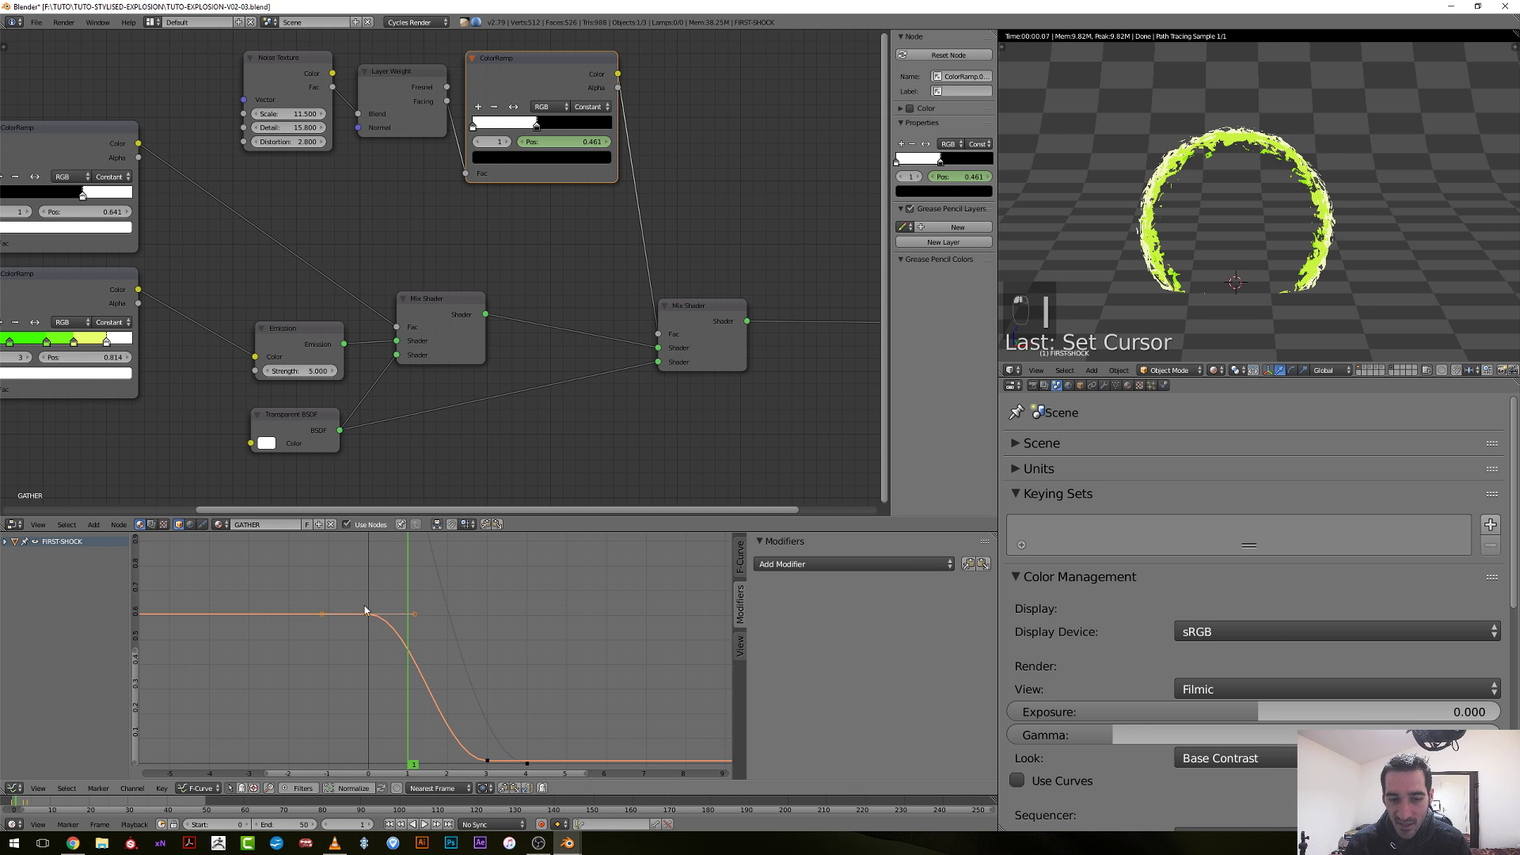
pyautogui.click(375, 638)
pyautogui.press('g')
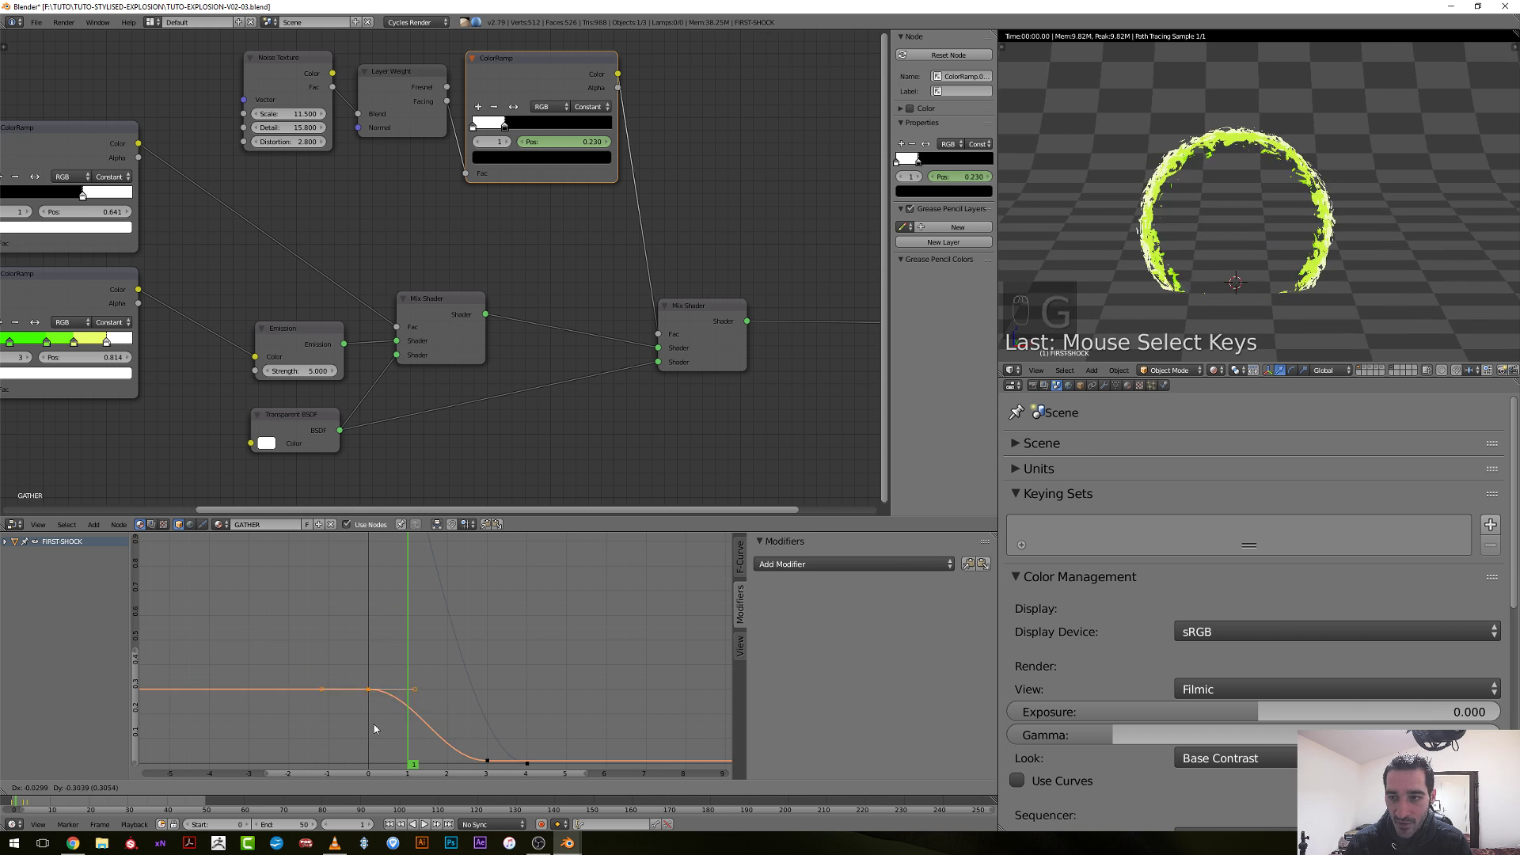
pyautogui.click(387, 649)
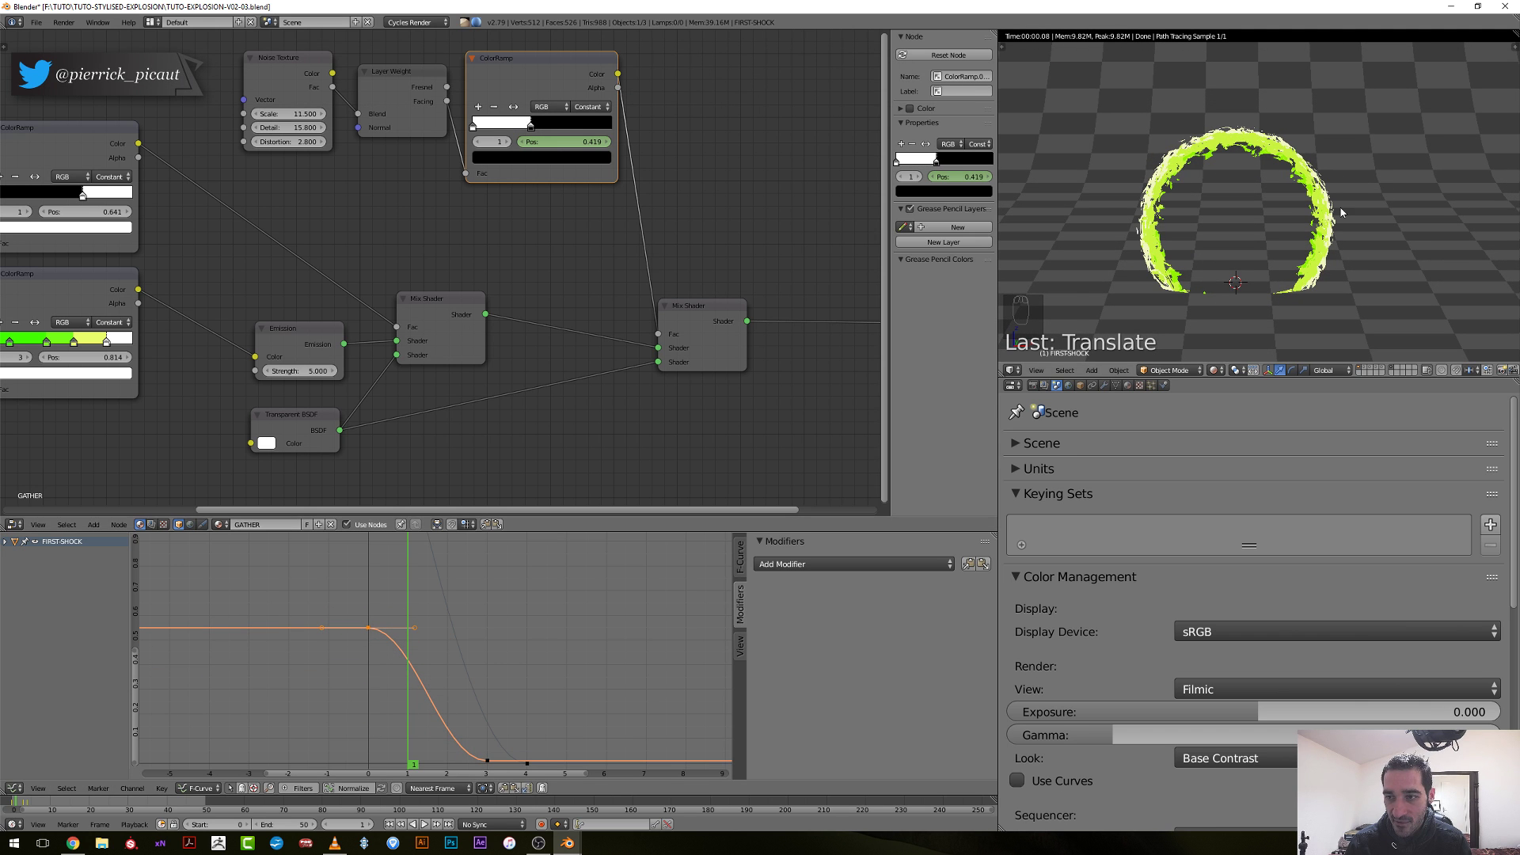
pyautogui.press('g')
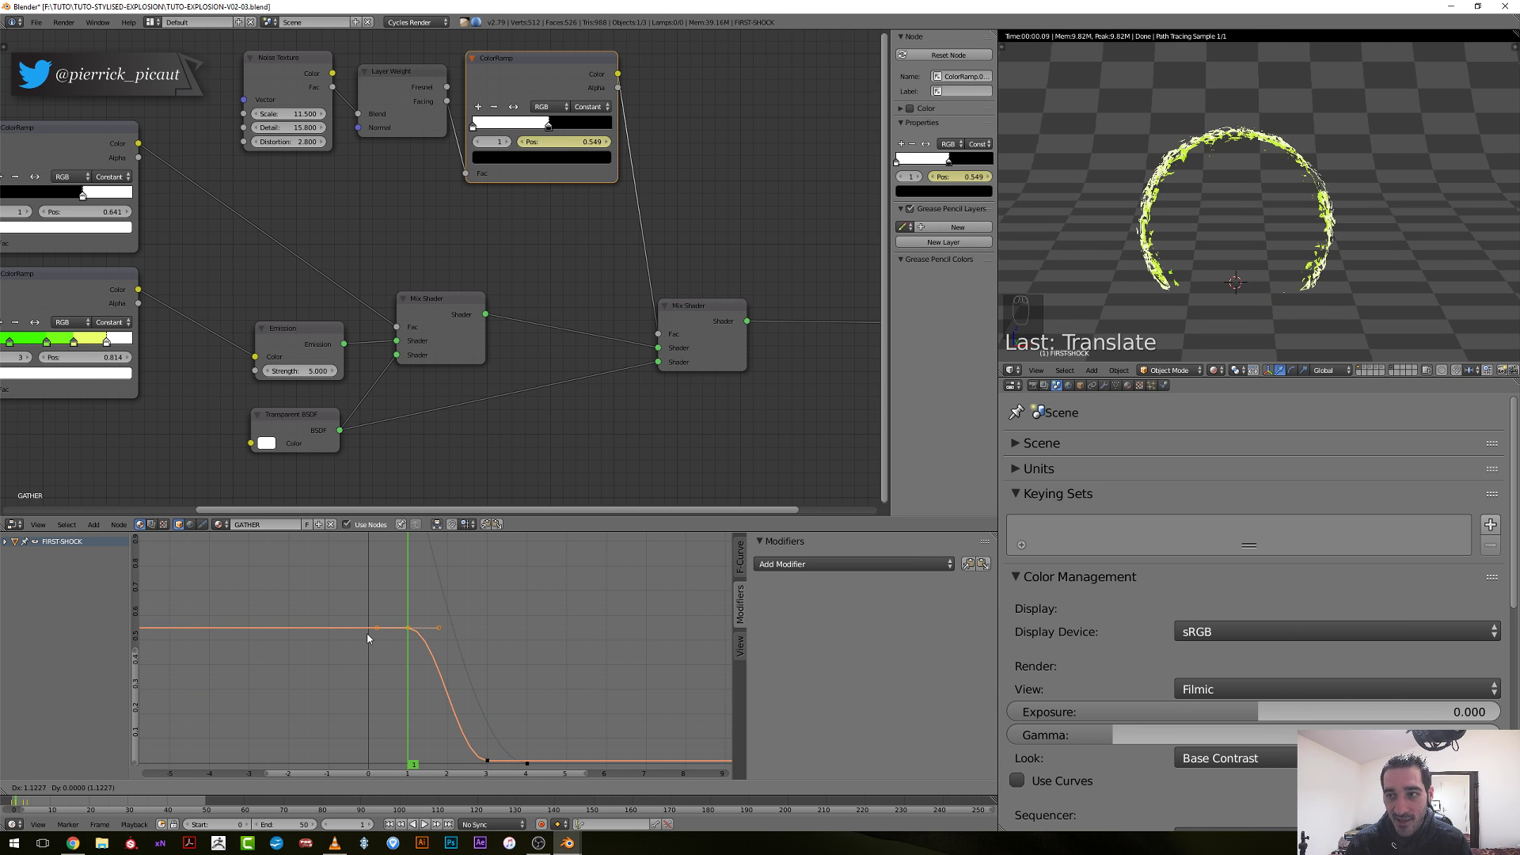
pyautogui.click(364, 643)
# Scrub between frames 0 and 2 and examine the hollowed shock ring up close in the rendered view.
pyautogui.click(381, 692)
pyautogui.moveTo(381, 697); pyautogui.dragTo(465, 698)
pyautogui.click(1235, 283)
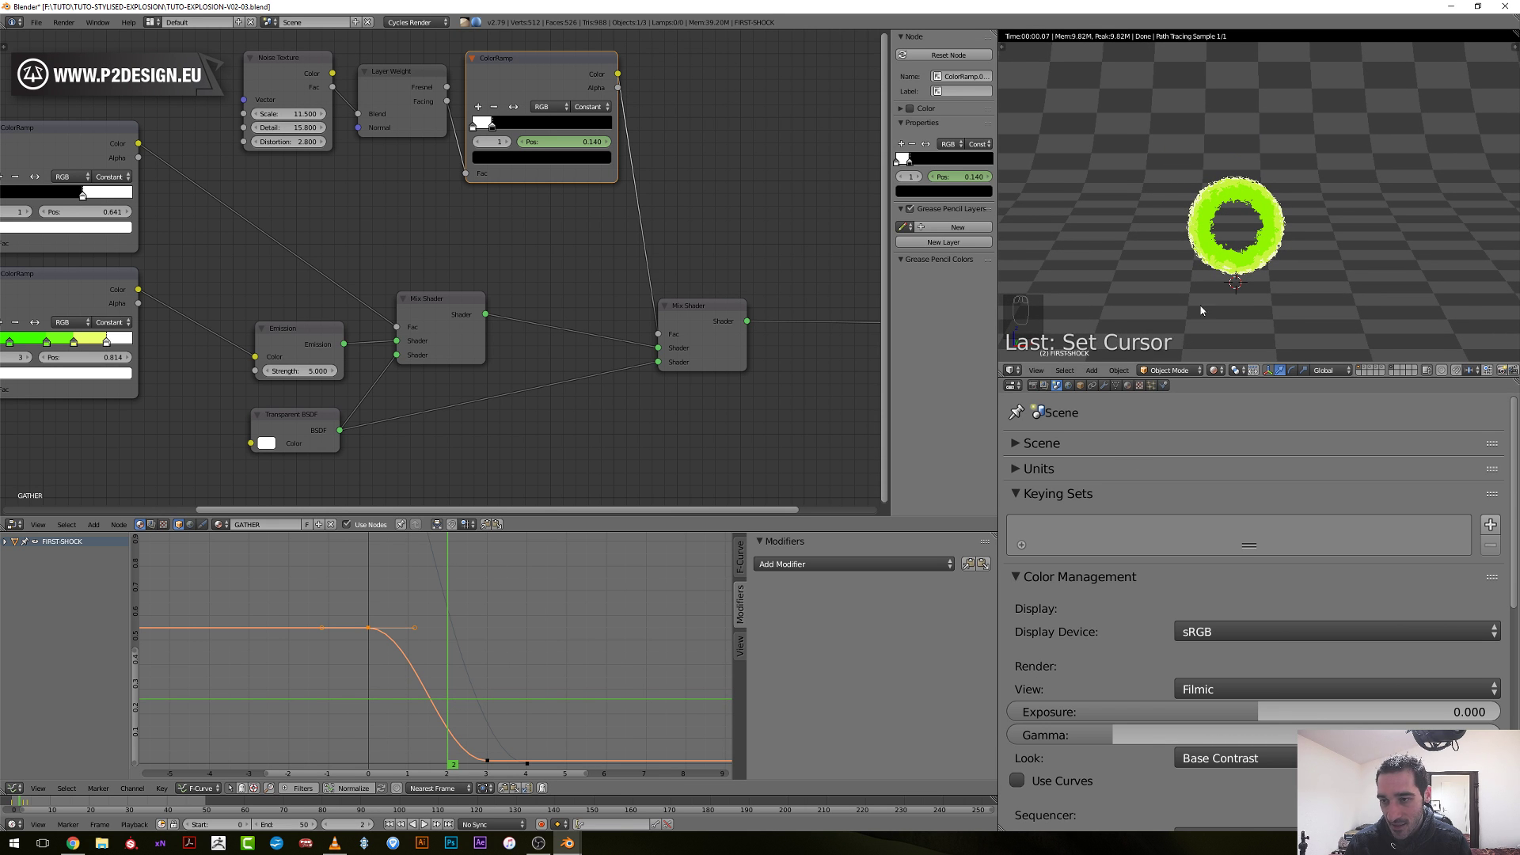
pyautogui.scroll(3, 1215, 277)
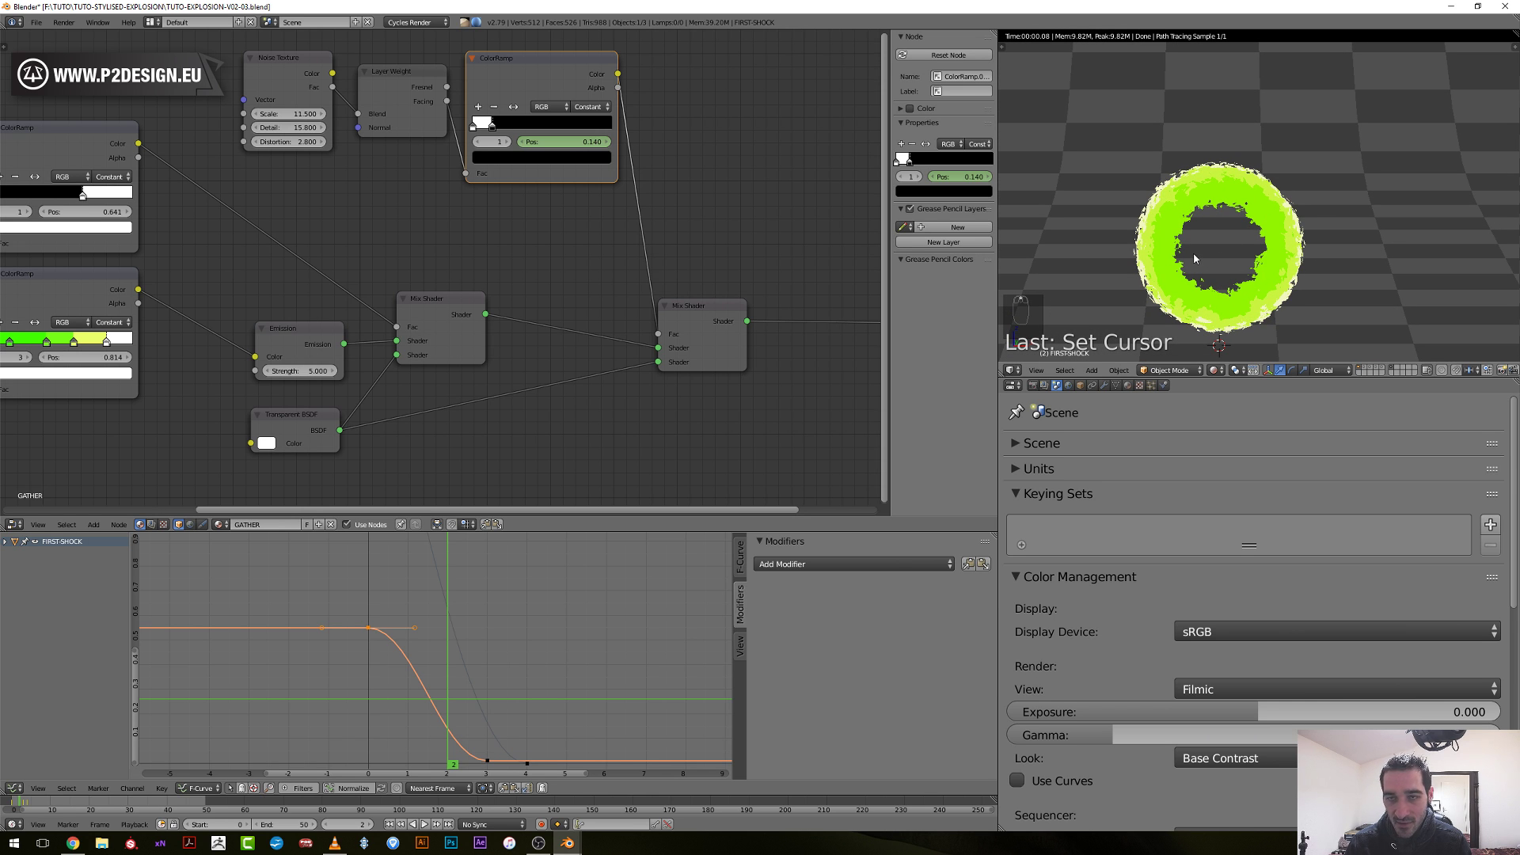
pyautogui.click(364, 679)
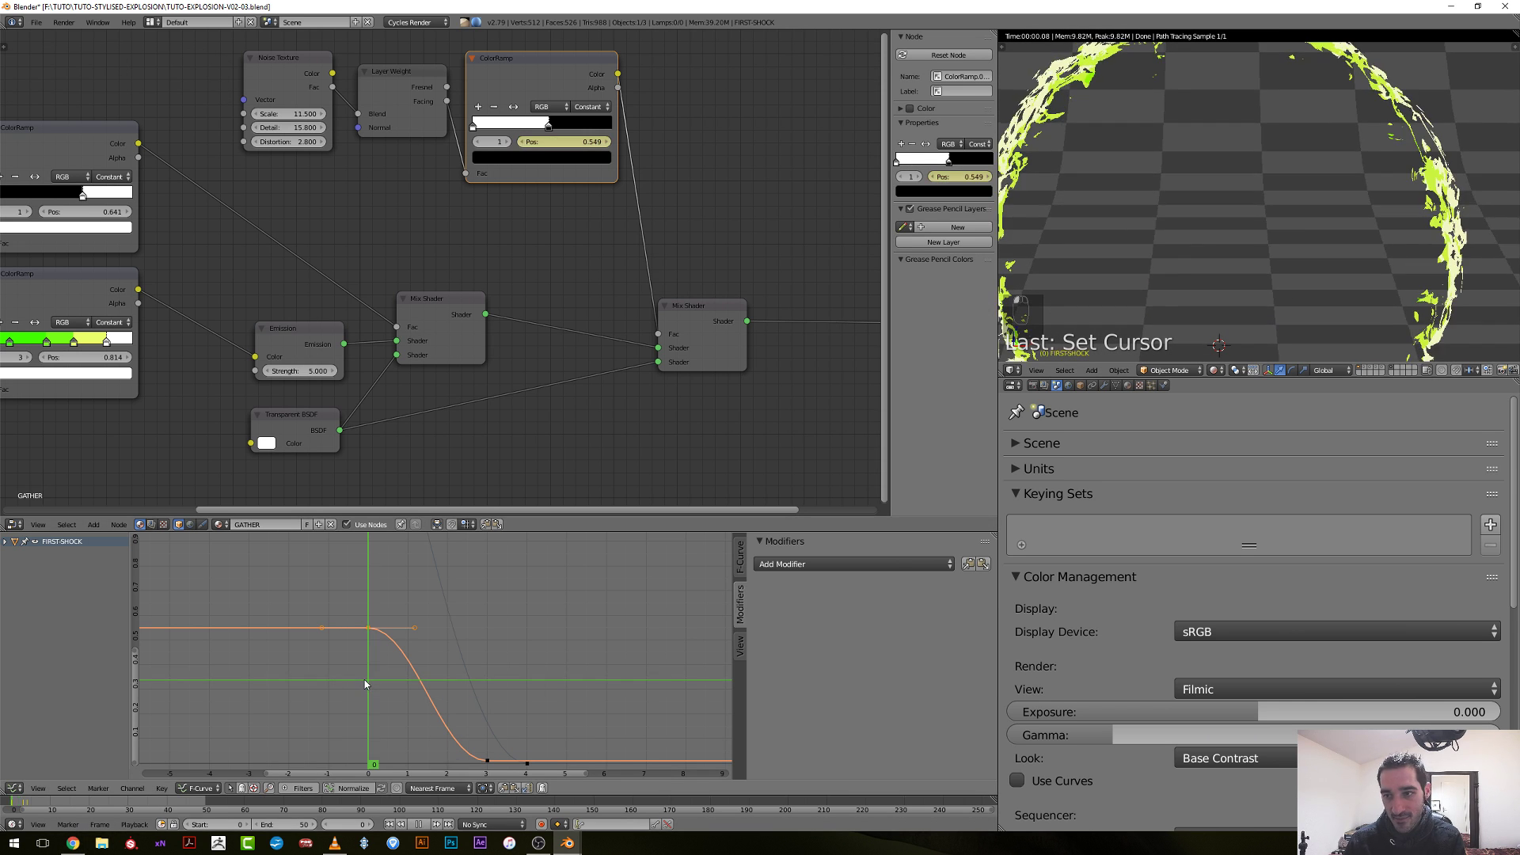
pyautogui.click(411, 681)
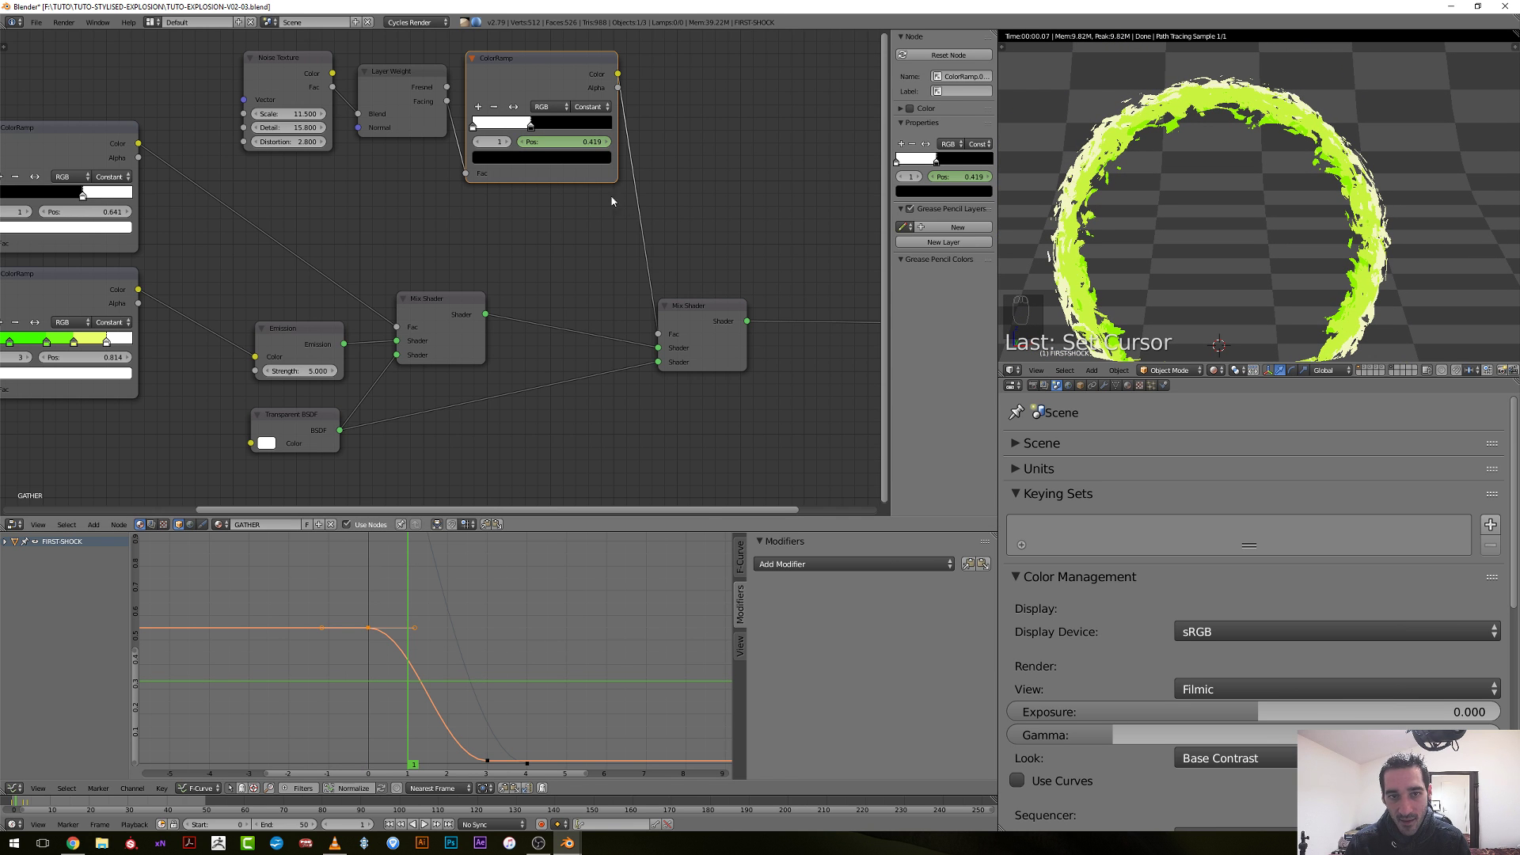
# With the mask ColorRamp muted, flip the emission's ColorRamp, shift its yellow stop towards white and place the green stops at 0.311 and 0.626.
pyautogui.scroll(-2, 522, 103)
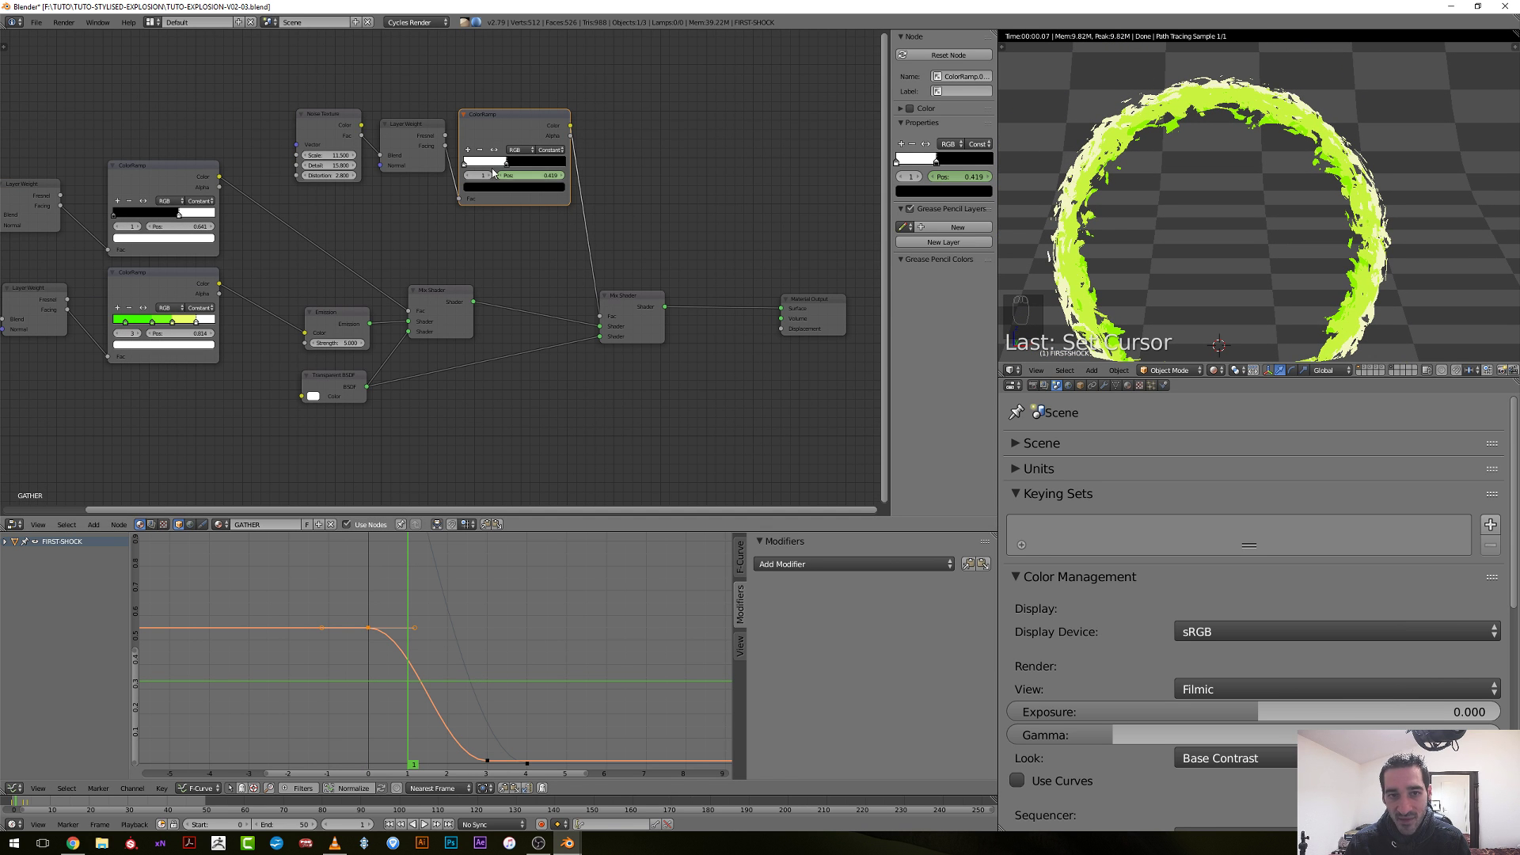
pyautogui.press('m')
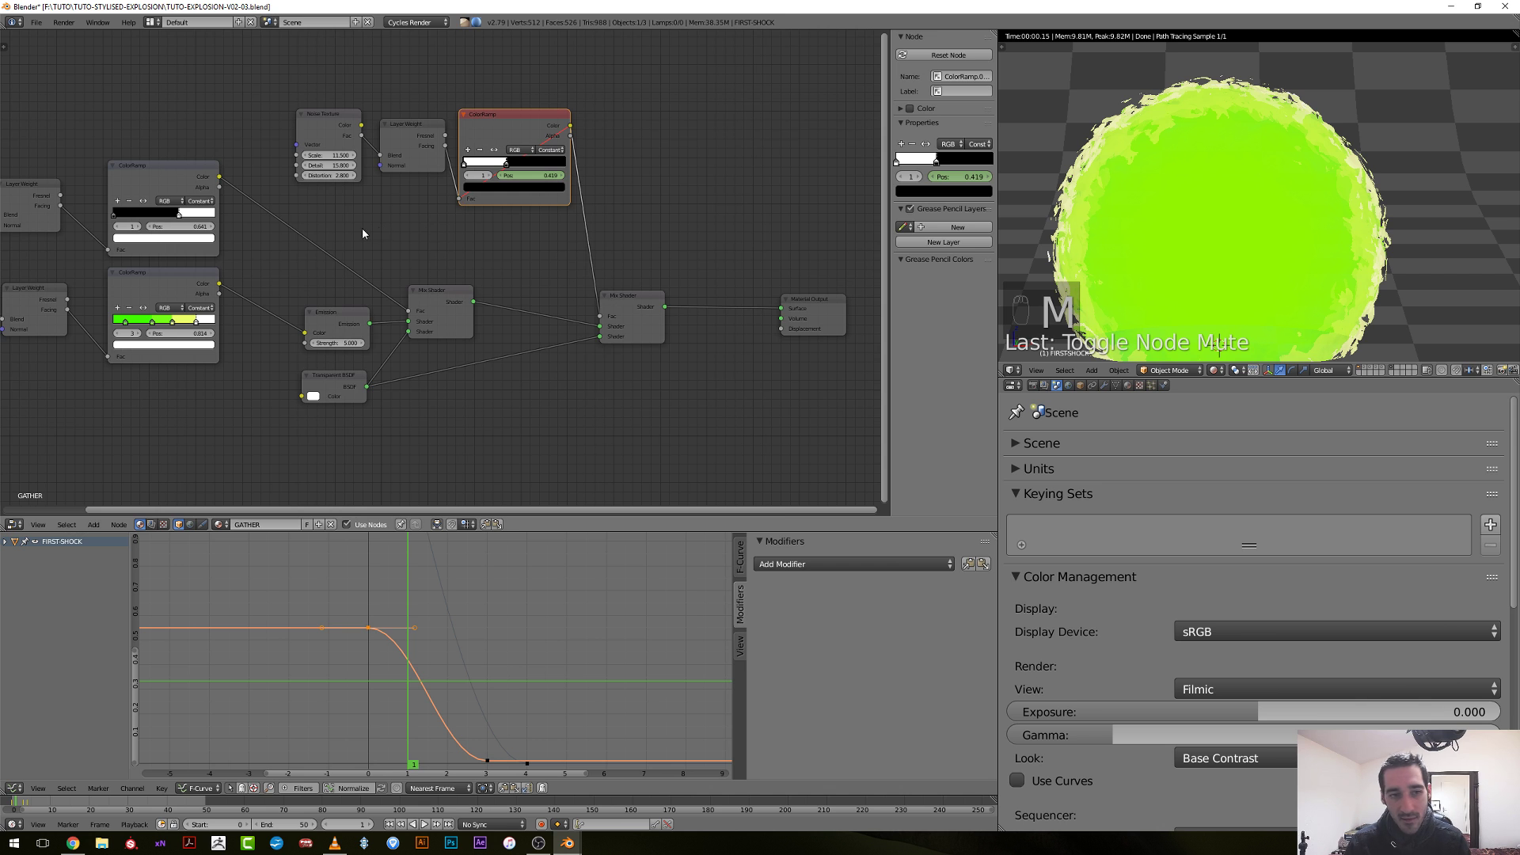
pyautogui.moveTo(362, 234); pyautogui.dragTo(548, 224, button='middle')
pyautogui.scroll(3, 413, 241)
pyautogui.click(413, 241)
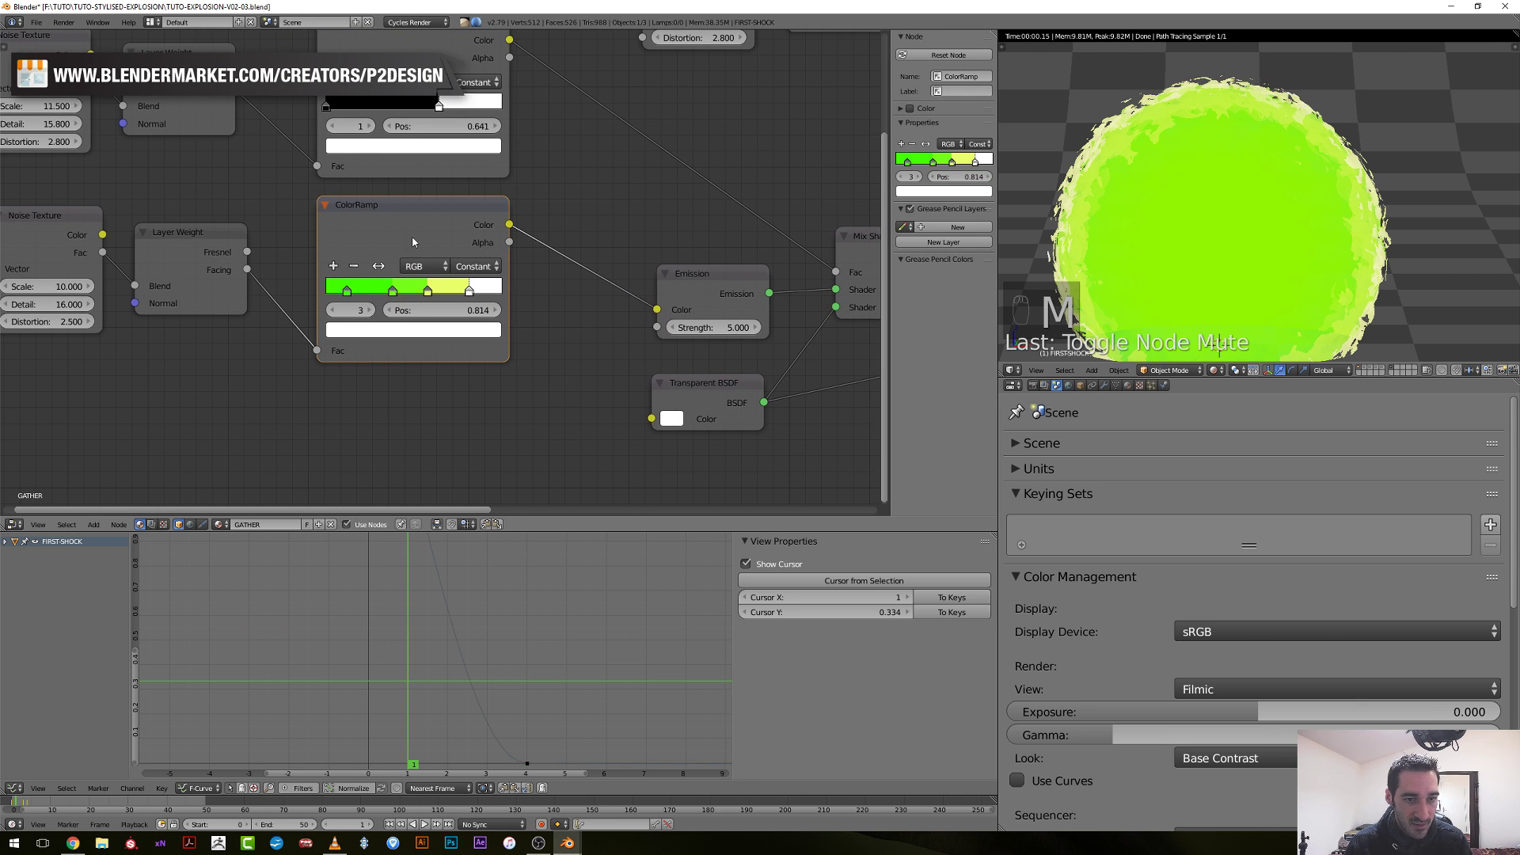
pyautogui.moveTo(462, 293); pyautogui.dragTo(402, 290)
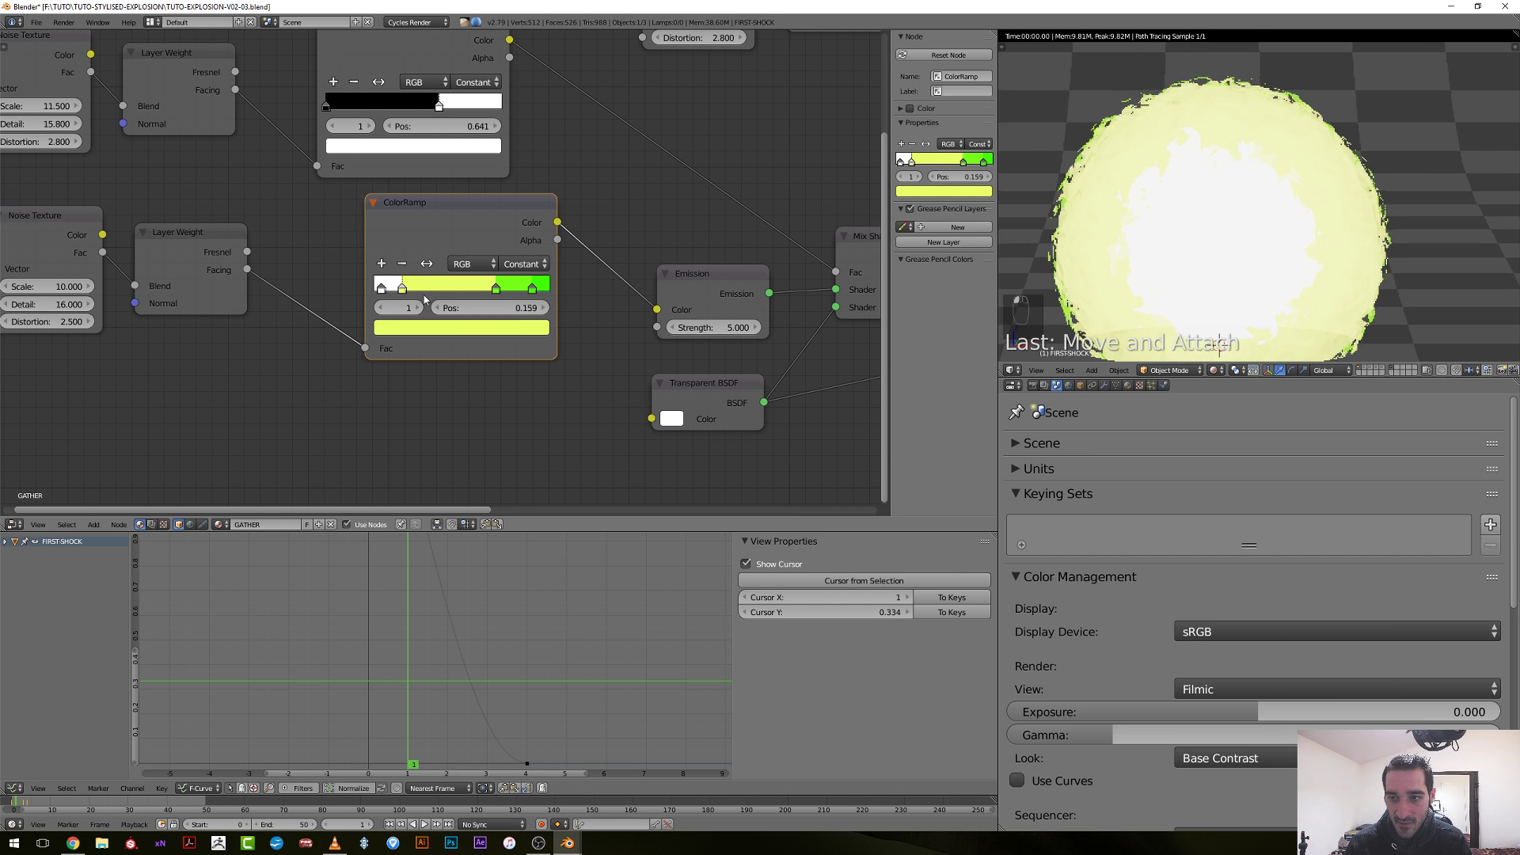
pyautogui.moveTo(498, 290); pyautogui.dragTo(427, 291)
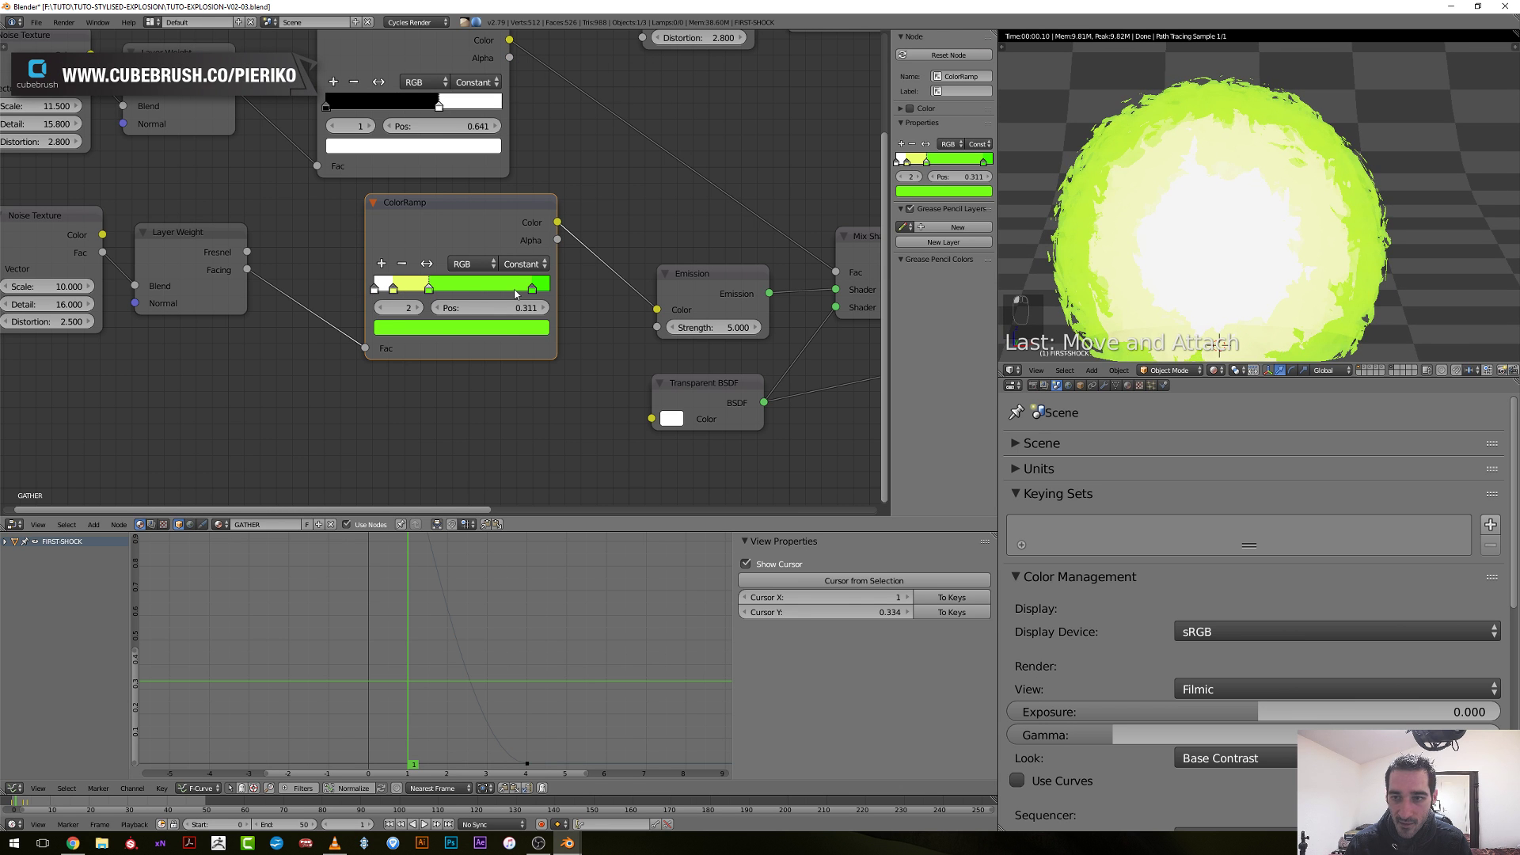
pyautogui.moveTo(530, 290); pyautogui.dragTo(484, 291)
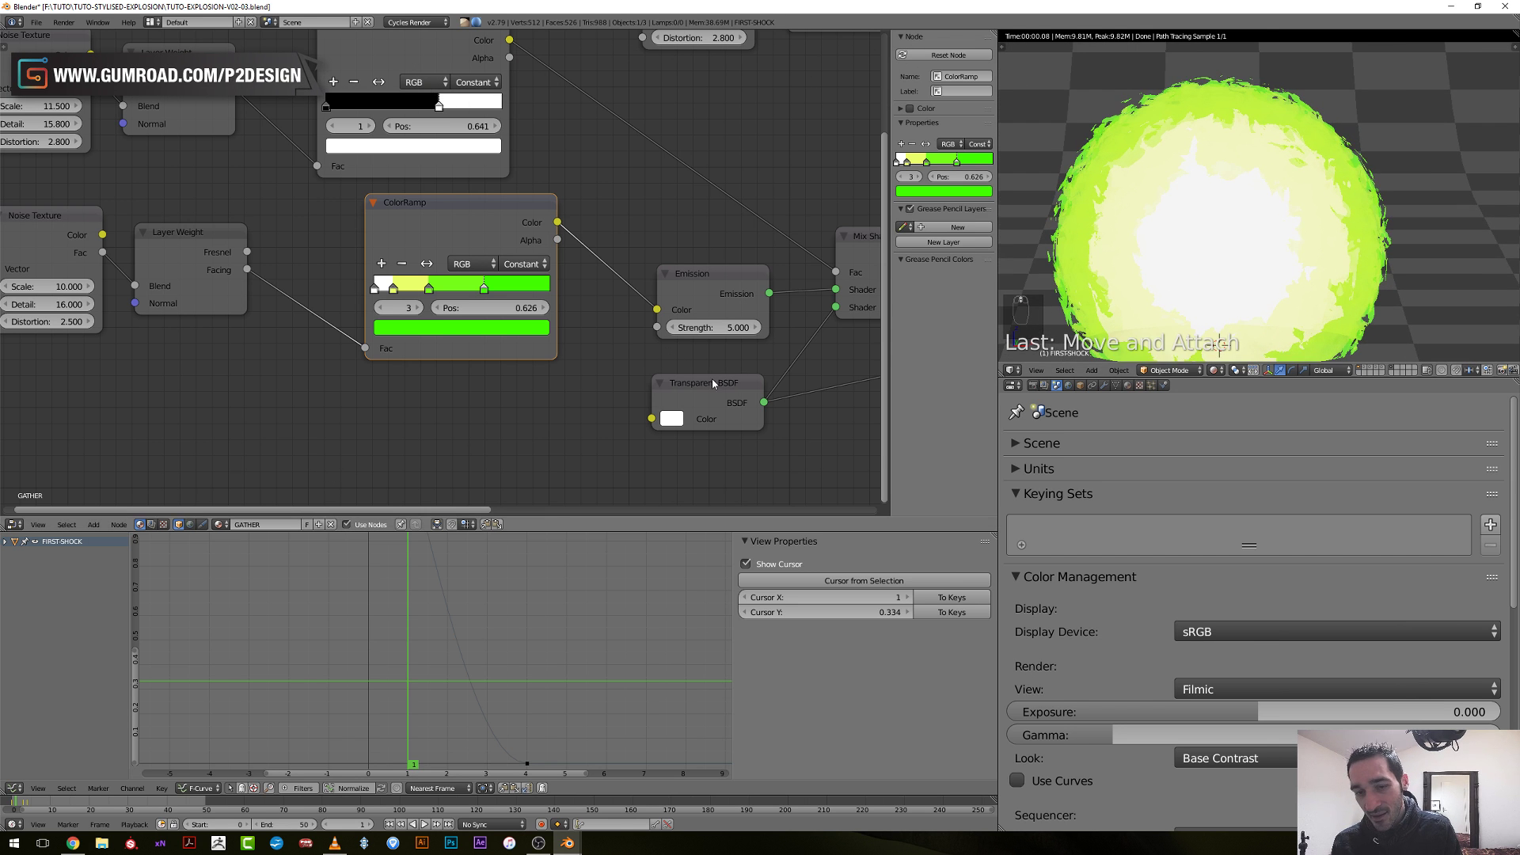
# Unmute the mask ColorRamp on frame 0 and preview the recoloured shock's opening through frame 6.
pyautogui.click(376, 684)
pyautogui.moveTo(377, 699)
pyautogui.mouseDown()
pyautogui.moveTo(550, 692)
pyautogui.moveTo(368, 686)
pyautogui.mouseUp()
pyautogui.scroll(-4, 687, 237)
pyautogui.click(496, 124)
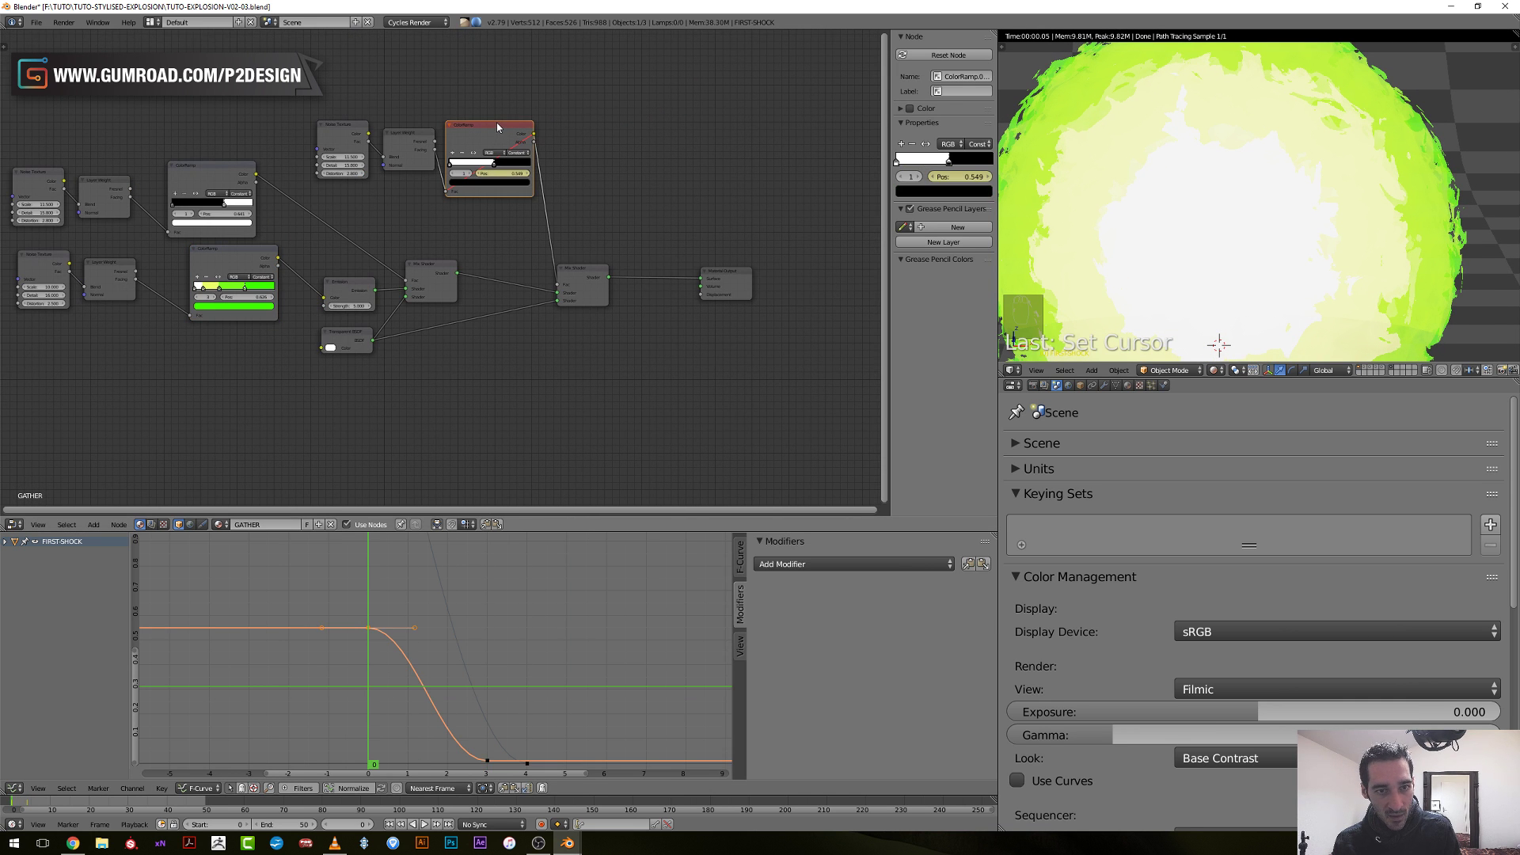
pyautogui.press('m')
pyautogui.moveTo(380, 602); pyautogui.dragTo(606, 610)
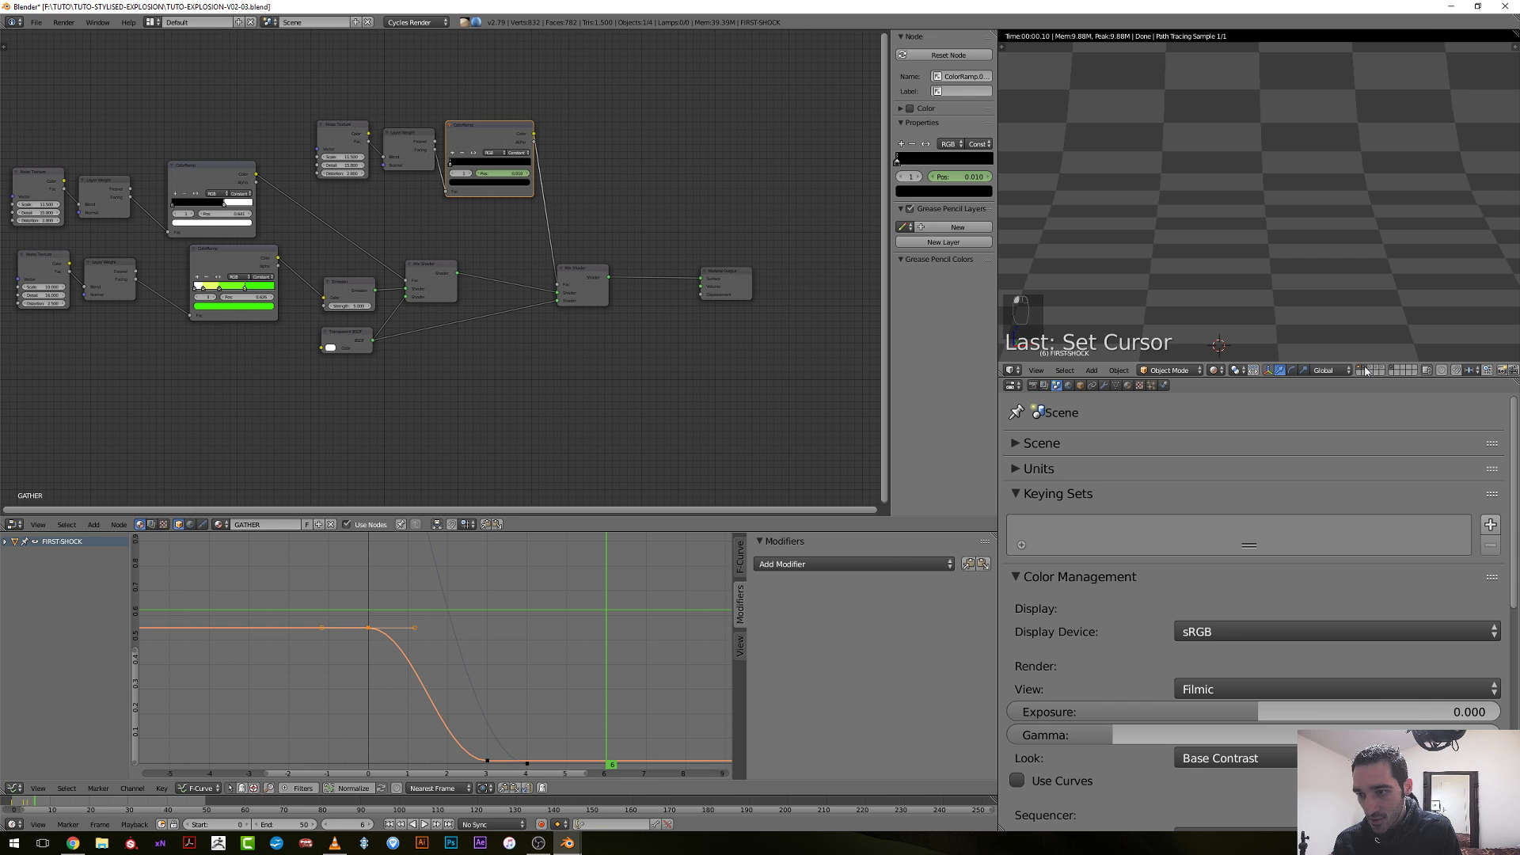
# Move the animation to frame 7 and select the shock-wave ring.
pyautogui.moveTo(527, 633); pyautogui.dragTo(662, 657)
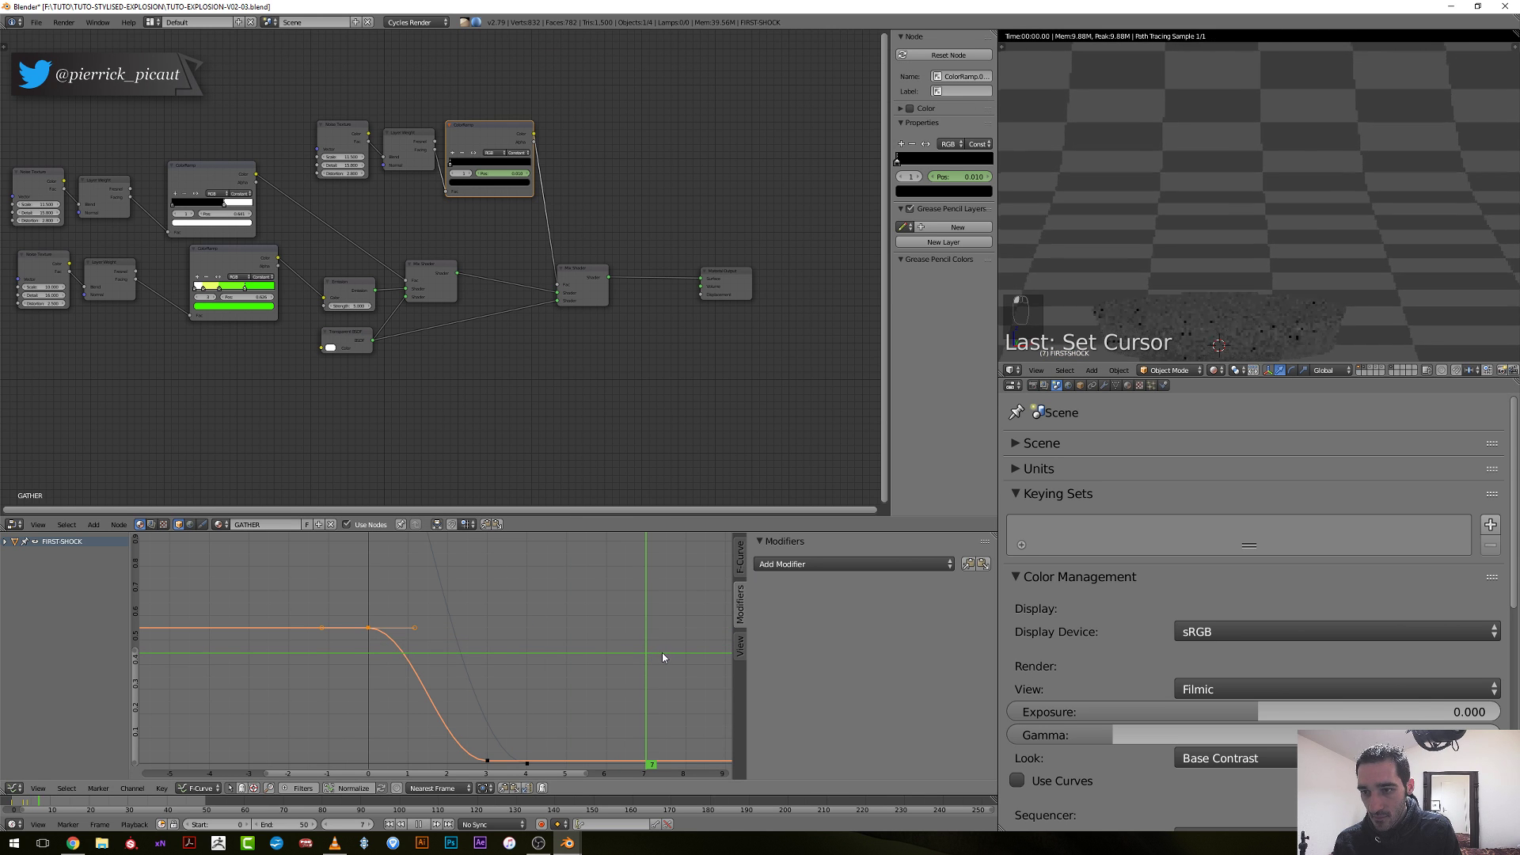
pyautogui.scroll(-3, 1257, 242)
pyautogui.rightClick(1252, 229)
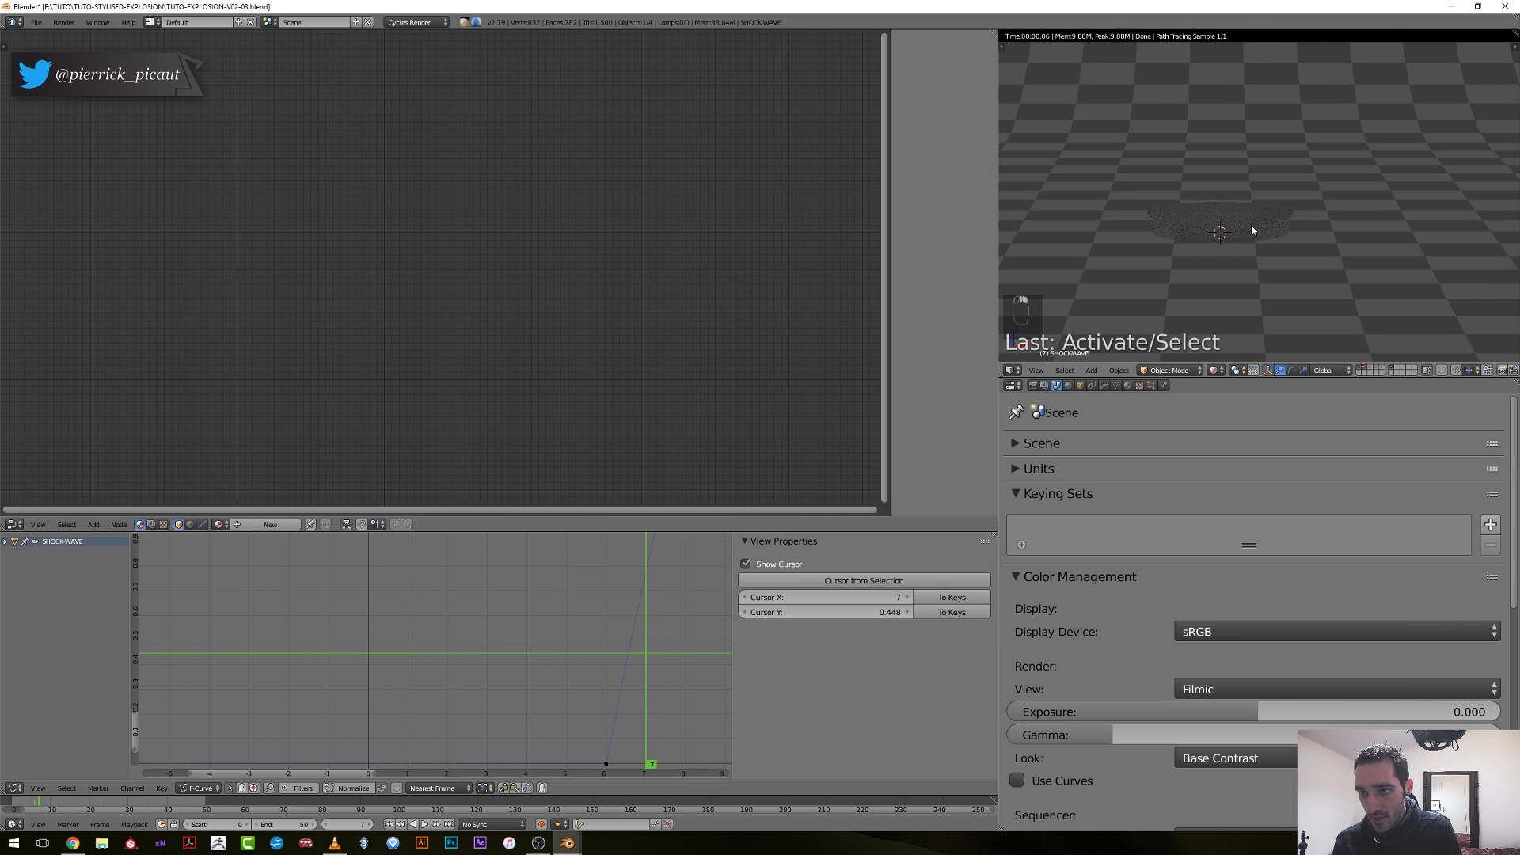
# Create a new material on the shock-wave ring and name it SHOCKWAVE.
pyautogui.click(1128, 386)
pyautogui.click(1104, 518)
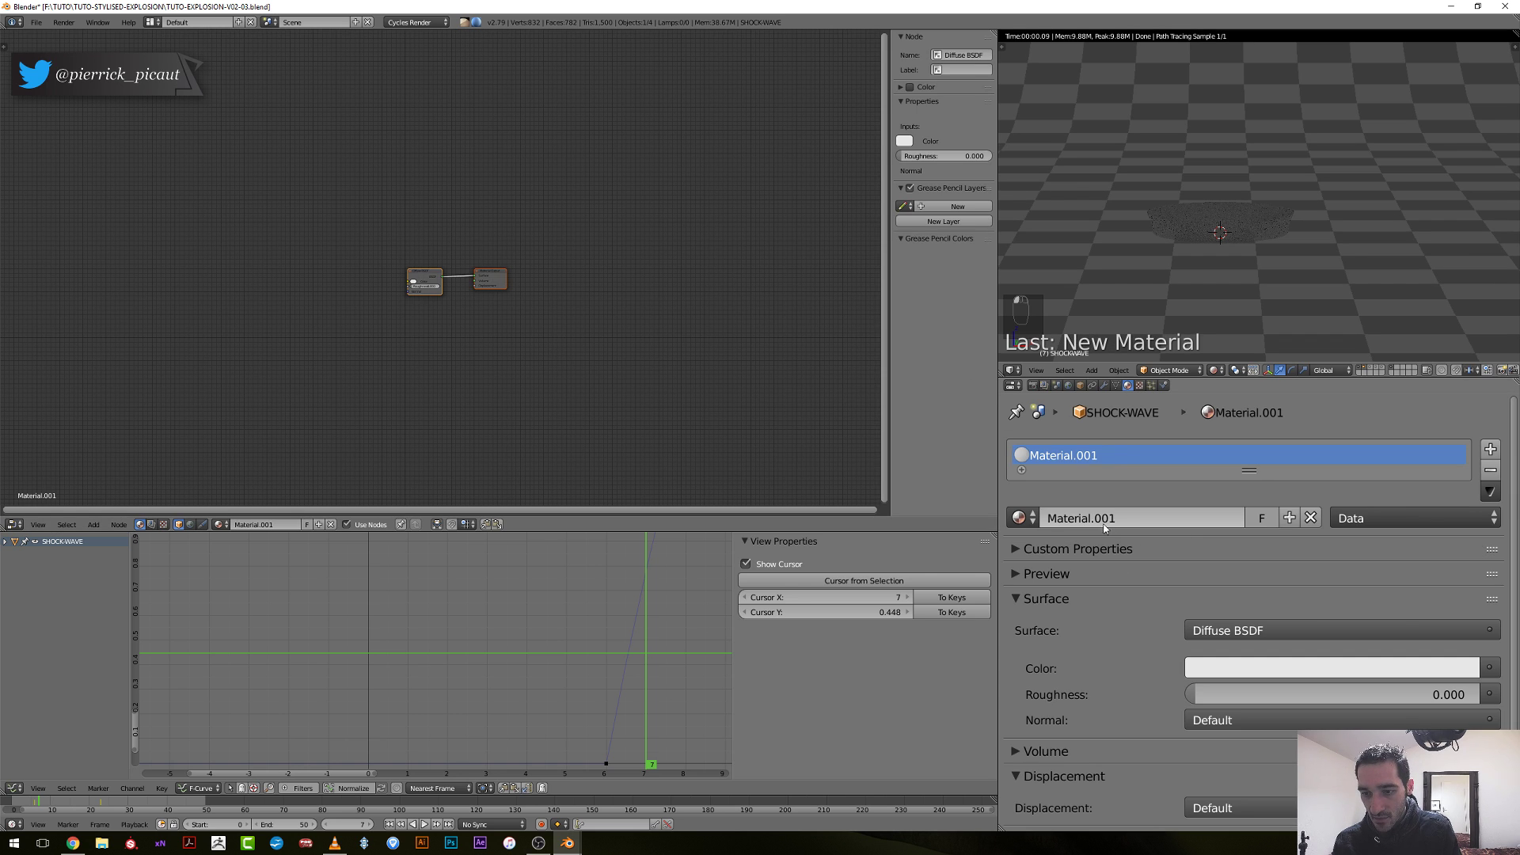
pyautogui.doubleClick(1103, 519)
pyautogui.write('SHO')
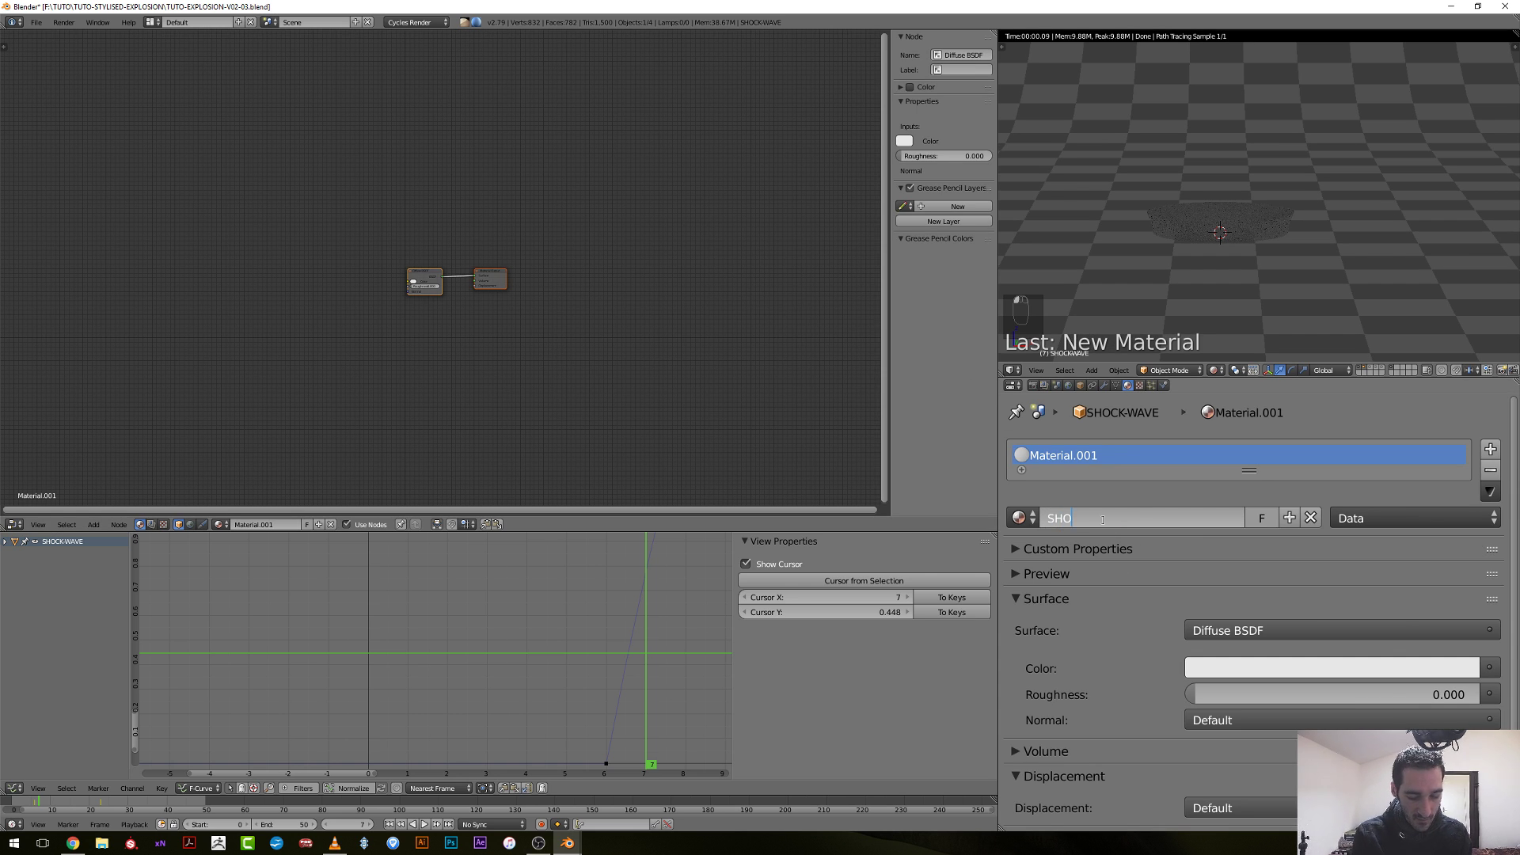
pyautogui.write('CKWAVE')
pyautogui.press('Return')
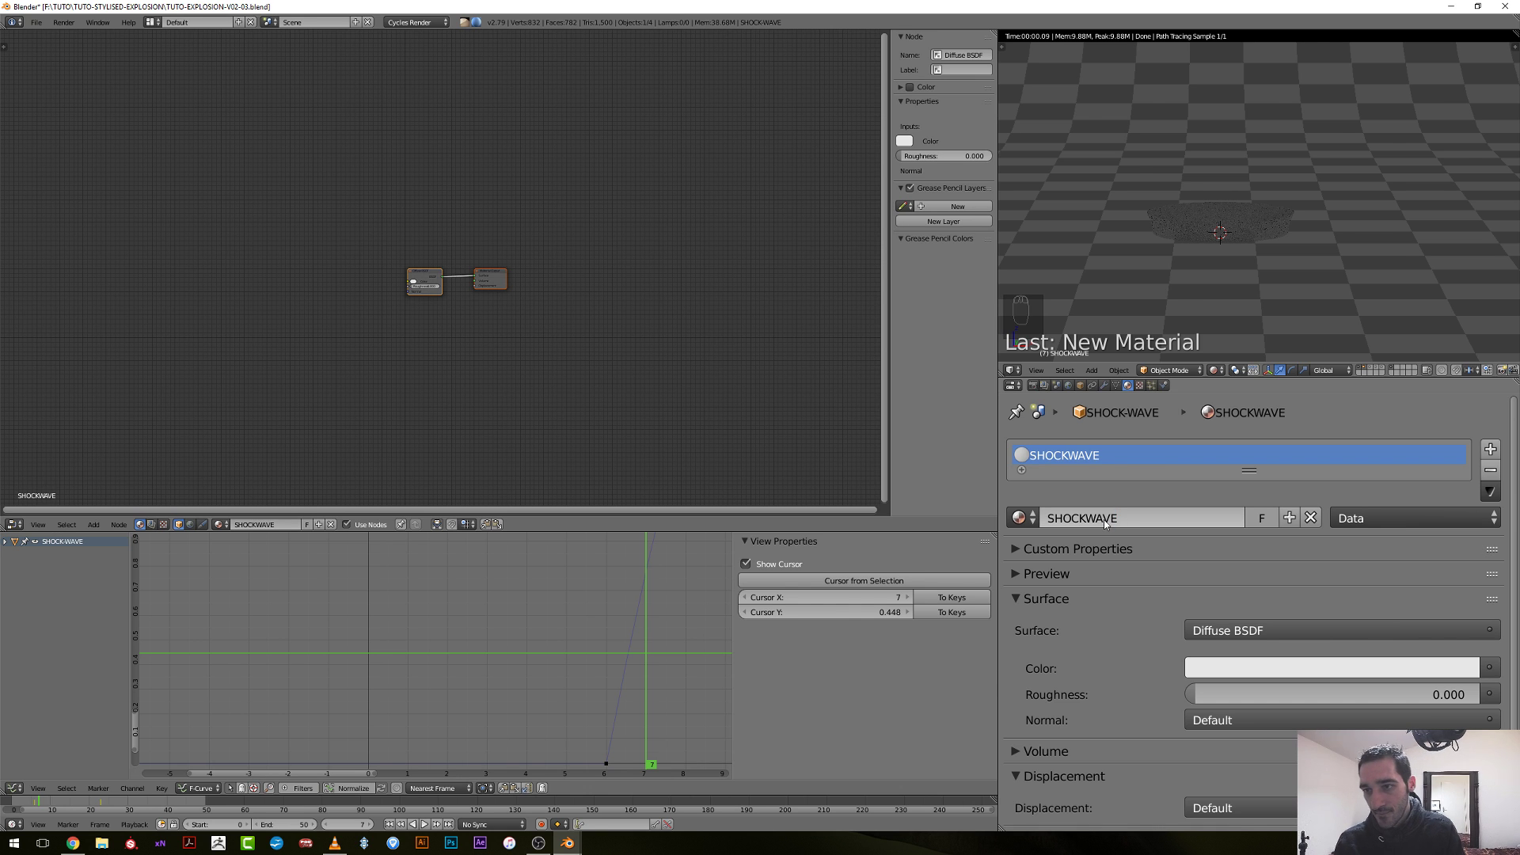
# Advance the animation frame by frame to frame 12, where the ring is expanded.
pyautogui.scroll(-2, 1228, 239)
pyautogui.scroll(1, 483, 326)
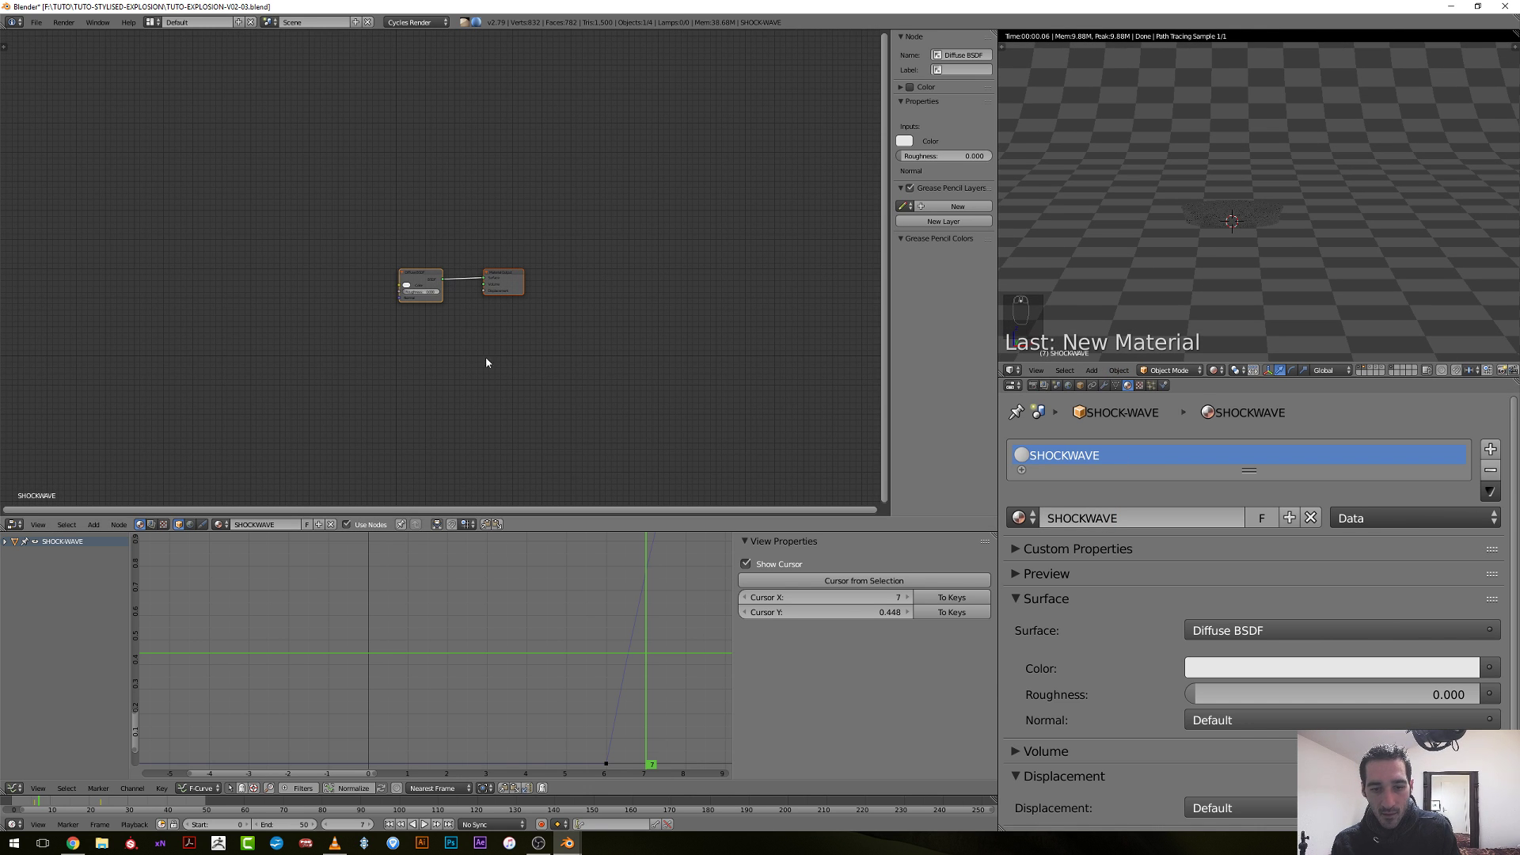
pyautogui.moveTo(681, 627); pyautogui.dragTo(562, 682, button='middle')
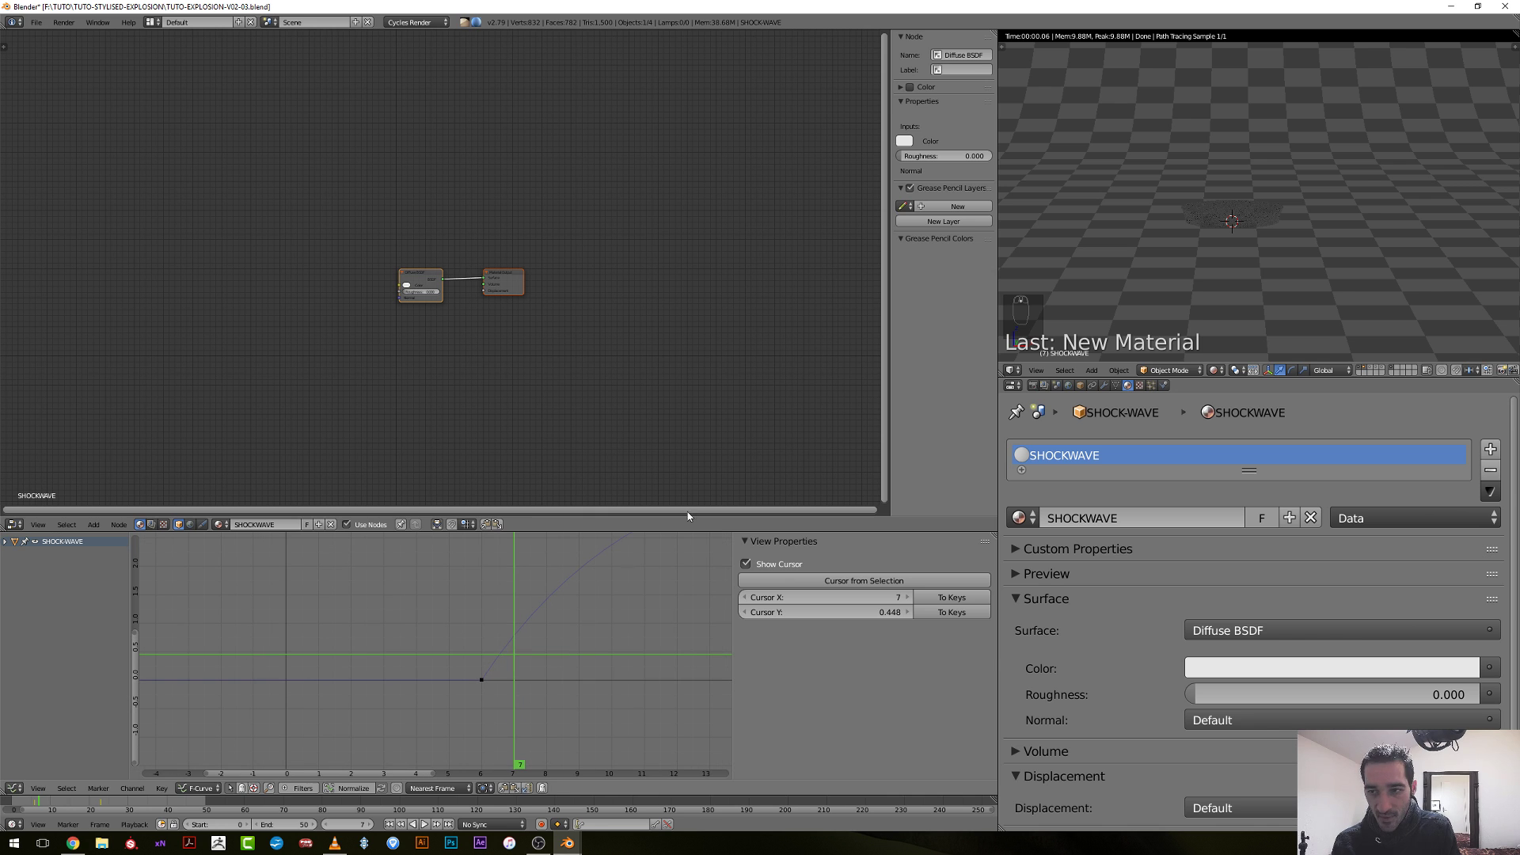
pyautogui.press('Right')
pyautogui.press('Right')
pyautogui.press('Right')
pyautogui.press('Right')
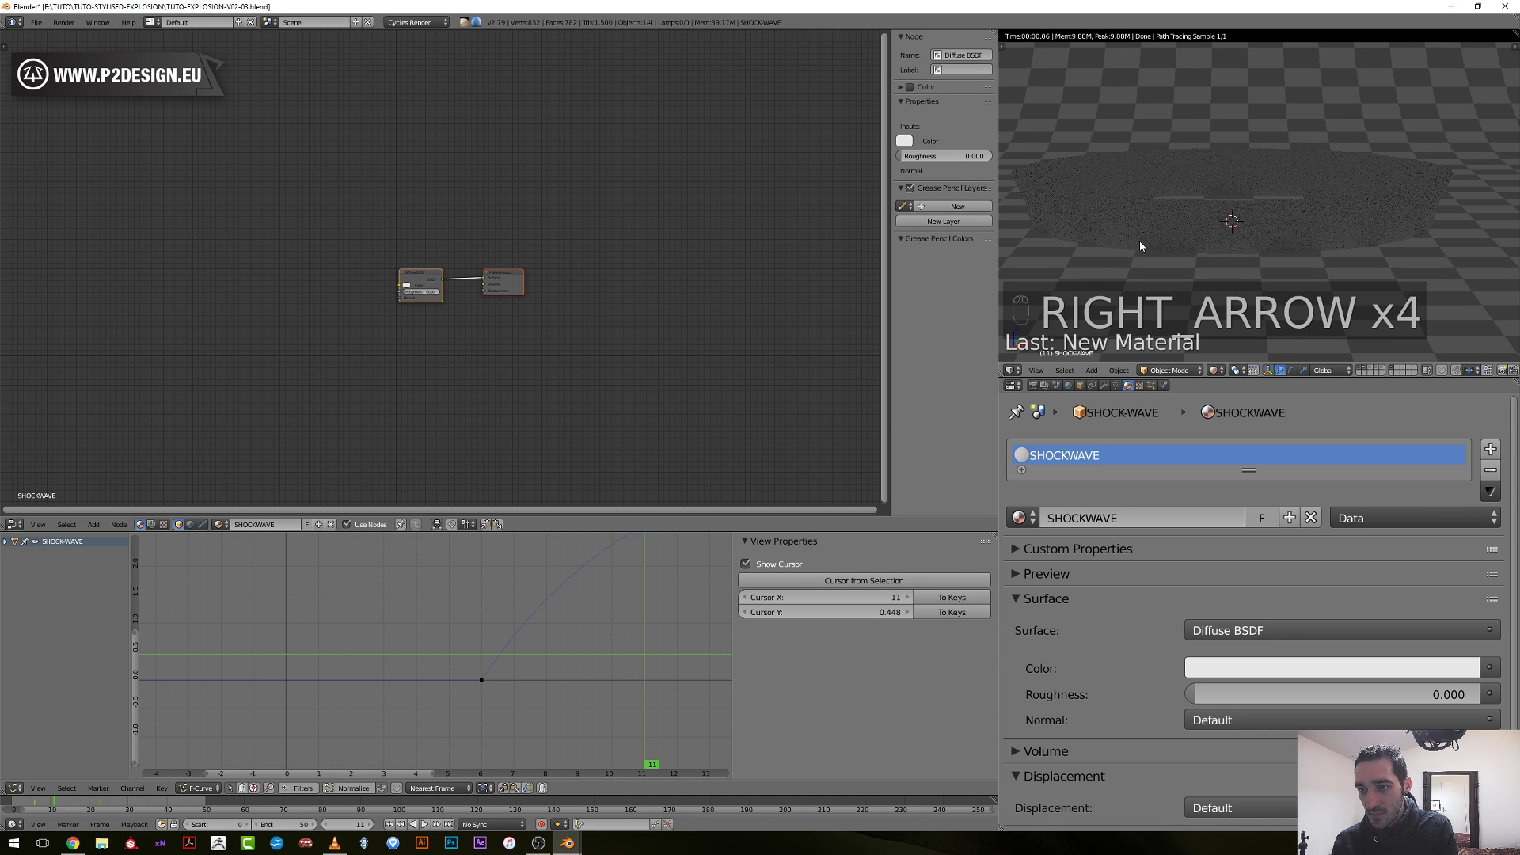
pyautogui.press('Right')
pyautogui.press('Right')
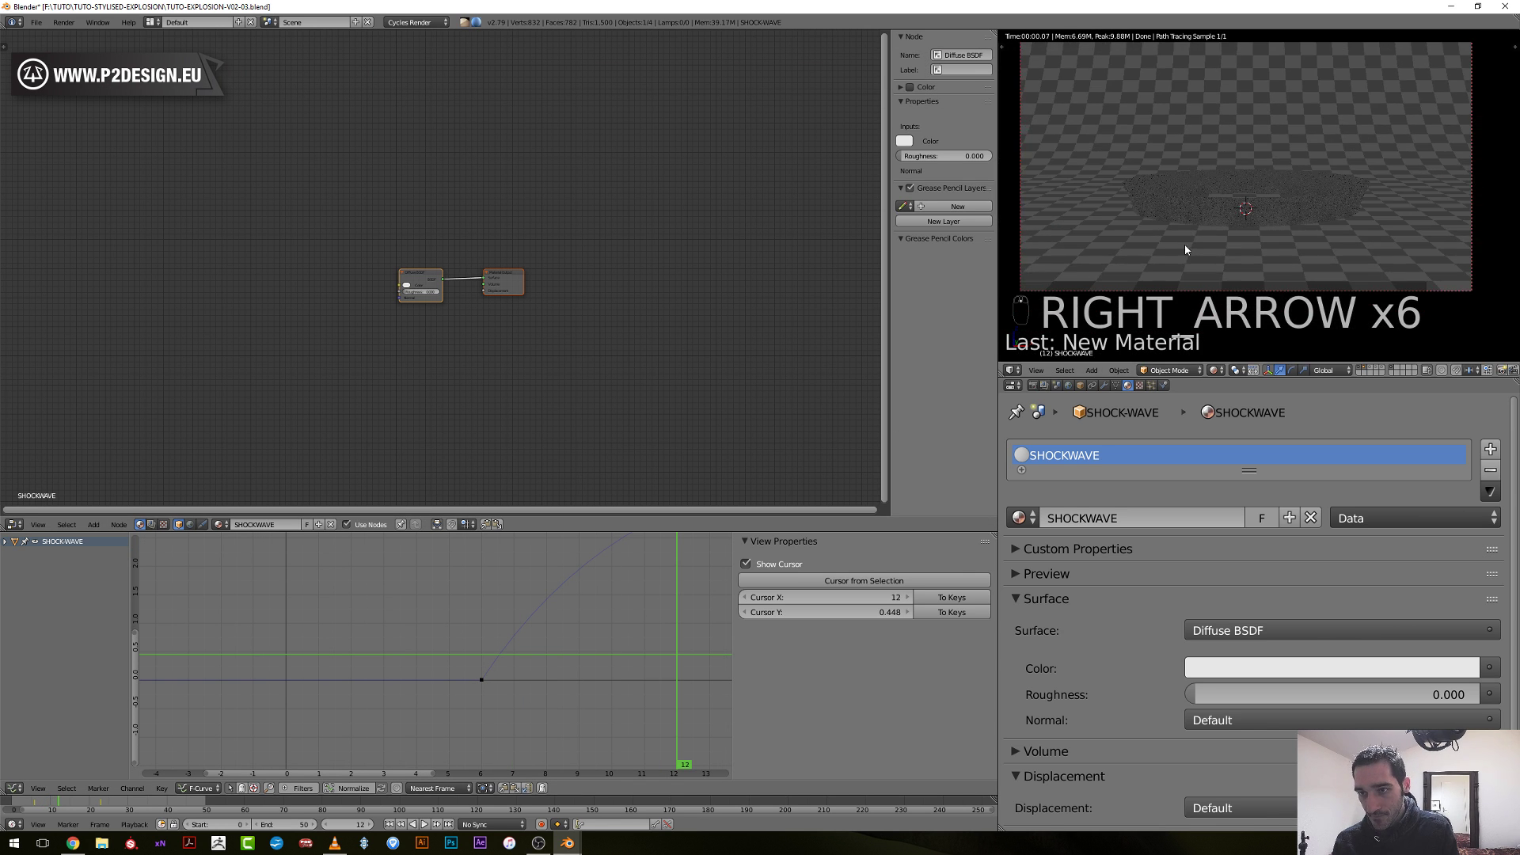
# Replace the Diffuse BSDF node with an Emission shader connected to the Material Output's Surface.
pyautogui.scroll(1, 554, 333)
pyautogui.click(411, 285)
pyautogui.press('x')
pyautogui.hotkey('shift', 'a')
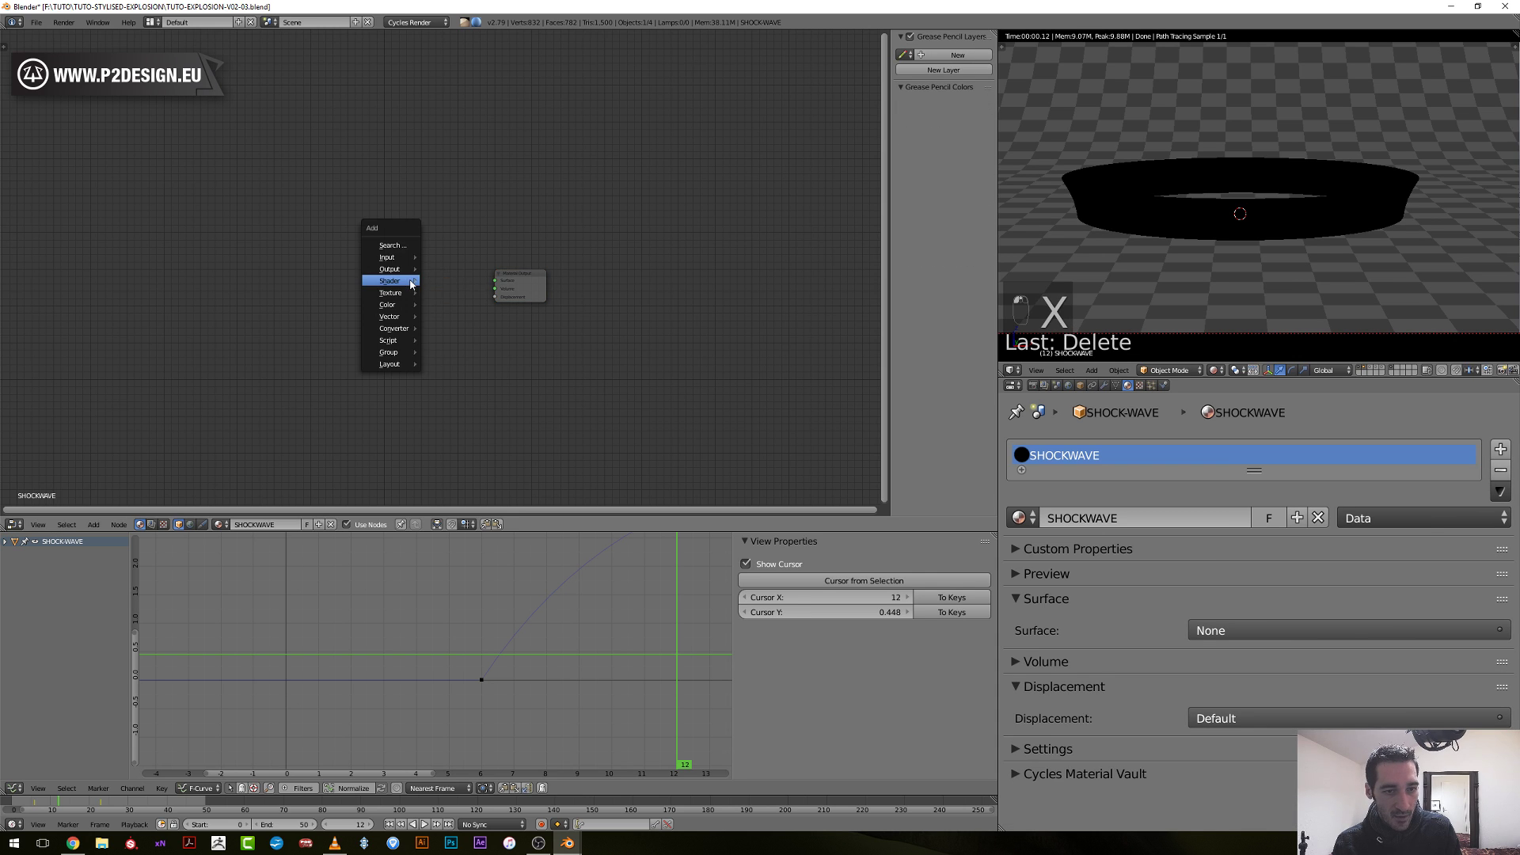
pyautogui.moveTo(400, 257)
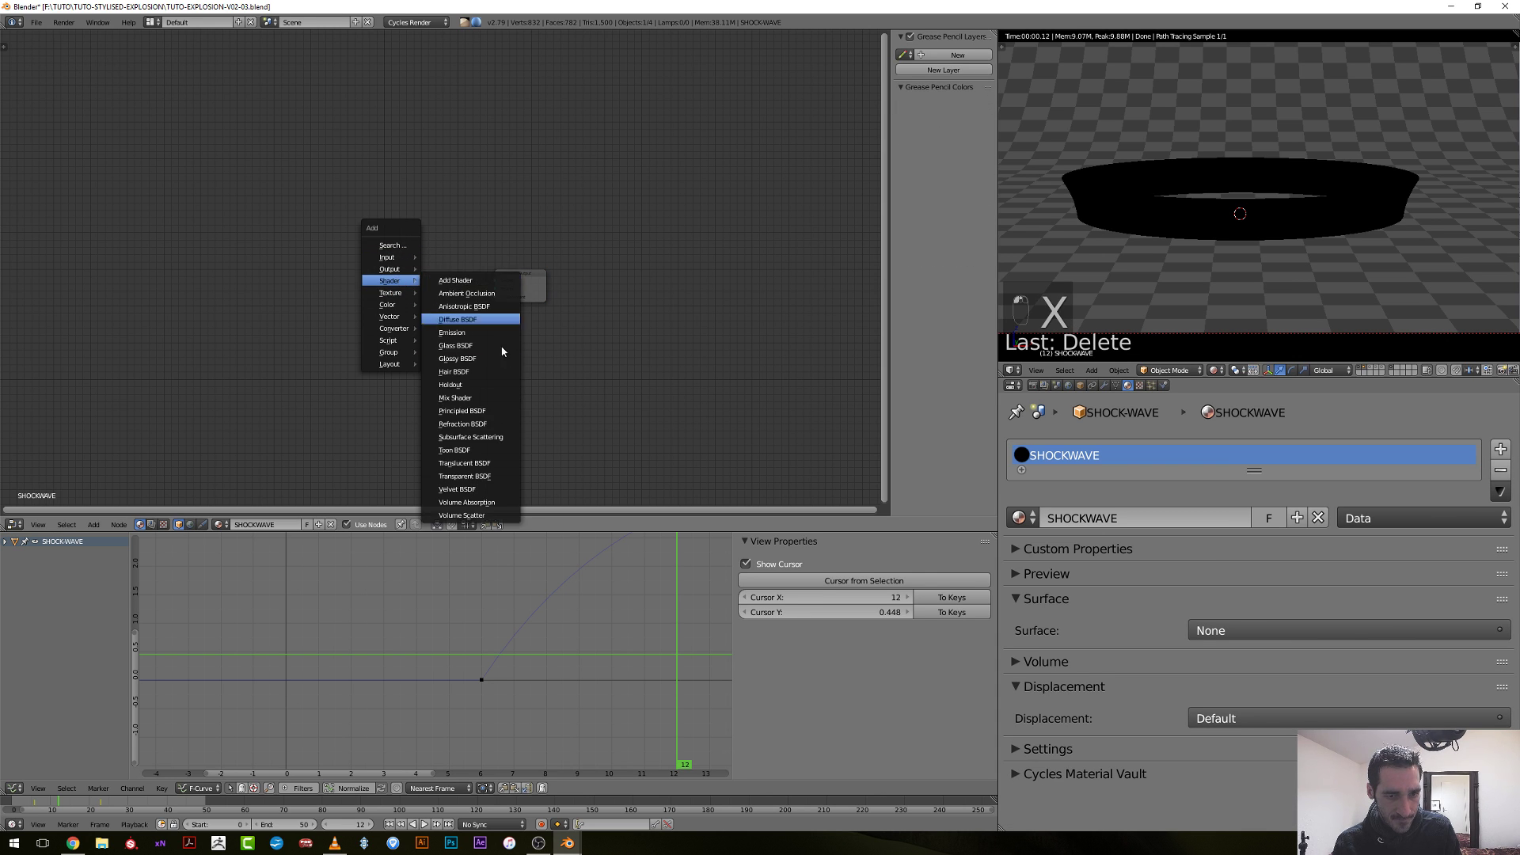
pyautogui.click(491, 329)
pyautogui.press('x')
pyautogui.hotkey('shift', 'a')
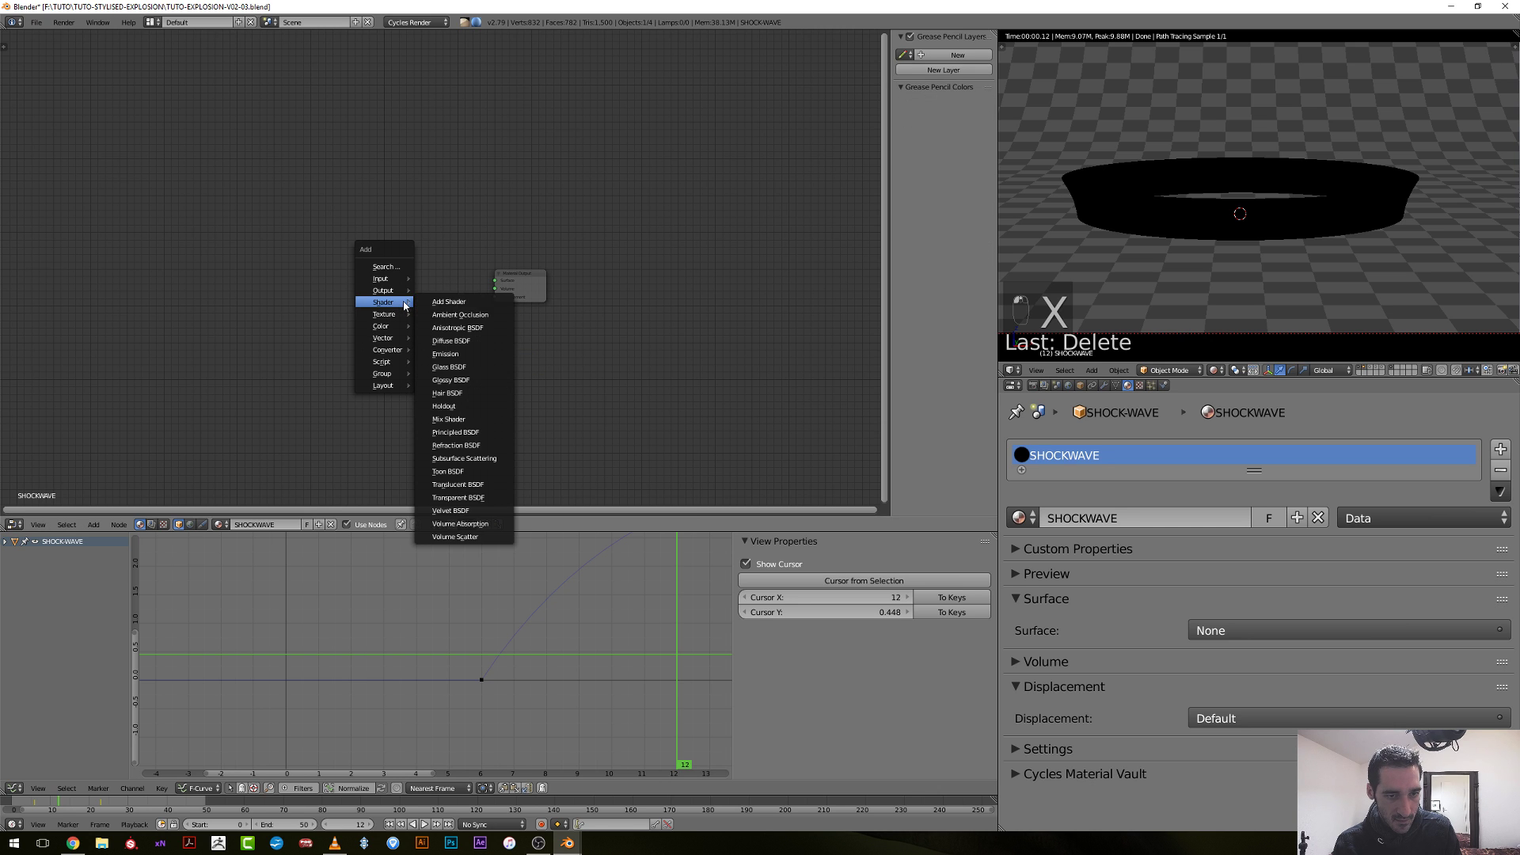
pyautogui.click(463, 356)
pyautogui.click(449, 295)
pyautogui.keyDown('ctrl'); pyautogui.keyDown('shift'); pyautogui.click(449, 295); pyautogui.keyUp('shift'); pyautogui.keyUp('ctrl')
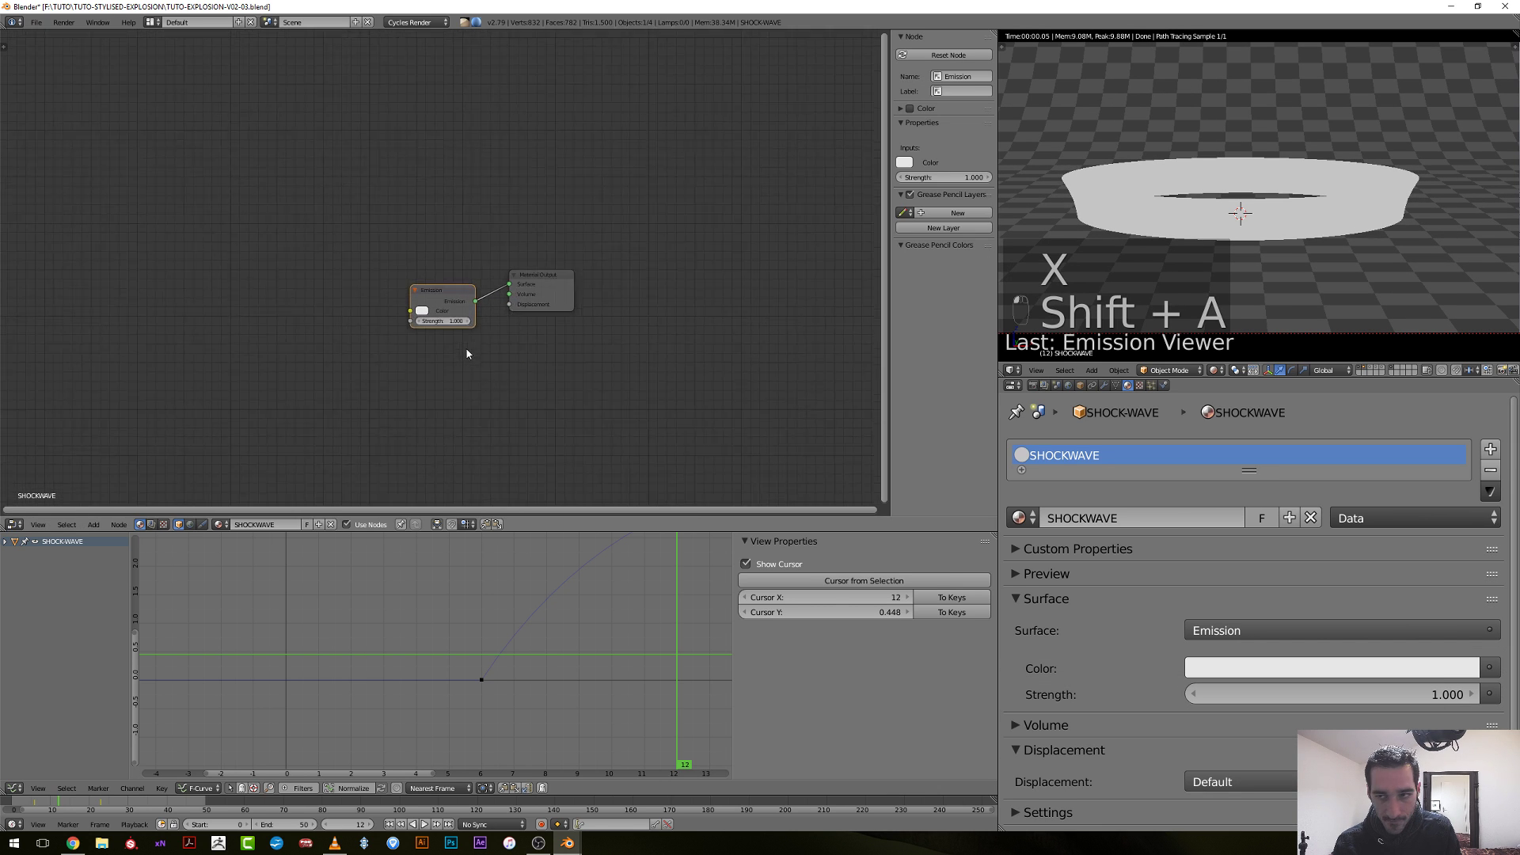
# Set the Emission strength to 5 and move the node further away from the Material Output.
pyautogui.scroll(2, 464, 347)
pyautogui.write('5')
pyautogui.press('Return')
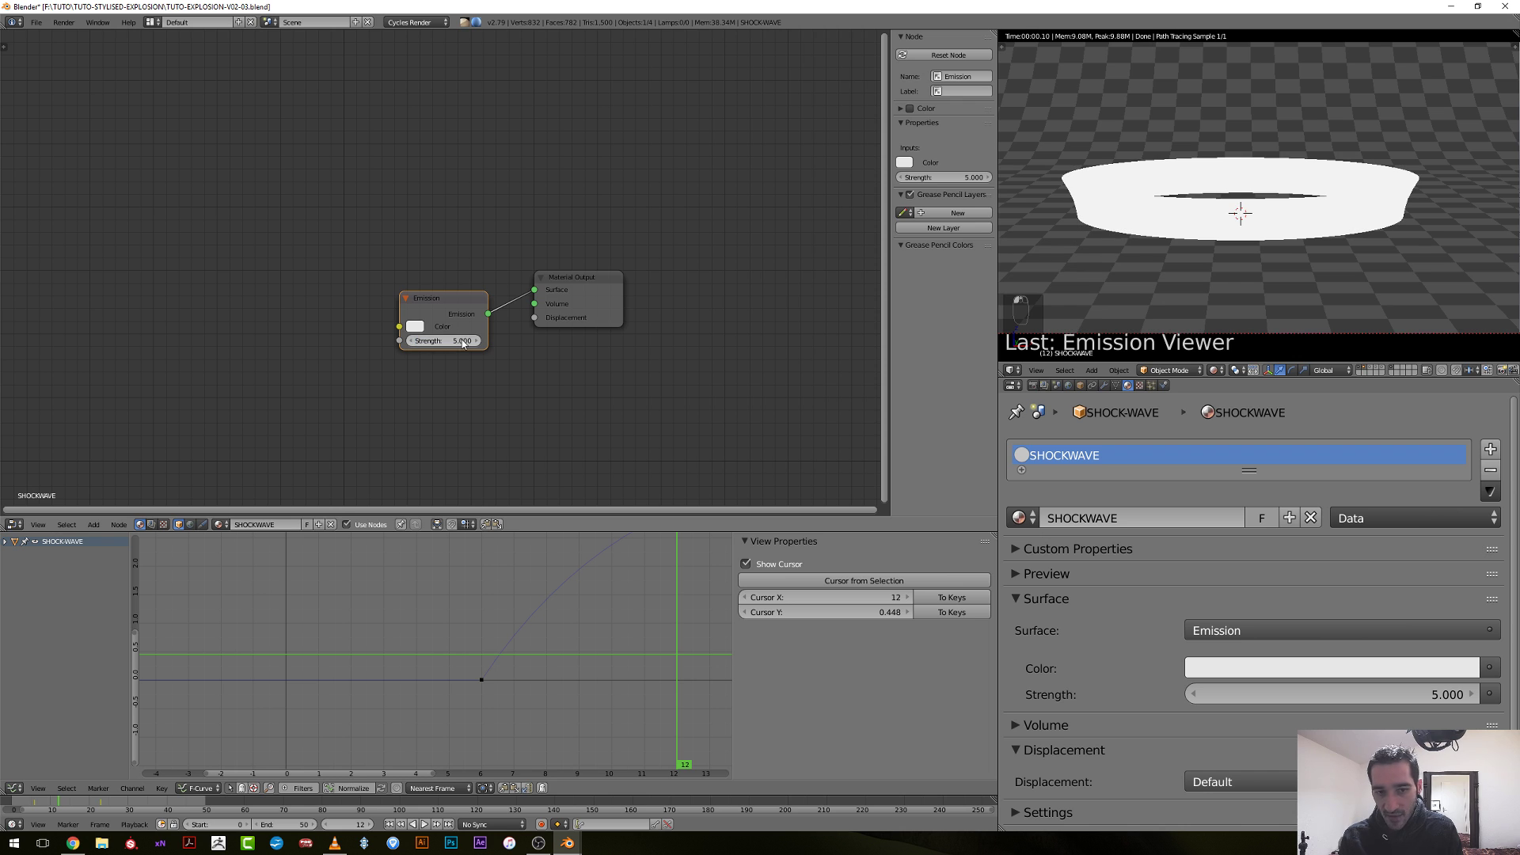
pyautogui.moveTo(390, 342); pyautogui.dragTo(572, 321, button='middle')
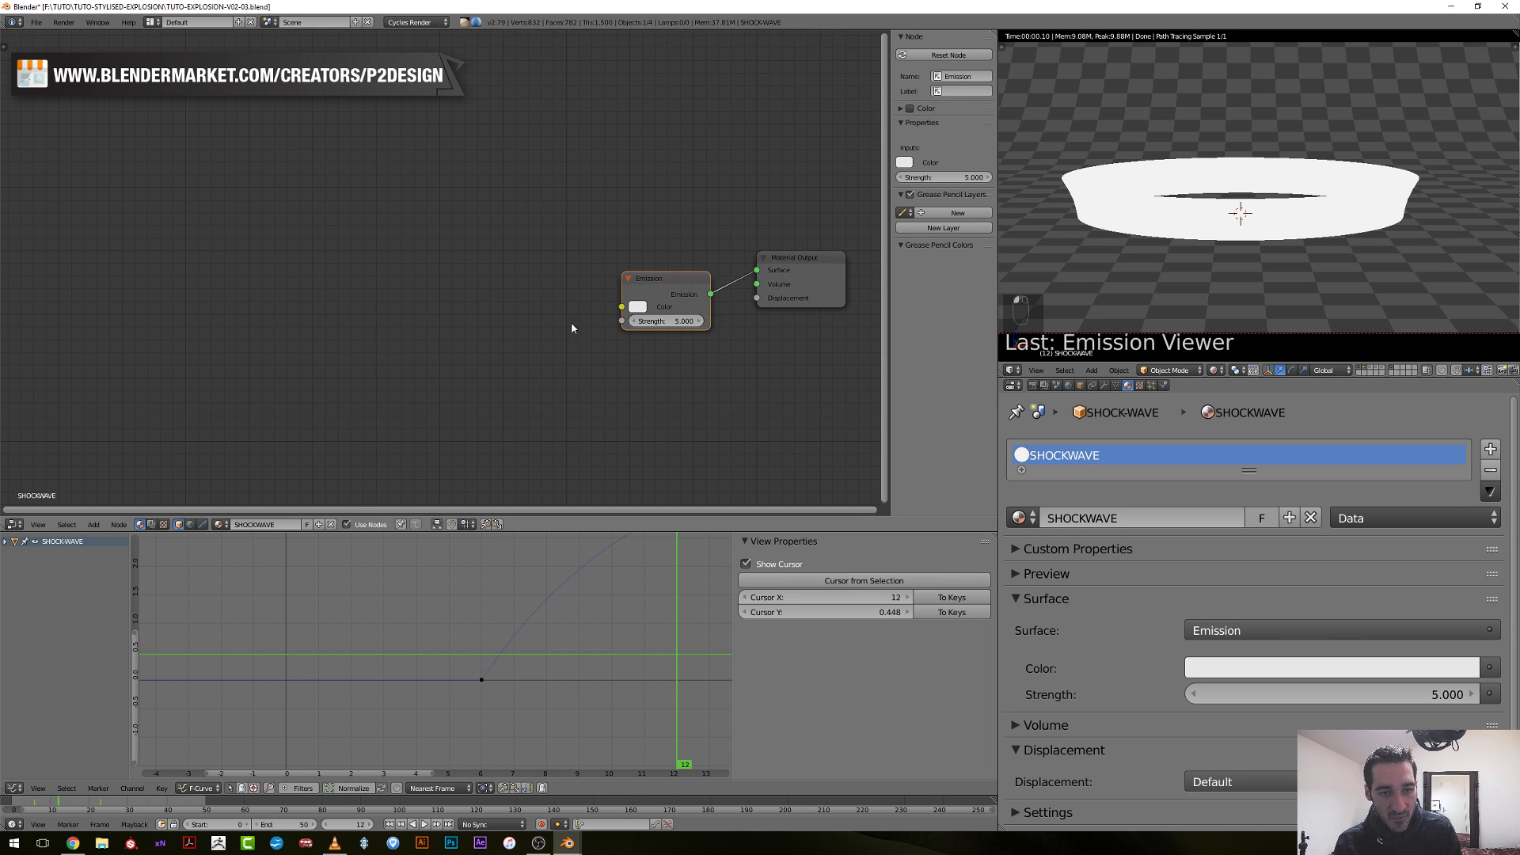
pyautogui.moveTo(644, 280); pyautogui.dragTo(576, 253)
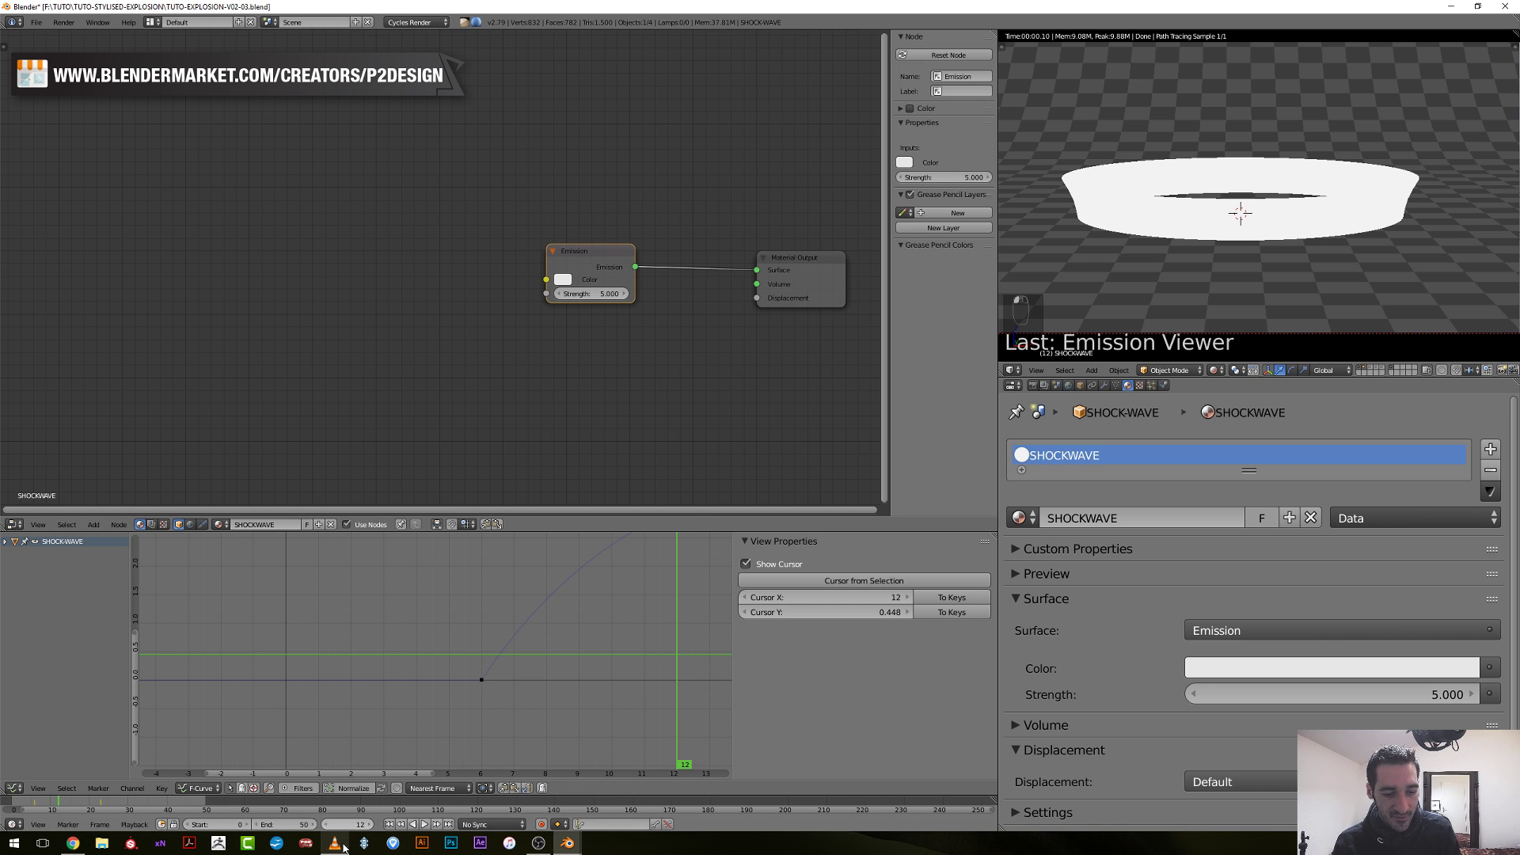
# Inspect the ring in a 3D View in place of the node editor, and return to the node editor.
pyautogui.moveTo(566, 845)
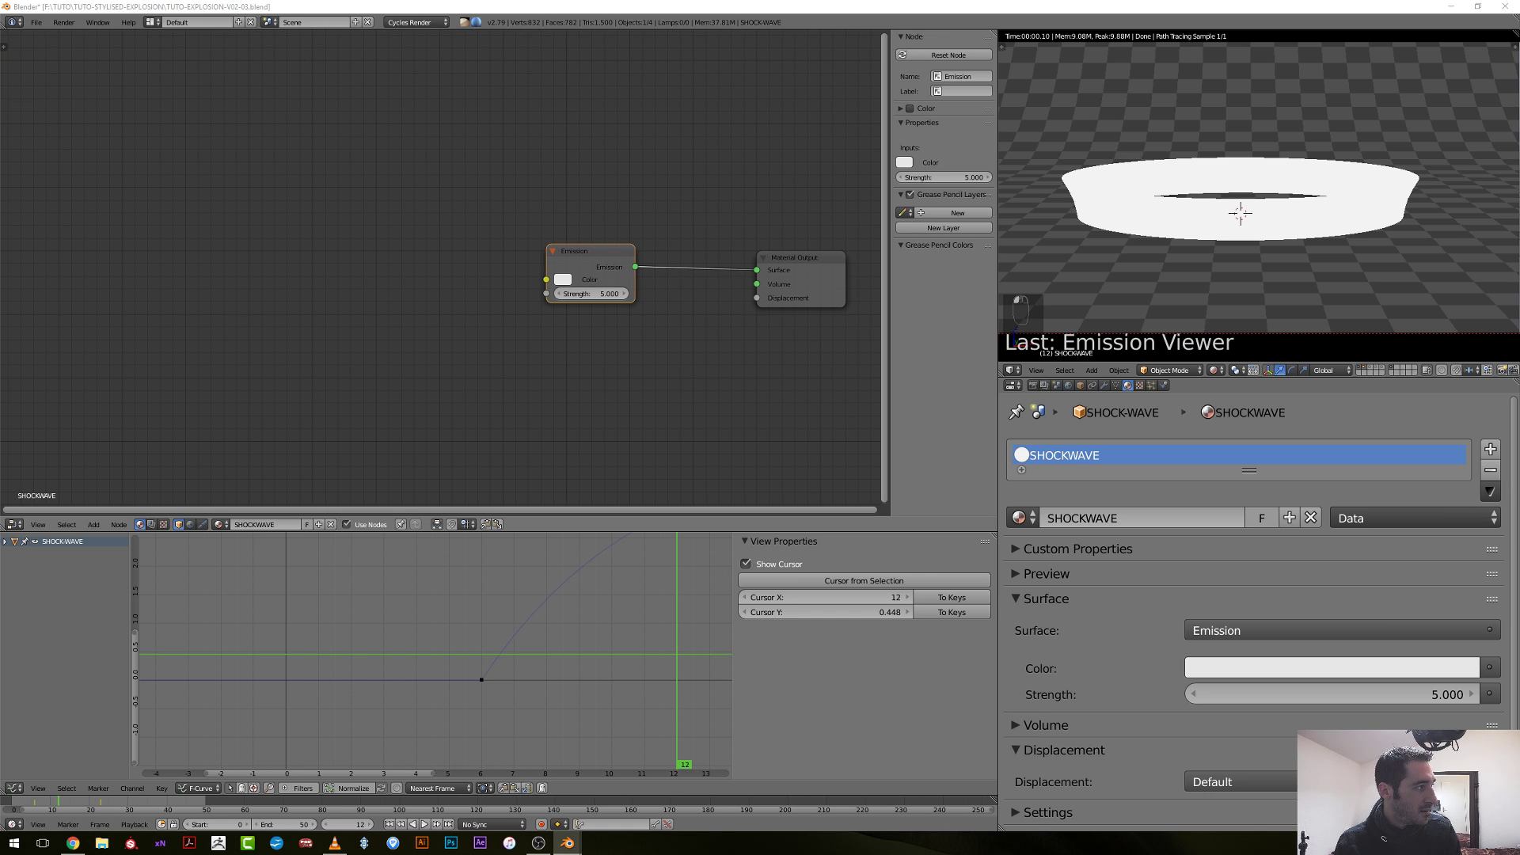
pyautogui.click(13, 524)
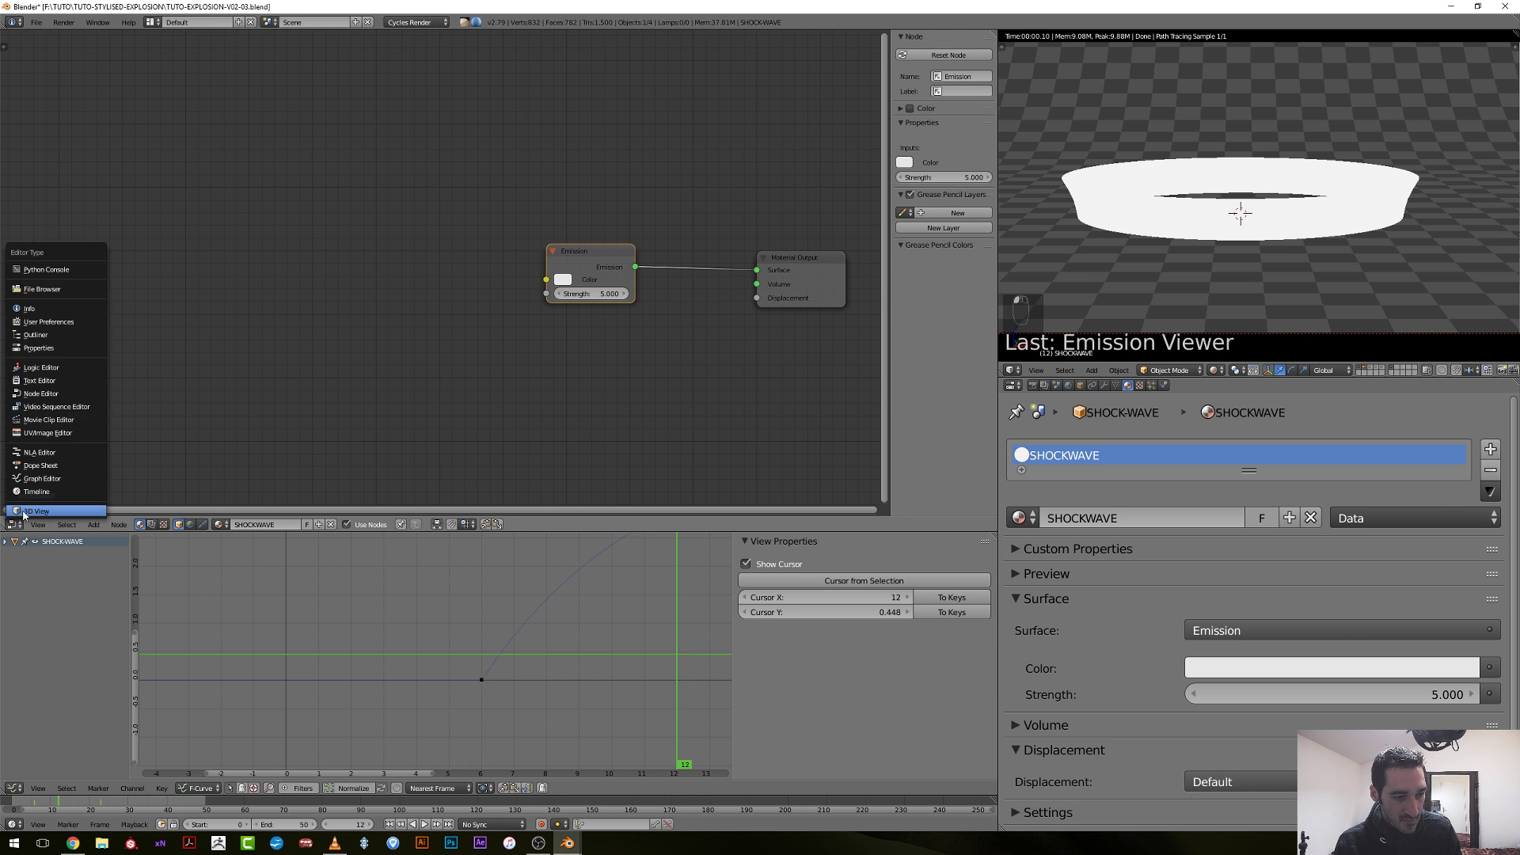
pyautogui.click(36, 511)
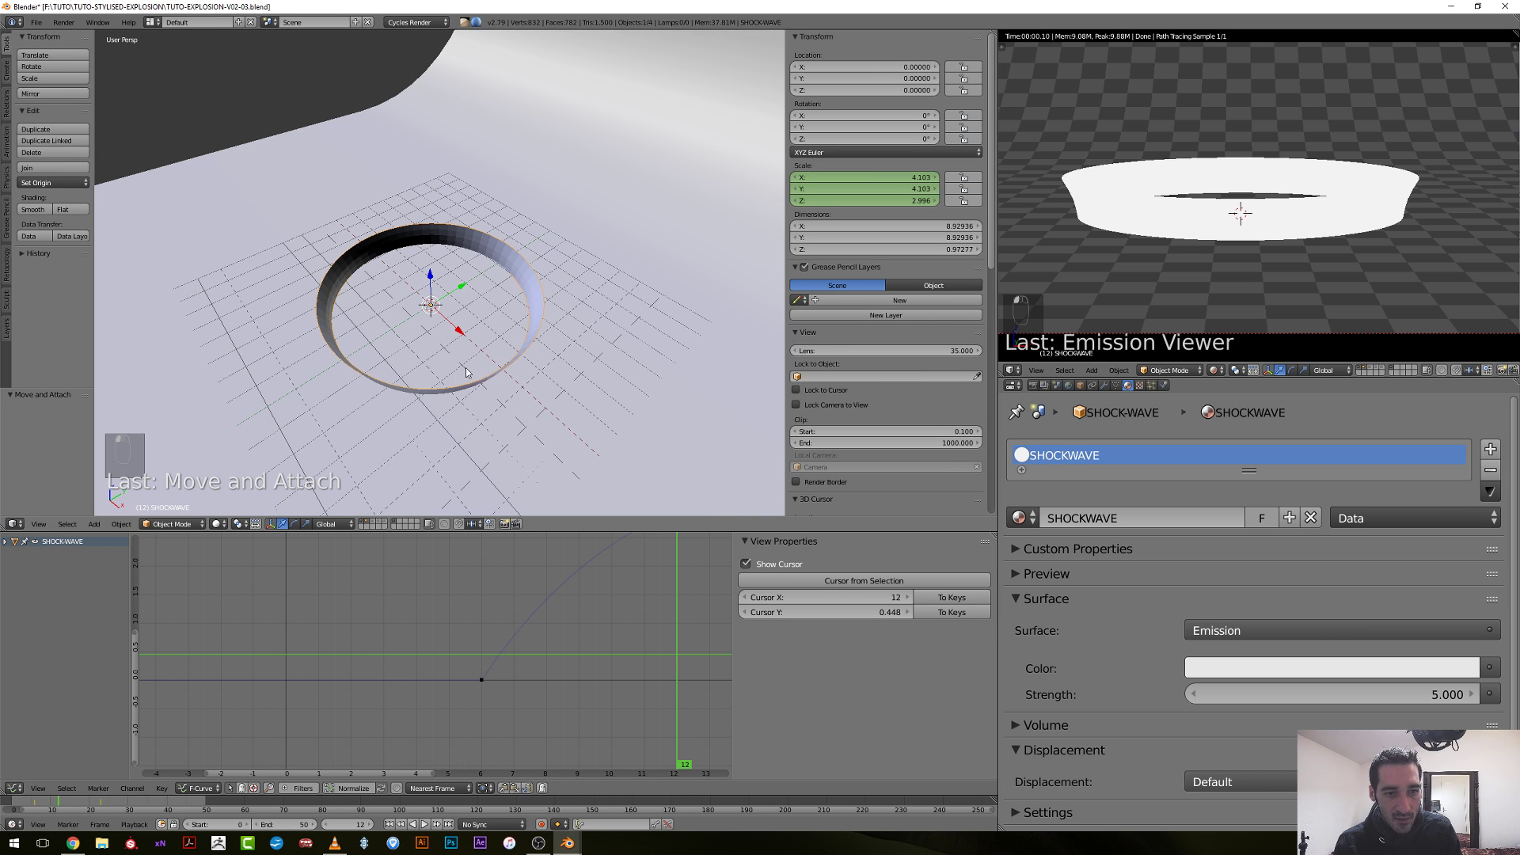
pyautogui.click(14, 524)
pyautogui.click(45, 394)
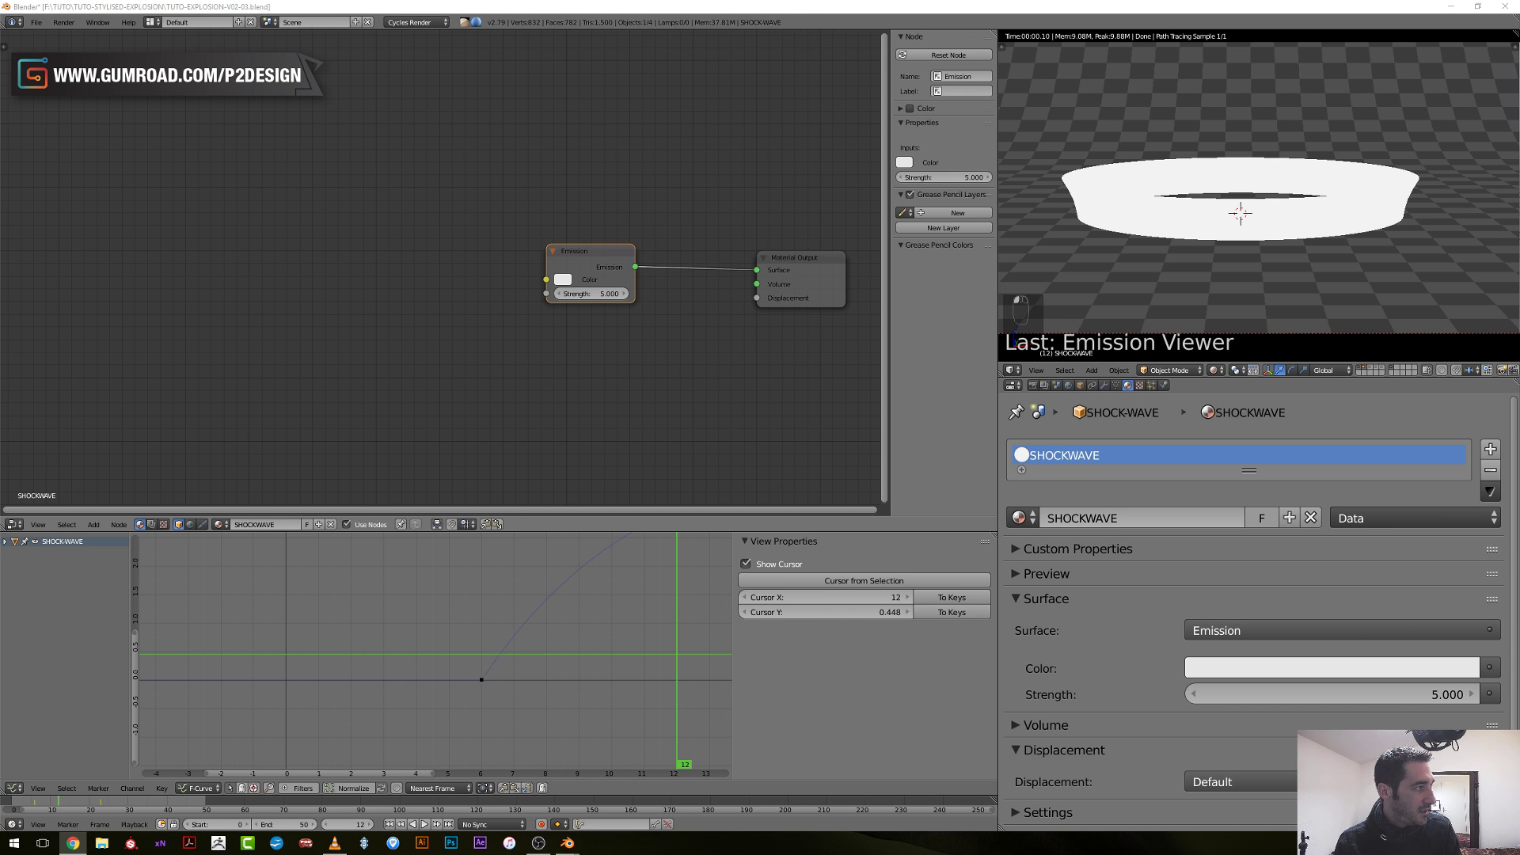
# Add a Texture Coordinate, Mapping and Image Texture setup to the Emission color, spaced well away from the Emission node.
pyautogui.scroll(2, 462, 281)
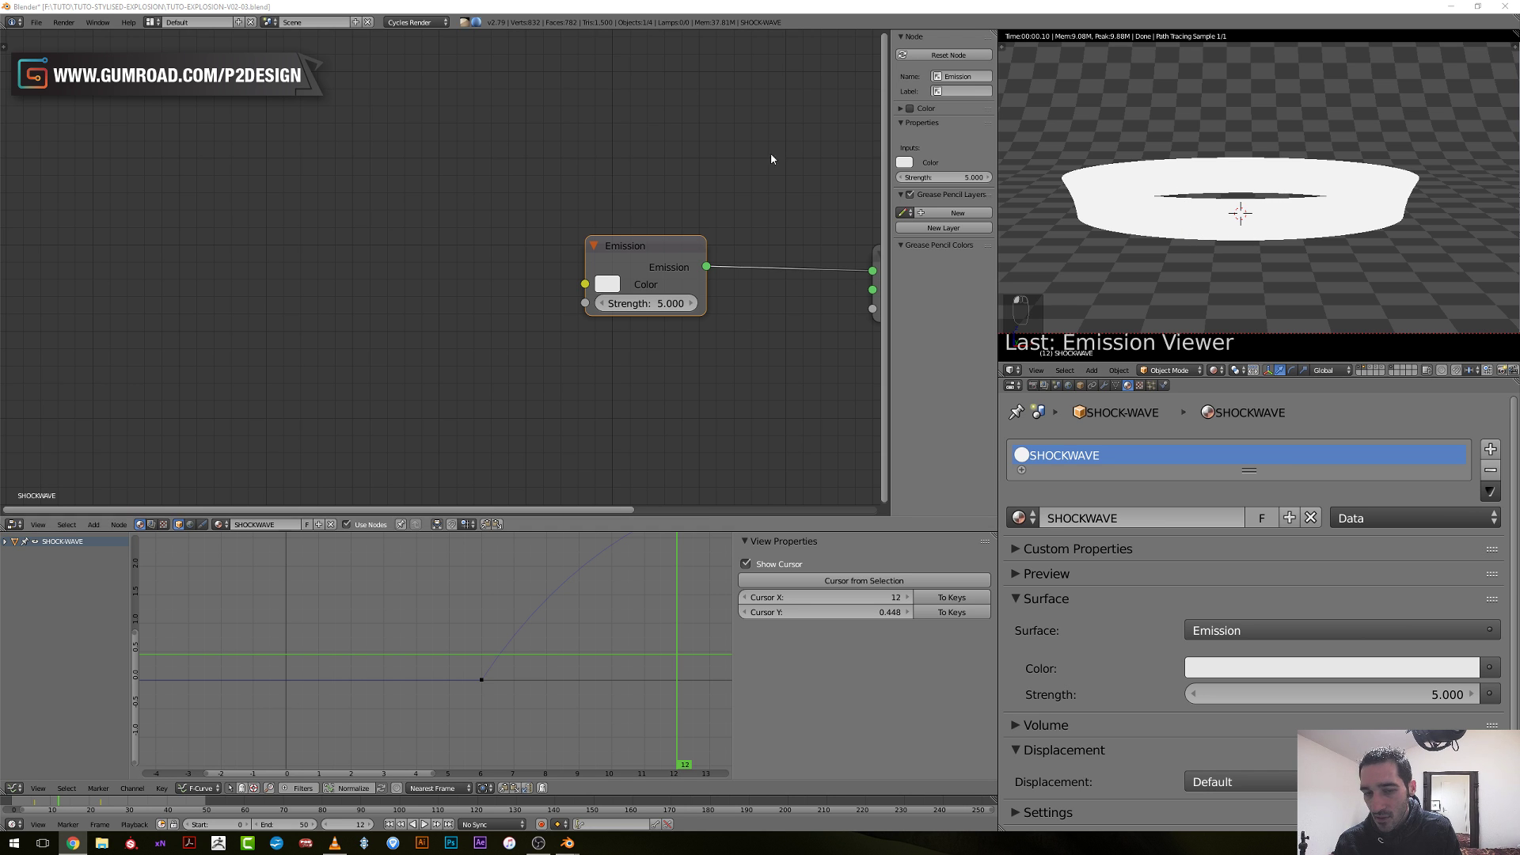
pyautogui.scroll(-2, 620, 229)
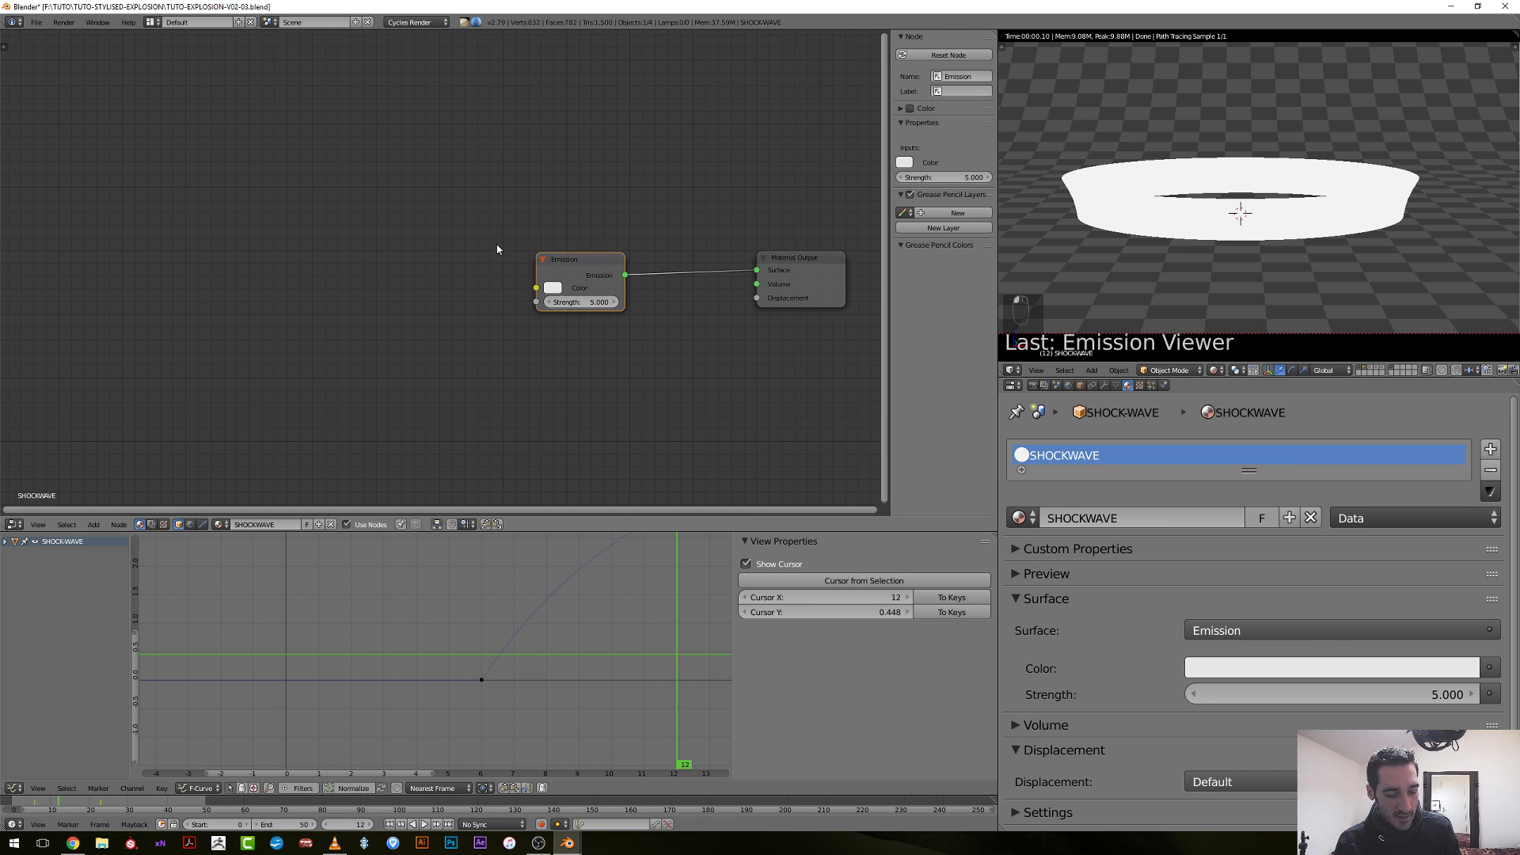
pyautogui.hotkey('ctrl', 't')
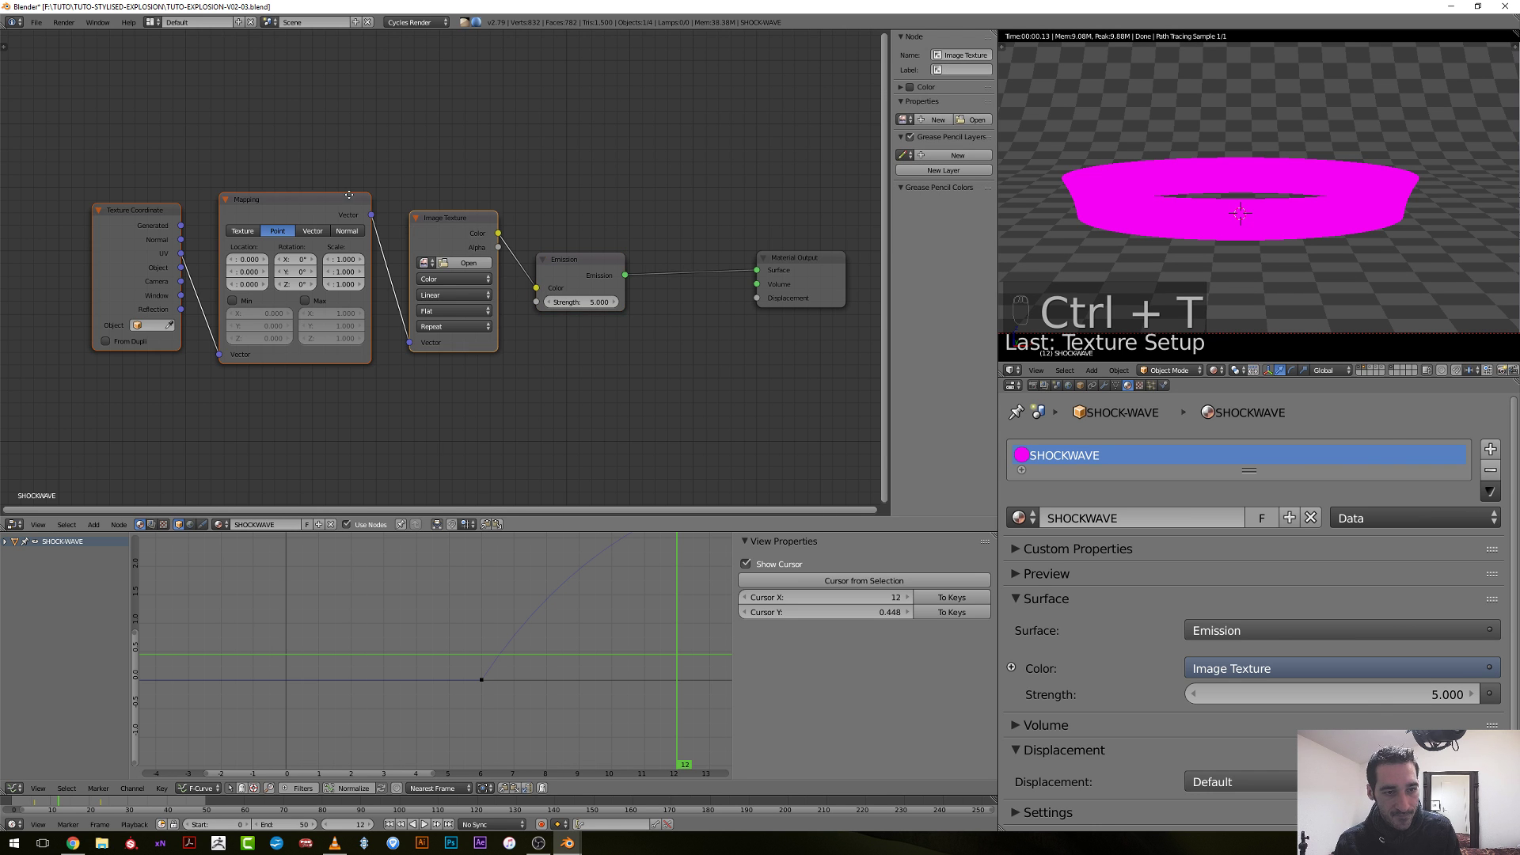
pyautogui.moveTo(285, 222); pyautogui.dragTo(407, 218, button='middle')
pyautogui.press('g')
pyautogui.click(434, 290)
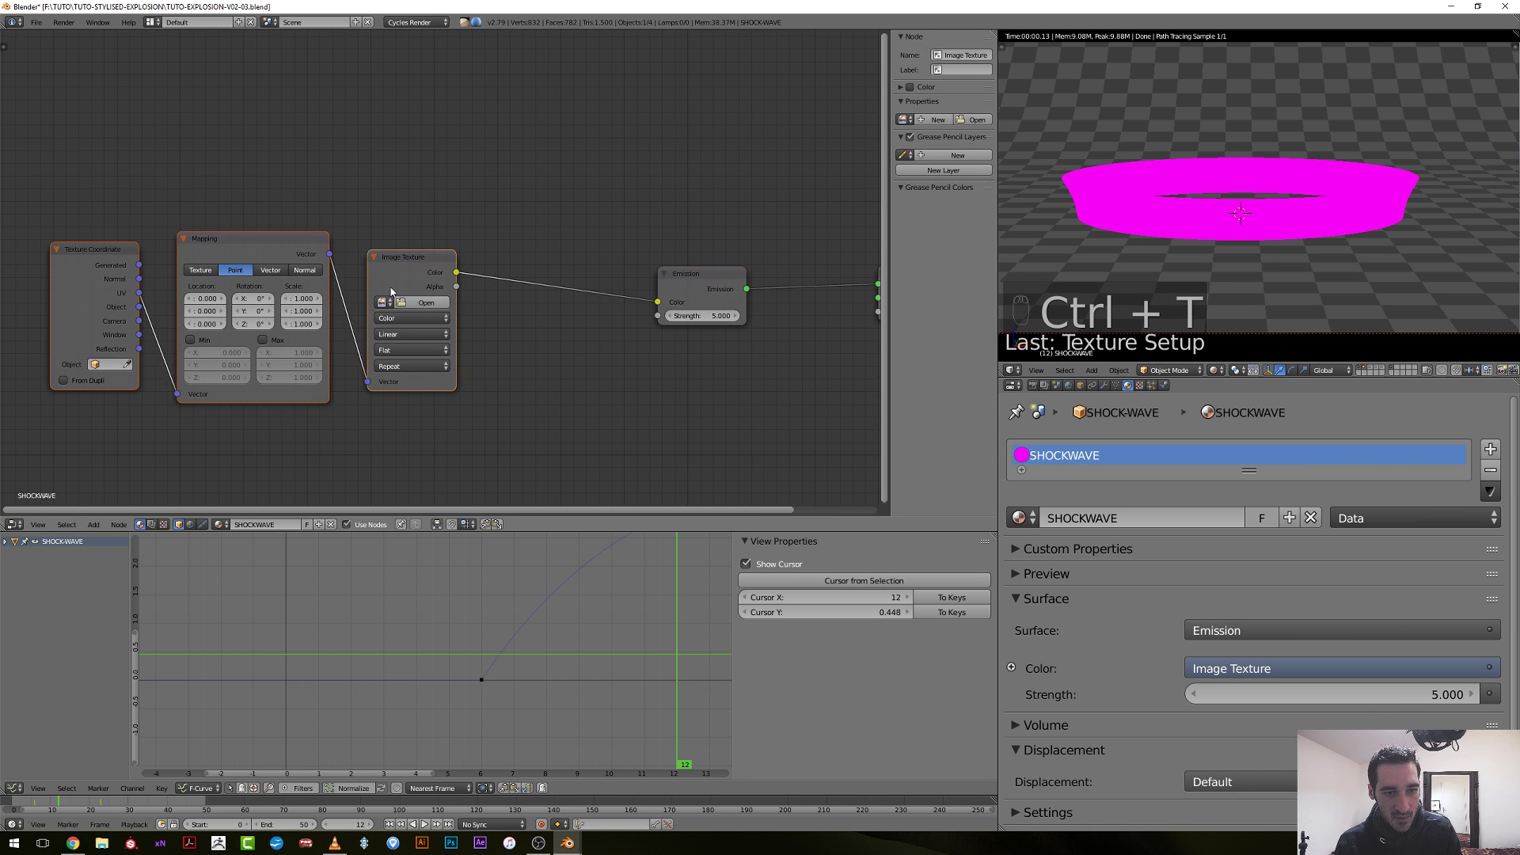
# Replace the Image Texture node with a Gradient Texture and feed it from the Mapping node's Vector output.
pyautogui.click(433, 290)
pyautogui.press('x')
pyautogui.hotkey('shift', 'a')
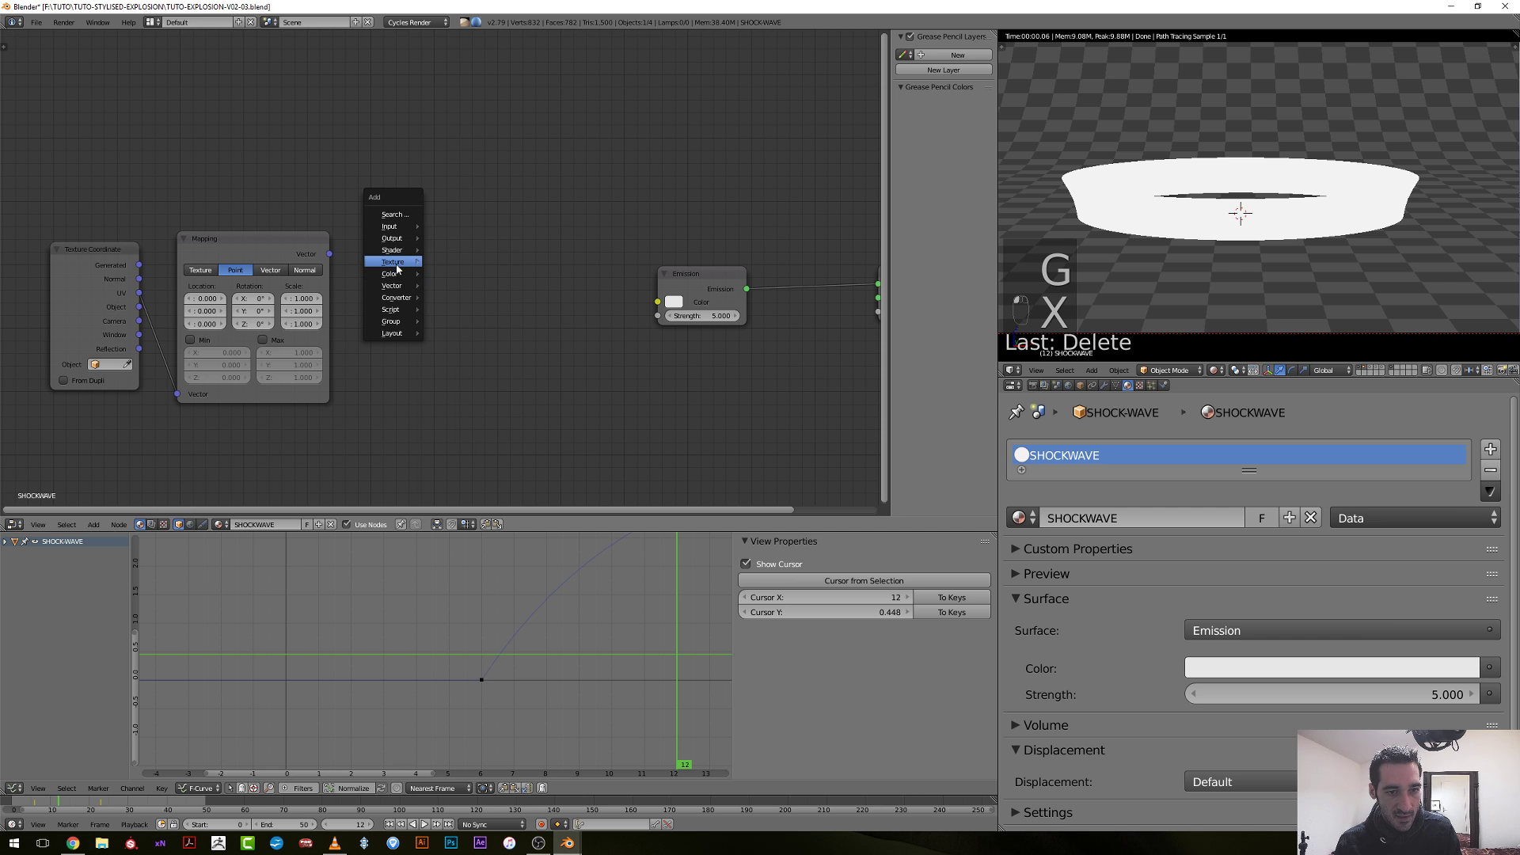
pyautogui.moveTo(393, 262)
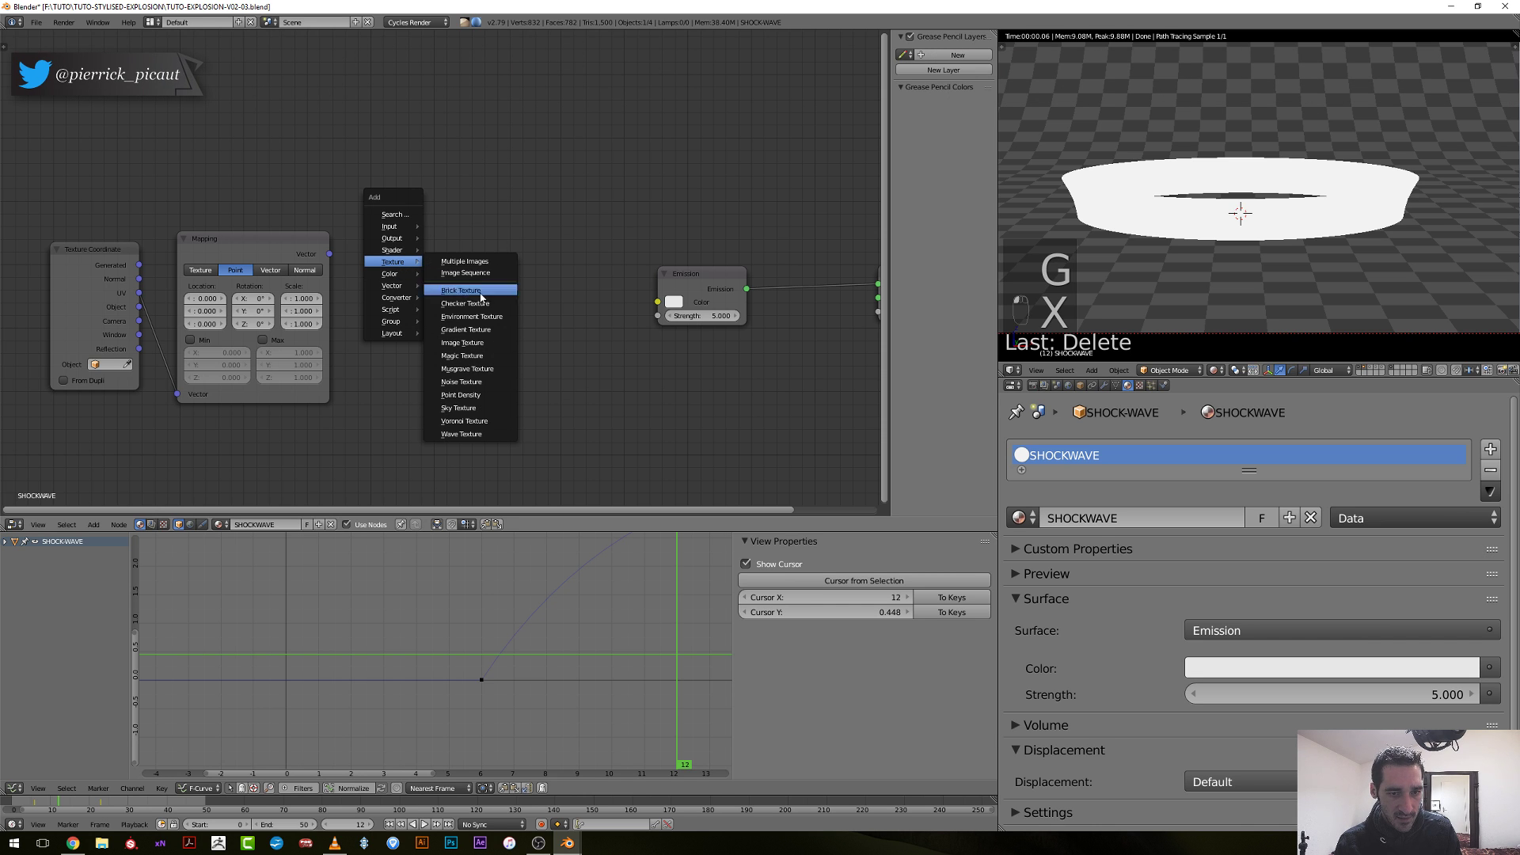
pyautogui.click(502, 329)
pyautogui.click(377, 247)
pyautogui.moveTo(329, 253); pyautogui.dragTo(377, 313)
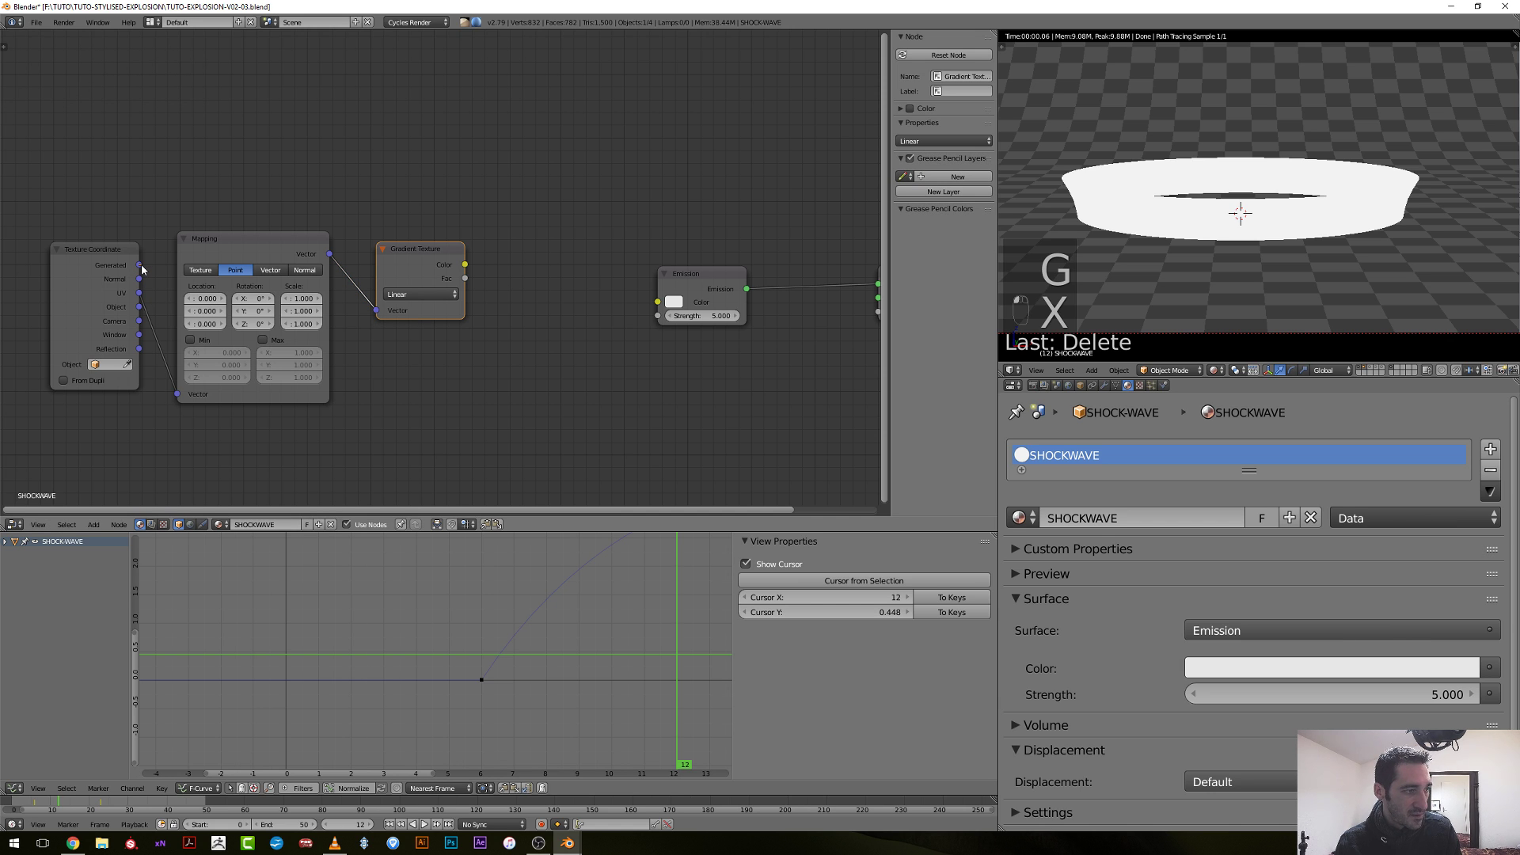
# Link the Generated coordinates to the Mapping node and the Gradient Texture's Color to the Emission color.
pyautogui.moveTo(143, 270); pyautogui.dragTo(186, 396)
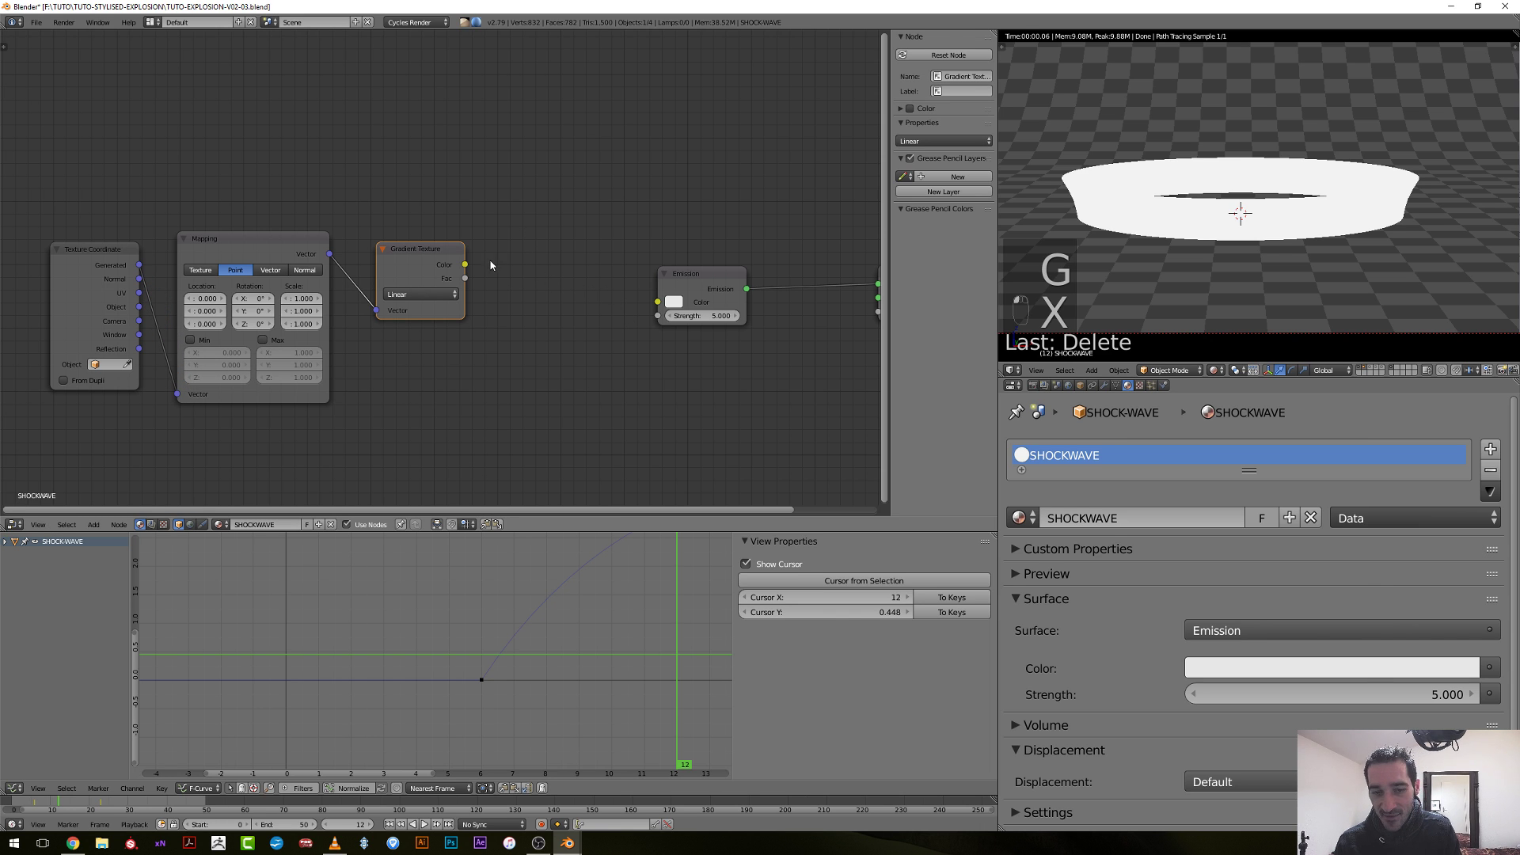
pyautogui.moveTo(467, 266); pyautogui.dragTo(658, 301)
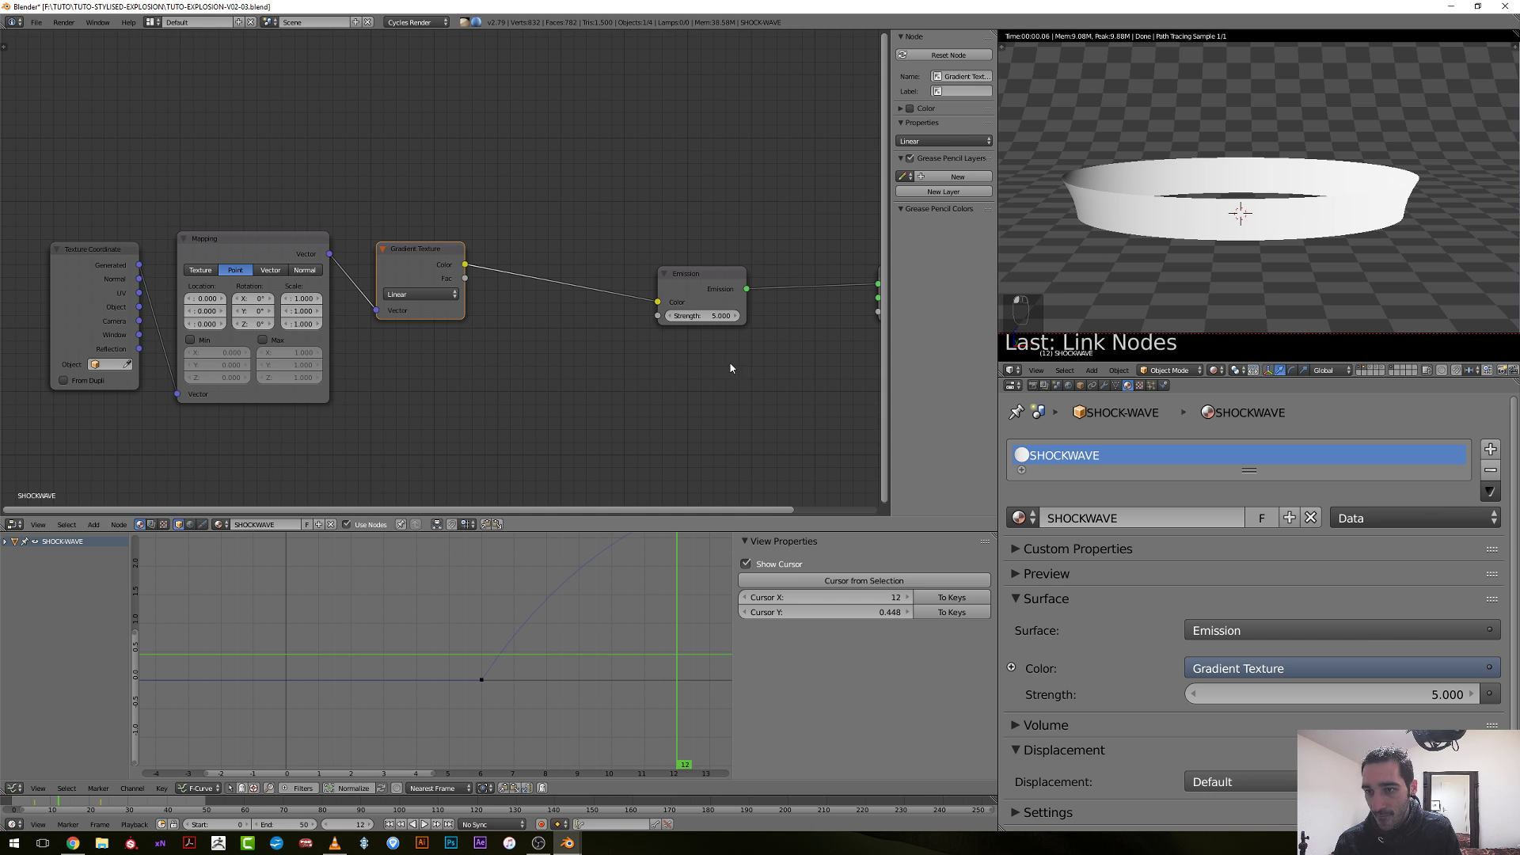
pyautogui.keyDown('ctrl'); pyautogui.moveTo(729, 361); pyautogui.dragTo(577, 345, button='middle'); pyautogui.keyUp('ctrl')
pyautogui.moveTo(554, 277); pyautogui.dragTo(541, 277)
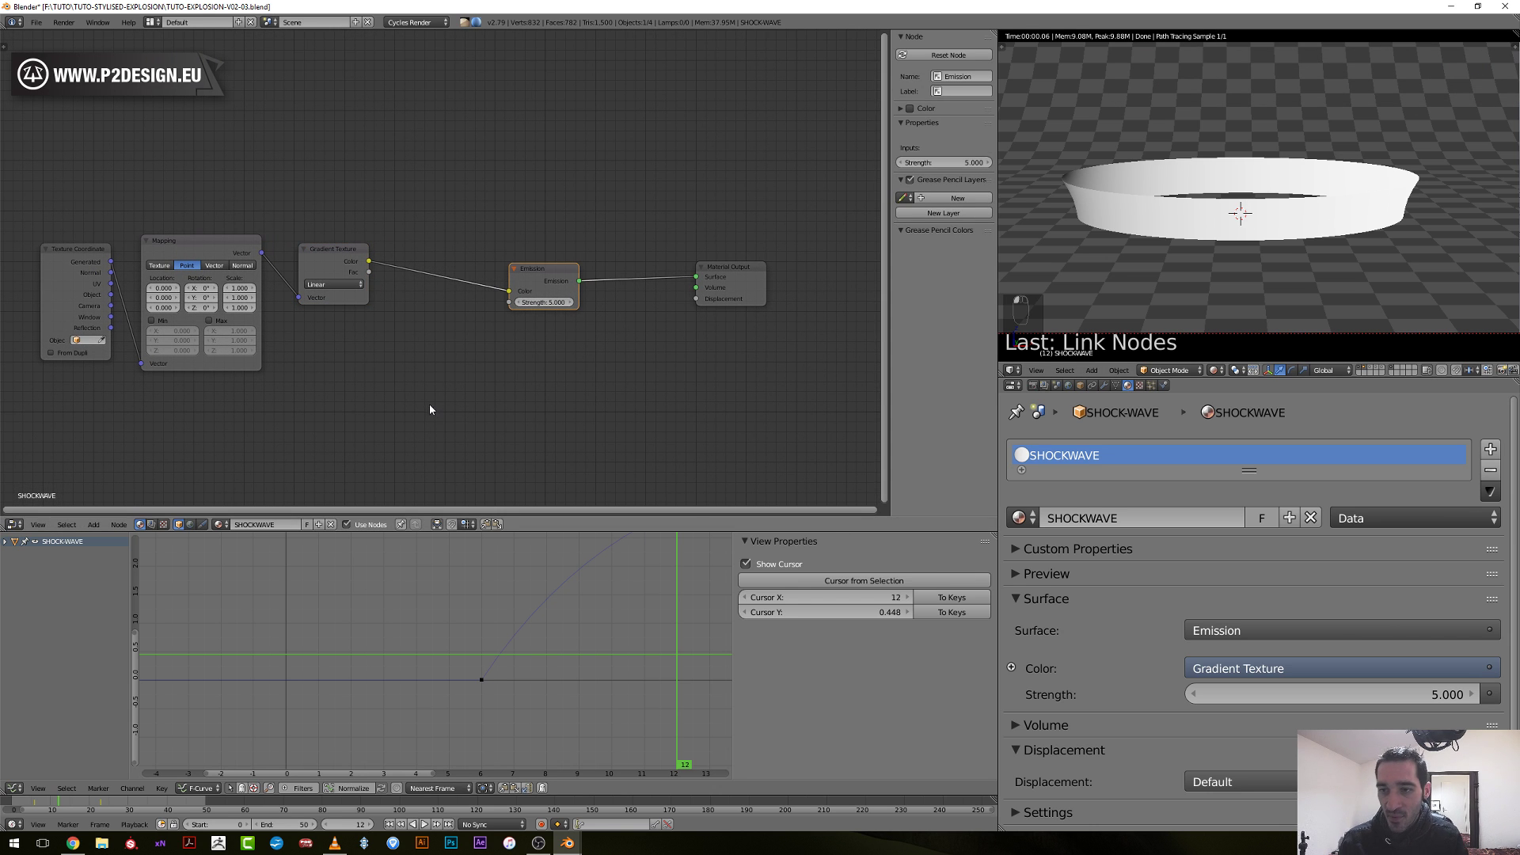
# Try a 45° rotation on both Y and Z in the Mapping node.
pyautogui.scroll(1, 410, 399)
pyautogui.moveTo(367, 381); pyautogui.dragTo(491, 340, button='middle')
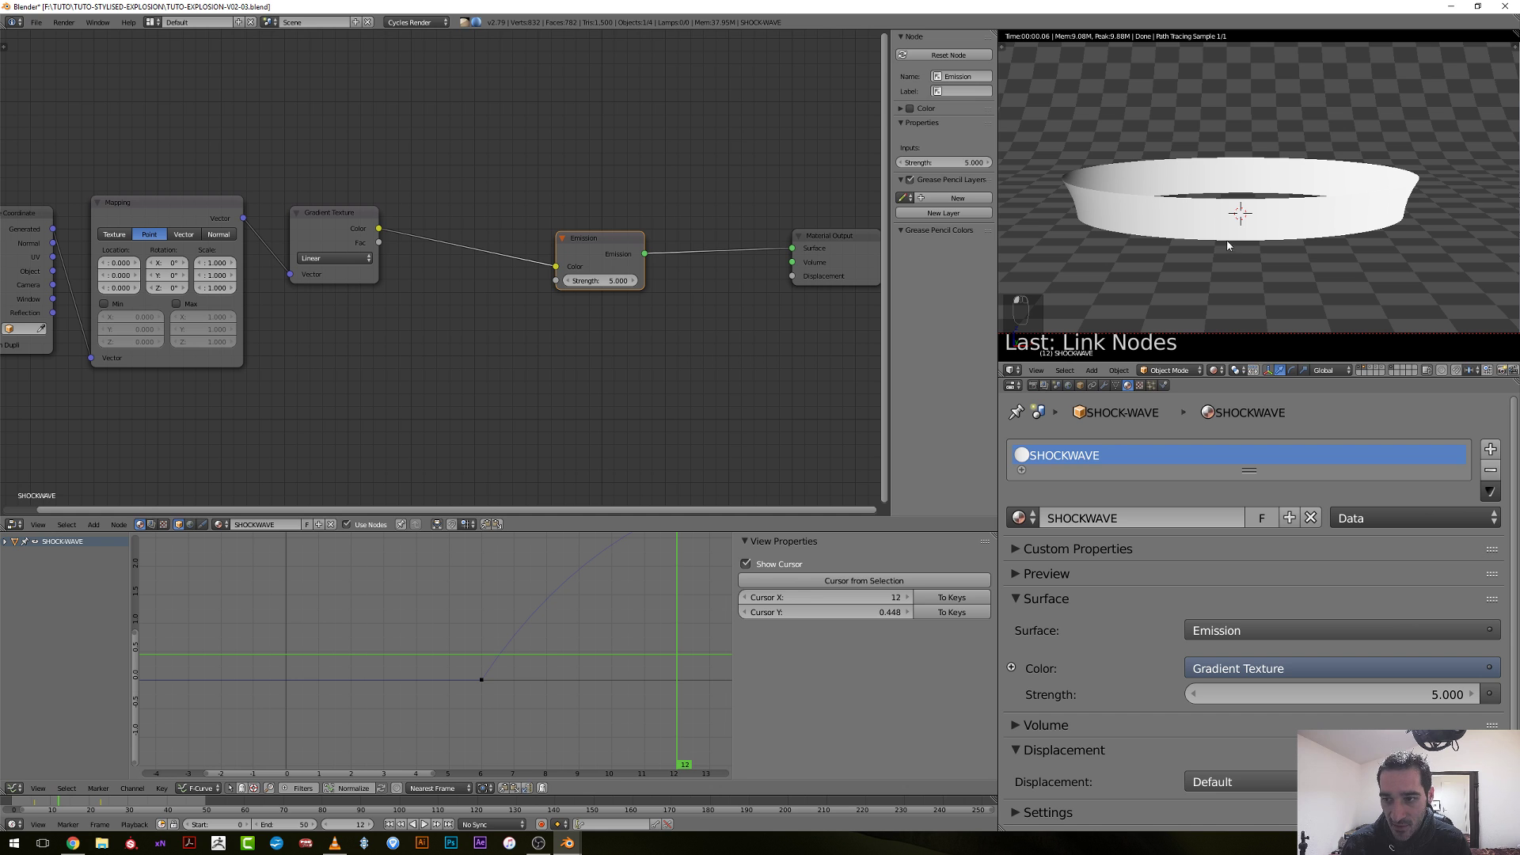
pyautogui.moveTo(194, 388); pyautogui.dragTo(323, 411, button='middle')
pyautogui.scroll(1, 301, 315)
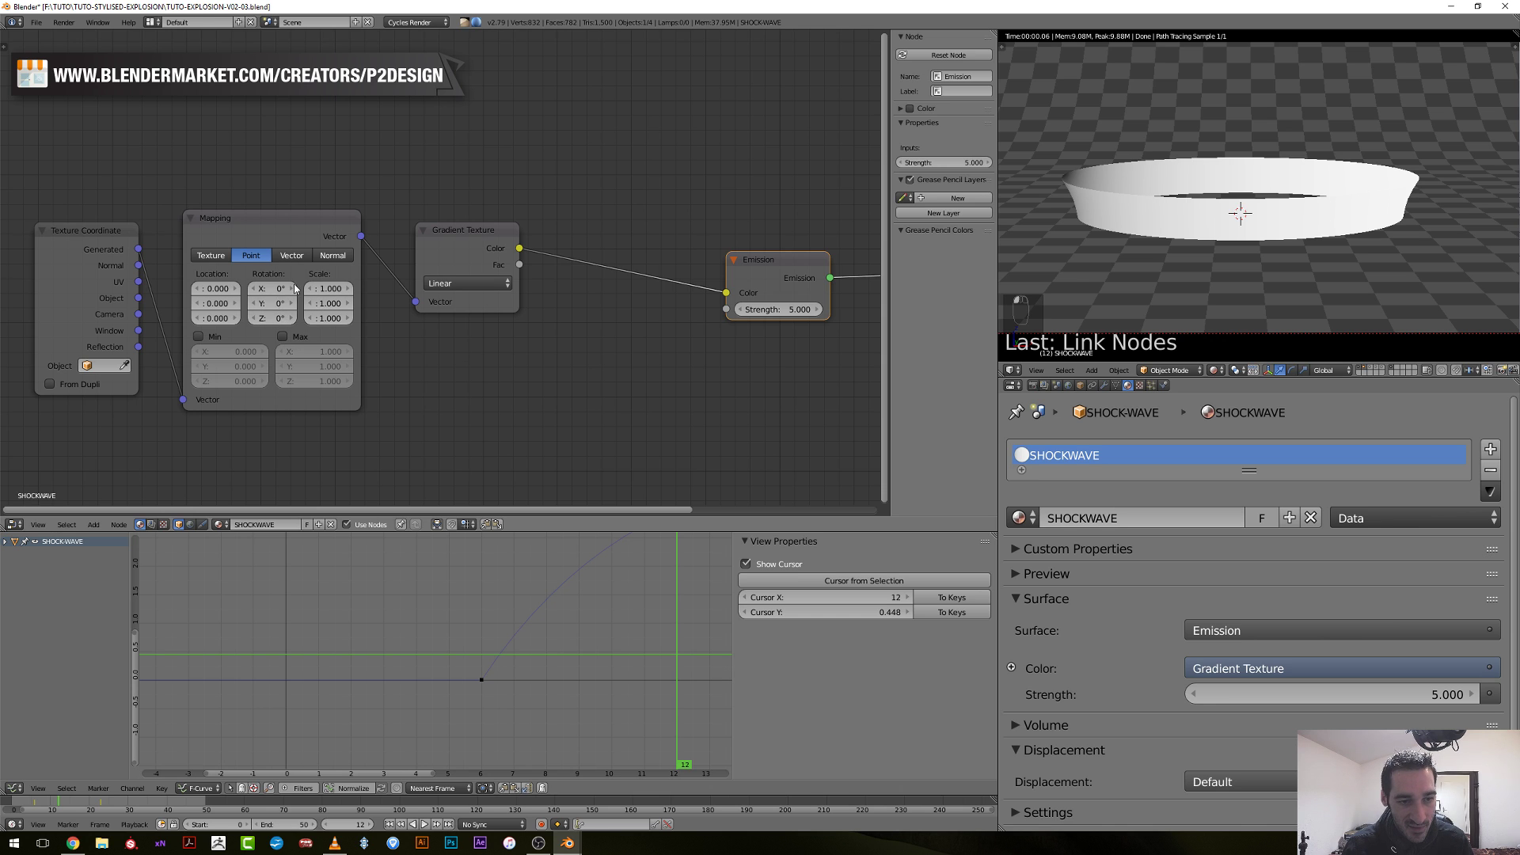
pyautogui.moveTo(280, 304); pyautogui.dragTo(280, 335)
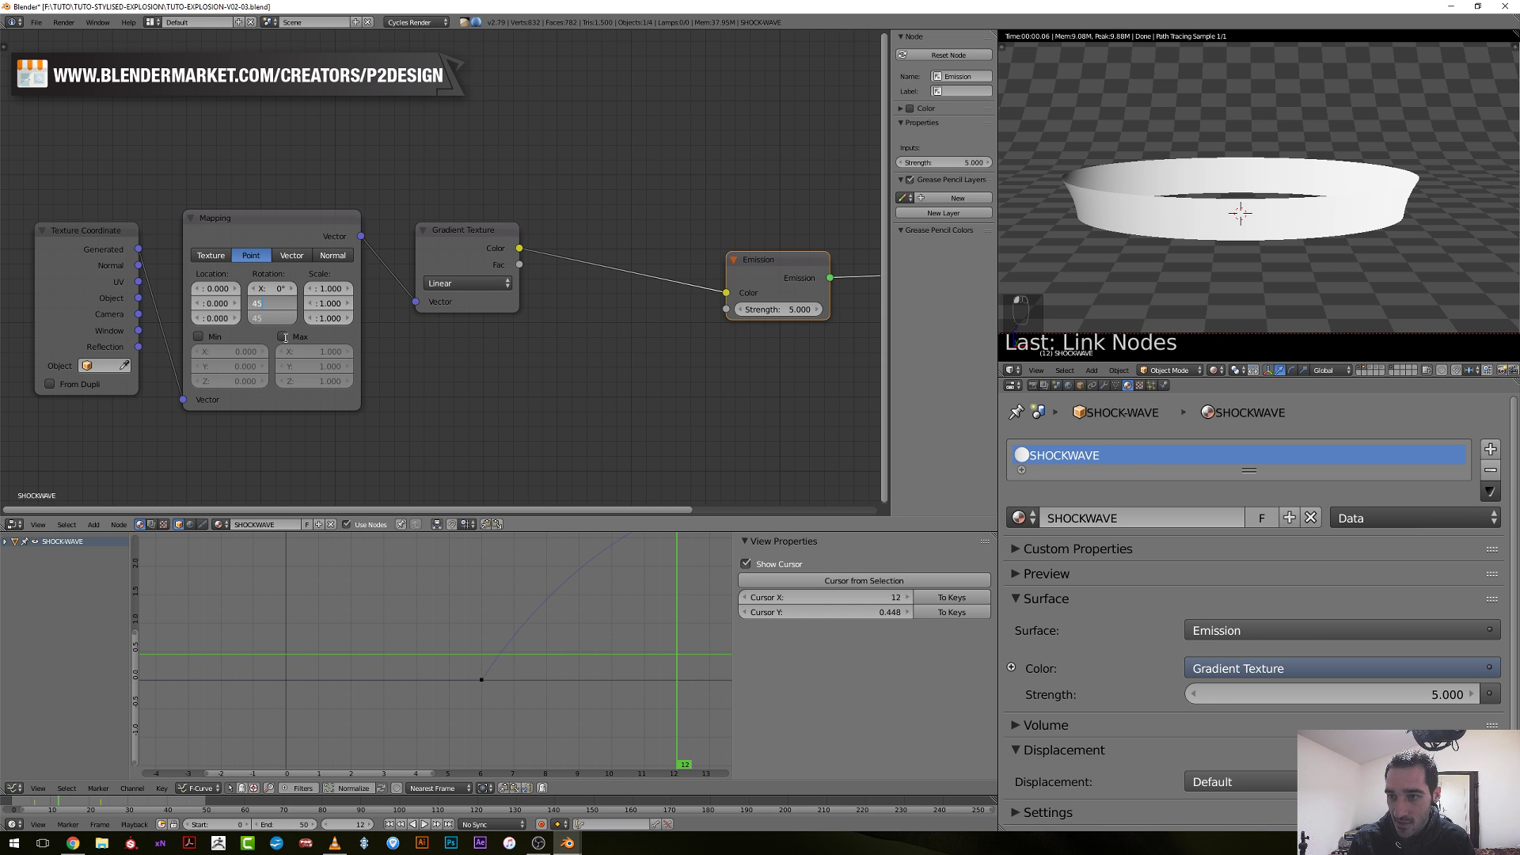
pyautogui.write('45')
pyautogui.press('Return')
# Set the Mapping node's Y and Z rotation to 90°.
pyautogui.moveTo(274, 306); pyautogui.dragTo(272, 306)
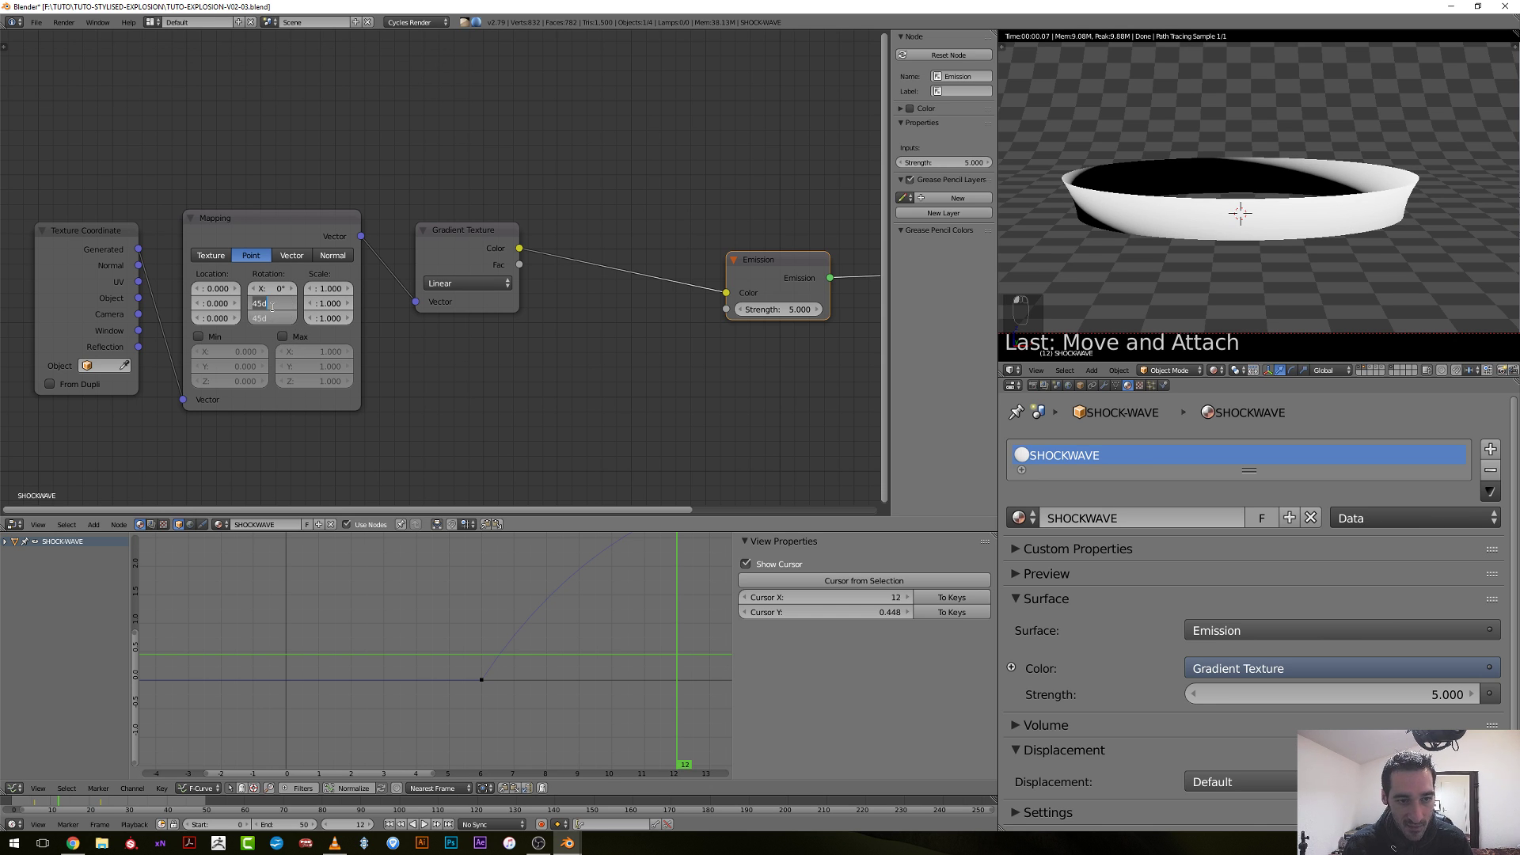
pyautogui.write('90')
pyautogui.press('Return')
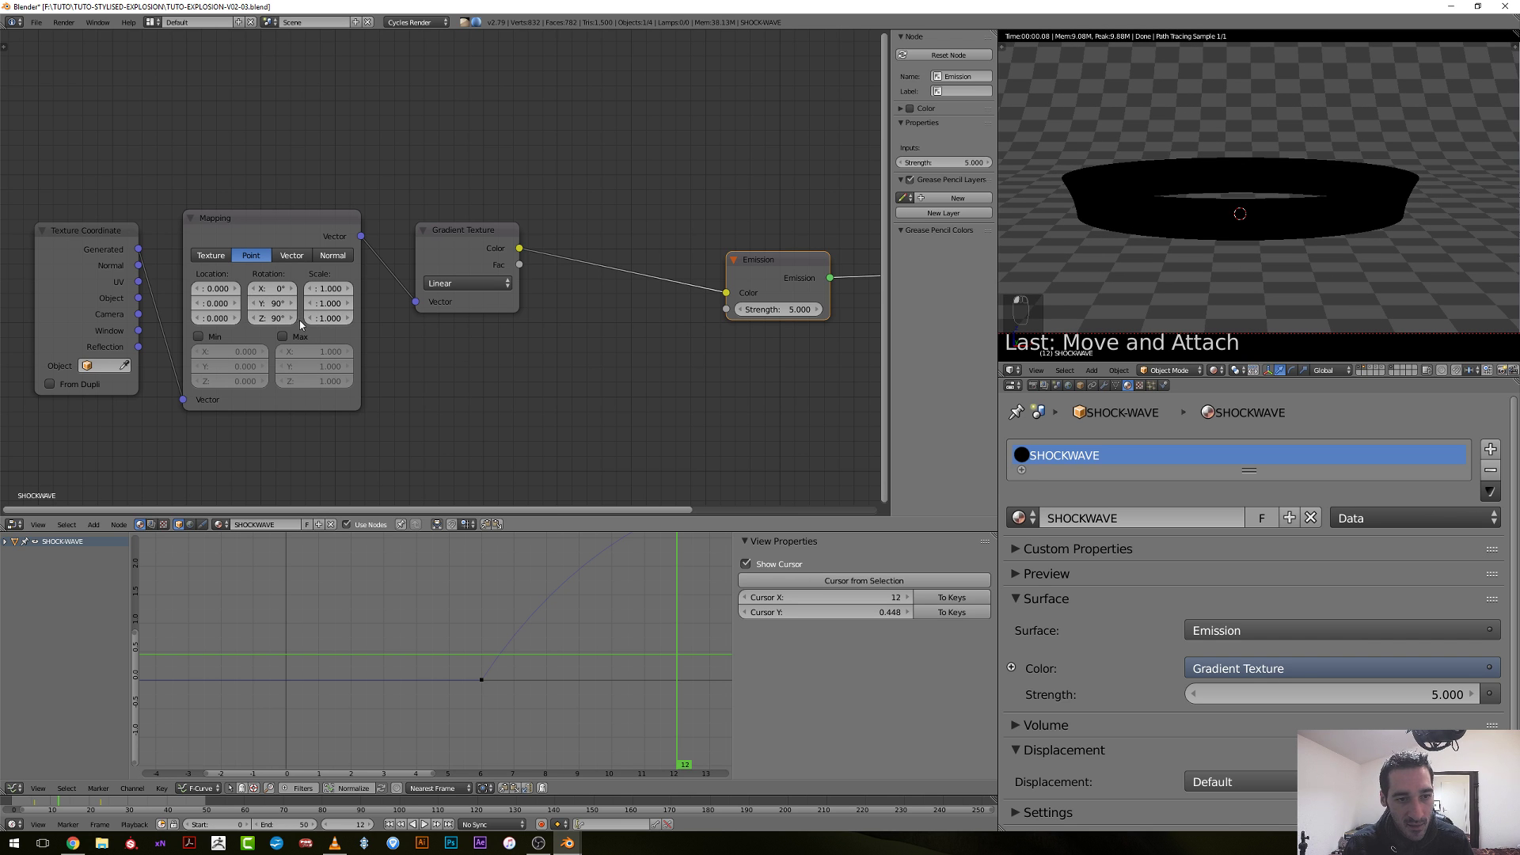
# Try shifting the Mapping node's Z location and return it to 0.
pyautogui.moveTo(228, 320); pyautogui.dragTo(317, 320)
pyautogui.click(217, 320)
pyautogui.write('19.2')
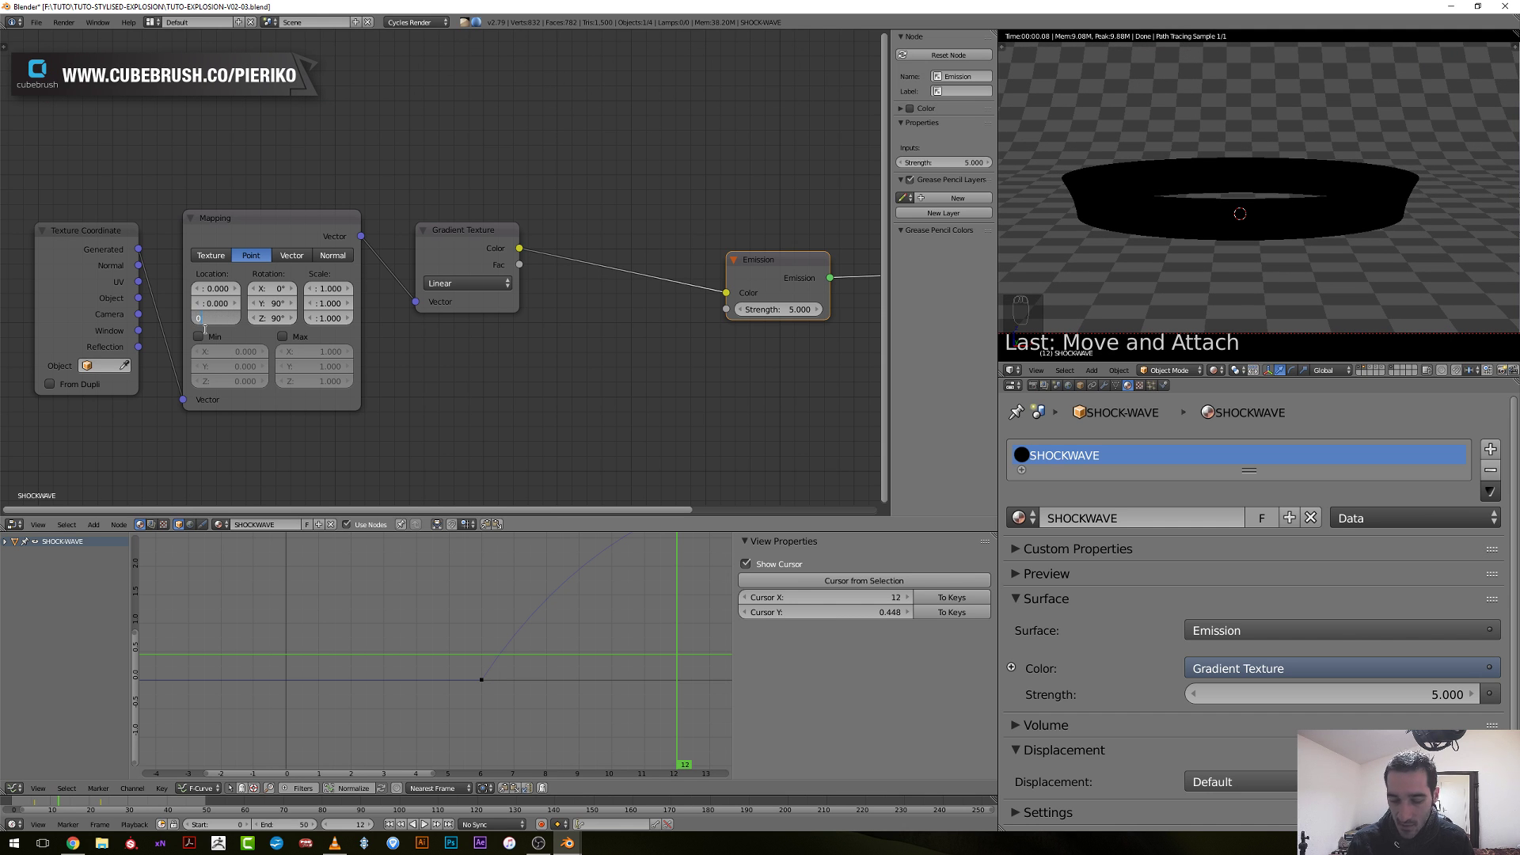
pyautogui.press('Return')
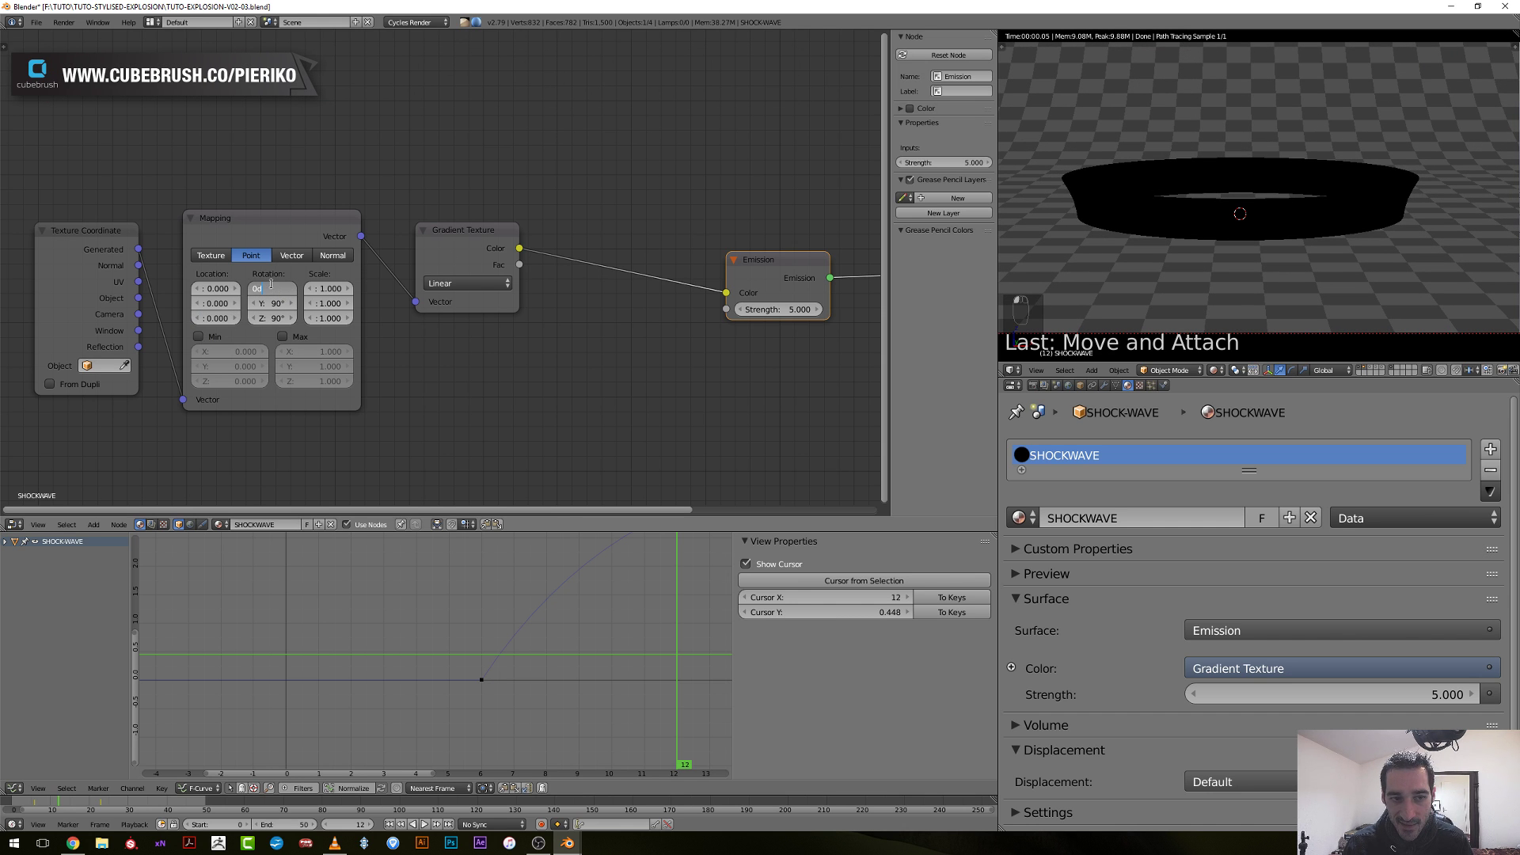
# Set the Mapping node's X rotation to 90°.
pyautogui.write('7.8')
pyautogui.press('Return')
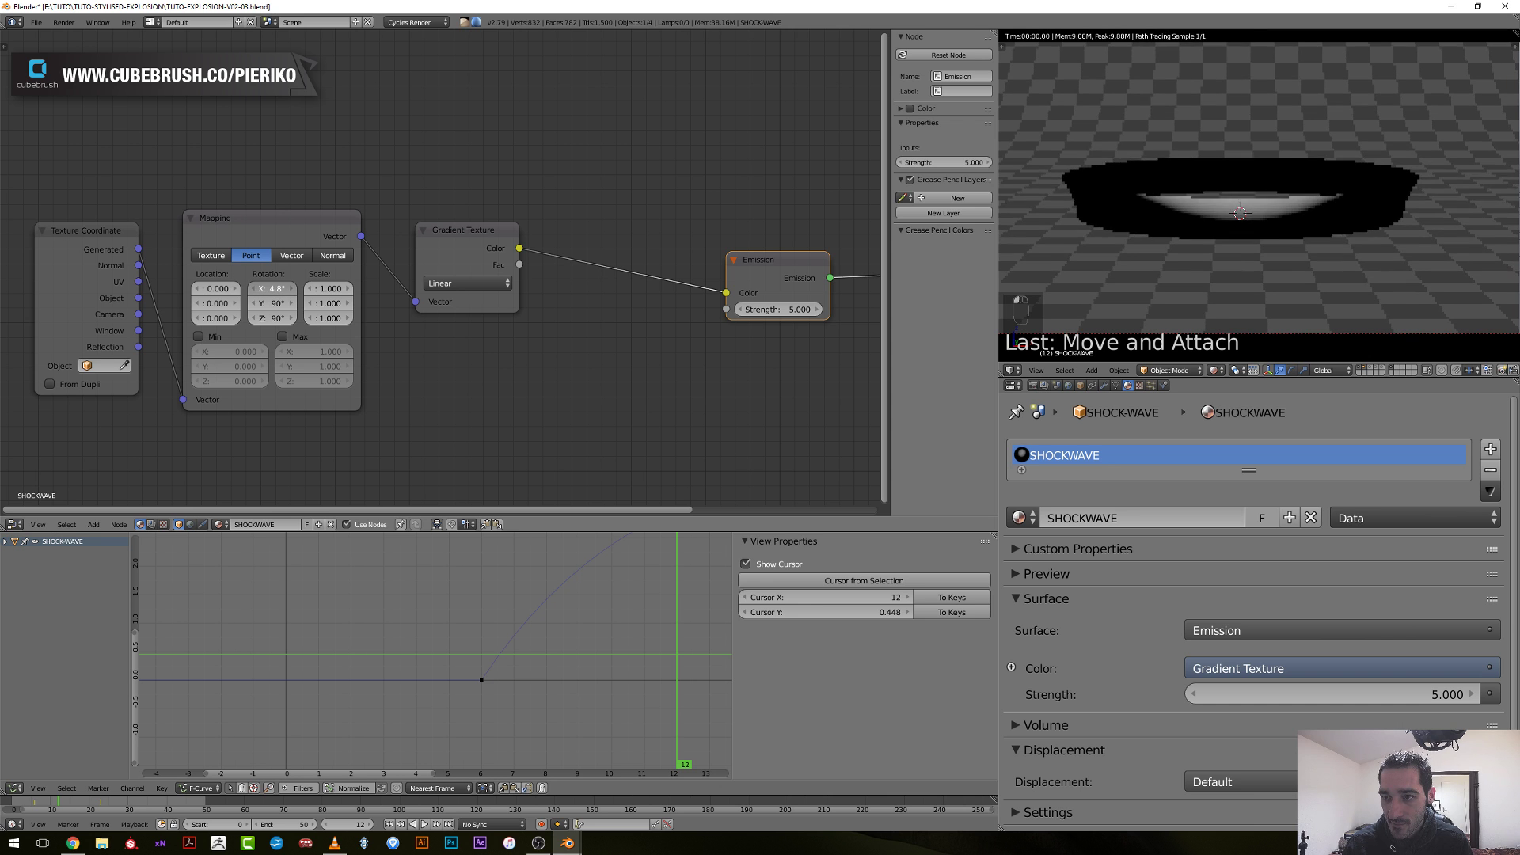
pyautogui.moveTo(271, 288)
pyautogui.mouseDown()
pyautogui.moveTo(467, 288)
pyautogui.moveTo(272, 288)
pyautogui.mouseUp()
pyautogui.click(292, 289)
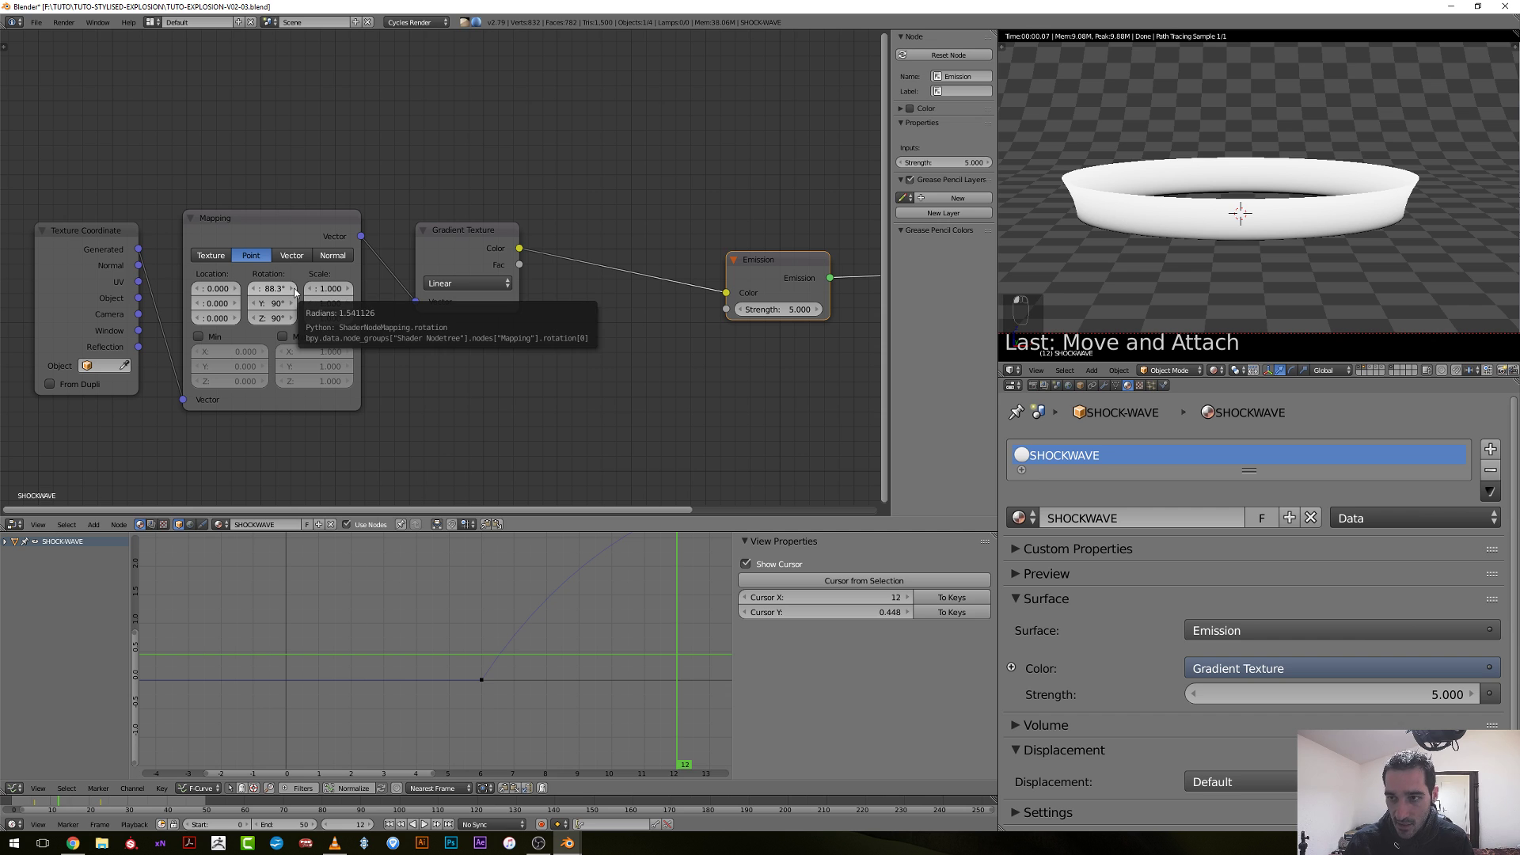
pyautogui.click(266, 290)
pyautogui.write('9')
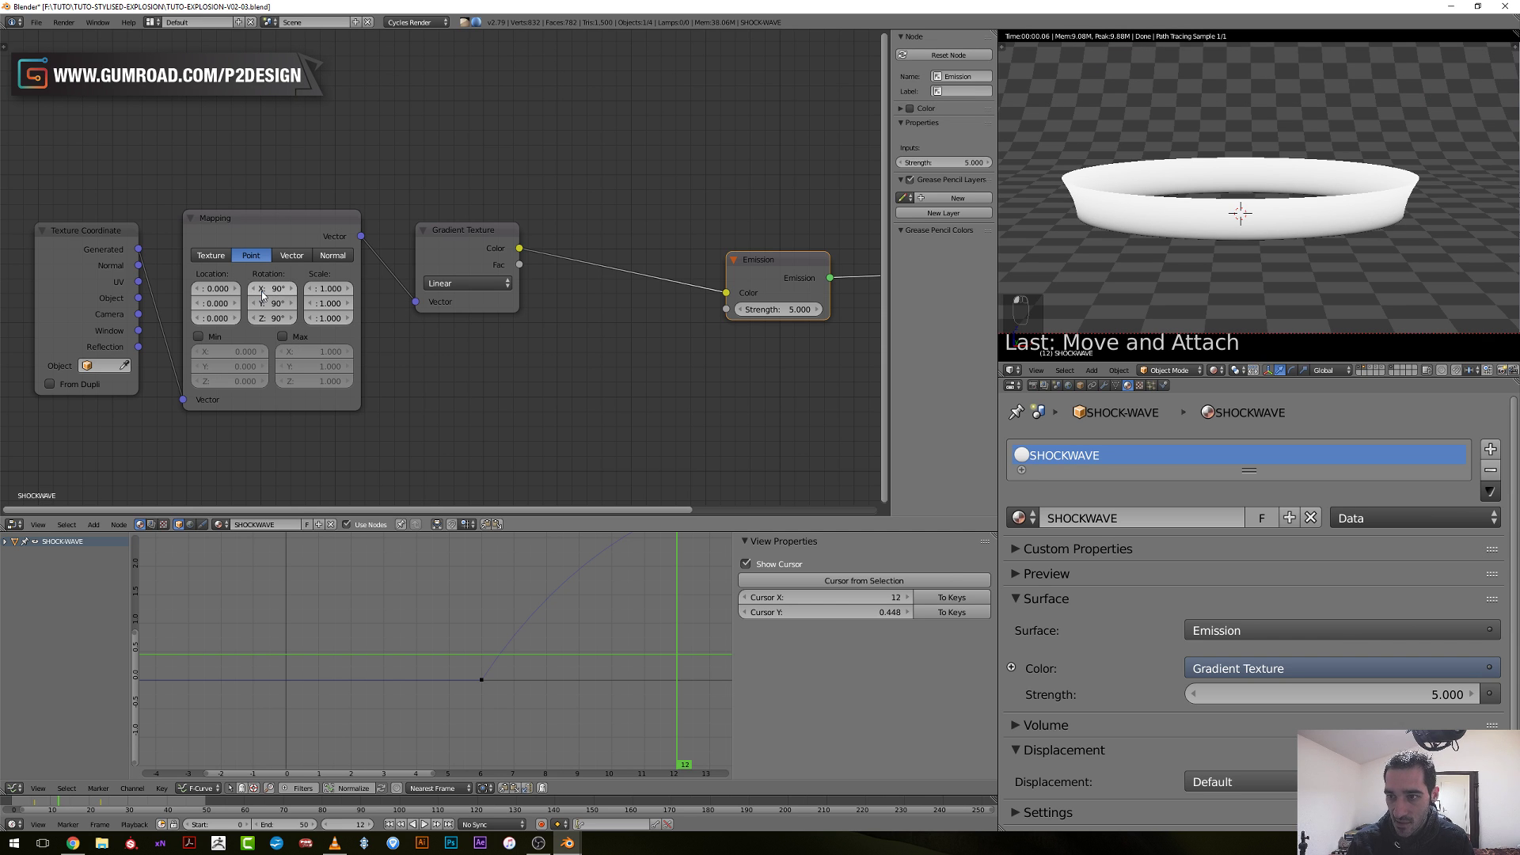
pyautogui.write('0')
pyautogui.press('Return')
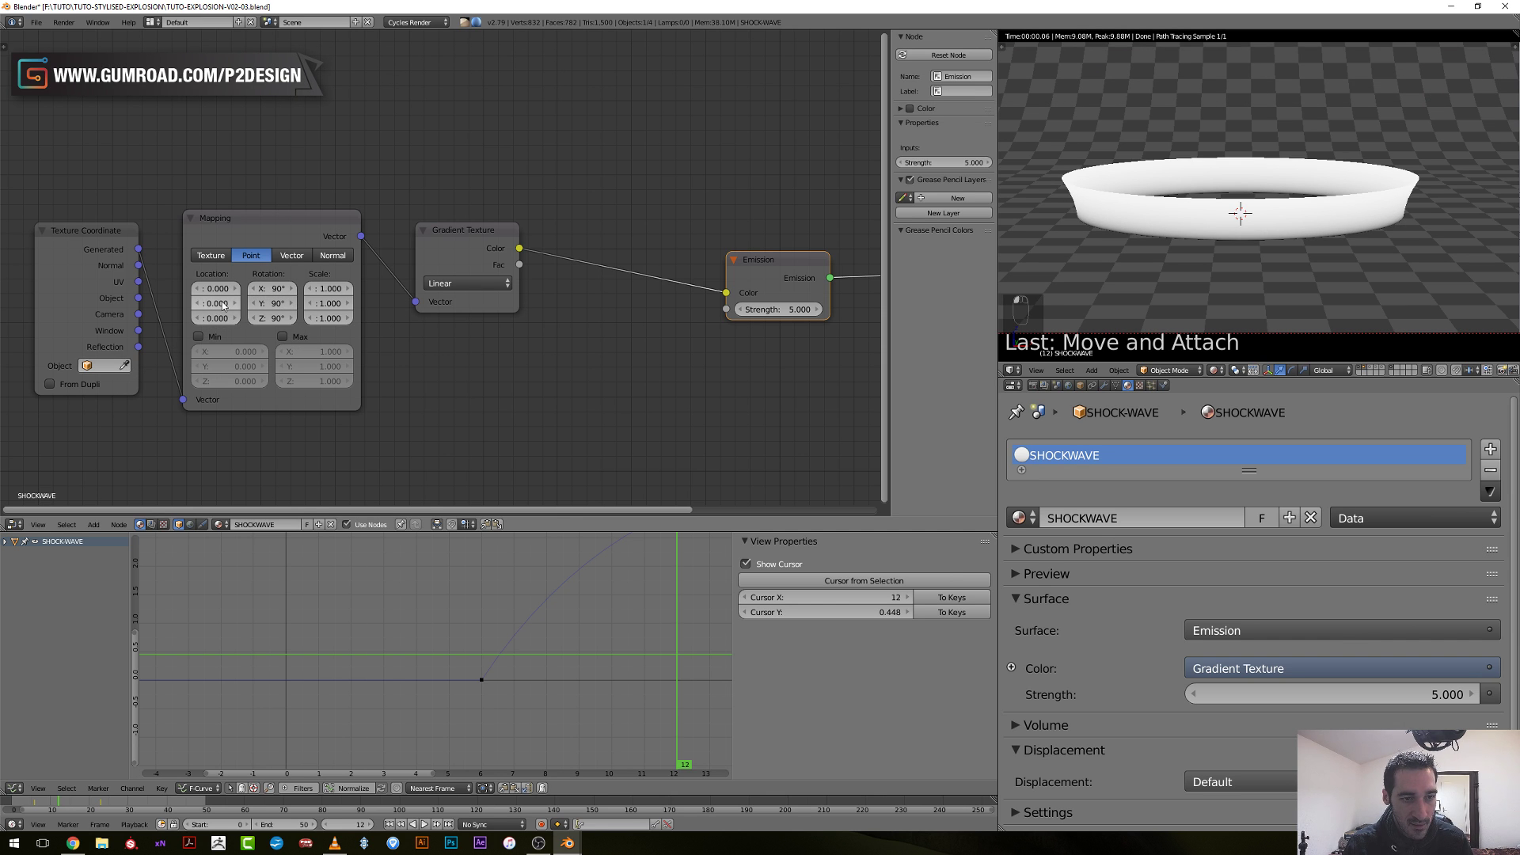
# Widen the Mapping node and set its X location to -0.100.
pyautogui.moveTo(182, 272)
pyautogui.mouseDown()
pyautogui.moveTo(149, 272)
pyautogui.moveTo(200, 288)
pyautogui.moveTo(187, 288)
pyautogui.mouseUp()
pyautogui.click(186, 288)
pyautogui.write('3.1')
pyautogui.press('Return')
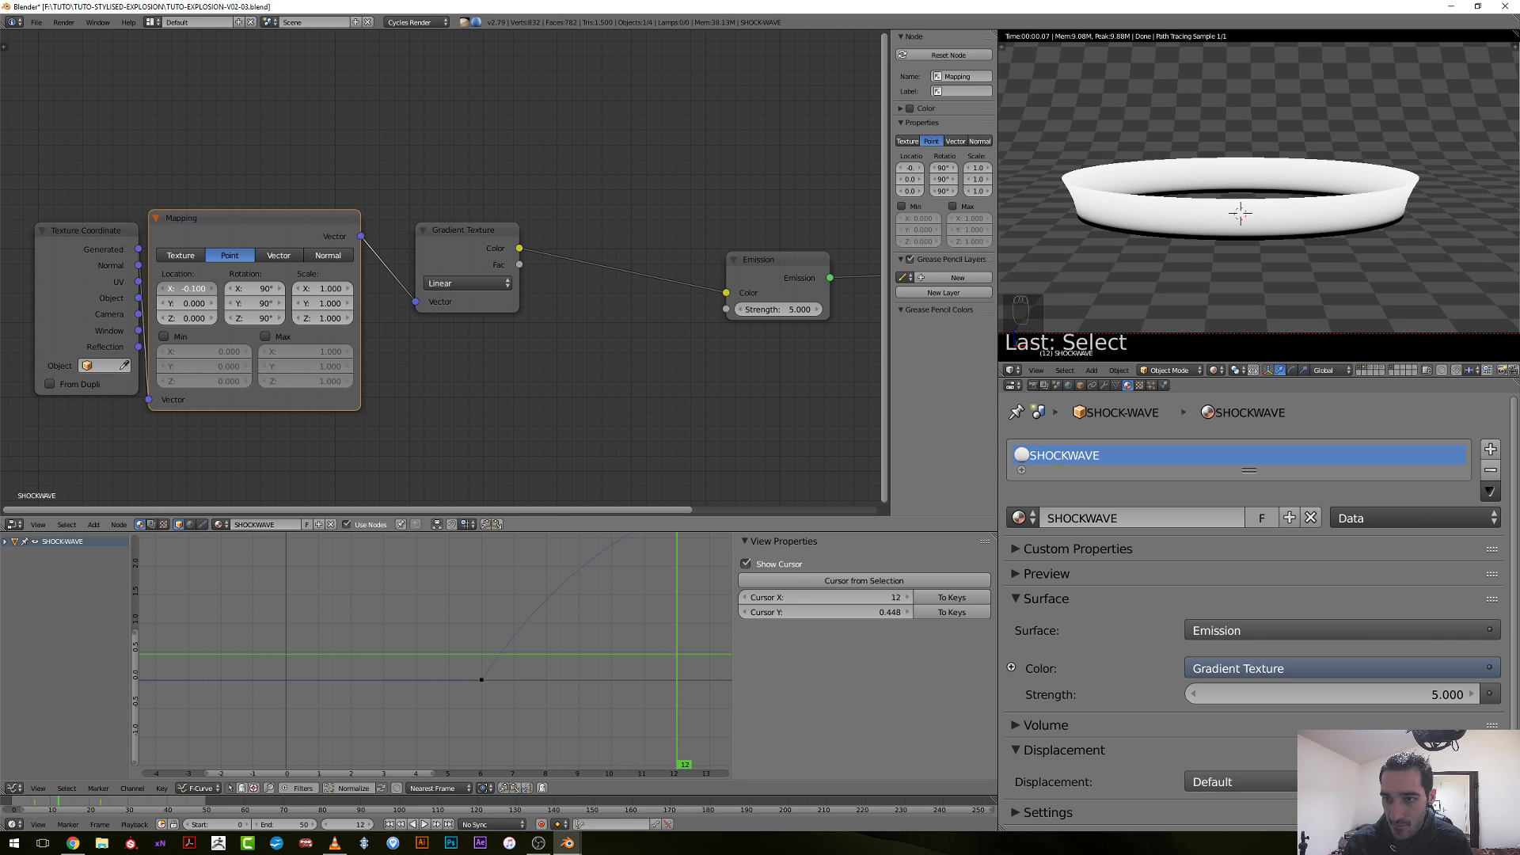
# Change the Gradient Texture's type to Quadratic.
pyautogui.scroll(-3, 391, 261)
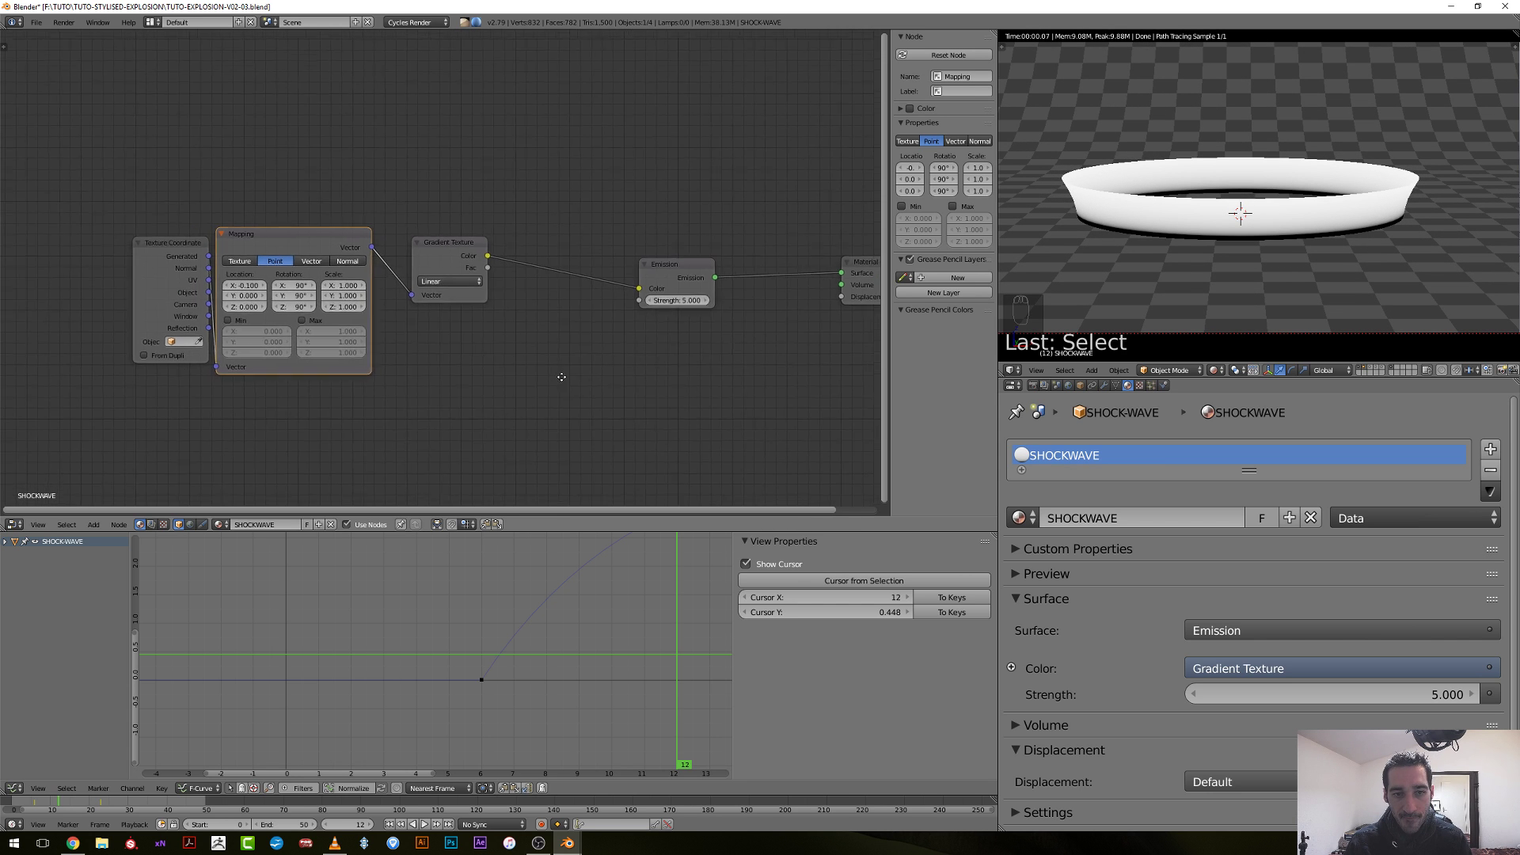
pyautogui.click(400, 247)
pyautogui.click(404, 279)
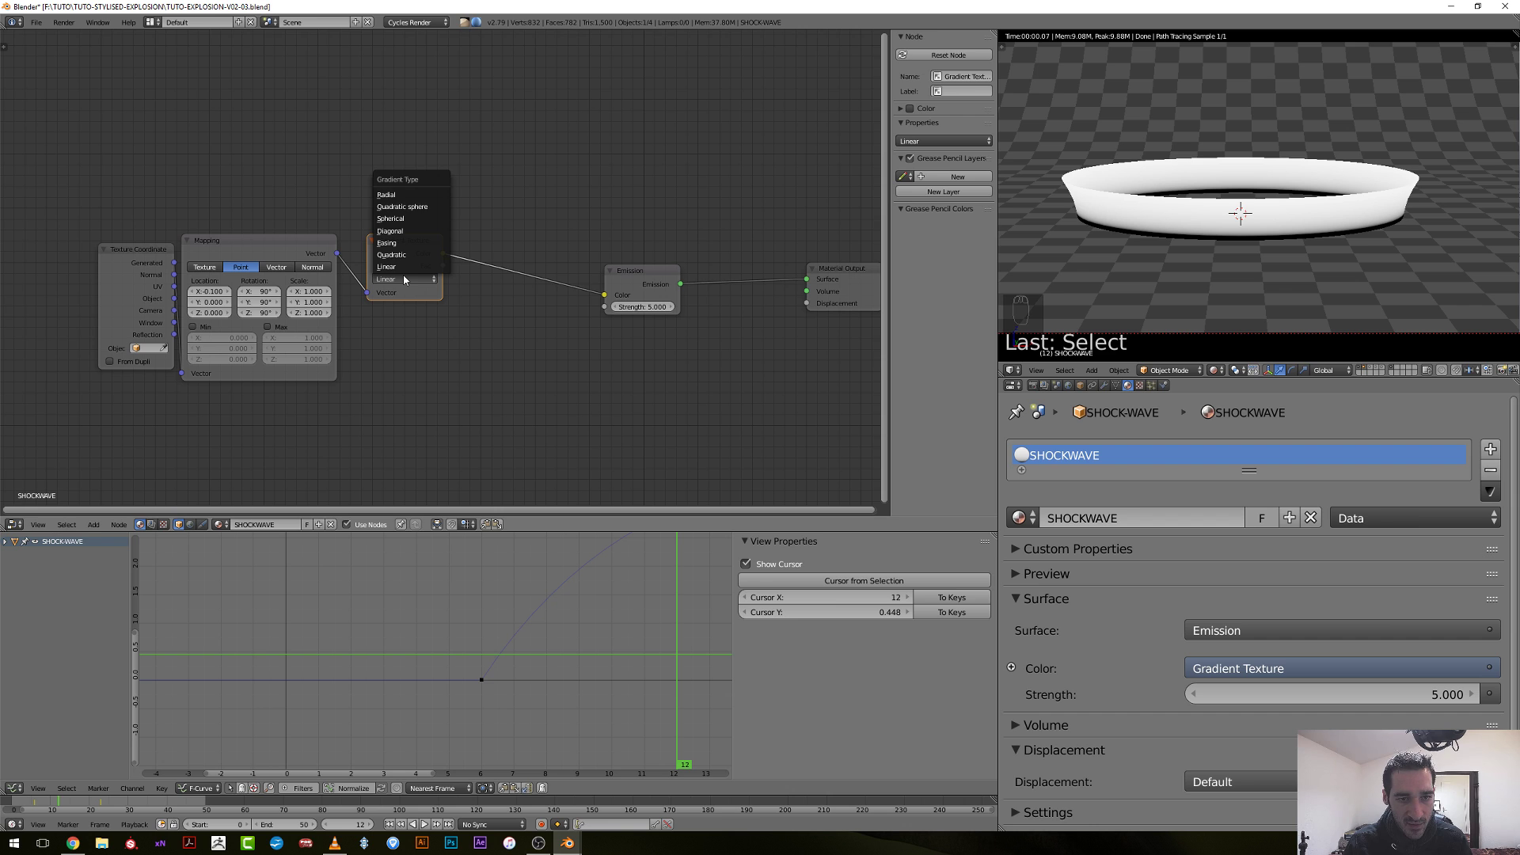
pyautogui.click(402, 255)
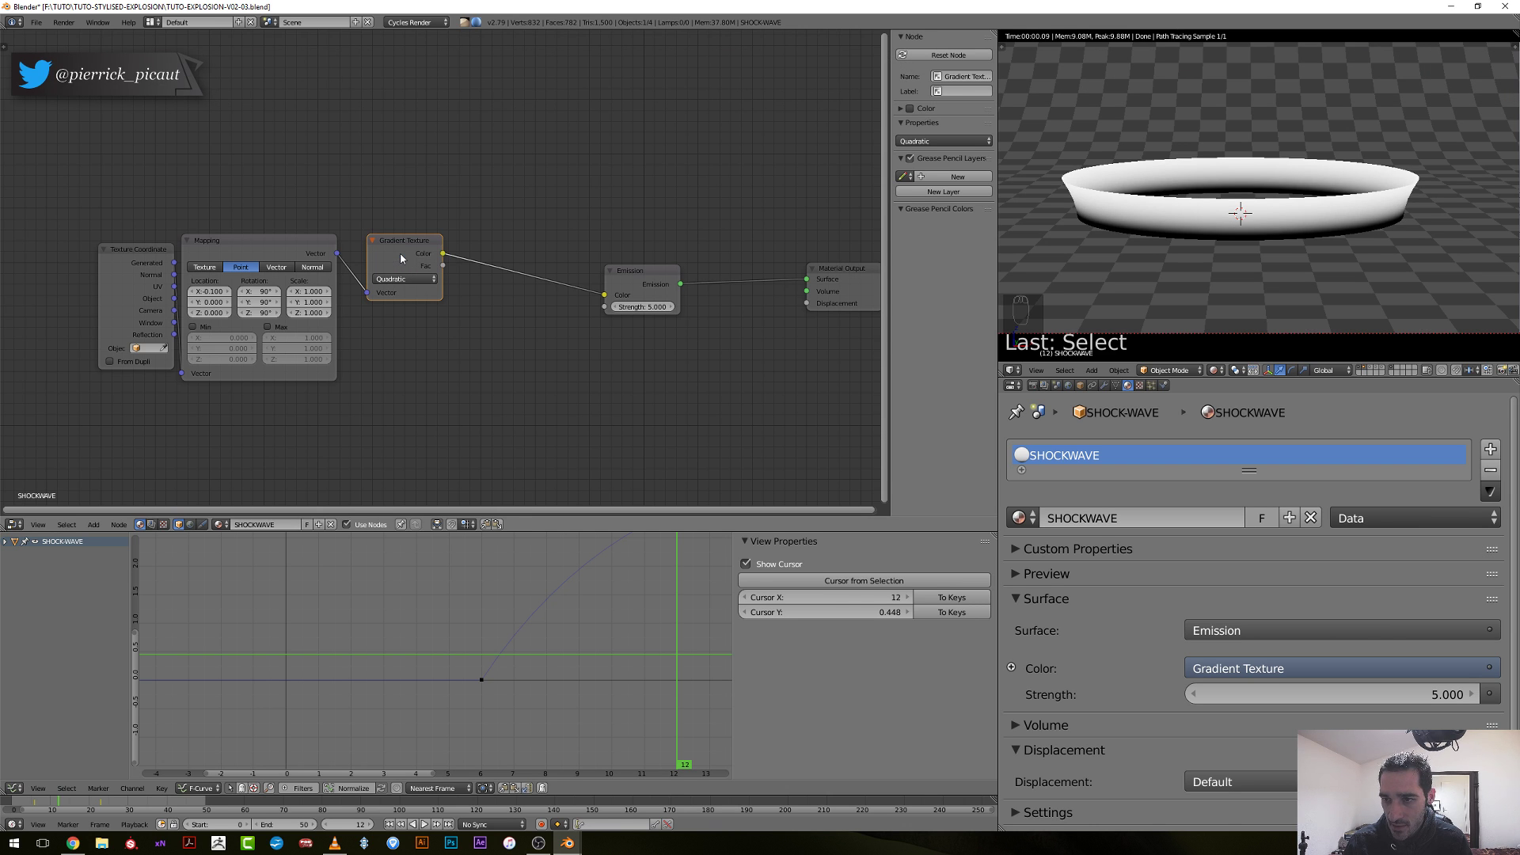
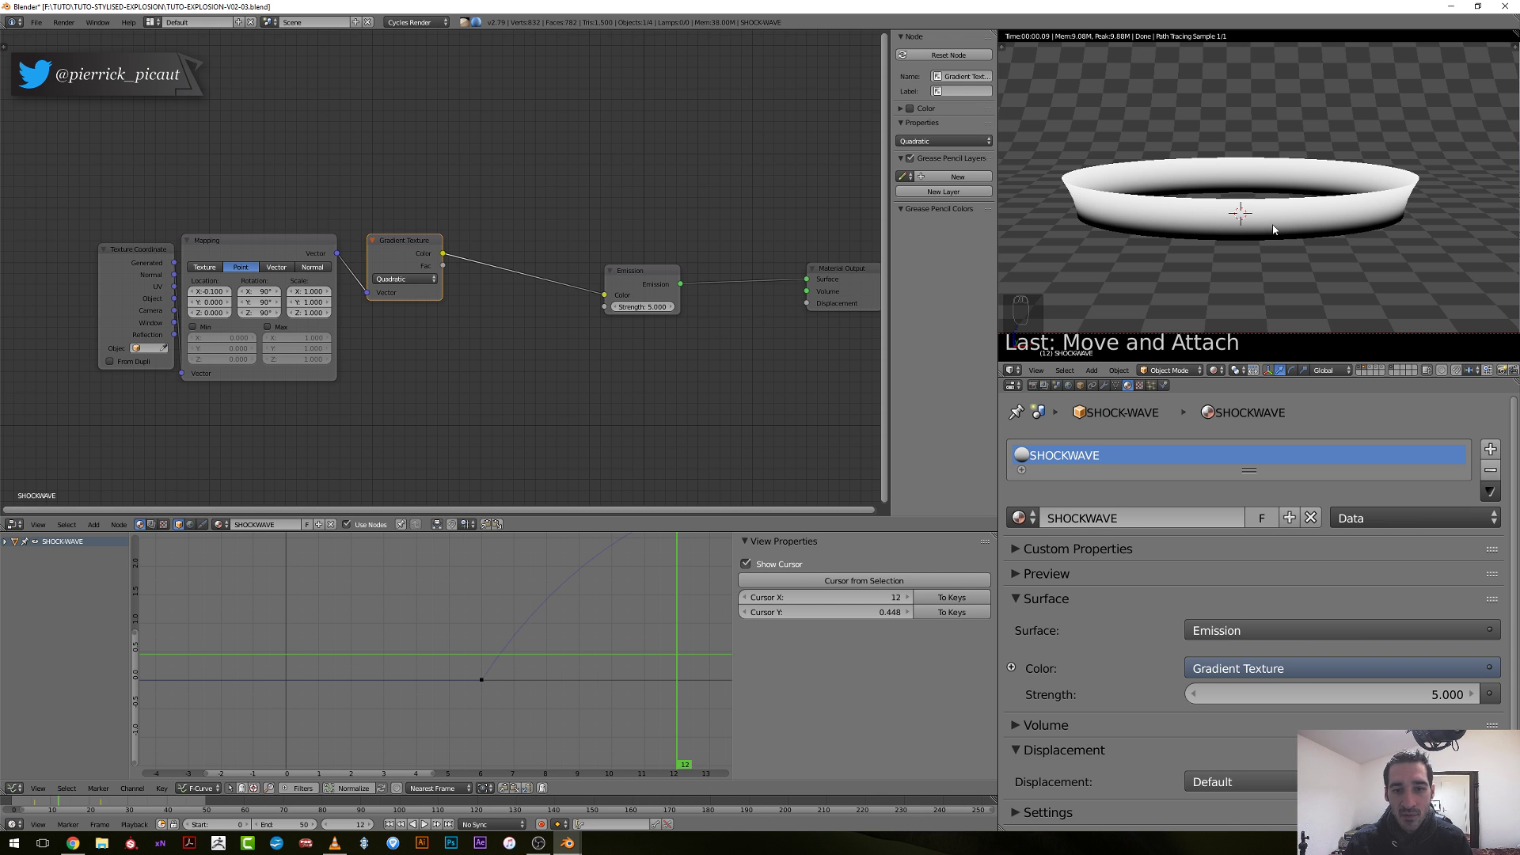
# Spread out the Texture Coordinate, Mapping and Gradient Texture nodes to make room in the node tree.
pyautogui.scroll(-2, 502, 411)
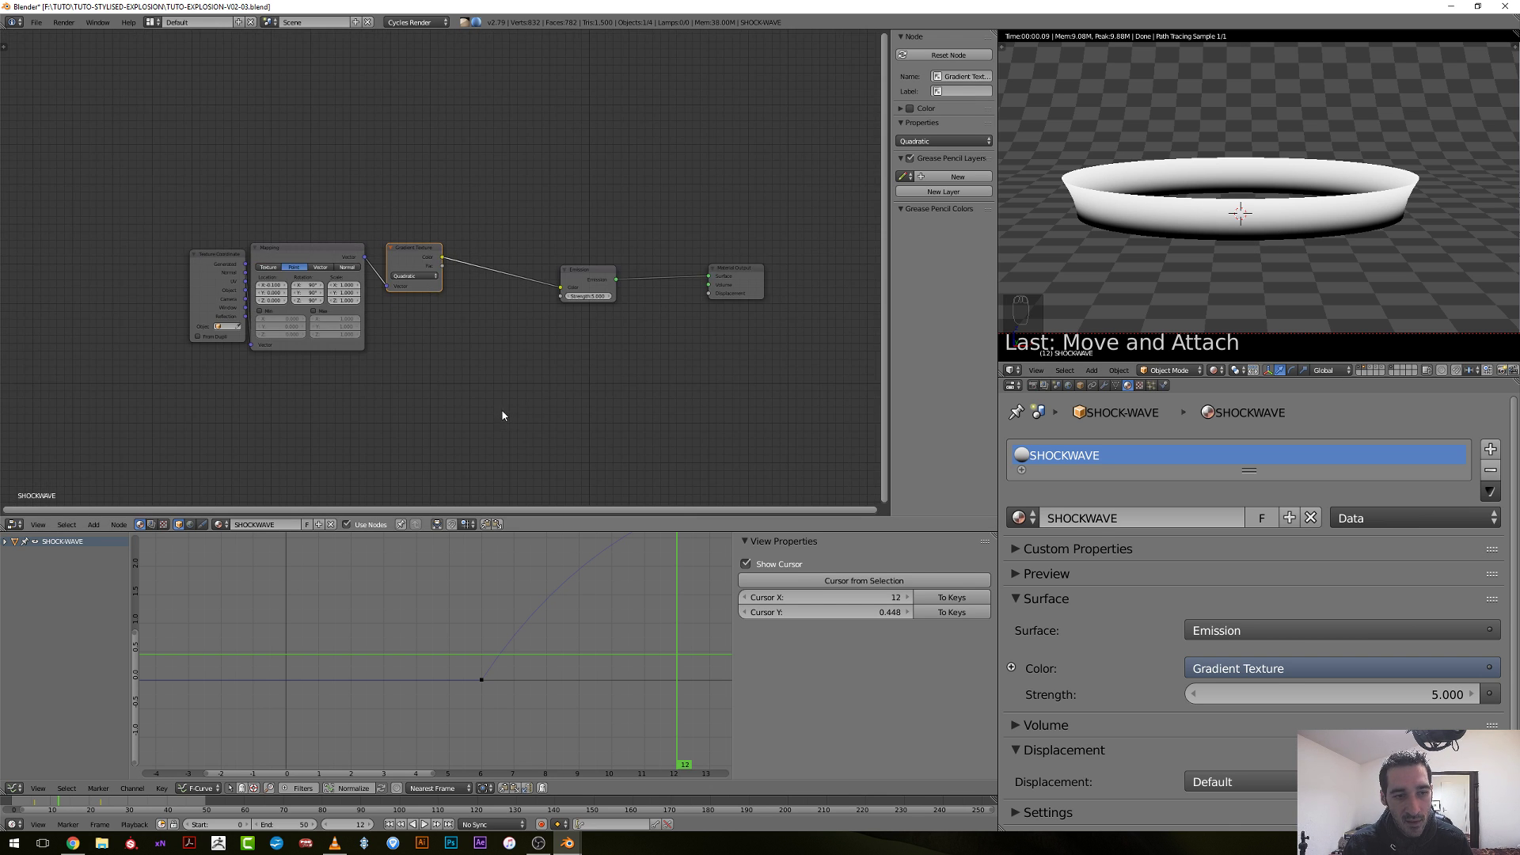
pyautogui.moveTo(501, 412); pyautogui.dragTo(605, 405, button='middle')
pyautogui.moveTo(522, 269); pyautogui.dragTo(572, 273)
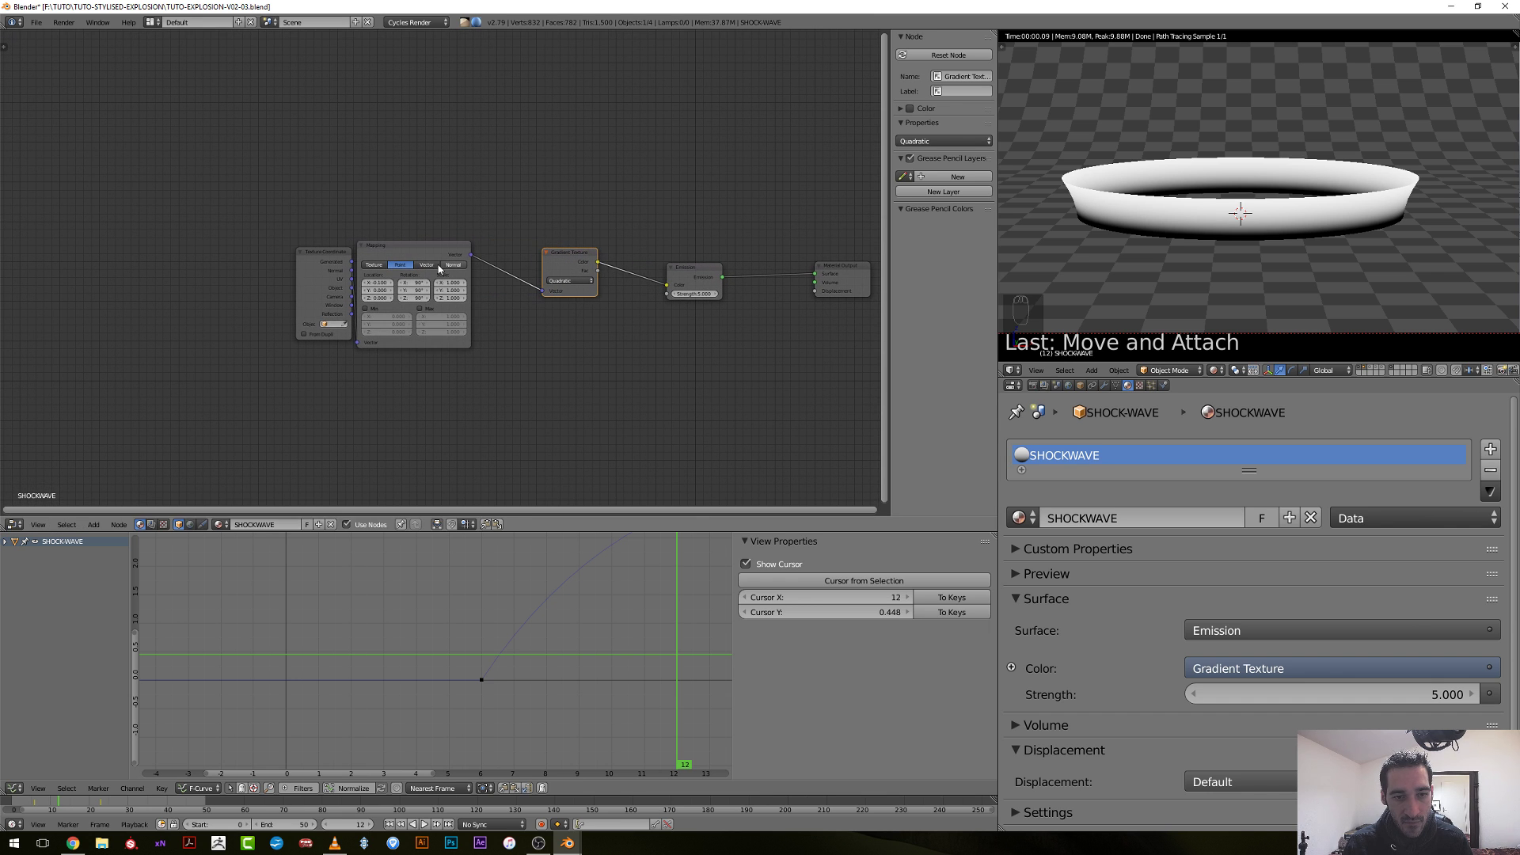
pyautogui.moveTo(416, 245); pyautogui.dragTo(460, 245)
pyautogui.moveTo(317, 261); pyautogui.dragTo(258, 260)
pyautogui.moveTo(344, 363); pyautogui.dragTo(252, 245, button='middle')
# Add a Noise Texture node below the Mapping node and preview its output on the ring.
pyautogui.hotkey('shift', 'a')
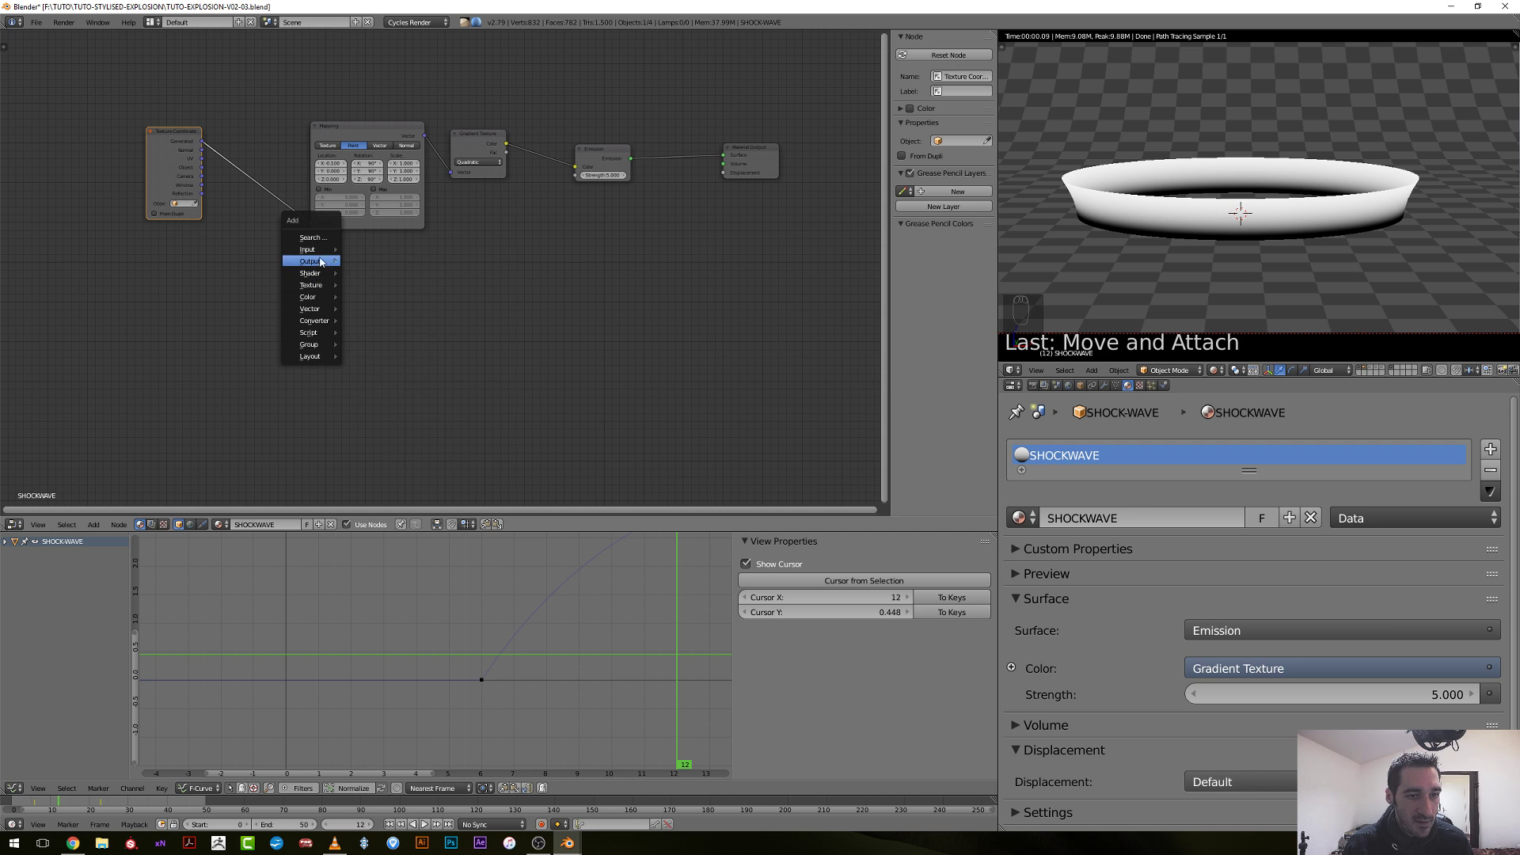
pyautogui.moveTo(312, 249)
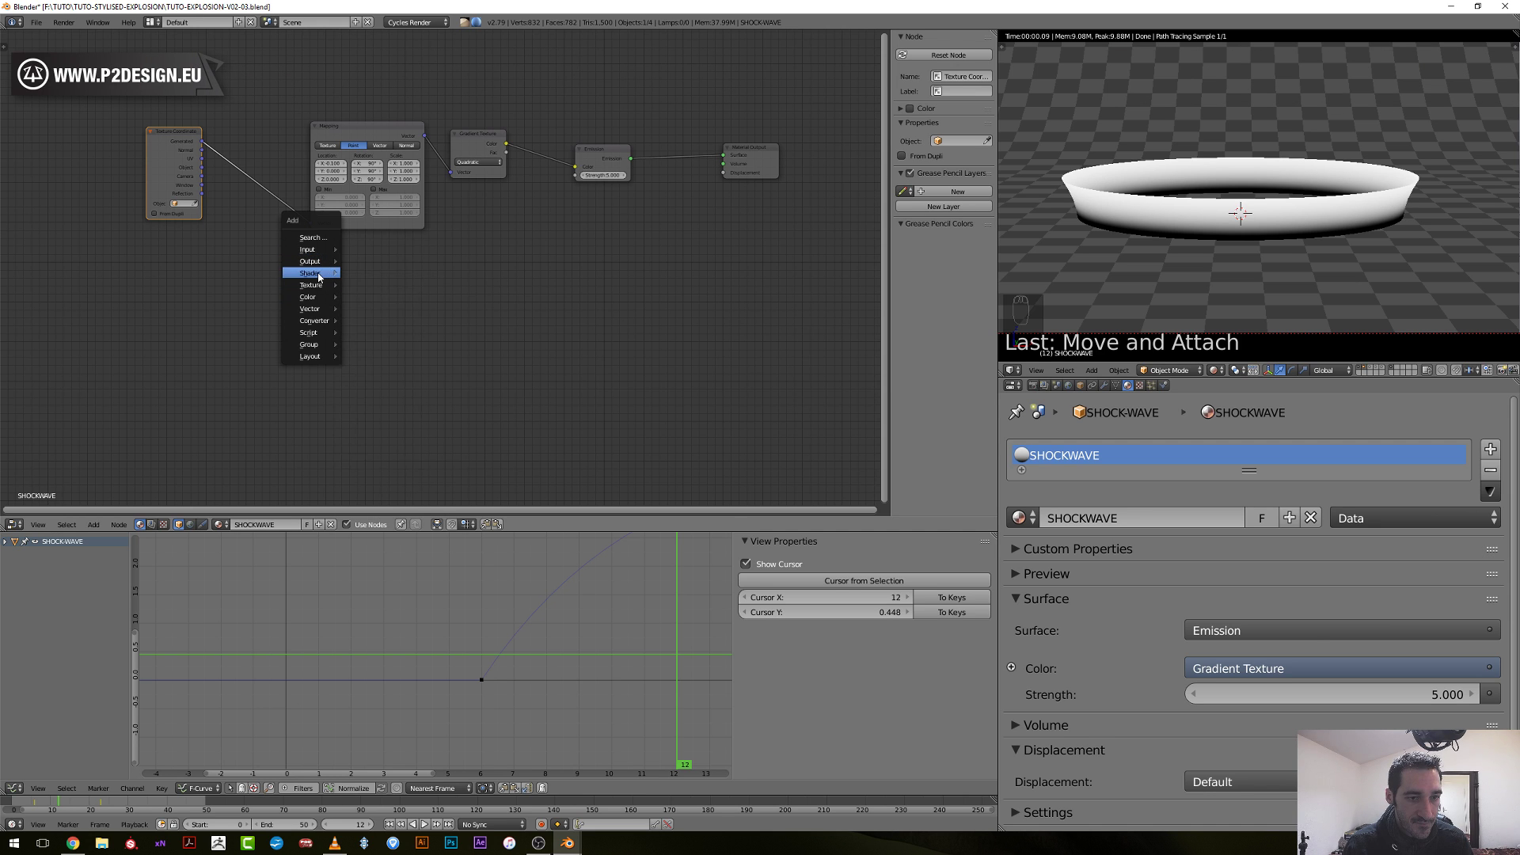
pyautogui.moveTo(316, 285)
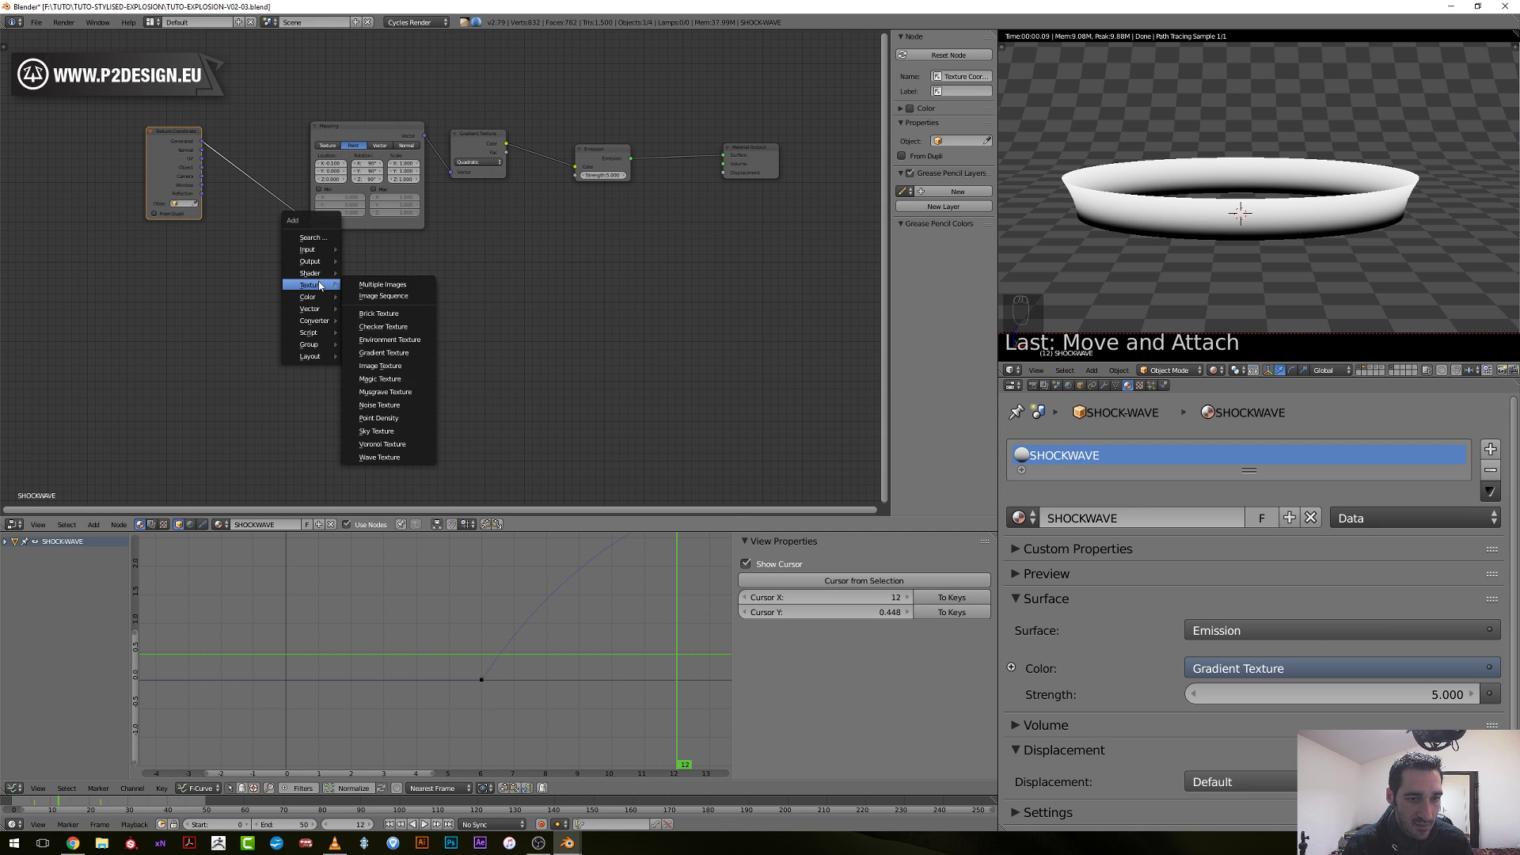
pyautogui.click(396, 407)
pyautogui.click(327, 307)
pyautogui.press('Home')
pyautogui.keyDown('ctrl'); pyautogui.keyDown('shift'); pyautogui.click(298, 317); pyautogui.keyUp('shift'); pyautogui.keyUp('ctrl')
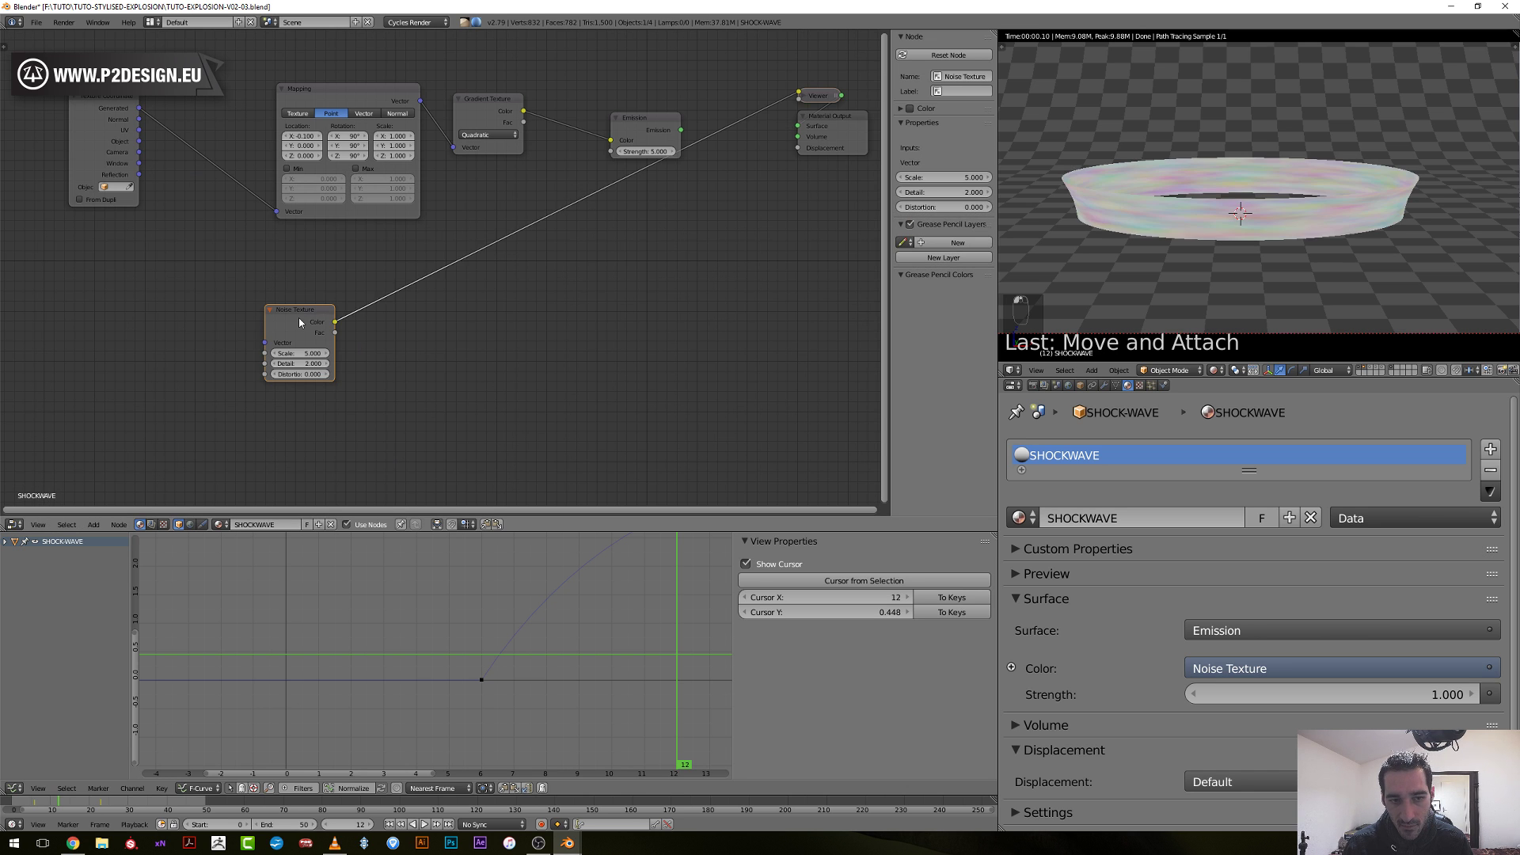
# Insert a ColorRamp node on the link between the Noise Texture and the Viewer.
pyautogui.hotkey('shift', 'a')
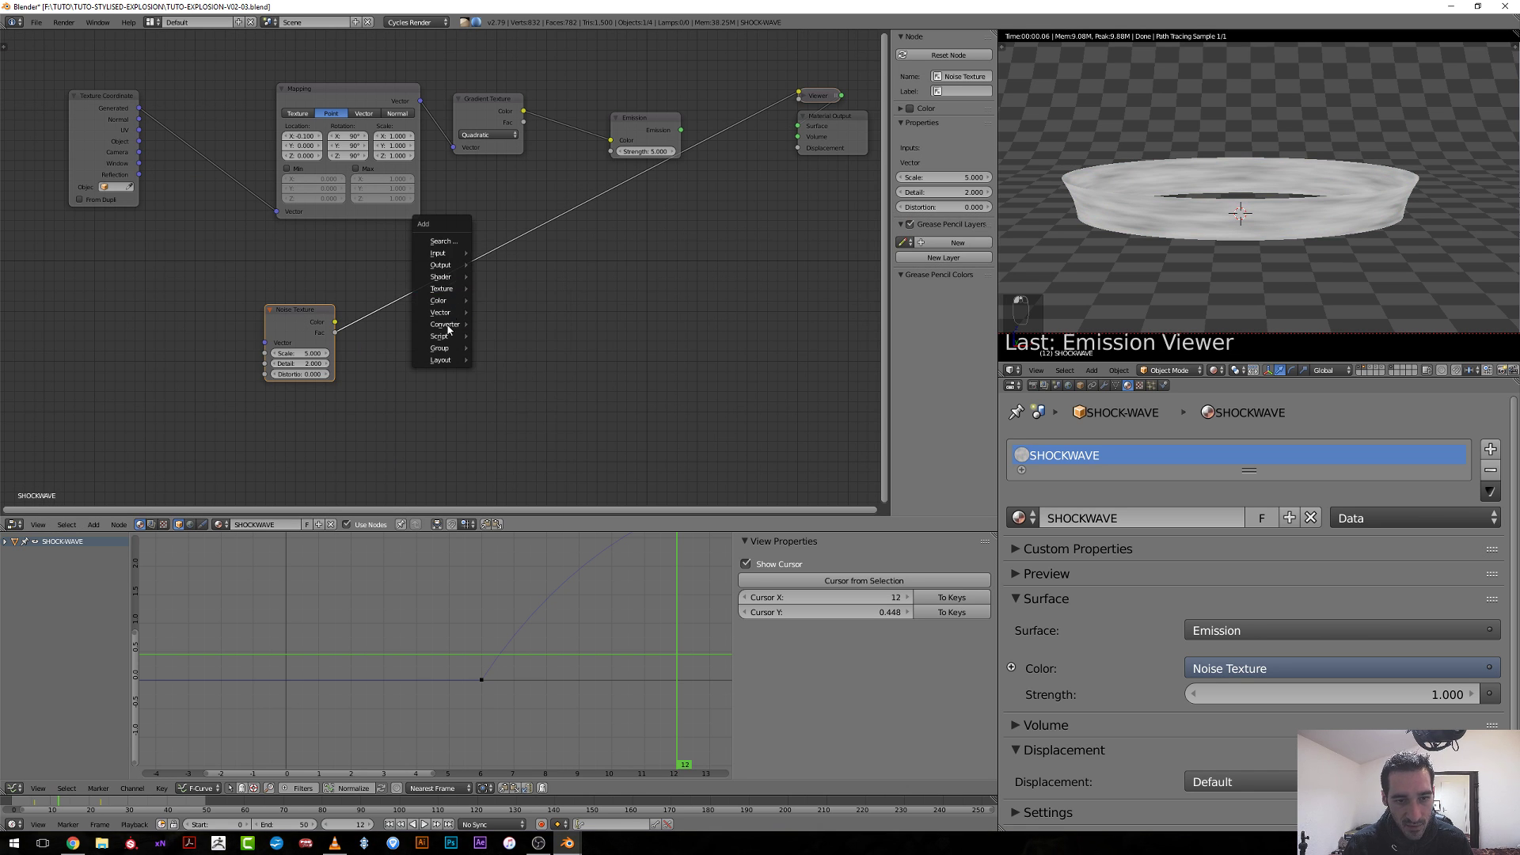
pyautogui.moveTo(445, 325)
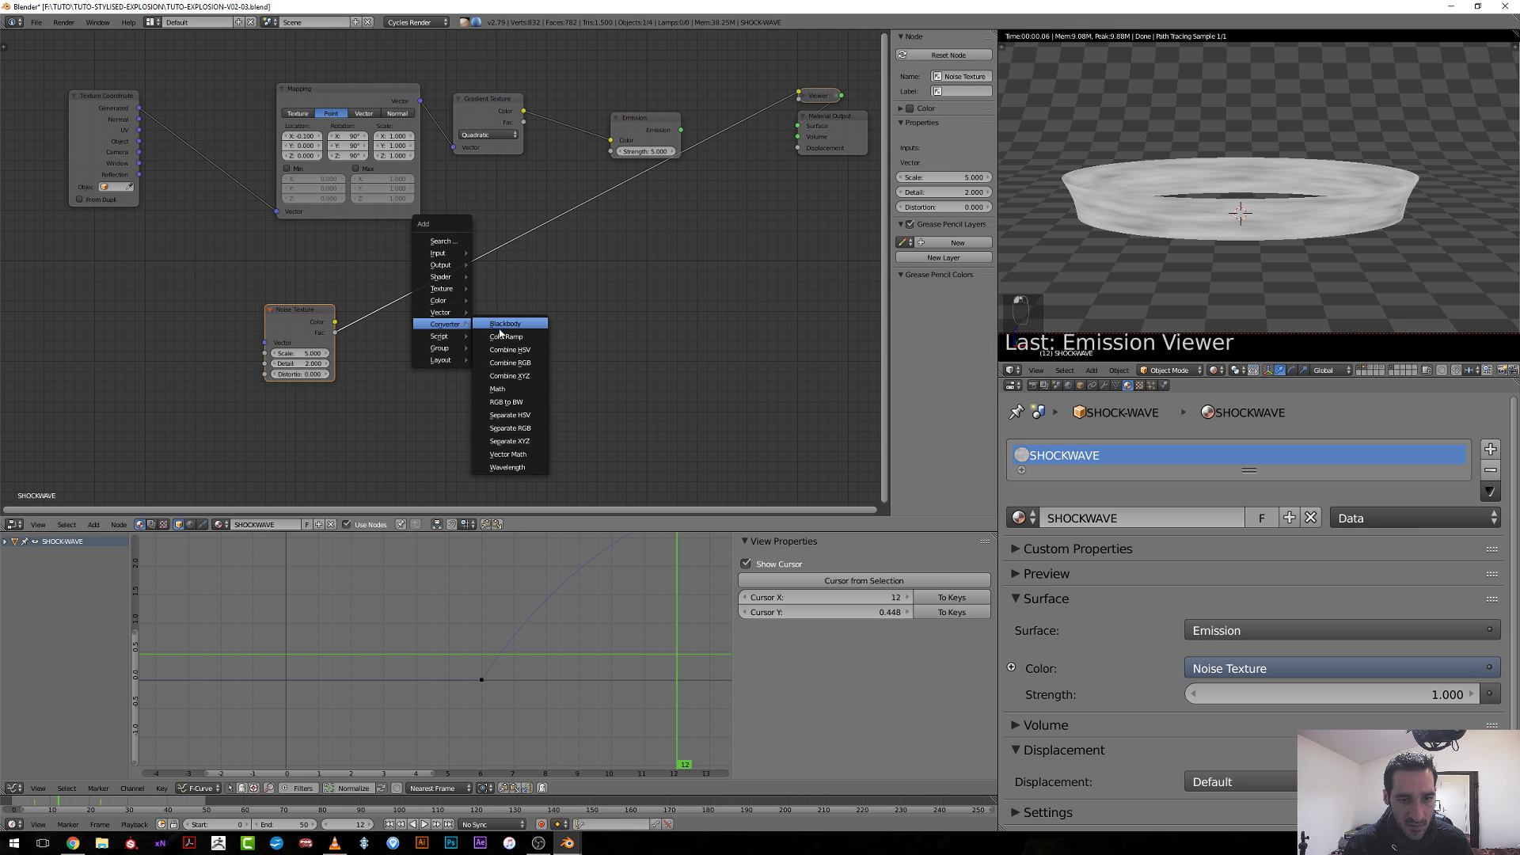
pyautogui.click(475, 327)
pyautogui.click(400, 267)
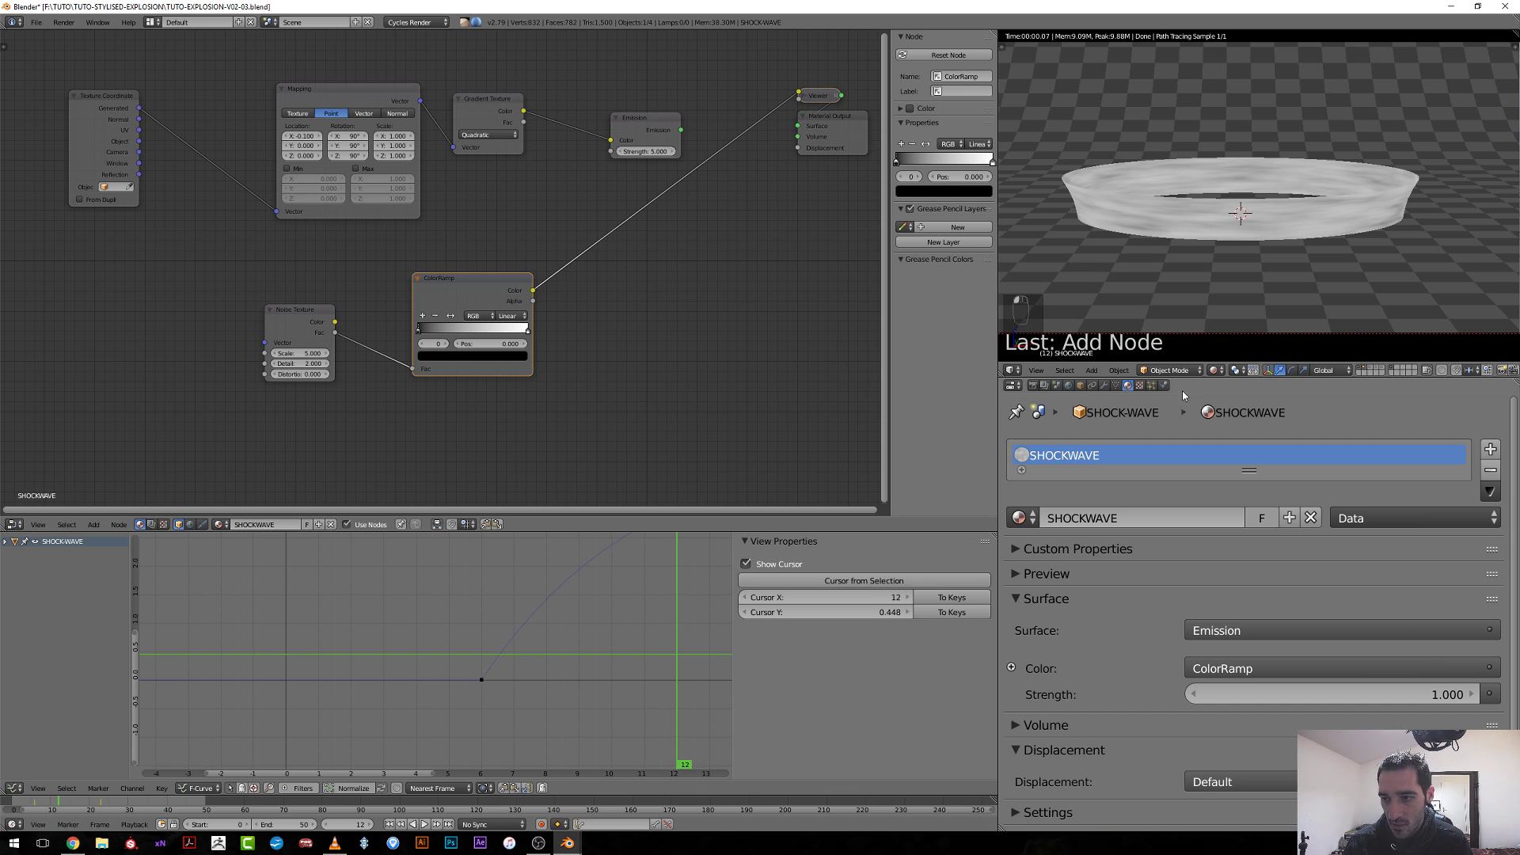
# Go to frame 2, select the FIRST-SHOCK object and copy the Noise Texture, Layer Weight and green ColorRamp nodes of its GATHER material.
pyautogui.moveTo(579, 609); pyautogui.dragTo(353, 674)
pyautogui.rightClick(1223, 187)
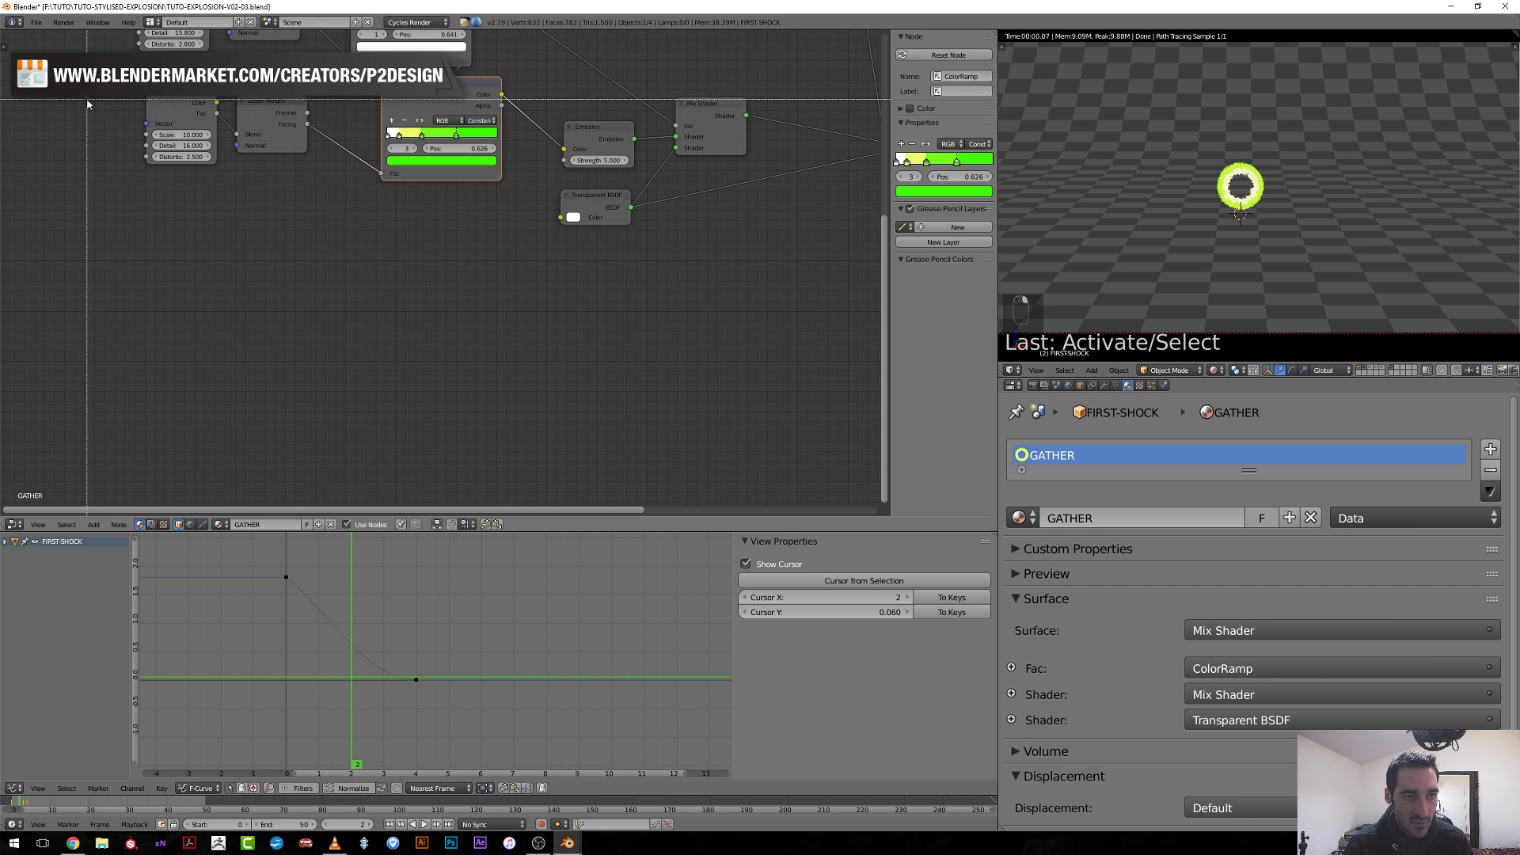
pyautogui.press('b')
pyautogui.moveTo(103, 86); pyautogui.dragTo(441, 180)
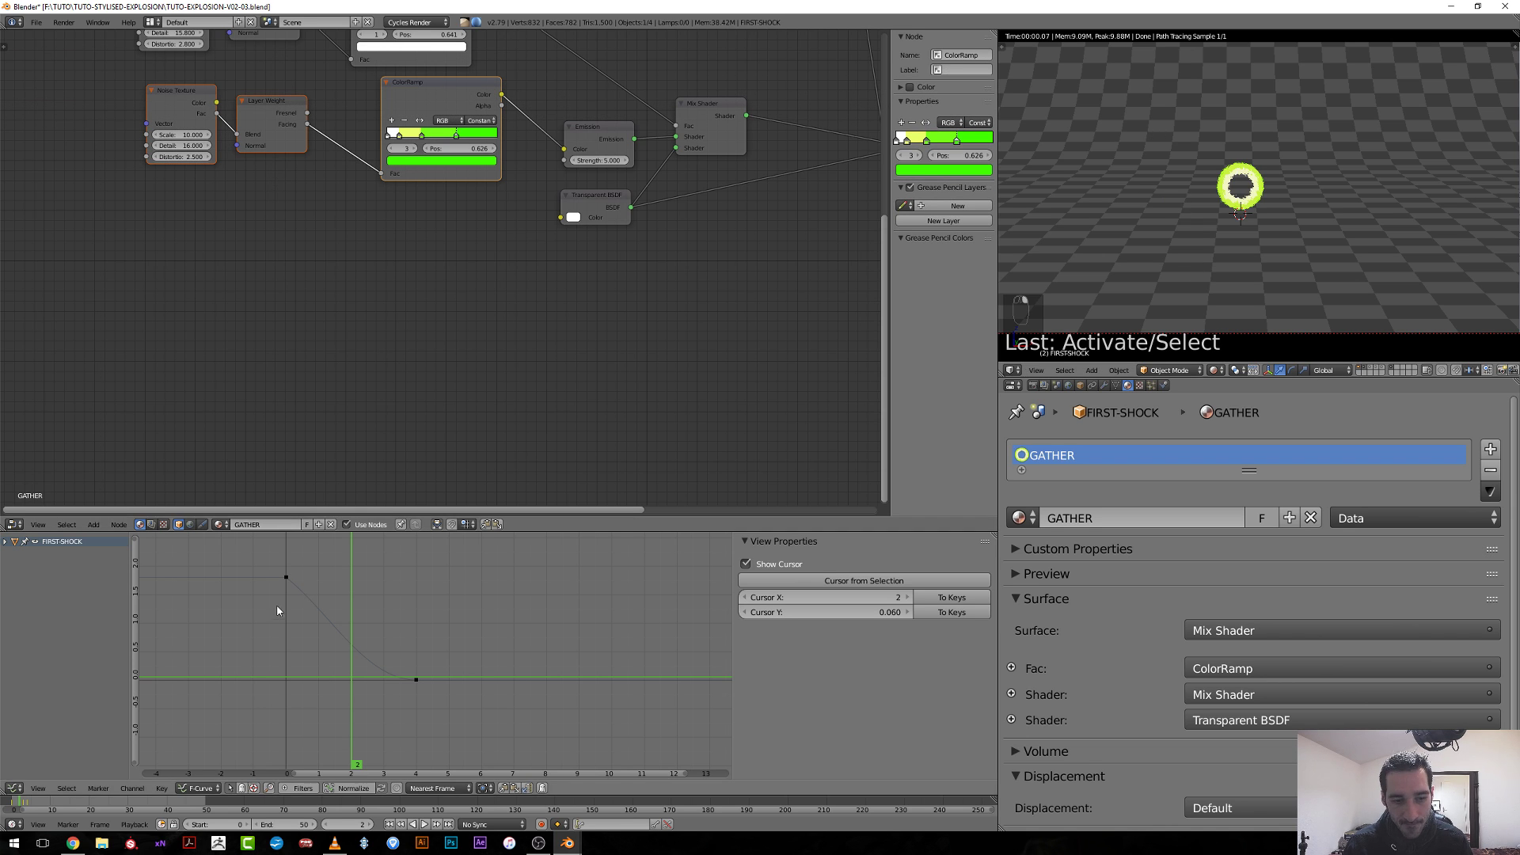
pyautogui.click(455, 666)
pyautogui.hotkey('ctrl', 'c')
# Go to frame 9, select the SHOCK-WAVE ring and paste the copied nodes below its existing material nodes.
pyautogui.click(521, 670)
pyautogui.click(582, 668)
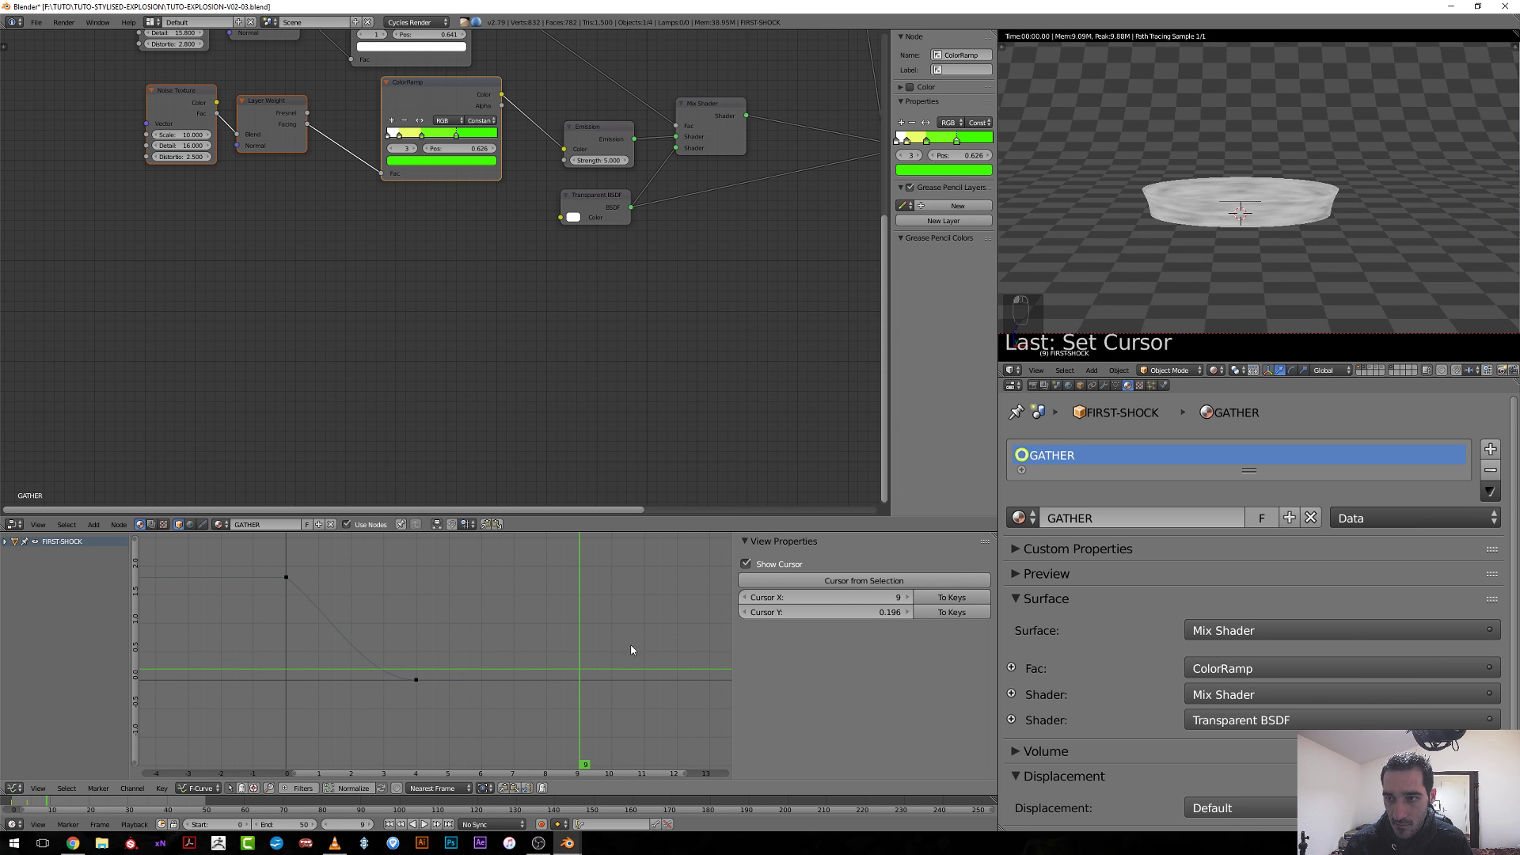
pyautogui.rightClick(1174, 211)
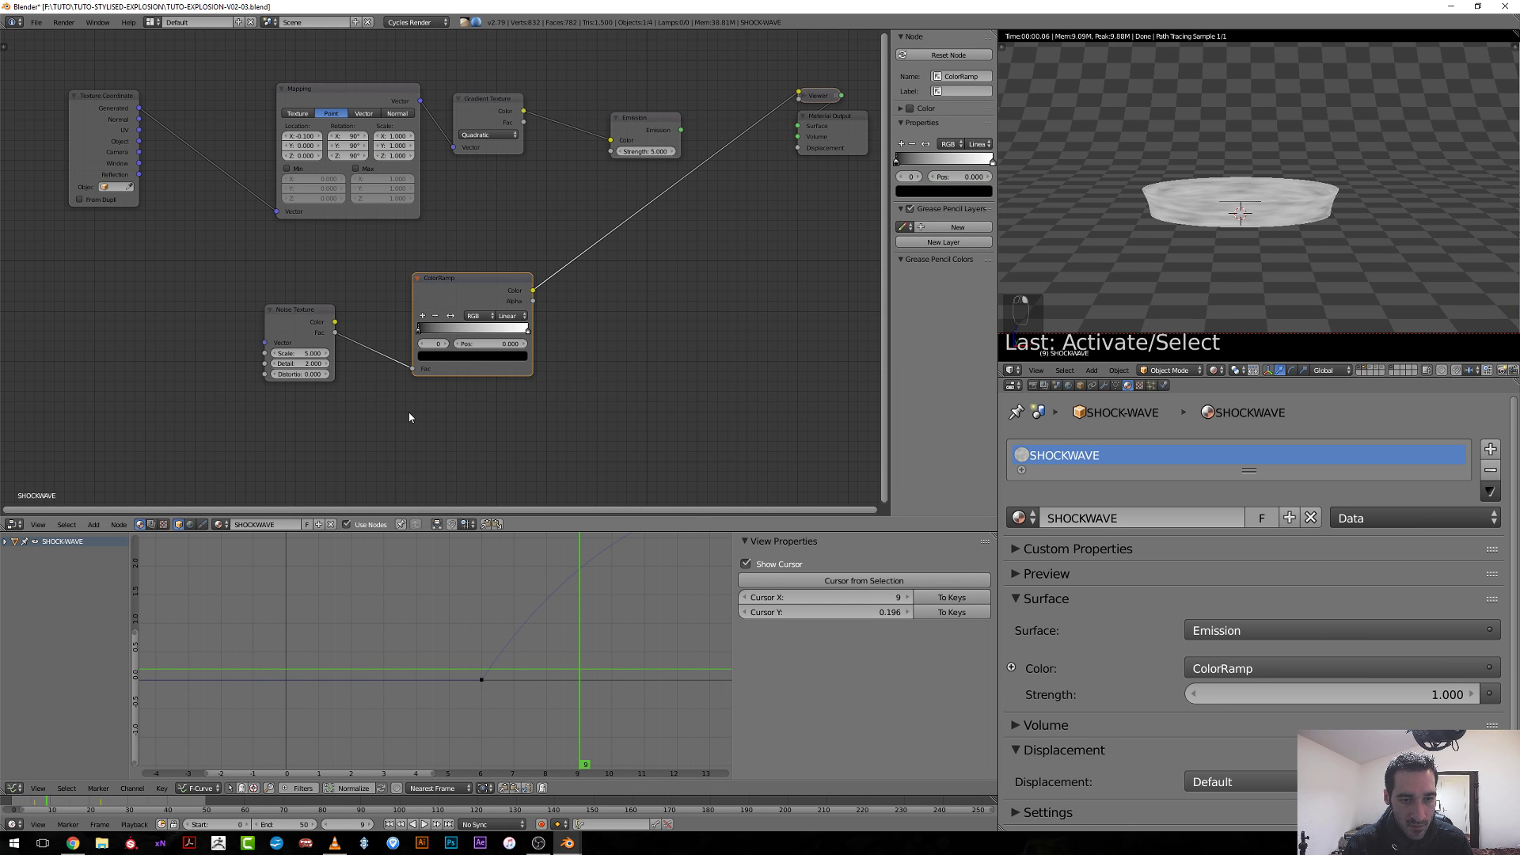
pyautogui.hotkey('ctrl', 'v')
pyautogui.moveTo(412, 418); pyautogui.dragTo(490, 298, button='middle')
pyautogui.moveTo(494, 275); pyautogui.dragTo(459, 499)
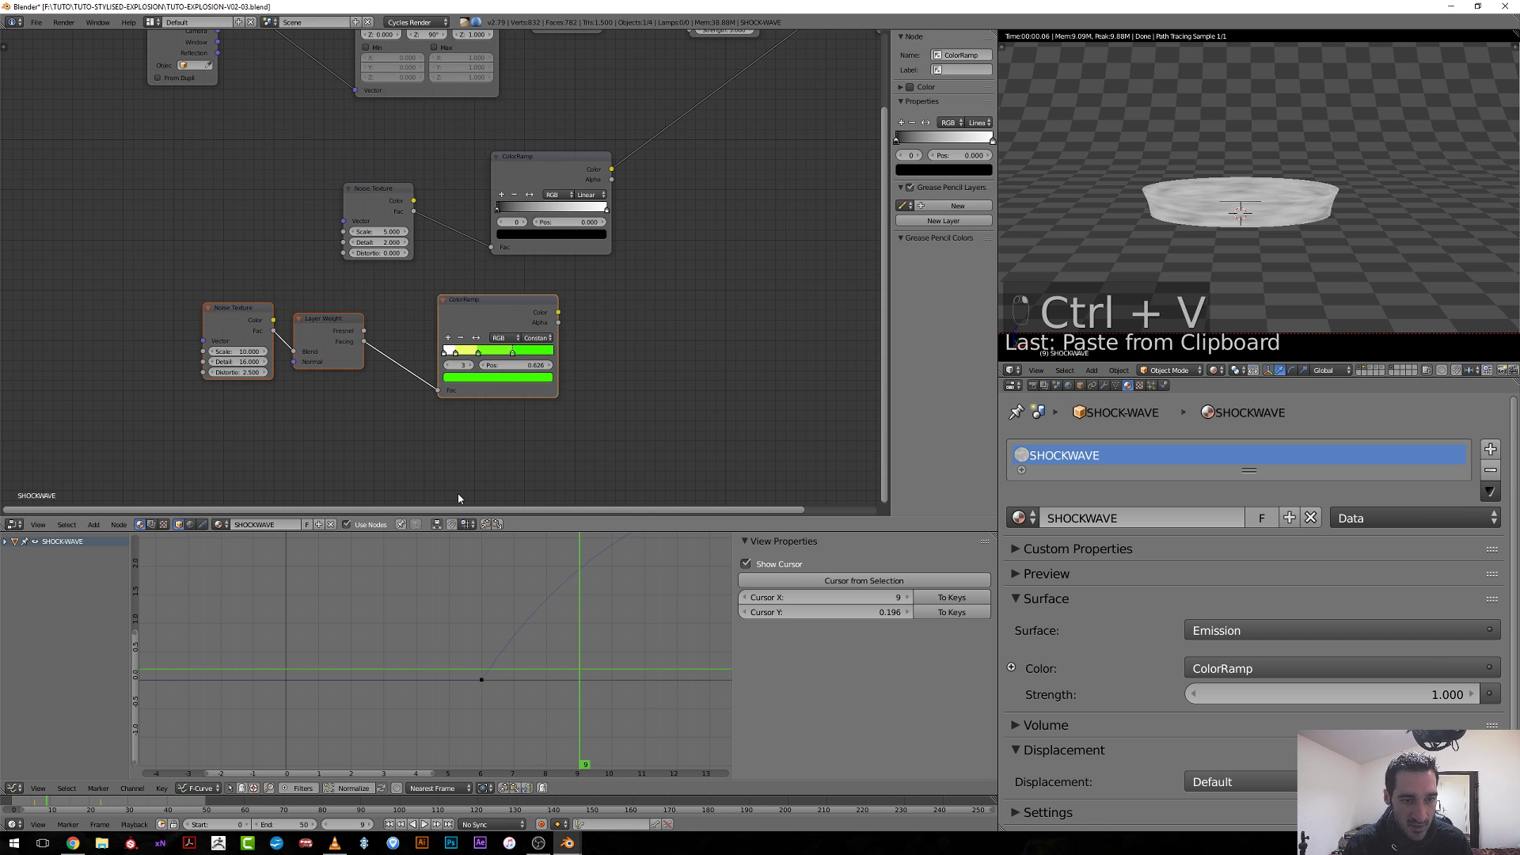
# Delete the pasted Layer Weight node, link the Noise Texture's Fac straight to the green ColorRamp's Fac and preview that ramp.
pyautogui.rightClick(335, 353)
pyautogui.press('x')
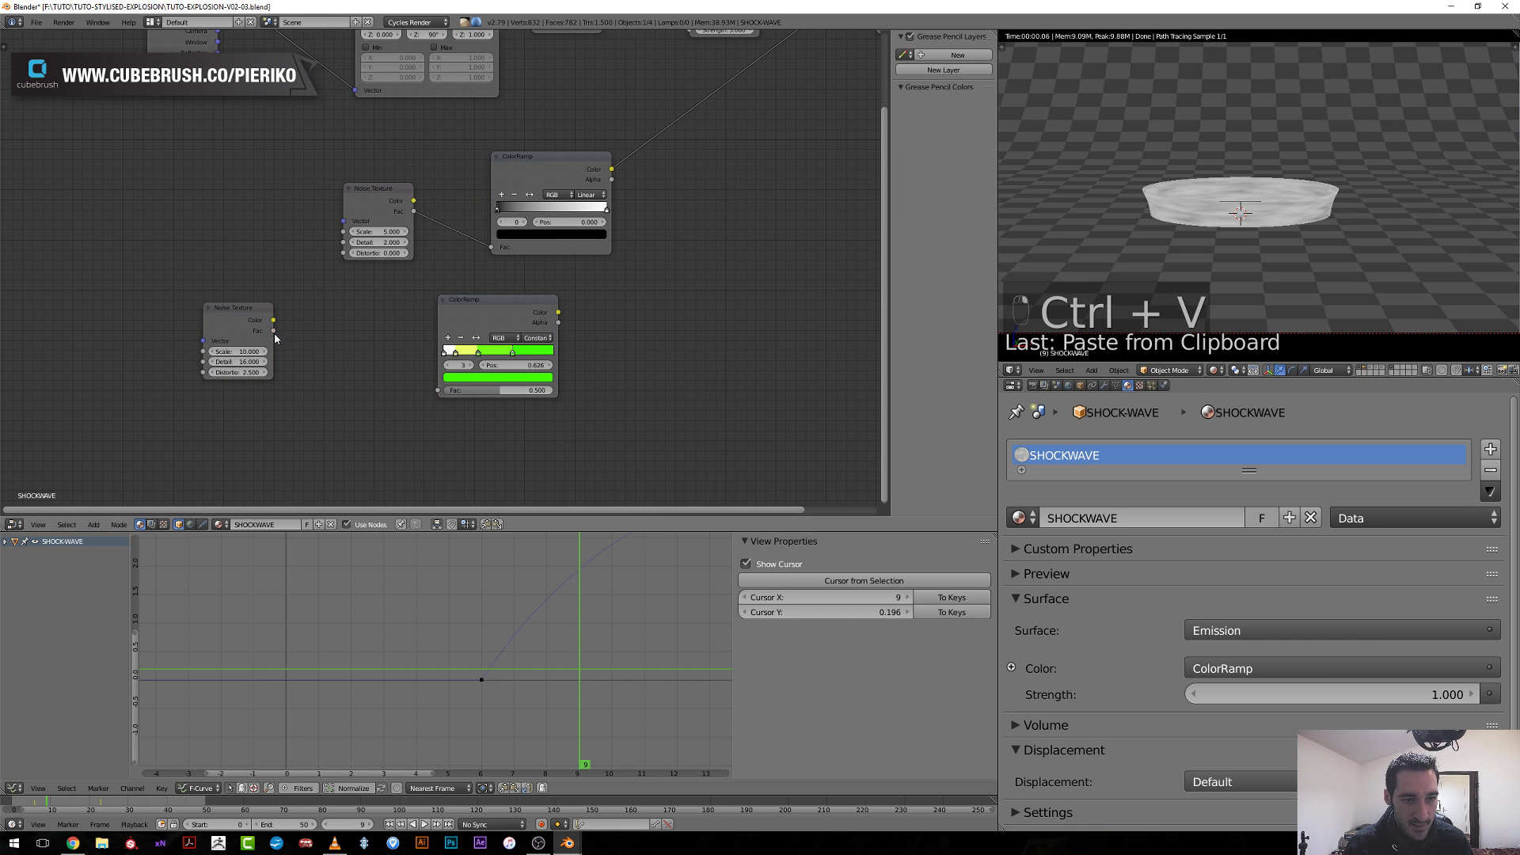
pyautogui.moveTo(274, 331); pyautogui.dragTo(437, 390)
pyautogui.keyDown('ctrl'); pyautogui.keyDown('shift'); pyautogui.click(508, 327); pyautogui.keyUp('shift'); pyautogui.keyUp('ctrl')
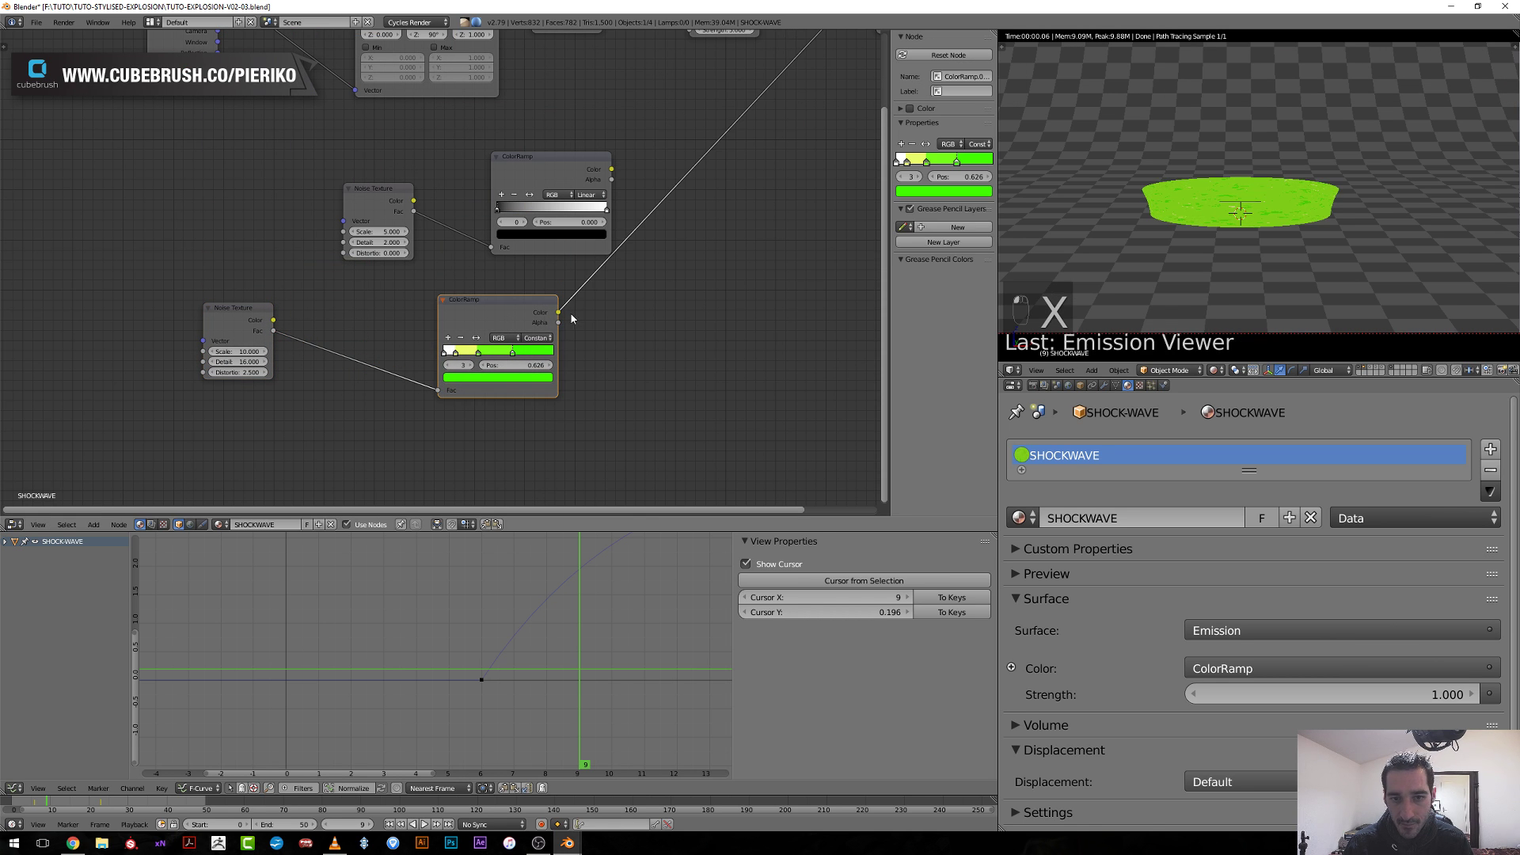
# Arrange the pasted Noise Texture and green ColorRamp close together, side by side.
pyautogui.moveTo(594, 316); pyautogui.dragTo(627, 348, button='middle')
pyautogui.scroll(5, 628, 347)
pyautogui.moveTo(202, 400); pyautogui.dragTo(288, 423)
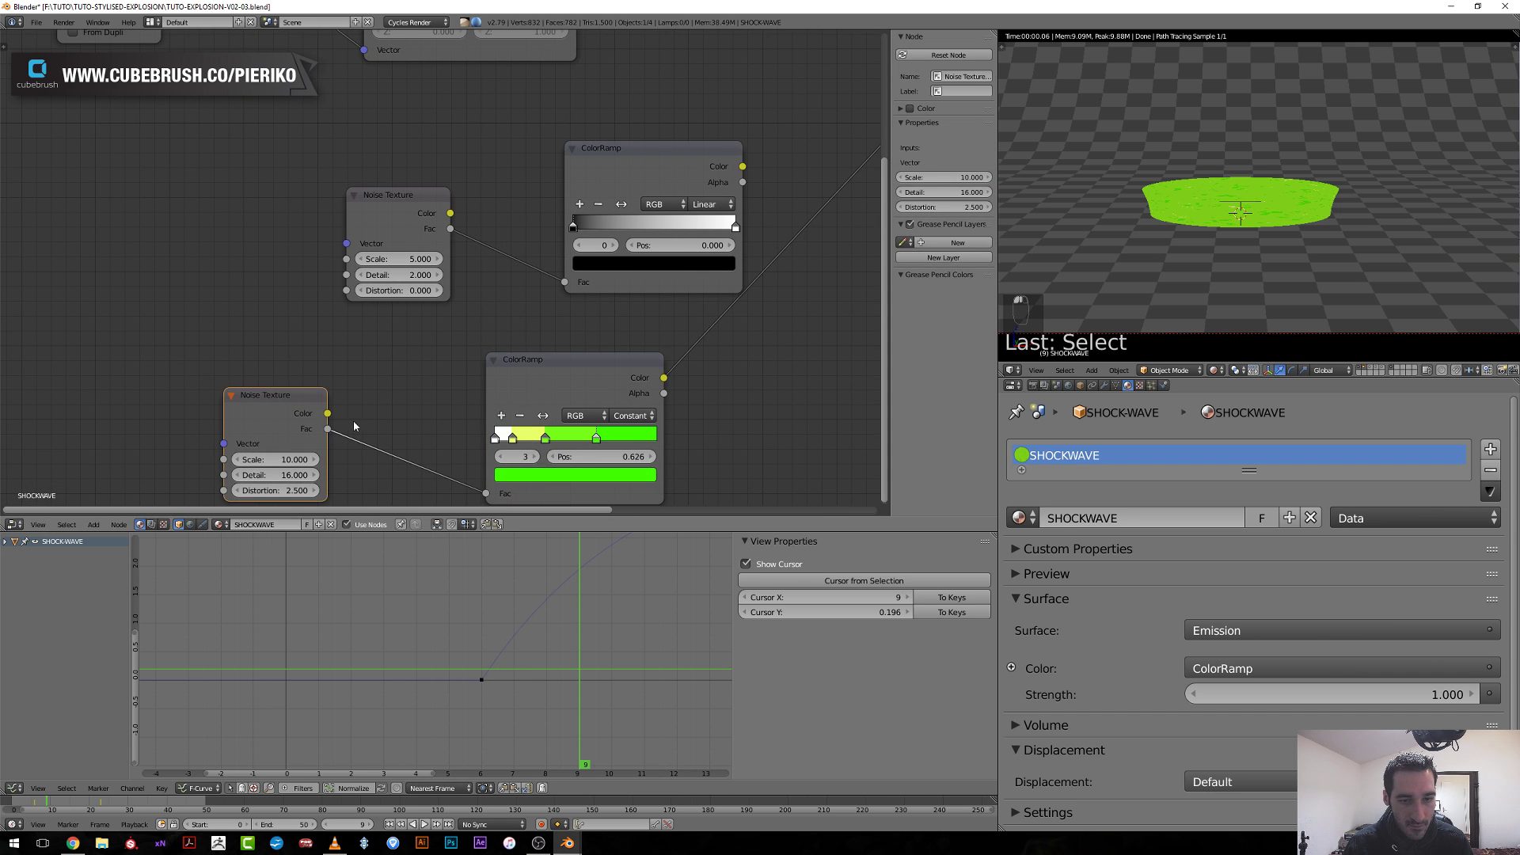
pyautogui.moveTo(543, 388); pyautogui.dragTo(423, 369)
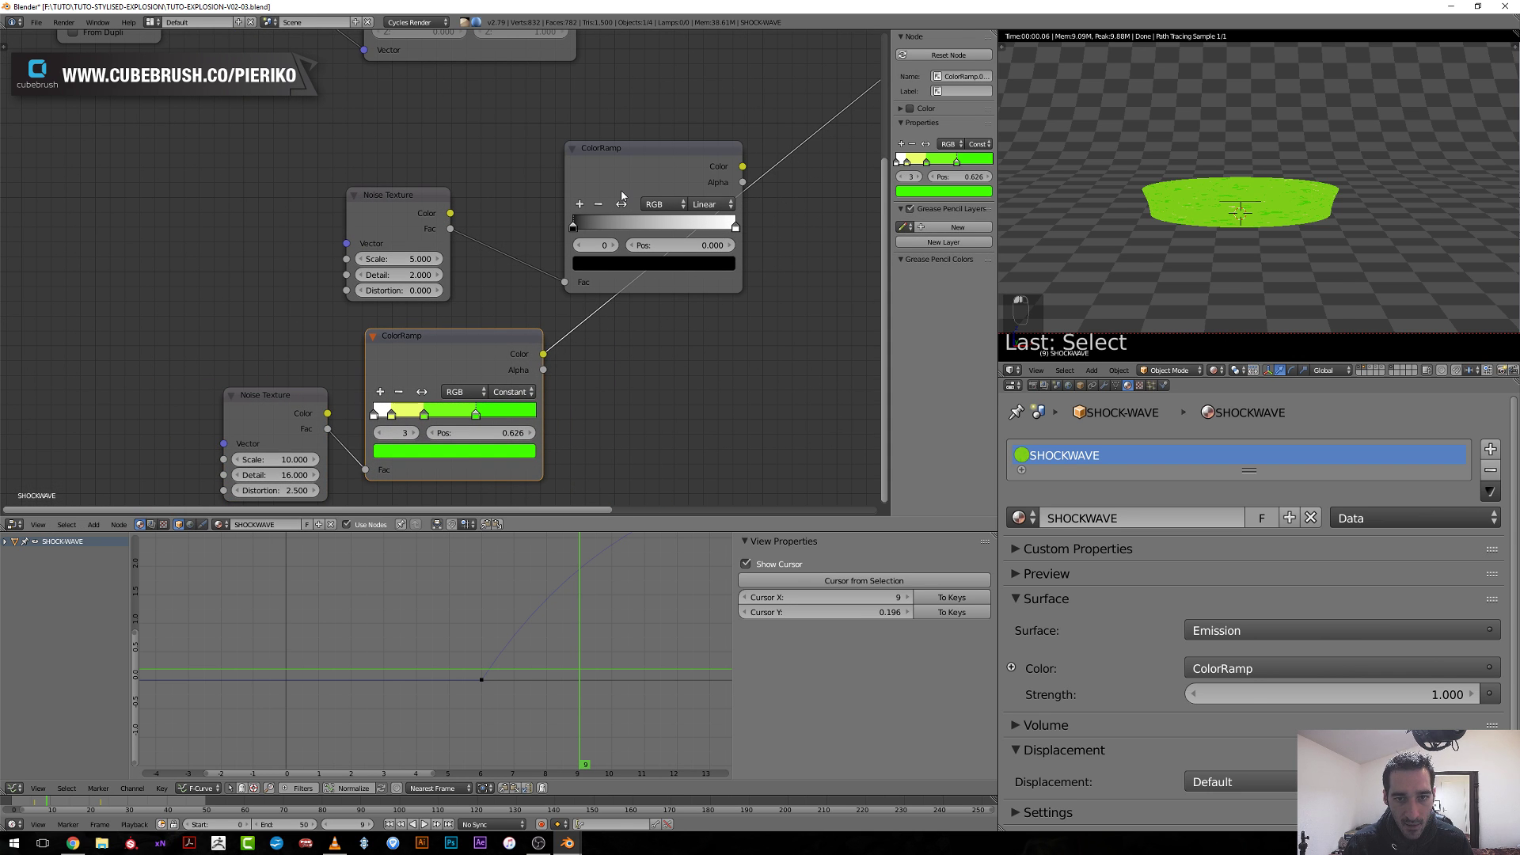
# Delete the black-to-white ColorRamp and the Noise Texture with scale 5 that feeds it.
pyautogui.moveTo(621, 196); pyautogui.dragTo(411, 190)
pyautogui.press('x')
pyautogui.scroll(1, 467, 263)
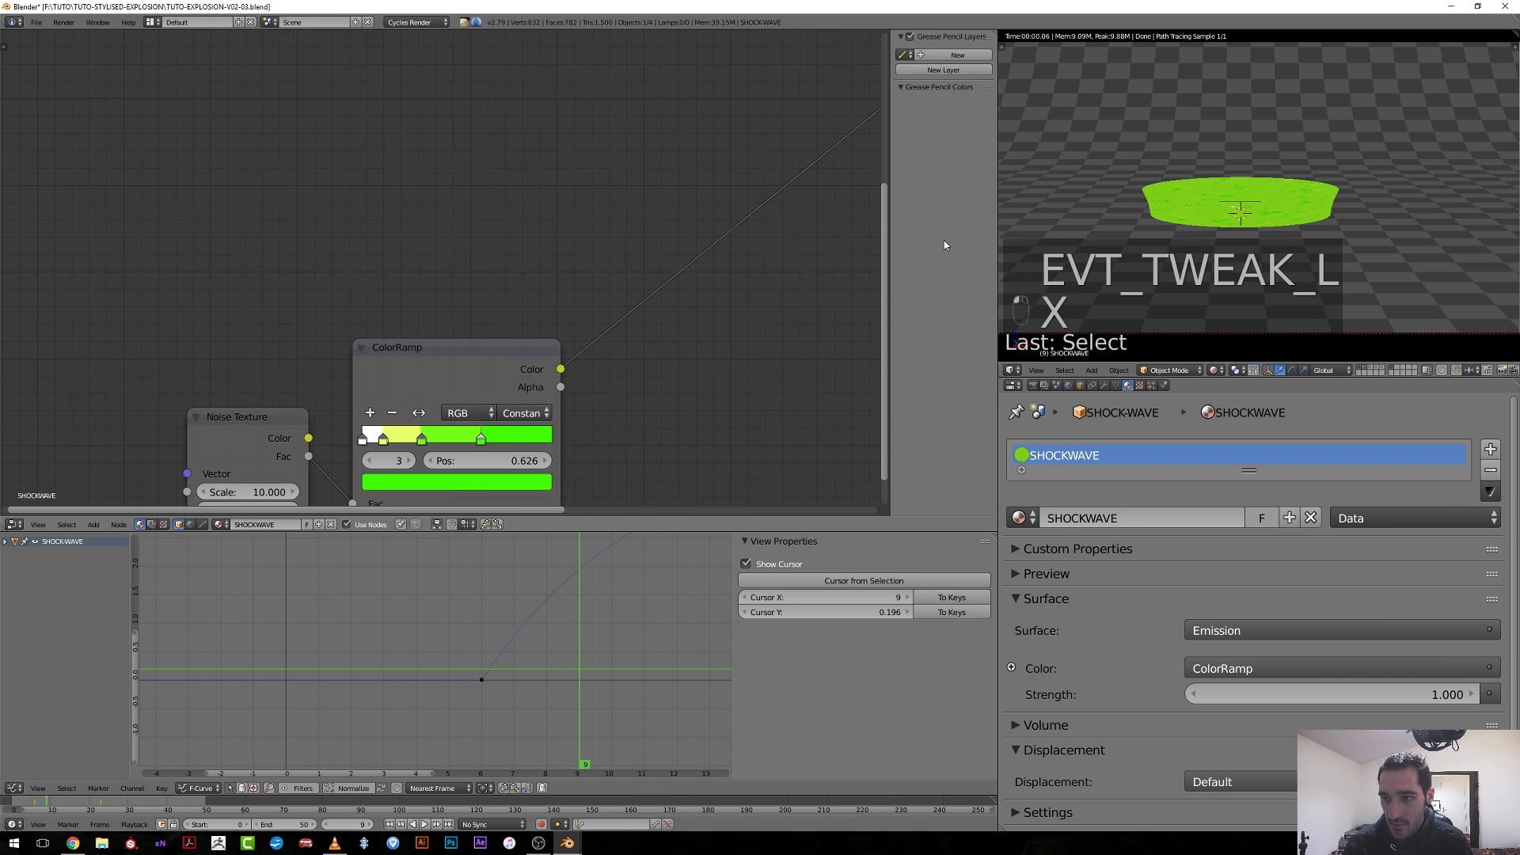
# Preview the remaining Noise Texture's output on the ring in a closer view.
pyautogui.scroll(4, 1137, 215)
pyautogui.moveTo(229, 394); pyautogui.dragTo(421, 268, button='middle')
pyautogui.keyDown('ctrl'); pyautogui.keyDown('shift'); pyautogui.click(421, 303); pyautogui.keyUp('shift'); pyautogui.keyUp('ctrl')
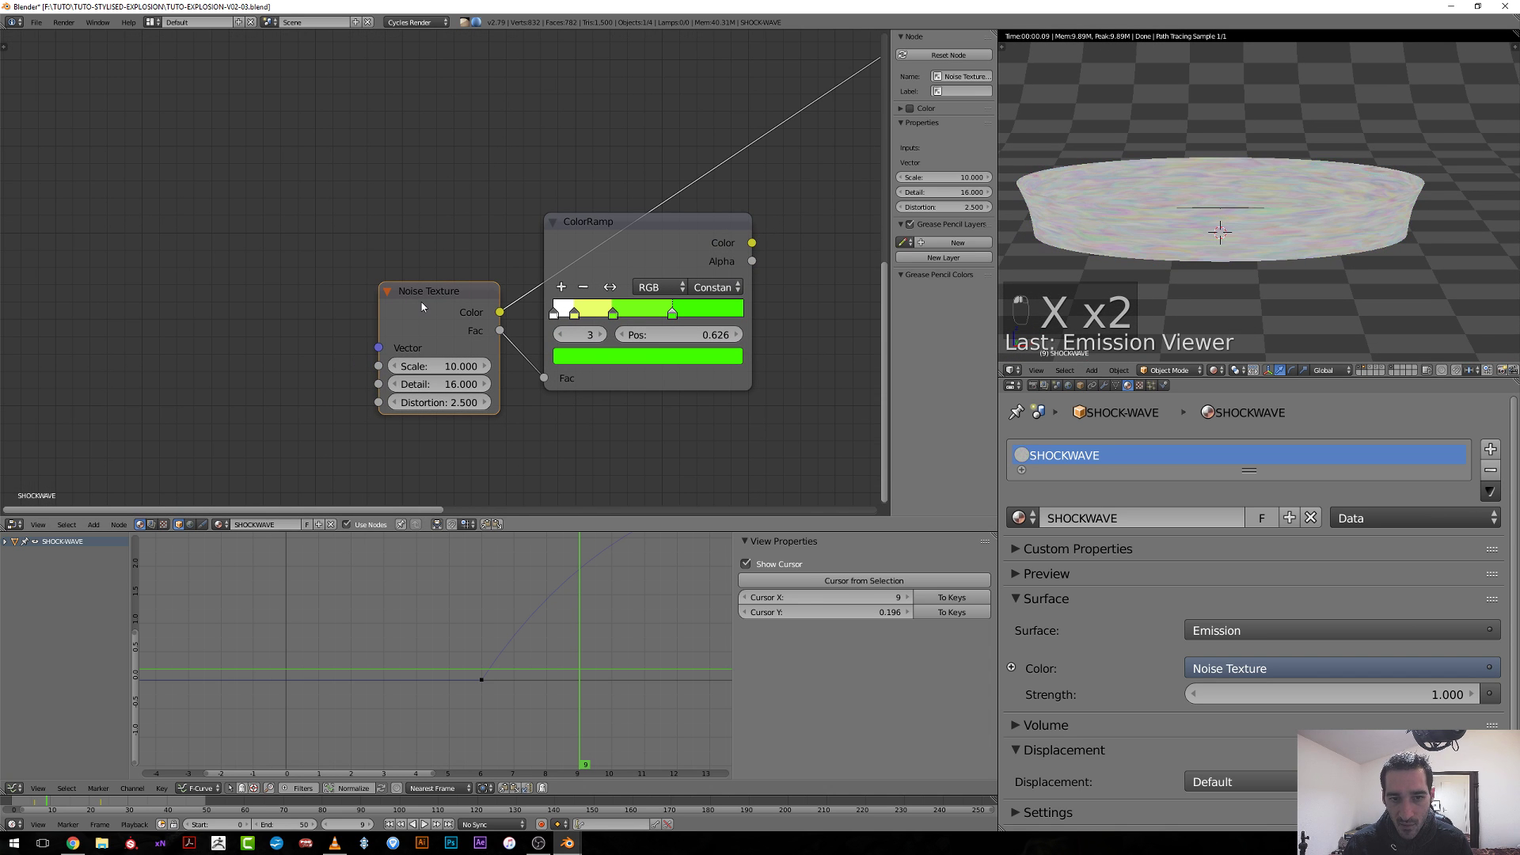
# Duplicate the Texture Coordinate node and place the copy near the Noise Texture that feeds the green ColorRamp.
pyautogui.scroll(-4, 440, 309)
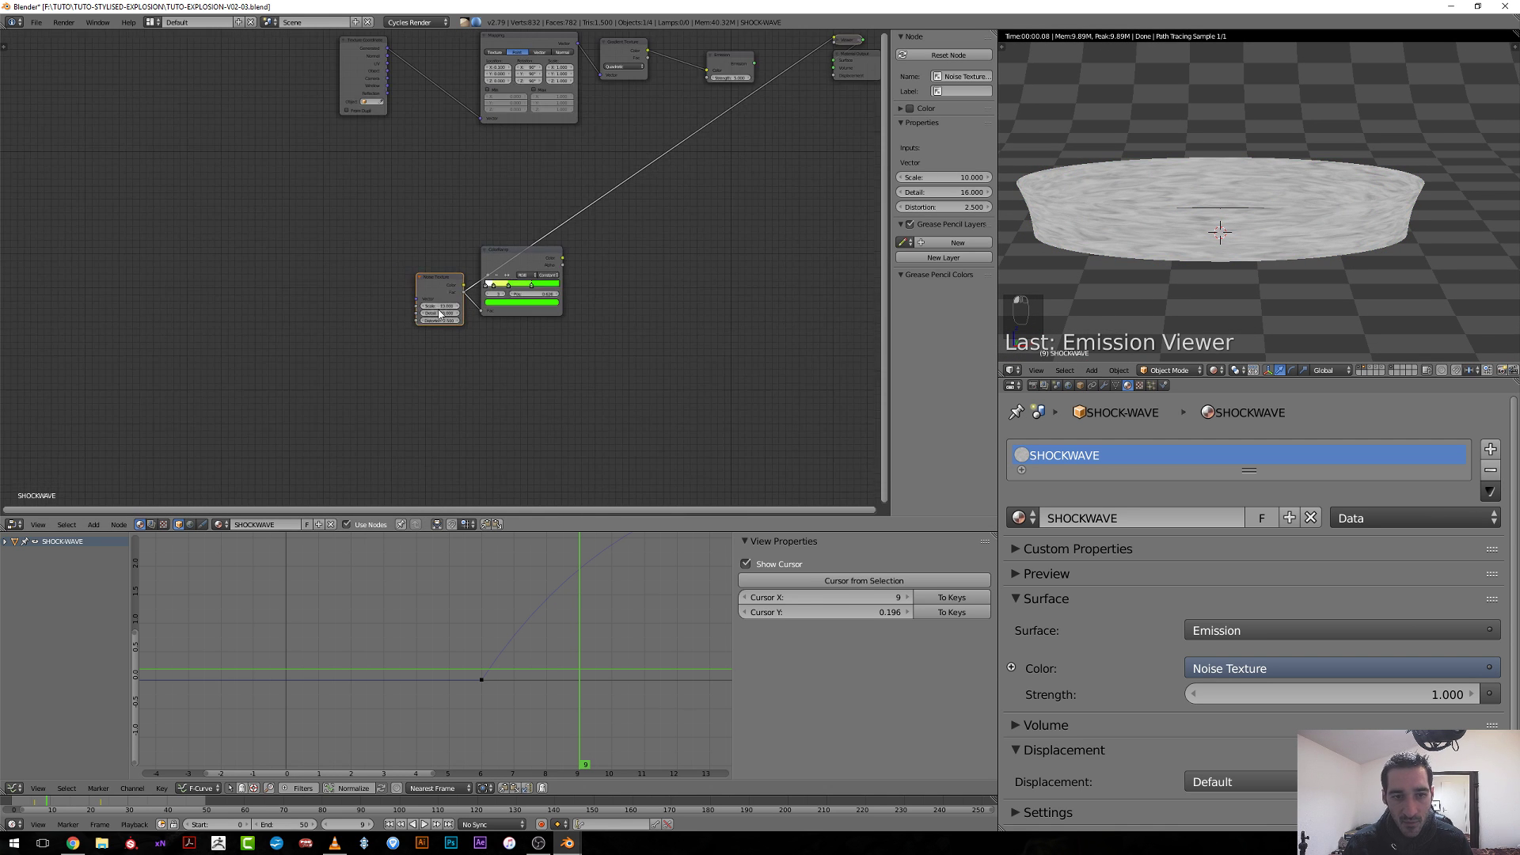
pyautogui.click(392, 162)
pyautogui.hotkey('shift', 'd')
pyautogui.scroll(2, 338, 163)
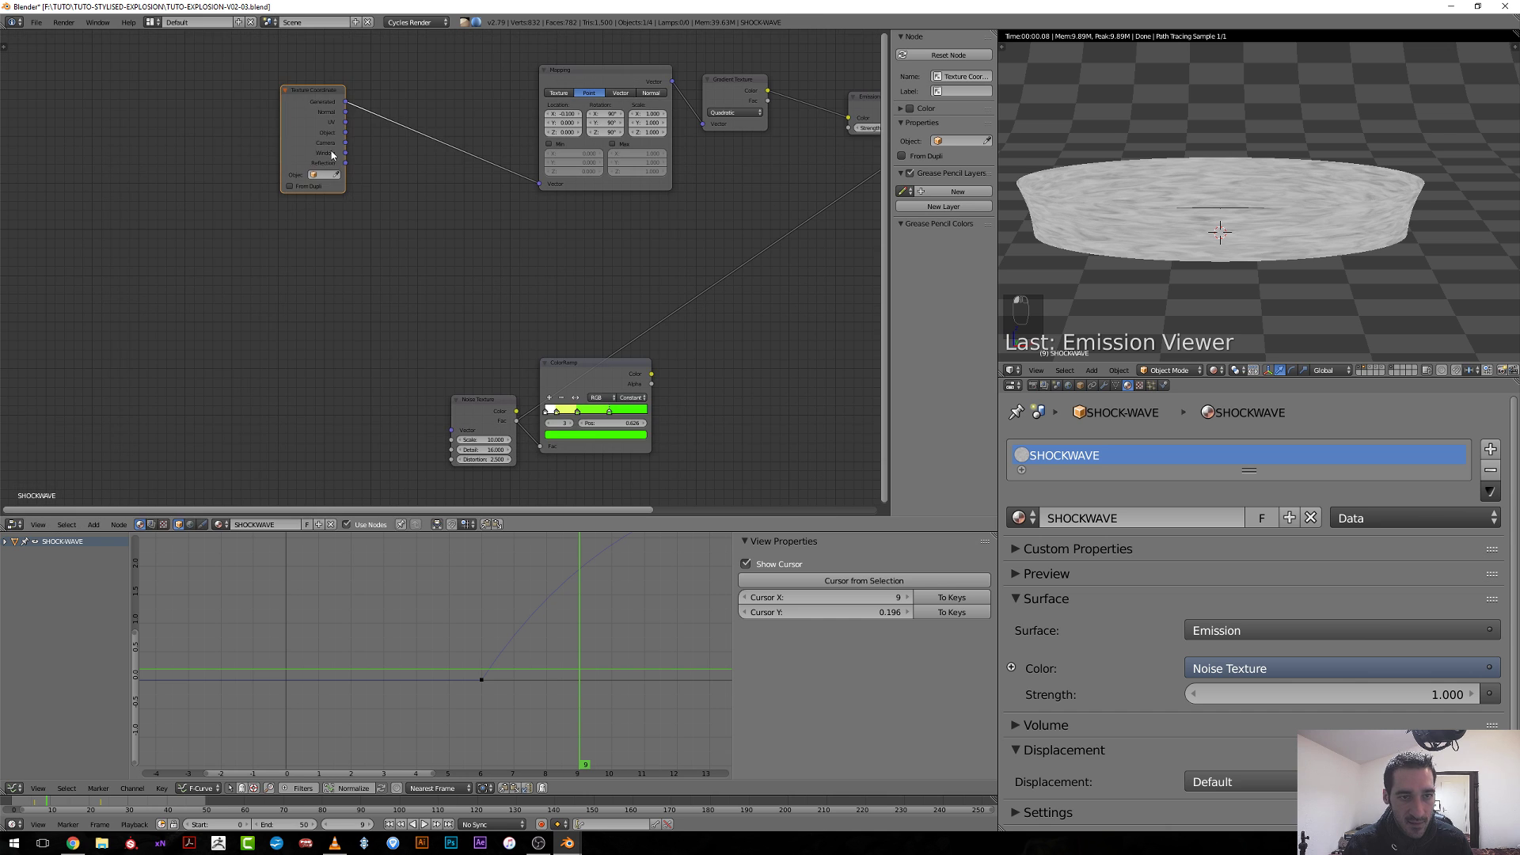
pyautogui.click(326, 288)
pyautogui.scroll(1, 383, 306)
pyautogui.moveTo(383, 306); pyautogui.dragTo(391, 209, button='middle')
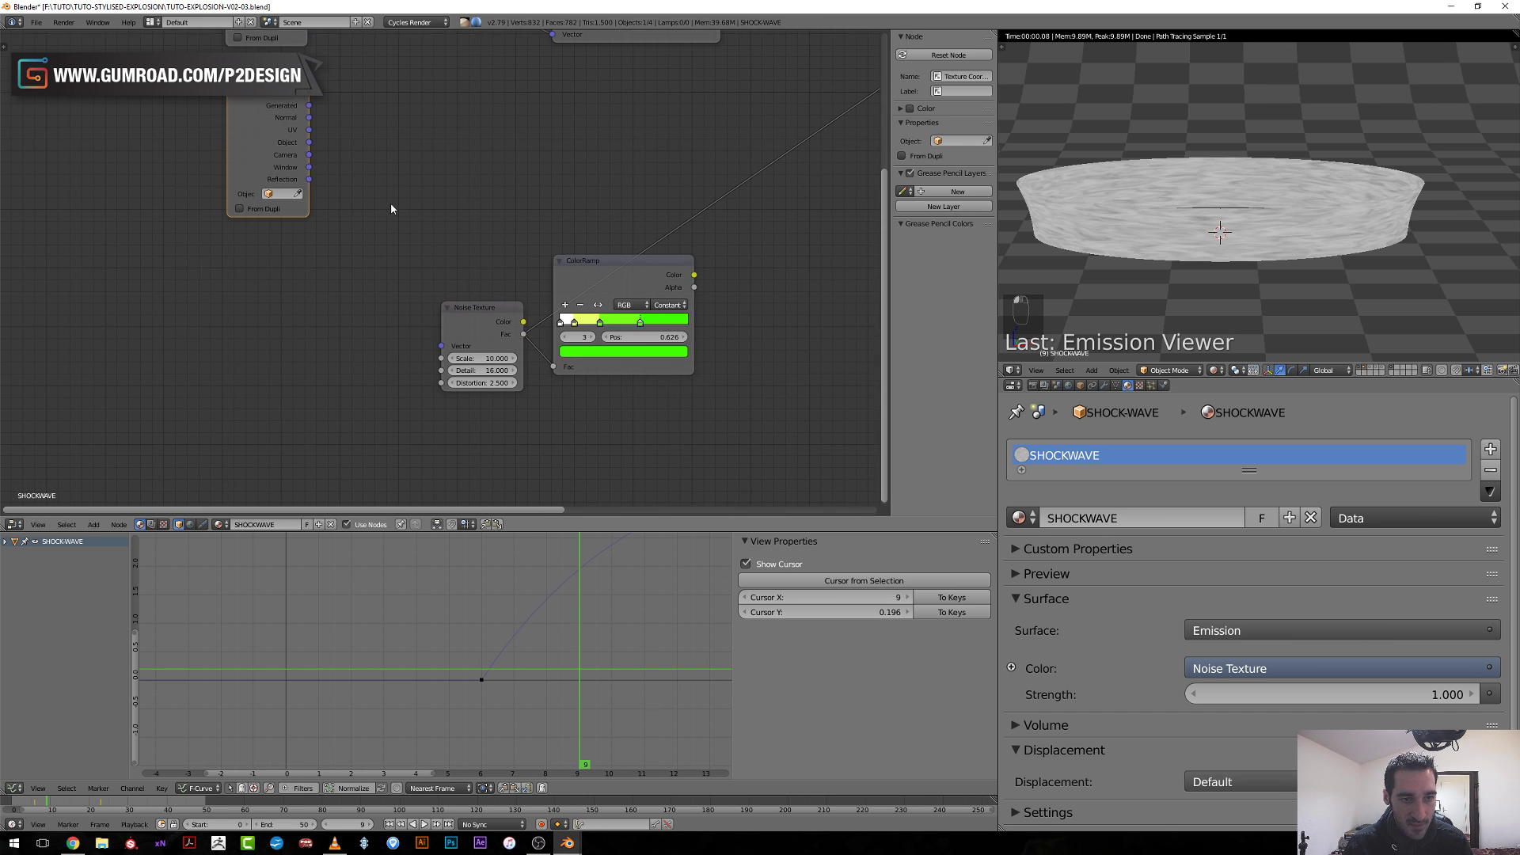
# Link the copied Texture Coordinate's Object output to the Noise Texture's Vector and preview the green ColorRamp on the ring.
pyautogui.moveTo(279, 145); pyautogui.dragTo(312, 326)
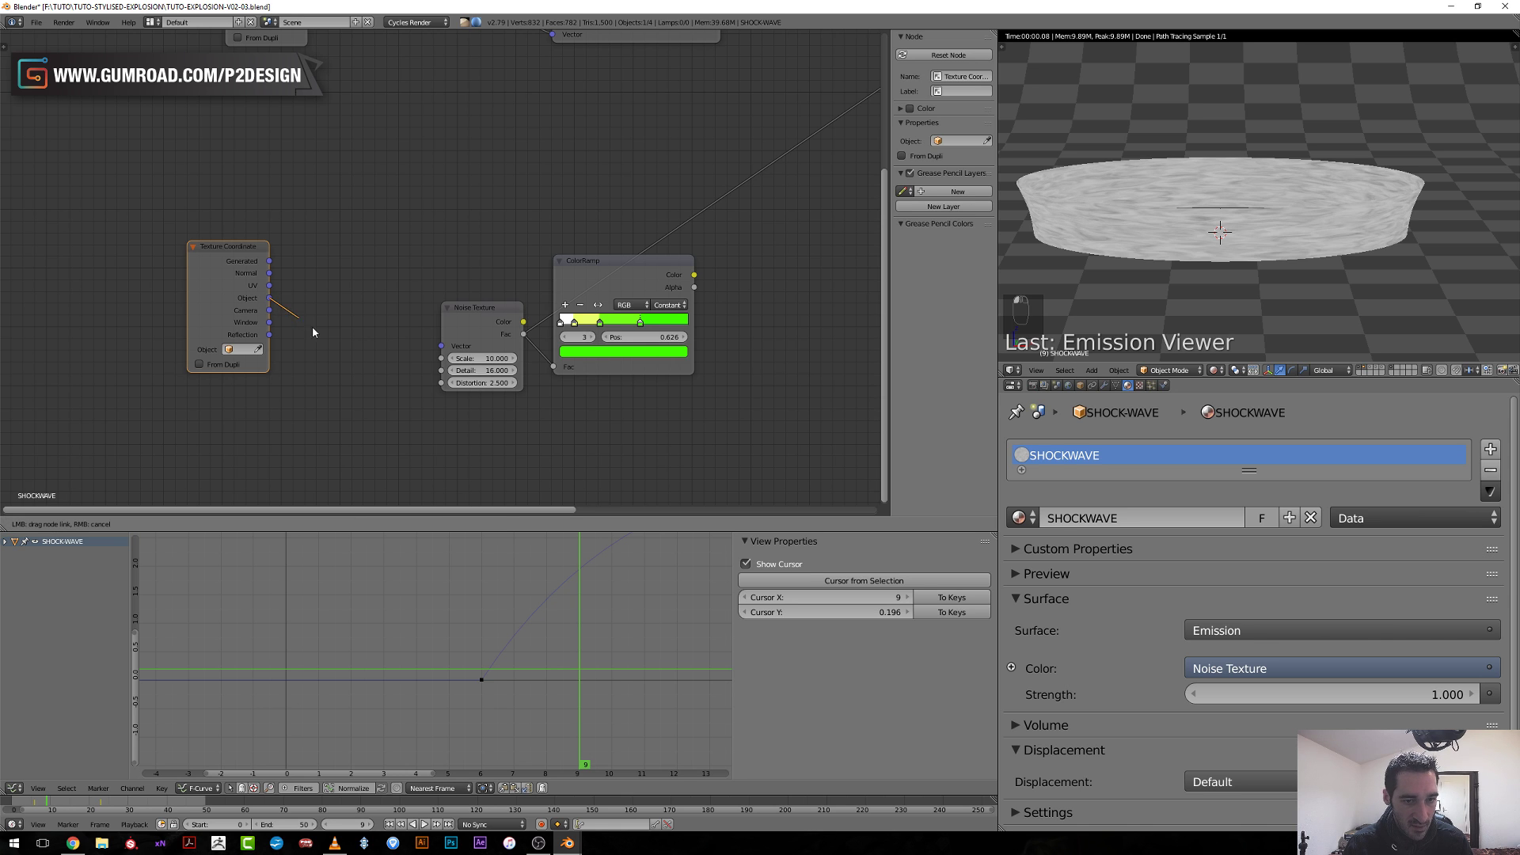
pyautogui.moveTo(440, 356); pyautogui.dragTo(422, 290)
pyautogui.click(468, 318)
pyautogui.keyDown('ctrl'); pyautogui.keyDown('shift'); pyautogui.click(633, 279); pyautogui.keyUp('shift'); pyautogui.keyUp('ctrl')
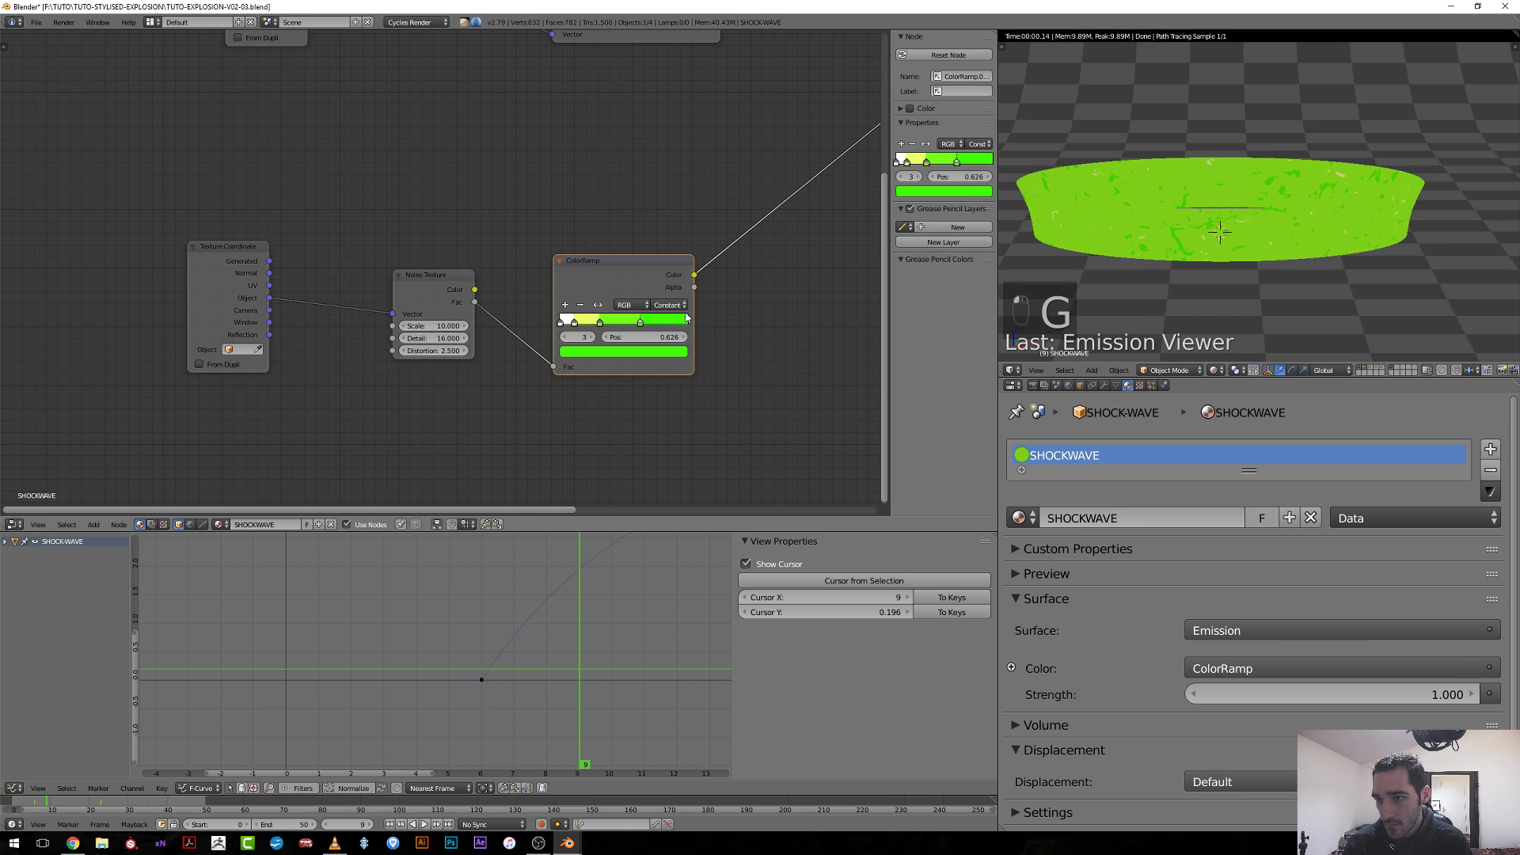
# Spread the green ColorRamp's stops, moving the last green stop to about 0.717 and the white stop to about 0.054.
pyautogui.scroll(2, 641, 350)
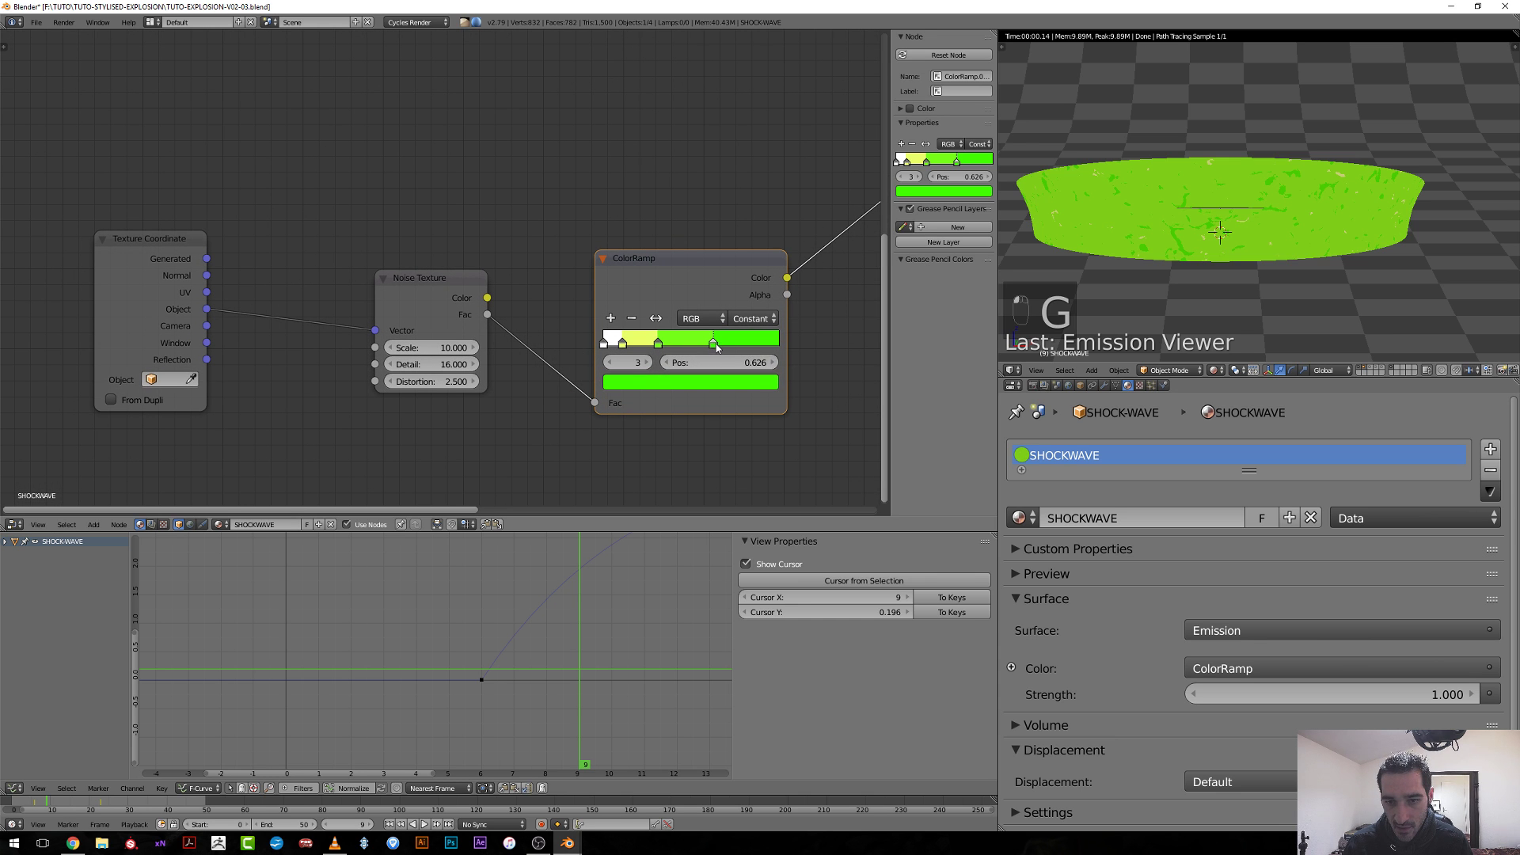
pyautogui.moveTo(716, 348)
pyautogui.mouseDown()
pyautogui.moveTo(744, 346)
pyautogui.moveTo(695, 347)
pyautogui.moveTo(730, 347)
pyautogui.mouseUp()
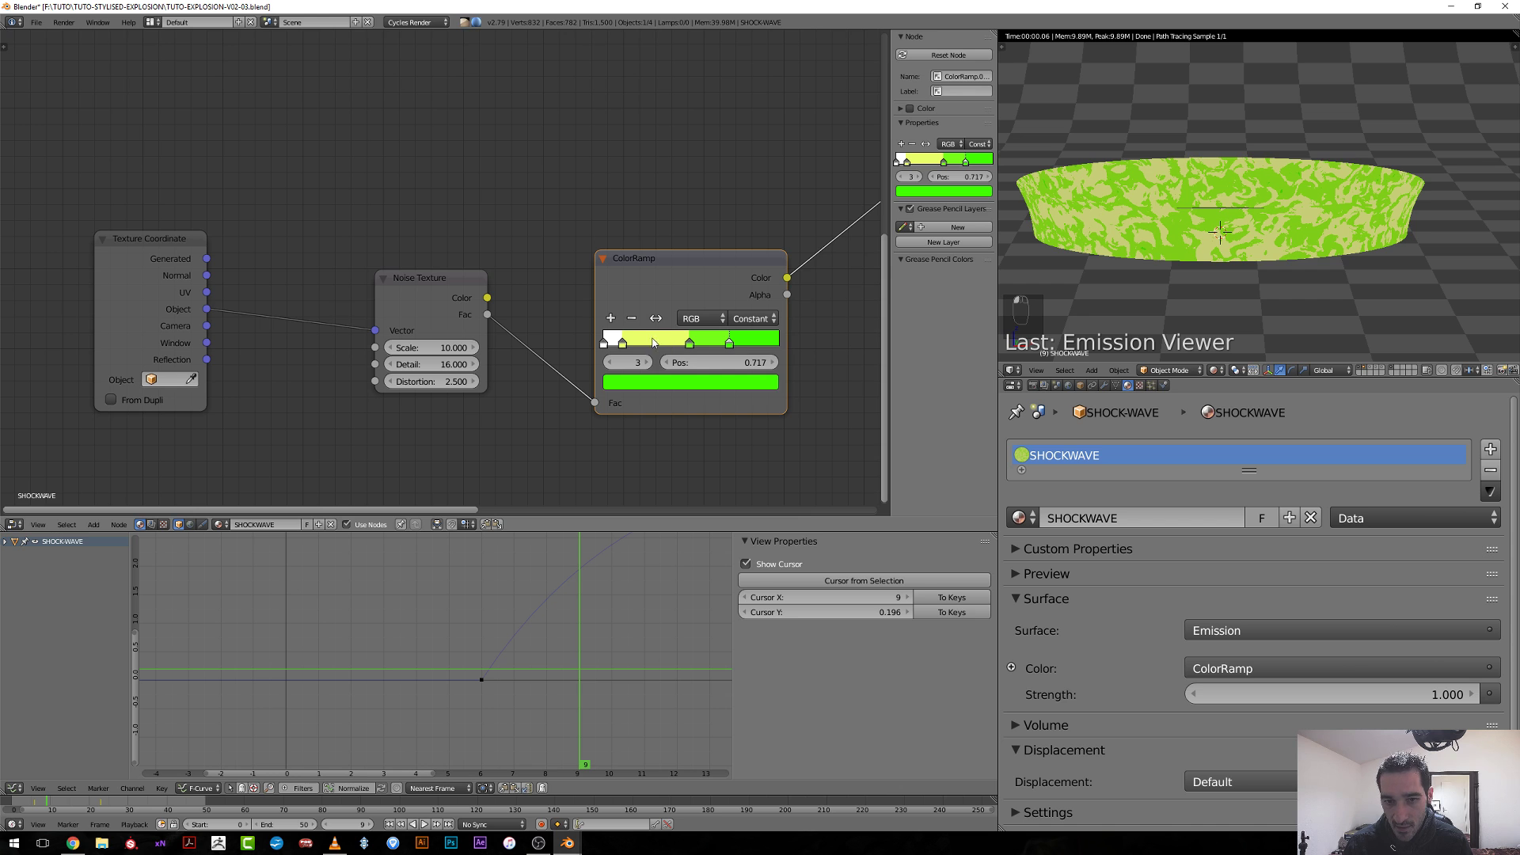
pyautogui.moveTo(623, 345)
pyautogui.mouseDown()
pyautogui.moveTo(645, 346)
pyautogui.moveTo(595, 342)
pyautogui.mouseUp()
# Link the green ColorRamp's Color to the Emission node's Color and preview the Emission on the ring.
pyautogui.scroll(-2, 735, 164)
pyautogui.moveTo(734, 164); pyautogui.dragTo(388, 279, button='middle')
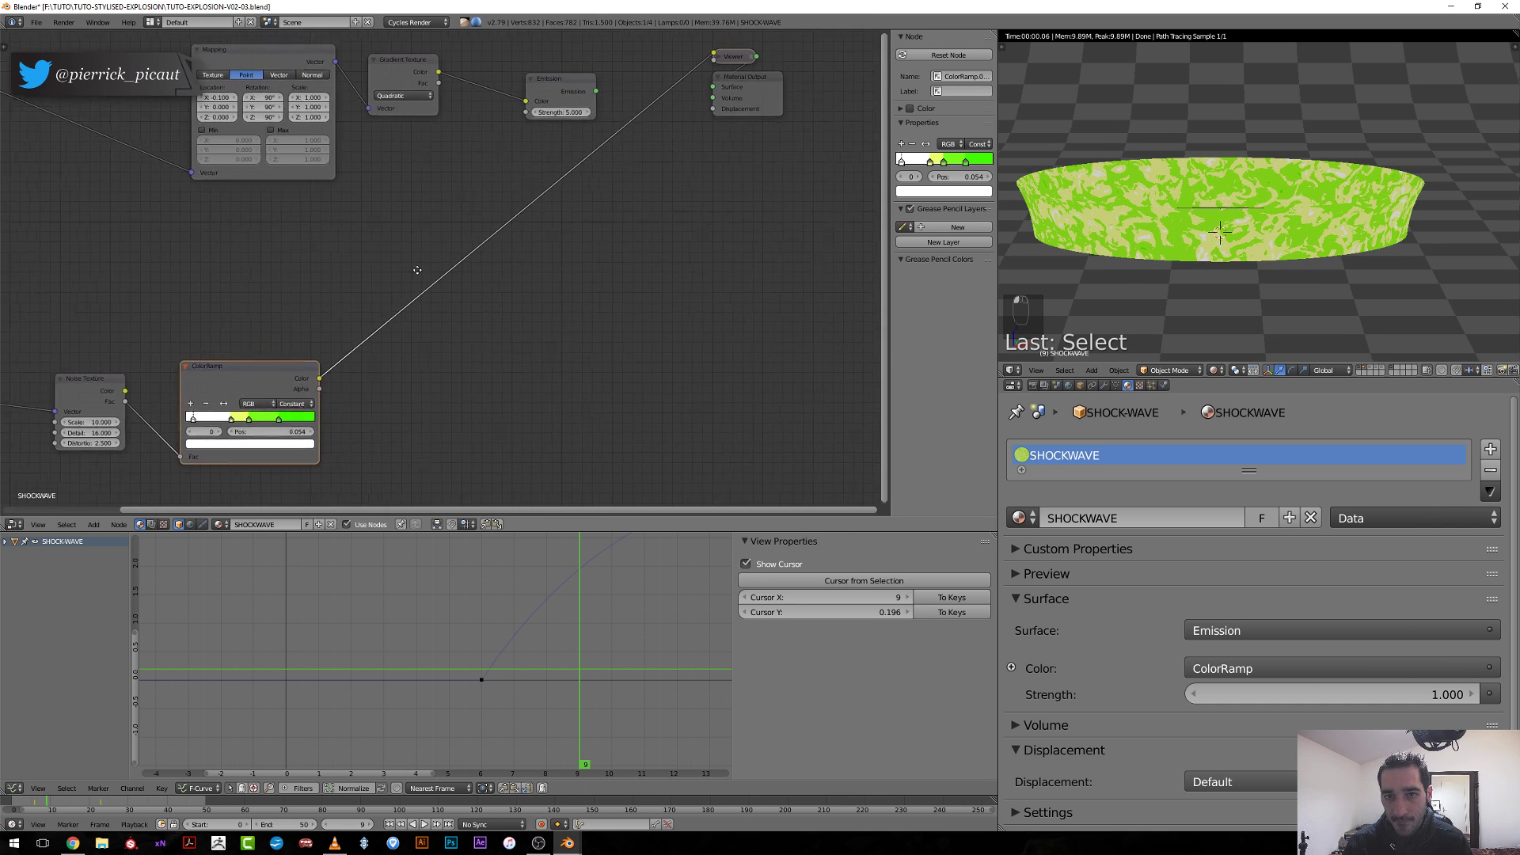
pyautogui.moveTo(326, 387); pyautogui.dragTo(531, 106)
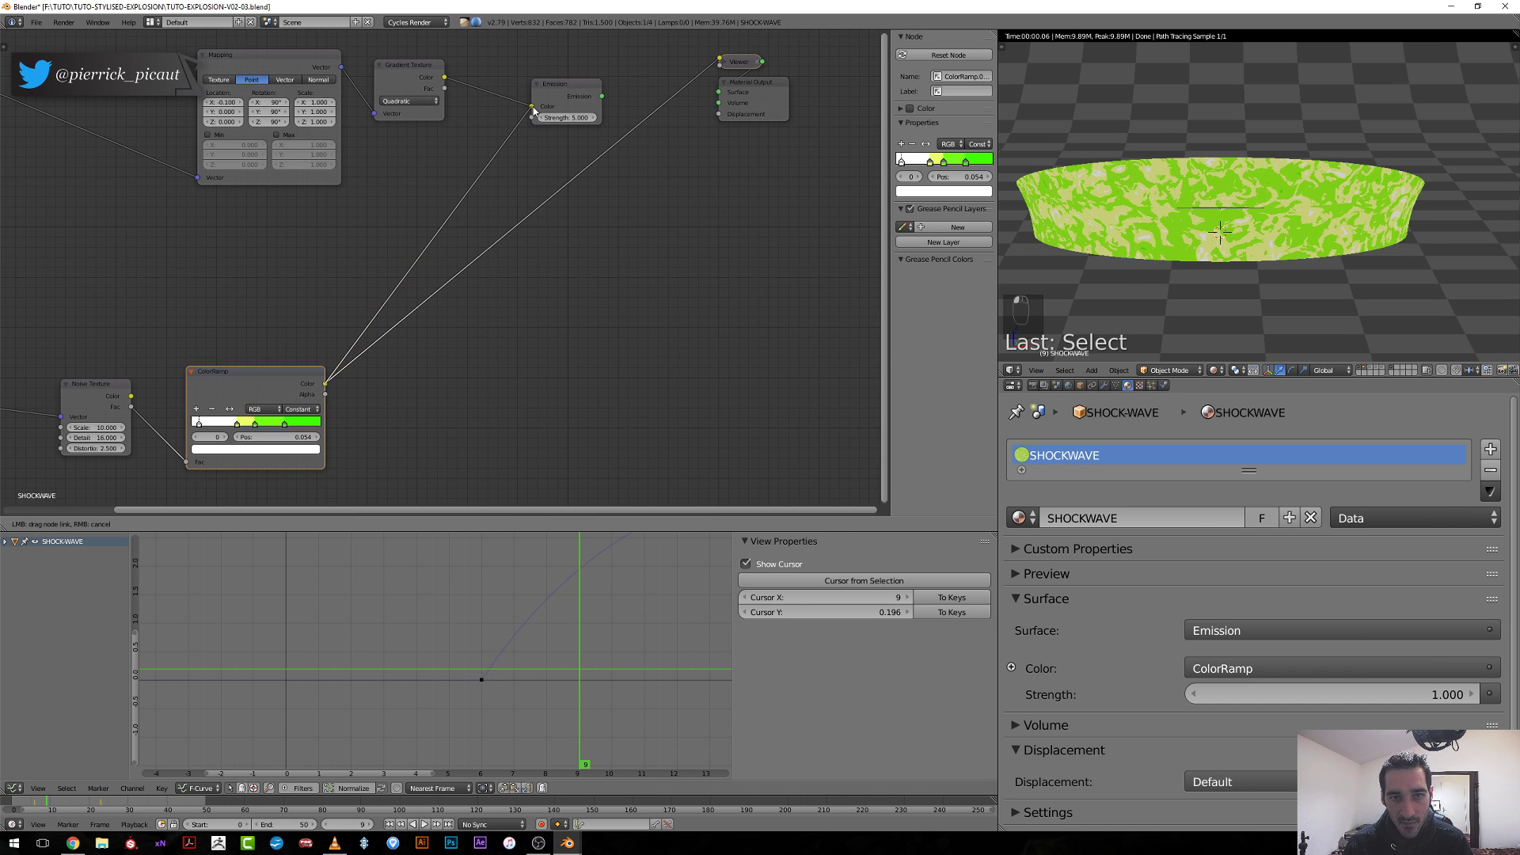
pyautogui.keyDown('ctrl'); pyautogui.keyDown('shift'); pyautogui.click(565, 92); pyautogui.keyUp('shift'); pyautogui.keyUp('ctrl')
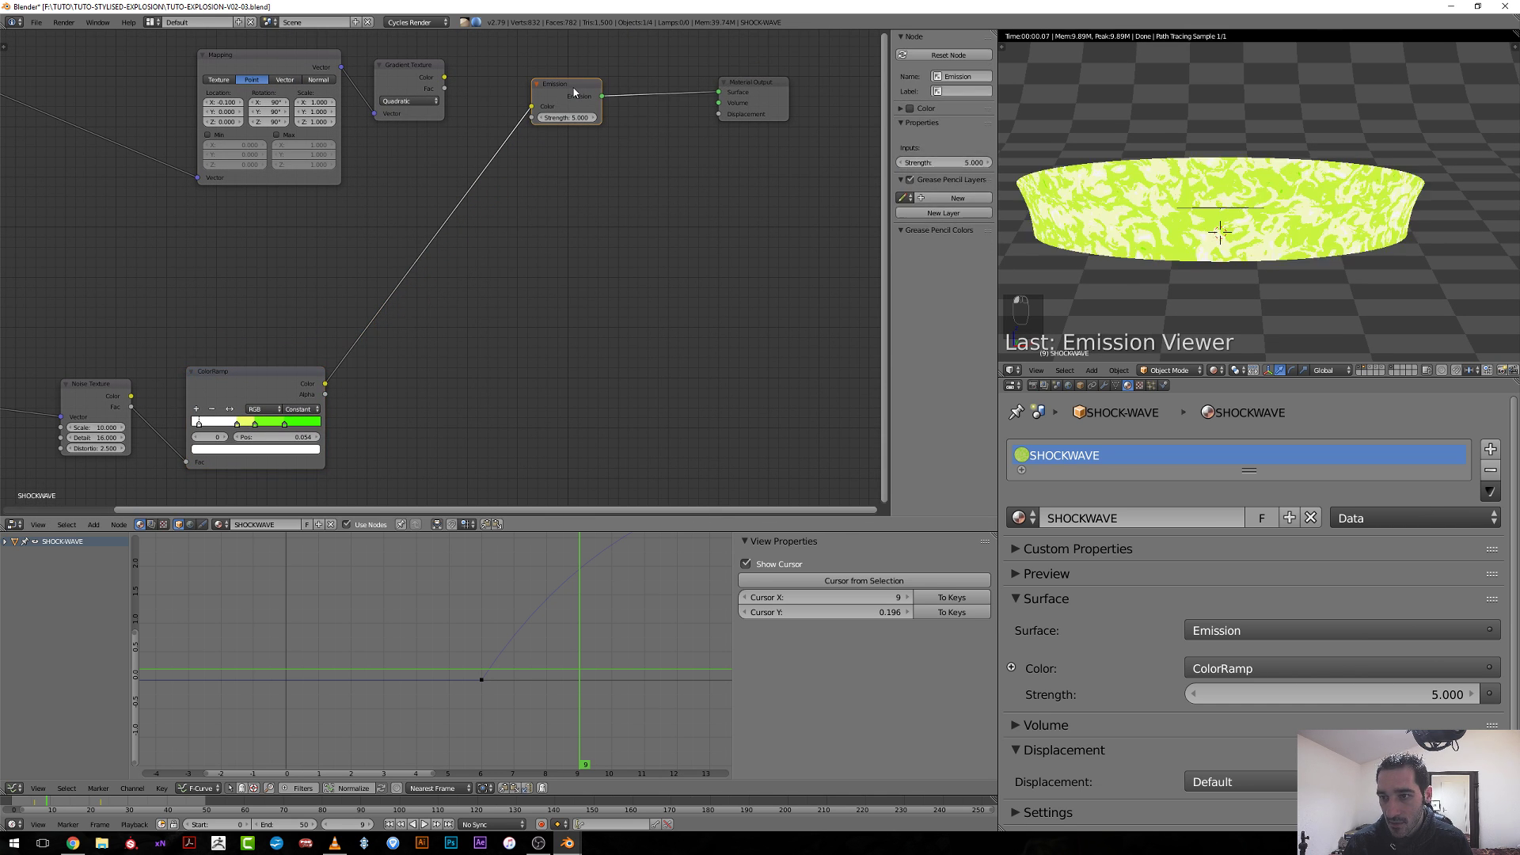
# Reposition the ColorRamp stops: last green at about 0.744, middle green at about 0.477 and yellow at about 0.214.
pyautogui.scroll(1, 417, 339)
pyautogui.moveTo(417, 339); pyautogui.dragTo(605, 279, button='middle')
pyautogui.scroll(2, 605, 278)
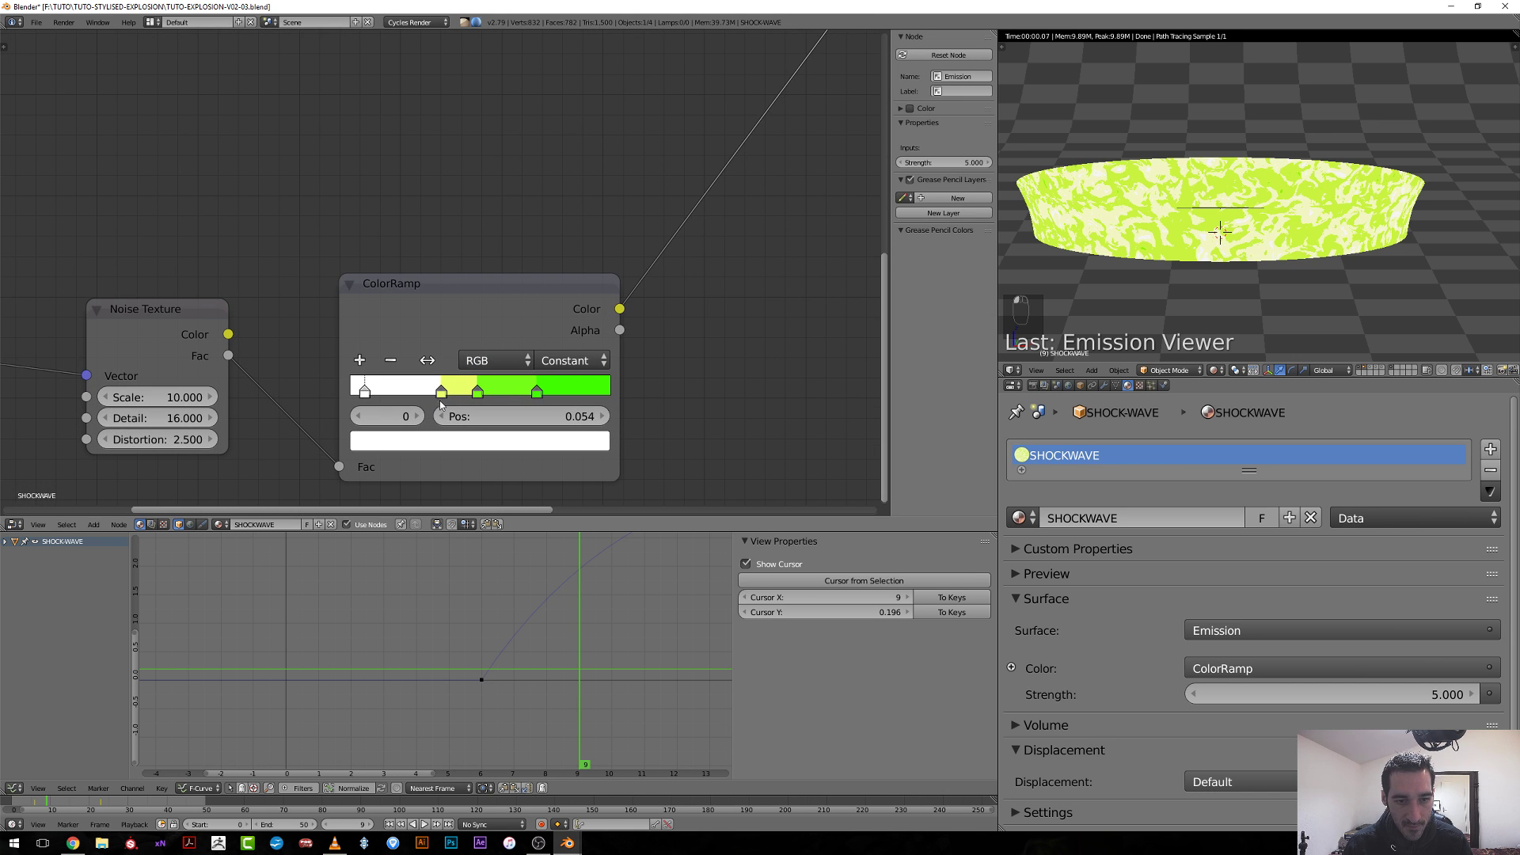
pyautogui.click(441, 394)
pyautogui.moveTo(441, 393); pyautogui.dragTo(545, 392)
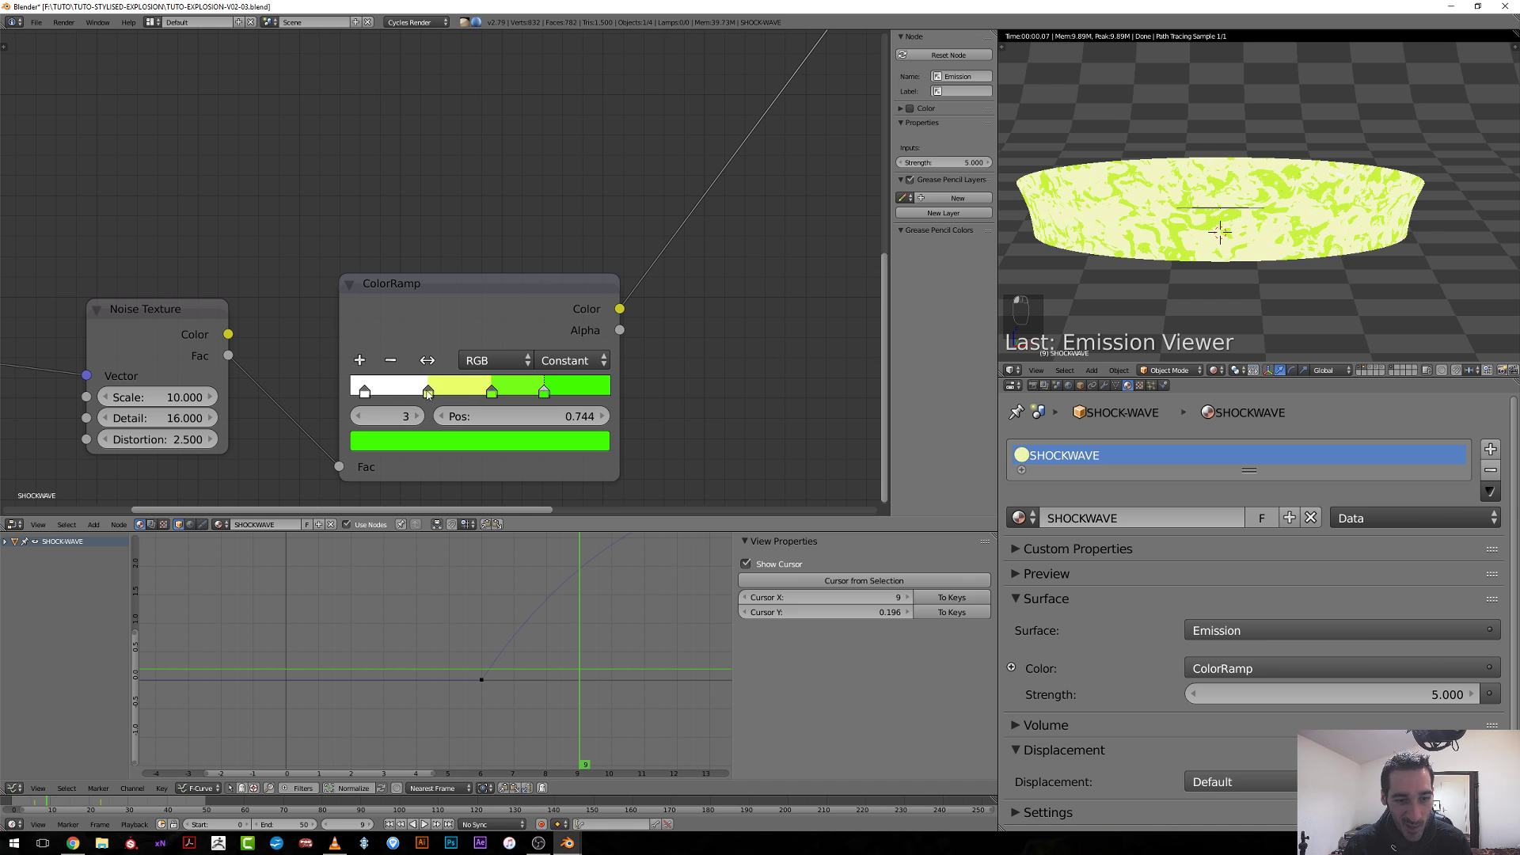
pyautogui.moveTo(428, 390); pyautogui.dragTo(477, 391)
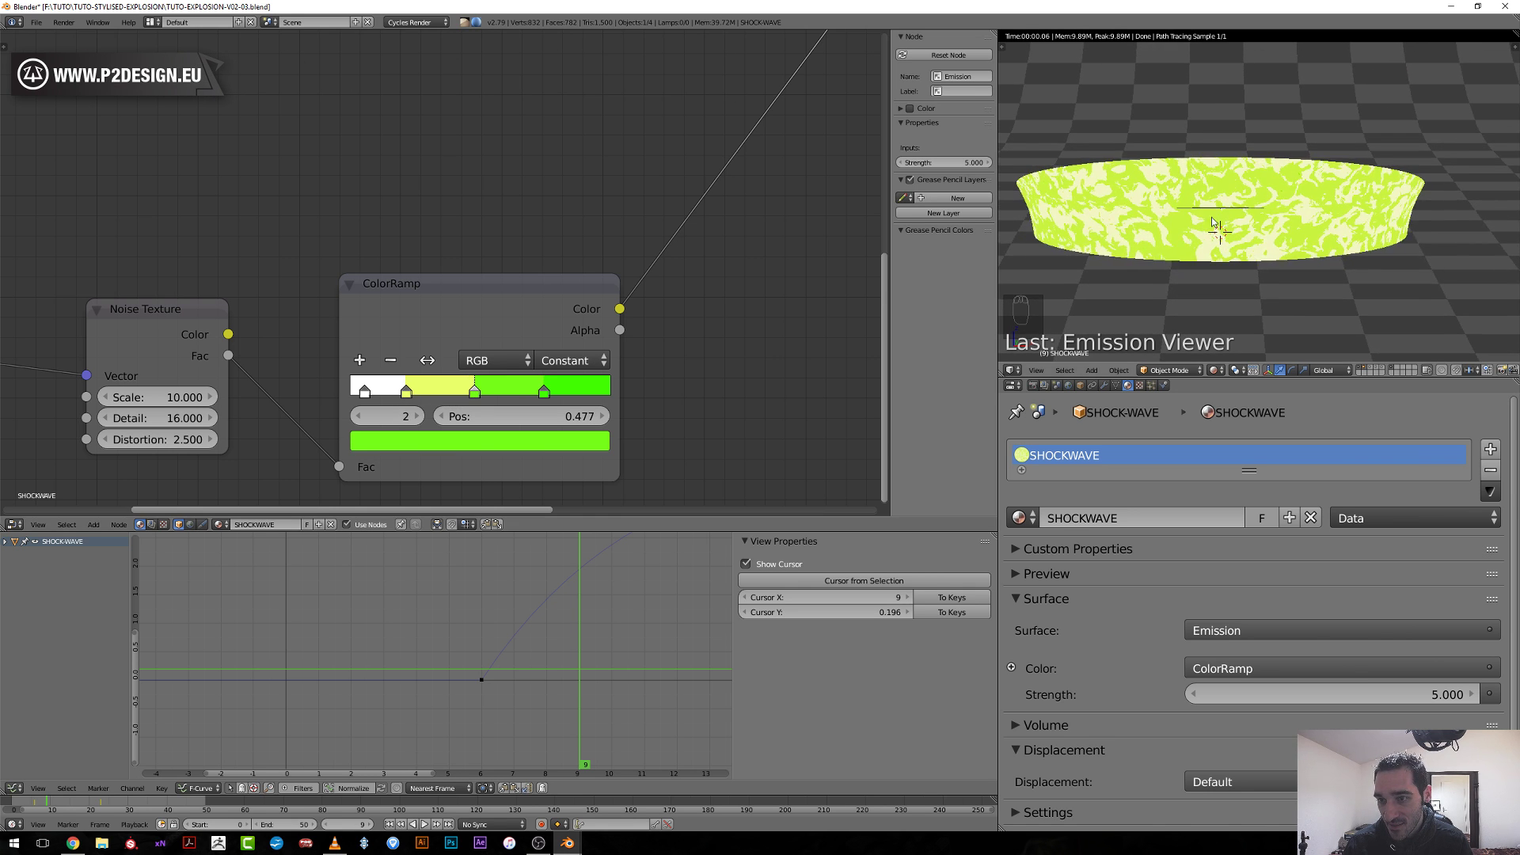
pyautogui.scroll(3, 1208, 238)
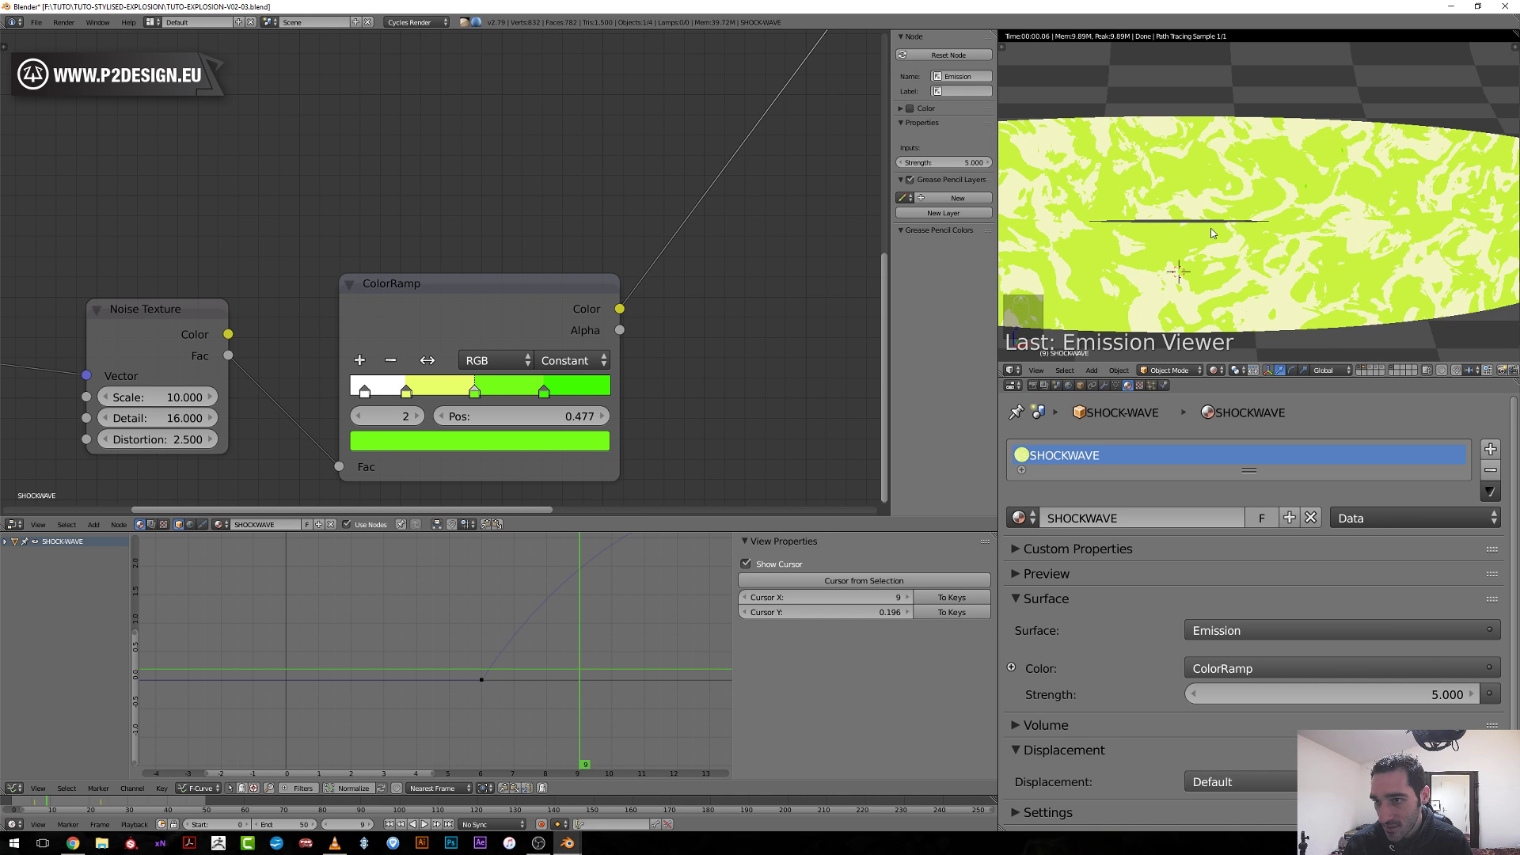
# Recolour the ColorRamp's yellow stop to a pale green.
pyautogui.click(406, 390)
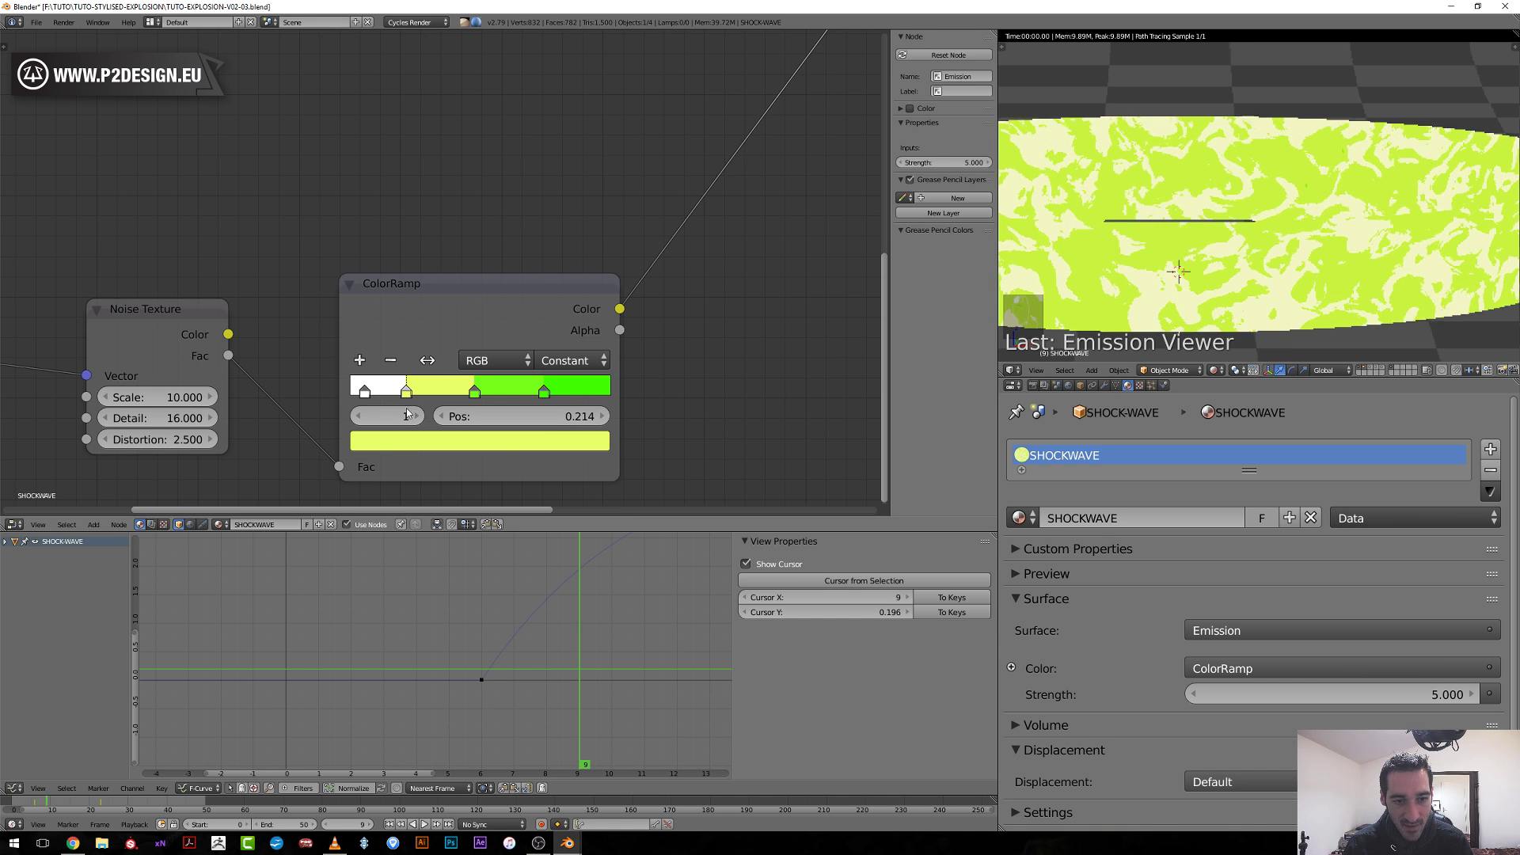
pyautogui.click(408, 448)
pyautogui.moveTo(406, 262); pyautogui.dragTo(393, 218)
pyautogui.scroll(-3, 1259, 230)
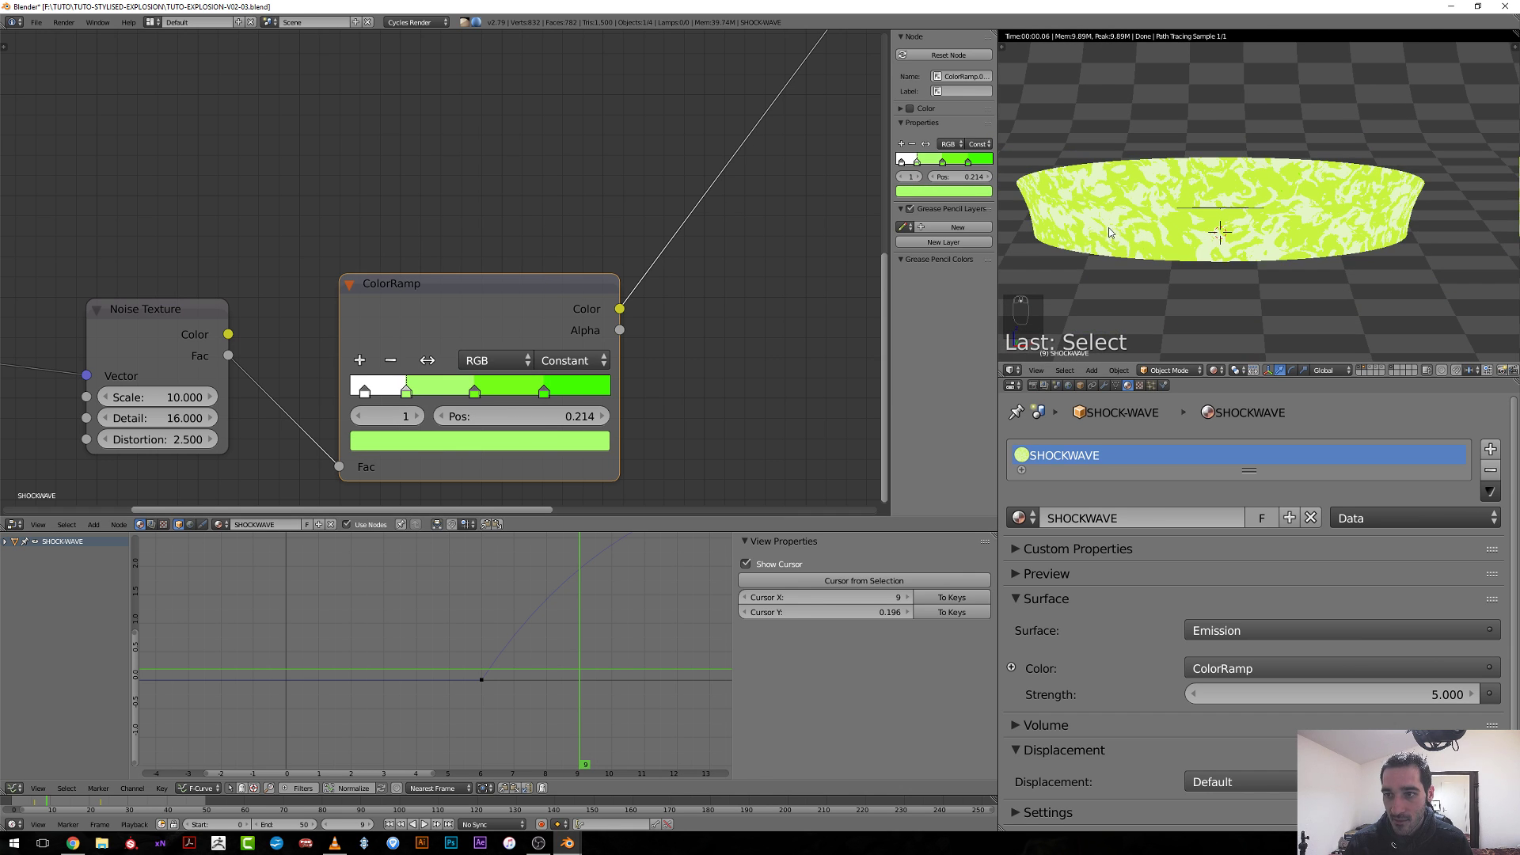
# Move the Noise Texture beside its Texture Coordinate node and shift the green ColorRamp closer to them.
pyautogui.scroll(-2, 373, 223)
pyautogui.scroll(-2, 373, 223)
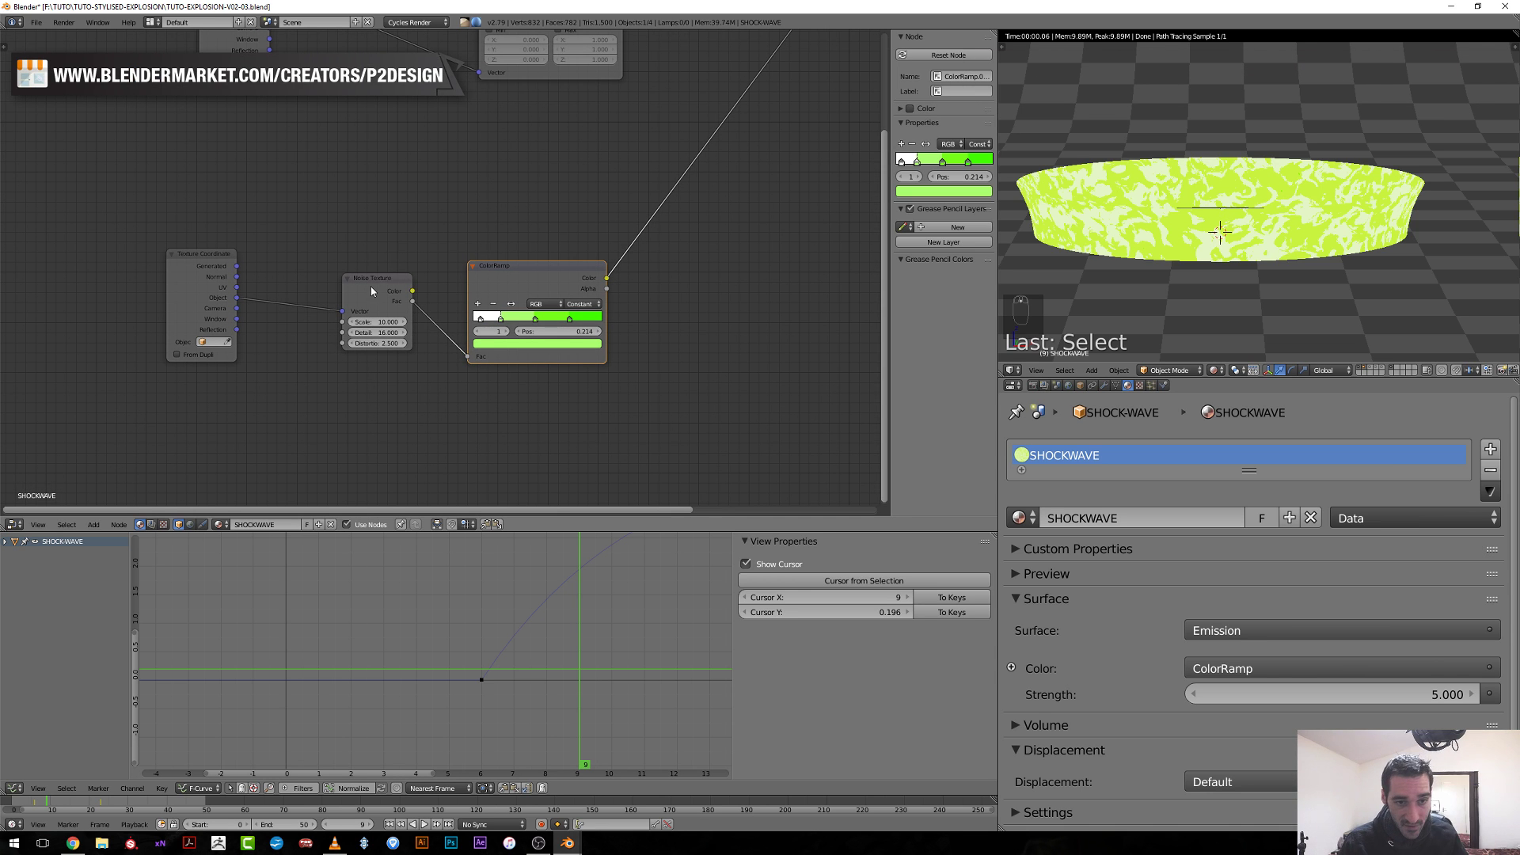
pyautogui.moveTo(371, 287); pyautogui.dragTo(286, 268)
pyautogui.moveTo(596, 292); pyautogui.dragTo(569, 285)
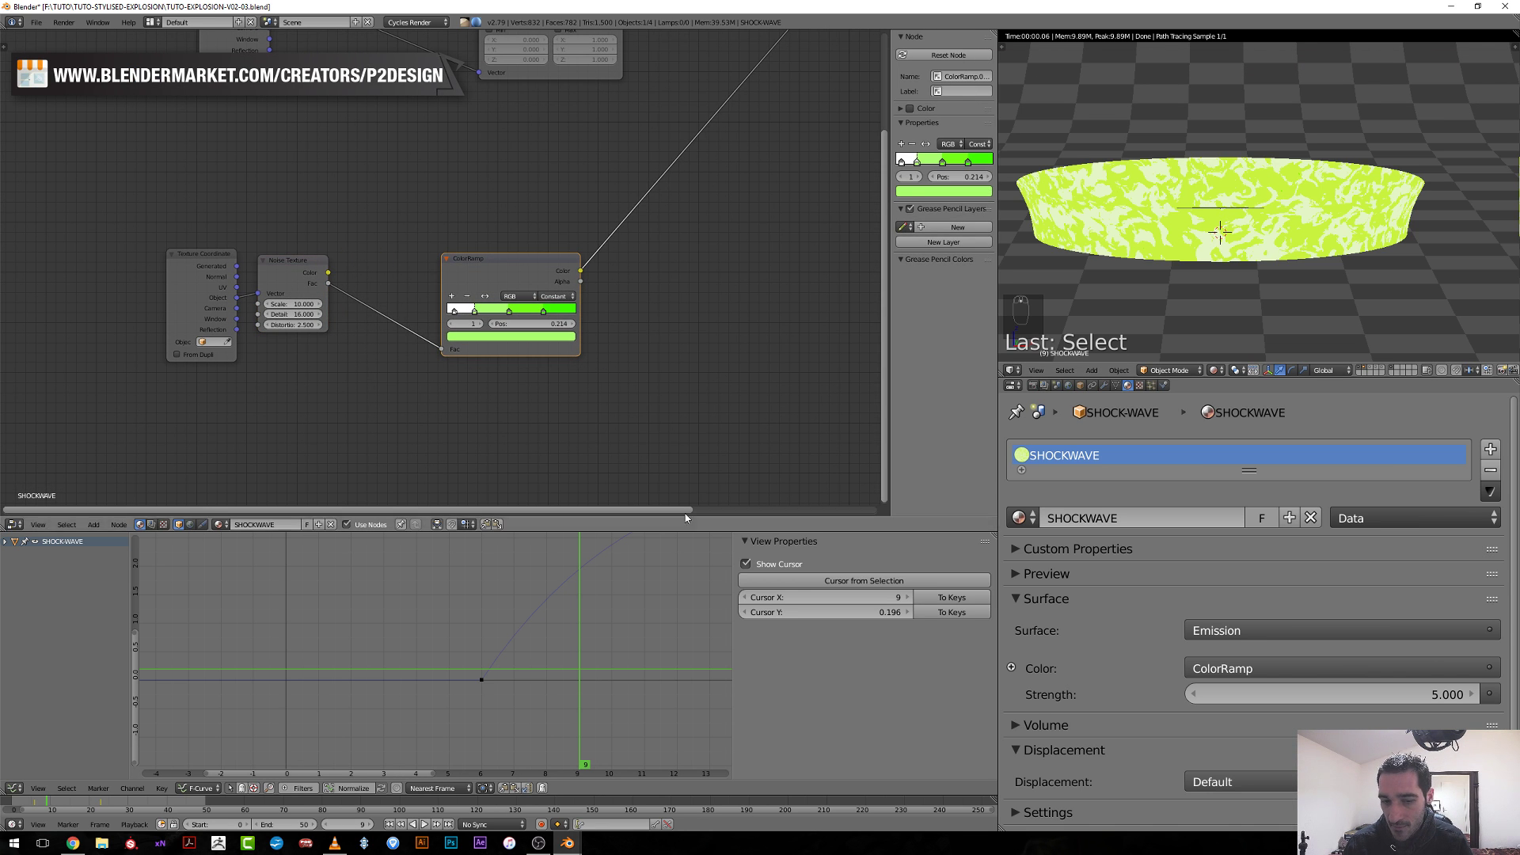
# Step between the frames around frame 9 and switch the node editor area to a 3D View.
pyautogui.press('Right')
pyautogui.press('Left')
pyautogui.press('Left')
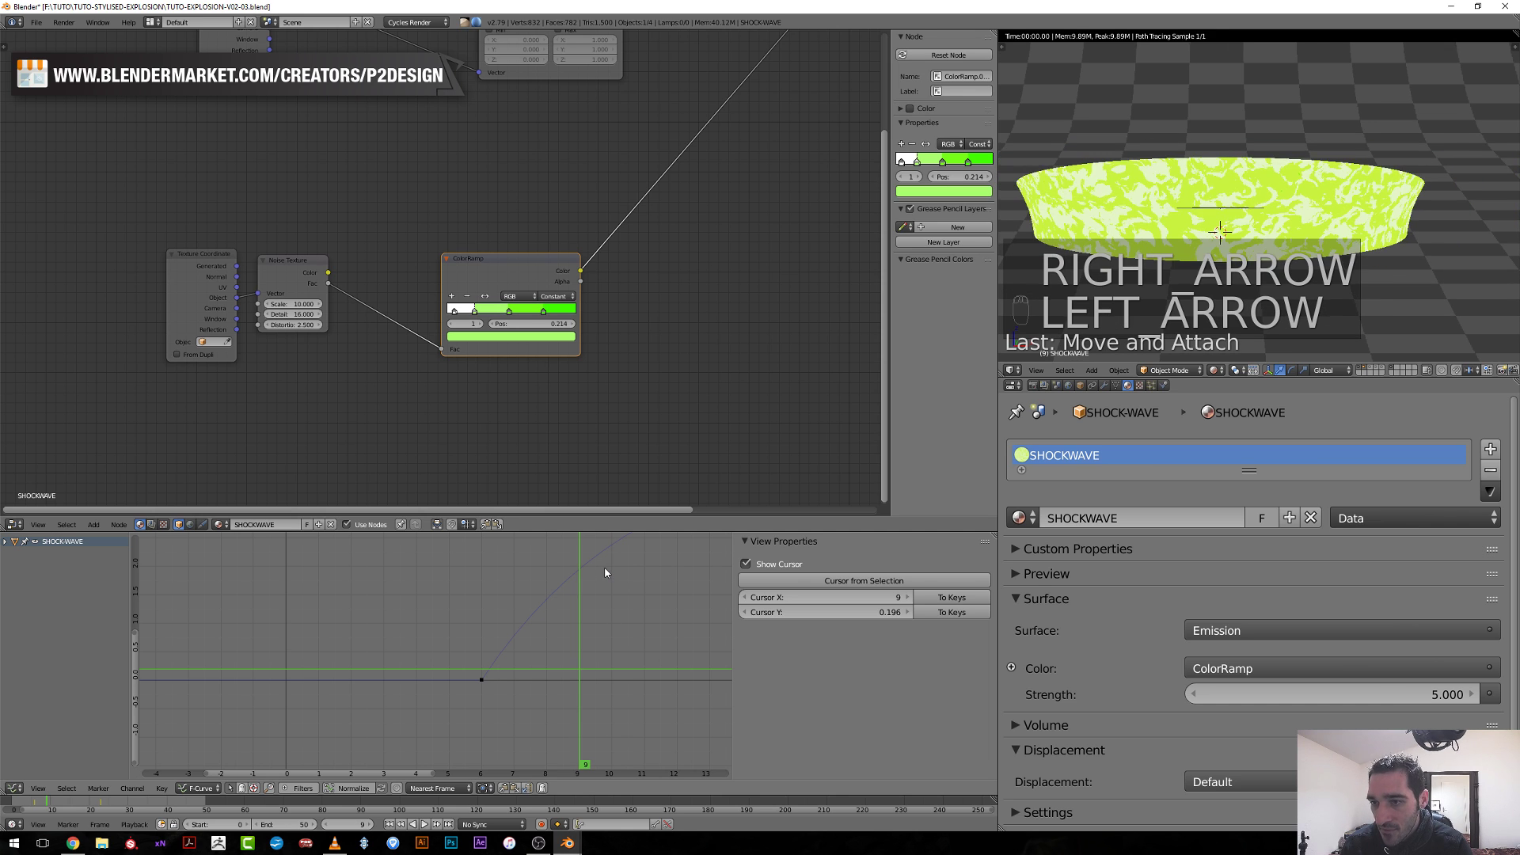
pyautogui.press('Right')
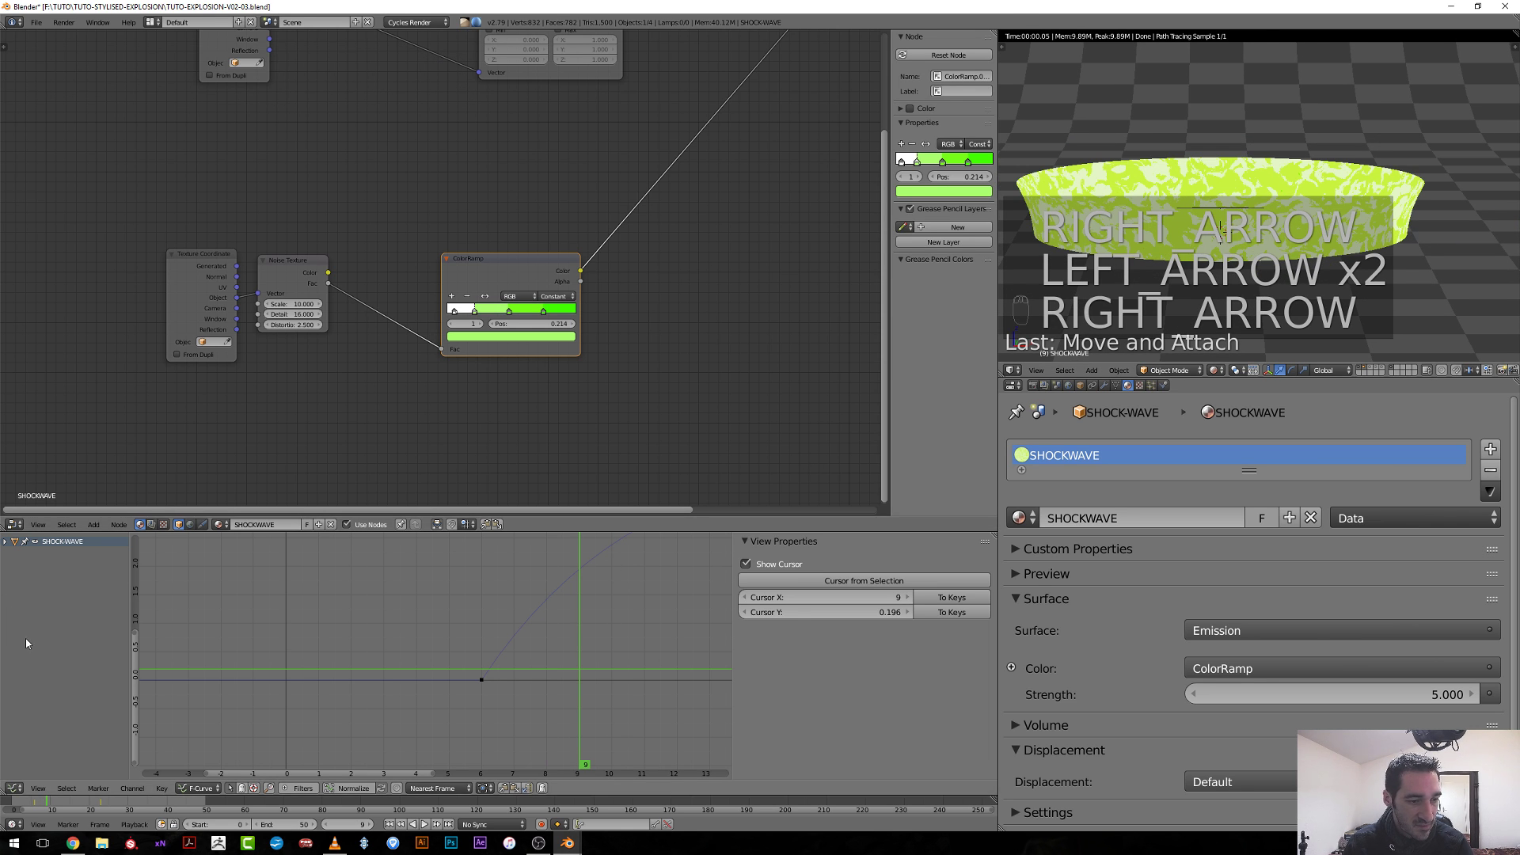
pyautogui.click(8, 524)
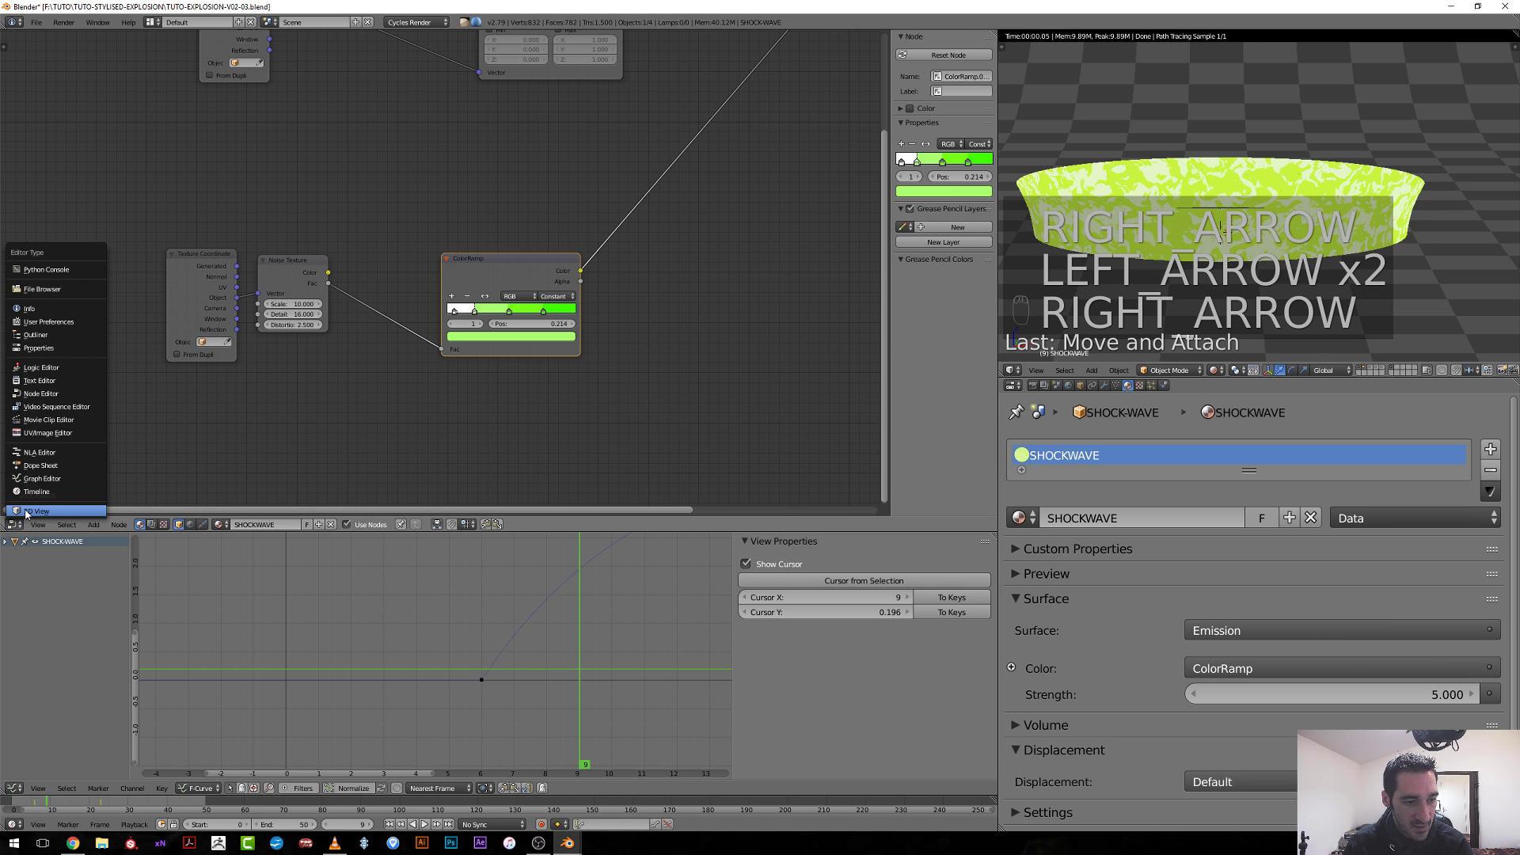
pyautogui.click(32, 513)
# Step back and forth through frames 8 to 11 to examine the noise pattern on the expanding ring, ending on frame 10.
pyautogui.press('Left')
pyautogui.press('Right')
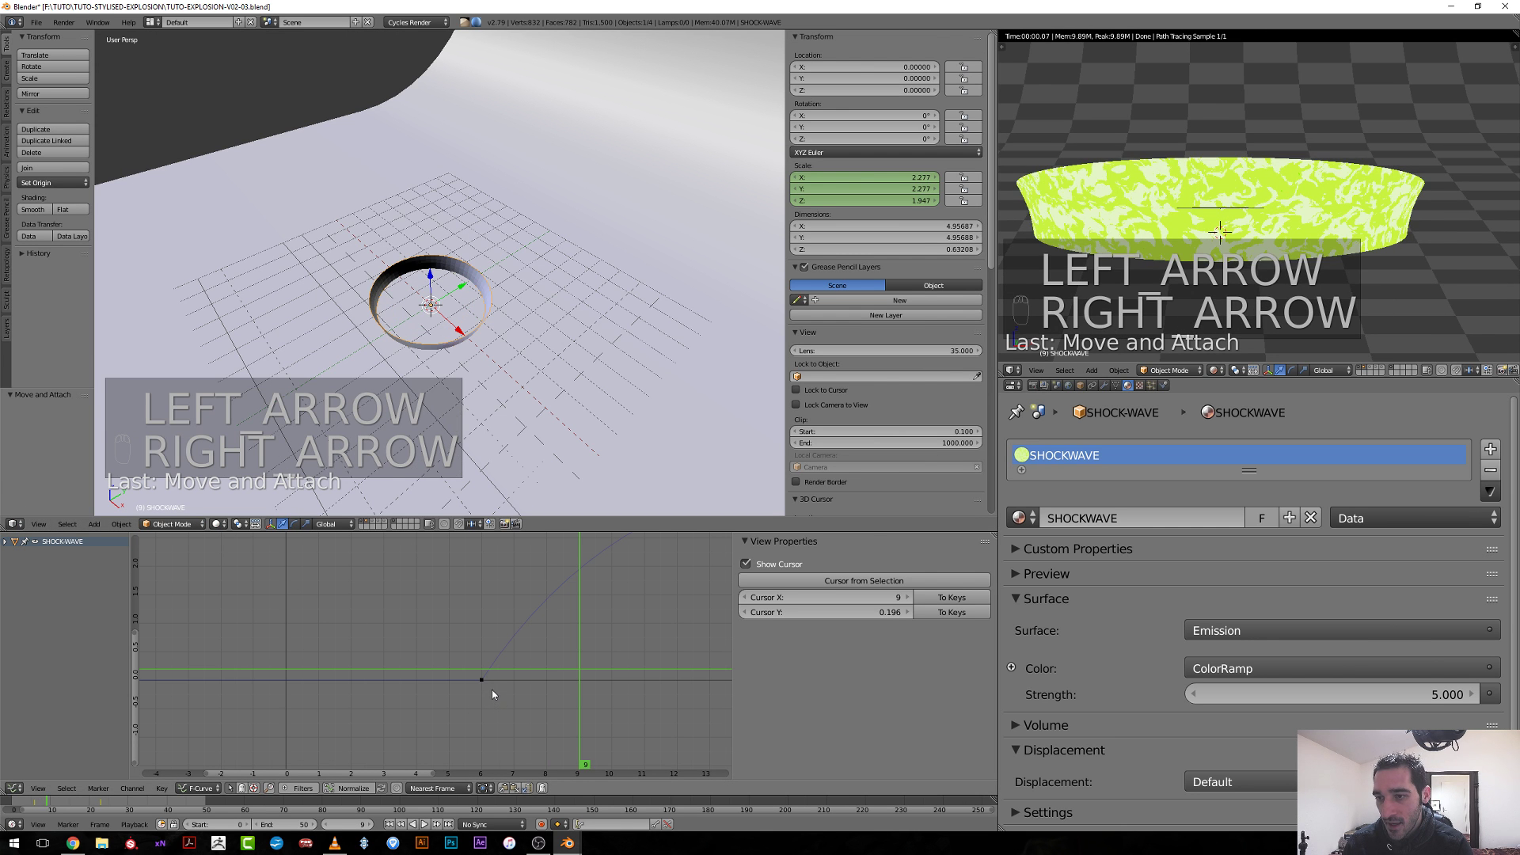
pyautogui.press('Right')
pyautogui.press('Left')
pyautogui.press('Left')
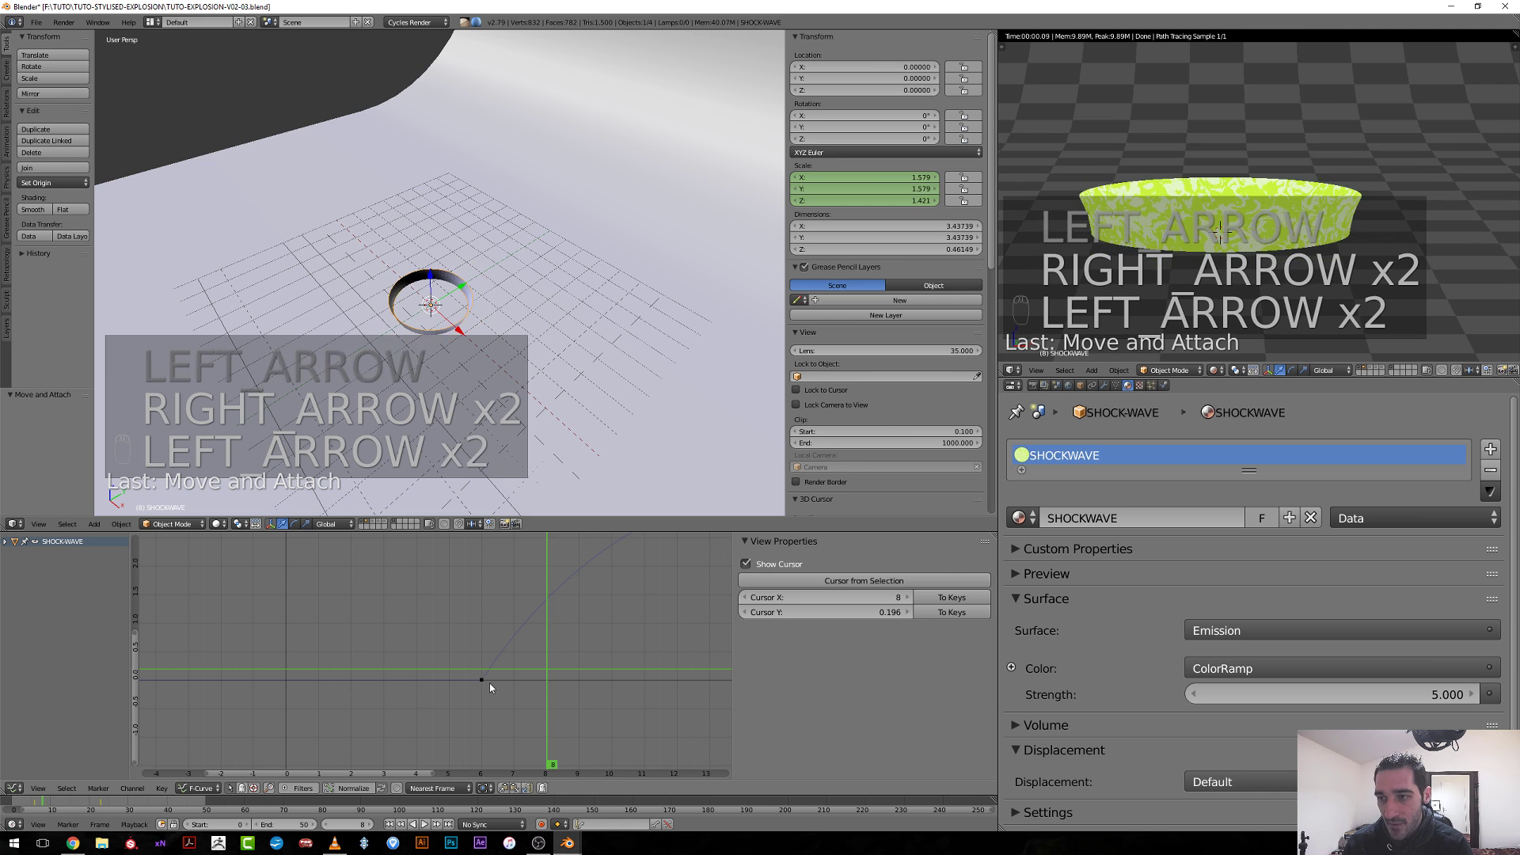
pyautogui.press('Right')
pyautogui.press('Right')
pyautogui.press('Right')
pyautogui.scroll(-3, 1336, 224)
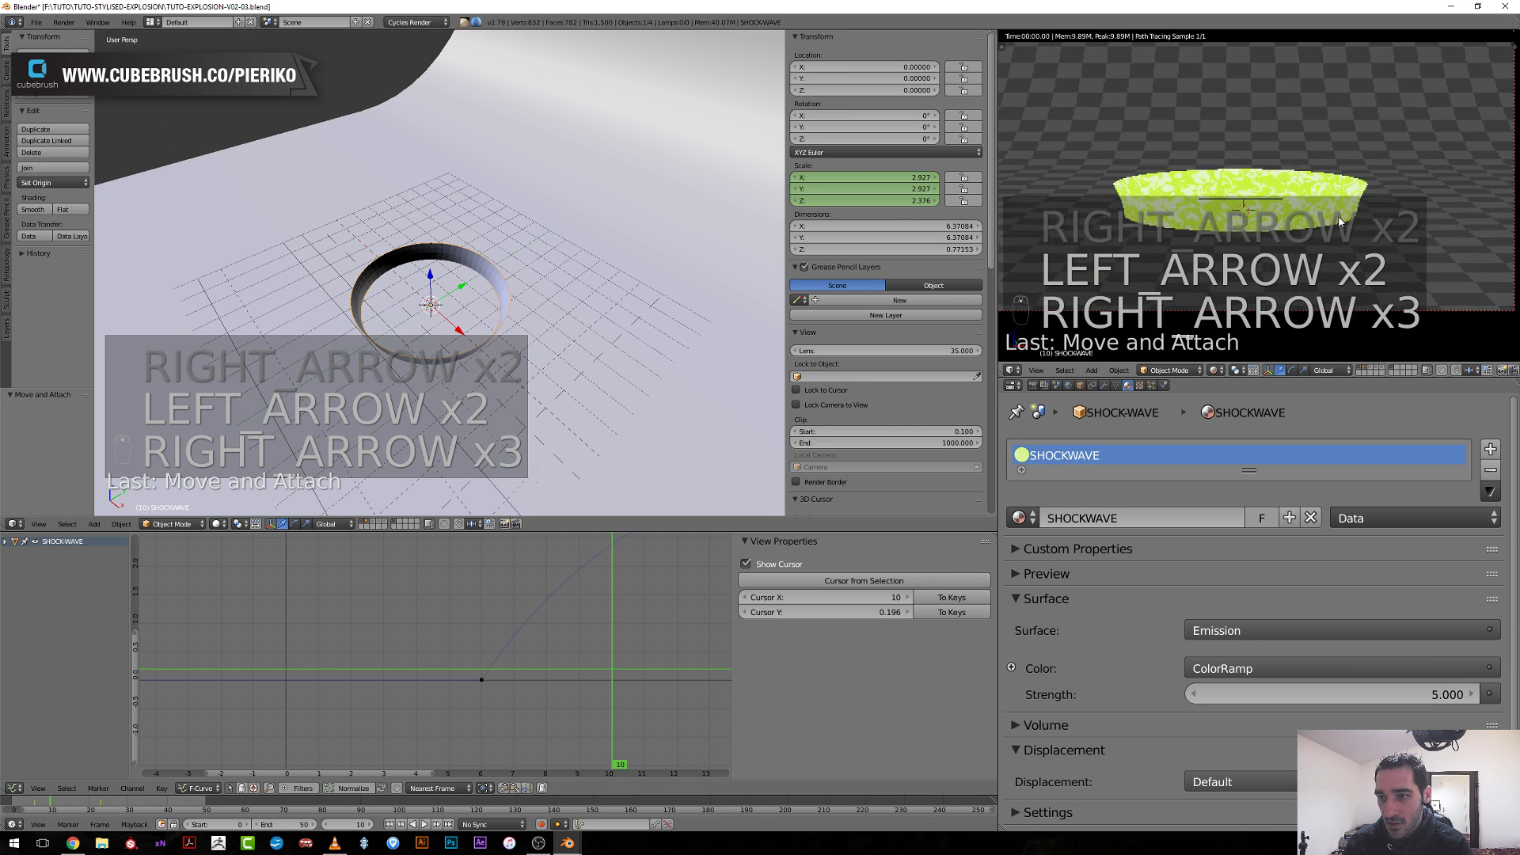
pyautogui.scroll(3, 1221, 214)
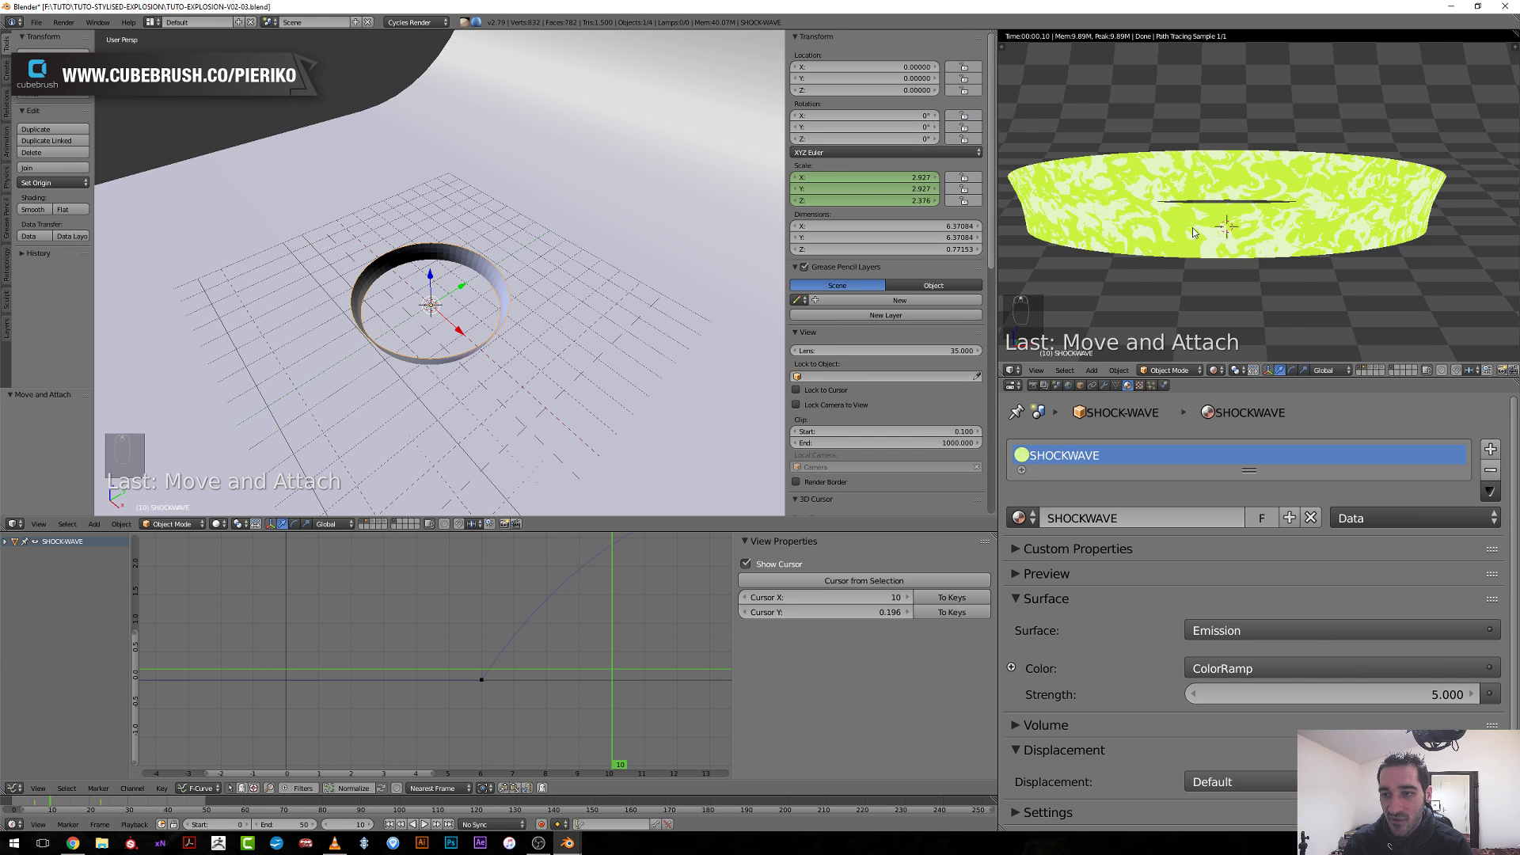
pyautogui.press('Left')
pyautogui.press('Left')
pyautogui.press('Right')
pyautogui.press('Right')
pyautogui.press('Right')
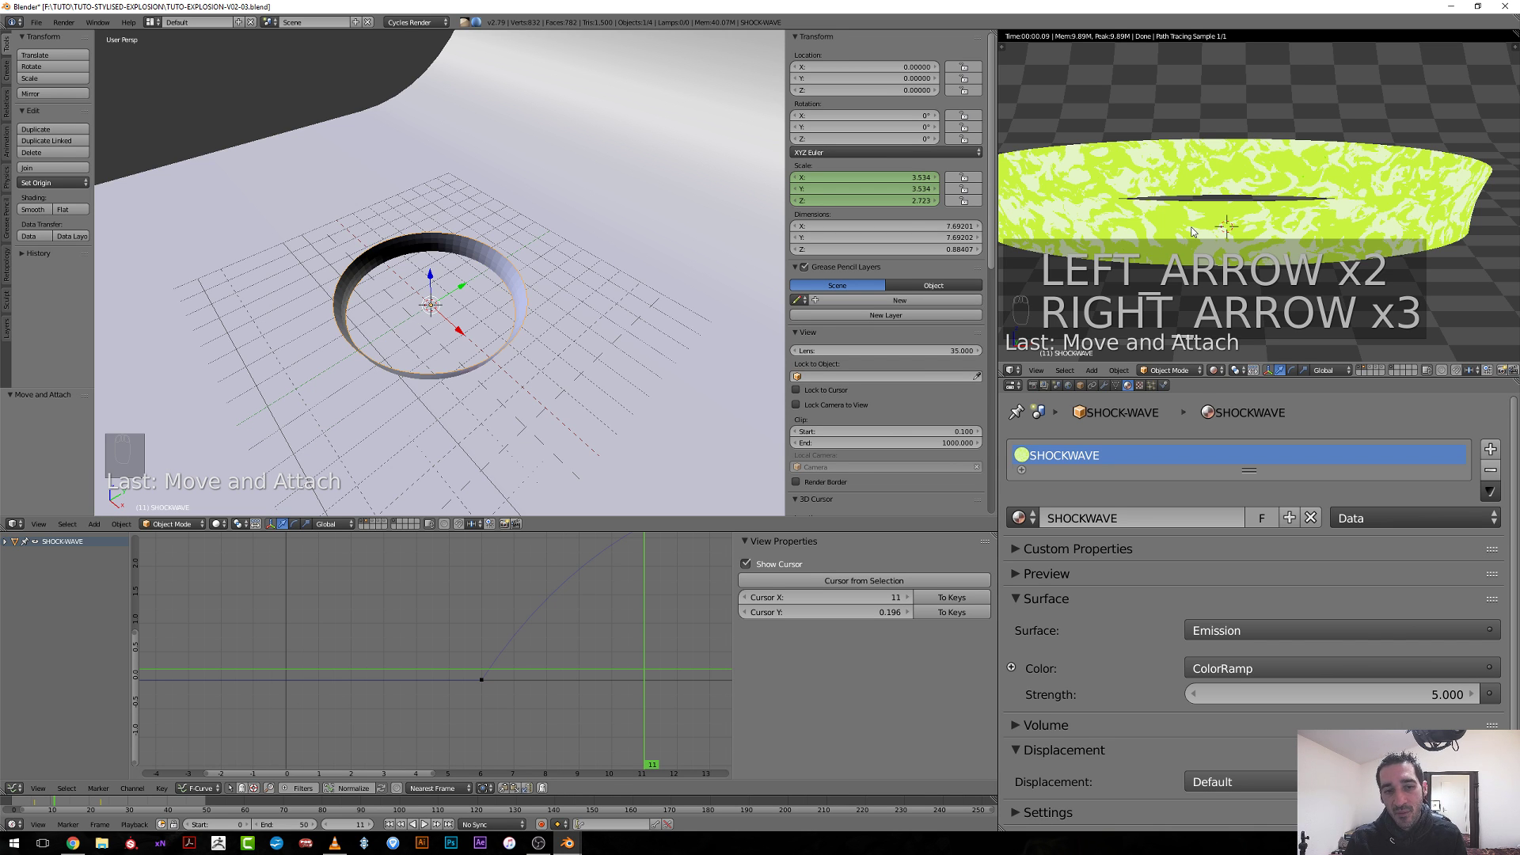
pyautogui.press('Left')
pyautogui.press('Left')
pyautogui.press('Left')
pyautogui.press('Left')
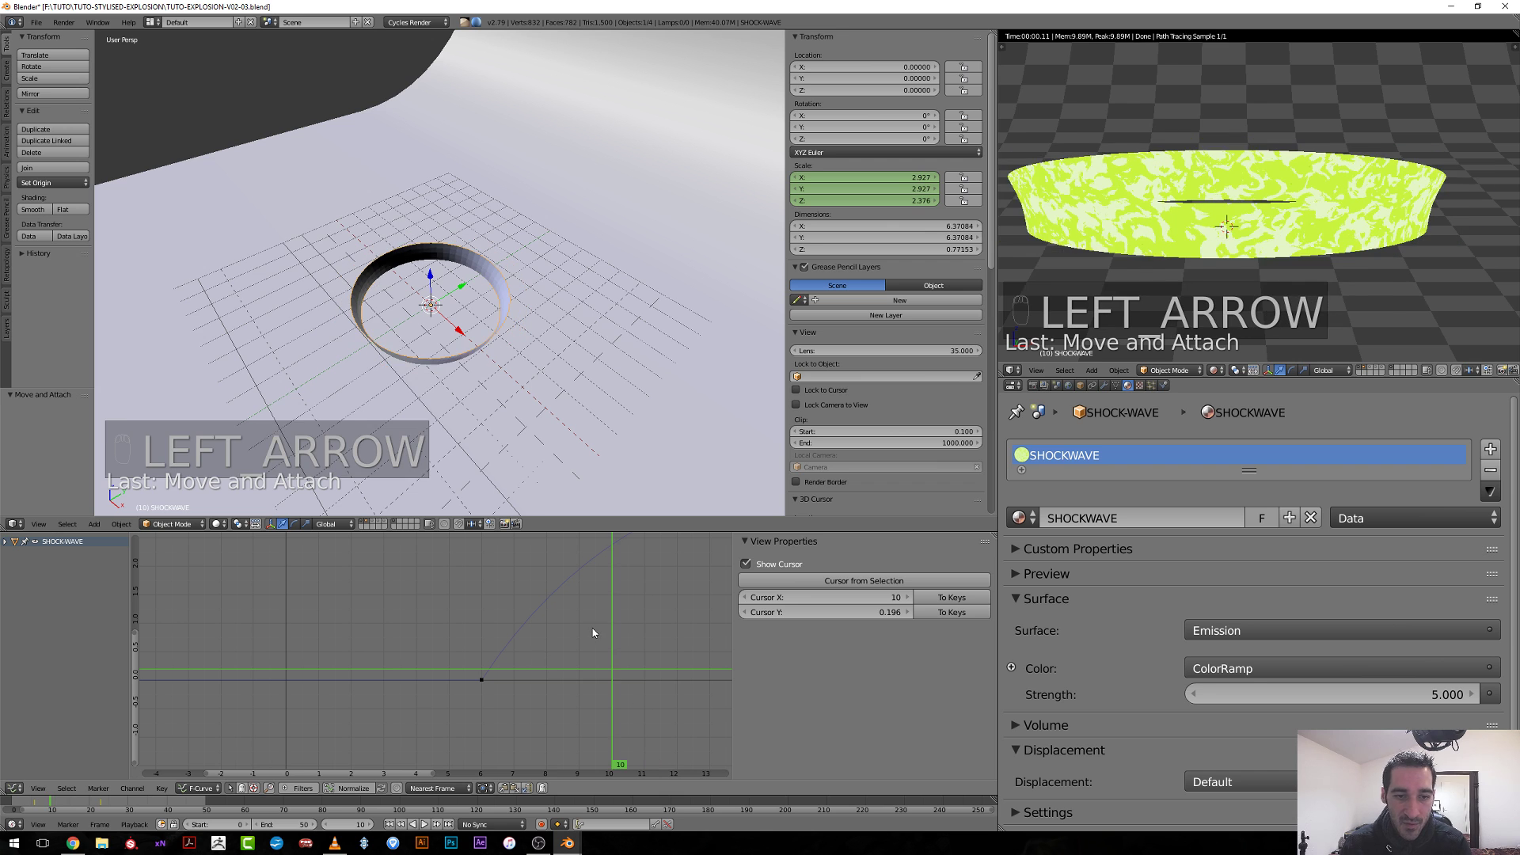
pyautogui.press('Right')
pyautogui.press('Right')
pyautogui.press('Right')
pyautogui.press('Right')
pyautogui.press('Right')
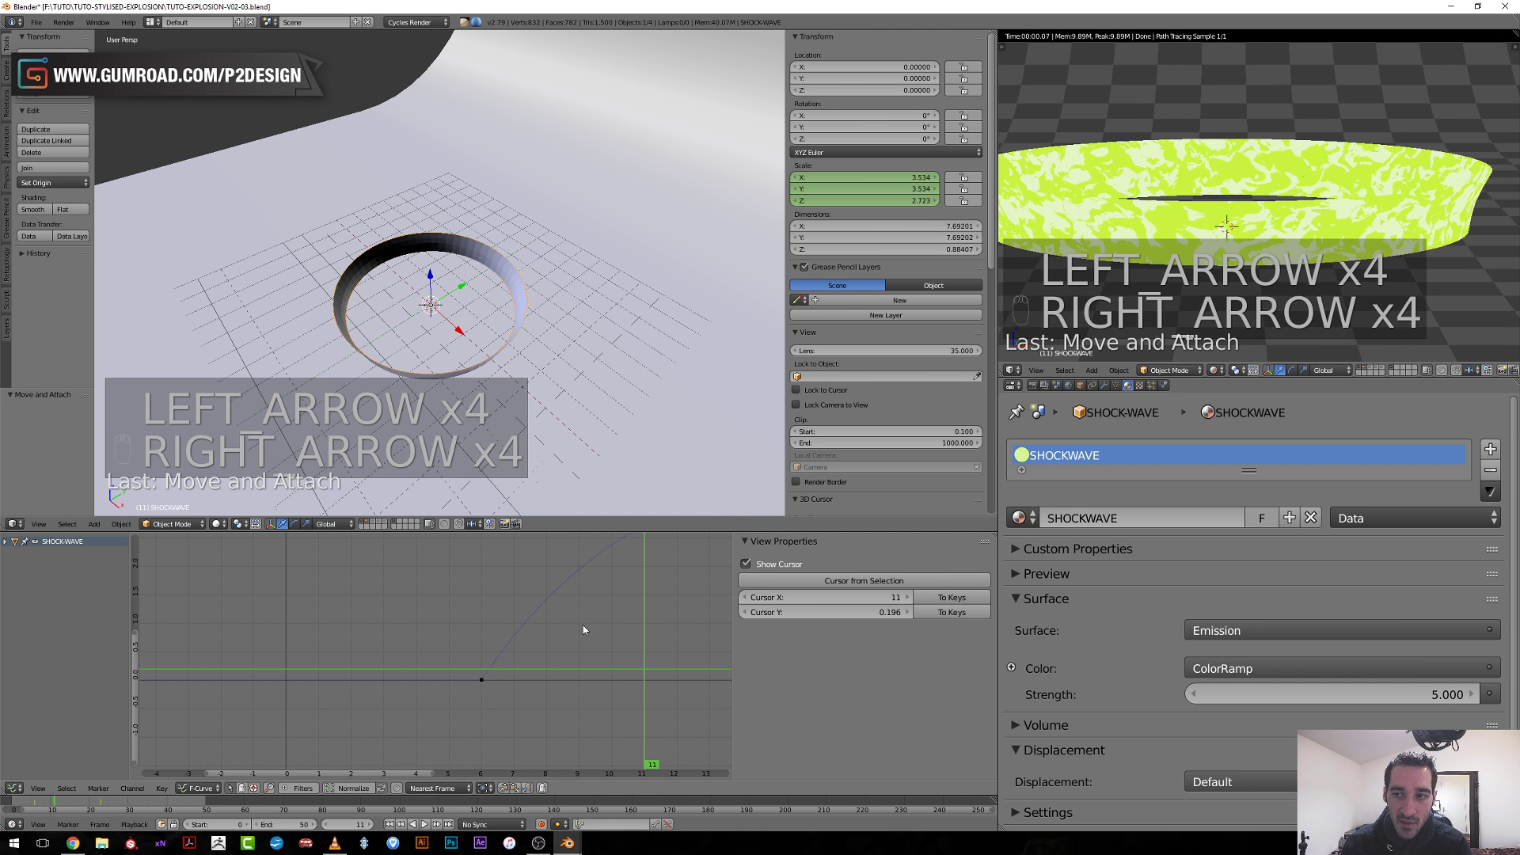
pyautogui.press('Left')
pyautogui.press('Left')
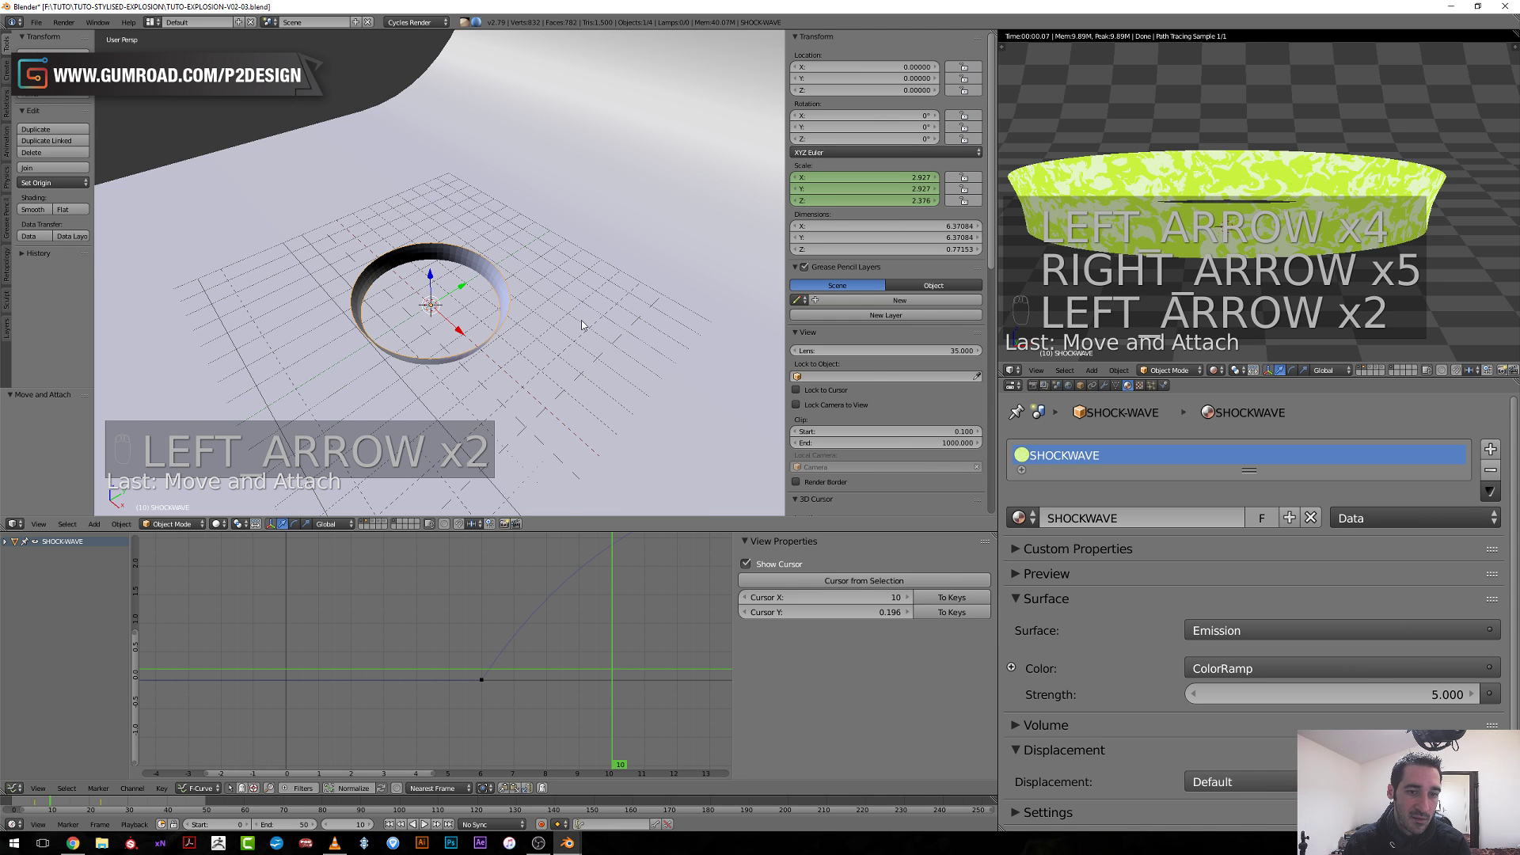
# Snap the 3D cursor to the selected shockwave ring and add a Plain Axes empty there.
pyautogui.scroll(4, 516, 319)
pyautogui.hotkey('shift', 's')
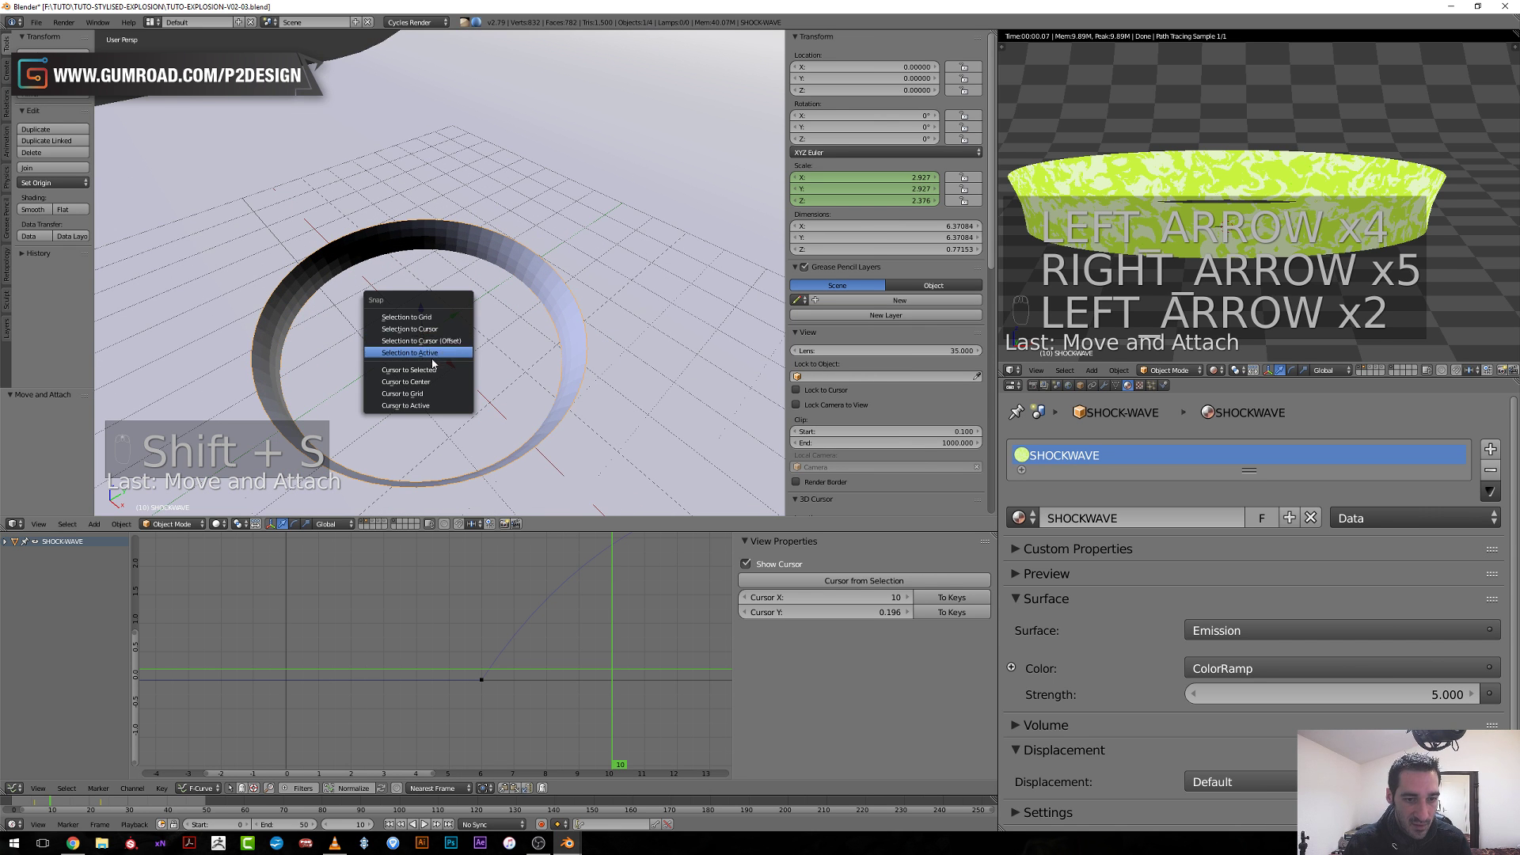
pyautogui.click(414, 378)
pyautogui.moveTo(413, 390); pyautogui.dragTo(433, 348, button='middle')
pyautogui.hotkey('shift', 'a')
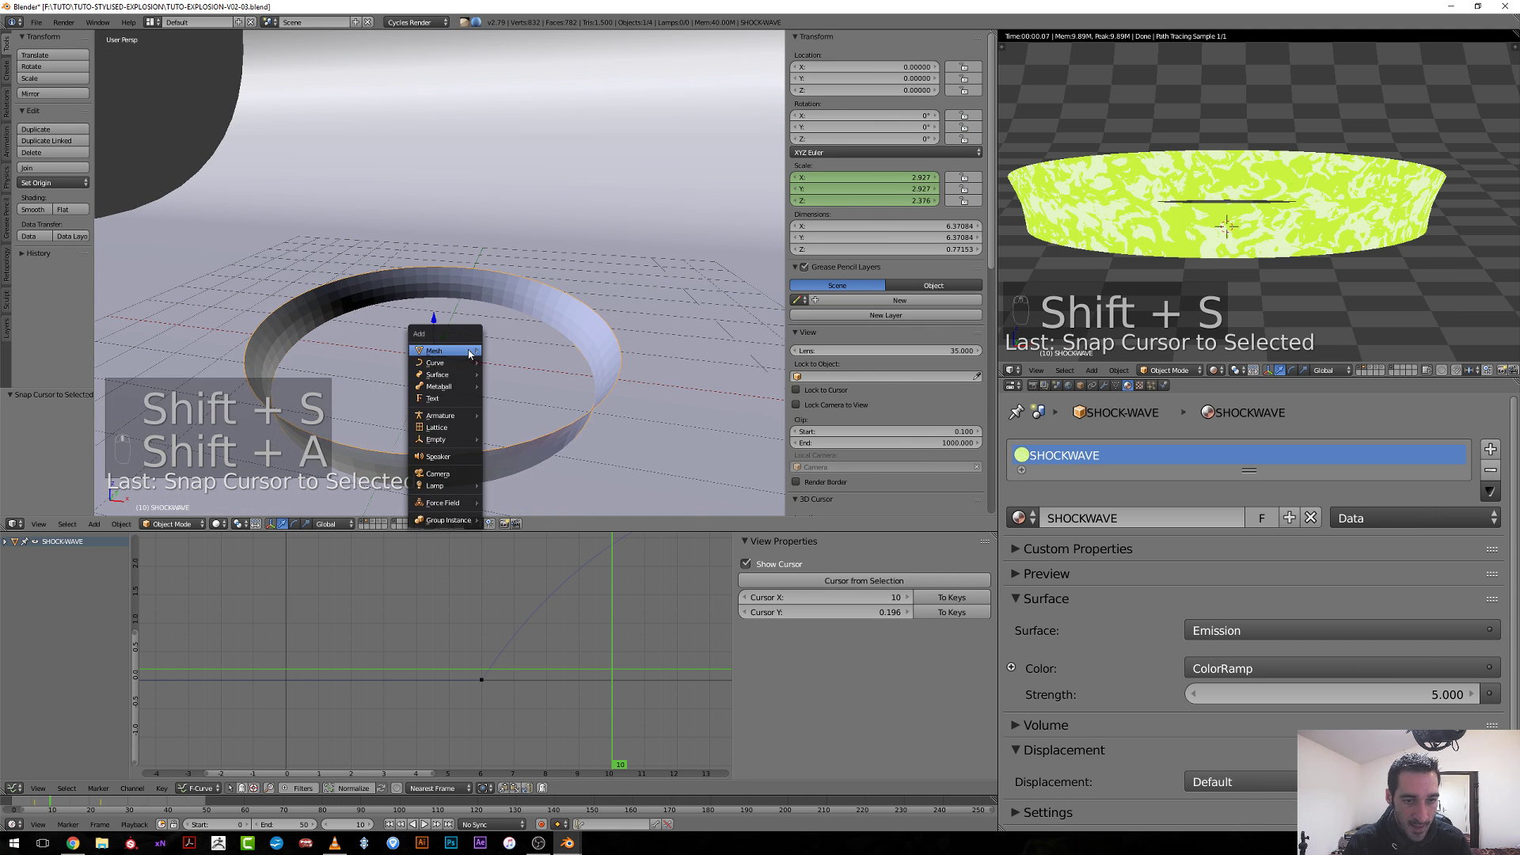
pyautogui.moveTo(441, 439)
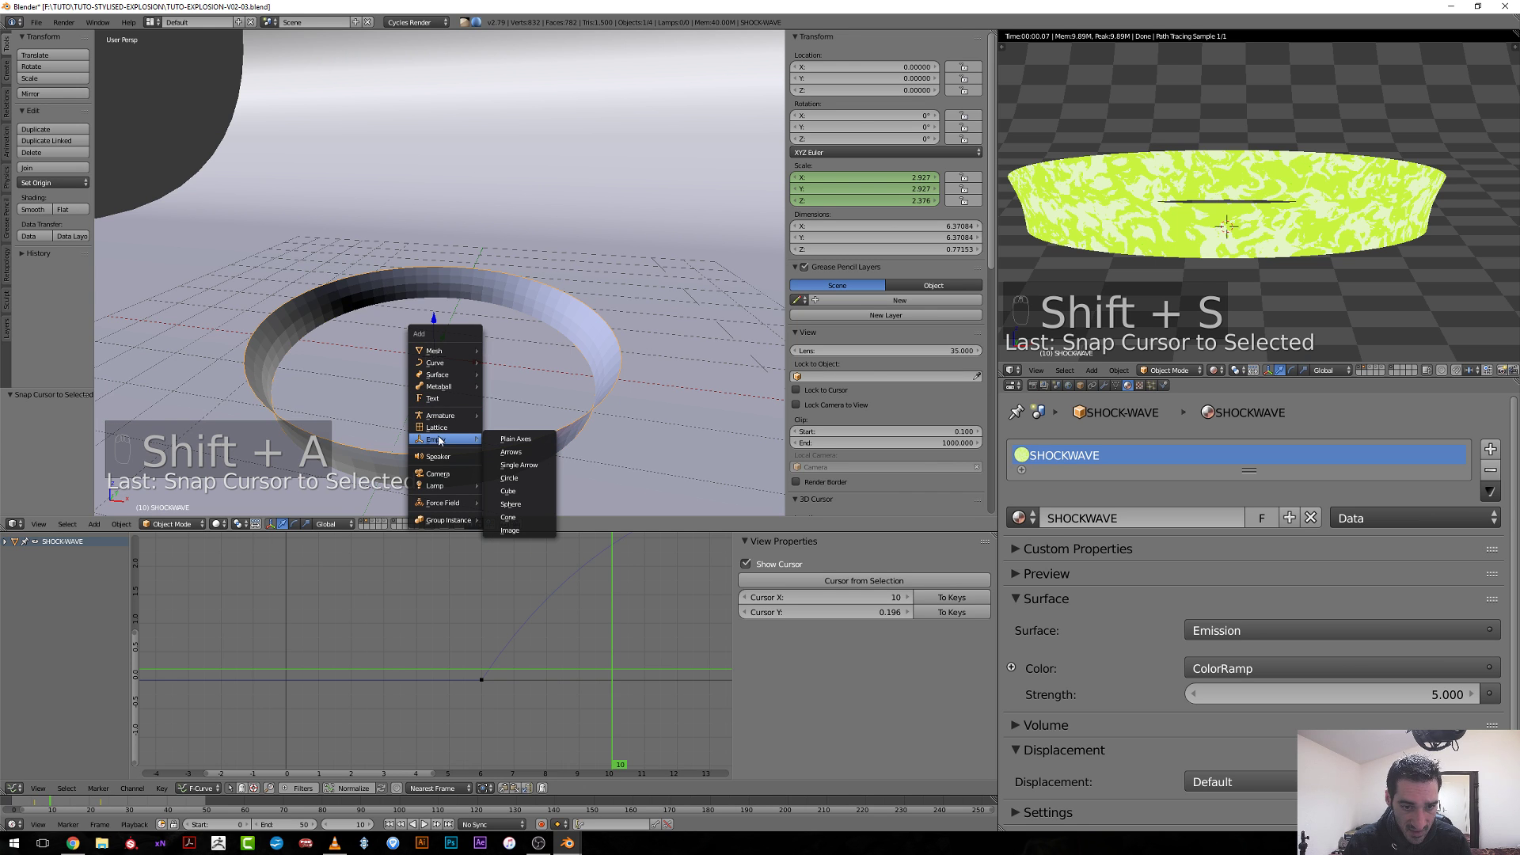
pyautogui.click(515, 439)
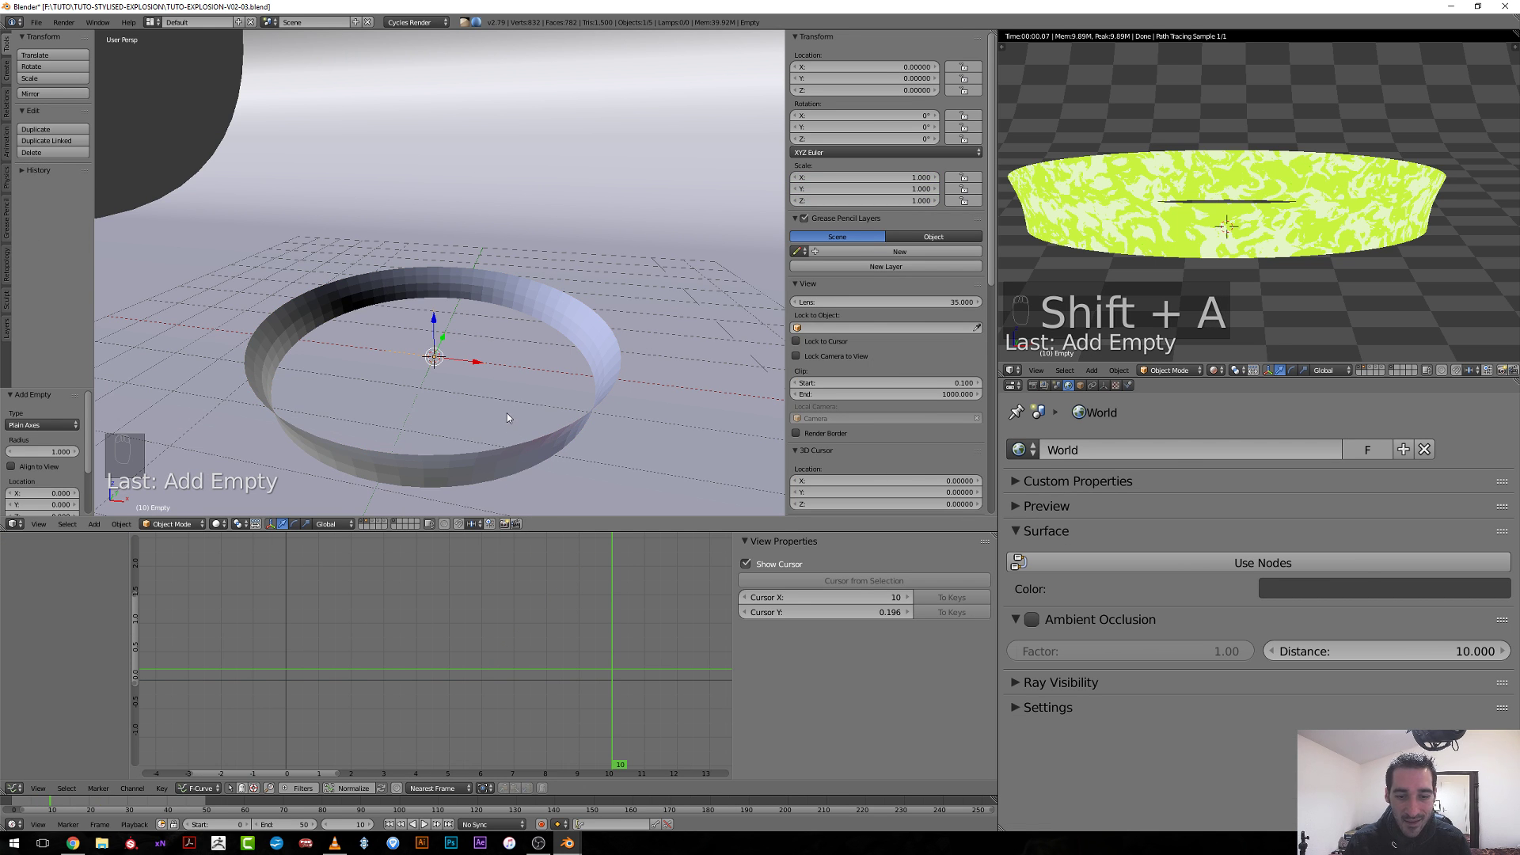
# Rename the new empty as SHOCKWAVE-CTRL.
pyautogui.click(1080, 385)
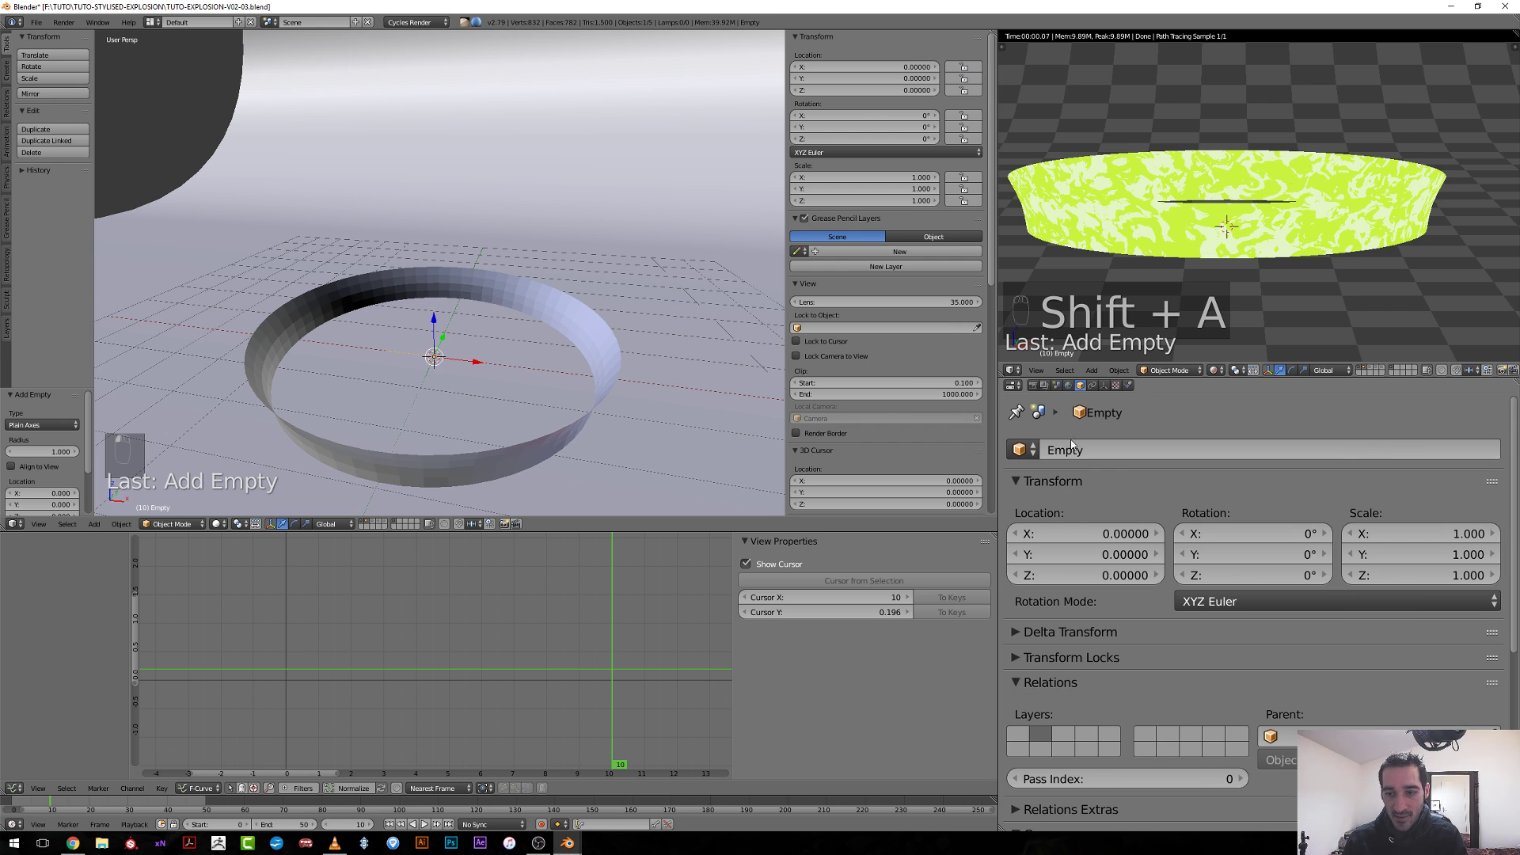
pyautogui.click(1071, 444)
pyautogui.write('SHO')
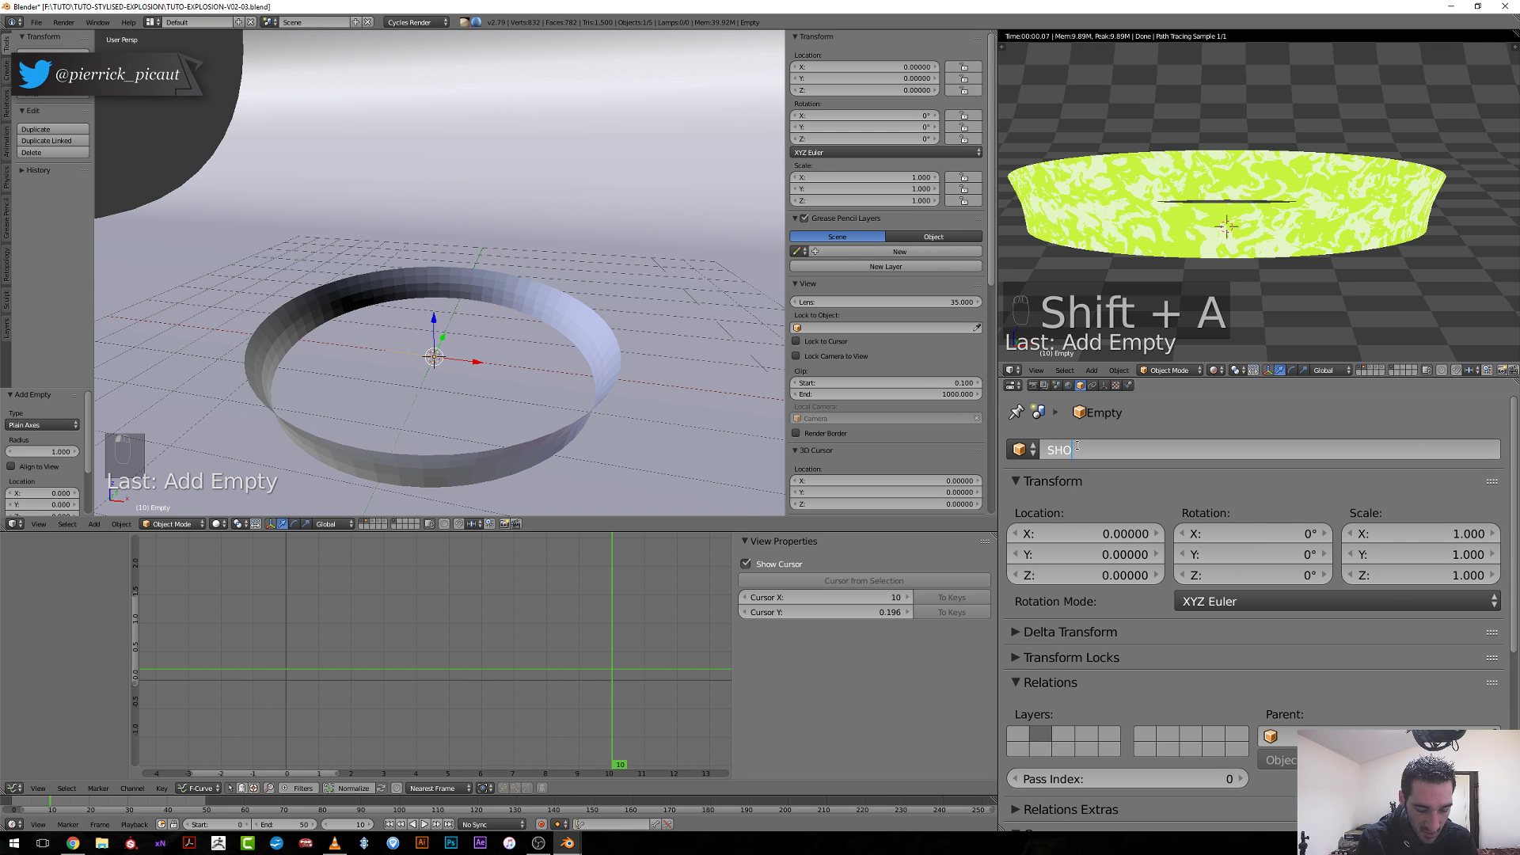
pyautogui.write('CKWAVE-CT')
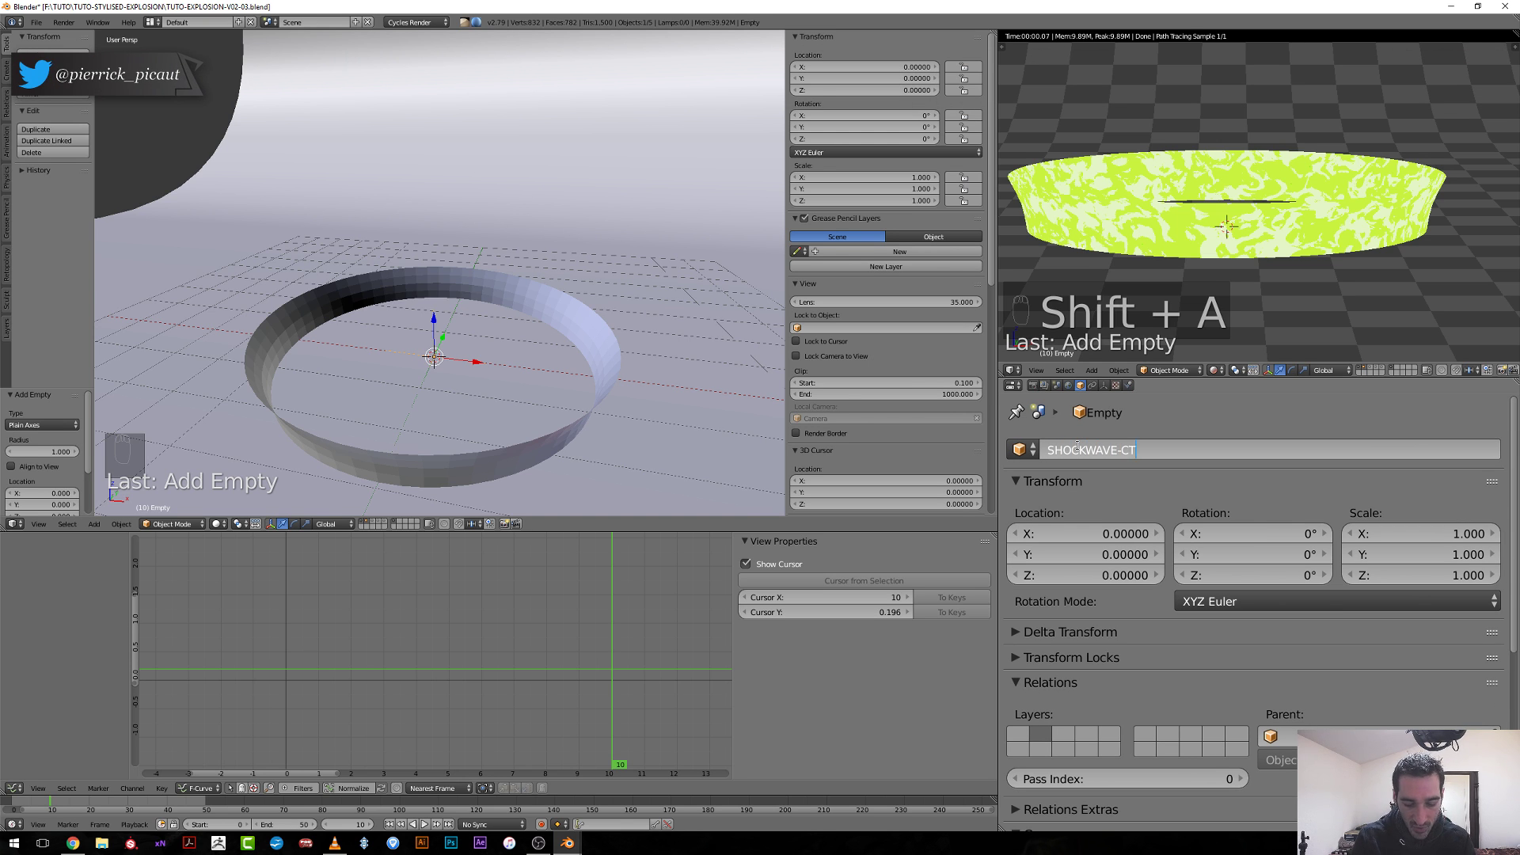
pyautogui.write('RL')
pyautogui.press('Return')
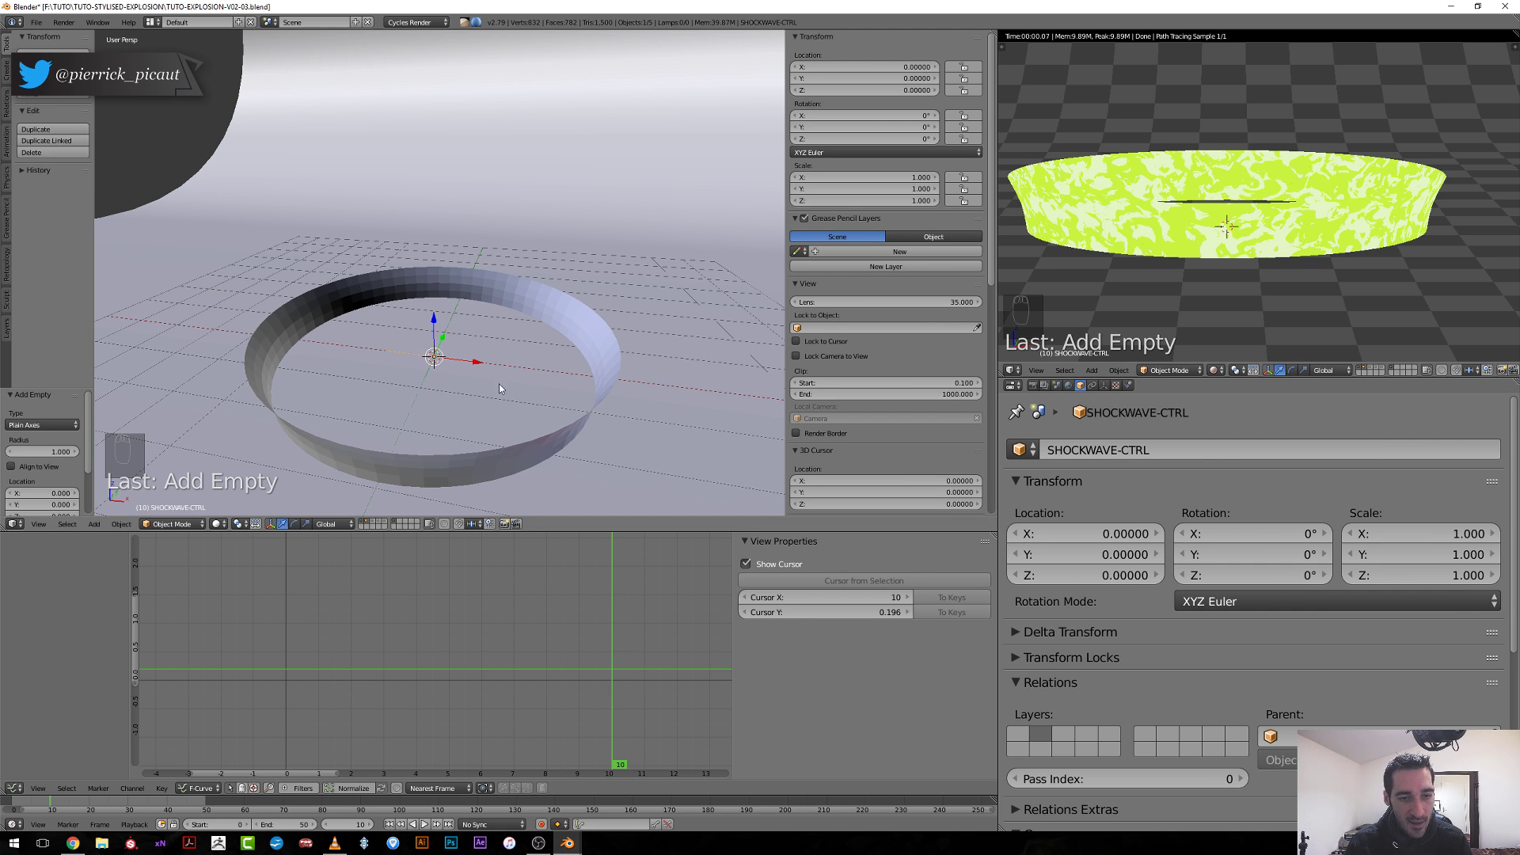
# Change the large 3D View area to the Node Editor and select the shockwave ring to show its material nodes.
pyautogui.click(14, 523)
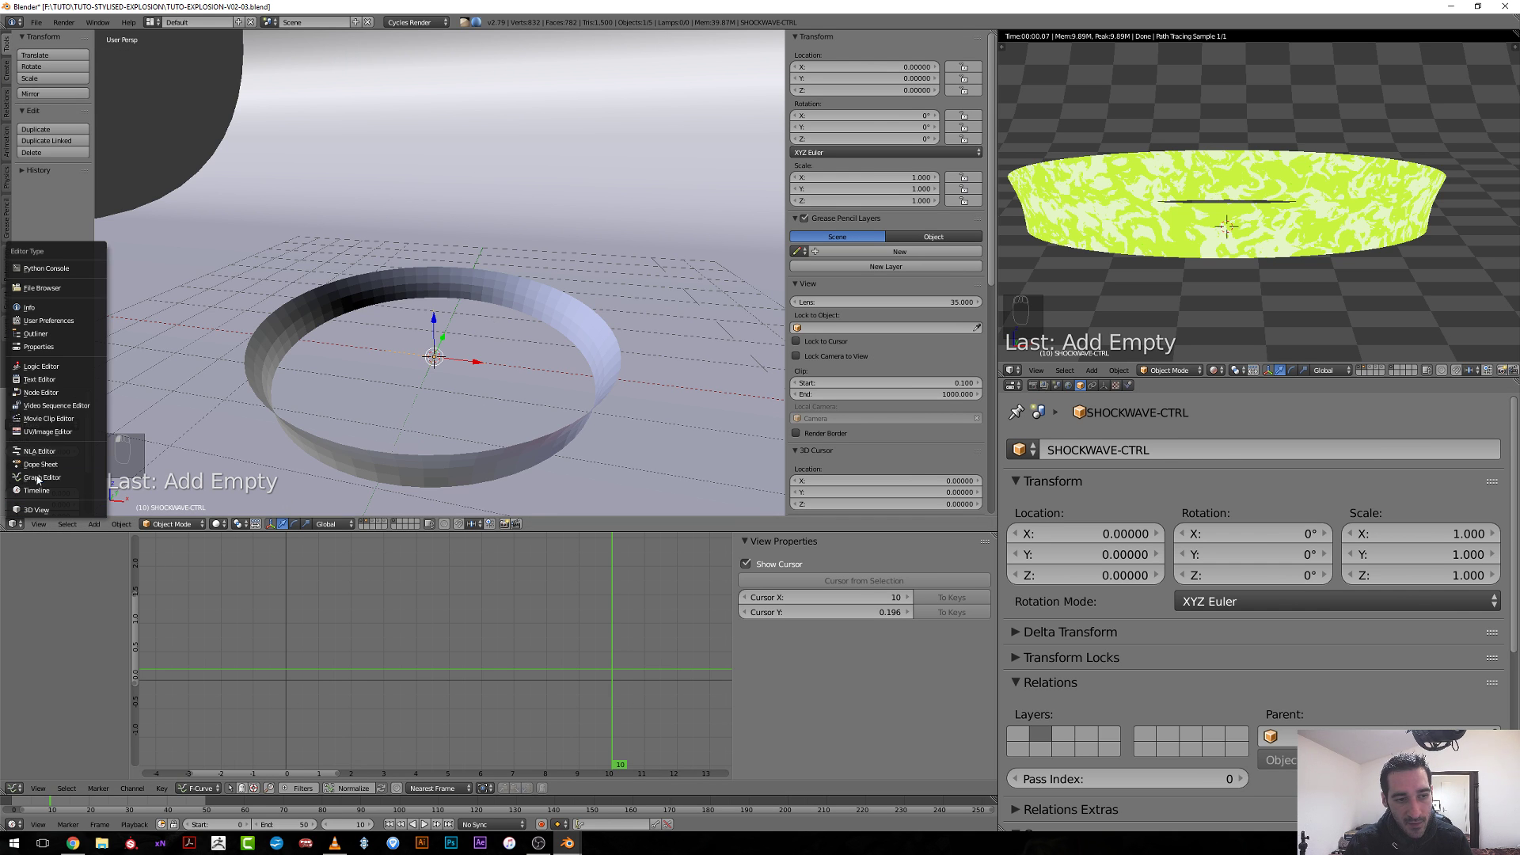
pyautogui.click(47, 393)
pyautogui.click(1094, 228)
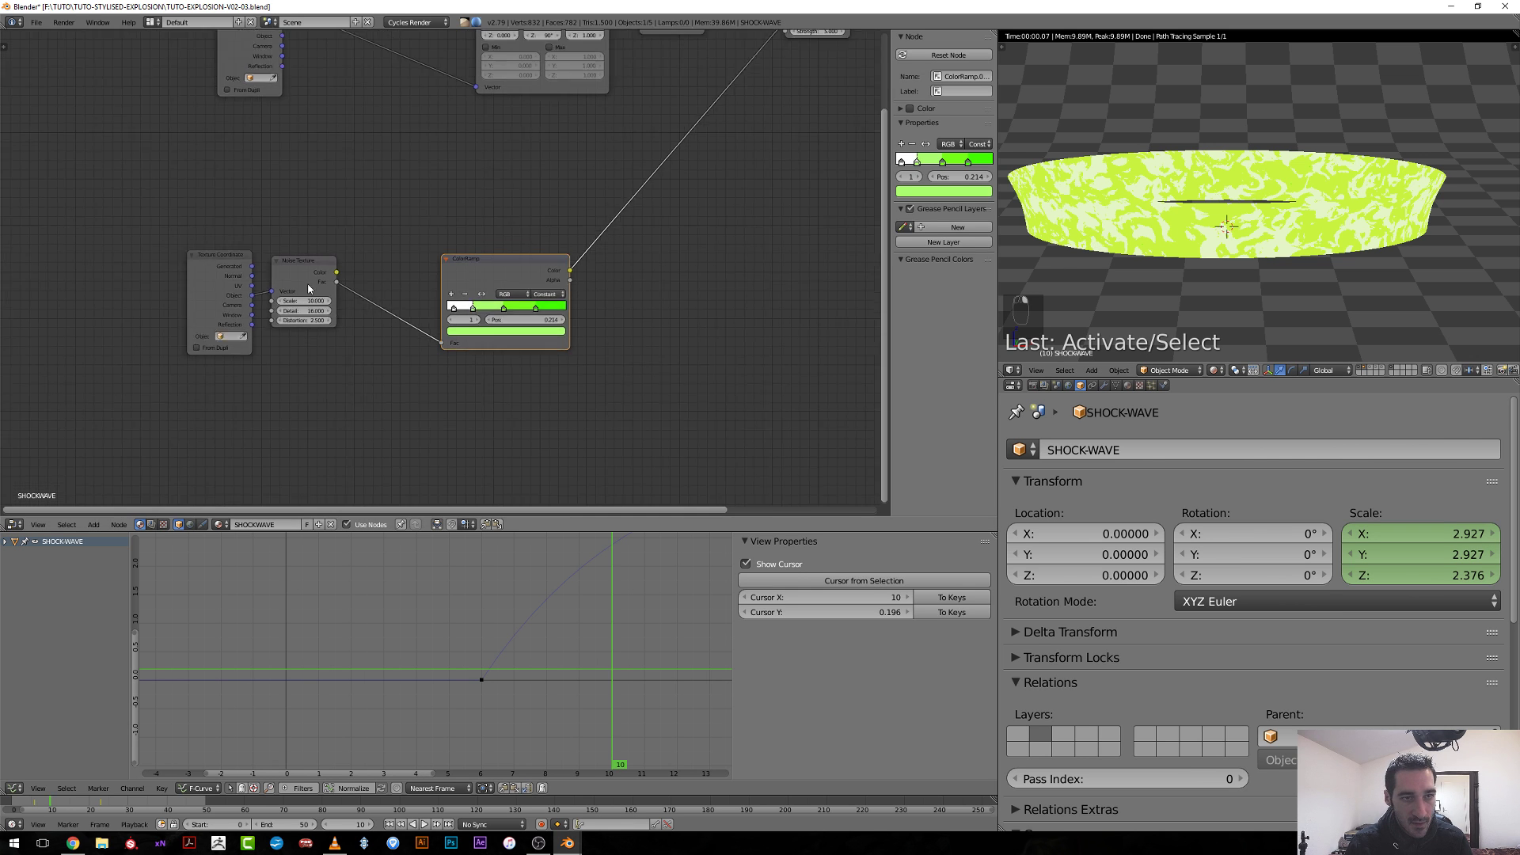
pyautogui.moveTo(309, 289); pyautogui.dragTo(444, 285, button='middle')
pyautogui.scroll(2, 359, 267)
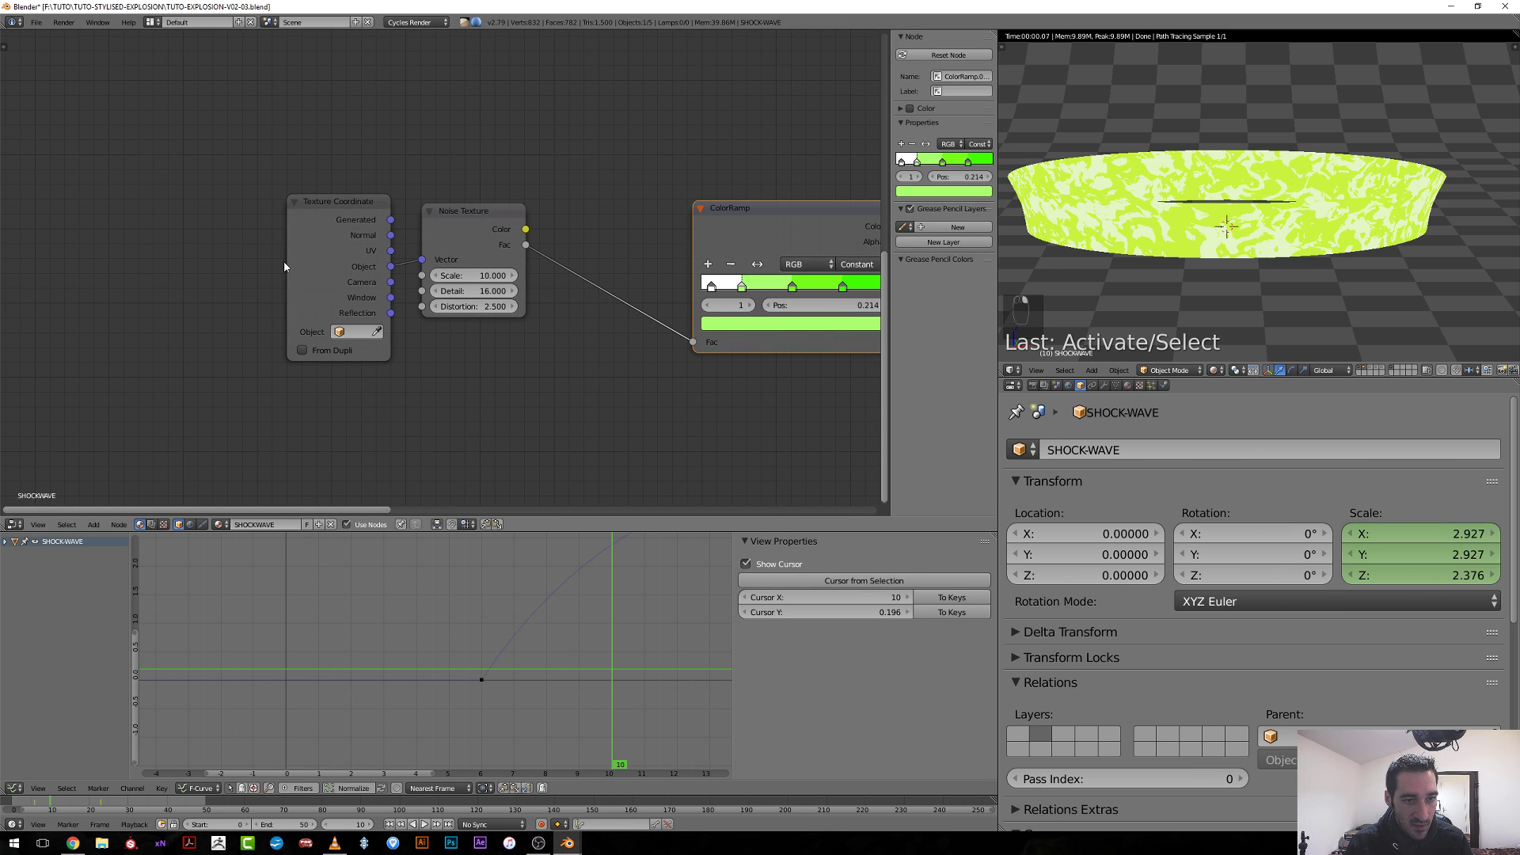
# Widen the Texture Coordinate node beside the Noise Texture and set its object to SHOCKWAVE-CTRL.
pyautogui.moveTo(288, 262); pyautogui.dragTo(187, 262)
pyautogui.click(299, 334)
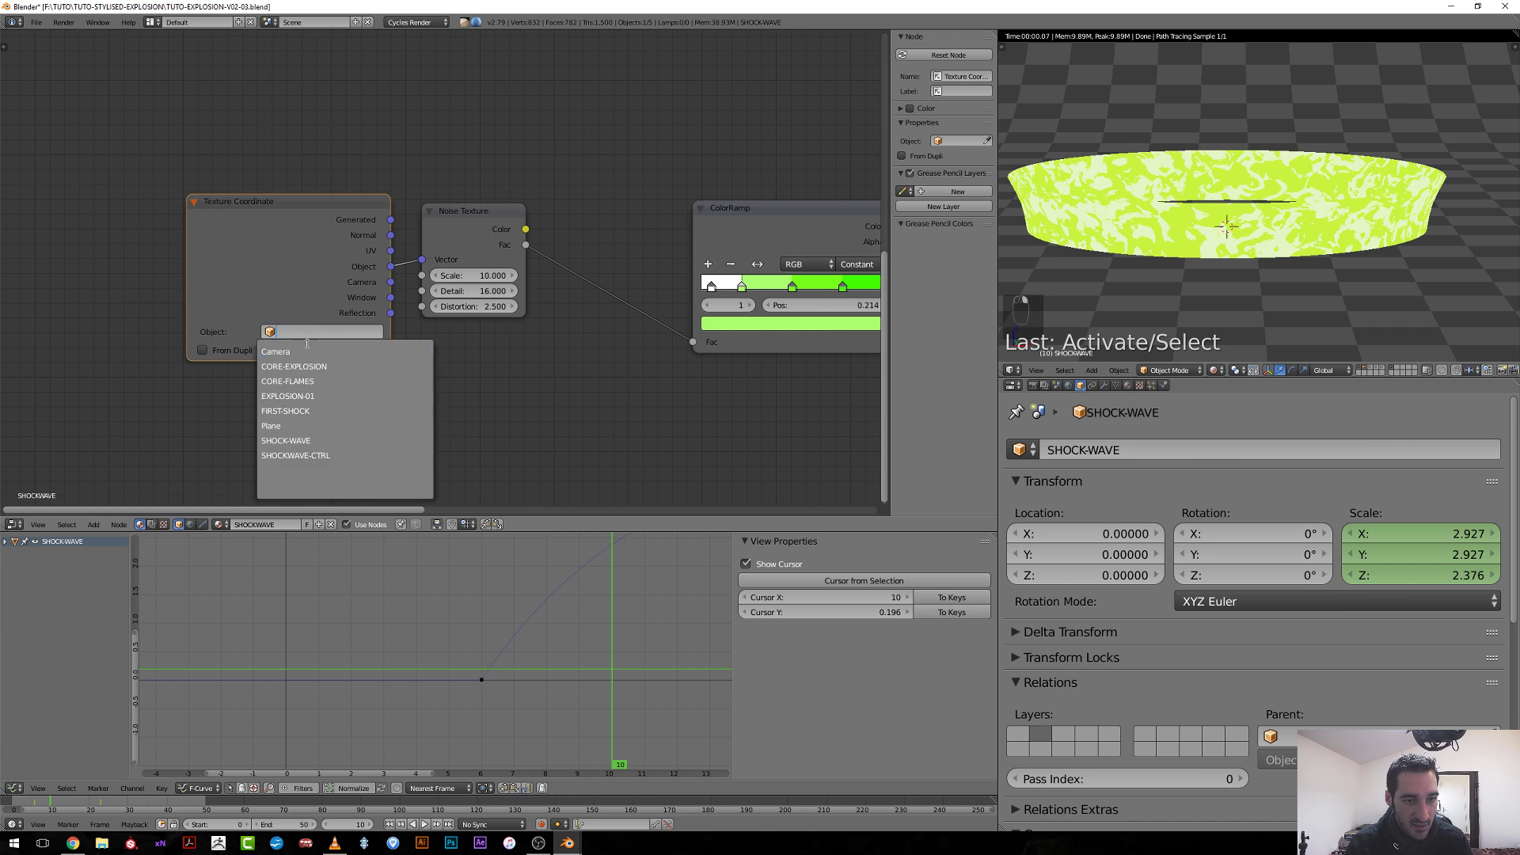
pyautogui.click(324, 457)
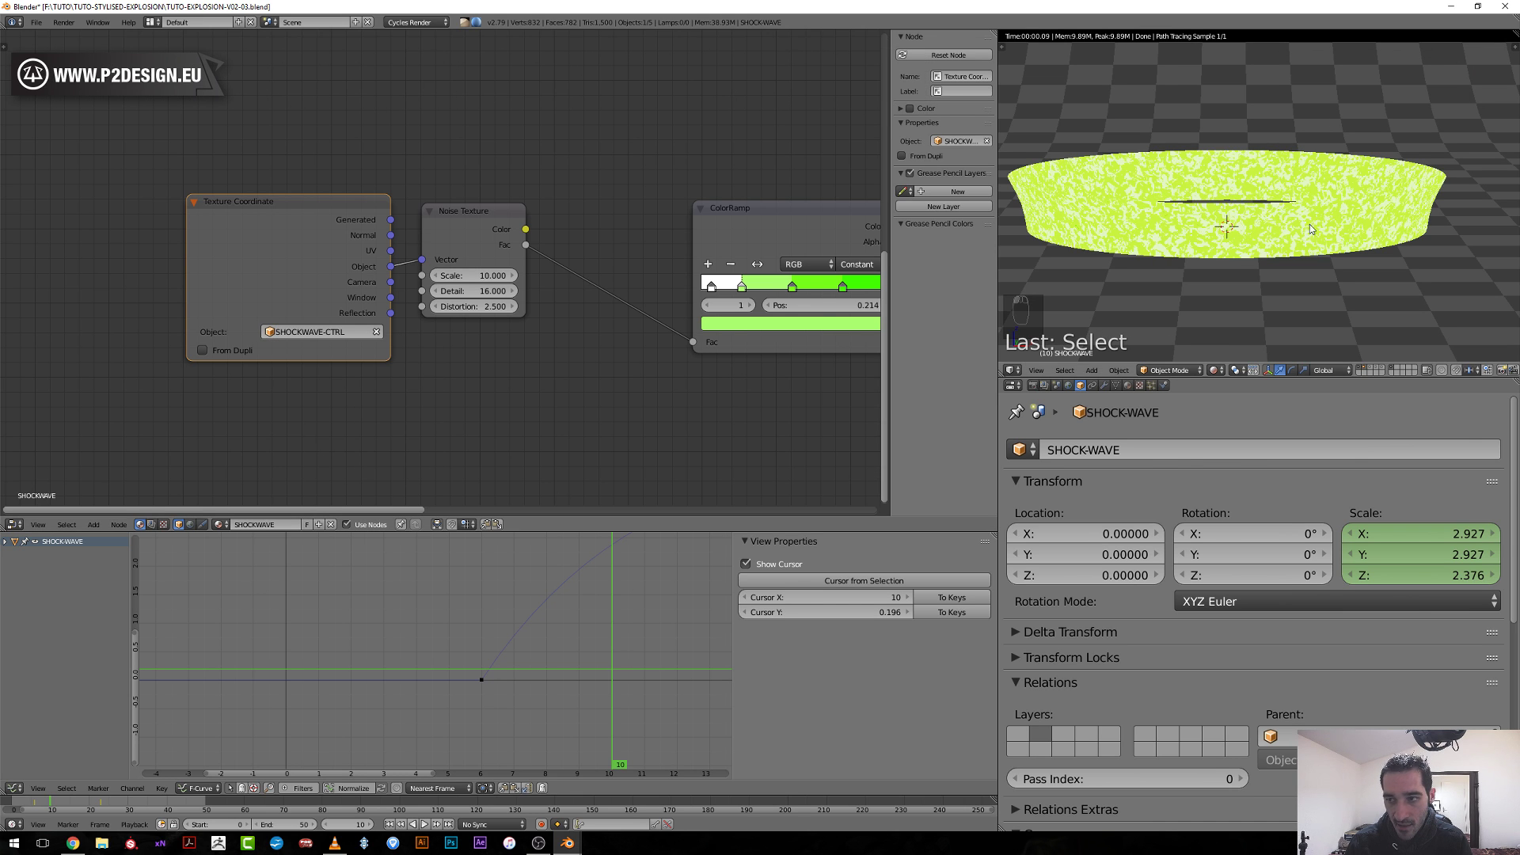
# Move the Texture Coordinate and Noise Texture nodes apart to make room for another node between them.
pyautogui.scroll(-2, 183, 274)
pyautogui.moveTo(245, 289); pyautogui.dragTo(372, 289, button='middle')
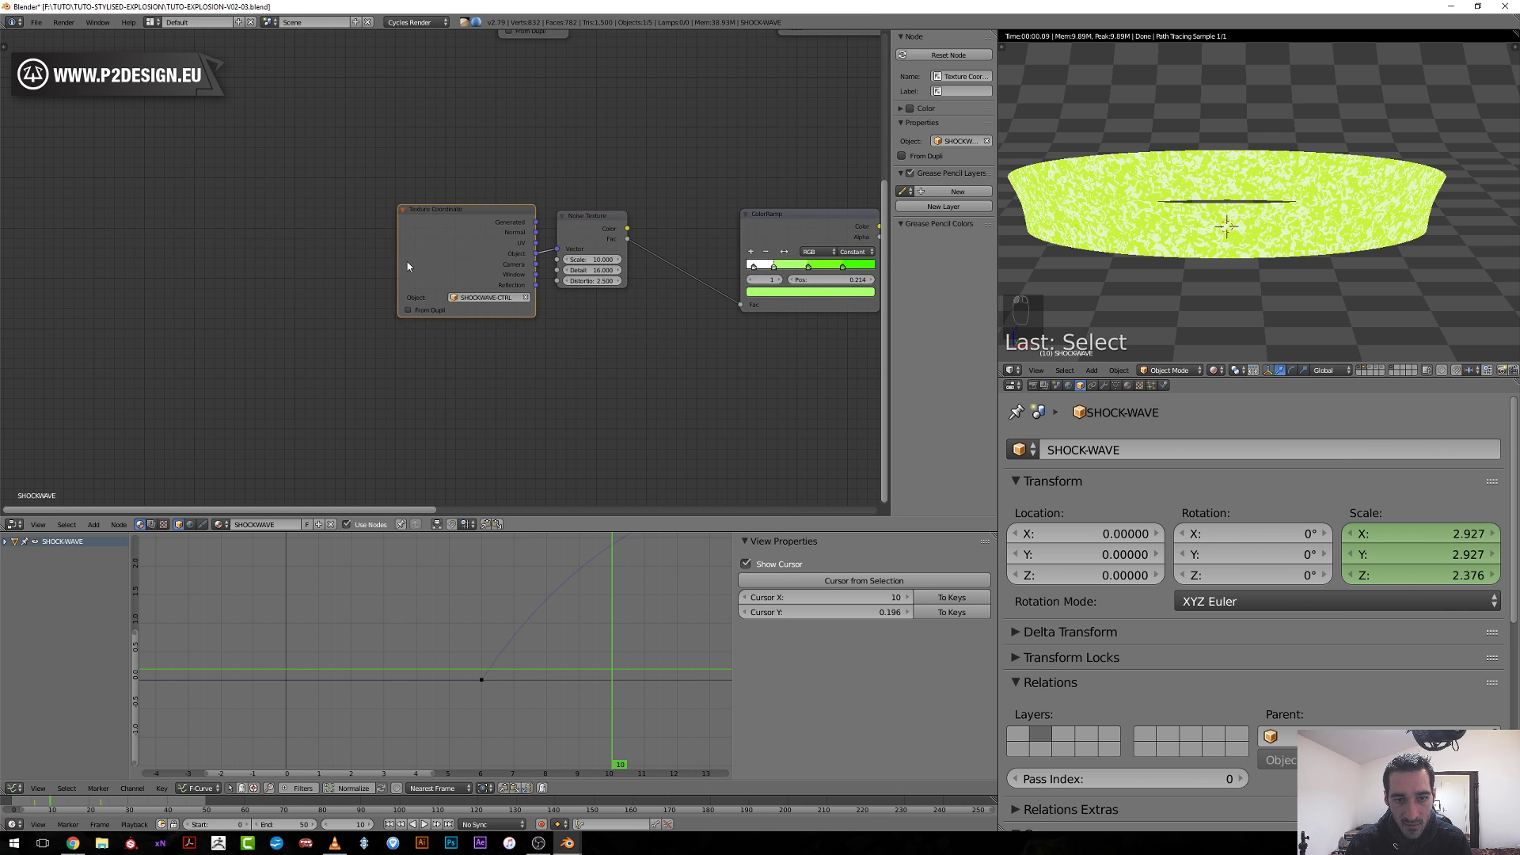
pyautogui.moveTo(401, 275); pyautogui.dragTo(225, 275)
pyautogui.moveTo(603, 237); pyautogui.dragTo(633, 249)
pyautogui.scroll(2, 554, 261)
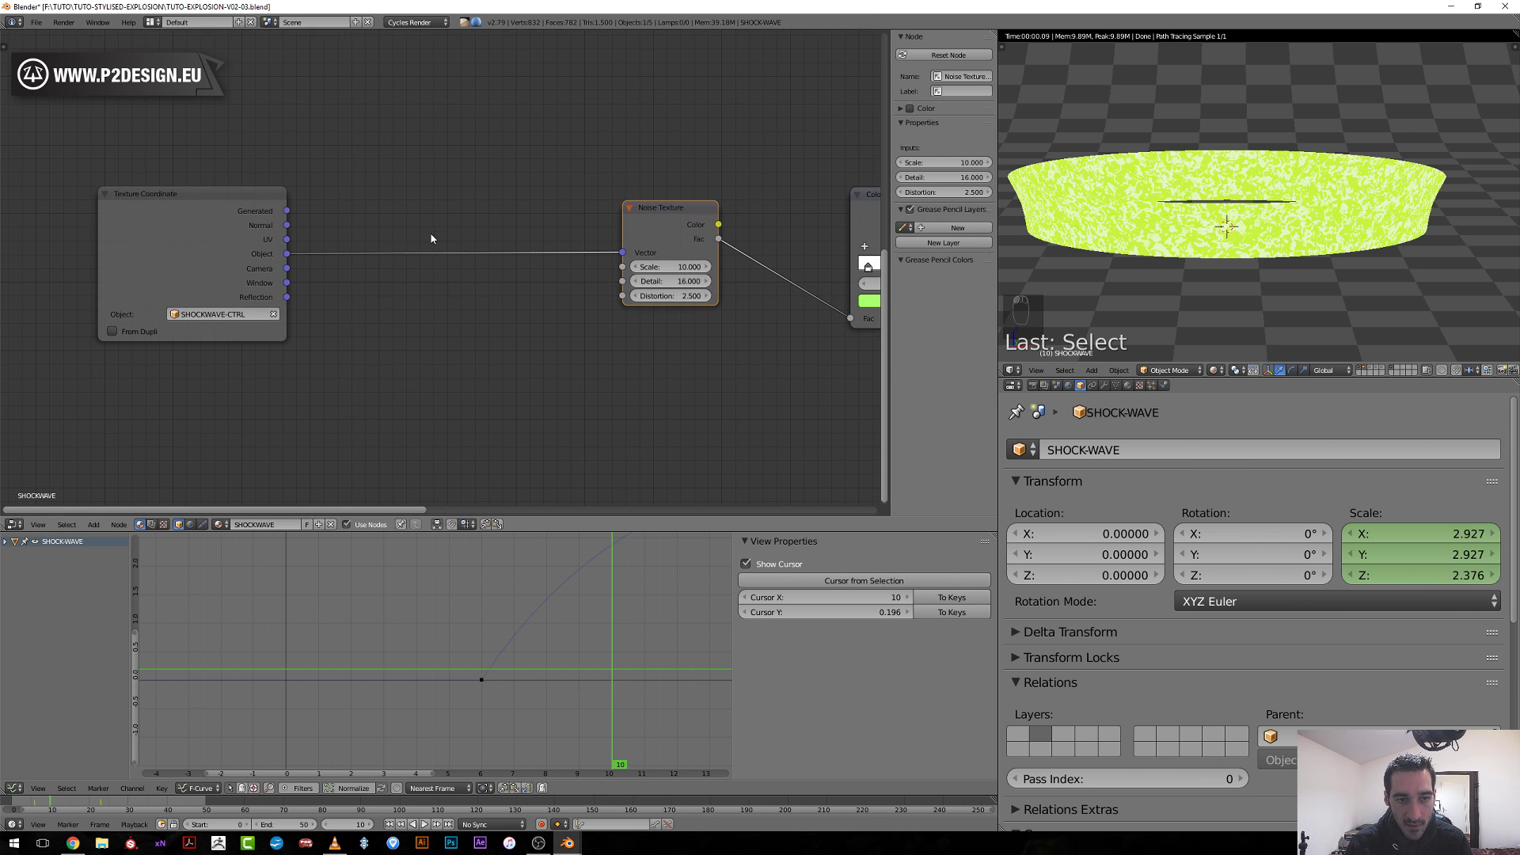
# Set the Noise Texture's scale to 5.
pyautogui.hotkey('shift', 'a')
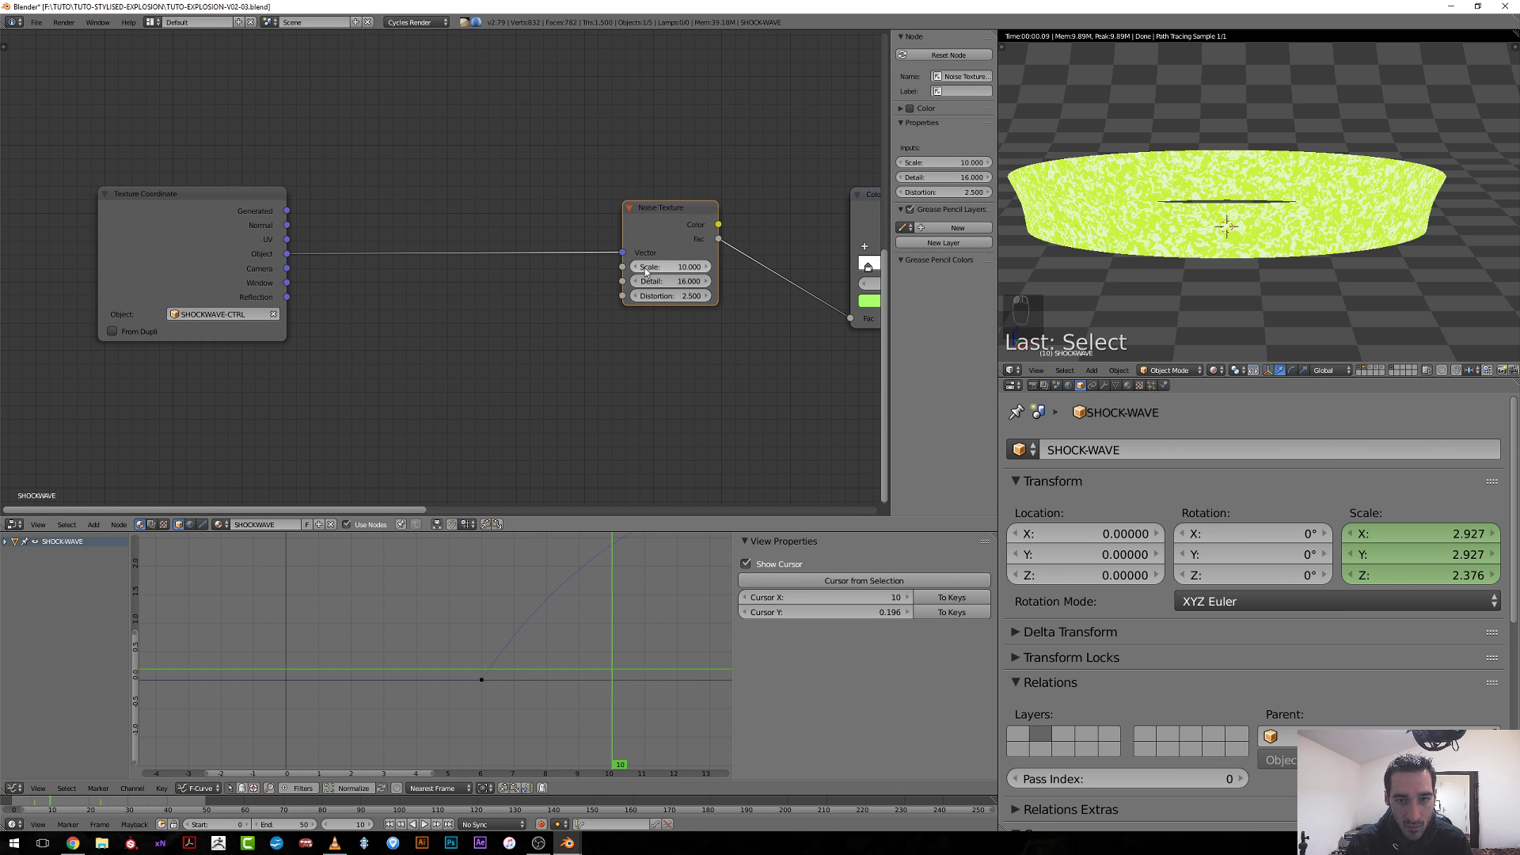
pyautogui.click(655, 267)
pyautogui.write('5')
pyautogui.press('Return')
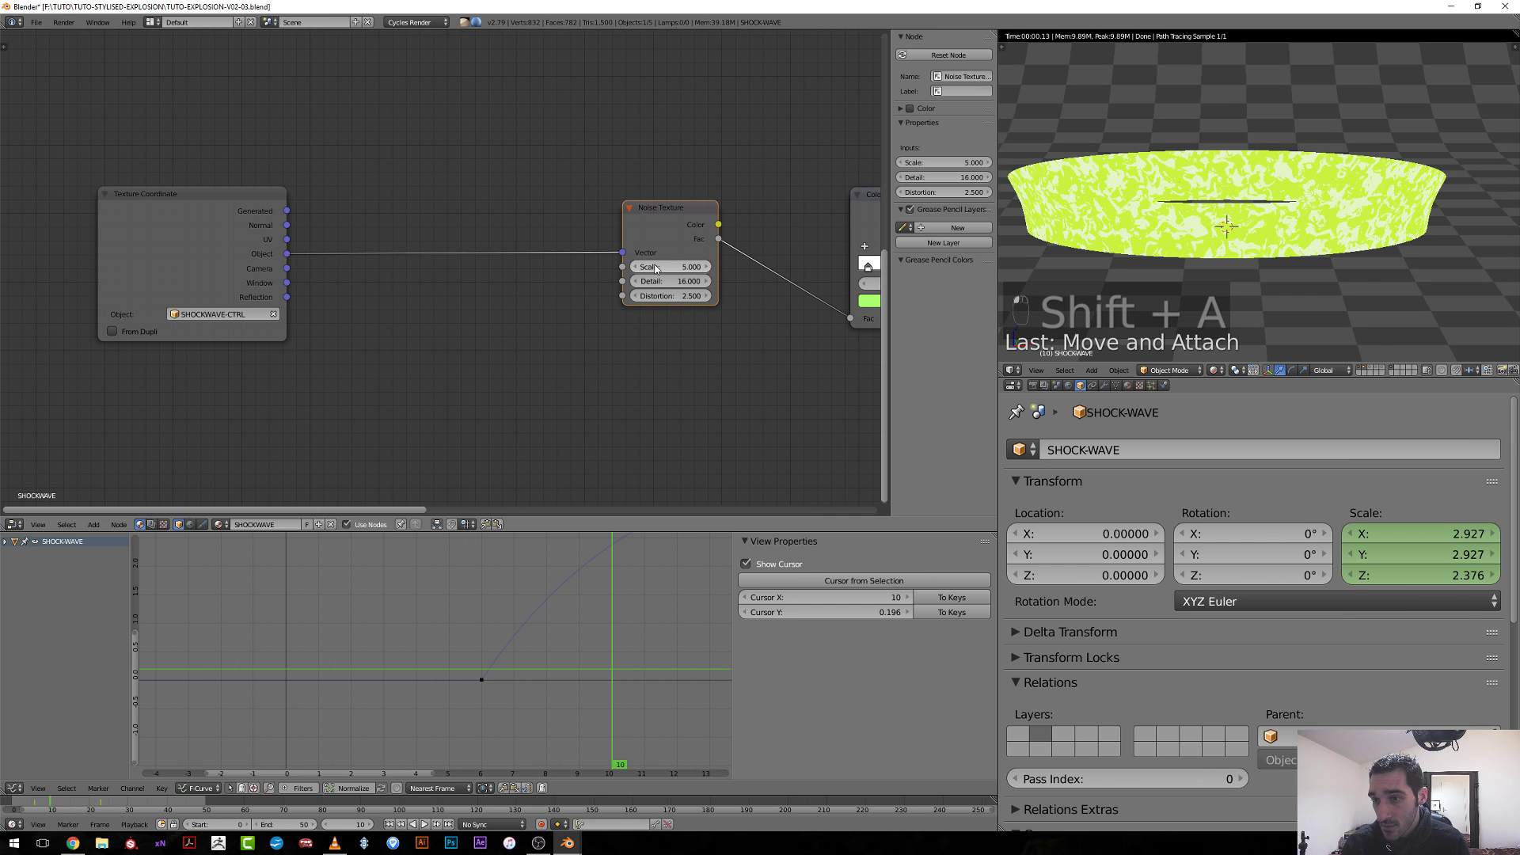
# Insert a Mapping node on the link between the Texture Coordinate and Noise Texture nodes.
pyautogui.hotkey('shift', 'a')
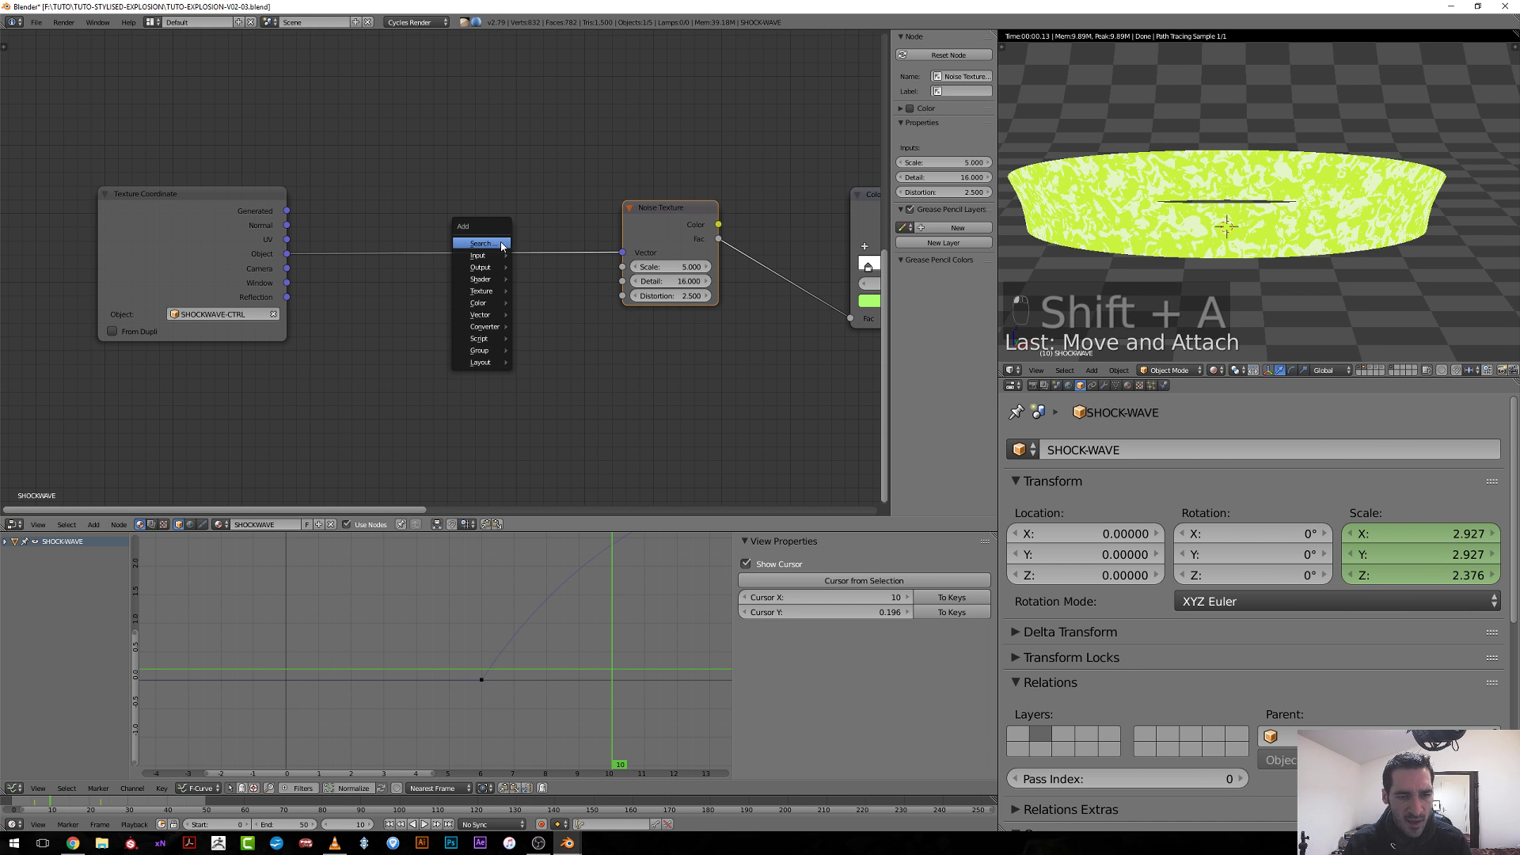
pyautogui.moveTo(490, 331)
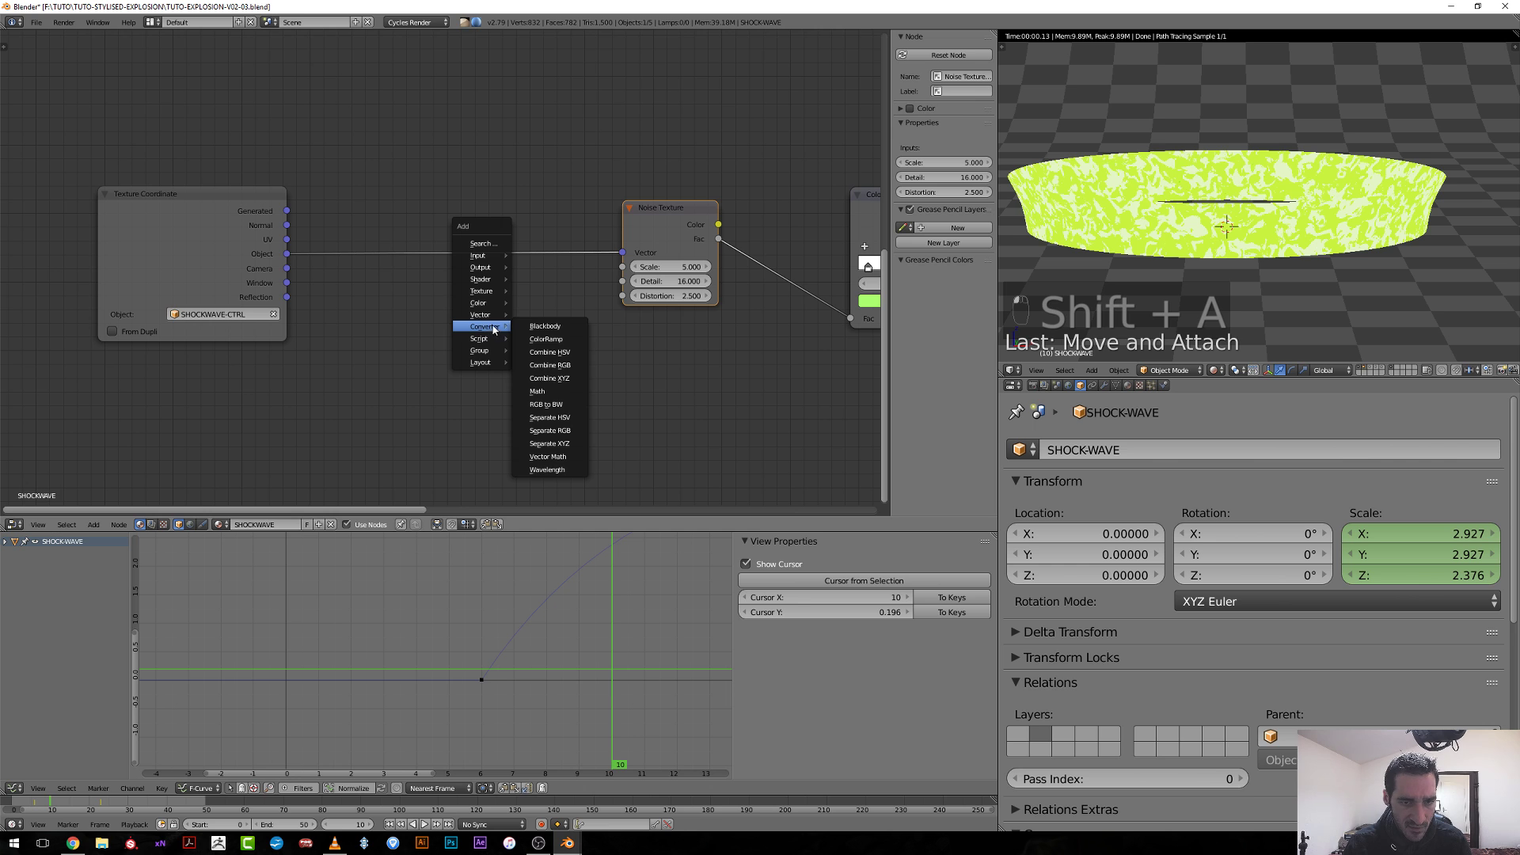
pyautogui.click(543, 327)
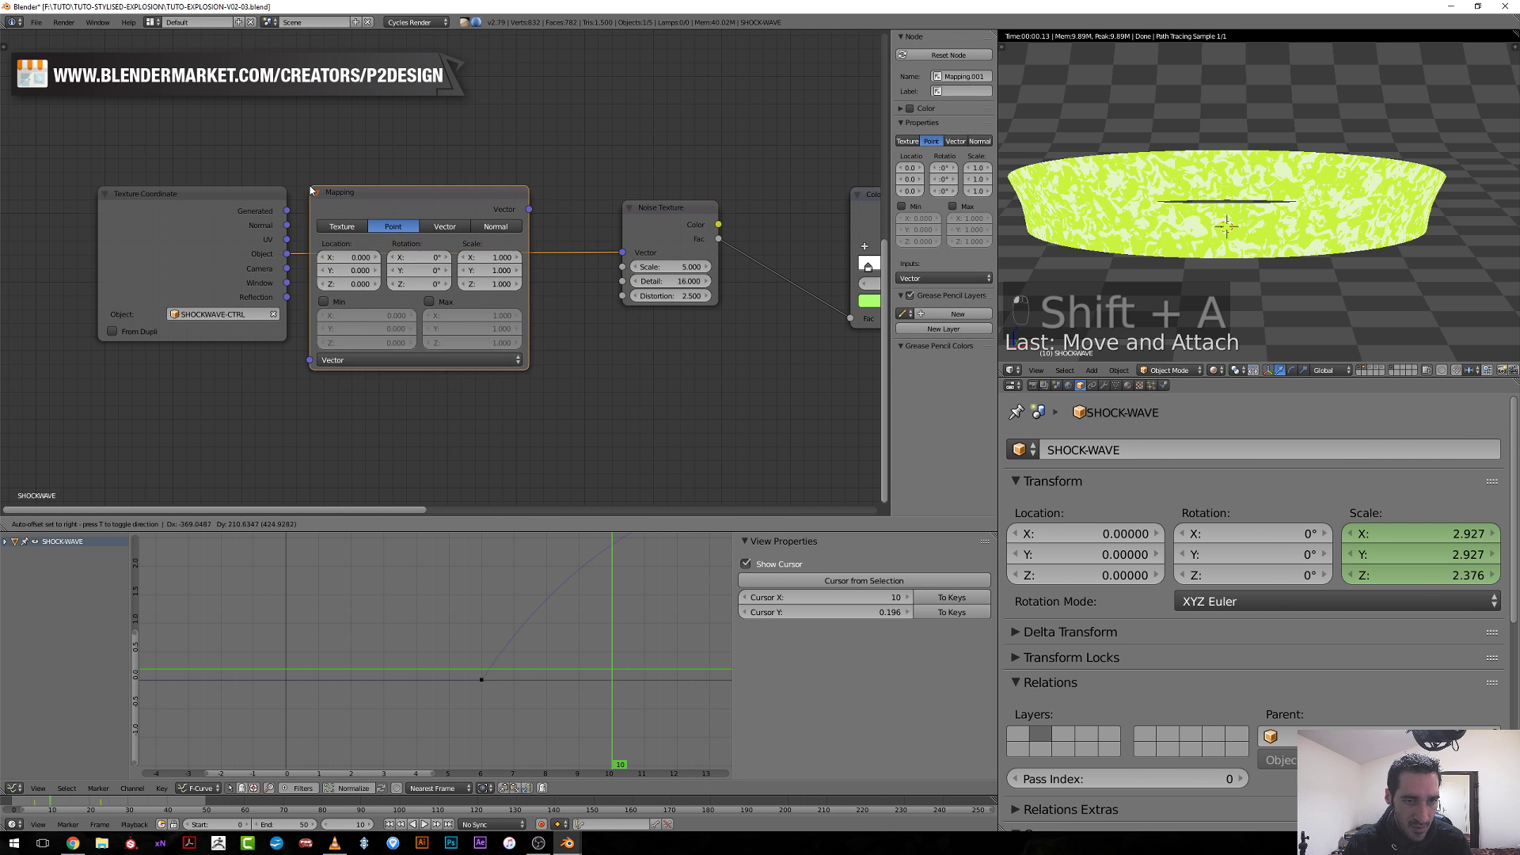
pyautogui.click(396, 253)
pyautogui.scroll(3, 353, 277)
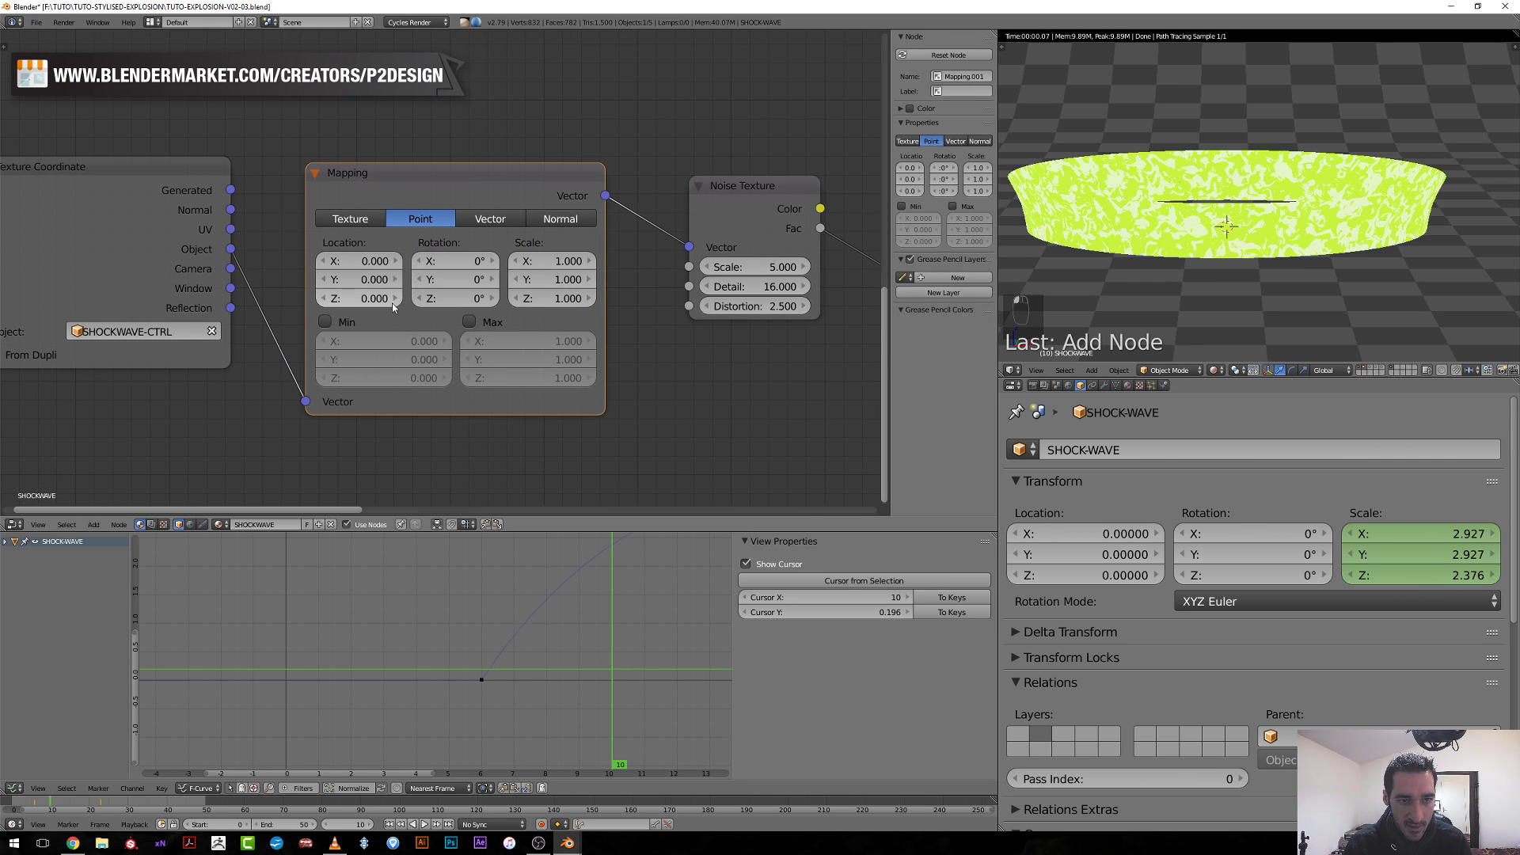
# Adjust the Mapping node's Z scale, trying 1.6 and settling on 0.7.
pyautogui.doubleClick(548, 298)
pyautogui.write('2.1')
pyautogui.press('Return')
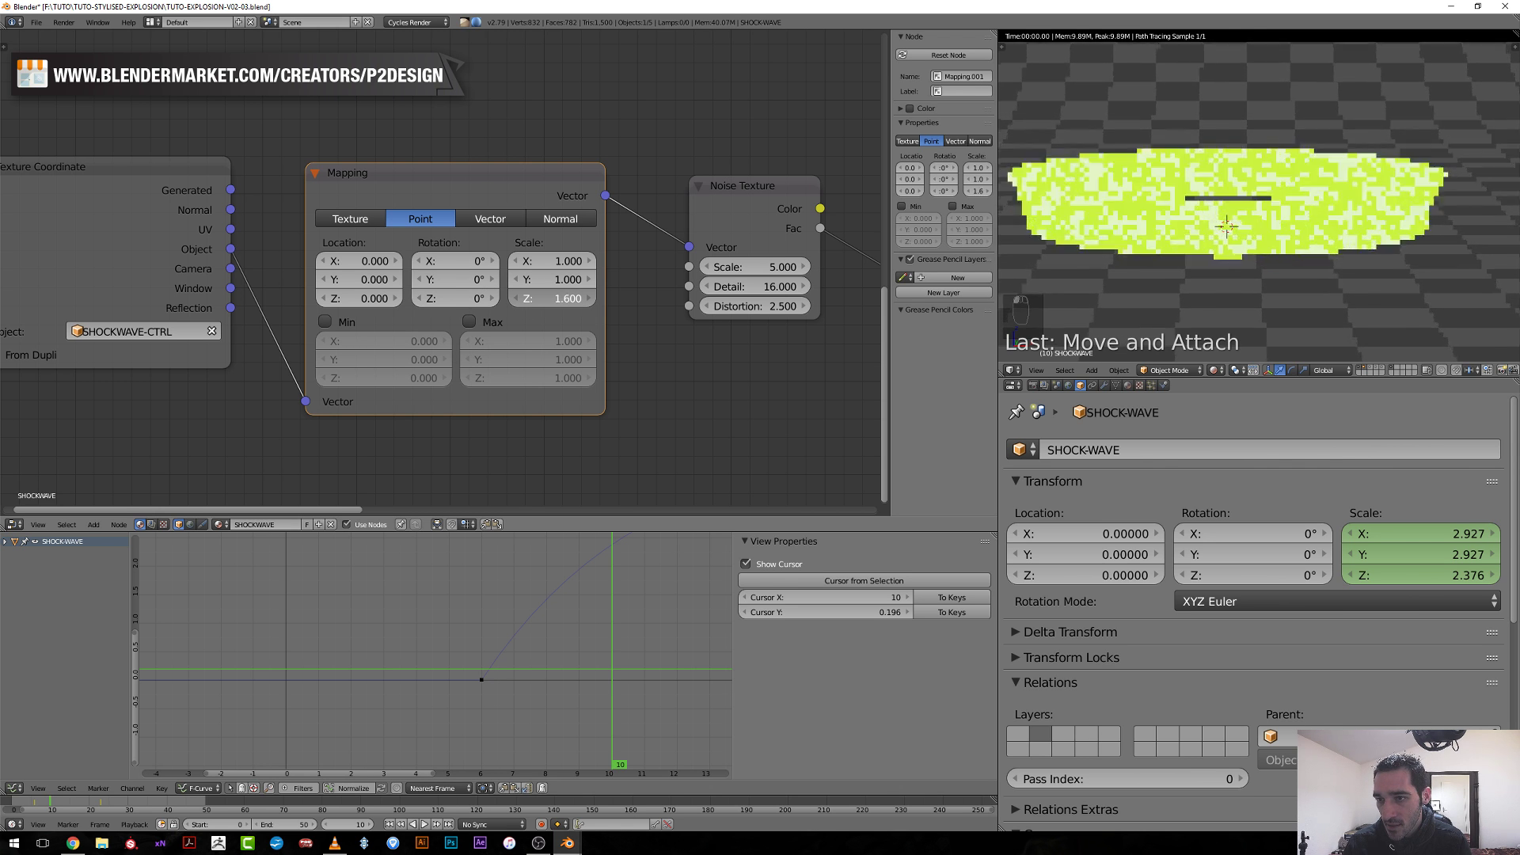
pyautogui.doubleClick(549, 299)
pyautogui.write('0.5')
pyautogui.press('Return')
pyautogui.moveTo(547, 298); pyautogui.dragTo(566, 298)
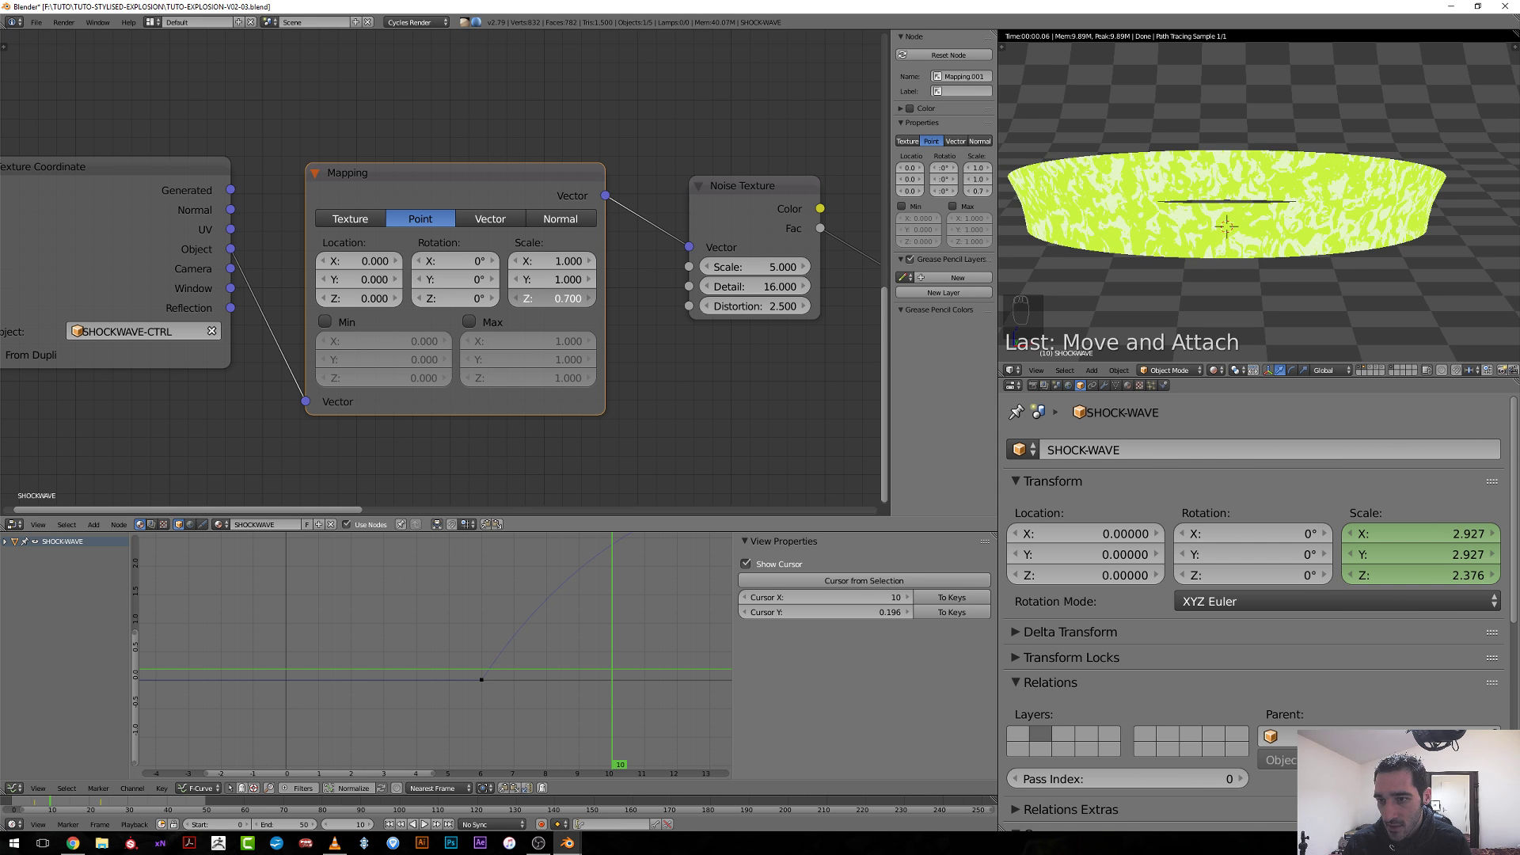
# Set the Noise Texture's scale to 7.
pyautogui.scroll(-2, 509, 424)
pyautogui.doubleClick(663, 266)
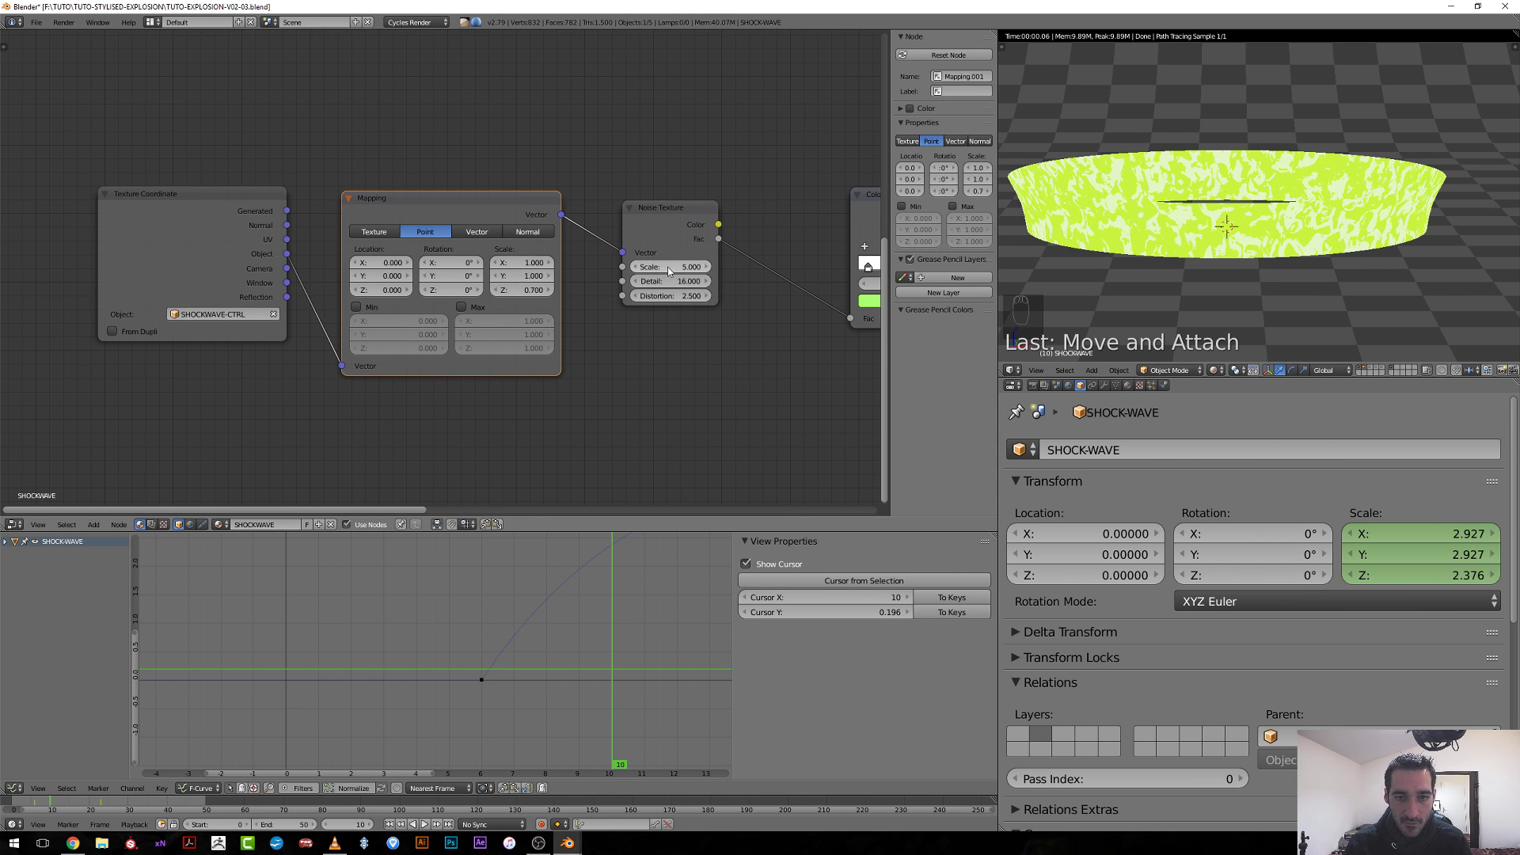
pyautogui.press('Return')
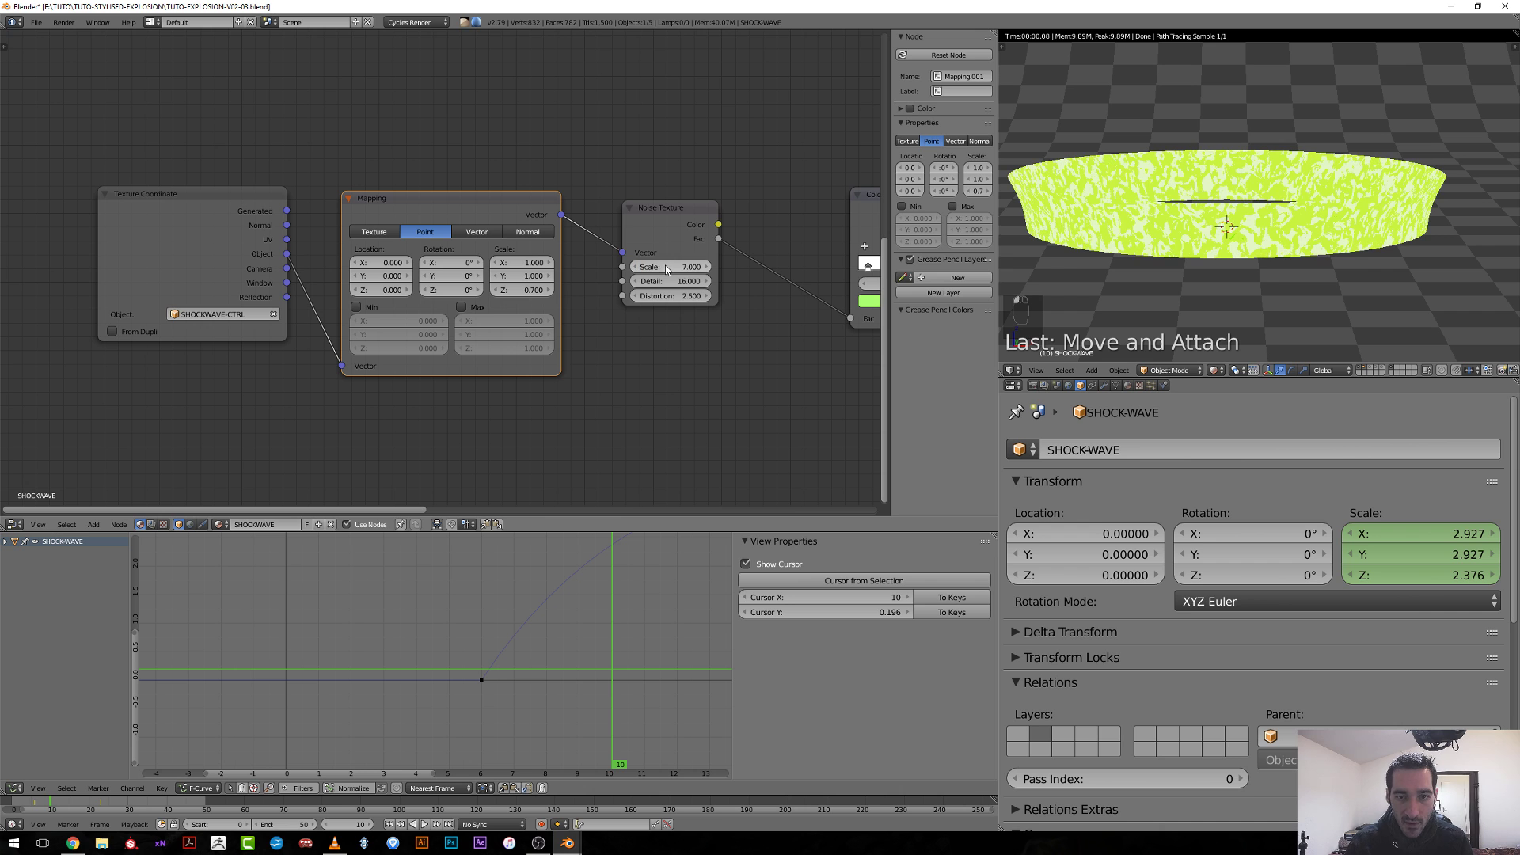
pyautogui.scroll(1, 556, 315)
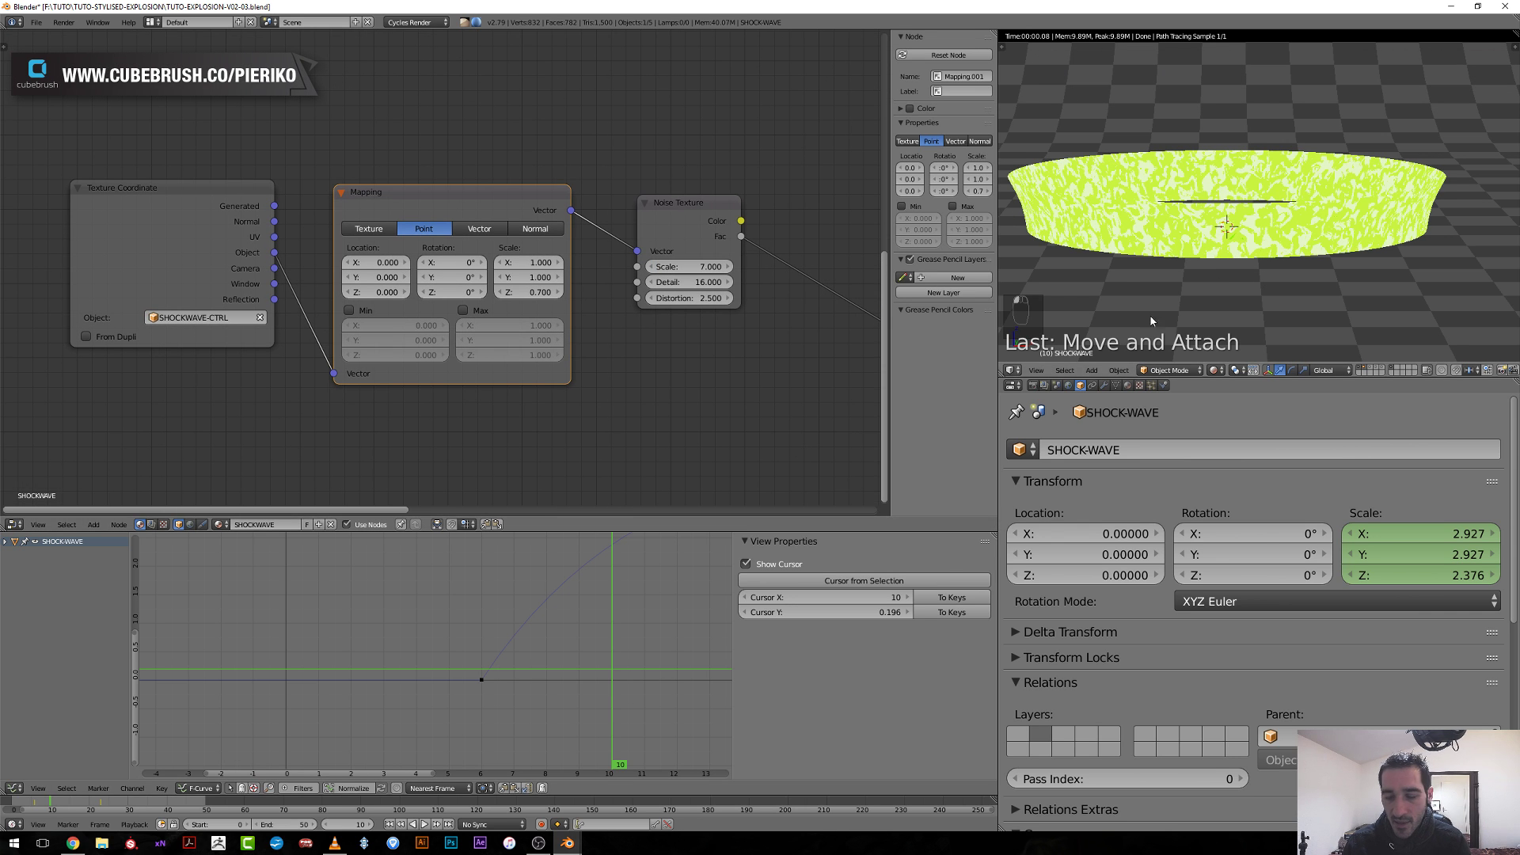
# Step forward from frame 9 past frame 17 and back to frame 12 to examine the noise on the expanding ring.
pyautogui.press('Left')
pyautogui.press('Right')
pyautogui.press('Right')
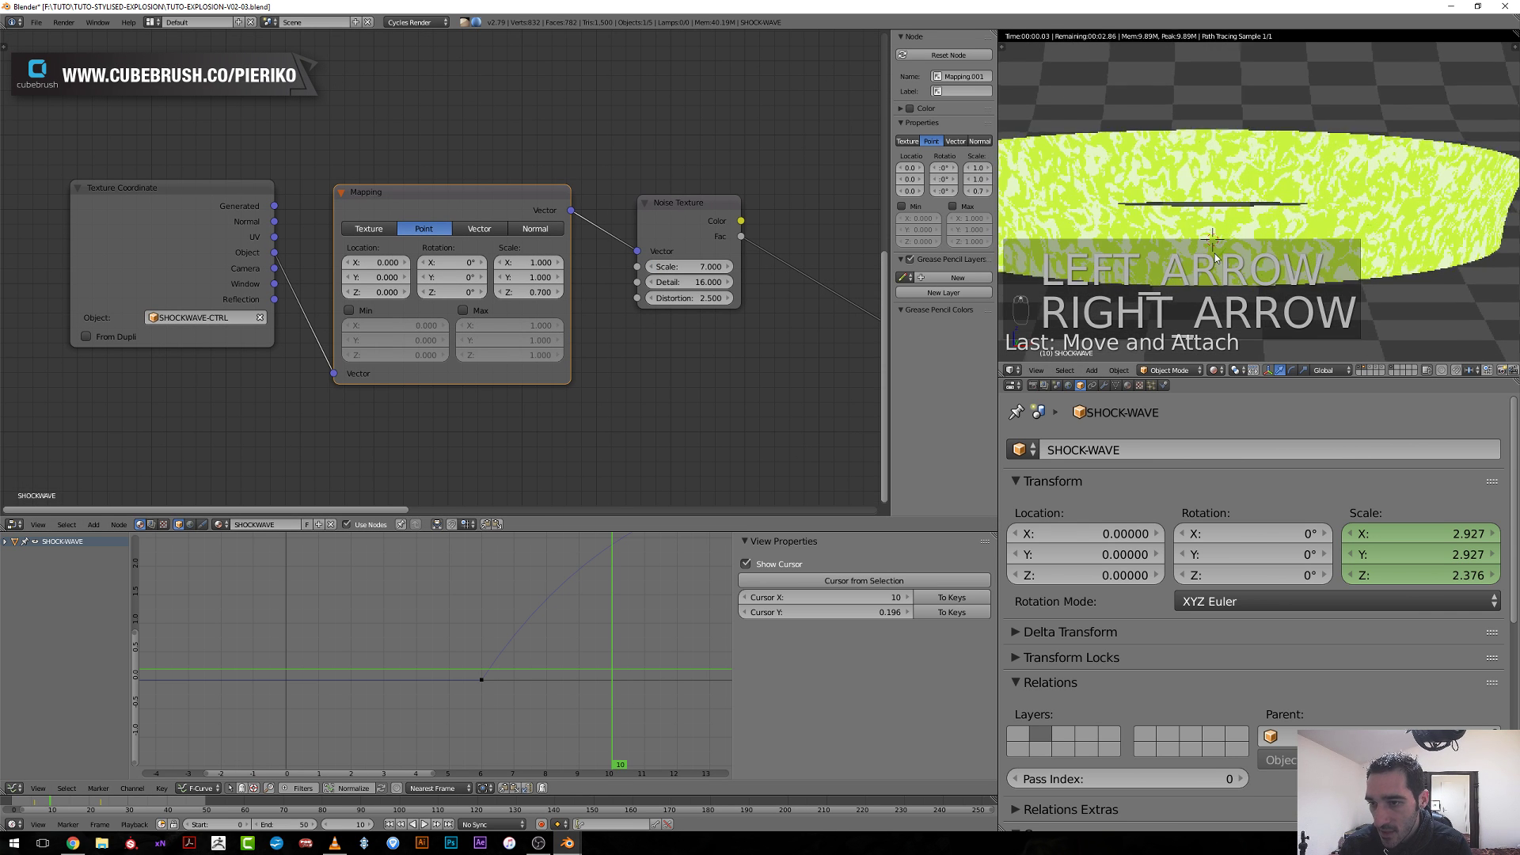
pyautogui.press('Right')
pyautogui.press('Right')
pyautogui.press('Right')
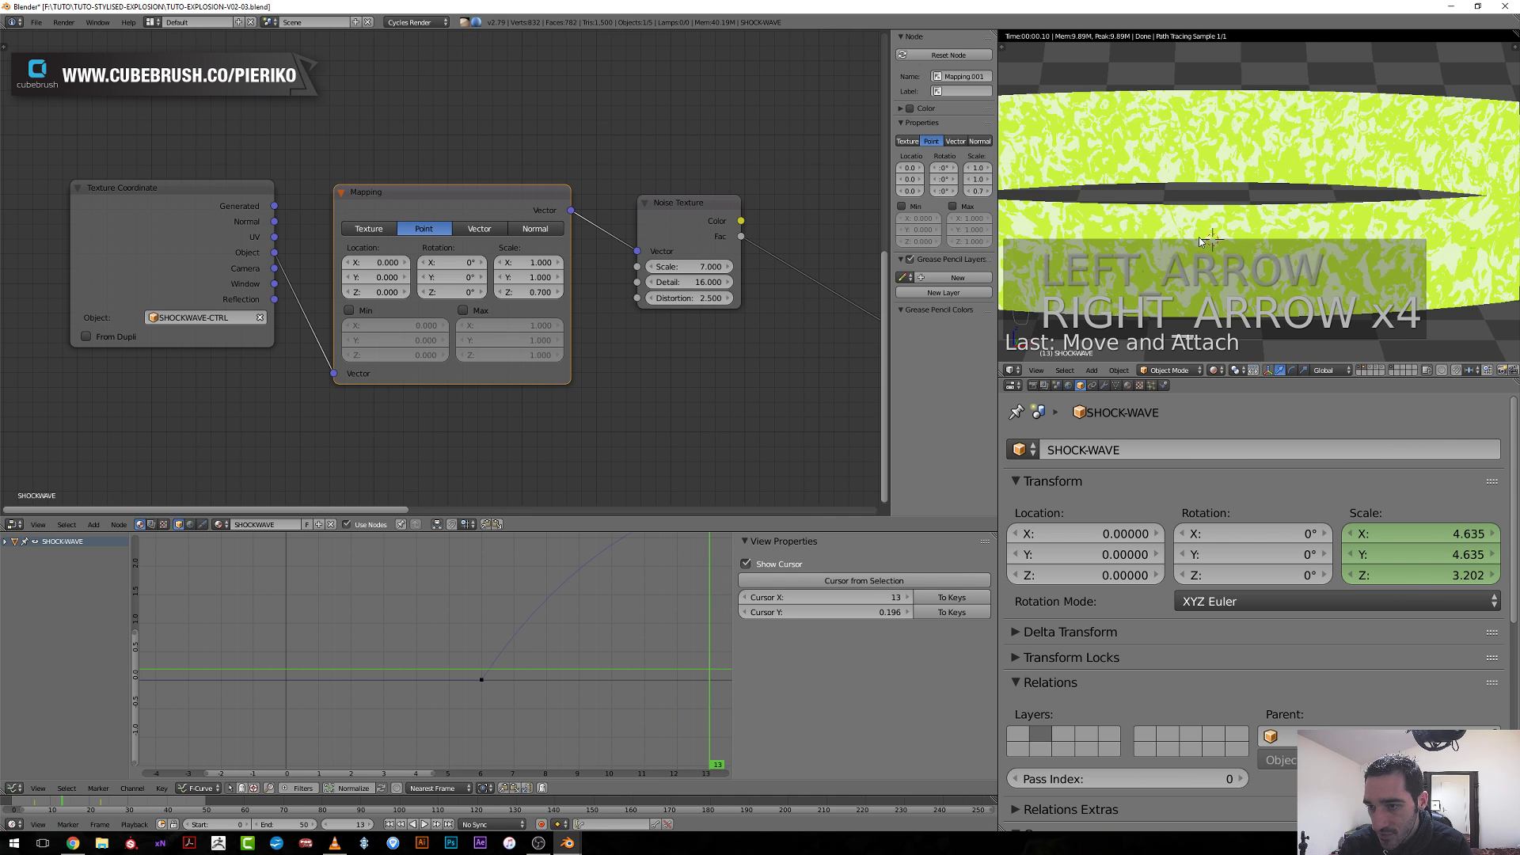
pyautogui.press('Right')
pyautogui.press('Right')
pyautogui.press('Right')
pyautogui.press('Right')
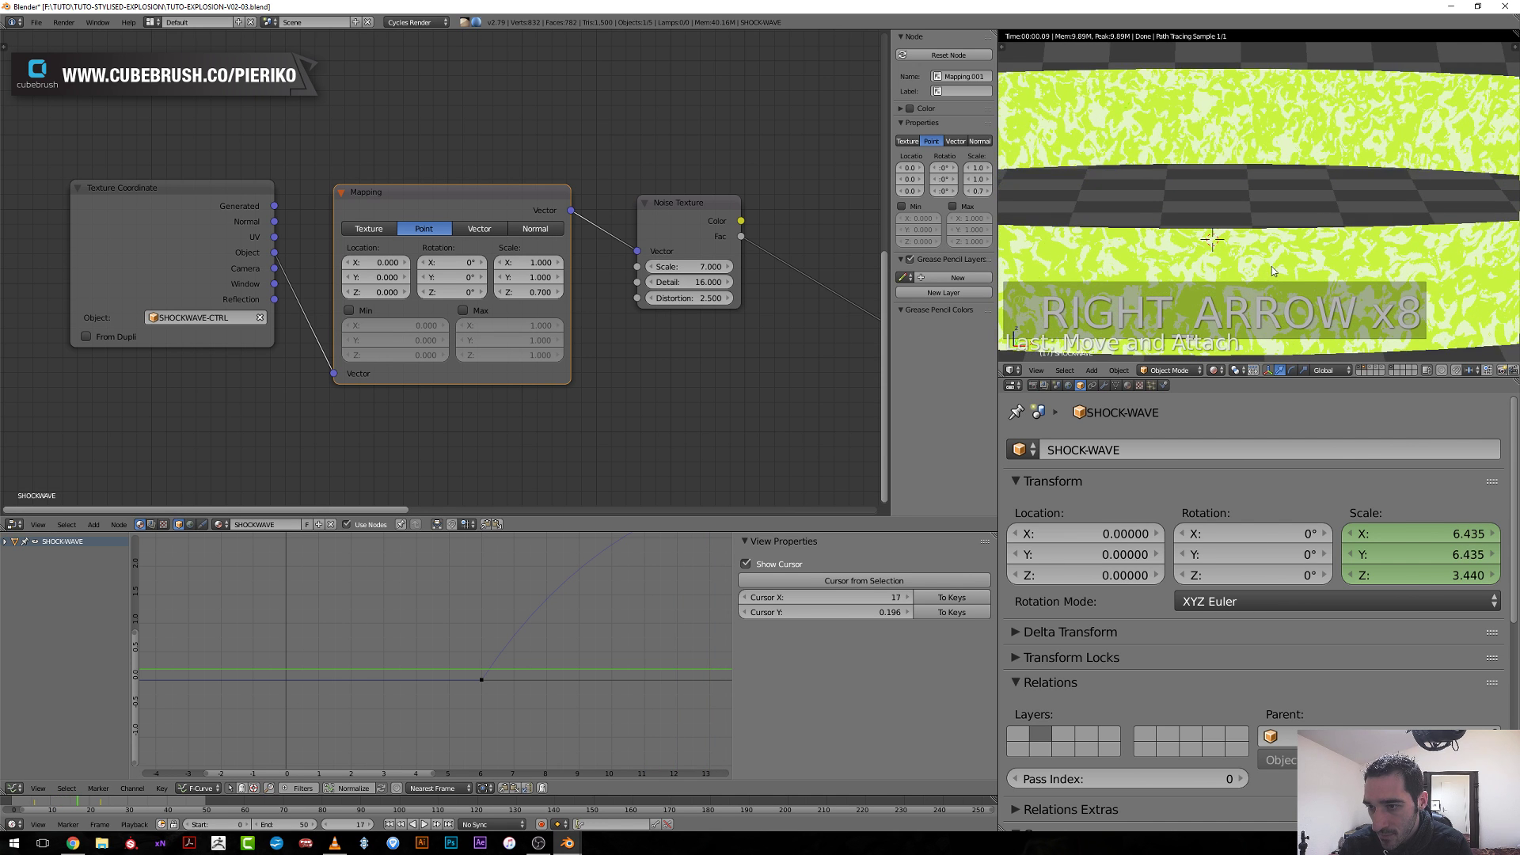
pyautogui.press('Right')
pyautogui.press('Left')
pyautogui.press('Left')
pyautogui.press('Left')
pyautogui.press('Left')
pyautogui.press('Left')
pyautogui.press('Left')
pyautogui.press('Left')
pyautogui.press('Left')
pyautogui.press('Left')
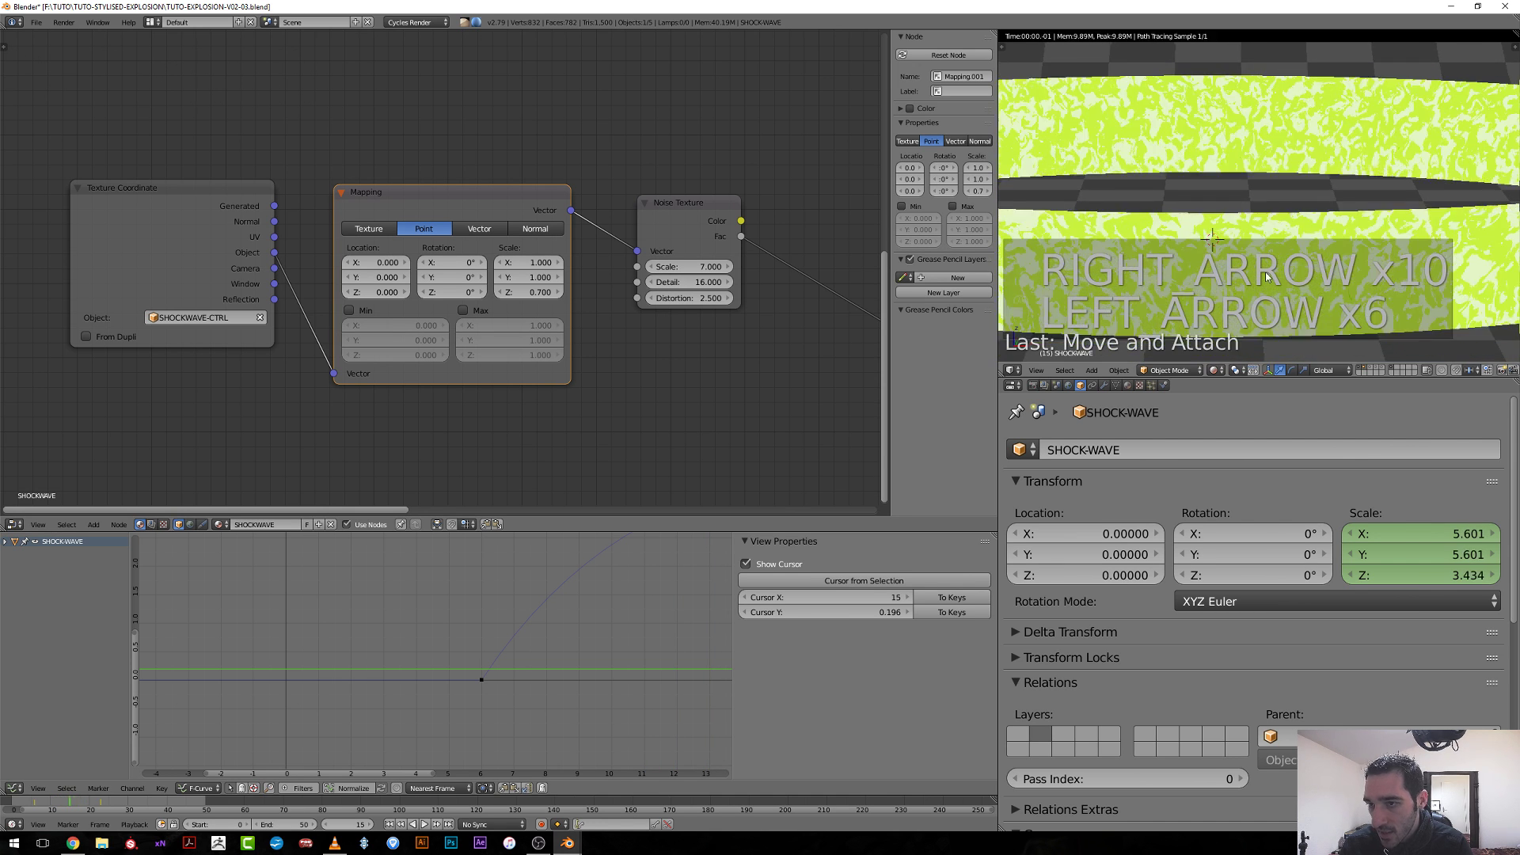
pyautogui.press('Left')
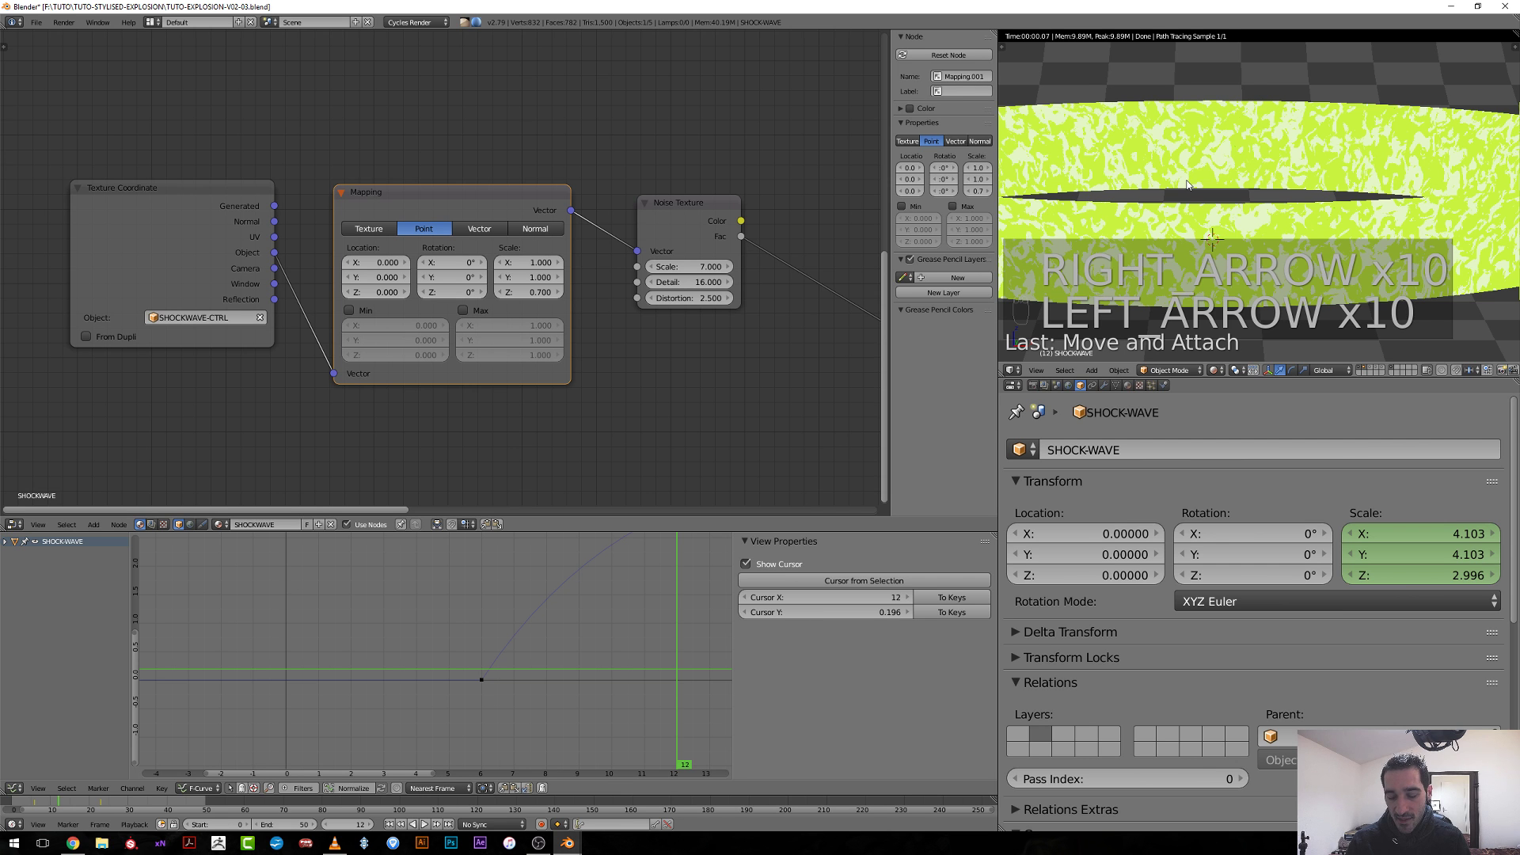
# Step back and forth between frames 8 and 14 to examine how the ring moves through the noise, ending on frame 14.
pyautogui.press('Left')
pyautogui.press('Right')
pyautogui.press('Right')
pyautogui.press('Right')
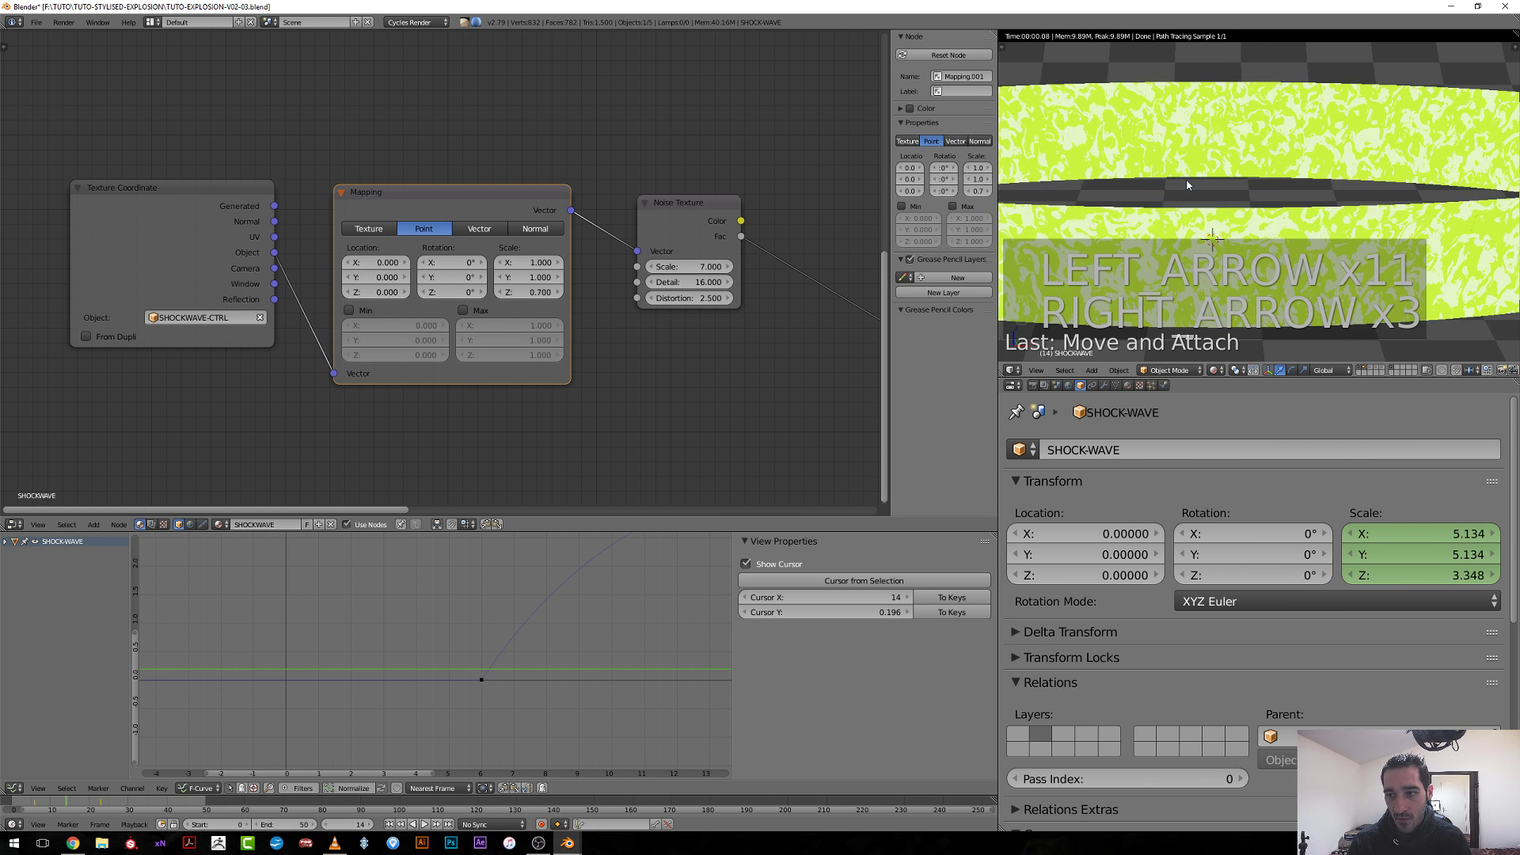
pyautogui.press('Left')
pyautogui.press('Left')
pyautogui.press('Left')
pyautogui.press('Left')
pyautogui.press('Left')
pyautogui.press('Left')
pyautogui.press('Right')
pyautogui.press('Right')
pyautogui.press('Right')
pyautogui.press('Right')
pyautogui.press('Right')
pyautogui.press('Right')
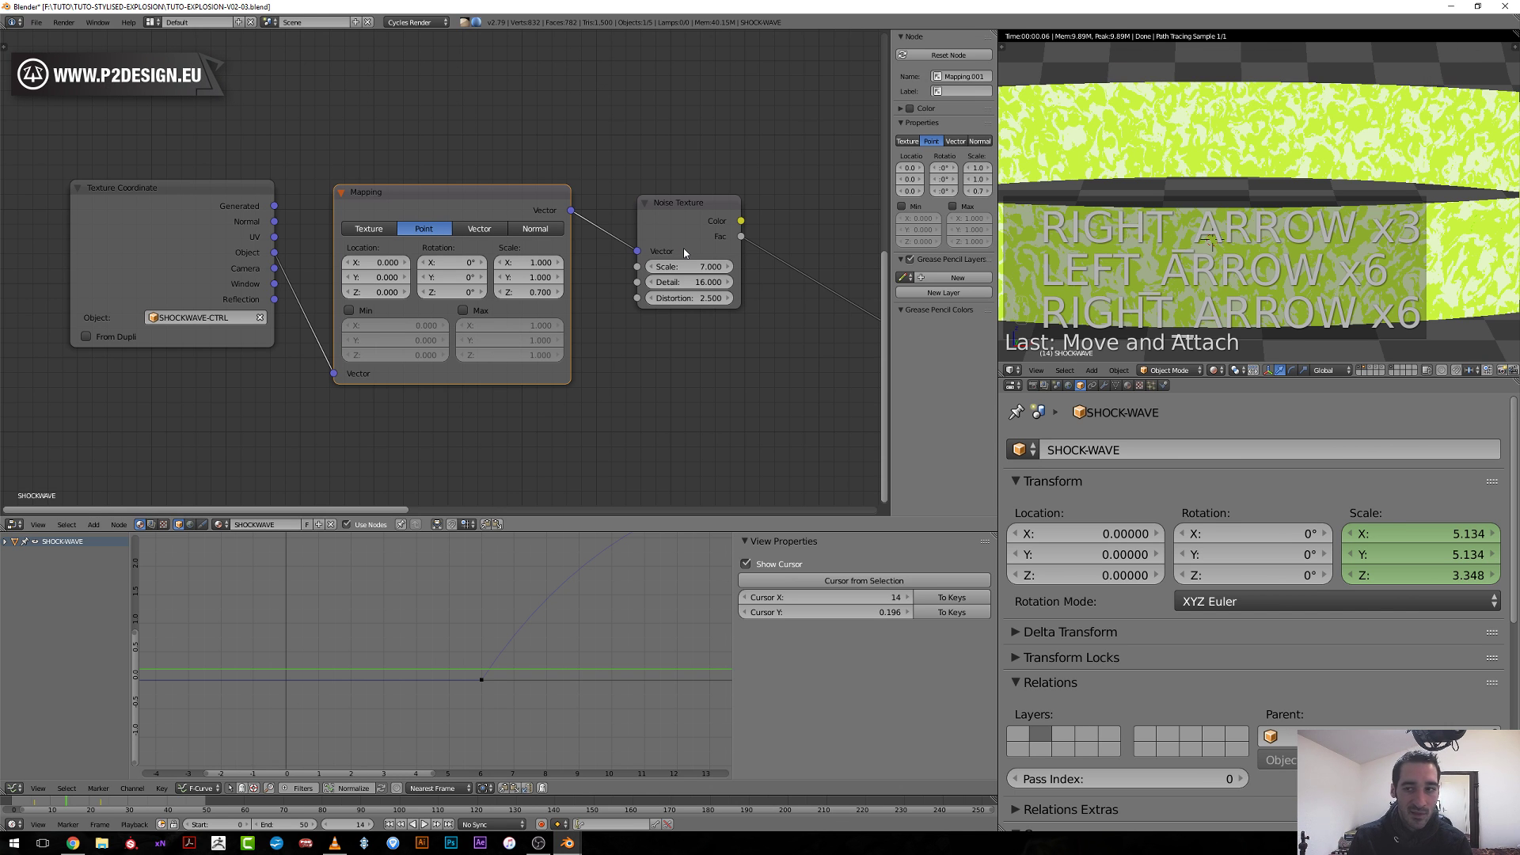
# Step between frames 12 and 15 and examine the noise pattern on the whole ring at frame 15.
pyautogui.press('Left')
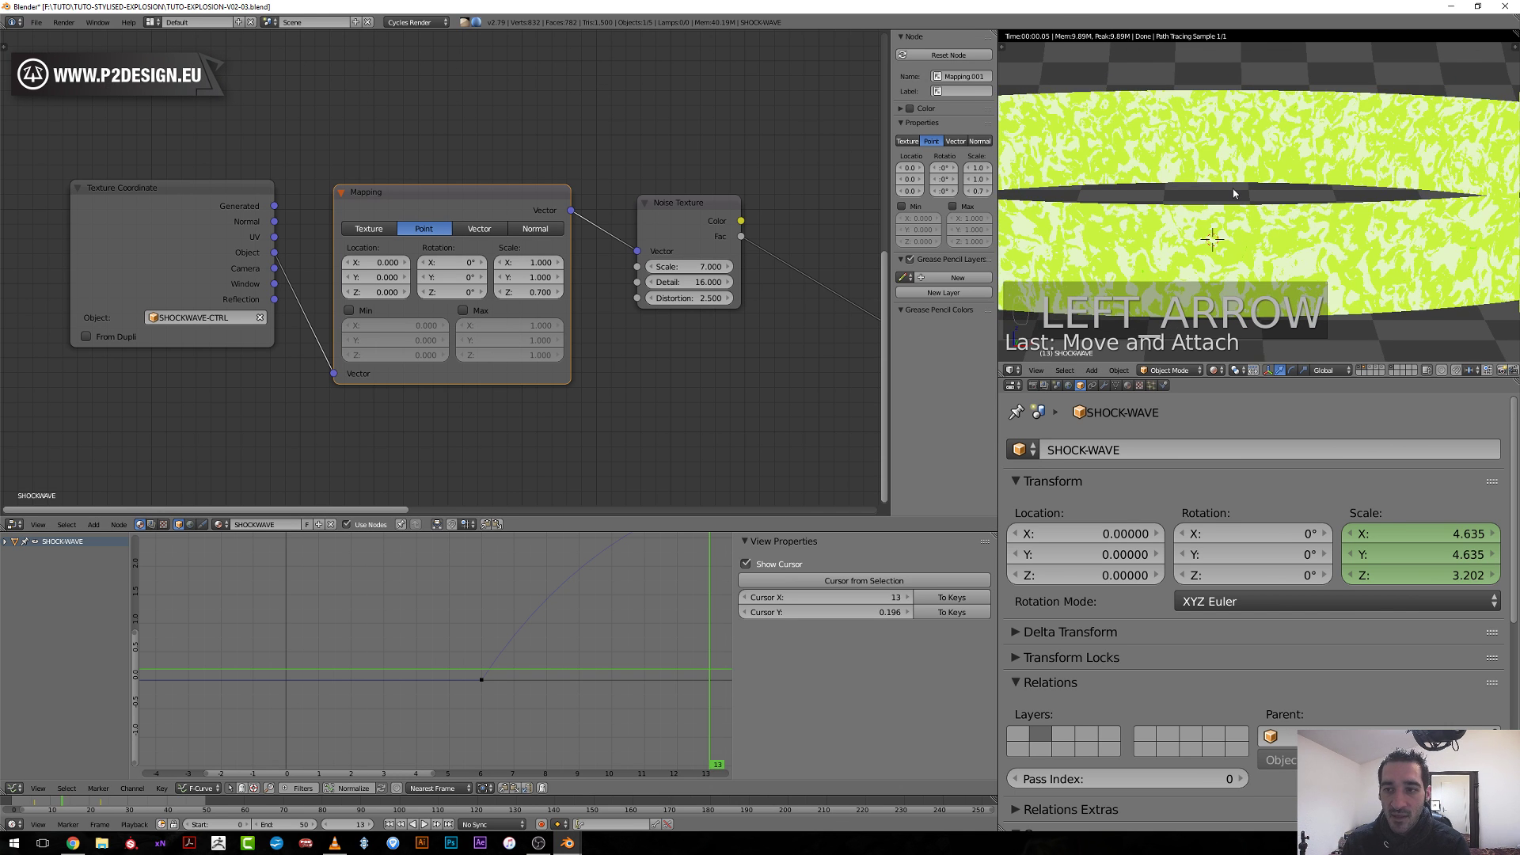
pyautogui.press('Left')
pyautogui.press('Right')
pyautogui.press('Right')
pyautogui.press('Right')
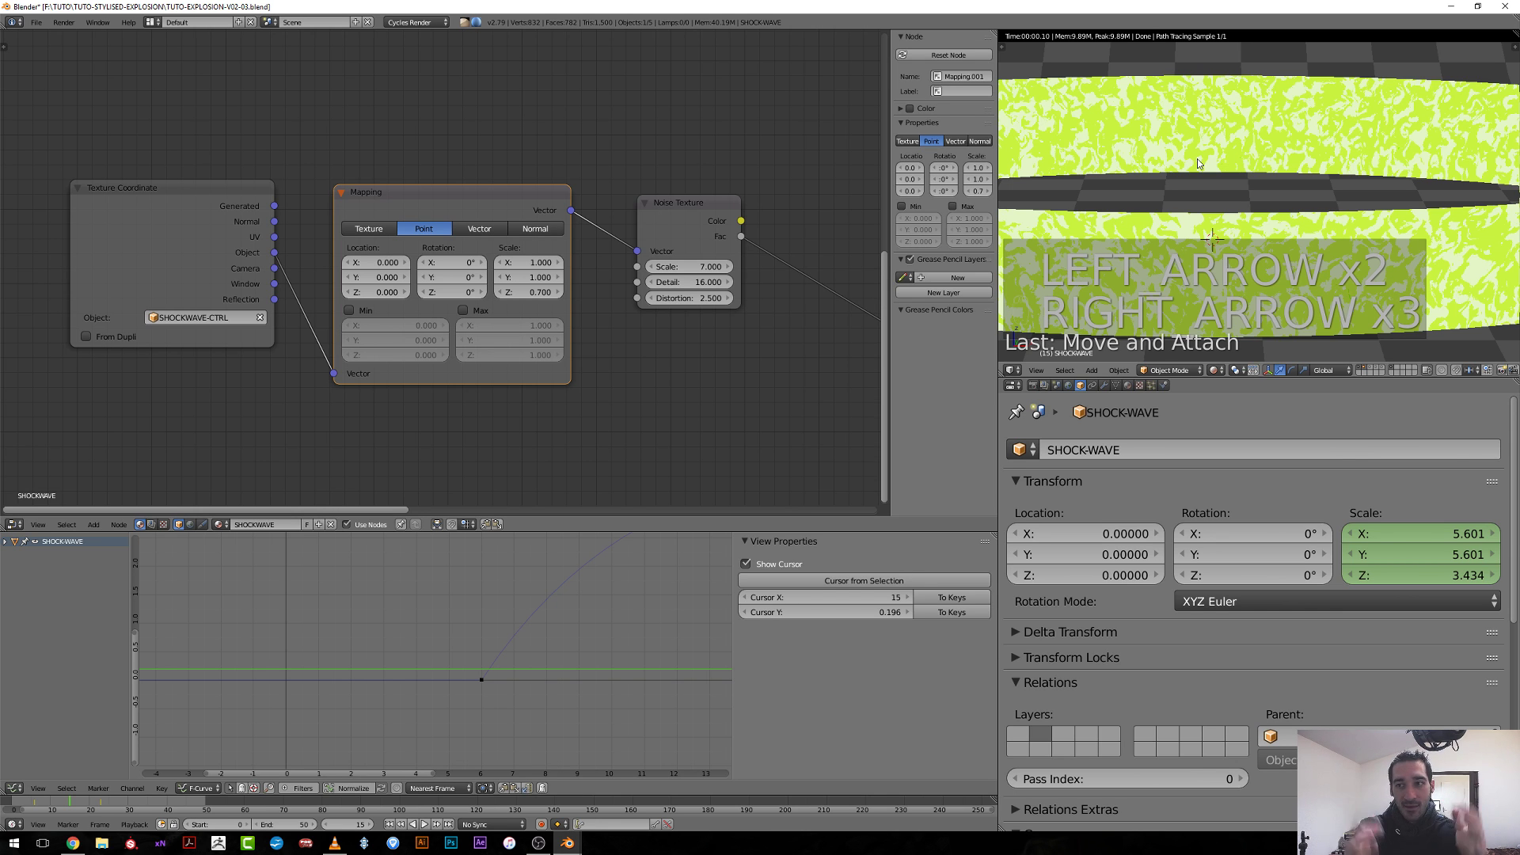
pyautogui.scroll(-5, 1192, 164)
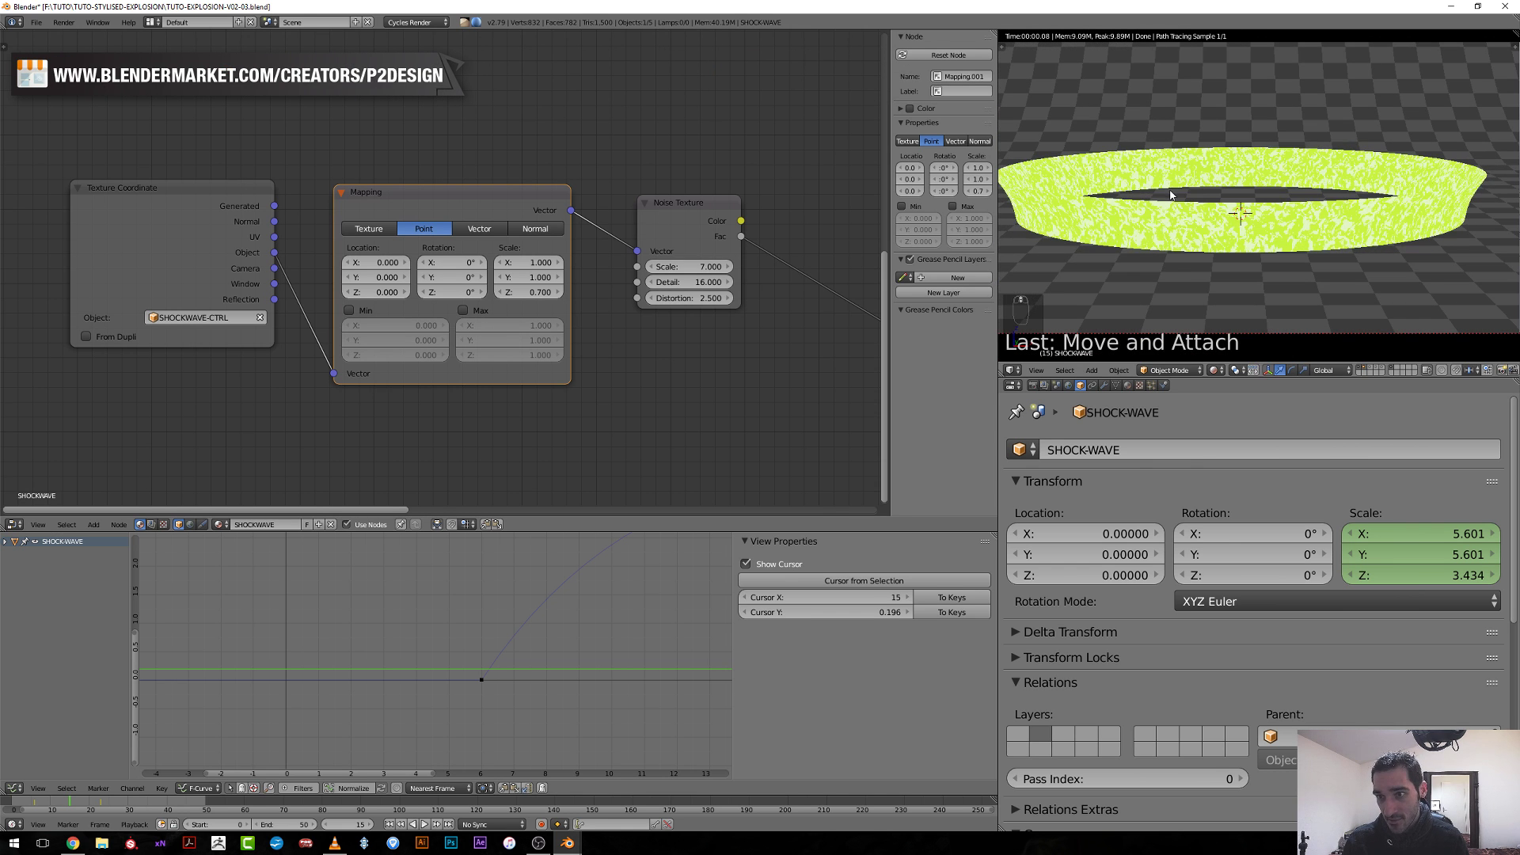
pyautogui.scroll(2, 1200, 211)
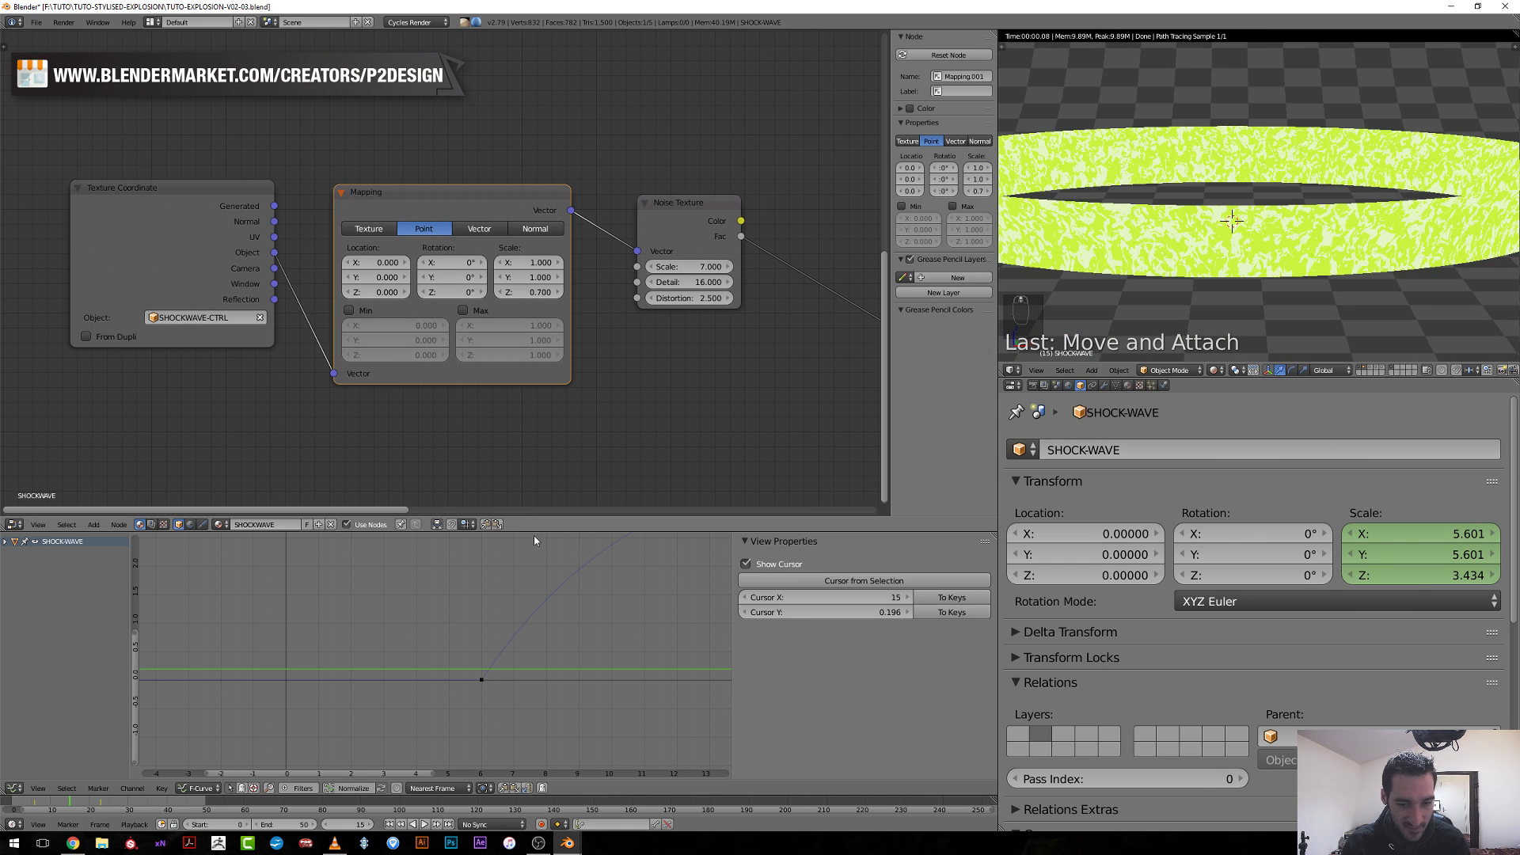
# Go back to frame 8 and step forward to frame 14 to examine the noise as the ring expands.
pyautogui.click(553, 583)
pyautogui.press('Right')
pyautogui.press('Right')
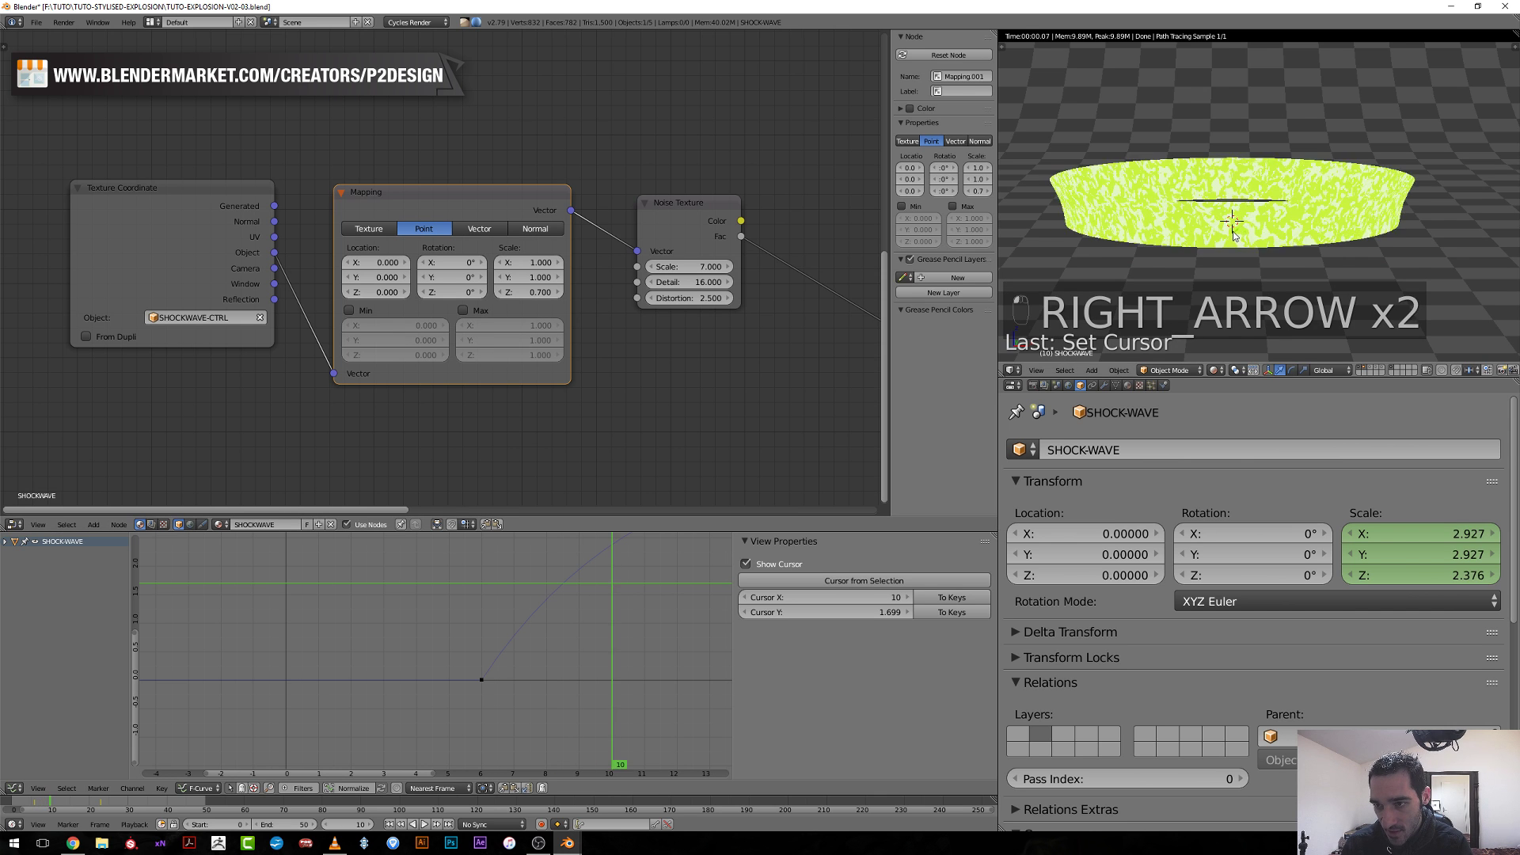
pyautogui.press('Right')
pyautogui.press('Right')
pyautogui.press('Right')
pyautogui.press('Right')
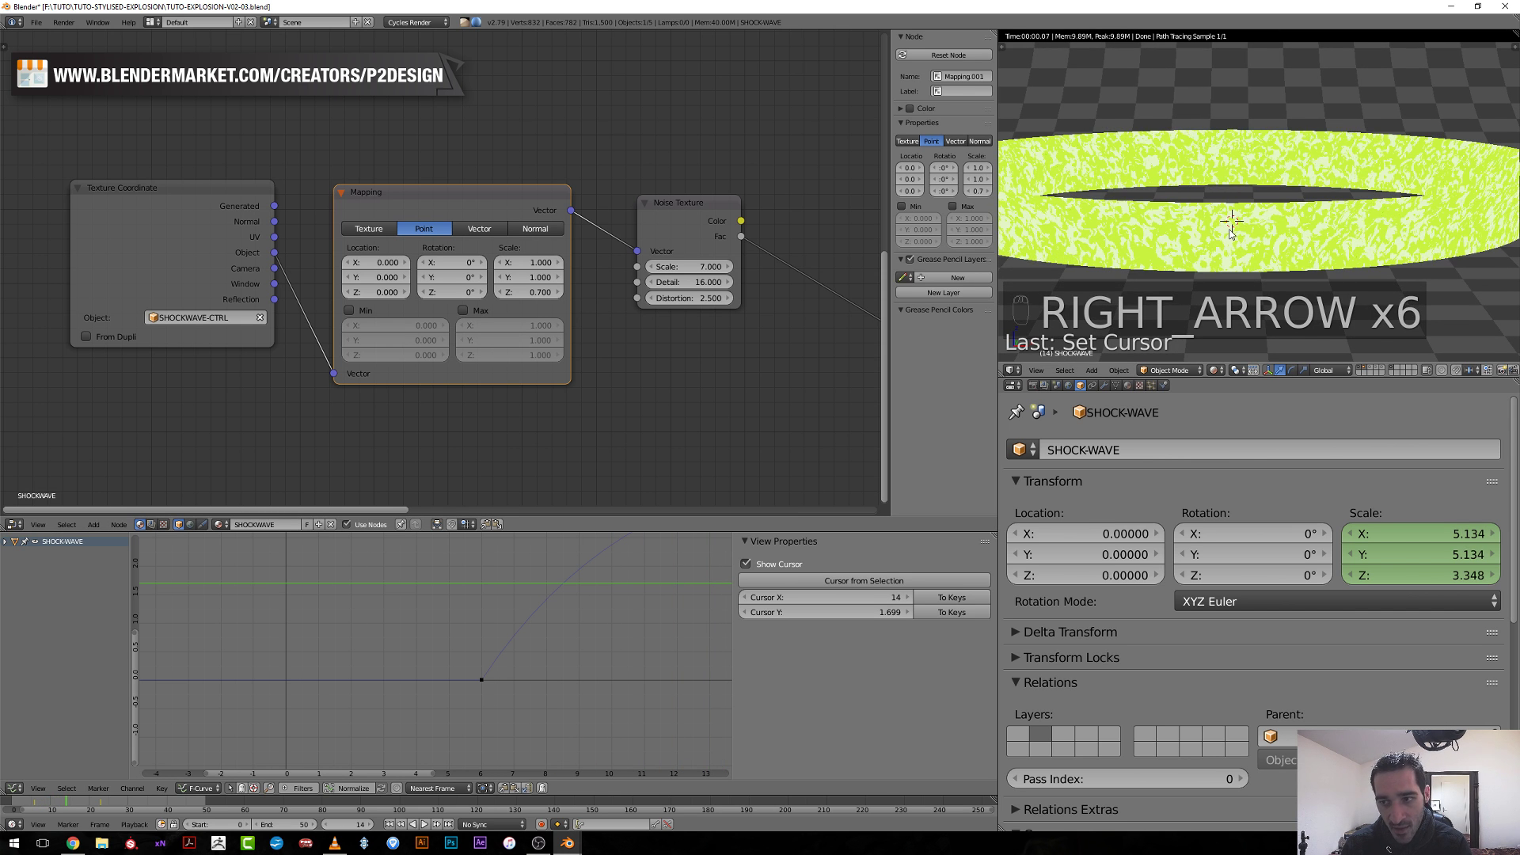
# Go back to frame 12 and swap the node editor for a 3D view showing the ring in wireframe.
pyautogui.press('Left')
pyautogui.press('Left')
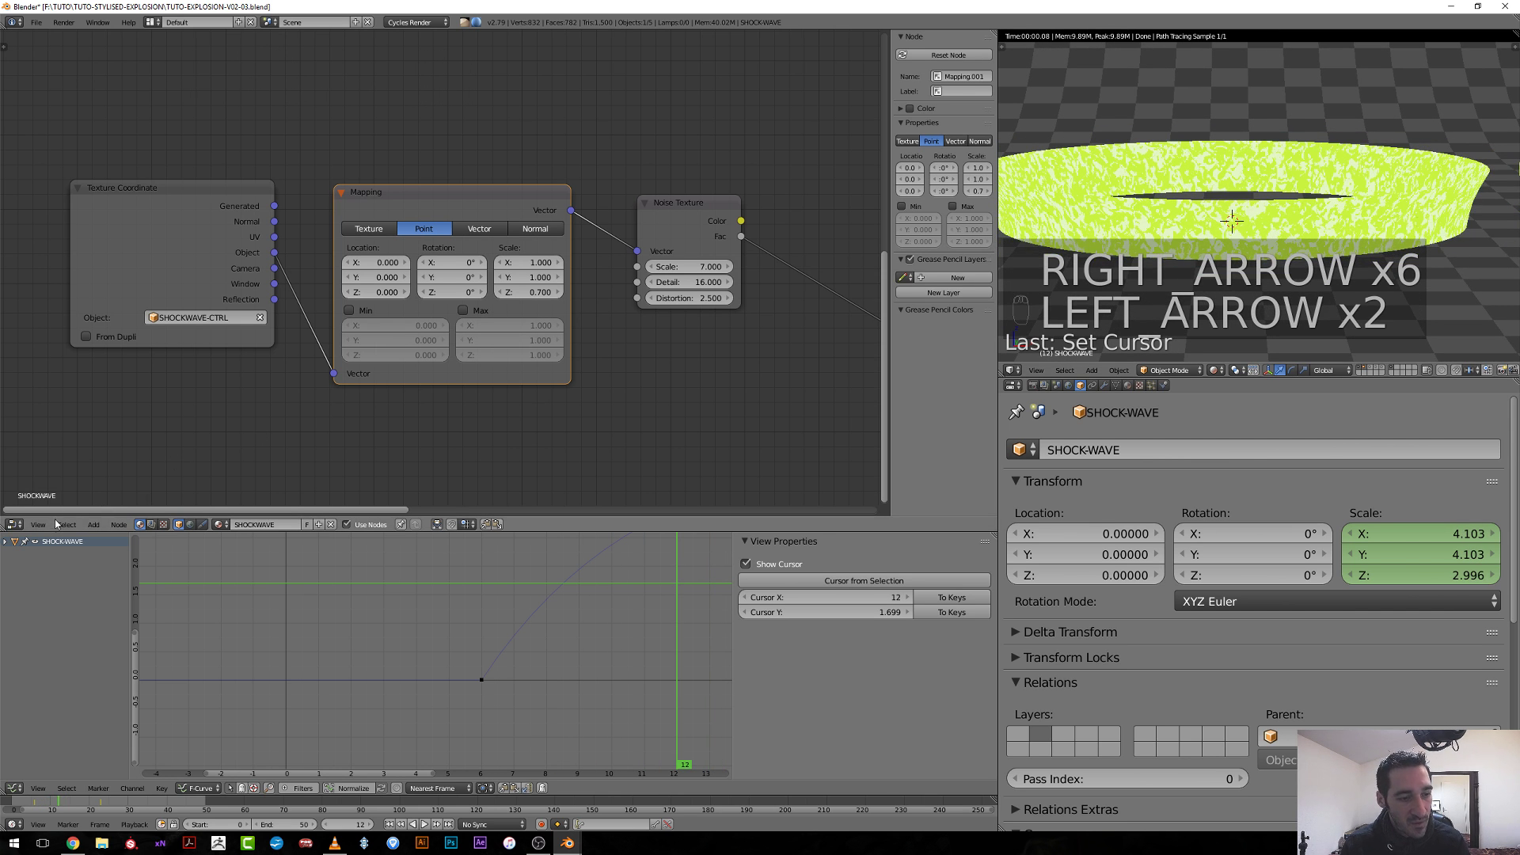
pyautogui.click(14, 524)
pyautogui.click(36, 511)
pyautogui.scroll(-3, 426, 430)
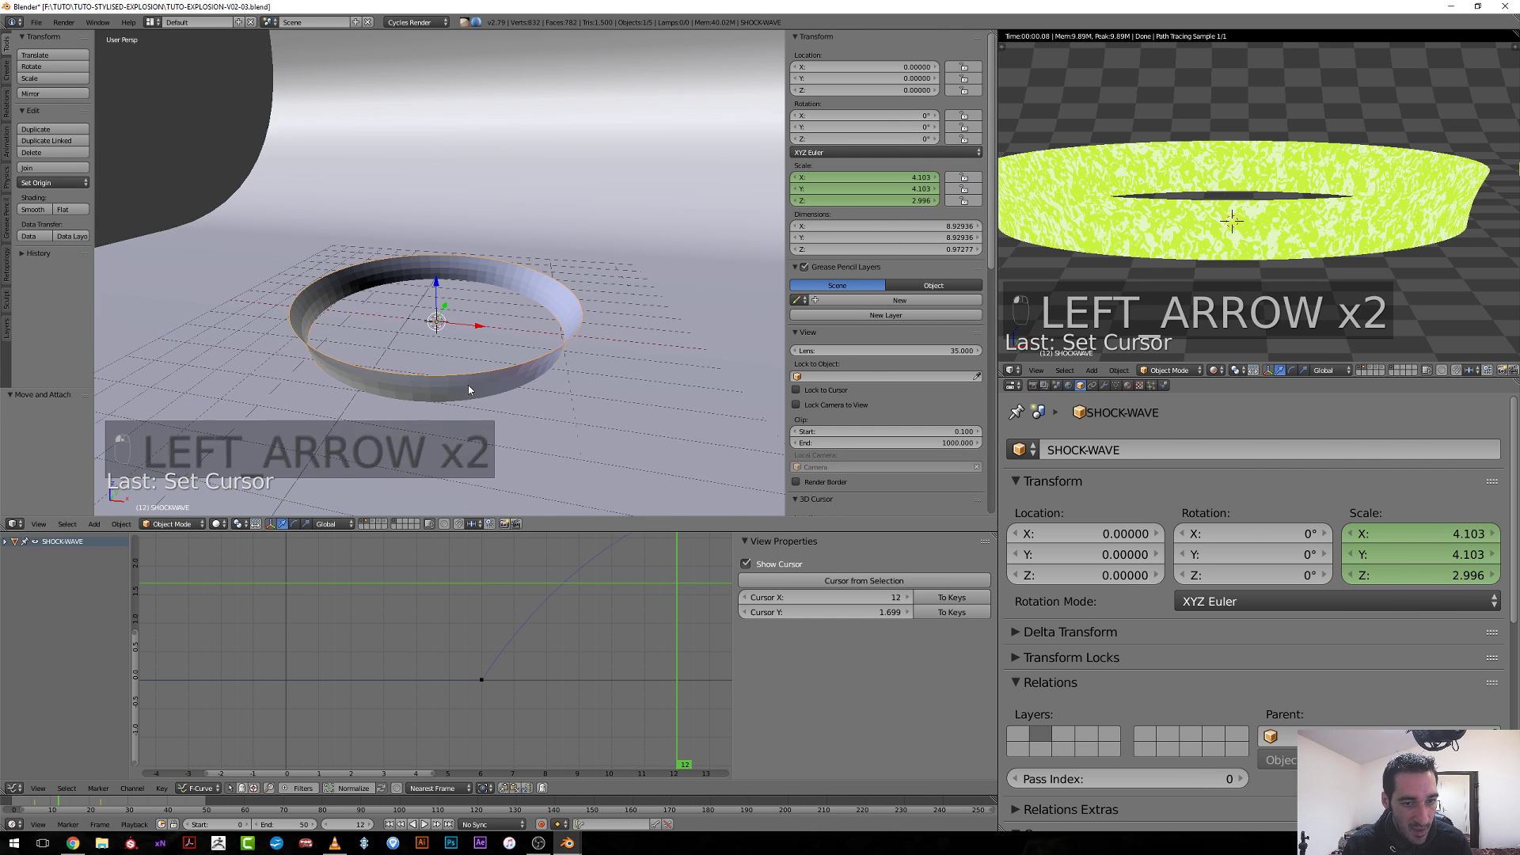
pyautogui.moveTo(468, 384); pyautogui.dragTo(443, 375, button='middle')
pyautogui.scroll(3, 443, 374)
pyautogui.press('z')
# Parent the SHOCKWAVE-CTRL empty to the SHOCK-WAVE ring as an Object parent.
pyautogui.rightClick(429, 372)
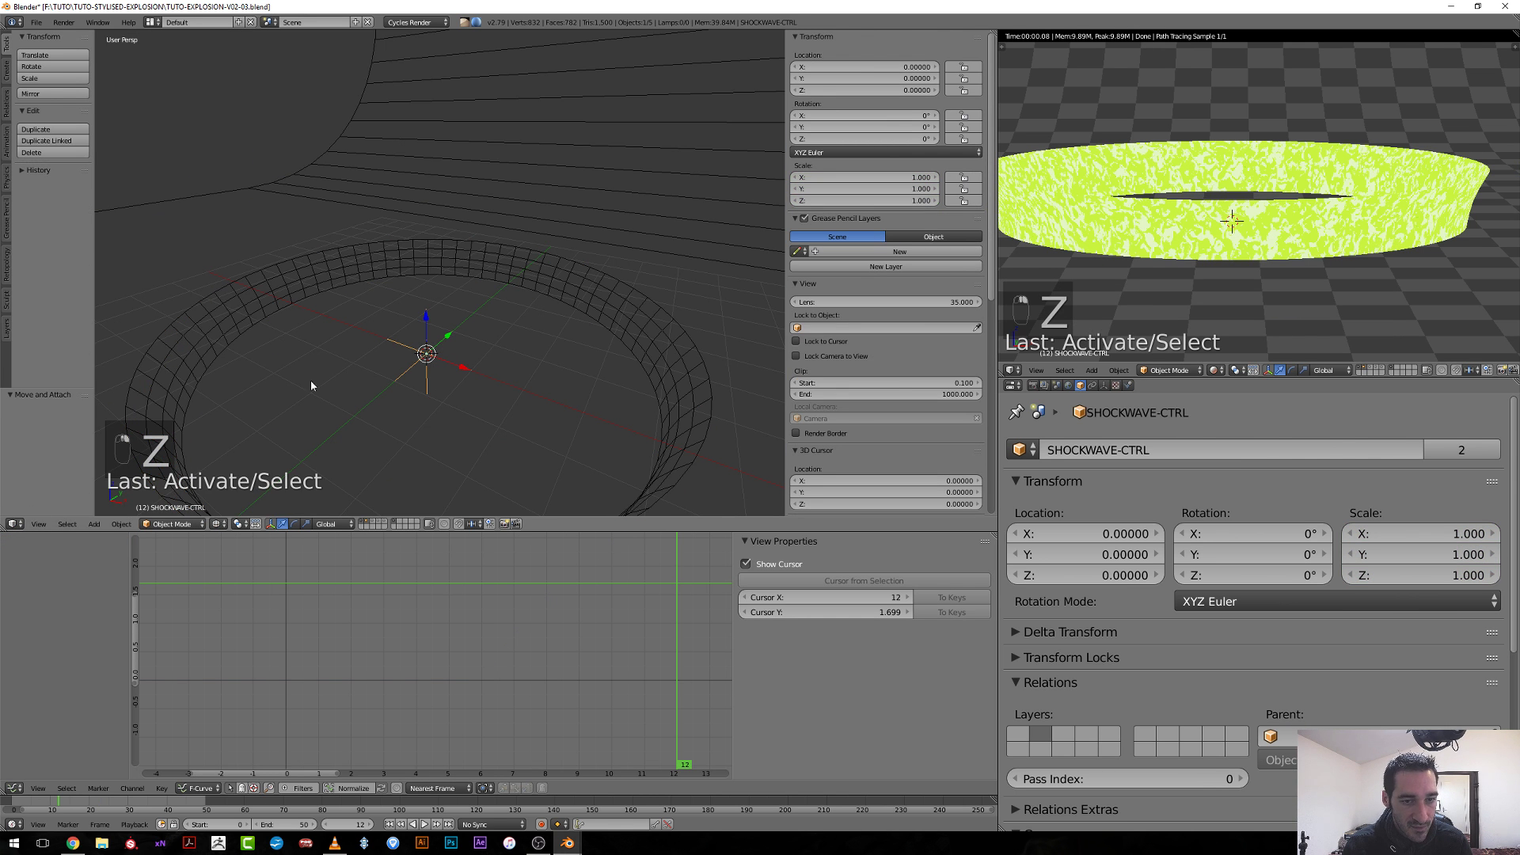
pyautogui.keyDown('shift'); pyautogui.rightClick(443, 273); pyautogui.keyUp('shift')
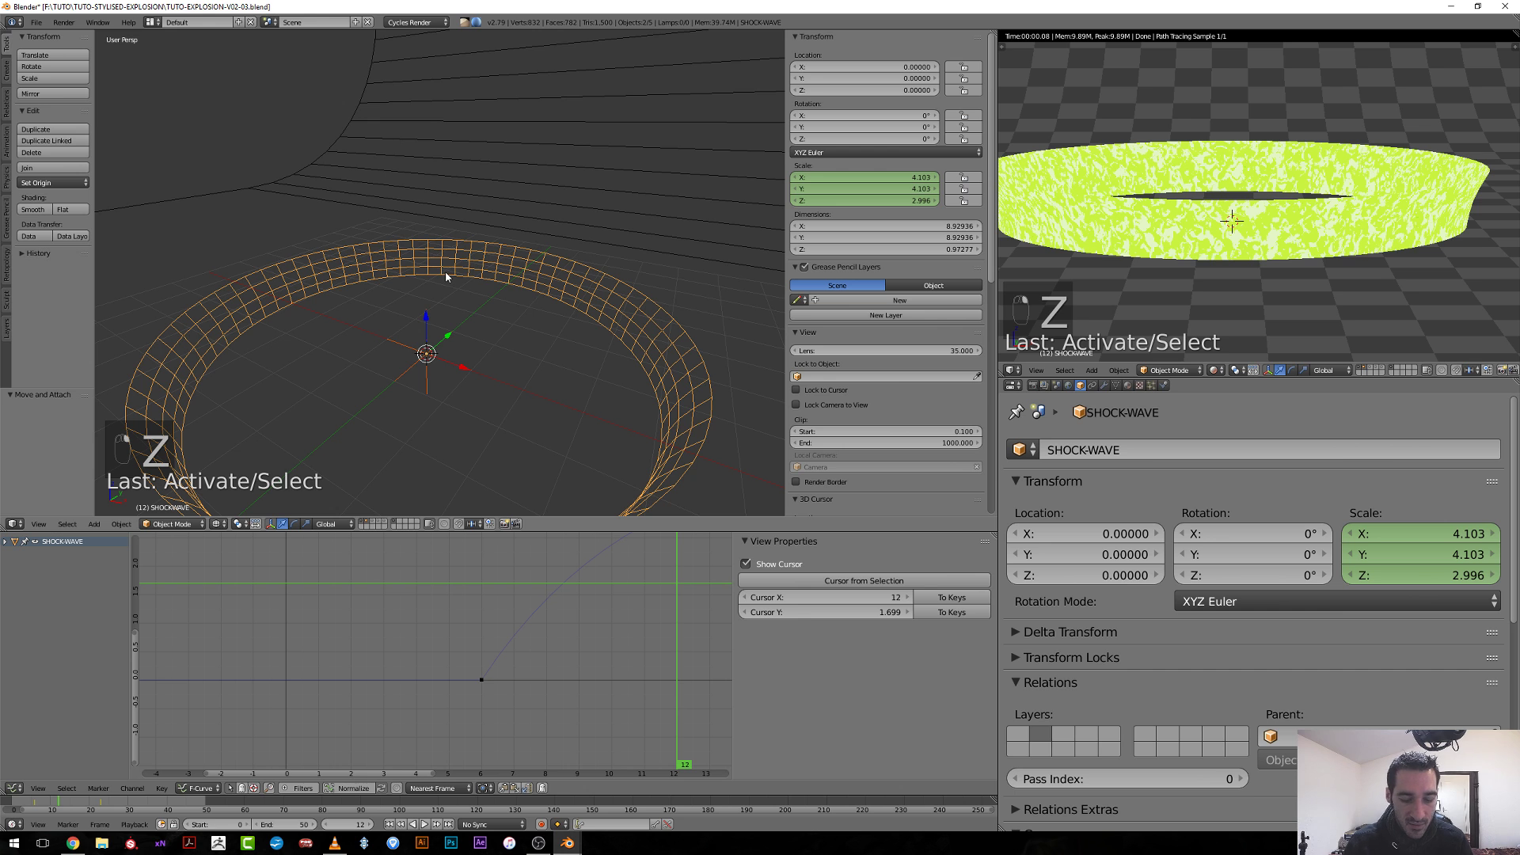
pyautogui.hotkey('ctrl', 'p')
pyautogui.click(444, 274)
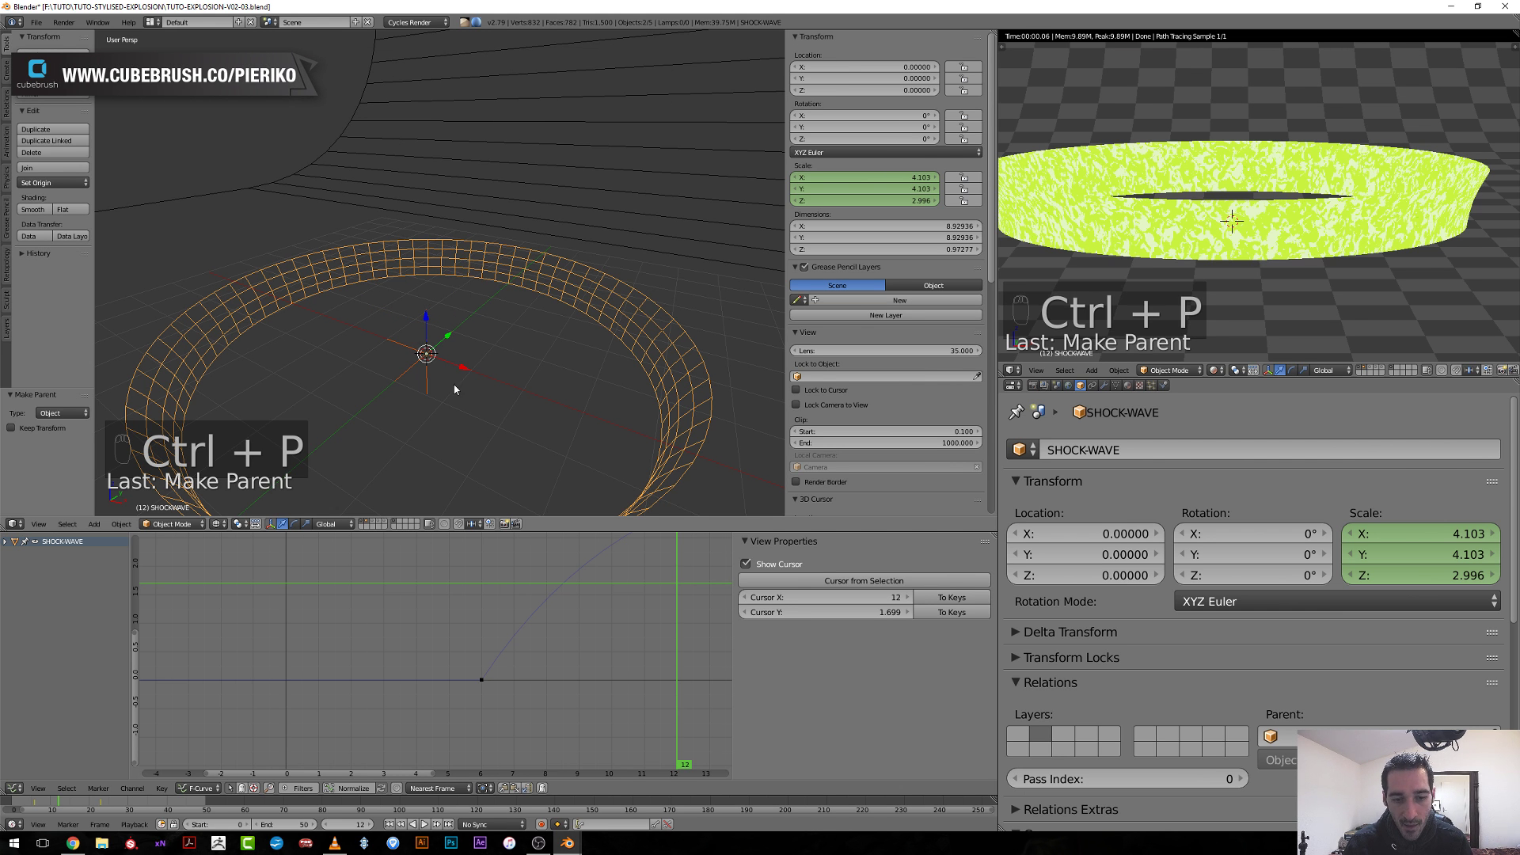
# Step from frame 10 to frame 14, then back and up to frame 11, to examine the noise on the expanding ring.
pyautogui.press('Left')
pyautogui.press('Left')
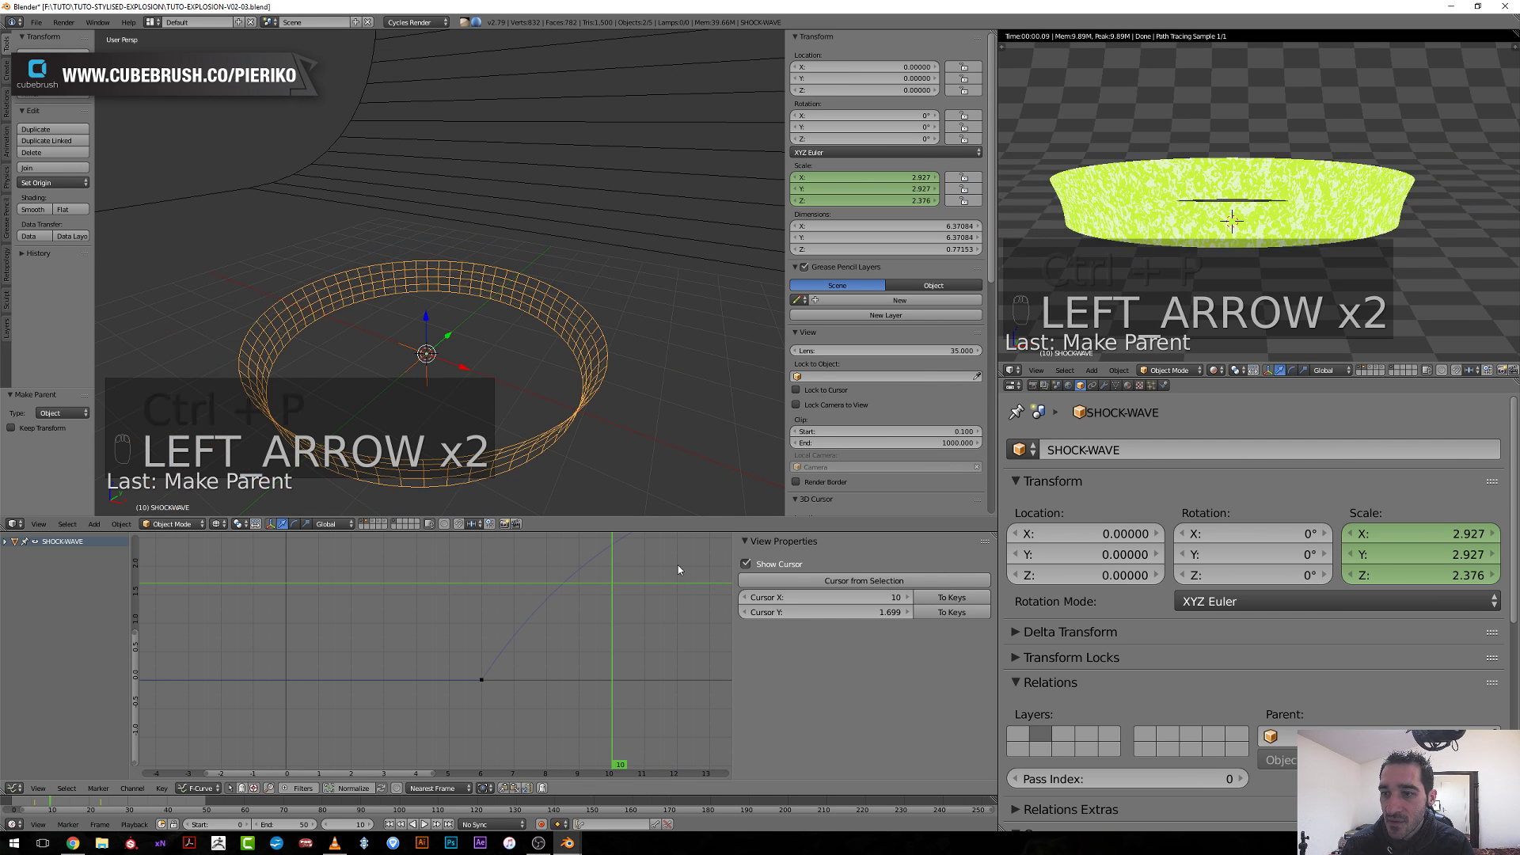
pyautogui.press('Right')
pyautogui.press('Right')
pyautogui.press('Right')
pyautogui.press('Right')
pyautogui.press('Right')
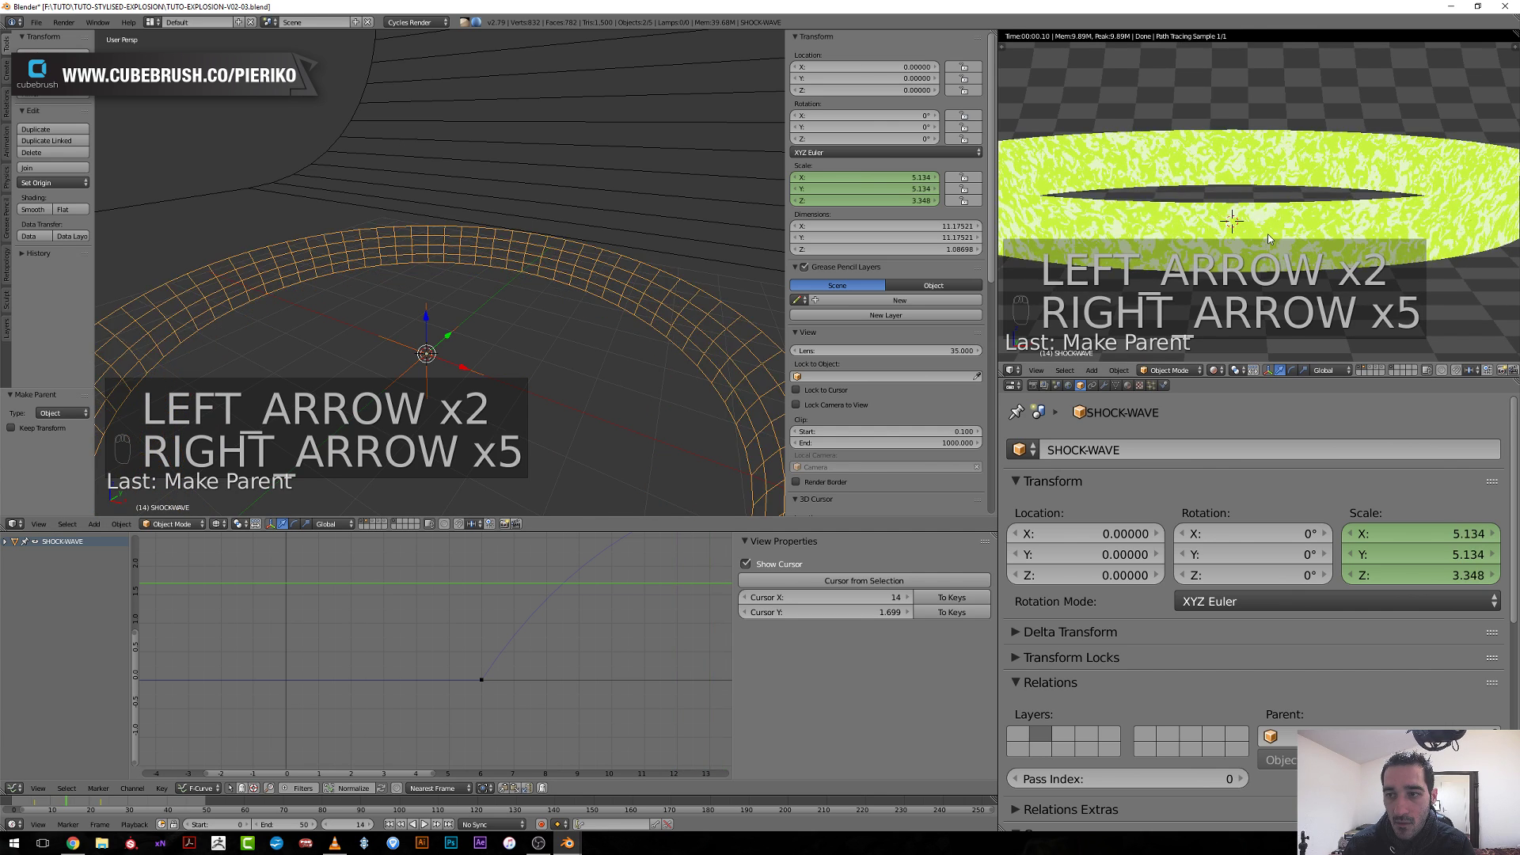
pyautogui.press('Left')
pyautogui.press('Left')
pyautogui.press('Left')
pyautogui.press('Left')
pyautogui.press('Left')
pyautogui.press('Left')
pyautogui.press('Left')
pyautogui.press('Right')
pyautogui.press('Right')
pyautogui.press('Right')
pyautogui.press('Right')
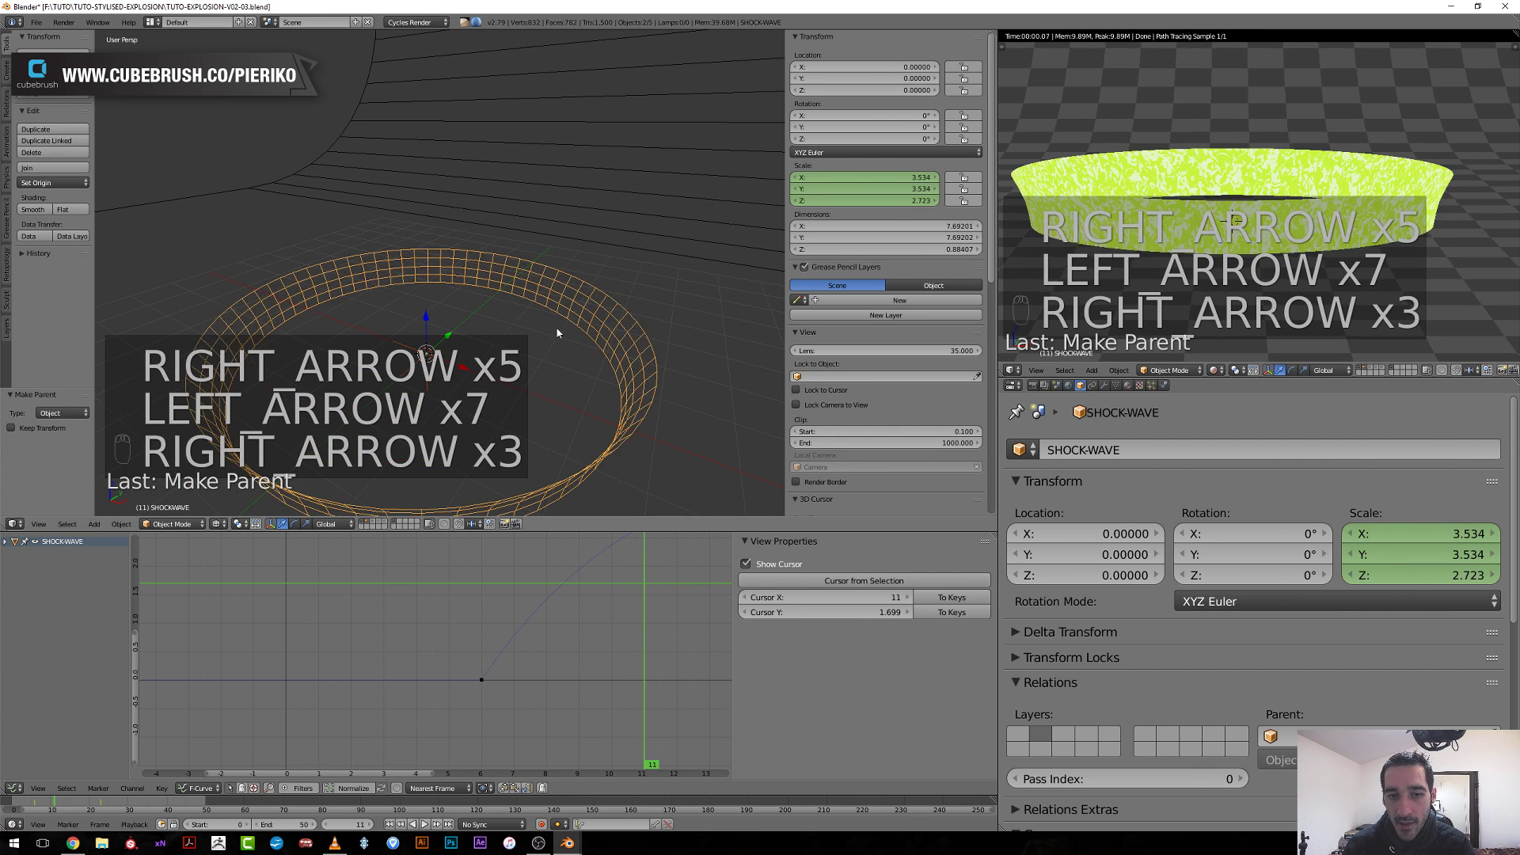
# Step back and forth past frame 11 to examine how the noise behaves as the ring grows, ending on frame 13.
pyautogui.press('Right')
pyautogui.press('Right')
pyautogui.press('Right')
pyautogui.press('Right')
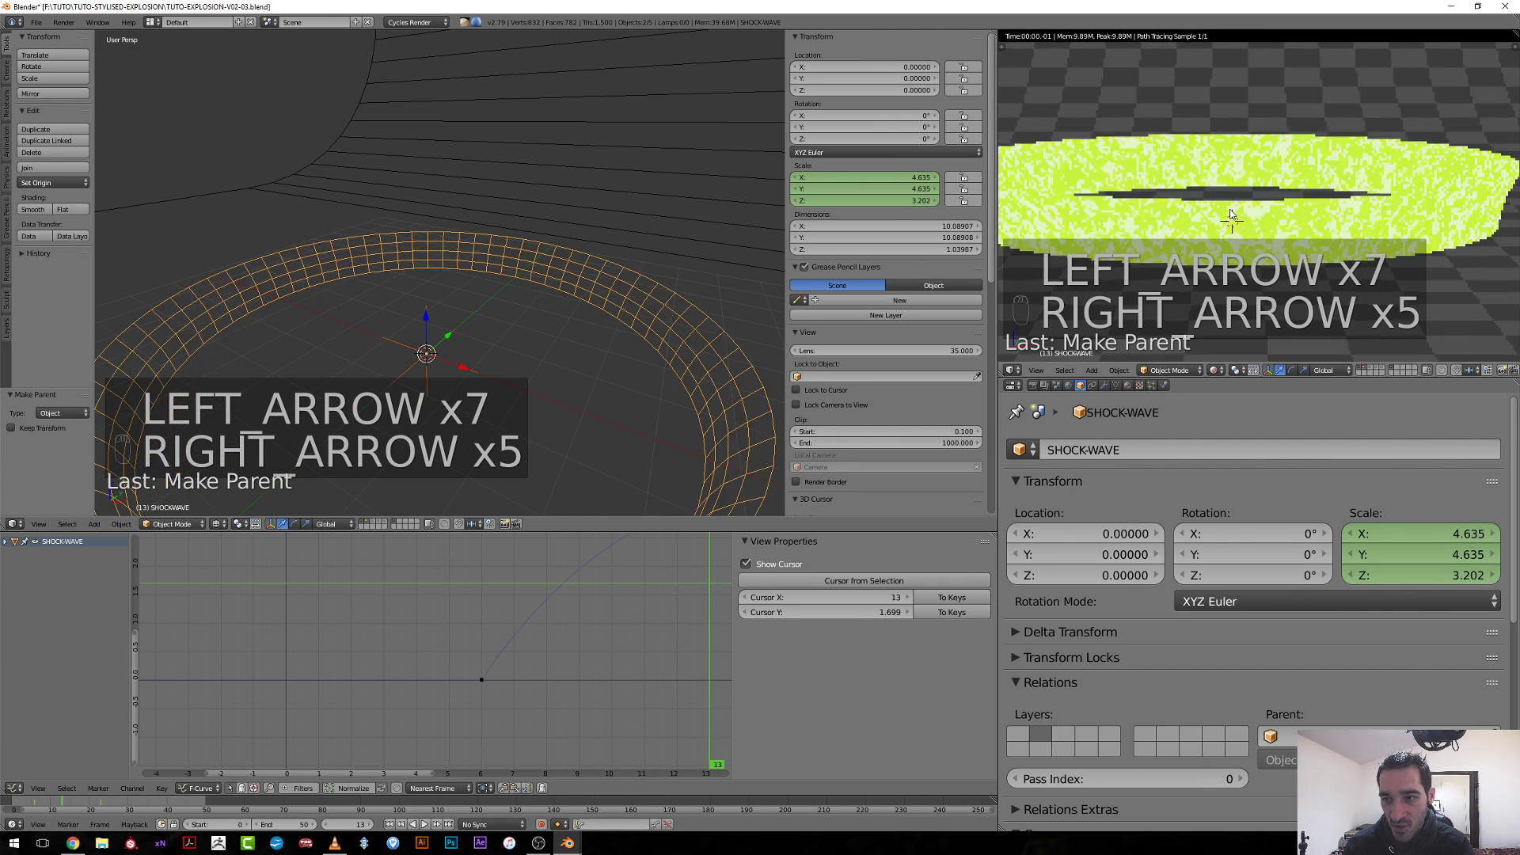
pyautogui.press('Left')
pyautogui.press('Left')
pyautogui.press('Left')
pyautogui.press('Left')
pyautogui.press('Left')
pyautogui.press('Left')
pyautogui.press('Left')
pyautogui.press('Left')
pyautogui.press('Left')
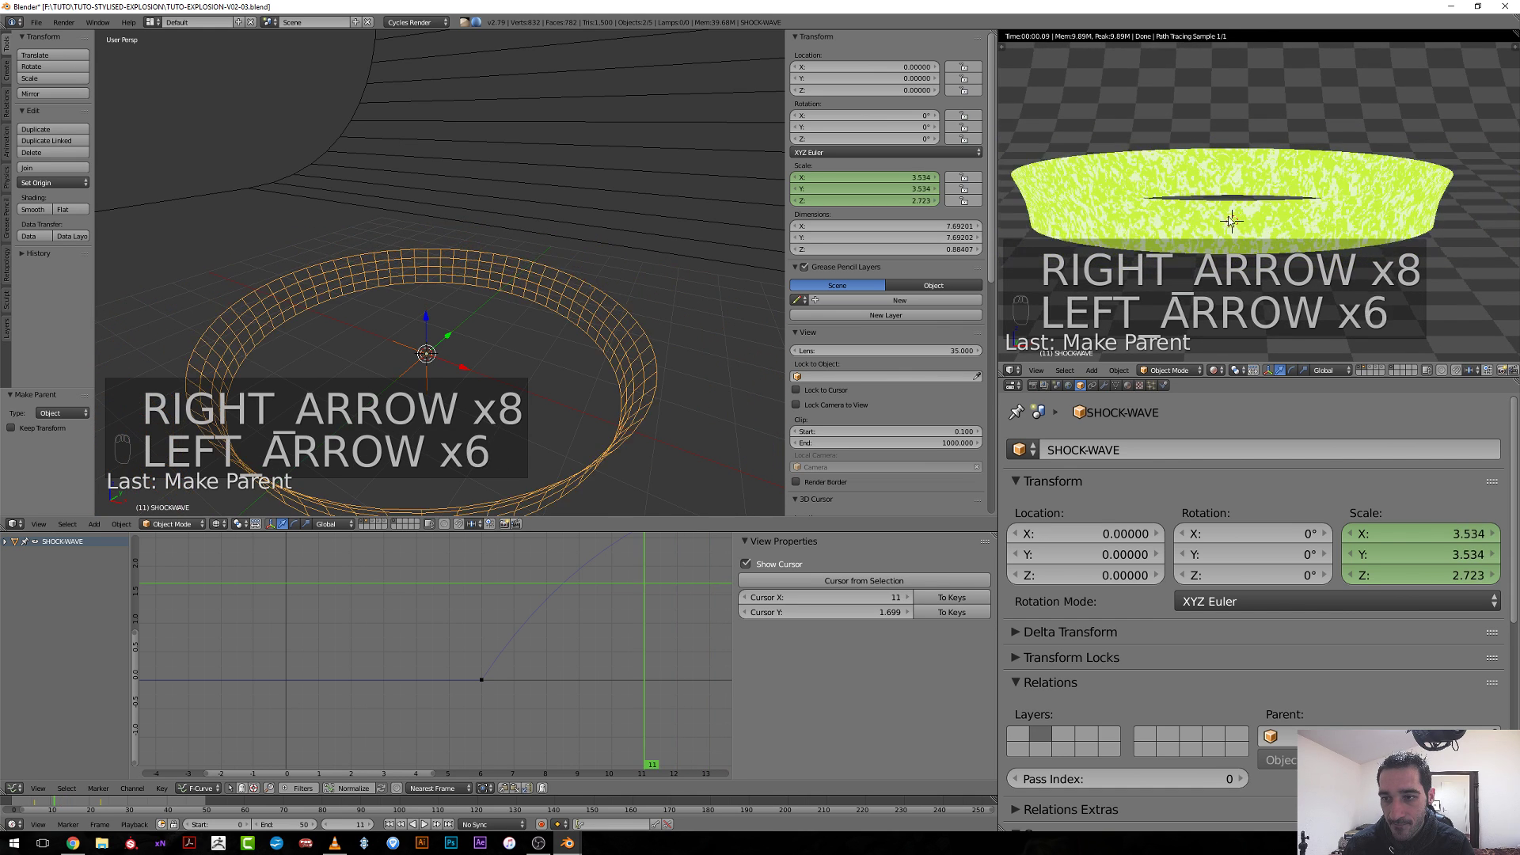
pyautogui.press('Right')
pyautogui.press('Right')
pyautogui.press('Right')
pyautogui.press('Right')
pyautogui.press('Right')
pyautogui.press('Right')
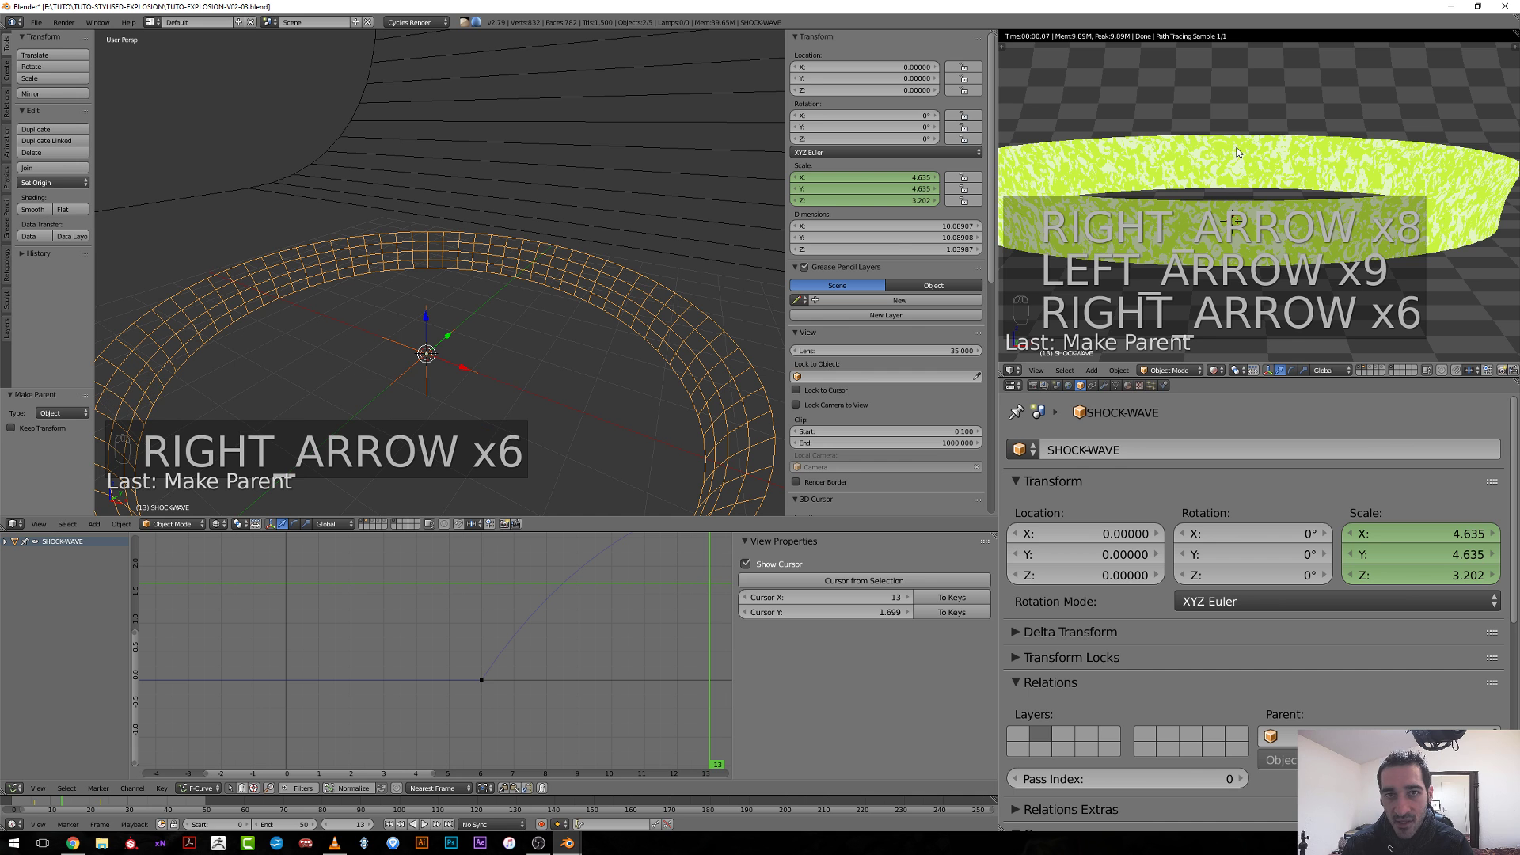
# Try rotating the SHOCKWAVE-CTRL empty about 48° around Z and scaling it to test the effect on the noise.
pyautogui.rightClick(495, 368)
pyautogui.press('r')
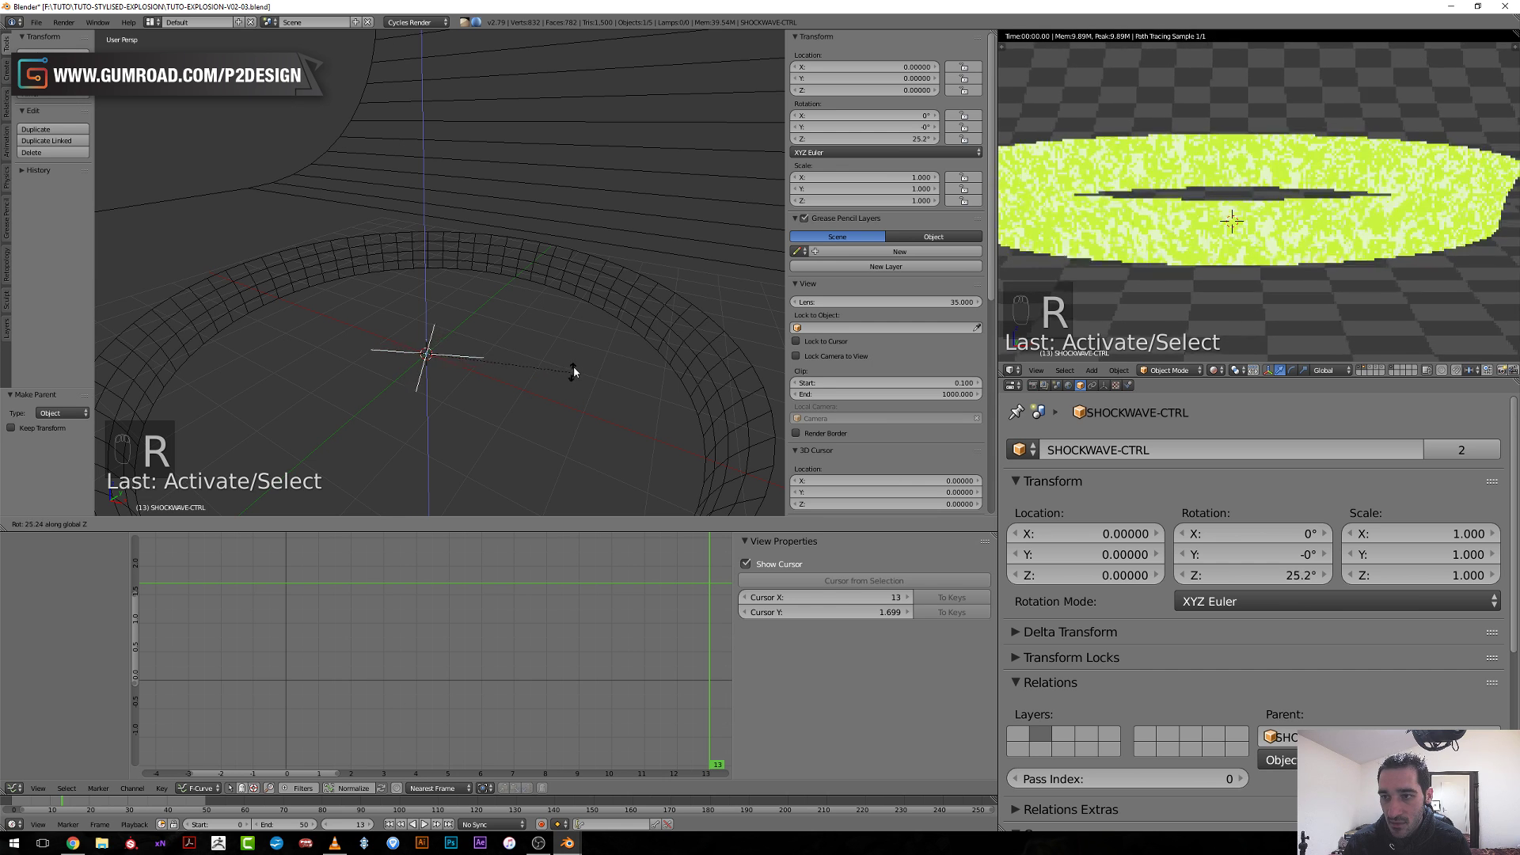
pyautogui.click(573, 318)
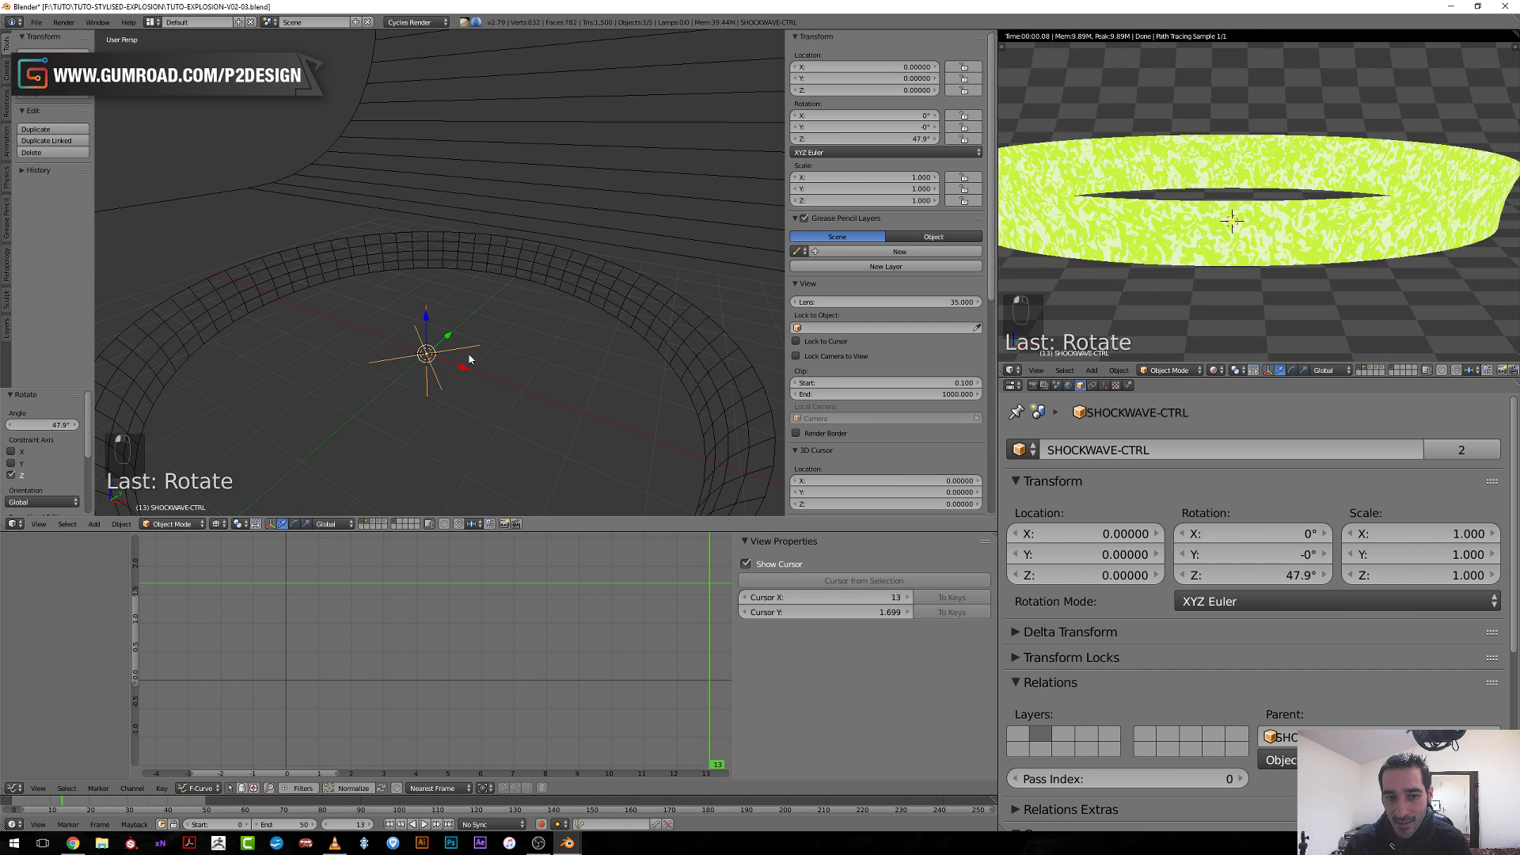
pyautogui.hotkey('alt', 'r')
pyautogui.press('s')
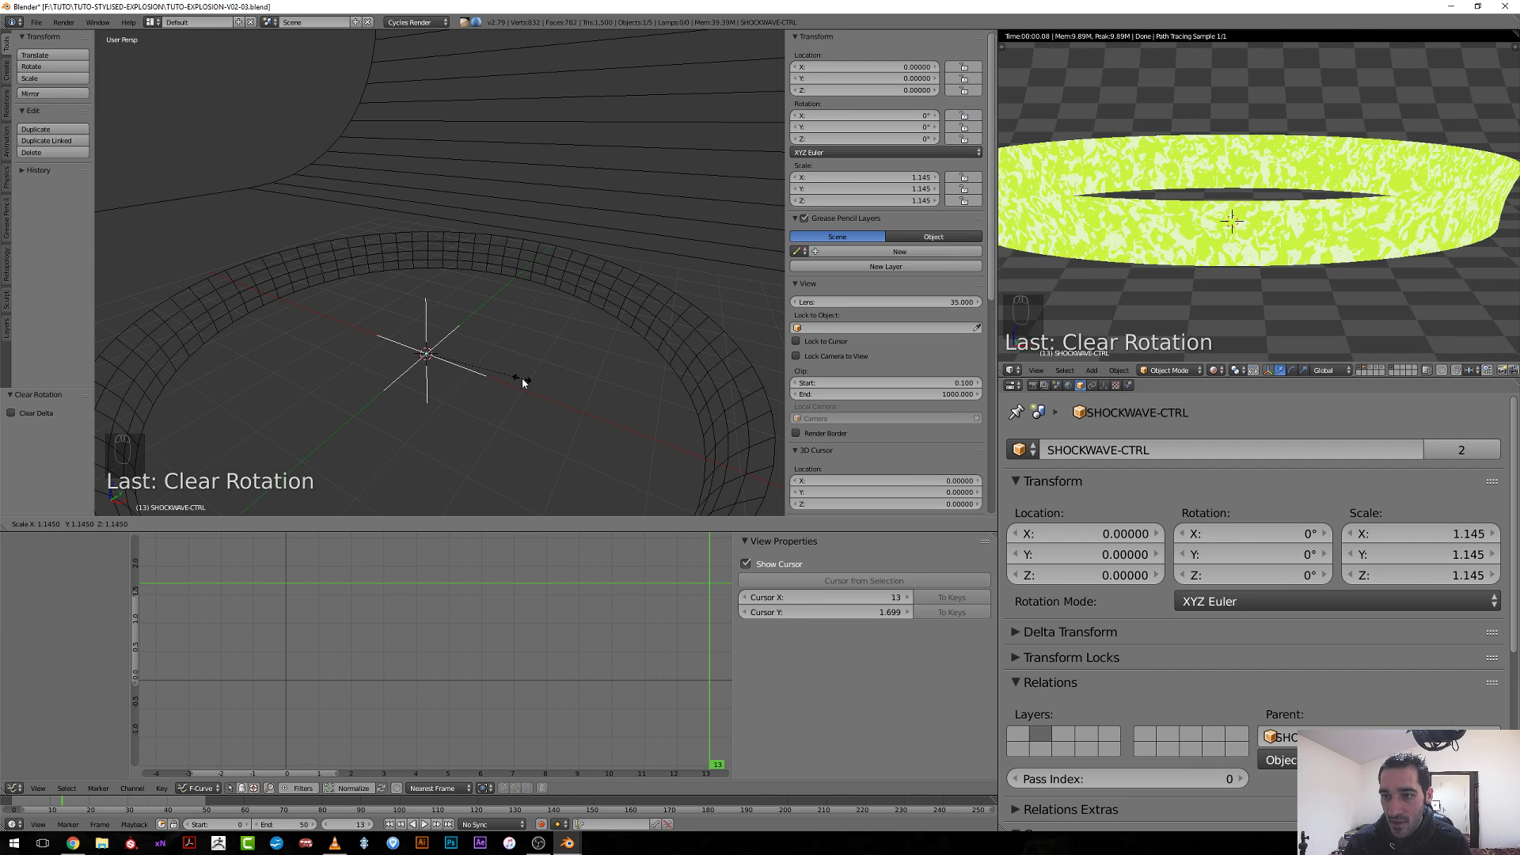
pyautogui.rightClick(521, 378)
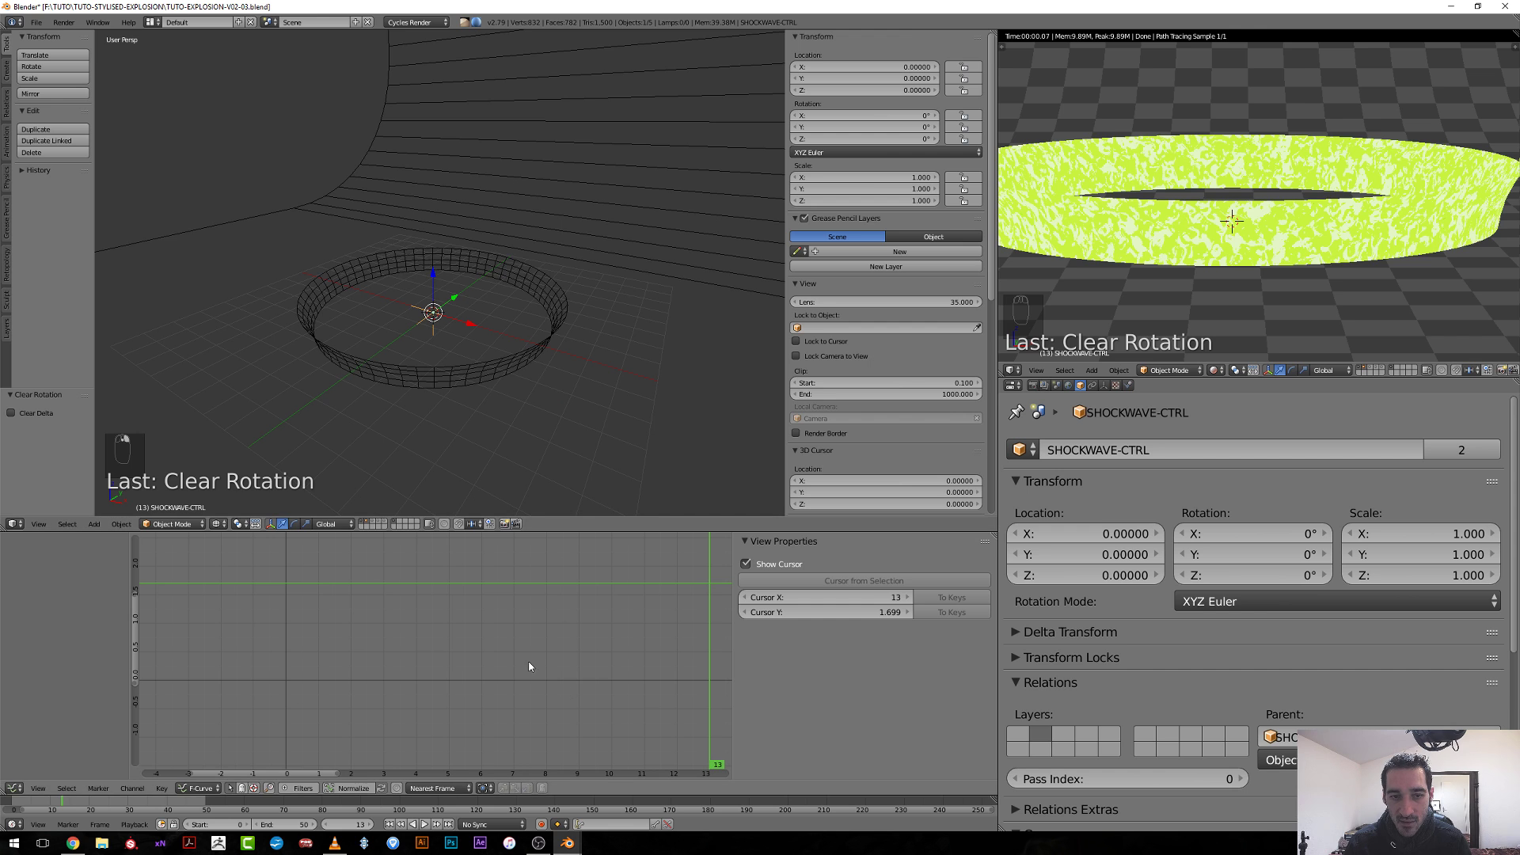
# Scrub the animation to frame 9 and go to frame 10 to examine the ring's expansion around the empty.
pyautogui.click(322, 675)
pyautogui.moveTo(322, 675); pyautogui.dragTo(581, 669)
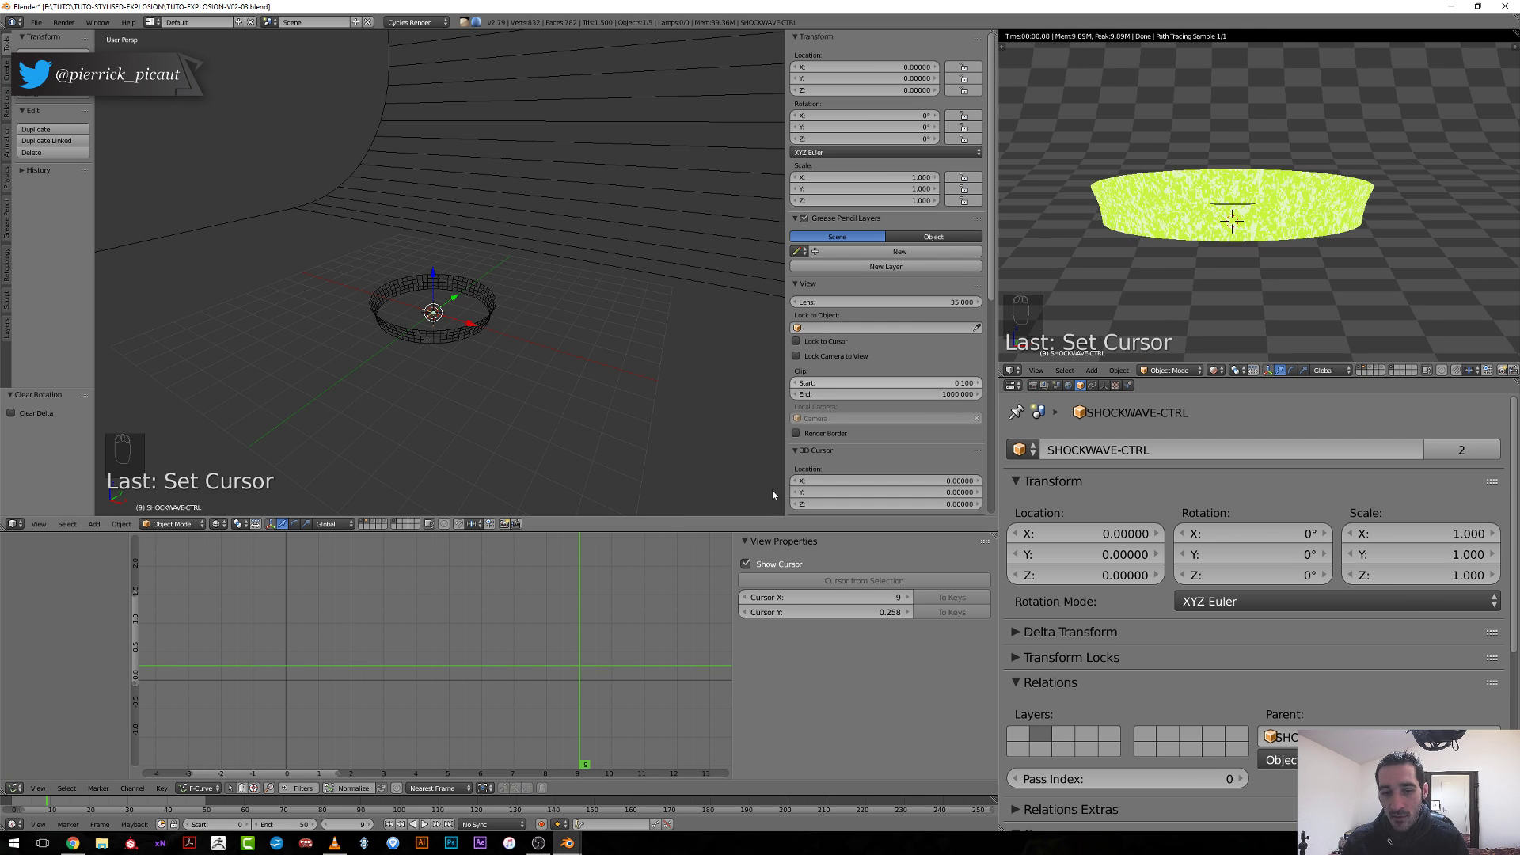
pyautogui.click(618, 586)
pyautogui.scroll(3, 516, 395)
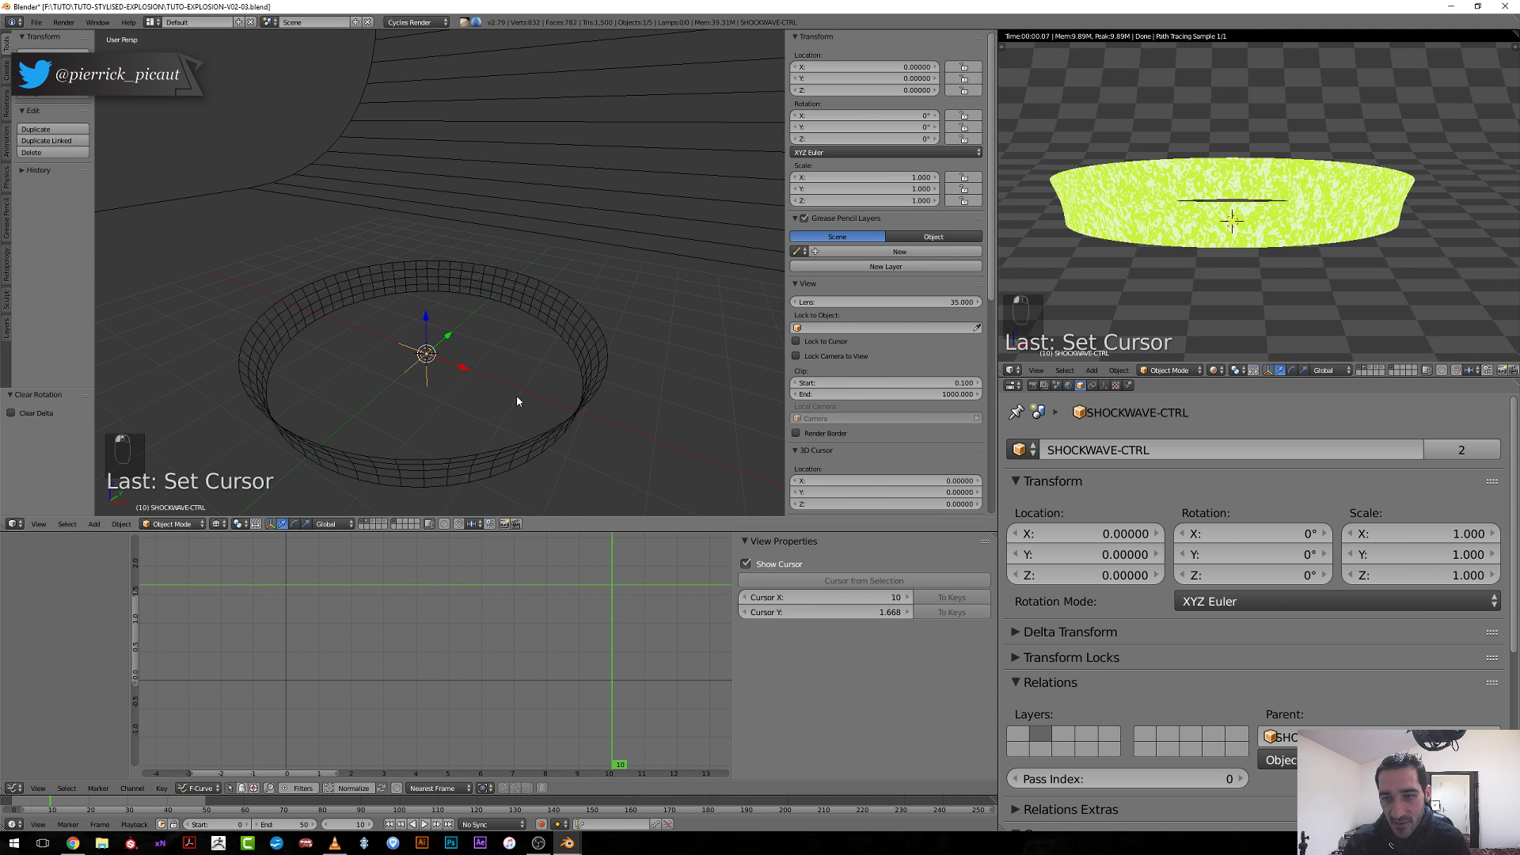
pyautogui.press('s')
pyautogui.rightClick(520, 403)
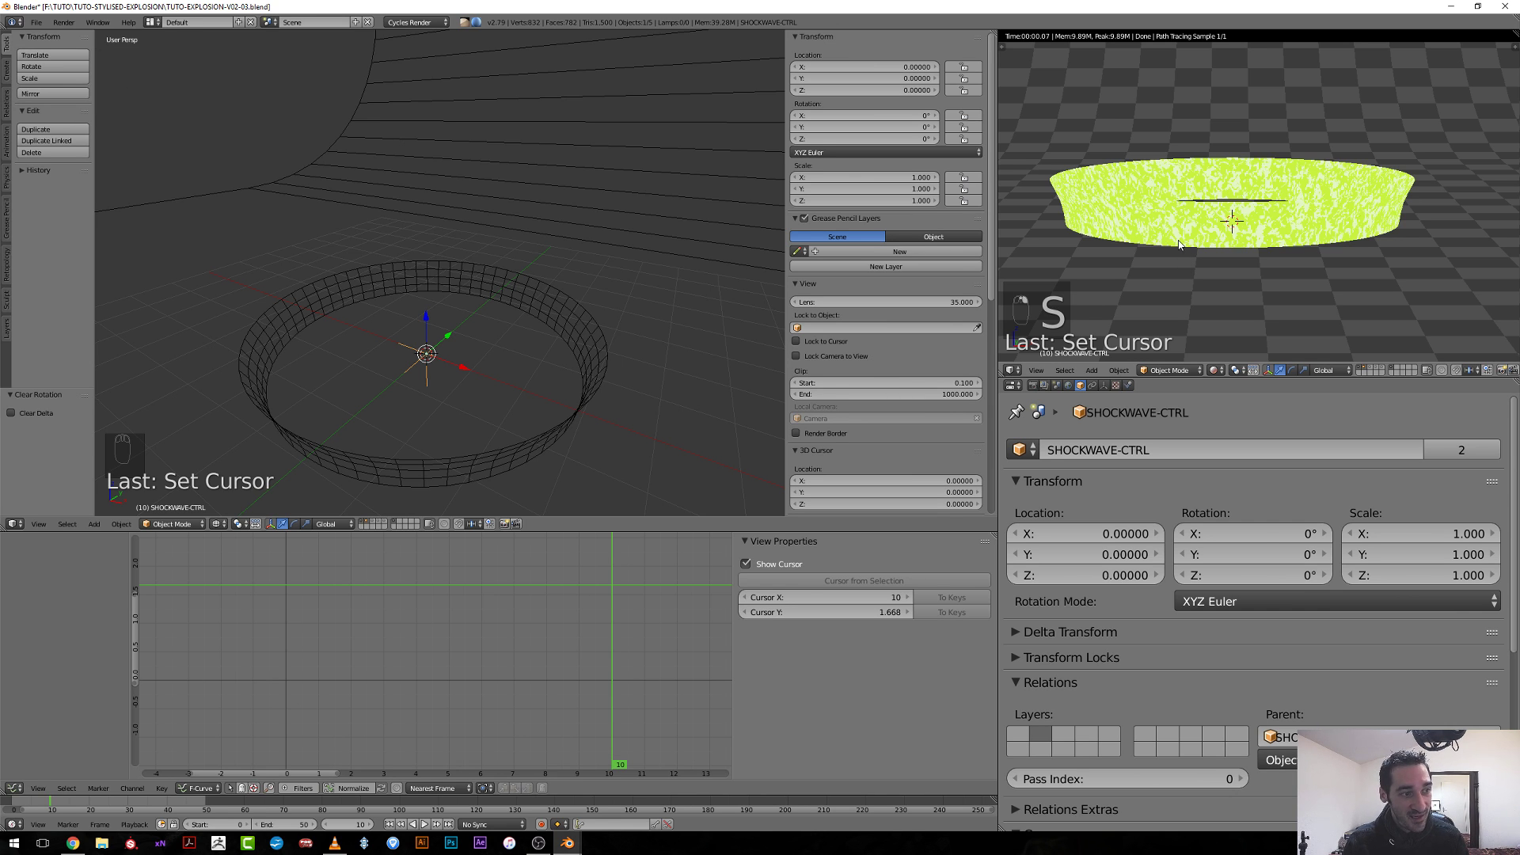
# Select the SHOCK-WAVE ring, show its whole scale curve and set the current frame to 13.
pyautogui.rightClick(600, 326)
pyautogui.press('Home')
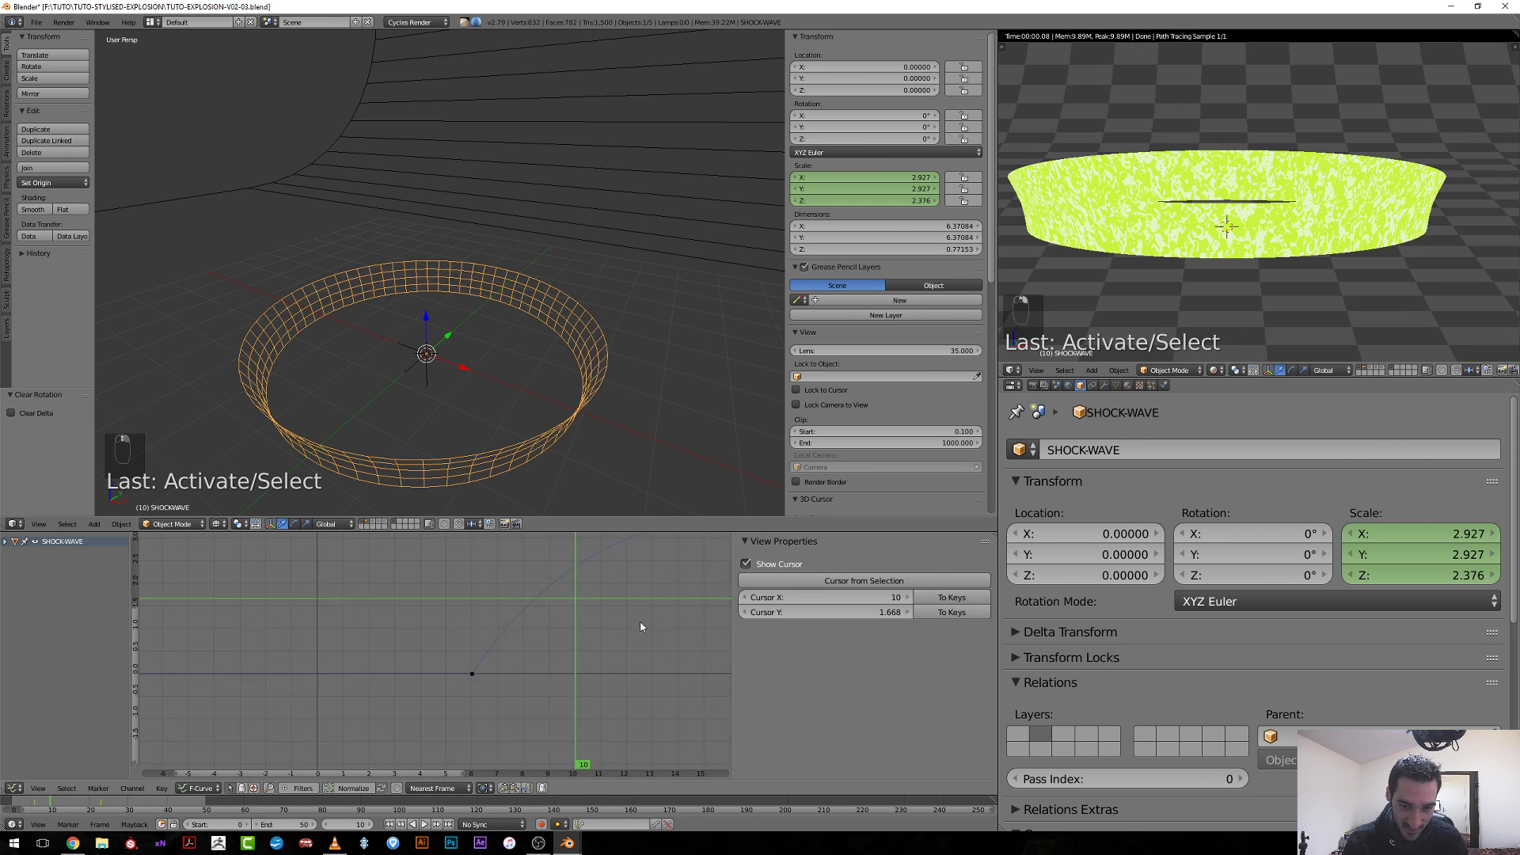
pyautogui.scroll(-2, 641, 626)
pyautogui.click(448, 614)
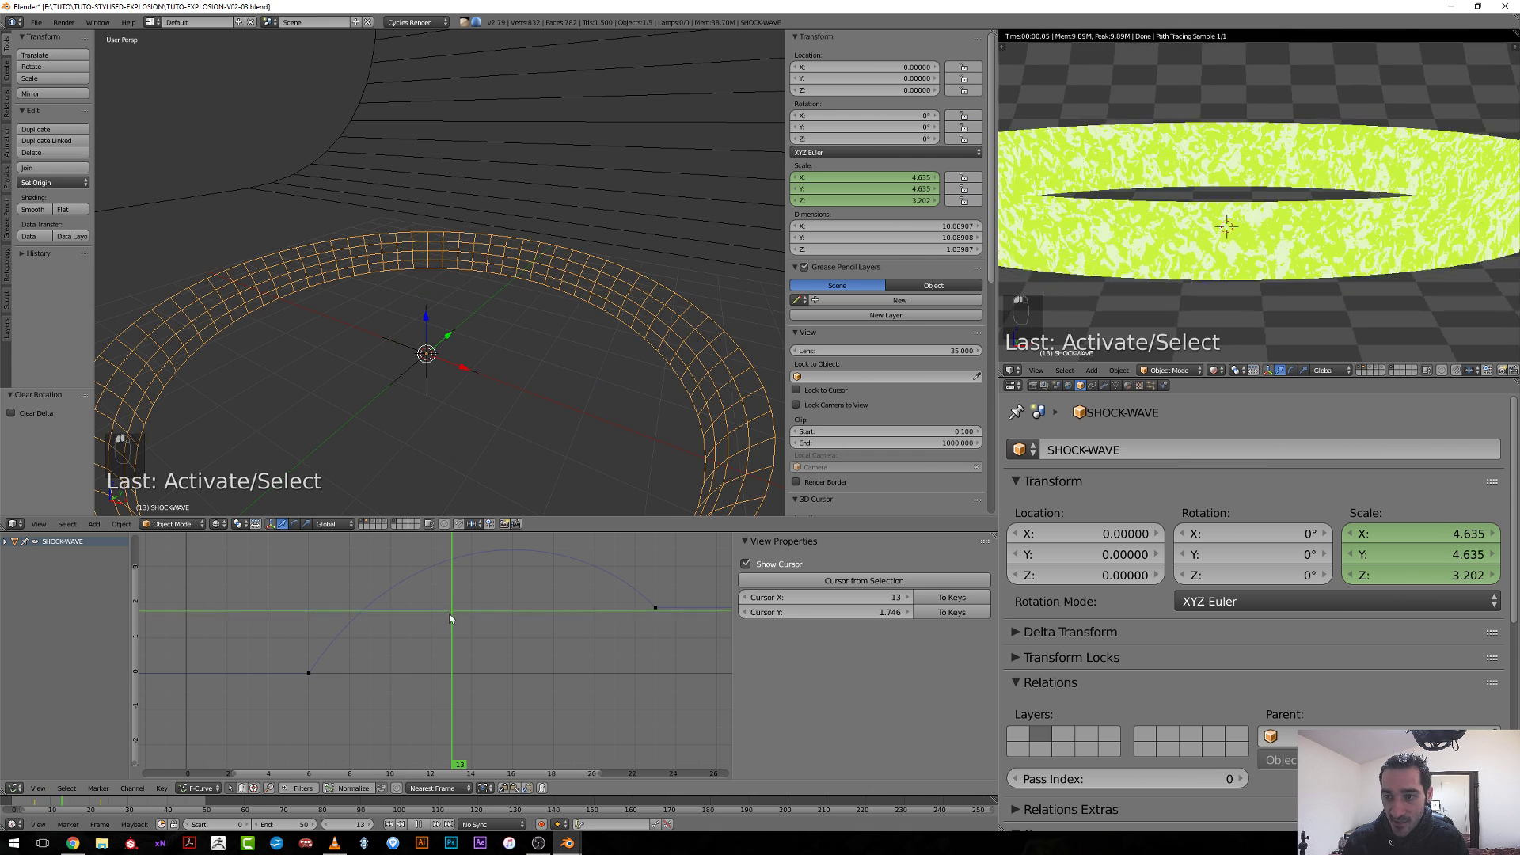
pyautogui.click(459, 616)
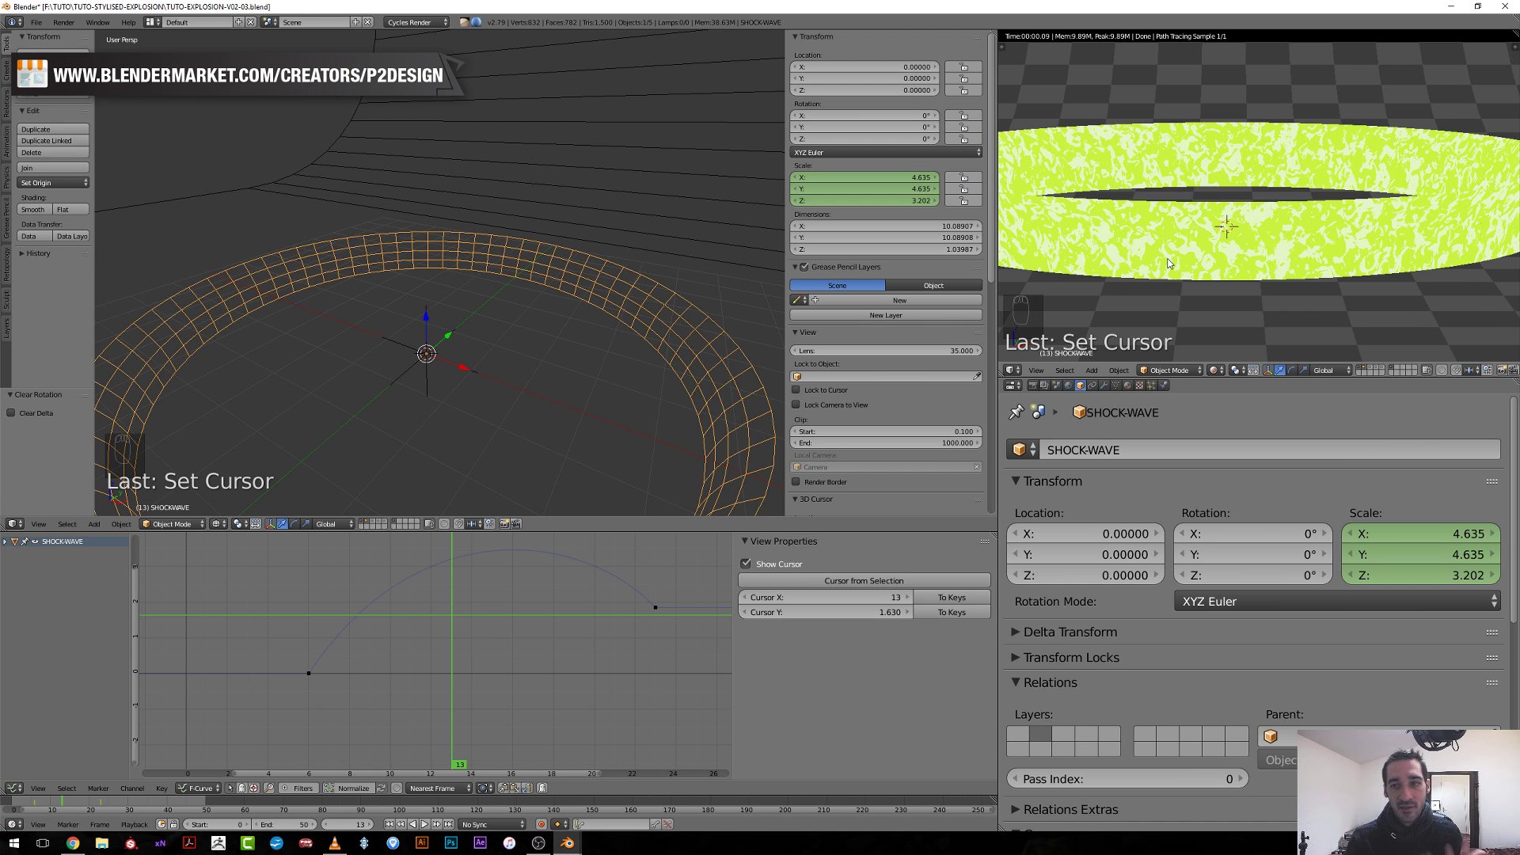
pyautogui.press('KP_0')
pyautogui.scroll(2, 1219, 265)
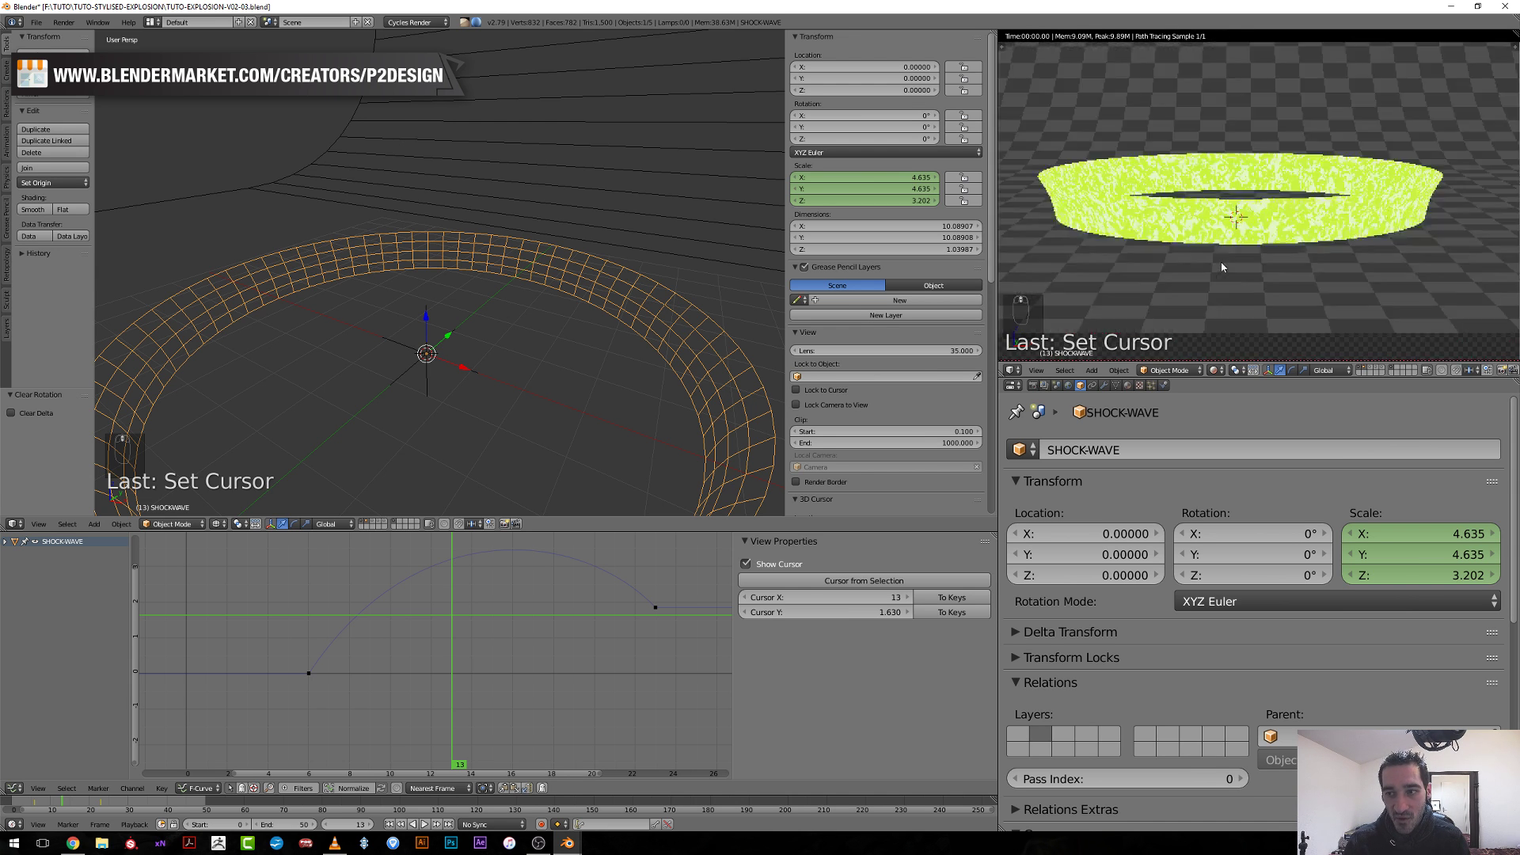
# Bring back the node editor in place of the wireframe view and move the green ColorRamp closer to the Noise Texture.
pyautogui.click(14, 524)
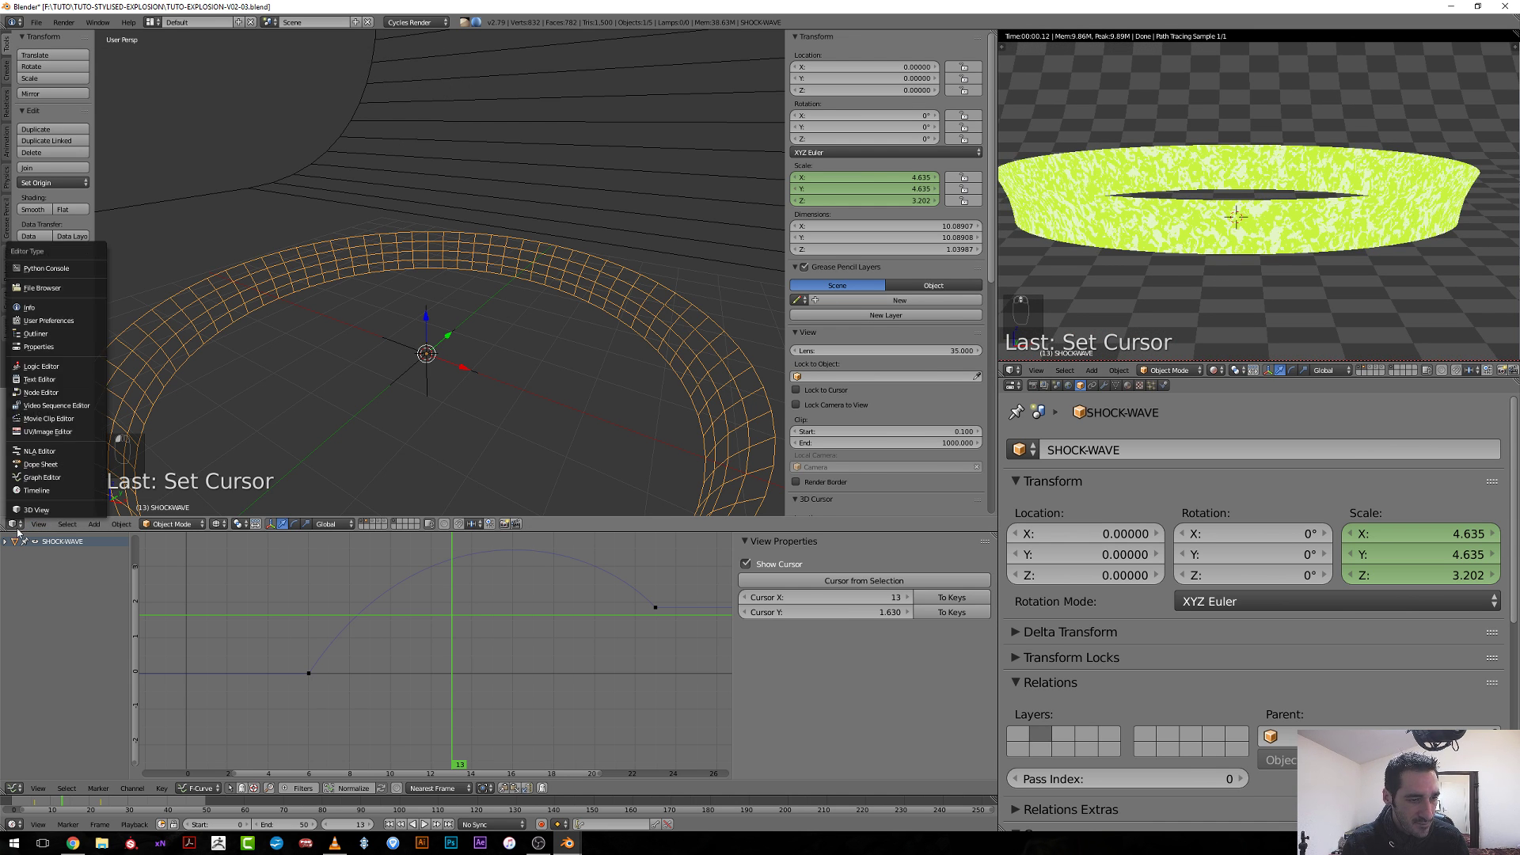
pyautogui.click(55, 398)
pyautogui.scroll(-4, 419, 344)
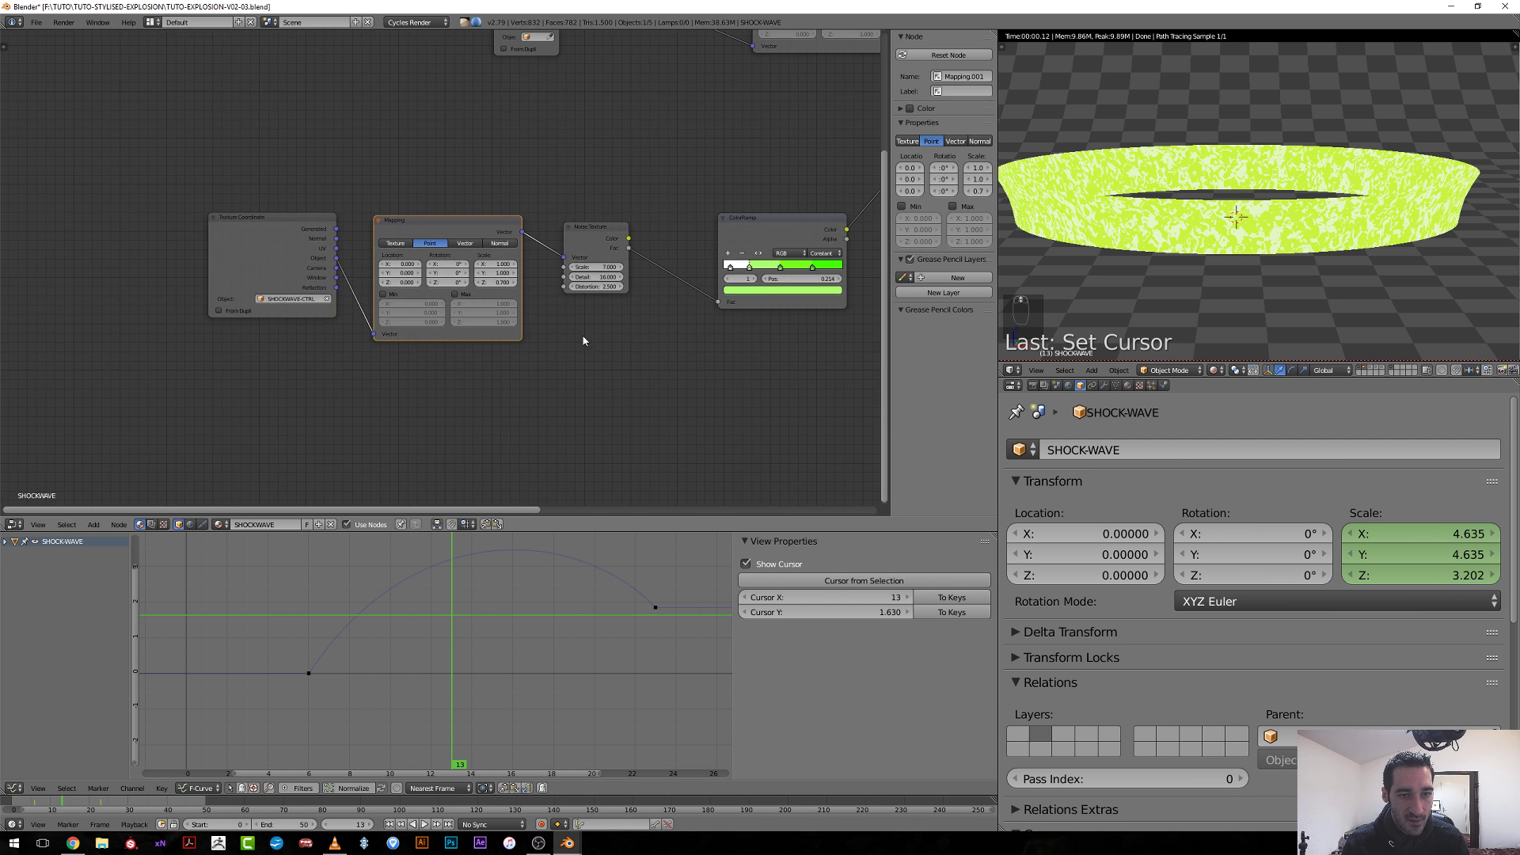
pyautogui.moveTo(651, 353); pyautogui.dragTo(563, 444, button='middle')
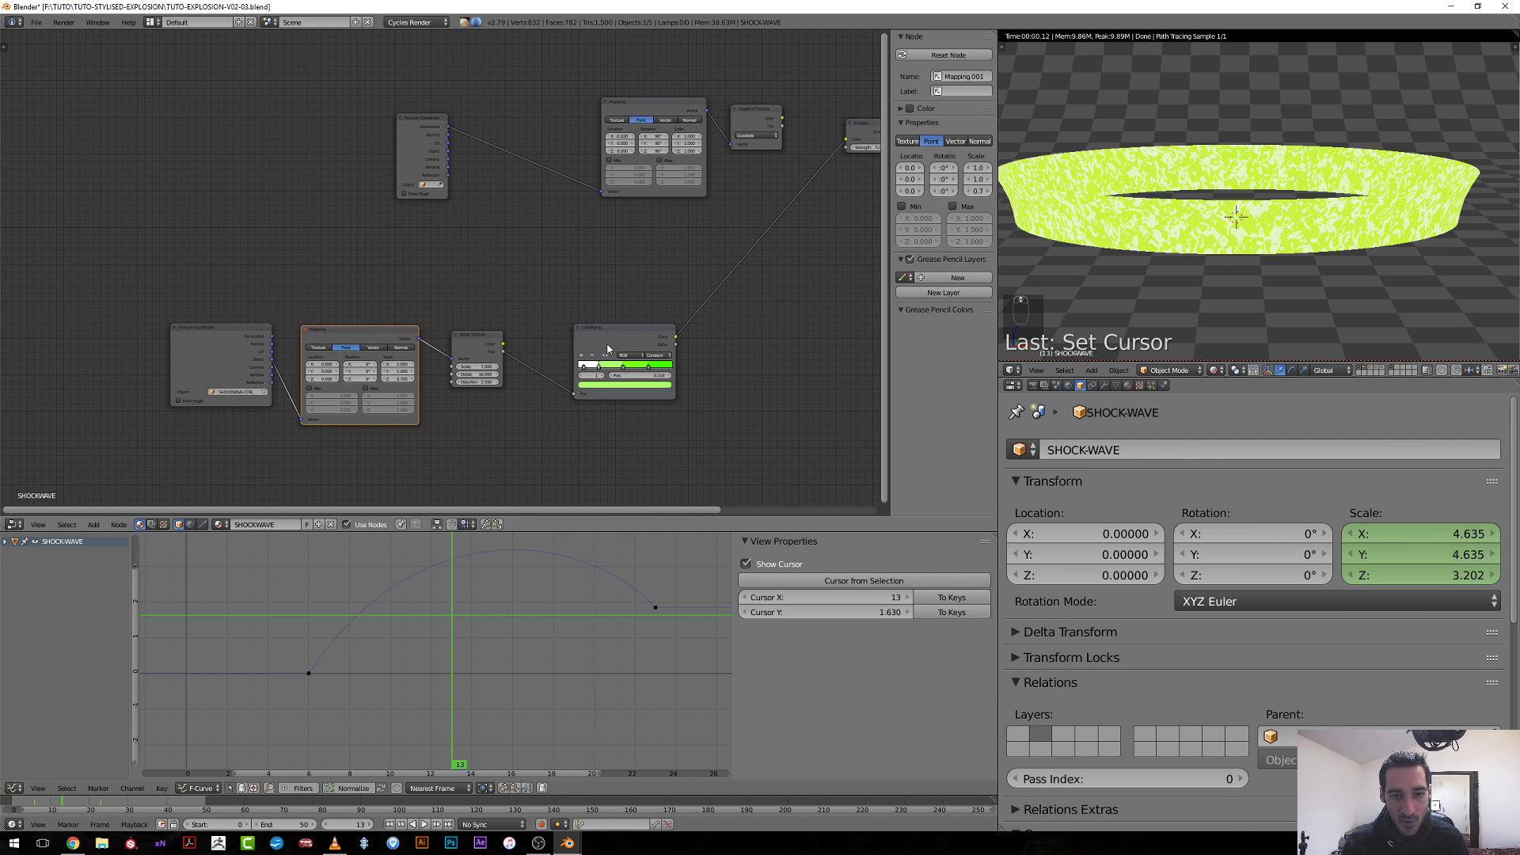
pyautogui.moveTo(608, 349); pyautogui.dragTo(584, 363)
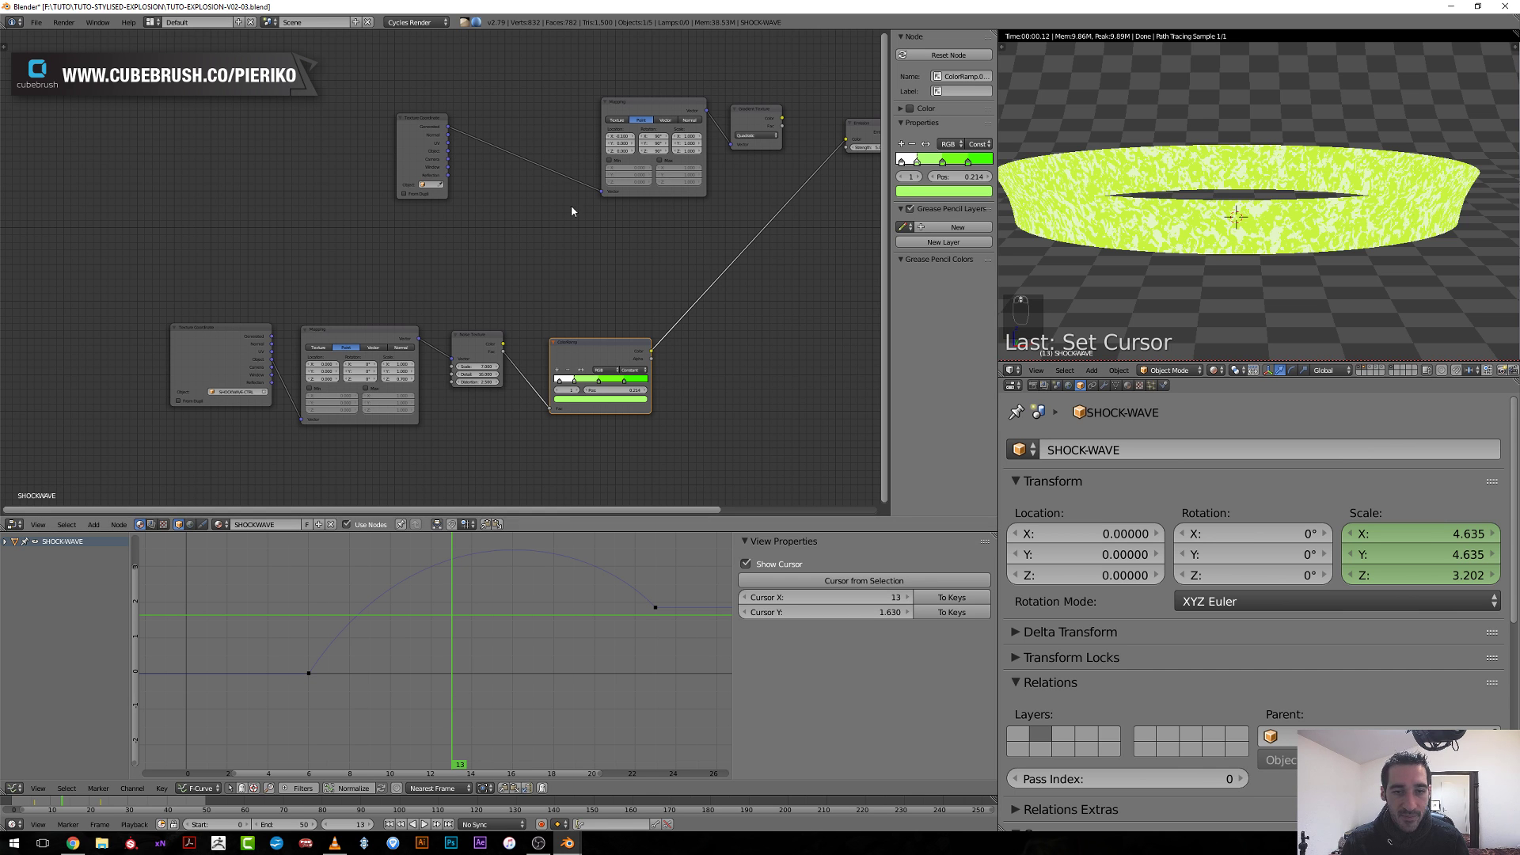
# Gather the gradient branch's Texture Coordinate, Mapping and Gradient Texture nodes together and preview the Gradient Texture on the ring.
pyautogui.scroll(2, 527, 210)
pyautogui.moveTo(380, 172); pyautogui.dragTo(270, 187)
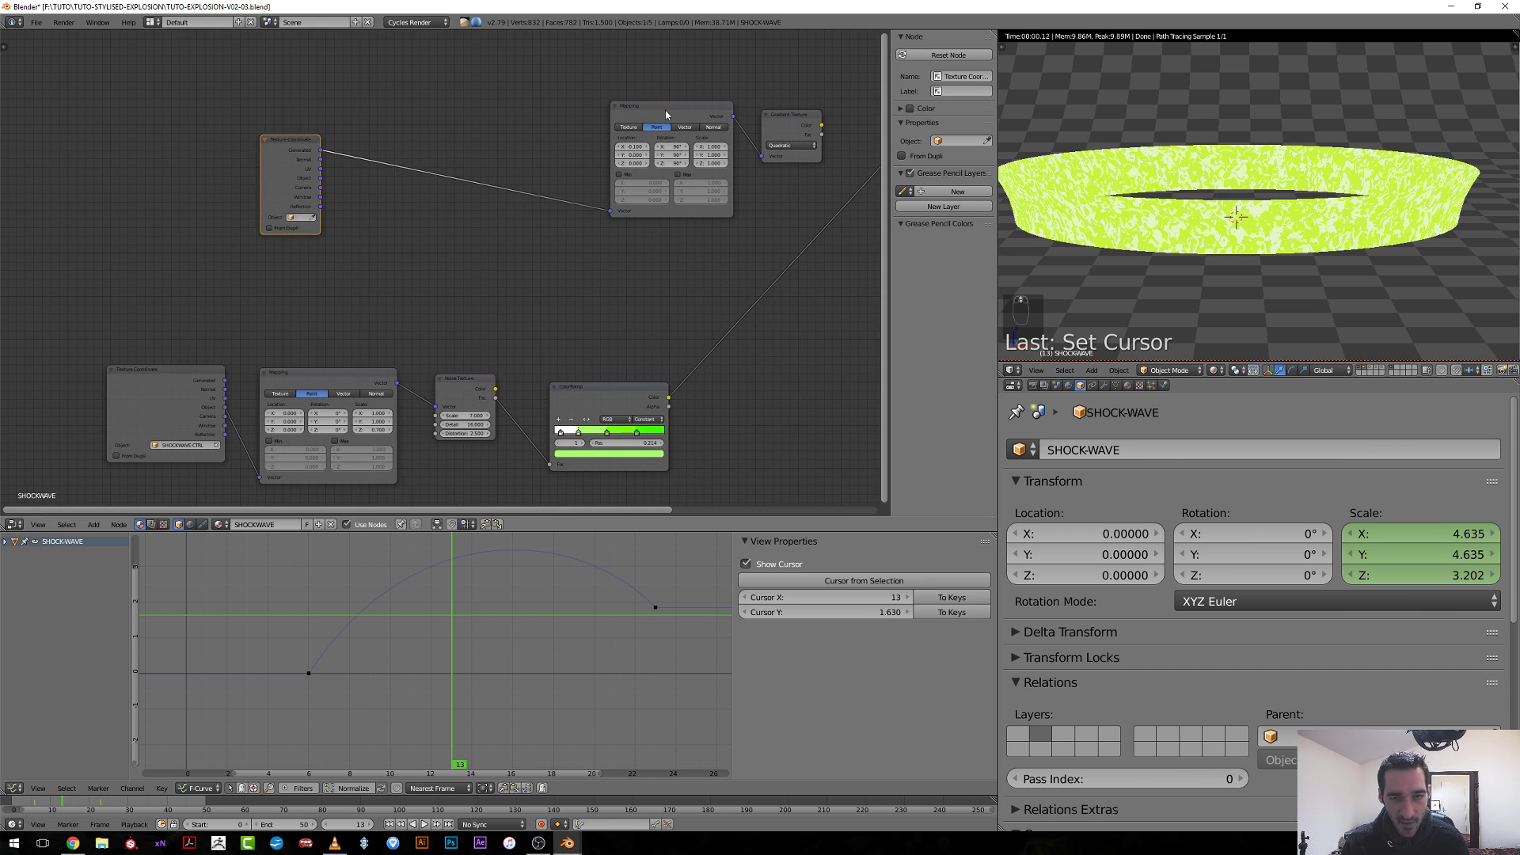
pyautogui.moveTo(666, 108); pyautogui.dragTo(400, 137)
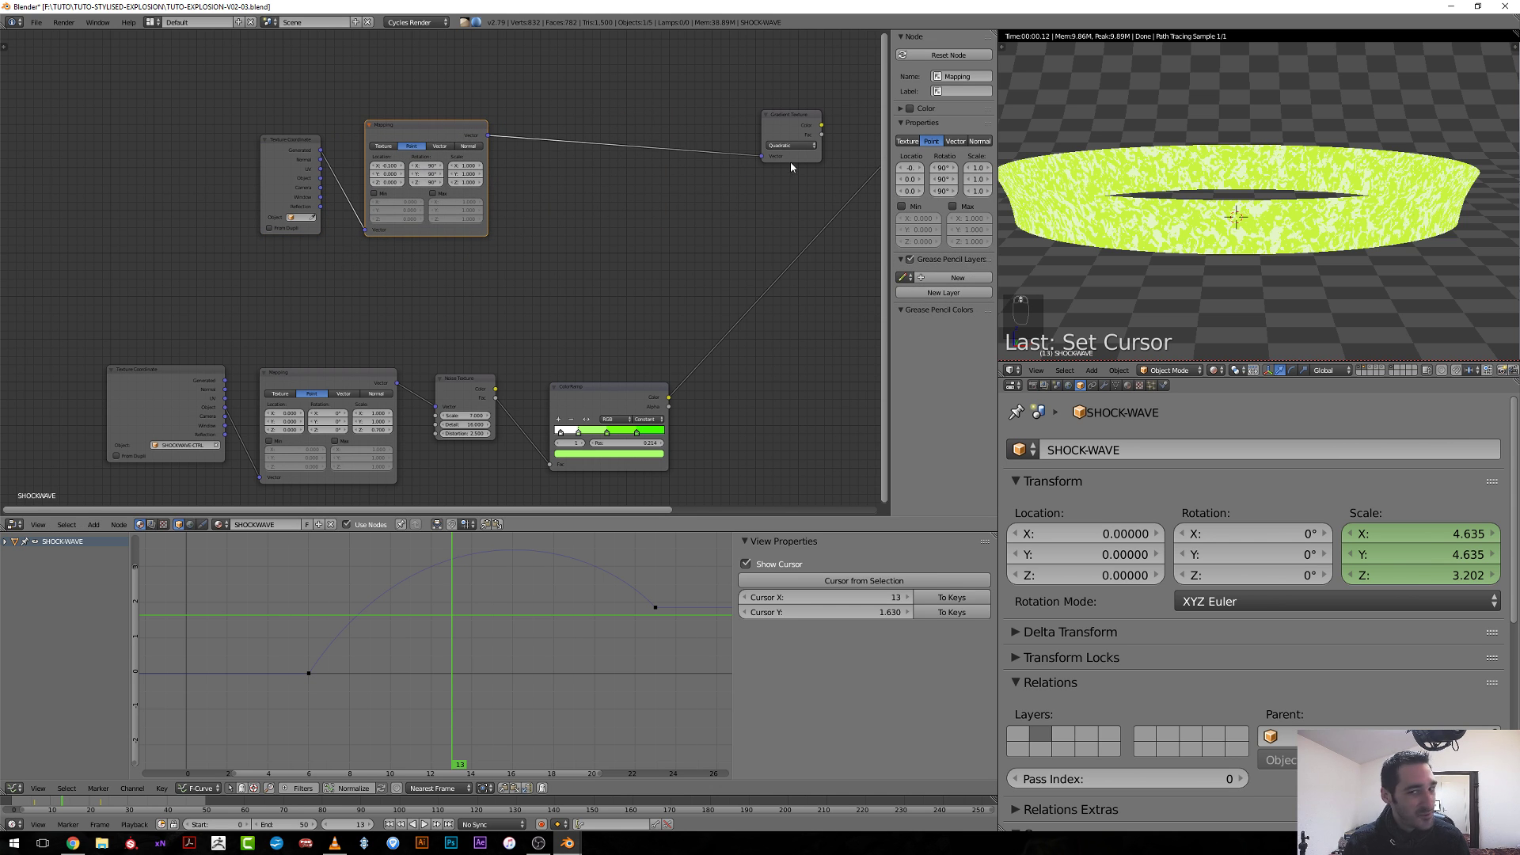
pyautogui.moveTo(792, 142); pyautogui.dragTo(529, 168)
pyautogui.keyDown('ctrl'); pyautogui.keyDown('shift'); pyautogui.click(531, 157); pyautogui.keyUp('shift'); pyautogui.keyUp('ctrl')
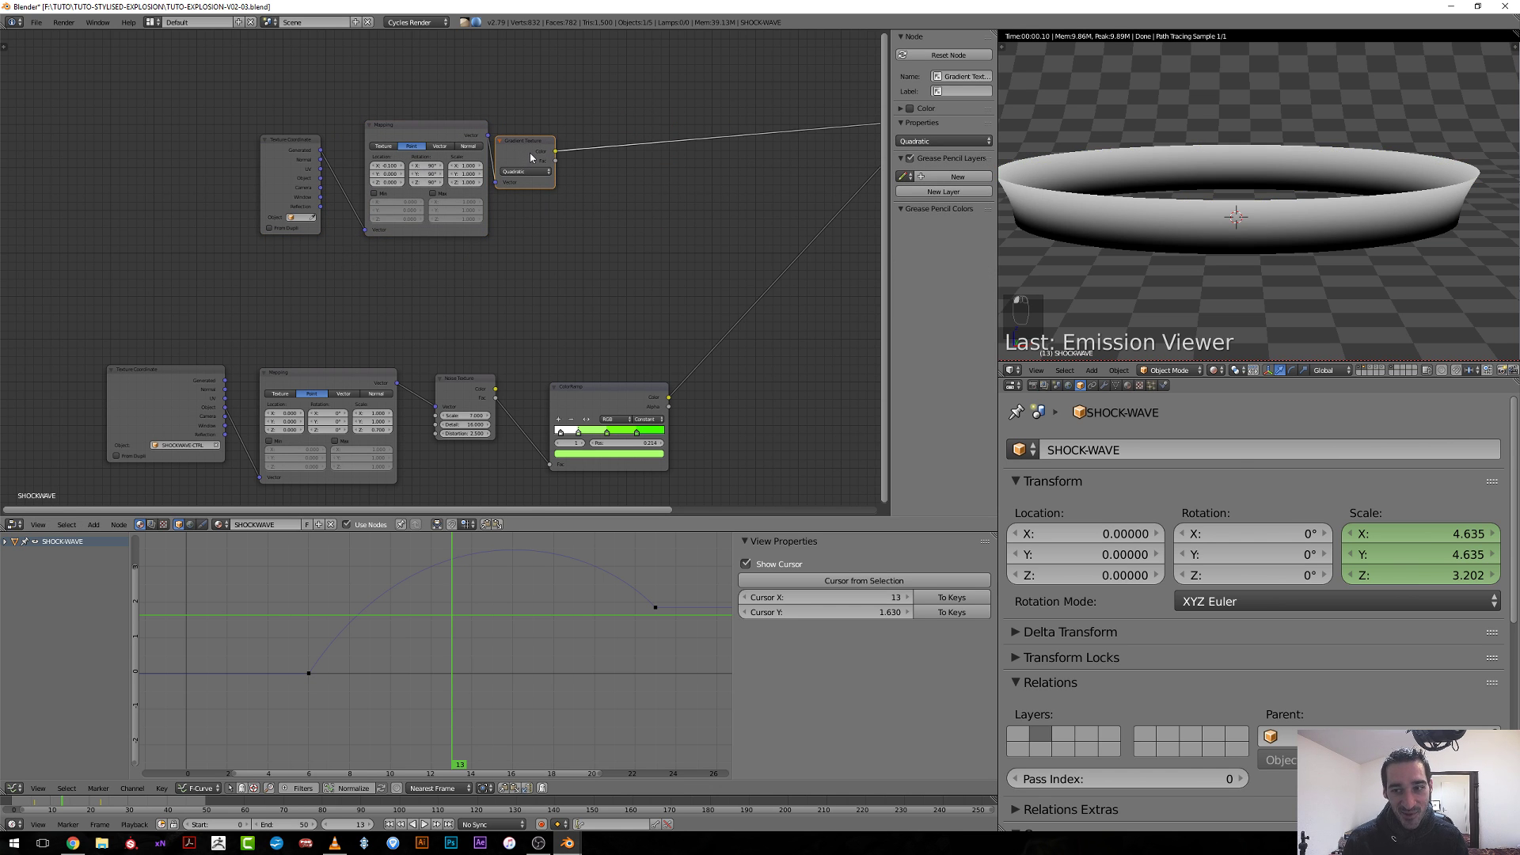
# Add a ColorRamp node with Constant interpolation and feed it from the Gradient Texture's Fac output.
pyautogui.scroll(-2, 475, 206)
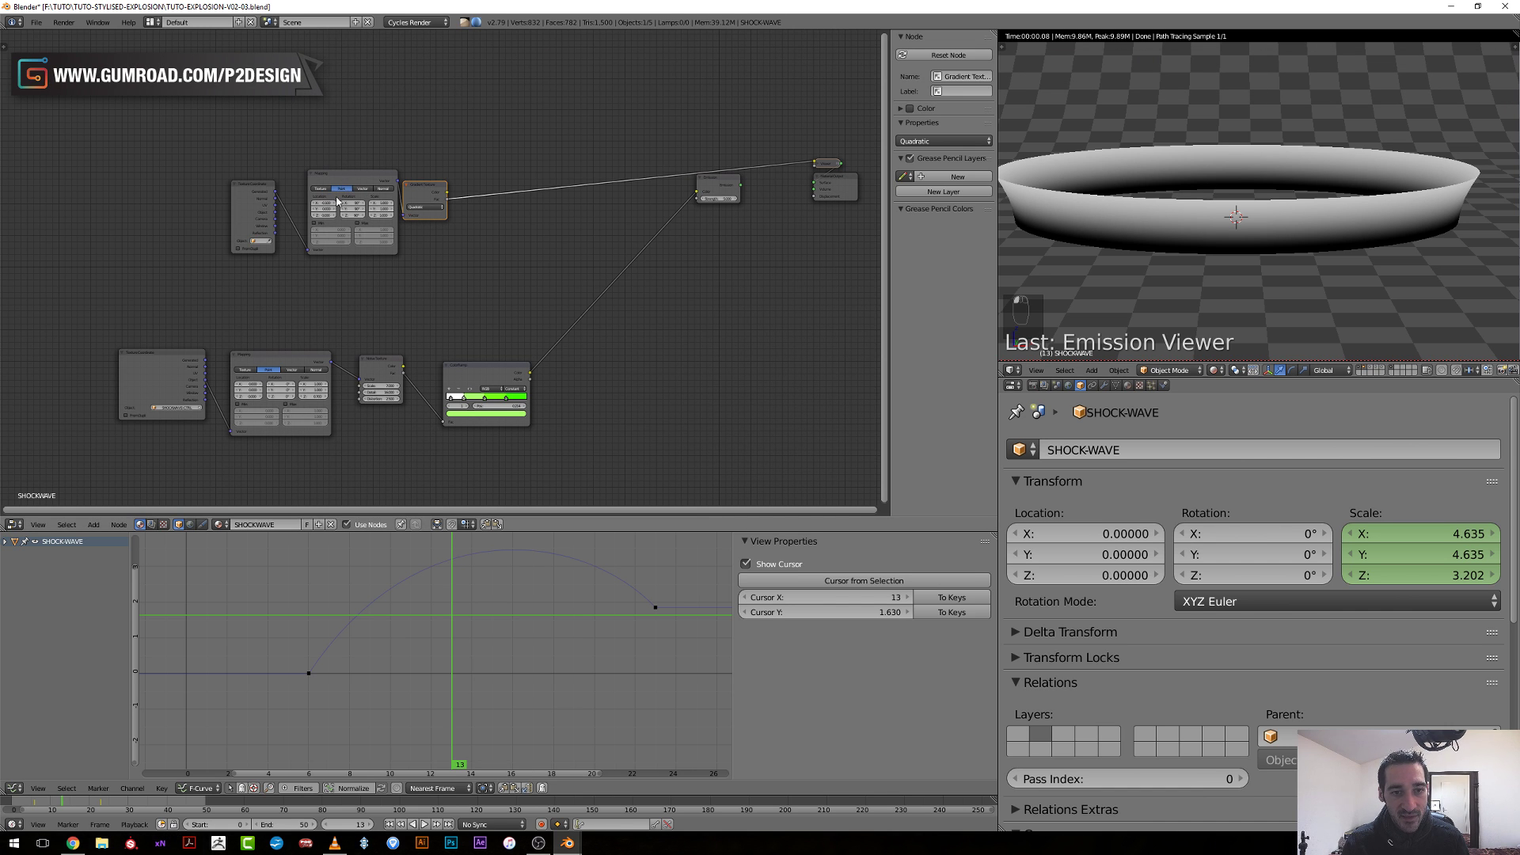
pyautogui.scroll(1, 490, 238)
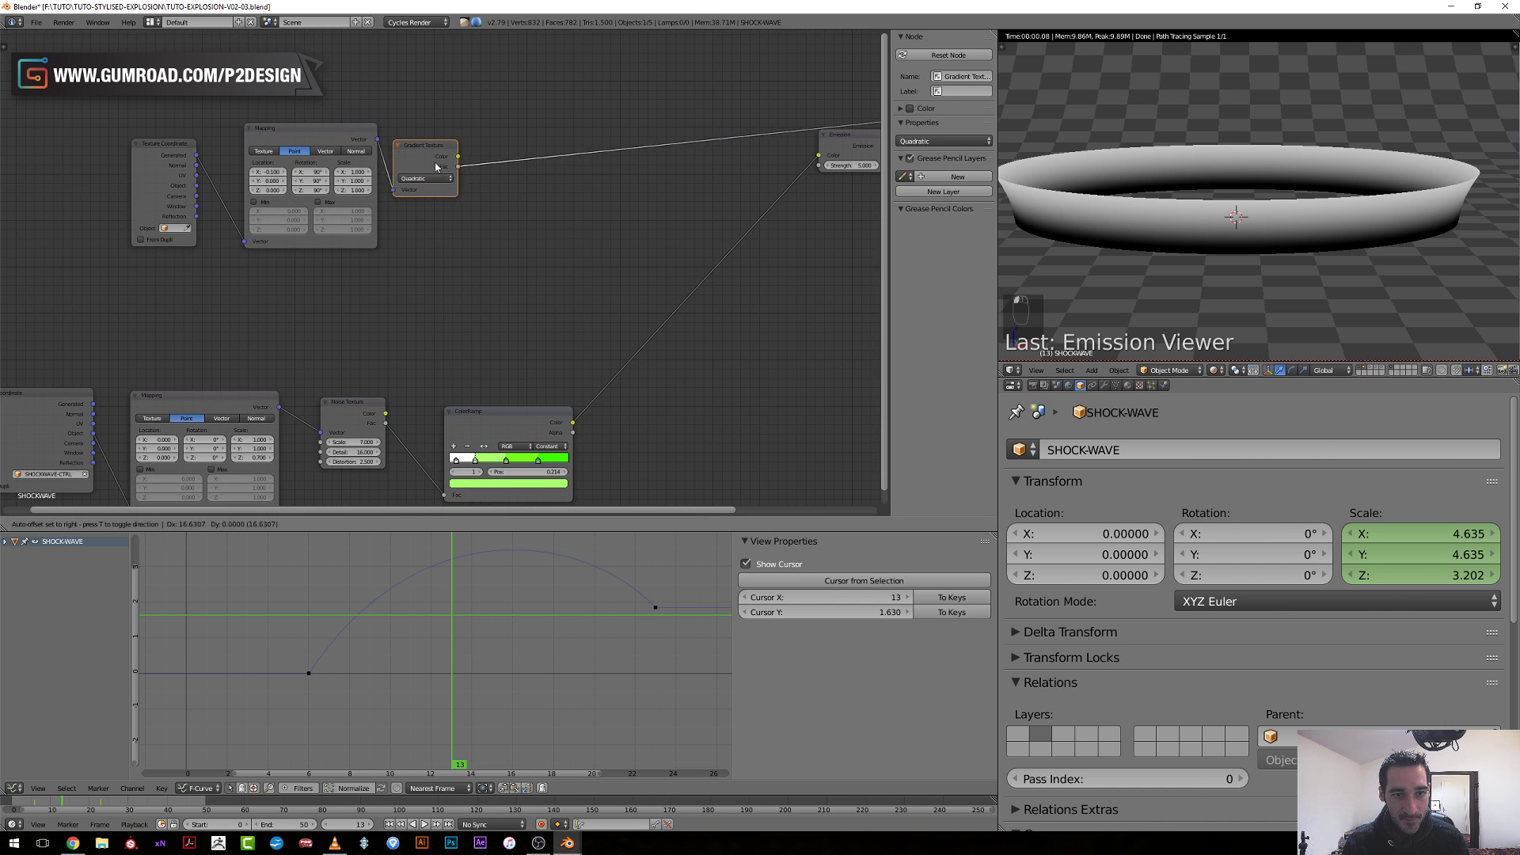
pyautogui.scroll(3, 434, 163)
pyautogui.hotkey('shift', 'a')
pyautogui.moveTo(460, 282)
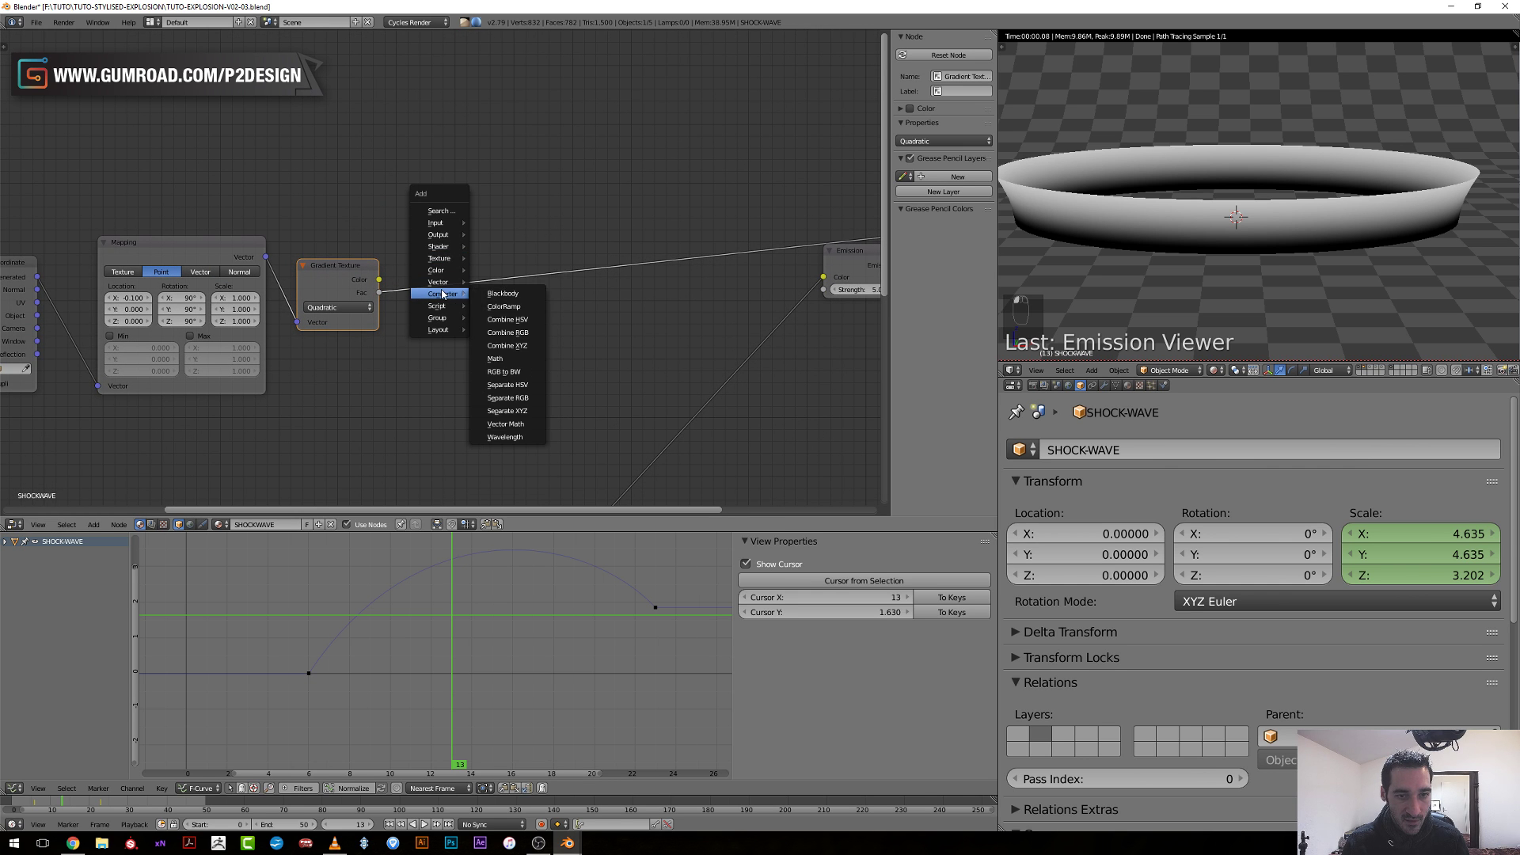
pyautogui.click(512, 307)
pyautogui.click(558, 131)
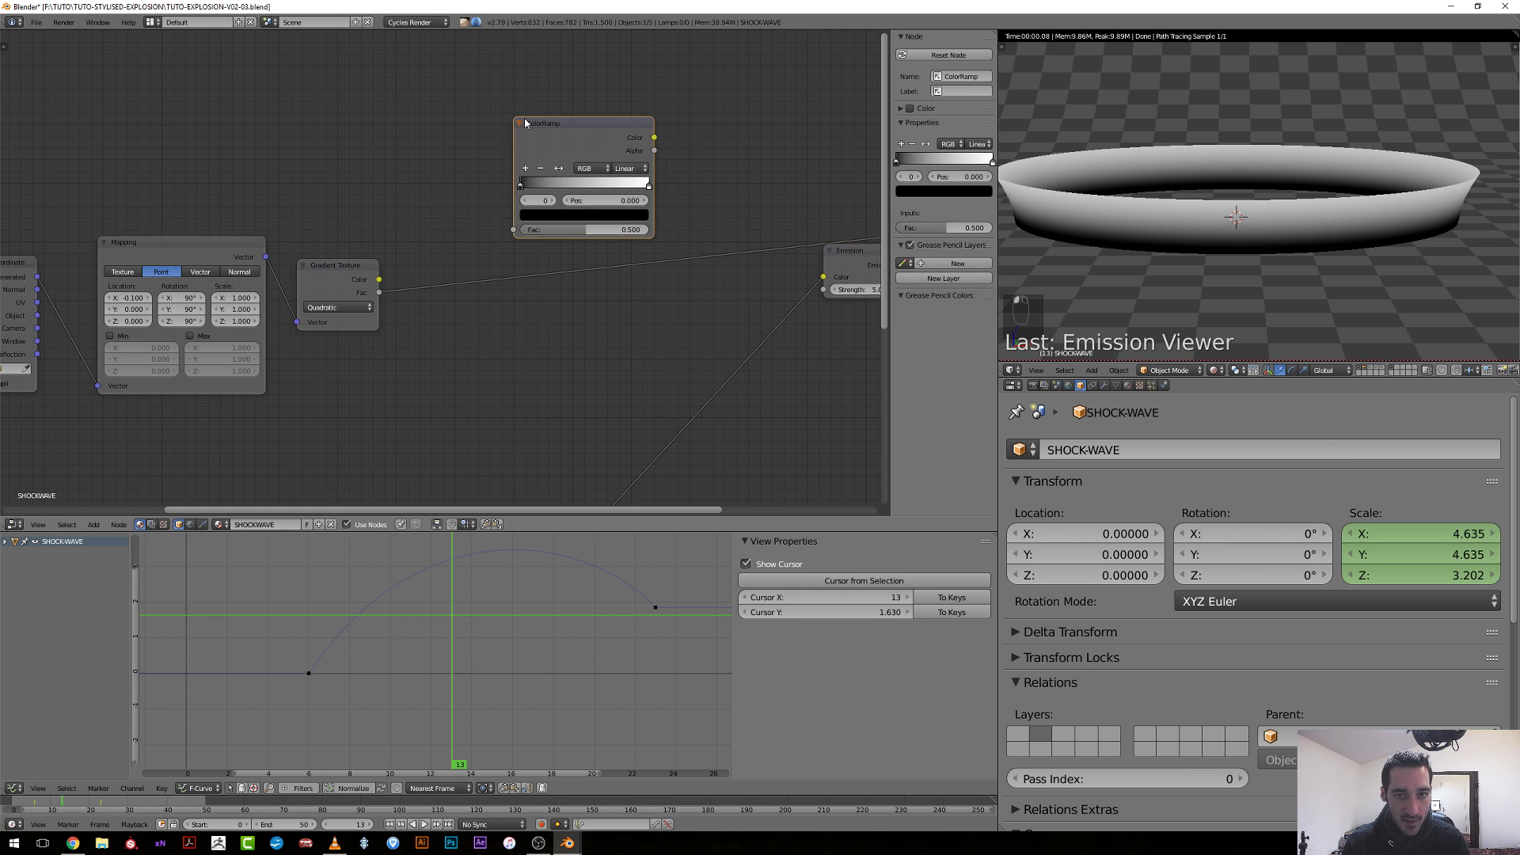
pyautogui.click(631, 169)
pyautogui.click(631, 102)
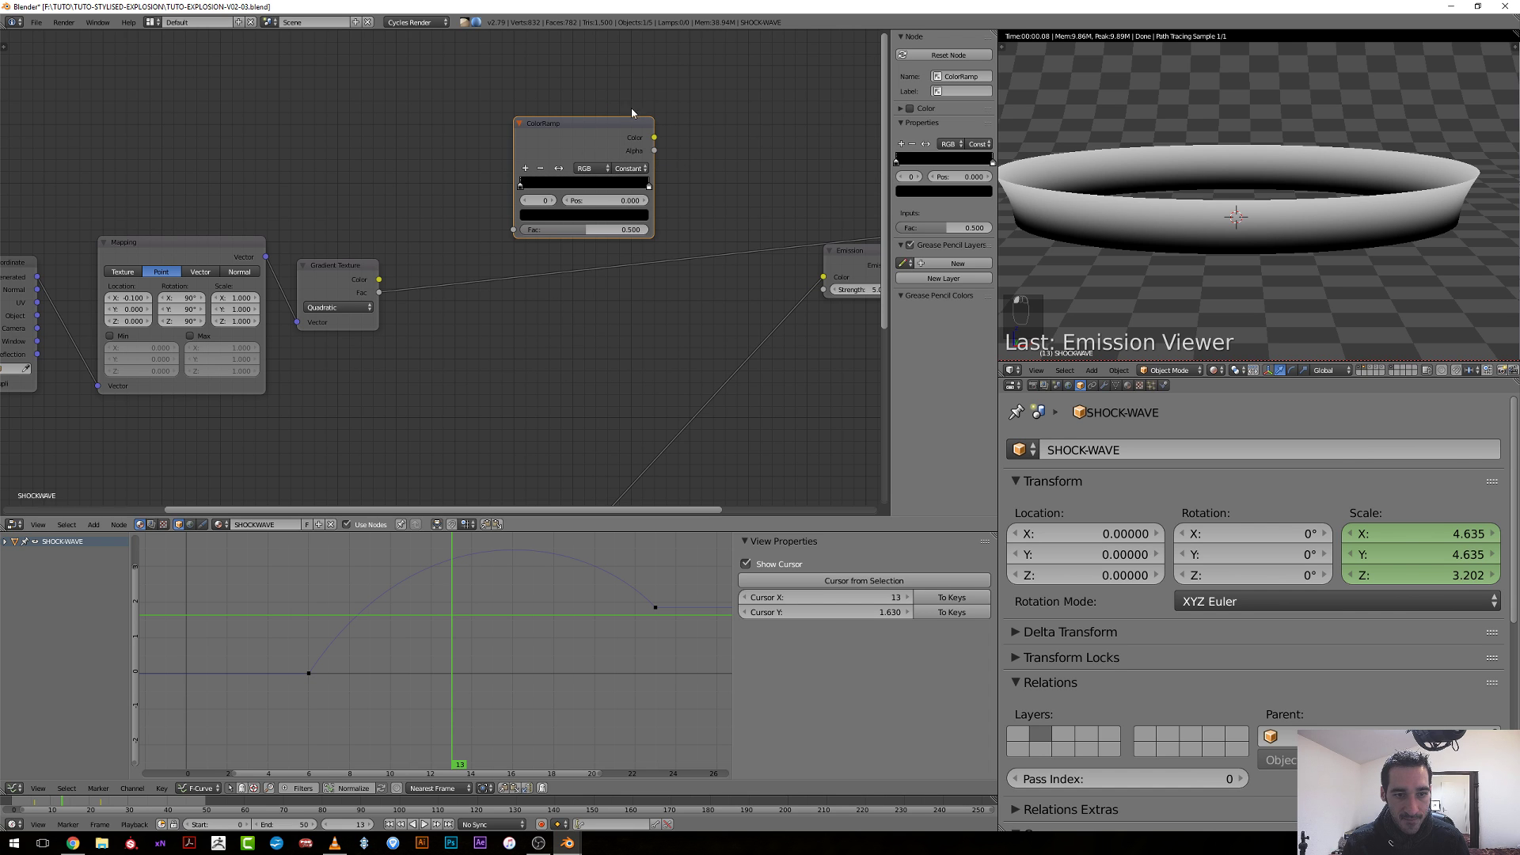
pyautogui.moveTo(379, 293); pyautogui.dragTo(514, 230)
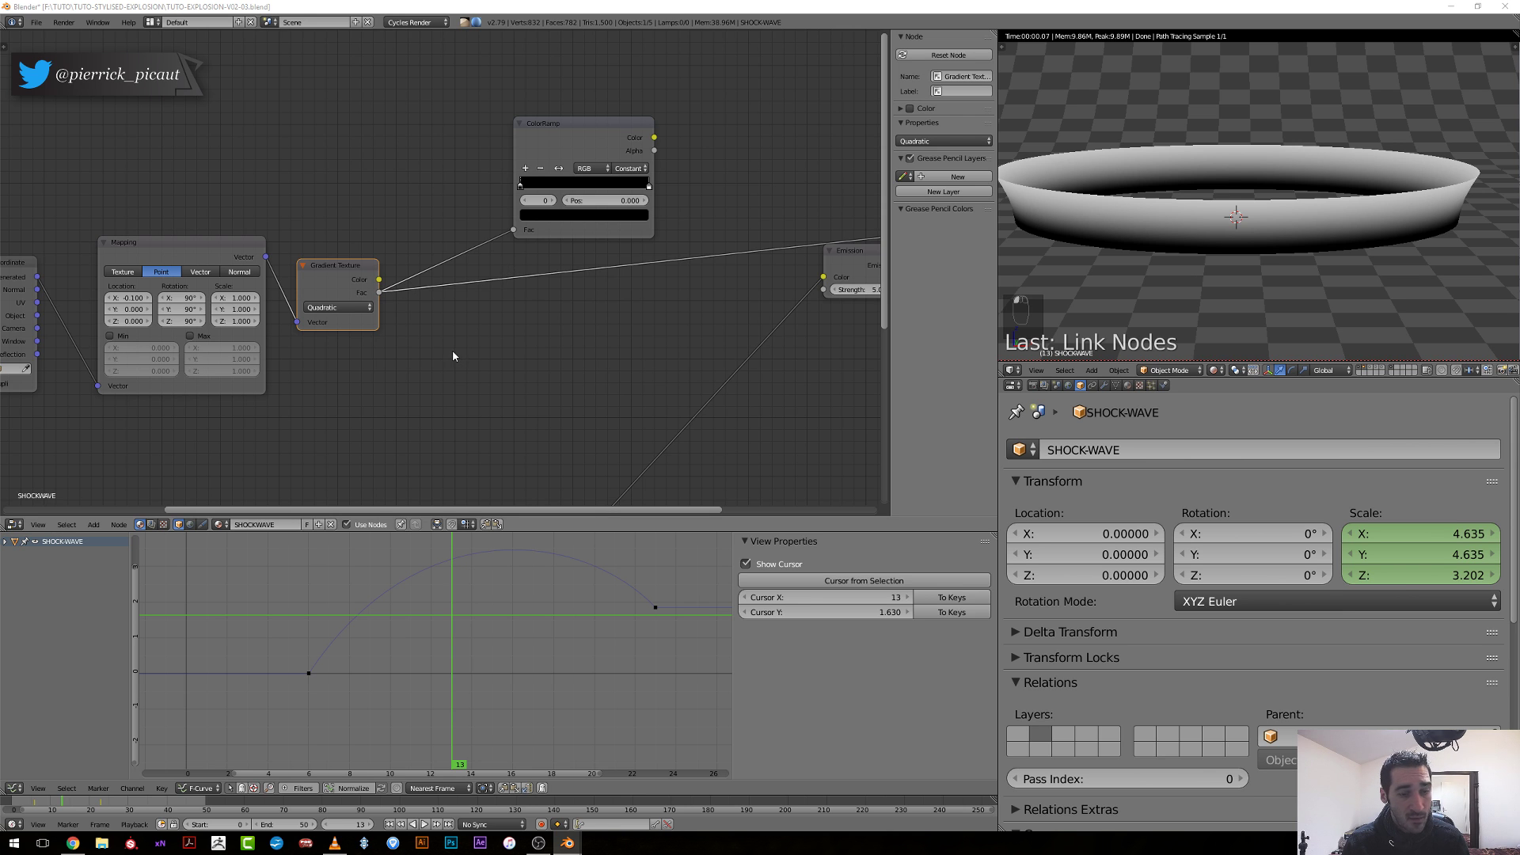
# Spread out the gradient branch by moving the Gradient Texture toward its ColorRamp and the Texture Coordinate and Mapping nodes away from it.
pyautogui.press('g')
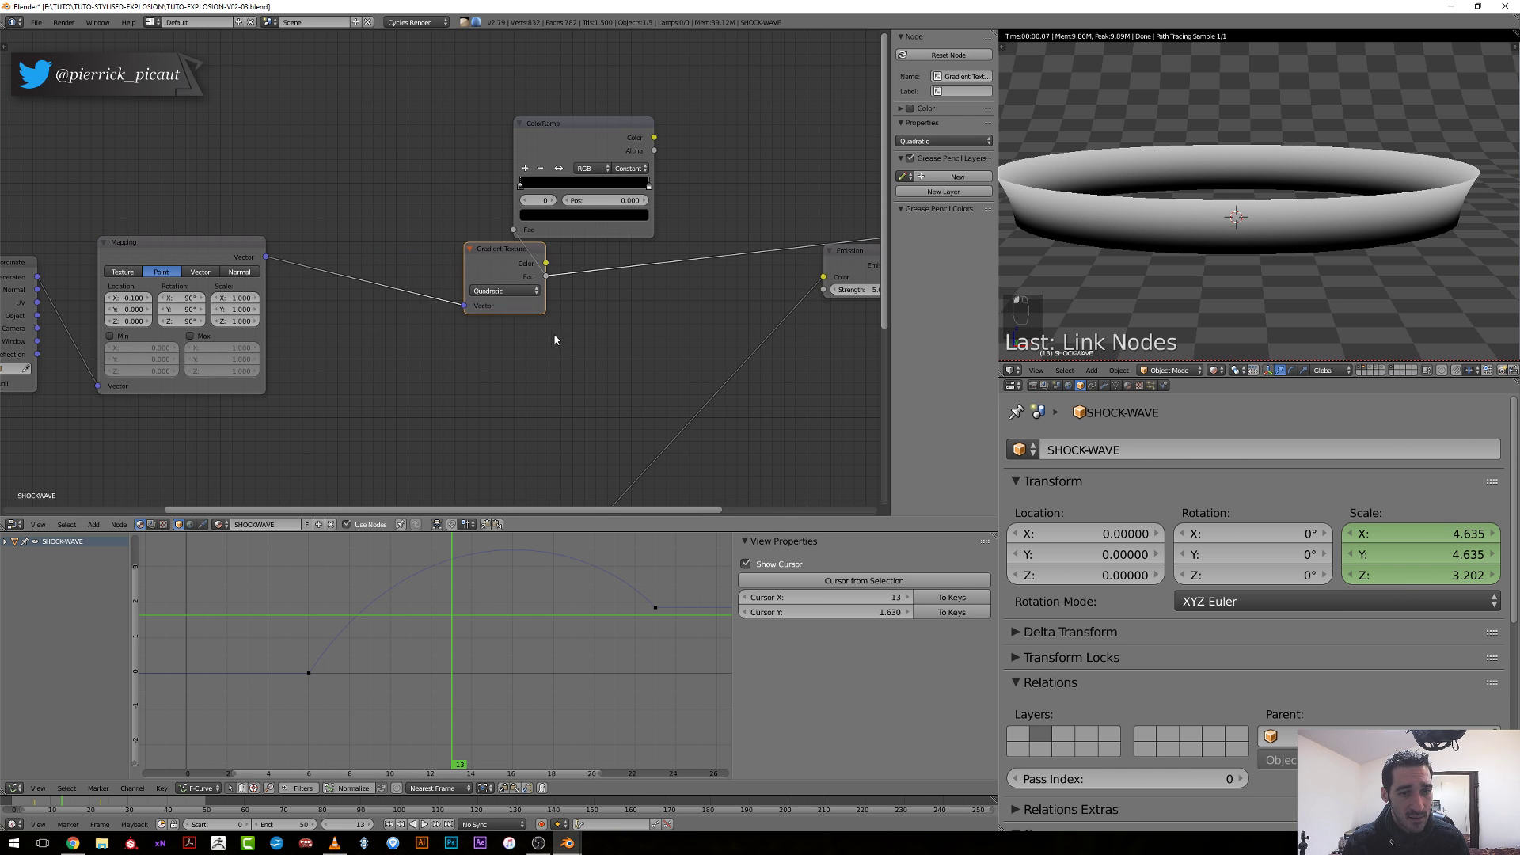
pyautogui.click(421, 336)
pyautogui.moveTo(372, 356); pyautogui.dragTo(699, 335, button='middle')
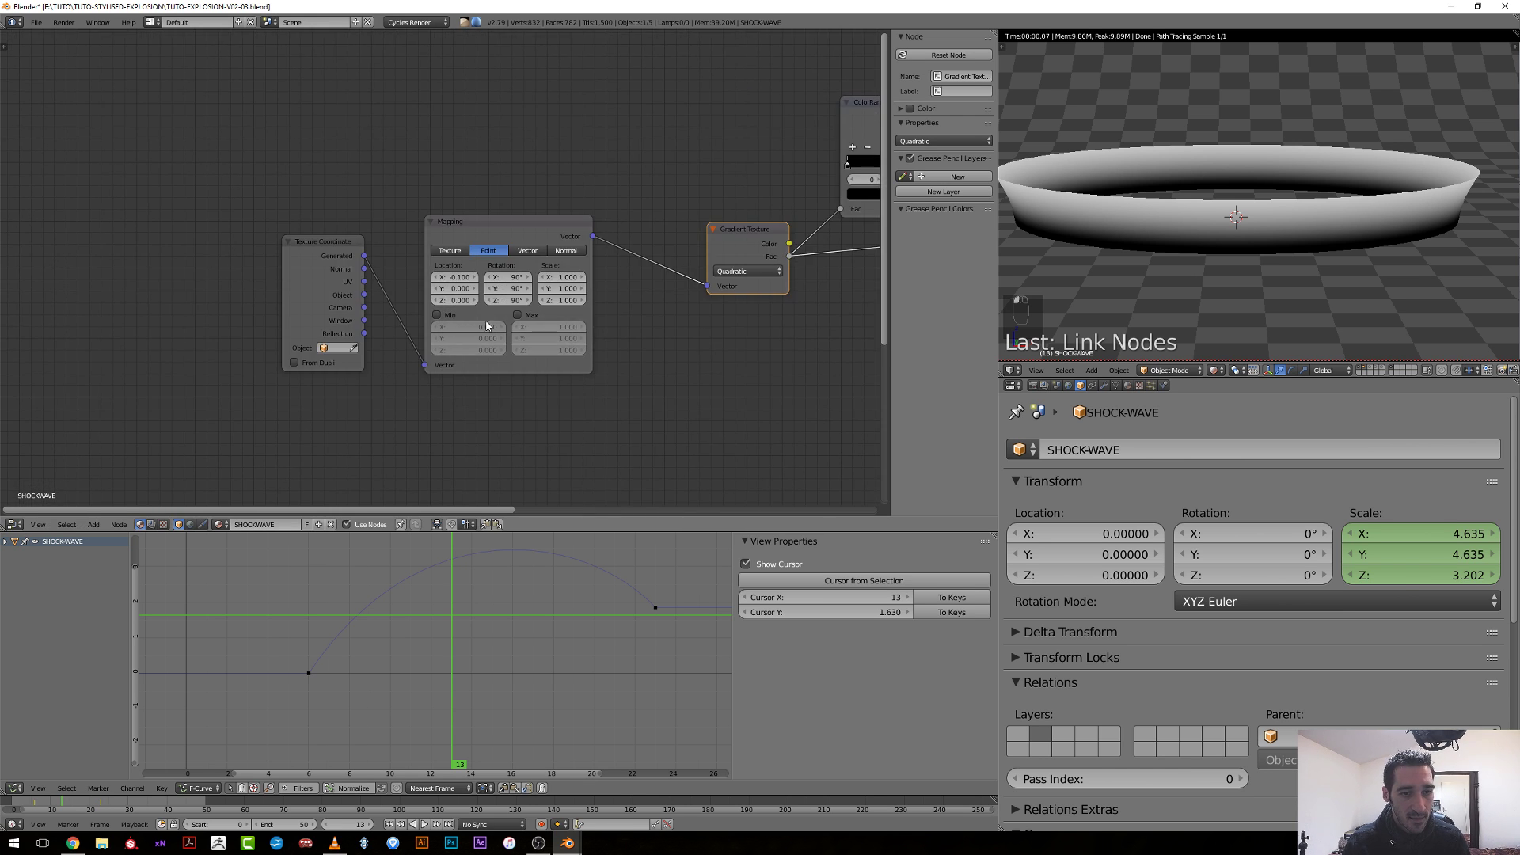
pyautogui.moveTo(299, 289); pyautogui.dragTo(191, 288)
pyautogui.moveTo(494, 236); pyautogui.dragTo(391, 250)
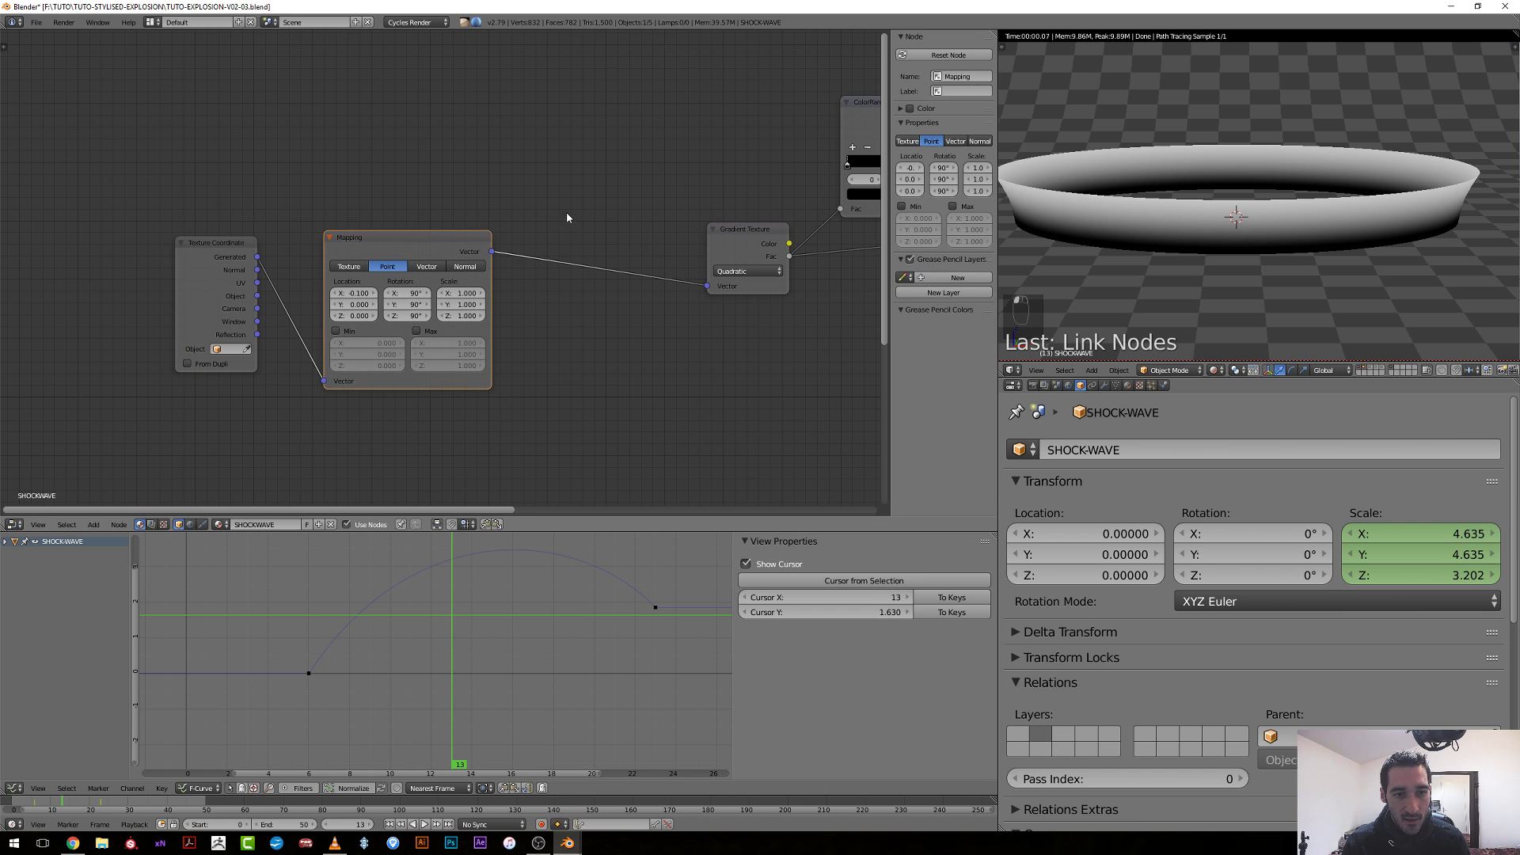
pyautogui.moveTo(566, 208); pyautogui.dragTo(546, 205, button='middle')
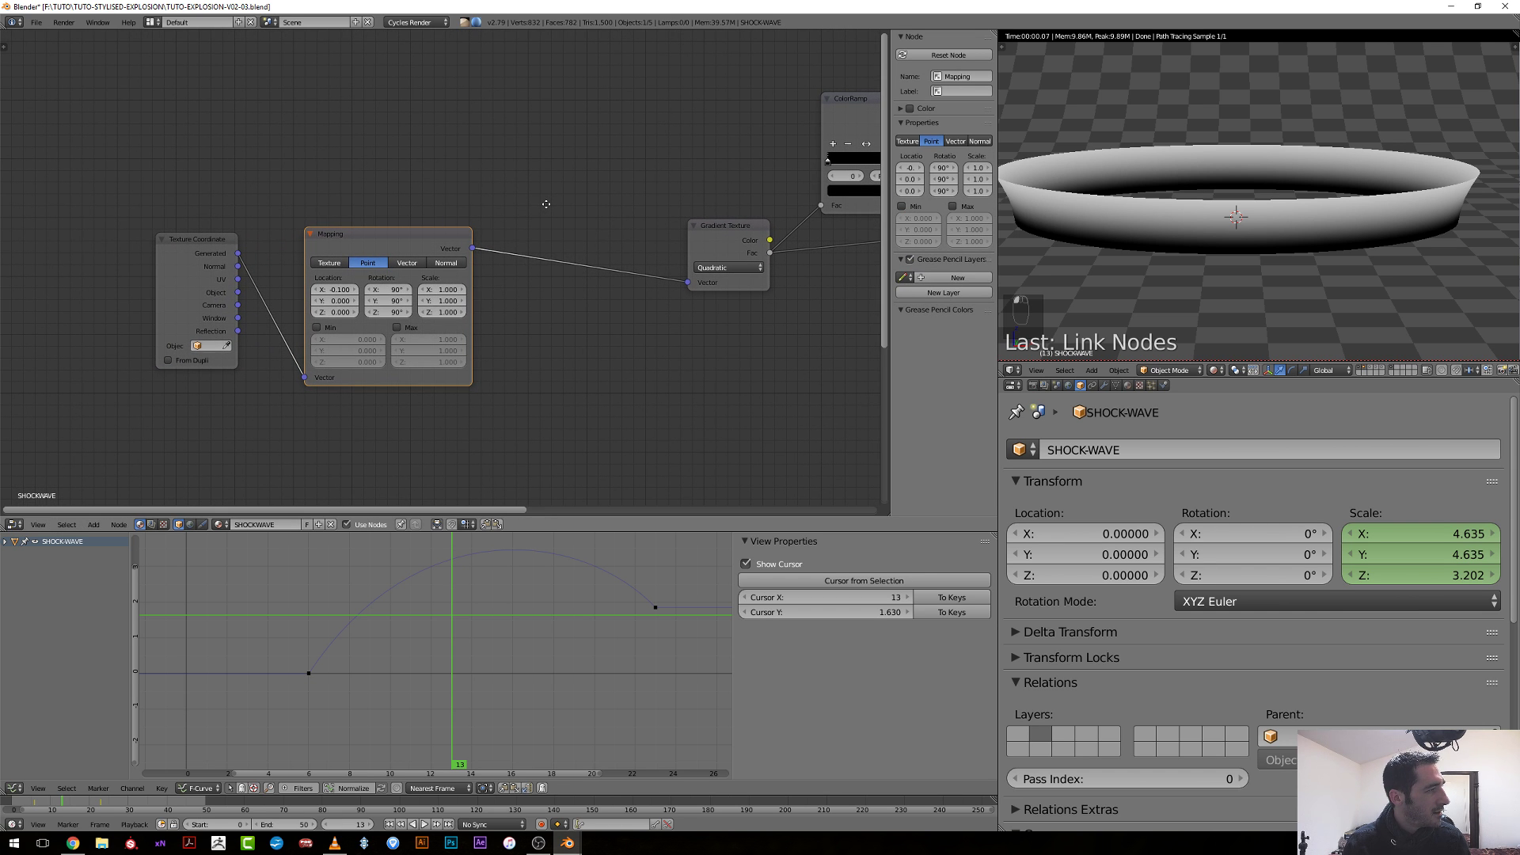
# Insert a Vector Curves node on the link between the gradient branch's Mapping node and the Gradient Texture.
pyautogui.hotkey('shift', 'a')
pyautogui.moveTo(549, 212)
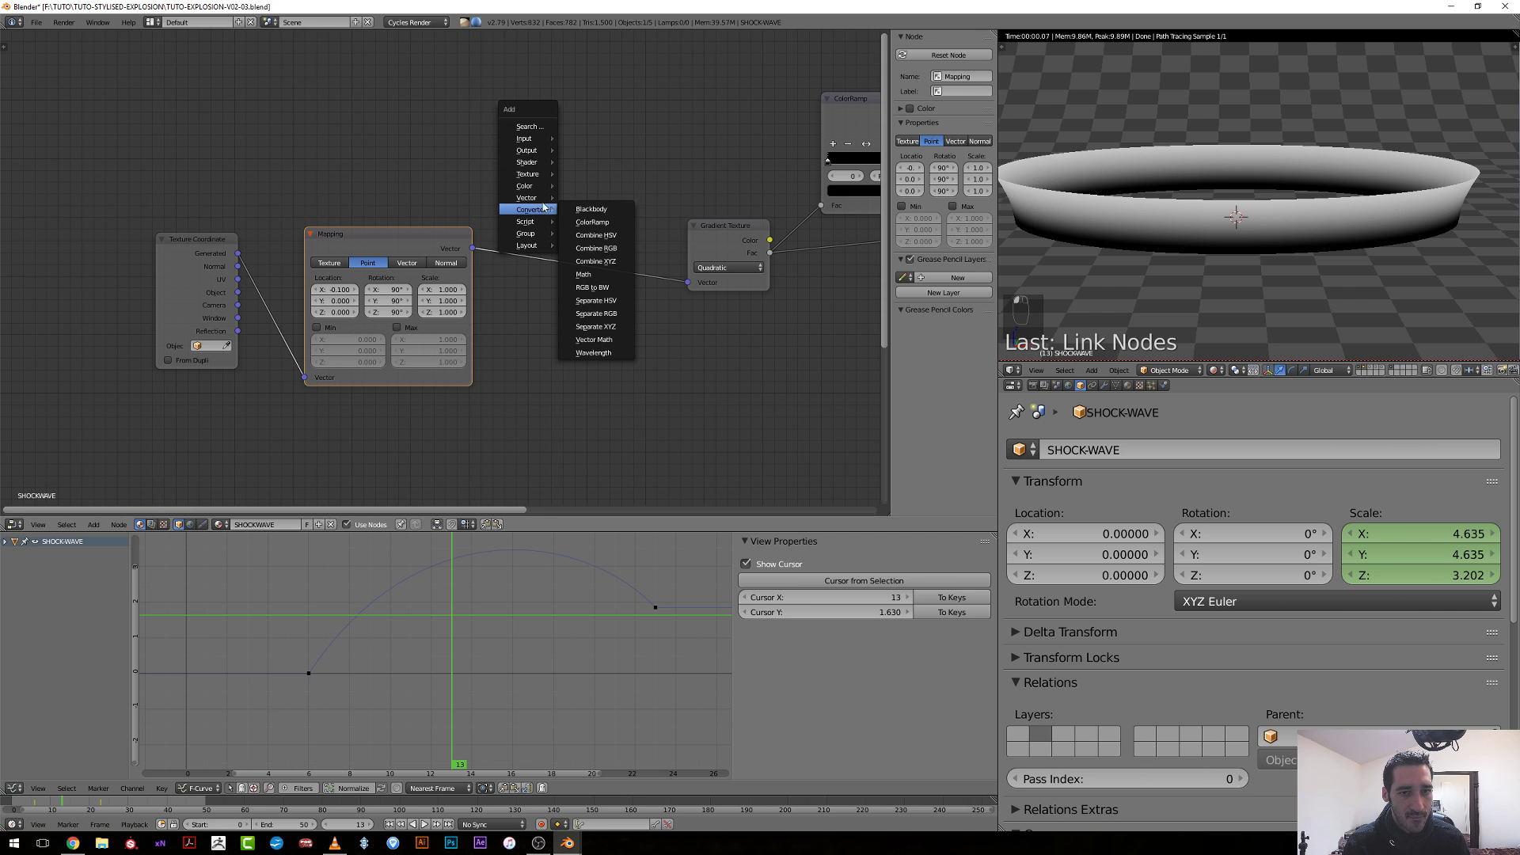
pyautogui.moveTo(537, 178)
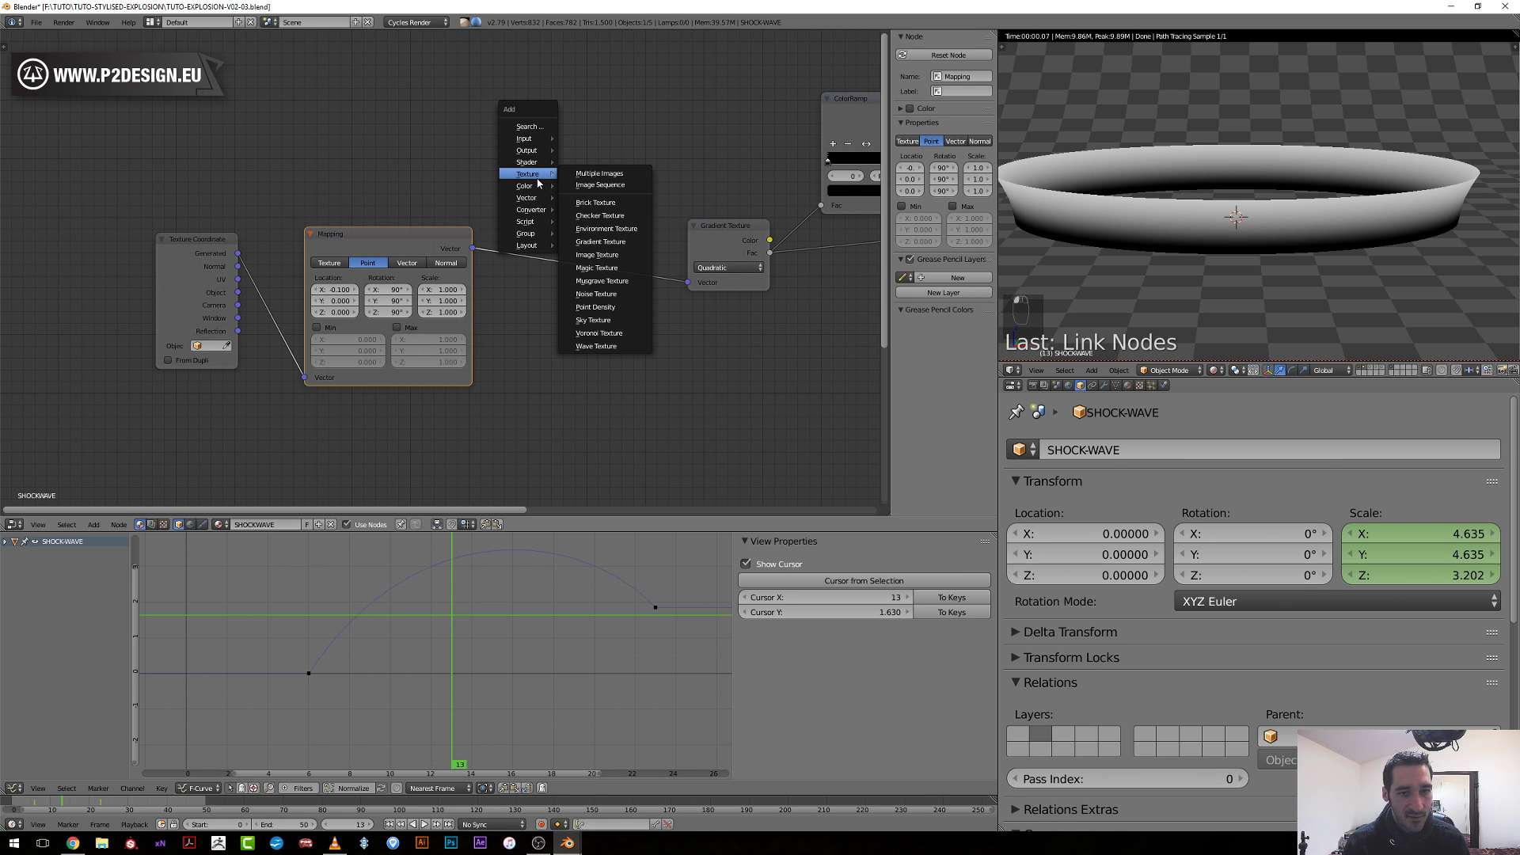
pyautogui.moveTo(756, 242)
pyautogui.mouseDown()
pyautogui.moveTo(648, 235)
pyautogui.moveTo(661, 250)
pyautogui.moveTo(768, 252)
pyautogui.mouseUp()
pyautogui.hotkey('shift', 'a')
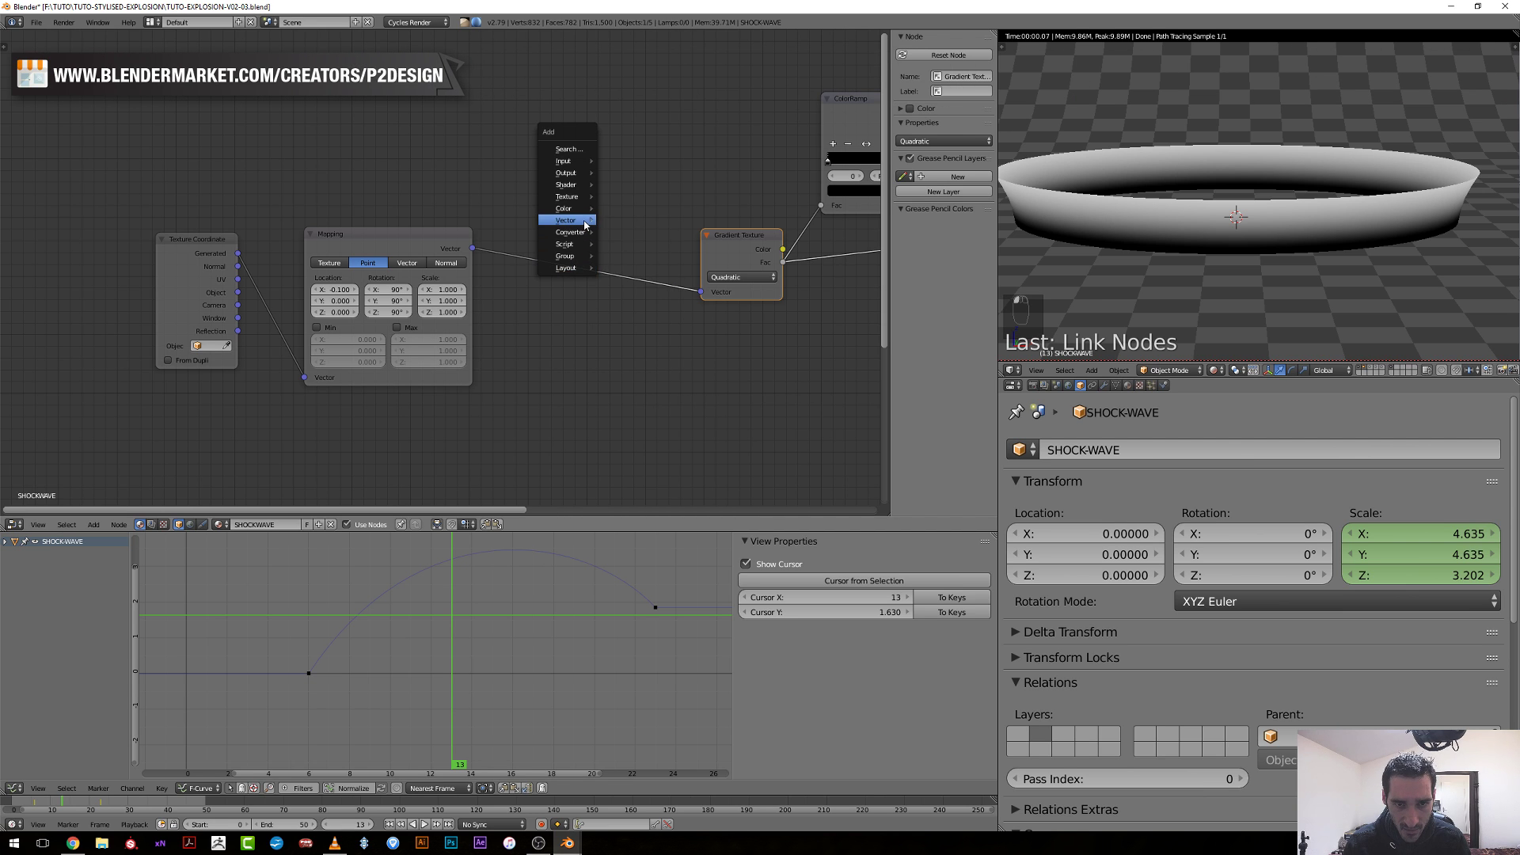
pyautogui.click(663, 274)
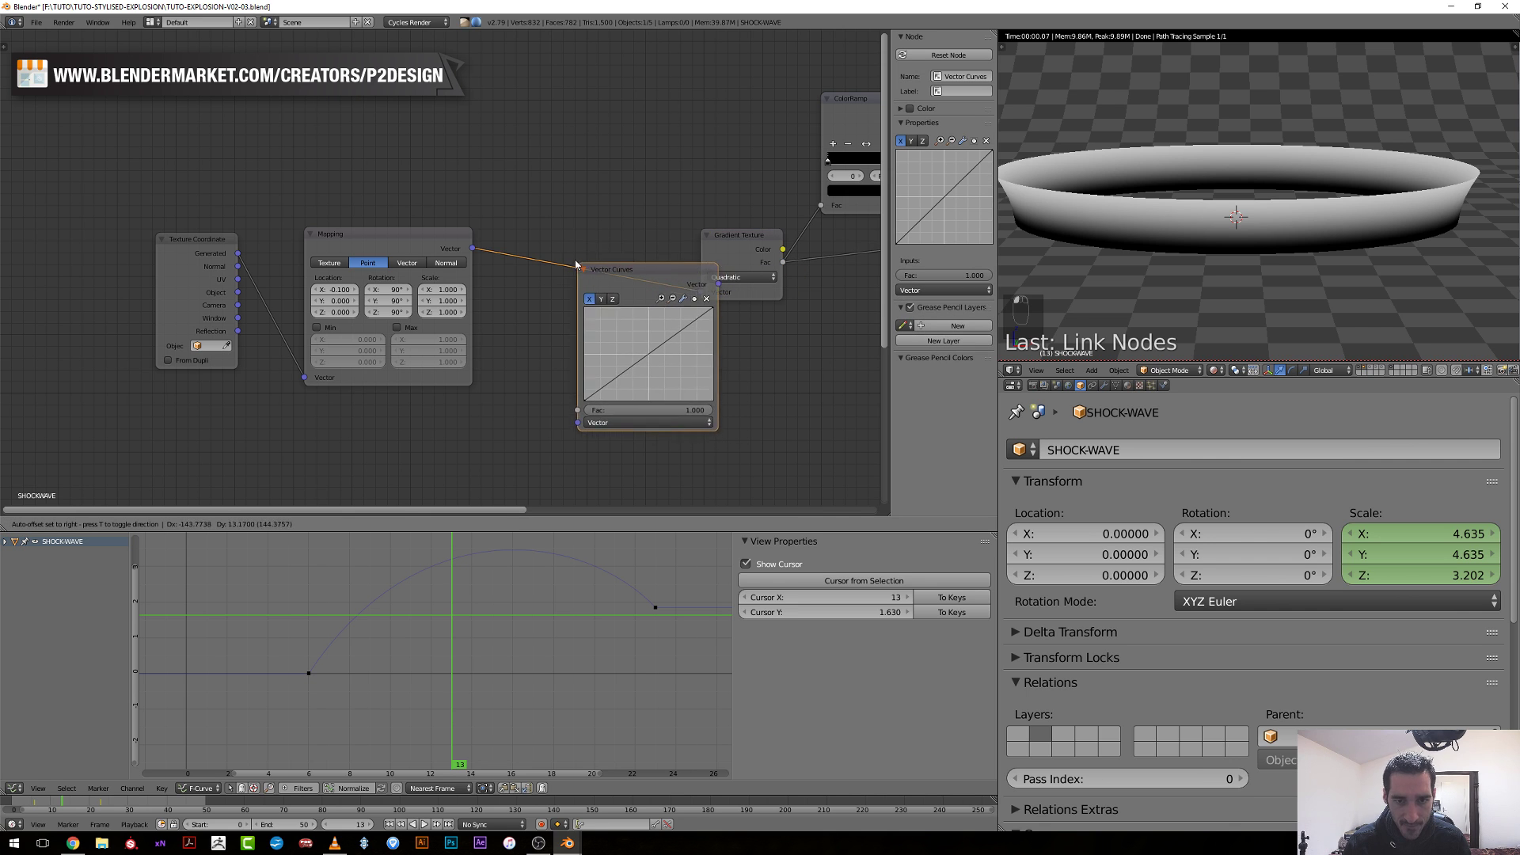
pyautogui.click(674, 306)
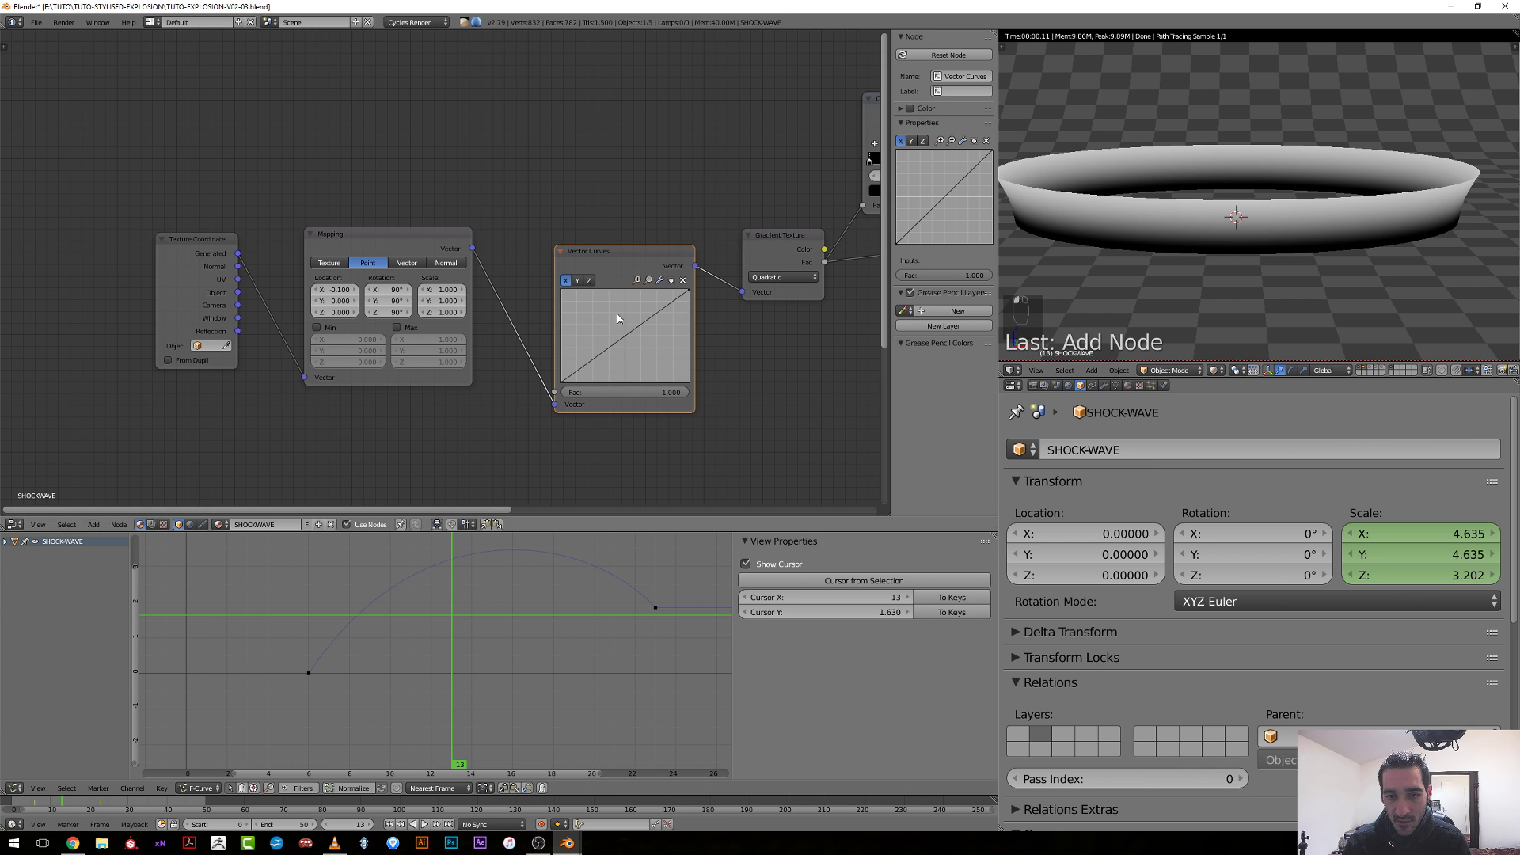
# Try bending the X curve of the Vector Curves node below the diagonal and undo the change.
pyautogui.moveTo(641, 326)
pyautogui.mouseDown()
pyautogui.moveTo(632, 314)
pyautogui.moveTo(657, 353)
pyautogui.moveTo(646, 336)
pyautogui.mouseUp()
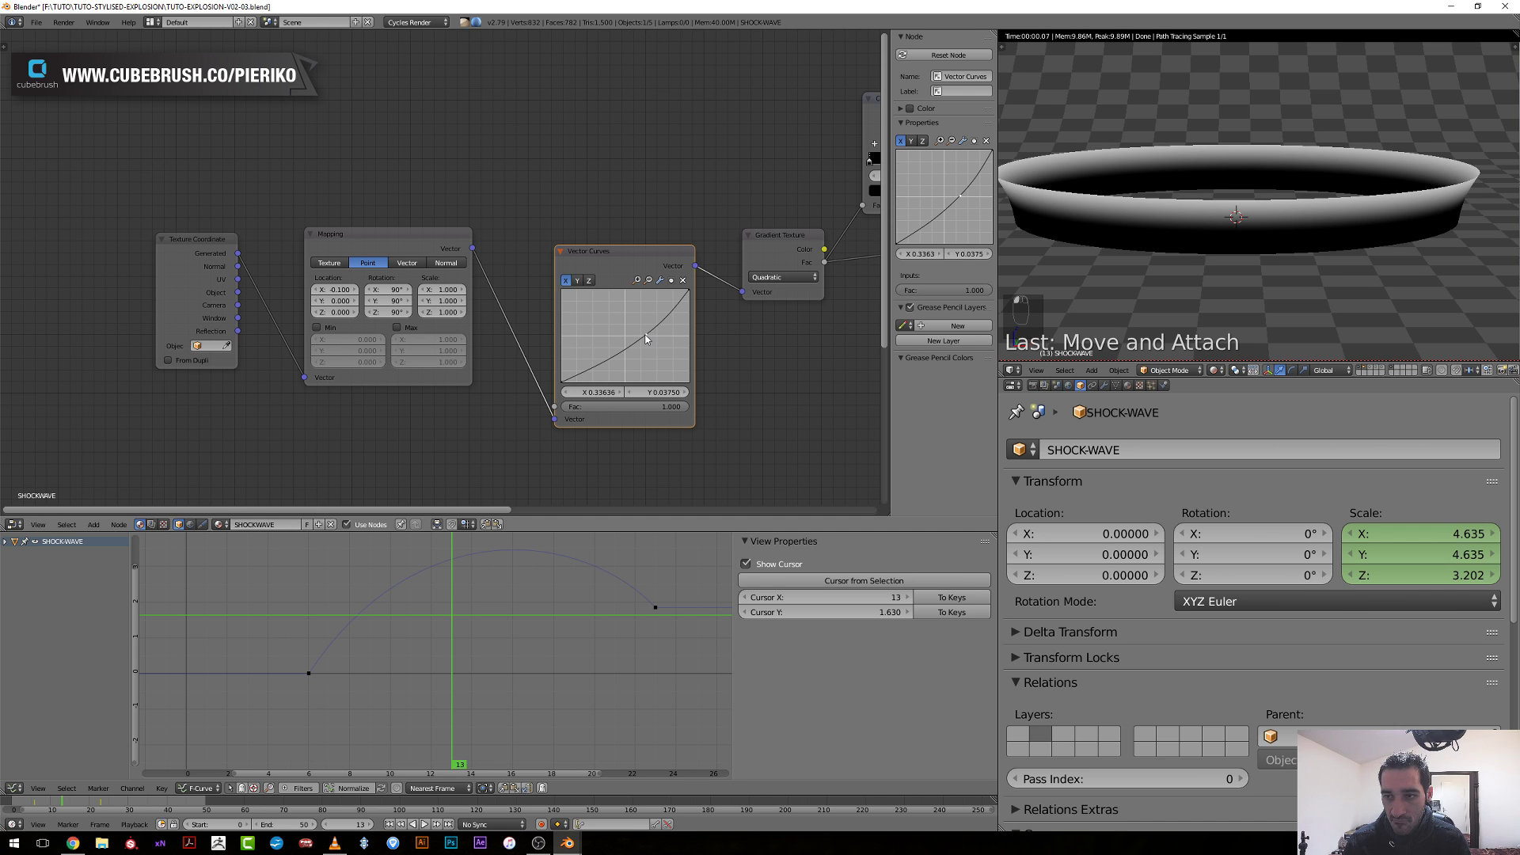
pyautogui.hotkey('ctrl', 'z')
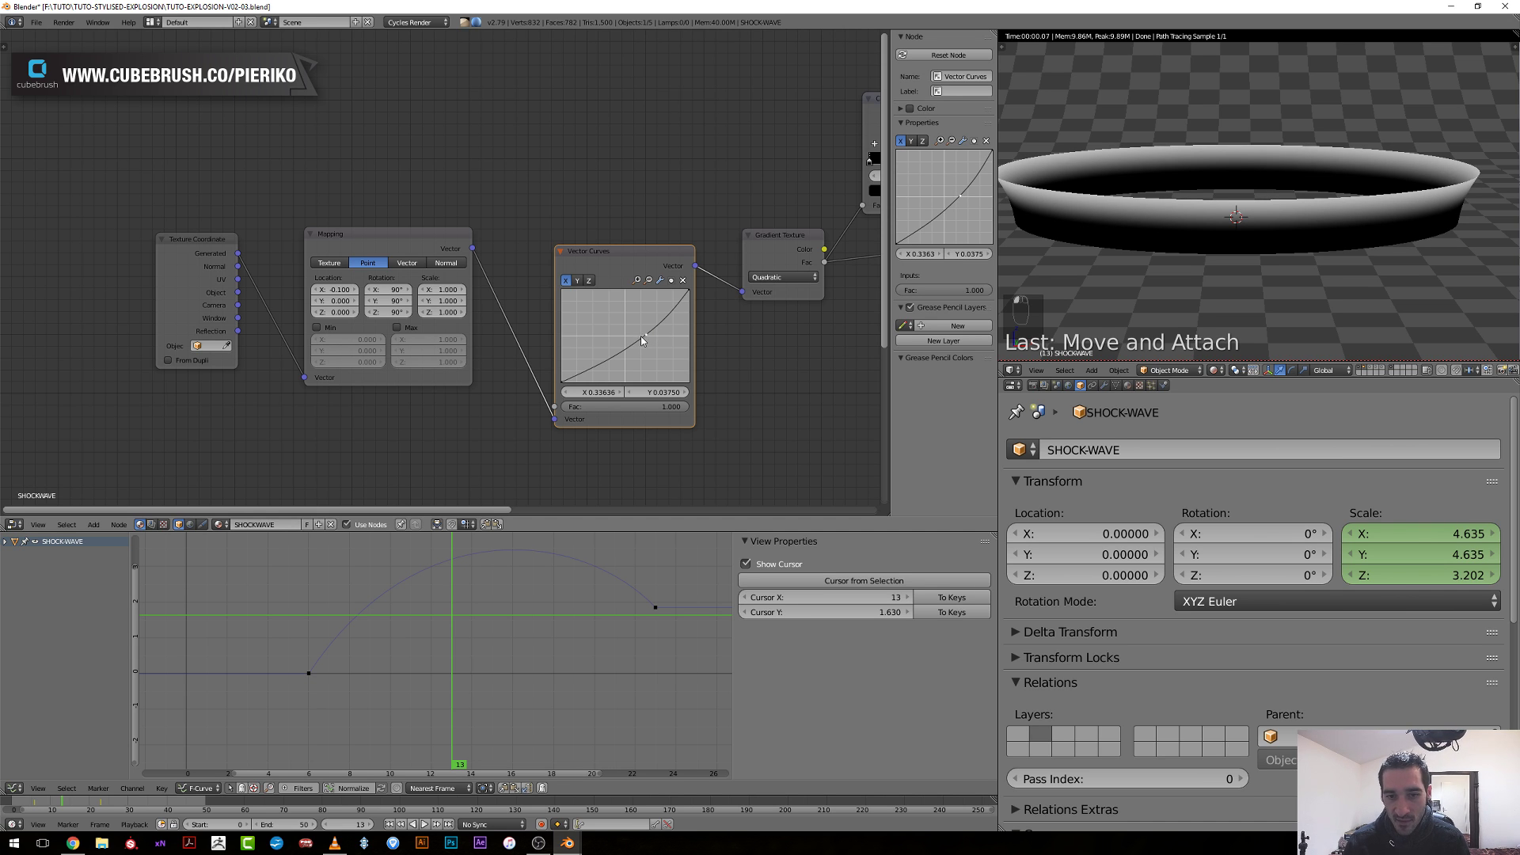
pyautogui.hotkey('ctrl', 'z')
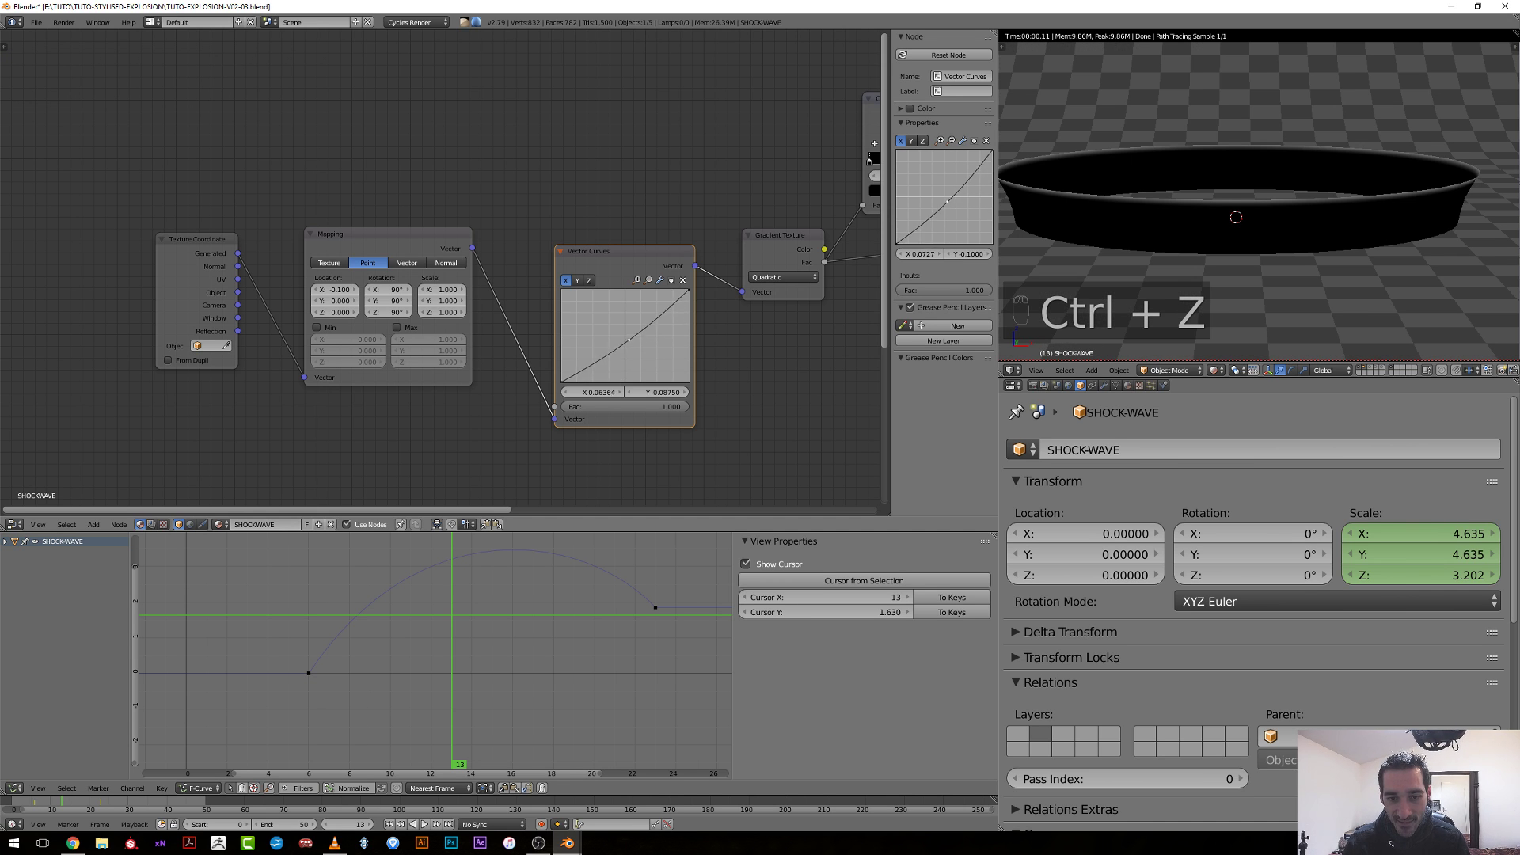
# Add a Noise Texture node below the gradient branch's Mapping node and connect its Fac output to the Vector Curves Fac input.
pyautogui.moveTo(388, 252); pyautogui.dragTo(348, 242)
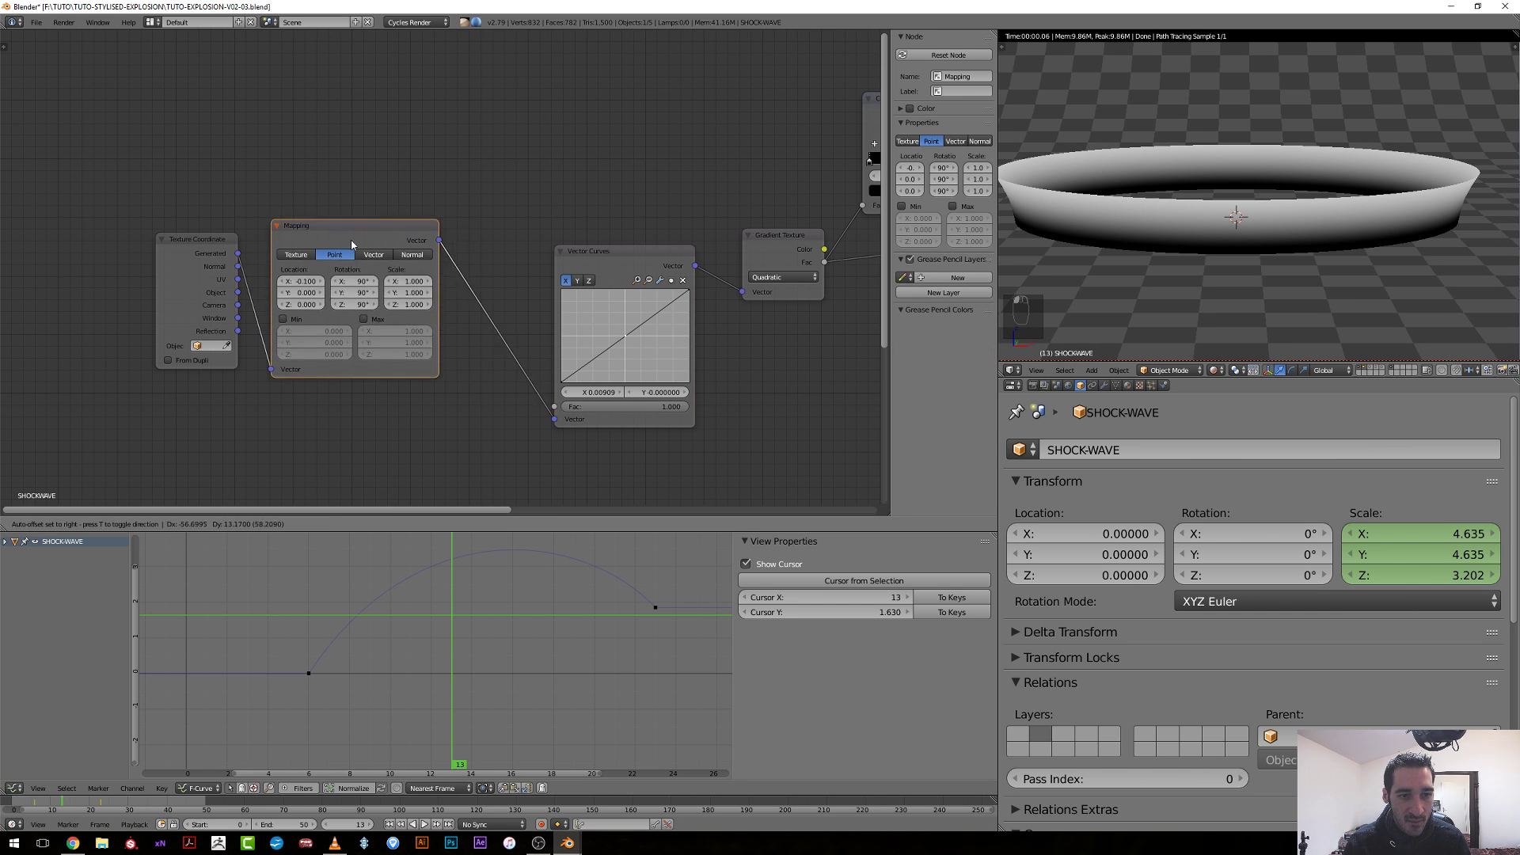
pyautogui.moveTo(475, 448); pyautogui.dragTo(492, 191, button='middle')
pyautogui.hotkey('shift', 'a')
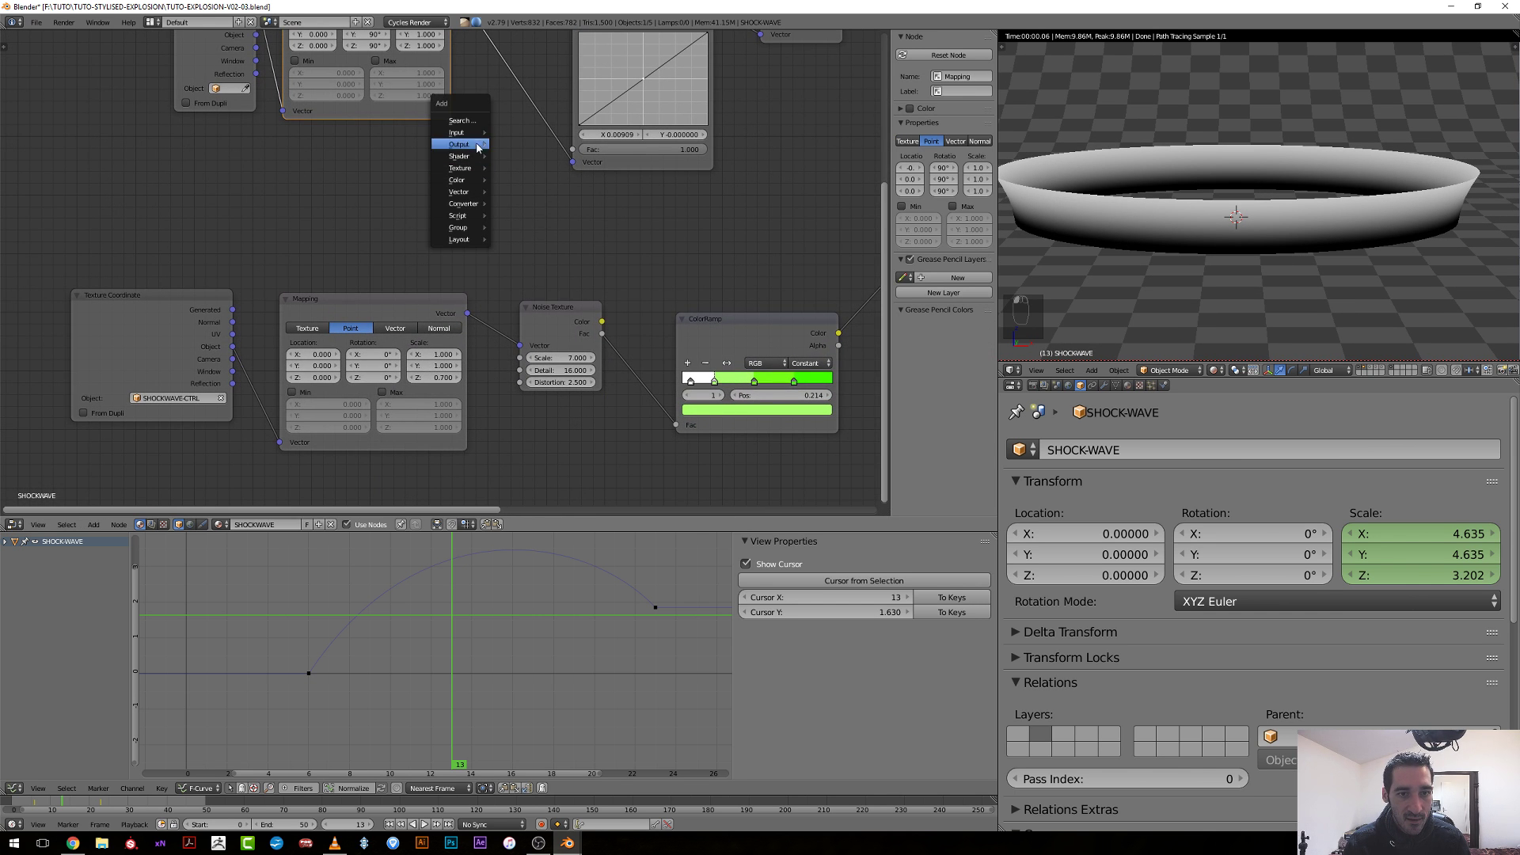
pyautogui.moveTo(475, 138)
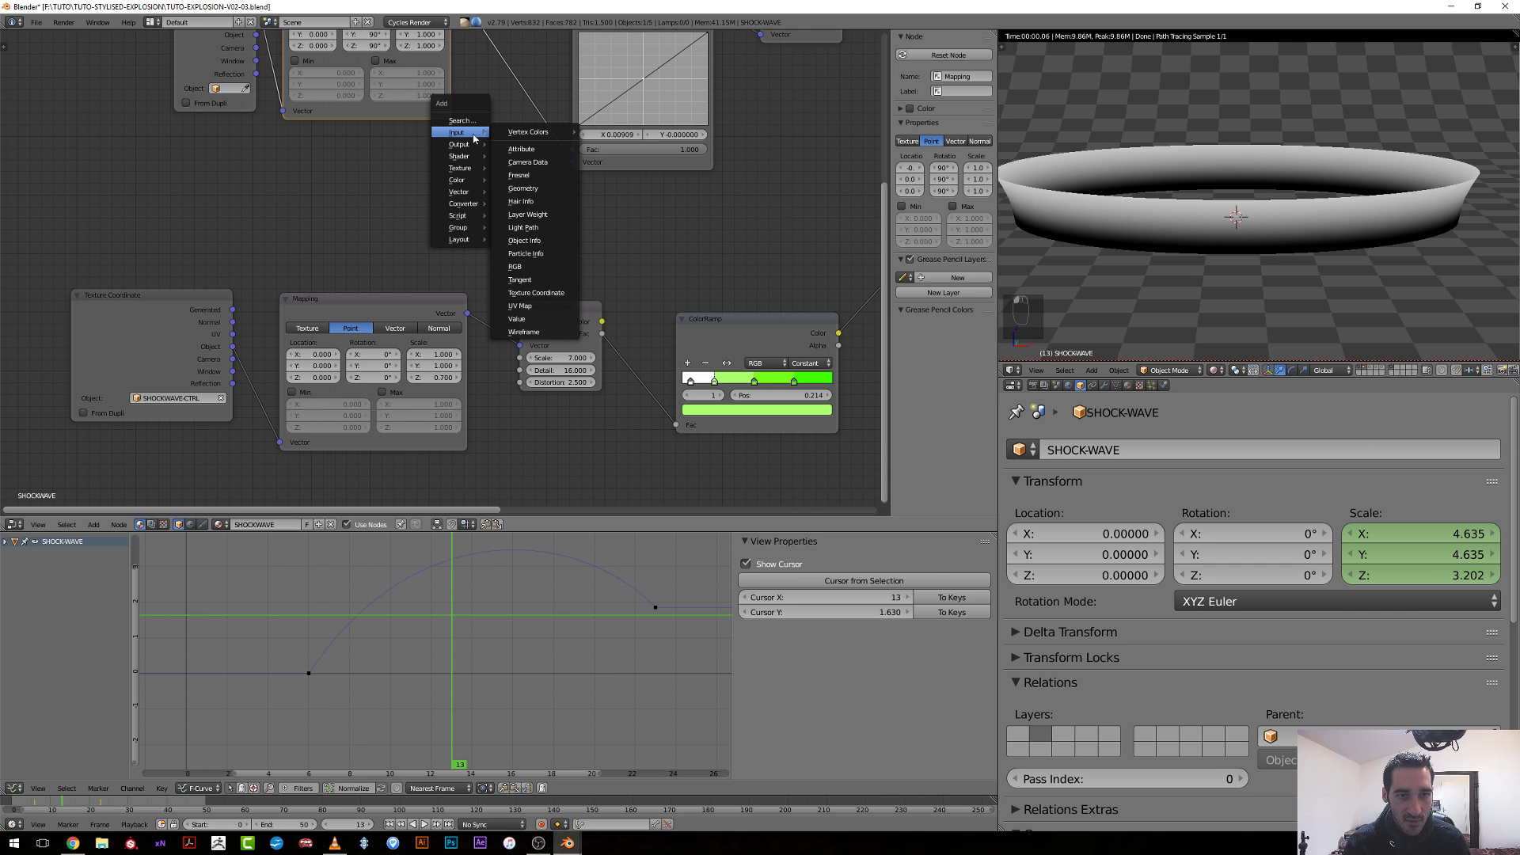
pyautogui.moveTo(473, 168)
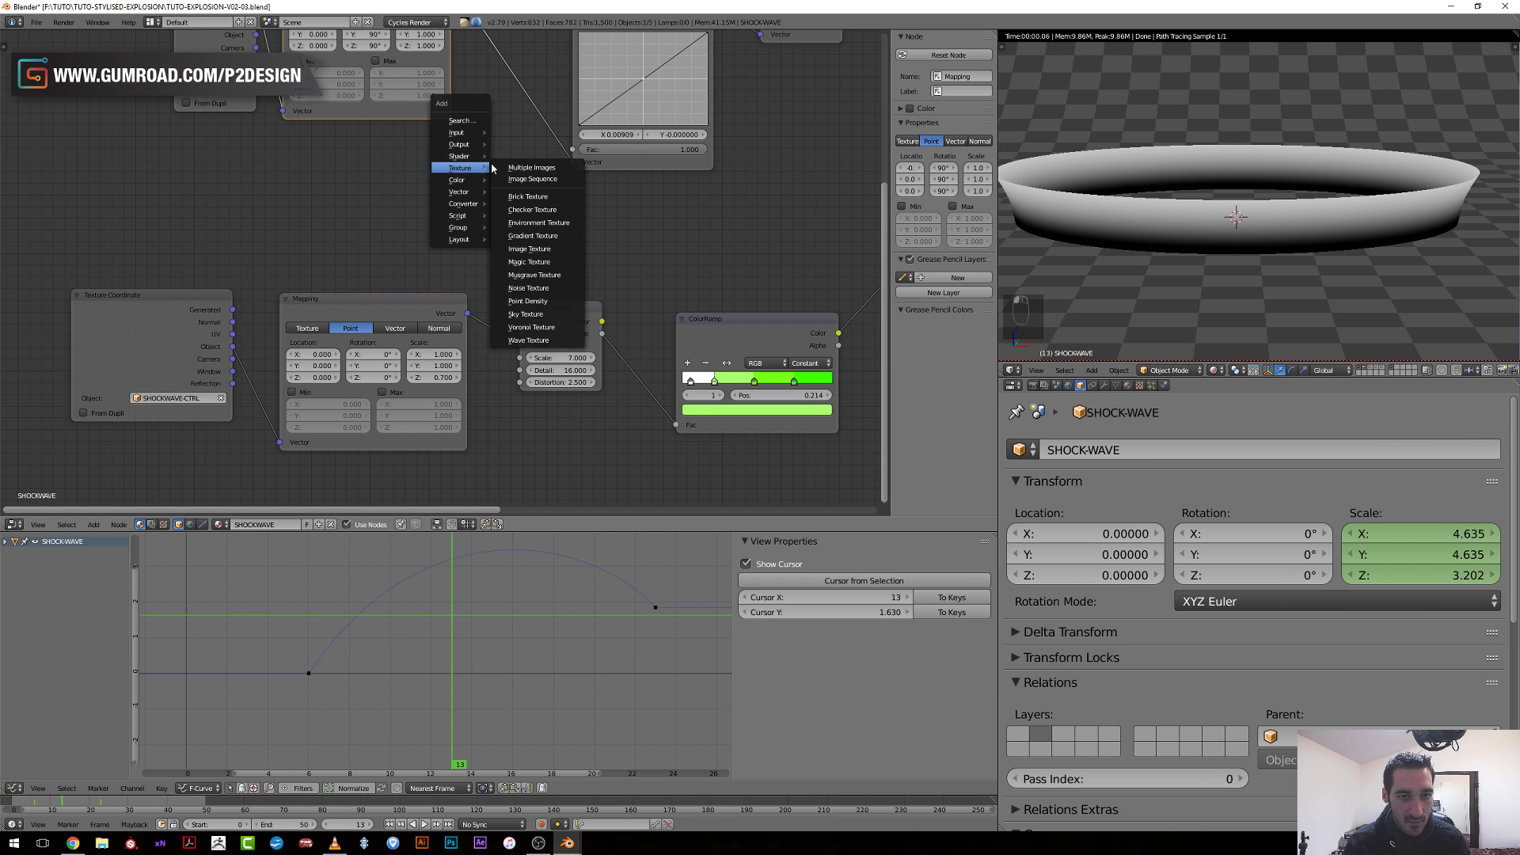
pyautogui.click(543, 288)
pyautogui.click(388, 163)
pyautogui.moveTo(468, 163); pyautogui.dragTo(443, 242, button='middle')
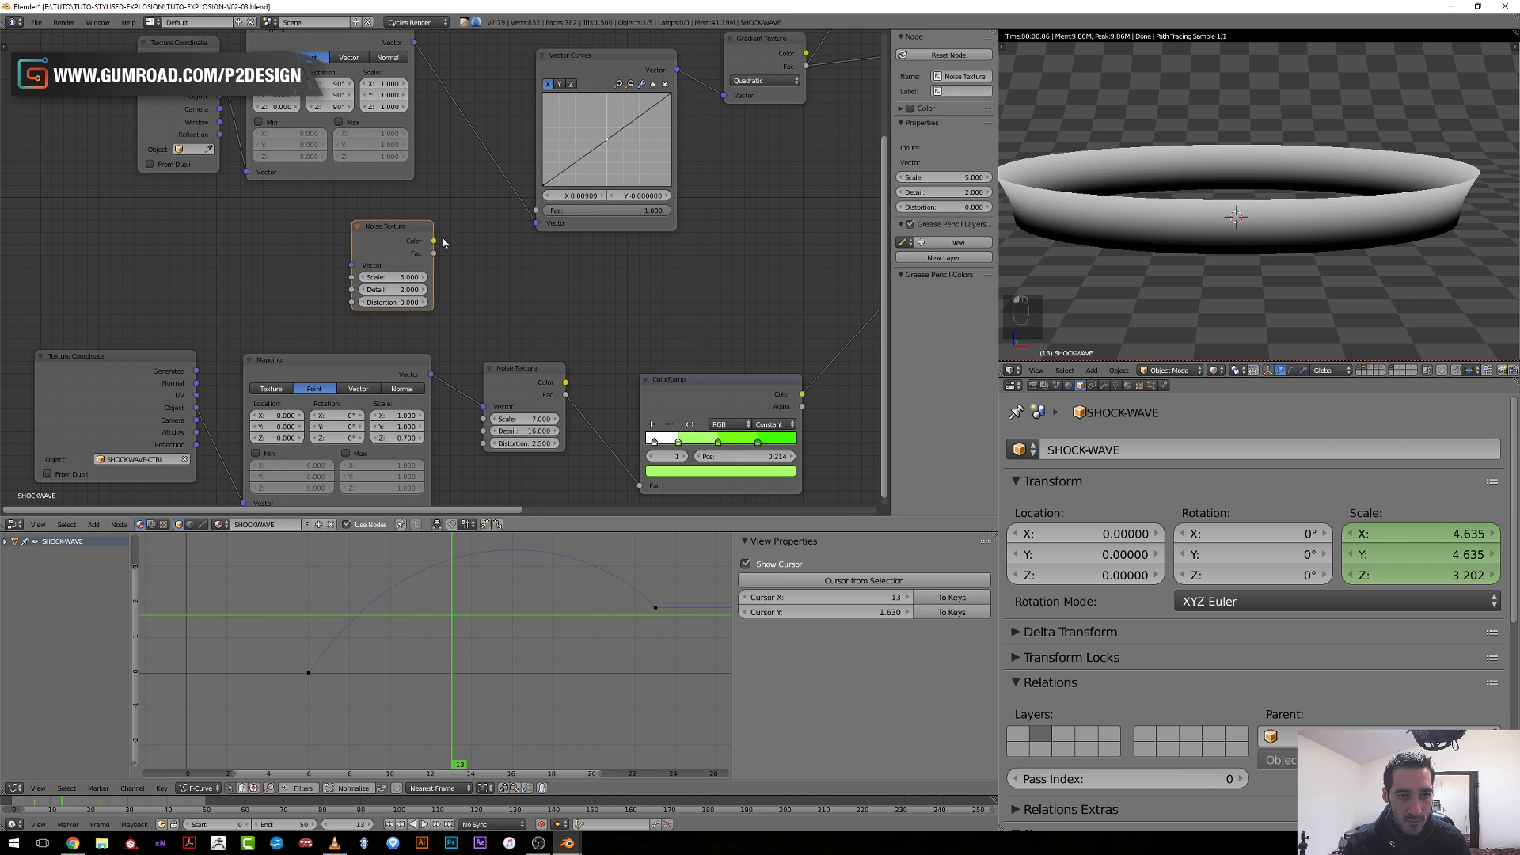
pyautogui.moveTo(436, 254); pyautogui.dragTo(544, 206)
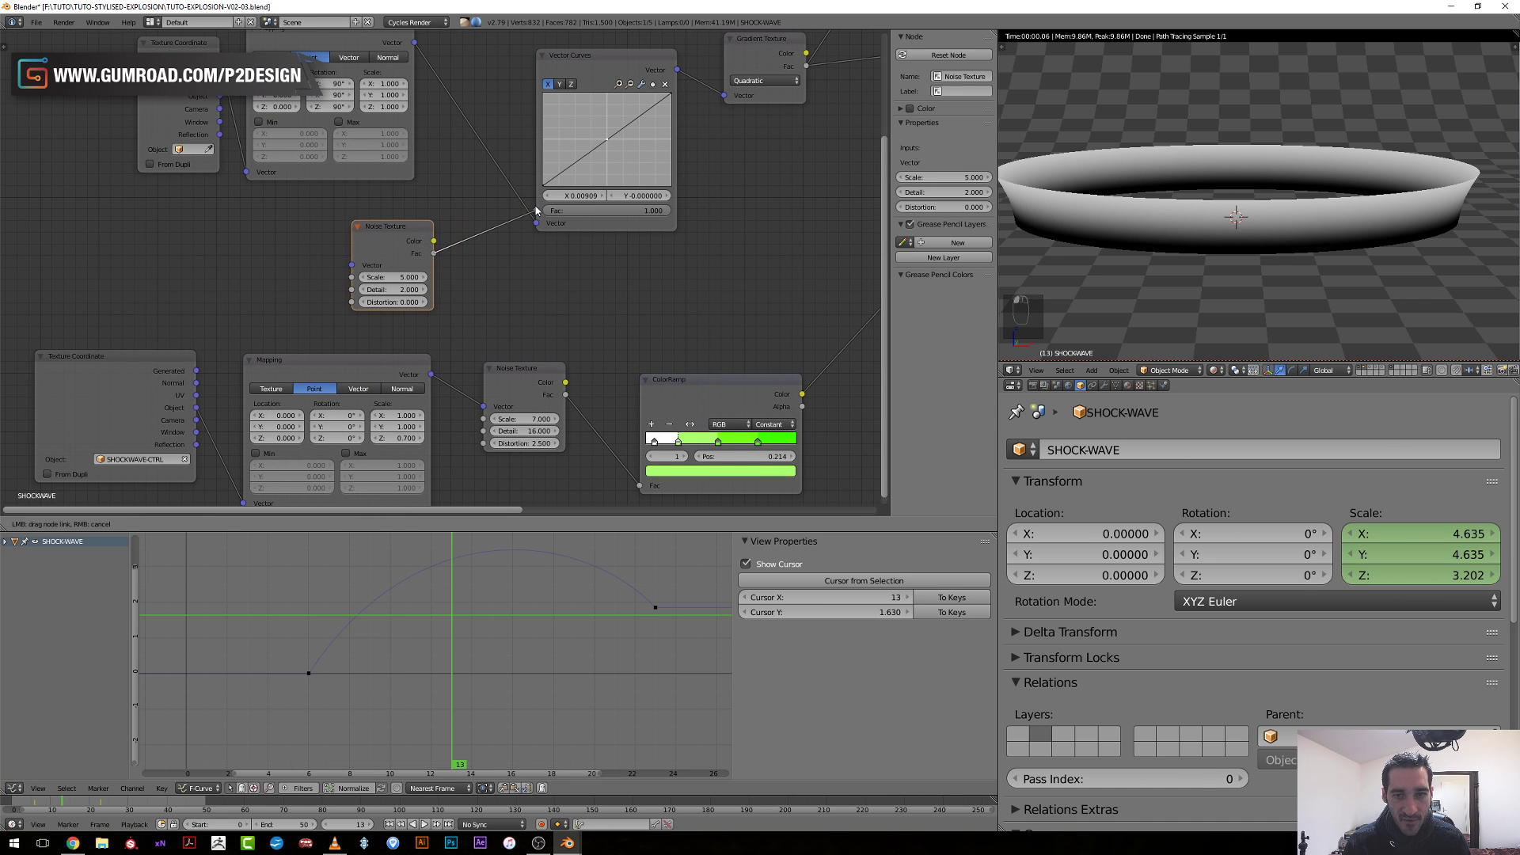
# Bend the Vector Curves X curve above the diagonal, with its middle point at about X -0.055, Y 0.21.
pyautogui.scroll(1, 817, 282)
pyautogui.scroll(1, 816, 283)
pyautogui.moveTo(578, 163); pyautogui.dragTo(515, 227, button='middle')
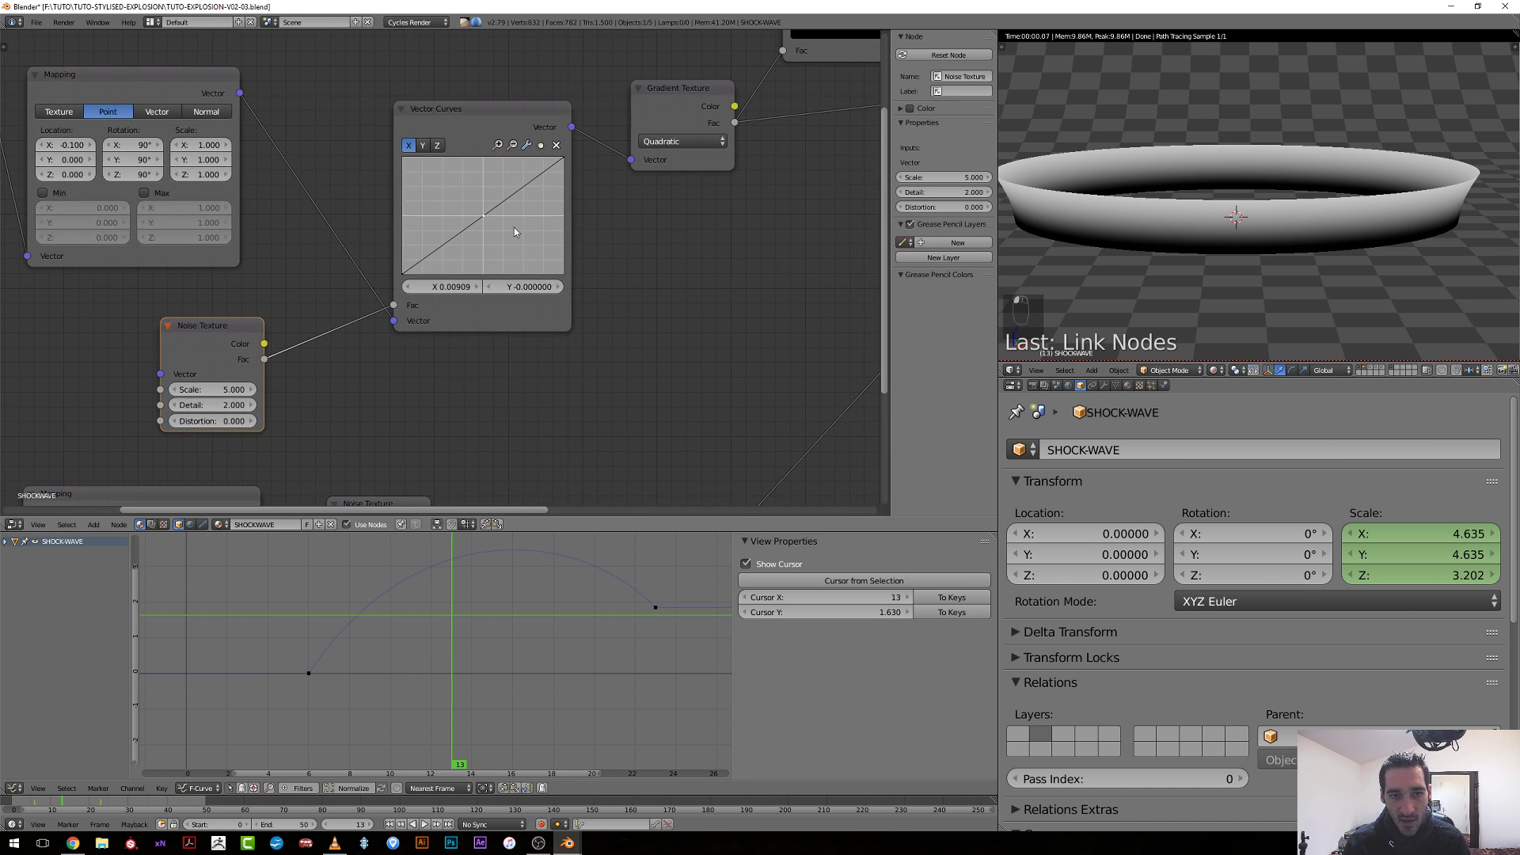
pyautogui.moveTo(487, 212); pyautogui.dragTo(483, 200)
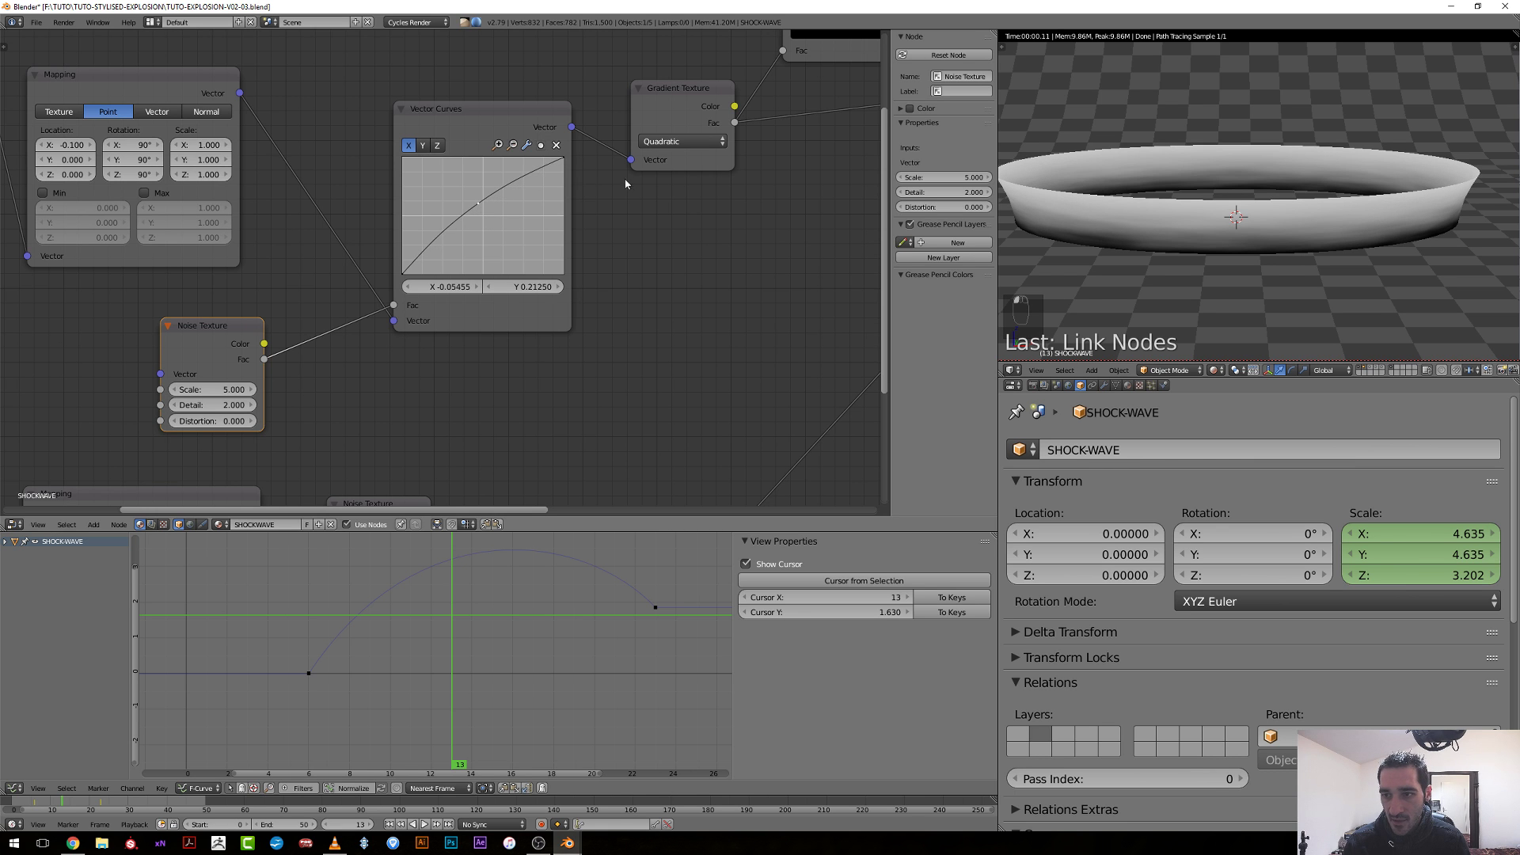
# Preview the gradient's ColorRamp on the ring and move its white stop to position 0.268.
pyautogui.scroll(-2, 553, 266)
pyautogui.keyDown('ctrl'); pyautogui.keyDown('shift'); pyautogui.click(685, 77); pyautogui.keyUp('shift'); pyautogui.keyUp('ctrl')
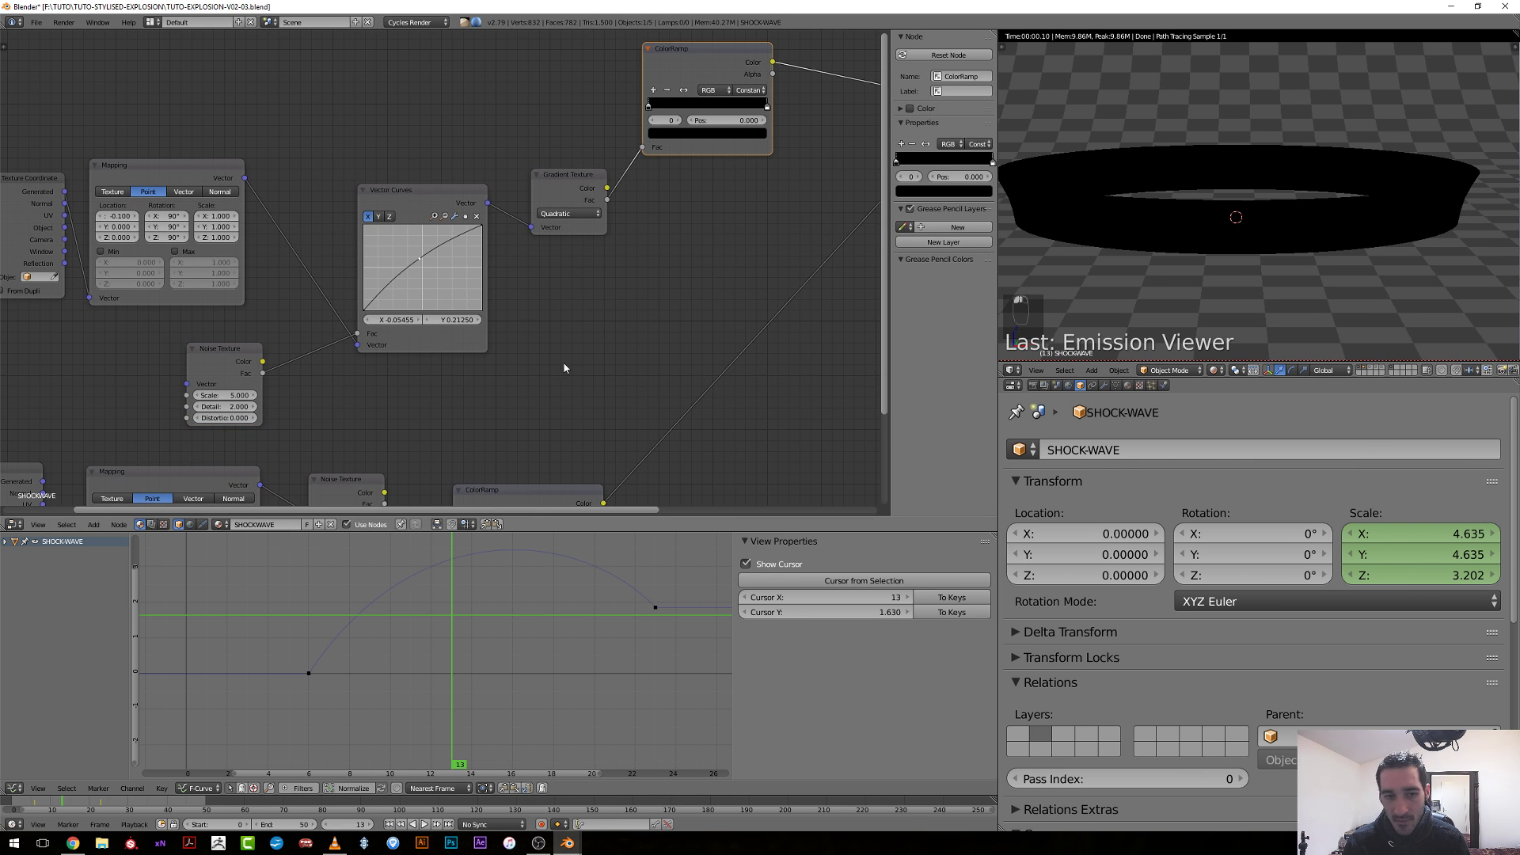
pyautogui.moveTo(765, 107); pyautogui.dragTo(680, 107)
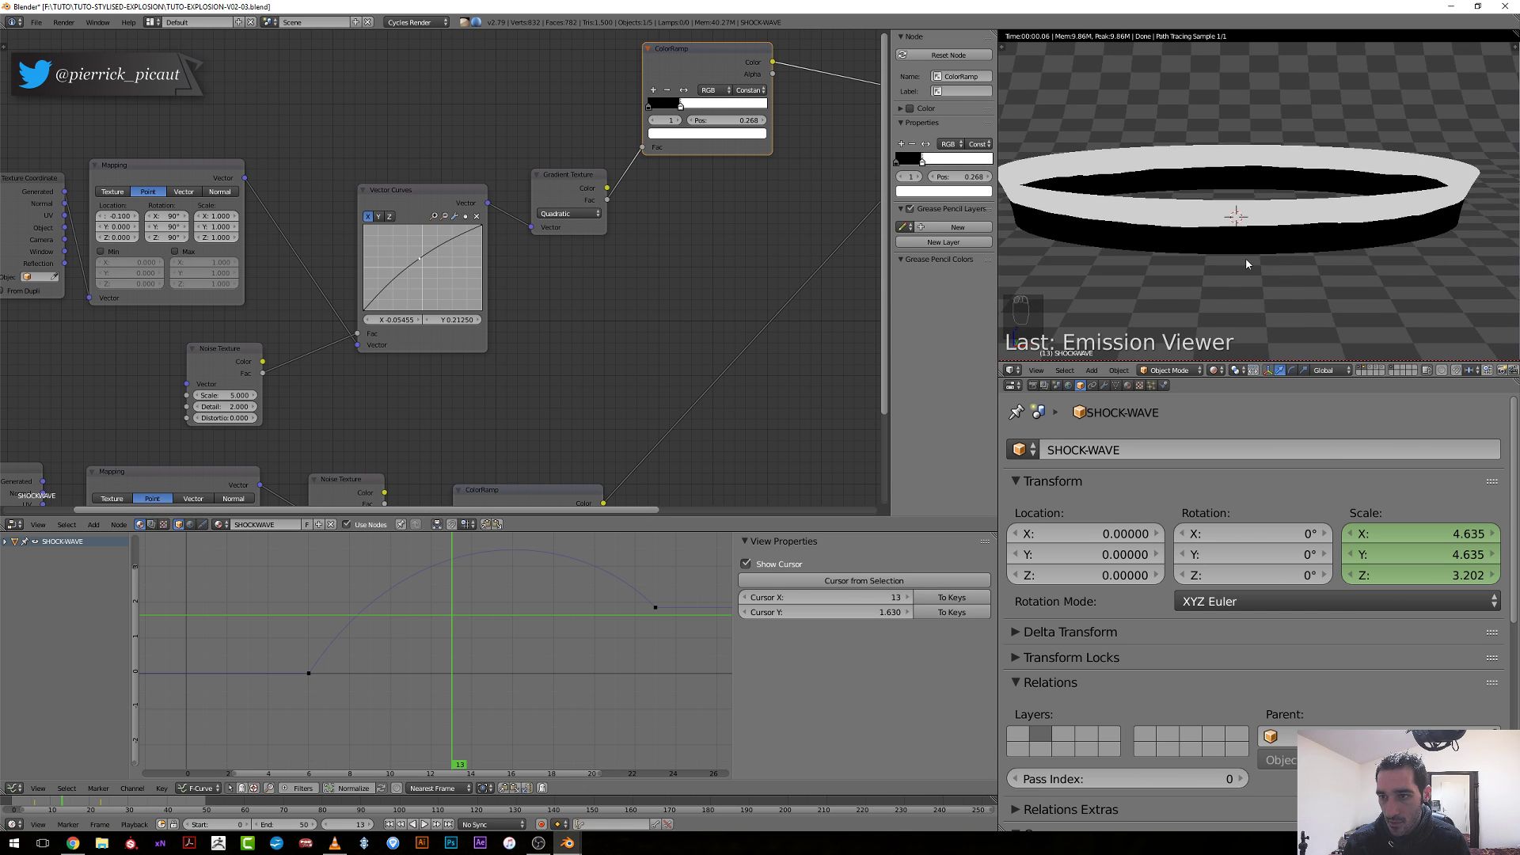
# Set the new Noise Texture's Scale to 10 and Detail to 16.
pyautogui.scroll(1, 1246, 258)
pyautogui.click(241, 394)
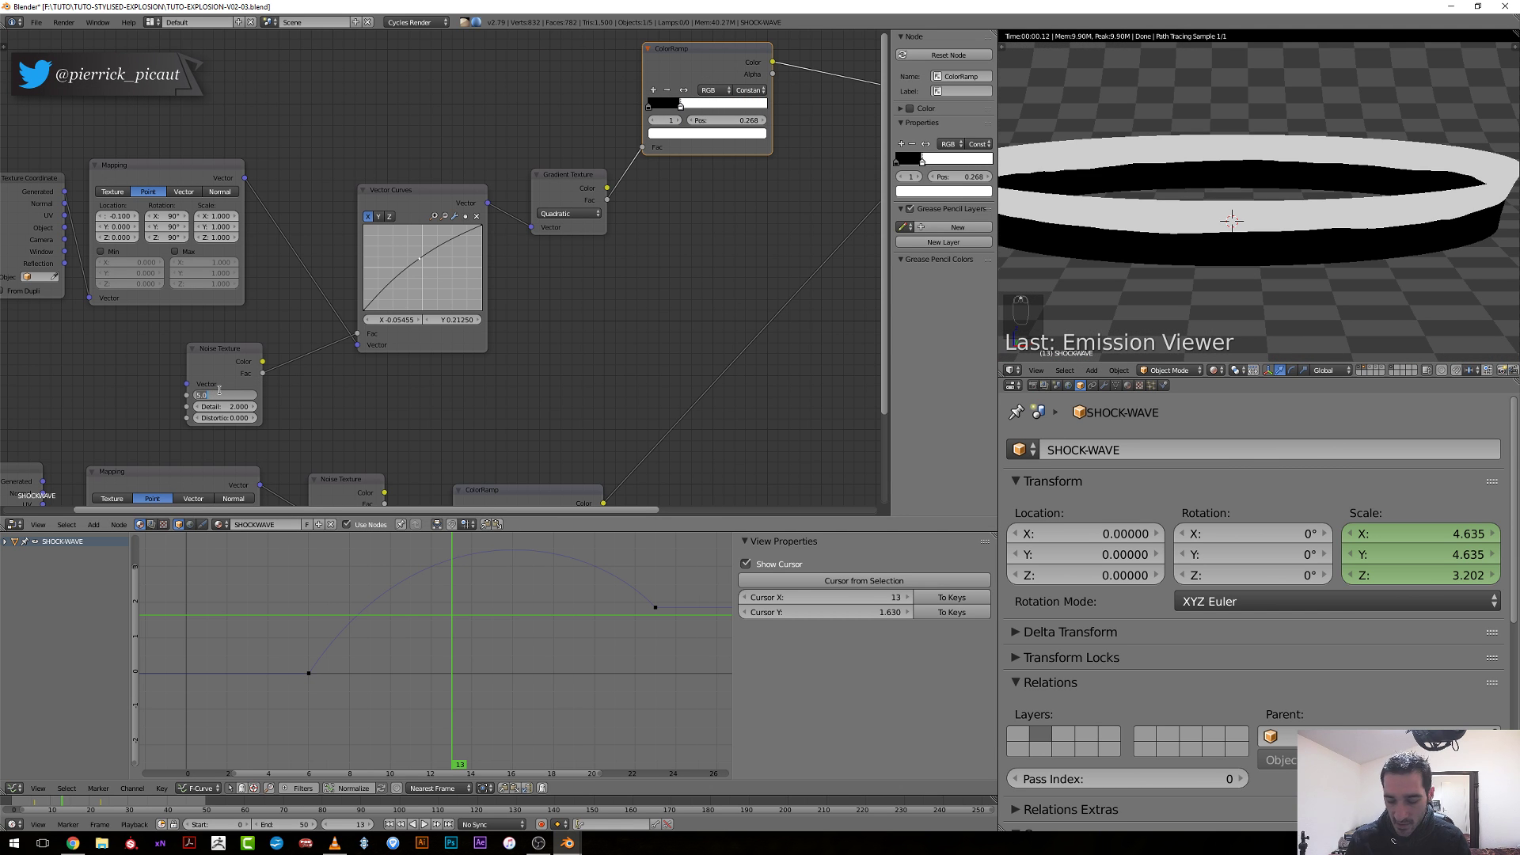
pyautogui.write('10')
pyautogui.press('Return')
pyautogui.click(226, 406)
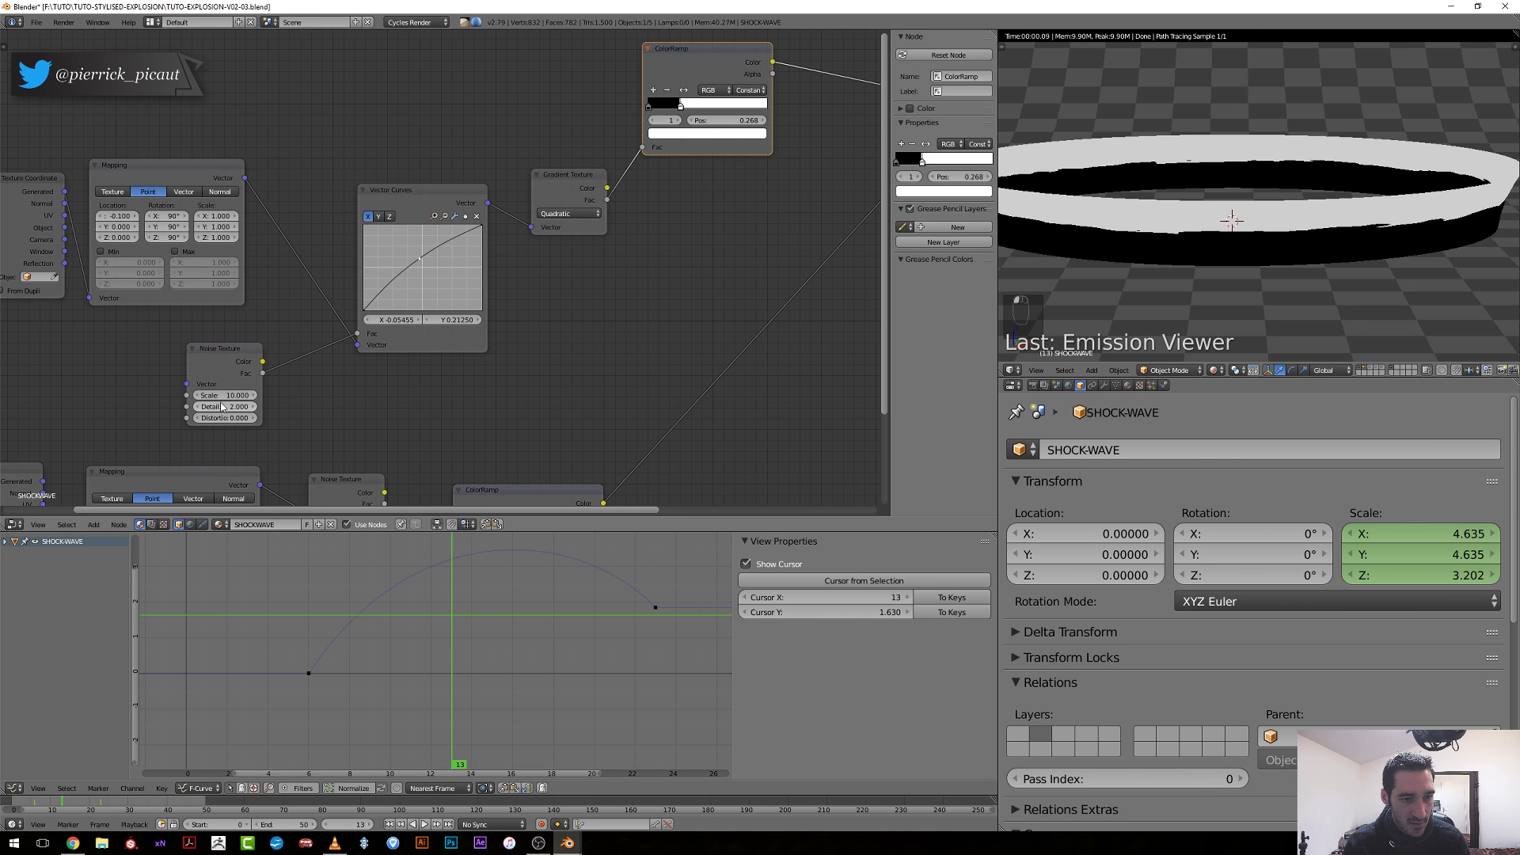
pyautogui.write('16')
pyautogui.press('Return')
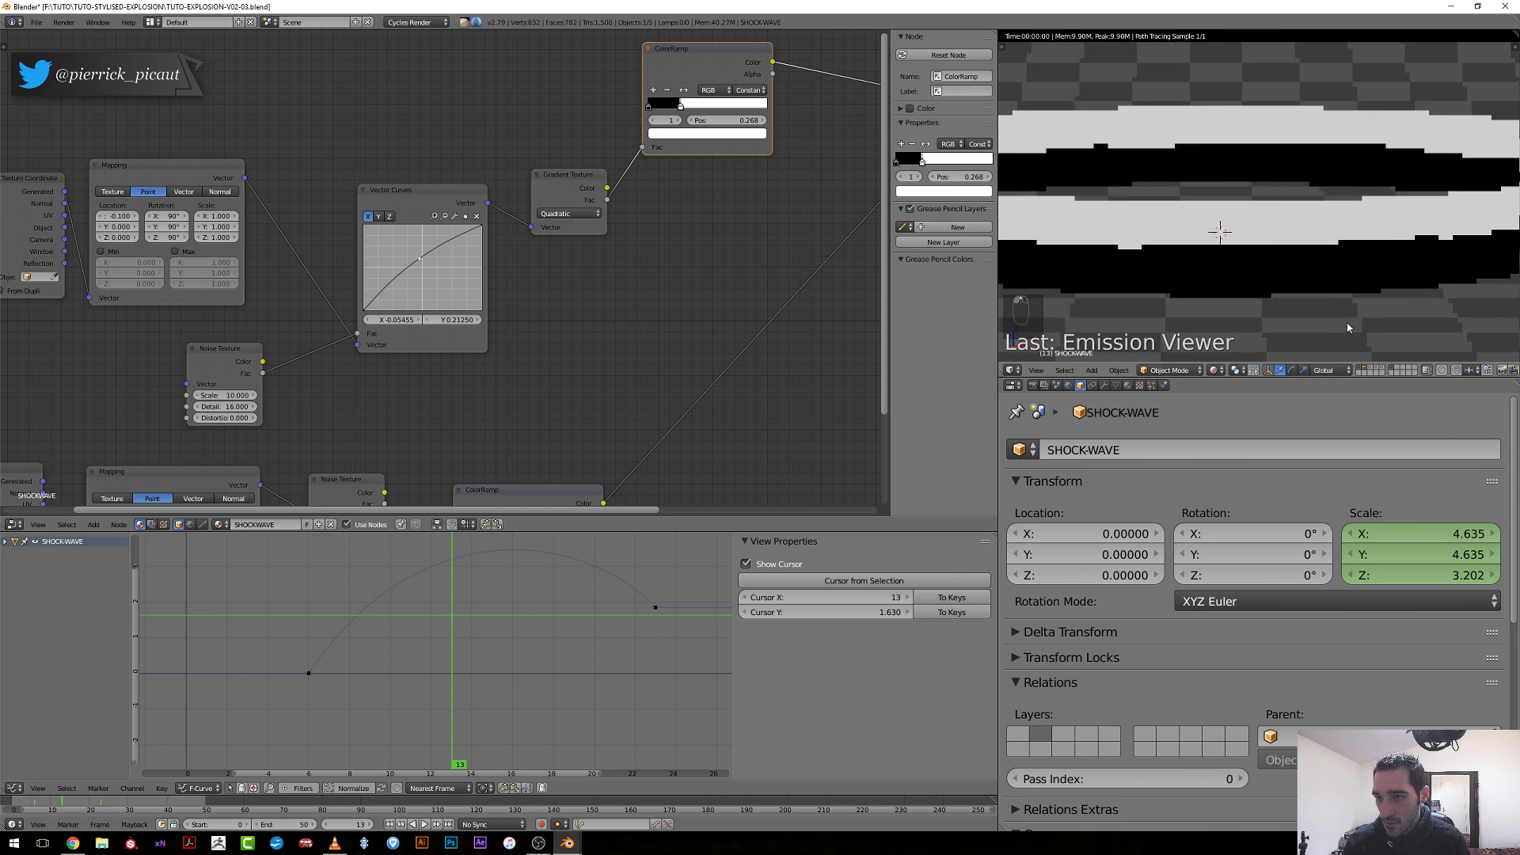
# Steepen the Vector Curves X curve by moving its start point to about X -0.42, Y -1 and its middle point to about X -0.1, Y 1.
pyautogui.scroll(5, 1209, 268)
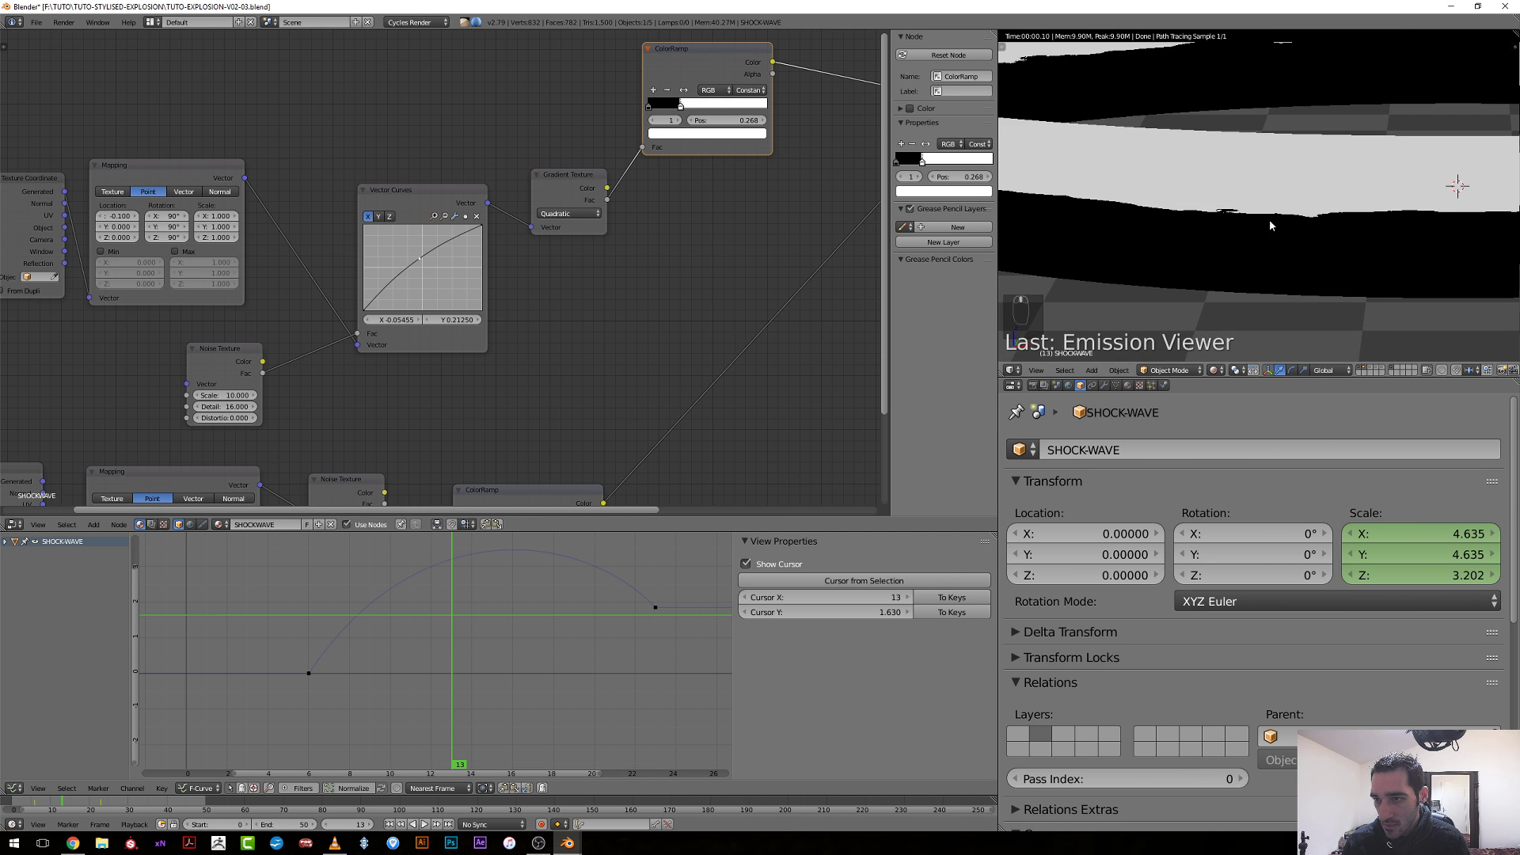
pyautogui.moveTo(423, 256); pyautogui.dragTo(409, 233)
pyautogui.scroll(-4, 1309, 159)
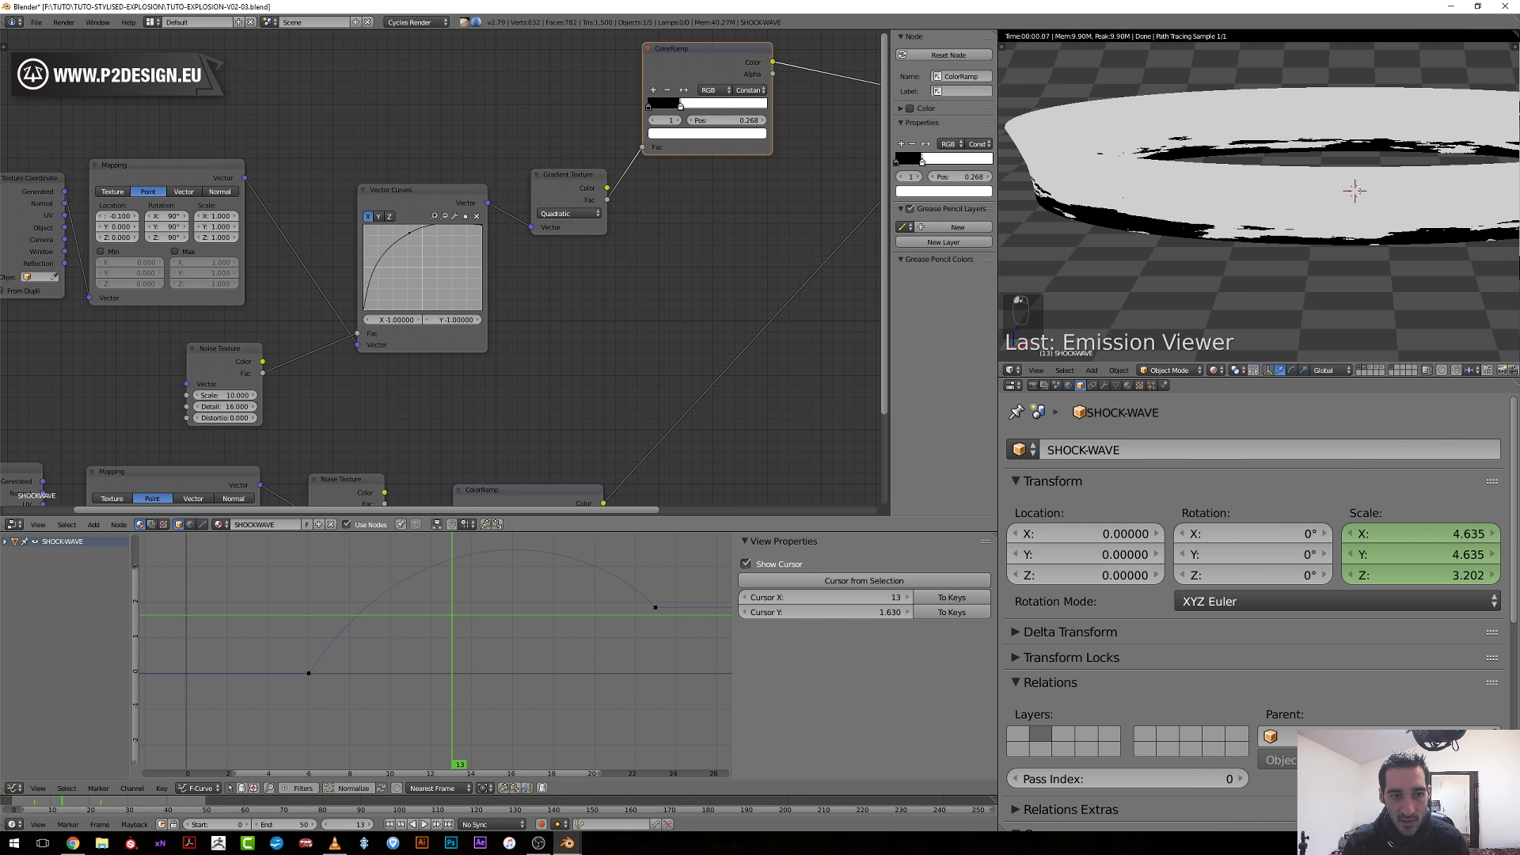
pyautogui.moveTo(372, 290); pyautogui.dragTo(402, 307)
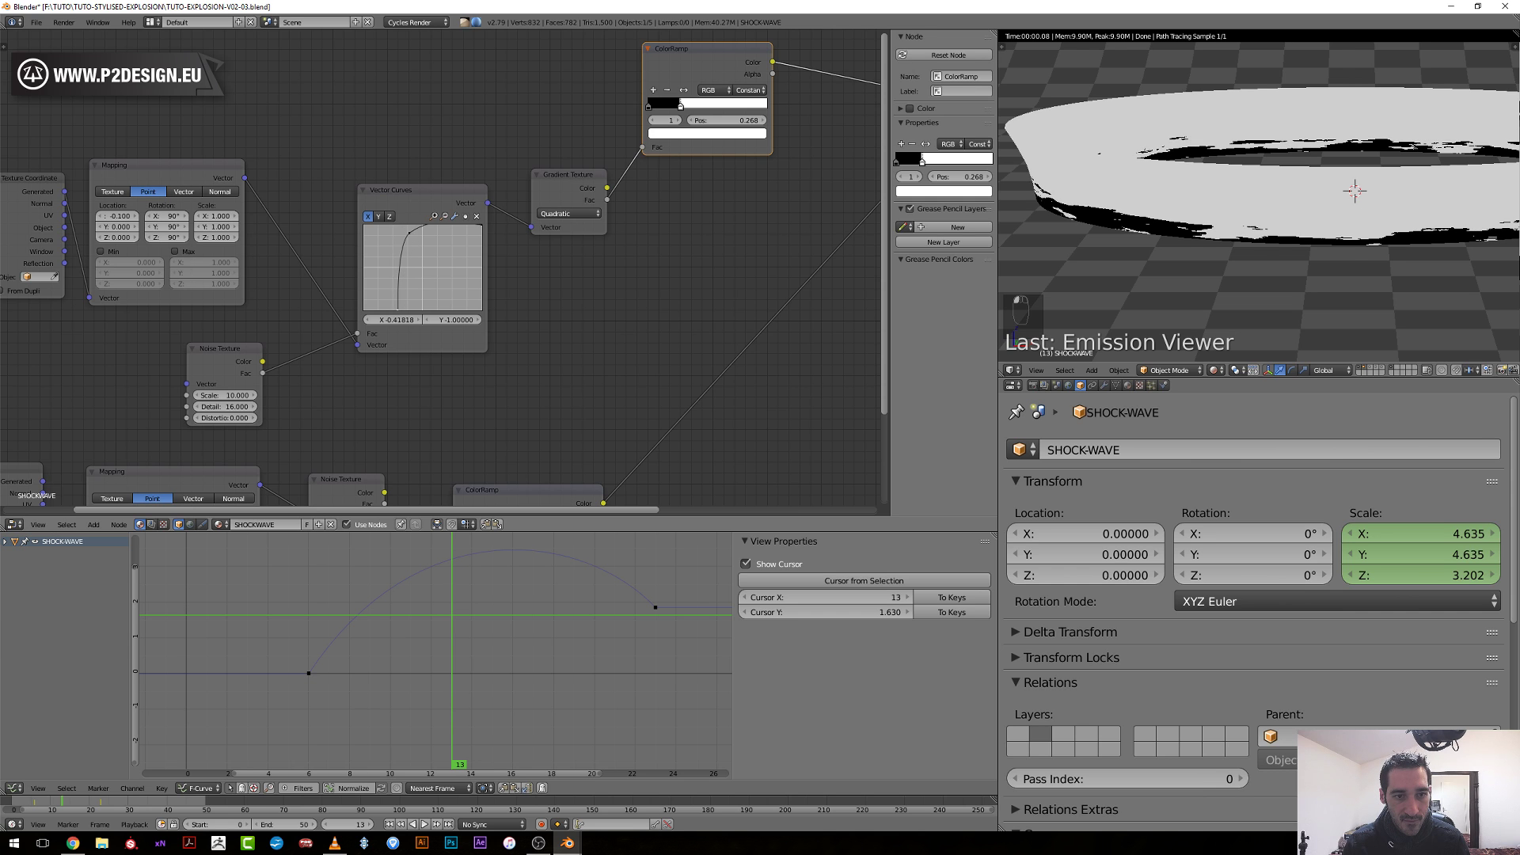
pyautogui.moveTo(413, 231)
pyautogui.mouseDown()
pyautogui.moveTo(448, 250)
pyautogui.moveTo(416, 226)
pyautogui.mouseUp()
# Bend the Vector Curves Z curve above the diagonal, with its middle point at about X -0.1, Y 0.99.
pyautogui.click(379, 216)
pyautogui.click(389, 217)
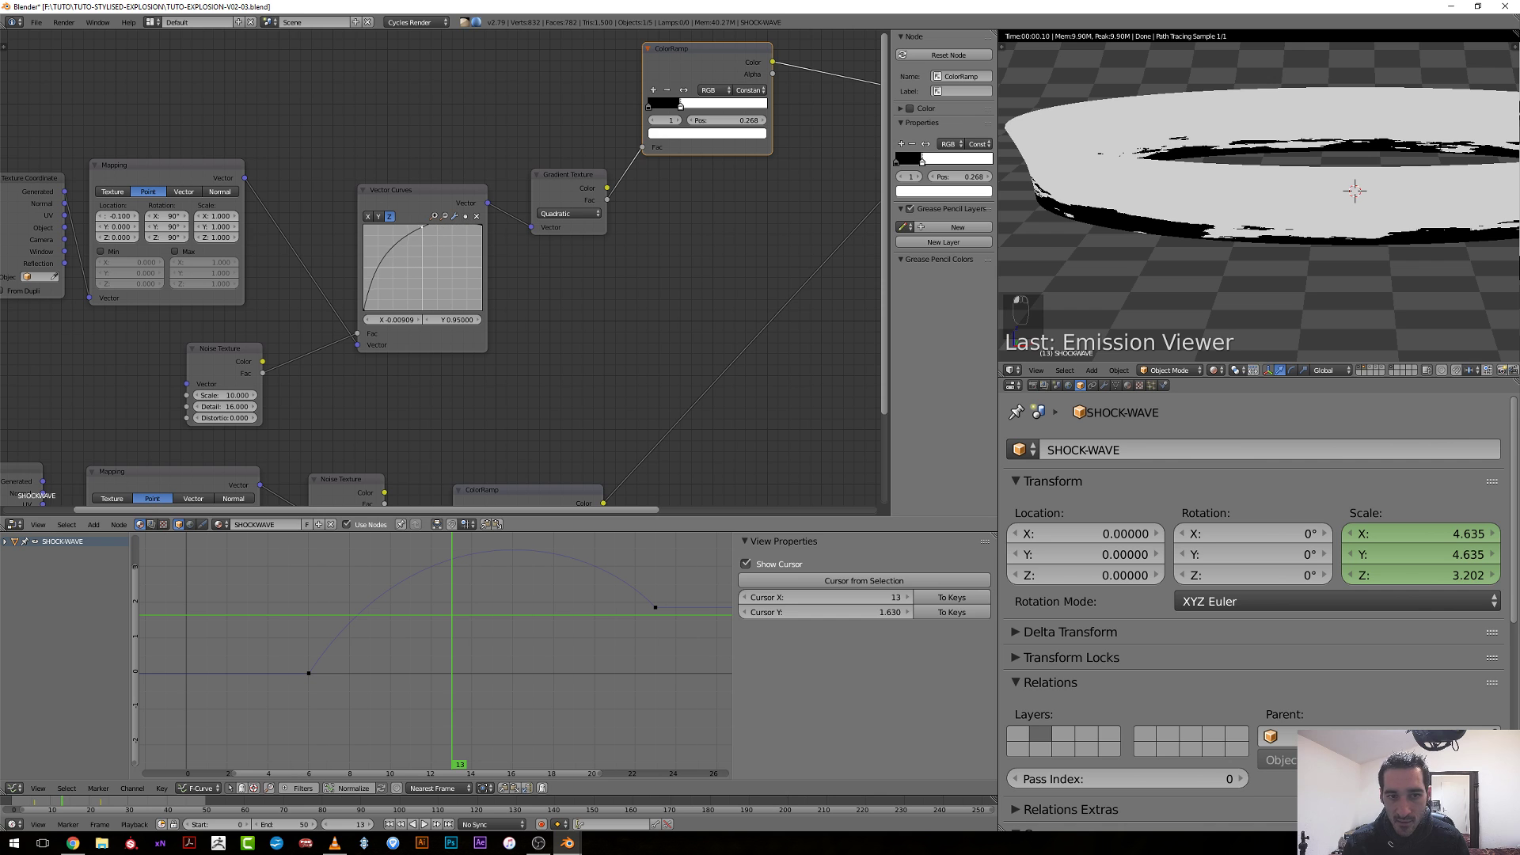
pyautogui.click(368, 226)
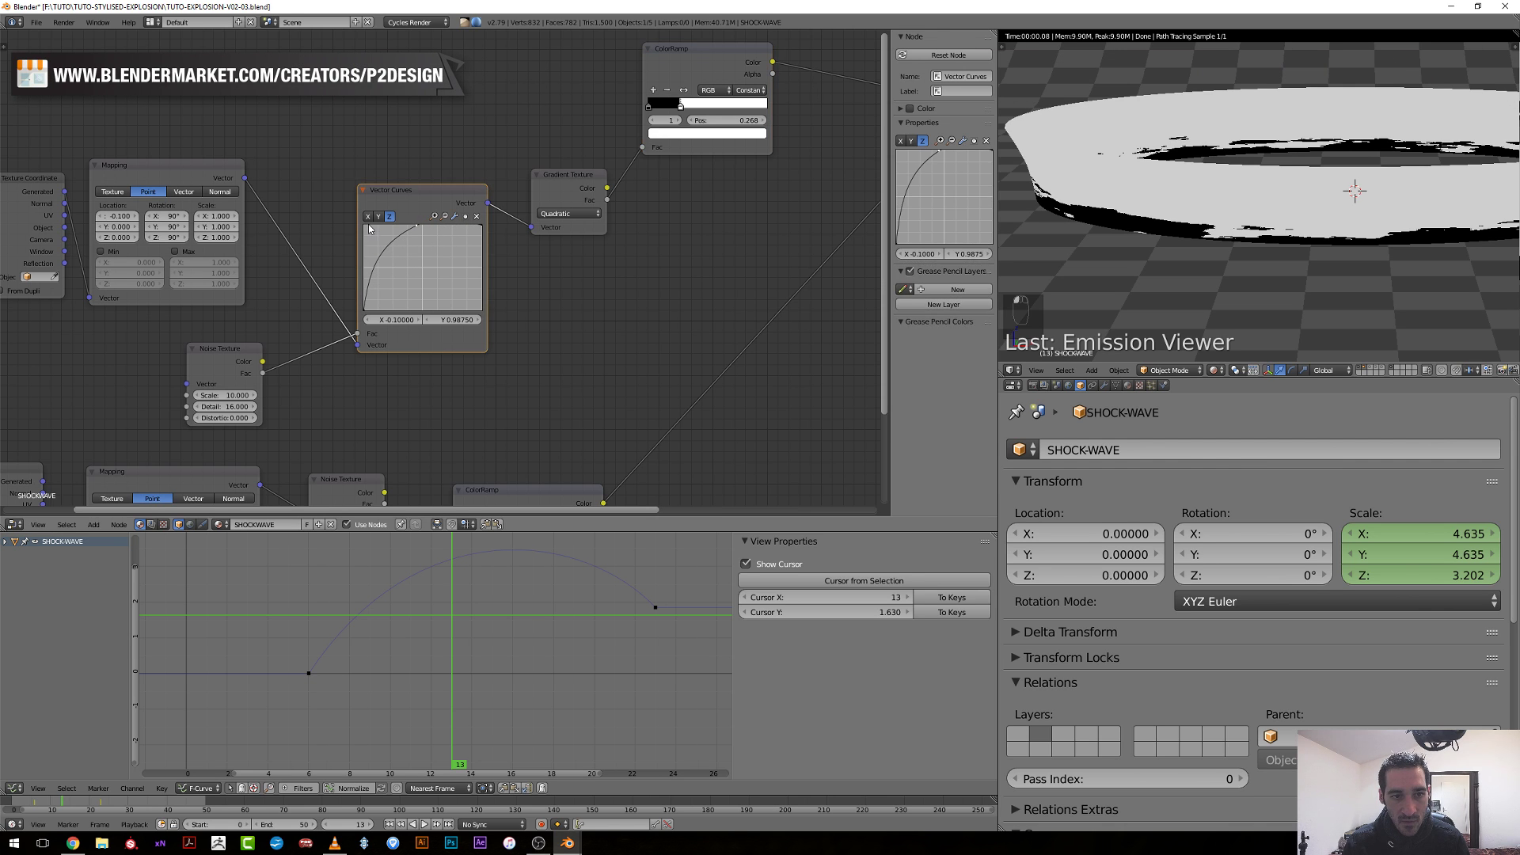
# Refine the Vector Curves X curve, shifting its lower point slightly inward and its upper point to about X -0.064, Y 0.99.
pyautogui.click(368, 217)
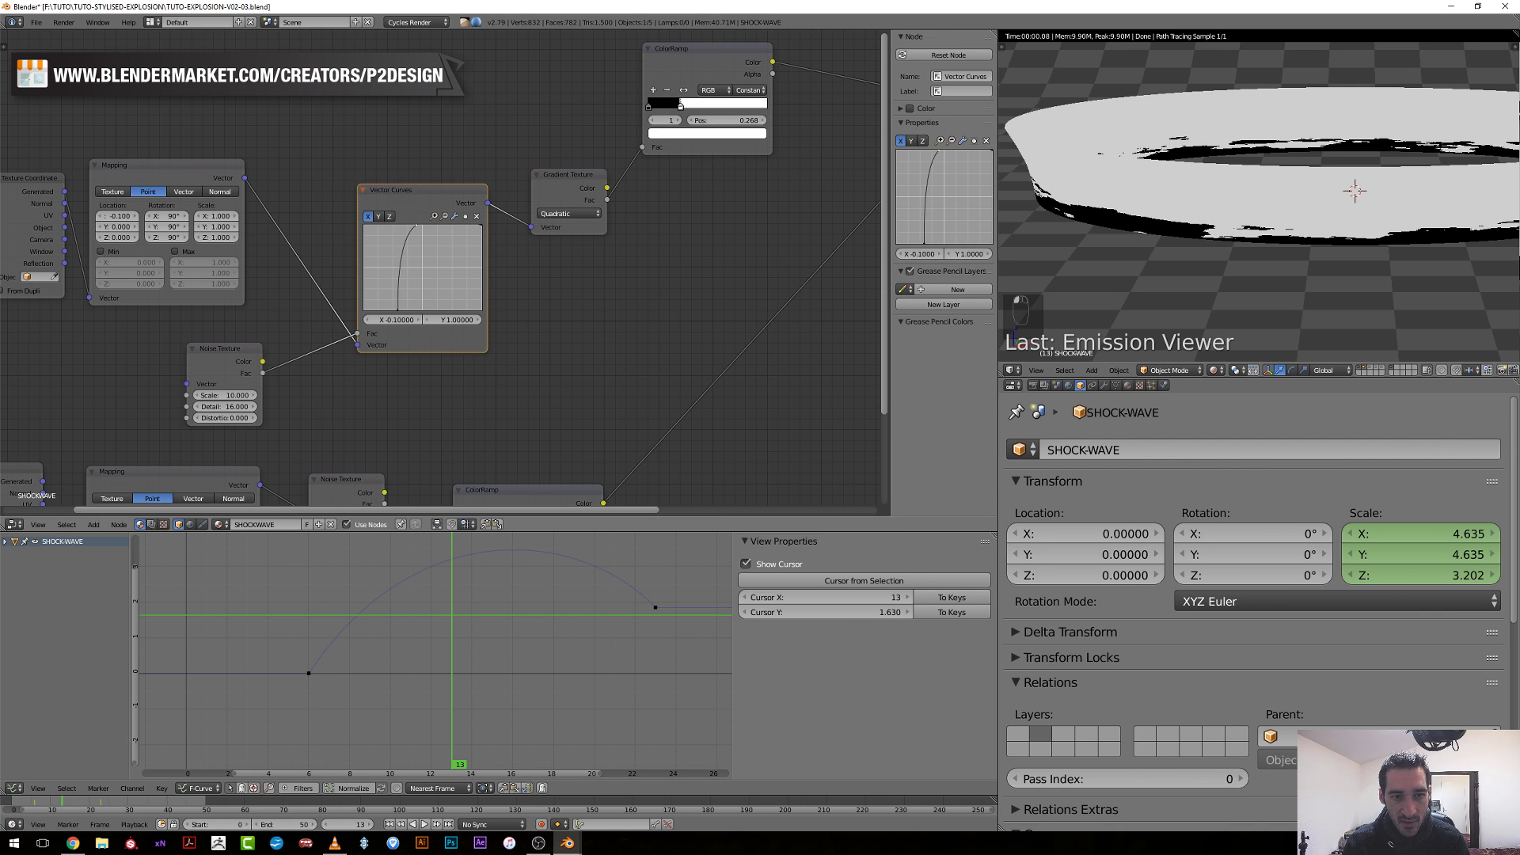
pyautogui.moveTo(397, 310); pyautogui.dragTo(414, 295)
pyautogui.moveTo(418, 225); pyautogui.dragTo(420, 225)
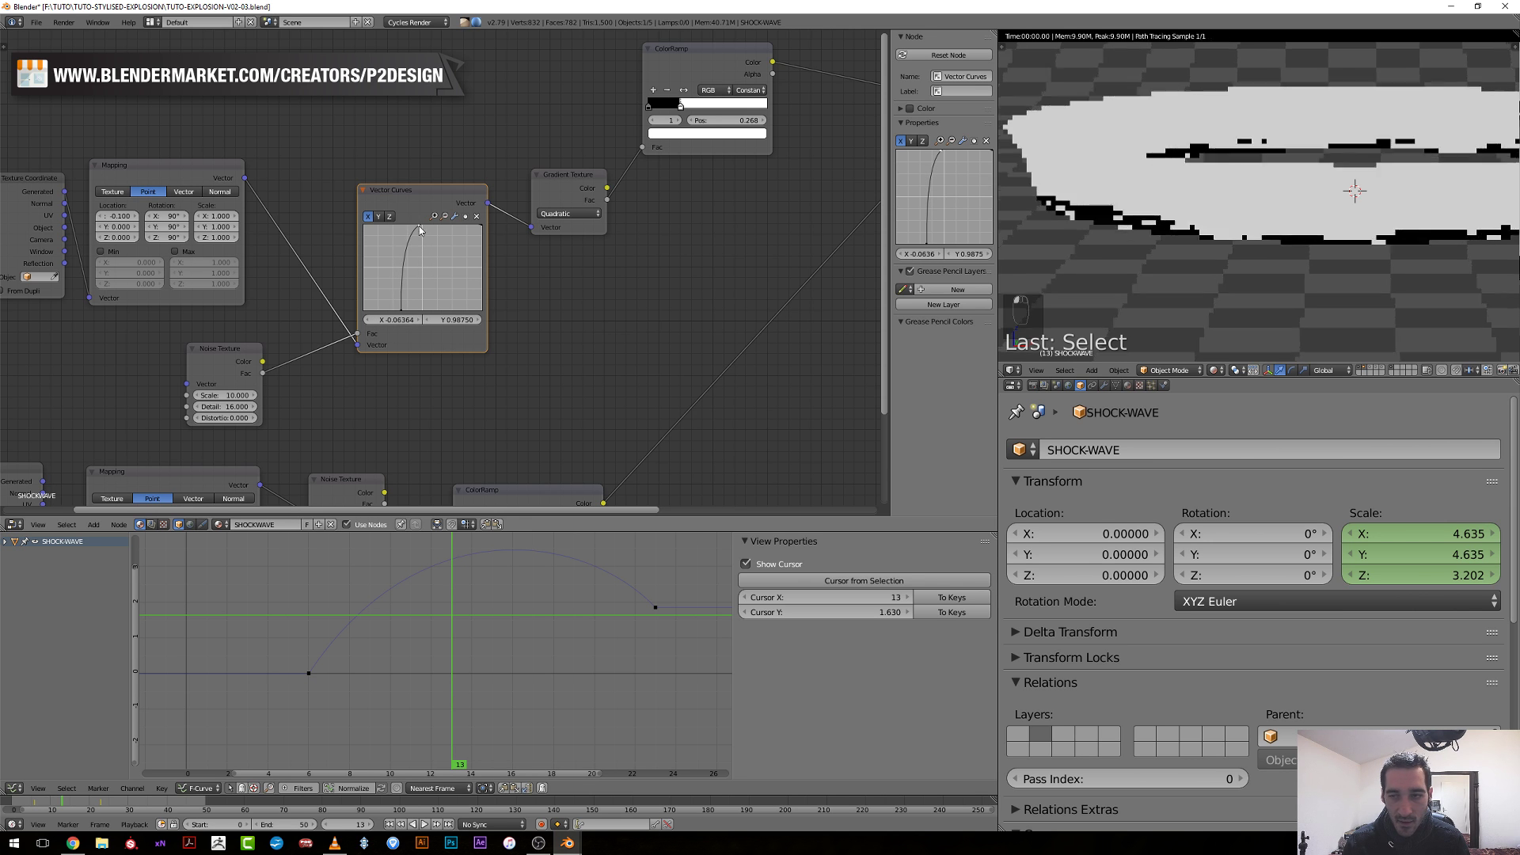
# Move the green noise branch's Texture Coordinate and Mapping nodes farther away from its Noise Texture.
pyautogui.scroll(-6, 330, 399)
pyautogui.moveTo(331, 399); pyautogui.dragTo(513, 290, button='middle')
pyautogui.scroll(4, 525, 293)
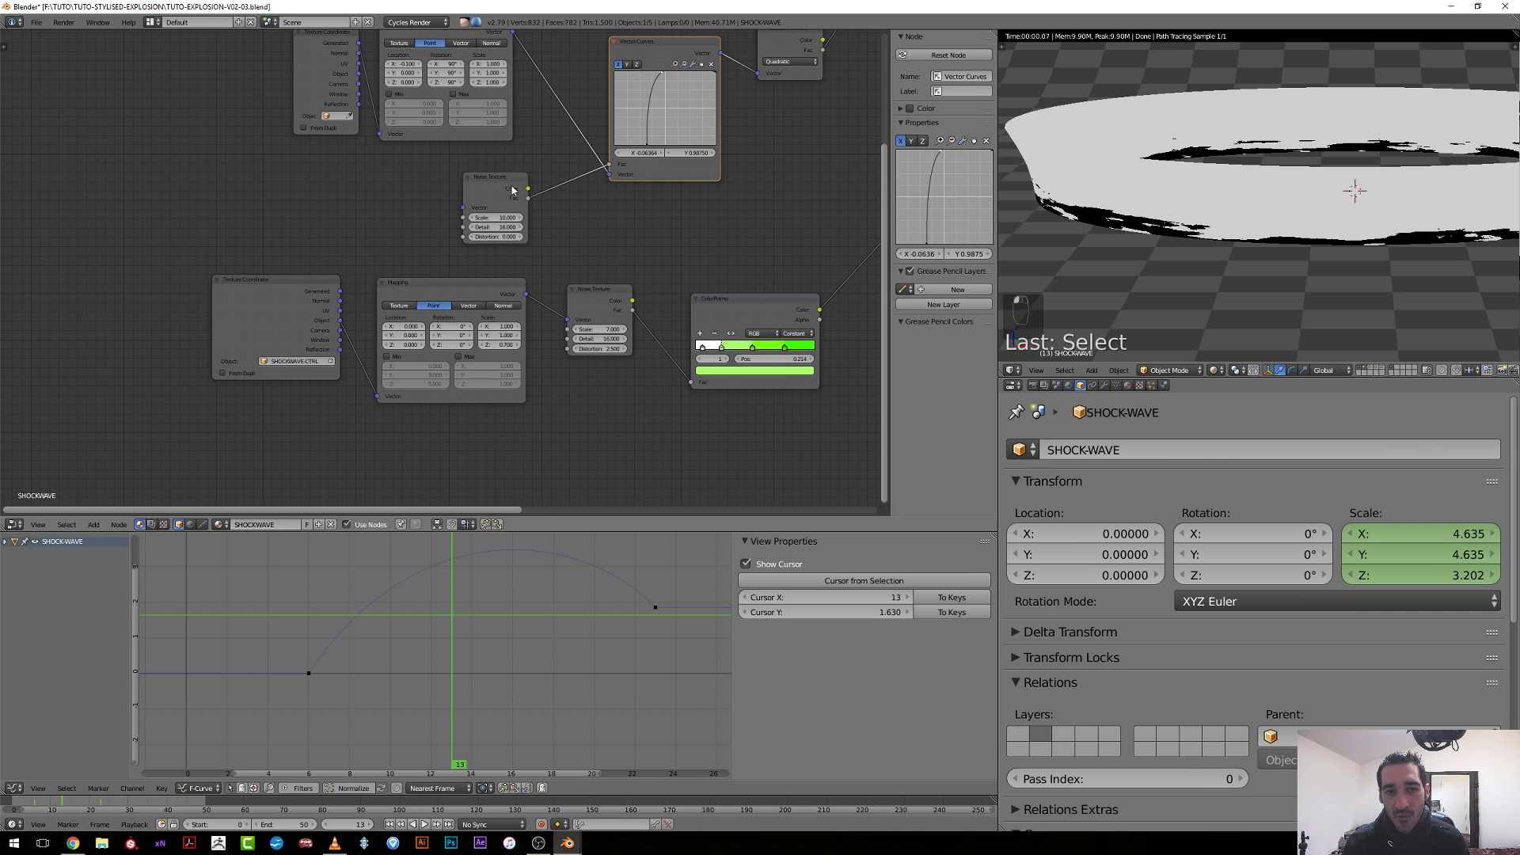
pyautogui.moveTo(265, 309); pyautogui.dragTo(190, 336)
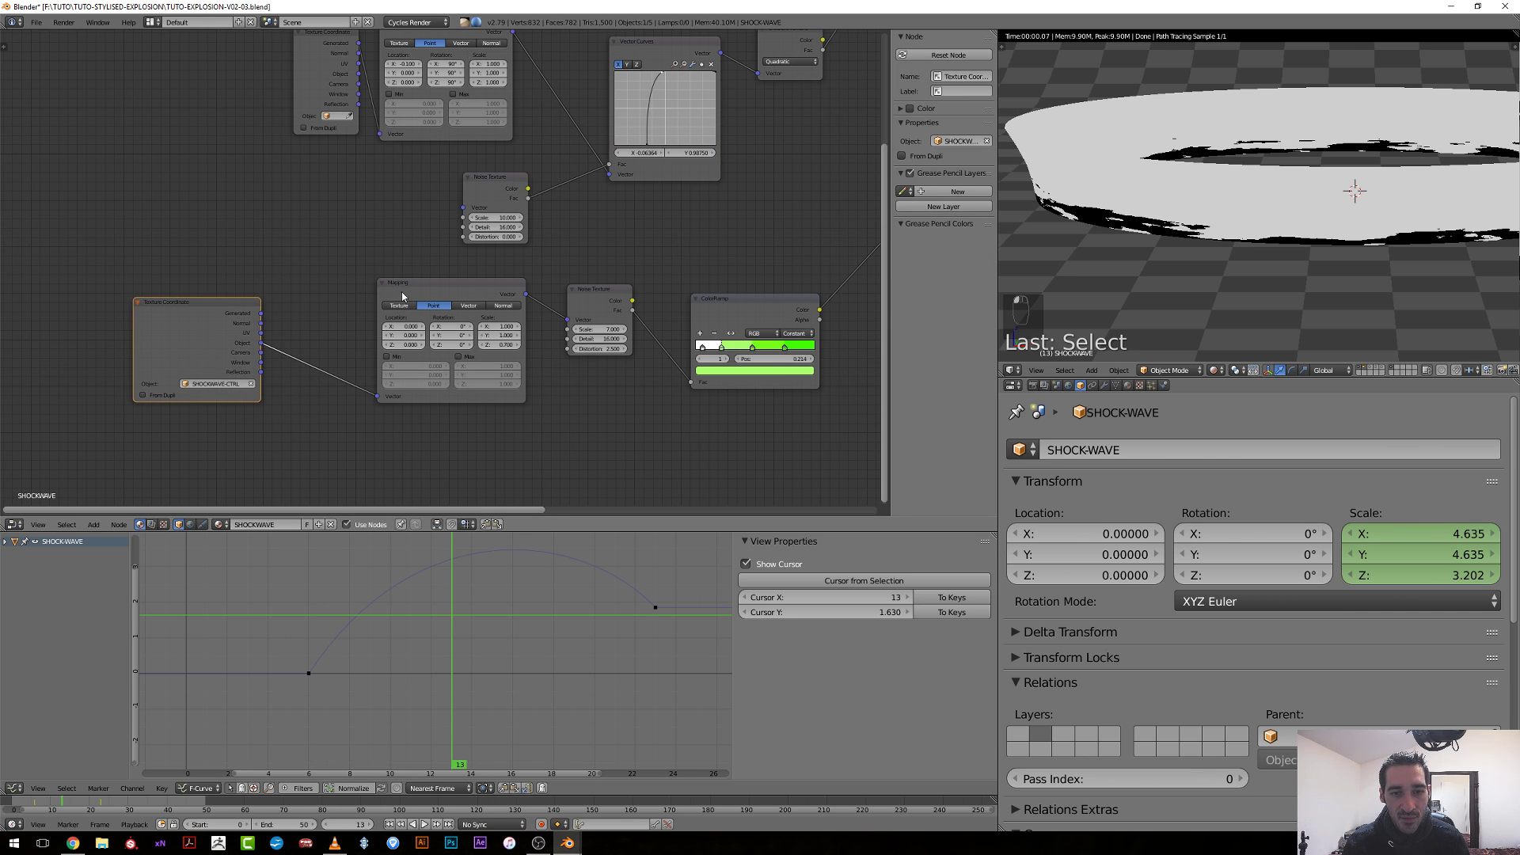
pyautogui.moveTo(446, 291); pyautogui.dragTo(369, 335)
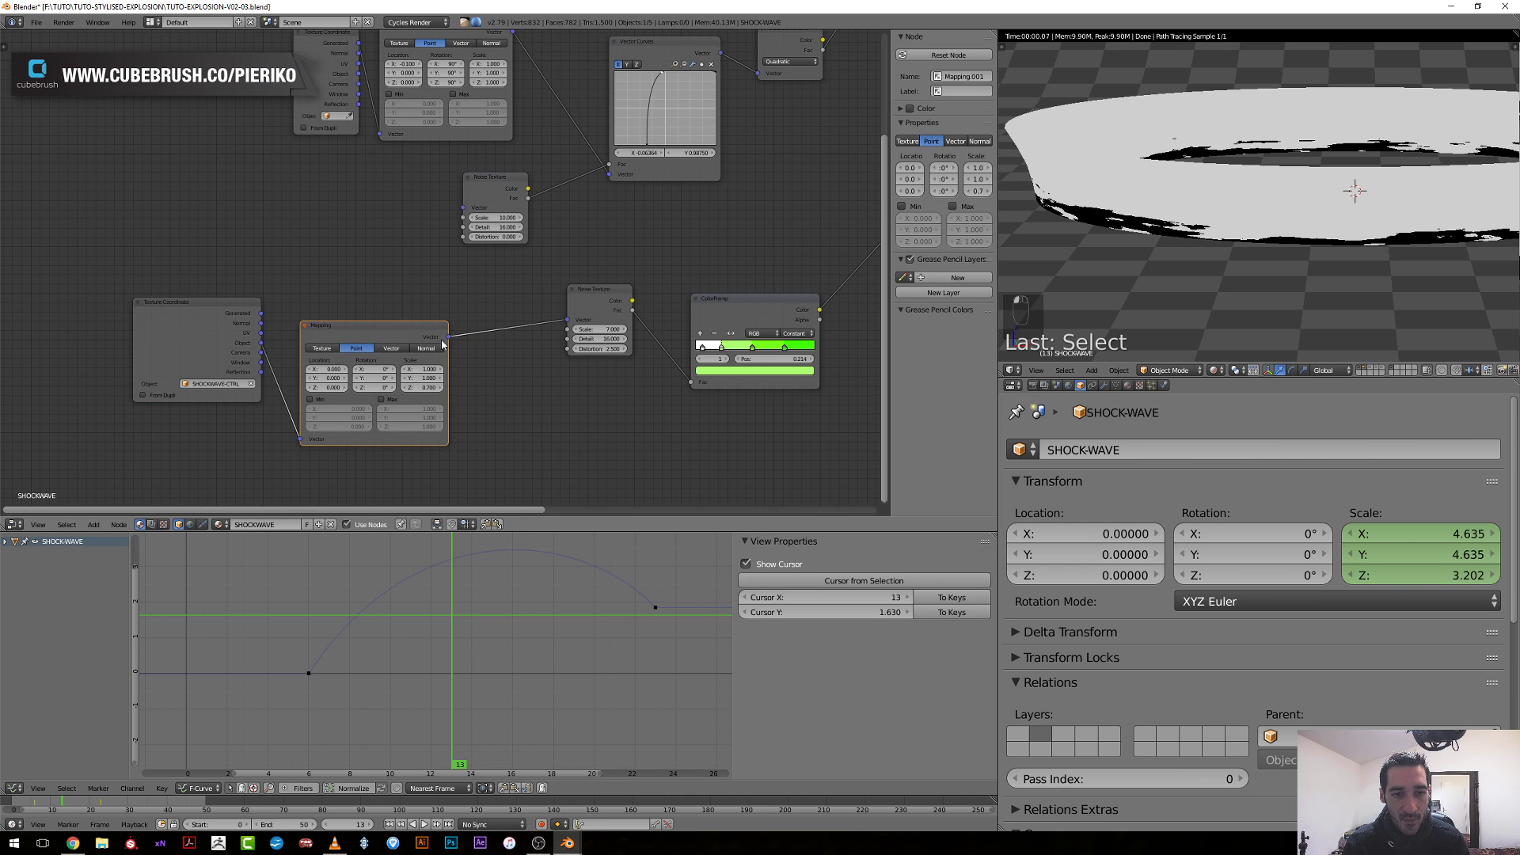
# Connect the green noise branch's Mapping vector to the Vector input of the edge mask's Noise Texture.
pyautogui.moveTo(453, 343); pyautogui.dragTo(463, 209)
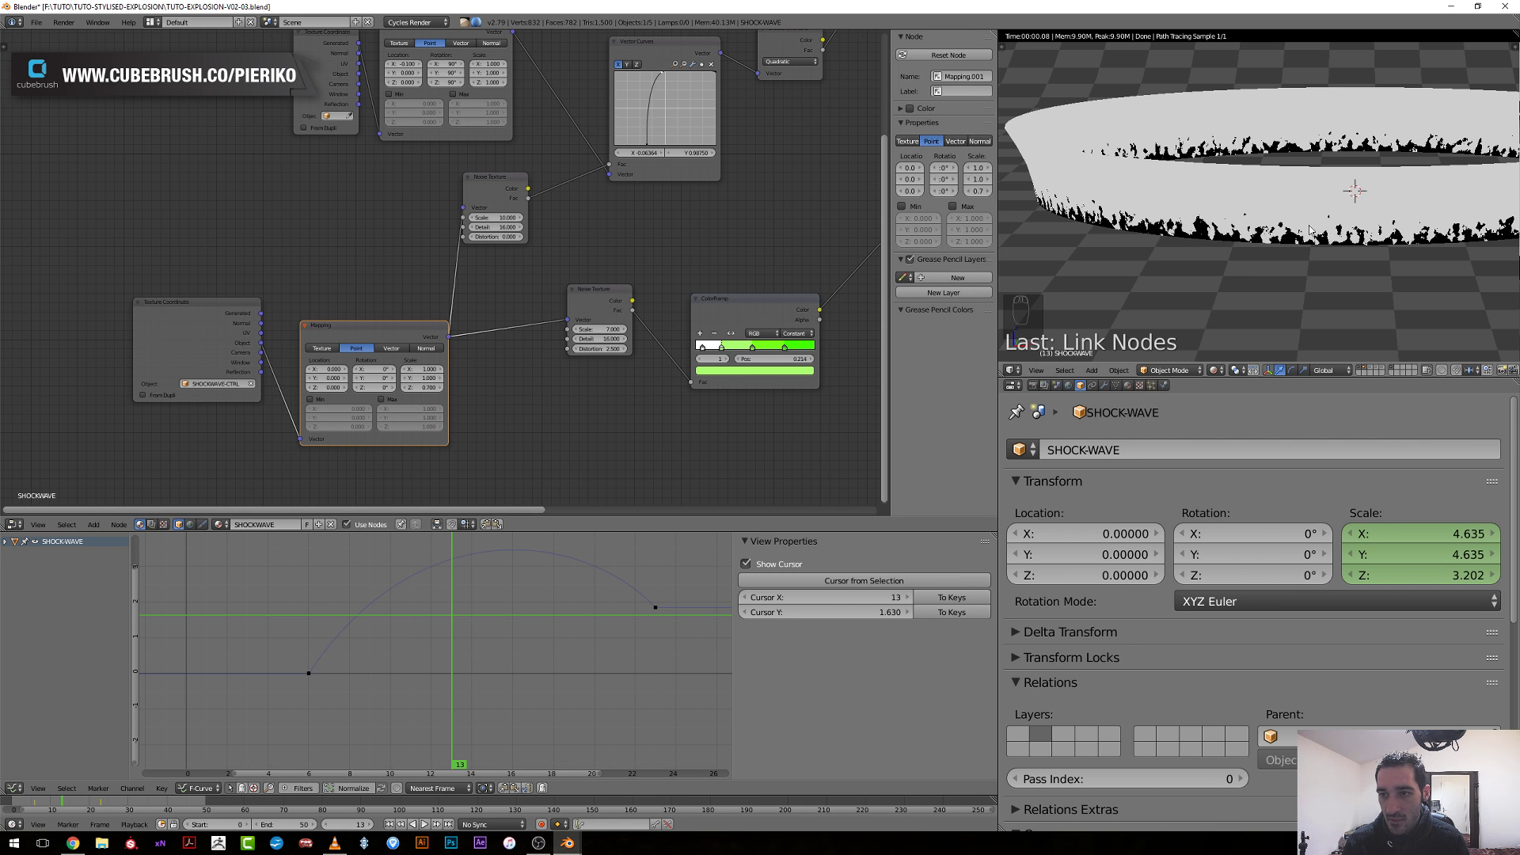
# Reshape the Vector Curves X curve with points at about X -0.25, Y -1; X -0.15, Y -0.04; and X 0.15, Y 1.
pyautogui.scroll(2, 831, 235)
pyautogui.moveTo(657, 240); pyautogui.dragTo(428, 398, button='middle')
pyautogui.scroll(2, 467, 317)
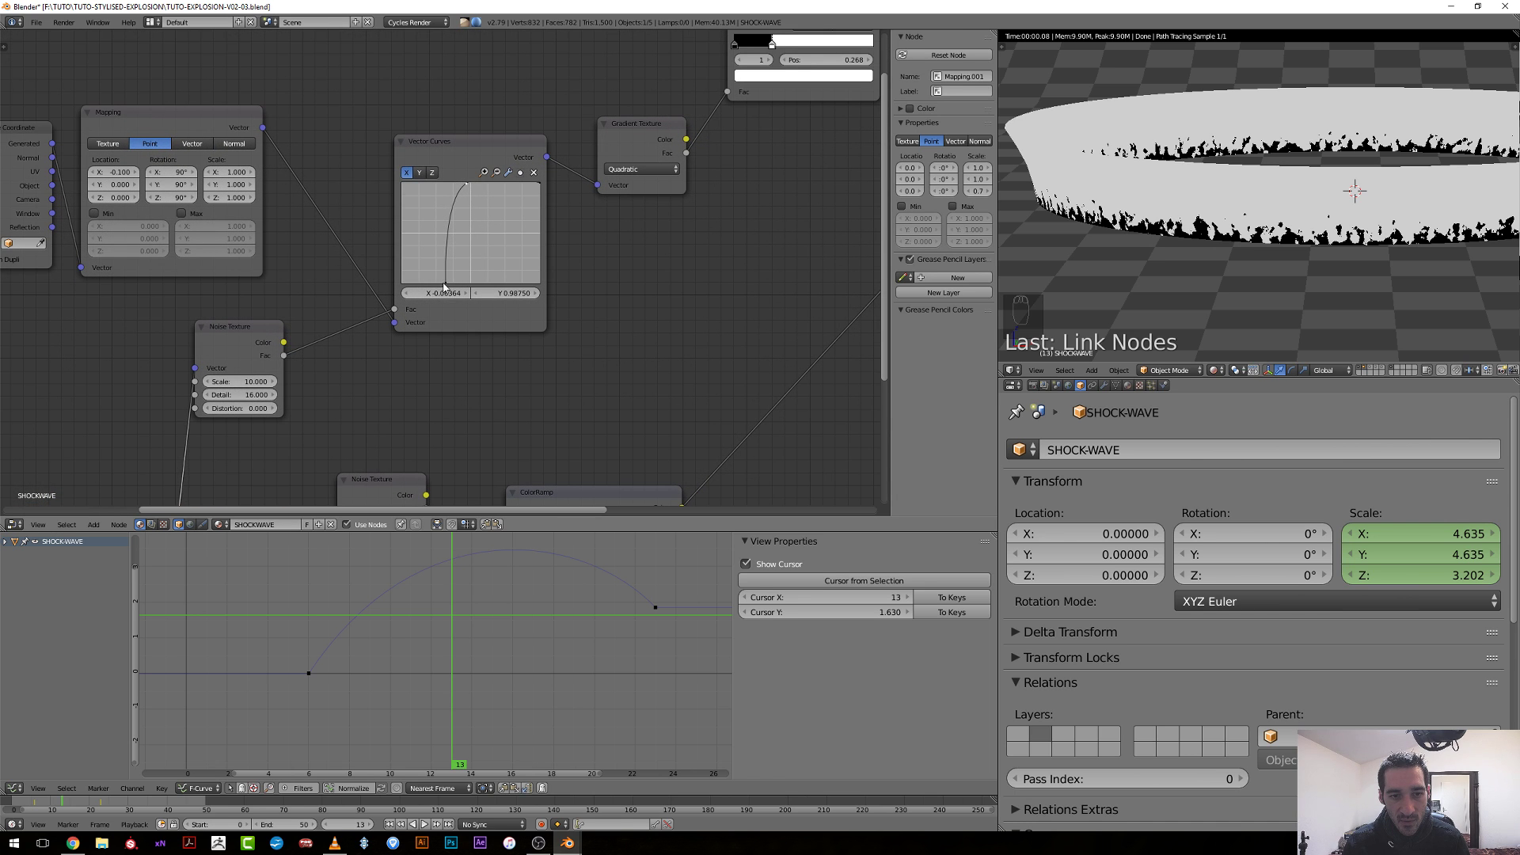
pyautogui.moveTo(451, 281); pyautogui.dragTo(457, 283)
pyautogui.moveTo(467, 182); pyautogui.dragTo(498, 184)
pyautogui.moveTo(464, 284); pyautogui.dragTo(459, 284)
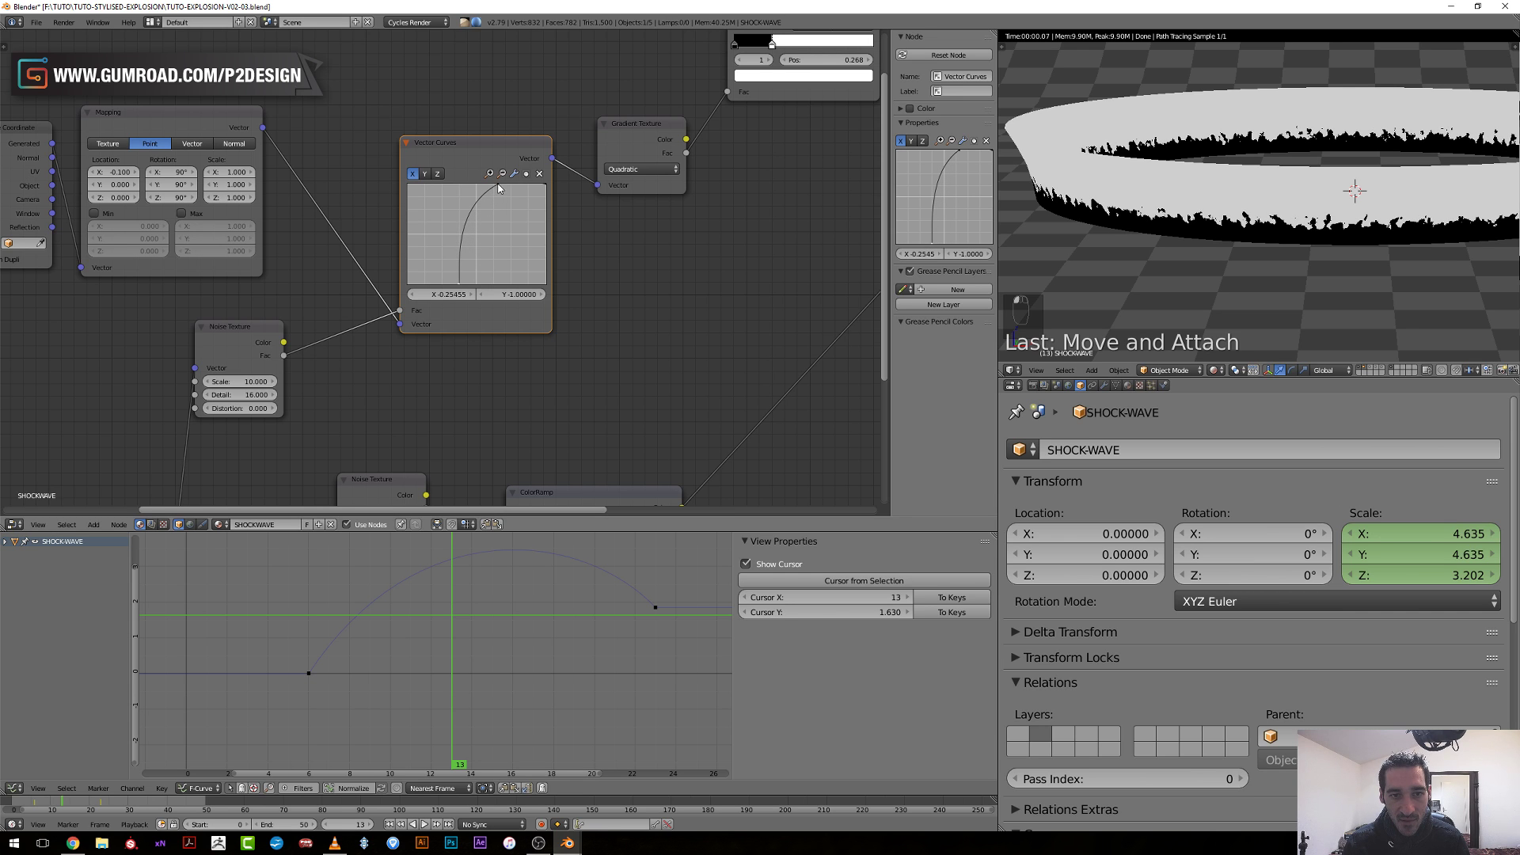
pyautogui.moveTo(498, 188); pyautogui.dragTo(492, 188)
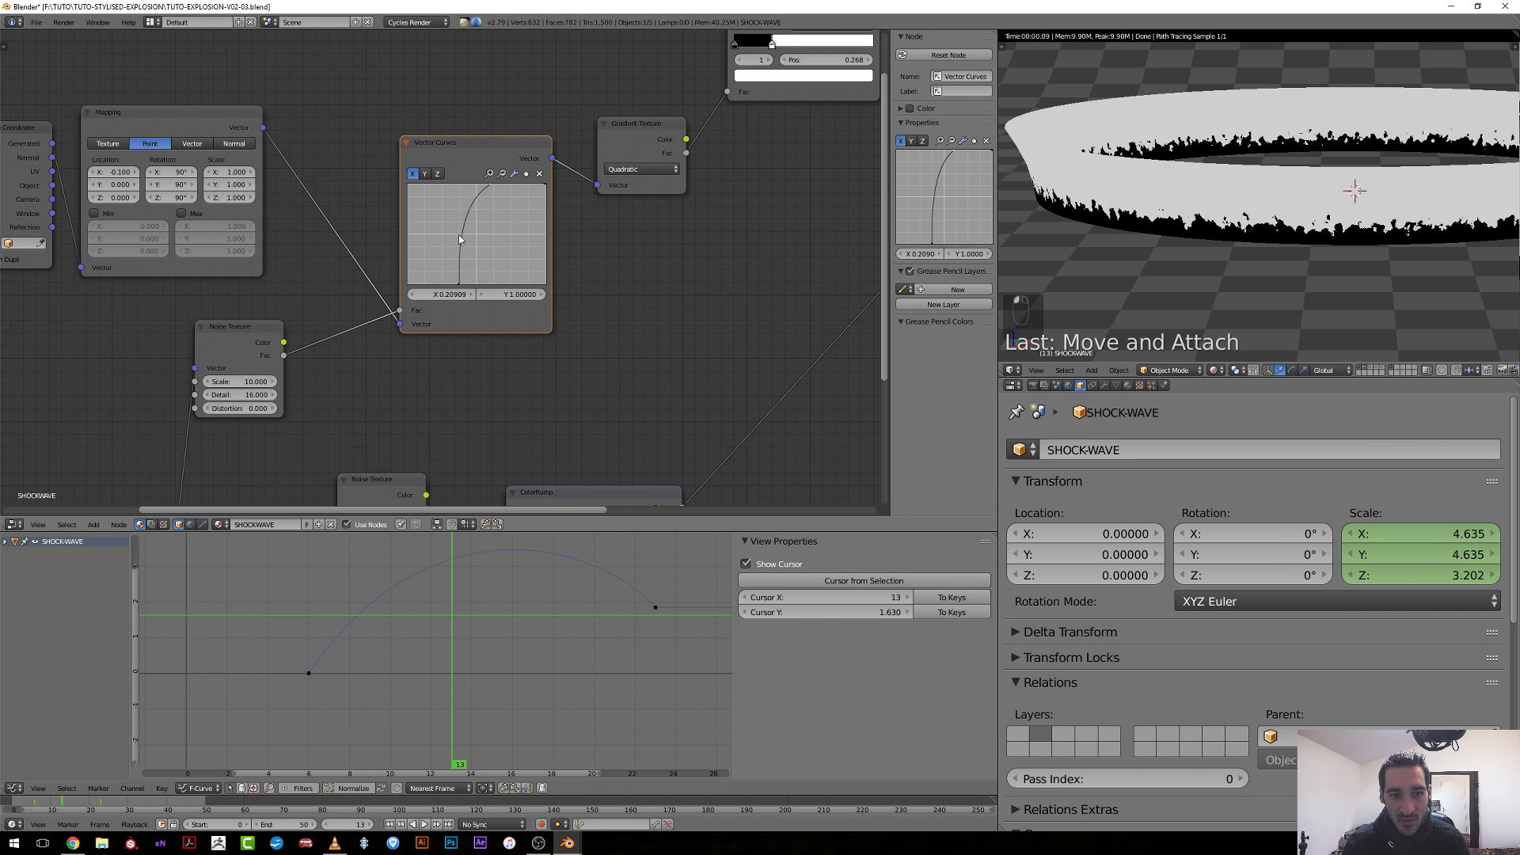
pyautogui.moveTo(459, 239)
pyautogui.mouseDown()
pyautogui.moveTo(475, 240)
pyautogui.moveTo(463, 236)
pyautogui.mouseUp()
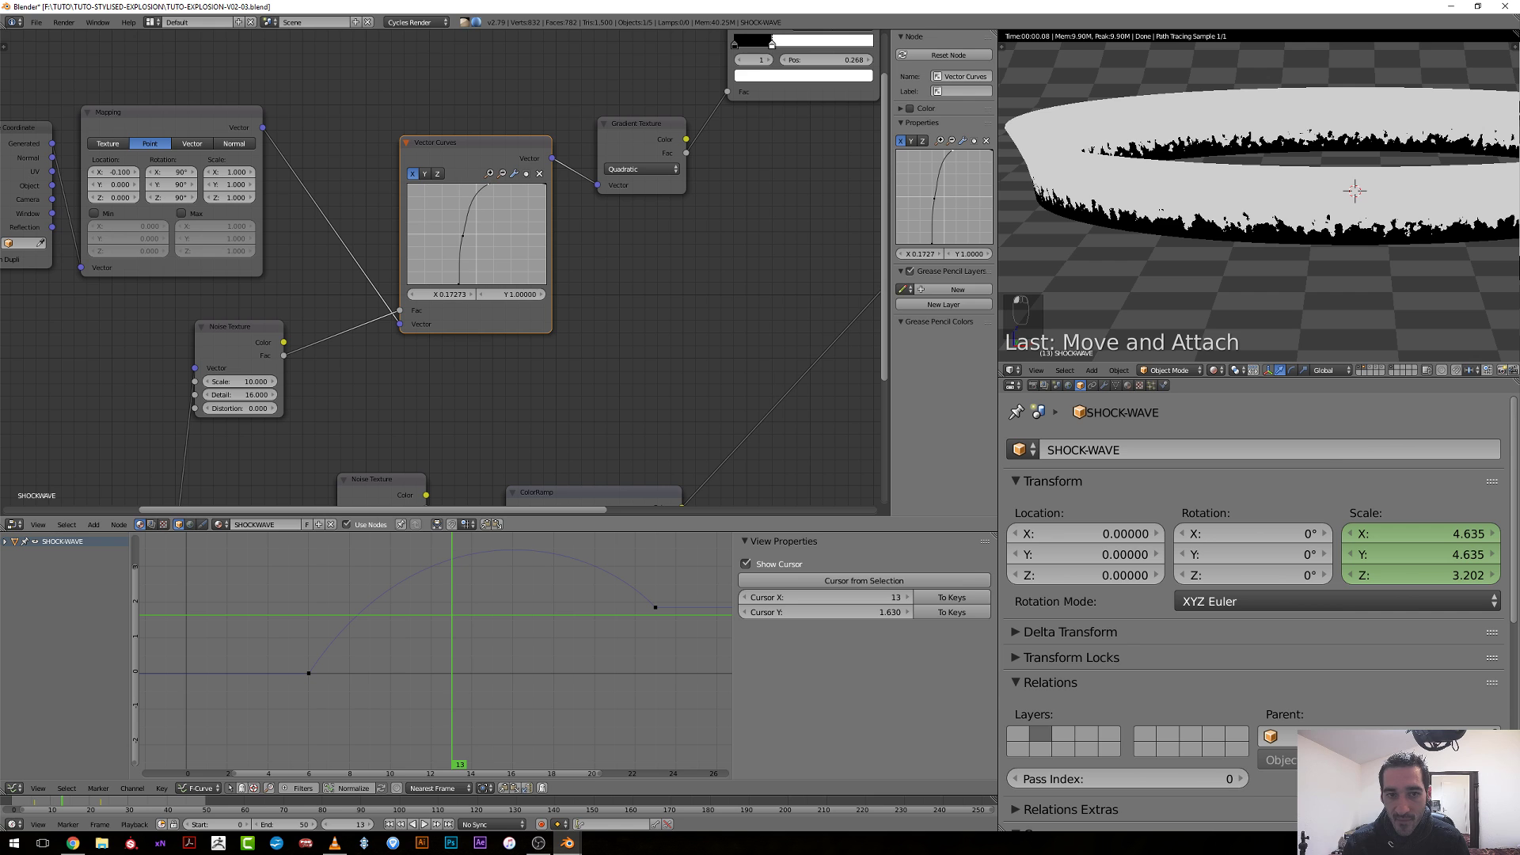
pyautogui.moveTo(488, 184); pyautogui.dragTo(487, 183)
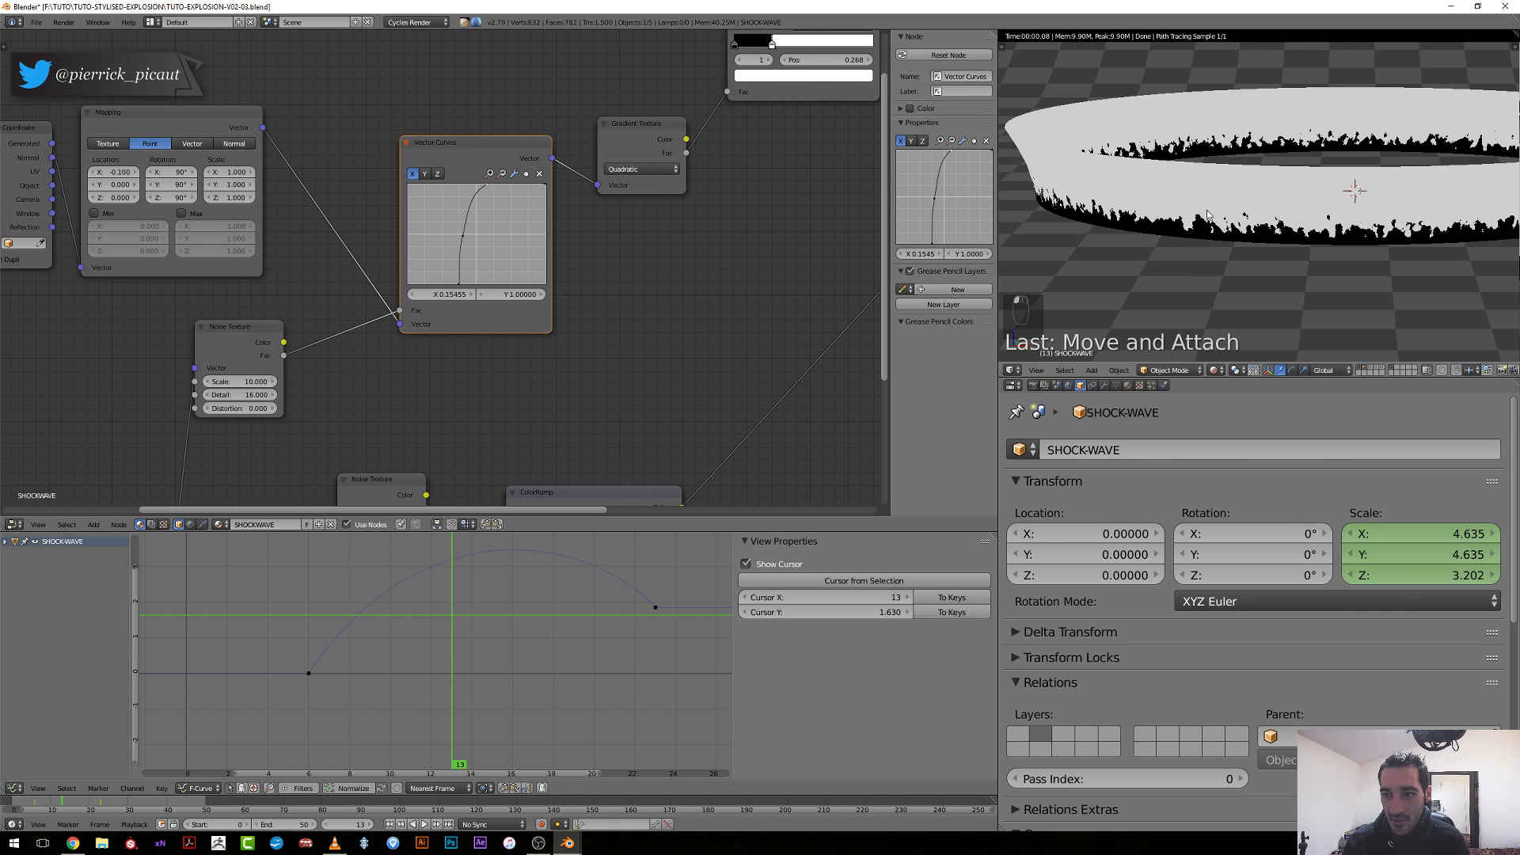
pyautogui.moveTo(464, 238); pyautogui.dragTo(466, 237)
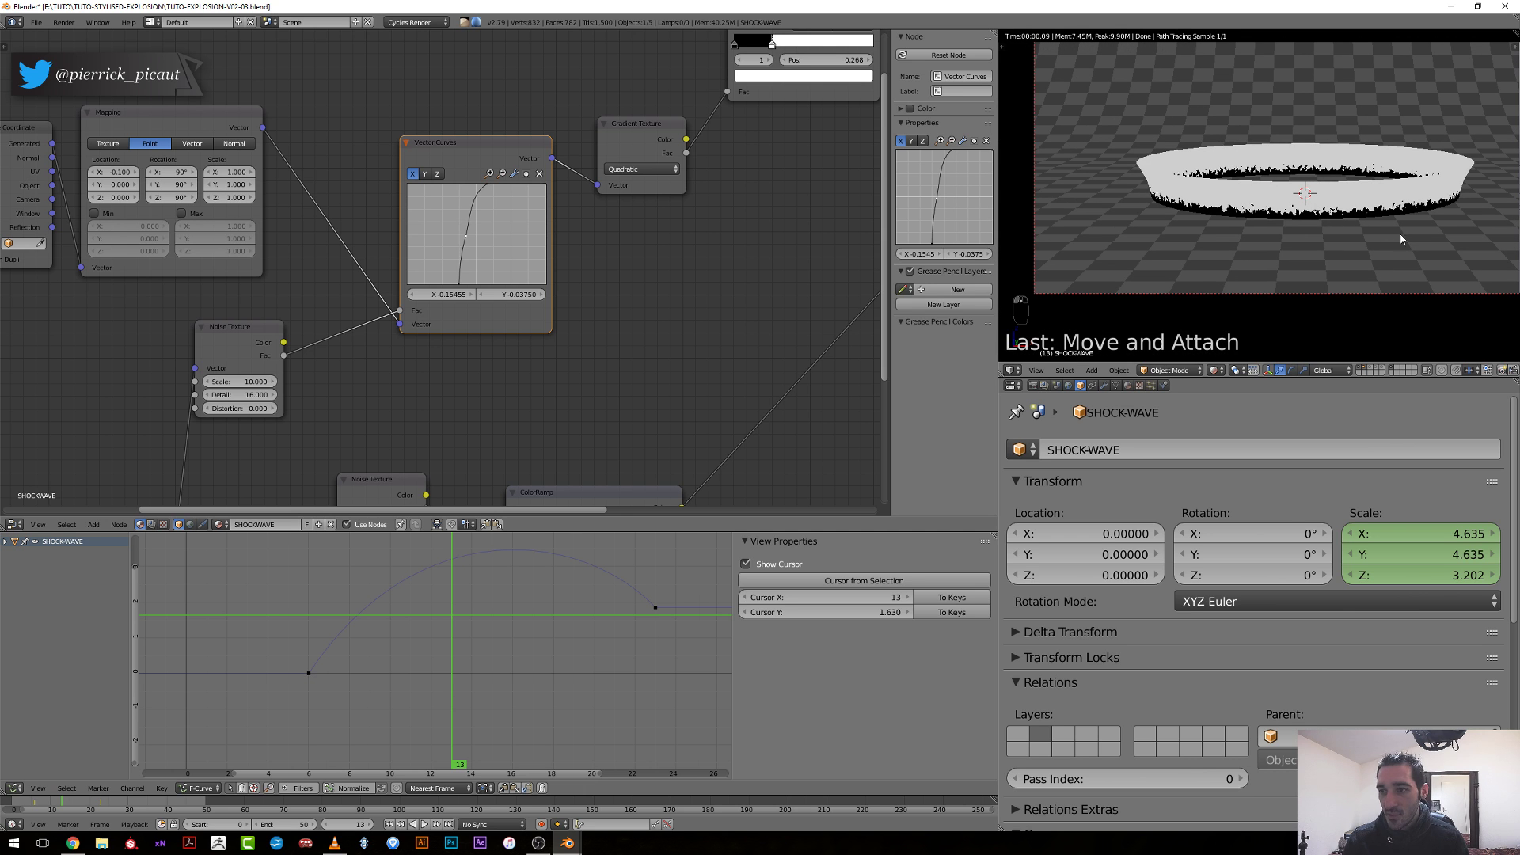
pyautogui.click(441, 599)
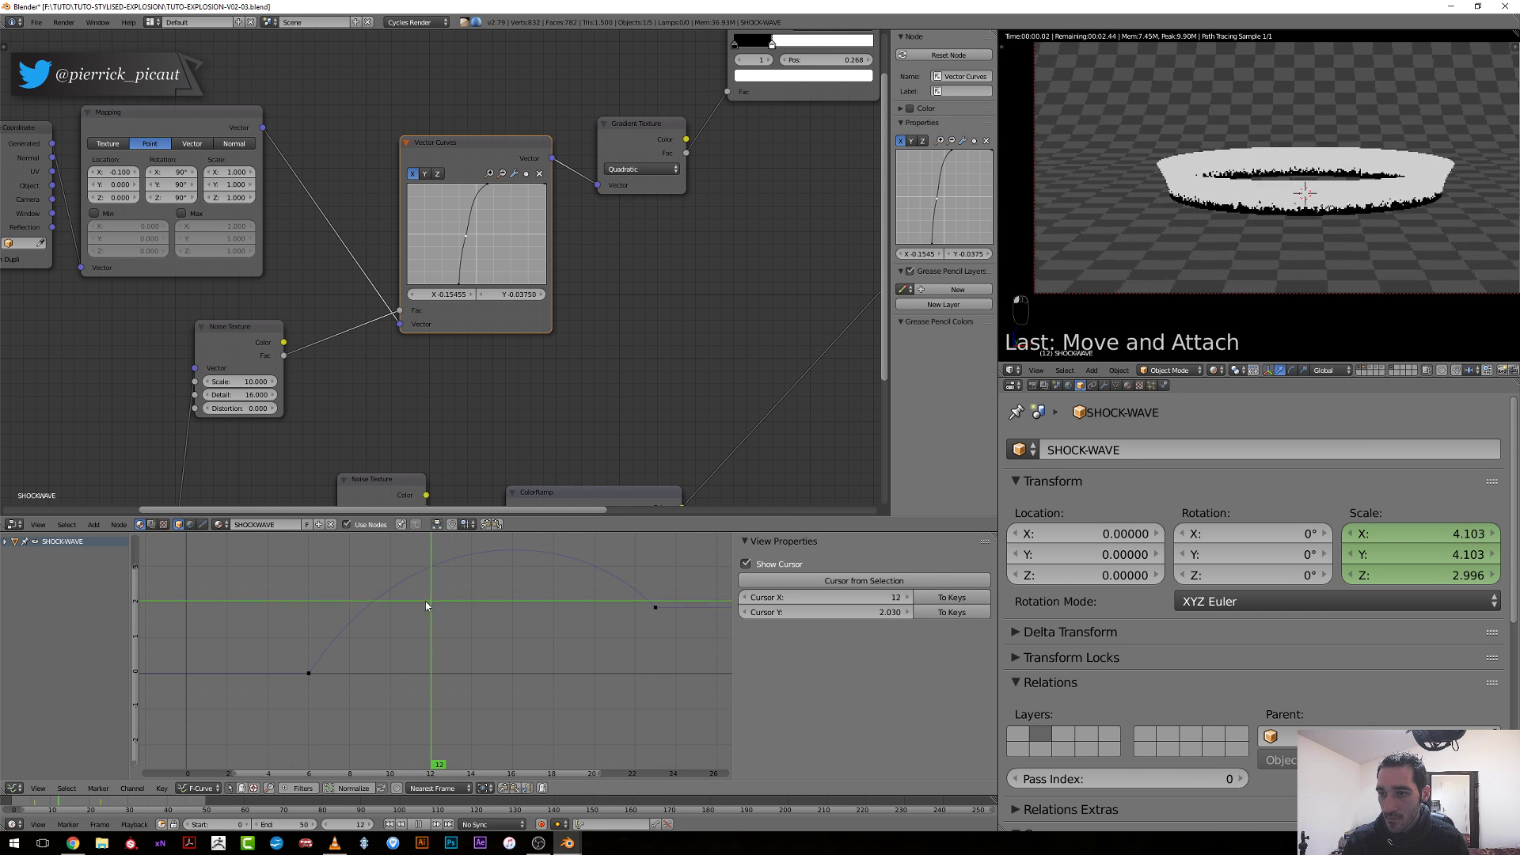
pyautogui.click(461, 604)
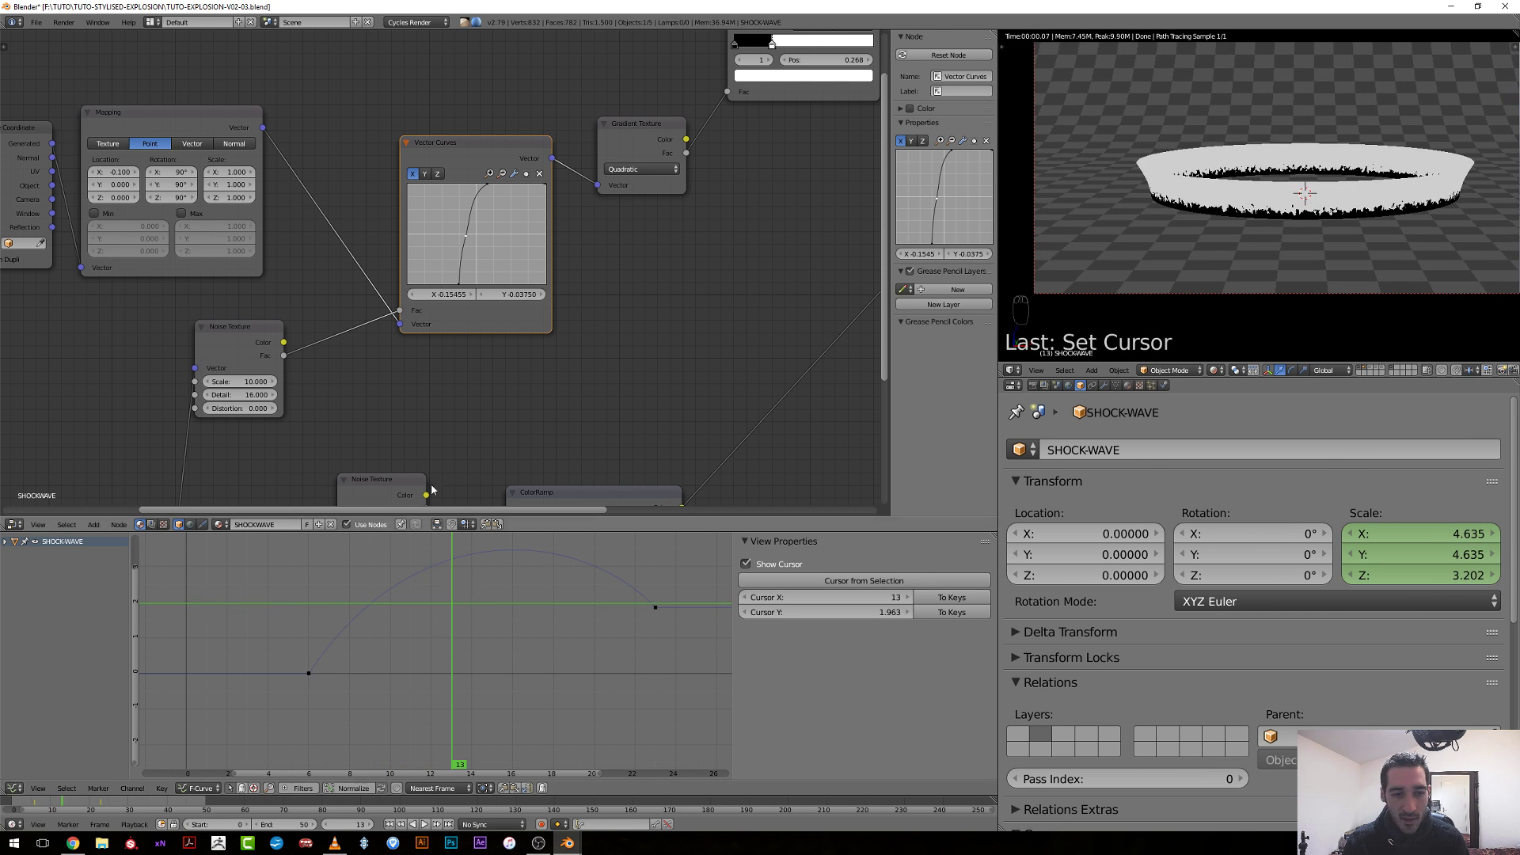
# Move the Emission node away from the Material Output and add a Transparent BSDF node.
pyautogui.scroll(-5, 396, 415)
pyautogui.scroll(4, 453, 355)
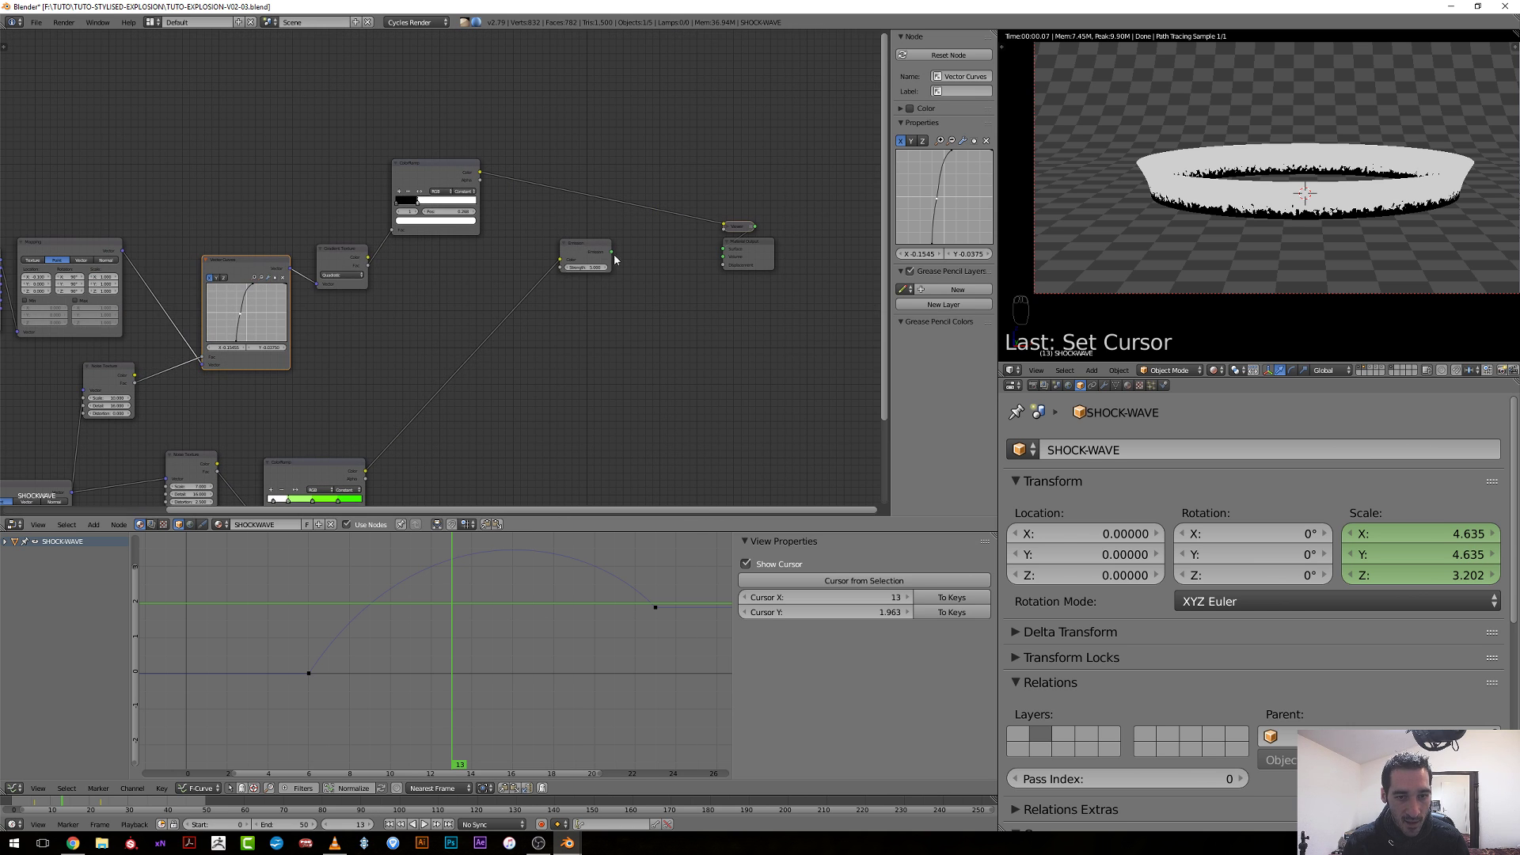
pyautogui.moveTo(576, 253); pyautogui.dragTo(476, 333)
pyautogui.scroll(3, 546, 319)
pyautogui.hotkey('shift', 'a')
pyautogui.moveTo(566, 283)
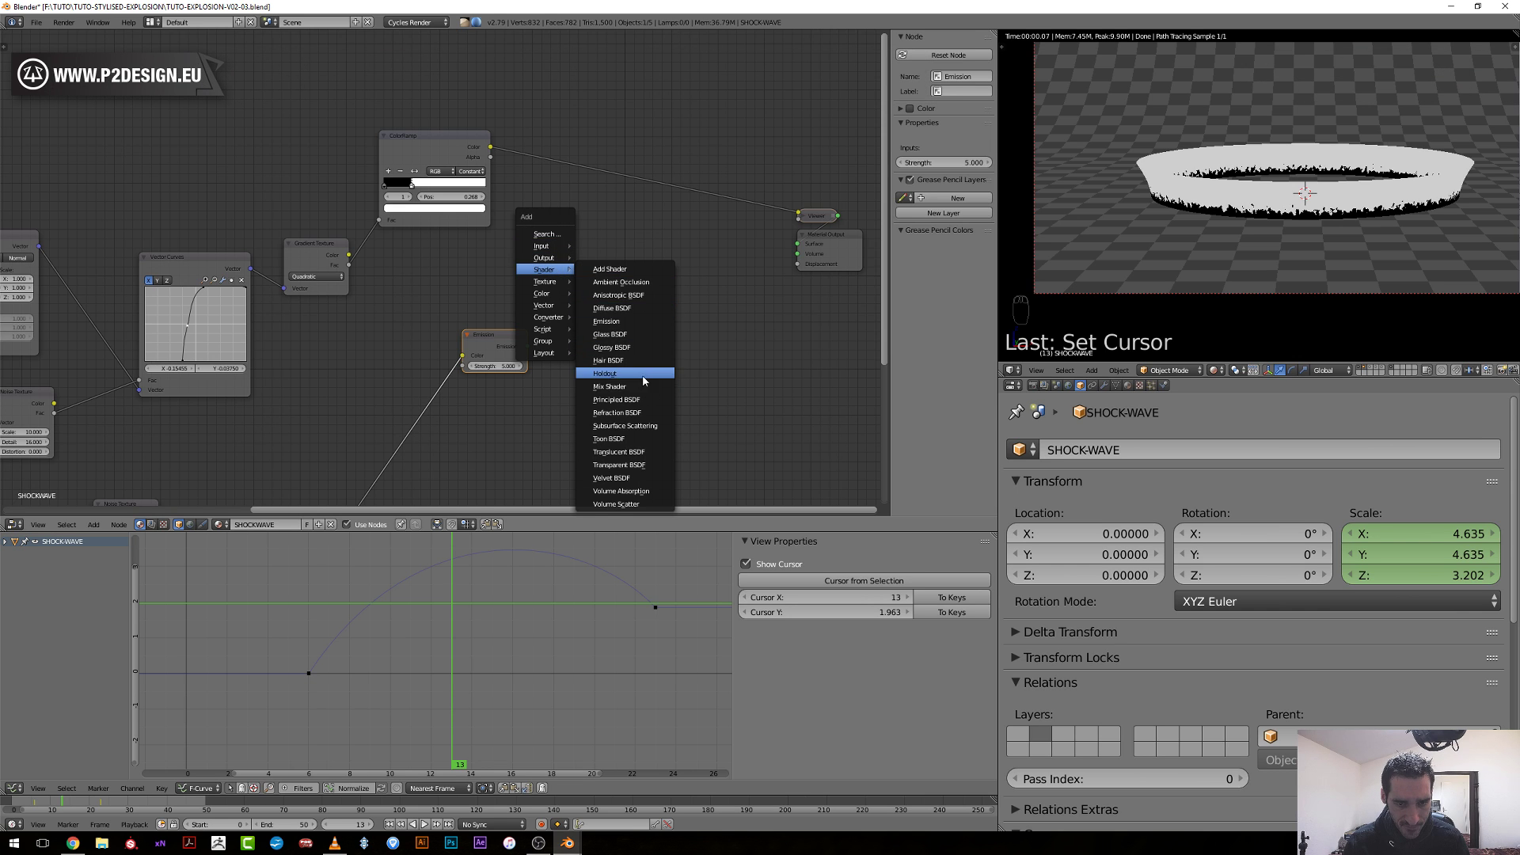
pyautogui.click(622, 464)
pyautogui.click(633, 253)
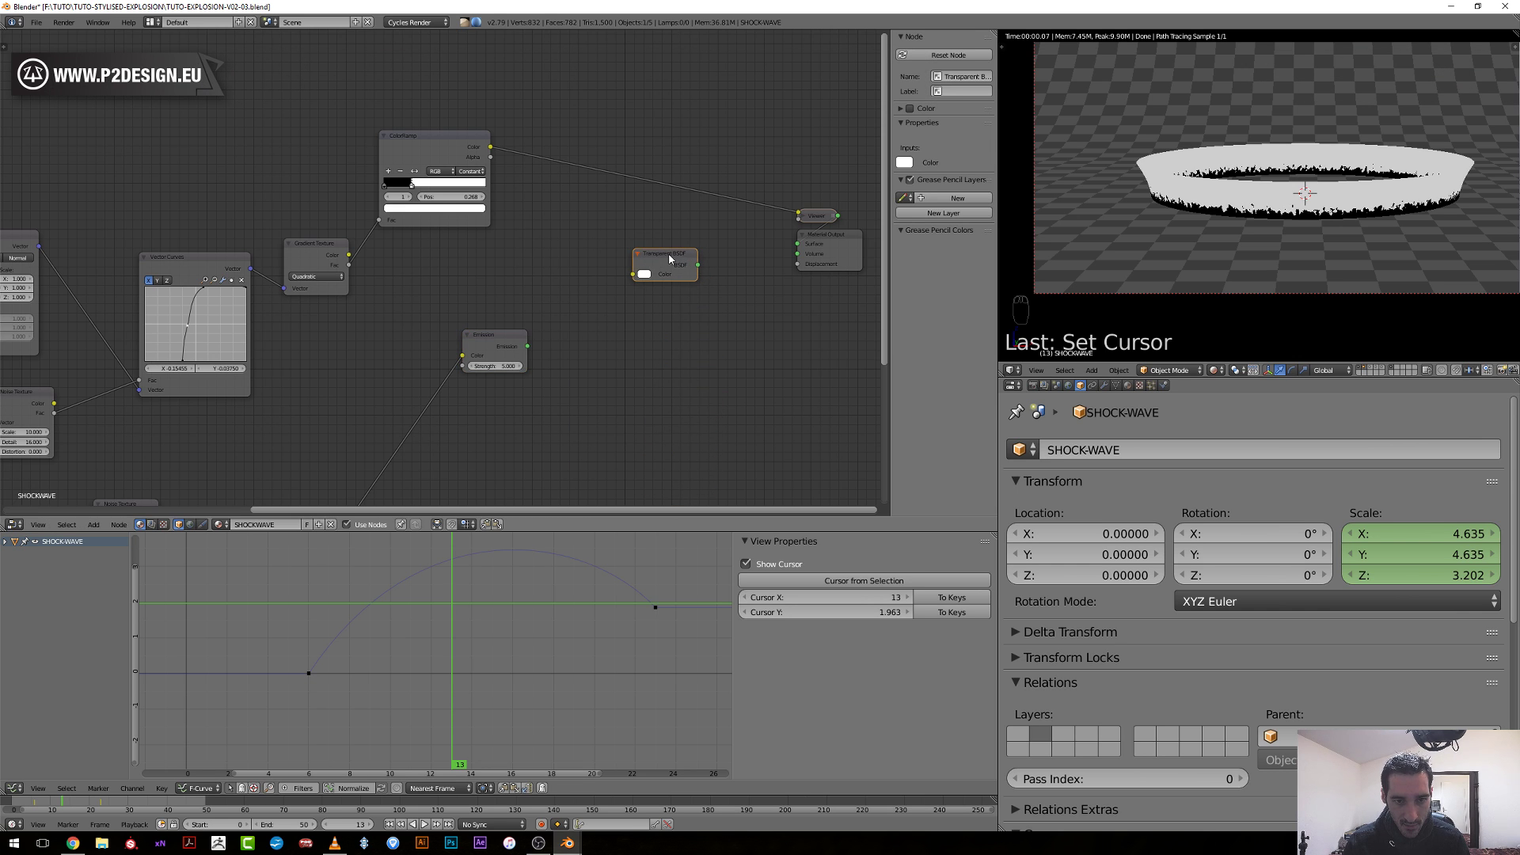
# Mix Emission and Transparent BSDF with a Mix Shader, using the mask ColorRamp's color as factor, and feed it into the material's Surface.
pyautogui.hotkey('shift', 'a')
pyautogui.moveTo(666, 255)
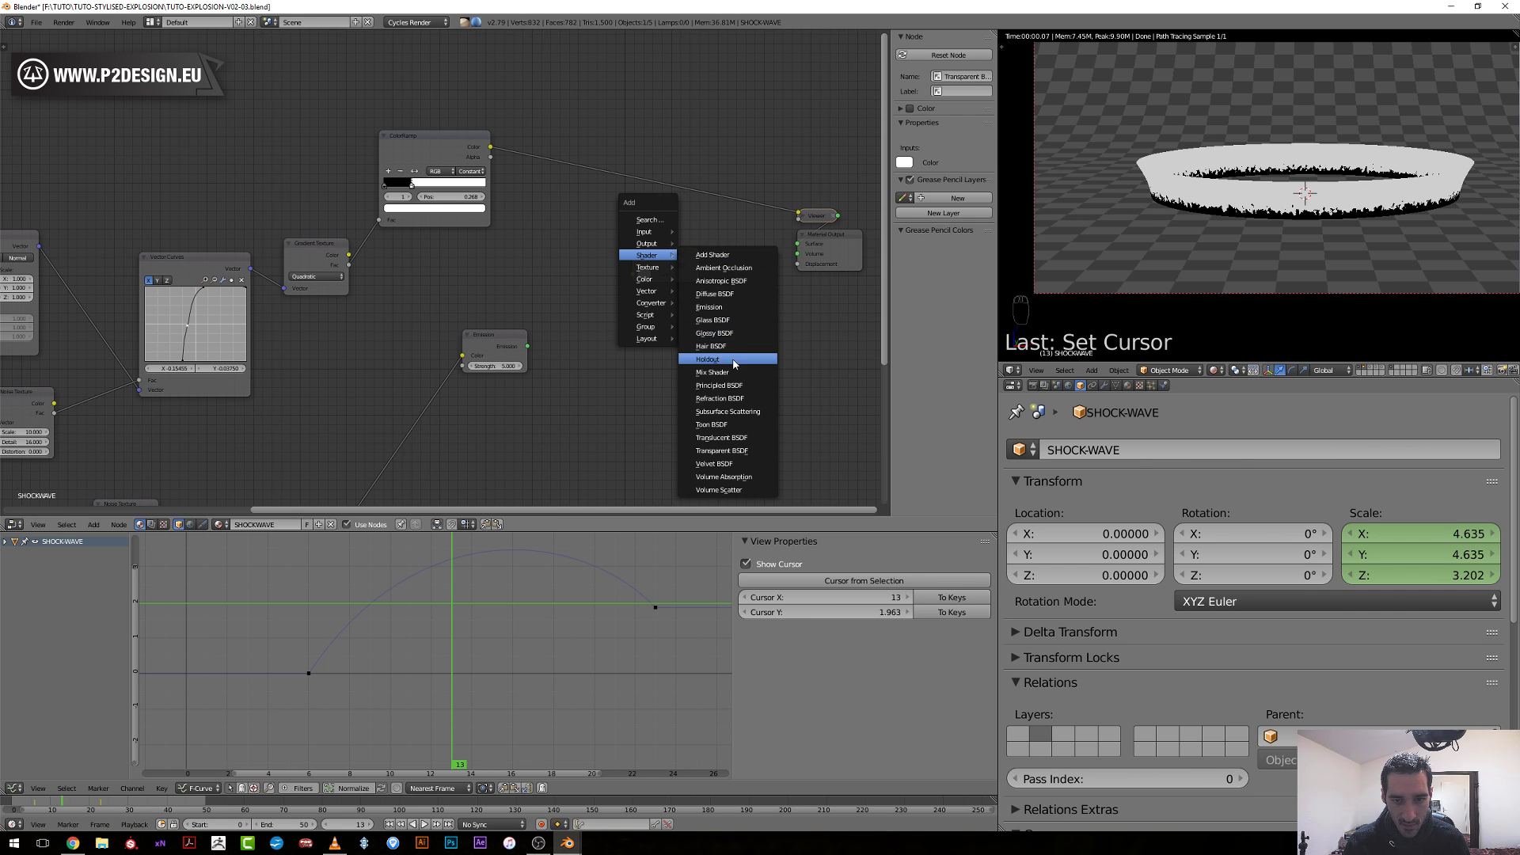
pyautogui.click(712, 372)
pyautogui.click(664, 302)
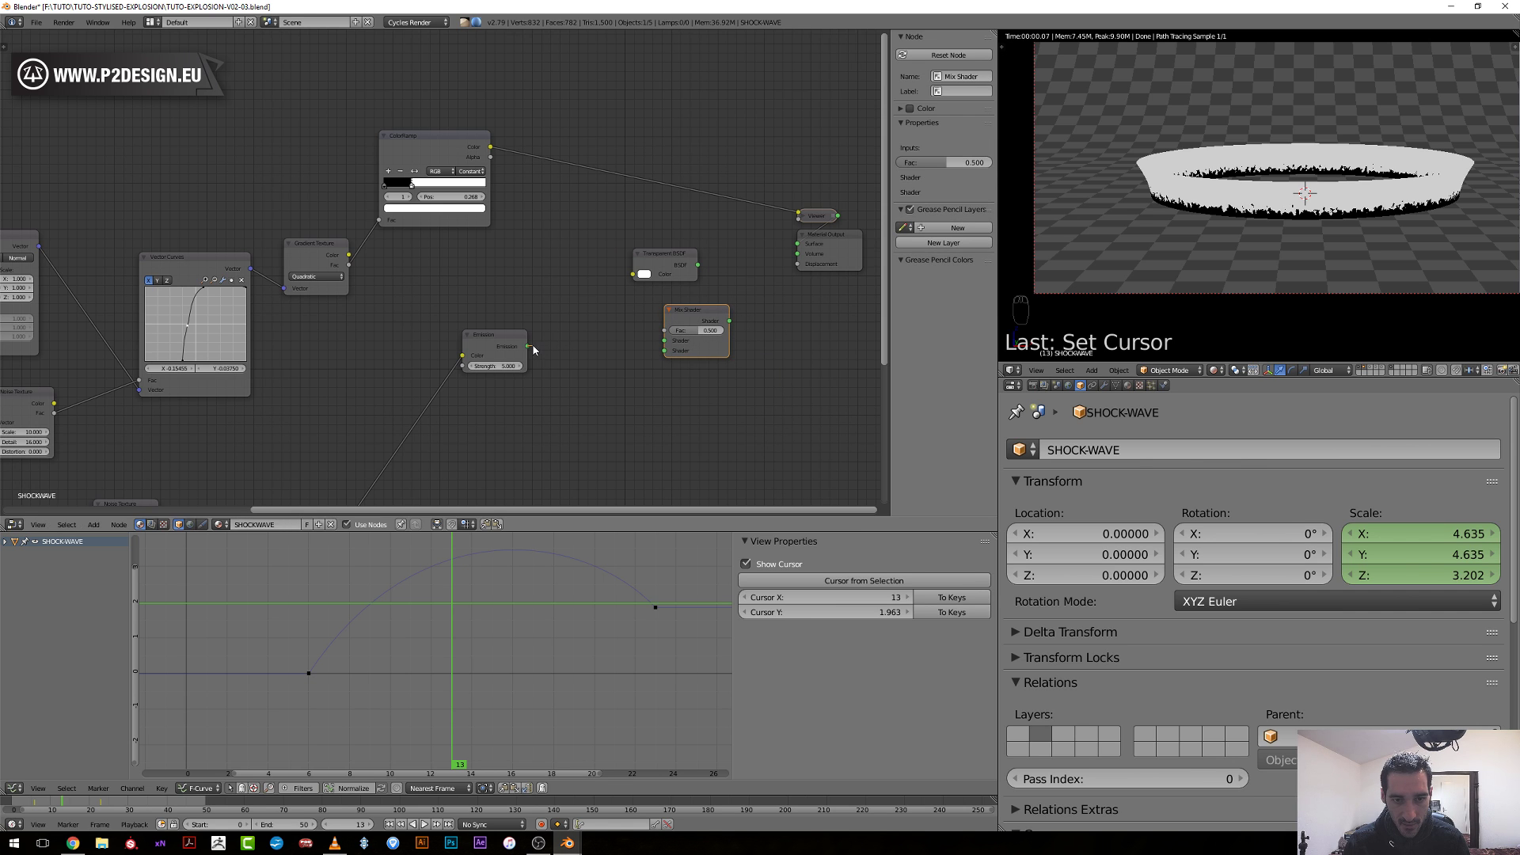
pyautogui.moveTo(531, 349); pyautogui.dragTo(664, 340)
pyautogui.moveTo(688, 267); pyautogui.dragTo(664, 351)
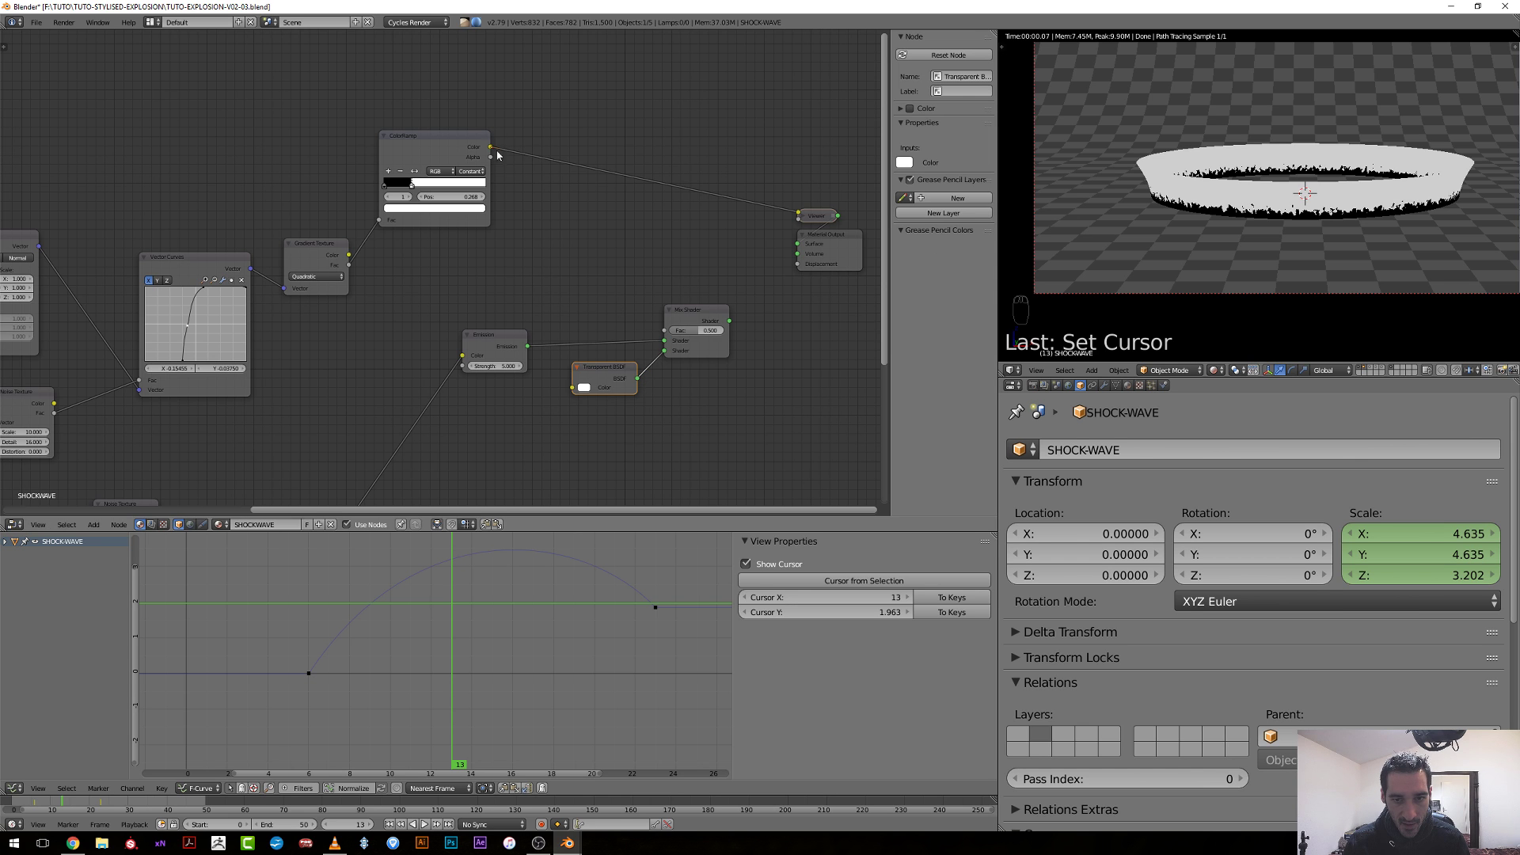
pyautogui.moveTo(490, 147); pyautogui.dragTo(700, 308)
pyautogui.keyDown('ctrl'); pyautogui.keyDown('shift'); pyautogui.click(699, 308); pyautogui.keyUp('shift'); pyautogui.keyUp('ctrl')
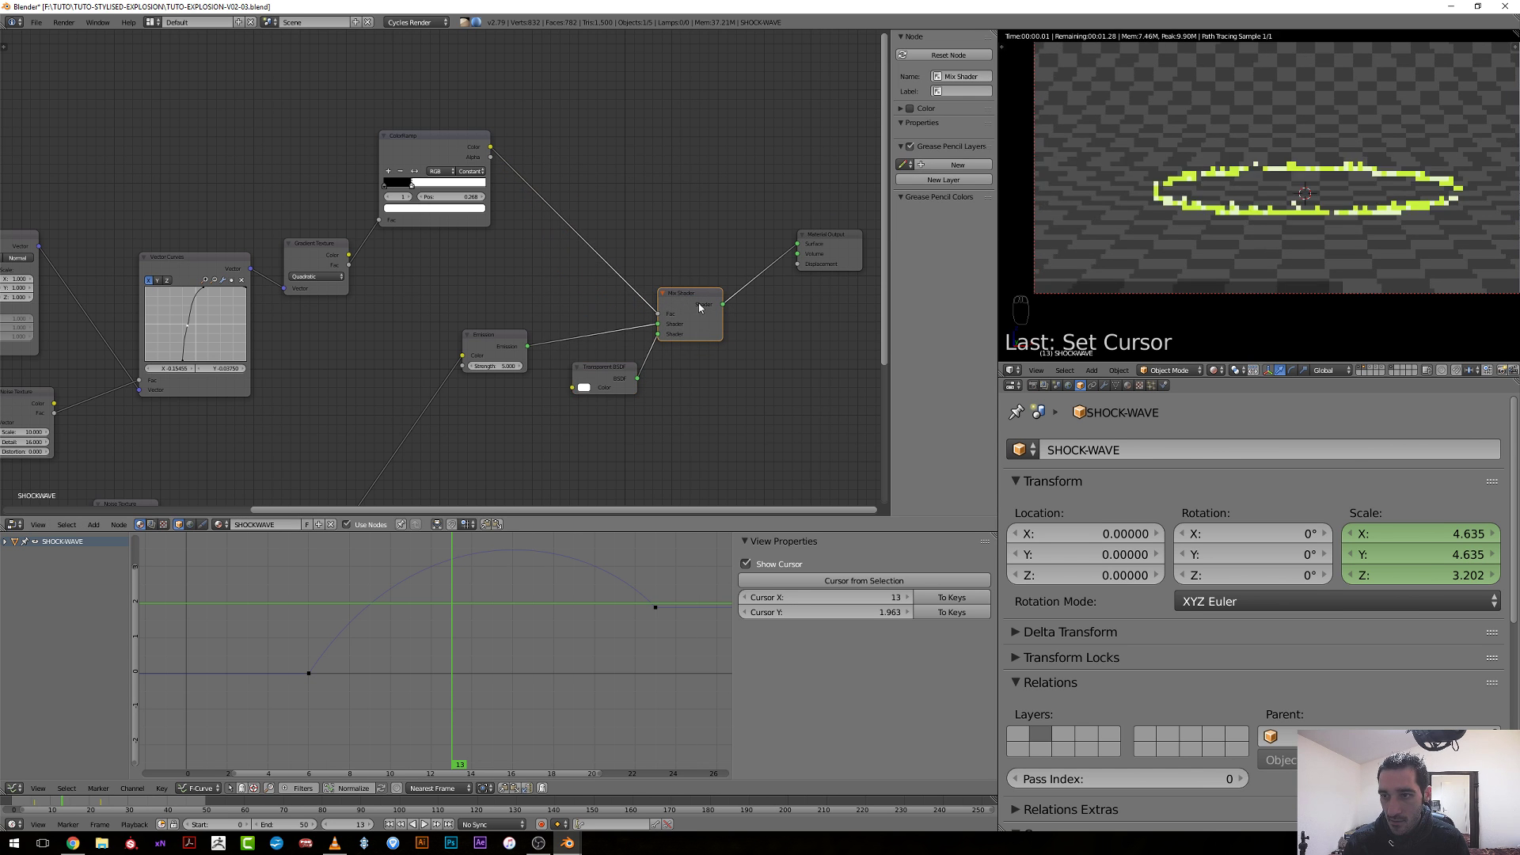
# Tidy the node layout by moving the Material Output away from the Mix Shader and lowering the mask ColorRamp beside the Gradient Texture.
pyautogui.moveTo(699, 308); pyautogui.dragTo(570, 316, button='middle')
pyautogui.moveTo(689, 247); pyautogui.dragTo(770, 263)
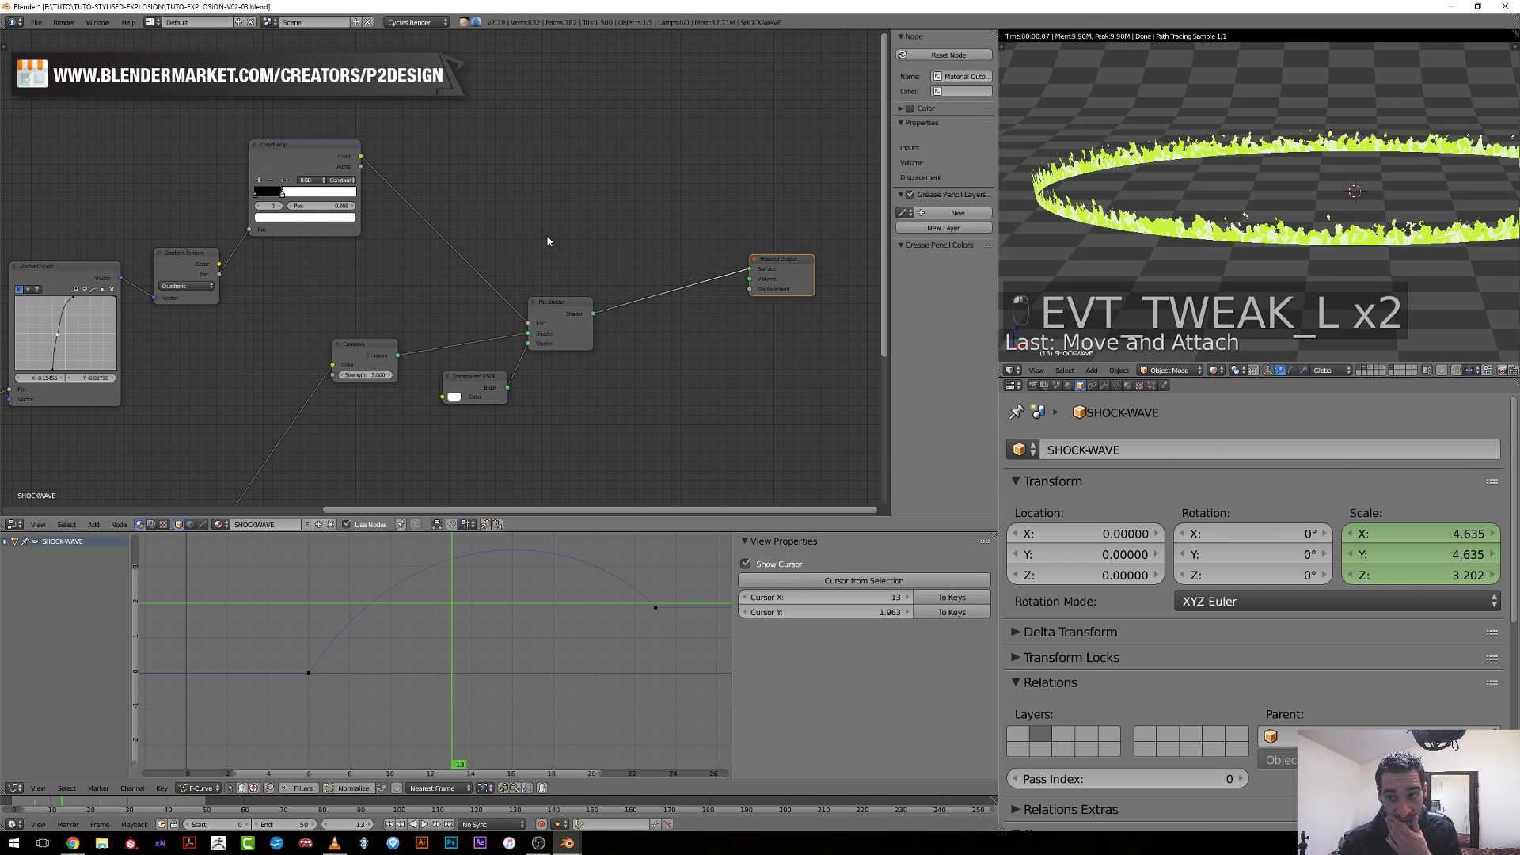
pyautogui.scroll(-2, 315, 285)
pyautogui.moveTo(315, 285); pyautogui.dragTo(449, 196, button='middle')
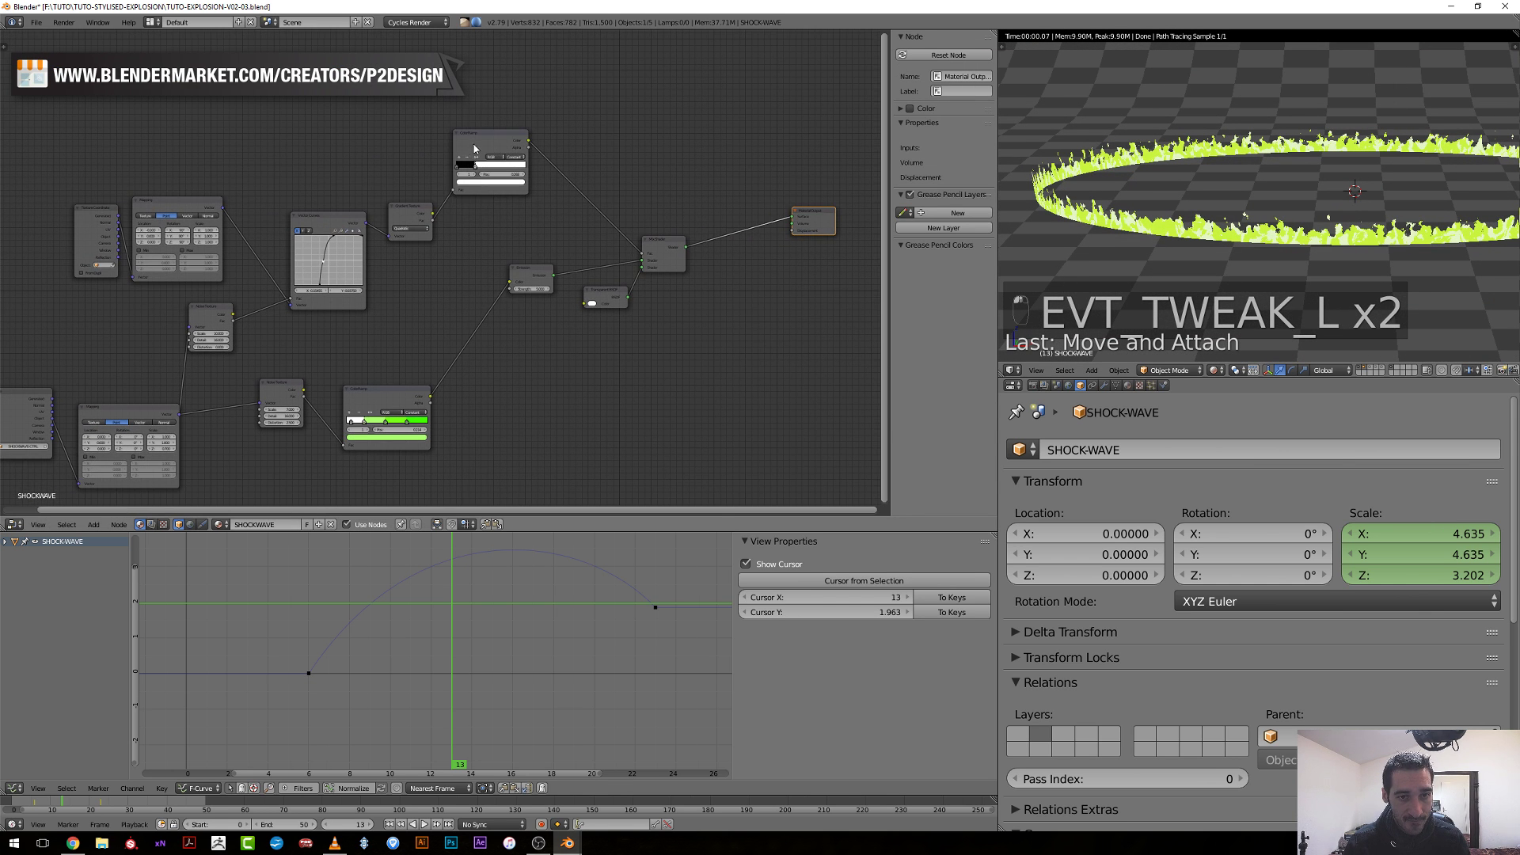
pyautogui.moveTo(475, 148); pyautogui.dragTo(470, 190)
pyautogui.scroll(1, 516, 373)
pyautogui.scroll(1, 189, 478)
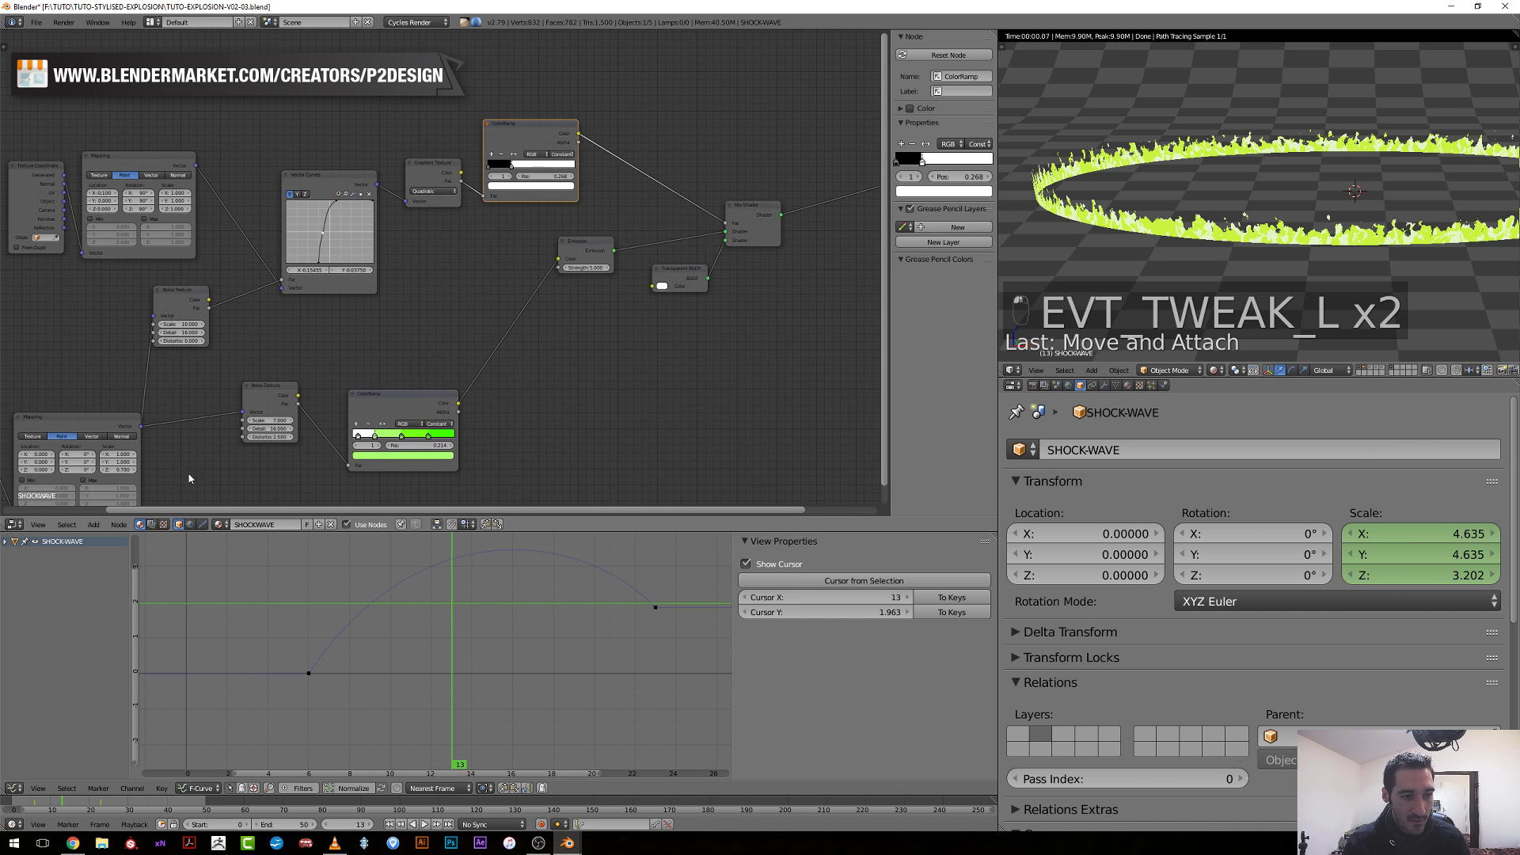
# Switch the node editor area to the 3D View and select the SHOCKWAVE-CTRL empty at frame 13.
pyautogui.click(21, 525)
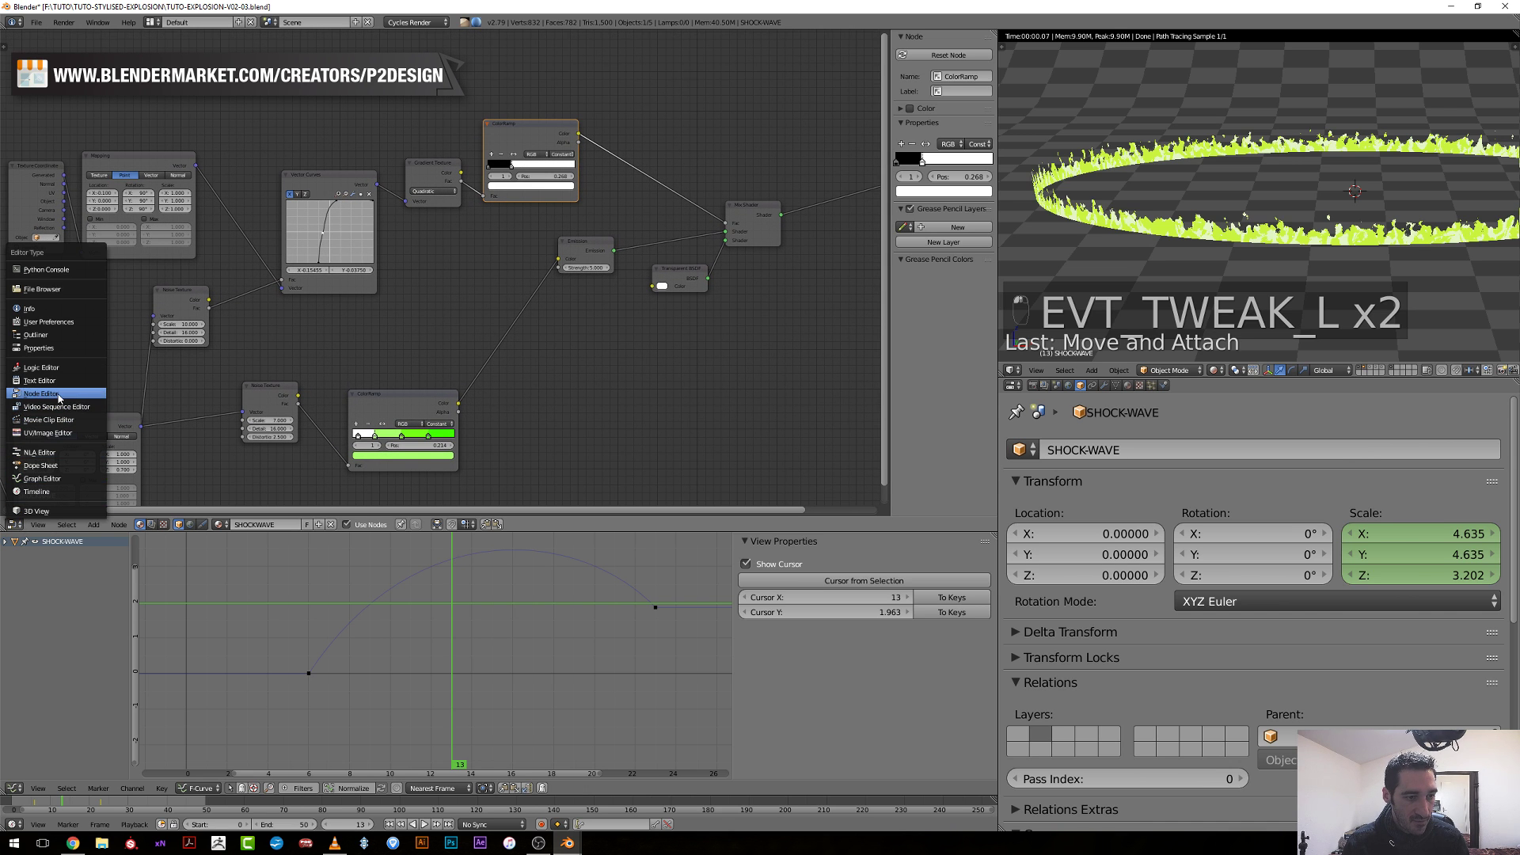
pyautogui.click(39, 511)
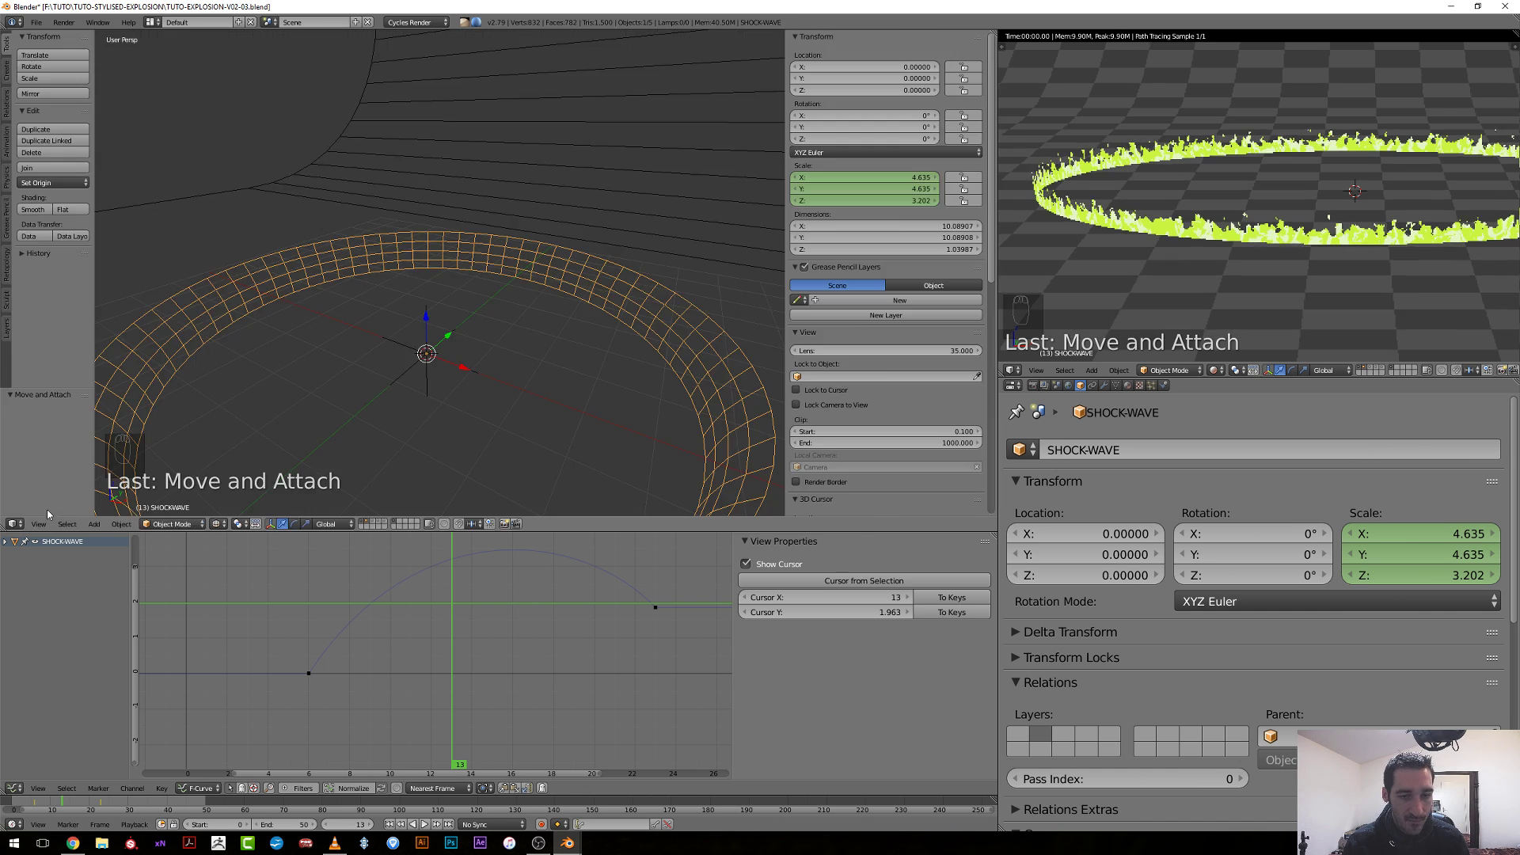
pyautogui.press('Left')
pyautogui.press('Left')
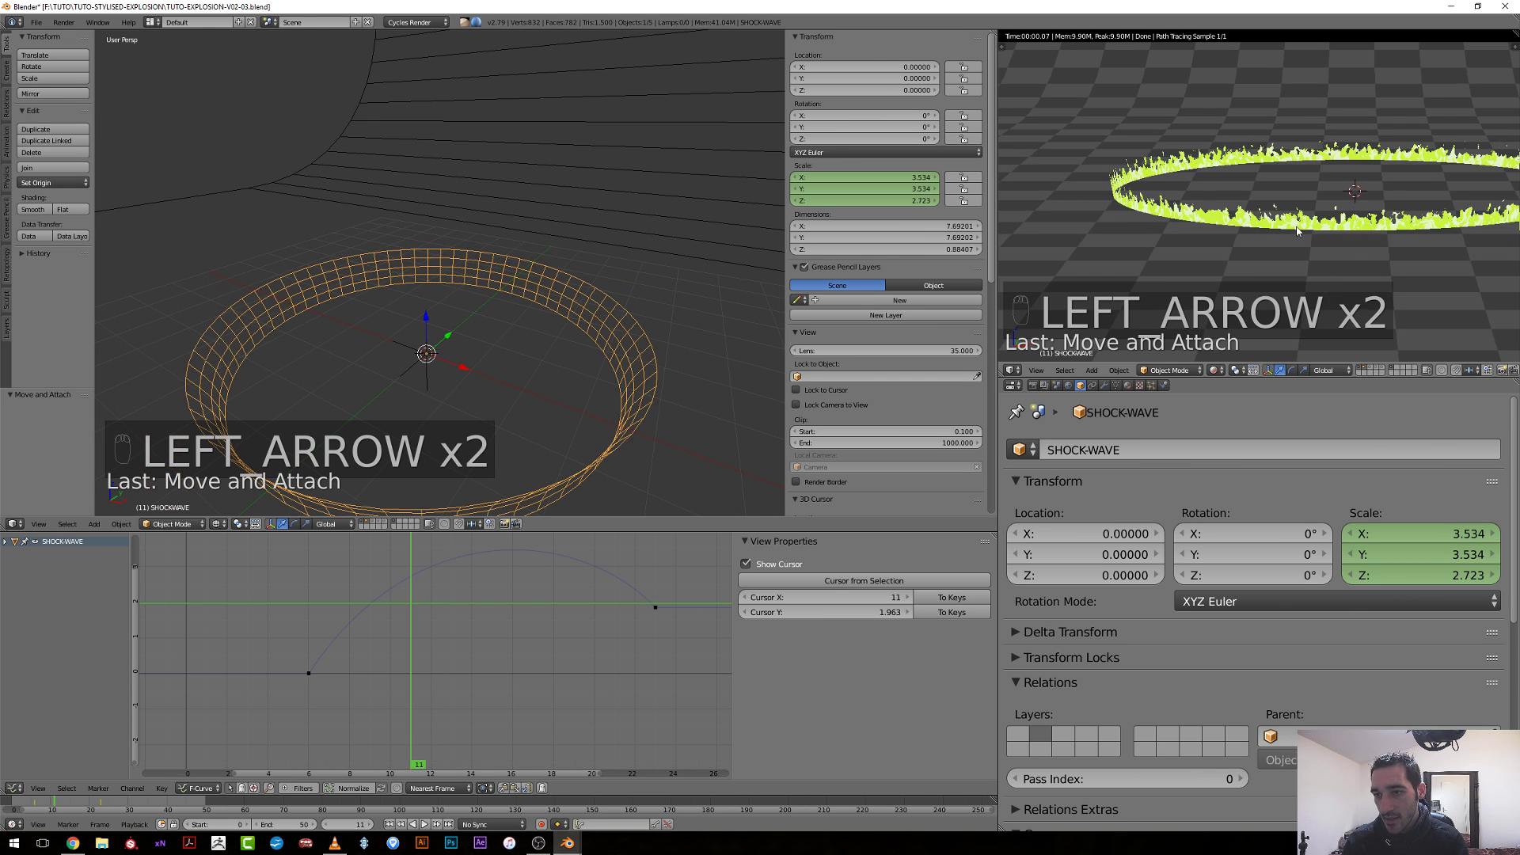
pyautogui.press('Right')
pyautogui.press('Right')
pyautogui.rightClick(482, 350)
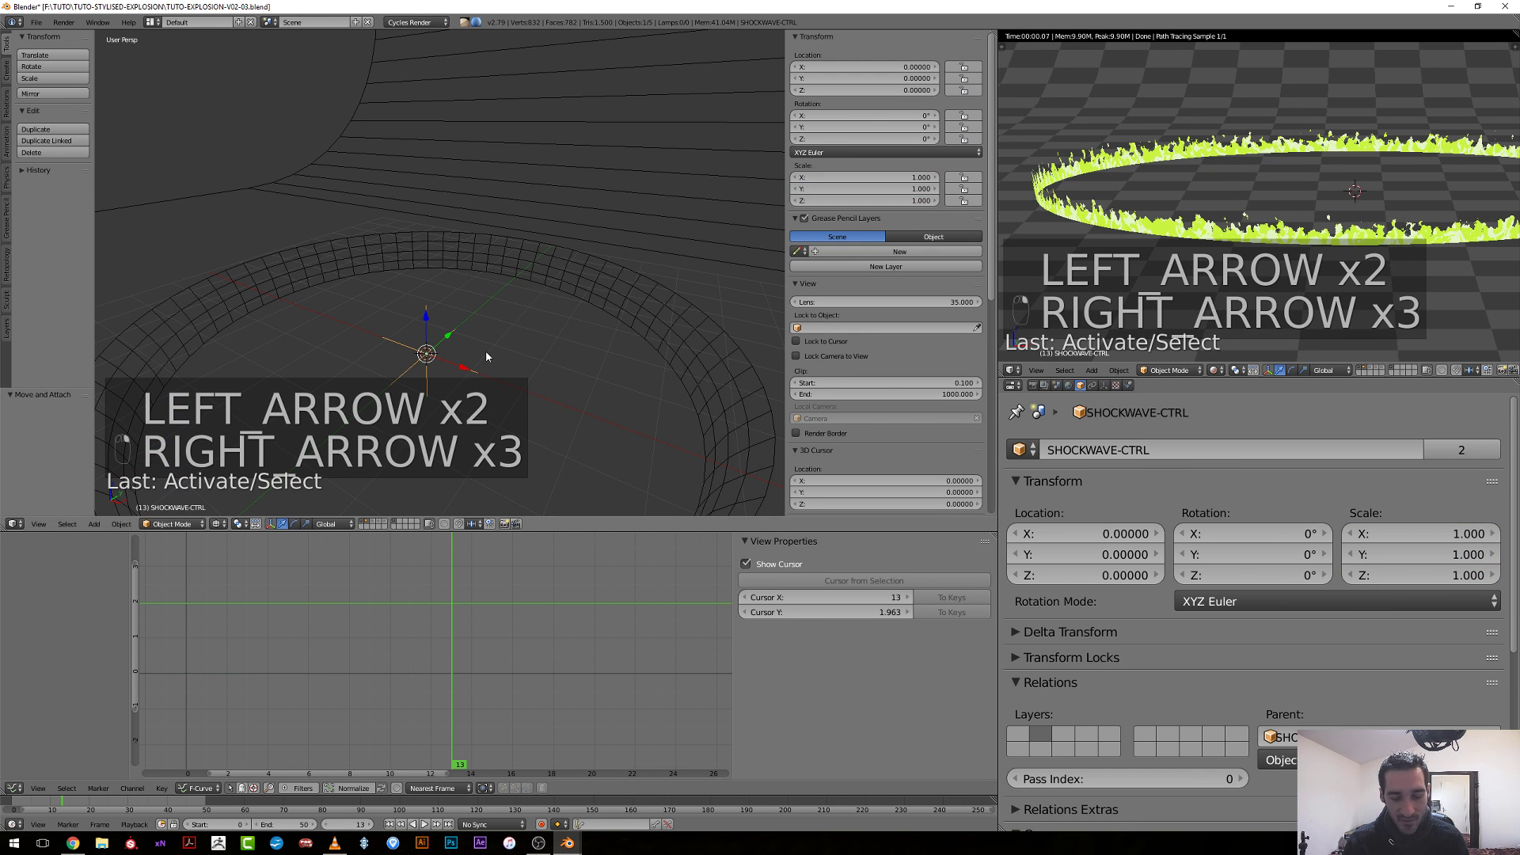
# Raise the SHOCKWAVE-CTRL empty along Z to about 0.65 to test shifting the ring's noise pattern.
pyautogui.press('g')
pyautogui.press('g')
pyautogui.press('g')
pyautogui.press('g')
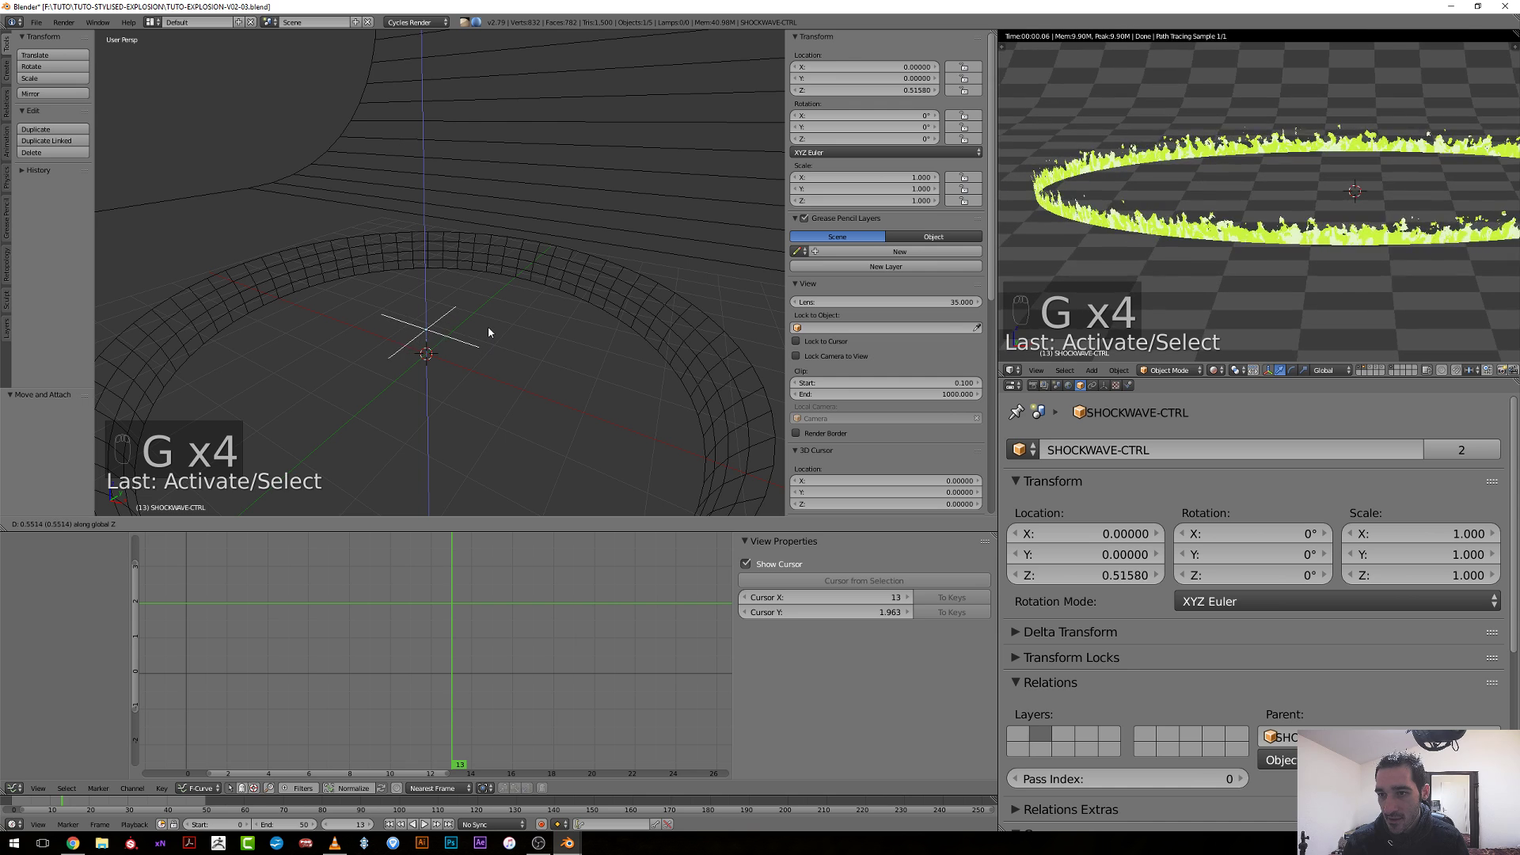
pyautogui.click(484, 279)
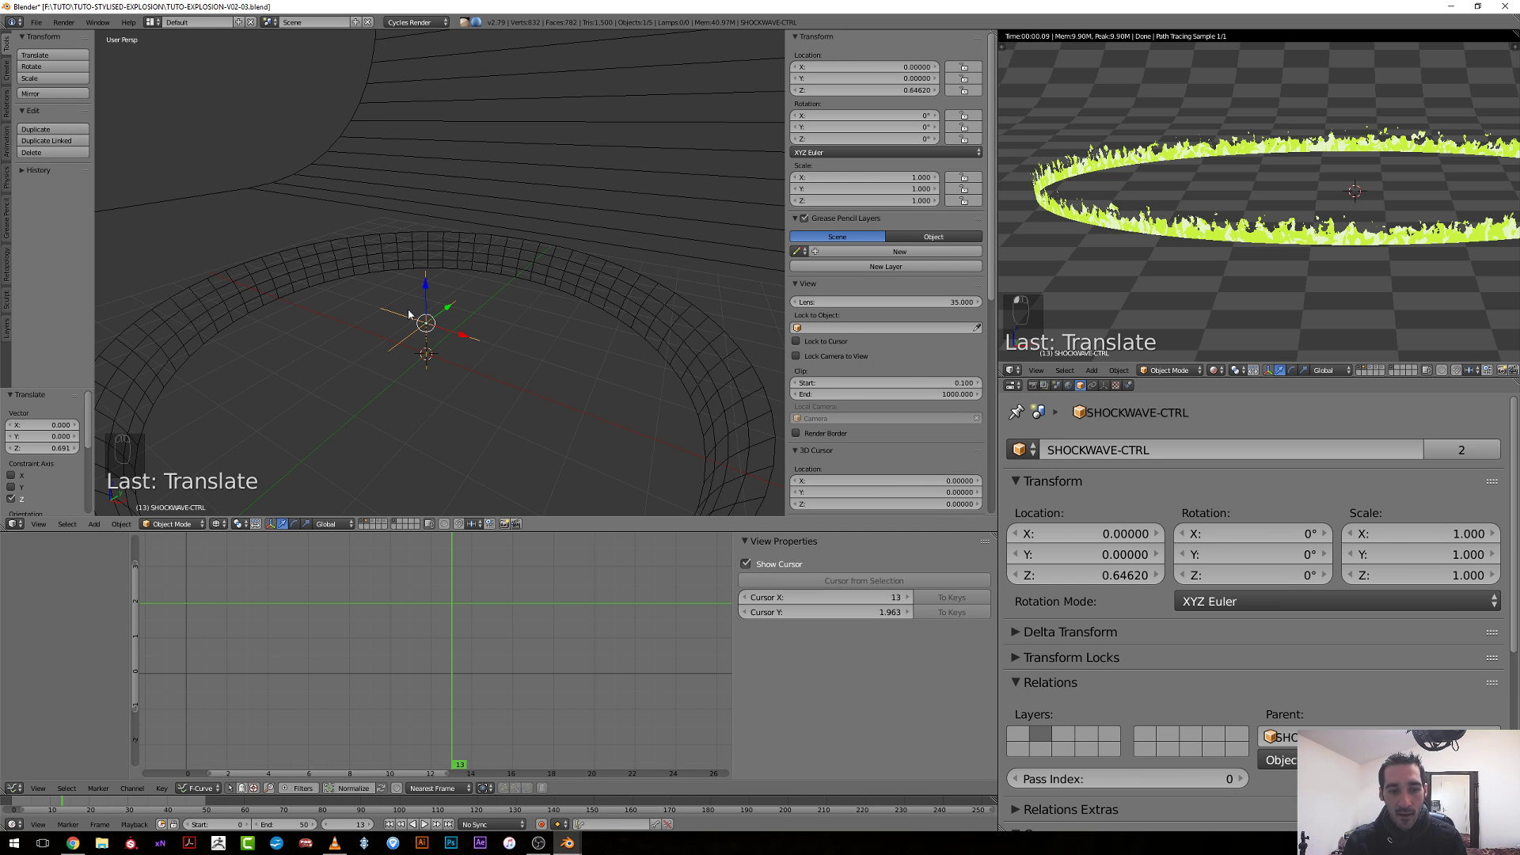
# Raise the SHOCKWAVE-CTRL empty further along Z to about 0.96, checking the noise motion in the maximized rendered view.
pyautogui.press('g')
pyautogui.press('z')
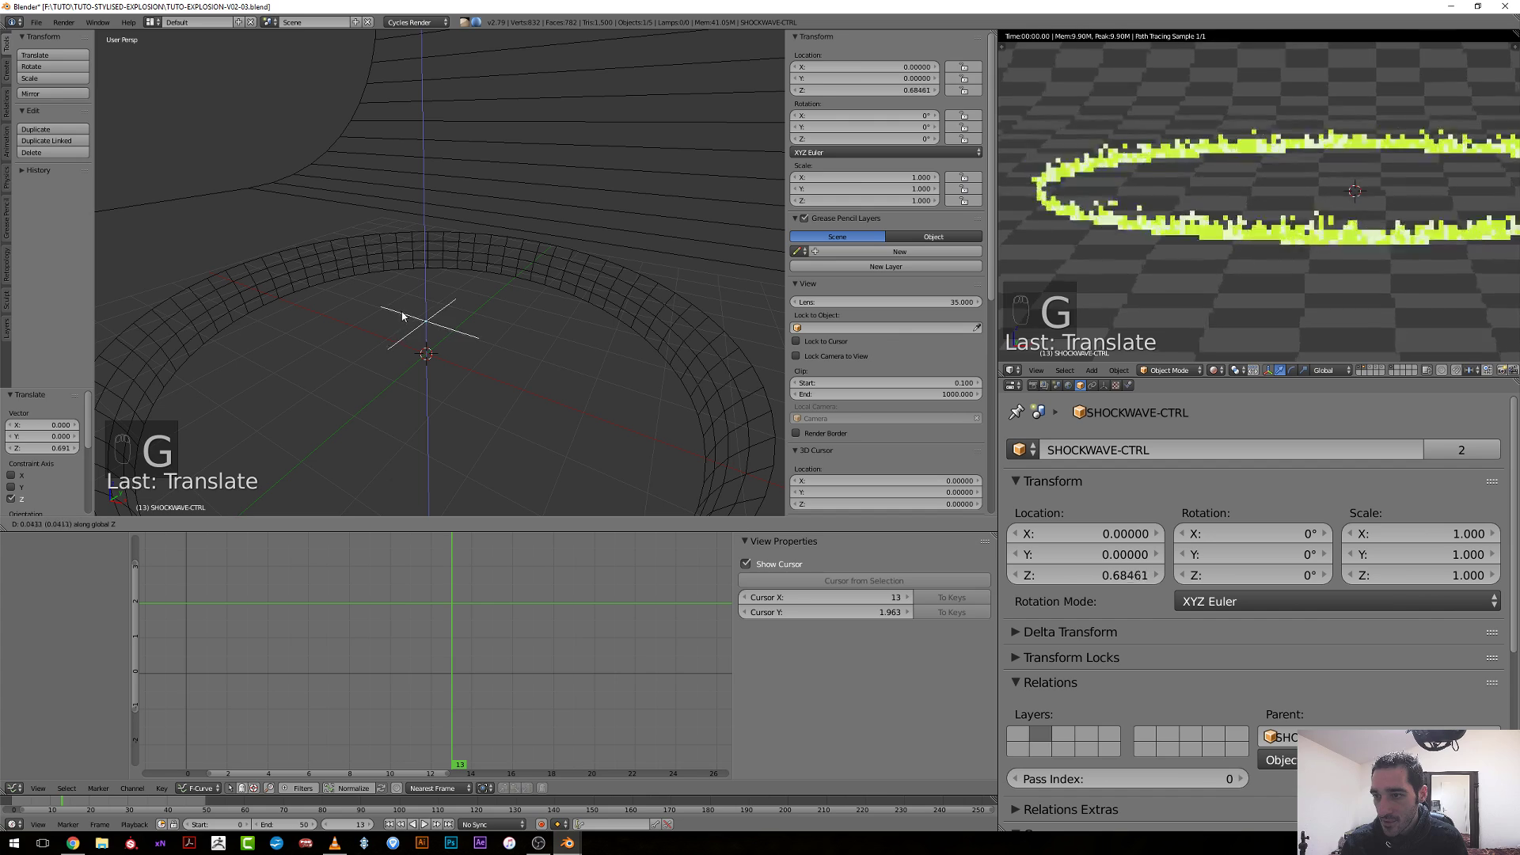
pyautogui.click(406, 271)
pyautogui.hotkey('ctrl', 'Up')
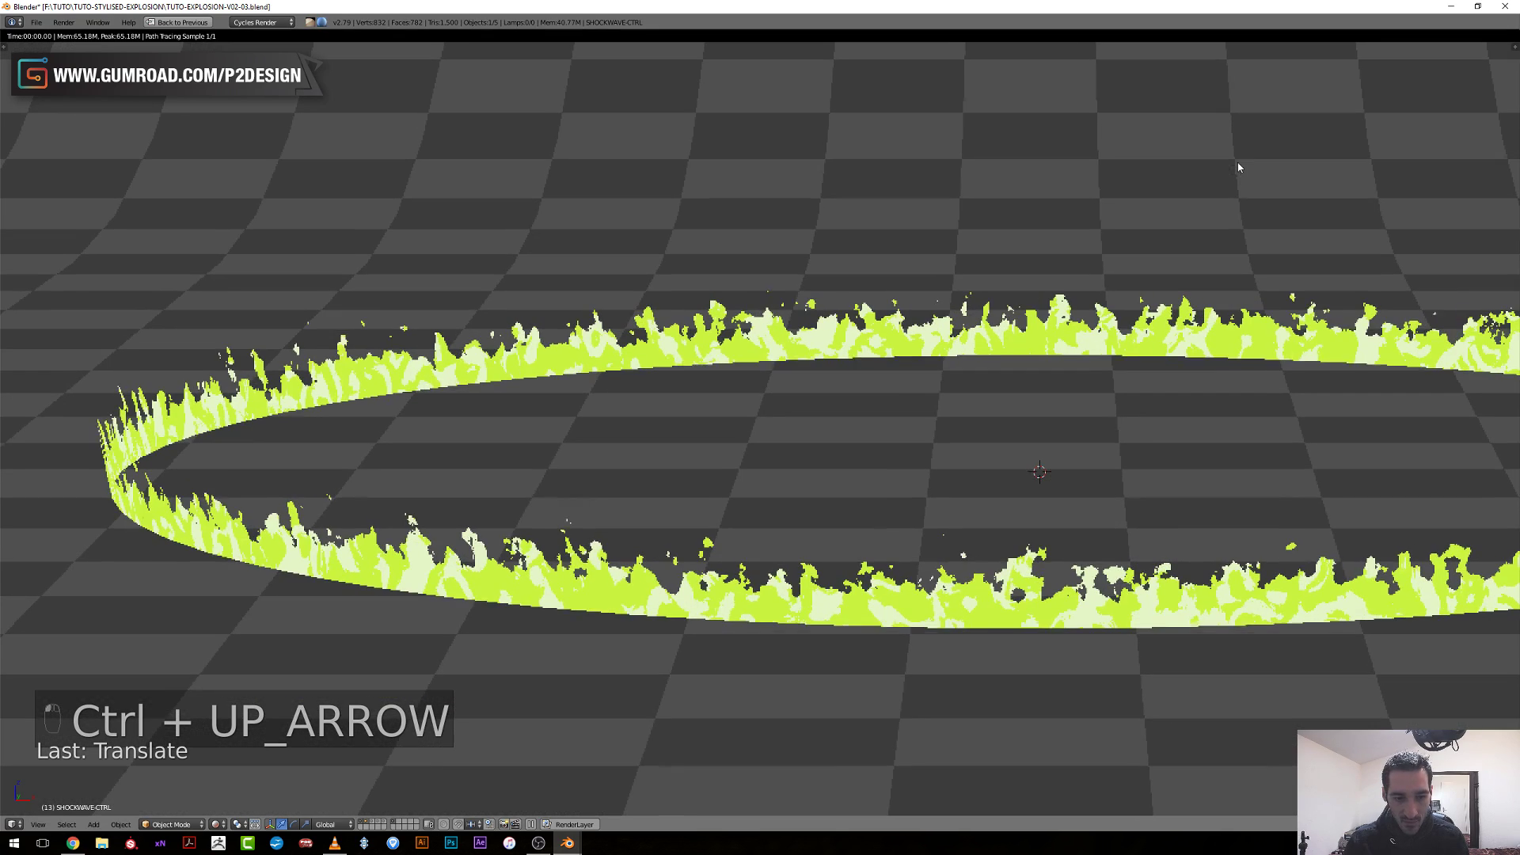
pyautogui.press('g')
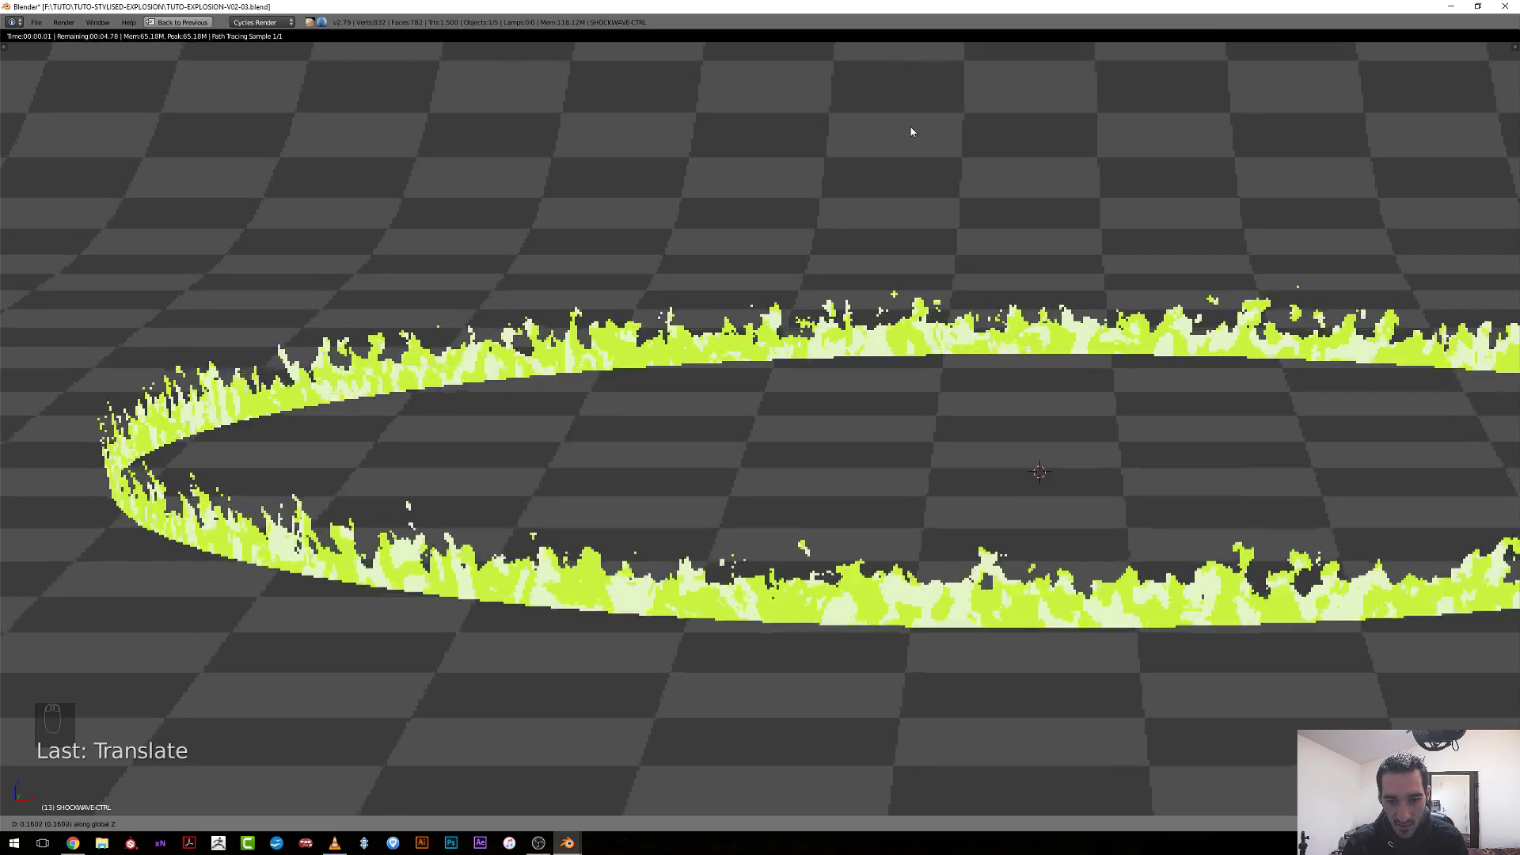
pyautogui.click(908, 62)
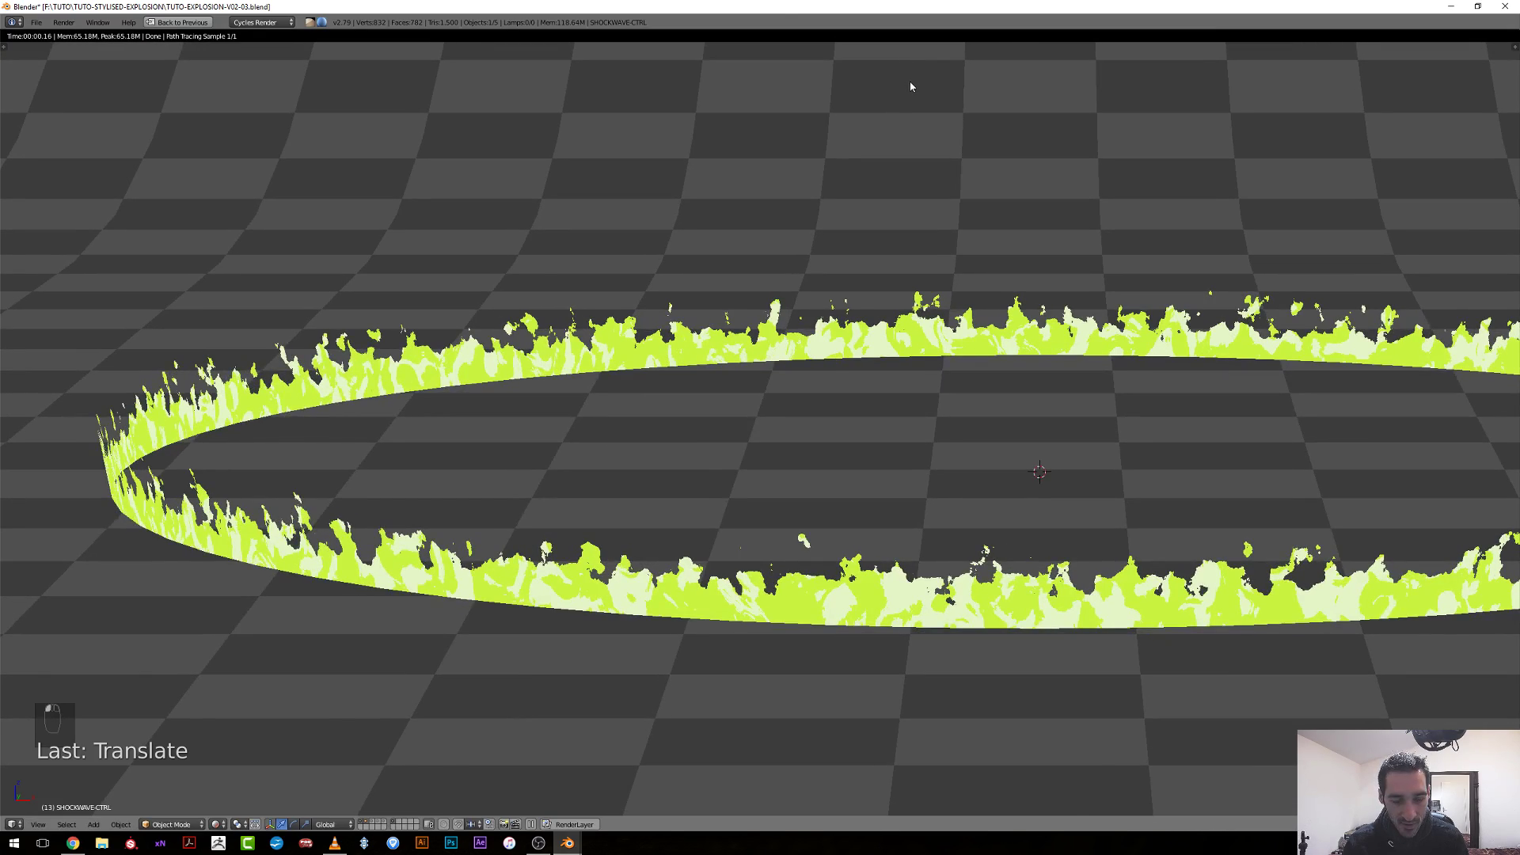
pyautogui.hotkey('ctrl', 'Up')
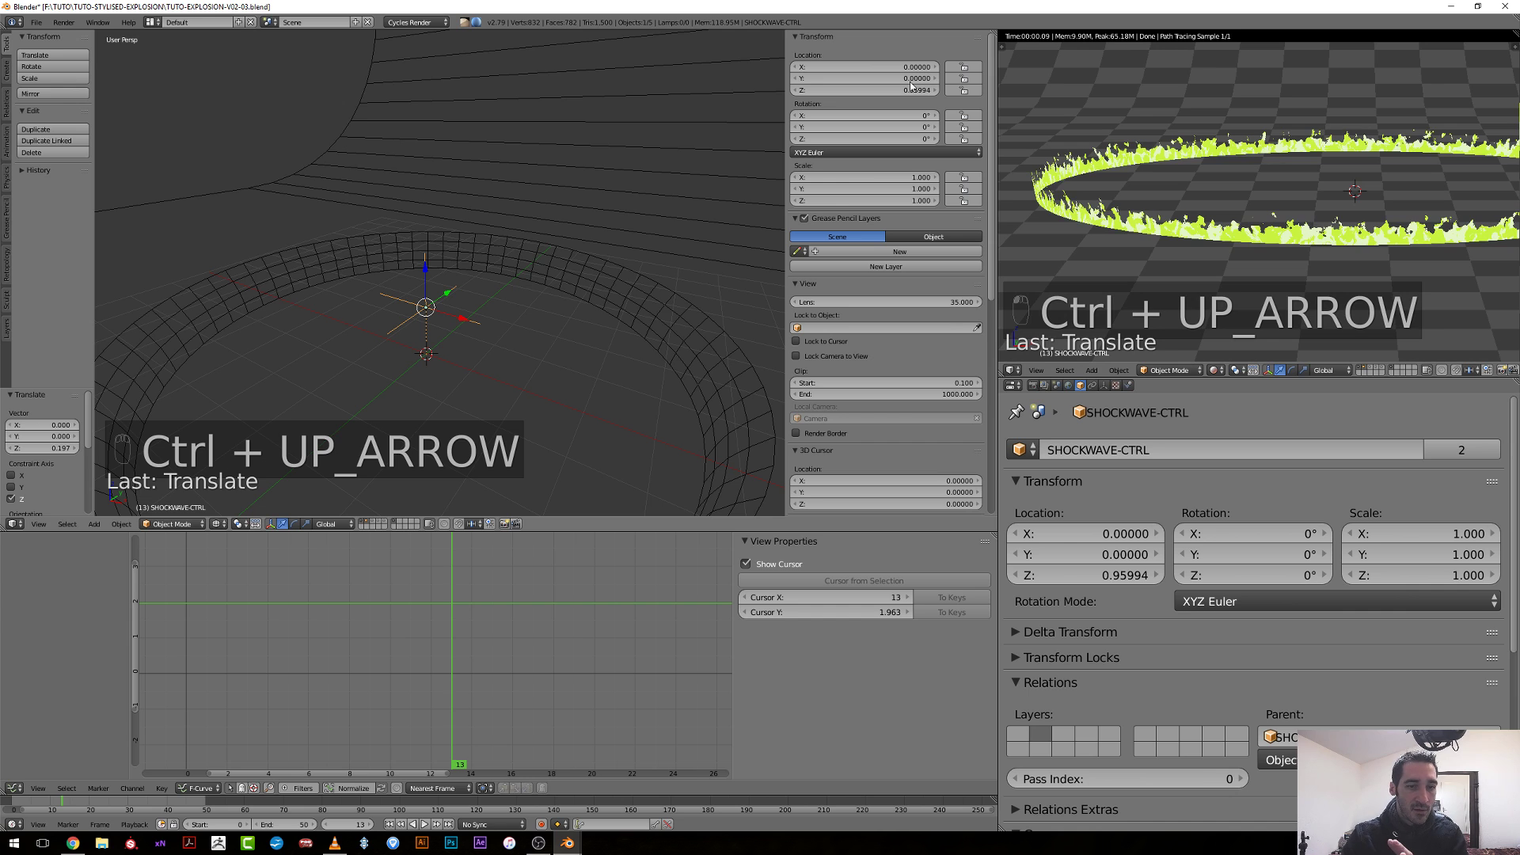
# Clear the SHOCKWAVE-CTRL empty's location.
pyautogui.scroll(-3, 534, 408)
pyautogui.hotkey('alt', 'g')
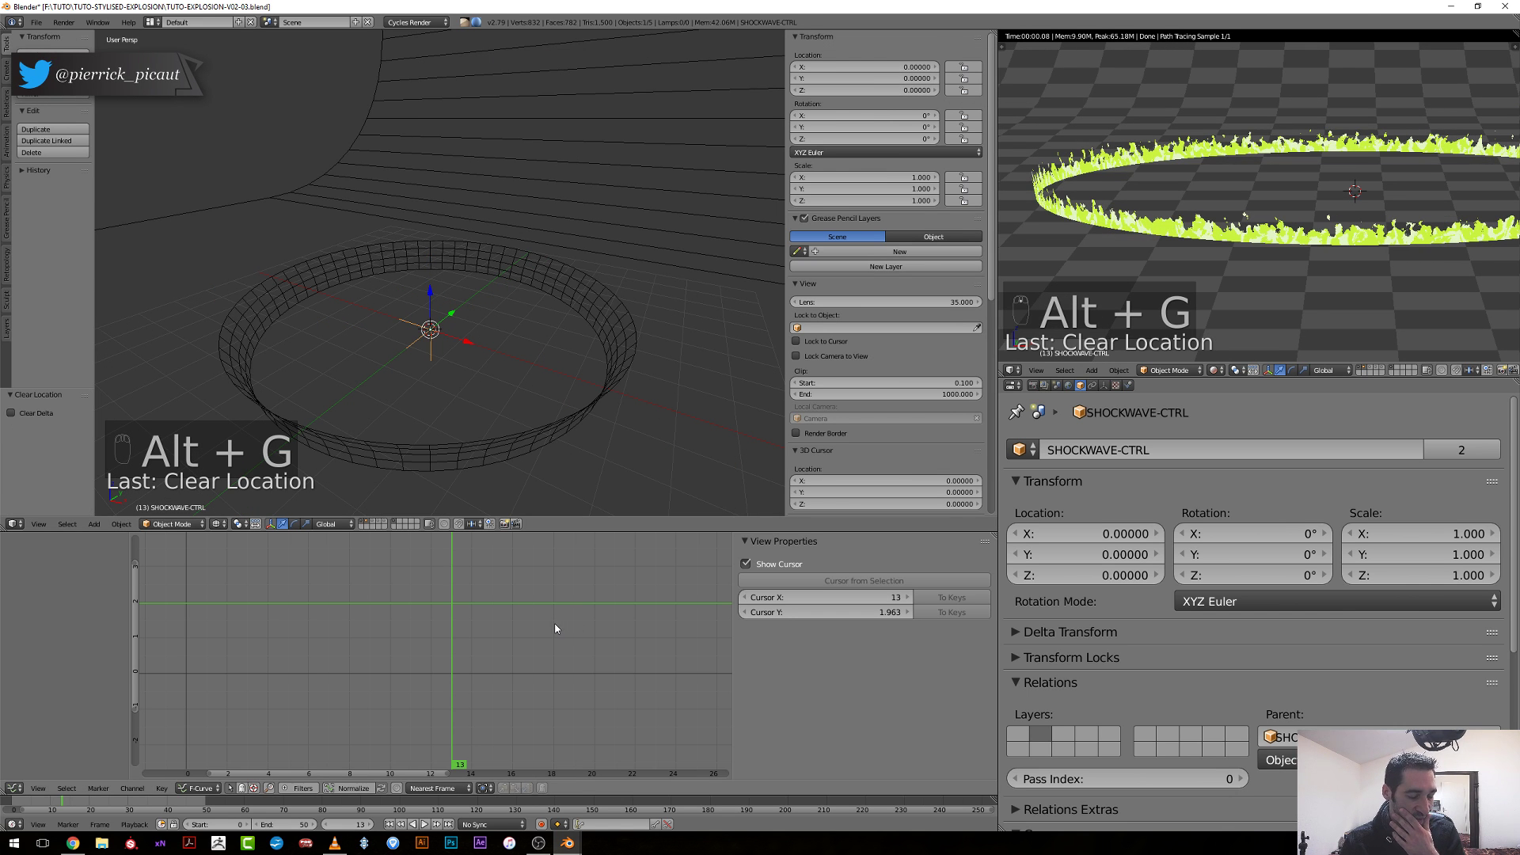
# Go to frame 12 and scale the SHOCKWAVE-CTRL empty uniformly to about 1.456.
pyautogui.moveTo(458, 655); pyautogui.dragTo(440, 695)
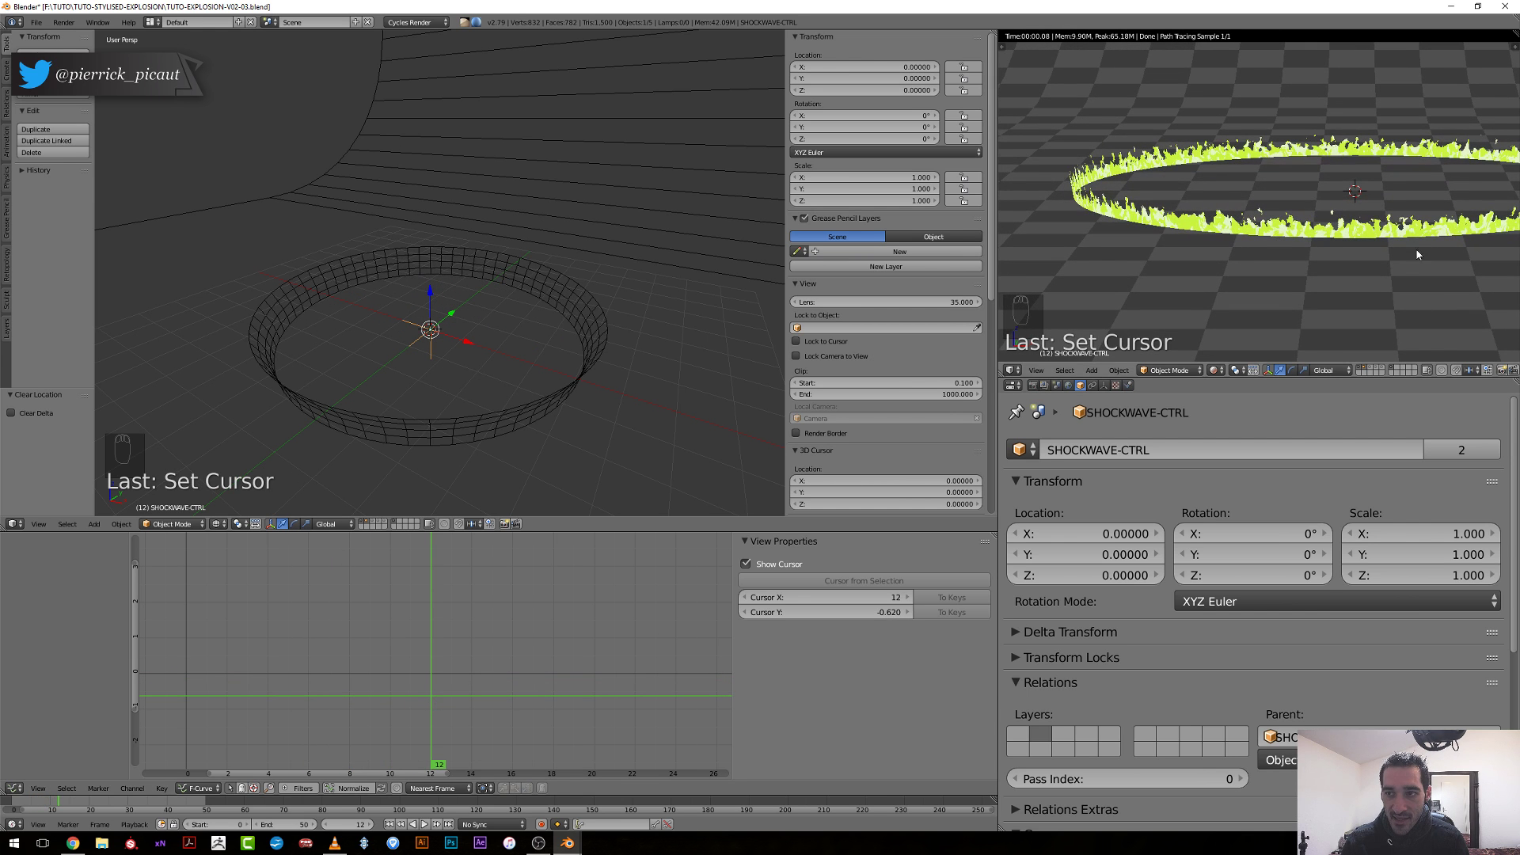
pyautogui.scroll(-2, 529, 285)
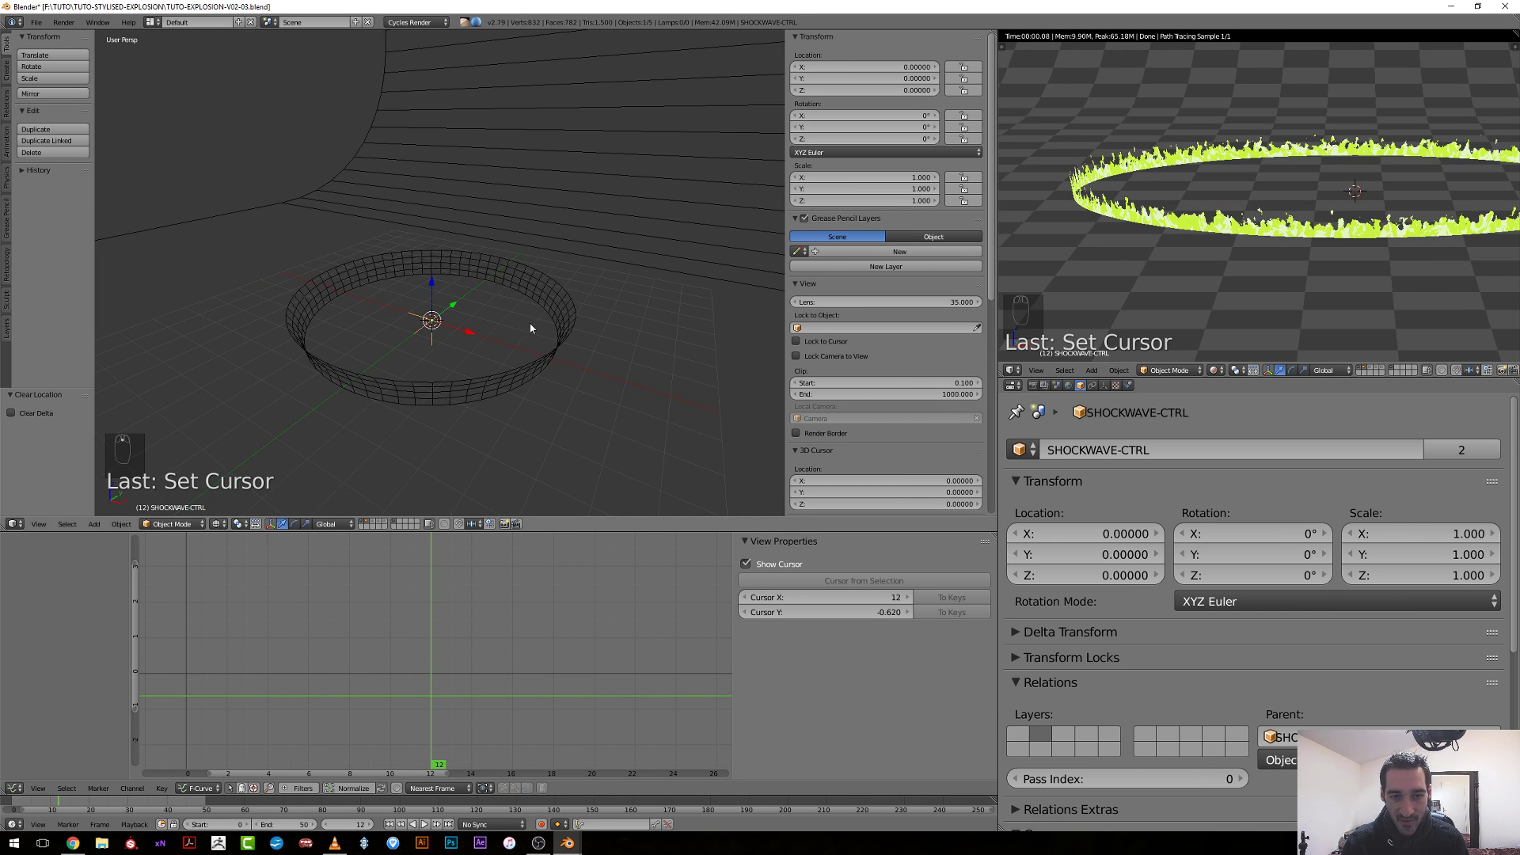
pyautogui.press('s')
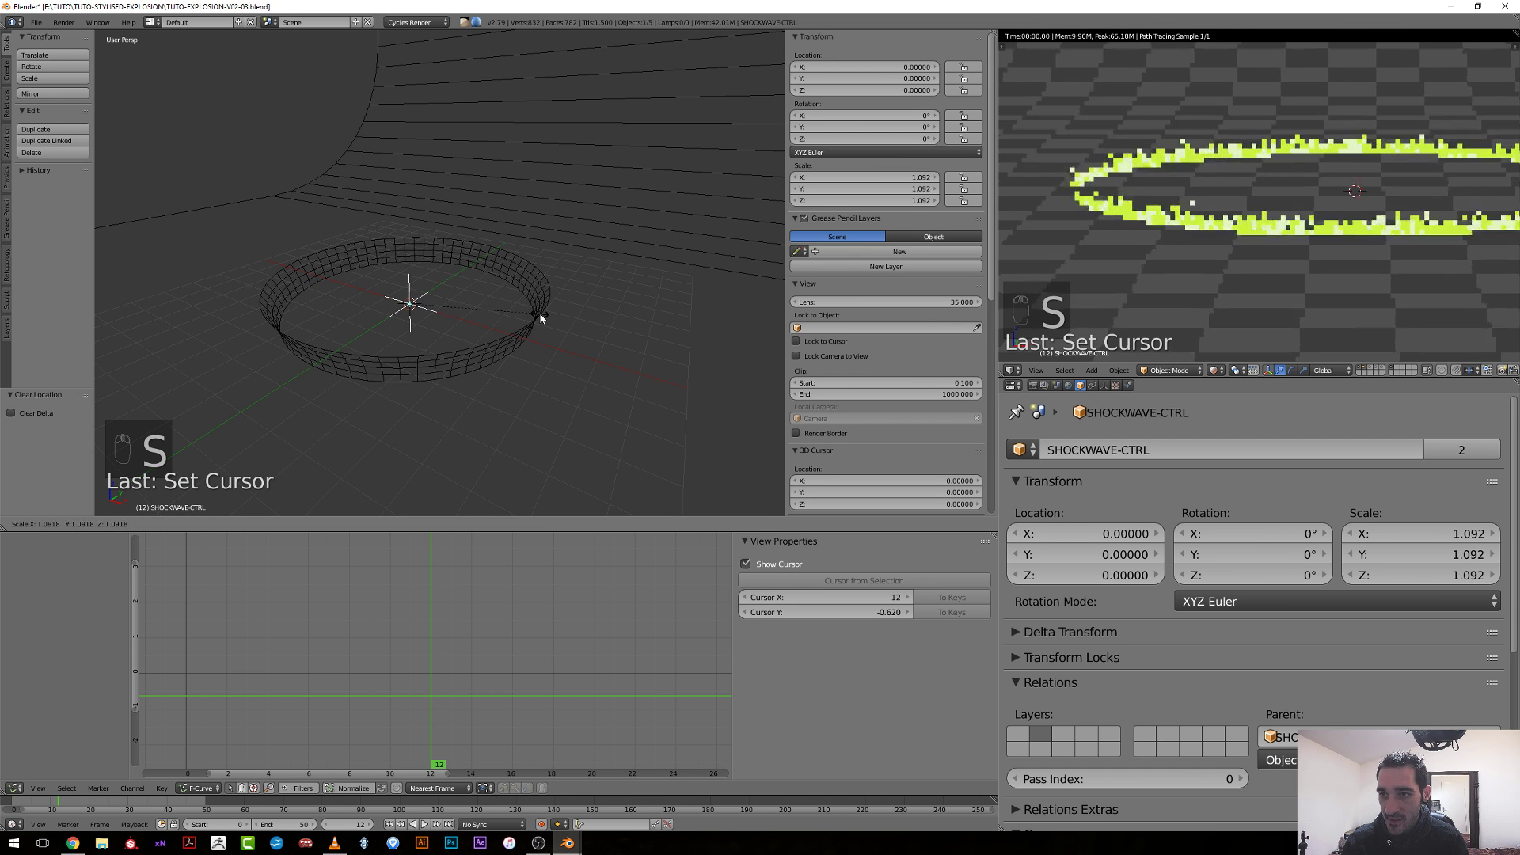
pyautogui.click(580, 352)
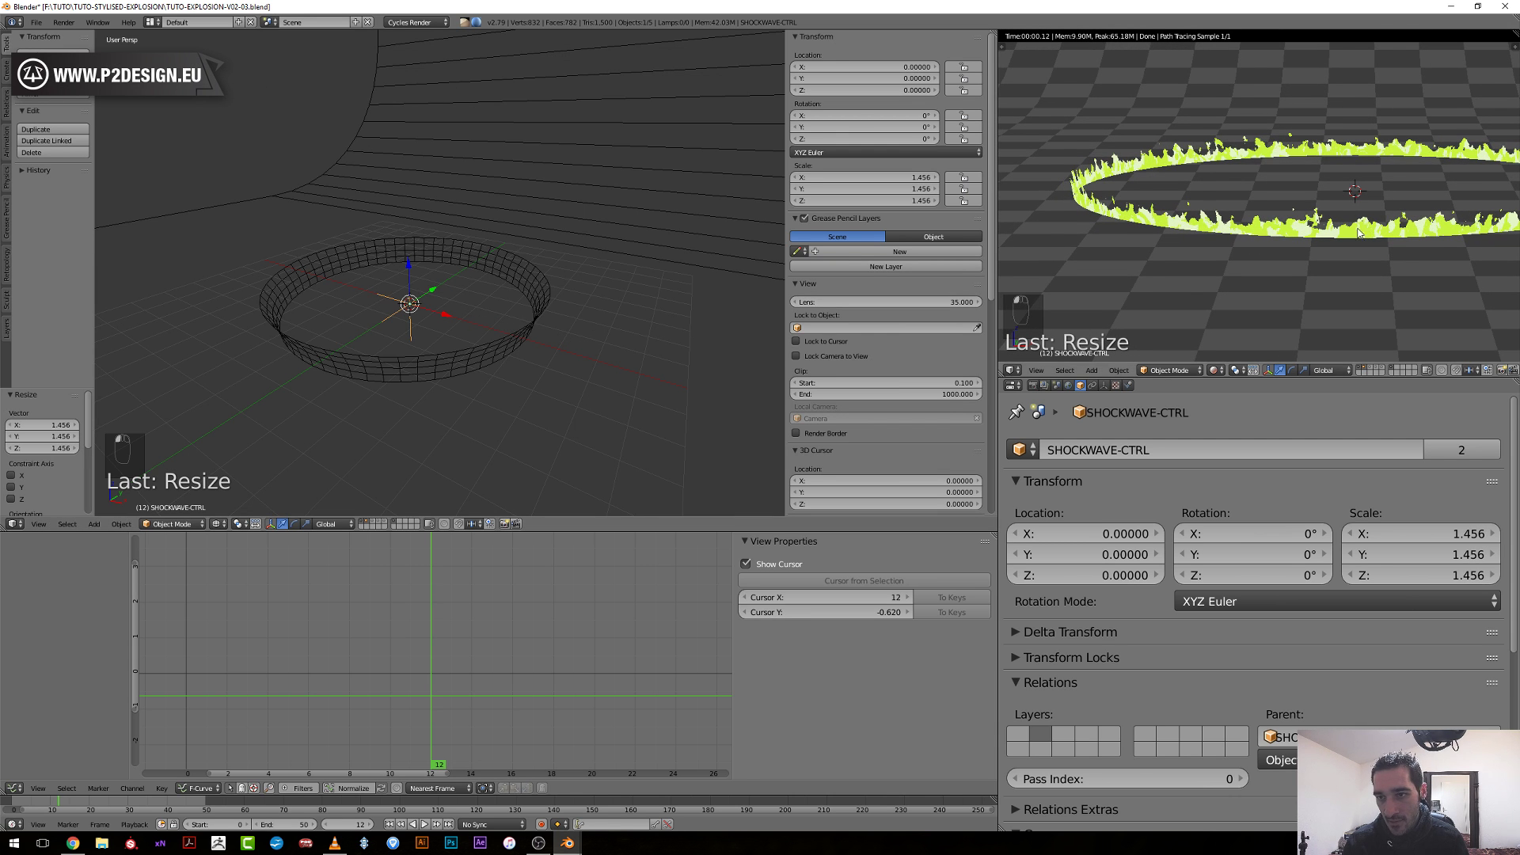
# Examine the shockwave ring's edge through the camera and at closer range in the rendered view.
pyautogui.scroll(-8, 1268, 241)
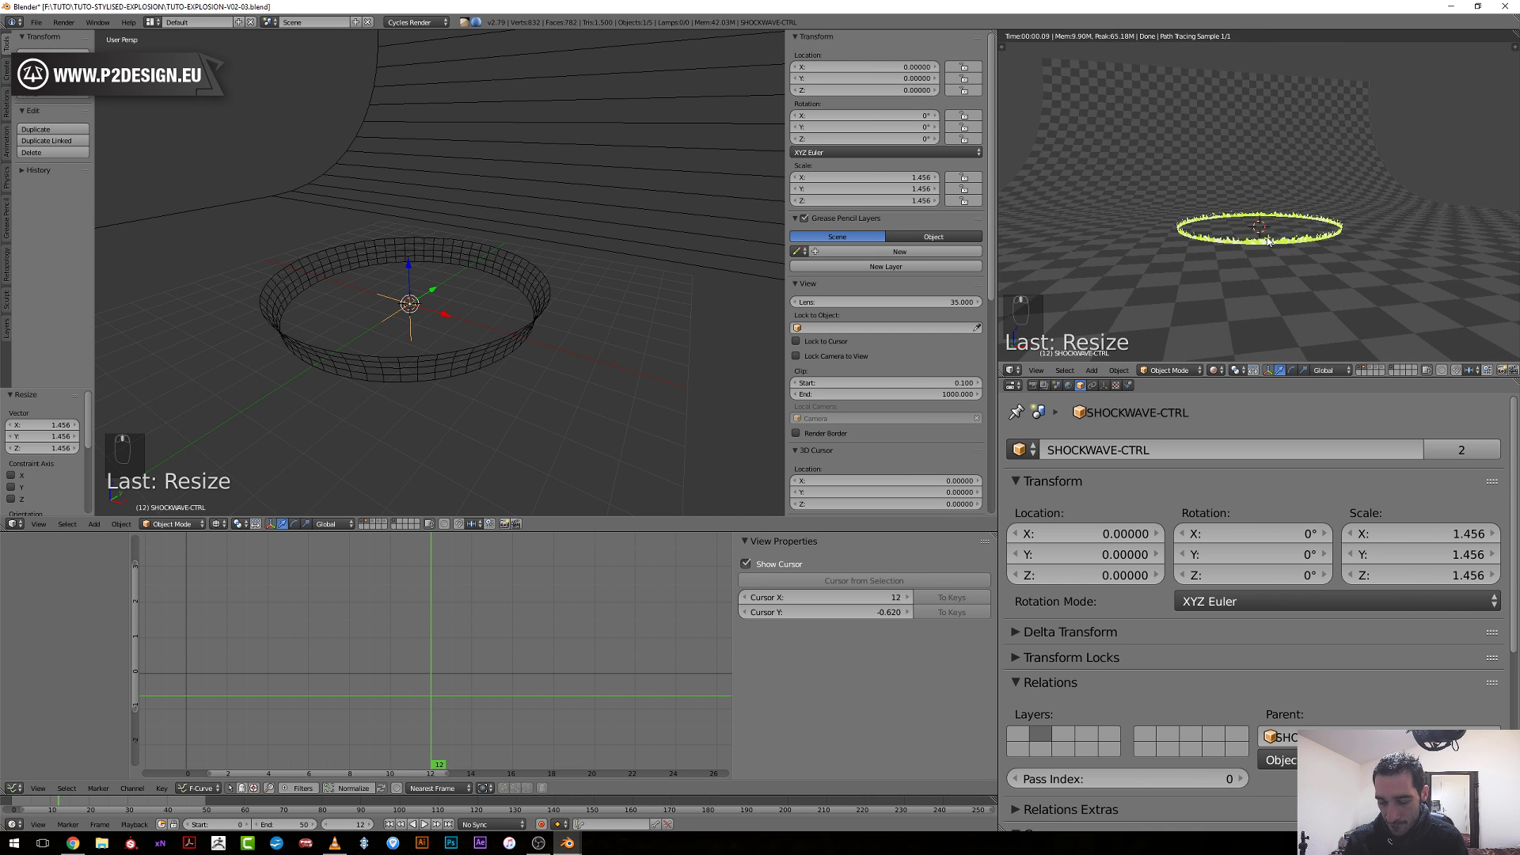
pyautogui.press('KP_0')
pyautogui.scroll(-3, 1266, 242)
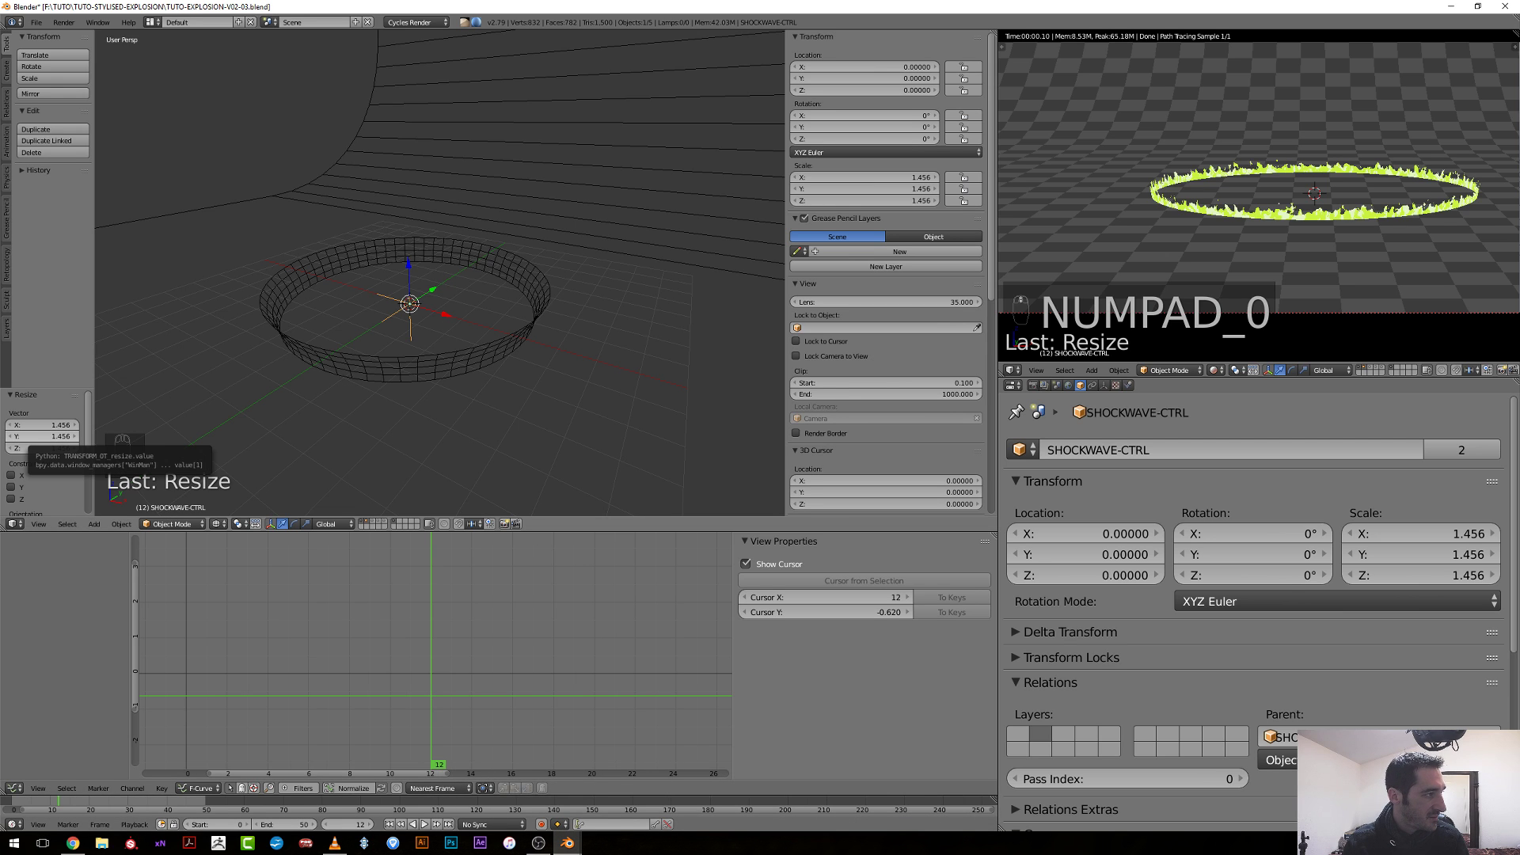
pyautogui.hotkey('alt', 'shift')
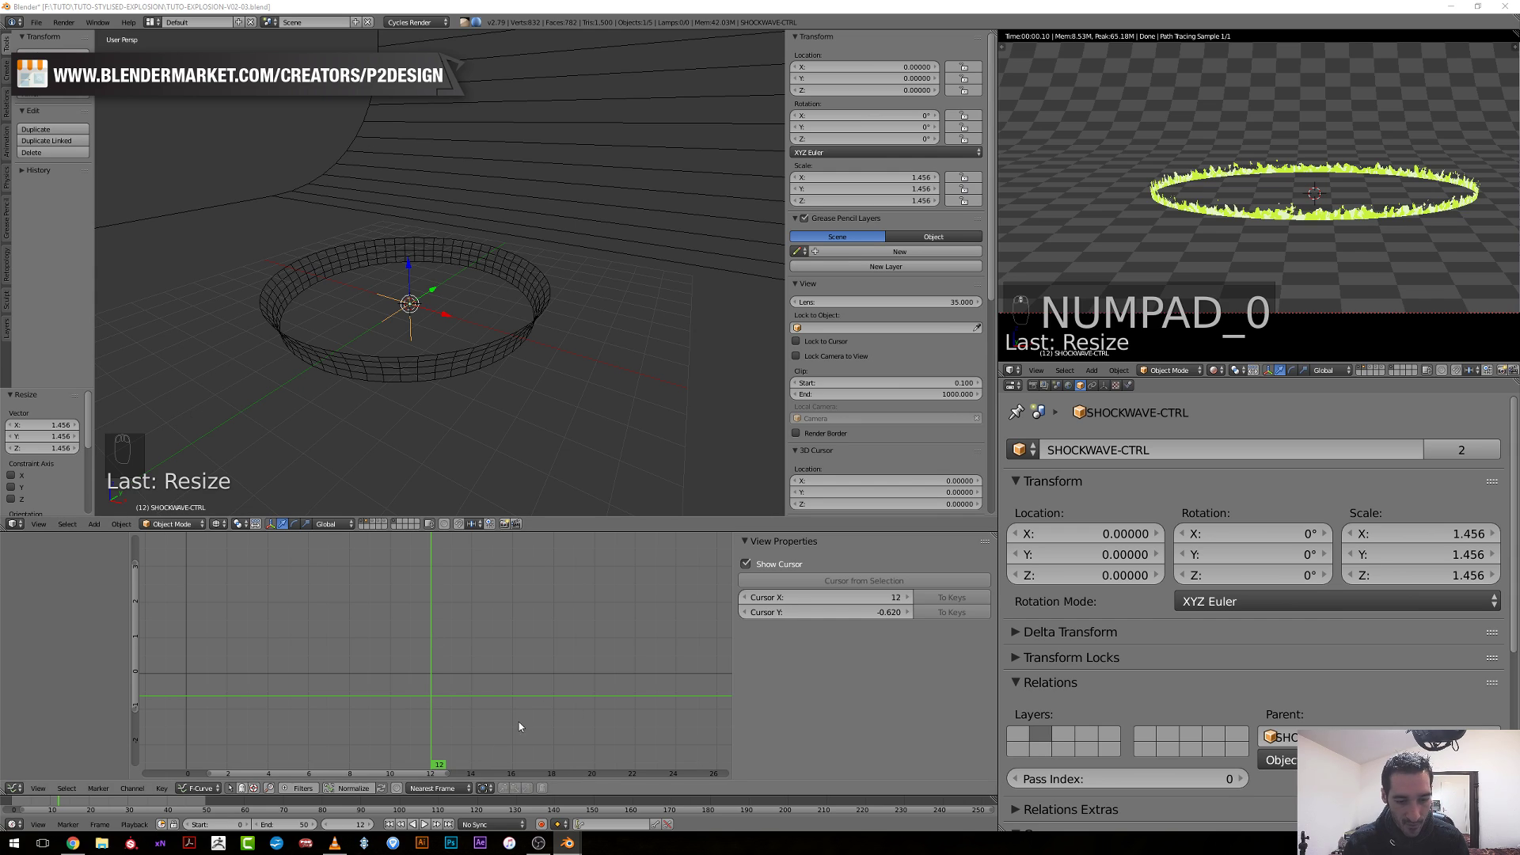
pyautogui.moveTo(567, 842)
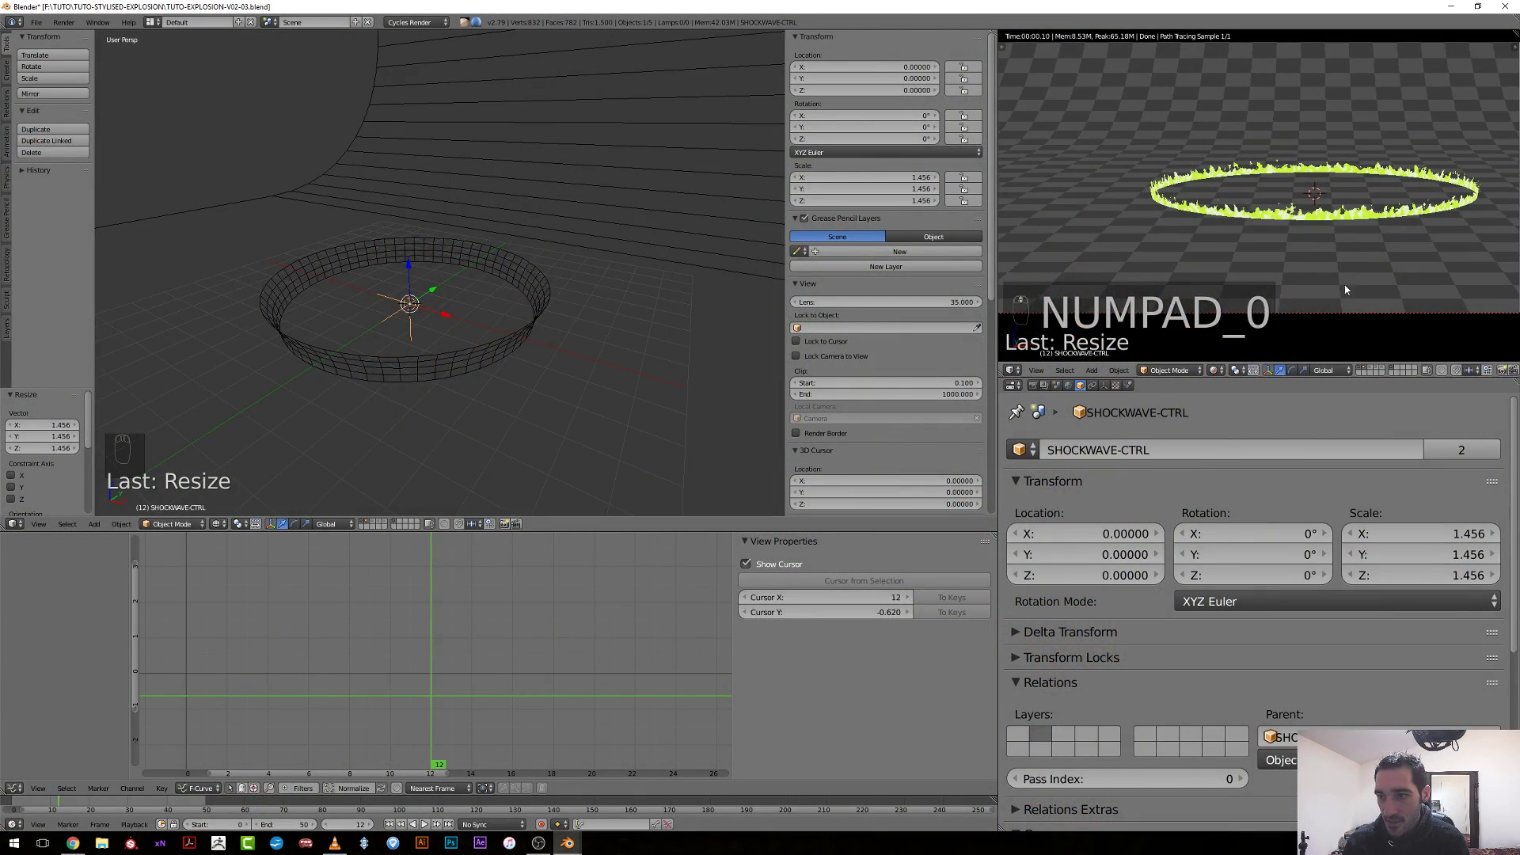
pyautogui.scroll(4, 1345, 255)
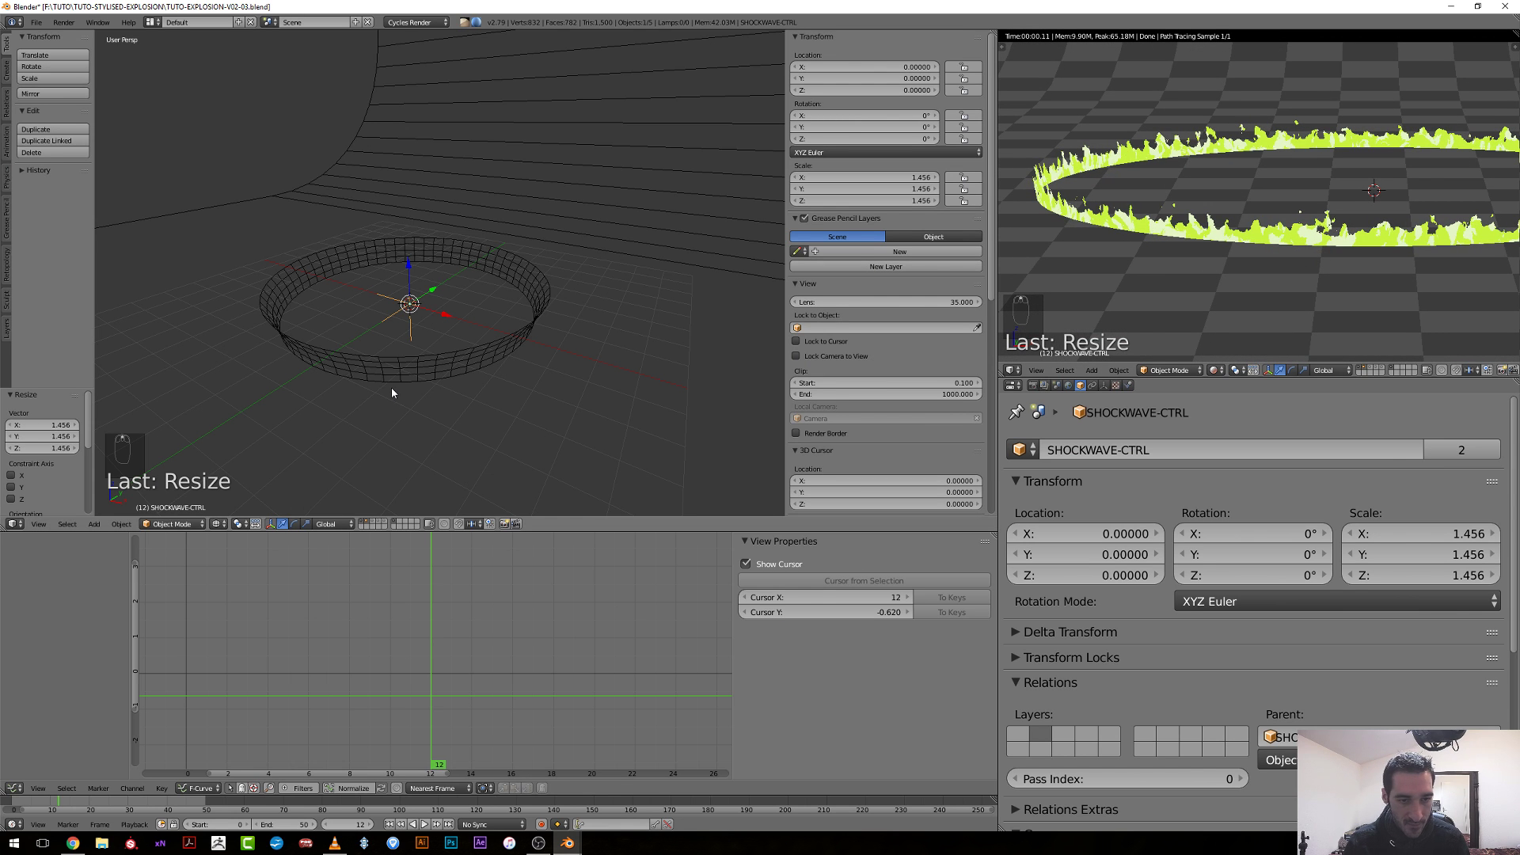
# Select the SHOCK-WAVE ring and display its SHOCKWAVE material's nodes in place of the large 3D view.
pyautogui.rightClick(398, 363)
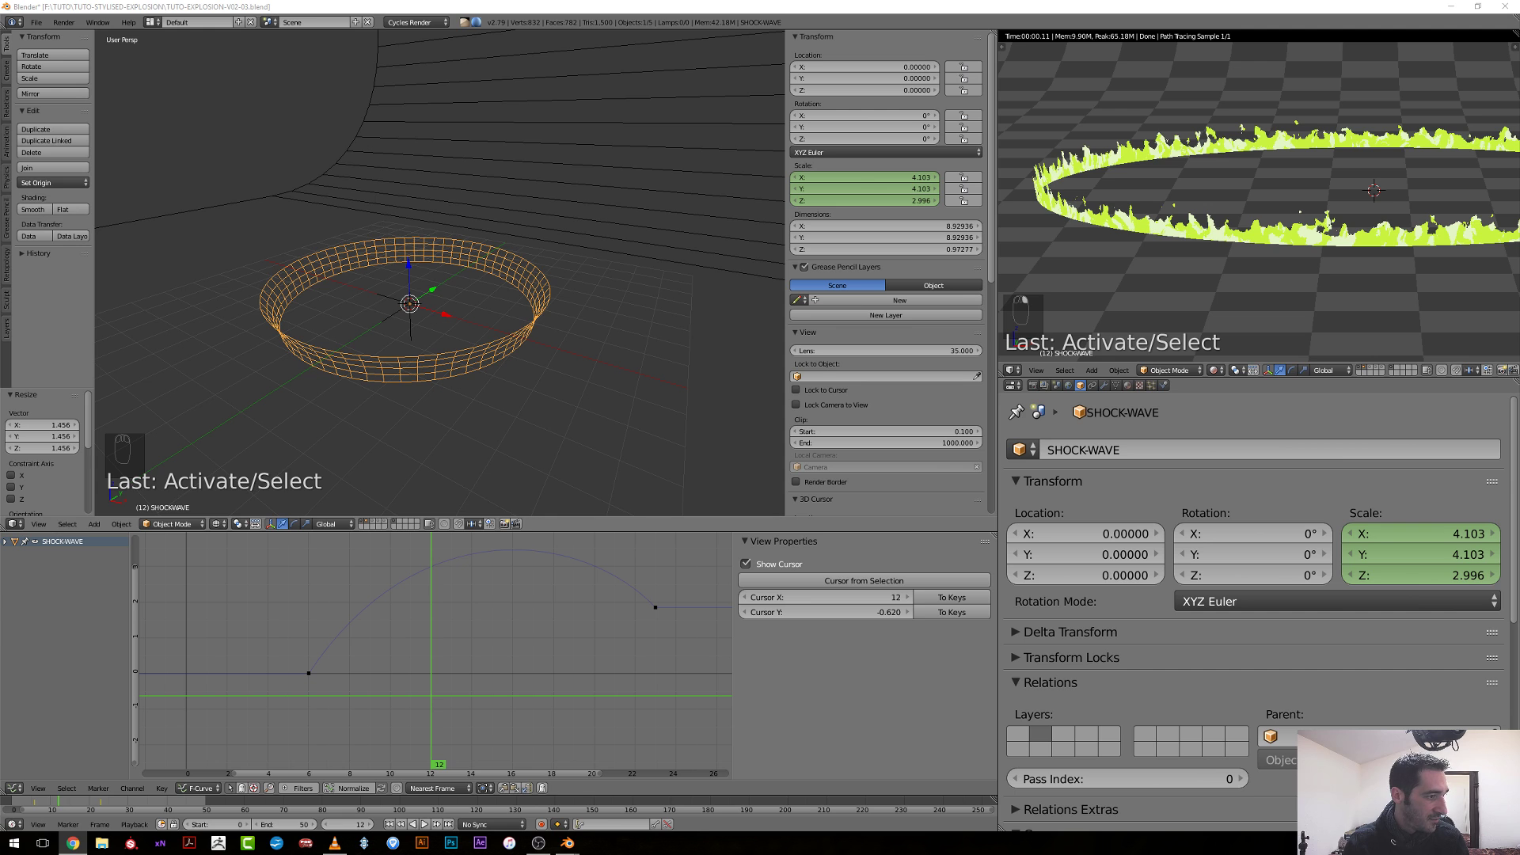
pyautogui.scroll(-3, 372, 396)
pyautogui.click(399, 368)
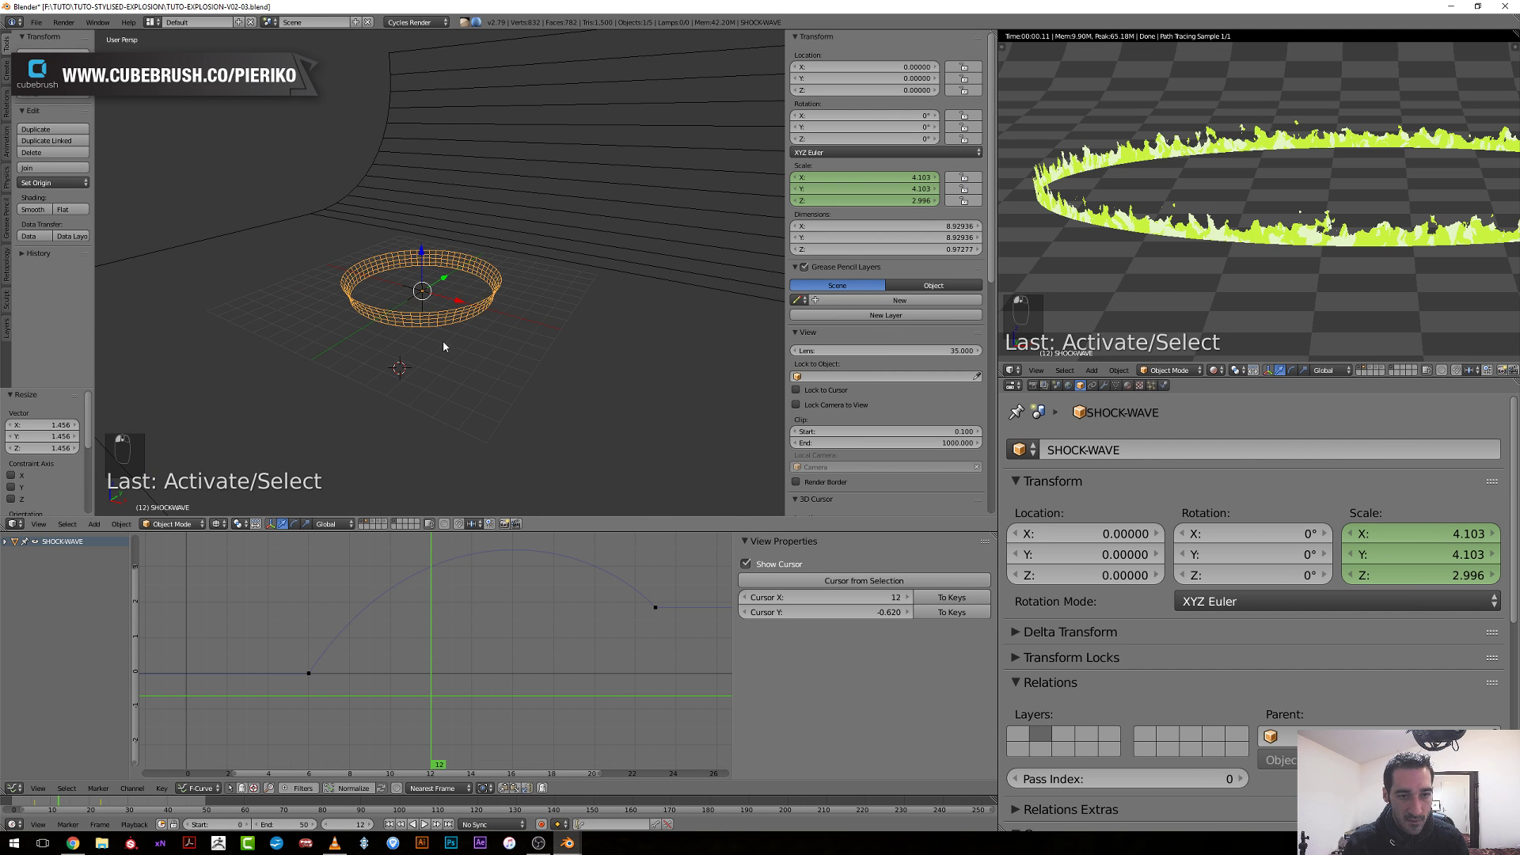
pyautogui.press('KP_1')
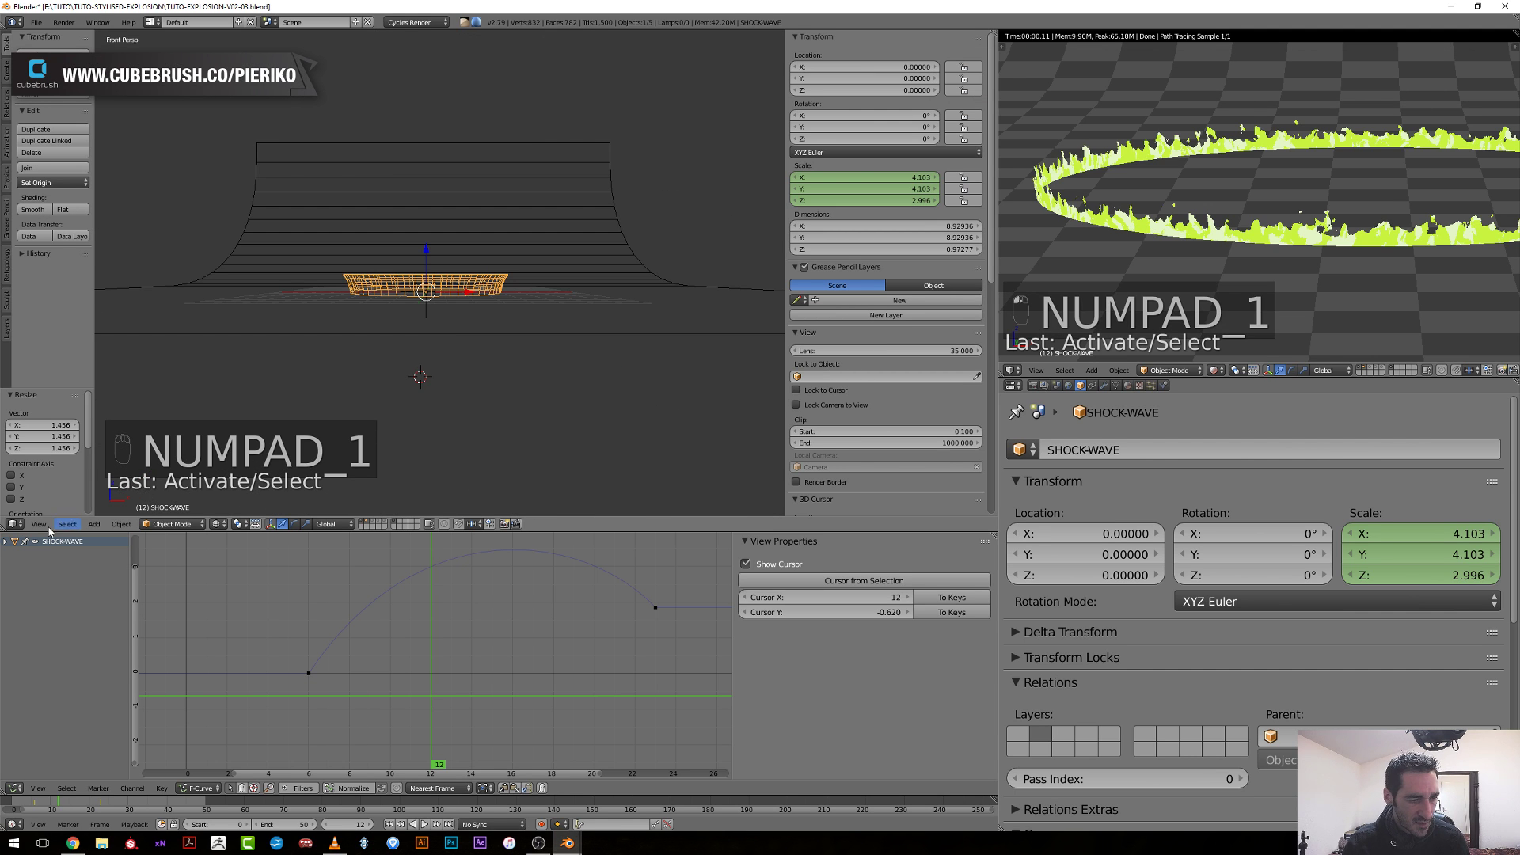
pyautogui.click(14, 523)
pyautogui.click(48, 394)
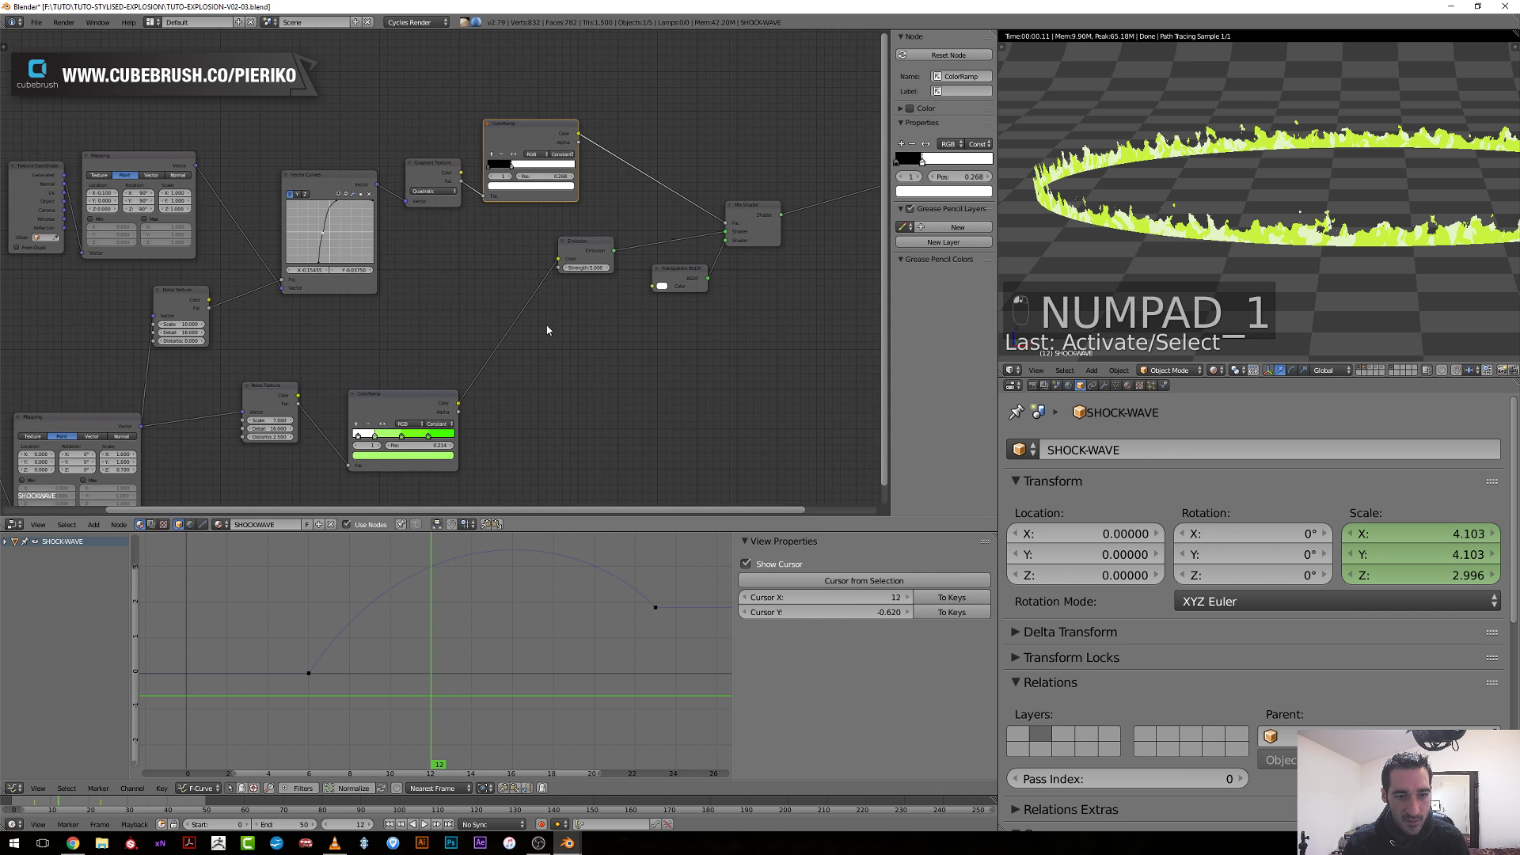
pyautogui.scroll(-3, 546, 330)
pyautogui.scroll(2, 546, 330)
pyautogui.moveTo(649, 390); pyautogui.dragTo(462, 301, button='middle')
# Duplicate the Mix Shader and Transparent BSDF, placing the copies after the original Mix Shader and feeding its output into the new mix.
pyautogui.click(506, 155)
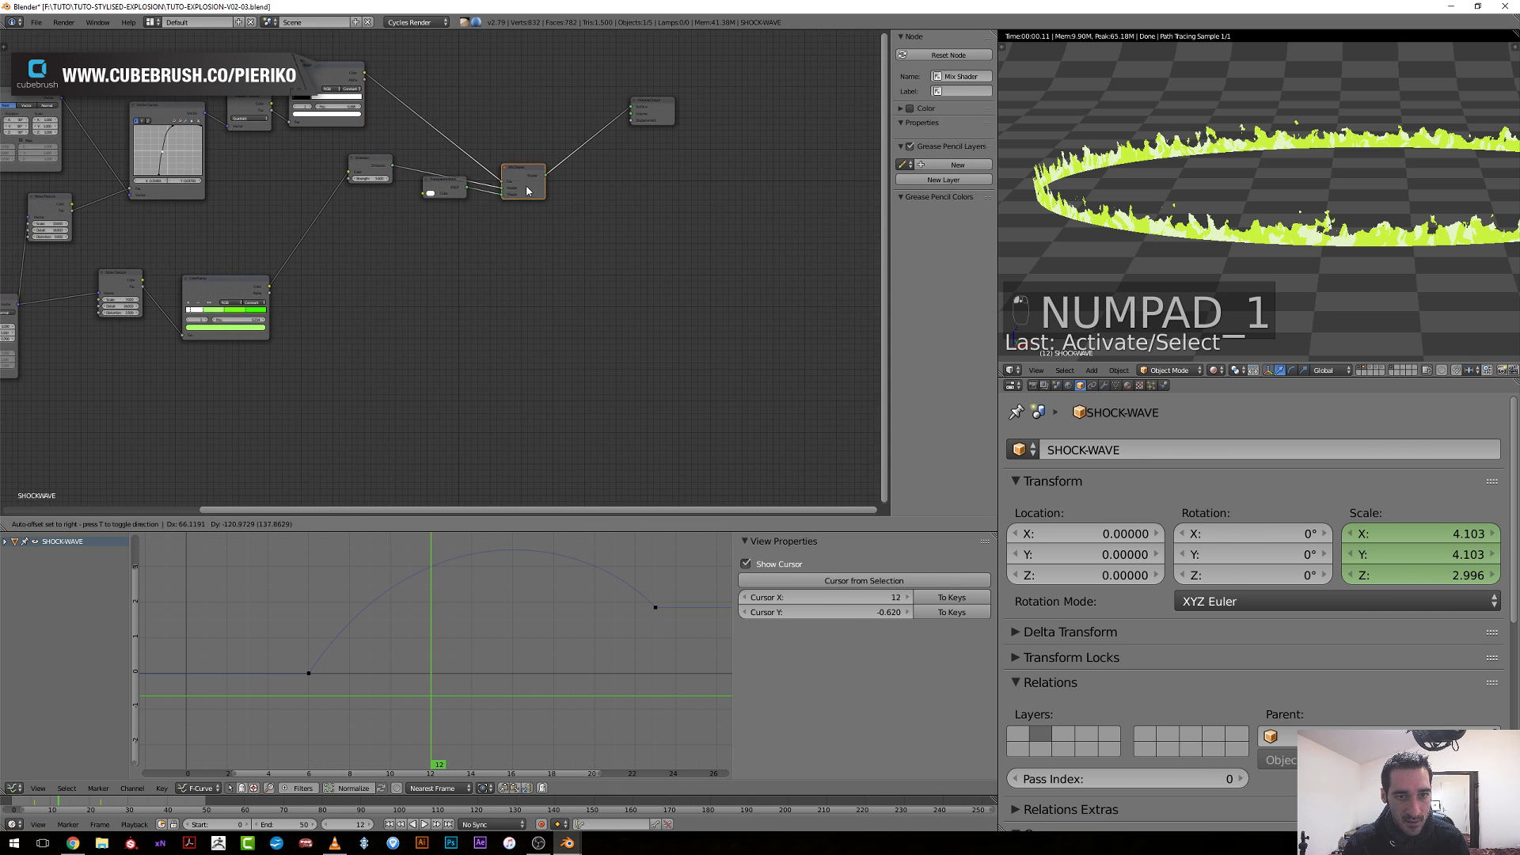
pyautogui.keyDown('shift'); pyautogui.click(441, 186); pyautogui.keyUp('shift')
pyautogui.hotkey('shift', 'd')
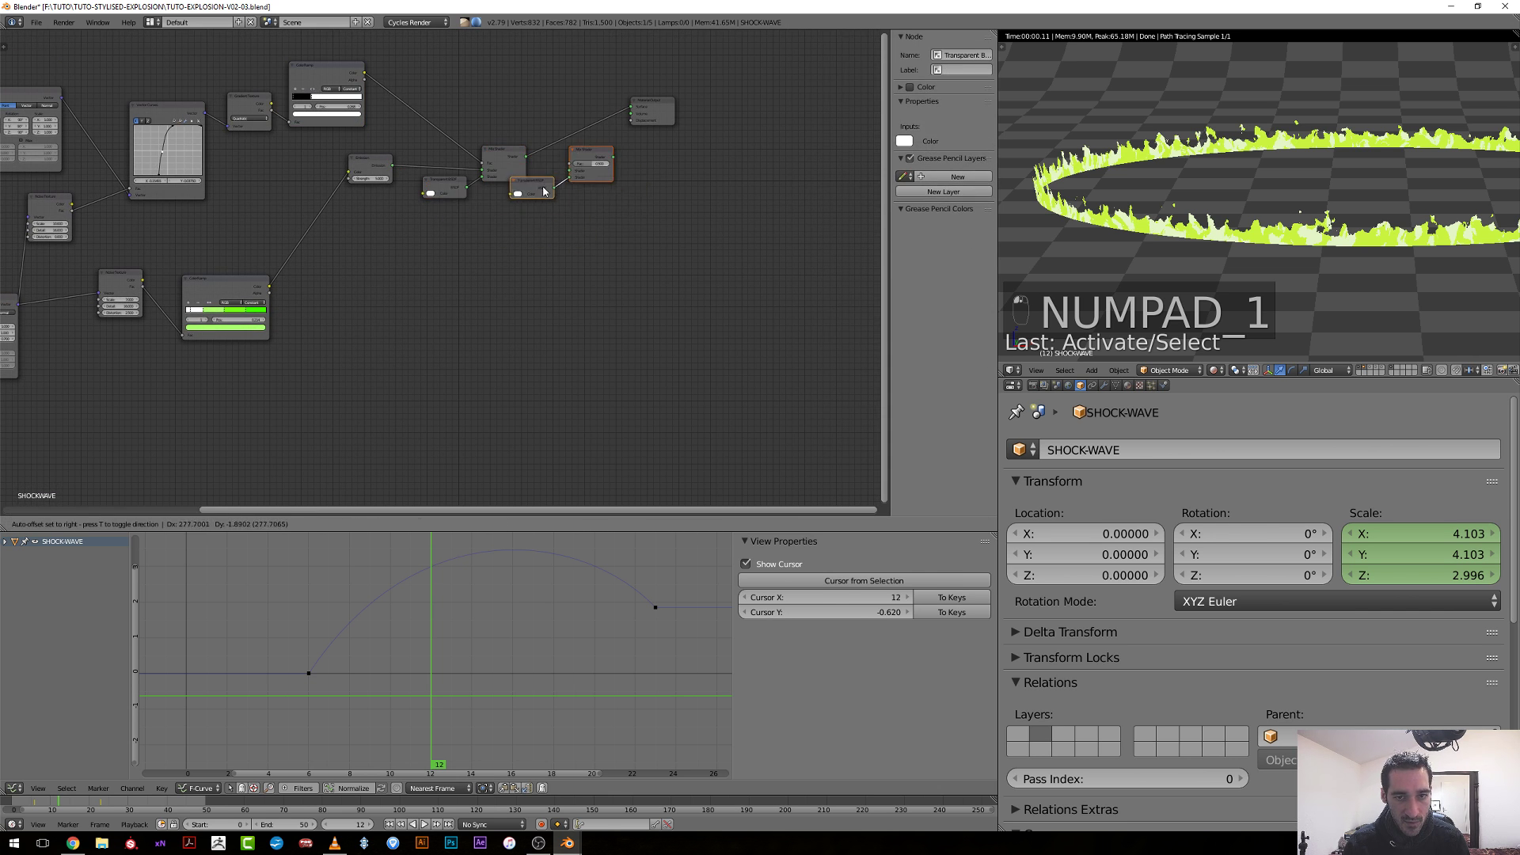
pyautogui.click(540, 168)
pyautogui.click(443, 186)
pyautogui.hotkey('shift', 'd')
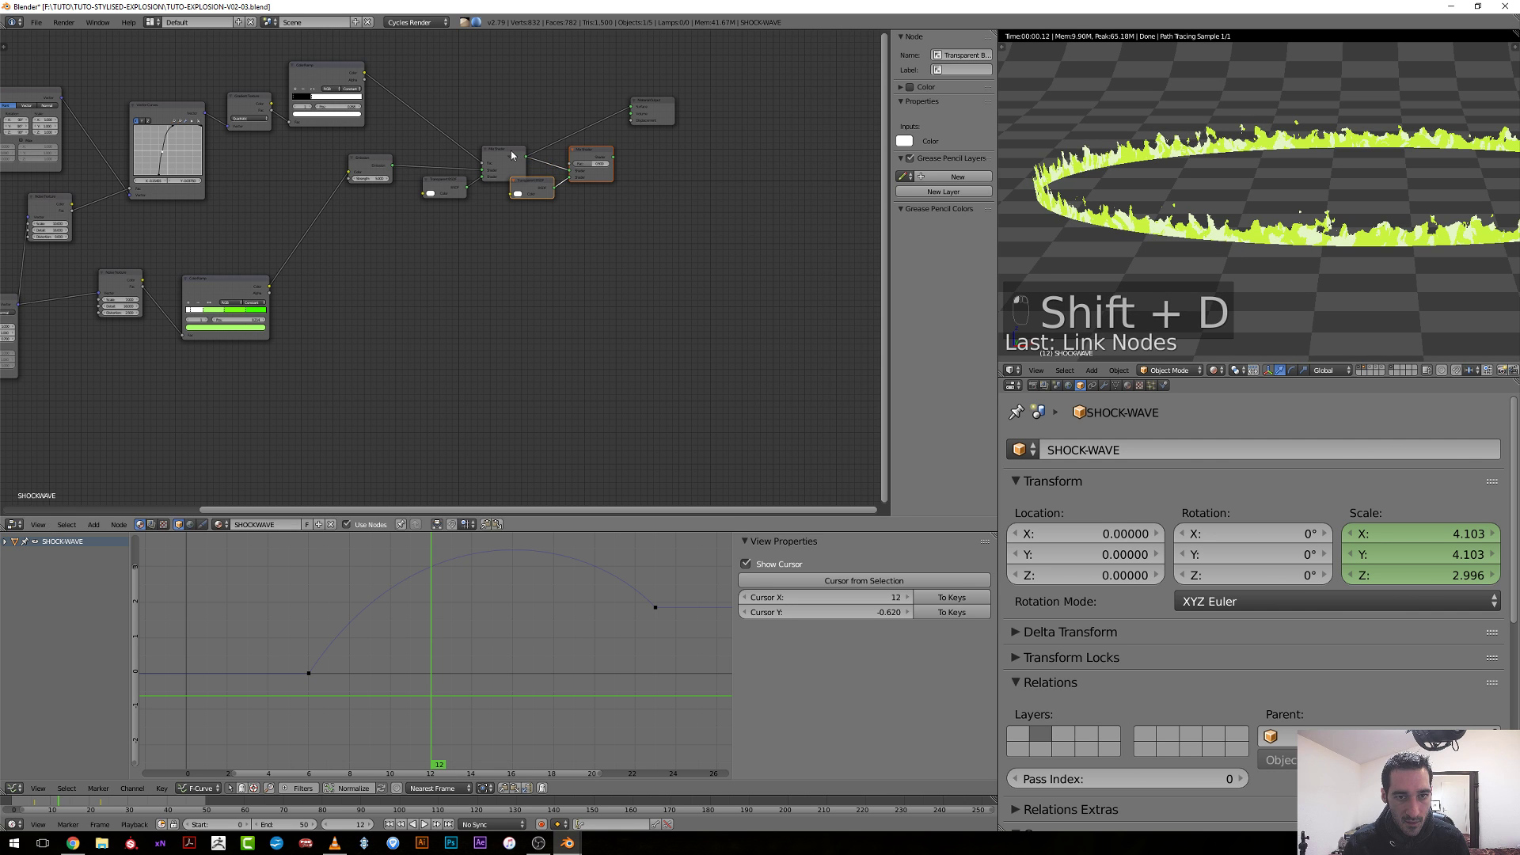
pyautogui.click(427, 176)
# Duplicate the black-and-white ColorRamp below the shader nodes and feed it from the Noise Texture that drives the green ramp.
pyautogui.scroll(3, 428, 176)
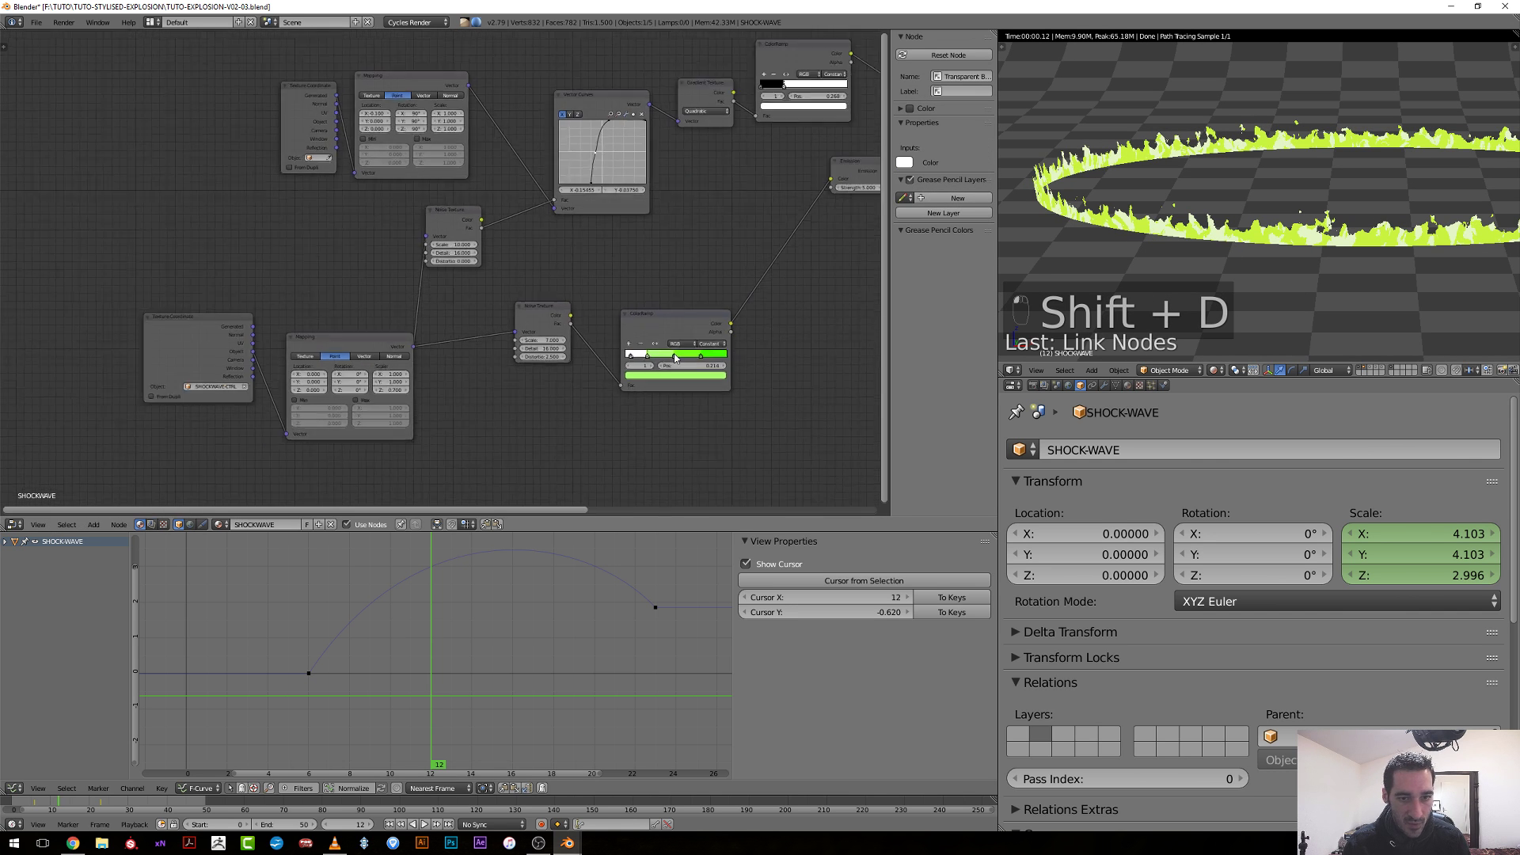
pyautogui.moveTo(439, 299); pyautogui.dragTo(349, 315, button='middle')
pyautogui.moveTo(454, 311); pyautogui.dragTo(470, 373)
pyautogui.hotkey('shift', 'a')
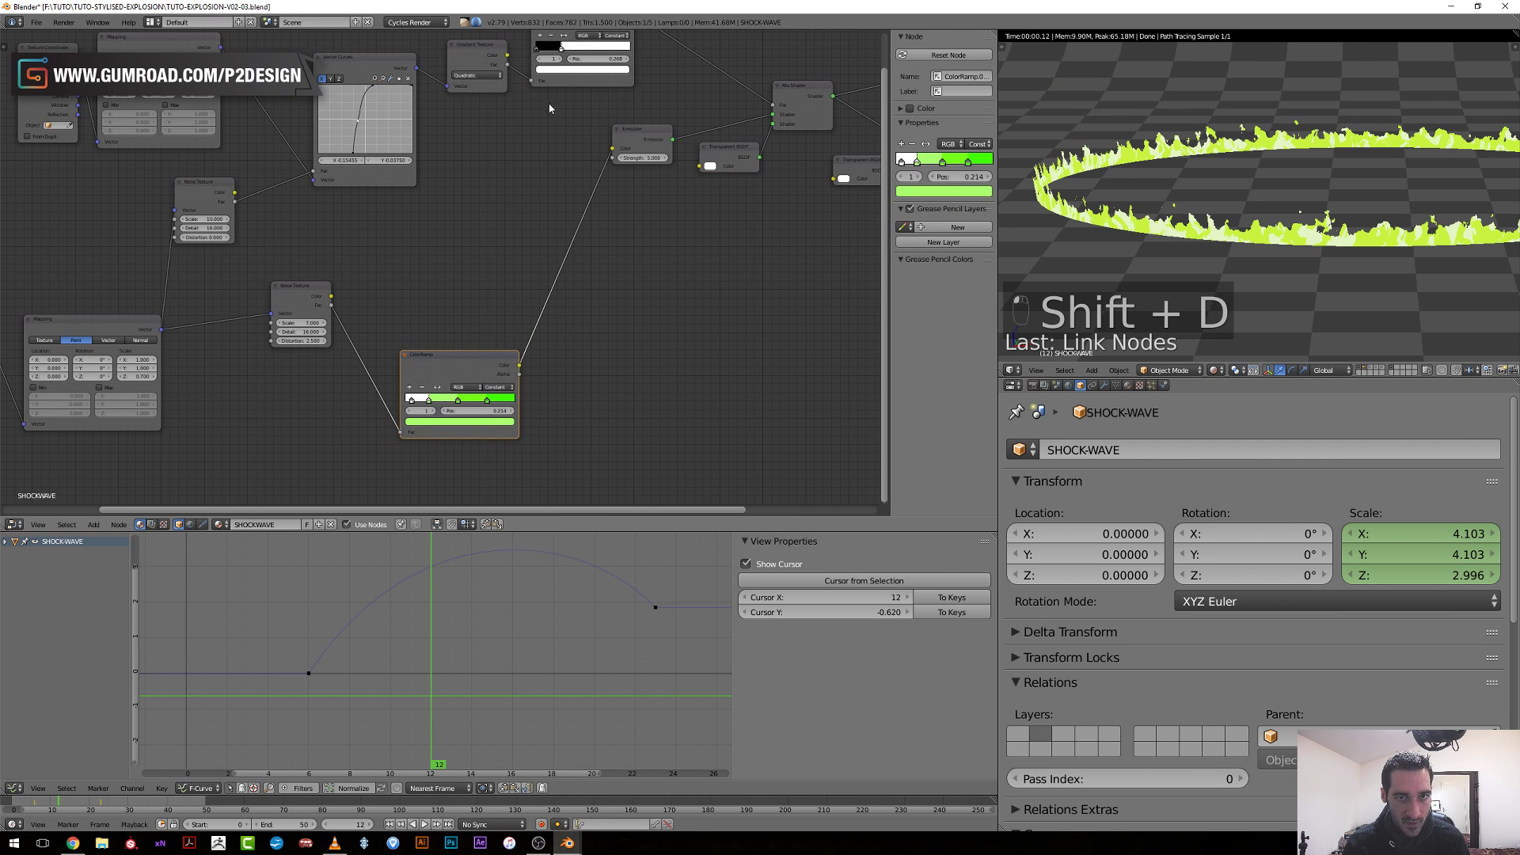
pyautogui.moveTo(549, 109); pyautogui.dragTo(525, 168, button='middle')
pyautogui.click(541, 83)
pyautogui.hotkey('shift', 'd')
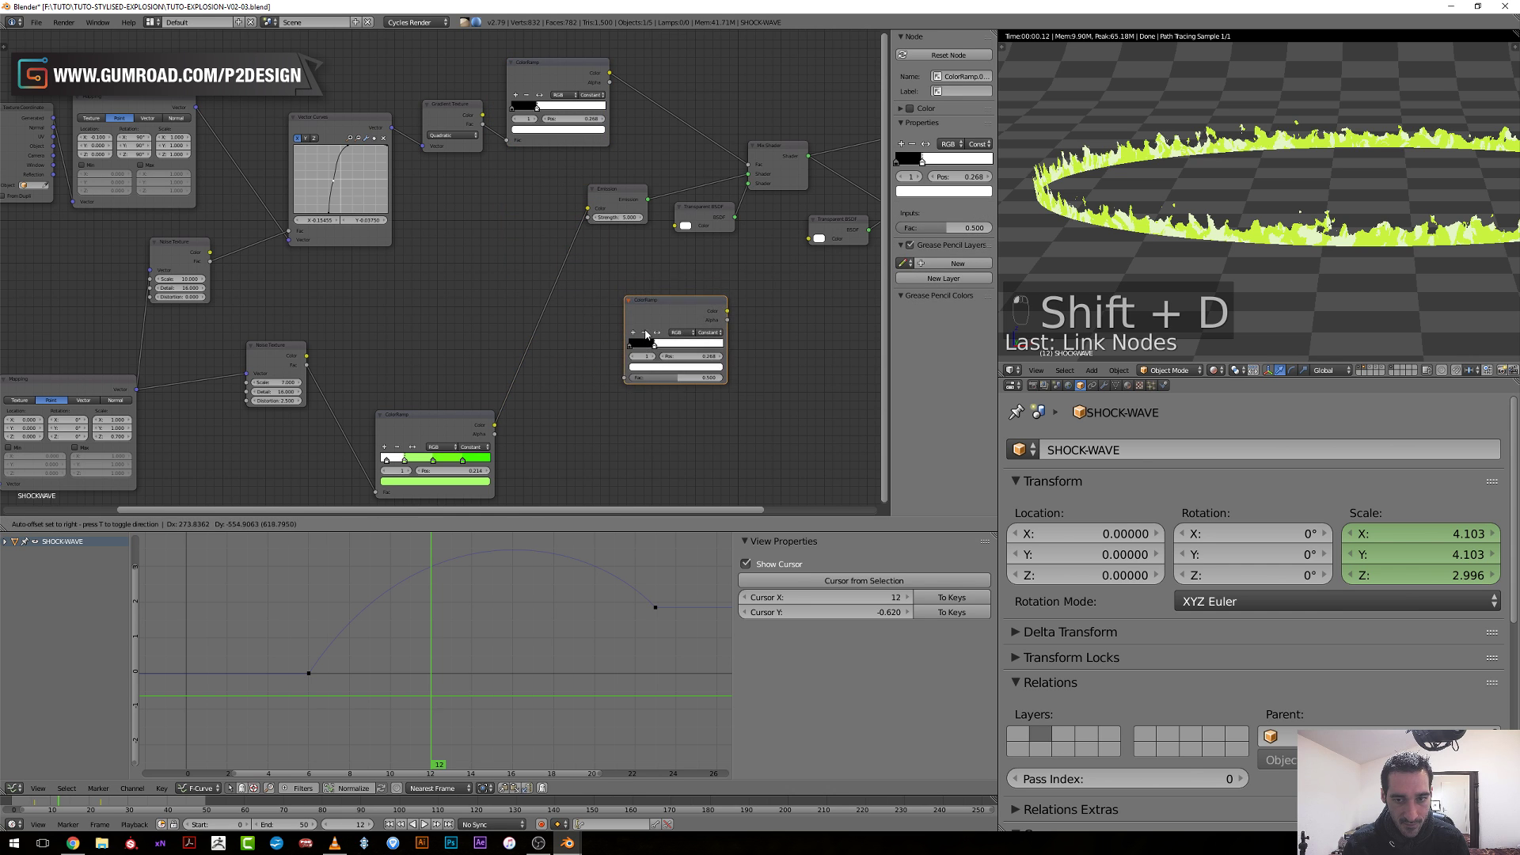
pyautogui.click(659, 322)
pyautogui.moveTo(306, 364); pyautogui.dragTo(639, 366)
# Tidy the node layout by placing the green ColorRamp beside Emission and raising the SHOCKWAVE-CTRL Texture Coordinate and Mapping nodes.
pyautogui.moveTo(460, 426); pyautogui.dragTo(513, 187)
pyautogui.moveTo(513, 187); pyautogui.dragTo(556, 233, button='middle')
pyautogui.moveTo(392, 164); pyautogui.dragTo(399, 119)
pyautogui.moveTo(116, 394); pyautogui.dragTo(279, 282, button='middle')
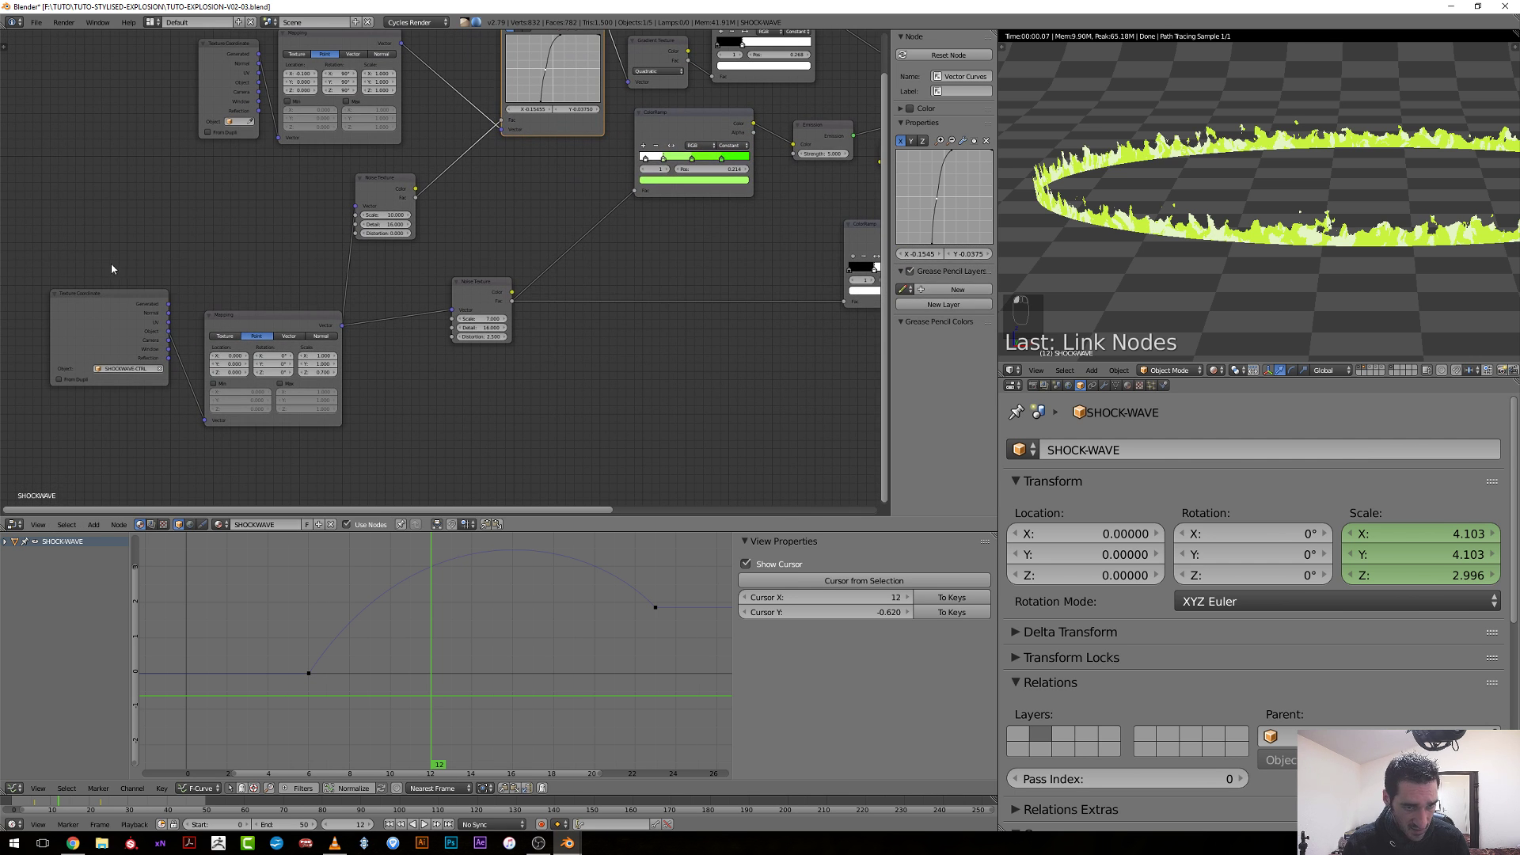
pyautogui.moveTo(79, 274); pyautogui.dragTo(292, 434)
pyautogui.press('g')
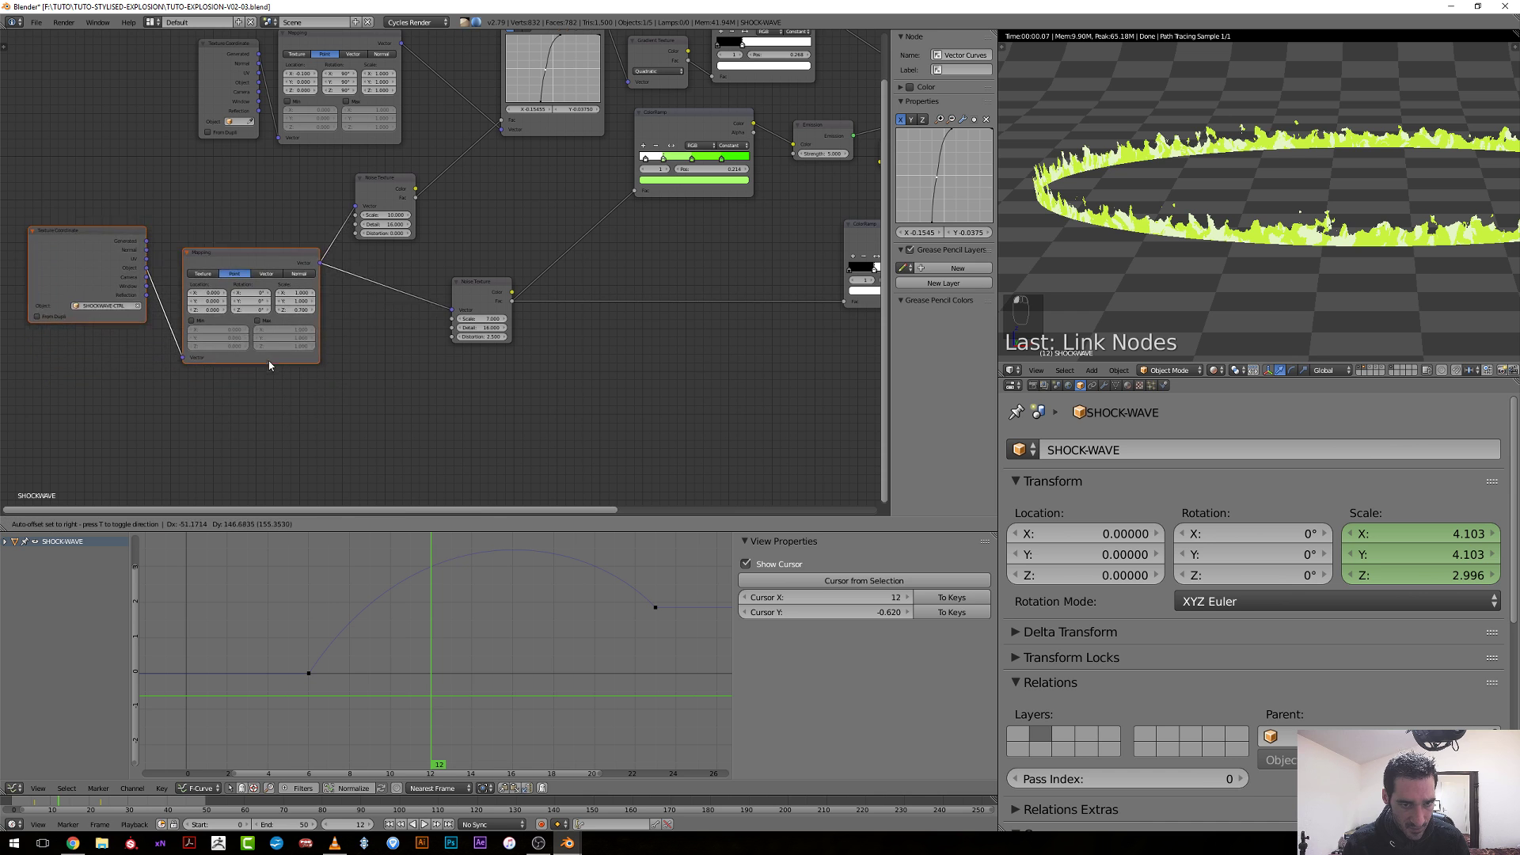
pyautogui.click(270, 334)
# Preview the duplicated black-and-white ColorRamp on the ring and set its white stop's position to 0.536.
pyautogui.moveTo(730, 295); pyautogui.dragTo(340, 382, button='middle')
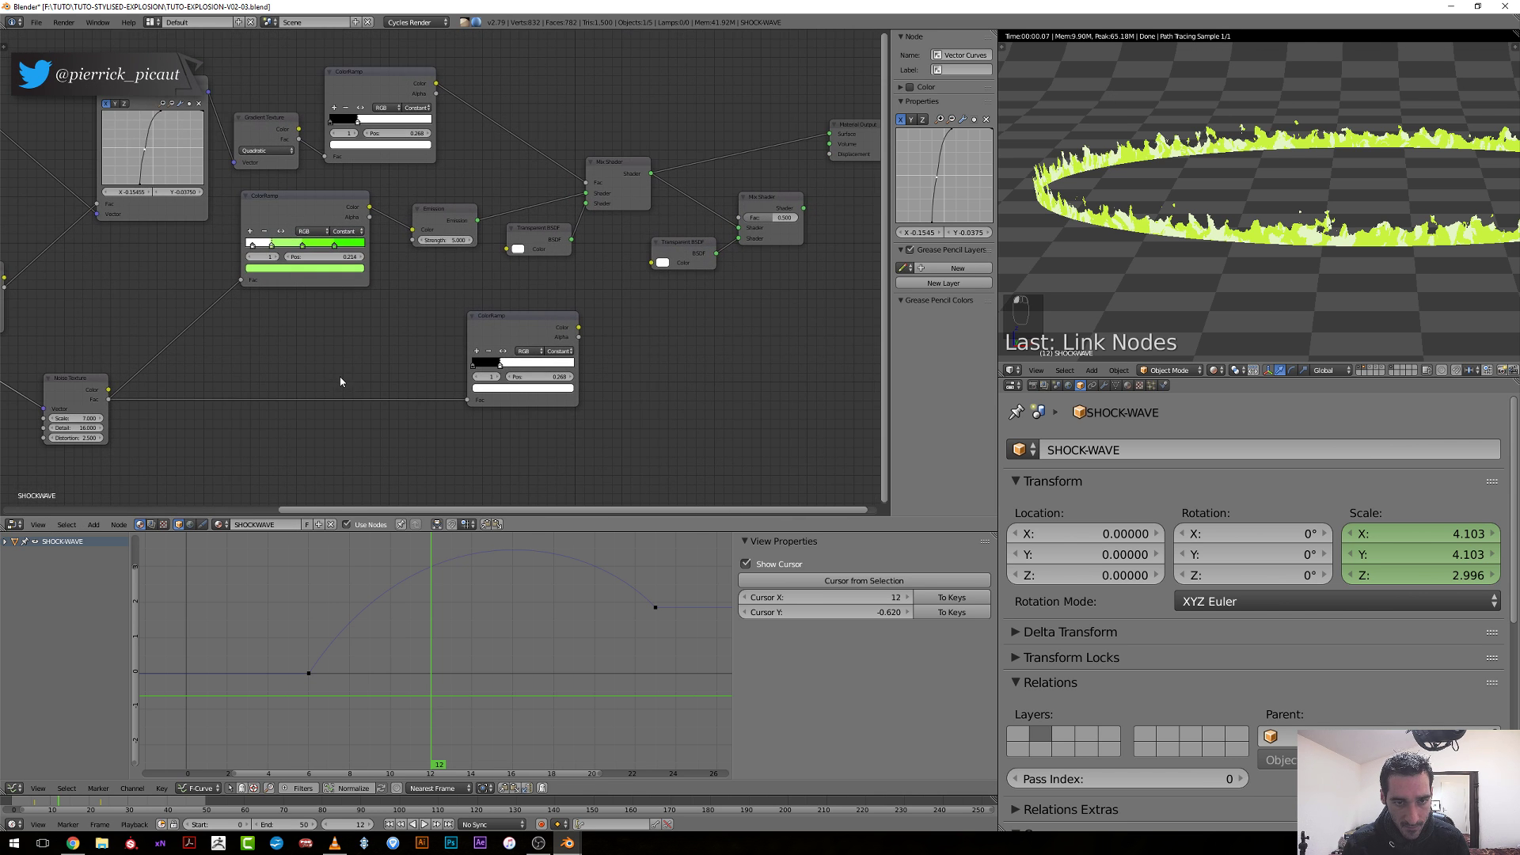
pyautogui.keyDown('ctrl'); pyautogui.keyDown('shift'); pyautogui.click(490, 333); pyautogui.keyUp('shift'); pyautogui.keyUp('ctrl')
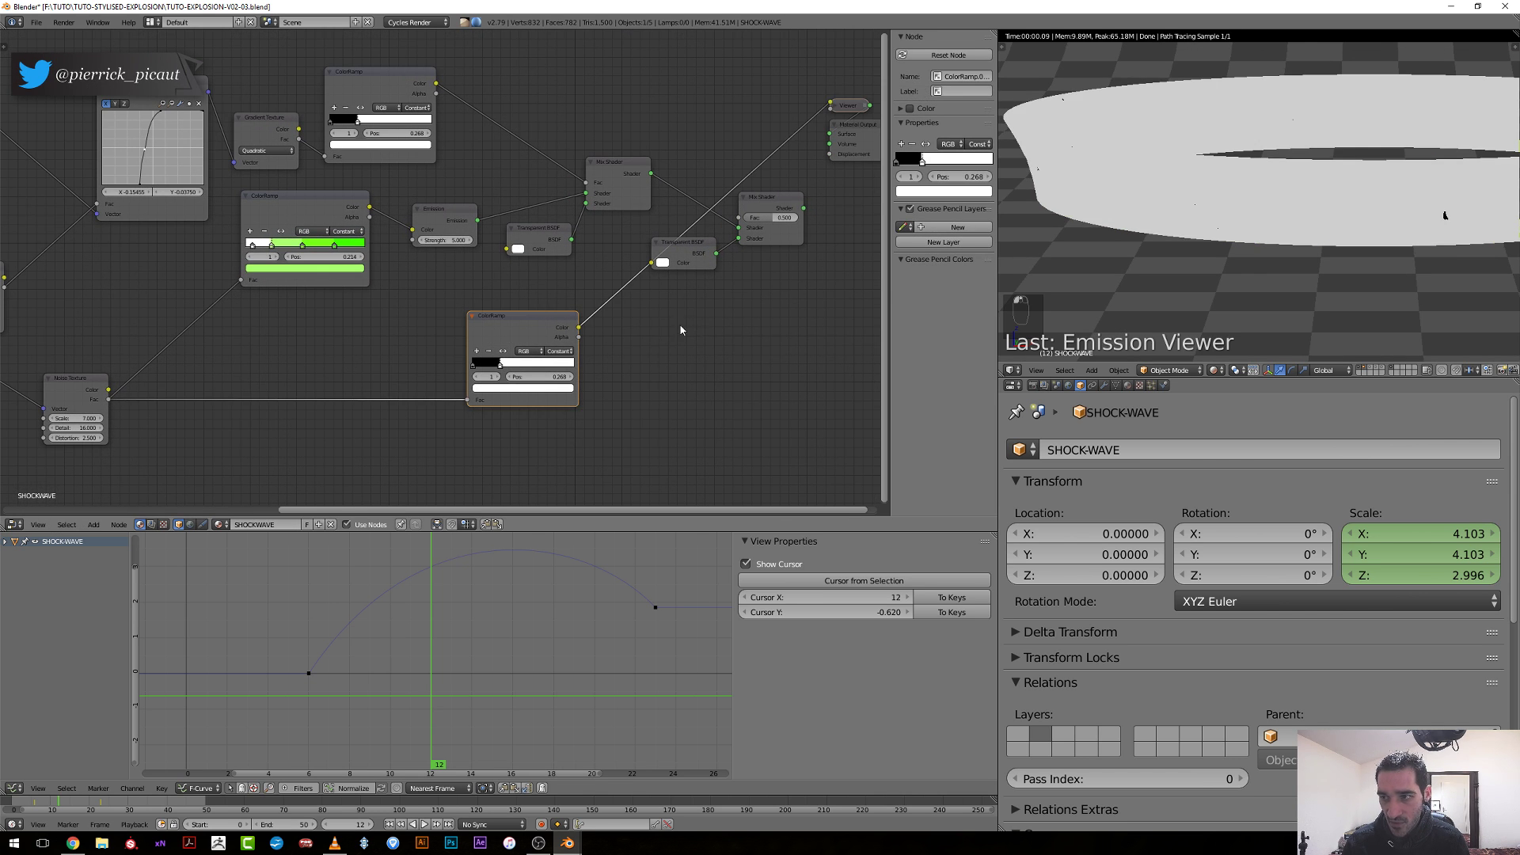
pyautogui.moveTo(681, 331); pyautogui.dragTo(562, 348, button='middle')
pyautogui.scroll(1, 422, 408)
pyautogui.moveTo(419, 396); pyautogui.dragTo(452, 404)
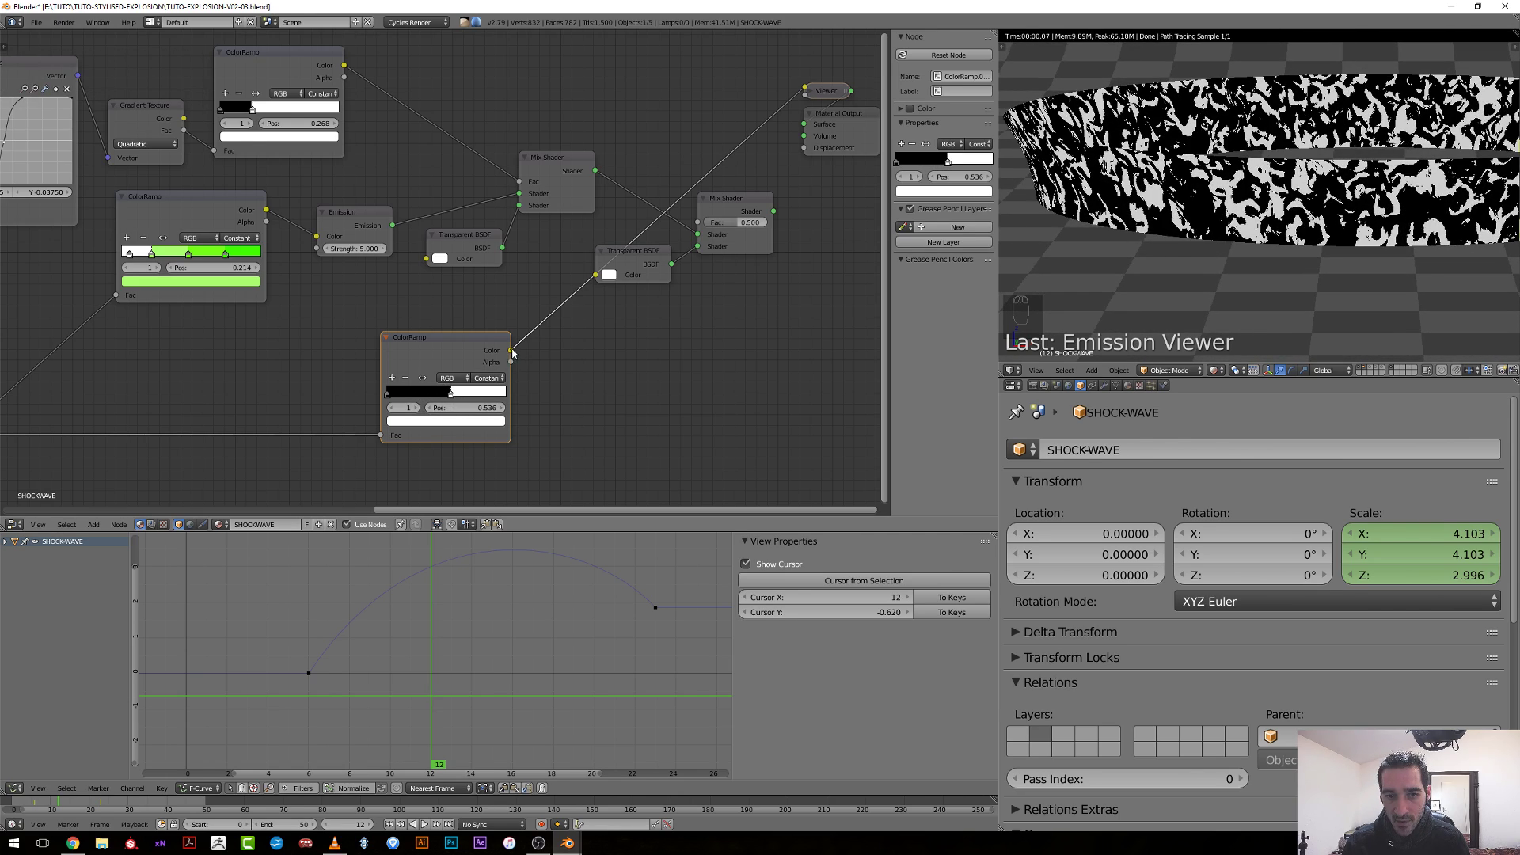
# Output the second Mix Shader with the duplicated ColorRamp as its factor, and set that ramp's white stop to 0.523.
pyautogui.moveTo(513, 353); pyautogui.dragTo(697, 223)
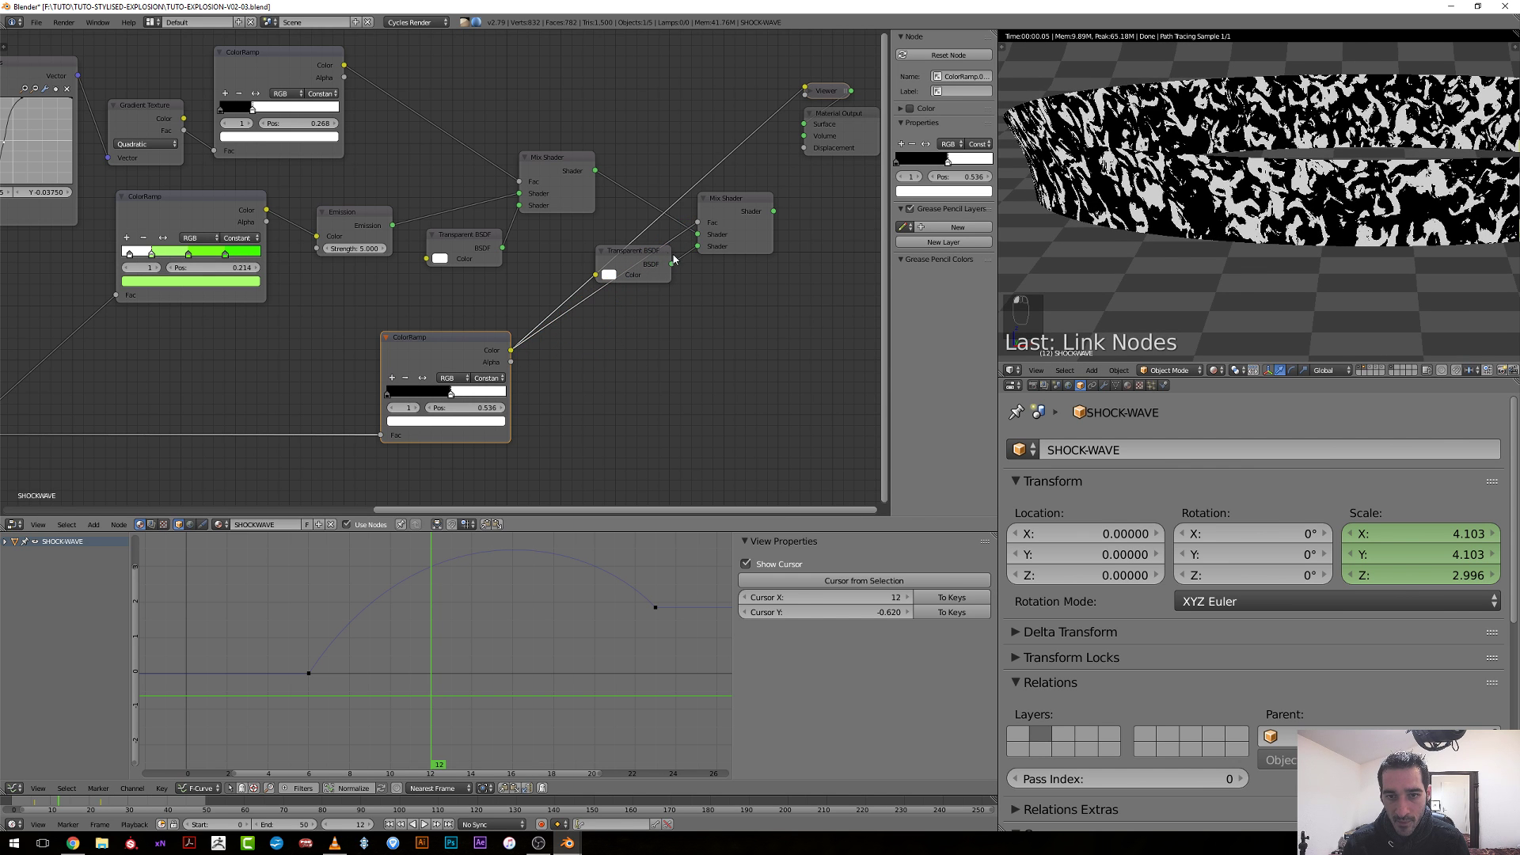
pyautogui.keyDown('ctrl'); pyautogui.keyDown('shift'); pyautogui.click(738, 210); pyautogui.keyUp('shift'); pyautogui.keyUp('ctrl')
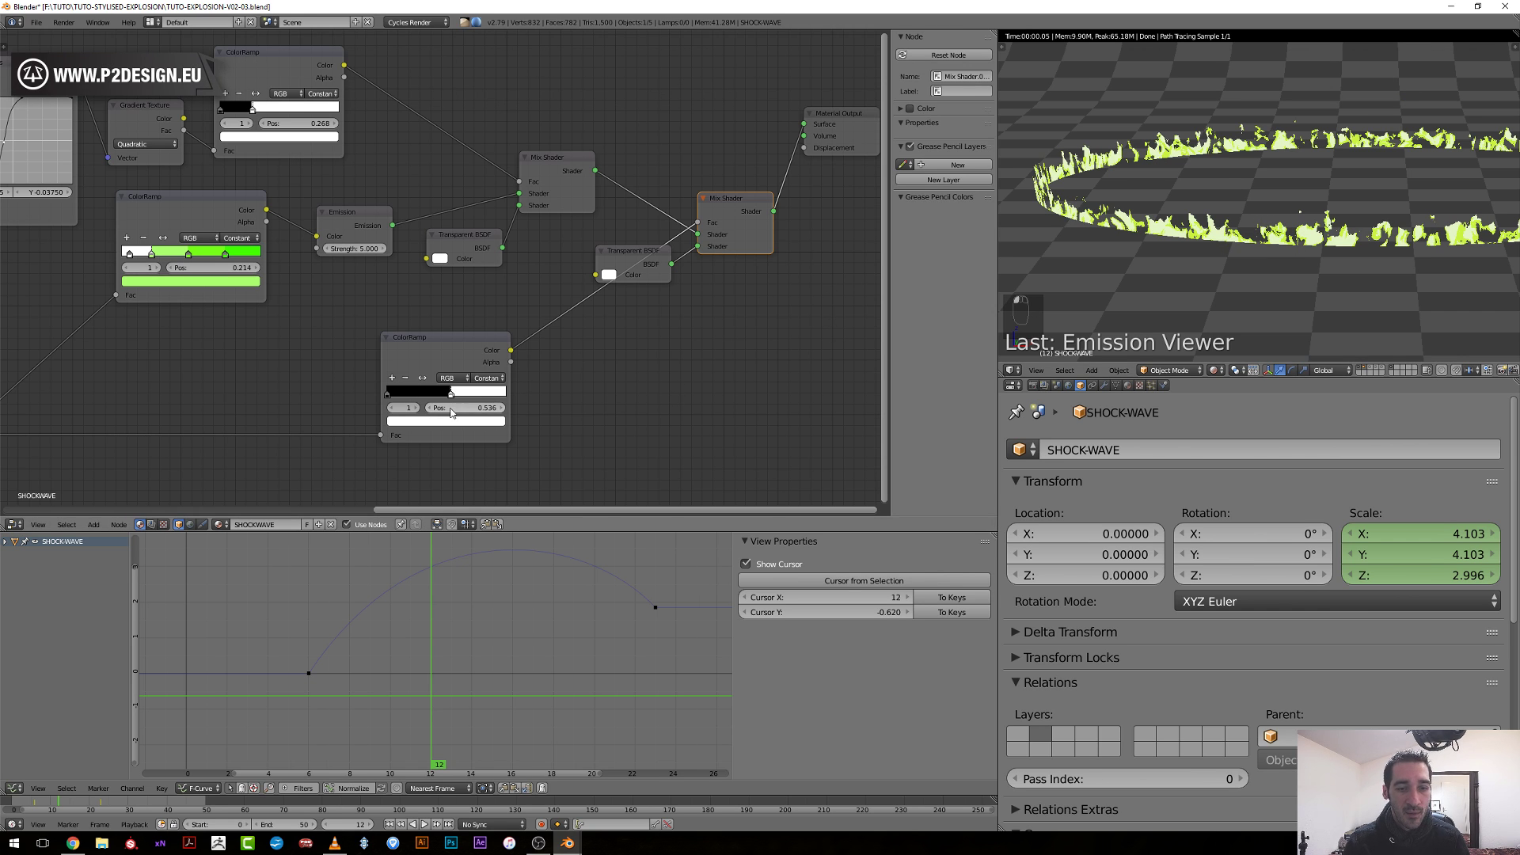
pyautogui.moveTo(452, 394); pyautogui.dragTo(454, 430)
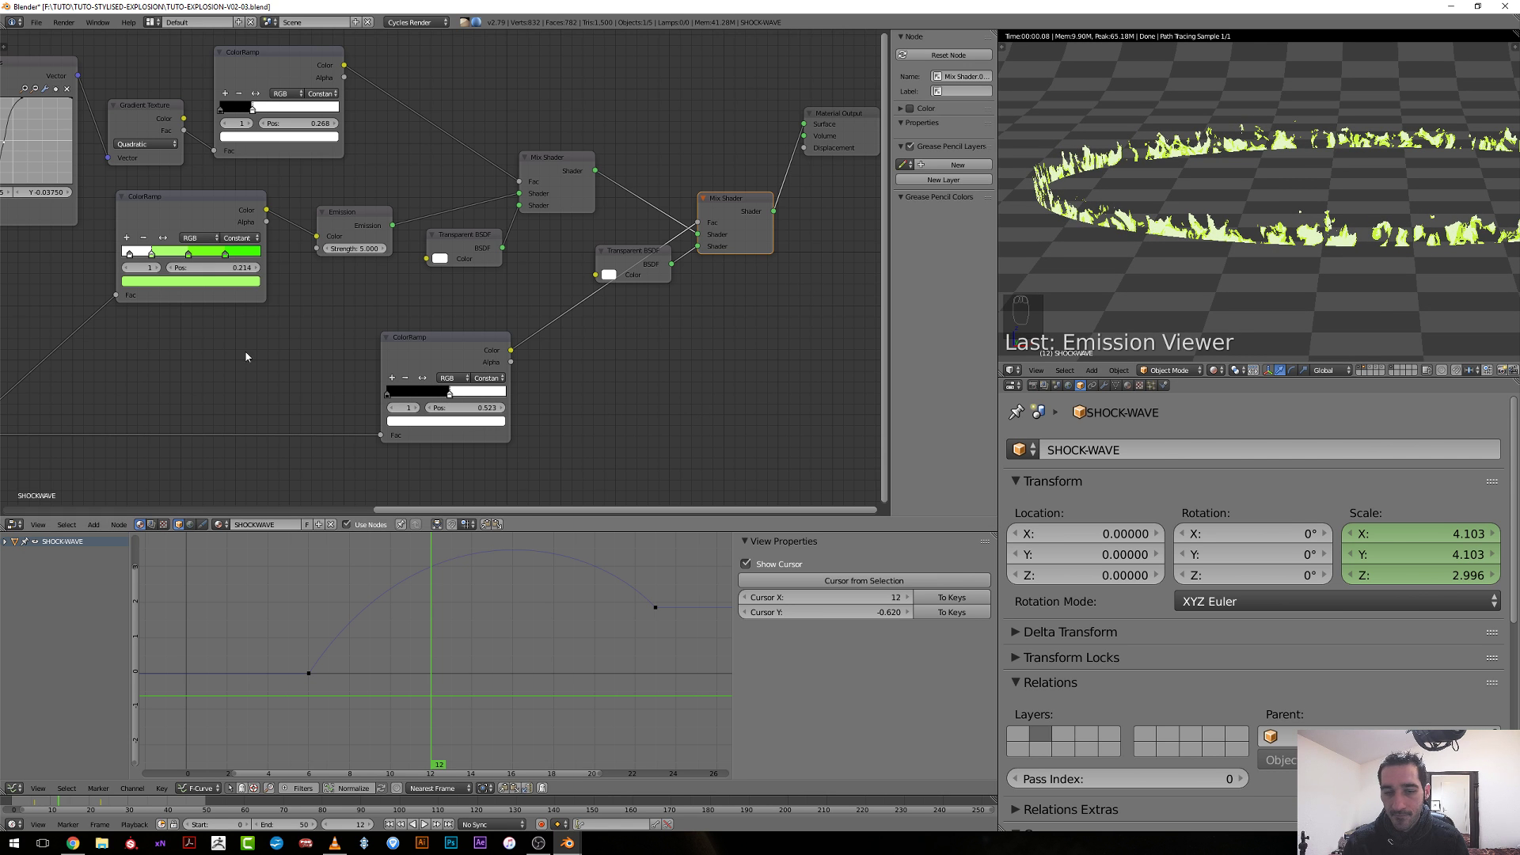
# Move the Noise Texture that feeds both lower ColorRamps up, close to the other Noise Texture.
pyautogui.scroll(-6, 210, 367)
pyautogui.moveTo(206, 368); pyautogui.dragTo(421, 316, button='middle')
pyautogui.scroll(4, 601, 296)
pyautogui.moveTo(349, 299); pyautogui.dragTo(371, 227)
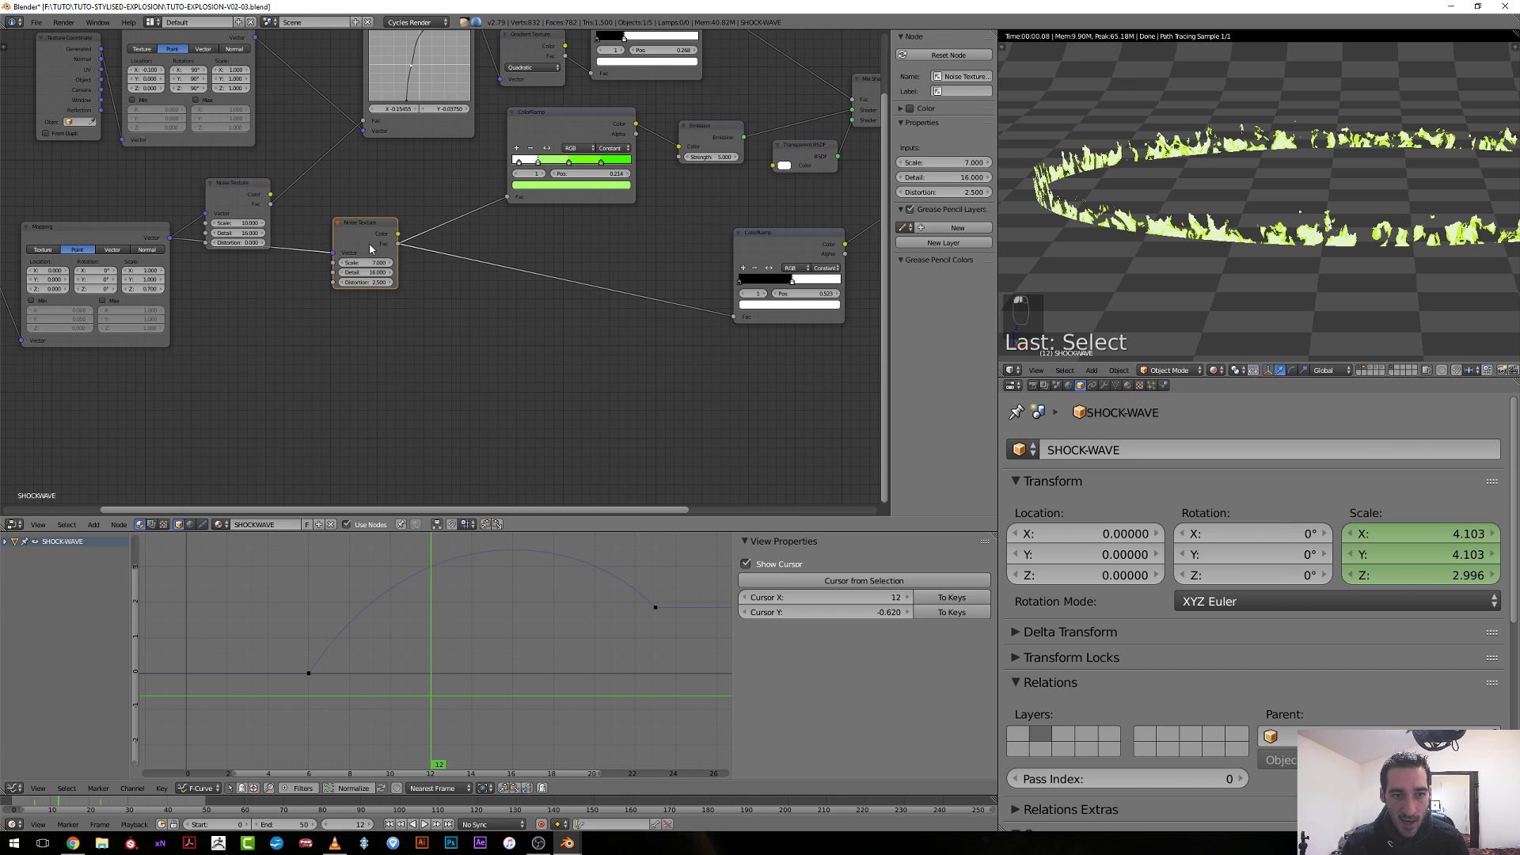
pyautogui.moveTo(223, 314); pyautogui.dragTo(318, 294, button='middle')
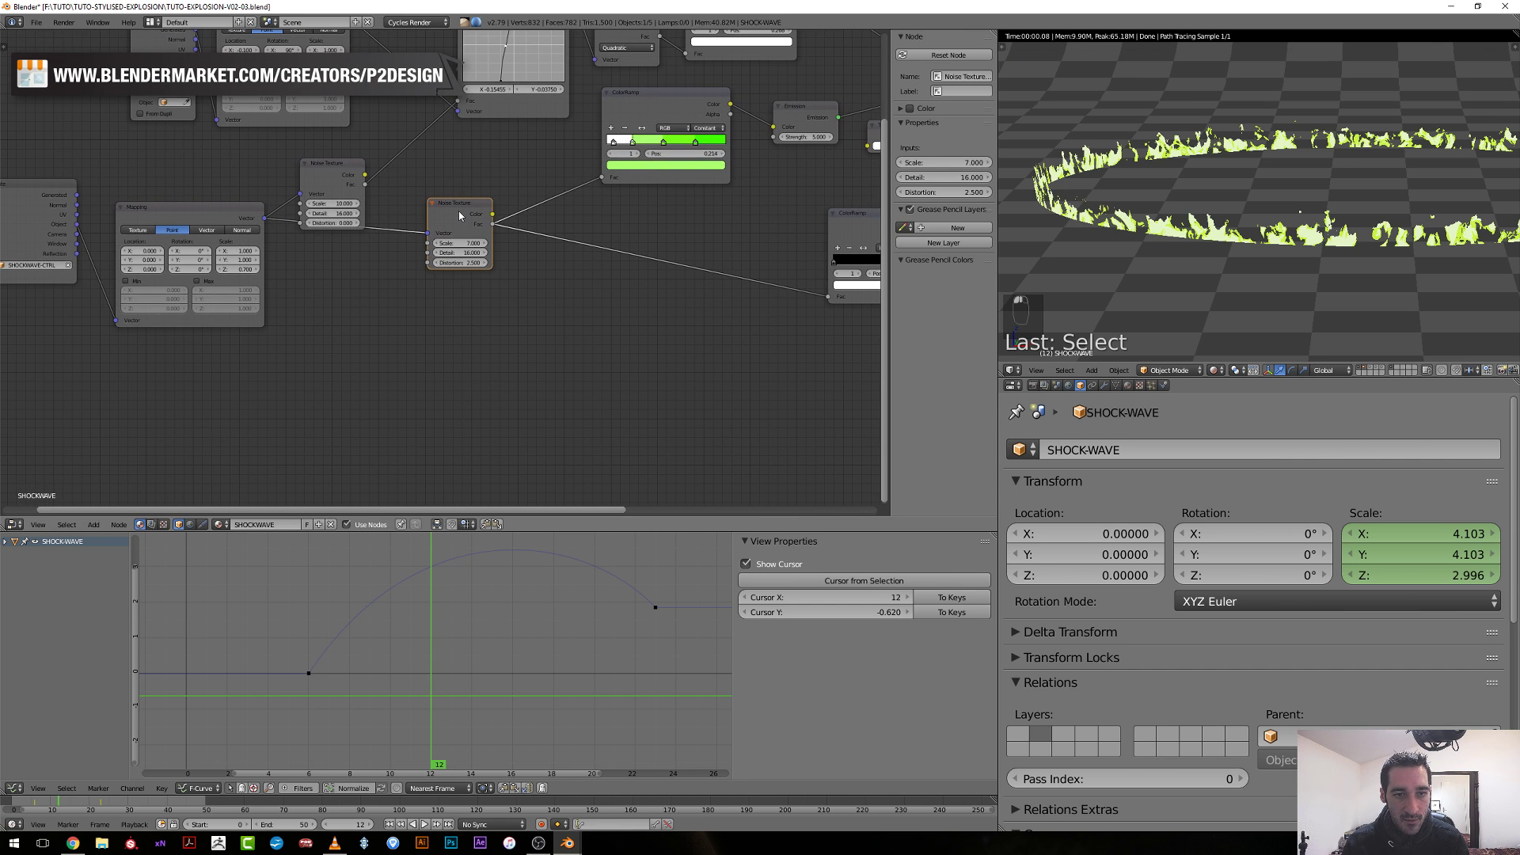
pyautogui.hotkey('shift', 'd')
pyautogui.click(457, 293)
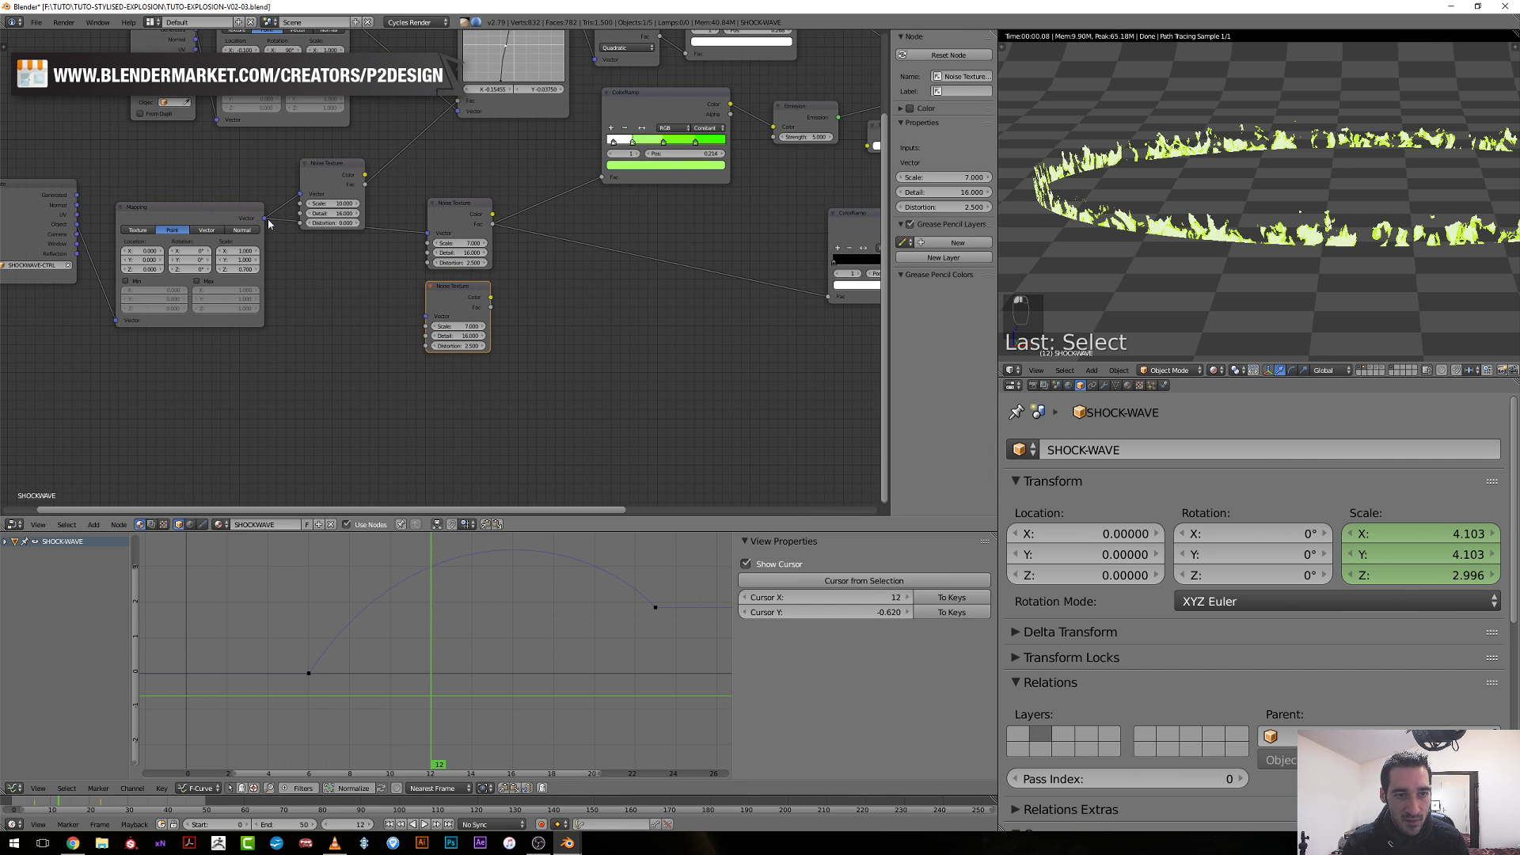
pyautogui.moveTo(265, 219); pyautogui.dragTo(427, 318)
pyautogui.moveTo(532, 339); pyautogui.dragTo(342, 339, button='middle')
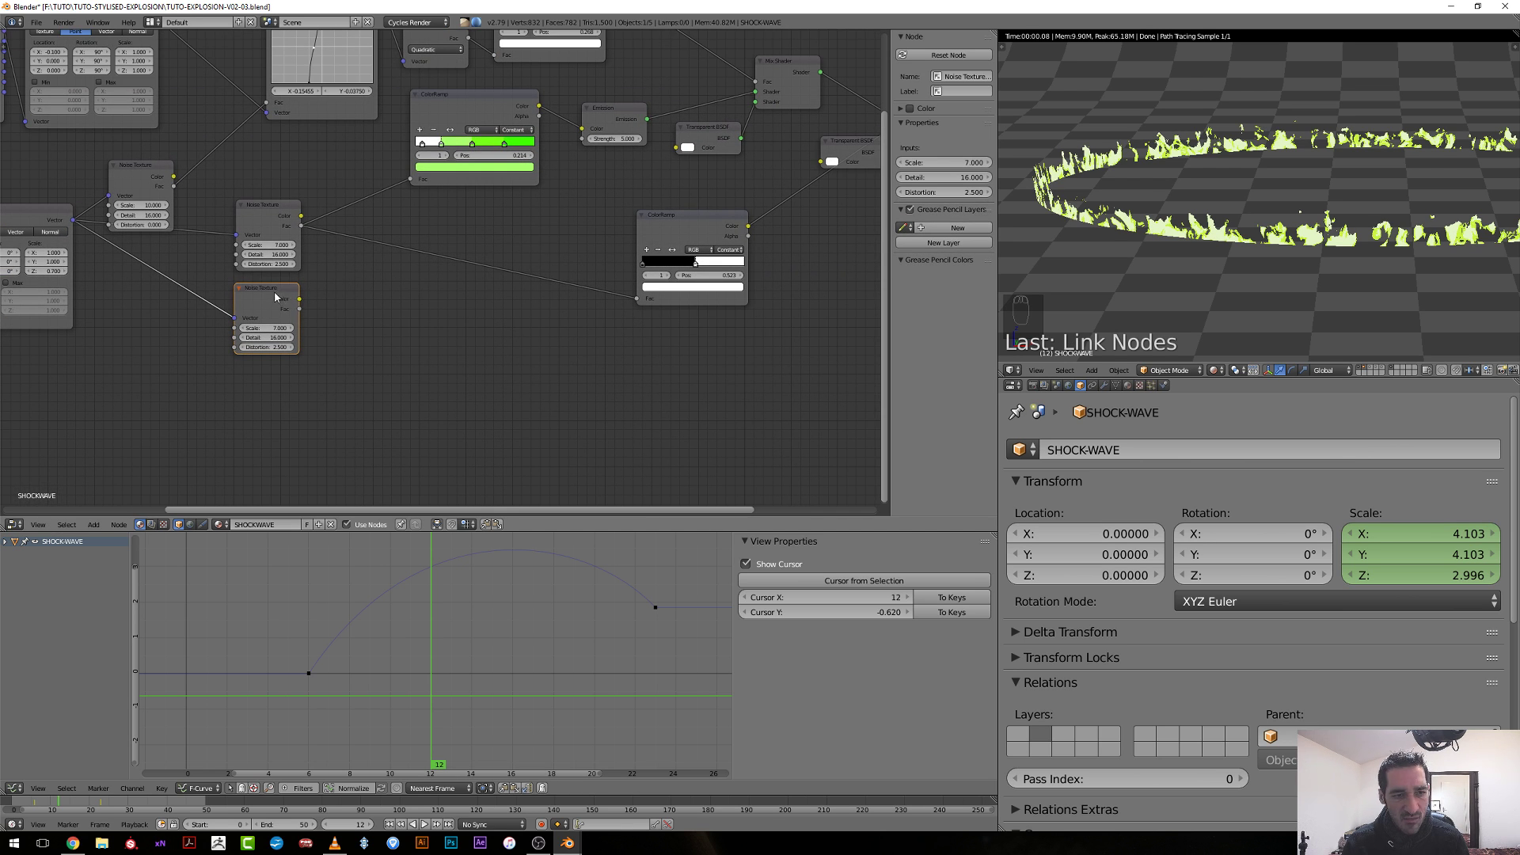
pyautogui.press('x')
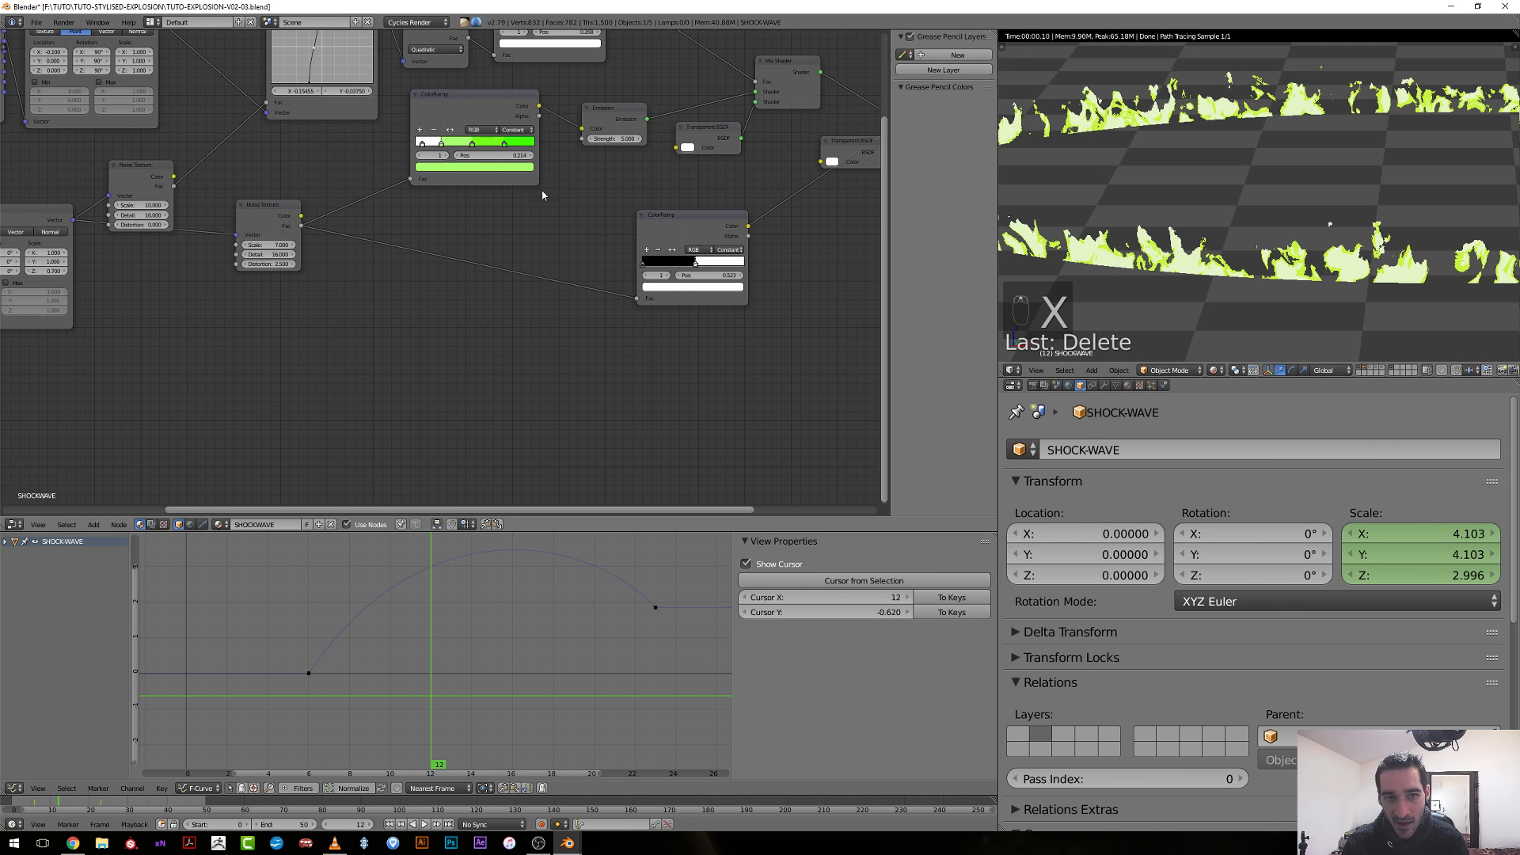
# Preview the green ColorRamp and its Emission node's output on the ring.
pyautogui.keyDown('ctrl'); pyautogui.keyDown('shift'); pyautogui.click(446, 169); pyautogui.keyUp('shift'); pyautogui.keyUp('ctrl')
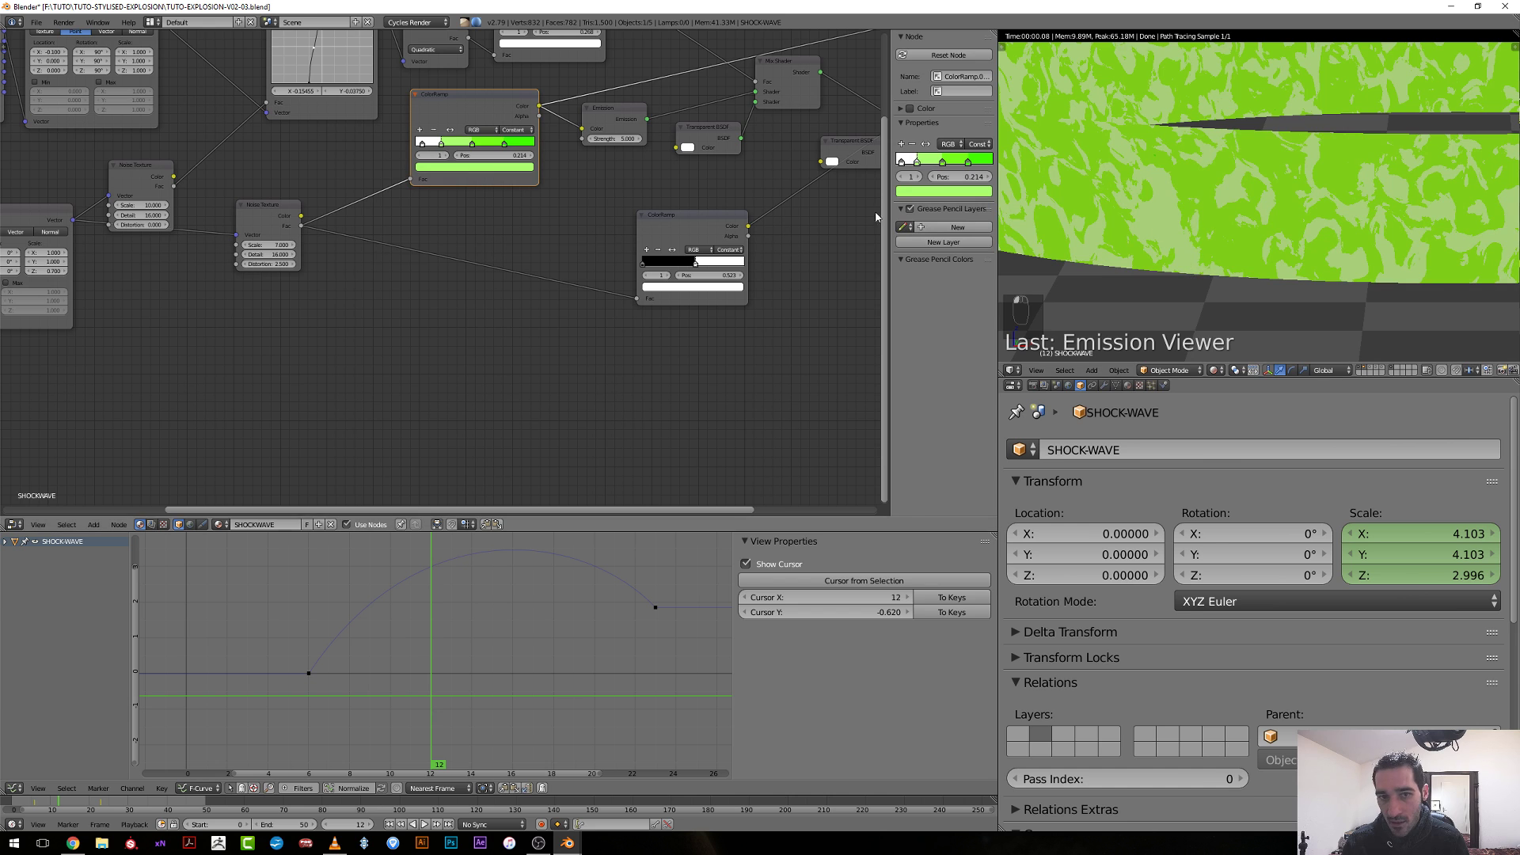
pyautogui.moveTo(618, 237); pyautogui.dragTo(566, 251, button='middle')
pyautogui.keyDown('ctrl'); pyautogui.keyDown('shift'); pyautogui.click(562, 137); pyautogui.keyUp('shift'); pyautogui.keyUp('ctrl')
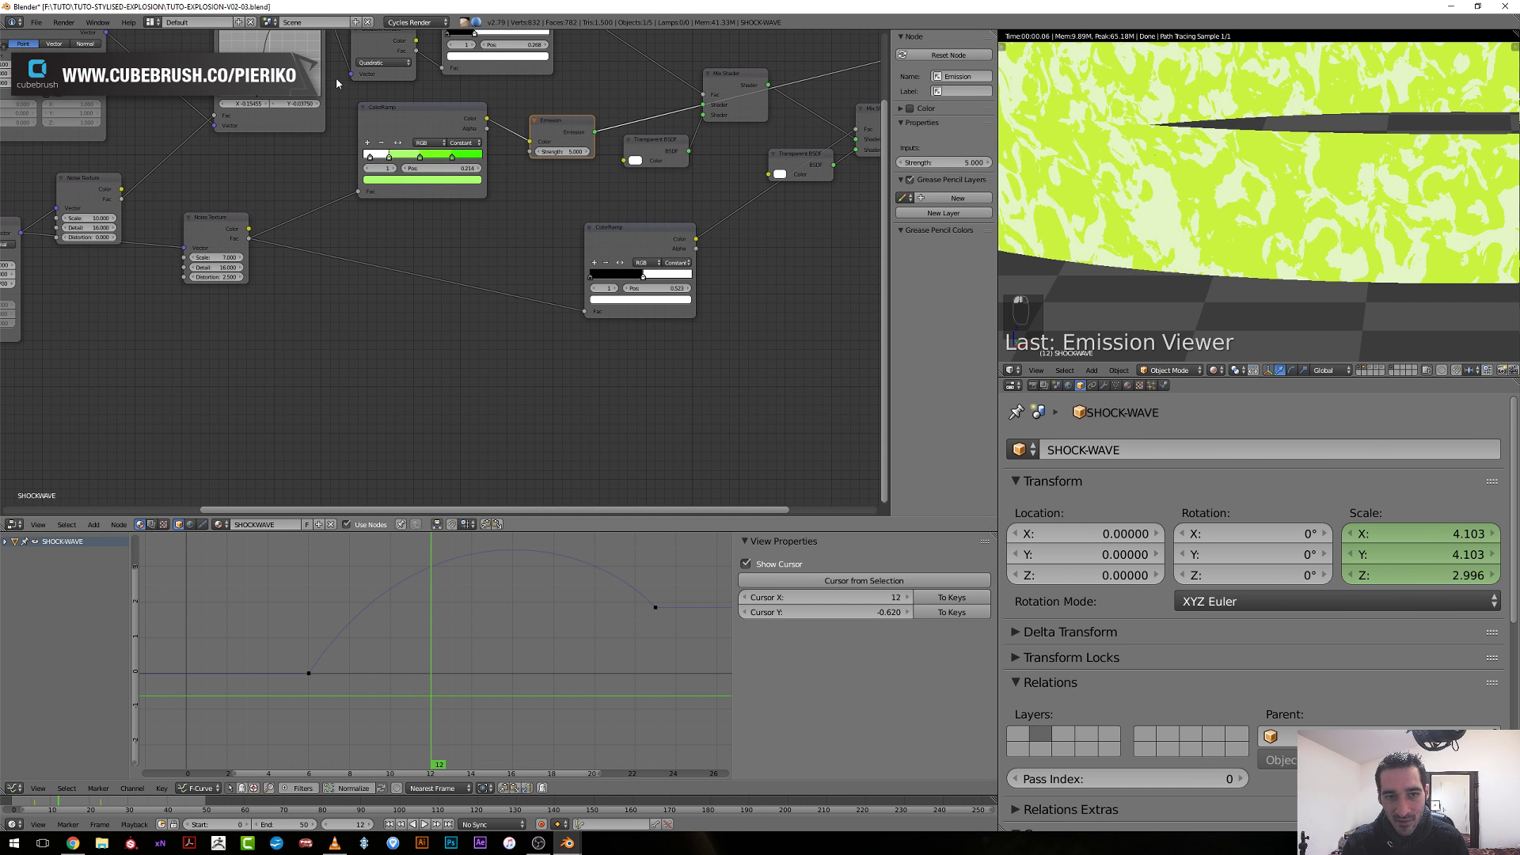
# Move the green ColorRamp's white stop to the start and recolor its 0.214 stop yellow with R 0.976, G 1.000, B 0.142.
pyautogui.scroll(1, 383, 180)
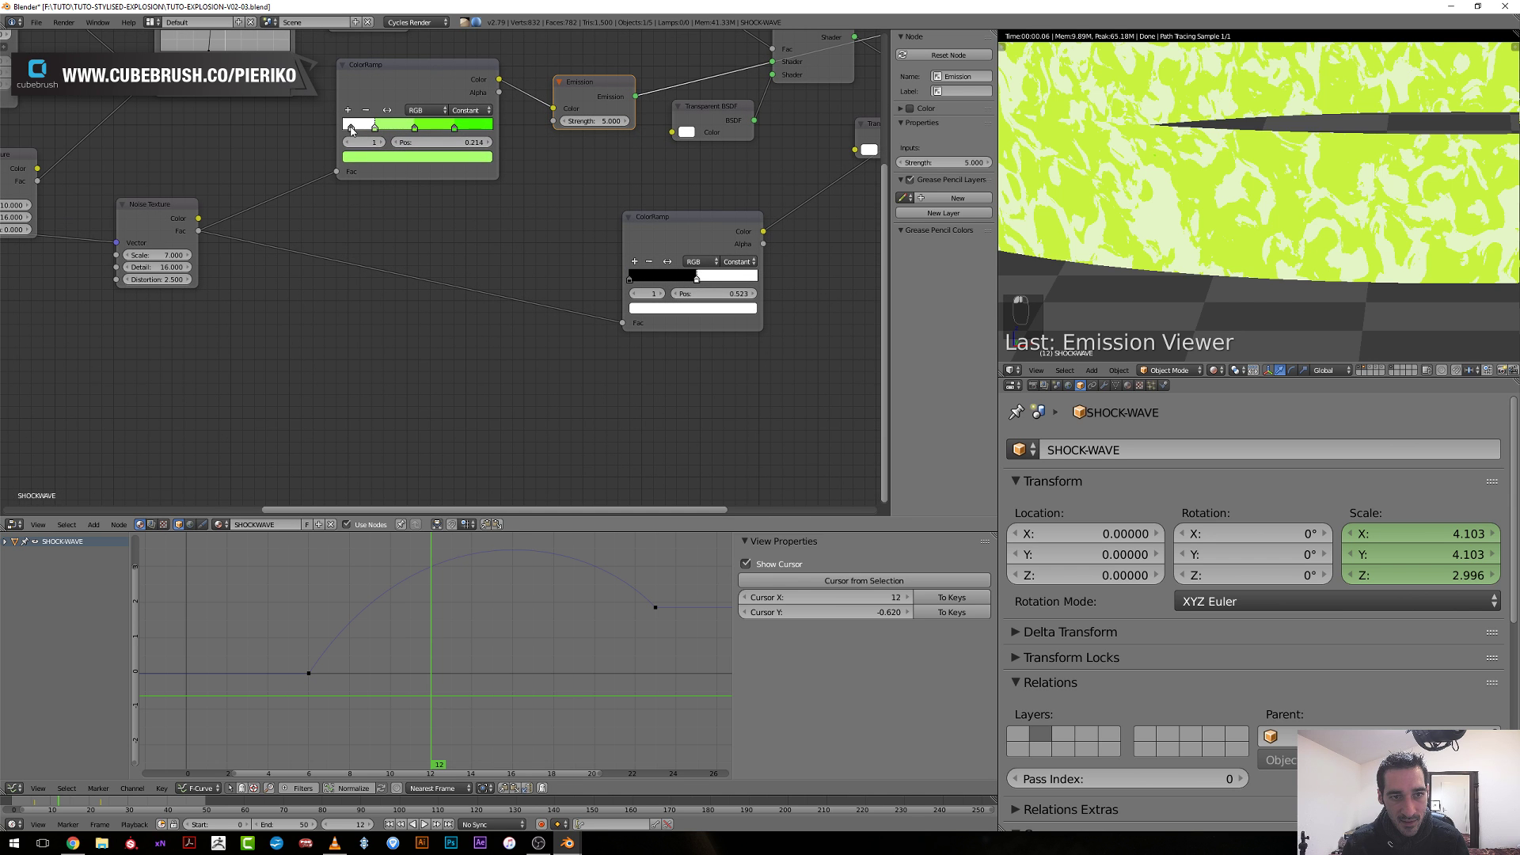
pyautogui.moveTo(351, 129); pyautogui.dragTo(344, 129)
pyautogui.click(372, 158)
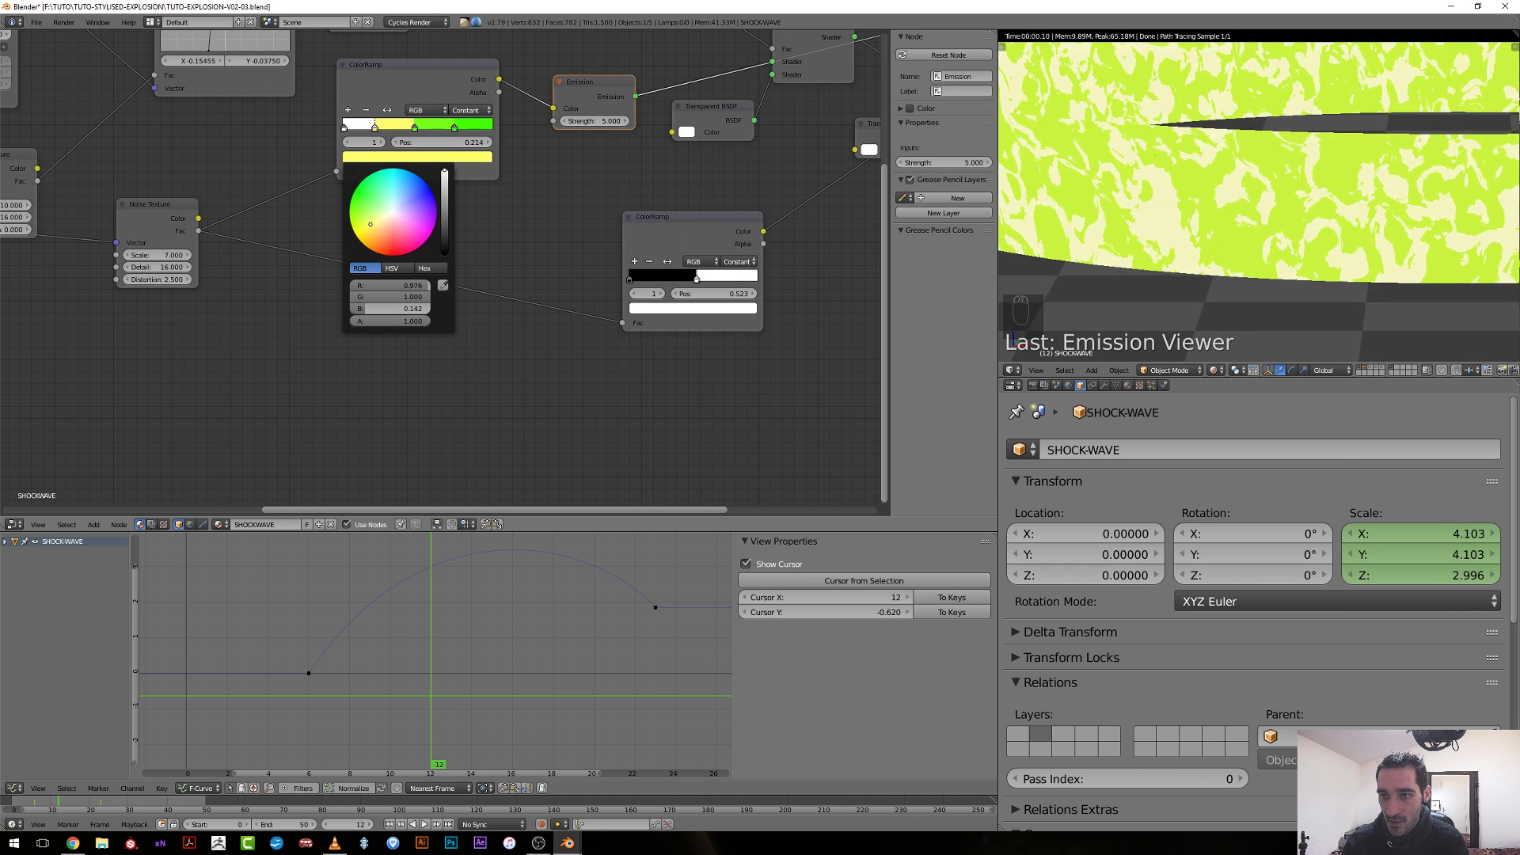
# Recolor the green ColorRamp's 0.477 stop yellower with R 0.169, G 1.000, B 0.003.
pyautogui.click(455, 129)
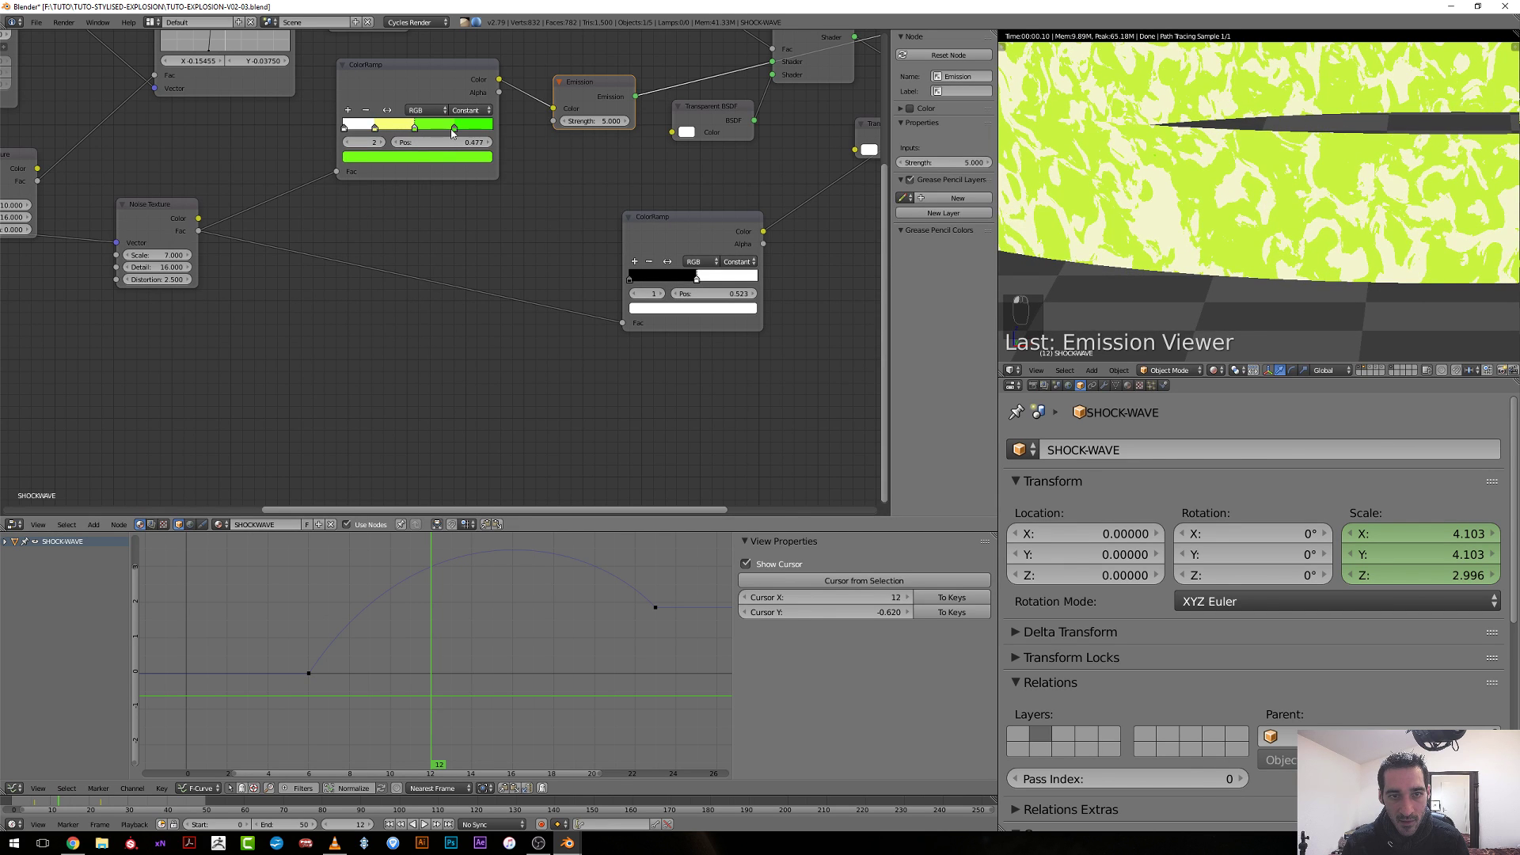
pyautogui.click(397, 158)
pyautogui.moveTo(357, 190); pyautogui.dragTo(352, 205)
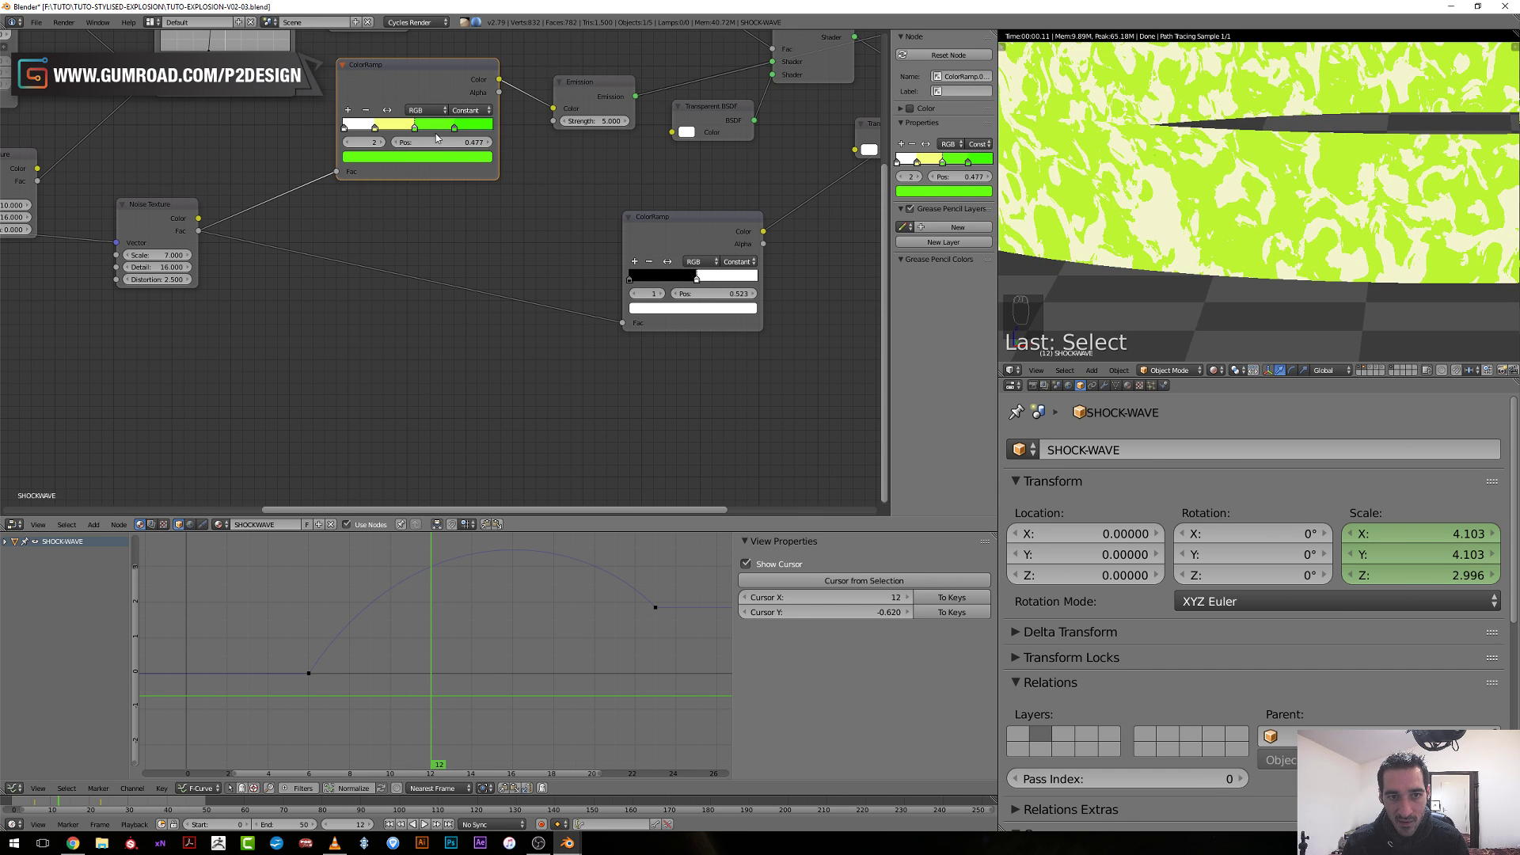
pyautogui.click(417, 157)
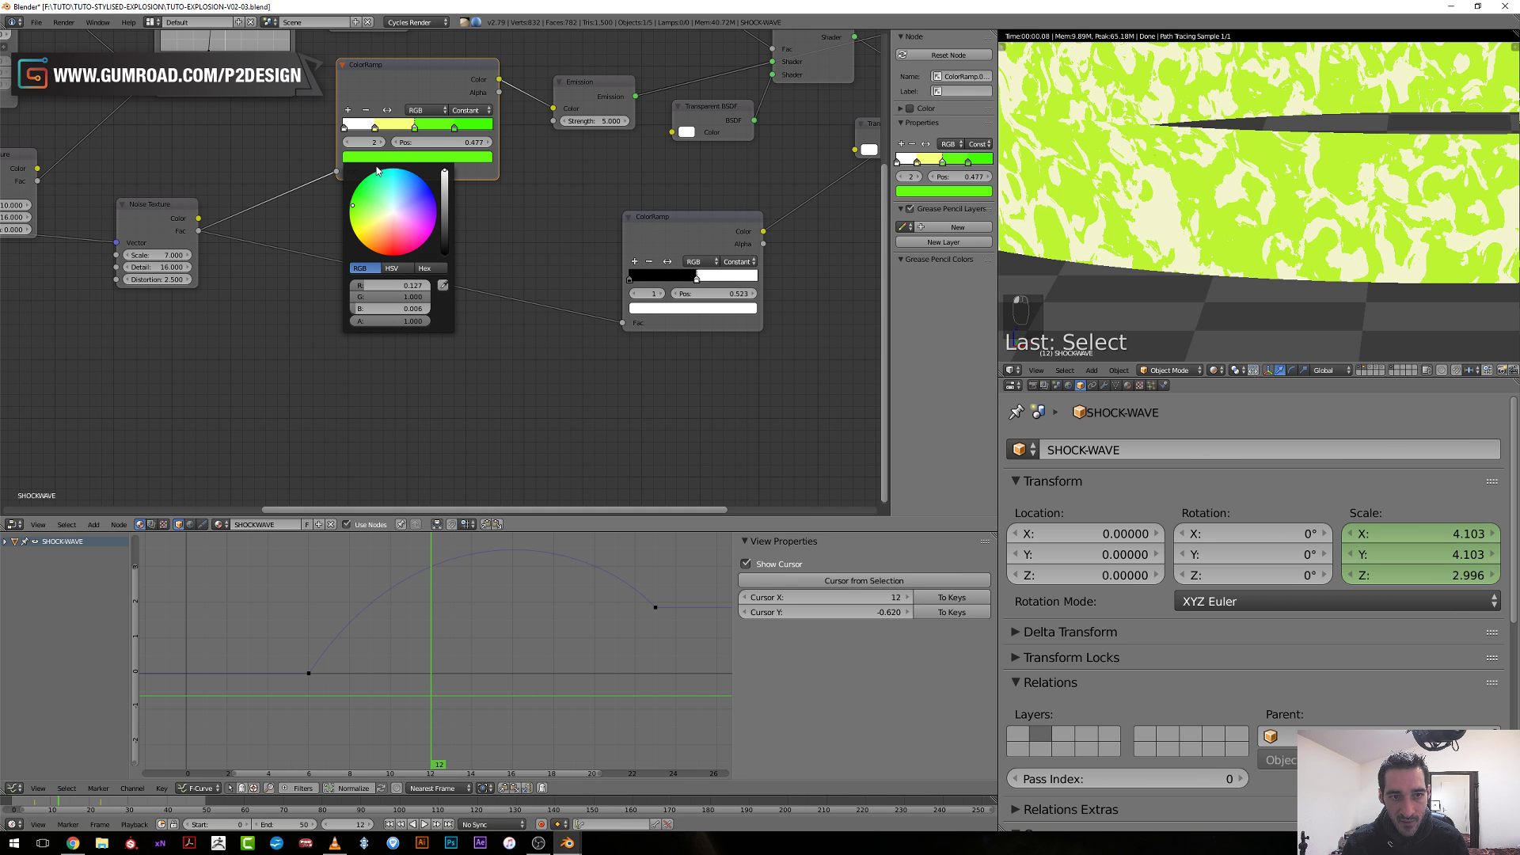
pyautogui.click(354, 219)
pyautogui.moveTo(355, 218); pyautogui.dragTo(353, 210)
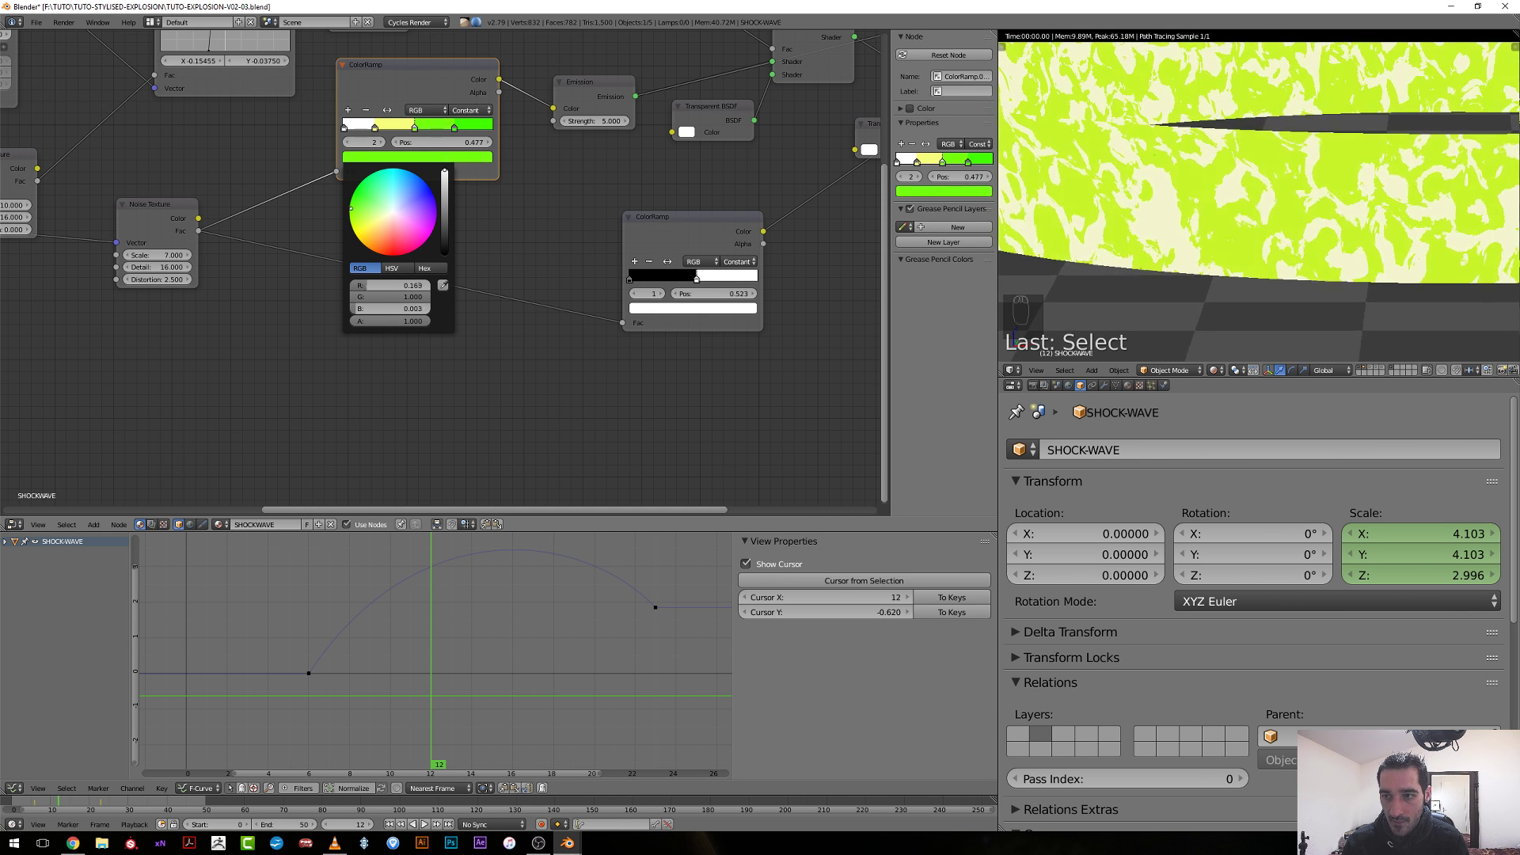
# Shift the green ColorRamp's colored stops toward the start, with the yellow one at 0.175, and output the second Mix Shader.
pyautogui.click(427, 158)
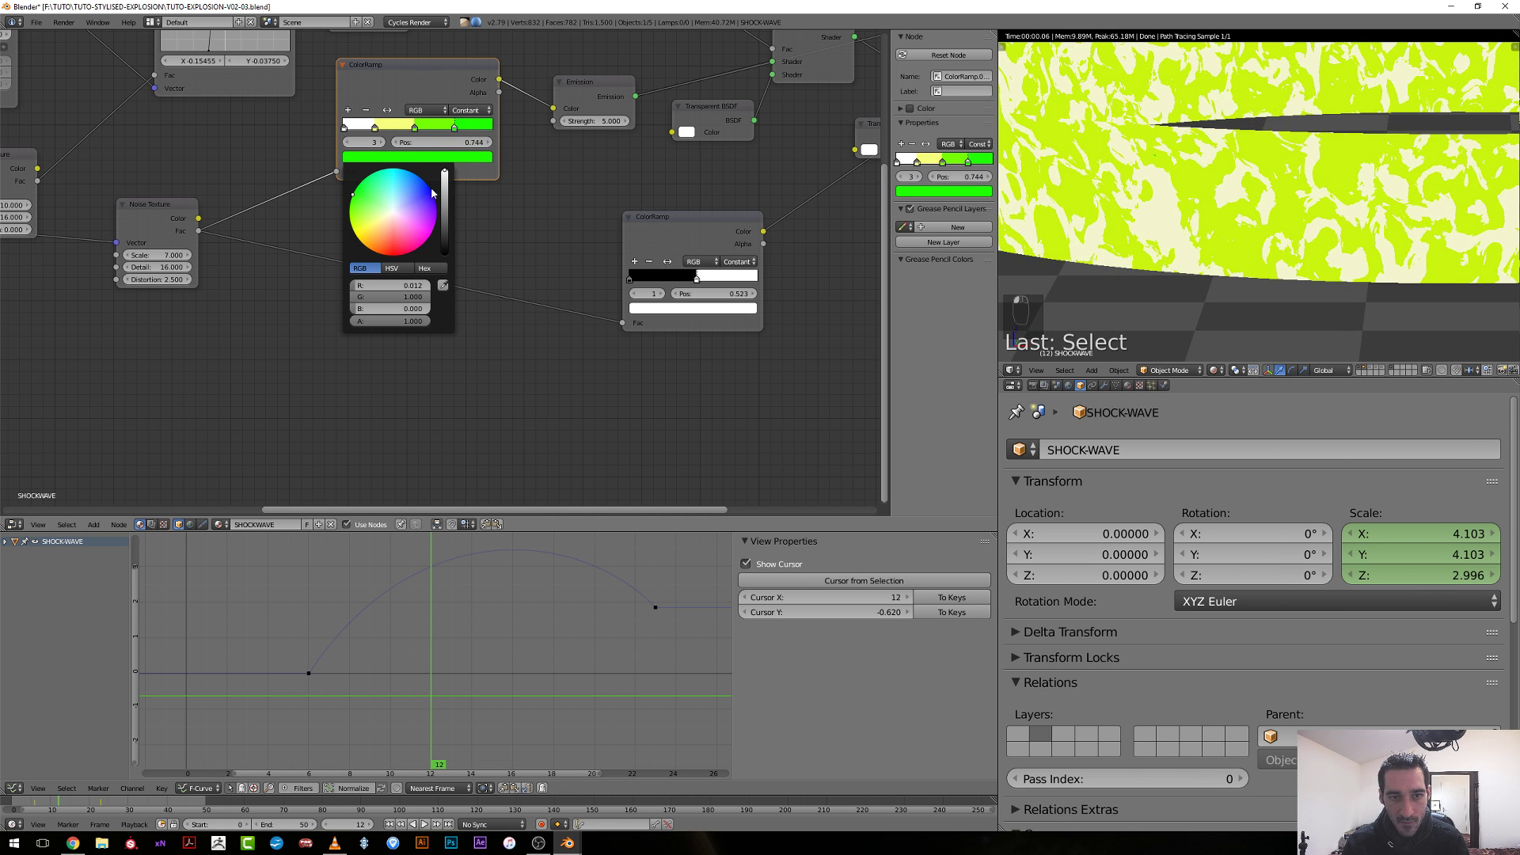
pyautogui.moveTo(453, 128); pyautogui.dragTo(373, 130)
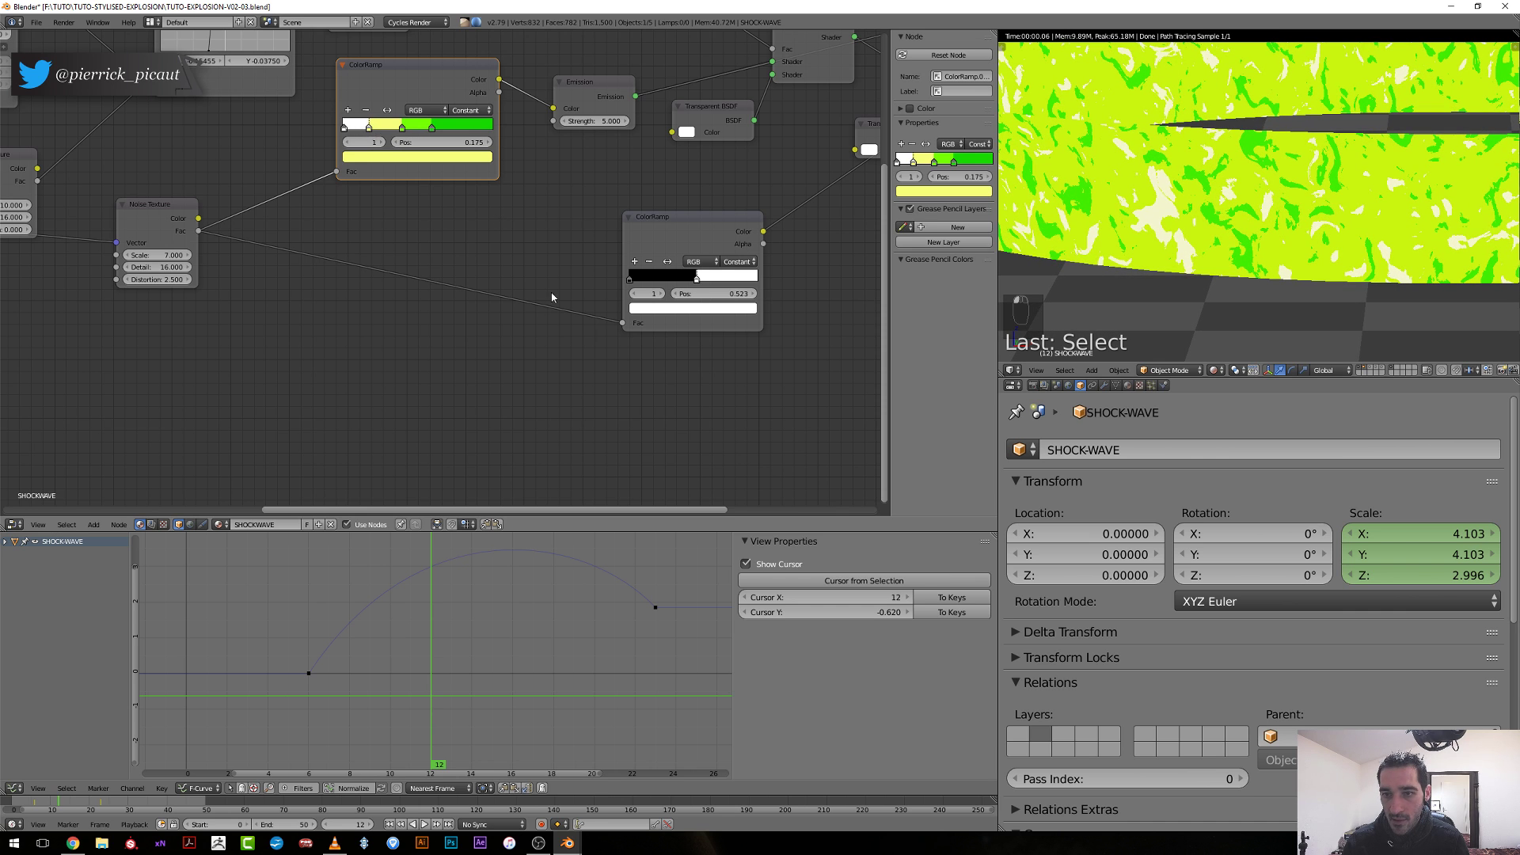
pyautogui.scroll(-3, 552, 296)
pyautogui.keyDown('ctrl'); pyautogui.keyDown('shift'); pyautogui.click(767, 167); pyautogui.keyUp('shift'); pyautogui.keyUp('ctrl')
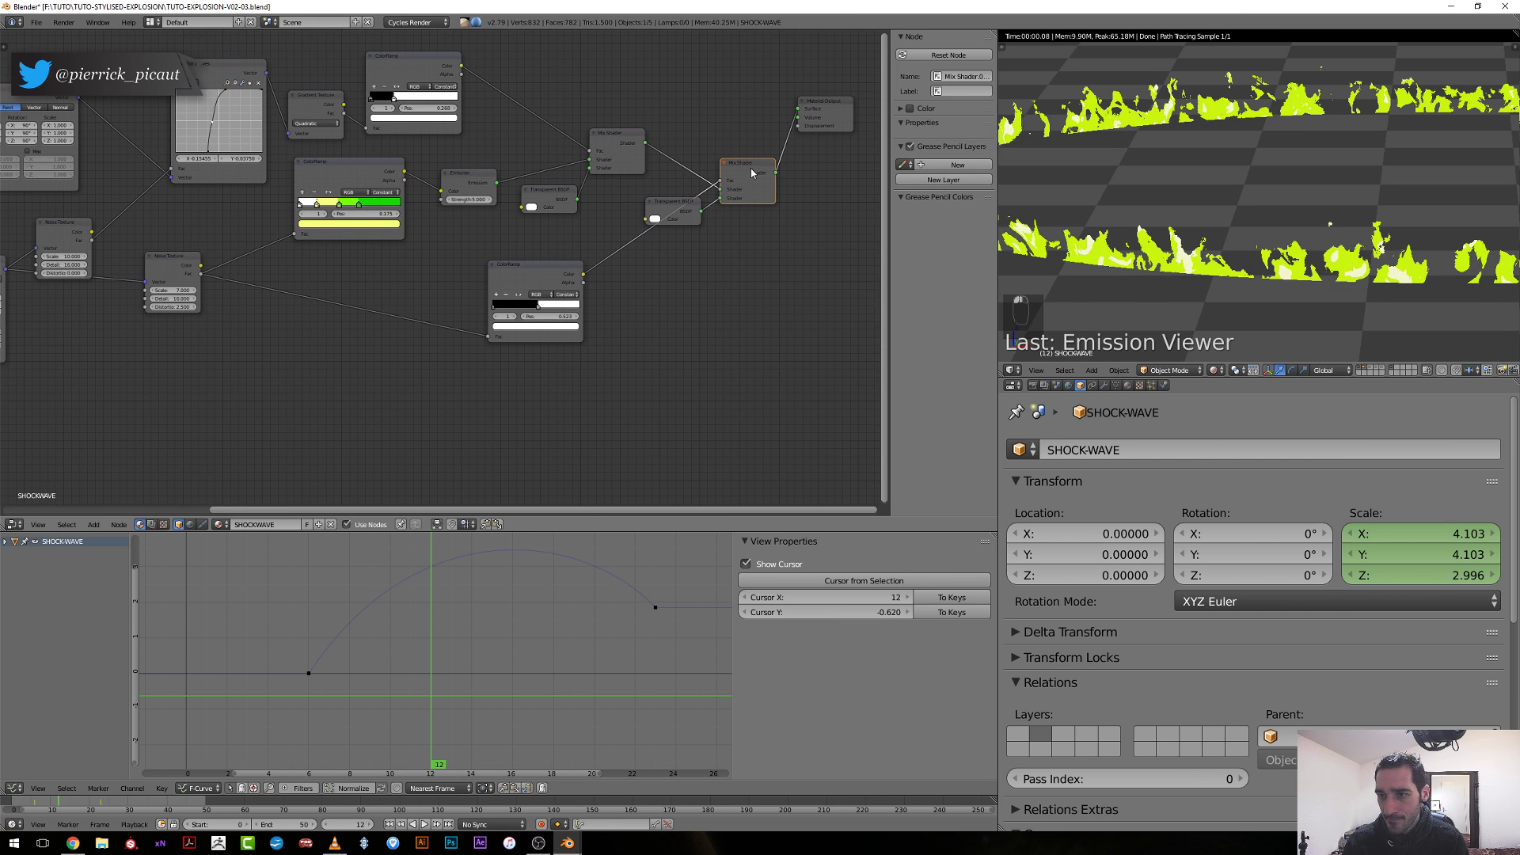
# Examine the shockwave ring at frames 10 and 15.
pyautogui.click(429, 622)
pyautogui.moveTo(429, 627); pyautogui.dragTo(385, 678)
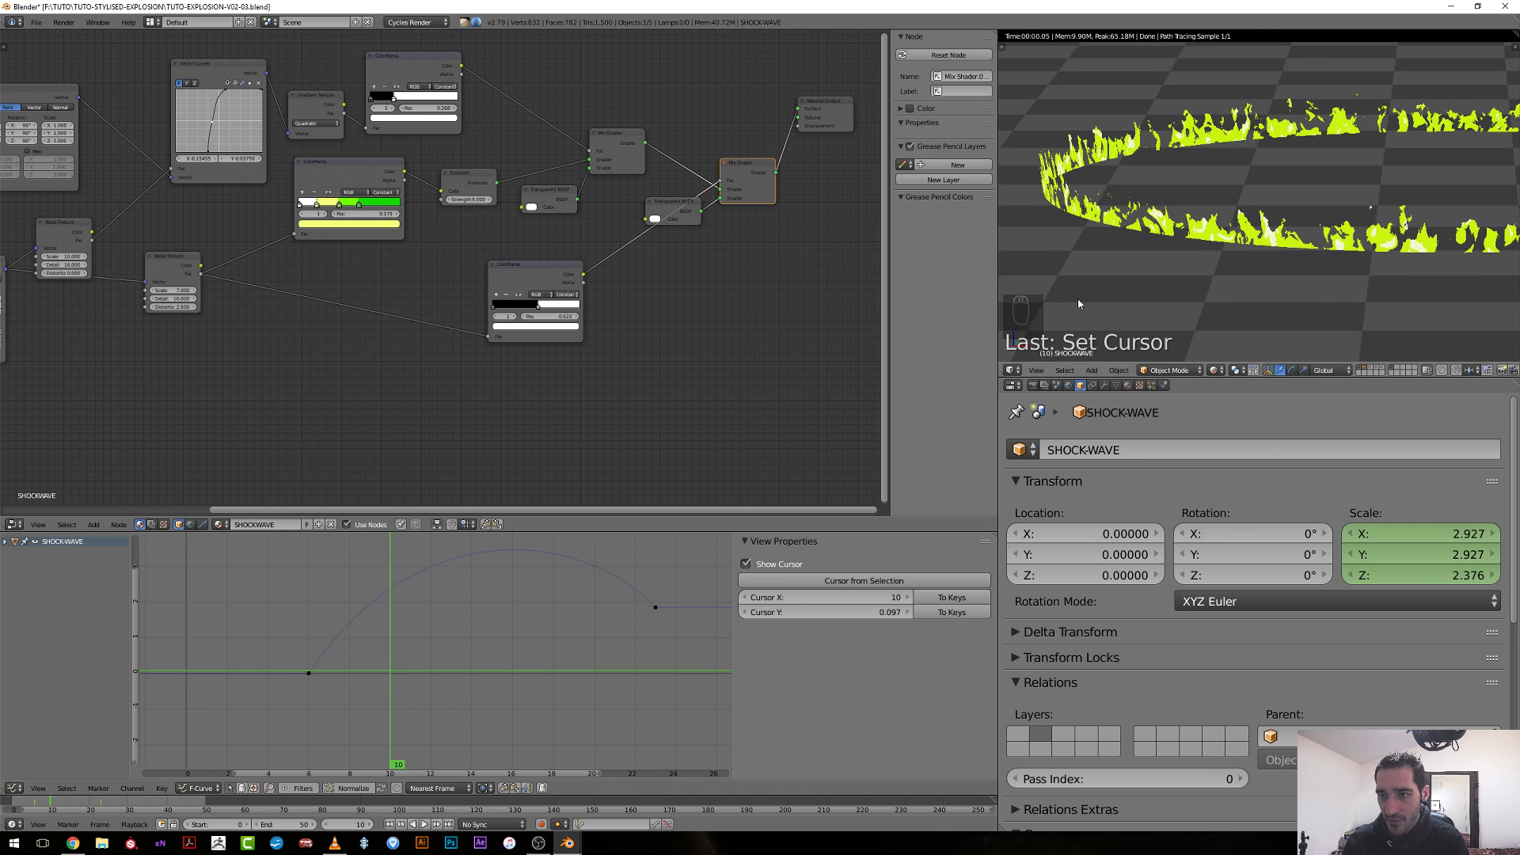
pyautogui.moveTo(464, 624); pyautogui.dragTo(493, 662)
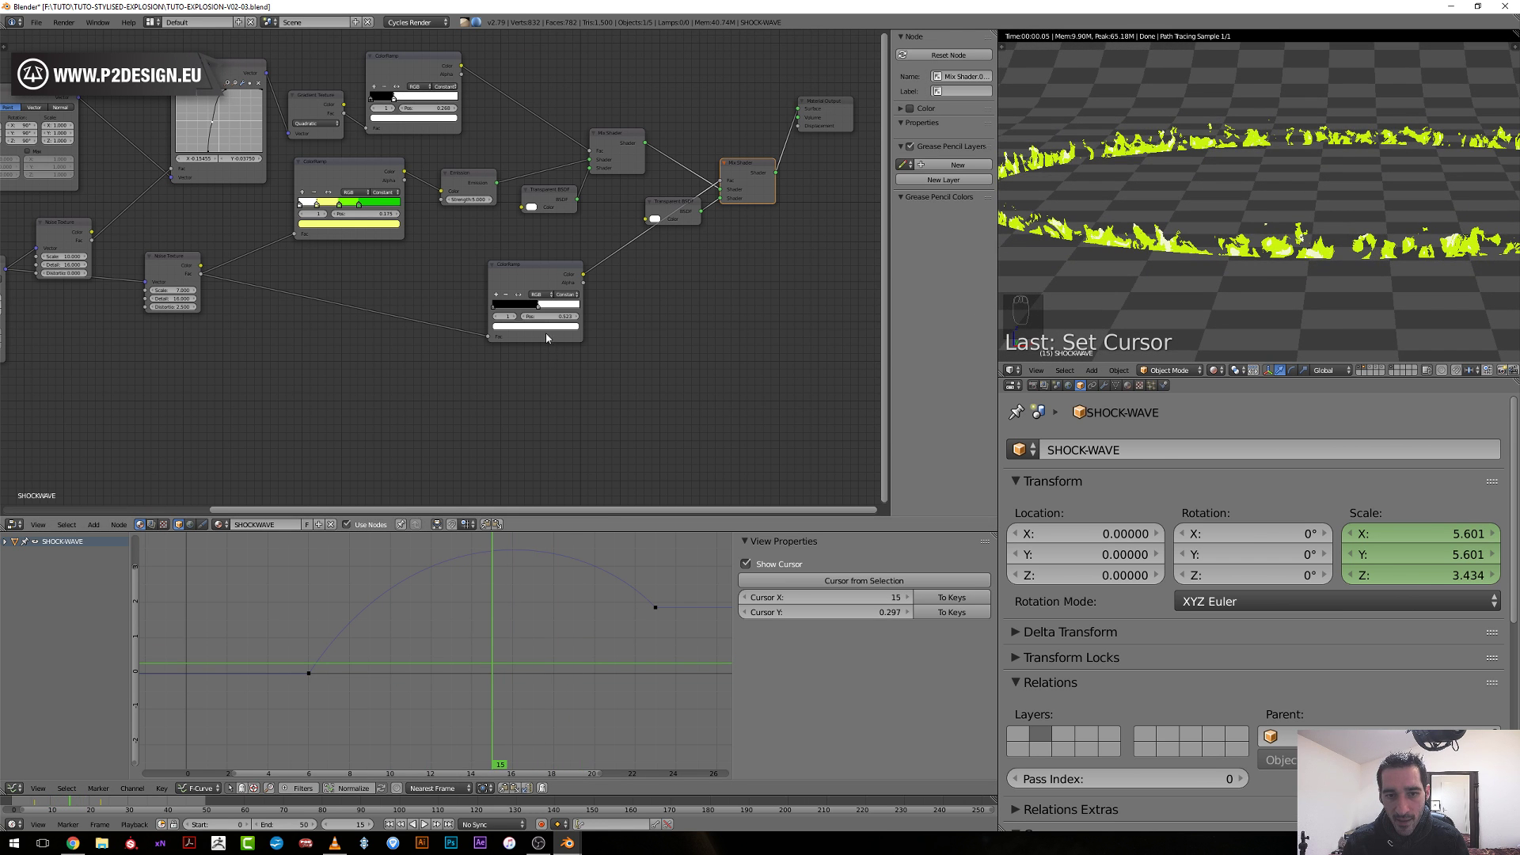
# Try a slightly lower position for the lower black-and-white ColorRamp's white stop at frame 15.
pyautogui.moveTo(536, 309); pyautogui.dragTo(531, 318)
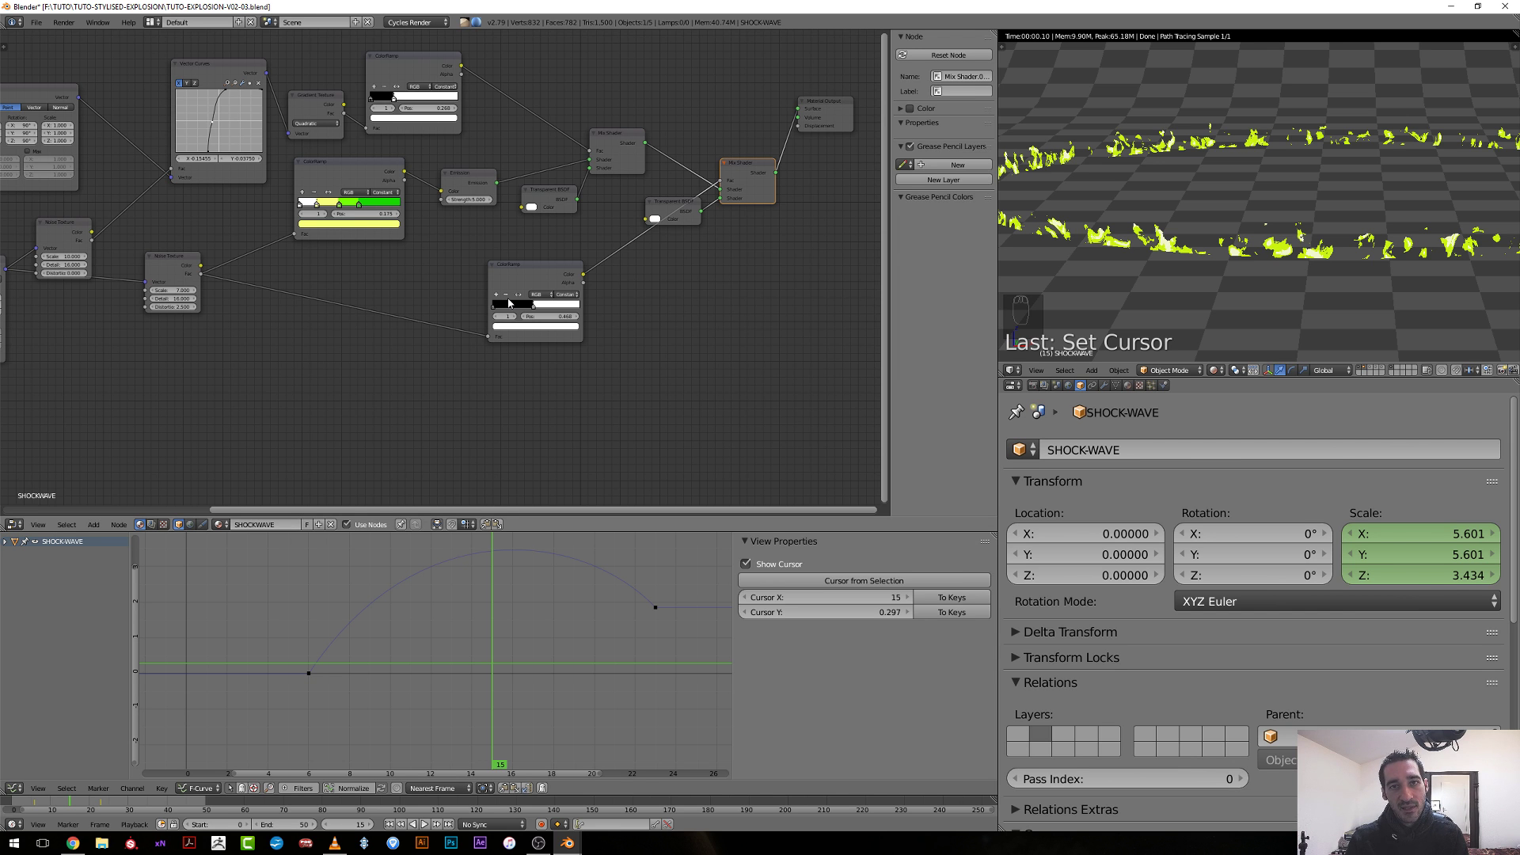
pyautogui.scroll(1, 514, 320)
pyautogui.scroll(-2, 515, 319)
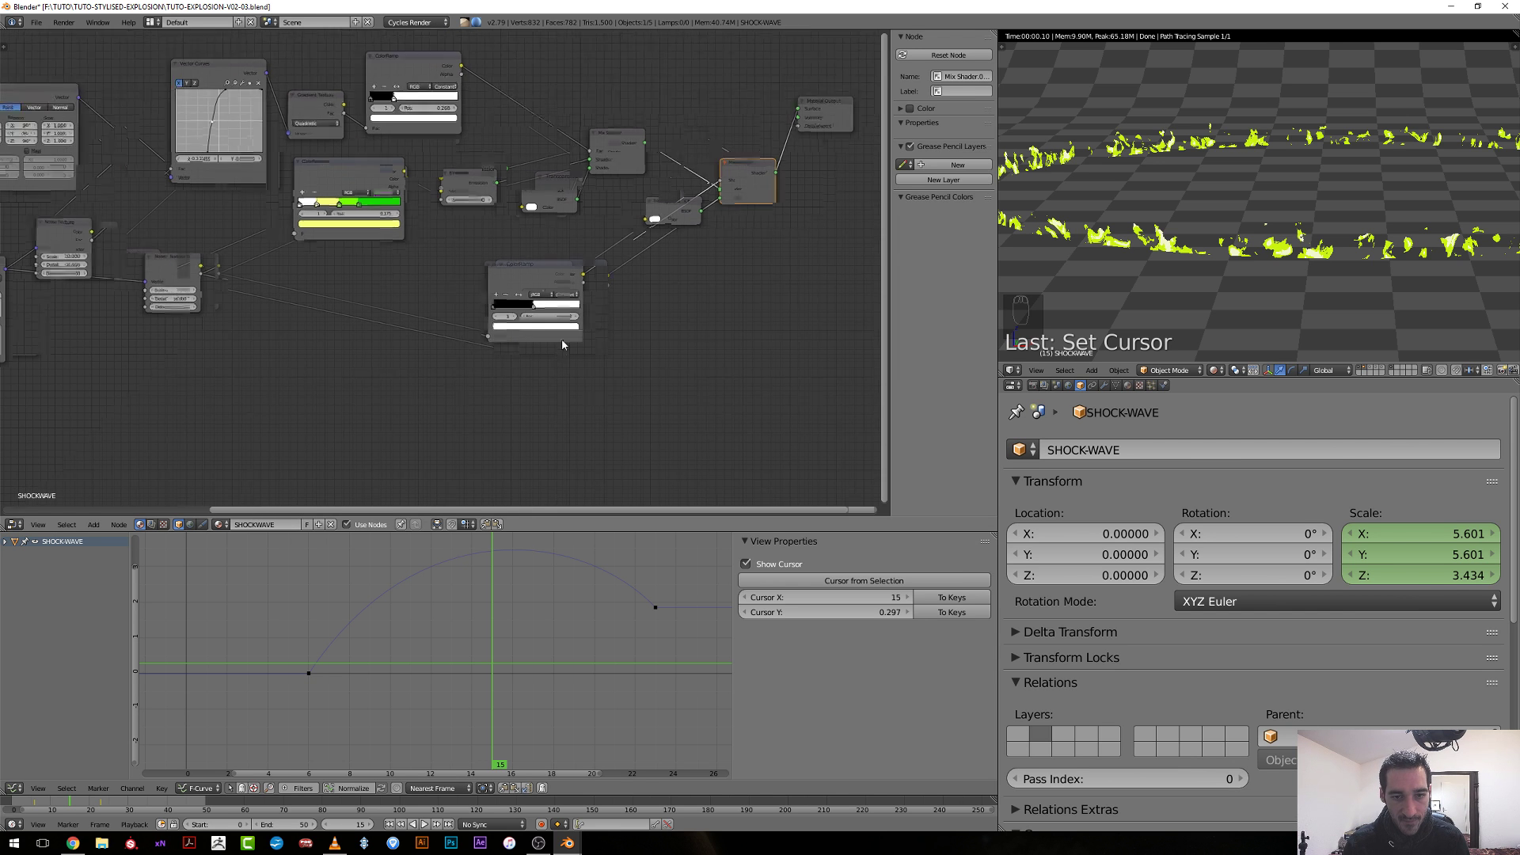
# At frame 10, move the lower black-and-white ColorRamp's white stop to 0.491 and keyframe its position.
pyautogui.click(401, 610)
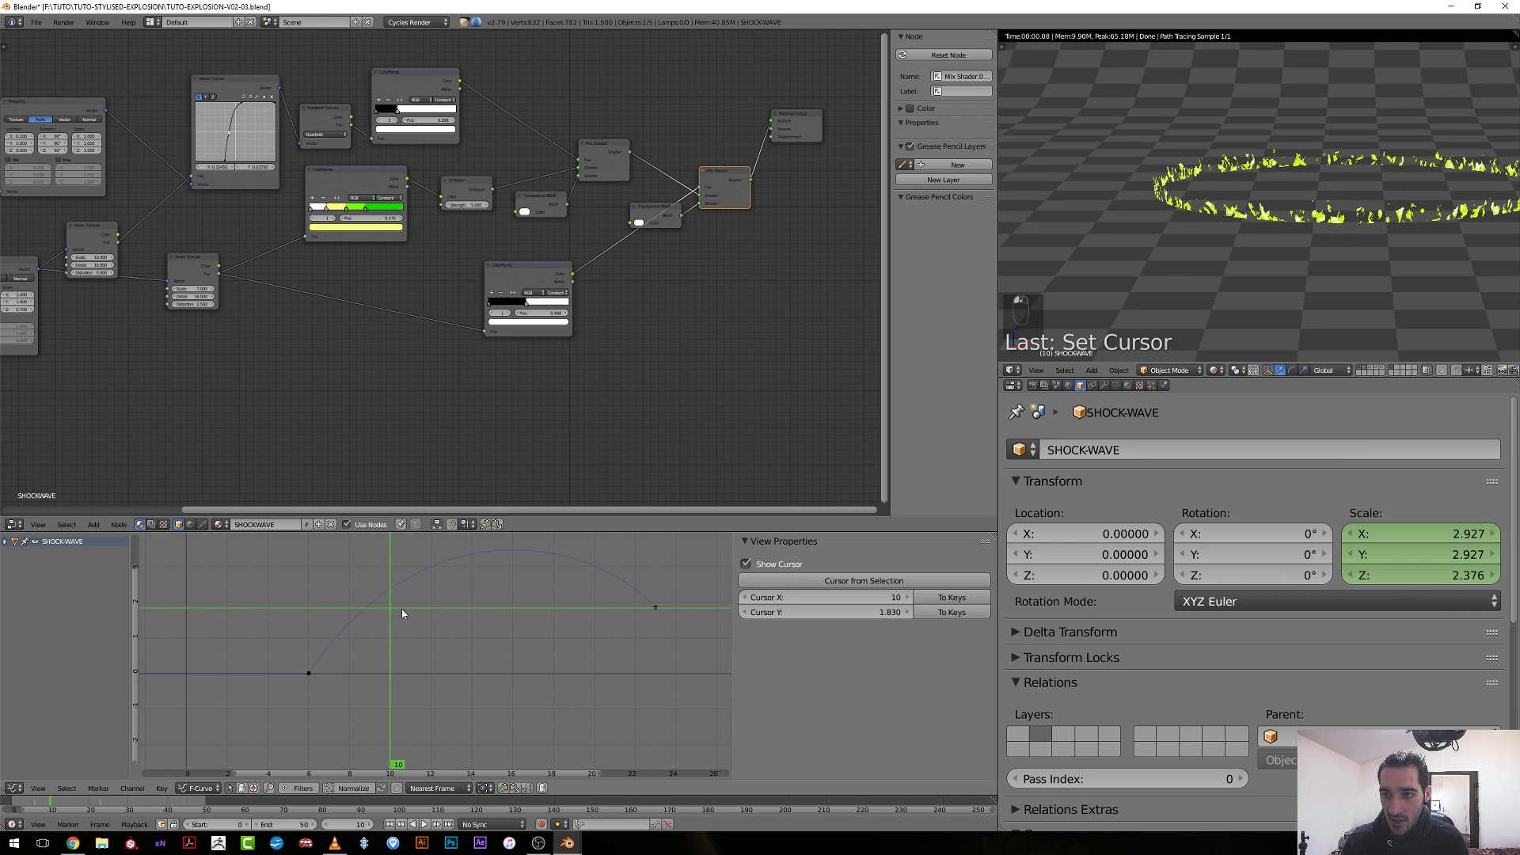
pyautogui.moveTo(527, 306); pyautogui.dragTo(532, 307)
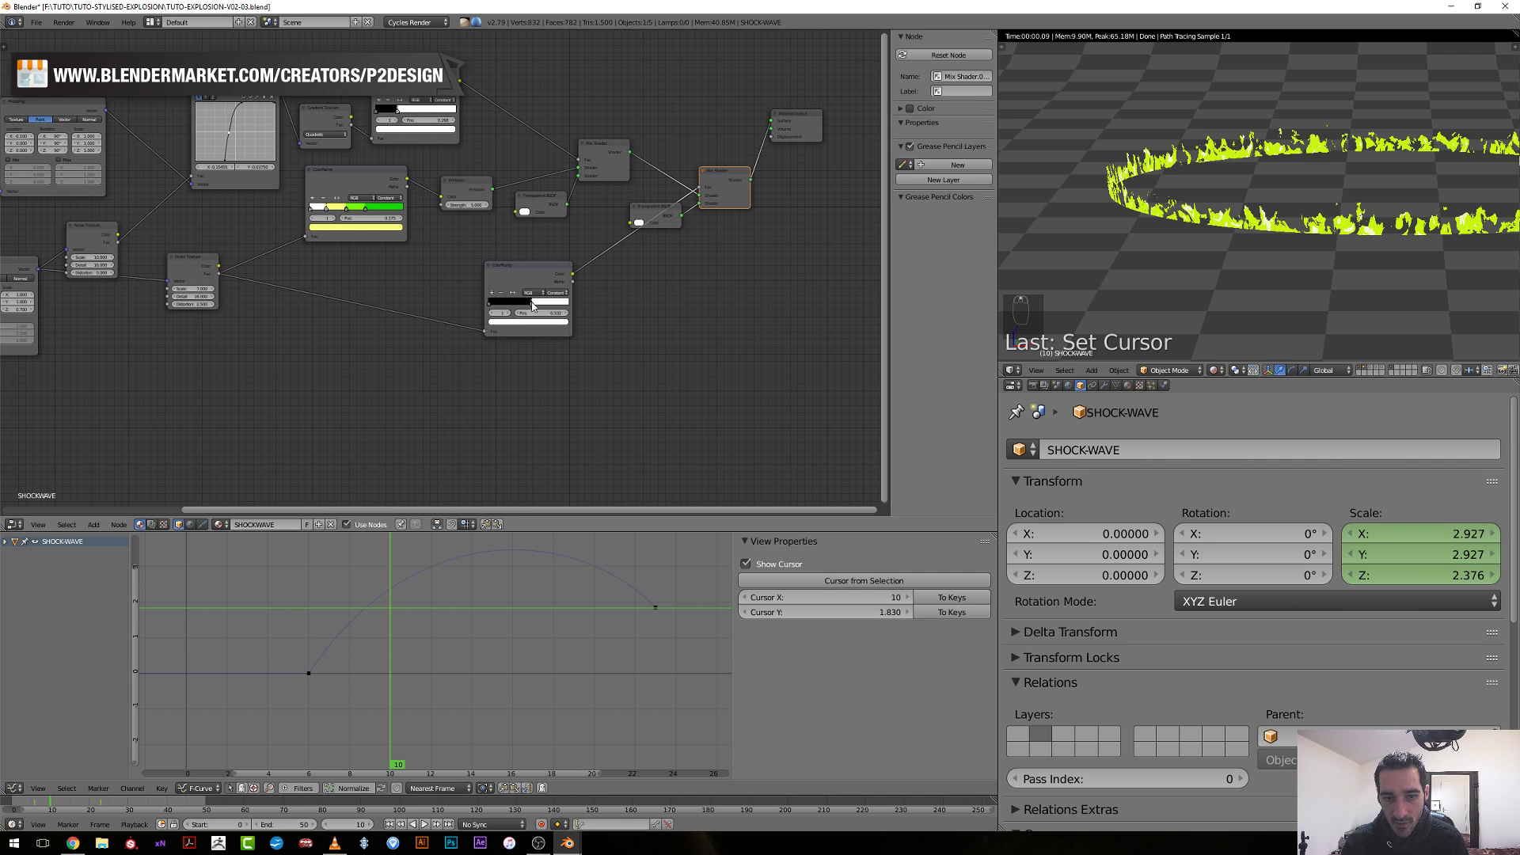
pyautogui.moveTo(532, 307); pyautogui.dragTo(530, 308)
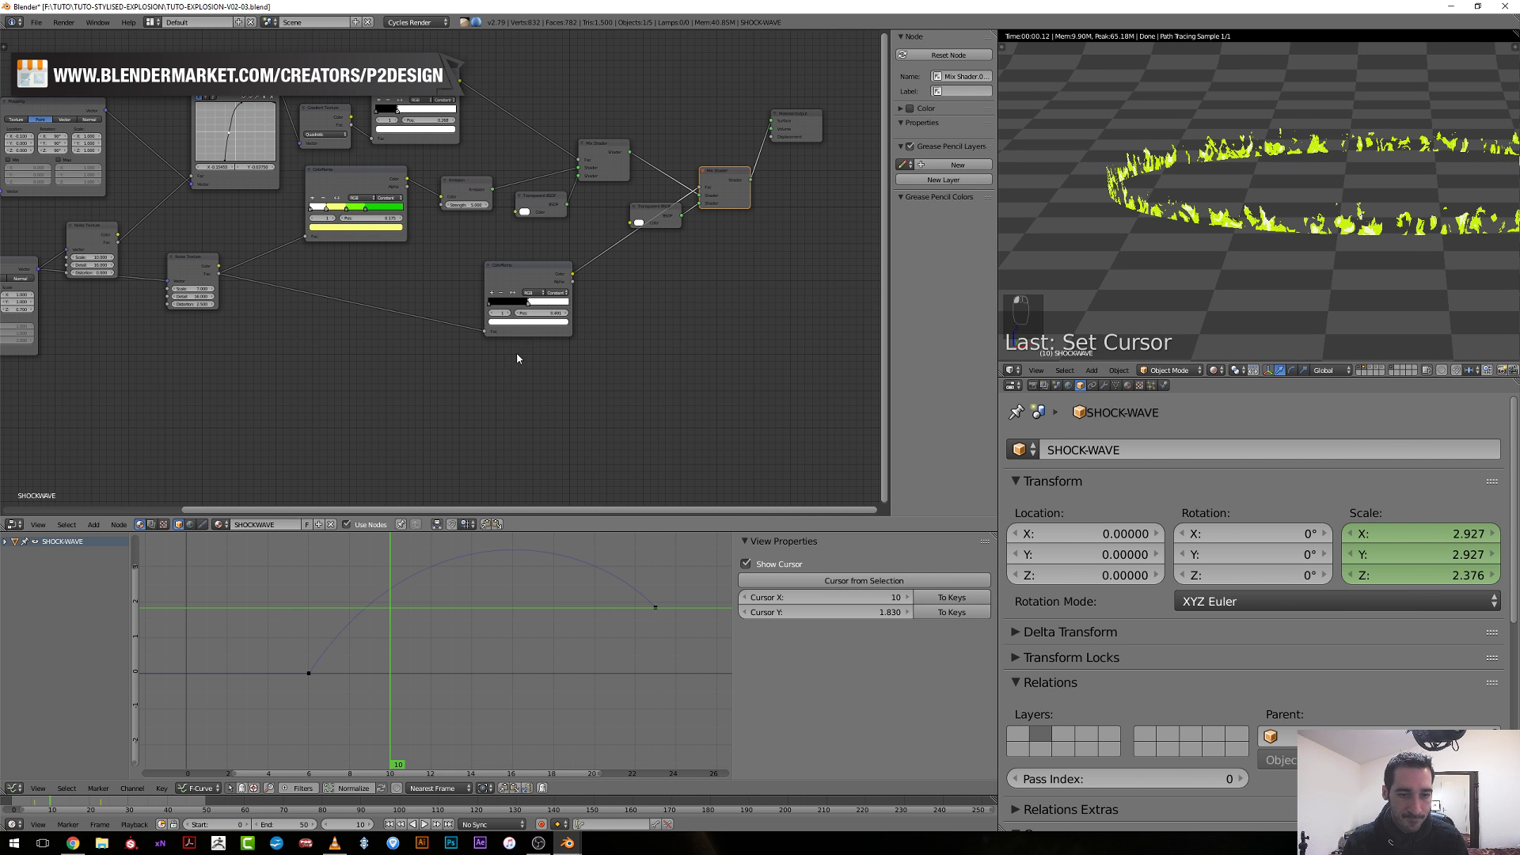
pyautogui.scroll(3, 516, 359)
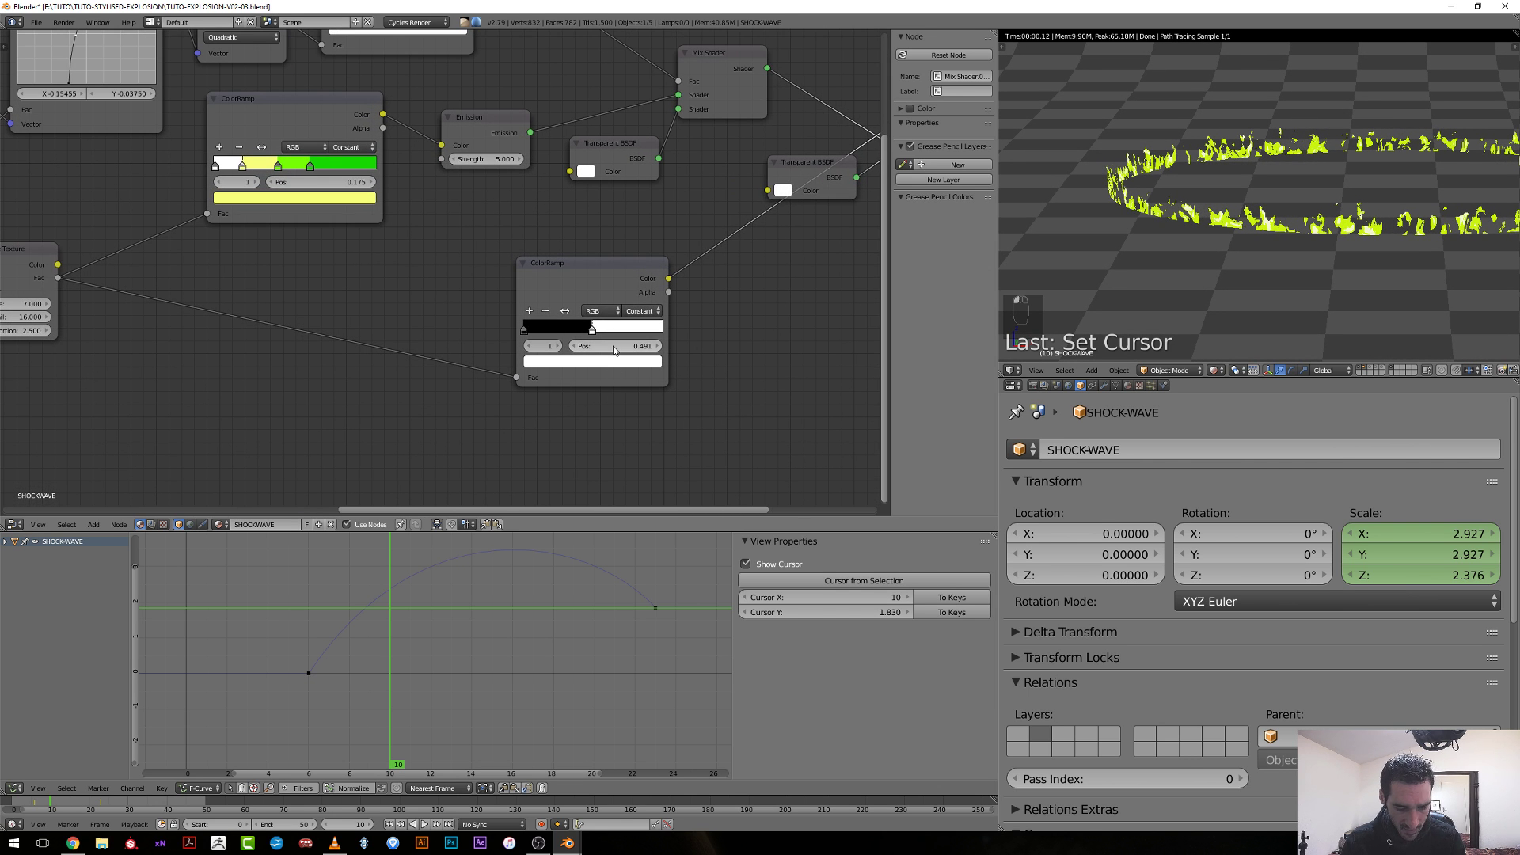
pyautogui.press('i')
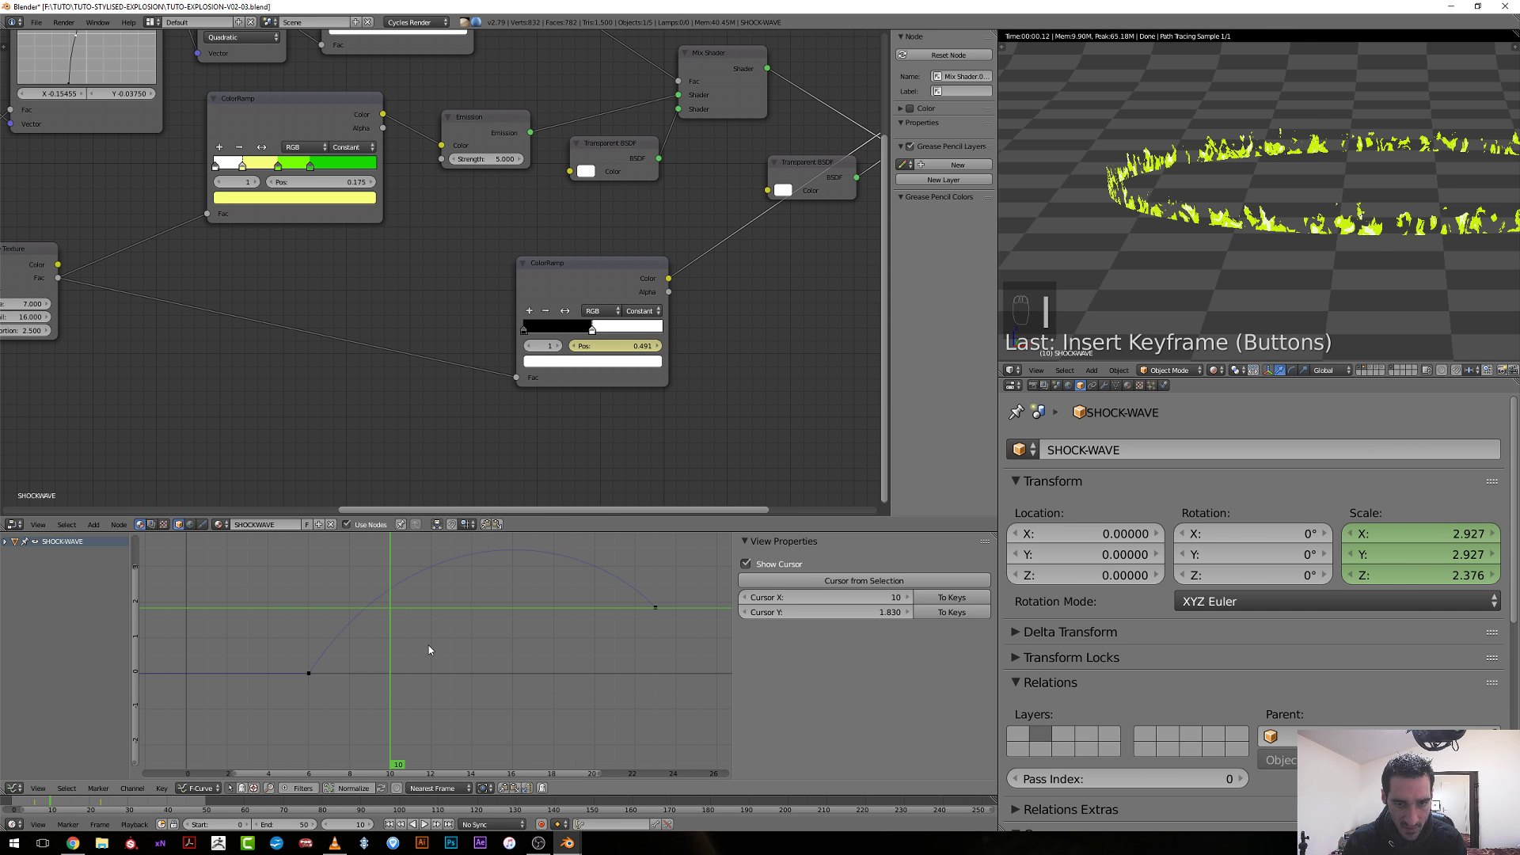
# At frame 23, set the lower ColorRamp's white stop position to 0 and keyframe it.
pyautogui.moveTo(400, 643); pyautogui.dragTo(649, 657)
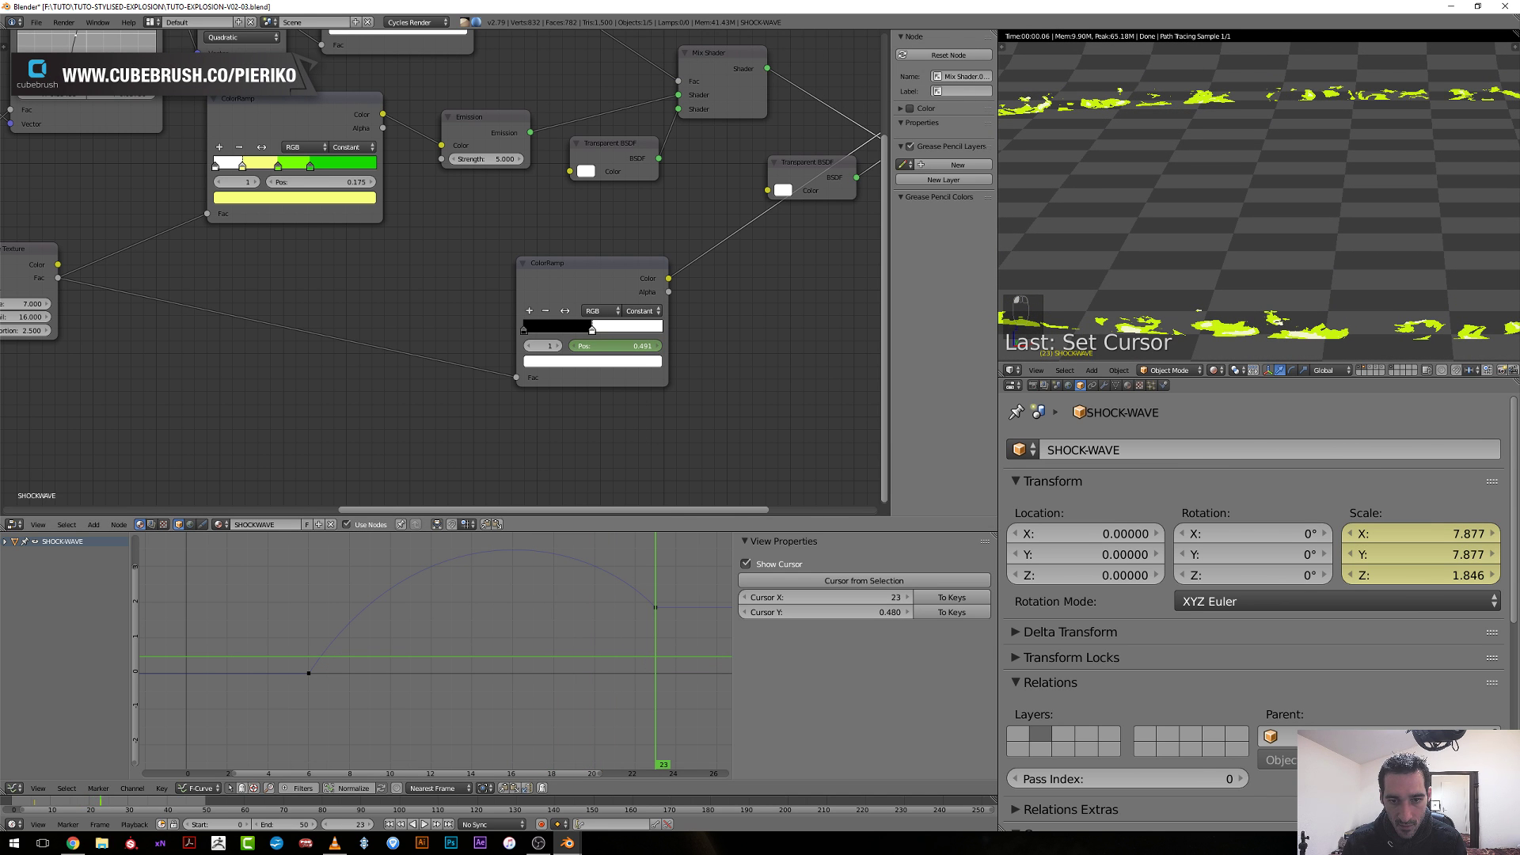
pyautogui.moveTo(592, 329); pyautogui.dragTo(524, 329)
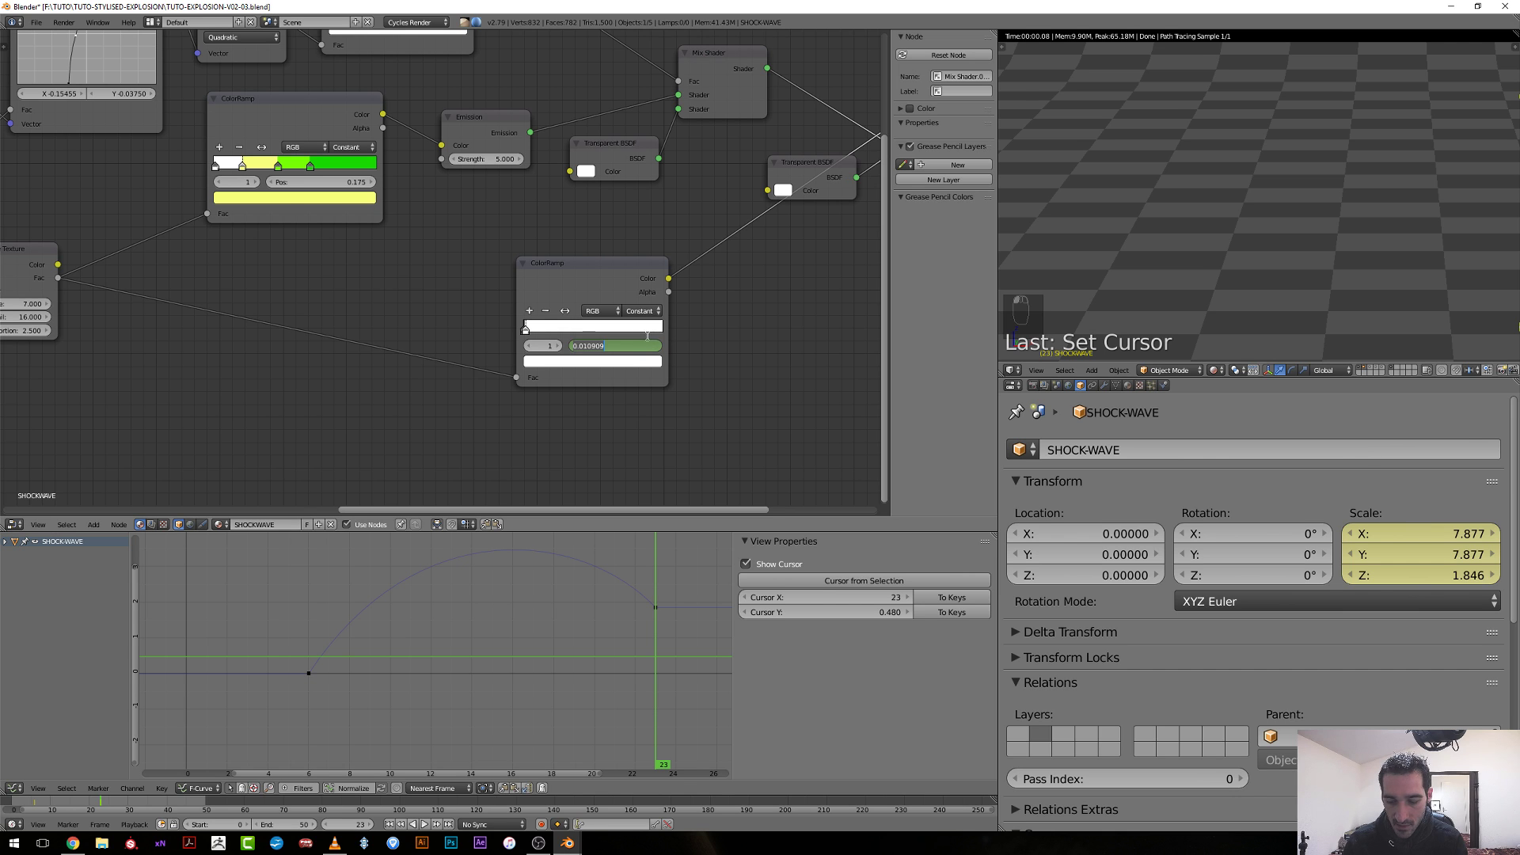
pyautogui.write('0')
pyautogui.press('Return')
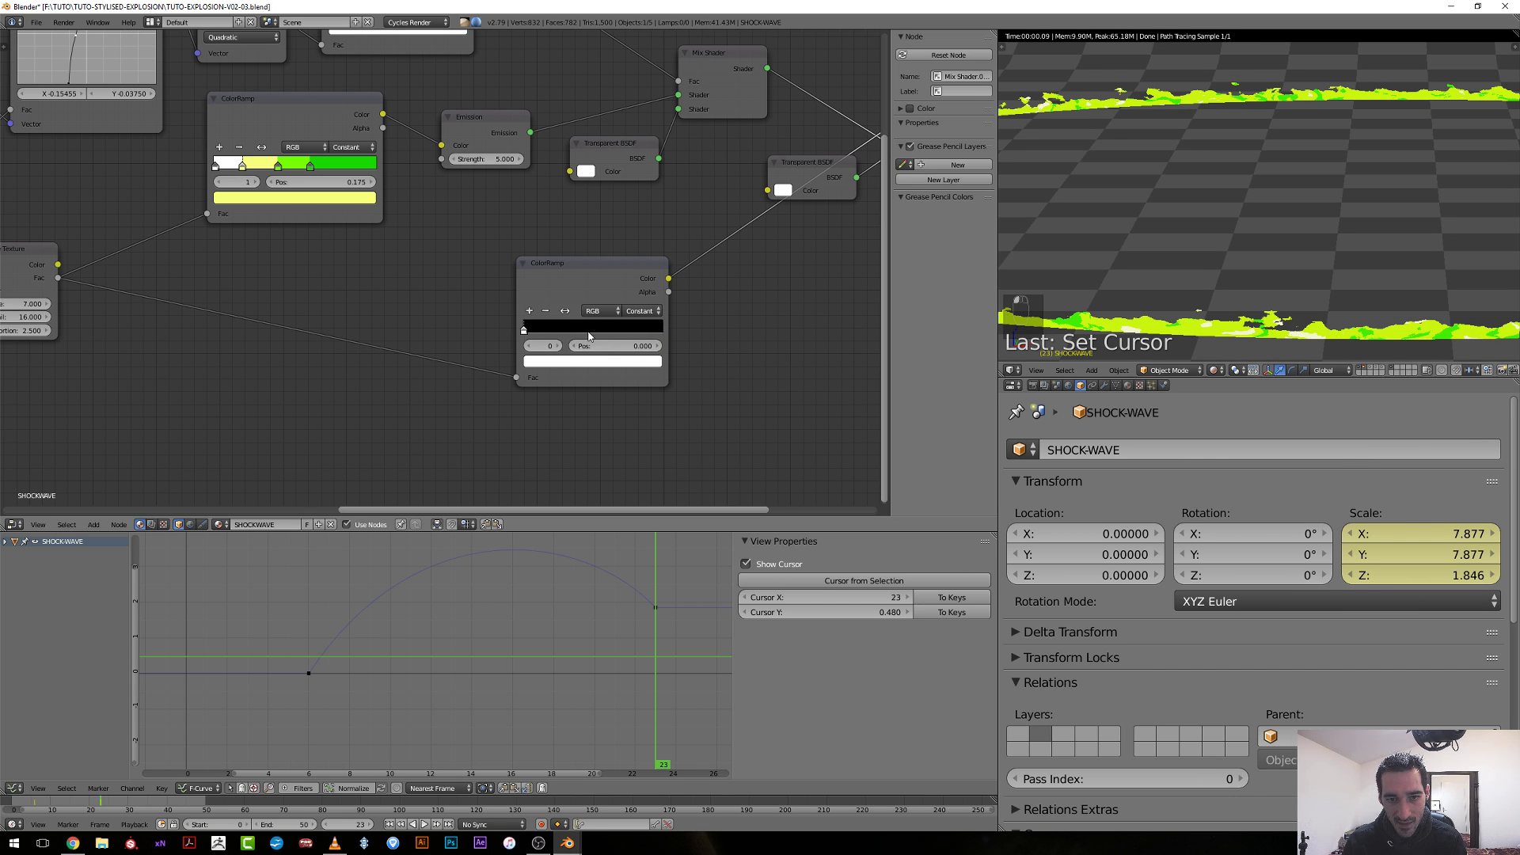
pyautogui.click(524, 329)
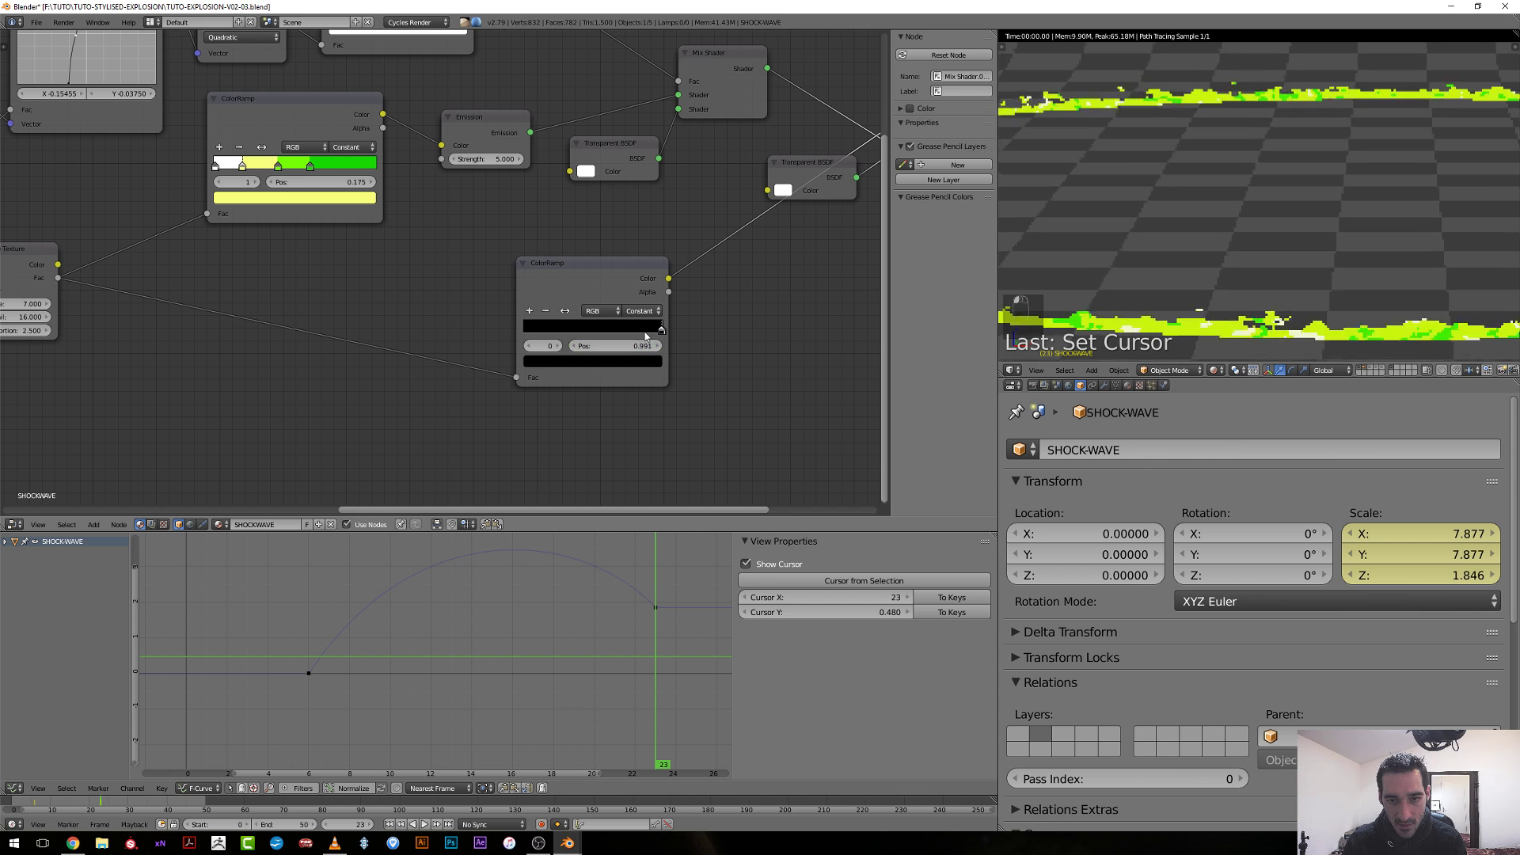
pyautogui.moveTo(662, 330); pyautogui.dragTo(529, 368)
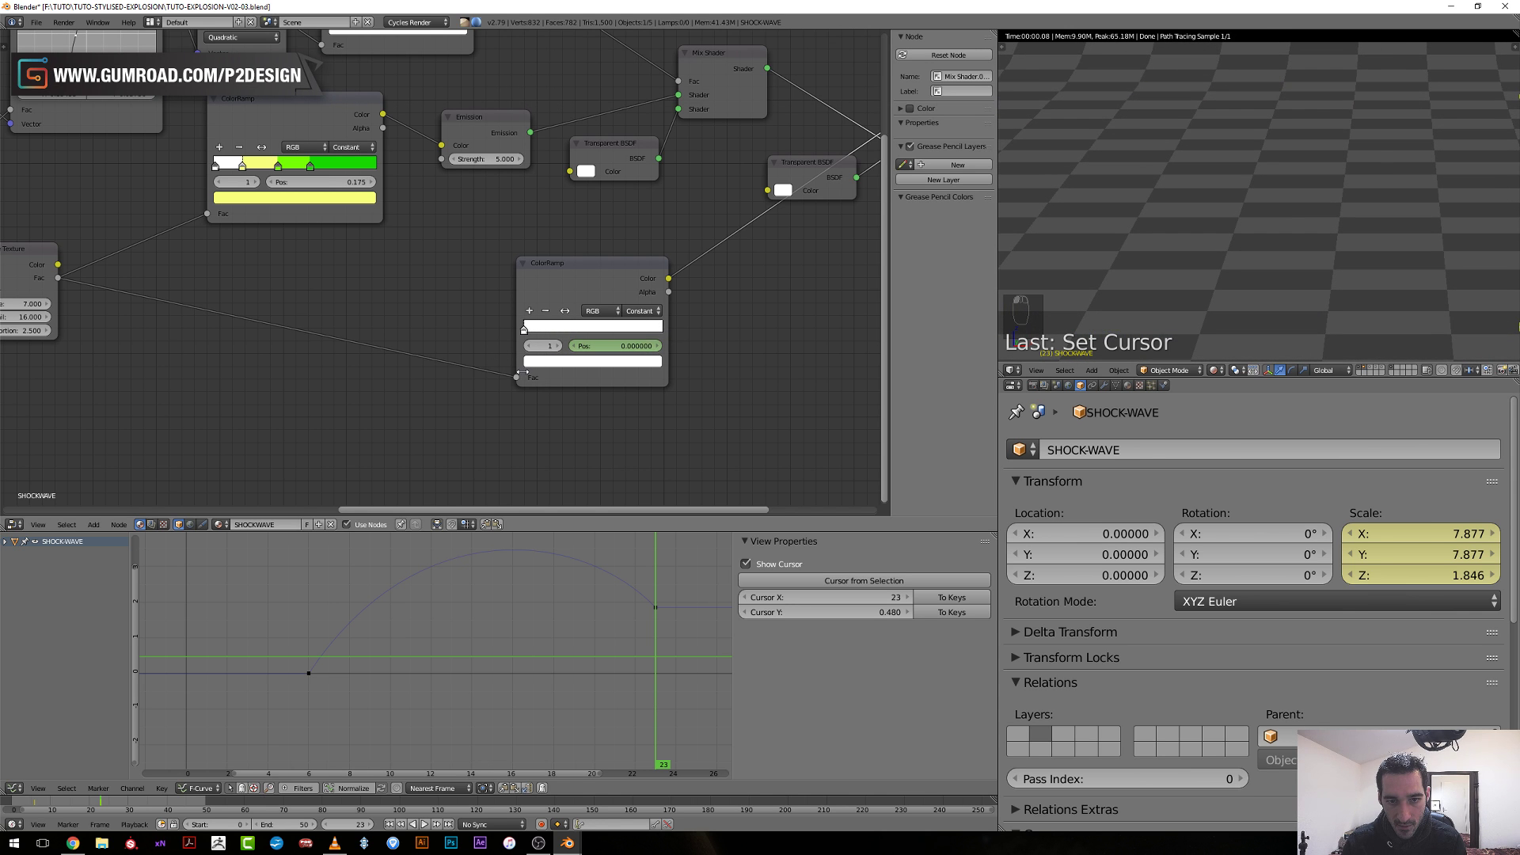
pyautogui.press('i')
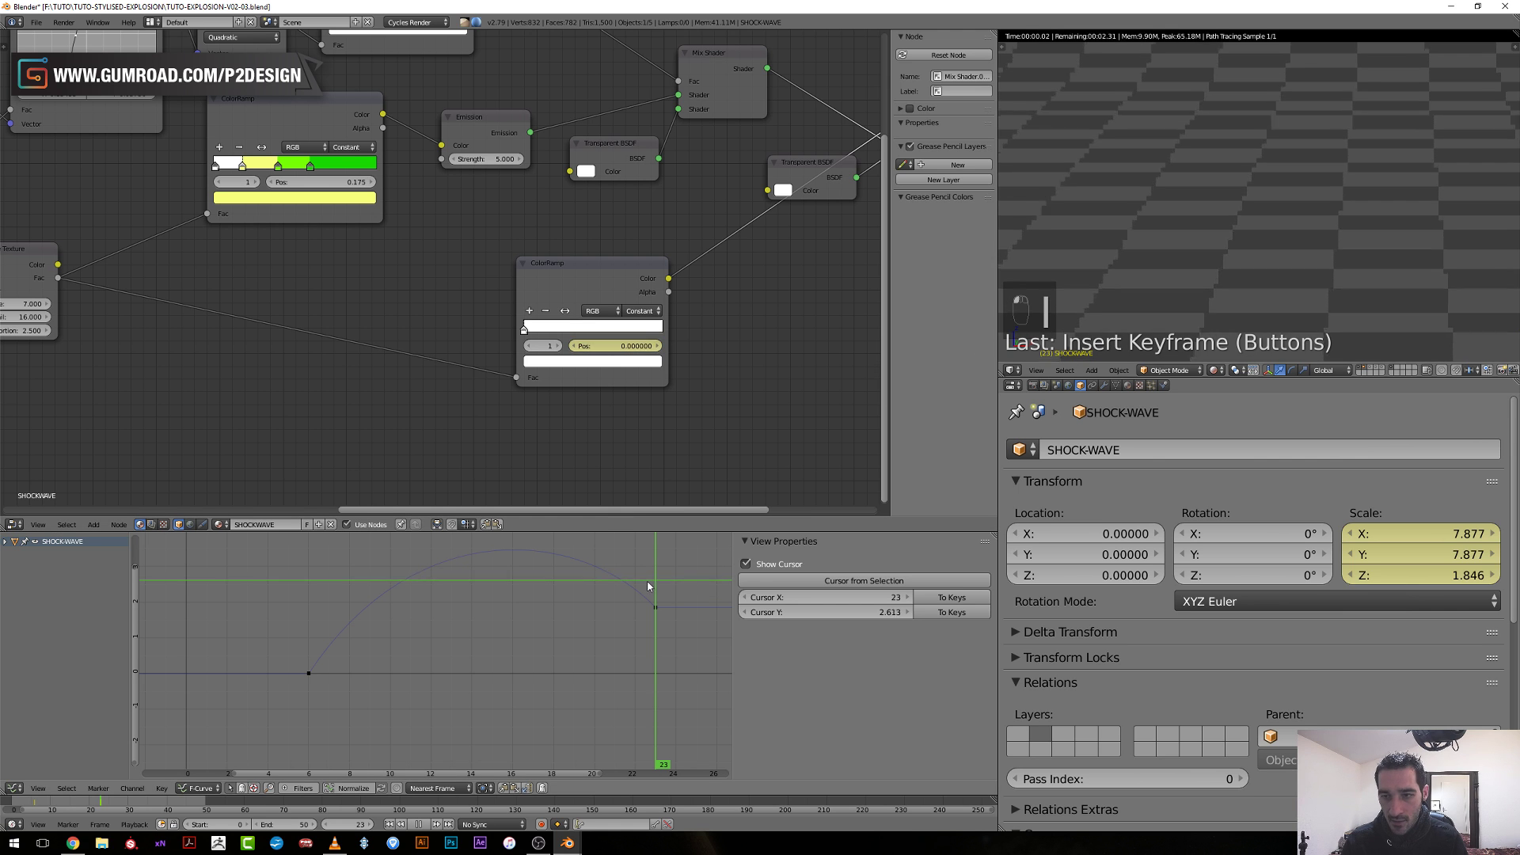
# Go to frame 14 and select the lower ColorRamp node to bring up its stop position curve.
pyautogui.click(617, 595)
pyautogui.moveTo(618, 596); pyautogui.dragTo(474, 633)
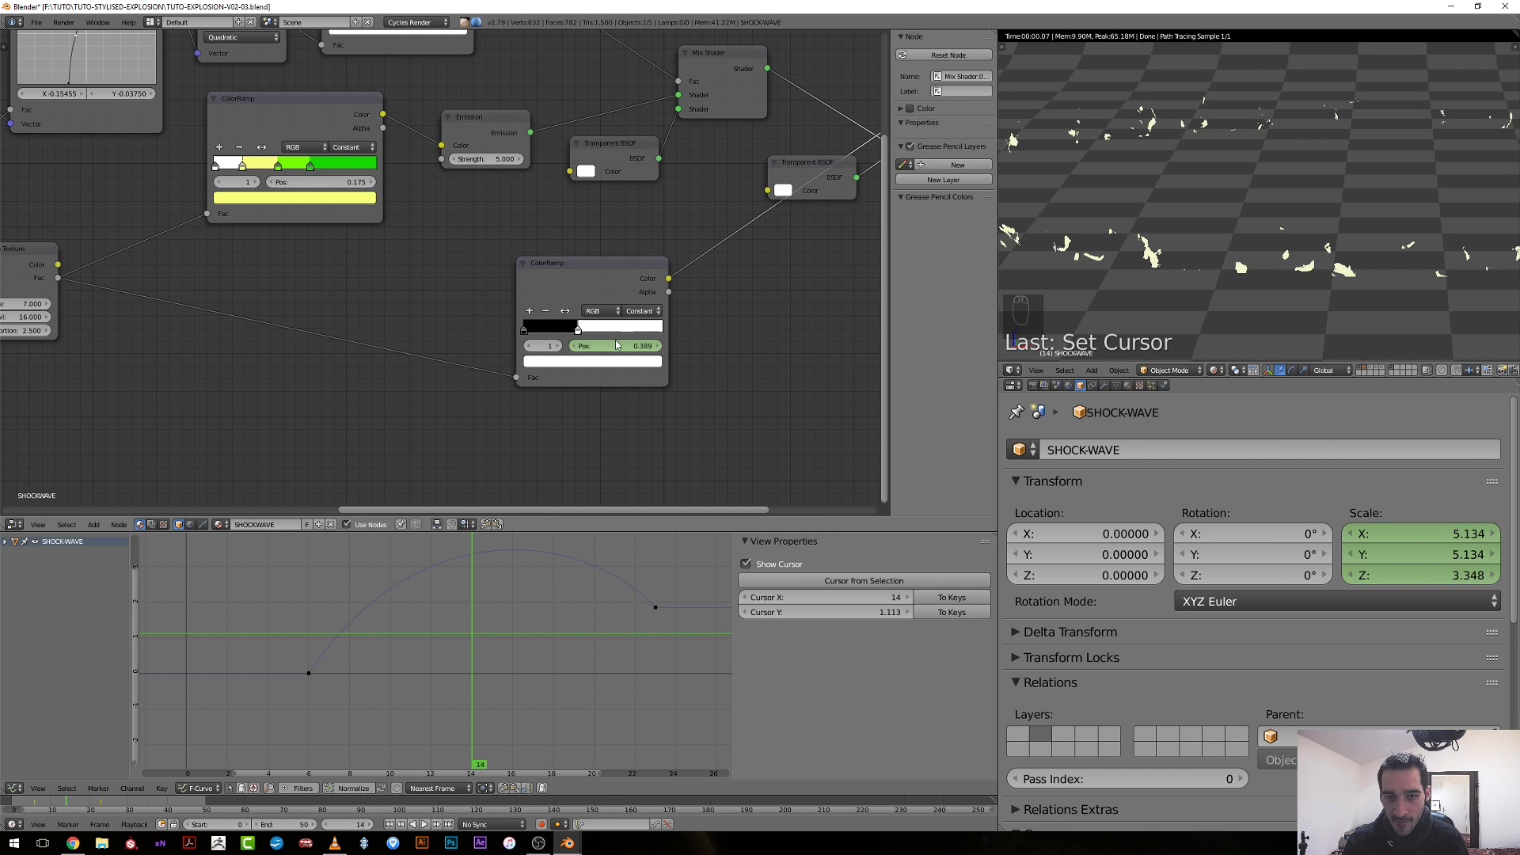
pyautogui.click(609, 284)
pyautogui.scroll(1, 543, 692)
pyautogui.keyDown('shift'); pyautogui.moveTo(543, 692); pyautogui.dragTo(472, 647, button='middle'); pyautogui.keyUp('shift')
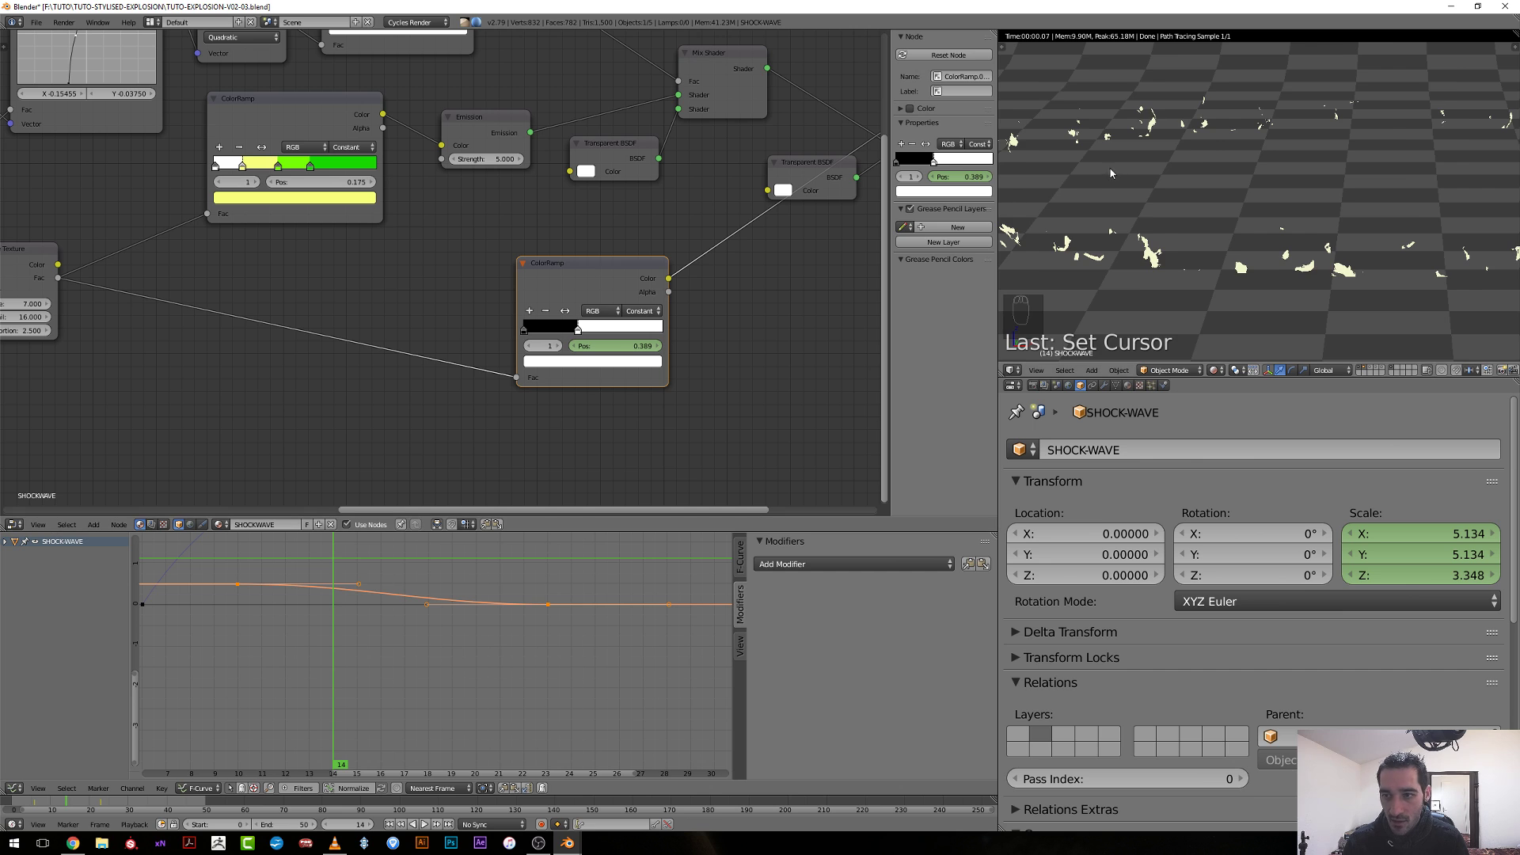
# Set the stop curve's frame 23 keyframe handles to Free and rotate them downward so the curve falls more steeply at its end.
pyautogui.rightClick(1013, 217)
pyautogui.scroll(1, 557, 616)
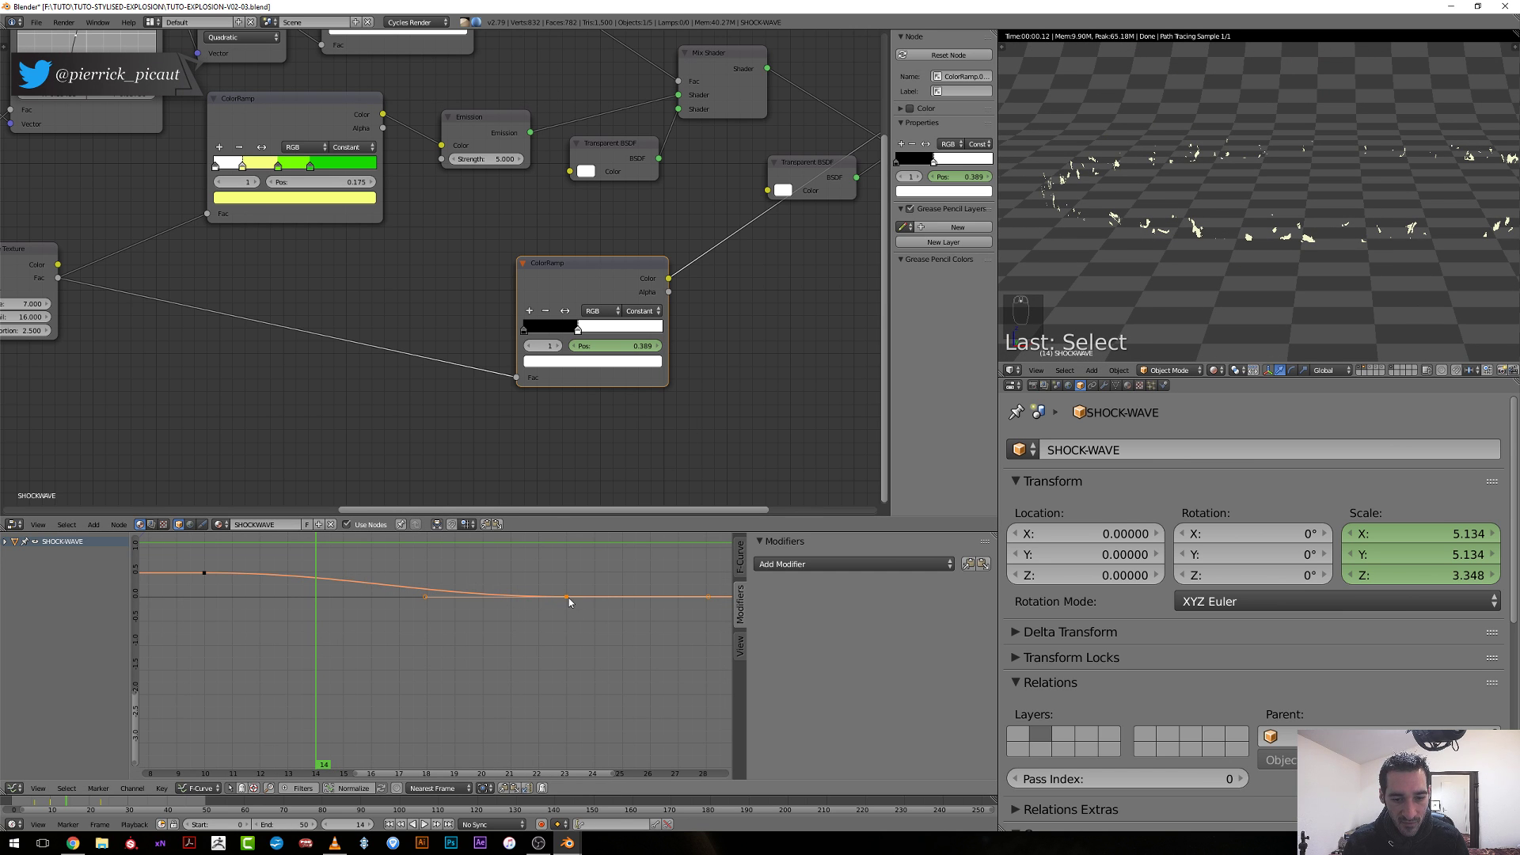
pyautogui.press('v')
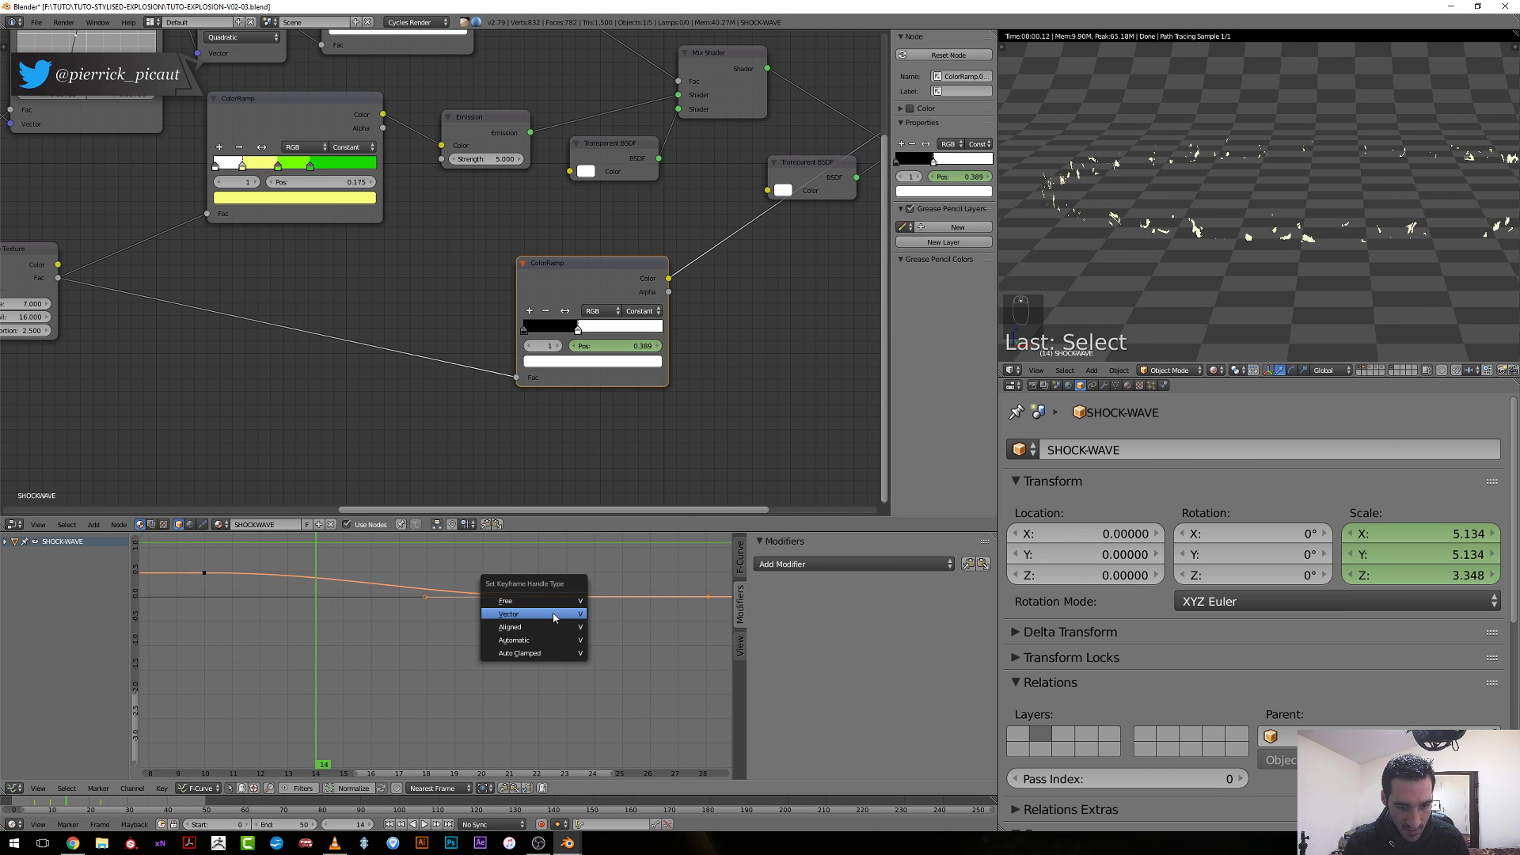
pyautogui.click(544, 602)
pyautogui.press('r')
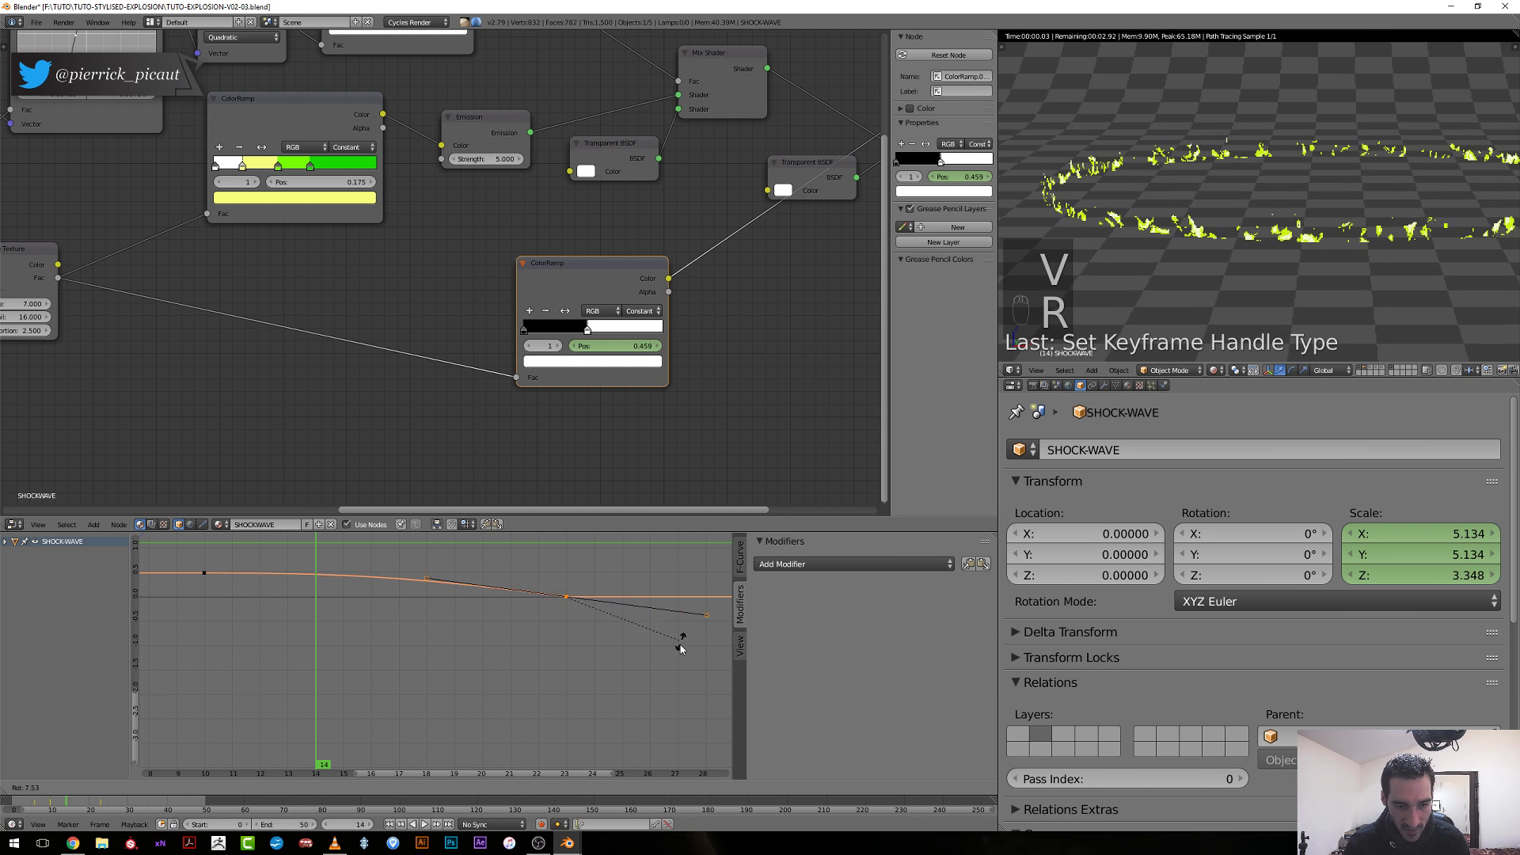
pyautogui.click(672, 649)
# Go to frame 19, try rotating the frame 23 keyframe's handles a little further, and undo that rotation.
pyautogui.moveTo(358, 617); pyautogui.dragTo(455, 622)
pyautogui.press('r')
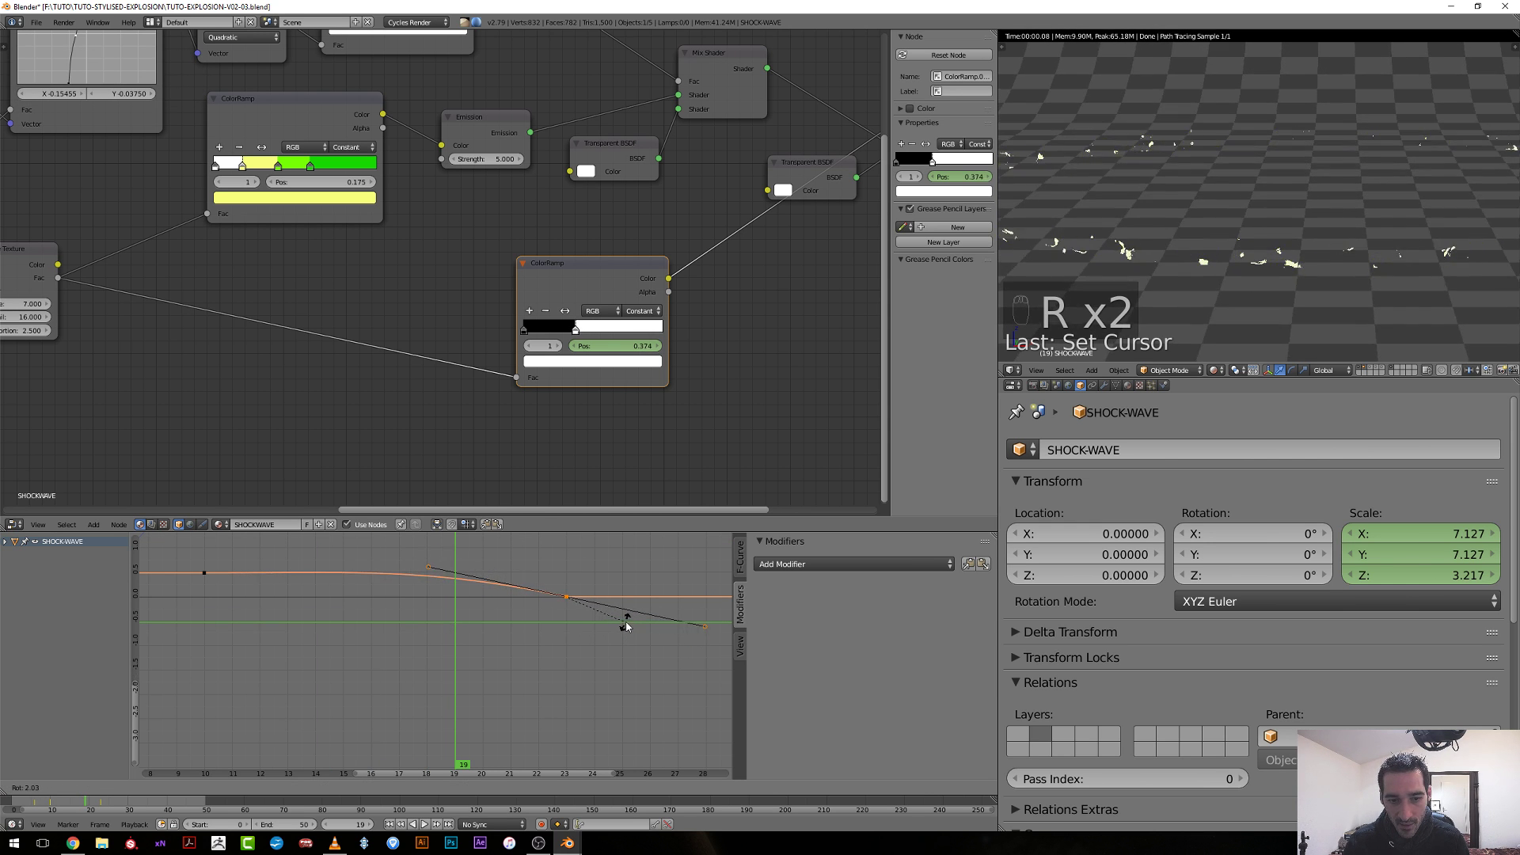
pyautogui.click(626, 620)
pyautogui.hotkey('ctrl', 'z')
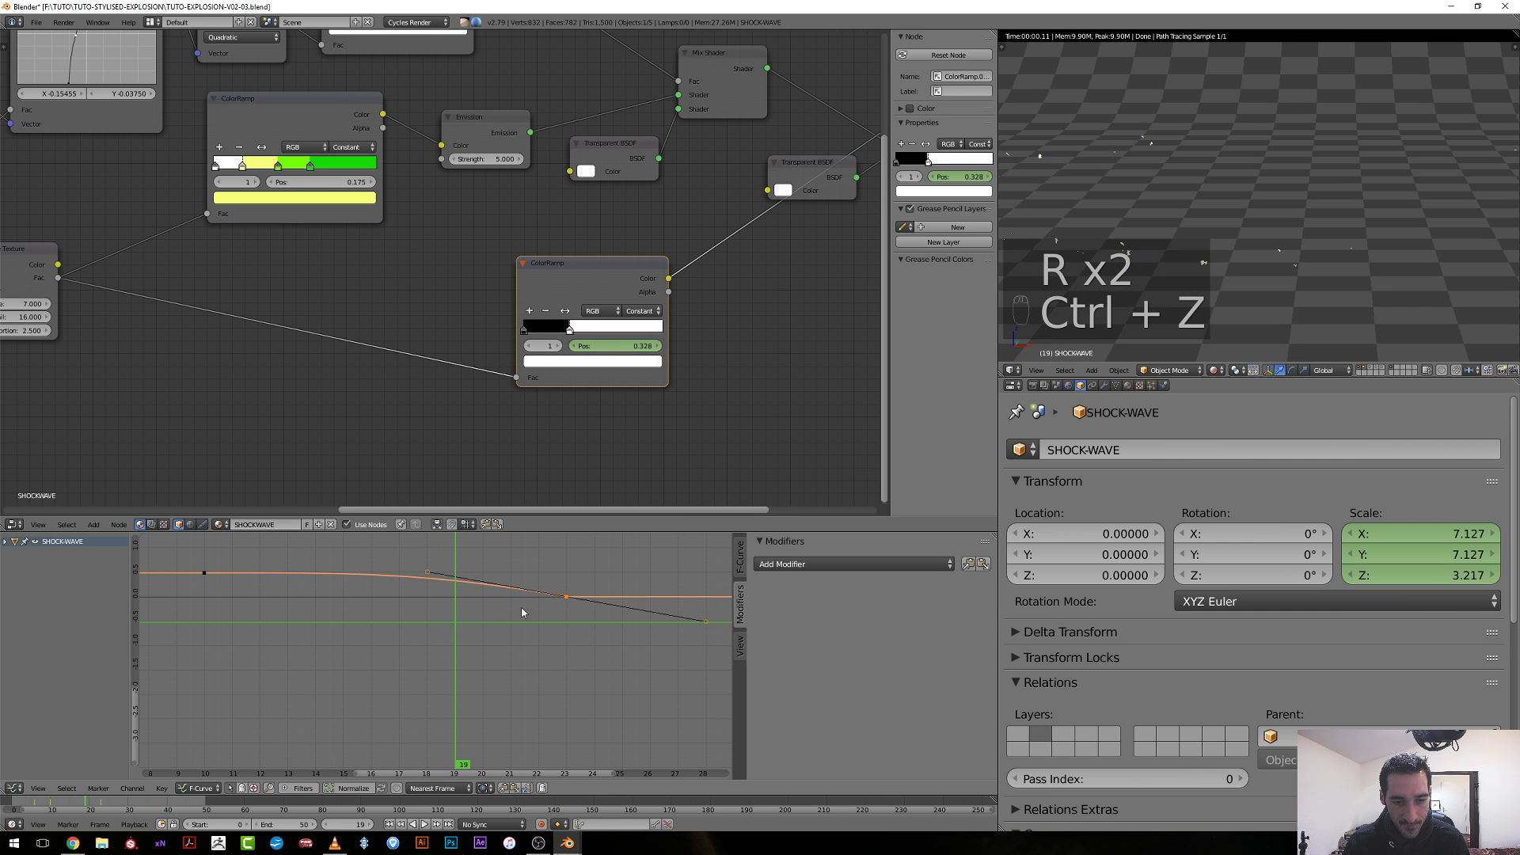
# Shorten the frame 23 keyframe's incoming handle and lengthen the frame 10 keyframe's outgoing handle on the stop curve.
pyautogui.click(428, 570)
pyautogui.press('s')
pyautogui.click(435, 578)
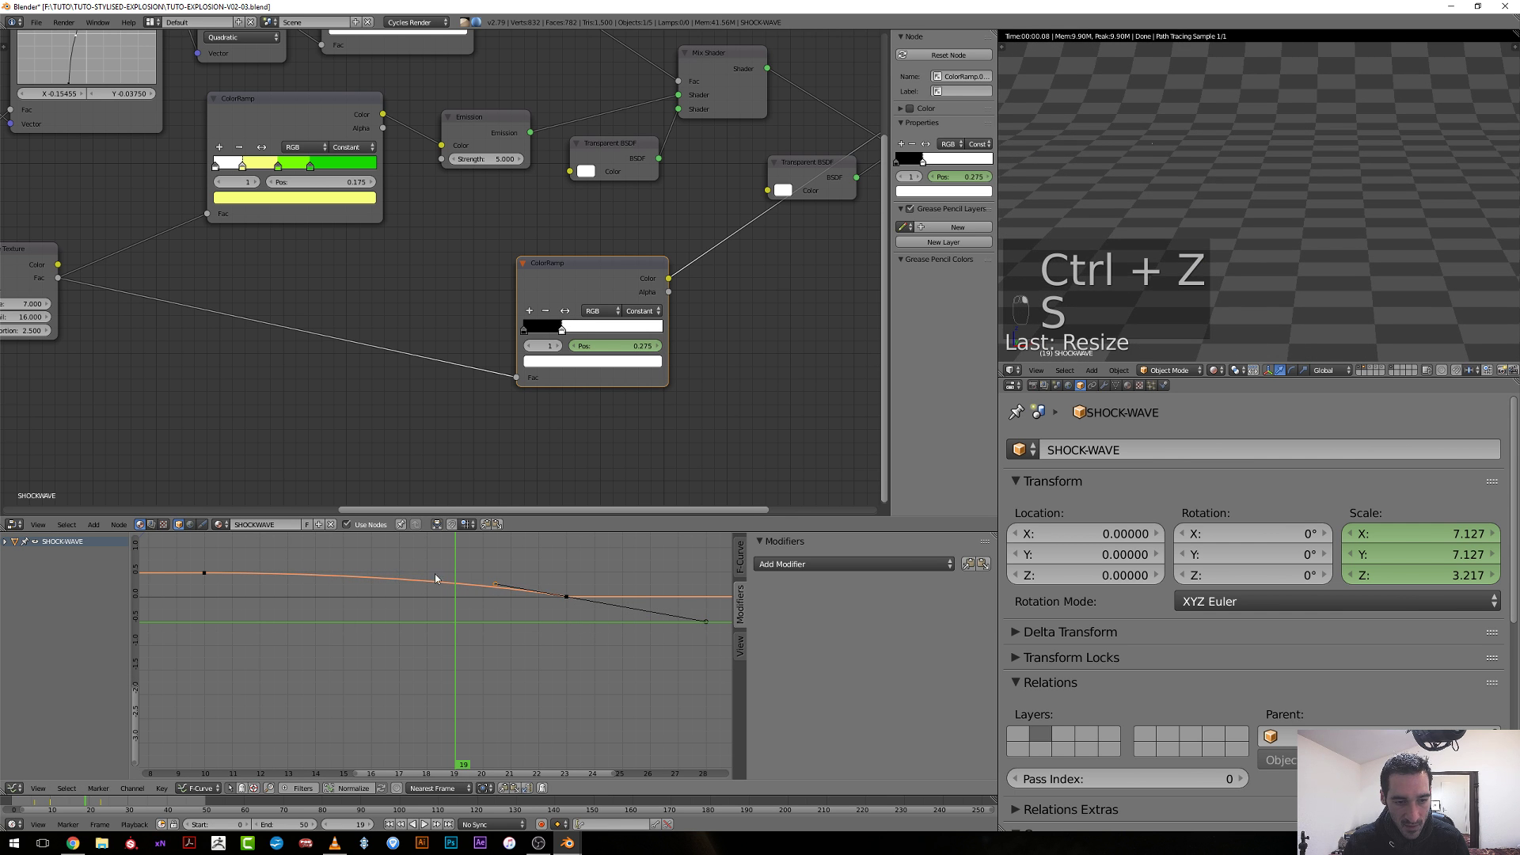
pyautogui.click(204, 573)
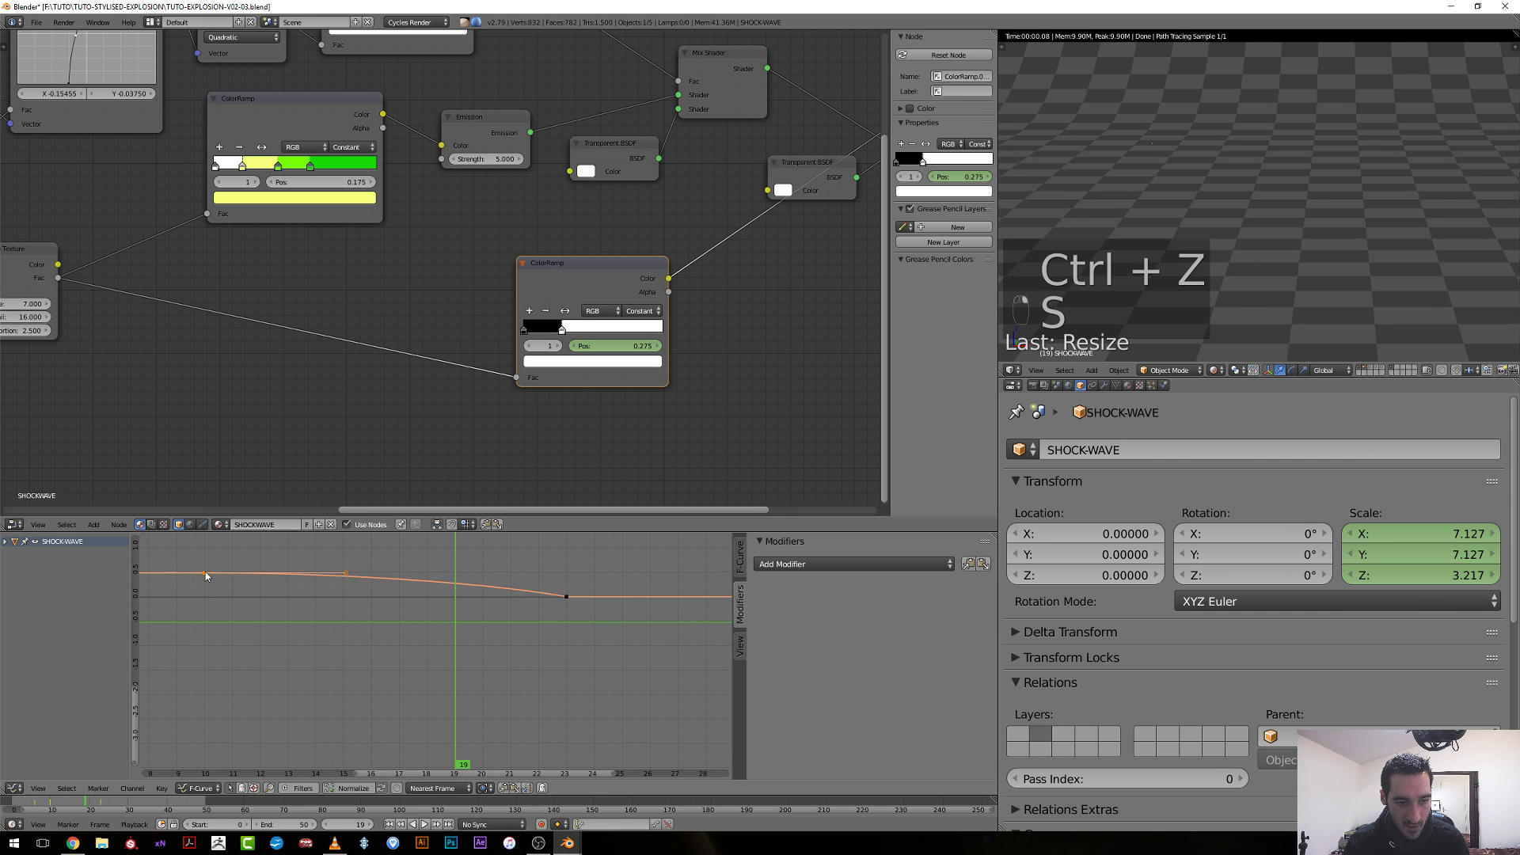
pyautogui.rightClick(346, 574)
pyautogui.press('s')
pyautogui.click(500, 578)
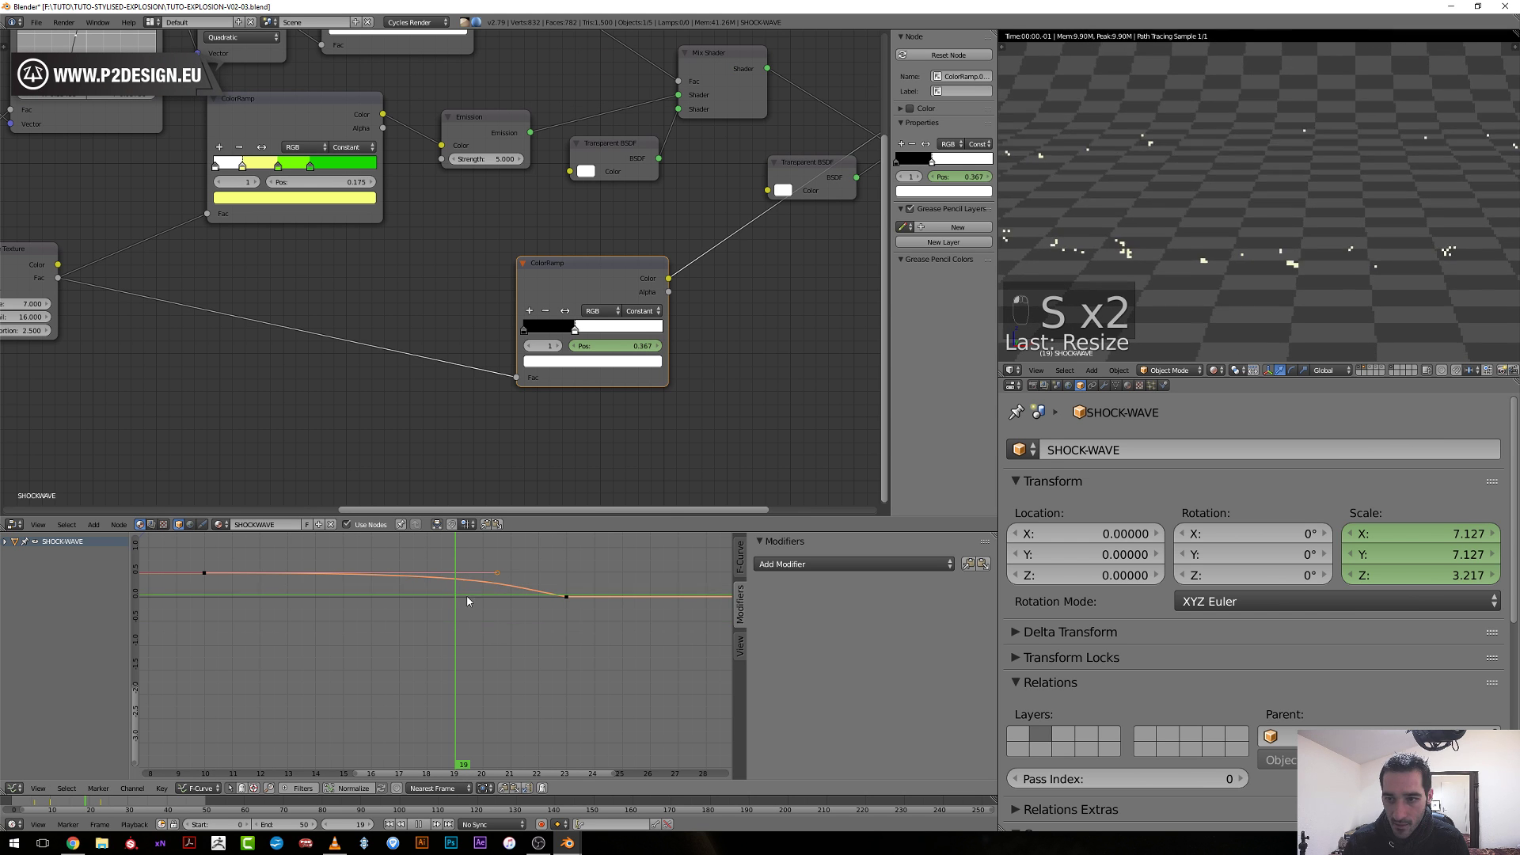
# Check the ring at frame 14 against the adjusted stop position curve.
pyautogui.moveTo(500, 577); pyautogui.dragTo(326, 635)
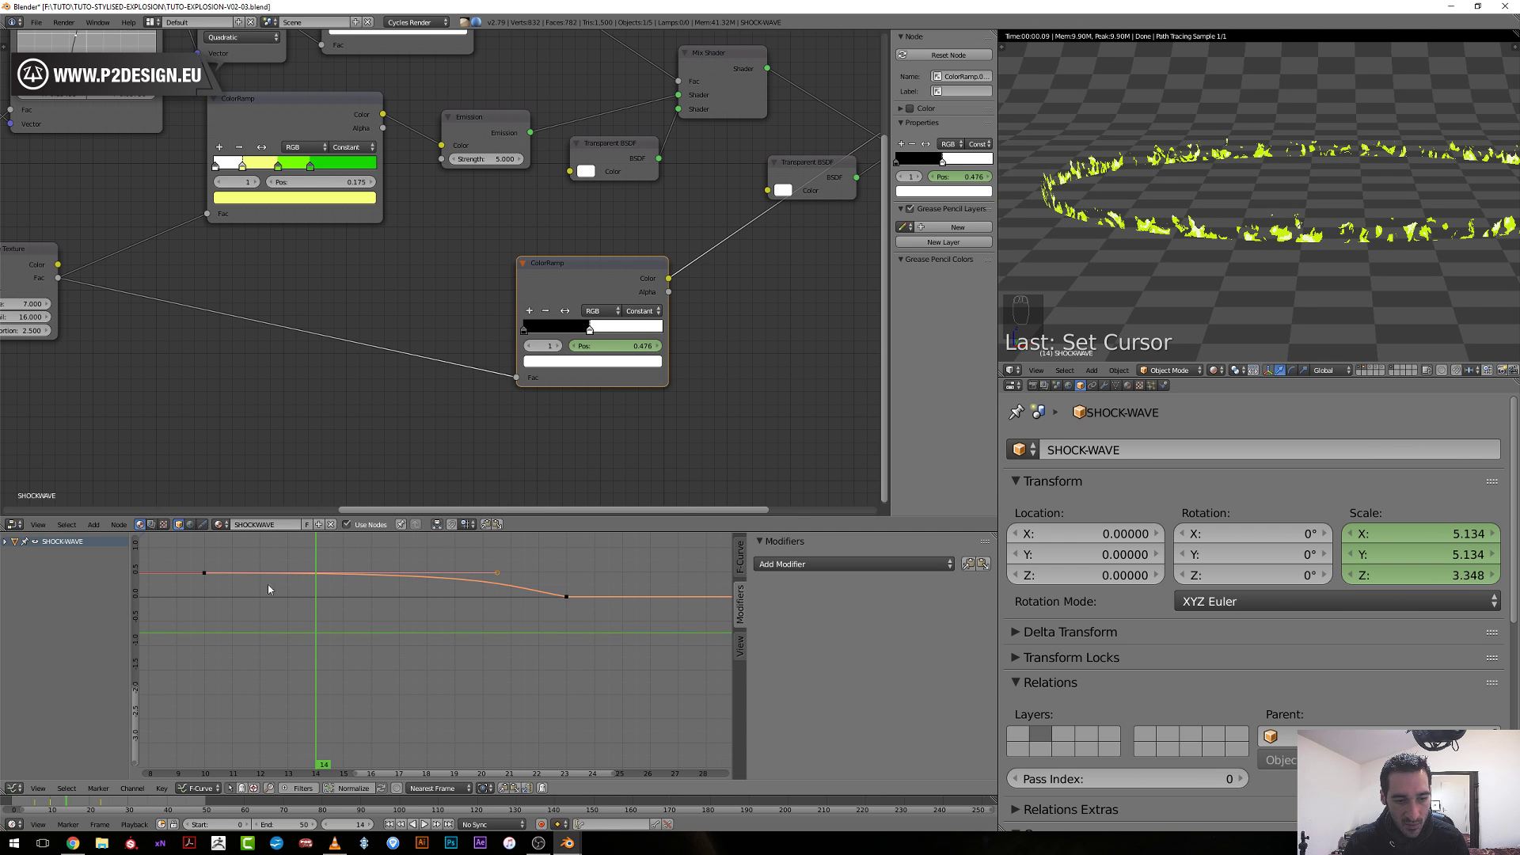
pyautogui.moveTo(176, 547); pyautogui.dragTo(282, 573, button='middle')
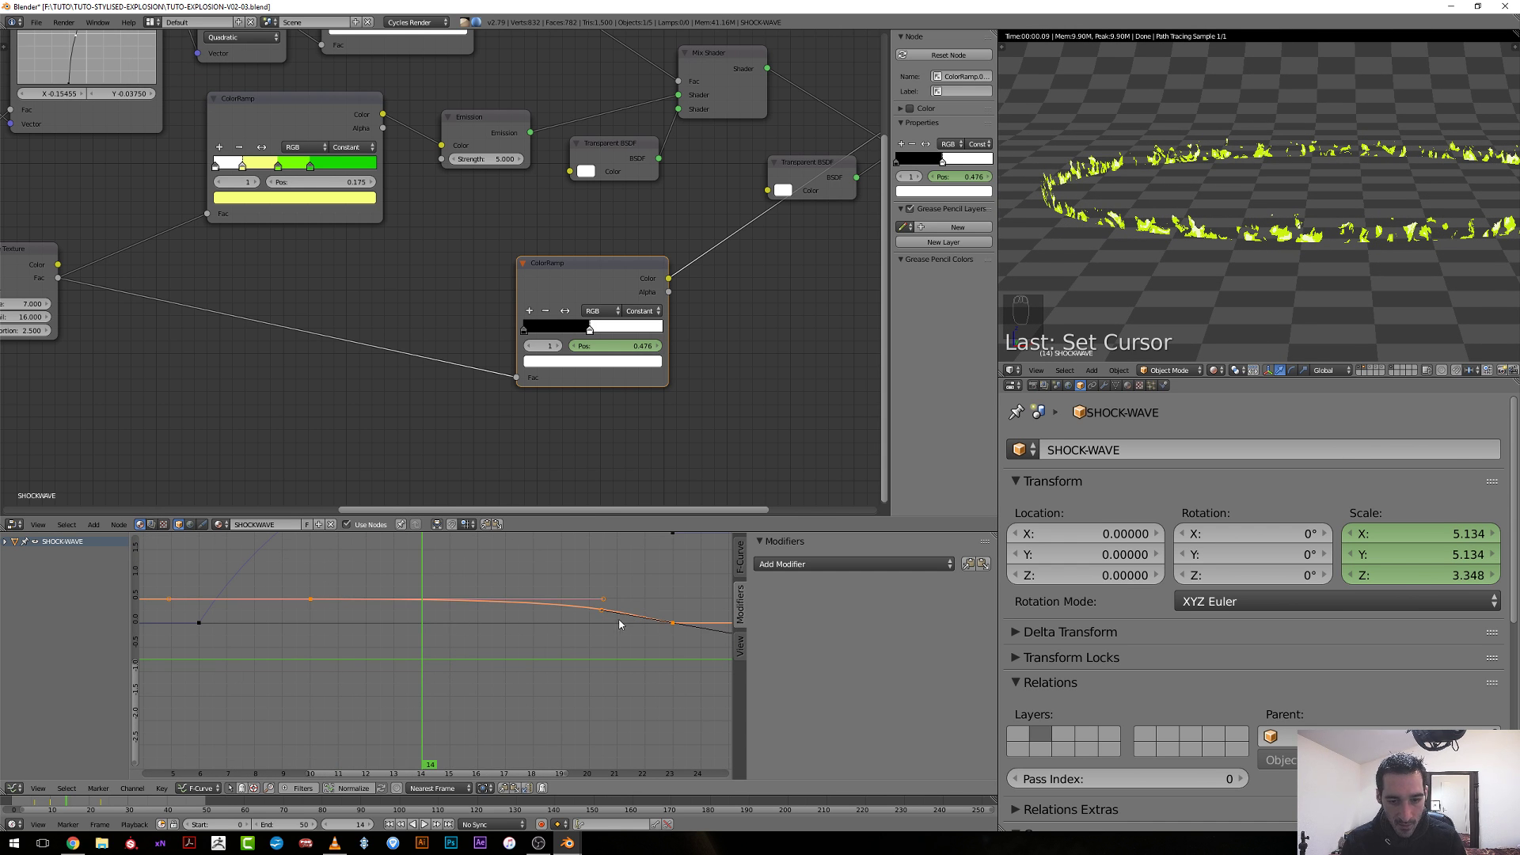
pyautogui.scroll(-2, 332, 610)
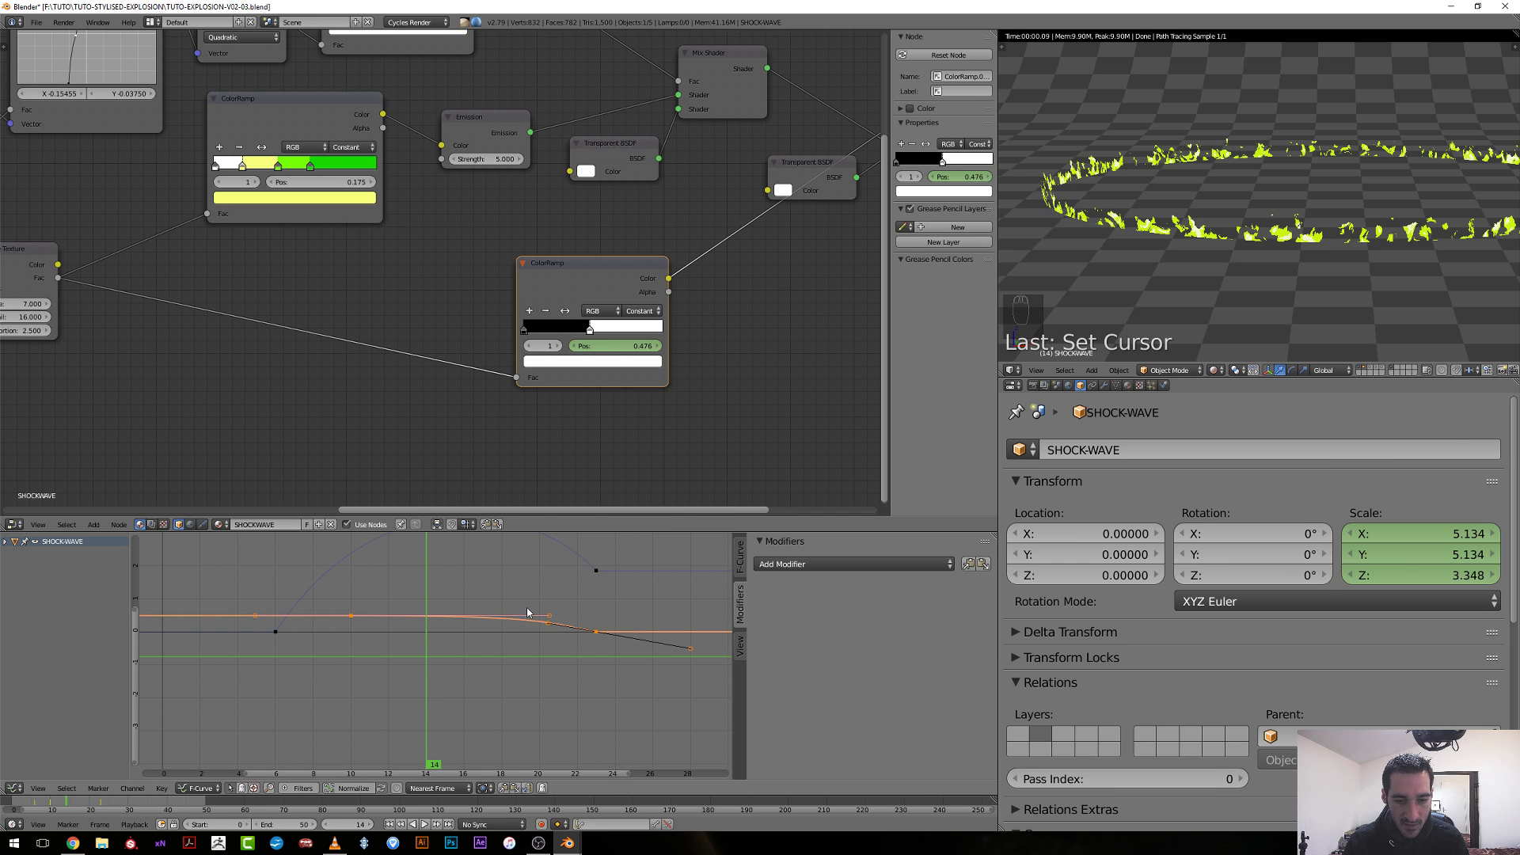
# Rotate the outgoing handle of the stop curve's frame 23 keyframe downward to make the curve's end steeper.
pyautogui.press('Home')
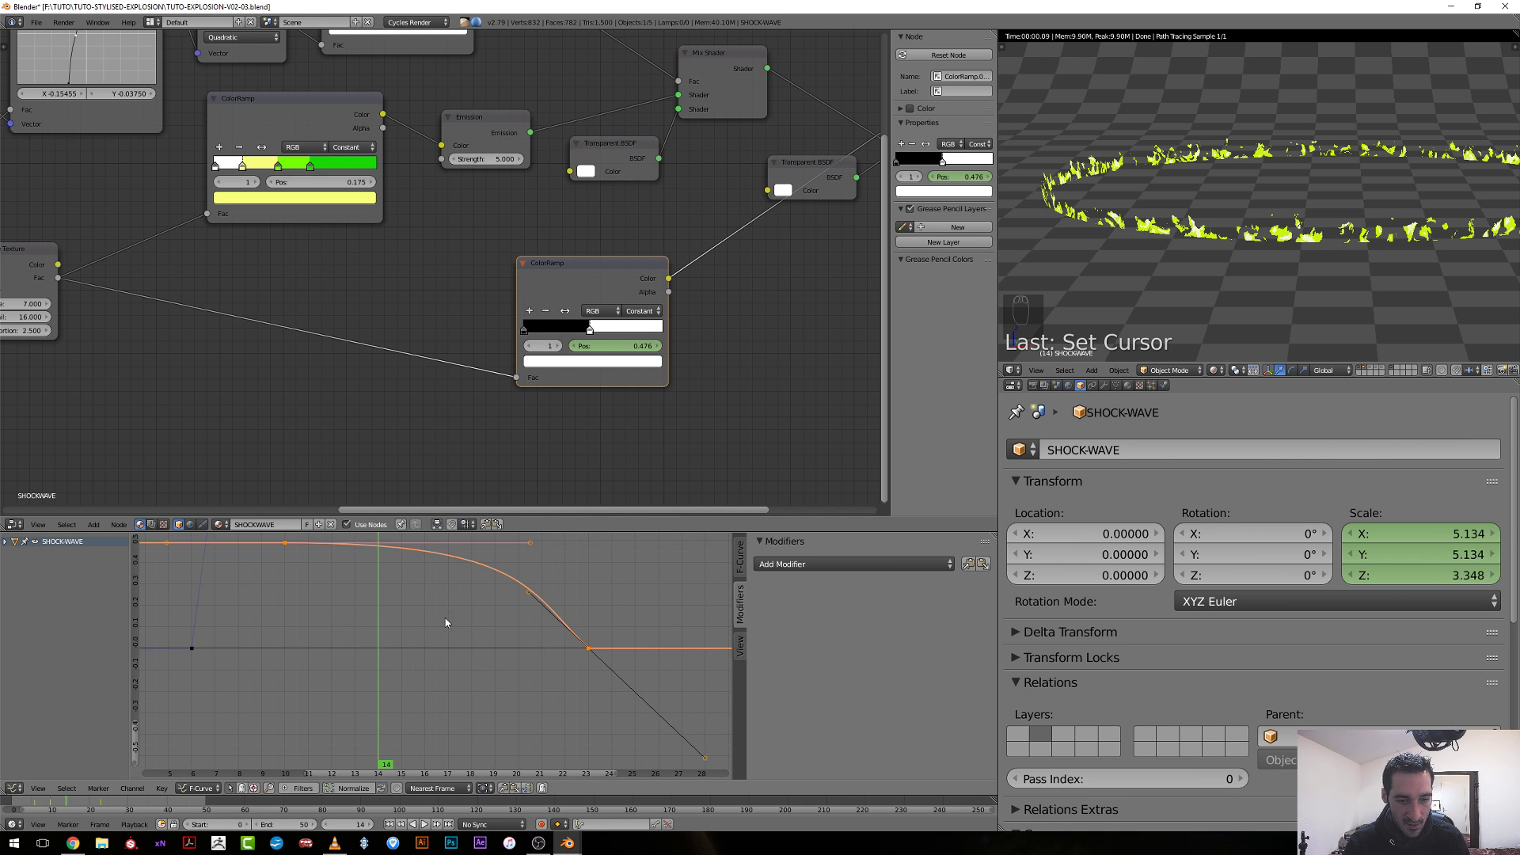
pyautogui.moveTo(629, 608); pyautogui.dragTo(549, 663, button='middle')
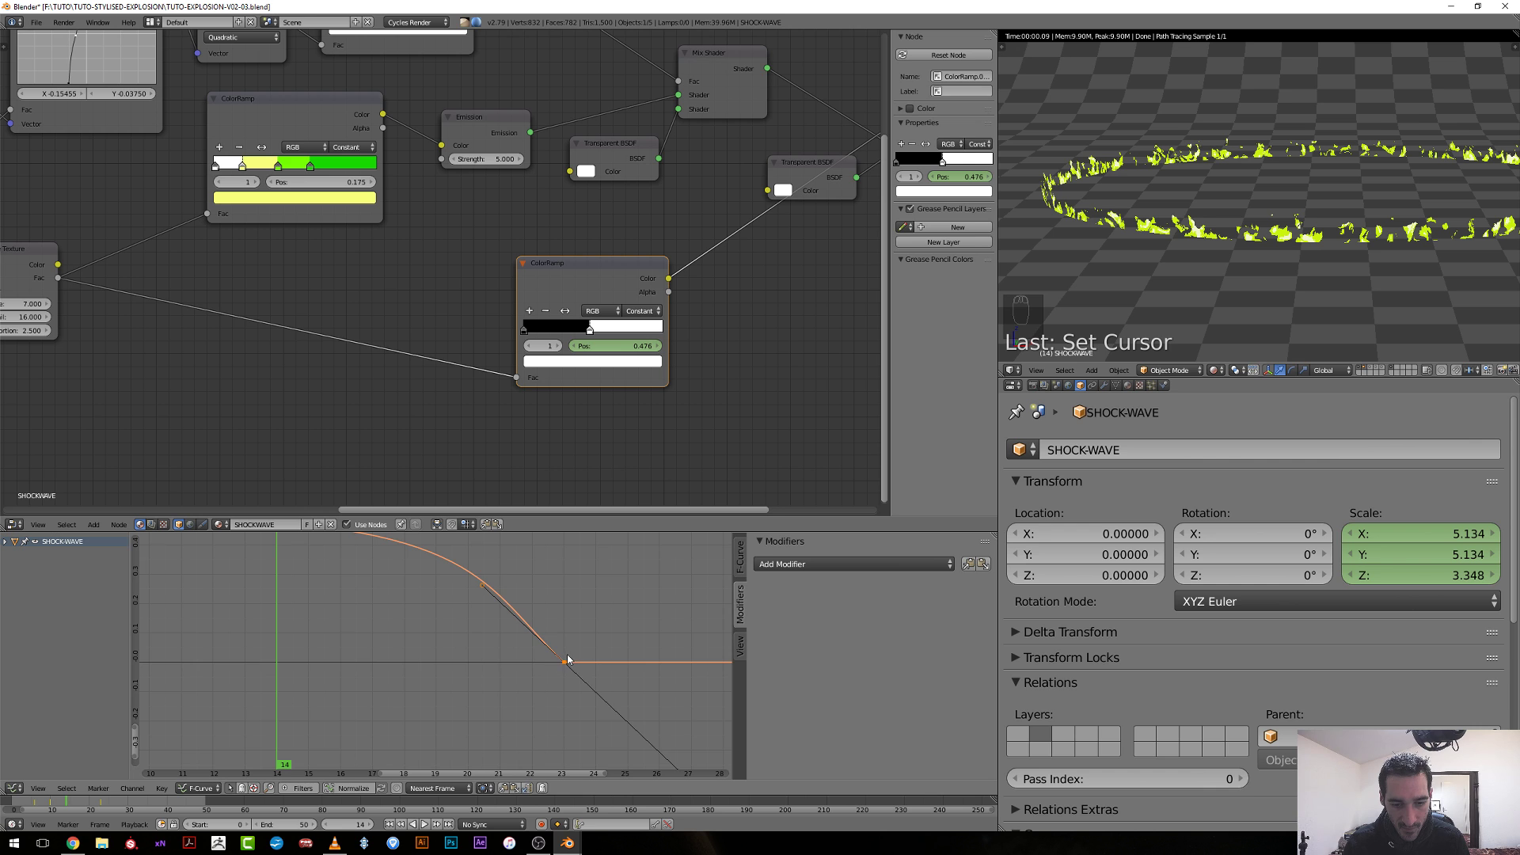
pyautogui.scroll(-1, 610, 678)
pyautogui.rightClick(644, 689)
pyautogui.press('r')
pyautogui.press('r')
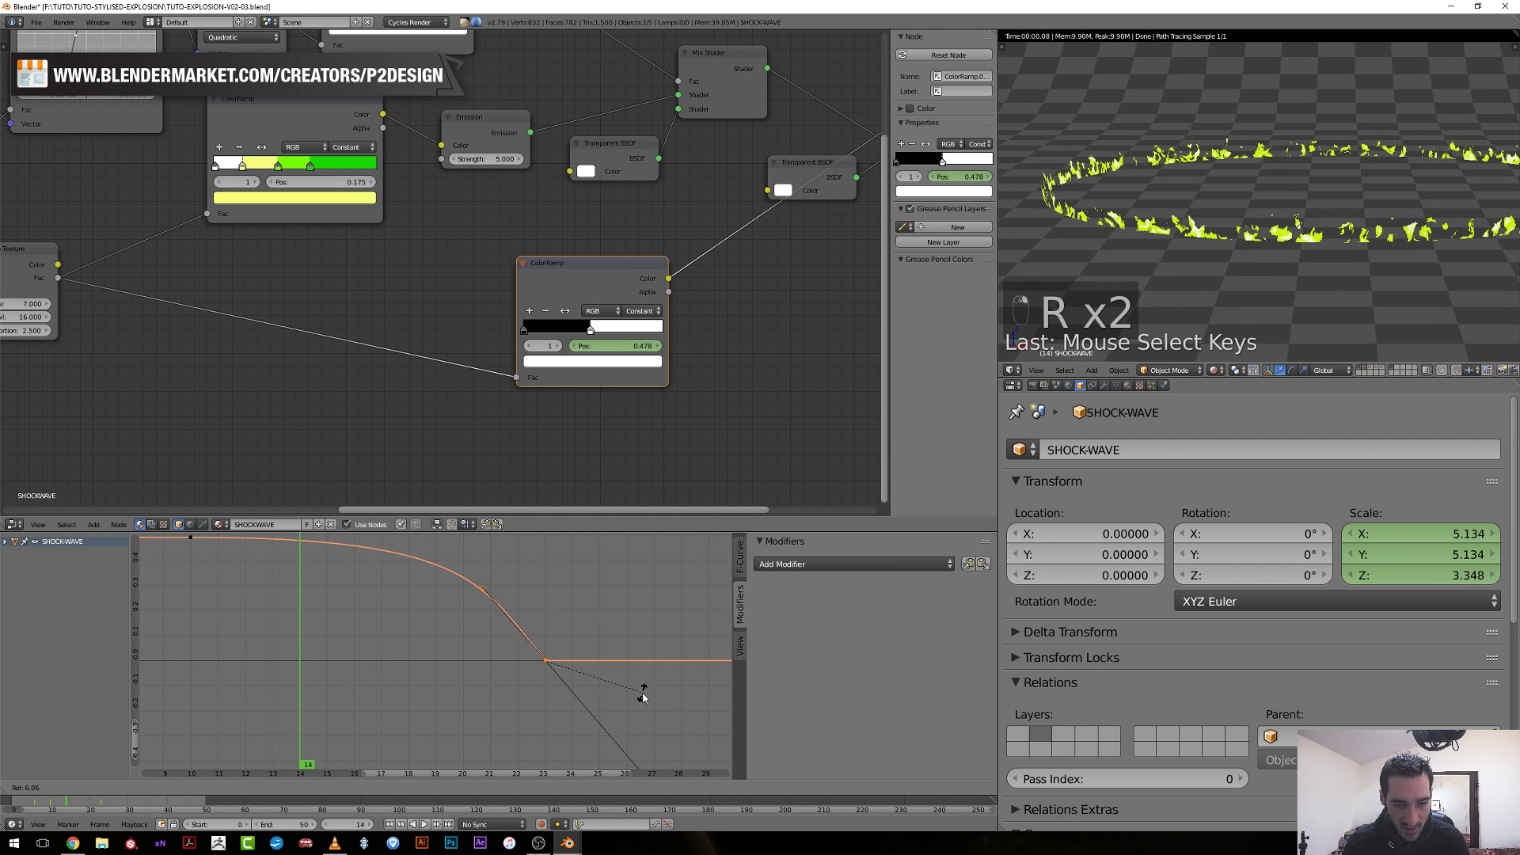
pyautogui.click(609, 700)
pyautogui.press('Home')
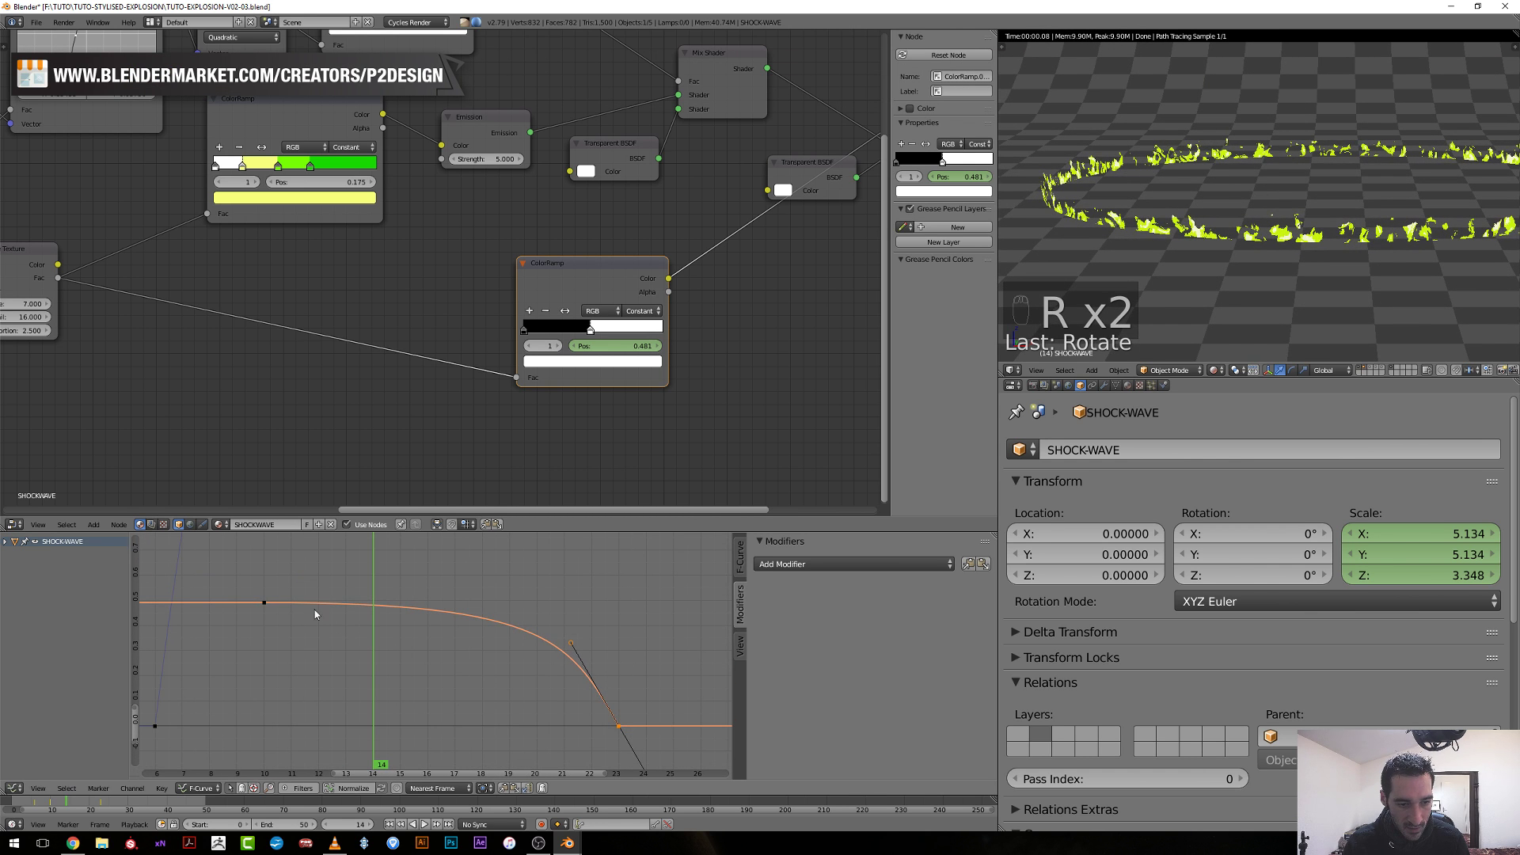
# Rescale the frame 10 keyframe's outgoing handle on the stop curve and check the ring at frame 13.
pyautogui.rightClick(264, 603)
pyautogui.rightClick(551, 602)
pyautogui.press('s')
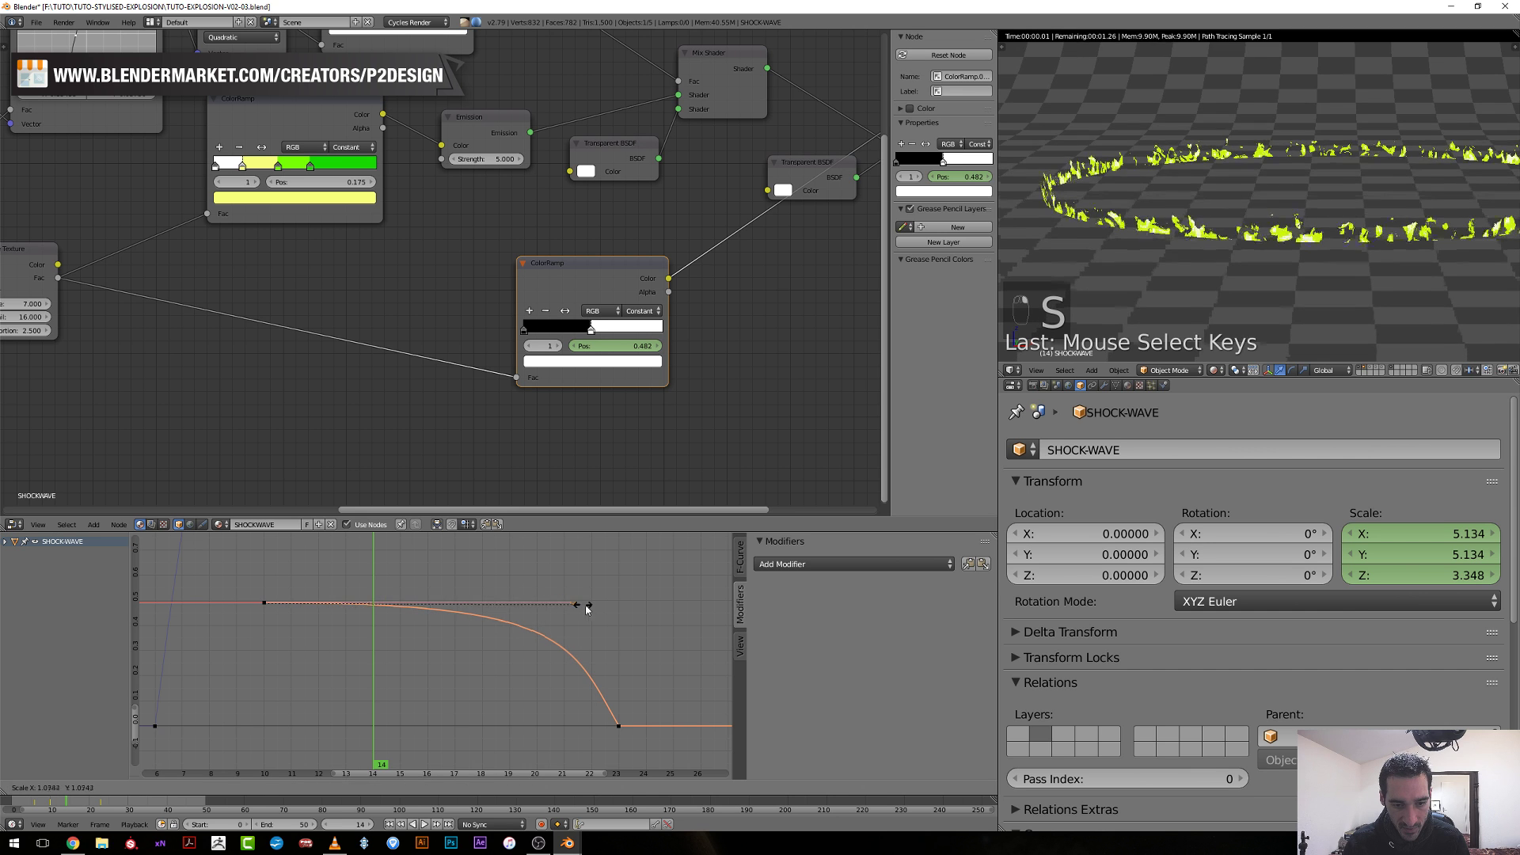
pyautogui.click(554, 621)
pyautogui.click(483, 627)
pyautogui.moveTo(491, 633); pyautogui.dragTo(381, 644)
pyautogui.scroll(-5, 341, 648)
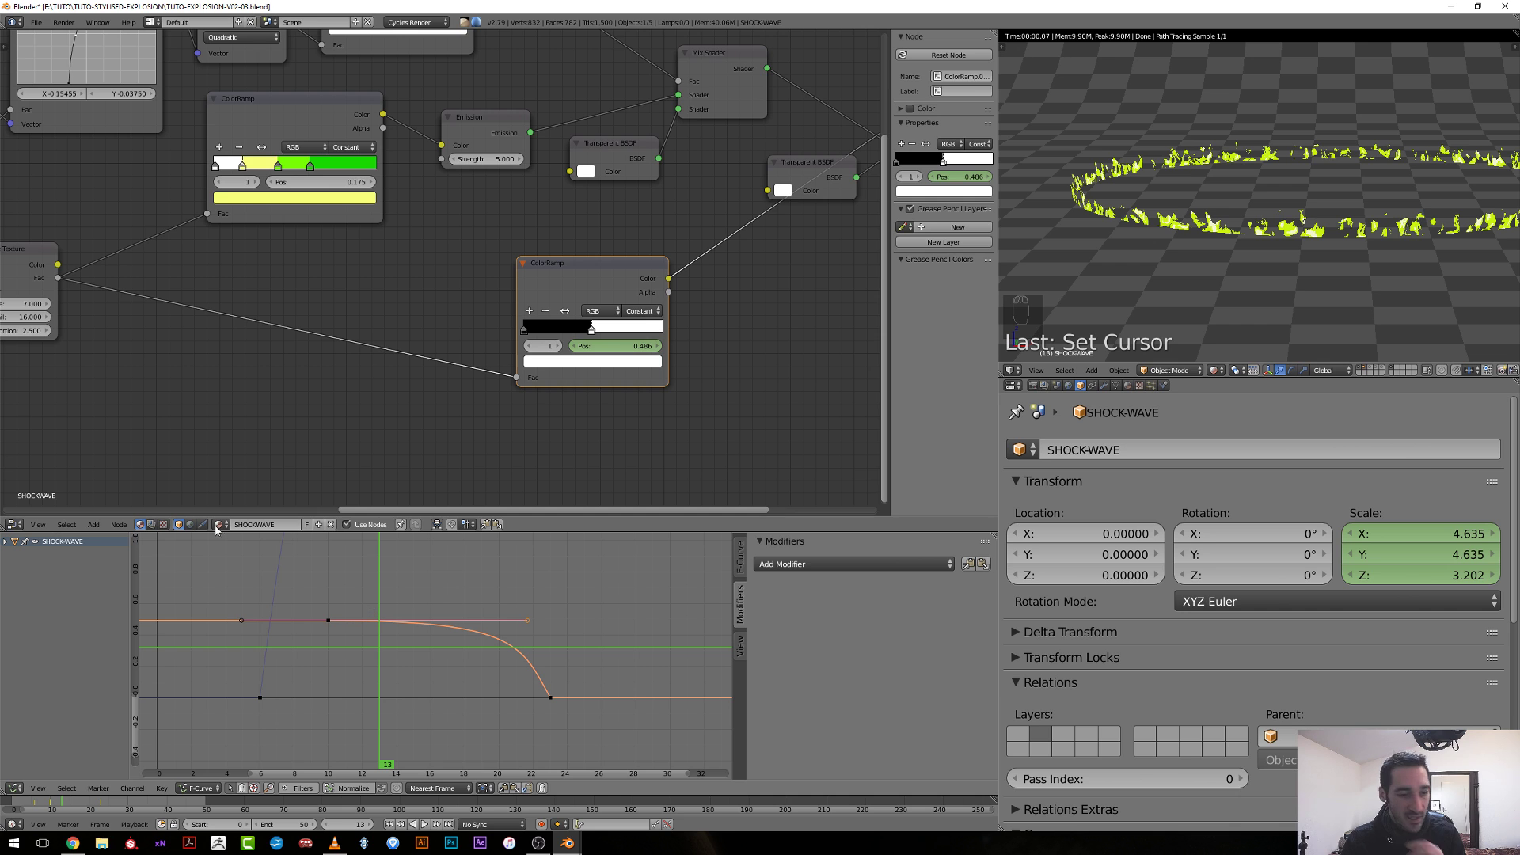
# Switch the node editor area to a 3D View and select the SHOCKWAVE-CTRL object.
pyautogui.click(25, 525)
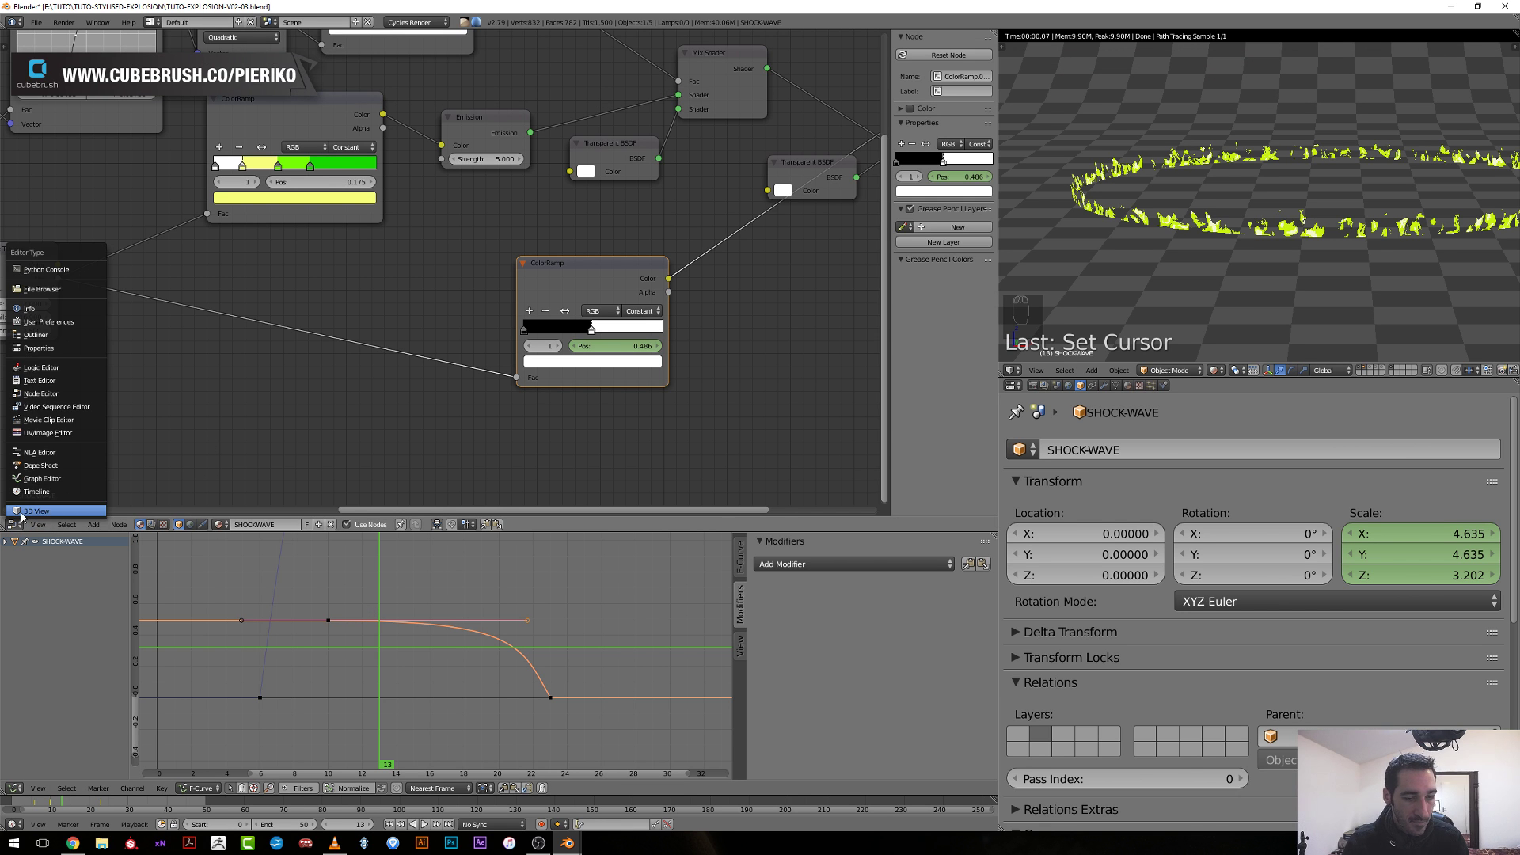
pyautogui.click(36, 514)
pyautogui.rightClick(421, 337)
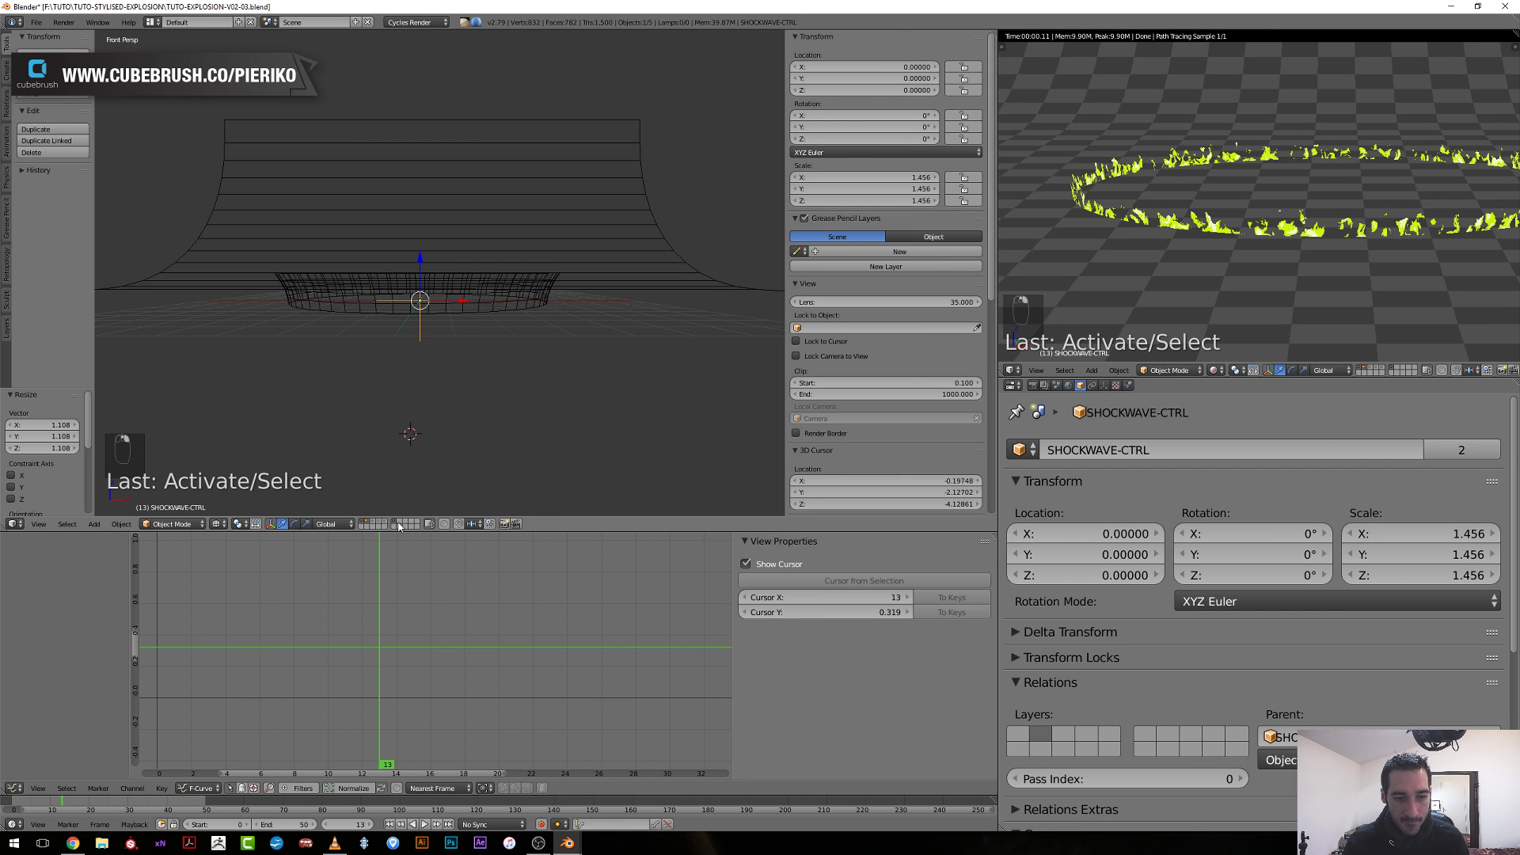
# Insert a Location keyframe on SHOCKWAVE-CTRL at frame 6 and delete its X and Y Location channels.
pyautogui.moveTo(339, 623); pyautogui.dragTo(266, 637)
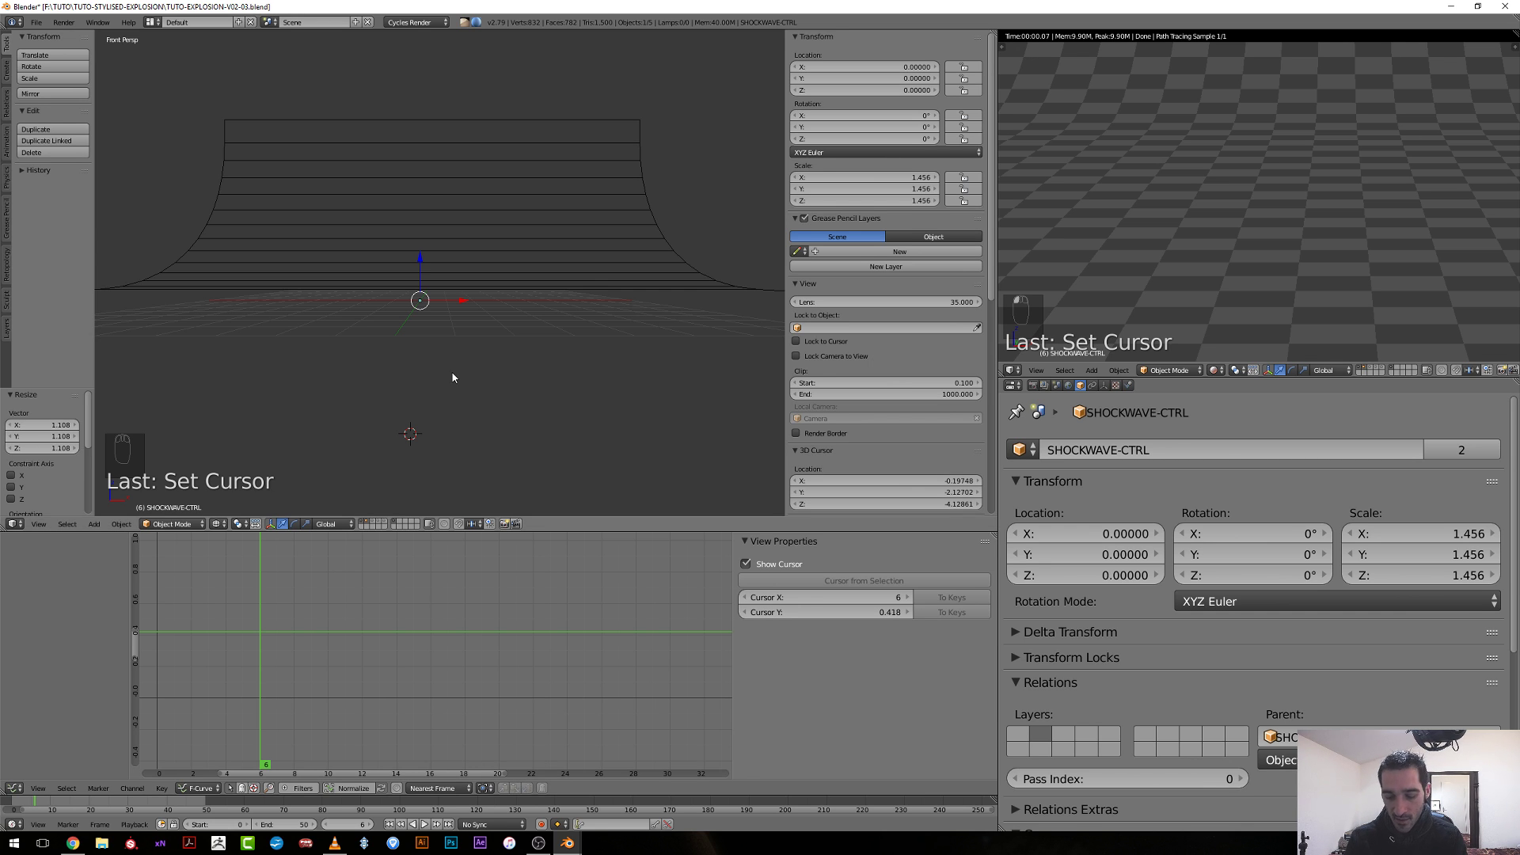
pyautogui.press('KP_5')
pyautogui.press('i')
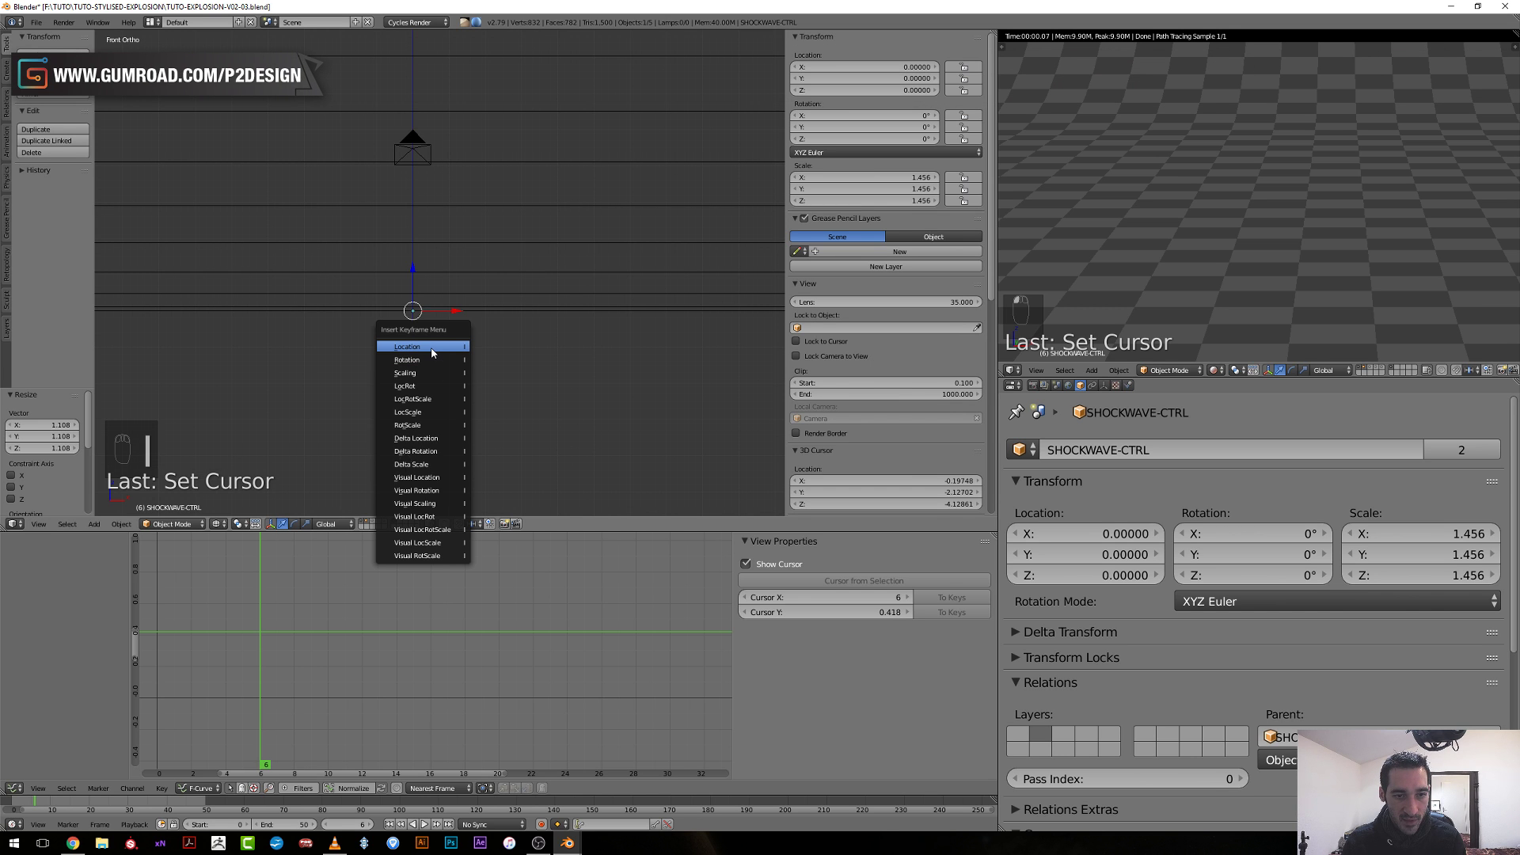
pyautogui.click(432, 350)
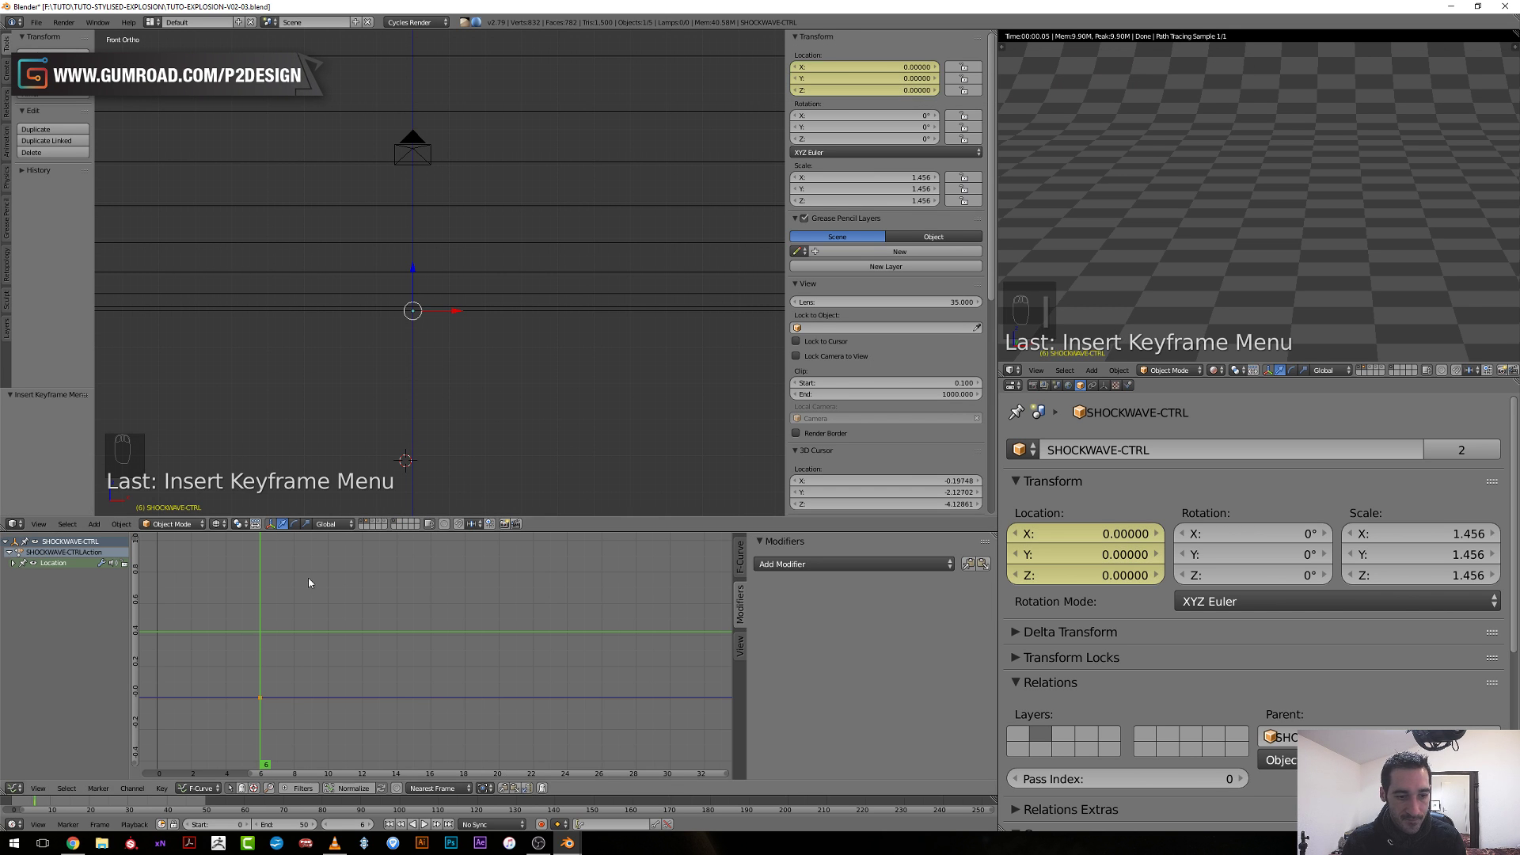
pyautogui.click(13, 563)
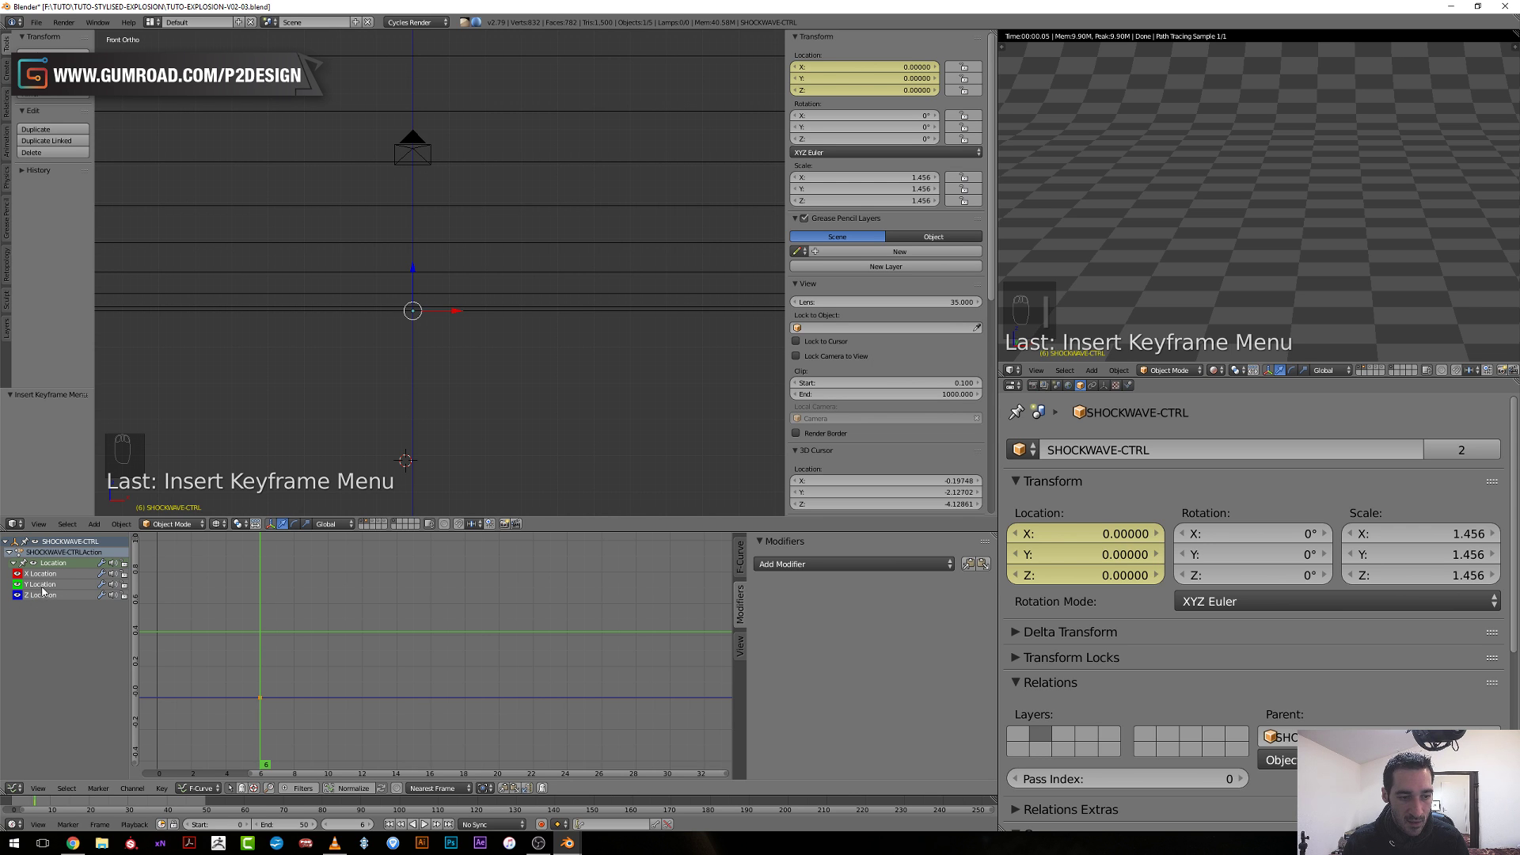
pyautogui.click(44, 592)
pyautogui.press('Delete')
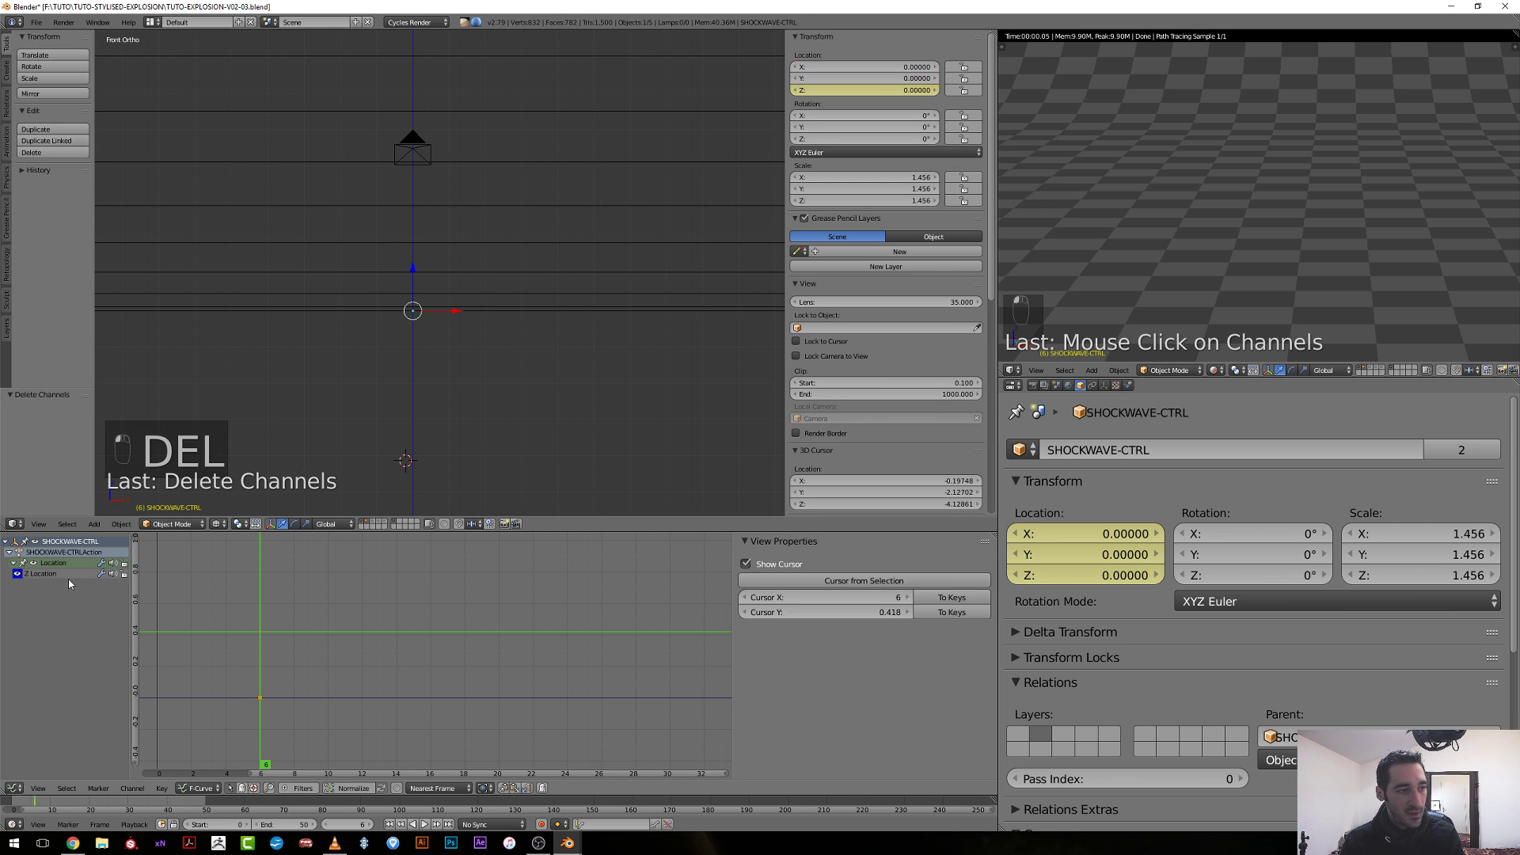
# At frame 20, raise SHOCKWAVE-CTRL about 0.95 along Z and keyframe its available channel.
pyautogui.moveTo(267, 645); pyautogui.dragTo(500, 658)
pyautogui.press('g')
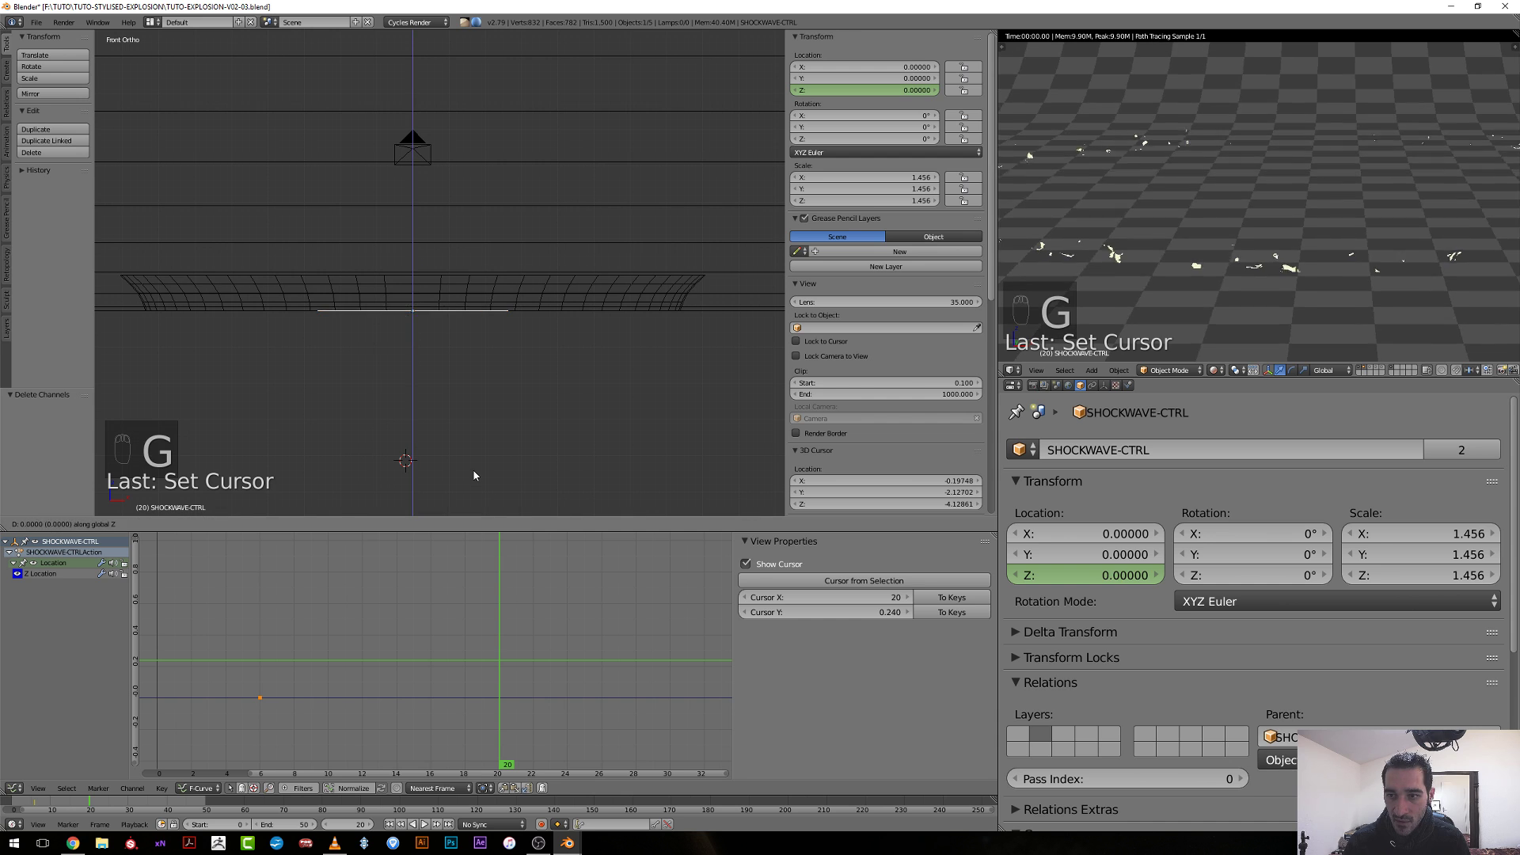
pyautogui.click(478, 441)
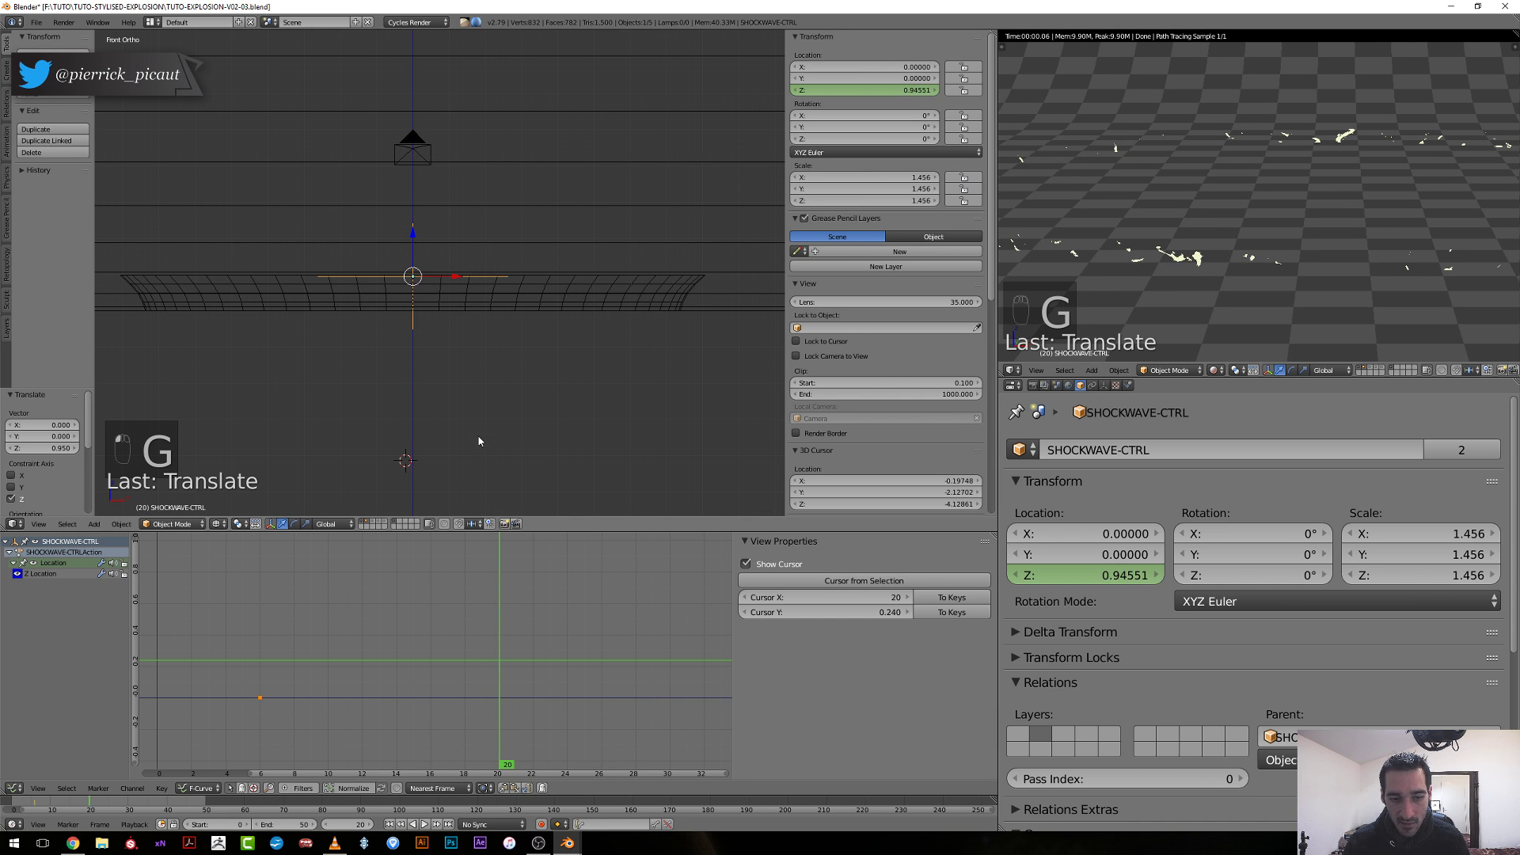
pyautogui.press('i')
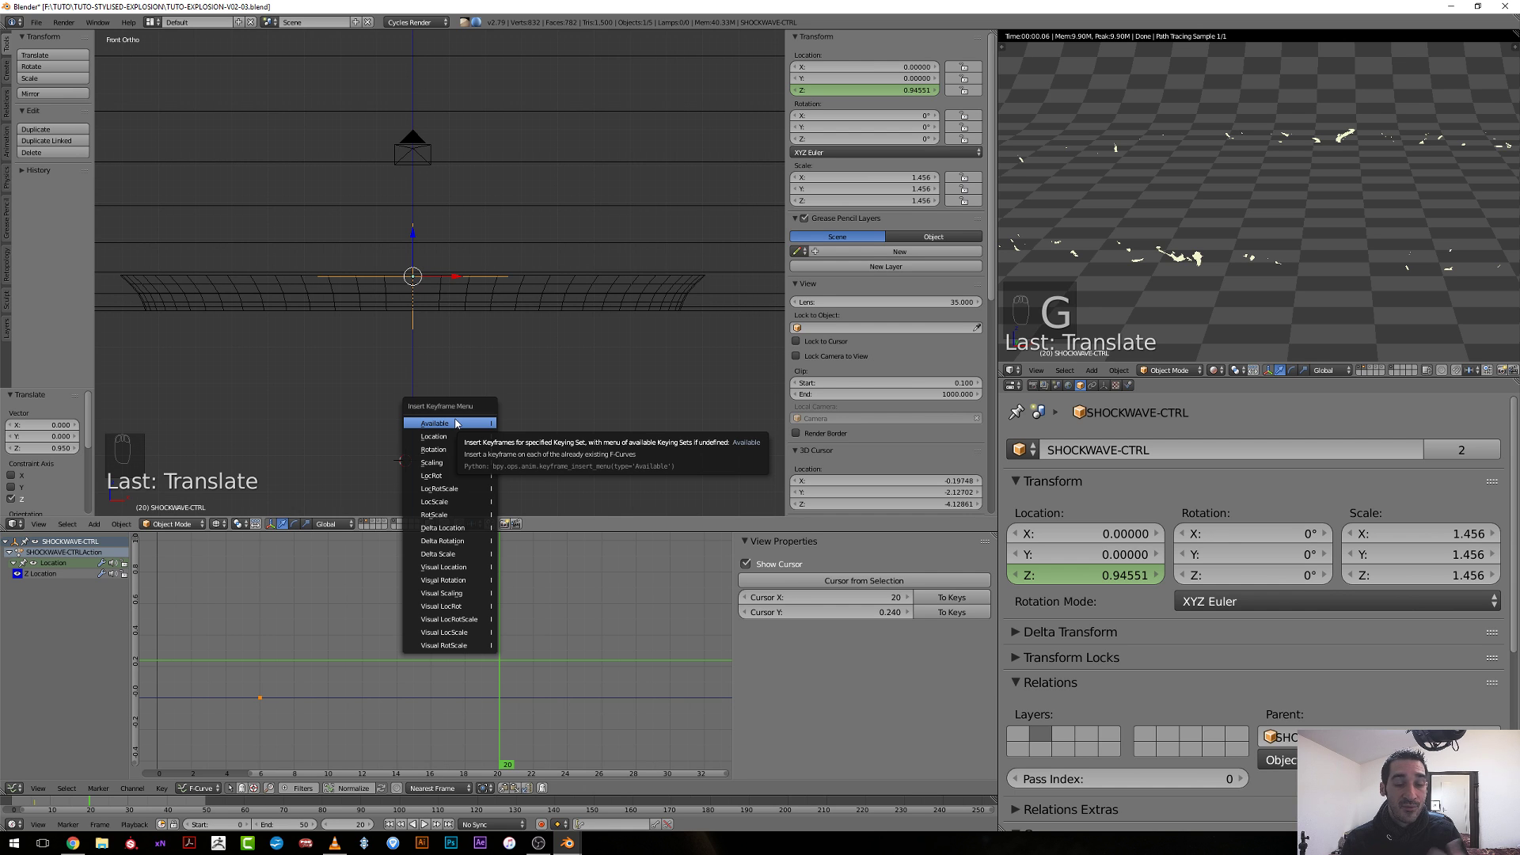
pyautogui.click(456, 423)
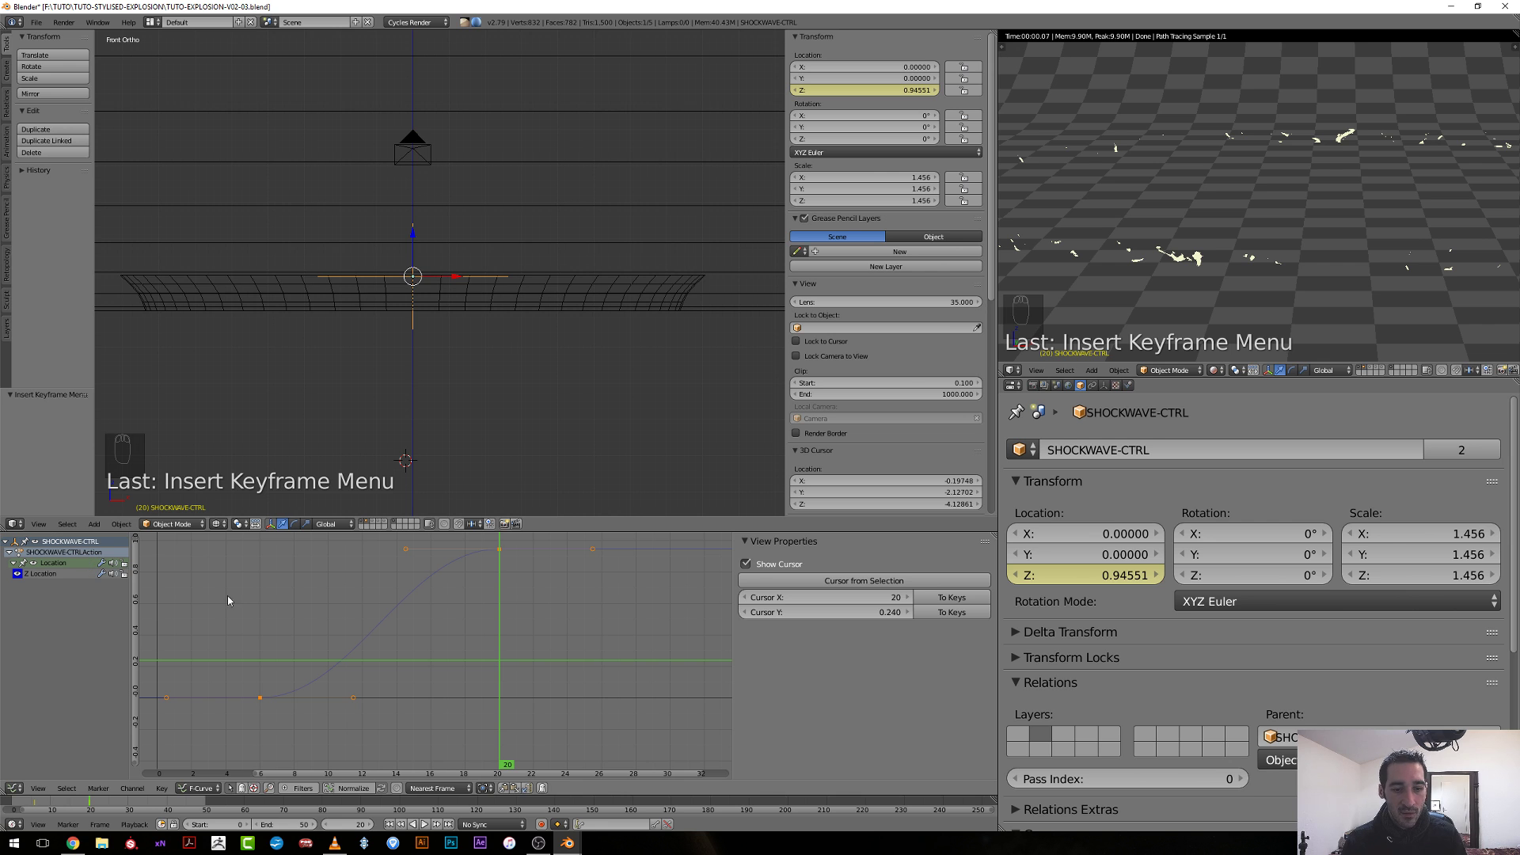
# Step back through the animation to frame 9 and forward to frame 12 to examine the rising ring.
pyautogui.press('Left')
pyautogui.press('Left')
pyautogui.press('Left')
pyautogui.press('Left')
pyautogui.press('Left')
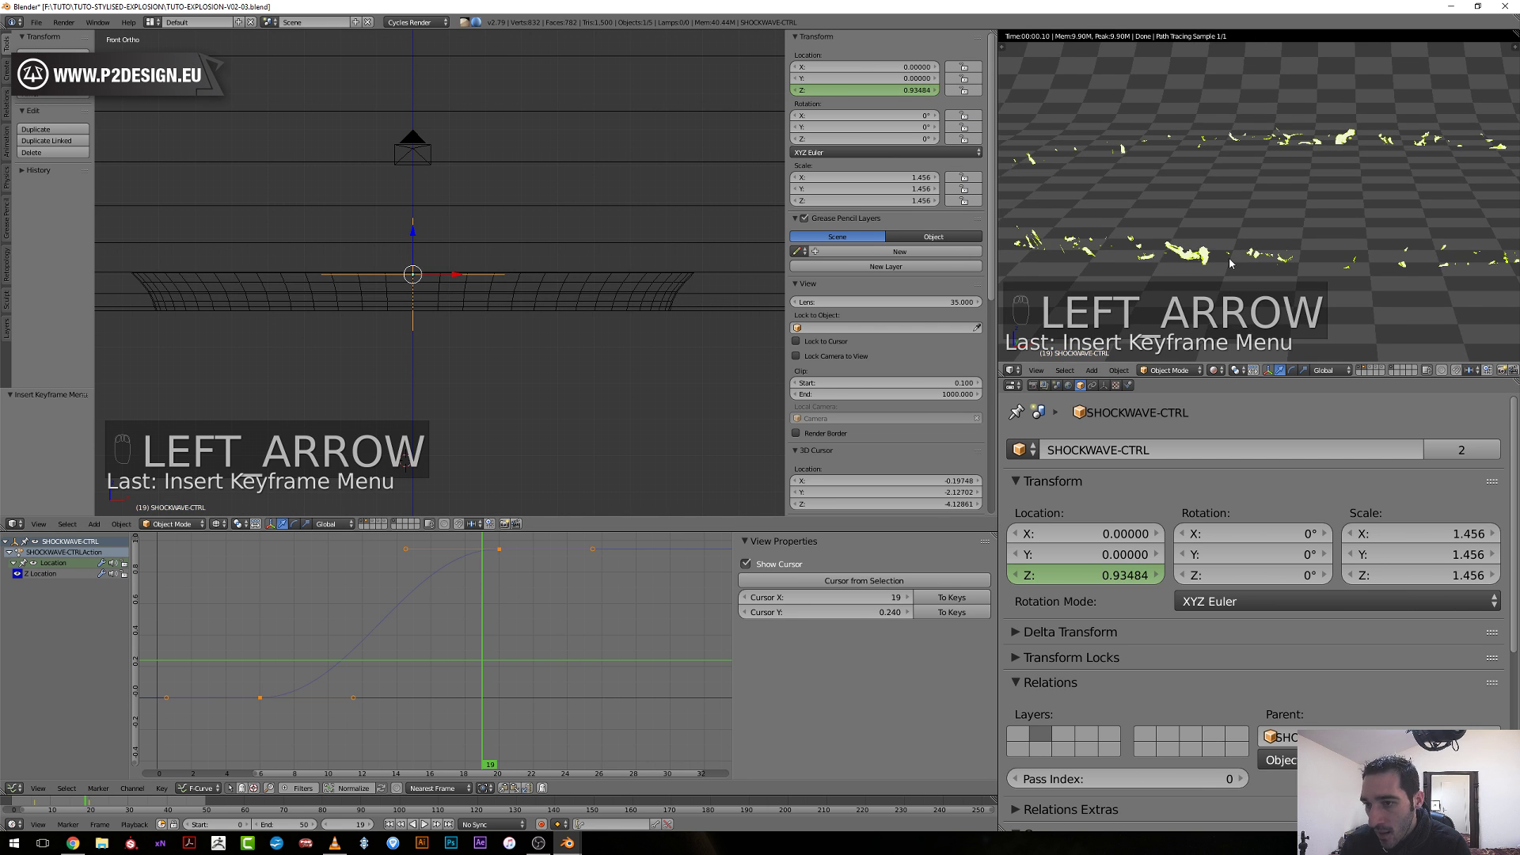
pyautogui.press('Left')
pyautogui.press('Left')
pyautogui.press('Left')
pyautogui.press('Left')
pyautogui.press('Left')
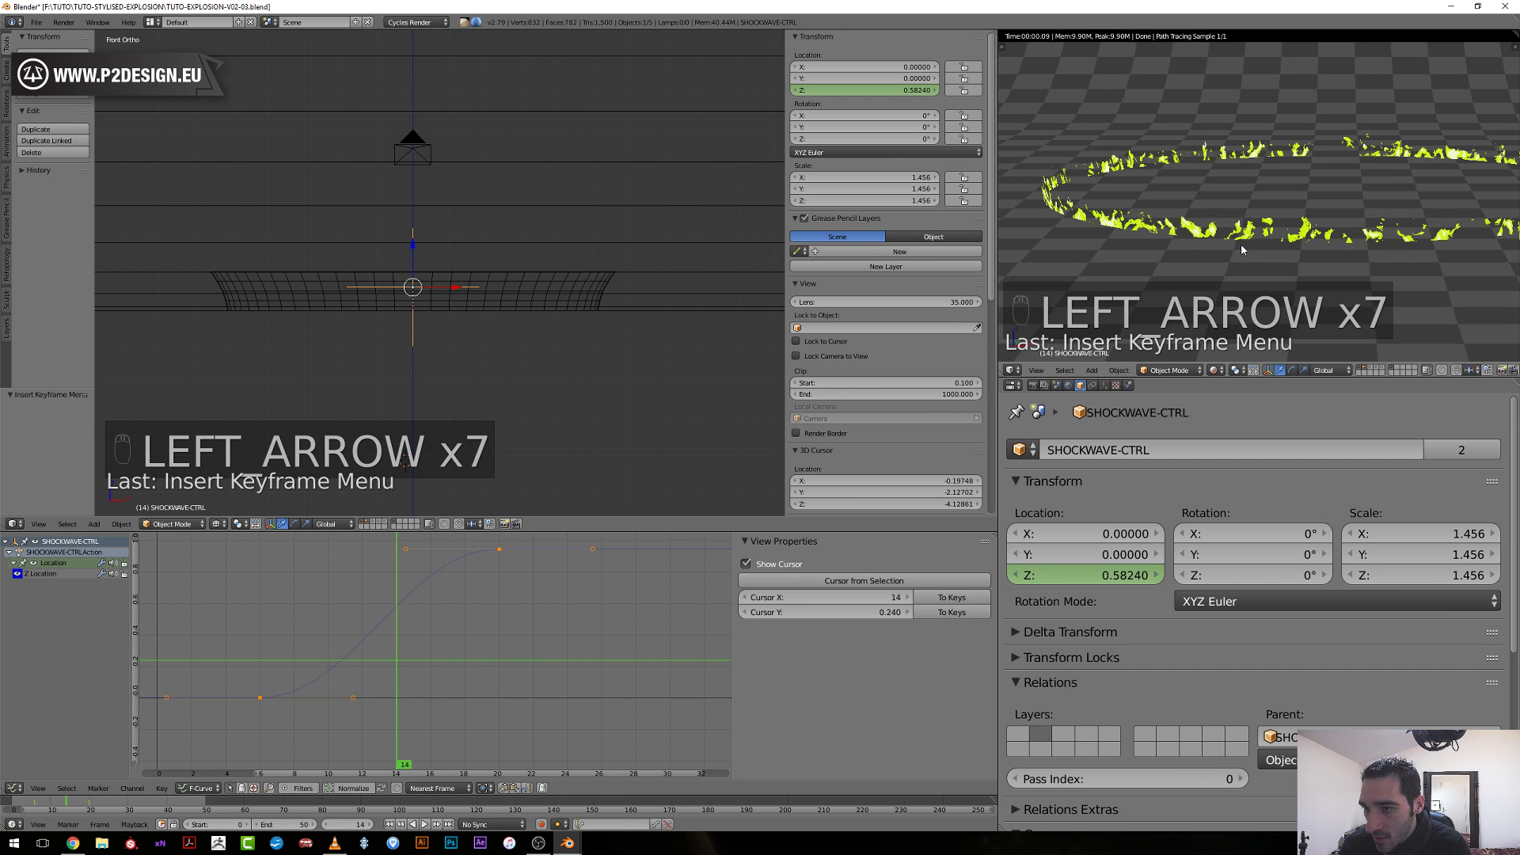
pyautogui.press('Left')
pyautogui.press('Left')
pyautogui.press('Left')
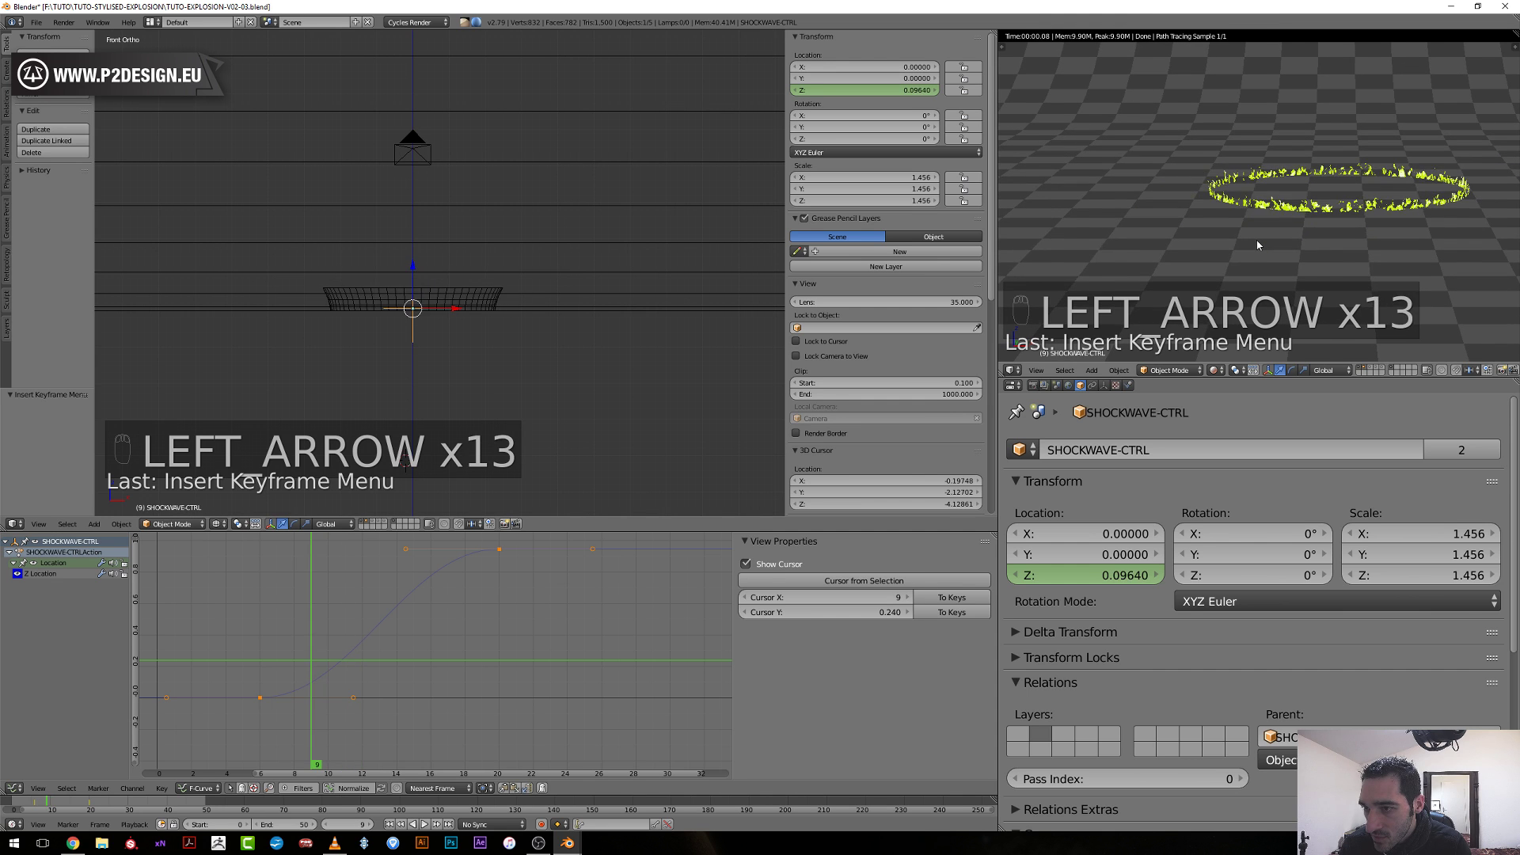
pyautogui.press('Right')
pyautogui.press('Right')
pyautogui.press('Right')
pyautogui.press('Right')
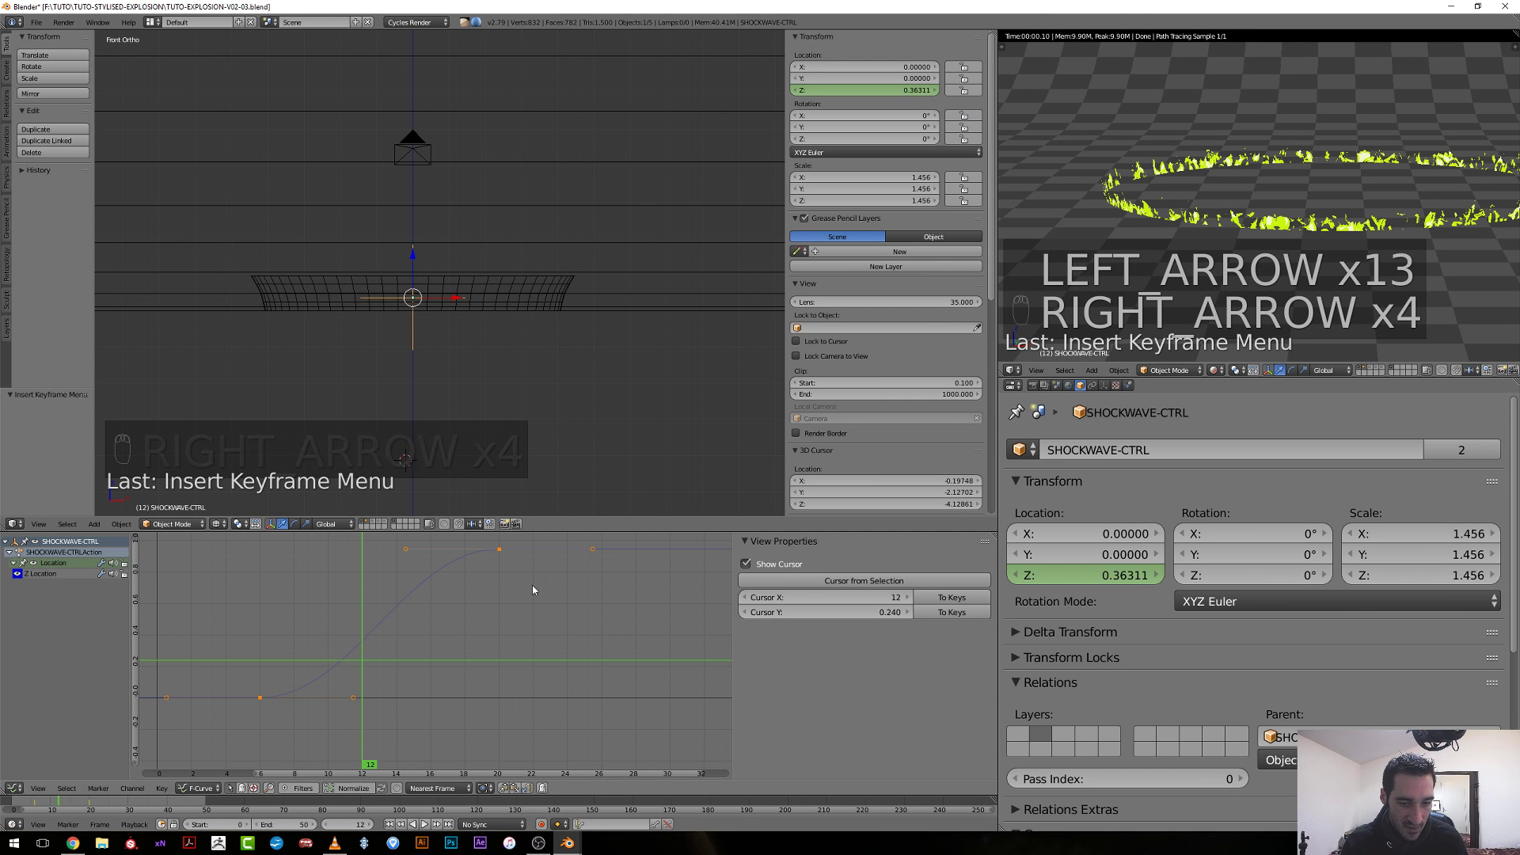
# Lower the frame 20 keyframe on the controller's Z Location curve to reduce the rise.
pyautogui.rightClick(499, 550)
pyautogui.press('g')
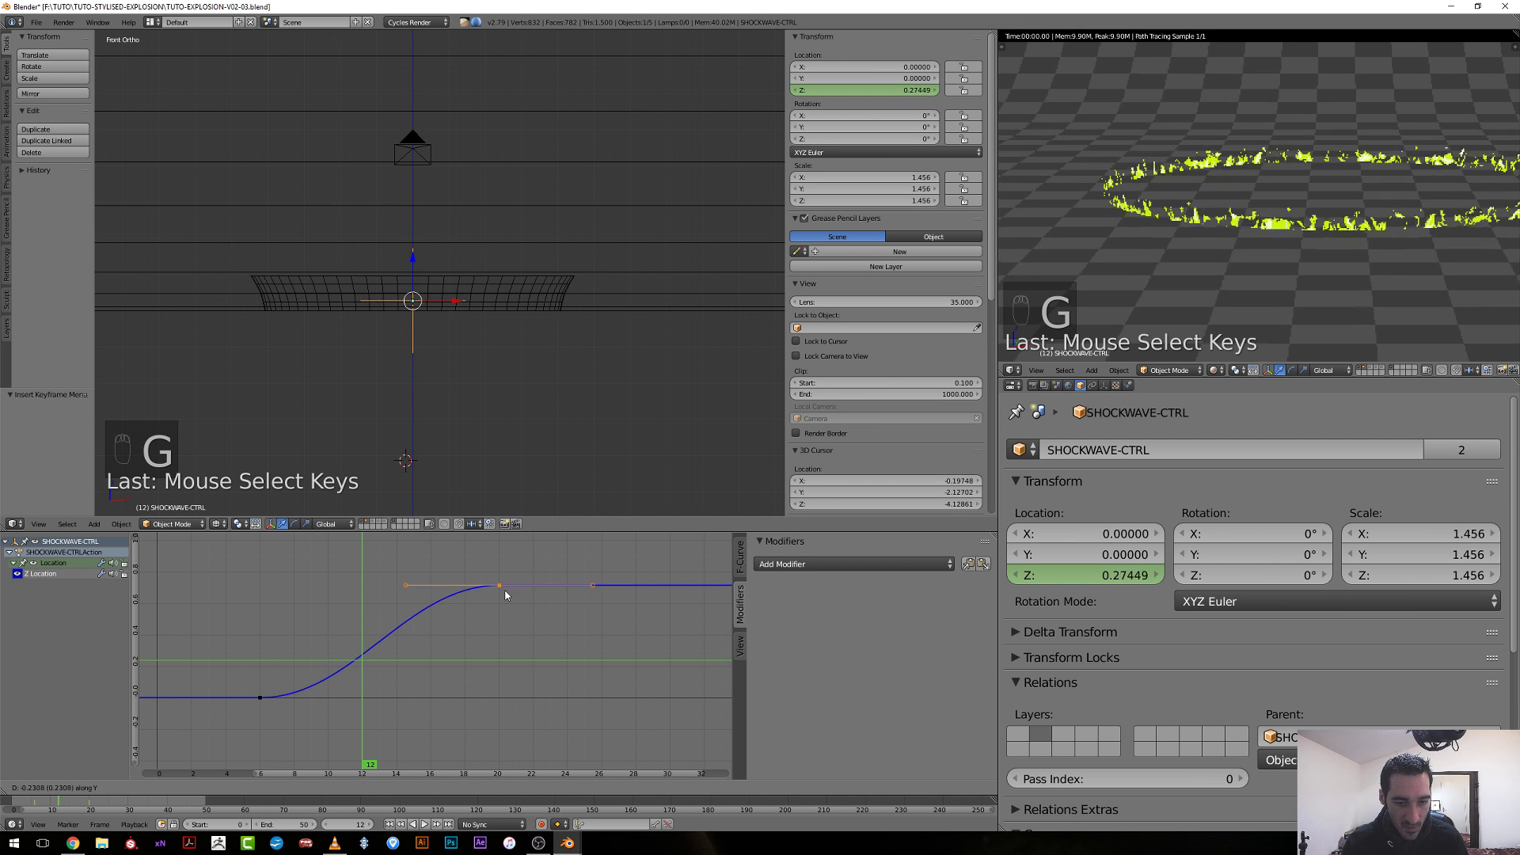
pyautogui.click(504, 596)
# Set both Z Location keyframes to Linear interpolation and check the ring's rise up to frame 15.
pyautogui.press('a')
pyautogui.press('b')
pyautogui.moveTo(225, 558); pyautogui.dragTo(629, 728)
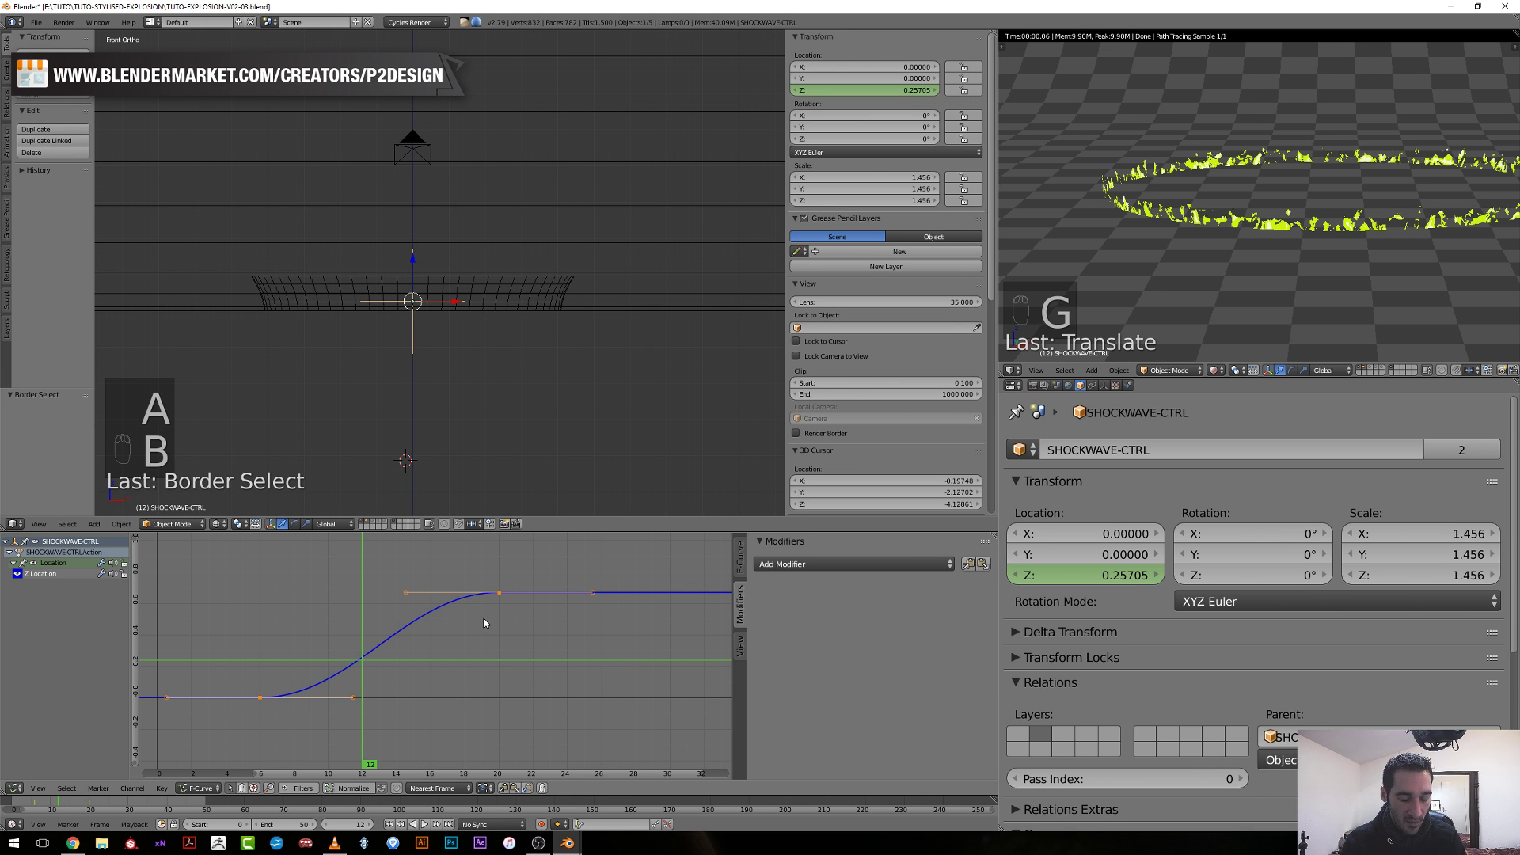
pyautogui.press('t')
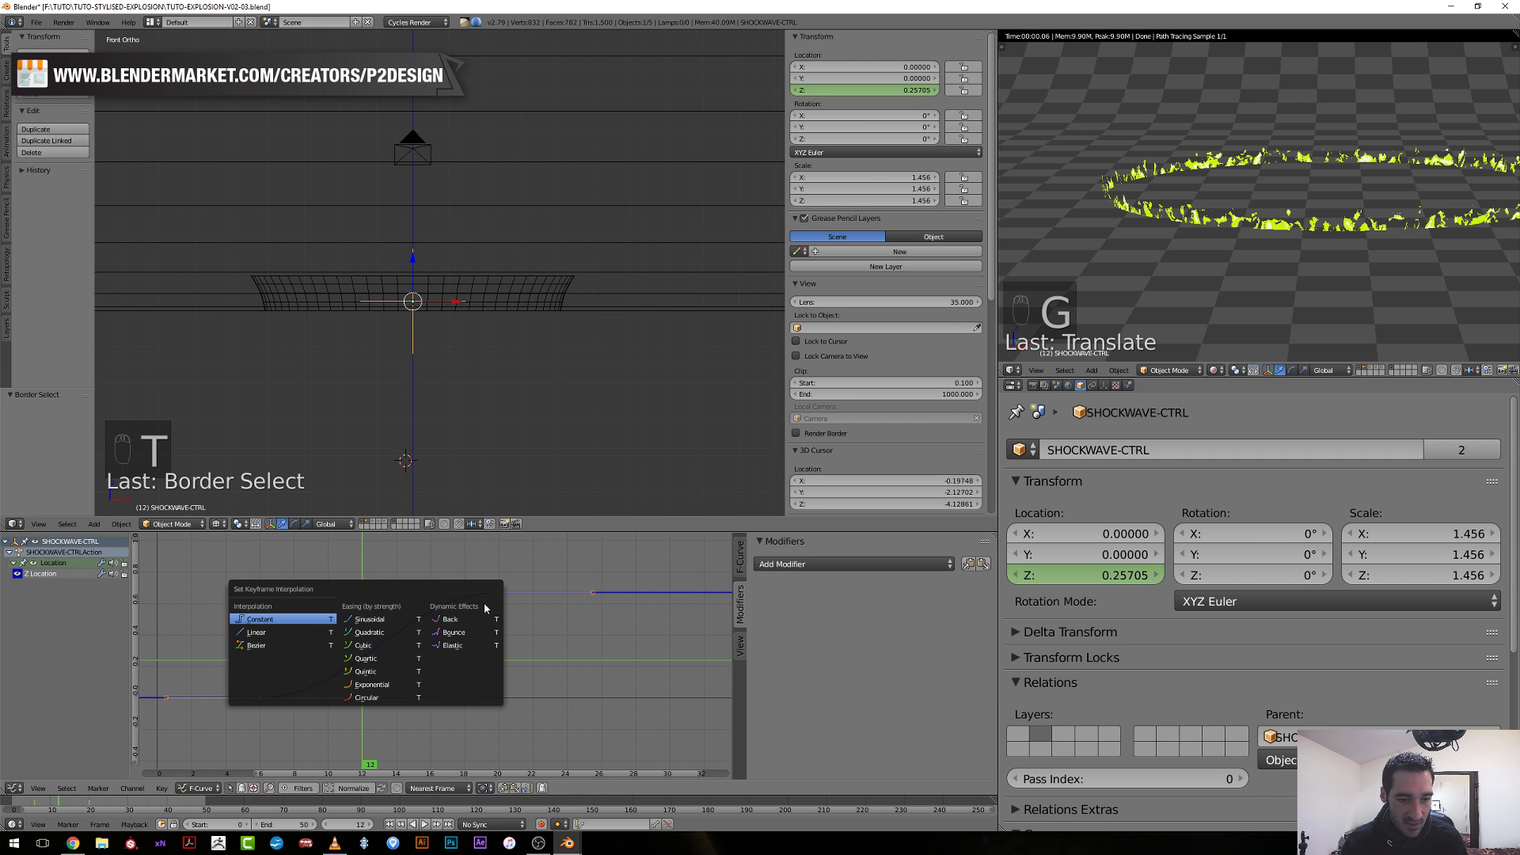
pyautogui.click(273, 635)
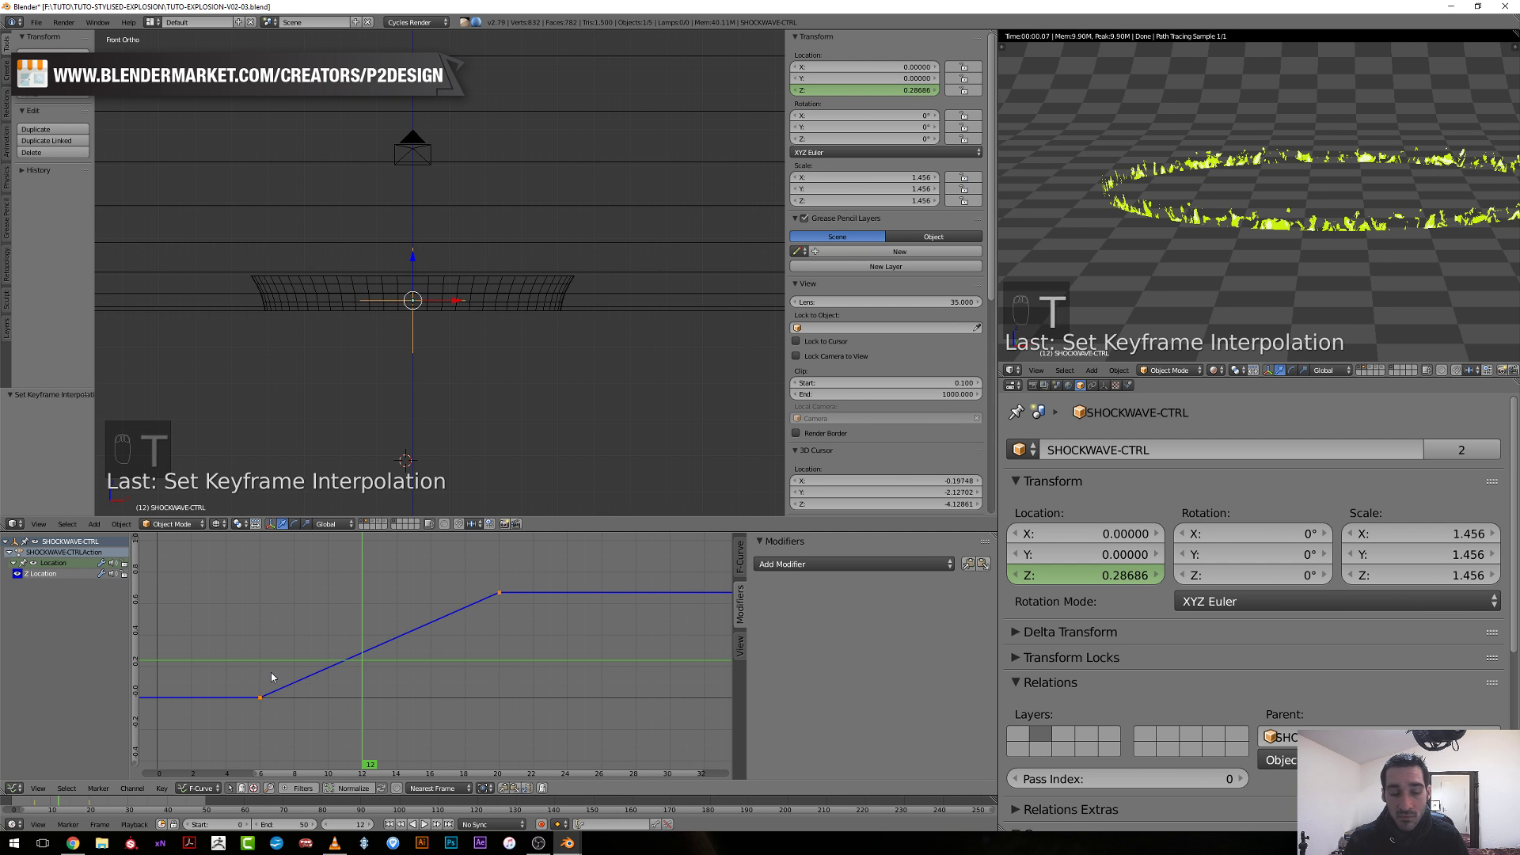
pyautogui.moveTo(271, 672); pyautogui.dragTo(361, 683)
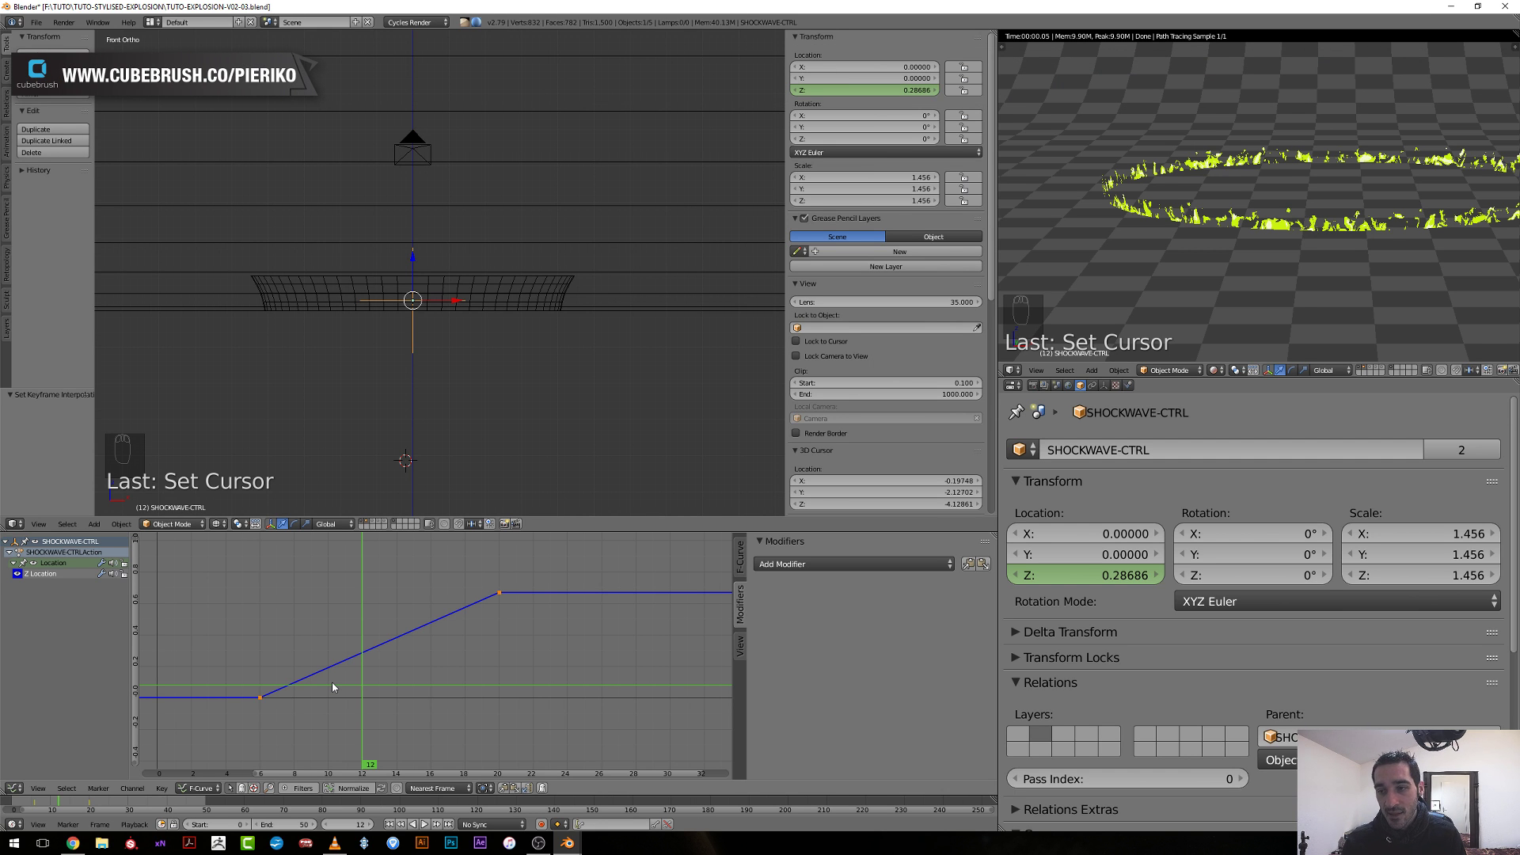
pyautogui.moveTo(349, 701); pyautogui.dragTo(410, 685)
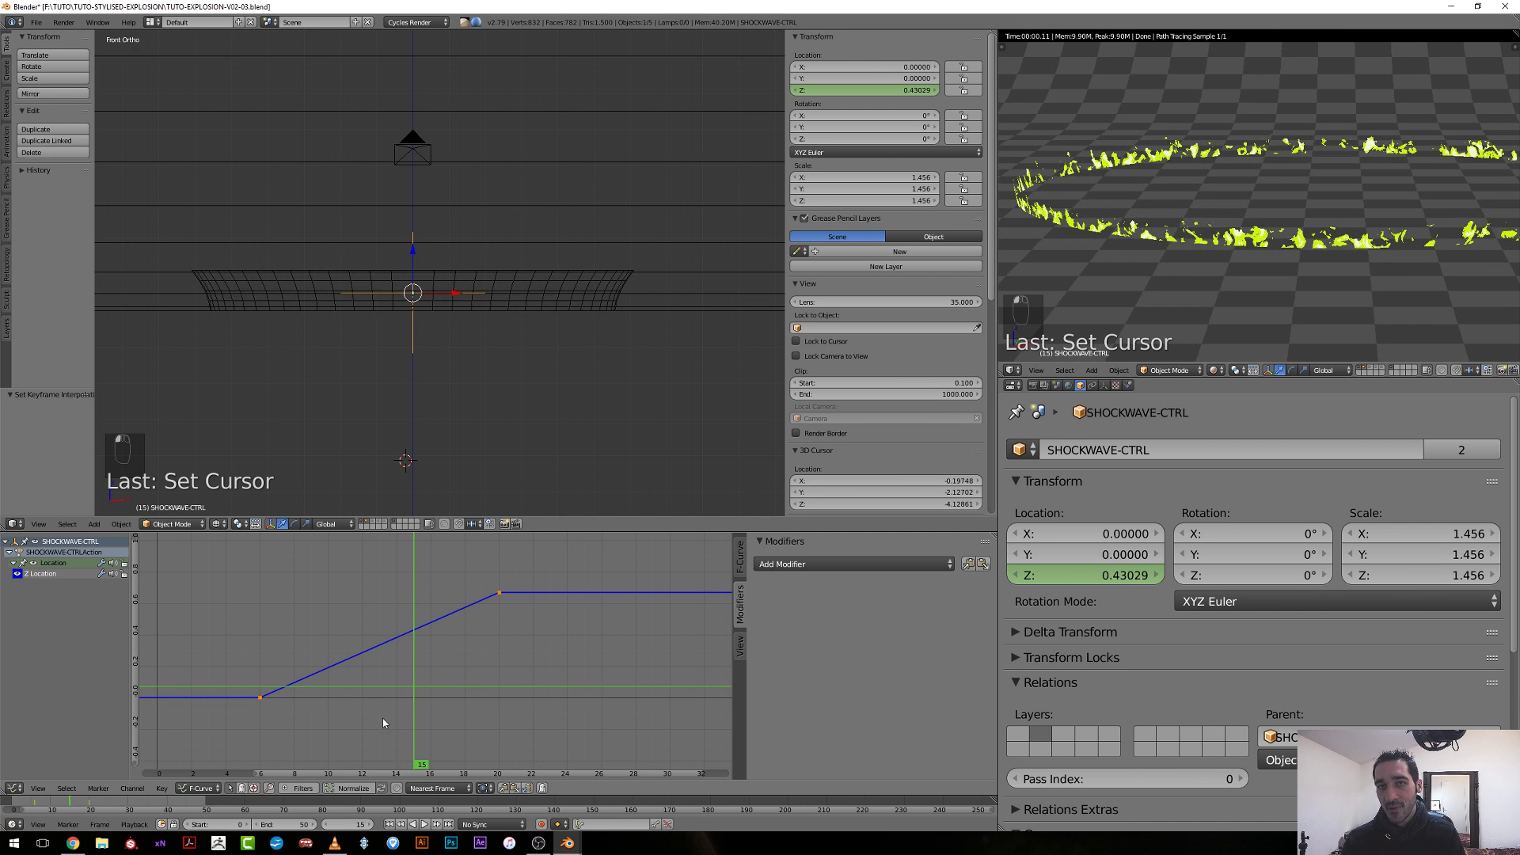
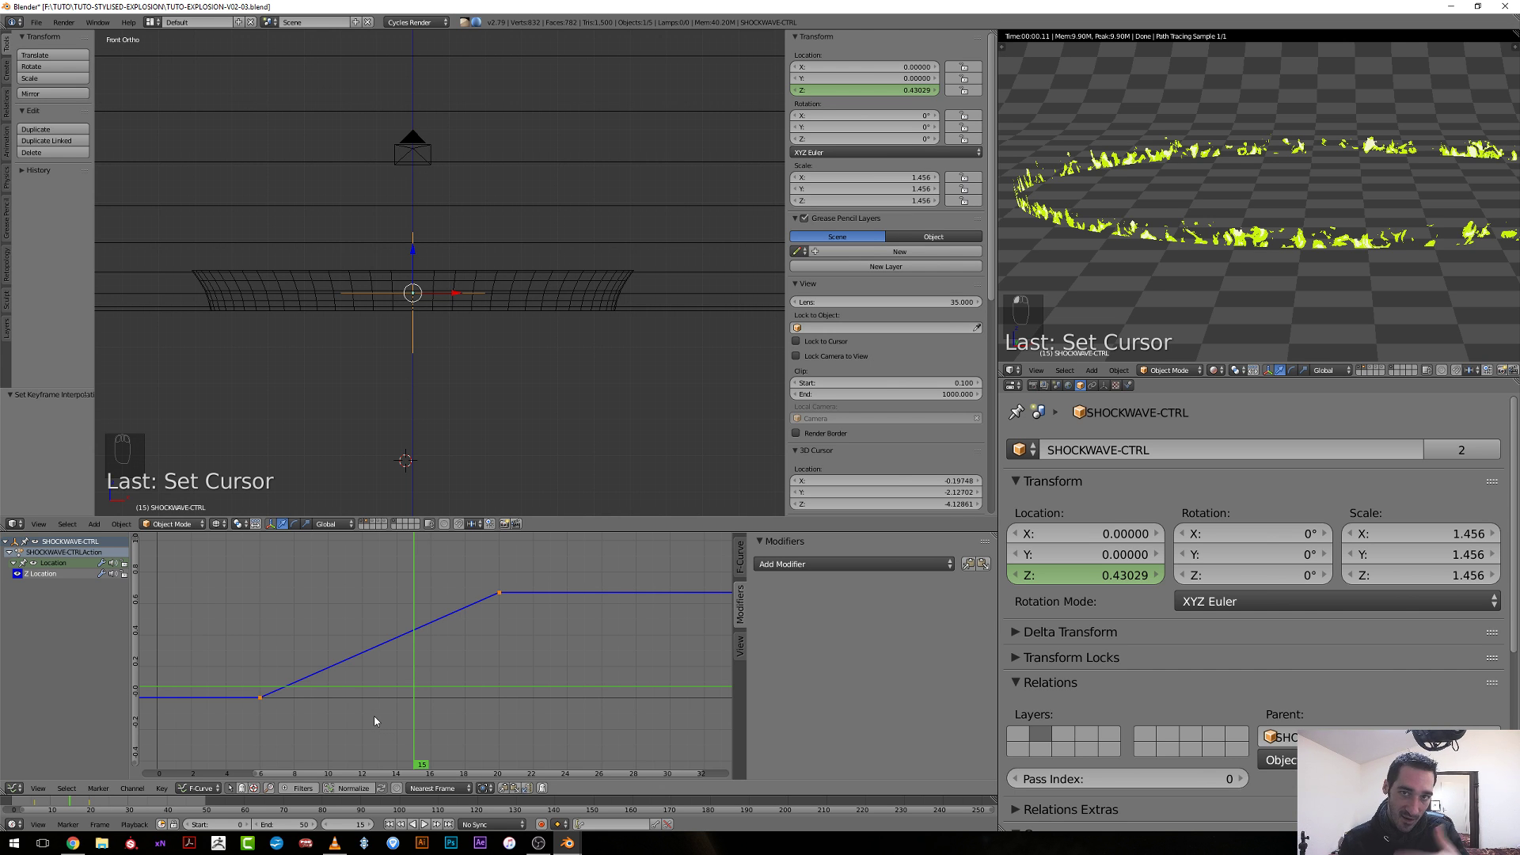
# Insert a Rotation keyframe on SHOCKWAVE-CTRL at frame 10 after checking its start at frame 6.
pyautogui.moveTo(410, 694); pyautogui.dragTo(261, 715)
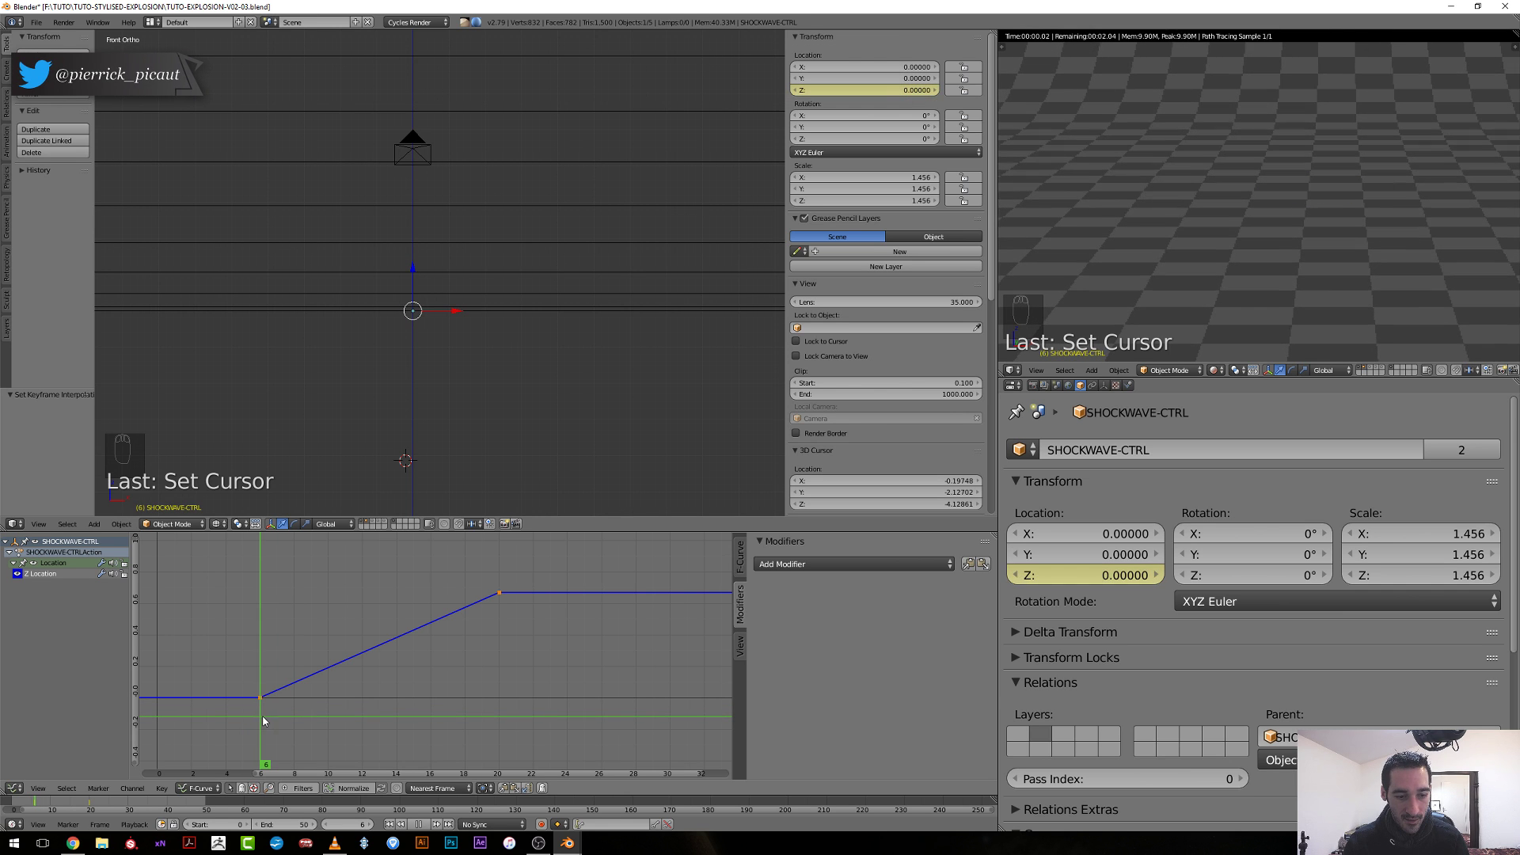
pyautogui.scroll(1, 545, 355)
pyautogui.scroll(2, 544, 354)
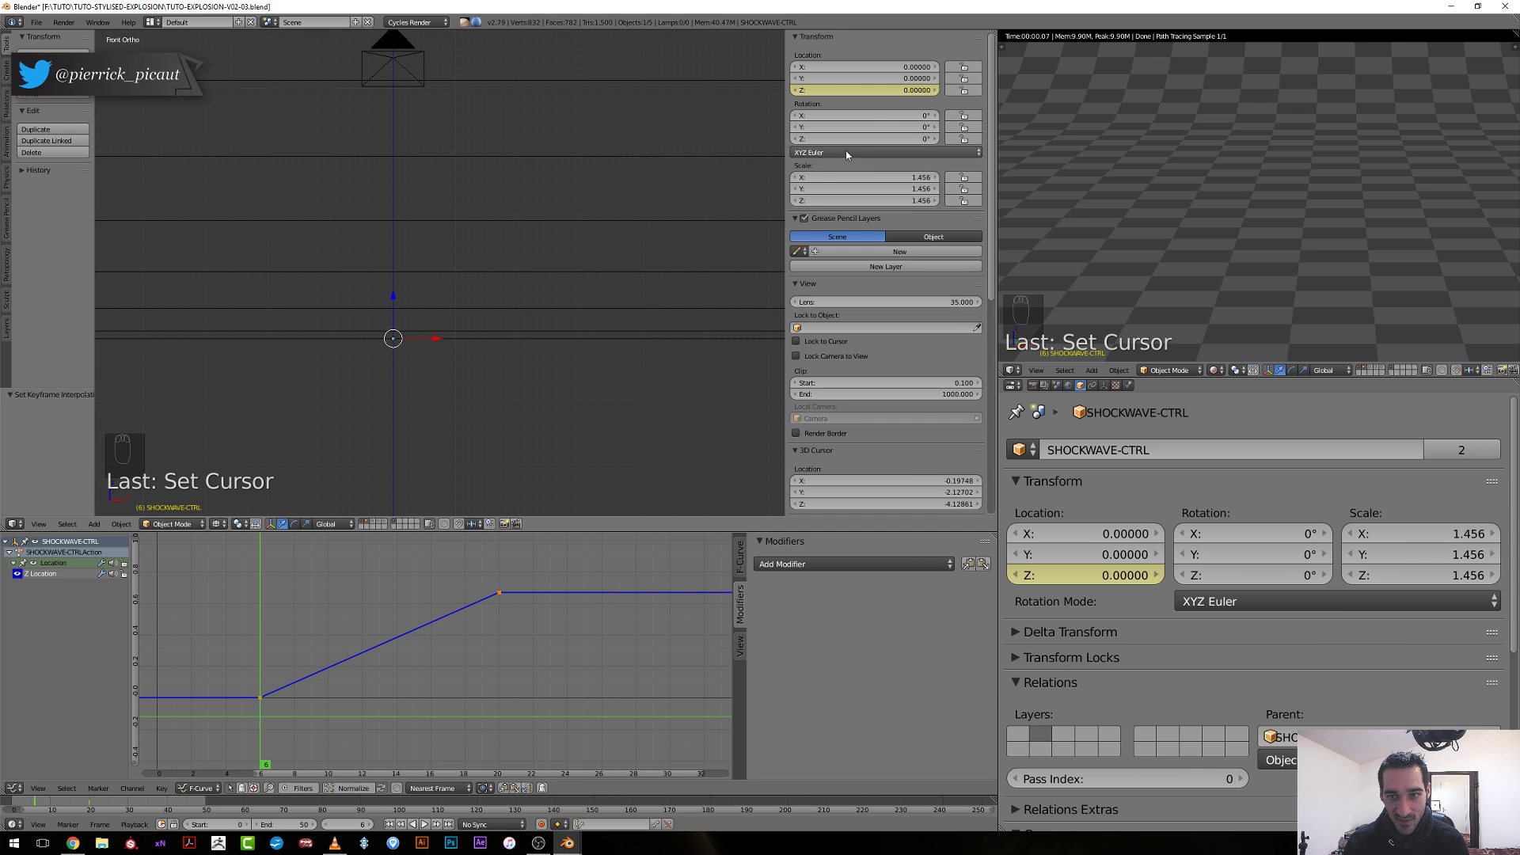
pyautogui.click(278, 632)
pyautogui.click(332, 630)
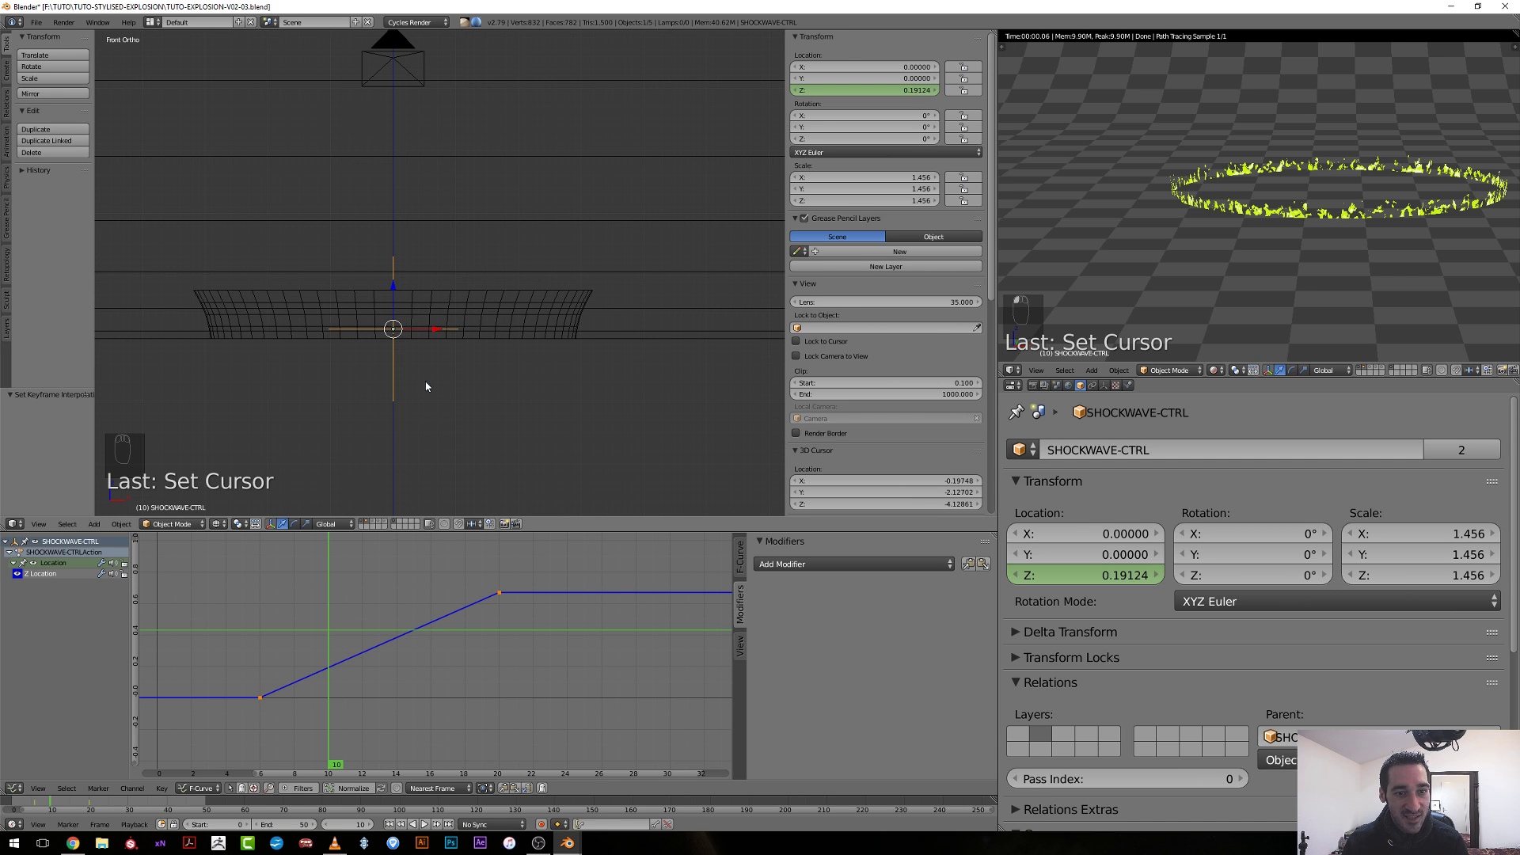
pyautogui.press('i')
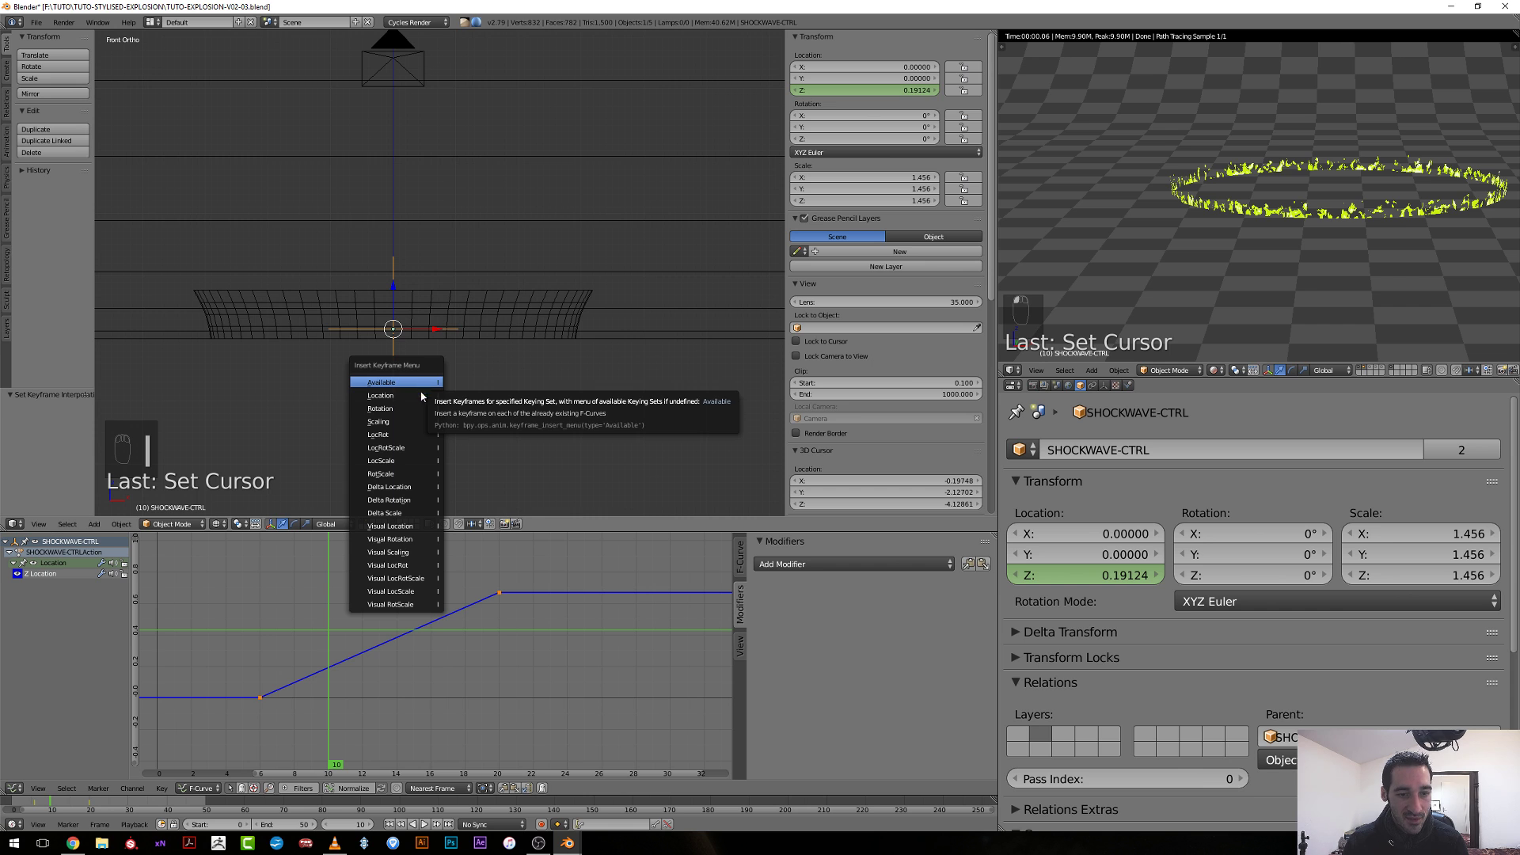
pyautogui.click(416, 410)
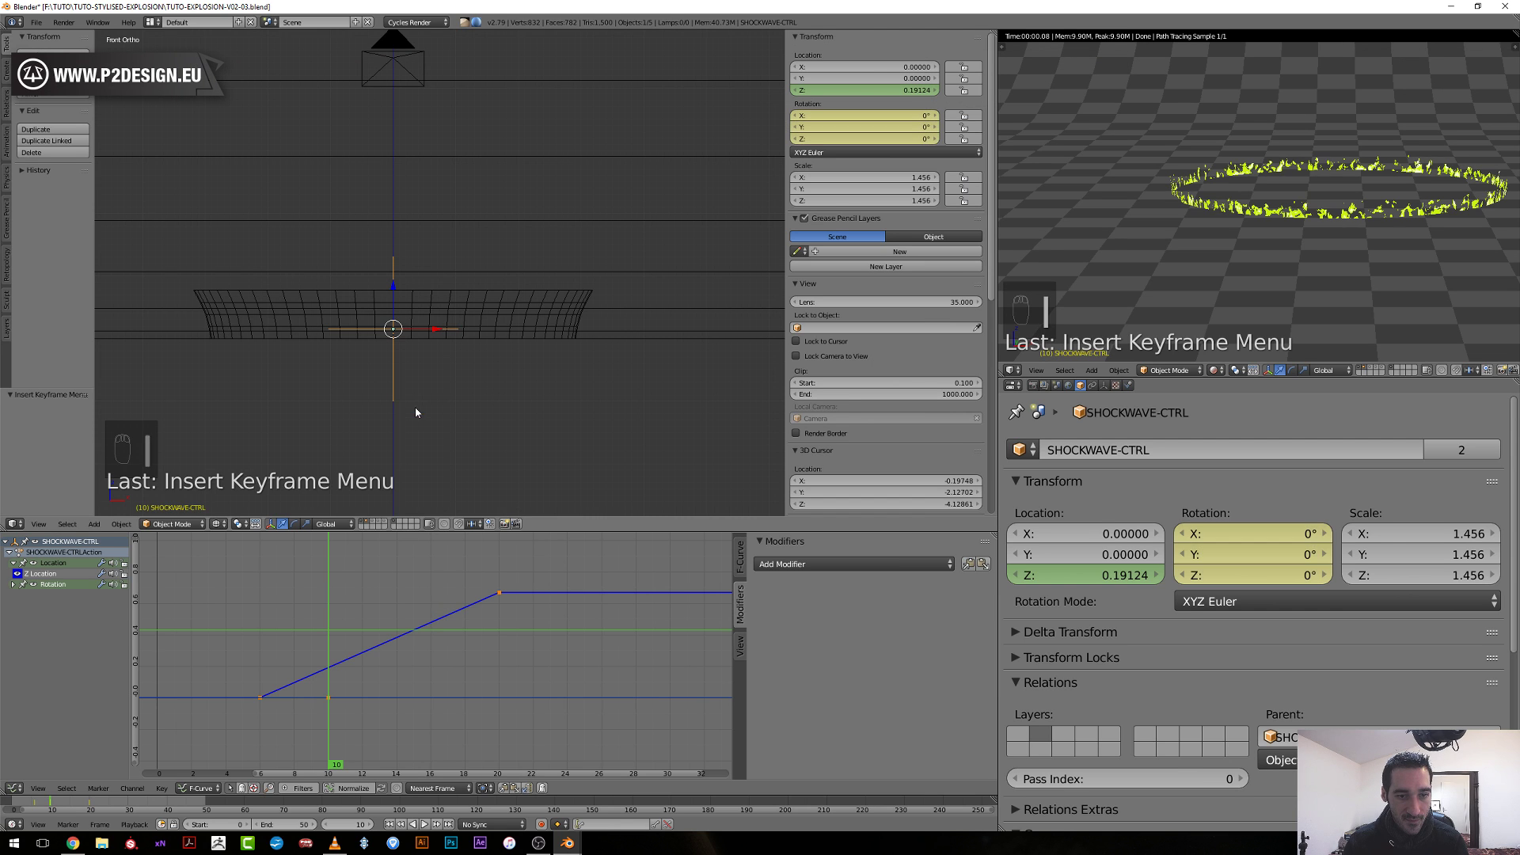
# Delete the X and Y Euler Rotation channels from the SHOCKWAVE-CTRL action, keeping only the Z rotation.
pyautogui.click(329, 700)
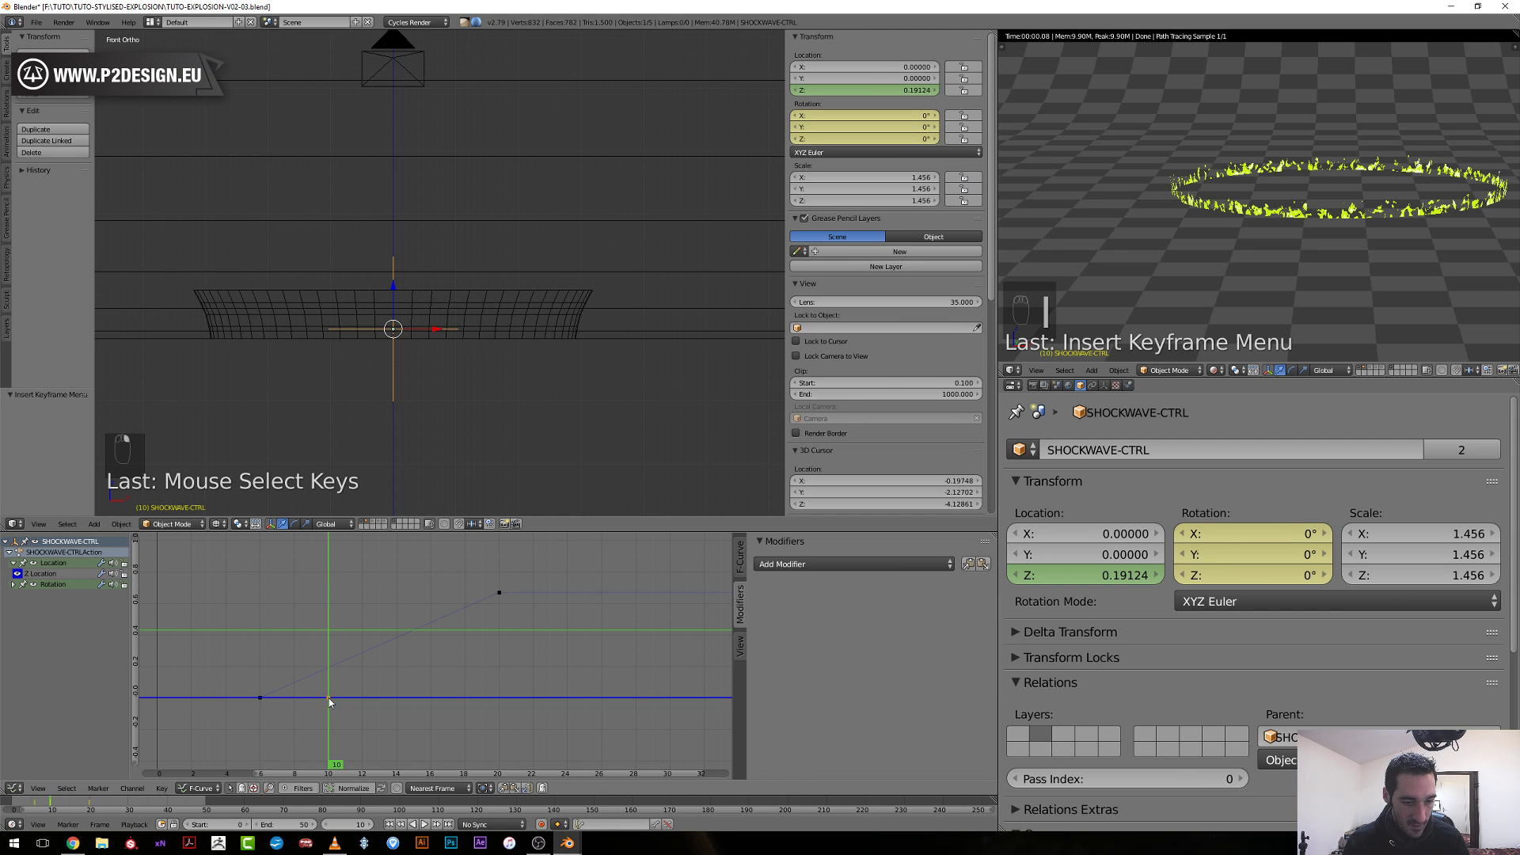
pyautogui.click(14, 584)
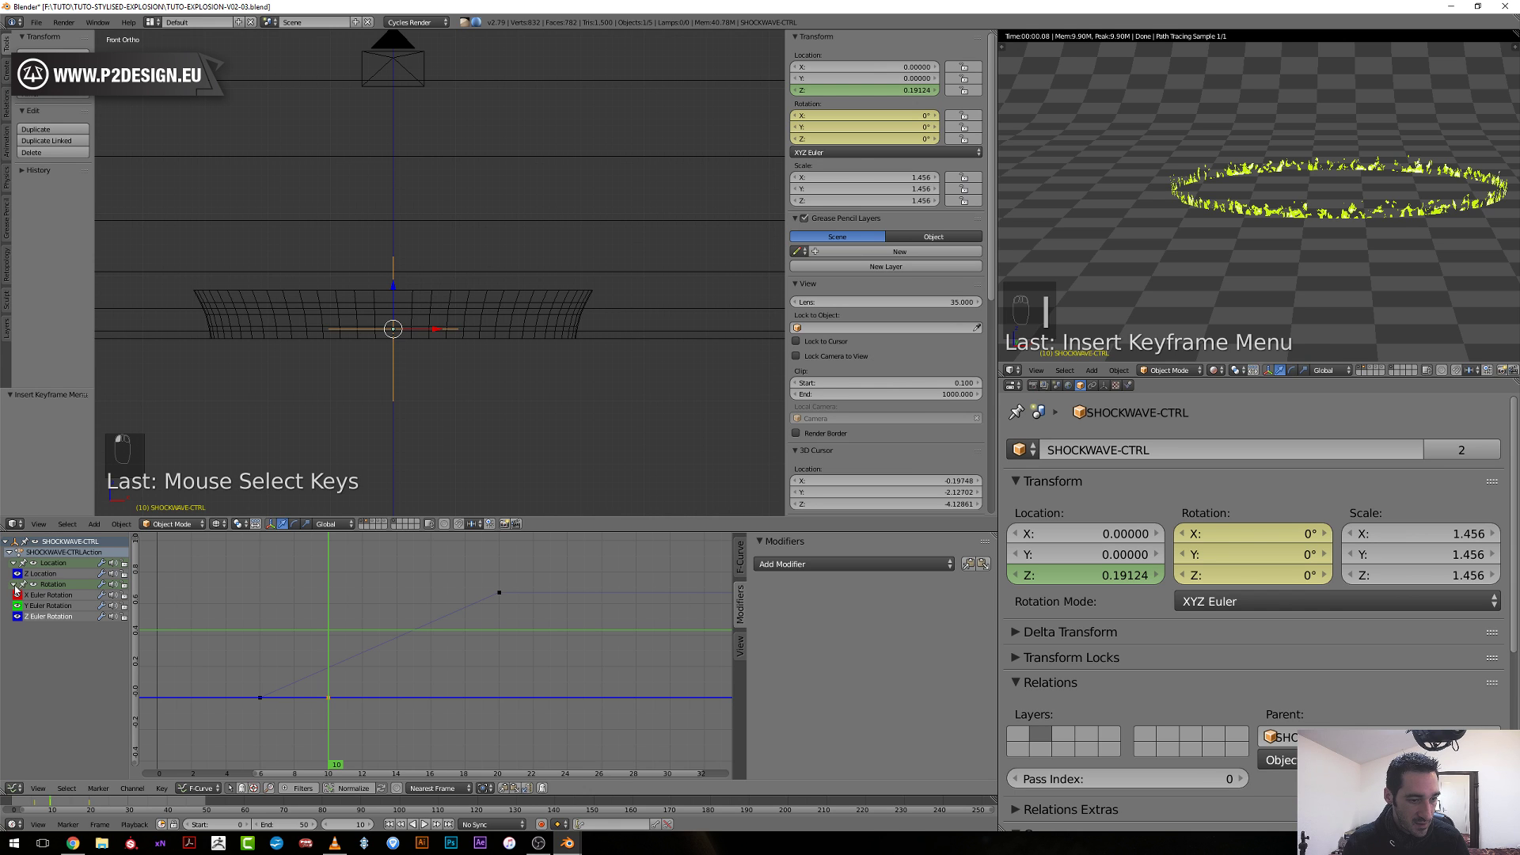
pyautogui.click(49, 617)
pyautogui.click(52, 596)
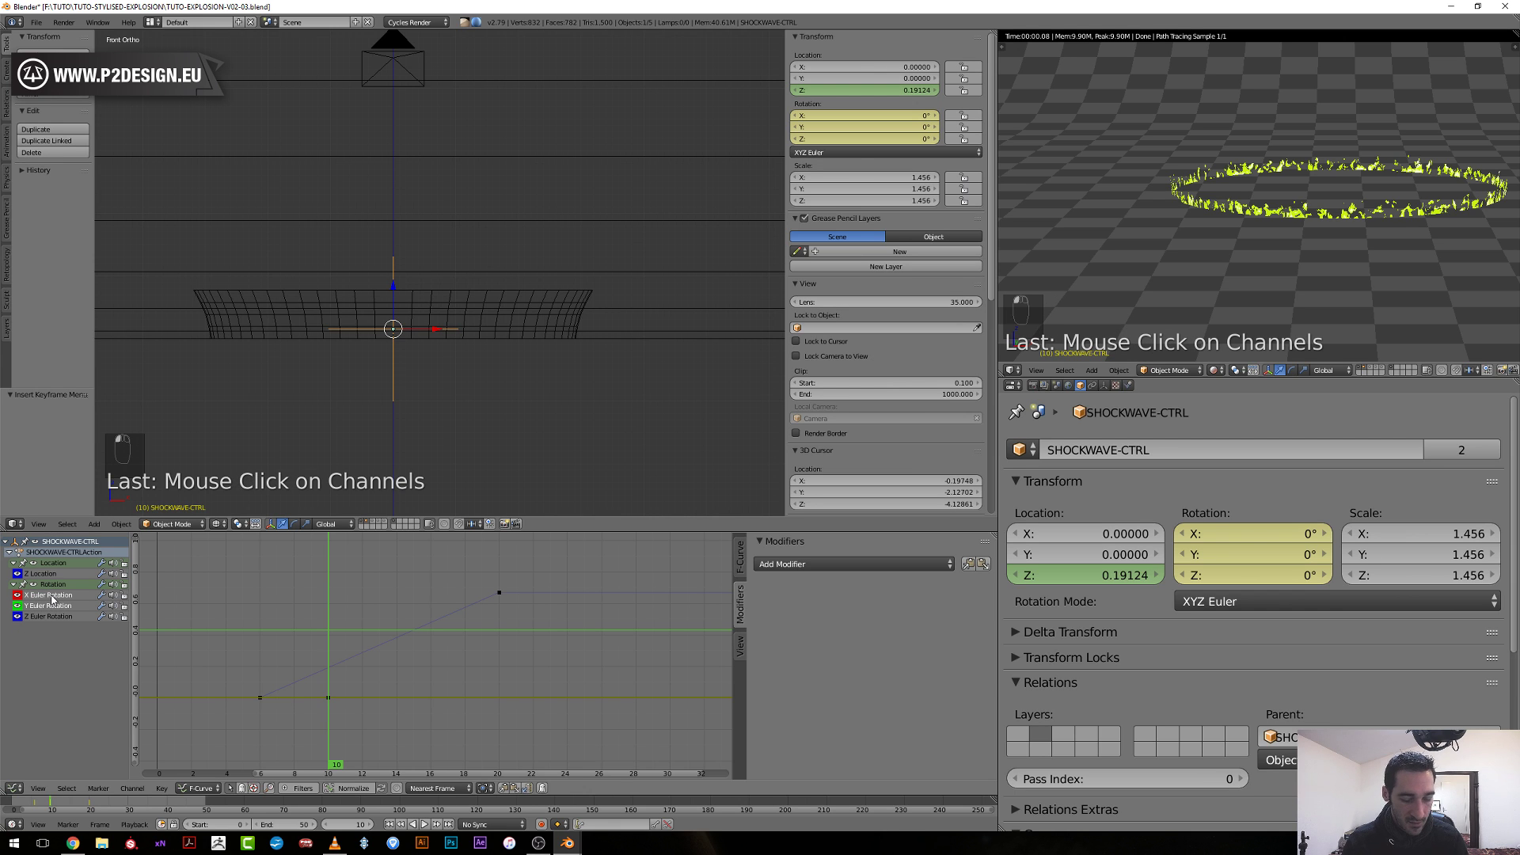
pyautogui.press('x')
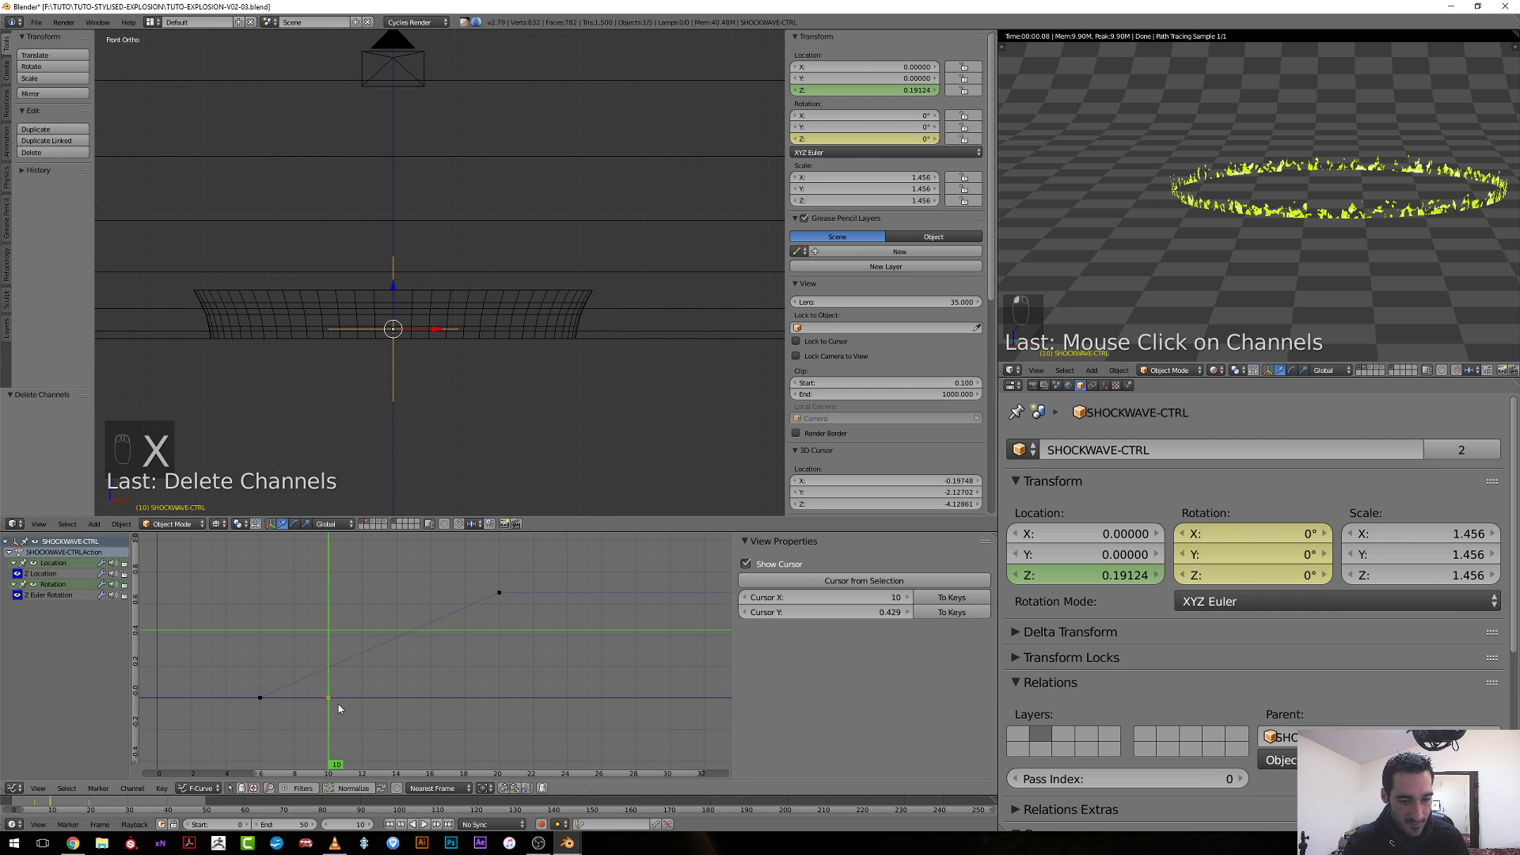
# Move the Z Euler Rotation keyframe to frame 20 and place a duplicate of it at frame 6.
pyautogui.click(332, 702)
pyautogui.press('g')
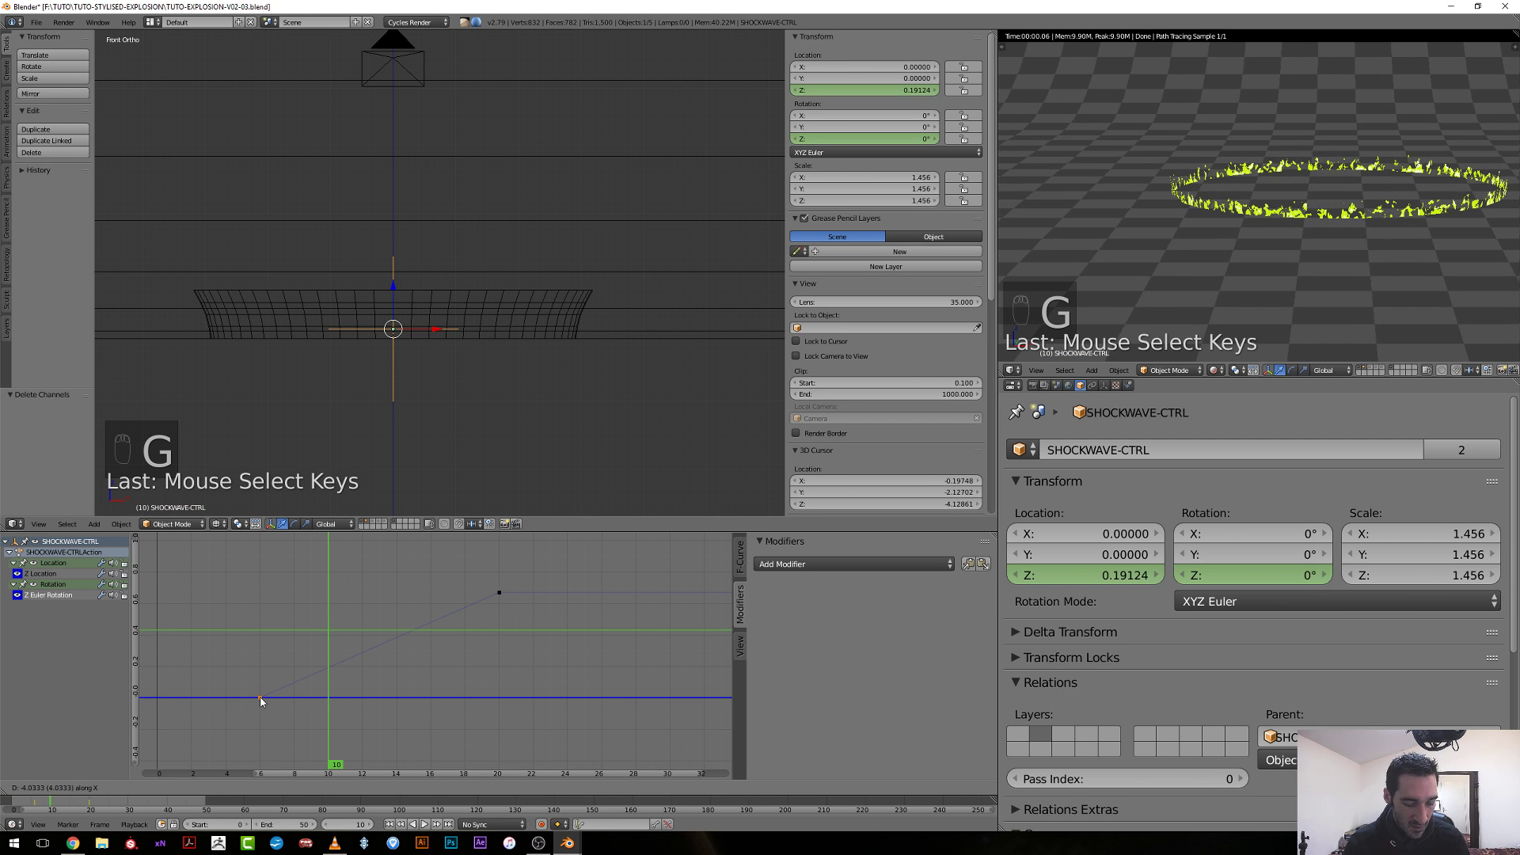
pyautogui.click(499, 702)
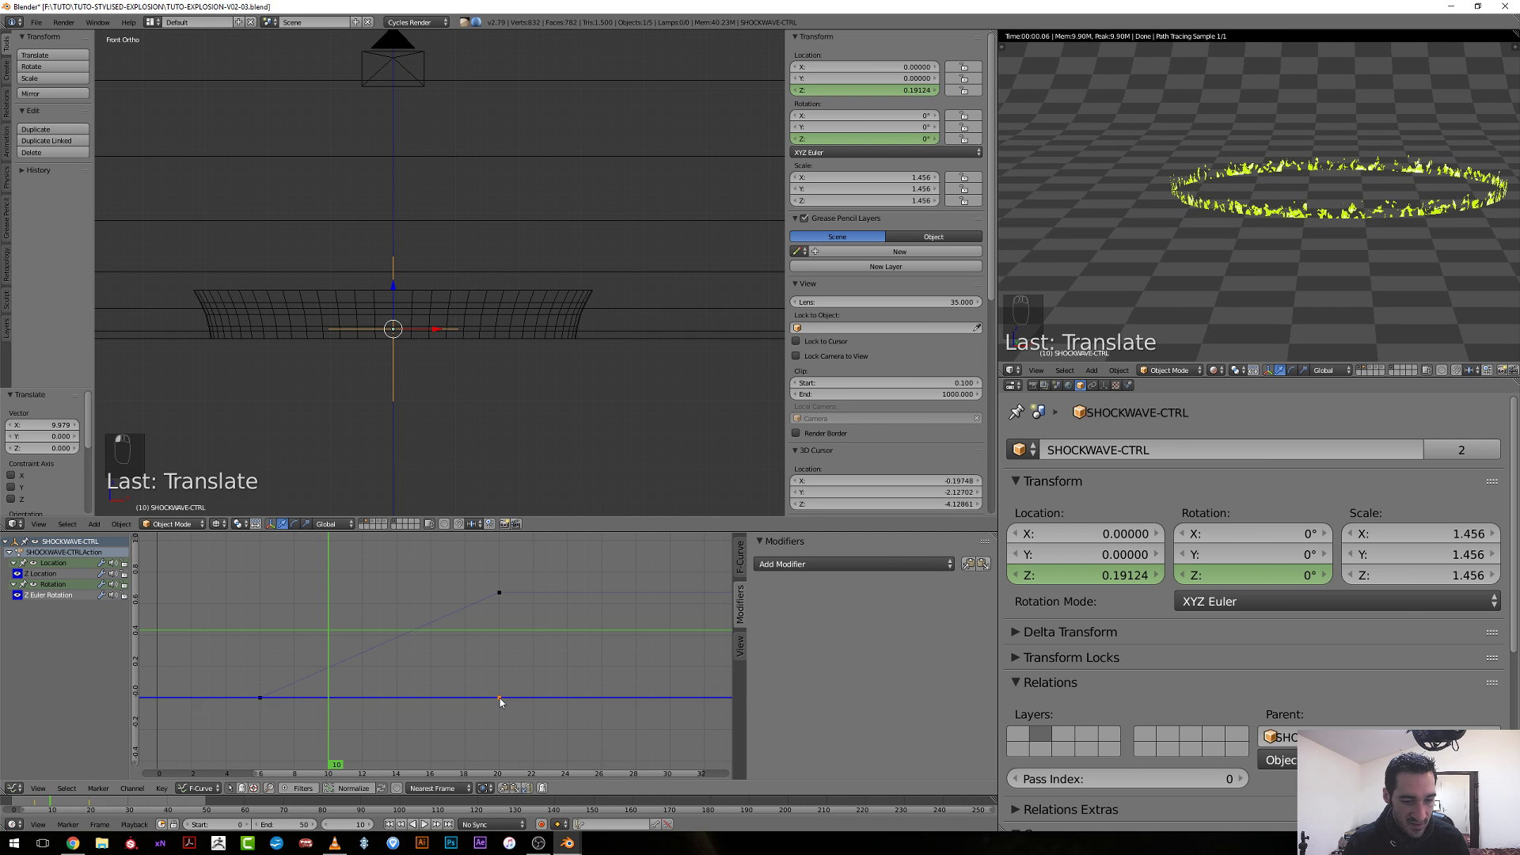
pyautogui.scroll(1, 508, 637)
pyautogui.press('g')
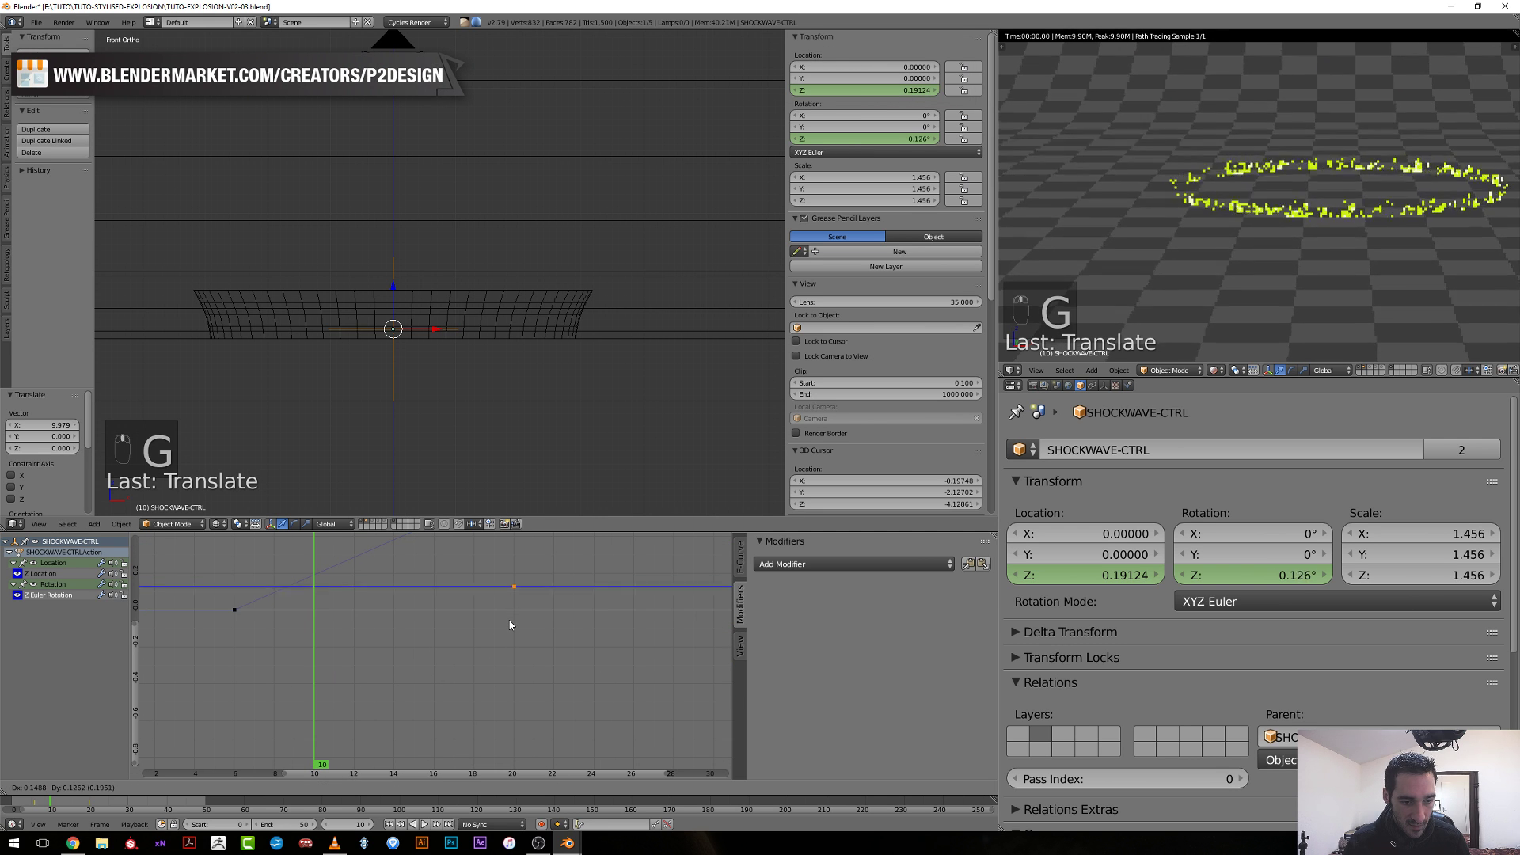
pyautogui.hotkey('shift', 'd')
pyautogui.press('x')
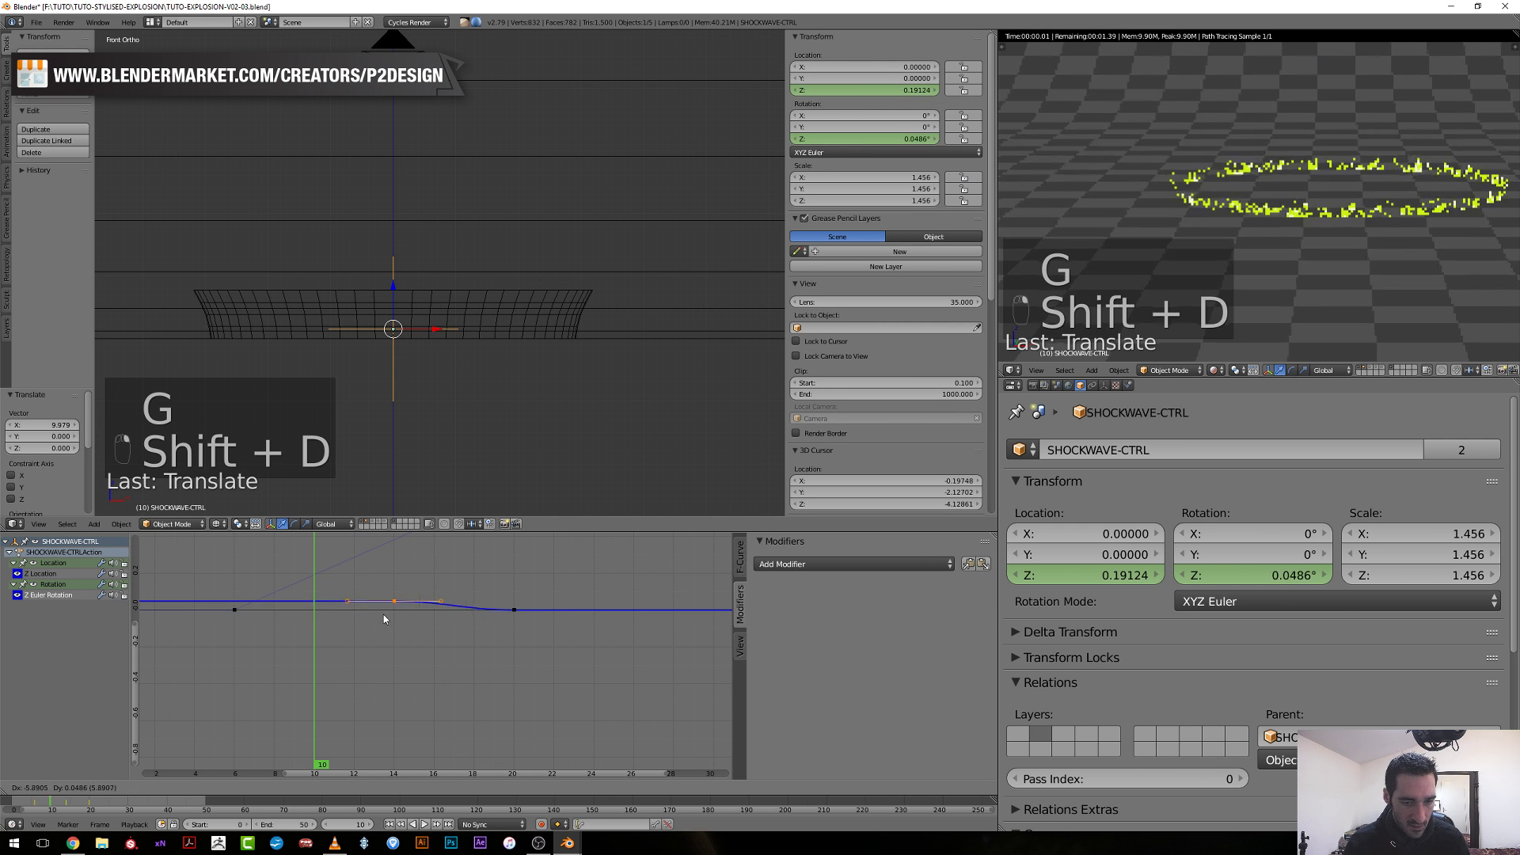
pyautogui.click(233, 632)
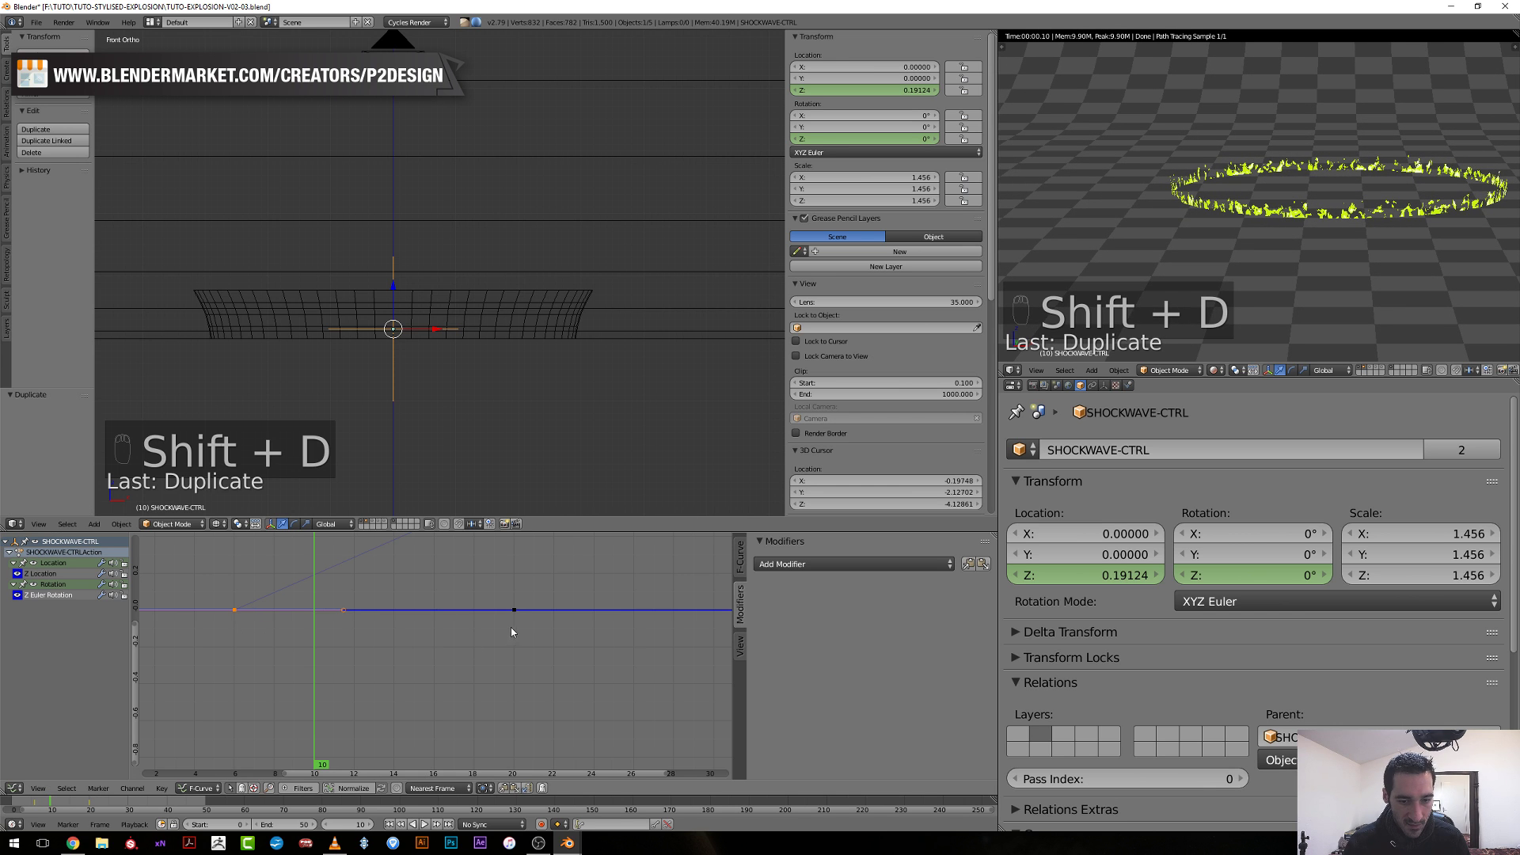
# Raise the frame 20 Z Euler Rotation keyframe to about 0.4° and check the ring at frame 11.
pyautogui.rightClick(514, 611)
pyautogui.moveTo(515, 614); pyautogui.dragTo(533, 674, button='middle')
pyautogui.press('g')
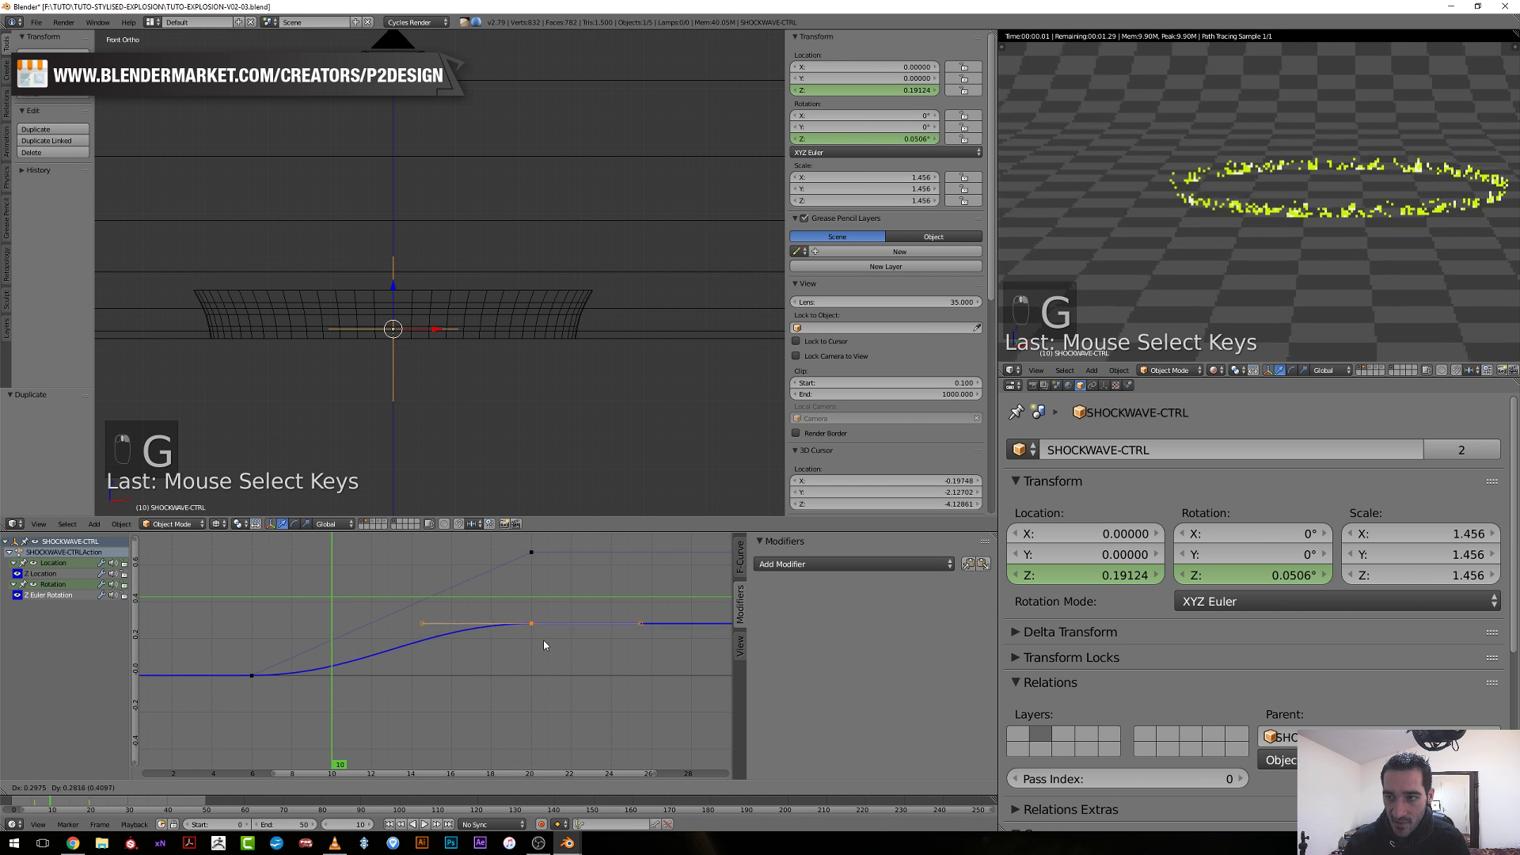
pyautogui.click(545, 627)
pyautogui.moveTo(339, 679)
pyautogui.mouseDown()
pyautogui.moveTo(291, 687)
pyautogui.moveTo(348, 699)
pyautogui.mouseUp()
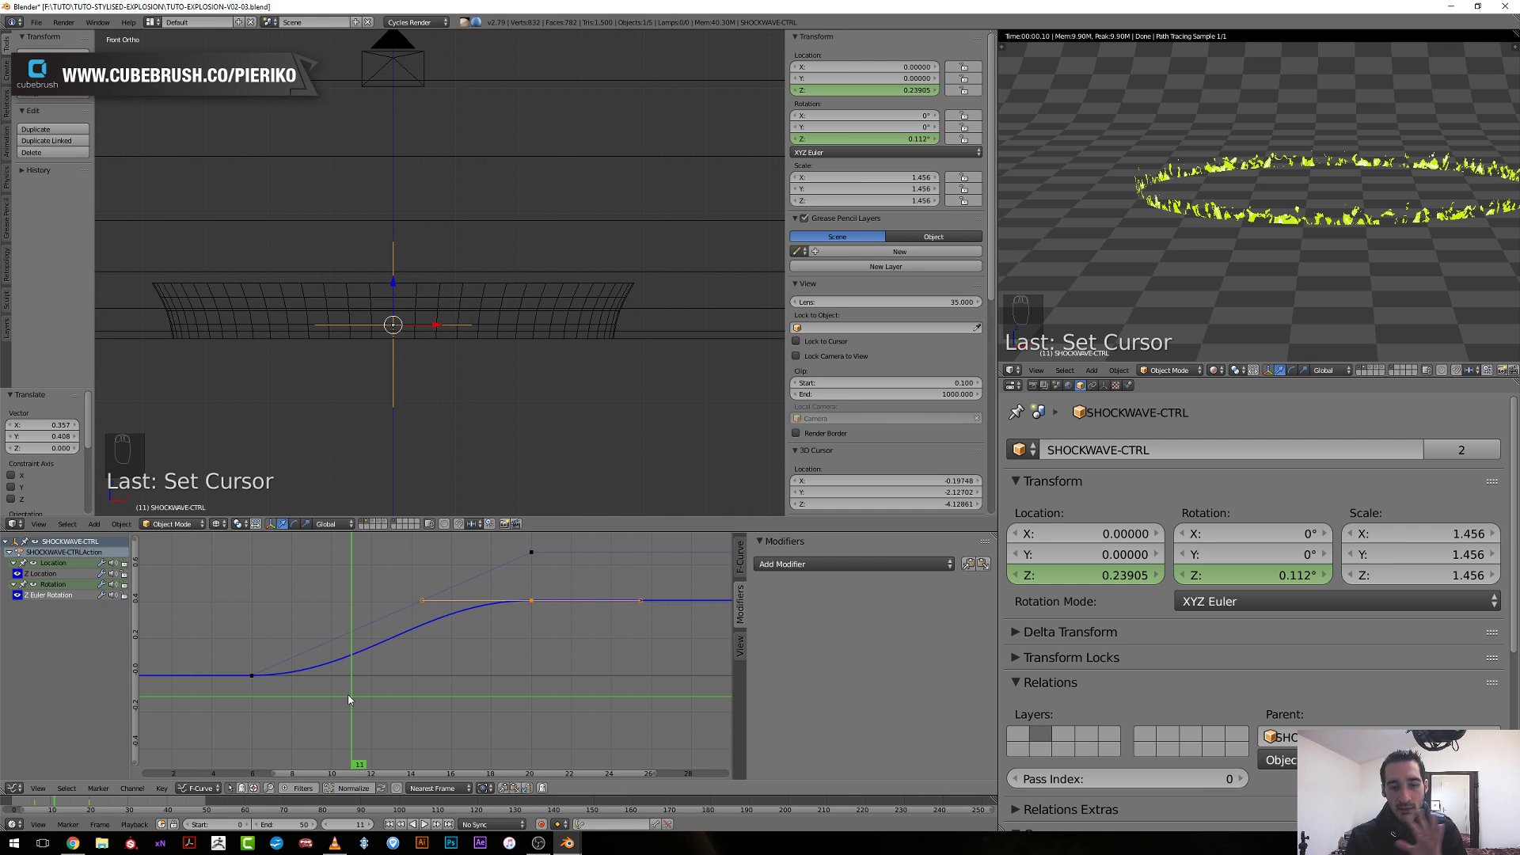
# Set the controller's Z rotation to 360° at frame 20 and keyframe its rotation there.
pyautogui.scroll(-3, 523, 643)
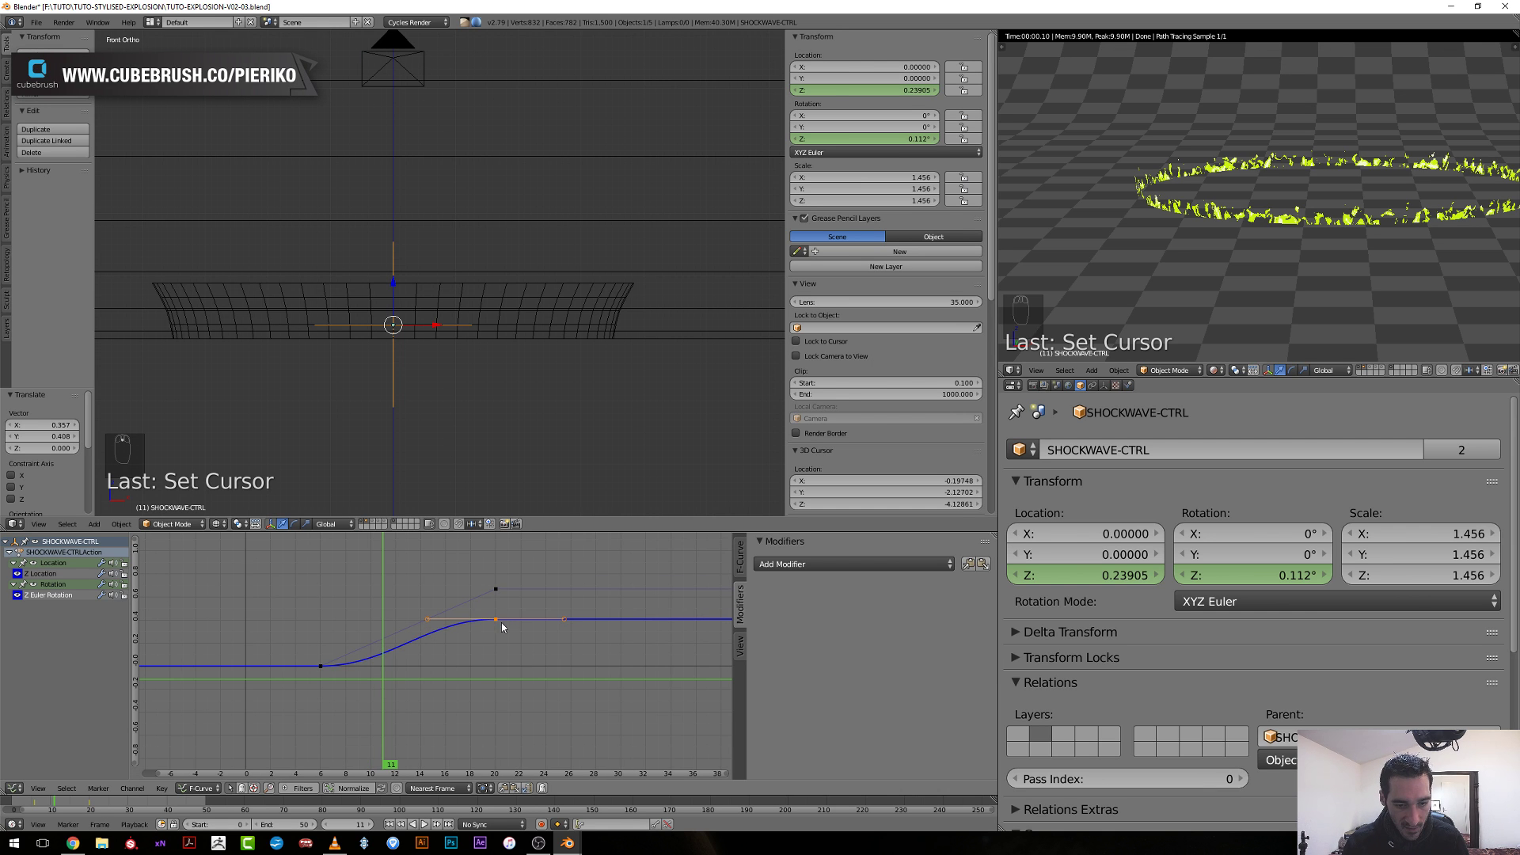
pyautogui.rightClick(497, 625)
pyautogui.press('l')
pyautogui.press('KP_Decimal')
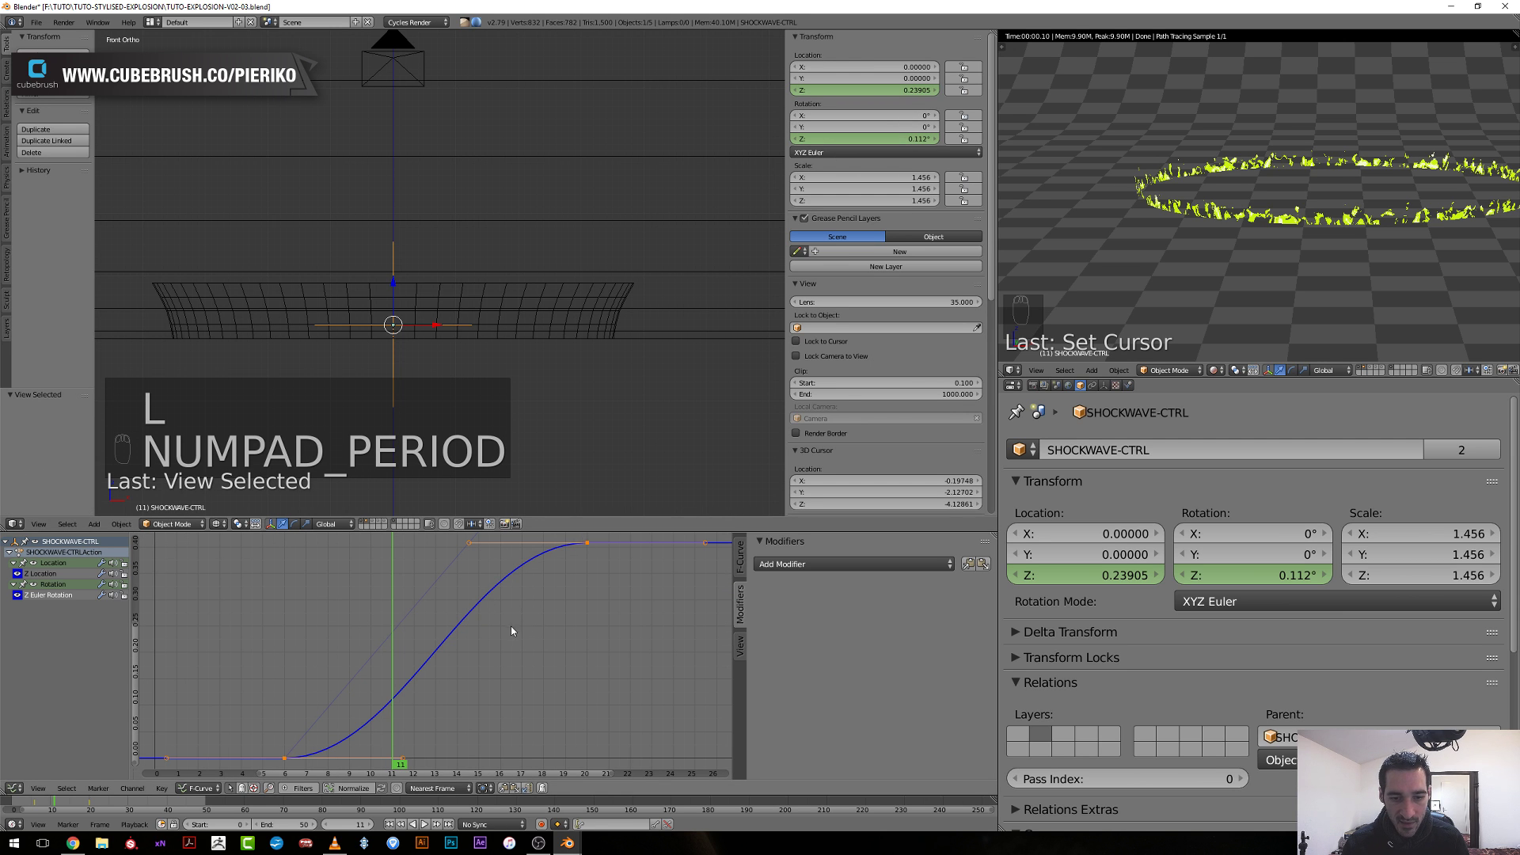
pyautogui.keyDown('ctrl'); pyautogui.moveTo(510, 625); pyautogui.dragTo(459, 678, button='middle'); pyautogui.keyUp('ctrl')
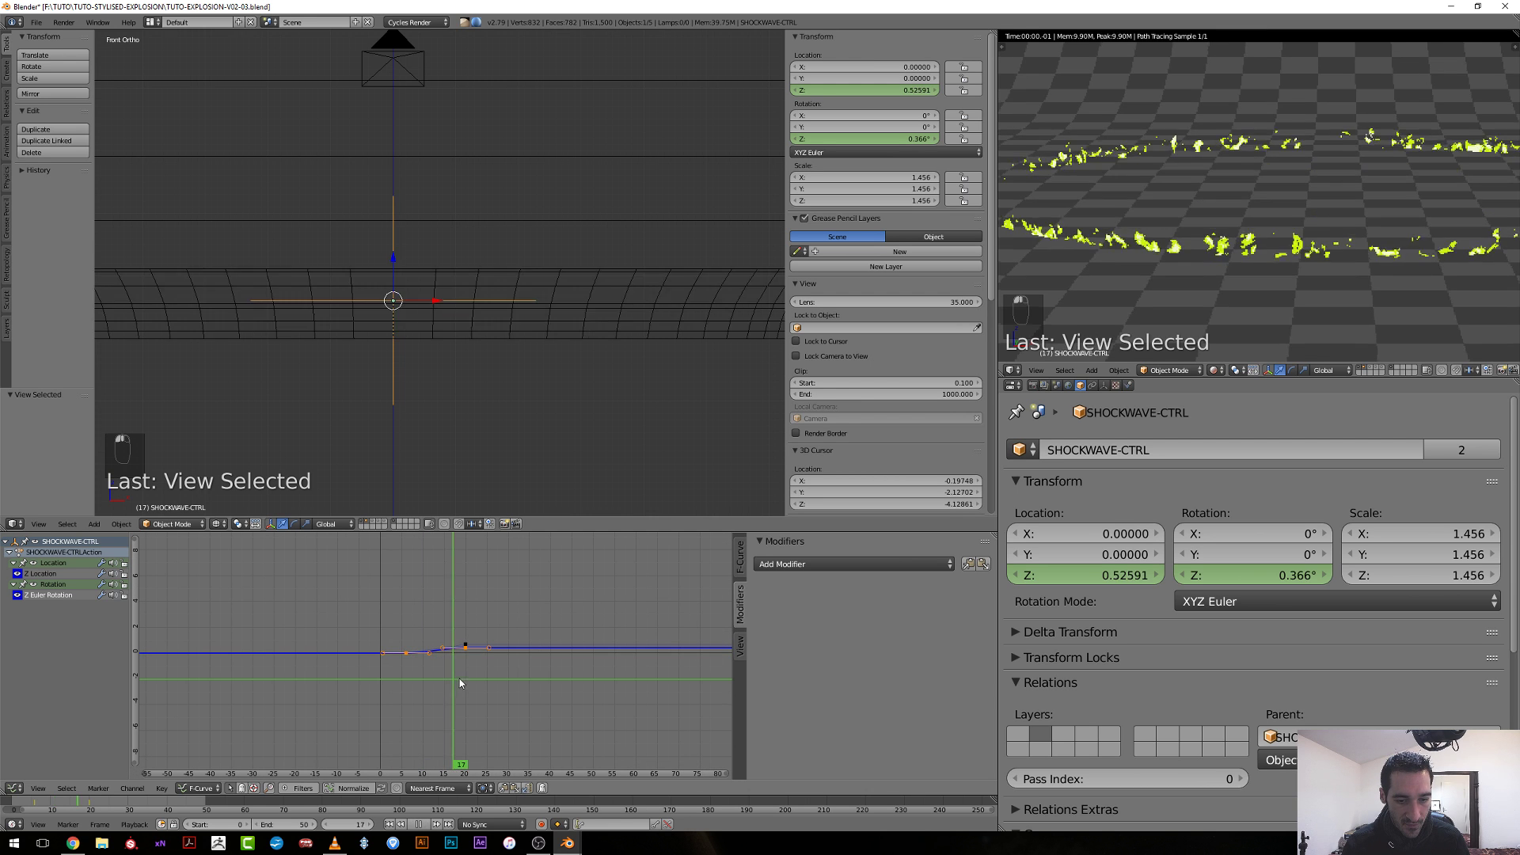
pyautogui.moveTo(459, 677); pyautogui.dragTo(468, 680)
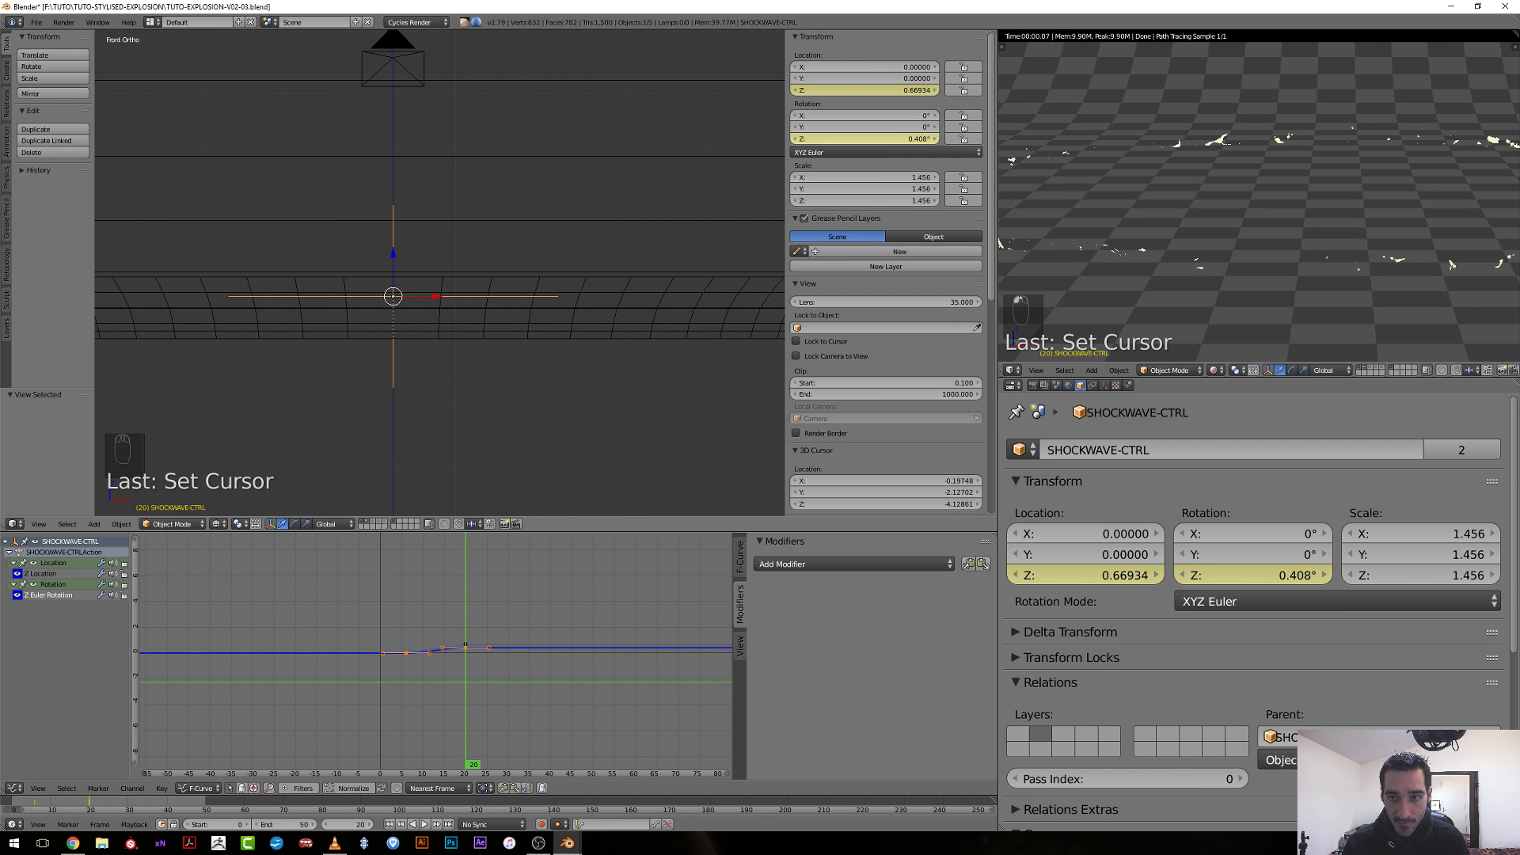
pyautogui.write('360')
pyautogui.press('Return')
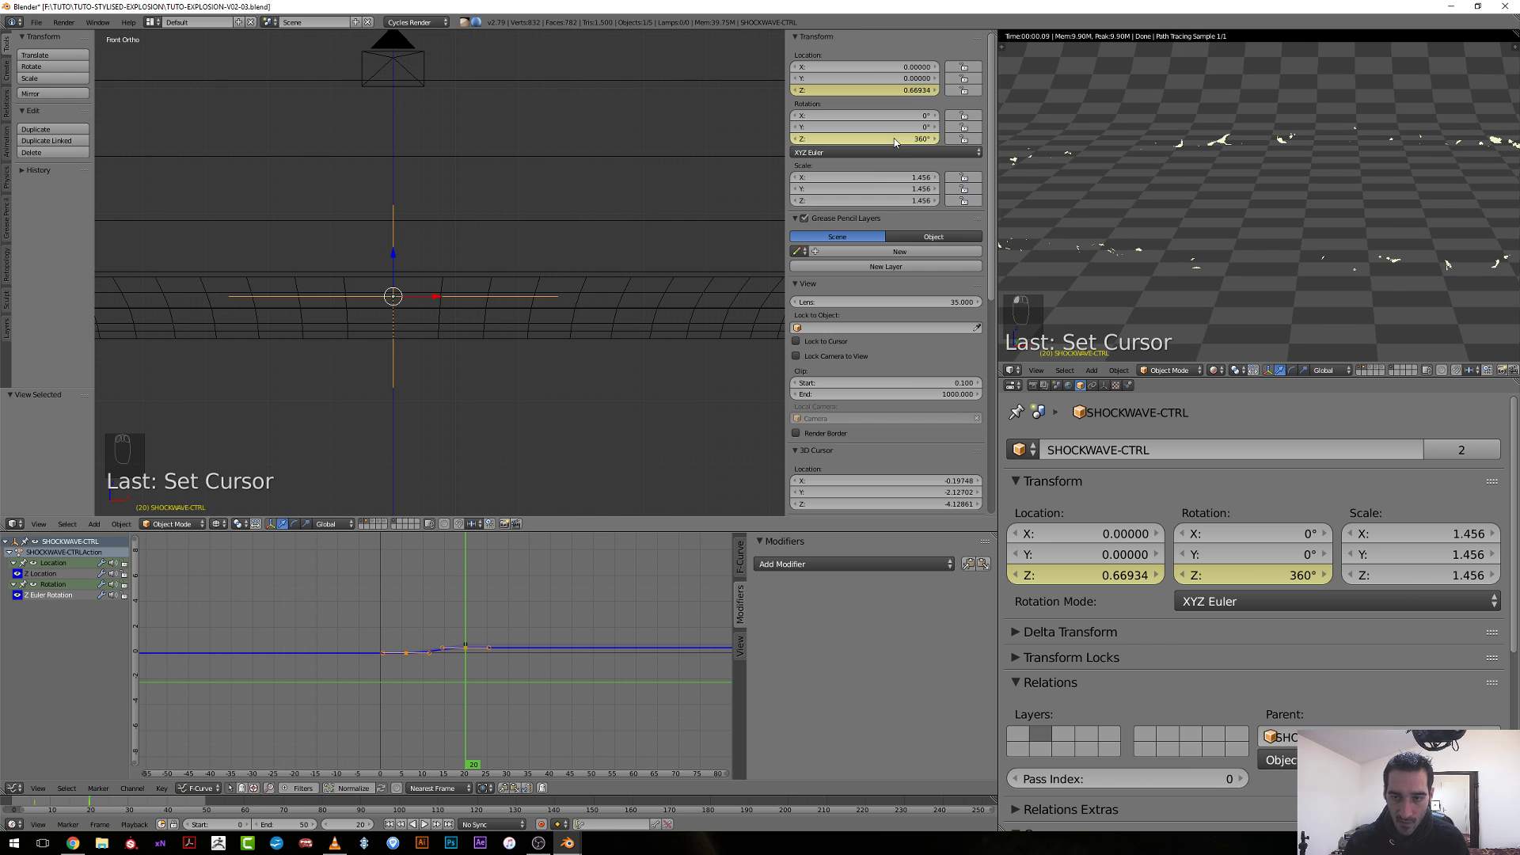
pyautogui.press('i')
pyautogui.press('Home')
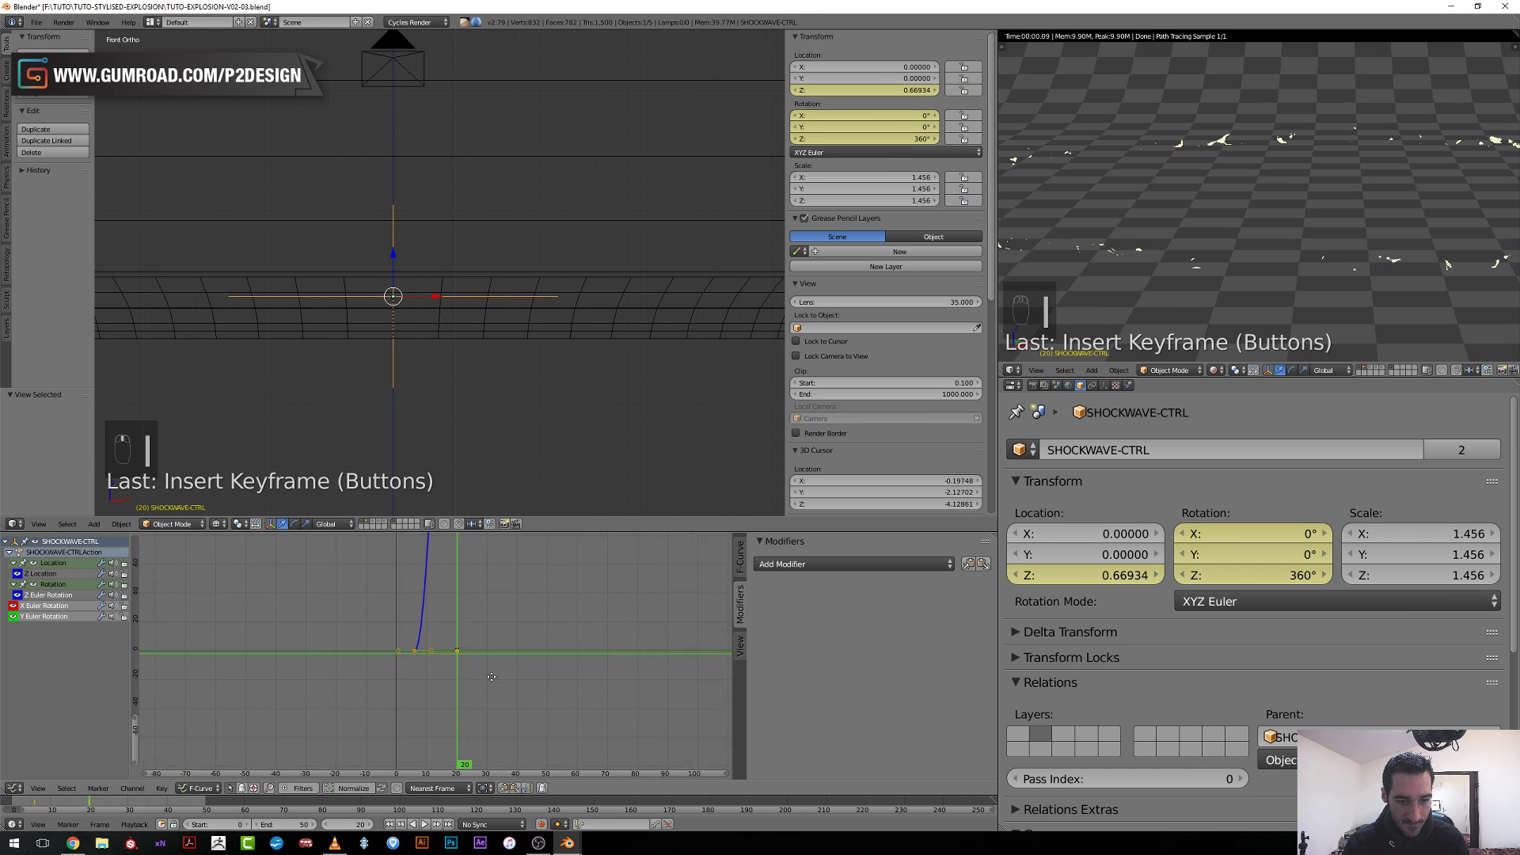
# Set the handle type of the frame 6 Z Euler Rotation keyframe to Vector so the spin starts abruptly.
pyautogui.click(501, 593)
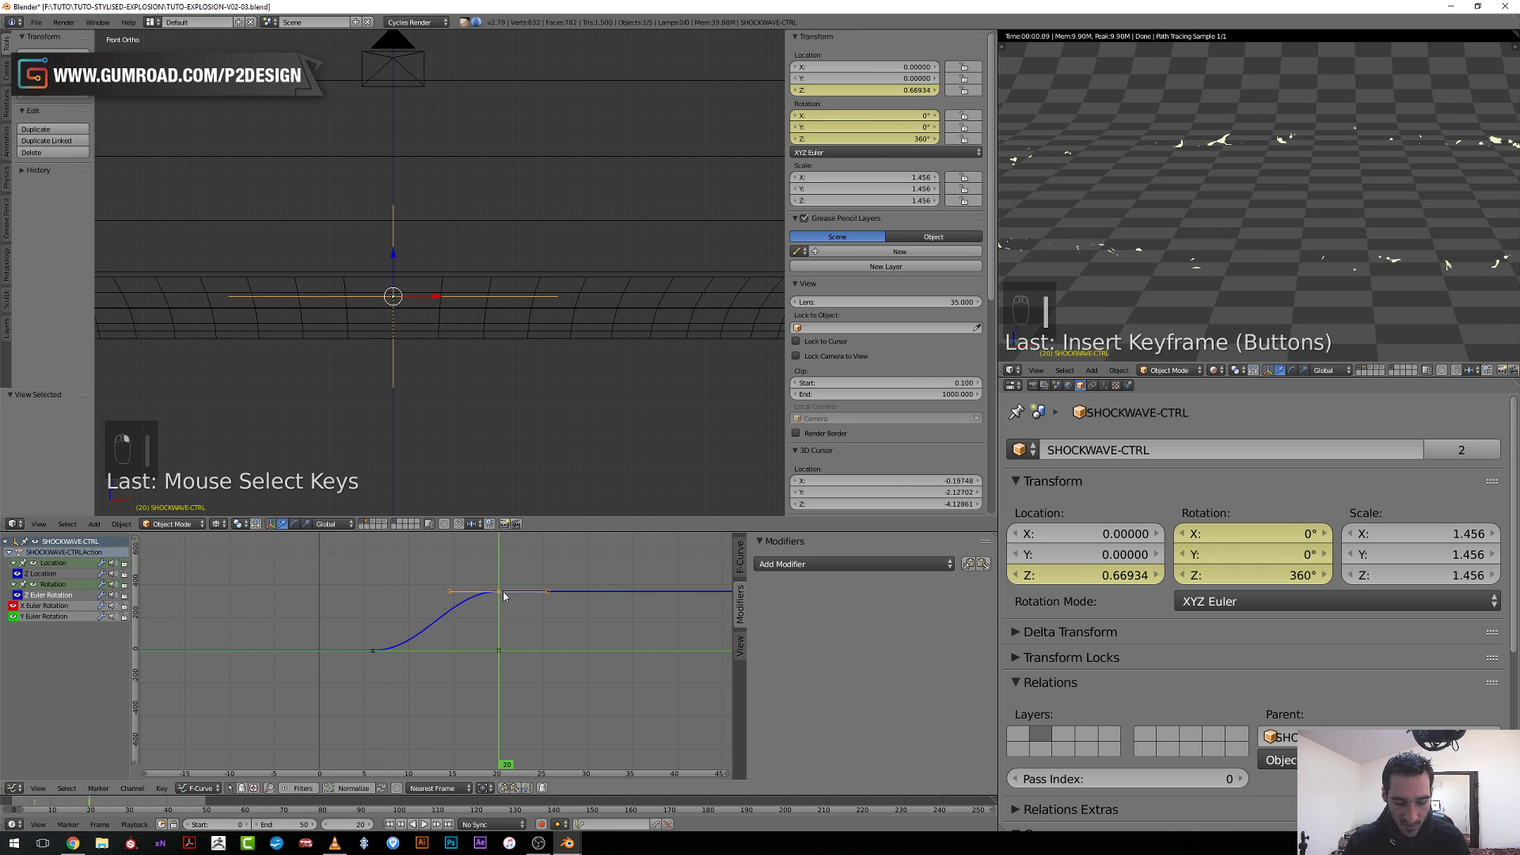
pyautogui.press('l')
pyautogui.press('KP_Enter')
pyautogui.scroll(3, 441, 661)
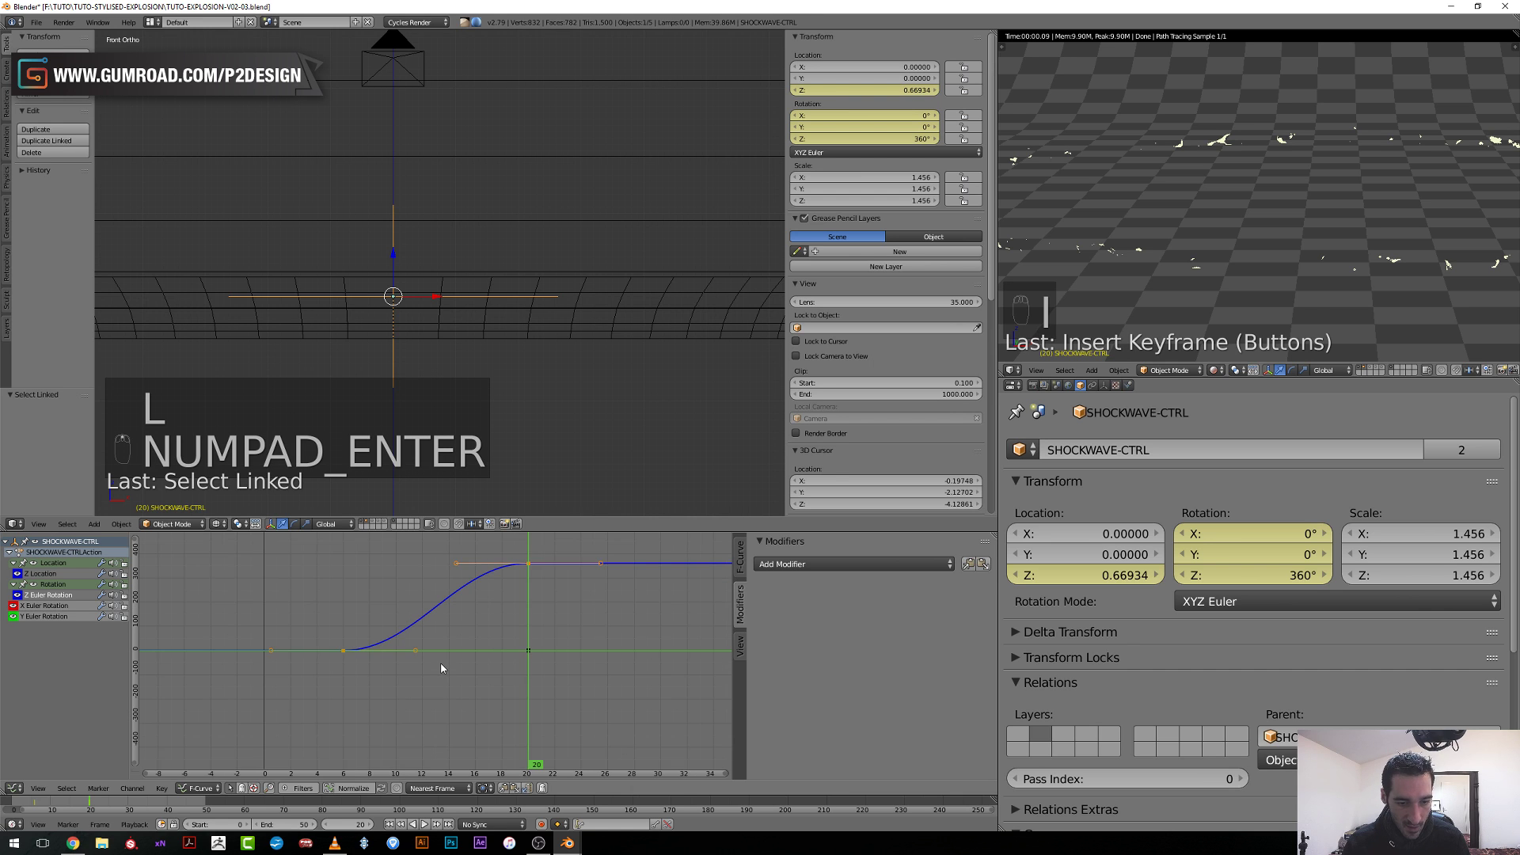
pyautogui.click(321, 651)
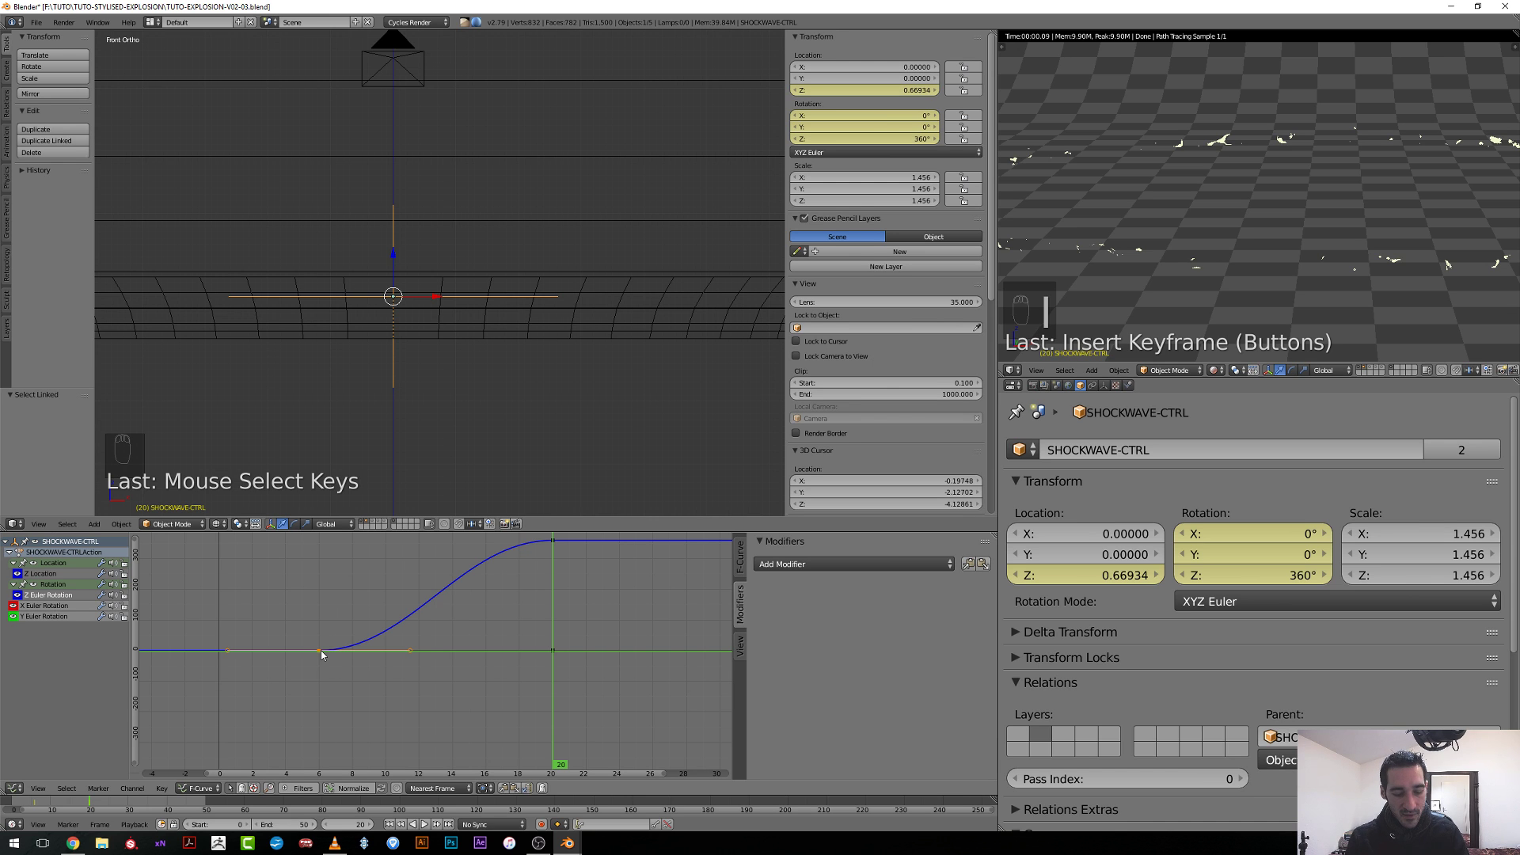
pyautogui.press('v')
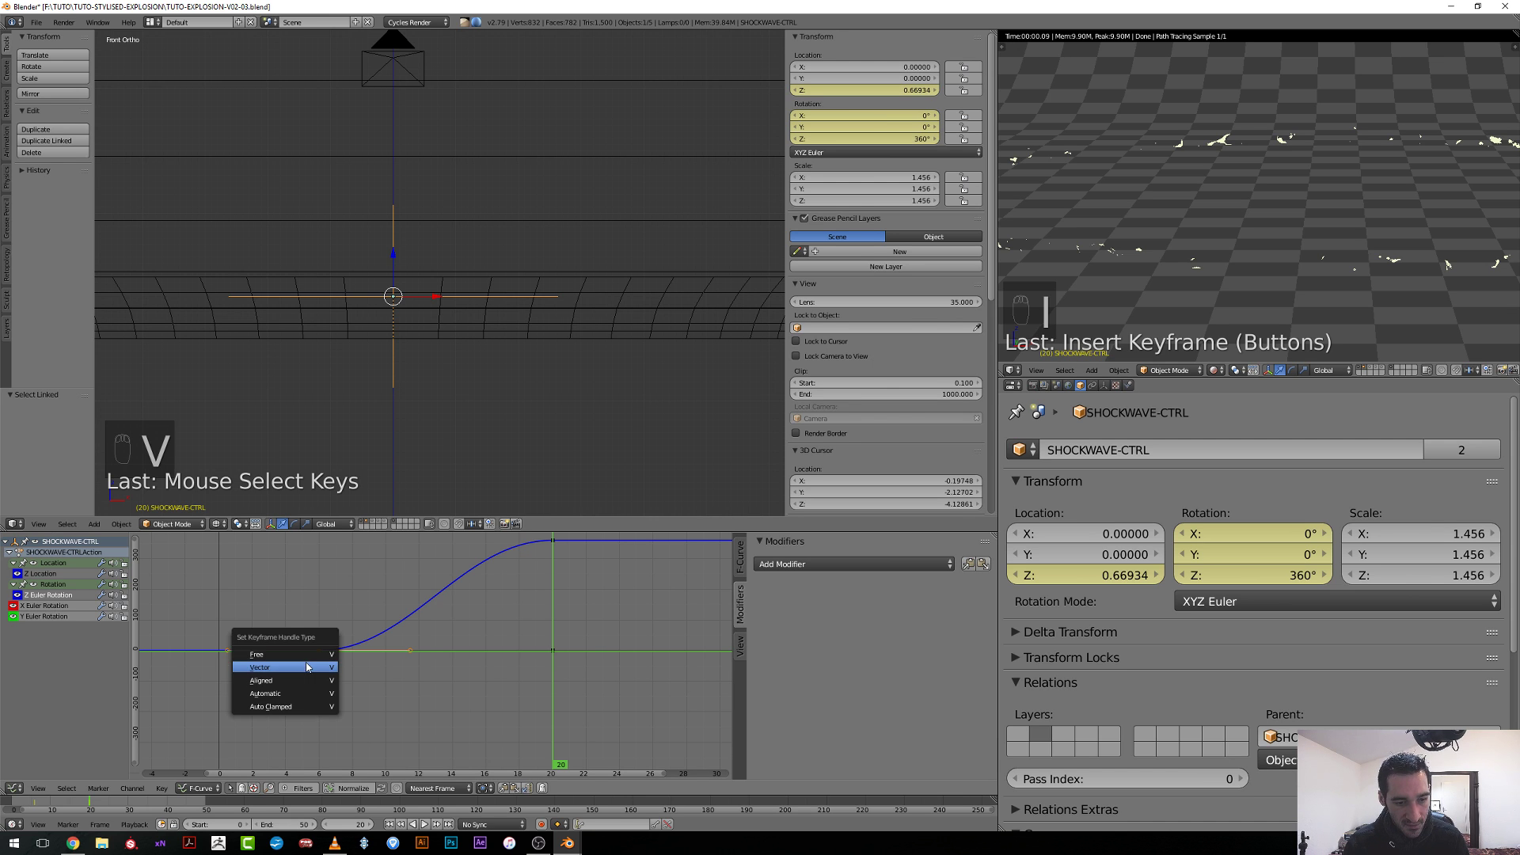
pyautogui.click(305, 669)
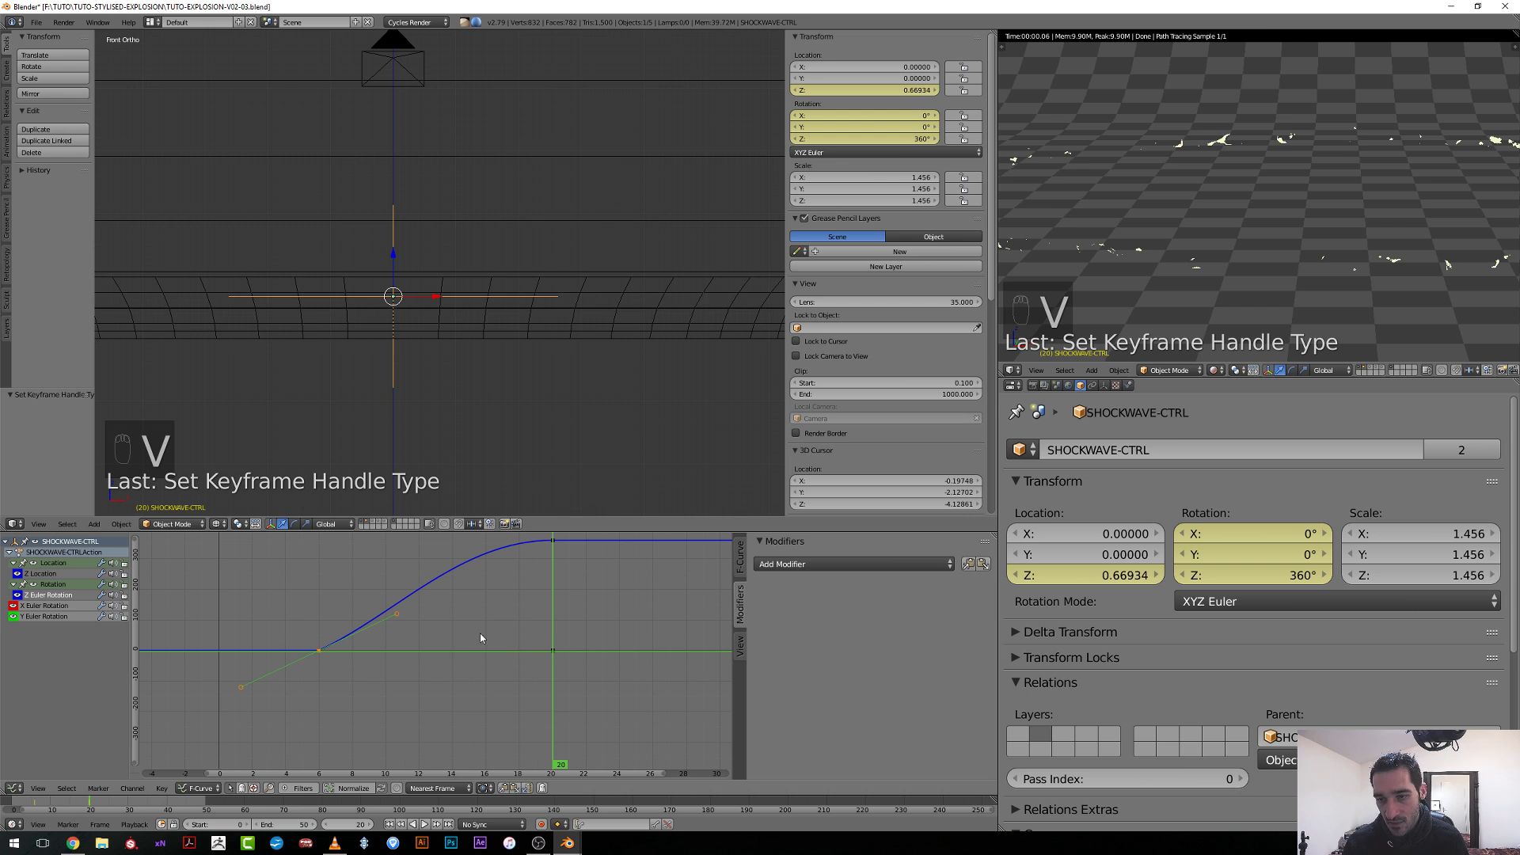
# Step through the animation from frame 10 past frame 20 and back to frame 13 to examine the ring's rotation.
pyautogui.moveTo(480, 637); pyautogui.dragTo(386, 678)
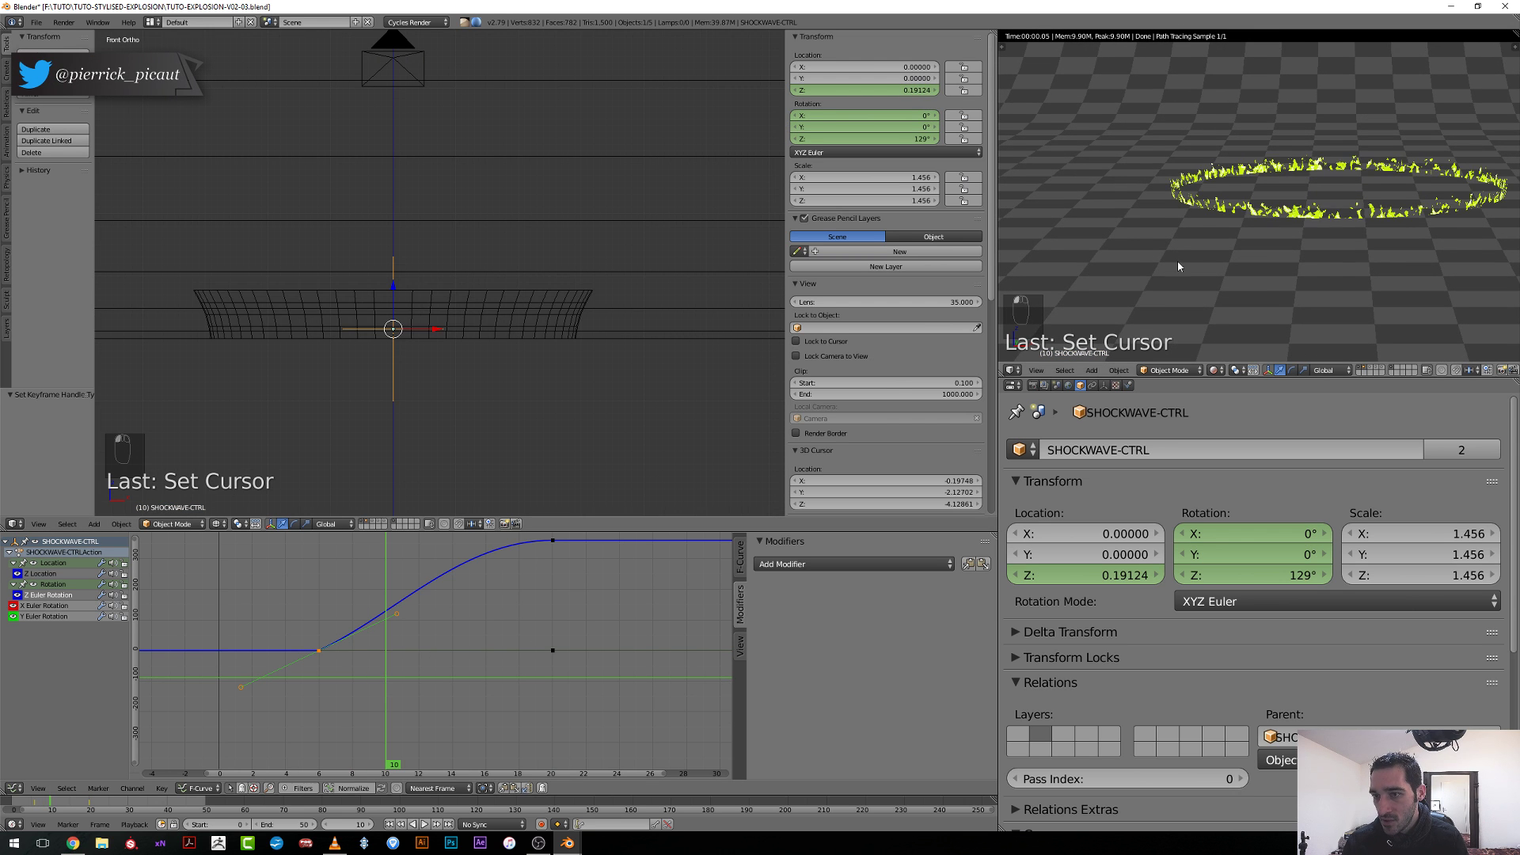
pyautogui.press('Right')
pyautogui.press('Right')
pyautogui.press('Right')
pyautogui.press('Right')
pyautogui.press('Right')
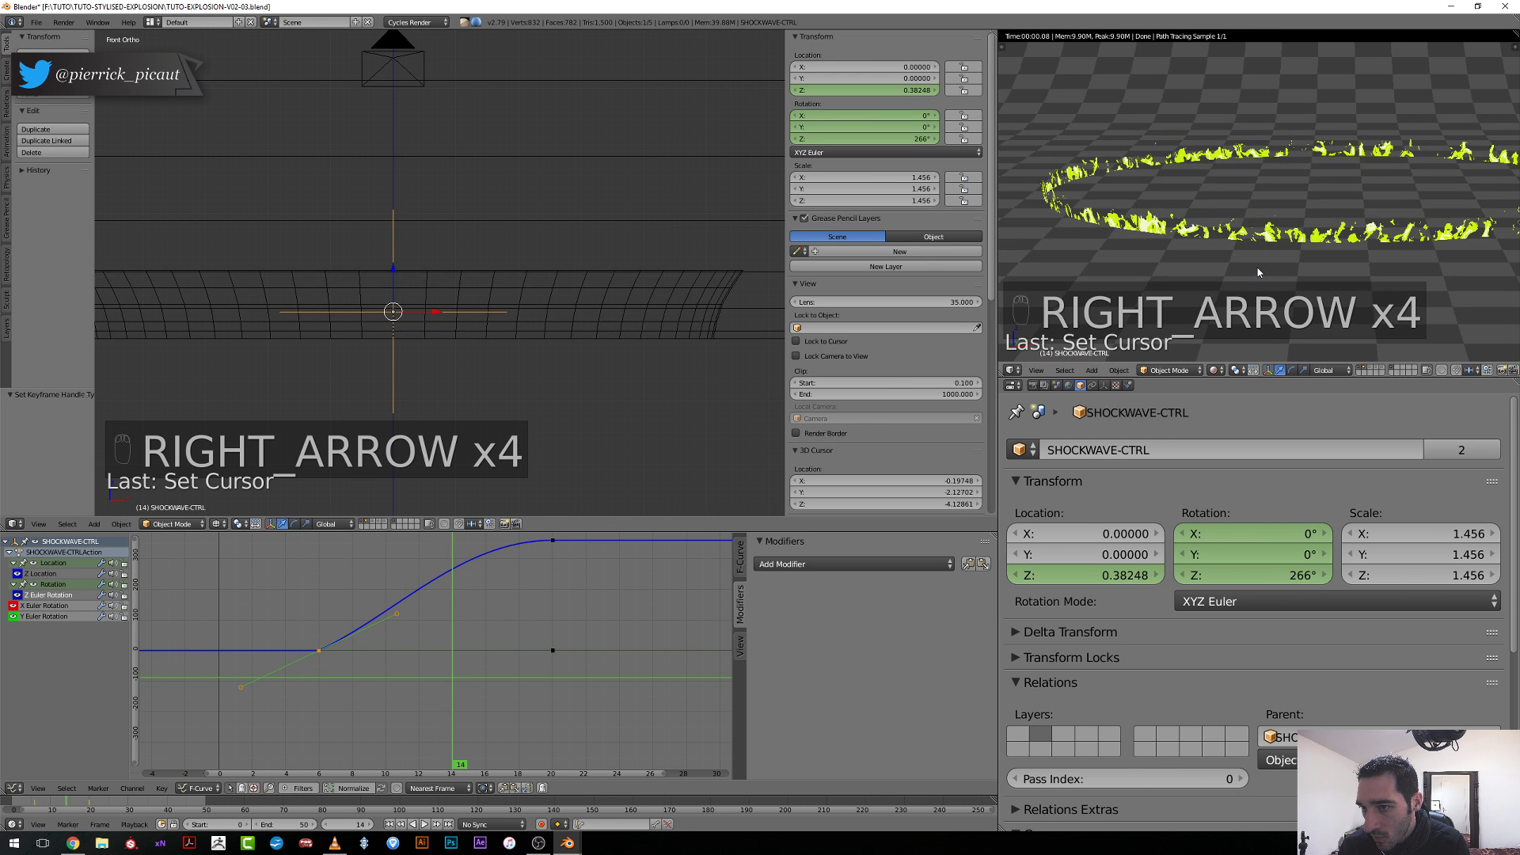
pyautogui.press('Right')
pyautogui.press('Right')
pyautogui.press('Right')
pyautogui.press('Right')
pyautogui.press('Right')
pyautogui.press('Right')
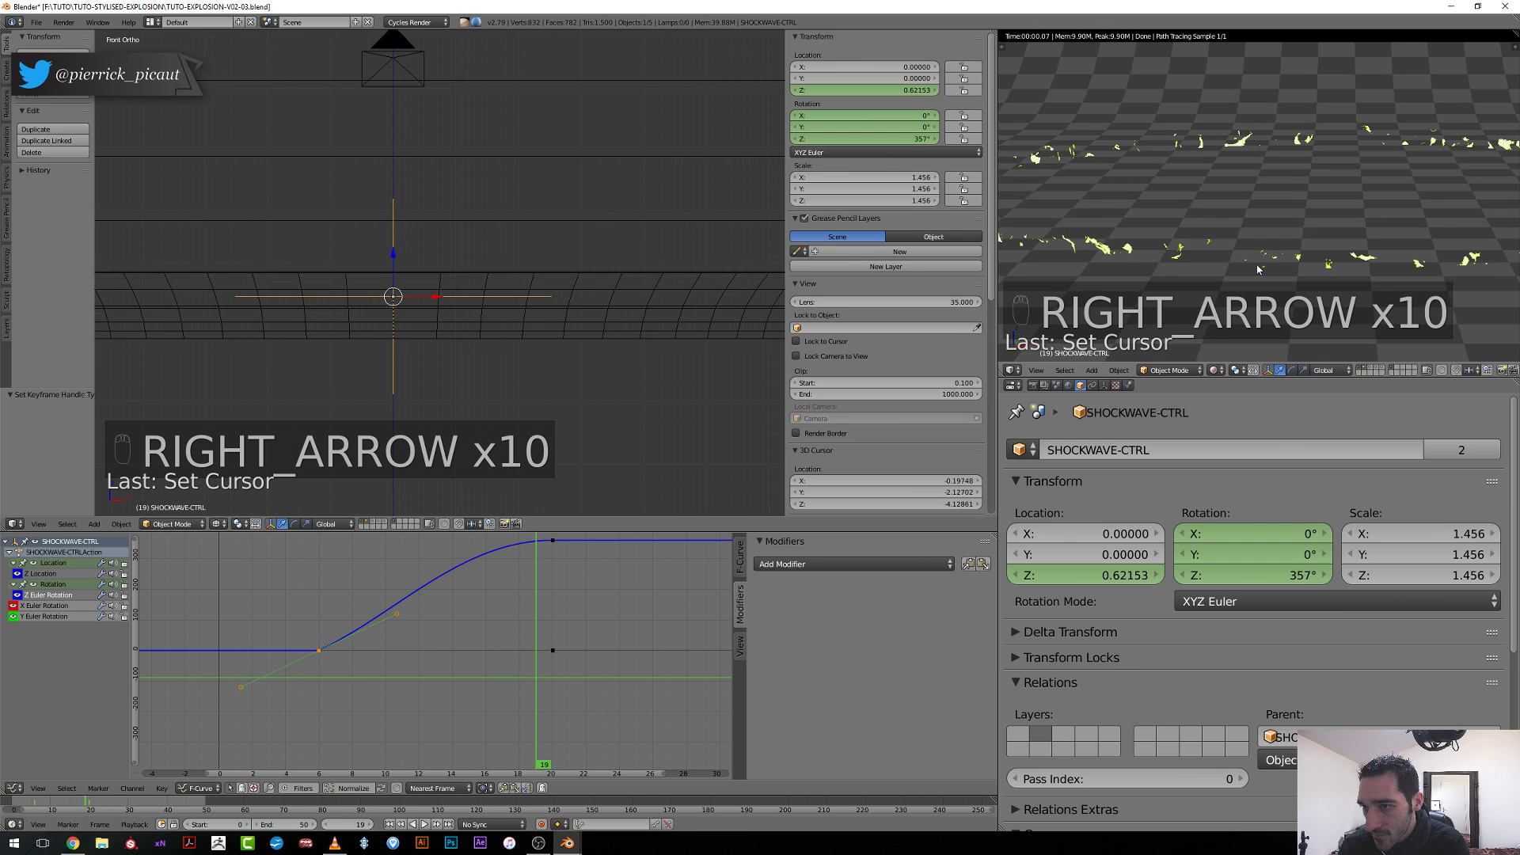
pyautogui.press('Right')
pyautogui.press('Right')
pyautogui.press('Right')
pyautogui.press('Left')
pyautogui.press('Left')
pyautogui.press('Left')
pyautogui.press('Left')
pyautogui.press('Left')
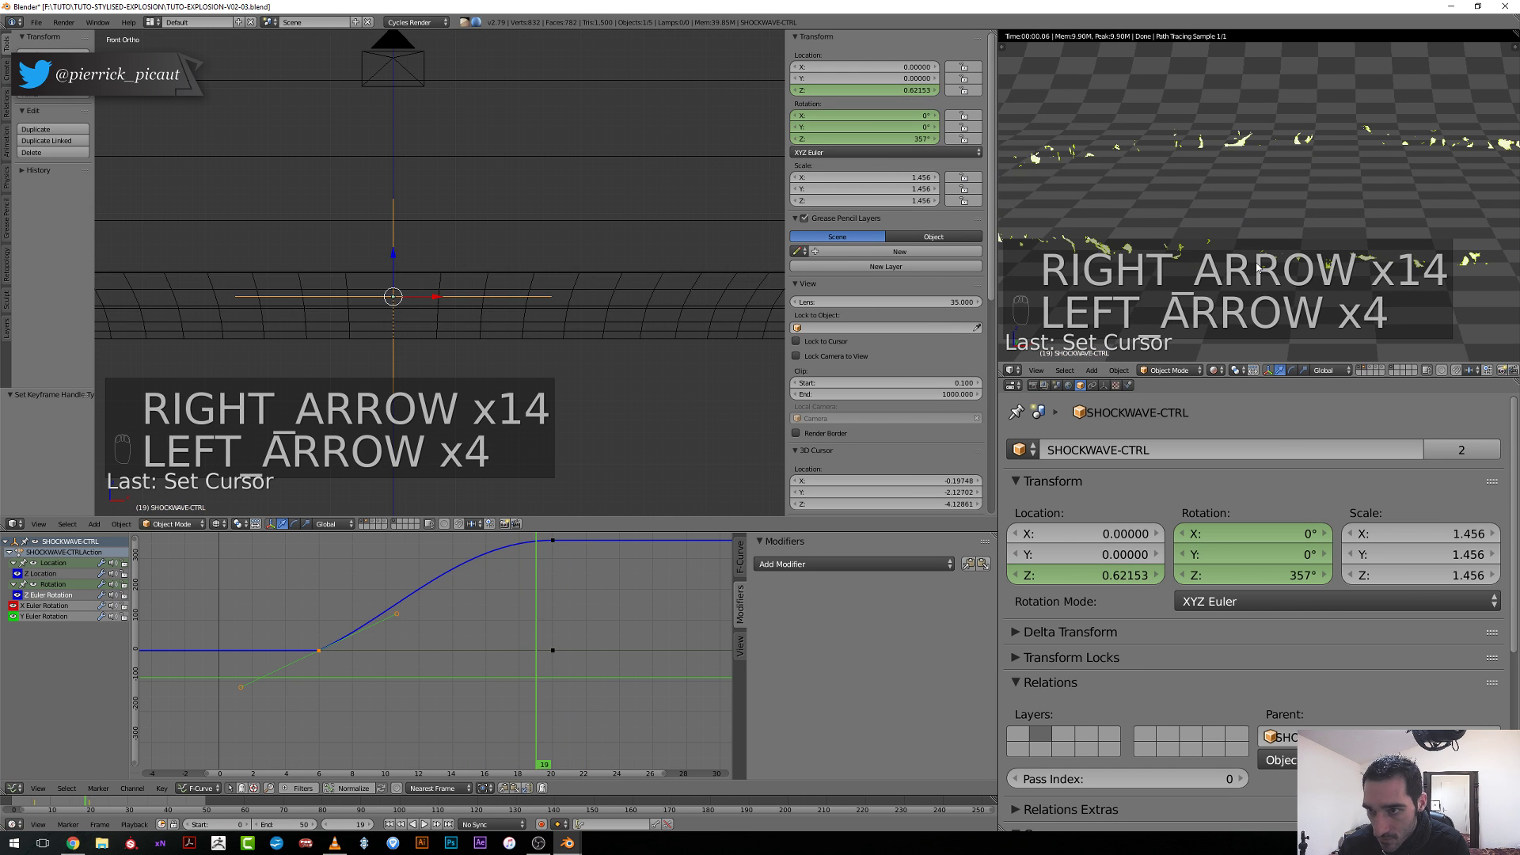
pyautogui.press('Left')
pyautogui.press('Right')
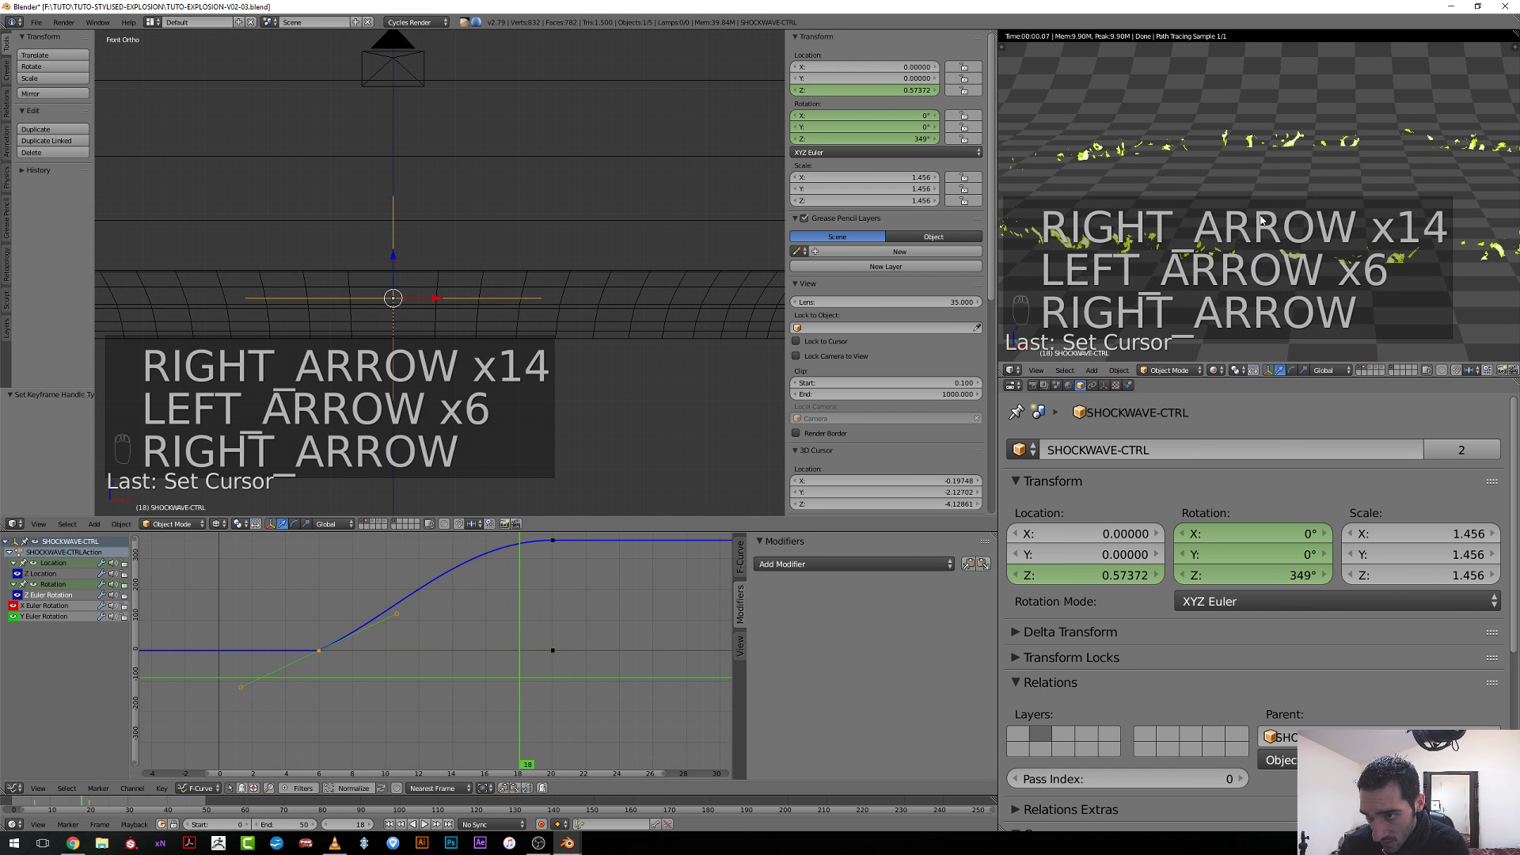
pyautogui.press('Left')
pyautogui.press('Left')
pyautogui.press('Left')
pyautogui.press('Left')
pyautogui.press('Left')
pyautogui.press('Left')
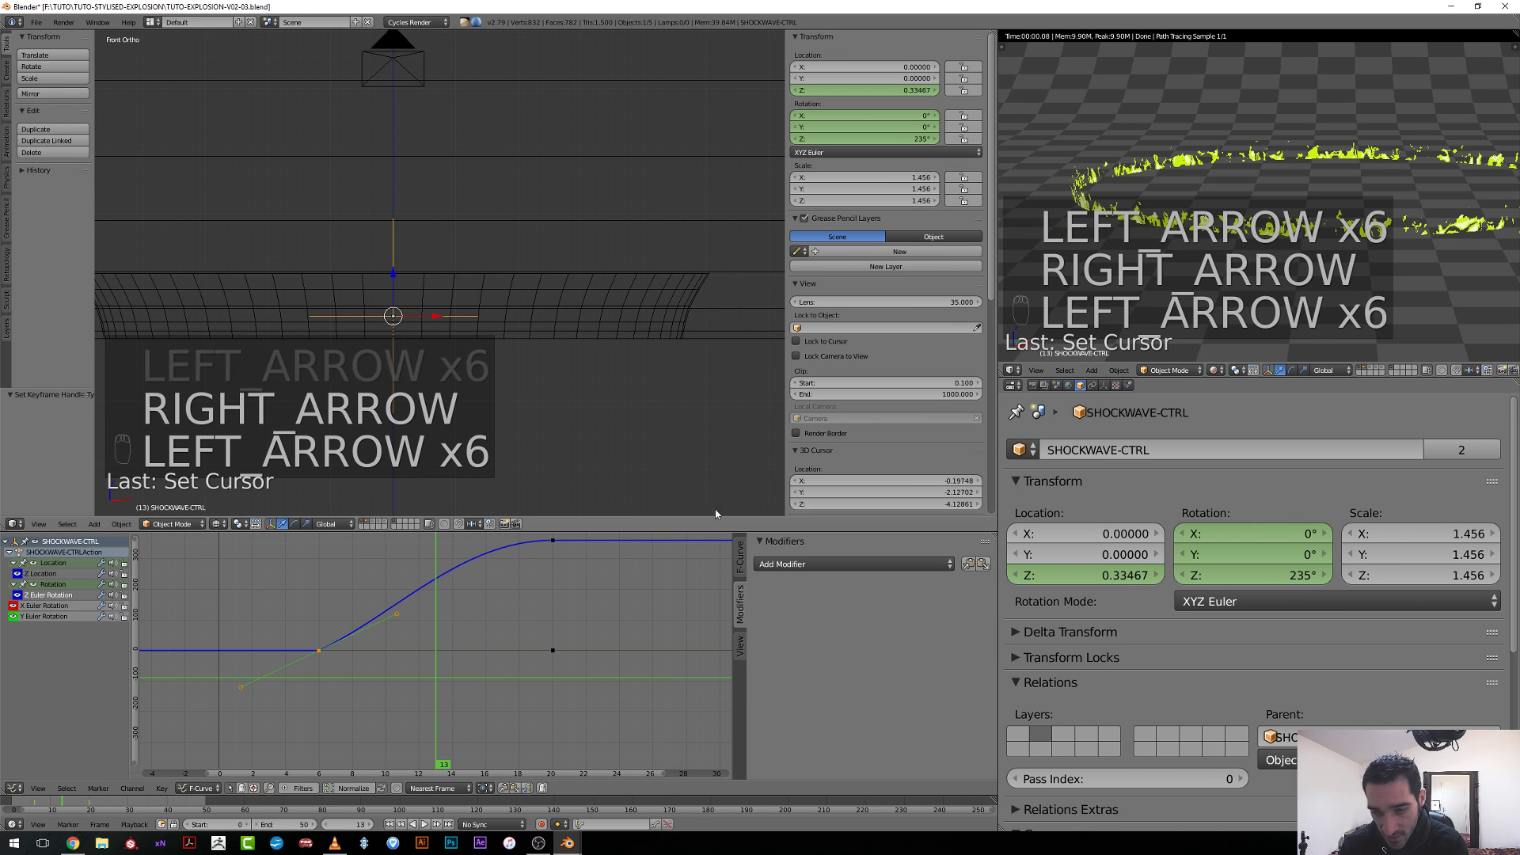
pyautogui.press('Right')
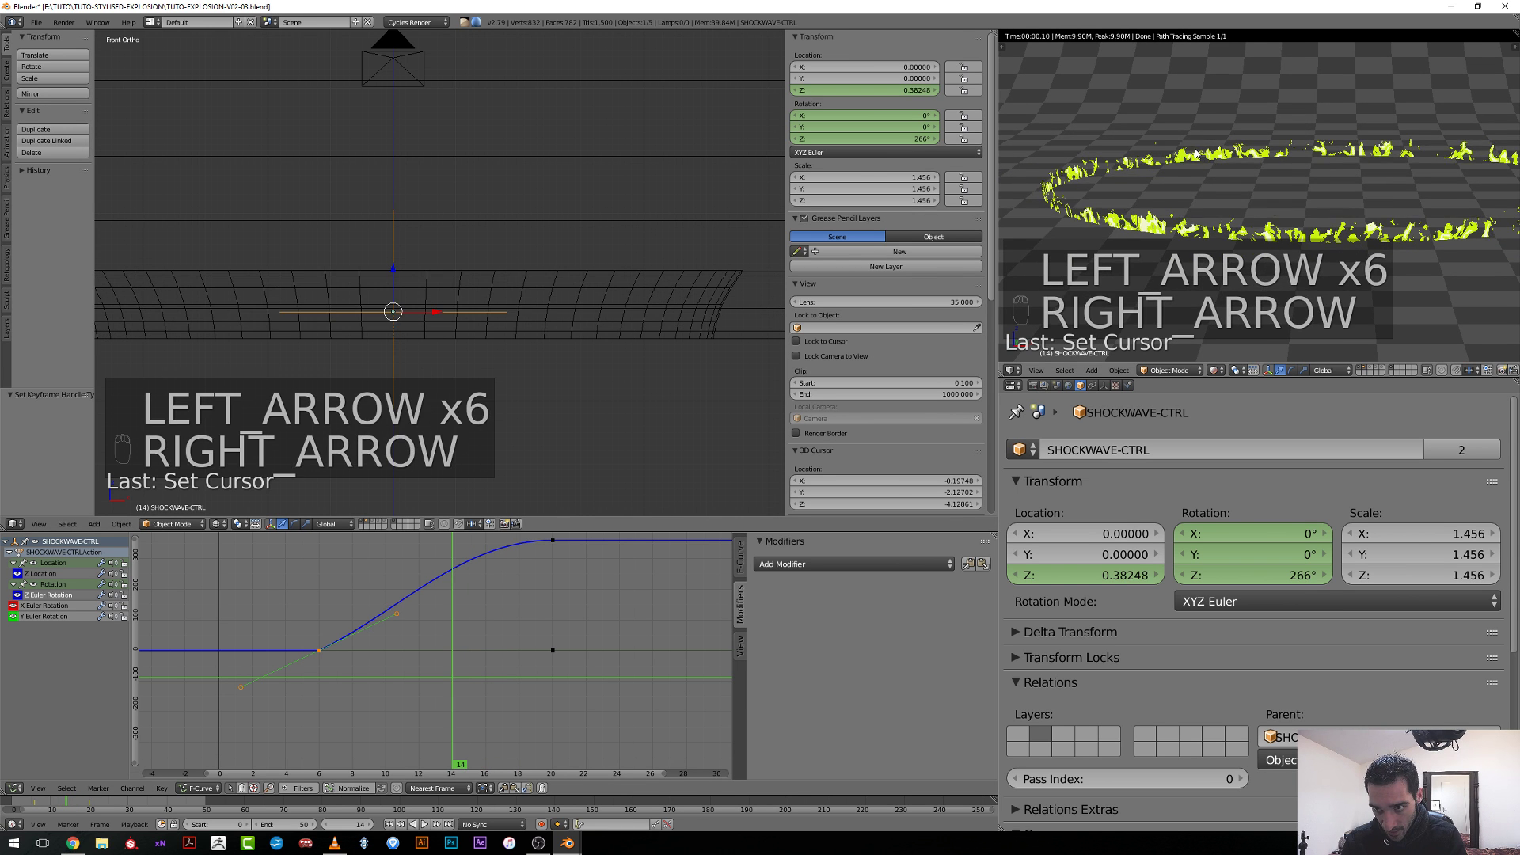
pyautogui.press('Left')
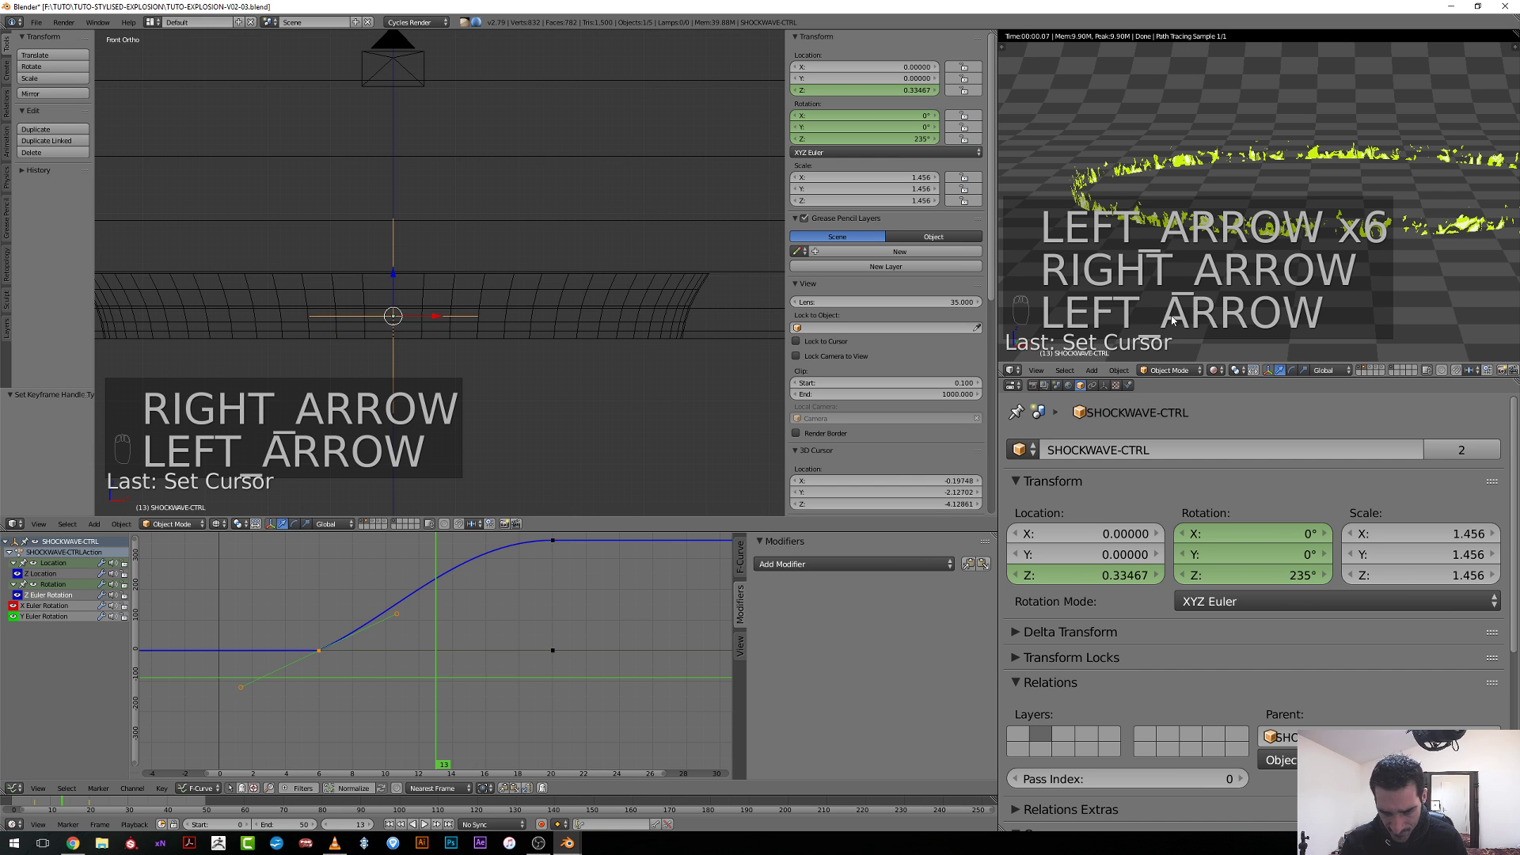
# Lower the frame 20 Z Euler Rotation keyframe vertically to about 280° to slow the ring's spin.
pyautogui.scroll(3, 554, 632)
pyautogui.moveTo(548, 609); pyautogui.dragTo(497, 687, button='middle')
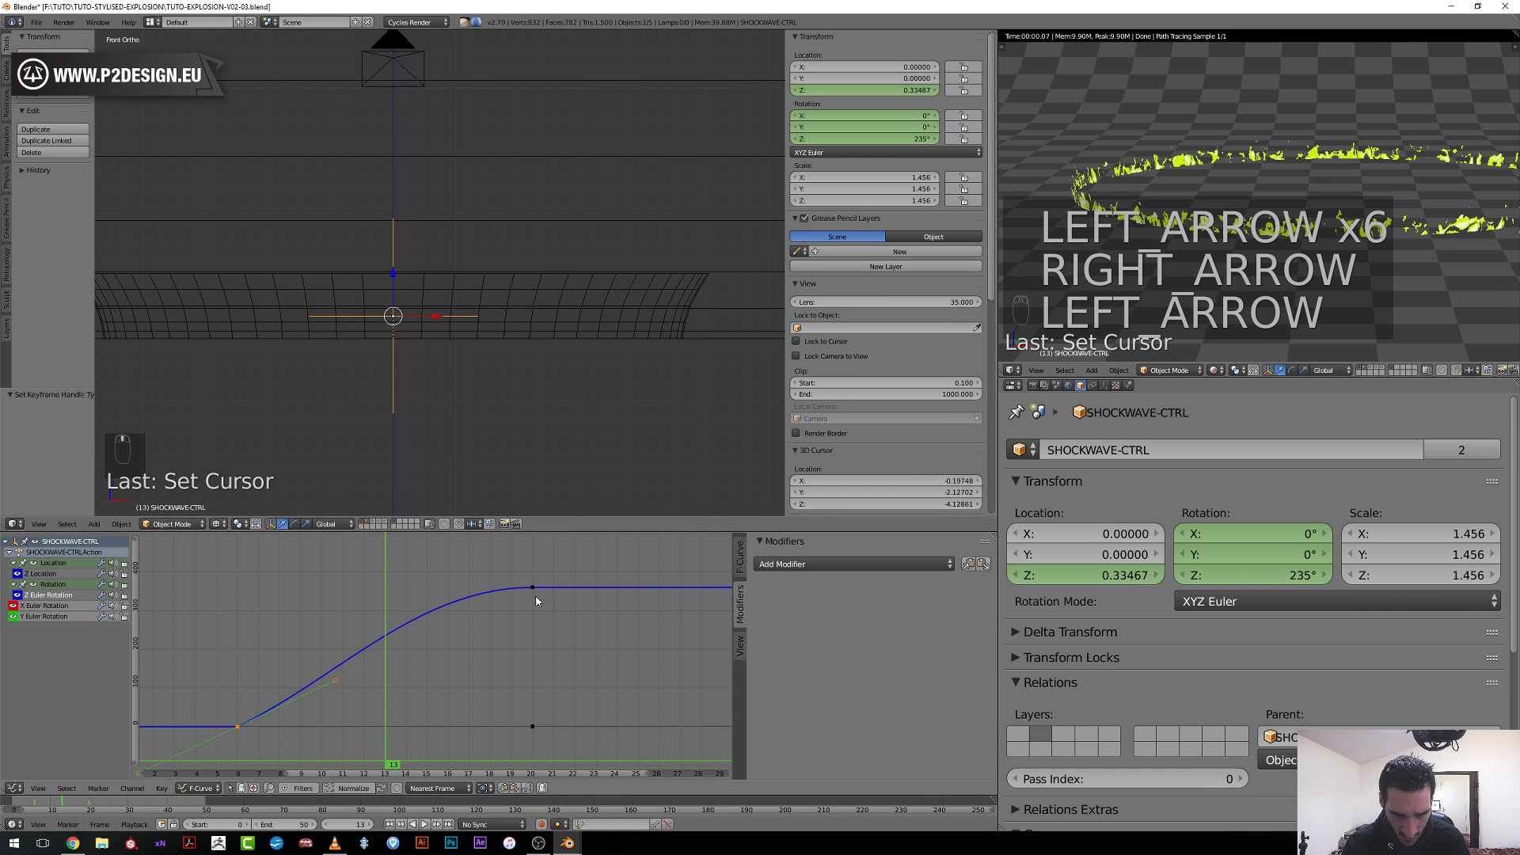
pyautogui.rightClick(535, 598)
pyautogui.click(533, 593)
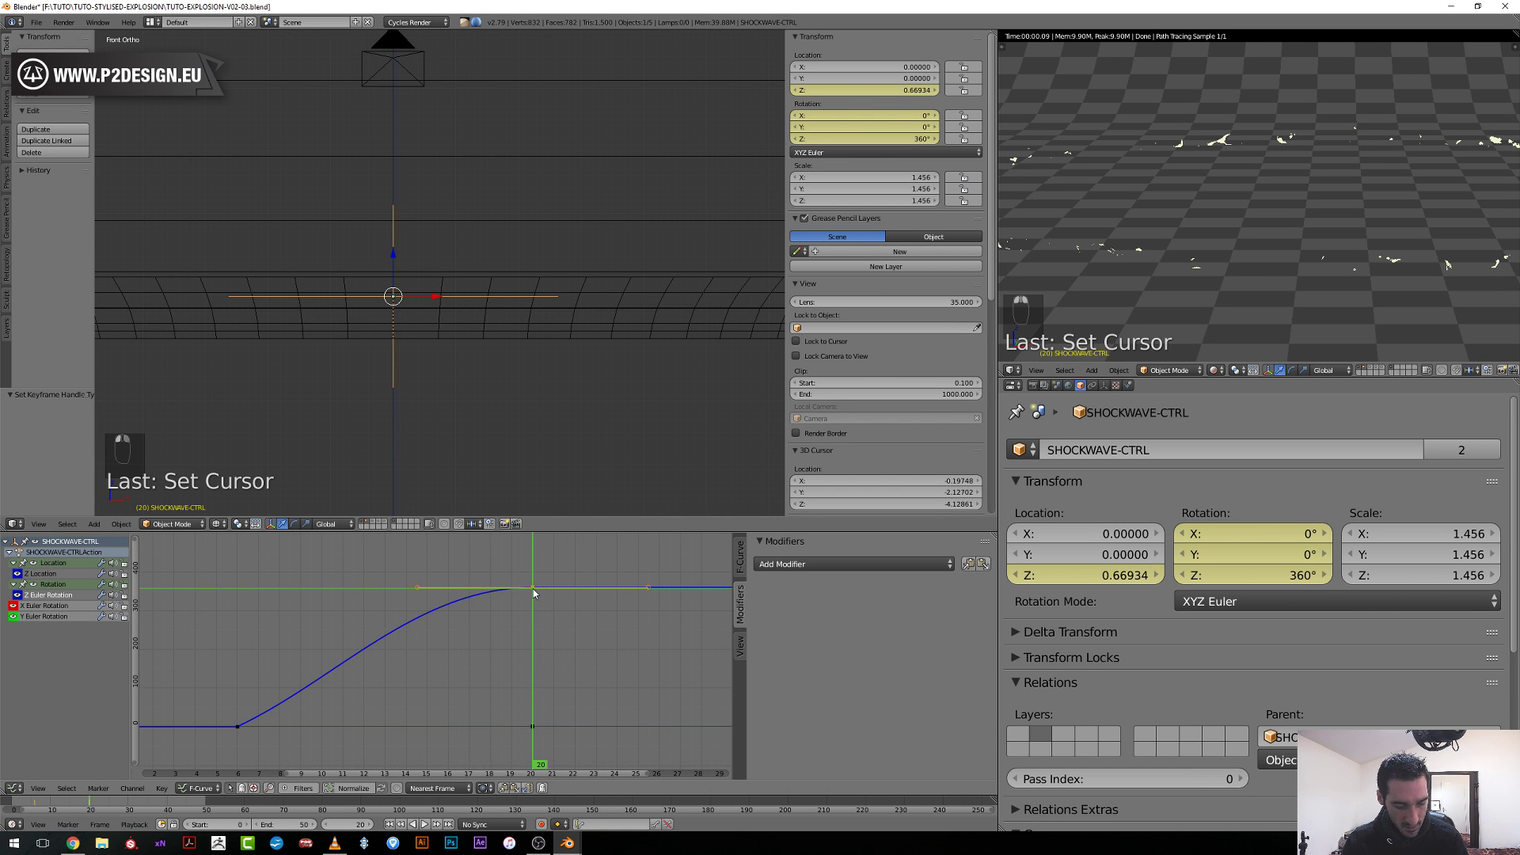
pyautogui.press('g')
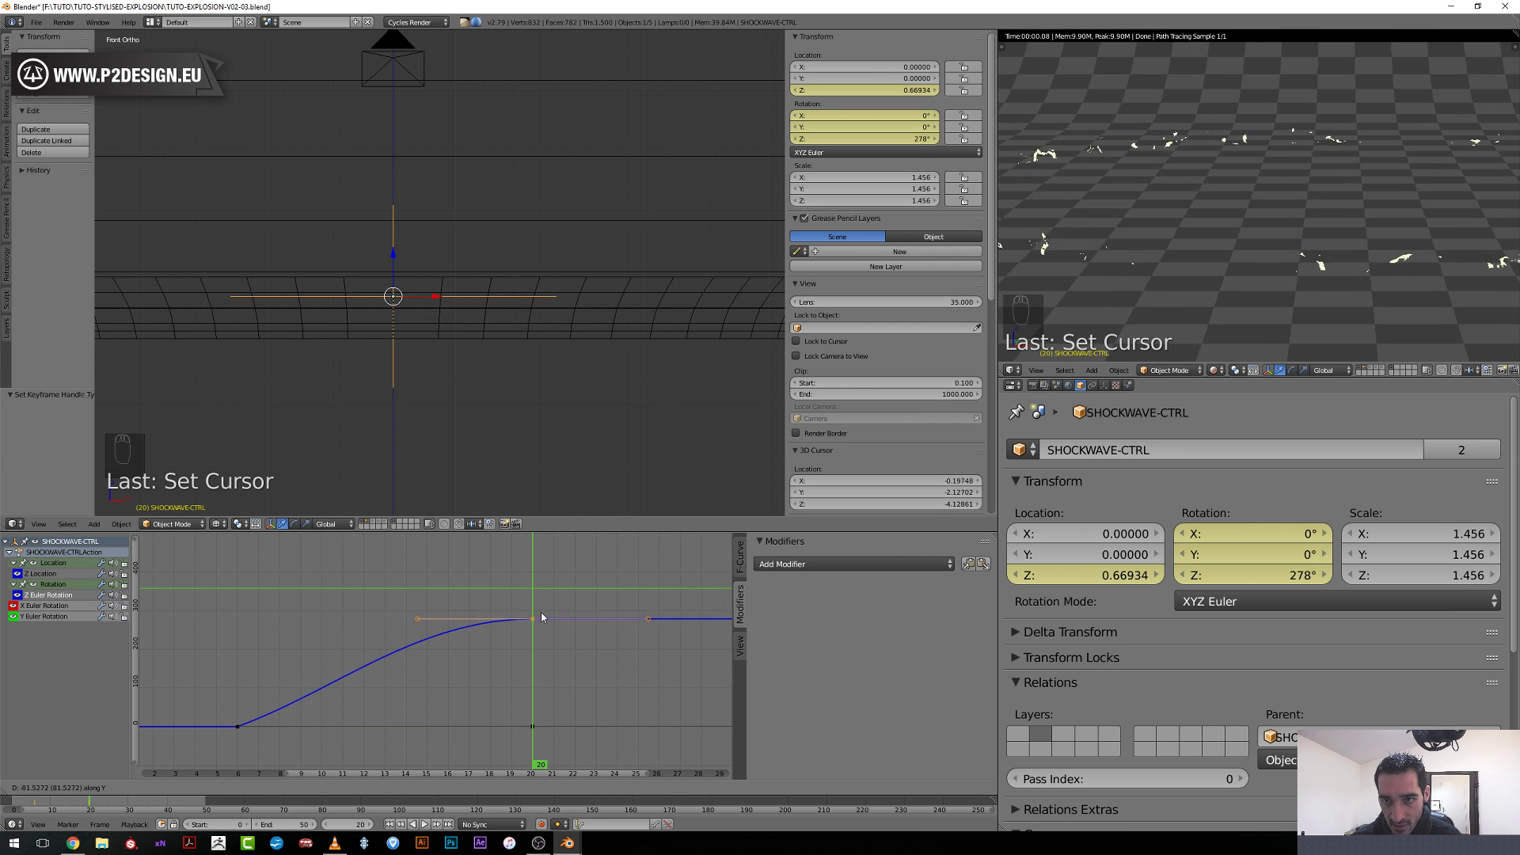
pyautogui.click(541, 613)
# Step back frame by frame from frame 20 to frame 11 to examine the slower rotation in the render preview.
pyautogui.press('Left')
pyautogui.press('Left')
pyautogui.press('Left')
pyautogui.press('Left')
pyautogui.press('Left')
pyautogui.press('Left')
pyautogui.press('Left')
pyautogui.press('Left')
pyautogui.press('Left')
pyautogui.press('Left')
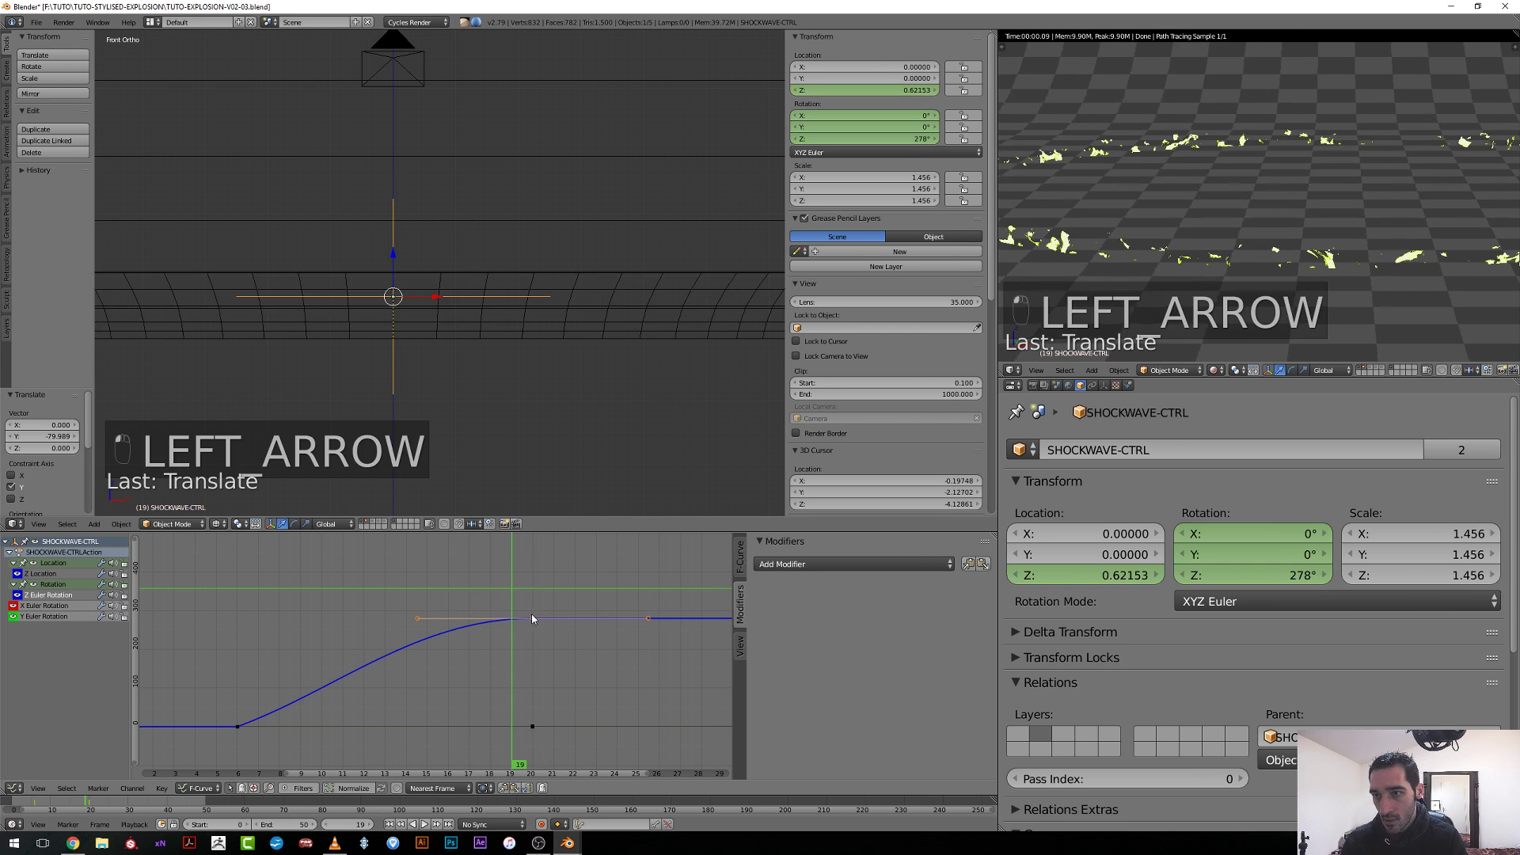
pyautogui.press('Left')
pyautogui.press('Left')
pyautogui.press('Left')
pyautogui.press('Left')
pyautogui.press('Left')
pyautogui.press('Left')
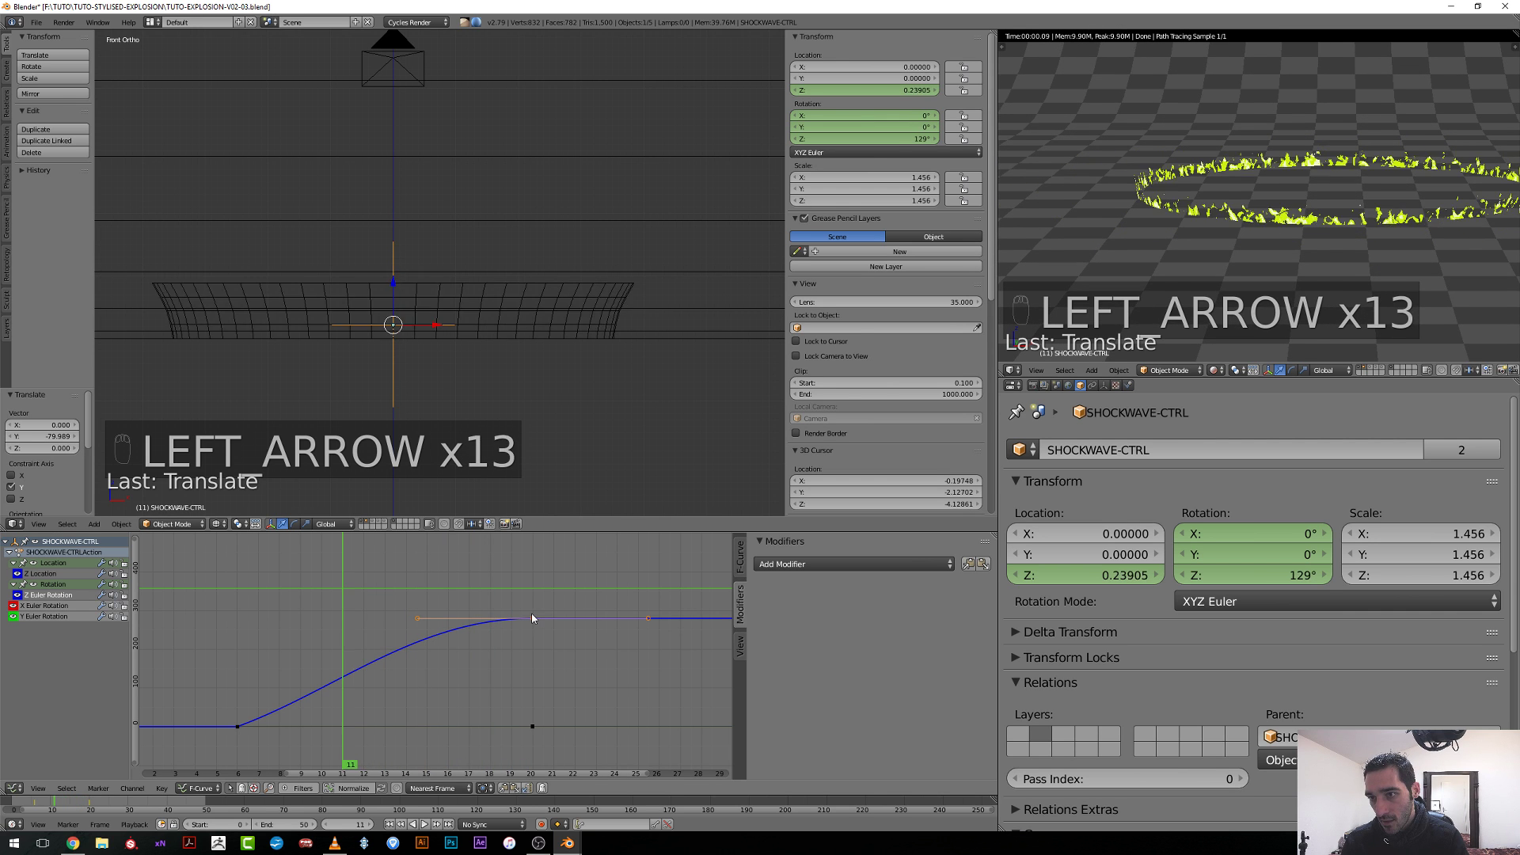
# Rotate the handles of the frame 20 Z Euler Rotation keyframe by about -7.84° so the spin flattens out less at its end.
pyautogui.press('Right')
pyautogui.press('Right')
pyautogui.press('Right')
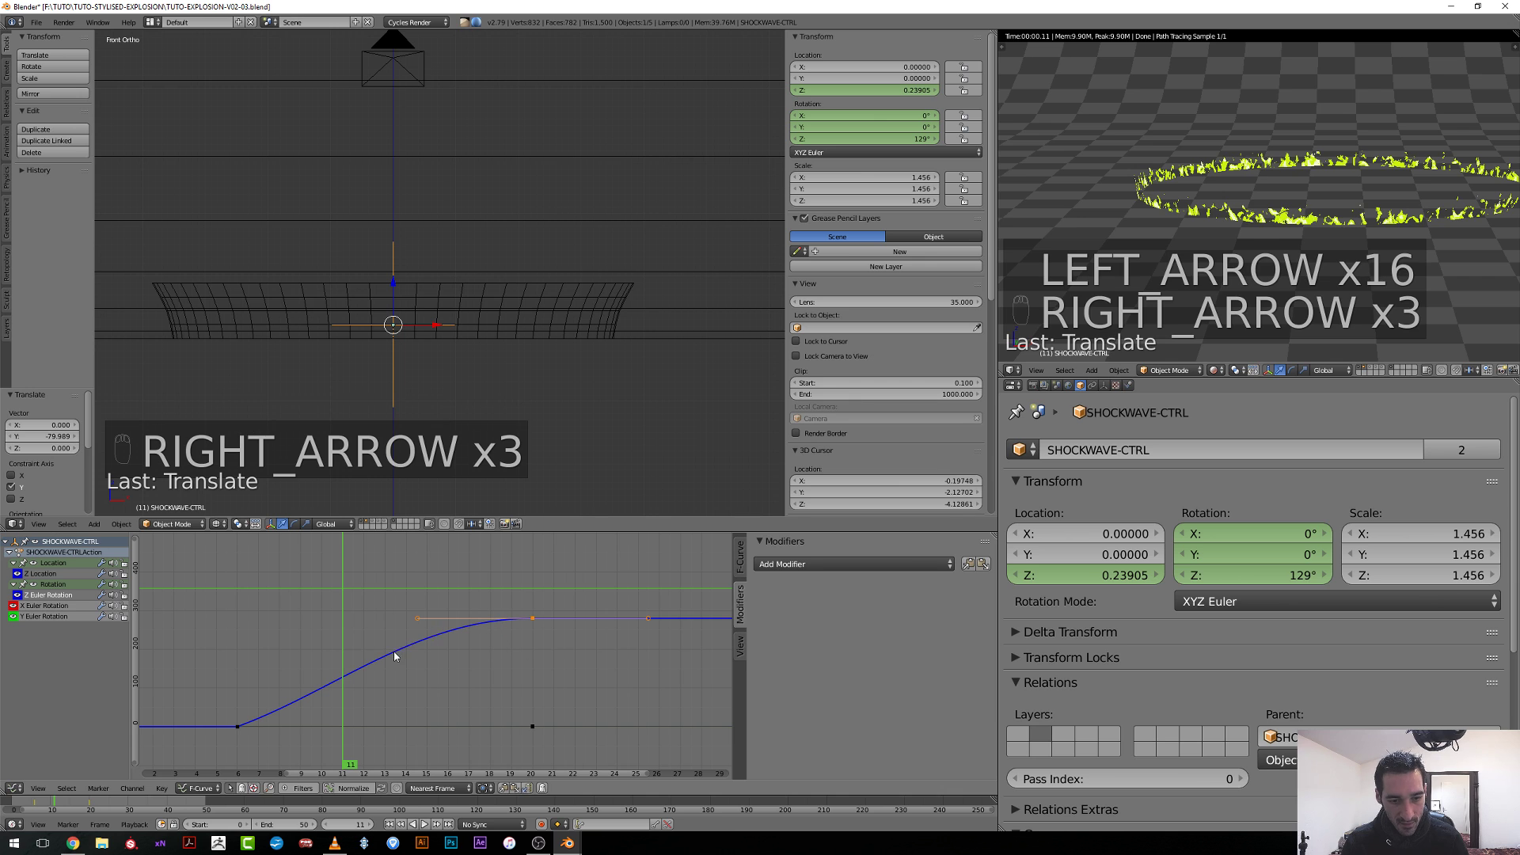
pyautogui.press('r')
pyautogui.press('r')
pyautogui.press('r')
pyautogui.press('r')
pyautogui.click(394, 673)
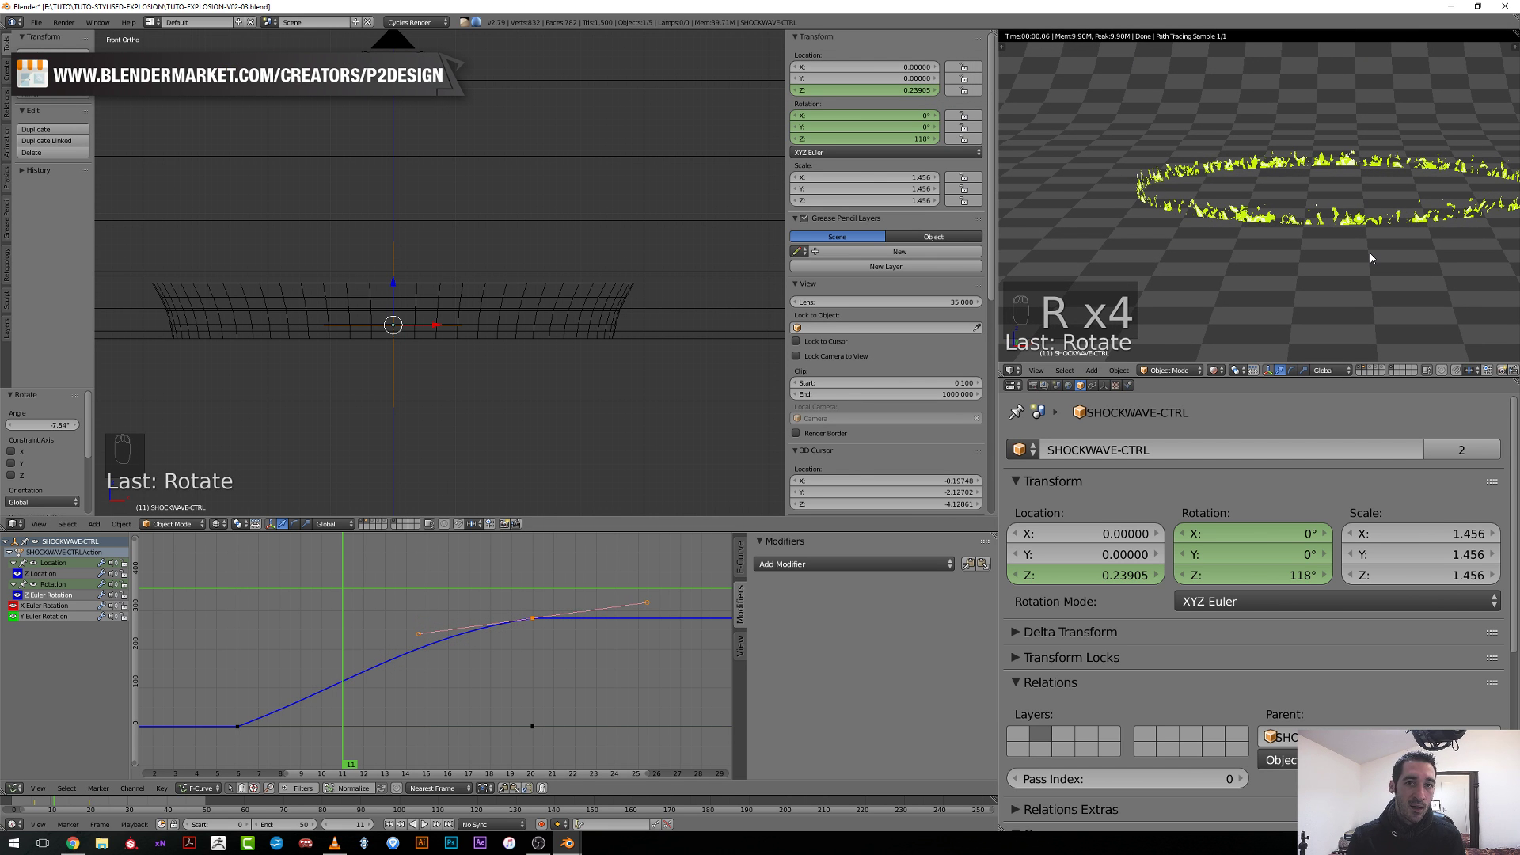
# Show the render preview through the camera and save over TUTO-EXPLOSION-V02-03.blend.
pyautogui.press('KP_0')
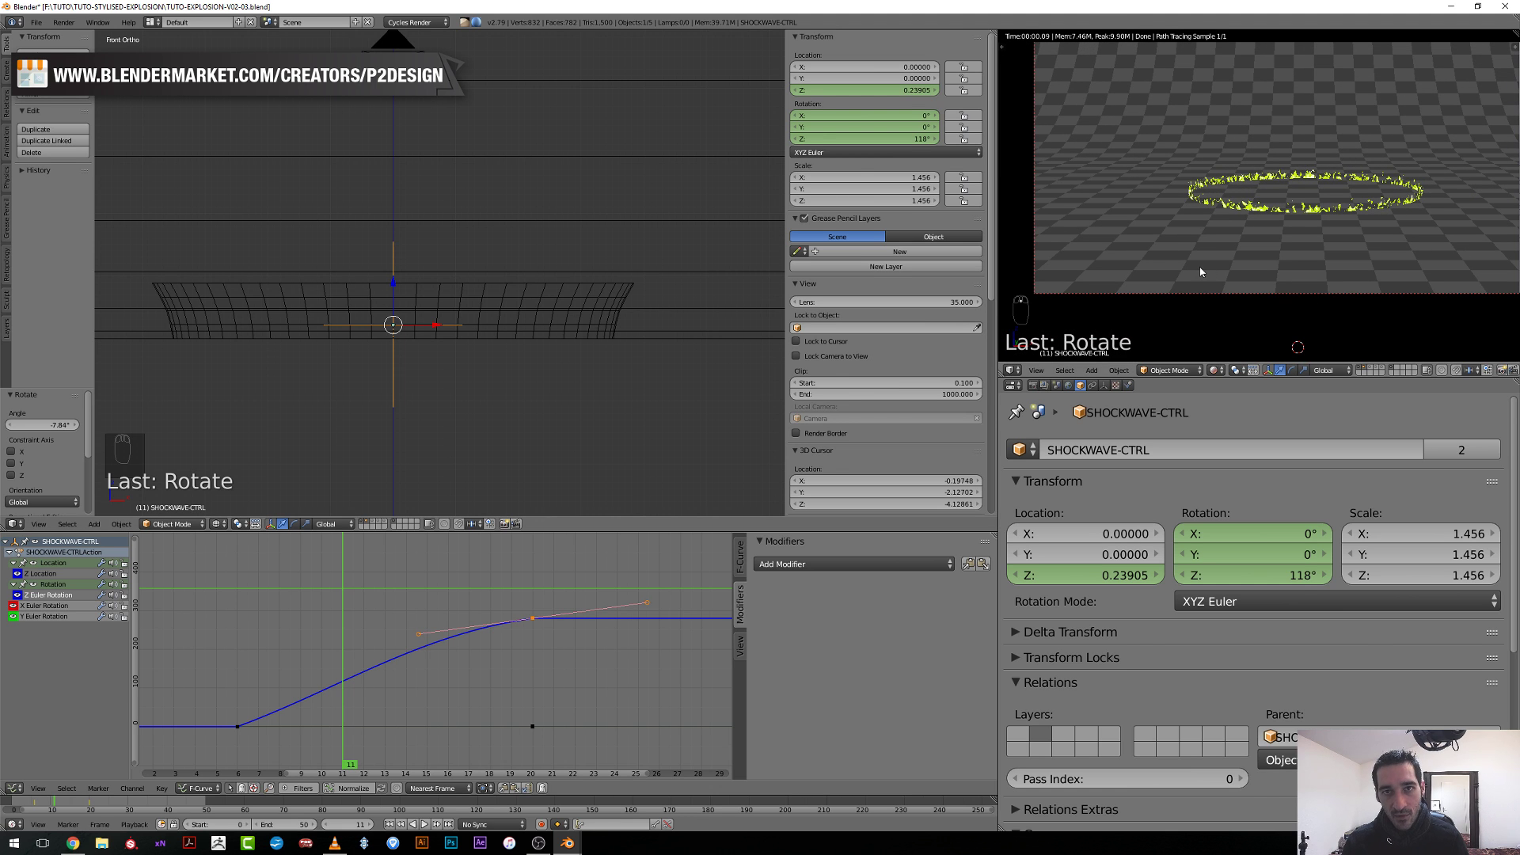
pyautogui.hotkey('ctrl', 's')
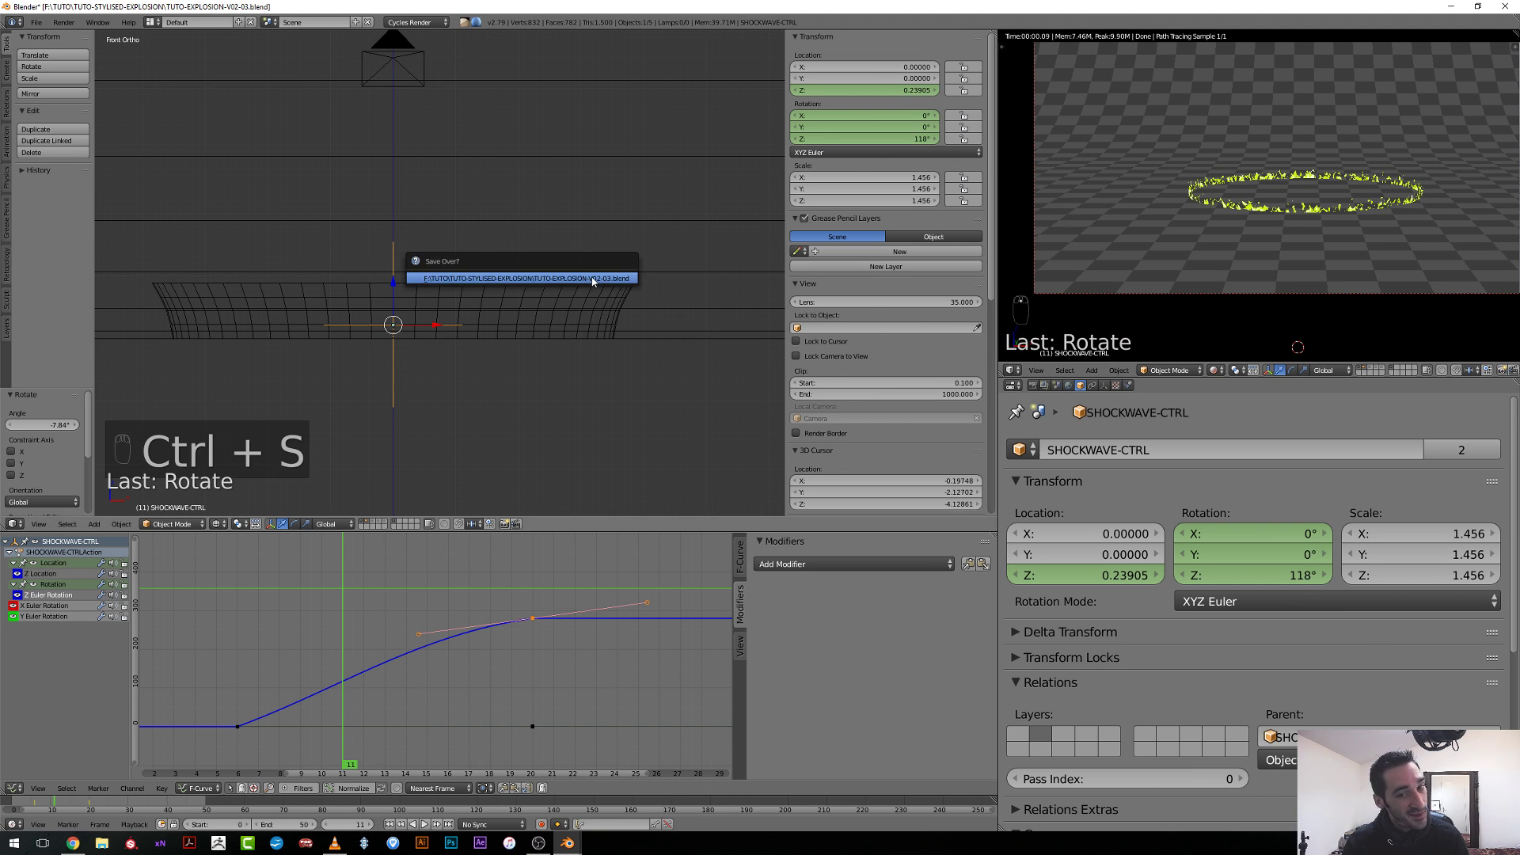
# Select the SHOCK-WAVE ring, go to frame 18 and fit all its animation curves in the Graph Editor with every keyframe selected.
pyautogui.rightClick(601, 321)
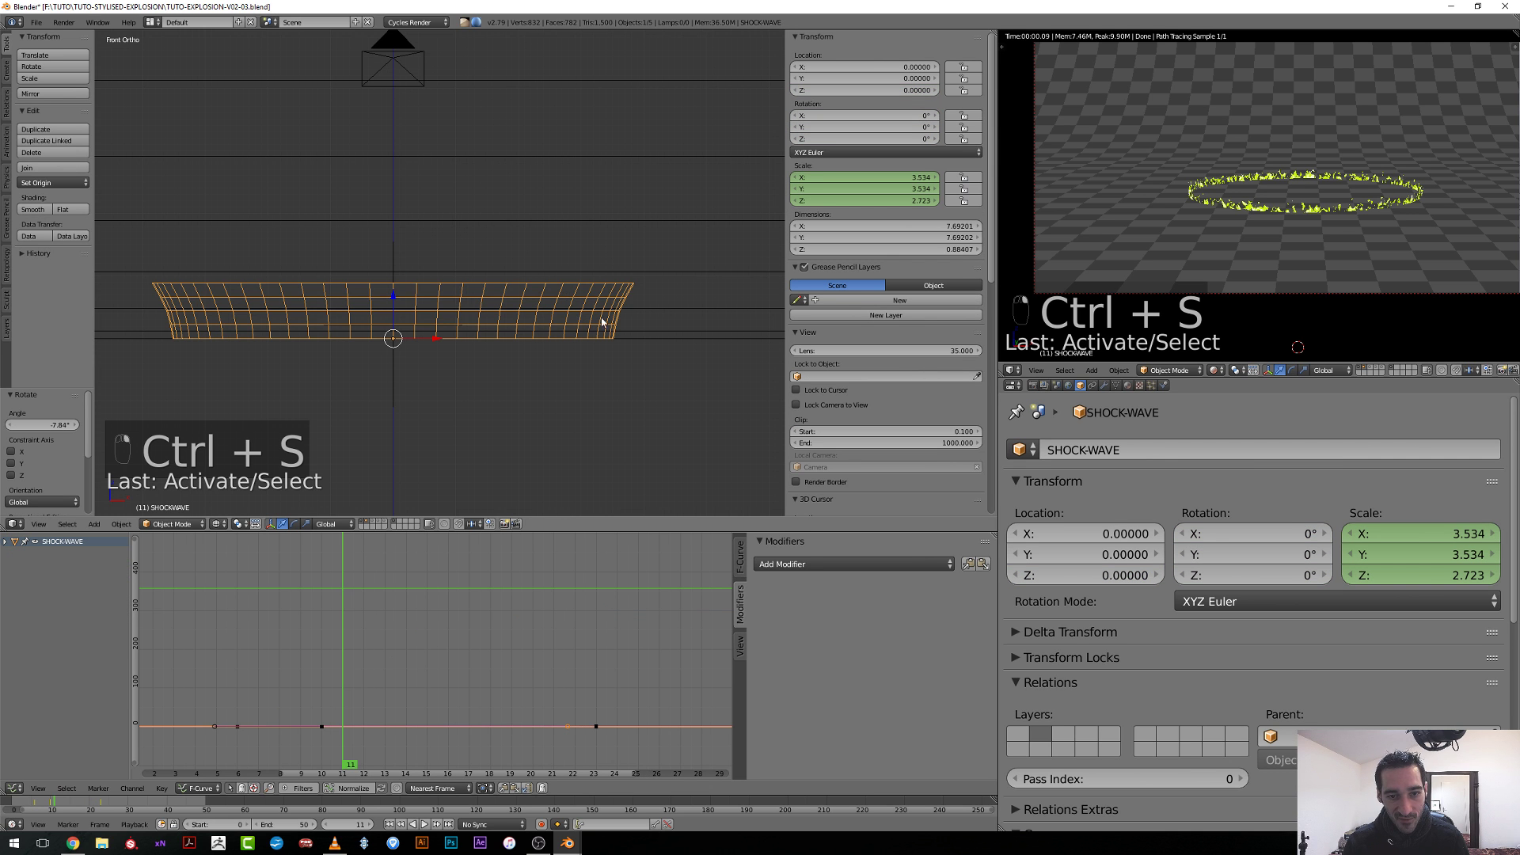
pyautogui.moveTo(345, 623); pyautogui.dragTo(489, 628)
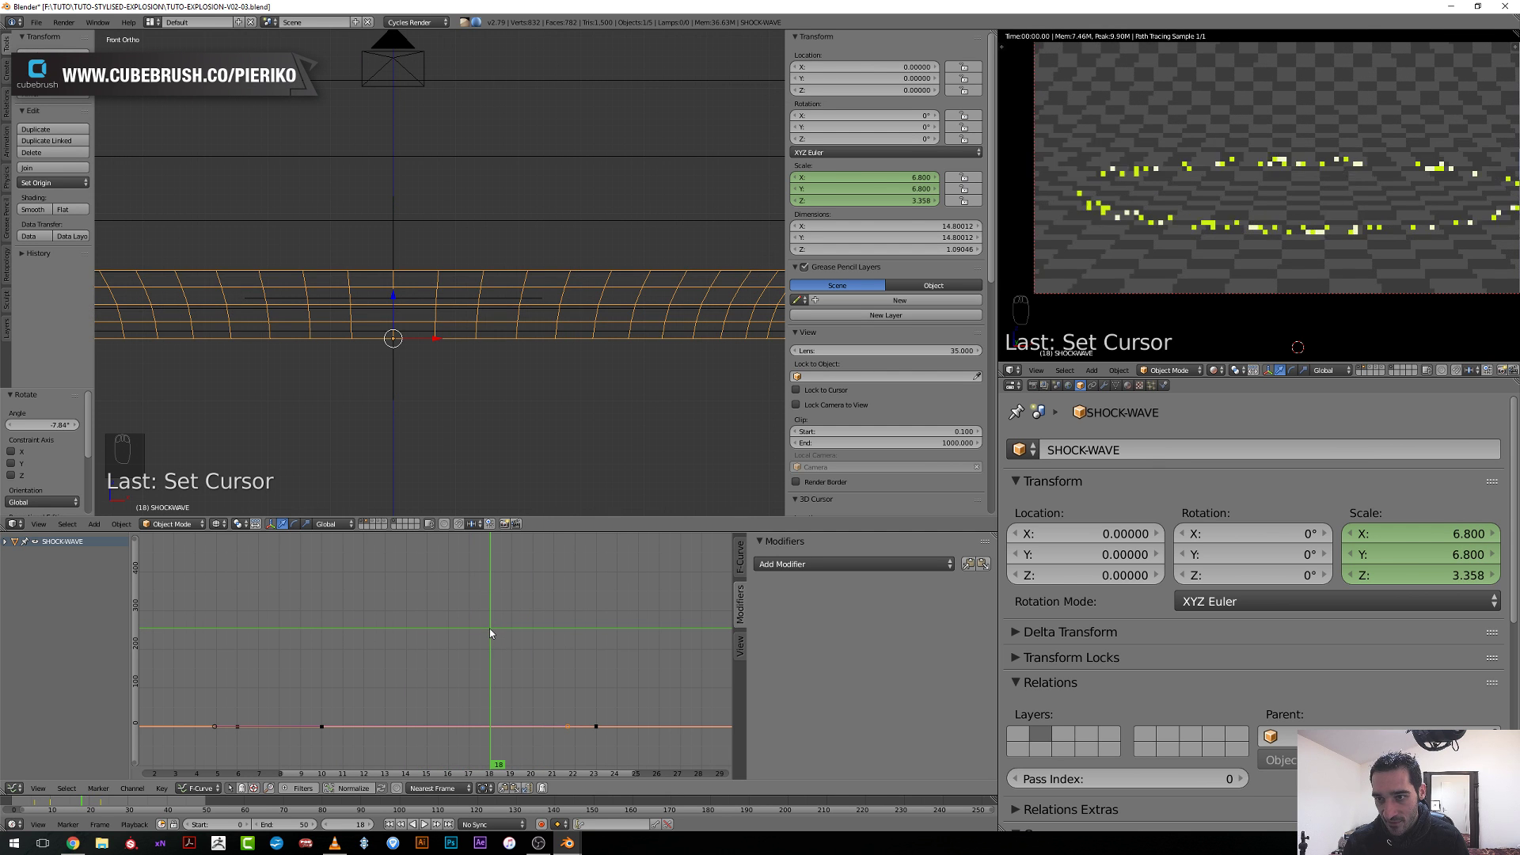
pyautogui.scroll(-3, 496, 334)
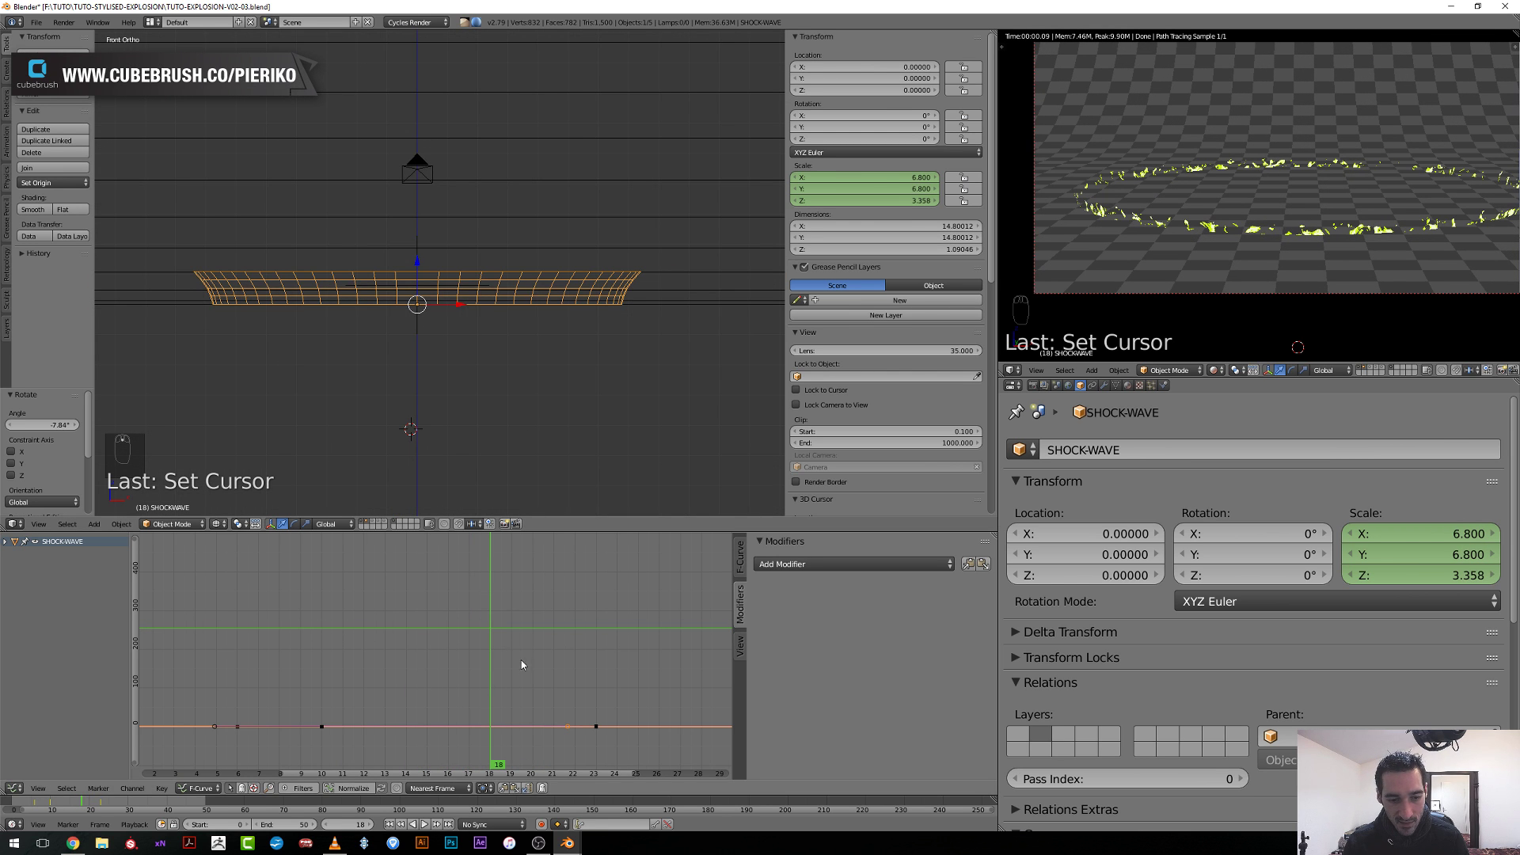
pyautogui.scroll(-4, 530, 650)
pyautogui.press('a')
pyautogui.press('a')
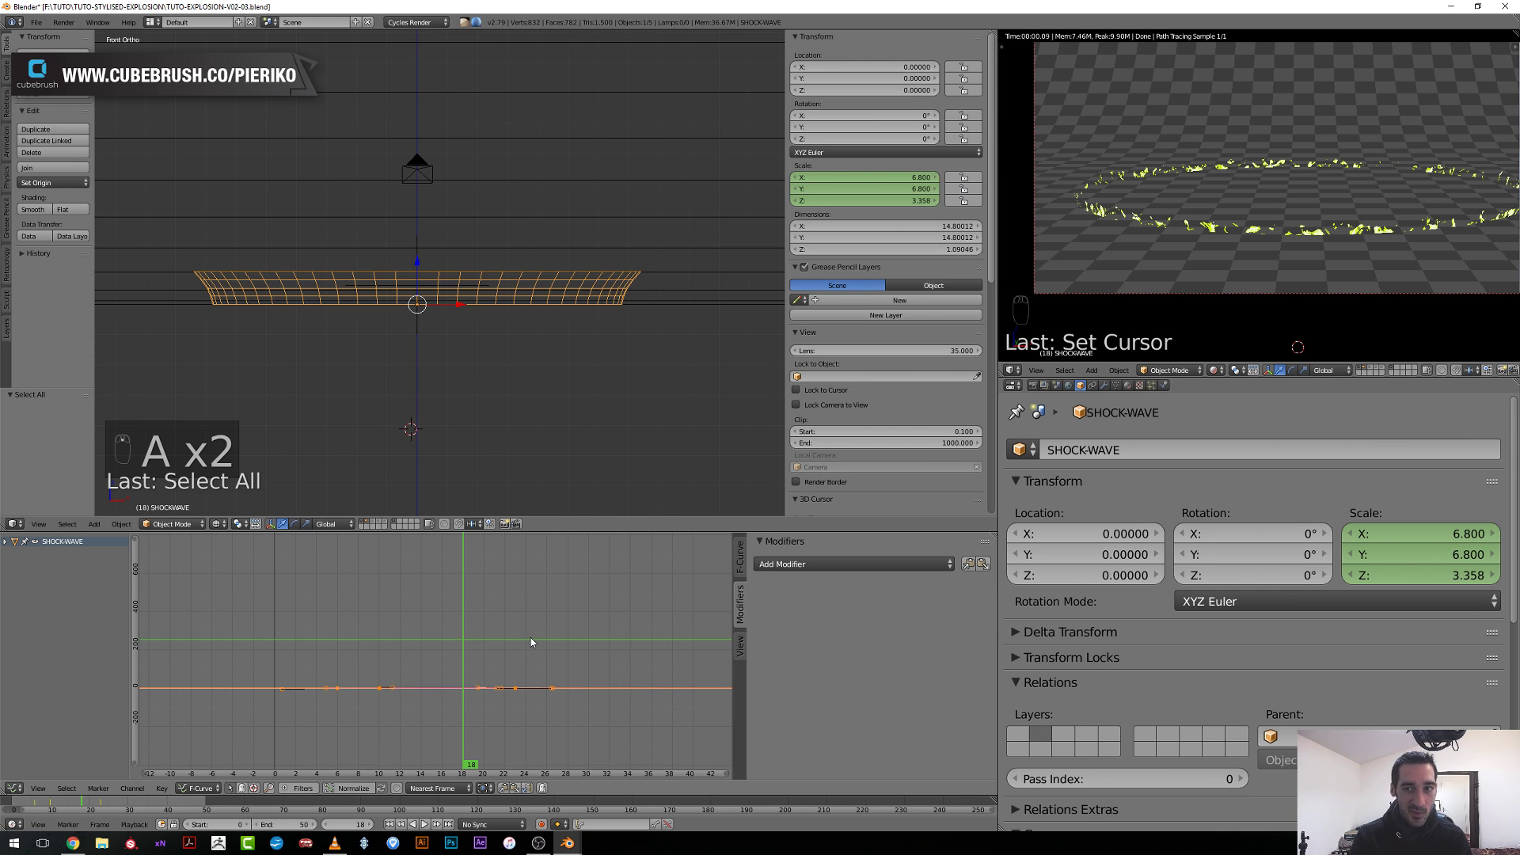
pyautogui.press('KP_Decimal')
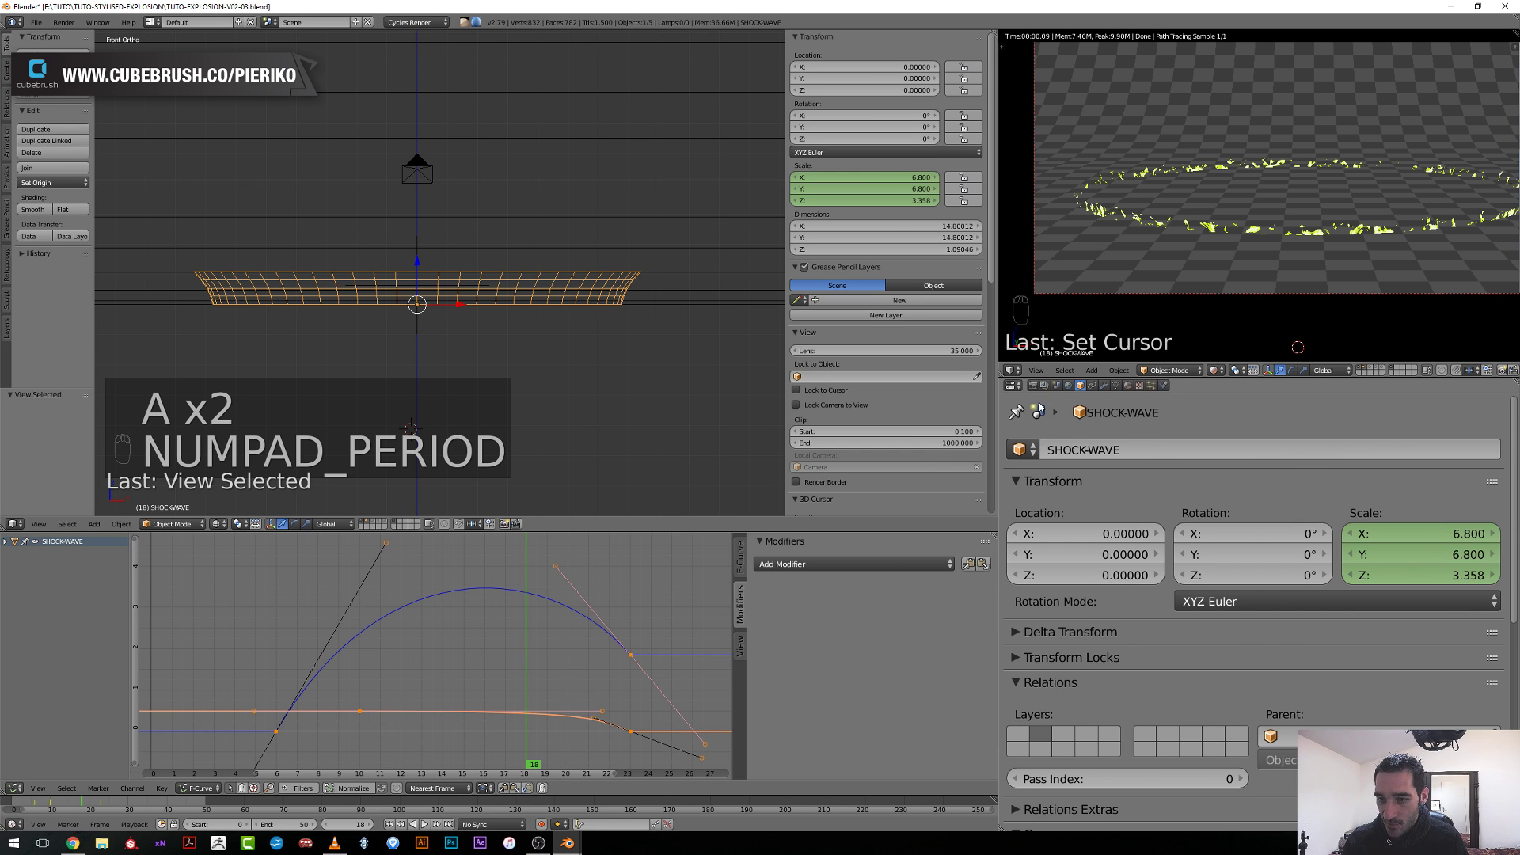
# Create a folder named PLAYBLAST-V03 inside TUTO-STYLISED-EXPLOSION and set it as the render output folder.
pyautogui.click(1034, 386)
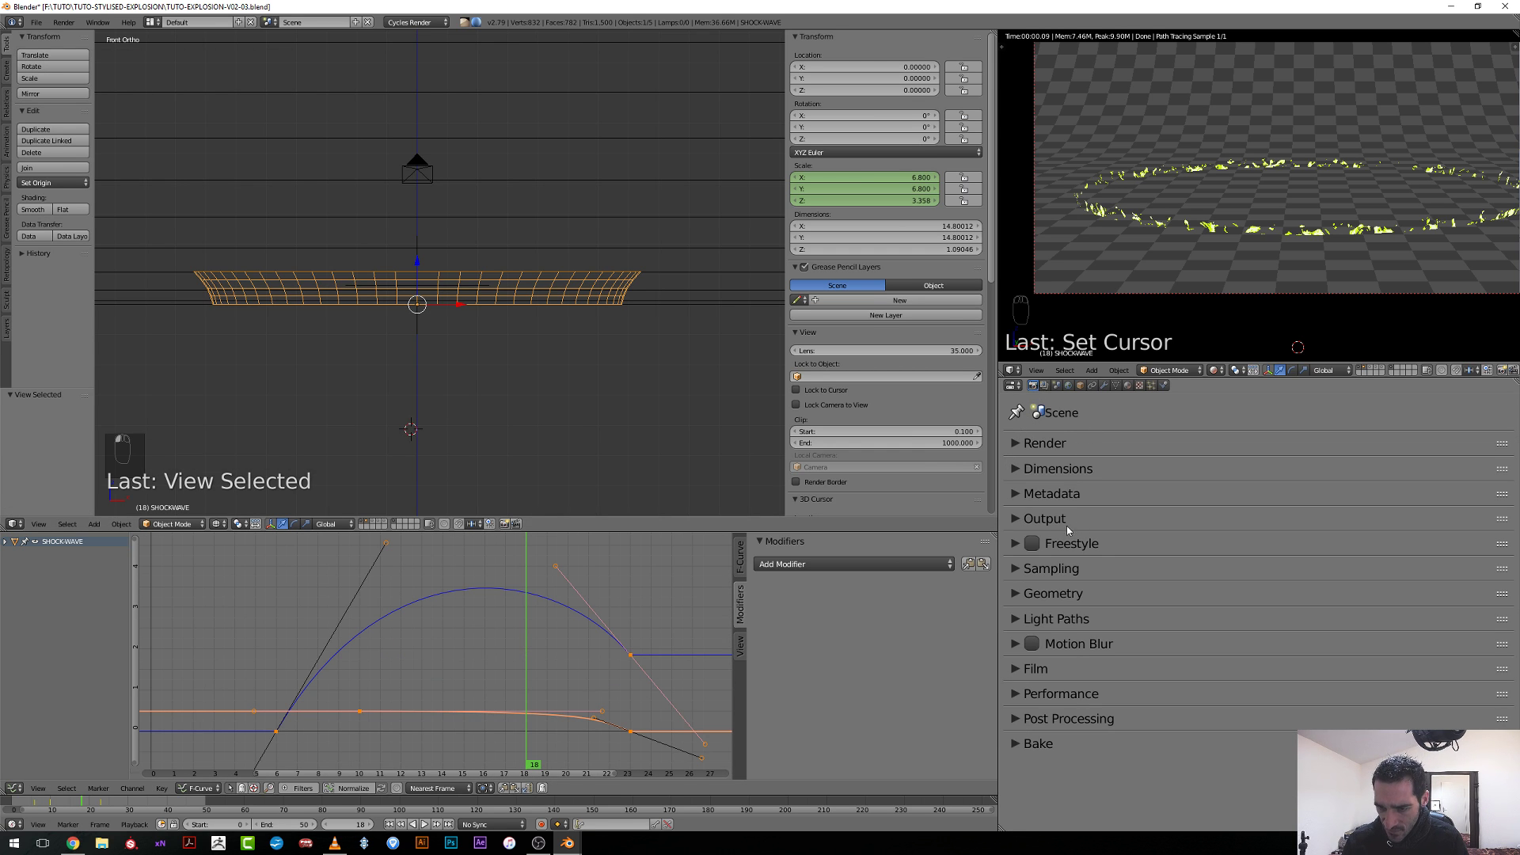
pyautogui.click(1021, 519)
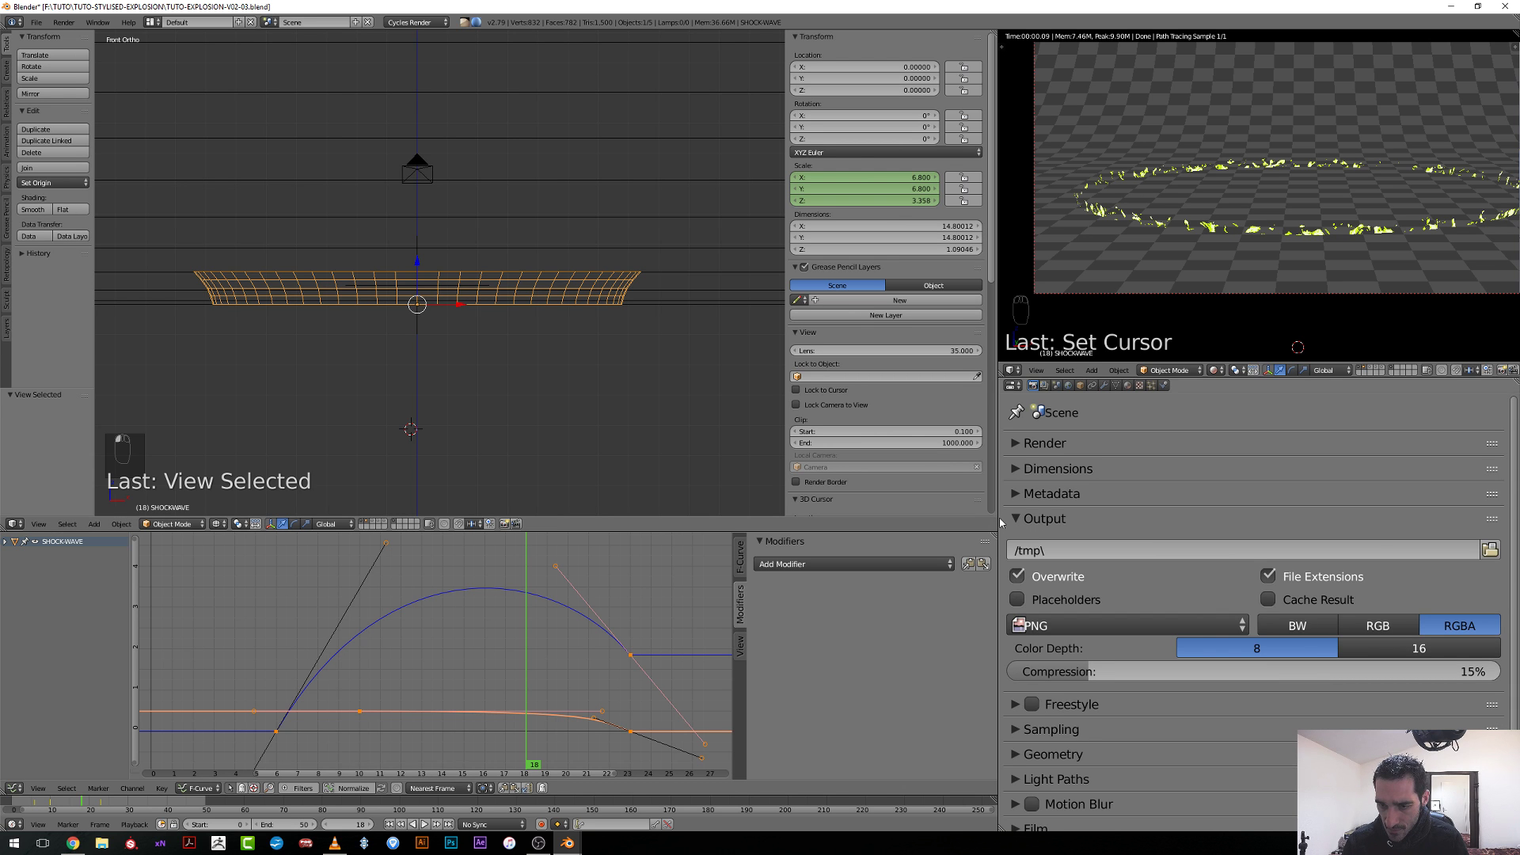
pyautogui.click(1234, 519)
pyautogui.click(1235, 518)
pyautogui.click(1488, 549)
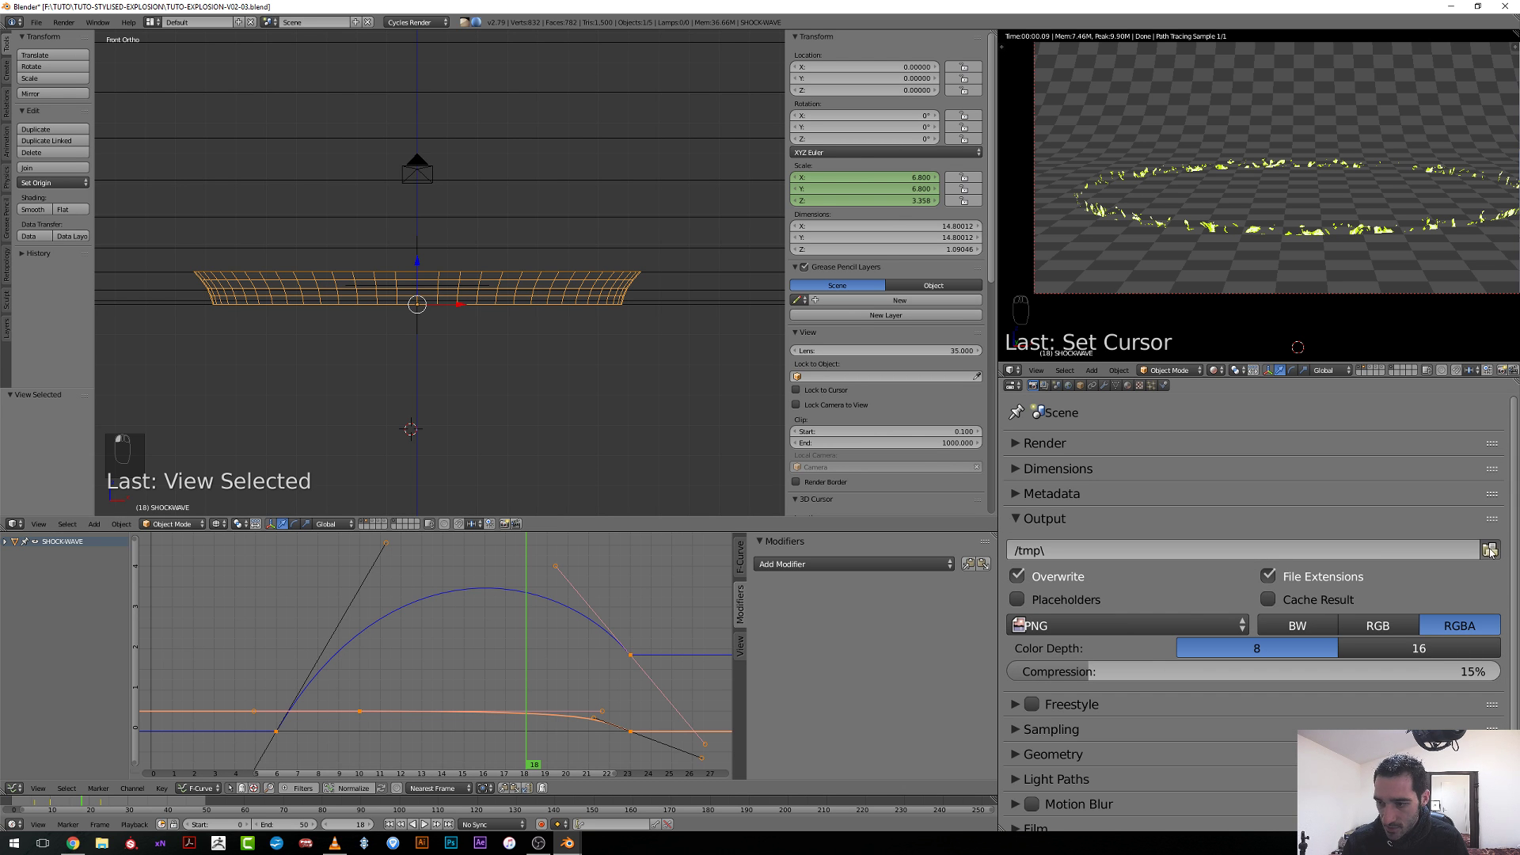
pyautogui.click(79, 263)
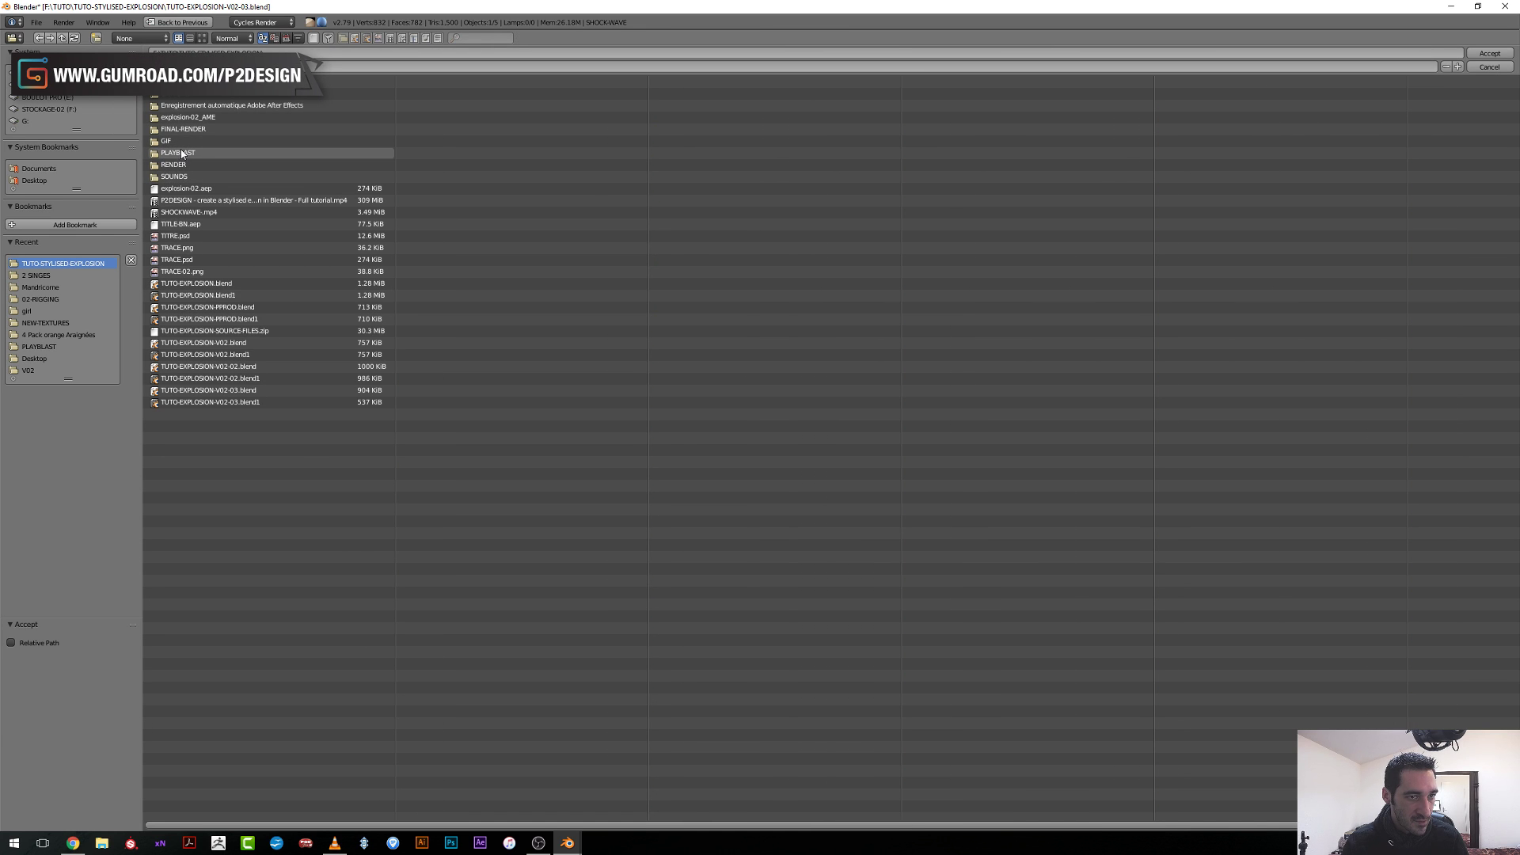
pyautogui.click(97, 40)
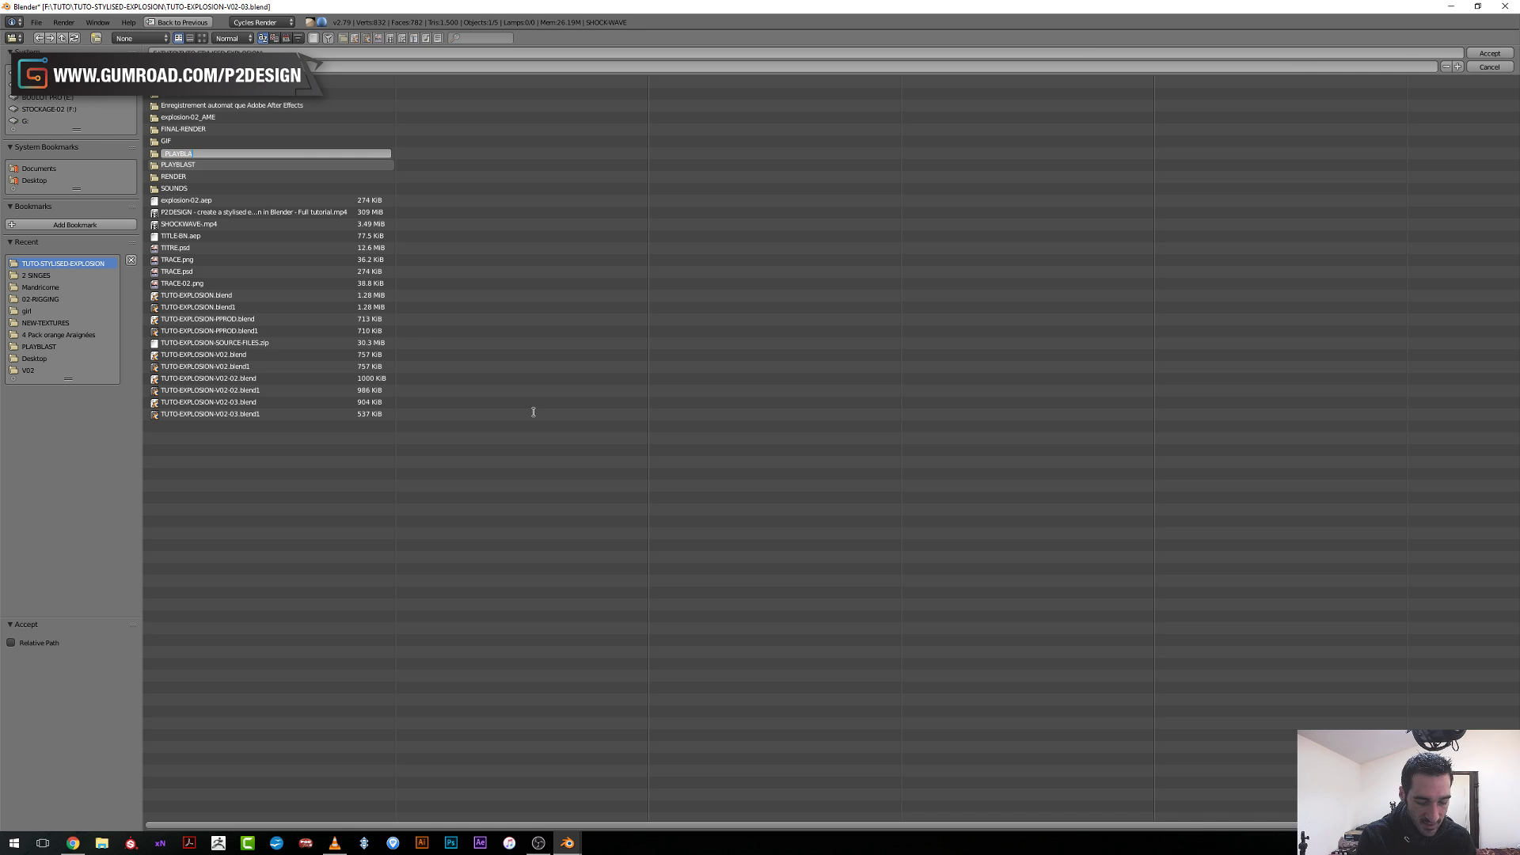
pyautogui.write('PLAYBLAST-V0')
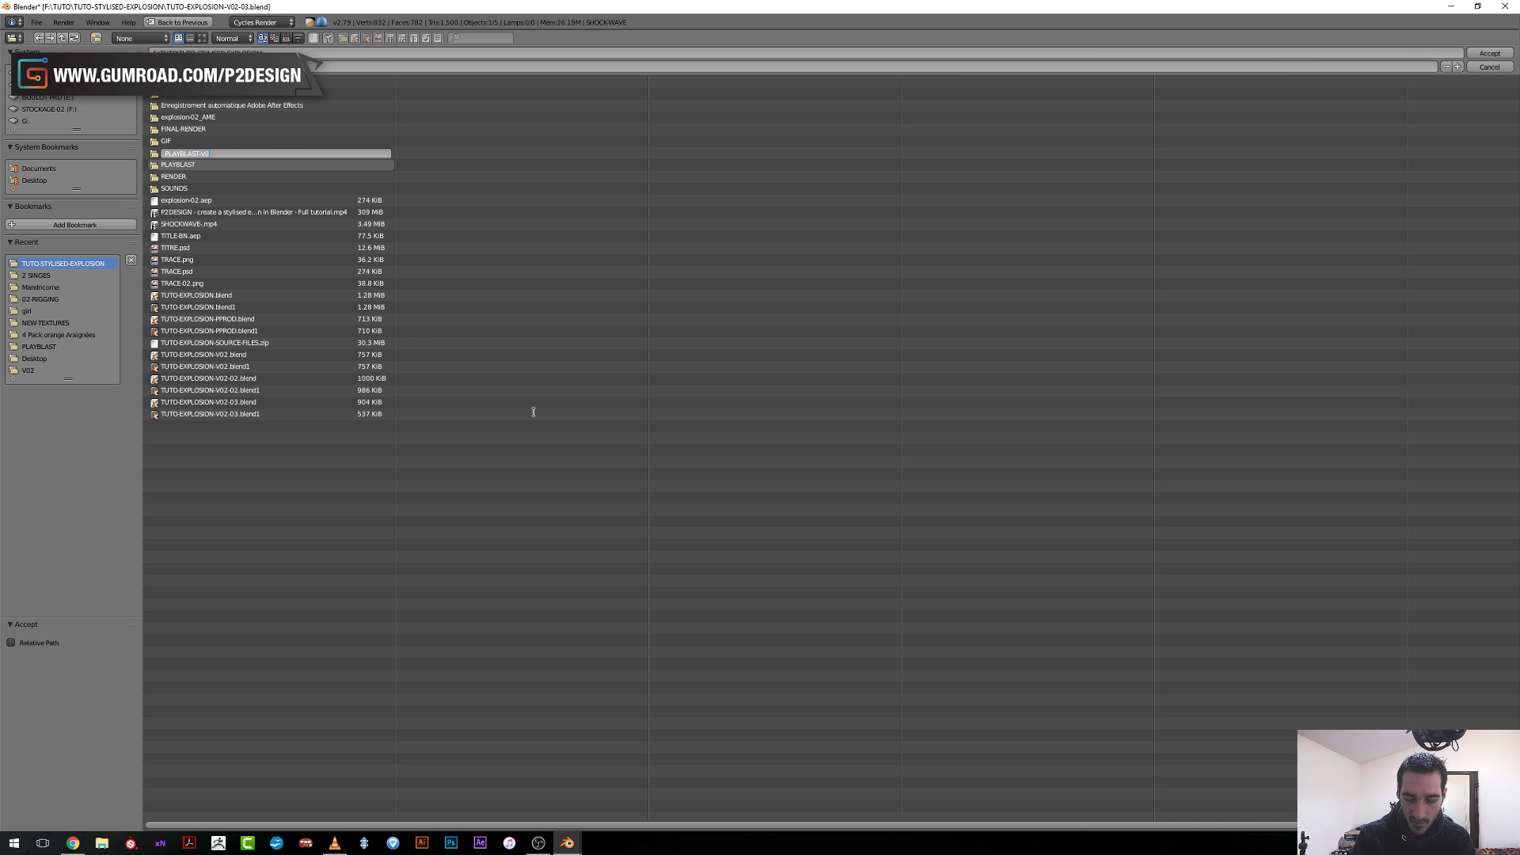
pyautogui.write('3')
pyautogui.press('Return')
pyautogui.doubleClick(216, 164)
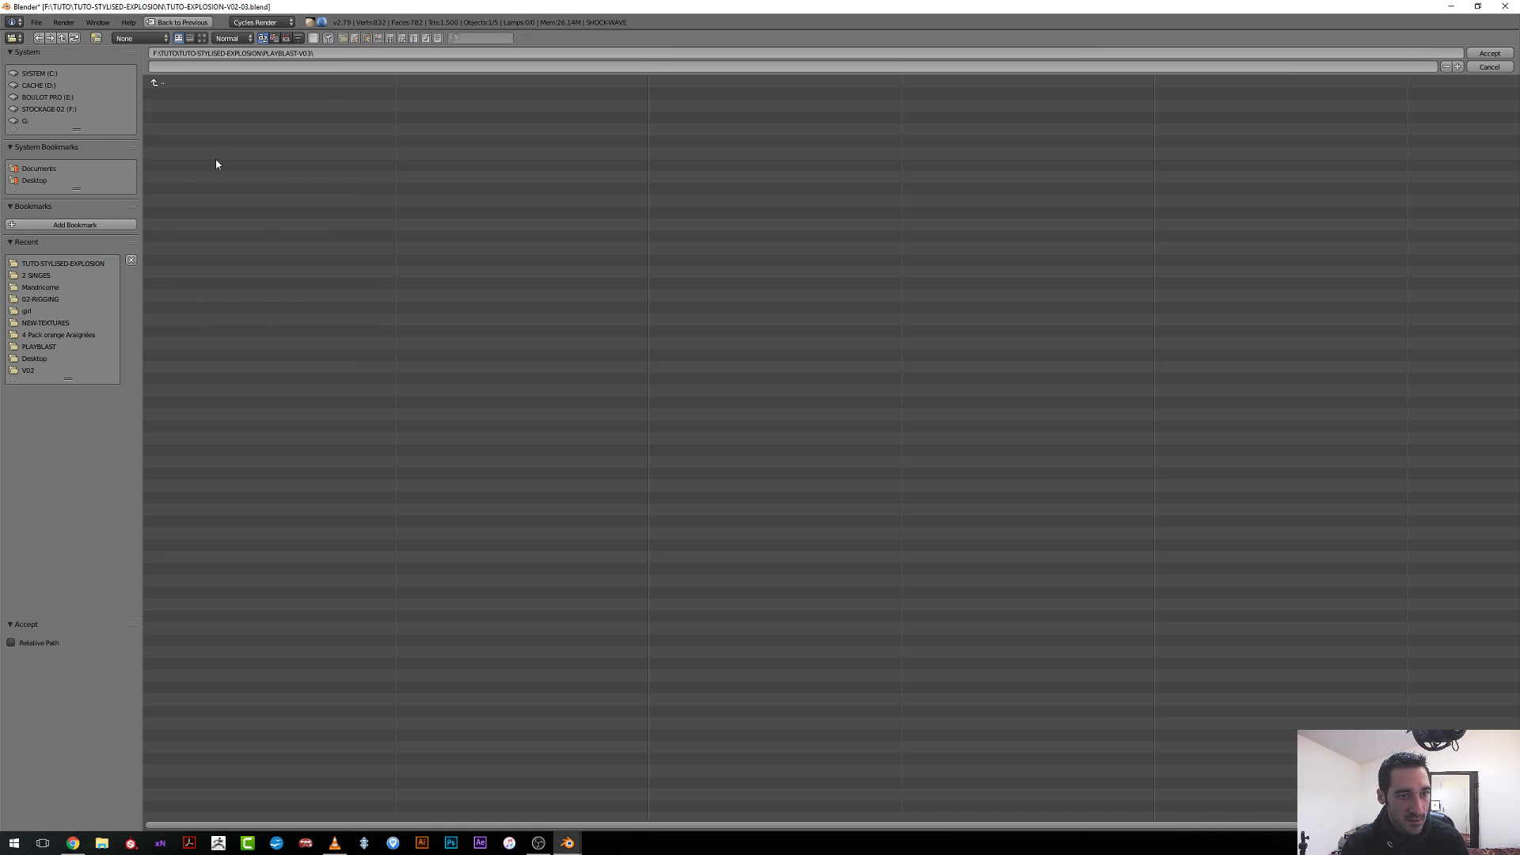
pyautogui.click(1490, 53)
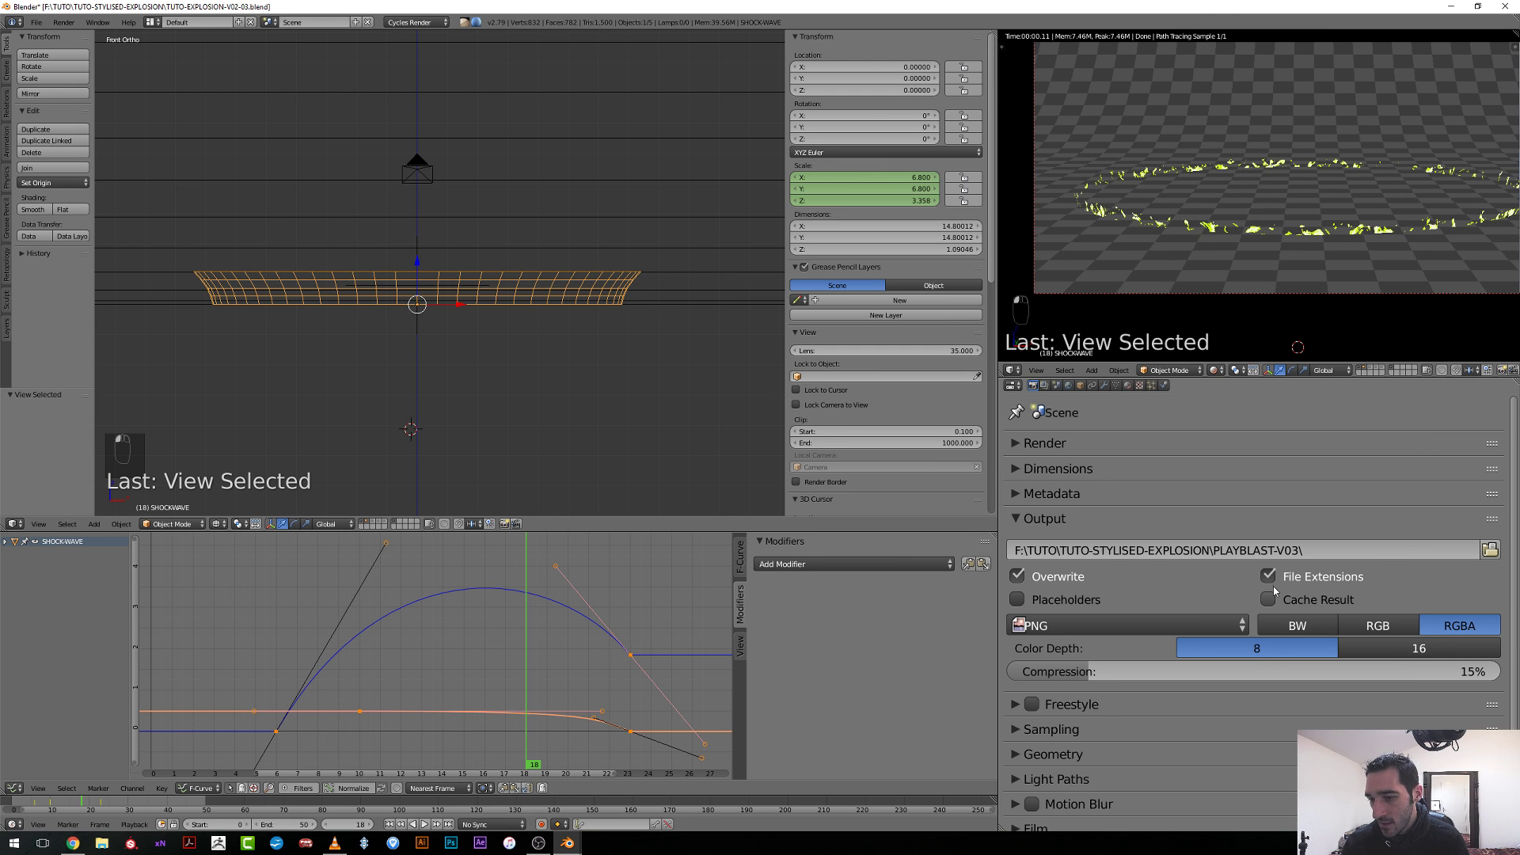
# Append the file prefix 01- to the render output path.
pyautogui.click(1320, 552)
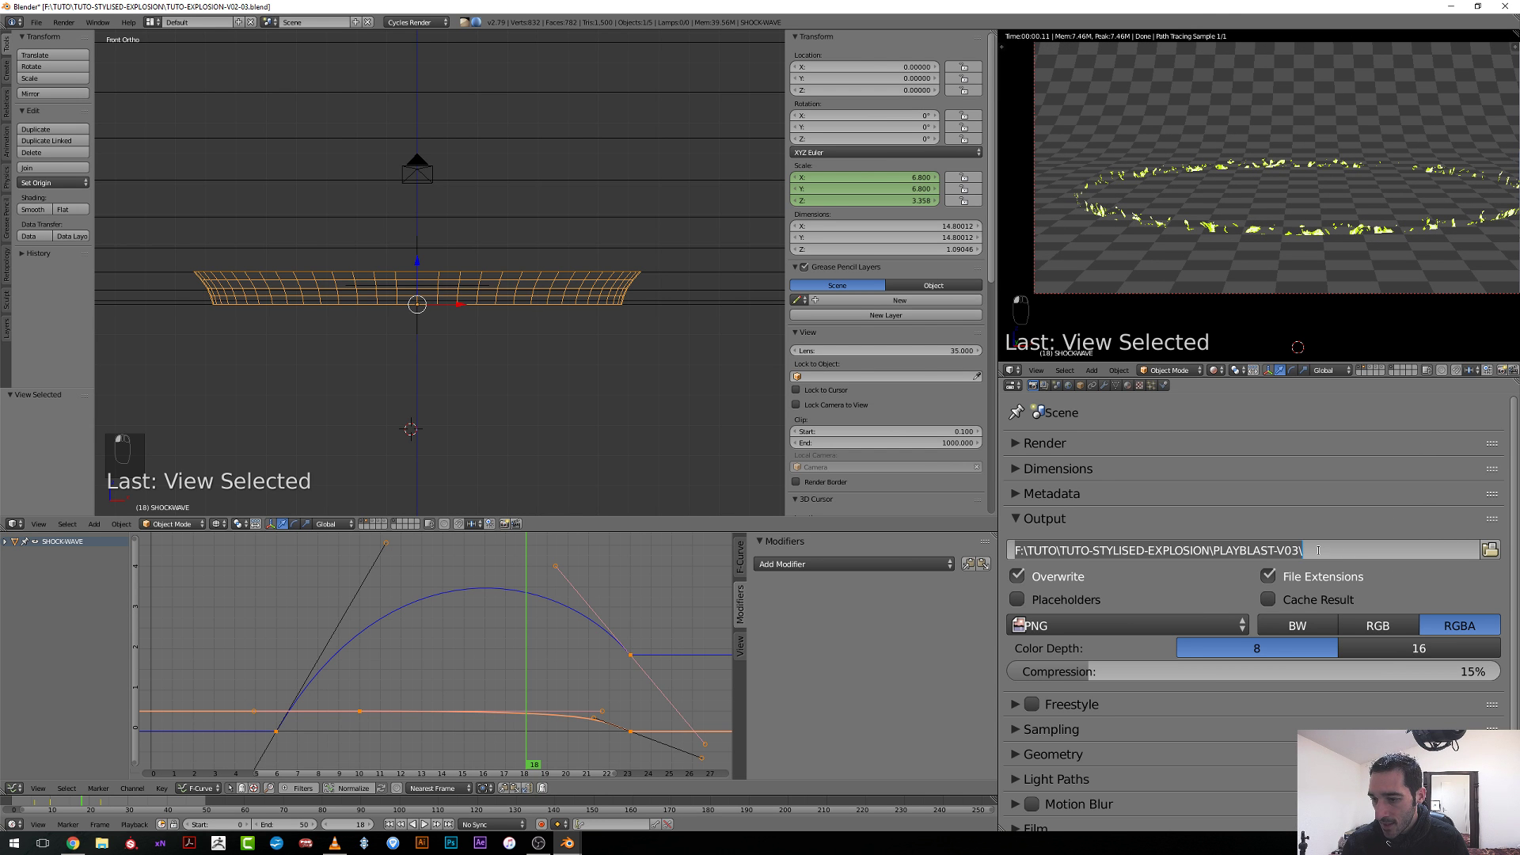
pyautogui.click(1318, 550)
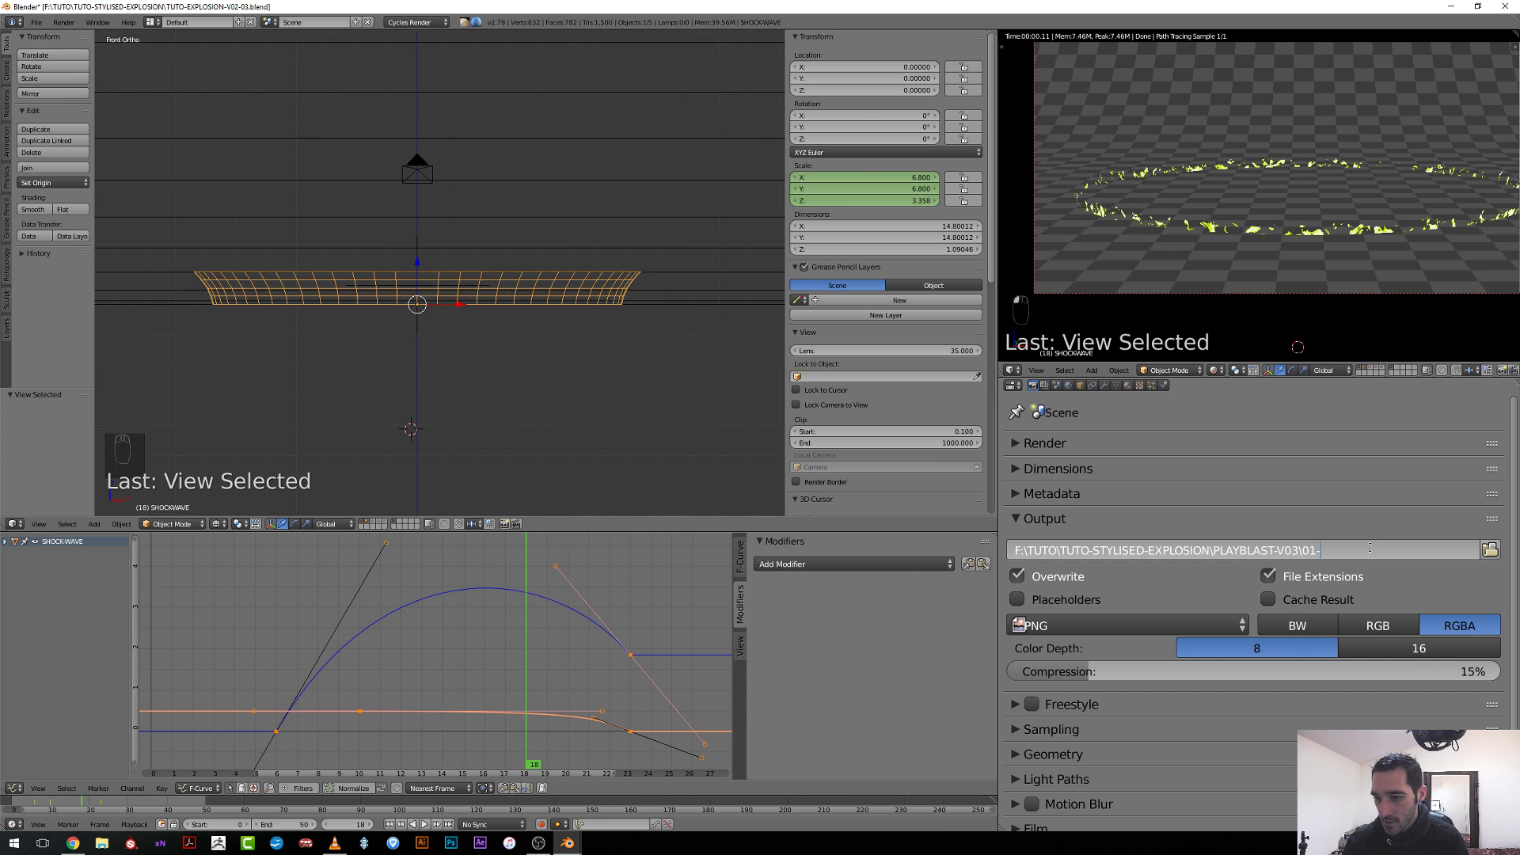
pyautogui.write('01-')
pyautogui.press('Return')
# Set the output format to FFmpeg video with an MPEG-4 container and Lossless output quality.
pyautogui.click(1085, 622)
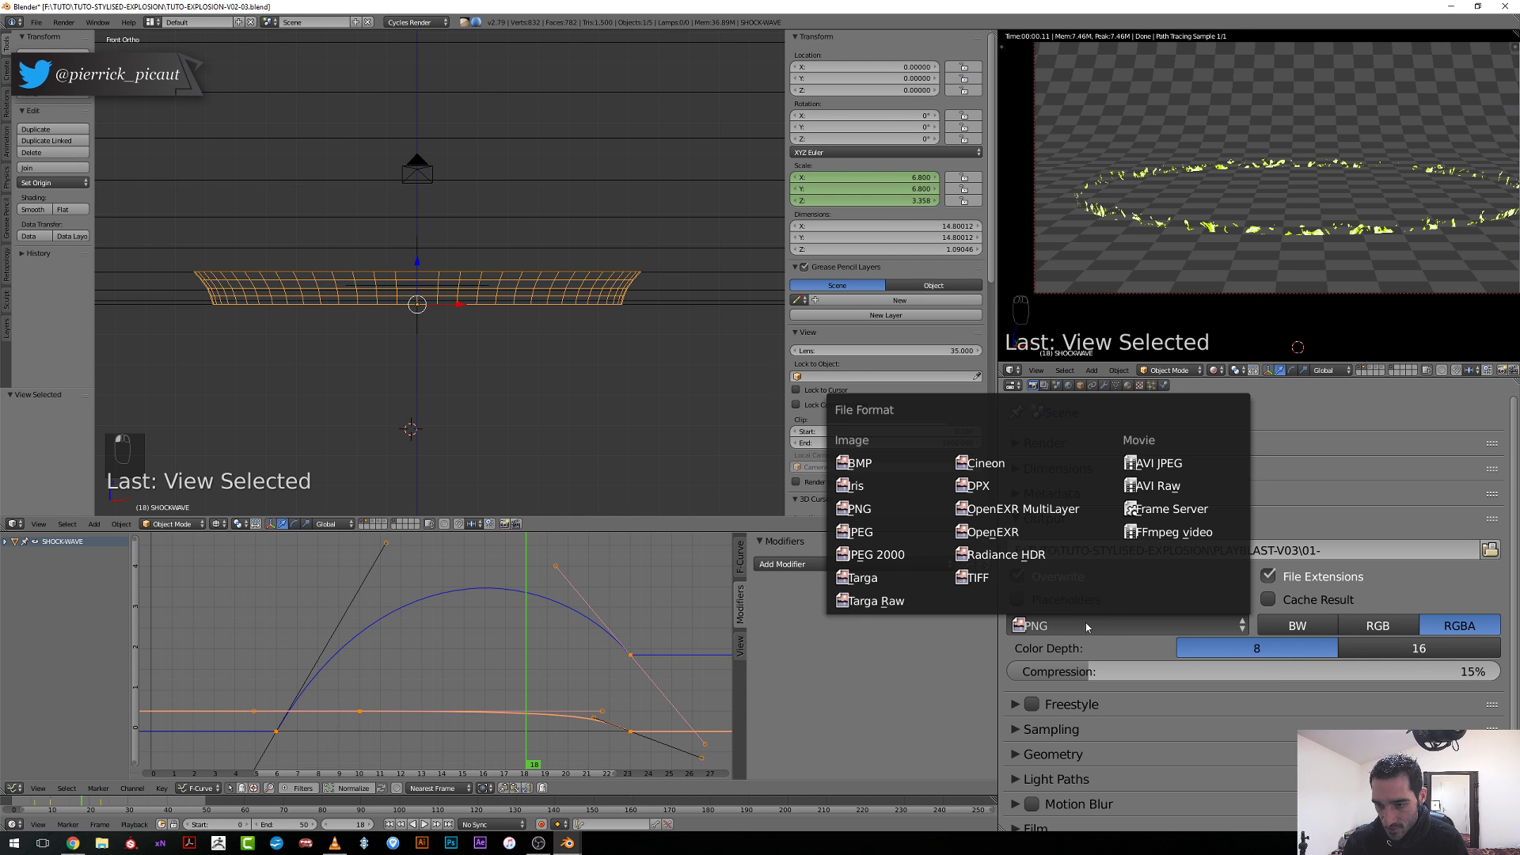
pyautogui.click(1177, 533)
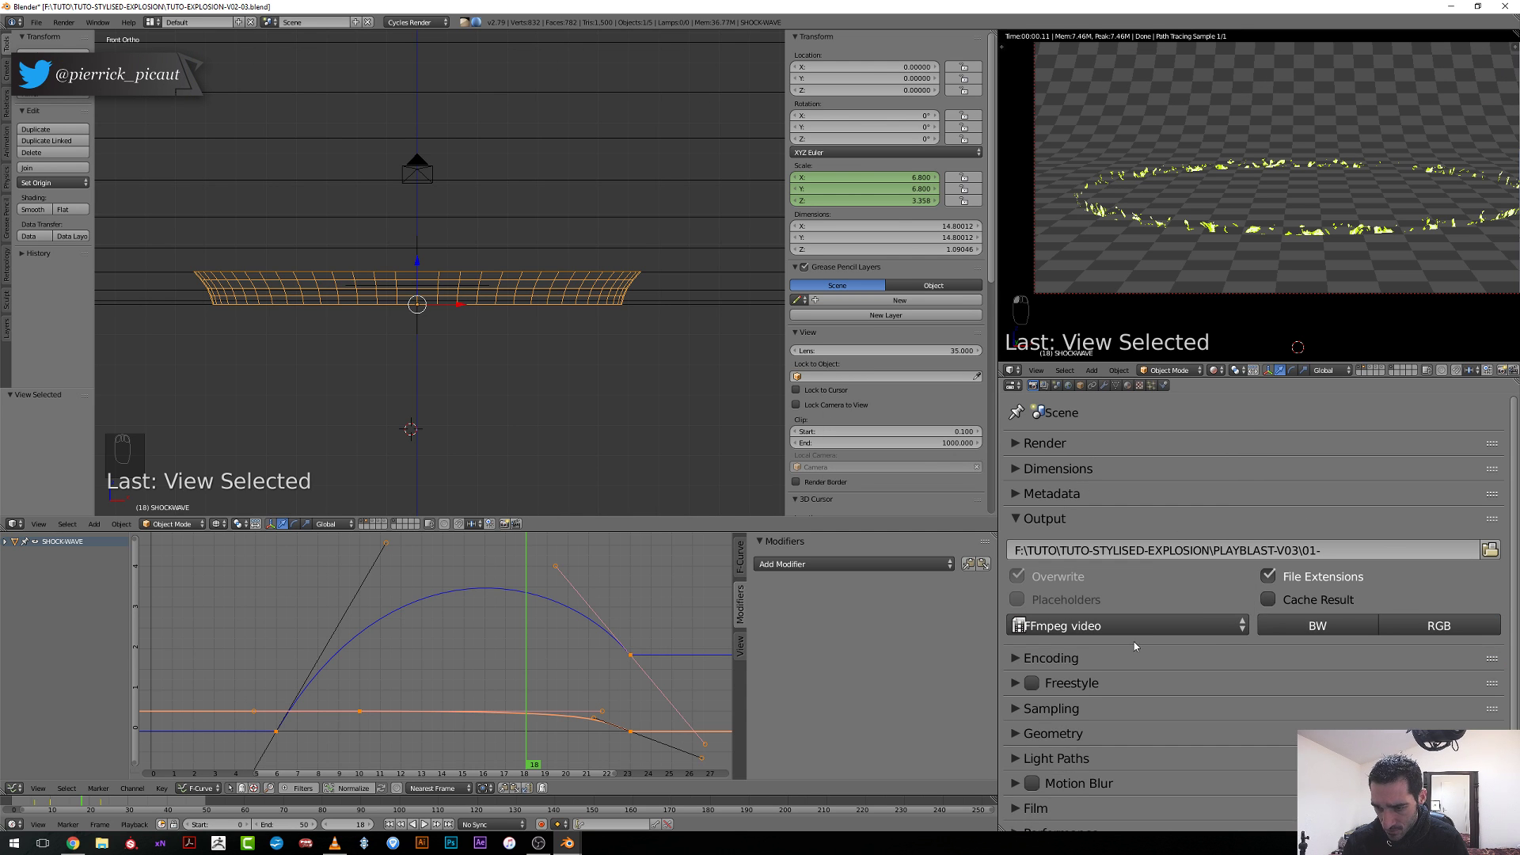
pyautogui.click(1035, 658)
pyautogui.scroll(-3, 1185, 617)
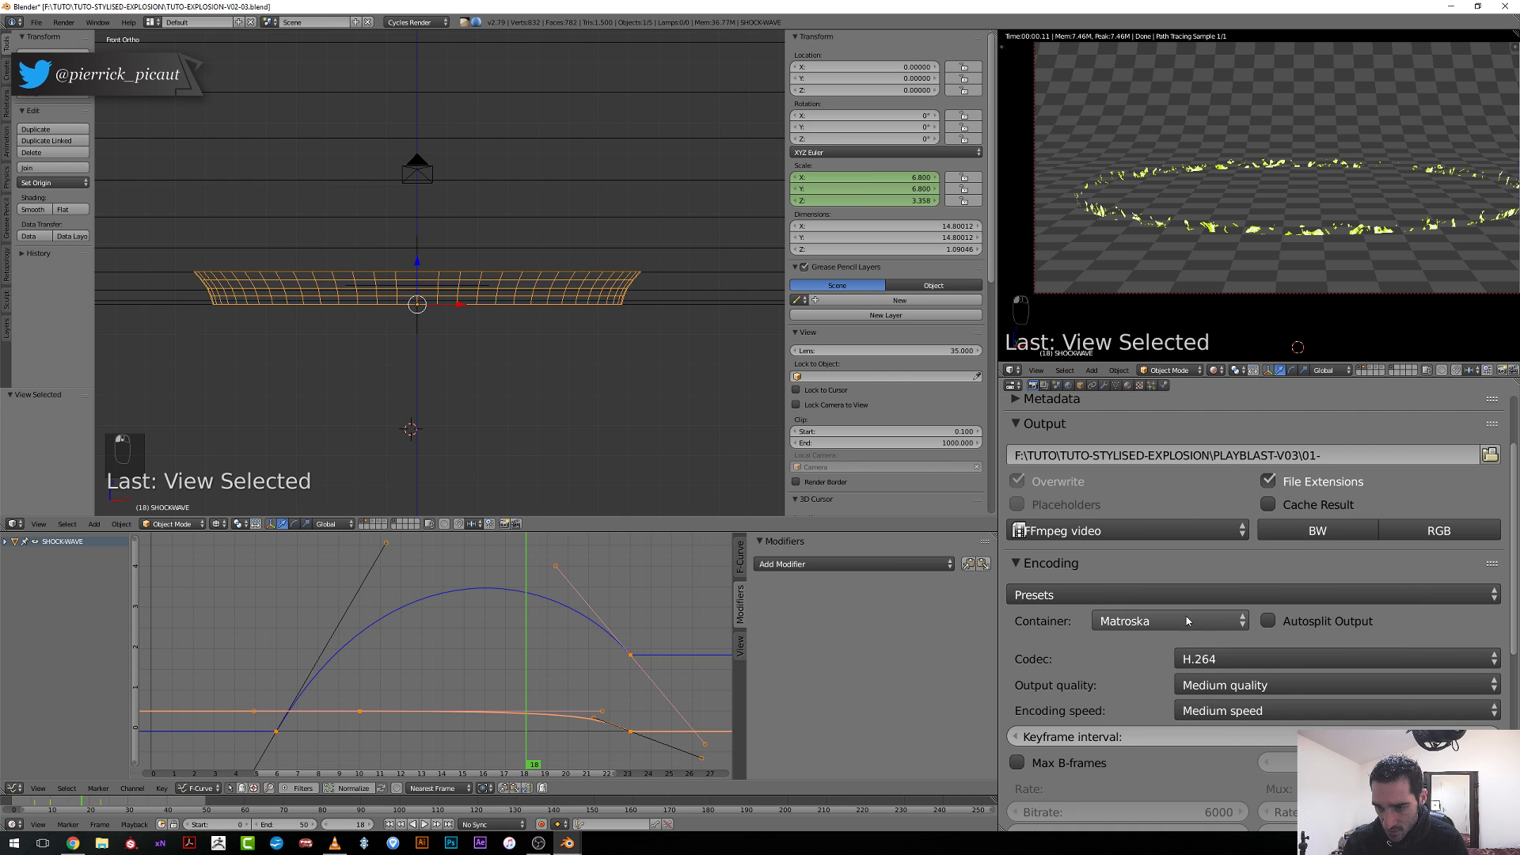
pyautogui.click(1140, 623)
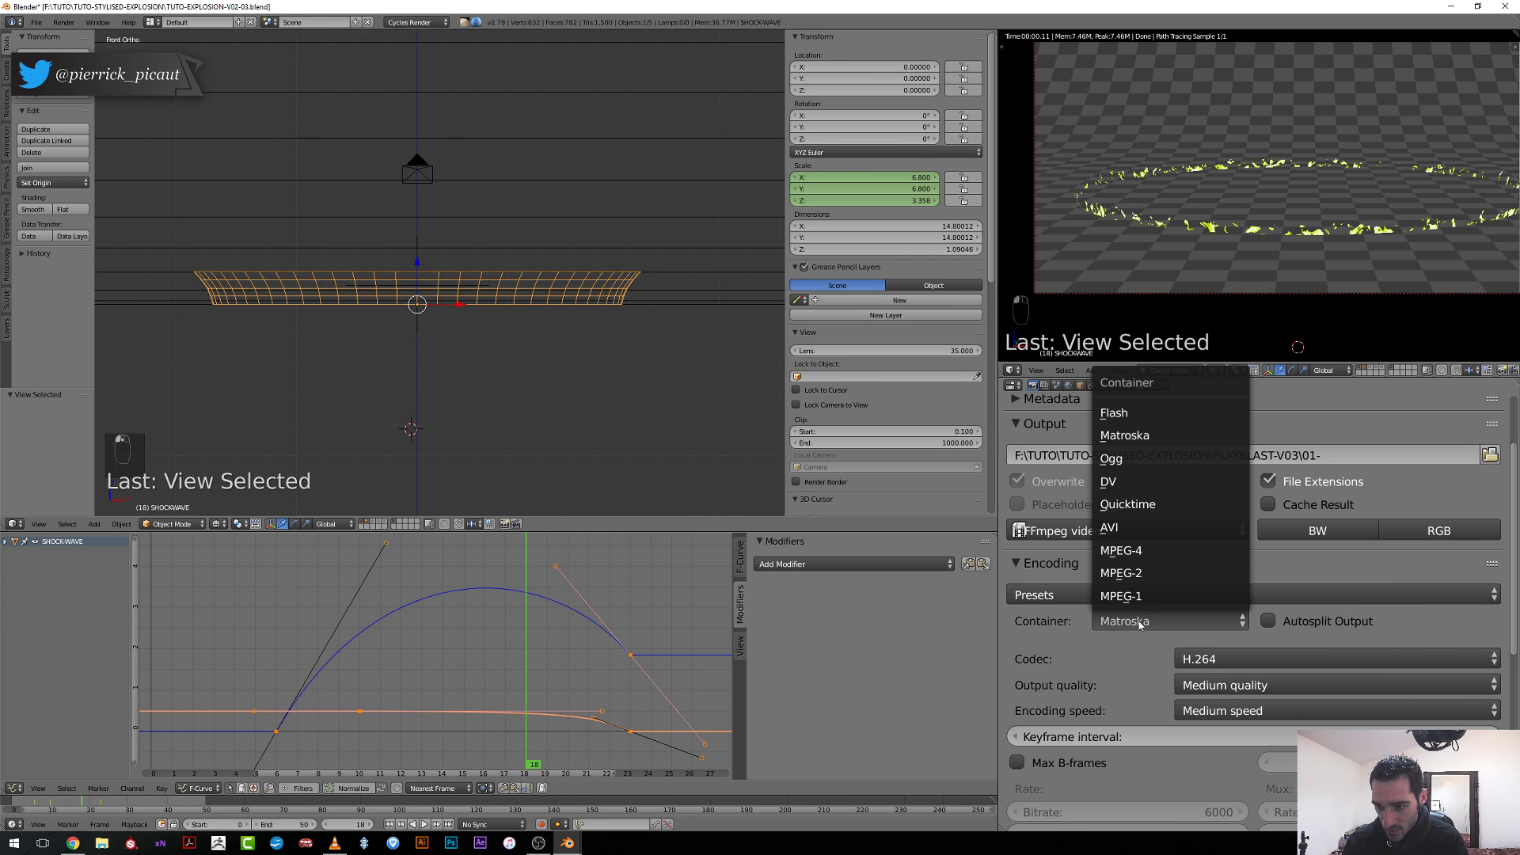
pyautogui.click(1152, 557)
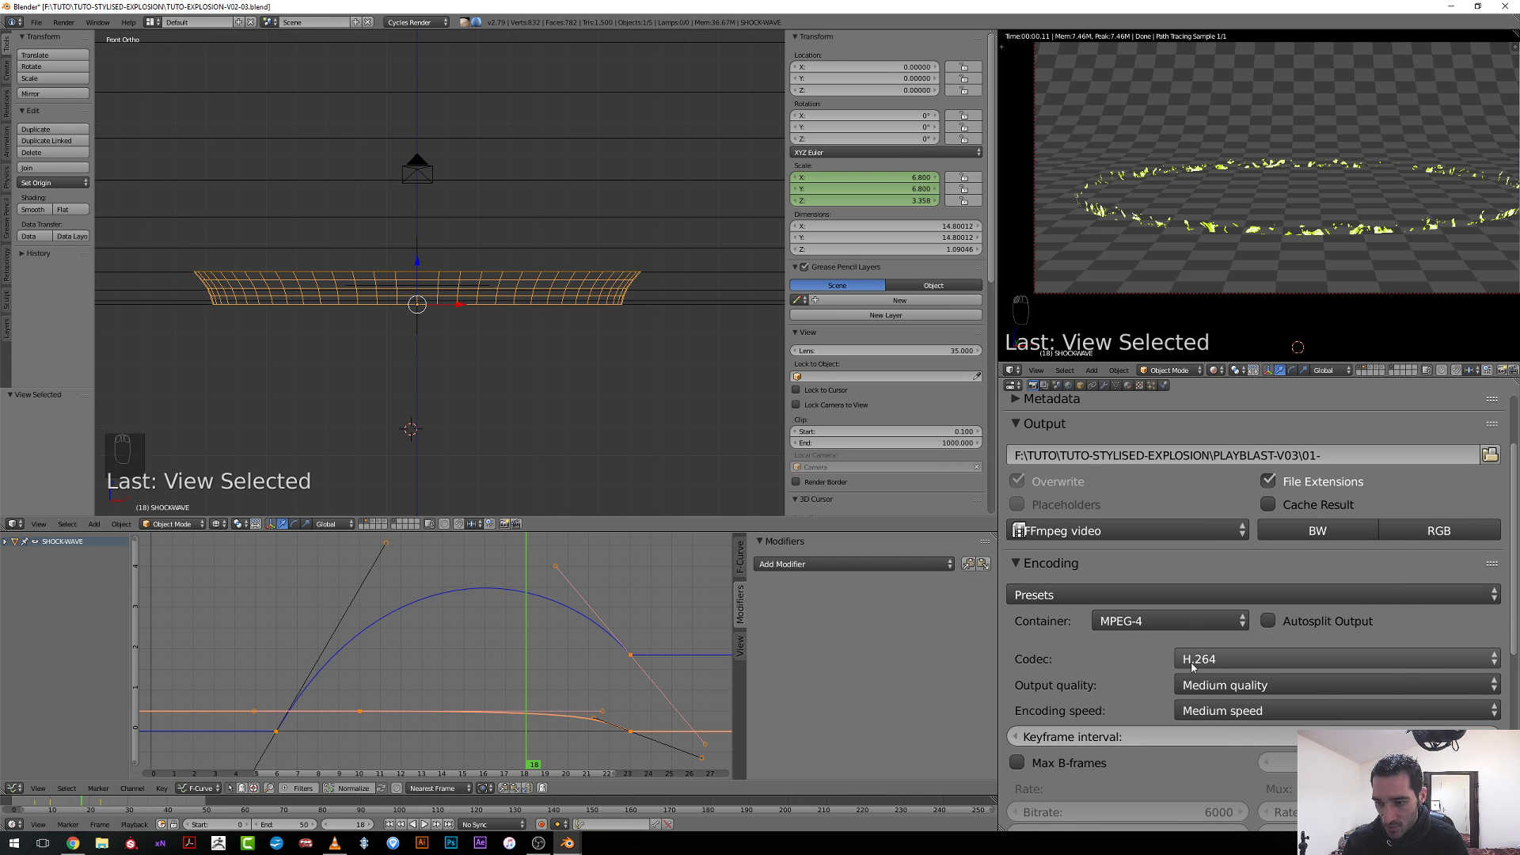
pyautogui.click(1215, 686)
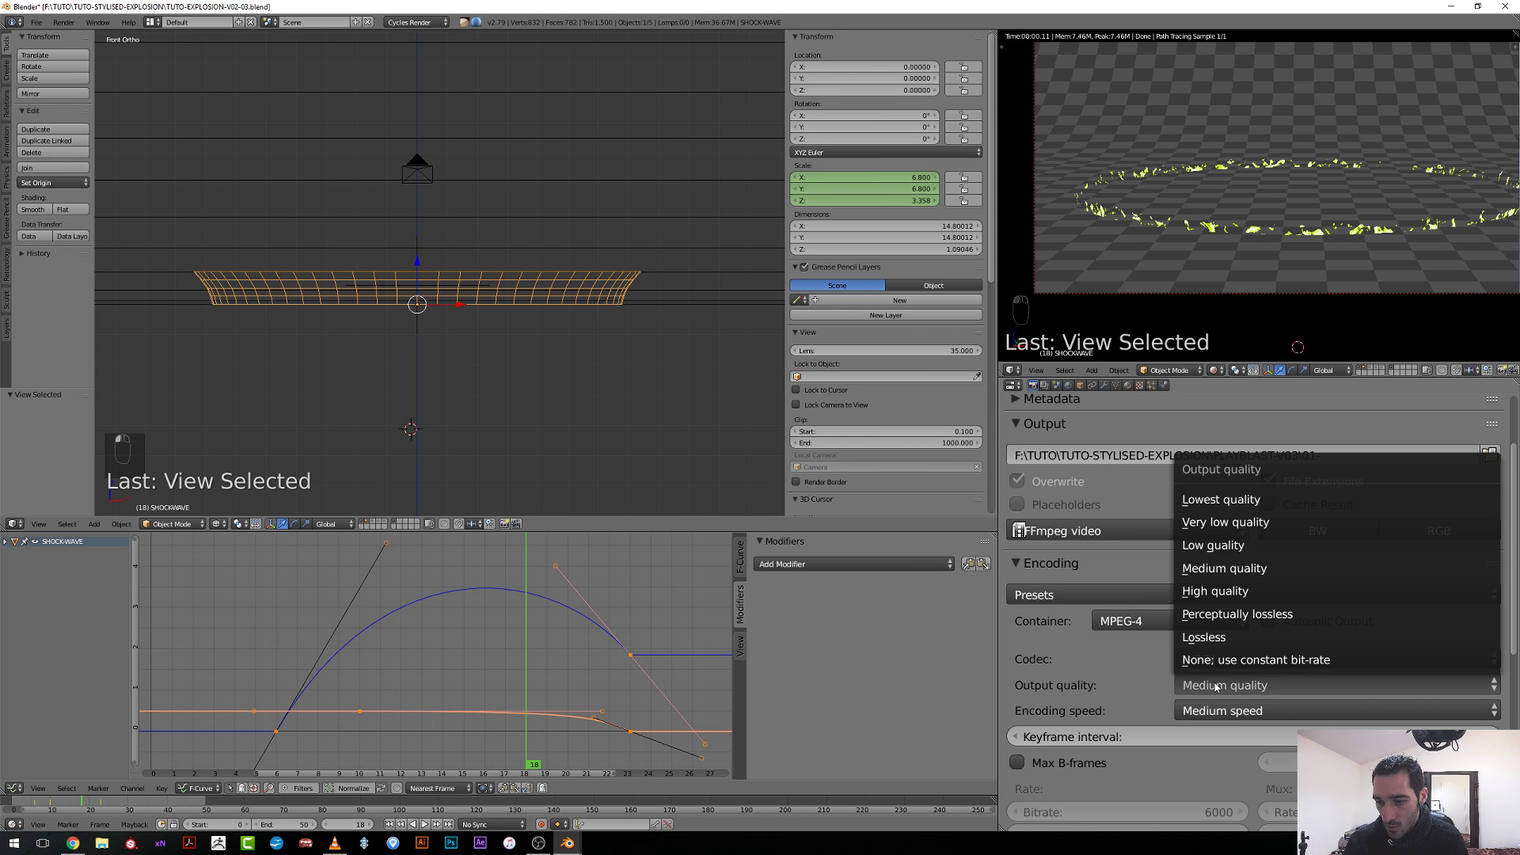
pyautogui.click(1211, 637)
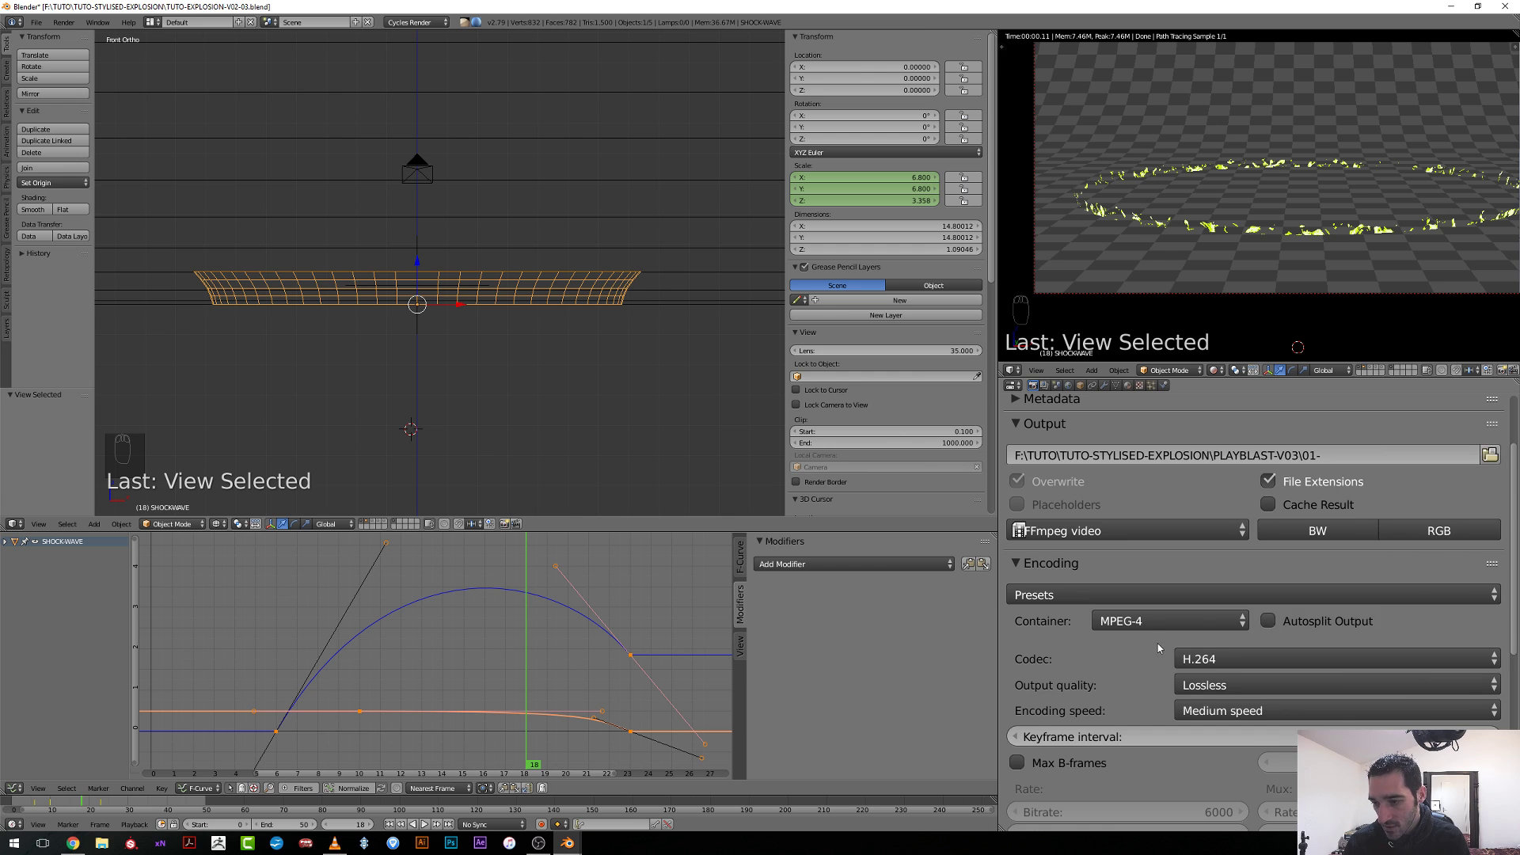
pyautogui.scroll(-4, 1158, 648)
pyautogui.scroll(3, 1157, 647)
pyautogui.click(1033, 542)
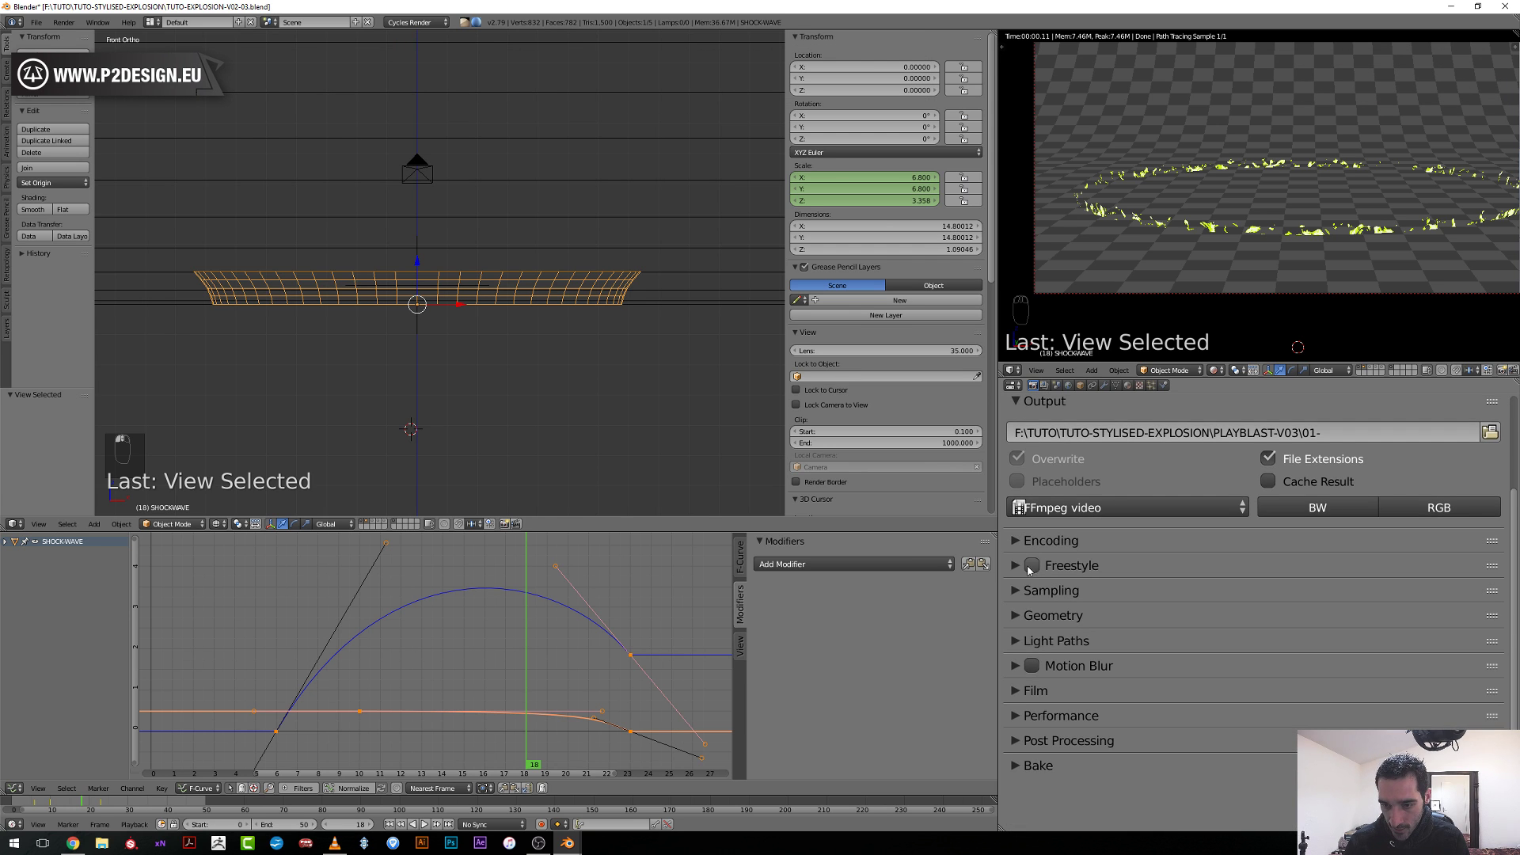
# Check the render's Performance and Sampling settings.
pyautogui.click(1015, 716)
pyautogui.scroll(-6, 1108, 724)
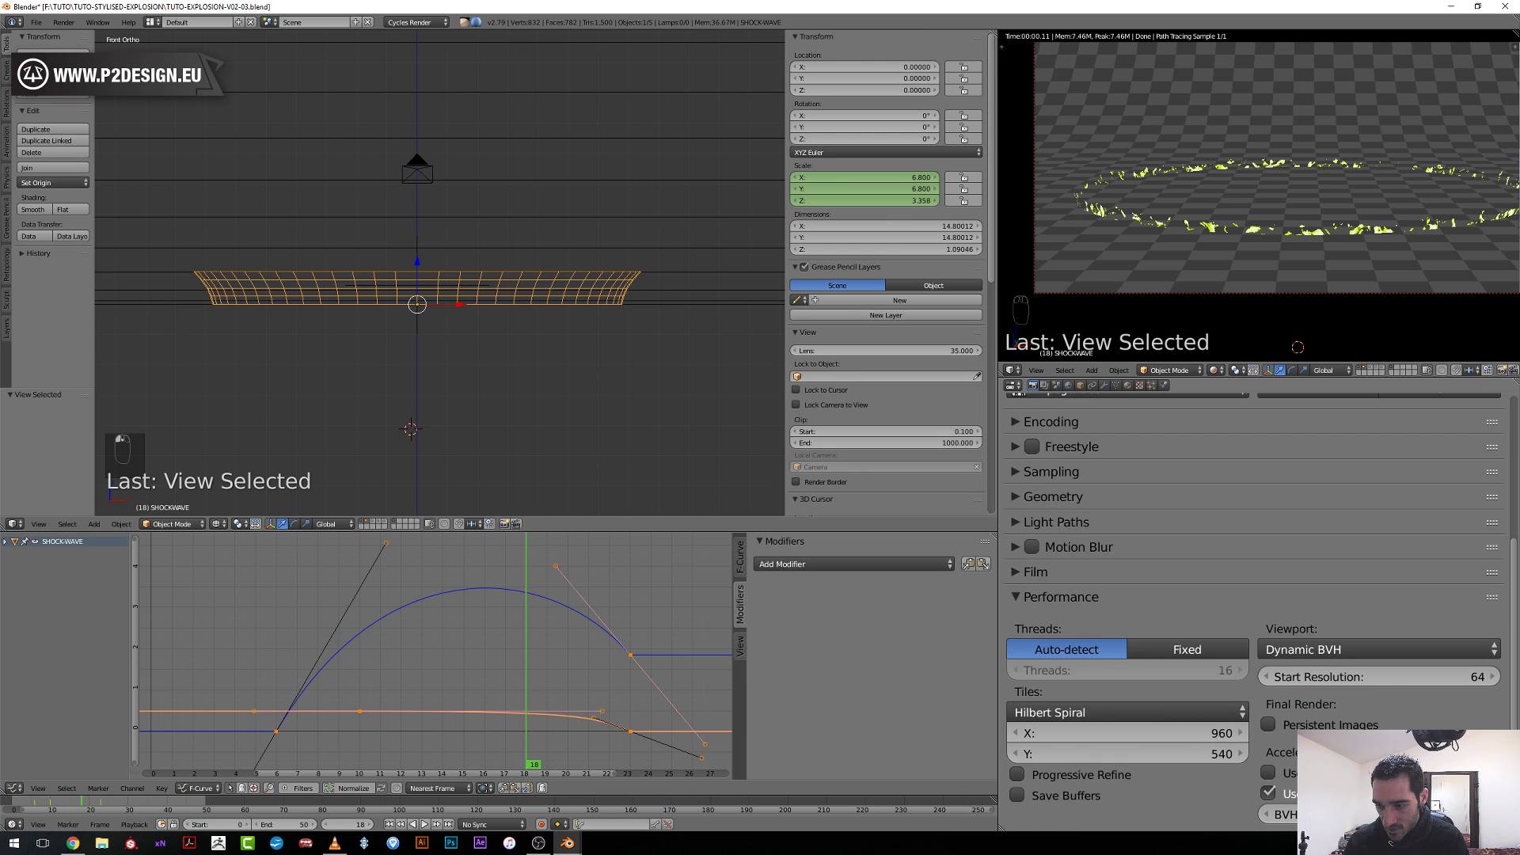
pyautogui.click(1018, 546)
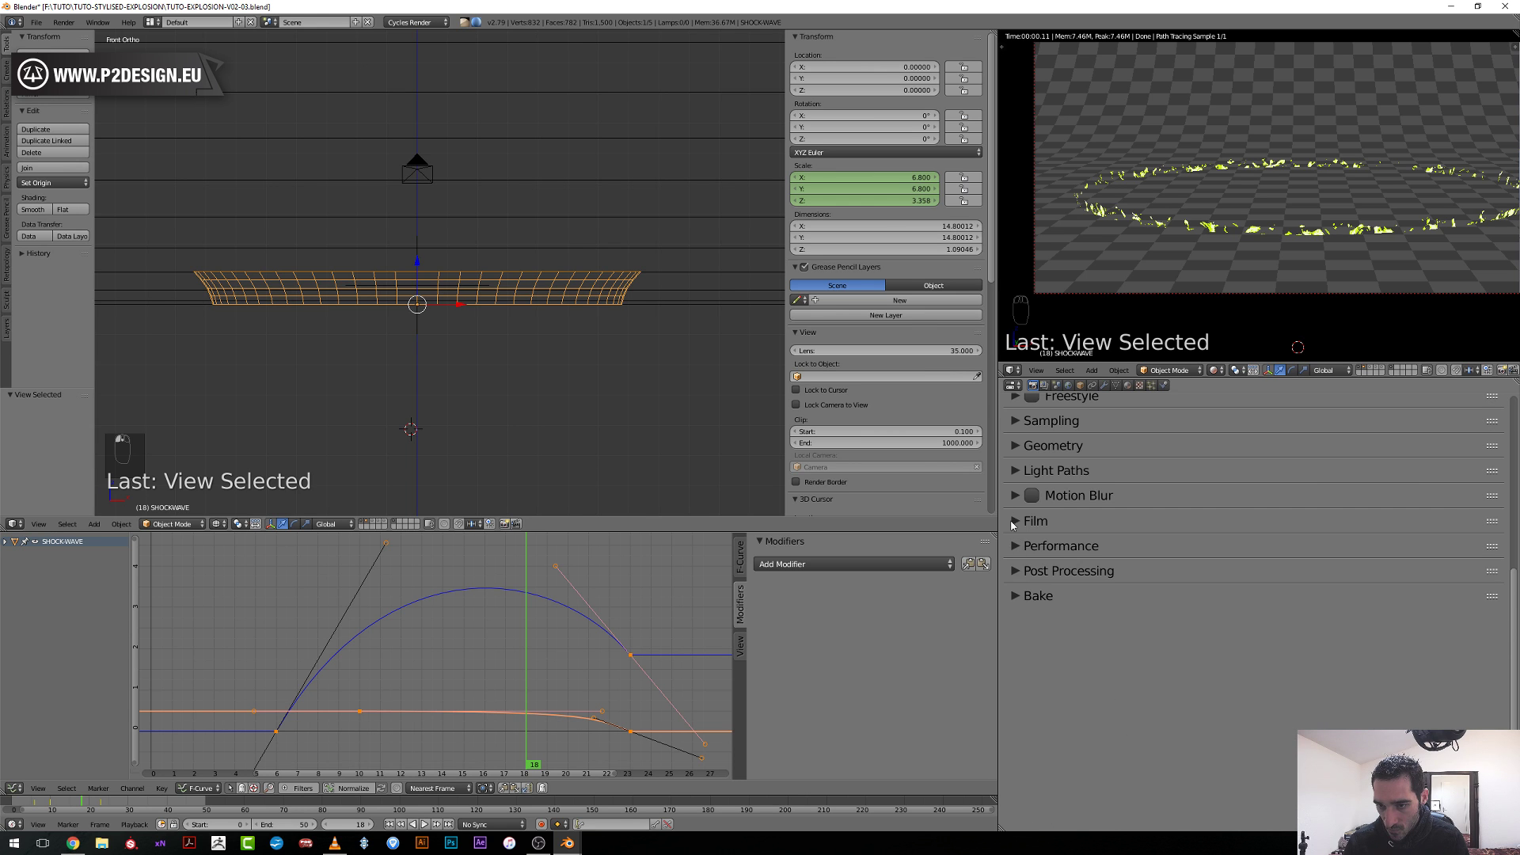
pyautogui.click(1012, 421)
pyautogui.click(1011, 421)
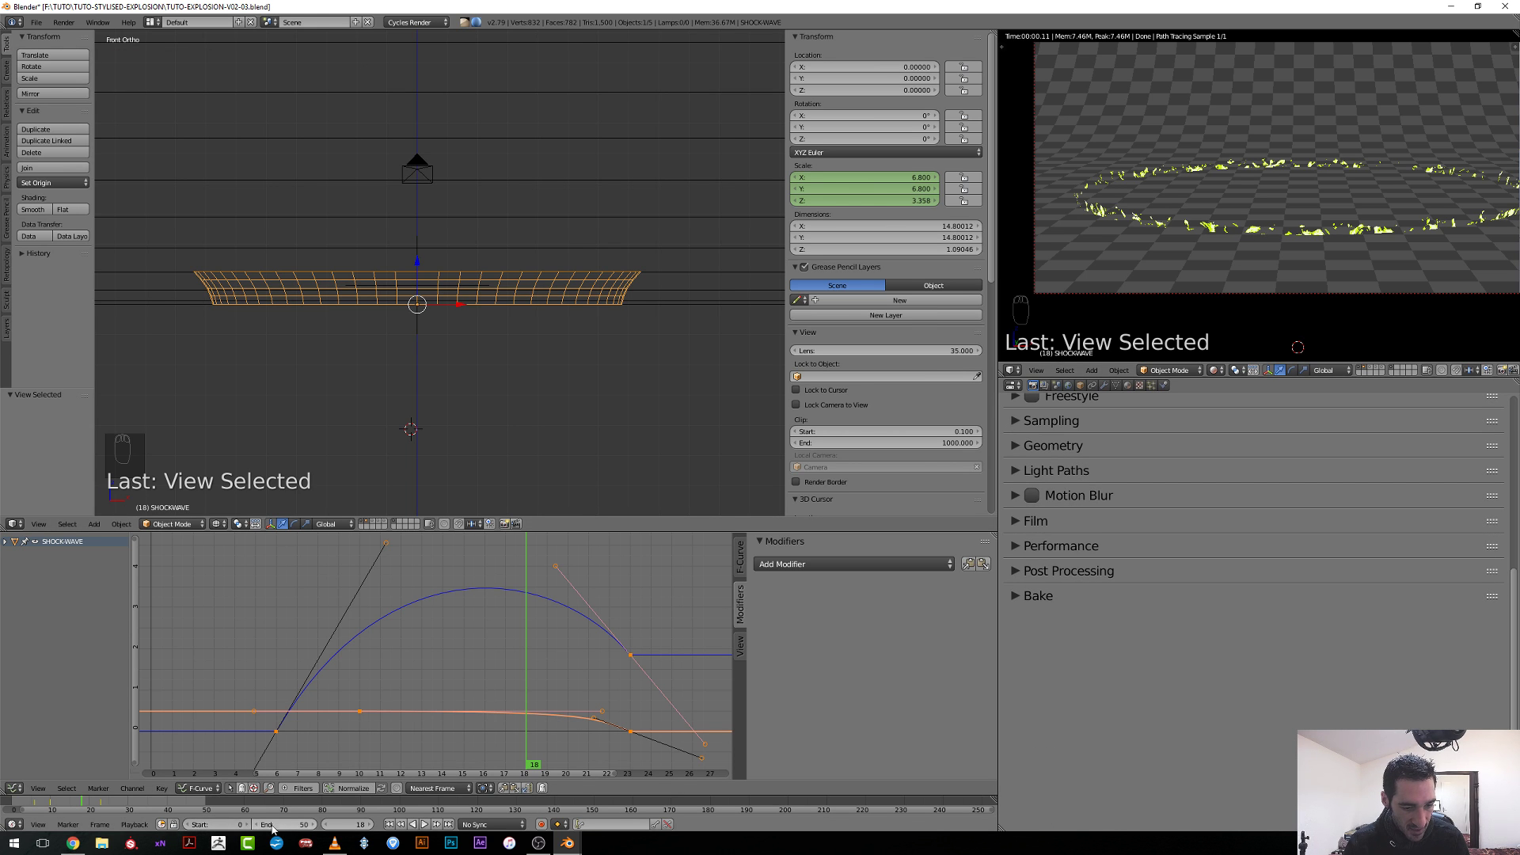
# Scrub through the shockwave's scale animation and set the current frame to 16.
pyautogui.scroll(-5, 543, 634)
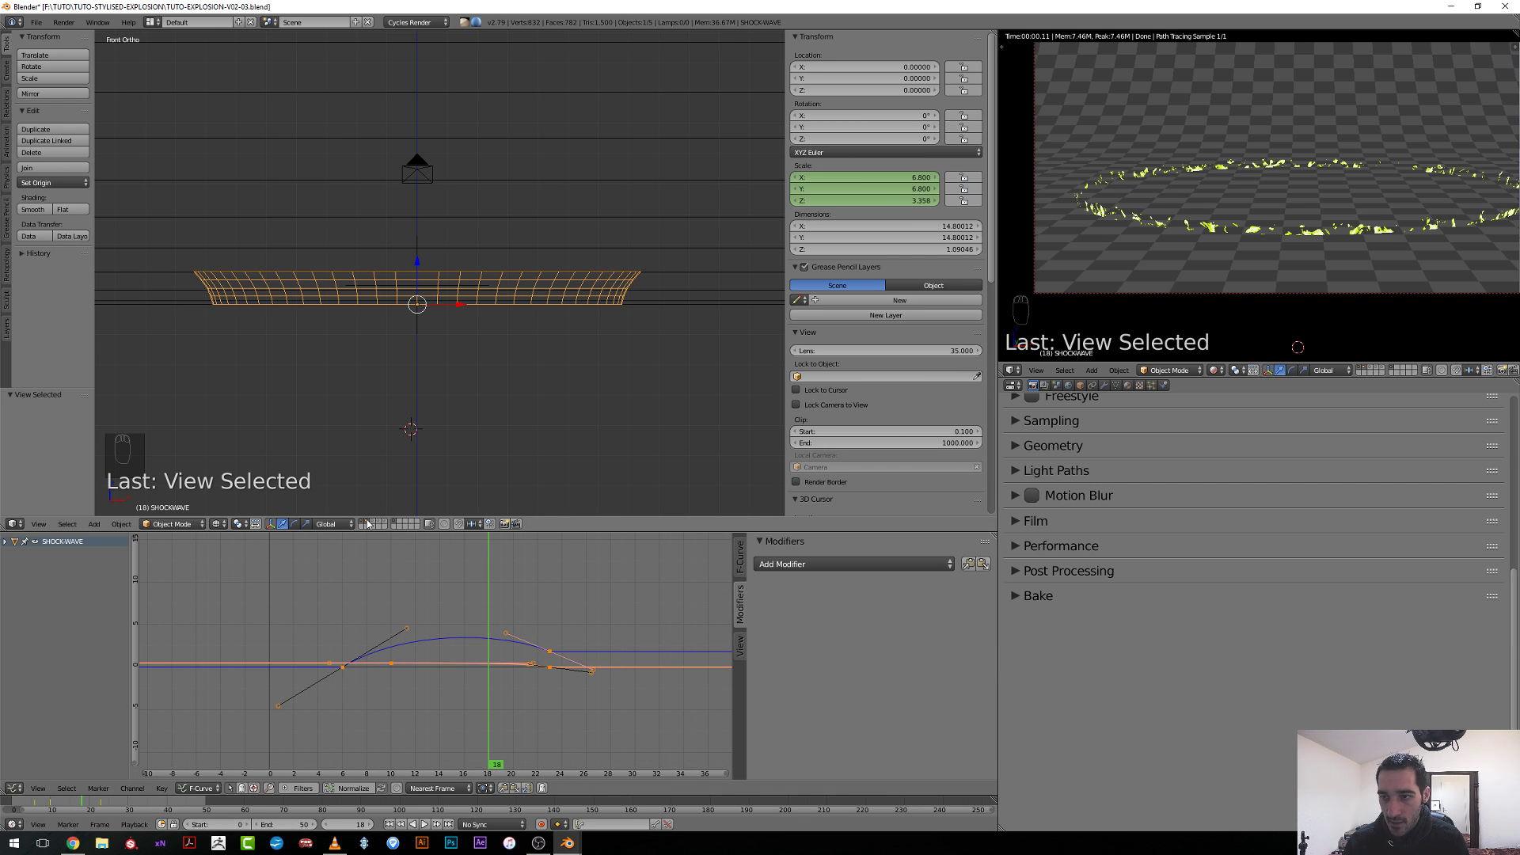
pyautogui.moveTo(502, 587); pyautogui.dragTo(465, 630)
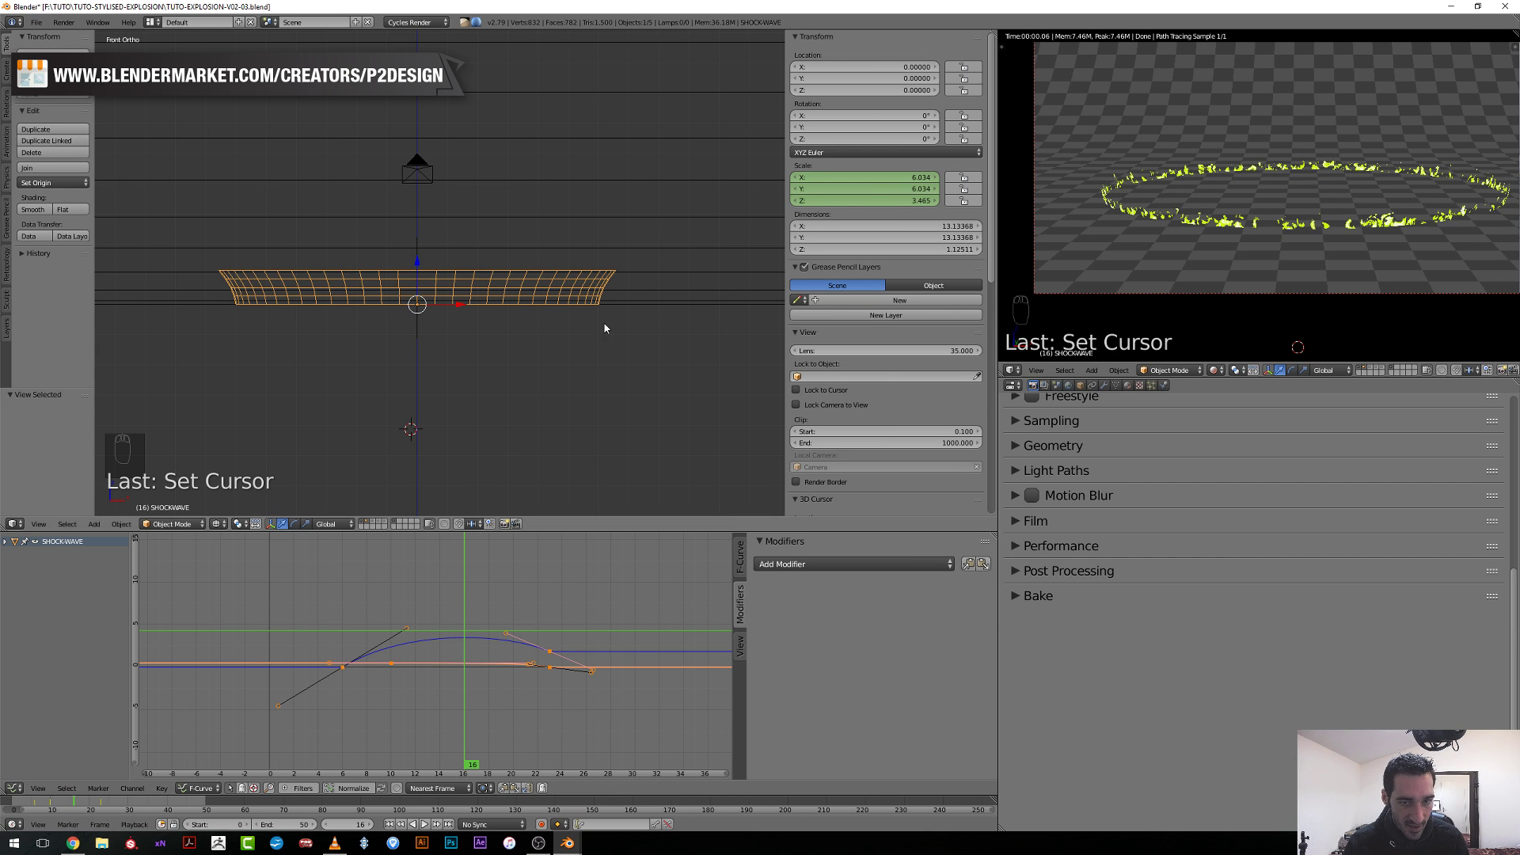
pyautogui.rightClick(597, 292)
pyautogui.rightClick(598, 291)
pyautogui.scroll(2, 435, 664)
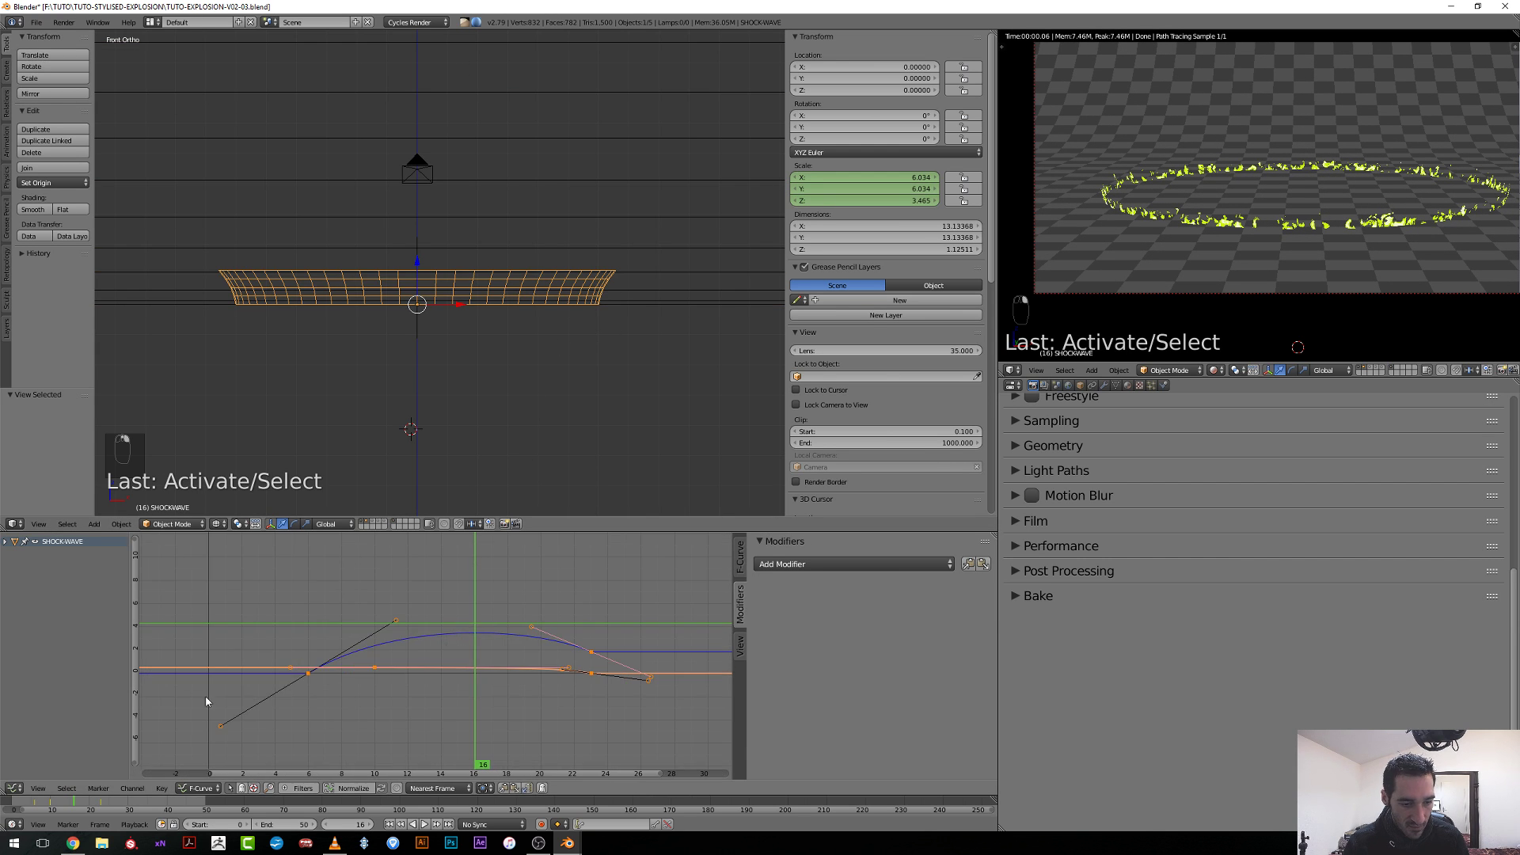
pyautogui.hotkey('alt', 'a')
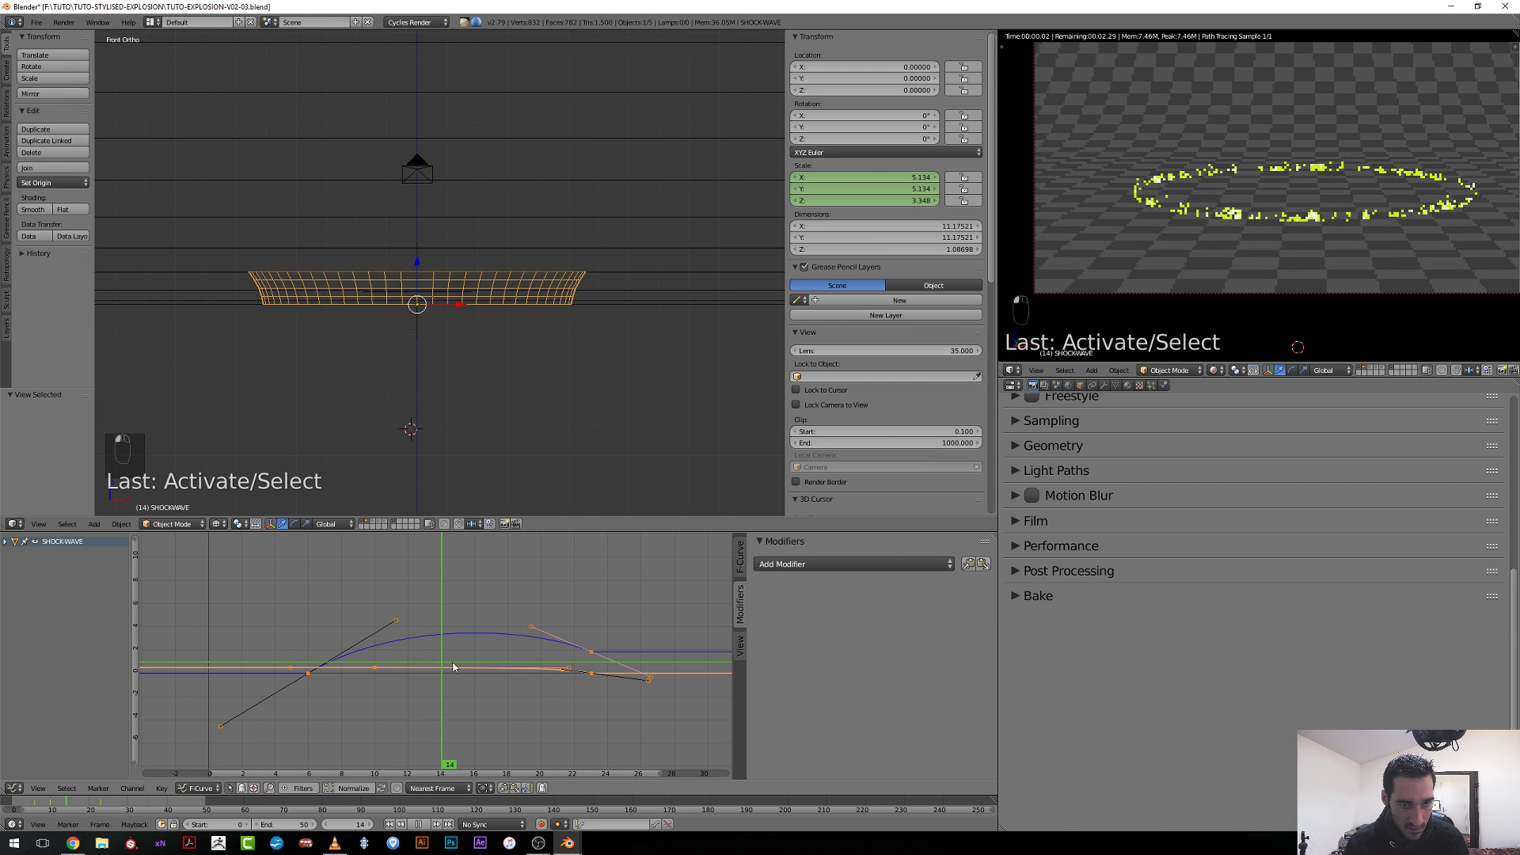
pyautogui.hotkey('alt', 'a')
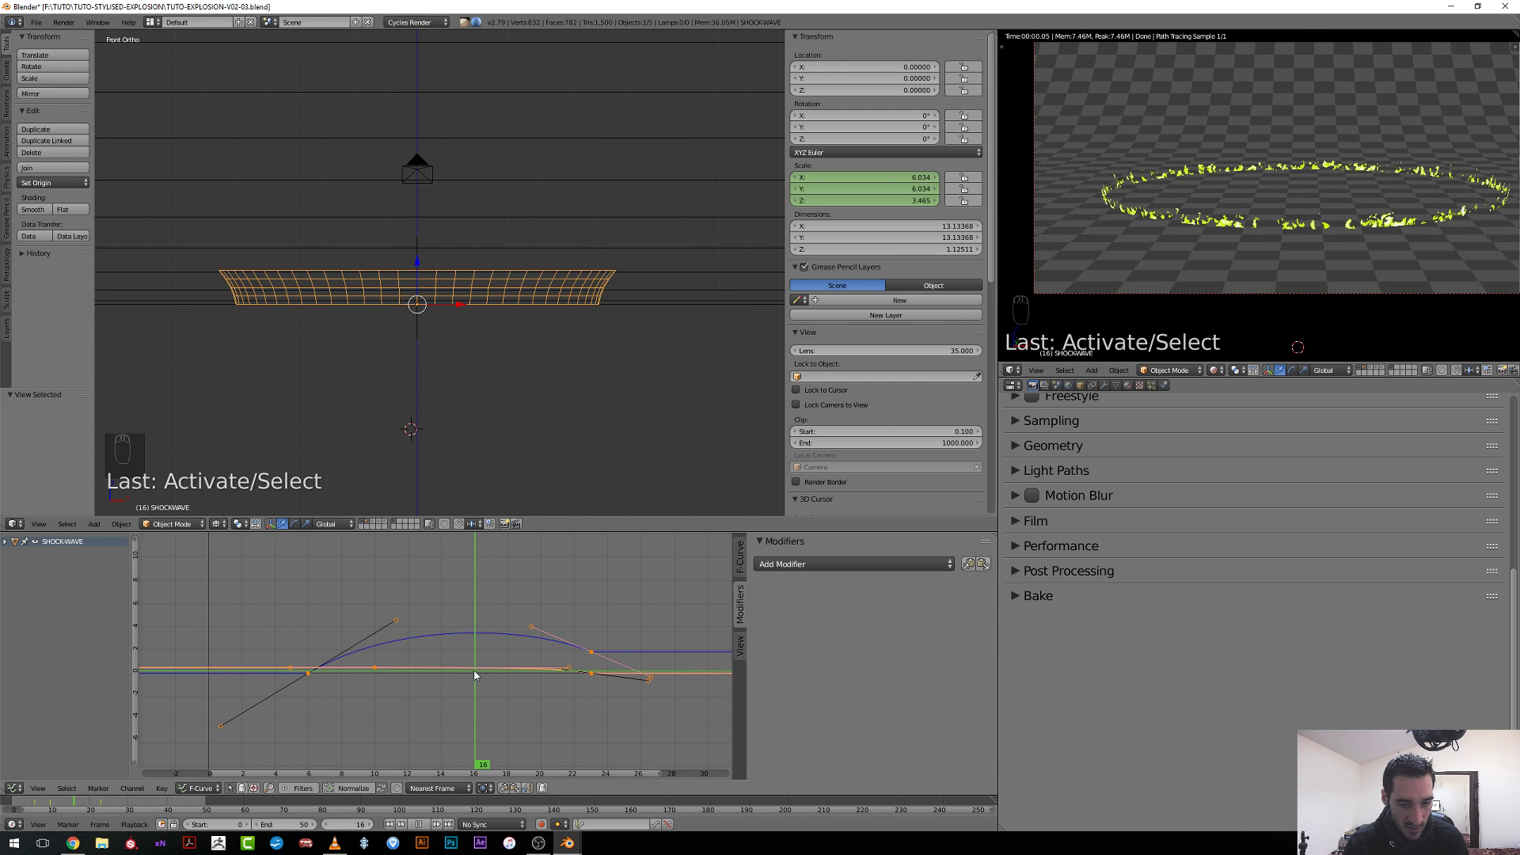
pyautogui.click(473, 672)
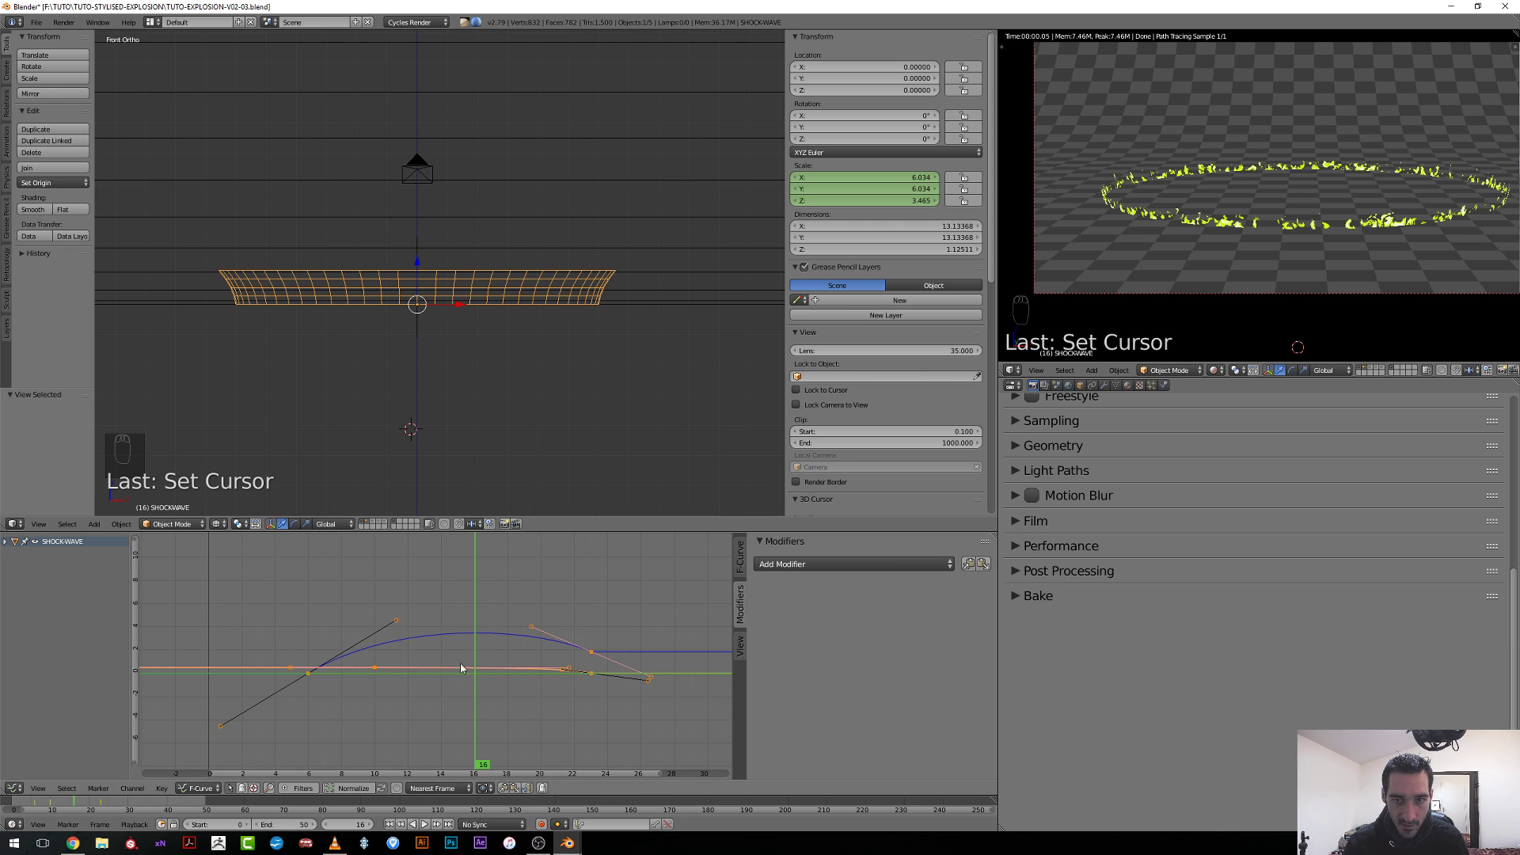
# Duplicate the last Z scale keyframe of SHOCKWAVE to frame 16 and raise its value to about 7.4.
pyautogui.rightClick(592, 653)
pyautogui.hotkey('shift', 'd')
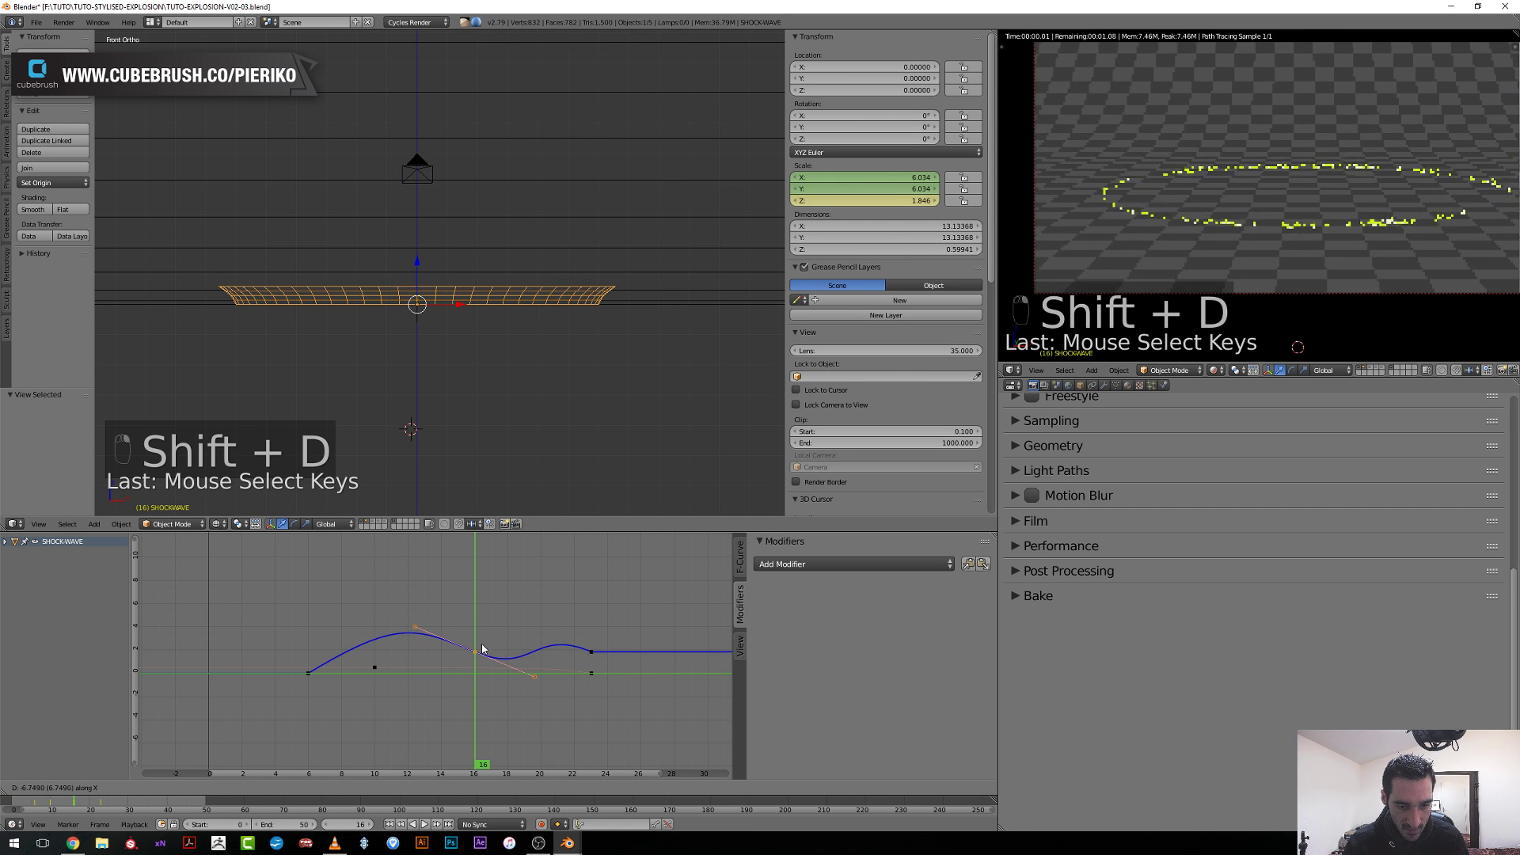
pyautogui.click(482, 649)
pyautogui.press('g')
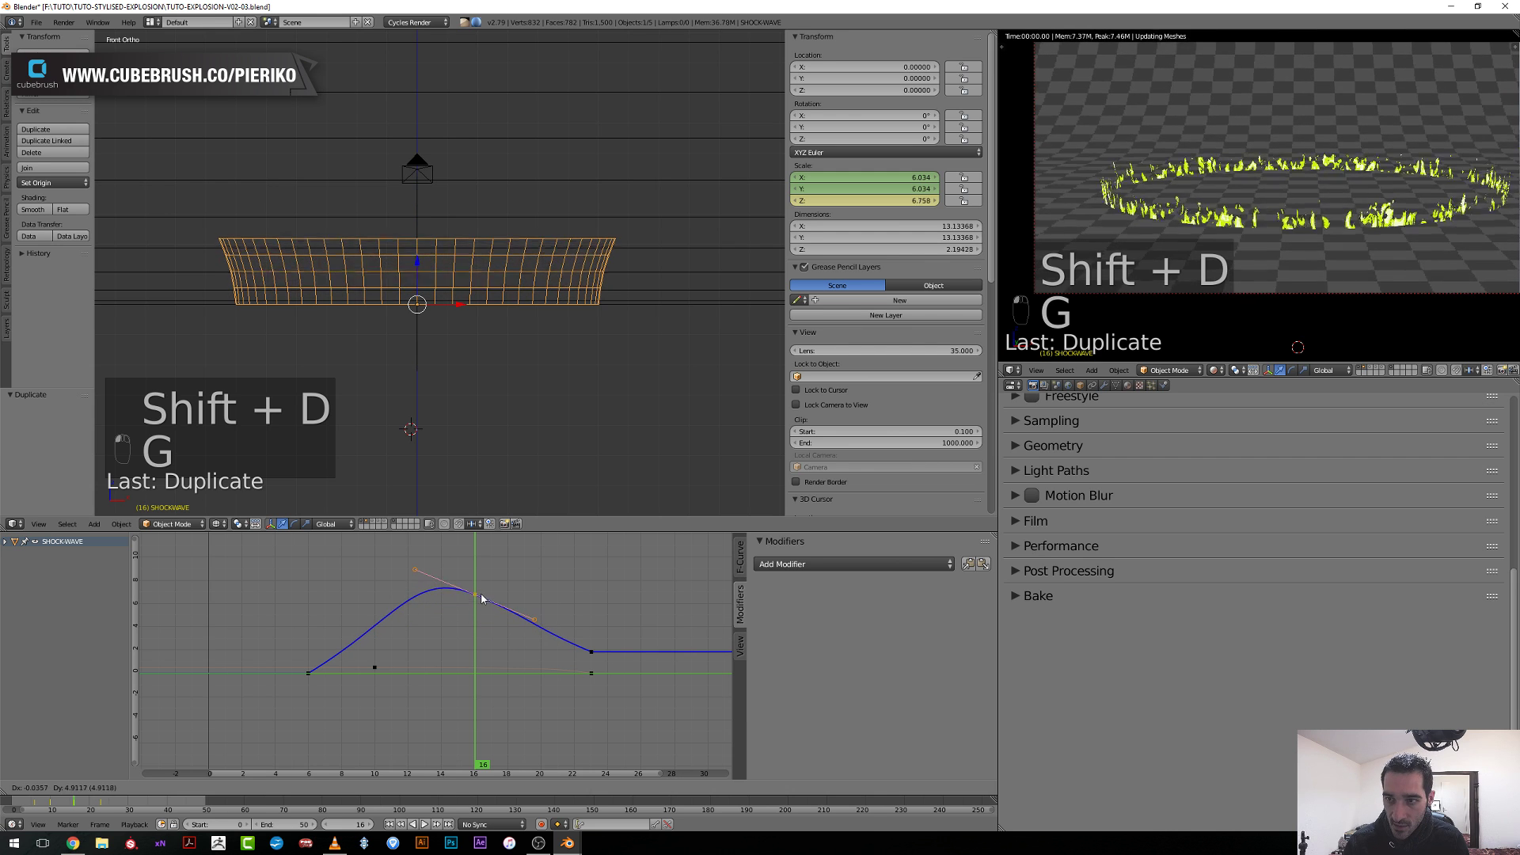
pyautogui.click(480, 589)
# Rotate the frame 16 keyframe's handles about -22.5° so they lie horizontal at the curve's peak.
pyautogui.press('r')
pyautogui.click(588, 592)
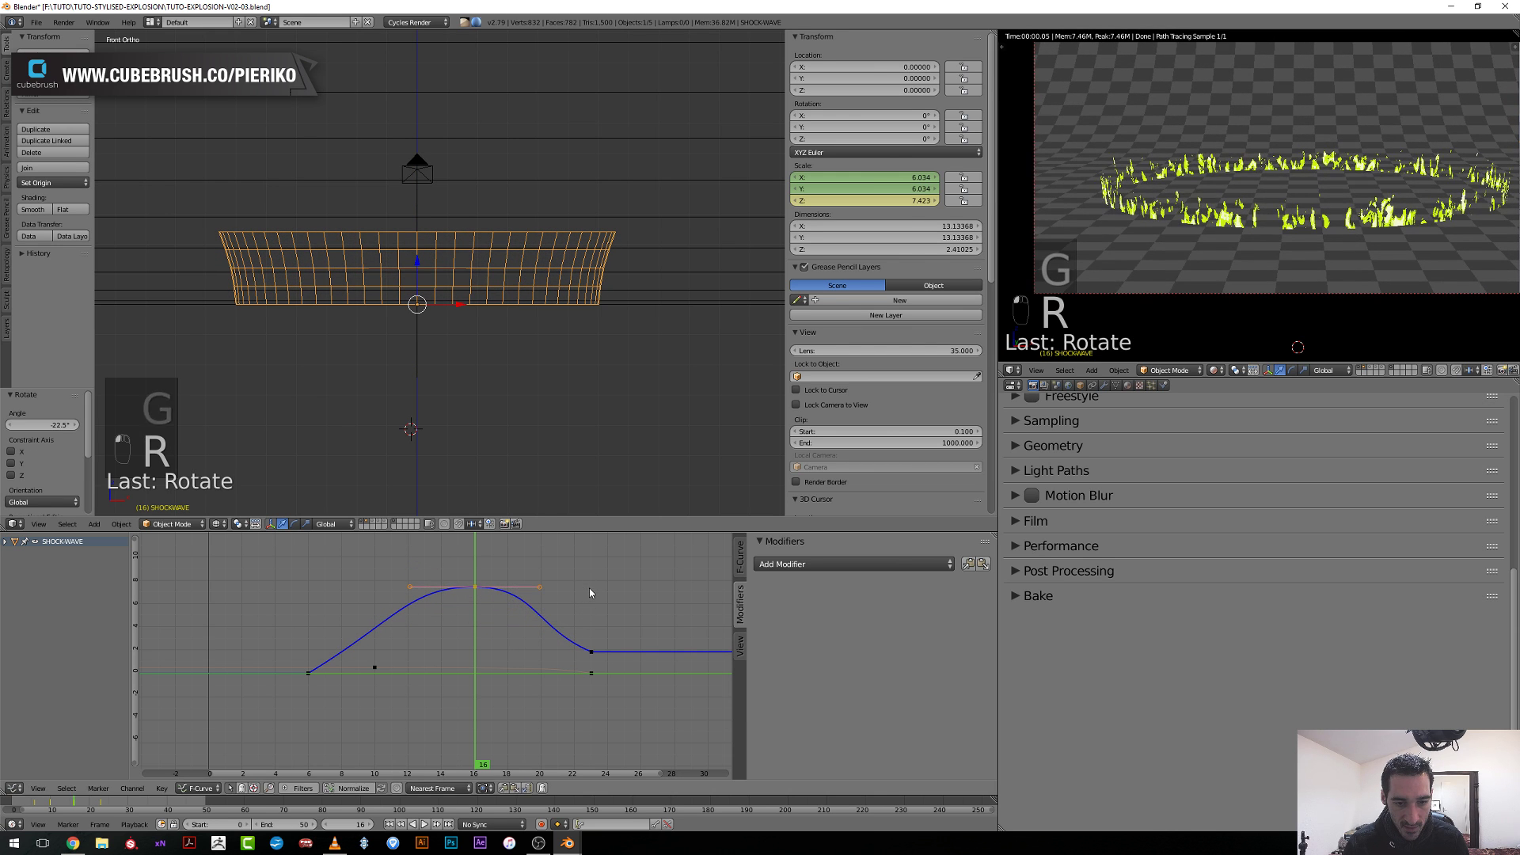
pyautogui.press('g')
pyautogui.click(589, 588)
# Steepen the last Z scale keyframe's handles by rotating them about 22.8°, and scrub to frame 17 to check the result.
pyautogui.rightClick(592, 651)
pyautogui.press('r')
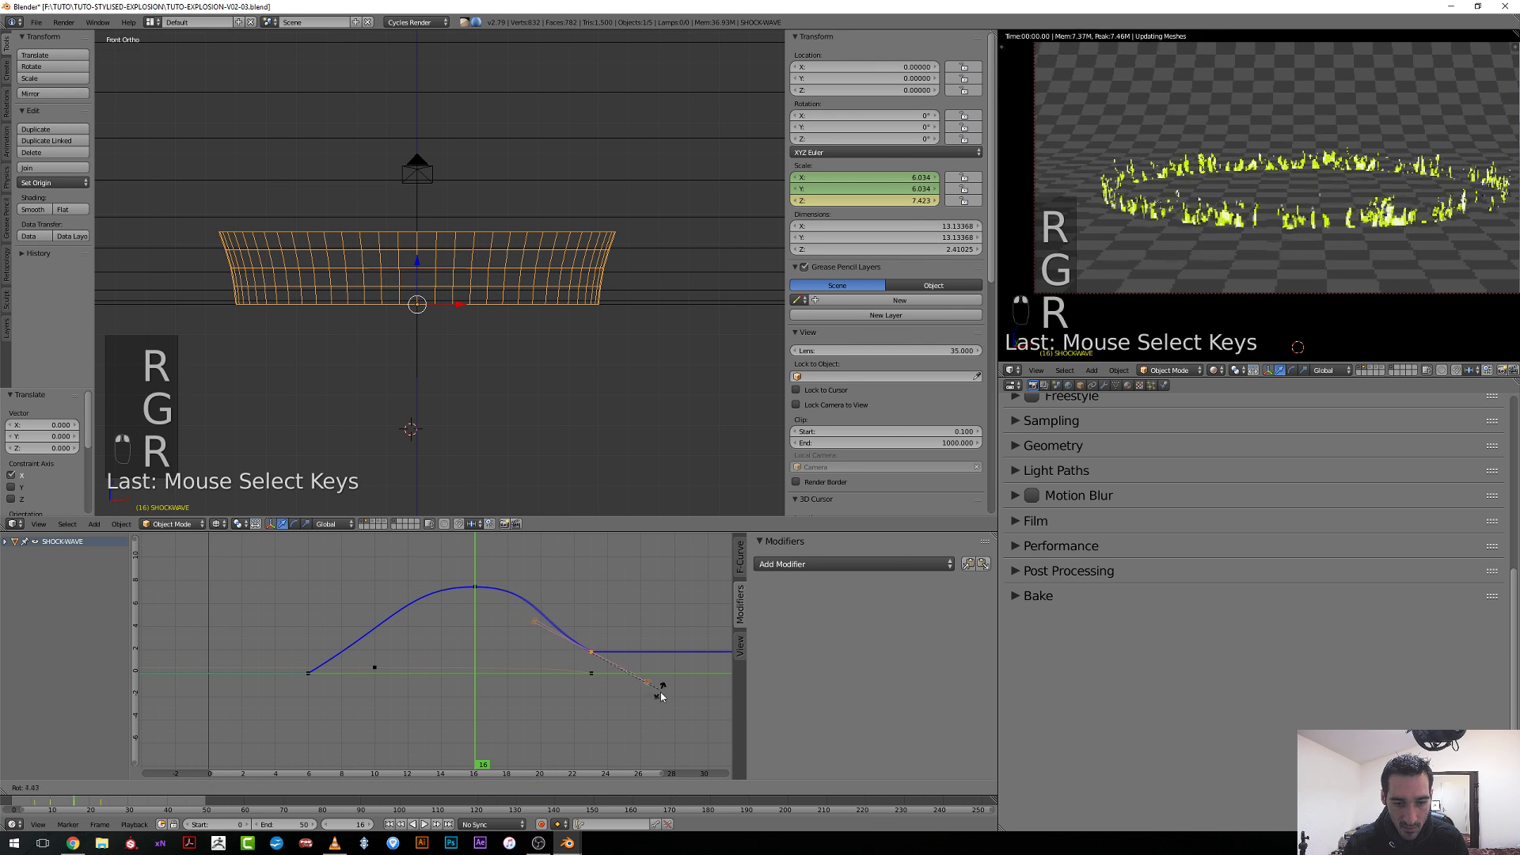
pyautogui.click(662, 705)
pyautogui.moveTo(655, 719); pyautogui.dragTo(492, 721)
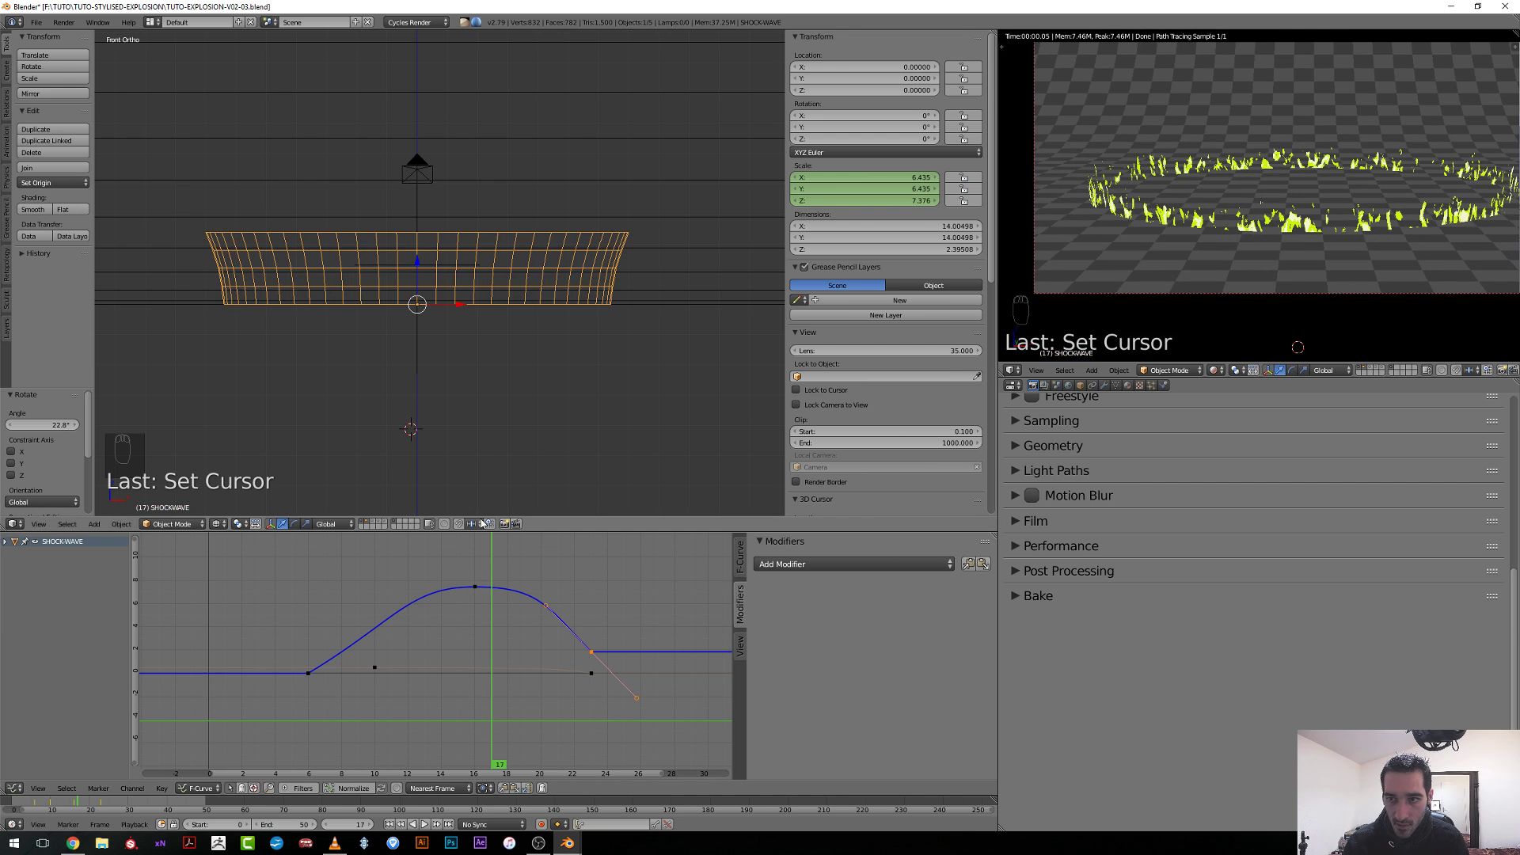
# Replace the front view with the Node Editor and frame the upper Mapping node of the SHOCKWAVE material.
pyautogui.click(13, 523)
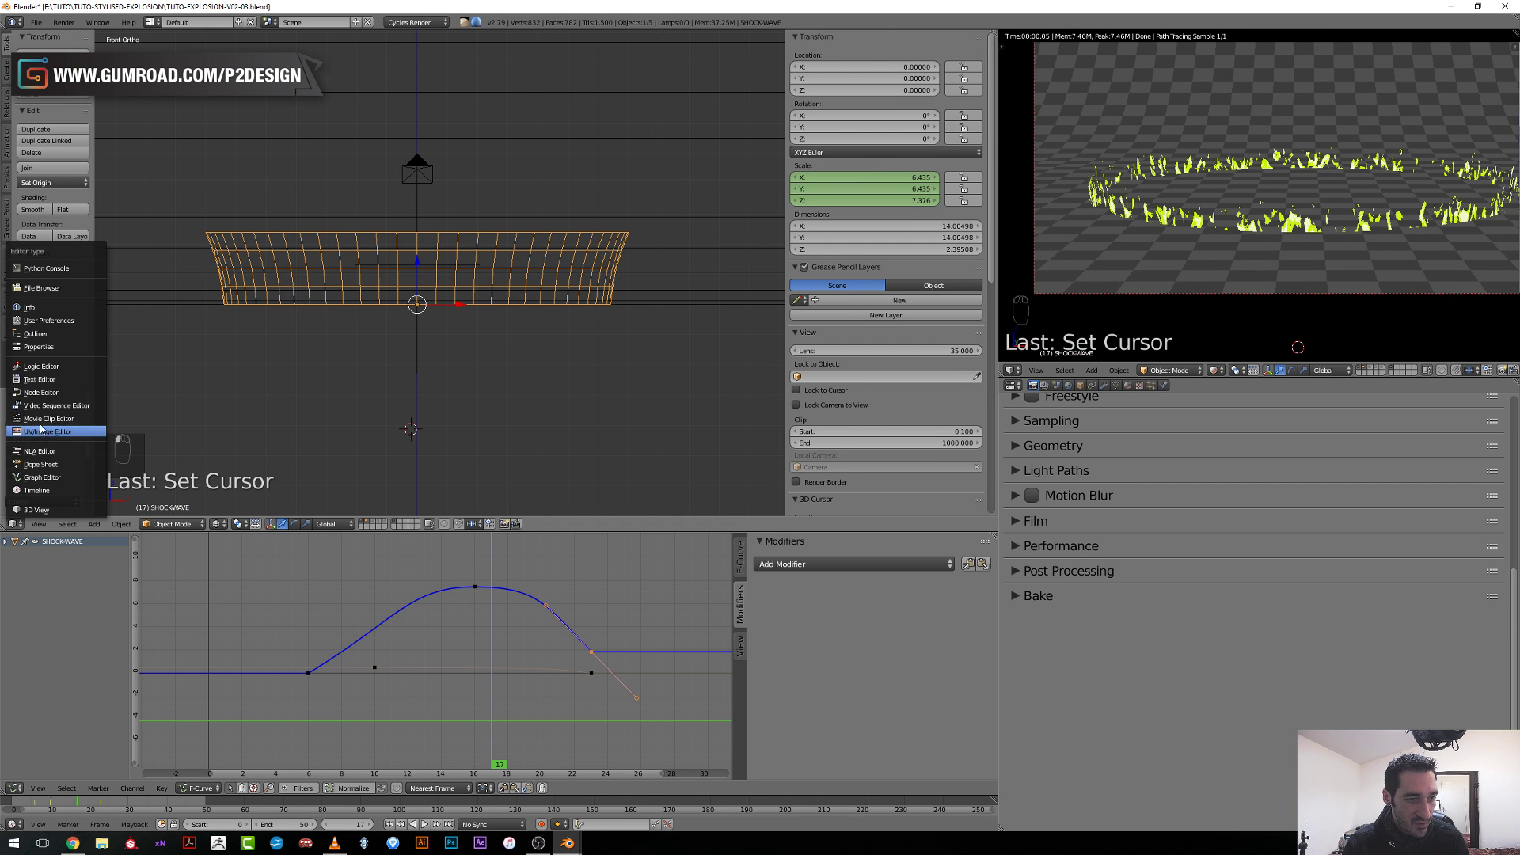
pyautogui.click(40, 391)
pyautogui.moveTo(135, 356); pyautogui.dragTo(653, 421, button='middle')
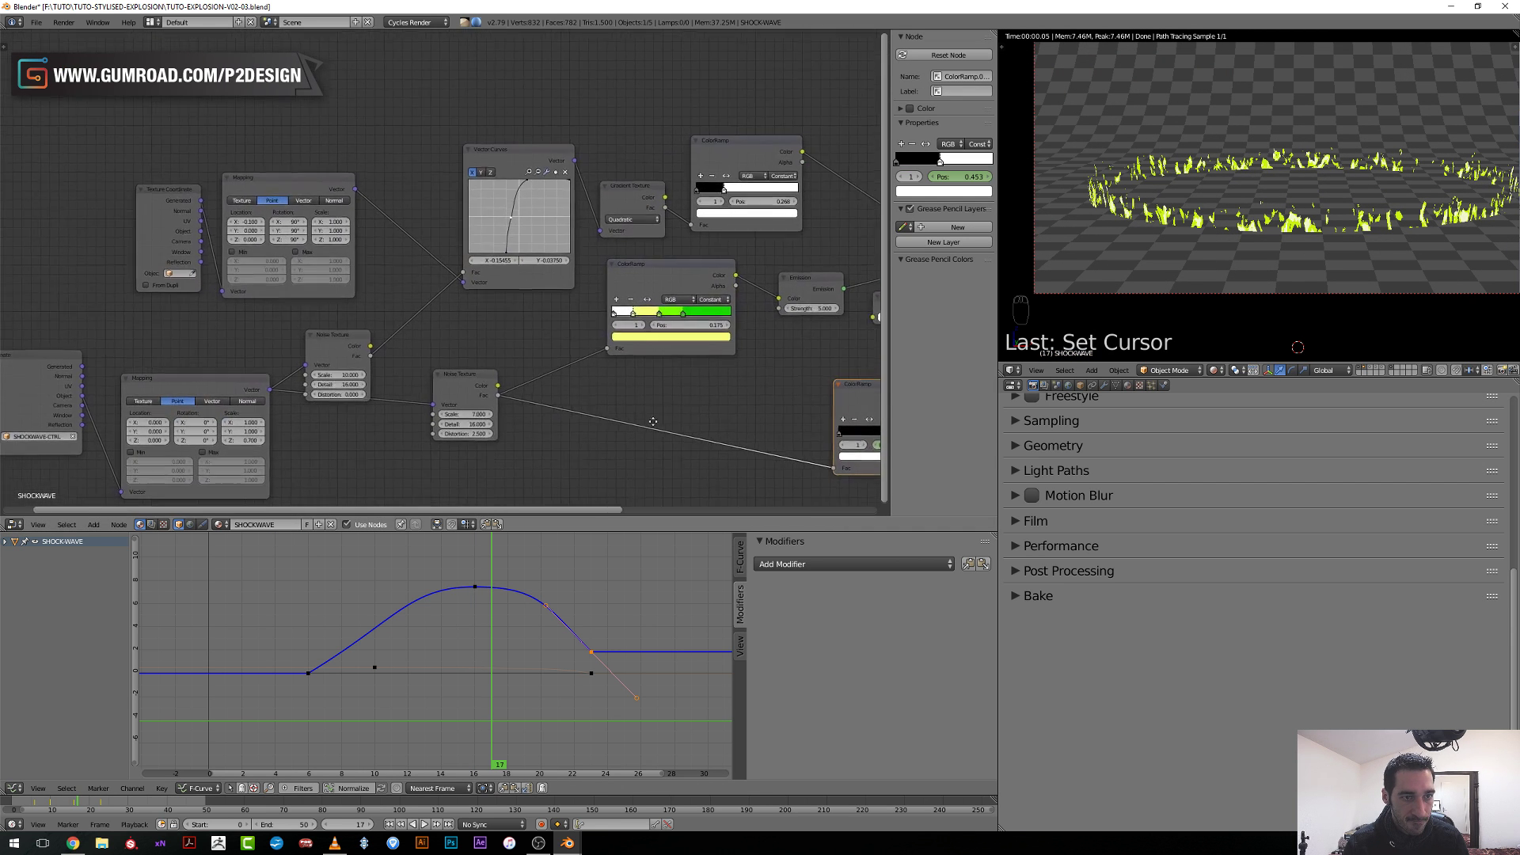
pyautogui.scroll(1, 254, 332)
pyautogui.moveTo(254, 333); pyautogui.dragTo(407, 362, button='middle')
pyautogui.scroll(2, 363, 301)
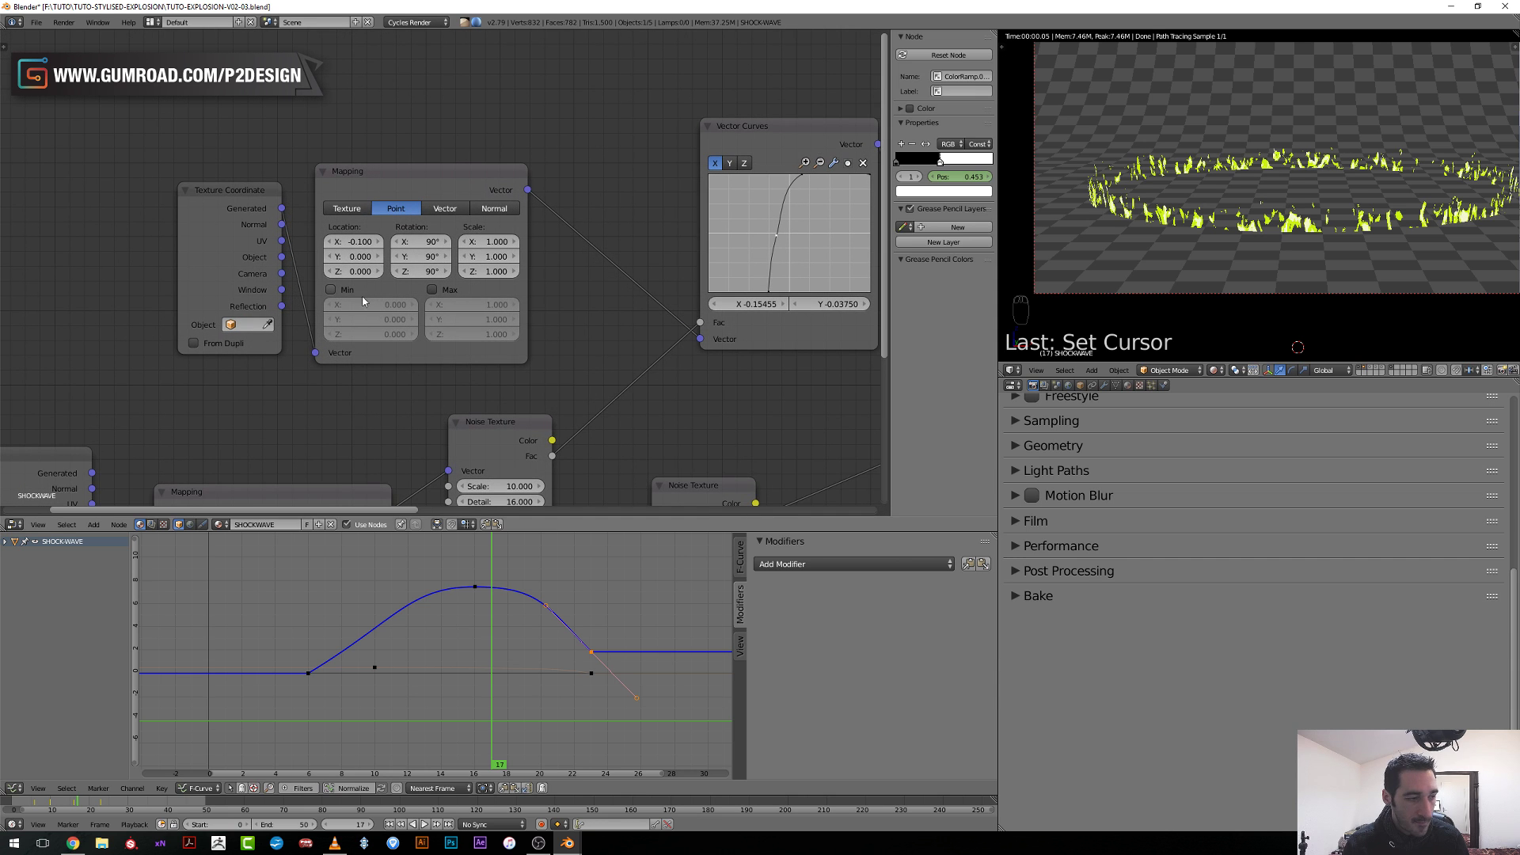
pyautogui.scroll(1, 333, 395)
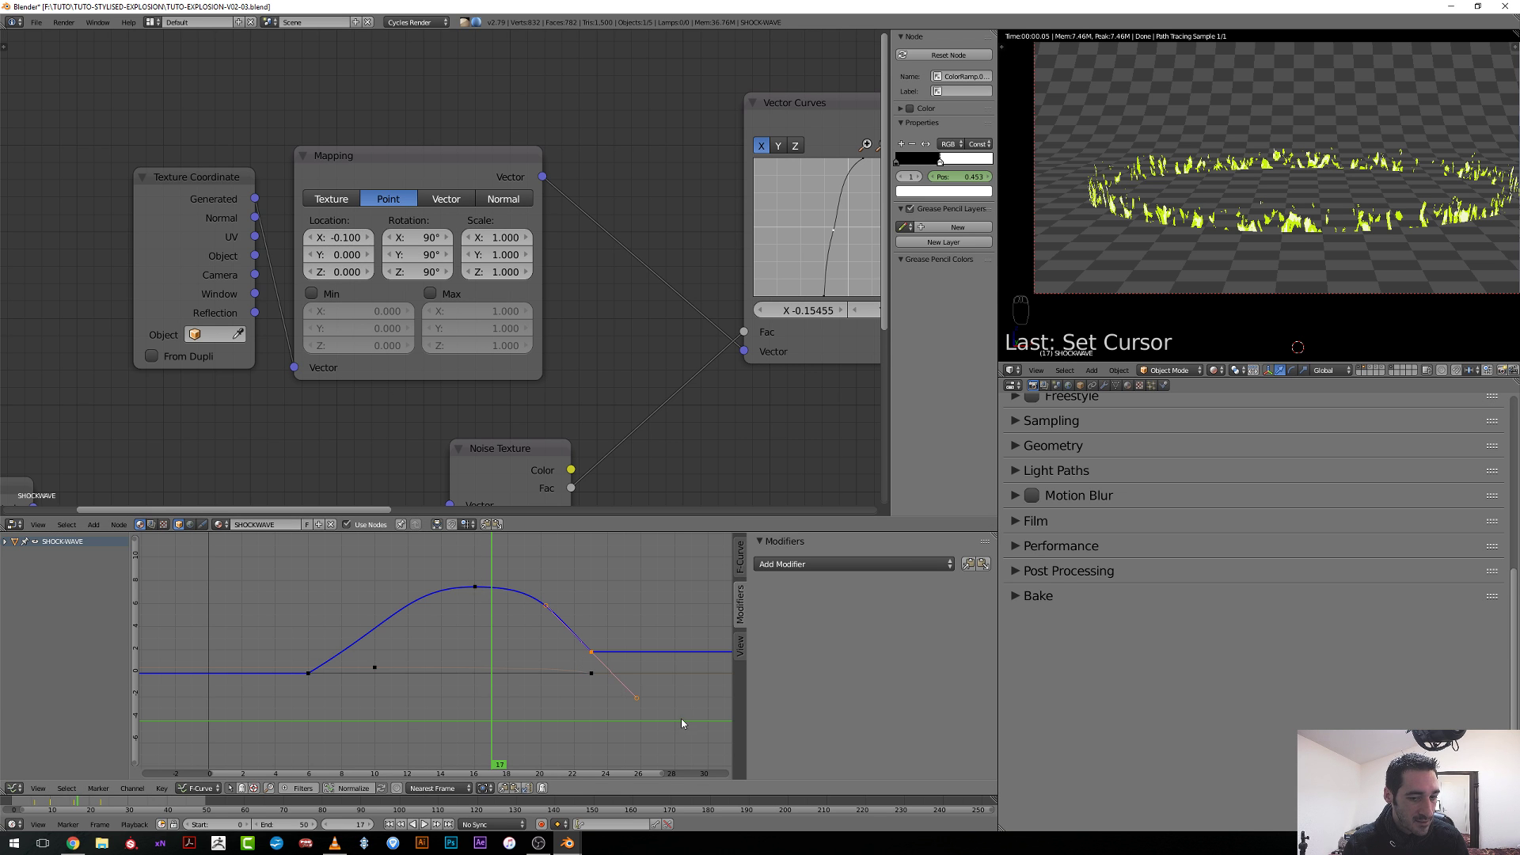
# Shorten the last Z scale keyframe's handles by scaling them by about 0.645.
pyautogui.rightClick(645, 702)
pyautogui.press('s')
pyautogui.click(649, 698)
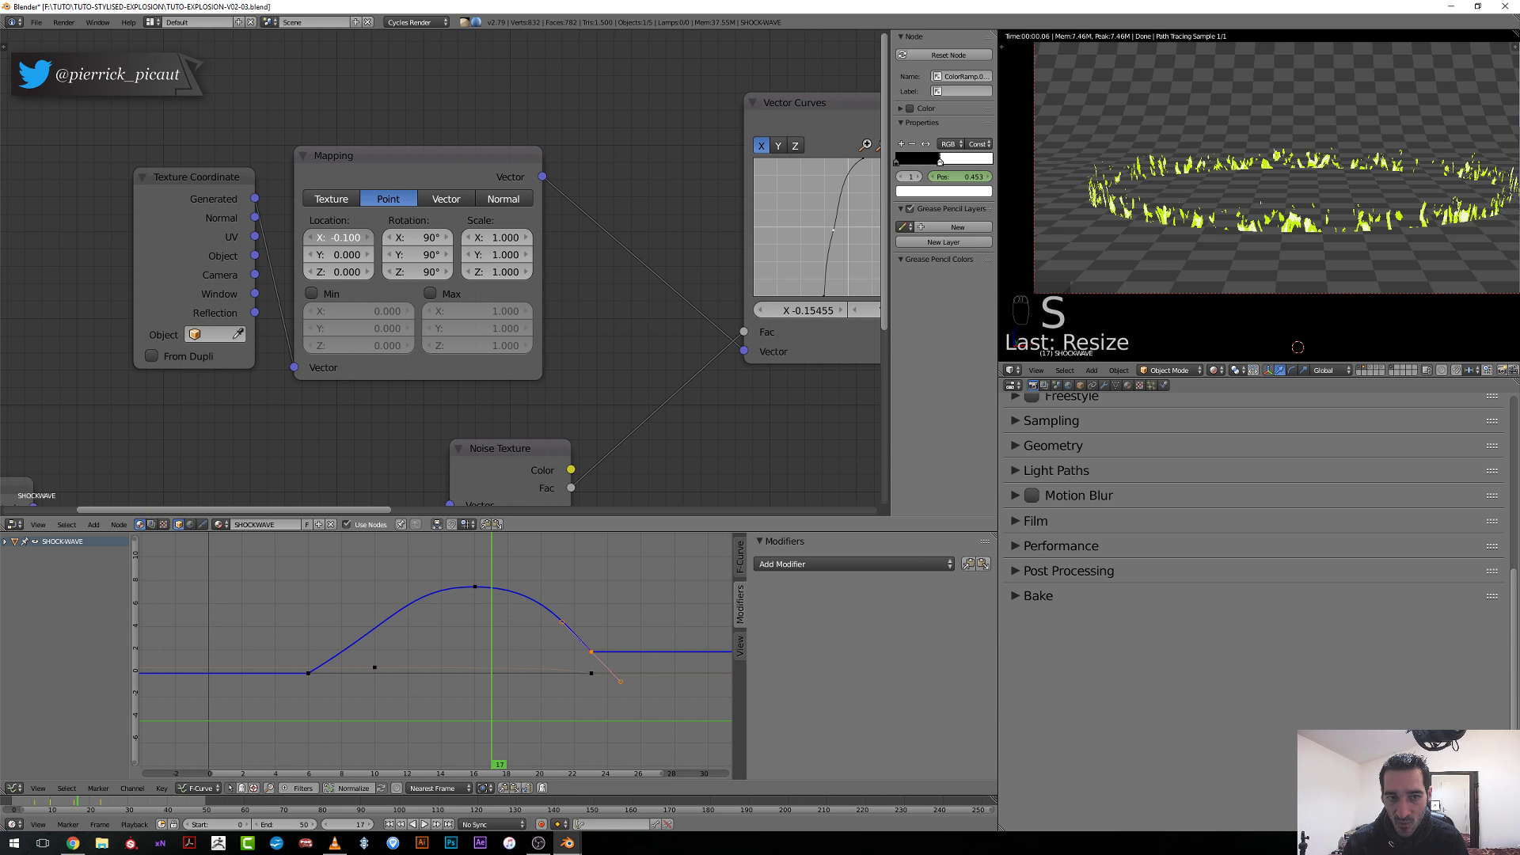
# Set the upper Mapping node's X location to -0.3 and scrub back to frame 13 to check the shockwave.
pyautogui.moveTo(348, 238); pyautogui.dragTo(294, 238)
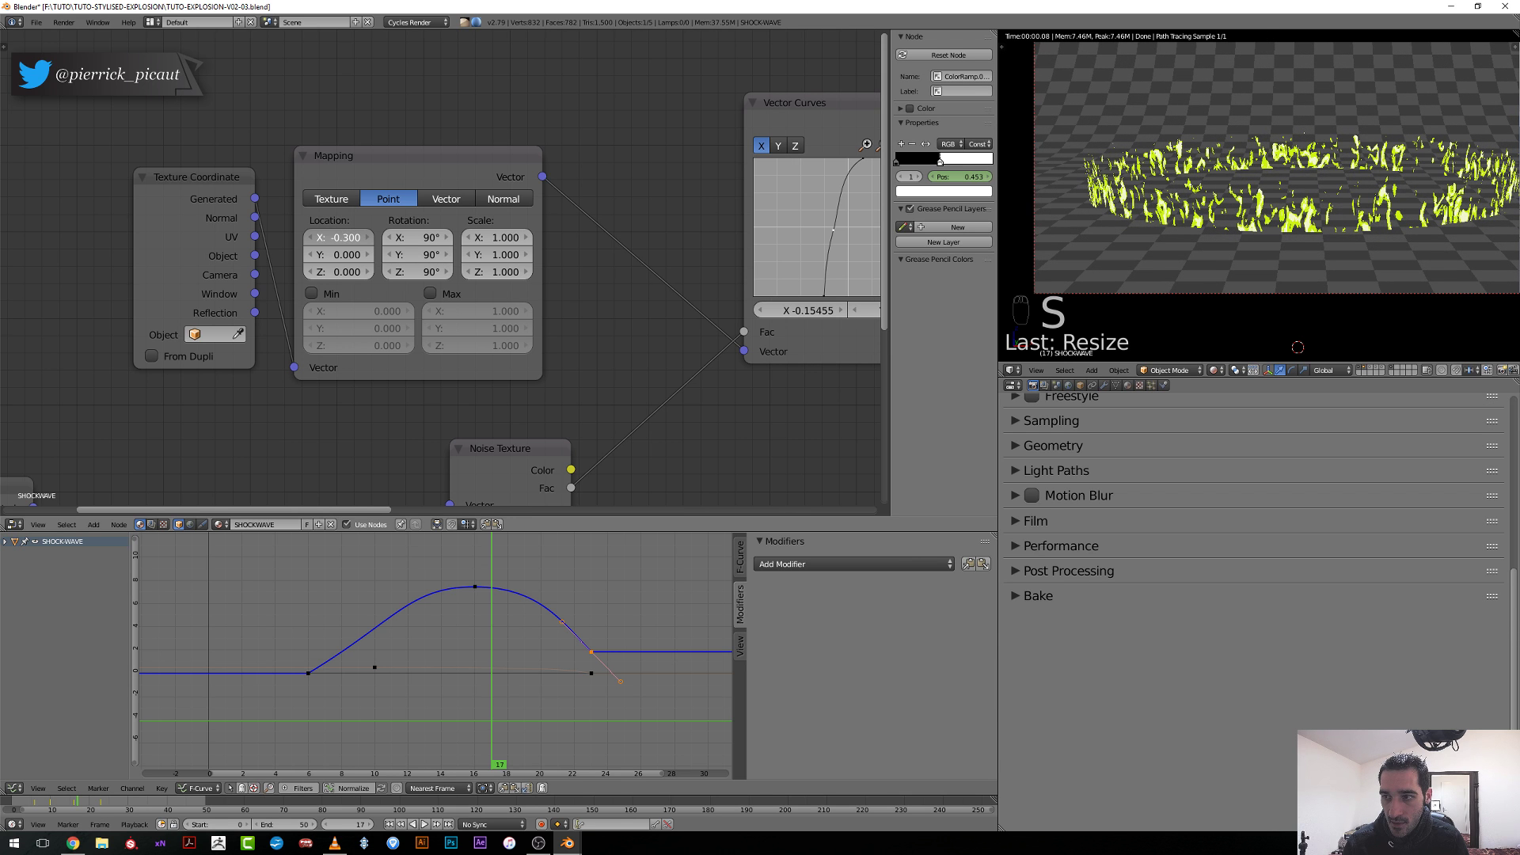
pyautogui.click(481, 635)
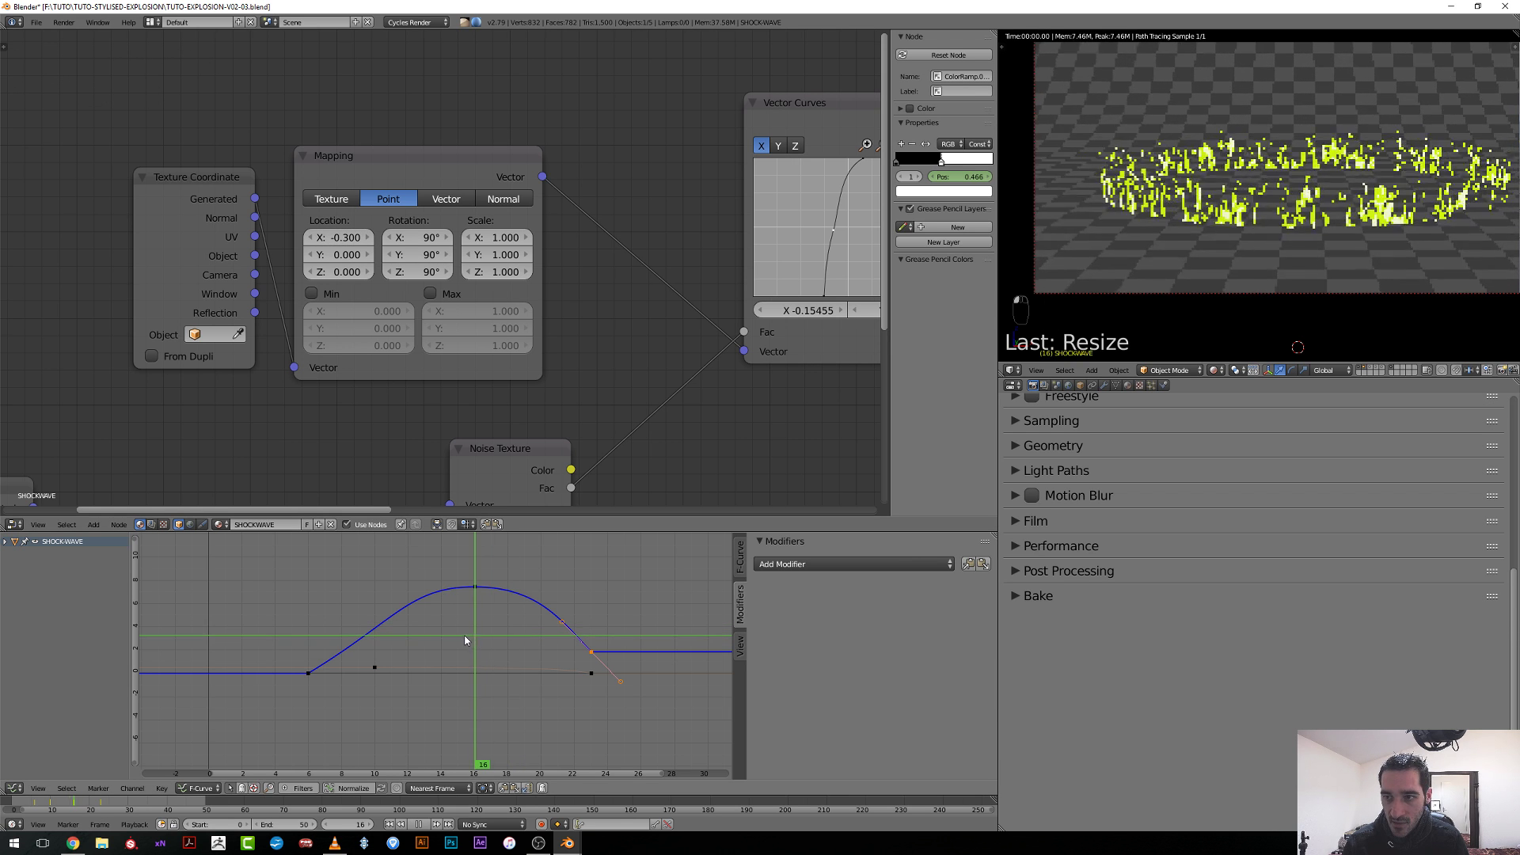
pyautogui.moveTo(465, 639); pyautogui.dragTo(425, 645)
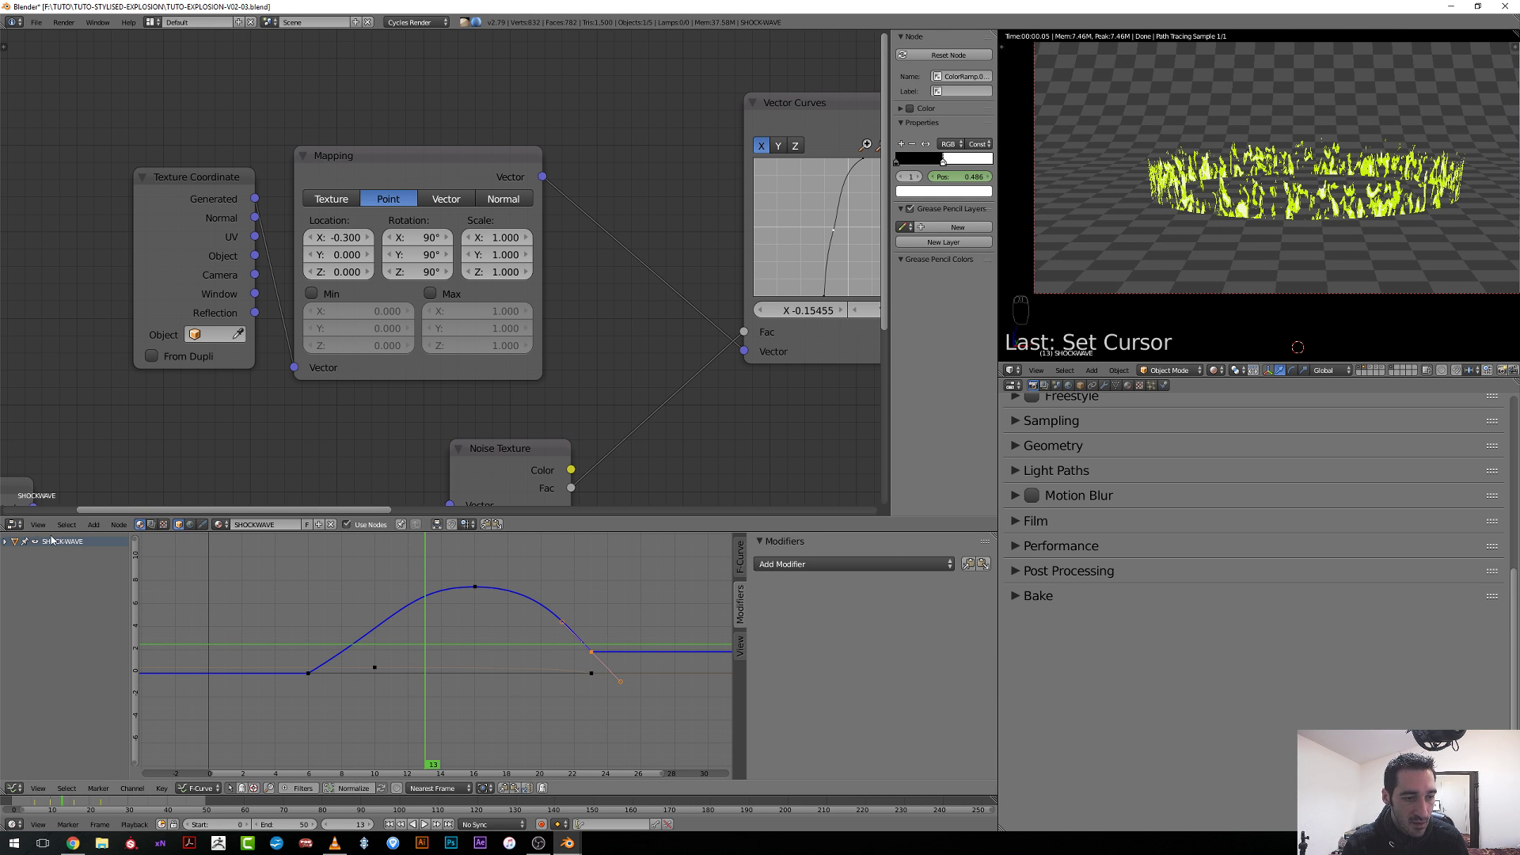
# Return to the 3D view and, in Edit Mode, scale the shockwave's top edge loop outward by about 1.371.
pyautogui.click(13, 524)
pyautogui.click(87, 510)
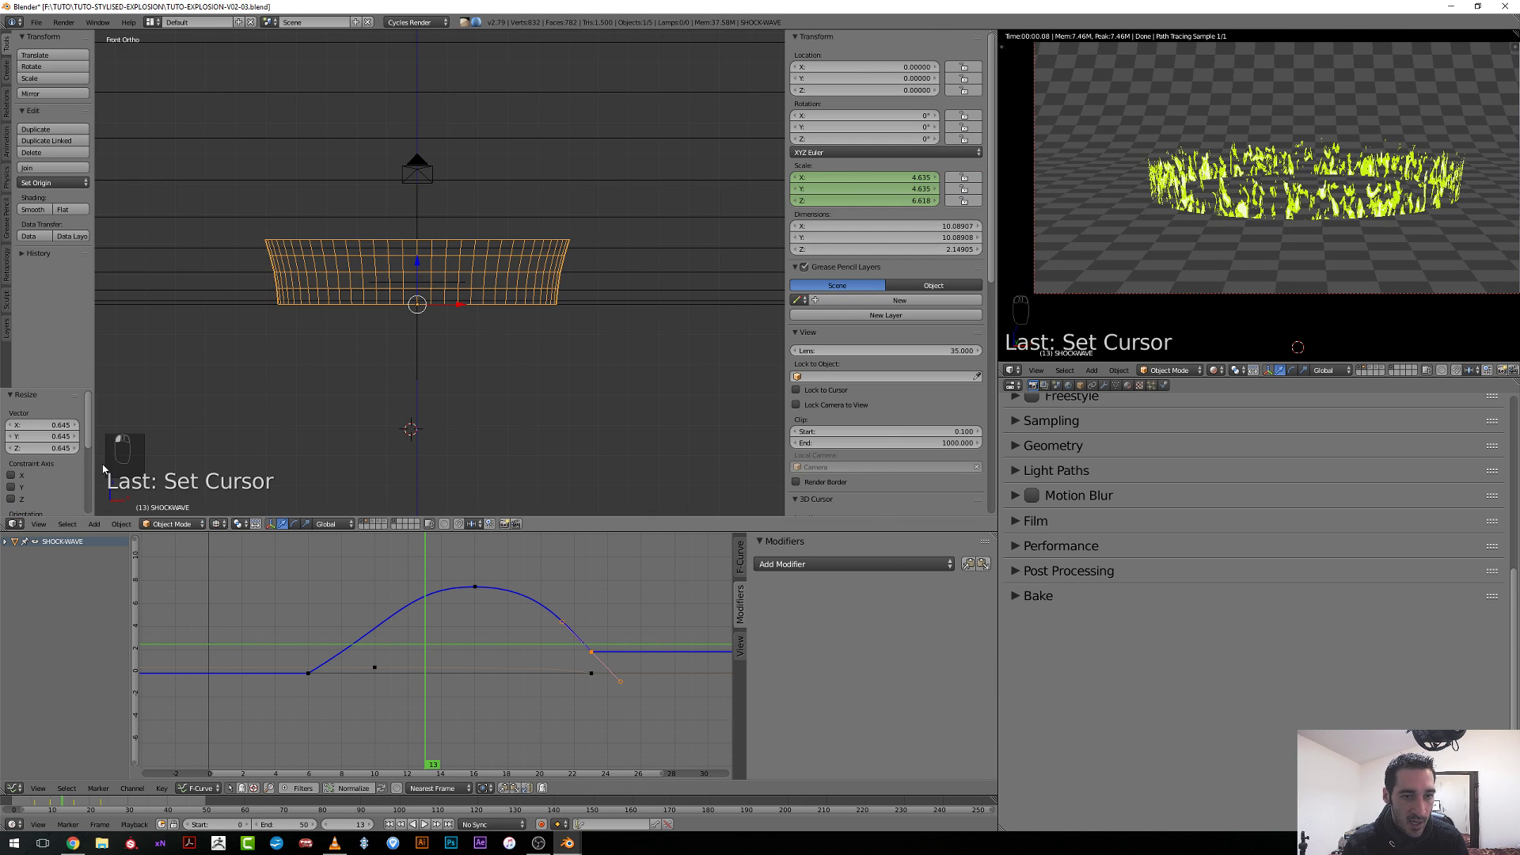
pyautogui.press('s')
pyautogui.rightClick(540, 247)
pyautogui.keyDown('alt'); pyautogui.rightClick(566, 252); pyautogui.keyUp('alt')
pyautogui.press('s')
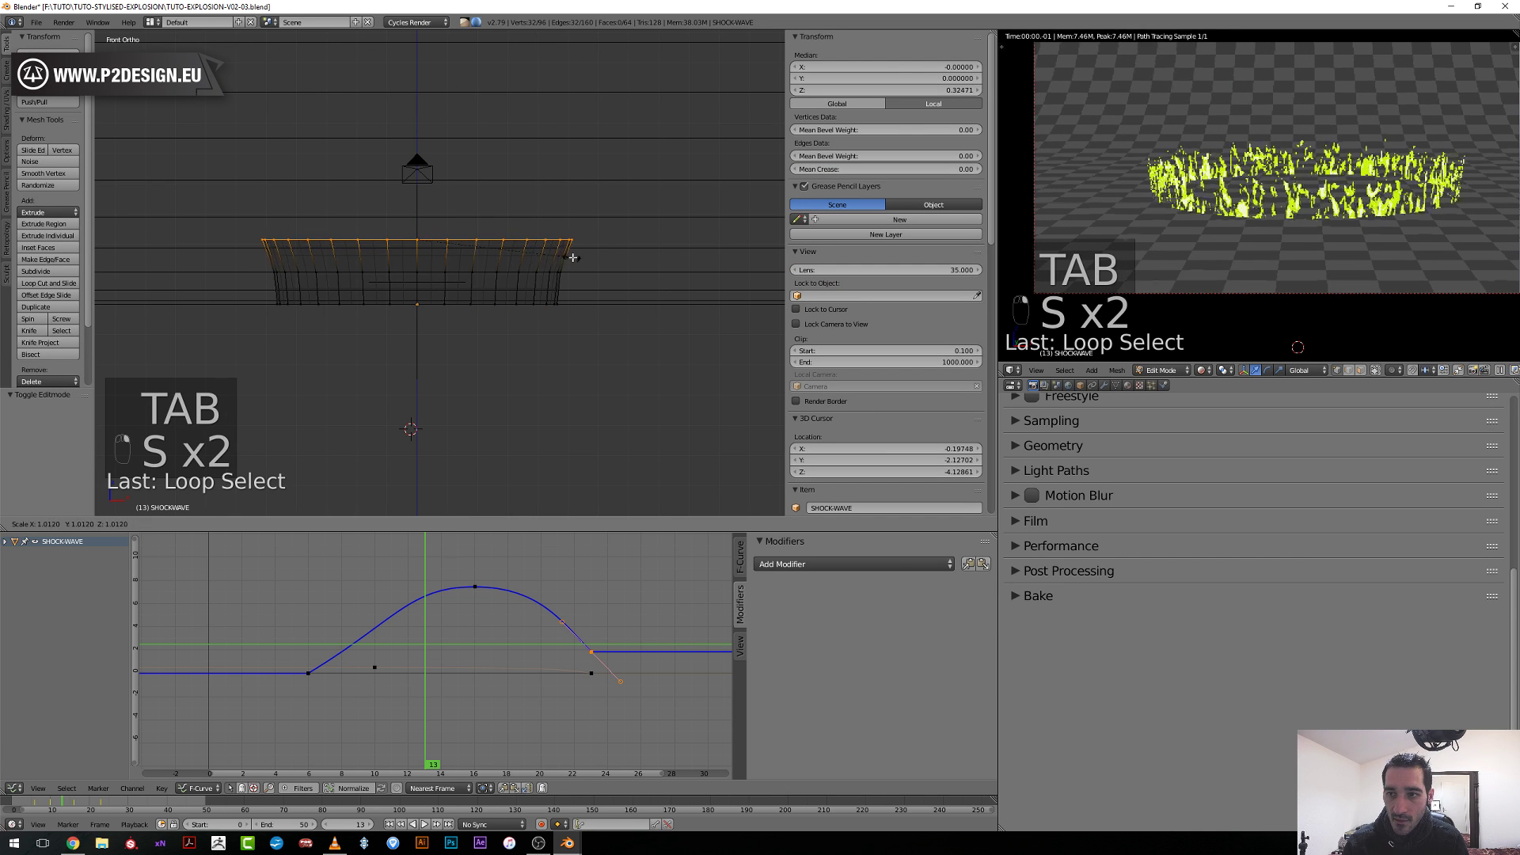
pyautogui.click(581, 270)
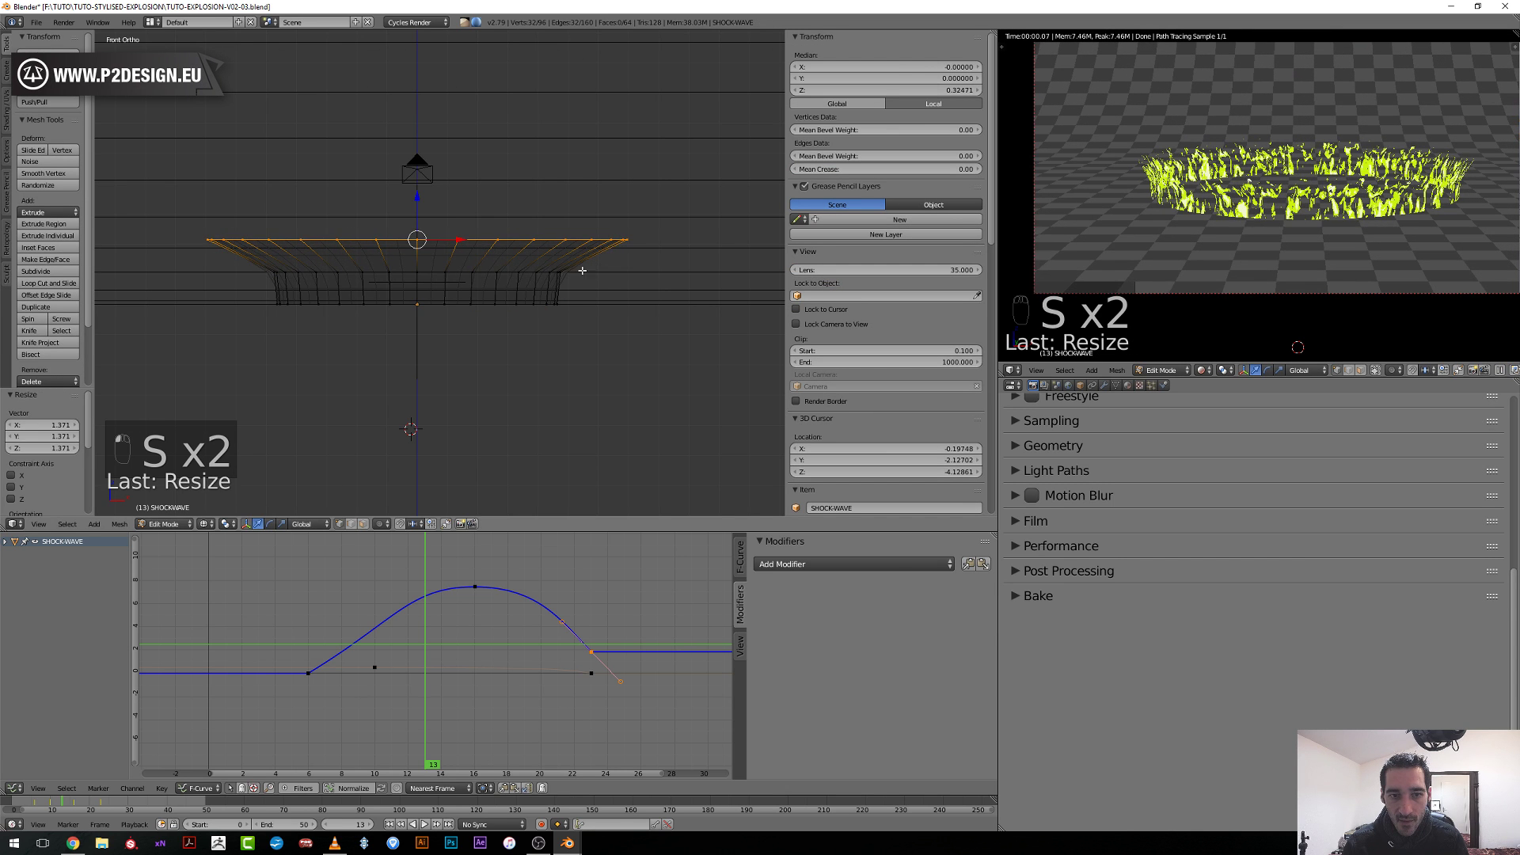
# Scale the shockwave's middle edge loop by about 1.126 and its top edge loop by about 0.984.
pyautogui.keyDown('alt'); pyautogui.rightClick(513, 274); pyautogui.keyUp('alt')
pyautogui.press('s')
pyautogui.click(602, 289)
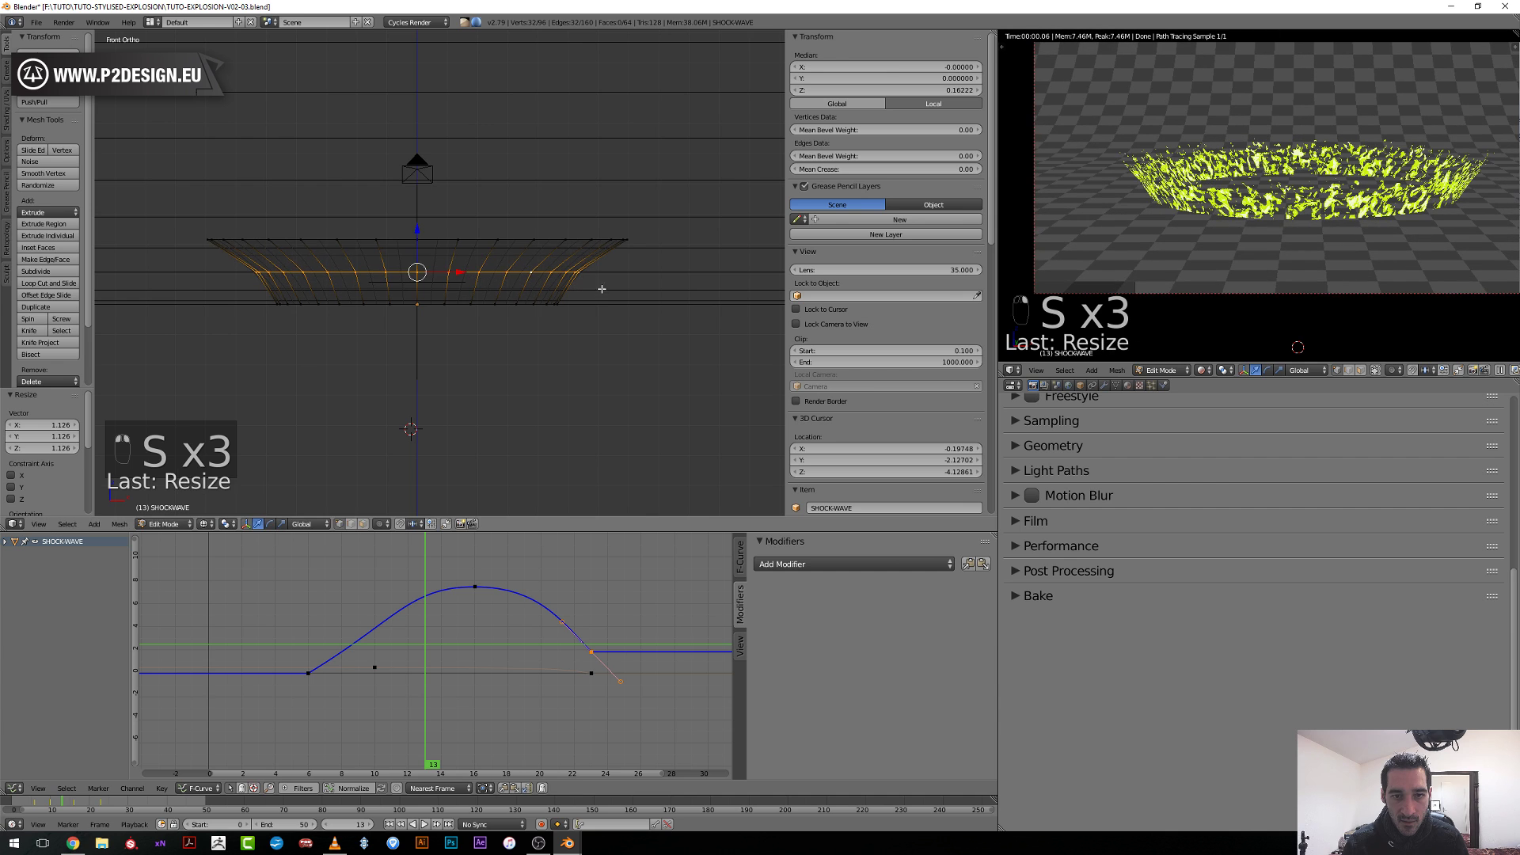
pyautogui.keyDown('alt'); pyautogui.keyDown('shift'); pyautogui.rightClick(574, 240); pyautogui.keyUp('shift'); pyautogui.keyUp('alt')
pyautogui.press('s')
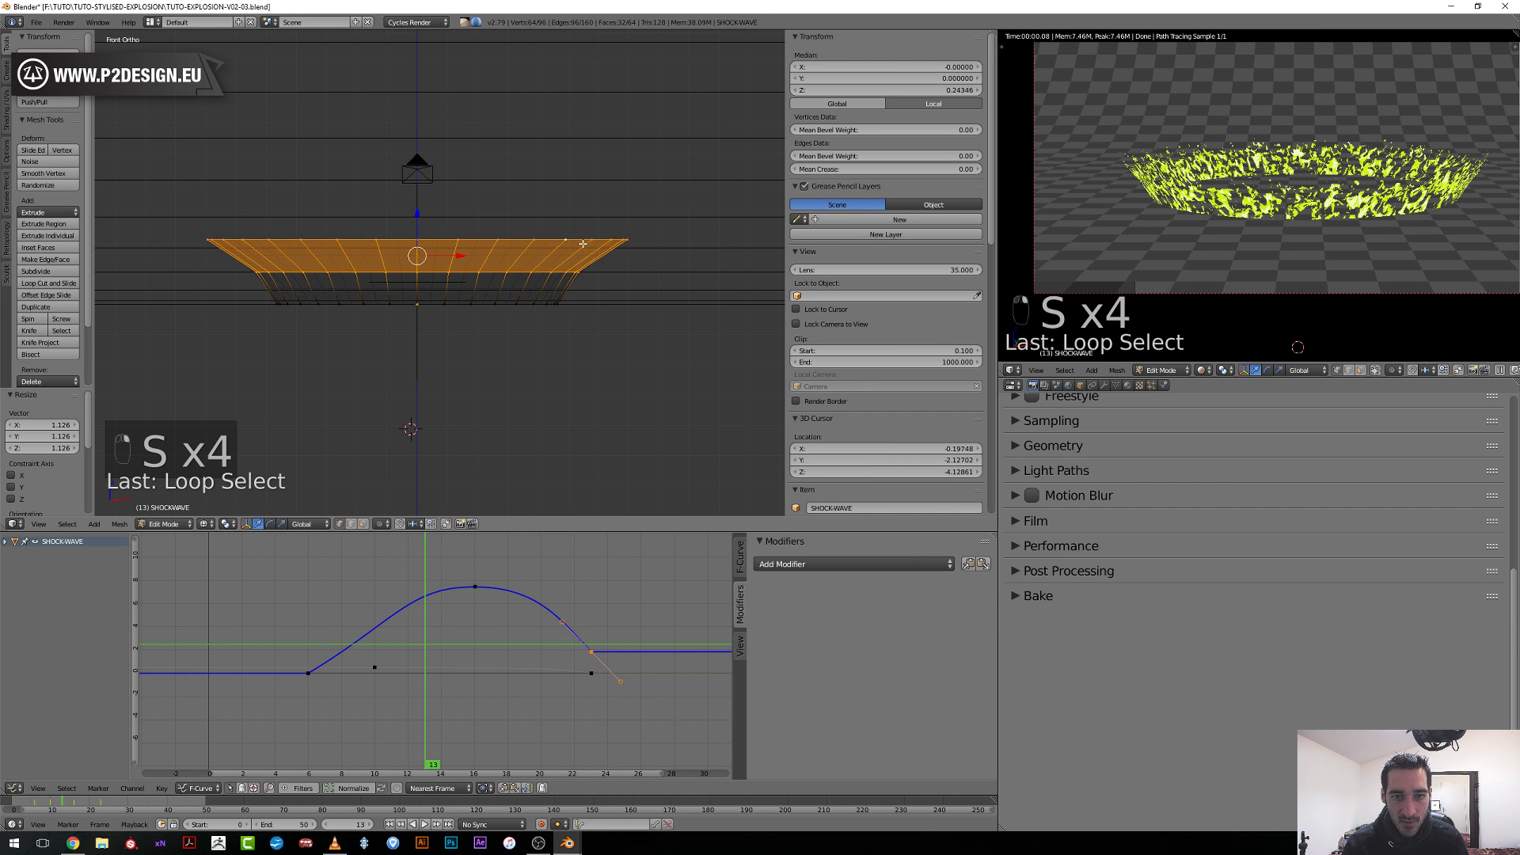
pyautogui.keyDown('alt'); pyautogui.rightClick(583, 242); pyautogui.keyUp('alt')
pyautogui.press('s')
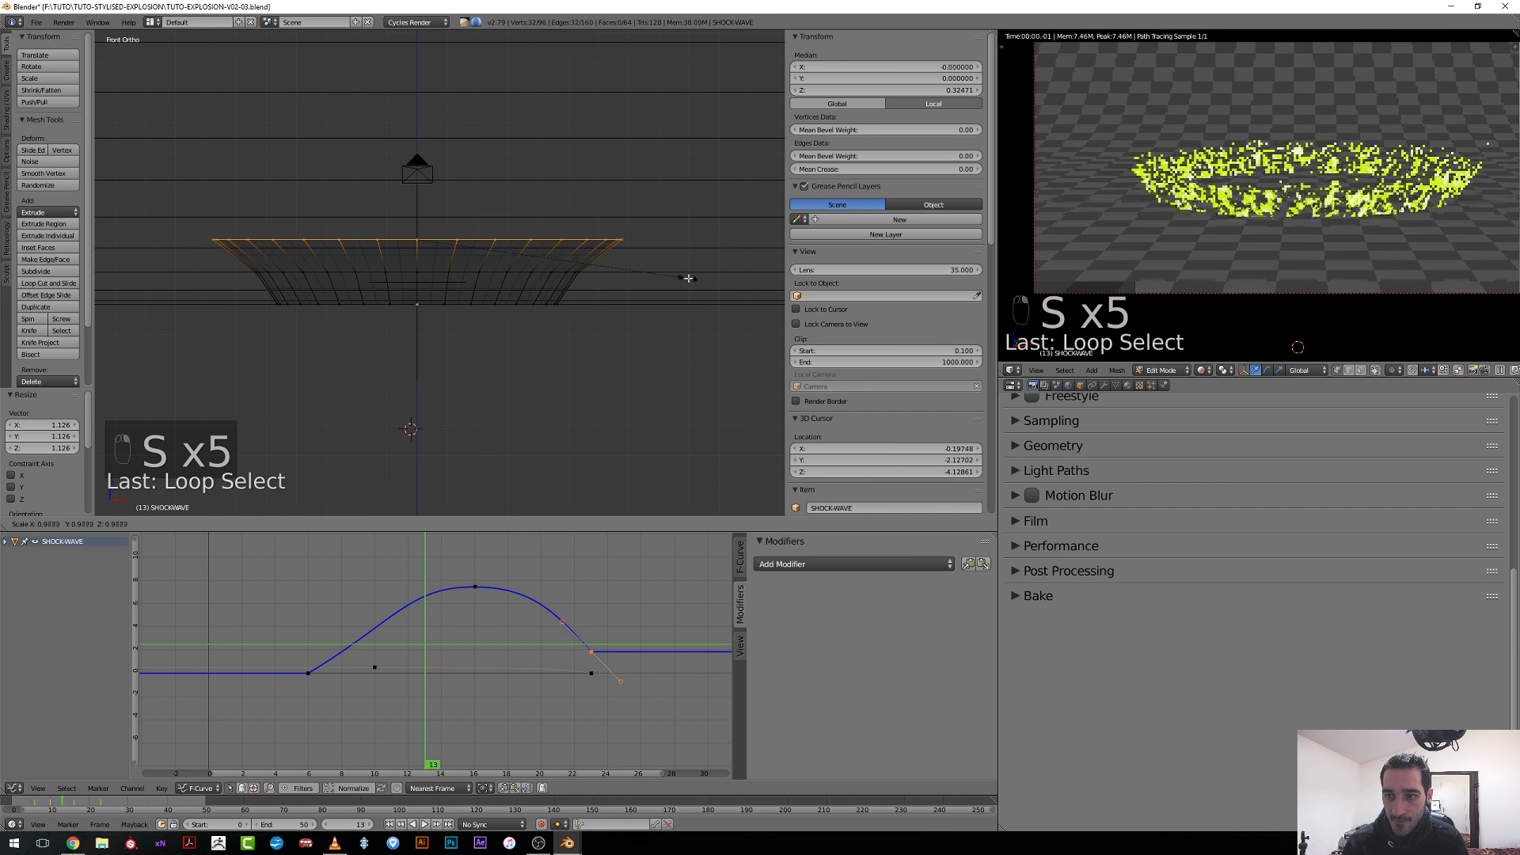
pyautogui.click(688, 278)
# Show the shockwave's modifiers, collapse the Subsurf modifier and leave Edit Mode to view the mesh.
pyautogui.click(1104, 384)
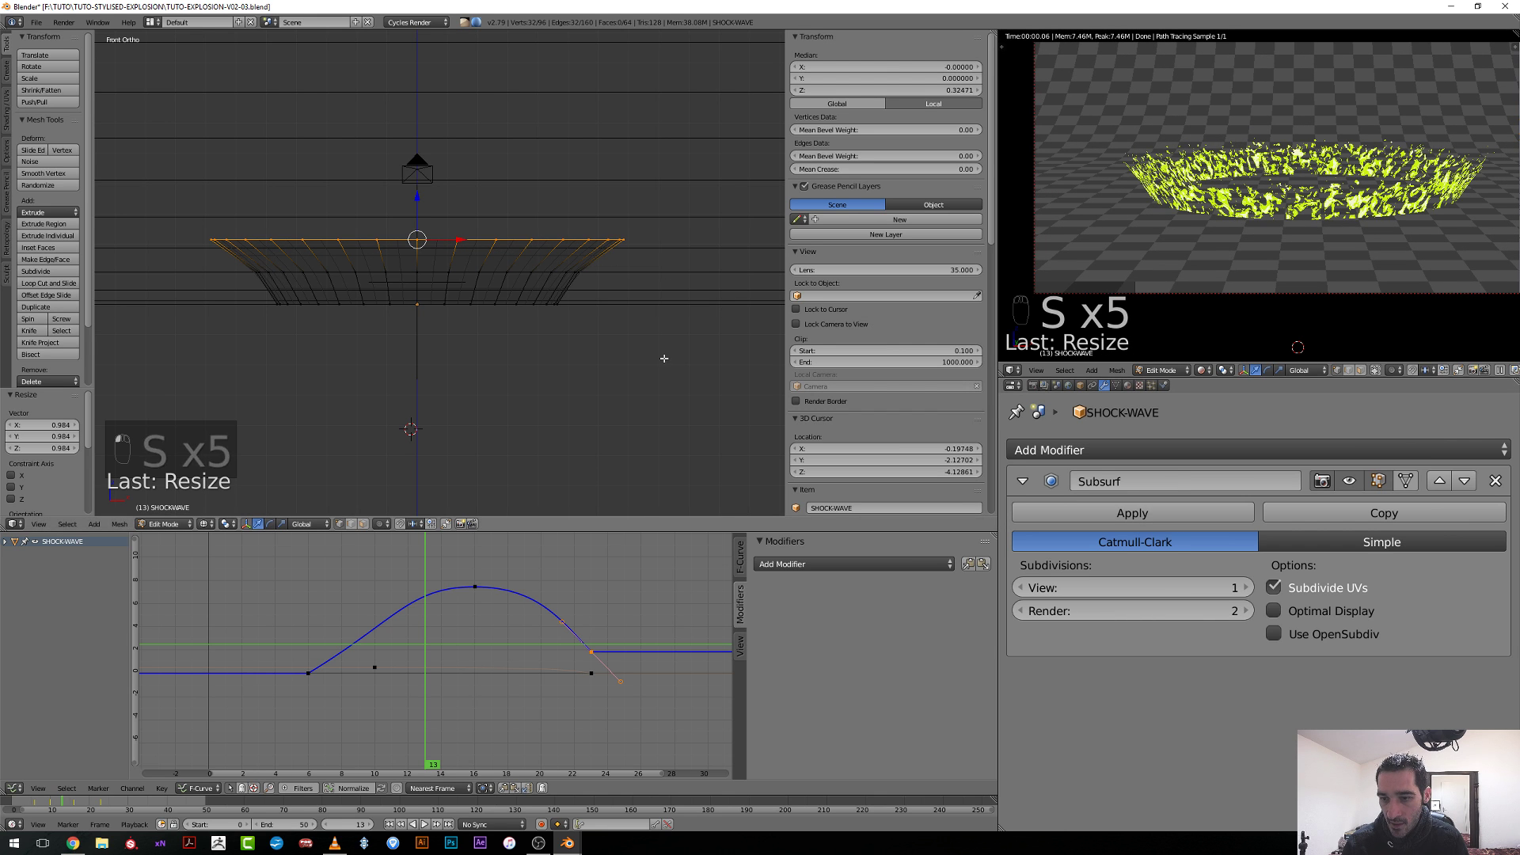
pyautogui.click(1021, 482)
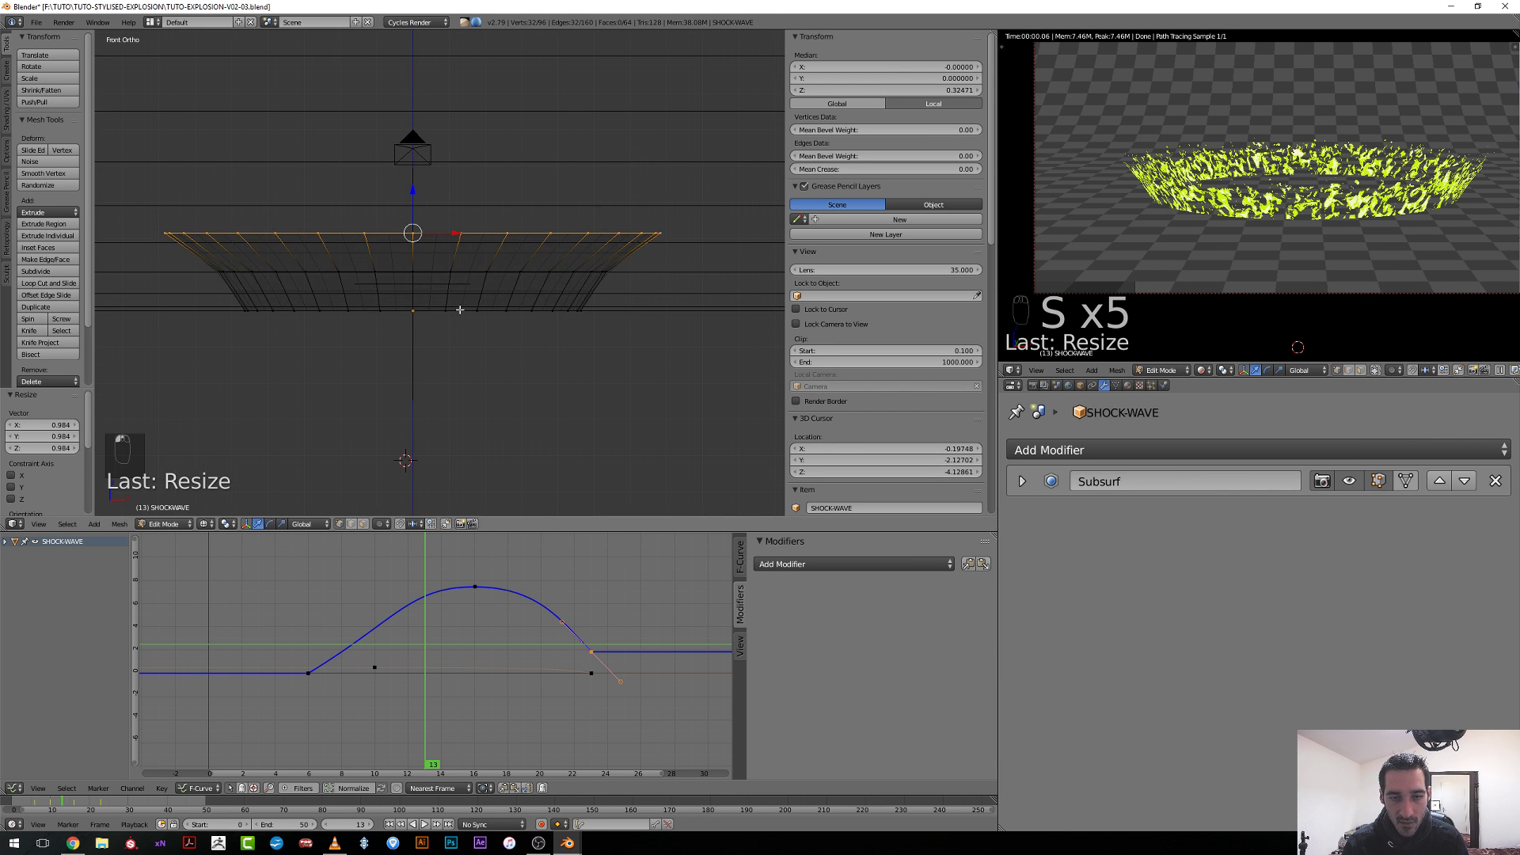
pyautogui.press('Tab')
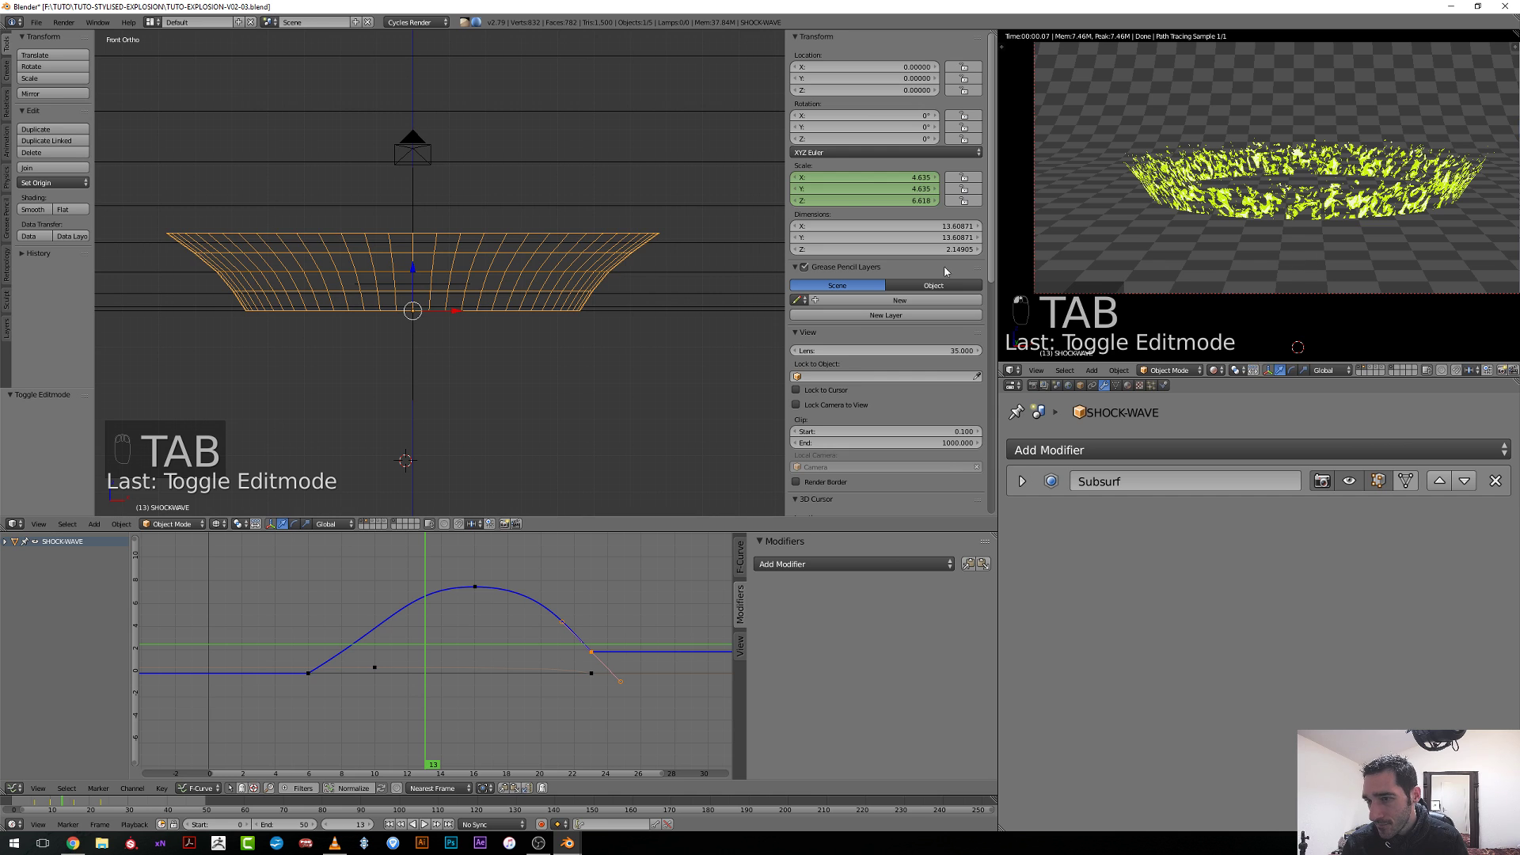
# Add an edge loop in the lower half of the shockwave mesh and scale it inward by about 0.964.
pyautogui.press('Tab')
pyautogui.hotkey('ctrl', 'r')
pyautogui.click(407, 293)
pyautogui.rightClick(409, 292)
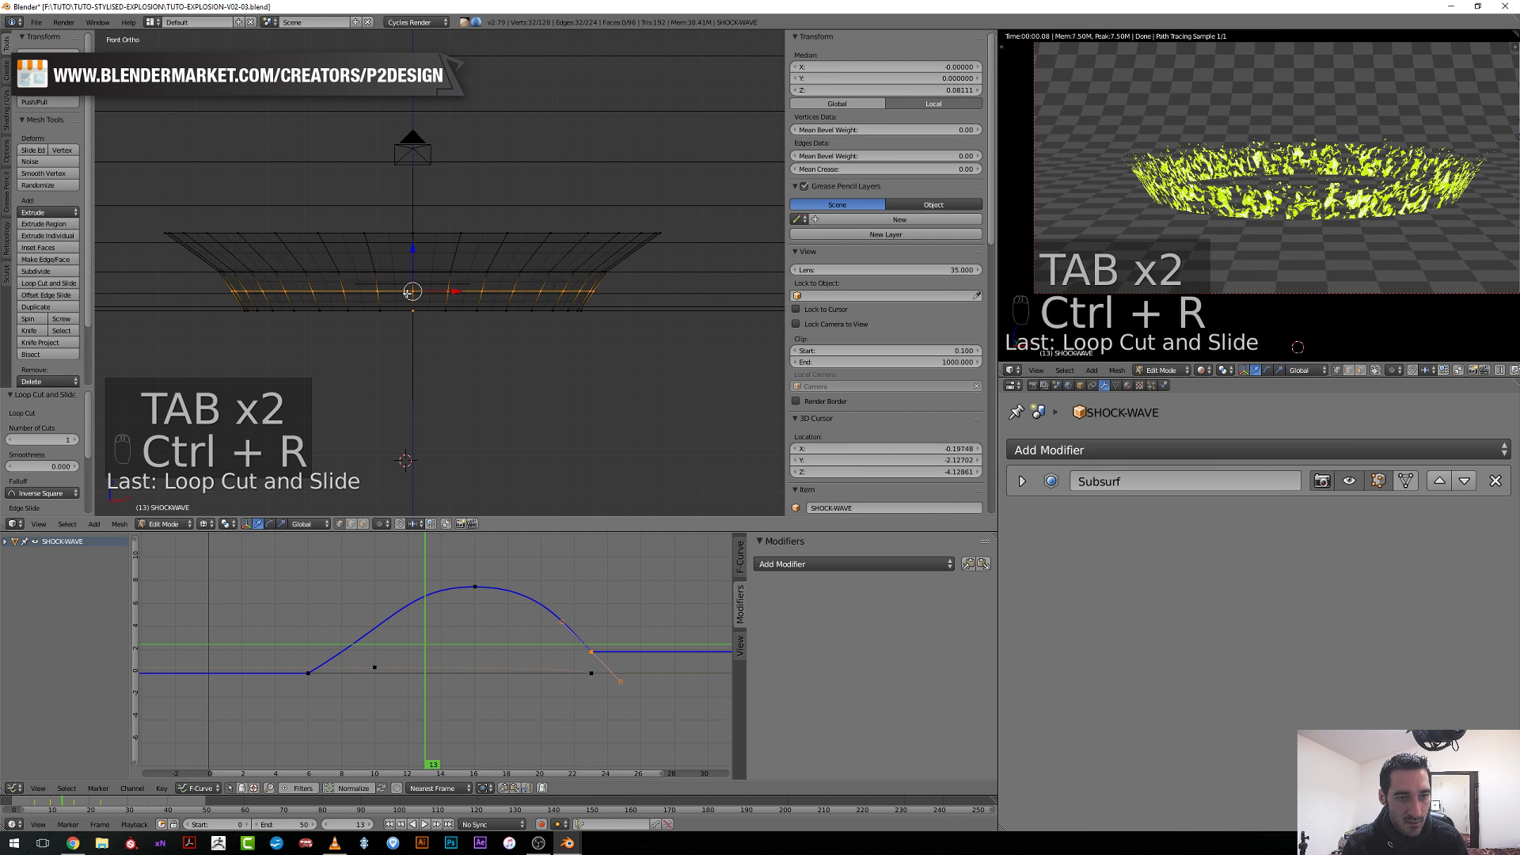
pyautogui.press('s')
pyautogui.click(645, 356)
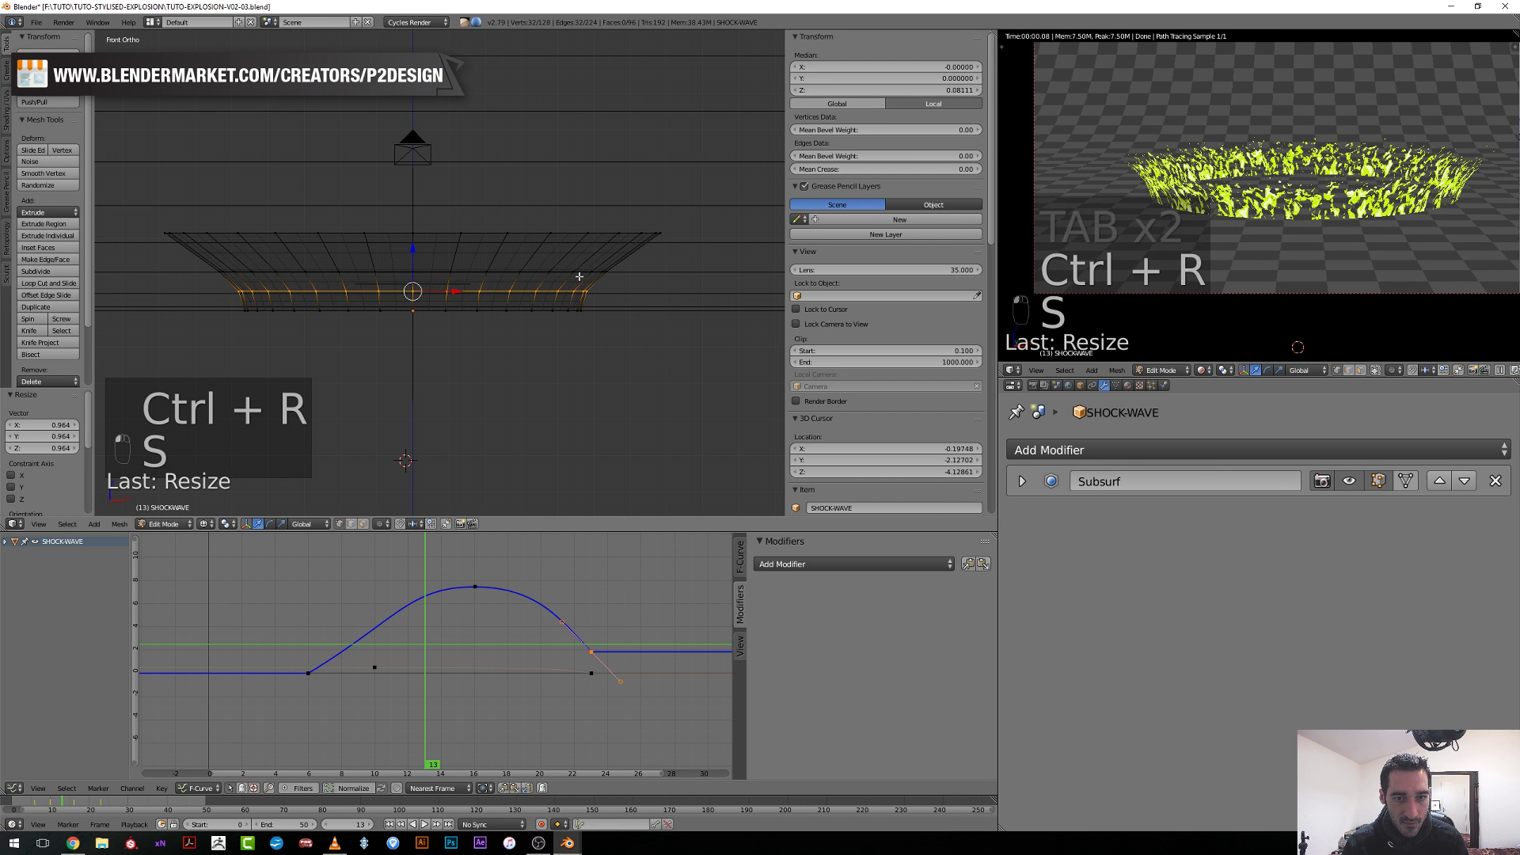
# Slide the shockwave's middle edge loop slightly upward and scale it by about 0.978.
pyautogui.keyDown('alt'); pyautogui.rightClick(576, 273); pyautogui.keyUp('alt')
pyautogui.press('g')
pyautogui.press('g')
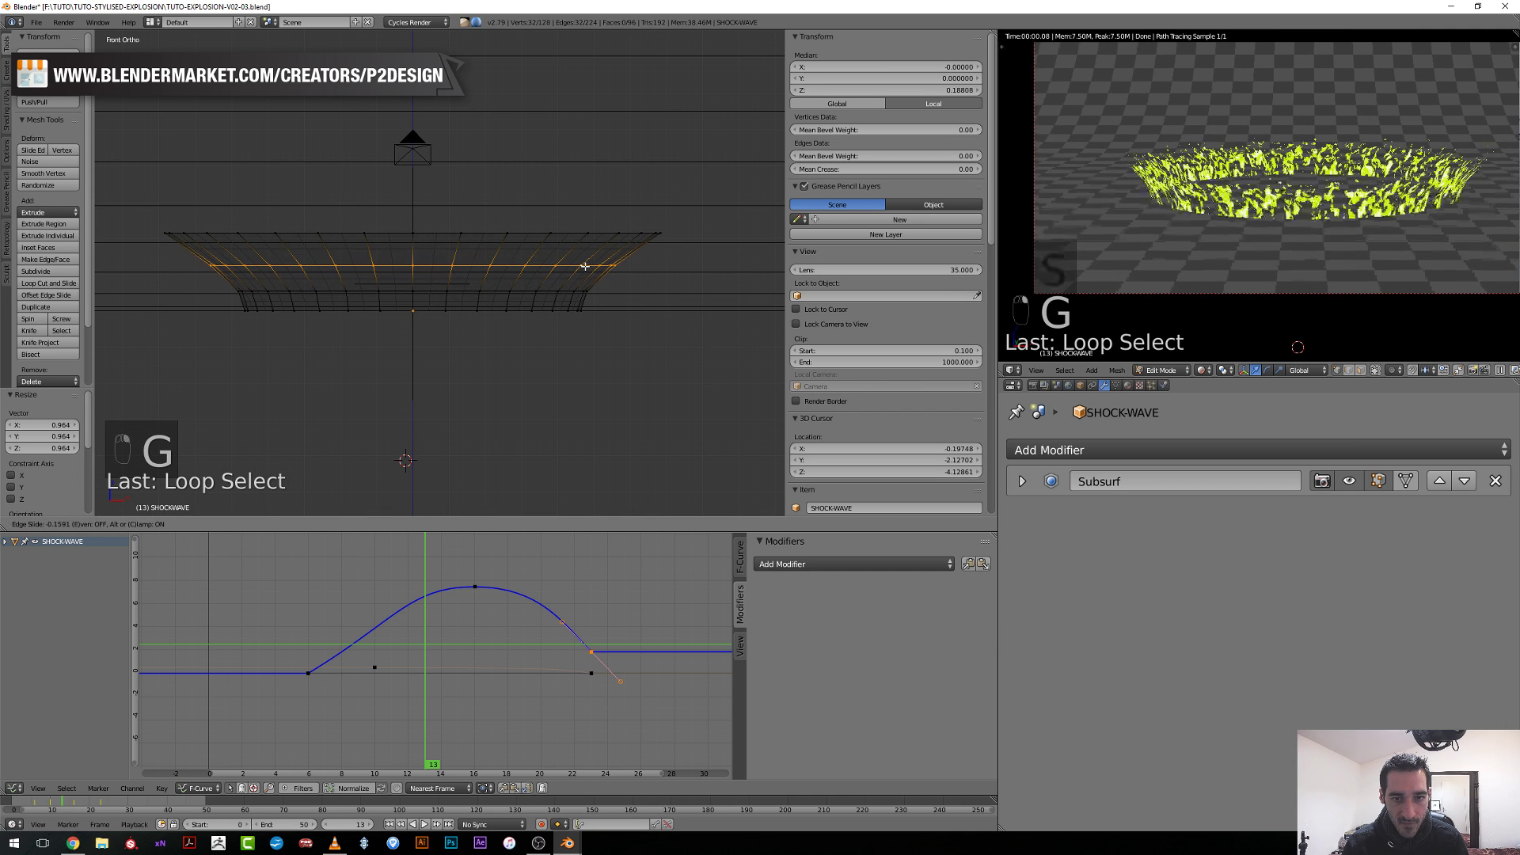
pyautogui.click(702, 314)
pyautogui.press('s')
pyautogui.click(697, 315)
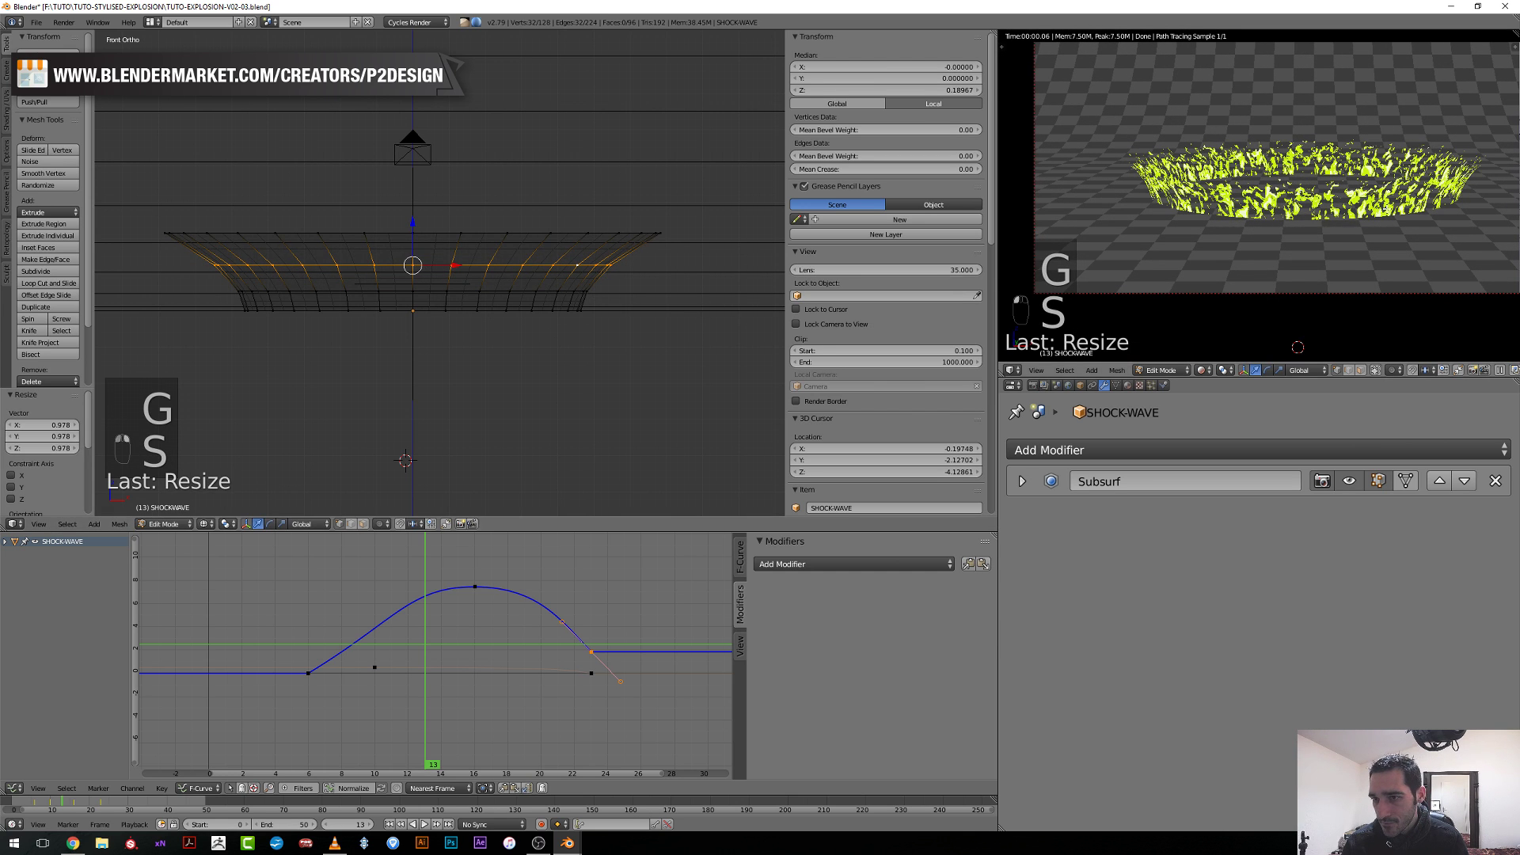
# Leave Edit Mode, preview the shockwave animation and scrub to frame 18.
pyautogui.press('Tab')
pyautogui.hotkey('alt', 'a')
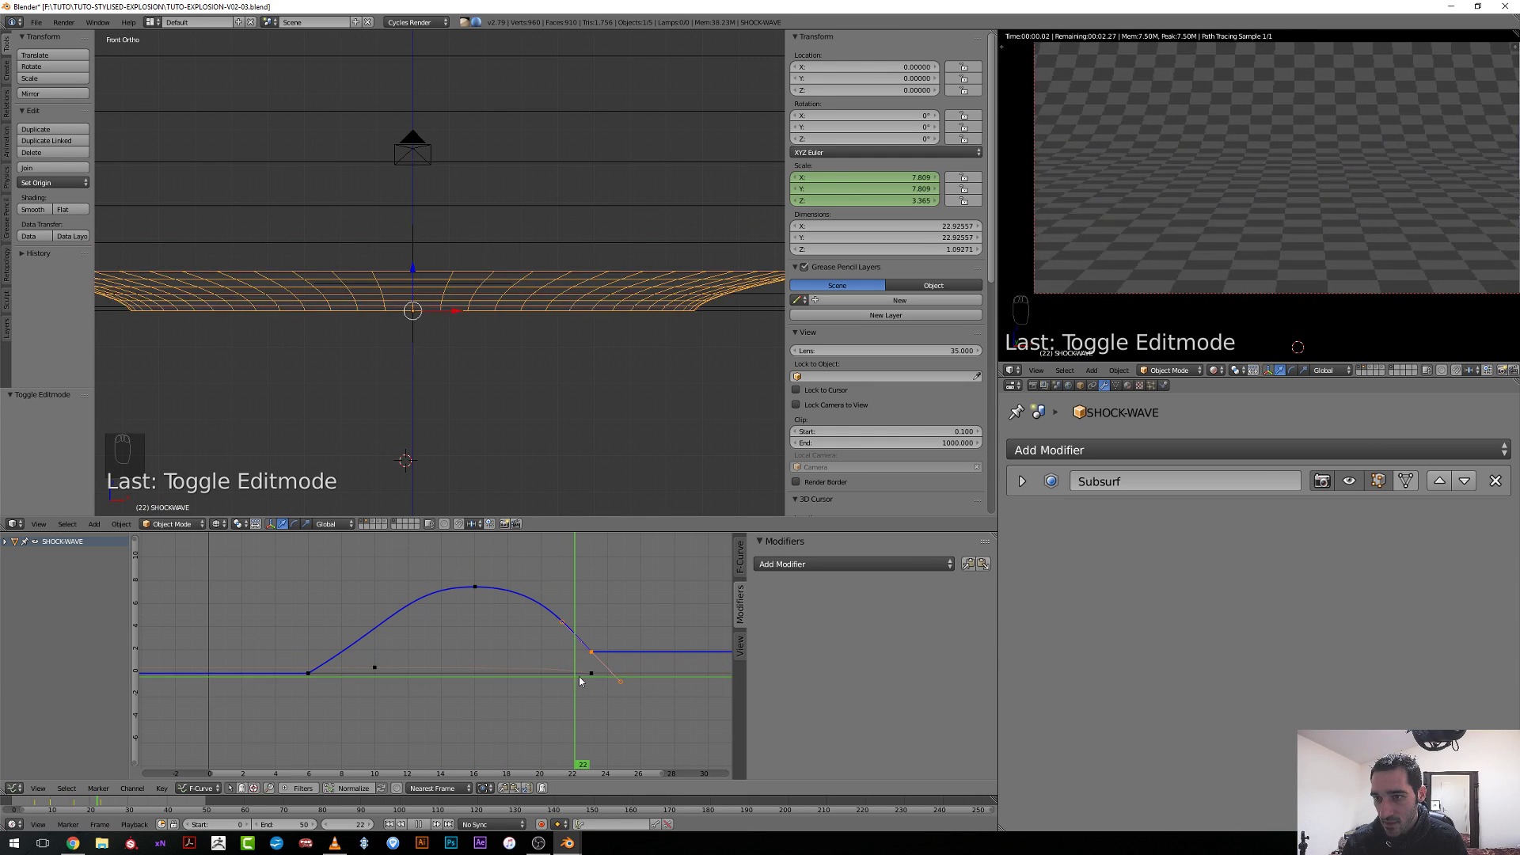
pyautogui.moveTo(539, 683); pyautogui.dragTo(510, 681)
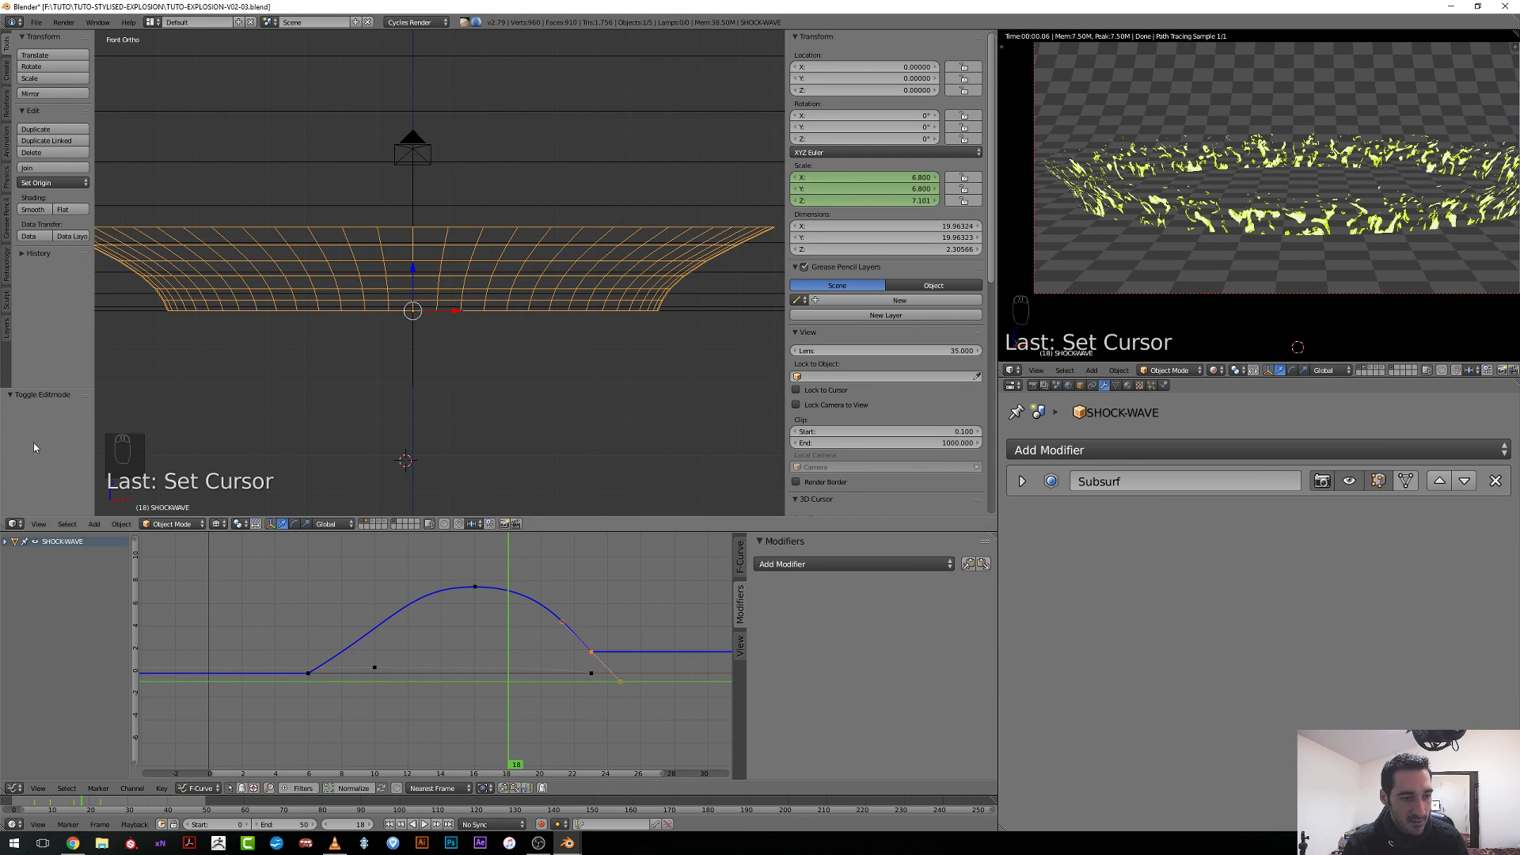
# Return to the SHOCKWAVE material nodes and set the scale of the Noise Texture feeding the color ramps to 4.
pyautogui.click(15, 524)
pyautogui.click(62, 395)
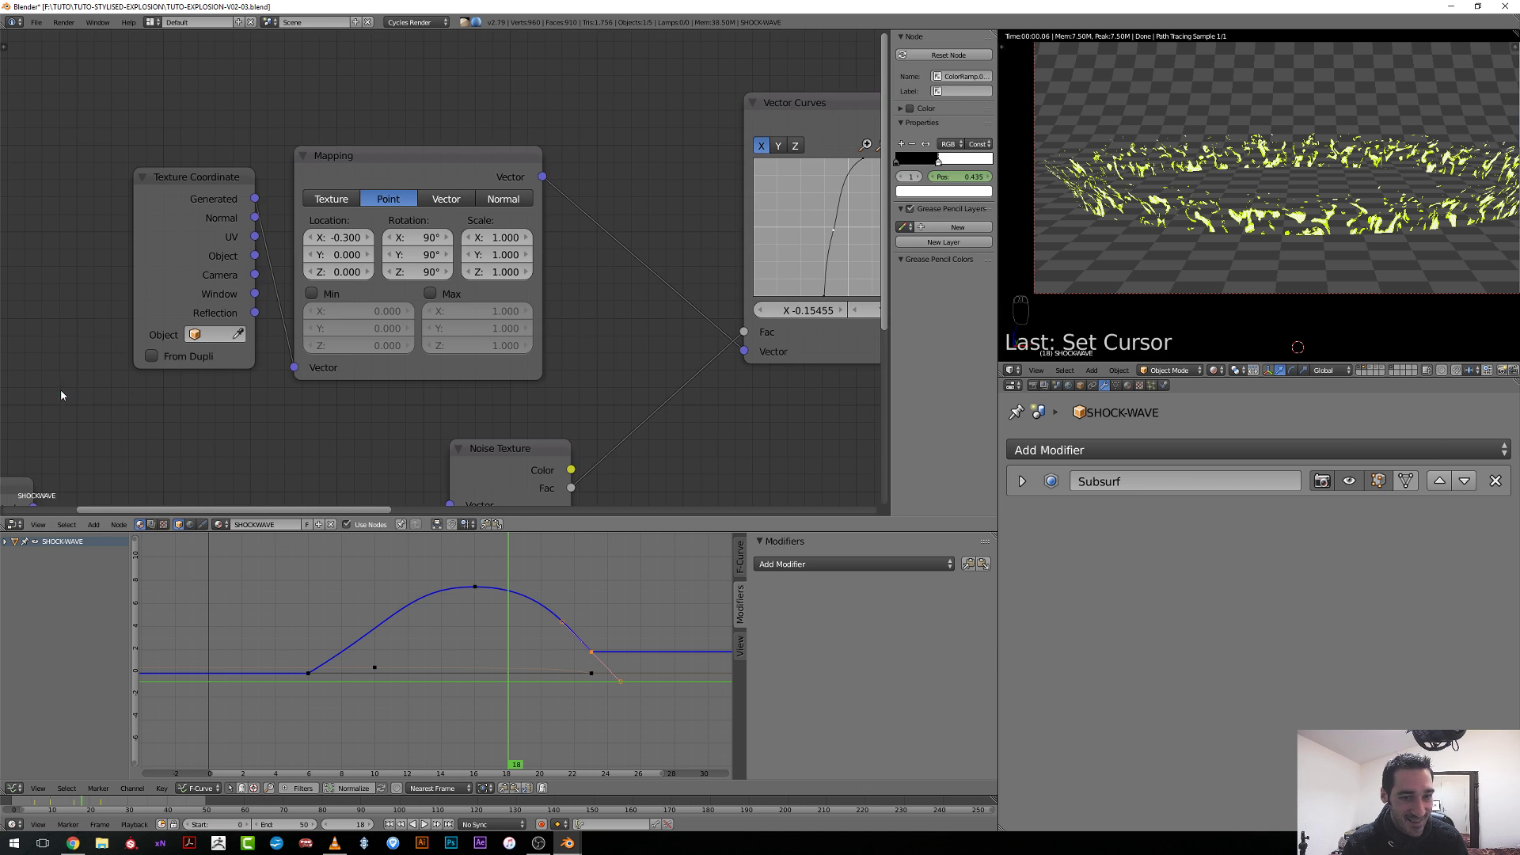
pyautogui.scroll(-3, 237, 316)
pyautogui.scroll(2, 493, 338)
pyautogui.scroll(3, 375, 401)
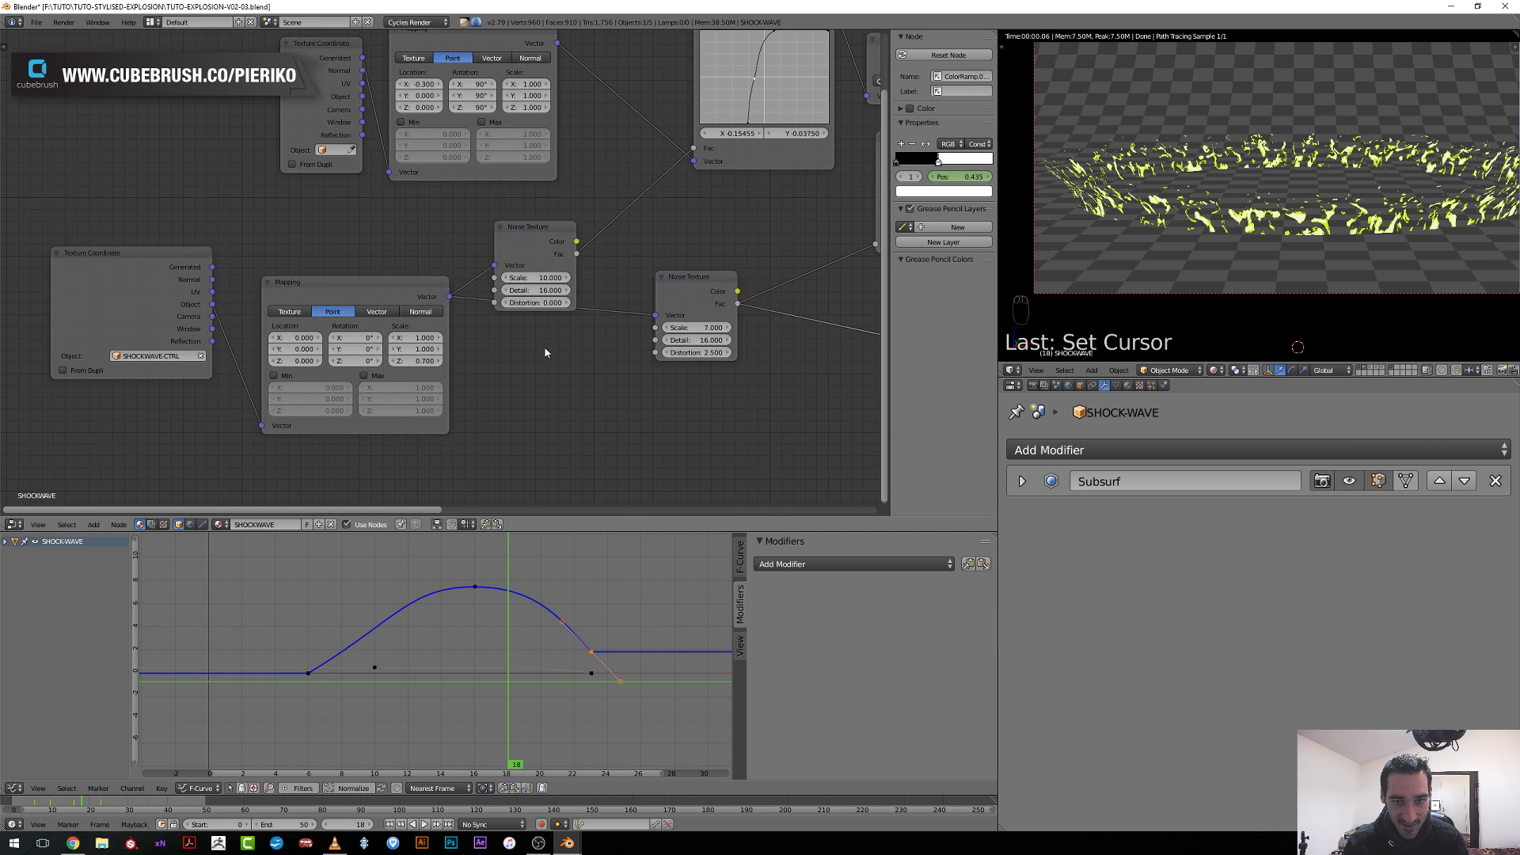
pyautogui.scroll(1, 356, 368)
pyautogui.moveTo(355, 368); pyautogui.dragTo(233, 338, button='middle')
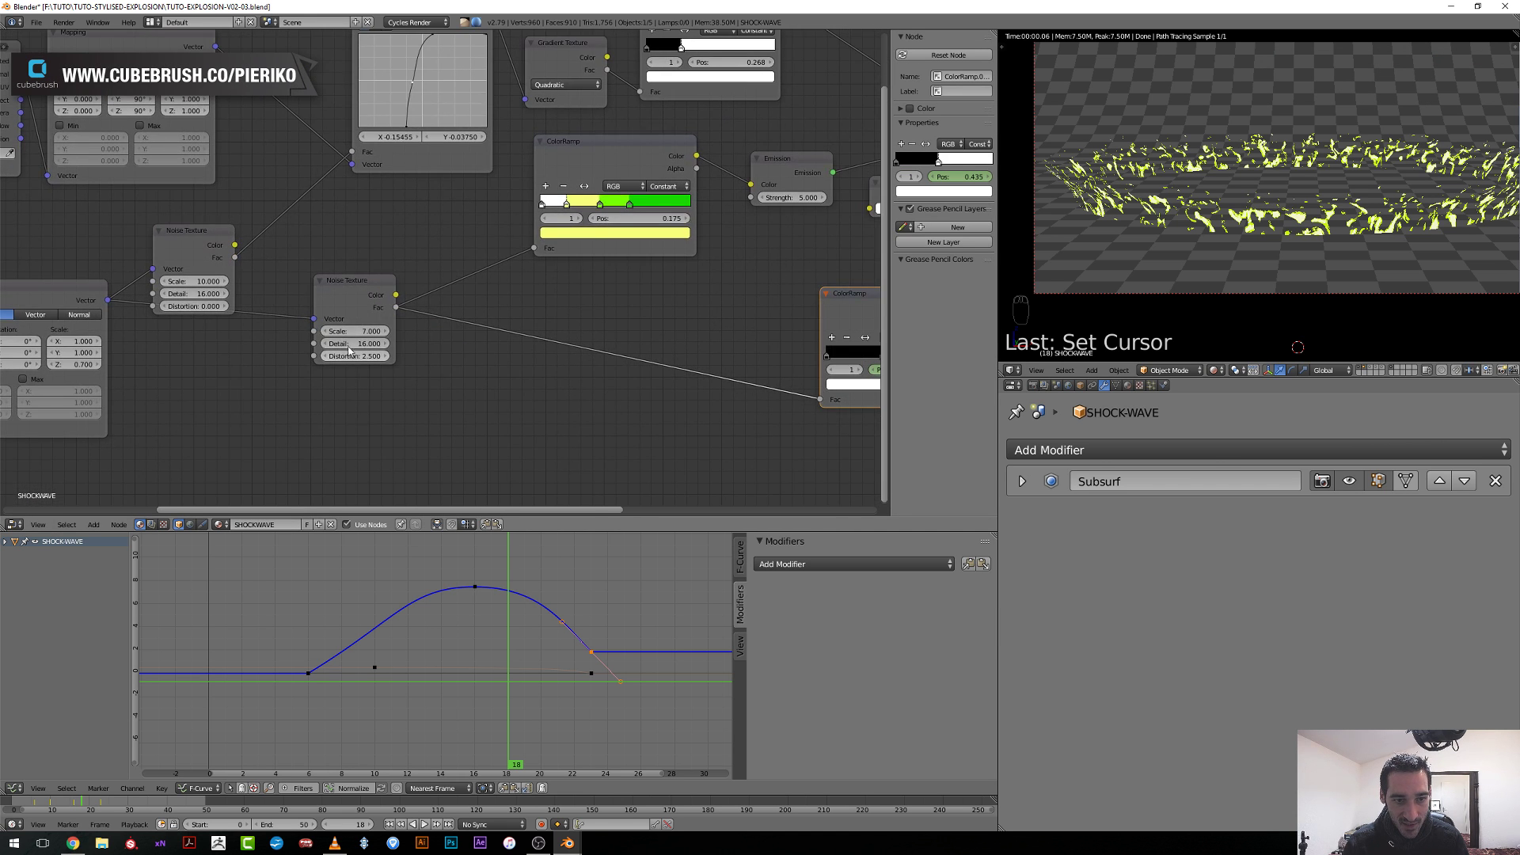
pyautogui.write('4')
pyautogui.press('Return')
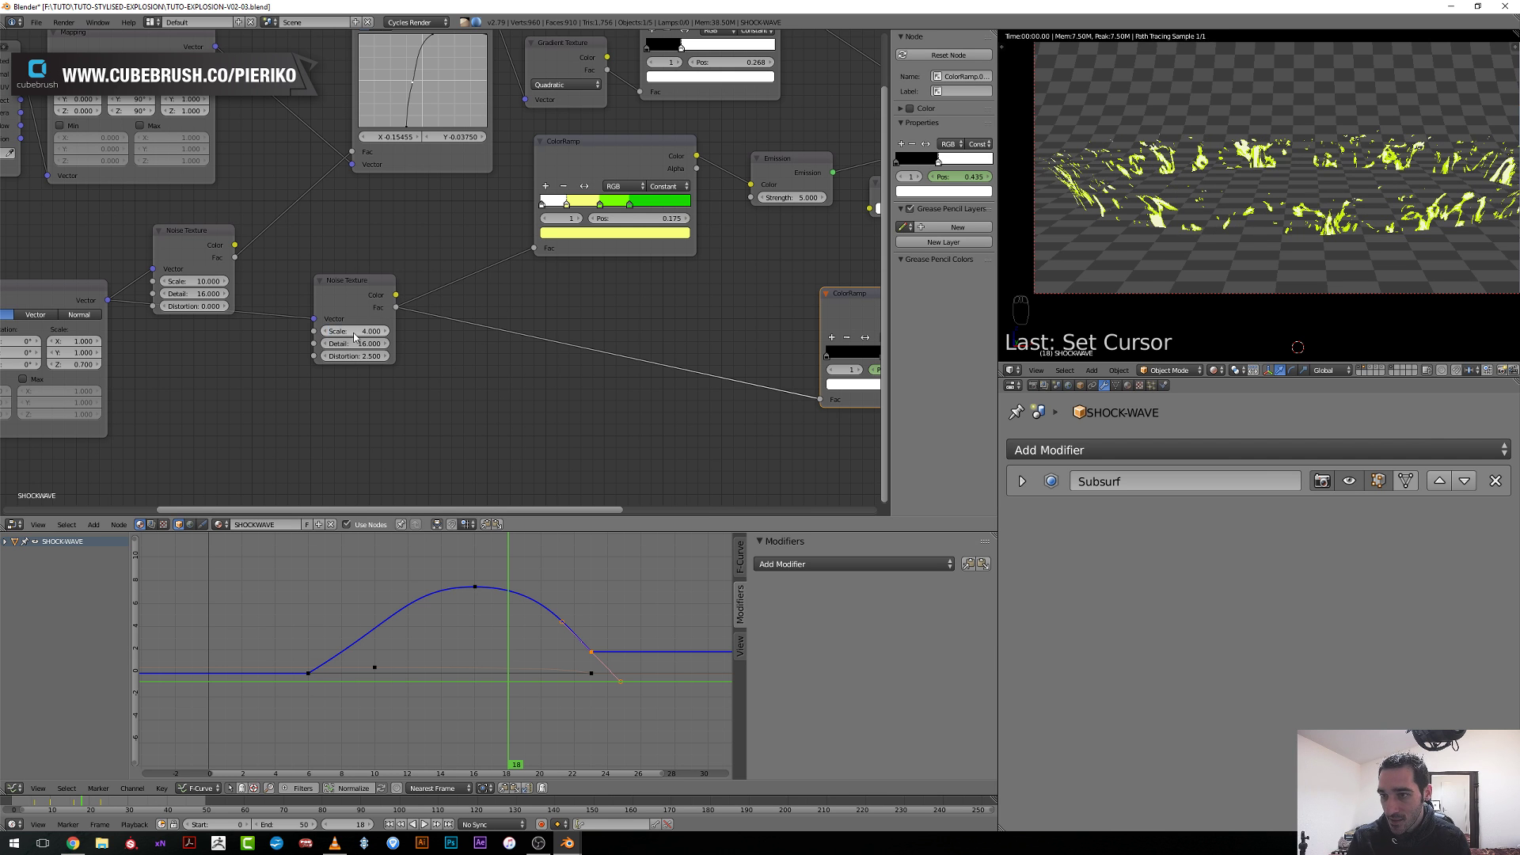
# At frame 17, set the scale of the Noise Texture feeding Vector Curves to 8 and move the gradient ColorRamp's white stop to about 0.373.
pyautogui.moveTo(407, 601); pyautogui.dragTo(488, 592)
pyautogui.moveTo(428, 451); pyautogui.dragTo(512, 483, button='middle')
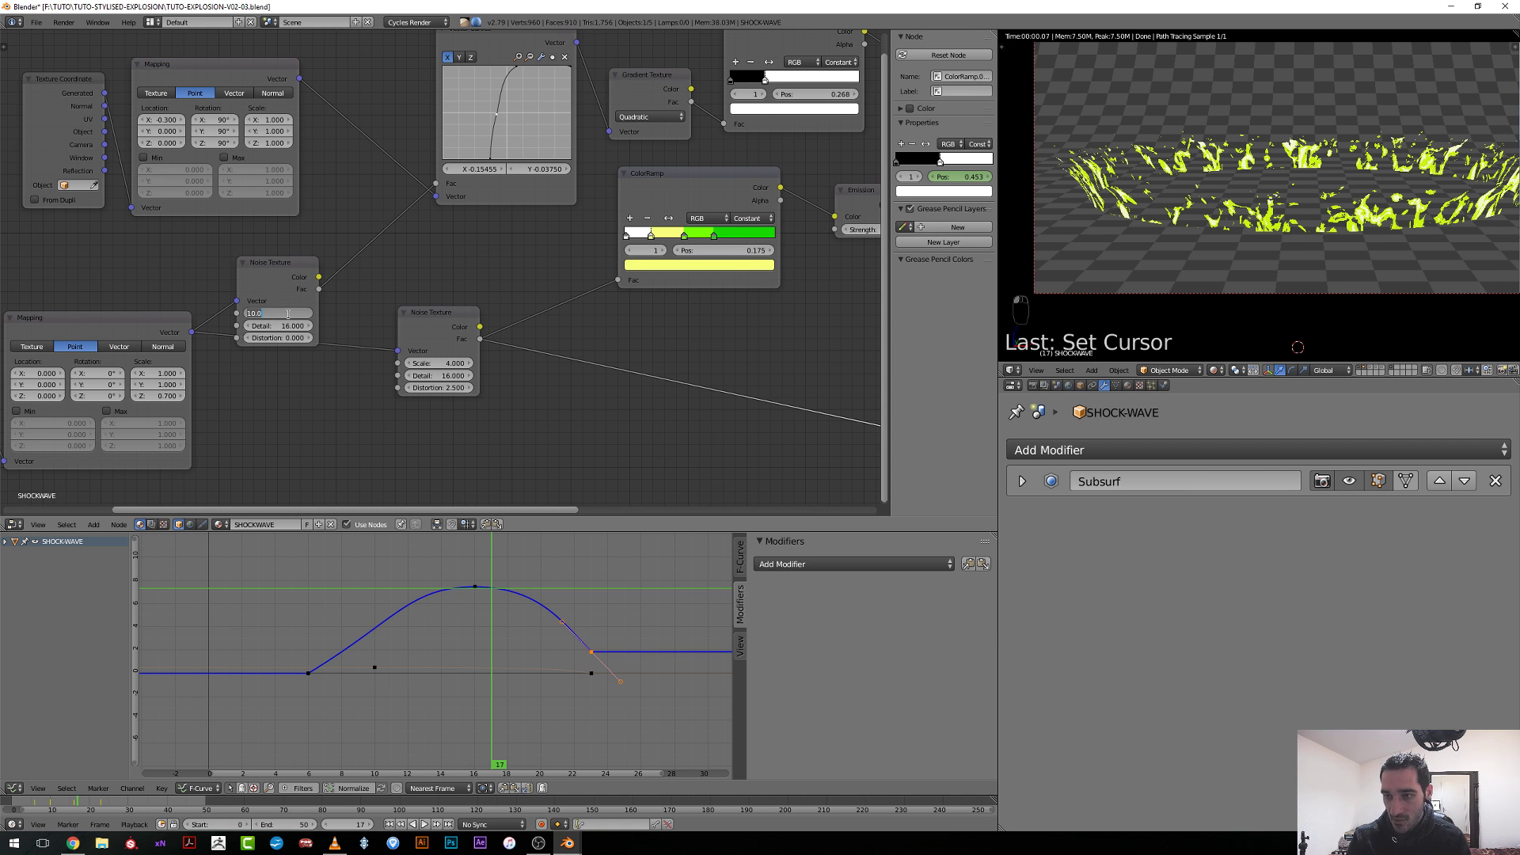
pyautogui.moveTo(683, 235); pyautogui.dragTo(521, 255, button='middle')
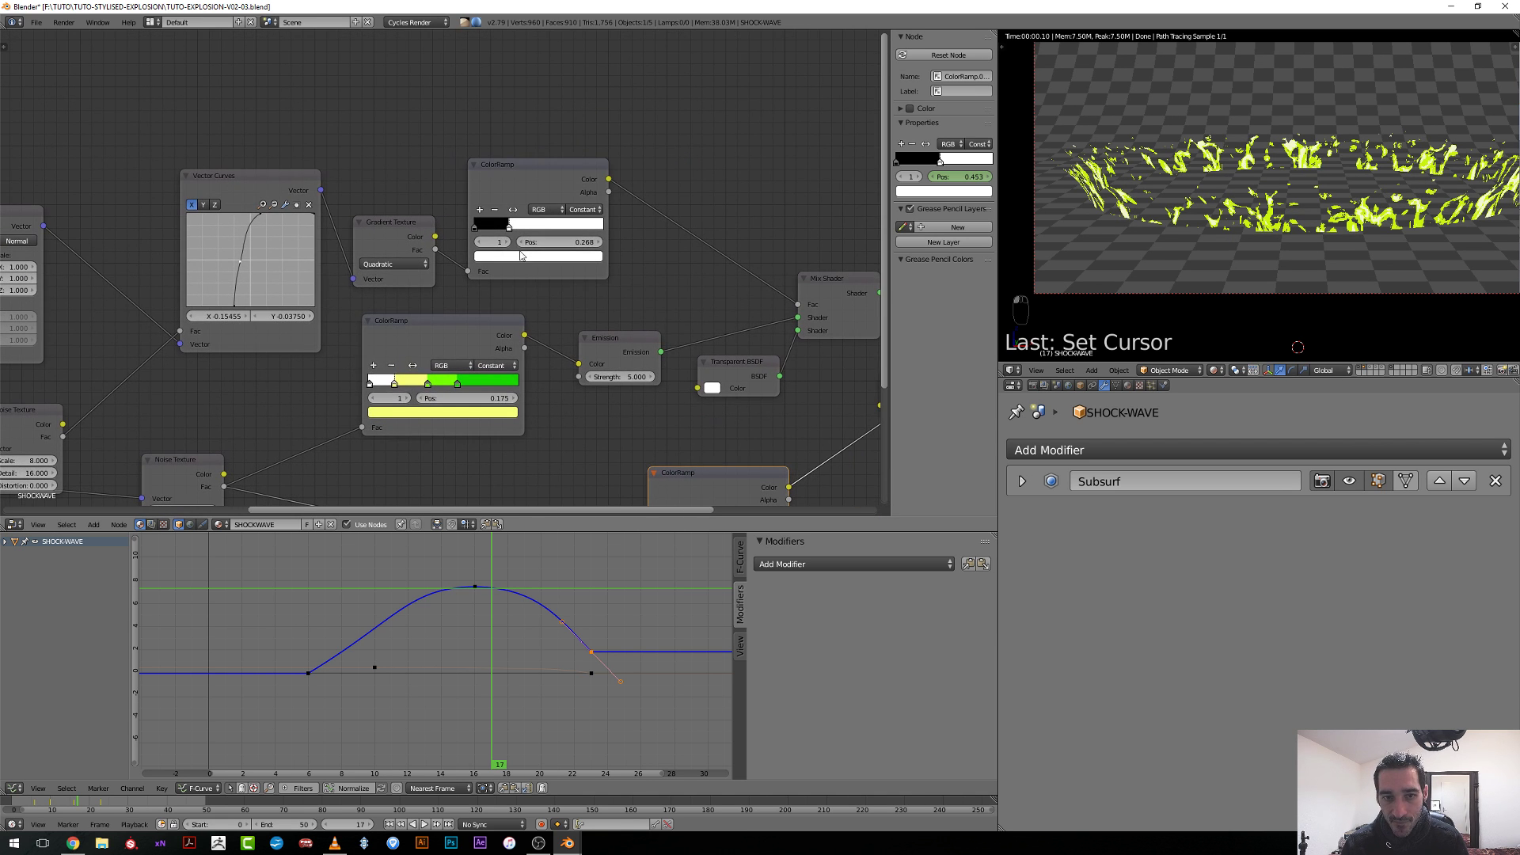
pyautogui.moveTo(511, 229); pyautogui.dragTo(519, 235)
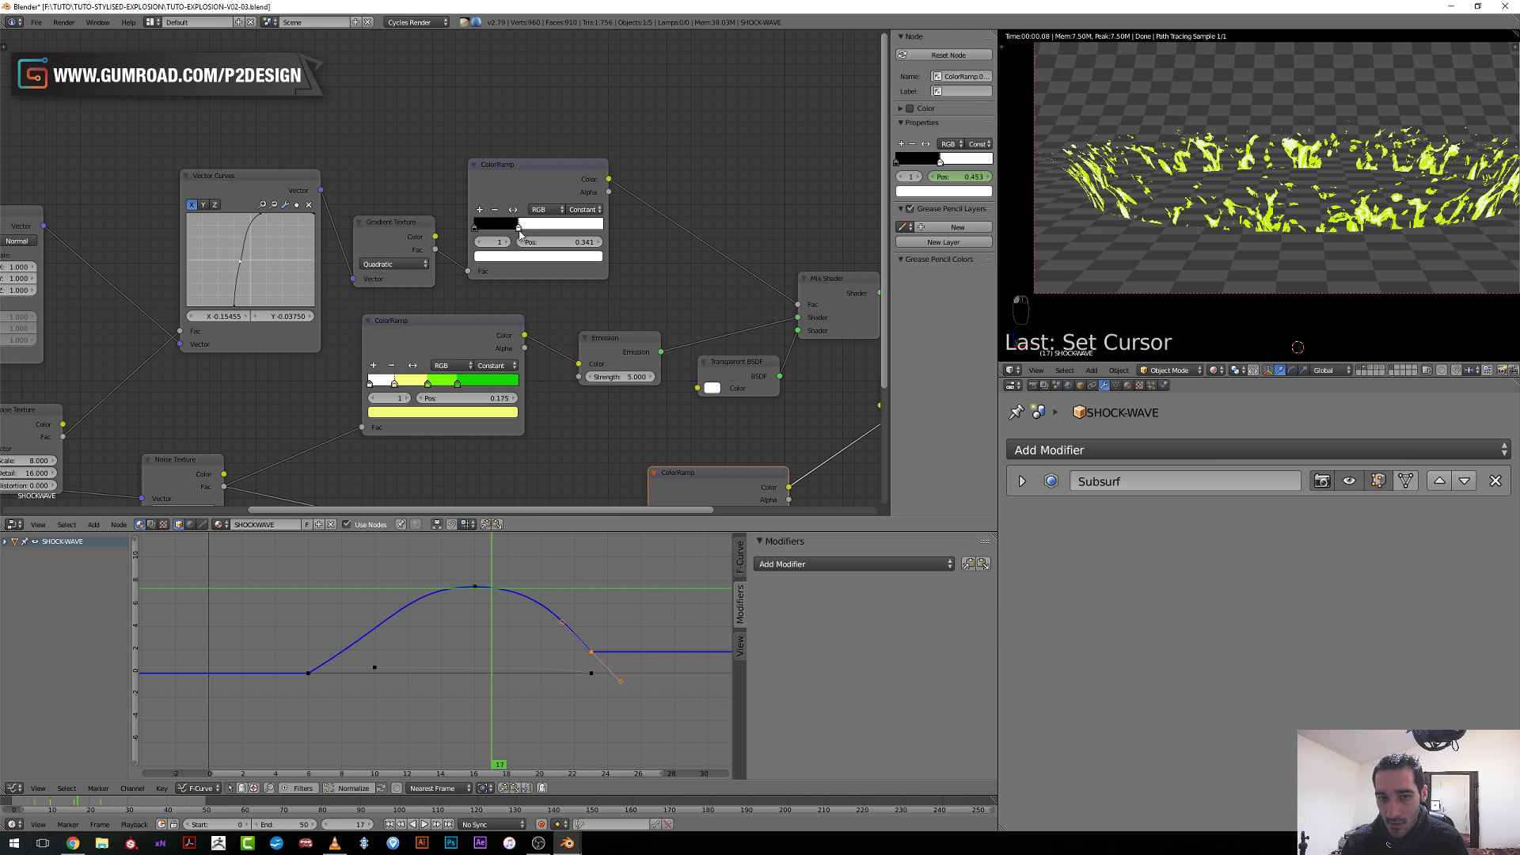
# Scrub between frames 17 and 18 to check the shockwave's dissolve against the animated ColorRamp.
pyautogui.scroll(-4, 506, 608)
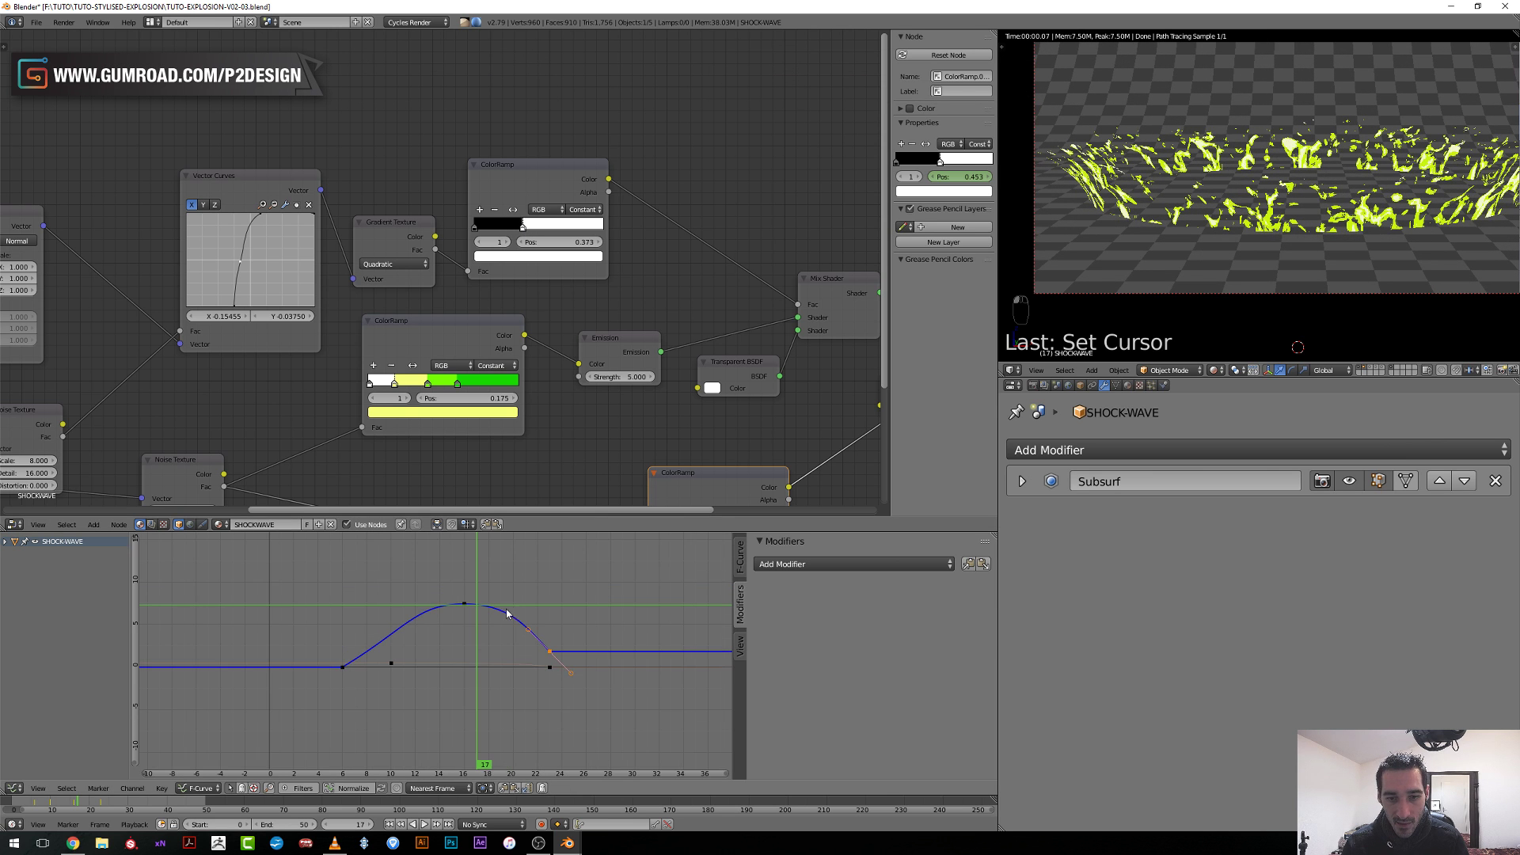
pyautogui.moveTo(518, 443); pyautogui.dragTo(493, 342, button='middle')
pyautogui.moveTo(488, 677)
pyautogui.mouseDown()
pyautogui.moveTo(366, 686)
pyautogui.moveTo(543, 686)
pyautogui.moveTo(483, 685)
pyautogui.mouseUp()
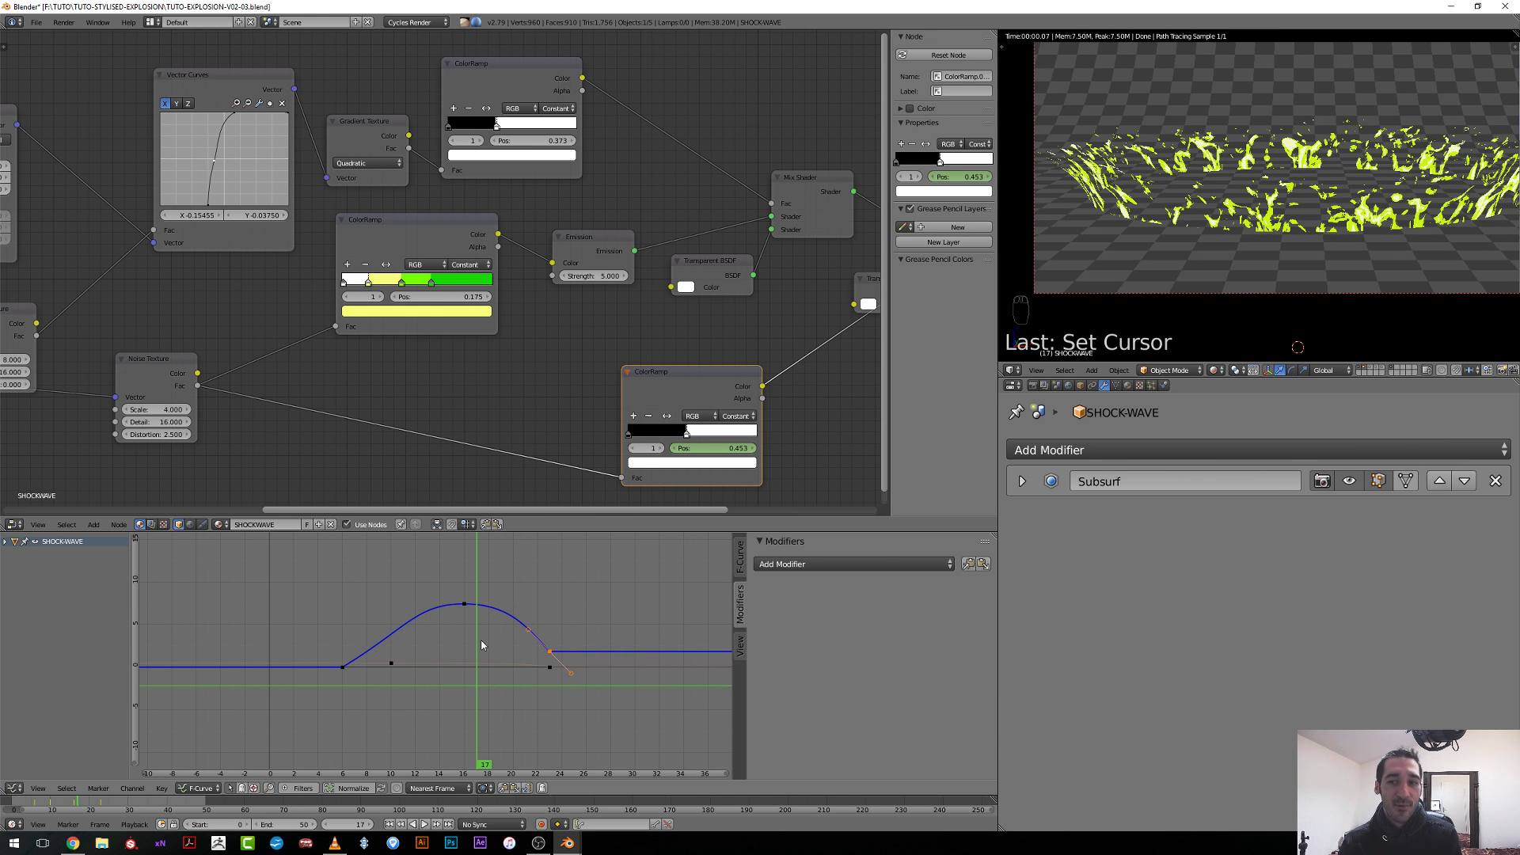
pyautogui.moveTo(465, 653)
pyautogui.mouseDown()
pyautogui.moveTo(530, 662)
pyautogui.moveTo(489, 671)
pyautogui.mouseUp()
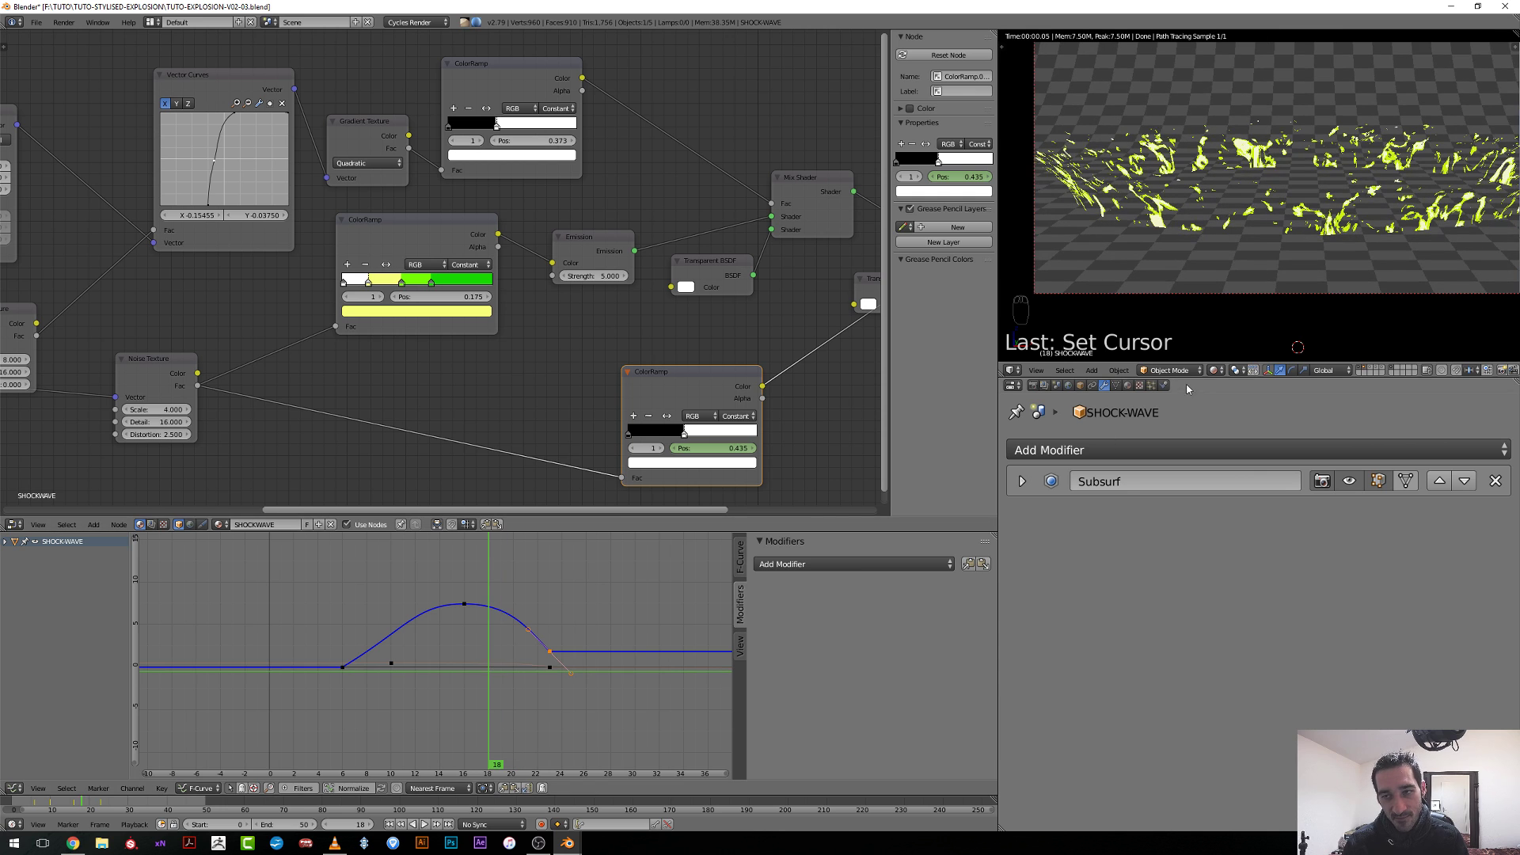
# Switch the 3D viewport back to solid shading and render the animation to the PLAYBLAST-V03 video output.
pyautogui.hotkey('shift', 'z')
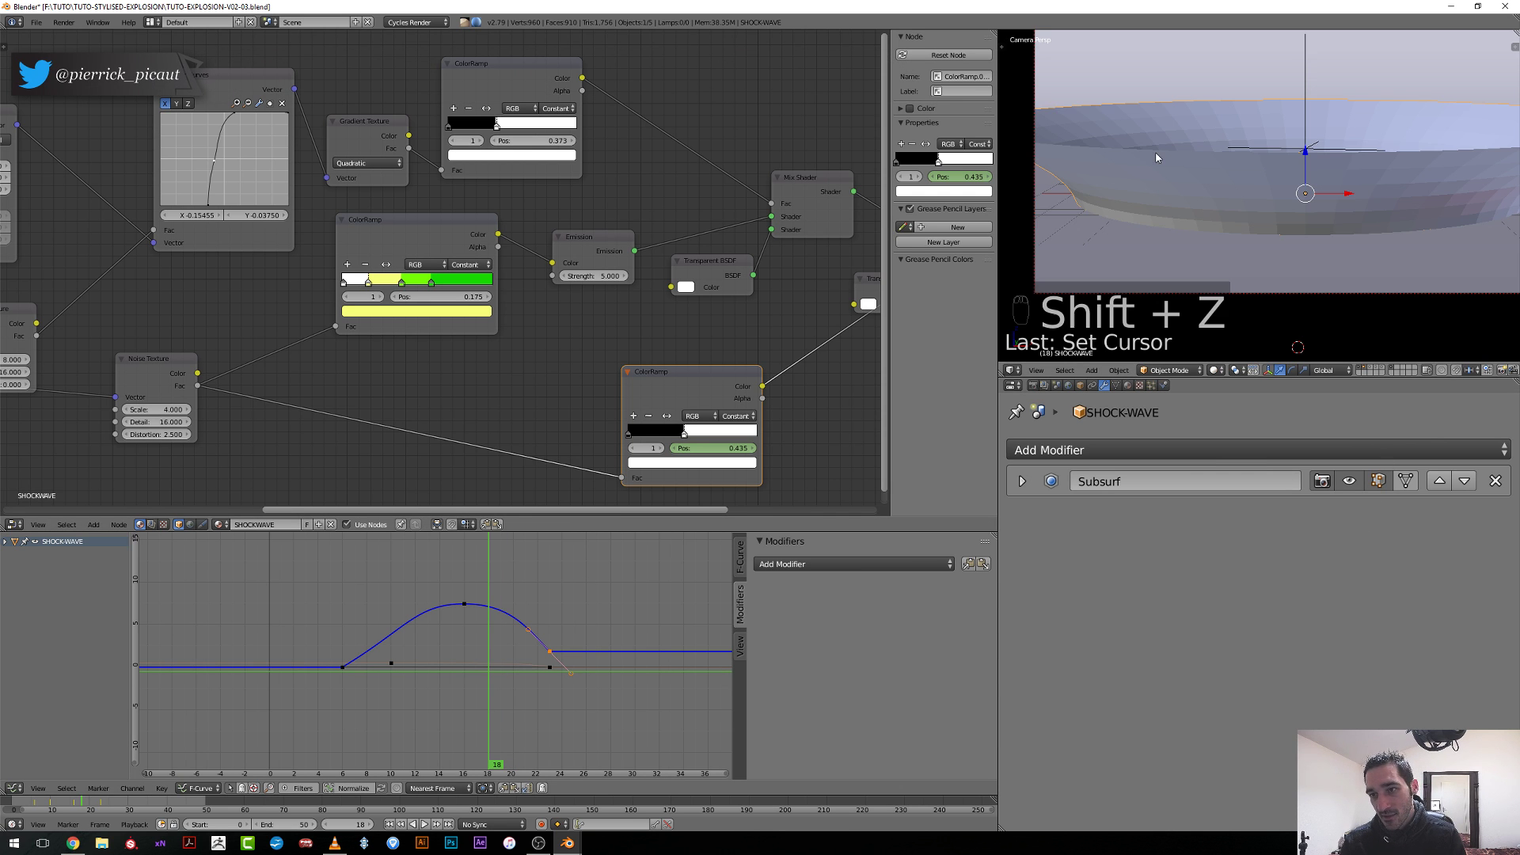
pyautogui.click(1033, 386)
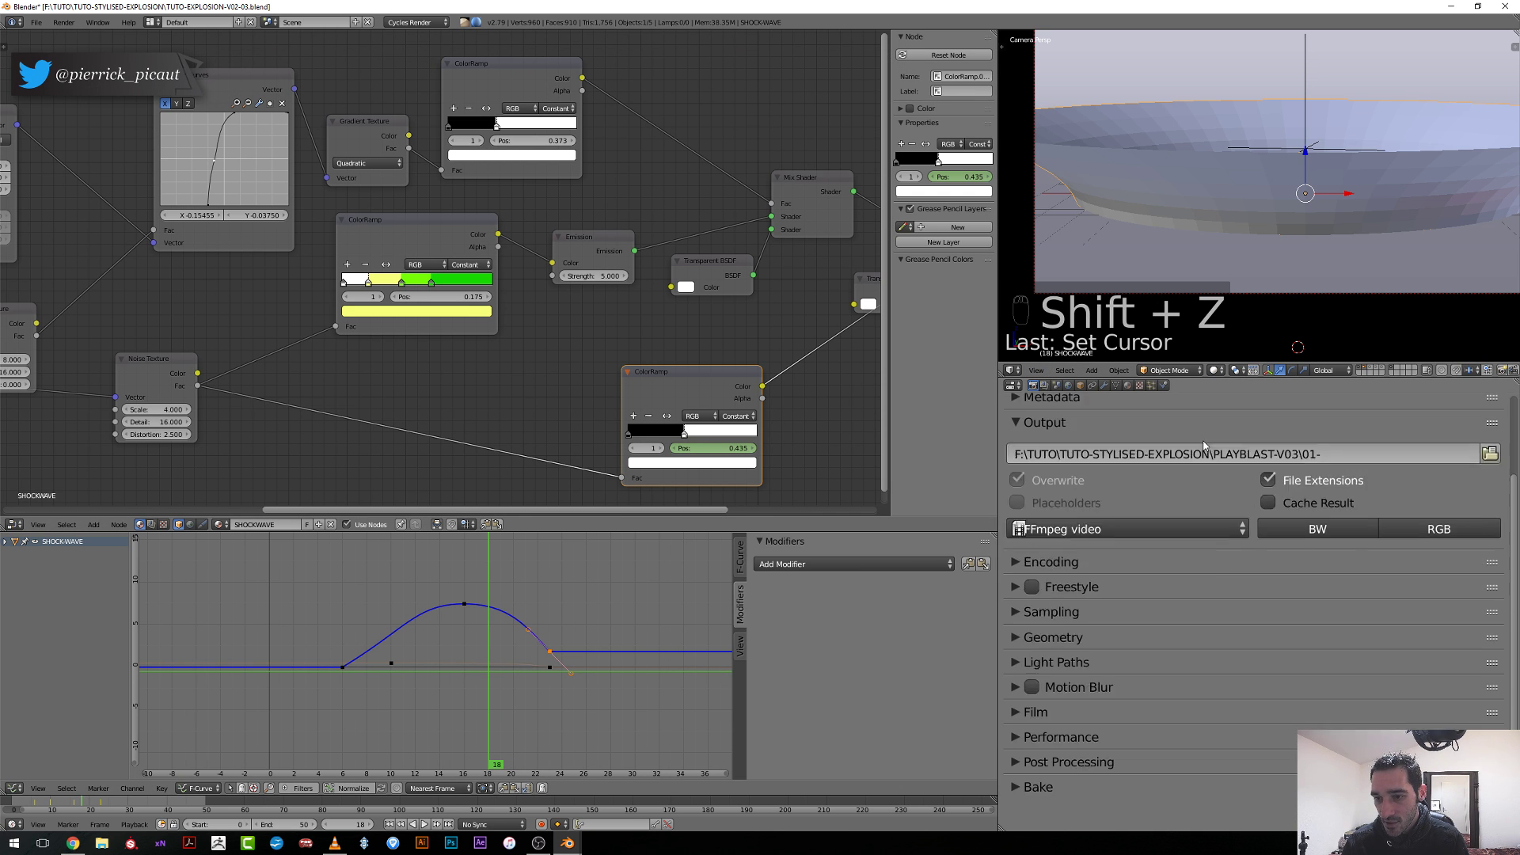
pyautogui.click(1017, 518)
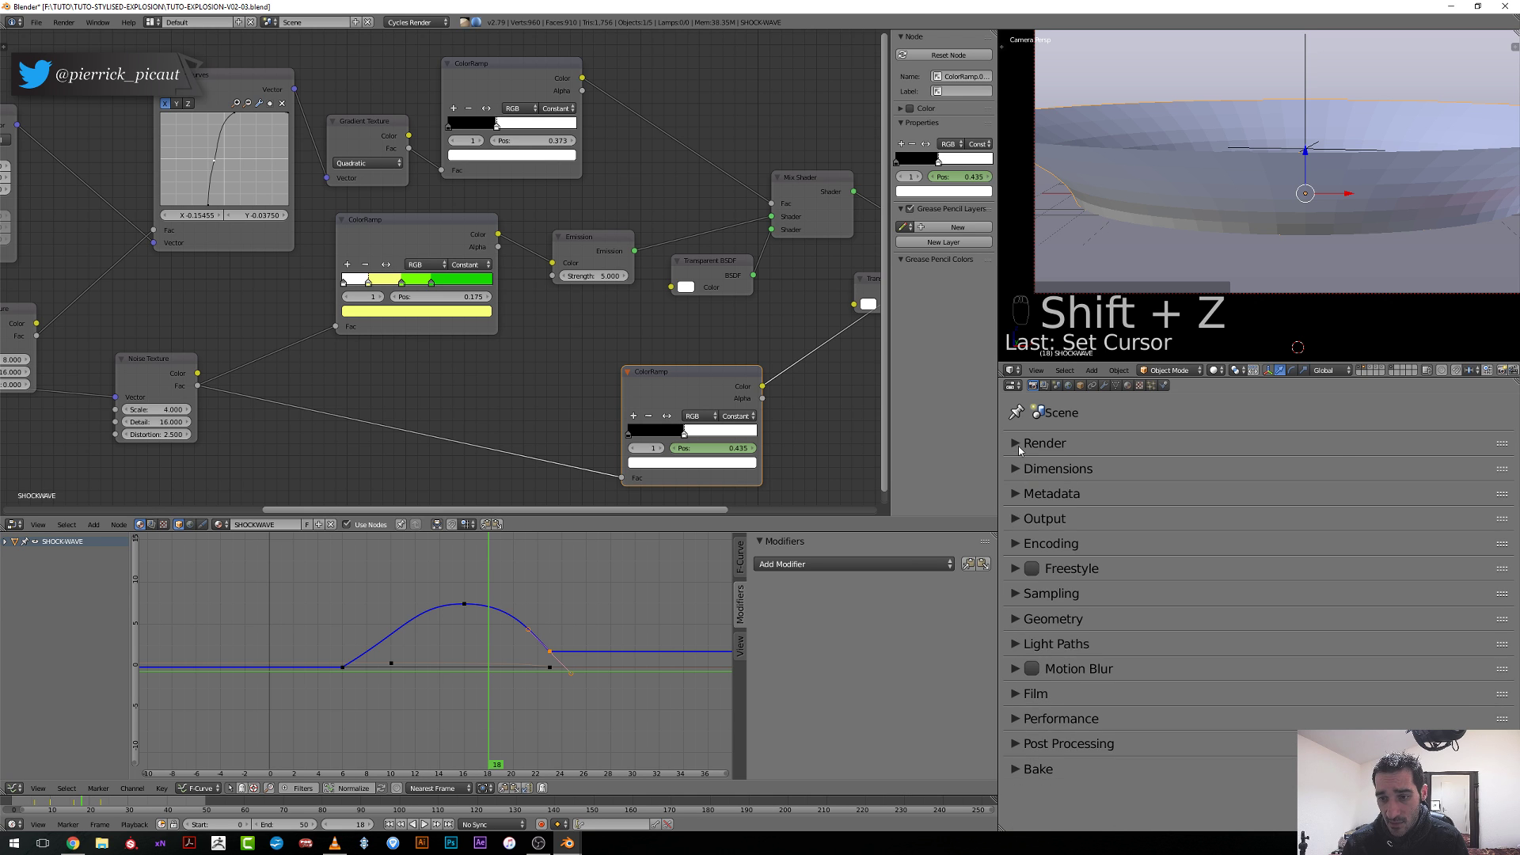
pyautogui.click(1020, 445)
pyautogui.click(1257, 475)
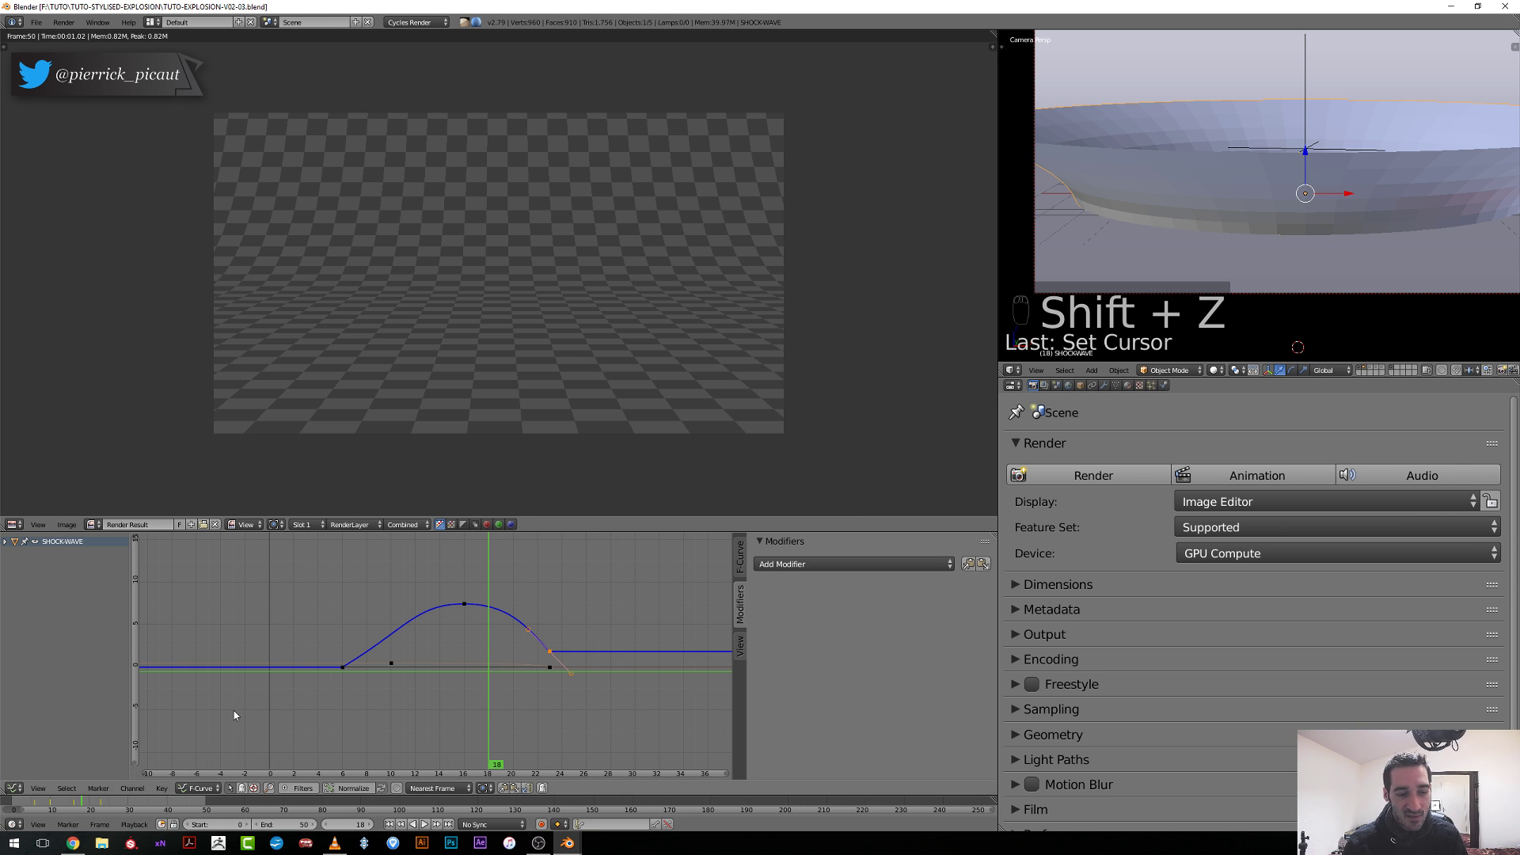
# In File Explorer, browse to F:\TUTO\TUTO-STYLISED-EXPLOSION\PLAYBLAST-V03 and select the rendered video 01-0000-0050.mp4.
pyautogui.click(101, 842)
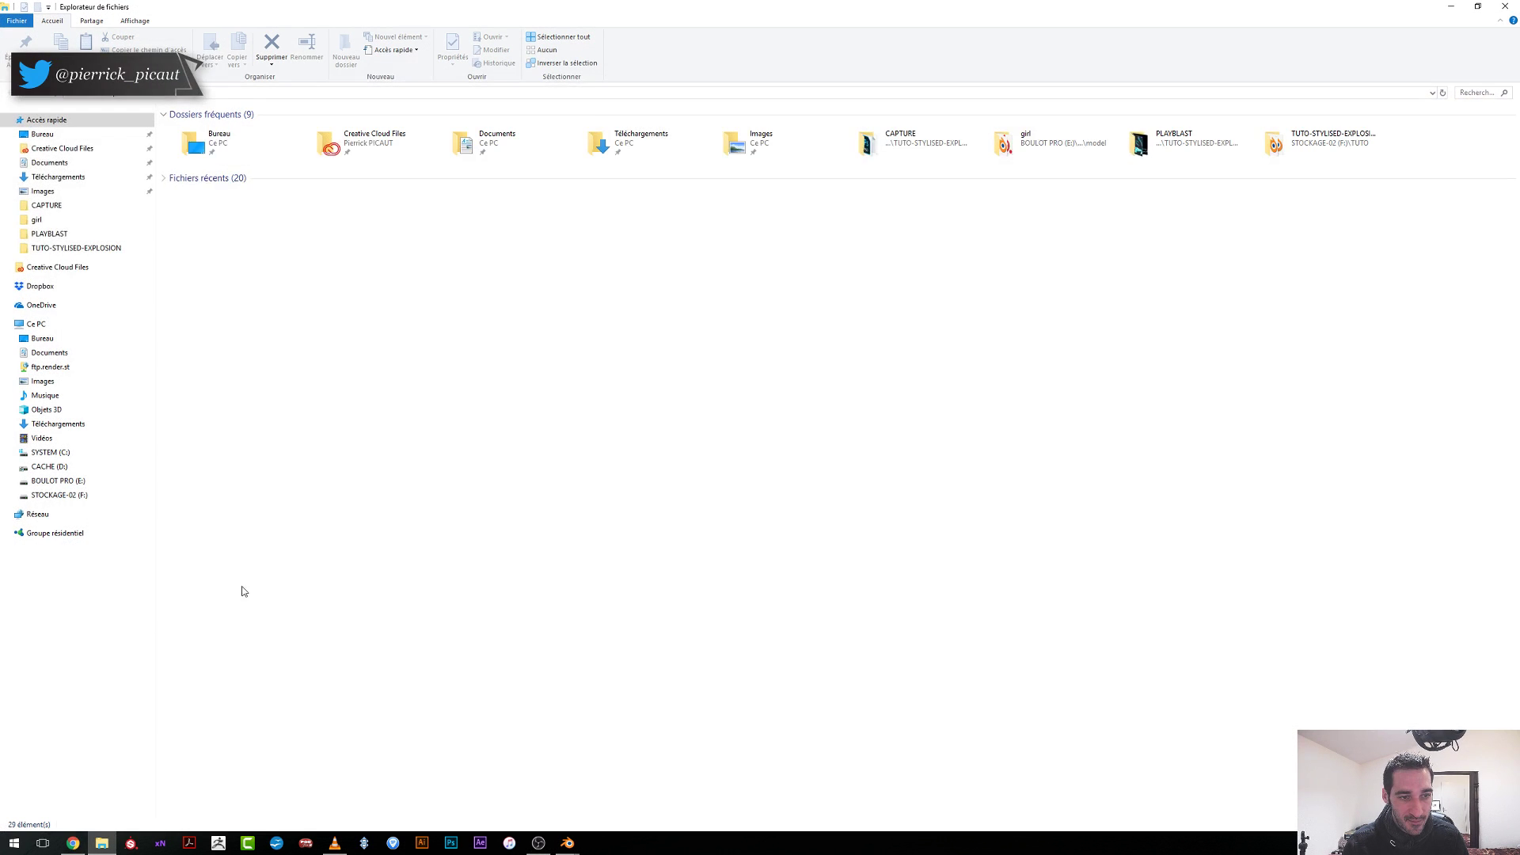
pyautogui.click(84, 482)
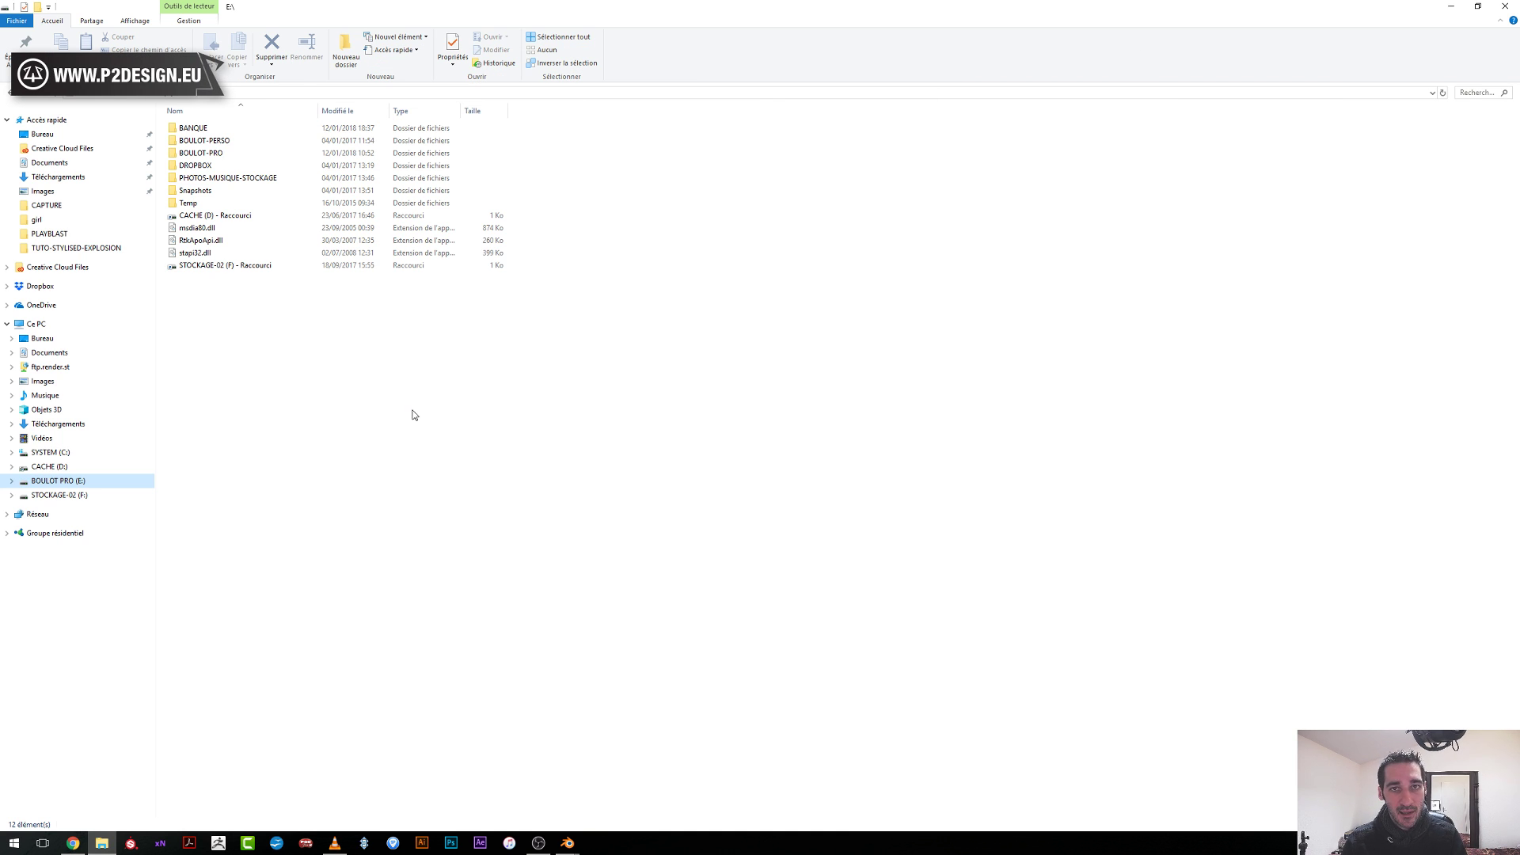
pyautogui.click(86, 494)
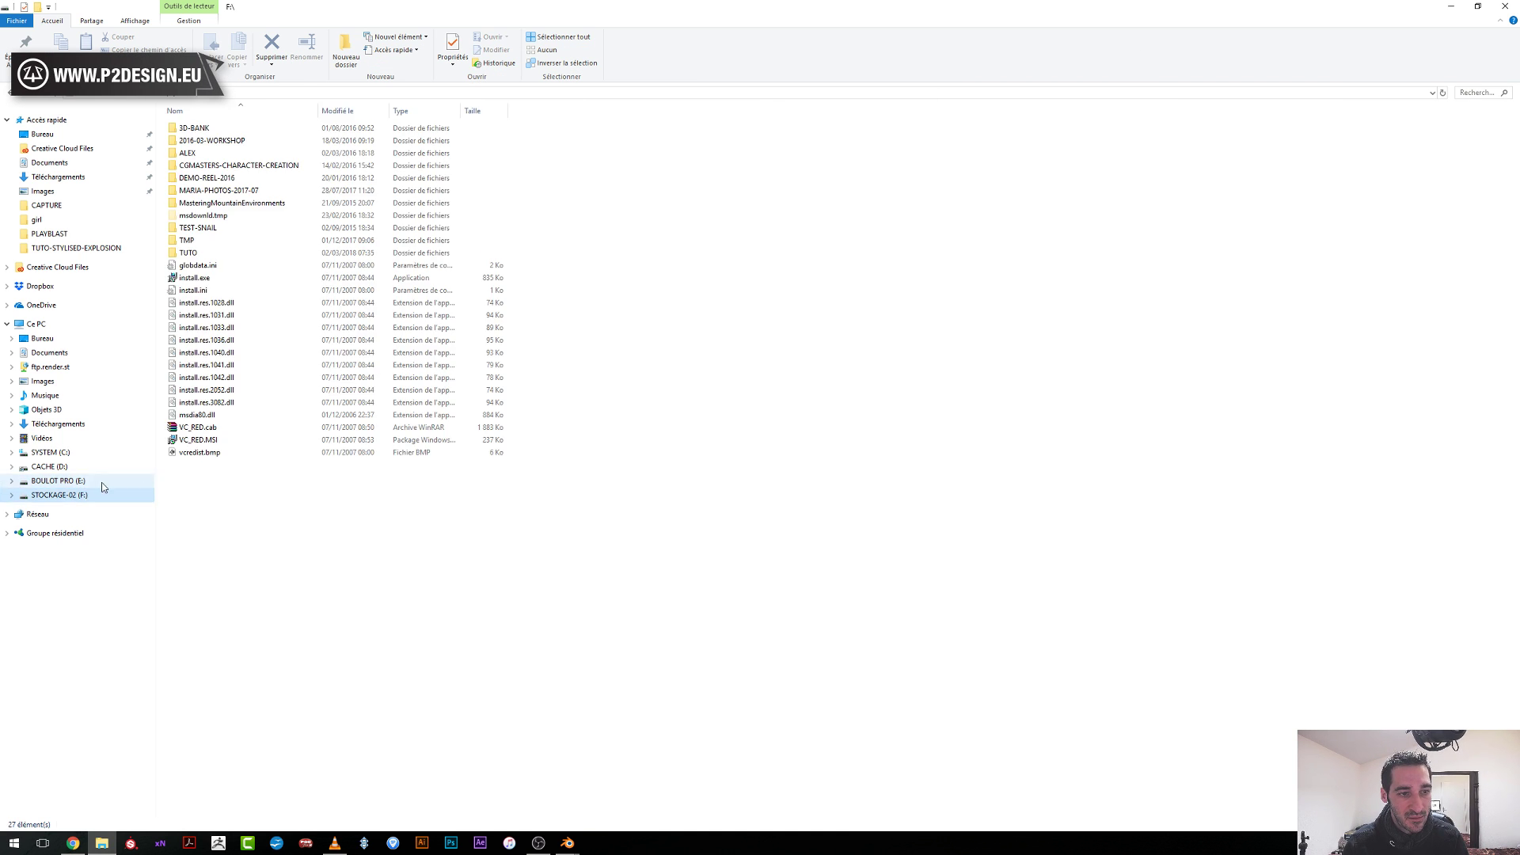
pyautogui.doubleClick(219, 255)
pyautogui.click(242, 441)
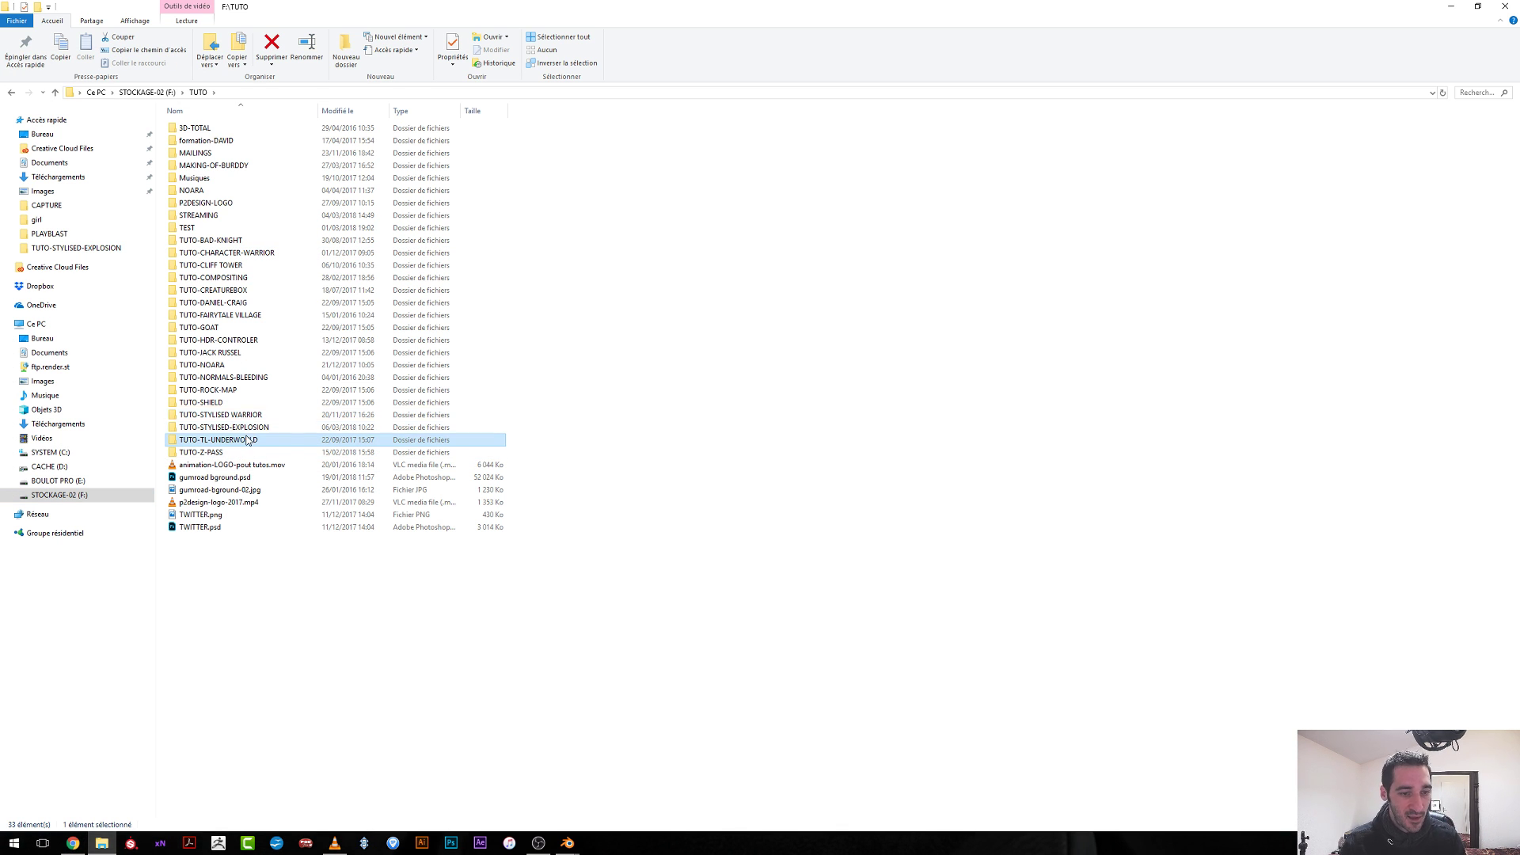
pyautogui.click(237, 428)
pyautogui.doubleClick(236, 430)
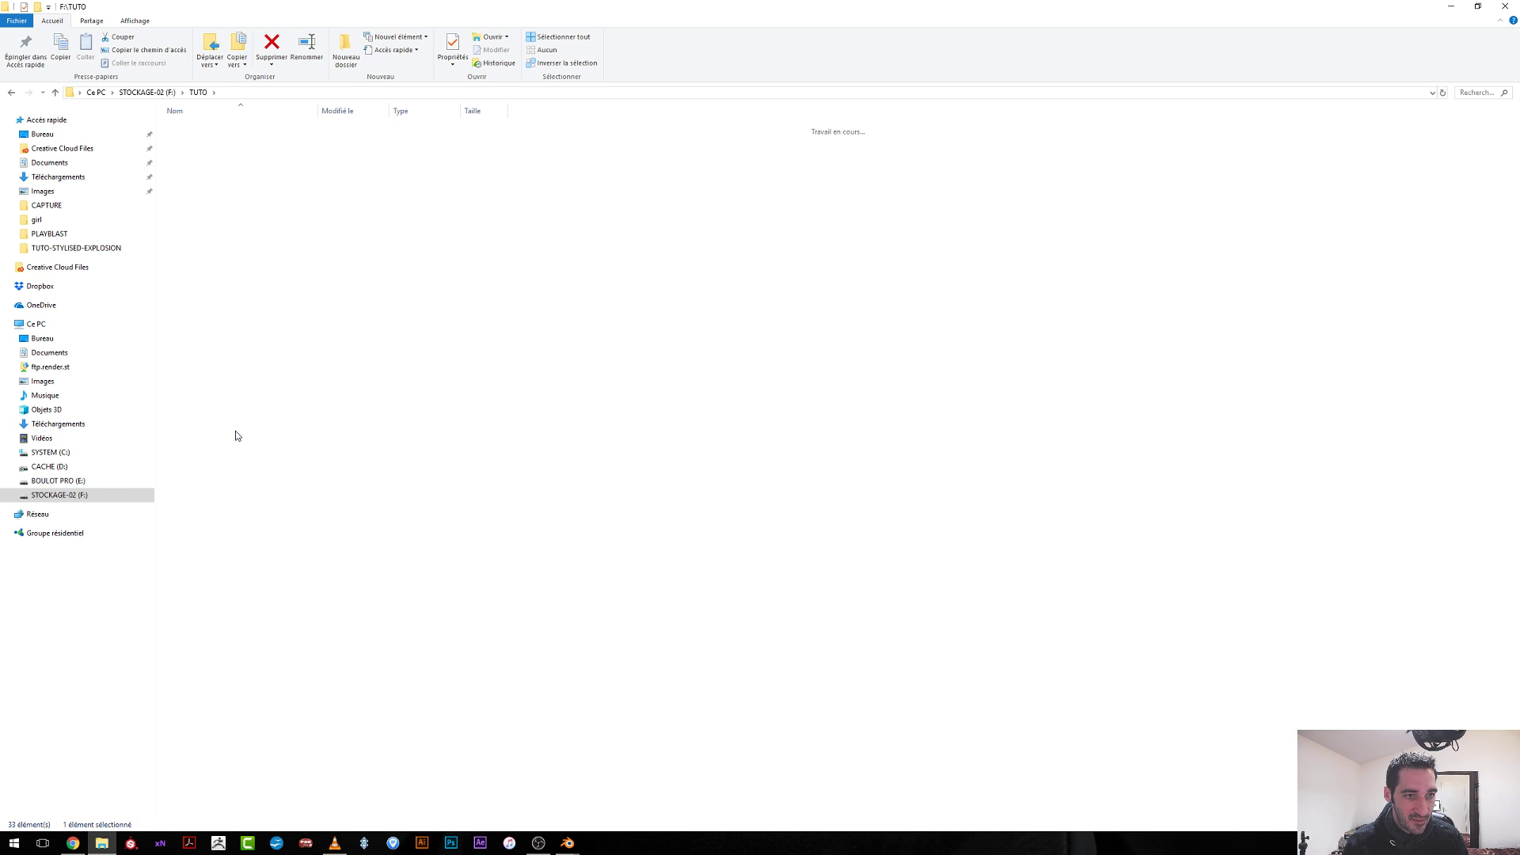
pyautogui.doubleClick(204, 203)
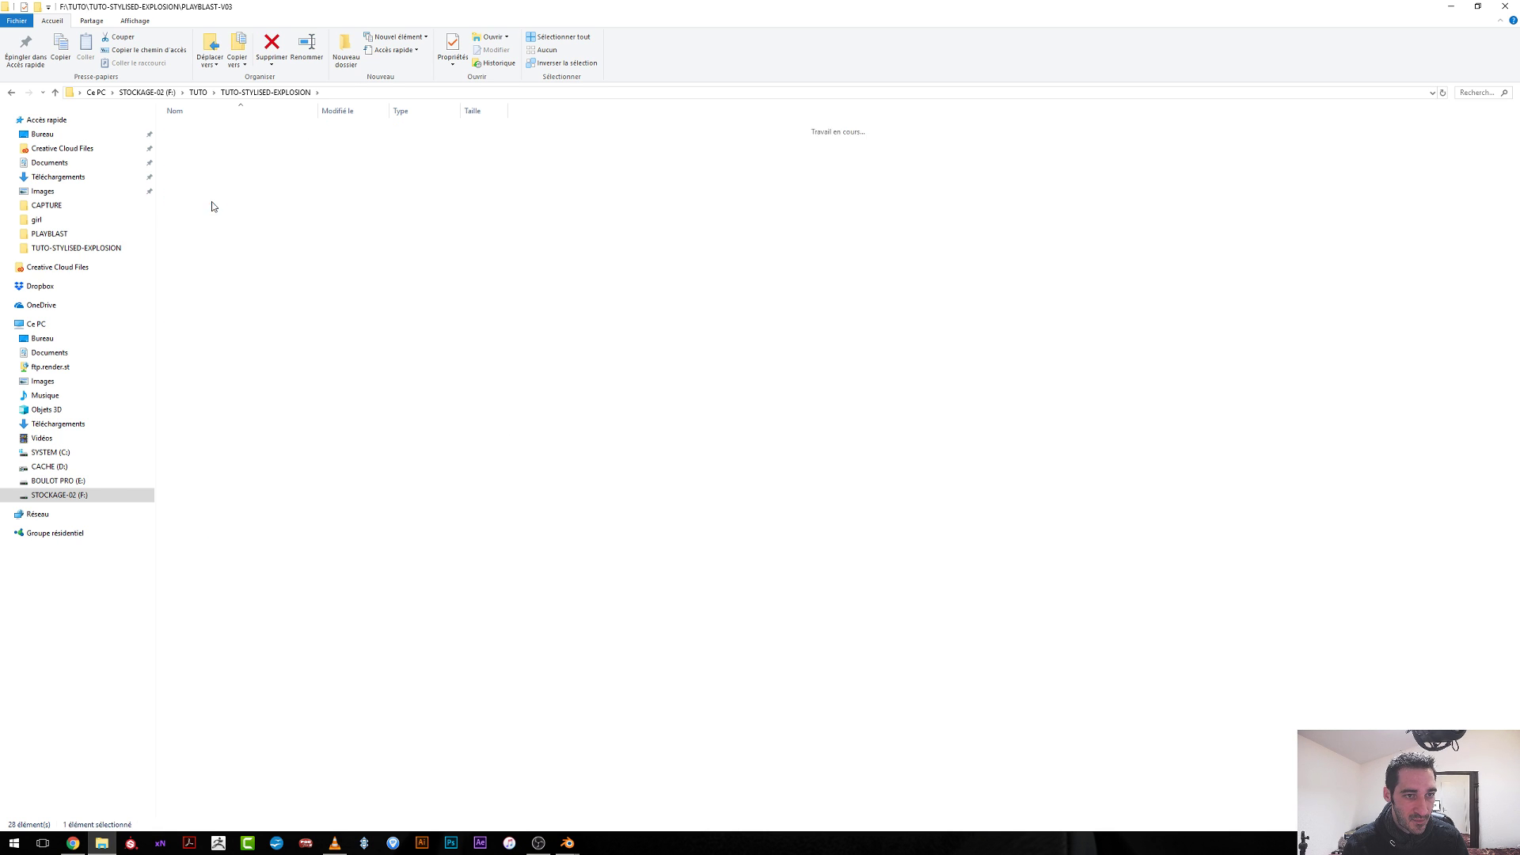
pyautogui.click(213, 161)
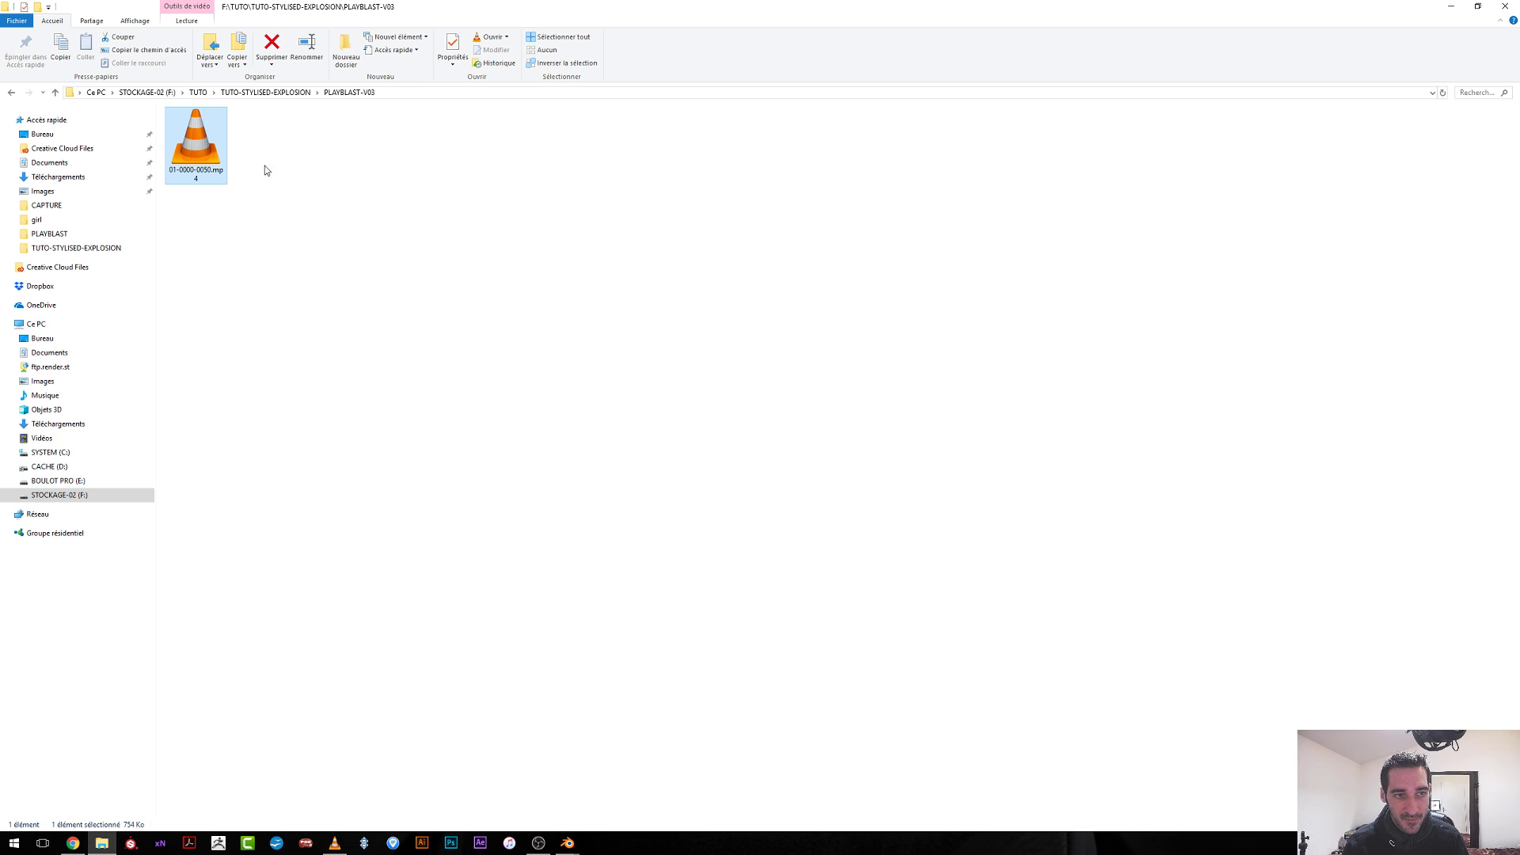
# Close the old SHOCKWAVE video in VLC, then play 01-0000-0050.mp4, pause it and scrub back through the shockwave expansion.
pyautogui.click(334, 842)
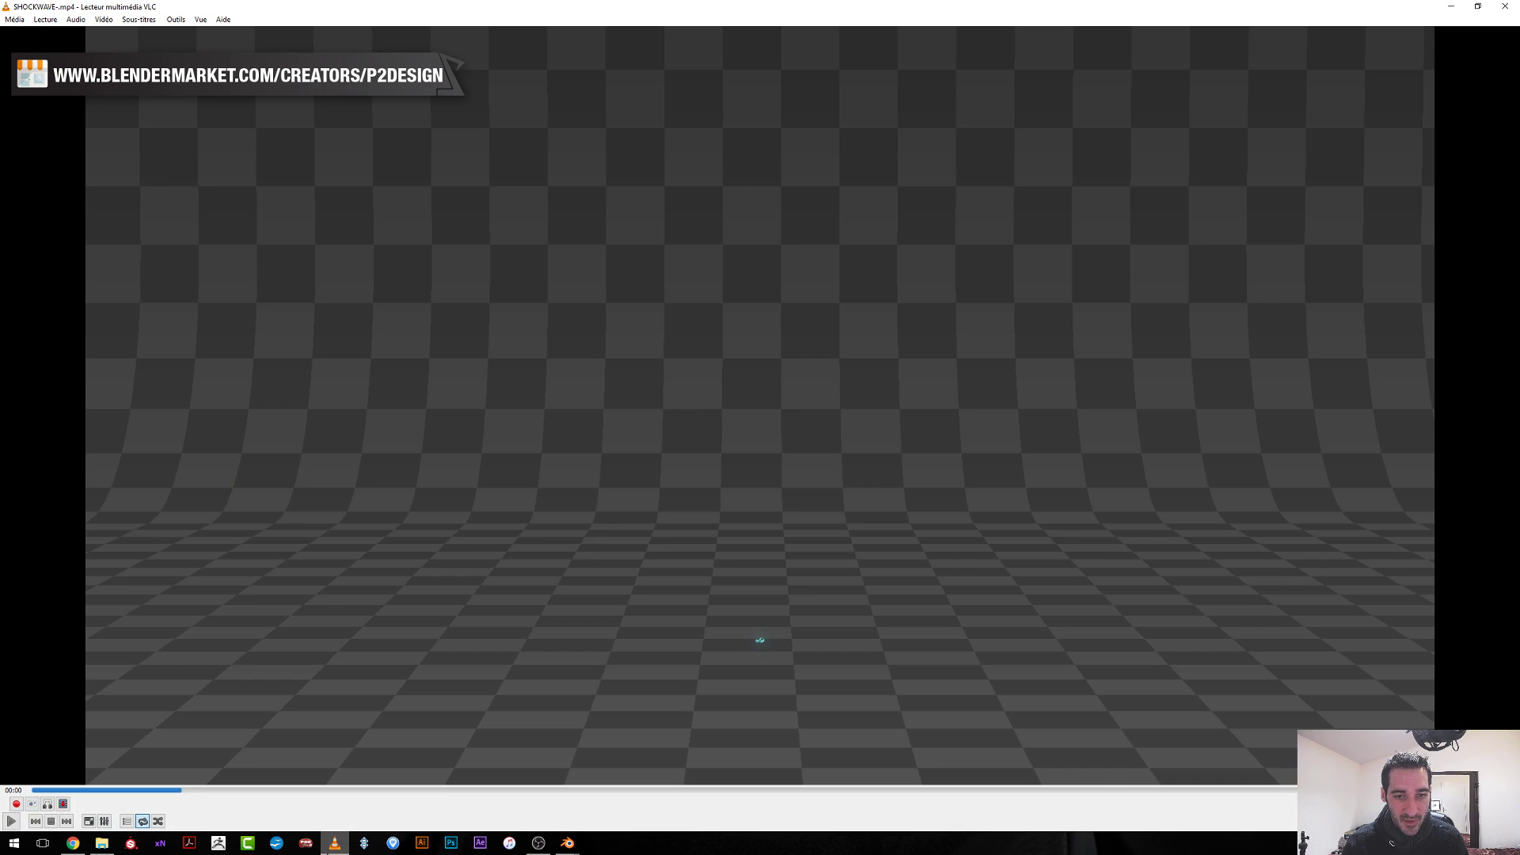
pyautogui.click(1504, 6)
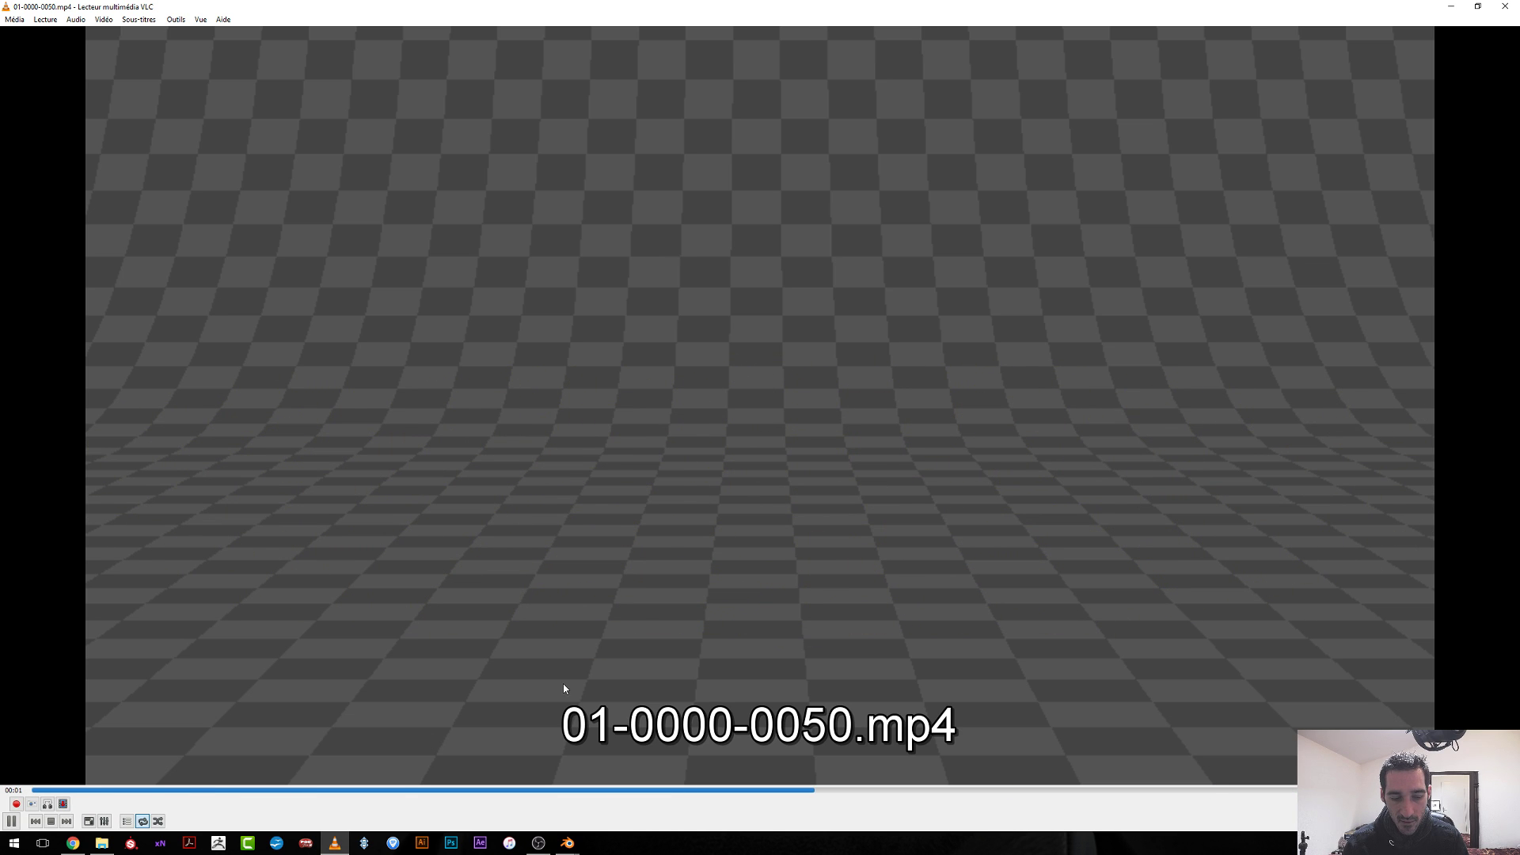
pyautogui.press('space')
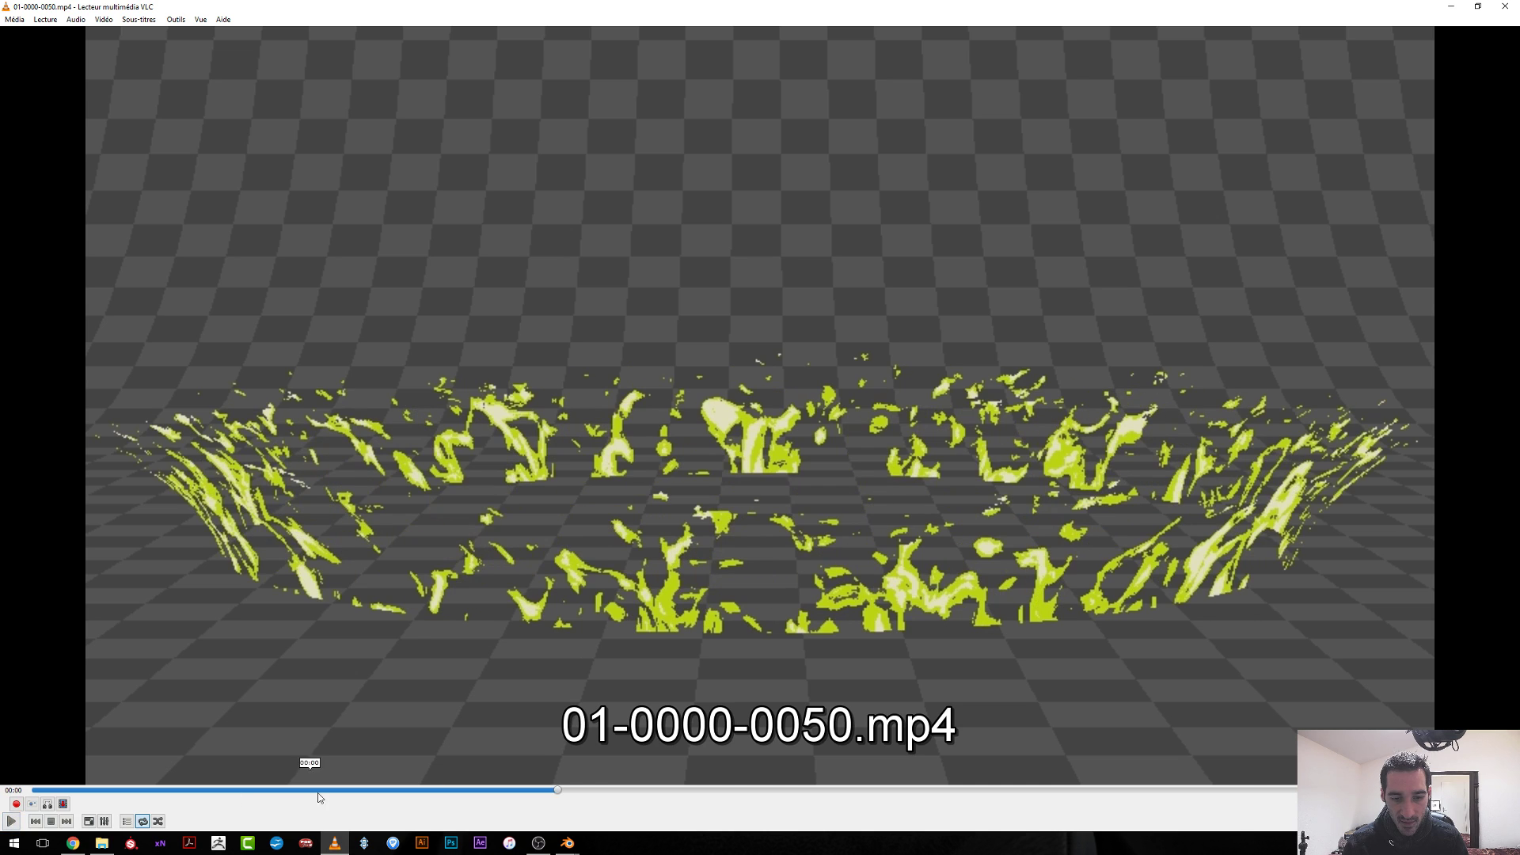
pyautogui.moveTo(554, 789); pyautogui.dragTo(395, 790)
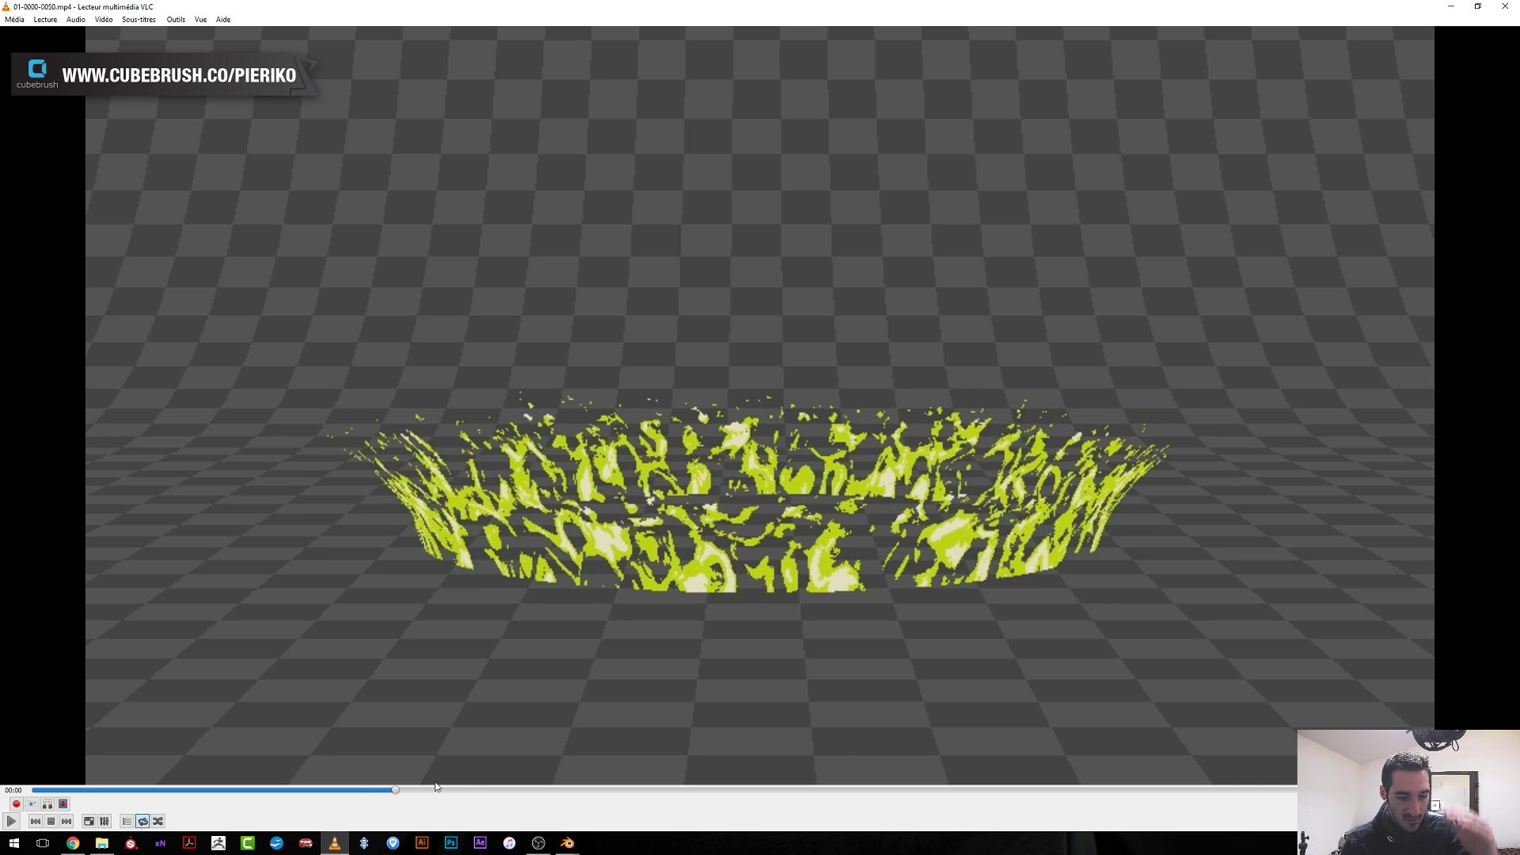
# Return to Blender, select SHOCKWAVE-CTRL and move to frame 17 with the viewport in rendered shading.
pyautogui.click(574, 851)
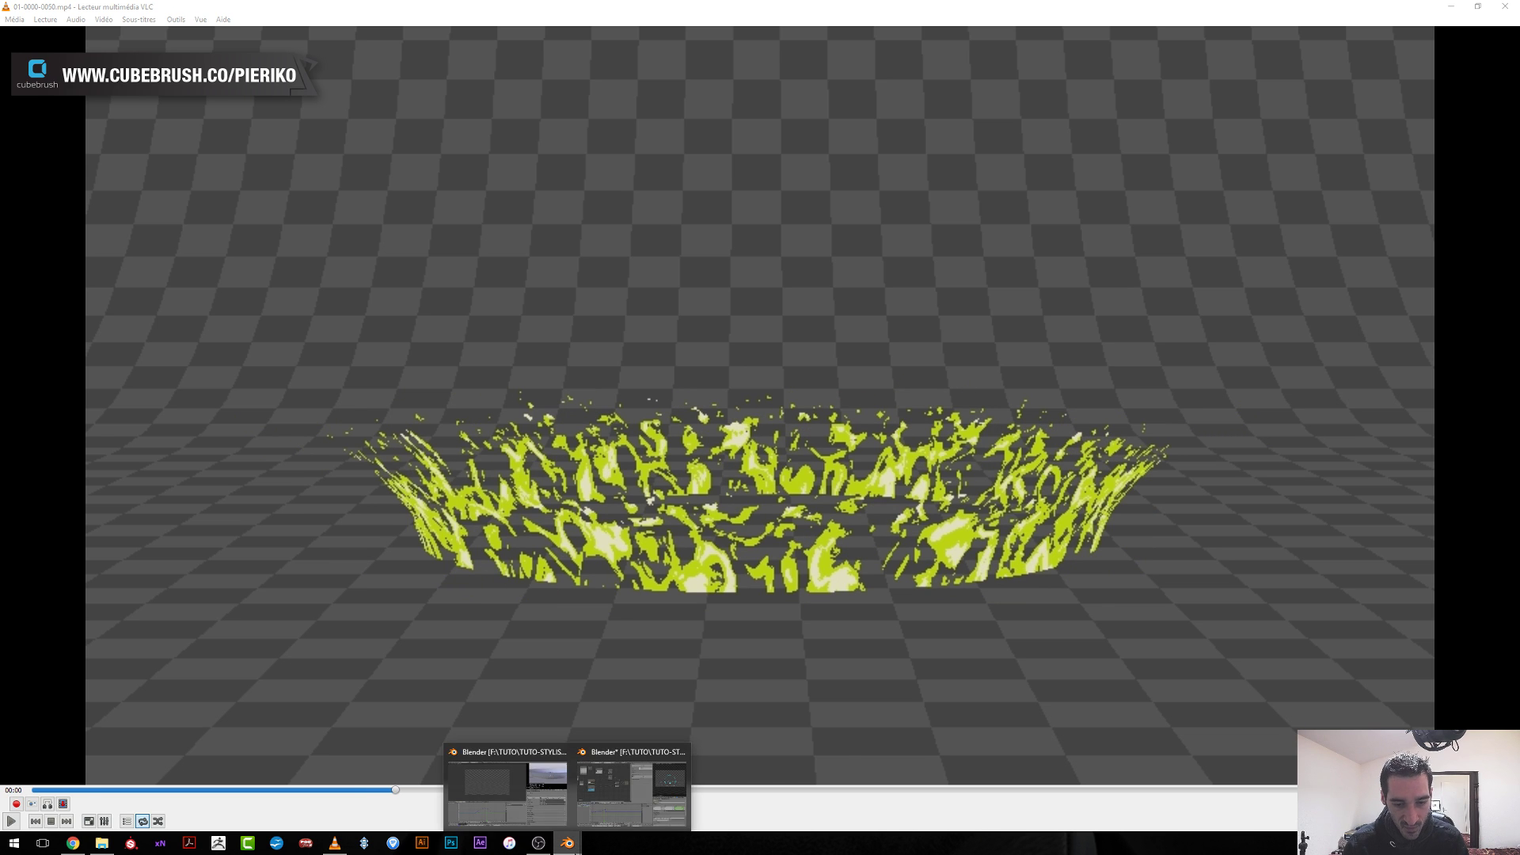
pyautogui.click(493, 806)
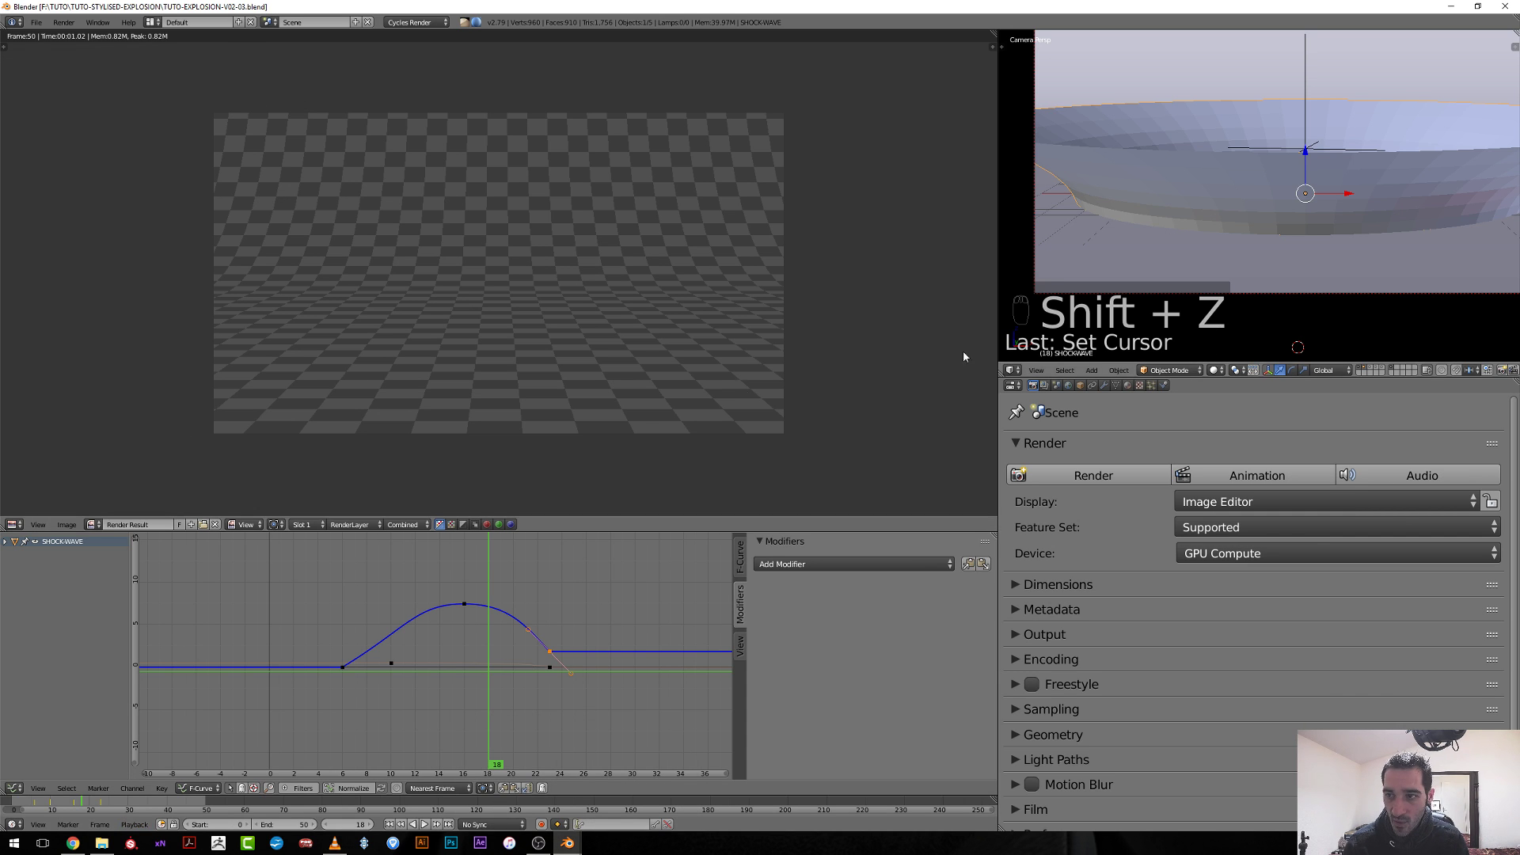
pyautogui.rightClick(1307, 109)
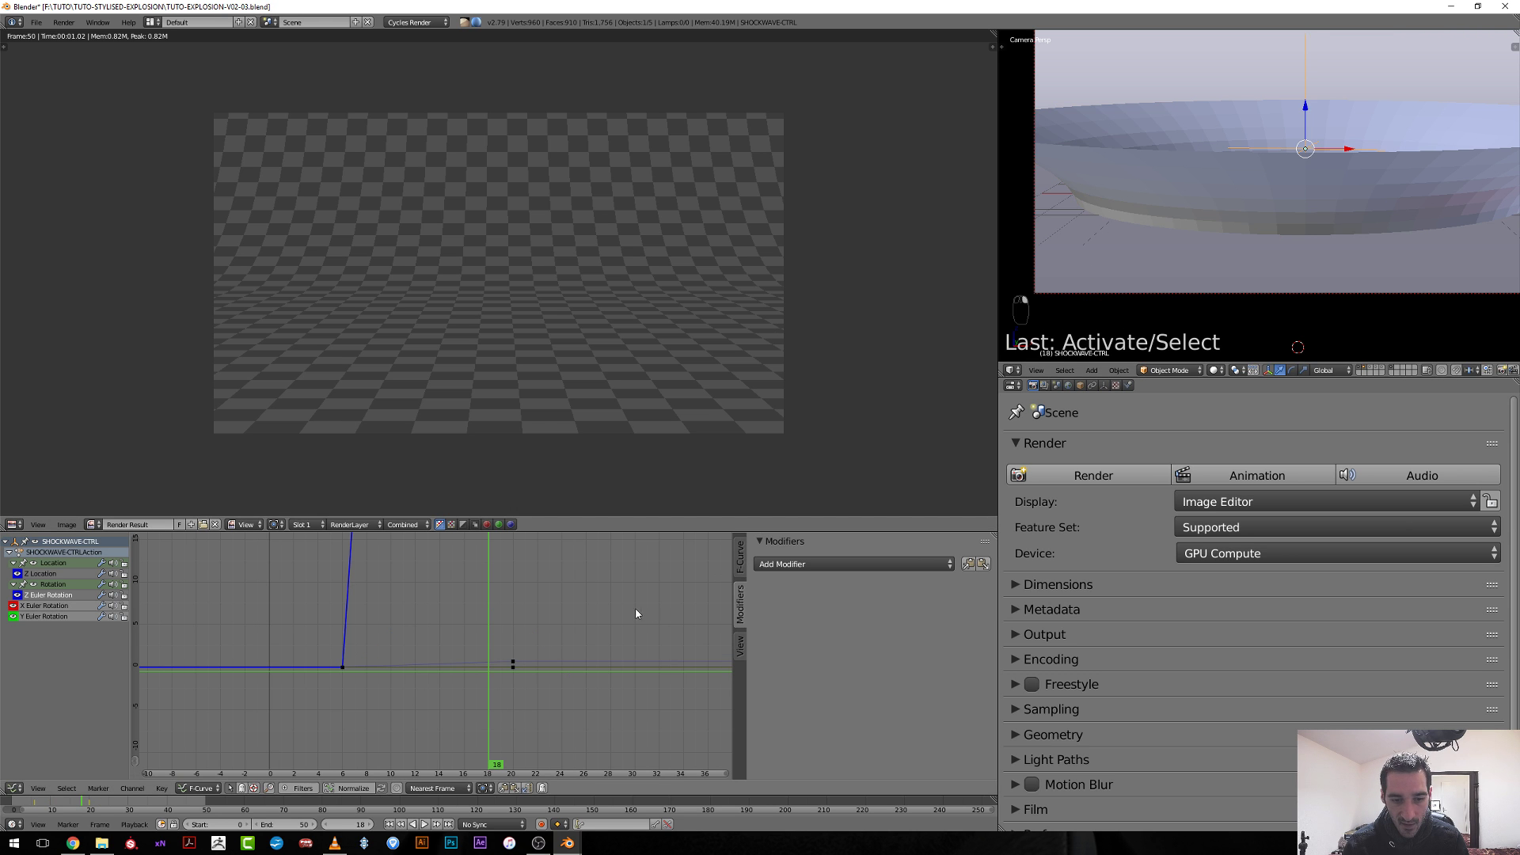
pyautogui.scroll(4, 513, 668)
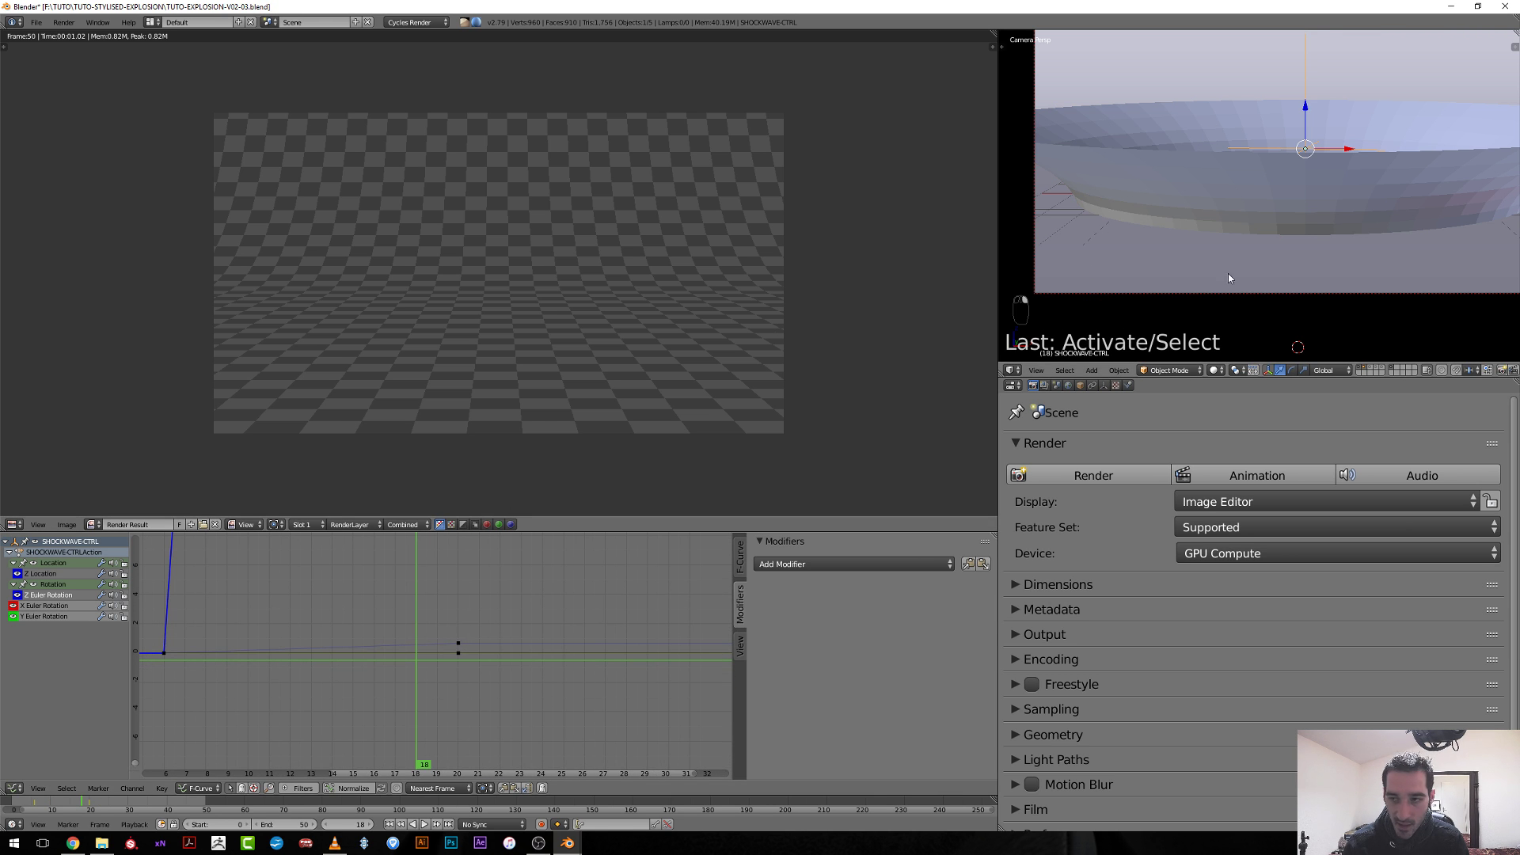
pyautogui.hotkey('shift', 'z')
pyautogui.scroll(3, 472, 657)
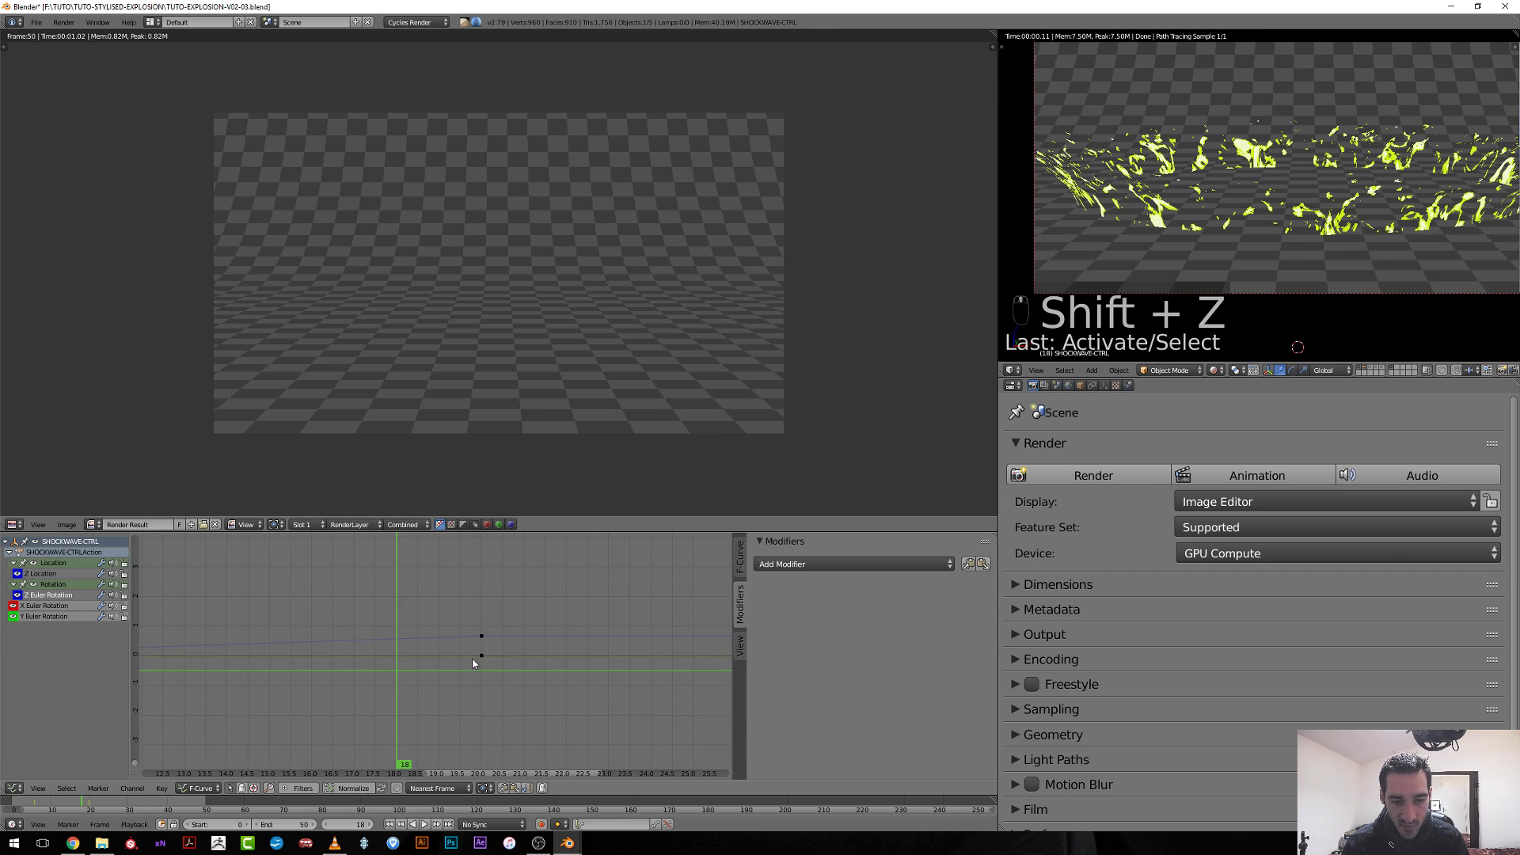
pyautogui.moveTo(465, 664); pyautogui.dragTo(353, 681)
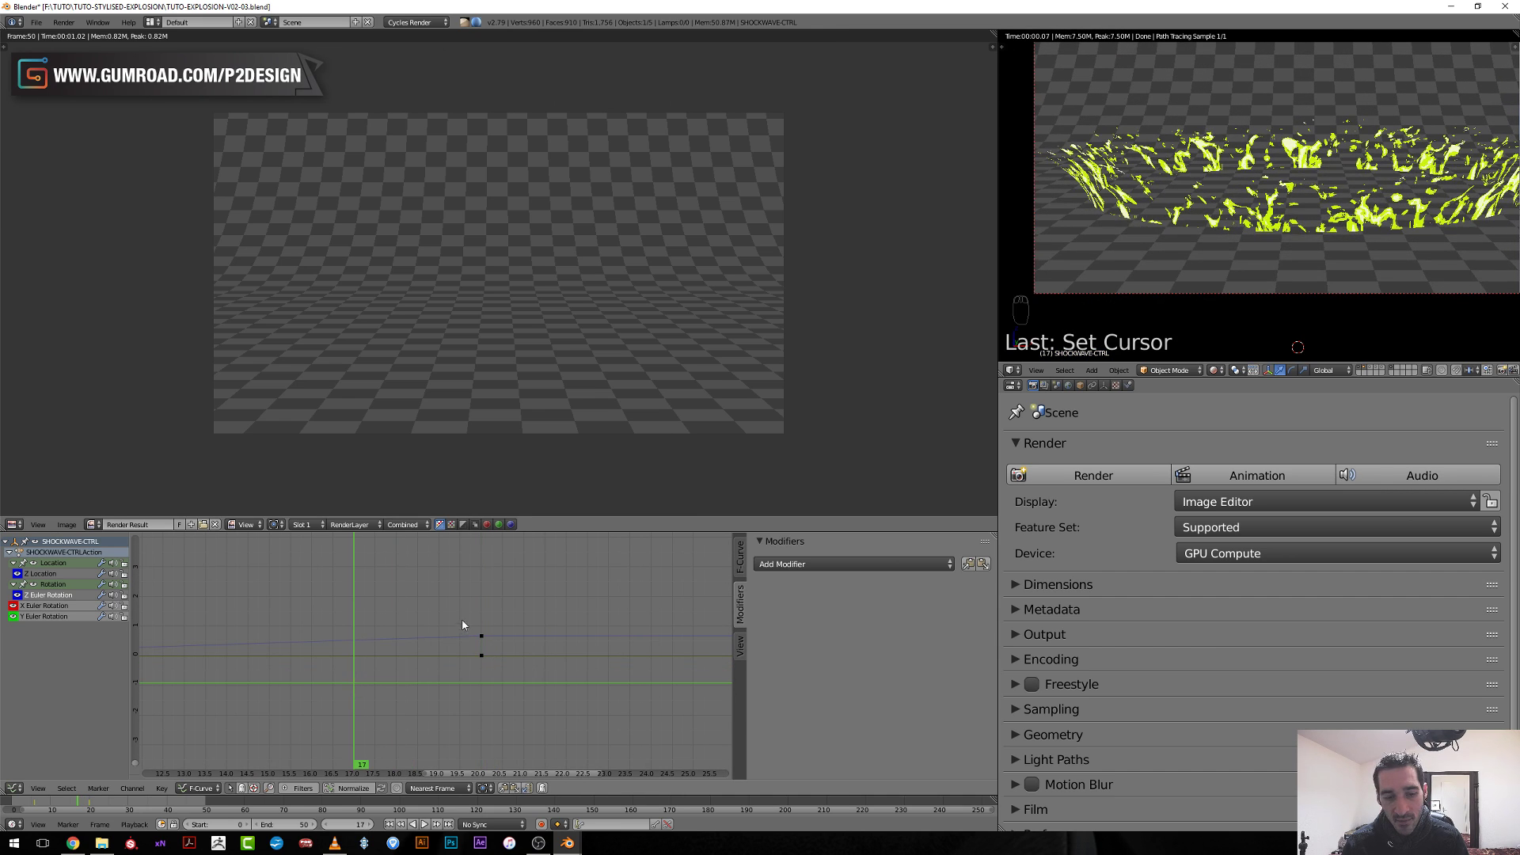
# Lower the value of SHOCKWAVE-CTRL's Z Euler Rotation keyframe at frame 20, keeping it on the same frame.
pyautogui.scroll(-4, 530, 568)
pyautogui.keyDown('ctrl'); pyautogui.moveTo(530, 564); pyautogui.dragTo(554, 688, button='middle'); pyautogui.keyUp('ctrl')
pyautogui.moveTo(489, 645); pyautogui.dragTo(567, 619, button='middle')
pyautogui.press('g')
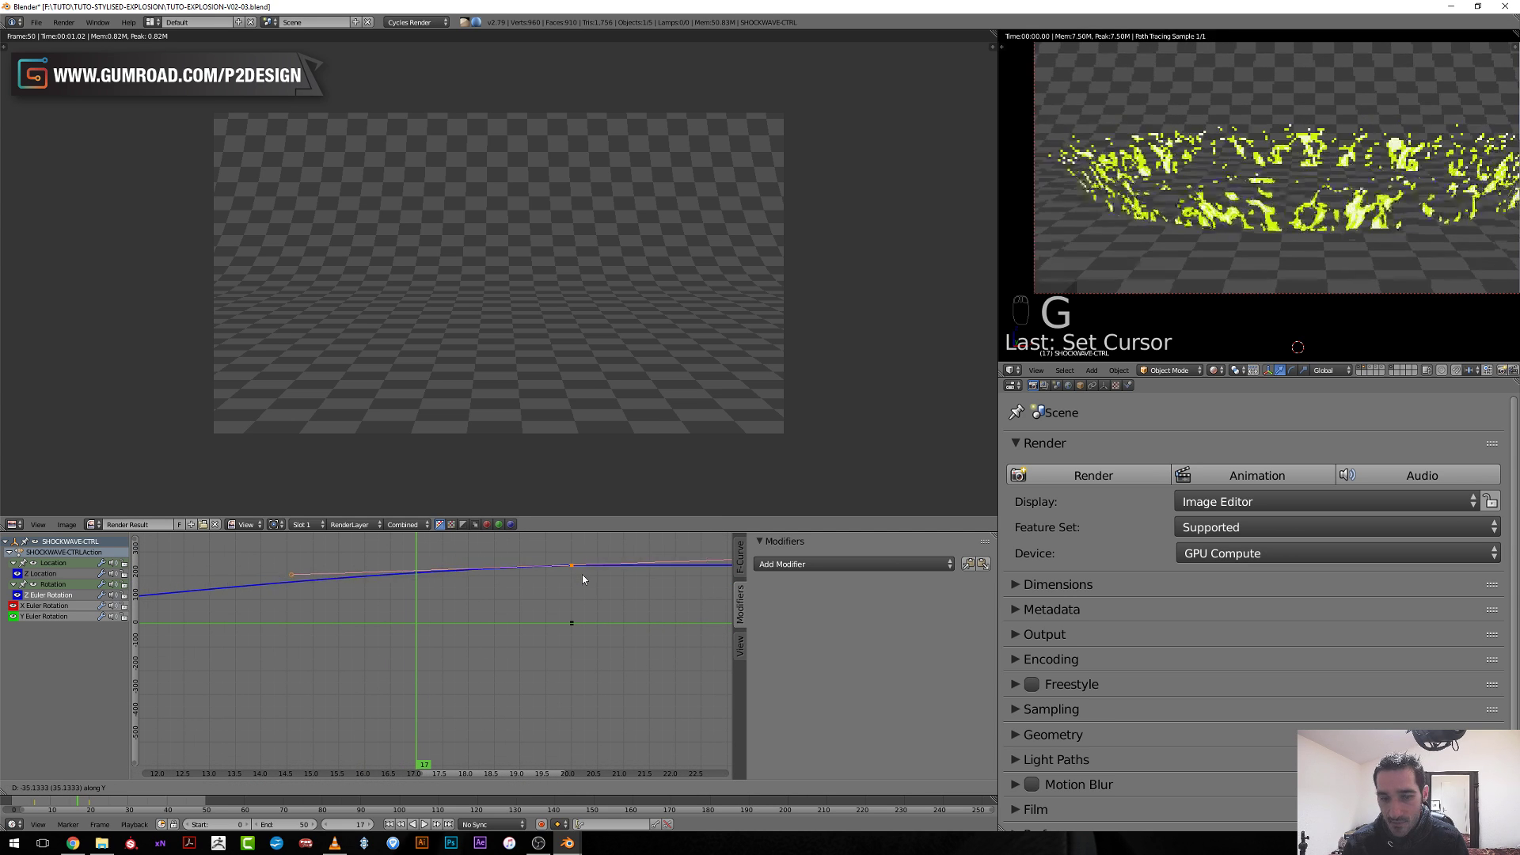
pyautogui.click(581, 600)
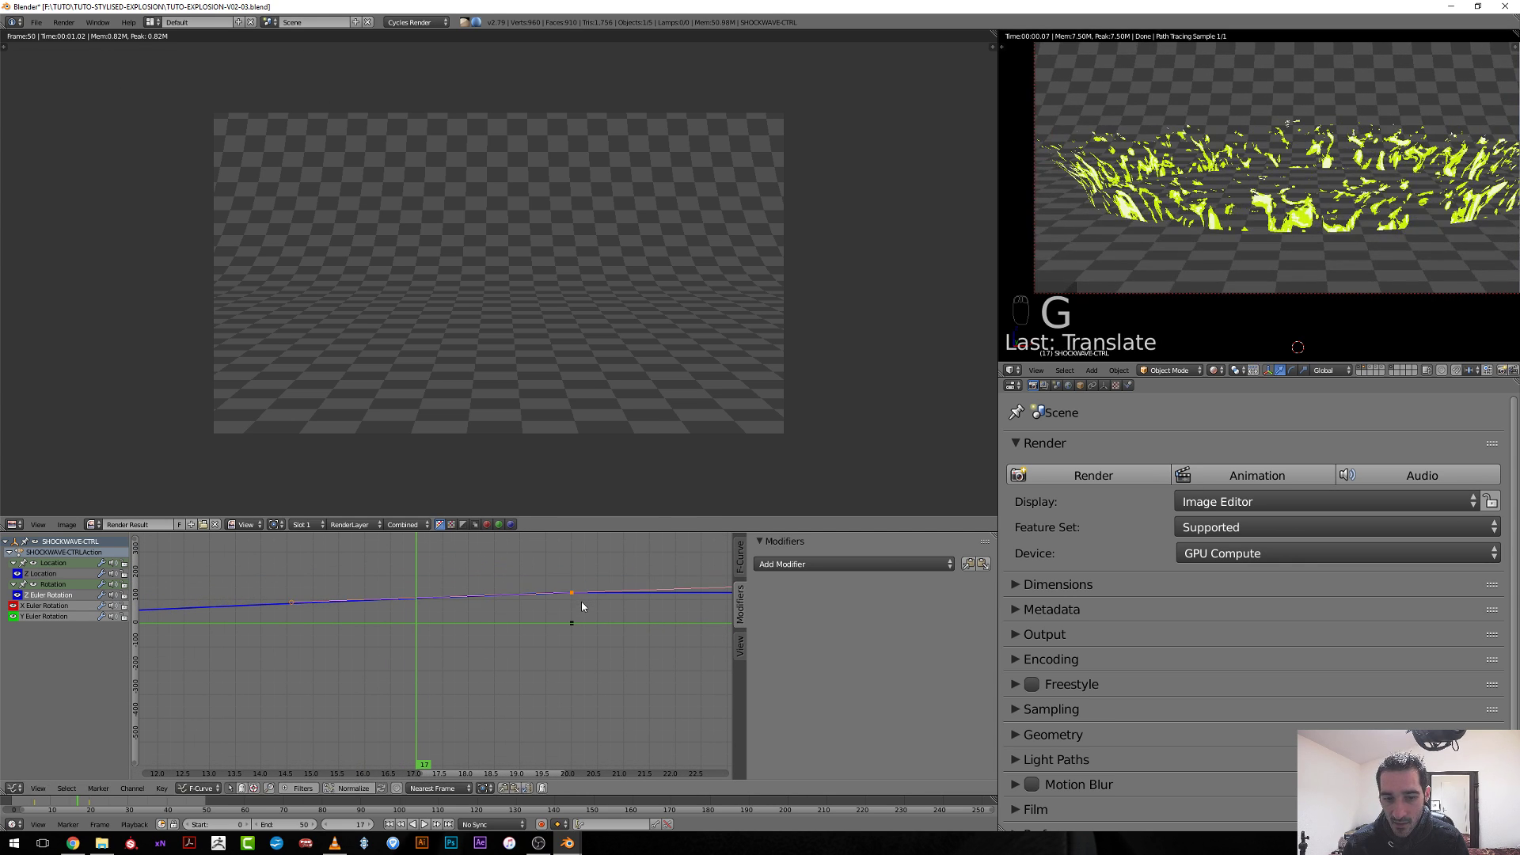
# Step back and forth between frames 16 and 17 to check the reduced rotation up close in the render.
pyautogui.moveTo(486, 624); pyautogui.dragTo(561, 617, button='middle')
pyautogui.scroll(3, 1311, 127)
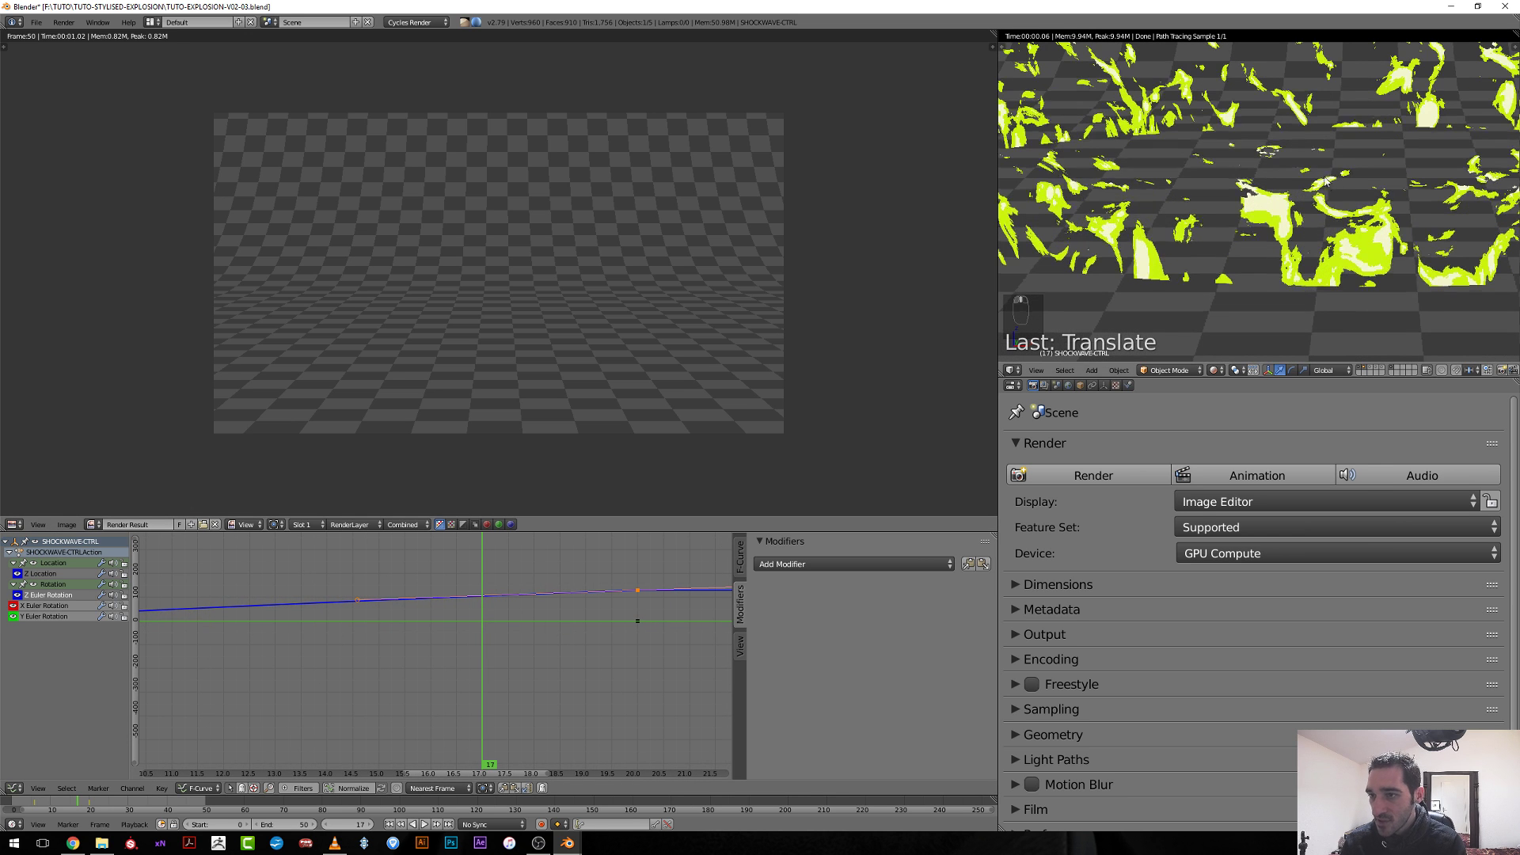
pyautogui.press('Left')
pyautogui.press('Right')
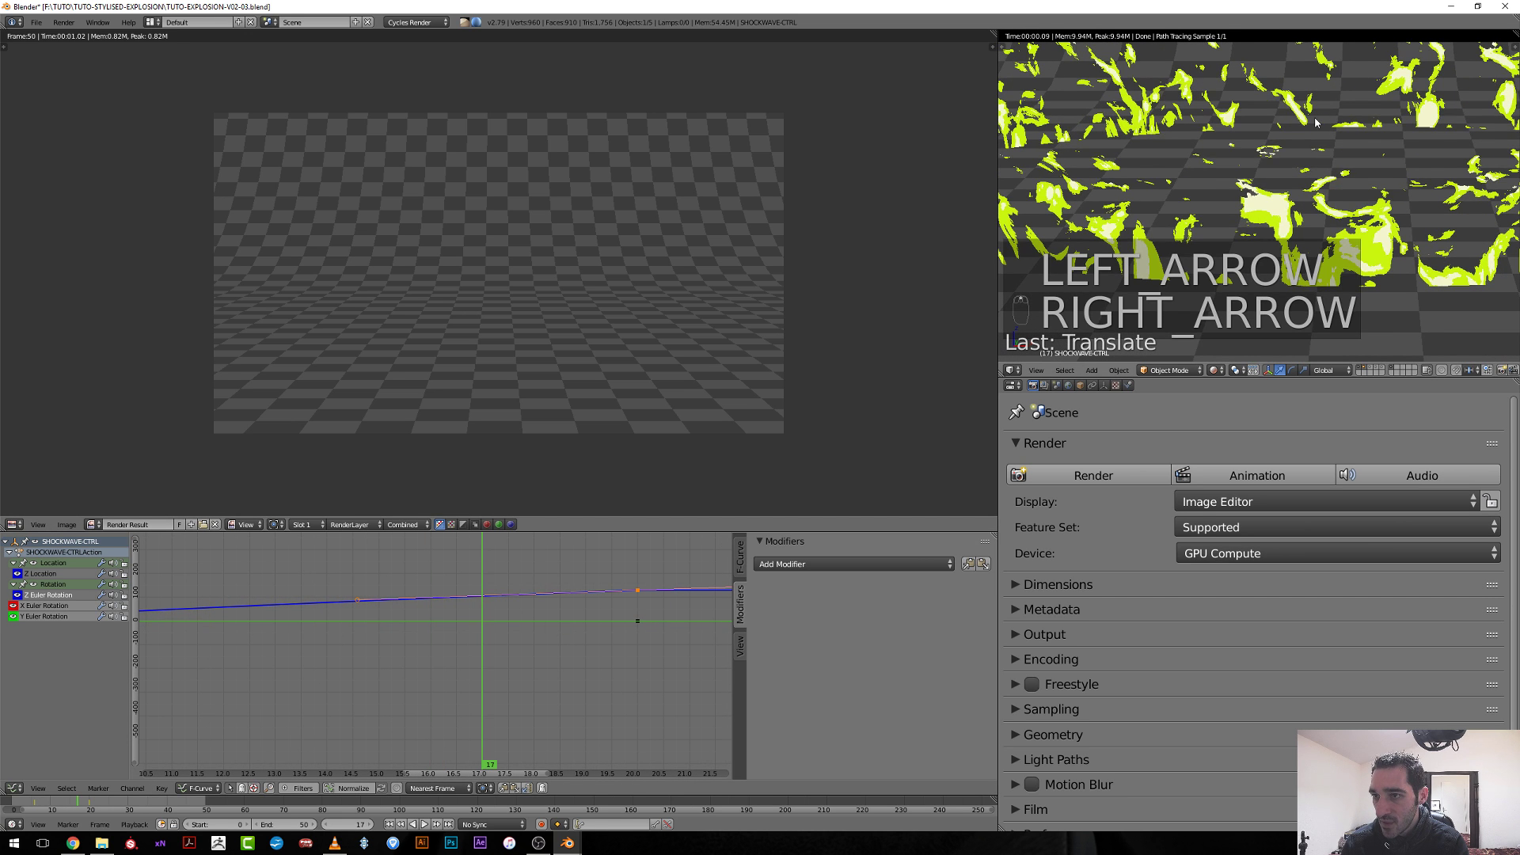
pyautogui.press('Left')
pyautogui.press('Right')
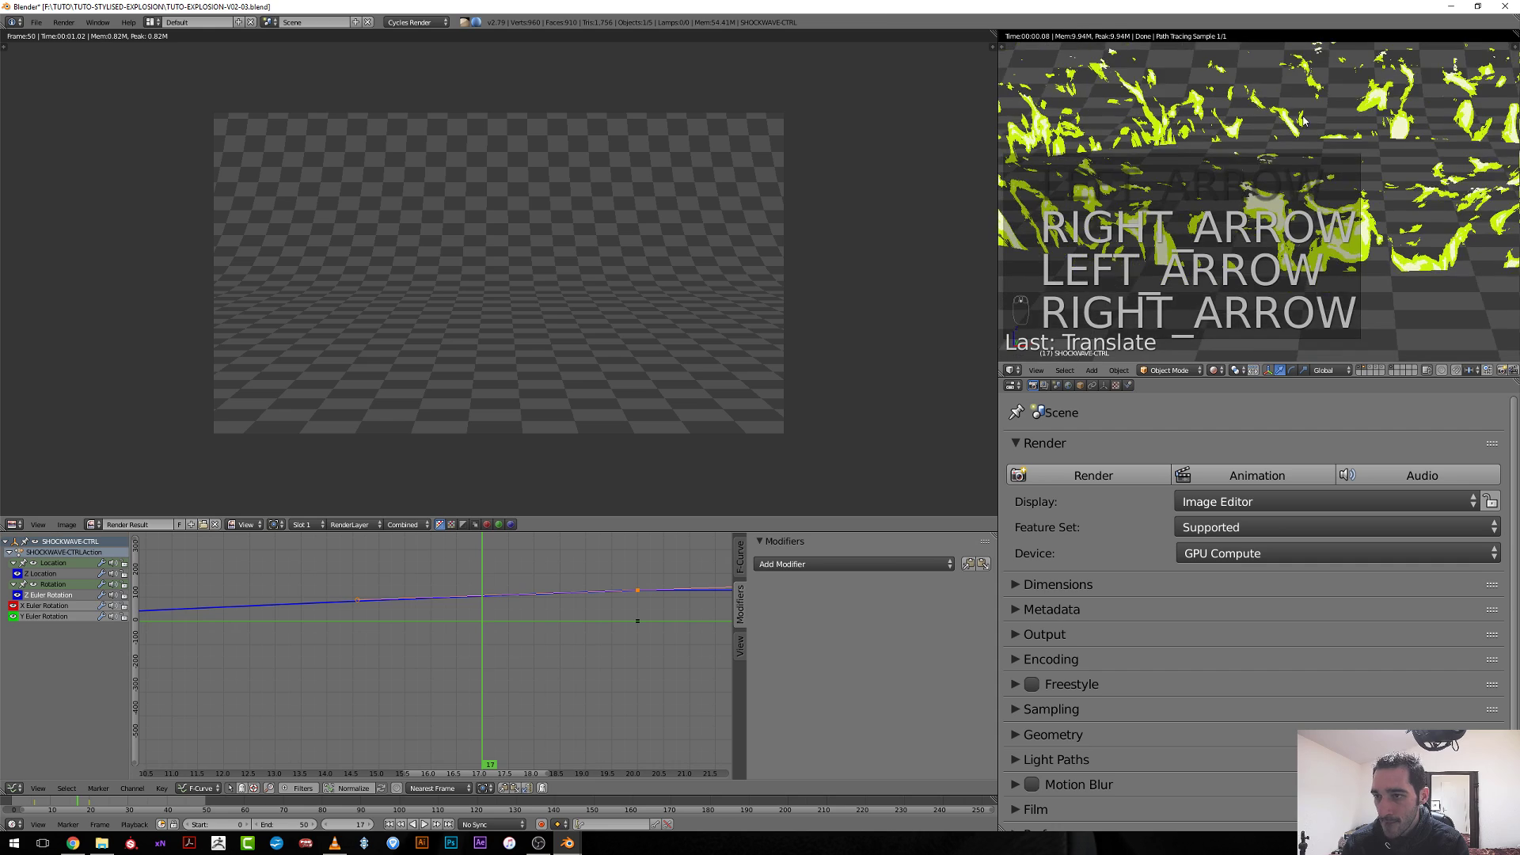
pyautogui.press('Left')
pyautogui.press('Right')
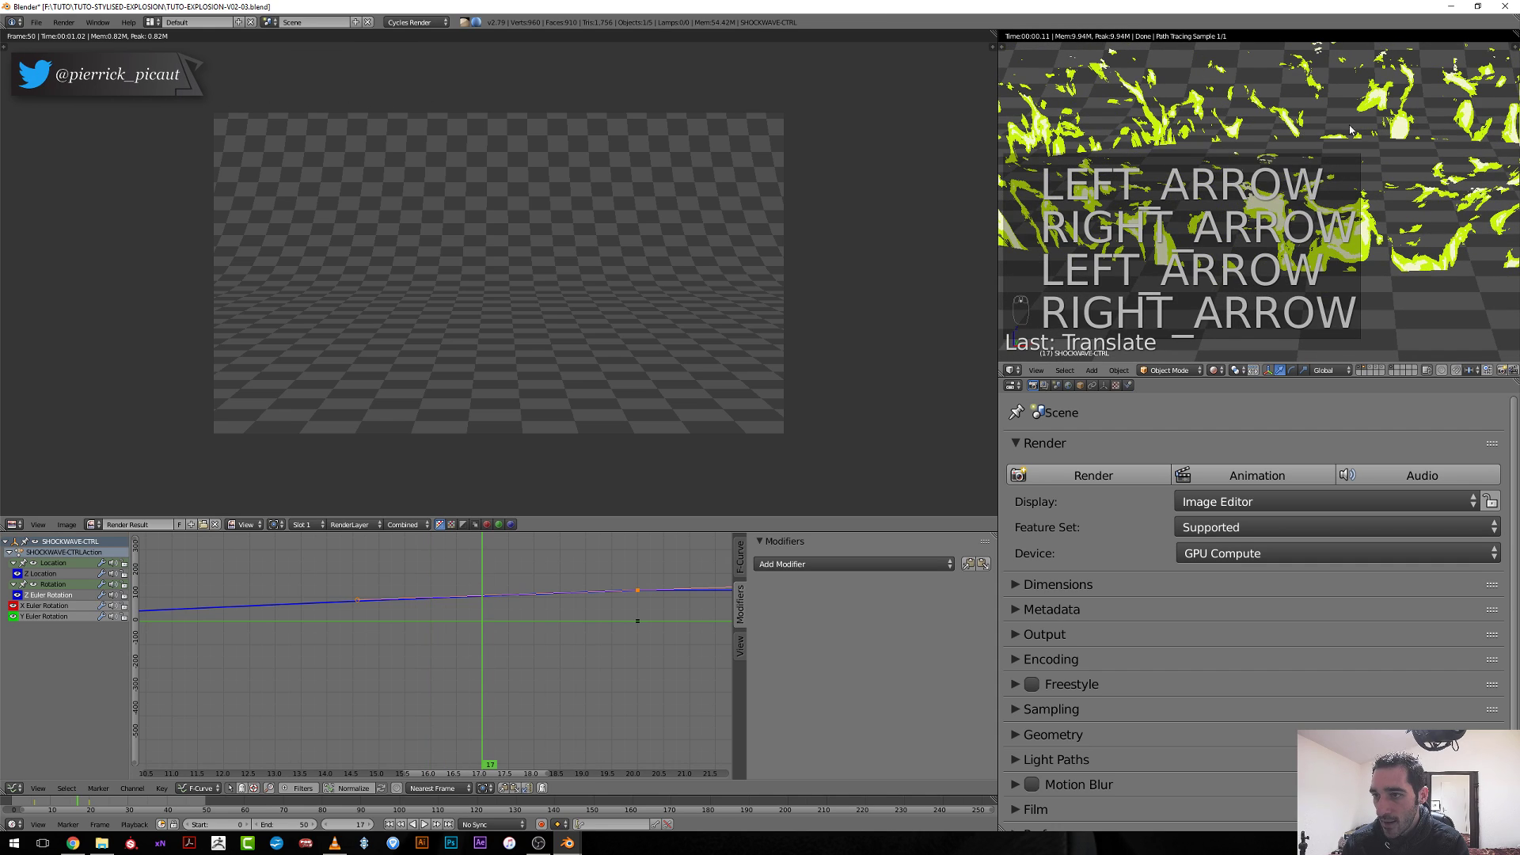
# Scrub back to frame 15 and step through to frame 18 to compare the shockwave's motion between frames.
pyautogui.click(448, 582)
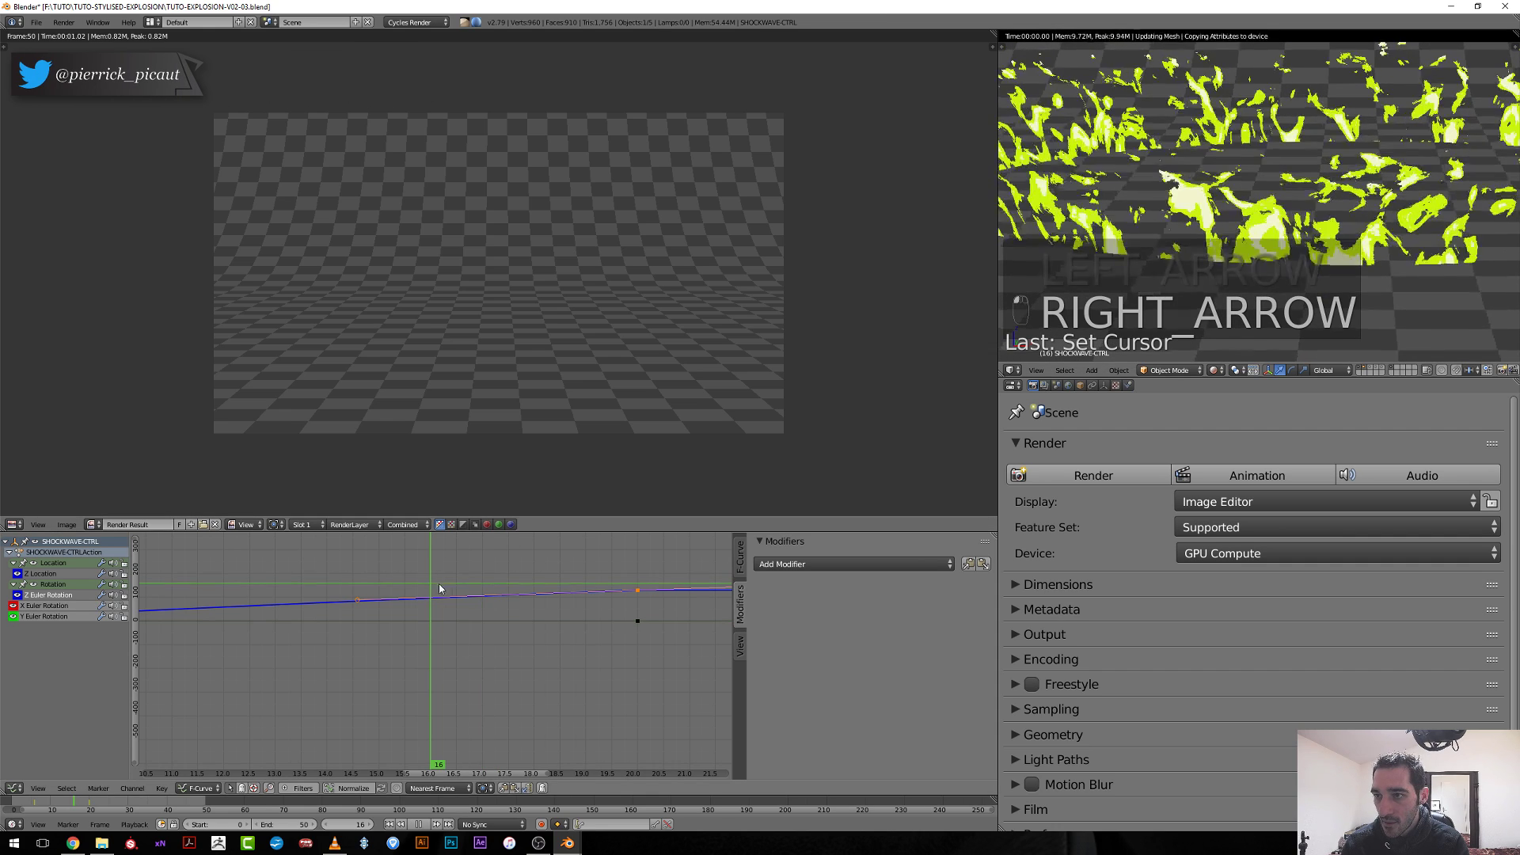
pyautogui.moveTo(440, 588); pyautogui.dragTo(401, 589)
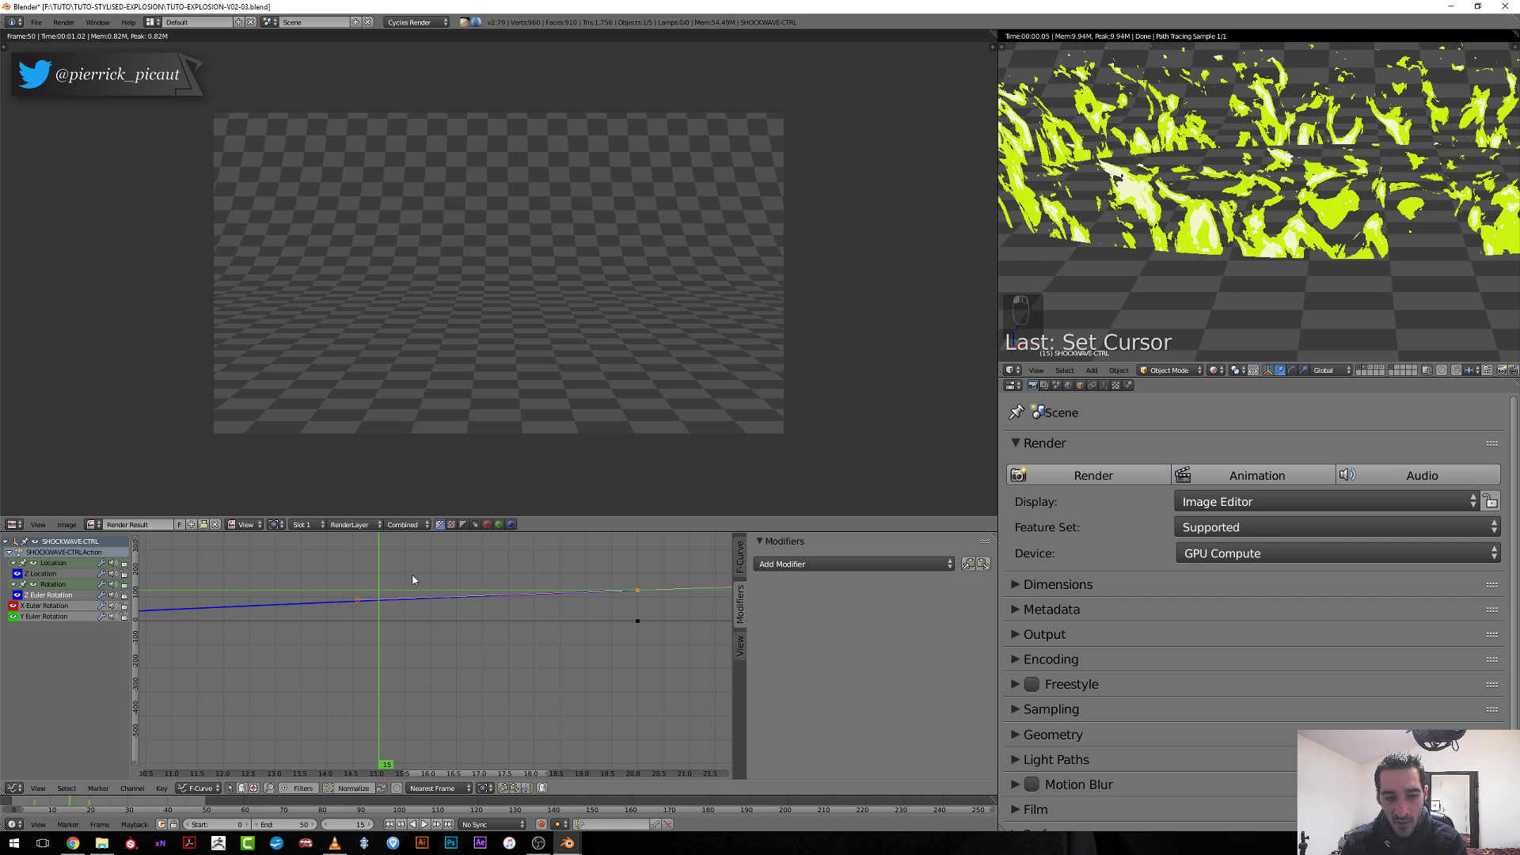
pyautogui.press('Left')
pyautogui.press('Right')
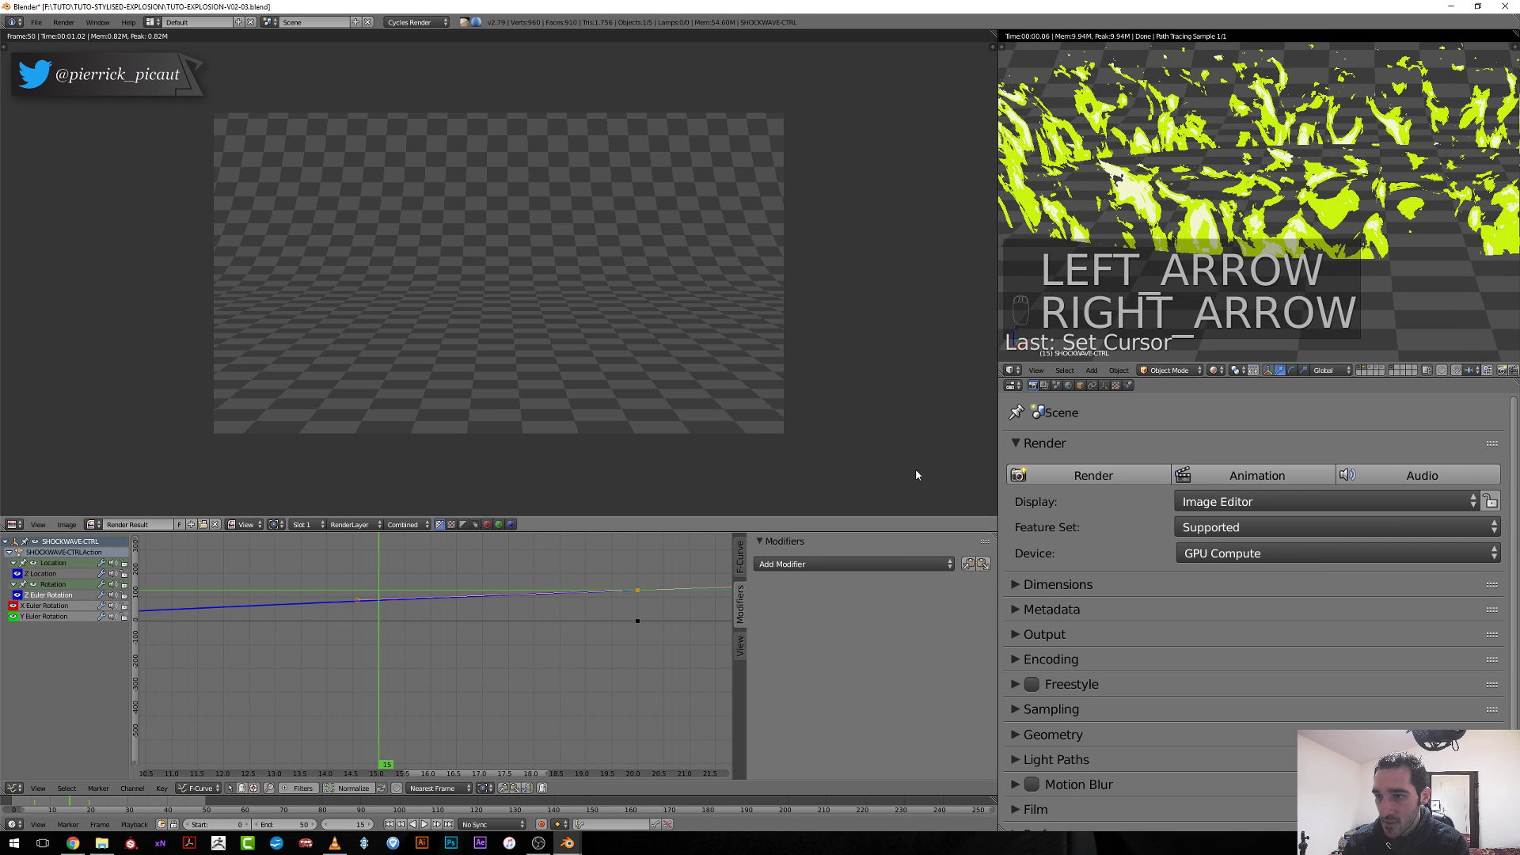
pyautogui.press('Left')
pyautogui.press('Right')
pyautogui.press('Right')
pyautogui.press('Right')
pyautogui.press('Right')
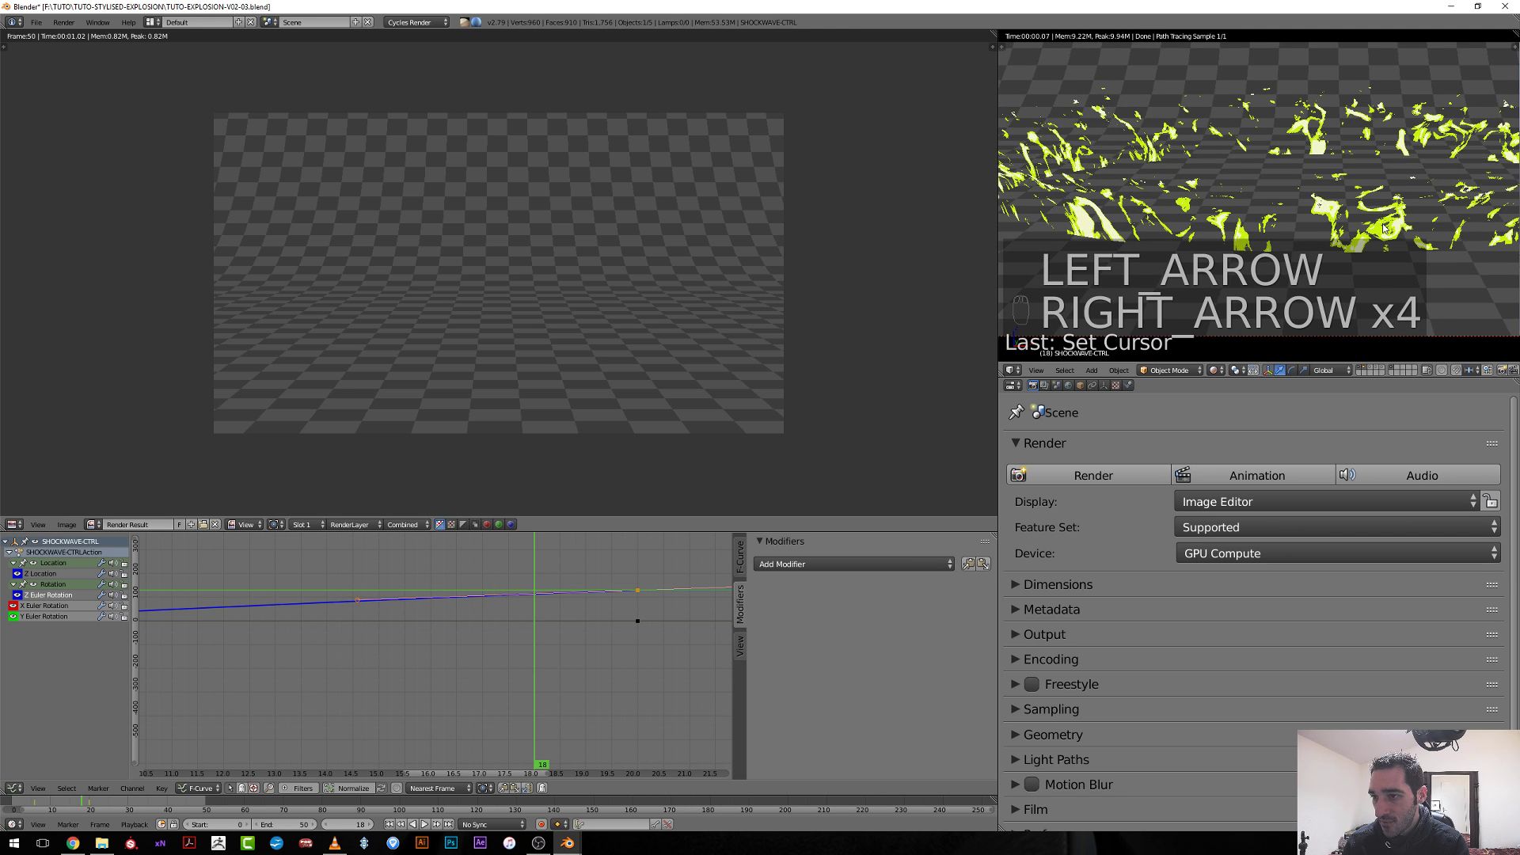
# Step backward and forward through the expansion around frames 12 to 18 to review the rotation, ending on frame 14.
pyautogui.press('Right')
pyautogui.press('Left')
pyautogui.press('Left')
pyautogui.press('Left')
pyautogui.press('Left')
pyautogui.press('Left')
pyautogui.press('Left')
pyautogui.press('Left')
pyautogui.press('Left')
pyautogui.press('Left')
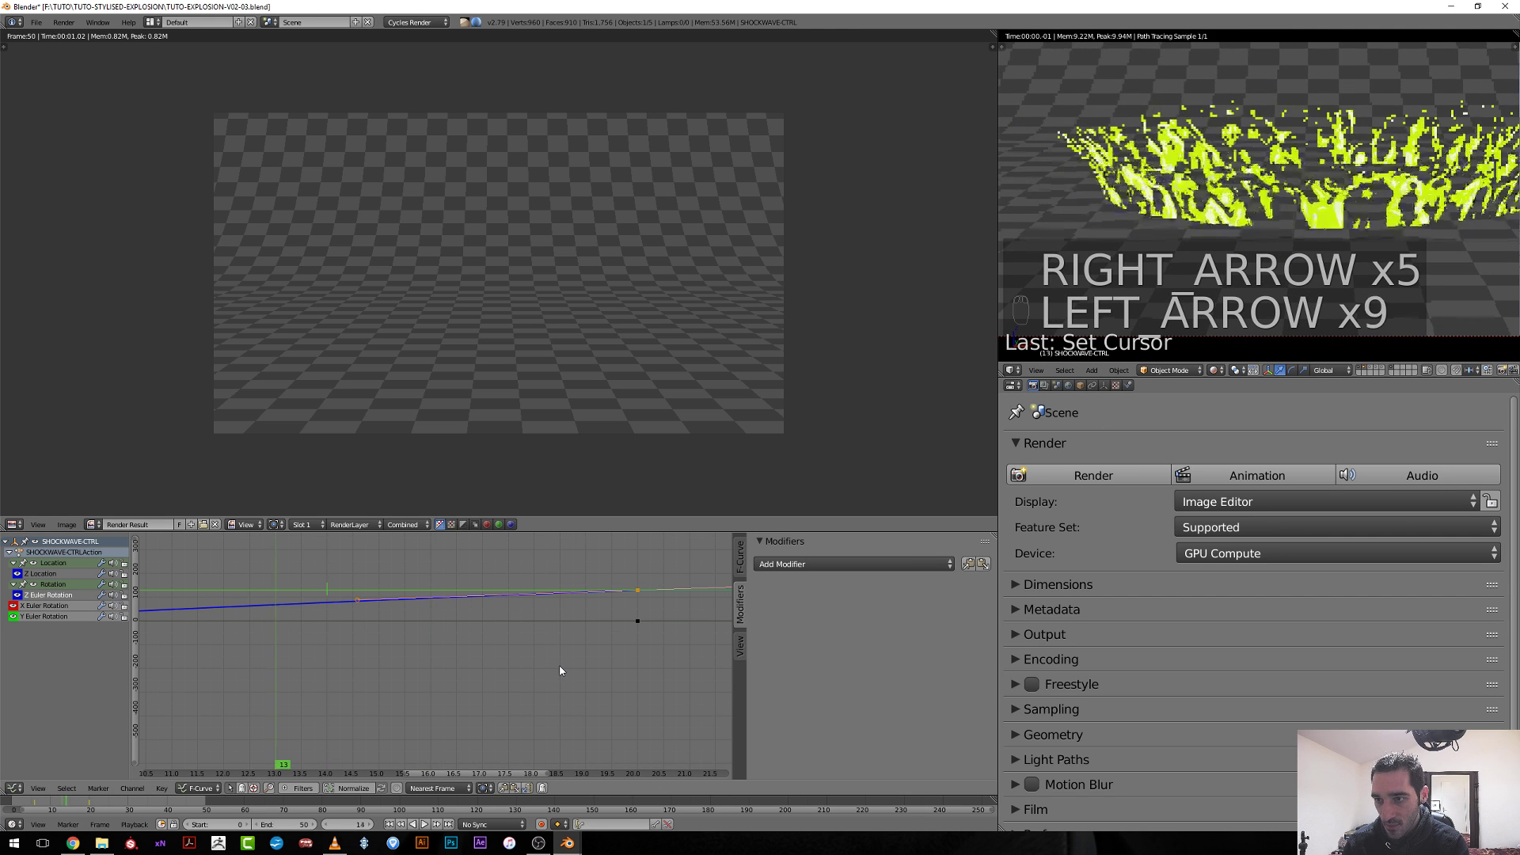
pyautogui.press('Left')
pyautogui.press('Left')
pyautogui.press('Right')
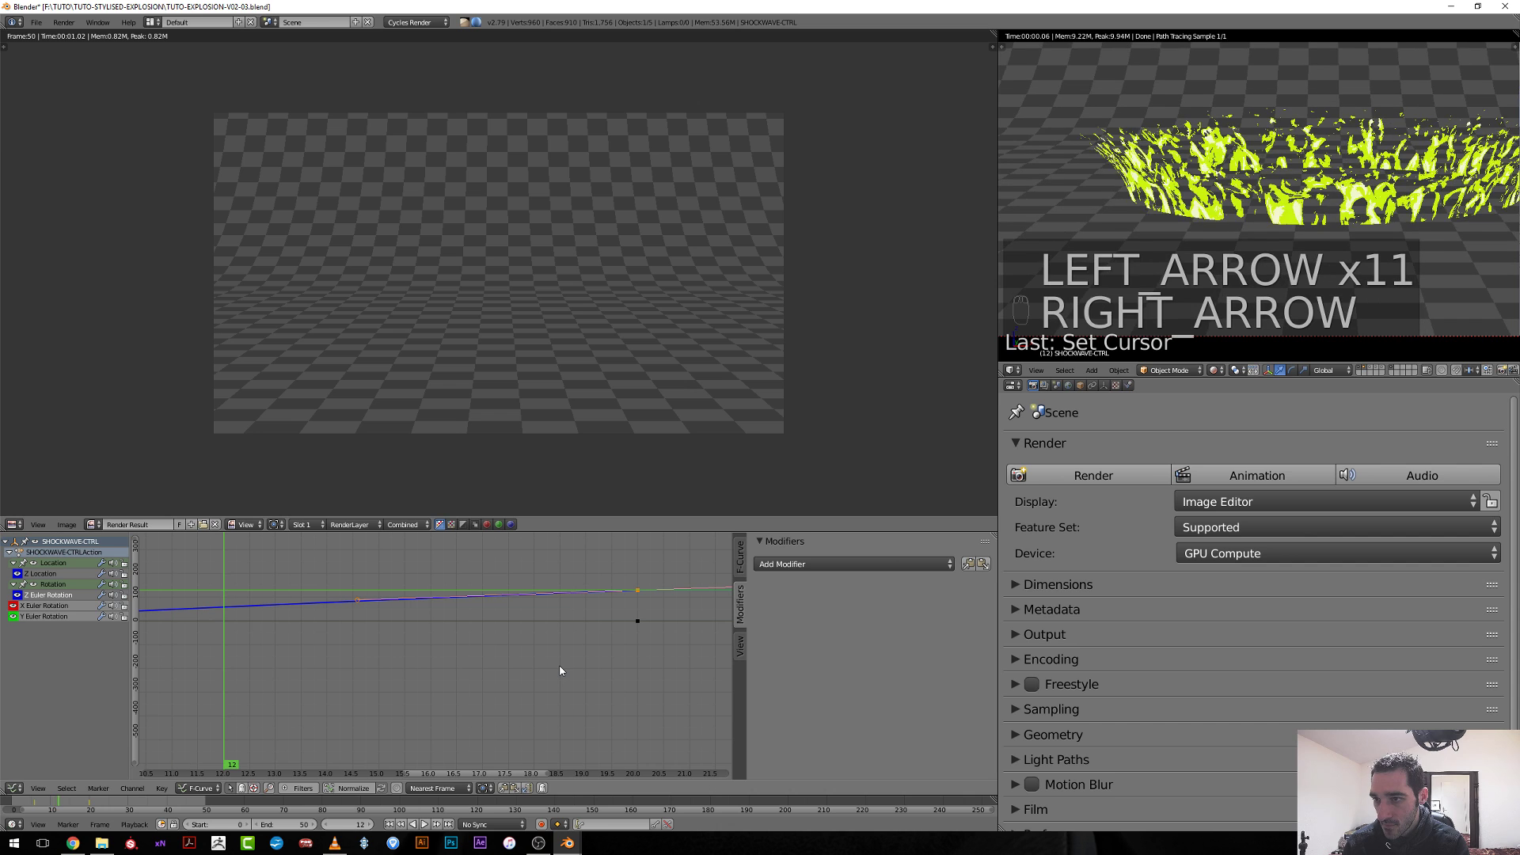
pyautogui.press('Right')
pyautogui.press('Right')
pyautogui.press('Right')
pyautogui.press('Right')
pyautogui.press('Right')
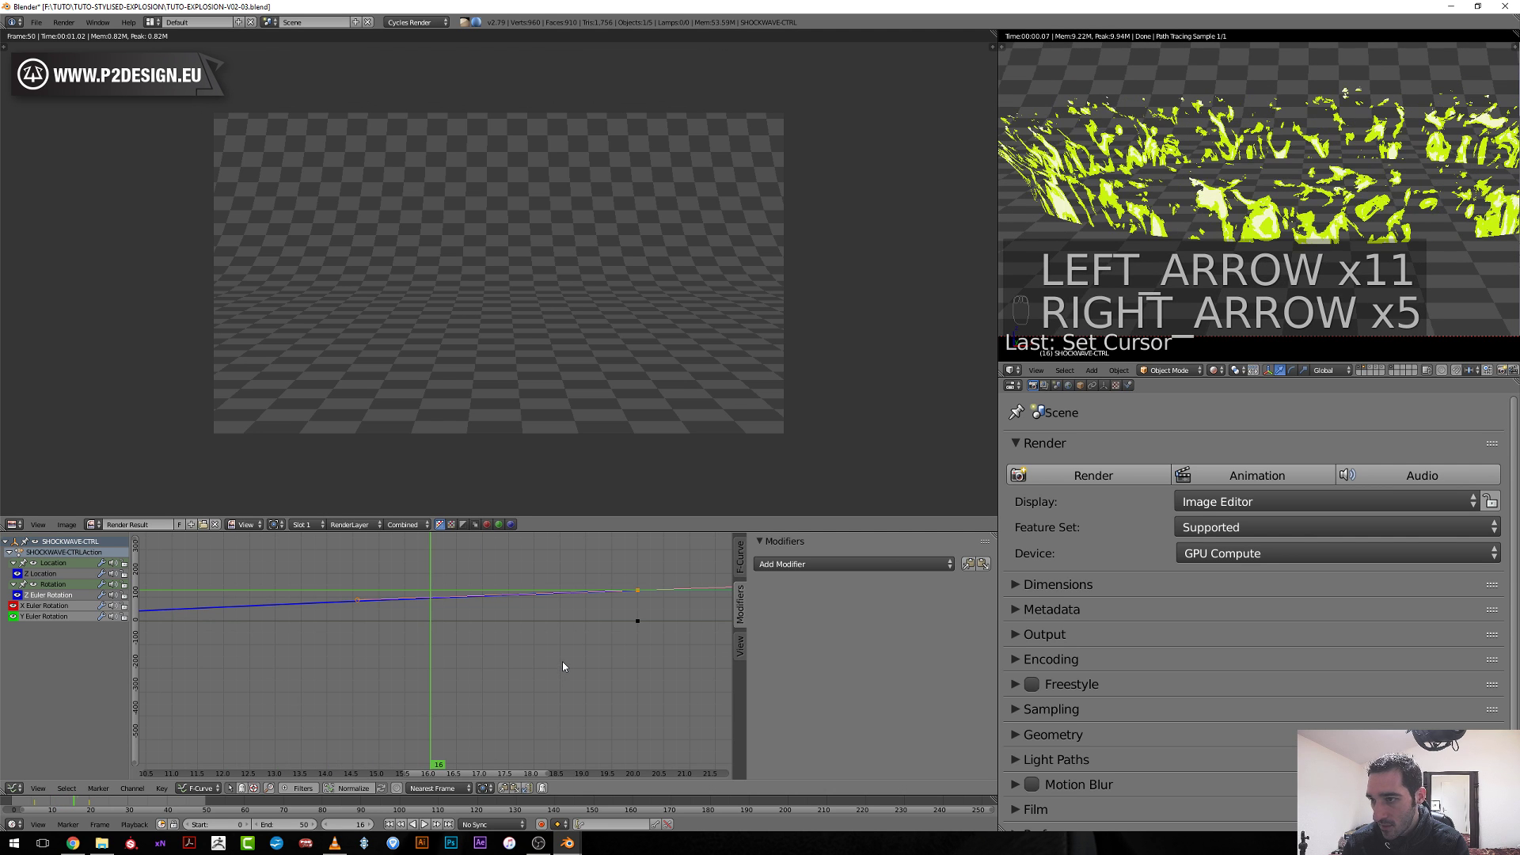
pyautogui.press('Left')
pyautogui.press('Left')
pyautogui.press('Left')
pyautogui.press('Left')
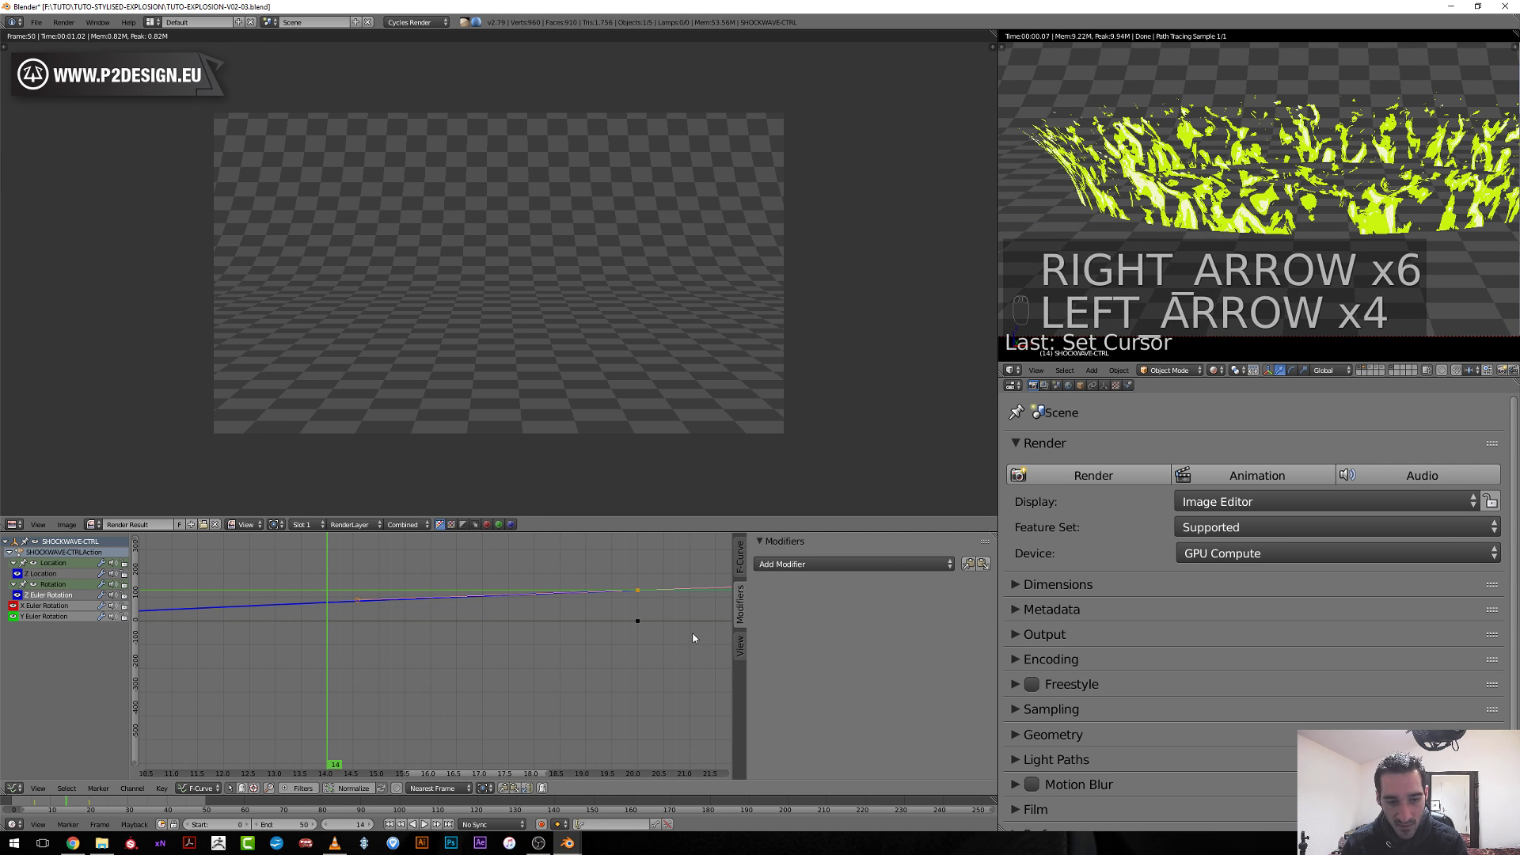
# Lower SHOCKWAVE-CTRL's Z Euler Rotation keyframe at frame 20 a little further, keeping it on the same frame.
pyautogui.press('g')
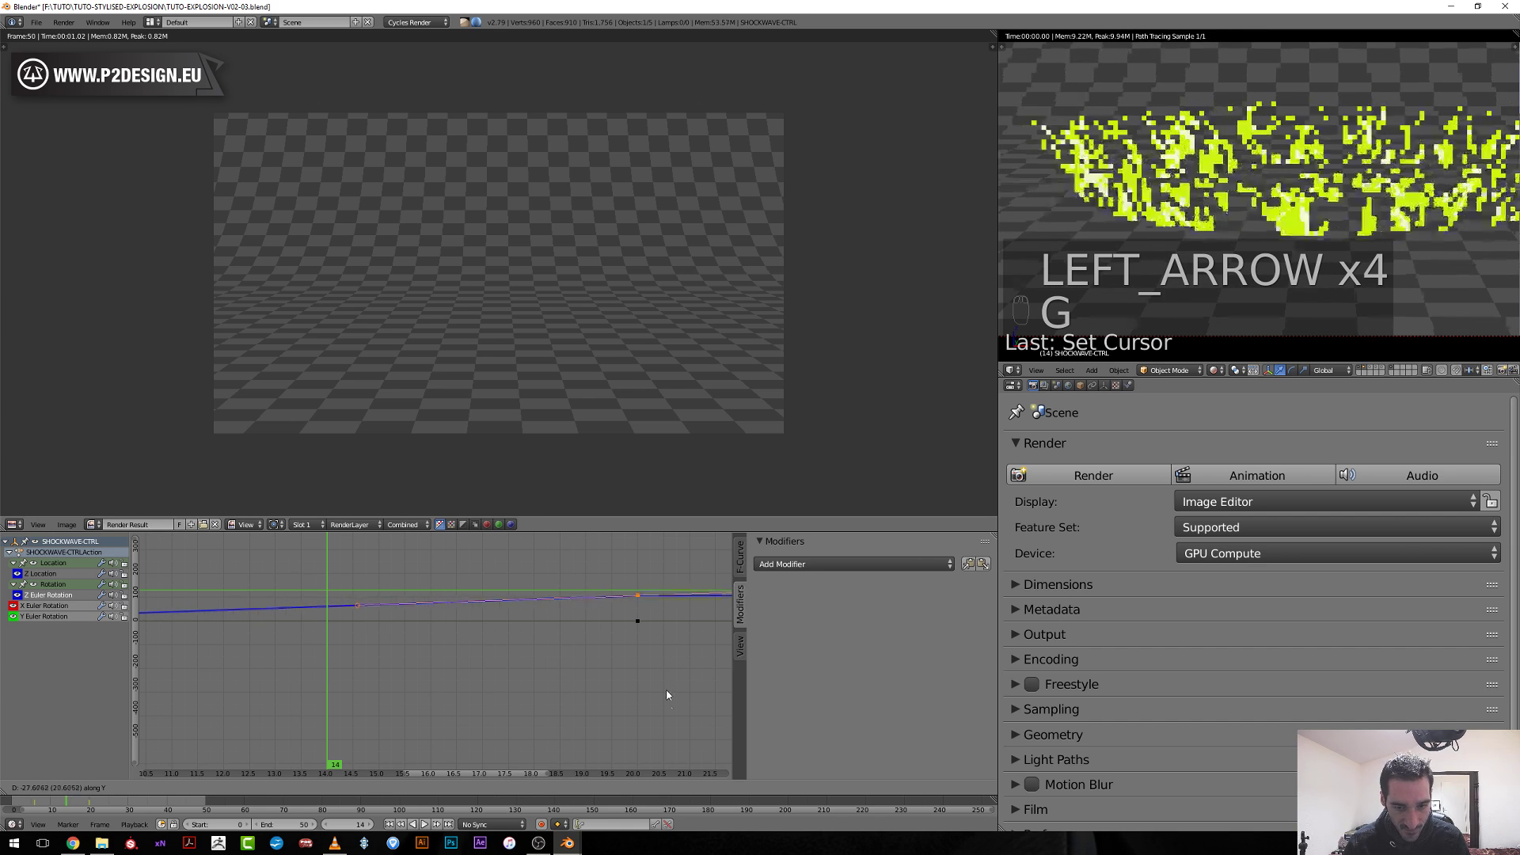
pyautogui.click(667, 722)
pyautogui.moveTo(372, 698); pyautogui.dragTo(591, 665, button='middle')
pyautogui.scroll(-2, 629, 672)
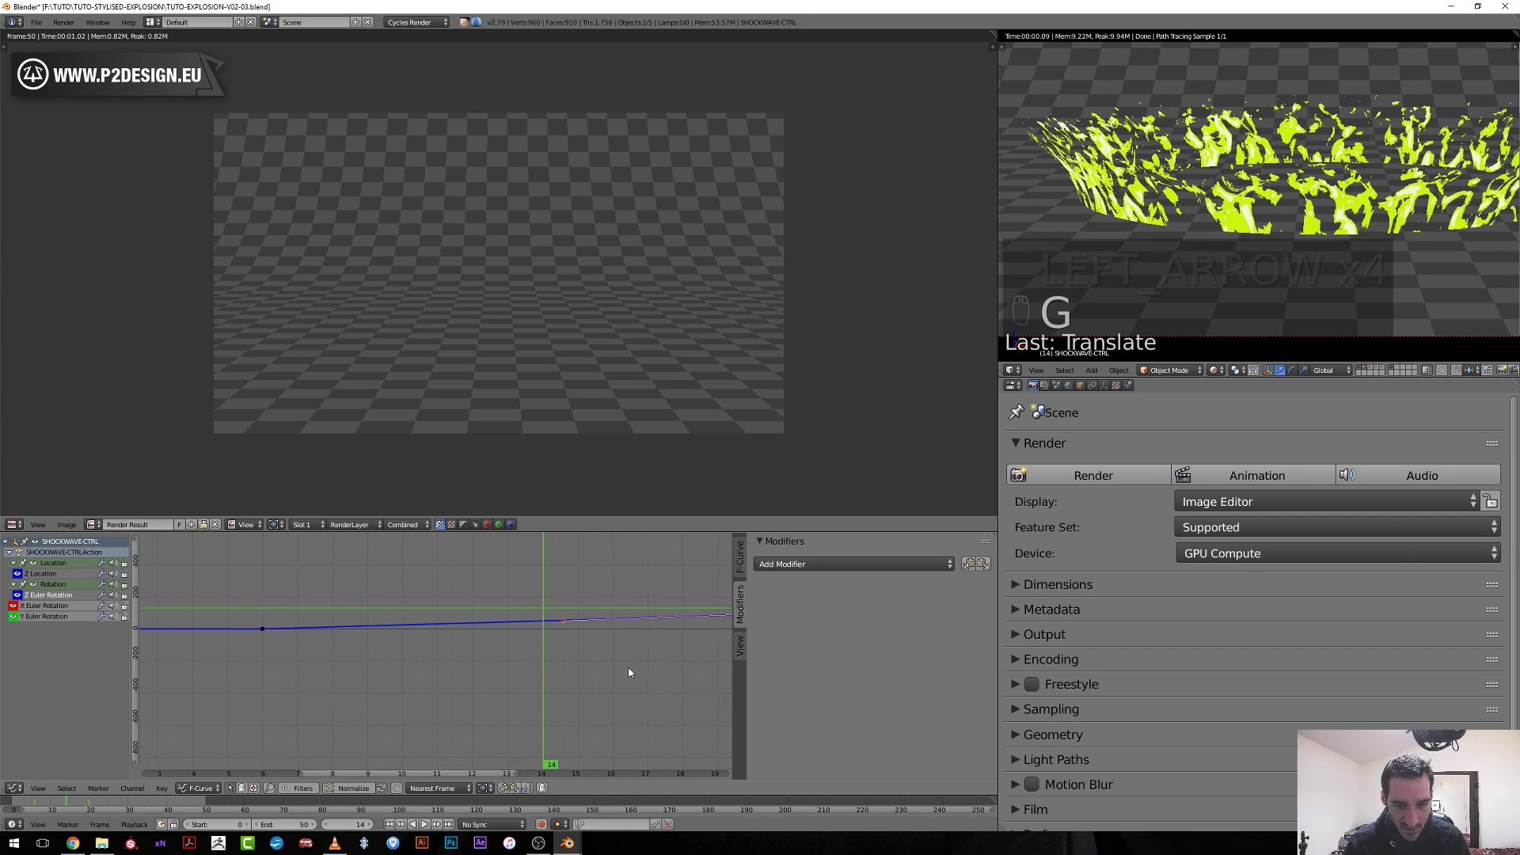
pyautogui.scroll(-5, 602, 670)
# Go to frame 20 and change the render result area to a 3D View.
pyautogui.click(499, 629)
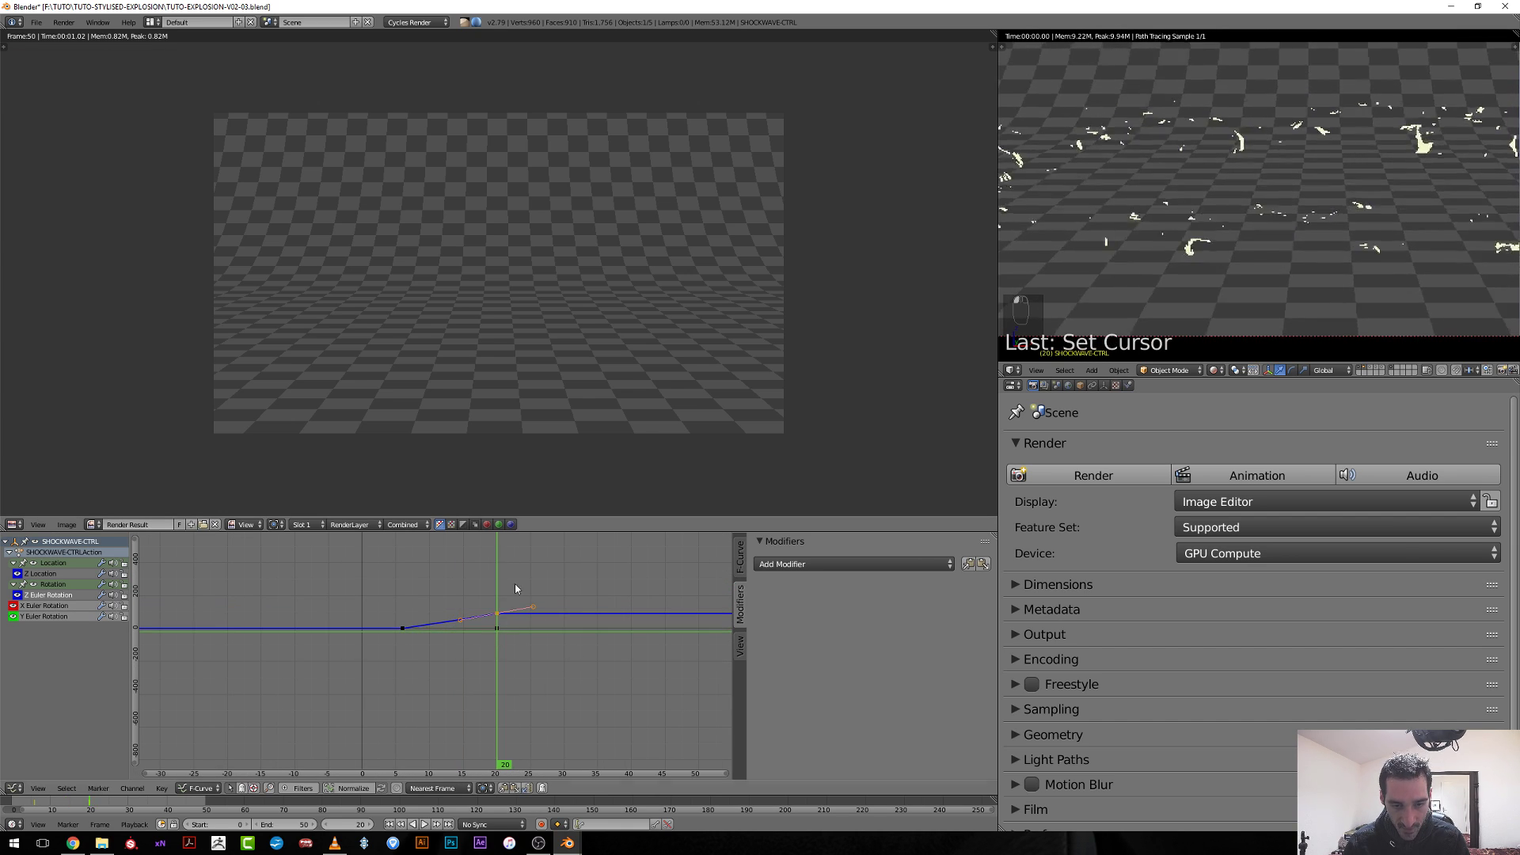
pyautogui.click(16, 524)
pyautogui.click(43, 508)
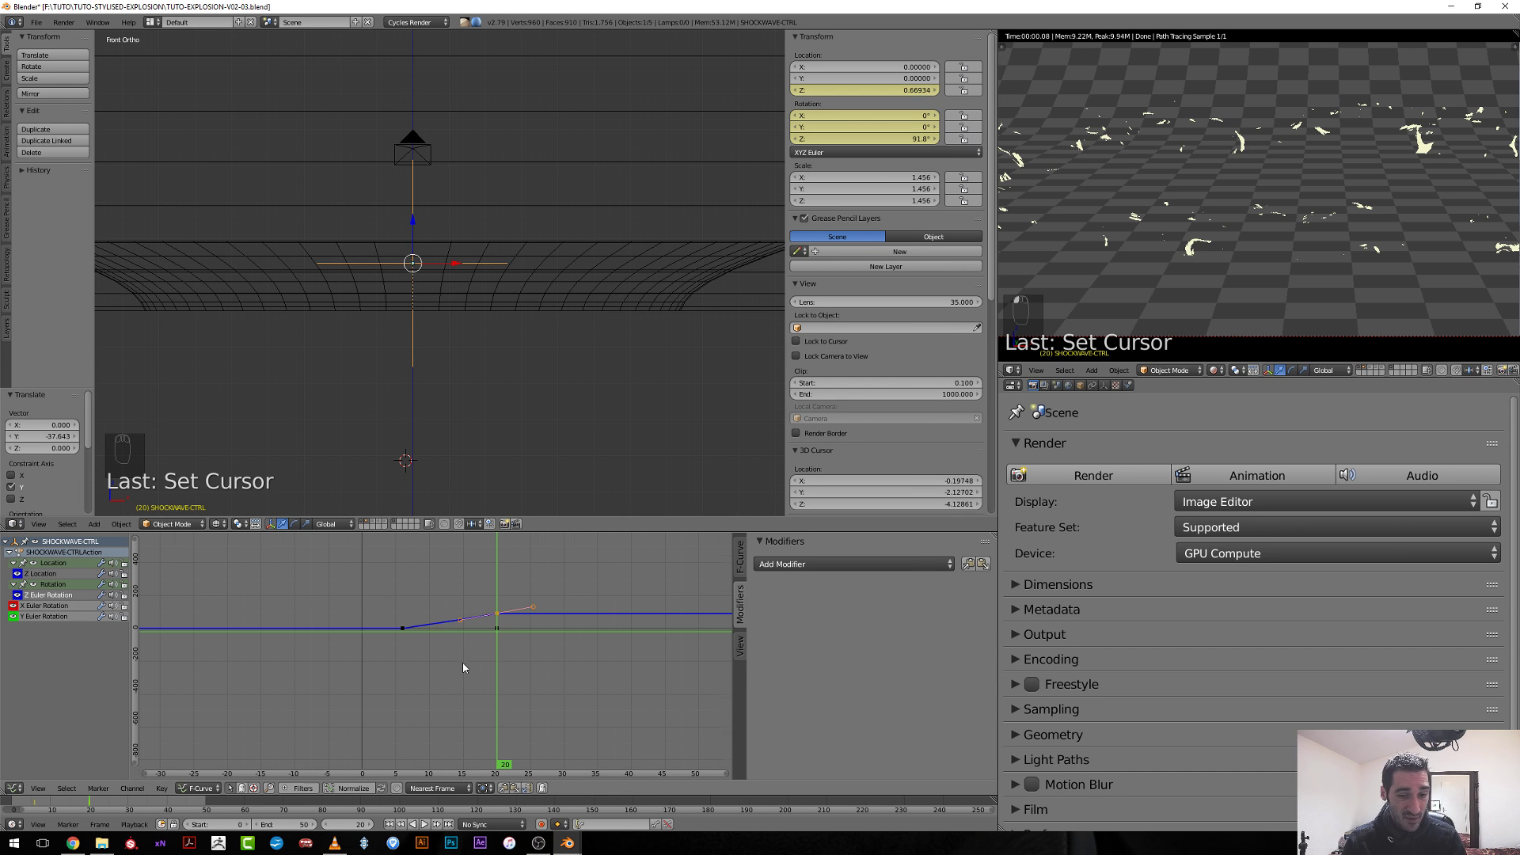
# Lower SHOCKWAVE-CTRL's Z Location keyframe at frame 20 to about 0.39 and check the controller at frame 22.
pyautogui.scroll(5, 556, 650)
pyautogui.rightClick(583, 602)
pyautogui.scroll(2, 596, 605)
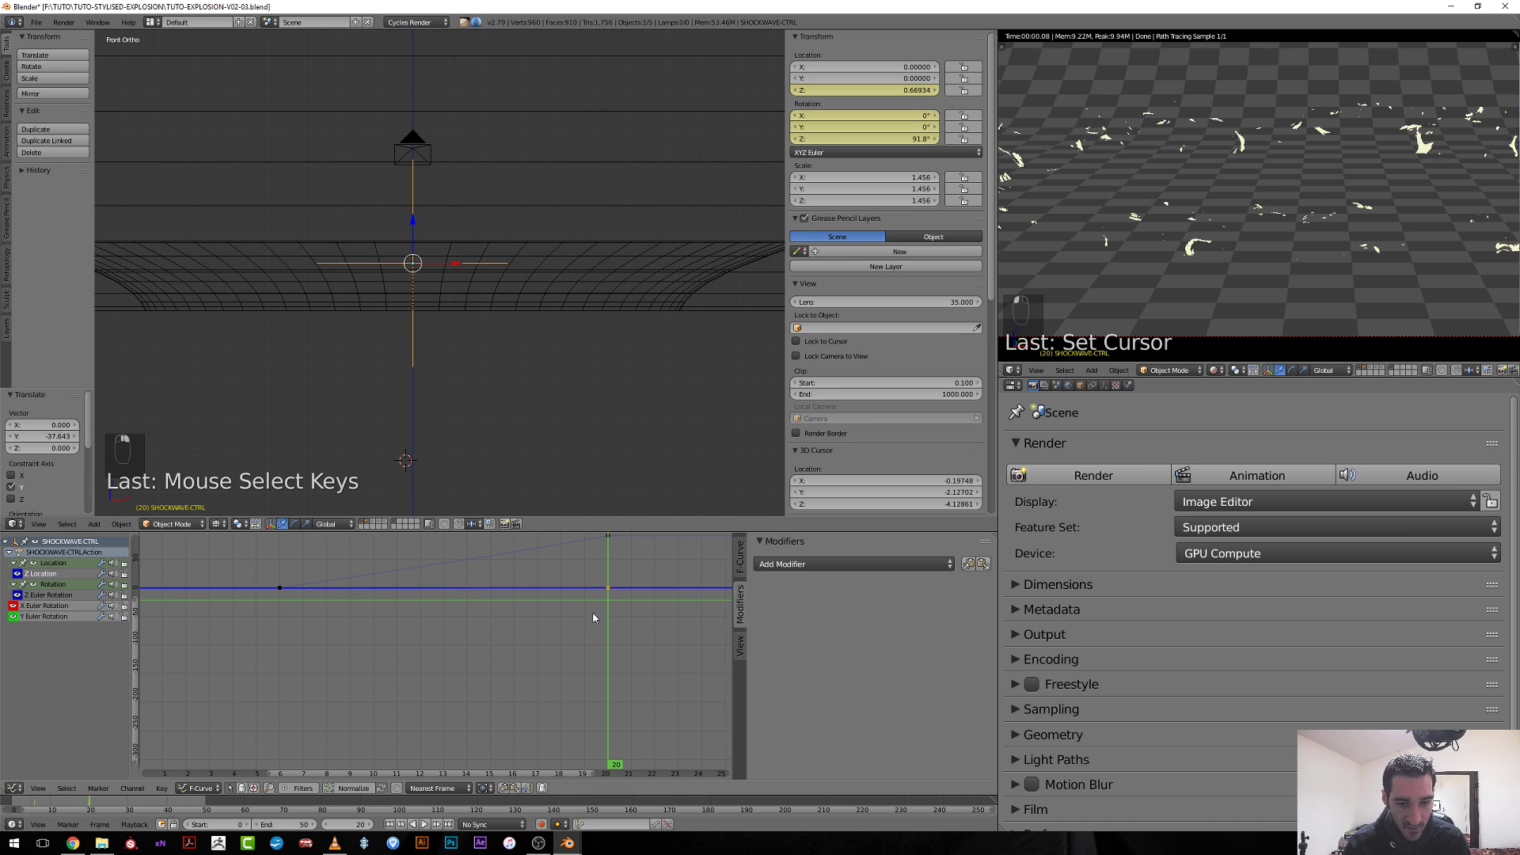
pyautogui.press('l')
pyautogui.press('KP_Decimal')
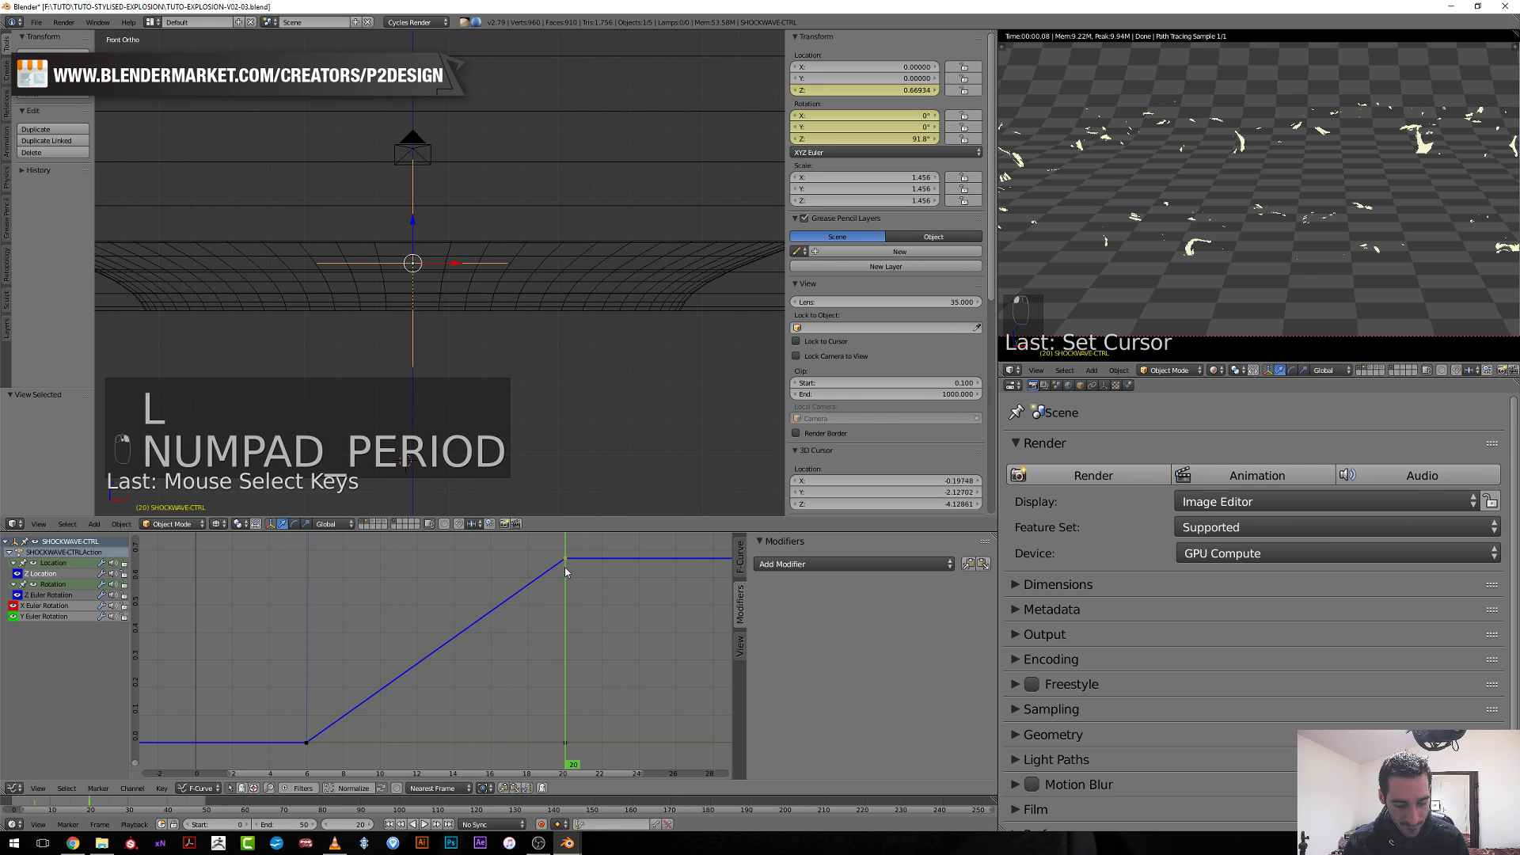
pyautogui.press('g')
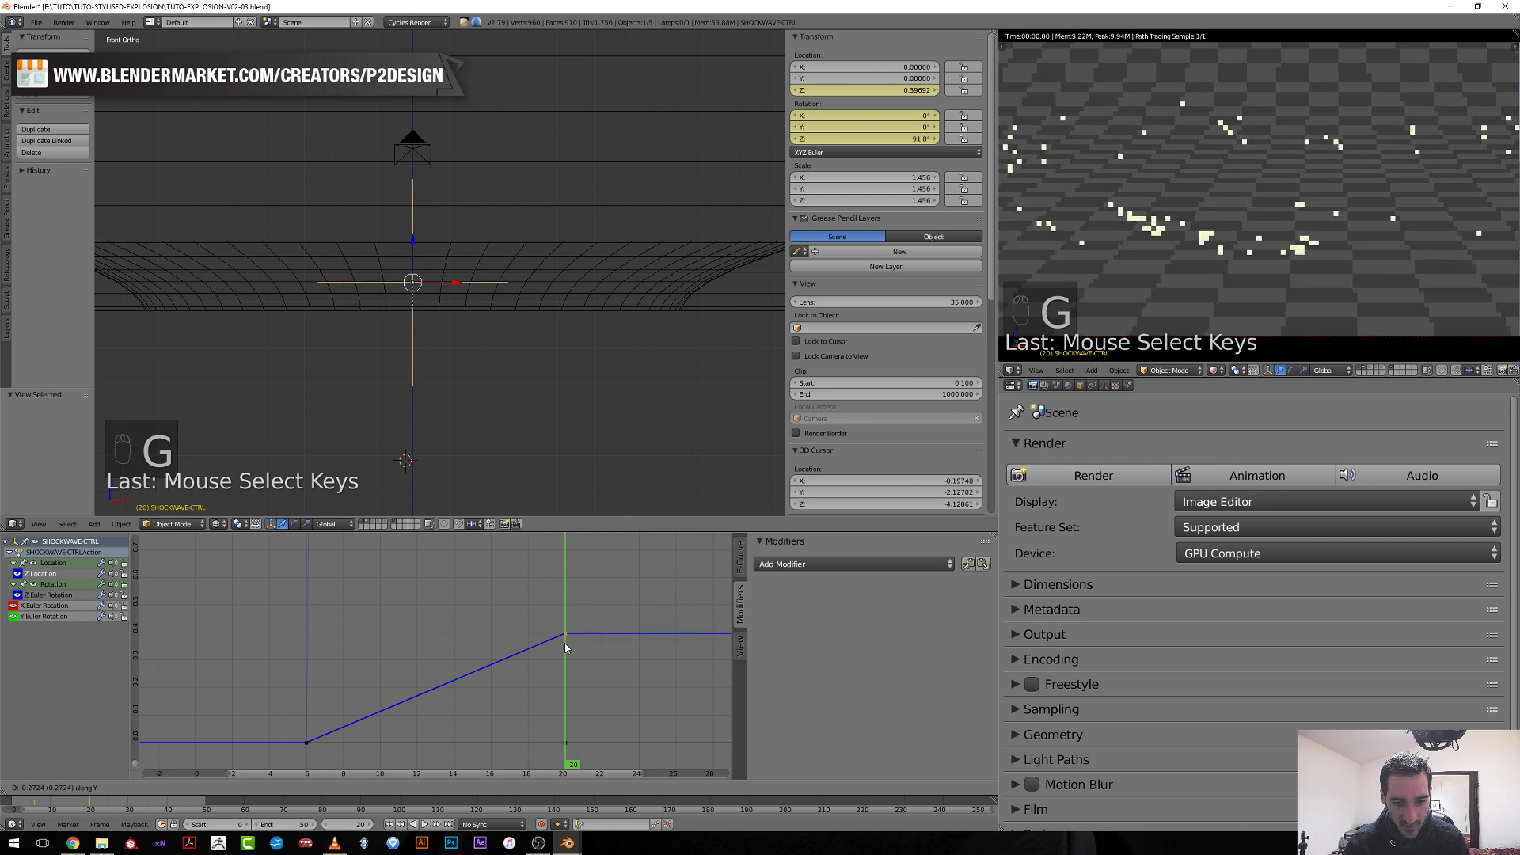
pyautogui.click(563, 642)
pyautogui.click(605, 728)
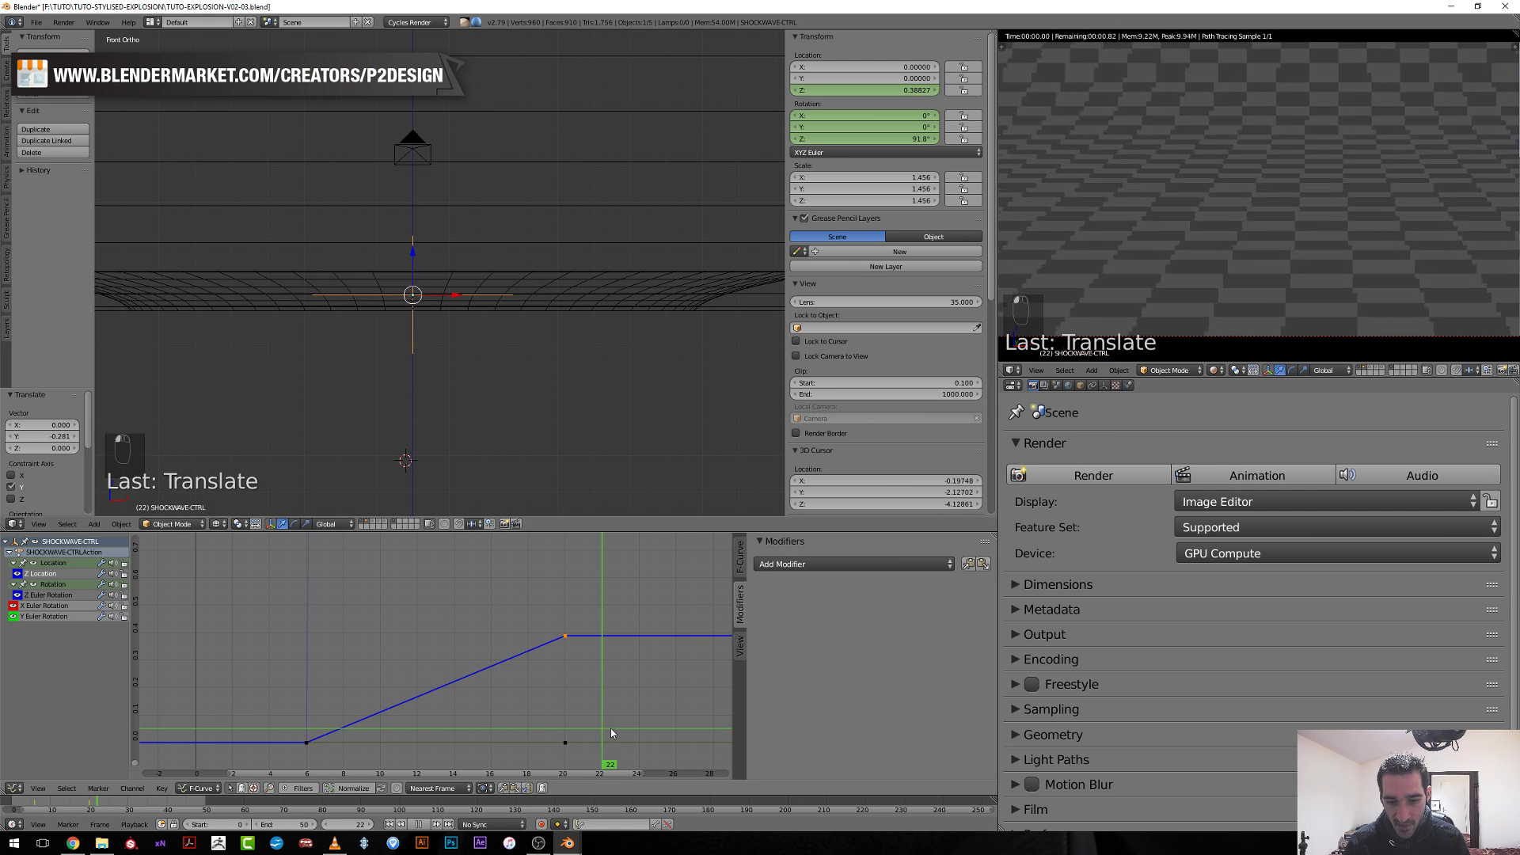
# Set the scene's end frame to 30 in the render dimensions.
pyautogui.click(1029, 442)
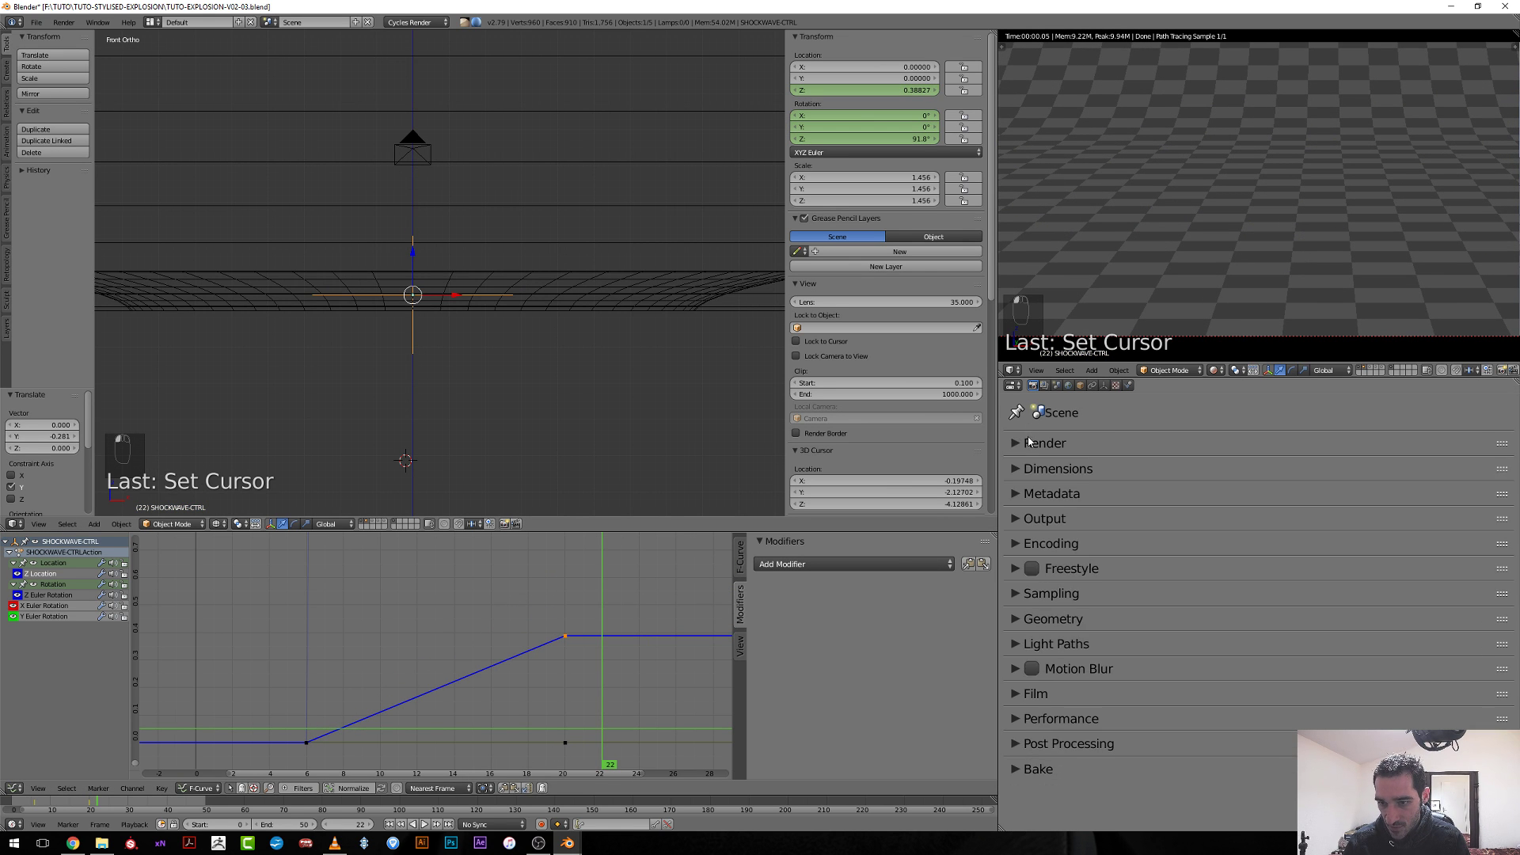
pyautogui.click(1033, 469)
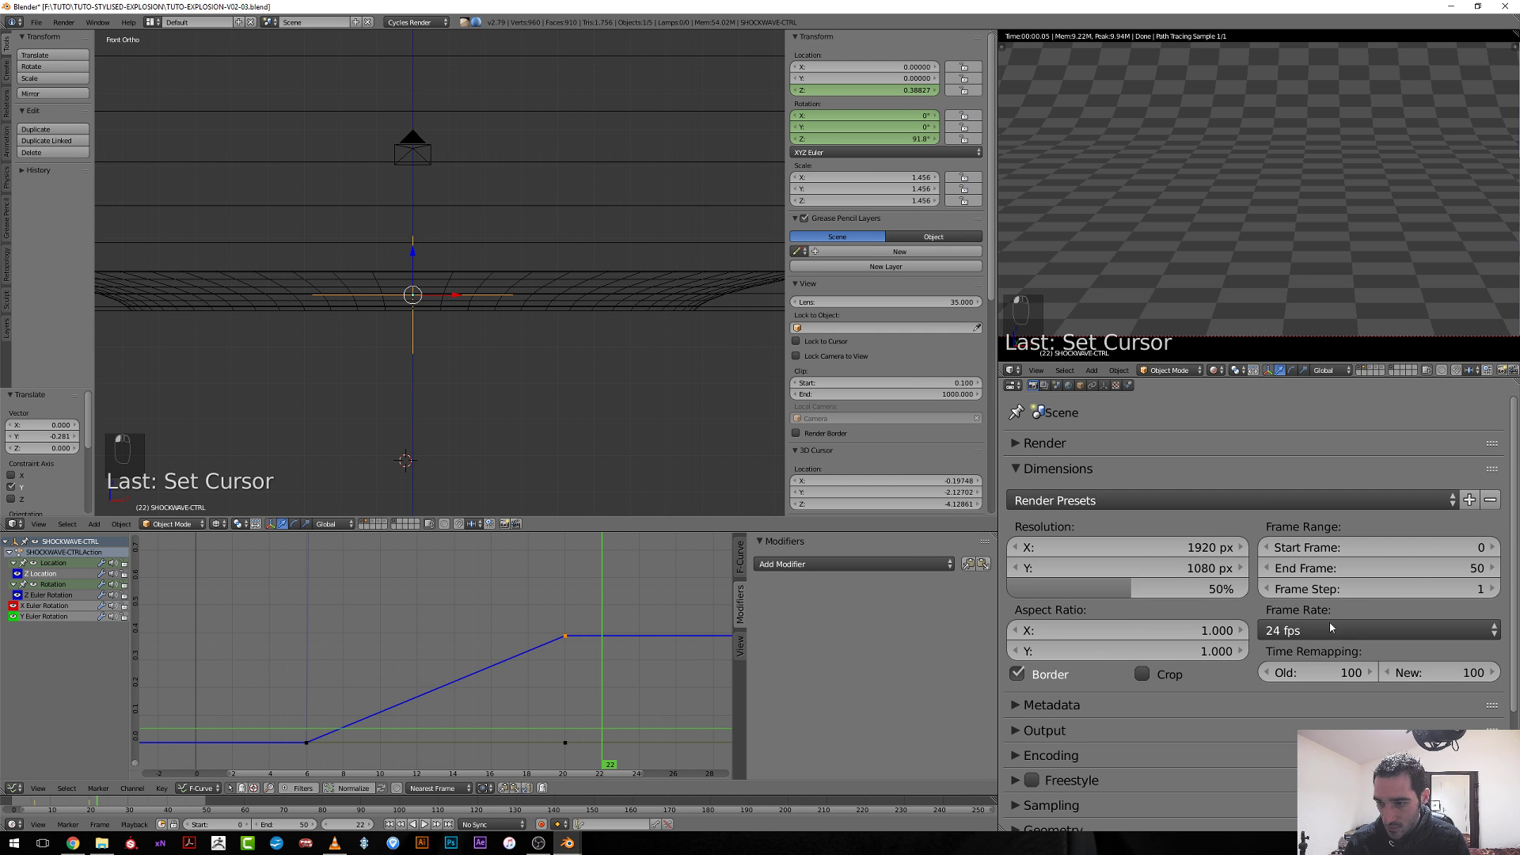
pyautogui.click(1343, 564)
pyautogui.write('3')
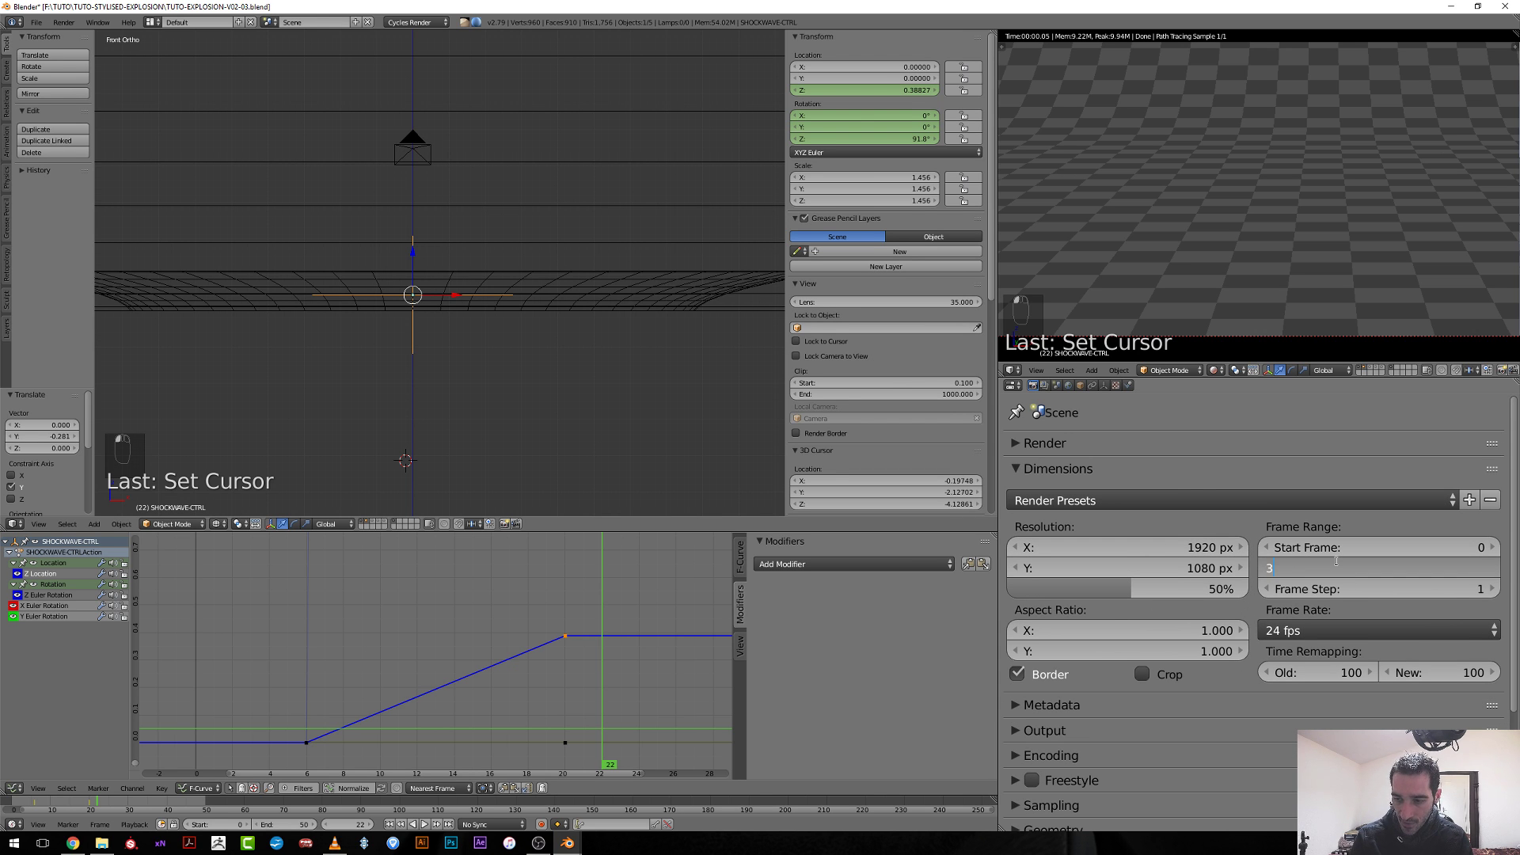
pyautogui.write('0')
pyautogui.press('Return')
pyautogui.click(1057, 468)
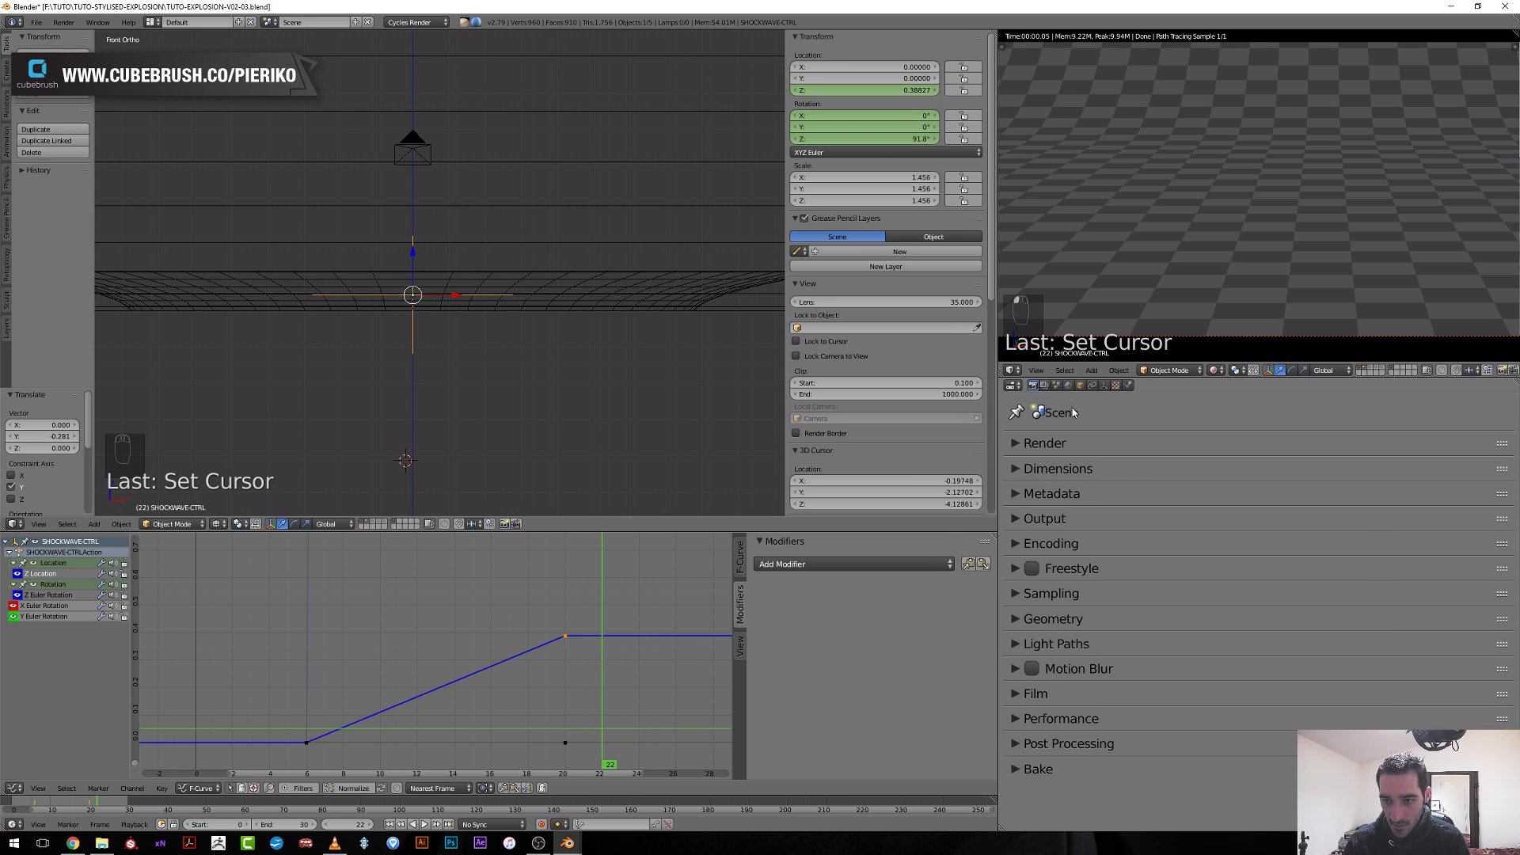
# Save the file and render the animation.
pyautogui.hotkey('ctrl', 's')
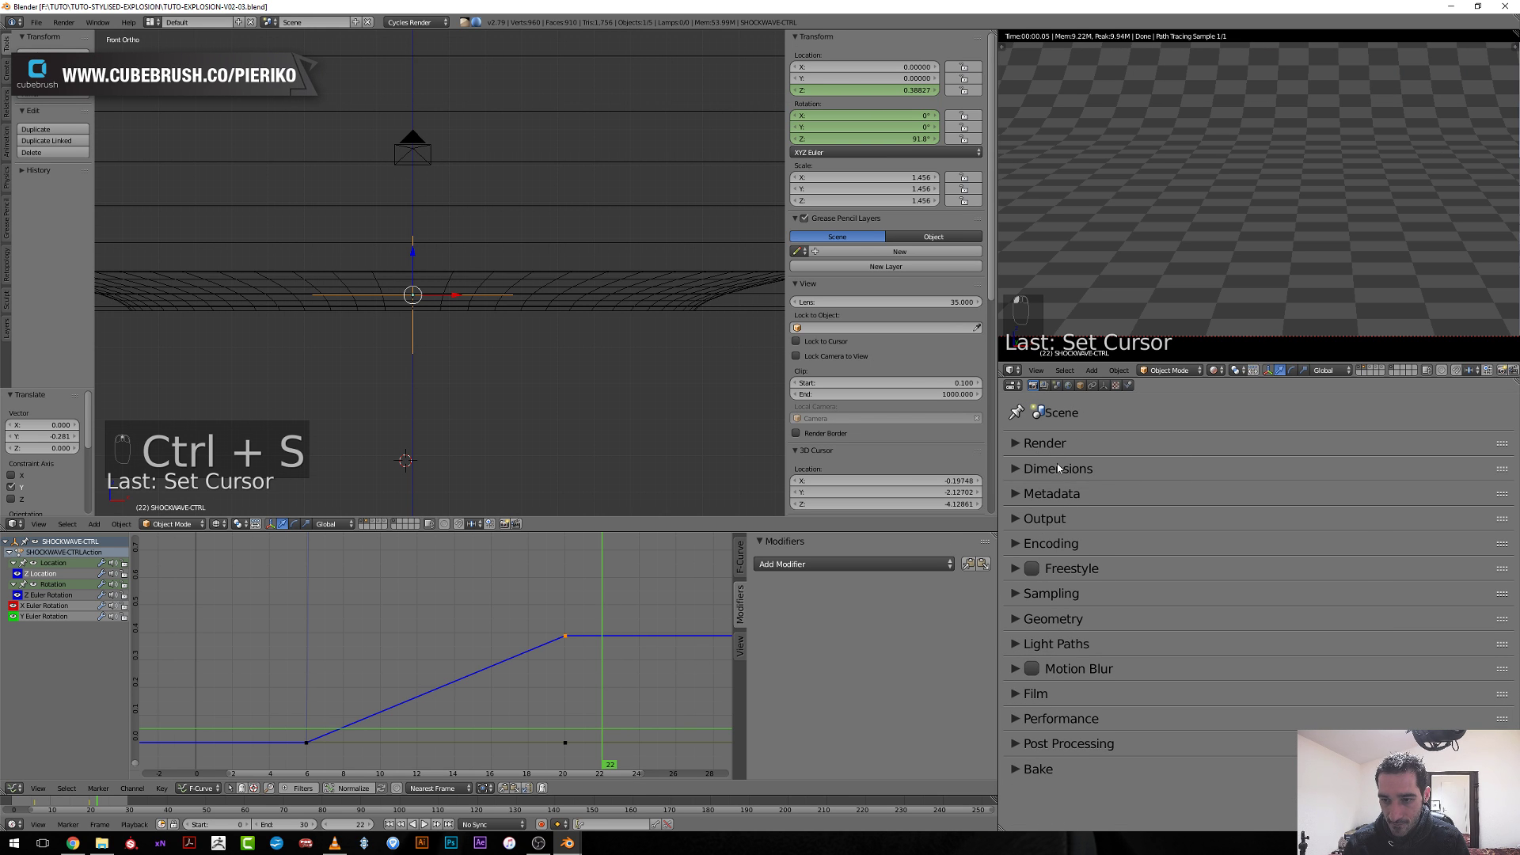
pyautogui.click(1039, 444)
pyautogui.click(1259, 475)
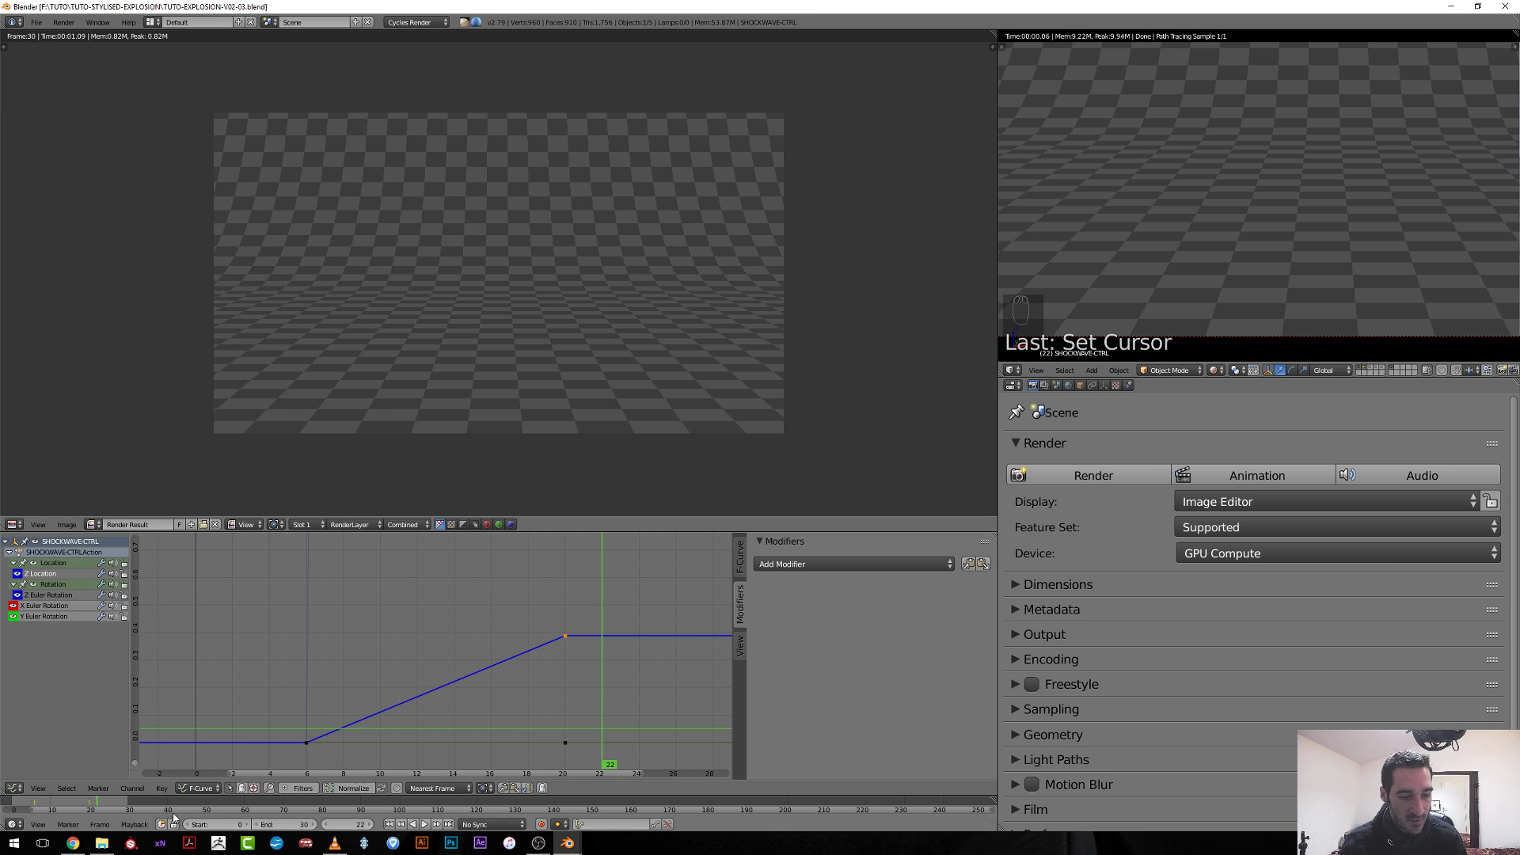
# Review the 01-0000-0030.mp4 playblast from the PLAYBLAST-V03 folder against 01-0000-0050.mp4 in VLC, and return to Blender.
pyautogui.click(101, 843)
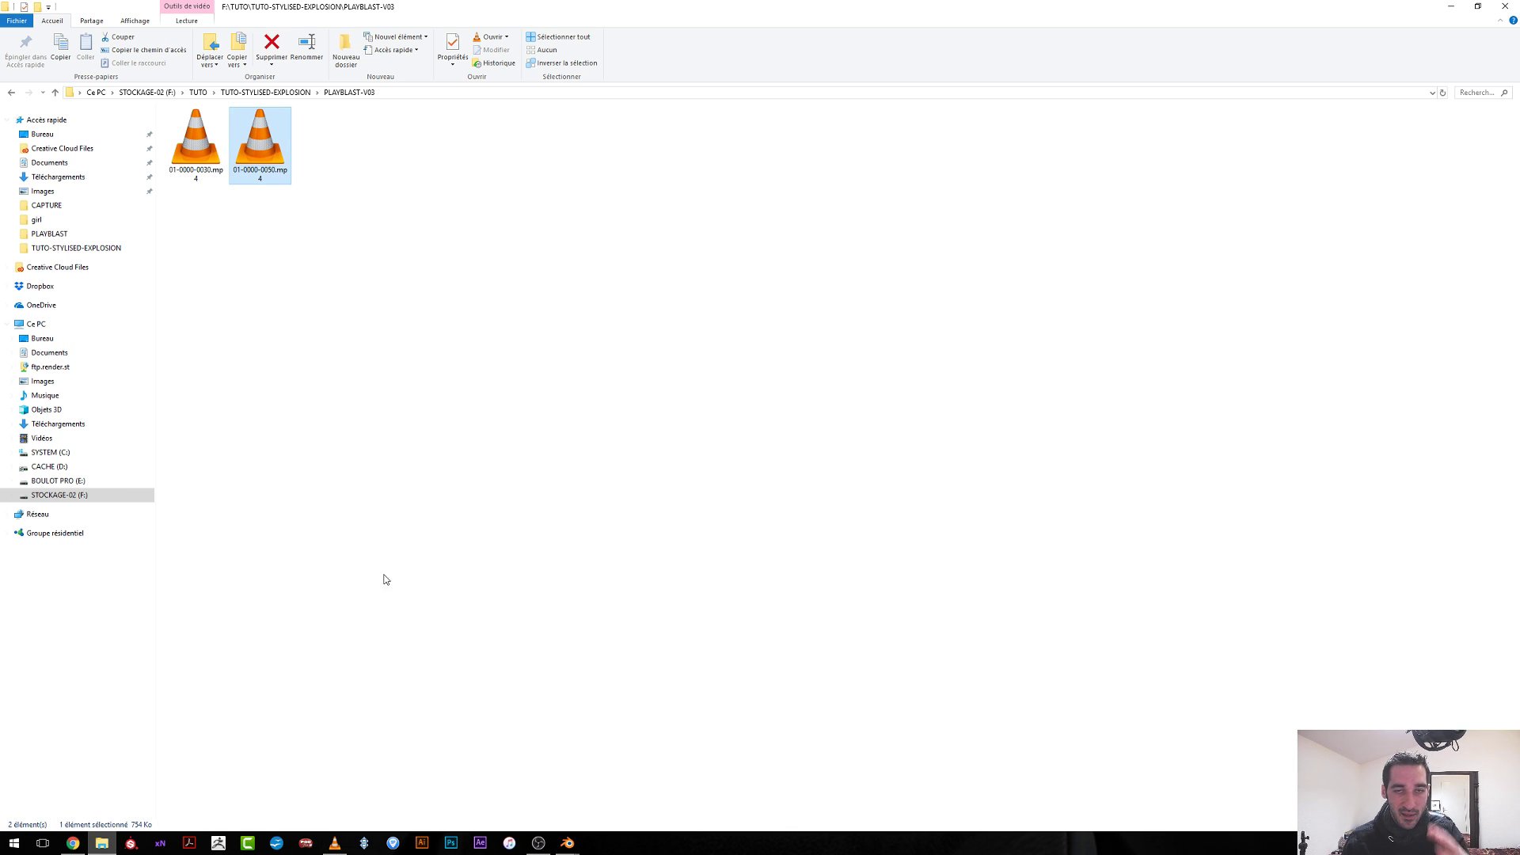
pyautogui.click(206, 138)
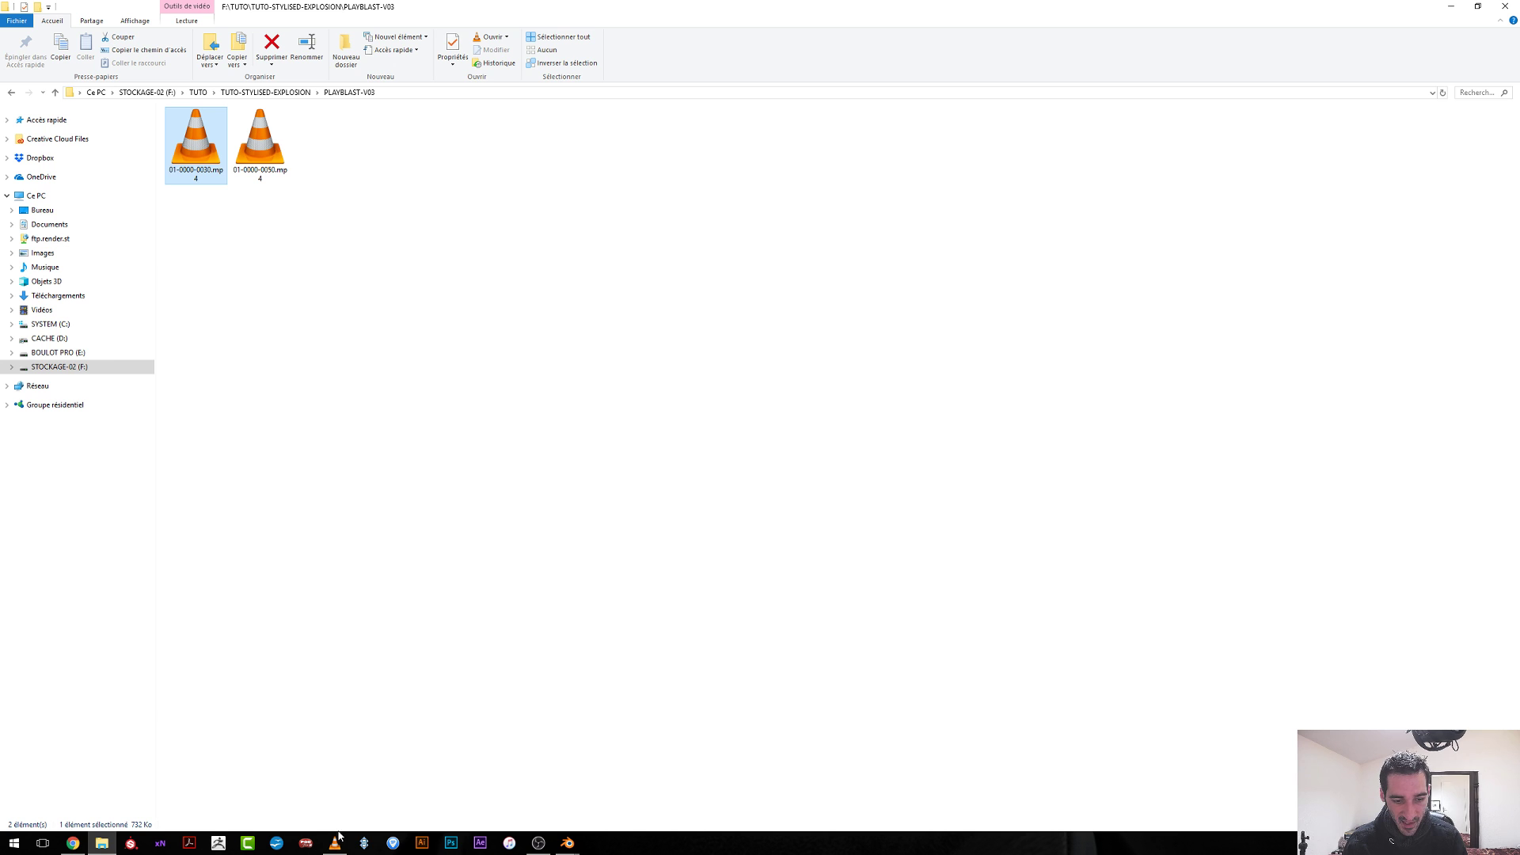
pyautogui.click(334, 842)
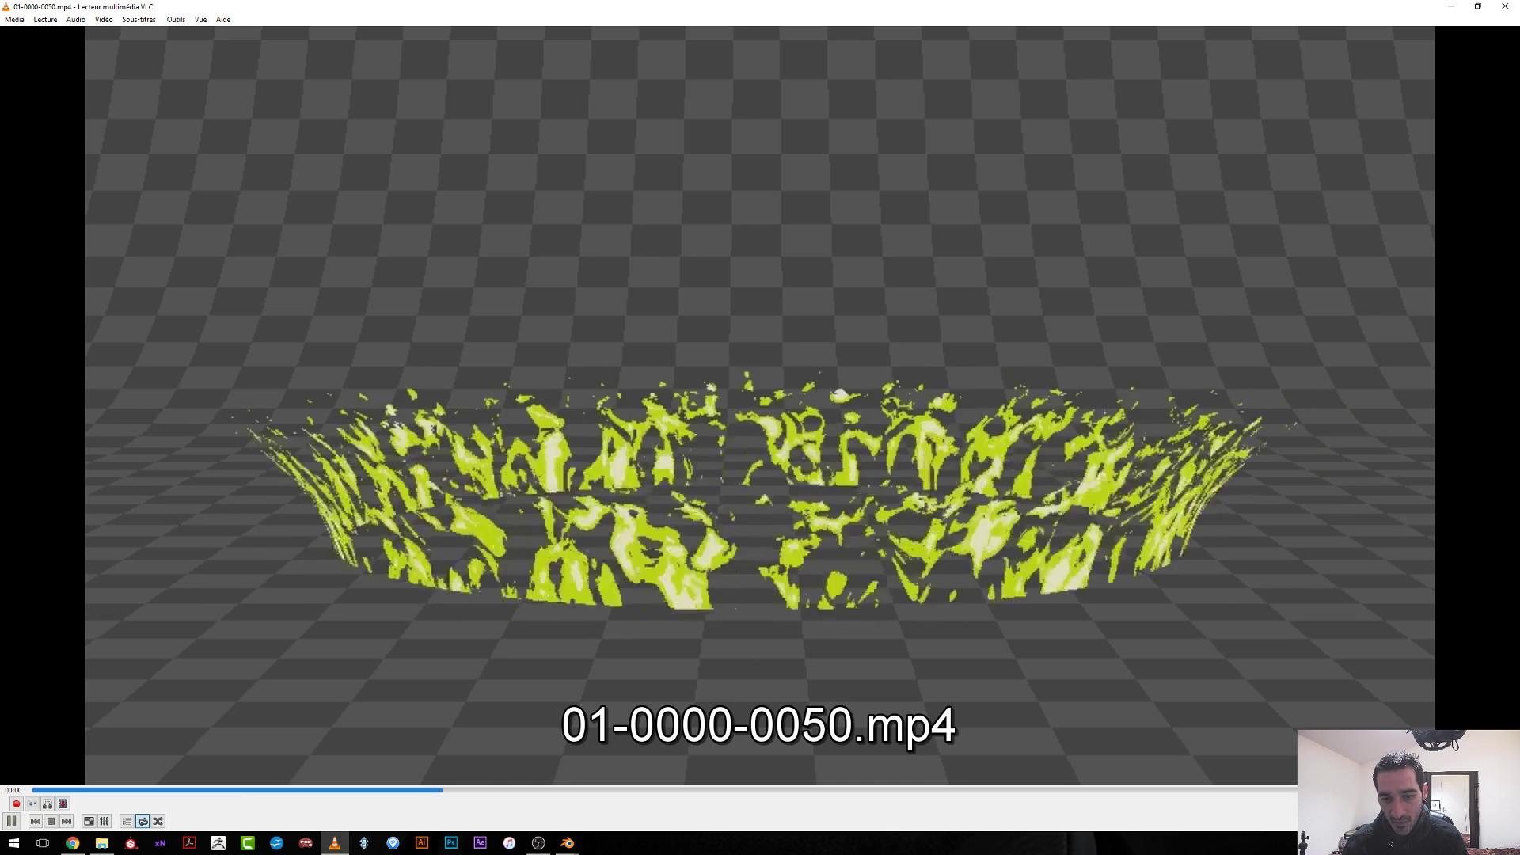
pyautogui.click(1506, 5)
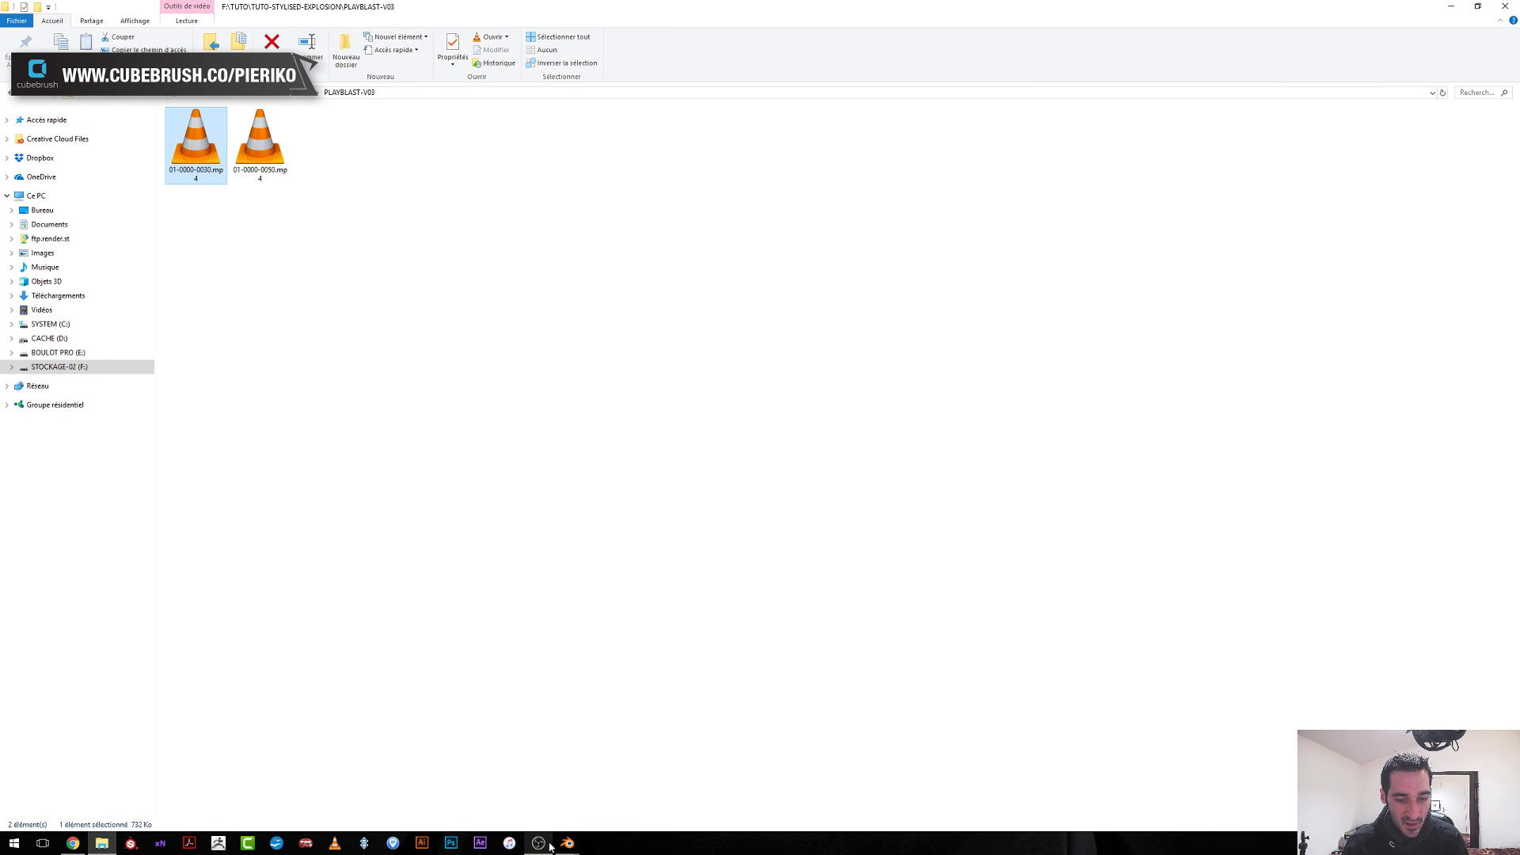
pyautogui.moveTo(563, 842)
pyautogui.click(537, 808)
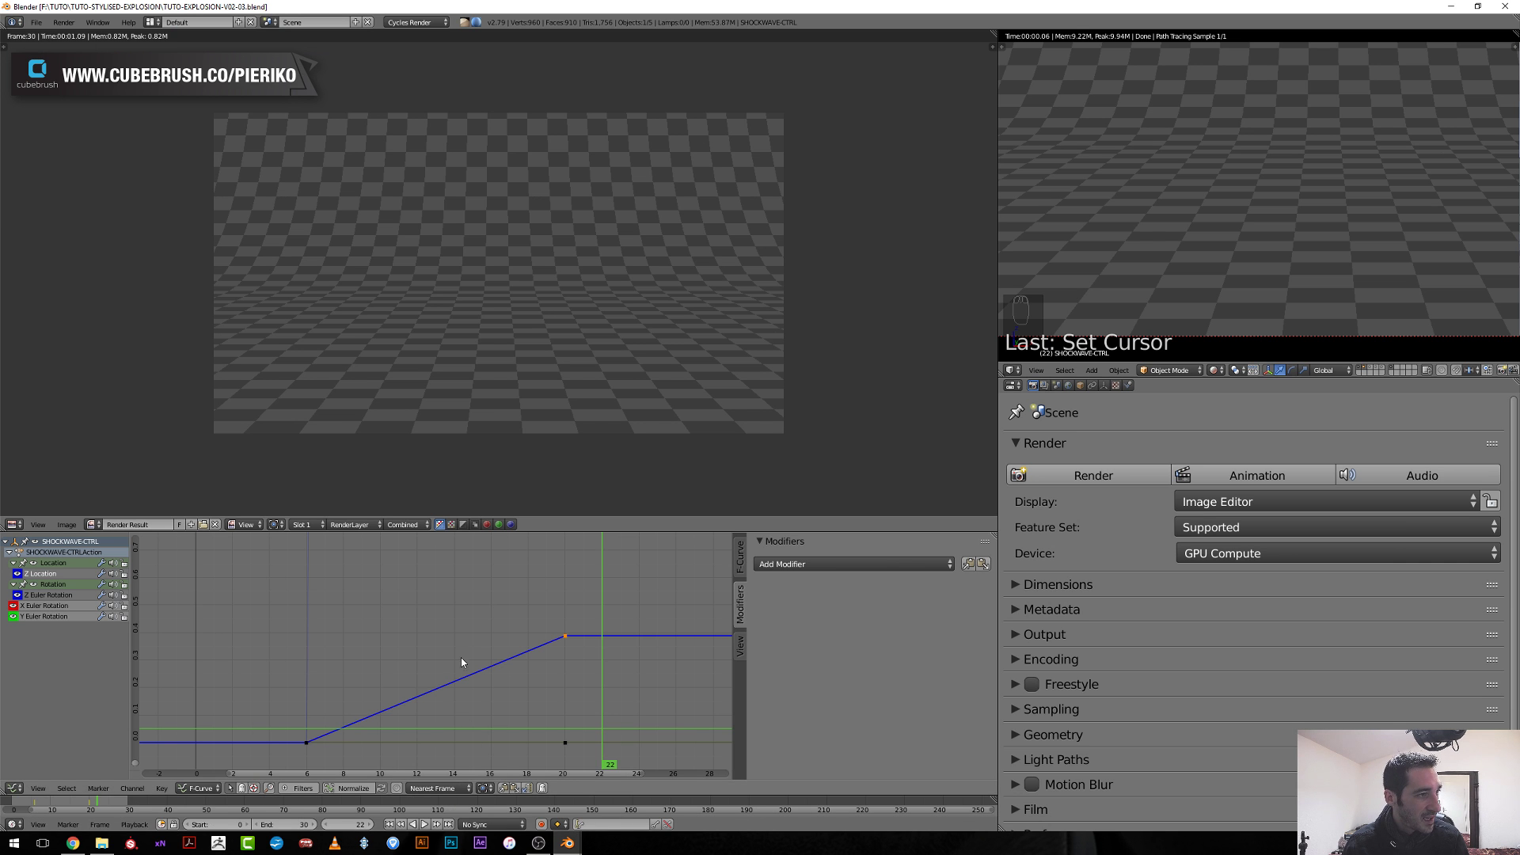
# Go to frame 14 and select the SHOCKWAVE mesh in a 3D View in place of the render result.
pyautogui.keyDown('ctrl'); pyautogui.moveTo(576, 689); pyautogui.dragTo(561, 756, button='middle'); pyautogui.keyUp('ctrl')
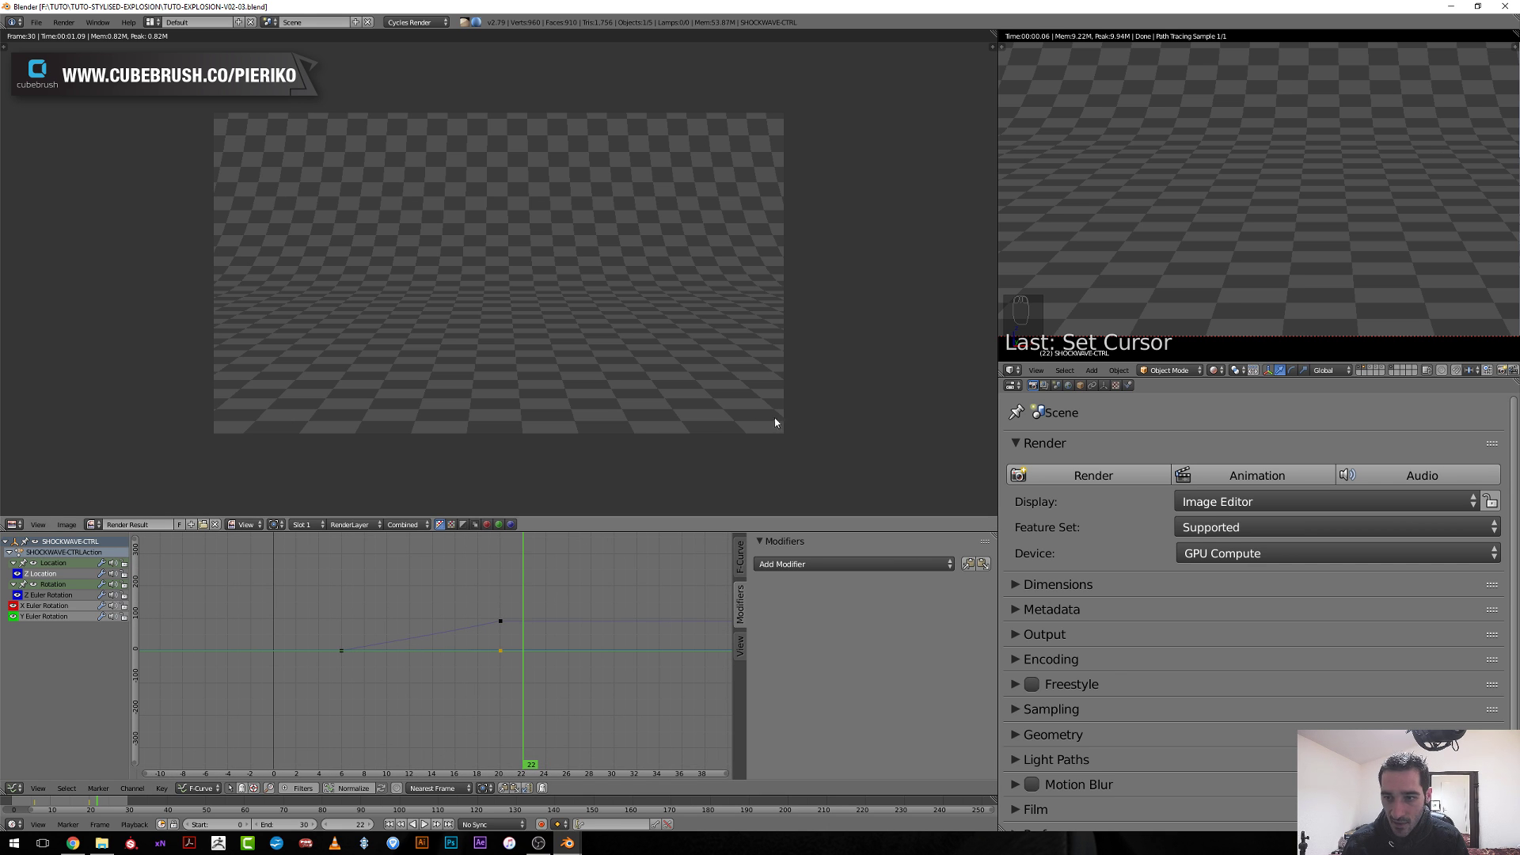
pyautogui.click(432, 615)
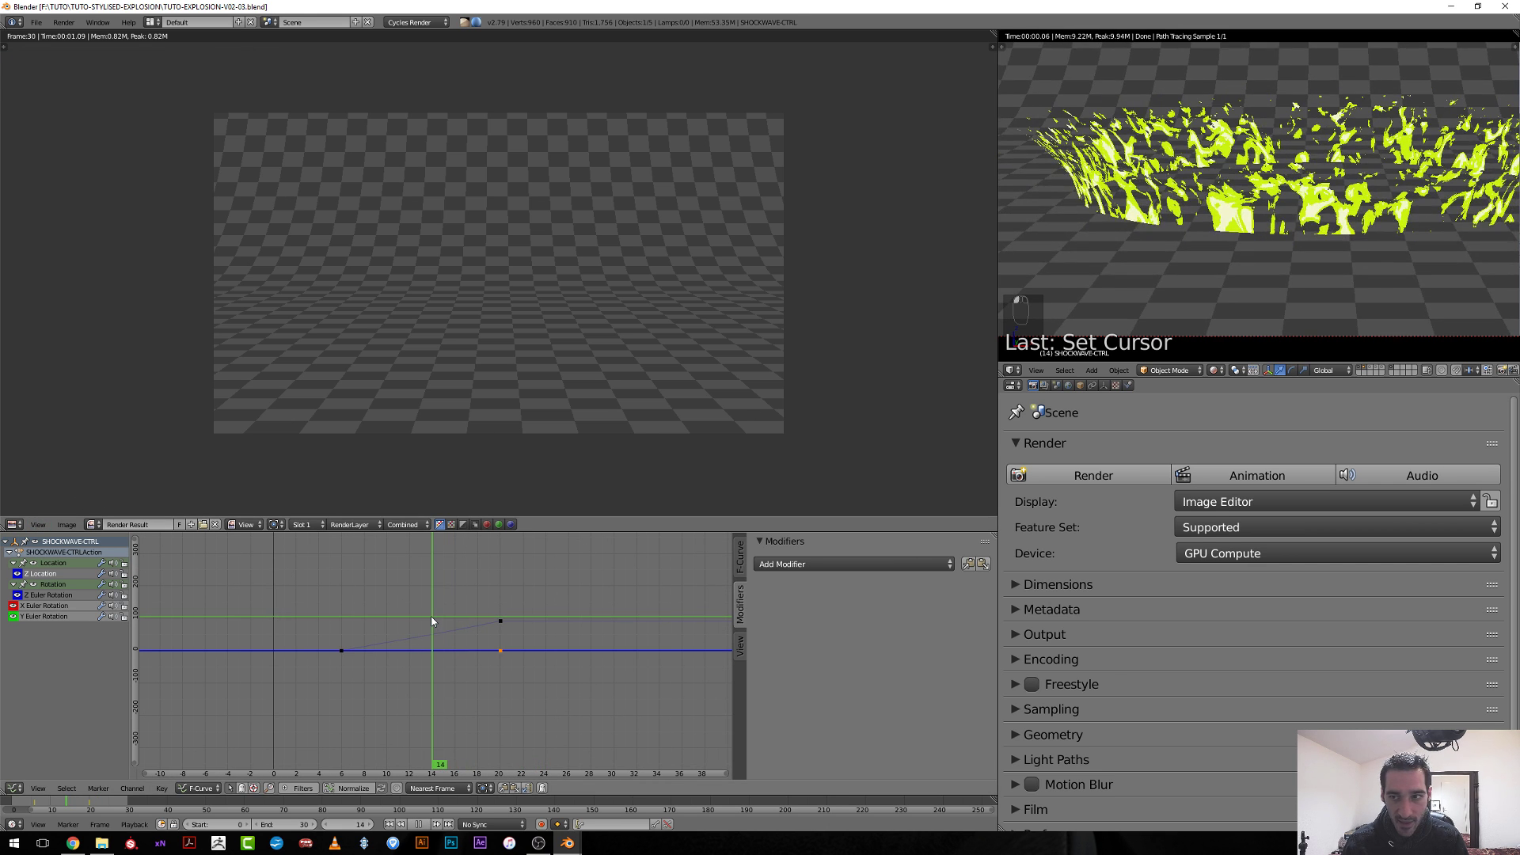
pyautogui.click(15, 525)
pyautogui.click(43, 512)
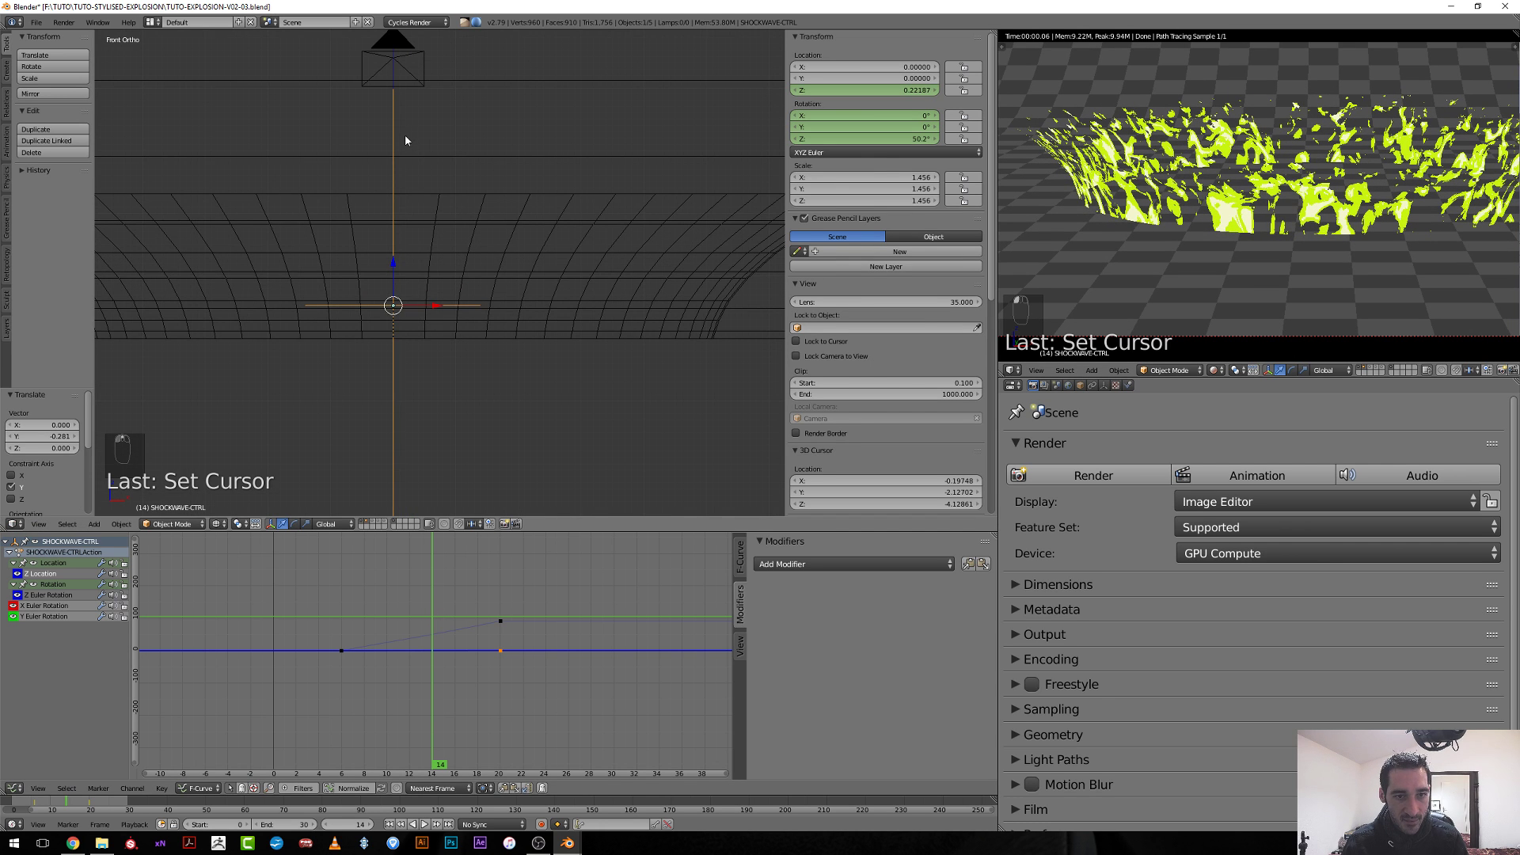
pyautogui.rightClick(447, 198)
pyautogui.scroll(-3, 440, 201)
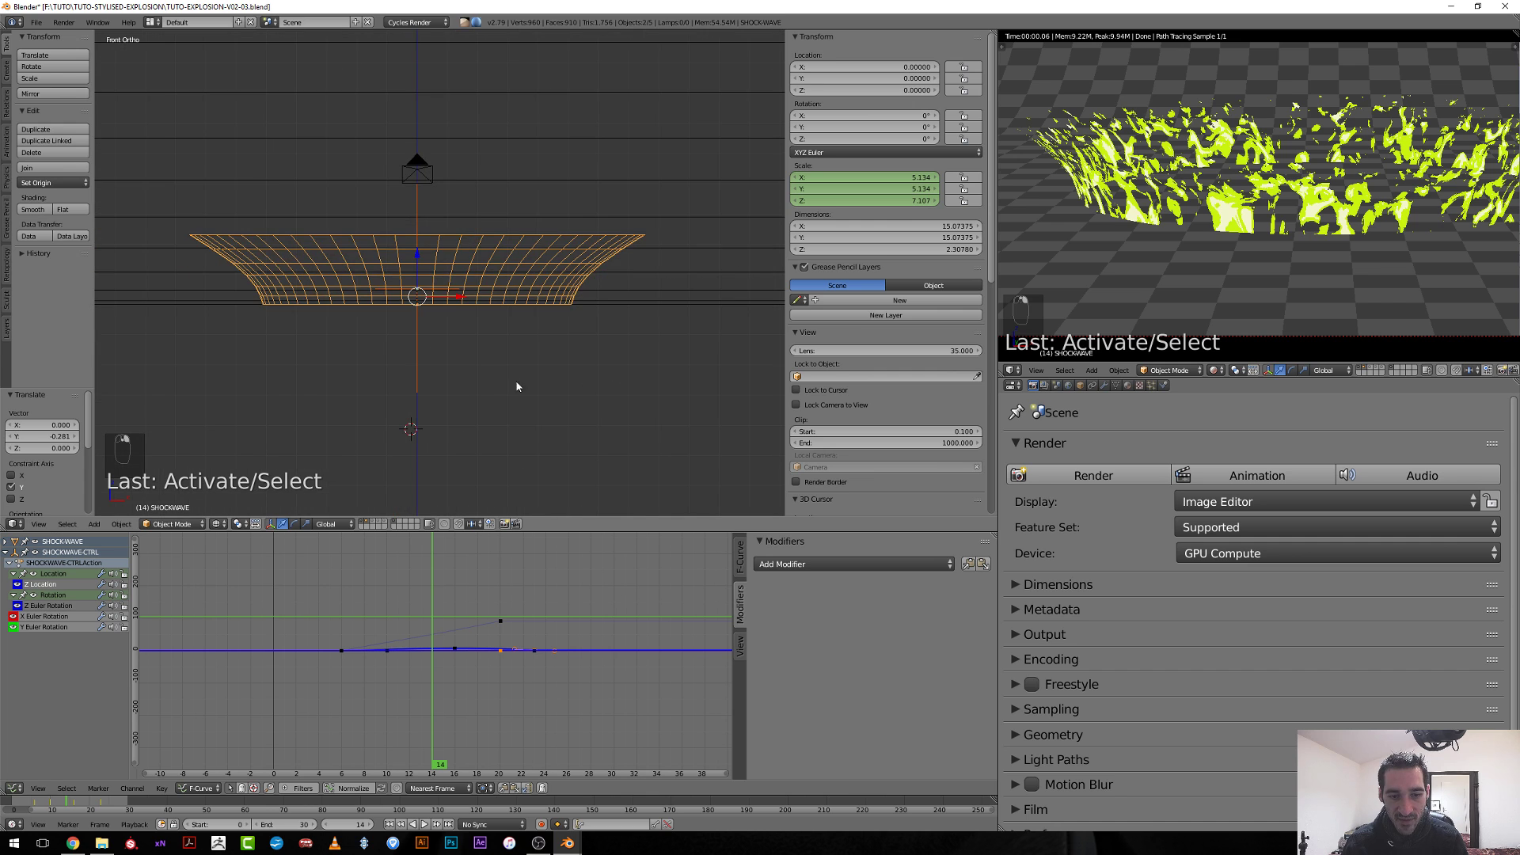
# Open the SHOCKWAVE material in the Node Editor and show the curves of unselected objects in the Graph Editor.
pyautogui.click(14, 524)
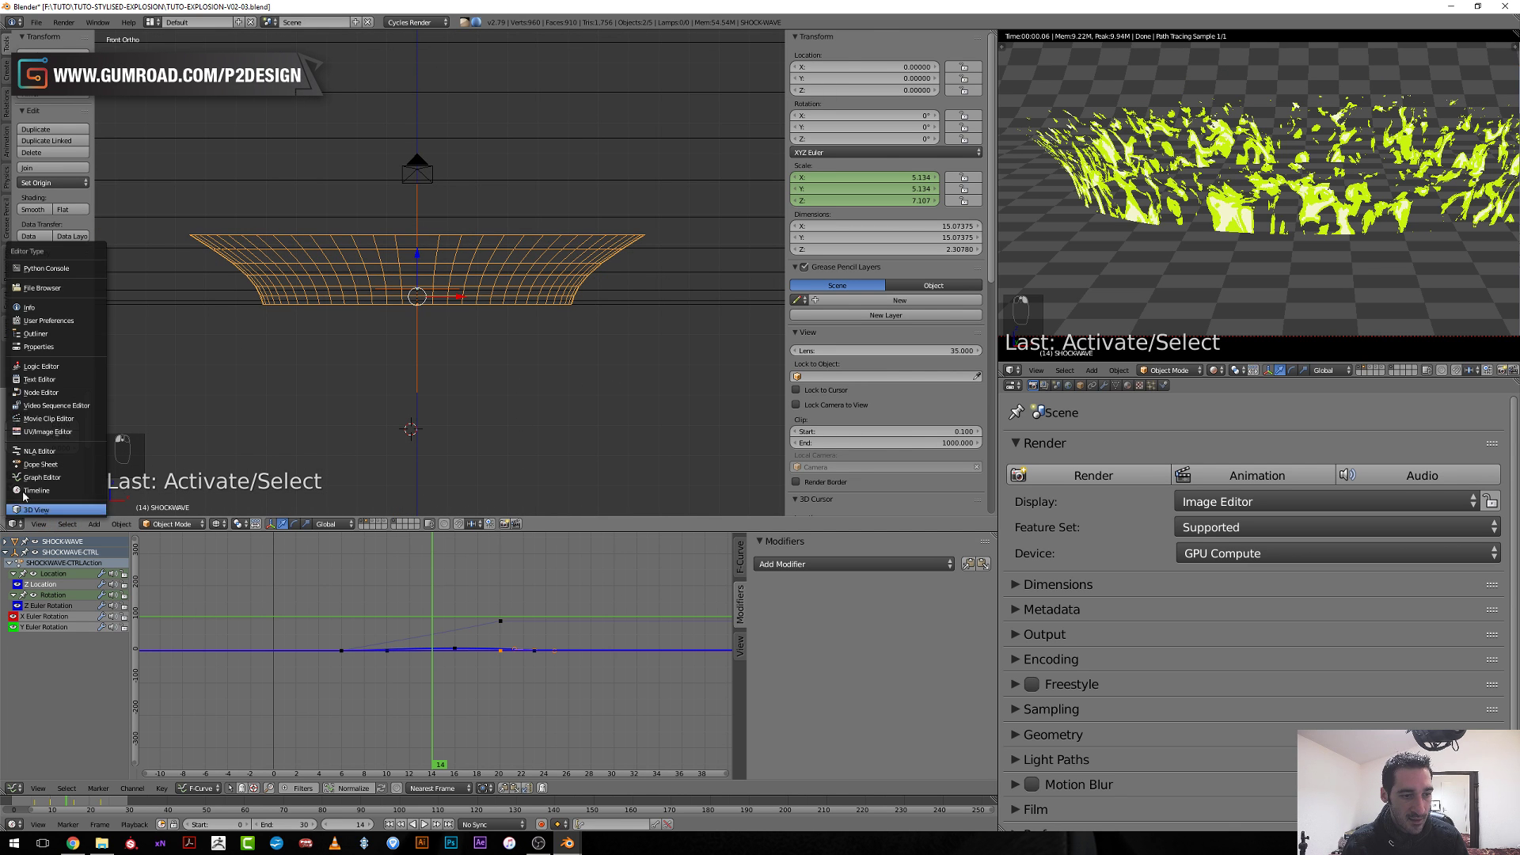
pyautogui.click(44, 393)
pyautogui.scroll(-2, 598, 362)
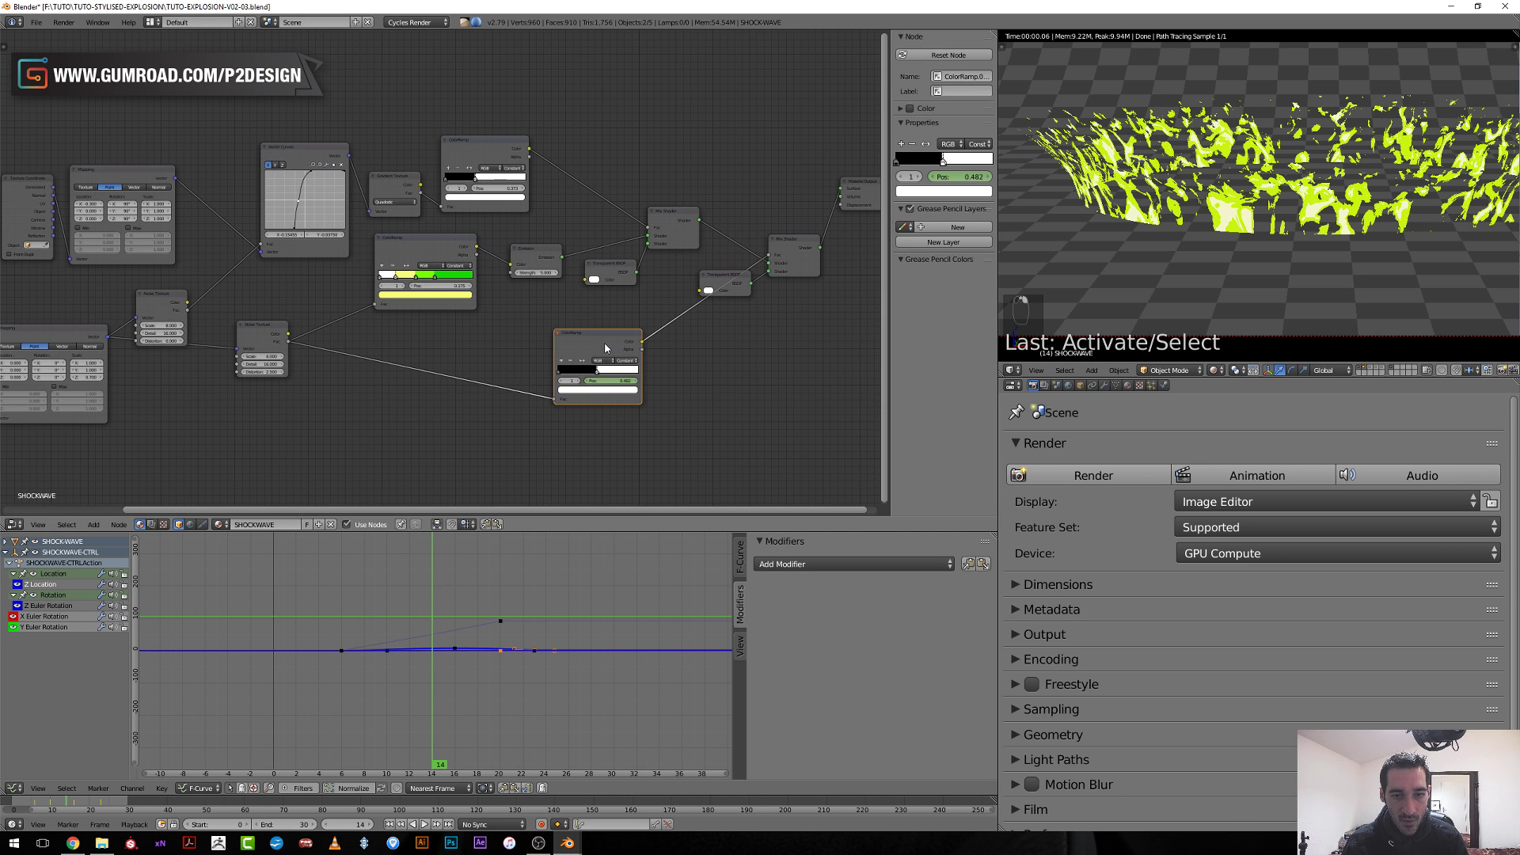
pyautogui.scroll(3, 464, 614)
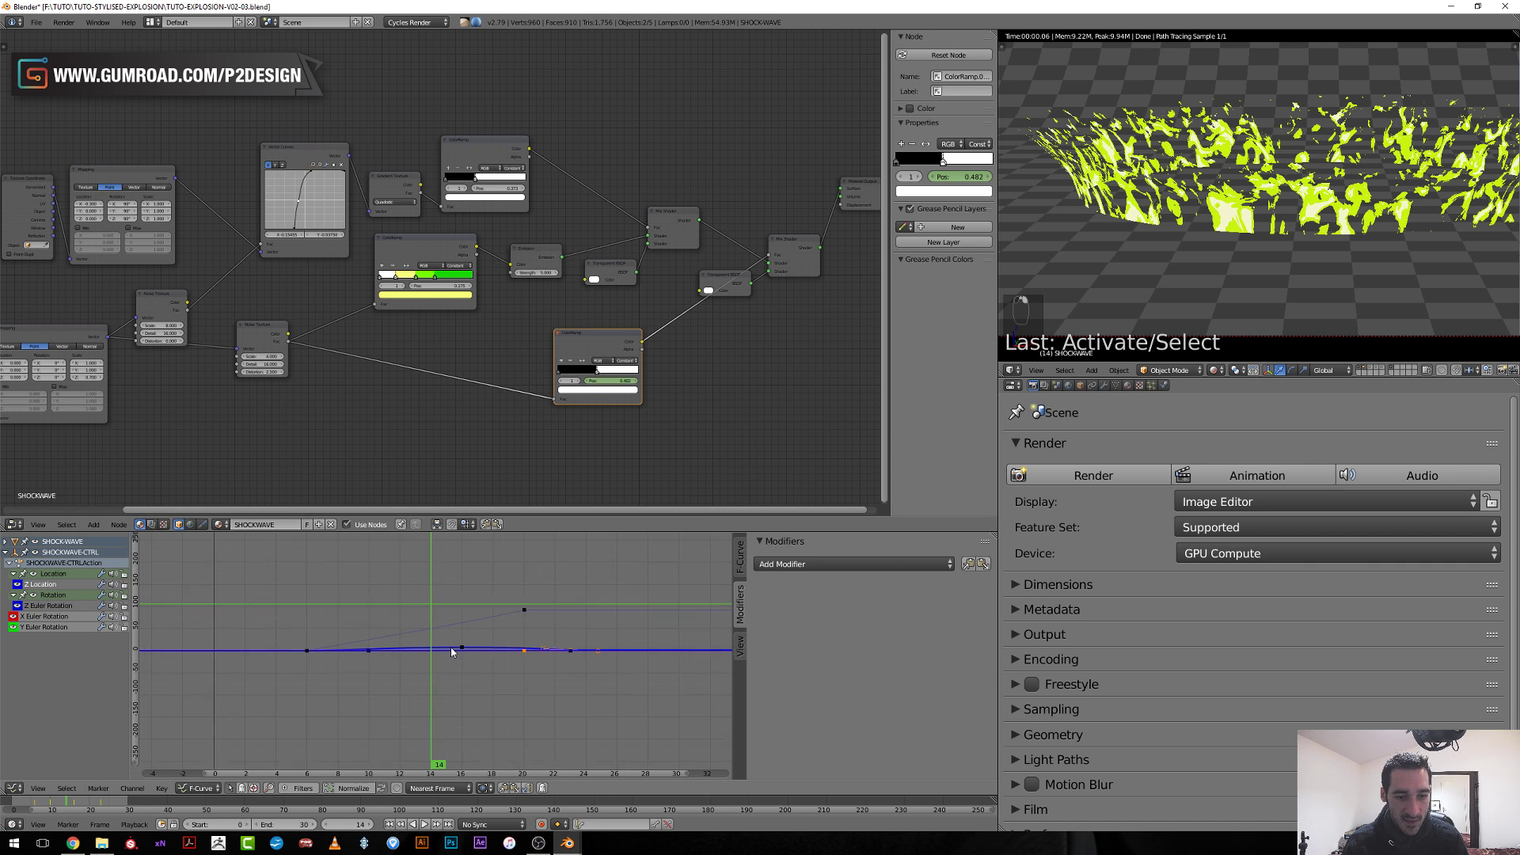
pyautogui.click(9, 562)
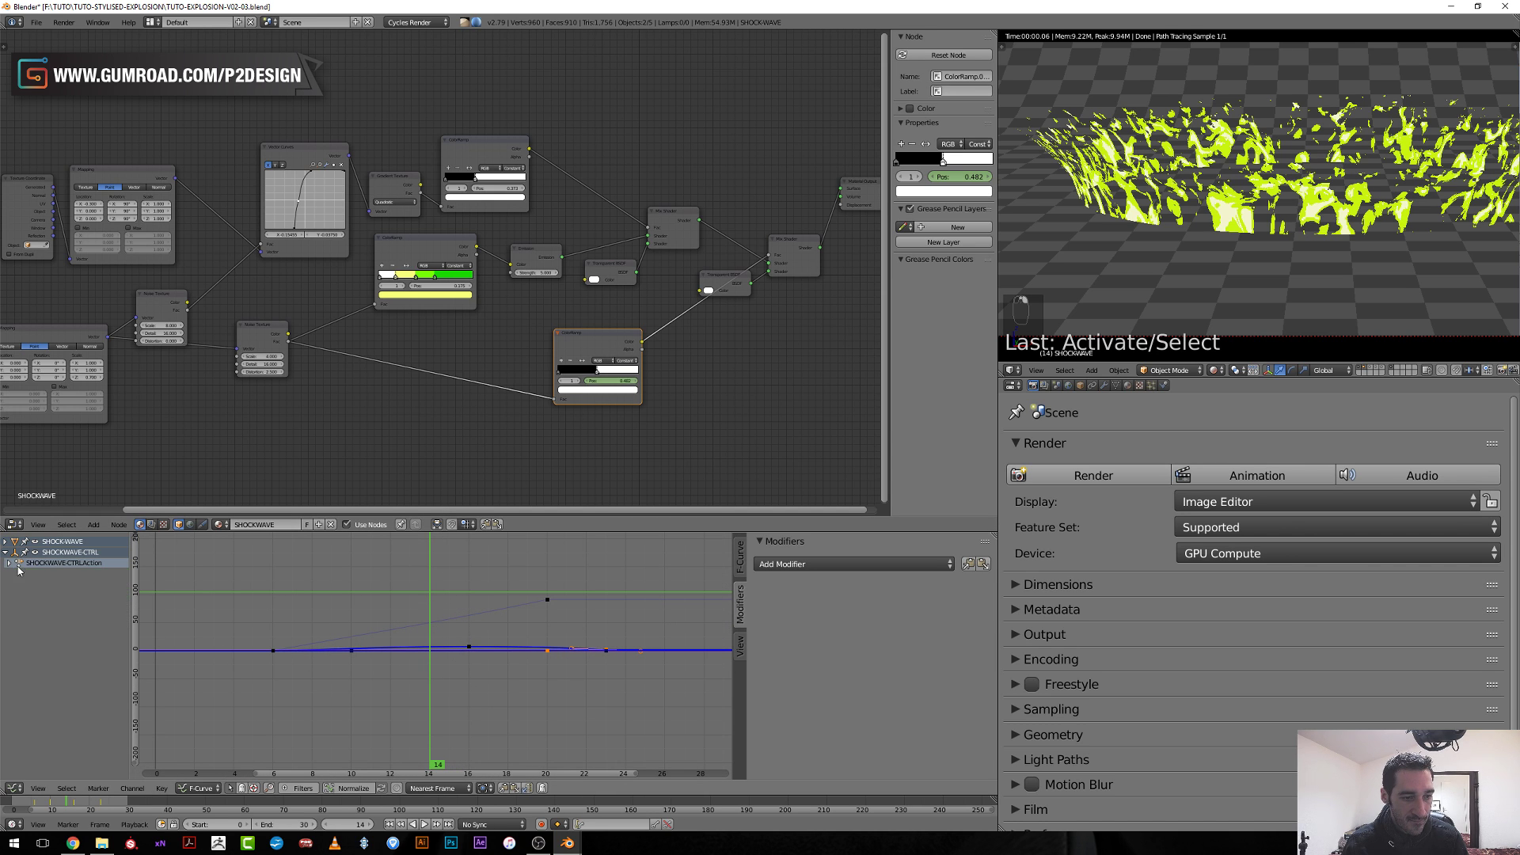
pyautogui.scroll(-2, 507, 618)
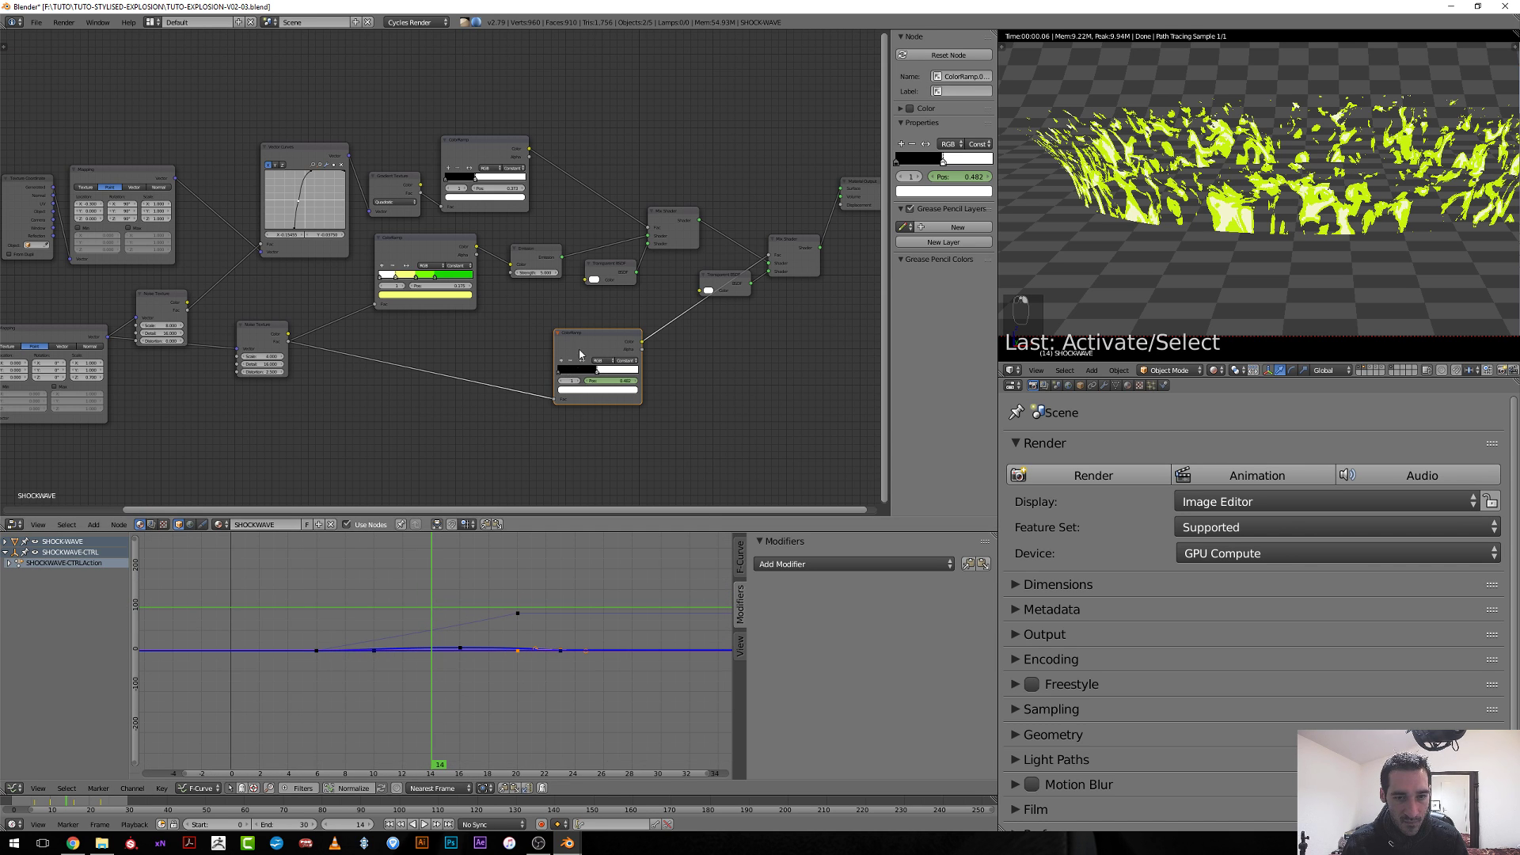
pyautogui.moveTo(580, 356); pyautogui.dragTo(582, 358)
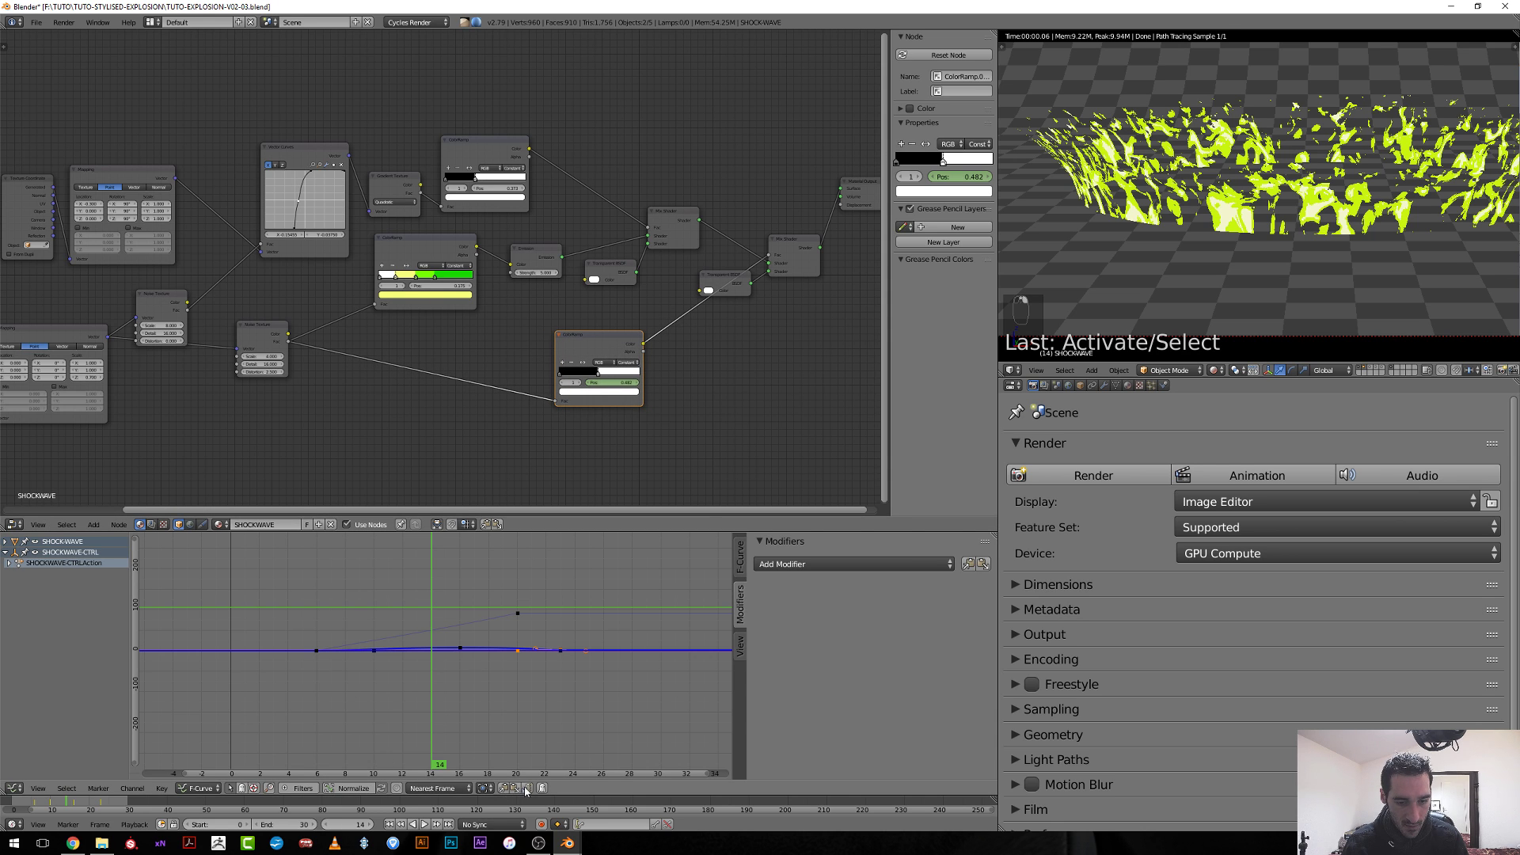
pyautogui.click(231, 788)
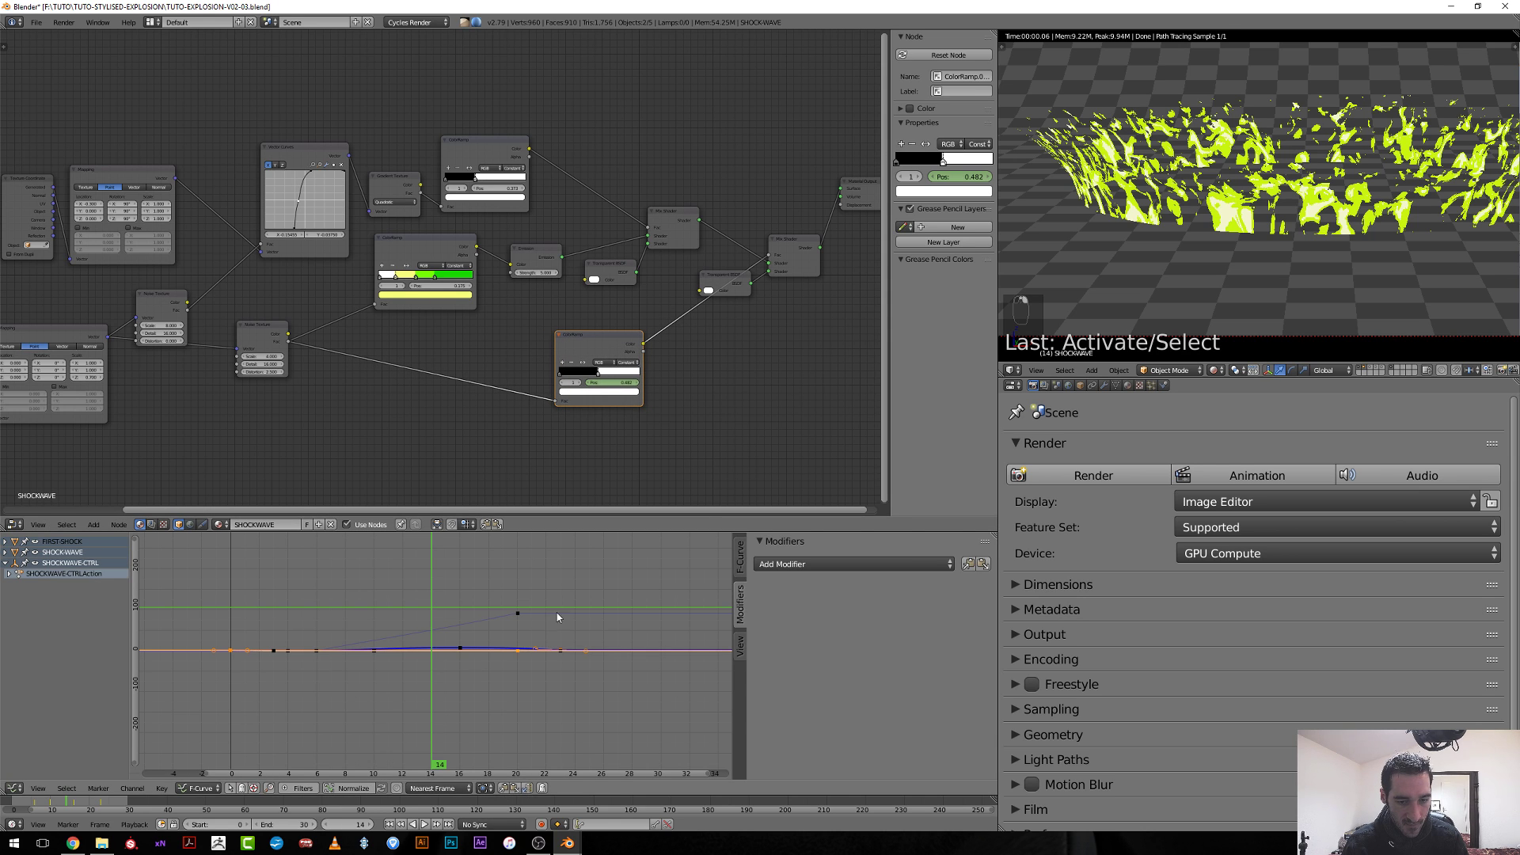
# Shift all keyframes after frame 14 forward in time by 3 frames.
pyautogui.moveTo(557, 617); pyautogui.dragTo(463, 640, button='middle')
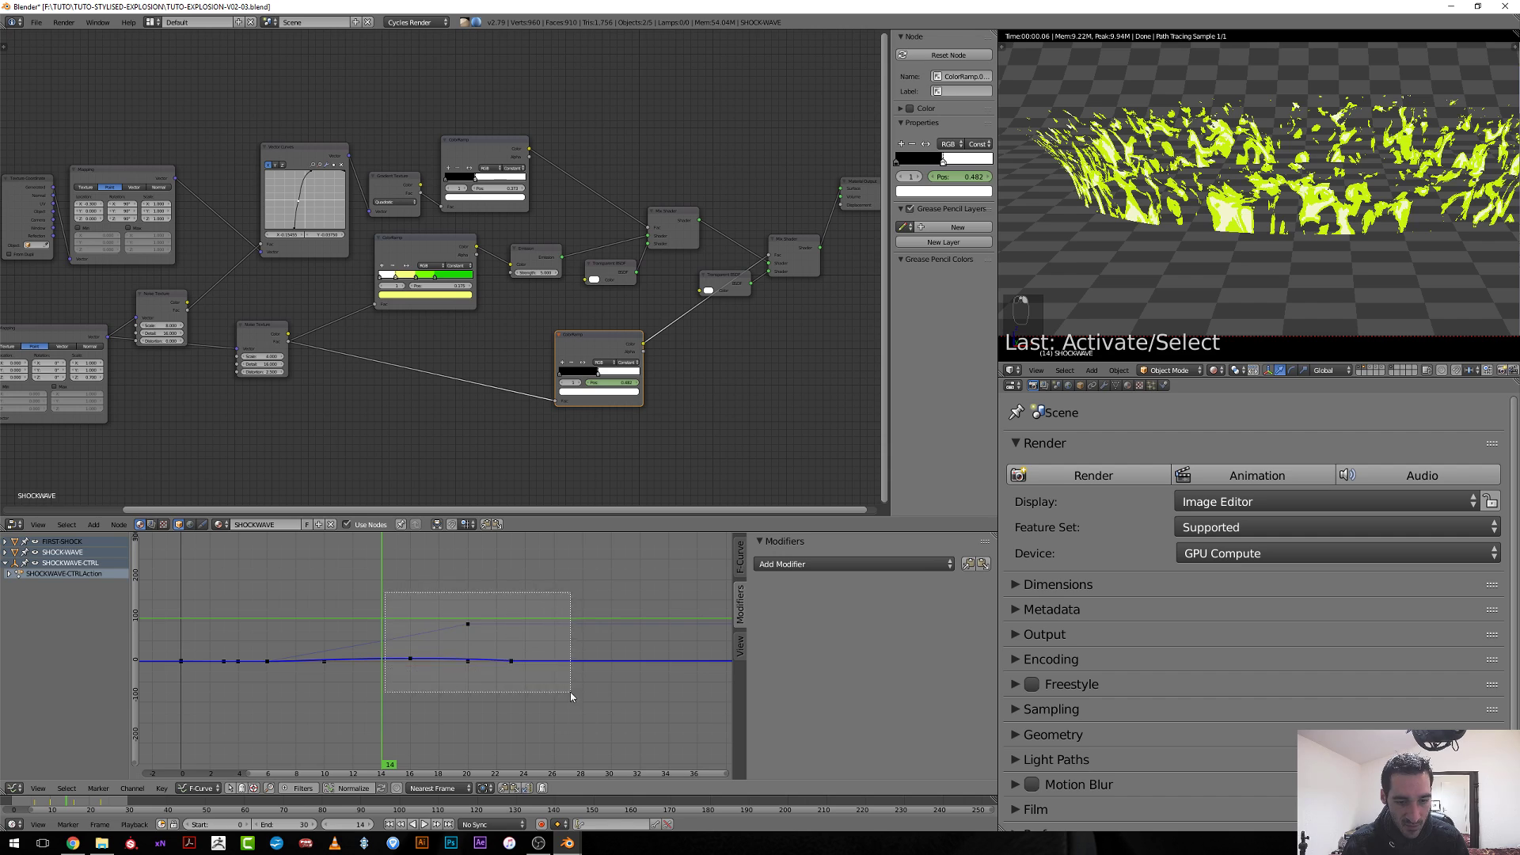
pyautogui.moveTo(571, 695); pyautogui.dragTo(571, 696)
pyautogui.press('g')
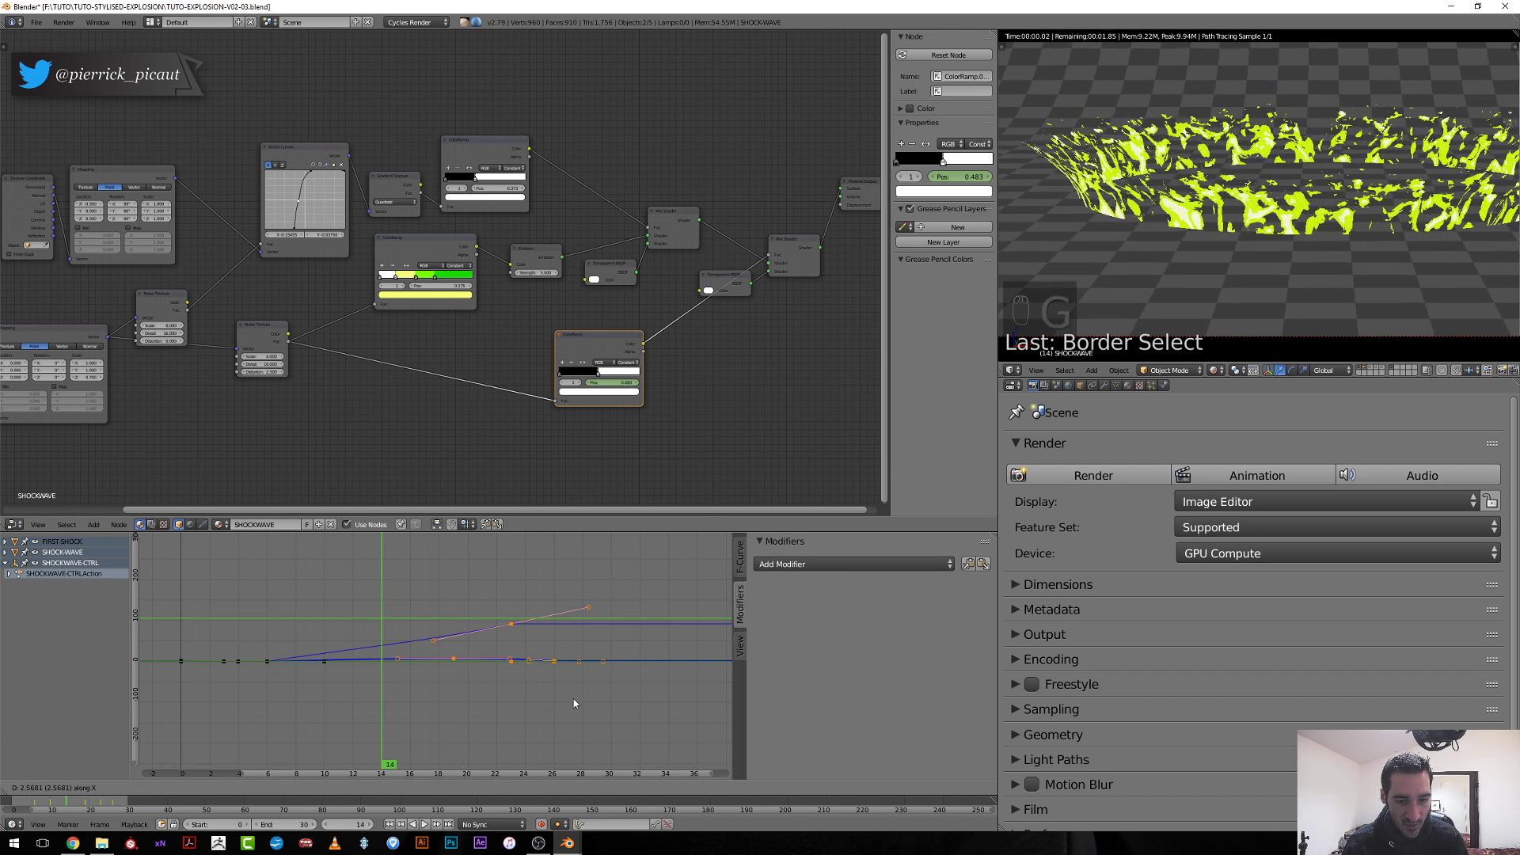
pyautogui.click(573, 698)
# Scrub back to frame 8 and change the Node Editor area back to a 3D View.
pyautogui.moveTo(482, 696); pyautogui.dragTo(296, 682)
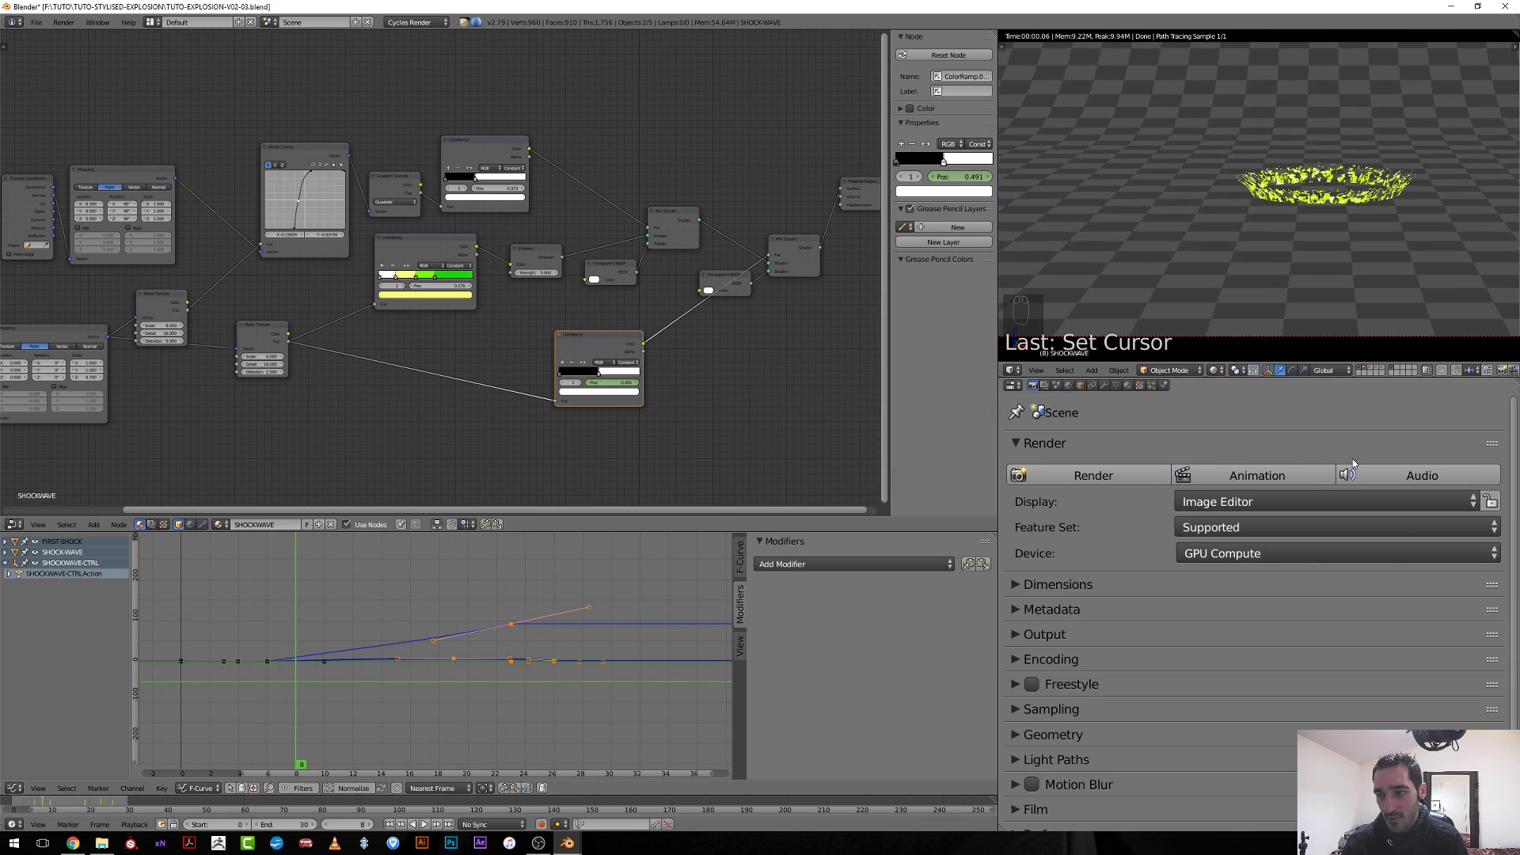
pyautogui.click(14, 524)
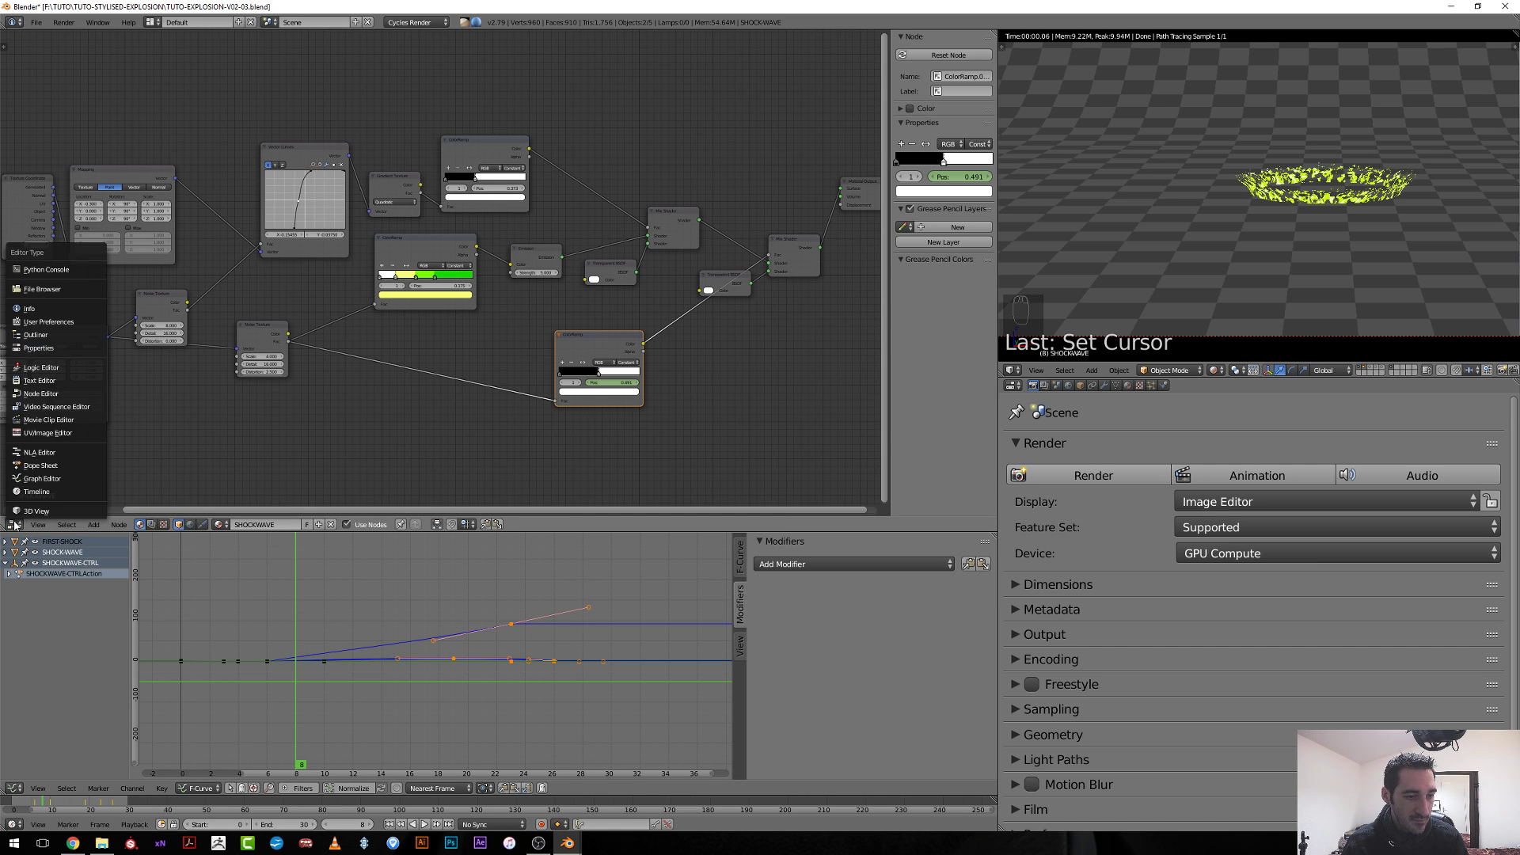
pyautogui.click(34, 511)
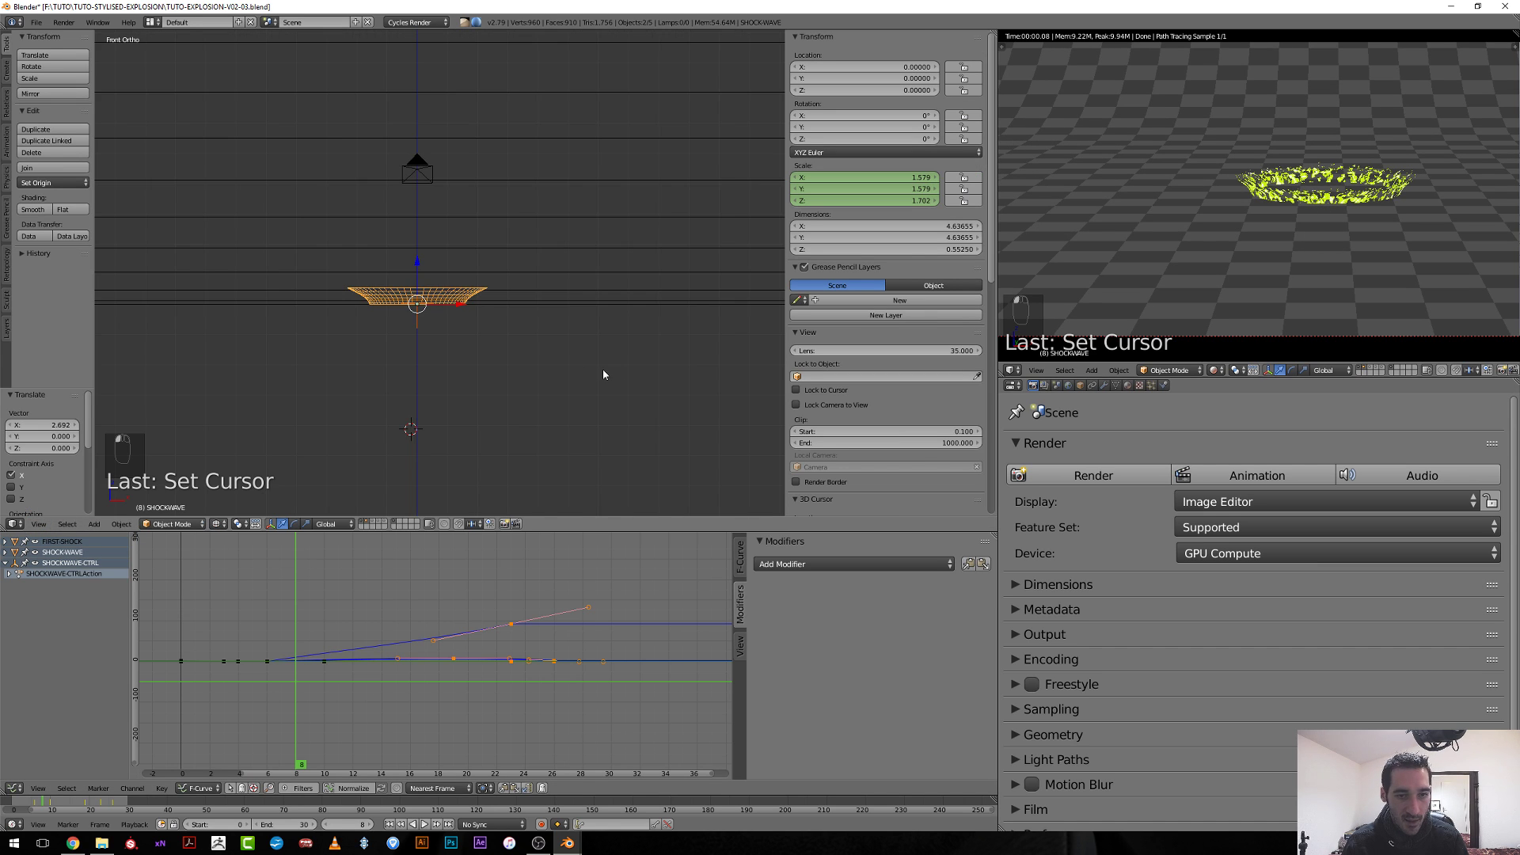
# Show the explosion sphere's layer alongside the visible ones, select EXPLOSION-01 and scrub to frame 22.
pyautogui.keyDown('shift'); pyautogui.click(379, 527); pyautogui.keyUp('shift')
pyautogui.rightClick(1294, 149)
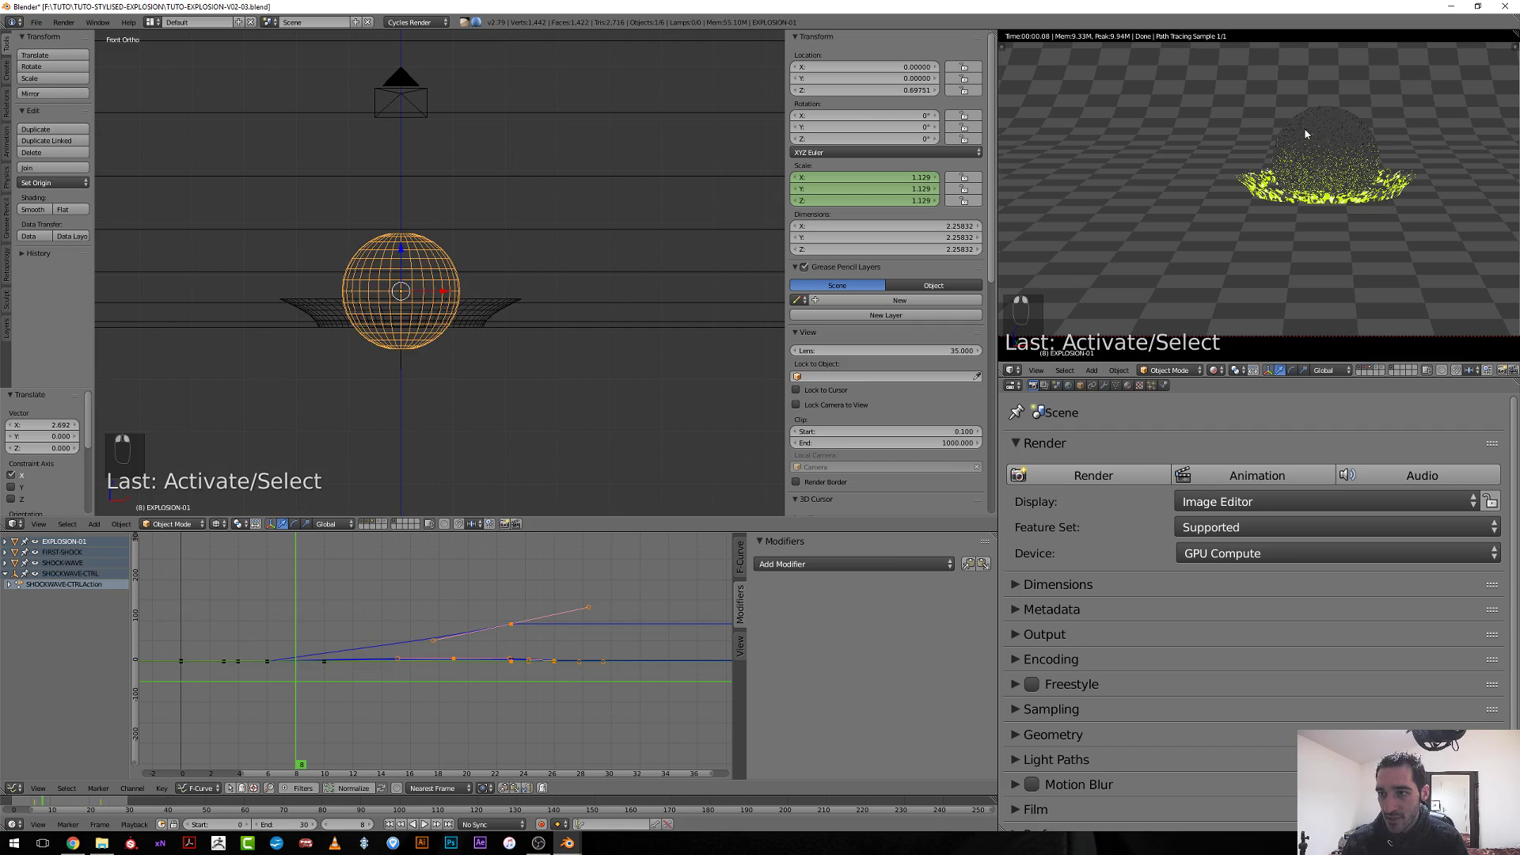
pyautogui.click(254, 615)
pyautogui.moveTo(254, 615); pyautogui.dragTo(496, 623)
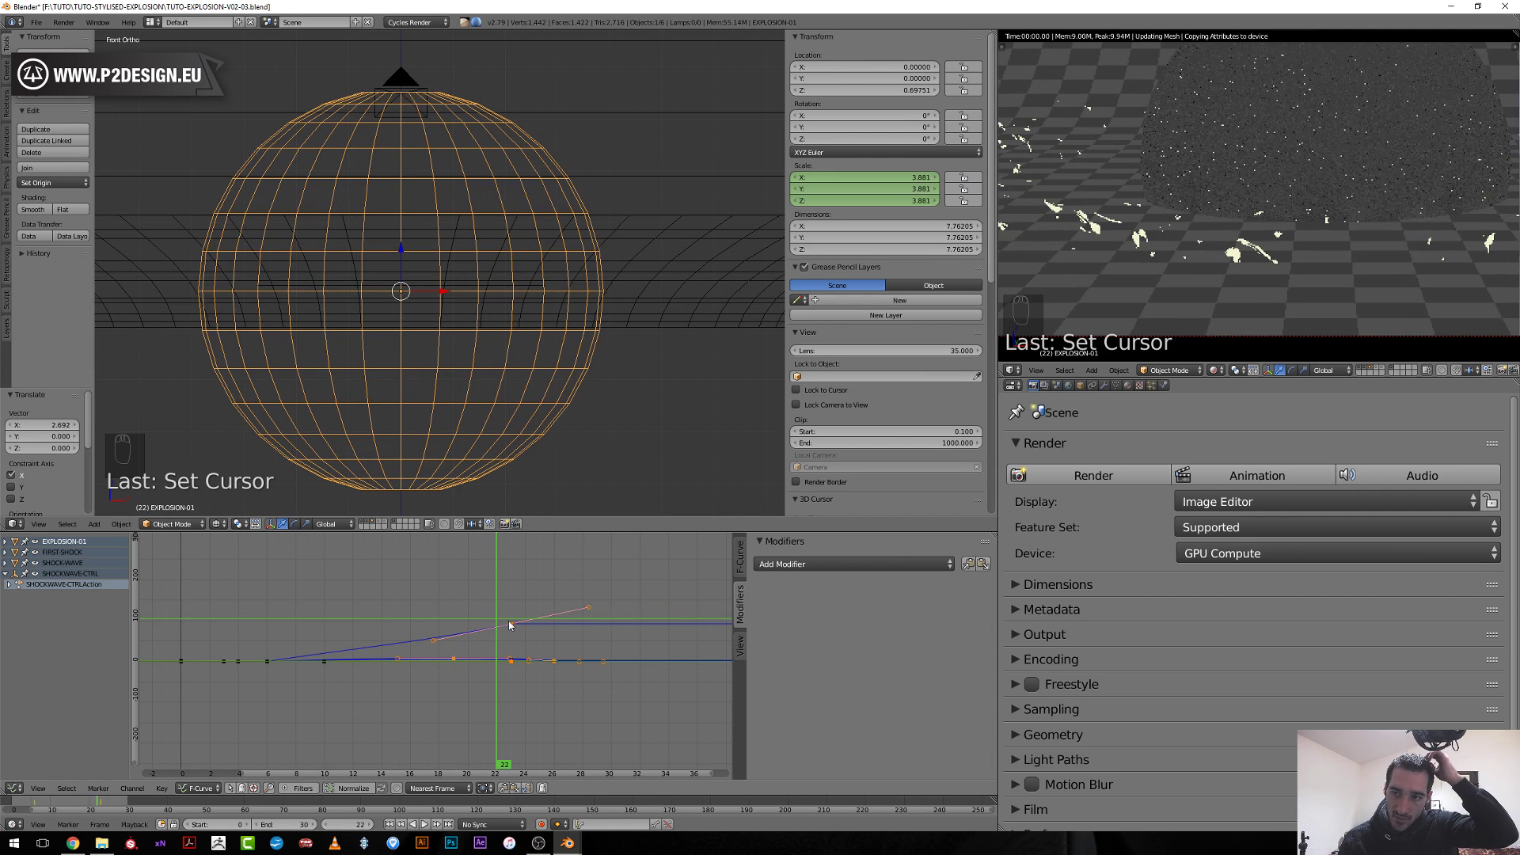
# Assign the GATHER material to EXPLOSION-01, make it a separate copy and rename the copy FIRST-EXPLOSION.
pyautogui.click(1127, 386)
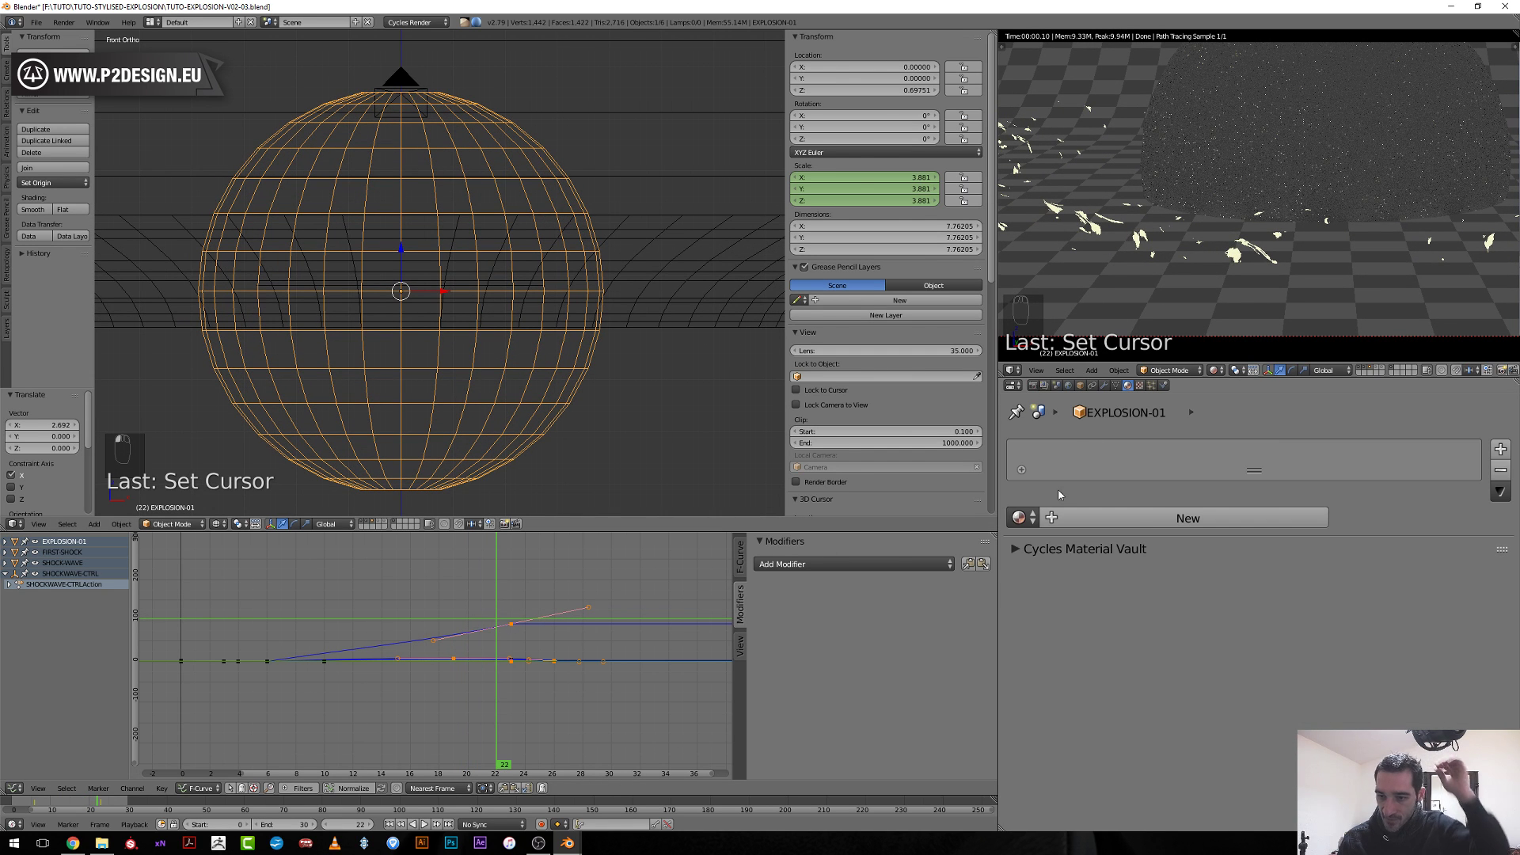
pyautogui.click(1019, 517)
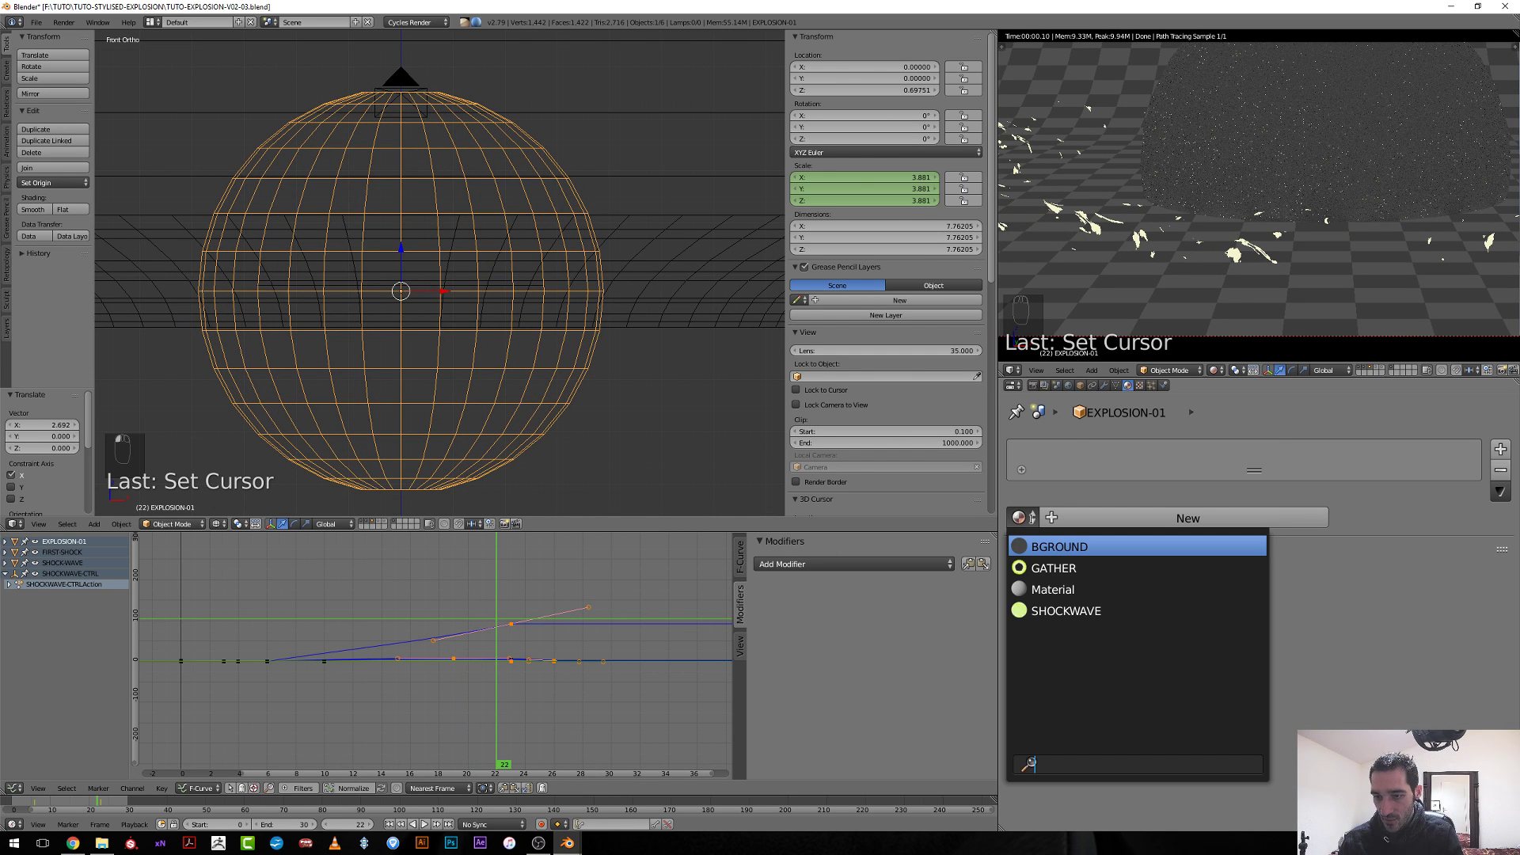
pyautogui.click(1048, 569)
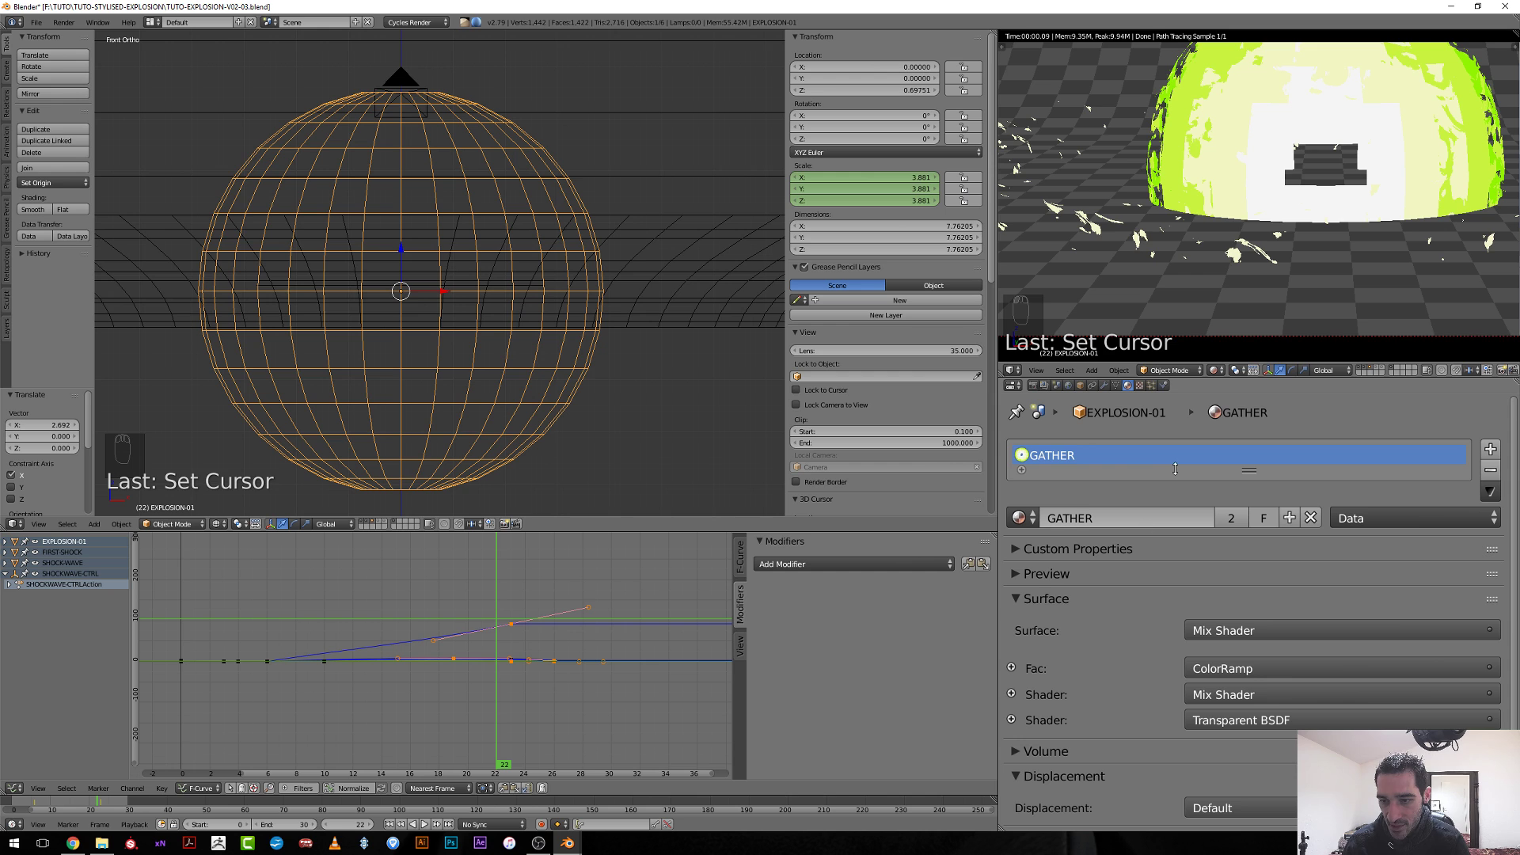
pyautogui.click(1289, 519)
pyautogui.click(1160, 516)
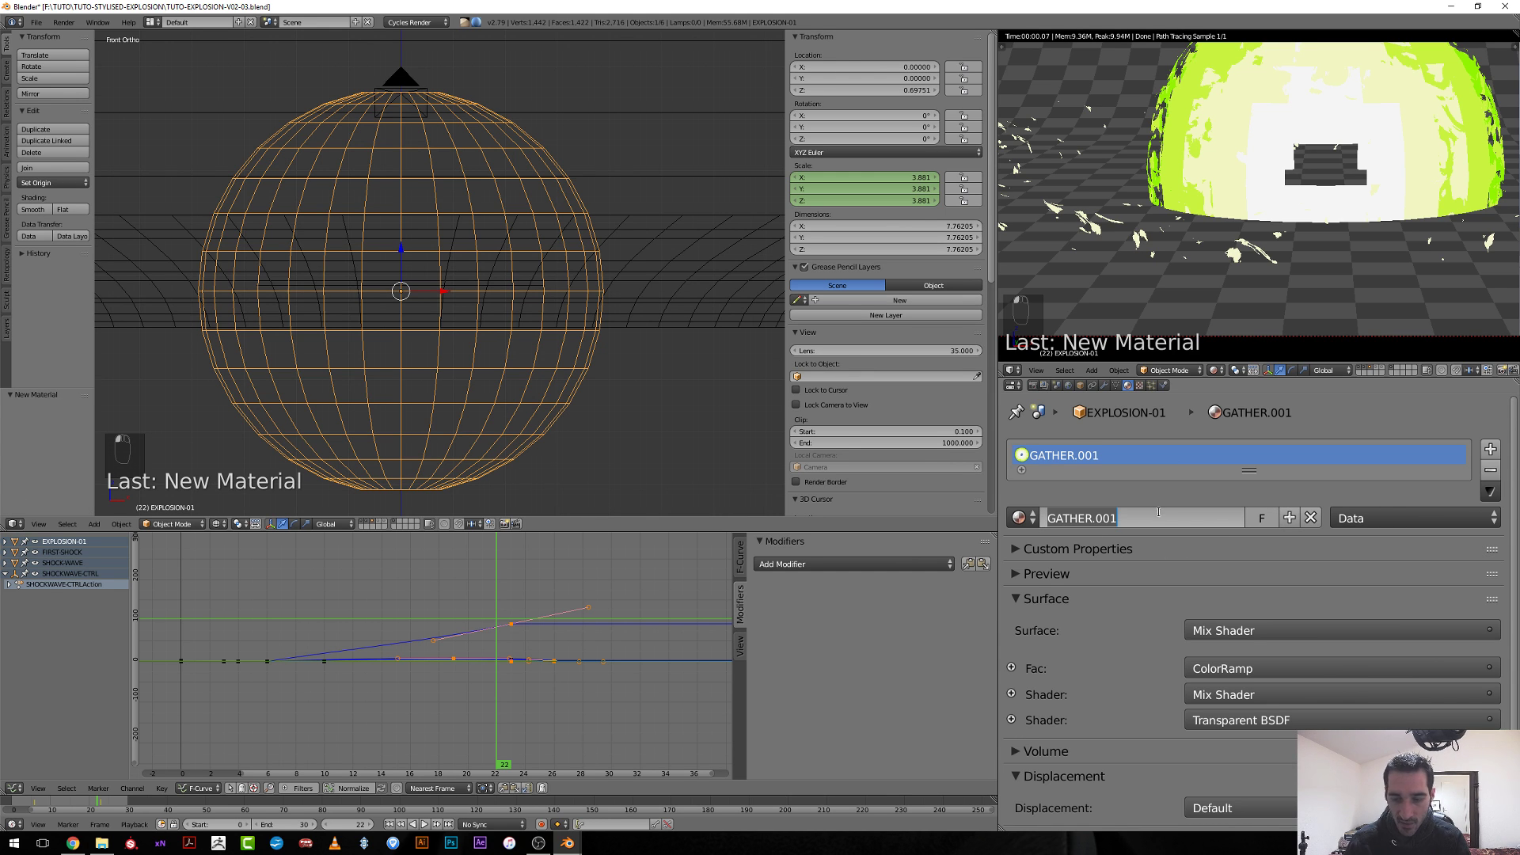
pyautogui.write('FIR')
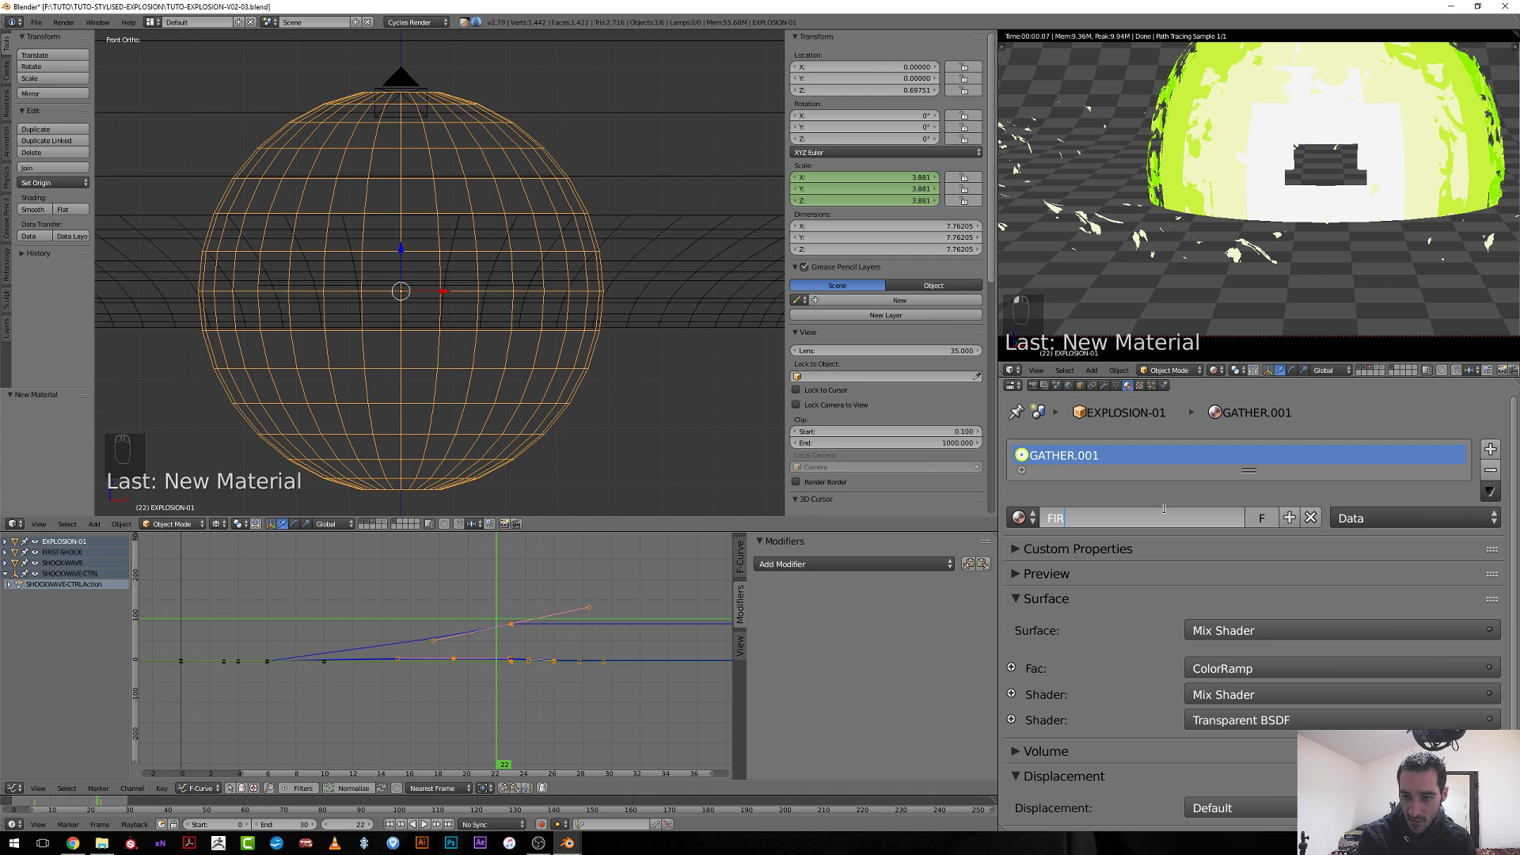
pyautogui.write('ST-EXPLOSION')
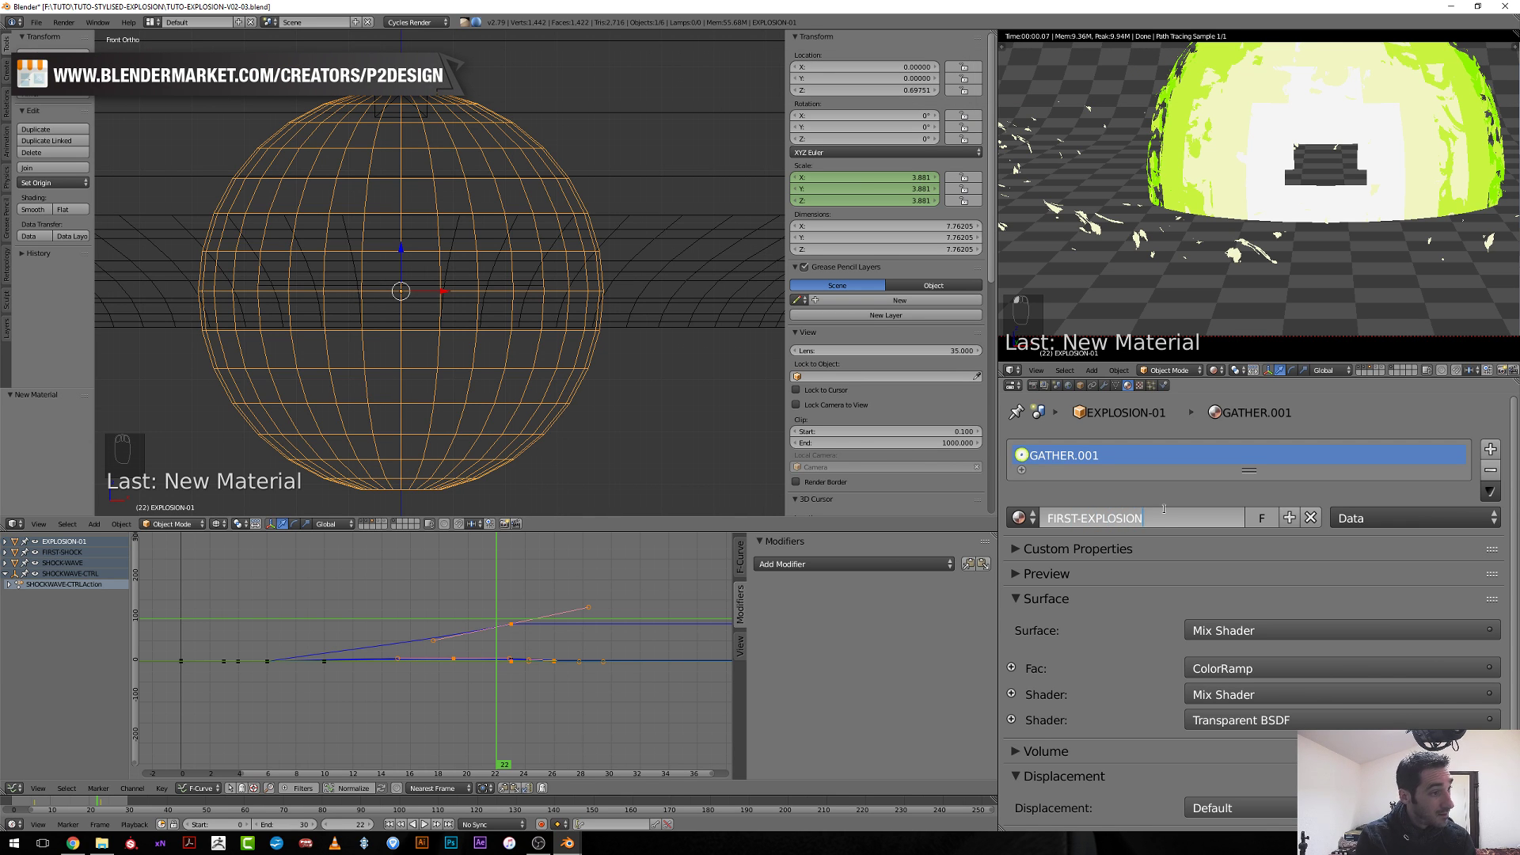
pyautogui.press('Return')
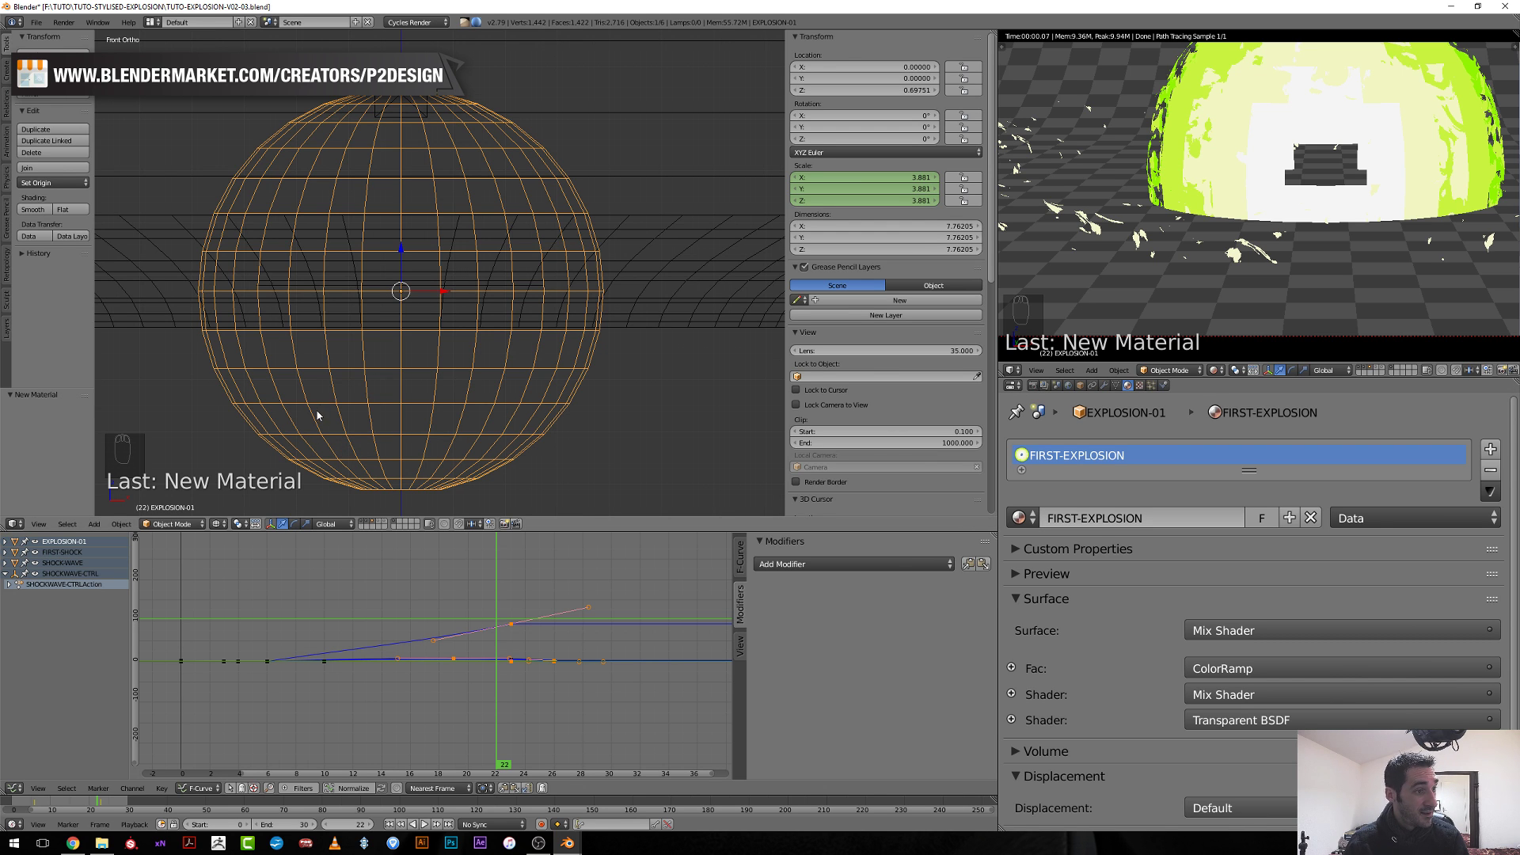
# Scrub back to frame 18 and change the large 3D View to the Node Editor to show the FIRST-EXPLOSION nodes.
pyautogui.scroll(-1, 1365, 193)
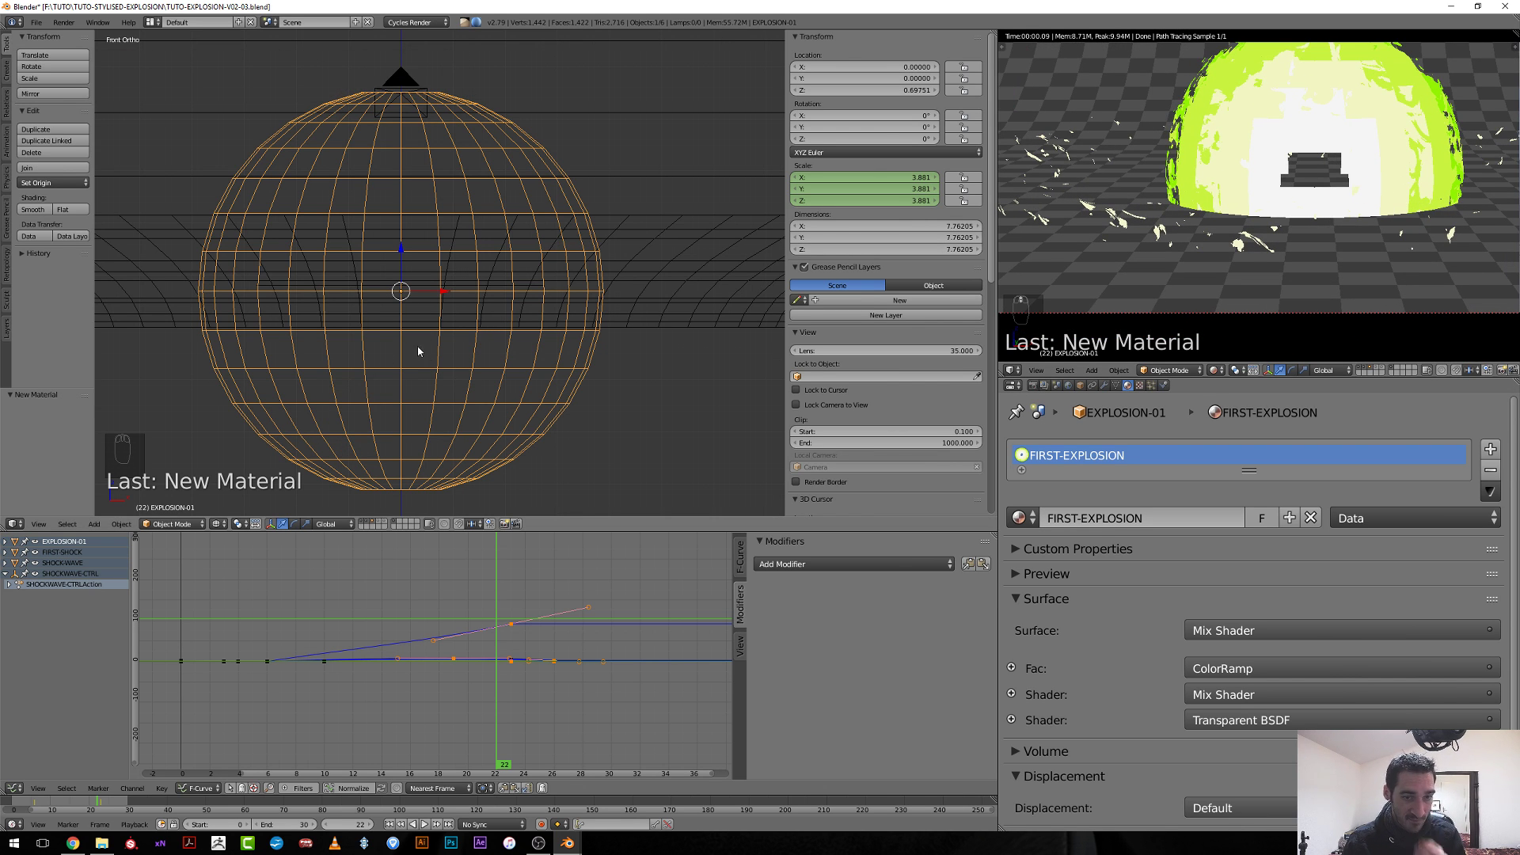
pyautogui.scroll(-4, 443, 371)
pyautogui.scroll(3, 450, 366)
pyautogui.scroll(-1, 1317, 207)
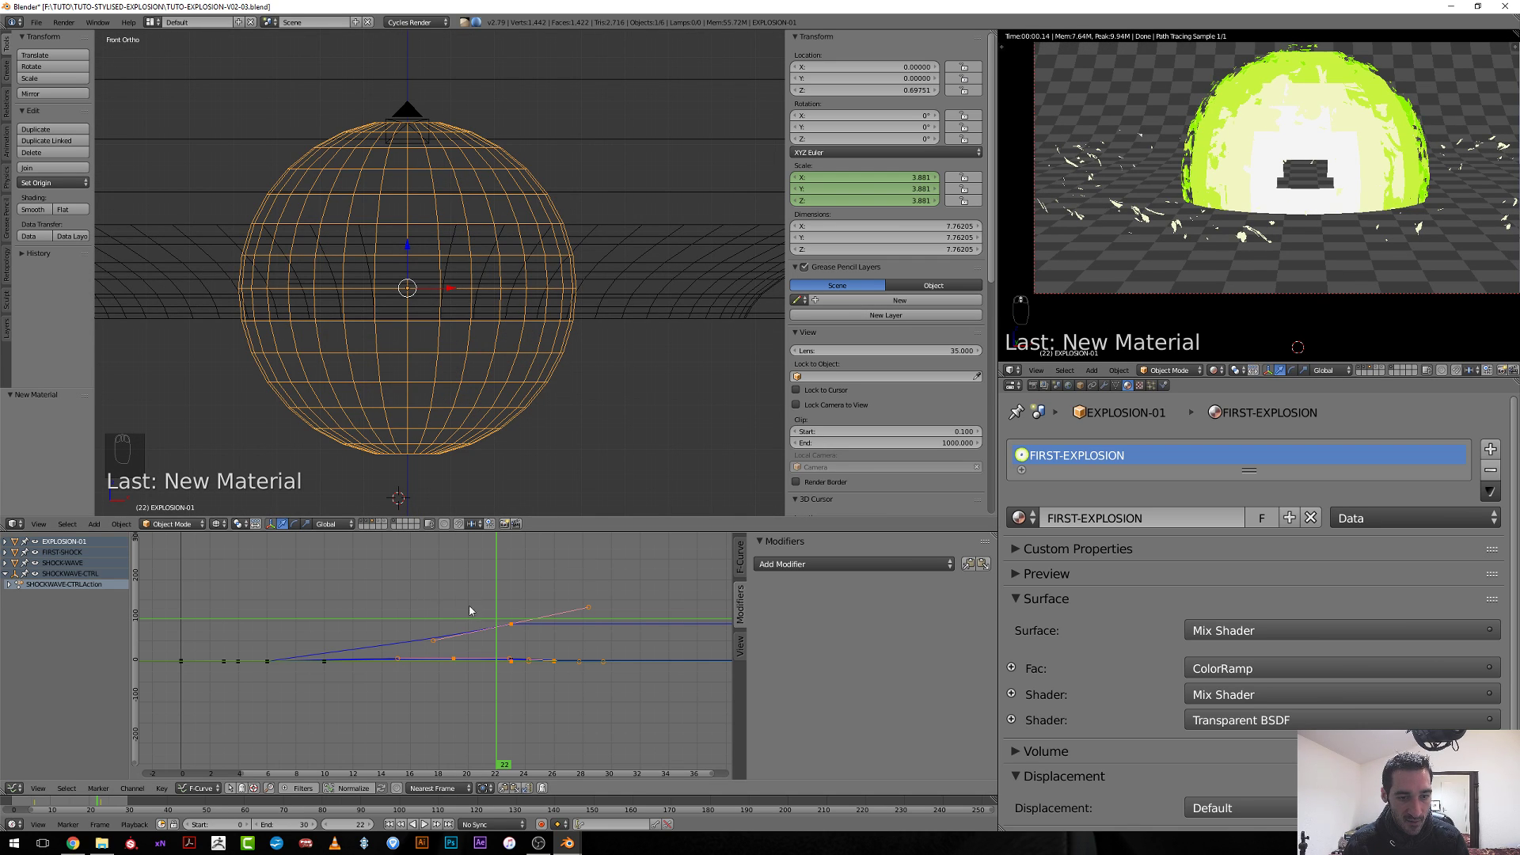
pyautogui.moveTo(470, 610); pyautogui.dragTo(440, 633)
pyautogui.click(15, 524)
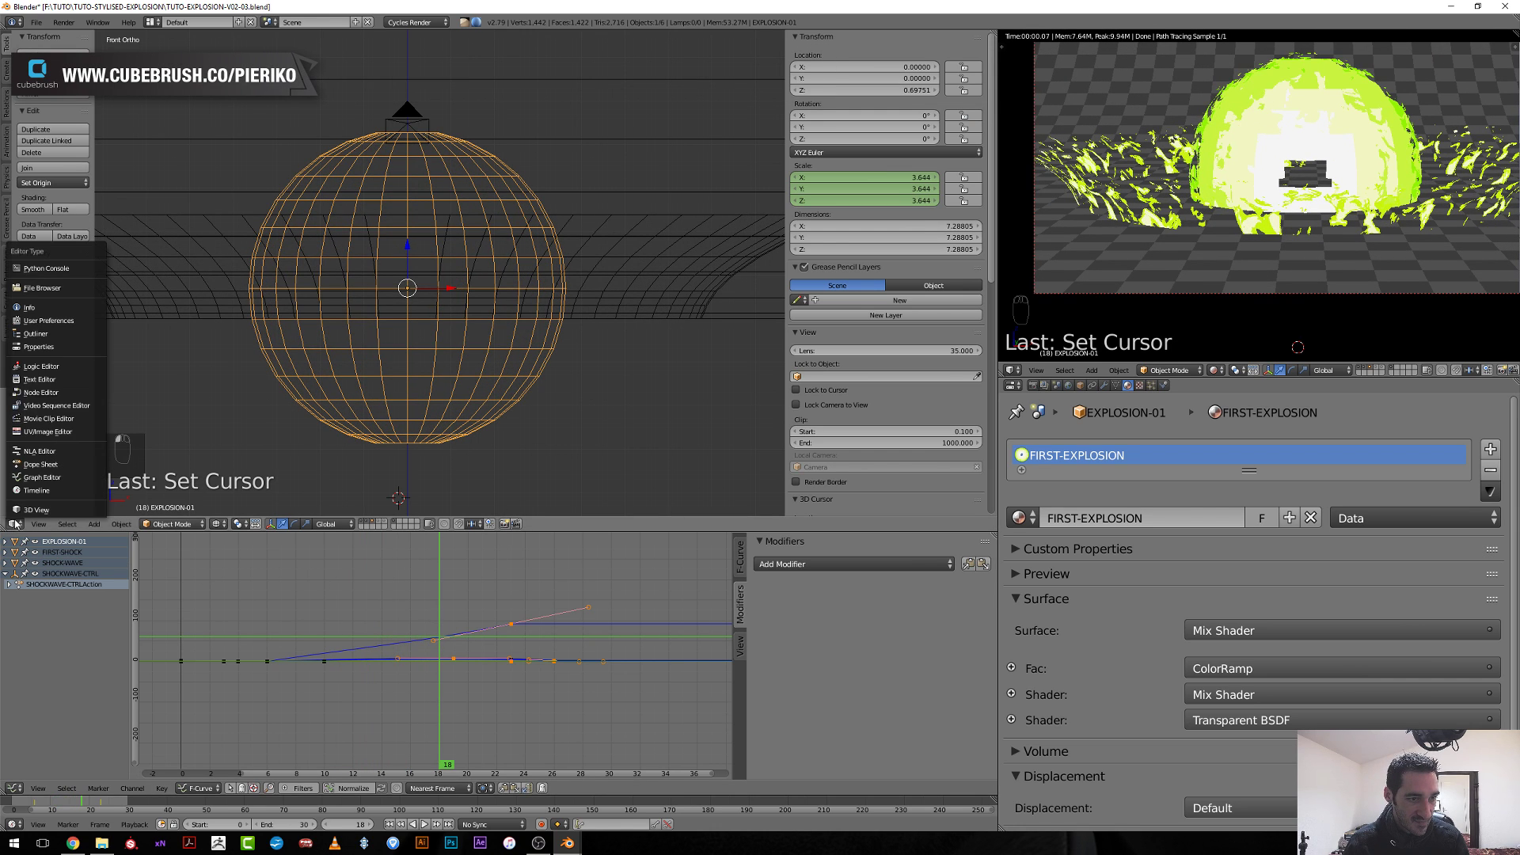
pyautogui.click(59, 393)
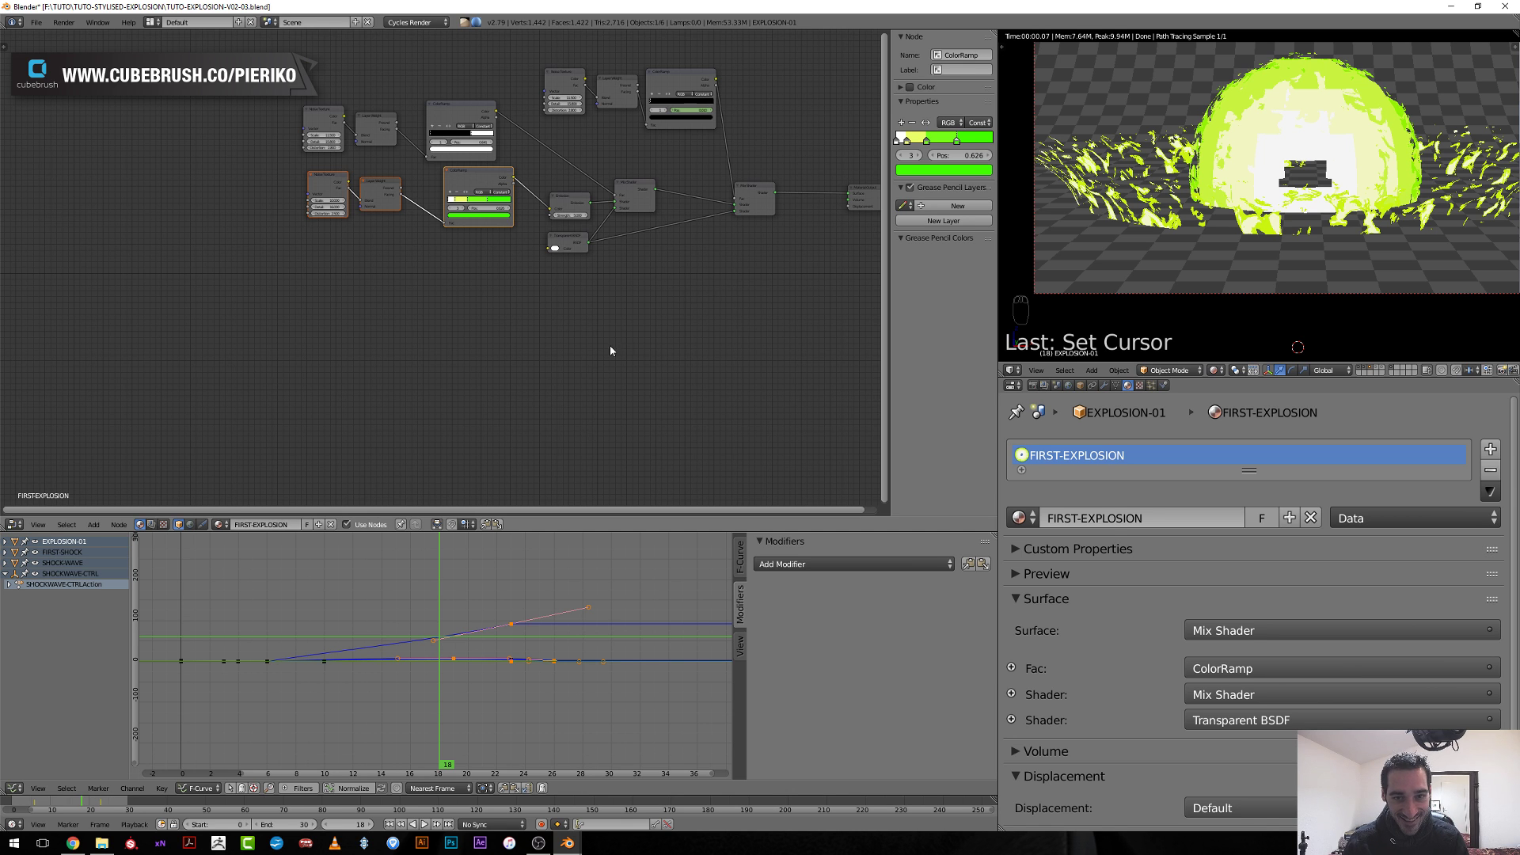
# Clear the keyframes on the stop position of the black ColorRamp that drives the final Mix Shader.
pyautogui.keyDown('shift'); pyautogui.moveTo(610, 351); pyautogui.dragTo(502, 417, button='middle'); pyautogui.keyUp('shift')
pyautogui.scroll(2, 499, 412)
pyautogui.moveTo(622, 212); pyautogui.dragTo(546, 251, button='middle')
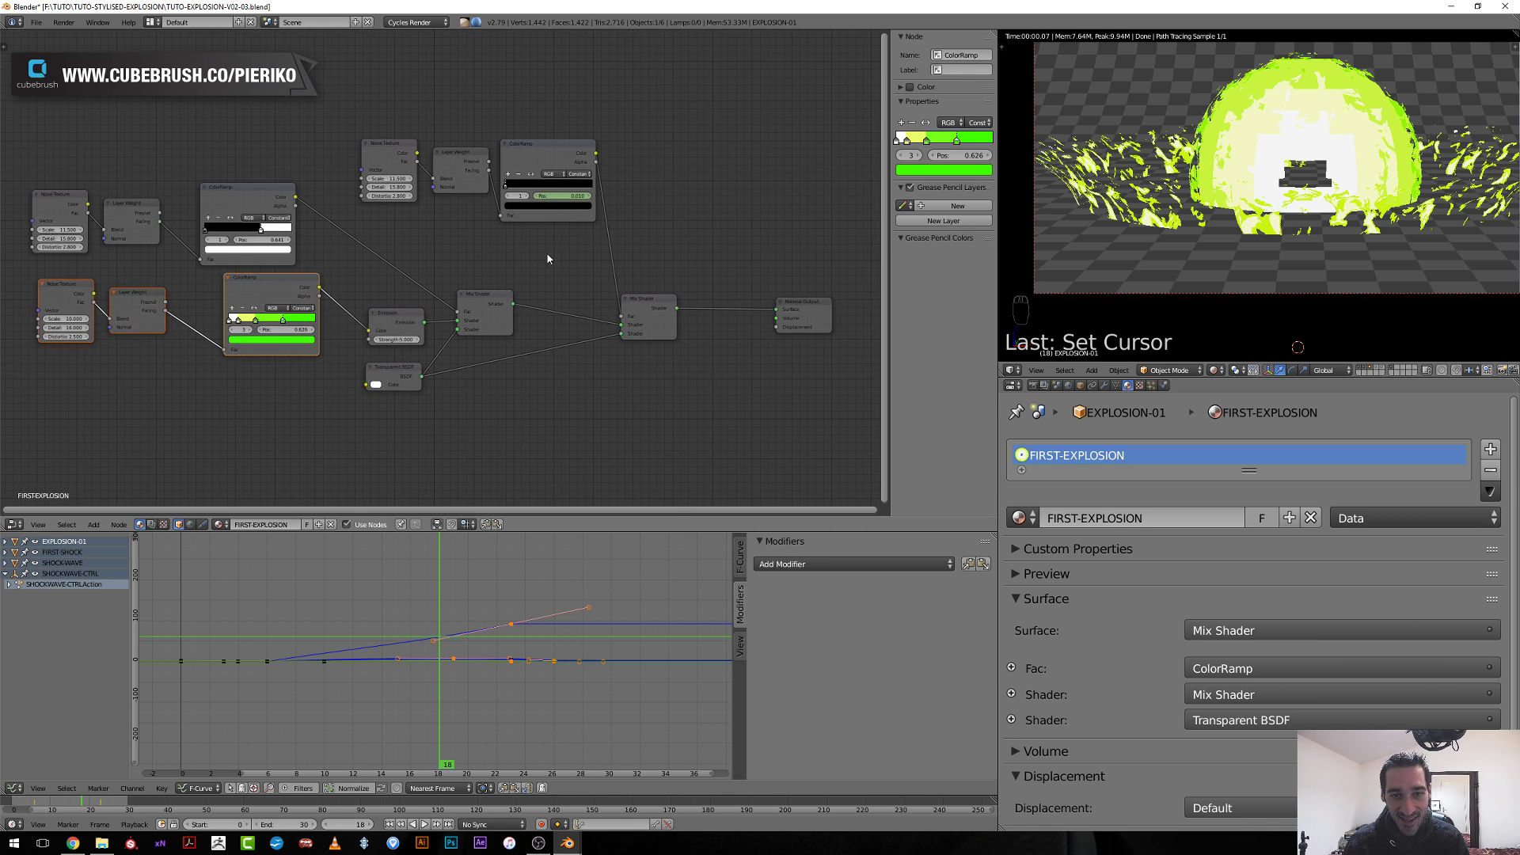
pyautogui.click(558, 159)
pyautogui.rightClick(553, 199)
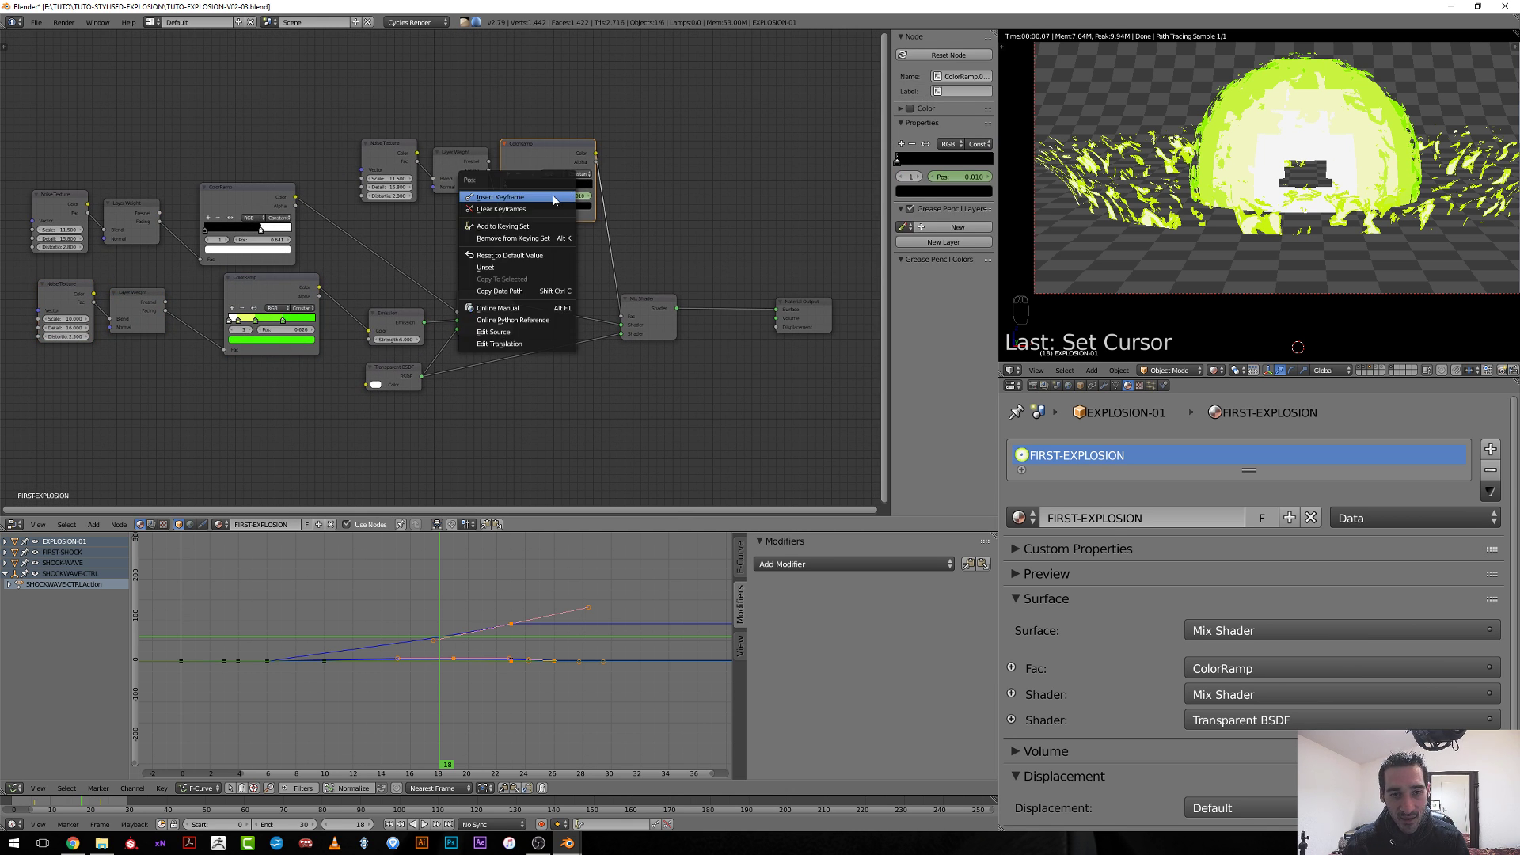
pyautogui.click(546, 208)
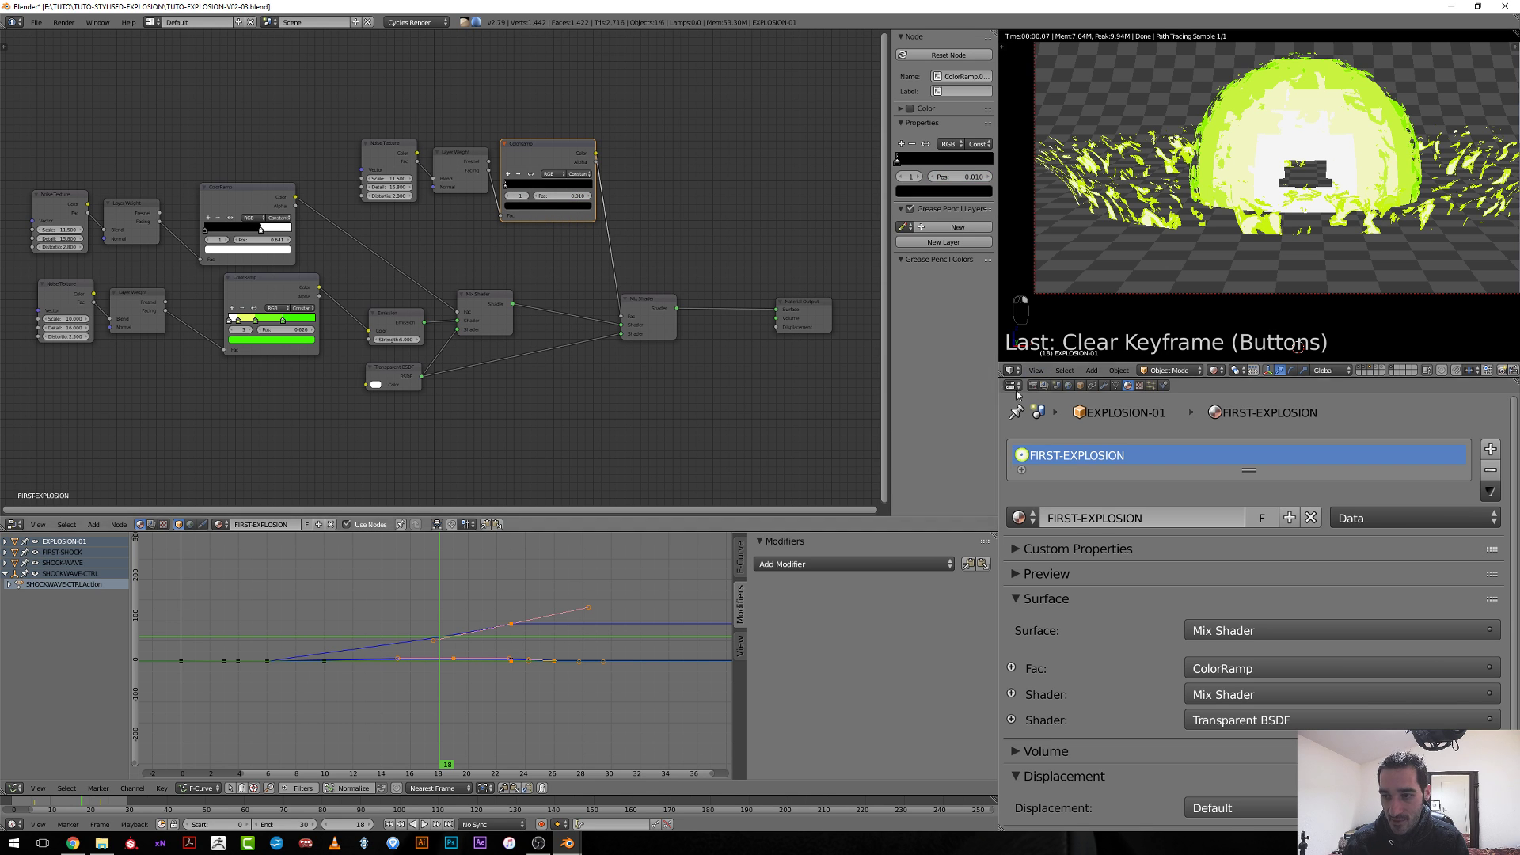
# Limit the rendered view to the explosion sphere and background, and scrub to frame 15.
pyautogui.click(1362, 370)
pyautogui.click(1365, 370)
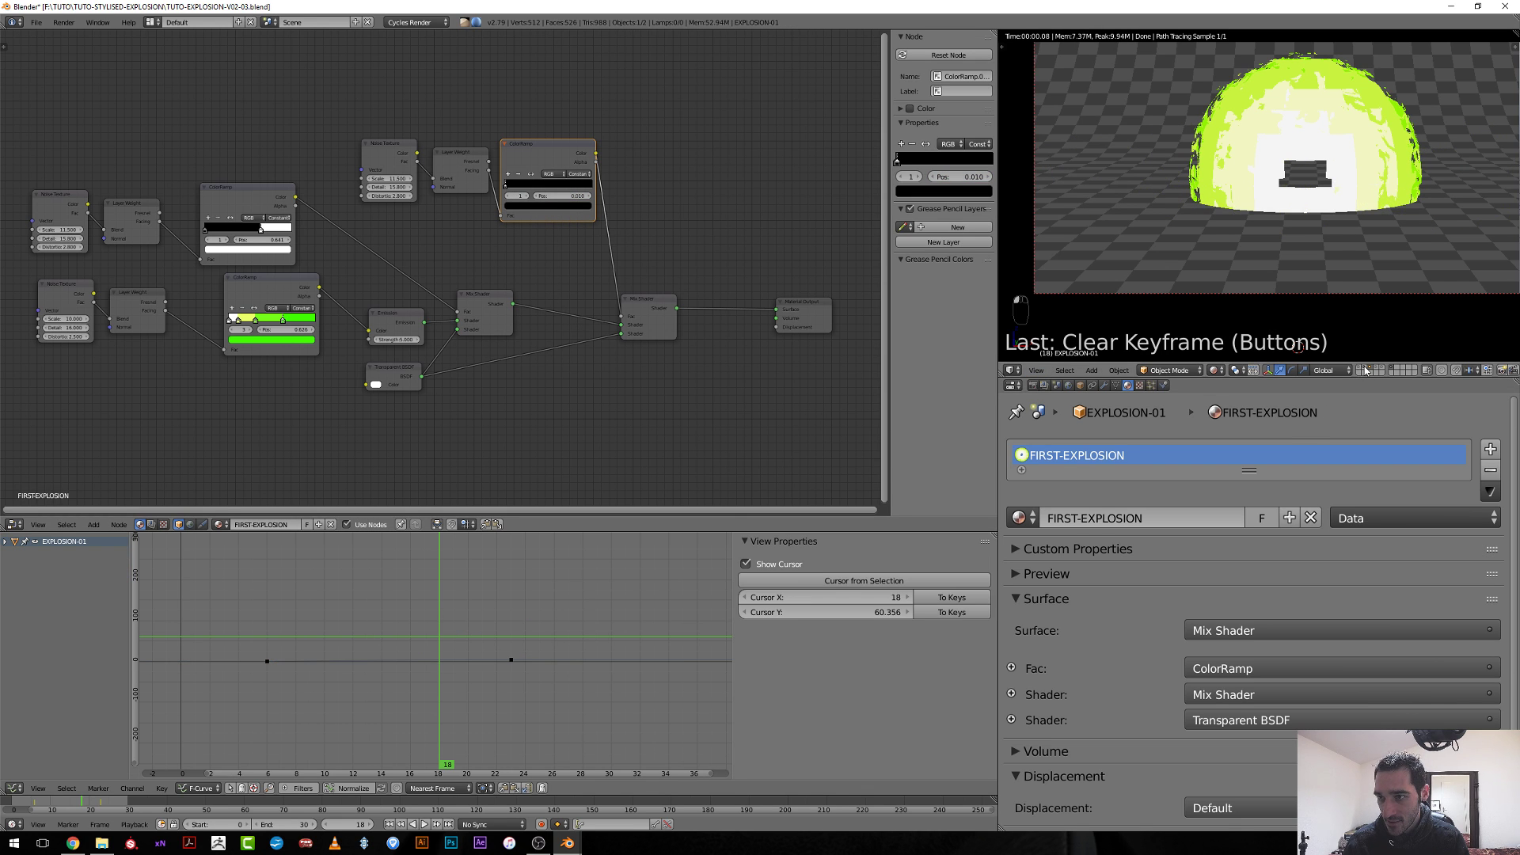
pyautogui.moveTo(247, 614); pyautogui.dragTo(396, 626)
pyautogui.moveTo(1319, 223); pyautogui.dragTo(1217, 306, button='middle')
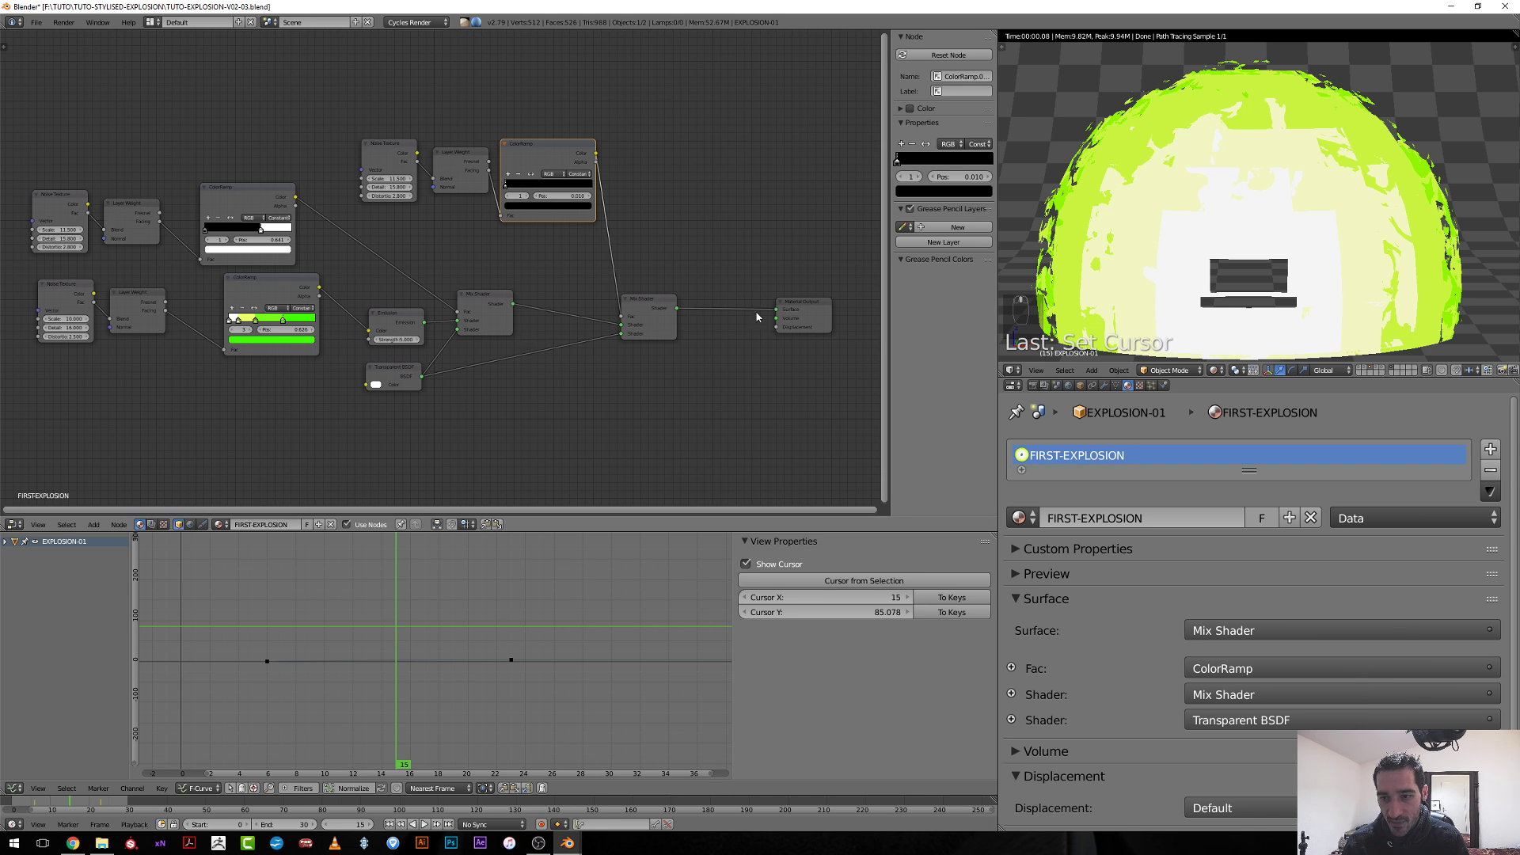
# Collapse the material's Surface and Displacement settings and expand the scene's Light Paths render settings to check the transparency bounces.
pyautogui.click(1019, 599)
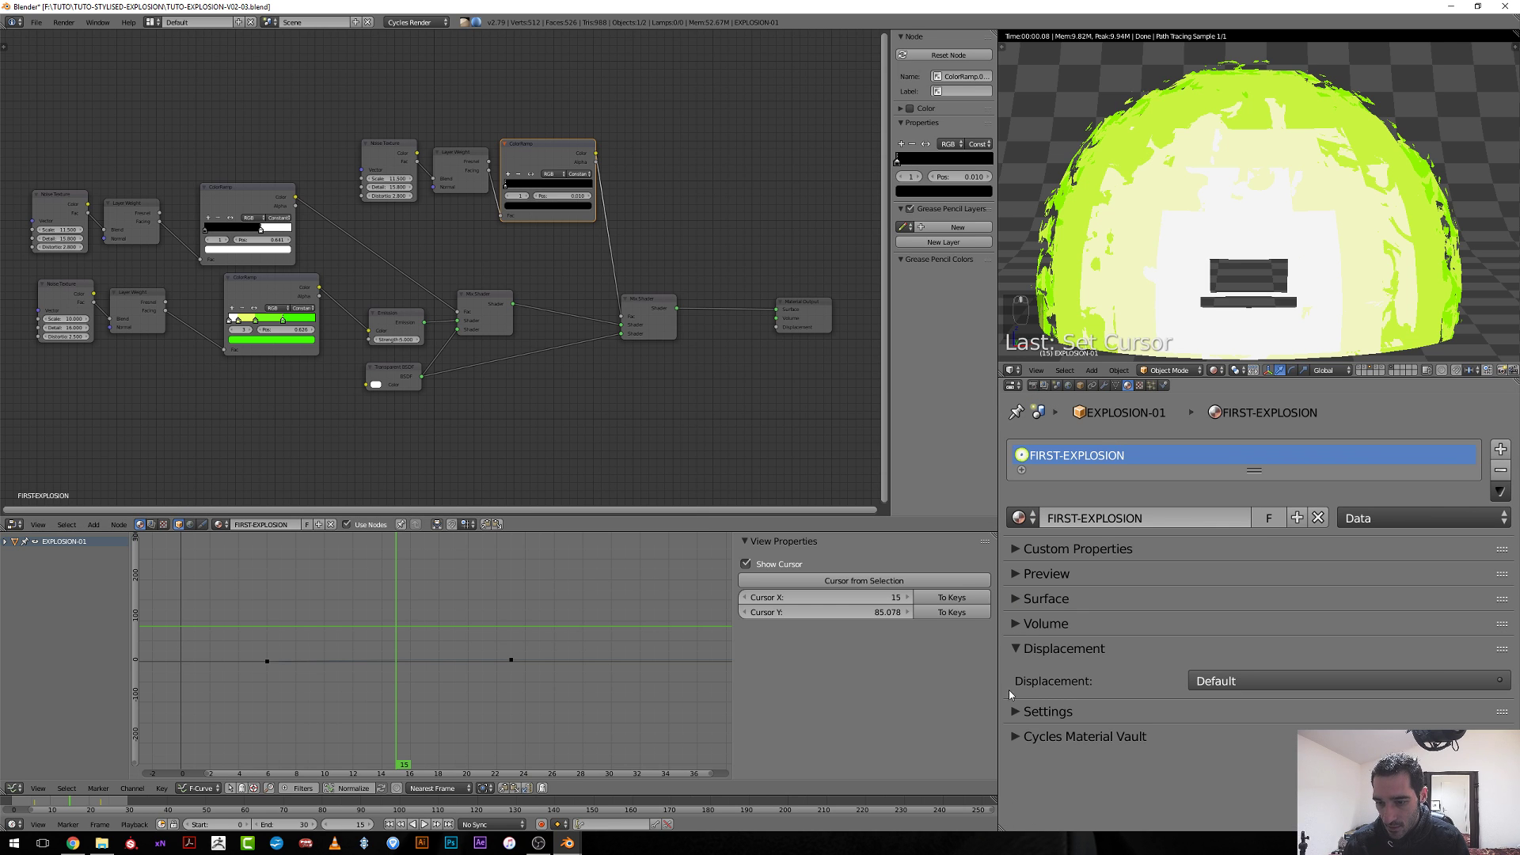
pyautogui.click(1017, 650)
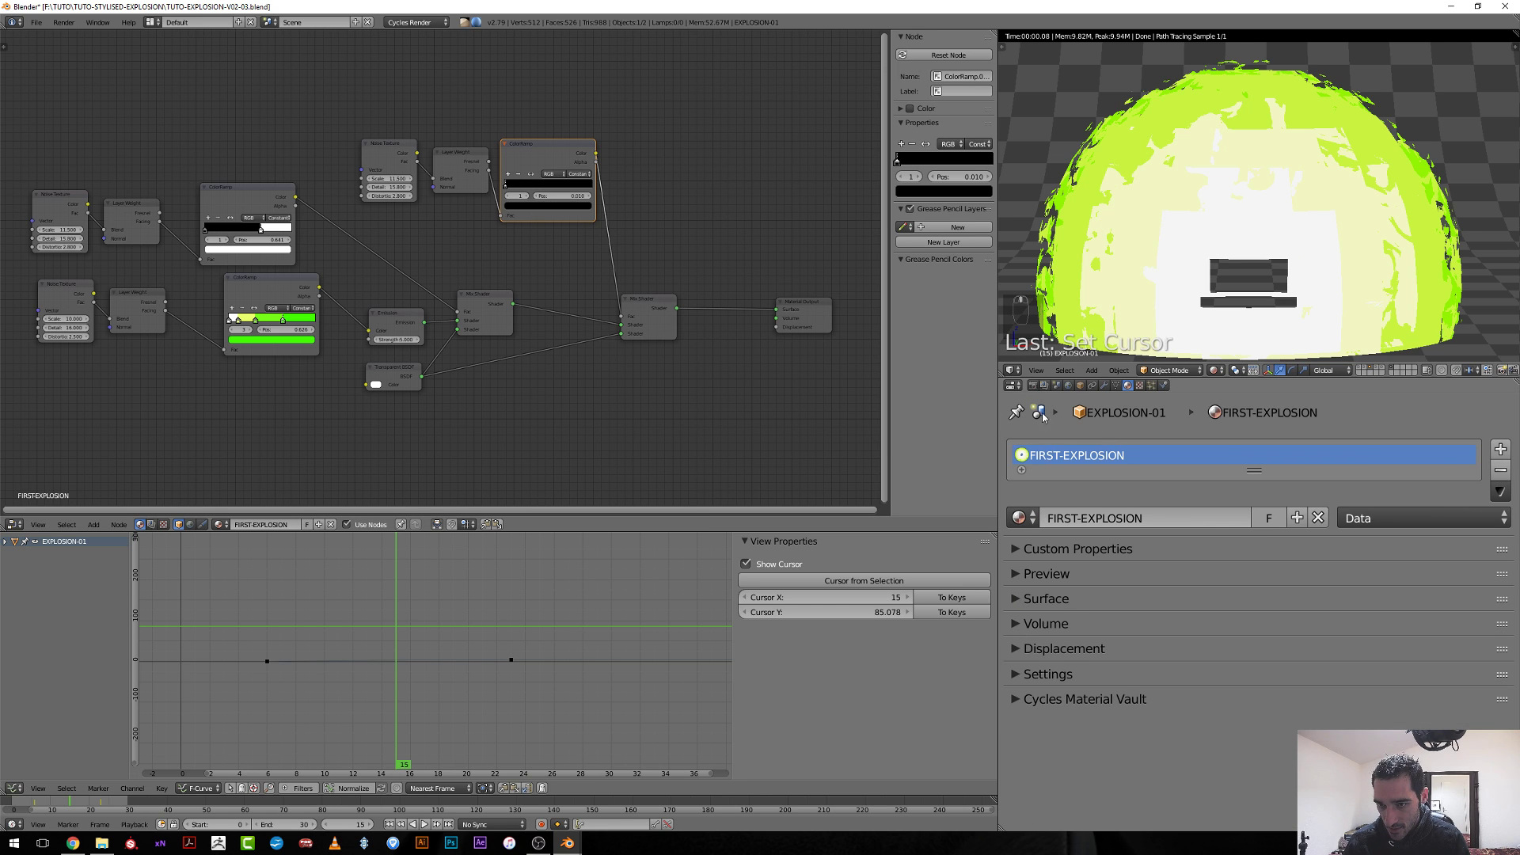
pyautogui.click(1034, 387)
pyautogui.scroll(-2, 1031, 684)
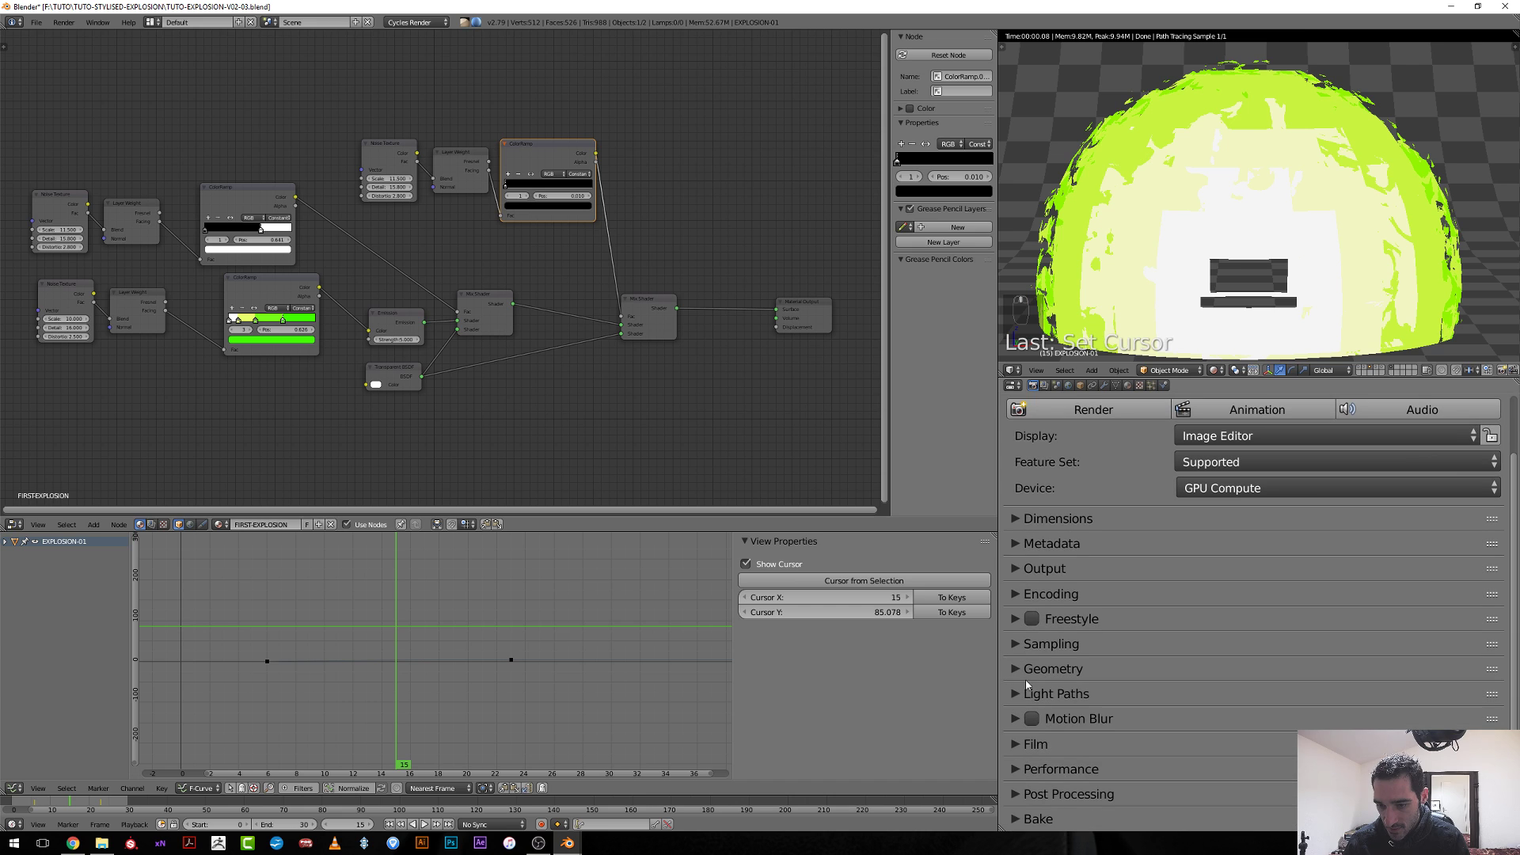
pyautogui.click(1029, 692)
pyautogui.scroll(-1, 1041, 701)
pyautogui.scroll(-2, 1041, 701)
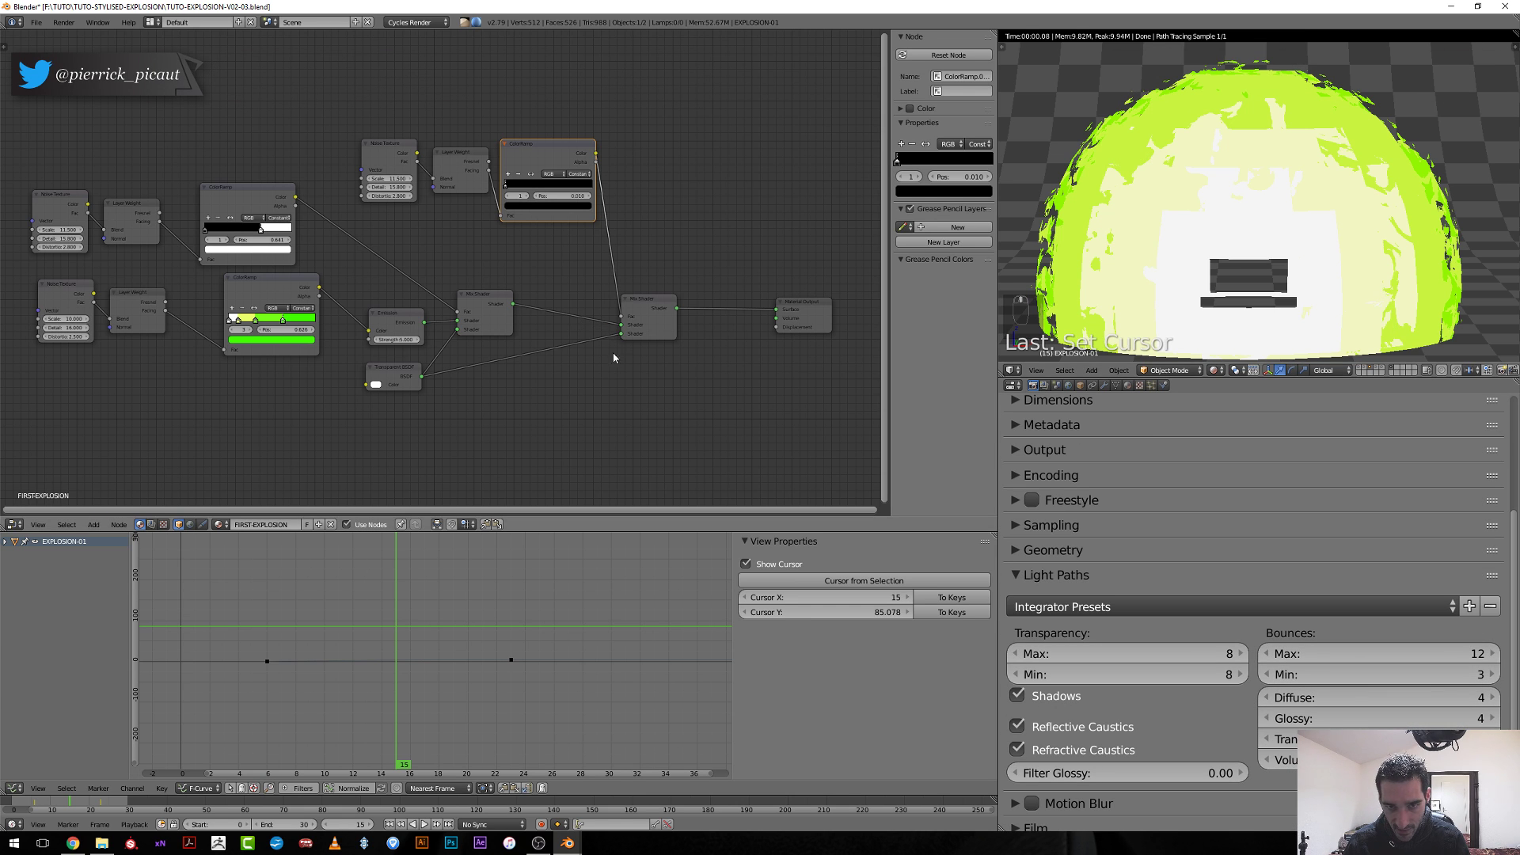
# Preview the first Mix Shader, Transparent BSDF and Emission nodes separately, ending with the final Mix Shader connected to the output.
pyautogui.keyDown('ctrl'); pyautogui.keyDown('shift'); pyautogui.click(507, 329); pyautogui.keyUp('shift'); pyautogui.keyUp('ctrl')
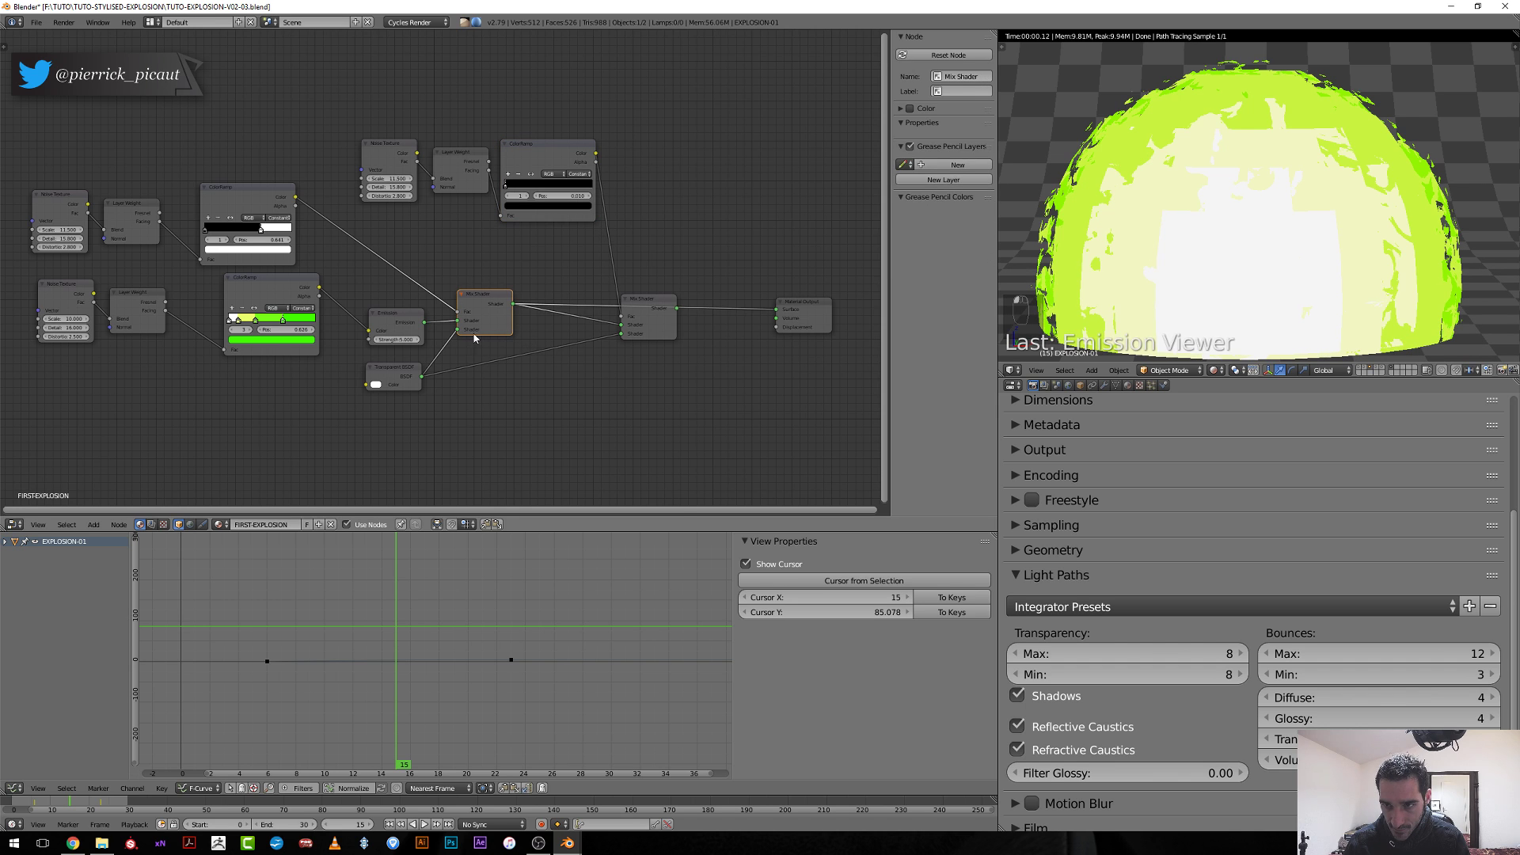
pyautogui.keyDown('ctrl'); pyautogui.keyDown('shift'); pyautogui.click(411, 377); pyautogui.keyUp('shift'); pyautogui.keyUp('ctrl')
pyautogui.keyDown('ctrl'); pyautogui.keyDown('shift'); pyautogui.click(405, 340); pyautogui.keyUp('shift'); pyautogui.keyUp('ctrl')
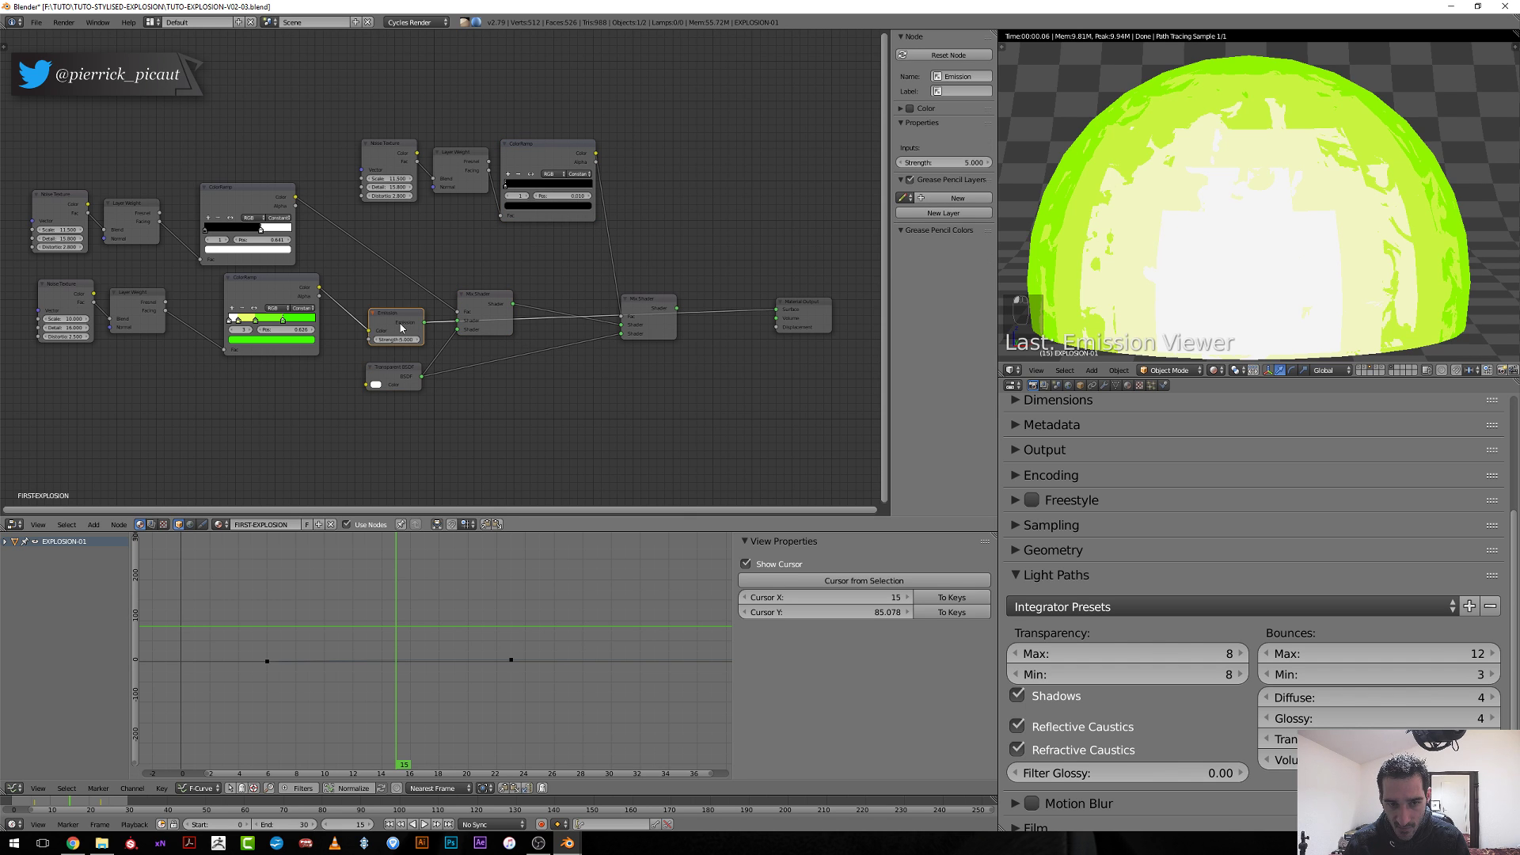
pyautogui.keyDown('ctrl'); pyautogui.keyDown('shift'); pyautogui.click(483, 298); pyautogui.keyUp('shift'); pyautogui.keyUp('ctrl')
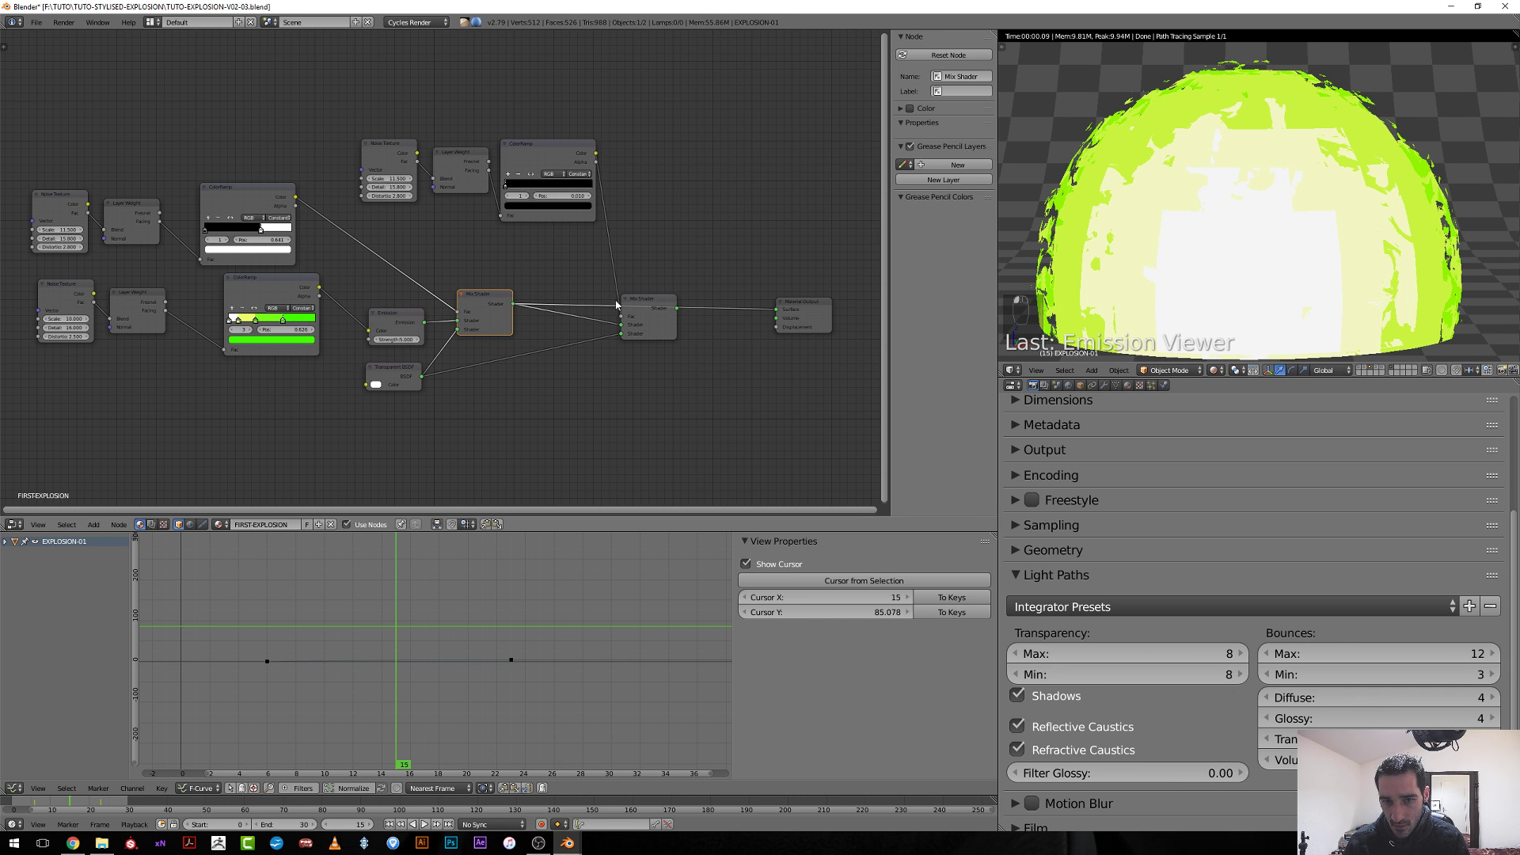
pyautogui.keyDown('ctrl'); pyautogui.keyDown('shift'); pyautogui.click(645, 302); pyautogui.keyUp('shift'); pyautogui.keyUp('ctrl')
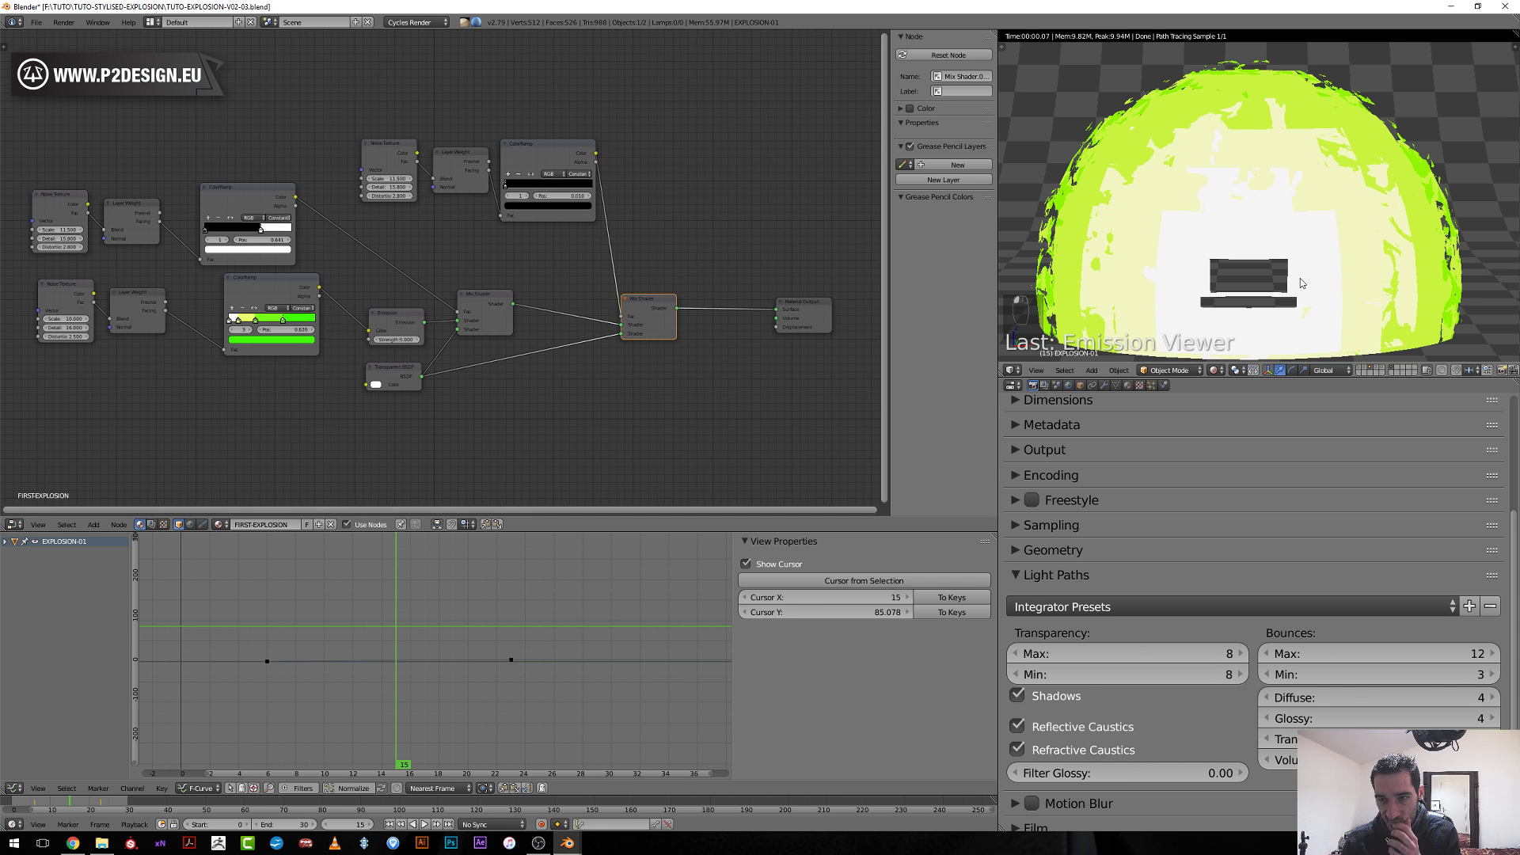
# Check the shock and shockwave layers at frame 0, and leave only the EXPLOSION-01 layer visible.
pyautogui.scroll(-3, 390, 349)
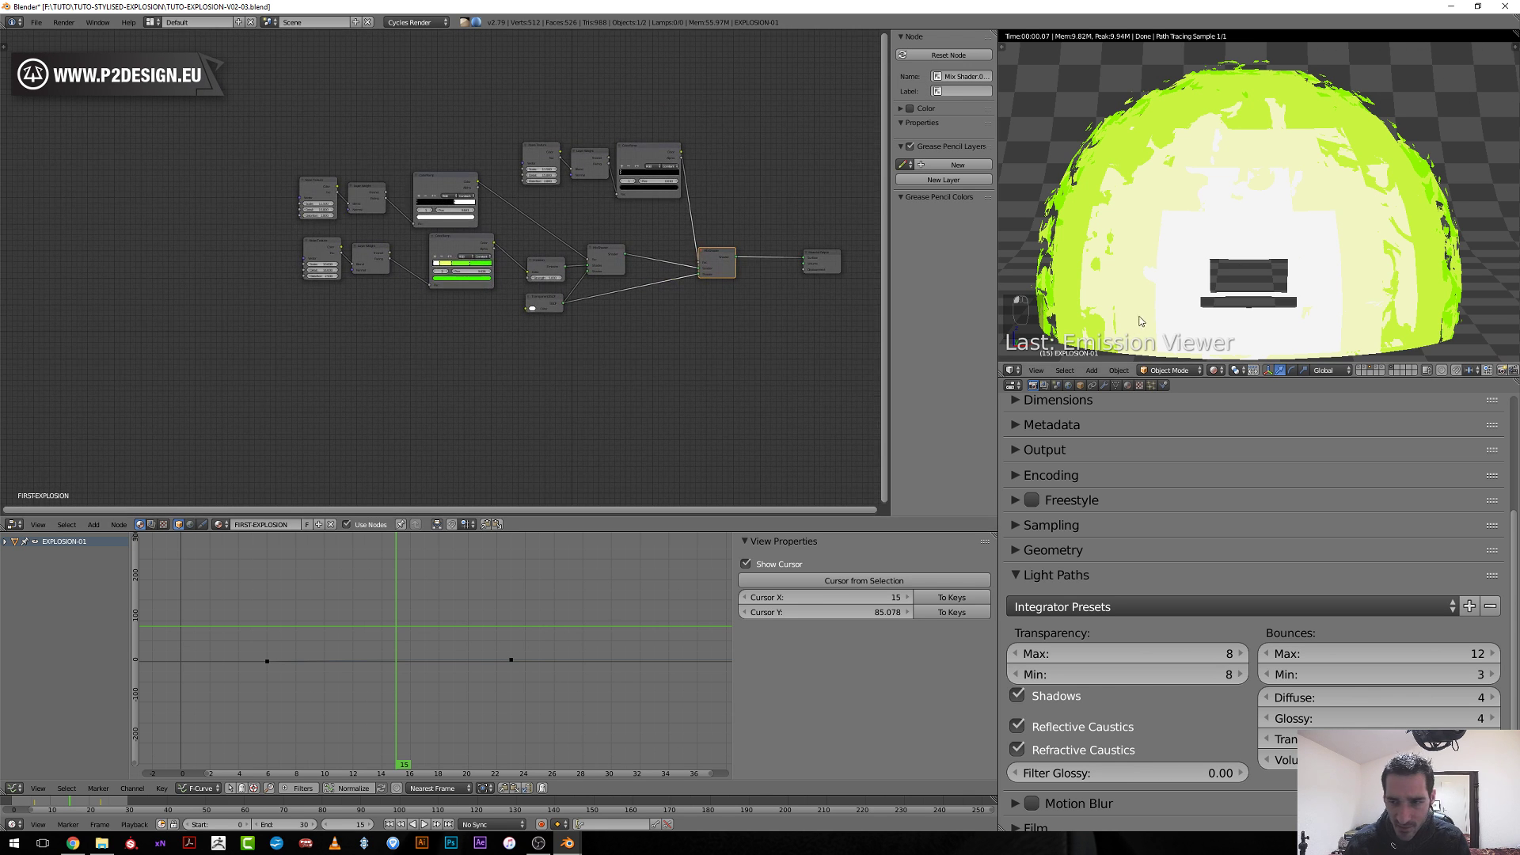
pyautogui.click(1361, 370)
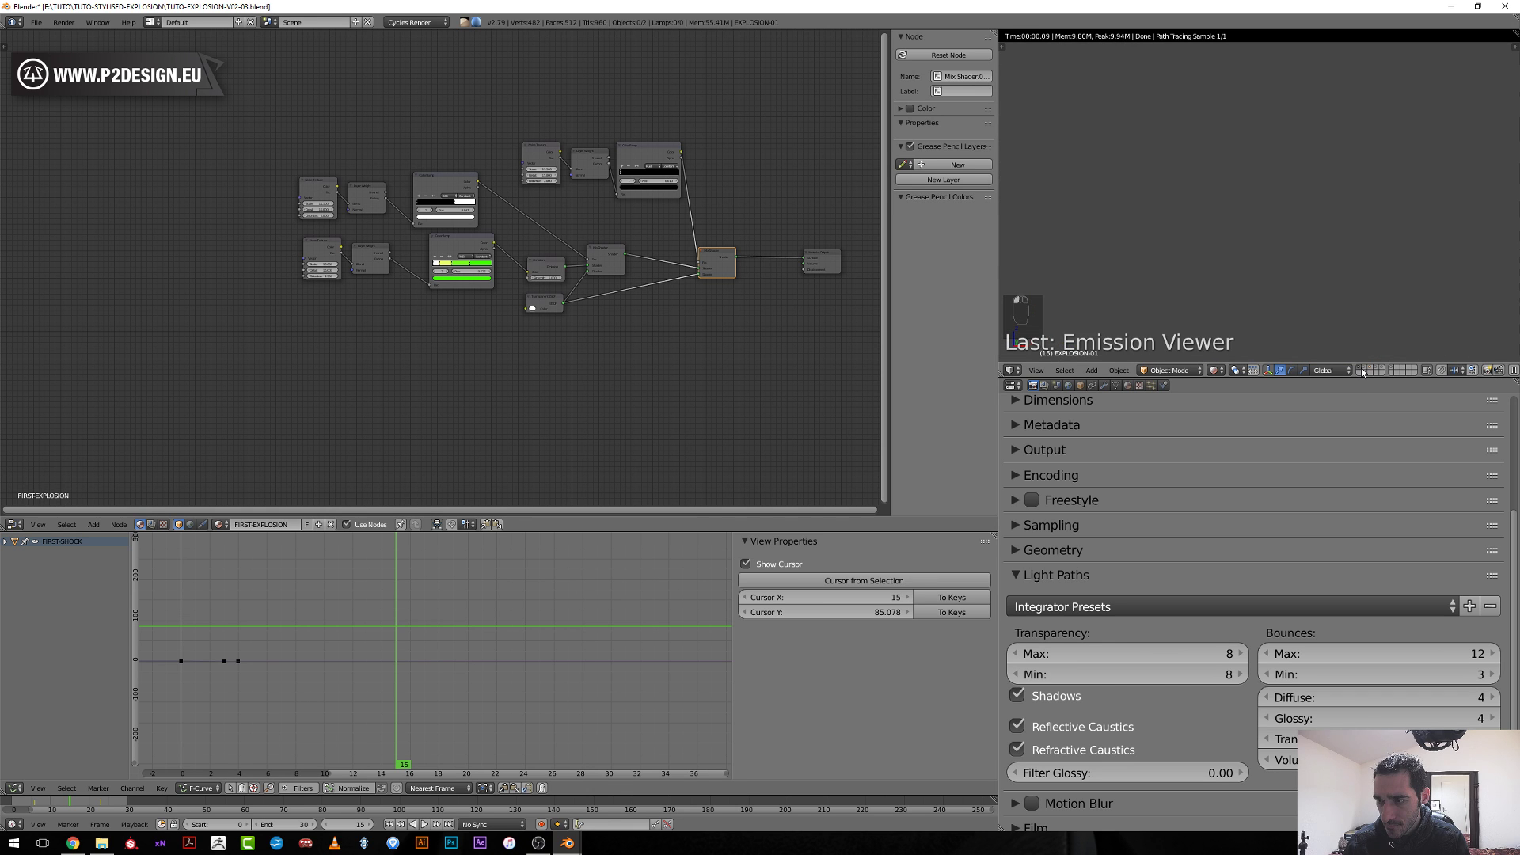
pyautogui.keyDown('shift'); pyautogui.click(1363, 372); pyautogui.keyUp('shift')
pyautogui.moveTo(332, 613); pyautogui.dragTo(179, 643)
pyautogui.click(1169, 334)
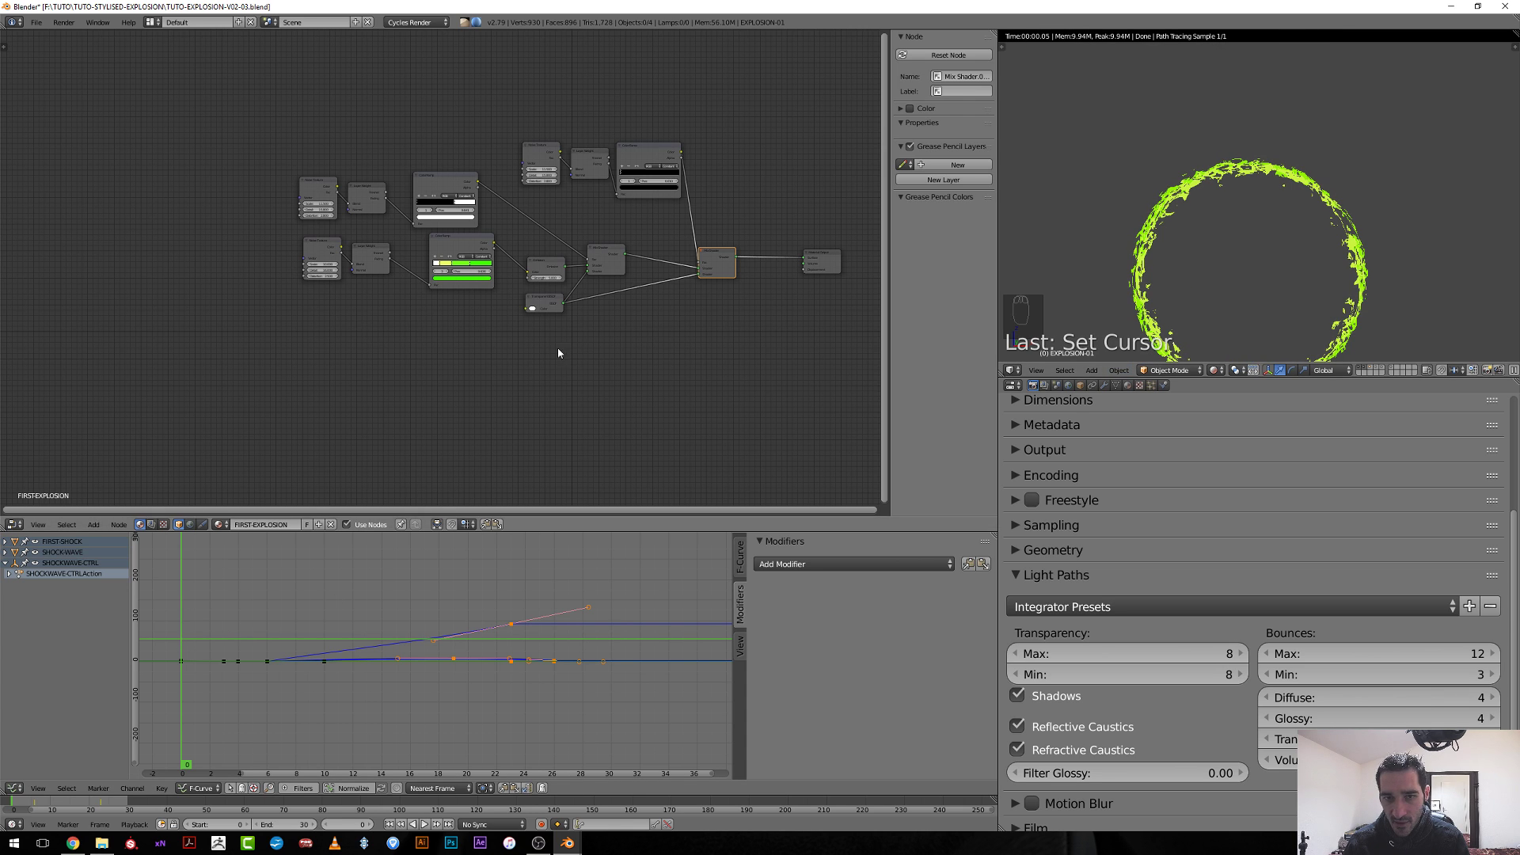
pyautogui.click(1370, 369)
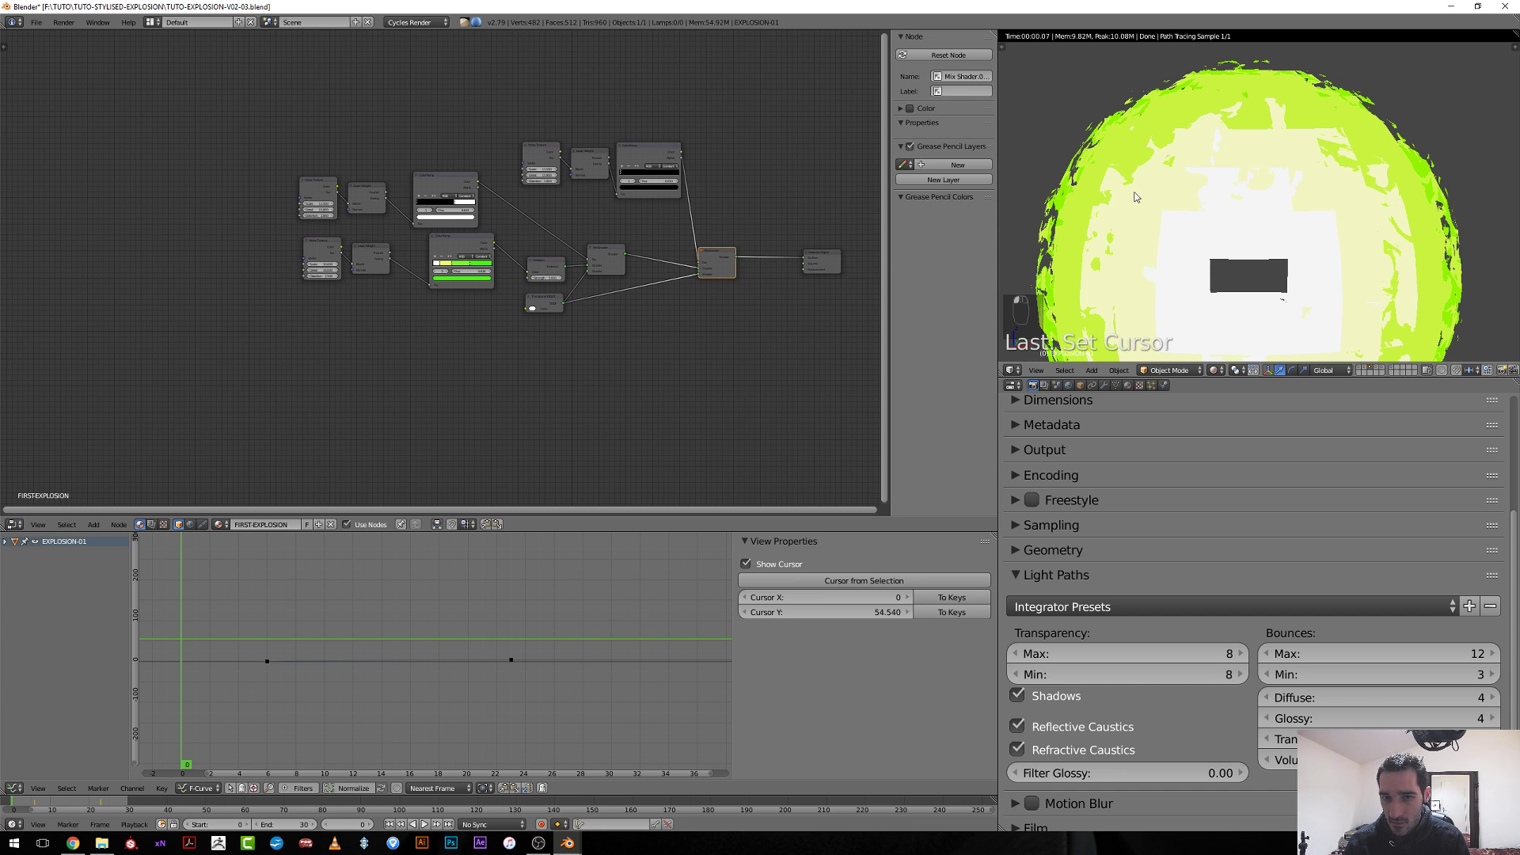
# Check the explosion sphere in a 3D View and return the area to the Node Editor.
pyautogui.click(12, 524)
pyautogui.click(32, 511)
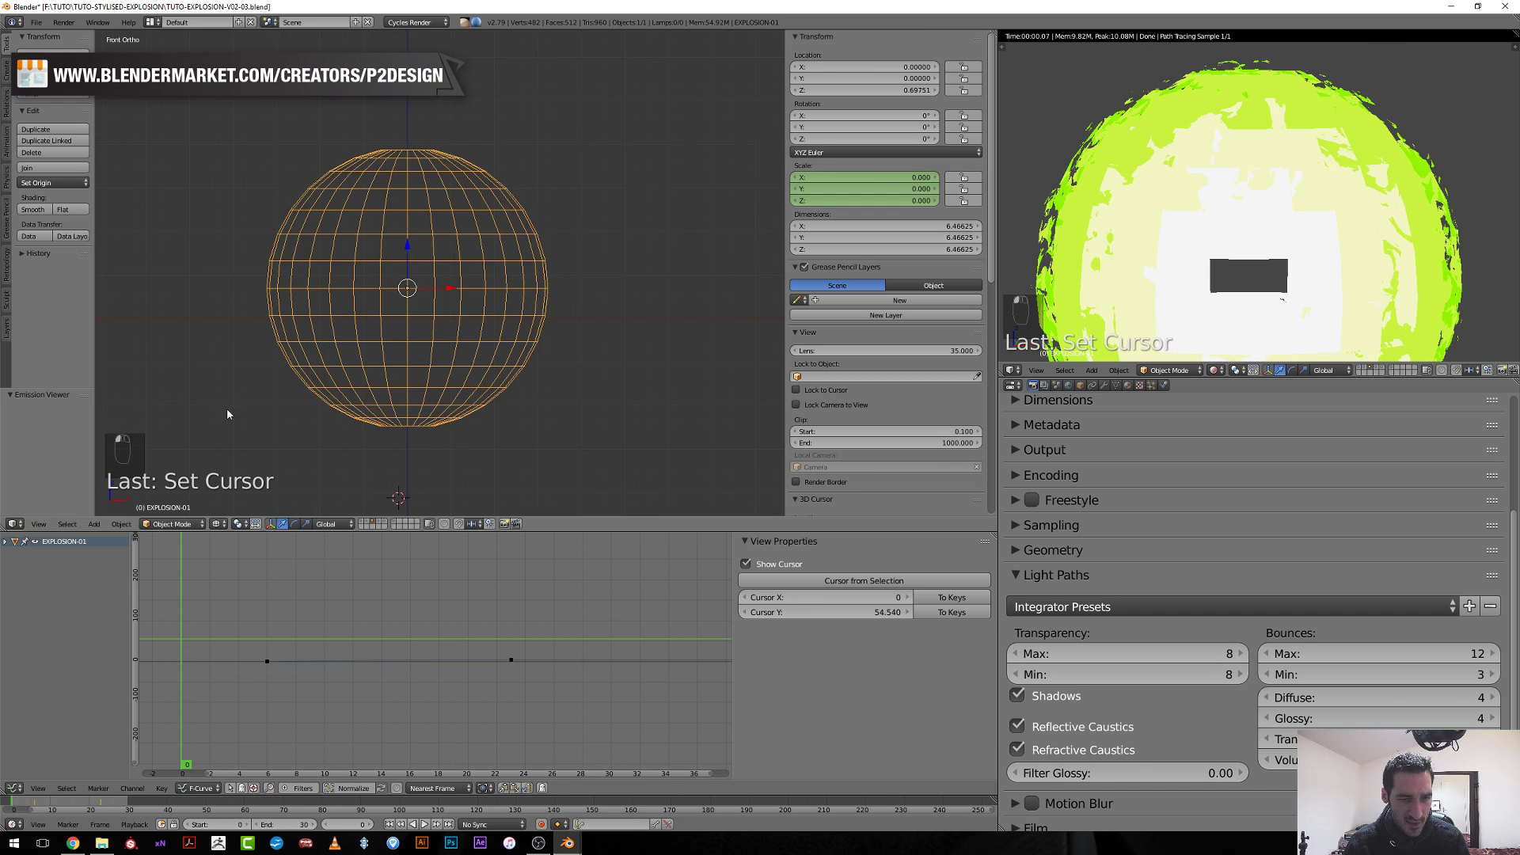
pyautogui.scroll(-3, 228, 414)
pyautogui.click(13, 524)
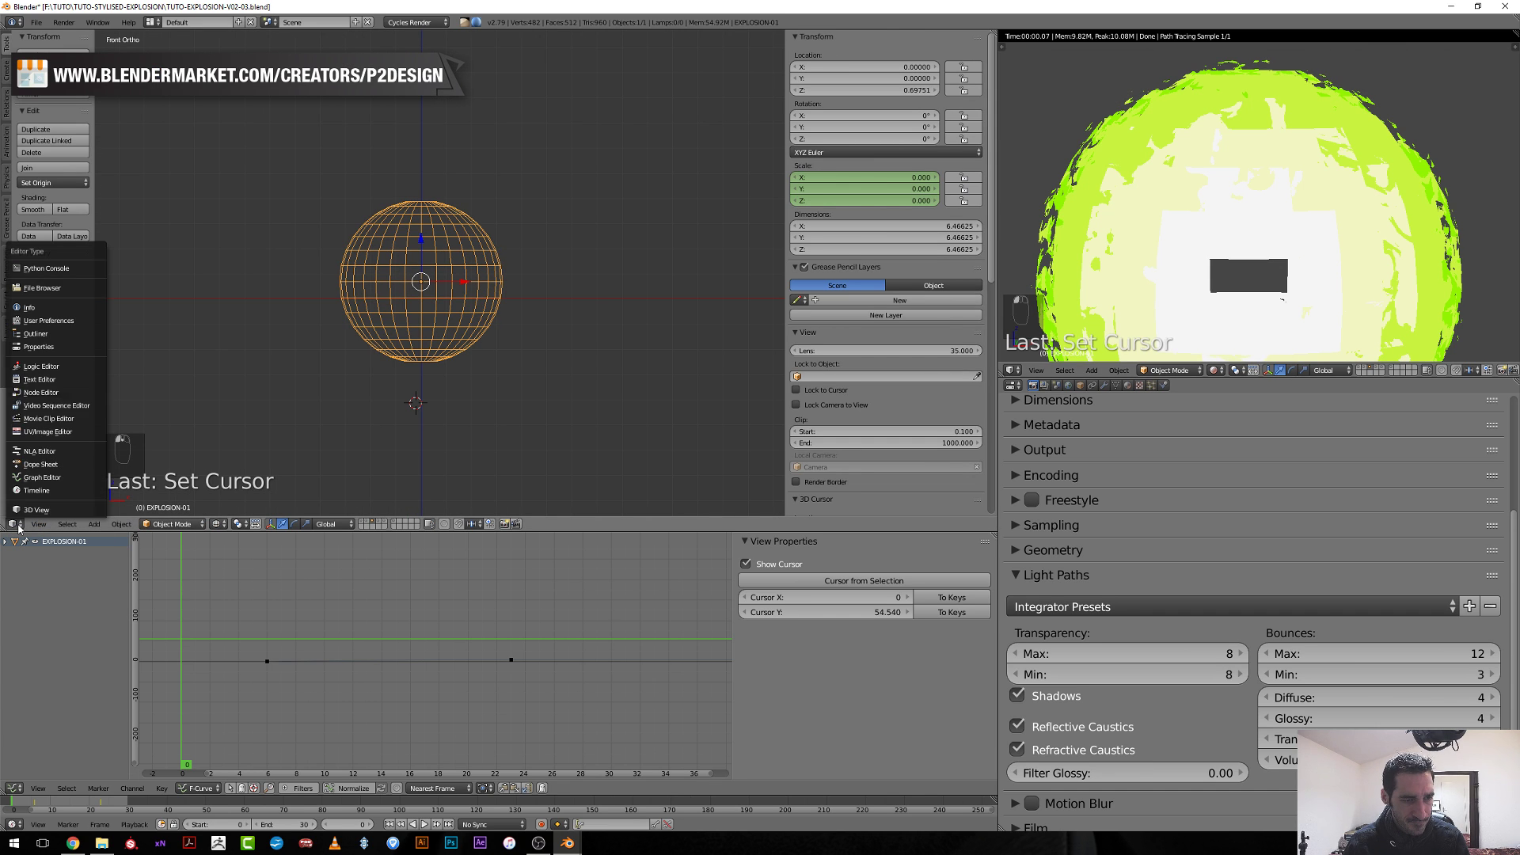
pyautogui.click(41, 391)
# Scrub the explosion animation to frame 11 with the FIRST-EXPLOSION nodes in closer view.
pyautogui.scroll(1, 275, 662)
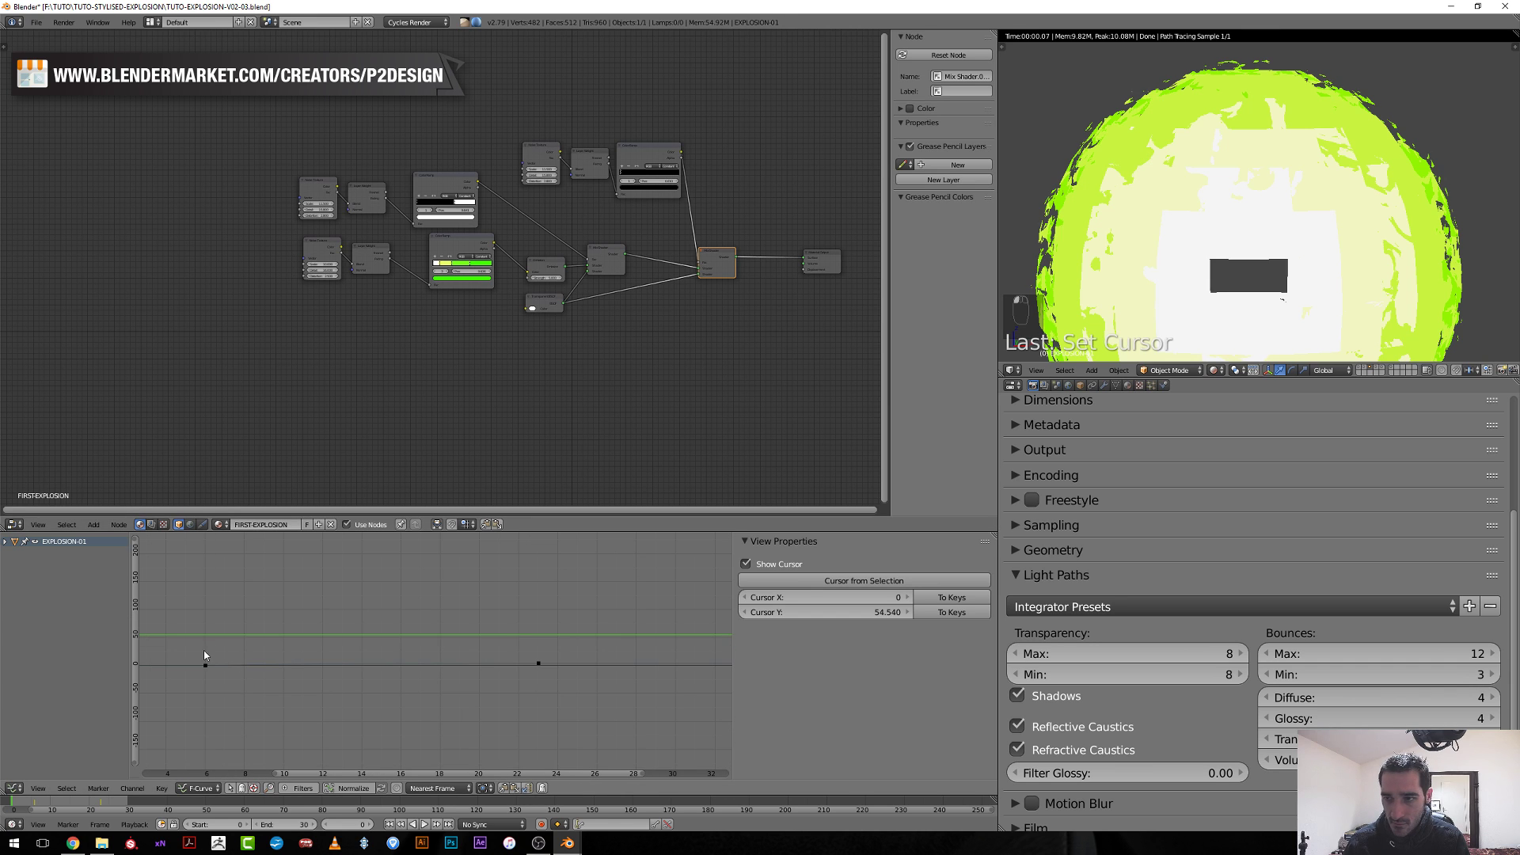
pyautogui.moveTo(204, 654); pyautogui.dragTo(306, 657)
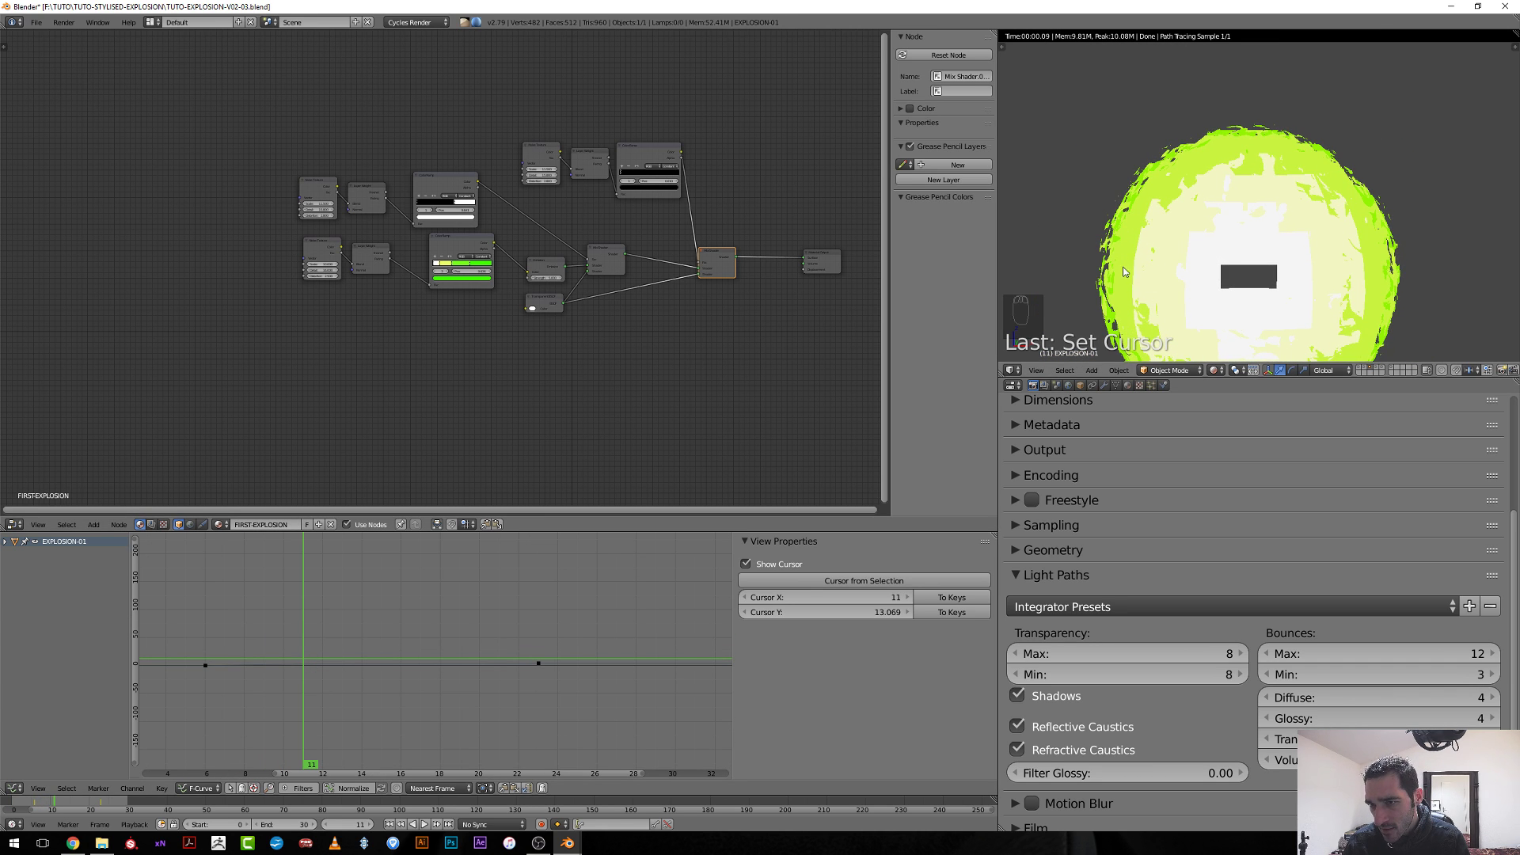
pyautogui.scroll(3, 529, 411)
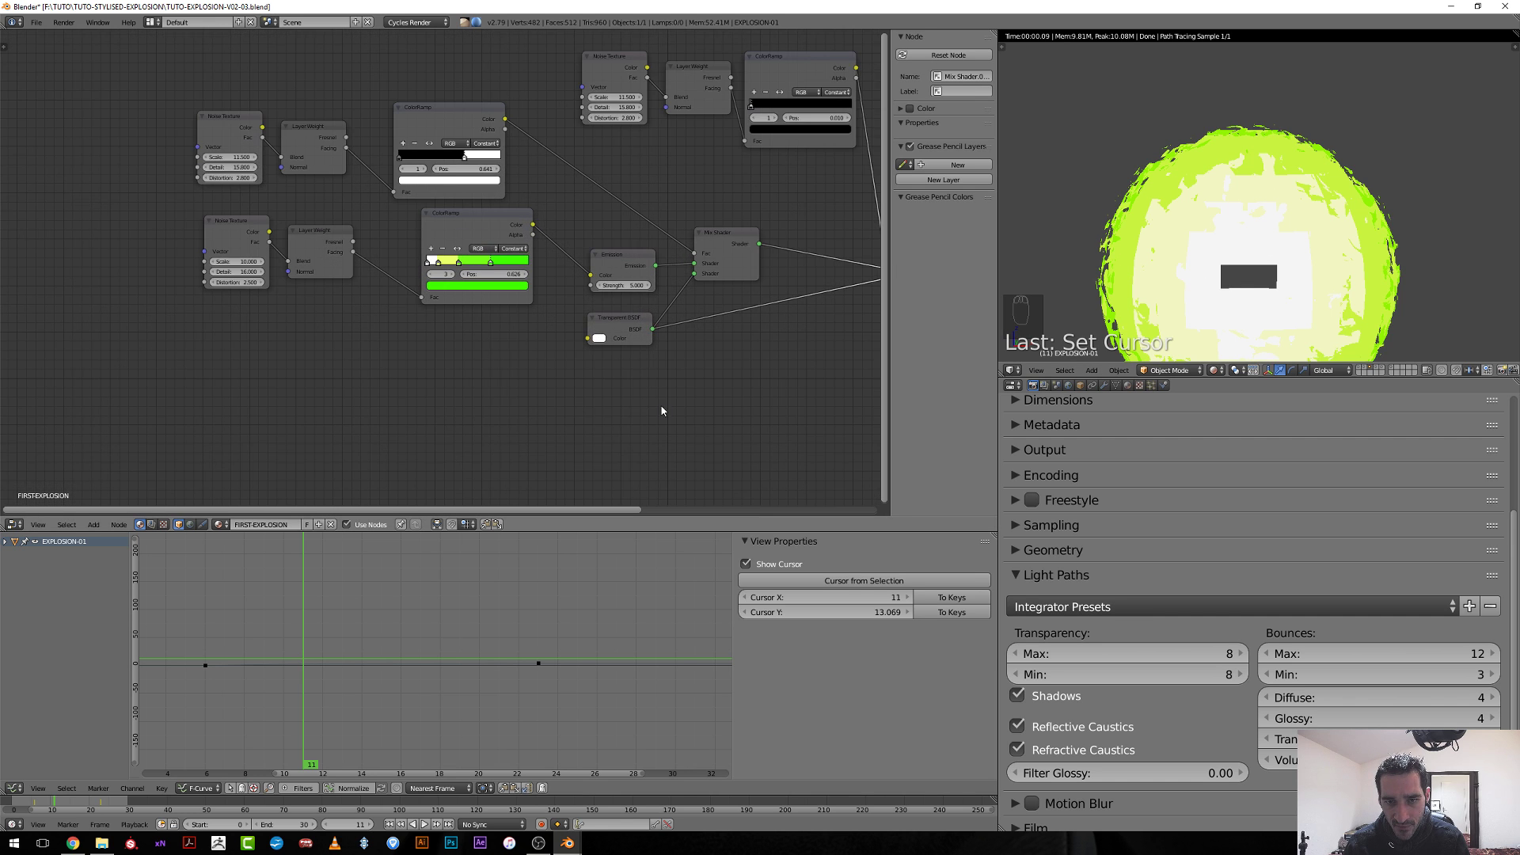
# Move the black stop of the ColorRamp feeding the final Mix Shader's factor to 0.233.
pyautogui.moveTo(550, 148); pyautogui.dragTo(573, 148)
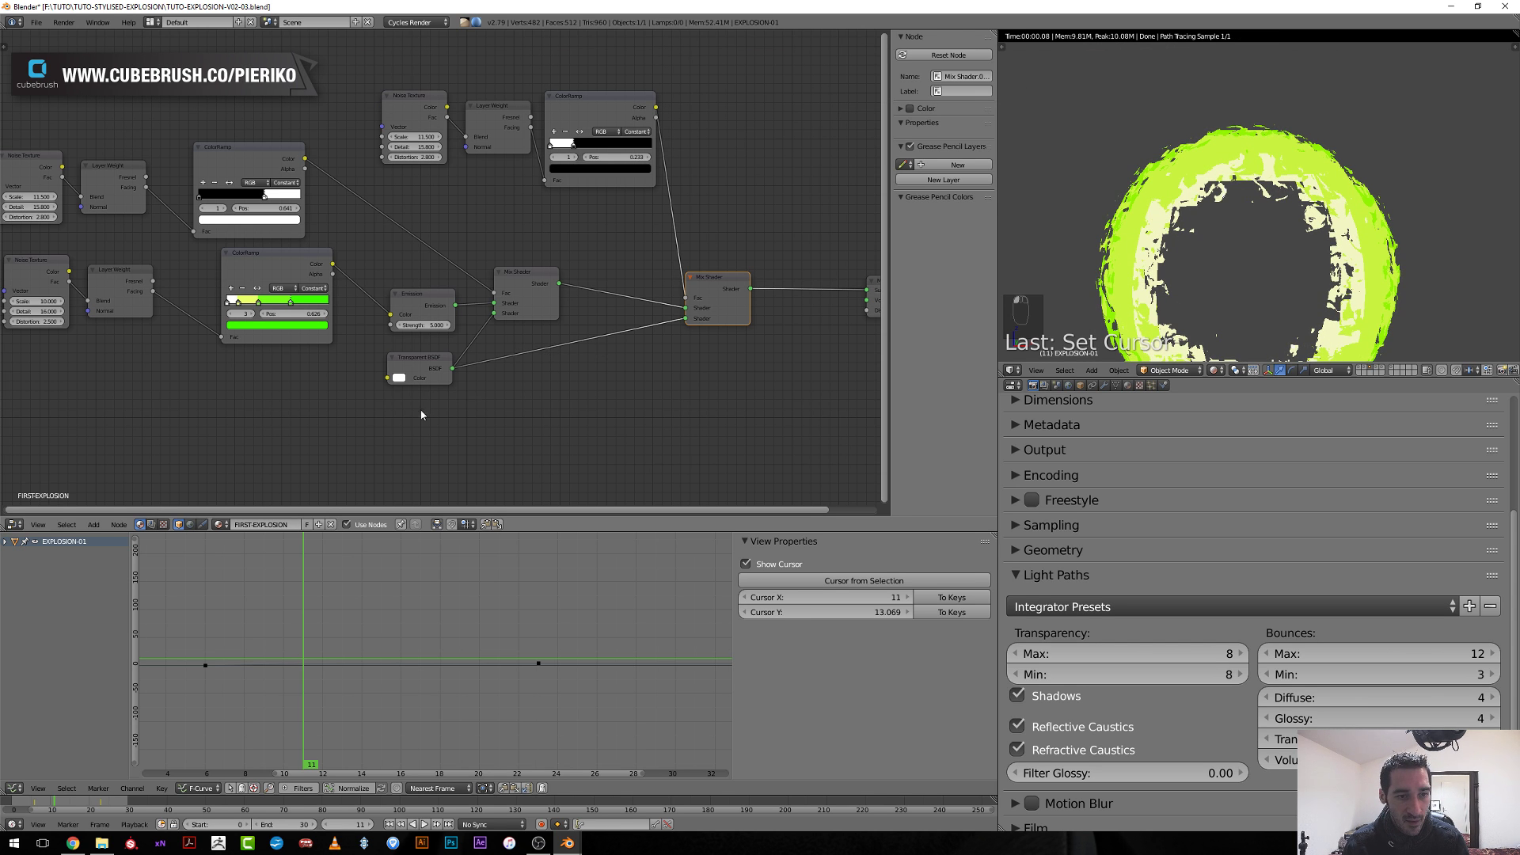
# Reorder the emission ColorRamp's stops to run from green through bright green at 0.443 and yellow to white at the end.
pyautogui.scroll(3, 217, 384)
pyautogui.moveTo(344, 286); pyautogui.dragTo(421, 290)
pyautogui.click(304, 286)
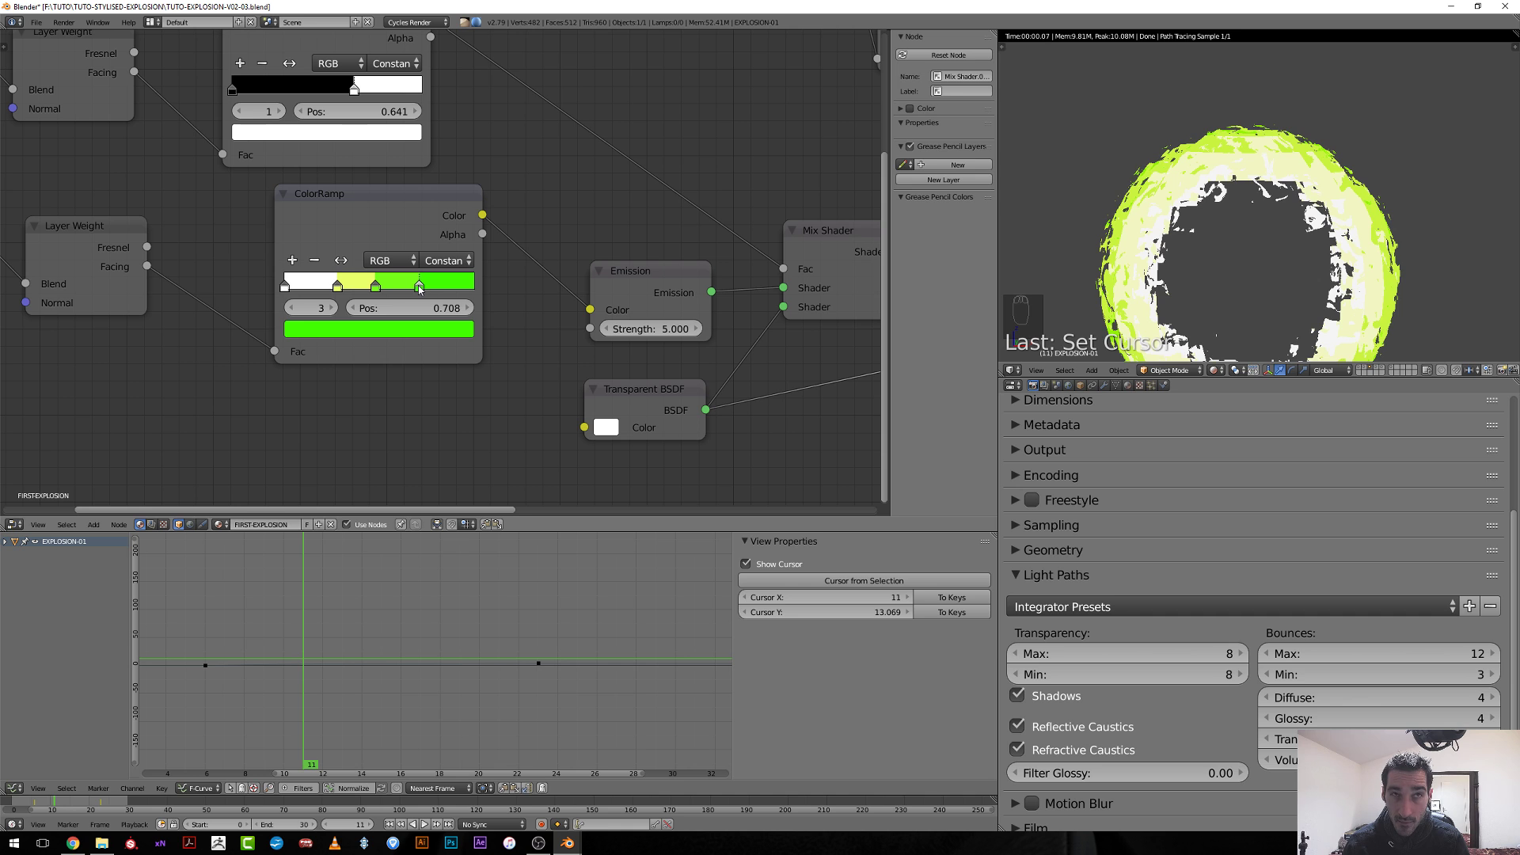
pyautogui.moveTo(285, 286); pyautogui.dragTo(459, 288)
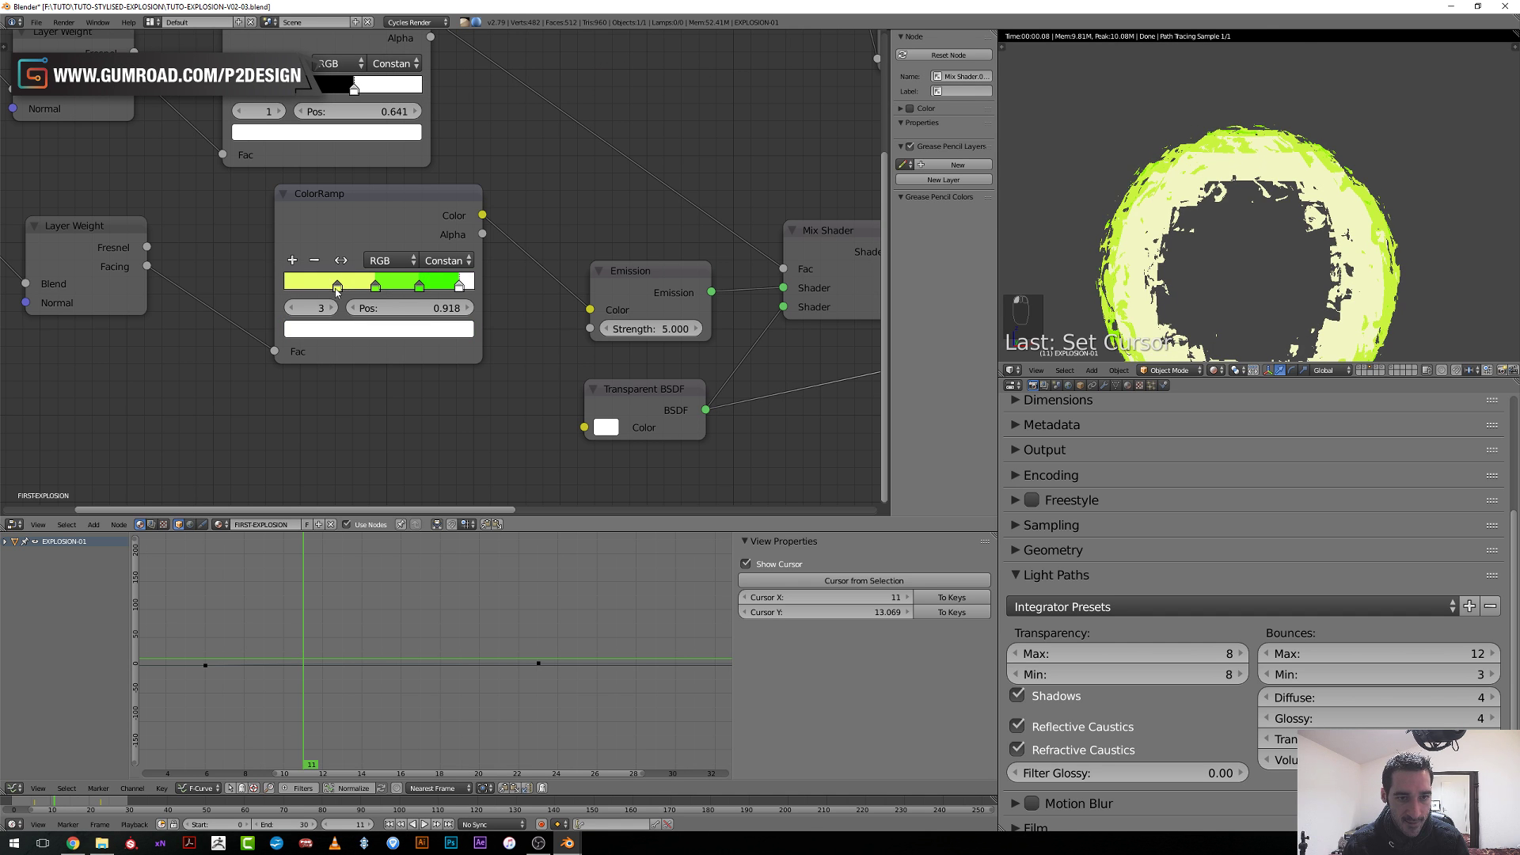
pyautogui.moveTo(336, 287); pyautogui.dragTo(285, 288)
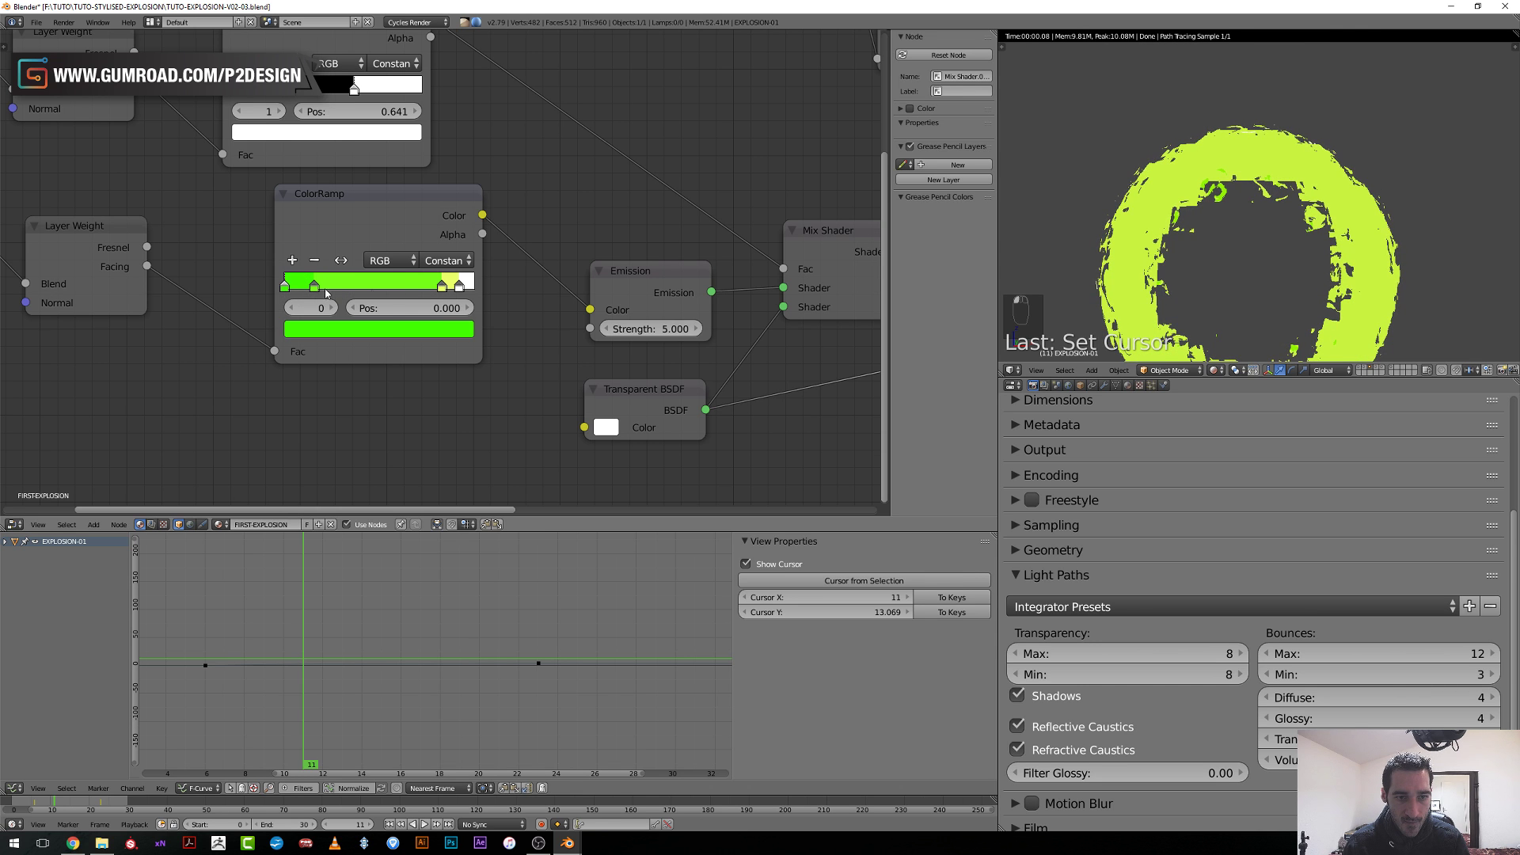
pyautogui.moveTo(441, 287); pyautogui.dragTo(369, 292)
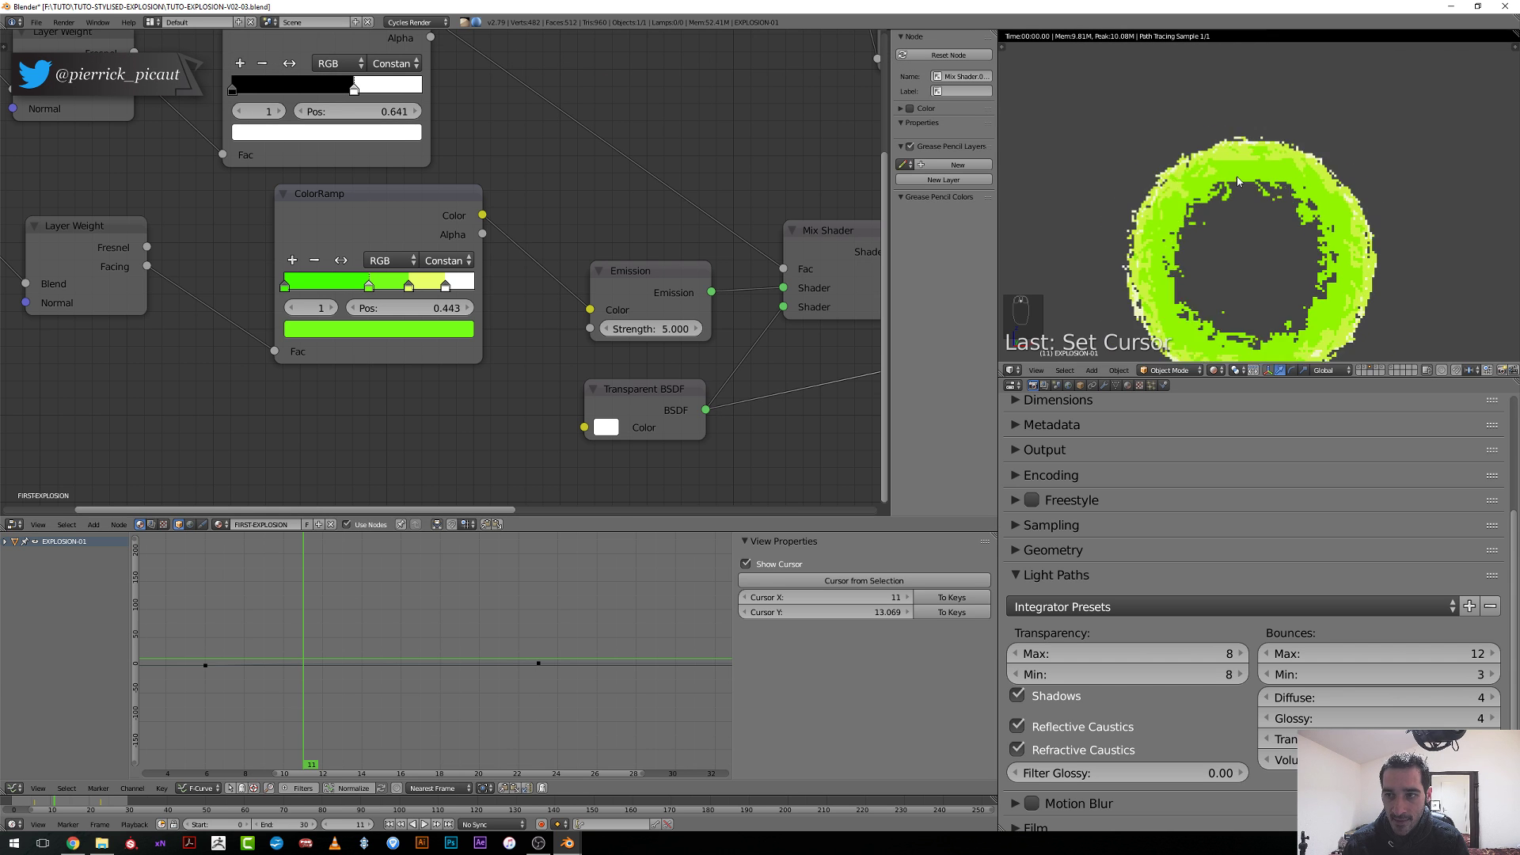
# Set the black stop of the final Mix Shader's factor ColorRamp to 0.369 and inspect the rendered ring.
pyautogui.scroll(-5, 641, 294)
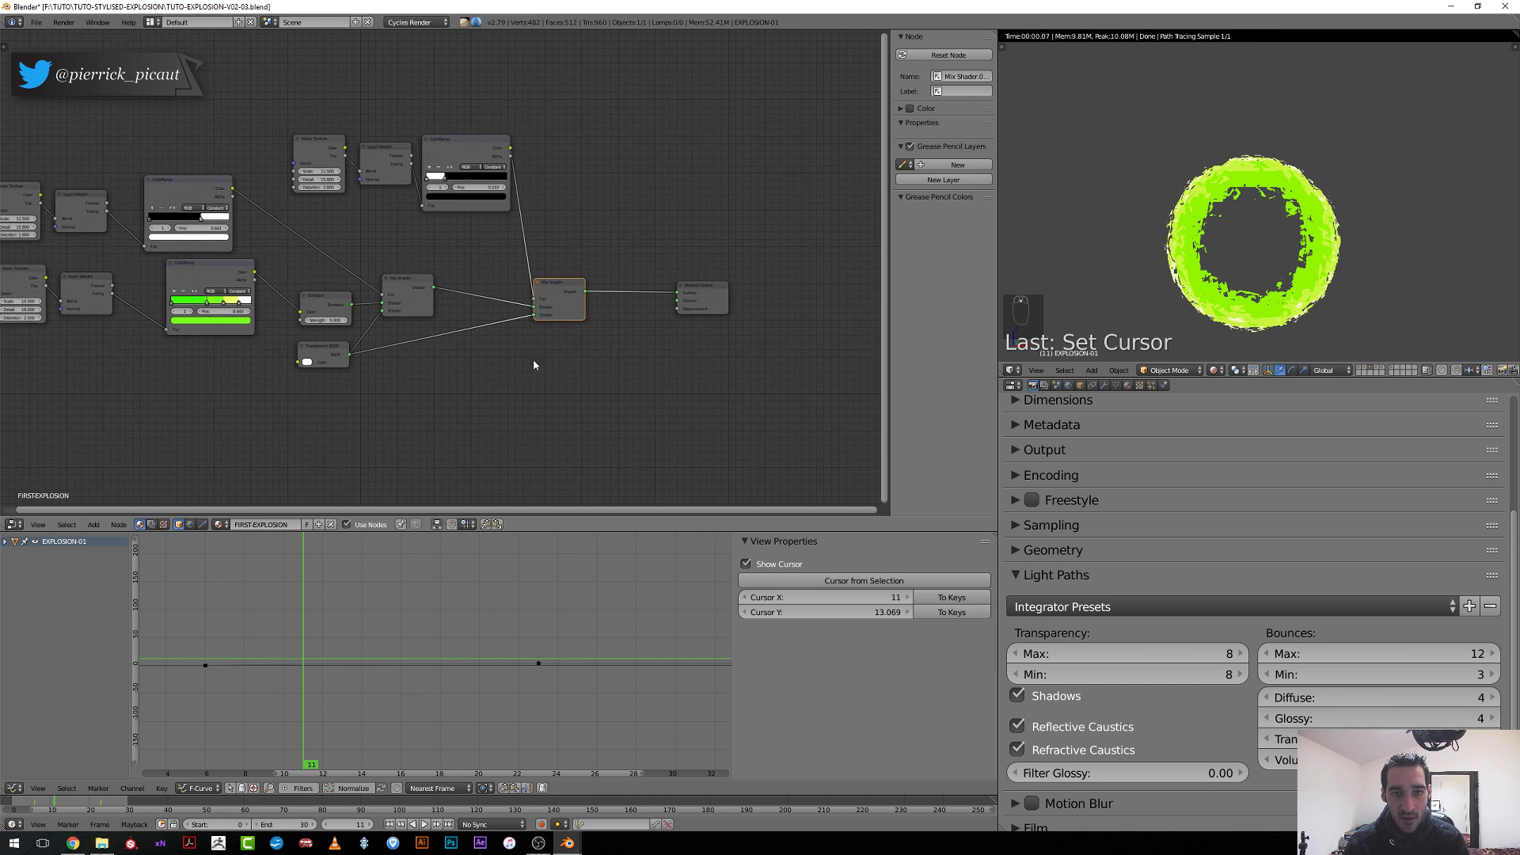
pyautogui.scroll(2, 552, 264)
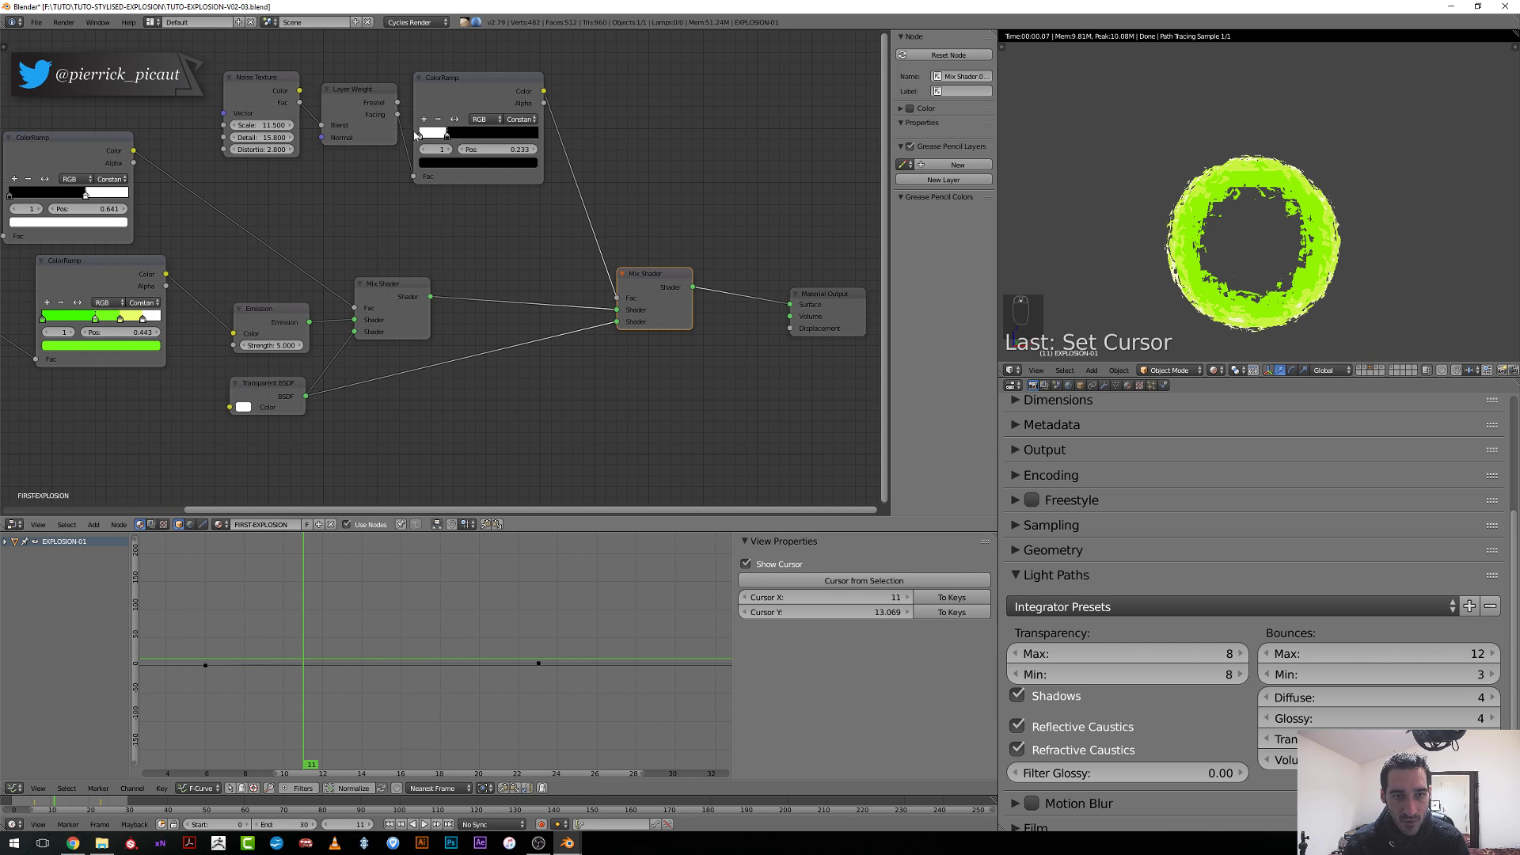
pyautogui.moveTo(447, 139); pyautogui.dragTo(464, 150)
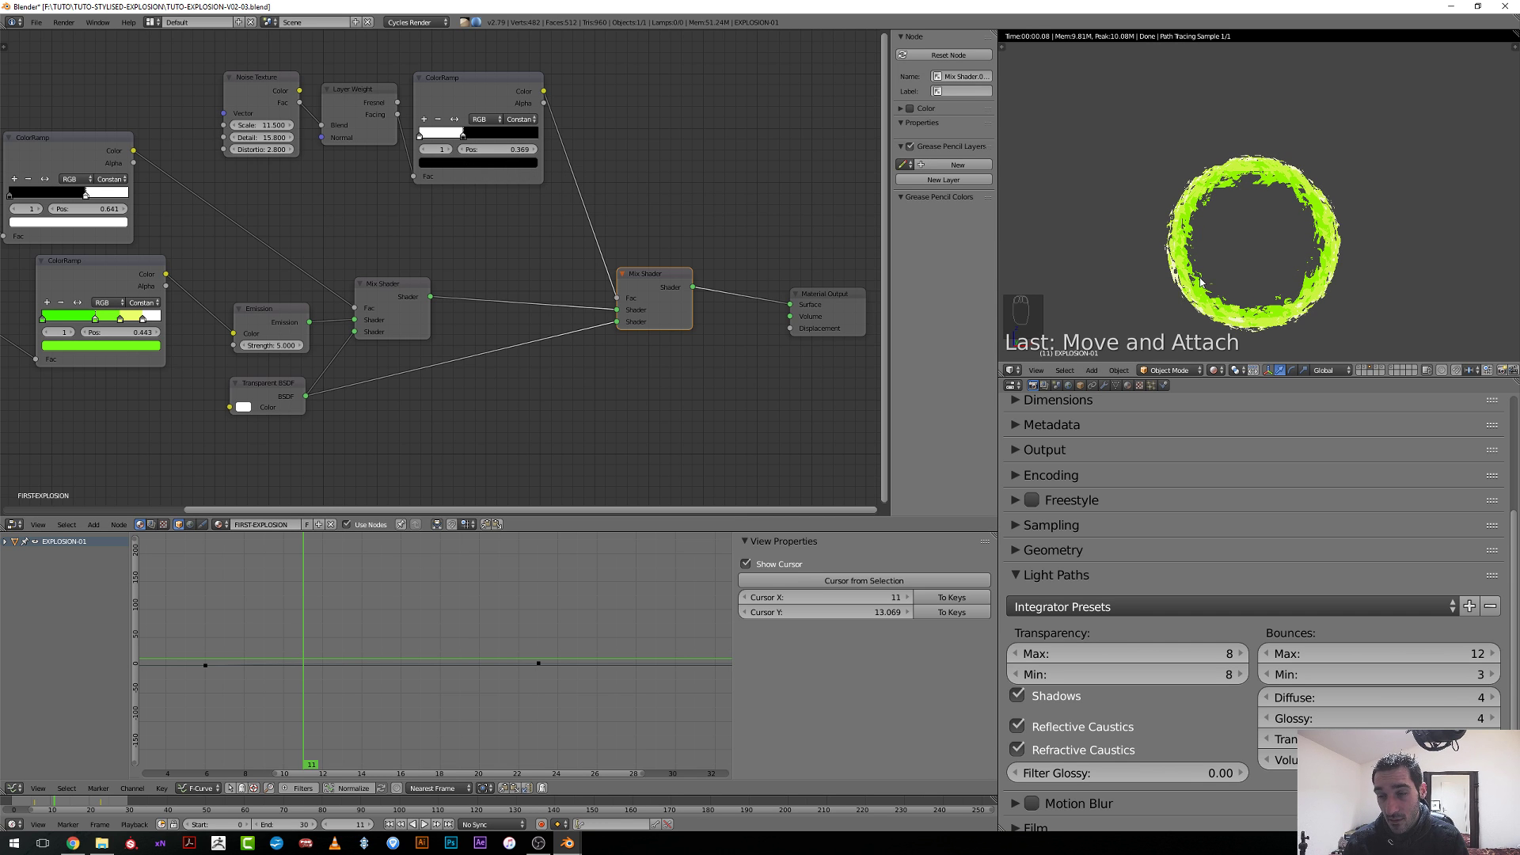
pyautogui.scroll(4, 1200, 281)
pyautogui.scroll(-2, 1150, 275)
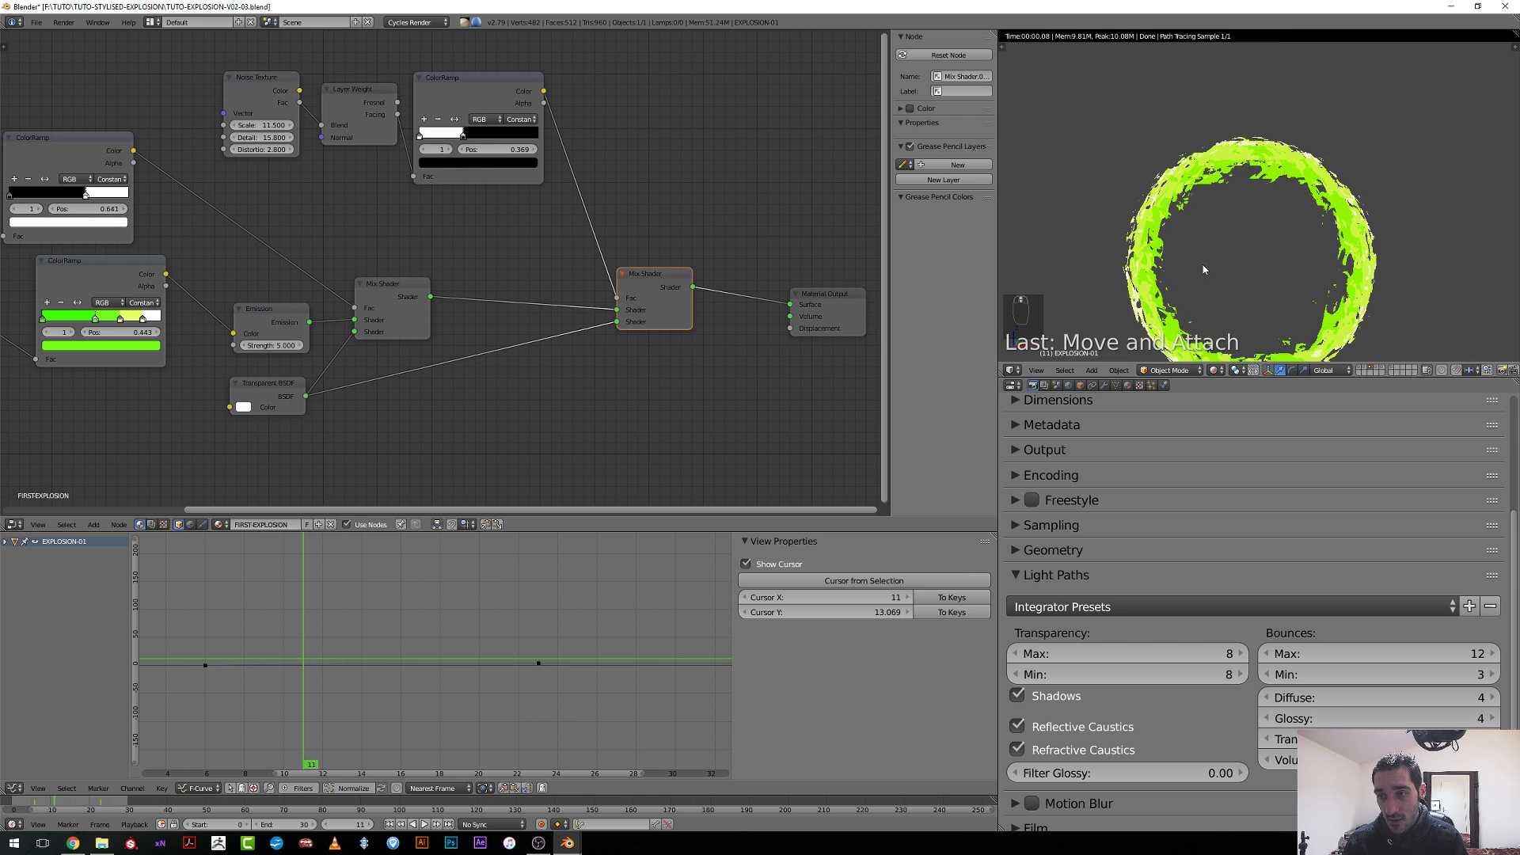
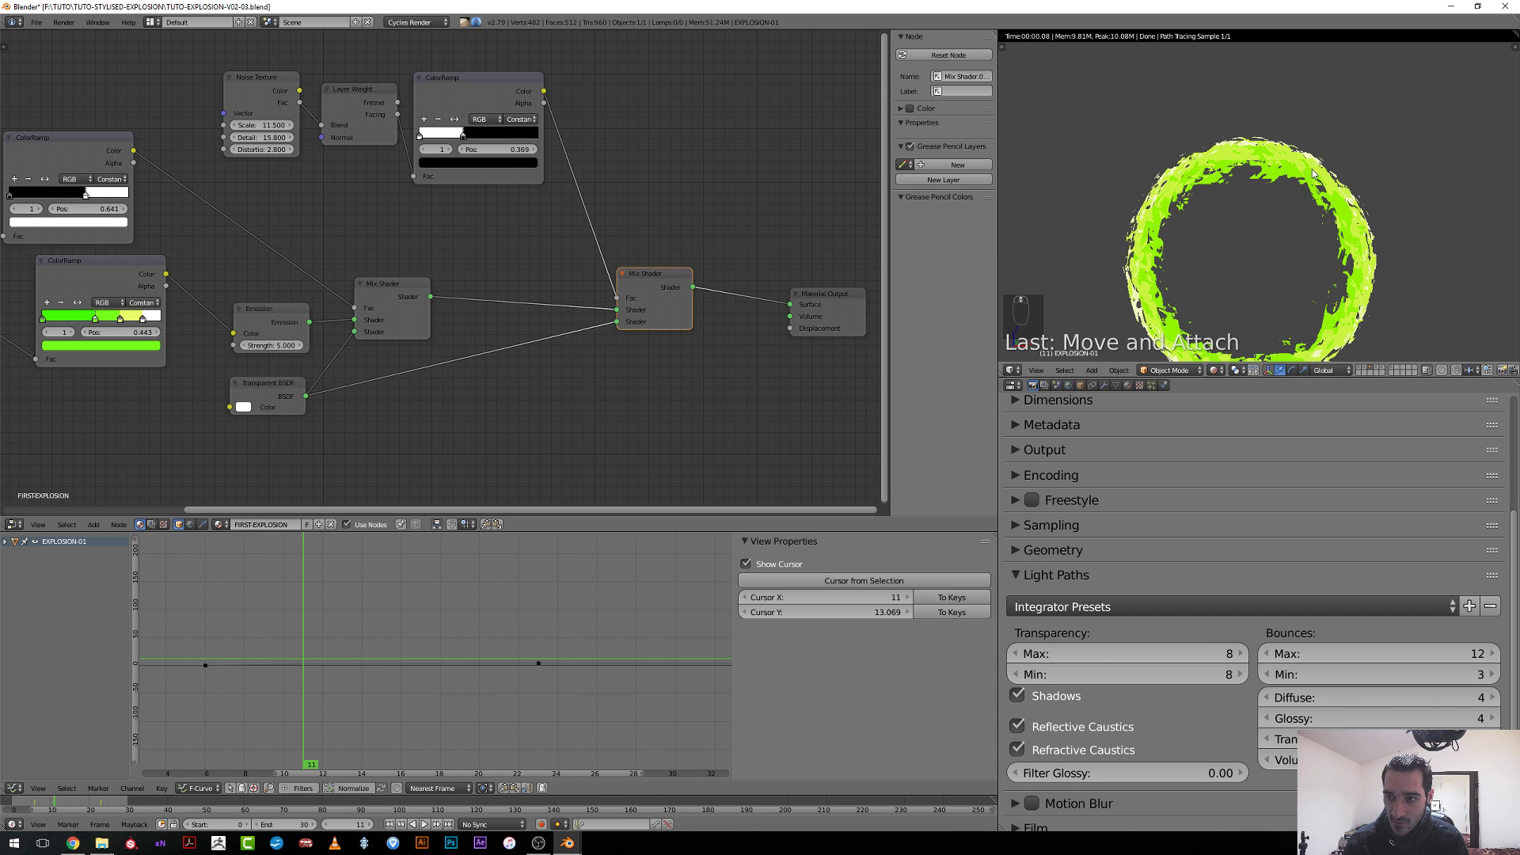
pyautogui.scroll(-2, 1330, 347)
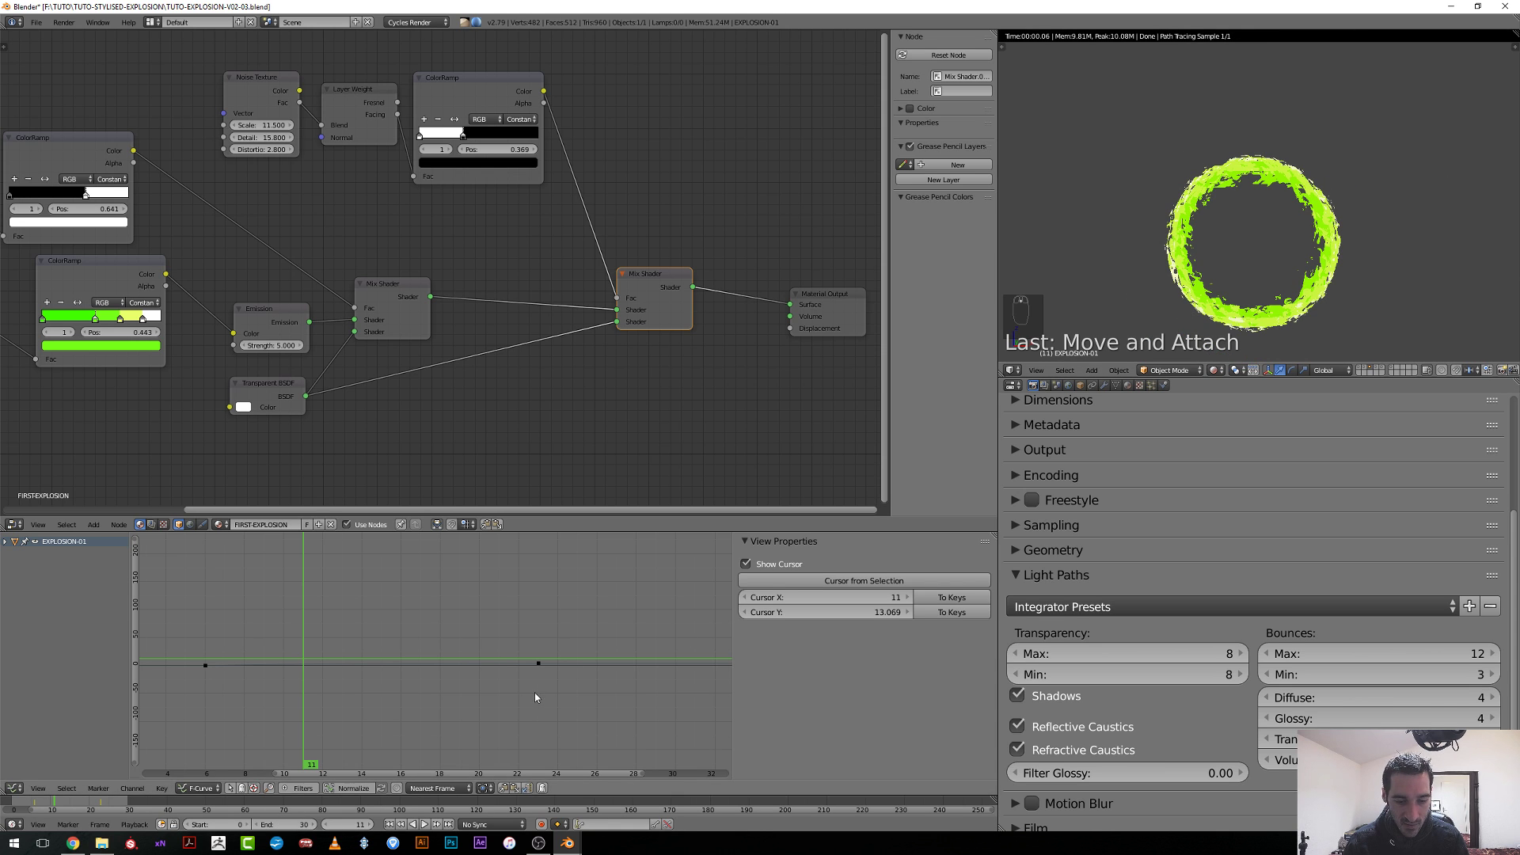
pyautogui.moveTo(569, 839)
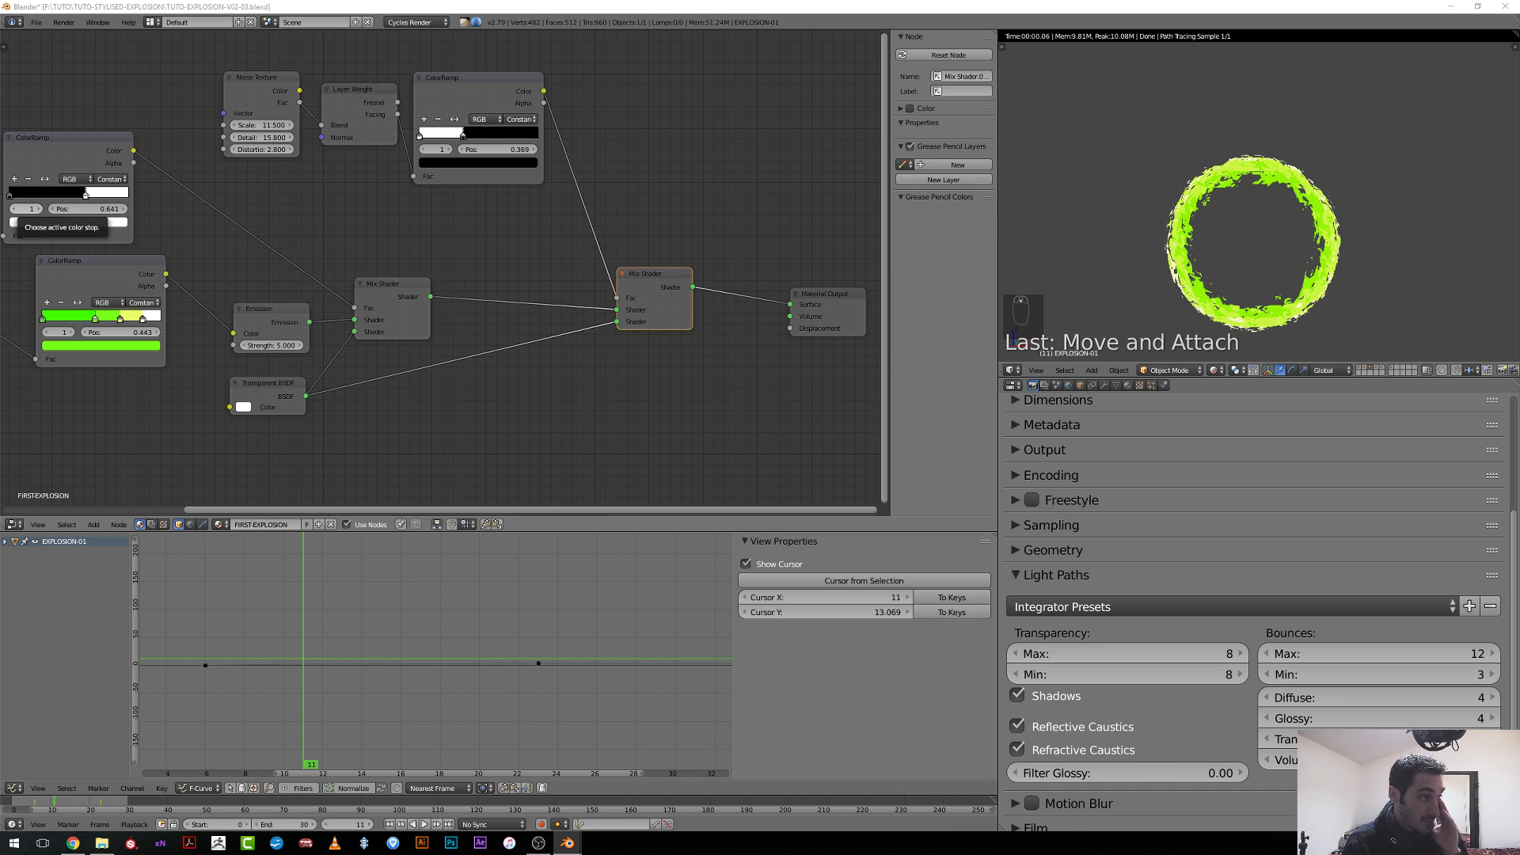
# Move the final Mix Shader closer to the Material Output node.
pyautogui.scroll(-2, 576, 271)
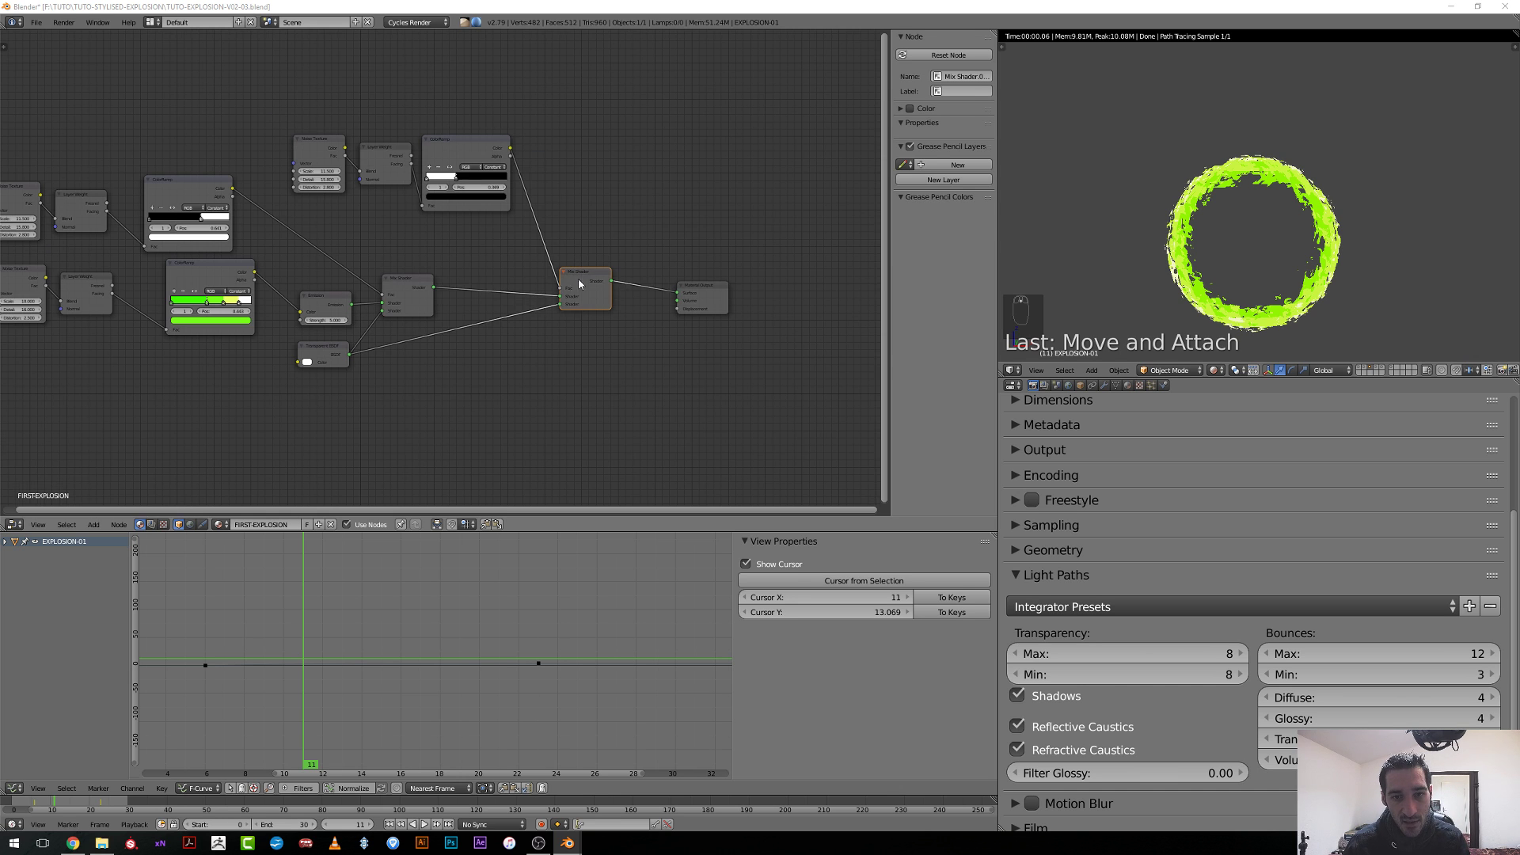
pyautogui.moveTo(582, 285); pyautogui.dragTo(709, 212)
pyautogui.press('g')
pyautogui.click(574, 313)
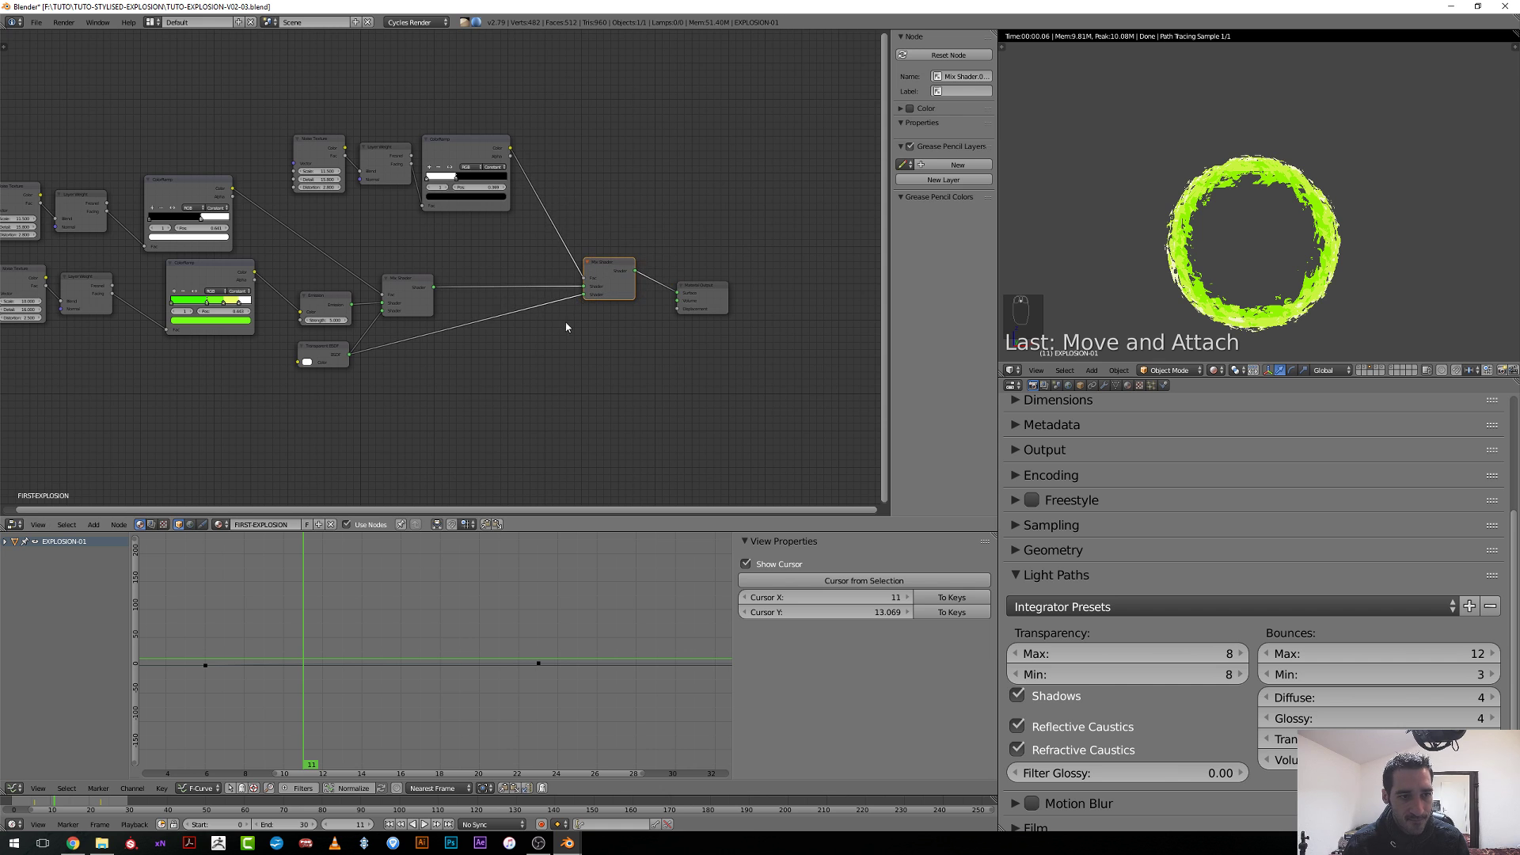
# Duplicate the Layer Weight node of the emission branch and place the copy below the Transparent BSDF.
pyautogui.moveTo(318, 384); pyautogui.dragTo(472, 302, button='middle')
pyautogui.moveTo(292, 217); pyautogui.dragTo(277, 224, button='middle')
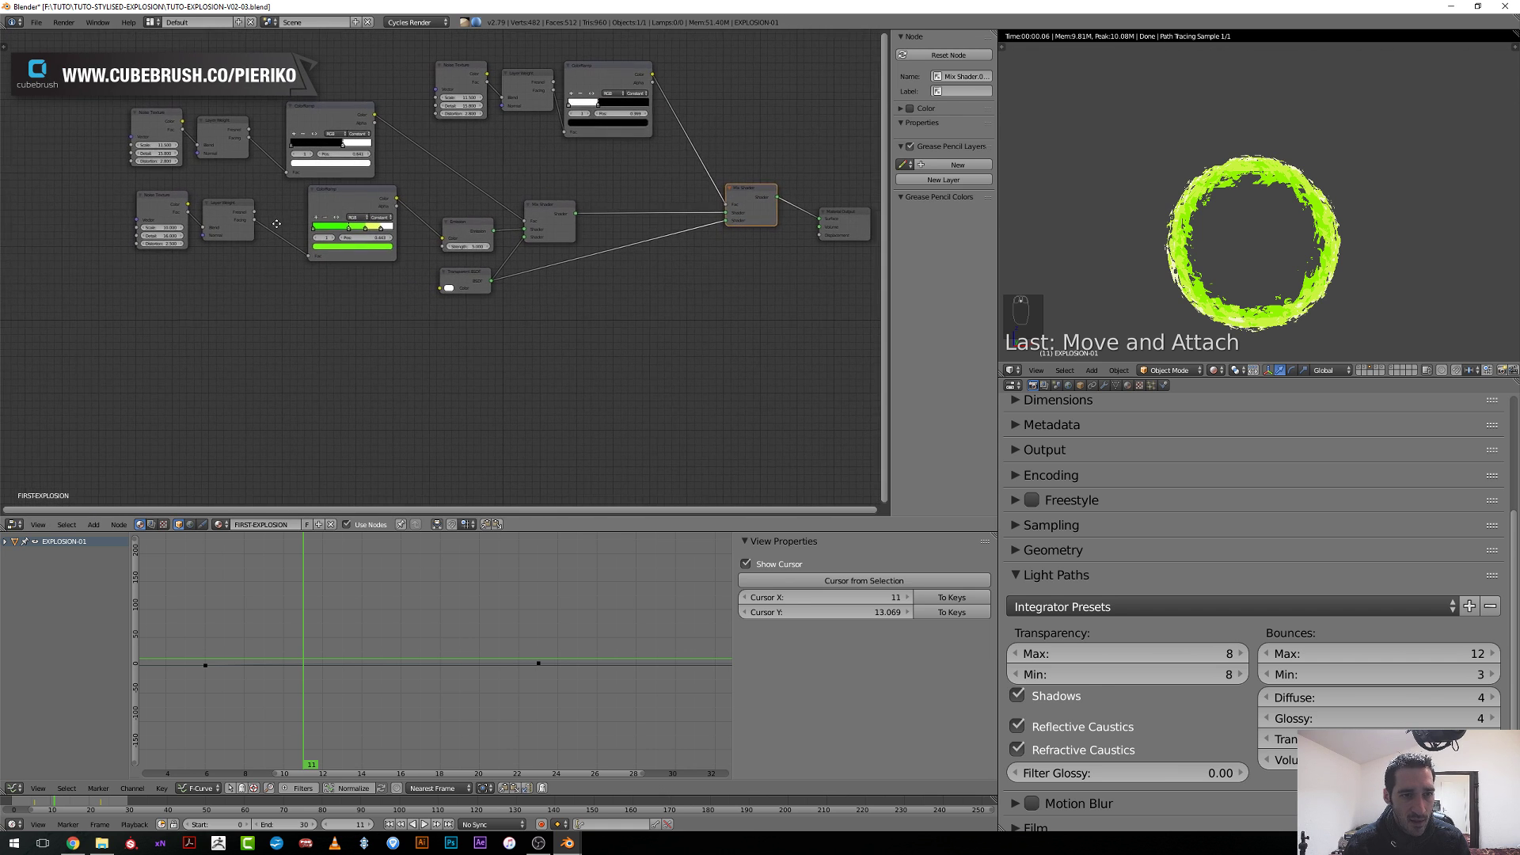
pyautogui.click(227, 223)
pyautogui.hotkey('shift', 'd')
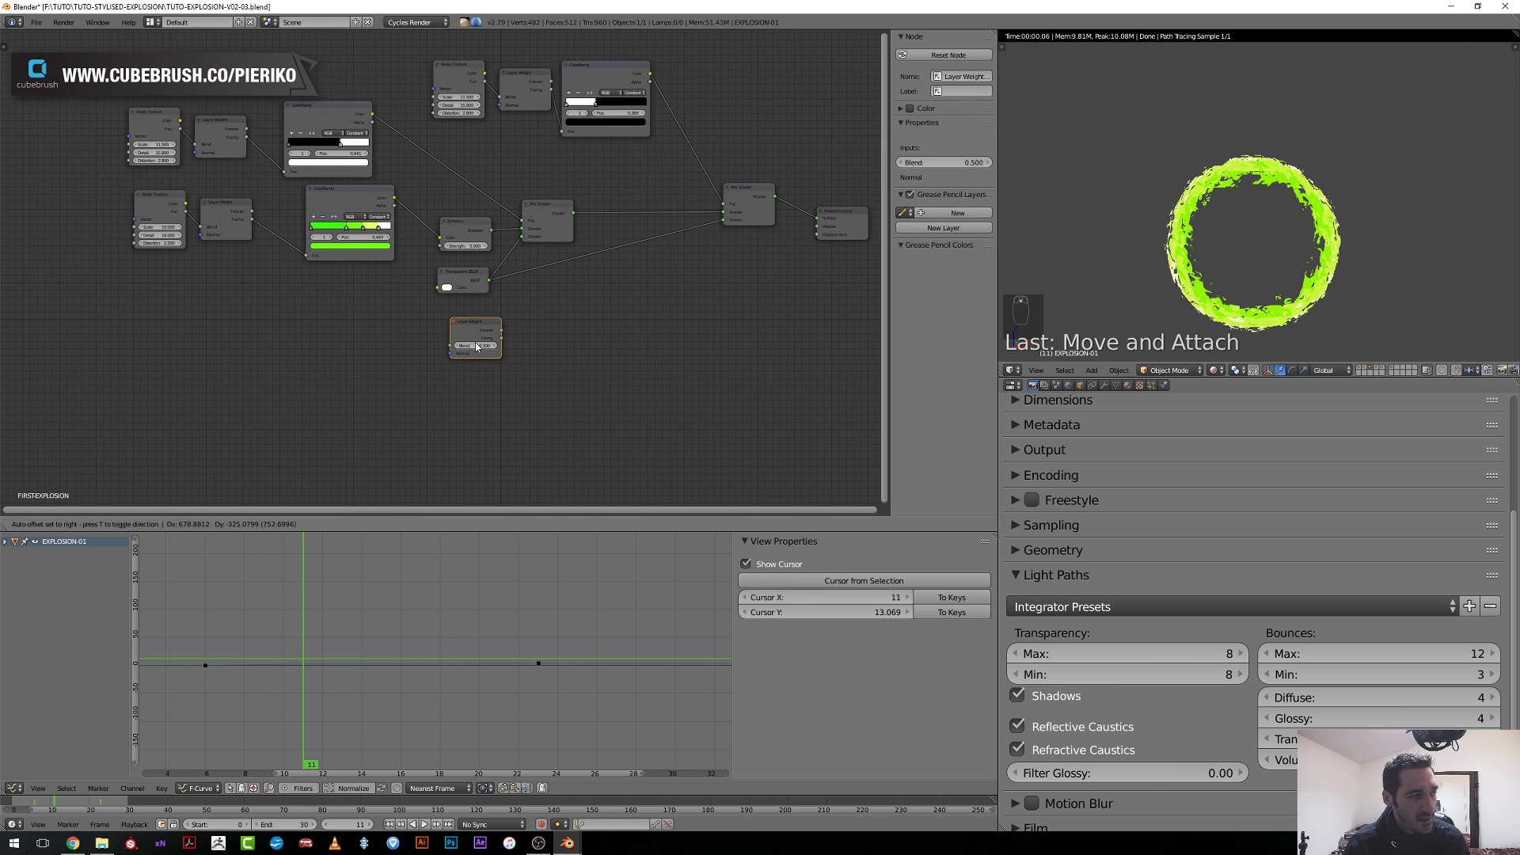
pyautogui.click(490, 384)
pyautogui.scroll(2, 535, 358)
pyautogui.moveTo(611, 381); pyautogui.dragTo(475, 340, button='middle')
pyautogui.scroll(1, 471, 340)
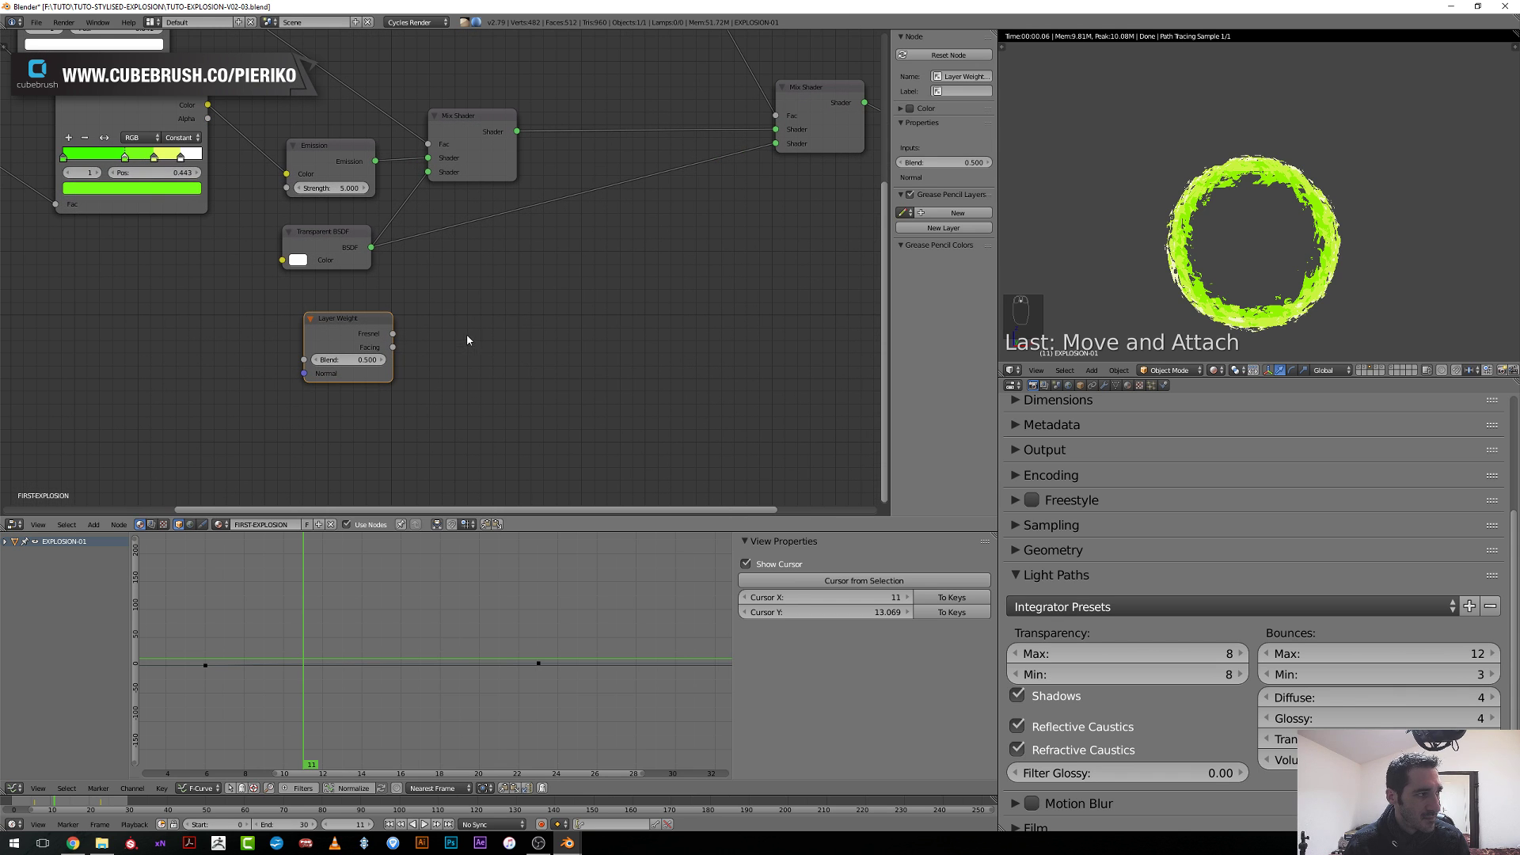
# Add a ColorRamp beside the duplicated Layer Weight and link the Facing output to its Fac input.
pyautogui.hotkey('shift', 'a')
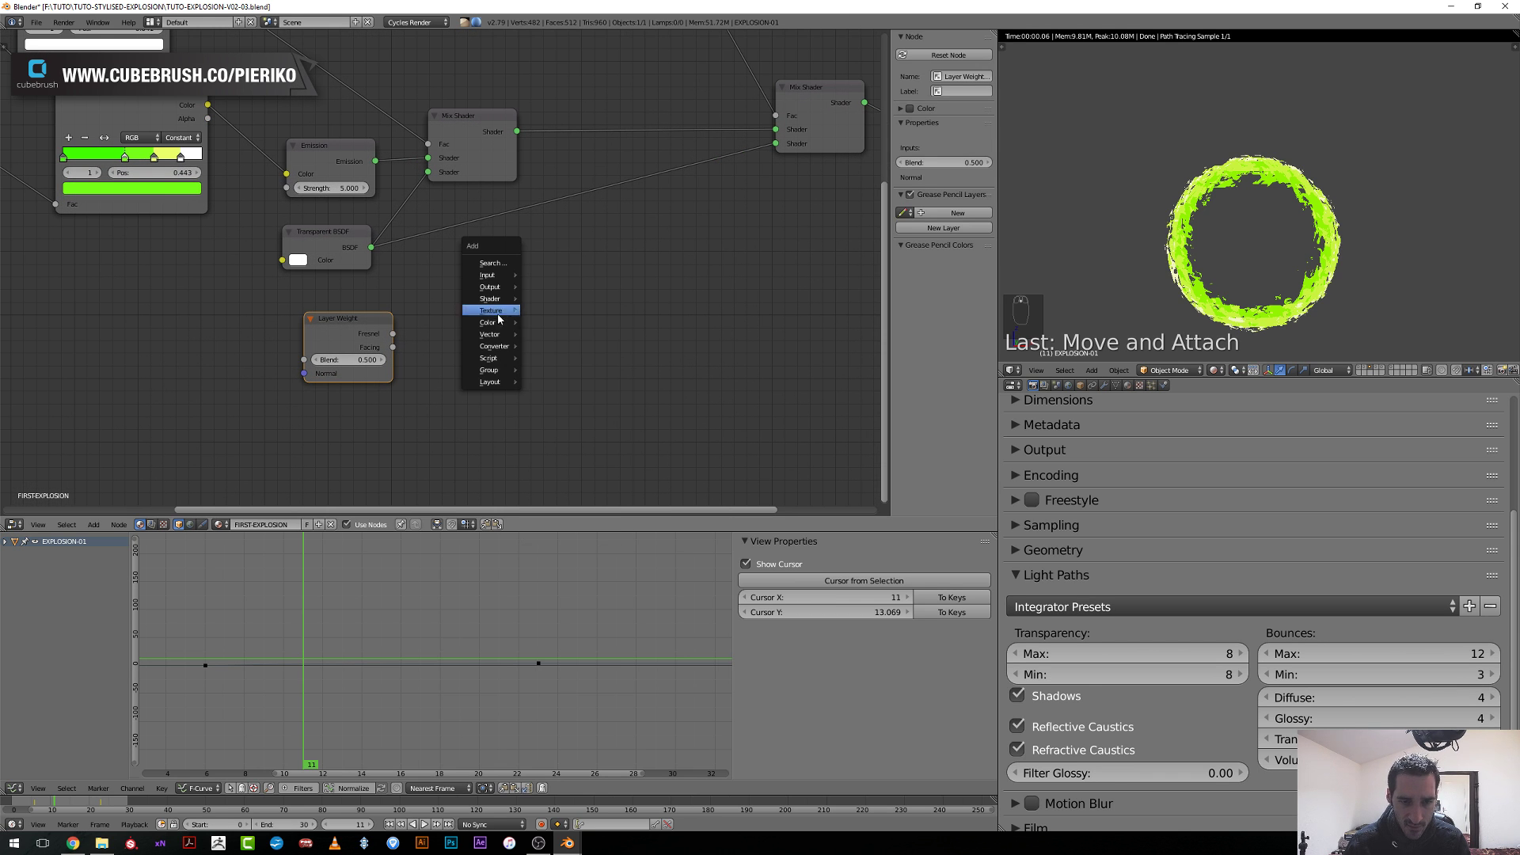
pyautogui.moveTo(510, 346)
pyautogui.click(569, 360)
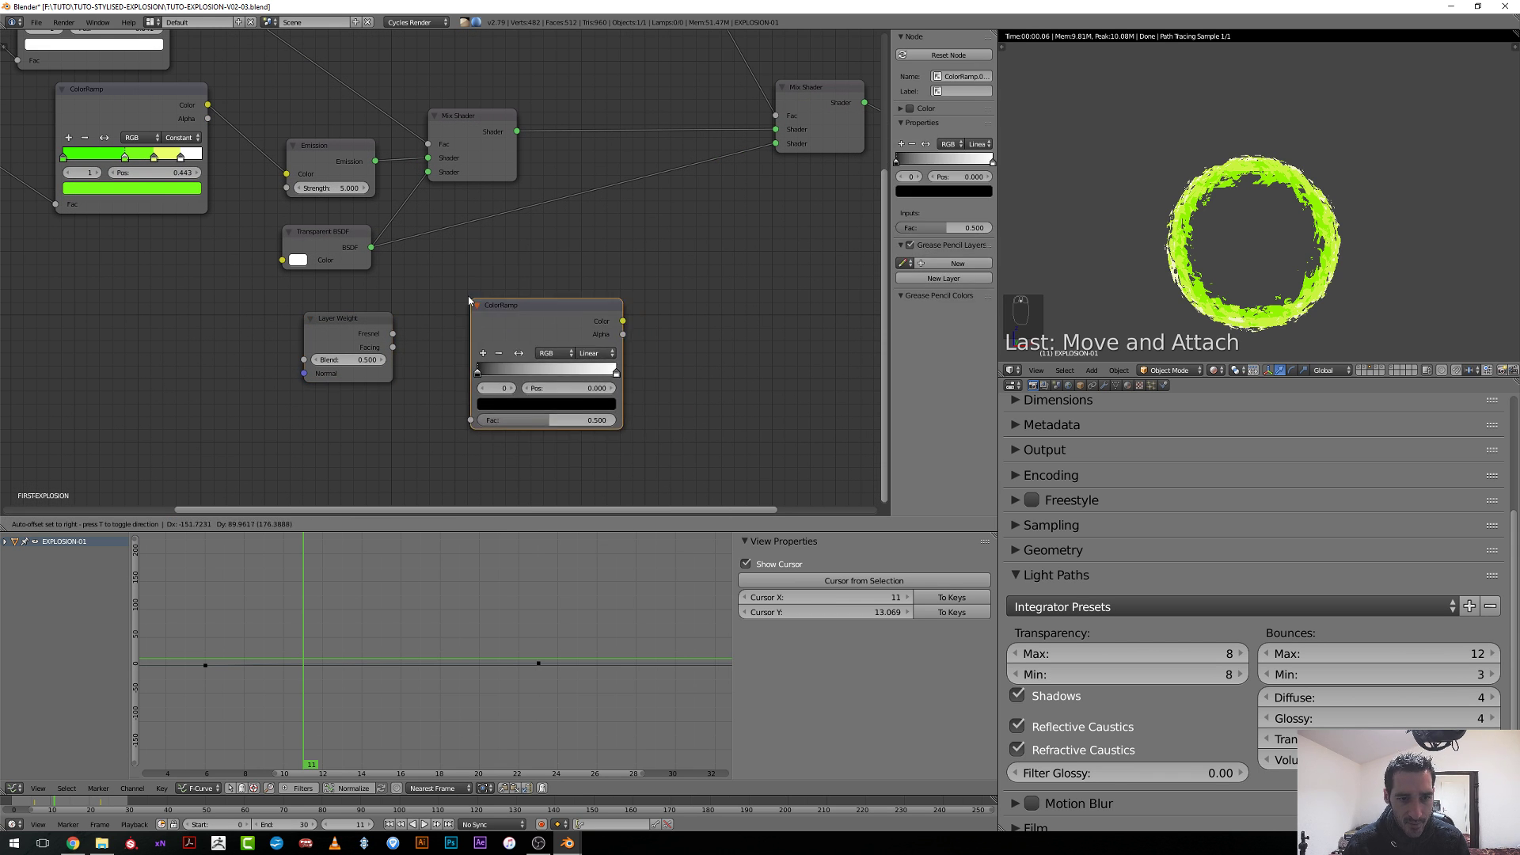
pyautogui.moveTo(394, 348); pyautogui.dragTo(448, 408)
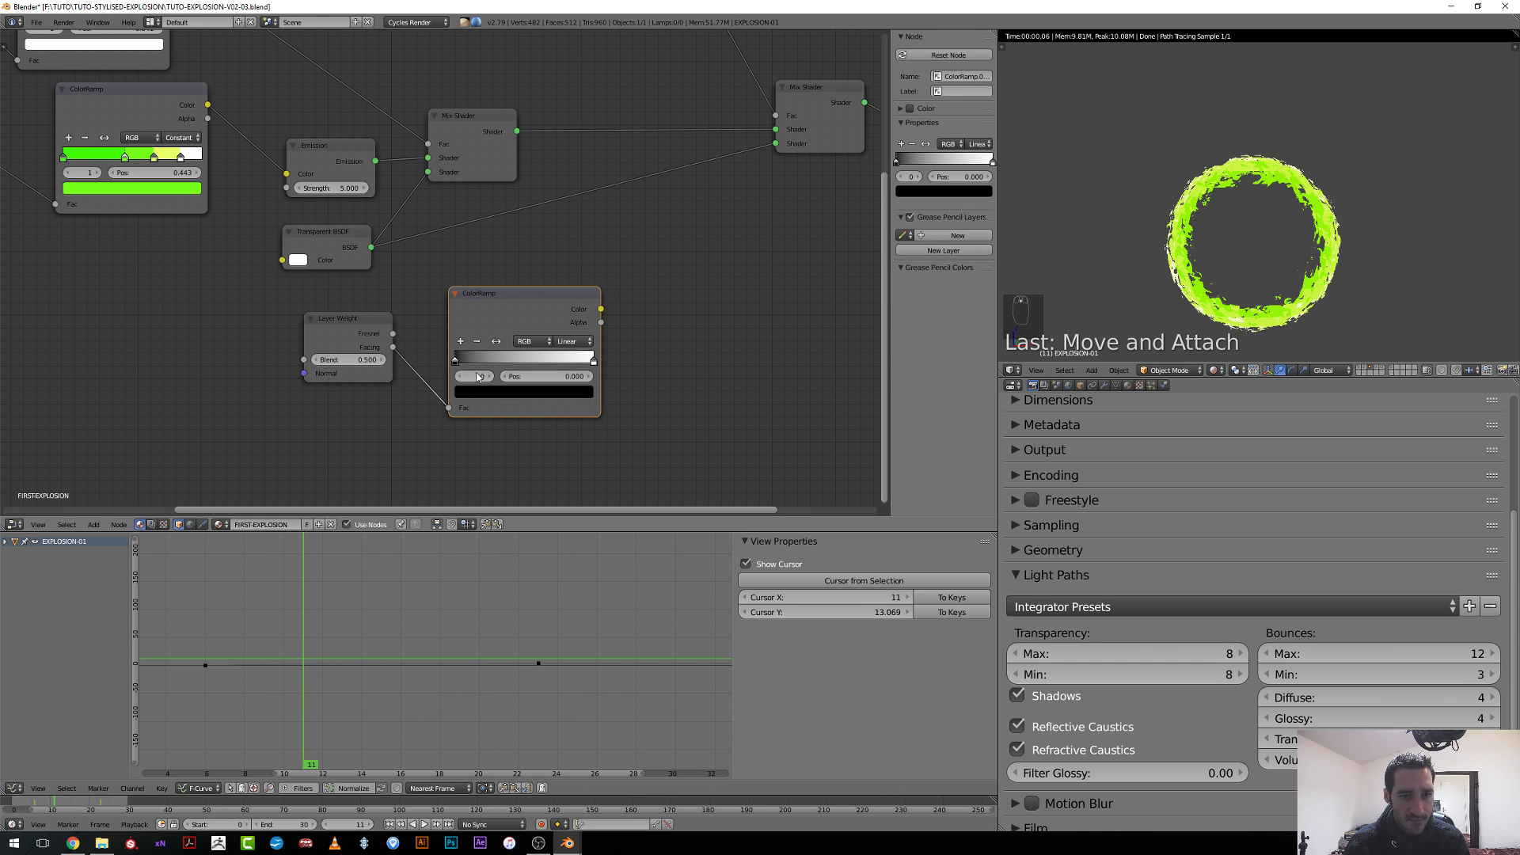
# Preview the new ColorRamp on the explosion sphere and shade the sphere smooth.
pyautogui.keyDown('ctrl'); pyautogui.keyDown('shift'); pyautogui.click(515, 316); pyautogui.keyUp('shift'); pyautogui.keyUp('ctrl')
pyautogui.scroll(-2, 726, 268)
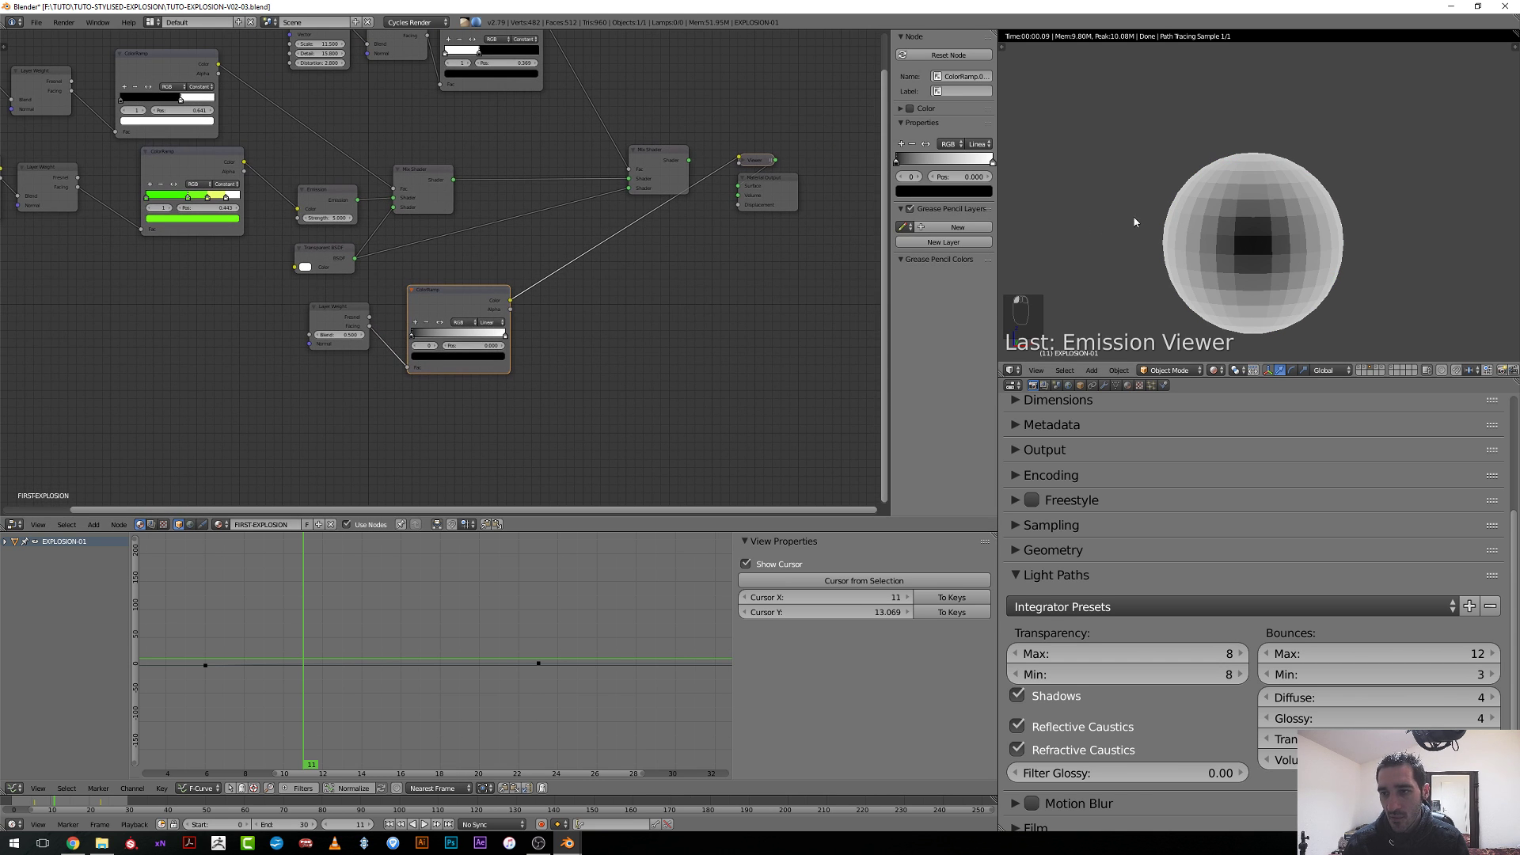
pyautogui.press('t')
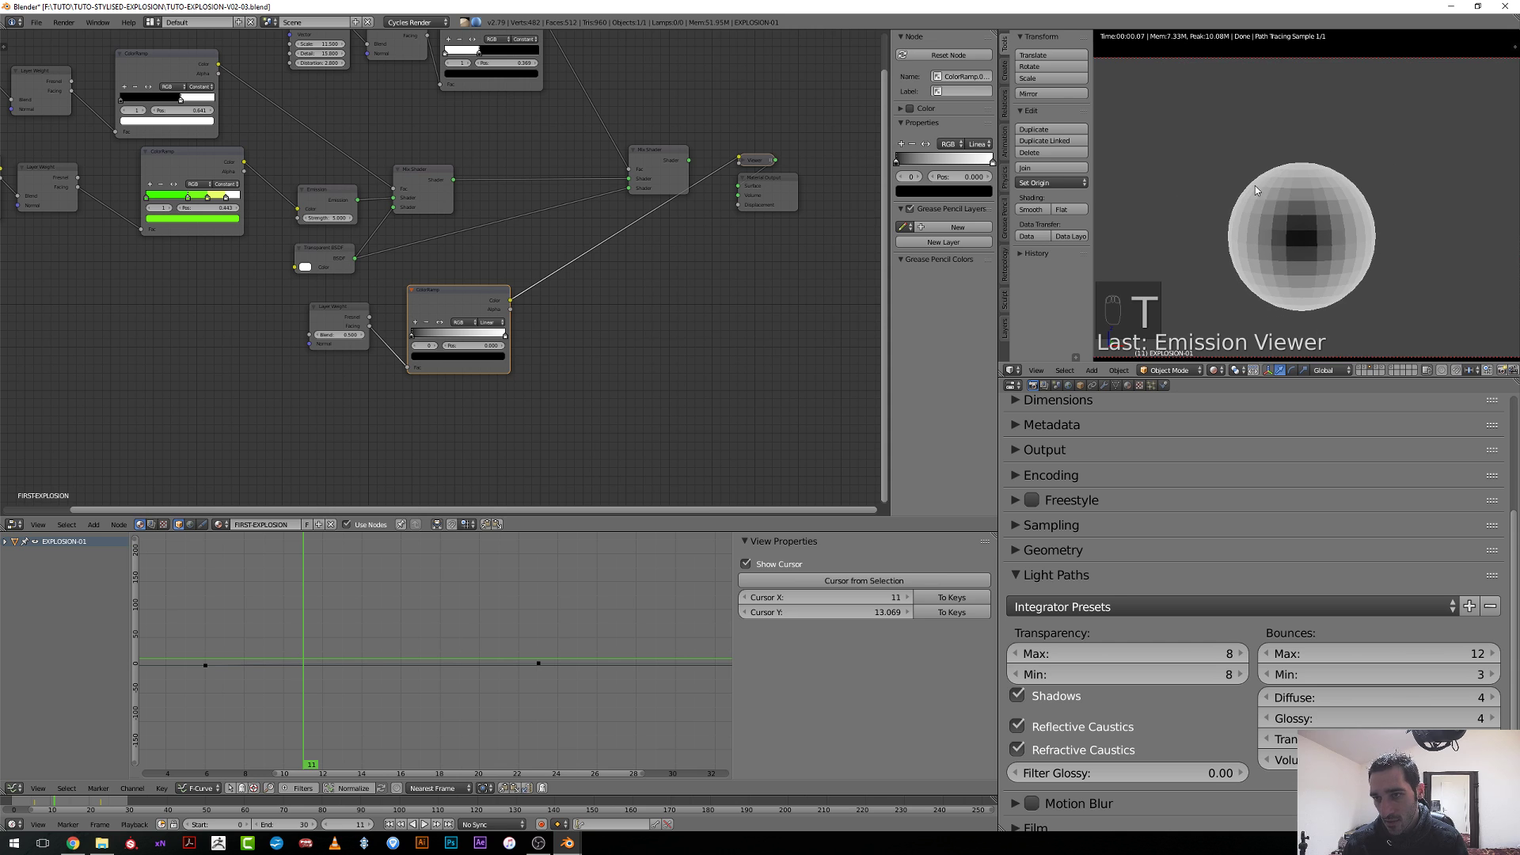
pyautogui.click(1030, 210)
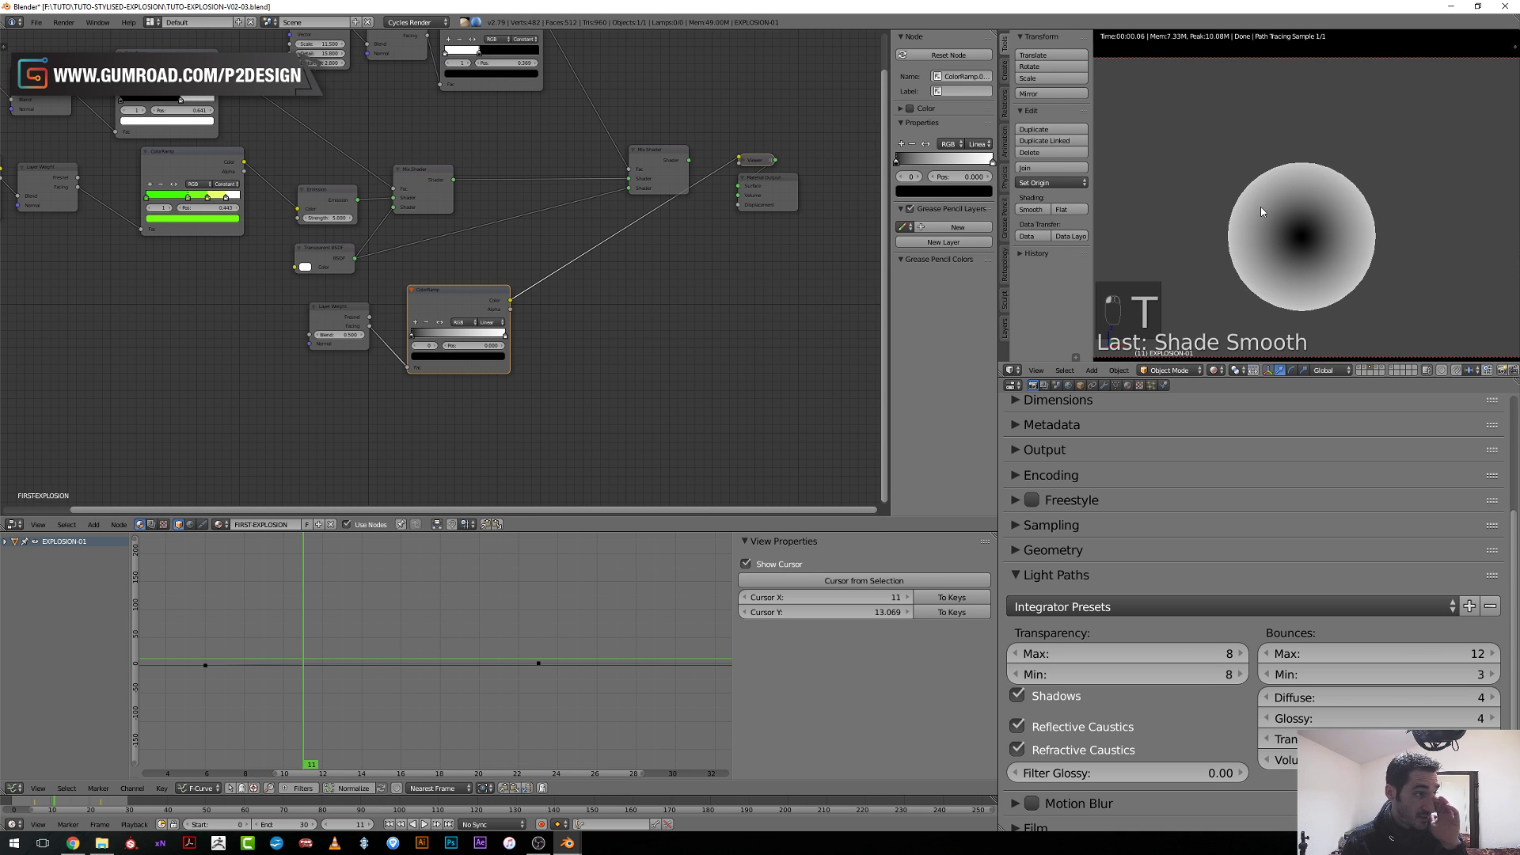
# Spread out the Material Output, viewer and final Mix Shader nodes, and reconnect the final Mix Shader to the output.
pyautogui.moveTo(774, 281); pyautogui.dragTo(671, 374, button='middle')
pyautogui.moveTo(694, 299); pyautogui.dragTo(817, 340)
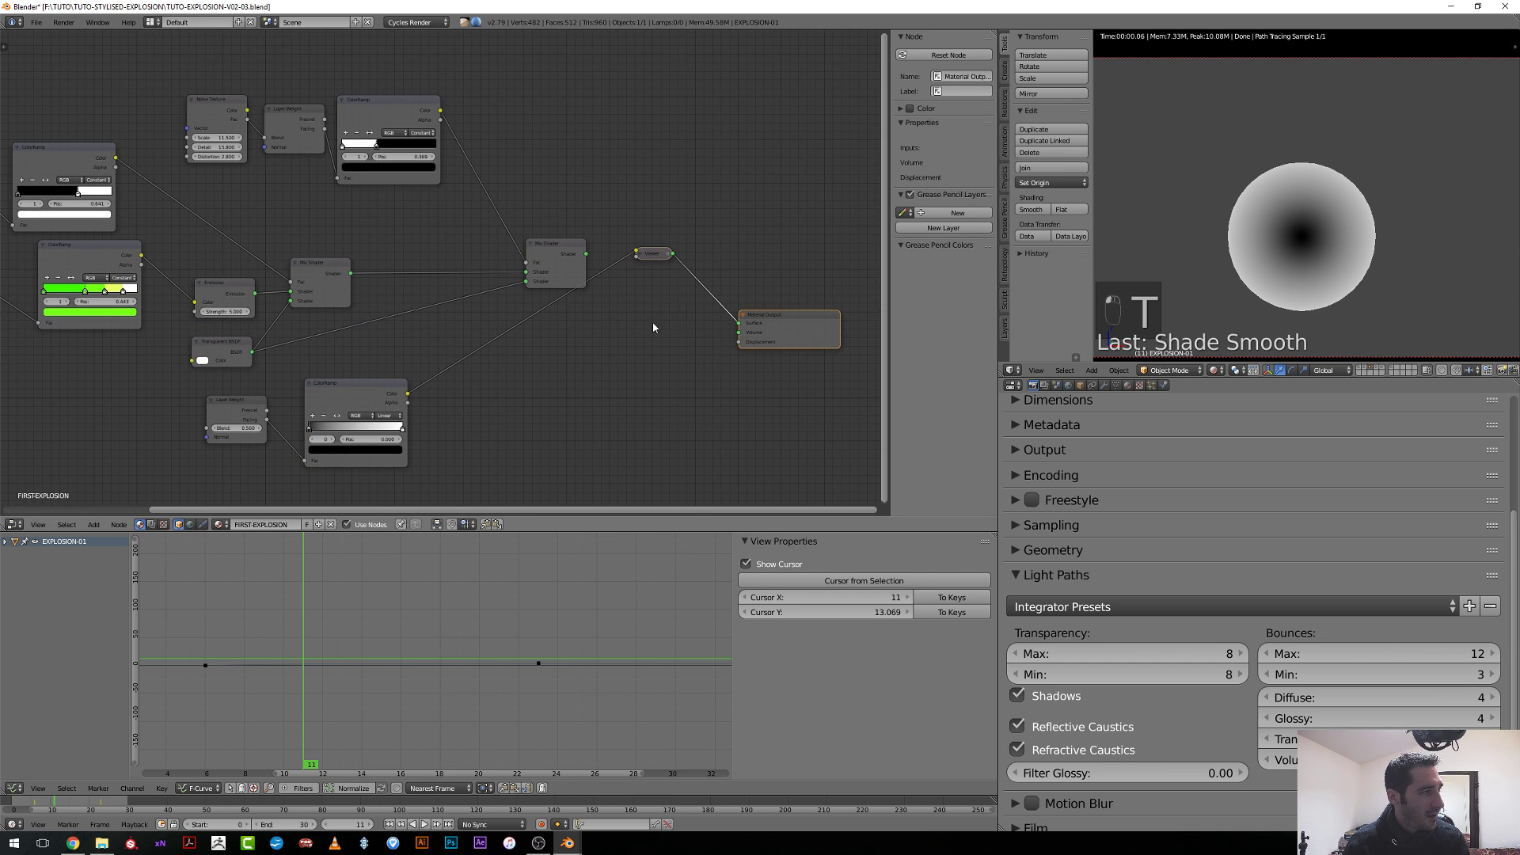
pyautogui.moveTo(657, 258); pyautogui.dragTo(677, 393)
pyautogui.moveTo(534, 379); pyautogui.dragTo(576, 360, button='middle')
pyautogui.moveTo(616, 245); pyautogui.dragTo(601, 246)
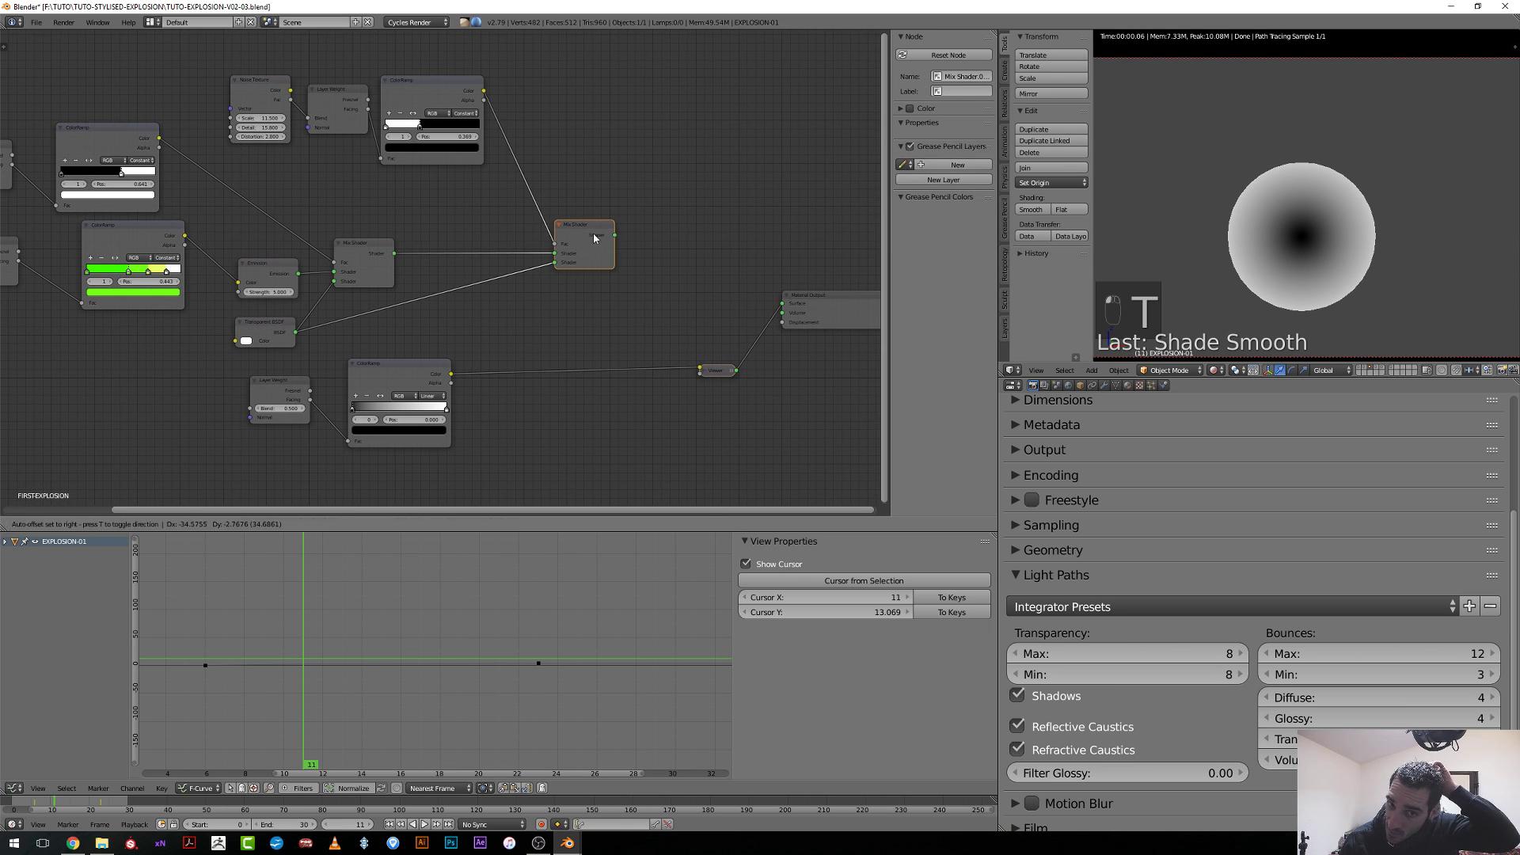
pyautogui.keyDown('ctrl'); pyautogui.keyDown('shift'); pyautogui.click(590, 229); pyautogui.keyUp('shift'); pyautogui.keyUp('ctrl')
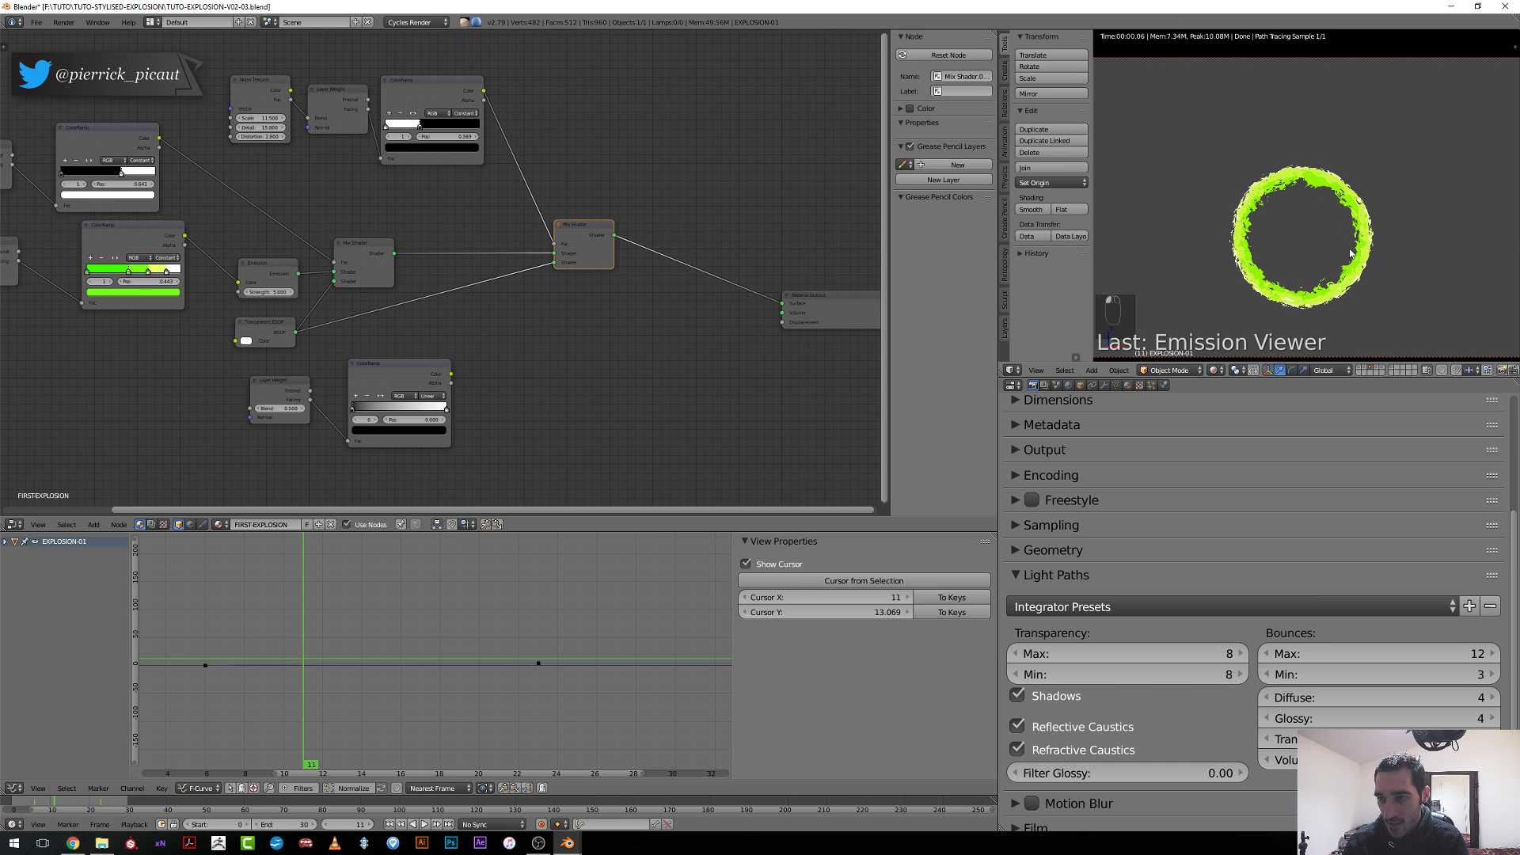
# Delete the Layer Weight and linear ColorRamp pair below the Transparent BSDF.
pyautogui.scroll(3, 587, 414)
pyautogui.moveTo(587, 414); pyautogui.dragTo(696, 369, button='middle')
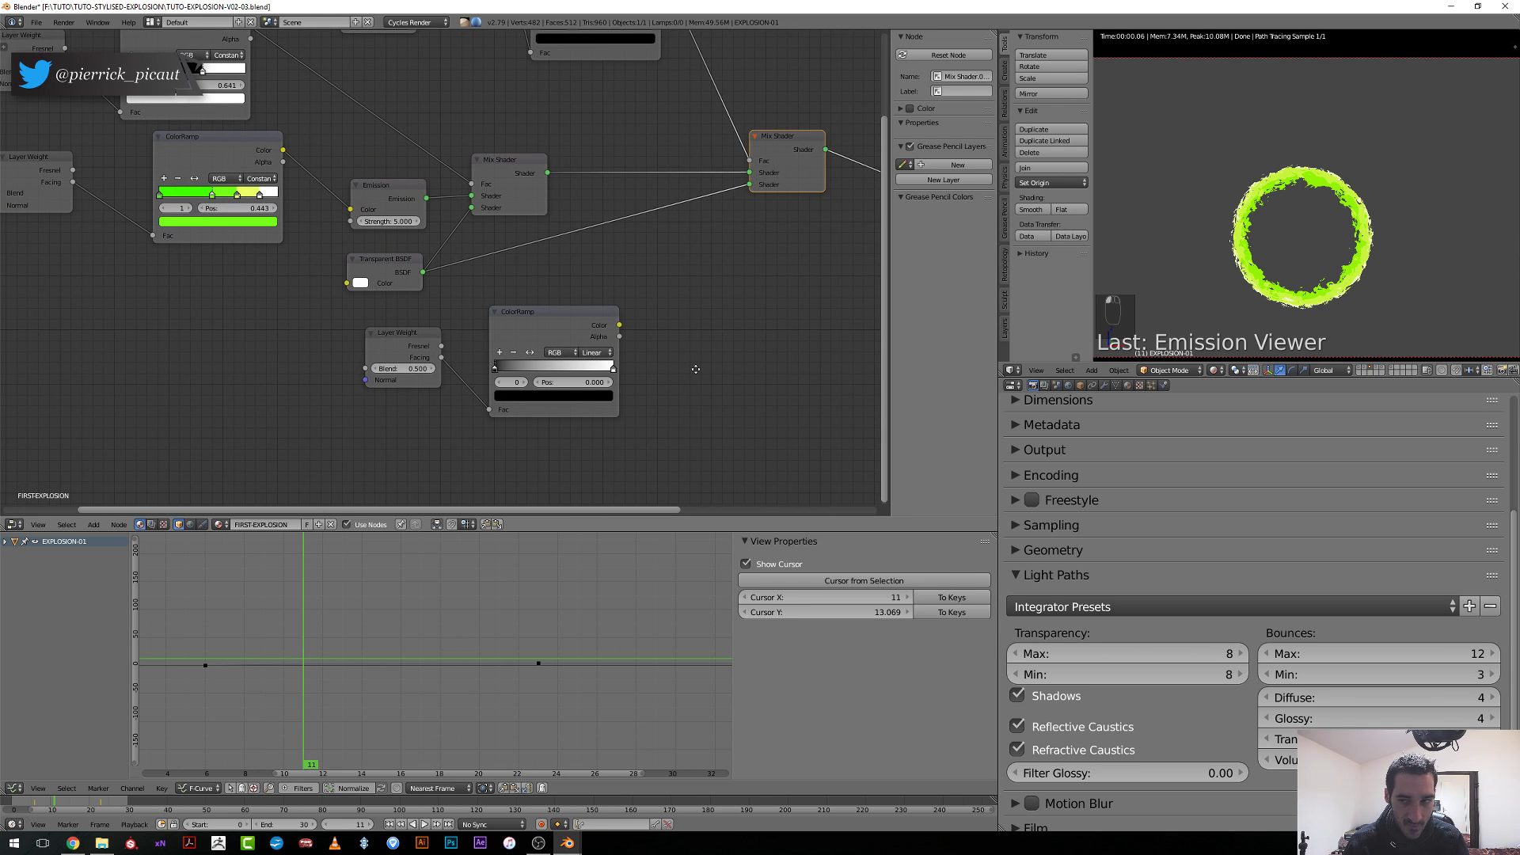
pyautogui.click(544, 323)
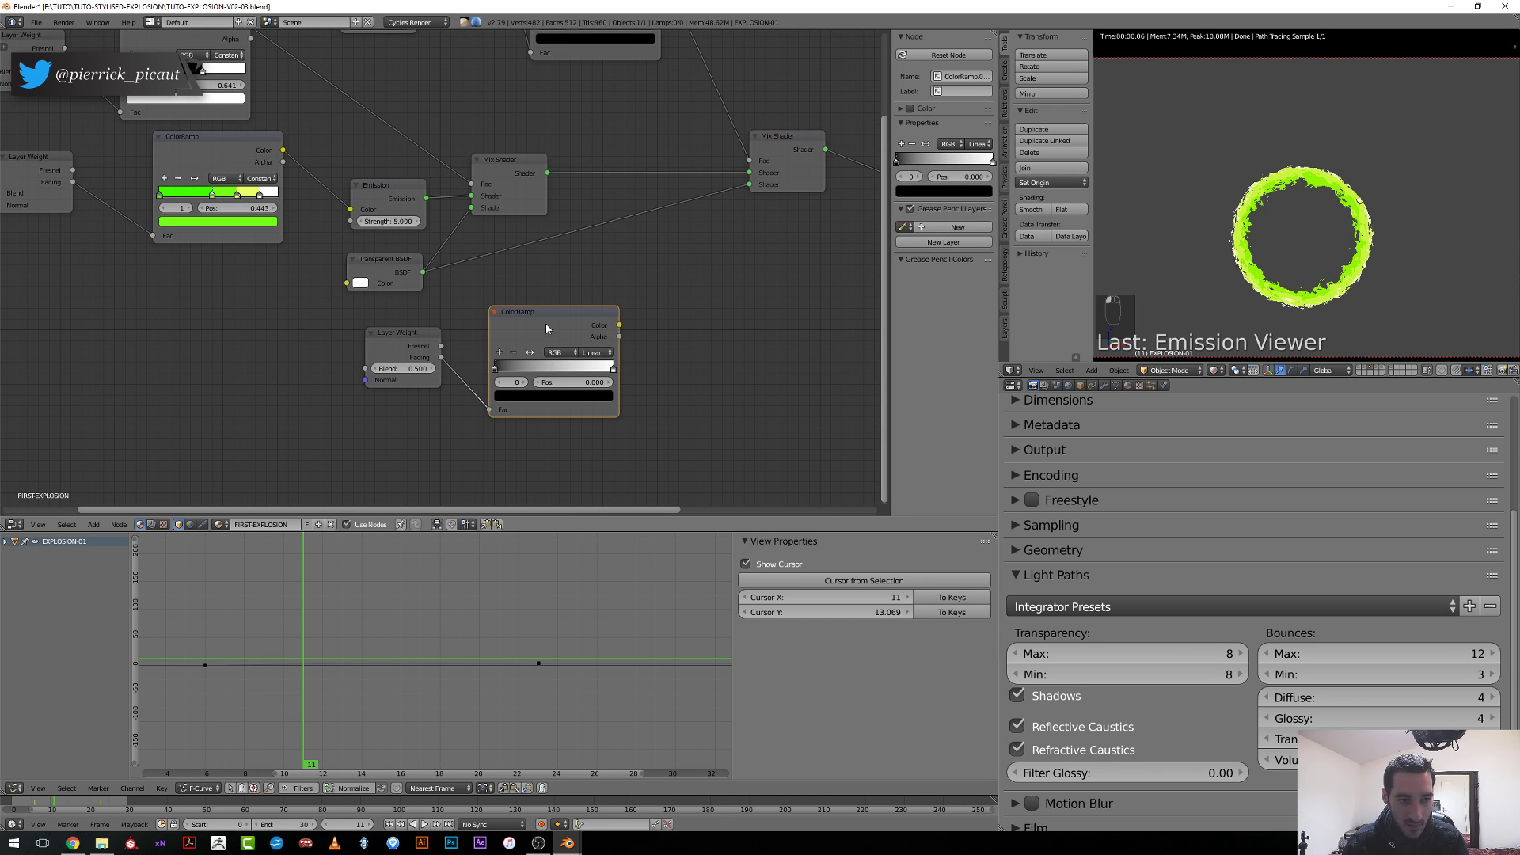
pyautogui.keyDown('shift'); pyautogui.click(397, 338); pyautogui.keyUp('shift')
pyautogui.press('x')
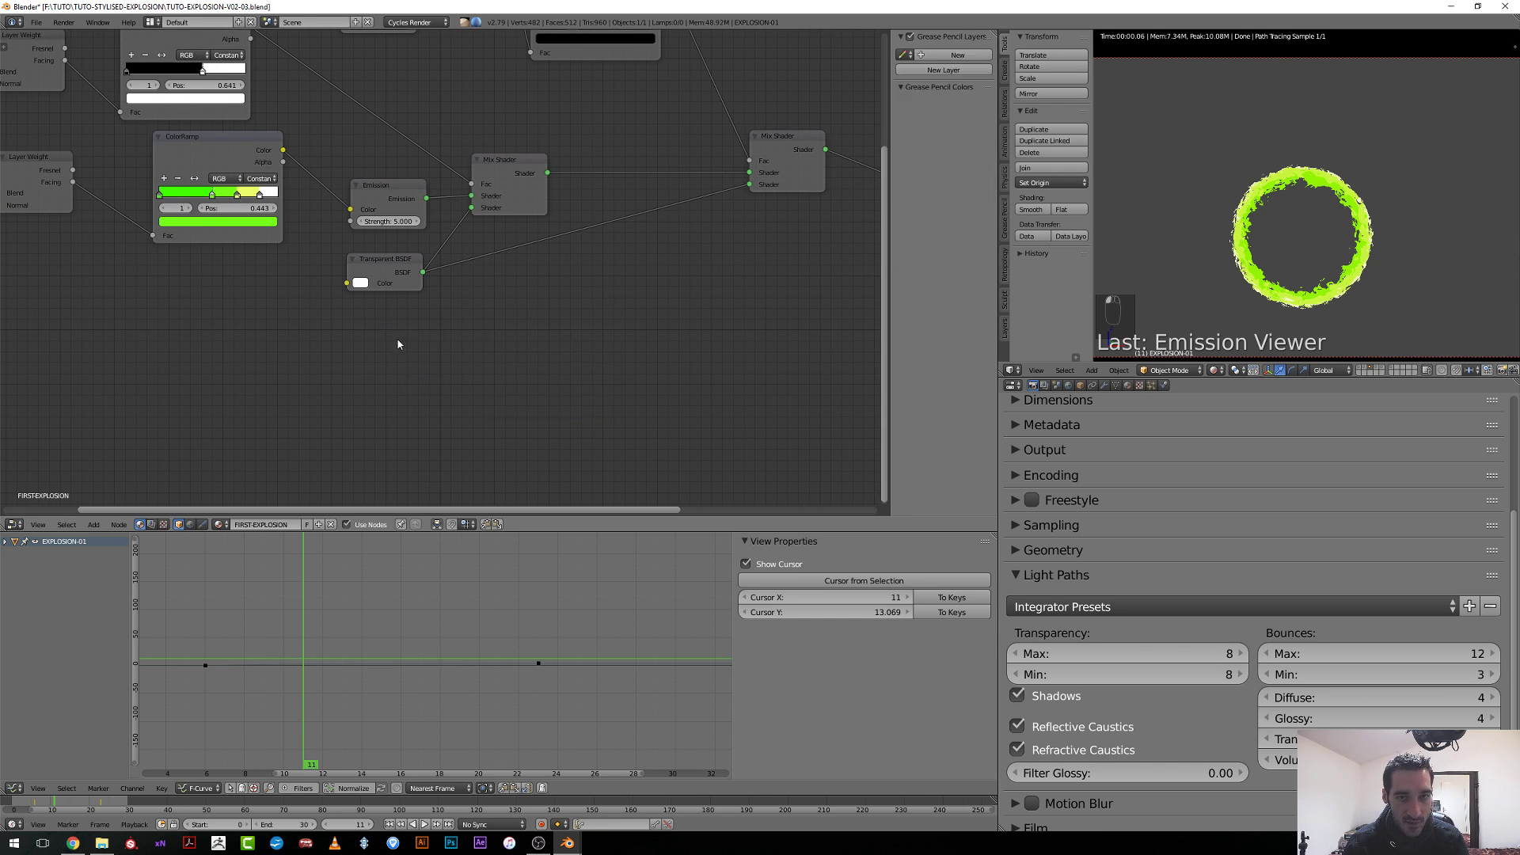
# Duplicate the Noise Texture of the transparency mask branch and place the copy above that branch.
pyautogui.scroll(-4, 626, 178)
pyautogui.moveTo(630, 173); pyautogui.dragTo(612, 361, button='middle')
pyautogui.scroll(1, 448, 262)
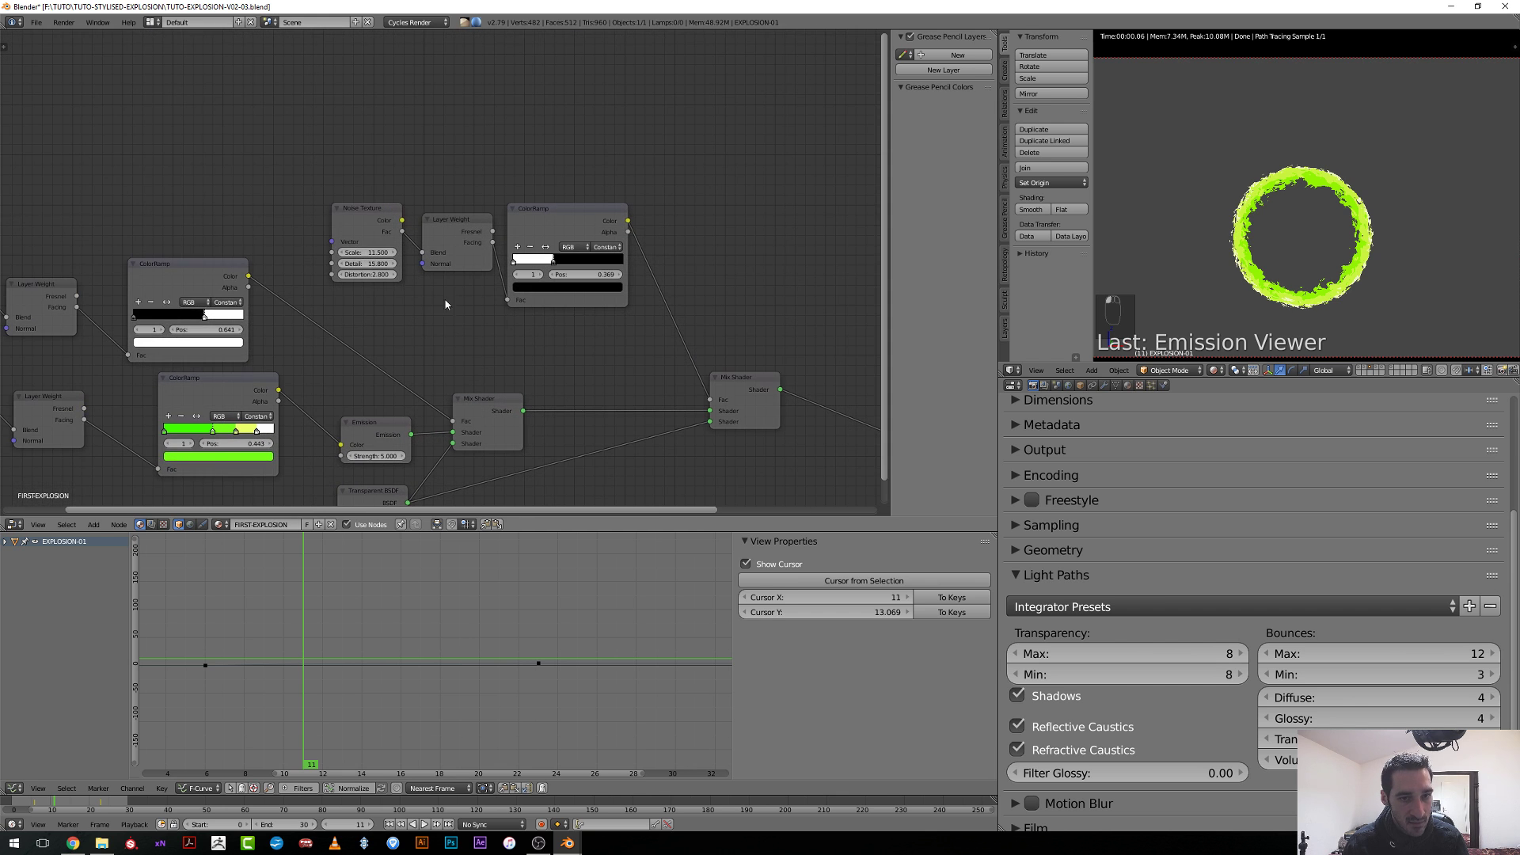
pyautogui.click(365, 227)
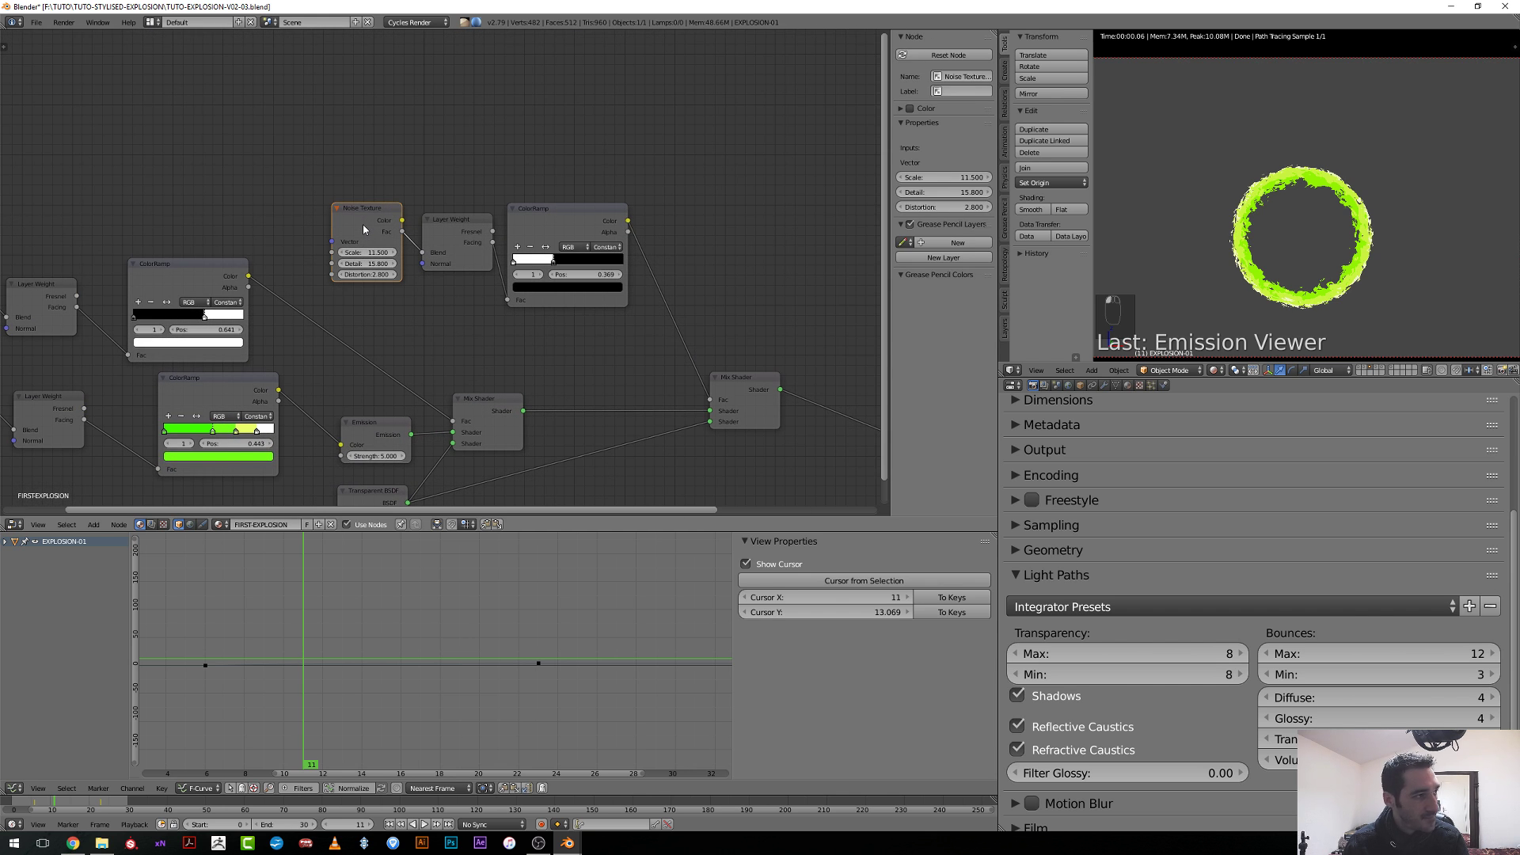
pyautogui.hotkey('shift', 'd')
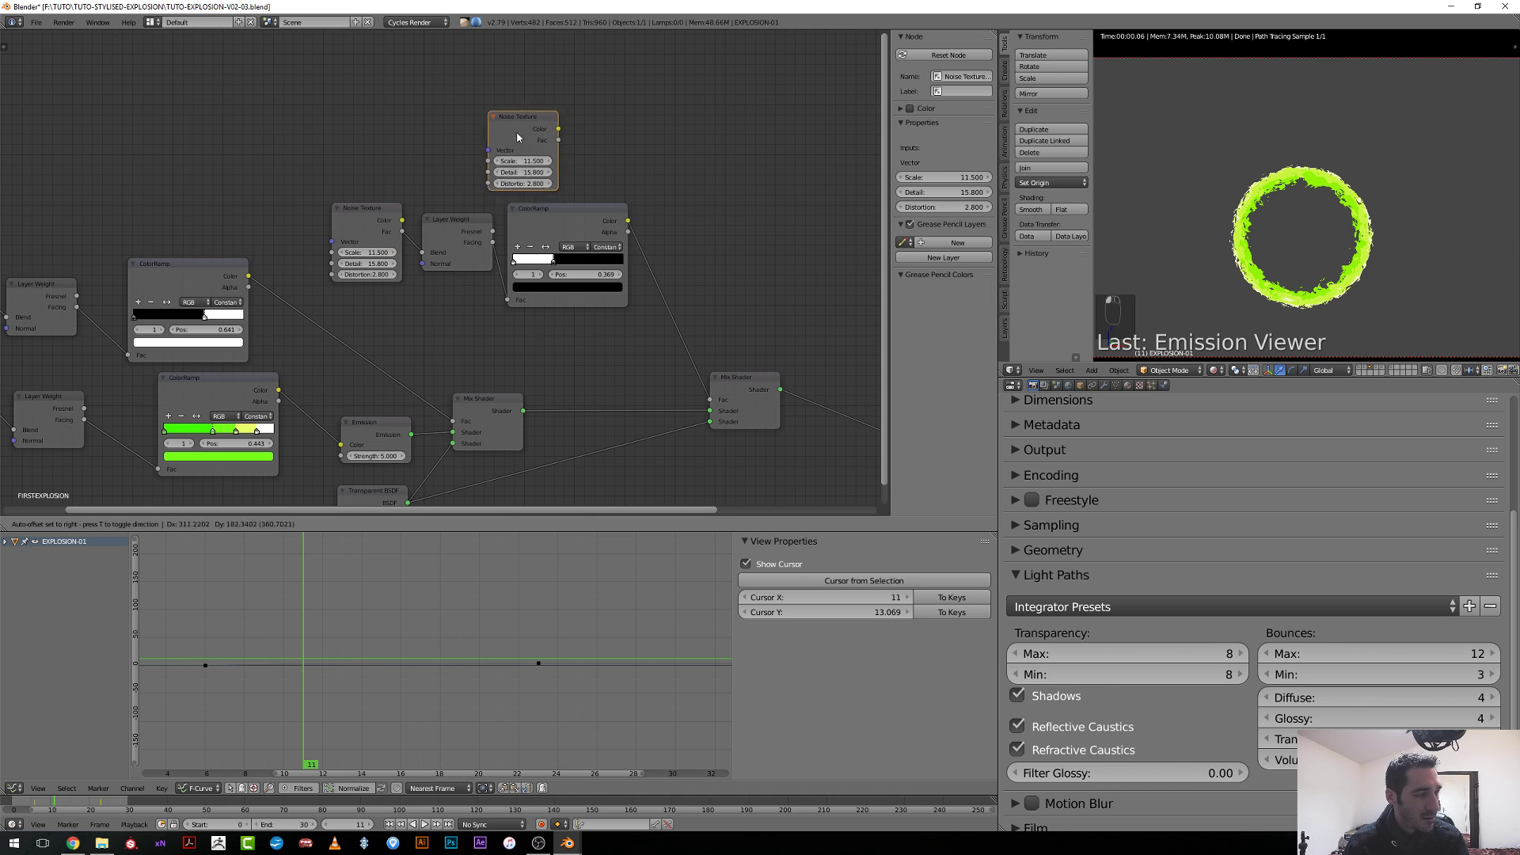
pyautogui.click(463, 117)
# Duplicate the mask's ColorRamp beside the copied Noise Texture, link the noise Fac into it, and preview the result.
pyautogui.click(548, 209)
pyautogui.hotkey('shift', 'd')
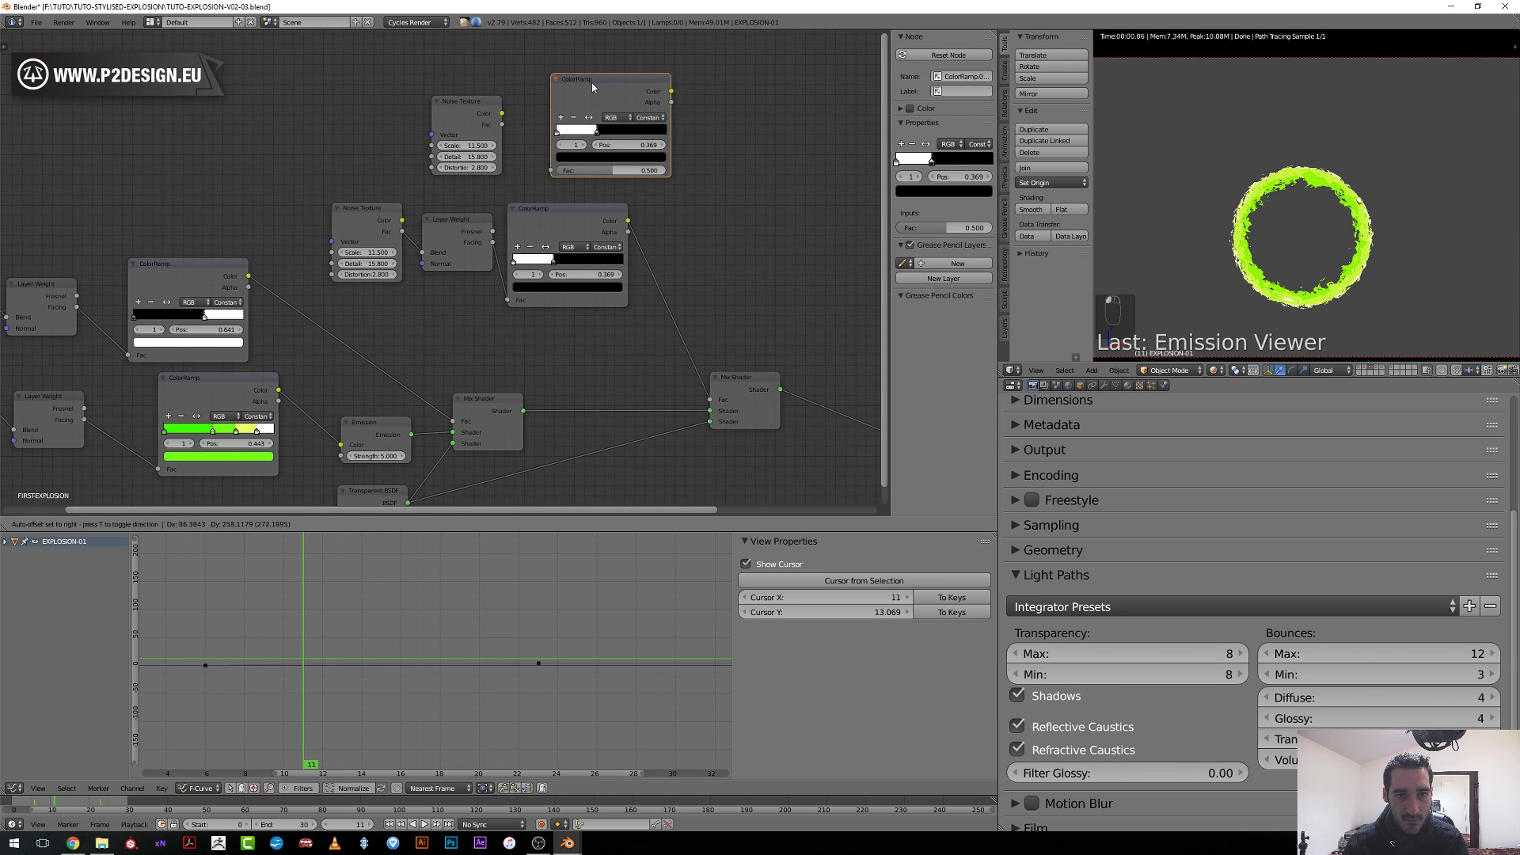
pyautogui.click(590, 82)
pyautogui.moveTo(502, 125); pyautogui.dragTo(551, 170)
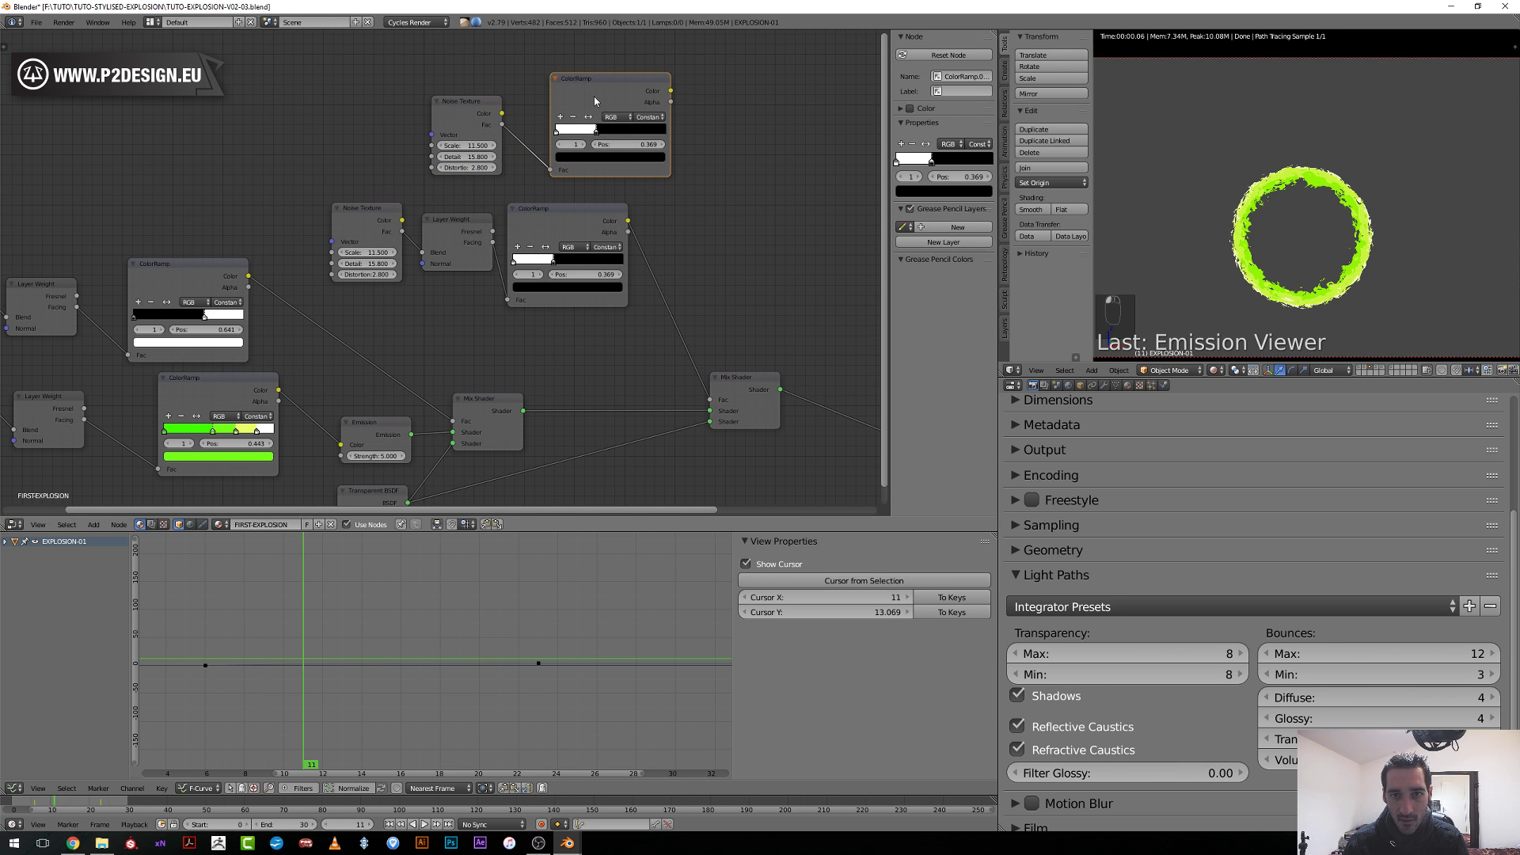
pyautogui.scroll(2, 507, 170)
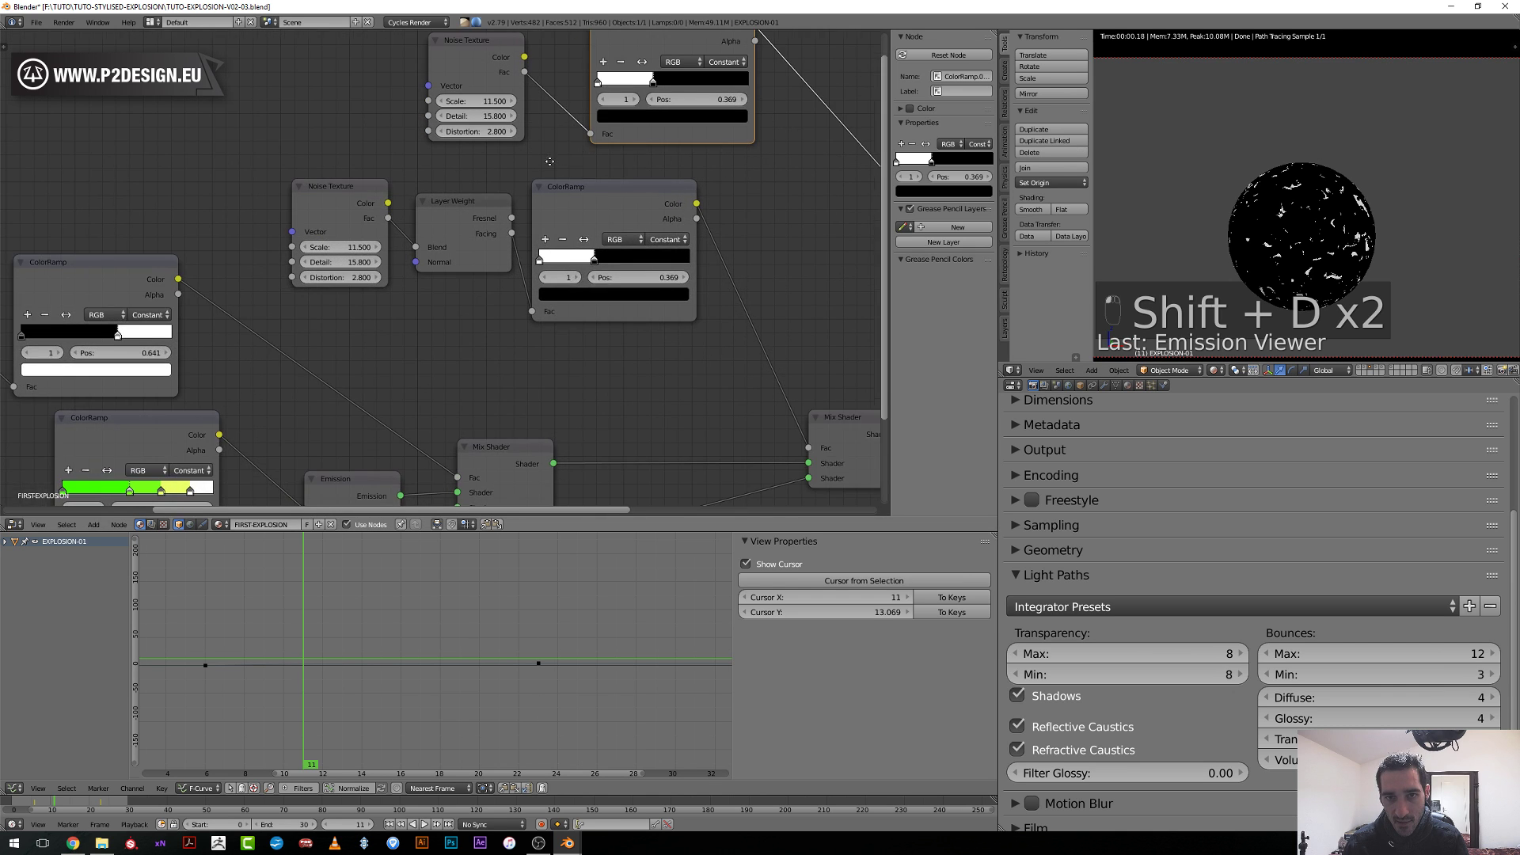
# Move the black stop of the upper ColorRamp, fed by the copied Noise Texture, to position 0.483.
pyautogui.moveTo(549, 161); pyautogui.dragTo(466, 204, button='middle')
pyautogui.moveTo(570, 125); pyautogui.dragTo(588, 125)
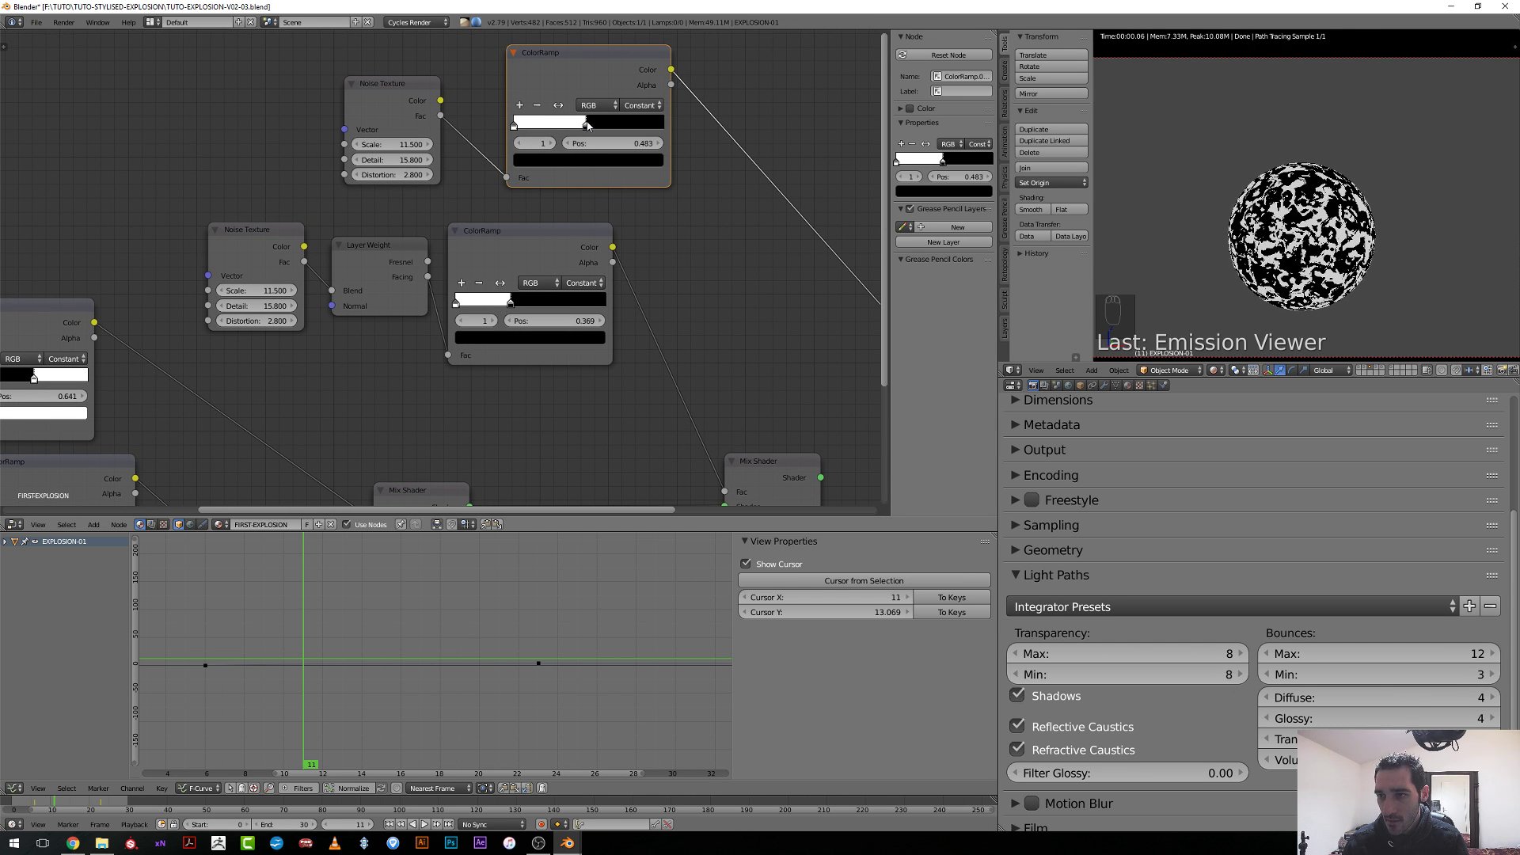
# Duplicate the final Mix Shader and place the copy directly beside it, before the Material Output.
pyautogui.scroll(-1, 588, 125)
pyautogui.moveTo(668, 305); pyautogui.dragTo(465, 248, button='middle')
pyautogui.click(499, 349)
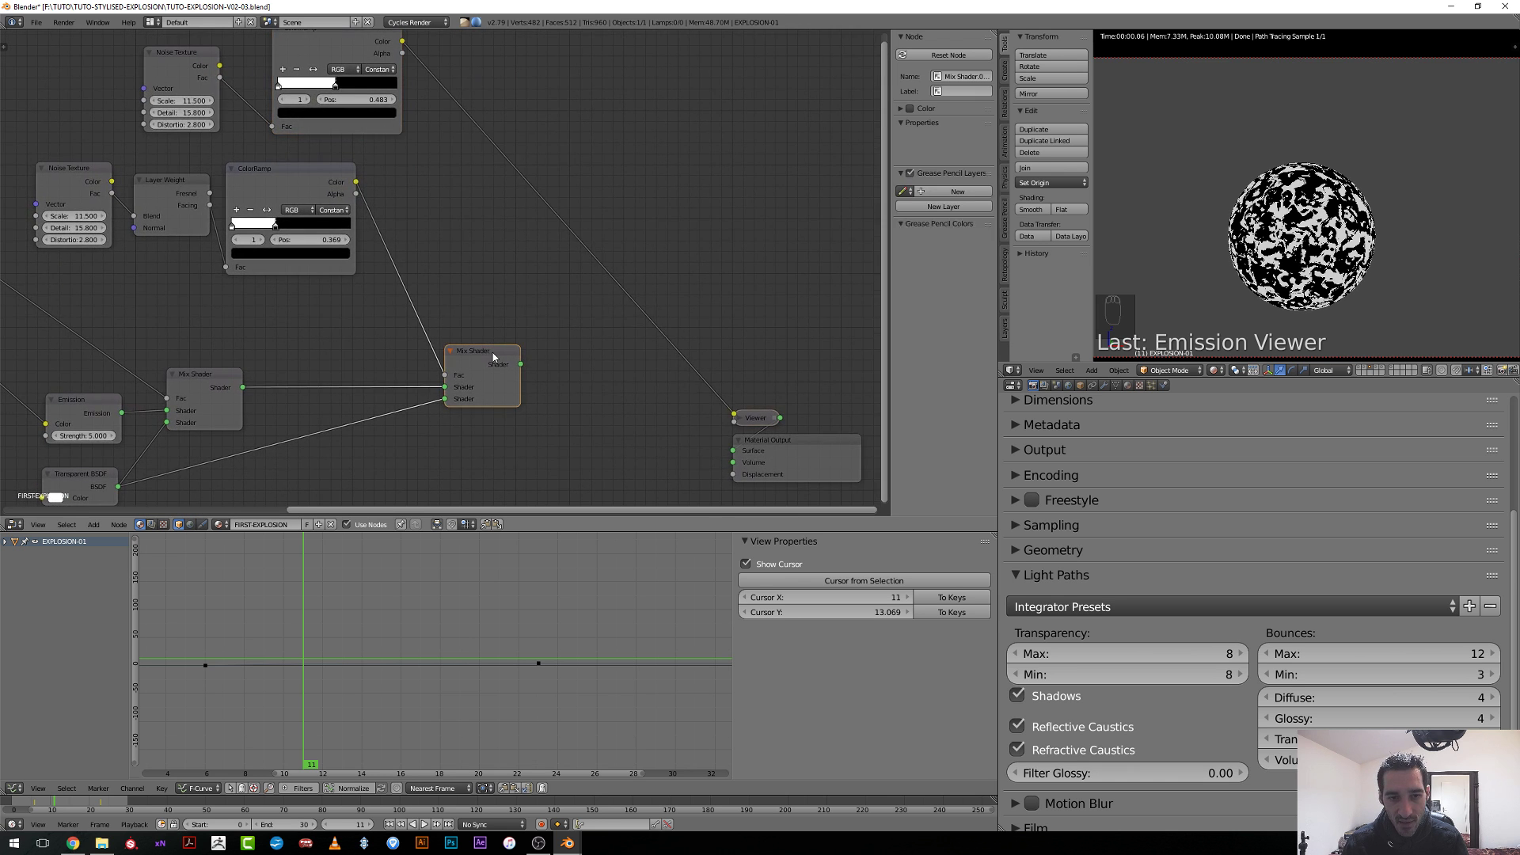
pyautogui.moveTo(498, 349); pyautogui.dragTo(463, 214, button='middle')
pyautogui.hotkey('shift', 'd')
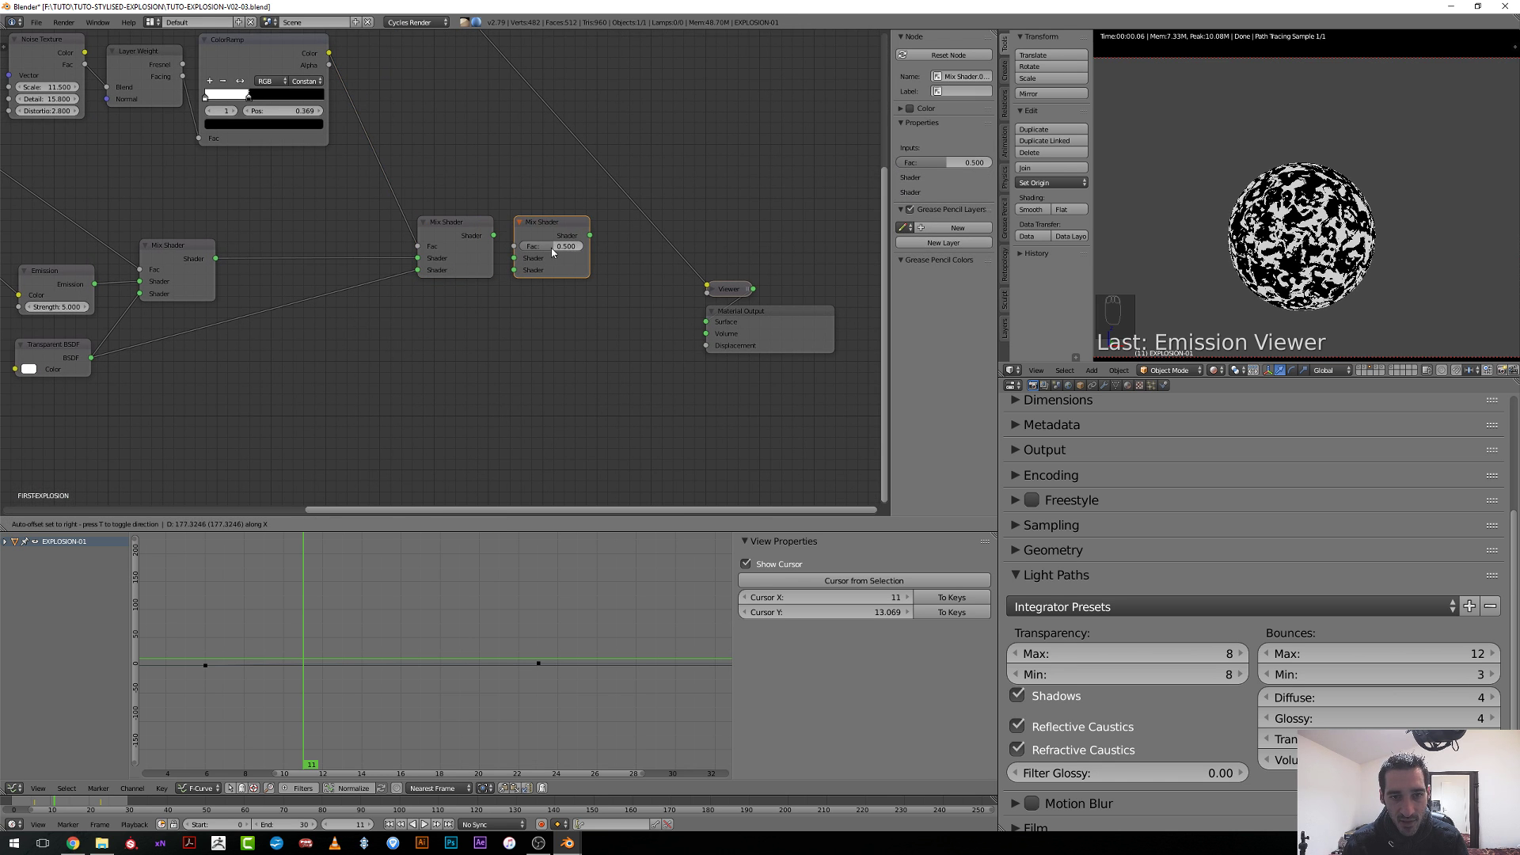
pyautogui.click(551, 248)
# Duplicate the Transparent BSDF below the Mix Shaders and link the copy into the second shader input of the new Mix Shader.
pyautogui.click(54, 345)
pyautogui.hotkey('shift', 'd')
pyautogui.click(420, 326)
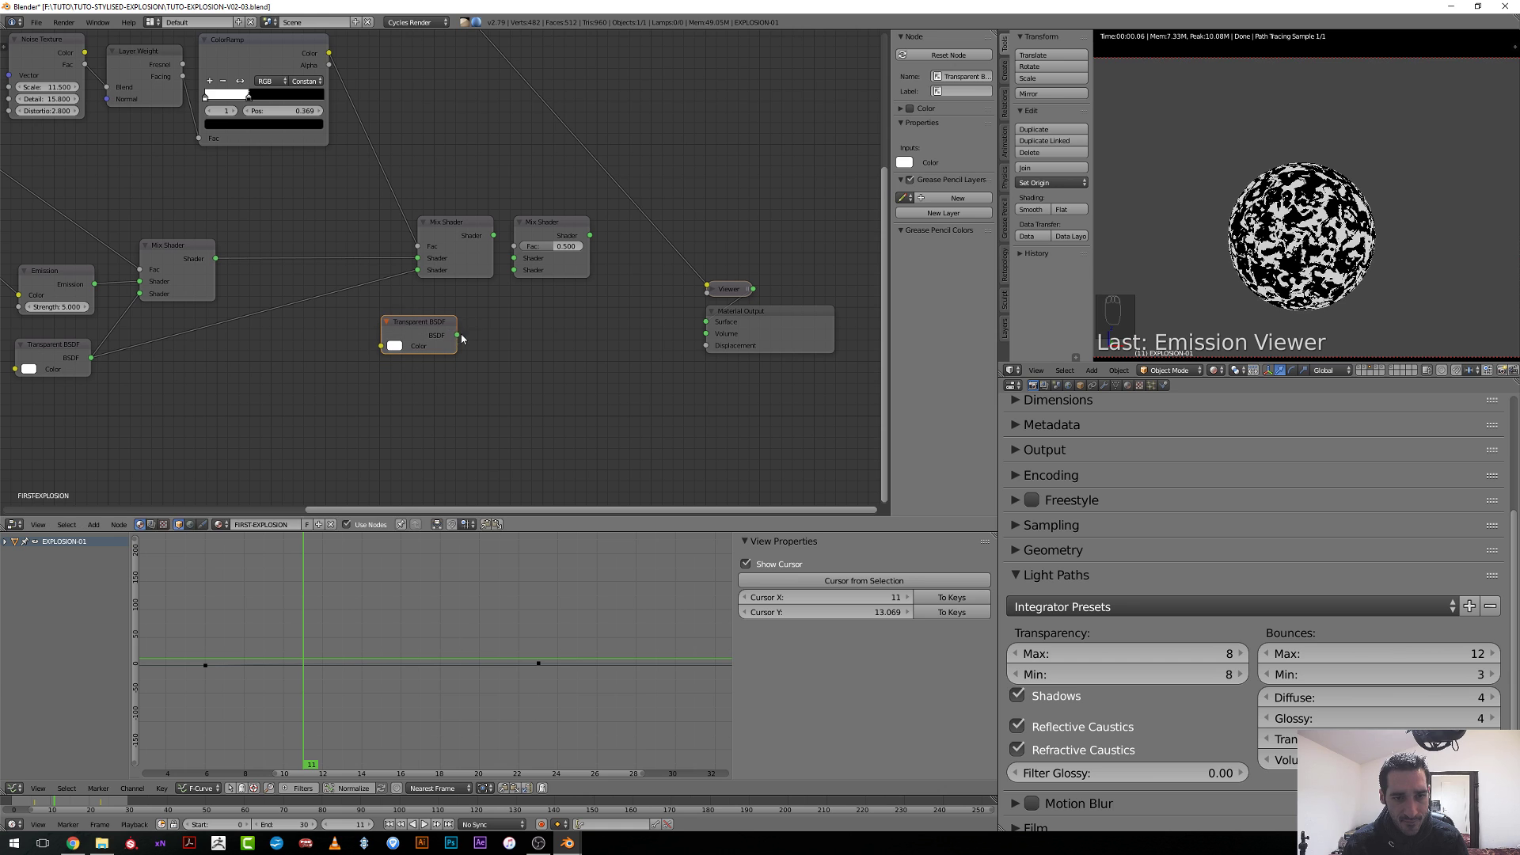
pyautogui.moveTo(457, 334); pyautogui.dragTo(514, 270)
# Link the previous Mix Shader and the upper ColorRamp's Color into the new Mix Shader's first shader and Fac inputs, and connect it to the Material Output.
pyautogui.scroll(-2, 514, 270)
pyautogui.moveTo(497, 245); pyautogui.dragTo(491, 345, button='middle')
pyautogui.press('g')
pyautogui.click(497, 355)
pyautogui.click(483, 347)
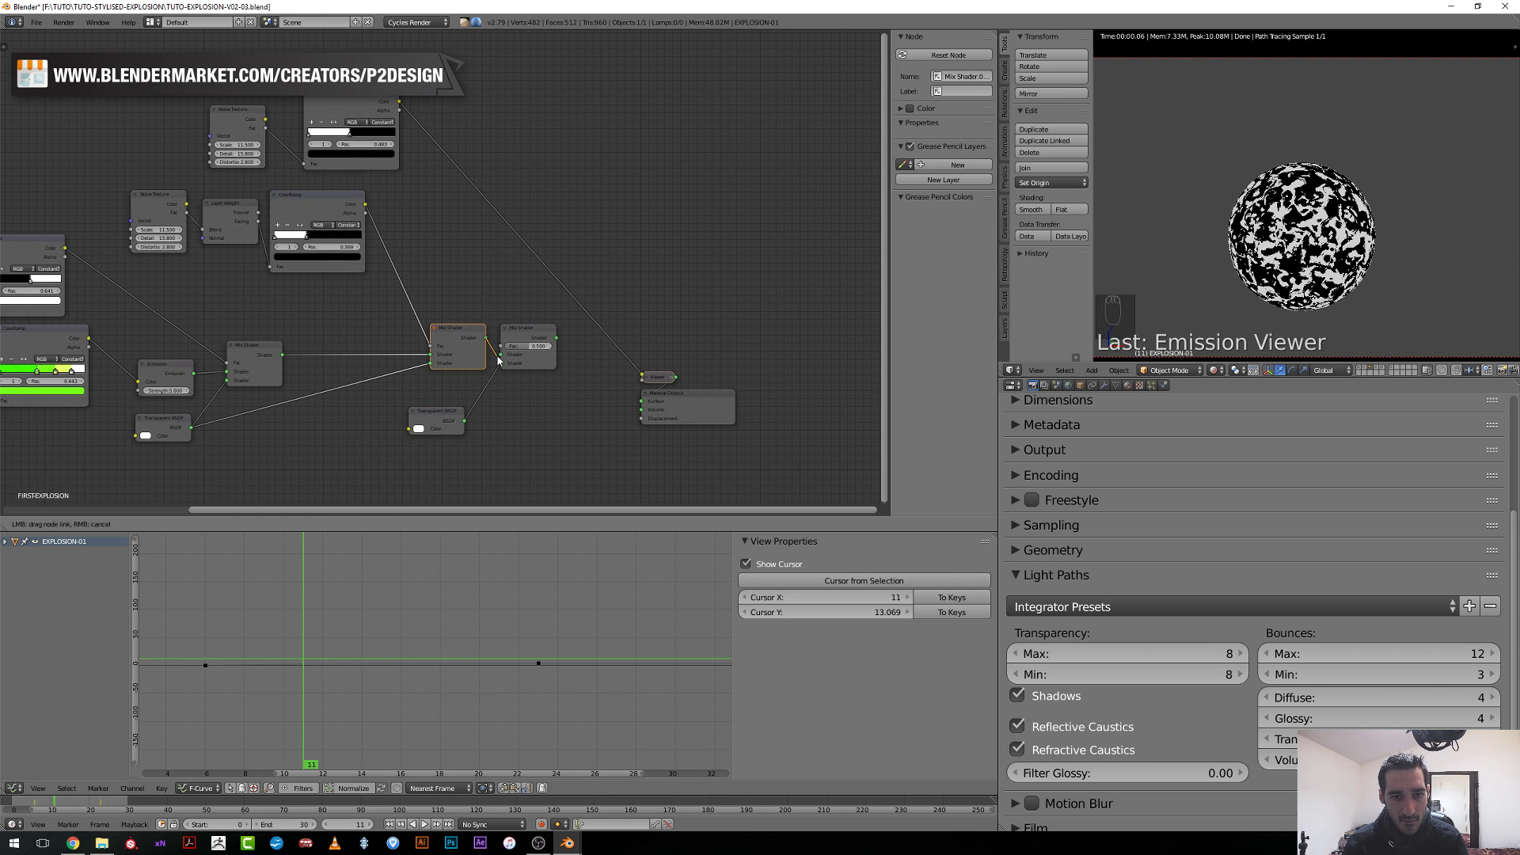
pyautogui.moveTo(401, 101); pyautogui.dragTo(441, 157)
pyautogui.moveTo(502, 351); pyautogui.dragTo(503, 348)
pyautogui.keyDown('ctrl'); pyautogui.keyDown('shift'); pyautogui.click(534, 329); pyautogui.keyUp('shift'); pyautogui.keyUp('ctrl')
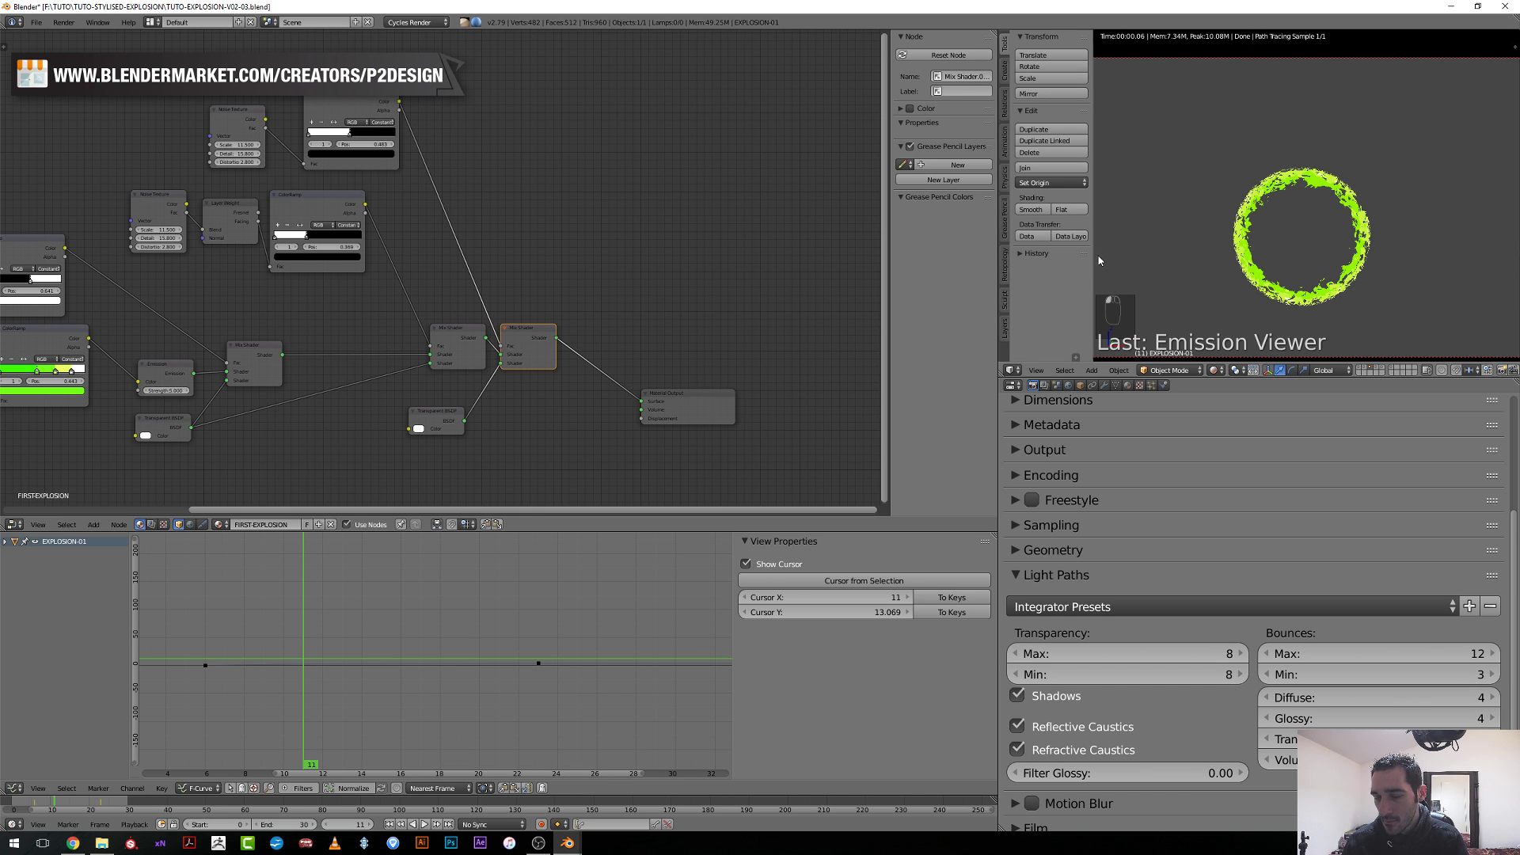
# Tune the upper noise mask while previewing it, with Noise Texture scale 4.200 and the ColorRamp's black stop at 0.455.
pyautogui.scroll(3, 444, 197)
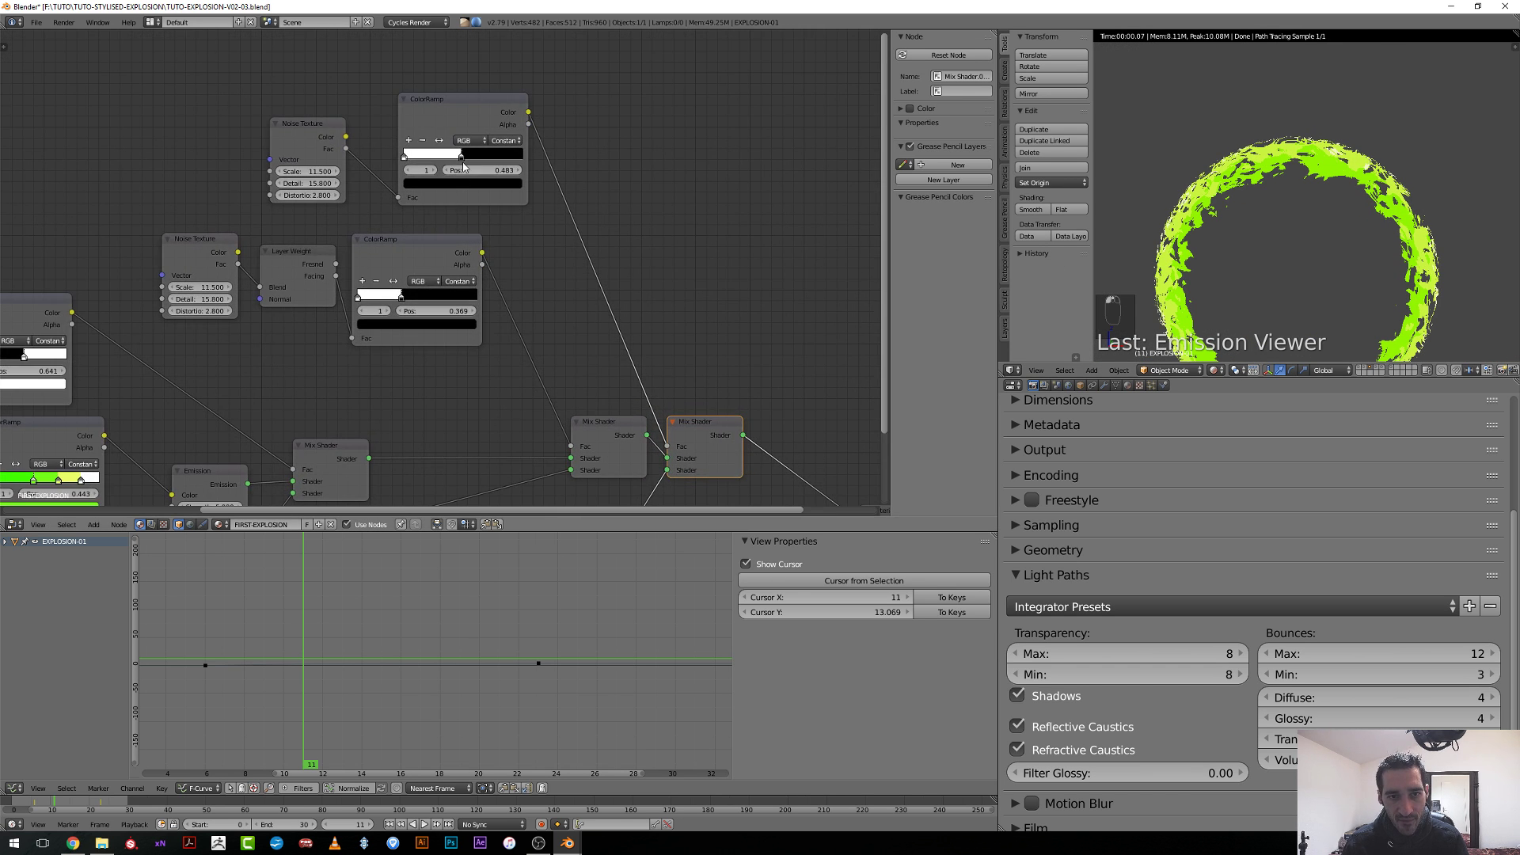
pyautogui.click(463, 163)
pyautogui.moveTo(463, 163)
pyautogui.mouseDown()
pyautogui.moveTo(448, 165)
pyautogui.moveTo(468, 168)
pyautogui.mouseUp()
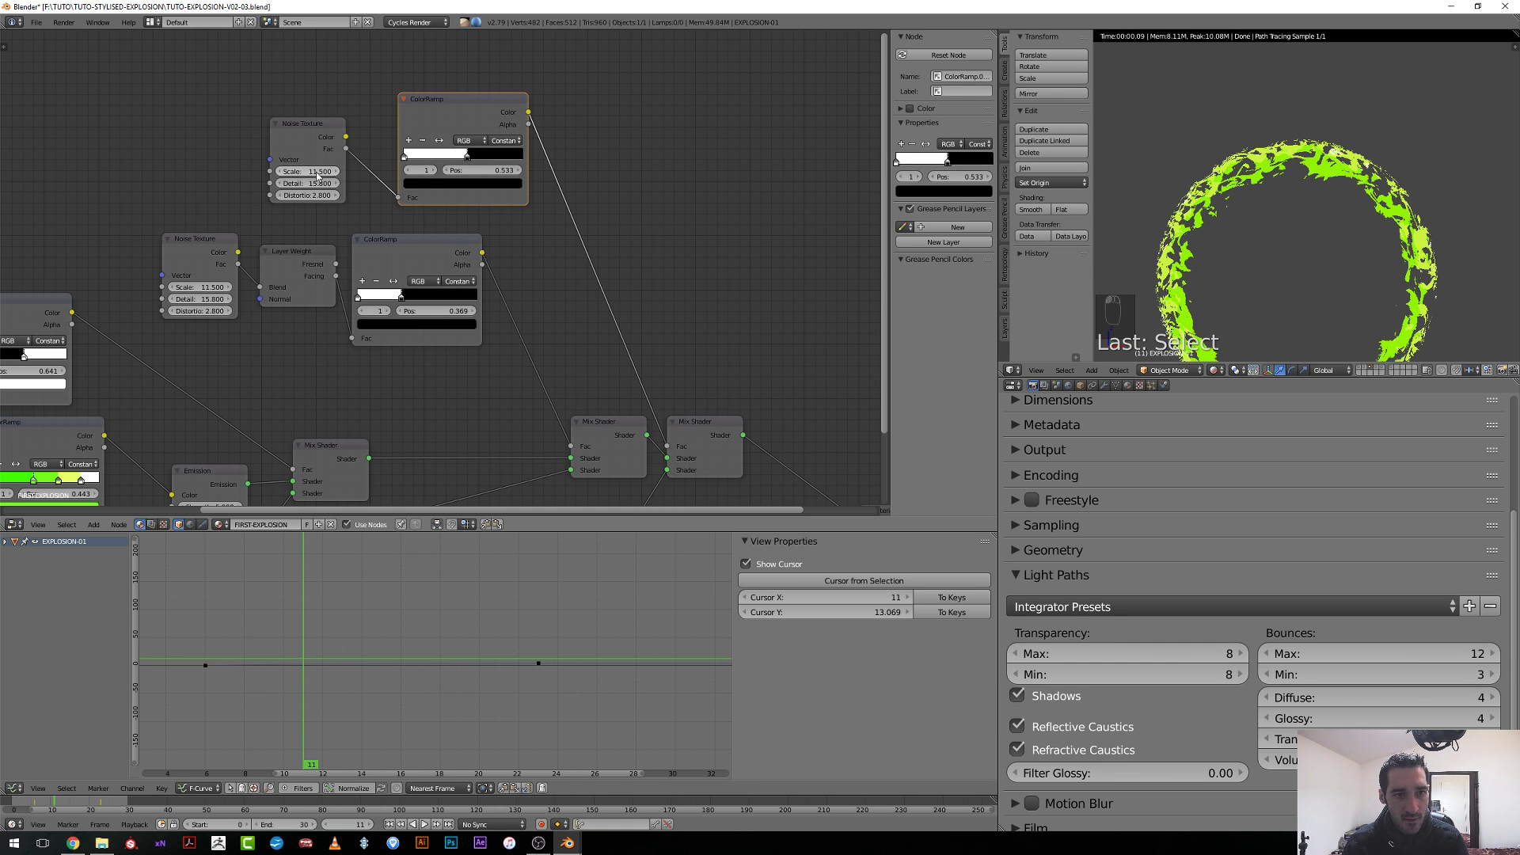
pyautogui.moveTo(318, 176); pyautogui.dragTo(273, 176)
pyautogui.keyDown('ctrl'); pyautogui.keyDown('shift'); pyautogui.click(439, 111); pyautogui.keyUp('shift'); pyautogui.keyUp('ctrl')
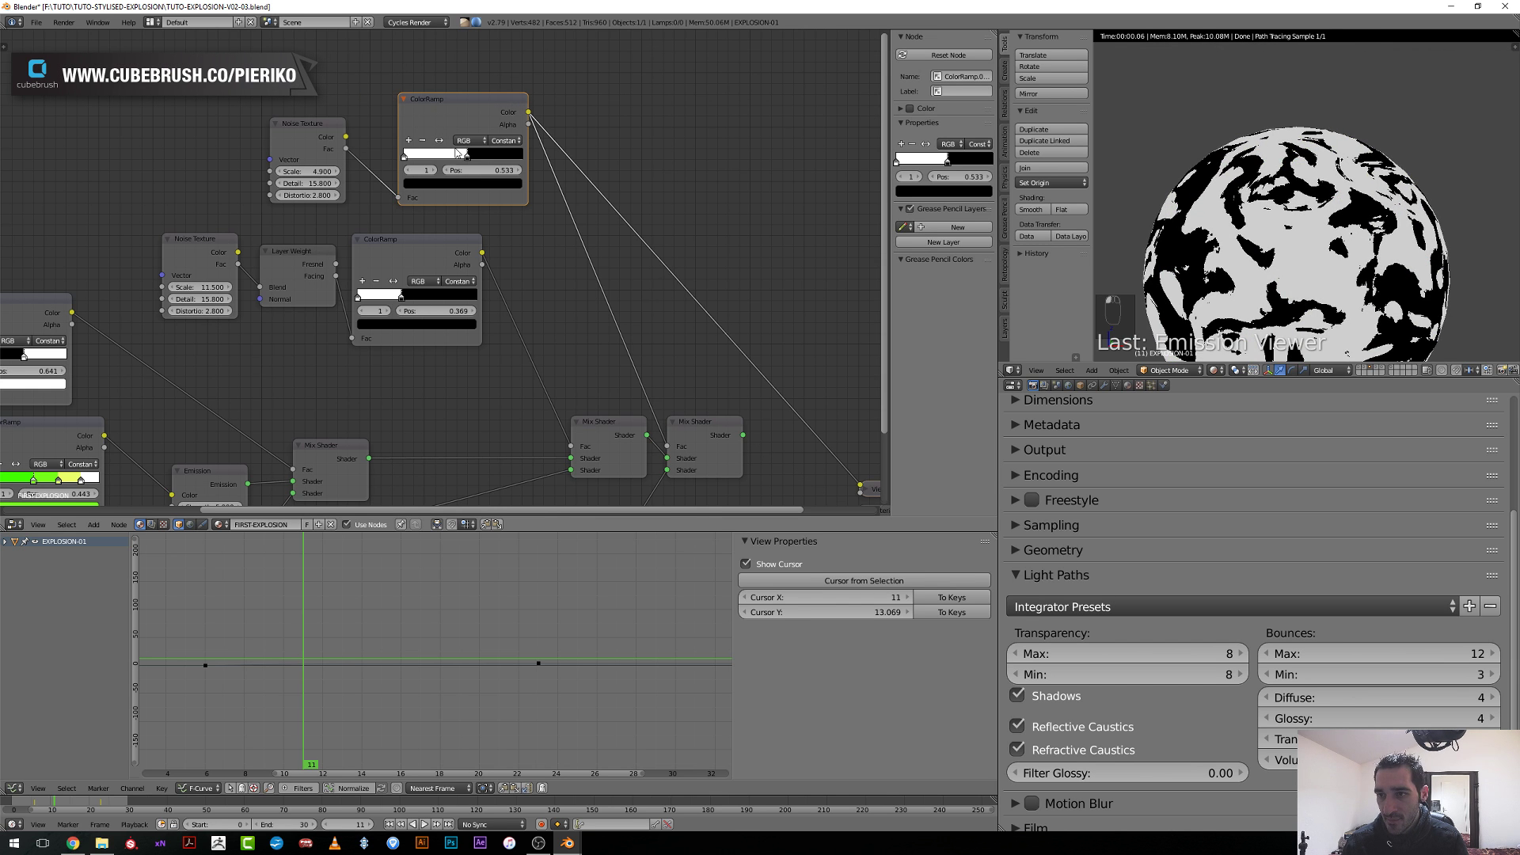
pyautogui.moveTo(457, 152); pyautogui.dragTo(457, 165)
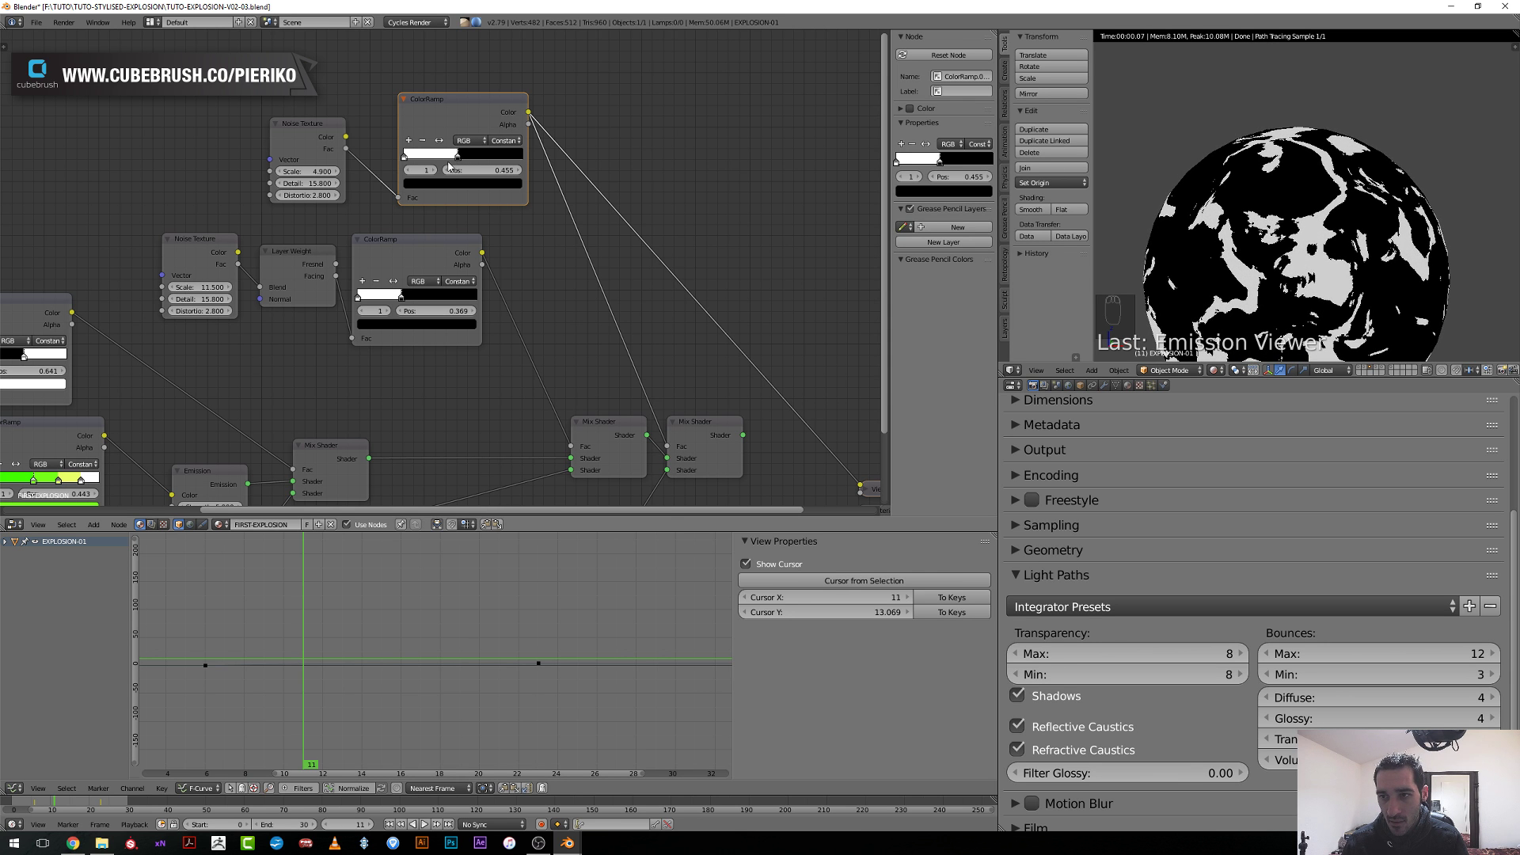
pyautogui.click(282, 171)
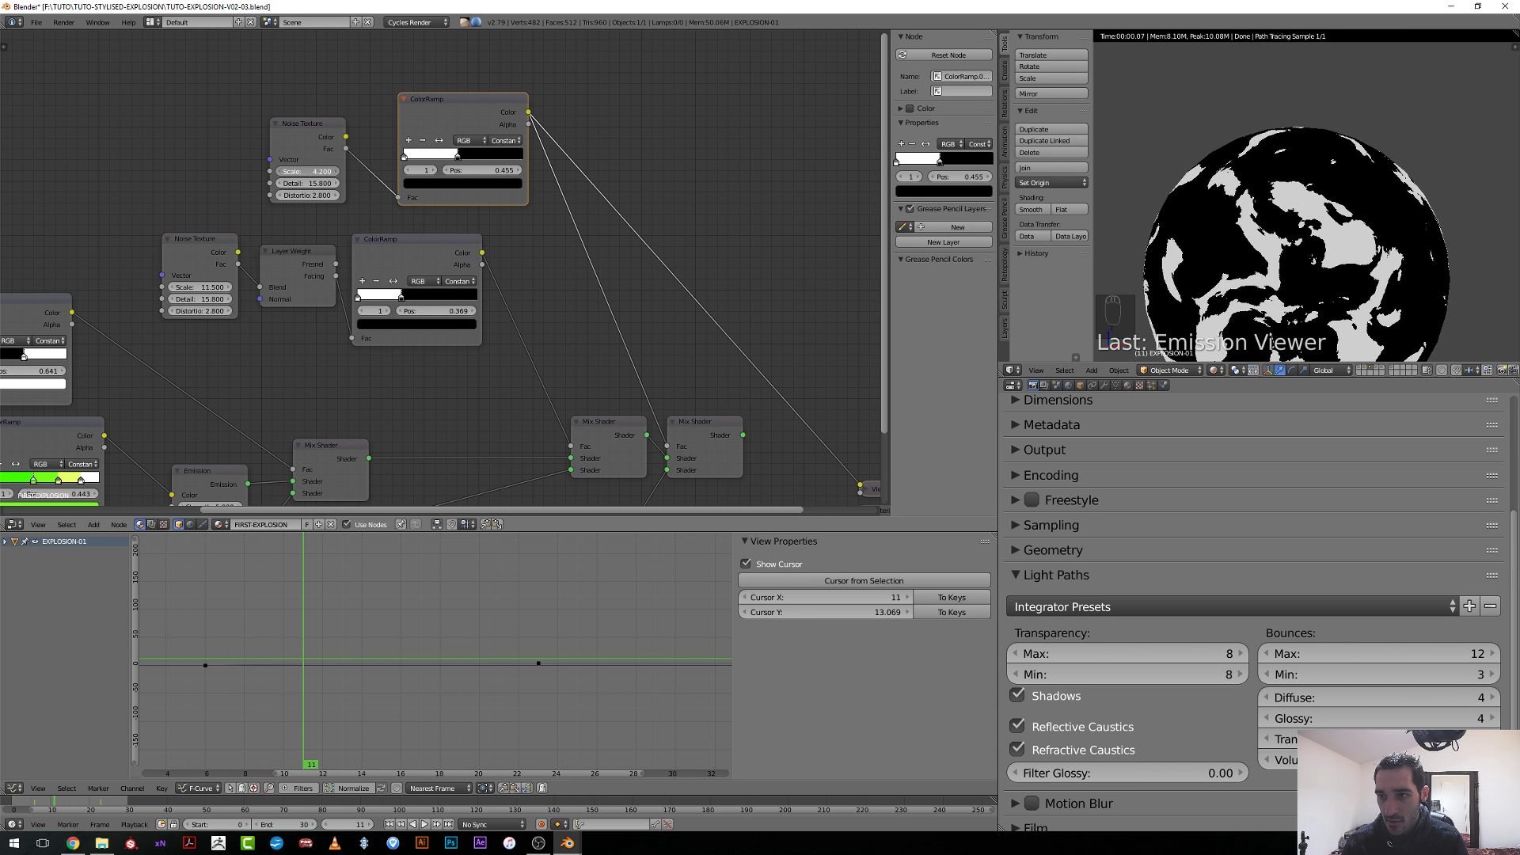
# Reconnect the last Mix Shader to the Material Output and set the upper ColorRamp's black stop to 0.537.
pyautogui.scroll(-3, 456, 223)
pyautogui.keyDown('alt'); pyautogui.moveTo(434, 259); pyautogui.dragTo(554, 309, button='right'); pyautogui.keyUp('alt')
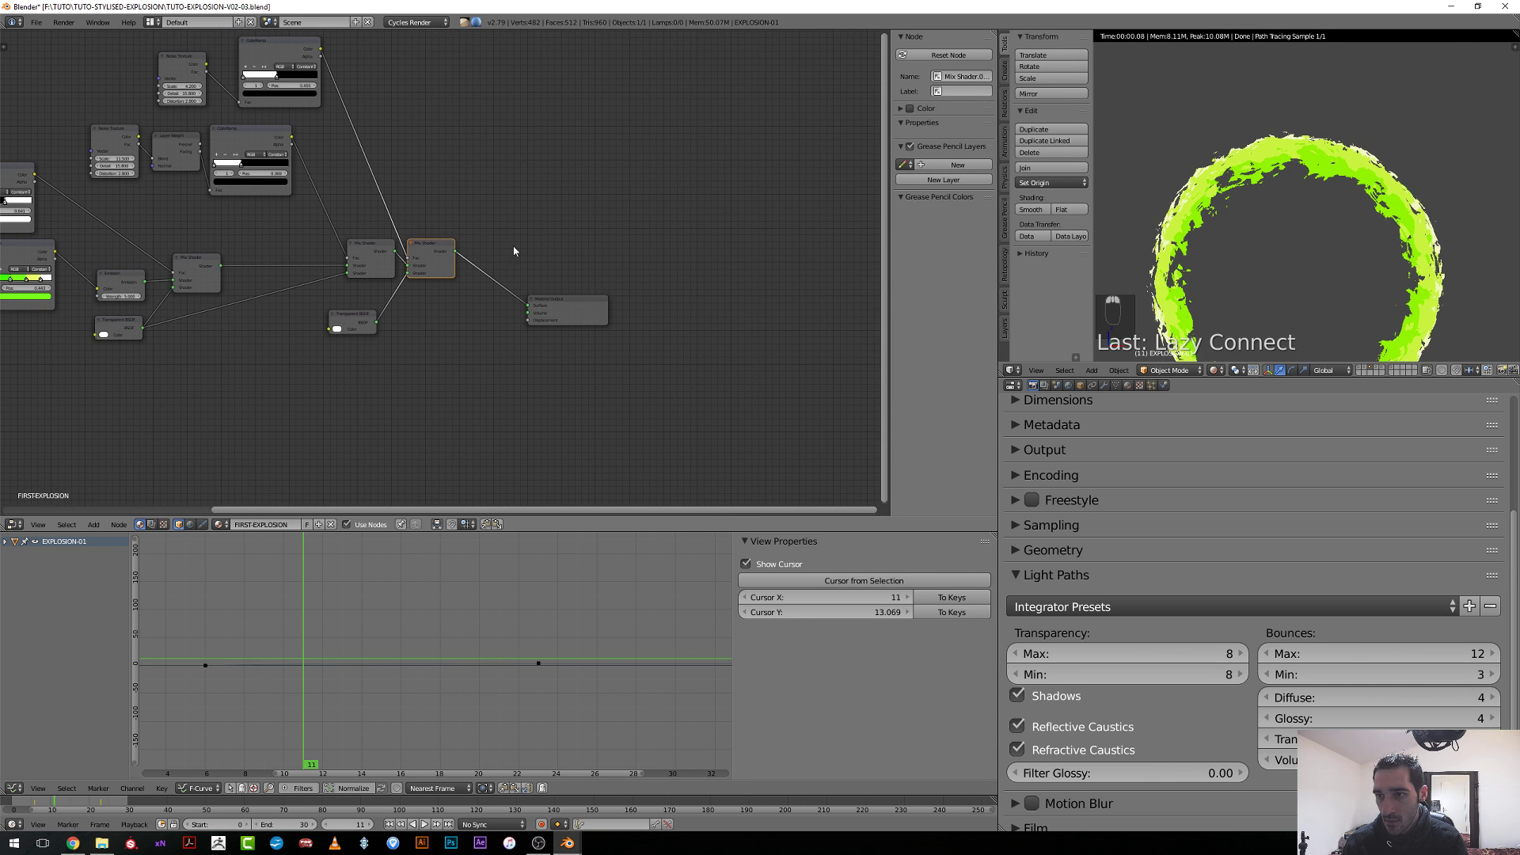
pyautogui.moveTo(432, 255); pyautogui.dragTo(453, 264)
pyautogui.moveTo(384, 170); pyautogui.dragTo(554, 271, button='middle')
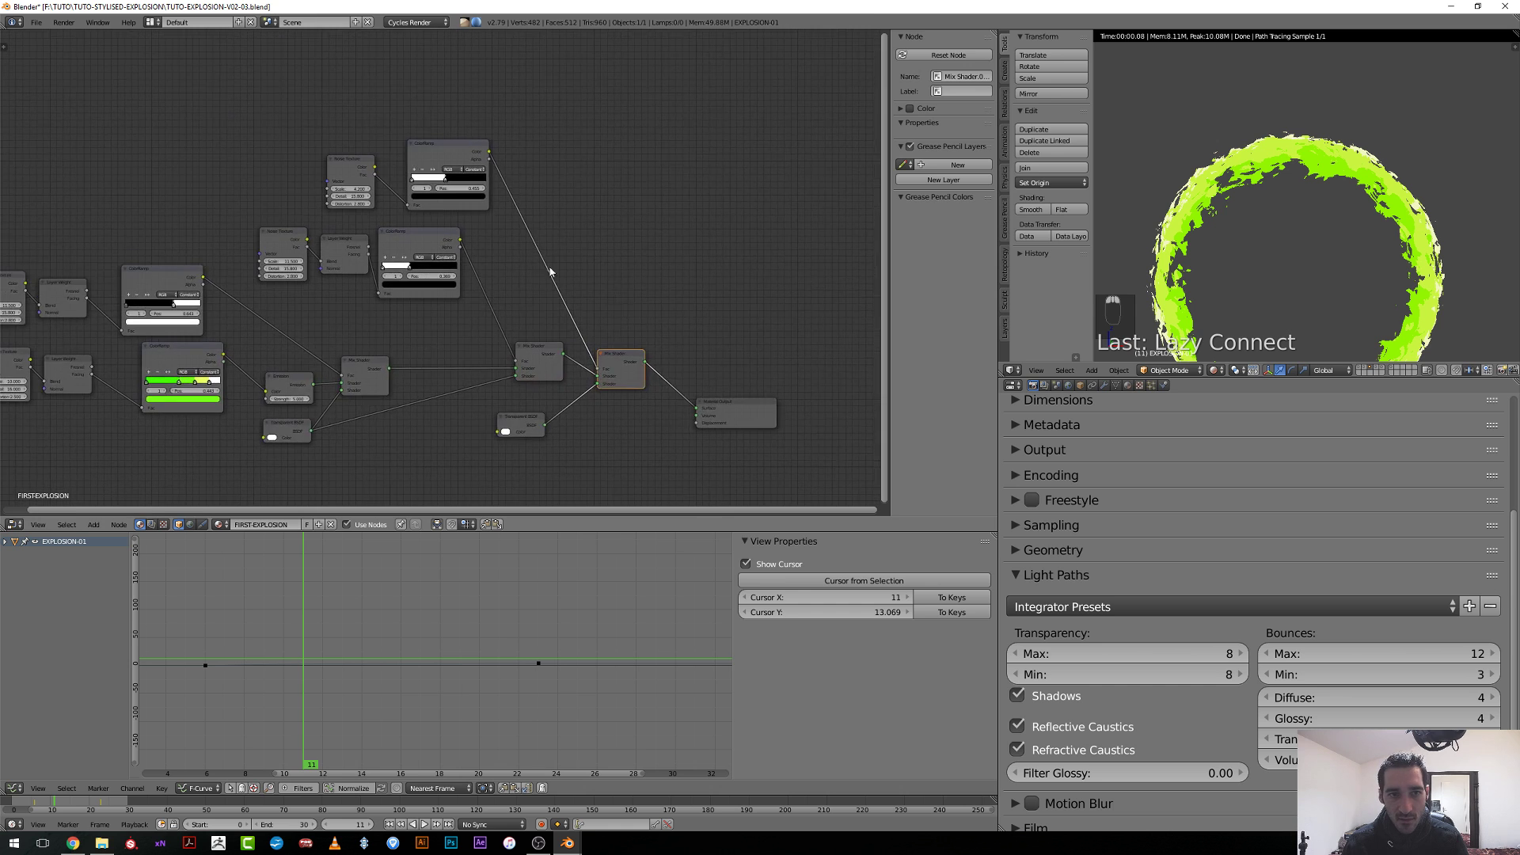
pyautogui.scroll(4, 550, 267)
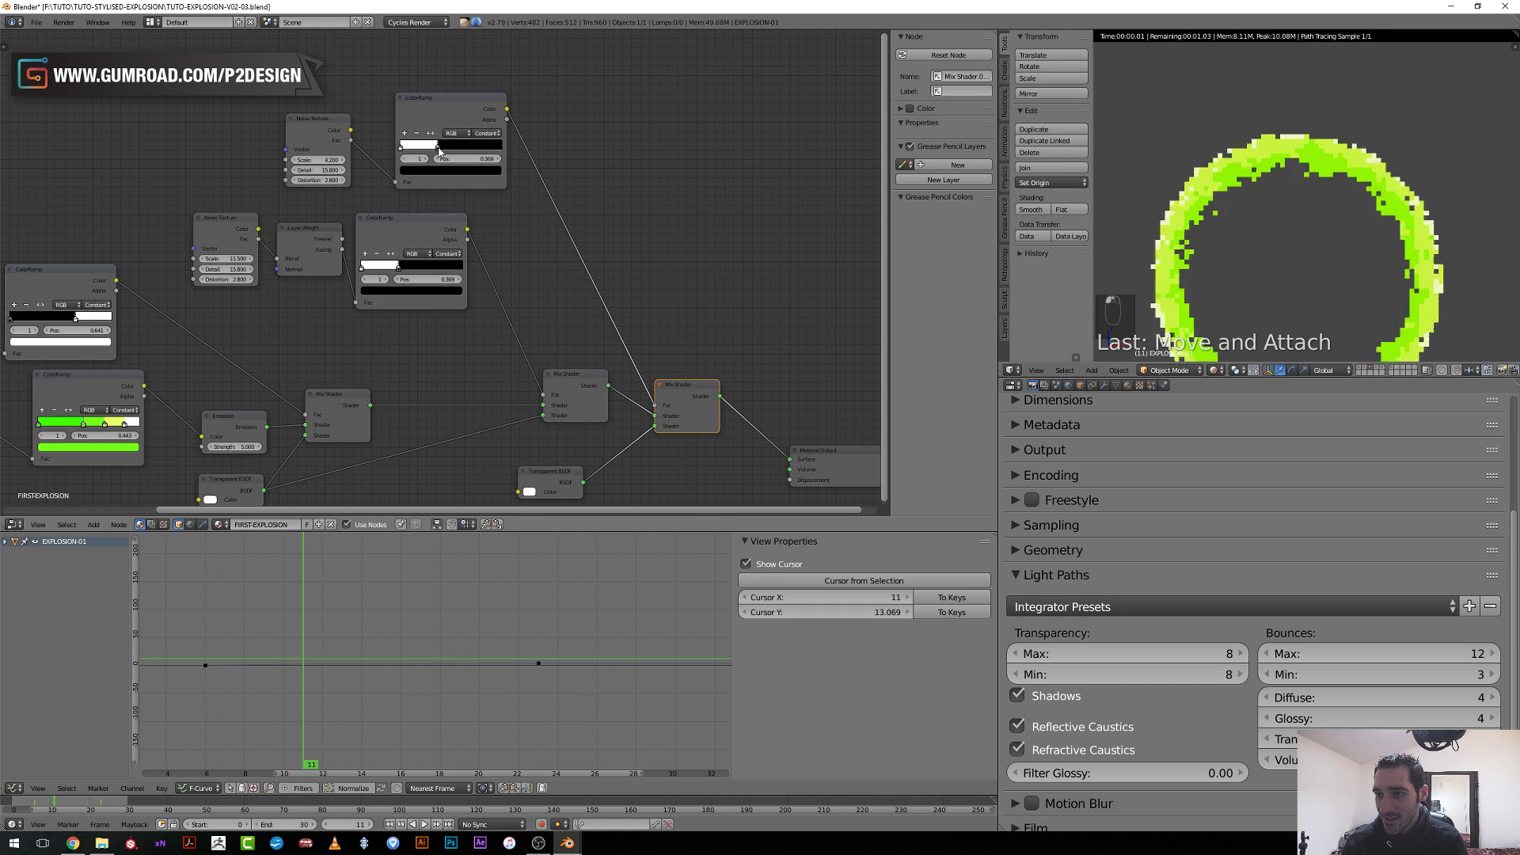
pyautogui.moveTo(448, 150)
pyautogui.mouseDown()
pyautogui.moveTo(428, 155)
pyautogui.moveTo(458, 158)
pyautogui.mouseUp()
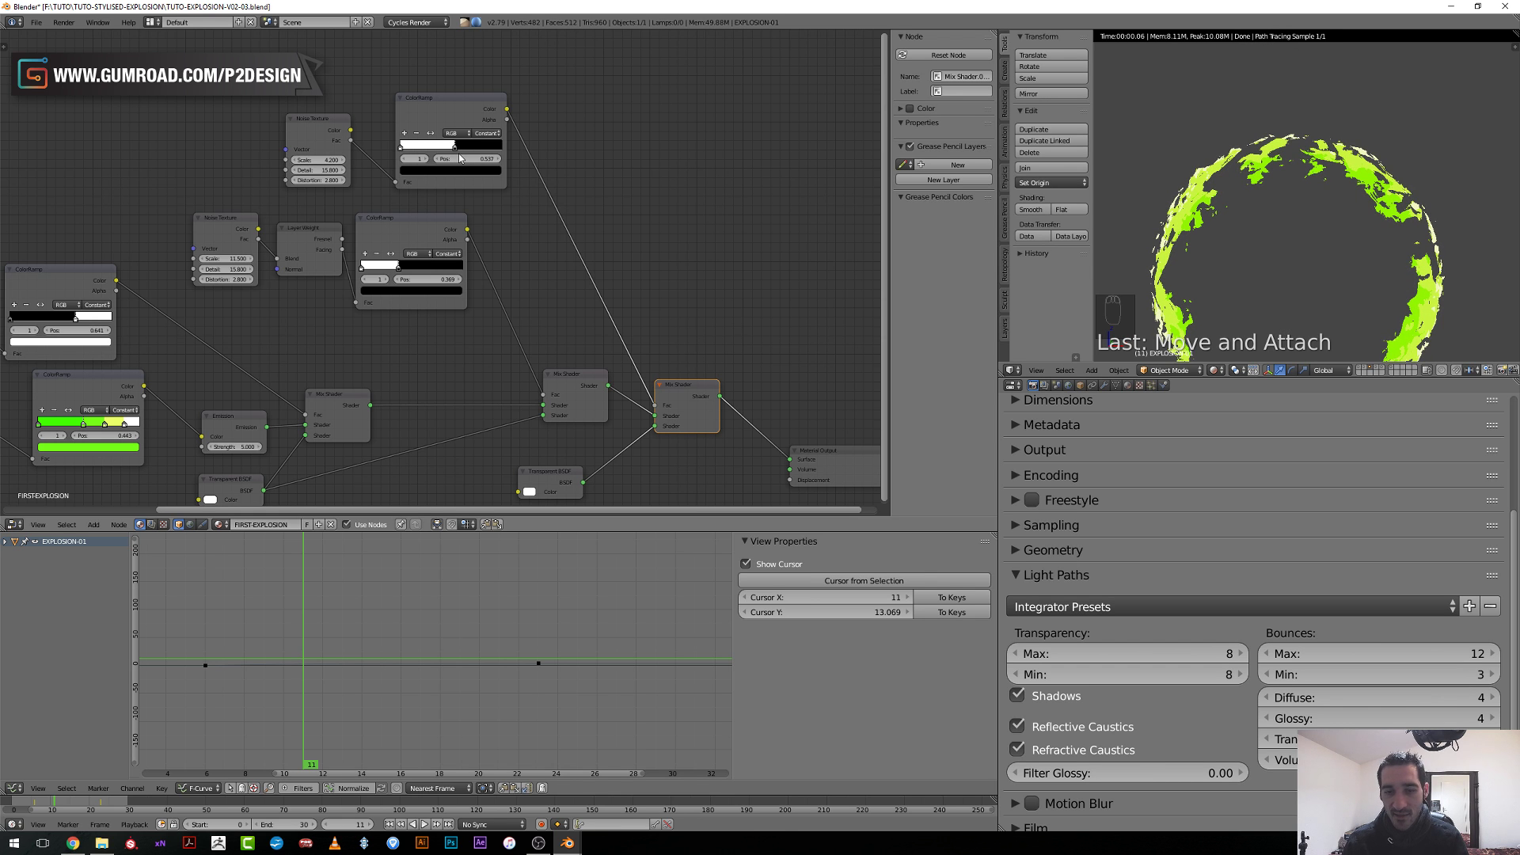
# Duplicate the last Mix Shader with its Transparent BSDF before the Material Output and link the original into the copy's first shader input.
pyautogui.moveTo(721, 301); pyautogui.dragTo(531, 141, button='middle')
pyautogui.moveTo(644, 302); pyautogui.dragTo(758, 253)
pyautogui.click(519, 251)
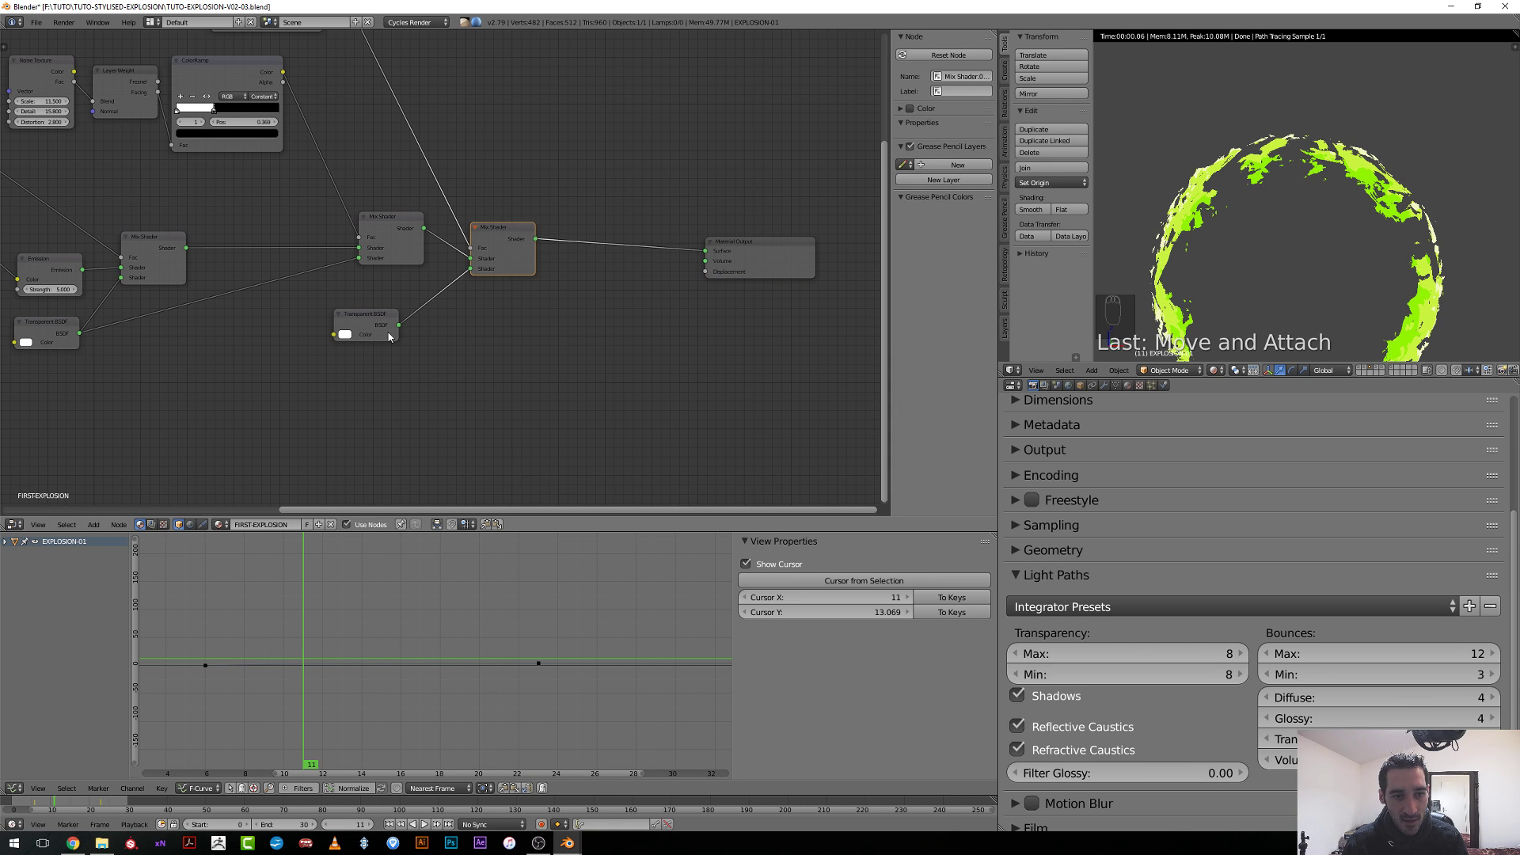
pyautogui.keyDown('shift'); pyautogui.click(383, 330); pyautogui.keyUp('shift')
pyautogui.hotkey('shift', 'd')
pyautogui.click(509, 342)
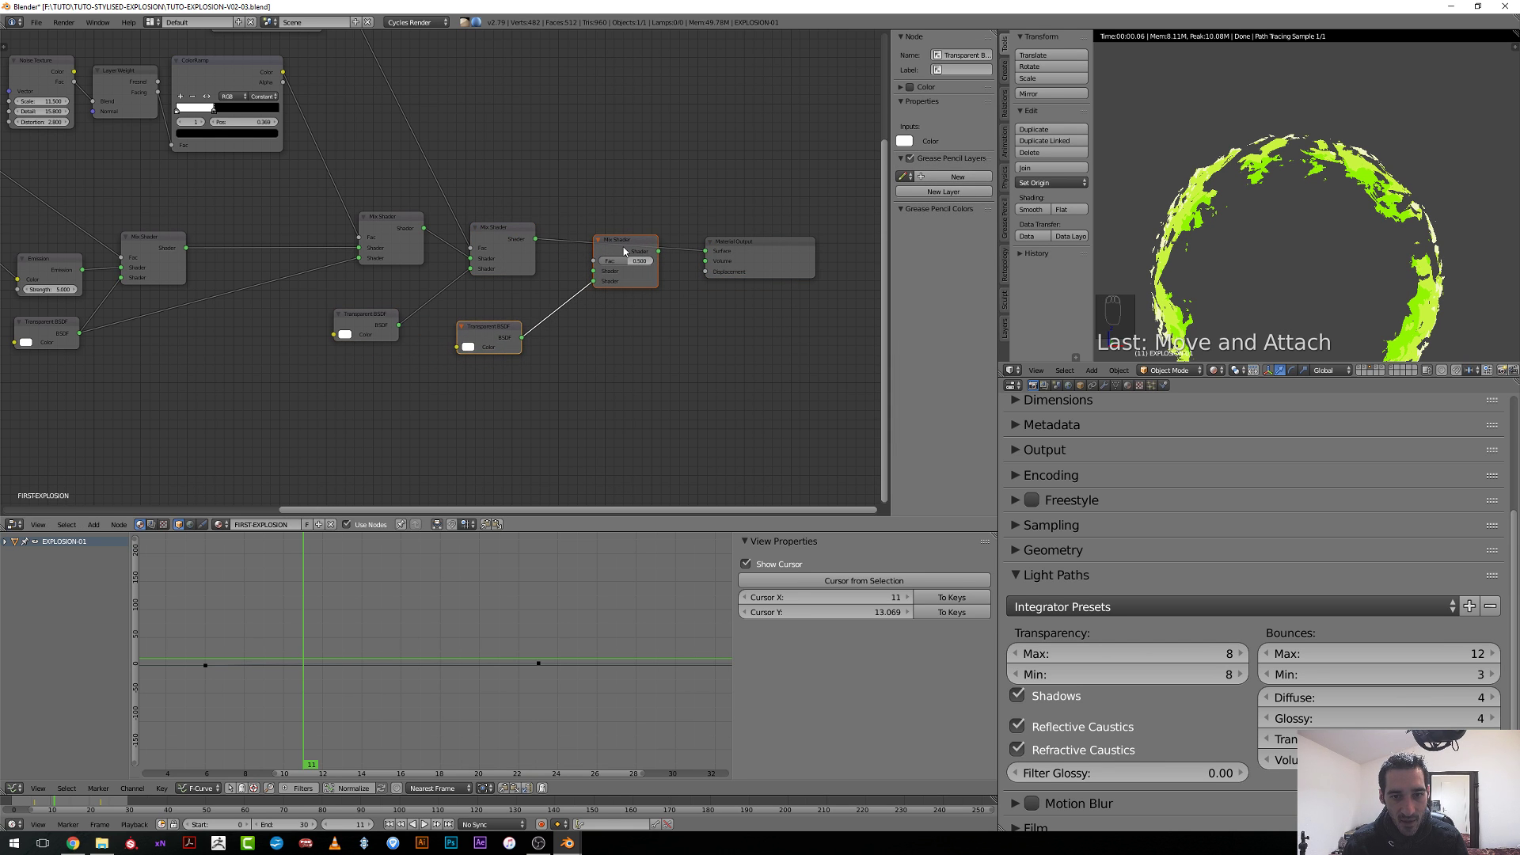
pyautogui.moveTo(624, 252); pyautogui.dragTo(626, 222)
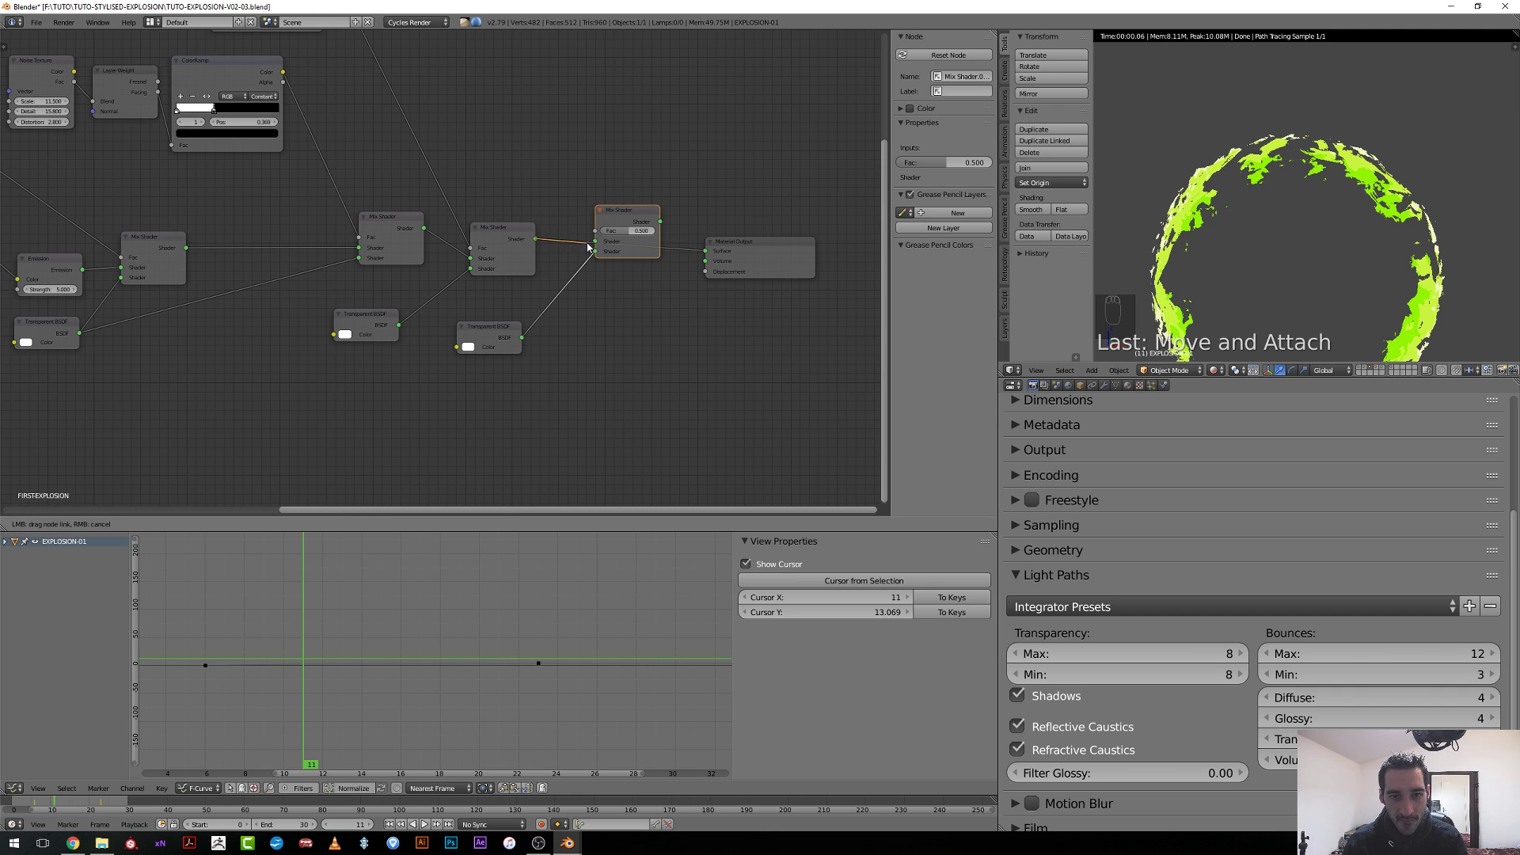
pyautogui.moveTo(535, 239); pyautogui.dragTo(594, 241)
# Add a Geometry node, link its Backfacing output to the newest Mix Shader's Fac, and connect that shader to the Material Output.
pyautogui.hotkey('shift', 'a')
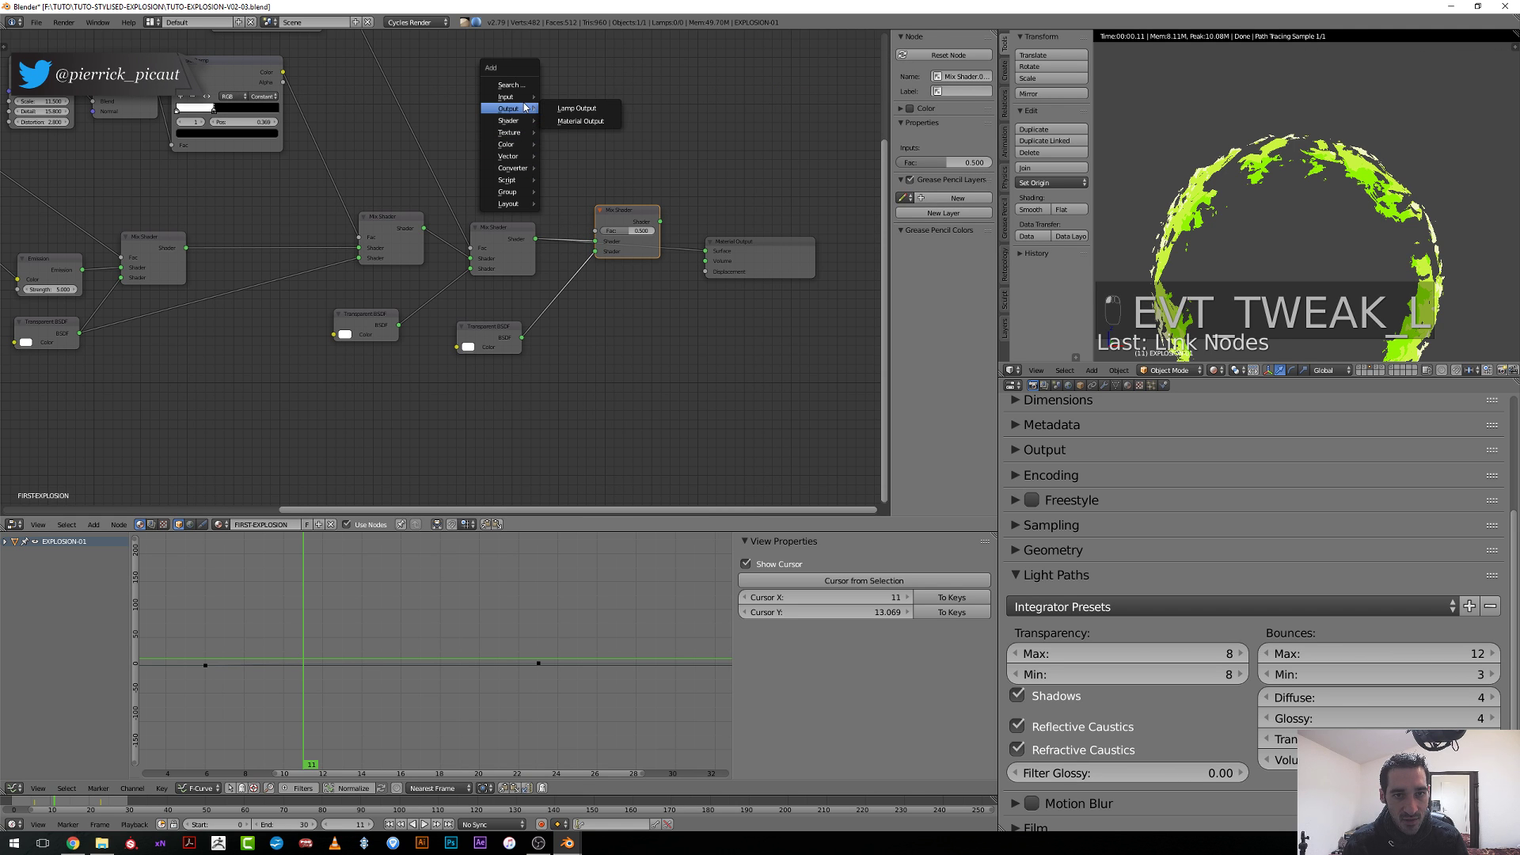
pyautogui.moveTo(514, 96)
pyautogui.click(571, 152)
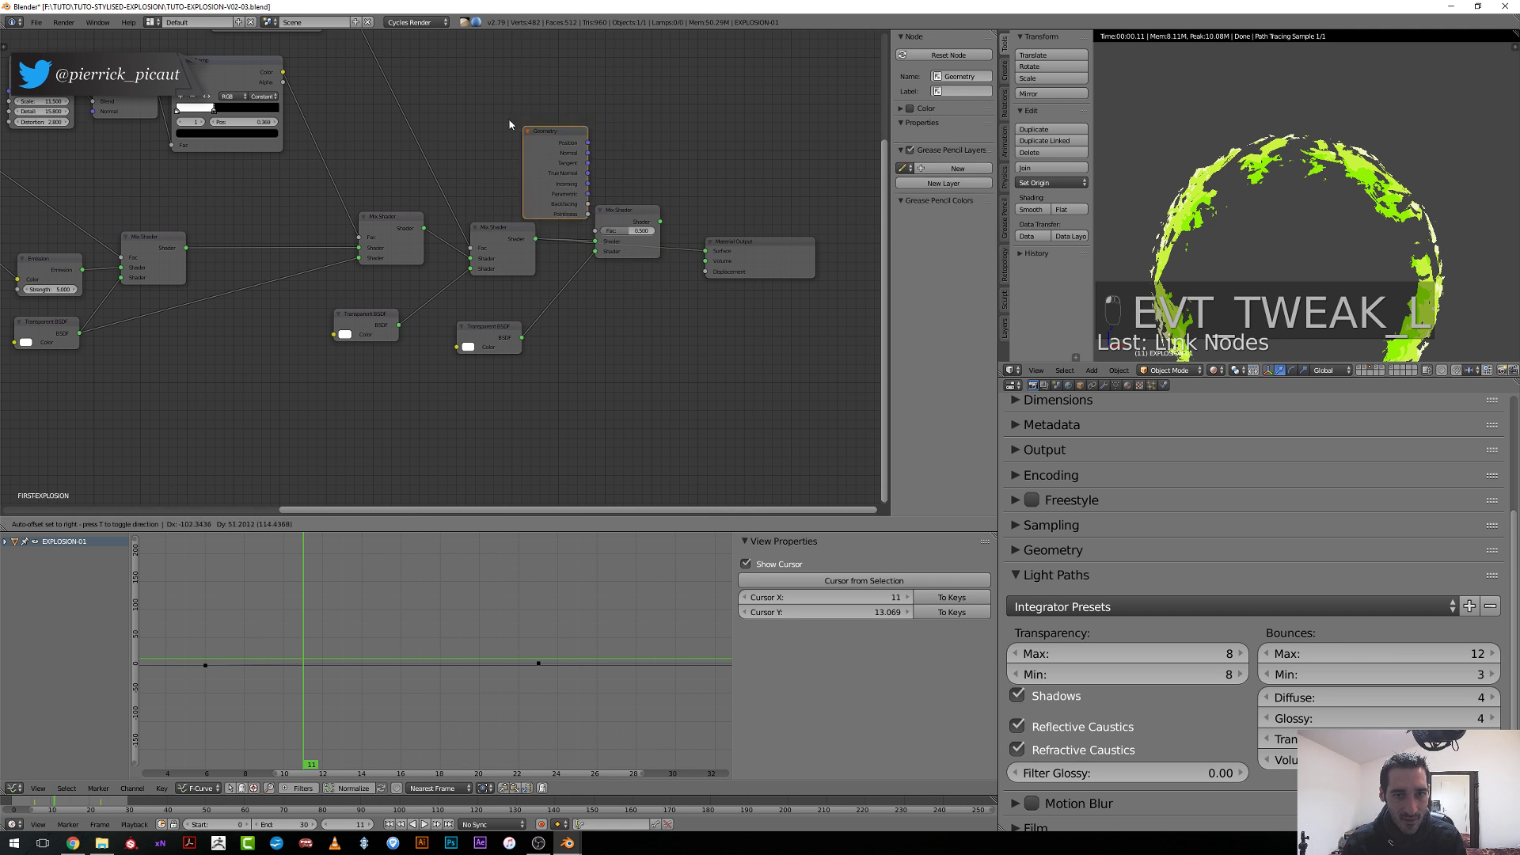
pyautogui.keyDown('ctrl'); pyautogui.keyDown('shift'); pyautogui.click(649, 240); pyautogui.keyUp('shift'); pyautogui.keyUp('ctrl')
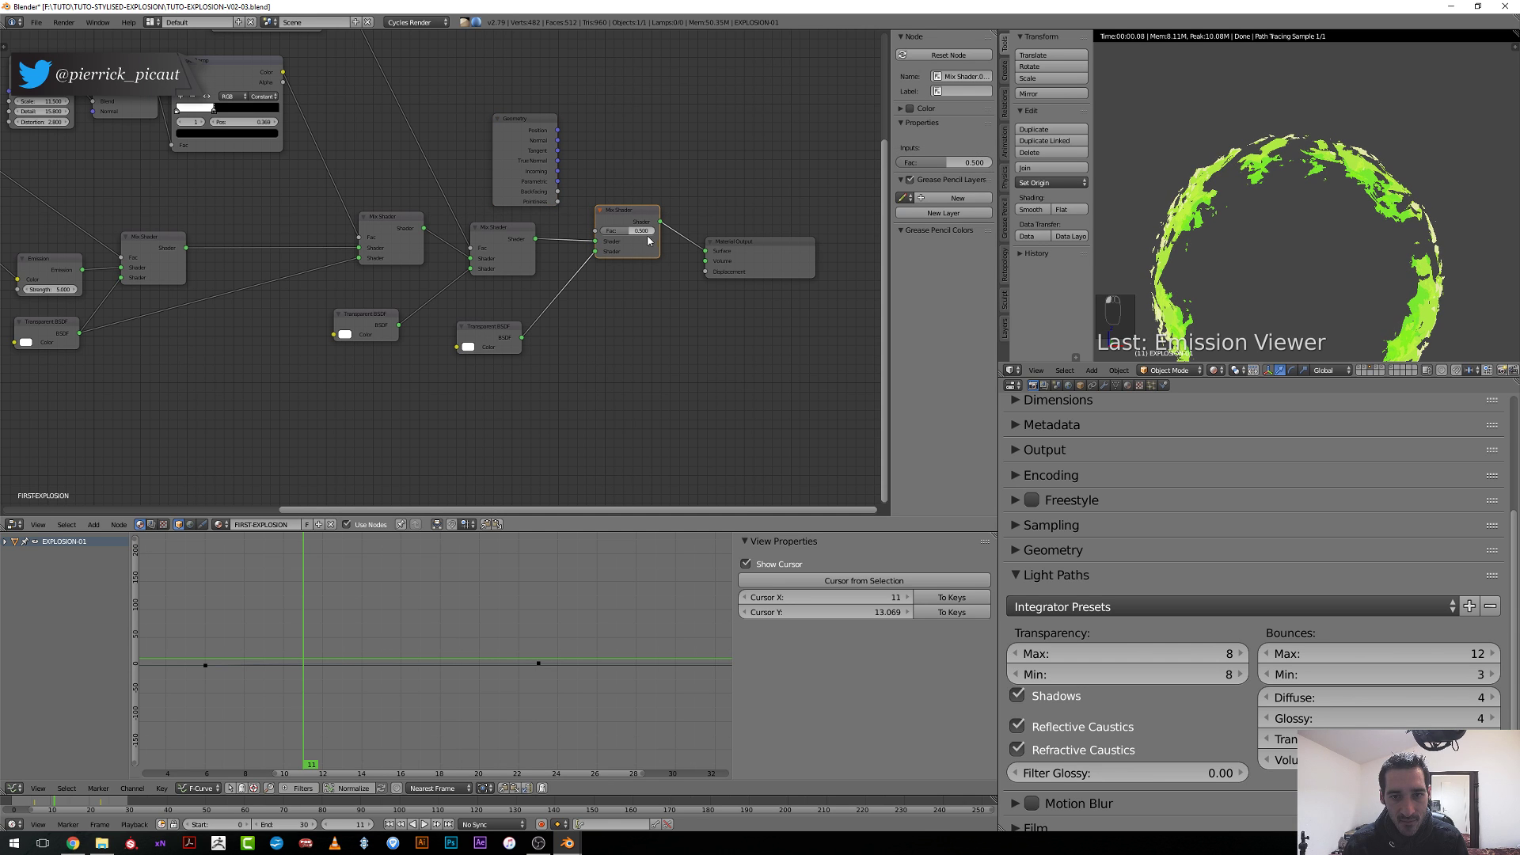
pyautogui.moveTo(558, 191); pyautogui.dragTo(592, 204)
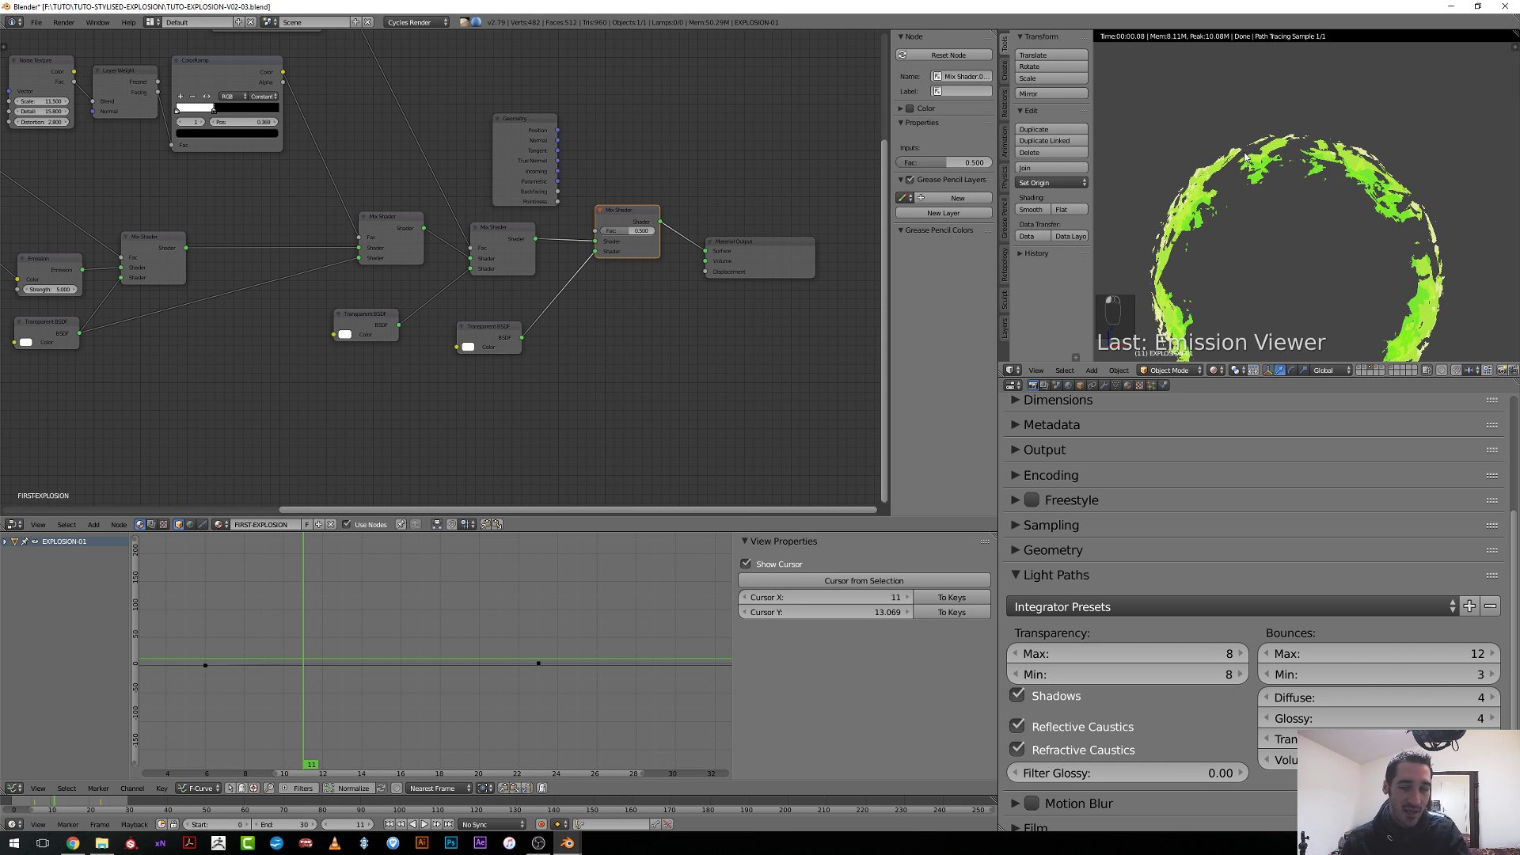
pyautogui.moveTo(558, 193); pyautogui.dragTo(595, 230)
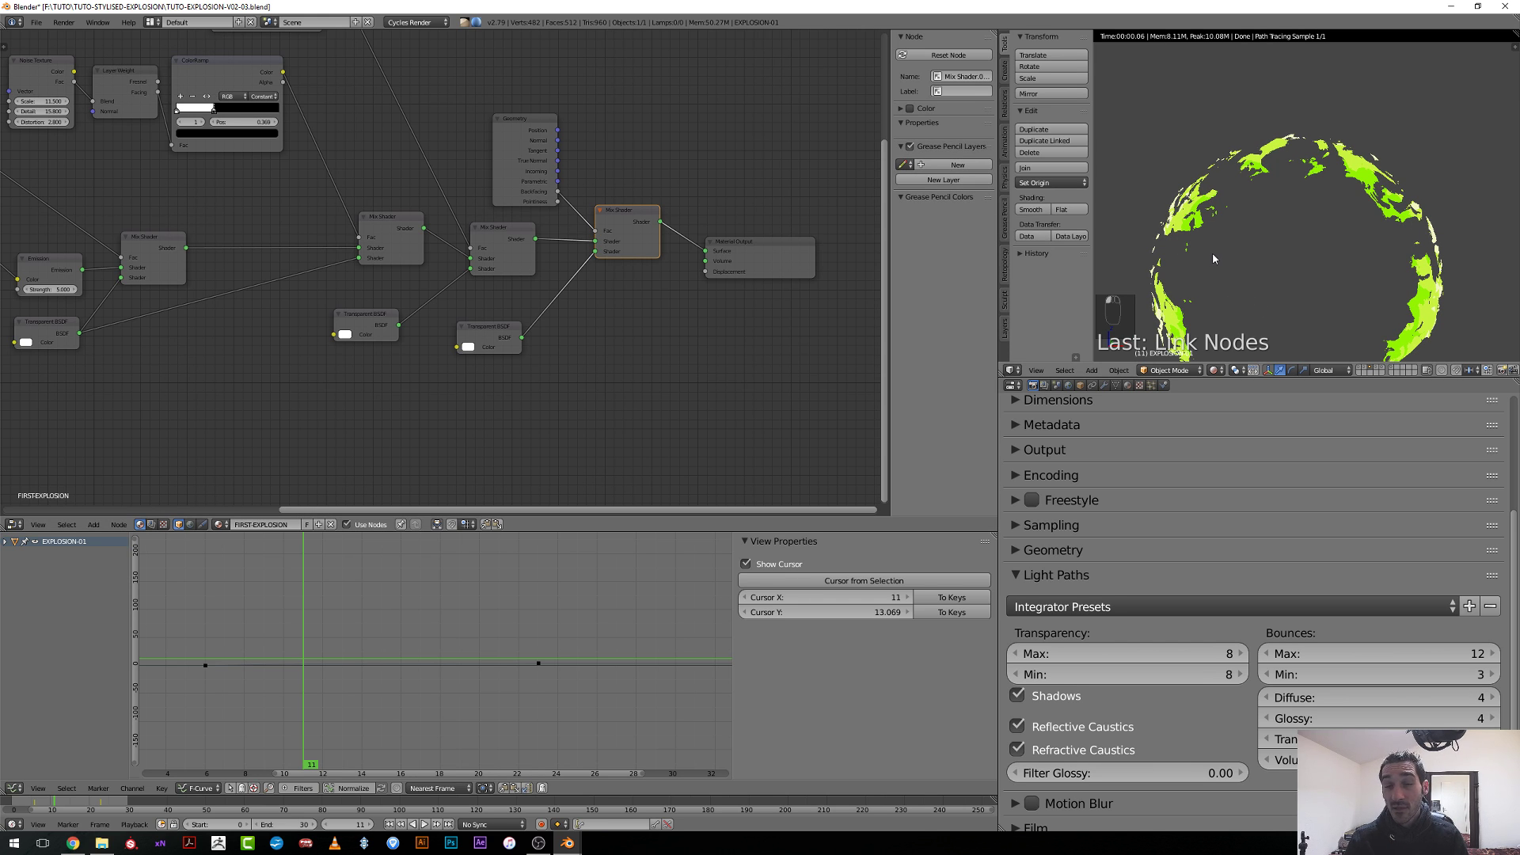
# Hide the Geometry node's unused outputs and move it closer to the Mix Shader it drives.
pyautogui.click(544, 154)
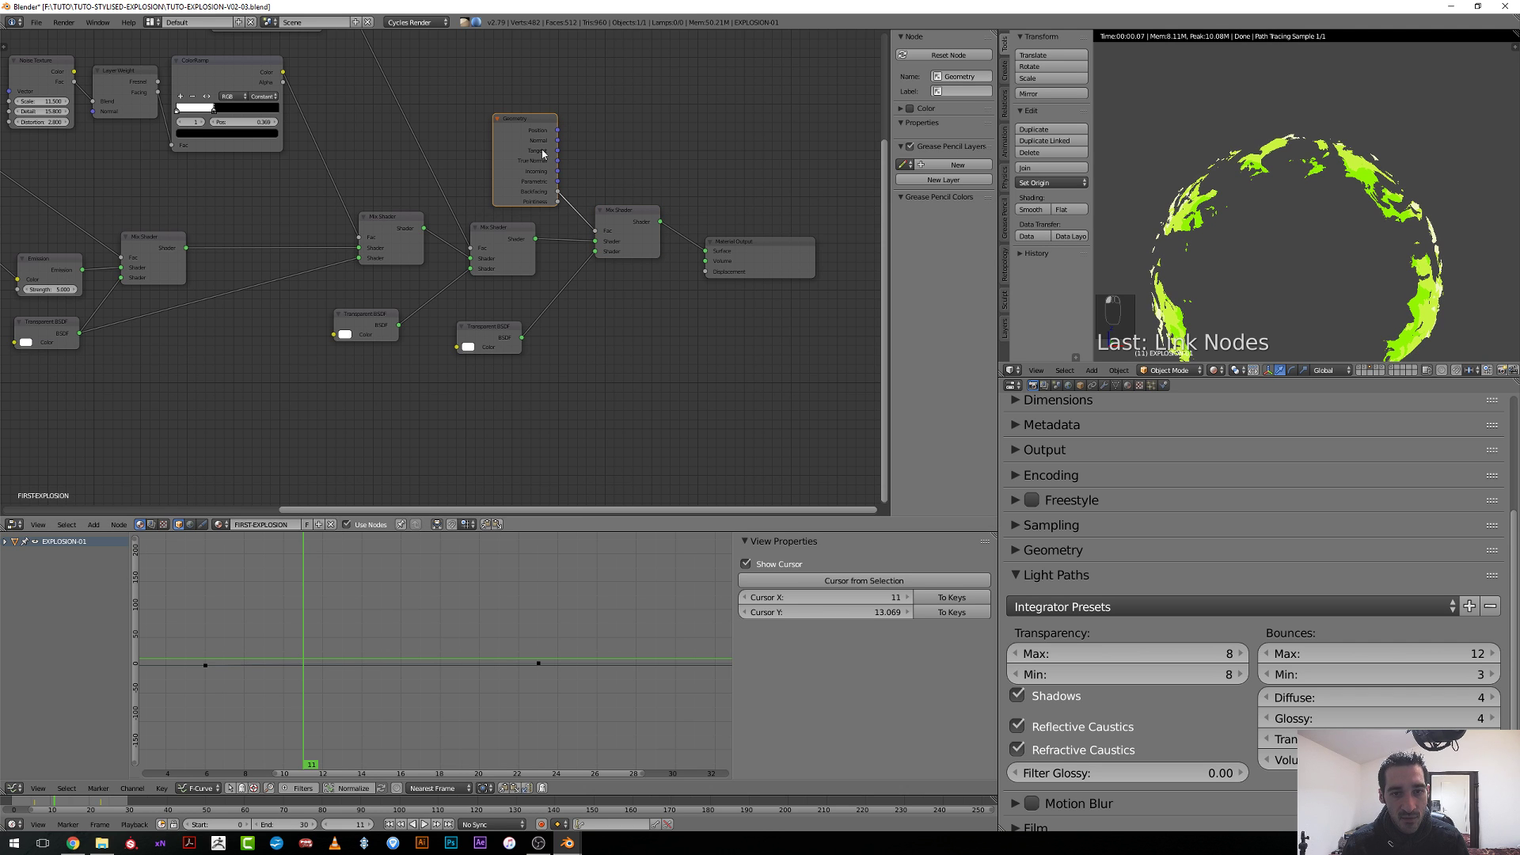
pyautogui.hotkey('ctrl', 'h')
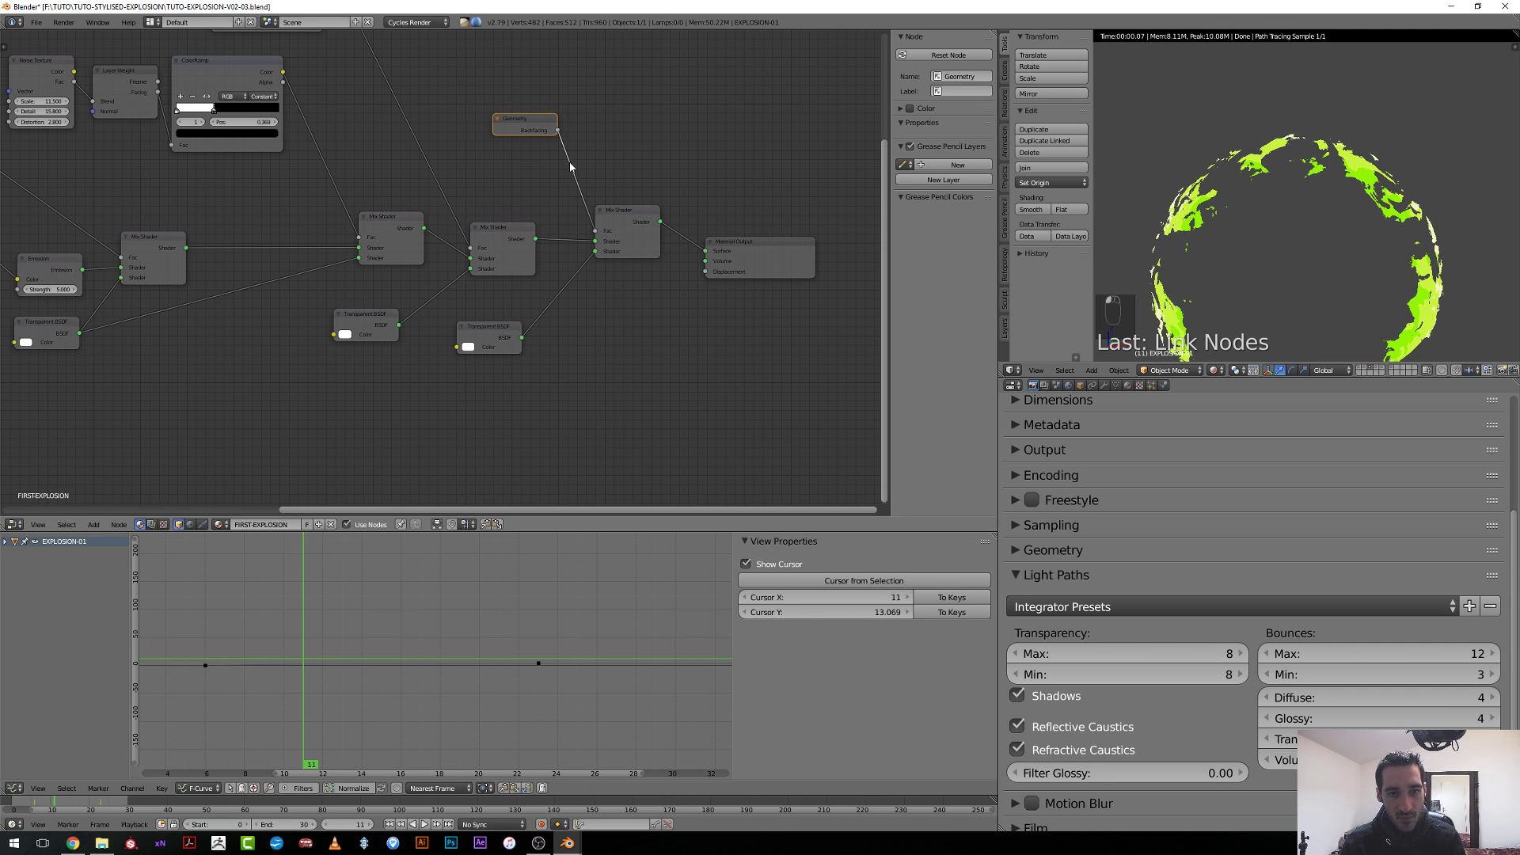
pyautogui.press('g')
pyautogui.click(536, 211)
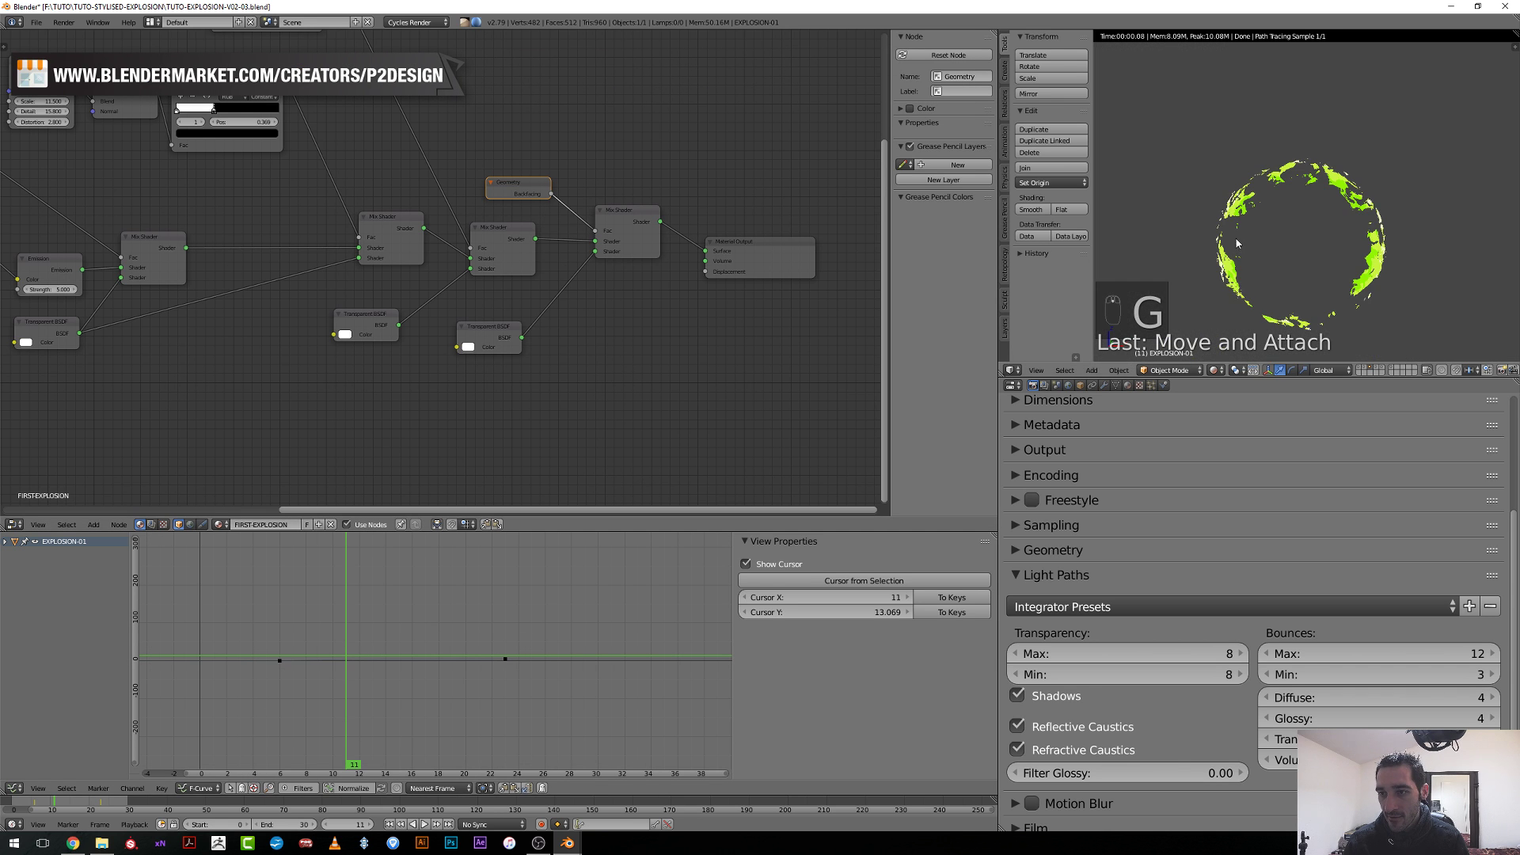
# Go to frame 12 and shift the black stop of the Layer Weight mask's ColorRamp slightly toward the white stop.
pyautogui.moveTo(363, 677); pyautogui.dragTo(344, 703)
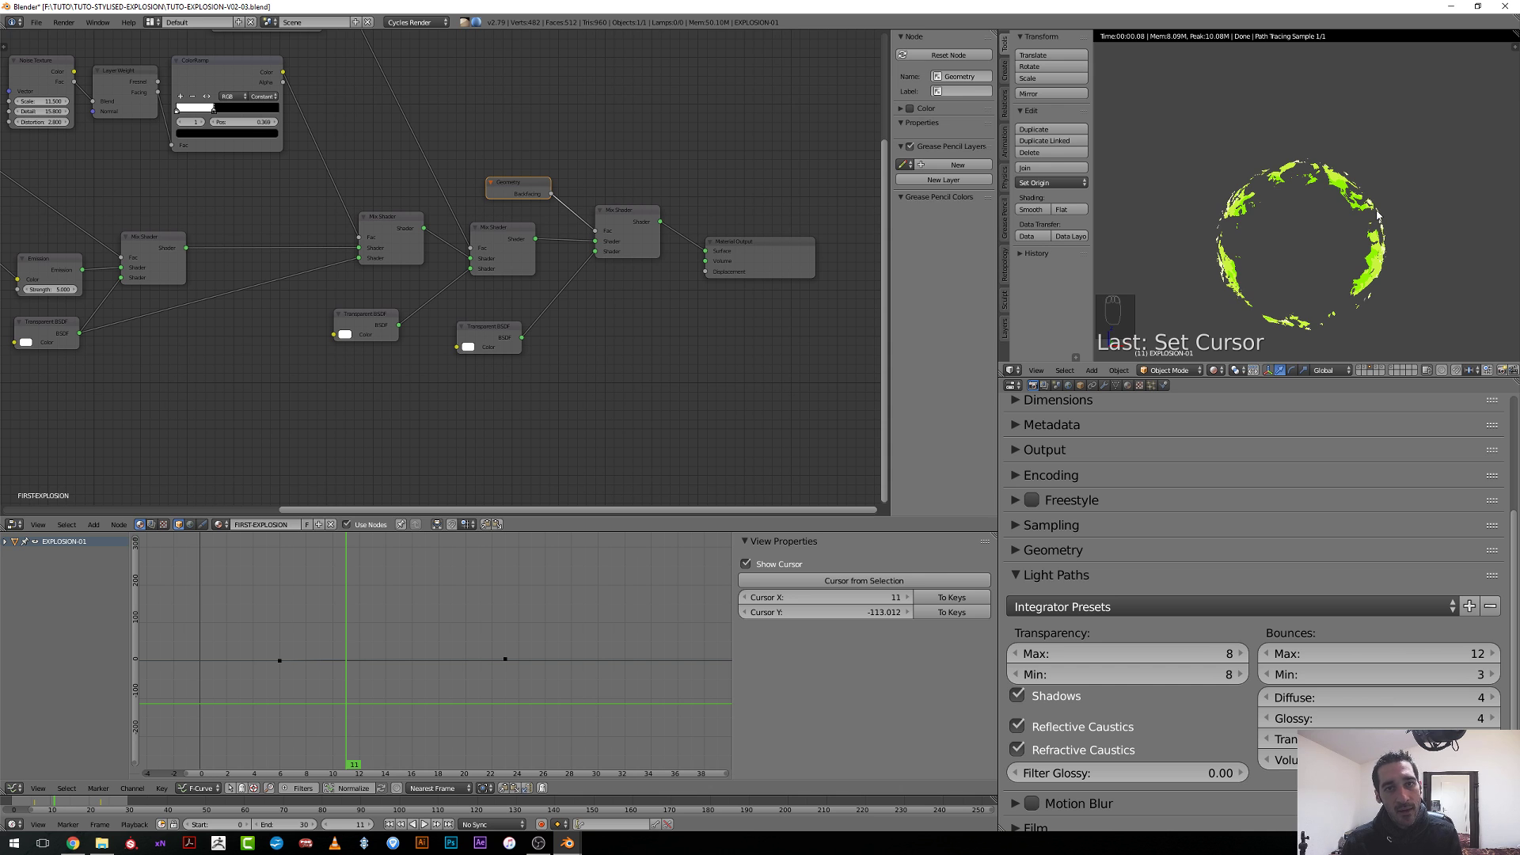
pyautogui.moveTo(321, 703); pyautogui.dragTo(360, 732)
pyautogui.moveTo(492, 138); pyautogui.dragTo(750, 243, button='middle')
pyautogui.scroll(1, 649, 284)
pyautogui.moveTo(618, 292); pyautogui.dragTo(465, 278, button='middle')
pyautogui.moveTo(413, 210)
pyautogui.mouseDown()
pyautogui.moveTo(418, 227)
pyautogui.moveTo(400, 230)
pyautogui.moveTo(414, 235)
pyautogui.moveTo(409, 211)
pyautogui.moveTo(451, 216)
pyautogui.moveTo(407, 220)
pyautogui.mouseUp()
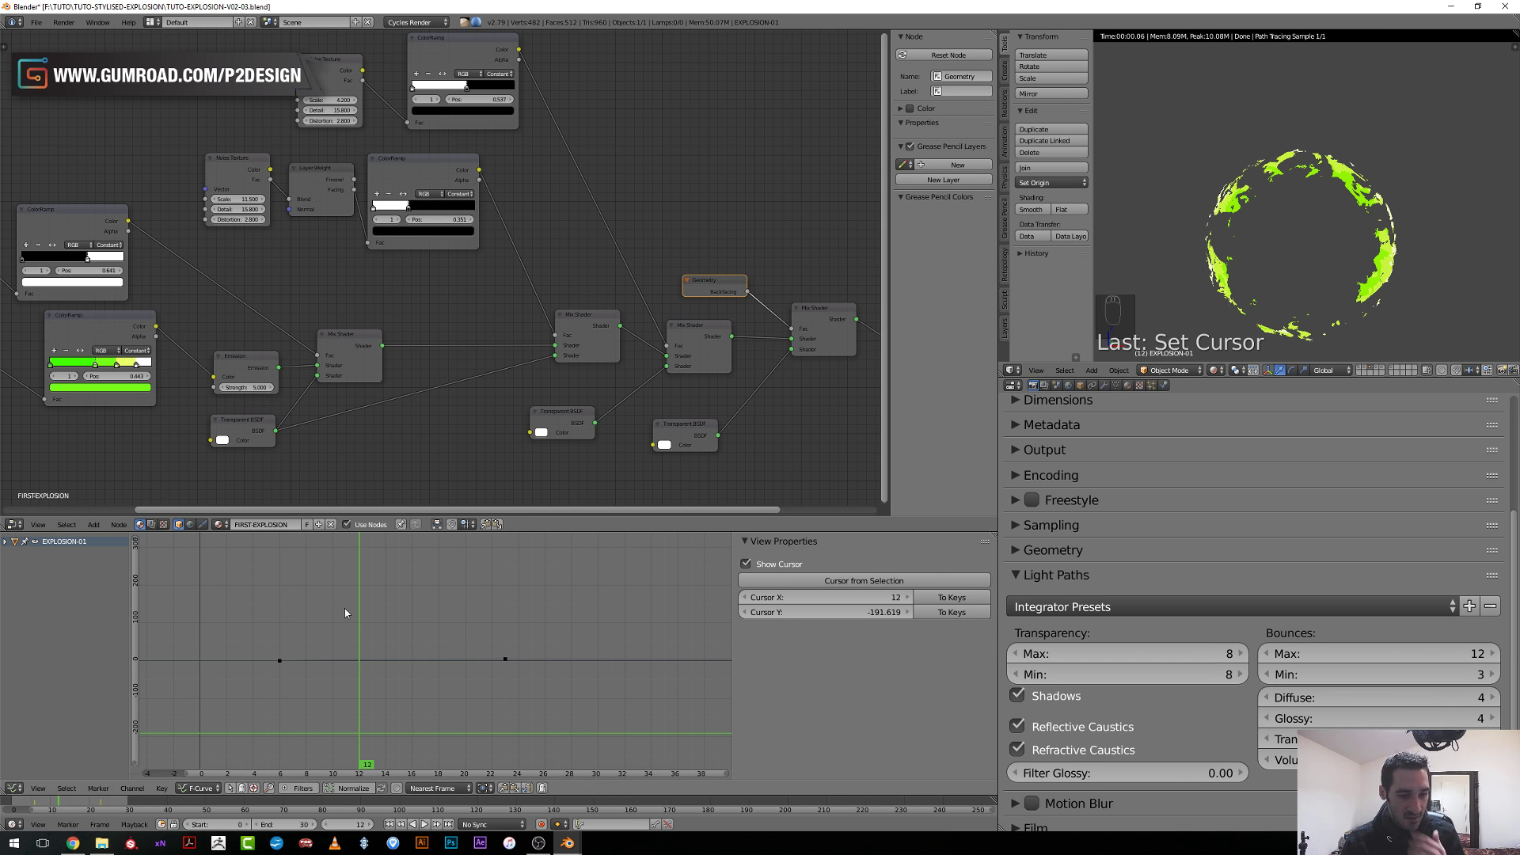
# Play back the explosion animation from its start and set the current frame to 7.
pyautogui.click(271, 644)
pyautogui.hotkey('alt', 'a')
pyautogui.hotkey('alt', 'a')
pyautogui.moveTo(230, 645); pyautogui.dragTo(292, 680)
pyautogui.hotkey('alt', 'a')
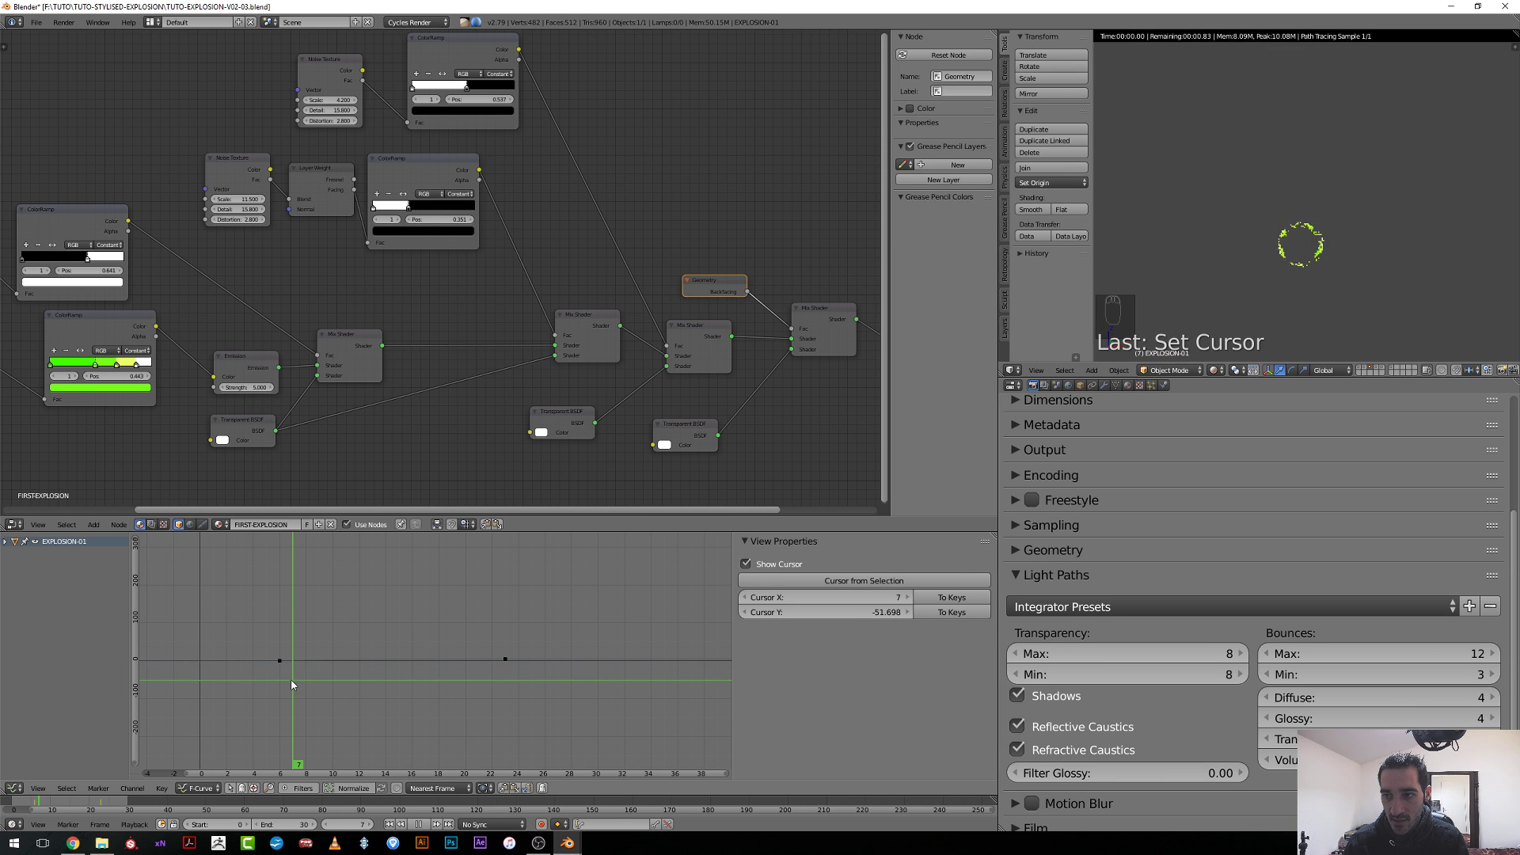
# Set the black stop of the Layer Weight mask's ColorRamp to 0.027 and that of the upper noise ColorRamp to 0.519.
pyautogui.scroll(2, 419, 212)
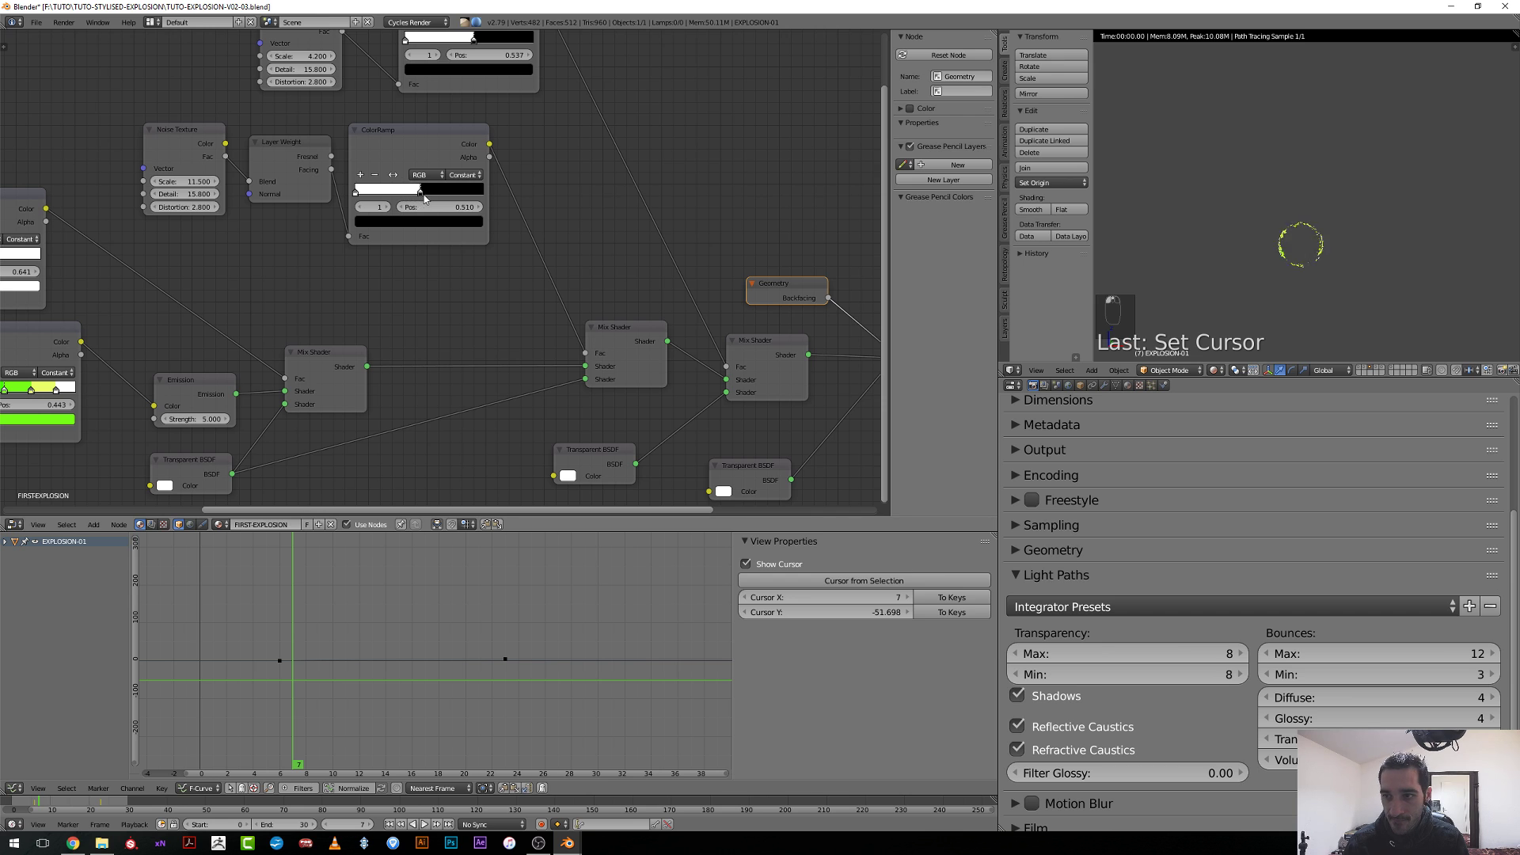
pyautogui.moveTo(422, 193); pyautogui.dragTo(354, 212)
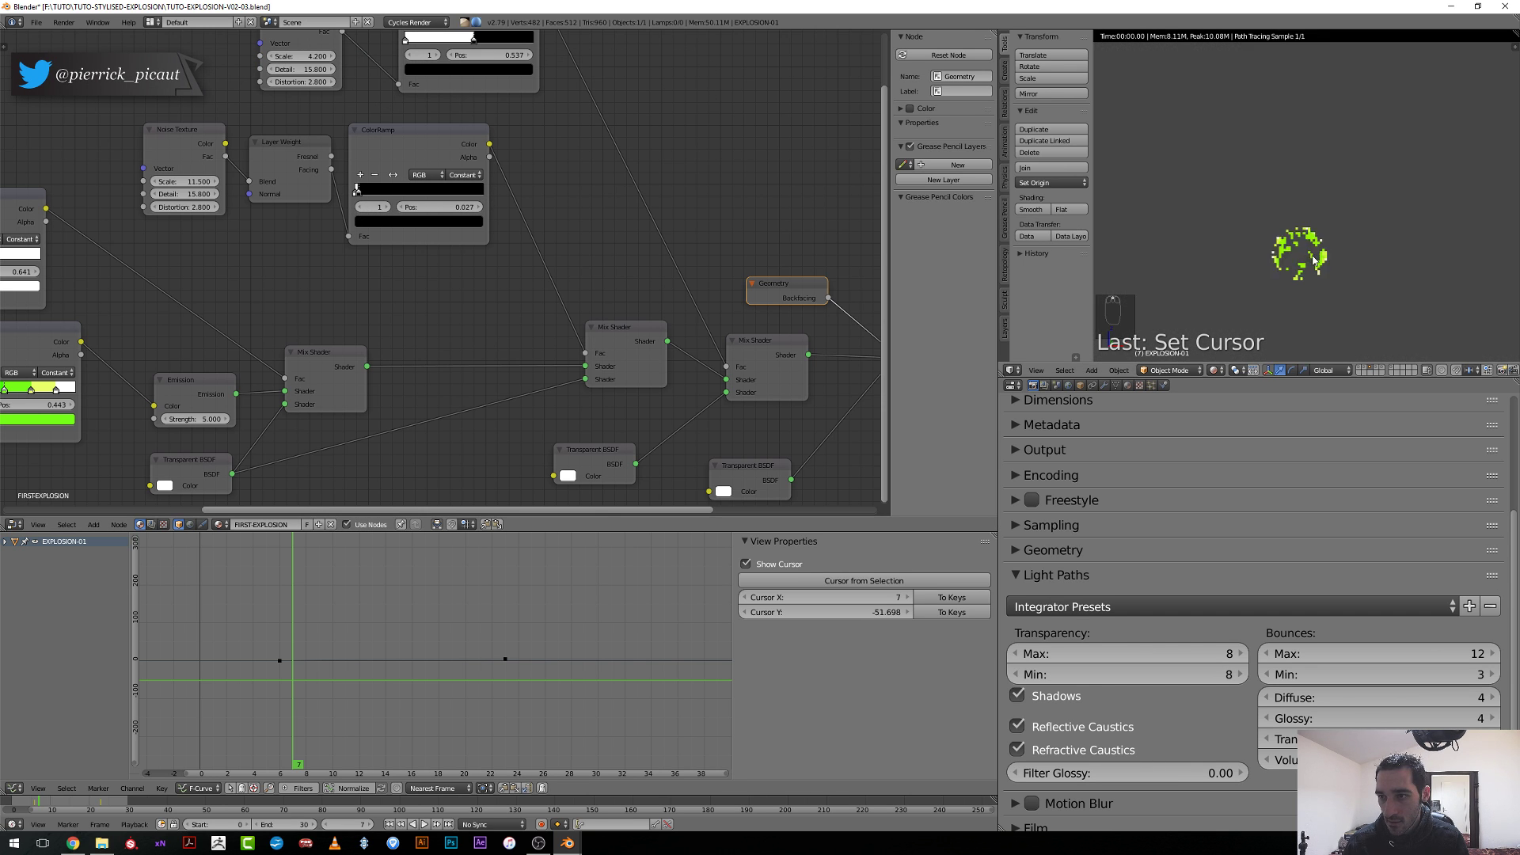
pyautogui.scroll(-2, 622, 155)
pyautogui.moveTo(605, 189); pyautogui.dragTo(515, 329, button='middle')
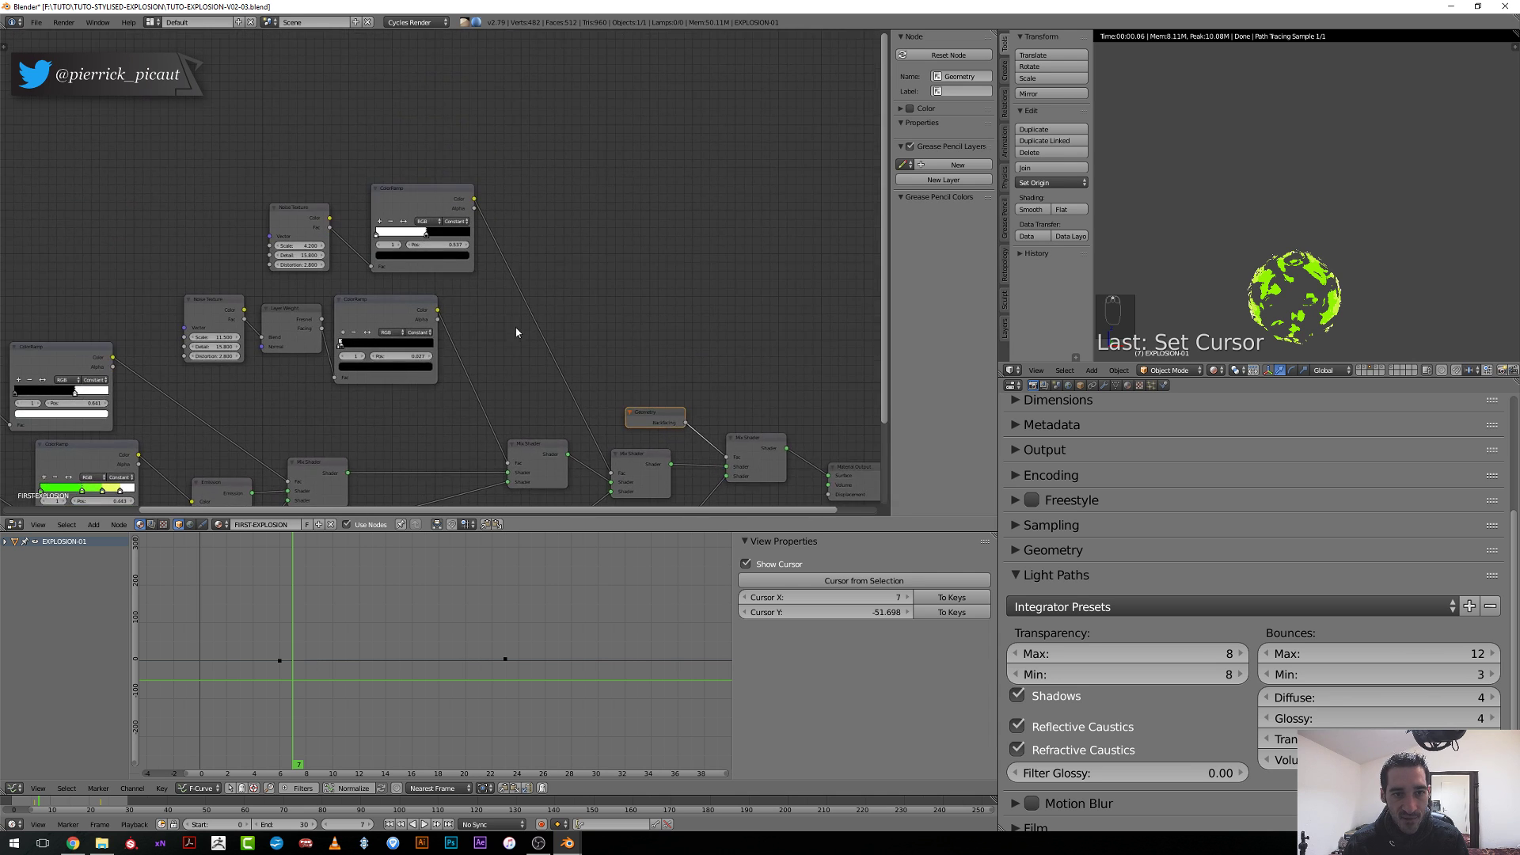
pyautogui.scroll(2, 430, 298)
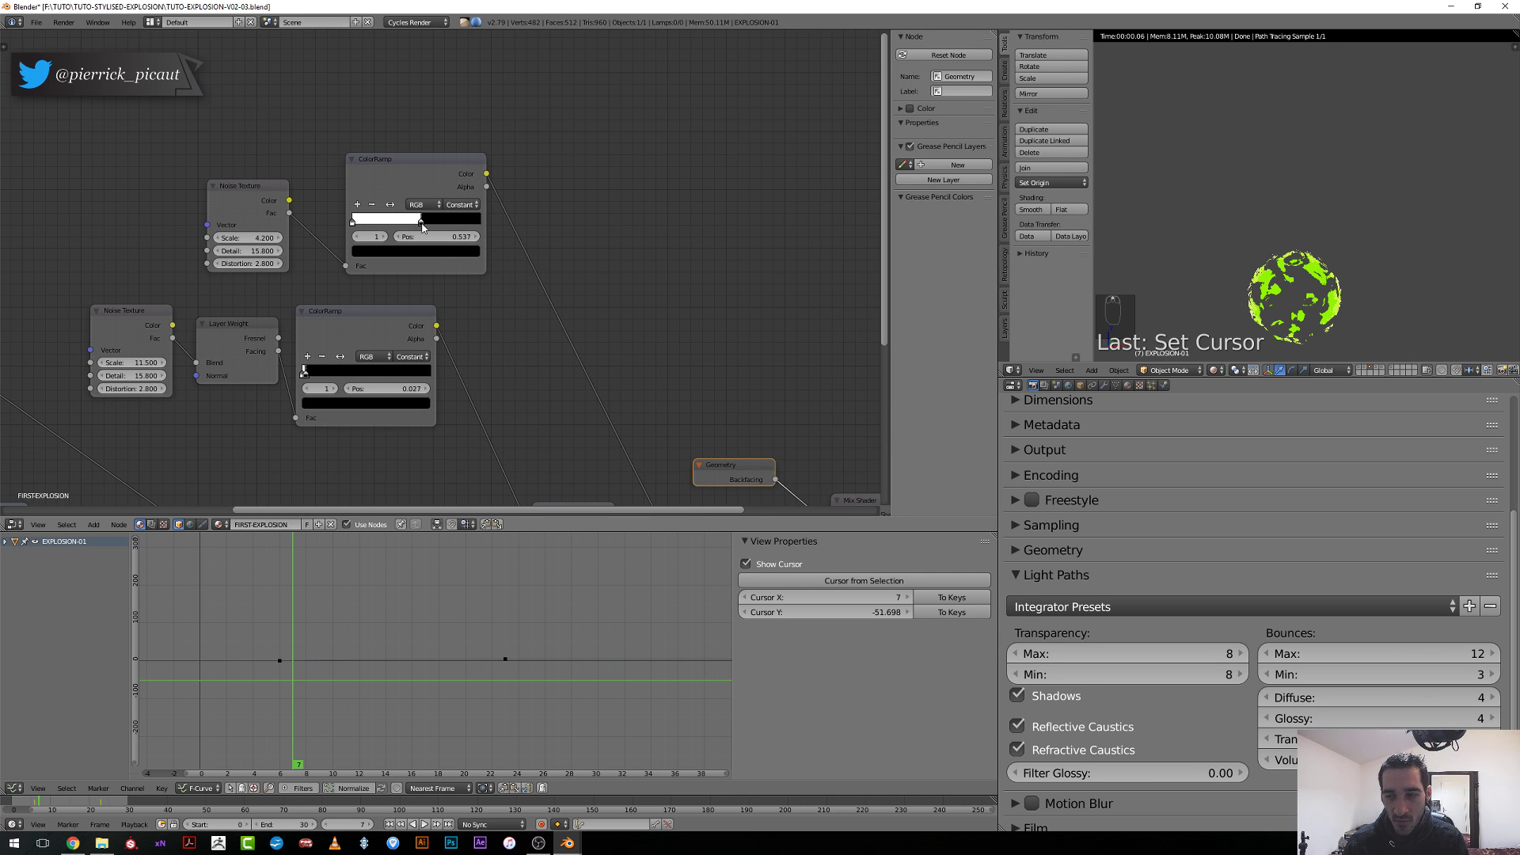
pyautogui.moveTo(421, 227)
pyautogui.mouseDown()
pyautogui.moveTo(403, 230)
pyautogui.moveTo(418, 238)
pyautogui.mouseUp()
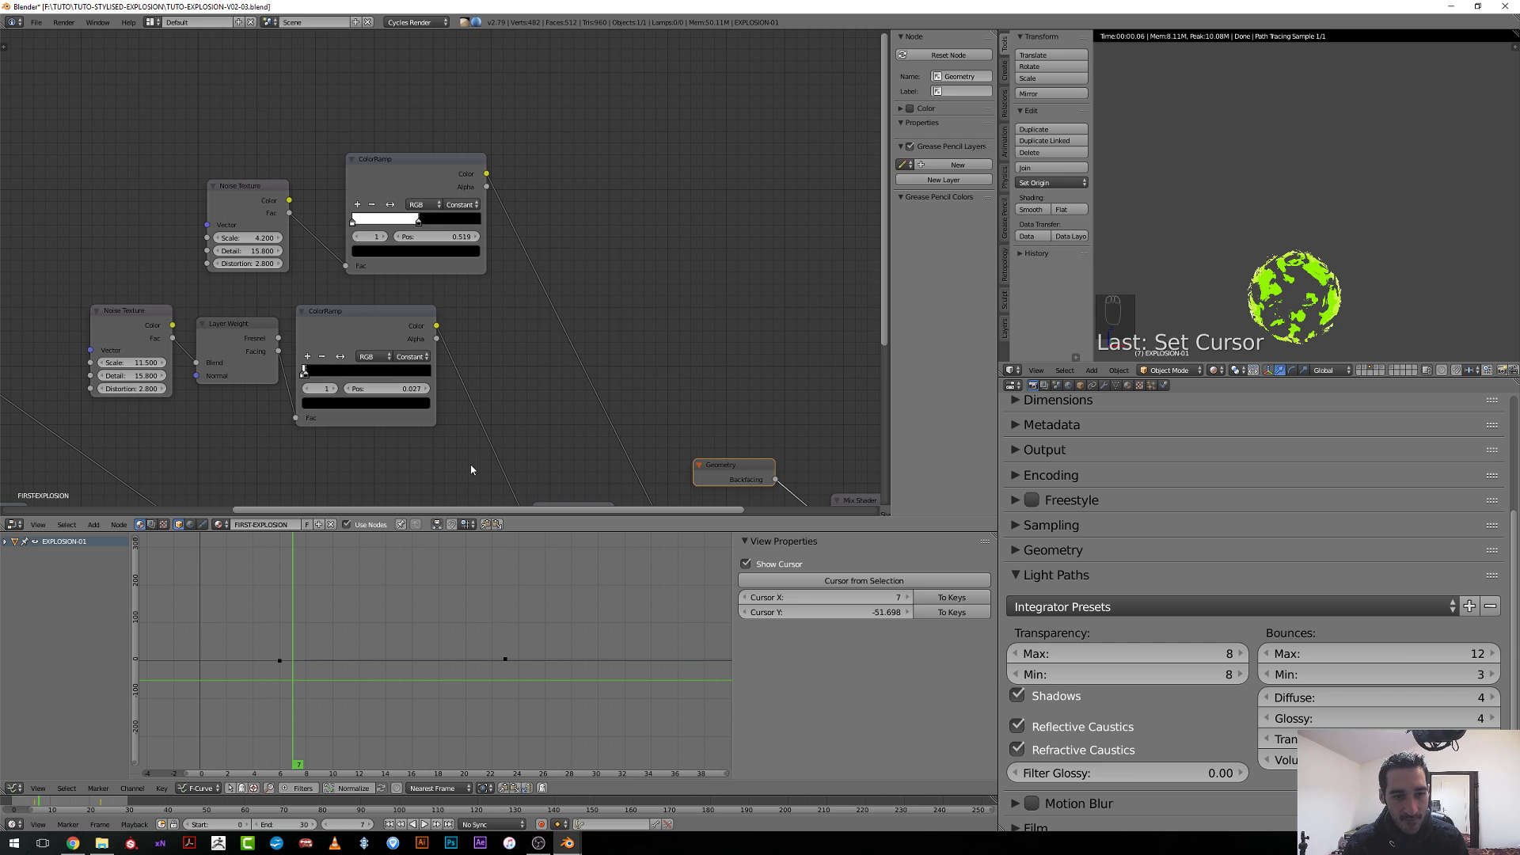
pyautogui.moveTo(471, 470); pyautogui.dragTo(526, 377, button='middle')
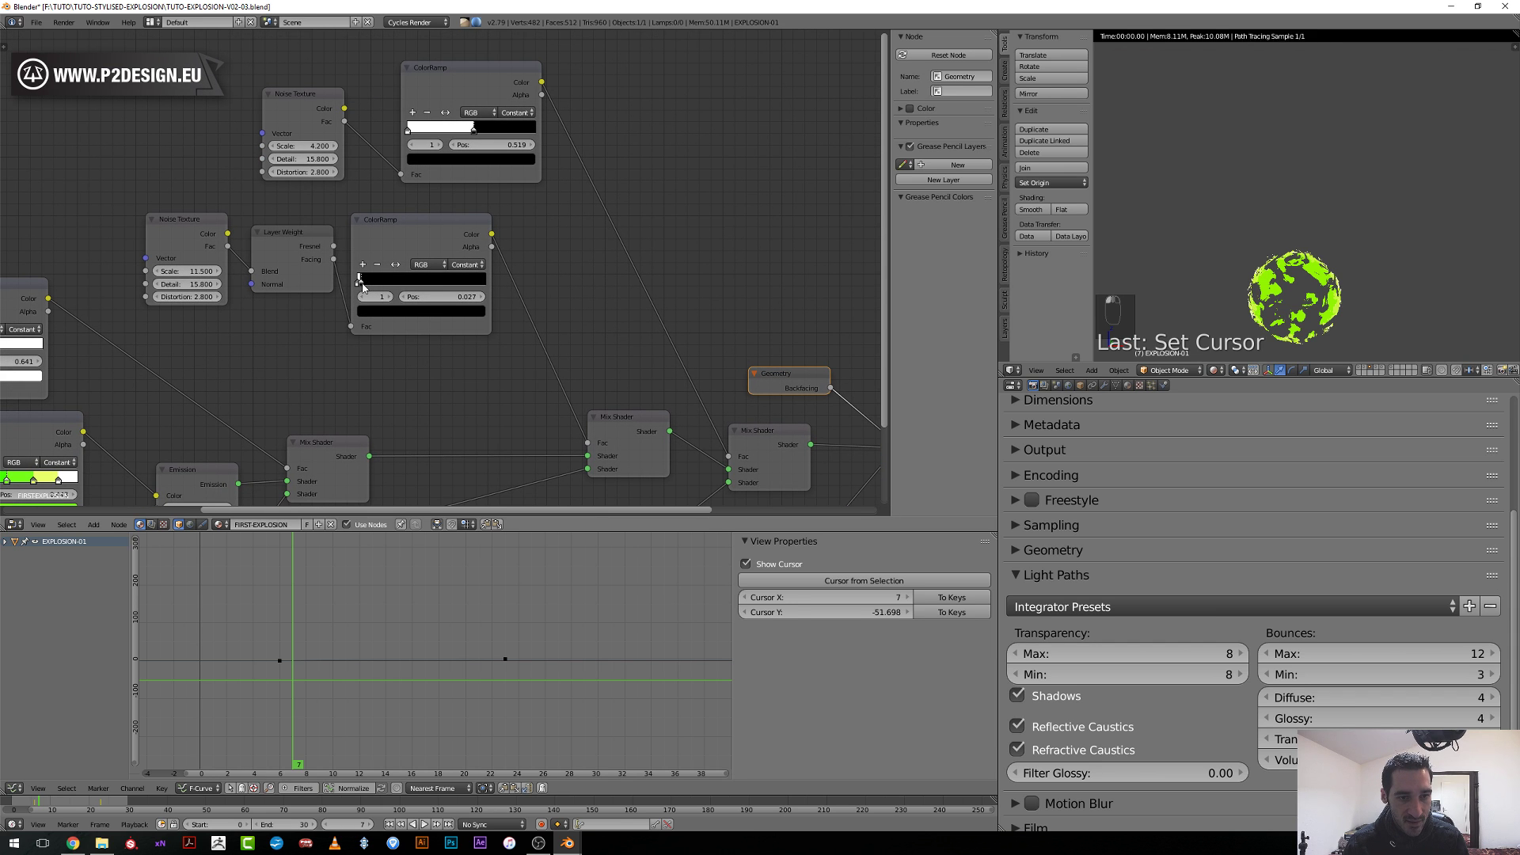
# Keyframe the black stop position of the Layer Weight mask's ColorRamp at 0.027 on frame 7 and at 1.000 on frame 23.
pyautogui.press('i')
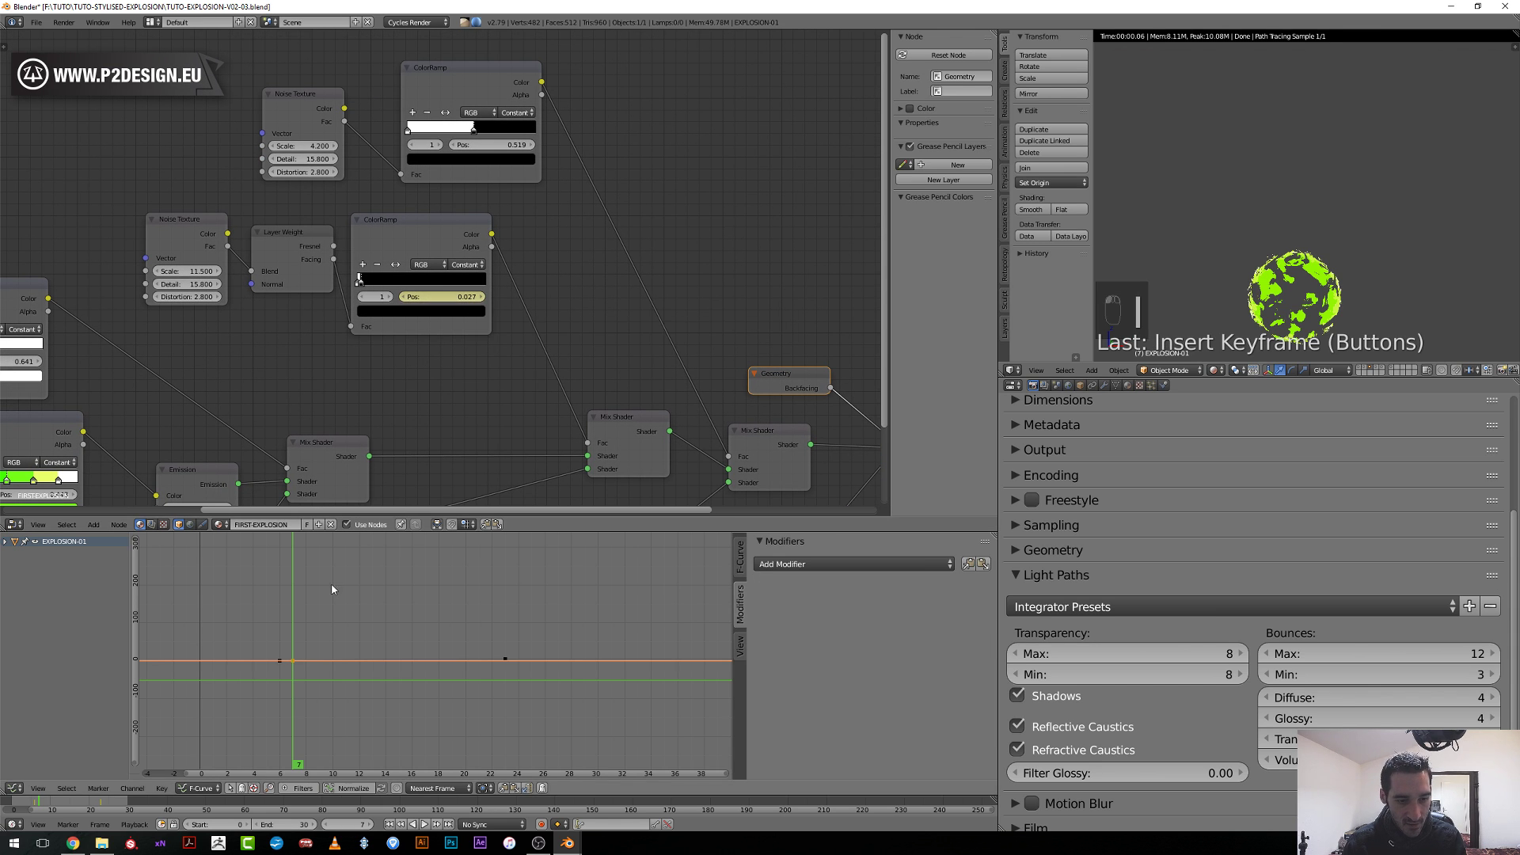
pyautogui.moveTo(309, 610); pyautogui.dragTo(505, 634)
pyautogui.moveTo(362, 286); pyautogui.dragTo(467, 285)
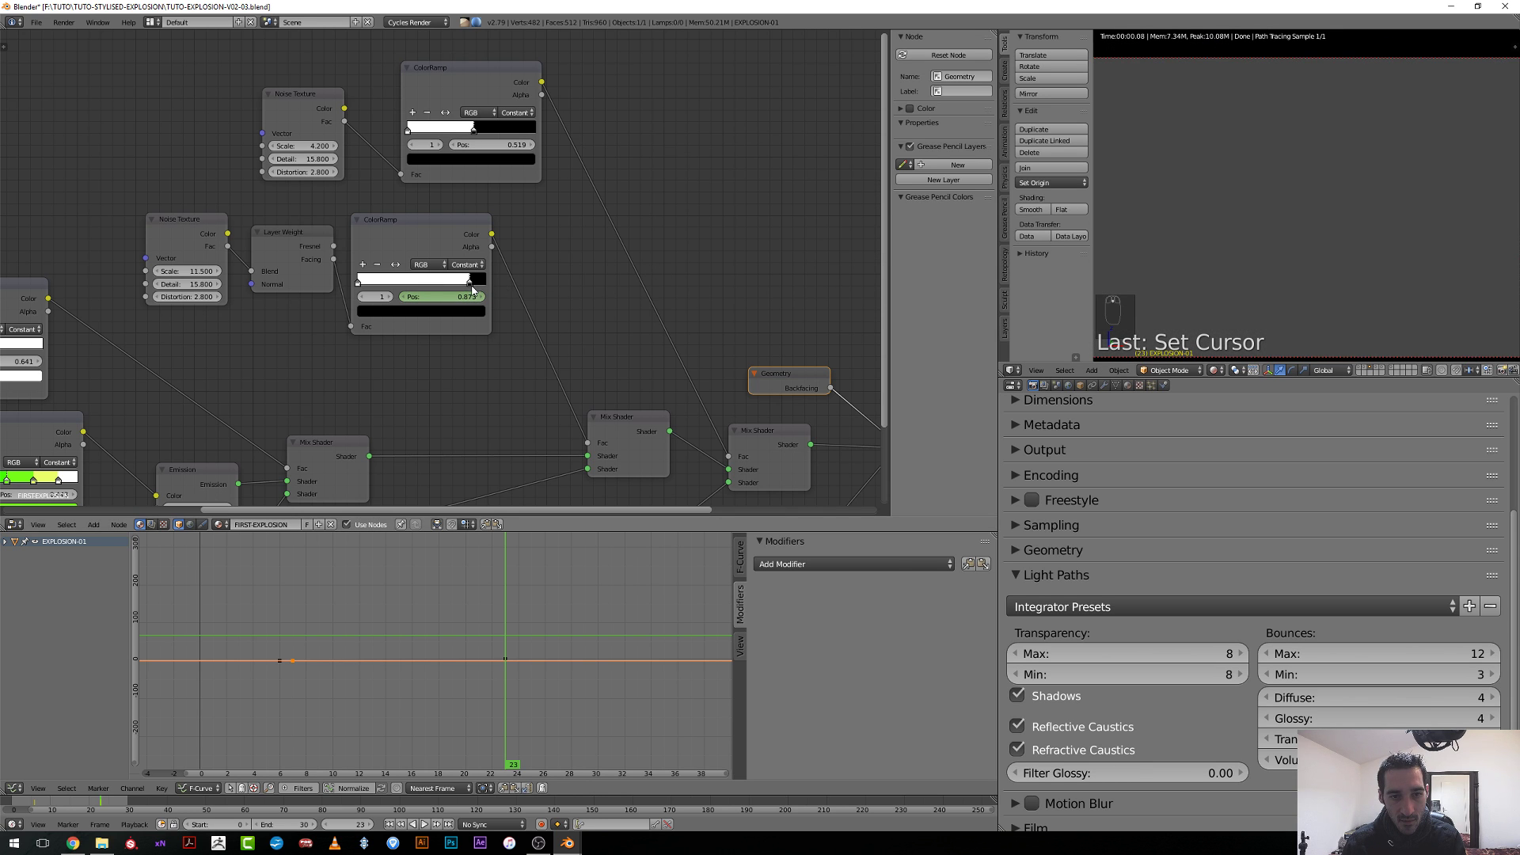
pyautogui.moveTo(473, 290); pyautogui.dragTo(524, 285)
pyautogui.press('i')
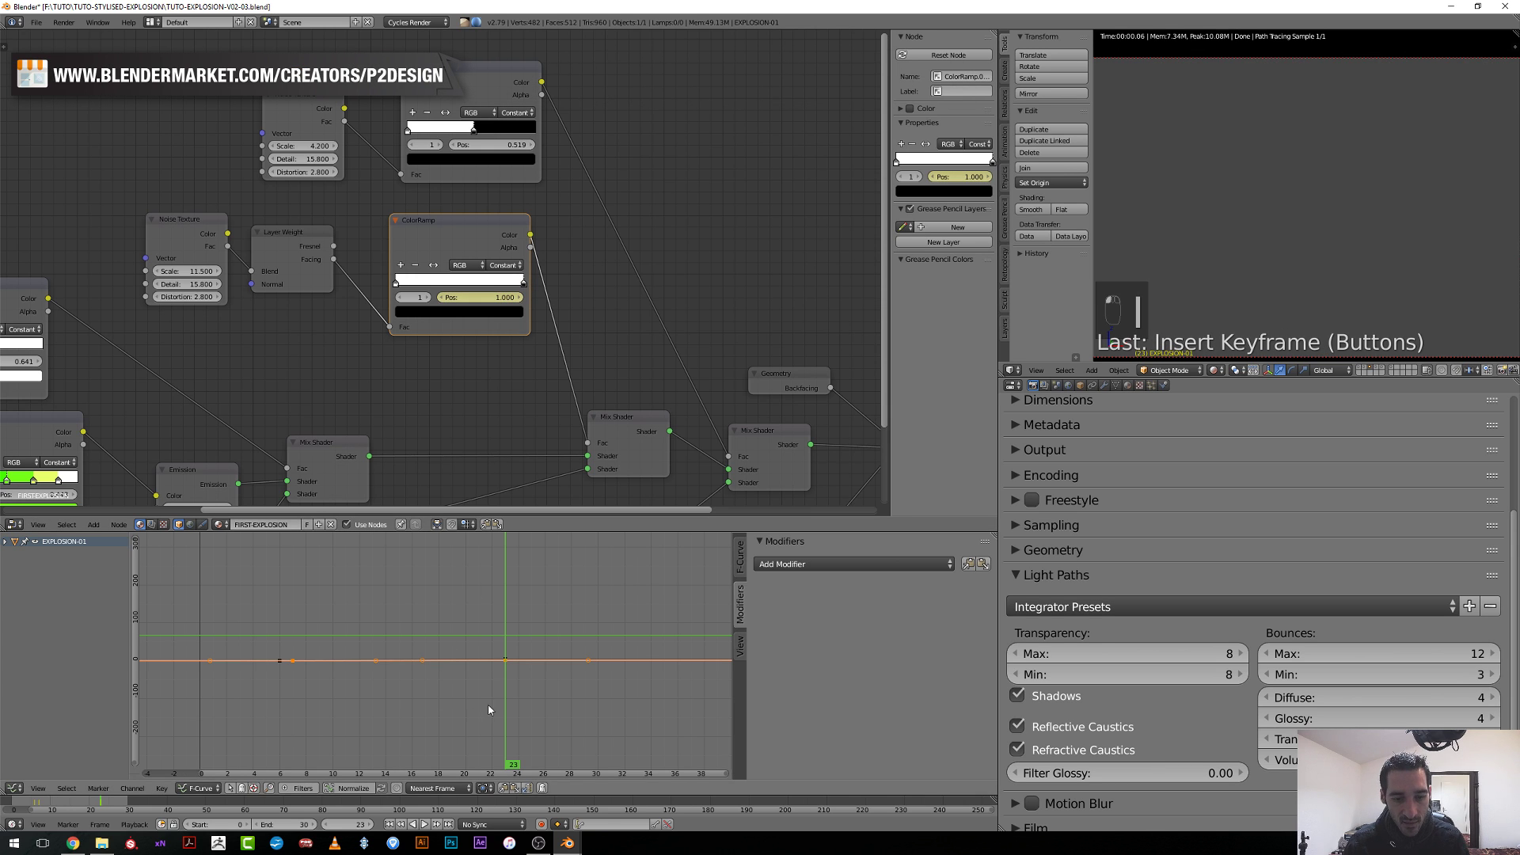
# Lower the frame 23 keyframe of the ColorRamp position curve slightly and go to frame 16 to check the dissolve.
pyautogui.scroll(1, 499, 697)
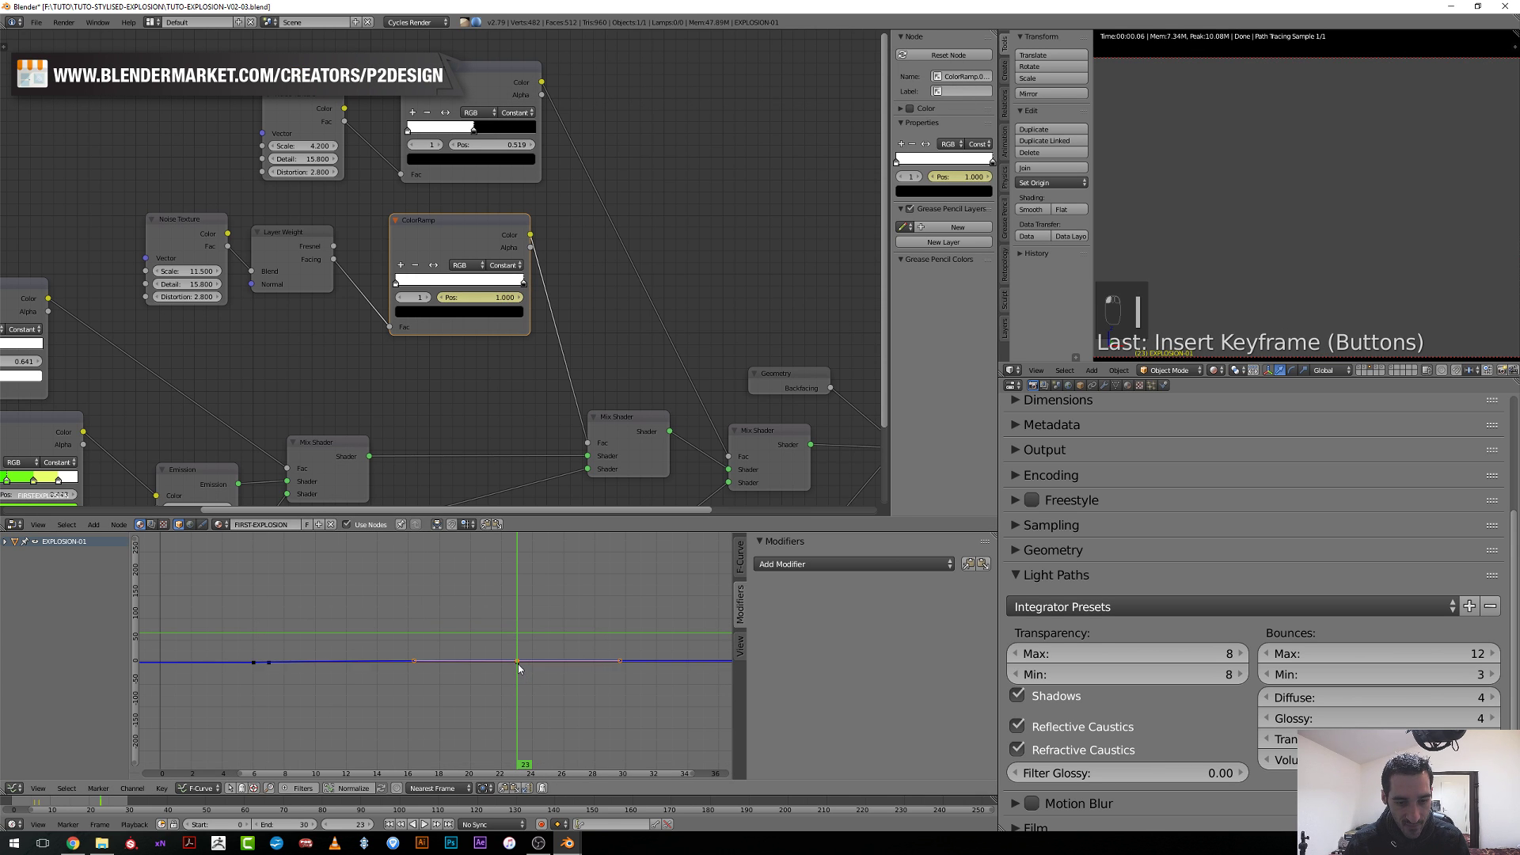
pyautogui.press('Home')
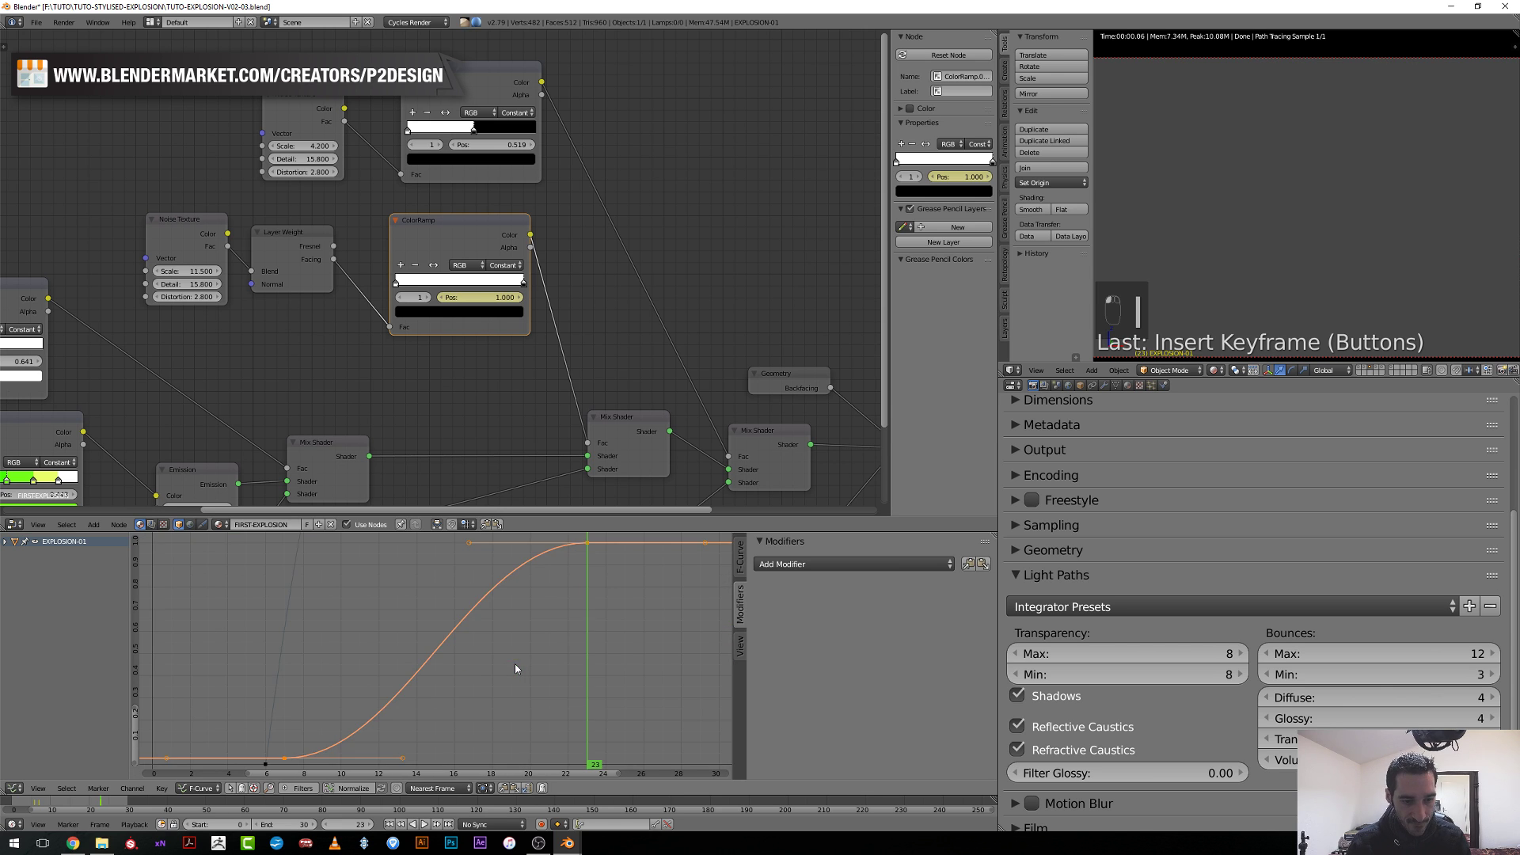
pyautogui.keyDown('ctrl'); pyautogui.moveTo(496, 622); pyautogui.dragTo(562, 647, button='middle'); pyautogui.keyUp('ctrl')
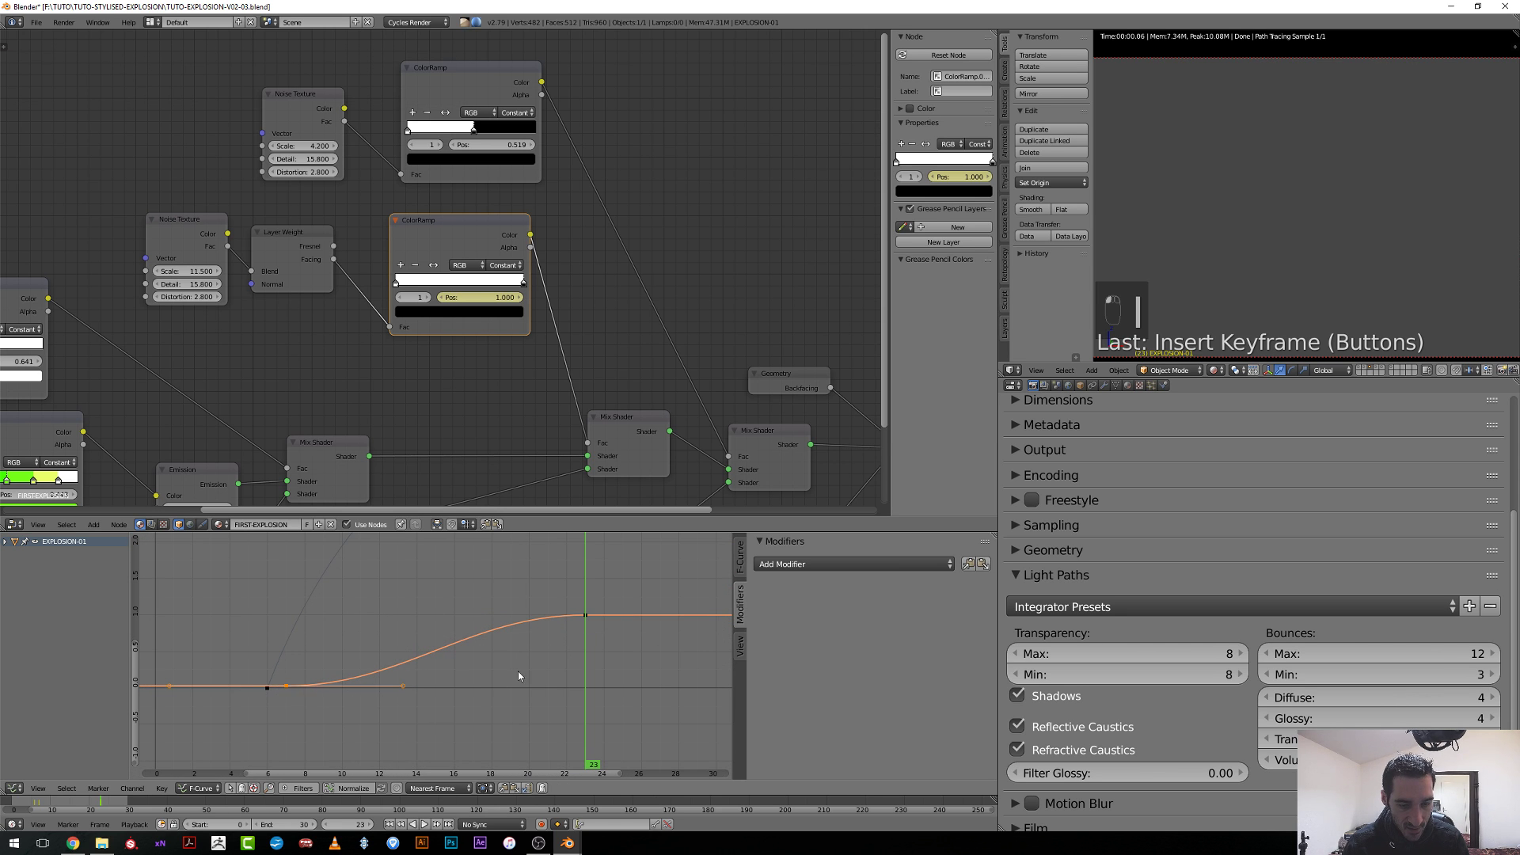
pyautogui.rightClick(584, 621)
pyautogui.press('g')
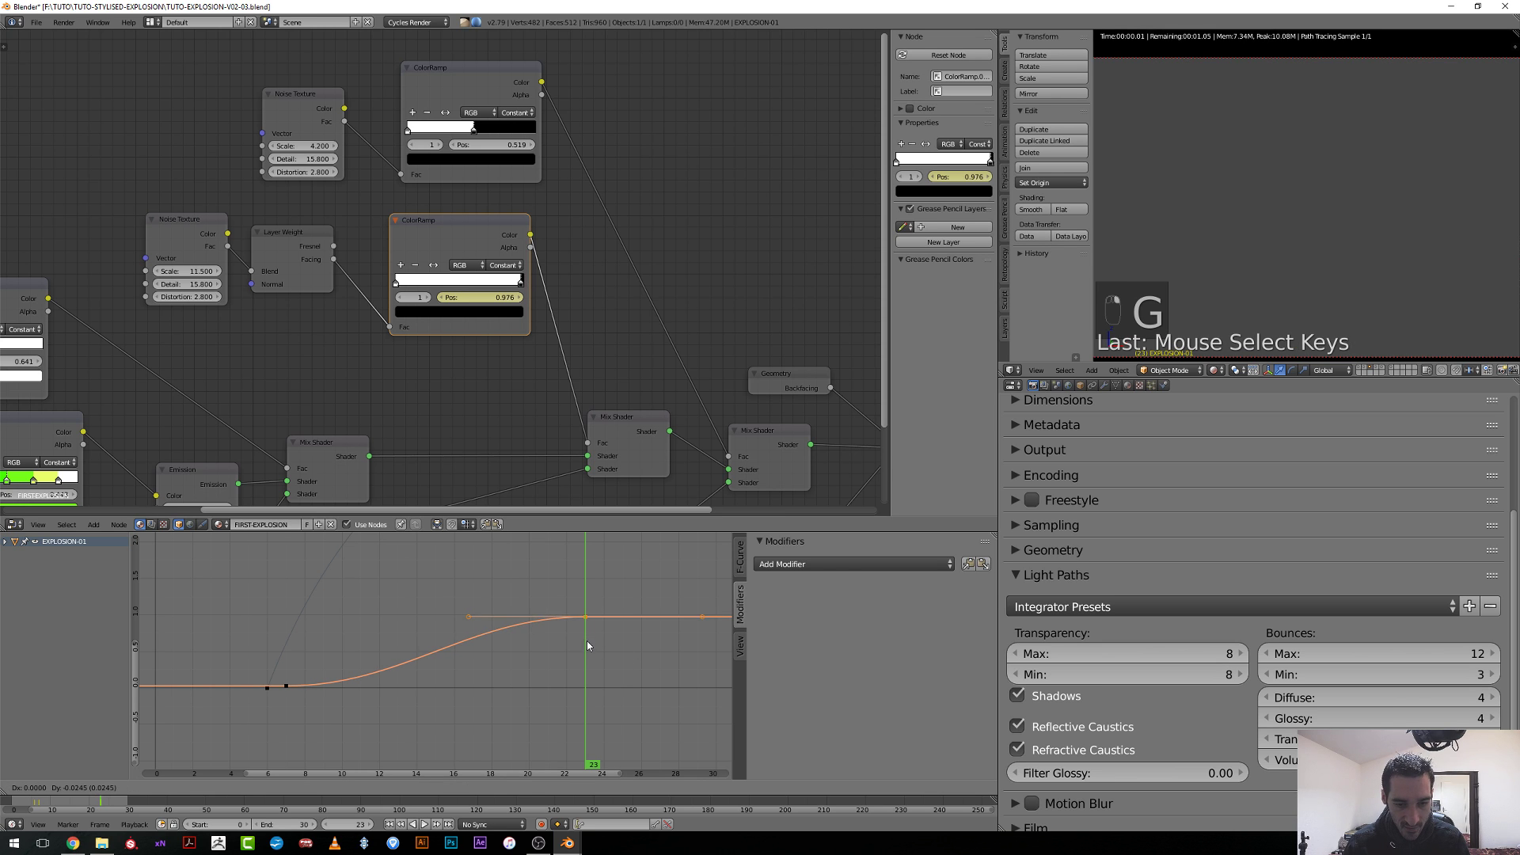
pyautogui.click(588, 676)
pyautogui.moveTo(588, 677); pyautogui.dragTo(447, 677)
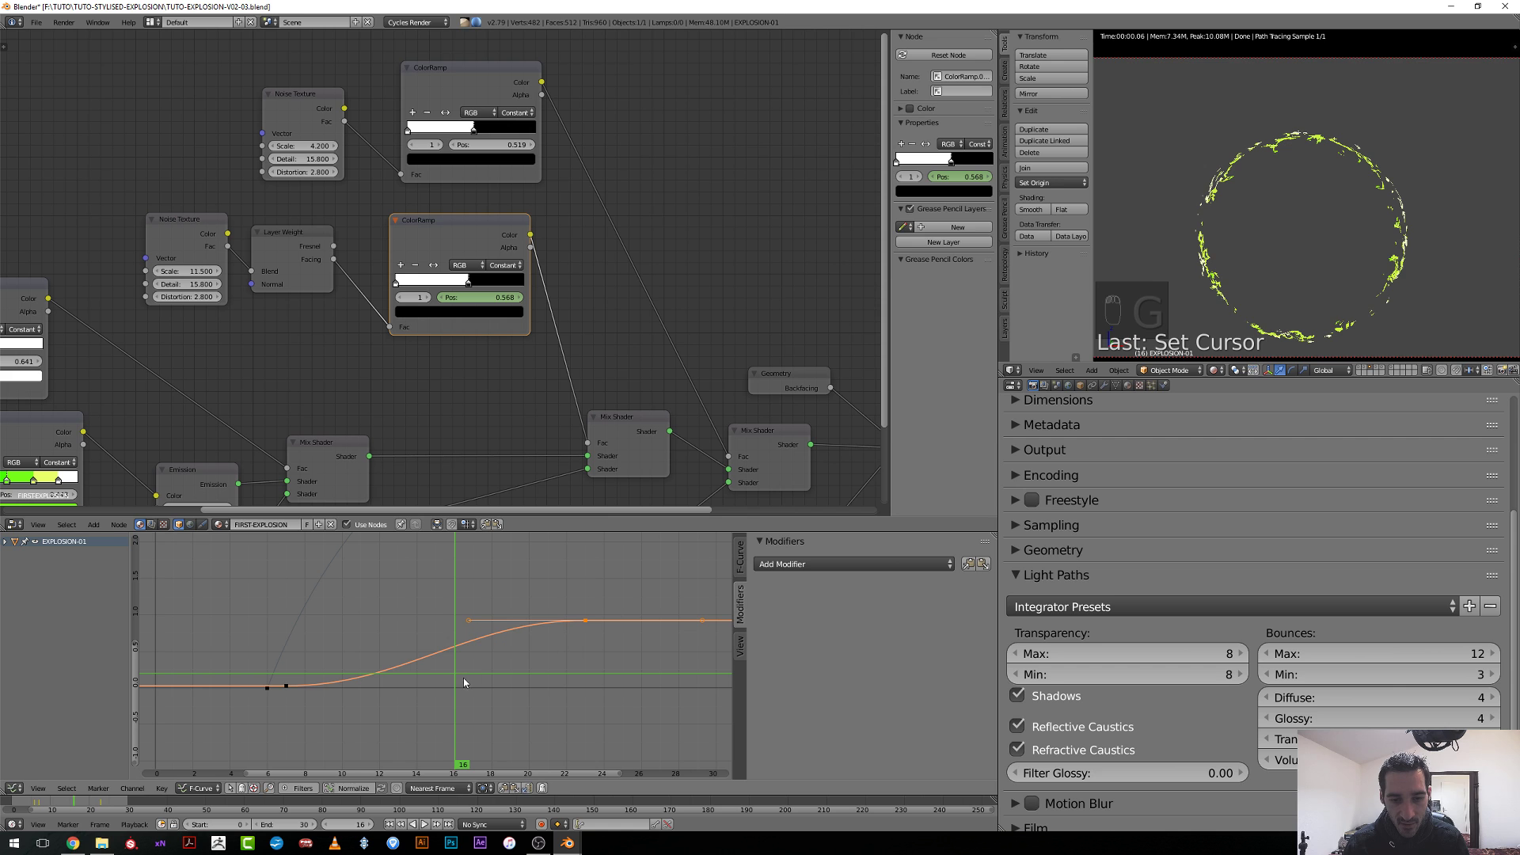
# Shorten the frame 23 keyframe's handles and lengthen the frame 7 keyframe's outgoing handle so the mask curve starts slowly.
pyautogui.press('s')
pyautogui.click(560, 641)
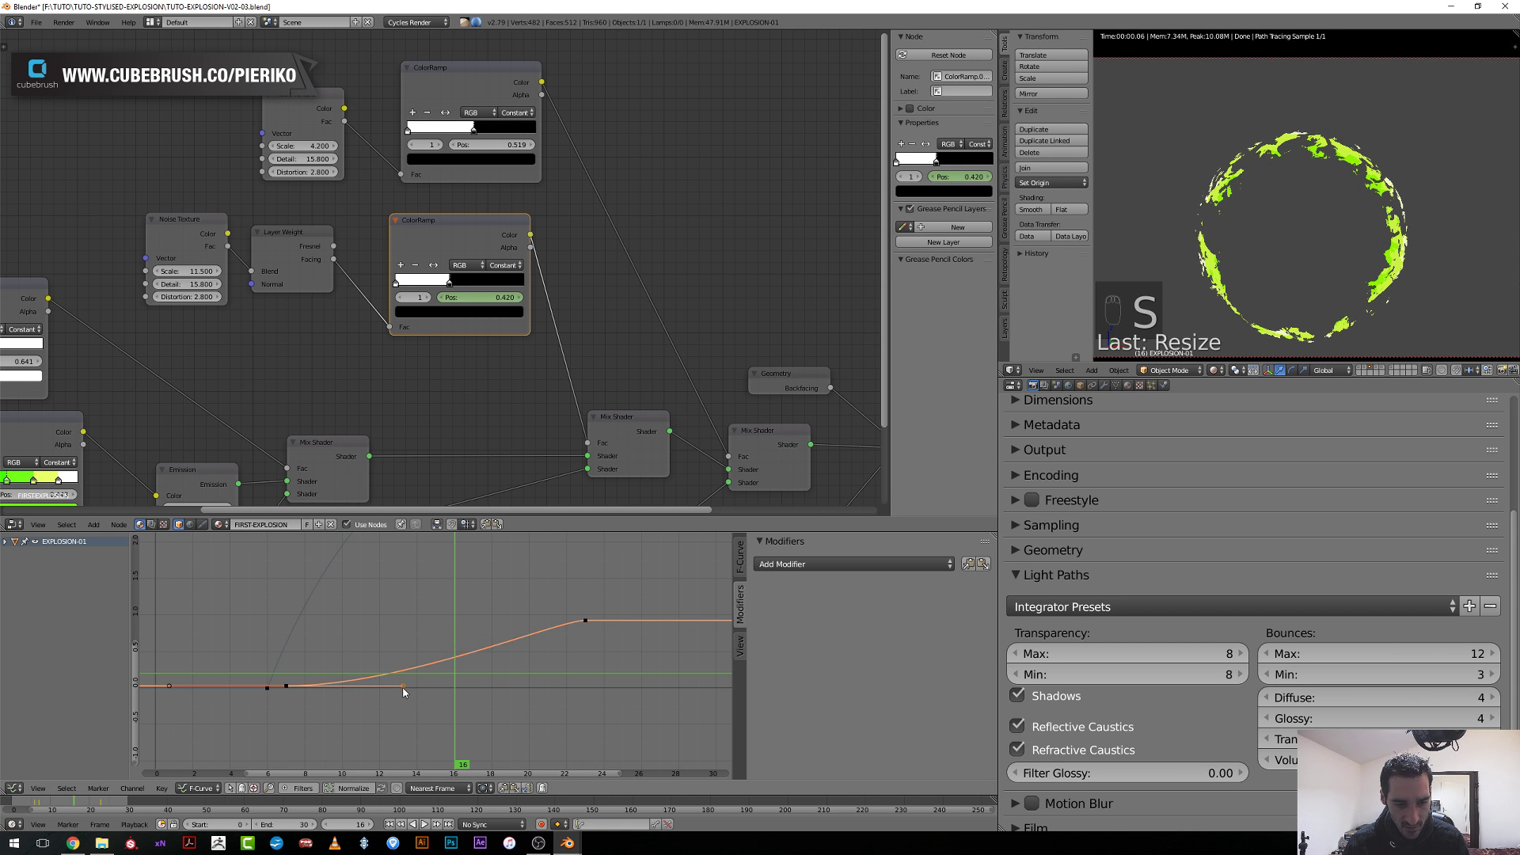
pyautogui.rightClick(403, 687)
pyautogui.press('s')
pyautogui.click(367, 702)
pyautogui.hotkey('alt', 'a')
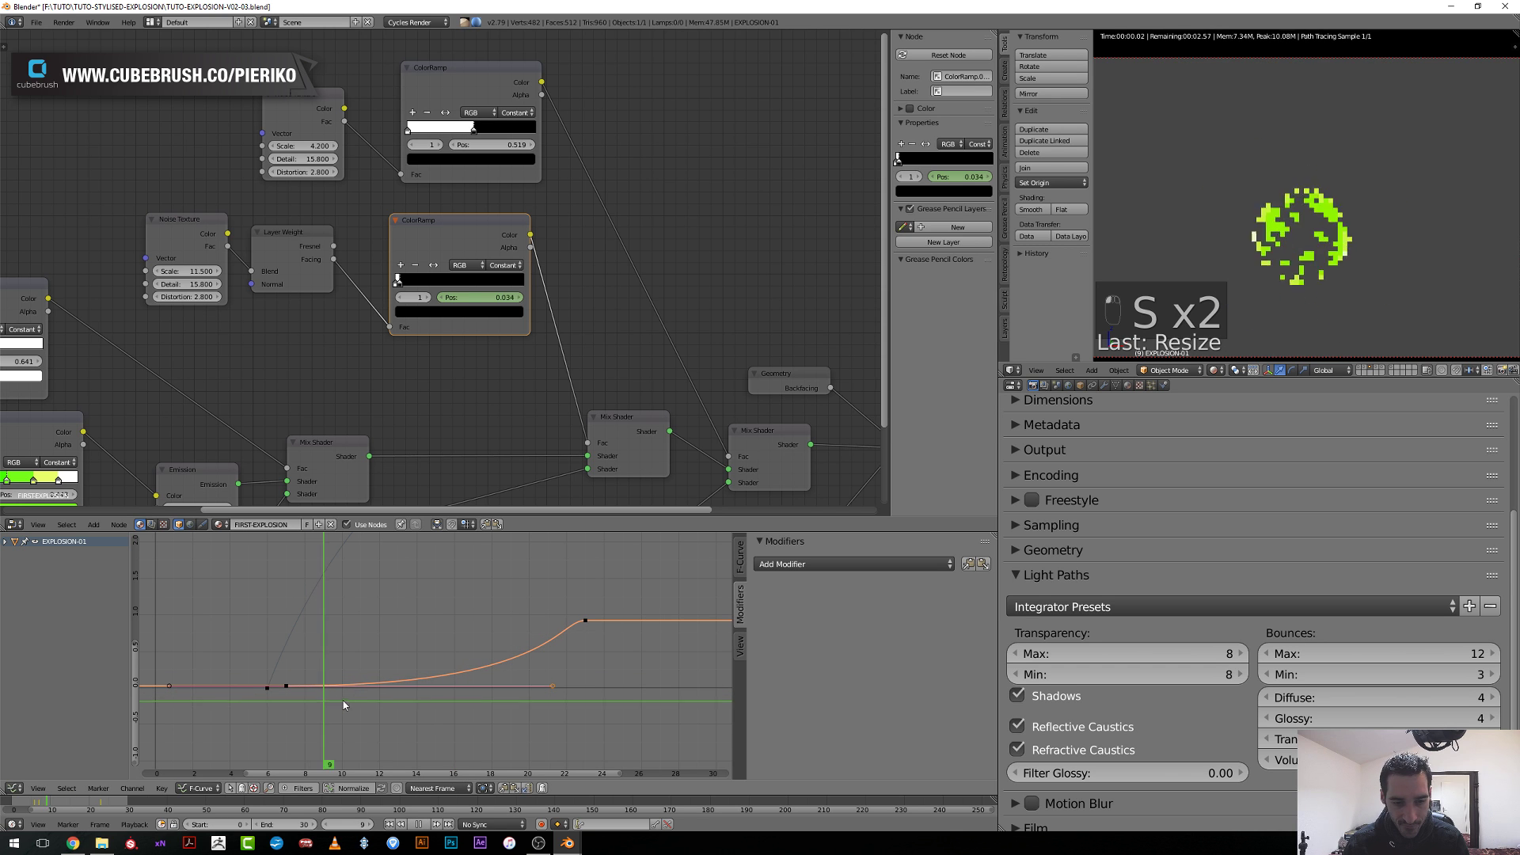
pyautogui.moveTo(344, 702); pyautogui.dragTo(500, 706)
pyautogui.press('s')
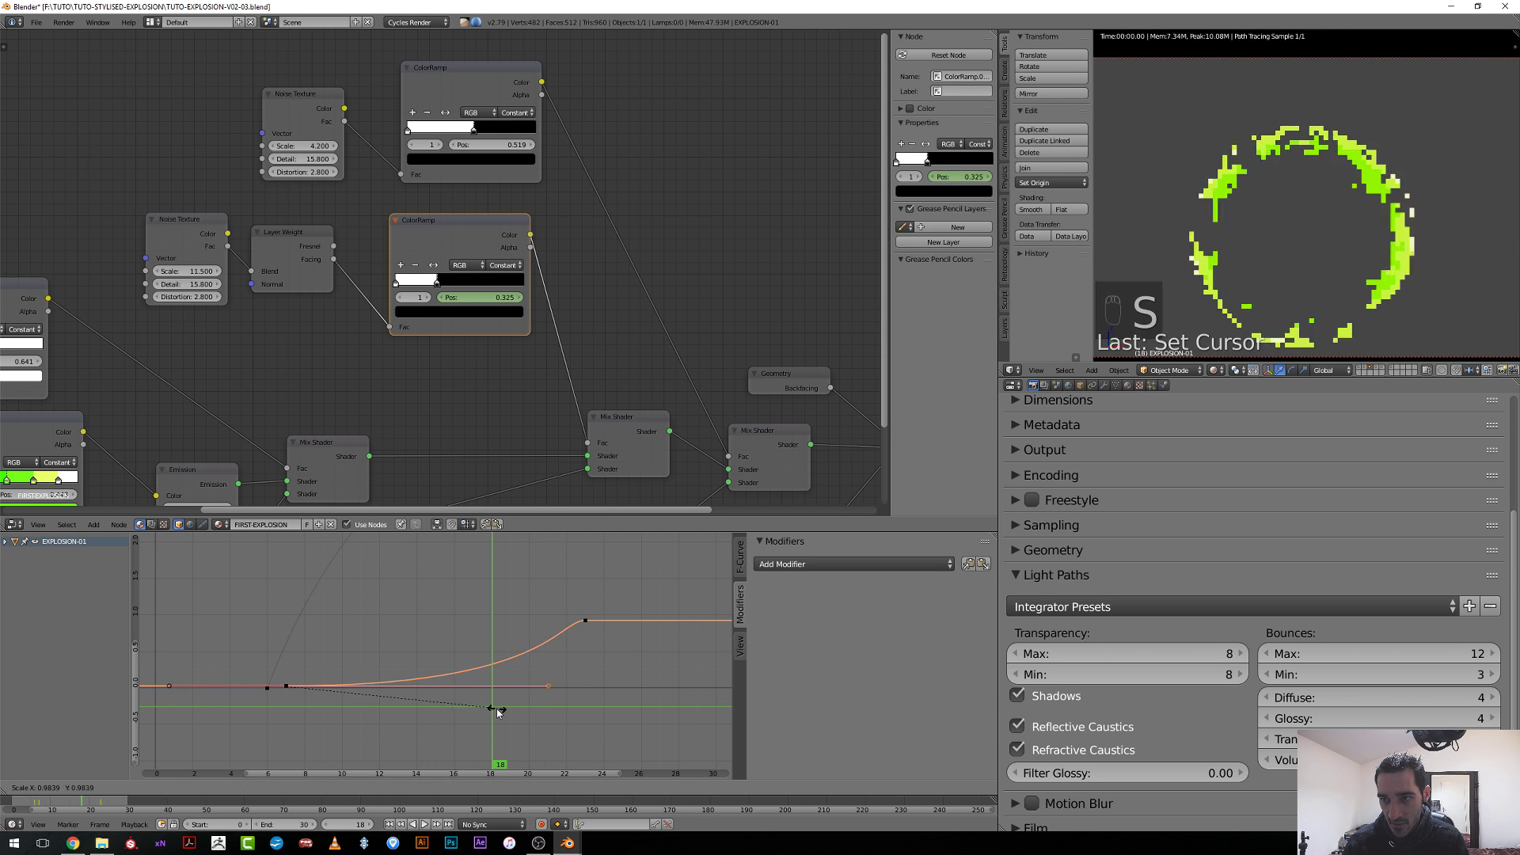
pyautogui.click(497, 709)
# Raise the frame 7 keyframe of the mask curve vertically to about 0.3 and scrub through the later frames.
pyautogui.click(383, 707)
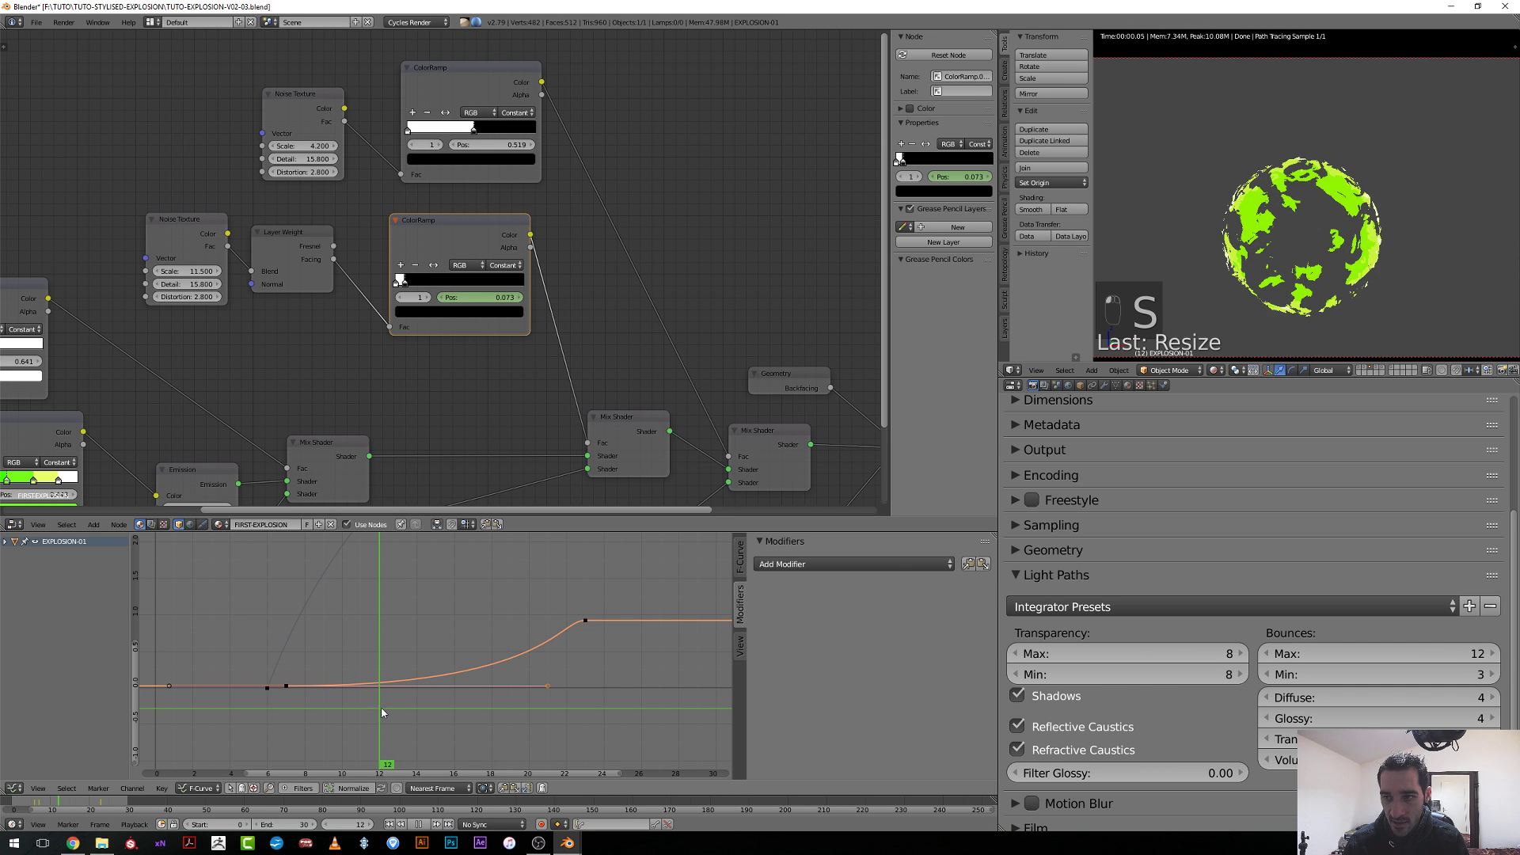
pyautogui.click(383, 710)
pyautogui.rightClick(287, 687)
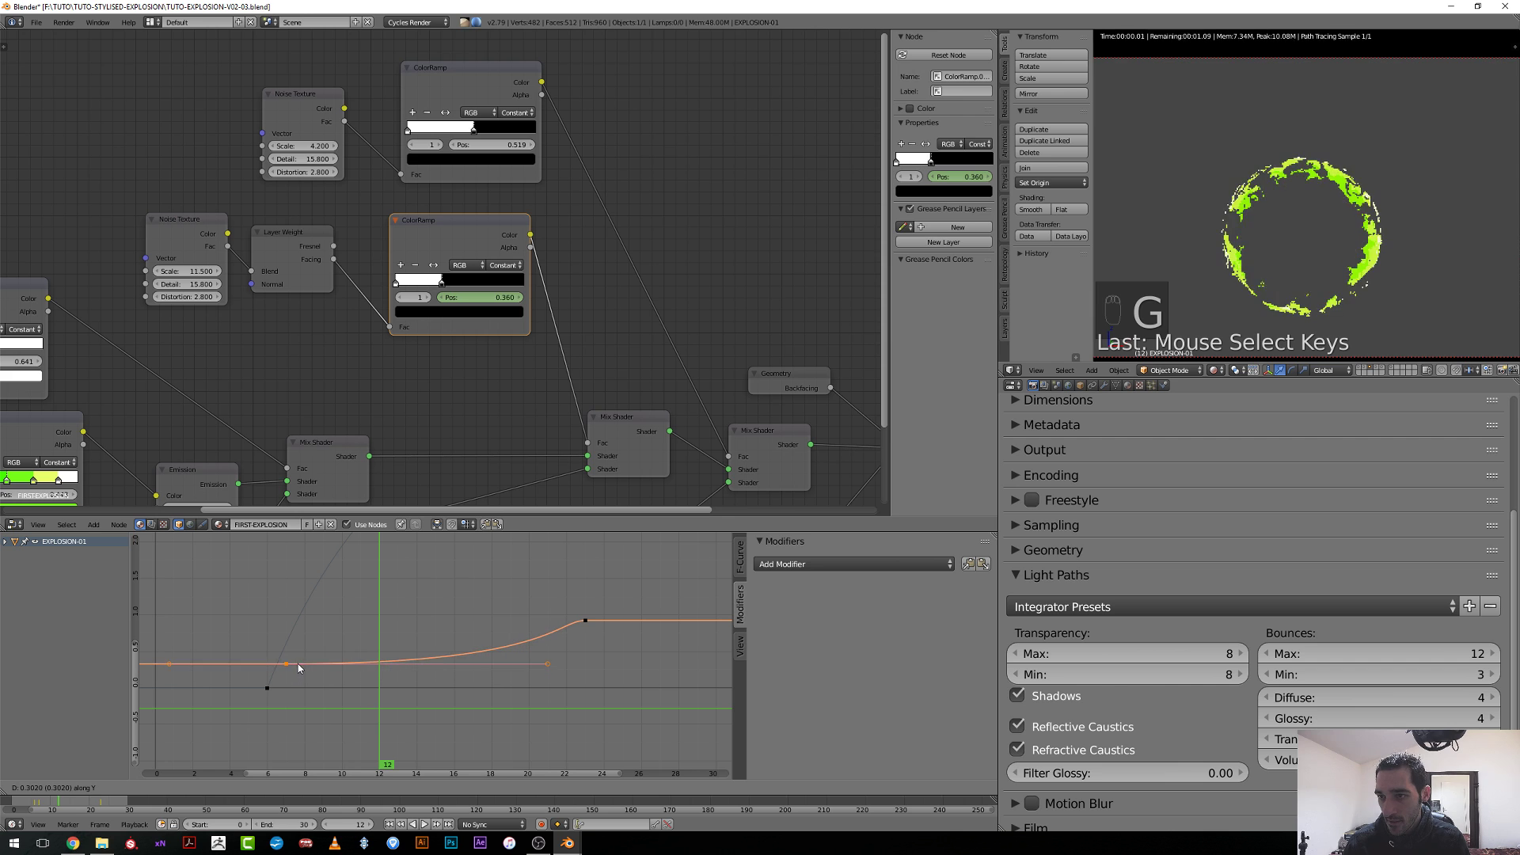
pyautogui.click(300, 671)
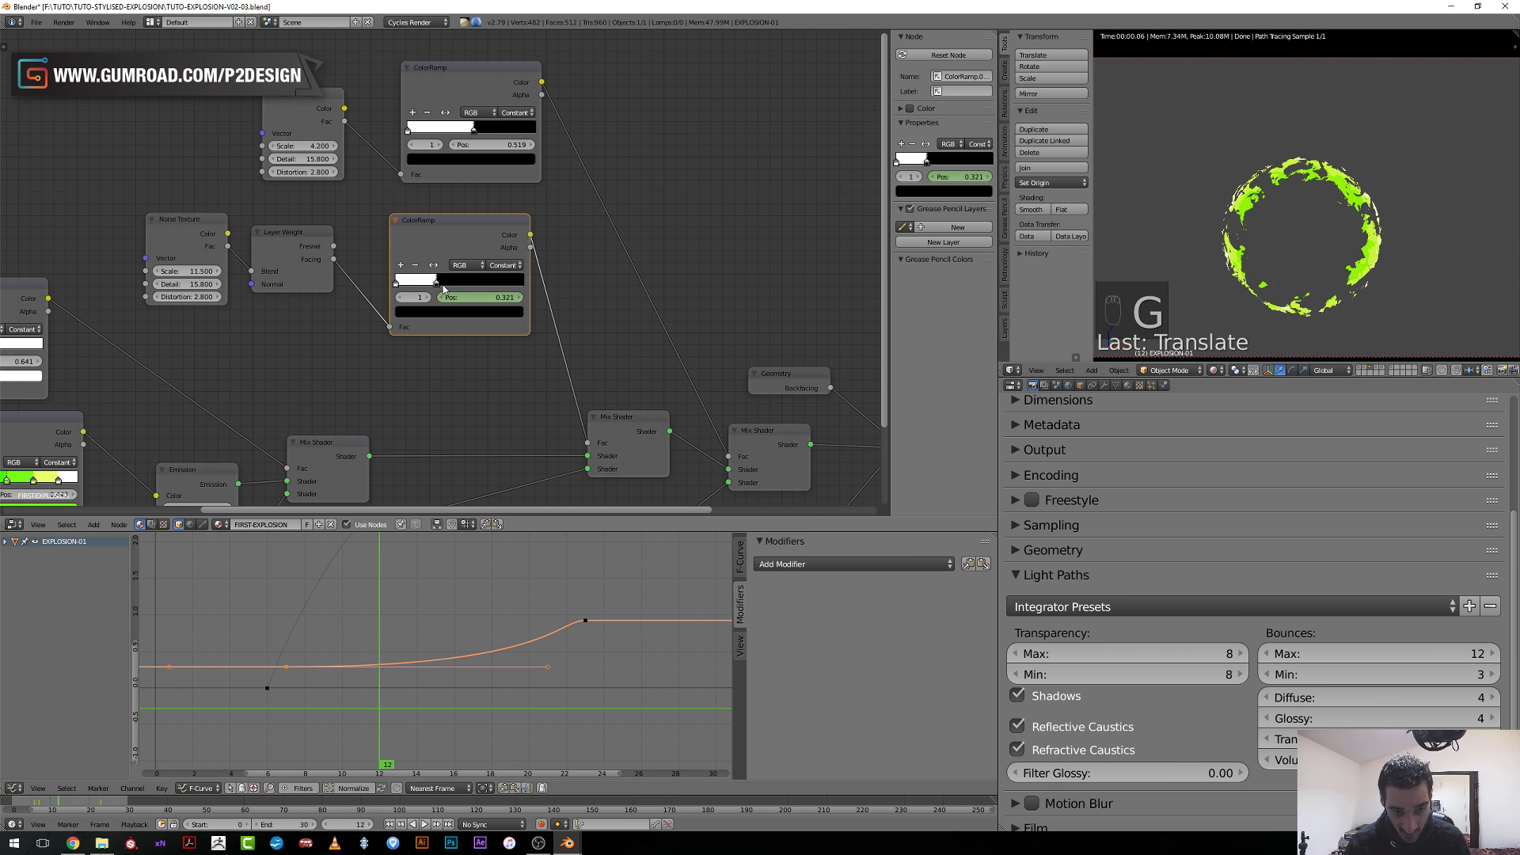
pyautogui.press('g')
pyautogui.press('g')
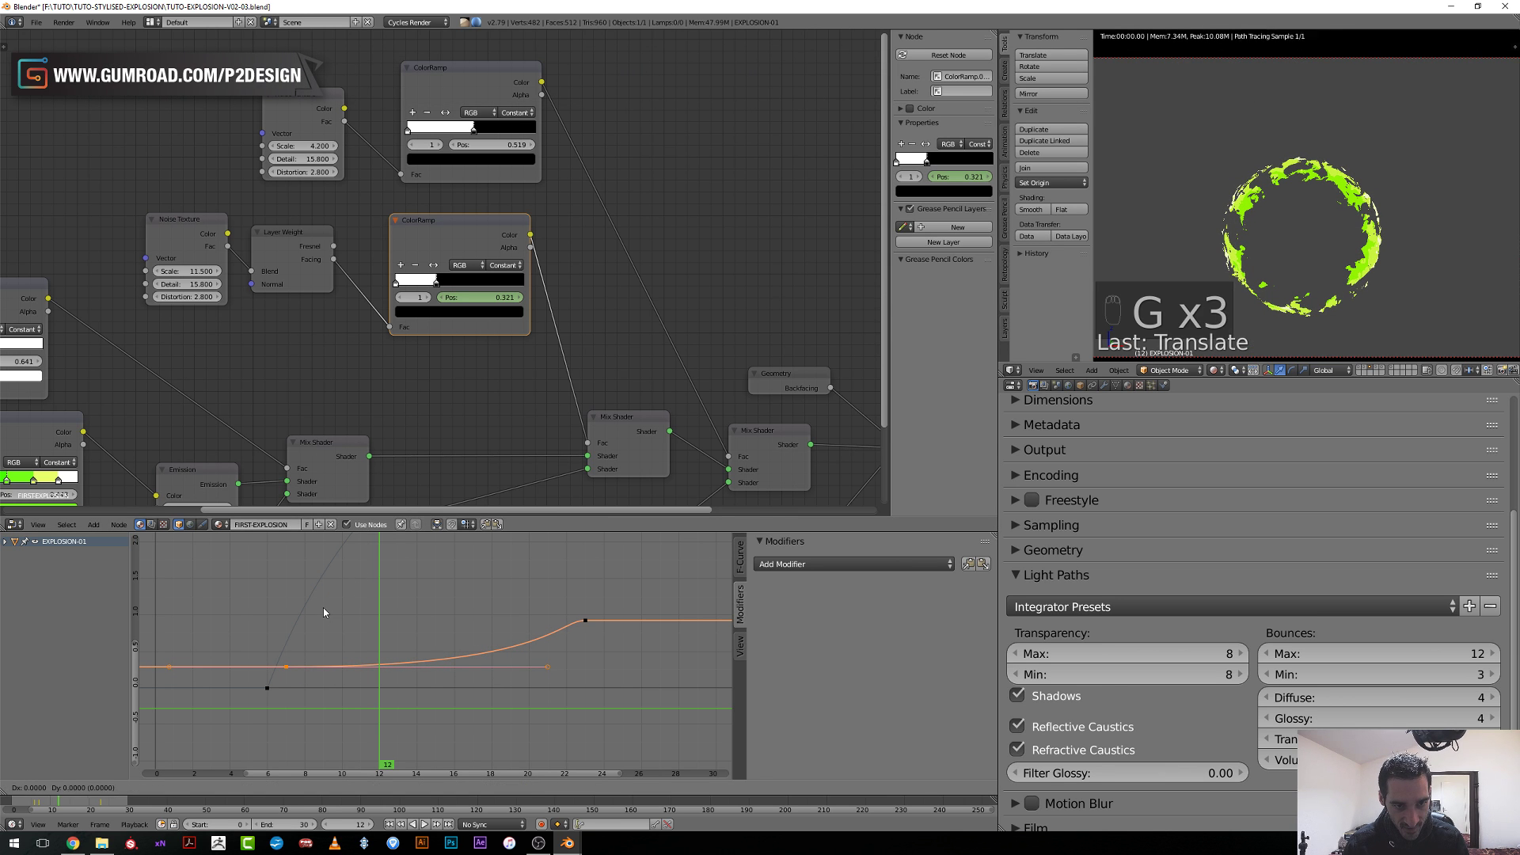
pyautogui.click(312, 634)
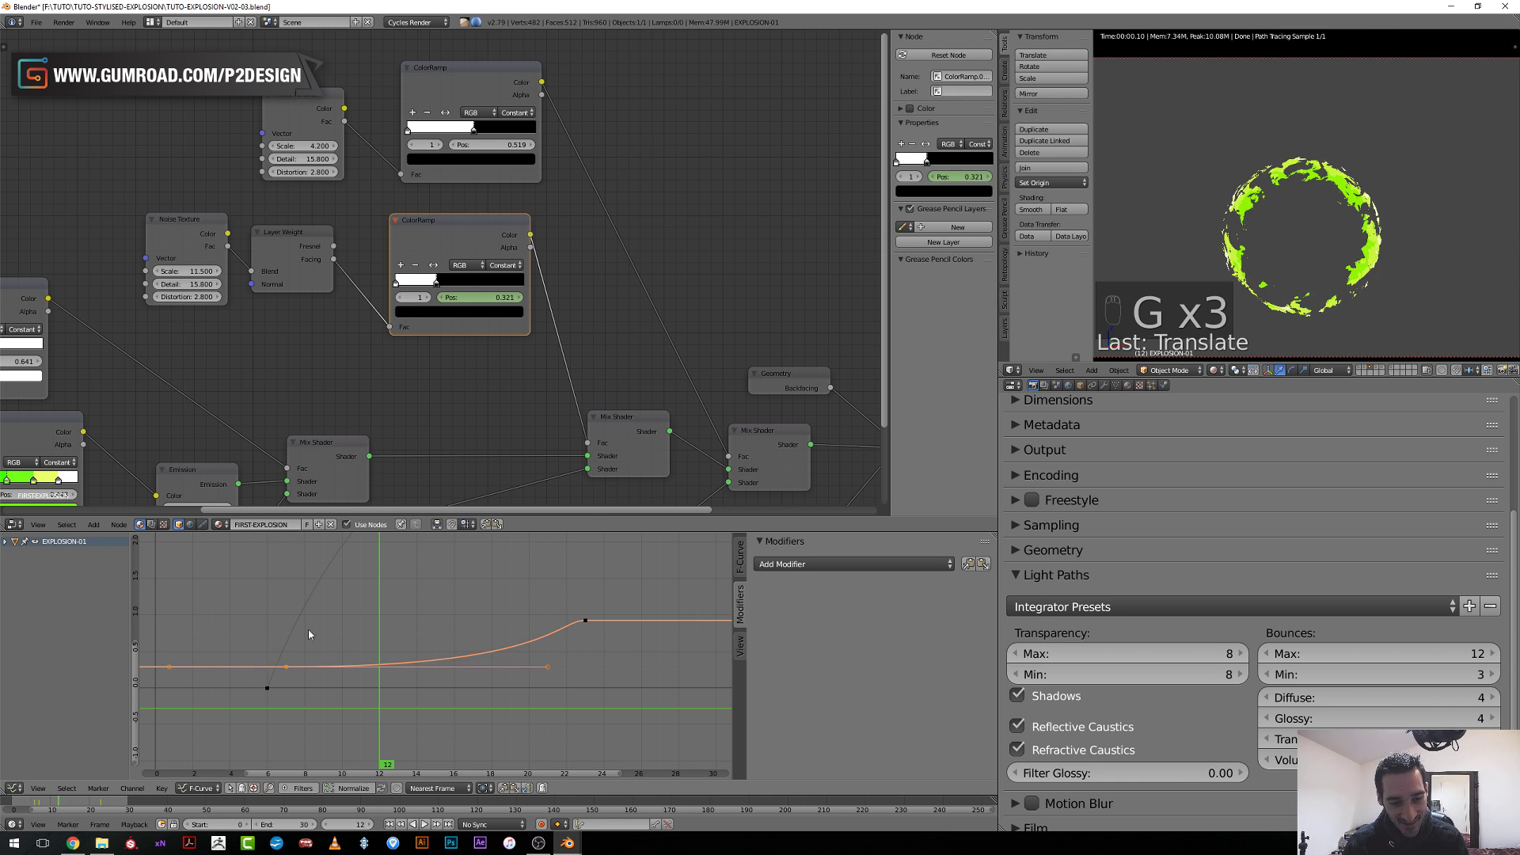
pyautogui.click(286, 661)
pyautogui.moveTo(345, 662); pyautogui.dragTo(585, 658)
pyautogui.moveTo(462, 671); pyautogui.dragTo(528, 665)
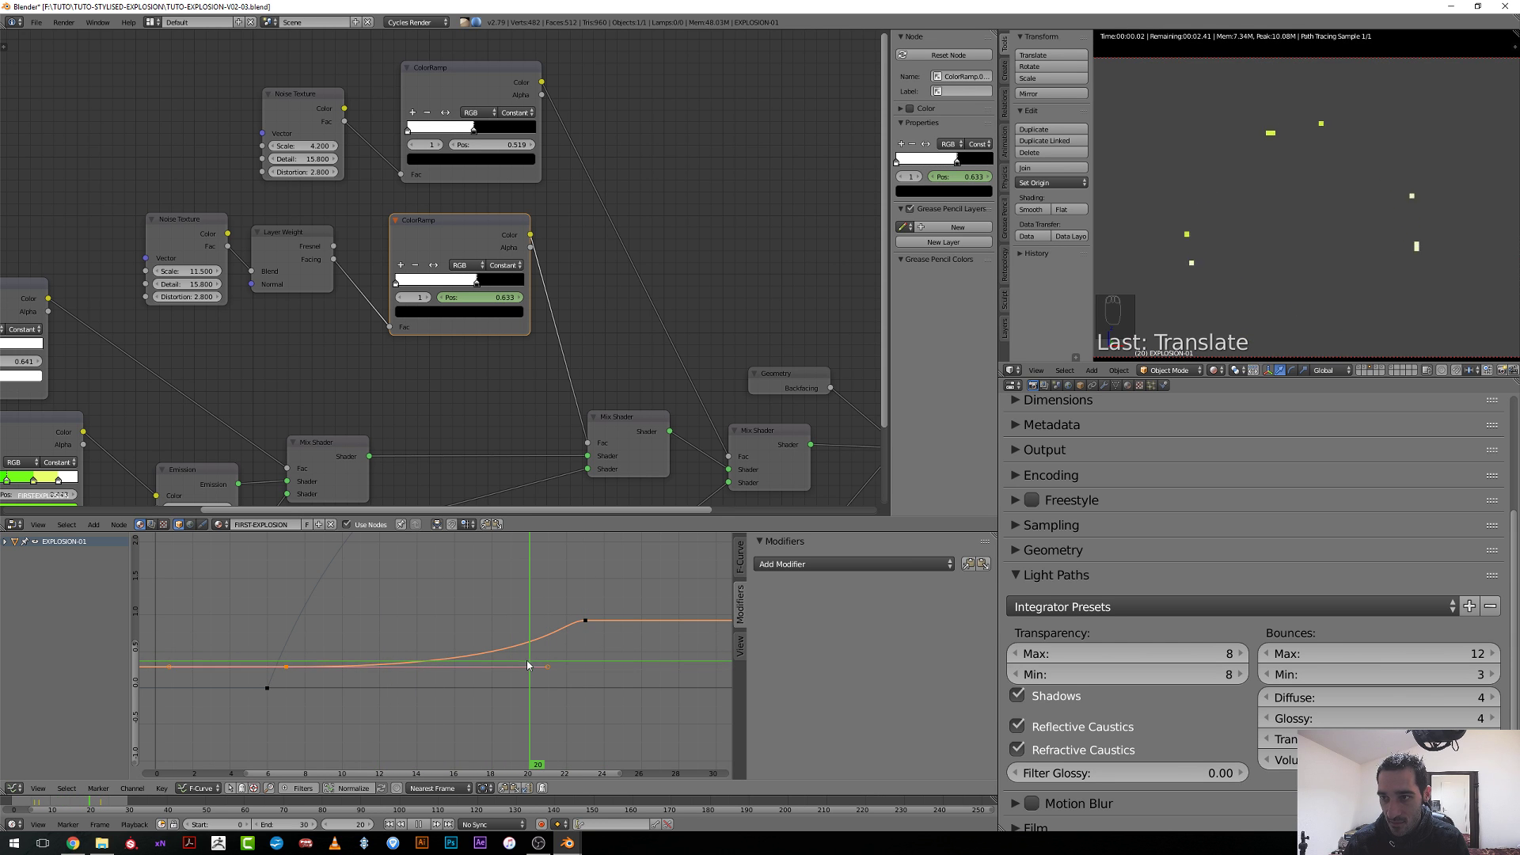
# Rotate the frame 23 keyframe's handles upward to steepen the end of the mask curve, and go to frame 18.
pyautogui.rightClick(659, 621)
pyautogui.press('r')
pyautogui.click(659, 595)
pyautogui.moveTo(477, 654)
pyautogui.mouseDown()
pyautogui.moveTo(577, 659)
pyautogui.moveTo(493, 662)
pyautogui.mouseUp()
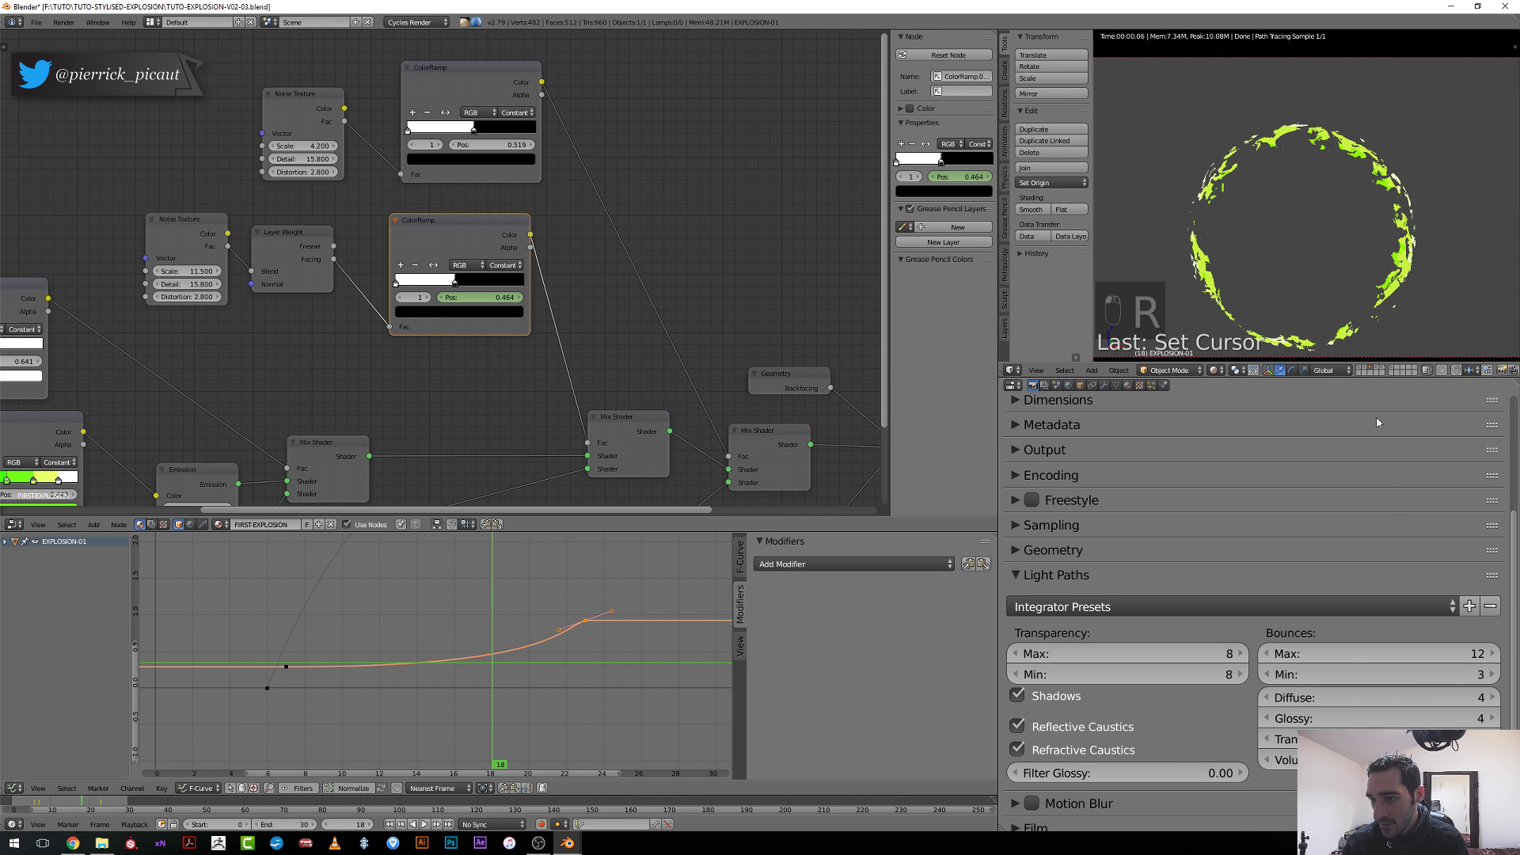
# Show the layers holding the first shock and shockwave objects and play back the whole explosion, stopping at frame 17.
pyautogui.keyDown('shift'); pyautogui.click(1366, 371); pyautogui.keyUp('shift')
pyautogui.keyDown('shift'); pyautogui.click(1361, 369); pyautogui.keyUp('shift')
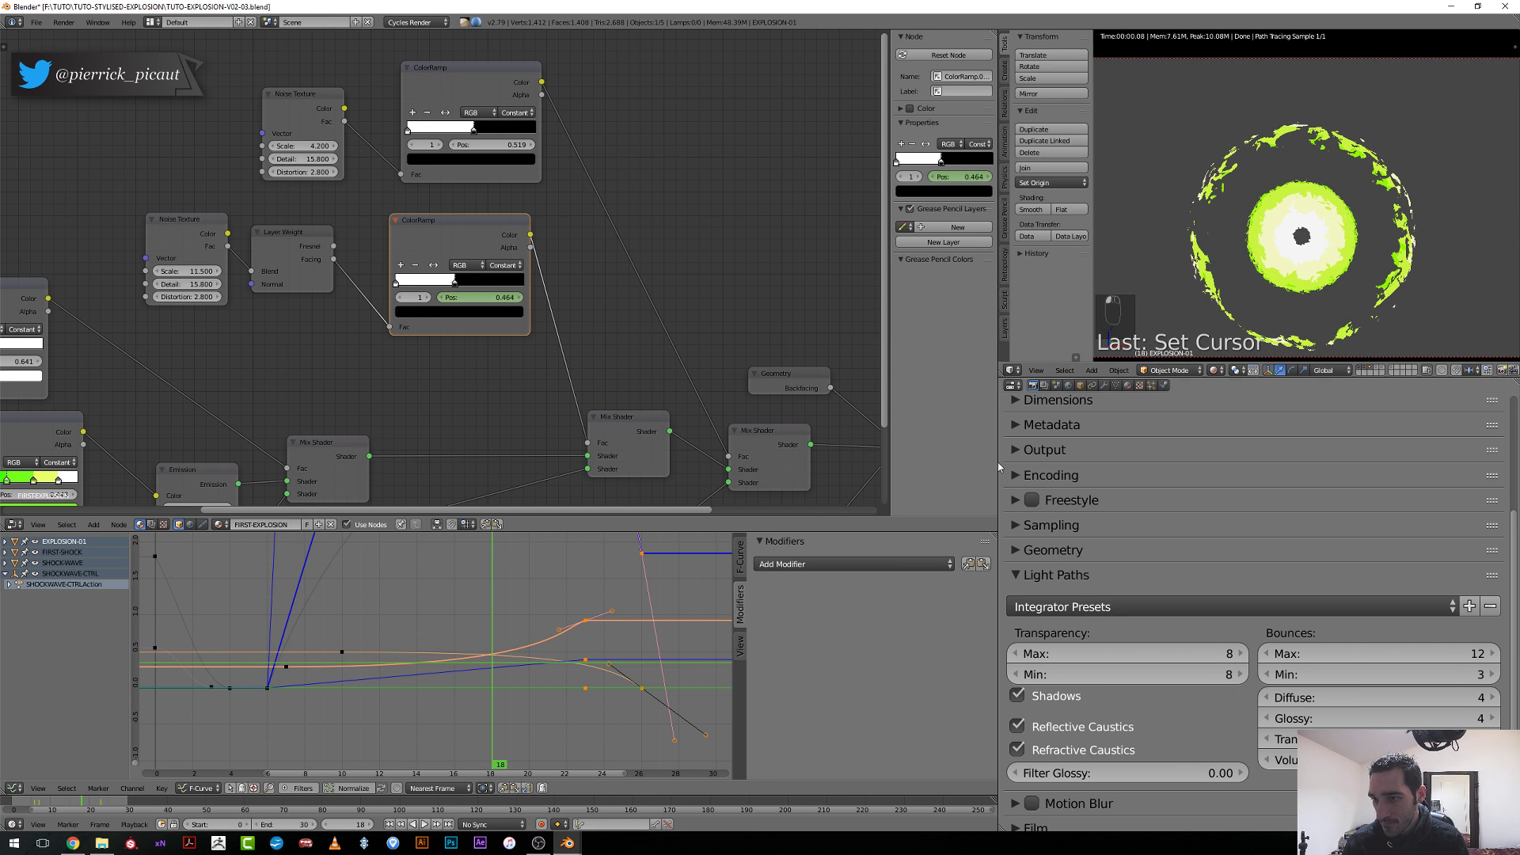
pyautogui.keyDown('ctrl'); pyautogui.moveTo(273, 670); pyautogui.dragTo(439, 663, button='middle'); pyautogui.keyUp('ctrl')
pyautogui.click(314, 675)
pyautogui.hotkey('alt', 'a')
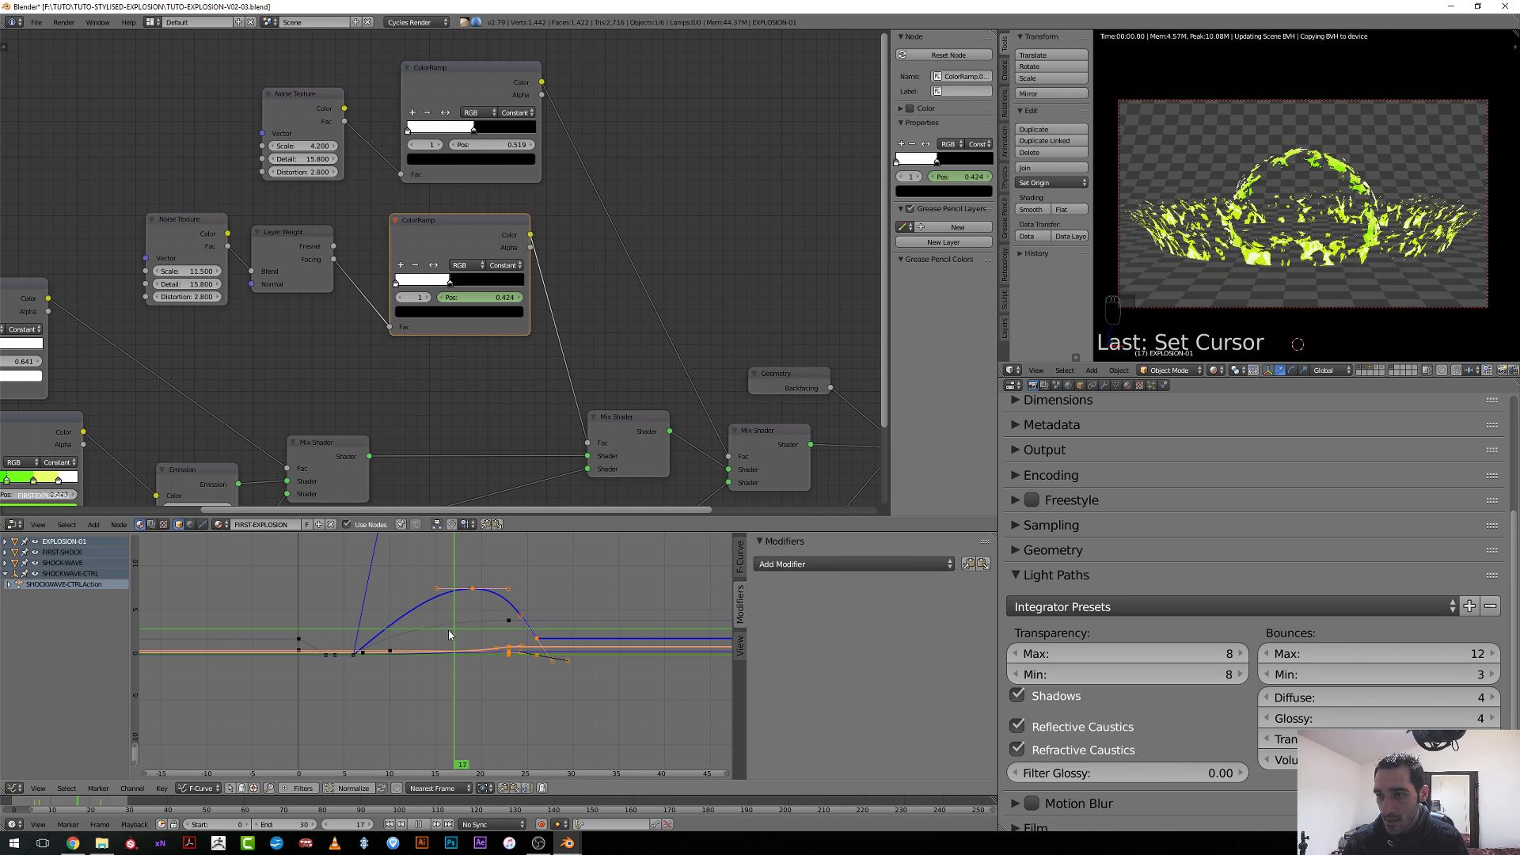
pyautogui.hotkey('alt', 'a')
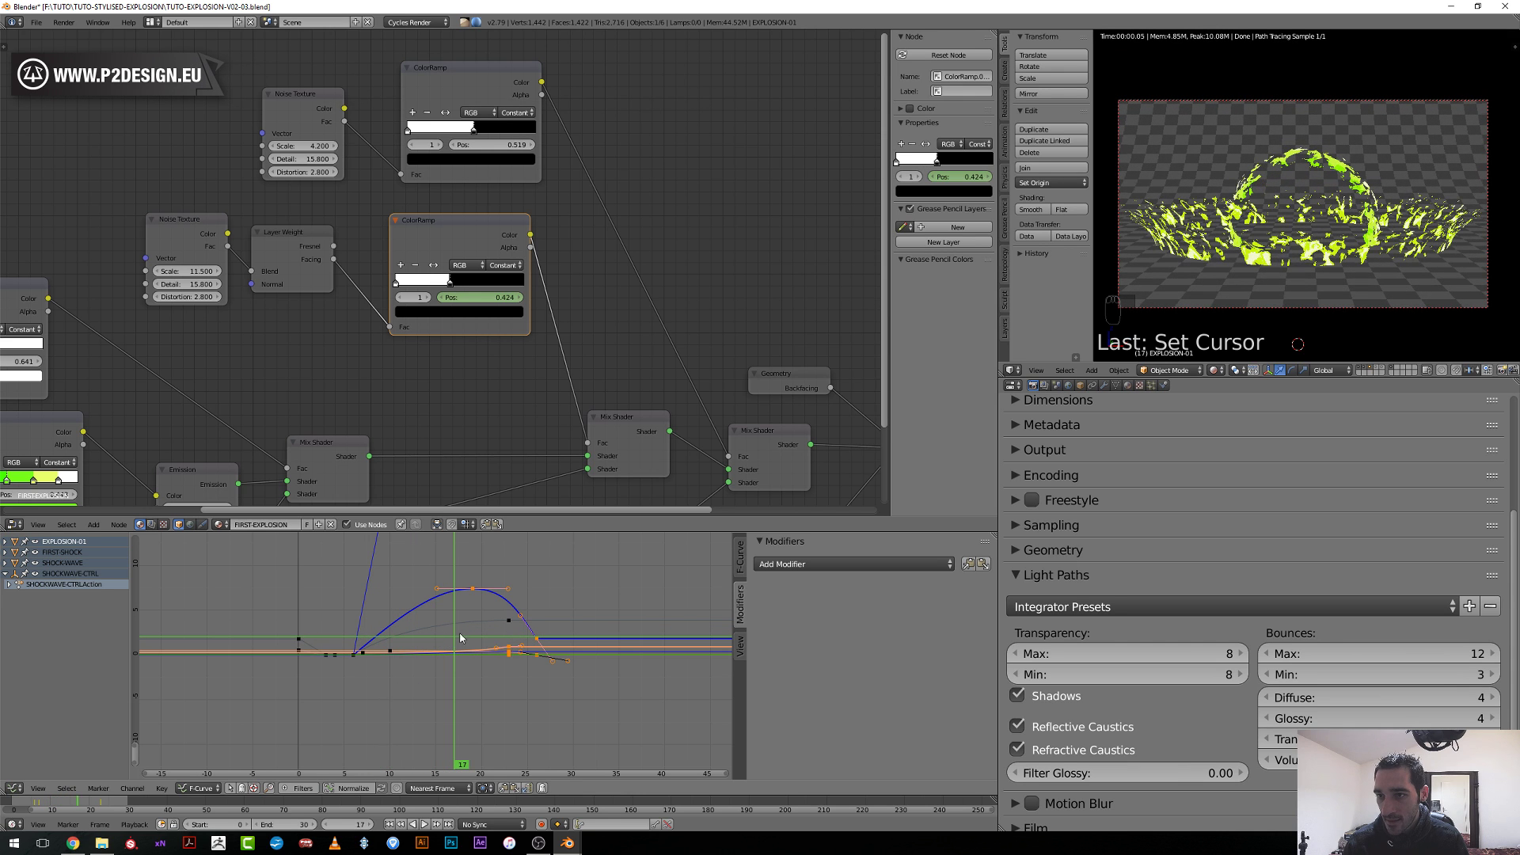
# Select SHOCKWAVE and lower its Z scale keyframe at frame 19 by about 3.8 to flatten the shockwave.
pyautogui.rightClick(1171, 236)
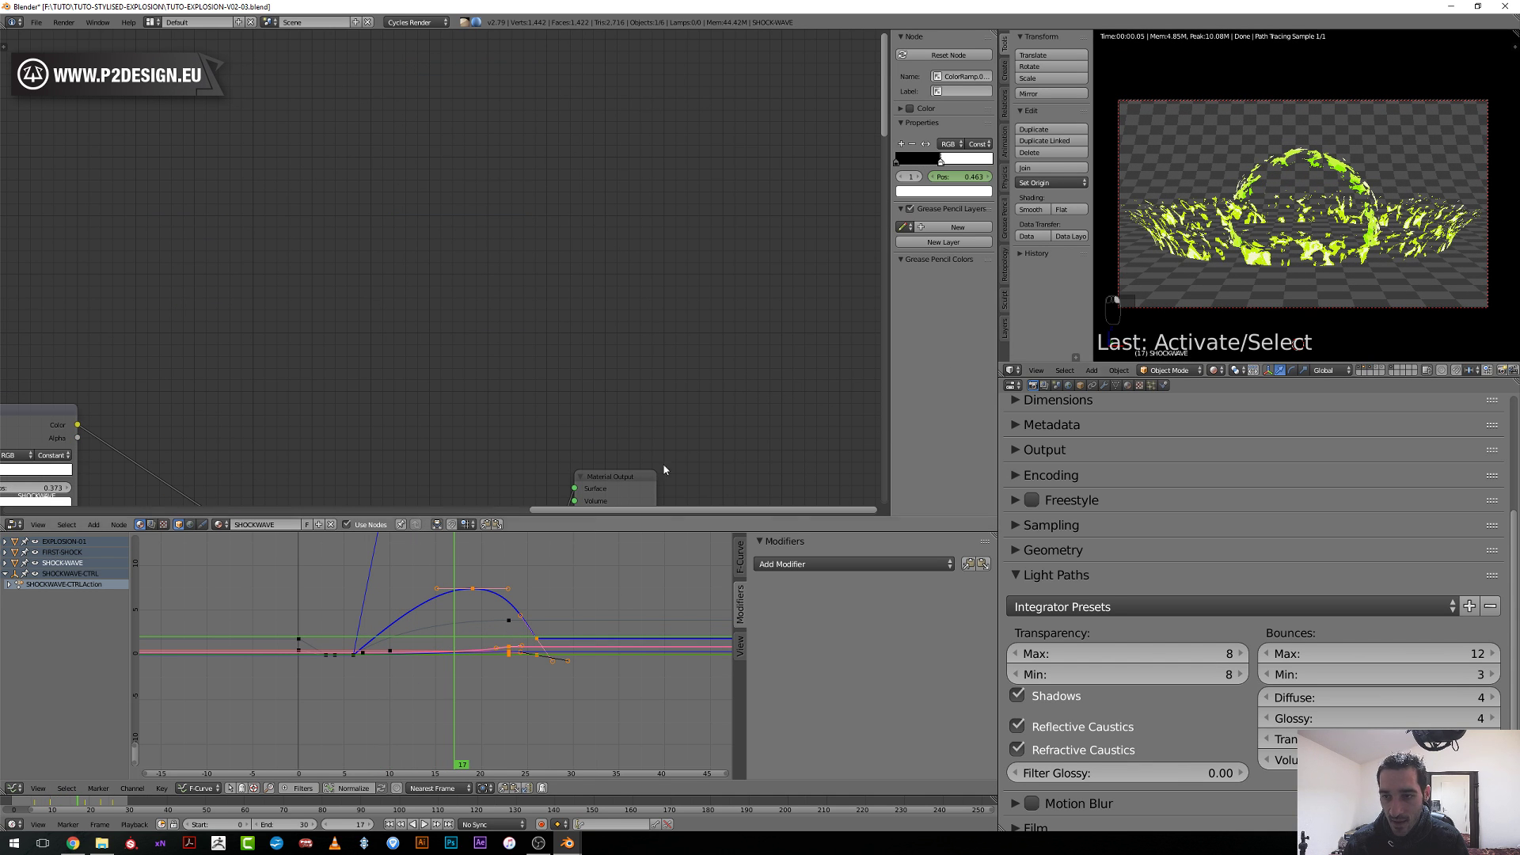
pyautogui.press('Home')
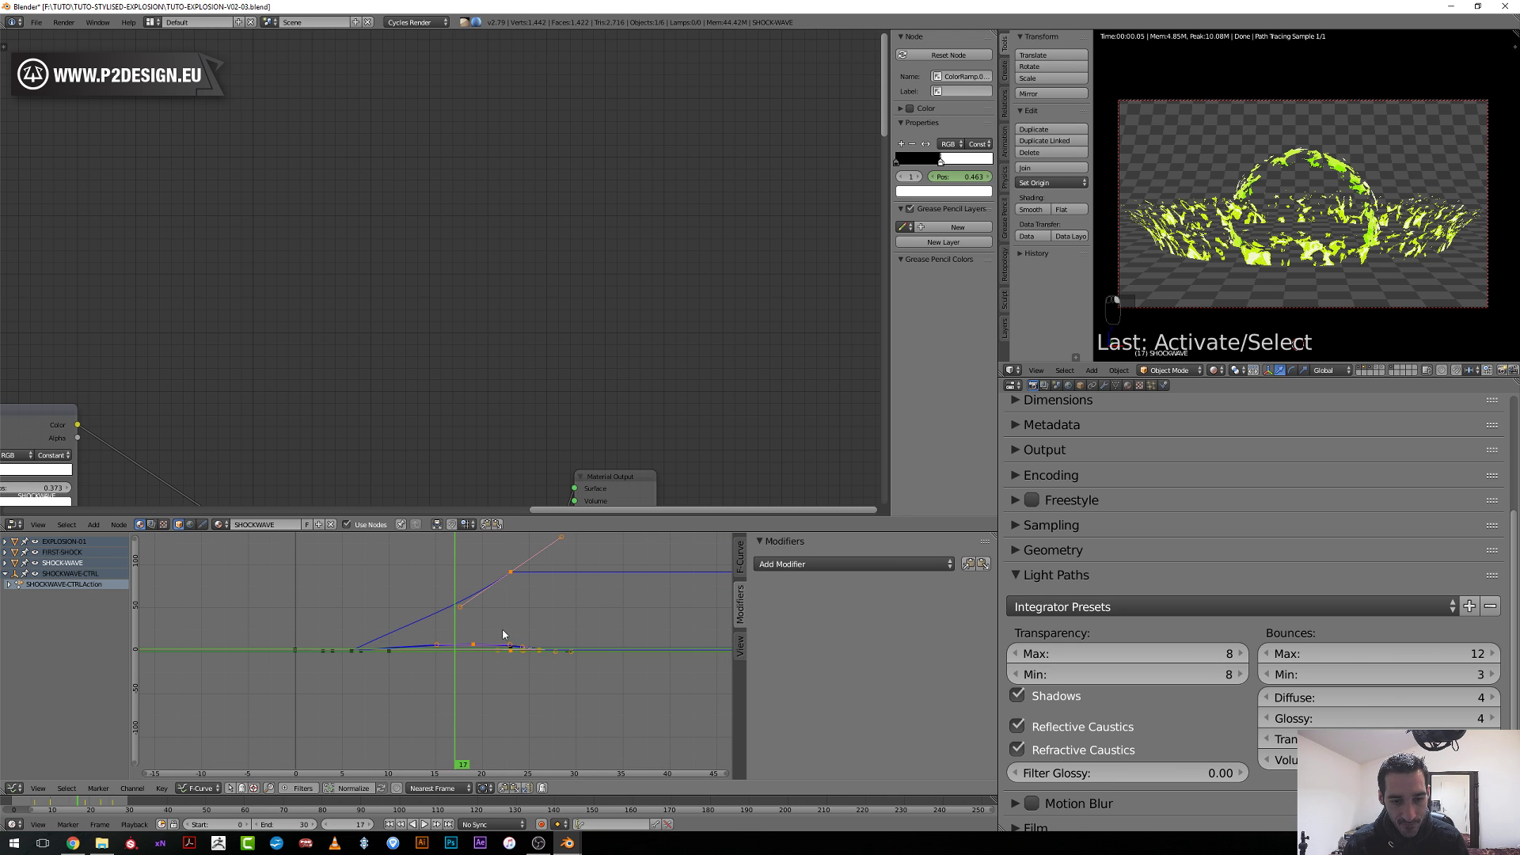
pyautogui.click(508, 622)
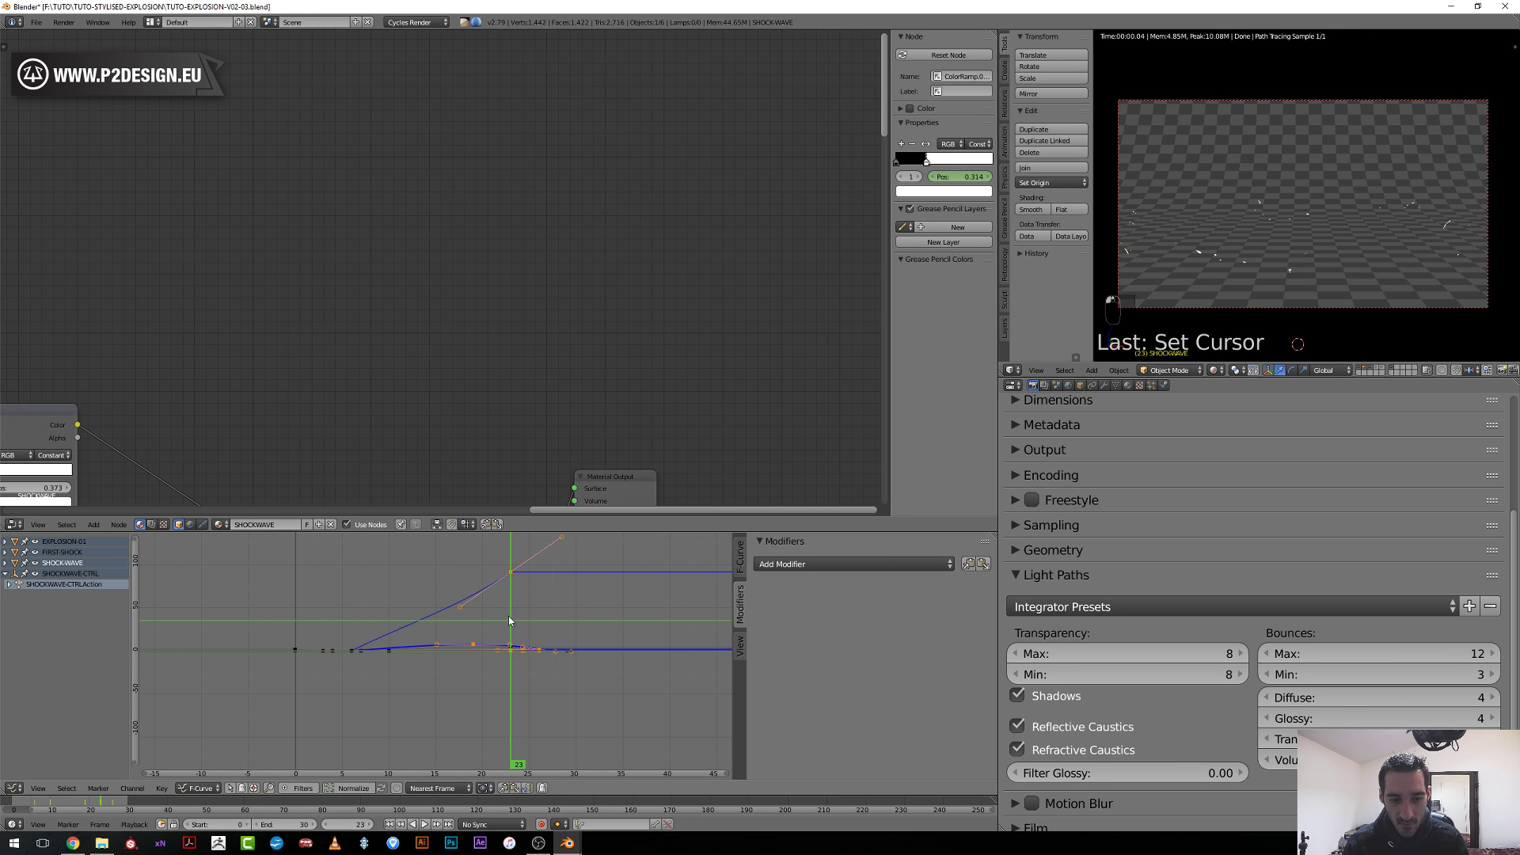
pyautogui.scroll(2, 509, 618)
pyautogui.scroll(2, 516, 614)
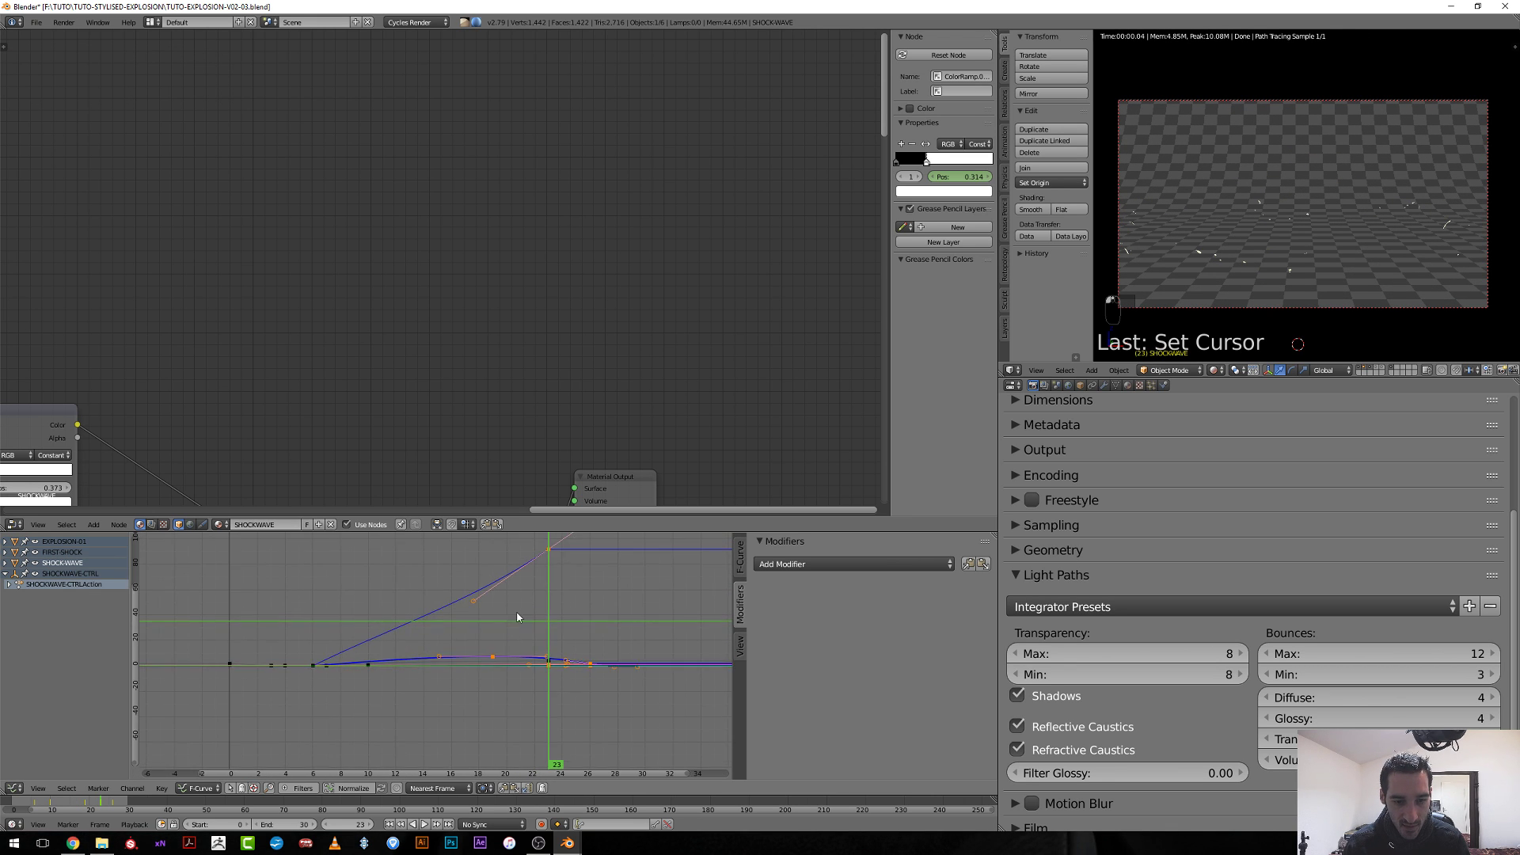
pyautogui.click(516, 654)
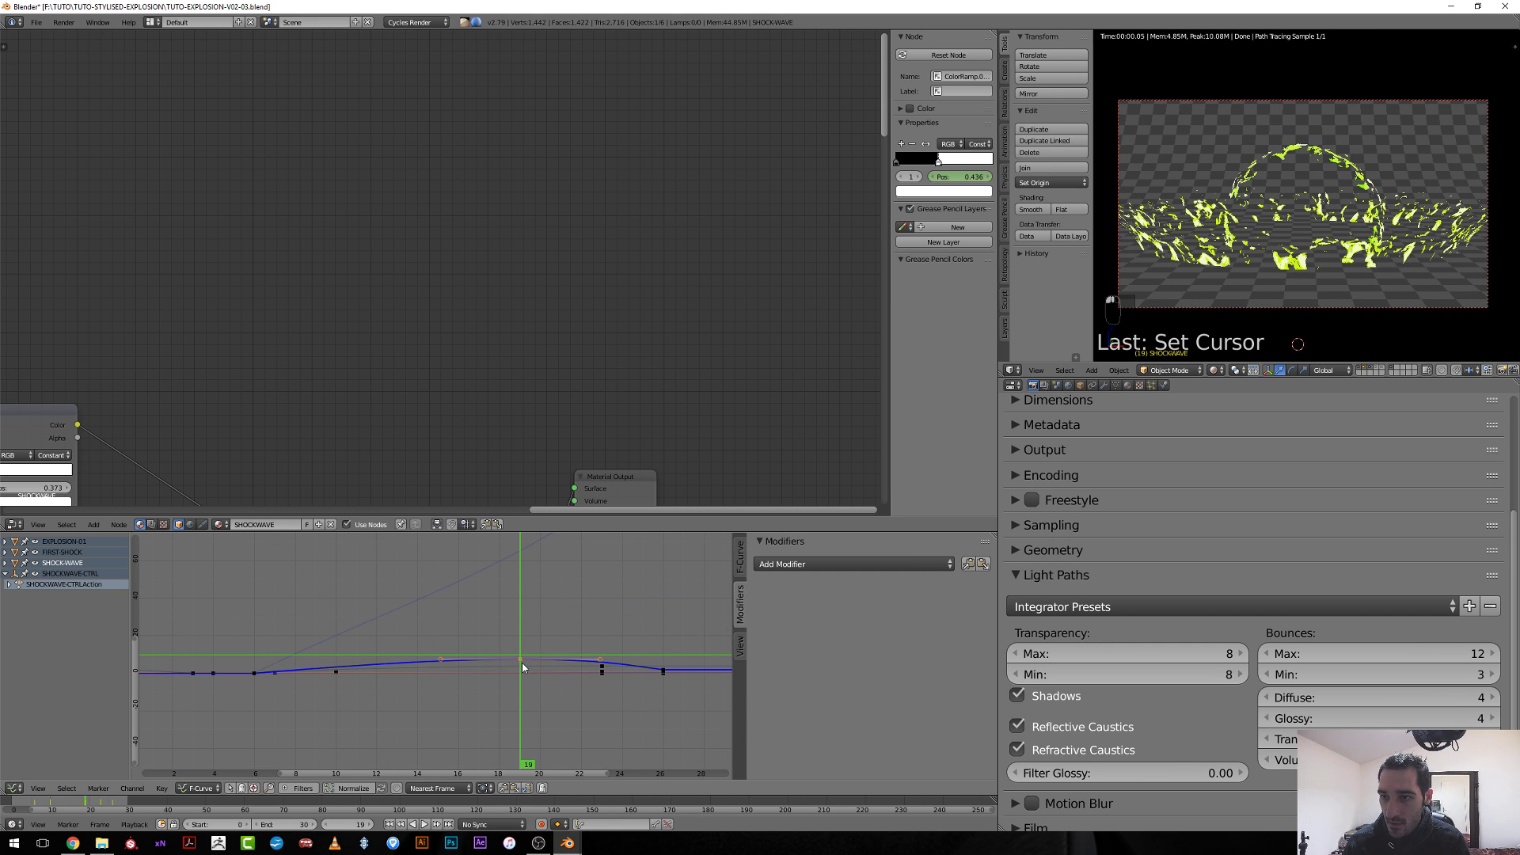
pyautogui.rightClick(518, 660)
pyautogui.press('g')
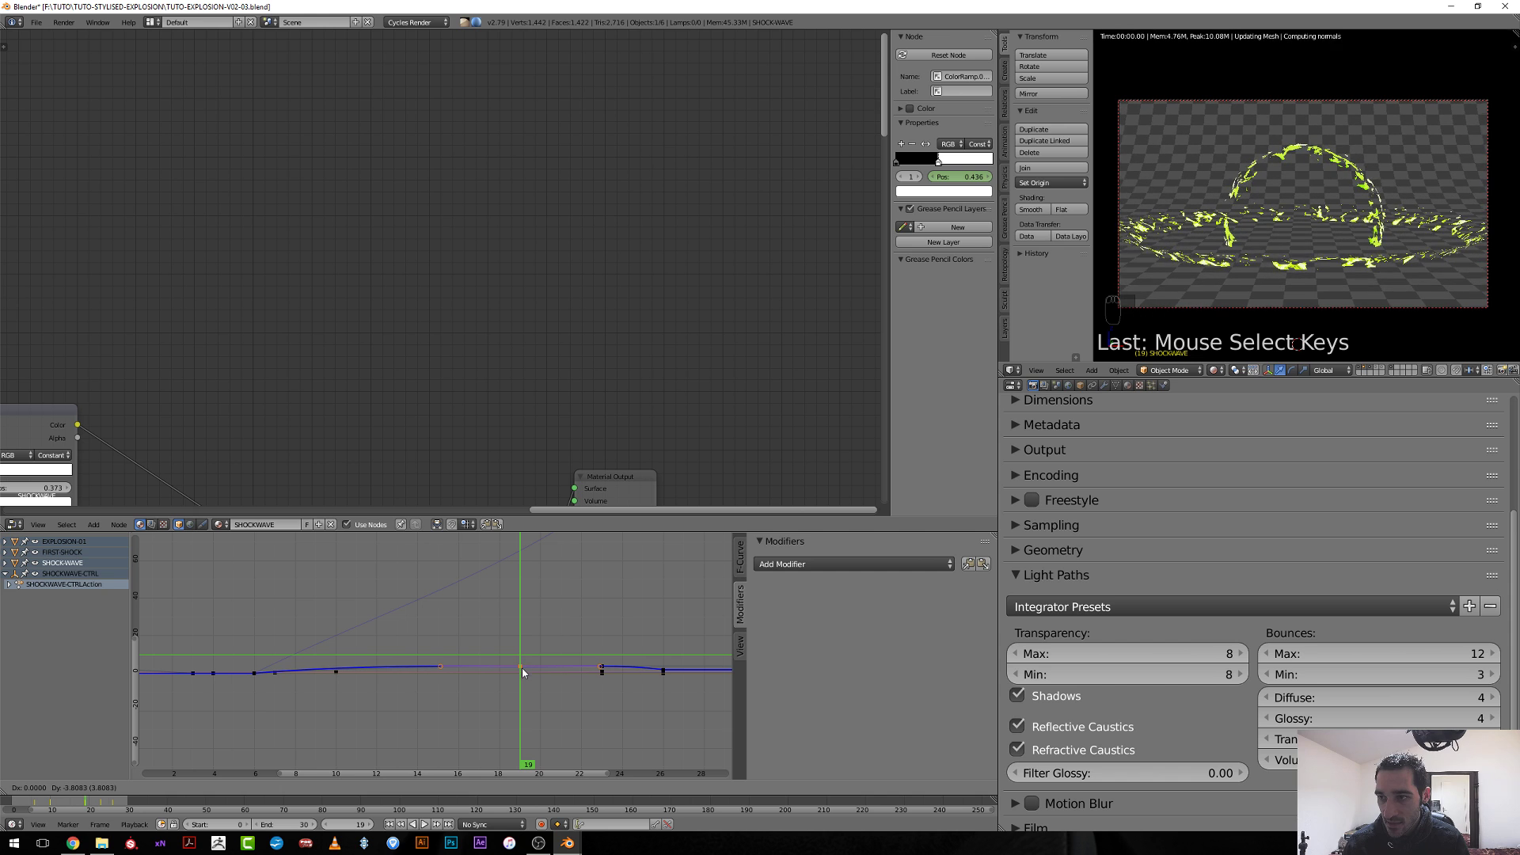
pyautogui.click(520, 666)
# Replace the node editor with a 3D View, enter Edit Mode on SHOCKWAVE, and go to frame 7.
pyautogui.click(13, 524)
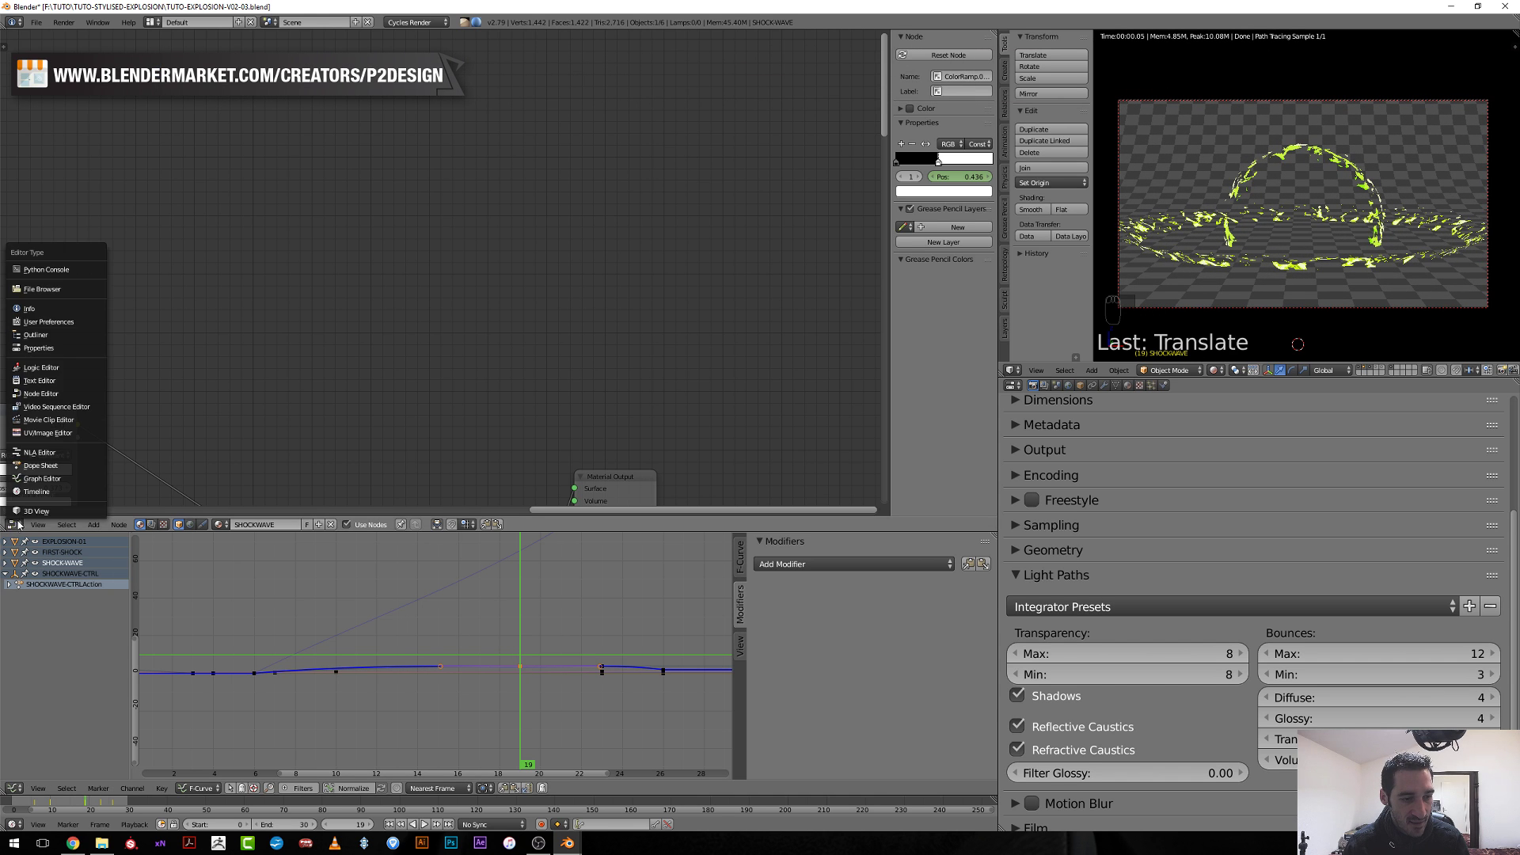
pyautogui.click(39, 507)
pyautogui.press('Tab')
pyautogui.scroll(2, 497, 349)
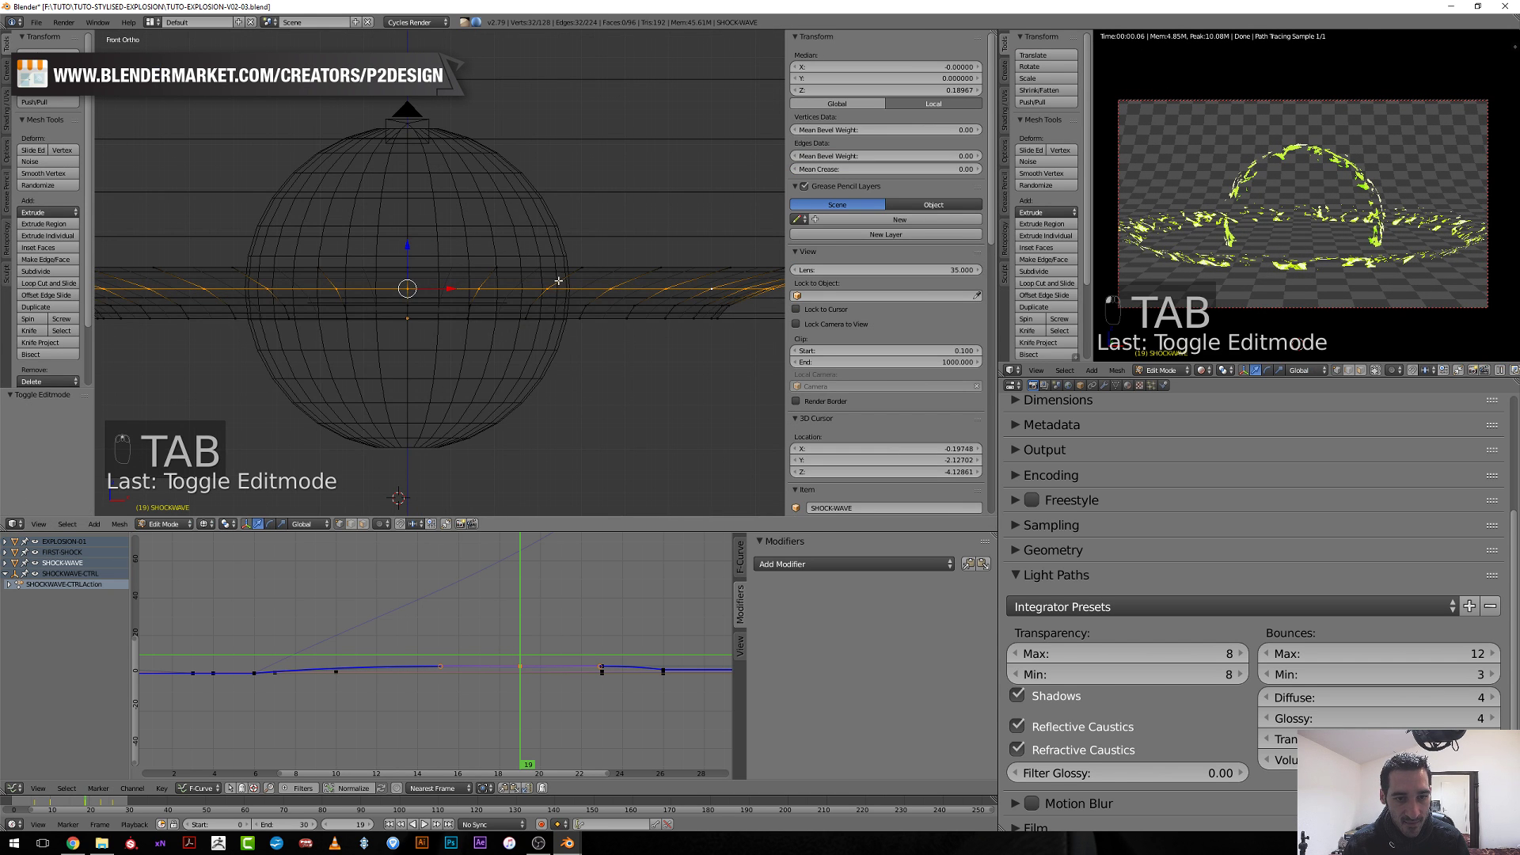
pyautogui.moveTo(427, 654); pyautogui.dragTo(263, 672)
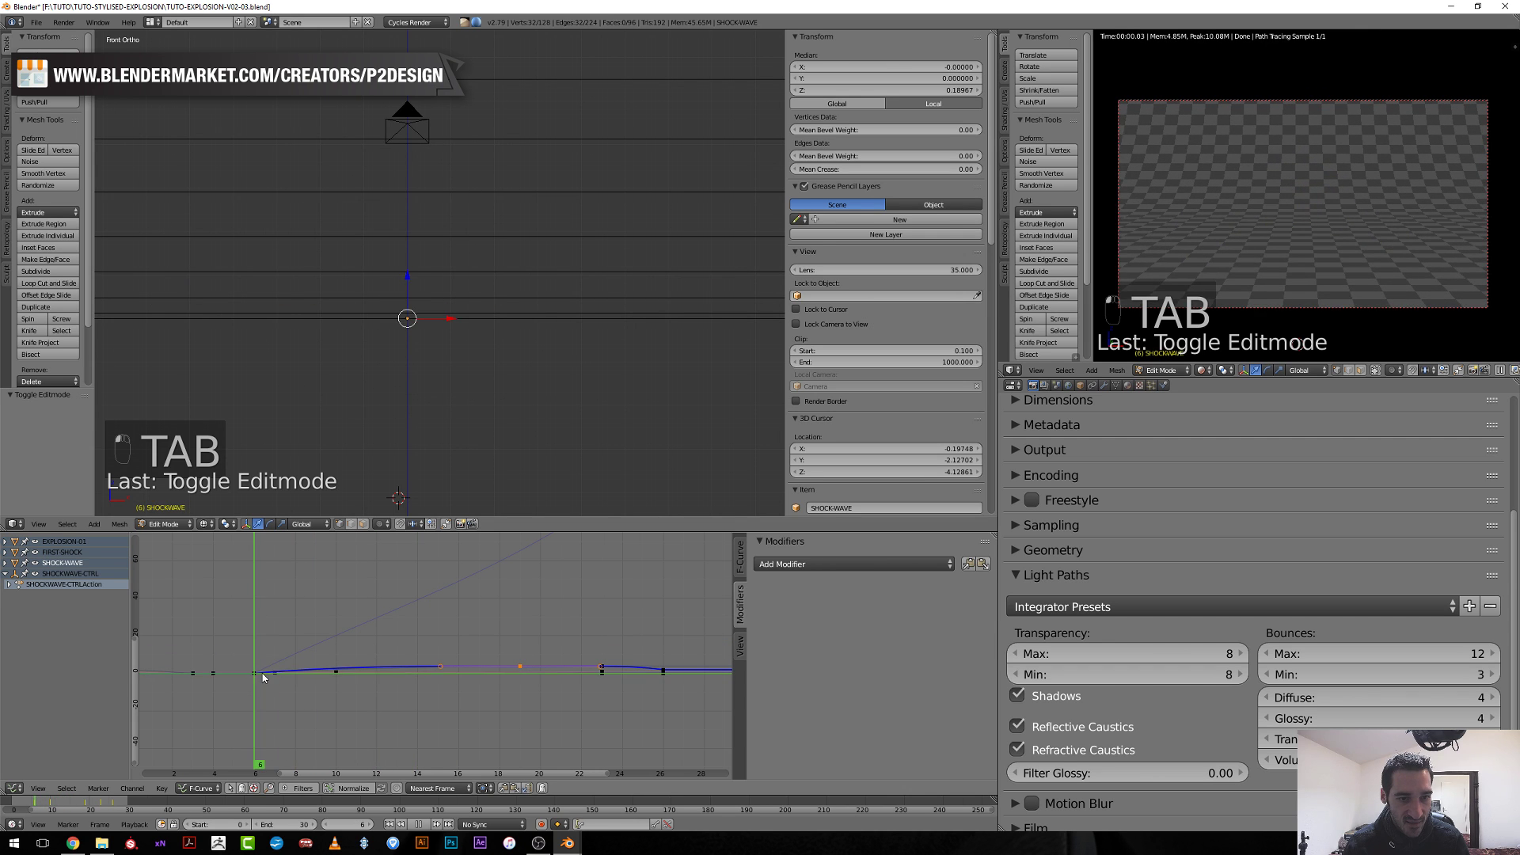
pyautogui.scroll(7, 520, 416)
# Select the top edge loop of the SHOCKWAVE mesh and scale it down to 0.904.
pyautogui.keyDown('alt'); pyautogui.rightClick(468, 401); pyautogui.keyUp('alt')
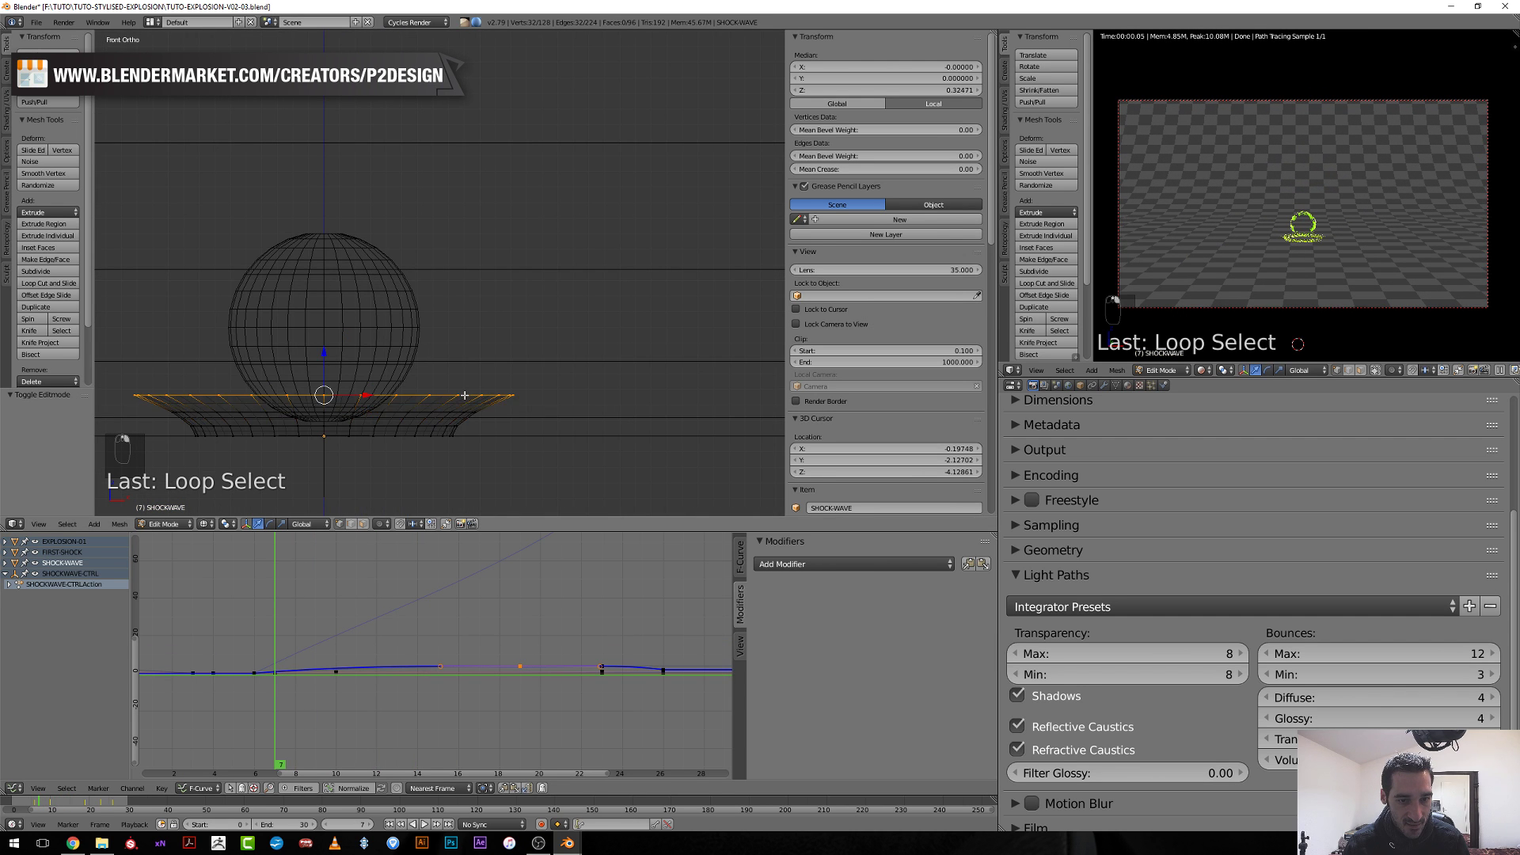
pyautogui.keyDown('shift'); pyautogui.moveTo(533, 399); pyautogui.dragTo(628, 345, button='middle'); pyautogui.keyUp('shift')
pyautogui.press('s')
pyautogui.click(635, 380)
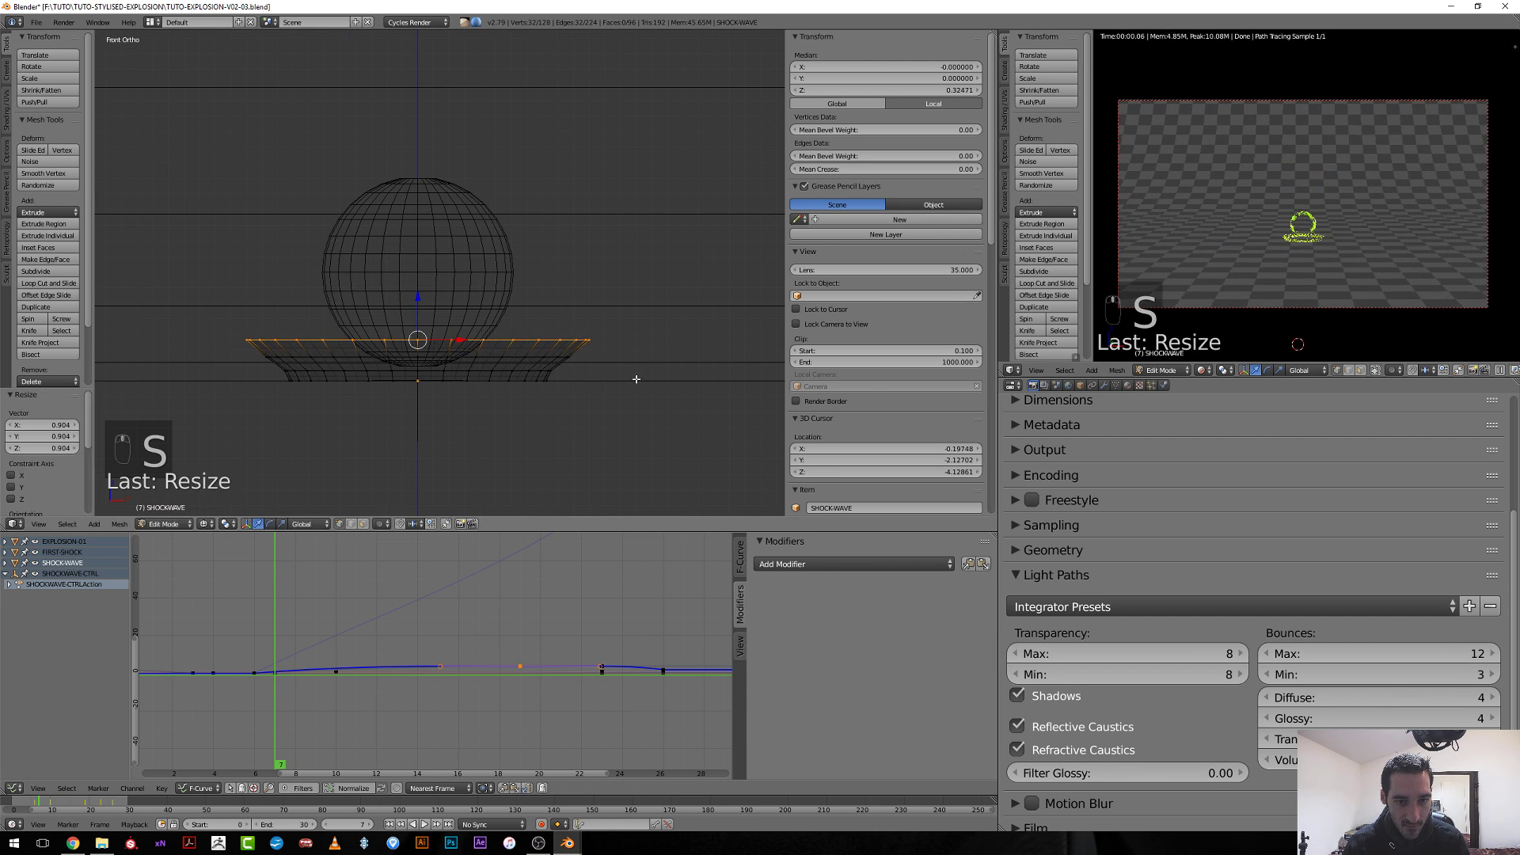
# Scale SHOCKWAVE's middle edge loop to 0.945, rescale the top loop, and return to Object Mode at frame 12.
pyautogui.press('s')
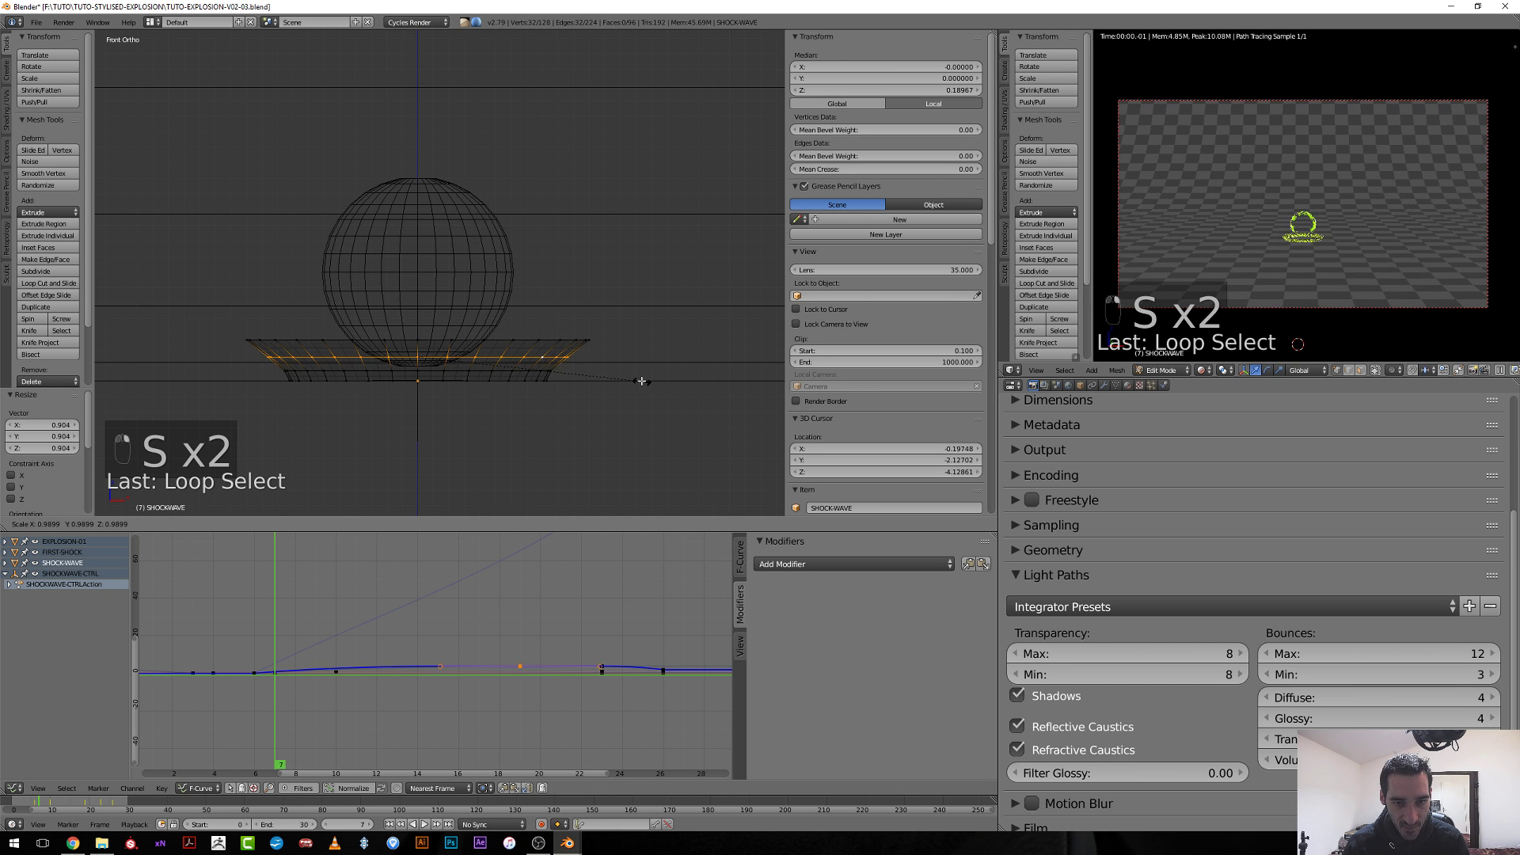
pyautogui.click(608, 354)
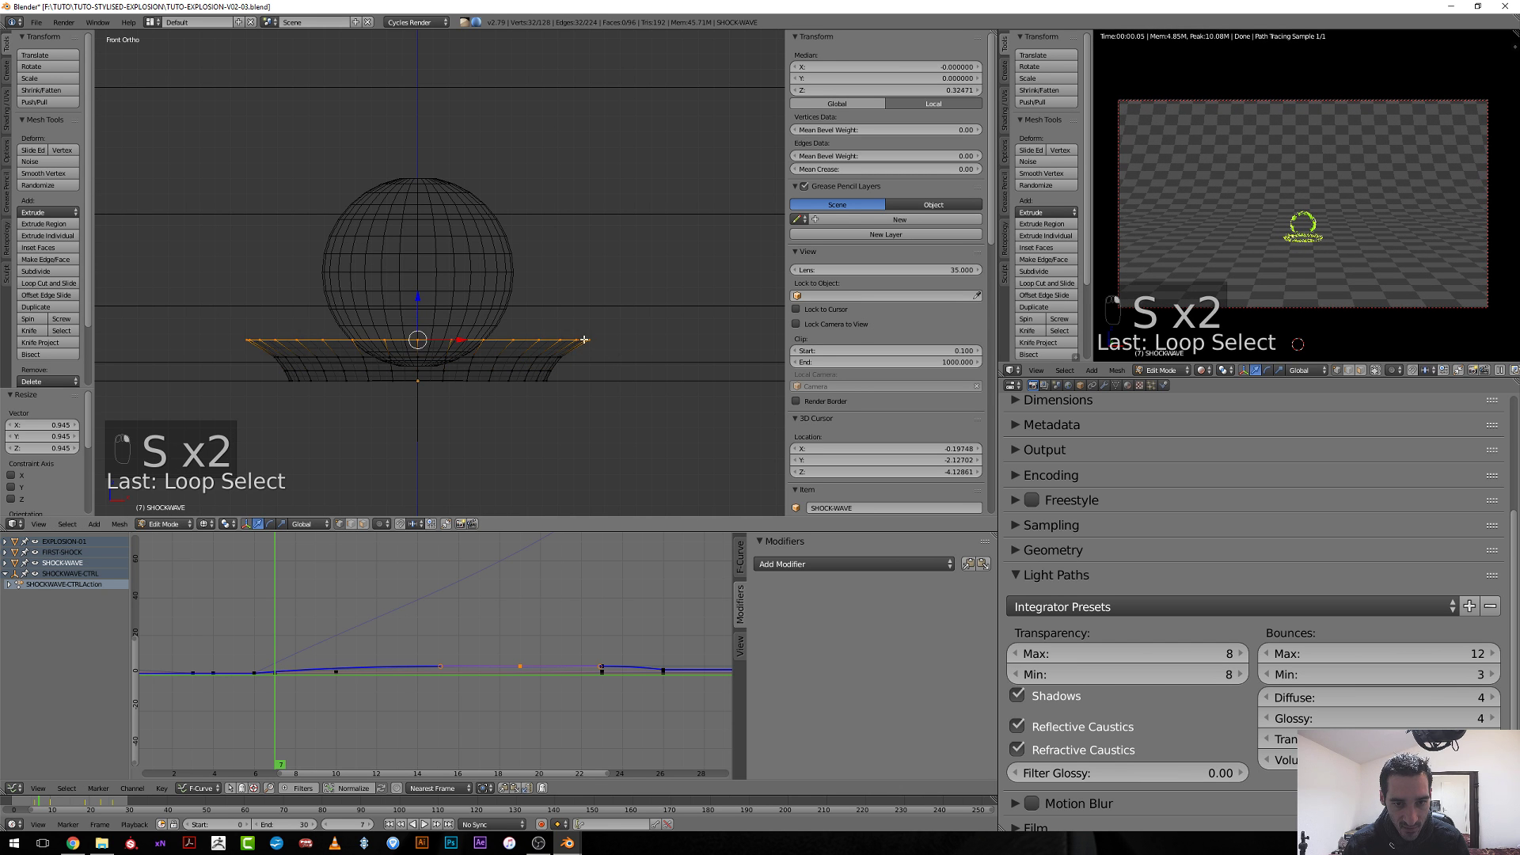
pyautogui.press('s')
pyautogui.press('Tab')
pyautogui.click(384, 615)
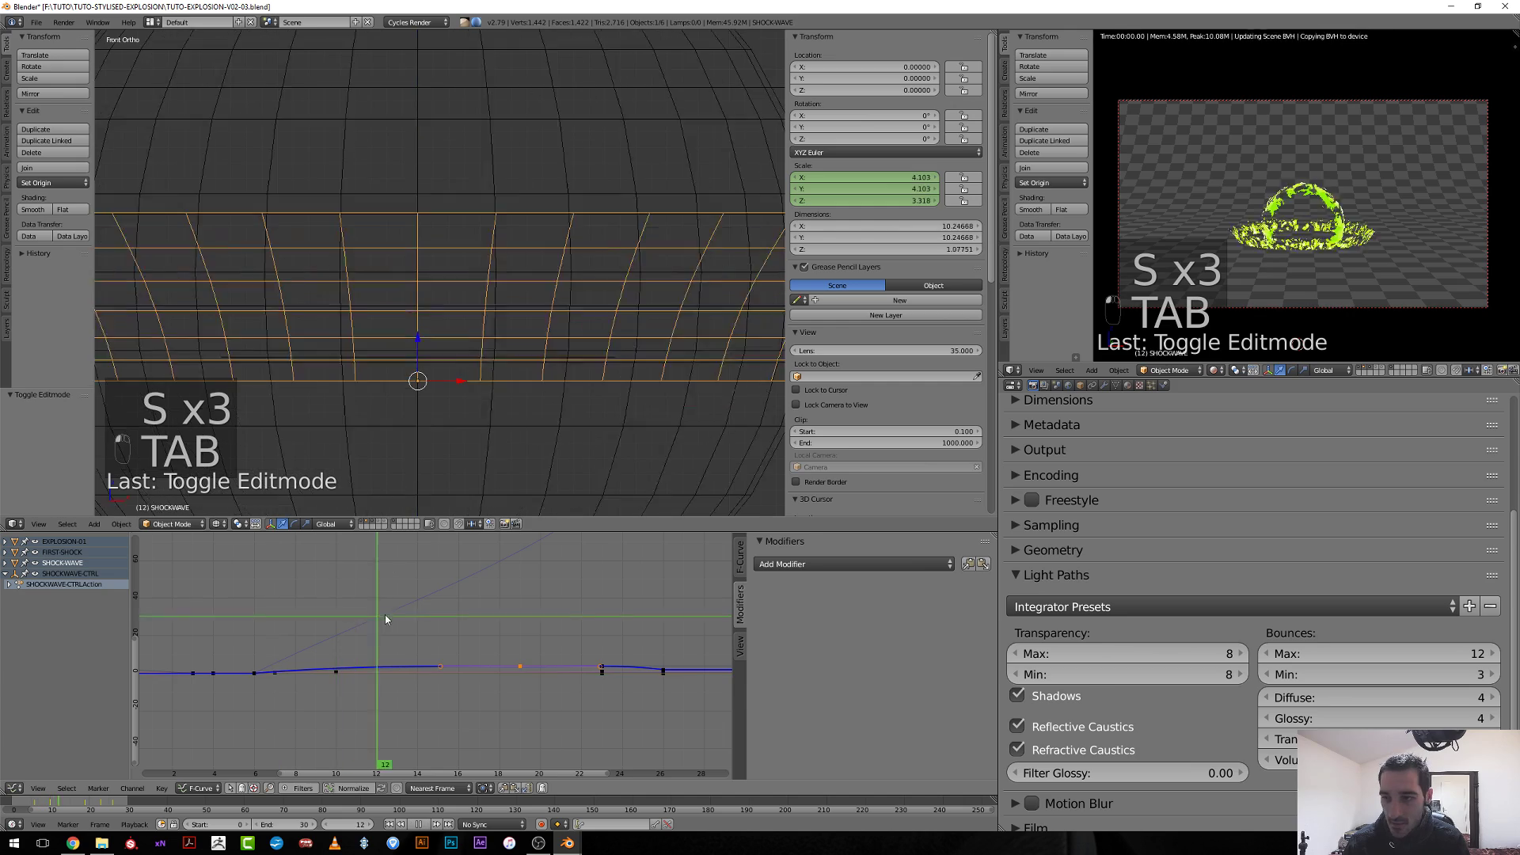
# Preview frame 14 rendered, return the camera view to solid shading, and save the file.
pyautogui.moveTo(385, 614); pyautogui.dragTo(418, 629)
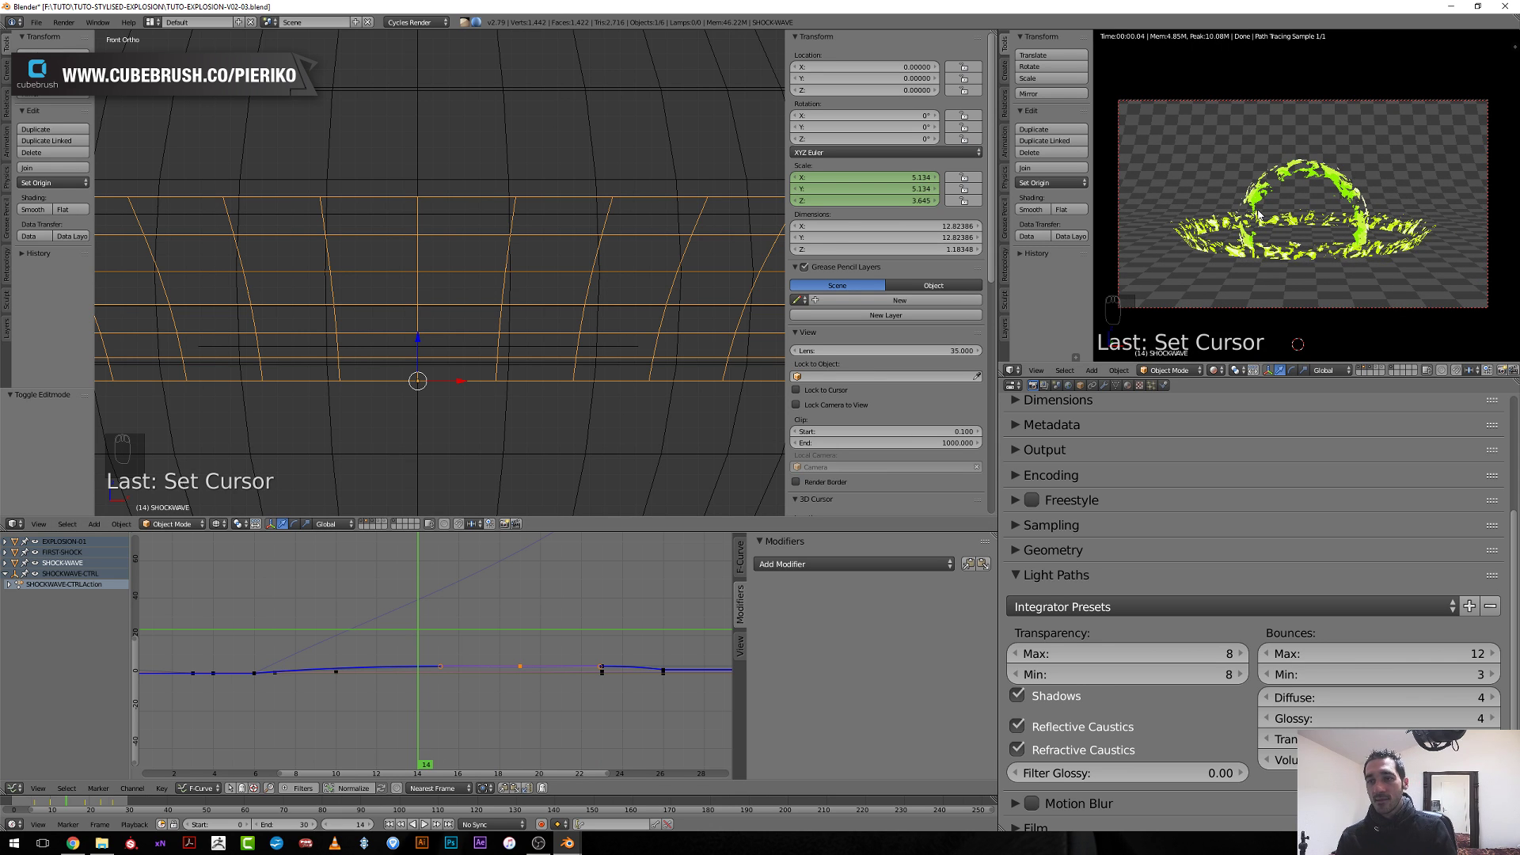
pyautogui.hotkey('shift', 'z')
pyautogui.hotkey('ctrl', 's')
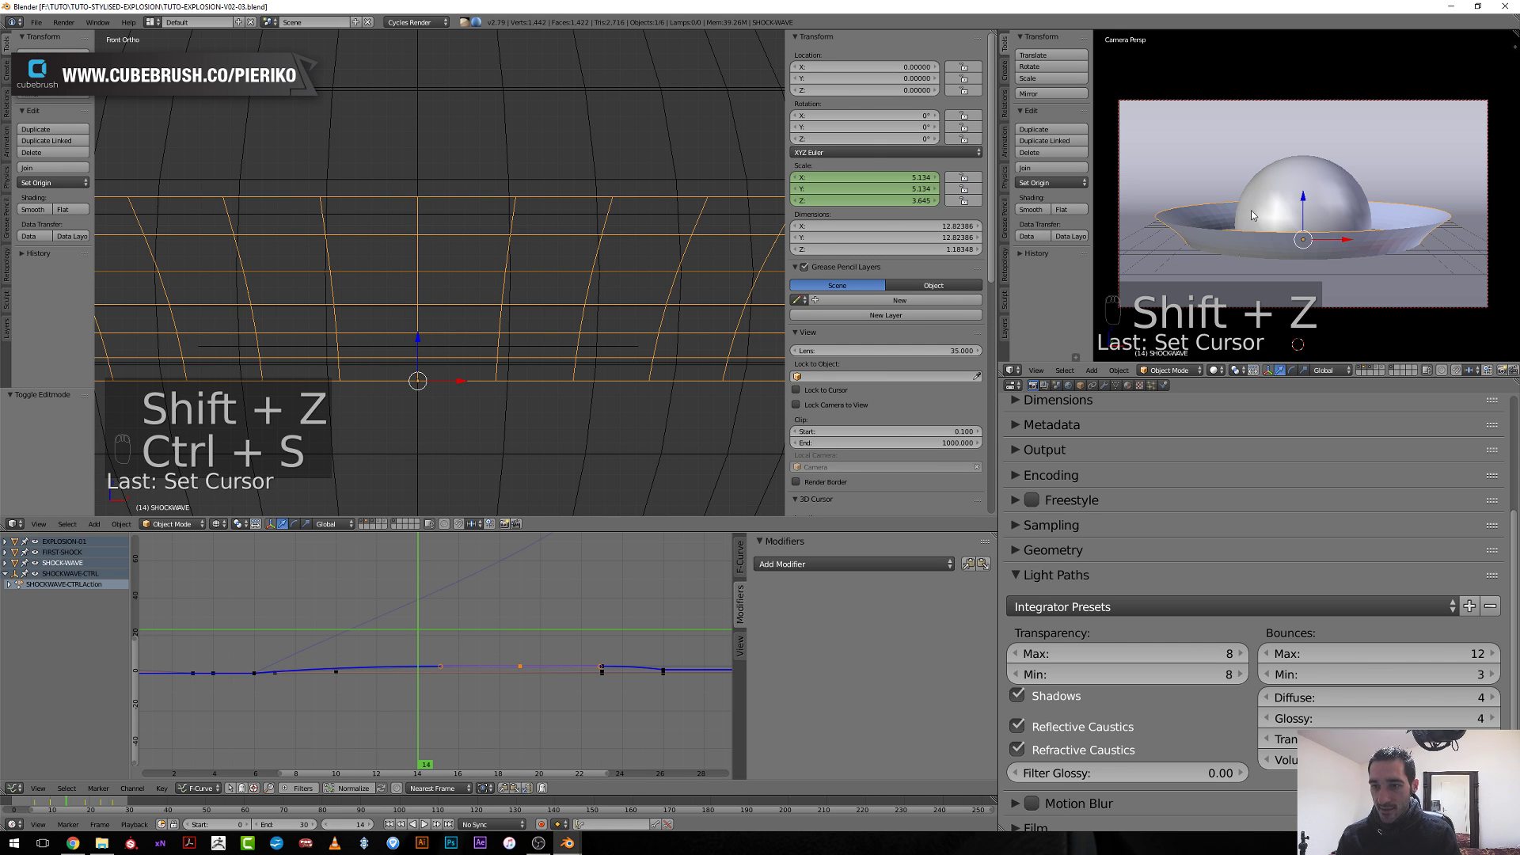
# Check frames 28 and 25 with rendered shading, return the camera view to solid, and render the animation.
pyautogui.scroll(5, 1070, 451)
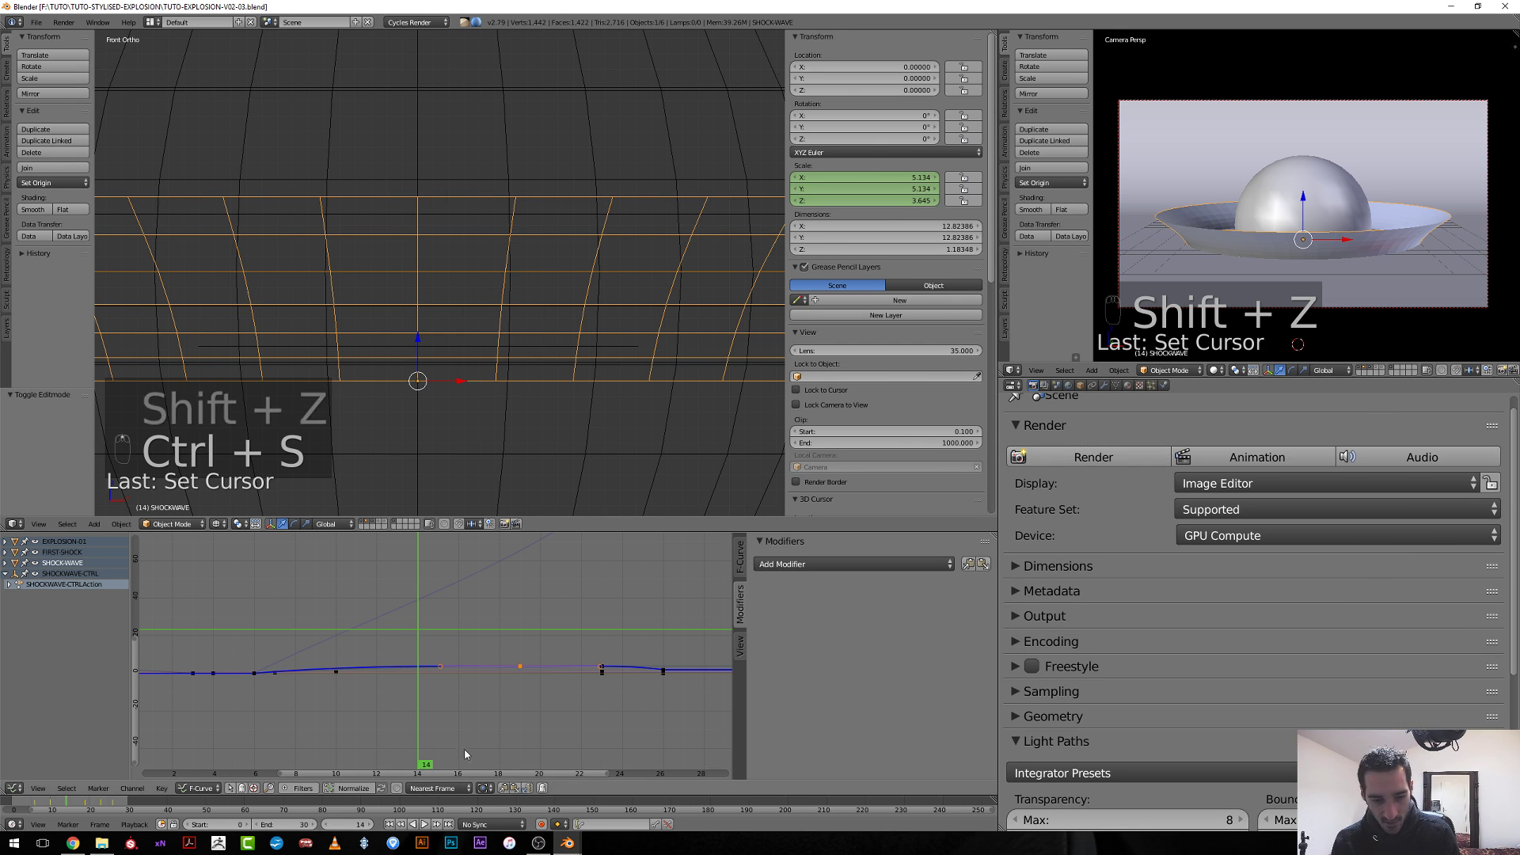
pyautogui.moveTo(451, 712); pyautogui.dragTo(703, 718)
pyautogui.hotkey('shift', 'z')
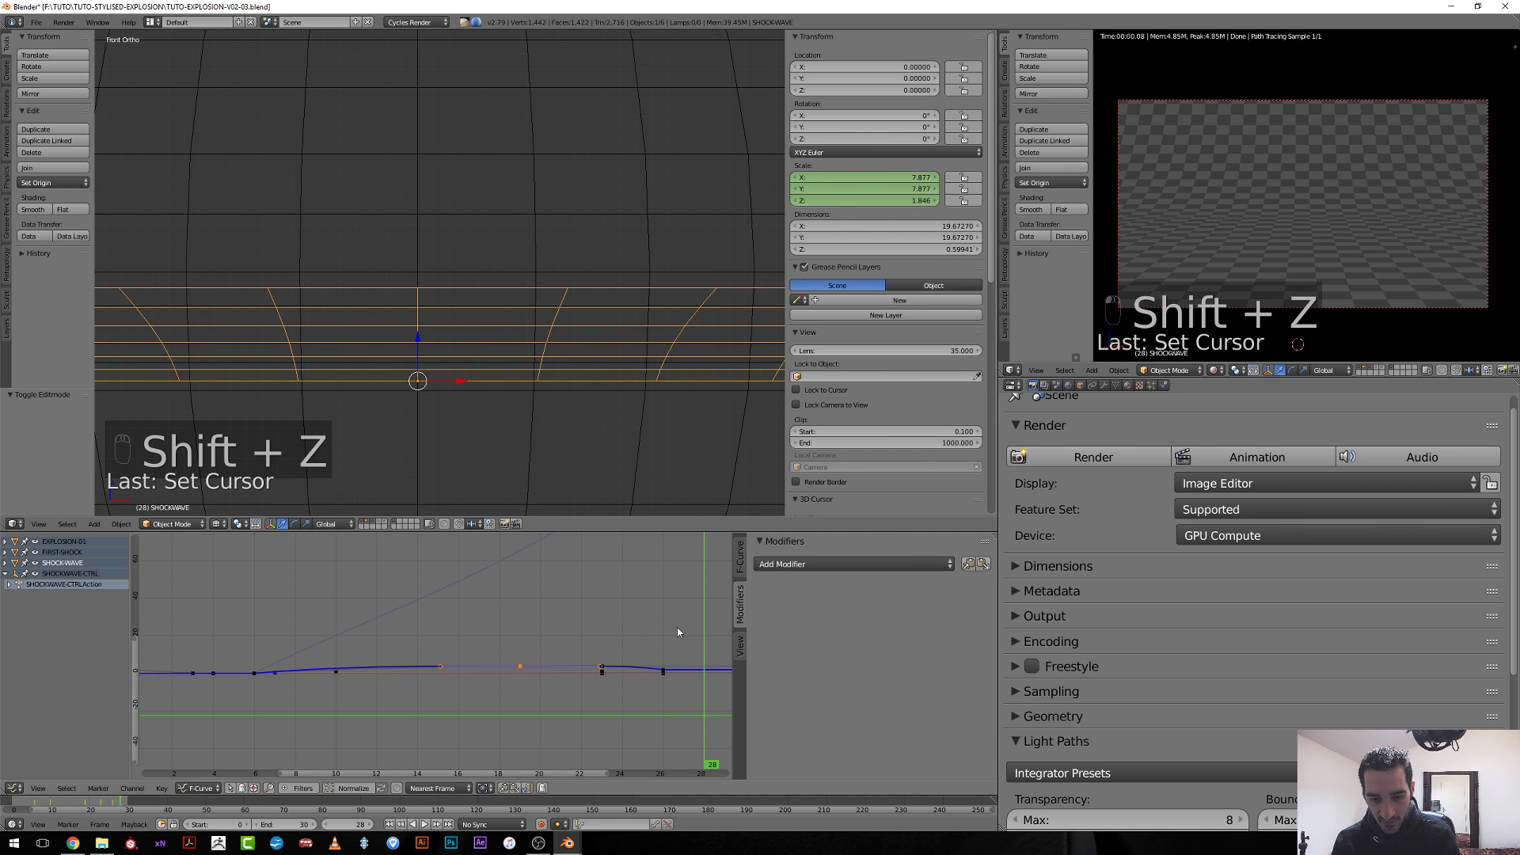
pyautogui.moveTo(676, 631); pyautogui.dragTo(643, 633)
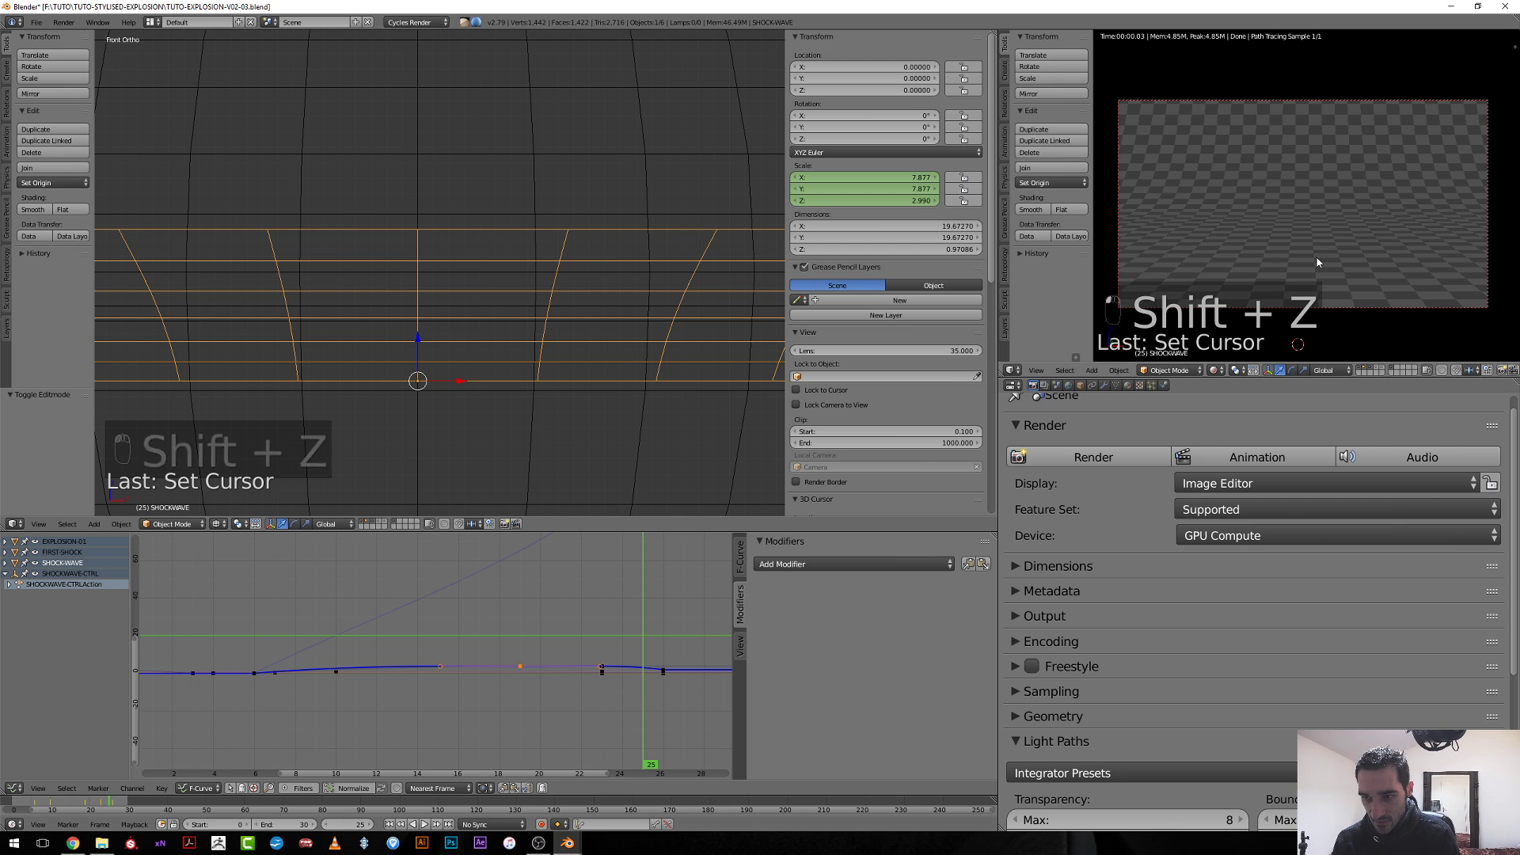
pyautogui.hotkey('shift', 'z')
pyautogui.hotkey('ctrl', 'F12')
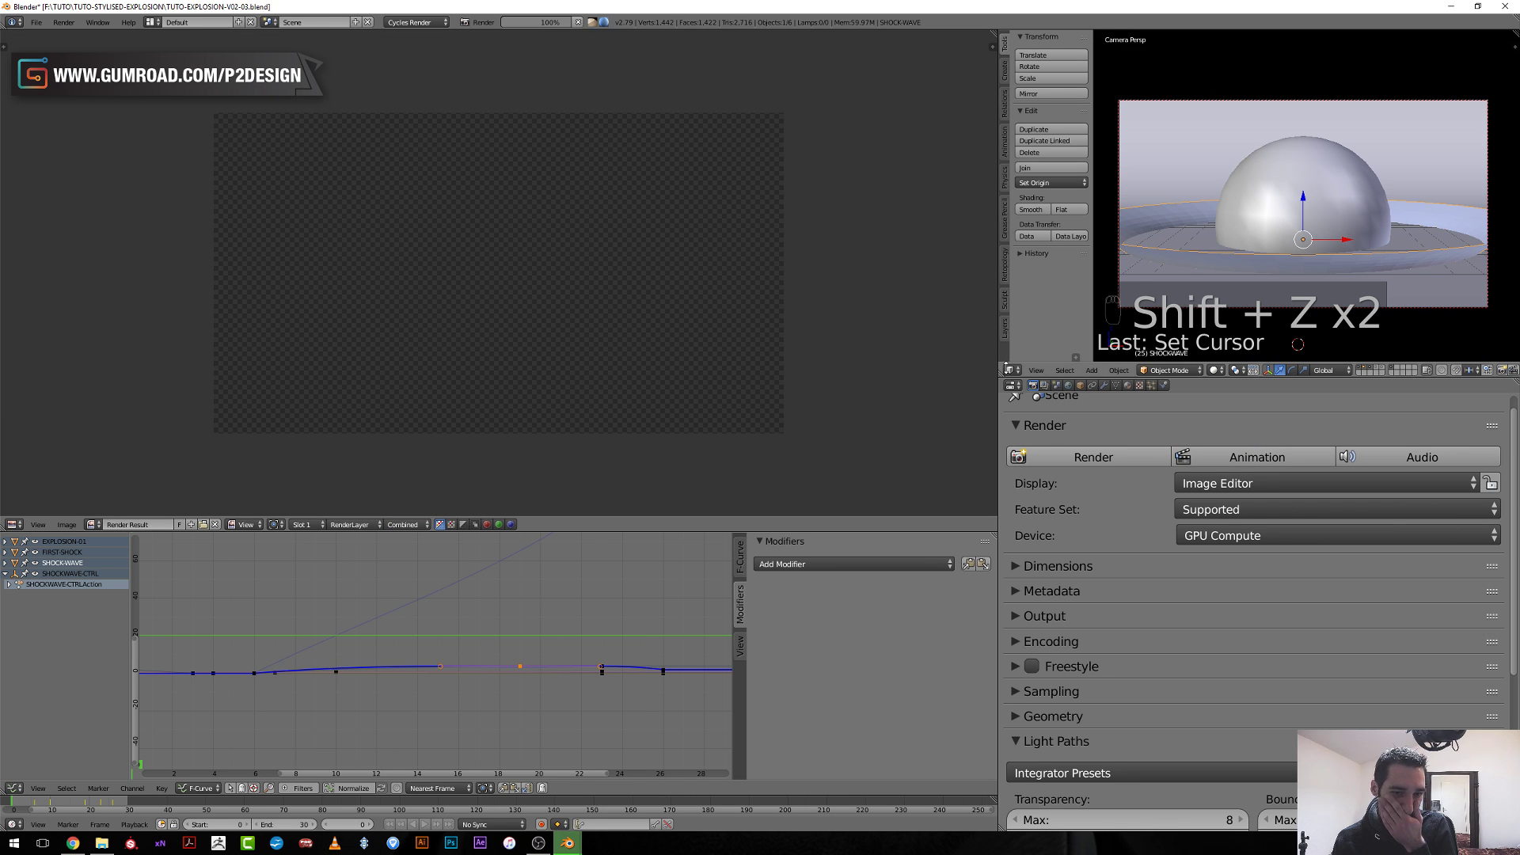
# Collapse the Render and Light Paths settings and inspect the Performance thread and tile settings.
pyautogui.click(1017, 427)
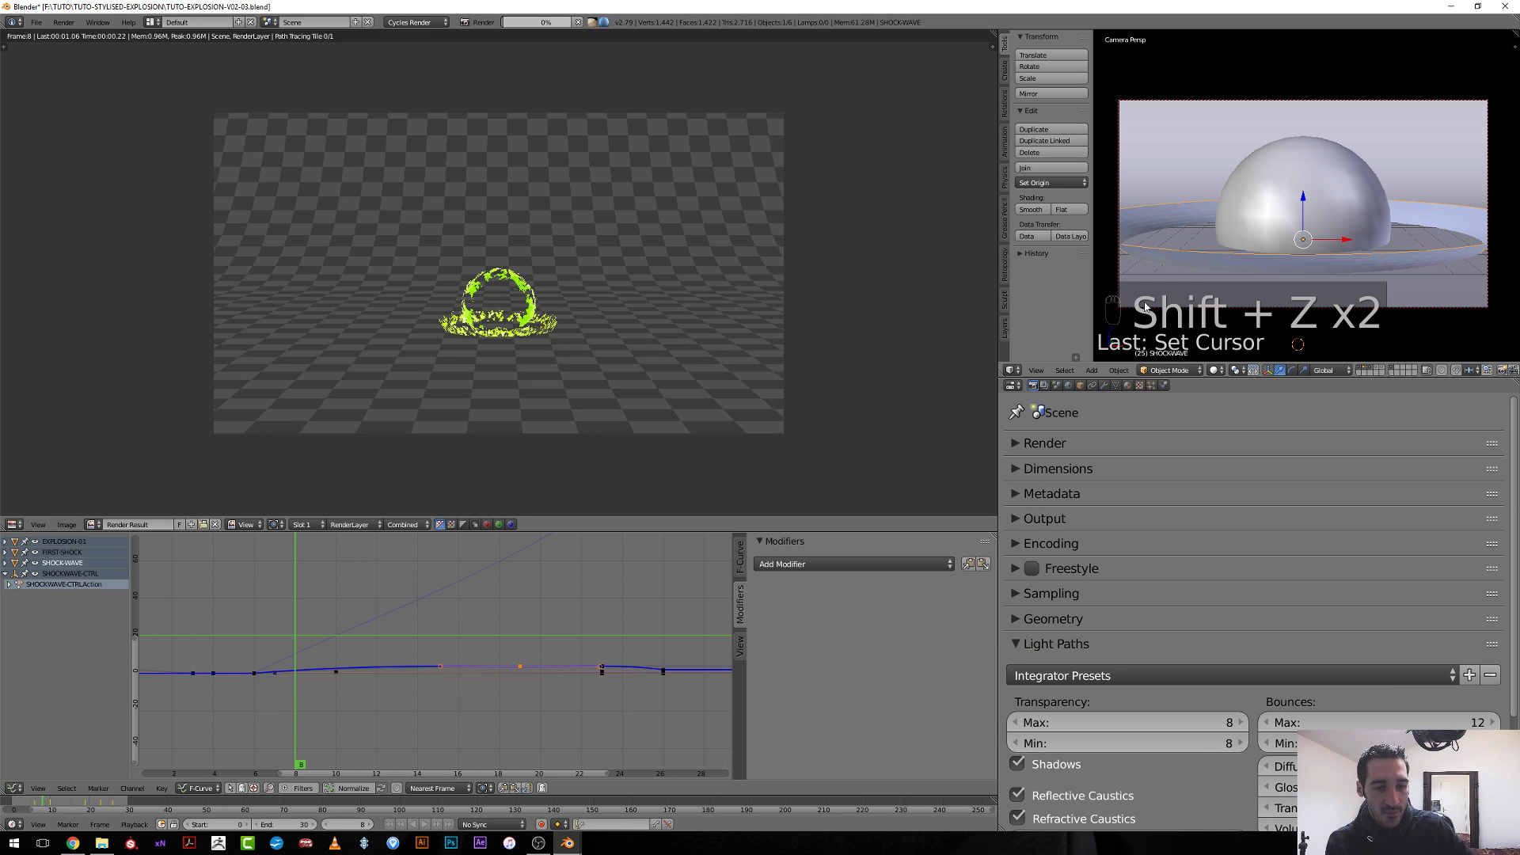
pyautogui.click(1033, 646)
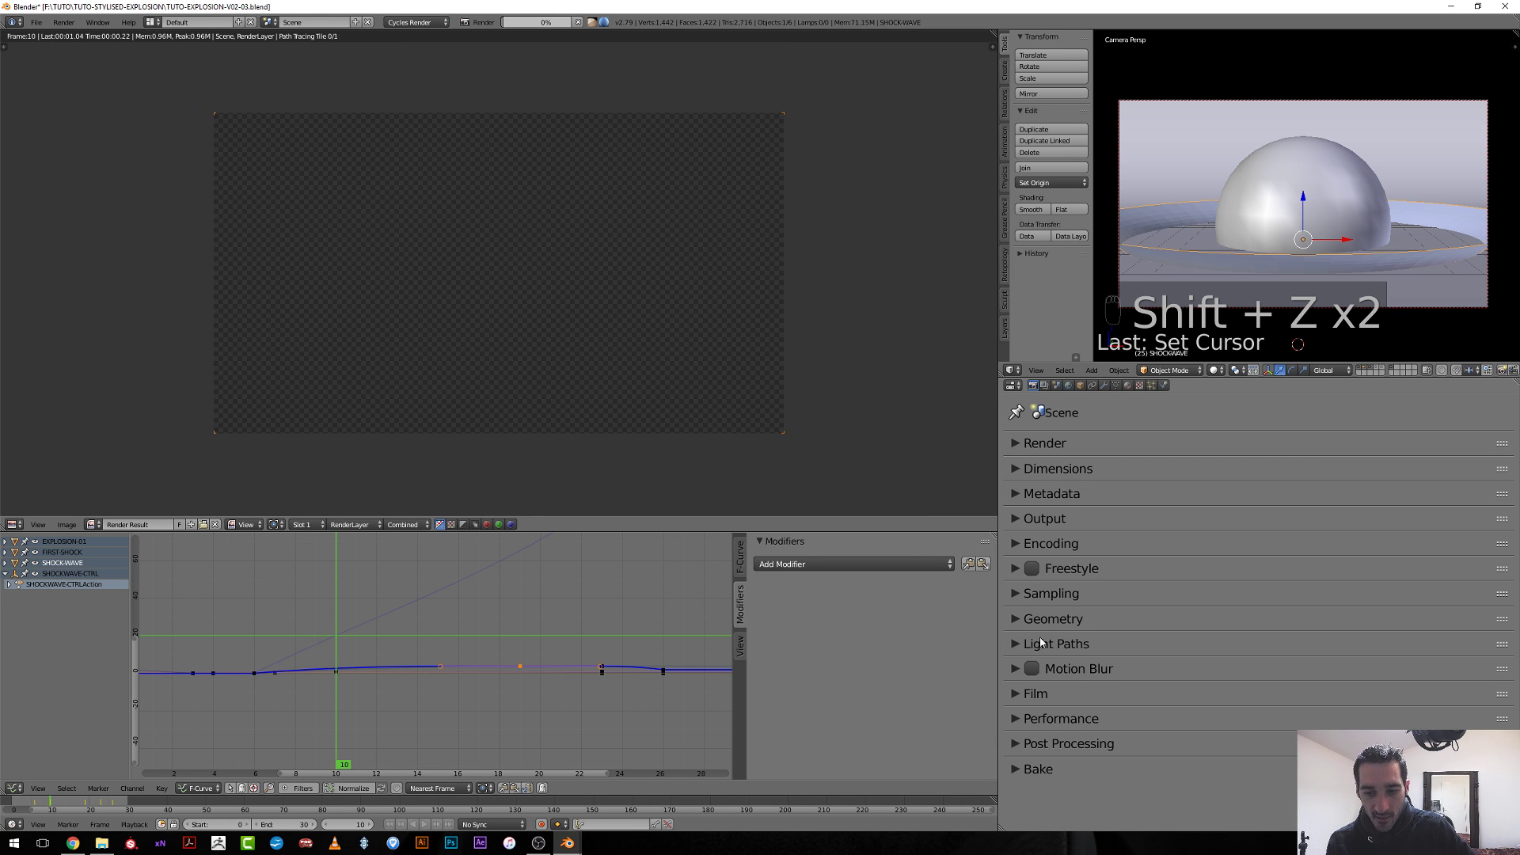
pyautogui.click(1033, 720)
pyautogui.scroll(-4, 1033, 727)
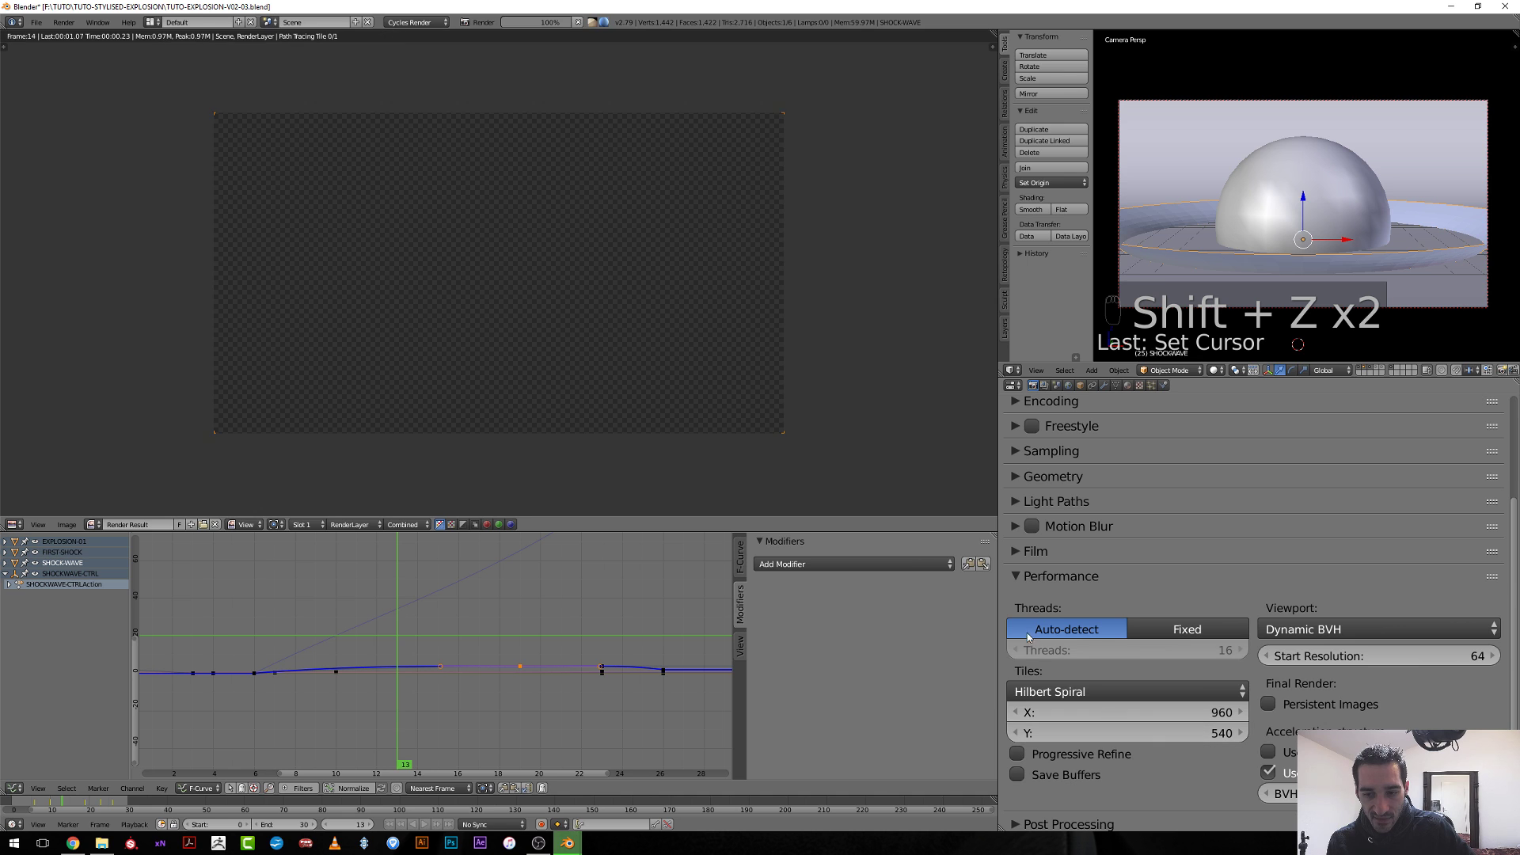
pyautogui.click(1061, 575)
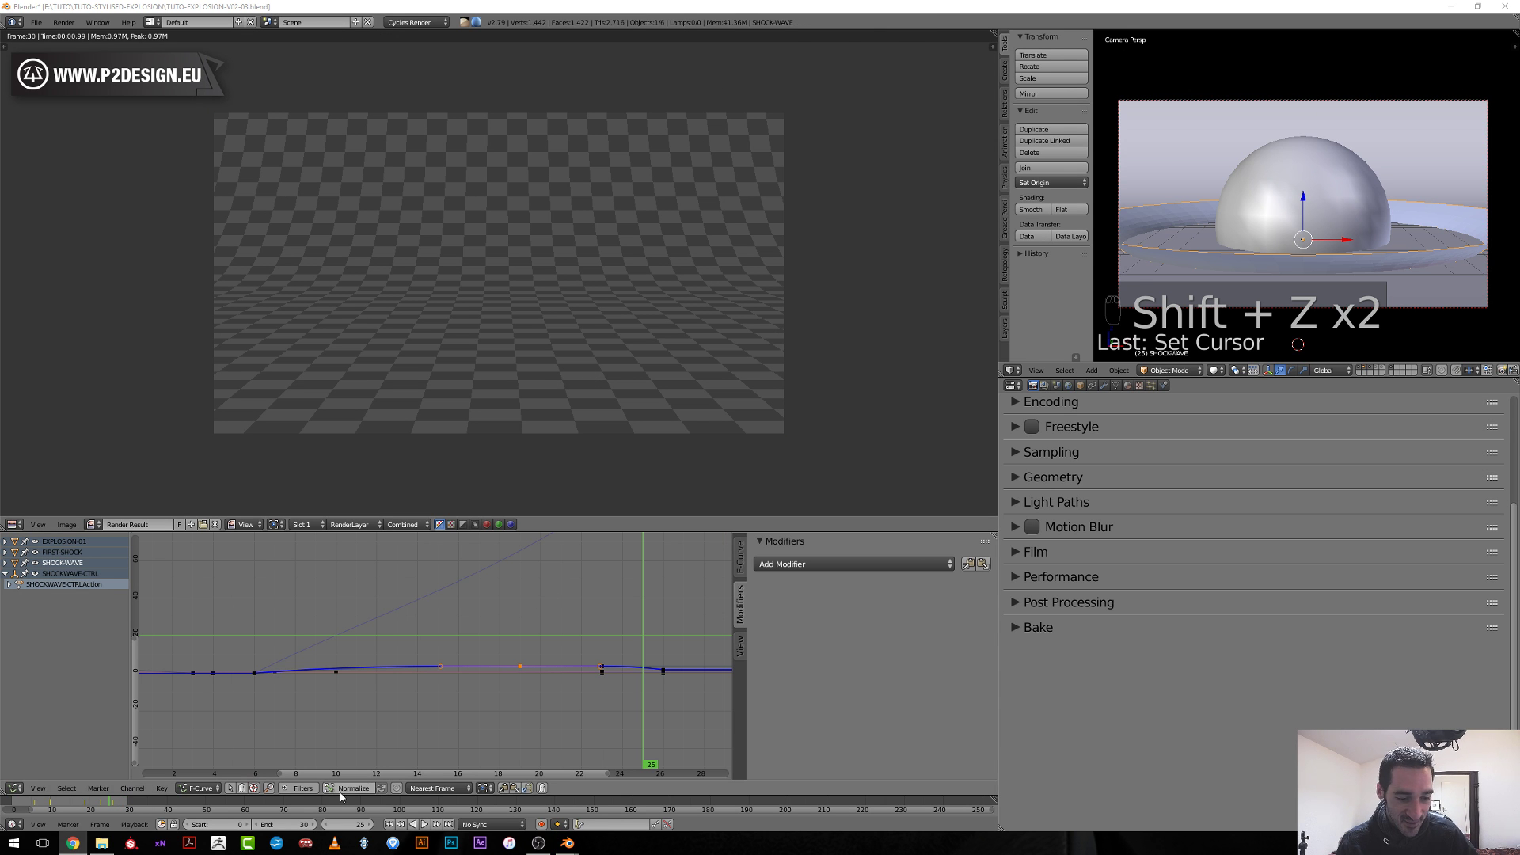
# Play 01-0000-0030.mp4 from the PLAYBLAST-V03 folder in VLC, close the player, and return to Blender.
pyautogui.click(101, 846)
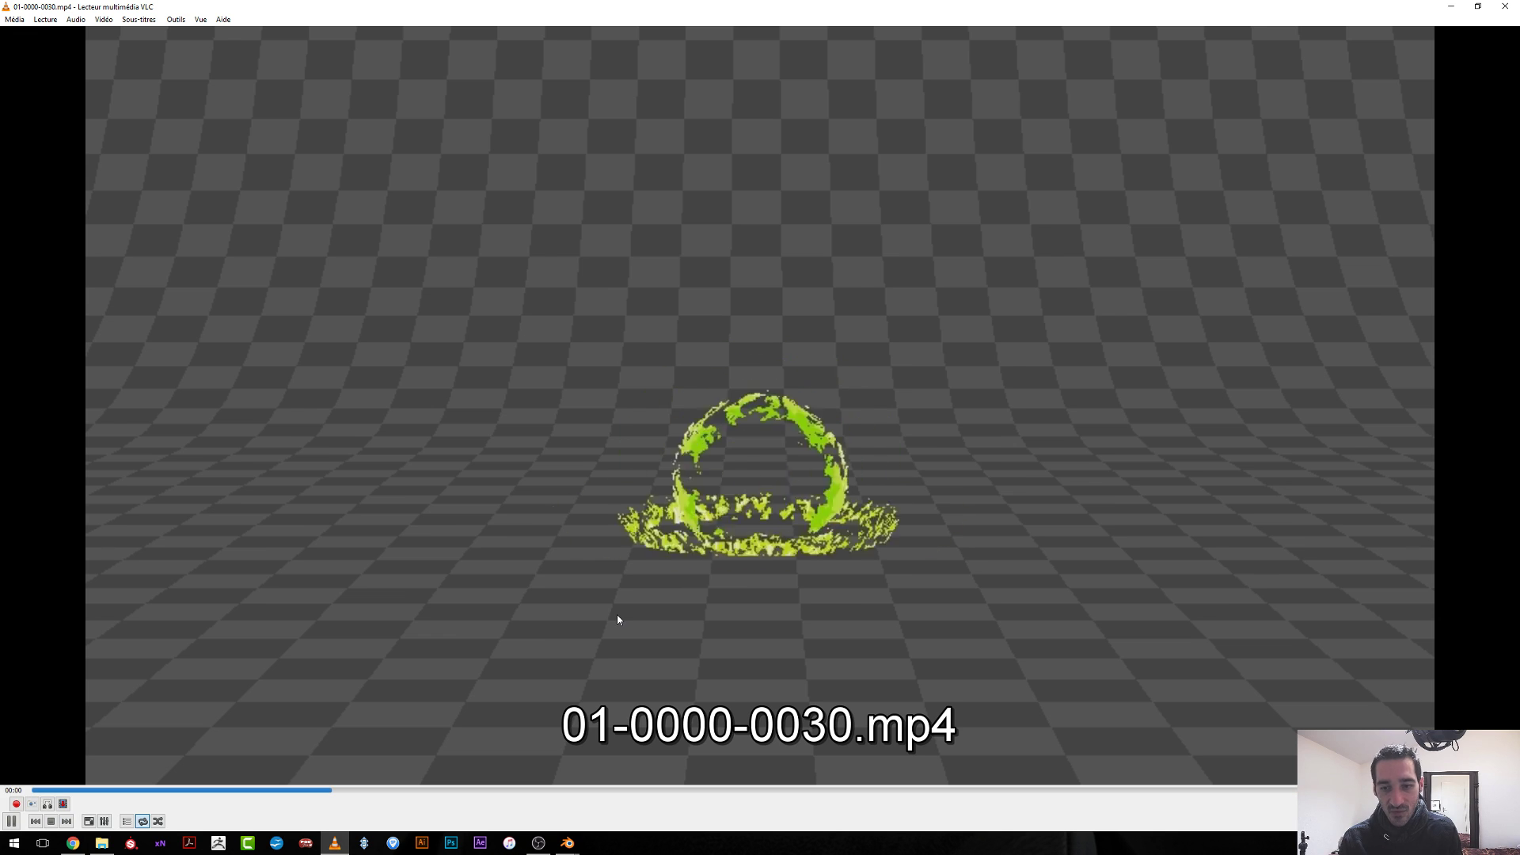
pyautogui.hotkey('alt', 'F4')
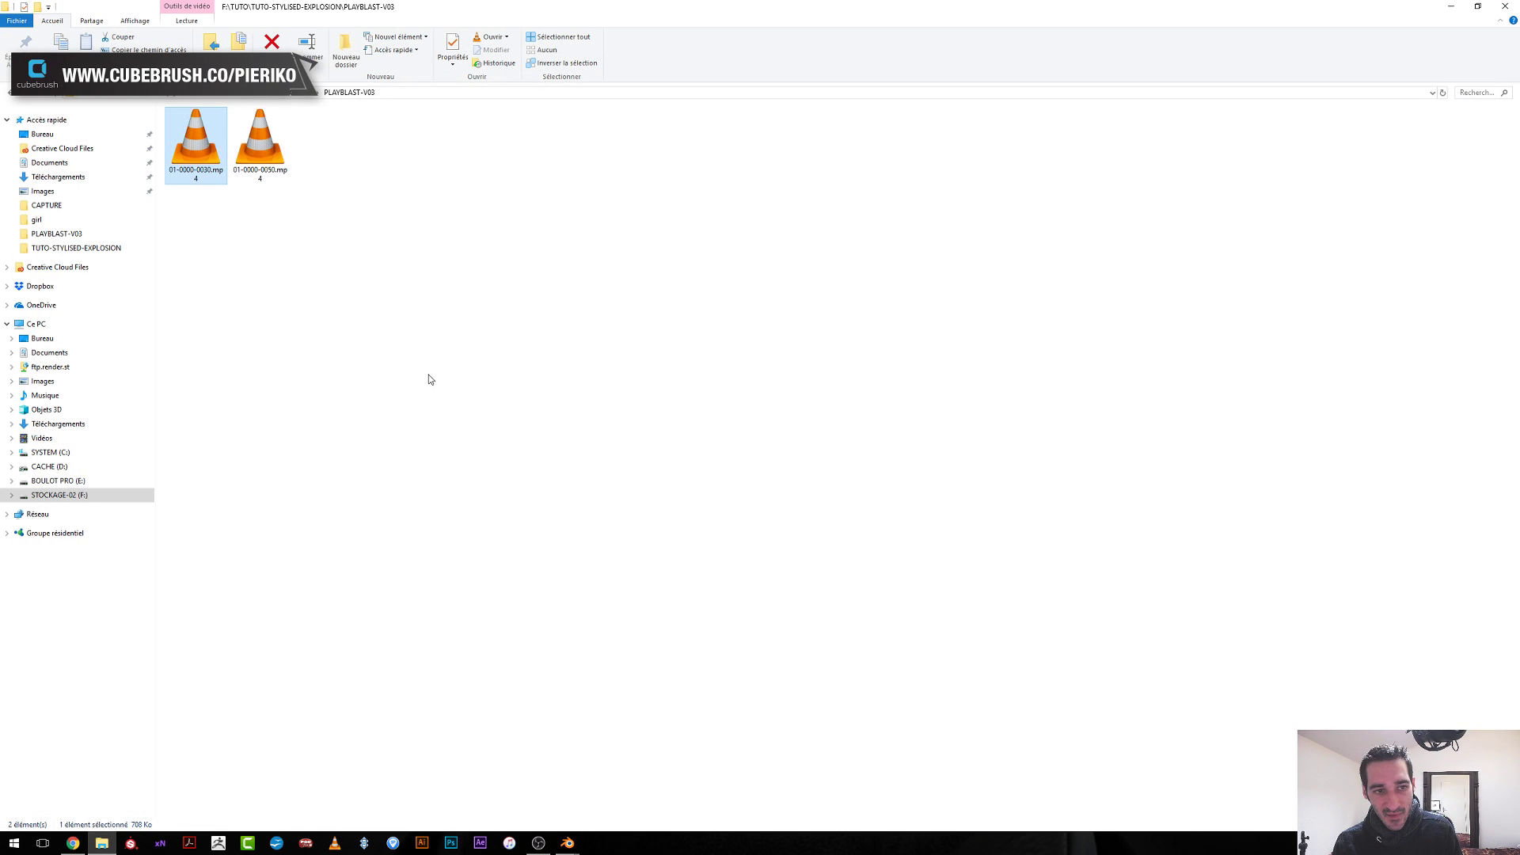
pyautogui.click(571, 844)
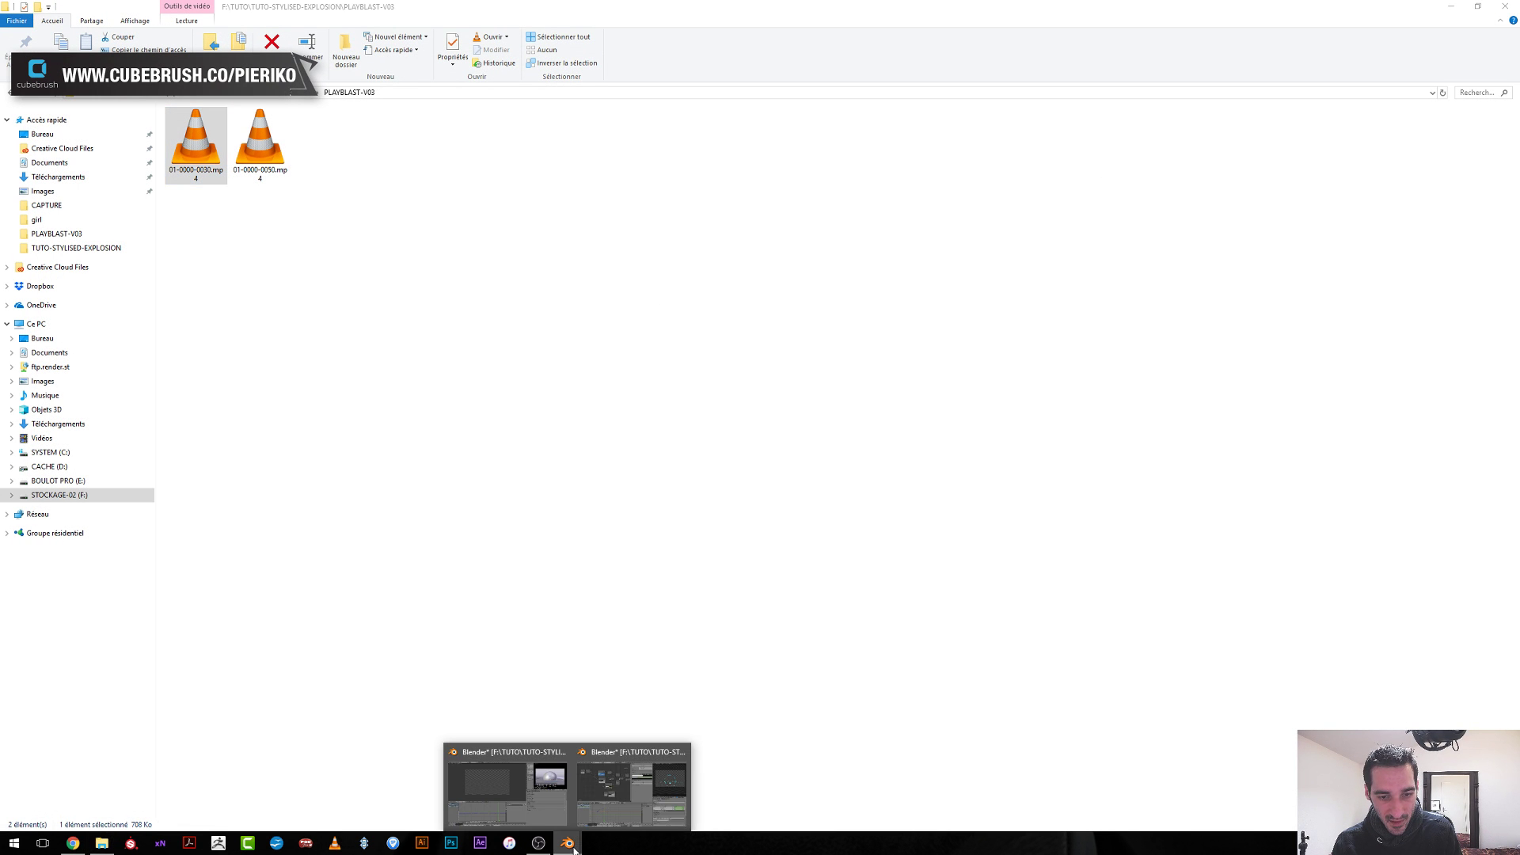
pyautogui.click(611, 777)
# Select EXPLOSION-01, expand its Scaling channels, and isolate its scale curves in the graph.
pyautogui.click(1264, 176)
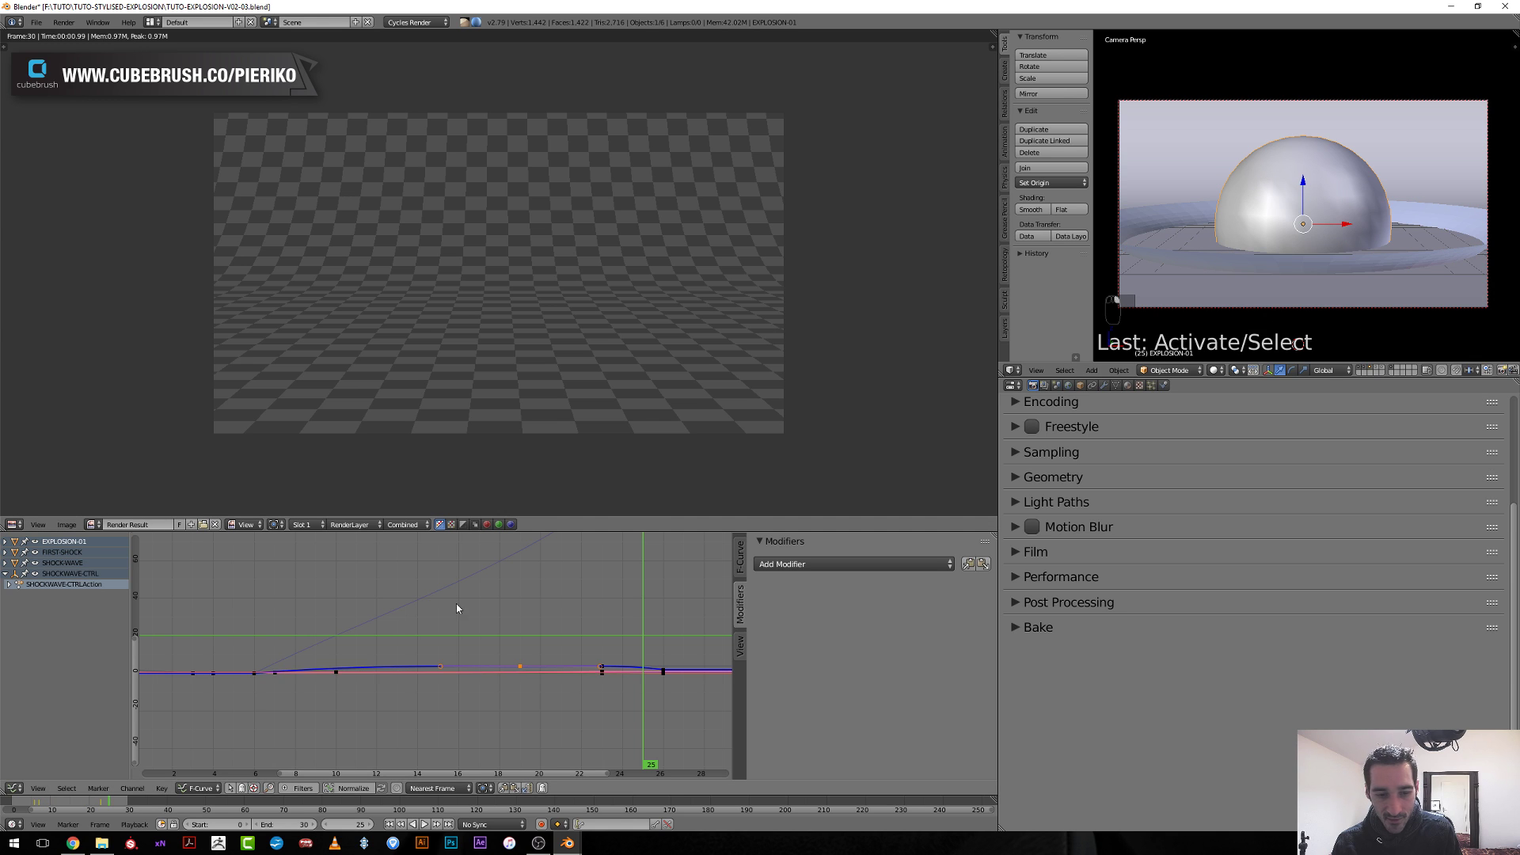
pyautogui.scroll(-2, 417, 658)
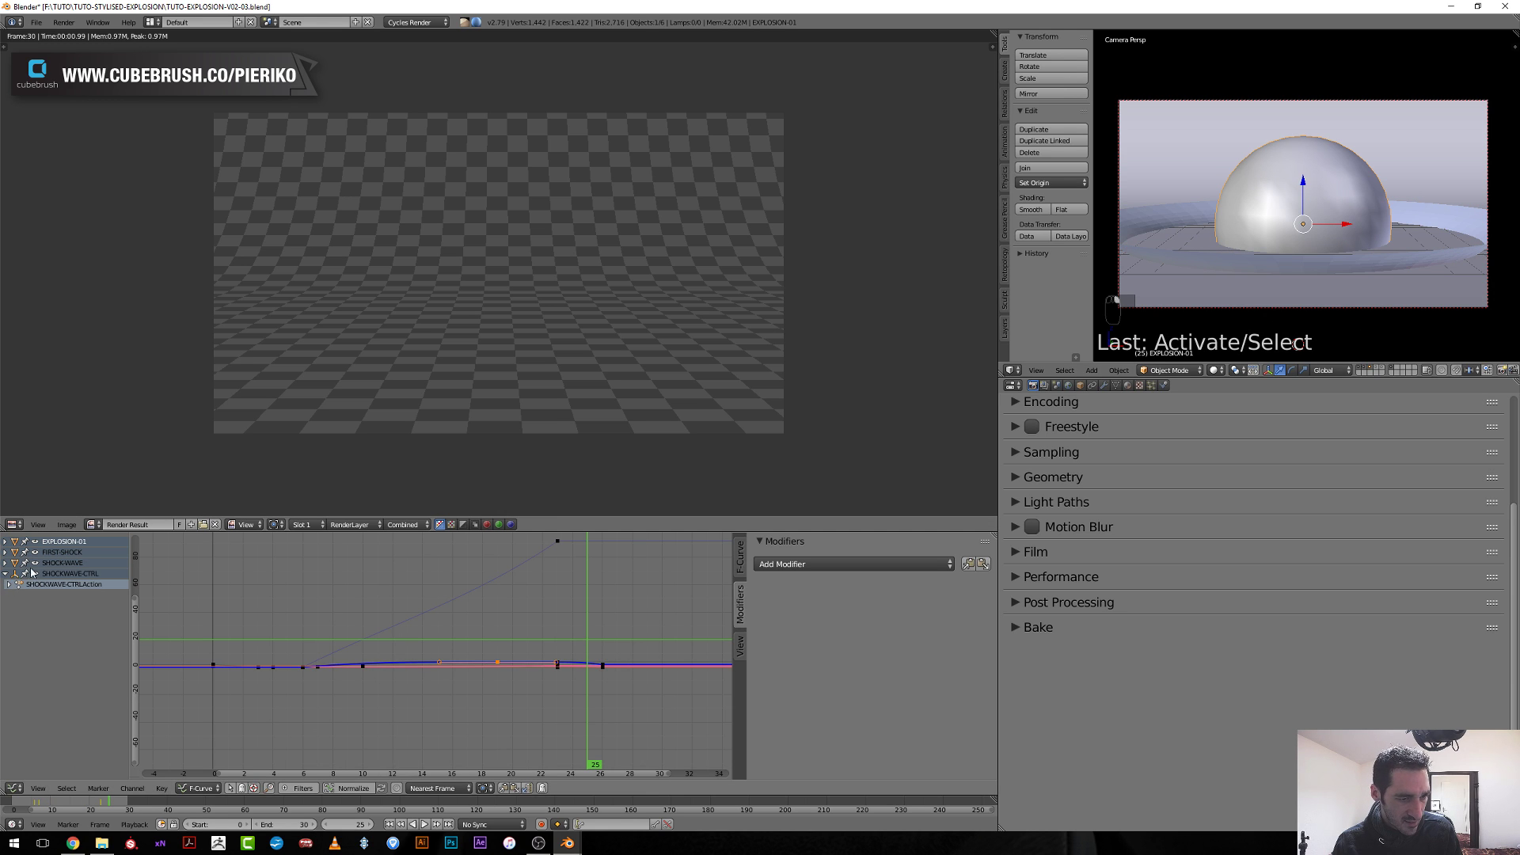
pyautogui.click(6, 543)
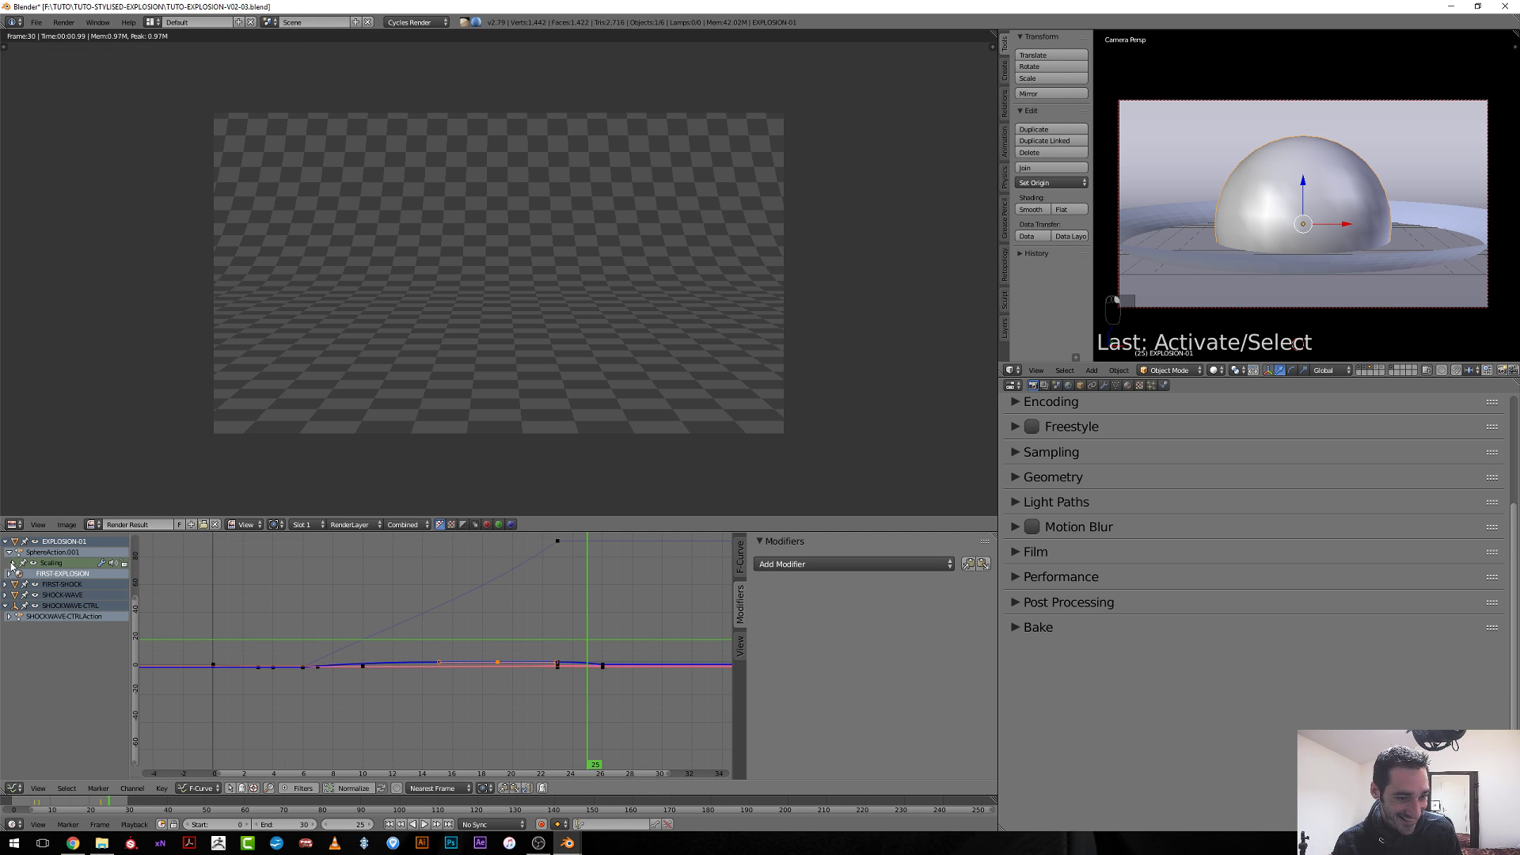
pyautogui.click(11, 563)
pyautogui.click(47, 583)
pyautogui.click(41, 595)
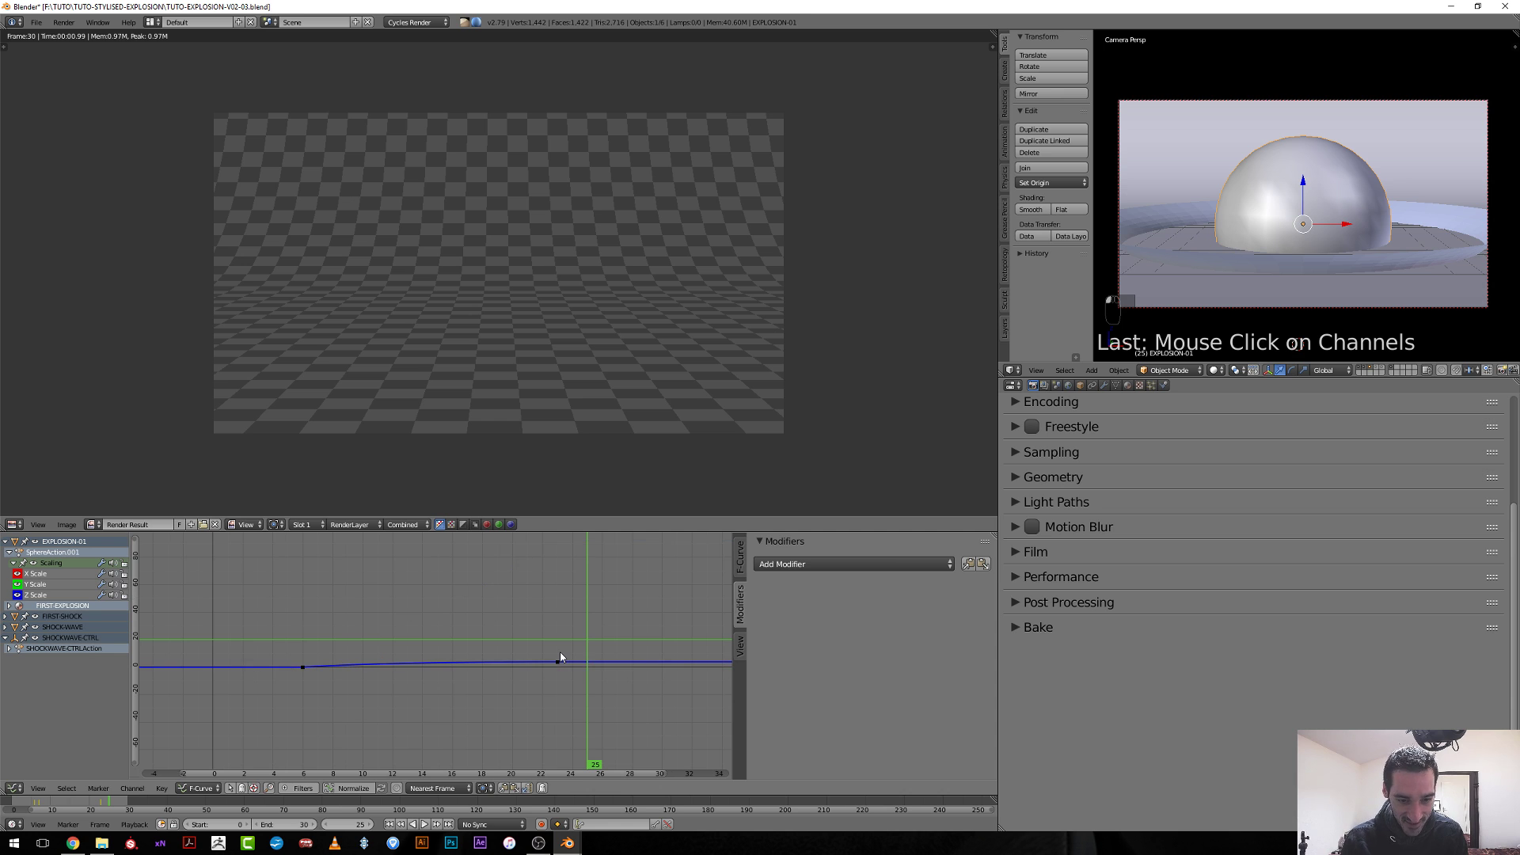
pyautogui.scroll(1, 558, 654)
pyautogui.hotkey('shift', 'h')
# Move EXPLOSION-01's starting scale keyframes to frame 7 and check the dome's size at frame 14.
pyautogui.click(555, 661)
pyautogui.moveTo(555, 661); pyautogui.dragTo(292, 711)
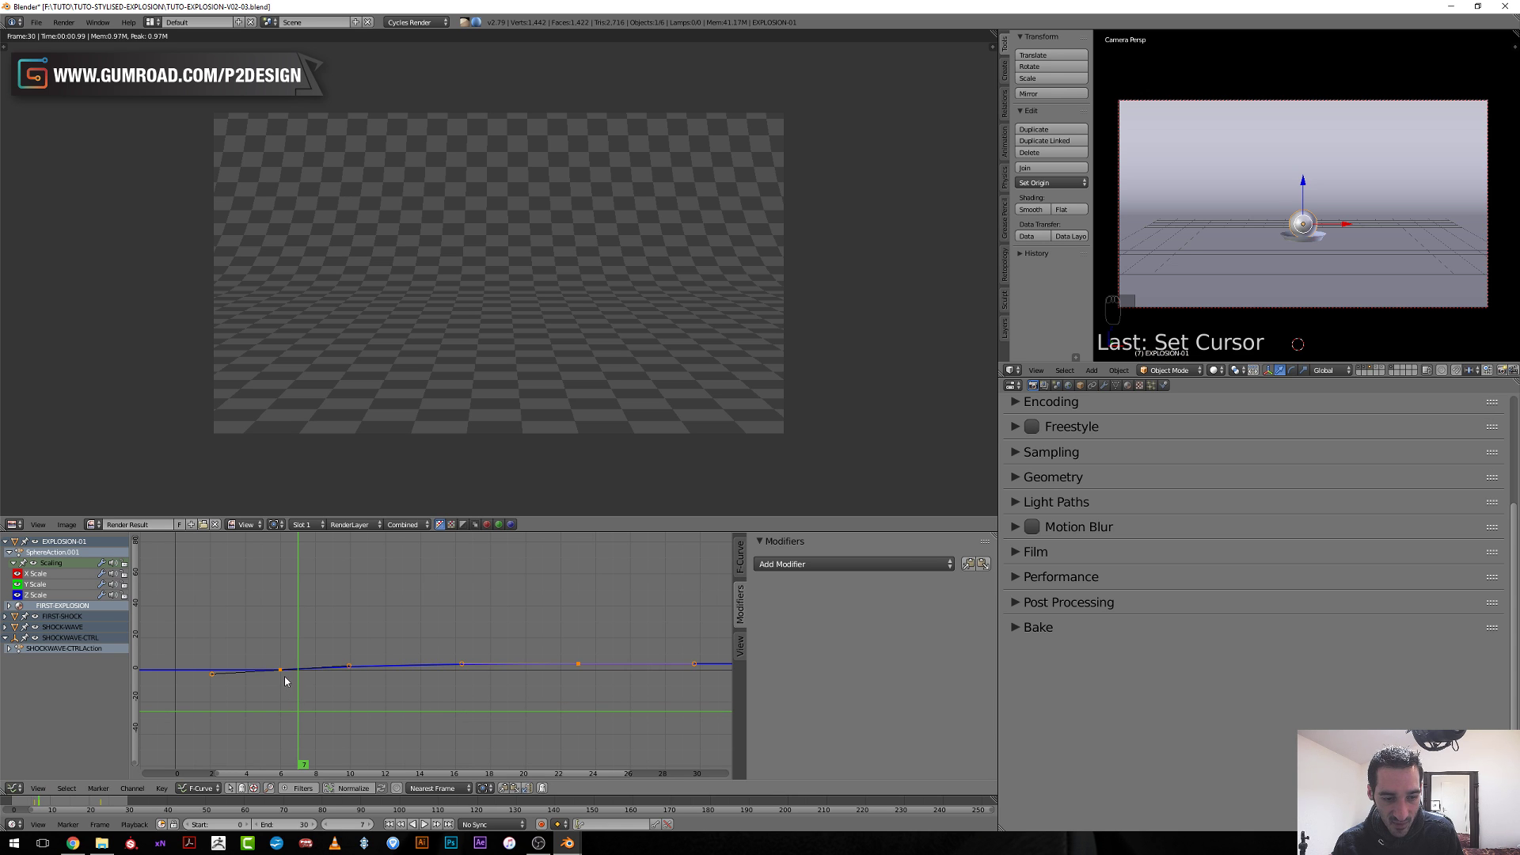
pyautogui.rightClick(278, 670)
pyautogui.press('a')
pyautogui.press('a')
pyautogui.press('b')
pyautogui.moveTo(266, 649); pyautogui.dragTo(415, 697)
pyautogui.press('g')
pyautogui.click(334, 696)
pyautogui.scroll(1, 443, 689)
pyautogui.press('r')
pyautogui.click(457, 671)
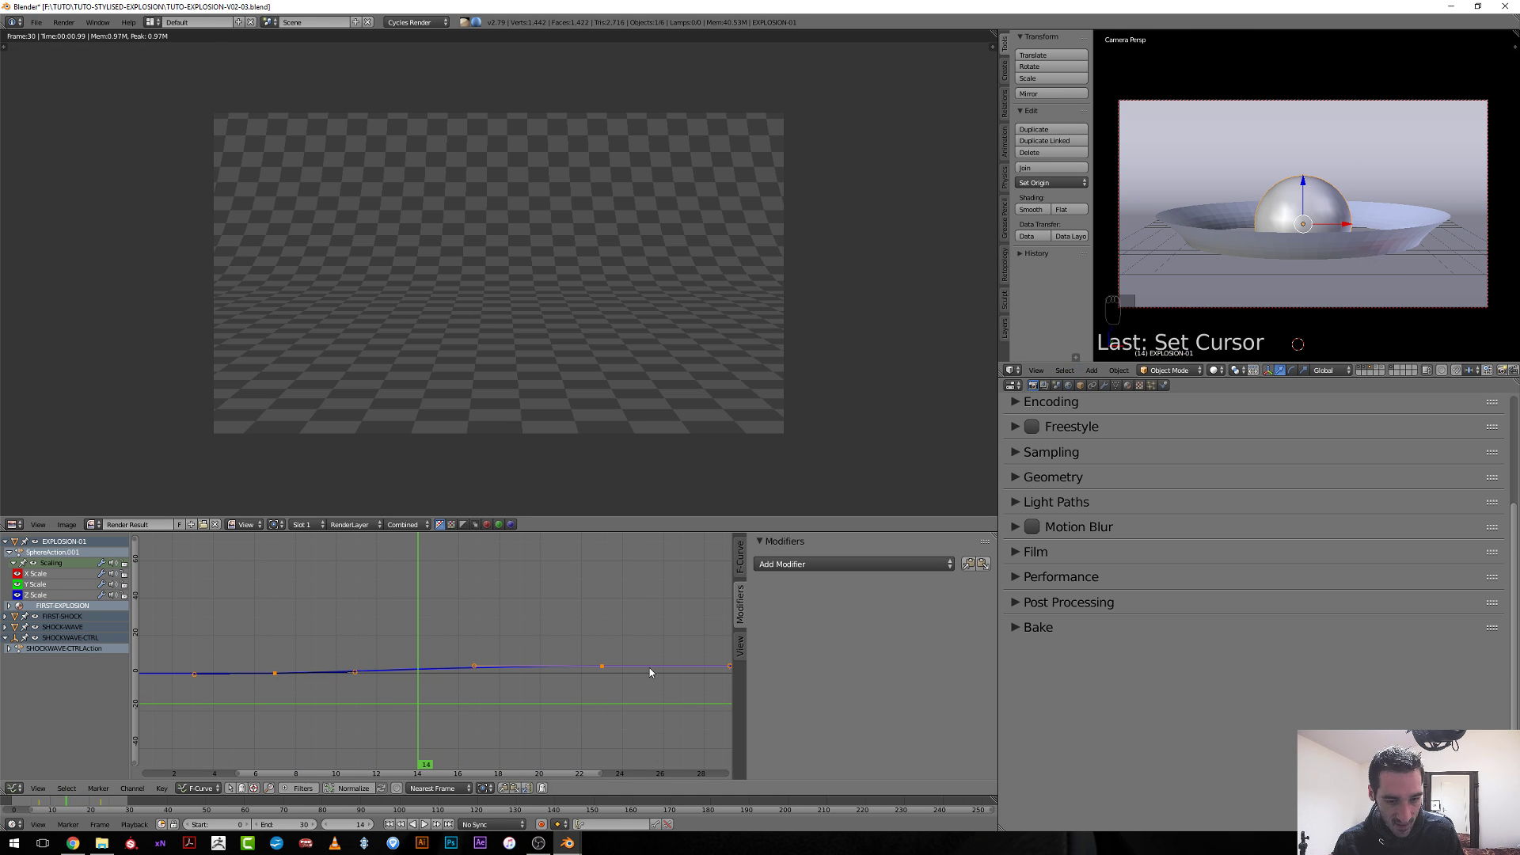
# Unhide all curves, isolate EXPLOSION-01's layer, and shift all of its keyframes slightly later in time.
pyautogui.hotkey('alt', 'h')
pyautogui.press('a')
pyautogui.press('a')
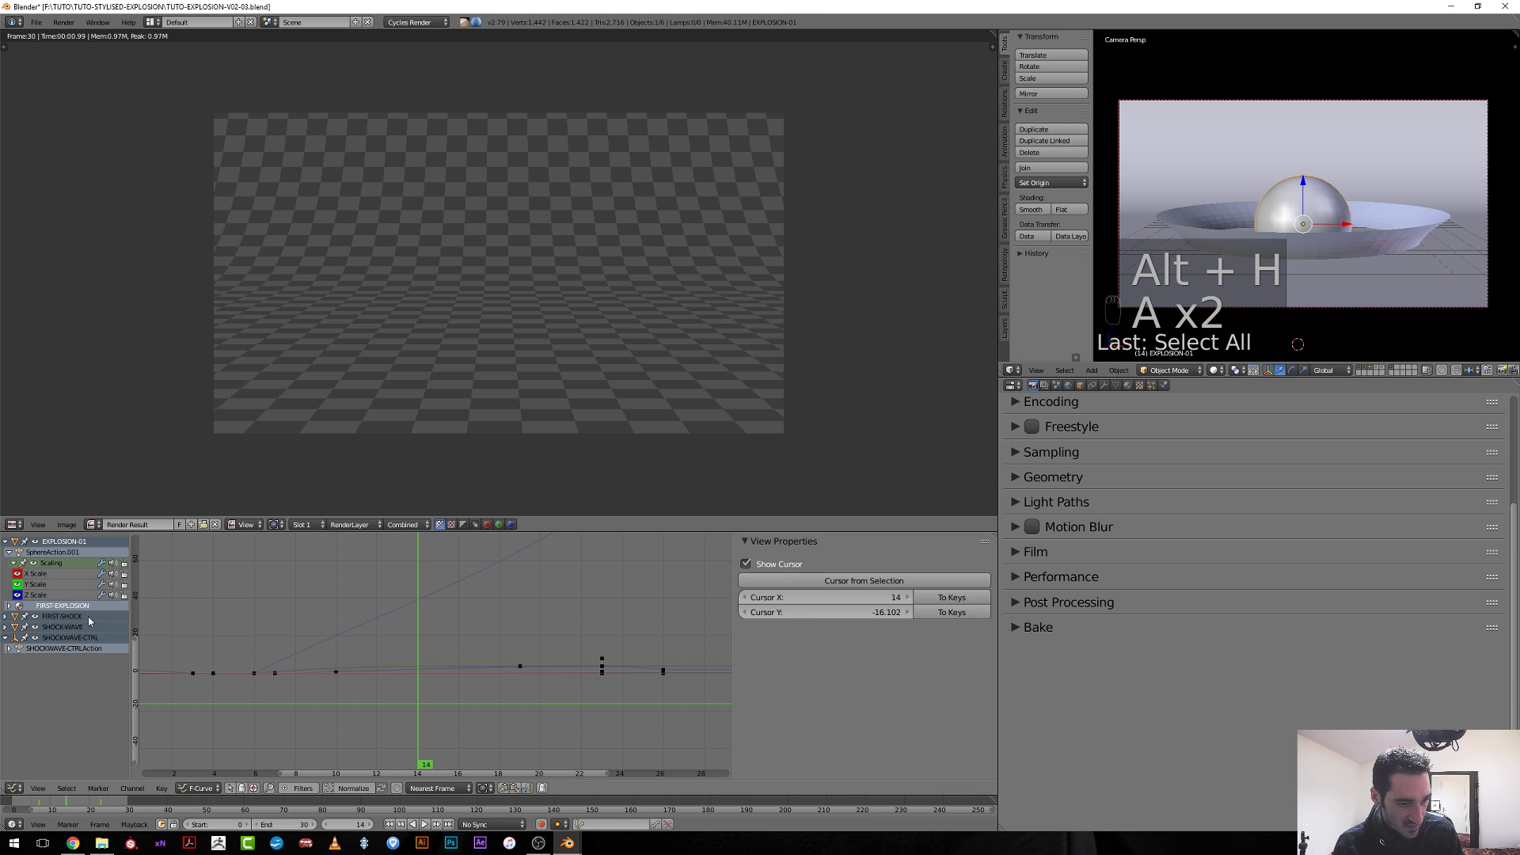
pyautogui.press('a')
pyautogui.press('a')
pyautogui.click(1361, 373)
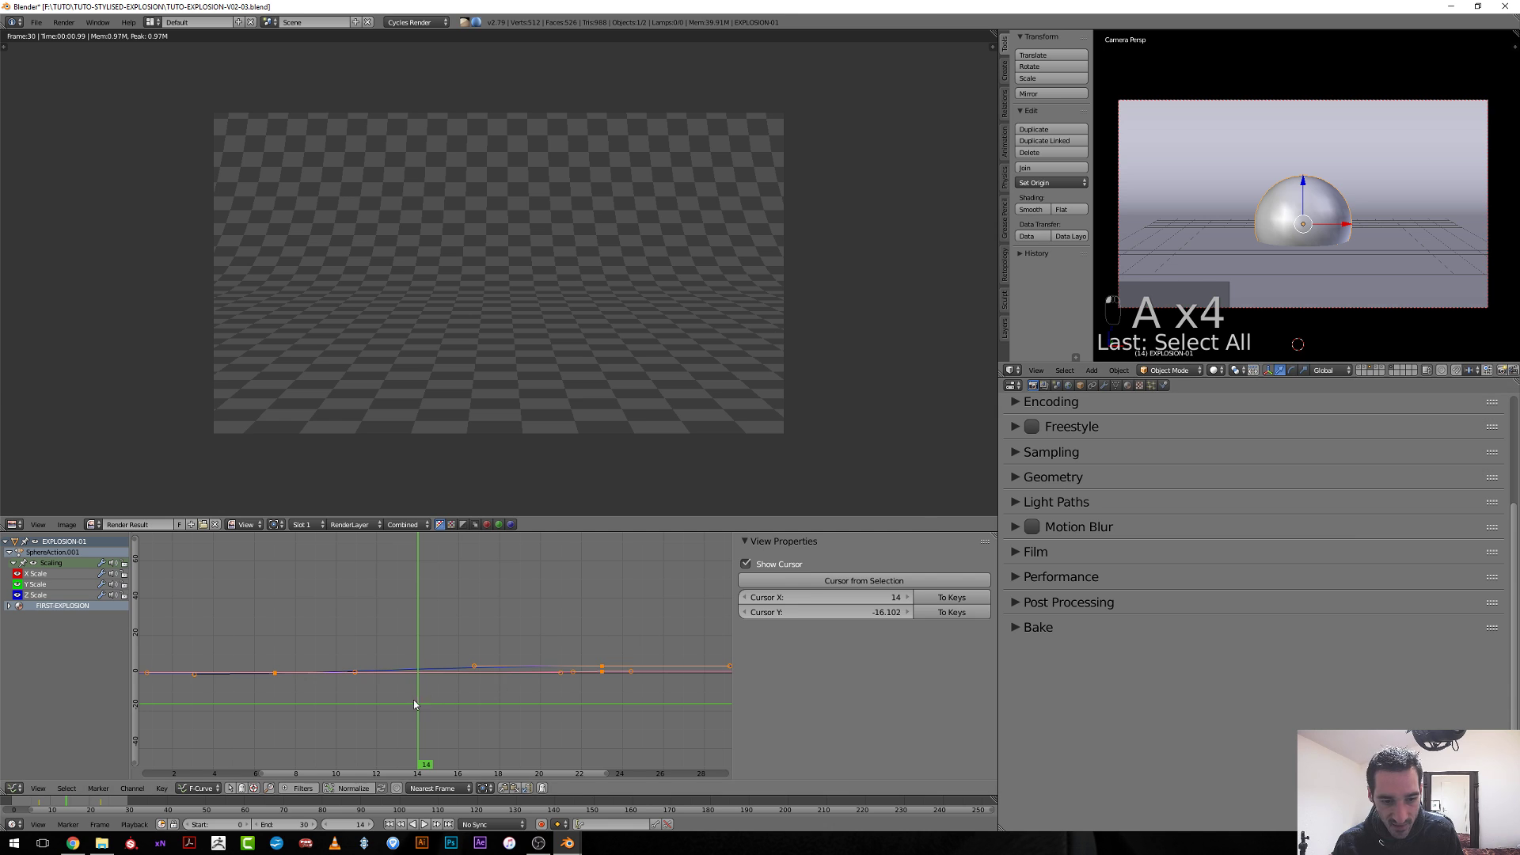
pyautogui.press('a')
pyautogui.press('a')
pyautogui.press('a')
pyautogui.press('g')
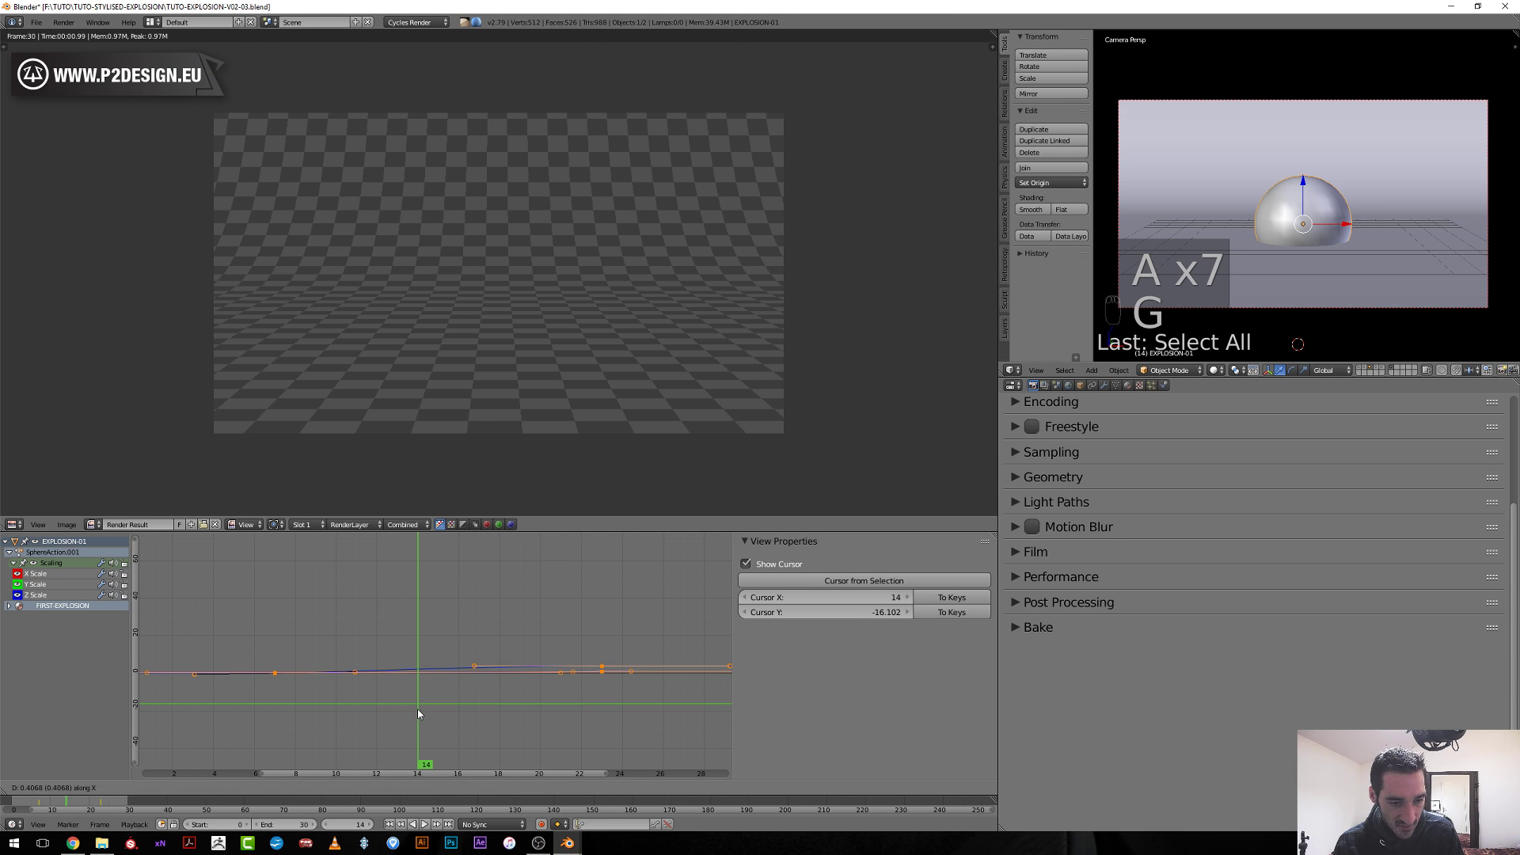
pyautogui.click(422, 710)
# Show the other layers again and play back the animation to compare the dome's timing with the shockwave.
pyautogui.moveTo(420, 711); pyautogui.dragTo(479, 719)
pyautogui.keyDown('shift'); pyautogui.click(1365, 371); pyautogui.keyUp('shift')
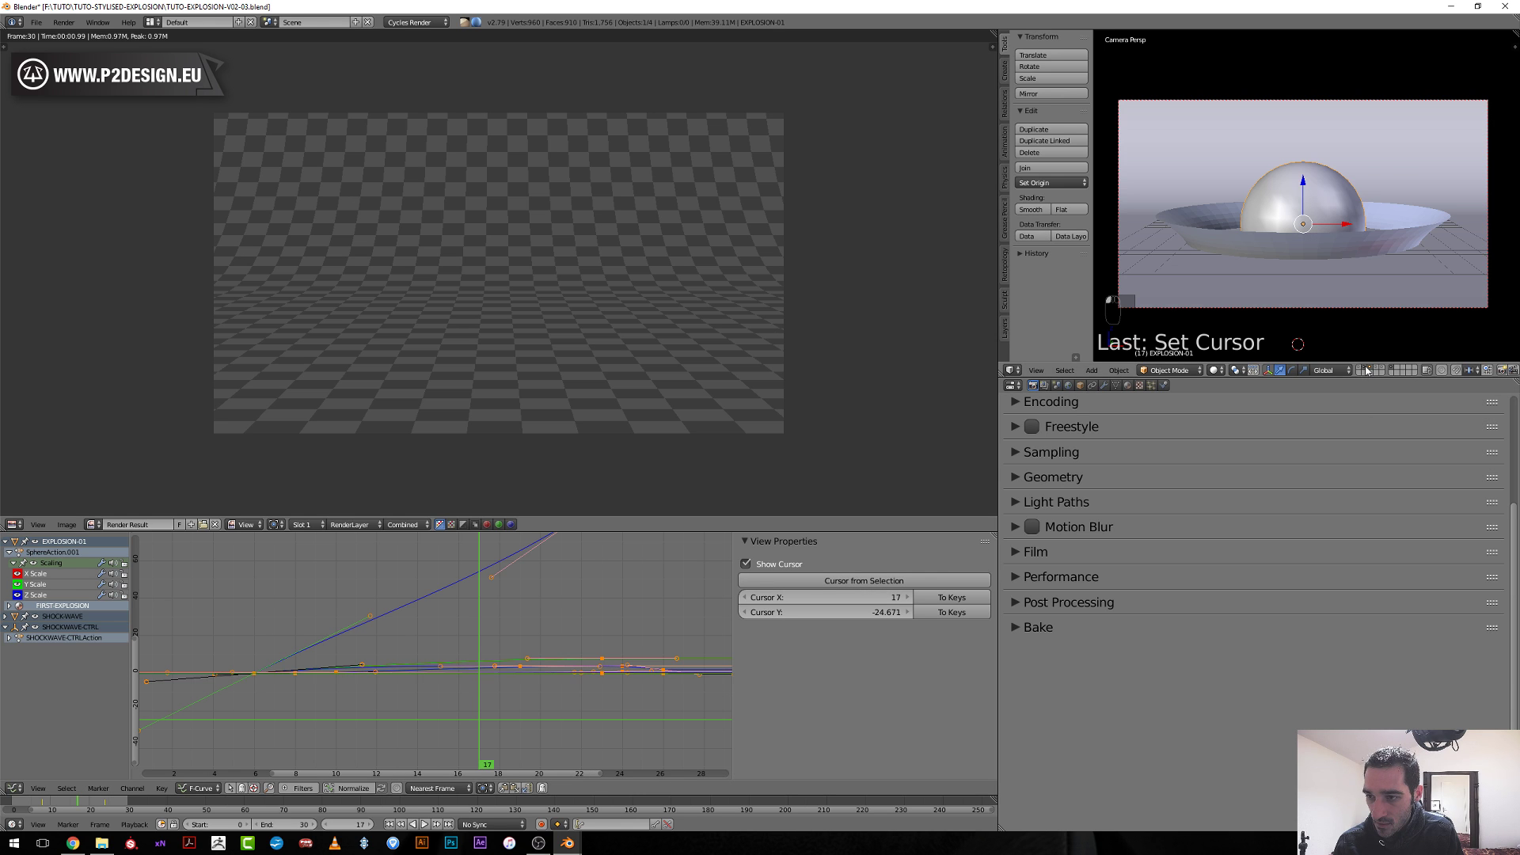
pyautogui.keyDown('shift'); pyautogui.click(1366, 369); pyautogui.keyUp('shift')
pyautogui.click(309, 650)
pyautogui.hotkey('alt', 'a')
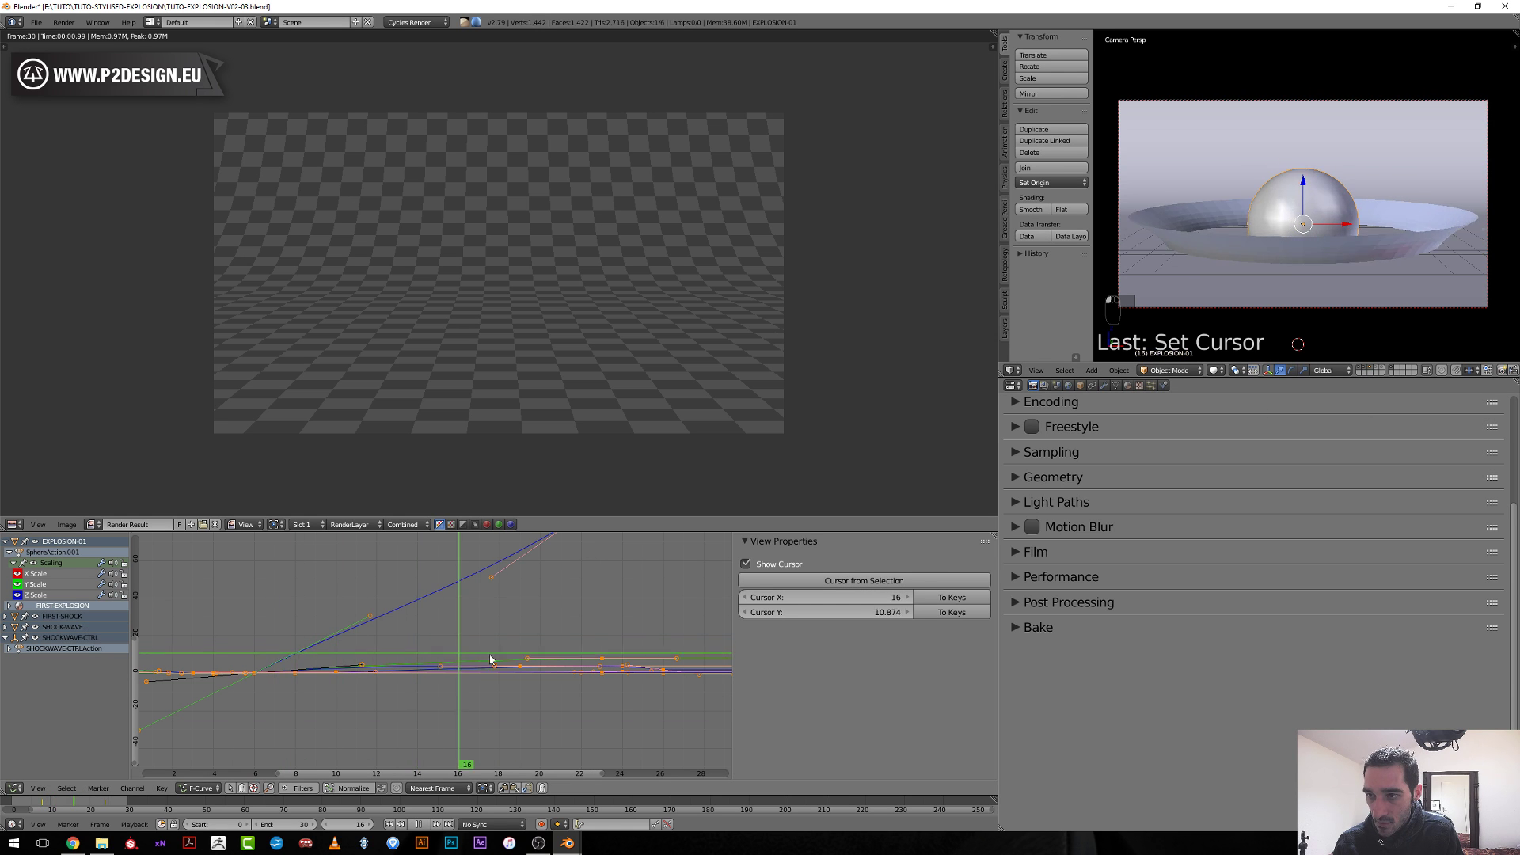
pyautogui.hotkey('alt', 'a')
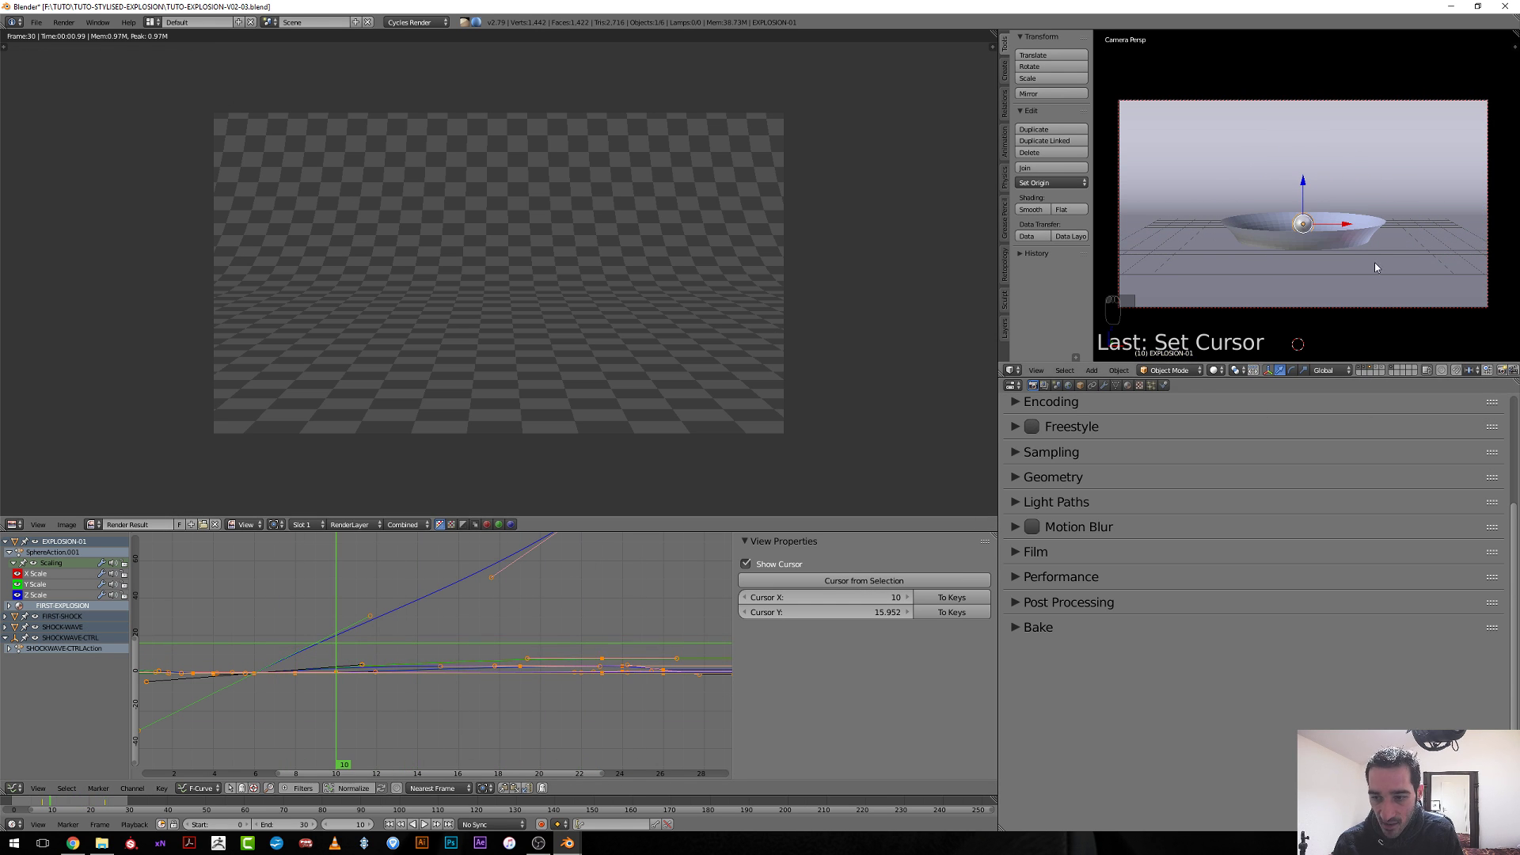
# Expand the Render settings and render the animation again with the new explosion timing.
pyautogui.scroll(5, 1071, 470)
pyautogui.click(1035, 447)
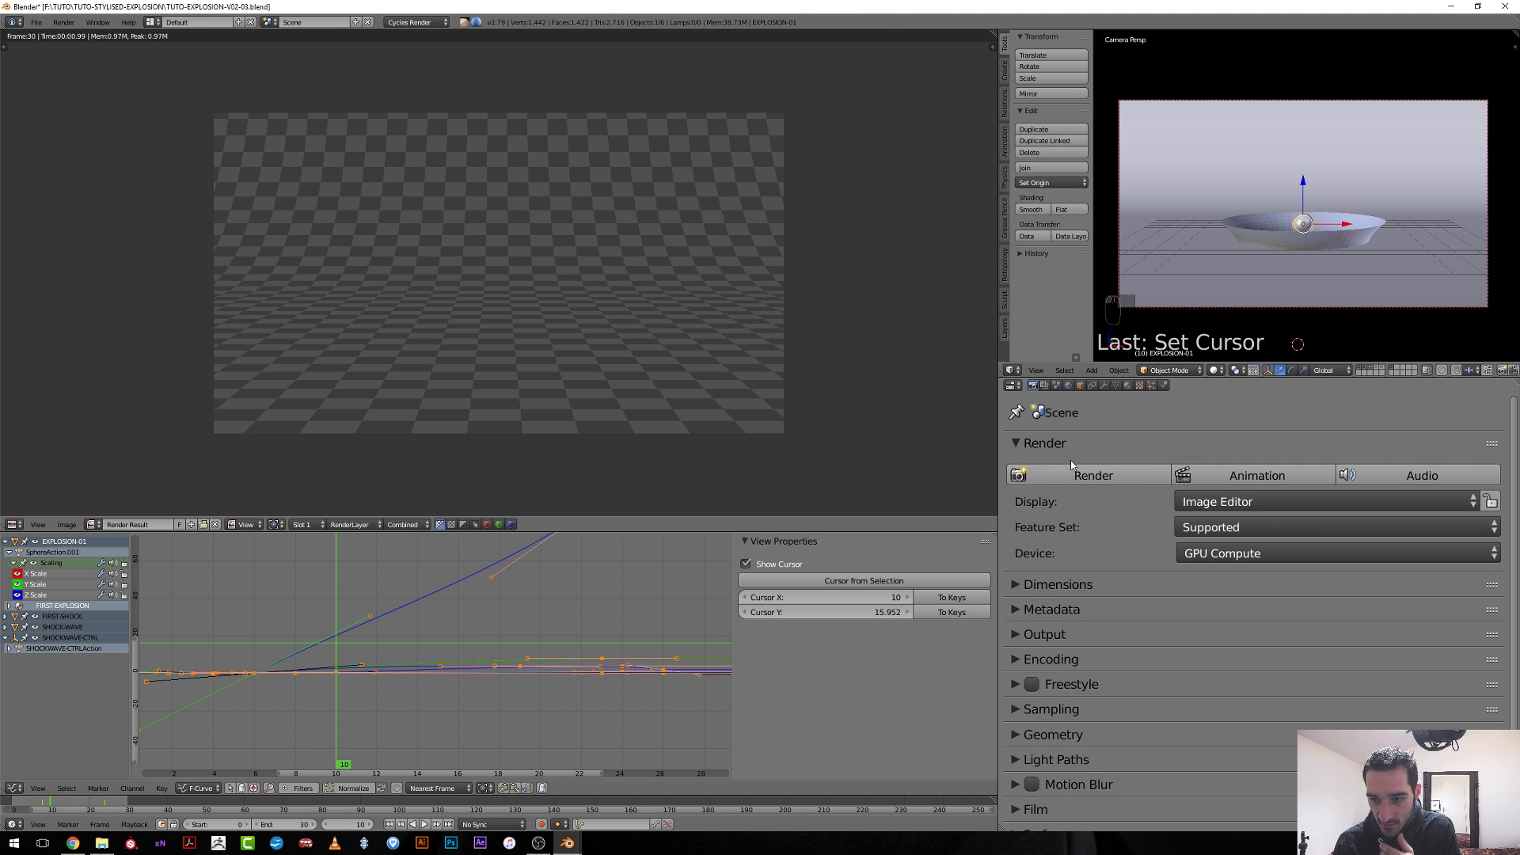
pyautogui.click(1256, 475)
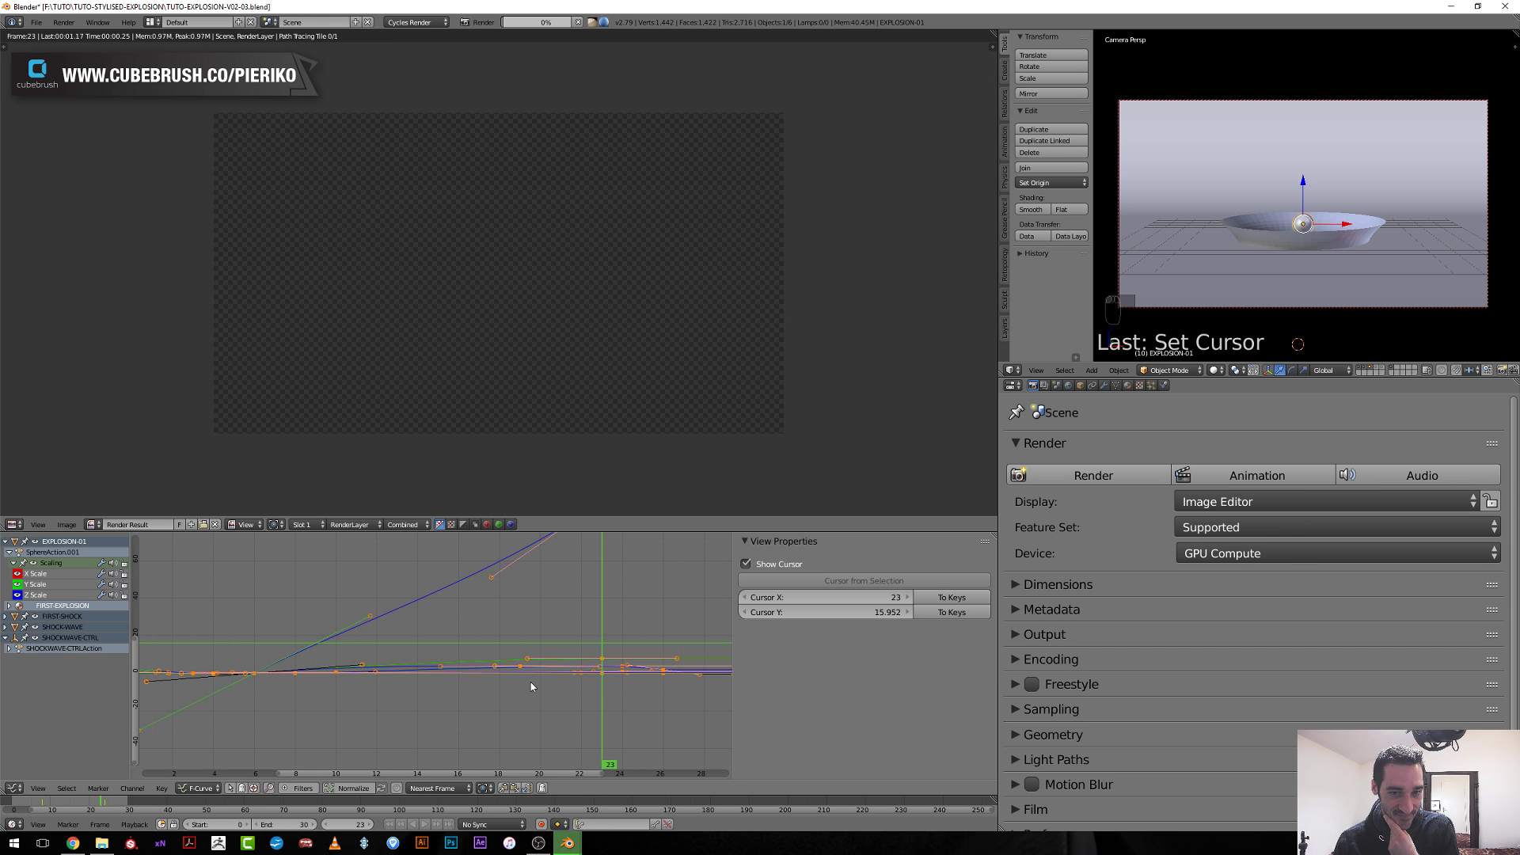
# Open the re-rendered 01-0000-0030.mp4 from the PLAYBLAST-V03 folder to review the timing, and return to Blender.
pyautogui.click(101, 845)
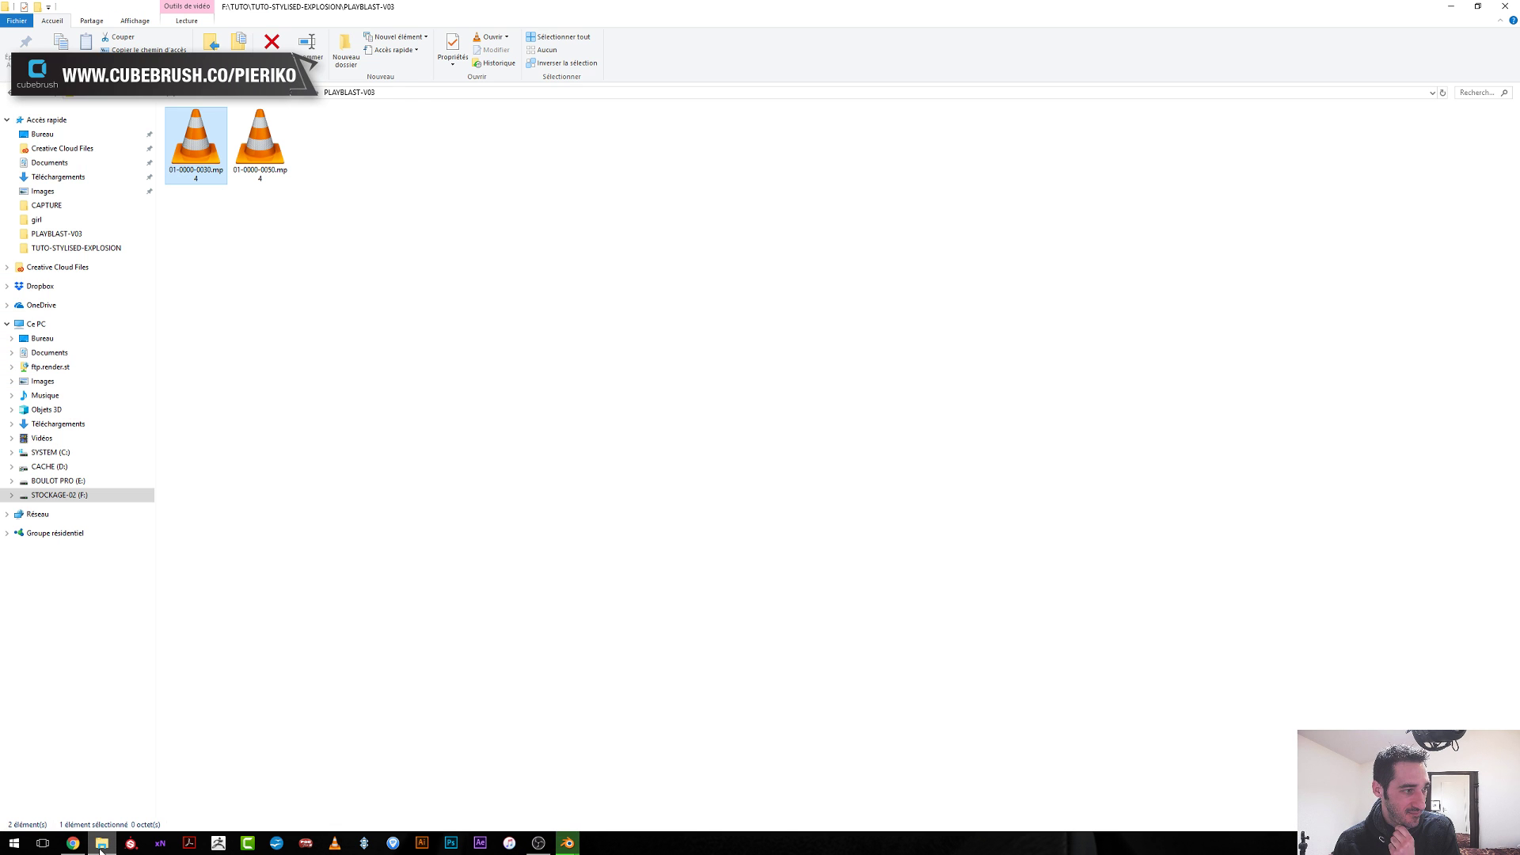
pyautogui.click(763, 407)
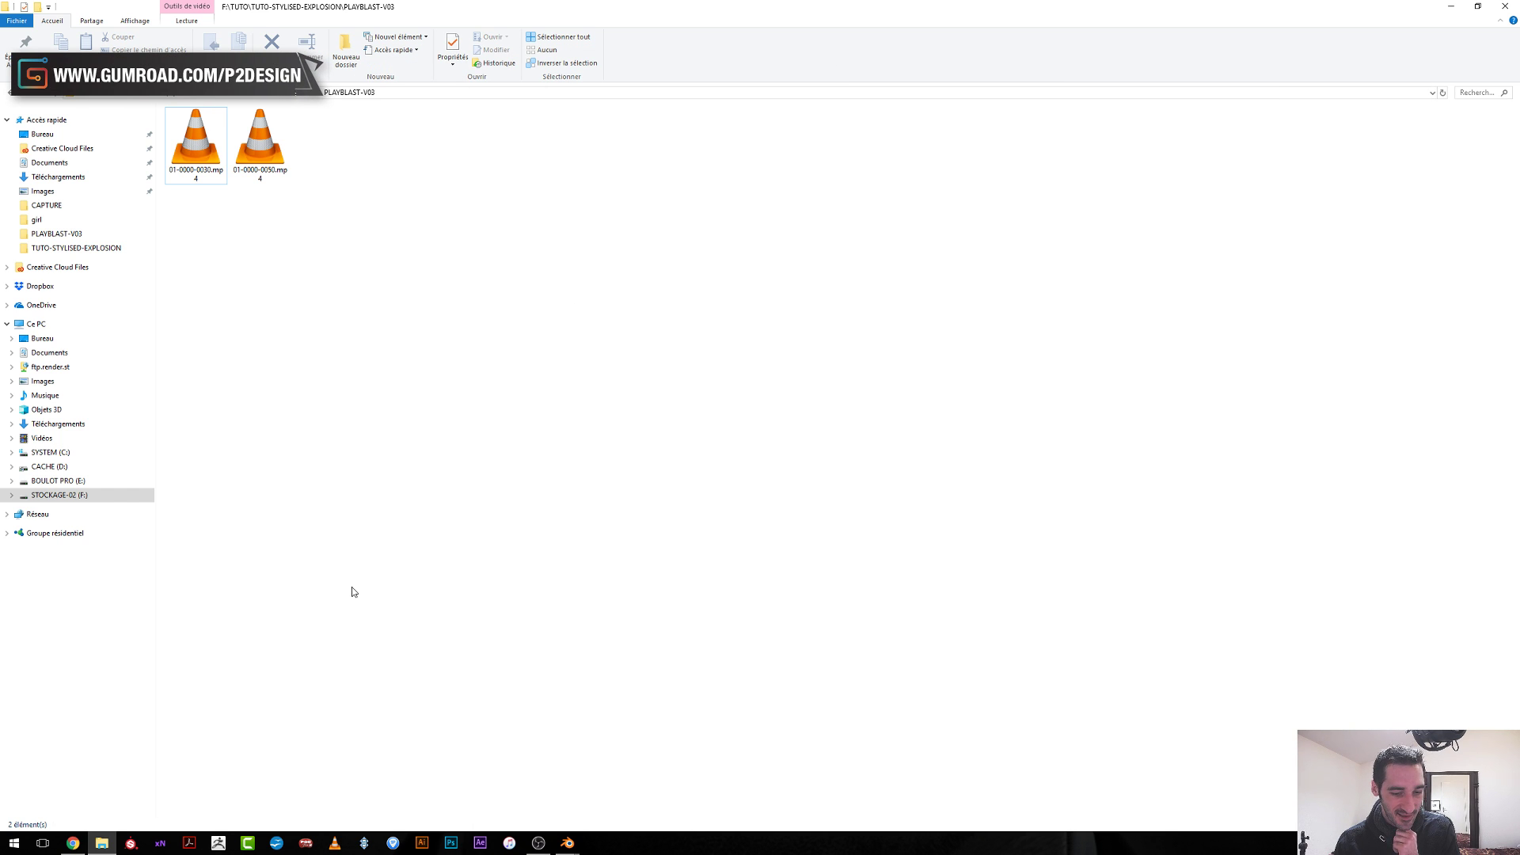
pyautogui.click(568, 843)
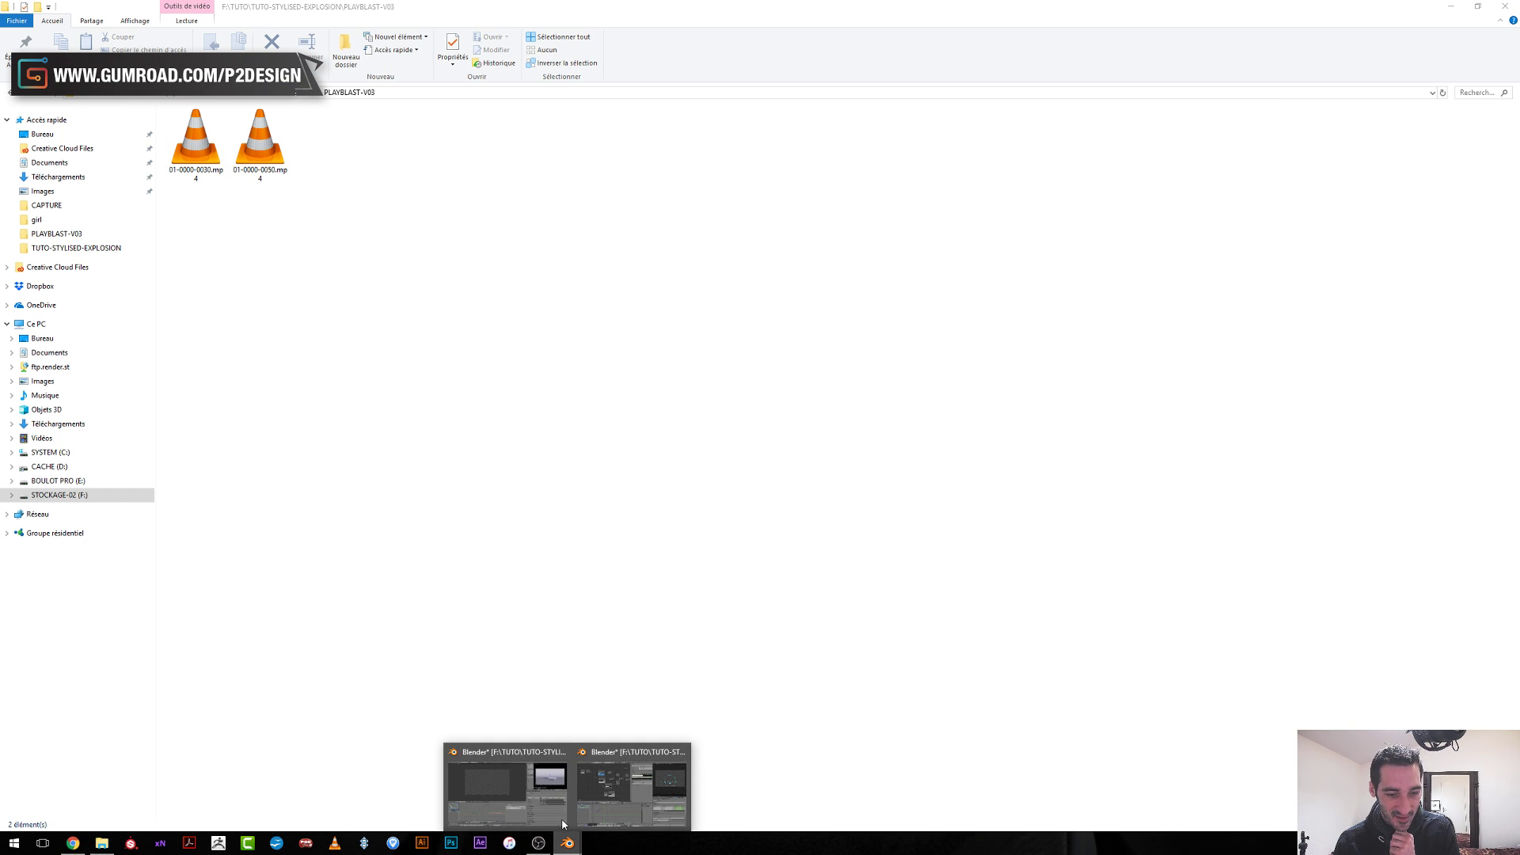
pyautogui.click(264, 337)
pyautogui.doubleClick(202, 162)
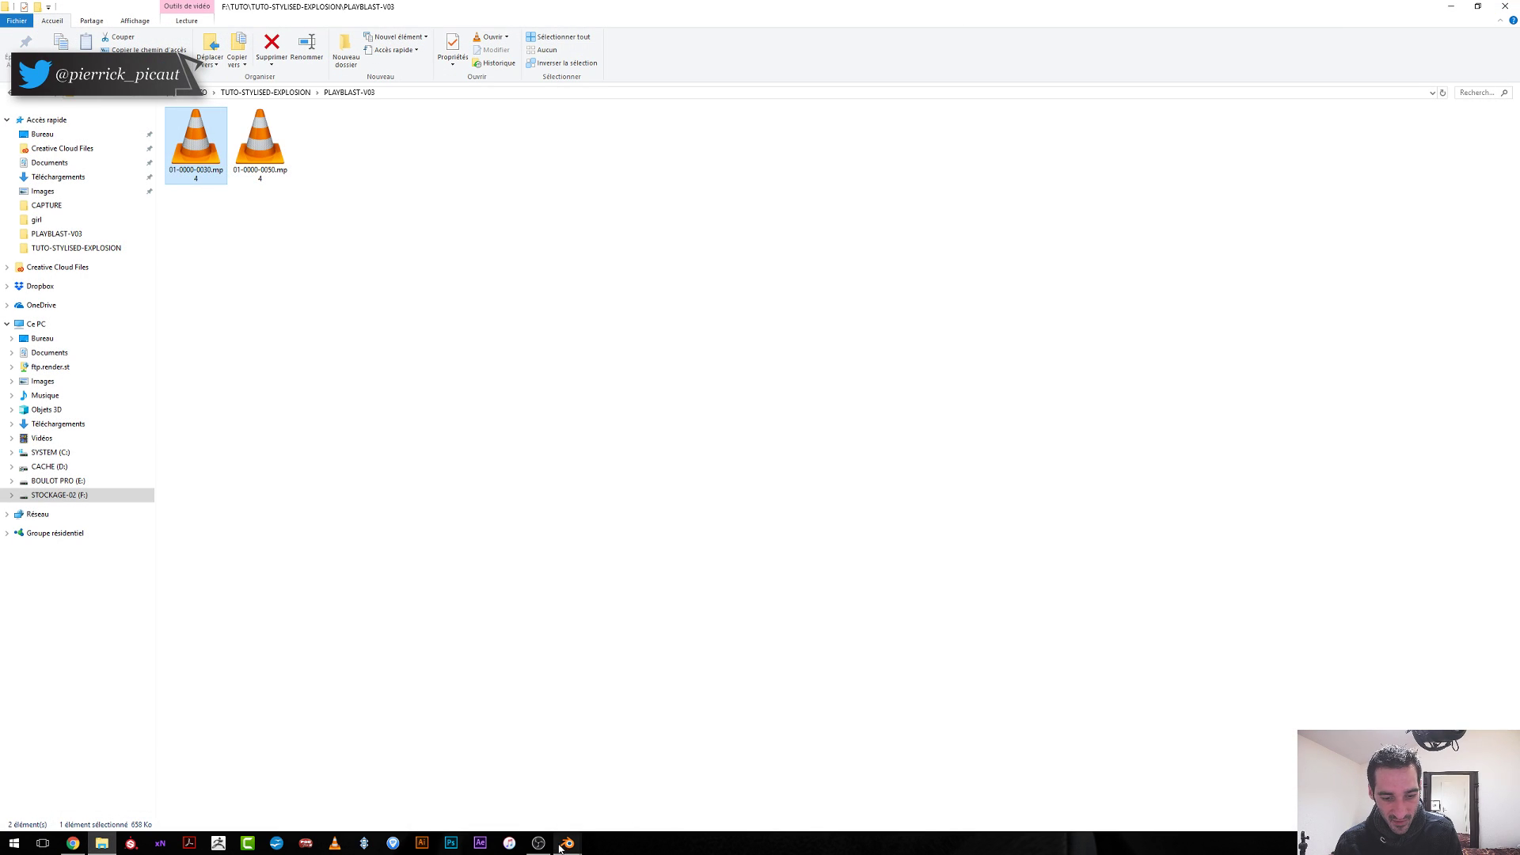
pyautogui.moveTo(563, 843)
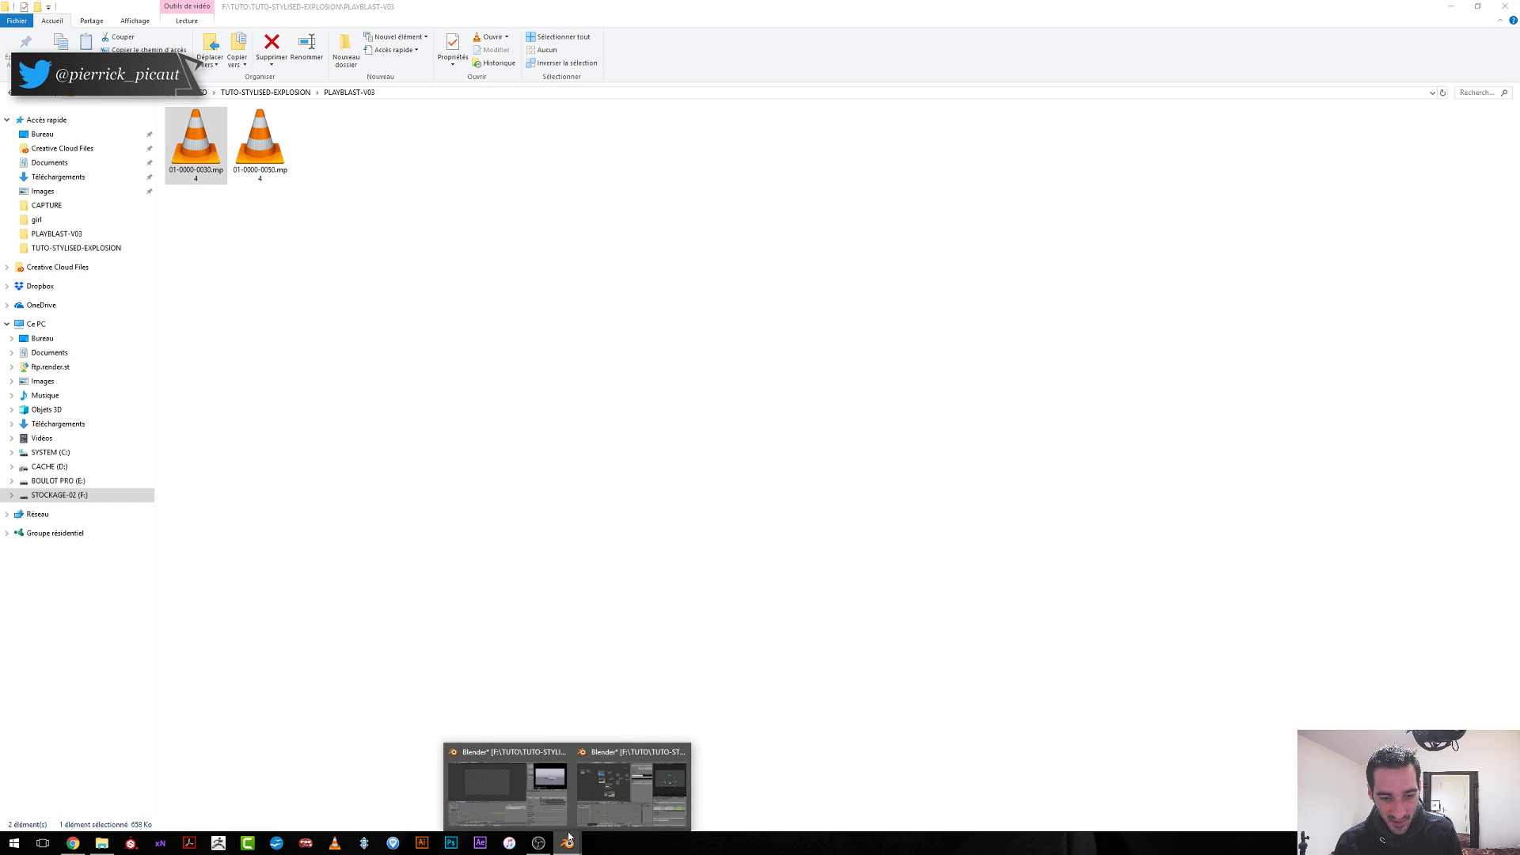
pyautogui.click(485, 790)
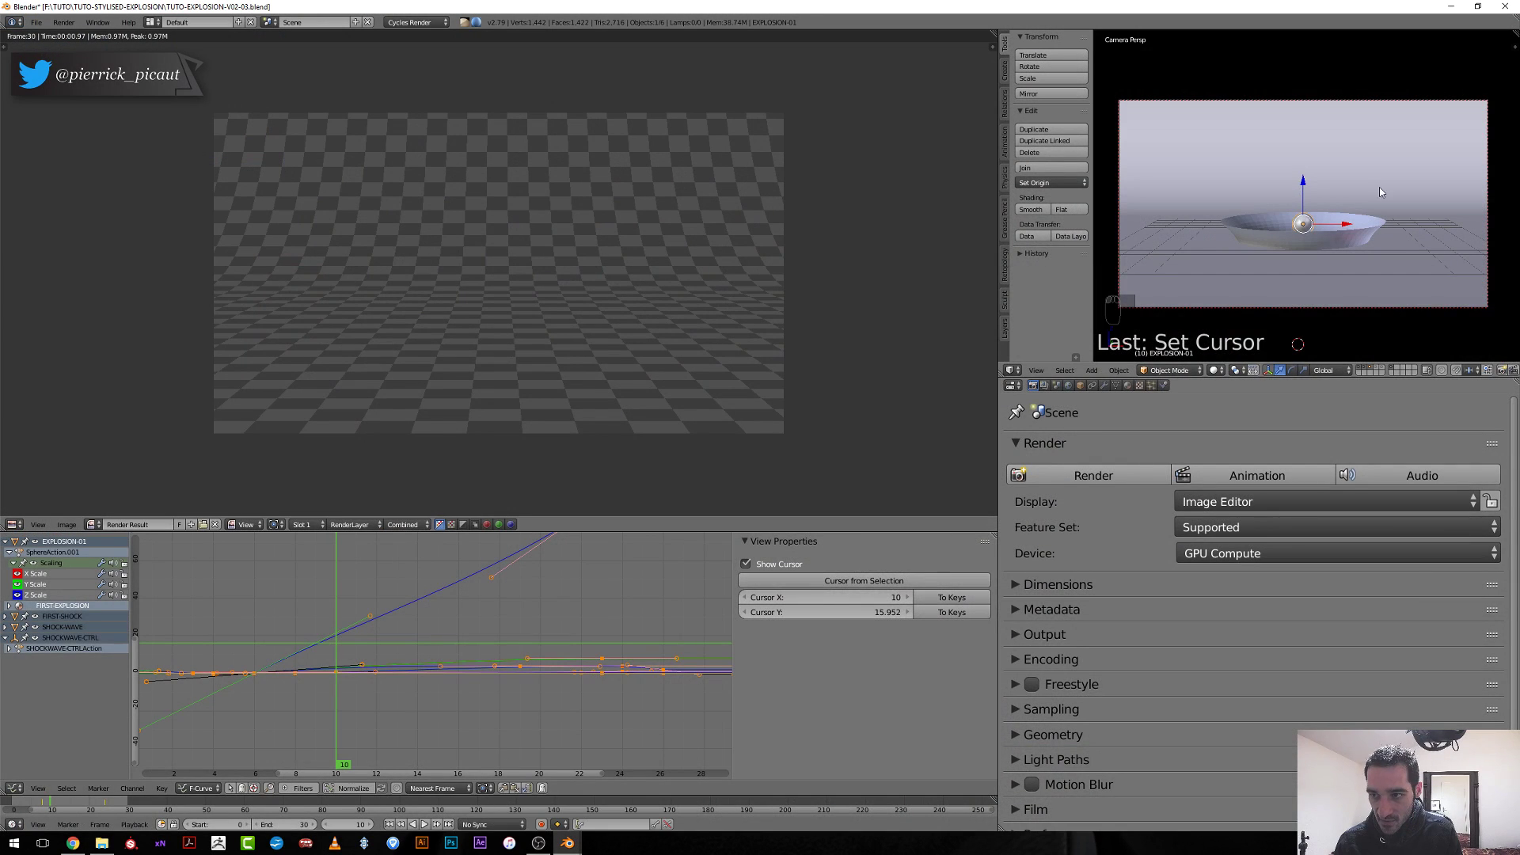
# Select the SHOCKWAVE-CTRL empty in wireframe display and pick its last rotation keyframe at frame 23 in the animation curves.
pyautogui.rightClick(1240, 239)
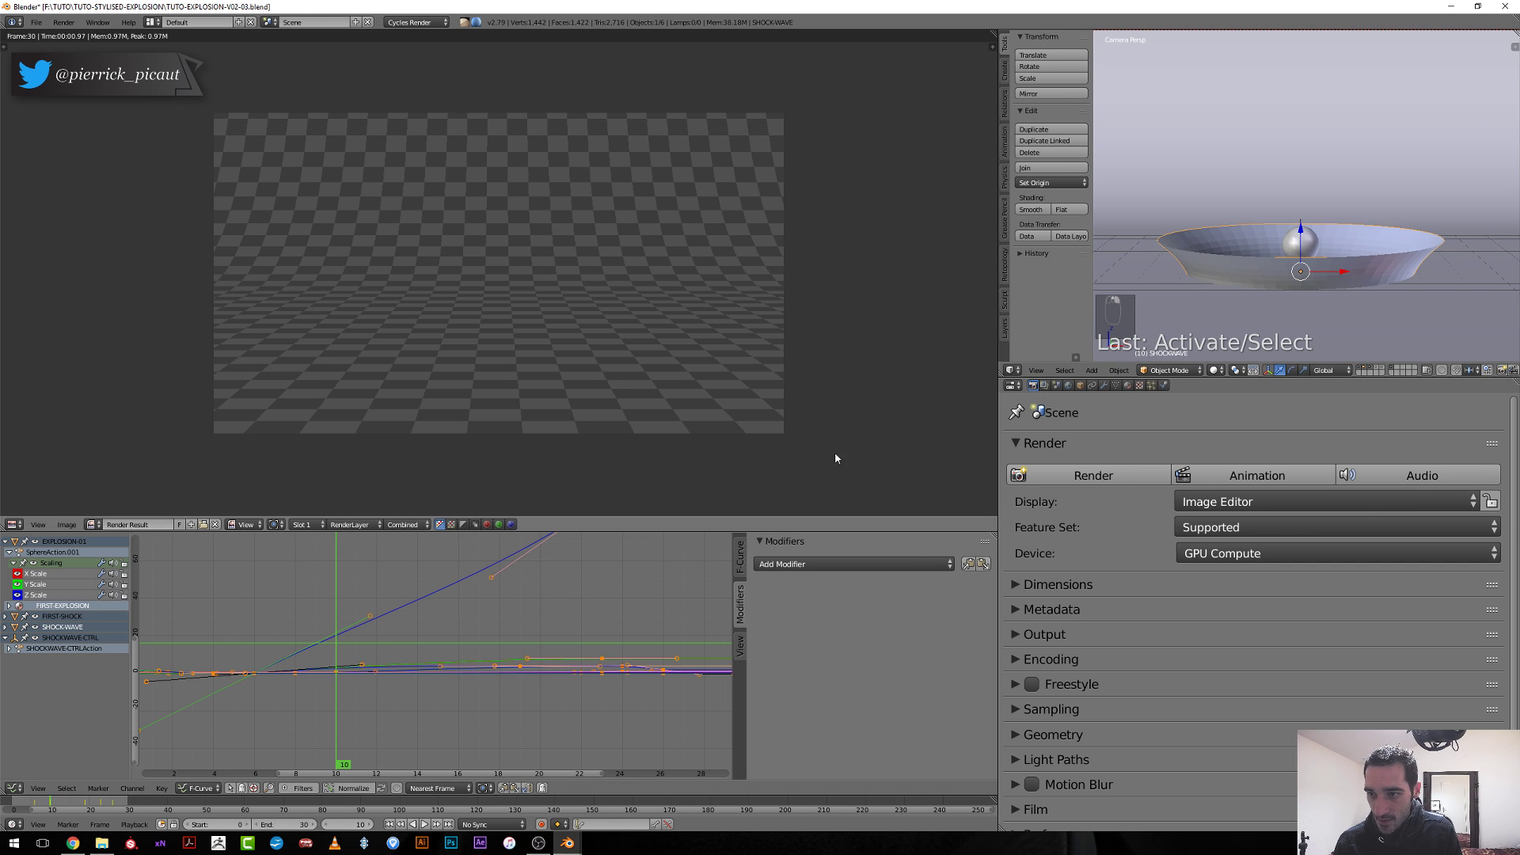
pyautogui.moveTo(340, 664); pyautogui.dragTo(479, 664)
pyautogui.press('z')
pyautogui.rightClick(1303, 262)
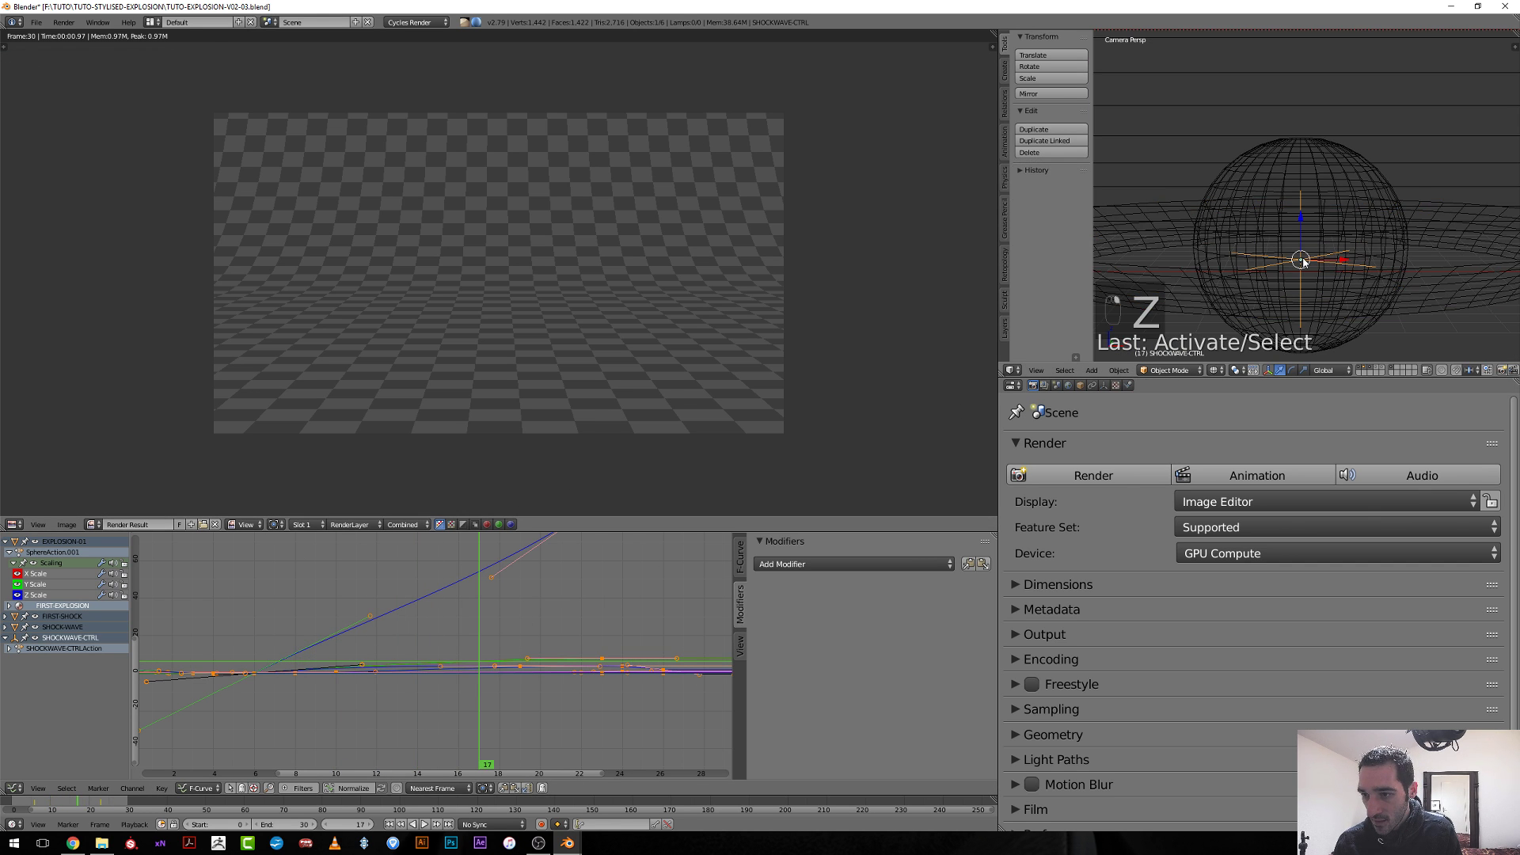
pyautogui.press('Home')
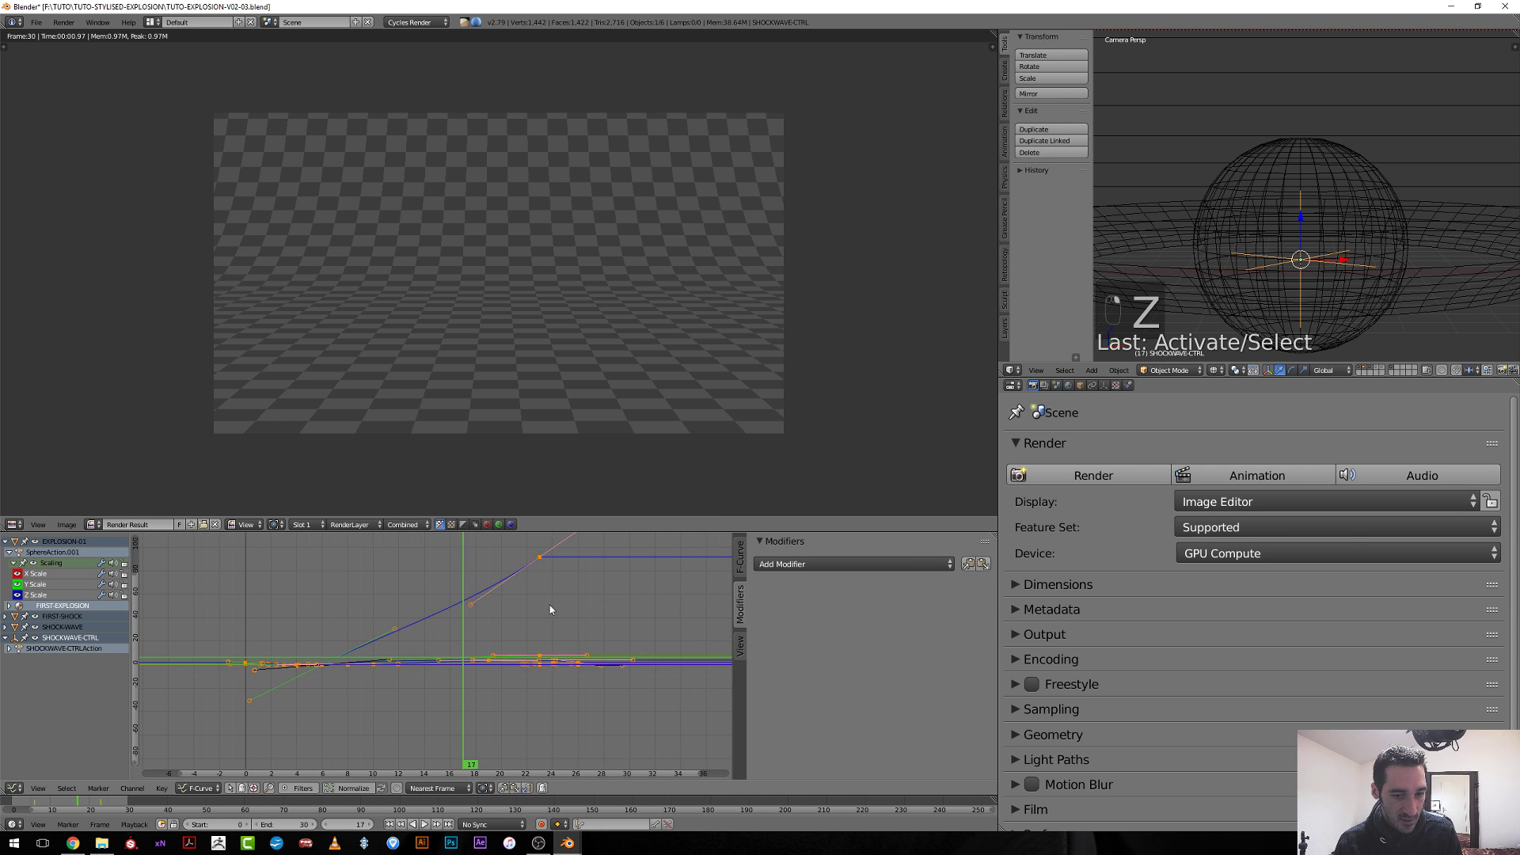
pyautogui.scroll(3, 519, 649)
pyautogui.moveTo(476, 649); pyautogui.dragTo(481, 644)
pyautogui.rightClick(482, 607)
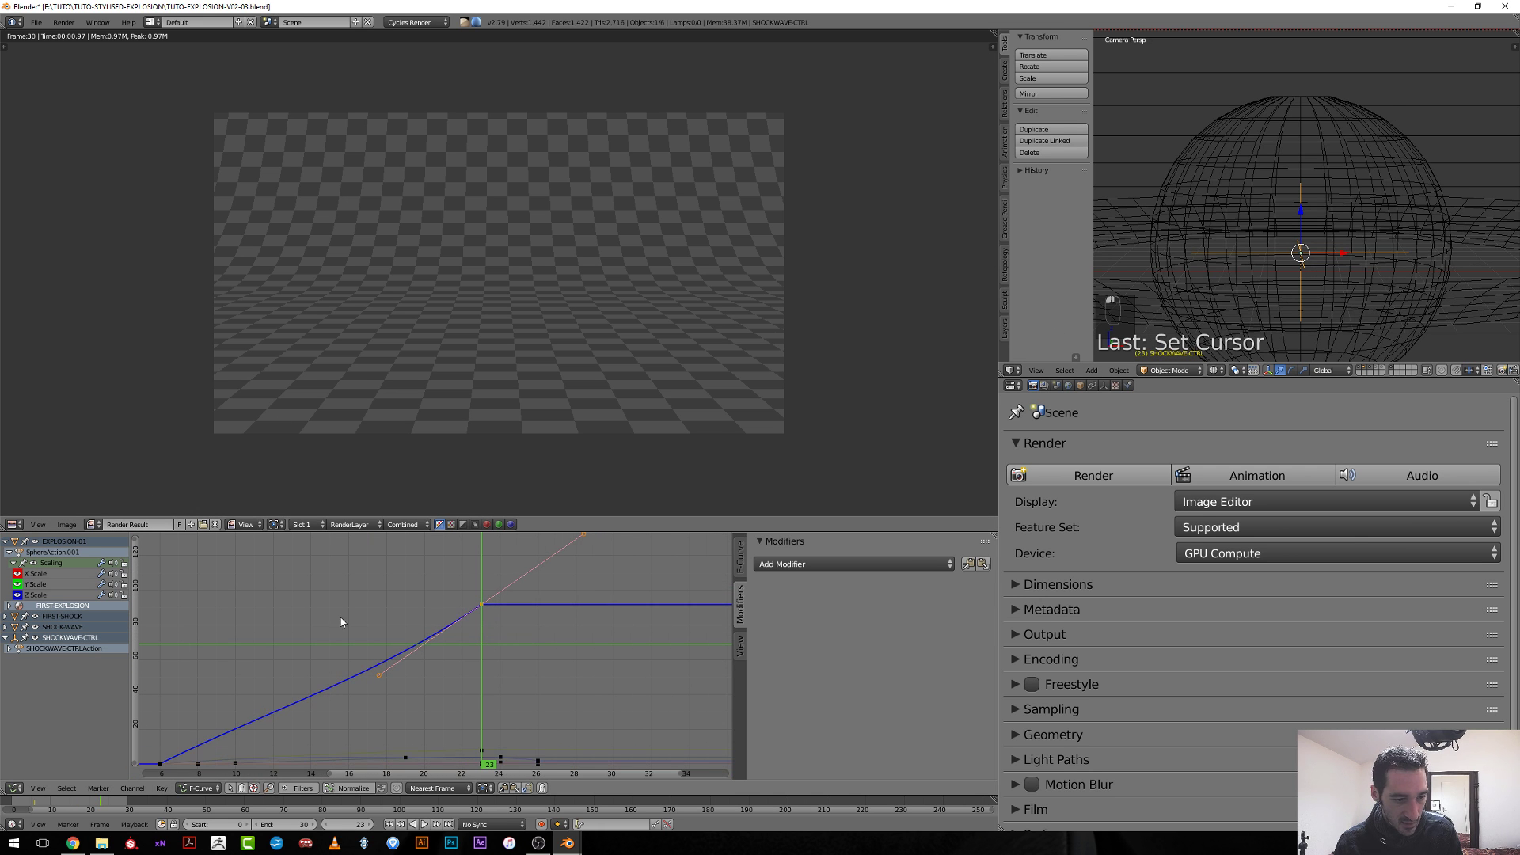
# Expand SHOCKWAVE-CTRL's animation channels and isolate its Z Euler Rotation curve by hiding all the other curves.
pyautogui.click(6, 638)
pyautogui.click(45, 656)
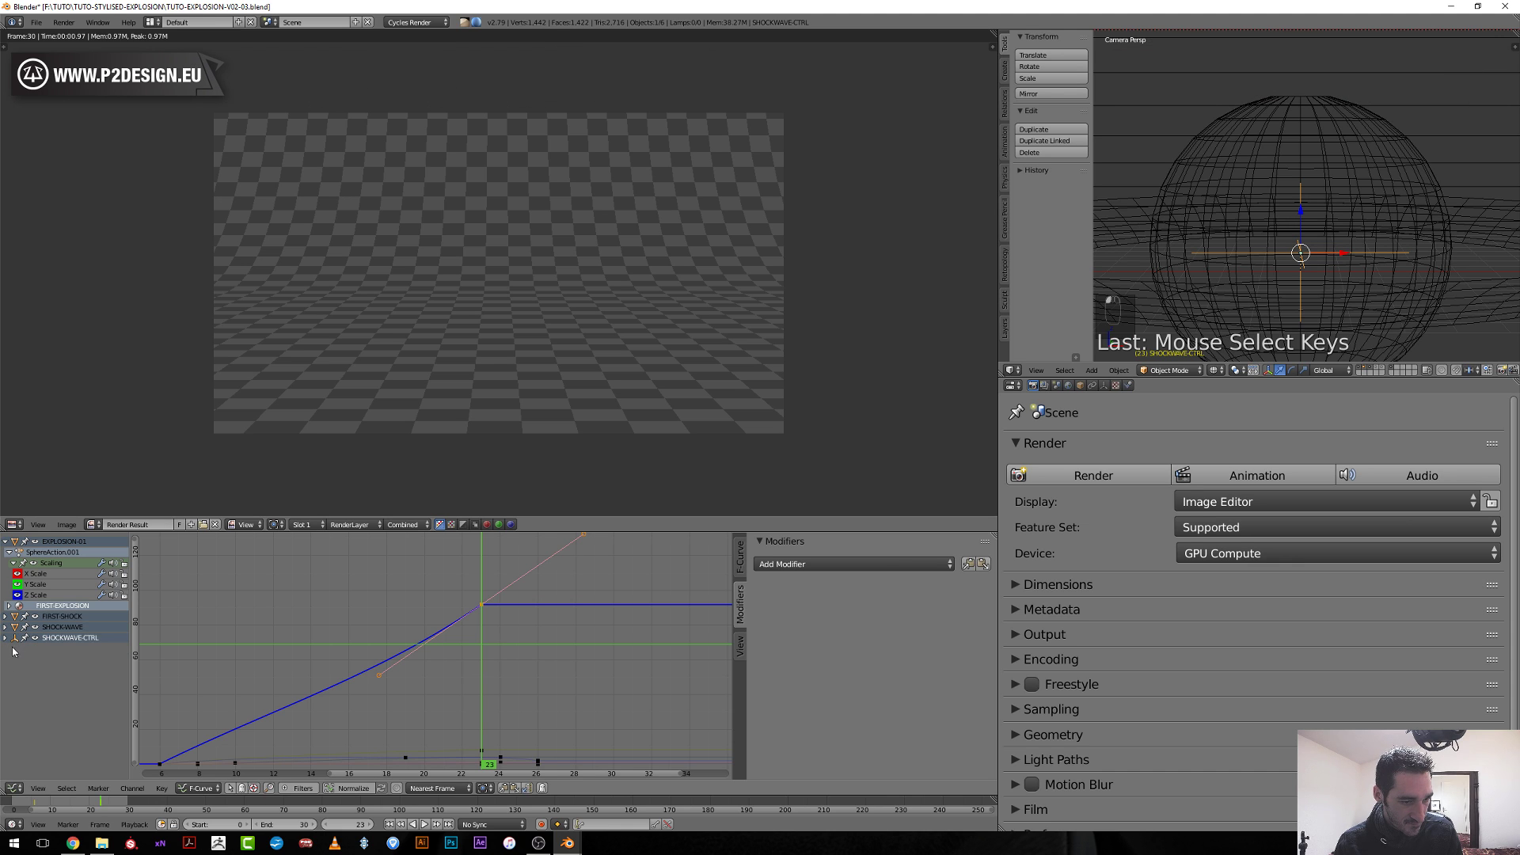
pyautogui.click(5, 638)
pyautogui.click(9, 649)
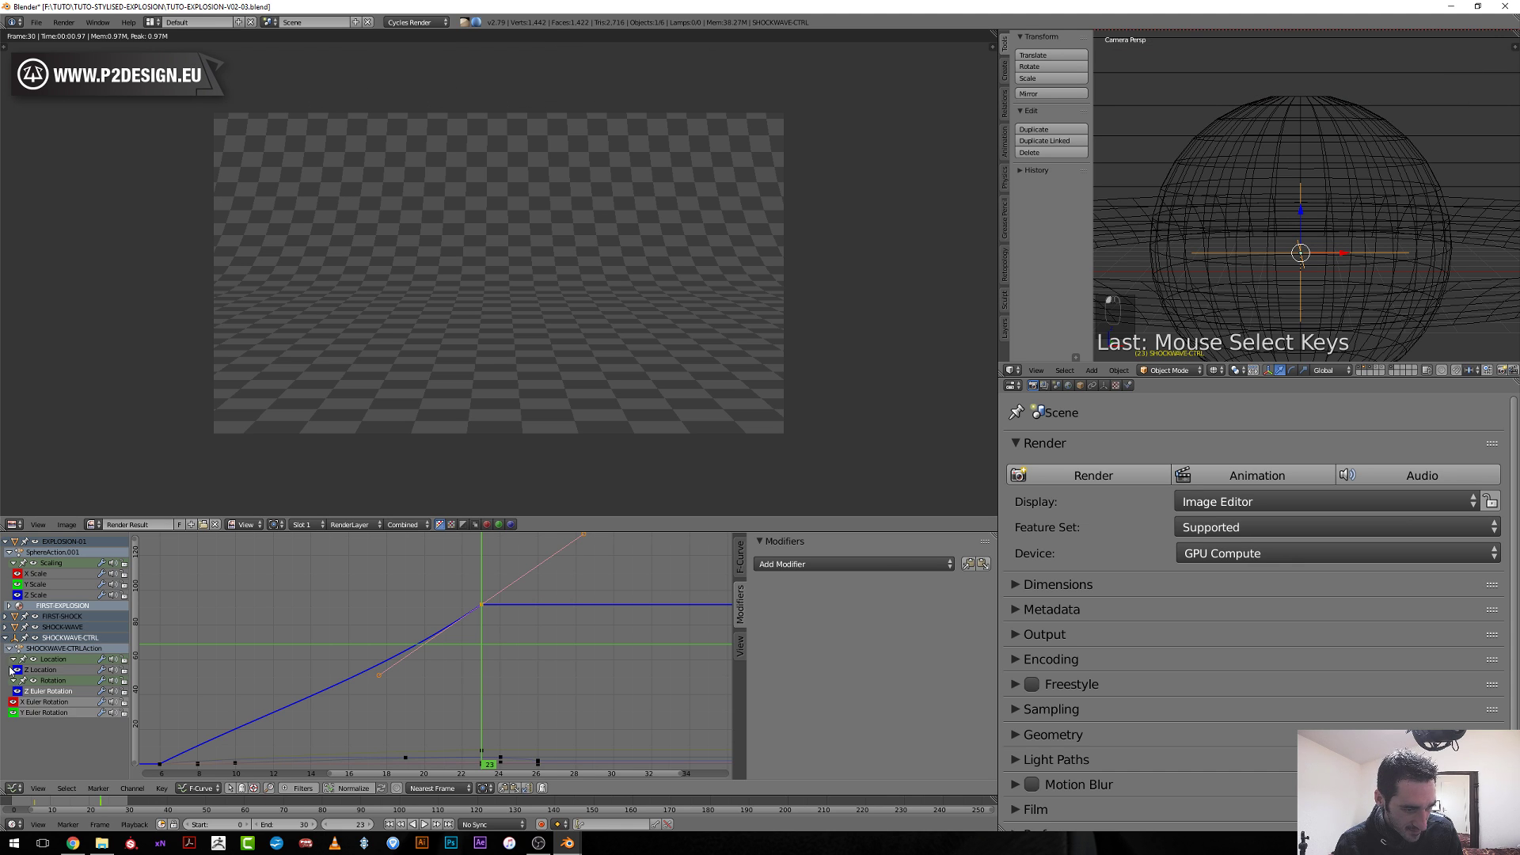
pyautogui.click(59, 693)
pyautogui.press('Home')
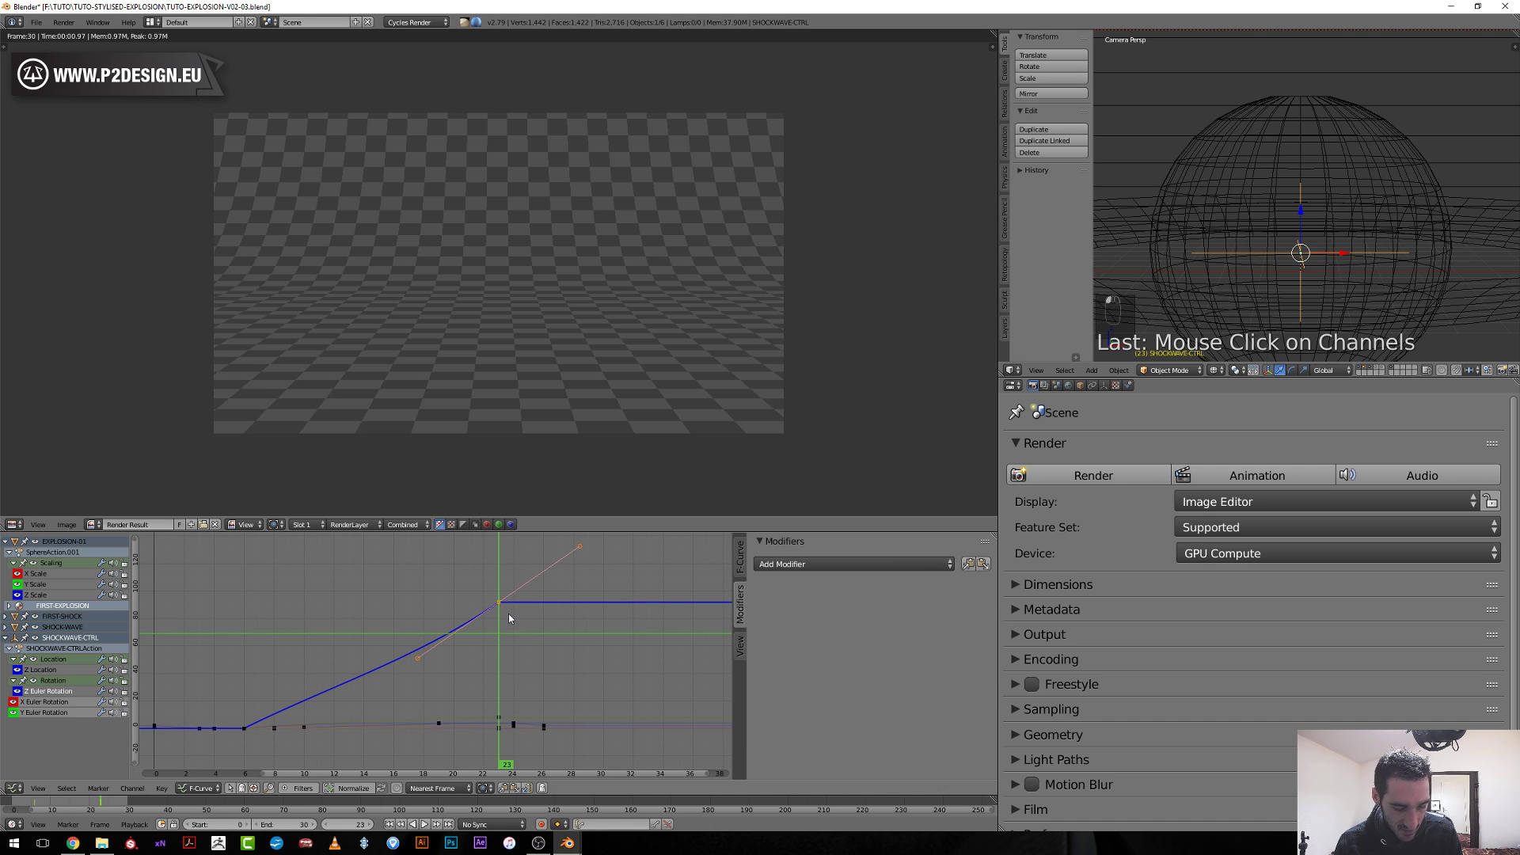
pyautogui.hotkey('shift', 'h')
# Lower the final Z rotation keyframe slightly and flatten its handles to ease out the shockwave's spin, and save the file.
pyautogui.press('g')
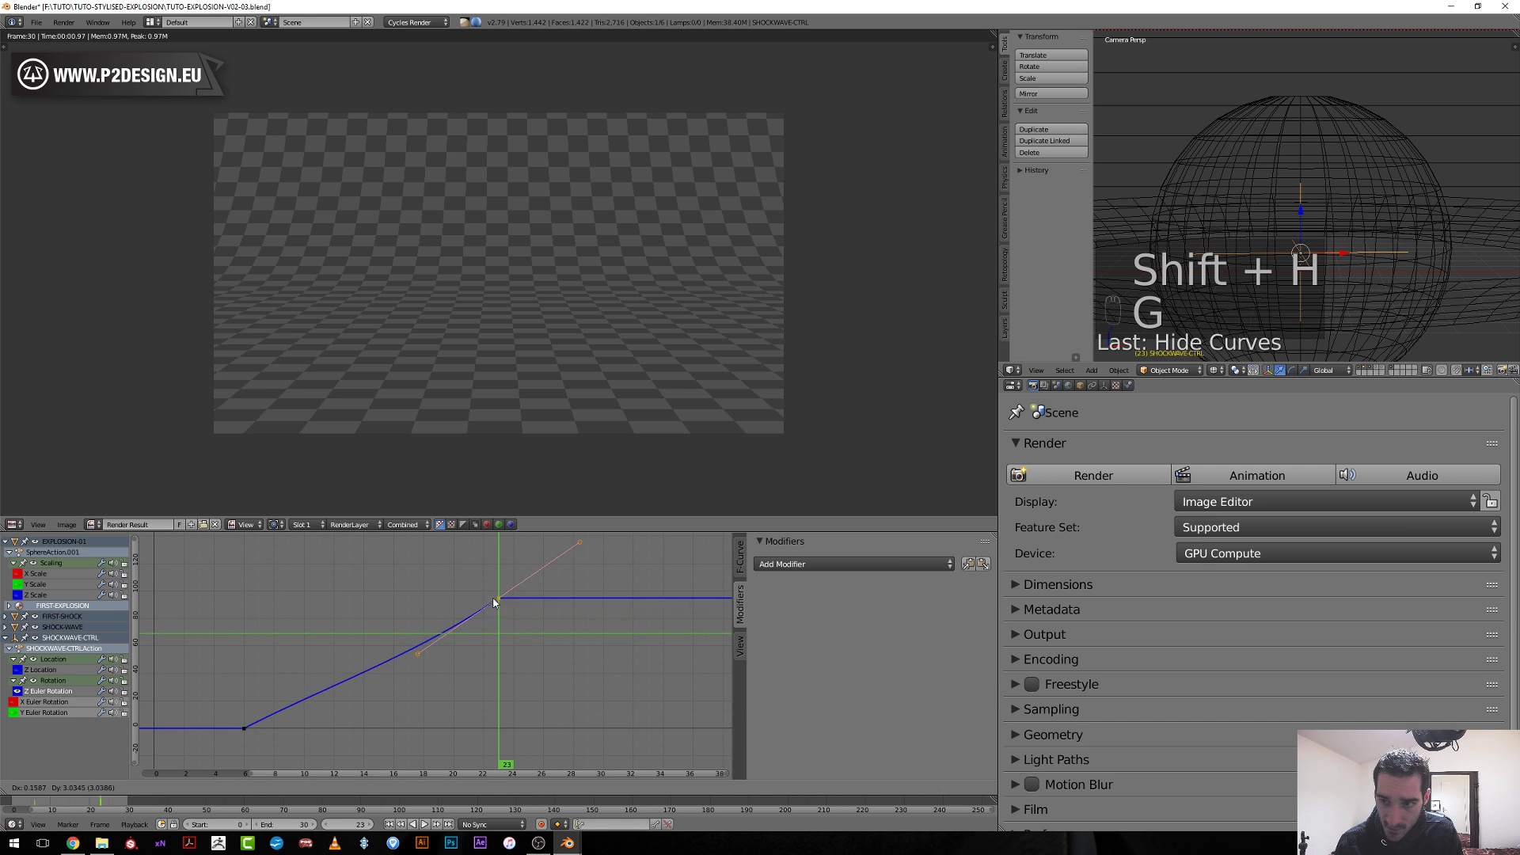
pyautogui.press('g')
pyautogui.click(520, 631)
pyautogui.press('r')
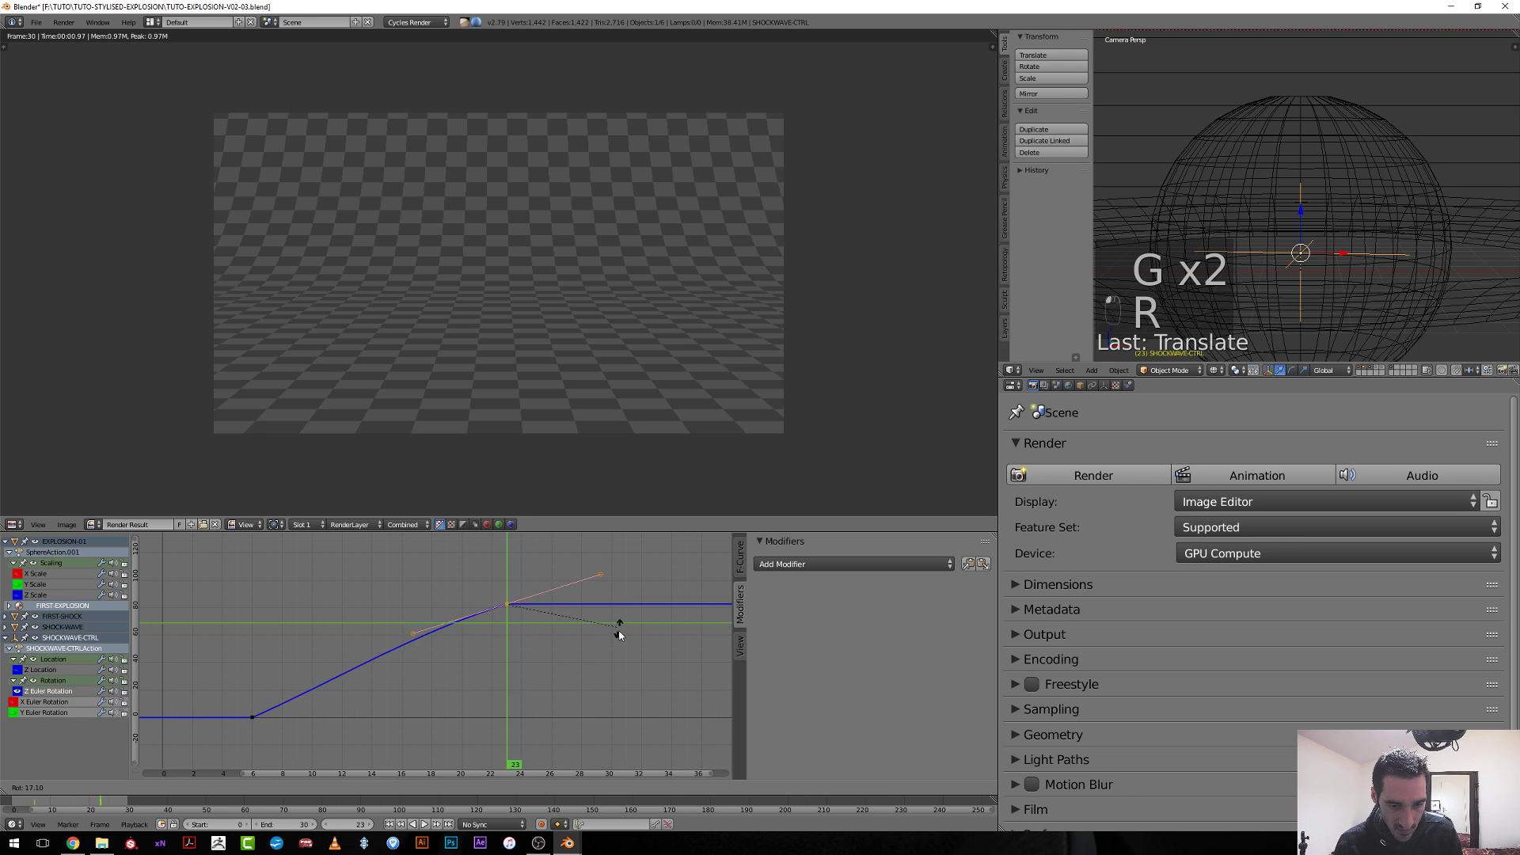
pyautogui.click(612, 651)
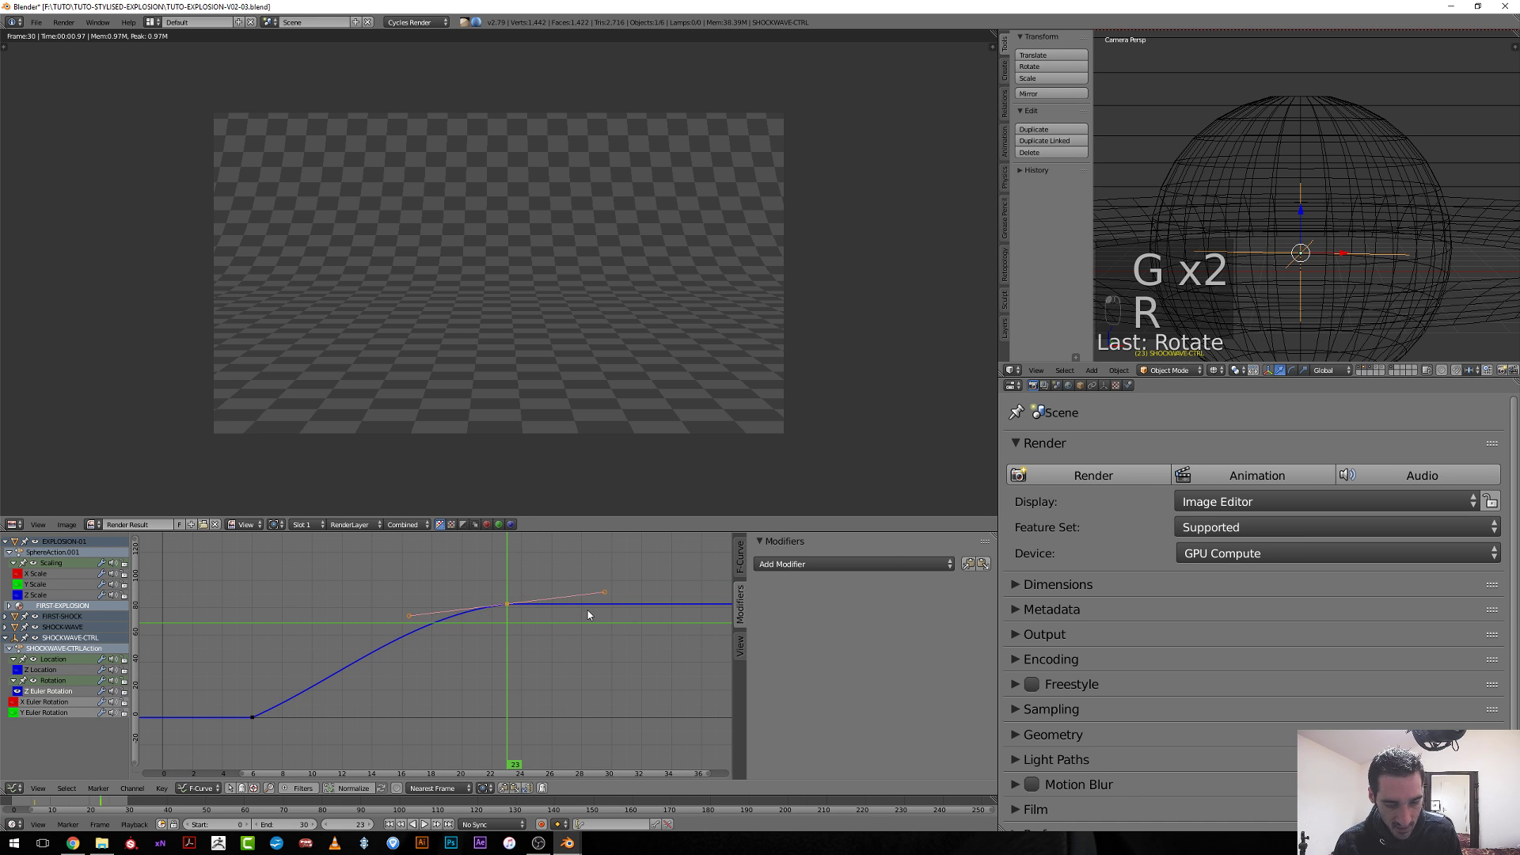
pyautogui.hotkey('ctrl', 's')
# Step back and forth through the middle frames in rendered preview to examine the dome and the shockwave's slowed rotation.
pyautogui.moveTo(431, 638); pyautogui.dragTo(417, 642)
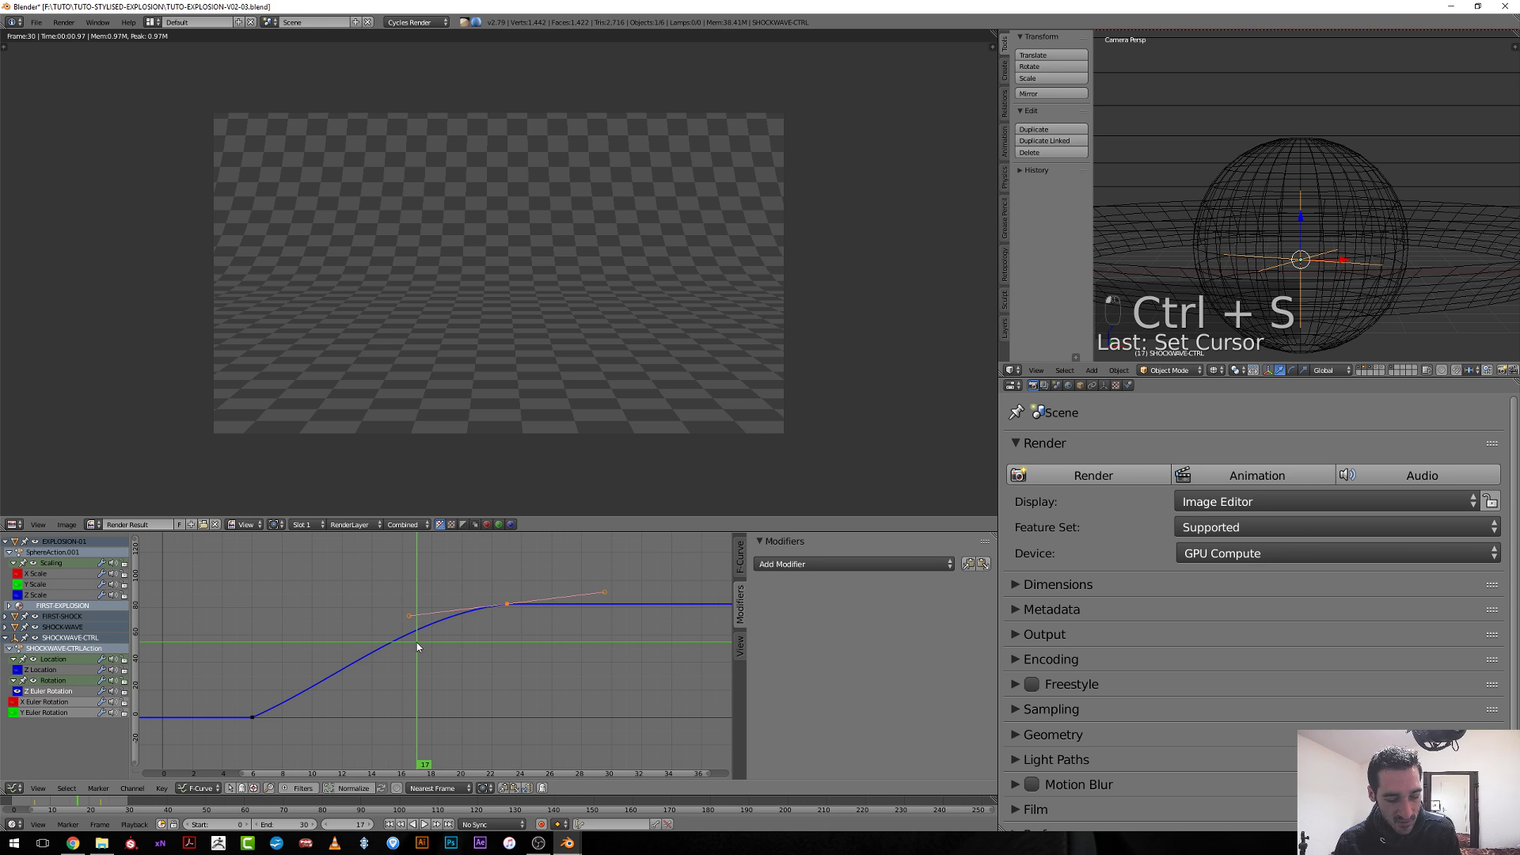
pyautogui.hotkey('shift', 'z')
pyautogui.hotkey('shift', 'z')
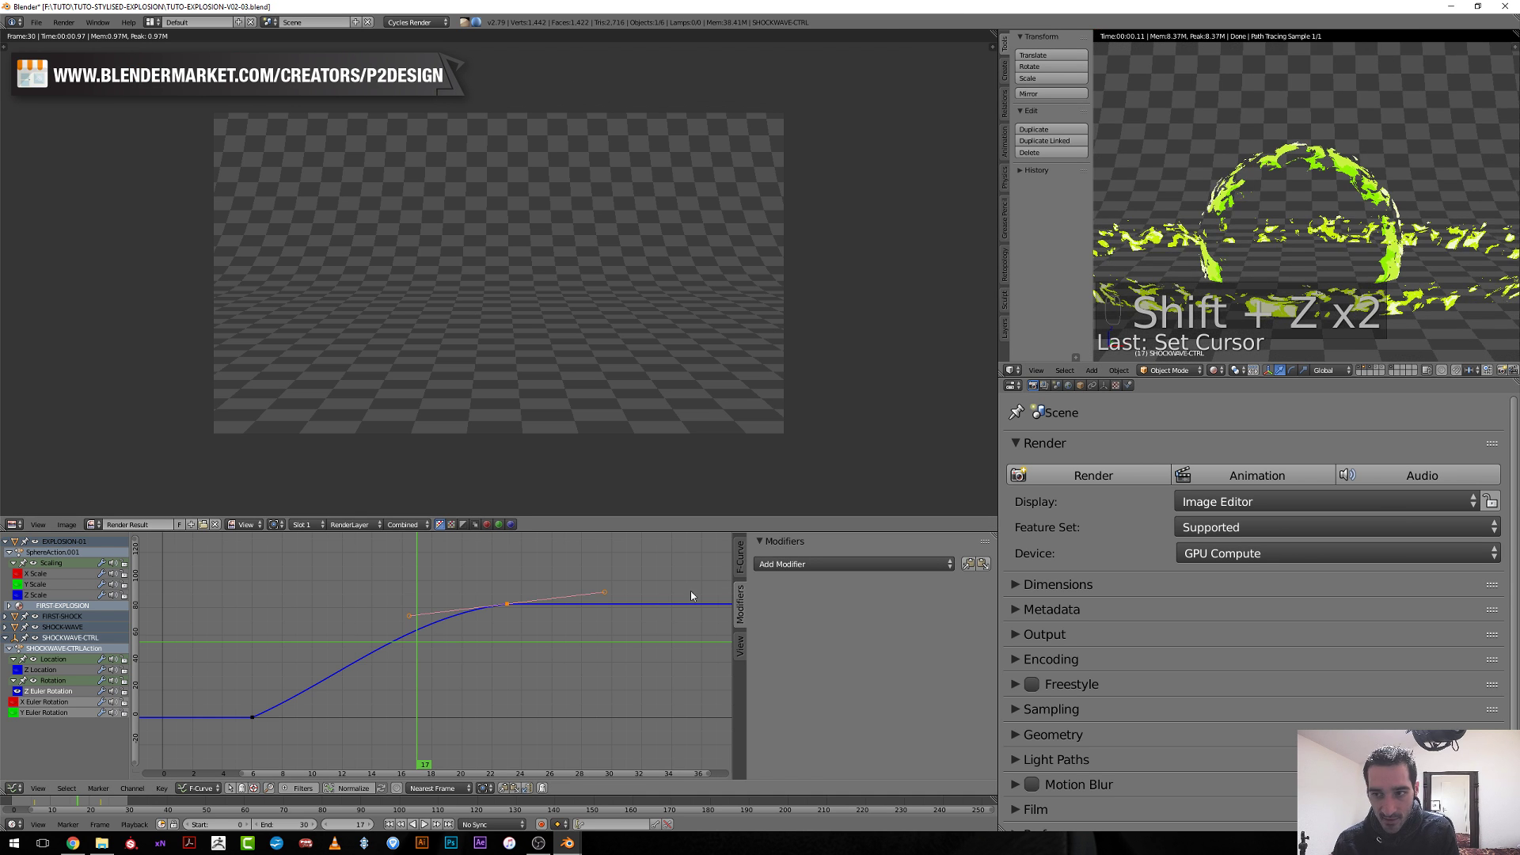
pyautogui.click(381, 658)
pyautogui.press('Right')
pyautogui.press('Right')
pyautogui.press('Right')
pyautogui.press('Right')
pyautogui.press('Right')
pyautogui.press('Right')
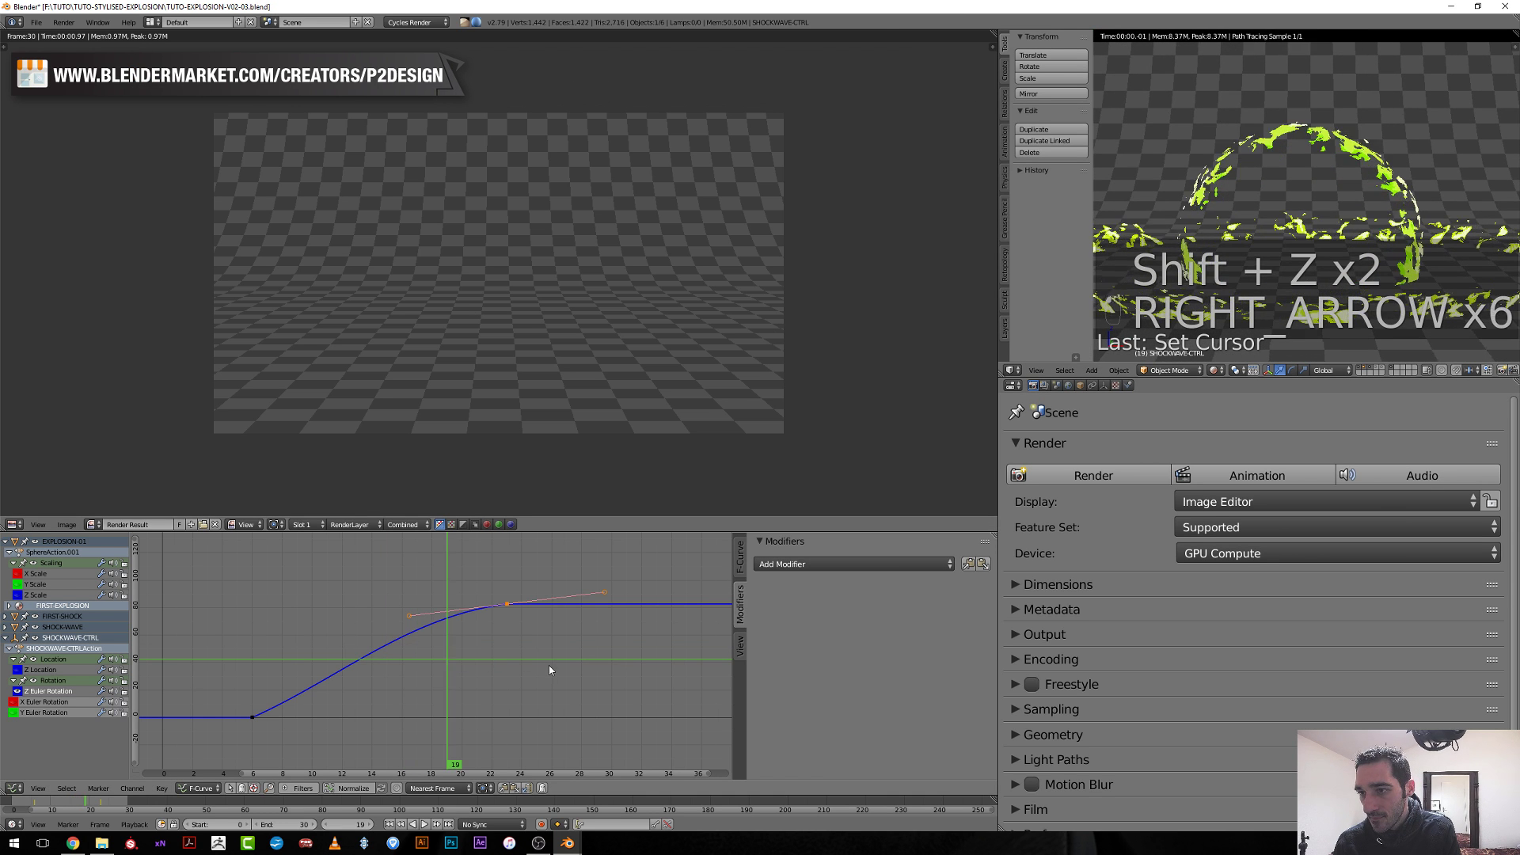
pyautogui.press('Right')
pyautogui.press('Right')
pyautogui.press('Right')
pyautogui.press('Right')
pyautogui.press('Right')
pyautogui.press('Right')
pyautogui.press('Right')
pyautogui.press('Left')
pyautogui.press('Left')
pyautogui.press('Left')
pyautogui.press('Left')
pyautogui.press('Left')
pyautogui.press('Left')
pyautogui.press('Left')
pyautogui.press('Left')
pyautogui.press('Left')
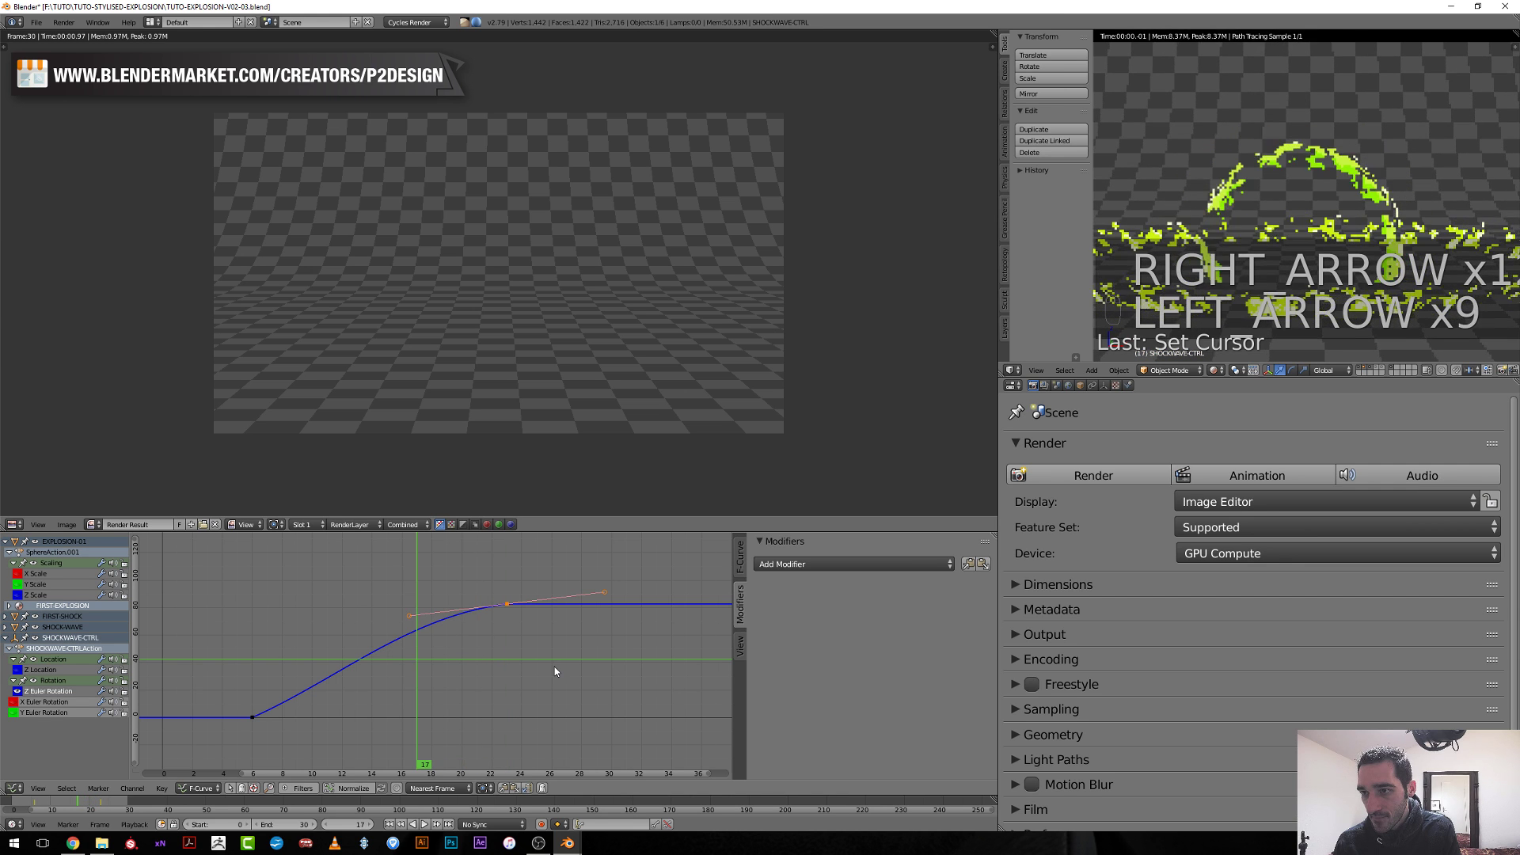
pyautogui.press('Left')
pyautogui.press('Left')
pyautogui.press('Left')
pyautogui.press('Left')
pyautogui.press('Left')
# Show the layer holding CORE-EXPLOSION, switch the large render result area to a 3D View, and select the core sphere.
pyautogui.click(1380, 370)
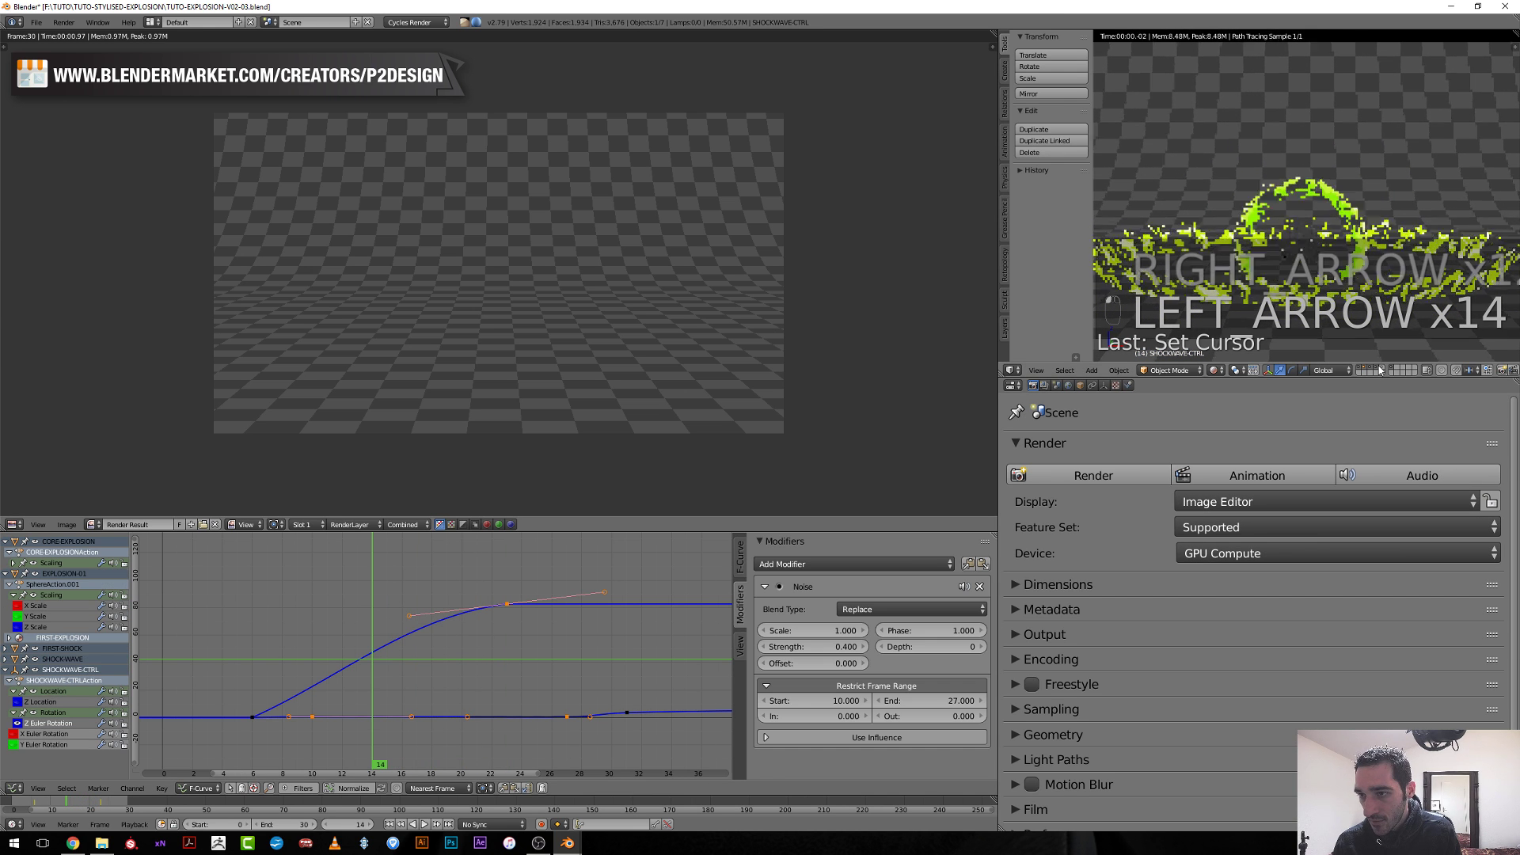
pyautogui.click(14, 524)
pyautogui.click(32, 515)
pyautogui.rightClick(494, 266)
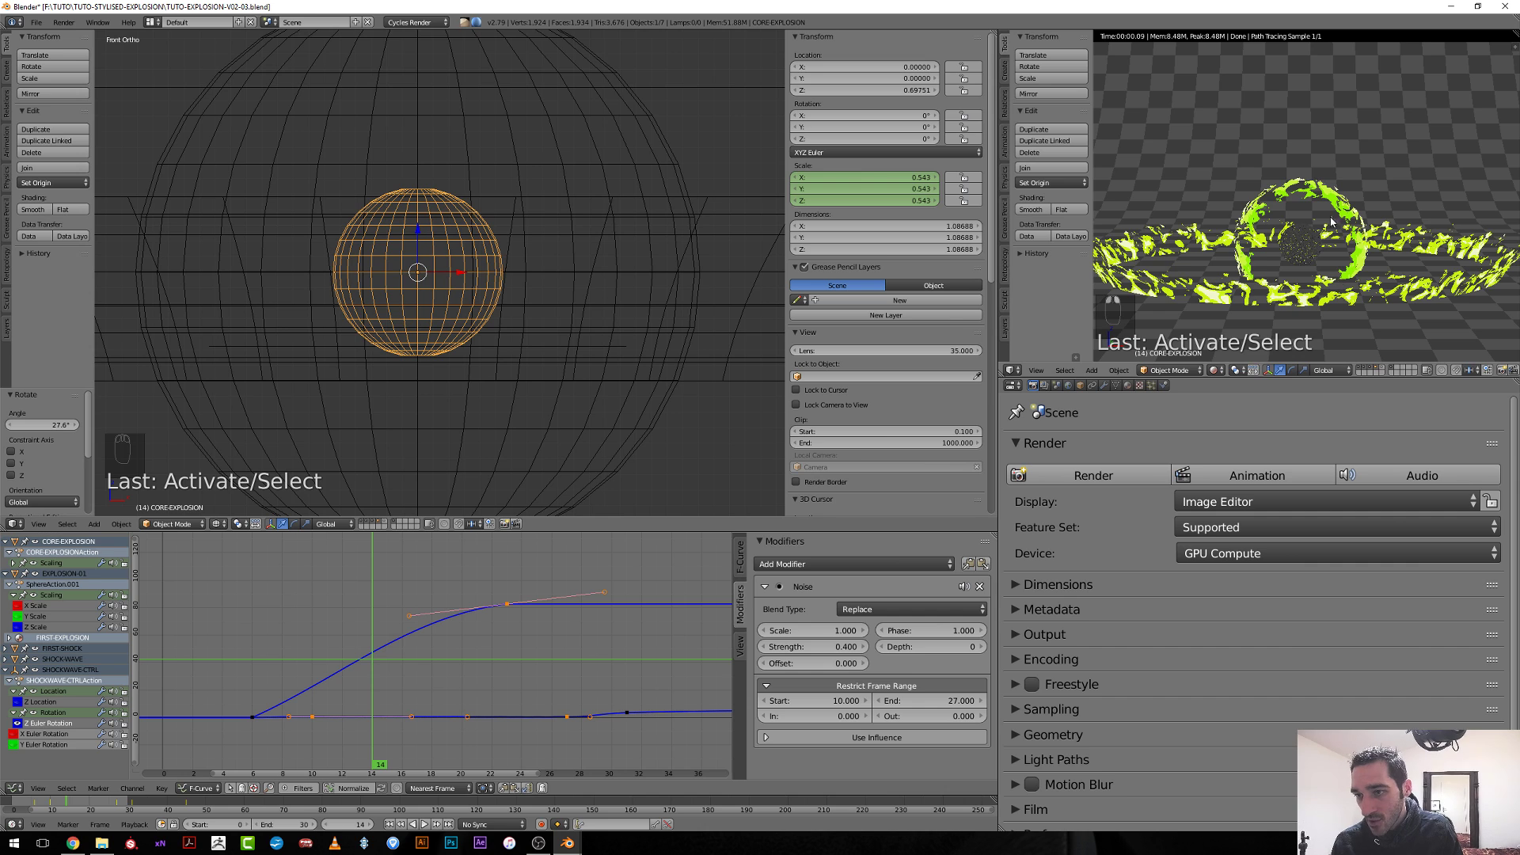
# Assign the GATHER material to CORE-EXPLOSION, make it an independent copy, and name the copy CORE.
pyautogui.click(1127, 385)
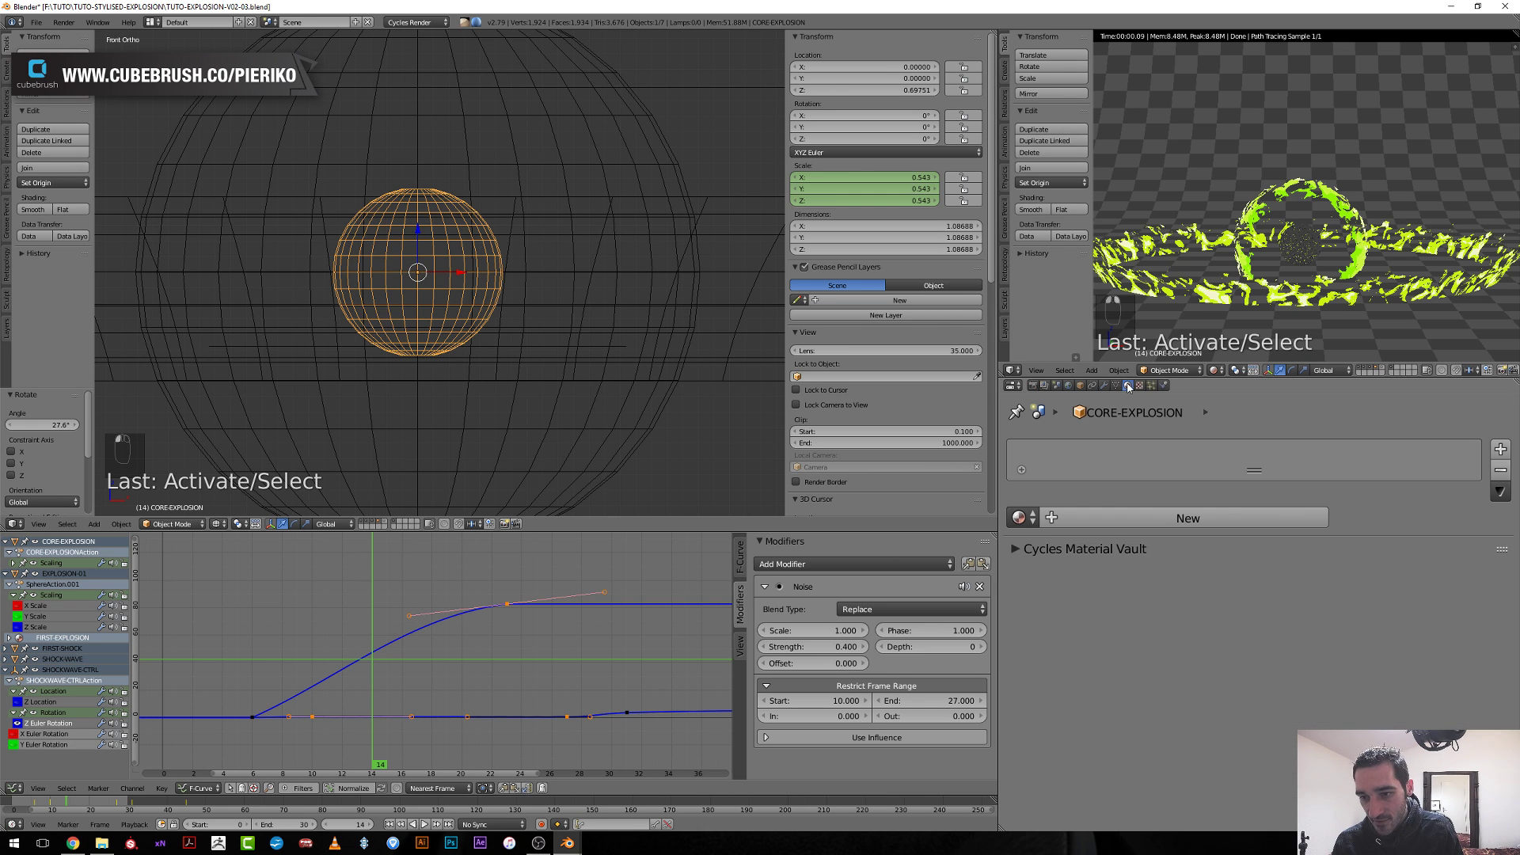
pyautogui.click(1021, 518)
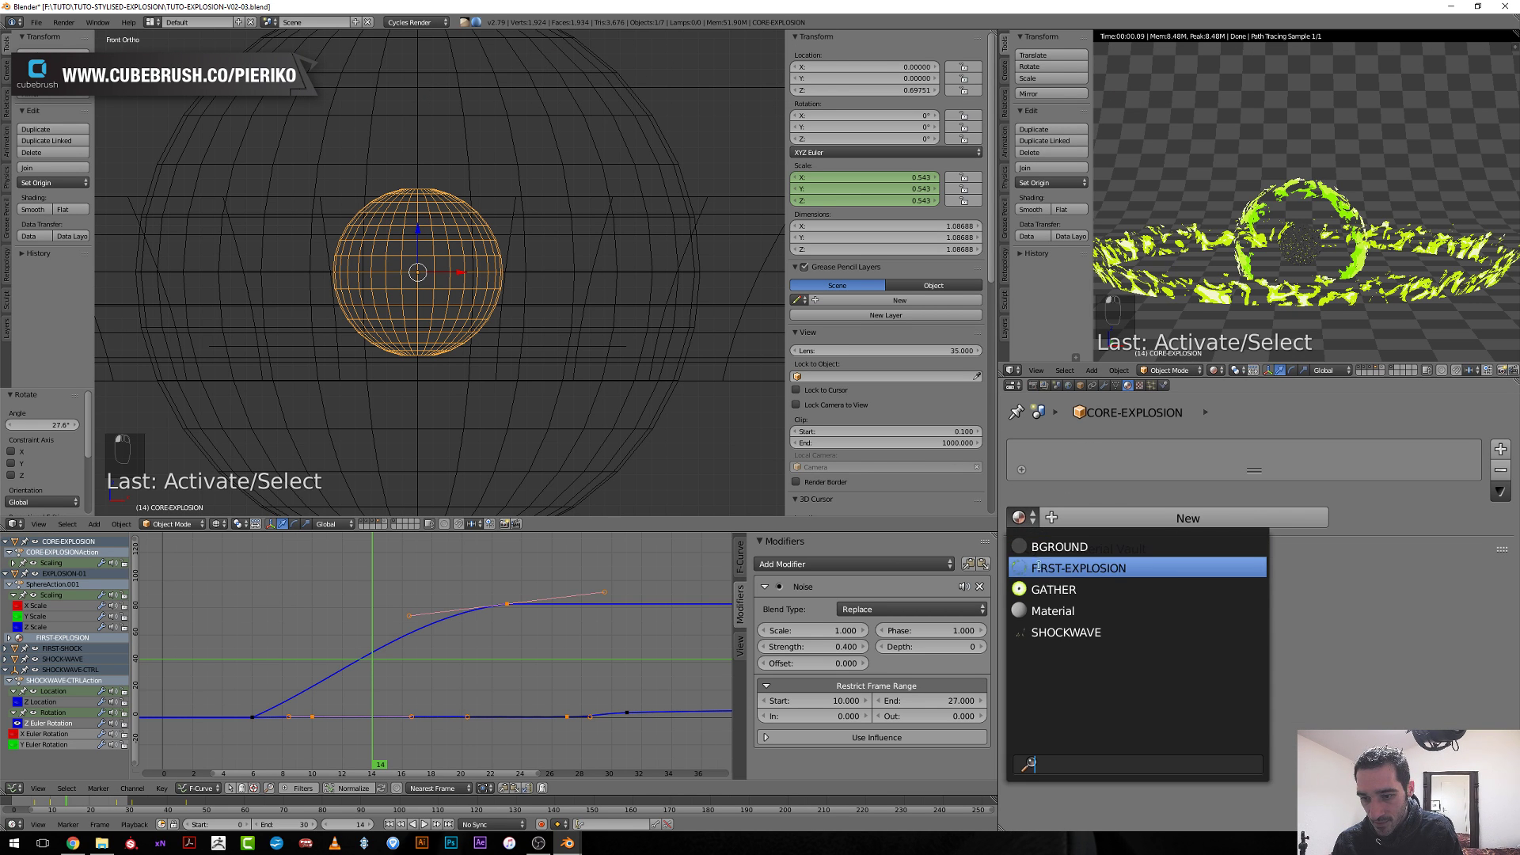
pyautogui.click(1089, 589)
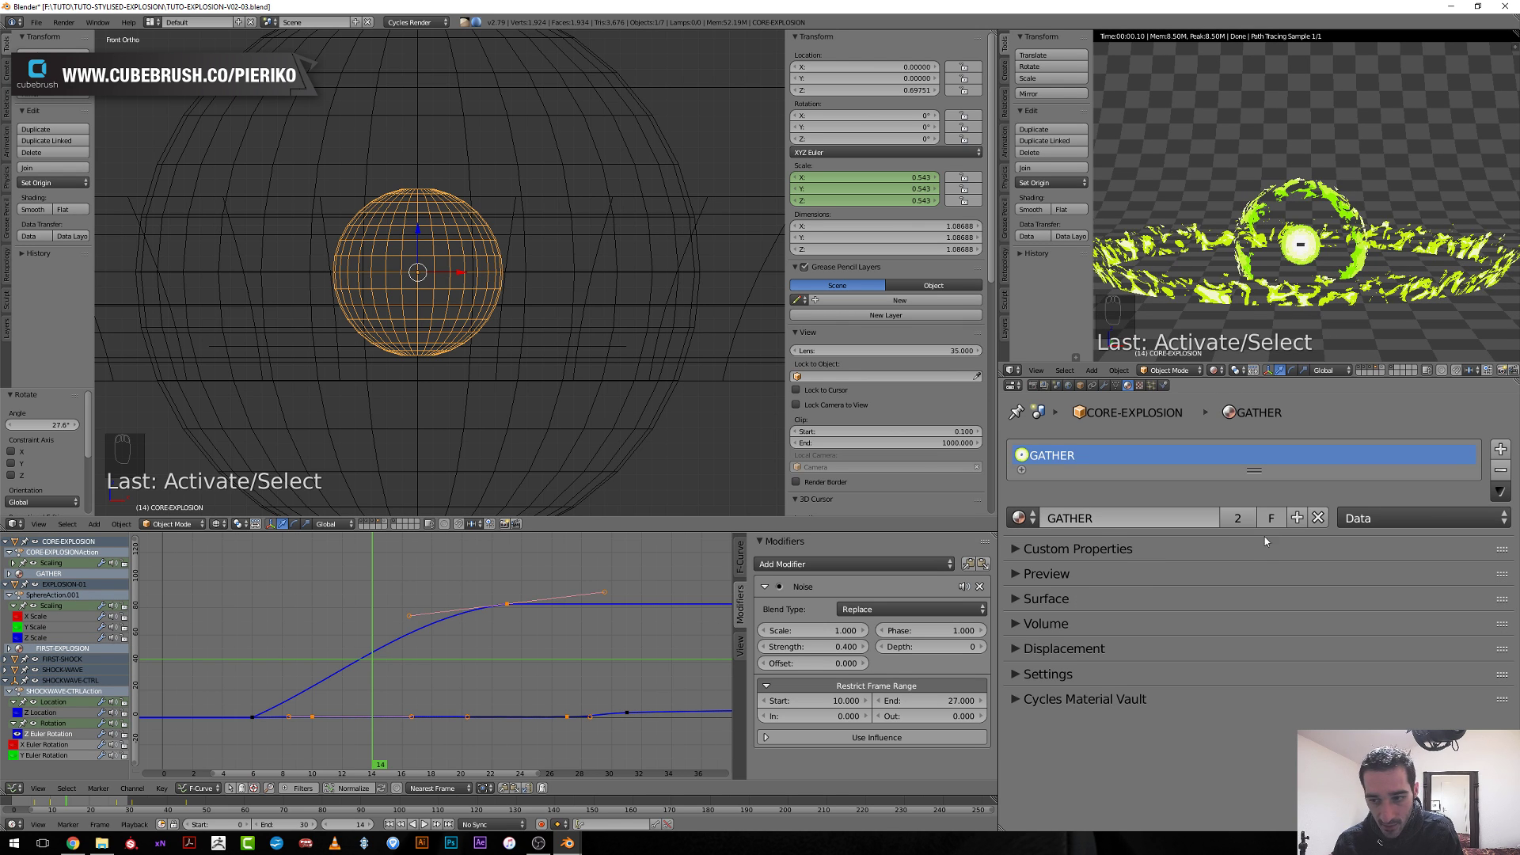
pyautogui.click(1299, 516)
pyautogui.click(1112, 519)
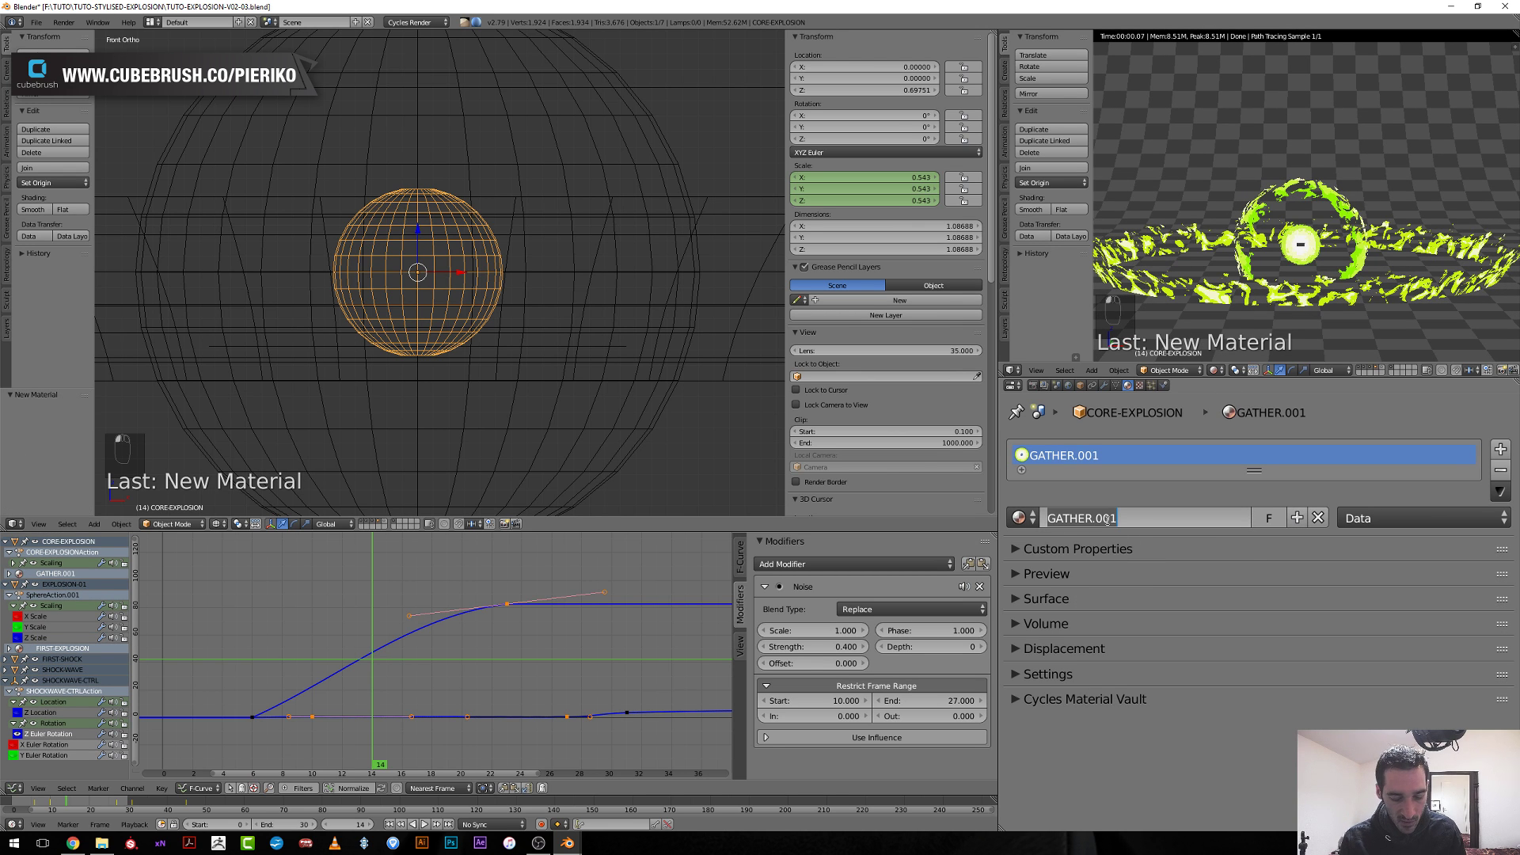
pyautogui.write('CORE')
pyautogui.press('Return')
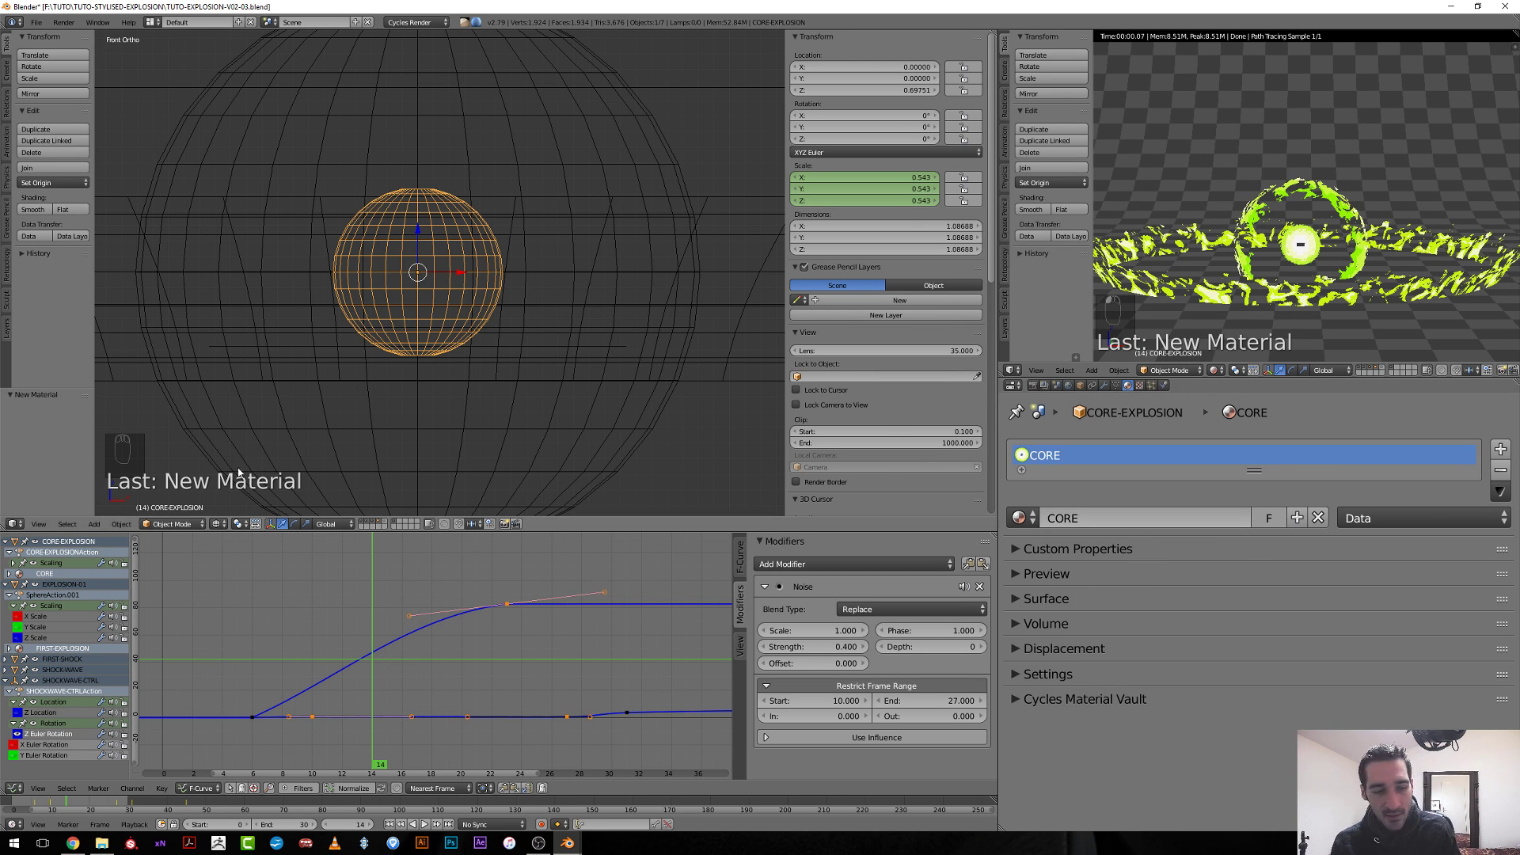
# Display the CORE material's node tree in the large area and shade the CORE-EXPLOSION sphere smooth.
pyautogui.click(22, 523)
pyautogui.click(43, 395)
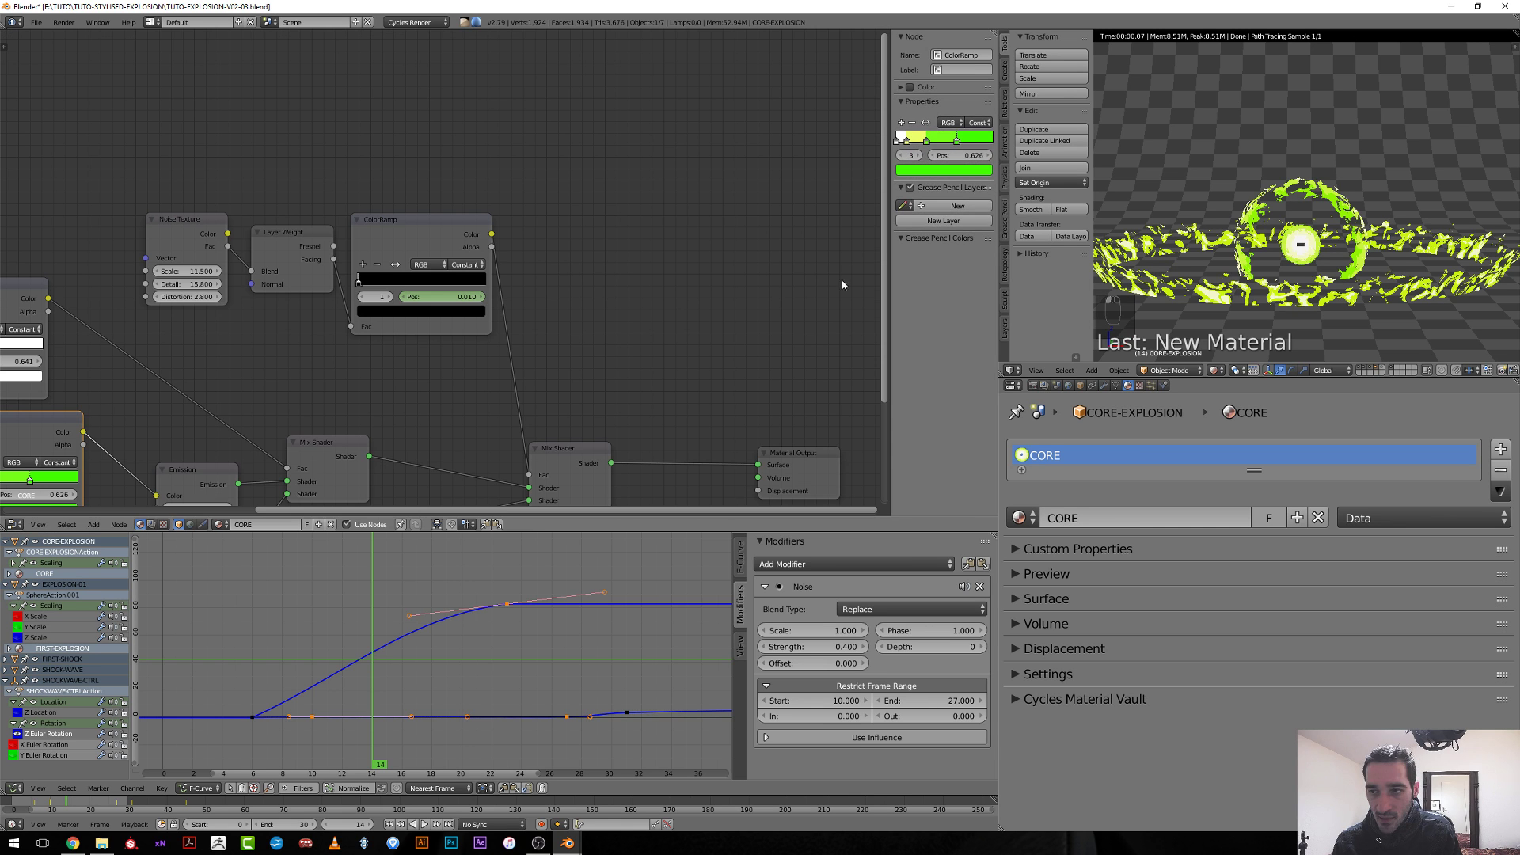
pyautogui.click(1031, 210)
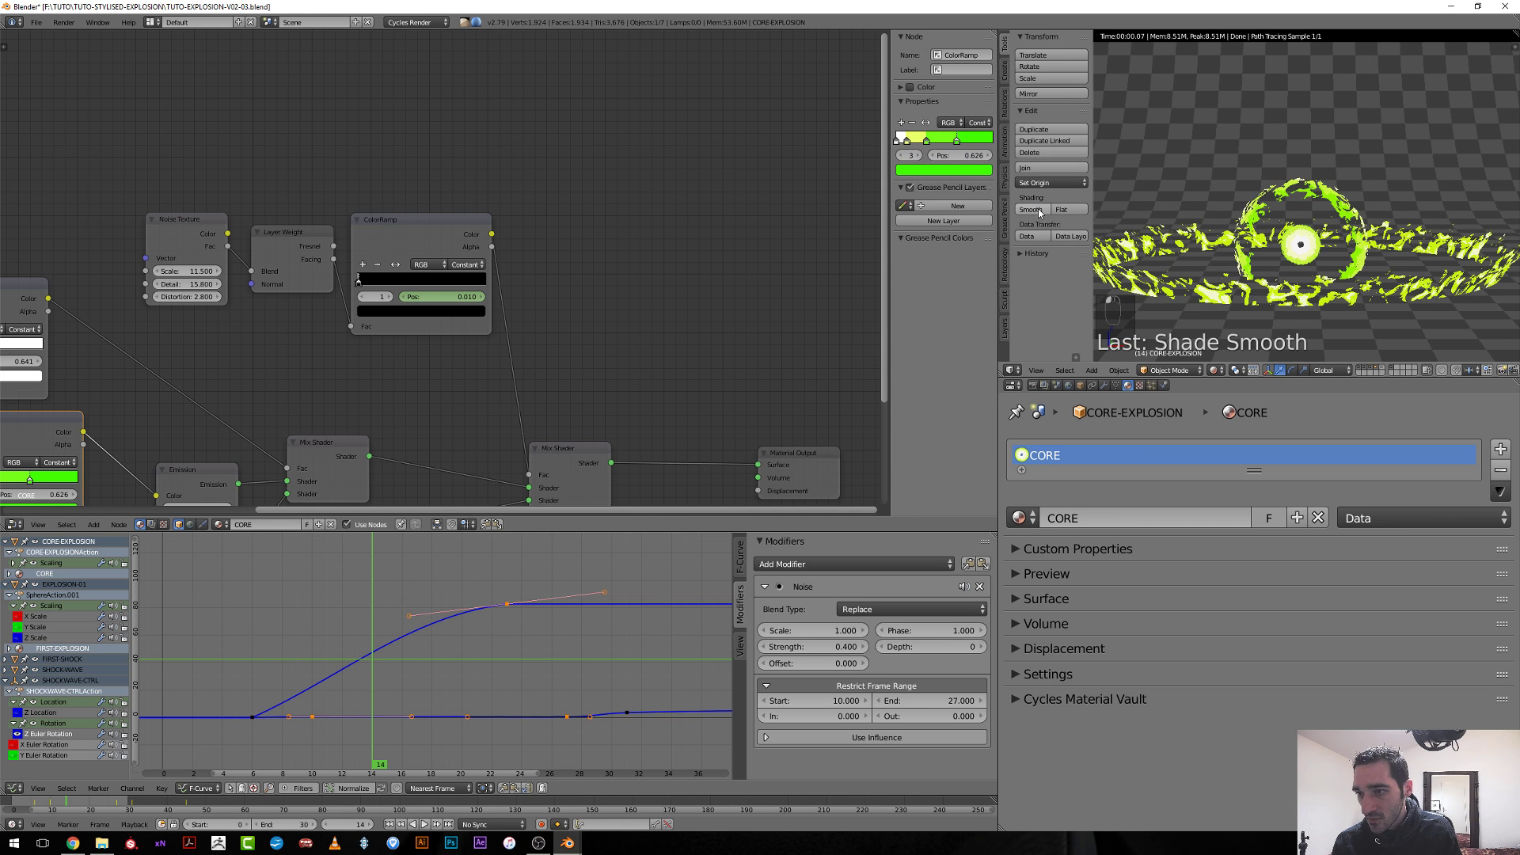
# Examine the core's rendered look up close at frames 16 and 18 and look over its material's node layout.
pyautogui.scroll(4, 1318, 250)
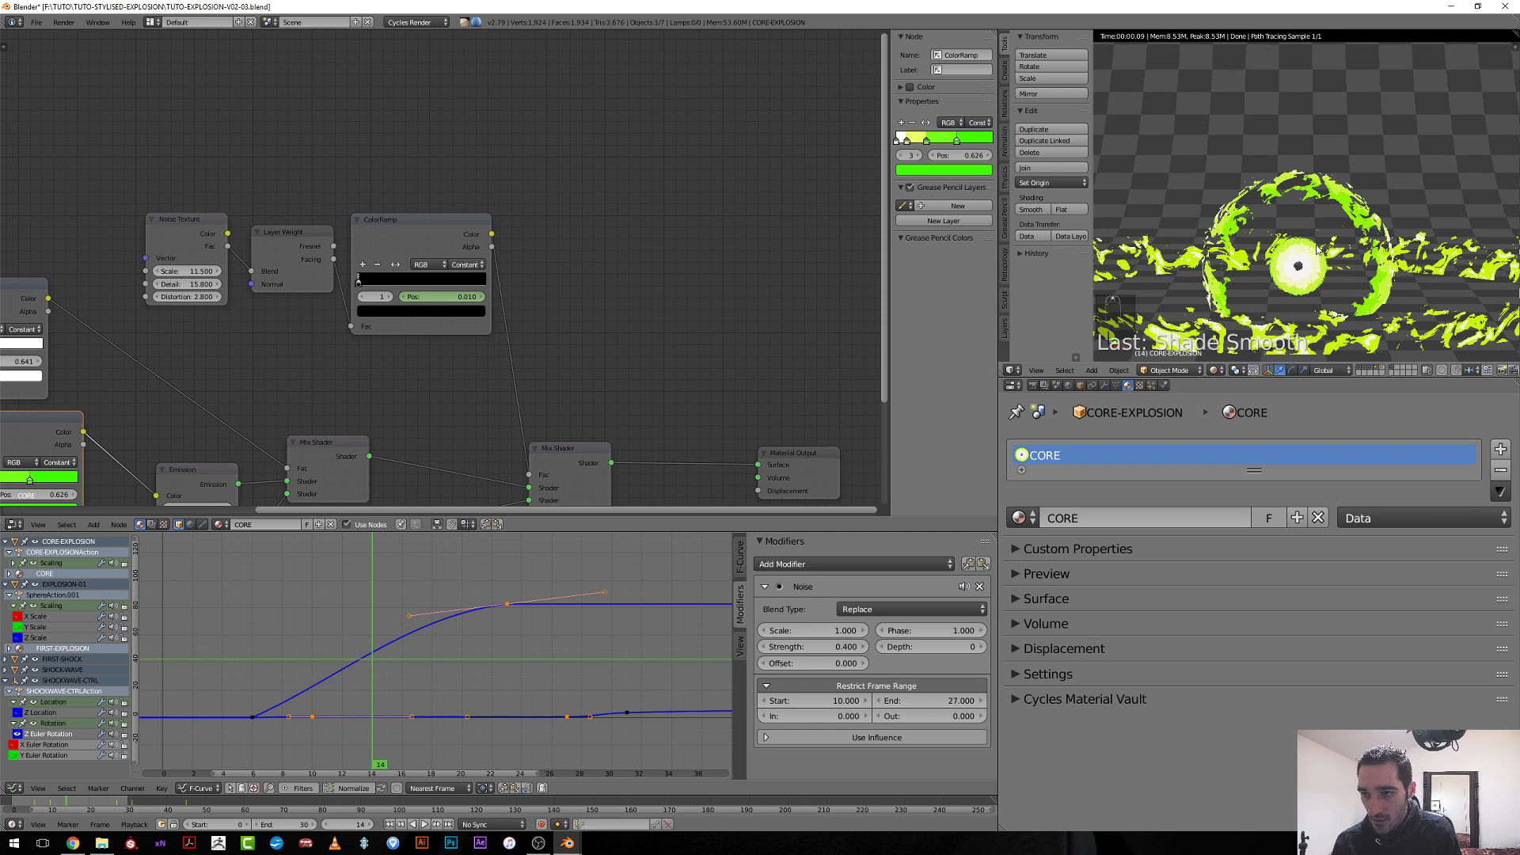
pyautogui.scroll(2, 1298, 207)
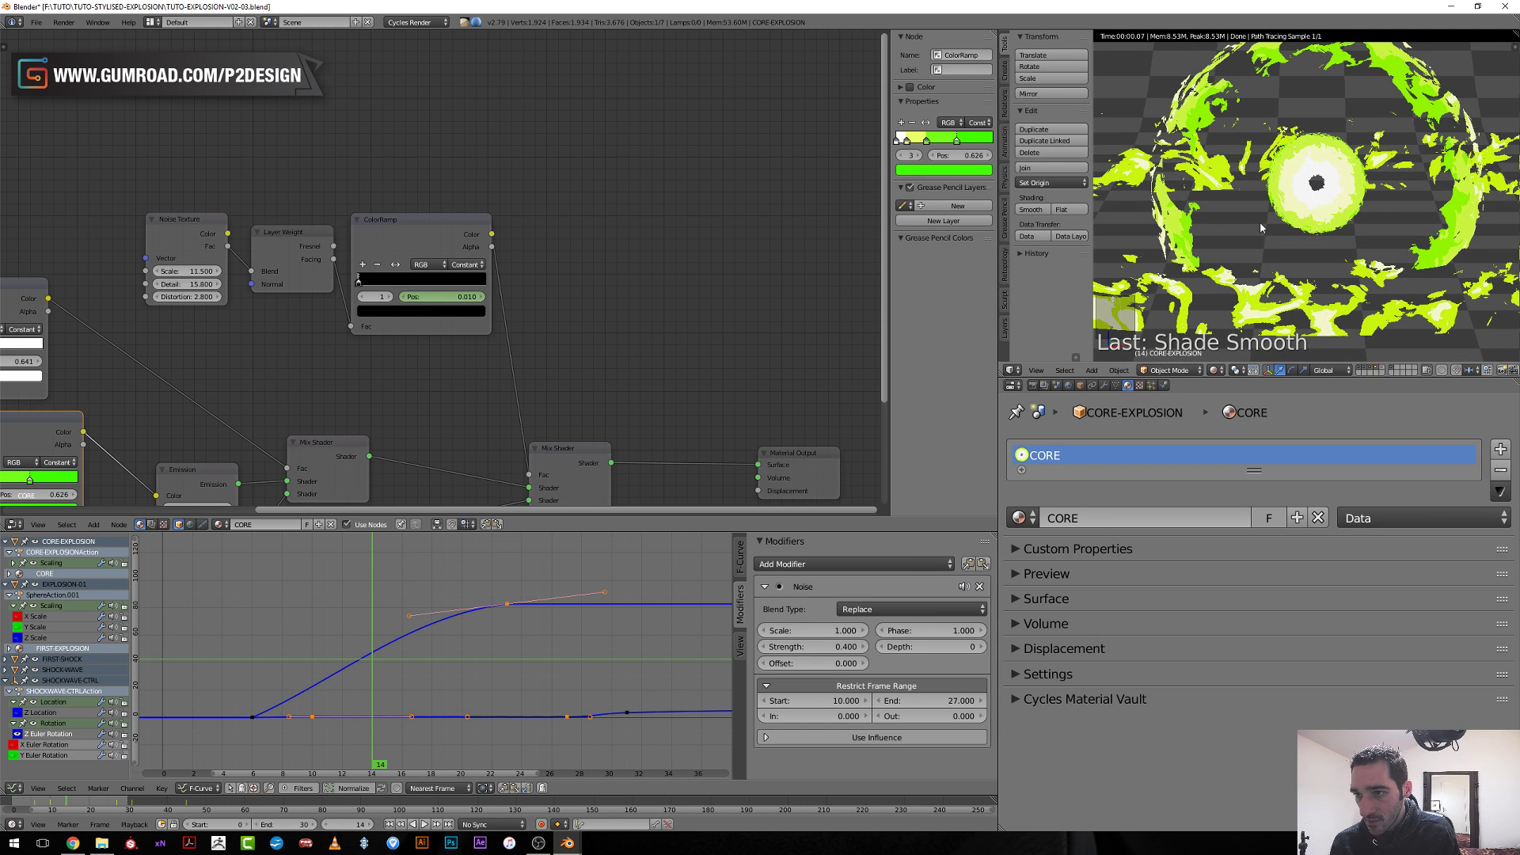
pyautogui.scroll(-5, 509, 339)
pyautogui.moveTo(380, 451); pyautogui.dragTo(554, 394, button='middle')
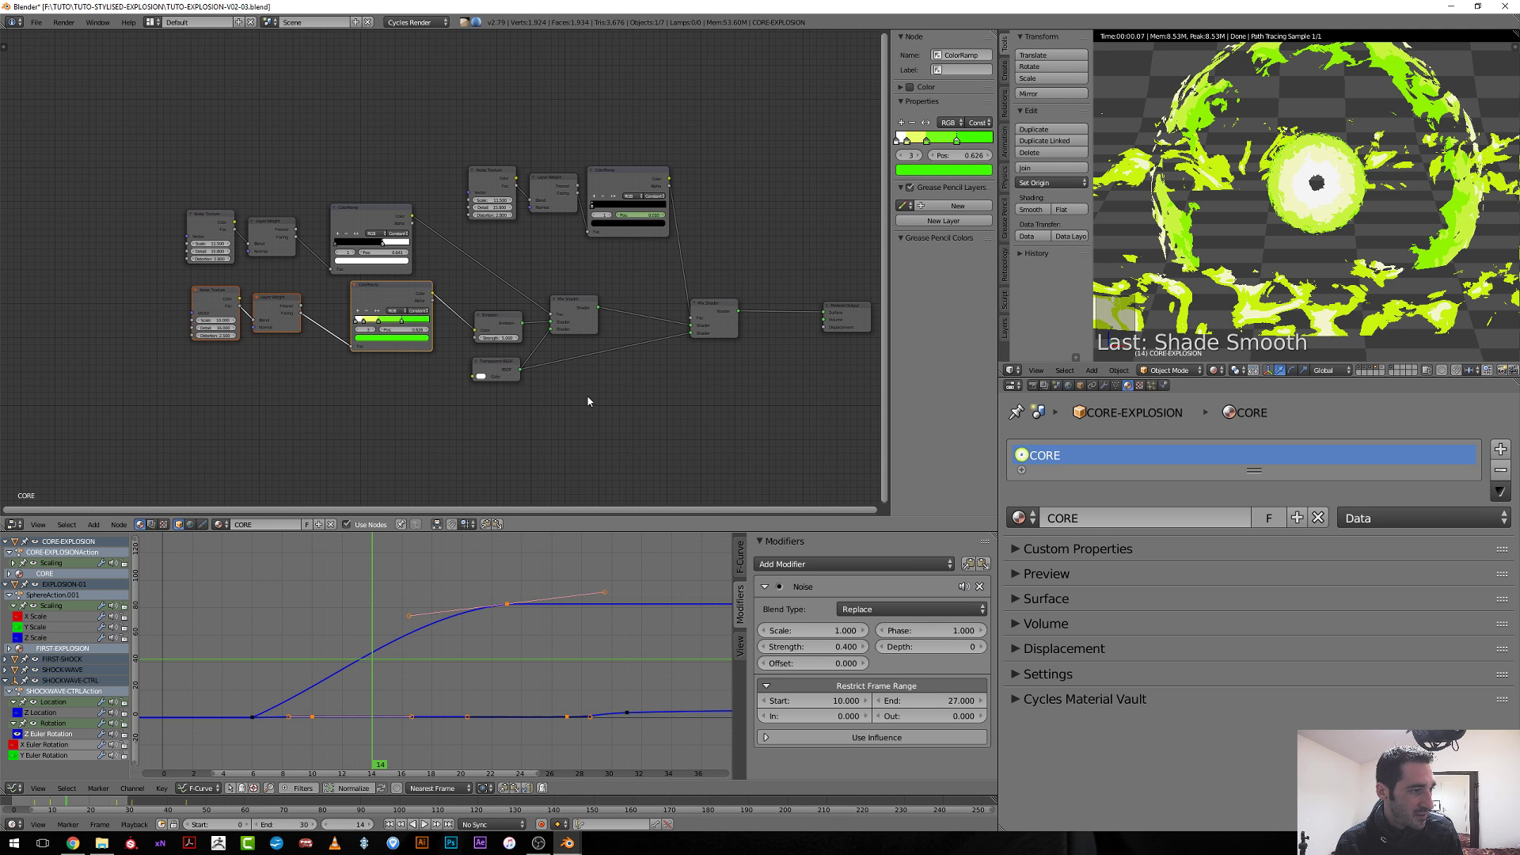
pyautogui.keyDown('ctrl'); pyautogui.hscroll(2, 594, 386); pyautogui.keyUp('ctrl')
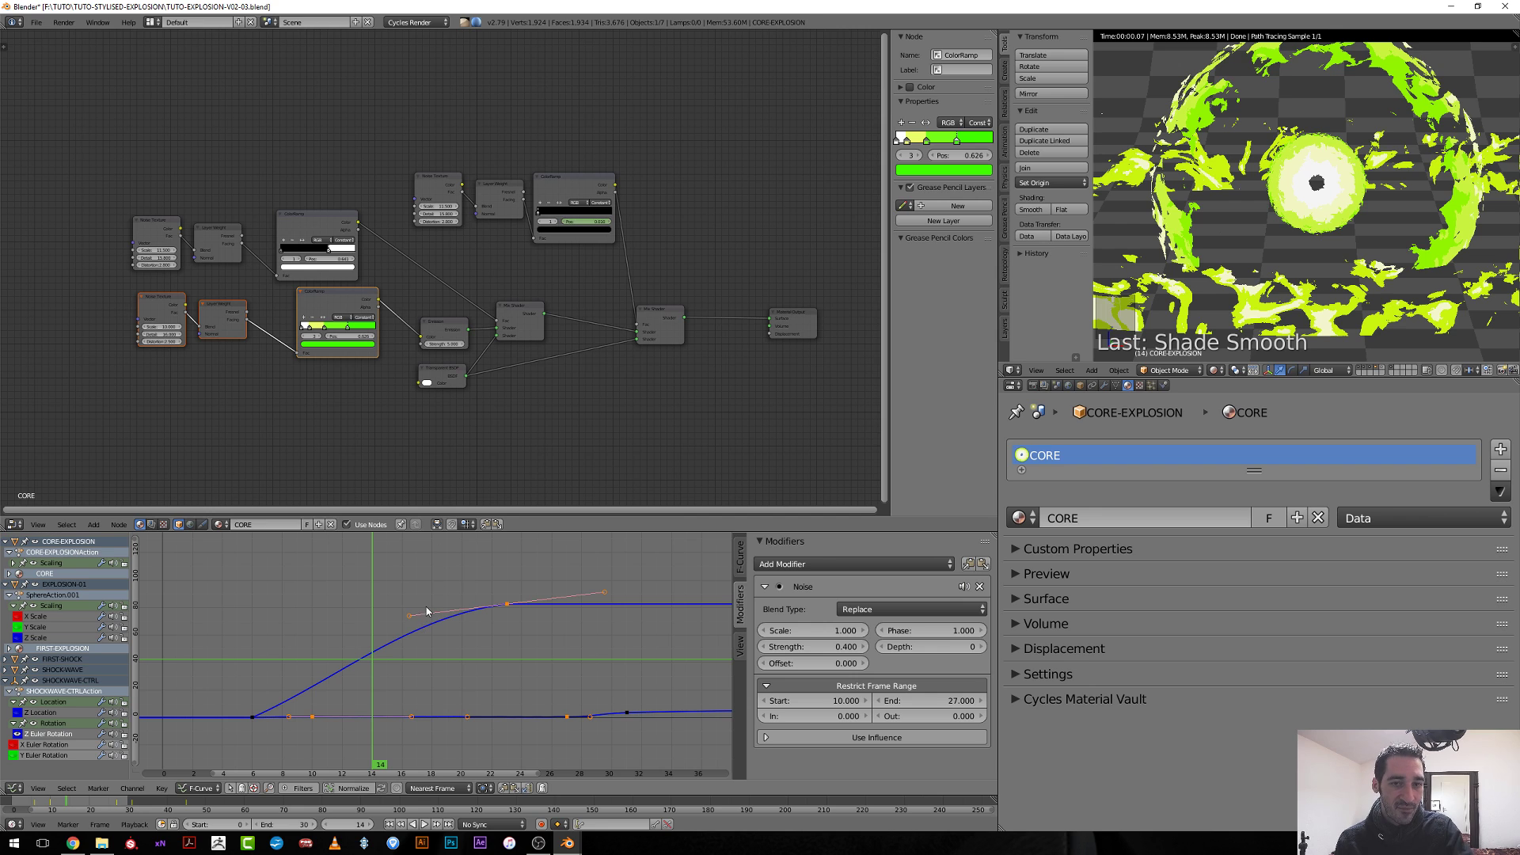
pyautogui.moveTo(274, 694); pyautogui.dragTo(404, 720)
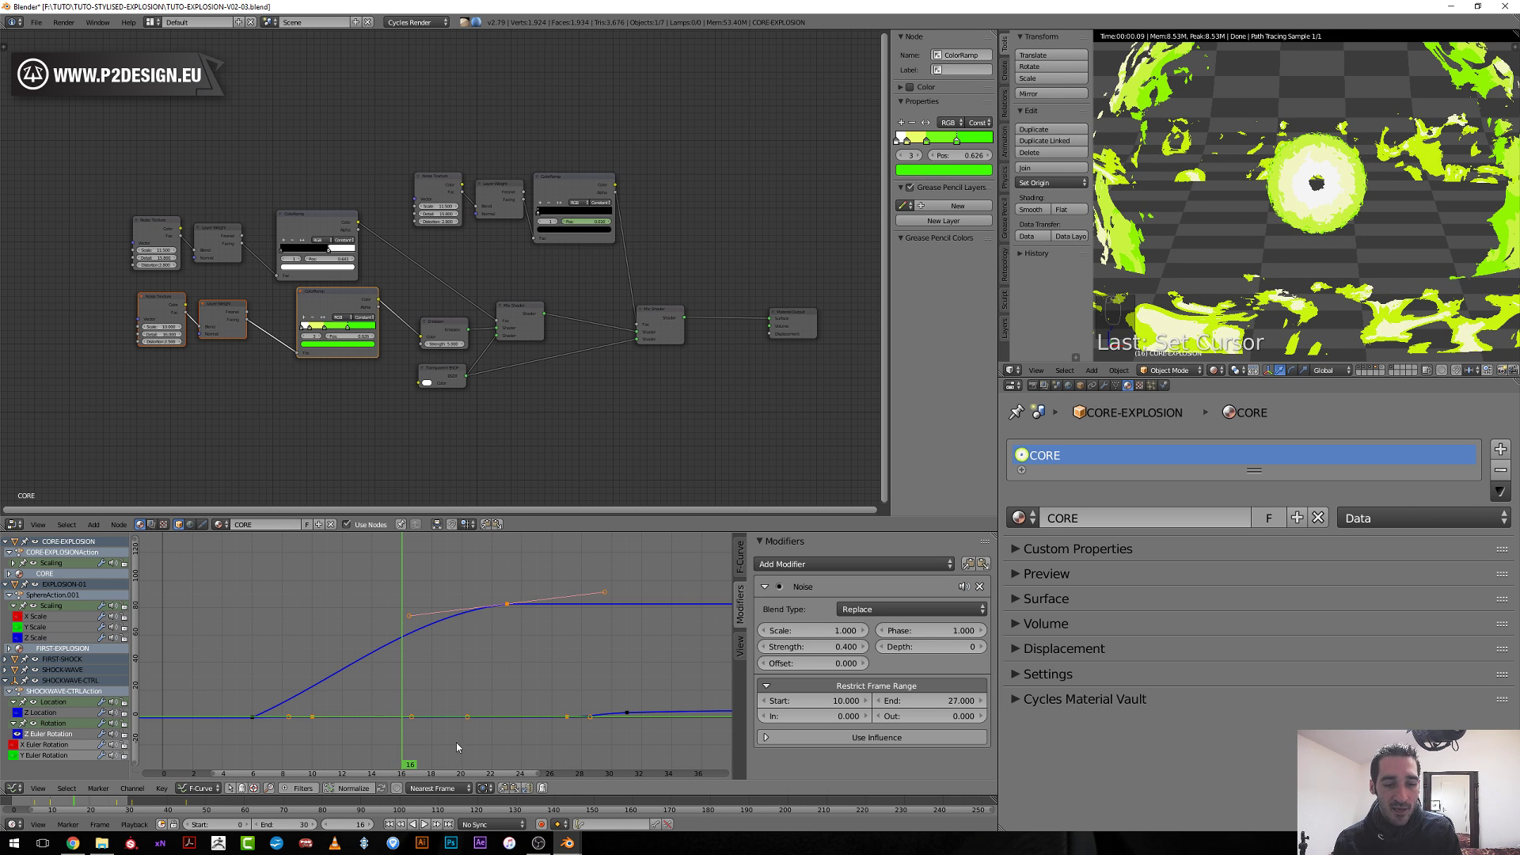
pyautogui.moveTo(388, 728); pyautogui.dragTo(435, 736)
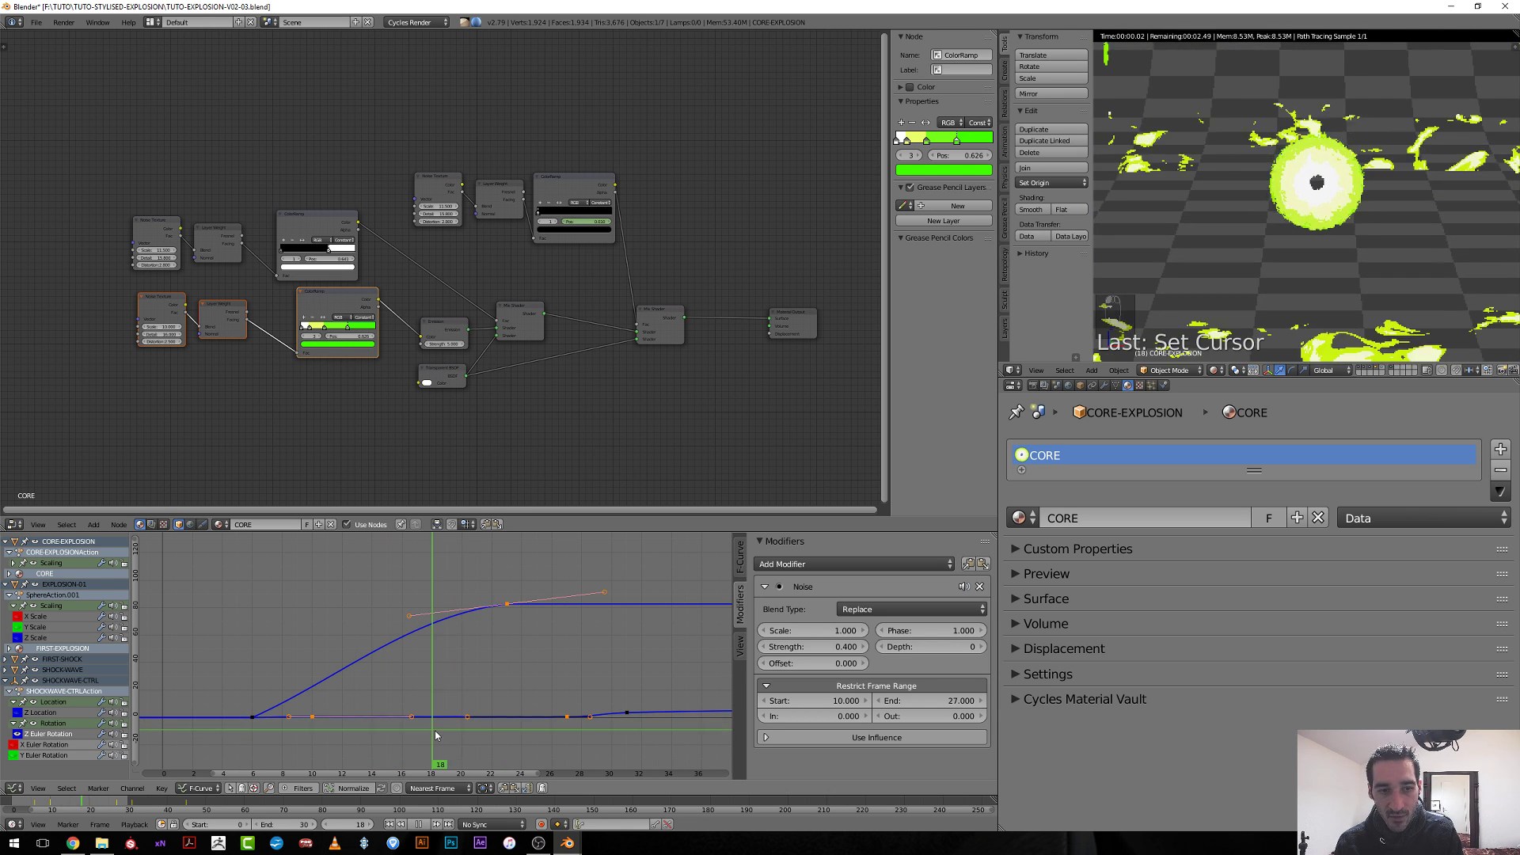
pyautogui.scroll(2, 452, 225)
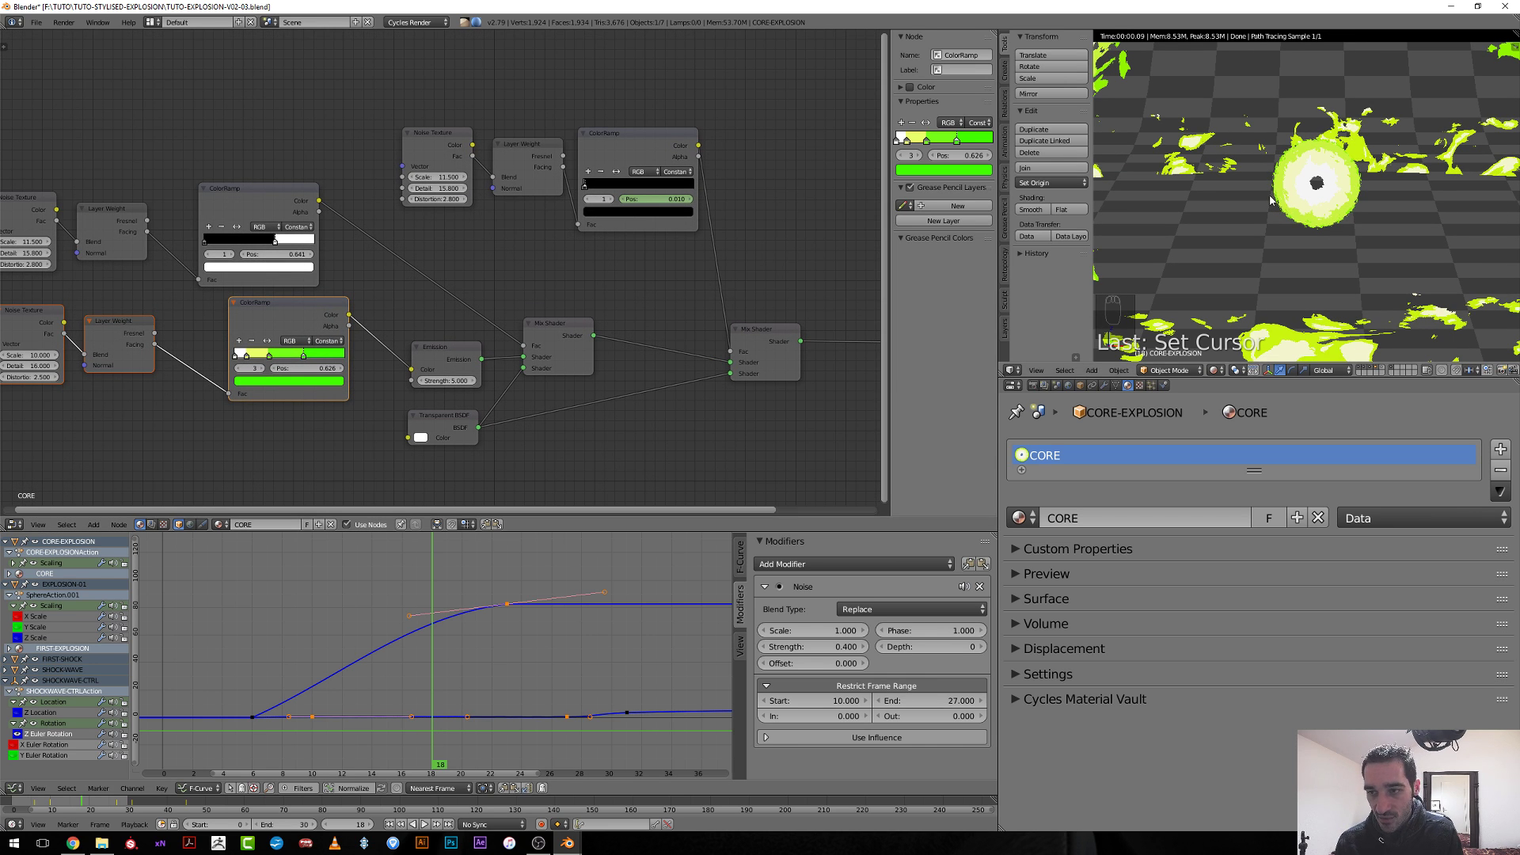
# Collapse the channel groups of CORE-EXPLOSION's action, EXPLOSION-01 and SHOCKWAVE-CTRL in the animation channel list.
pyautogui.click(5, 585)
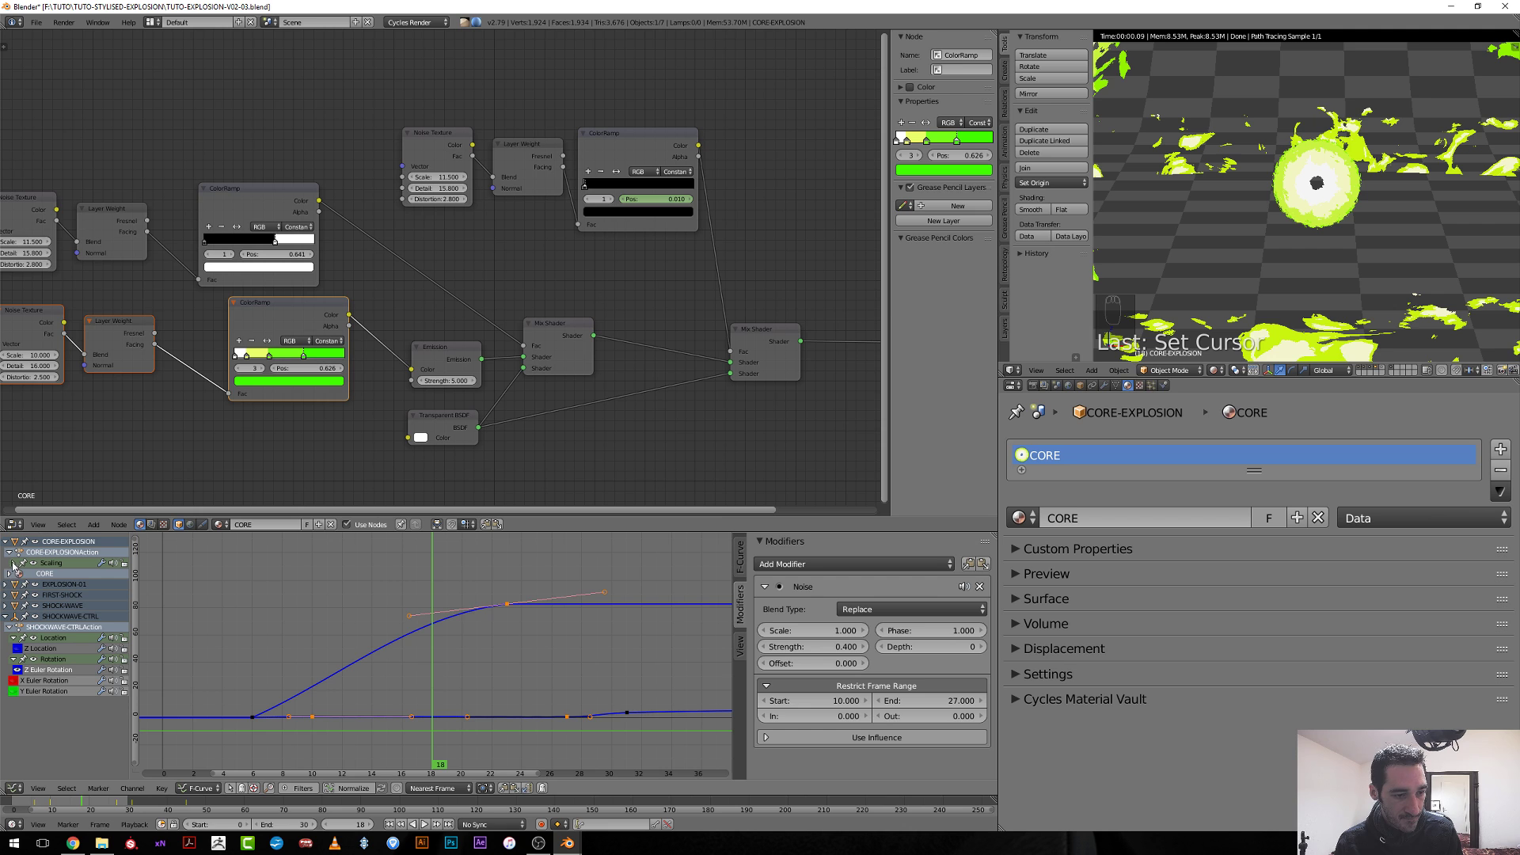
pyautogui.click(8, 553)
pyautogui.click(5, 606)
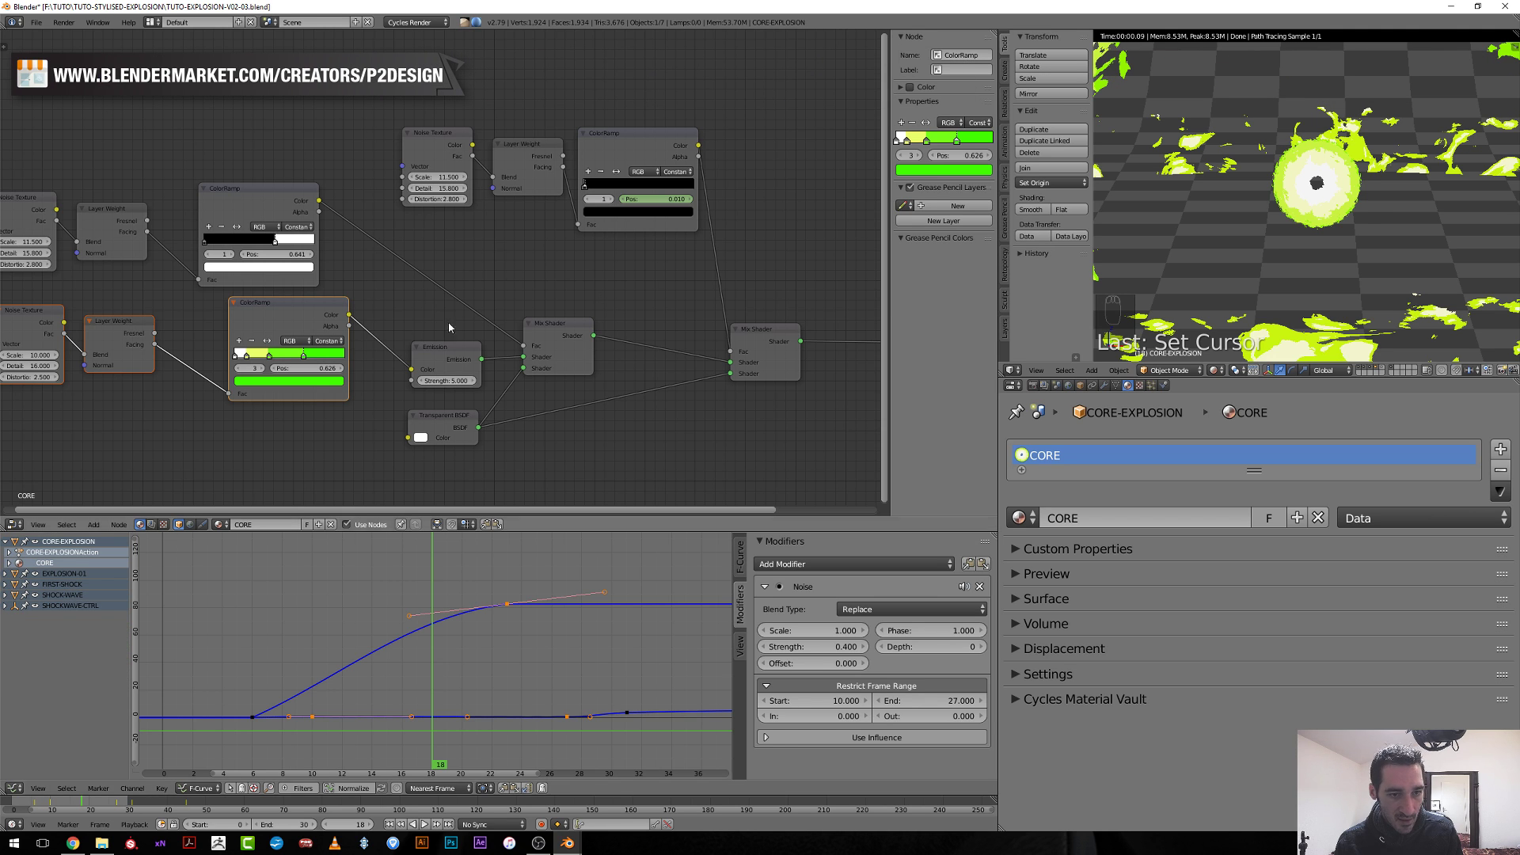
# Set the Emission node's strength to 10 in the CORE material.
pyautogui.press('Home')
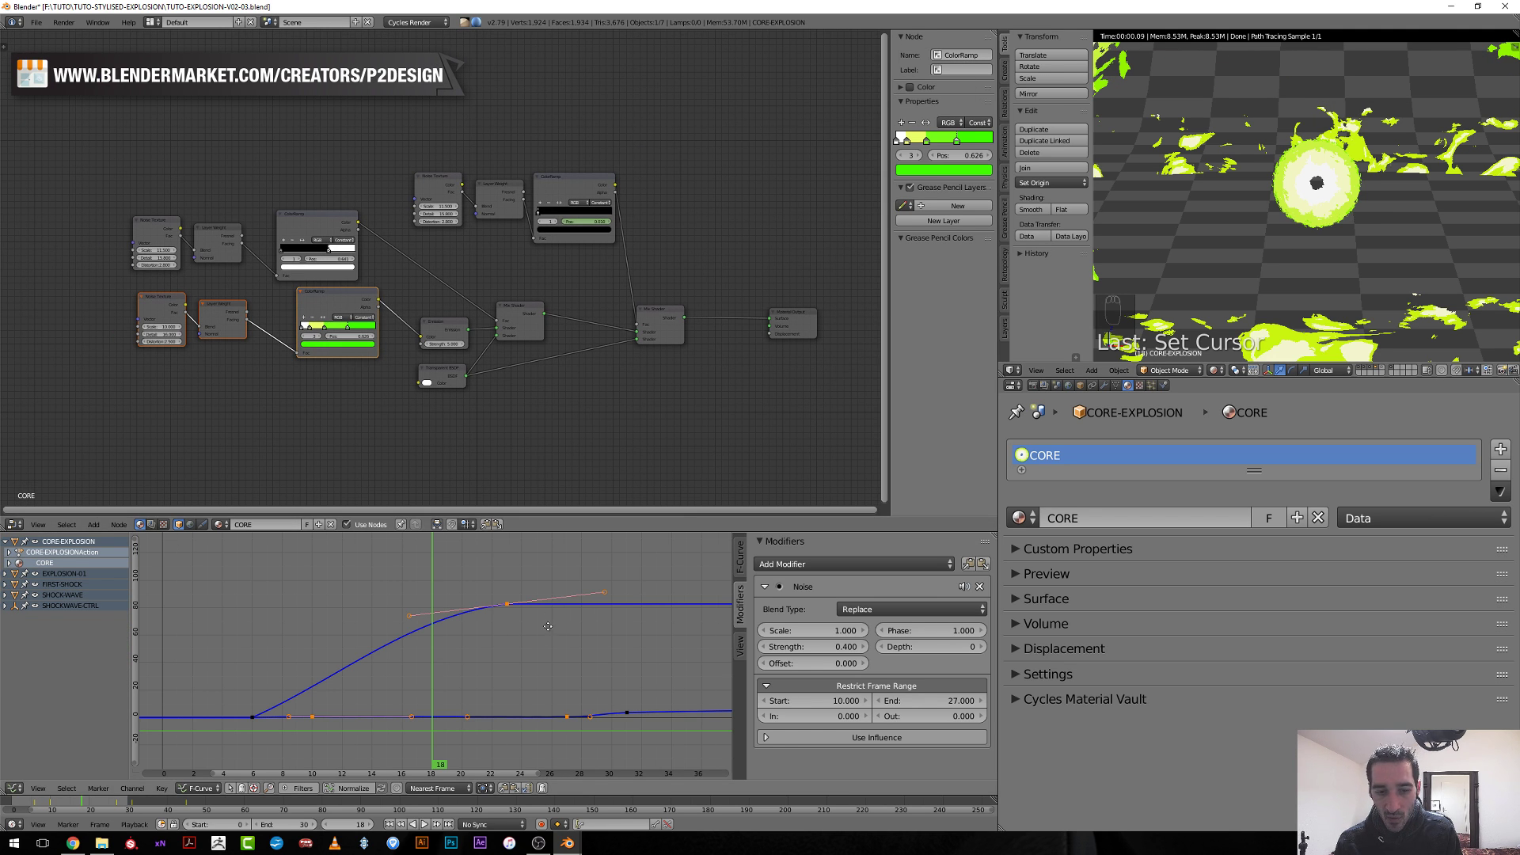
pyautogui.scroll(3, 562, 321)
pyautogui.moveTo(562, 321); pyautogui.dragTo(463, 187, button='middle')
pyautogui.click(353, 290)
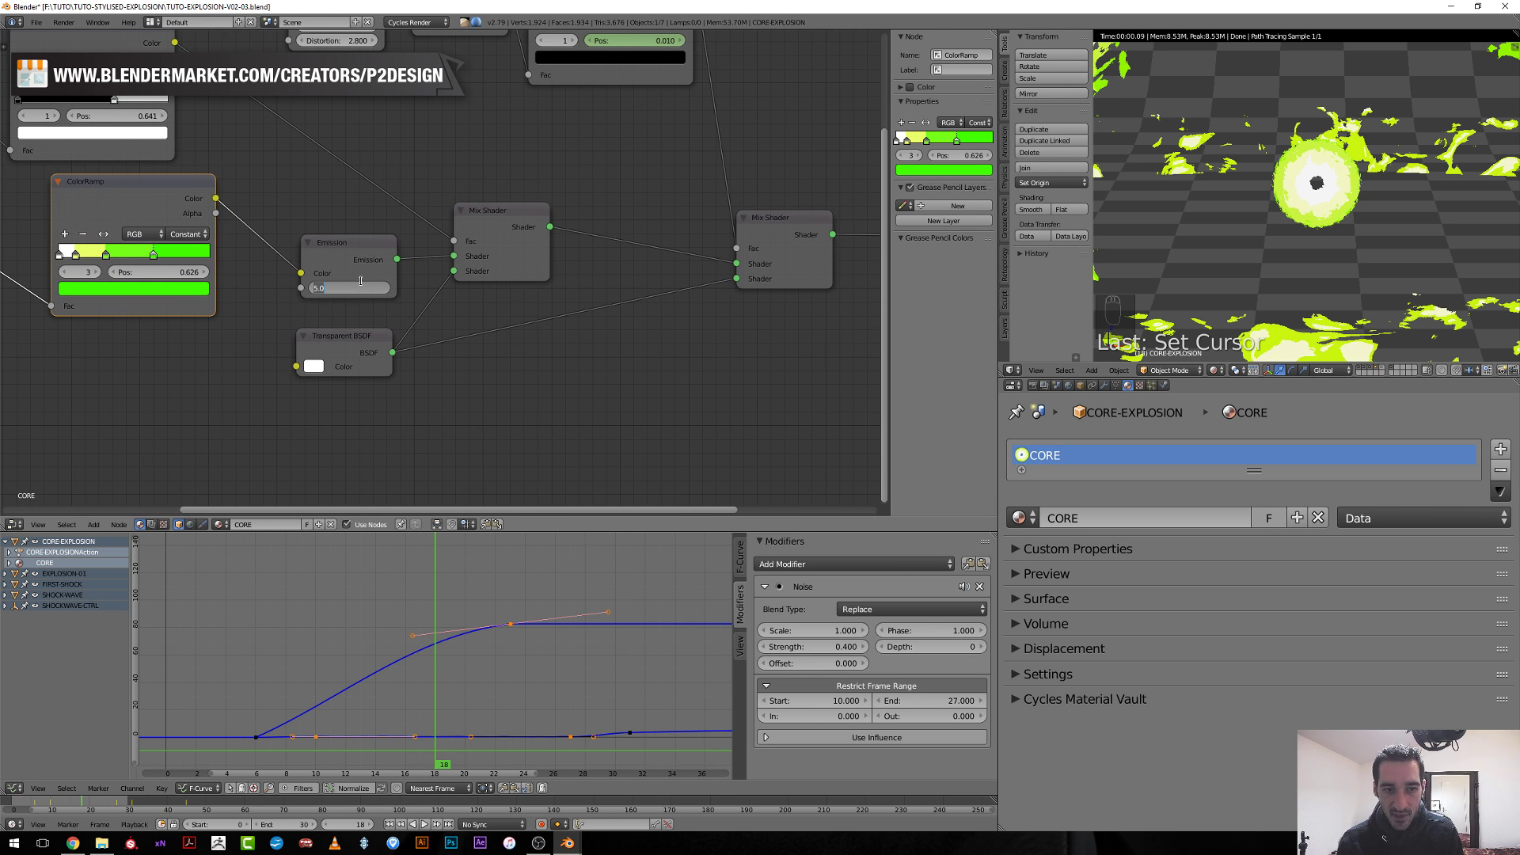
pyautogui.write('10')
pyautogui.press('Return')
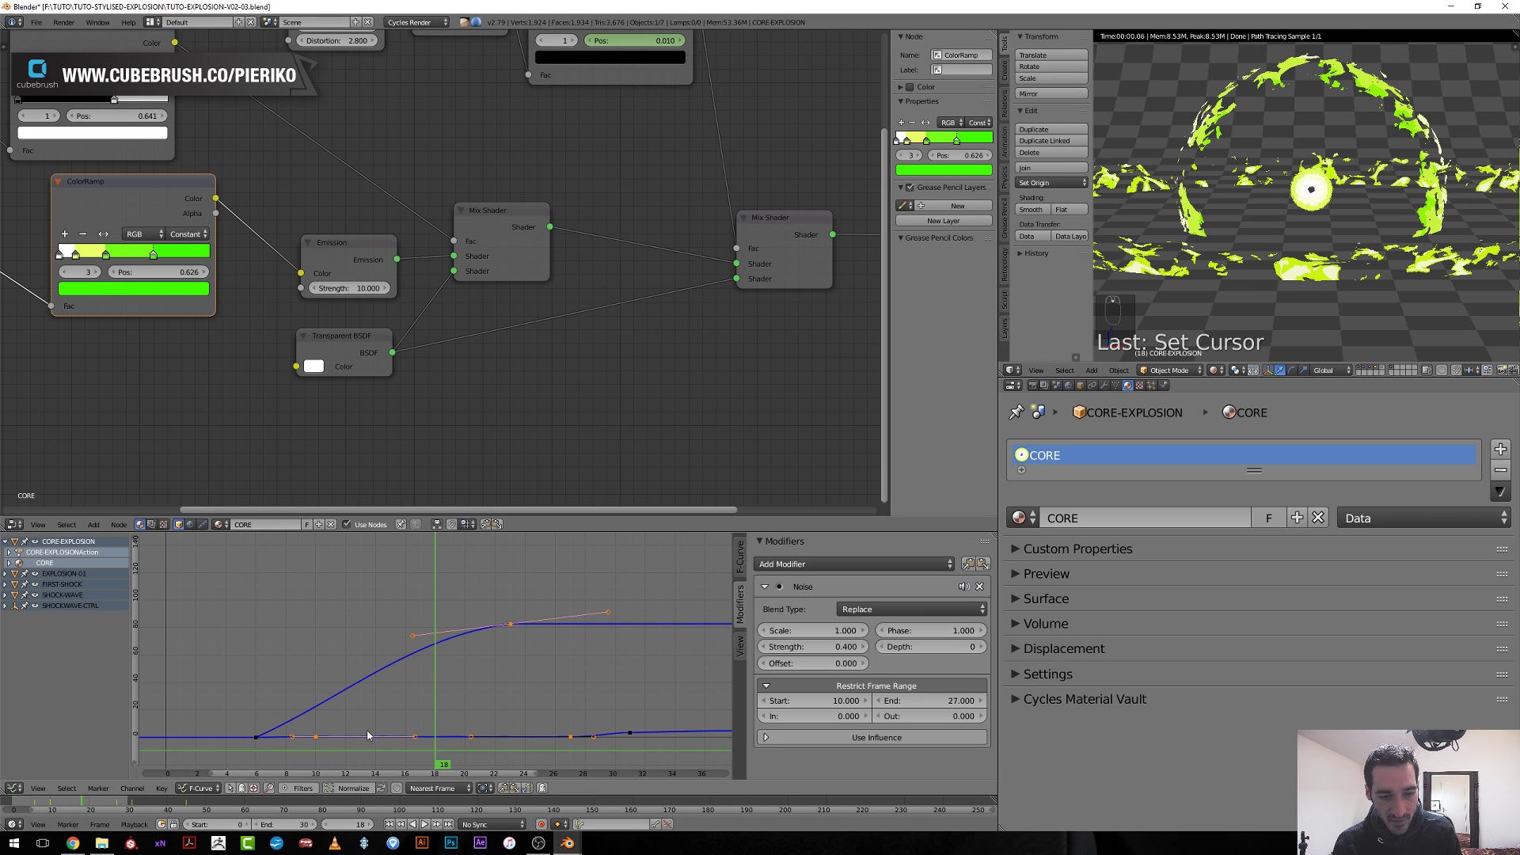
# Go to frame 29 and move the white stop of the CORE material's upper-left black-and-white ColorRamp to 0.618.
pyautogui.moveTo(368, 734); pyautogui.dragTo(600, 738)
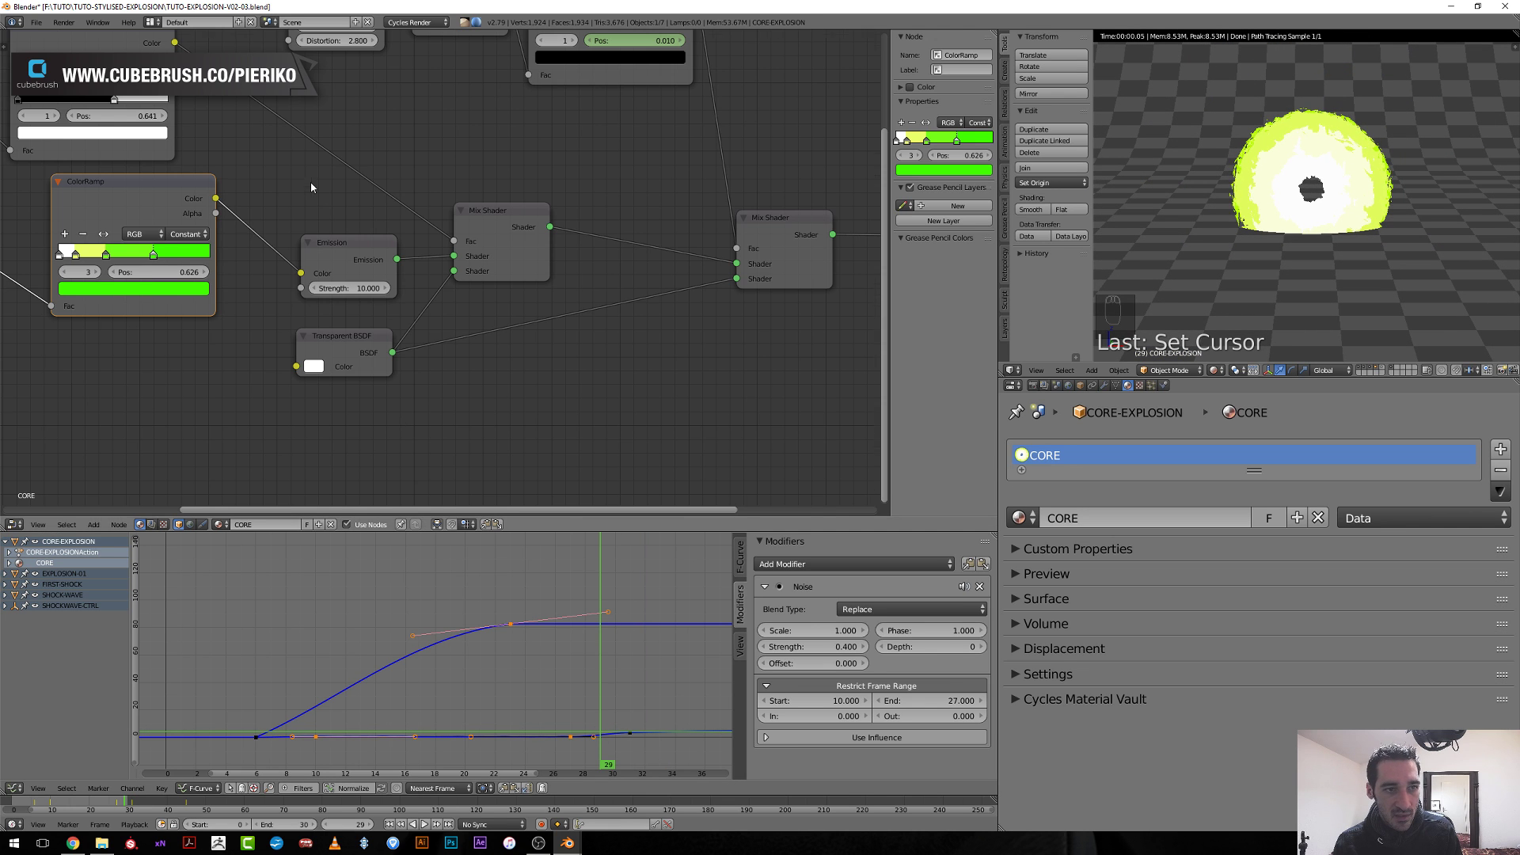
pyautogui.scroll(-2, 312, 187)
pyautogui.scroll(2, 497, 309)
pyautogui.moveTo(425, 273); pyautogui.dragTo(412, 269)
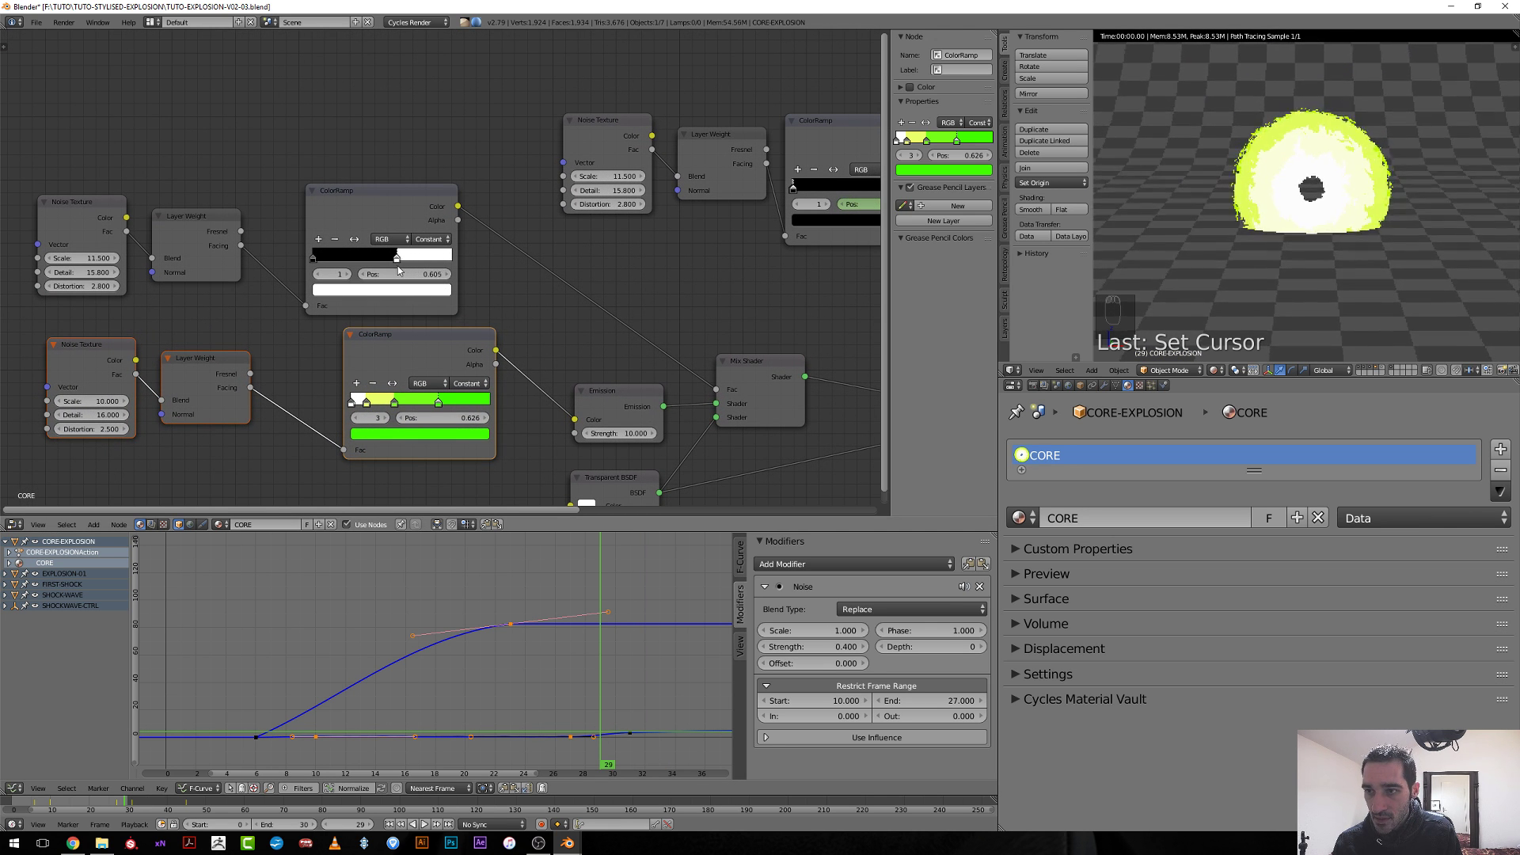
pyautogui.moveTo(412, 269); pyautogui.dragTo(401, 271)
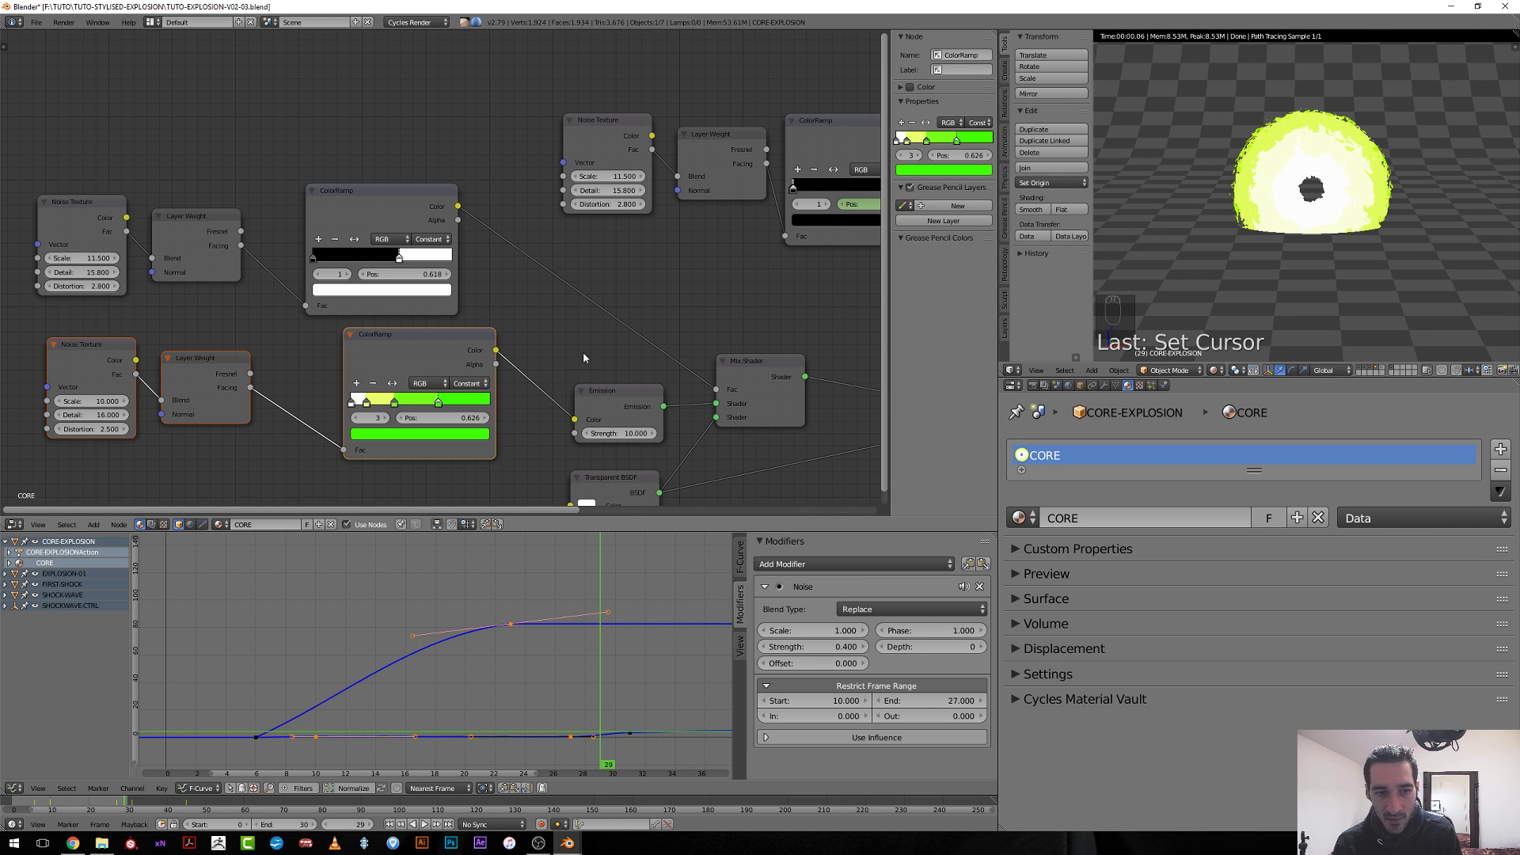
# Clear the keyframes from the stop position of the ColorRamp that feeds the final Mix Shader's factor.
pyautogui.moveTo(582, 352); pyautogui.dragTo(492, 238, button='middle')
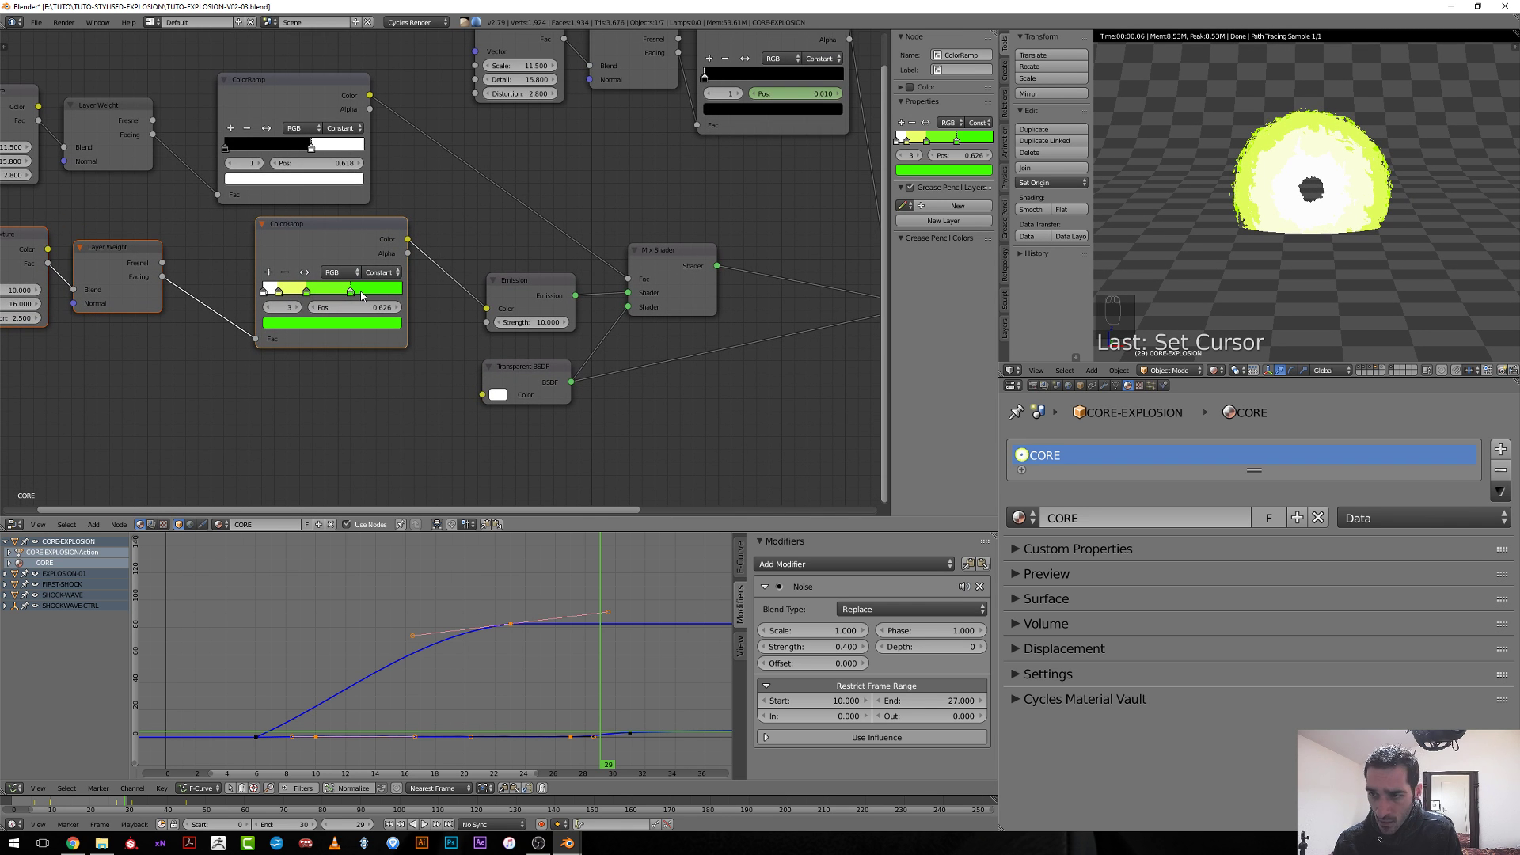
pyautogui.scroll(-2, 758, 176)
pyautogui.moveTo(758, 176); pyautogui.dragTo(672, 221, button='middle')
pyautogui.click(557, 146)
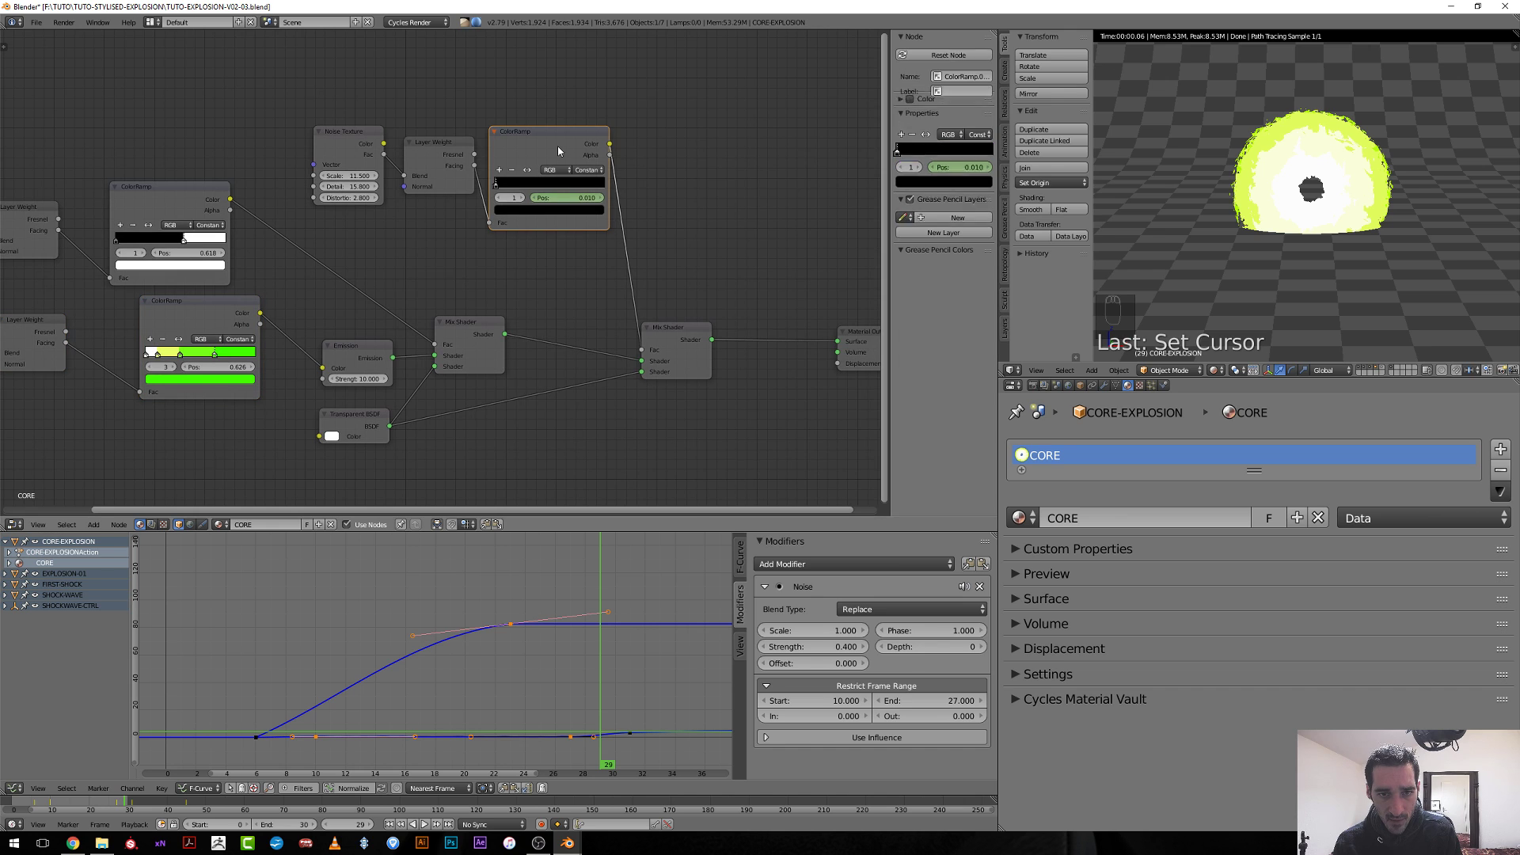
pyautogui.rightClick(557, 199)
pyautogui.click(578, 212)
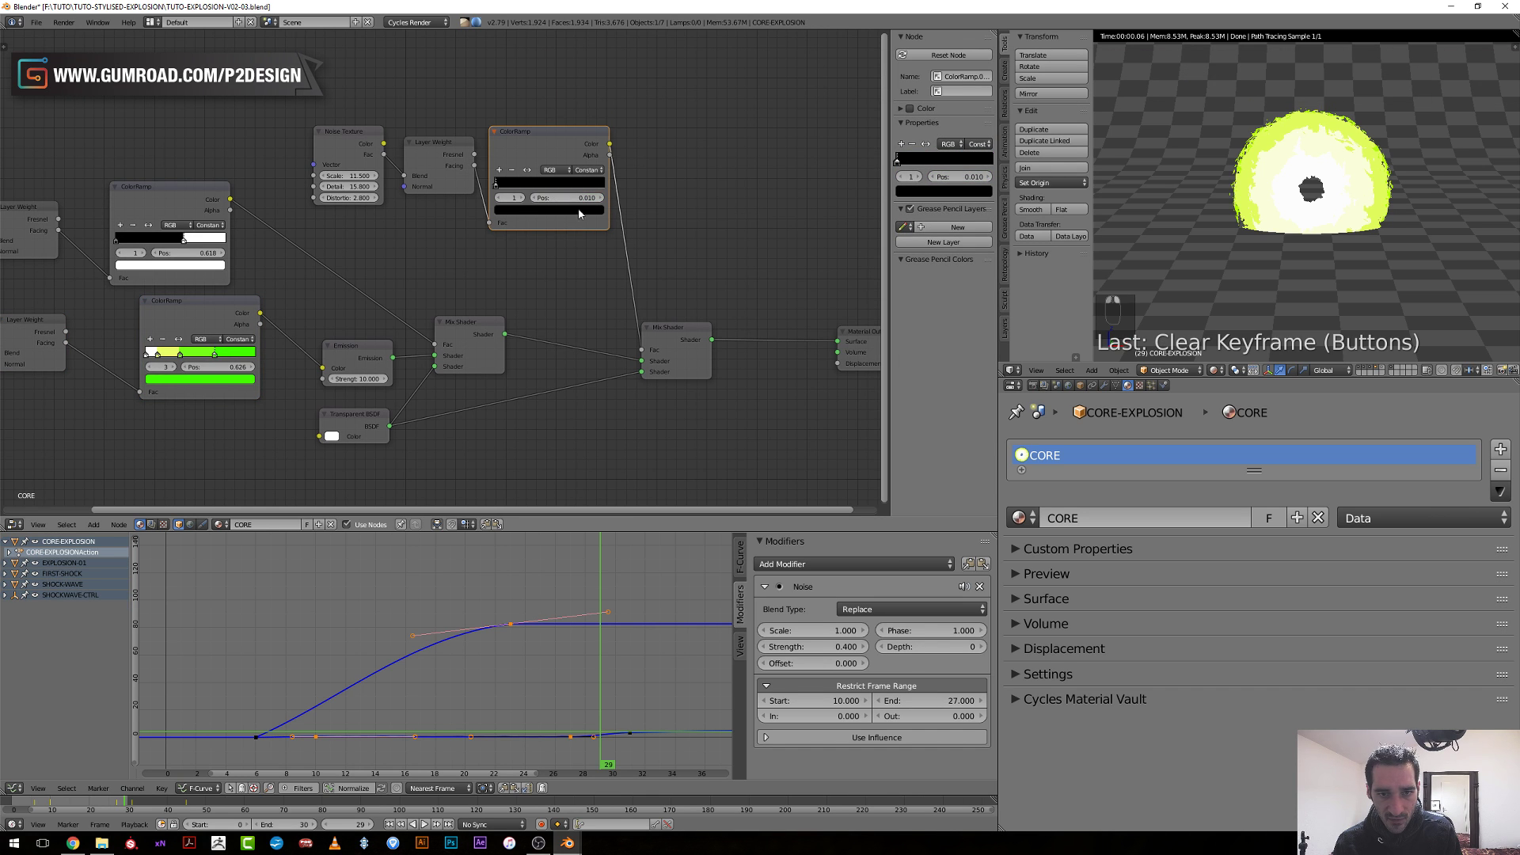
pyautogui.scroll(2, 488, 190)
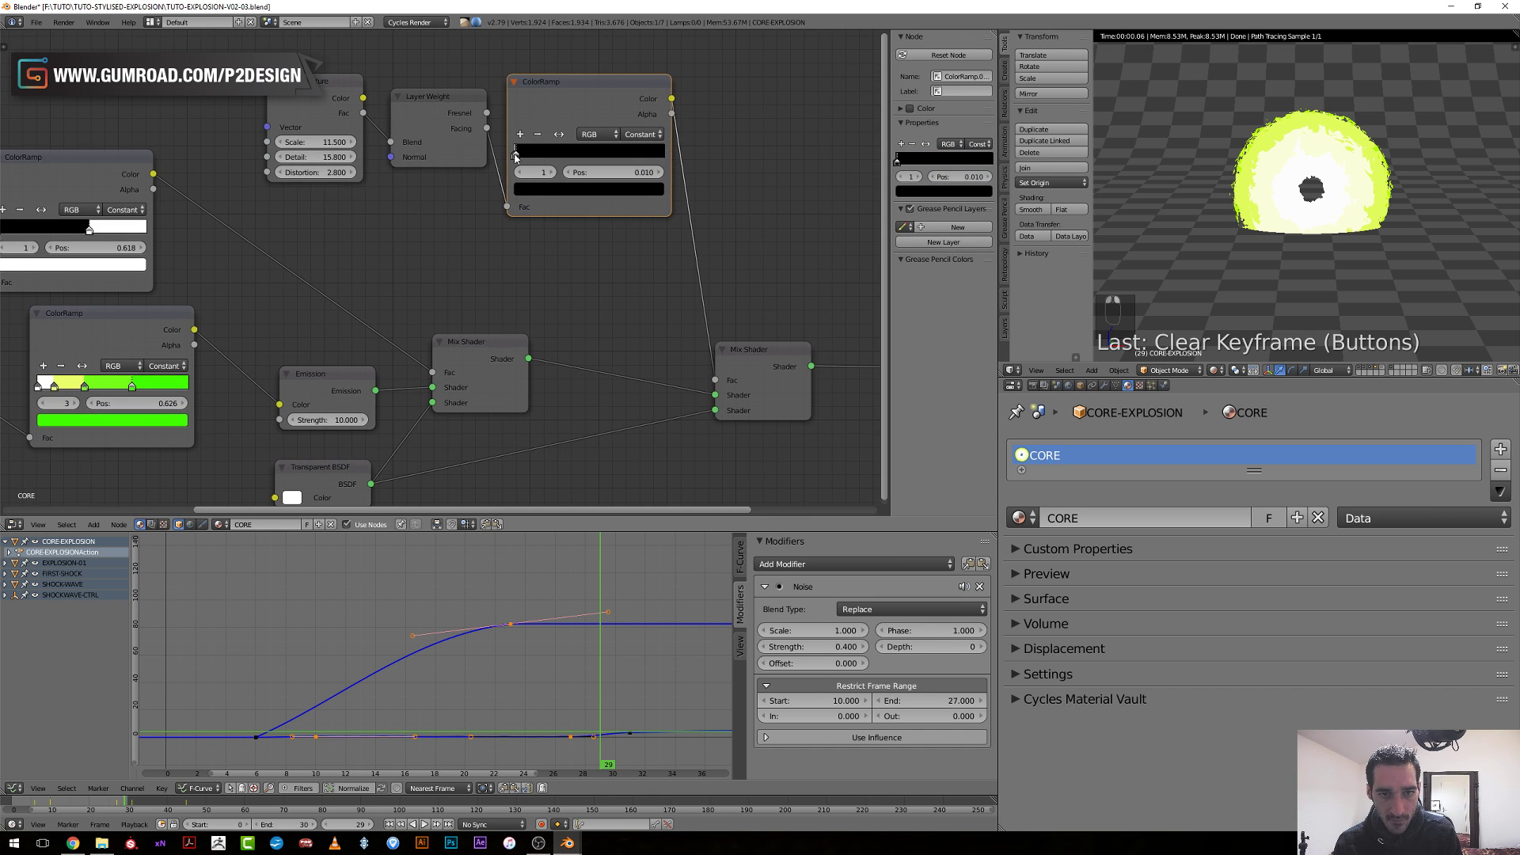
# Flip that ColorRamp and slide its two stops to opposite ends, with the black stop at 0.000 filling the ramp.
pyautogui.click(558, 134)
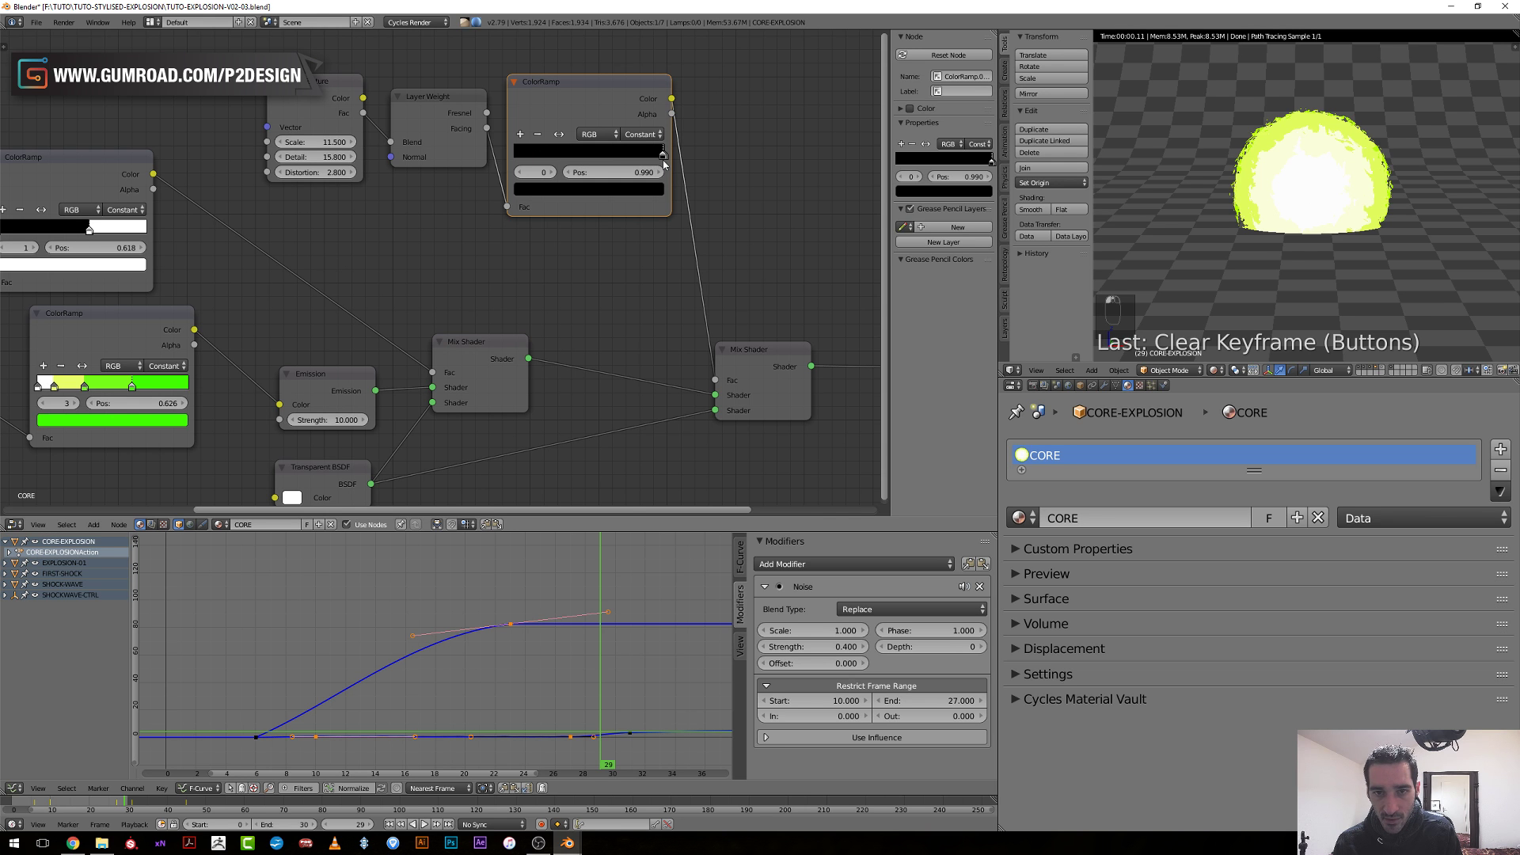
pyautogui.moveTo(663, 156); pyautogui.dragTo(512, 155)
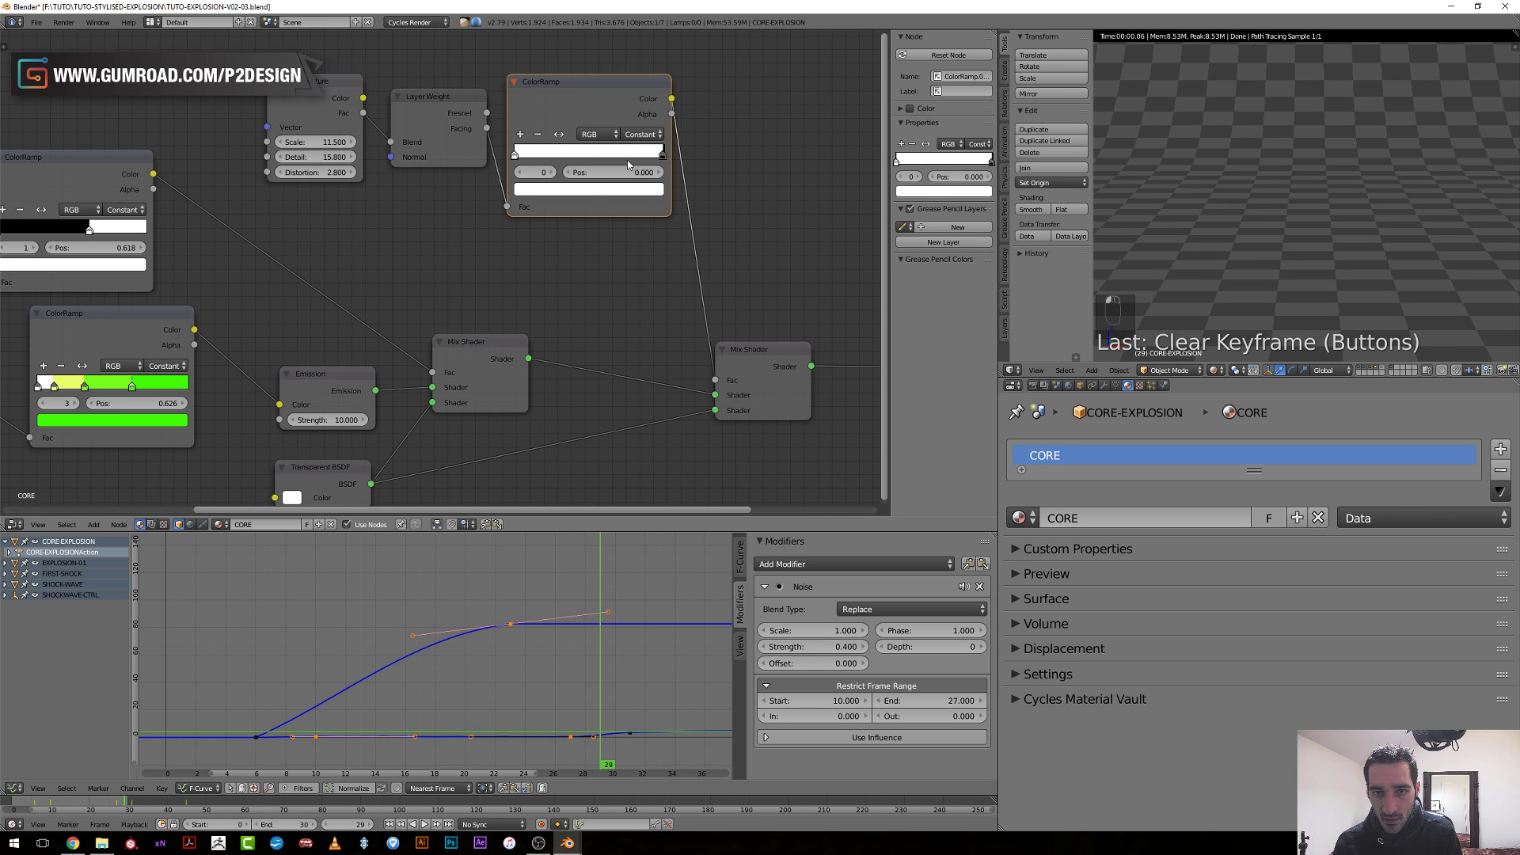
pyautogui.moveTo(664, 156); pyautogui.dragTo(541, 155)
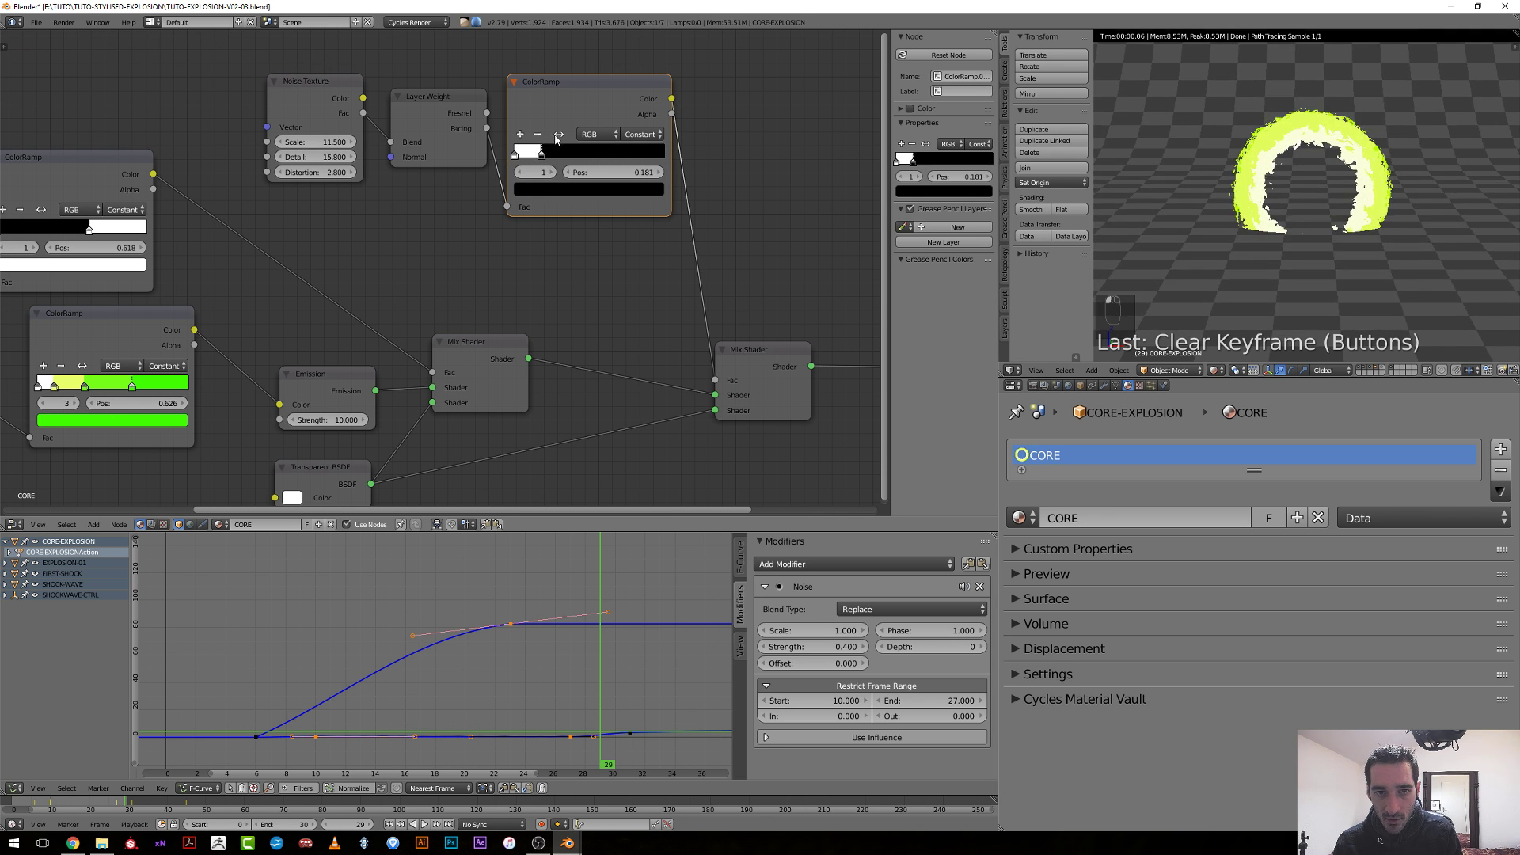
pyautogui.click(558, 134)
pyautogui.moveTo(669, 155); pyautogui.dragTo(453, 165)
pyautogui.click(673, 158)
pyautogui.scroll(-2, 452, 265)
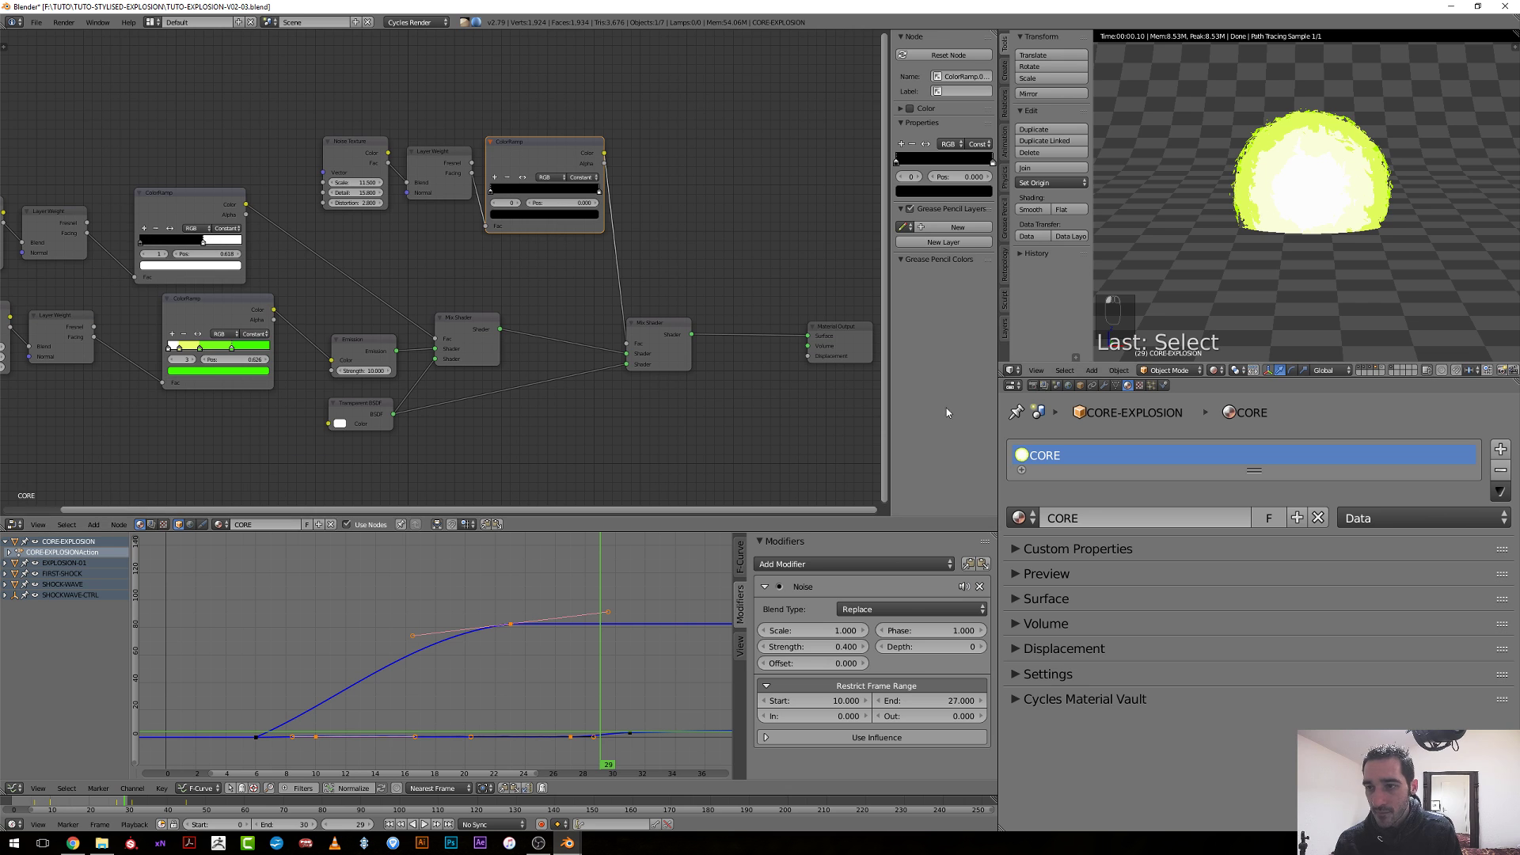
# Go to frame 32 and display the 3D view in the large area in place of the node tree.
pyautogui.moveTo(568, 681); pyautogui.dragTo(648, 681)
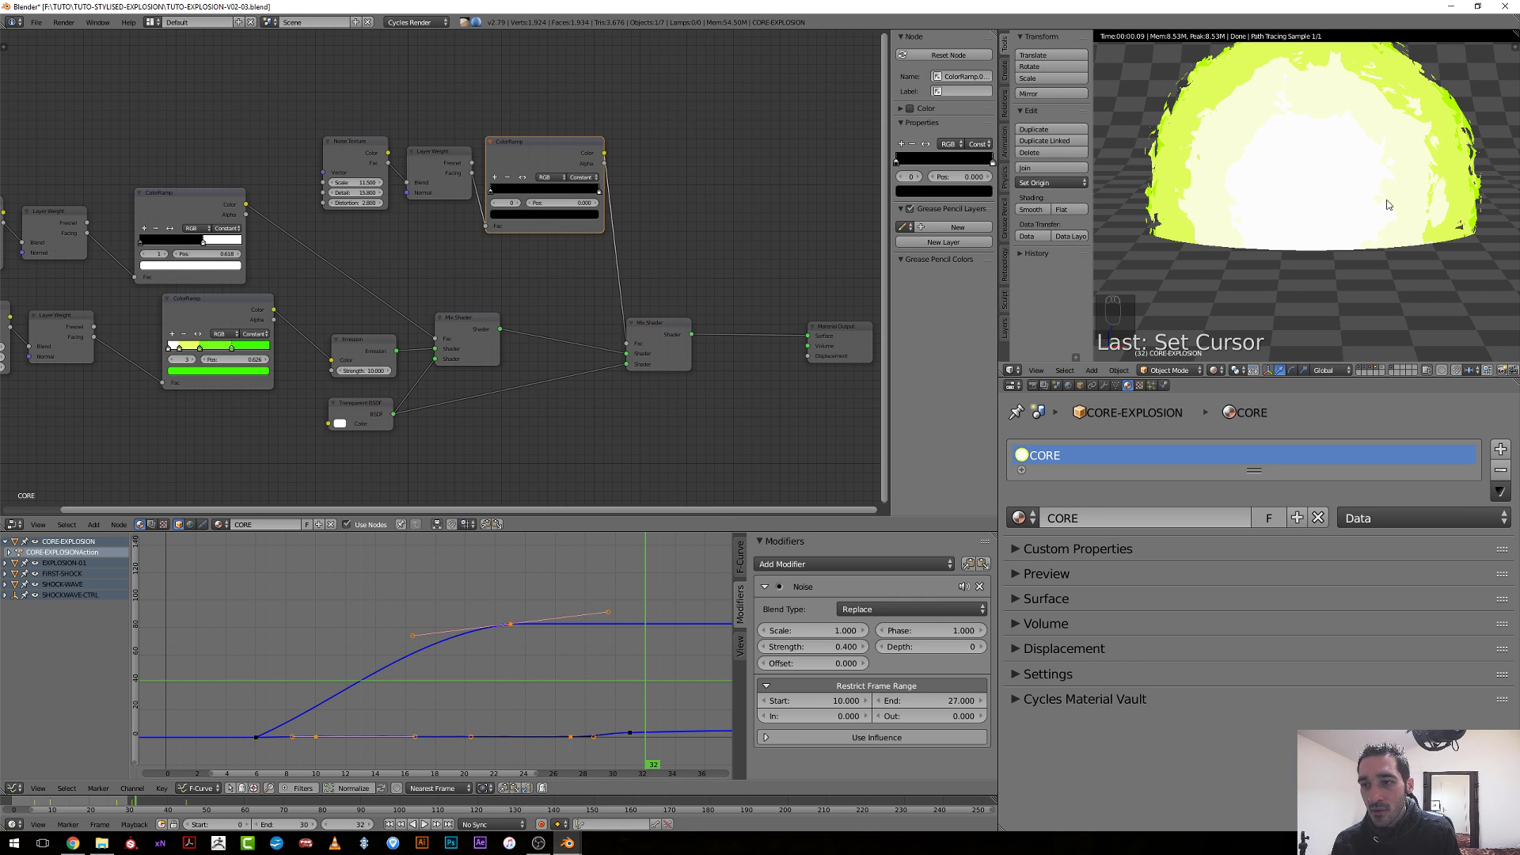
pyautogui.click(16, 524)
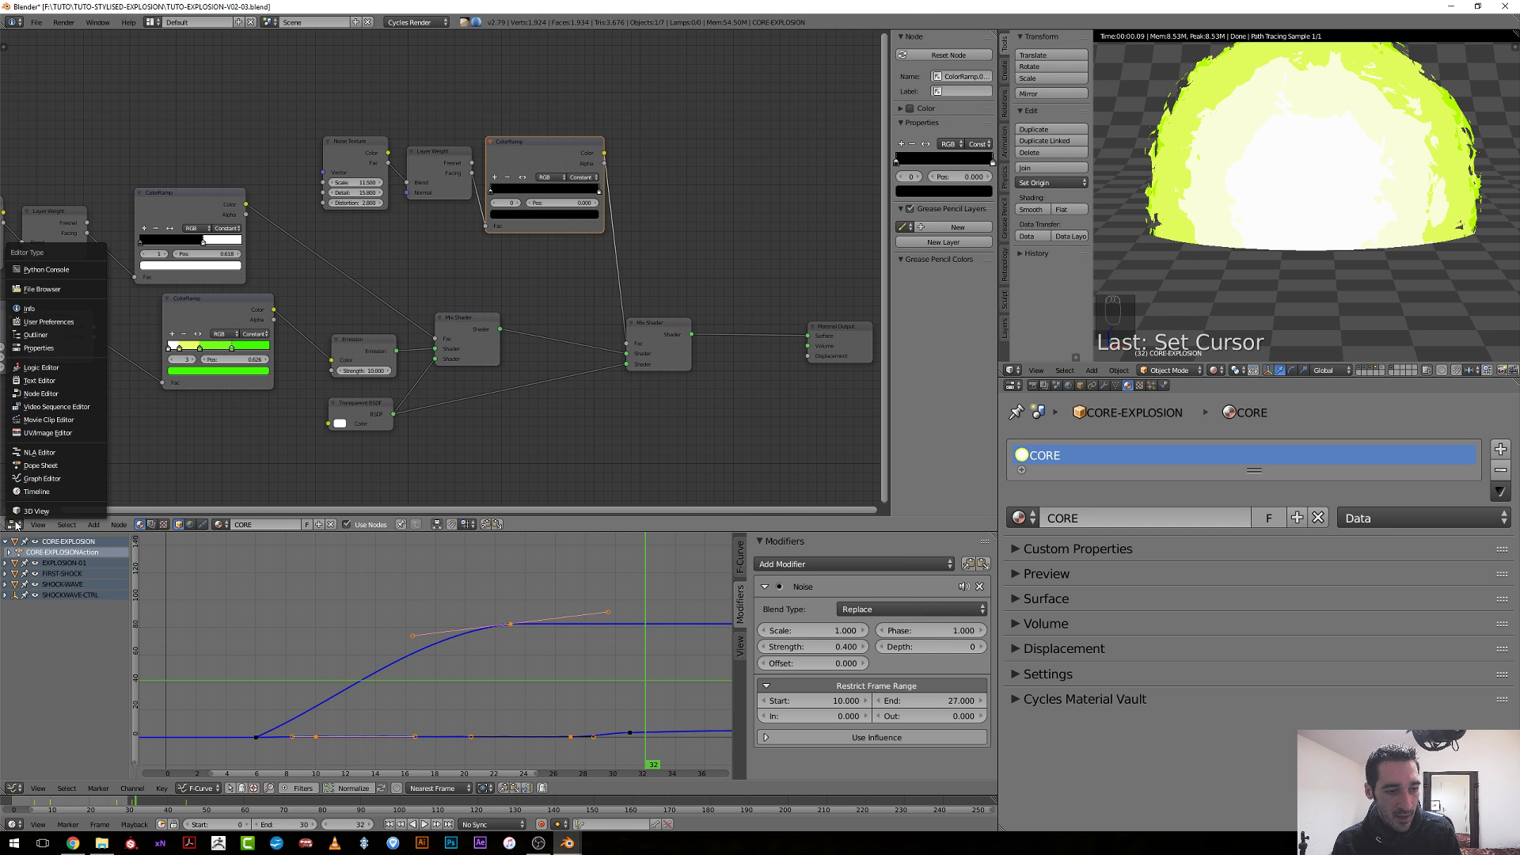
pyautogui.click(26, 518)
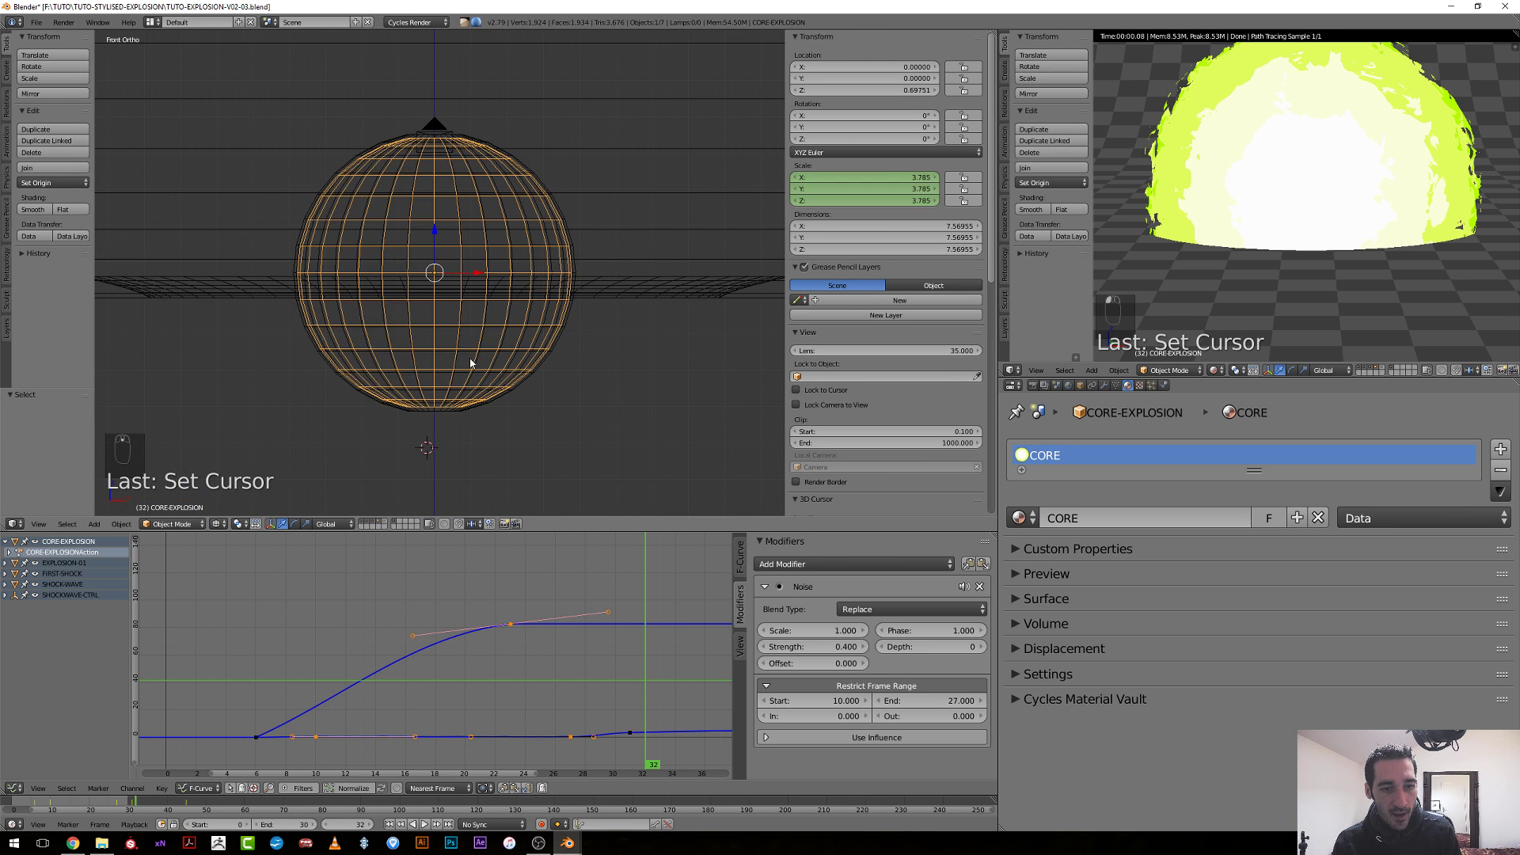
# Snap the 3D cursor to the CORE-EXPLOSION sphere and add a Plain Axes empty there.
pyautogui.moveTo(470, 364); pyautogui.dragTo(451, 377, button='middle')
pyautogui.hotkey('shift', 's')
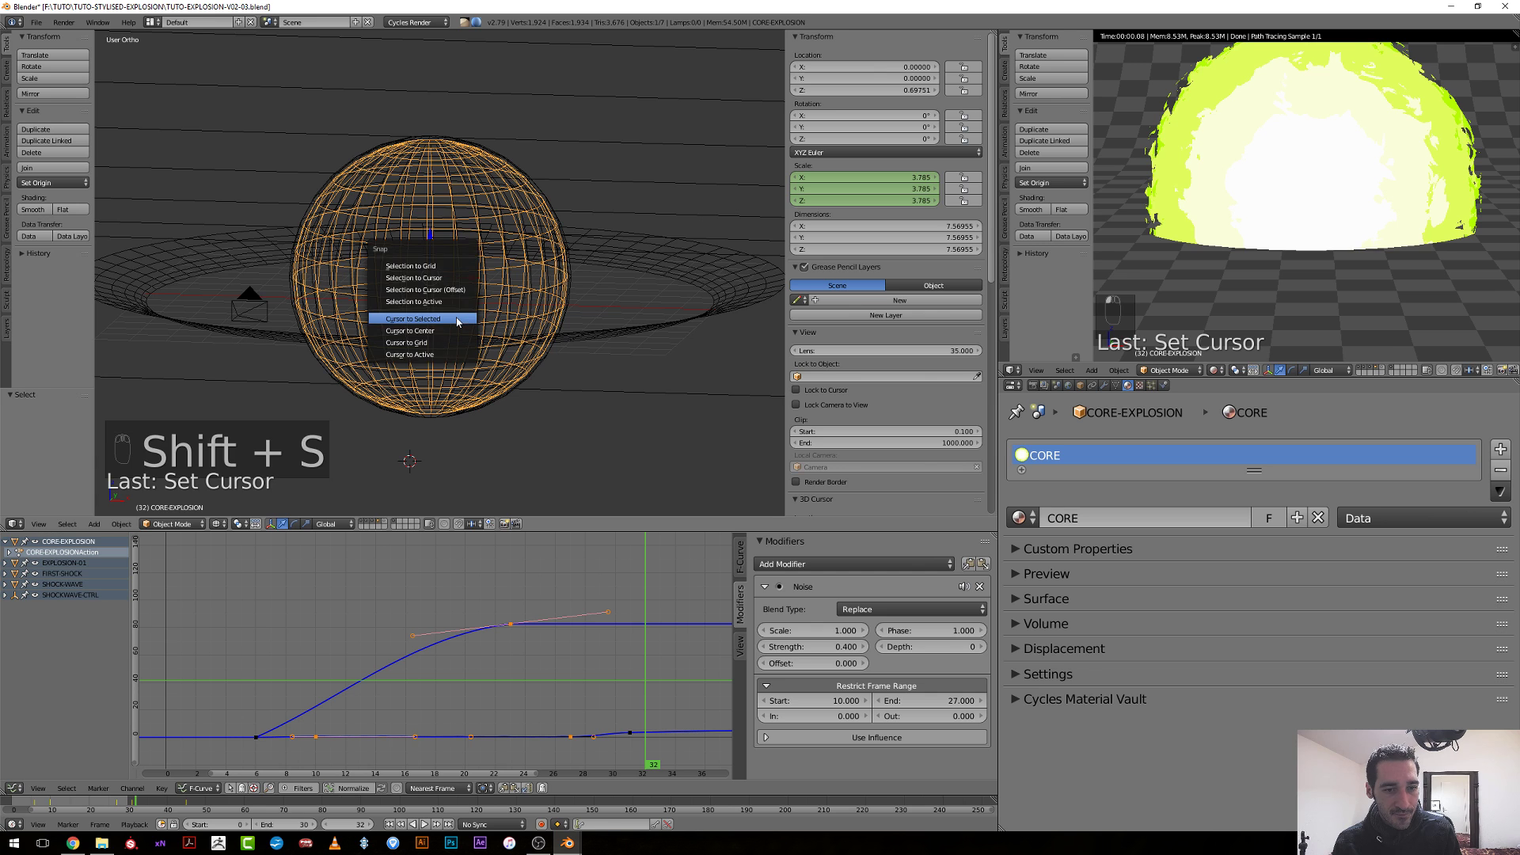
pyautogui.click(457, 323)
pyautogui.scroll(3, 475, 330)
pyautogui.hotkey('shift', 'a')
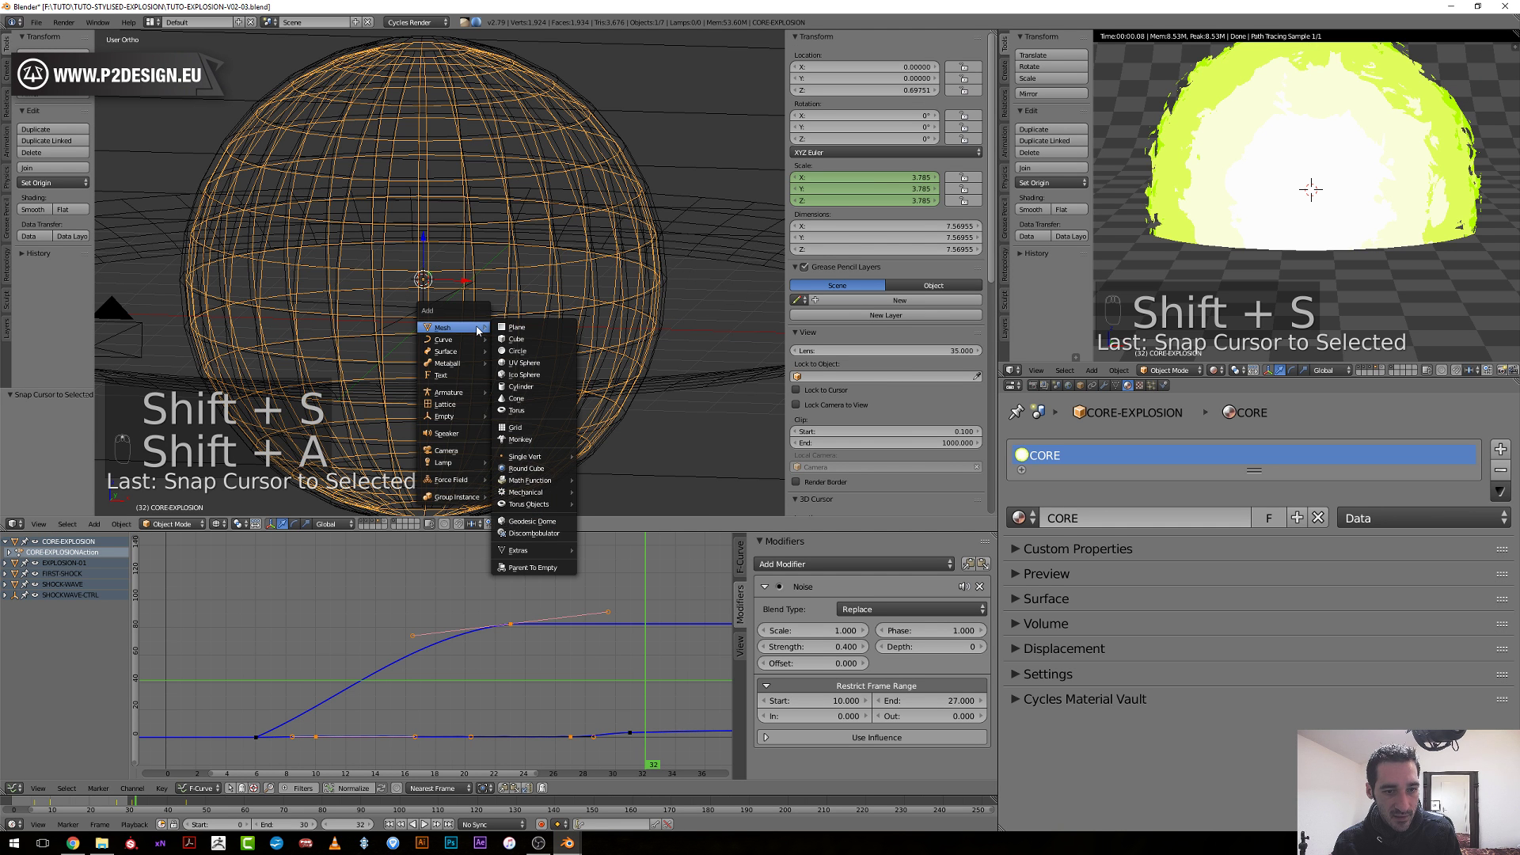
pyautogui.moveTo(471, 416)
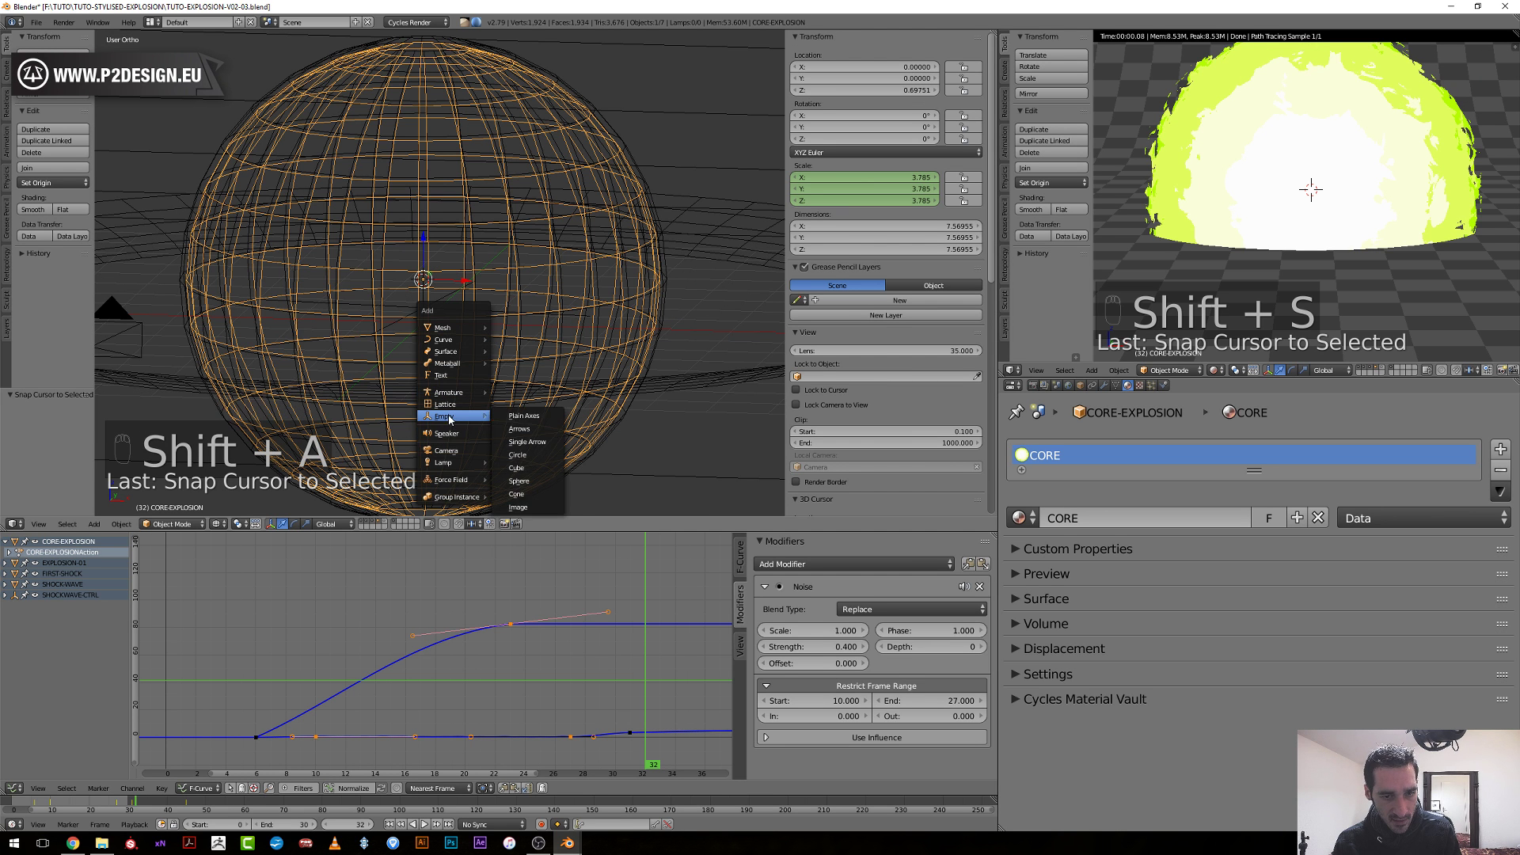
pyautogui.click(554, 414)
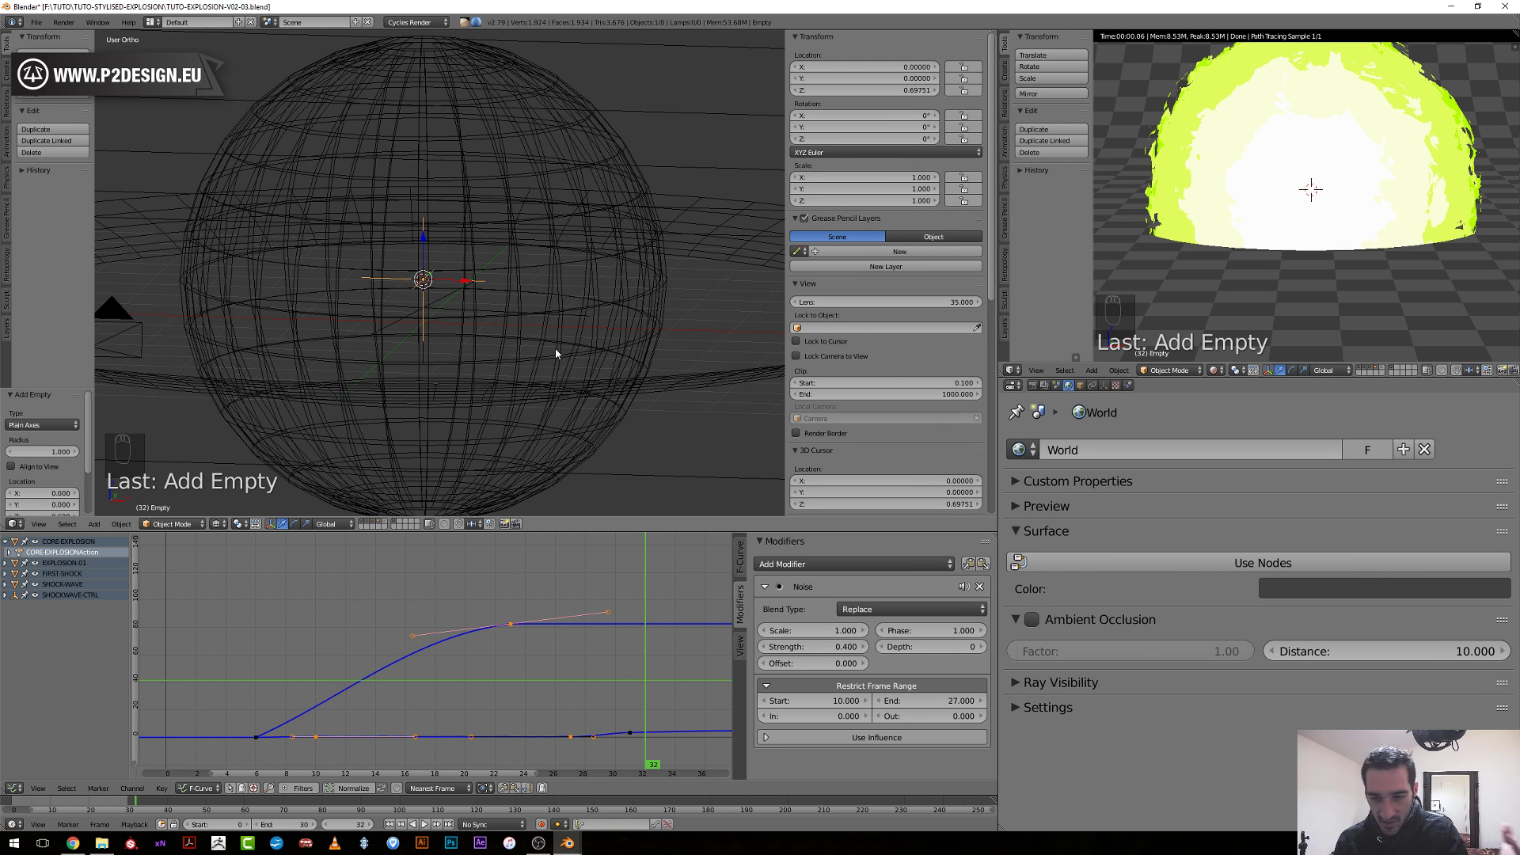
pyautogui.scroll(2, 614, 288)
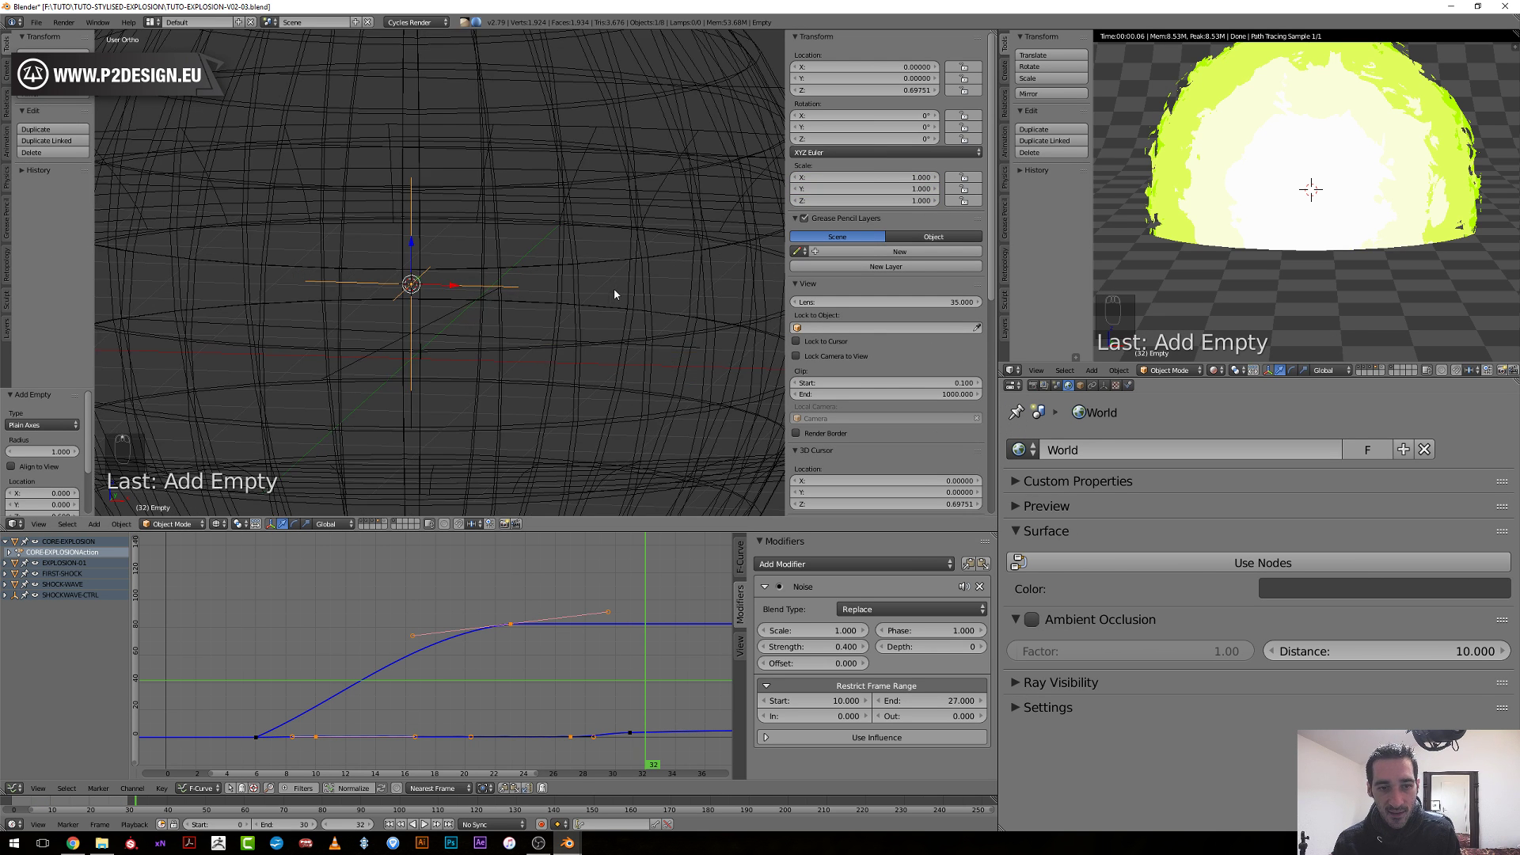
pyautogui.scroll(-3, 610, 296)
# Rename the new empty CORE-CONTROLER.
pyautogui.click(1080, 386)
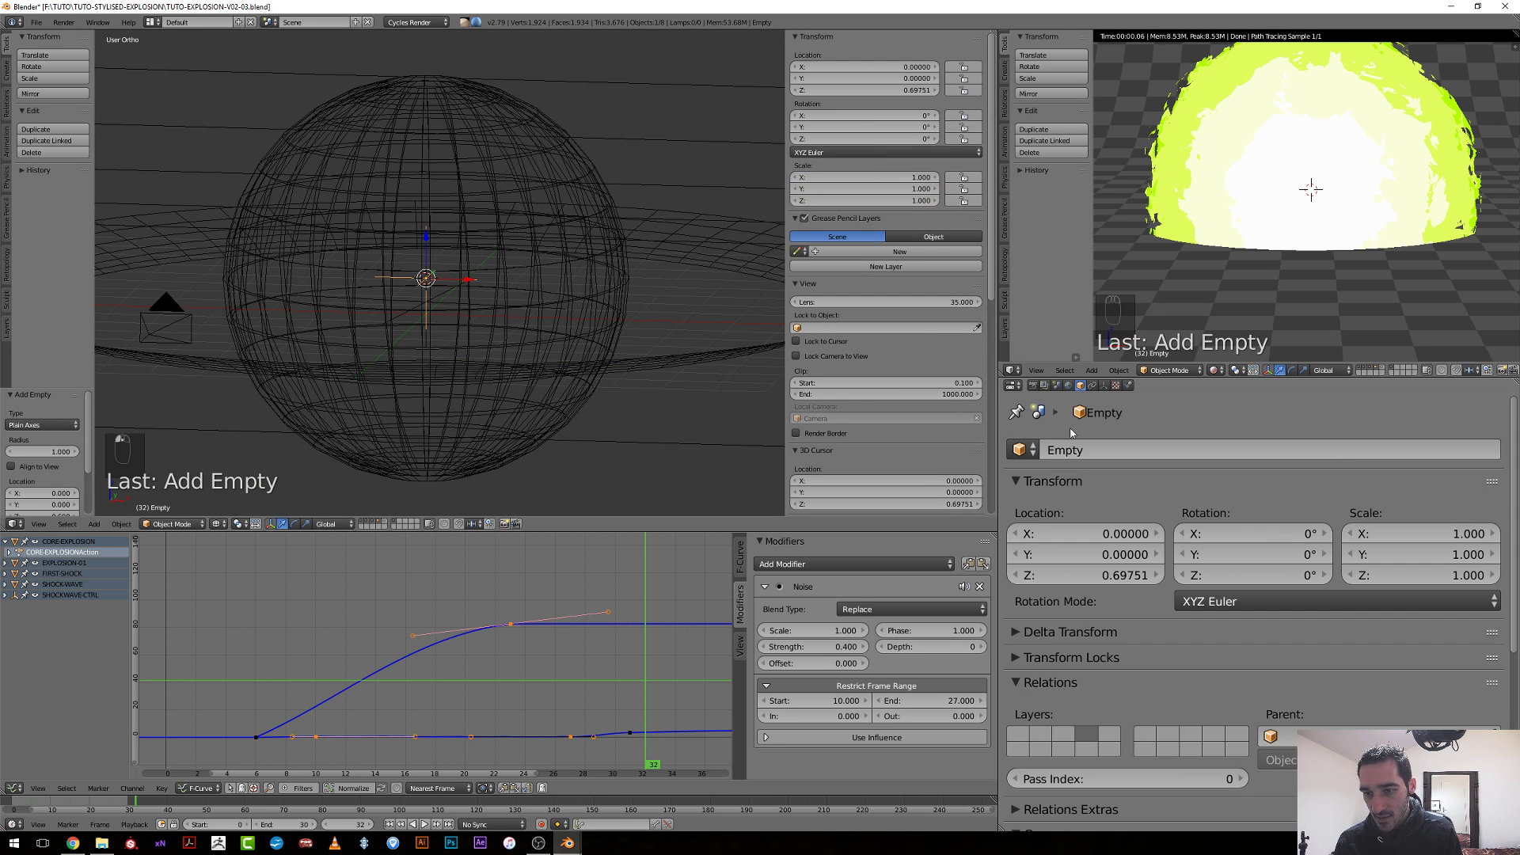
pyautogui.click(1066, 449)
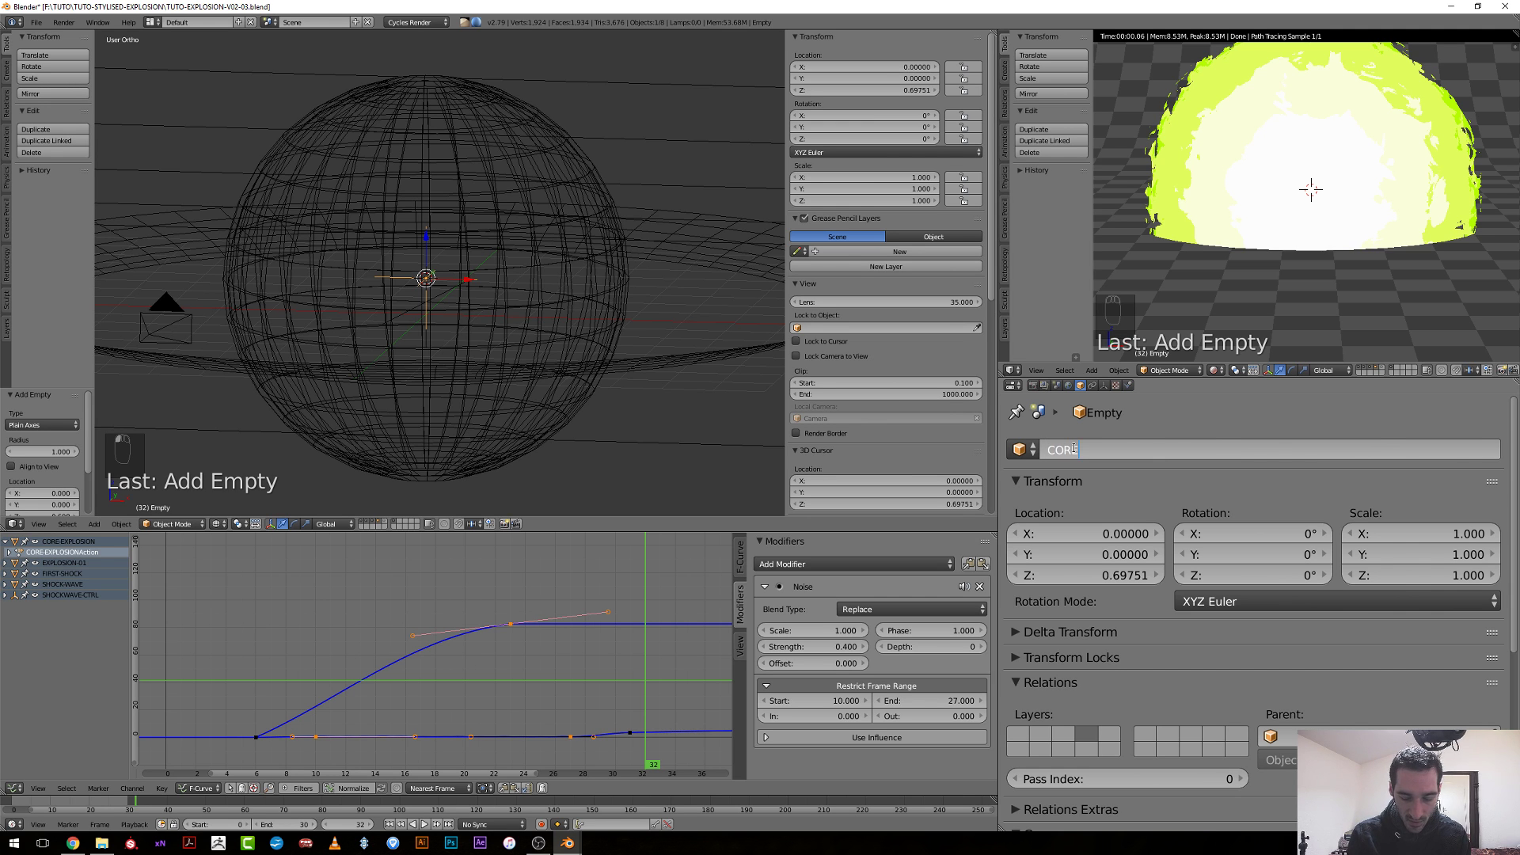
pyautogui.write('CORE-CONTROLER')
pyautogui.press('Return')
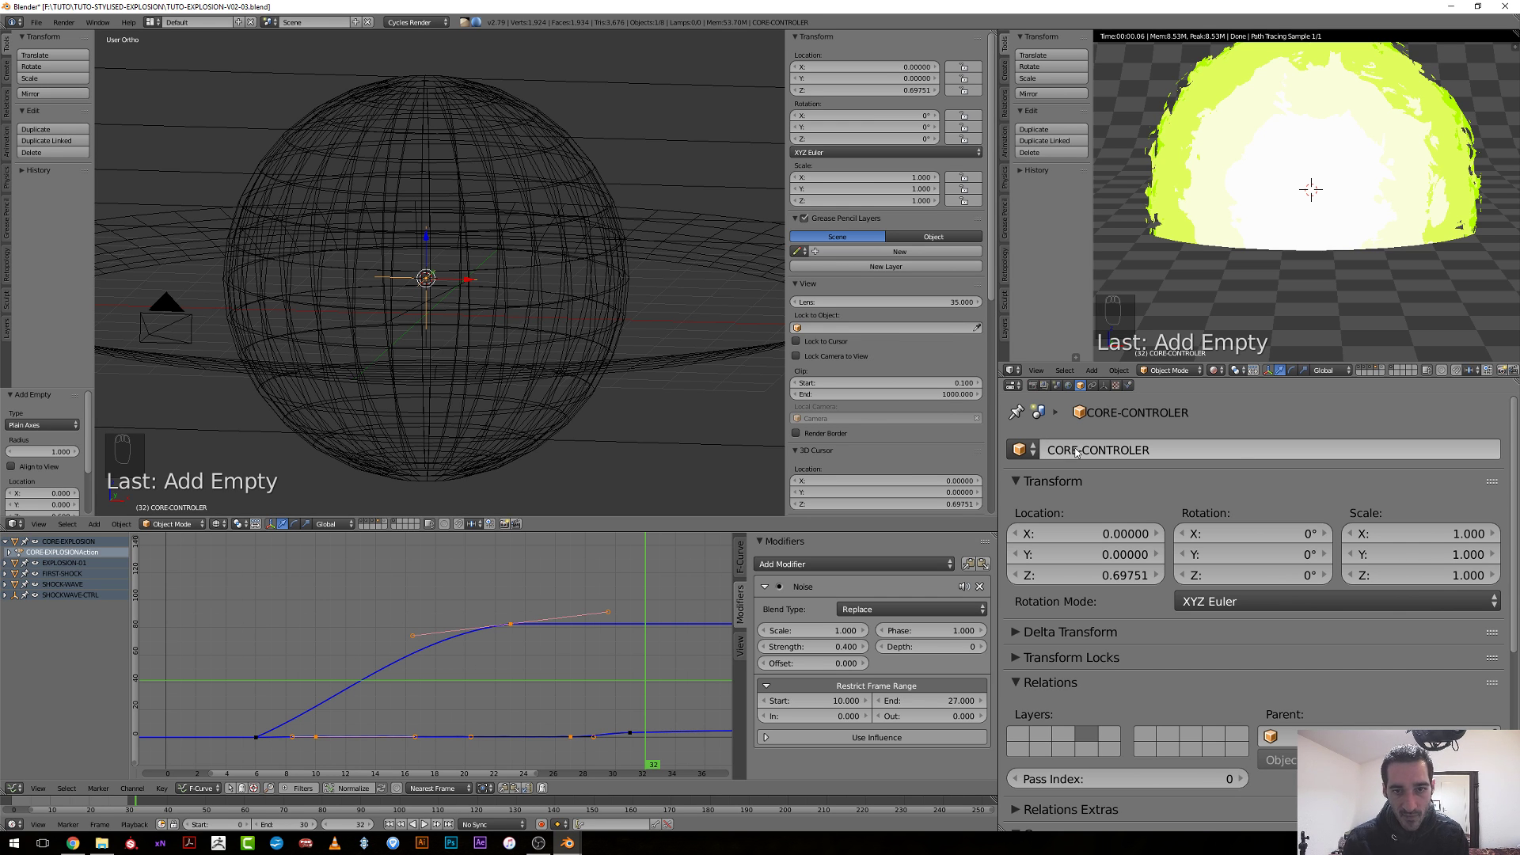
# Show only the core's layer and parent the CORE-CONTROLER empty to the CORE-EXPLOSION sphere as Object.
pyautogui.scroll(2, 467, 291)
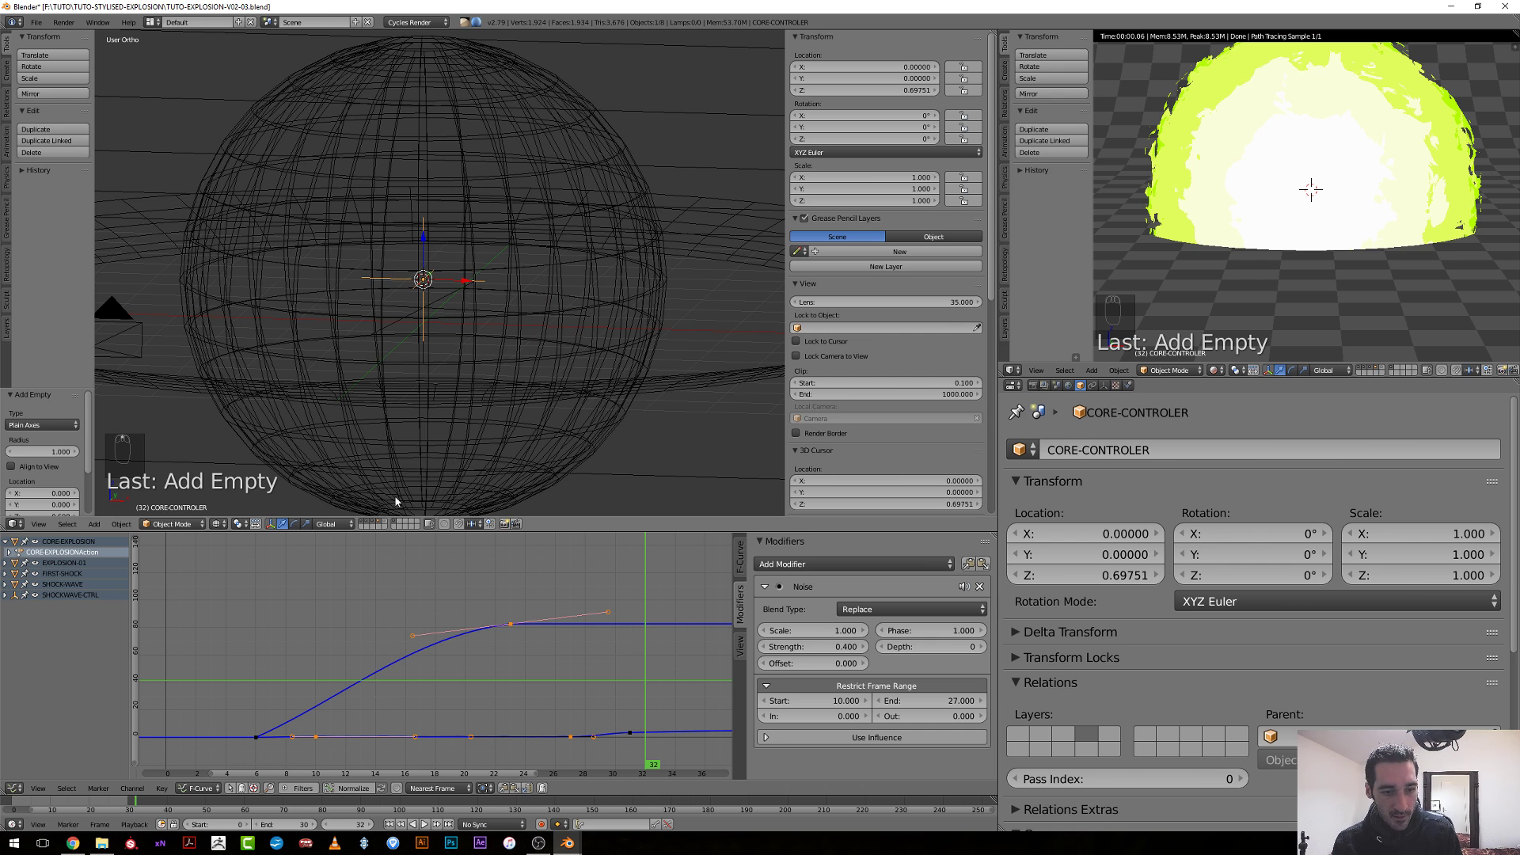
pyautogui.click(376, 526)
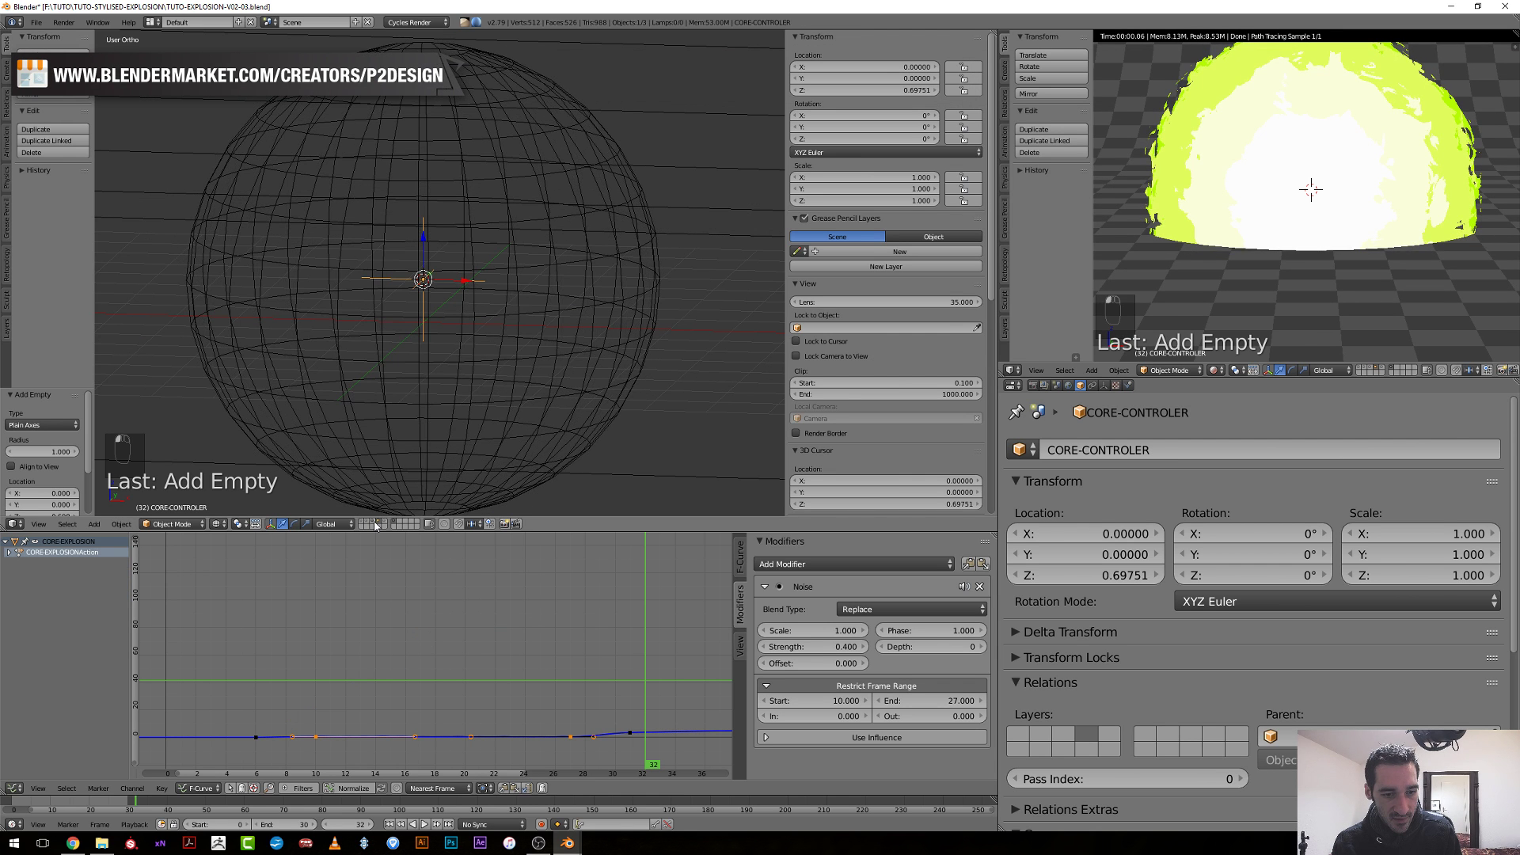
pyautogui.rightClick(510, 372)
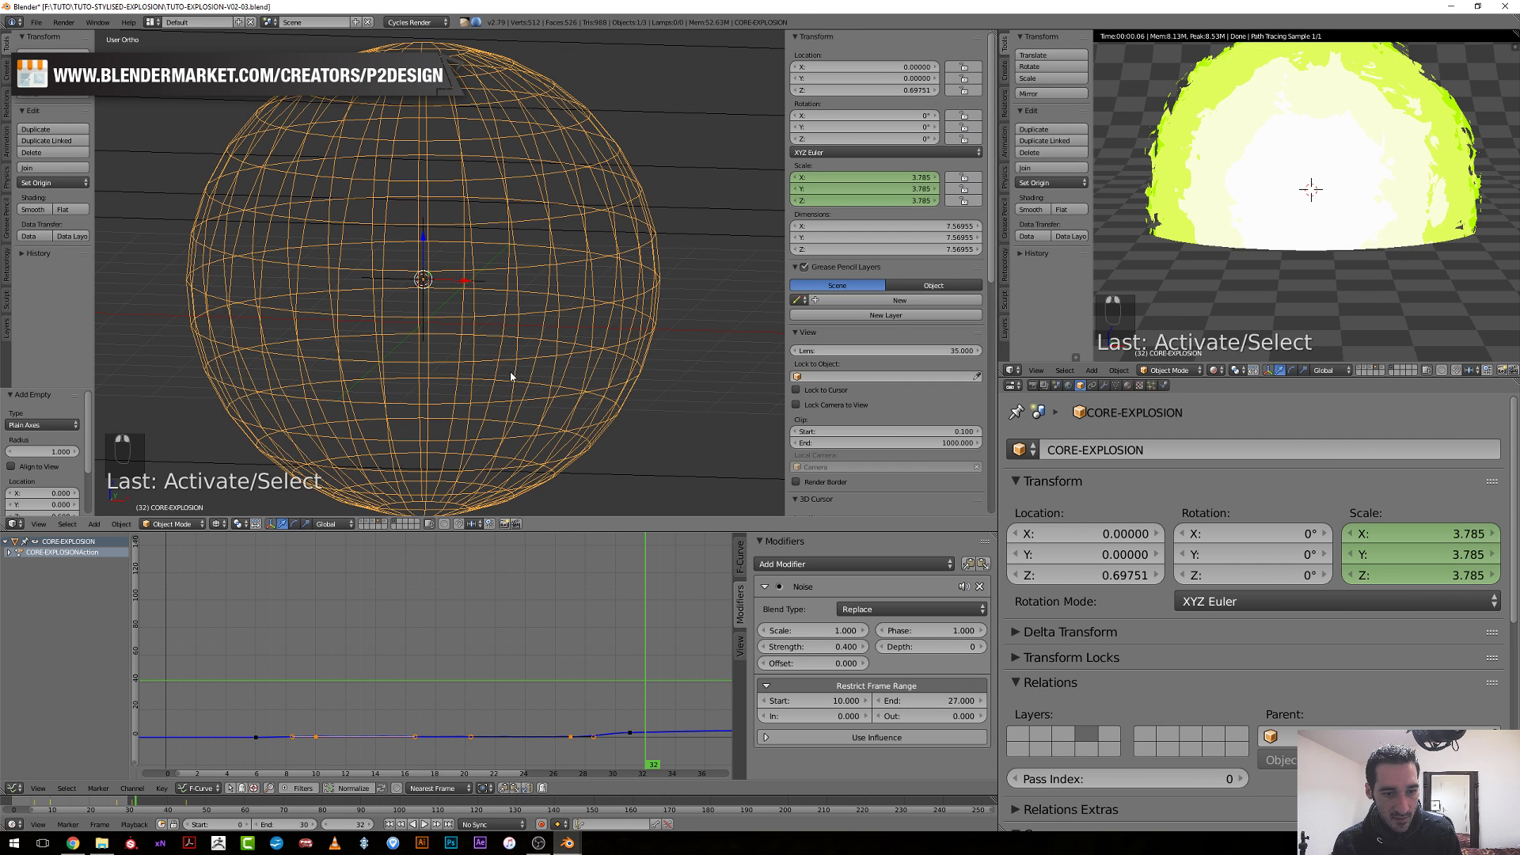
pyautogui.rightClick(451, 286)
pyautogui.rightClick(555, 194)
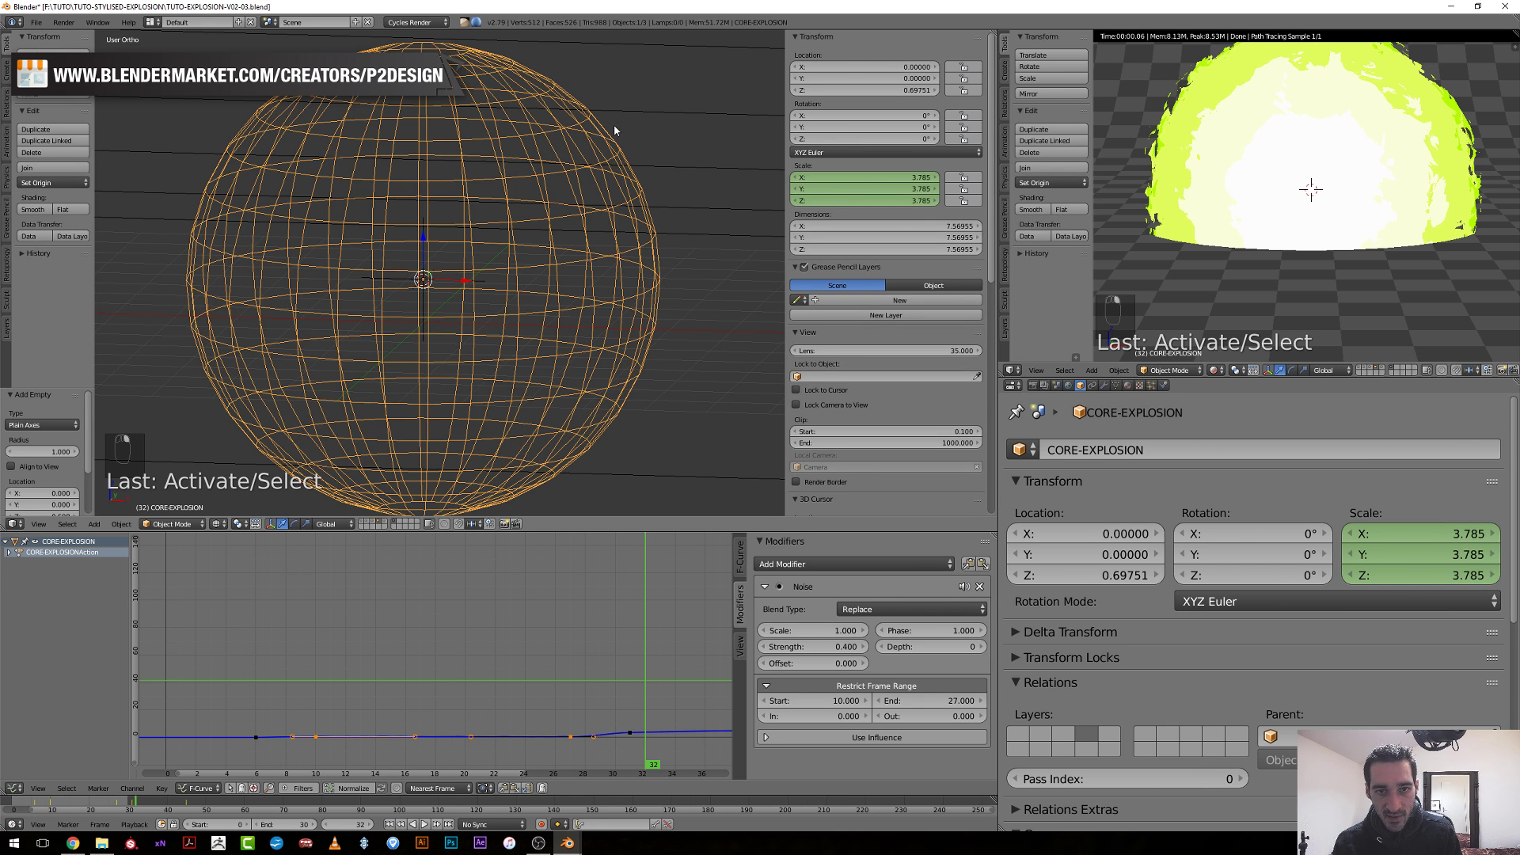
pyautogui.rightClick(432, 285)
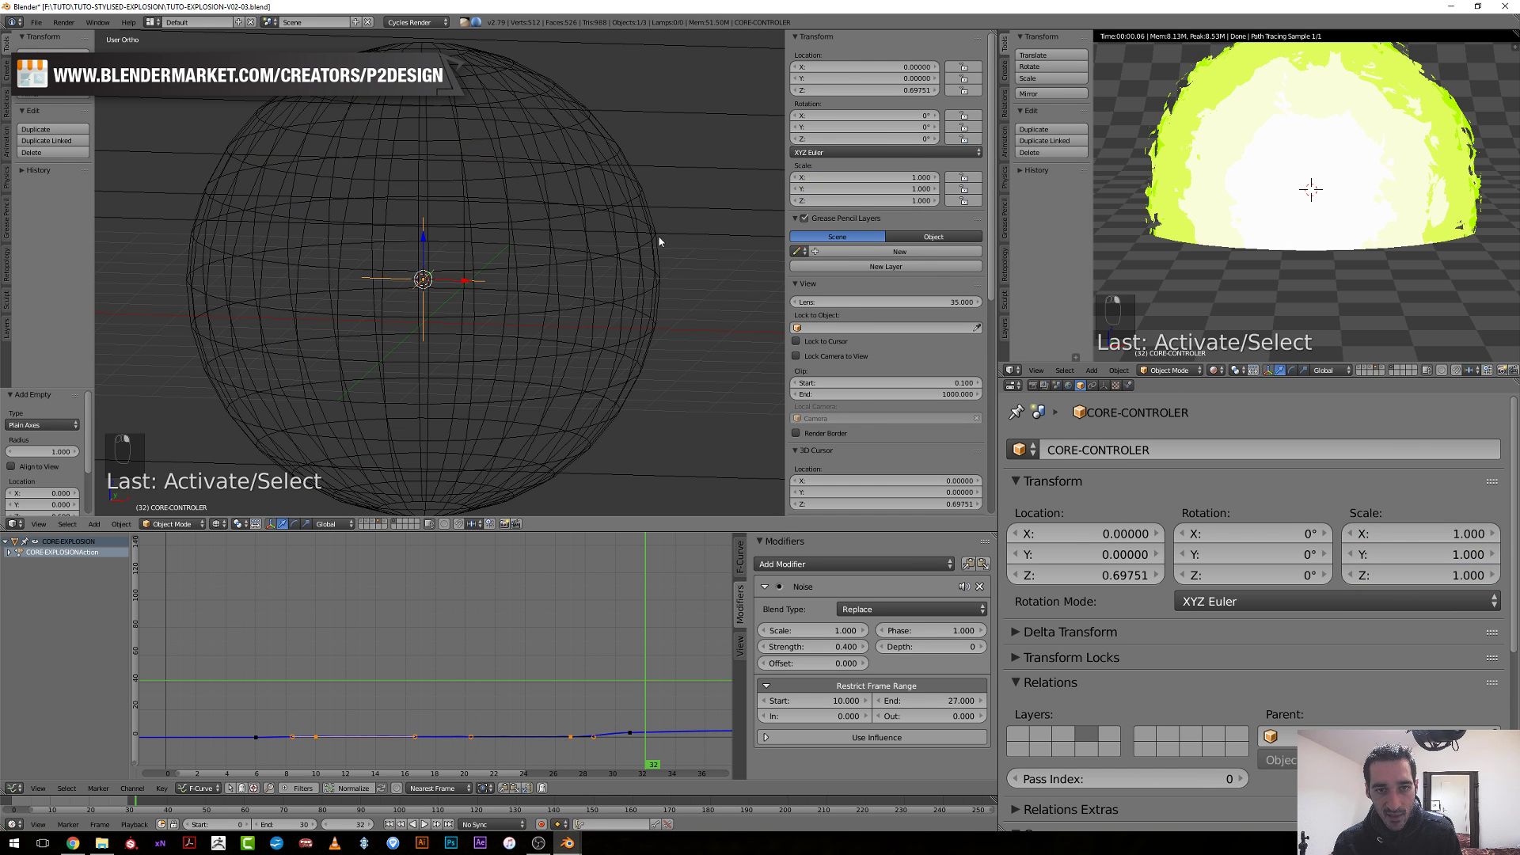
pyautogui.keyDown('shift'); pyautogui.rightClick(621, 141); pyautogui.keyUp('shift')
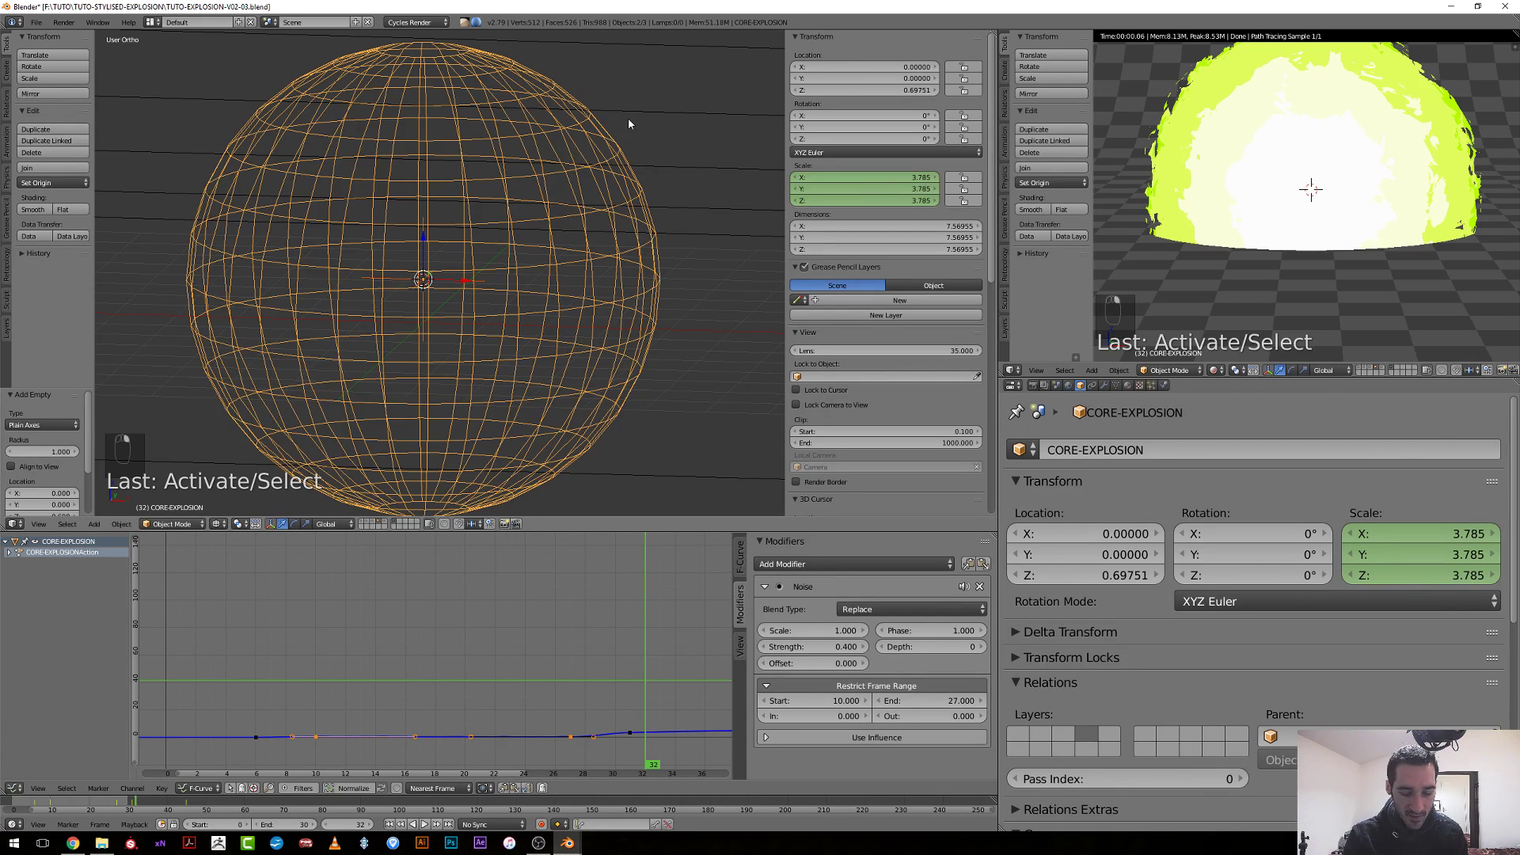
pyautogui.hotkey('ctrl', 'p')
pyautogui.click(629, 119)
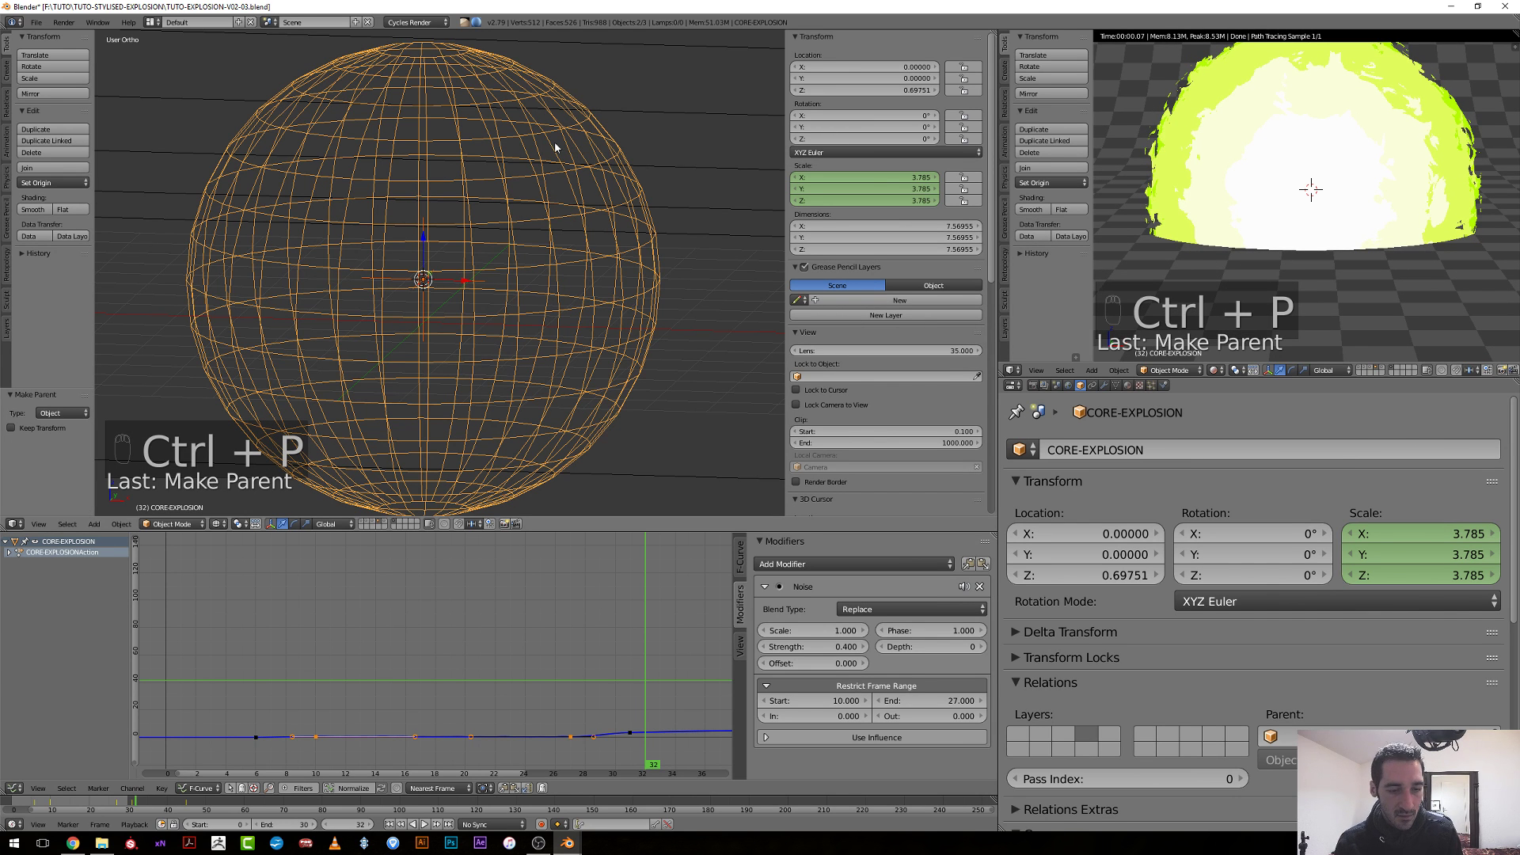
# Display the CORE material's node tree again and add Texture Coordinate and Mapping nodes ahead of the lower Noise Texture.
pyautogui.click(14, 524)
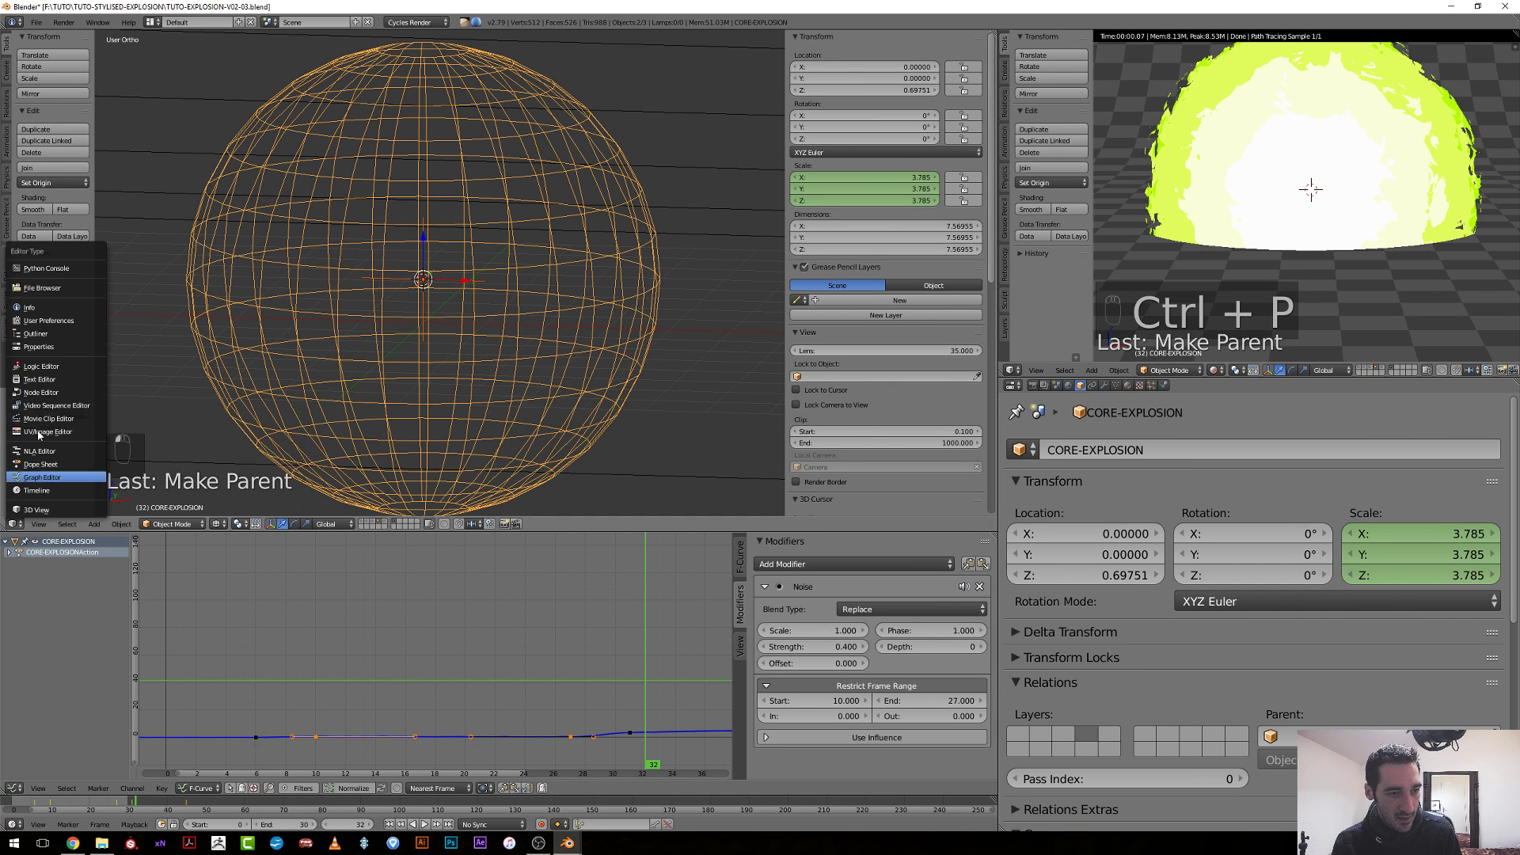
pyautogui.click(41, 391)
pyautogui.scroll(-4, 377, 294)
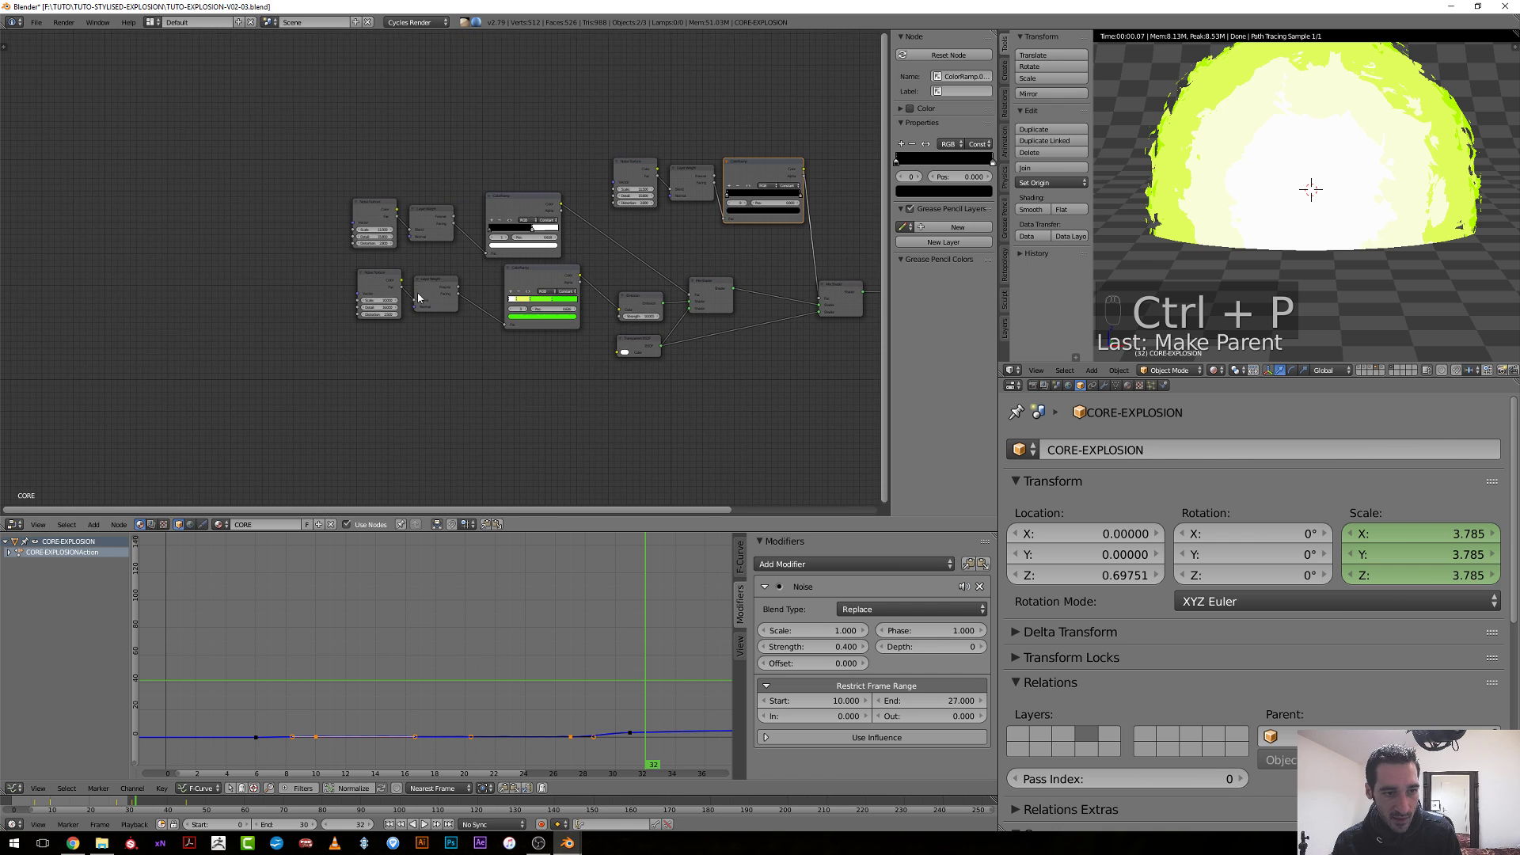
pyautogui.scroll(2, 455, 373)
pyautogui.moveTo(516, 361); pyautogui.dragTo(398, 371, button='middle')
pyautogui.scroll(2, 317, 378)
pyautogui.click(168, 298)
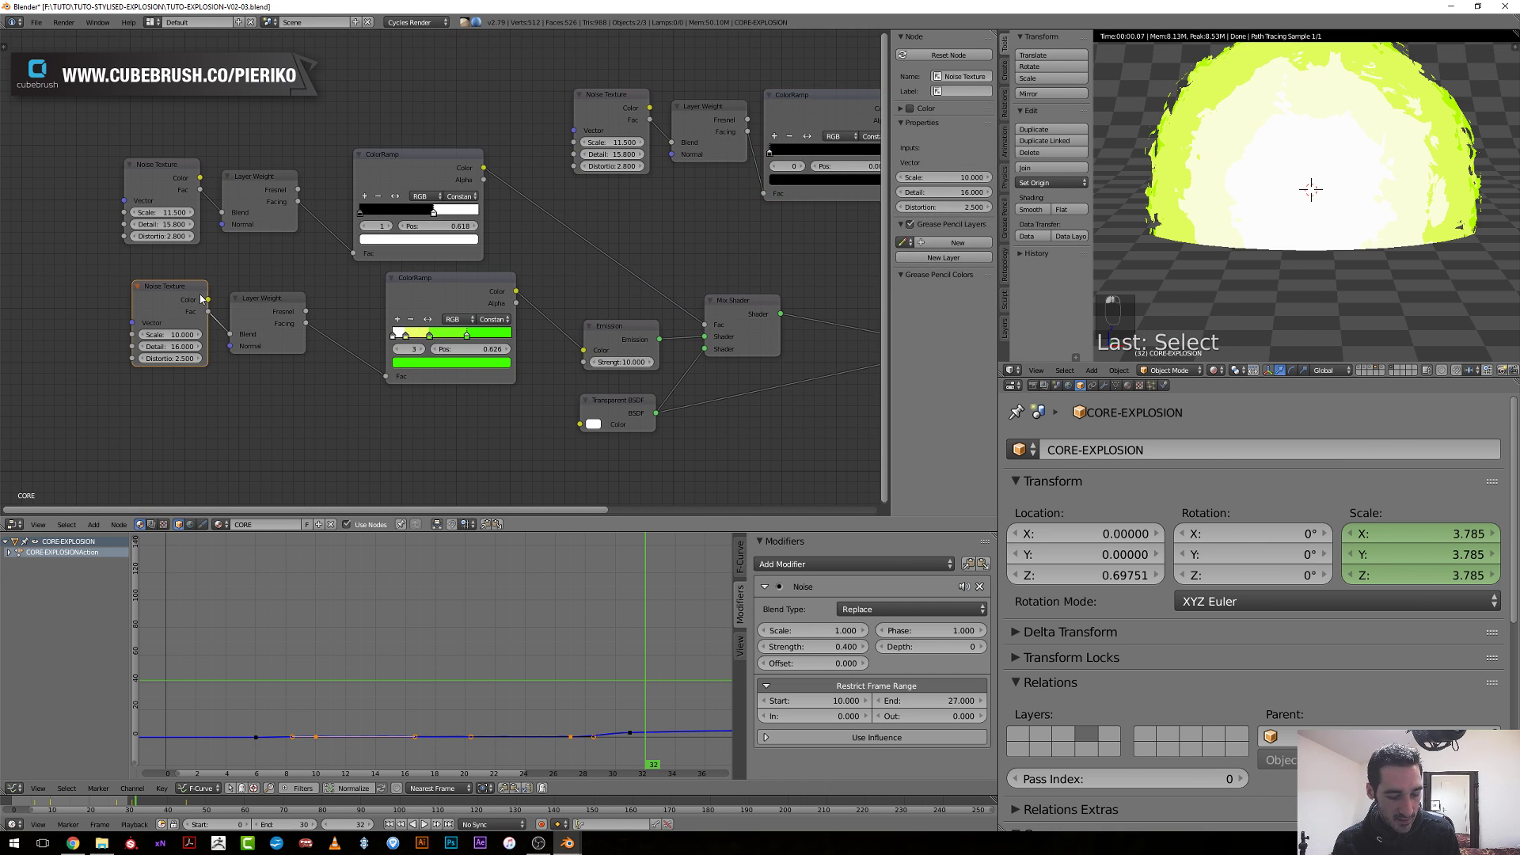
pyautogui.hotkey('ctrl', 't')
pyautogui.keyDown('ctrl'); pyautogui.scroll(10, 243, 264); pyautogui.keyUp('ctrl')
pyautogui.press('g')
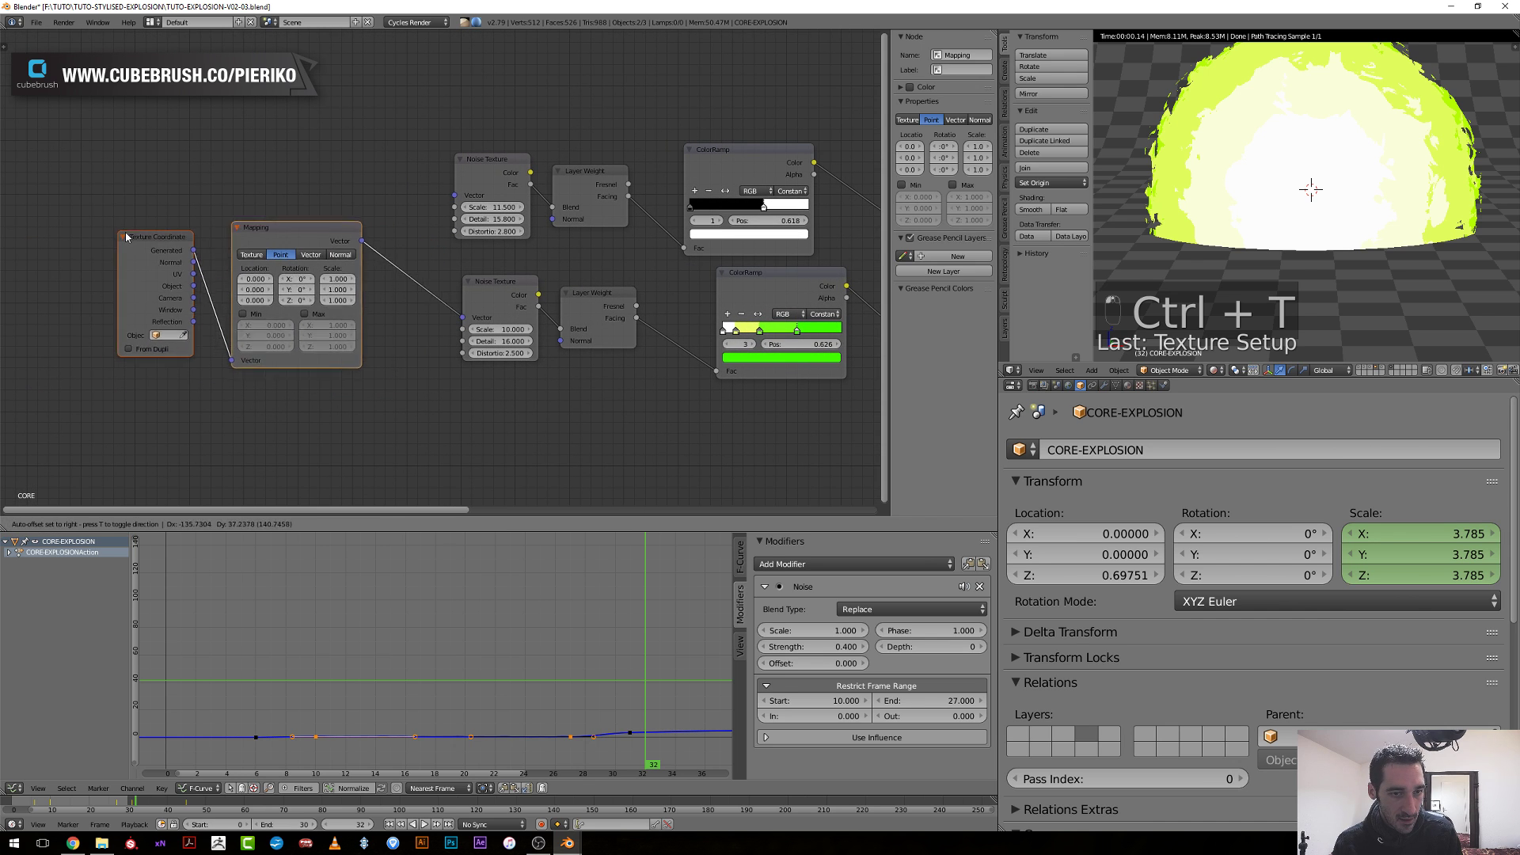
pyautogui.click(265, 234)
# Delete the Mapping node and link the Texture Coordinate's Object output to the Vector inputs of both left Noise Textures.
pyautogui.click(266, 232)
pyautogui.press('x')
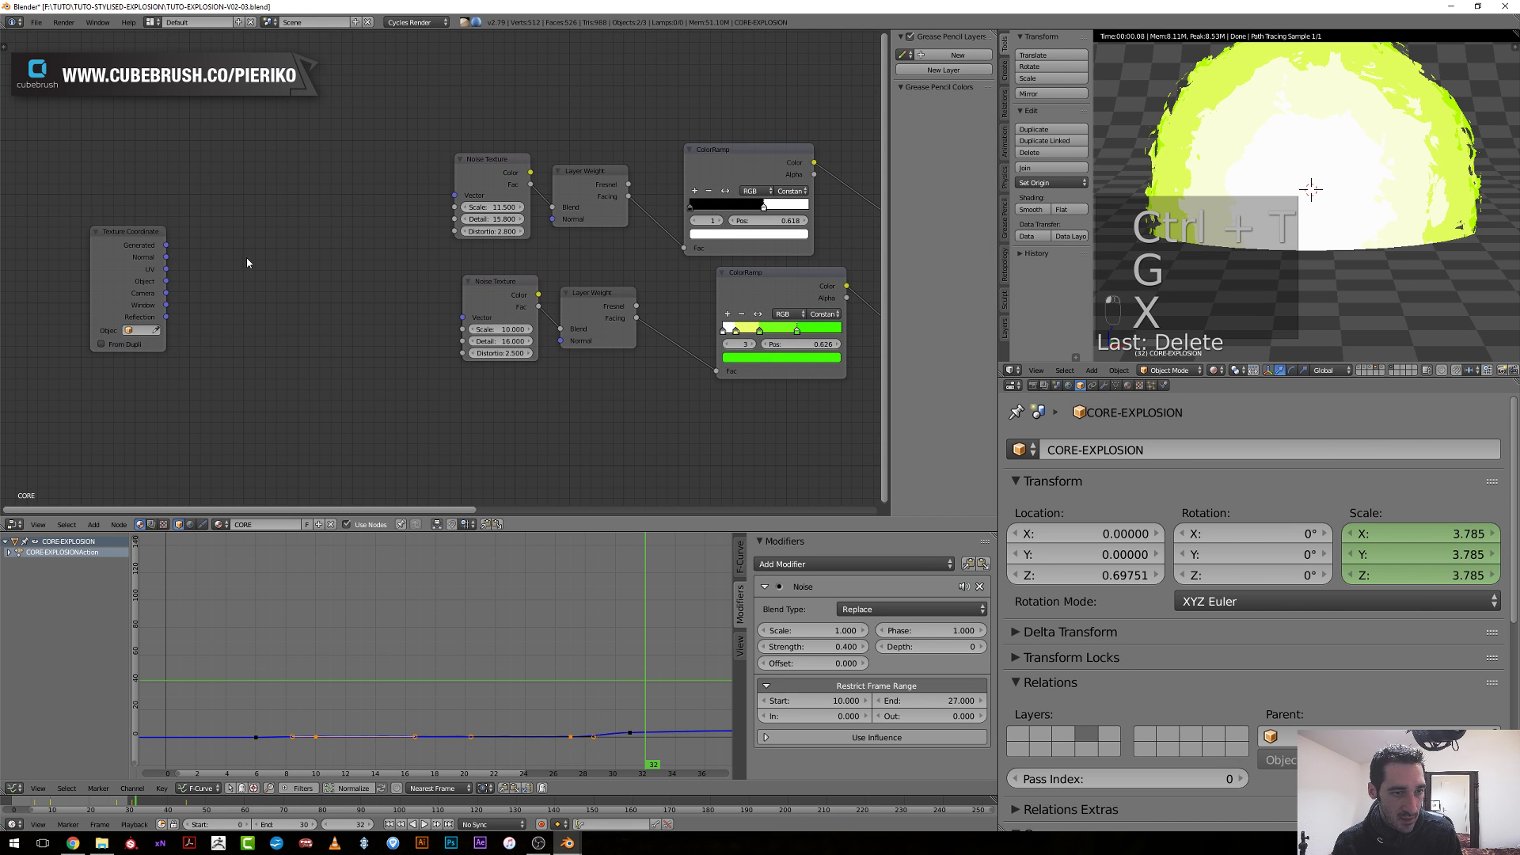
pyautogui.hotkey('shift', 'a')
pyautogui.moveTo(166, 281); pyautogui.dragTo(454, 195)
pyautogui.moveTo(166, 281); pyautogui.dragTo(462, 317)
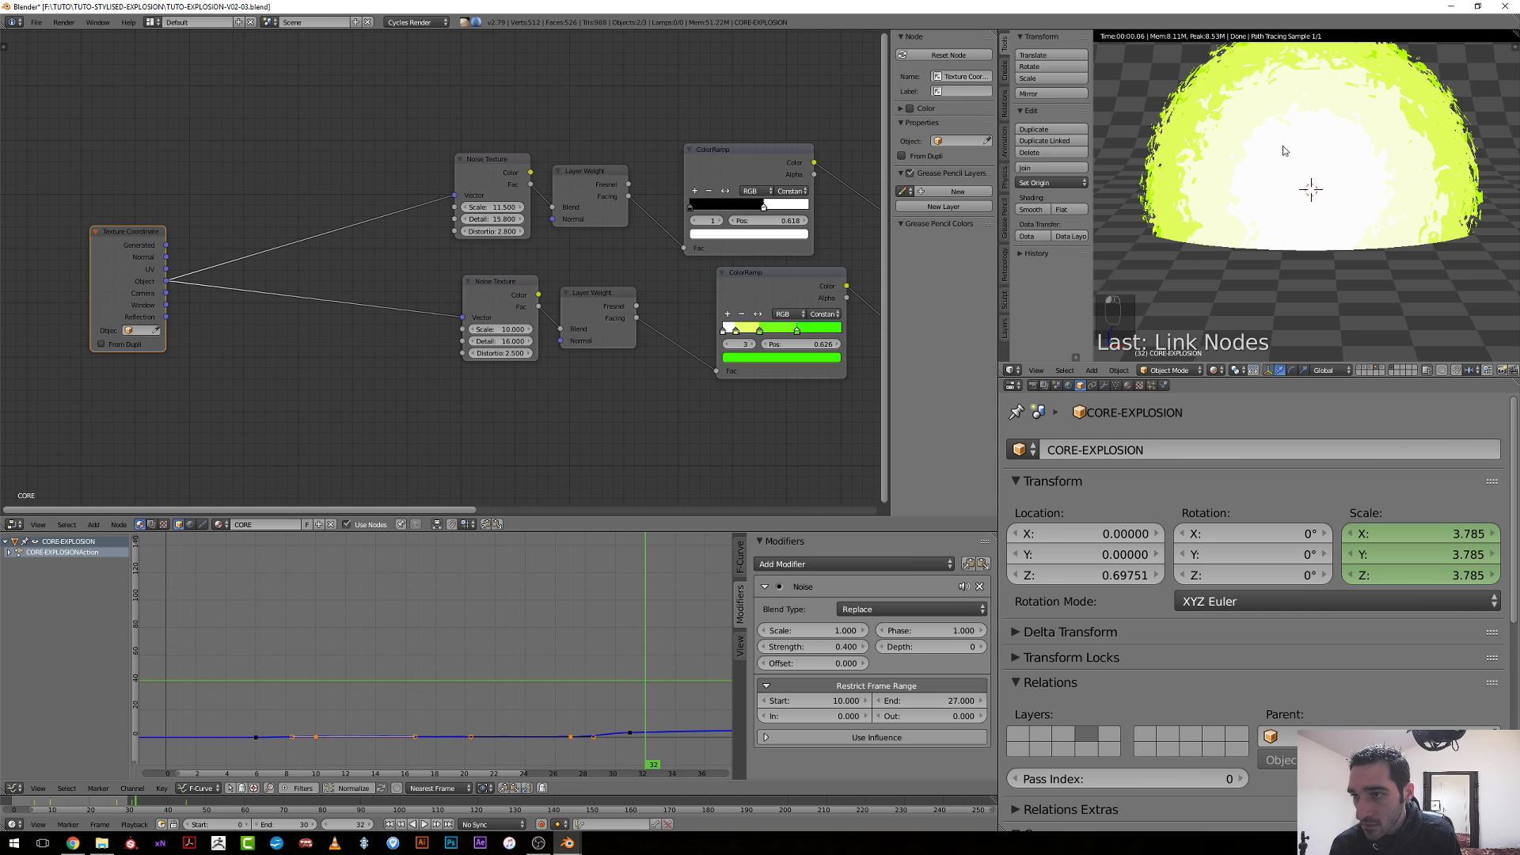
# Set the scale of the upper-left Noise Texture to 9.8 while checking the core's rendered edge up close.
pyautogui.scroll(3, 1198, 179)
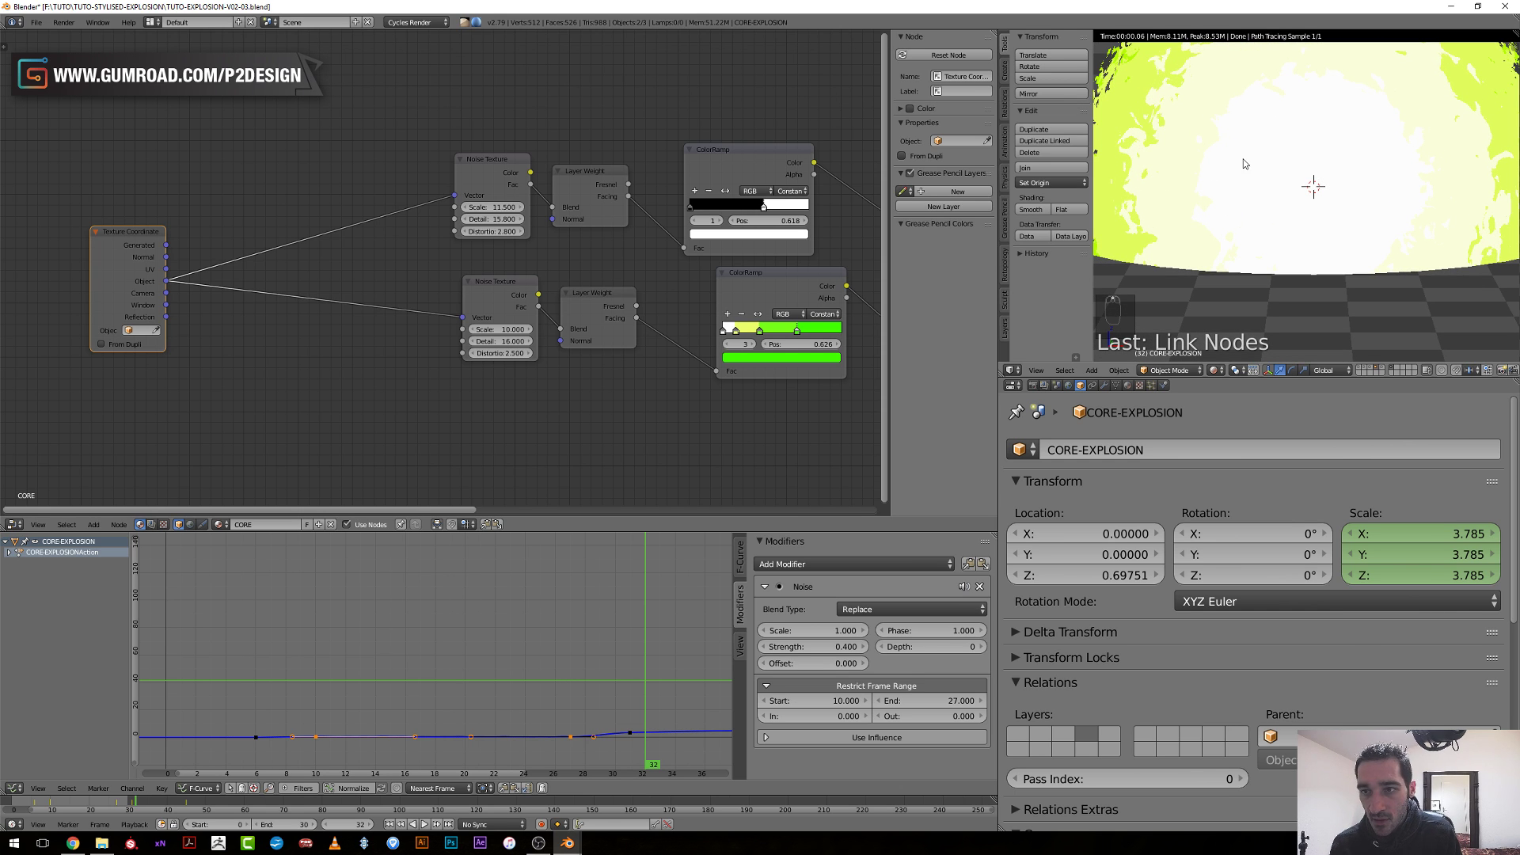
pyautogui.moveTo(1182, 92); pyautogui.dragTo(1143, 169, button='middle')
pyautogui.moveTo(493, 206); pyautogui.dragTo(456, 206)
pyautogui.scroll(-4, 455, 265)
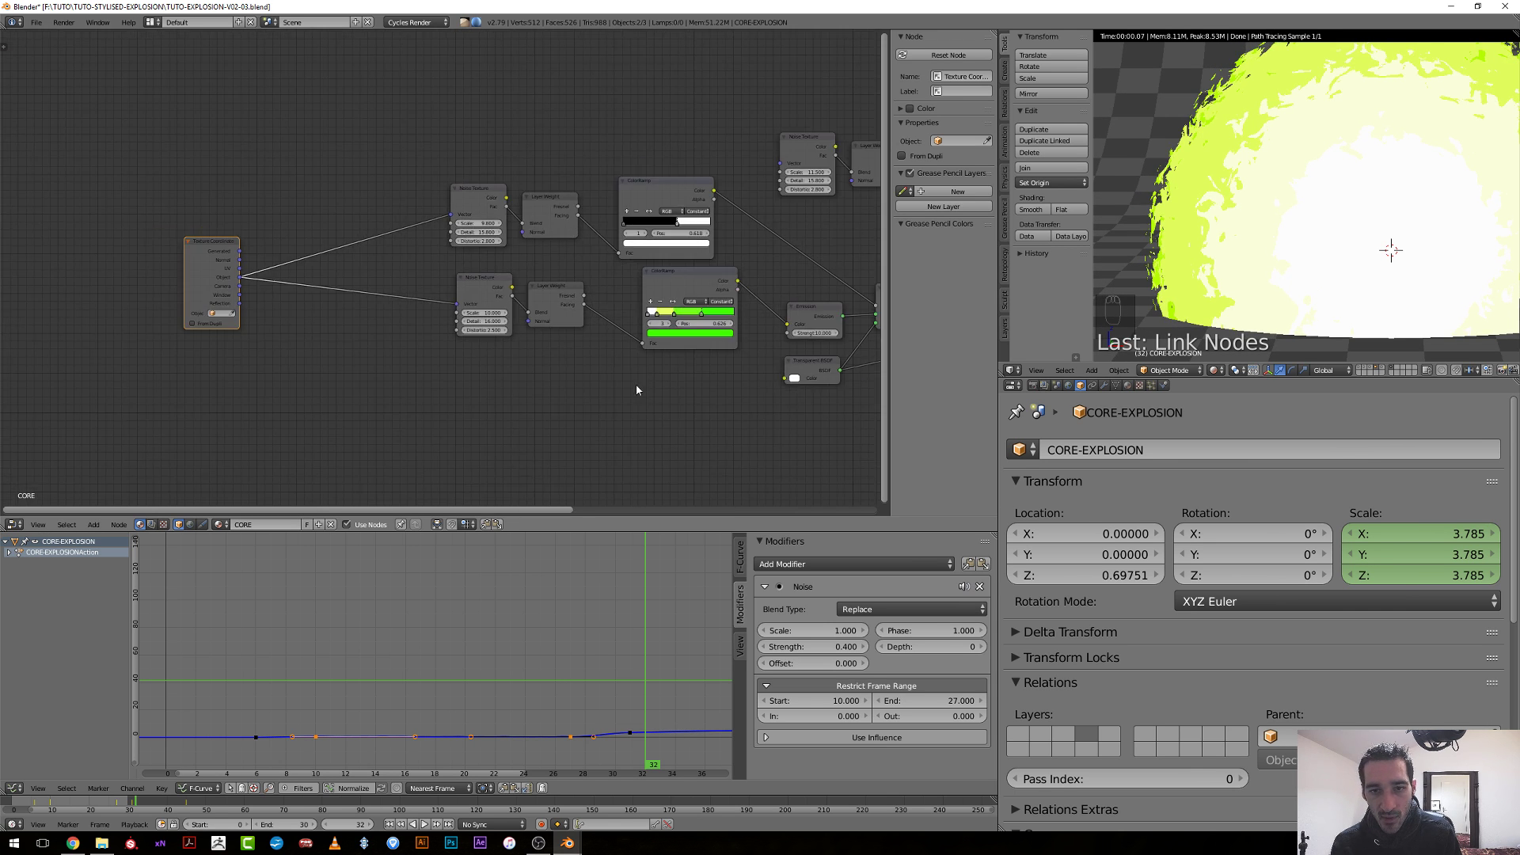
# Move the black-and-white ColorRamp's white stop to 0.550 and stop 2 of the yellow-green ColorRamp to 0.320.
pyautogui.moveTo(598, 394); pyautogui.dragTo(399, 367, button='middle')
pyautogui.scroll(3, 484, 208)
pyautogui.moveTo(480, 188); pyautogui.dragTo(473, 193)
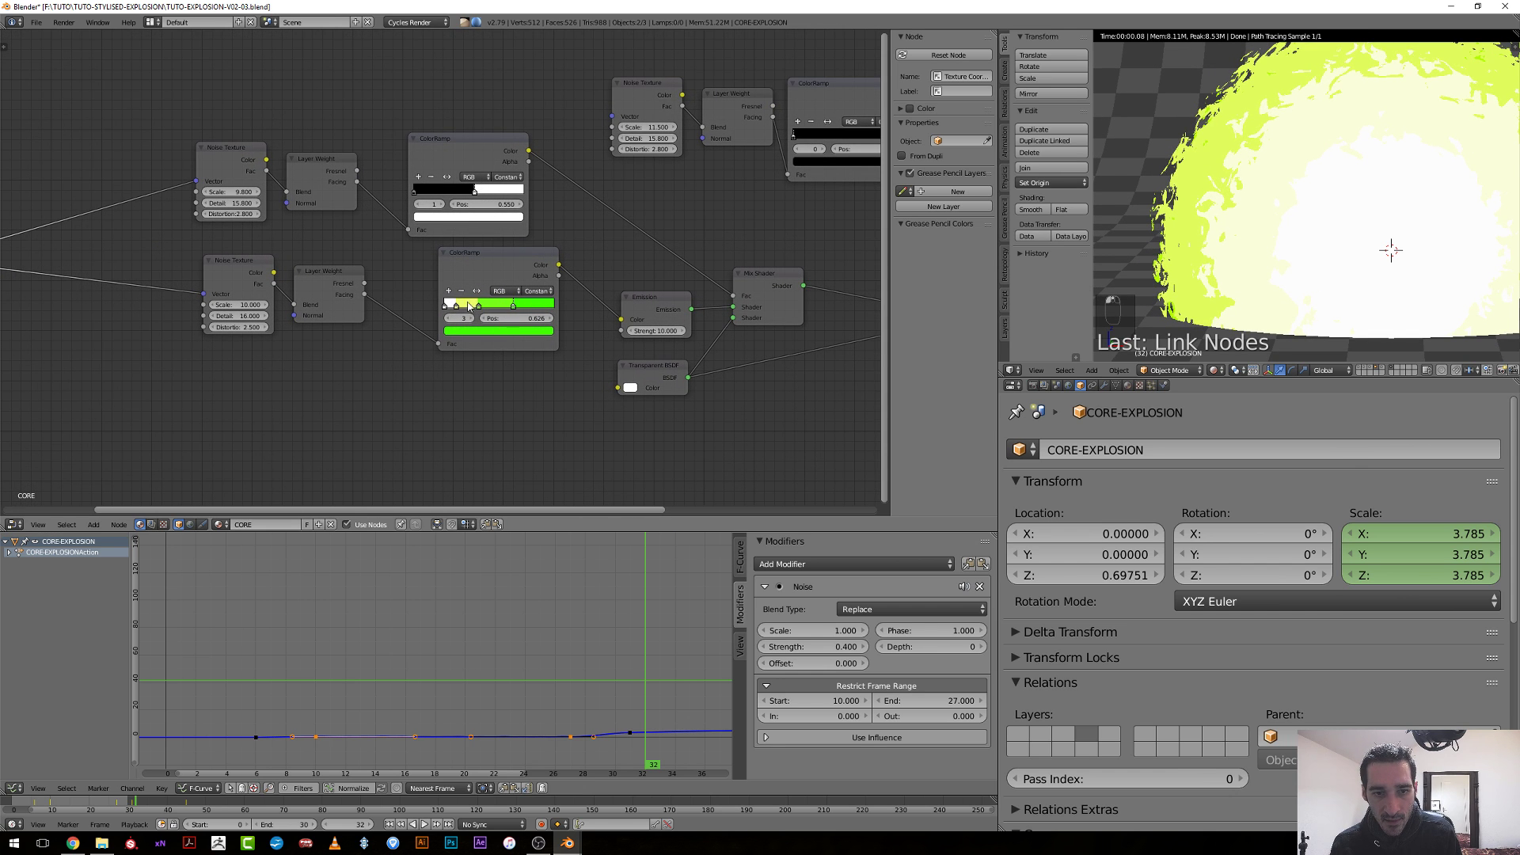
pyautogui.moveTo(478, 308); pyautogui.dragTo(476, 310)
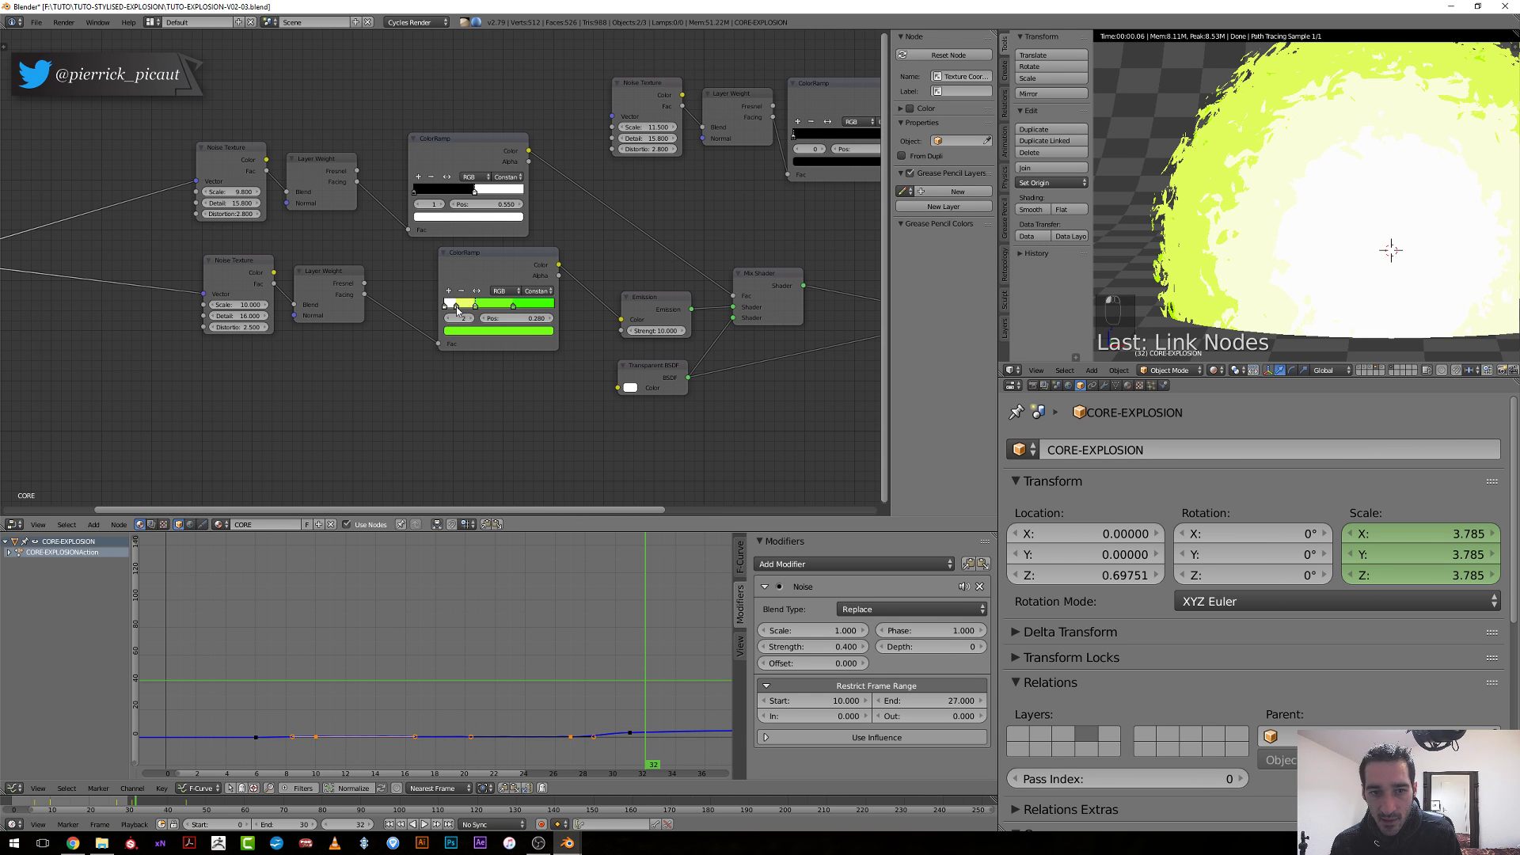
pyautogui.moveTo(456, 308); pyautogui.dragTo(479, 310)
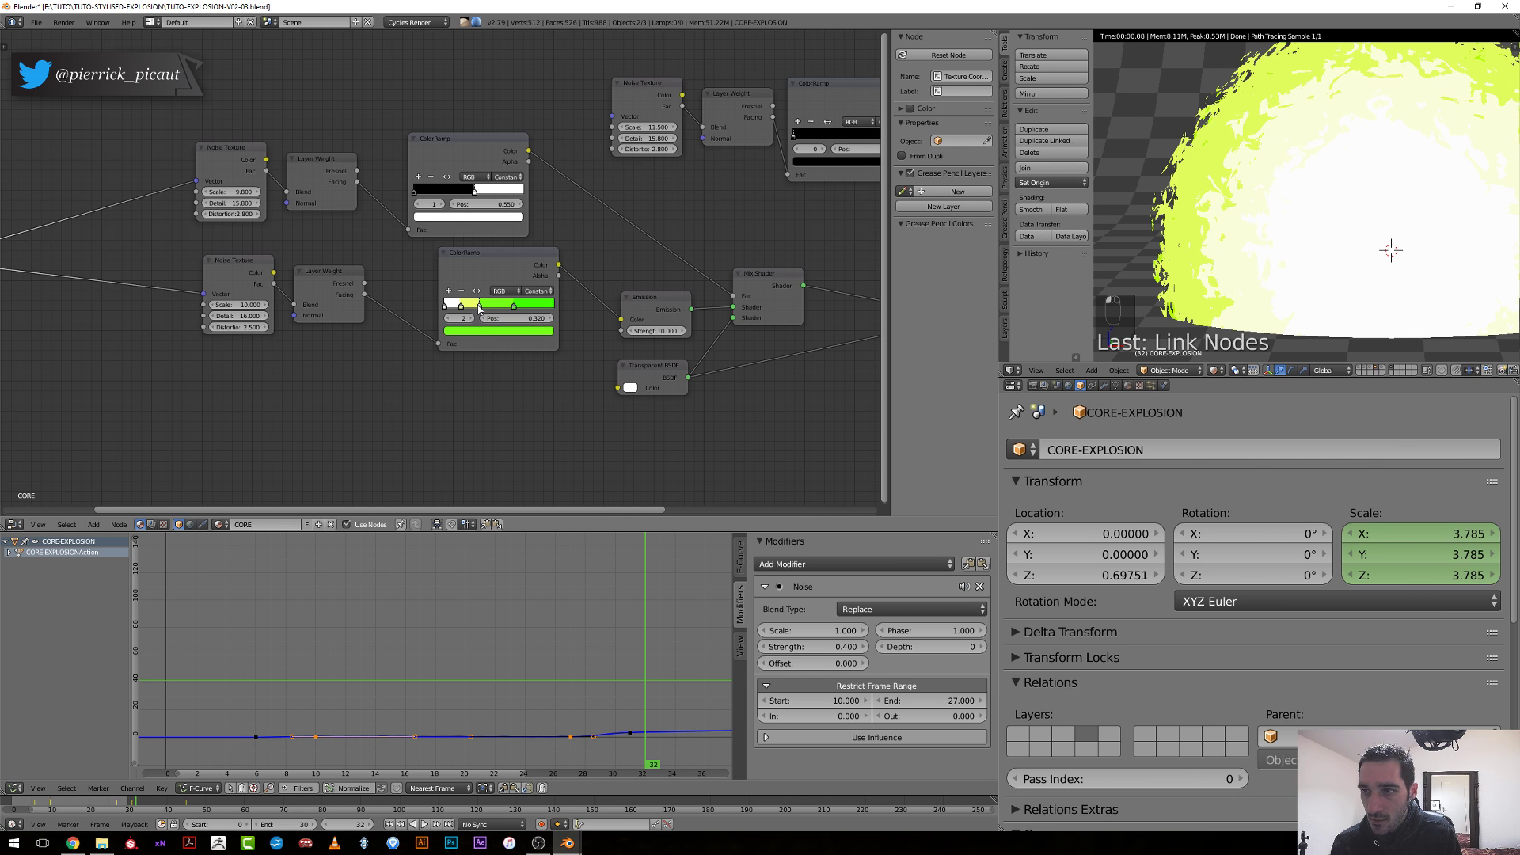
# Set the Texture Coordinate node's object to CORE-CONTROLER and move the node closer to the Noise Texture nodes.
pyautogui.scroll(-4, 298, 353)
pyautogui.moveTo(319, 345); pyautogui.dragTo(576, 367, button='middle')
pyautogui.scroll(3, 576, 366)
pyautogui.click(234, 349)
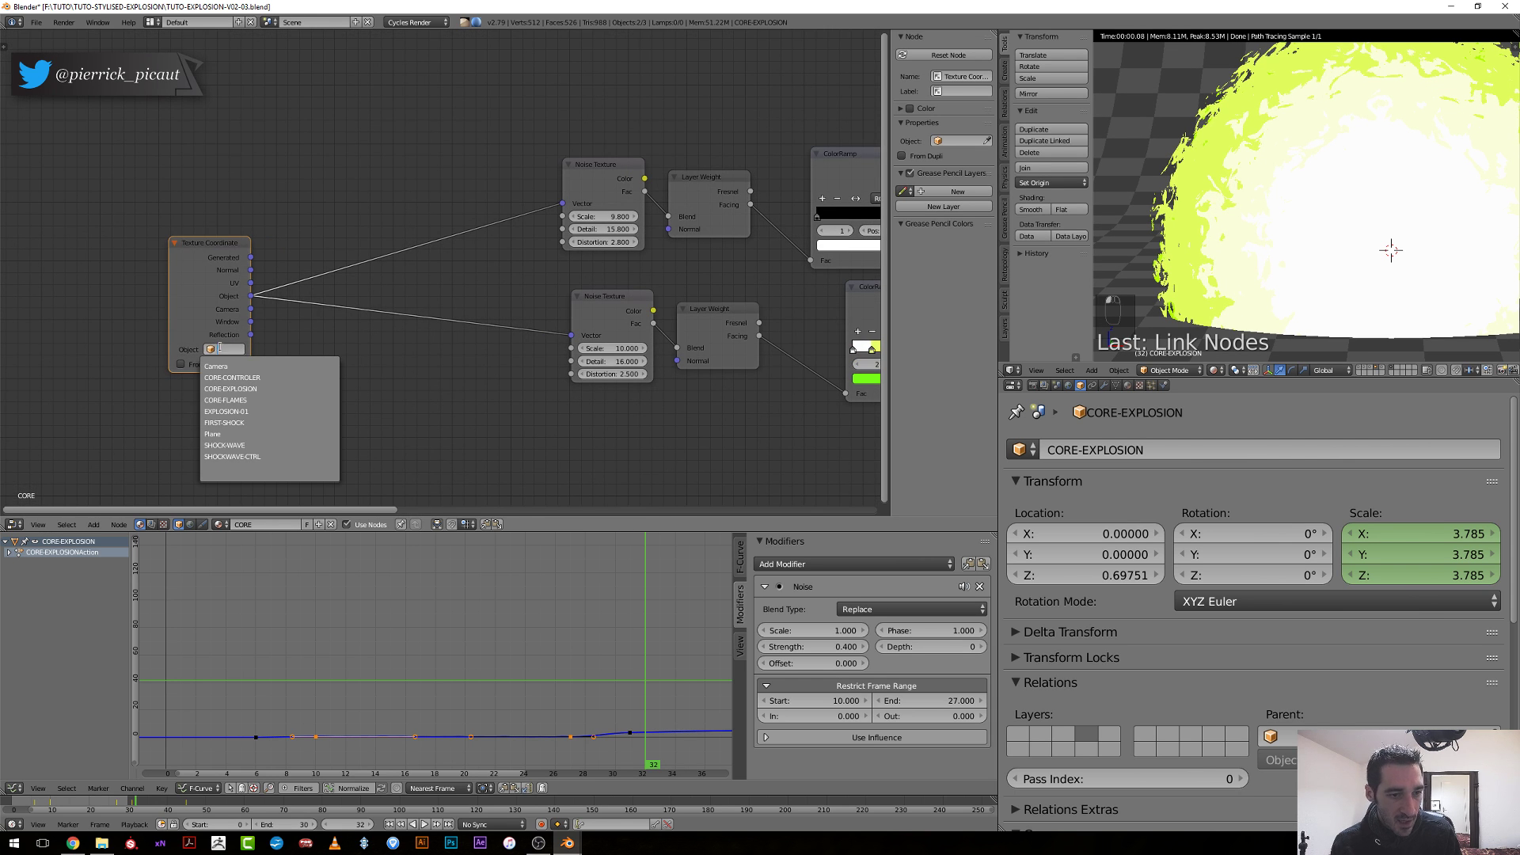
pyautogui.click(274, 377)
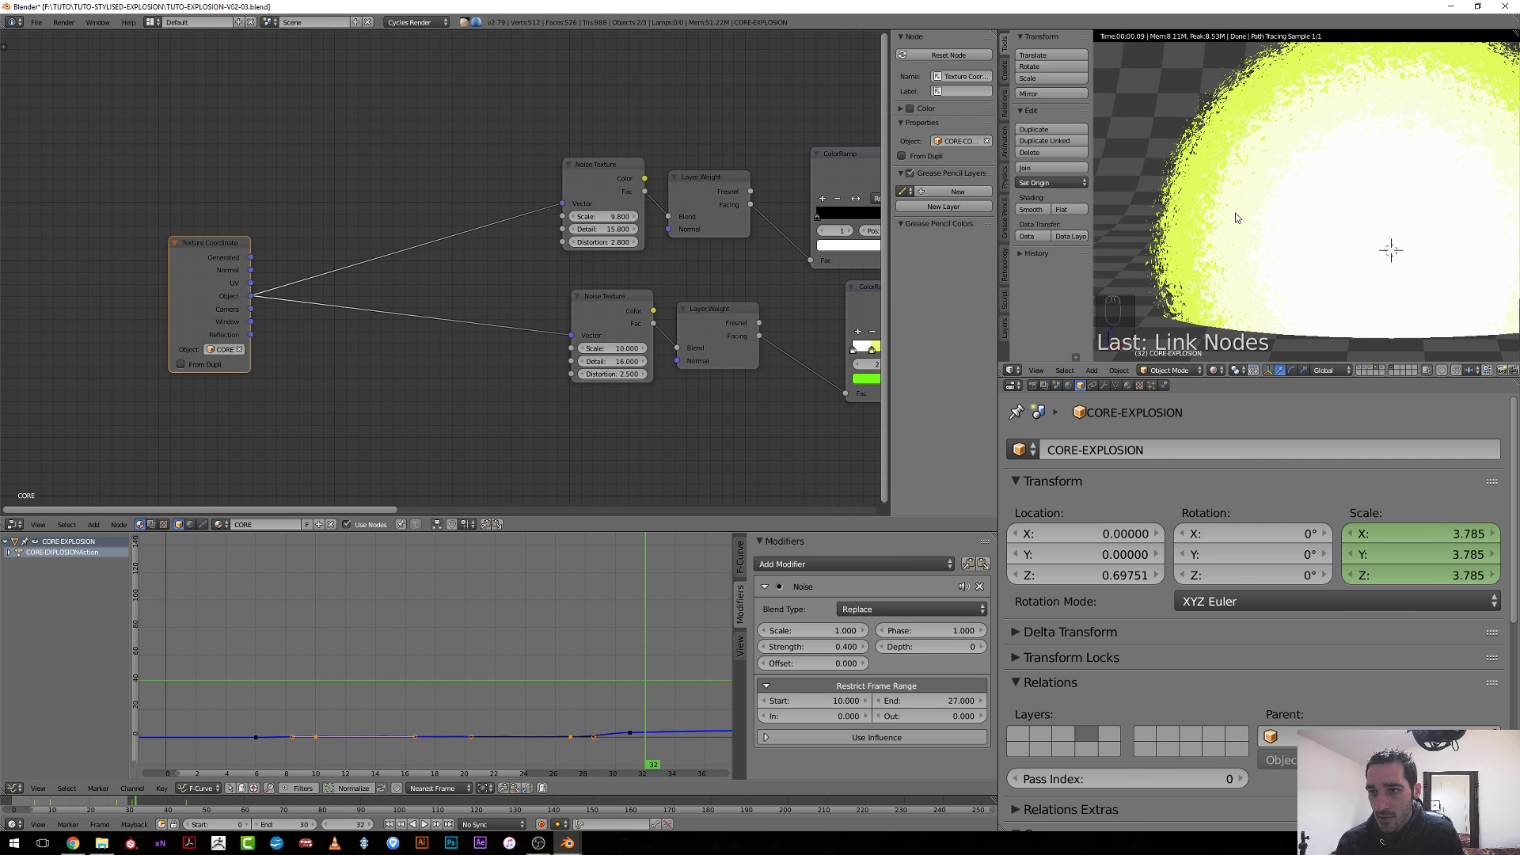
pyautogui.moveTo(206, 260); pyautogui.dragTo(336, 242)
# Set the scale of the upper Noise Texture to 3 and of the lower Noise Texture to 4.
pyautogui.click(608, 218)
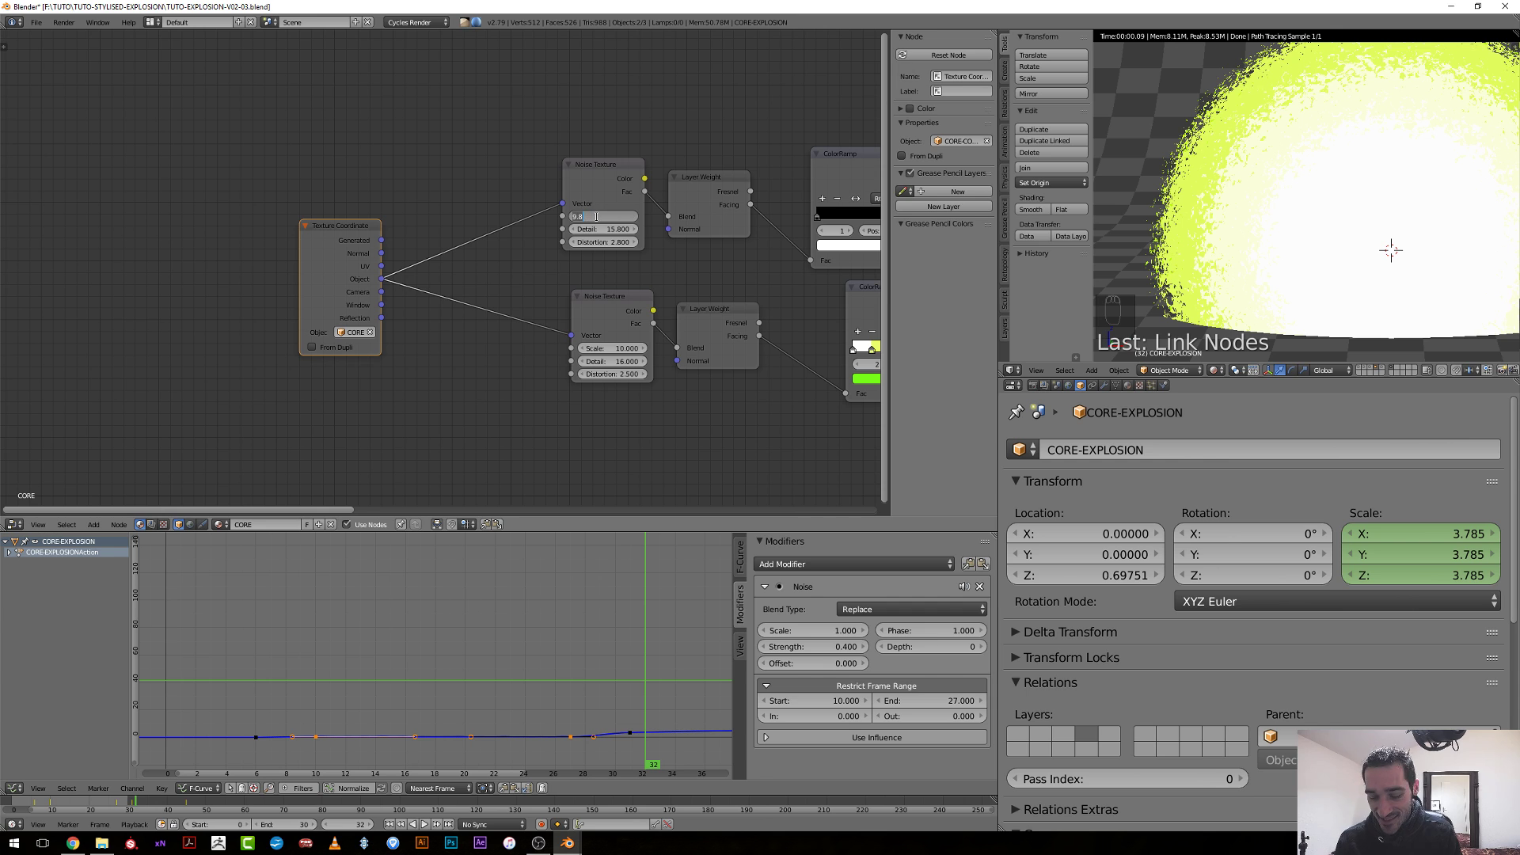
pyautogui.write('2')
pyautogui.press('Return')
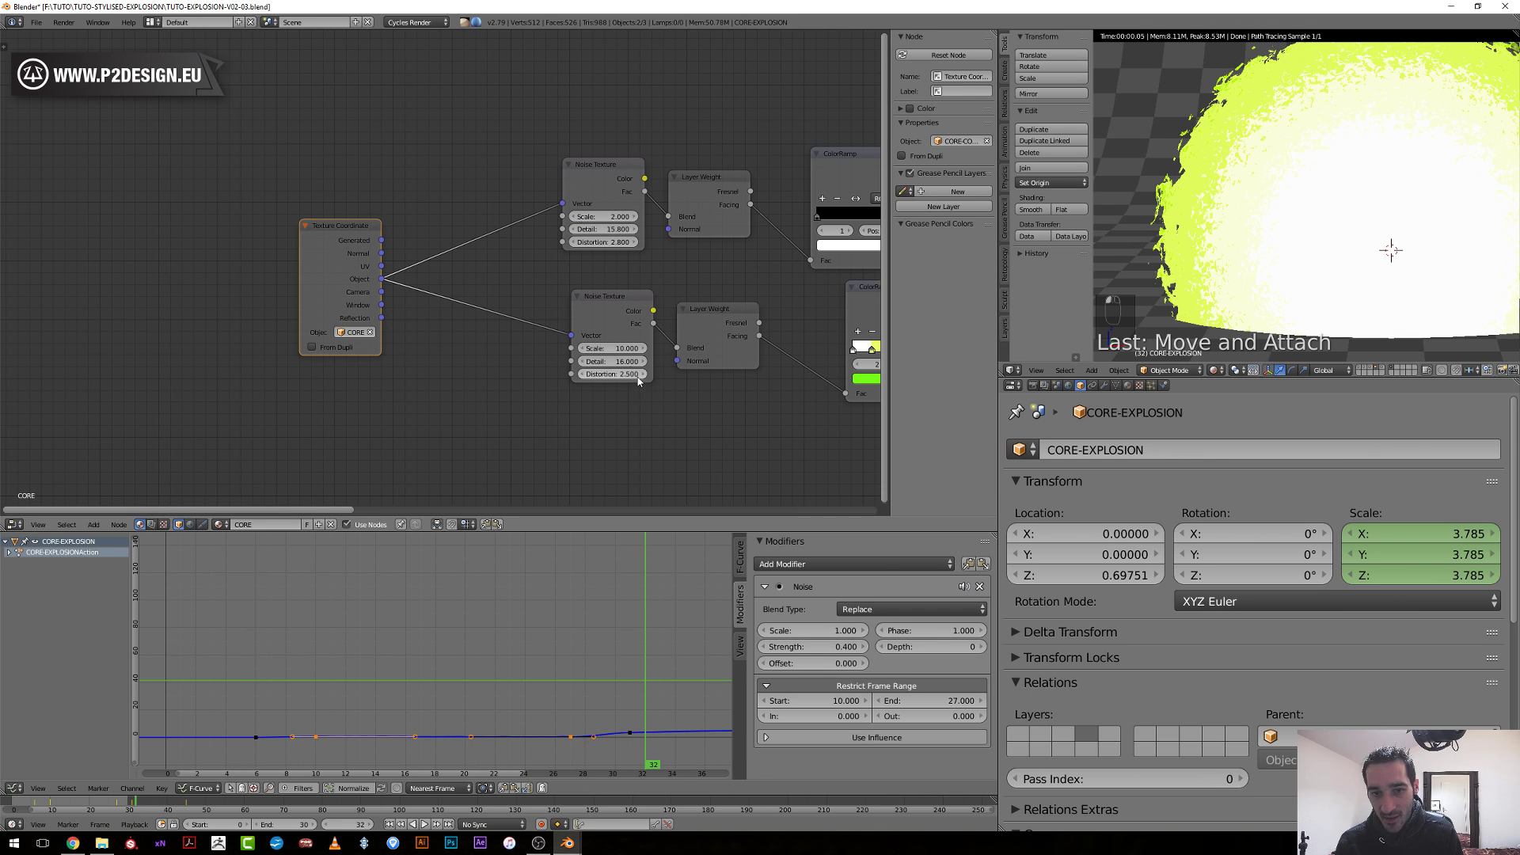
pyautogui.write('3')
pyautogui.press('Return')
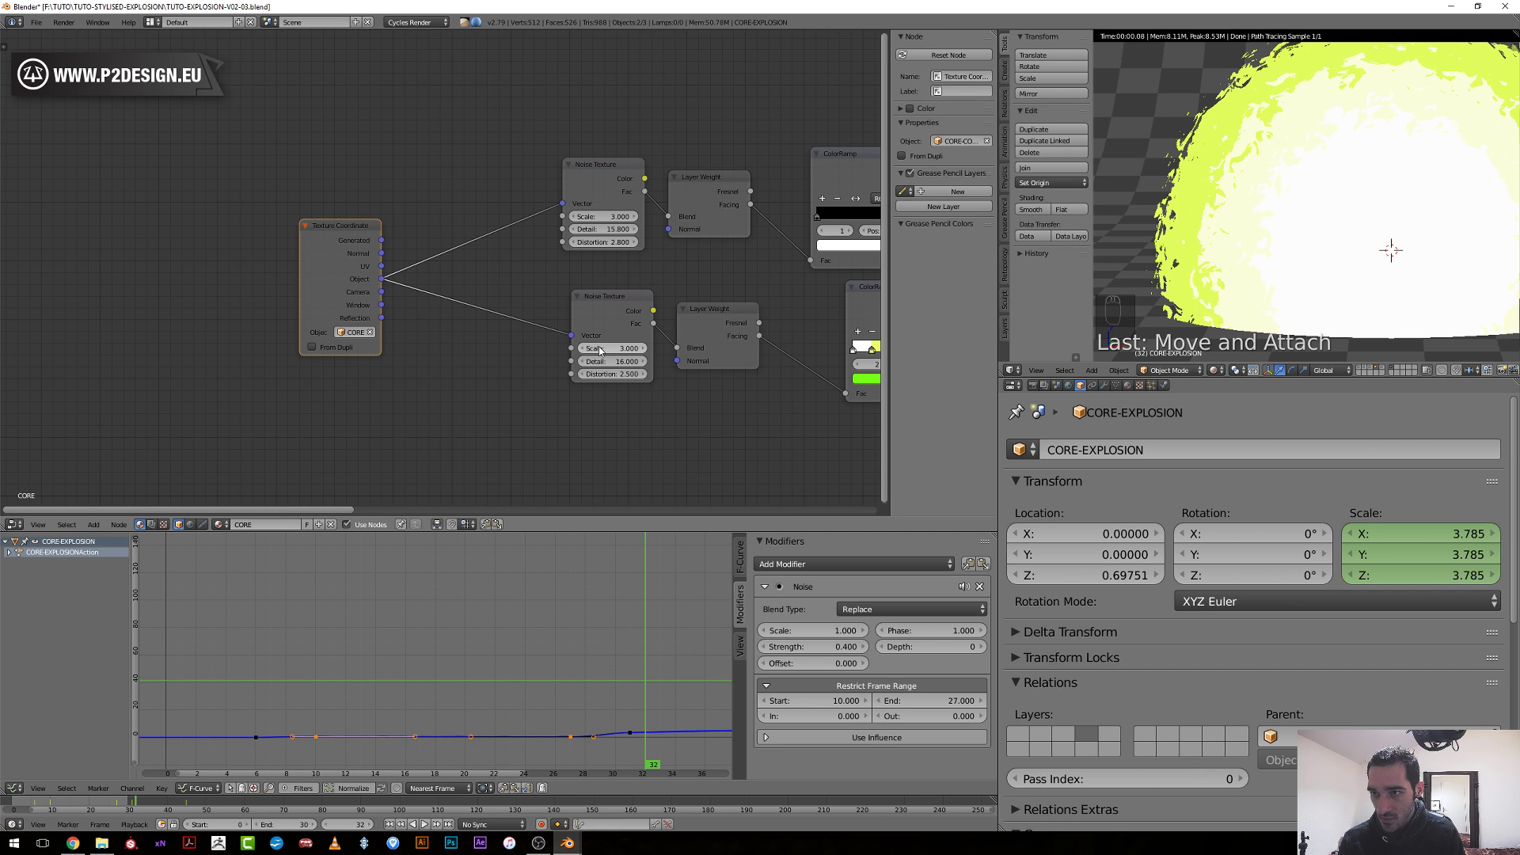
pyautogui.write('3.0')
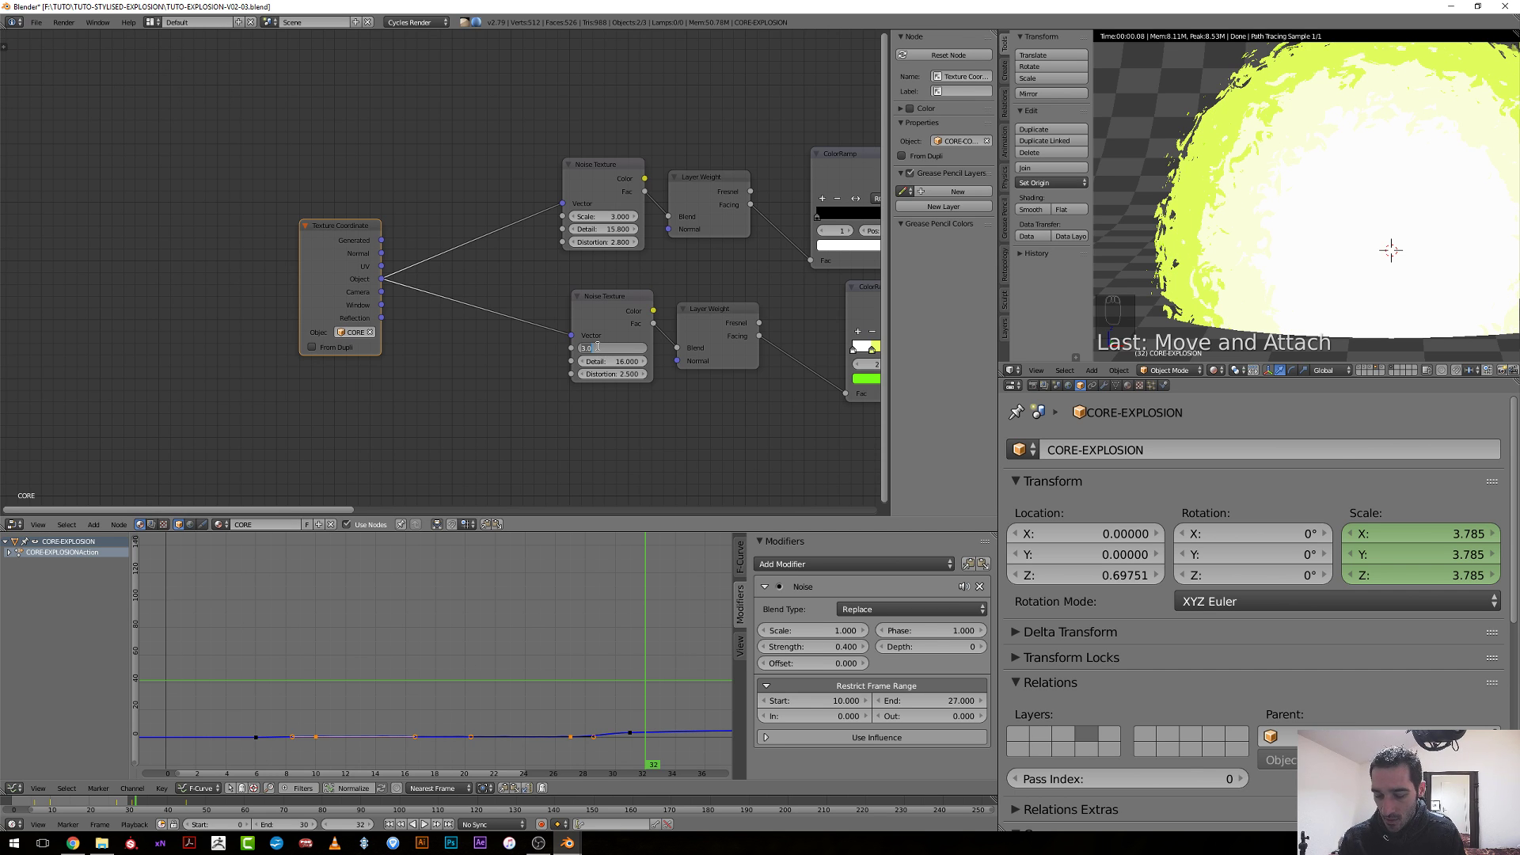
pyautogui.press('Return')
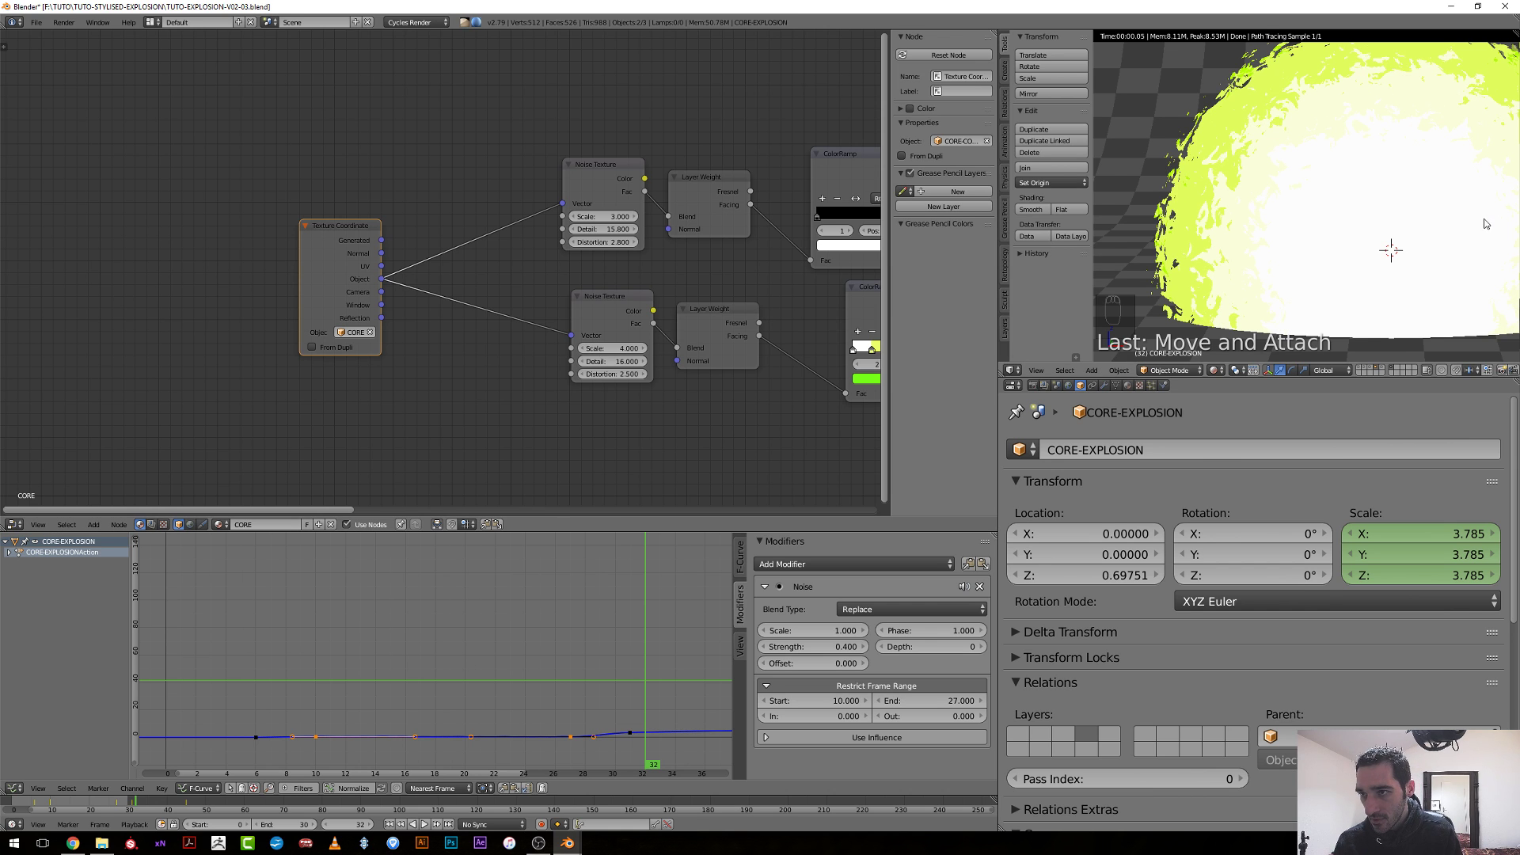
pyautogui.scroll(-5, 1361, 174)
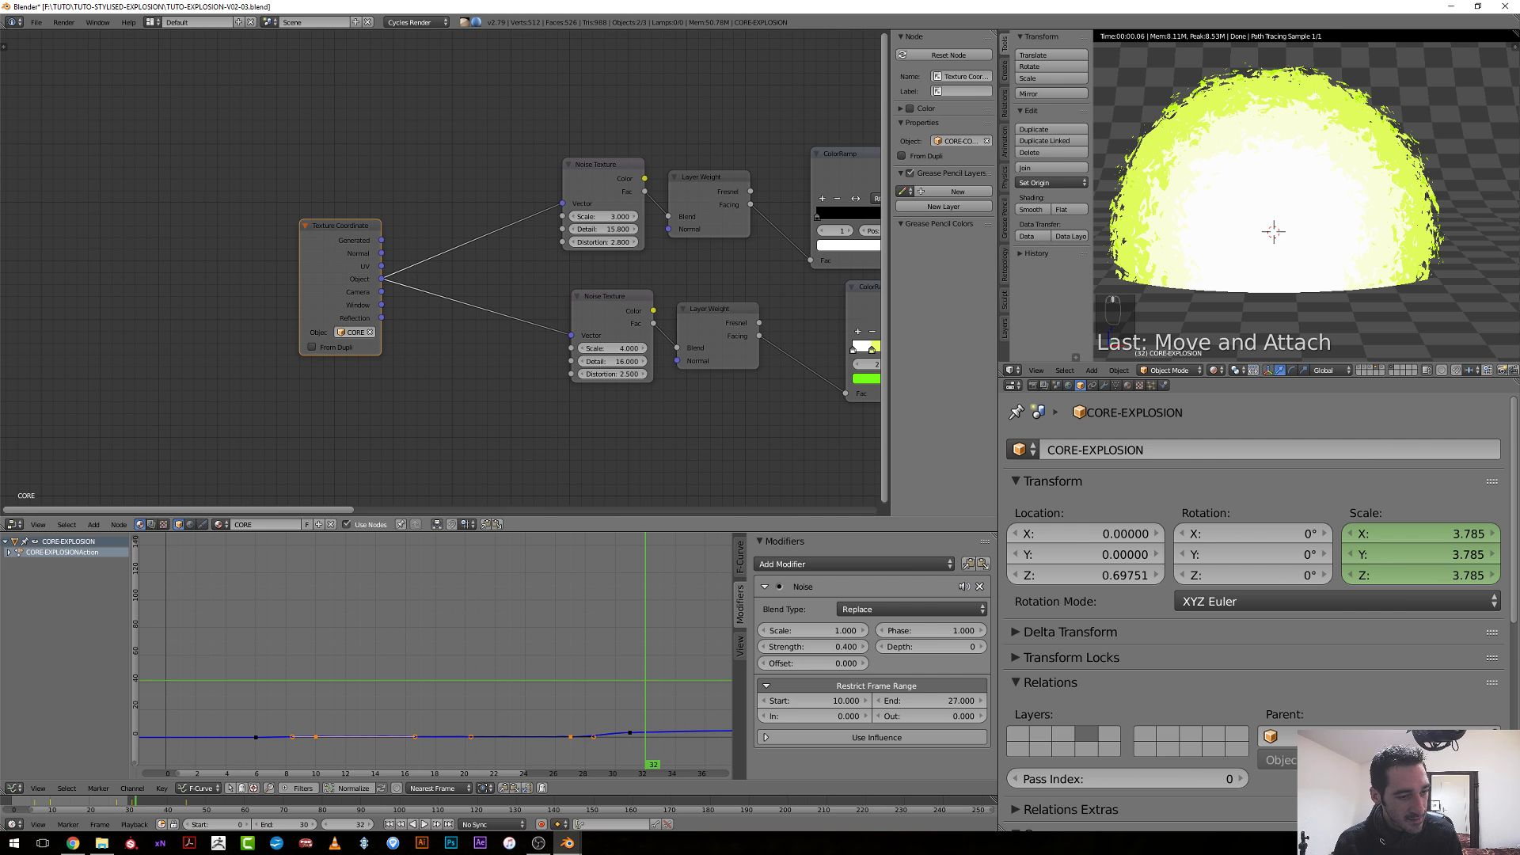
# Replace the node editor with a 3D view and try scaling the CORE-CONTROLER empty.
pyautogui.click(14, 524)
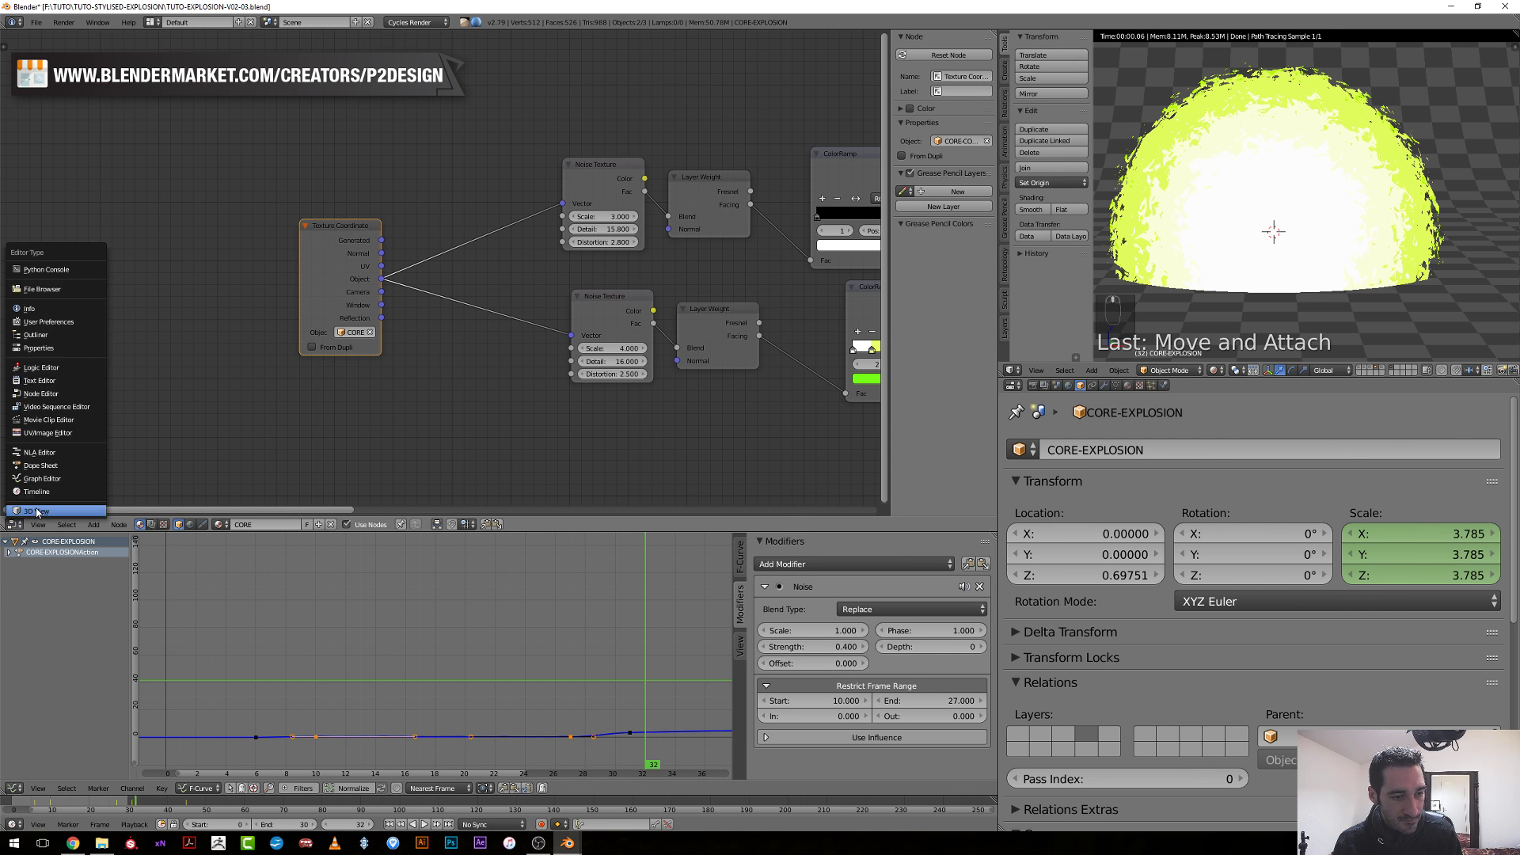
pyautogui.click(36, 511)
pyautogui.rightClick(450, 288)
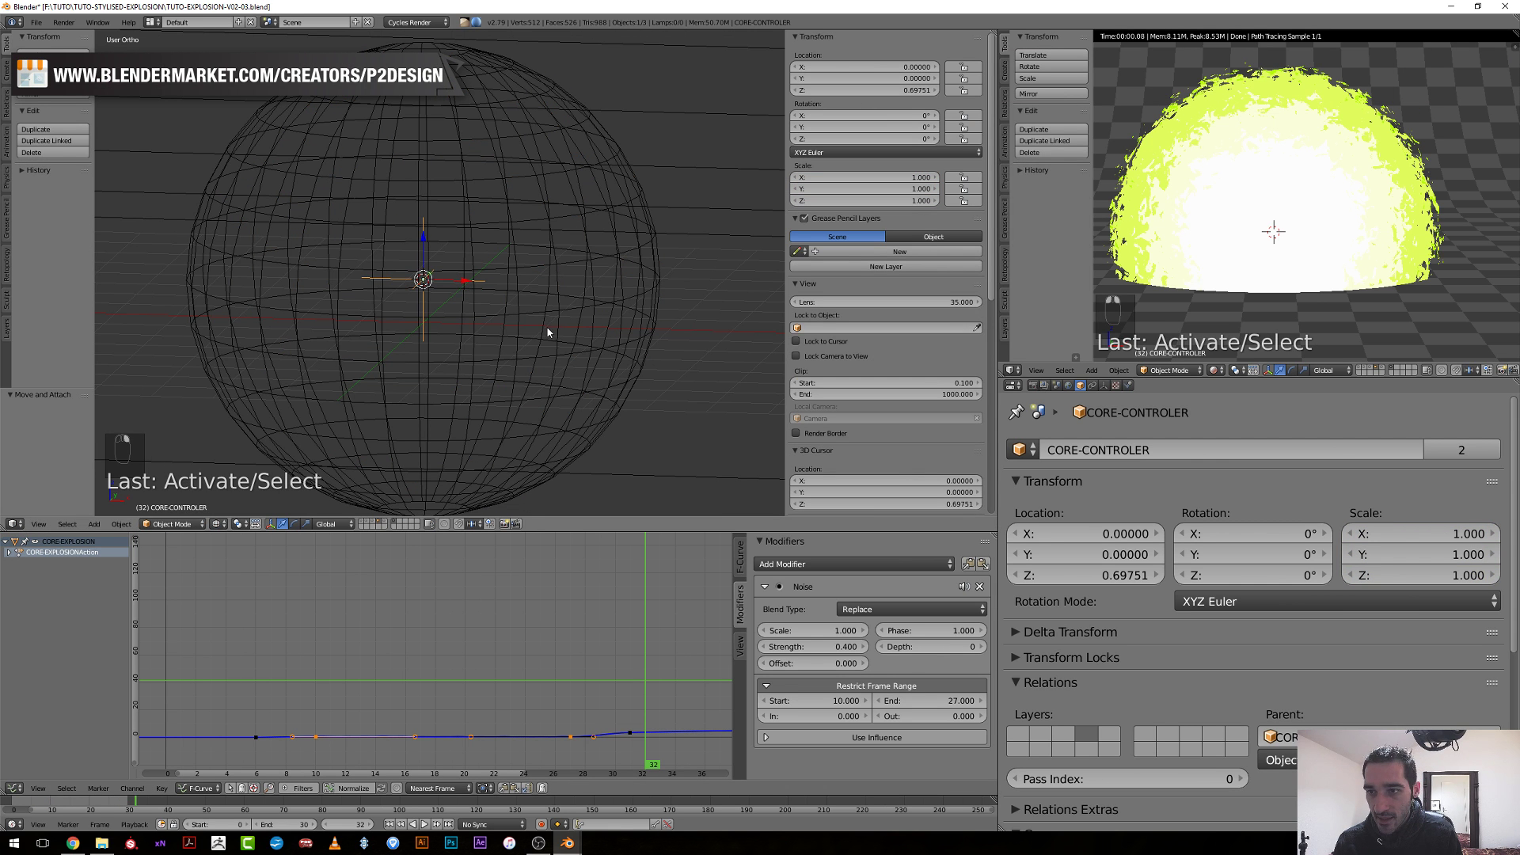
pyautogui.press('s')
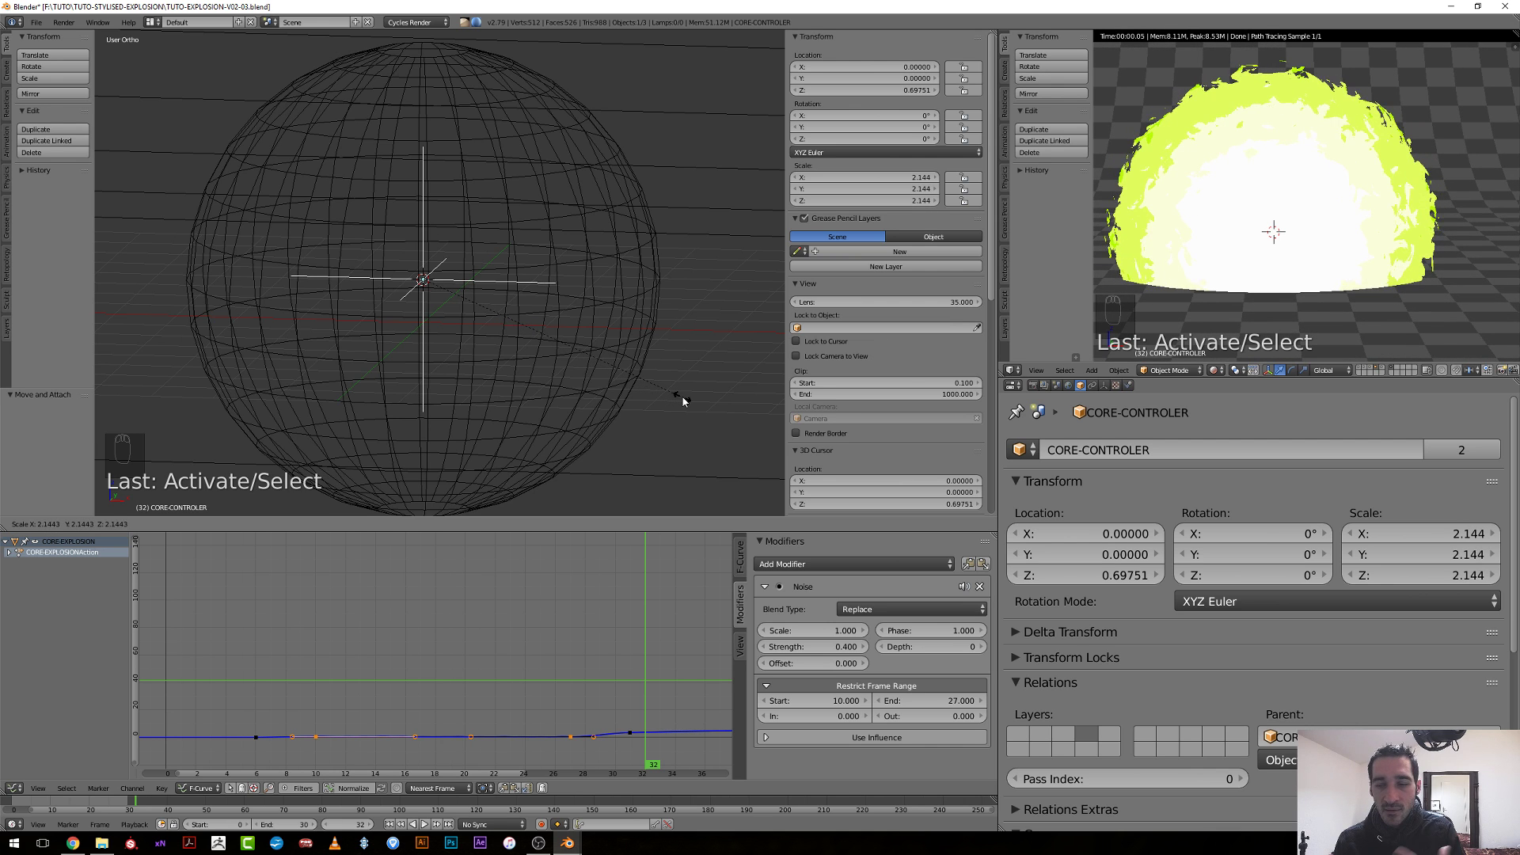
pyautogui.press('Escape')
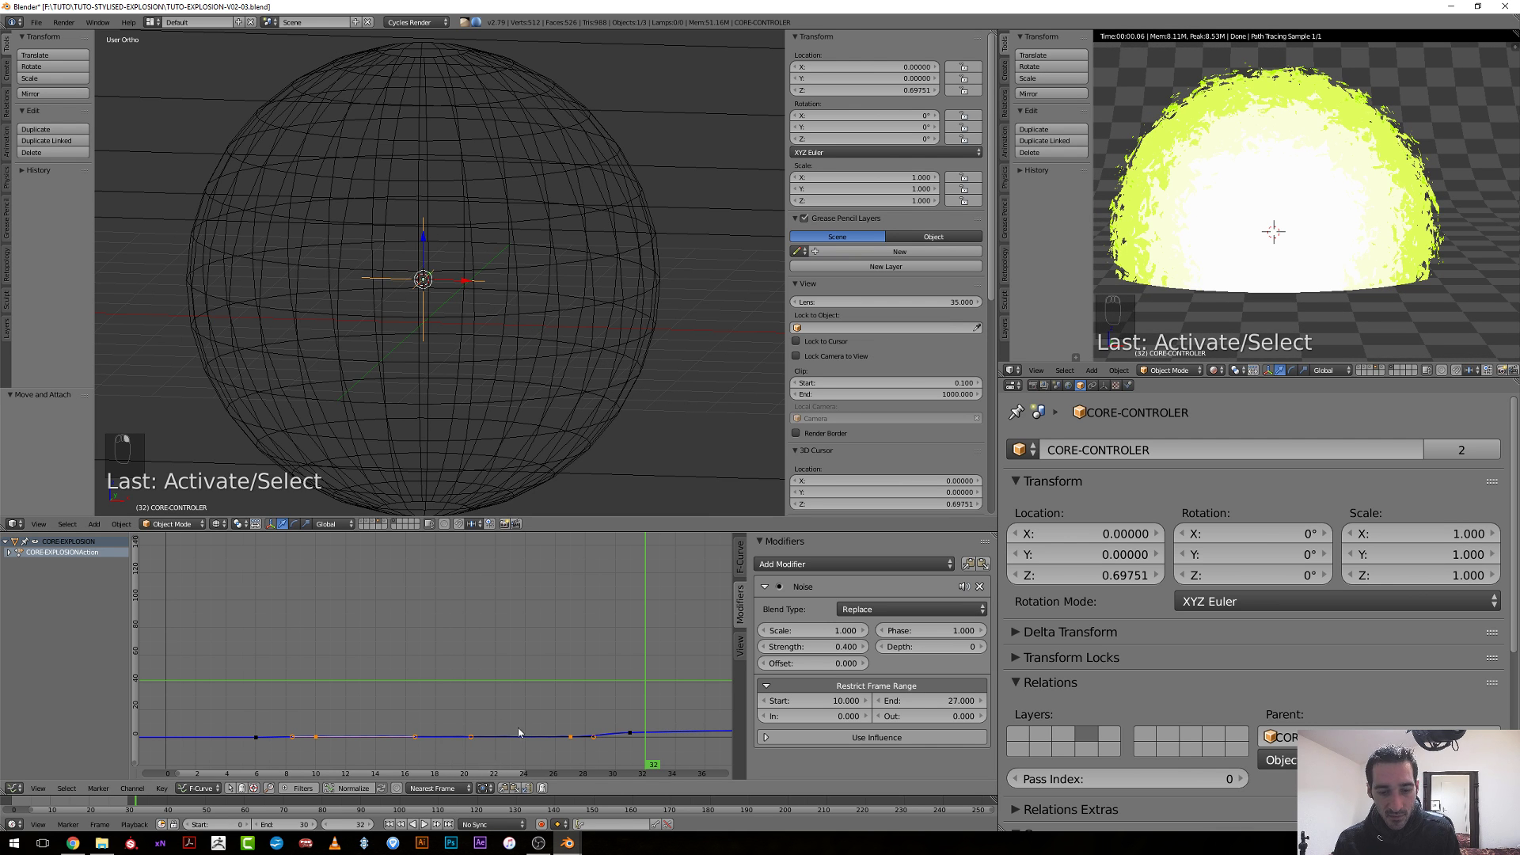
# Set the current frame to 27 and frame the small explosion sphere closely in both 3D views.
pyautogui.scroll(-3, 518, 728)
pyautogui.click(465, 702)
pyautogui.moveTo(465, 702); pyautogui.dragTo(395, 709)
pyautogui.scroll(4, 439, 273)
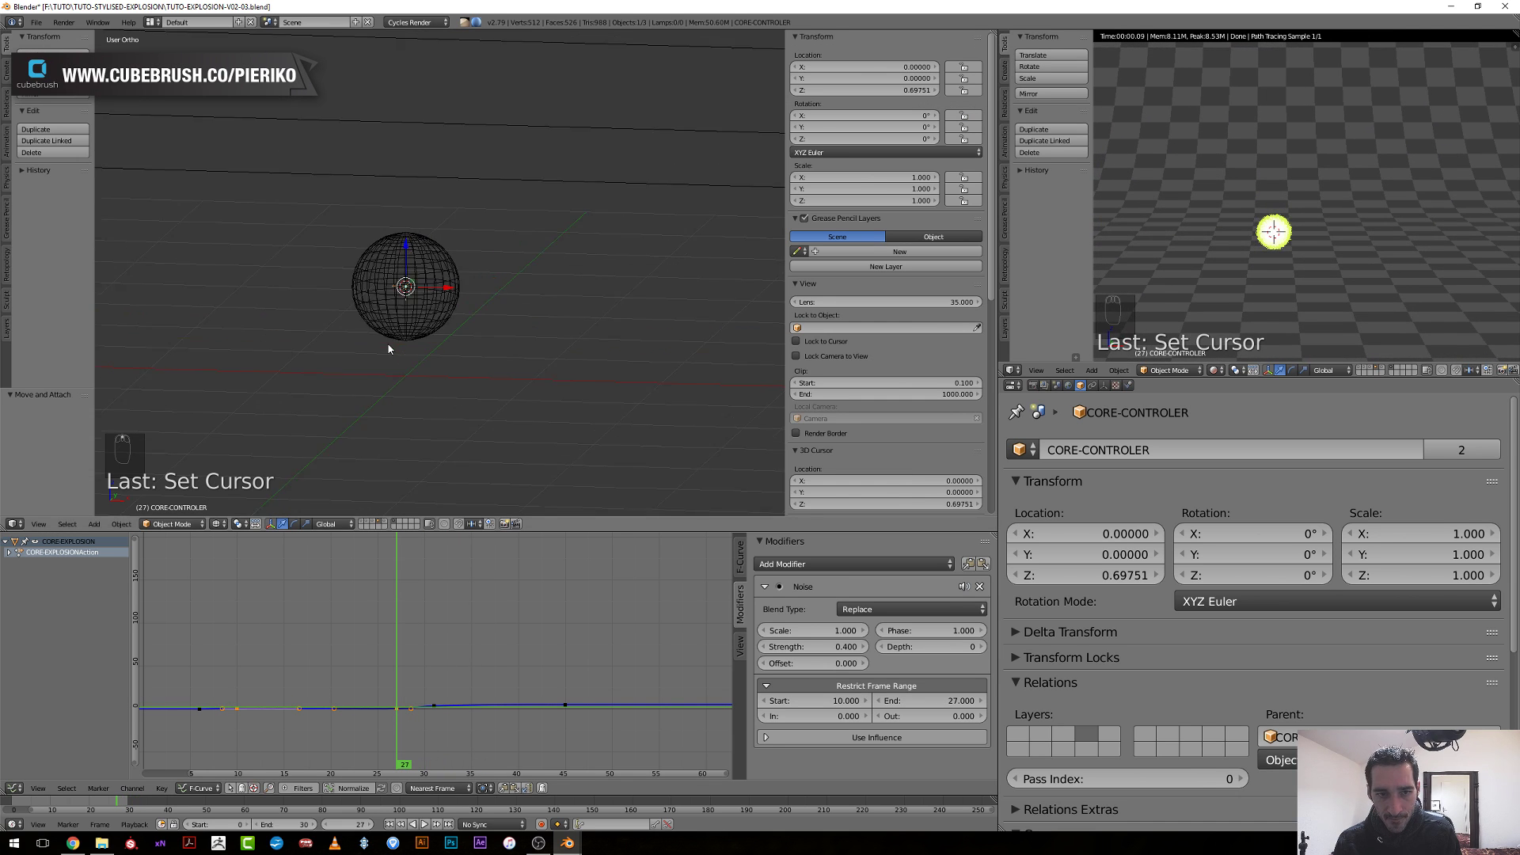
pyautogui.scroll(6, 1364, 157)
pyautogui.scroll(4, 1363, 157)
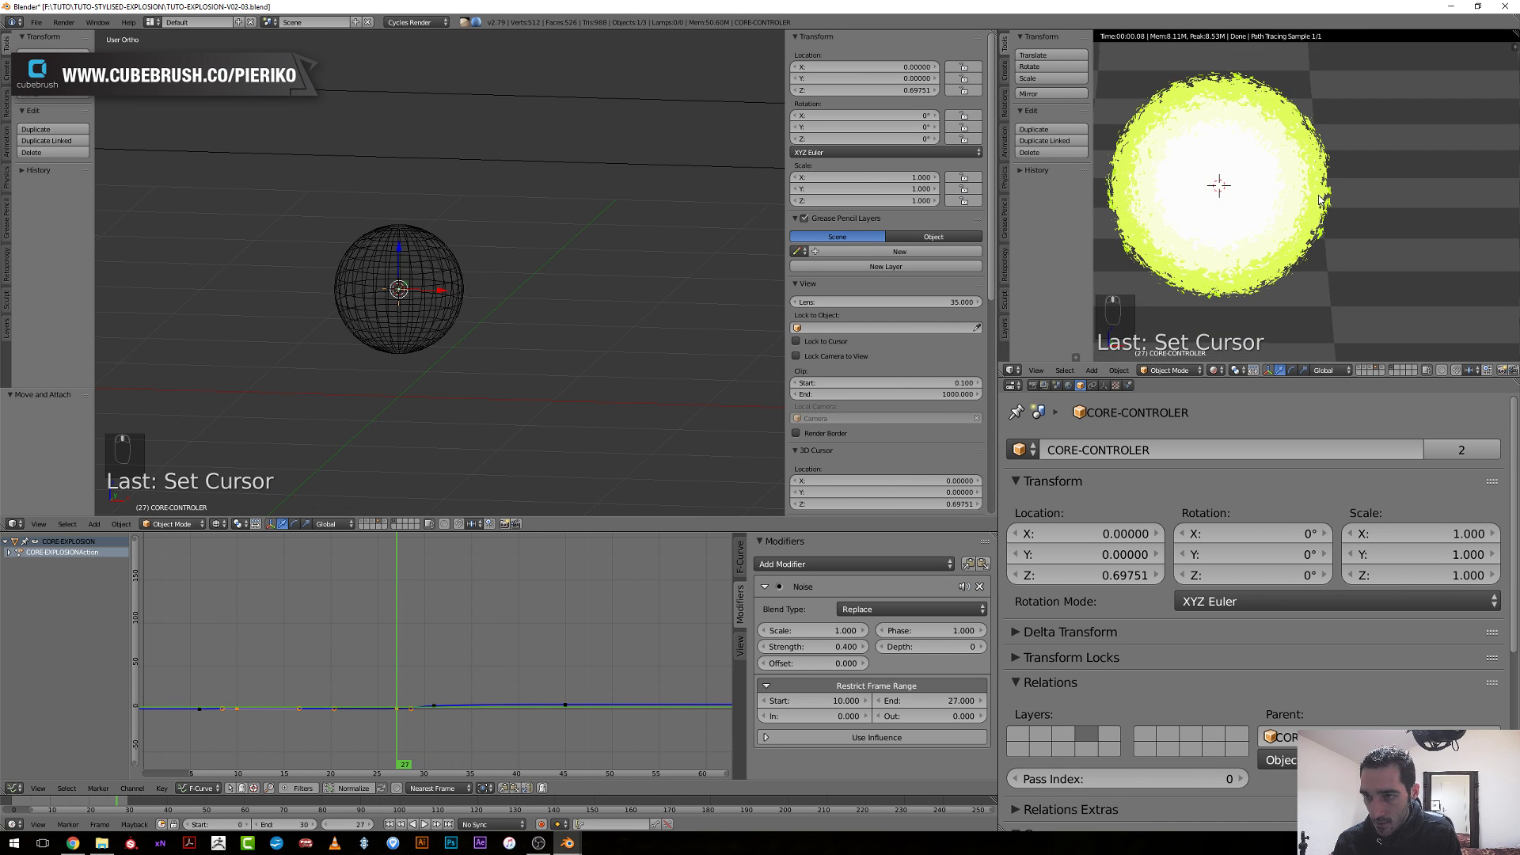
pyautogui.scroll(2, 439, 270)
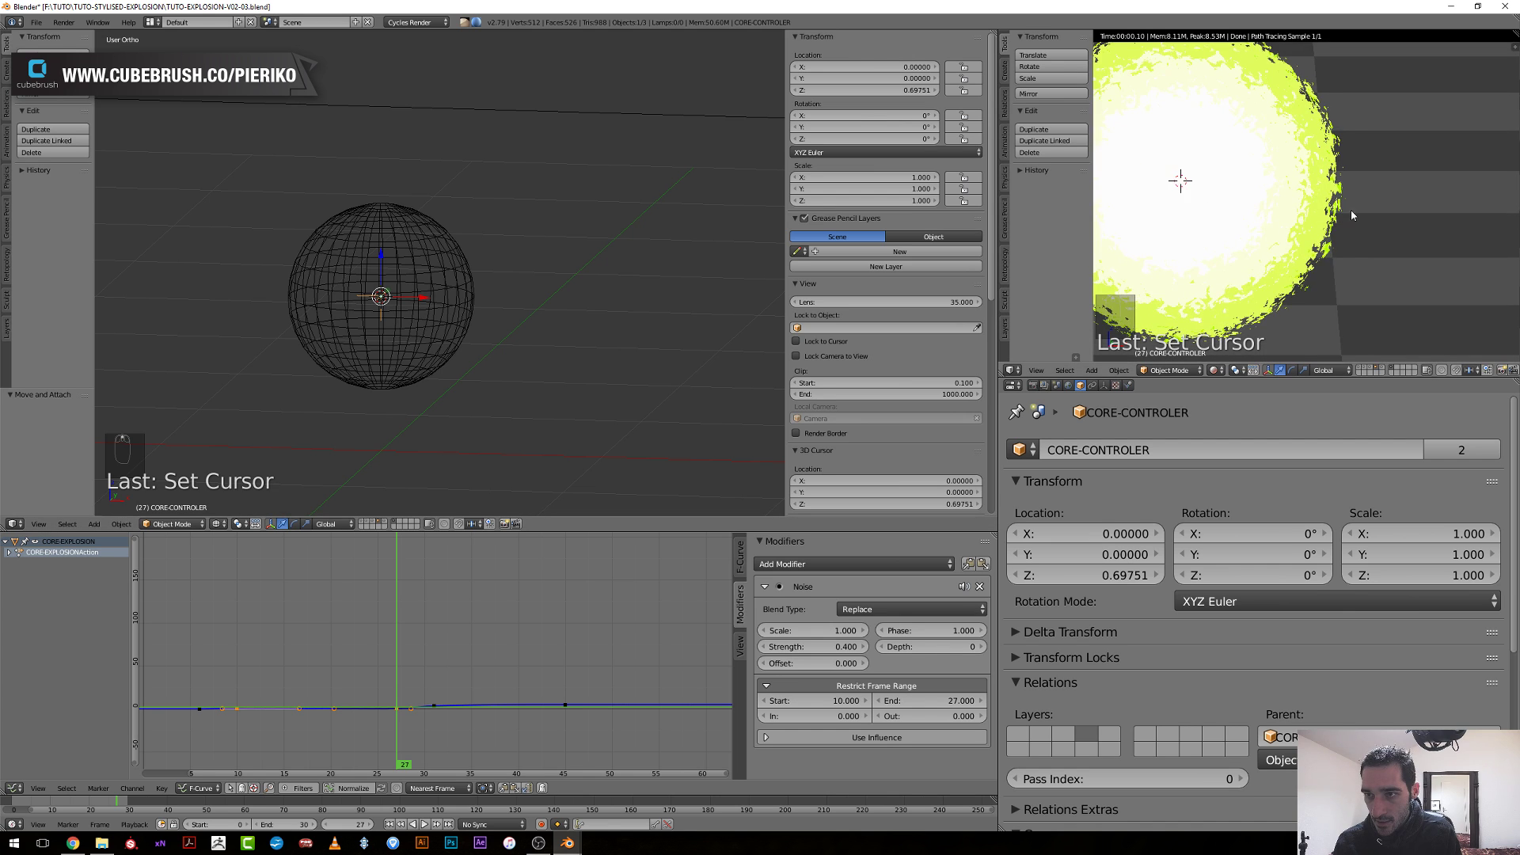
pyautogui.scroll(-1, 1352, 216)
pyautogui.scroll(3, 467, 401)
# Scale CORE-CONTROLER up to about 1.311 and insert a Scaling keyframe at frame 27.
pyautogui.press('s')
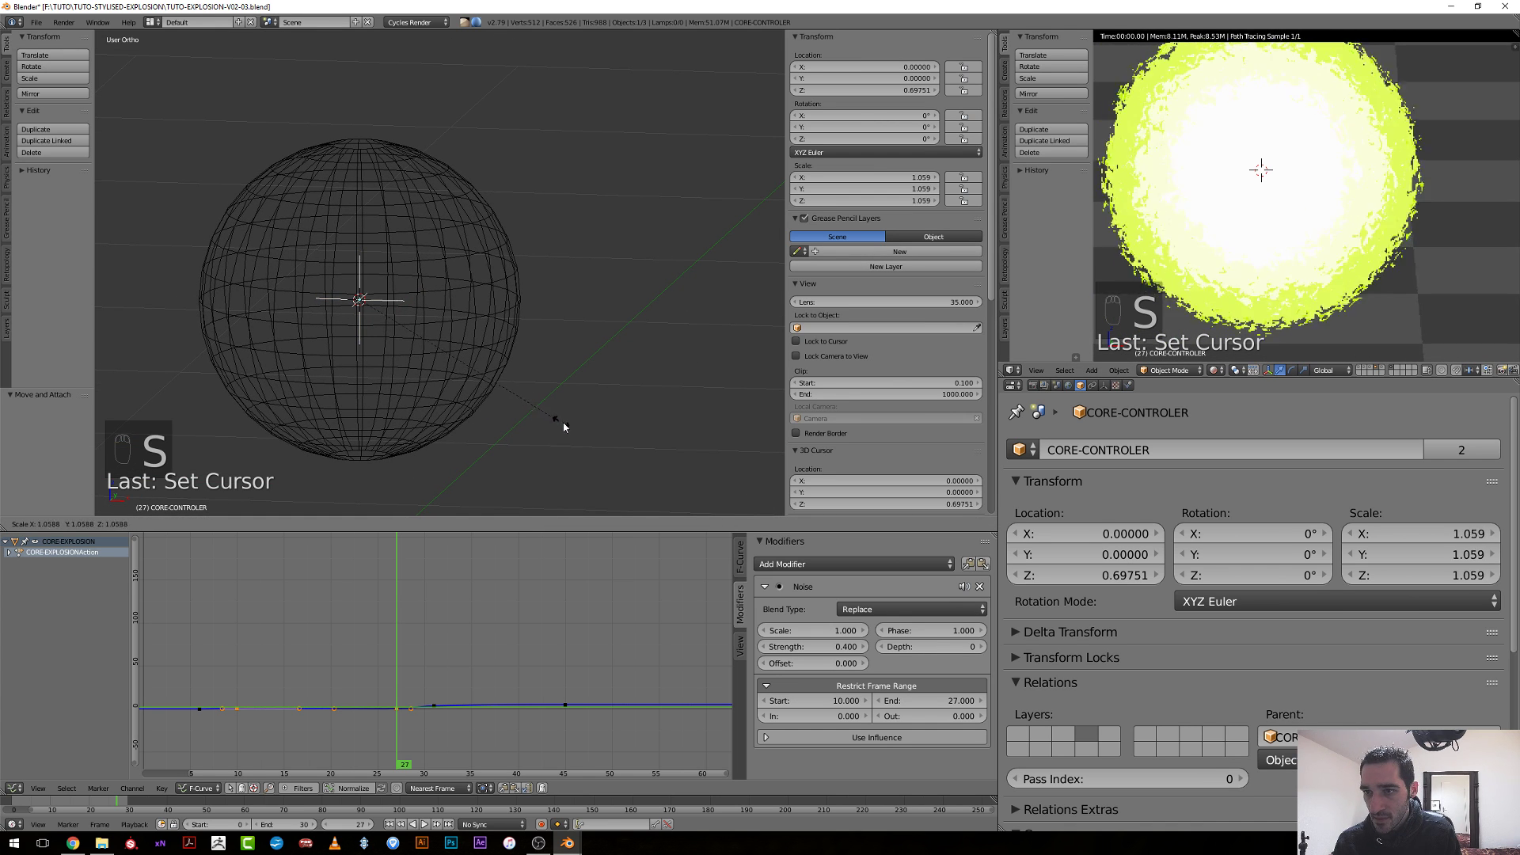
pyautogui.click(616, 441)
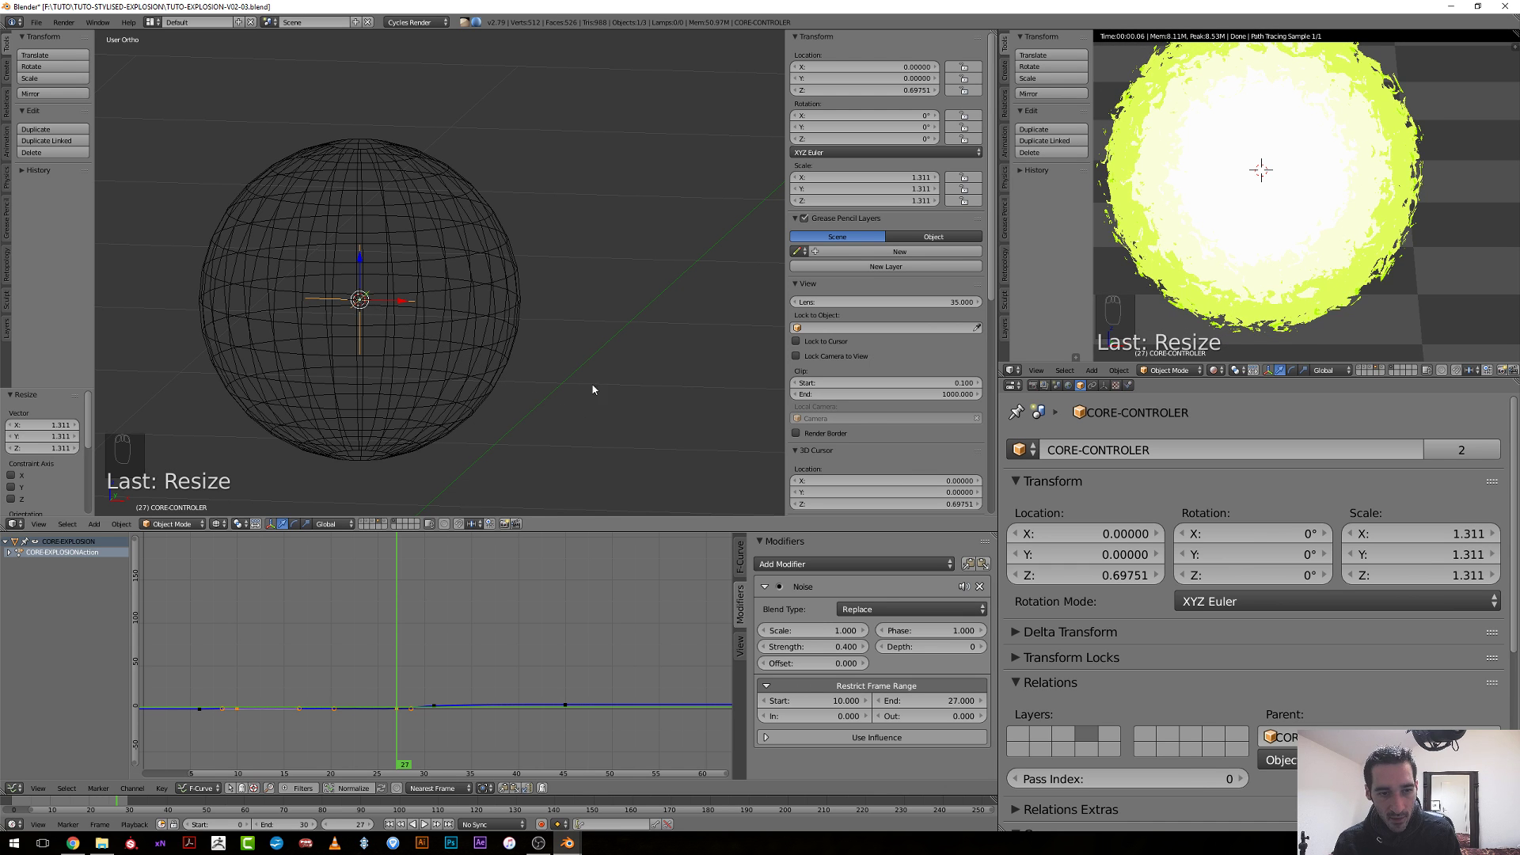
pyautogui.press('i')
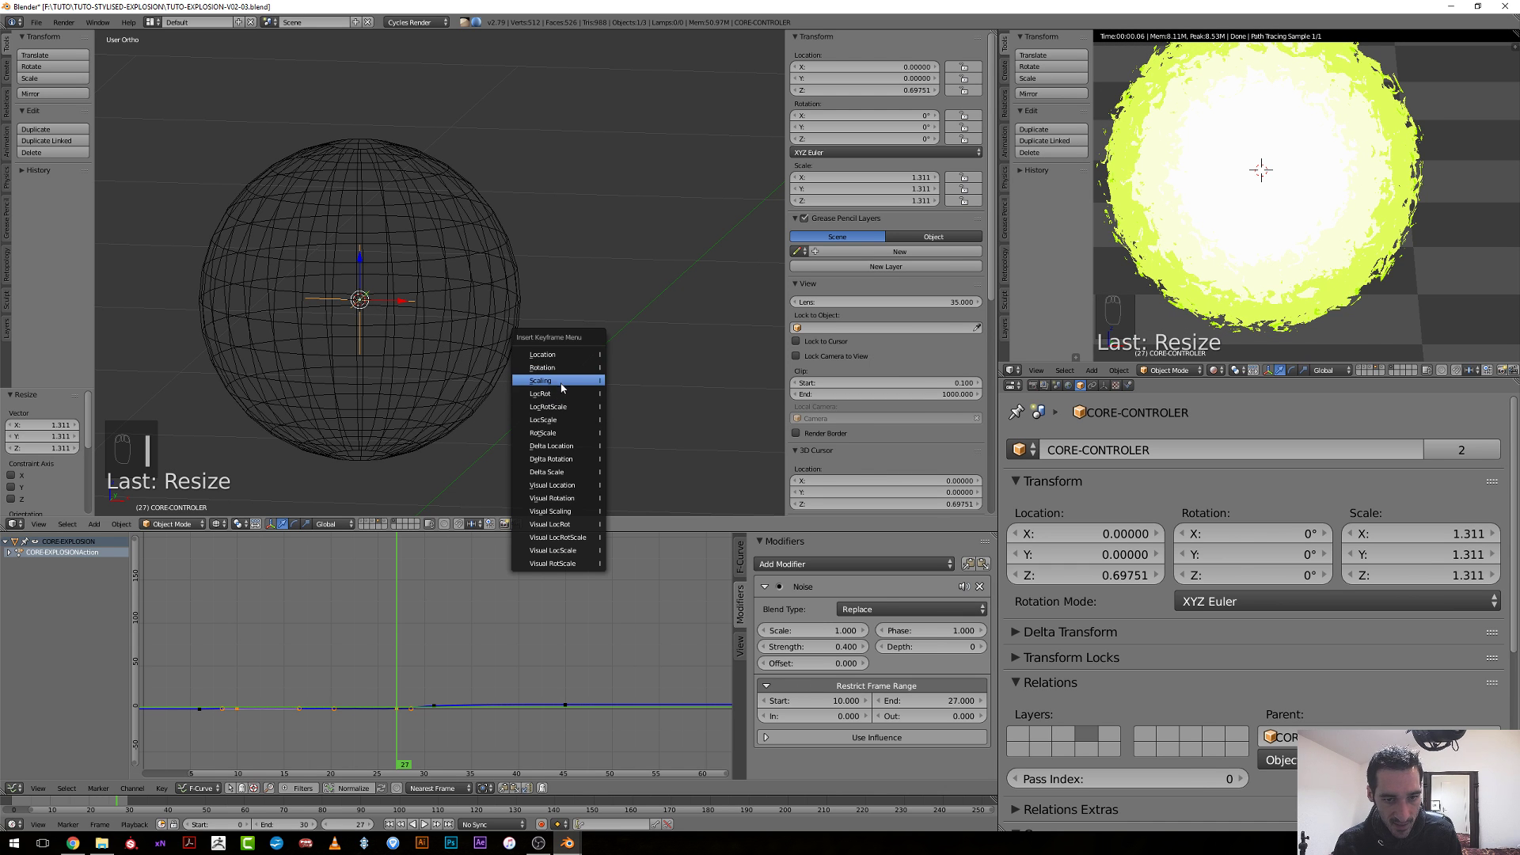
pyautogui.click(562, 380)
# At frame 48, scale CORE-CONTROLER up to about 1.371 and insert a Scaling keyframe.
pyautogui.scroll(-3, 412, 663)
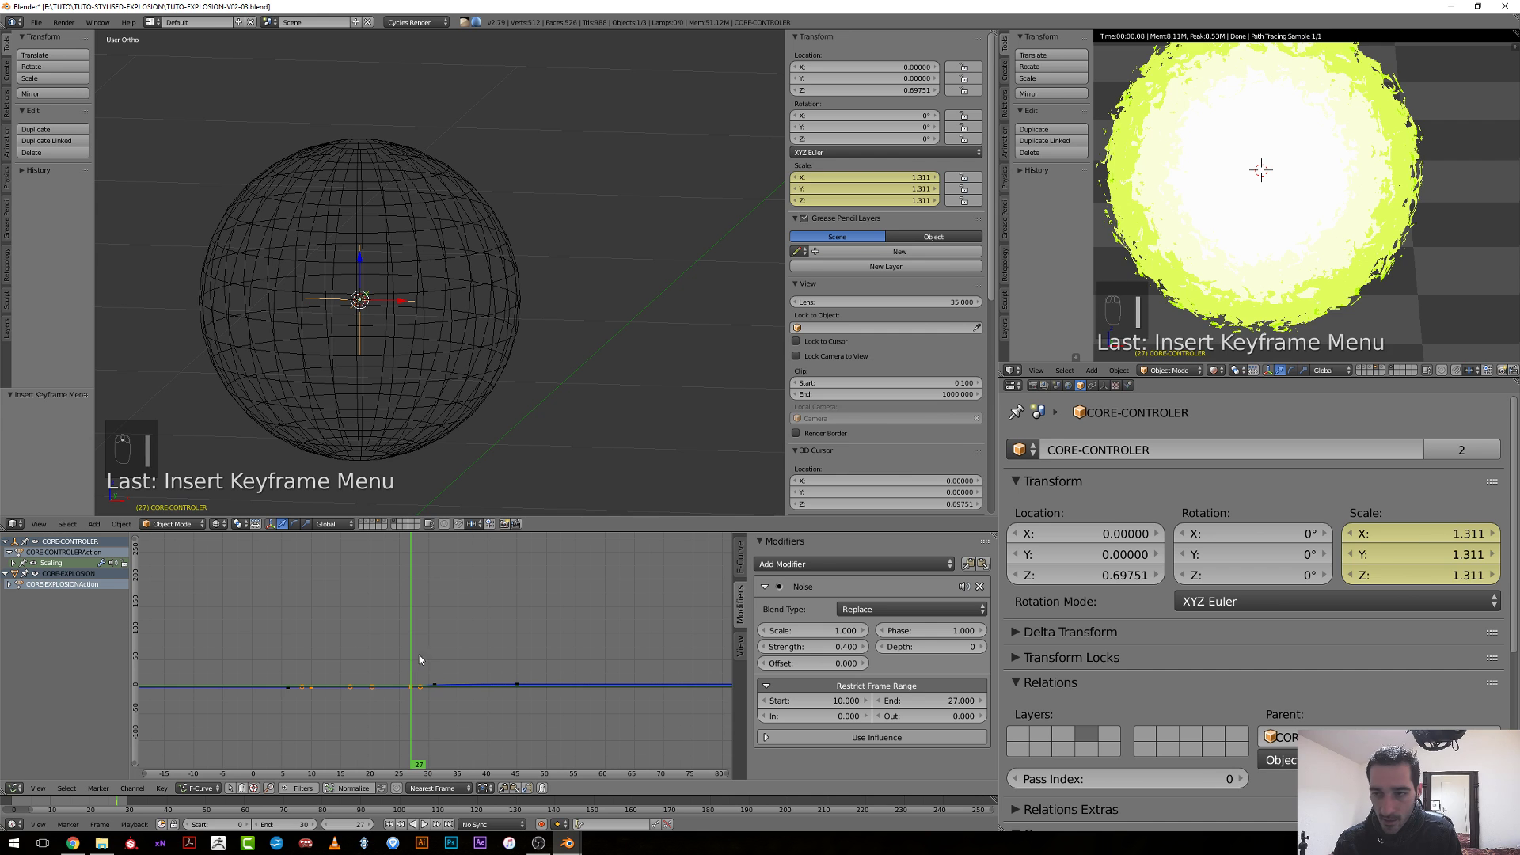
pyautogui.click(438, 657)
pyautogui.moveTo(438, 662); pyautogui.dragTo(536, 667)
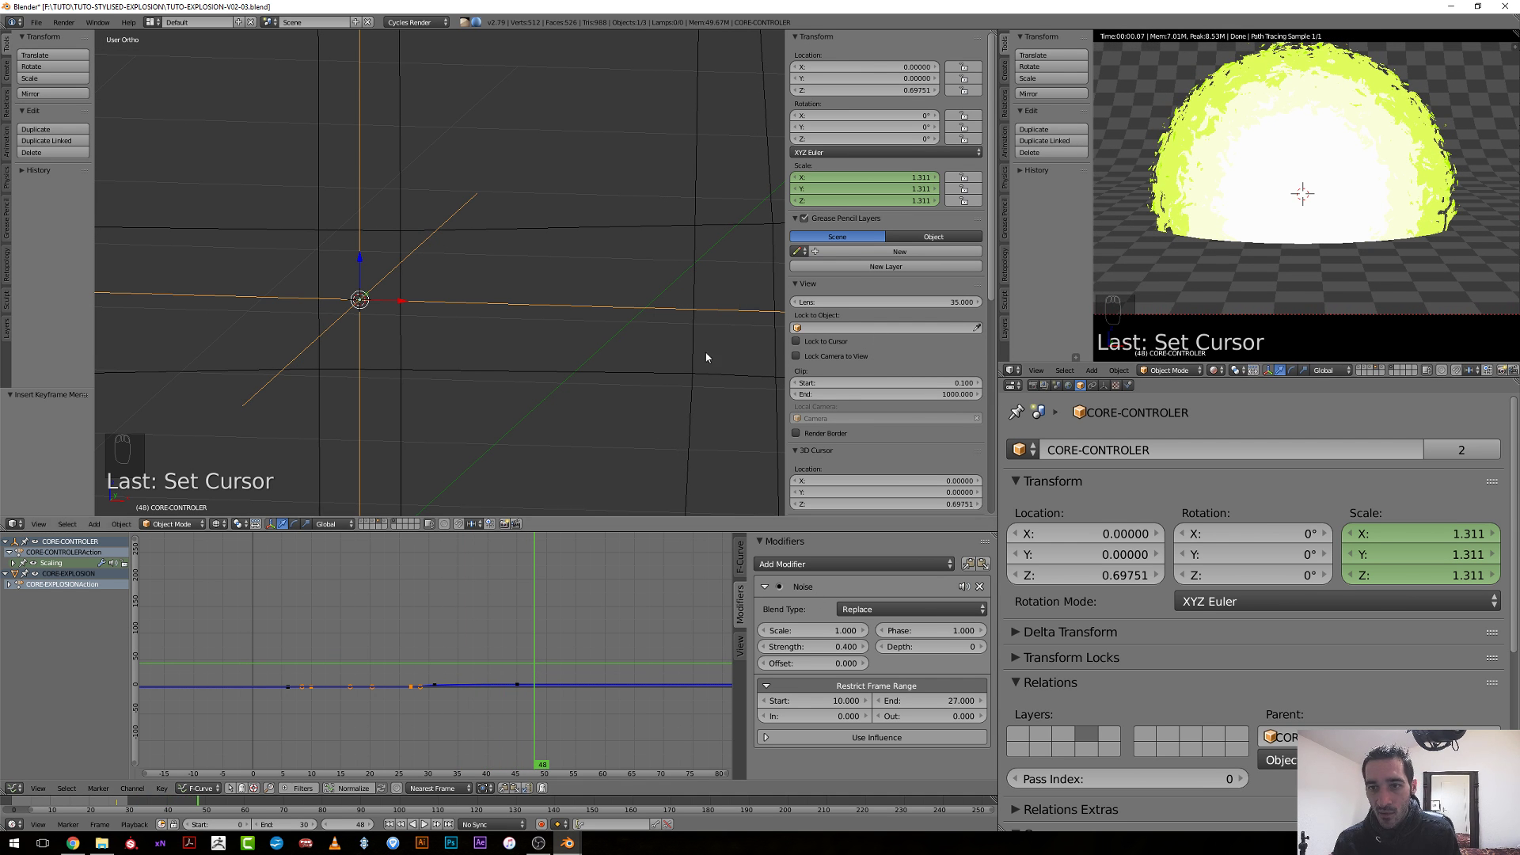
pyautogui.press('s')
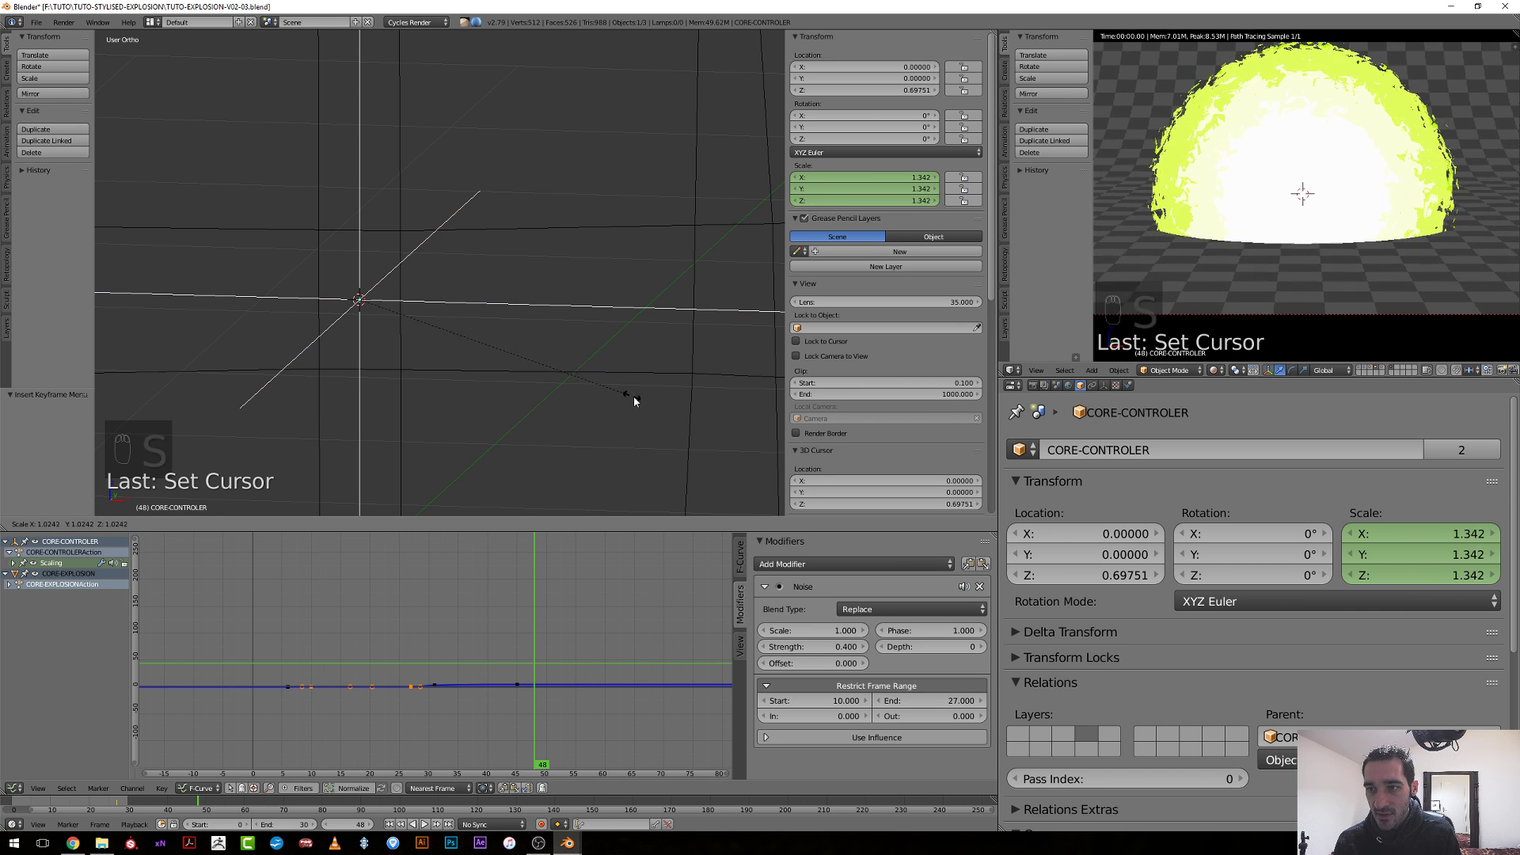
pyautogui.click(678, 420)
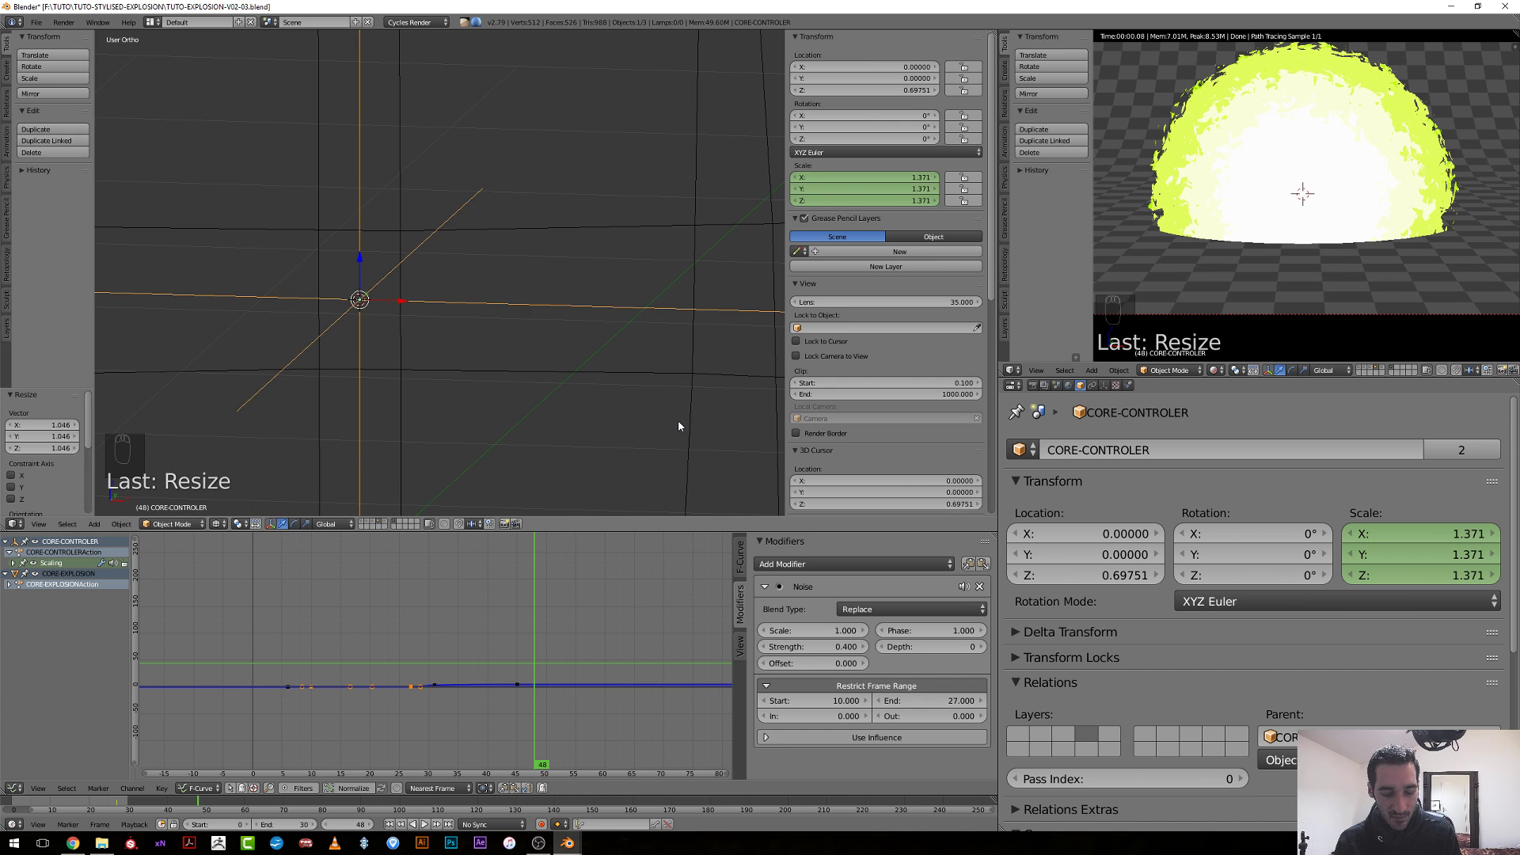
pyautogui.press('i')
pyautogui.click(678, 425)
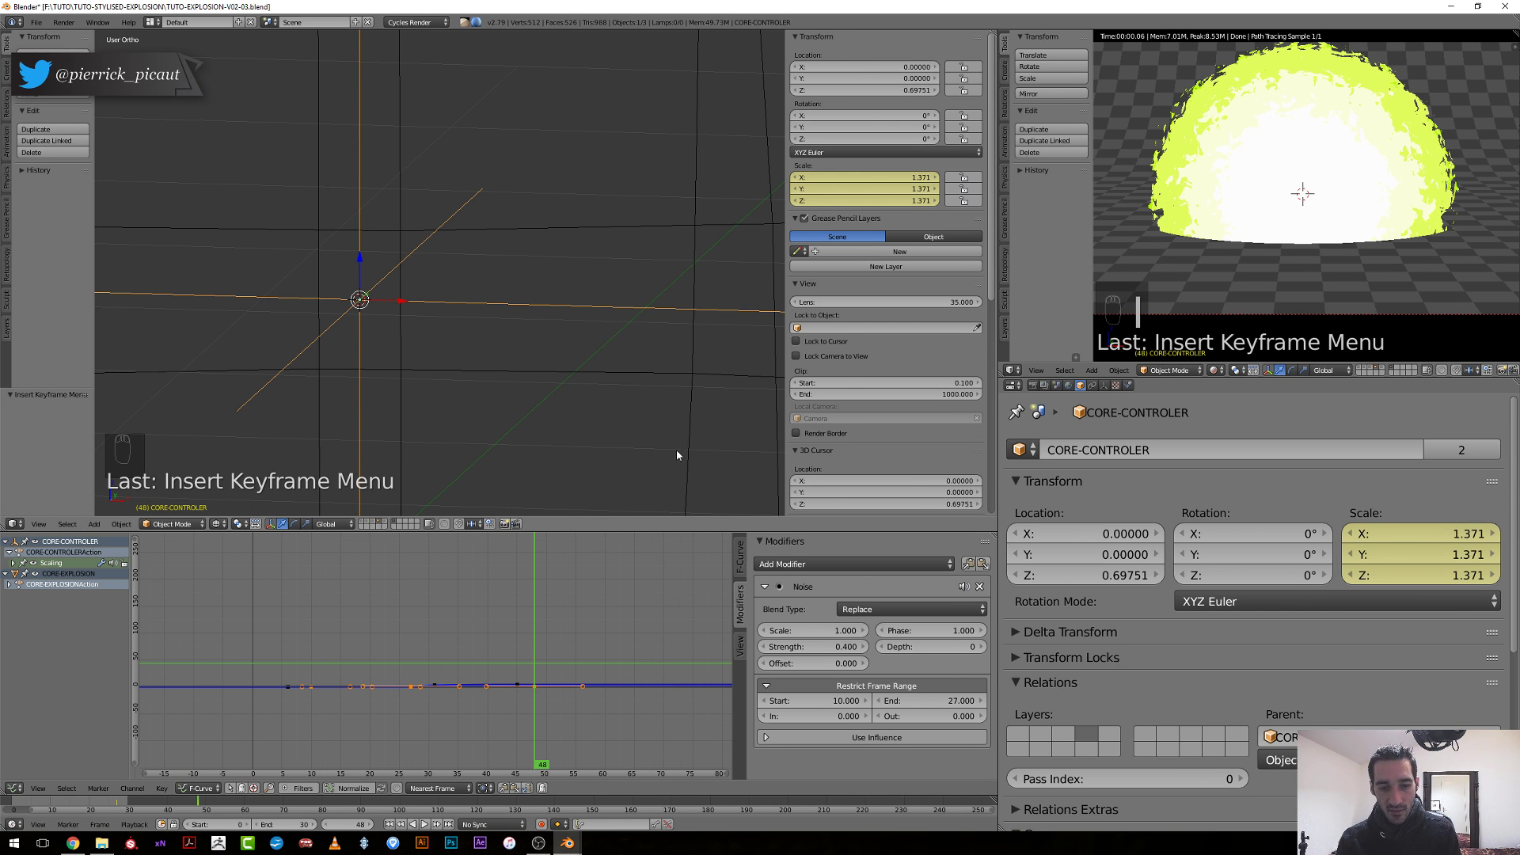
# Step back and forth through the frames before 48 to check the animated noise on the rendered explosion.
pyautogui.press('Left')
pyautogui.press('Left')
pyautogui.press('Left')
pyautogui.press('Left')
pyautogui.press('Left')
pyautogui.press('Left')
pyautogui.press('Left')
pyautogui.press('Left')
pyautogui.press('Left')
pyautogui.press('Left')
pyautogui.press('Left')
pyautogui.press('Left')
pyautogui.press('Left')
pyautogui.press('Left')
pyautogui.press('Left')
pyautogui.press('Left')
pyautogui.press('Left')
pyautogui.press('Left')
pyautogui.press('Left')
pyautogui.press('Left')
pyautogui.press('Left')
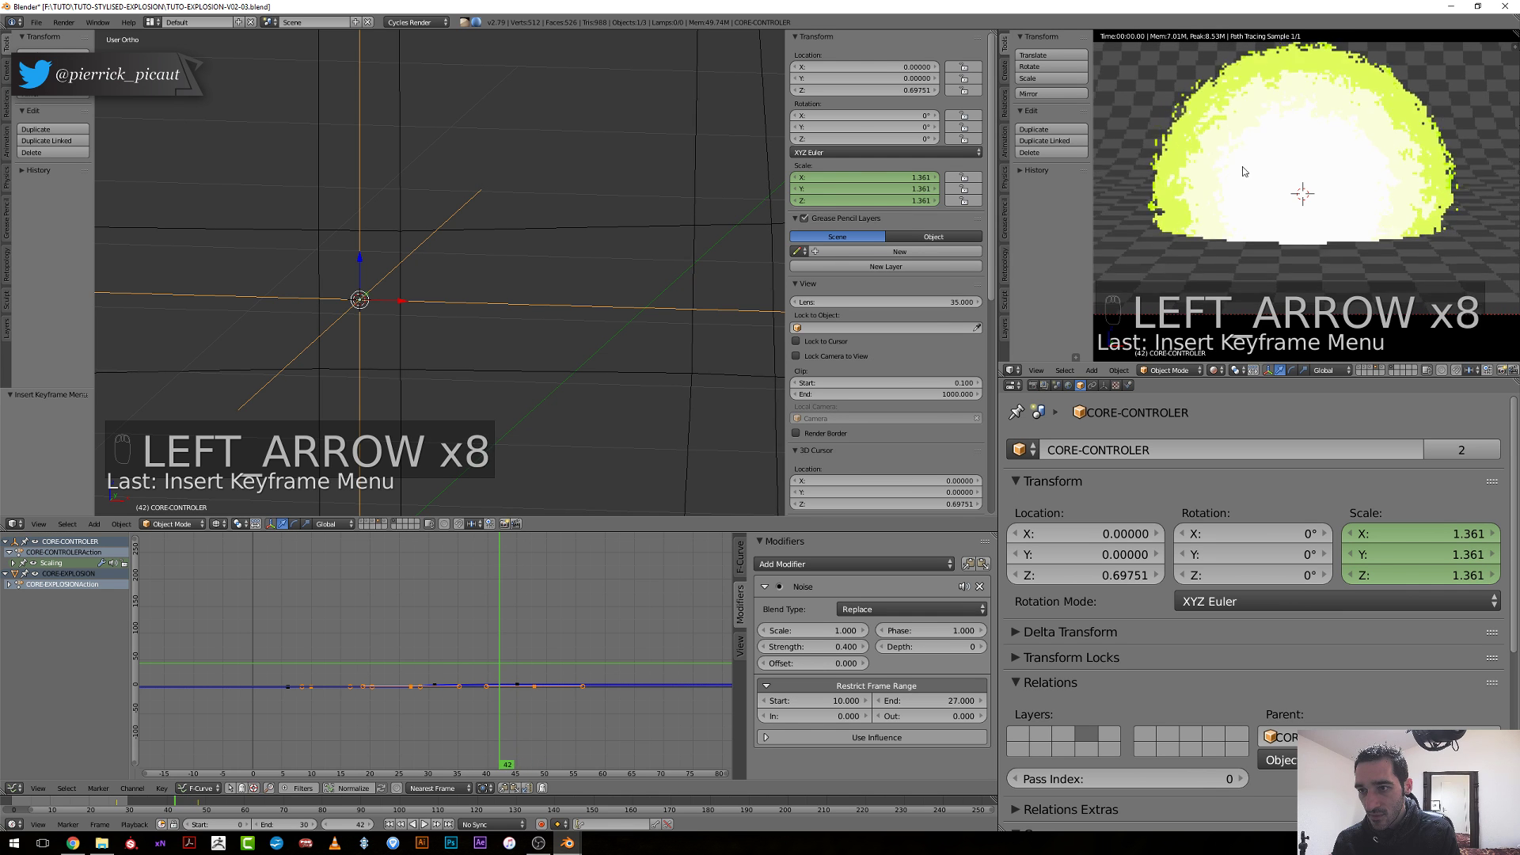
pyautogui.scroll(3, 1223, 182)
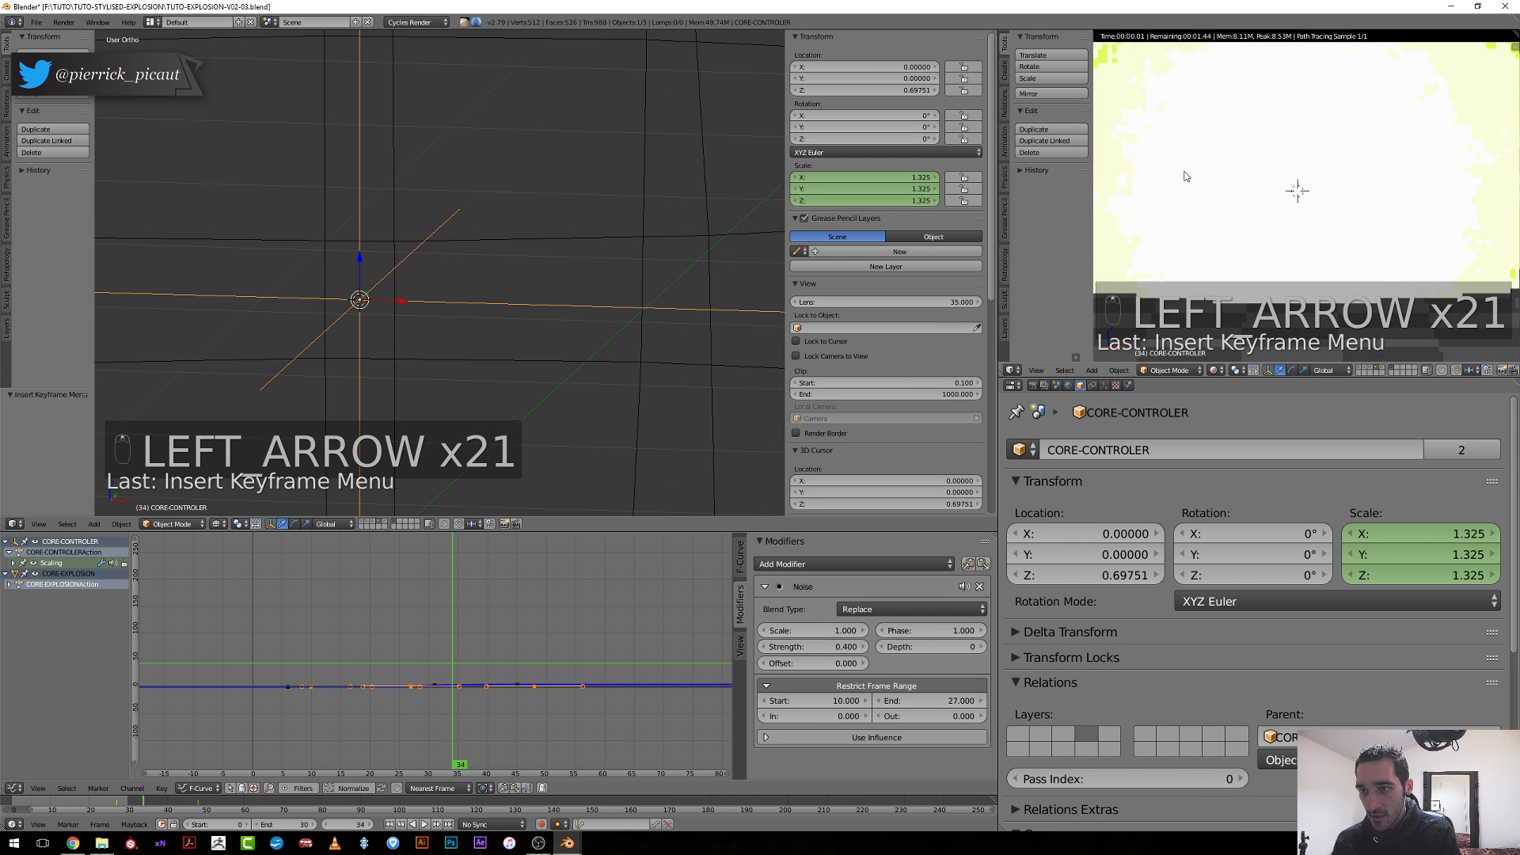
pyautogui.press('Right')
pyautogui.press('Right')
pyautogui.press('Right')
pyautogui.press('Right')
pyautogui.press('Right')
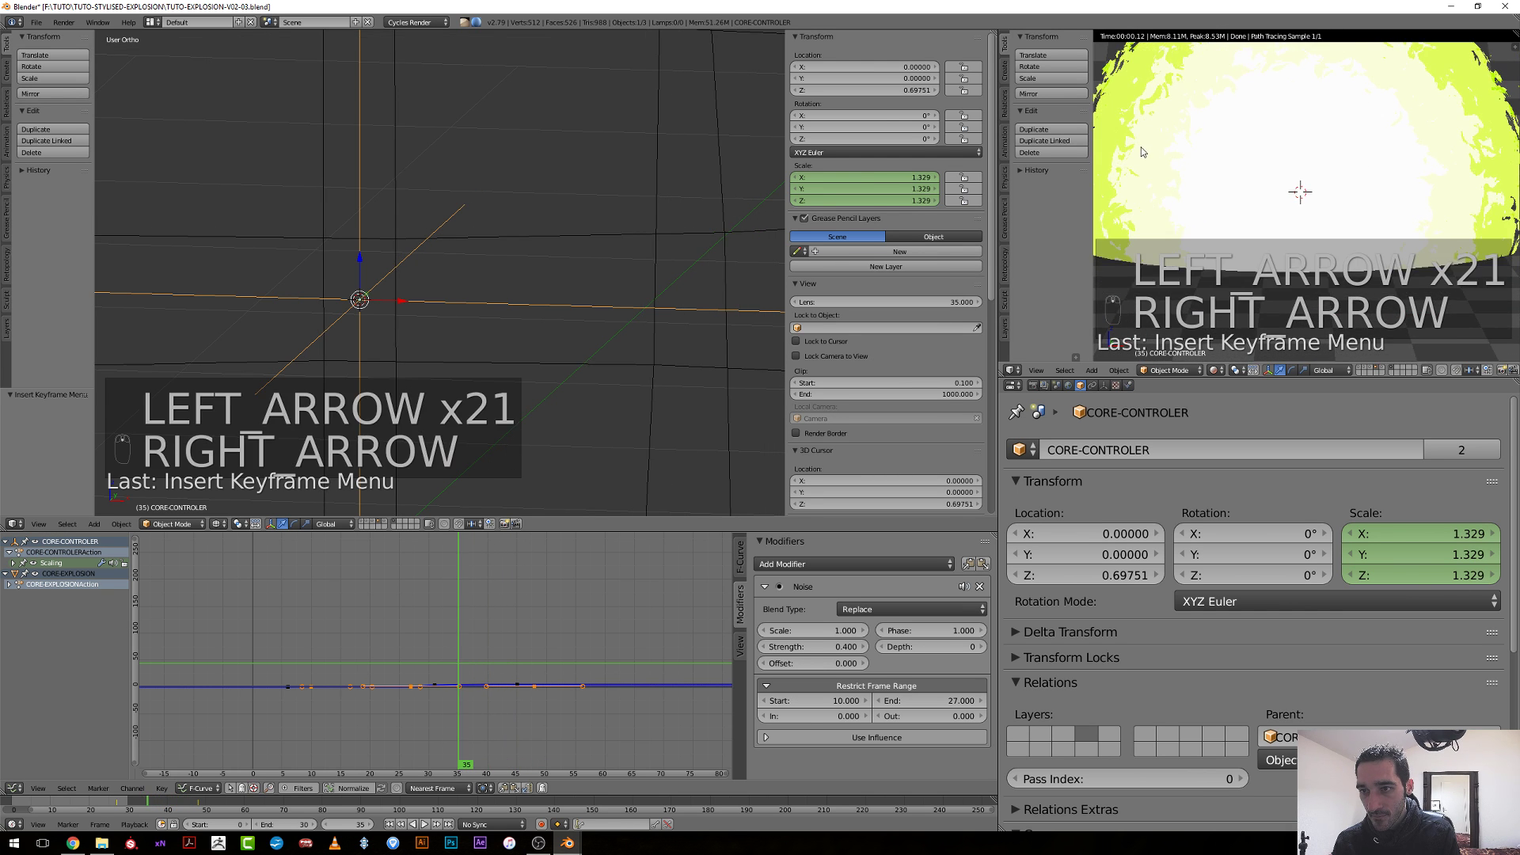
# Maximize the rendered view and step through the frames between about 31 and 44 to examine the noise along the explosion's edge.
pyautogui.hotkey('ctrl', 'Up')
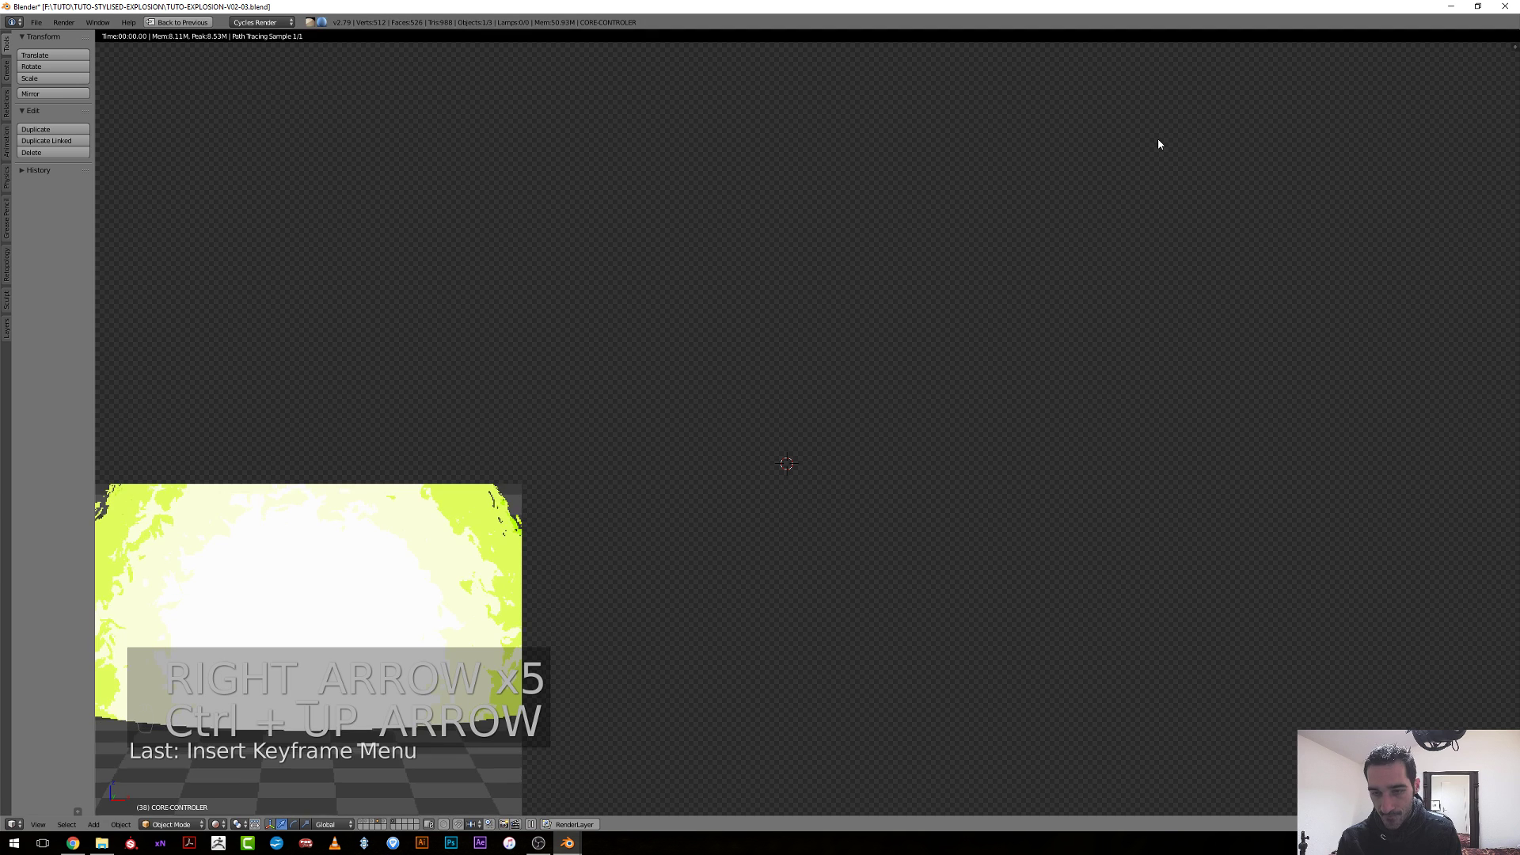
pyautogui.moveTo(462, 287); pyautogui.dragTo(516, 299, button='middle')
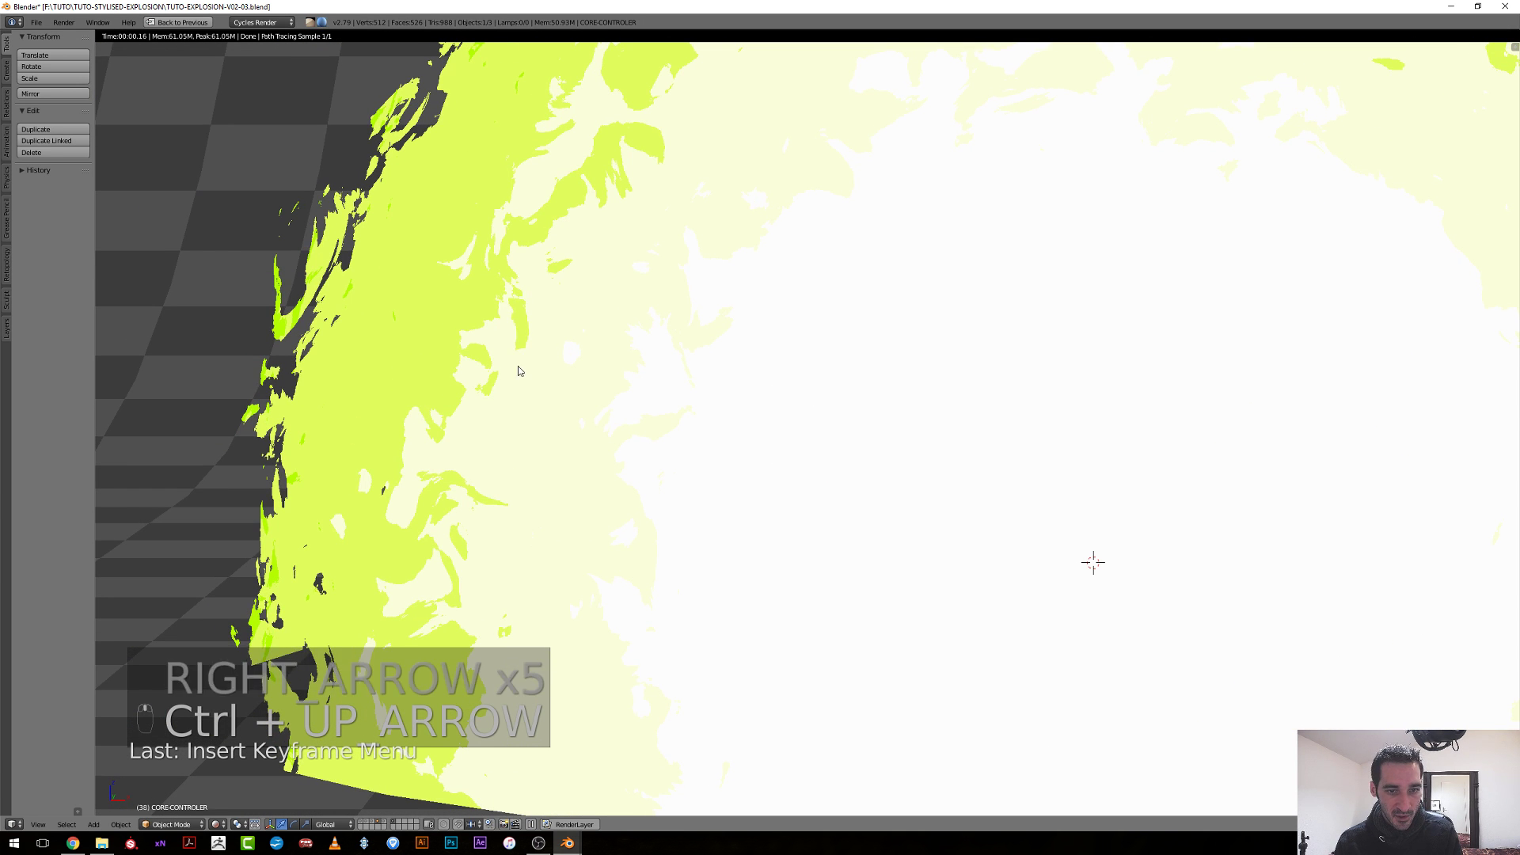
pyautogui.press('Left')
pyautogui.press('Left')
pyautogui.press('Left')
pyautogui.press('Left')
pyautogui.press('Left')
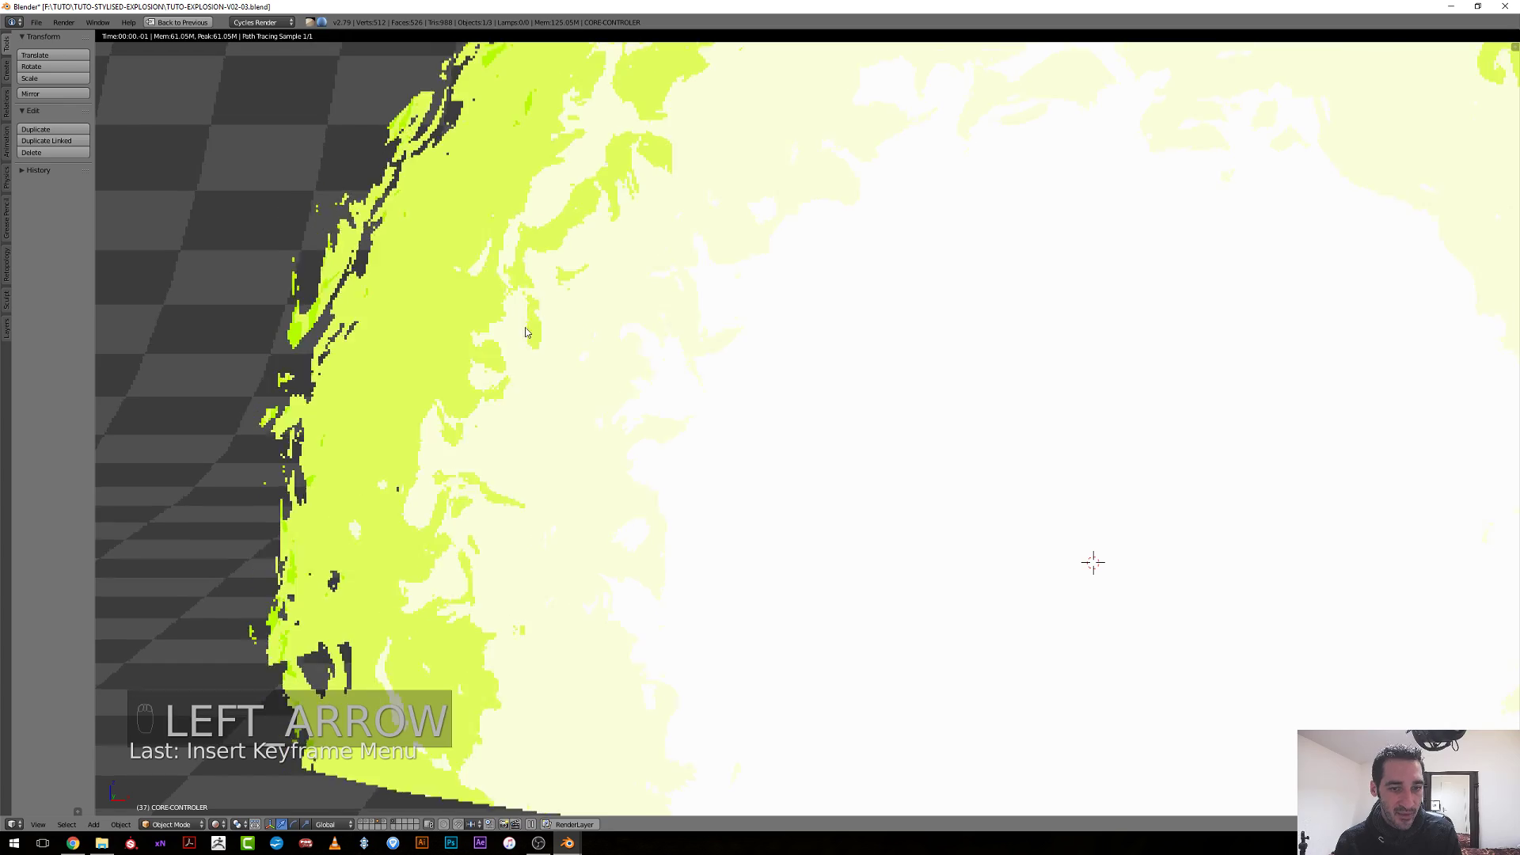
pyautogui.press('Left')
pyautogui.press('Left')
pyautogui.press('Left')
pyautogui.press('Left')
pyautogui.press('Left')
pyautogui.press('Left')
pyautogui.press('Left')
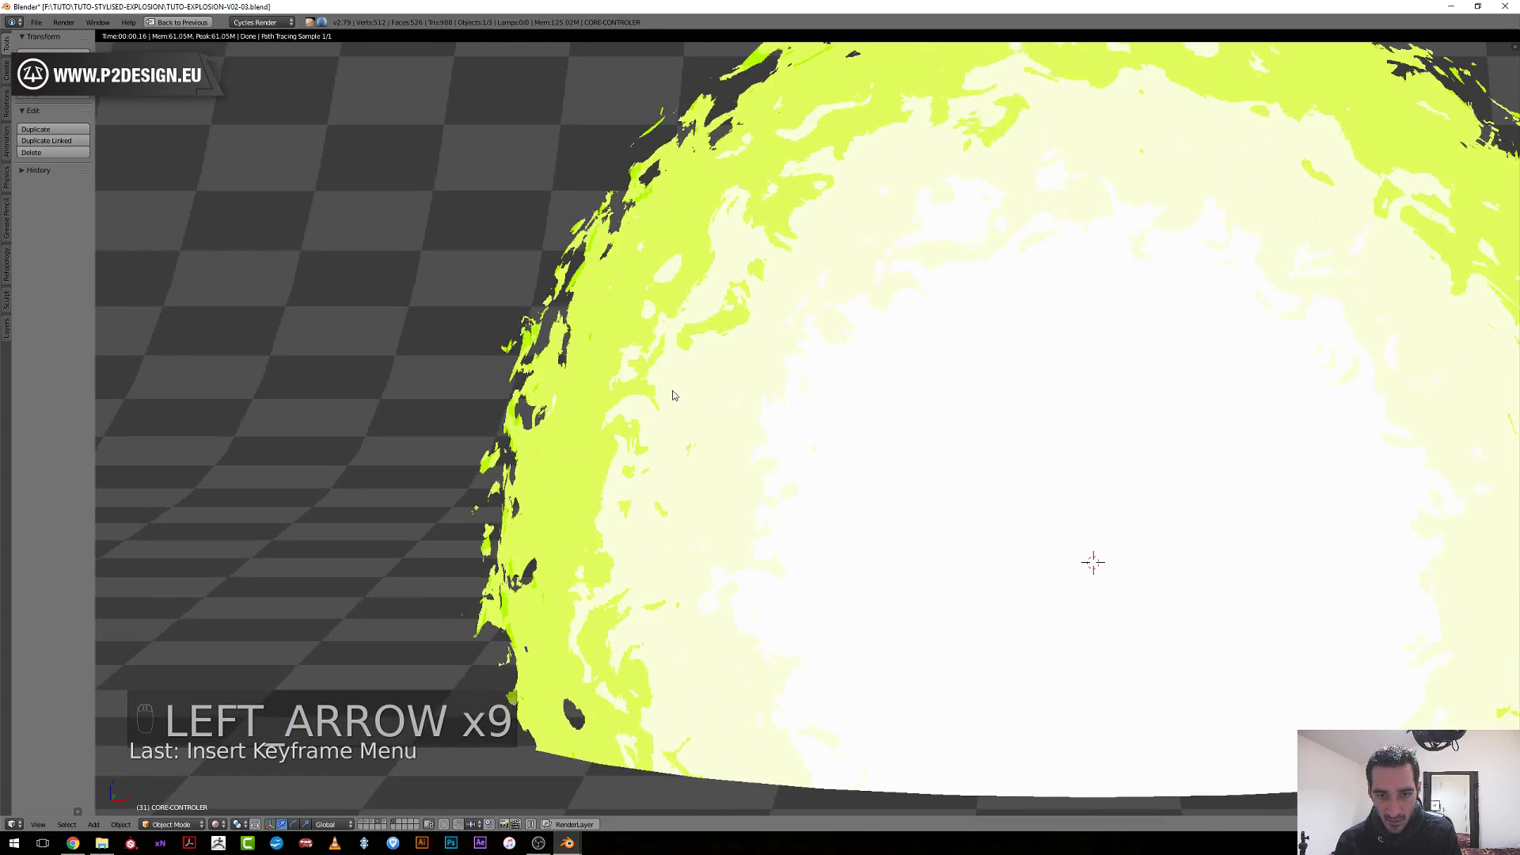
pyautogui.press('Right')
pyautogui.press('Right')
pyautogui.press('Right')
pyautogui.press('Right')
pyautogui.press('Right')
pyautogui.press('Right')
pyautogui.press('Right')
pyautogui.press('Right')
pyautogui.press('Right')
pyautogui.press('Right')
pyautogui.press('Right')
pyautogui.press('Right')
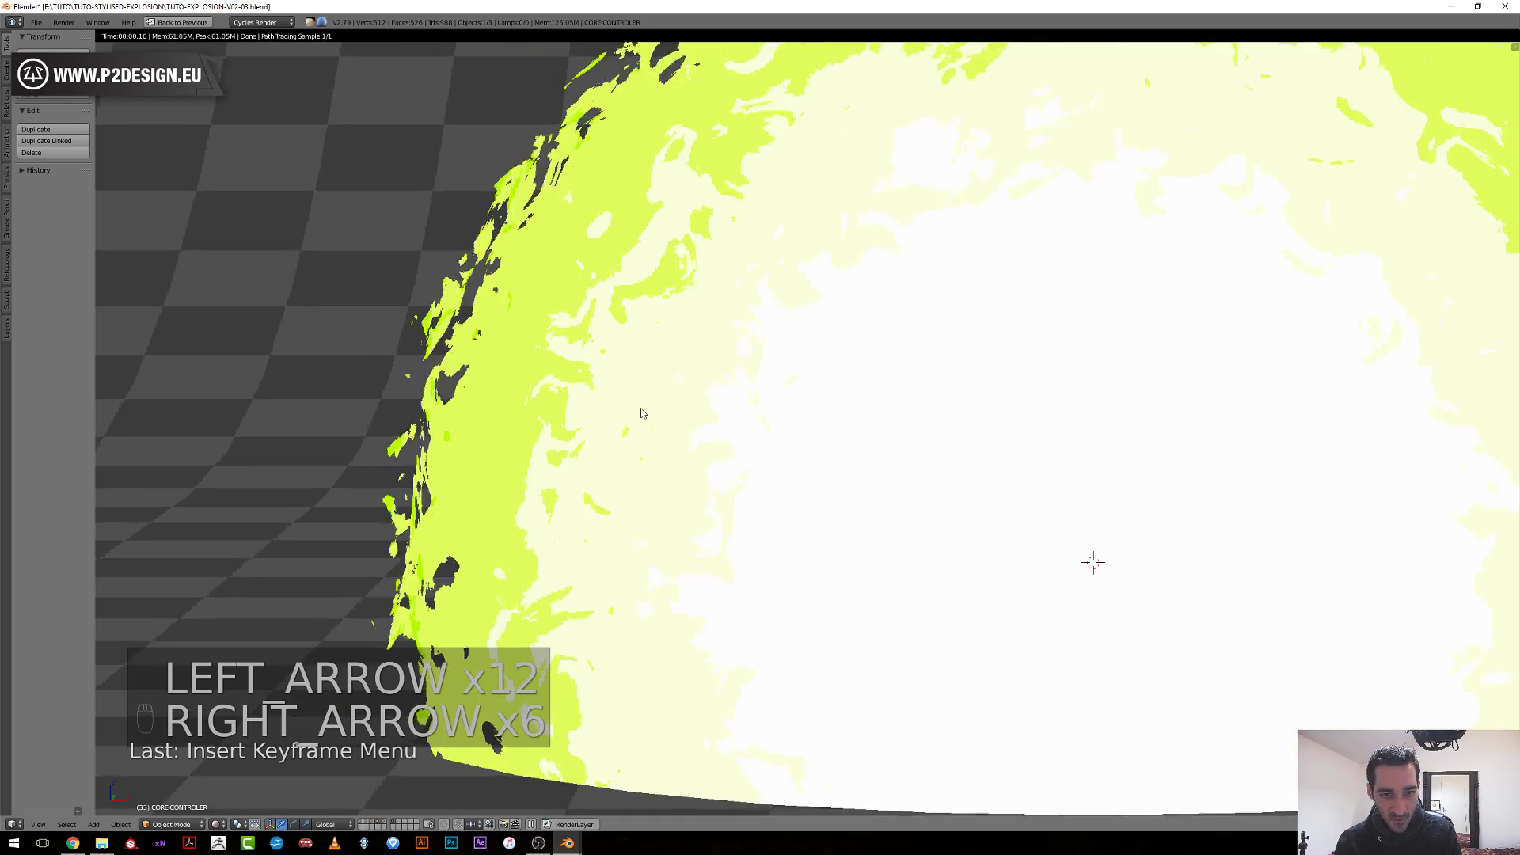
pyautogui.press('Right')
pyautogui.press('Right')
pyautogui.press('Right')
pyautogui.press('Right')
pyautogui.press('Right')
pyautogui.press('Right')
pyautogui.press('Right')
pyautogui.press('Right')
pyautogui.press('Right')
pyautogui.press('Right')
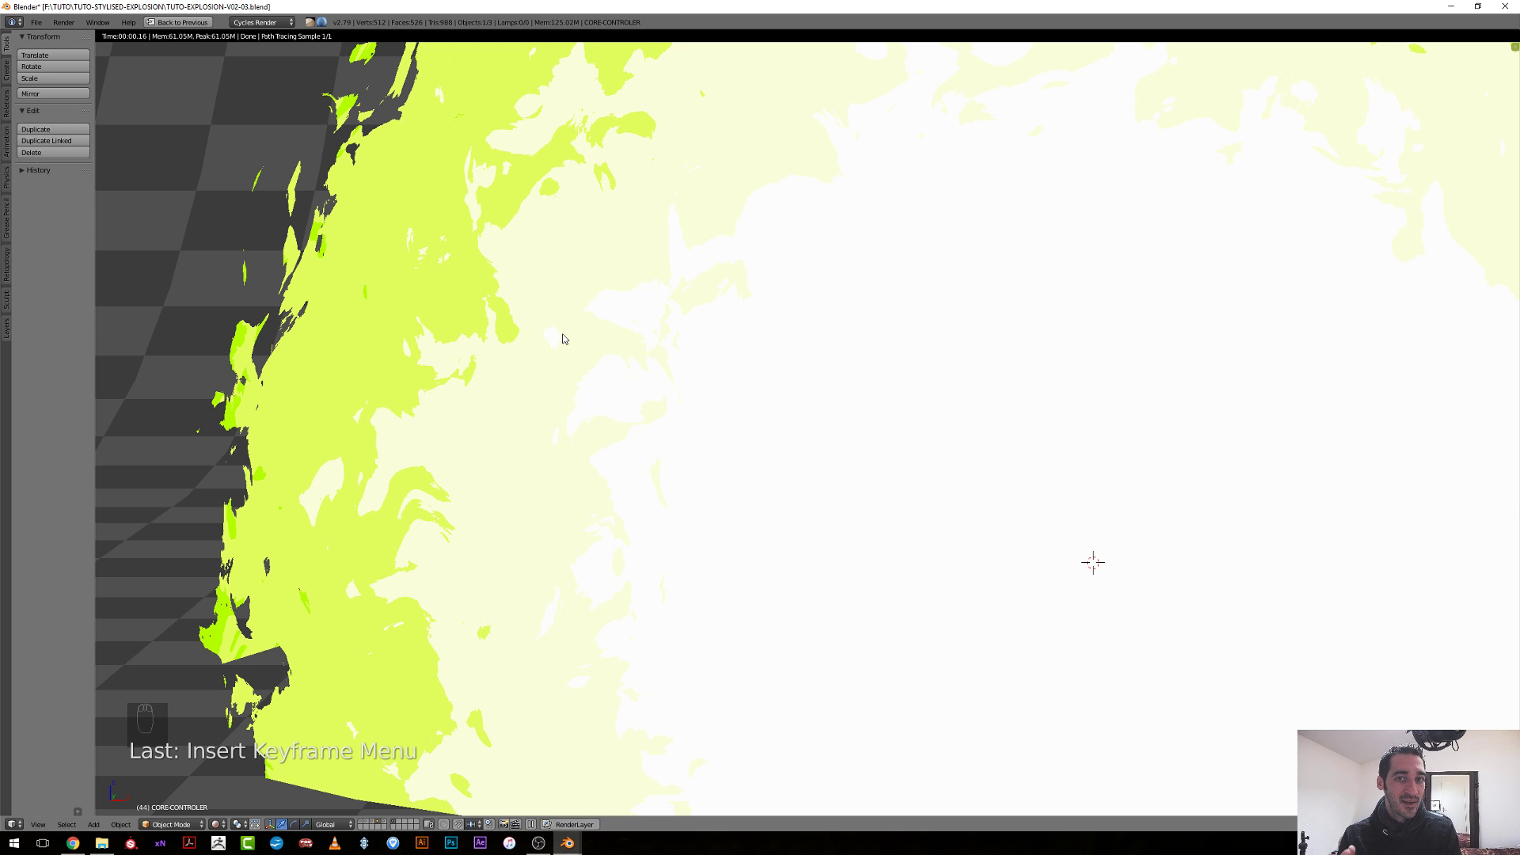
pyautogui.press('Left')
pyautogui.press('Left')
pyautogui.press('Left')
pyautogui.press('Left')
pyautogui.press('Left')
pyautogui.press('Left')
pyautogui.press('Left')
pyautogui.press('Left')
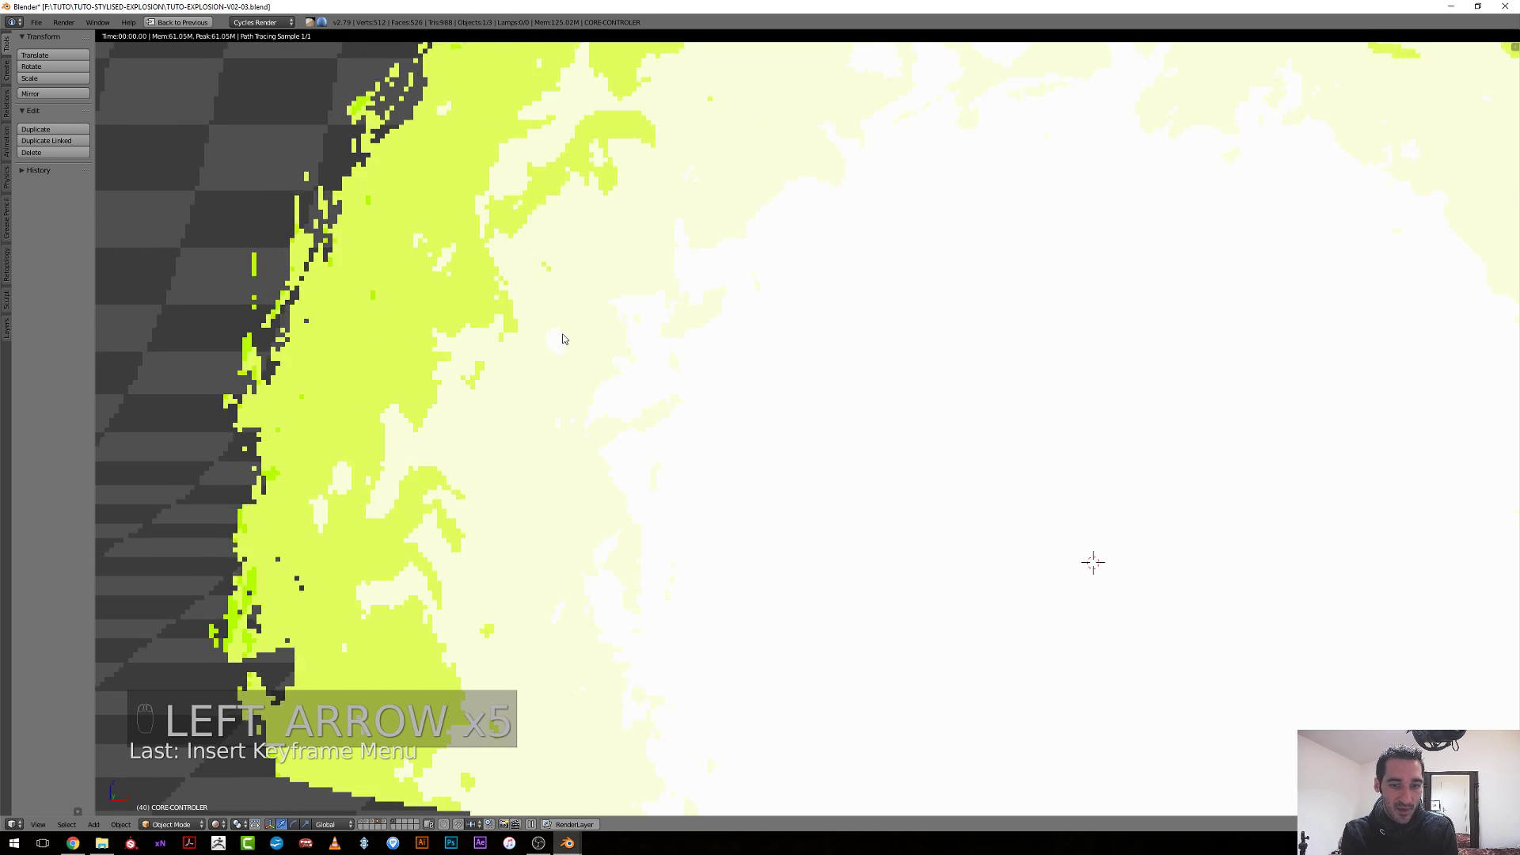
pyautogui.press('Left')
pyautogui.press('Left')
pyautogui.press('Left')
pyautogui.press('Left')
pyautogui.press('Left')
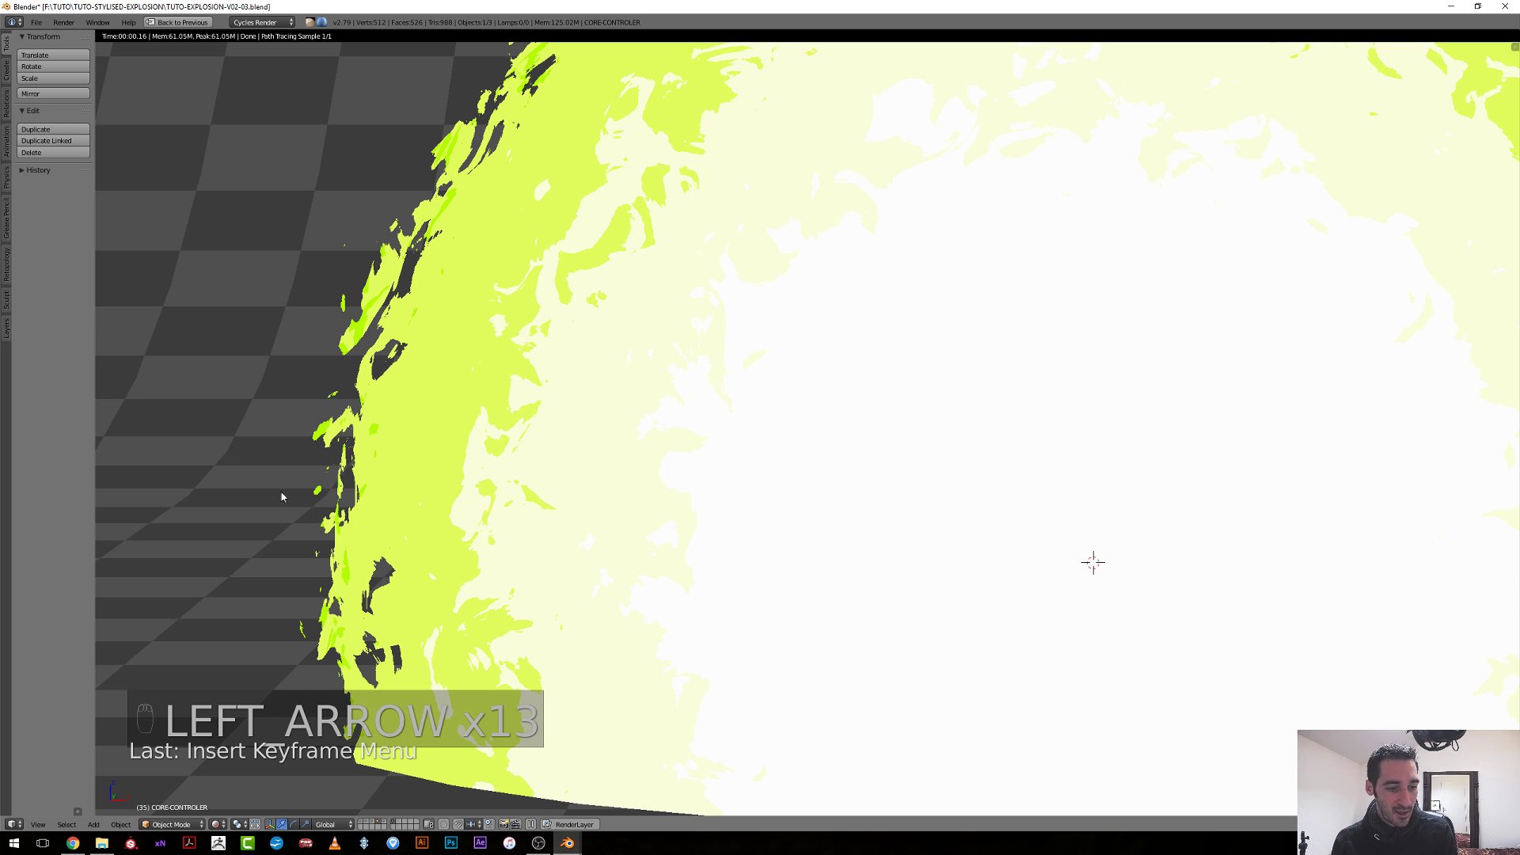
pyautogui.click(15, 824)
pyautogui.click(18, 825)
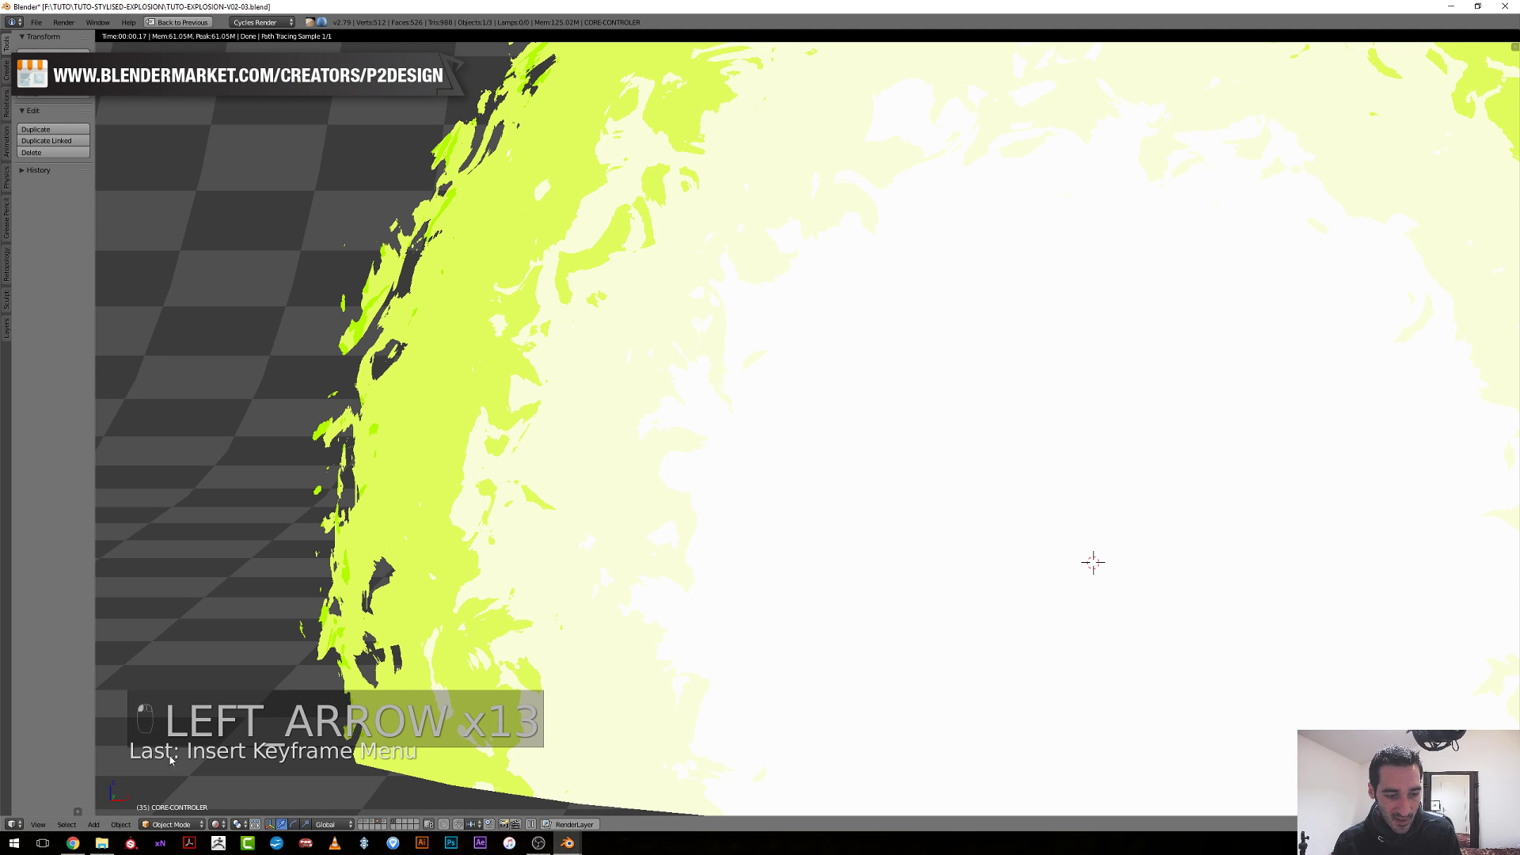
# Restore the full layout, switch the large 3D view to the Node Editor and show all of CORE-EXPLOSION's material nodes.
pyautogui.hotkey('ctrl', 'Up')
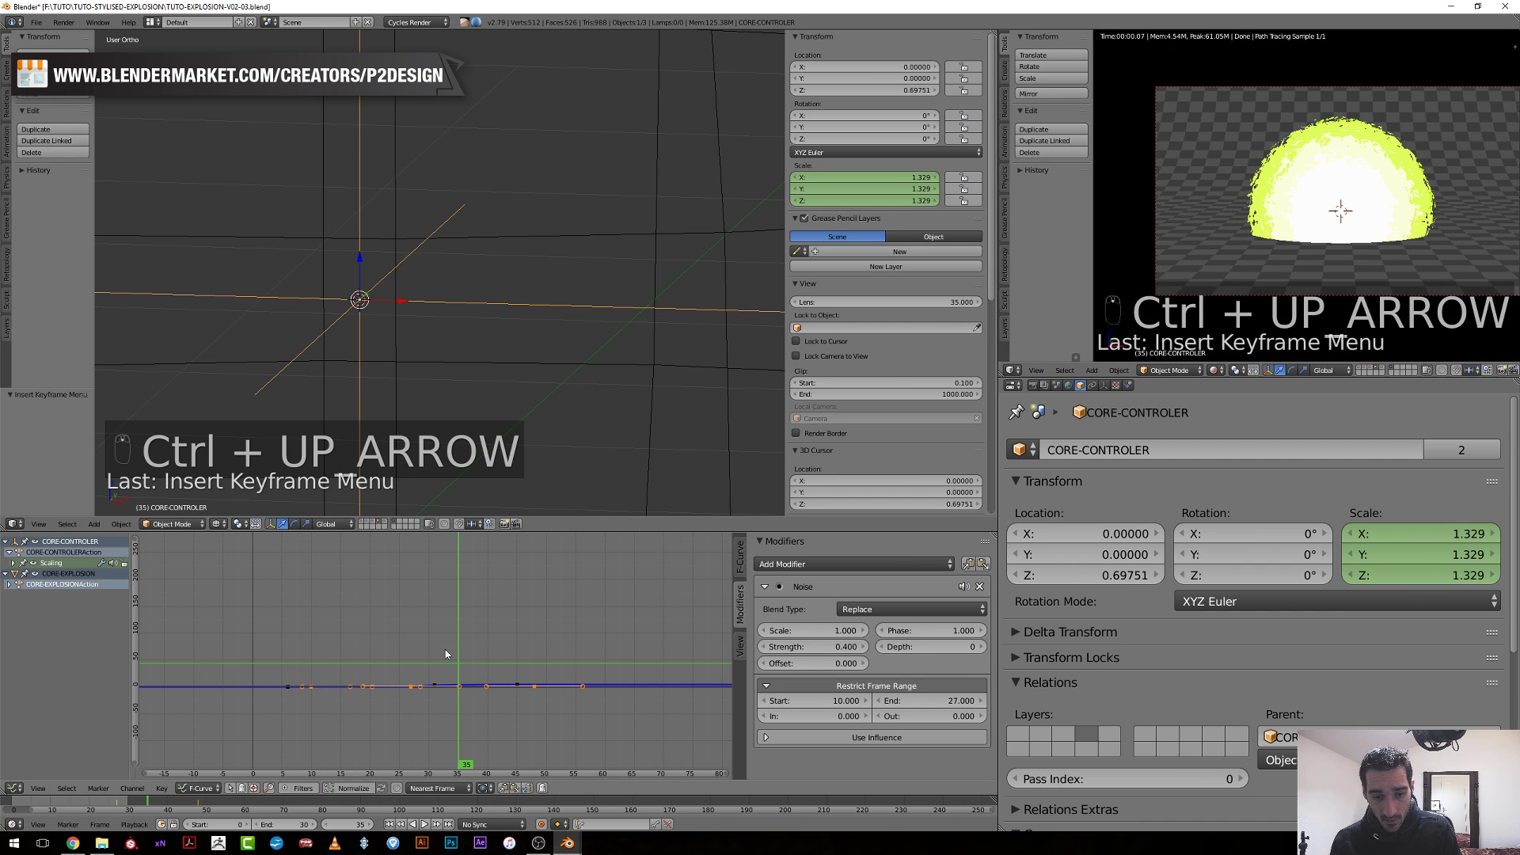
pyautogui.moveTo(445, 651); pyautogui.dragTo(511, 682)
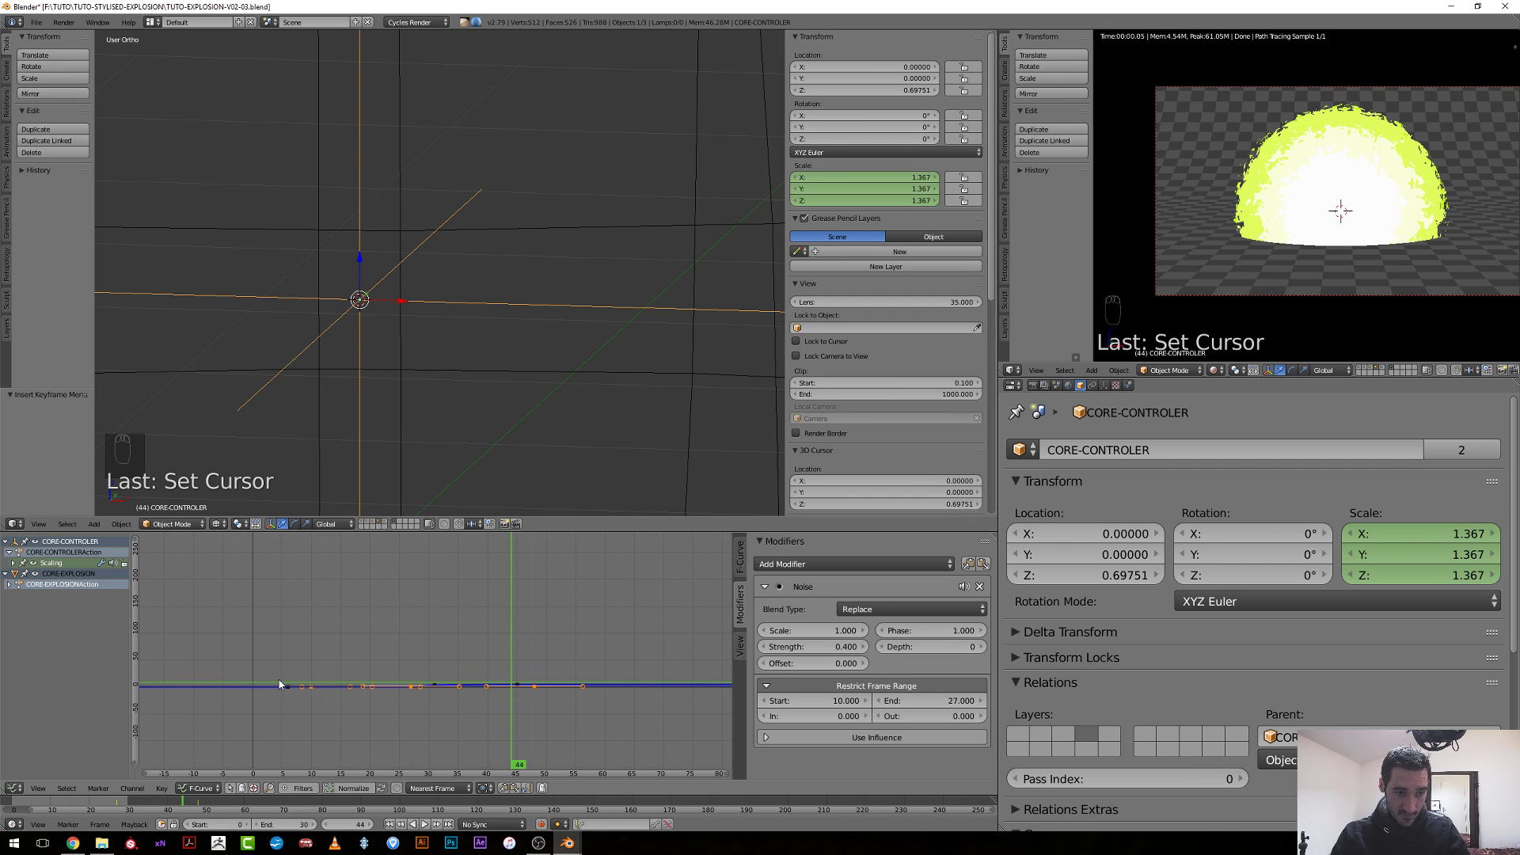
pyautogui.click(14, 523)
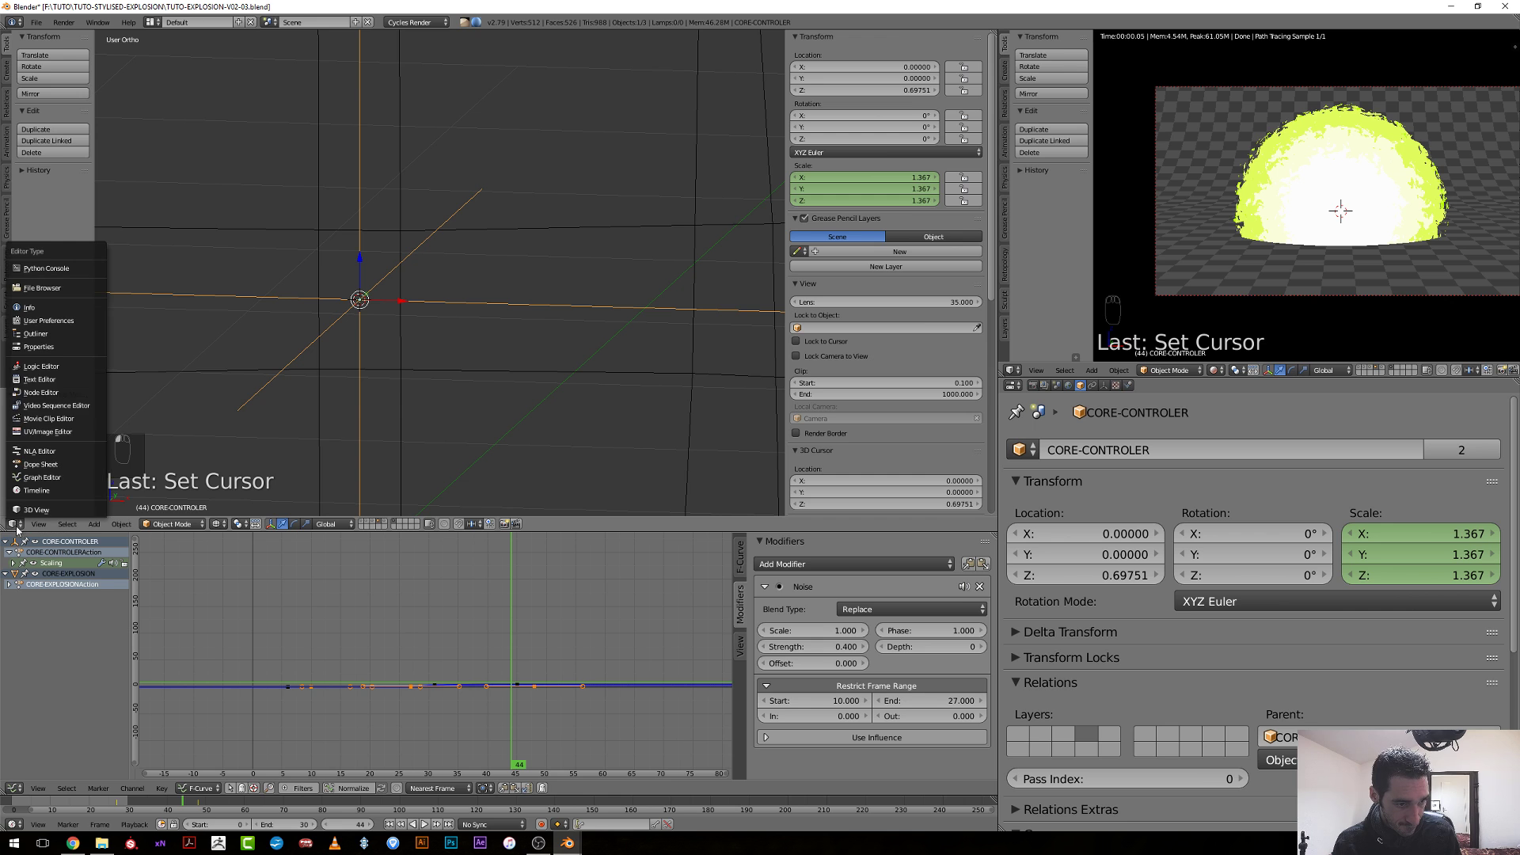
pyautogui.click(58, 393)
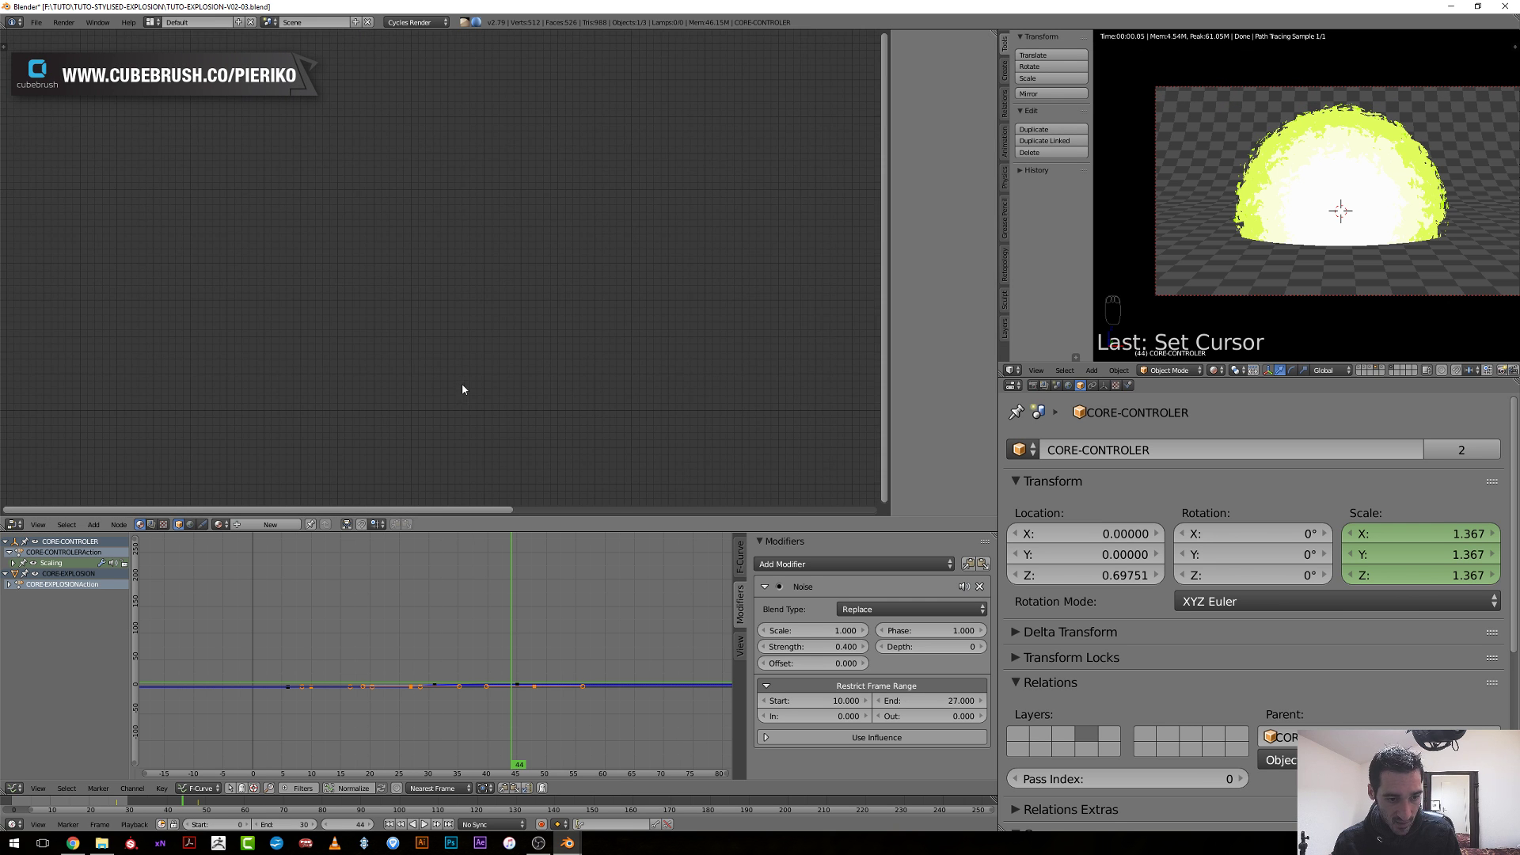
pyautogui.rightClick(1252, 224)
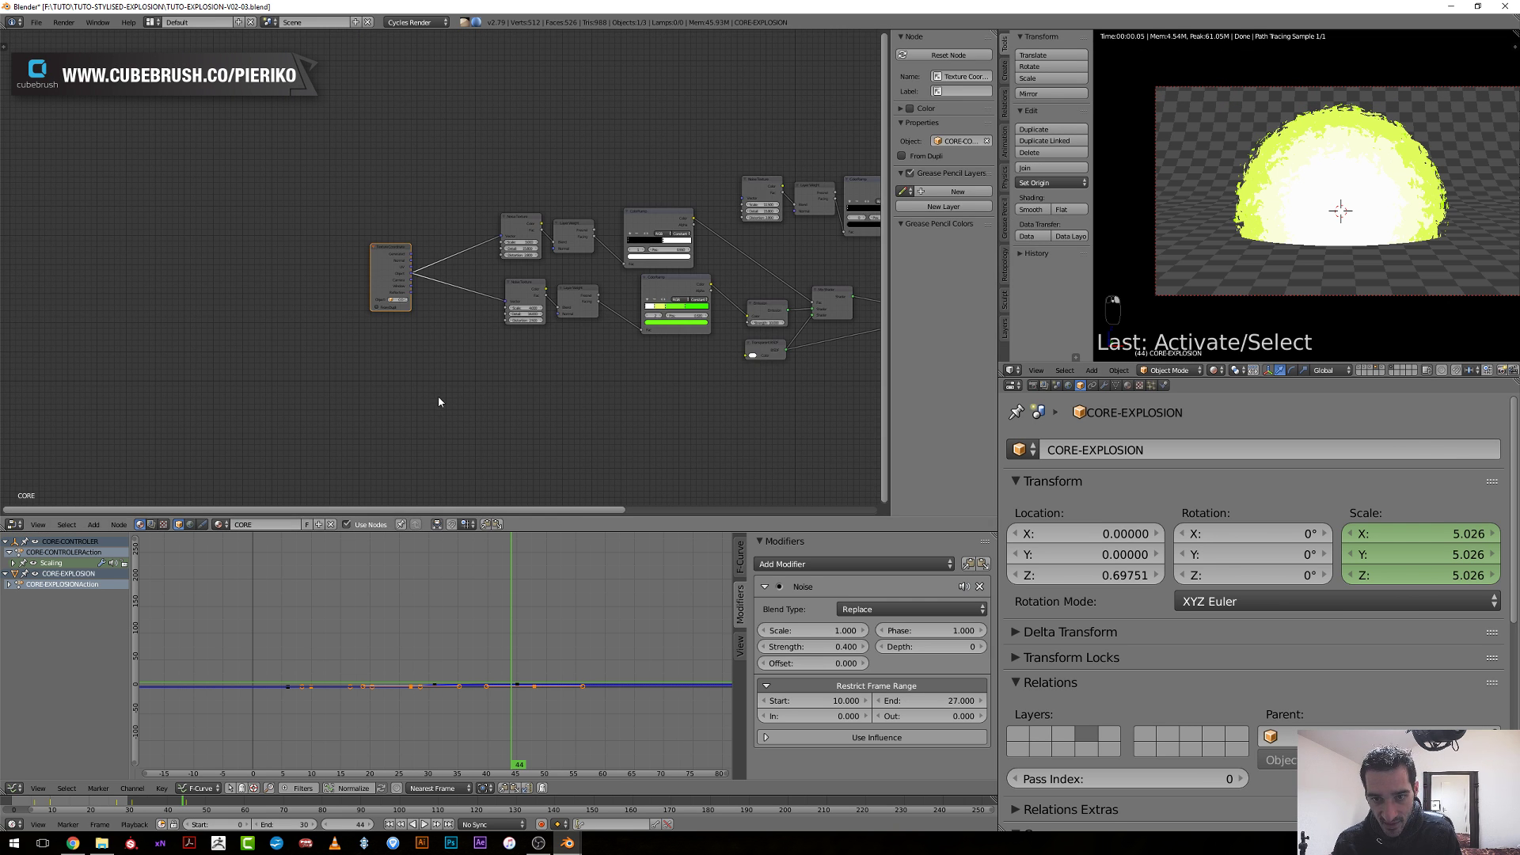
pyautogui.press('Home')
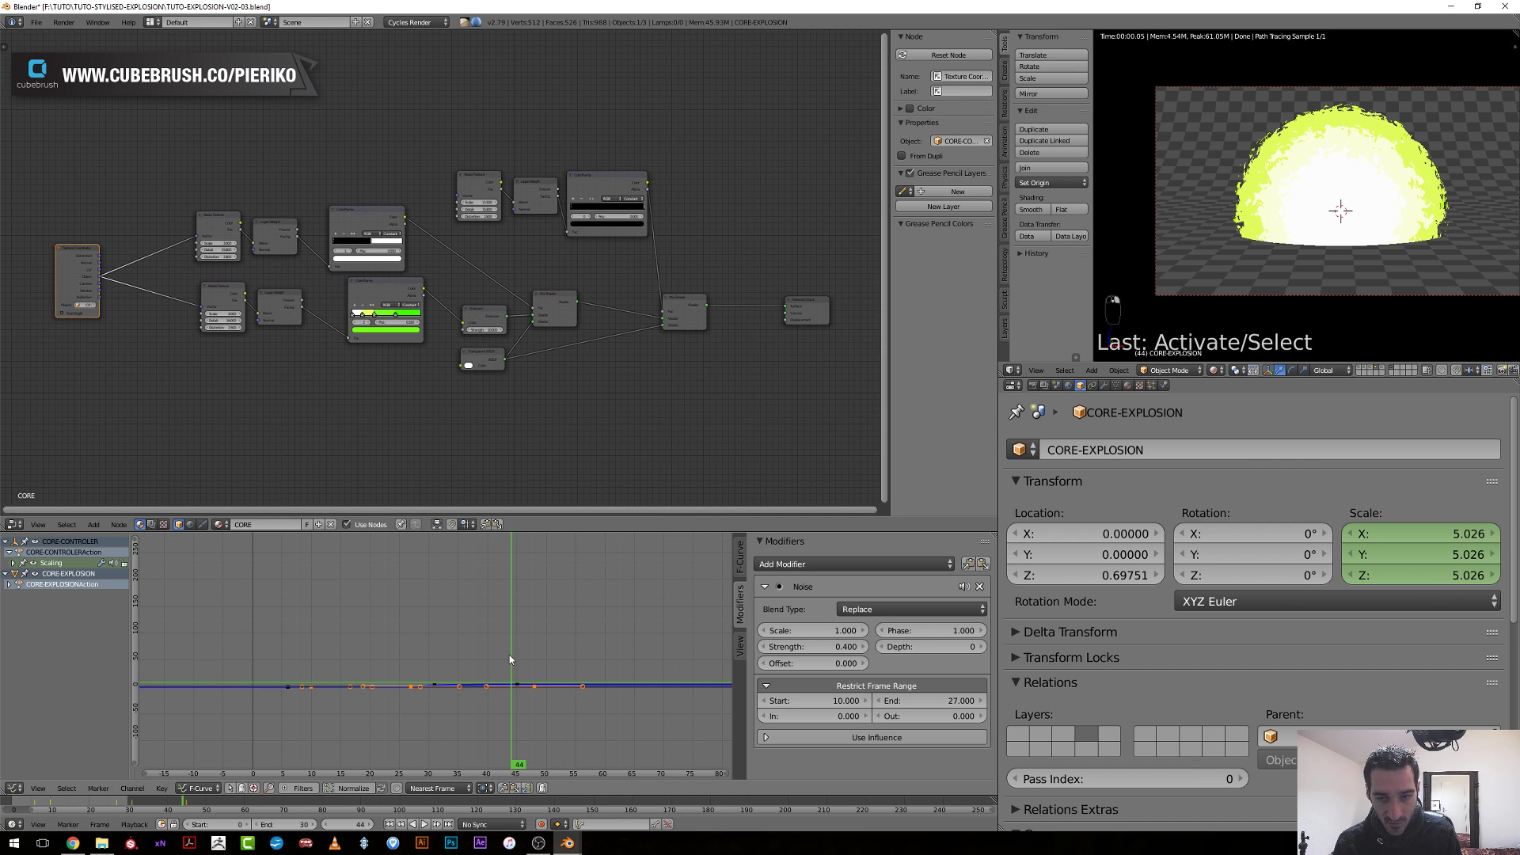
# Go to frame 30 and move the black stop of the ColorRamp feeding the final Mix Shader to about 0.038.
pyautogui.moveTo(509, 654); pyautogui.dragTo(443, 678)
pyautogui.scroll(2, 443, 677)
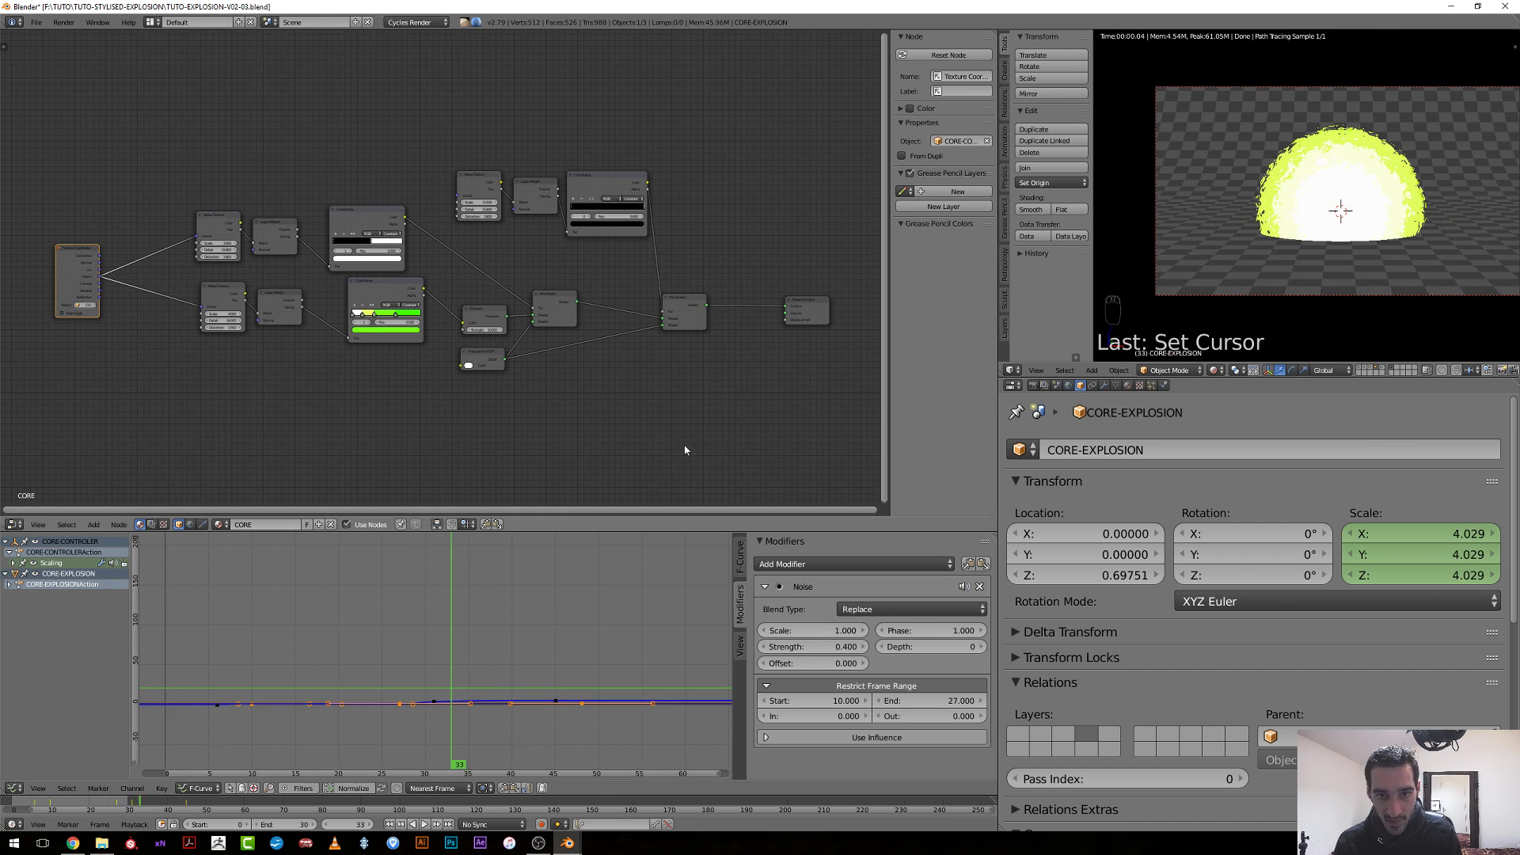
pyautogui.scroll(3, 554, 435)
pyautogui.moveTo(578, 387); pyautogui.dragTo(655, 352)
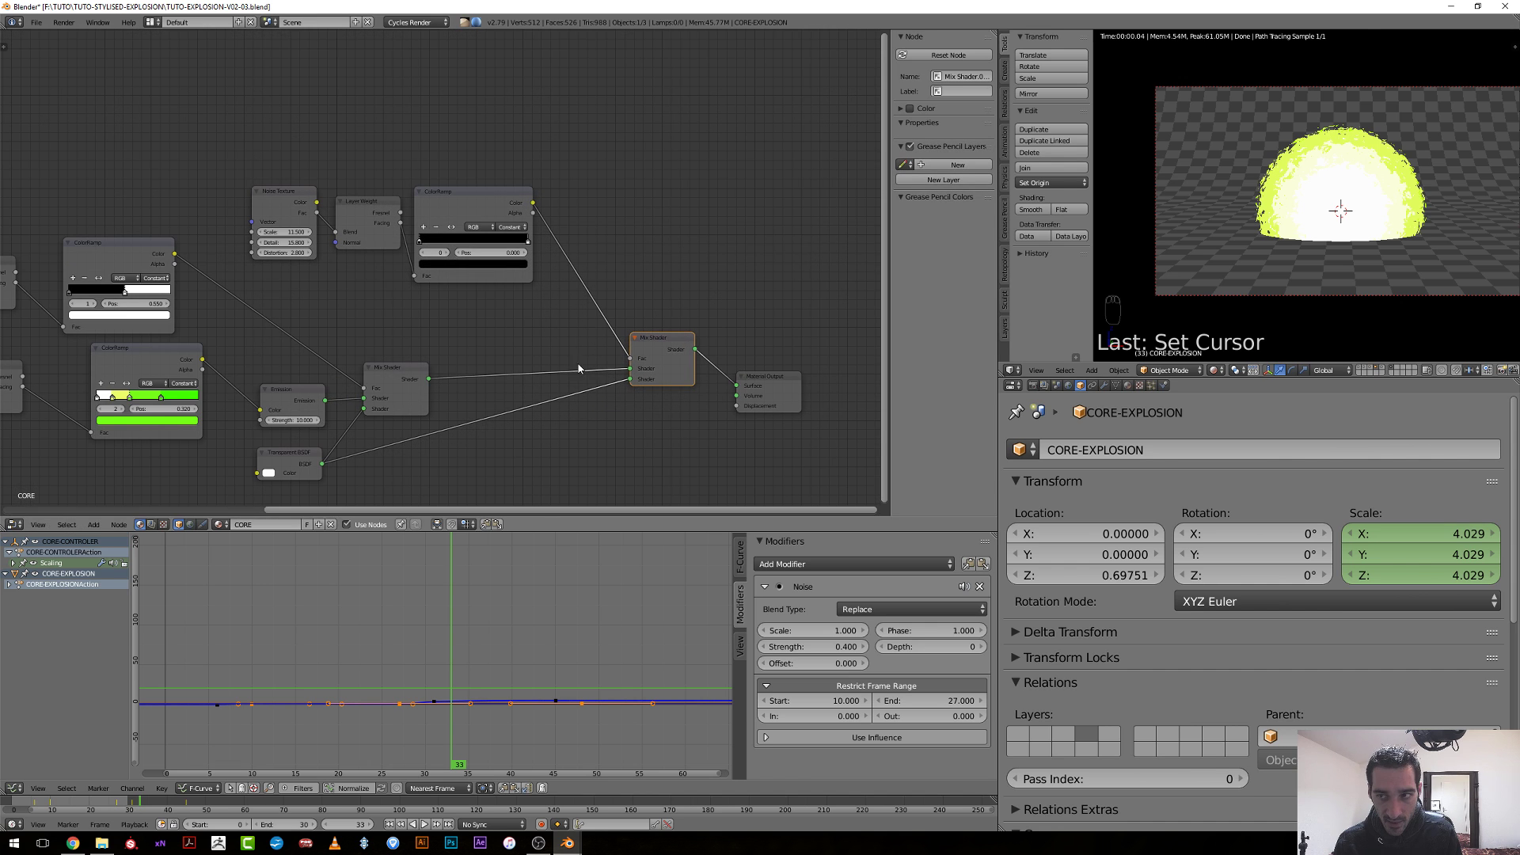
pyautogui.moveTo(418, 682)
pyautogui.mouseDown()
pyautogui.moveTo(380, 700)
pyautogui.moveTo(423, 710)
pyautogui.mouseUp()
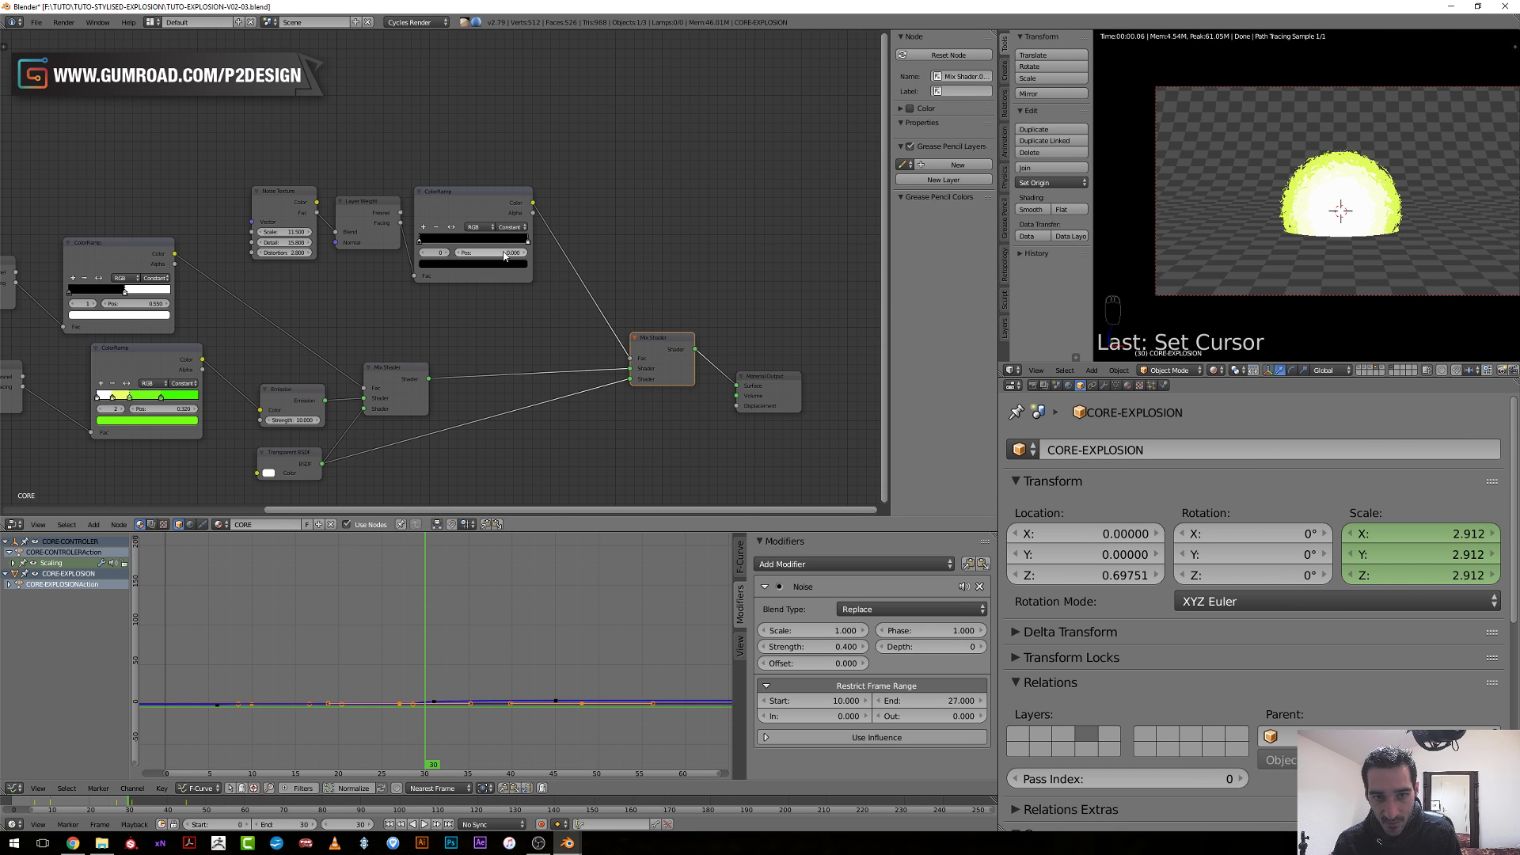
pyautogui.scroll(2, 451, 257)
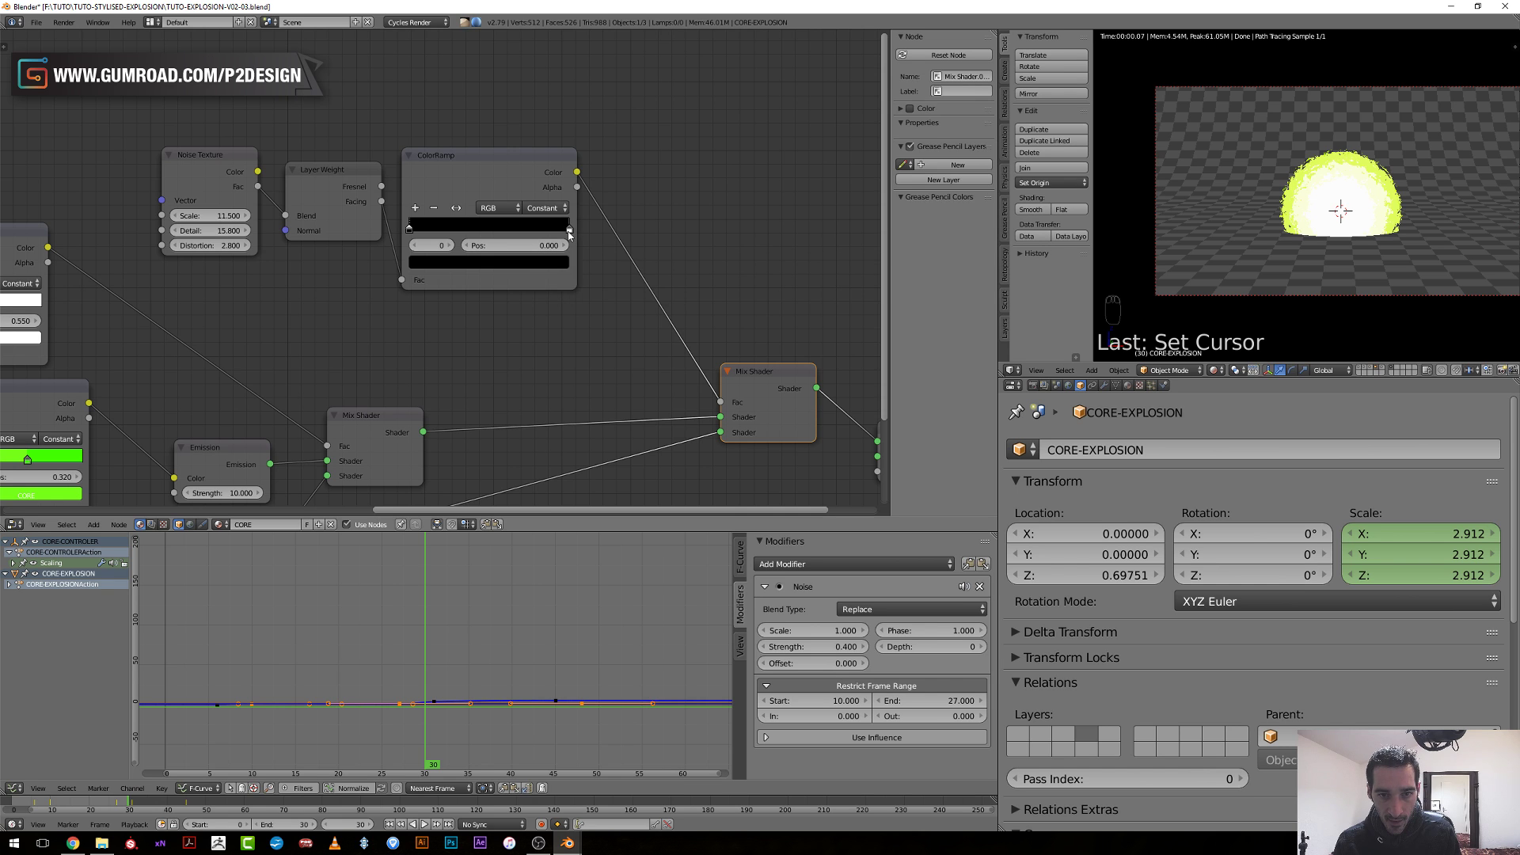
pyautogui.moveTo(568, 230); pyautogui.dragTo(611, 229)
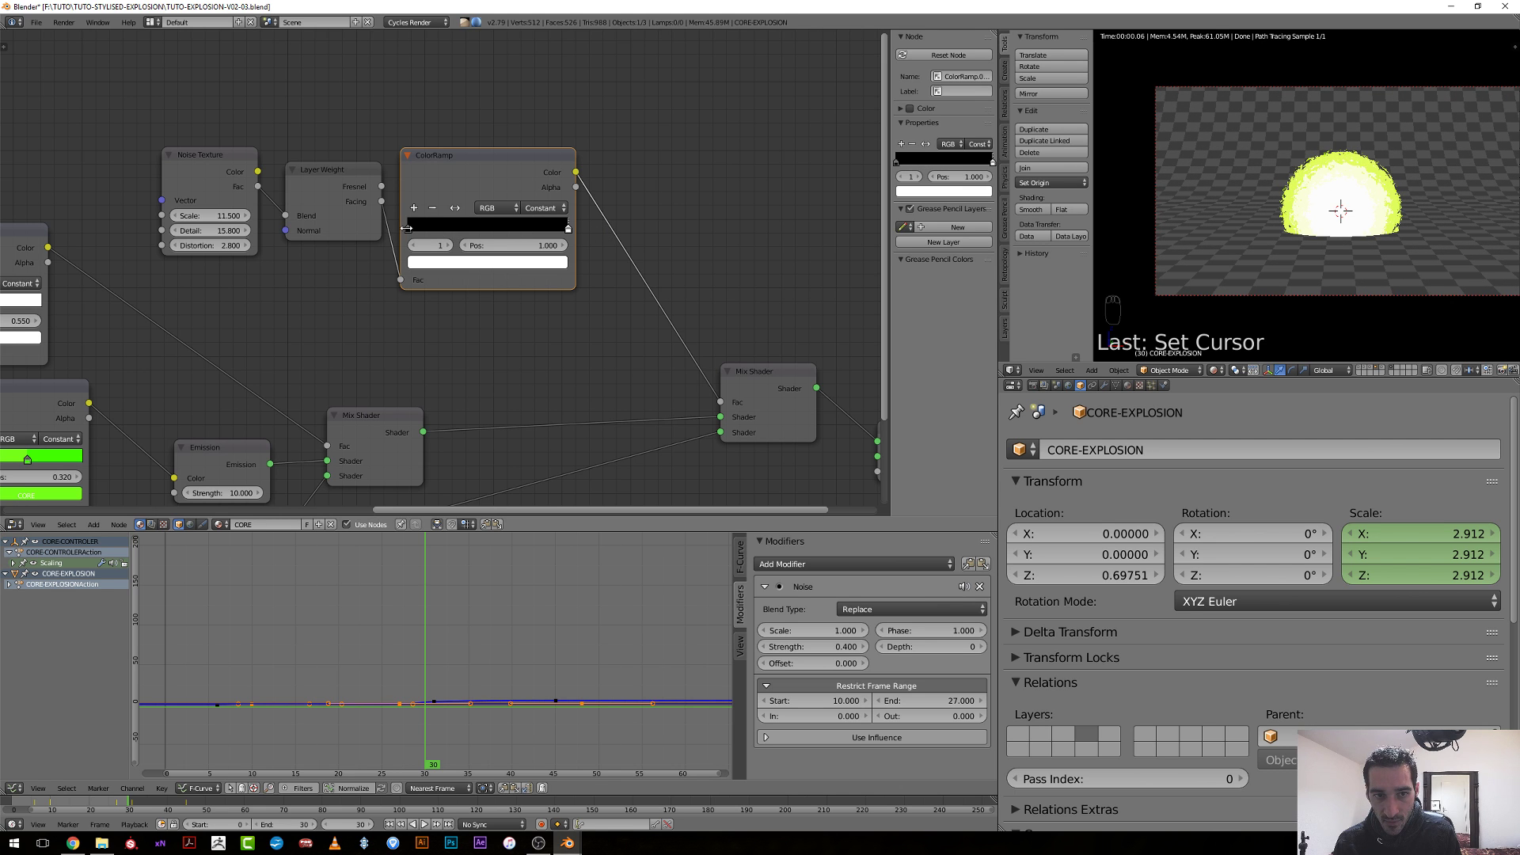
pyautogui.moveTo(406, 227); pyautogui.dragTo(553, 232)
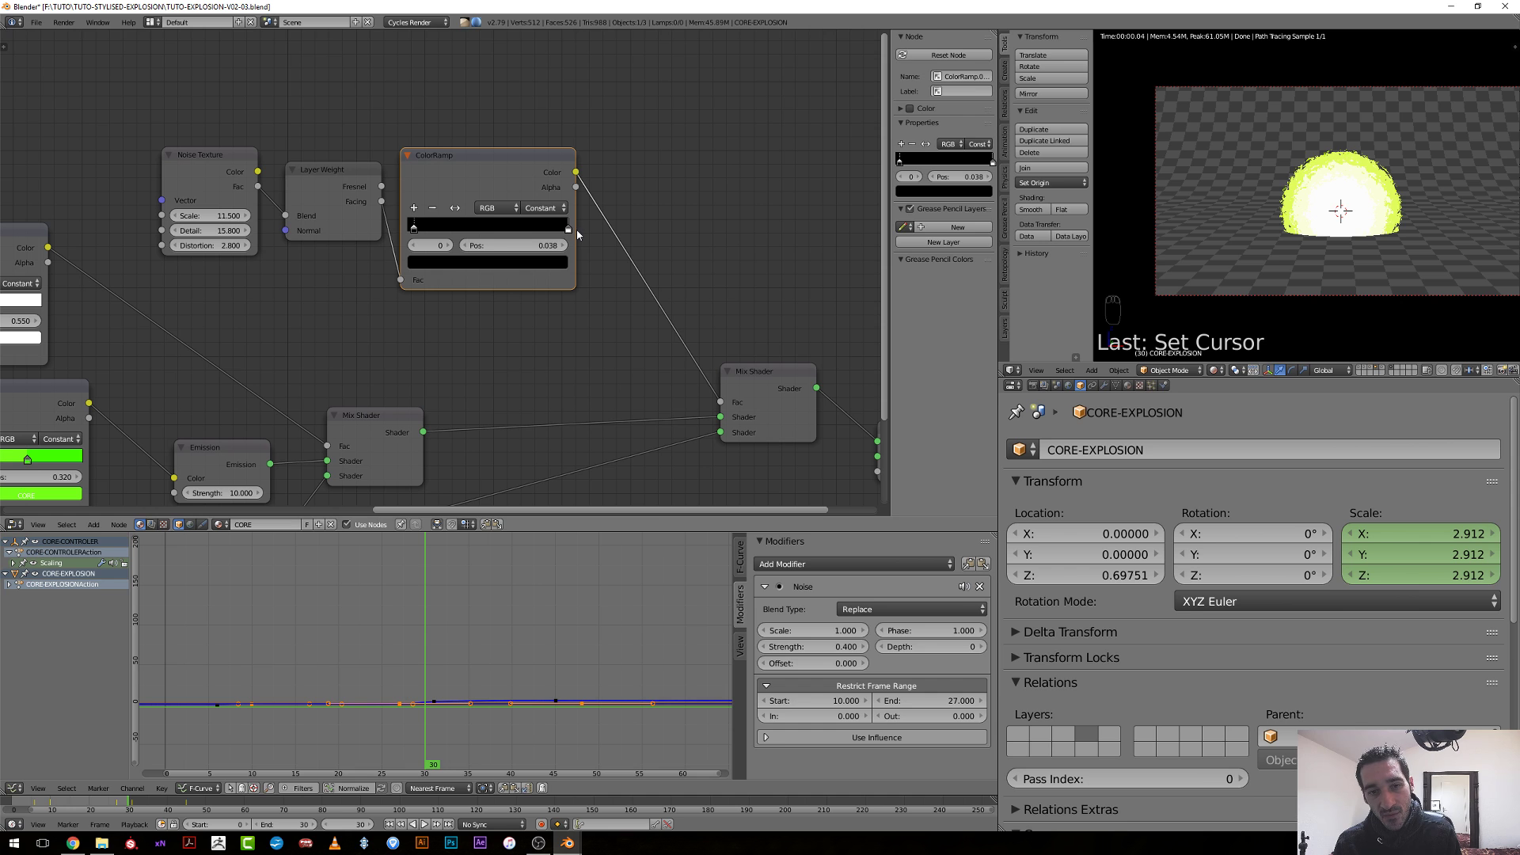
pyautogui.moveTo(567, 229)
pyautogui.mouseDown()
pyautogui.moveTo(475, 235)
pyautogui.moveTo(595, 236)
pyautogui.mouseUp()
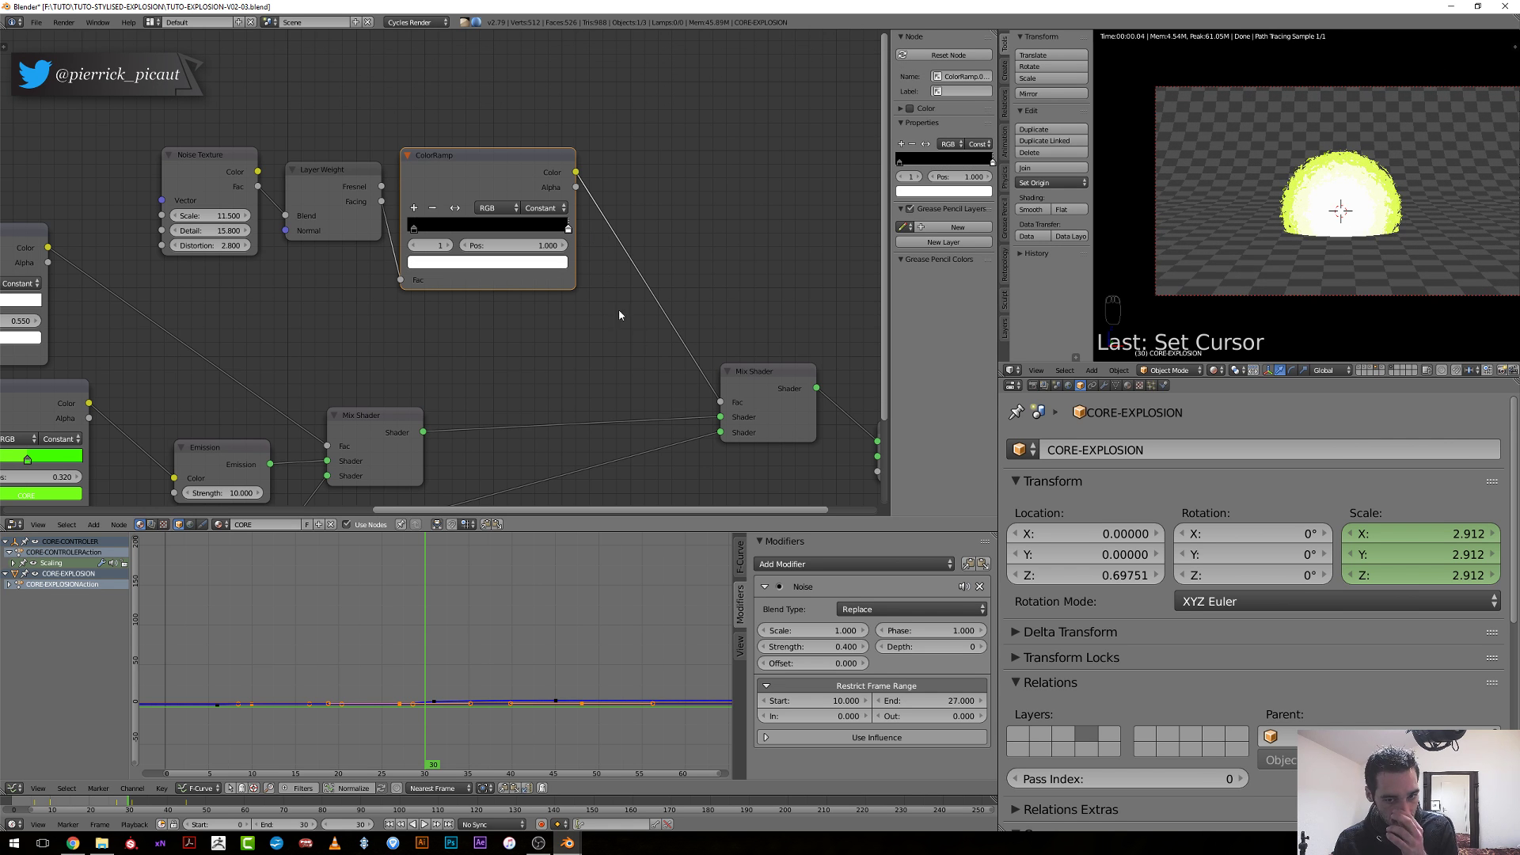
# Swap the two shader inputs of the final Mix Shader and flip the ColorRamp that drives its factor.
pyautogui.moveTo(711, 463); pyautogui.dragTo(671, 368, button='middle')
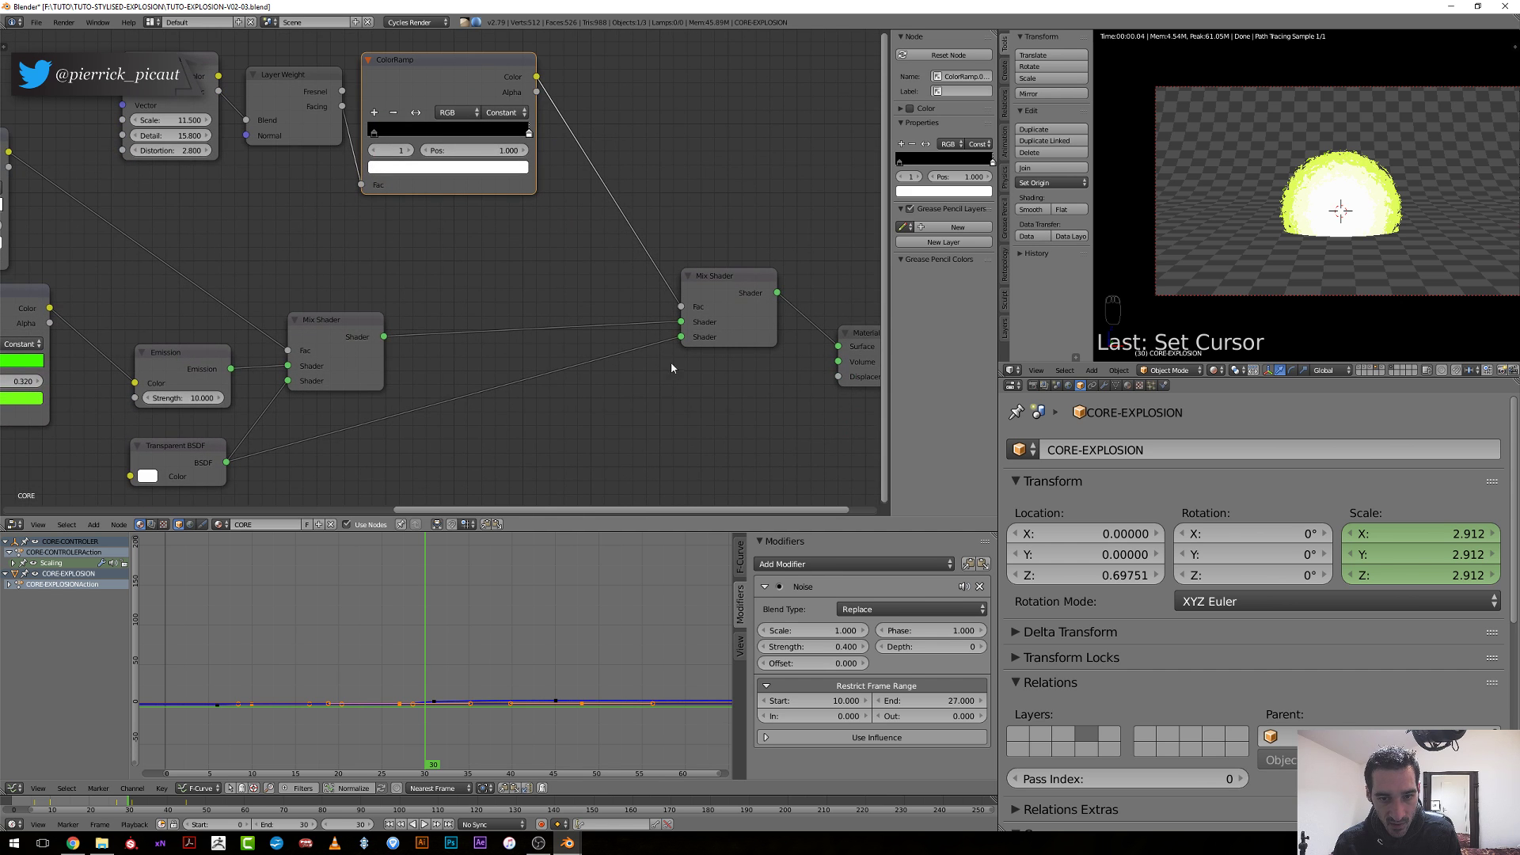
pyautogui.moveTo(680, 339); pyautogui.dragTo(678, 325)
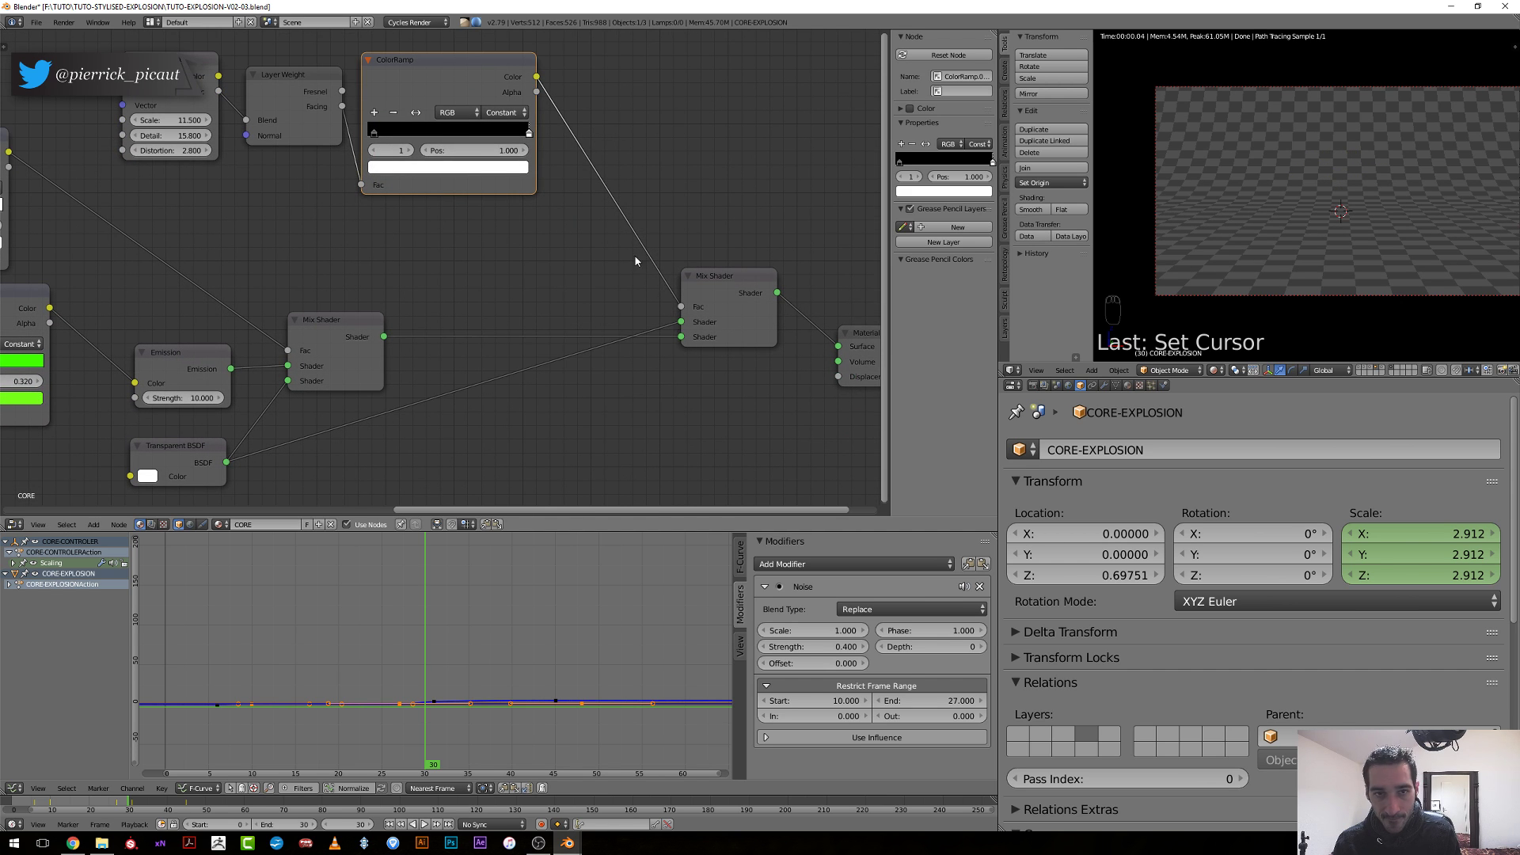
pyautogui.moveTo(635, 260); pyautogui.dragTo(661, 324, button='middle')
pyautogui.click(441, 178)
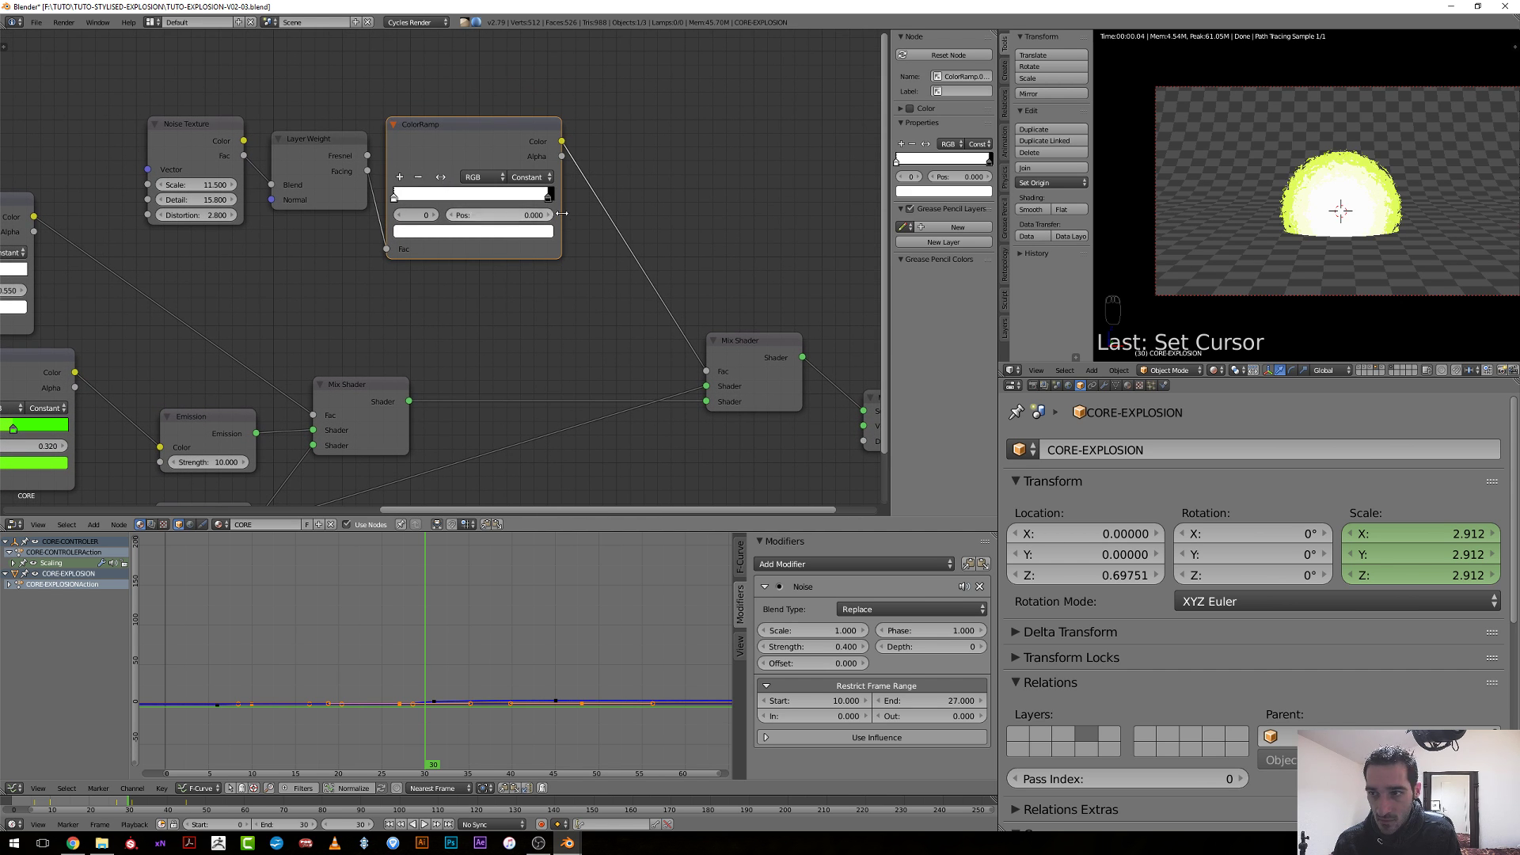
# Try the ColorRamp's stops and flip it again, placing the white stop at about 0.230.
pyautogui.moveTo(551, 203)
pyautogui.mouseDown()
pyautogui.moveTo(495, 201)
pyautogui.moveTo(554, 200)
pyautogui.mouseUp()
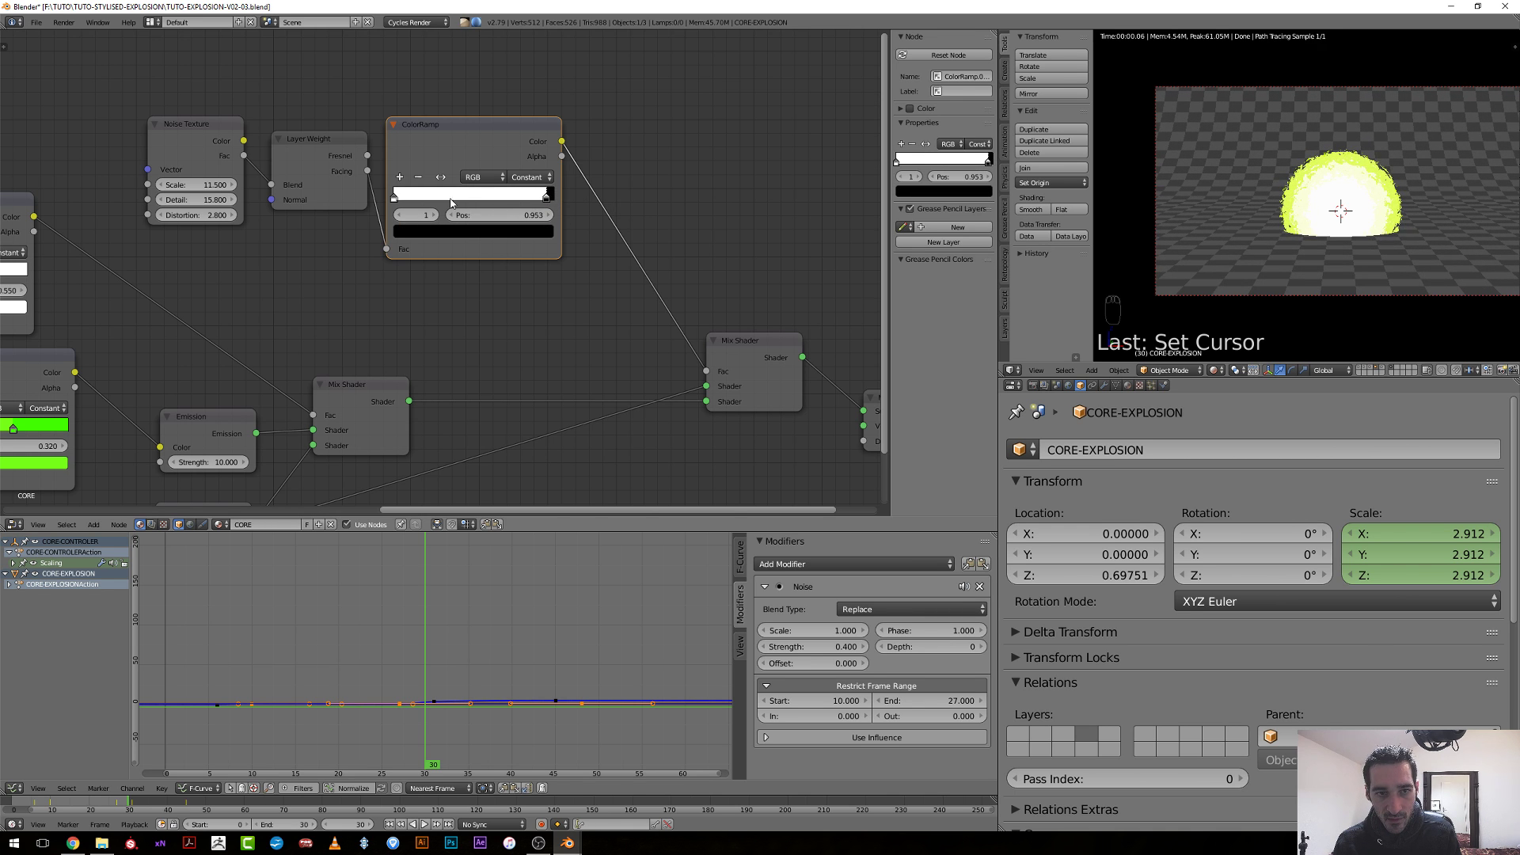
pyautogui.click(395, 198)
pyautogui.moveTo(394, 198); pyautogui.dragTo(432, 200)
pyautogui.click(441, 178)
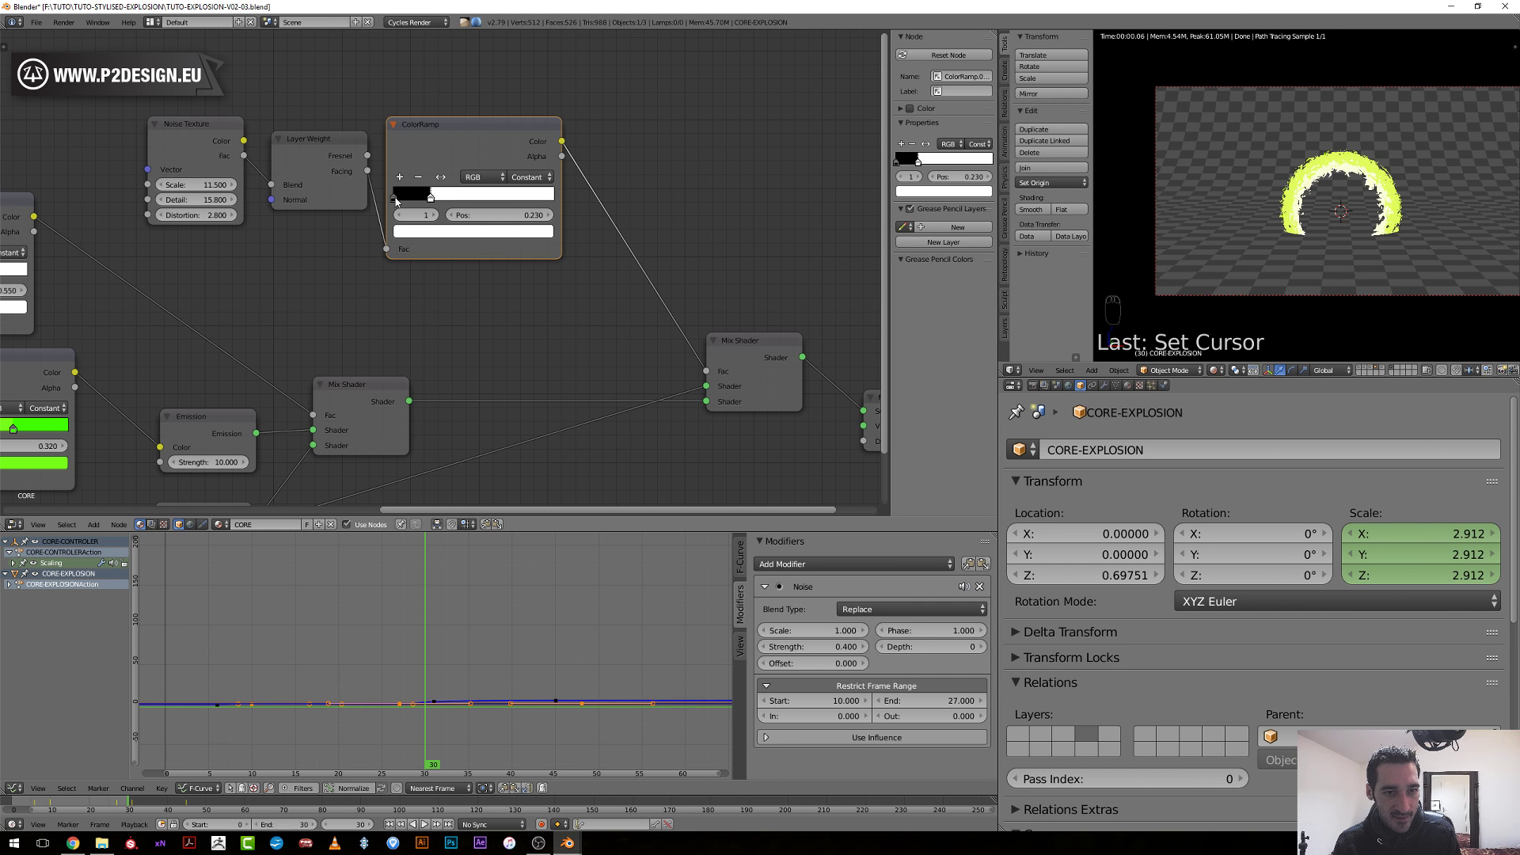
# Move the ColorRamp's white stop back close to the black one and set its position to 0.01.
pyautogui.click(395, 198)
pyautogui.moveTo(432, 201); pyautogui.dragTo(395, 202)
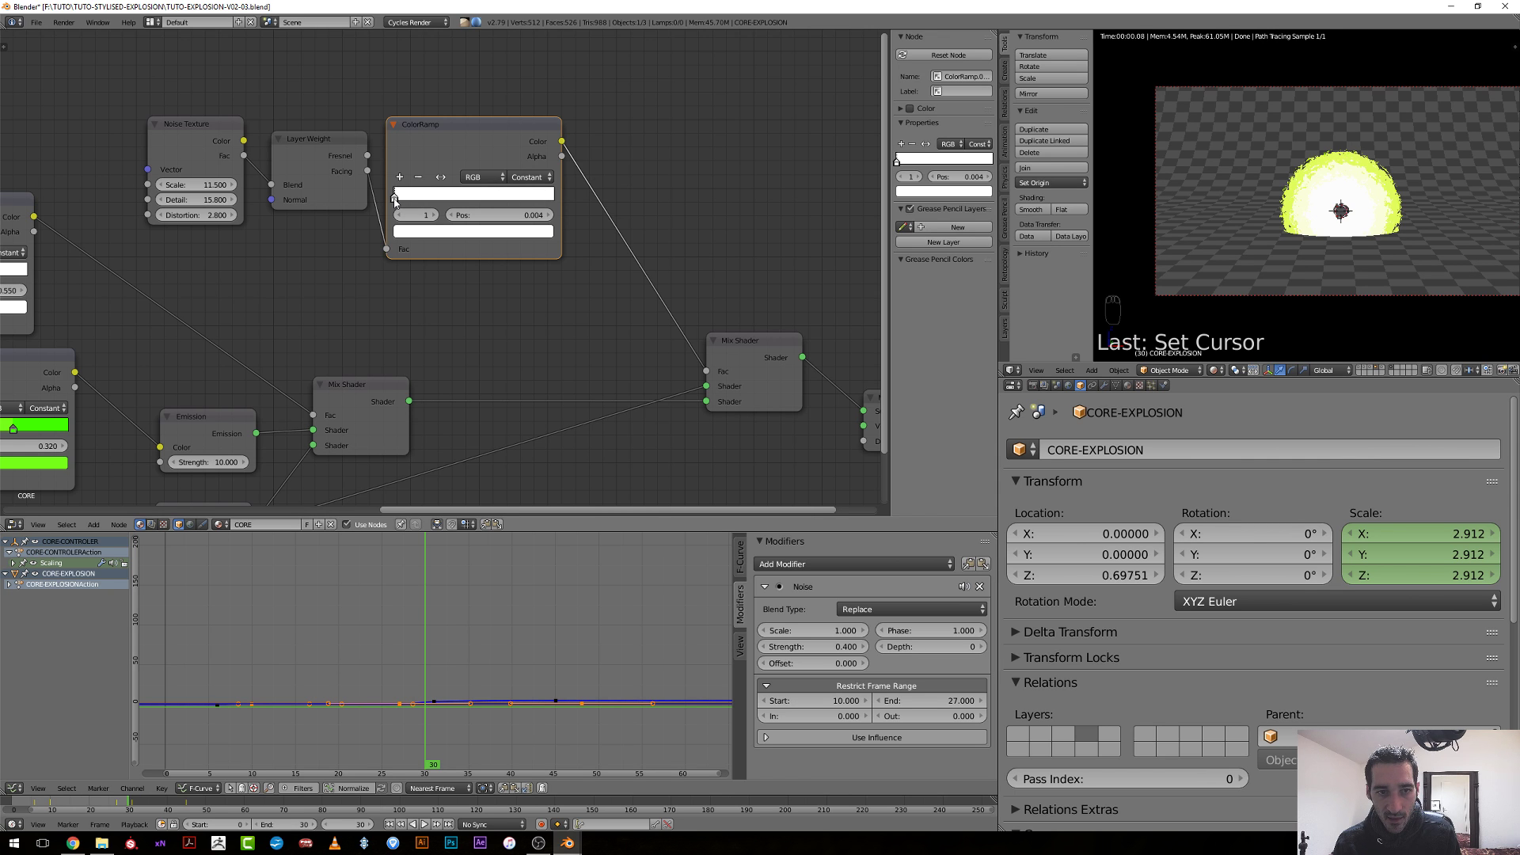
pyautogui.scroll(4, 1338, 213)
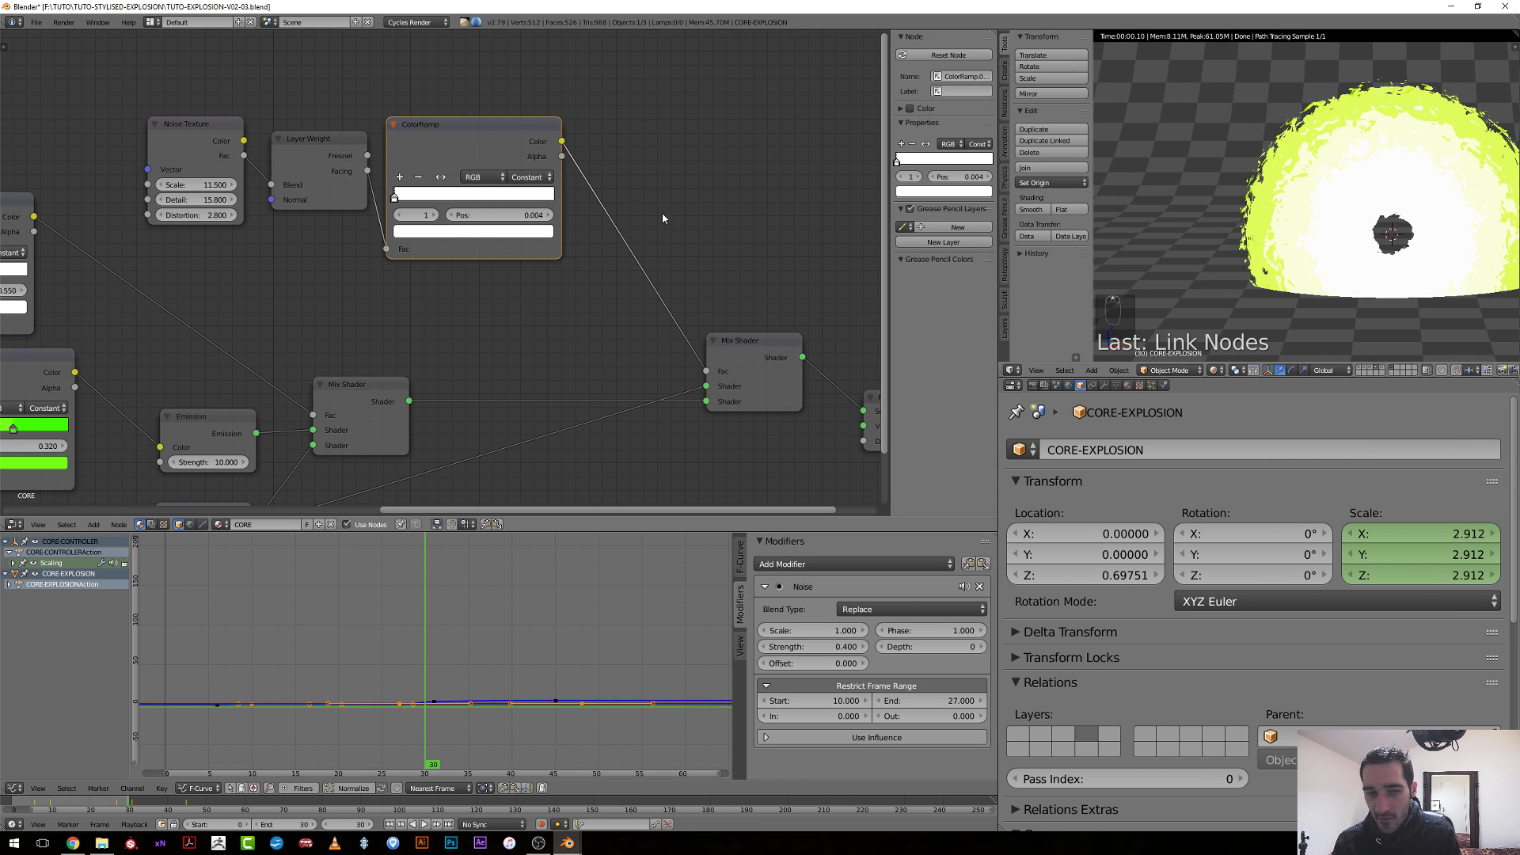
pyautogui.click(398, 196)
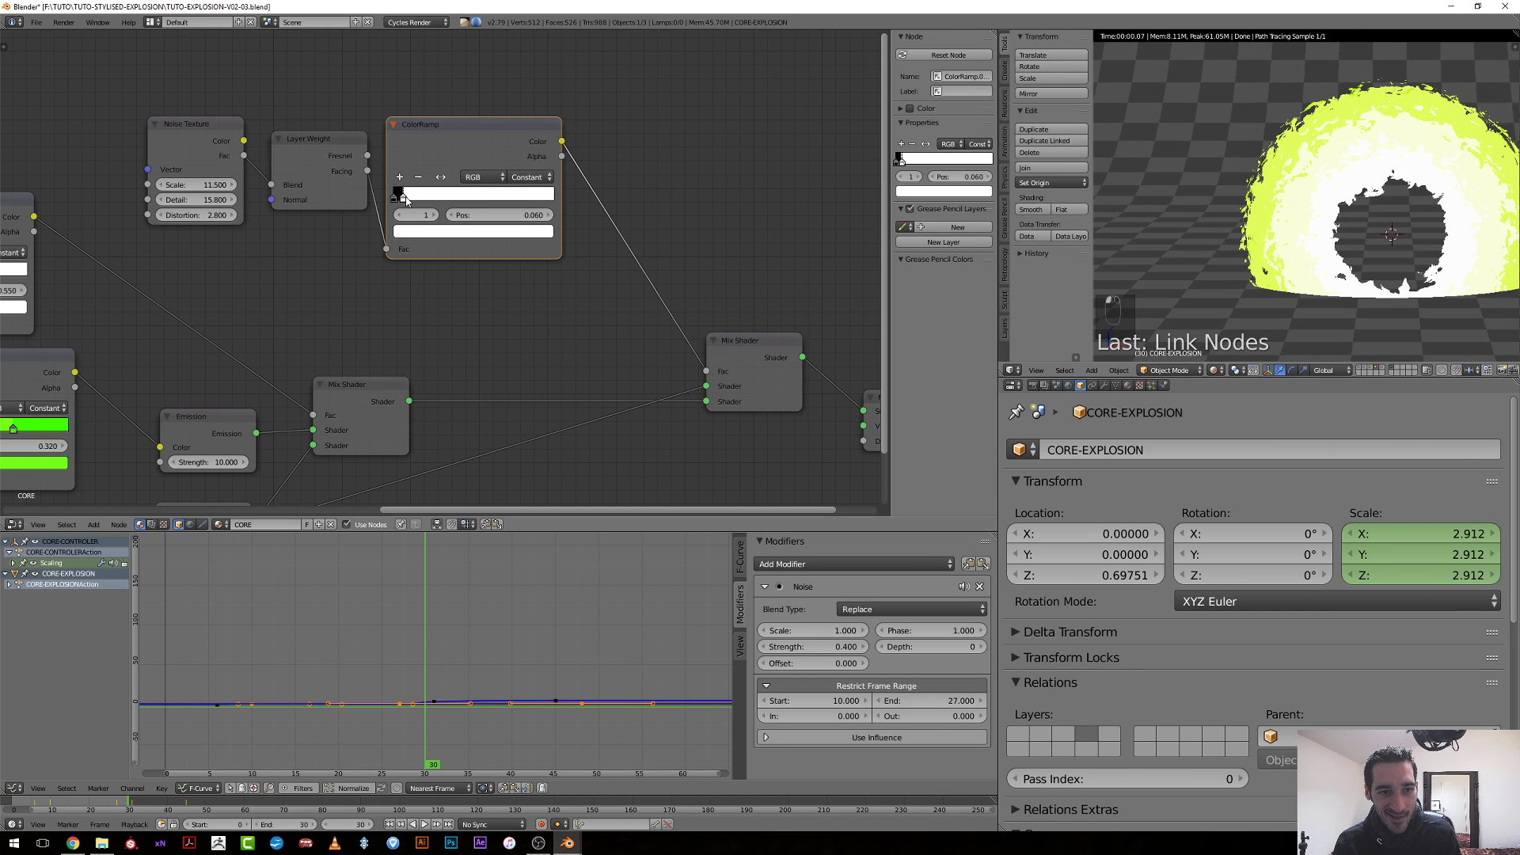
pyautogui.scroll(2, 386, 207)
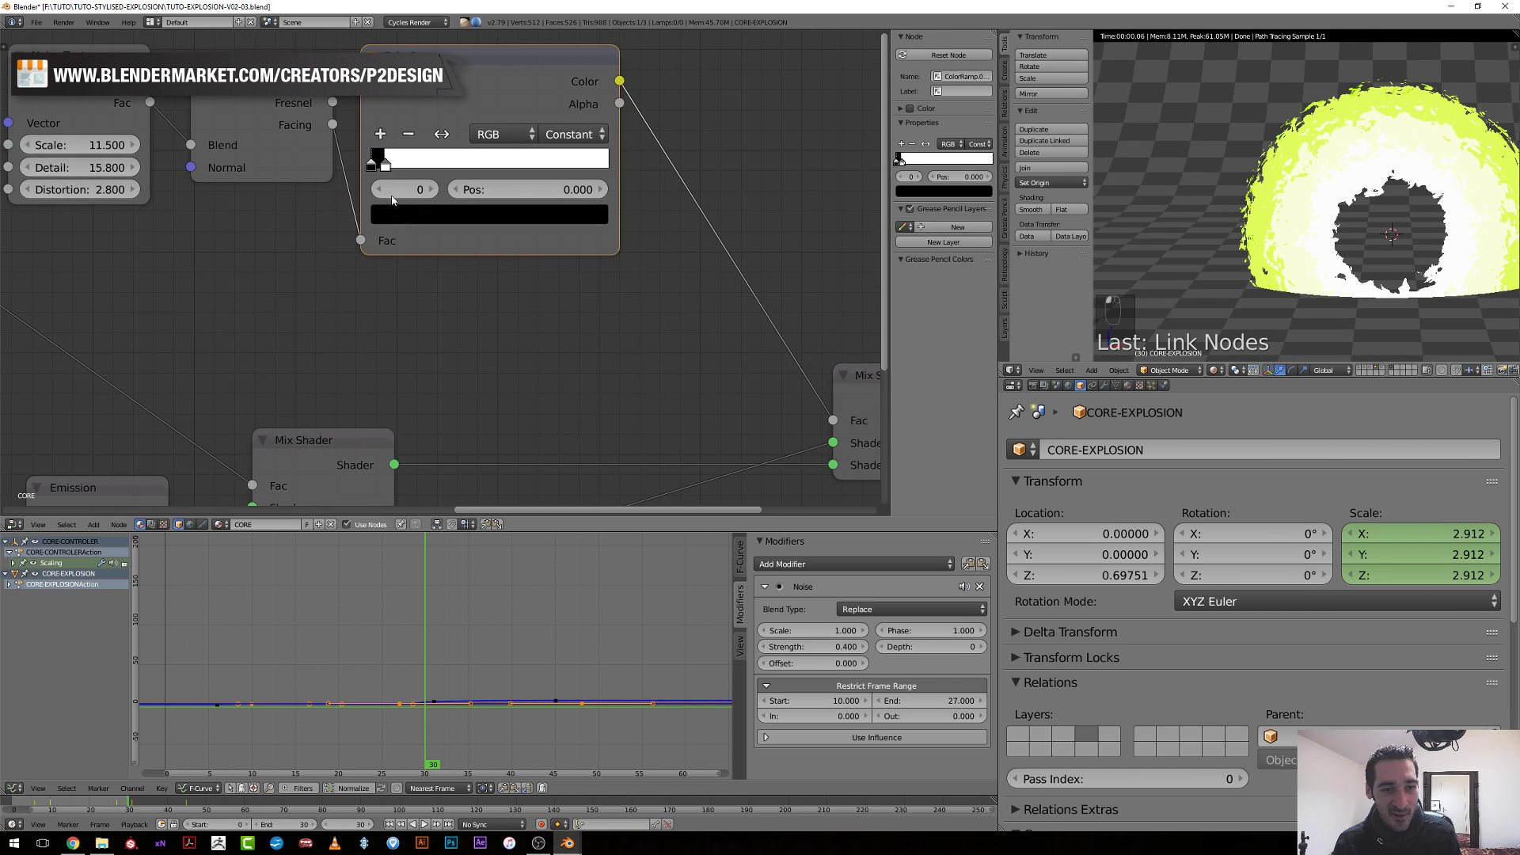
pyautogui.moveTo(385, 167); pyautogui.dragTo(369, 171)
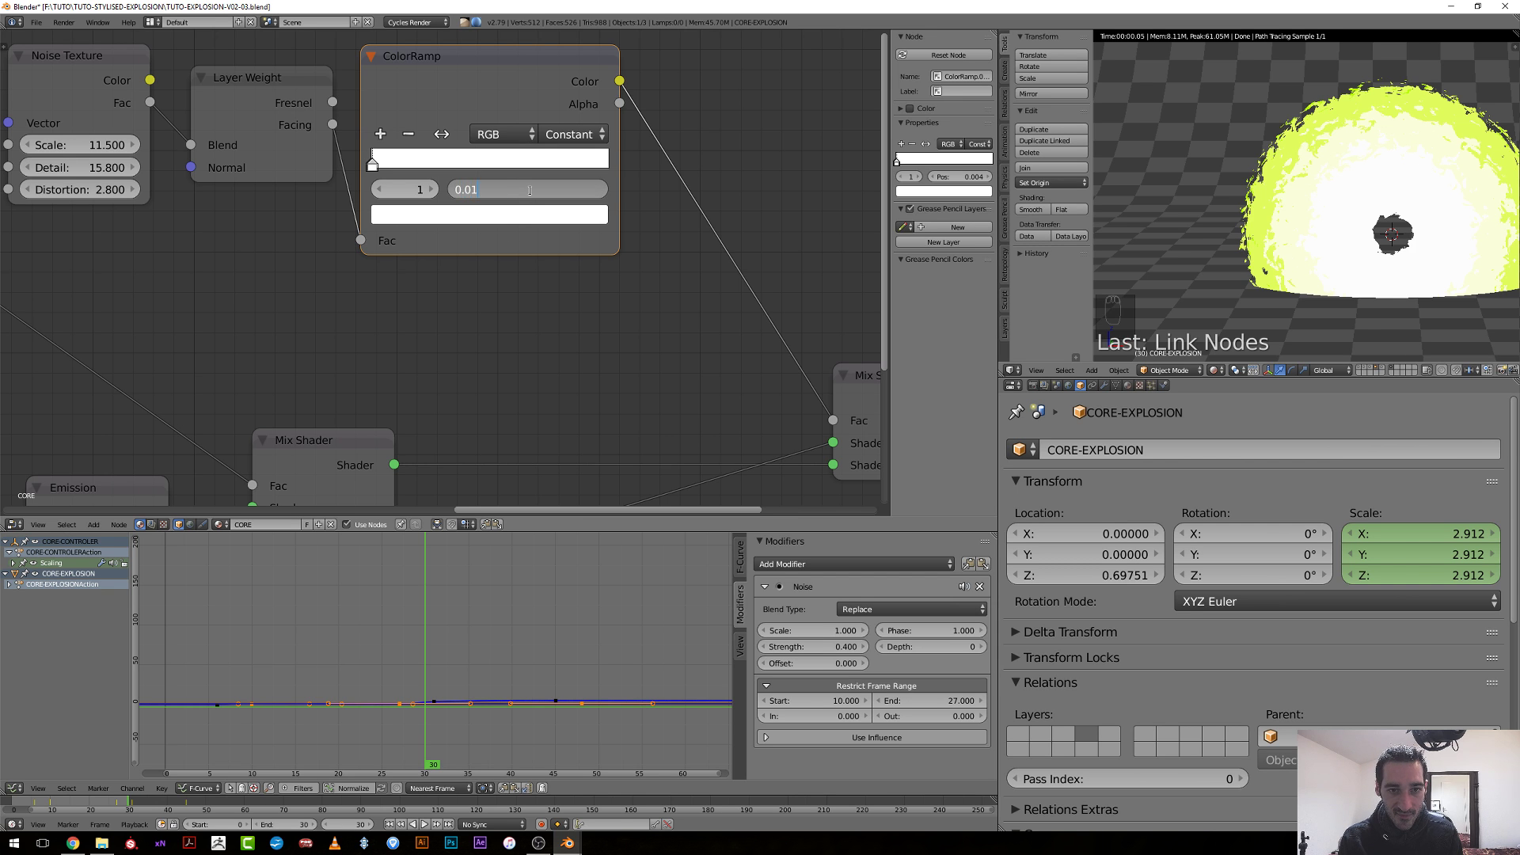
pyautogui.press('Return')
# Swap the final Mix Shader's two shader inputs back and move the ColorRamp's white stop to about 0.763.
pyautogui.scroll(-4, 621, 292)
pyautogui.moveTo(686, 390); pyautogui.dragTo(685, 391)
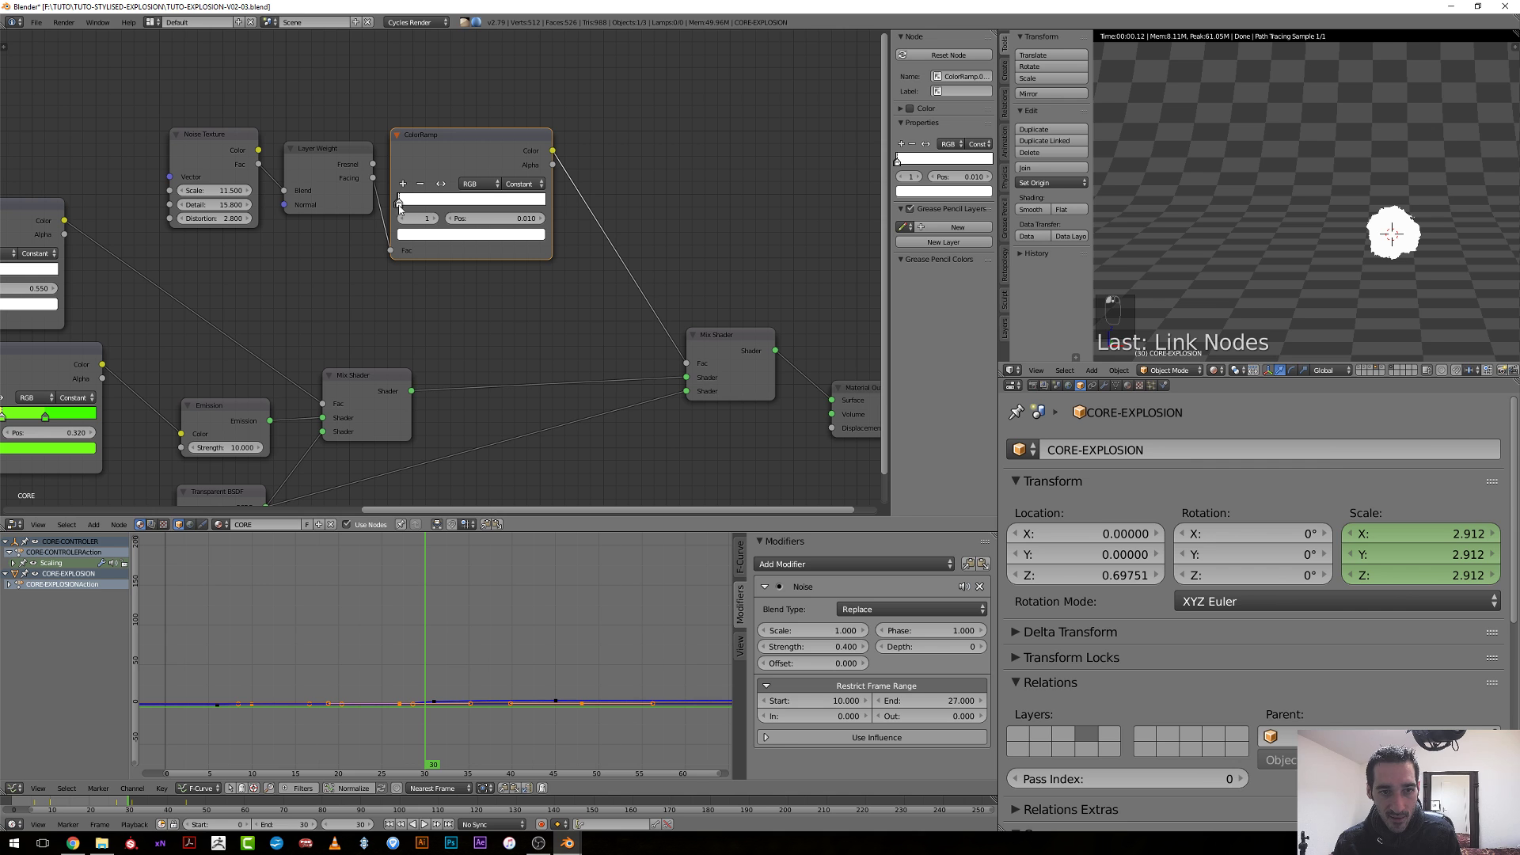
pyautogui.moveTo(400, 207); pyautogui.dragTo(512, 215)
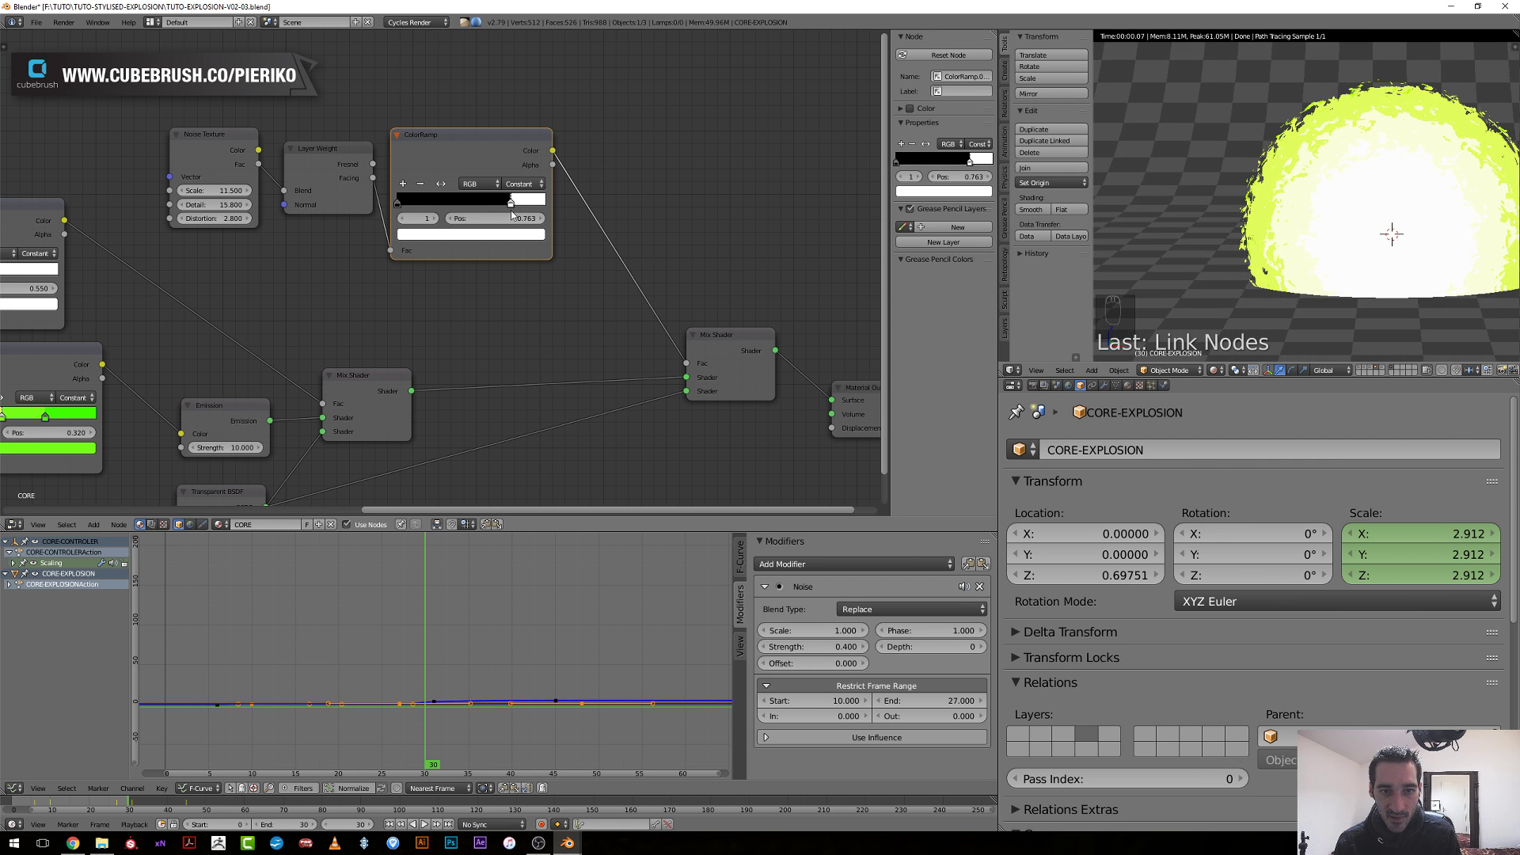
# Flip the ColorRamp feeding the final Mix Shader and set its black stop's position to practically 0.000.
pyautogui.click(440, 187)
pyautogui.moveTo(535, 205); pyautogui.dragTo(398, 212)
pyautogui.click(393, 204)
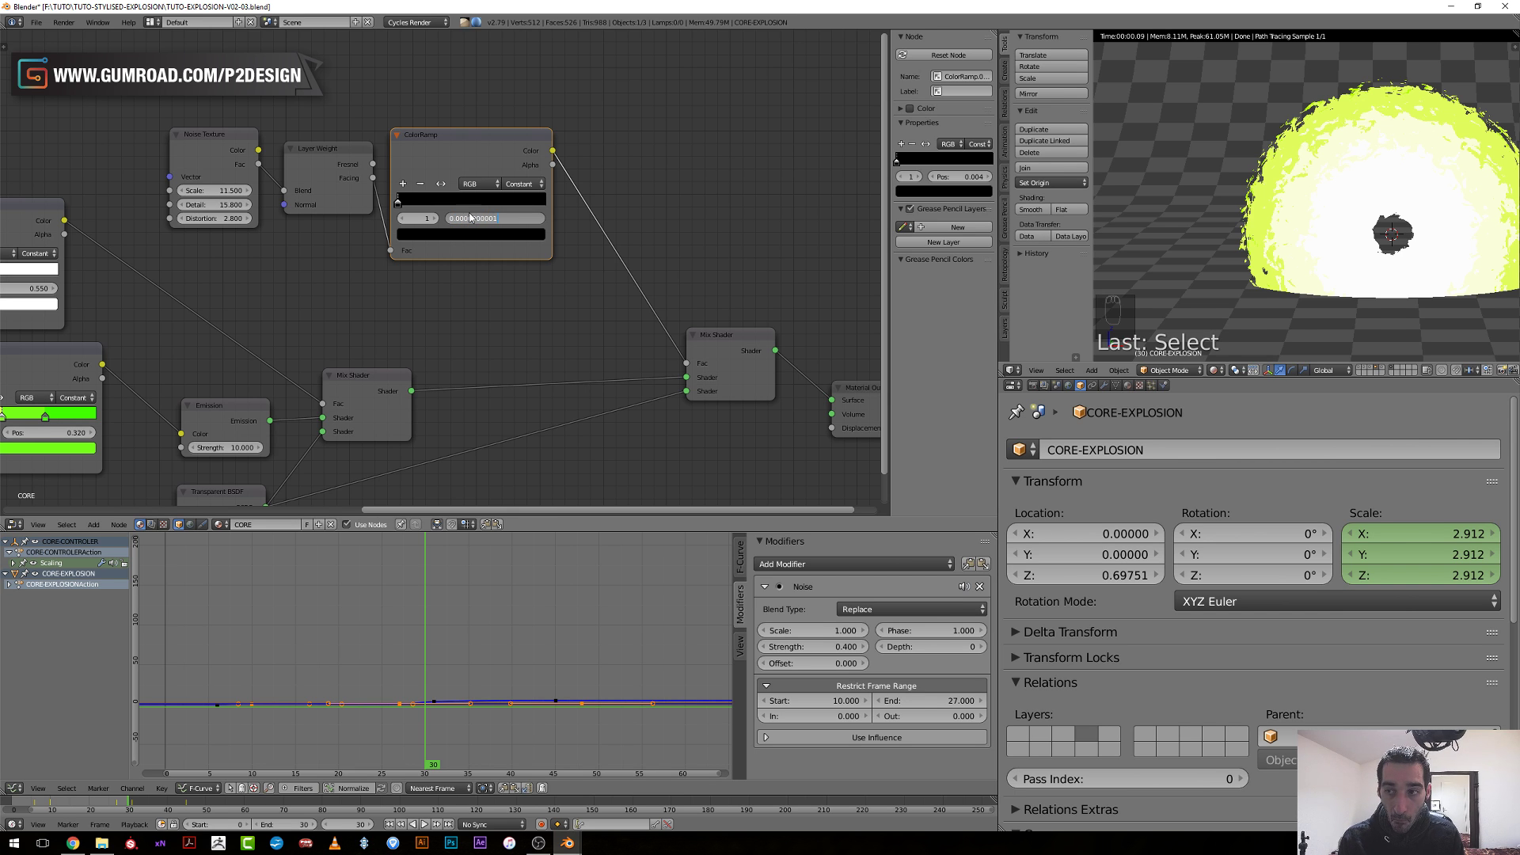
pyautogui.write('000000')
pyautogui.press('Return')
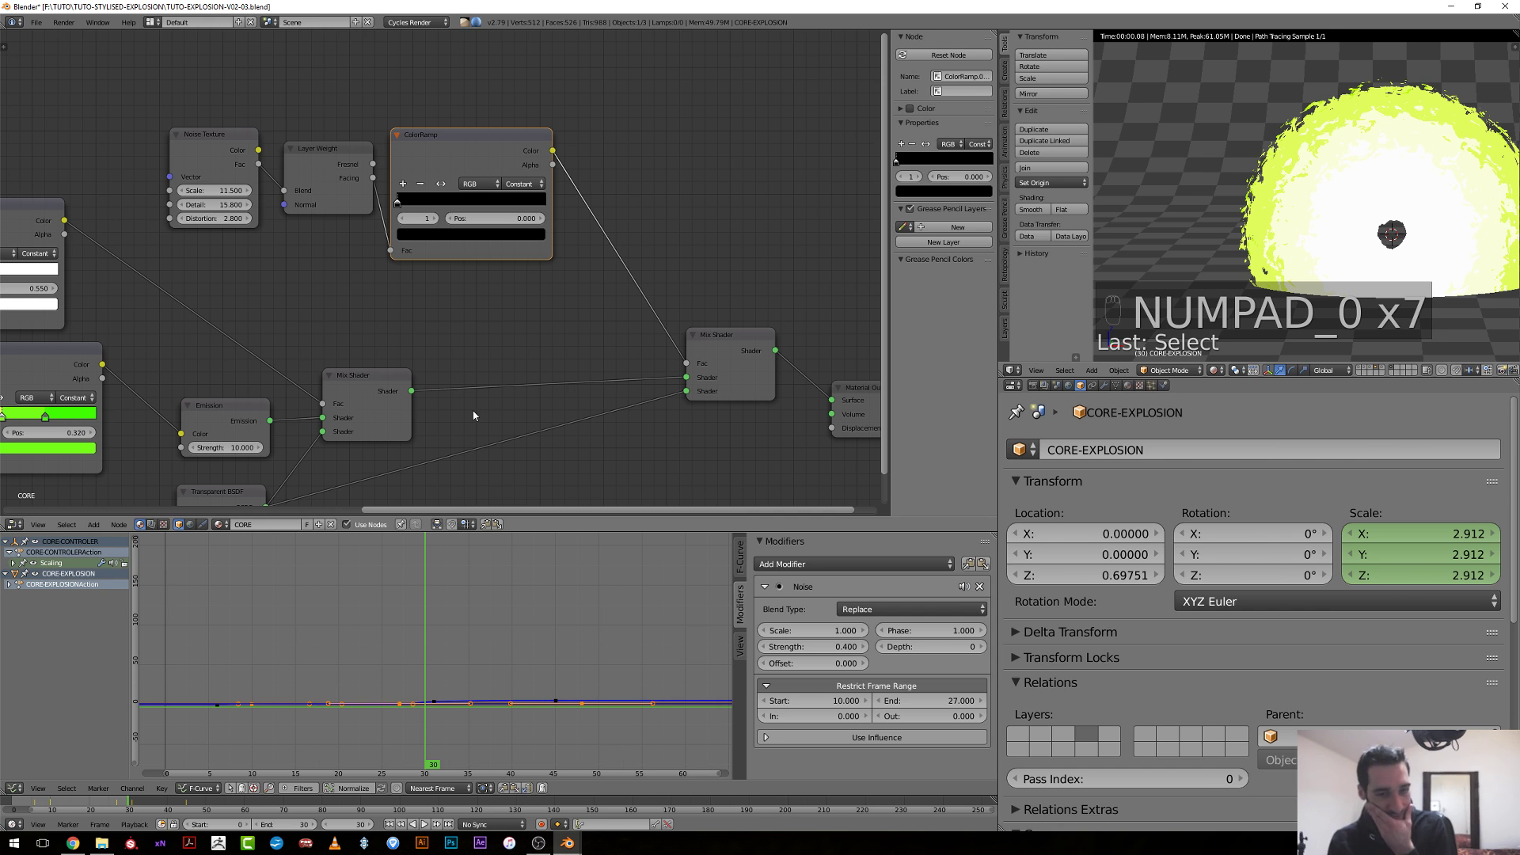
# Insert a keyframe on the black stop's position at frame 30.
pyautogui.scroll(-2, 442, 643)
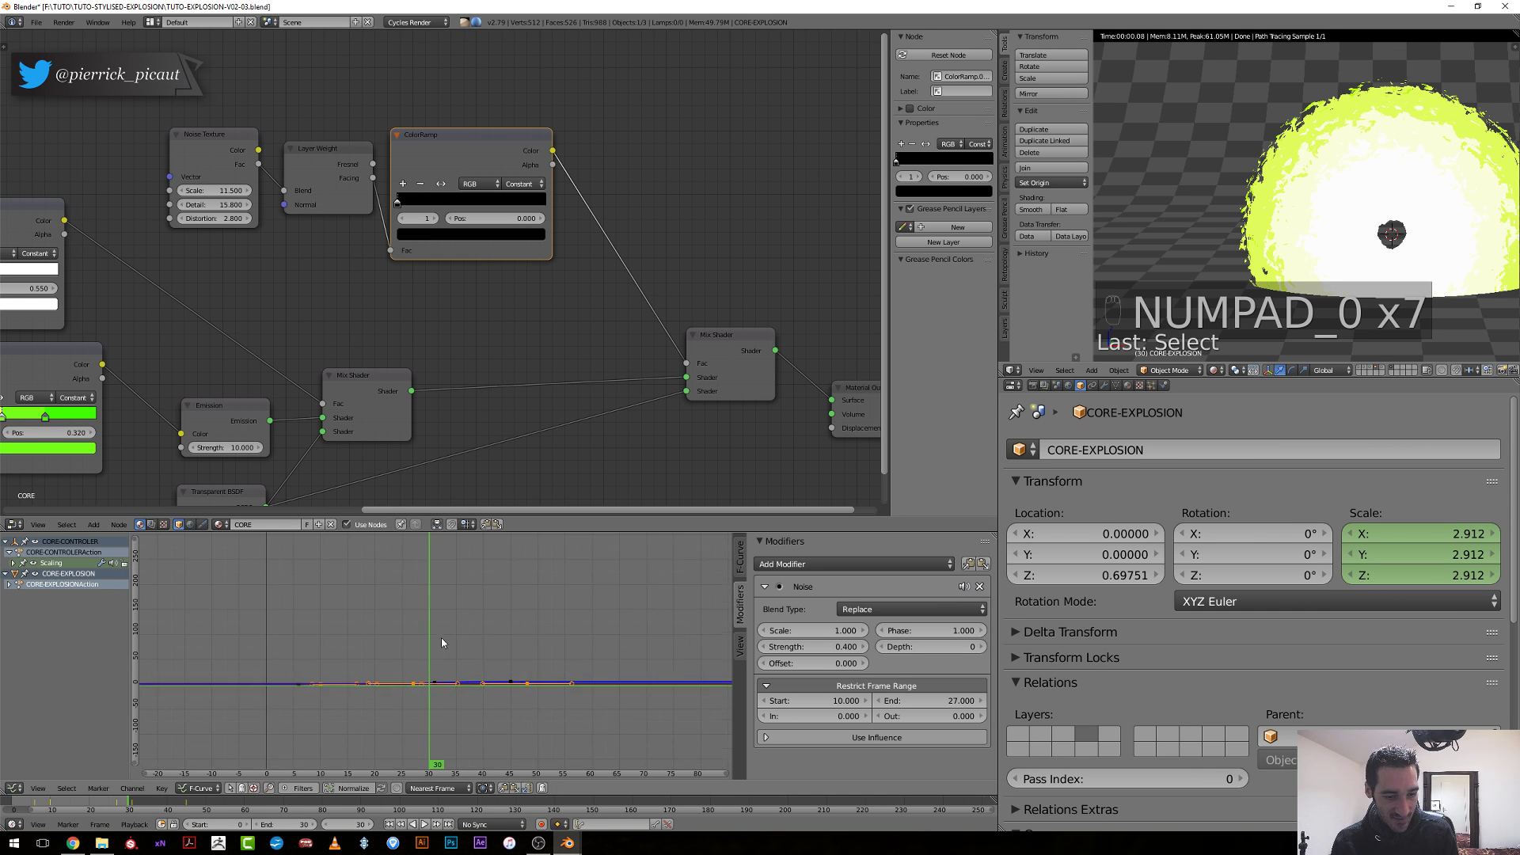
pyautogui.scroll(2, 442, 643)
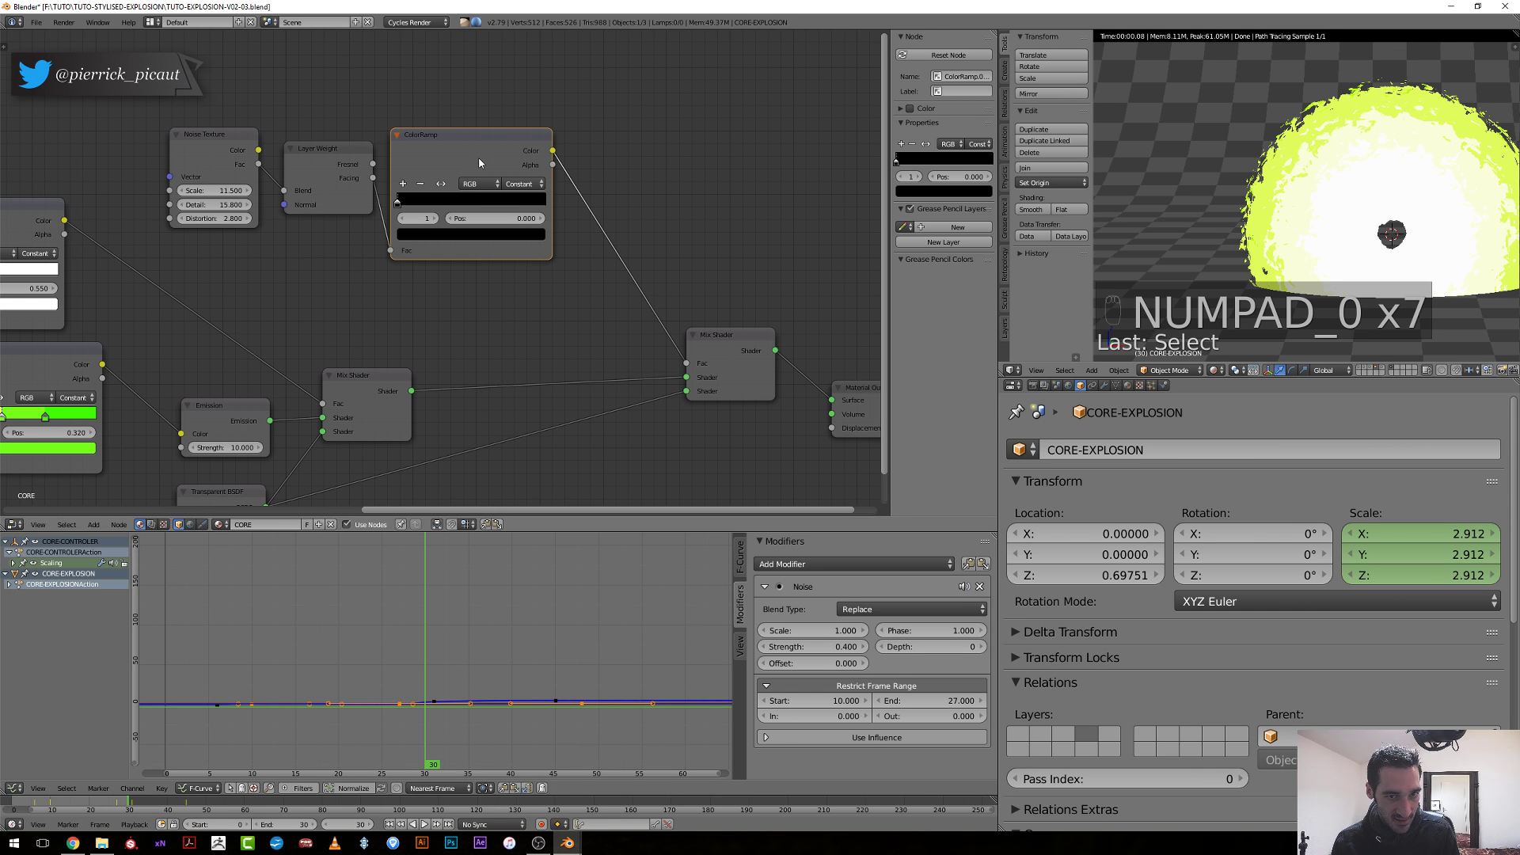
pyautogui.press('i')
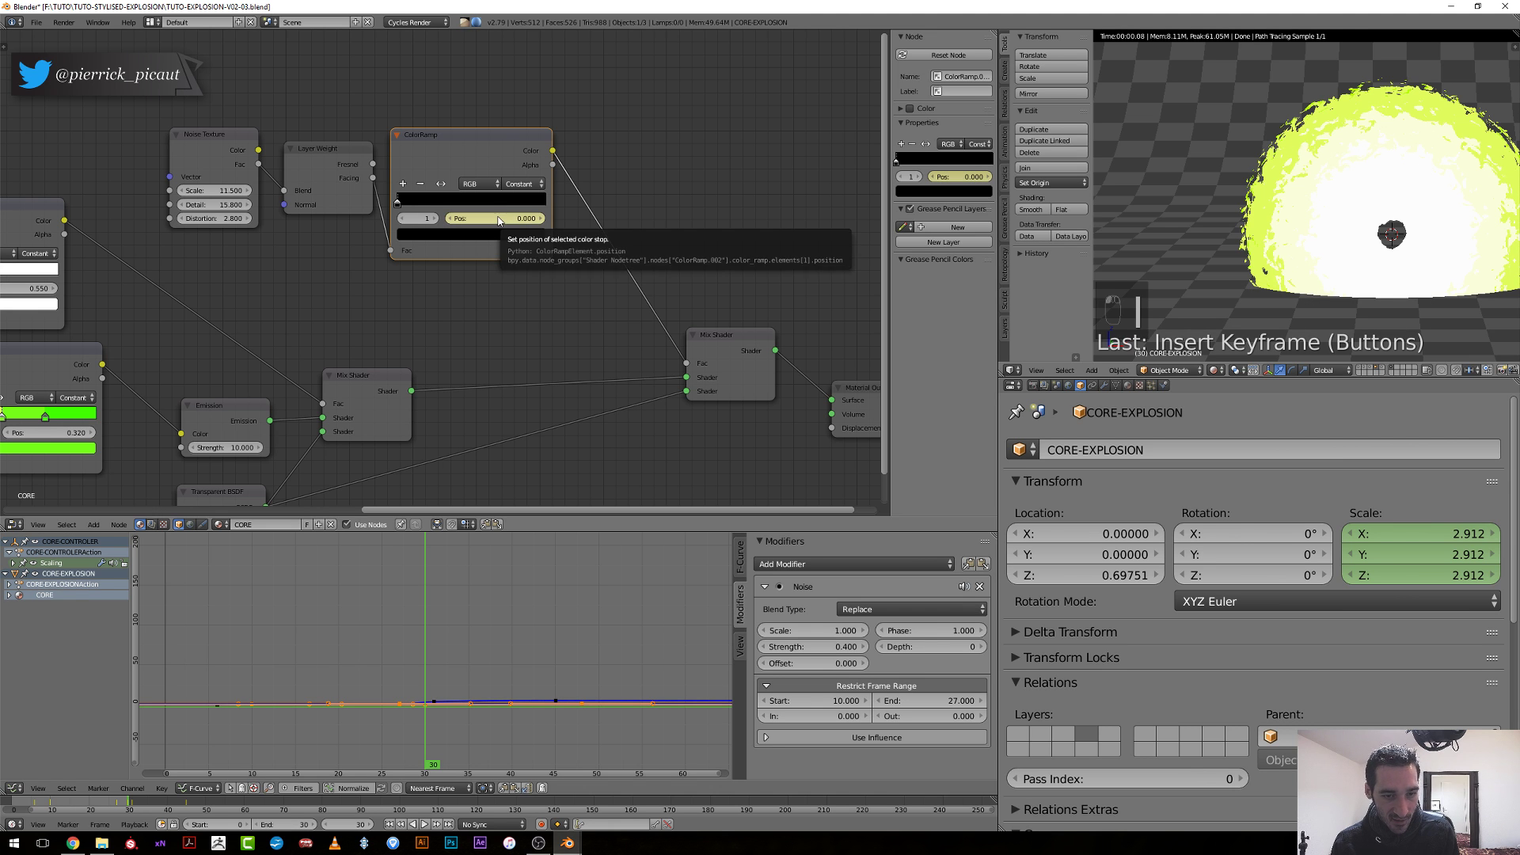
# At frame 45, move the ColorRamp's black stop to about 0.902 and insert a keyframe on its position.
pyautogui.moveTo(455, 627); pyautogui.dragTo(523, 675)
pyautogui.moveTo(512, 678); pyautogui.dragTo(554, 673)
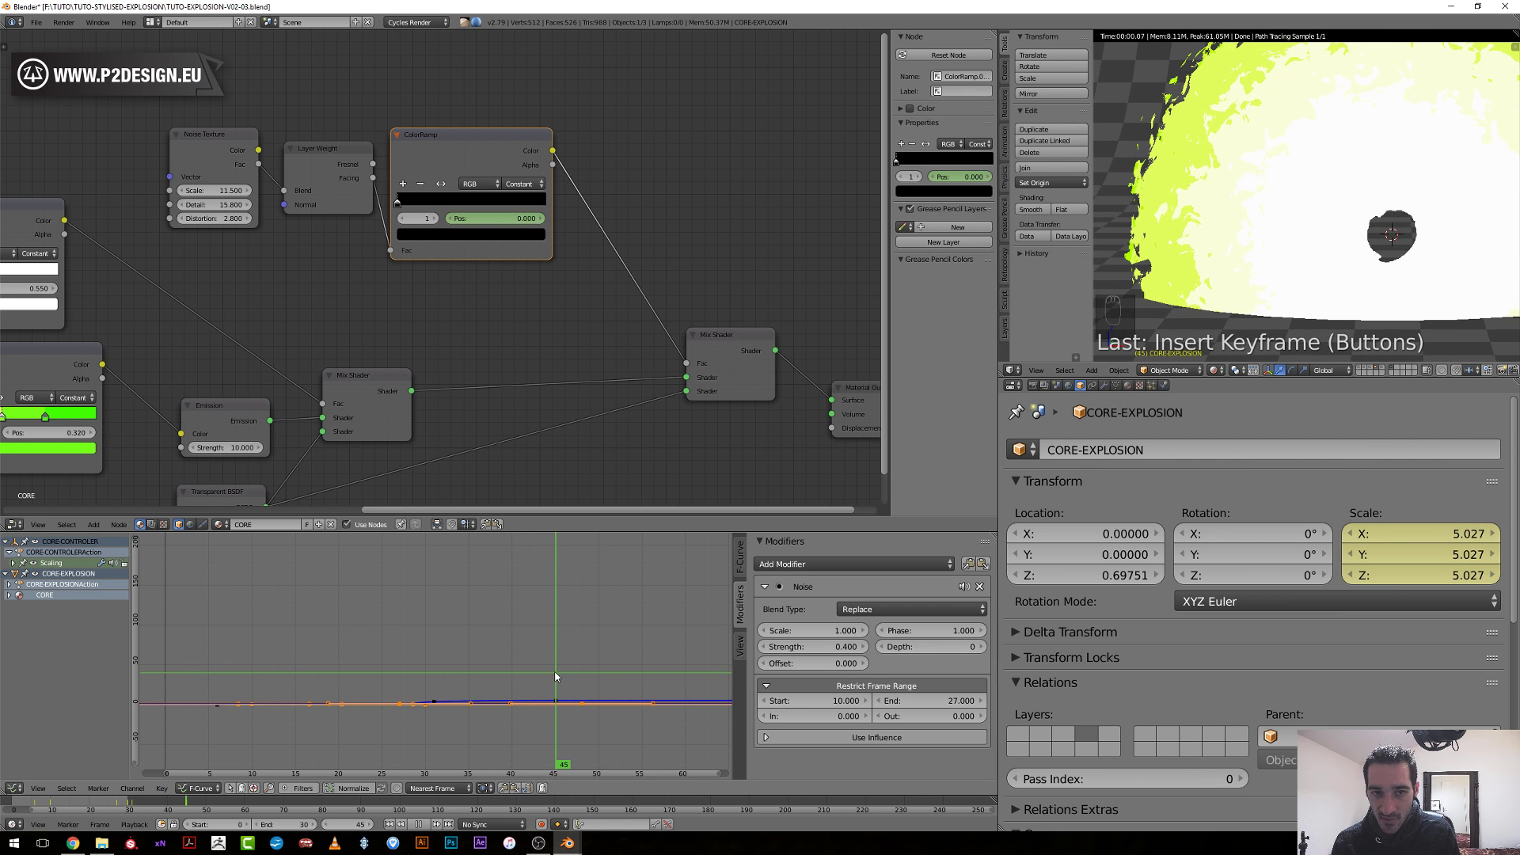
pyautogui.click(398, 204)
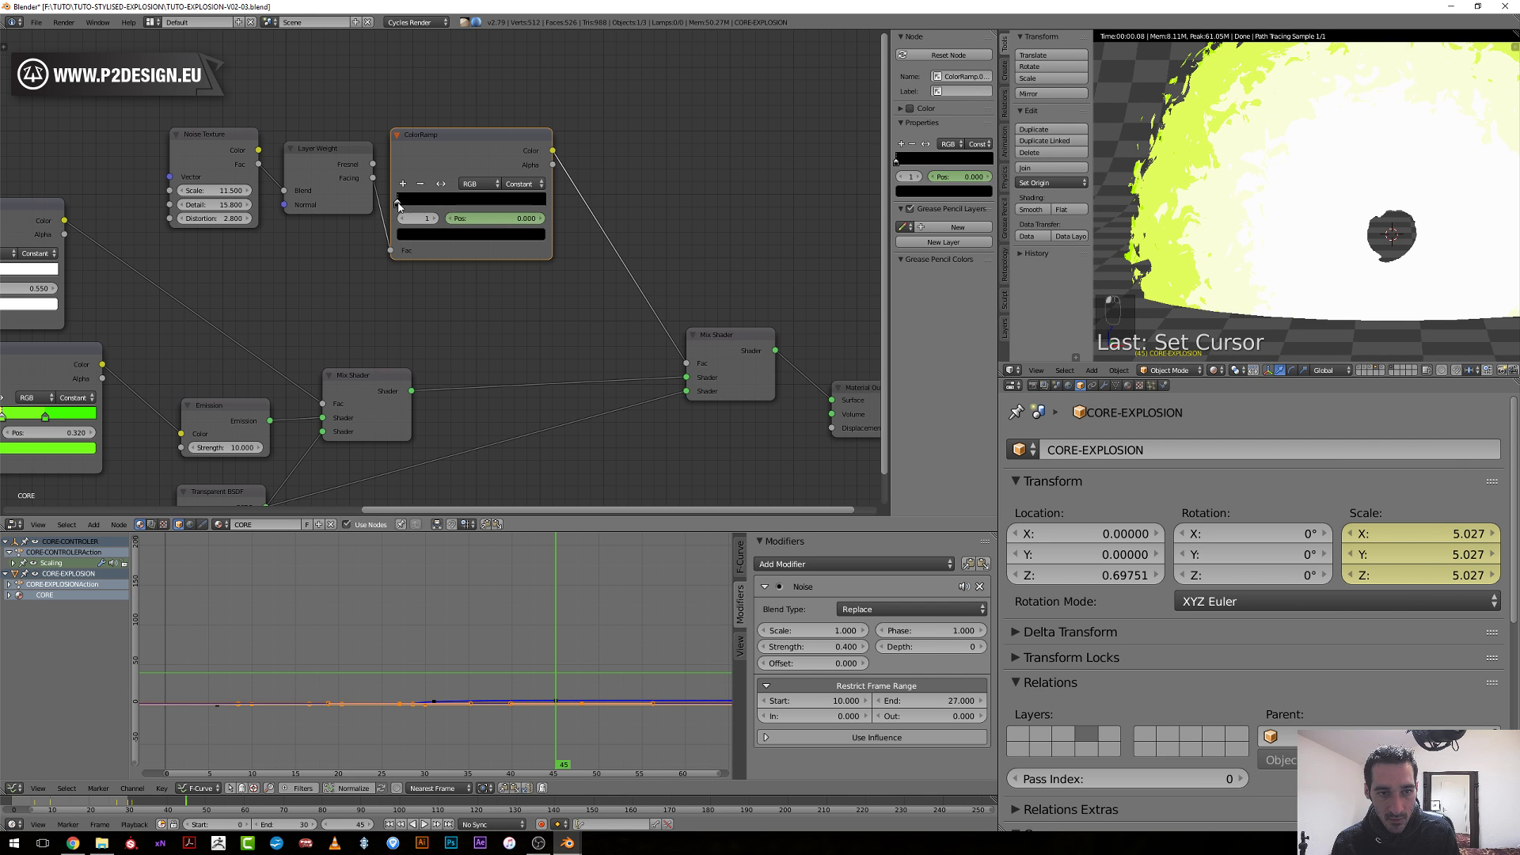
pyautogui.moveTo(409, 210)
pyautogui.mouseDown()
pyautogui.moveTo(507, 204)
pyautogui.moveTo(400, 210)
pyautogui.mouseUp()
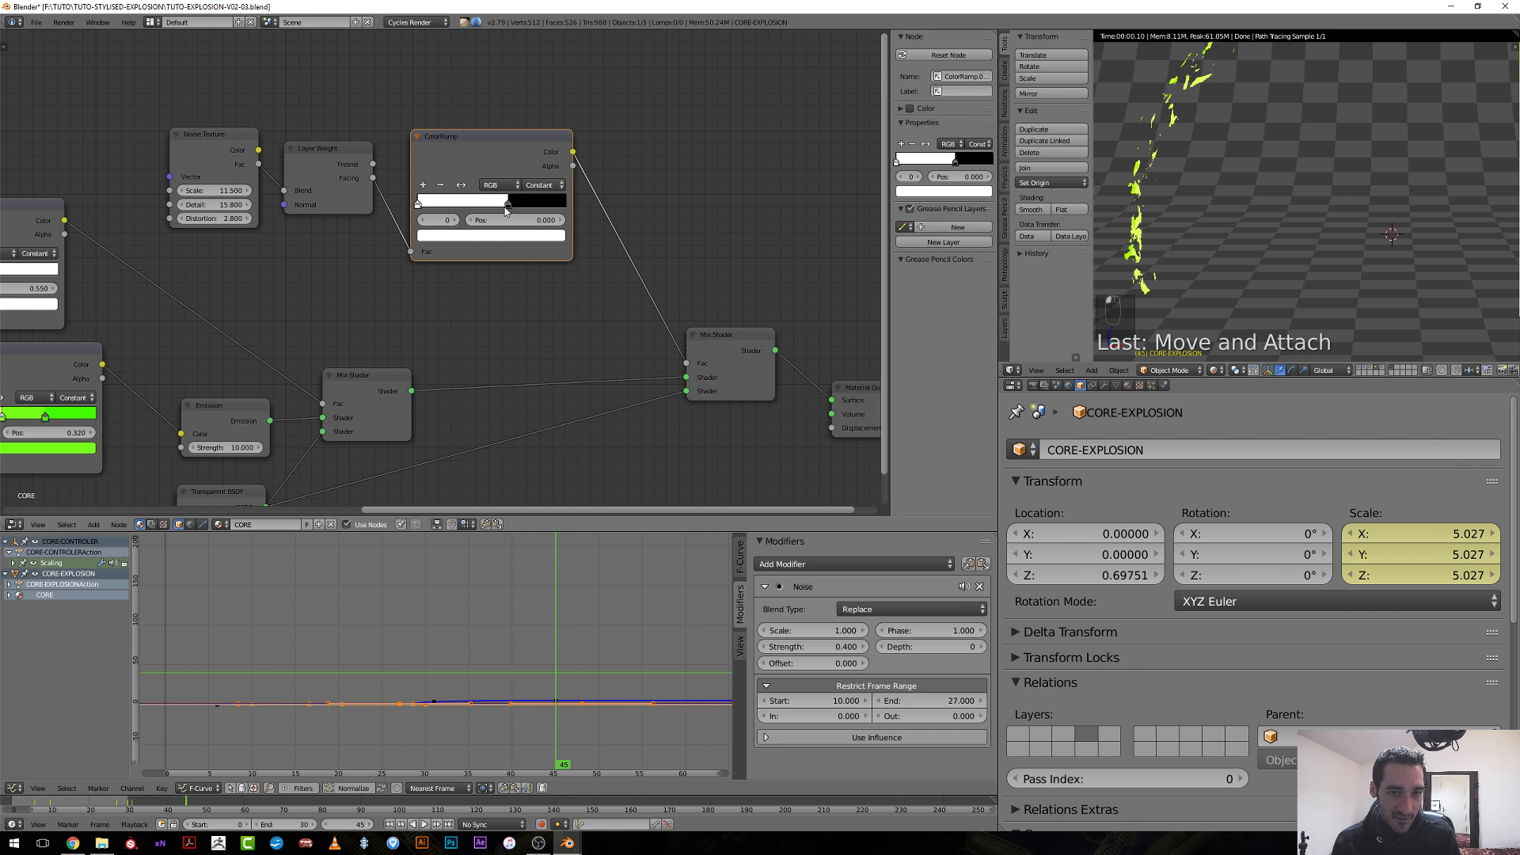
pyautogui.moveTo(505, 208); pyautogui.dragTo(551, 212)
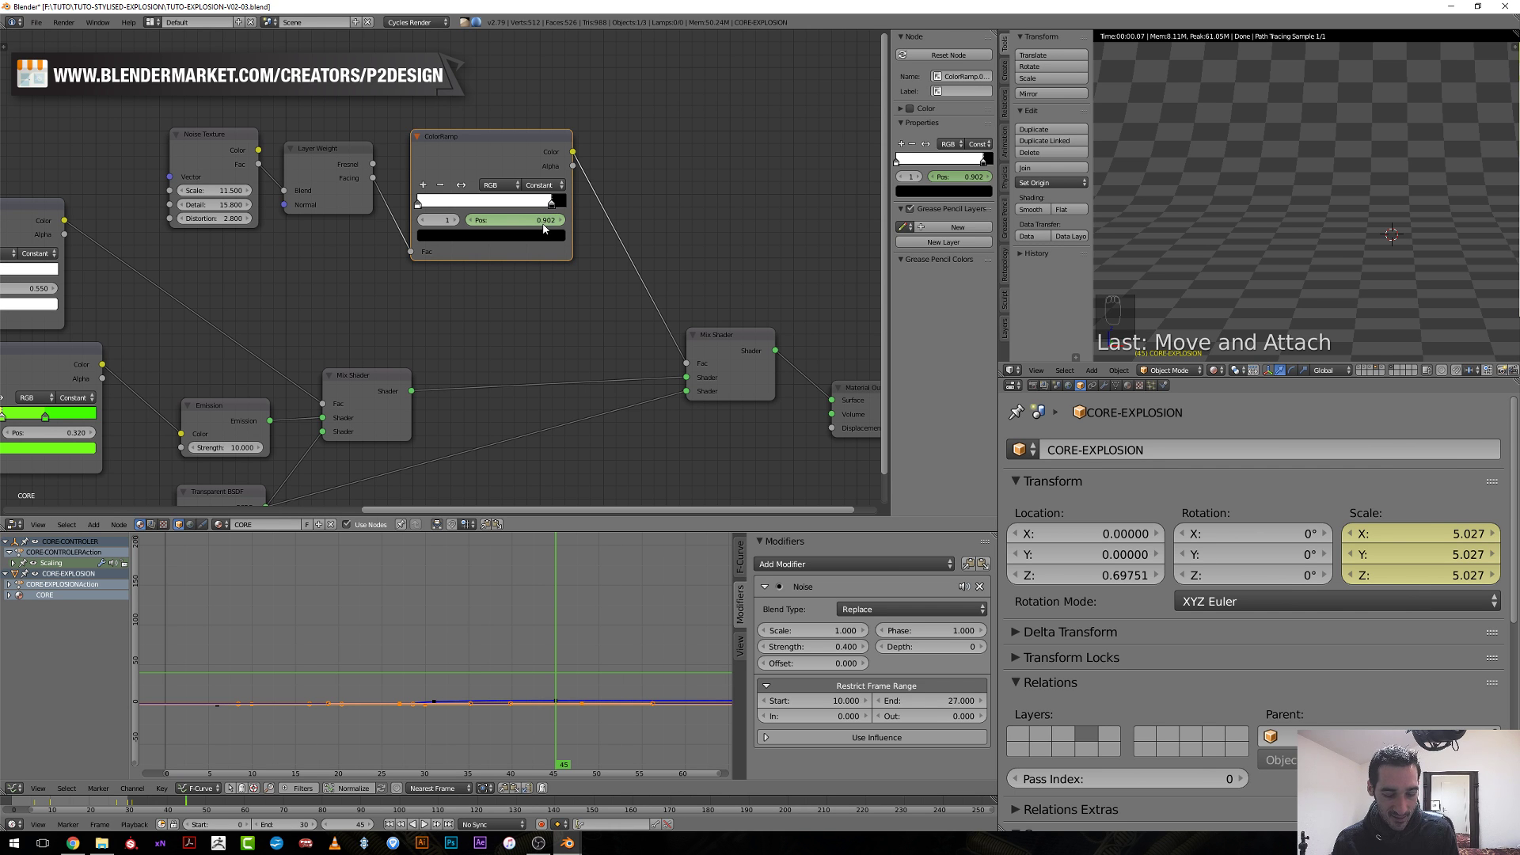
pyautogui.press('i')
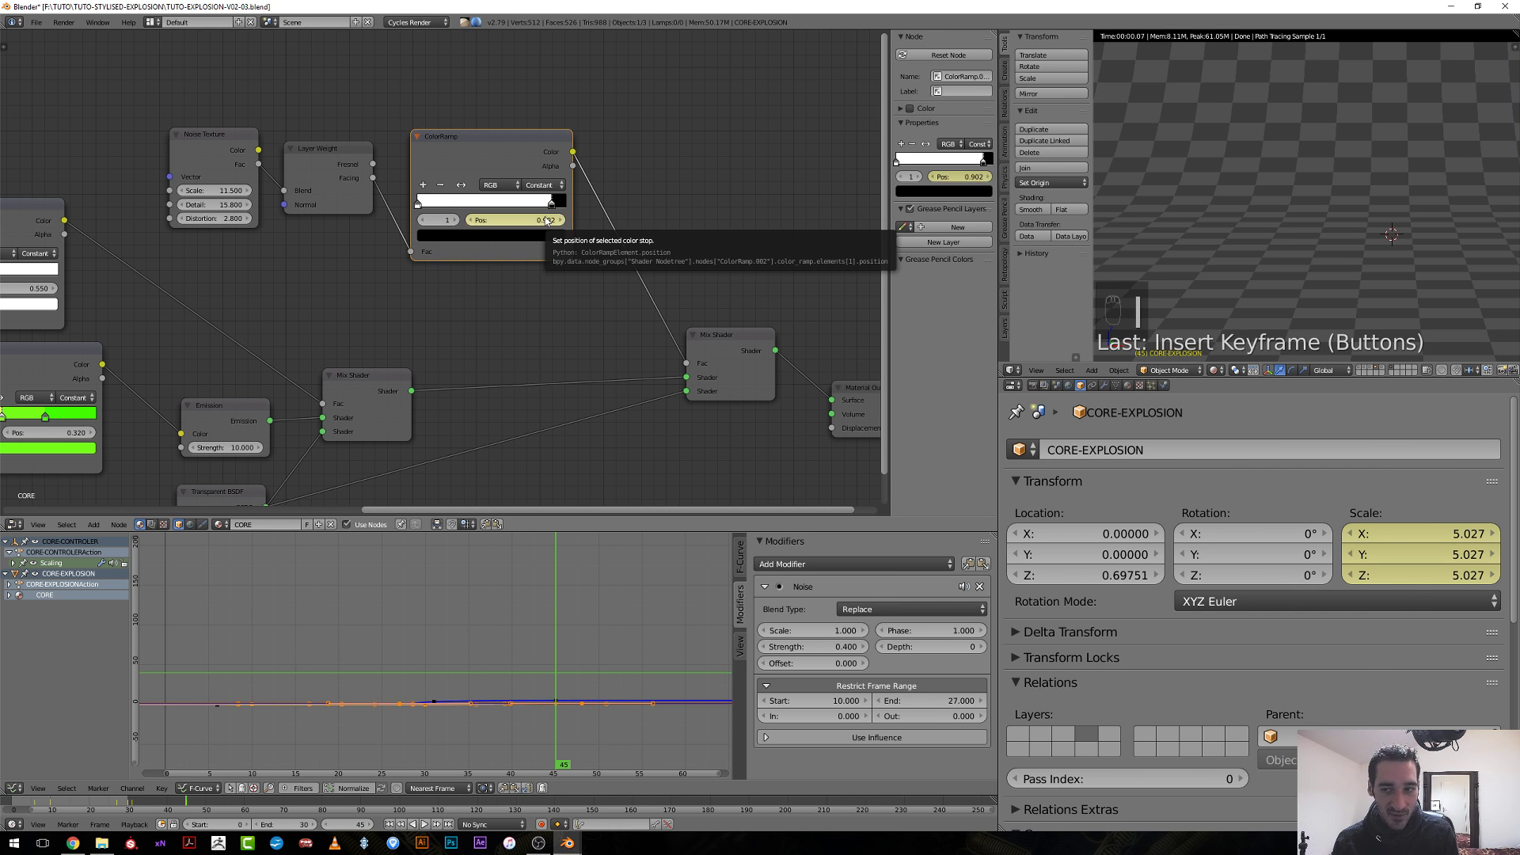
# Look through the camera with the frame fitted to the view, and scrub back to frame 36 to check the core's dissolve.
pyautogui.press('KP_0')
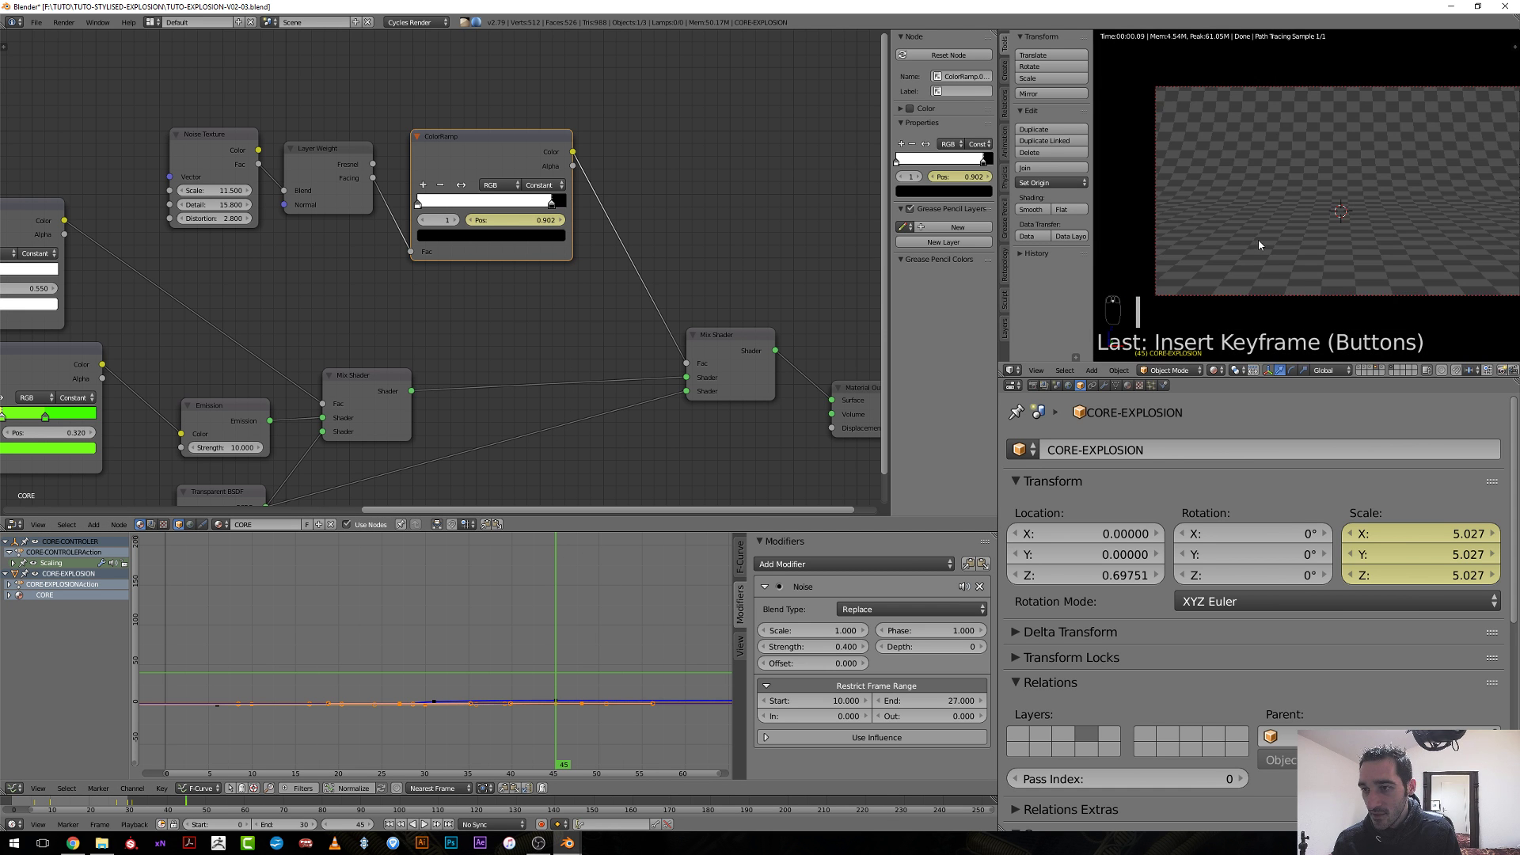
pyautogui.press('Home')
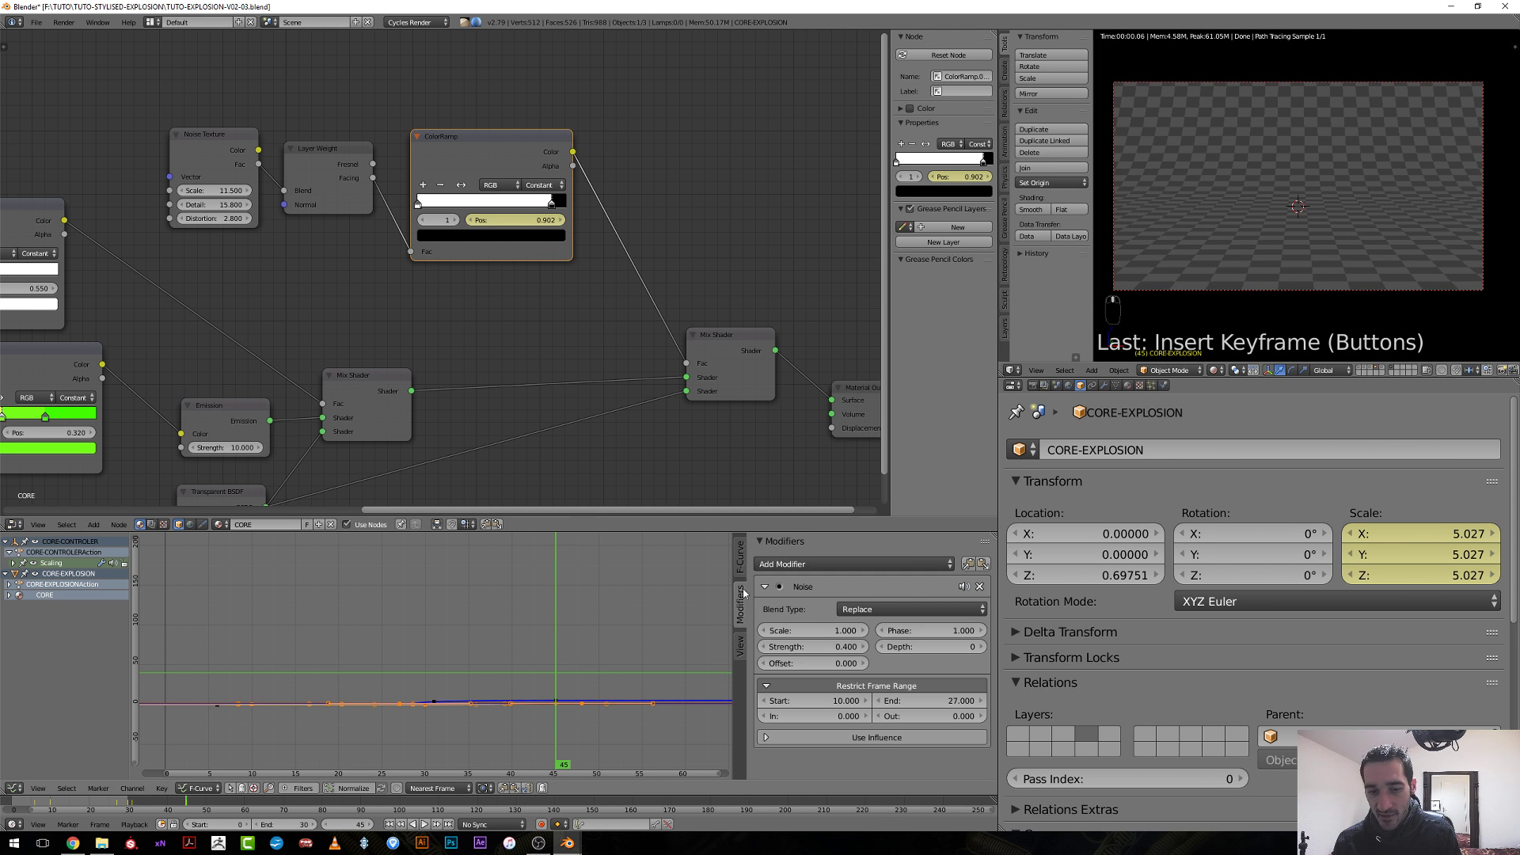
pyautogui.click(549, 661)
pyautogui.moveTo(538, 667); pyautogui.dragTo(477, 665)
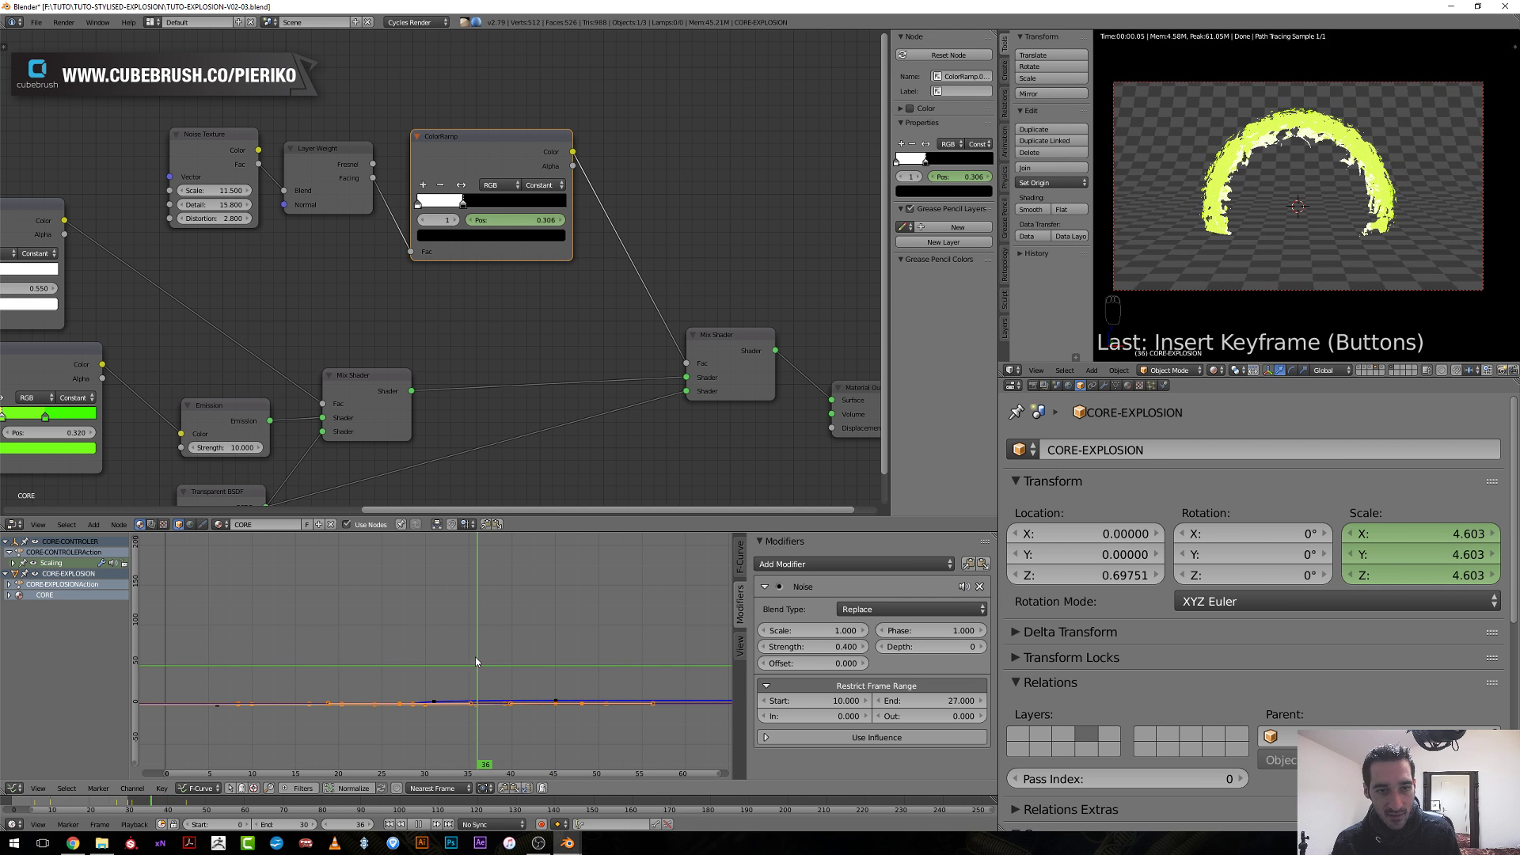
# Select the frame 30 keyframe on the black stop's position curve and try to change its handle type to Vector.
pyautogui.scroll(3, 429, 648)
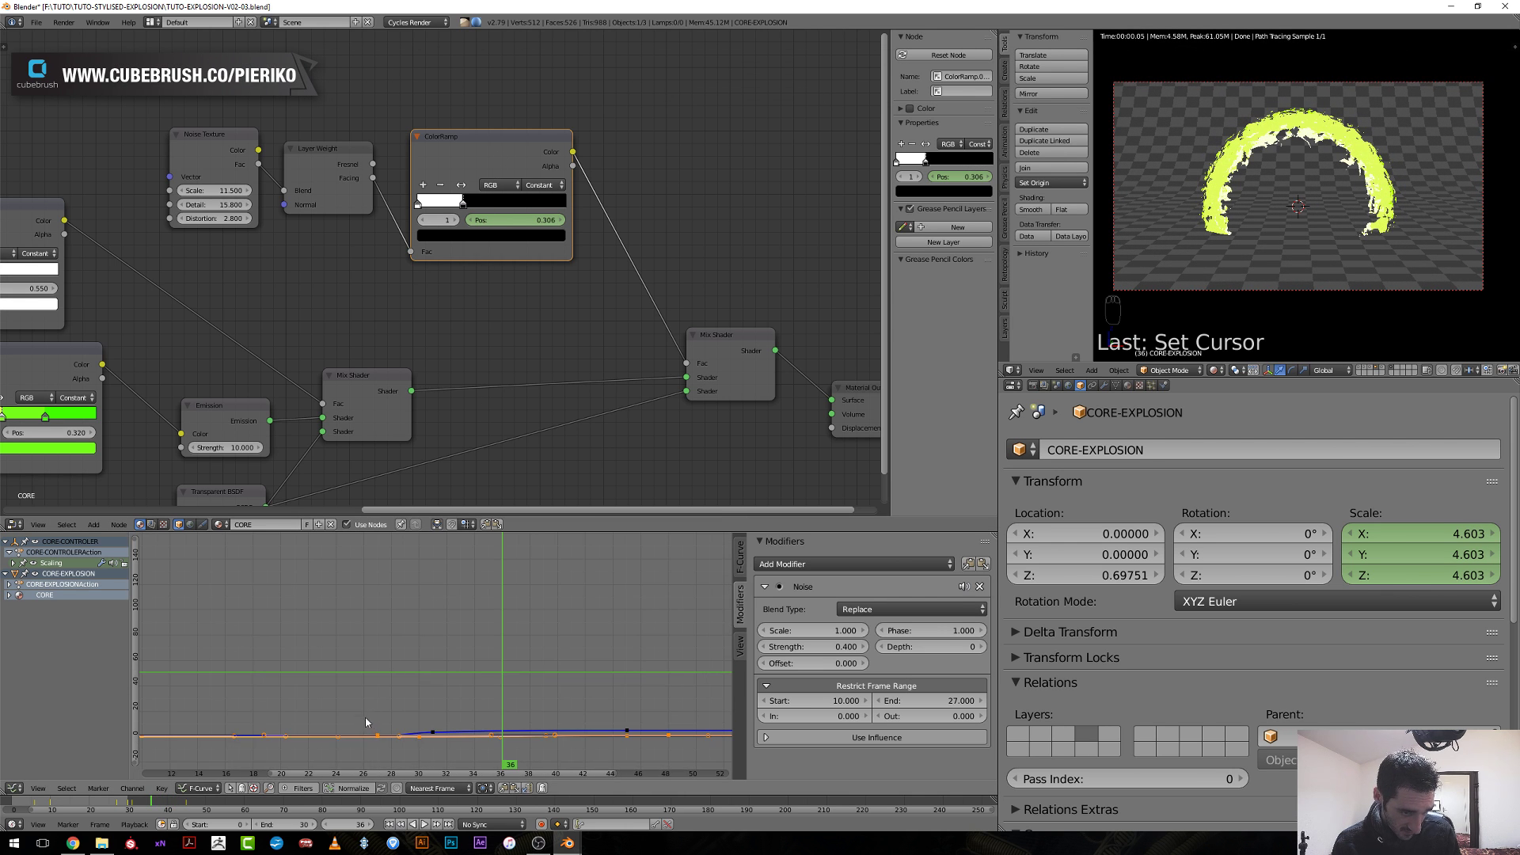
pyautogui.press('Home')
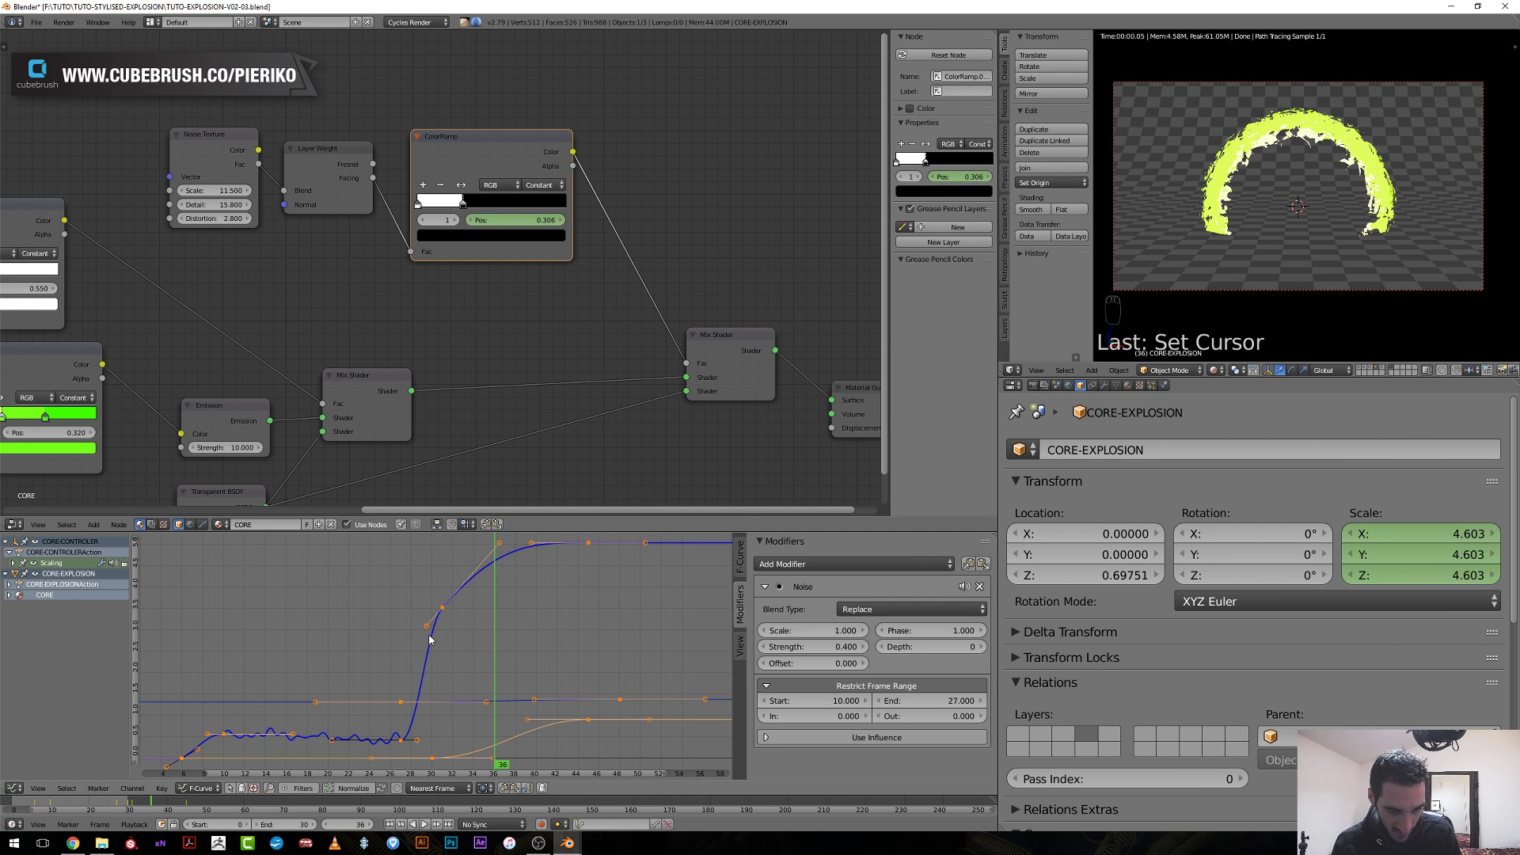
pyautogui.scroll(2, 468, 699)
pyautogui.click(439, 698)
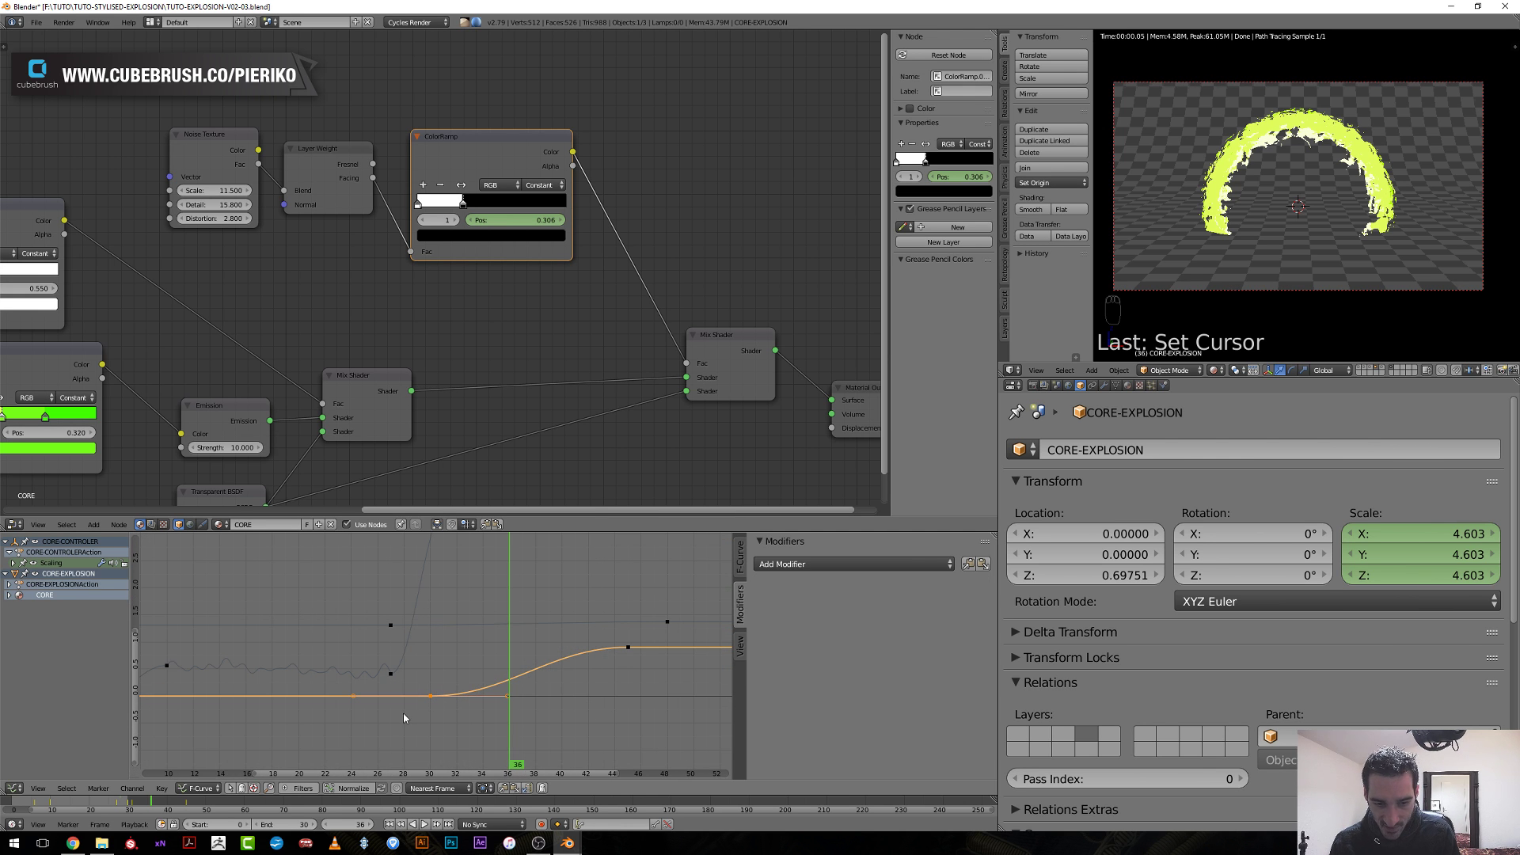
pyautogui.moveTo(404, 717); pyautogui.dragTo(443, 710)
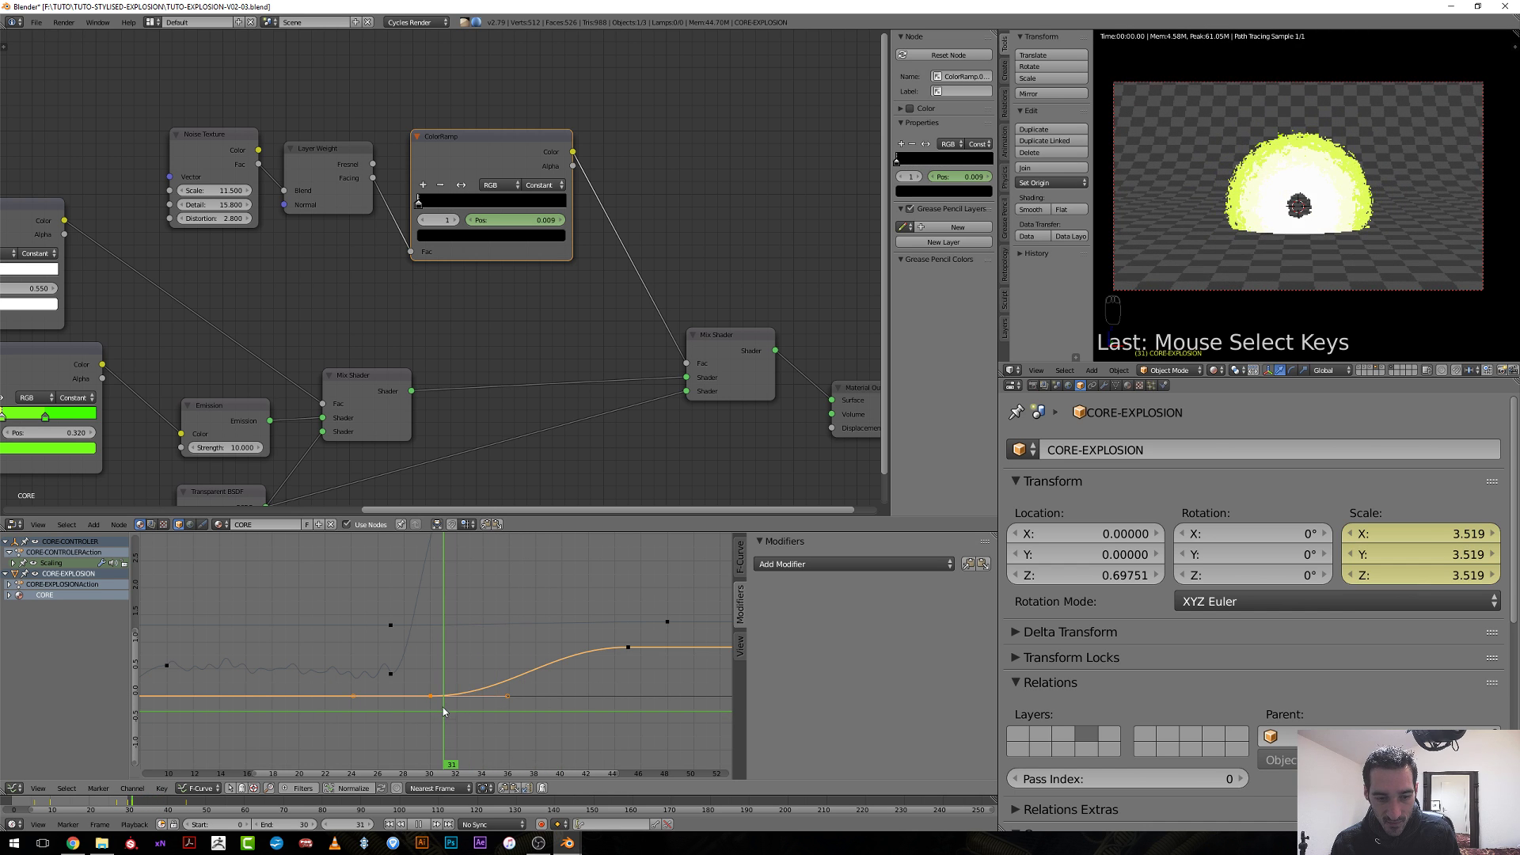
pyautogui.press('v')
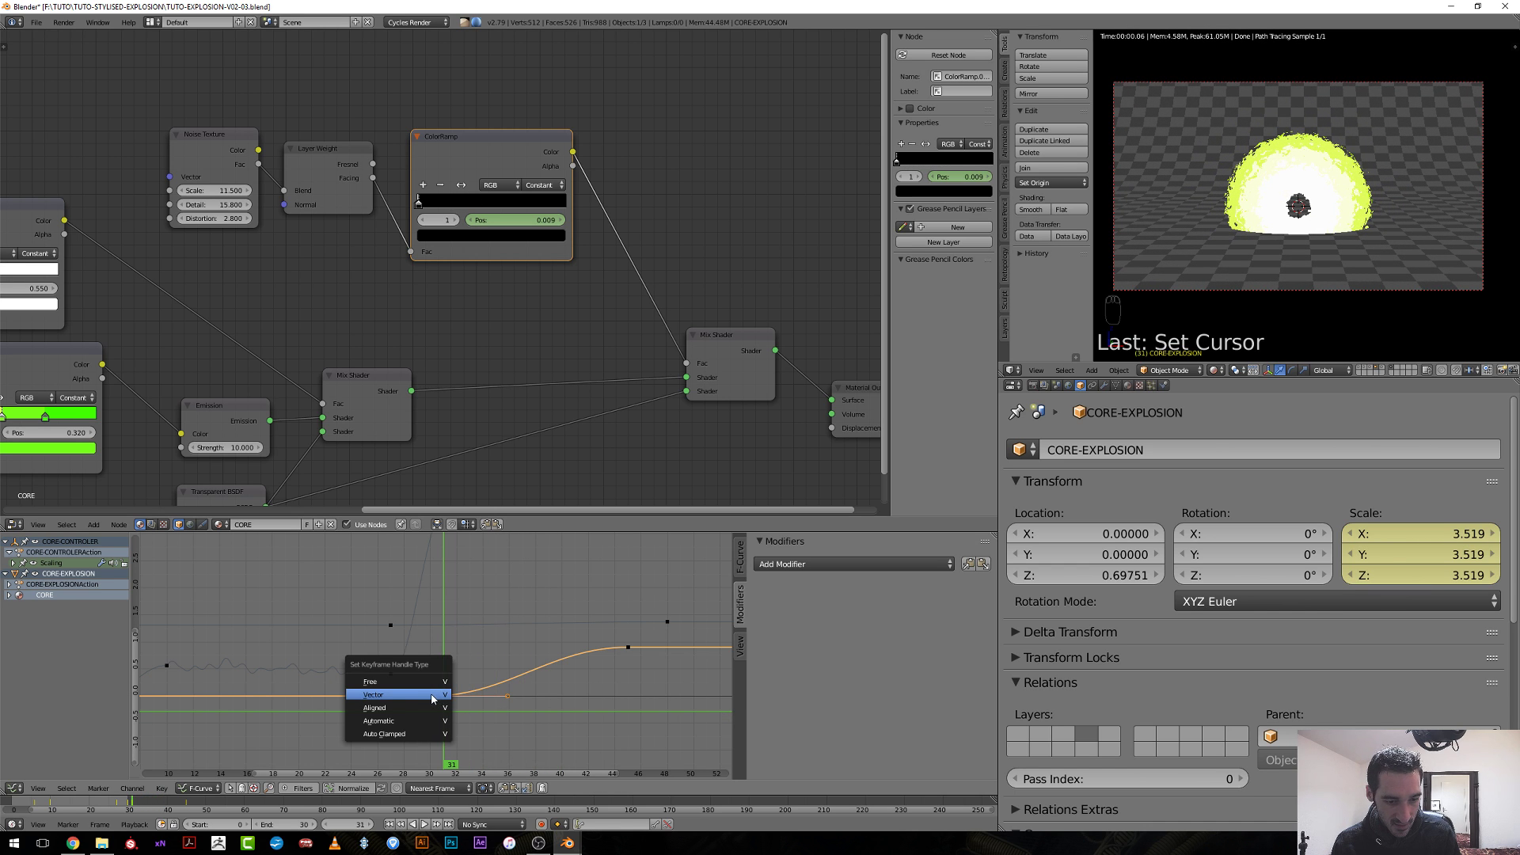
pyautogui.click(427, 694)
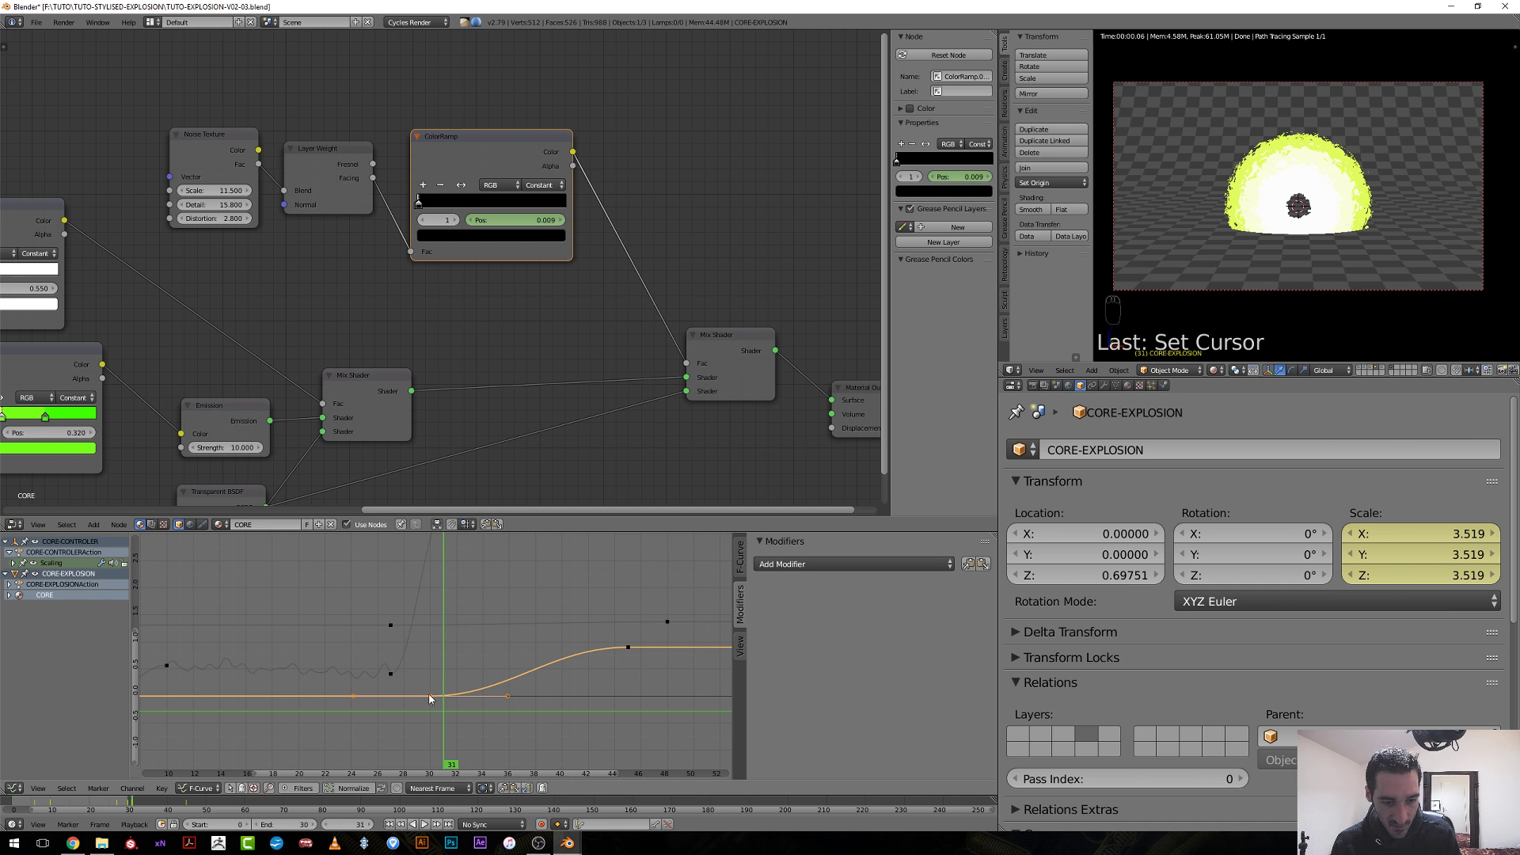
# Return to frame 30 and examine the active keyframe's interpolation and handle settings on the position curve.
pyautogui.moveTo(458, 707); pyautogui.dragTo(494, 648, button='middle')
pyautogui.moveTo(494, 649); pyautogui.dragTo(467, 649)
pyautogui.scroll(7, 467, 649)
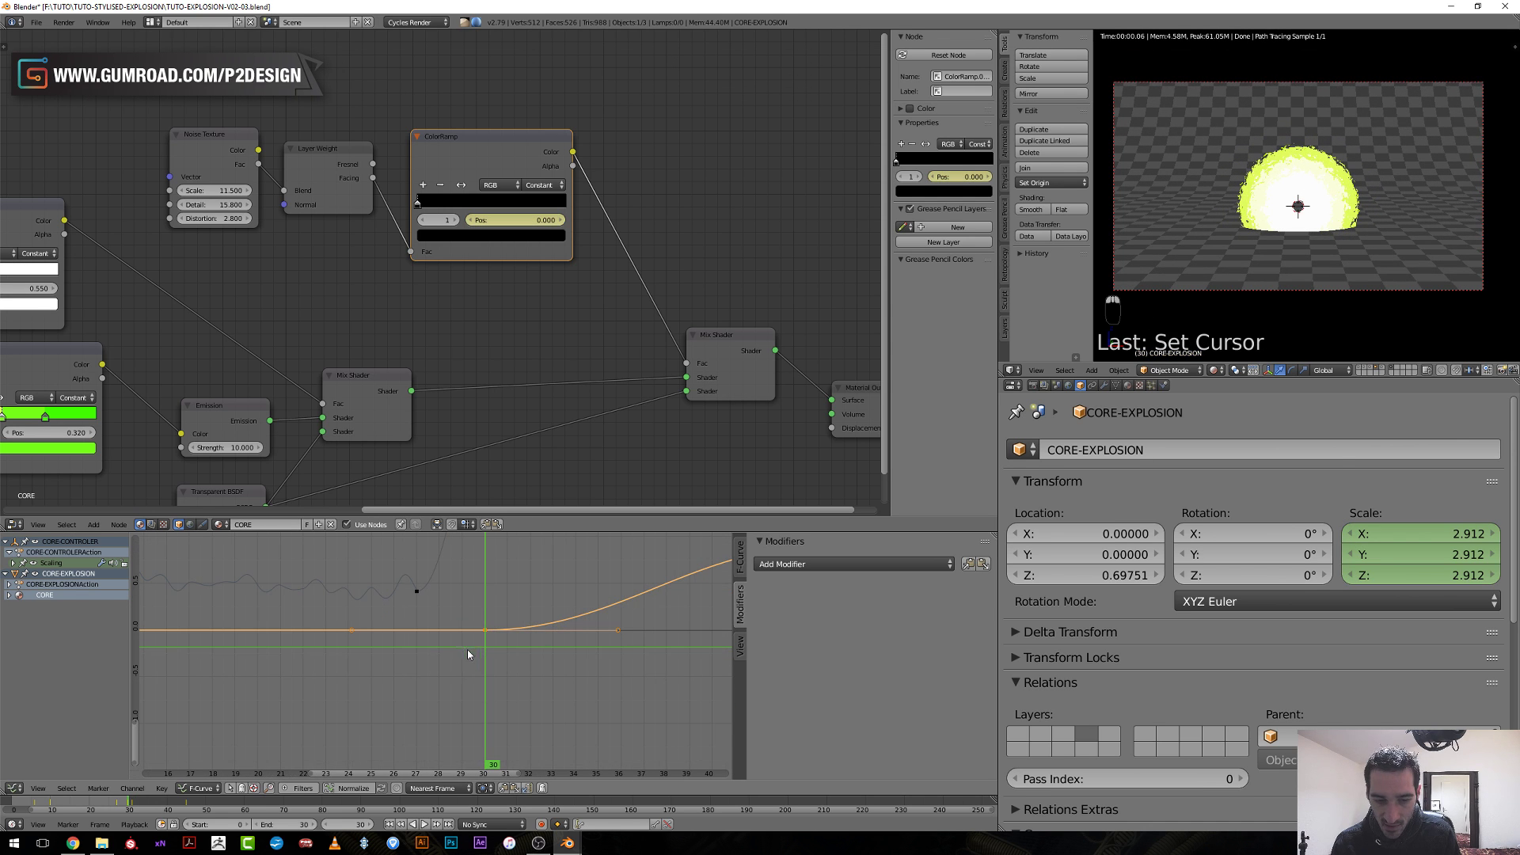
pyautogui.click(741, 558)
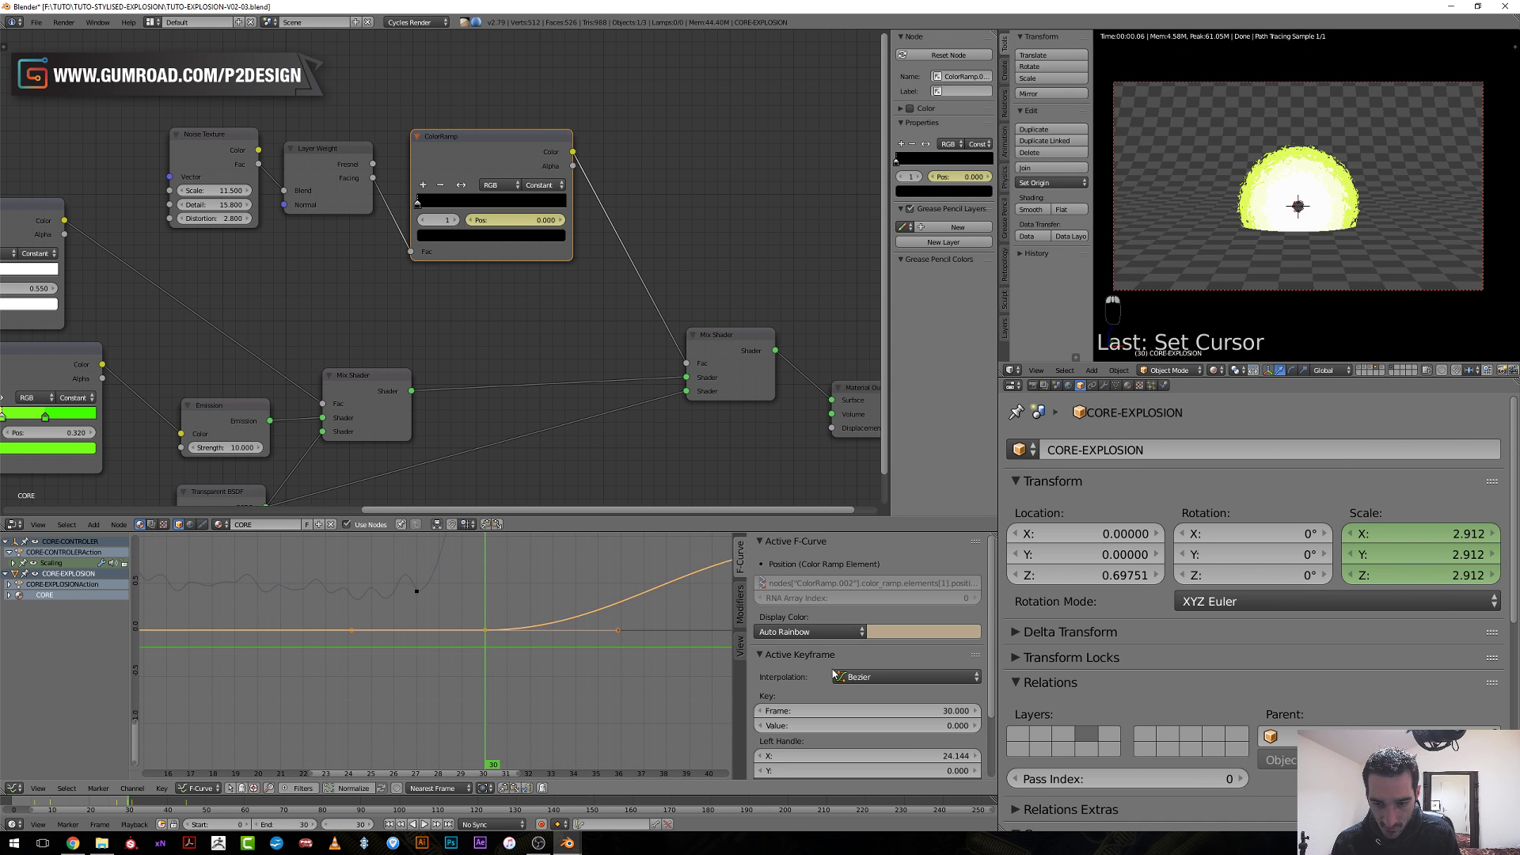
pyautogui.scroll(-3, 832, 675)
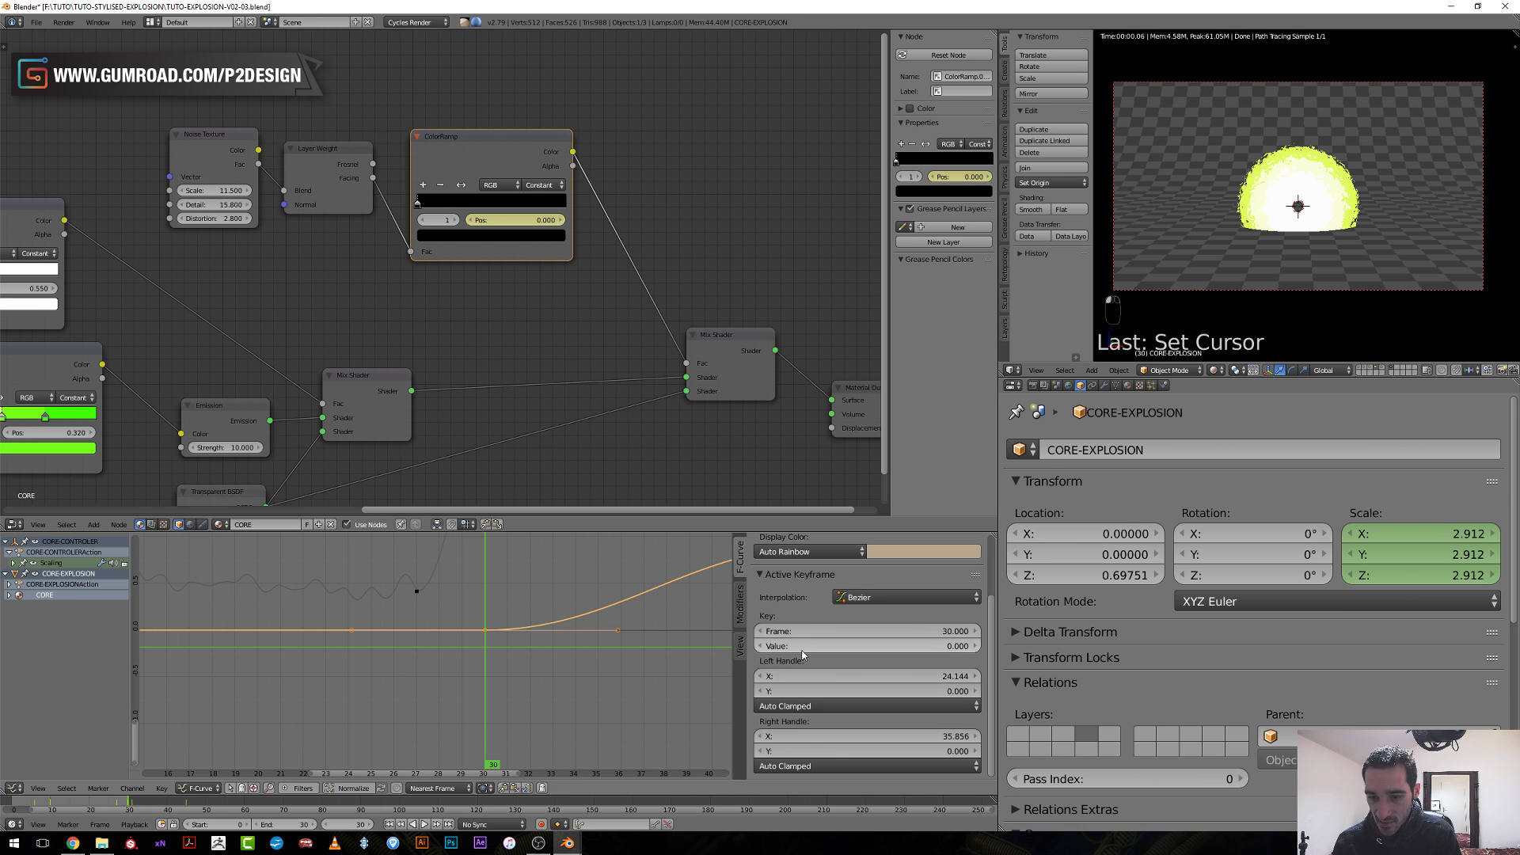
pyautogui.click(506, 620)
pyautogui.click(483, 631)
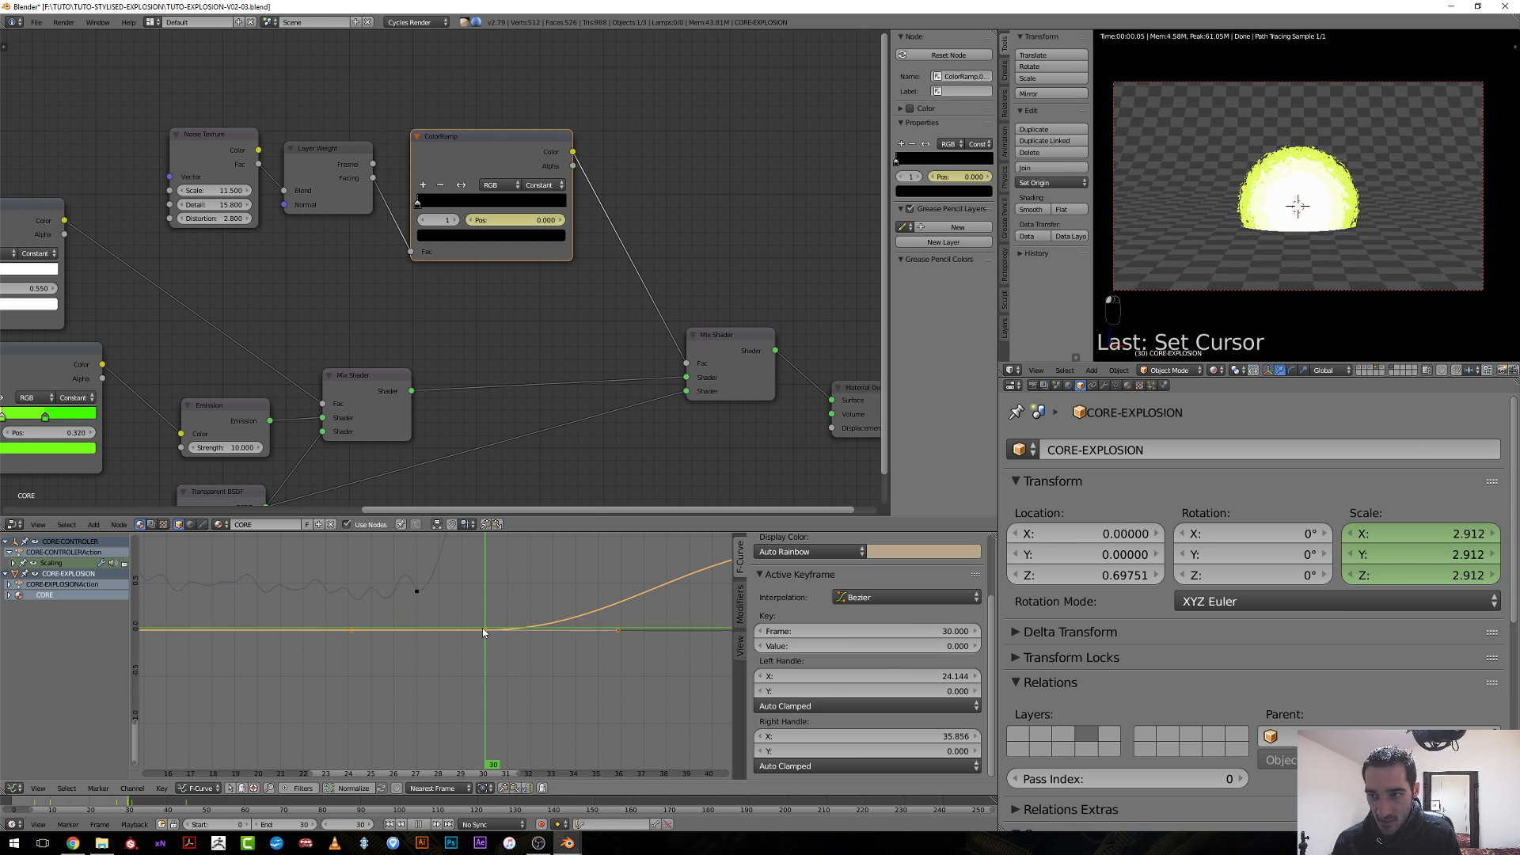
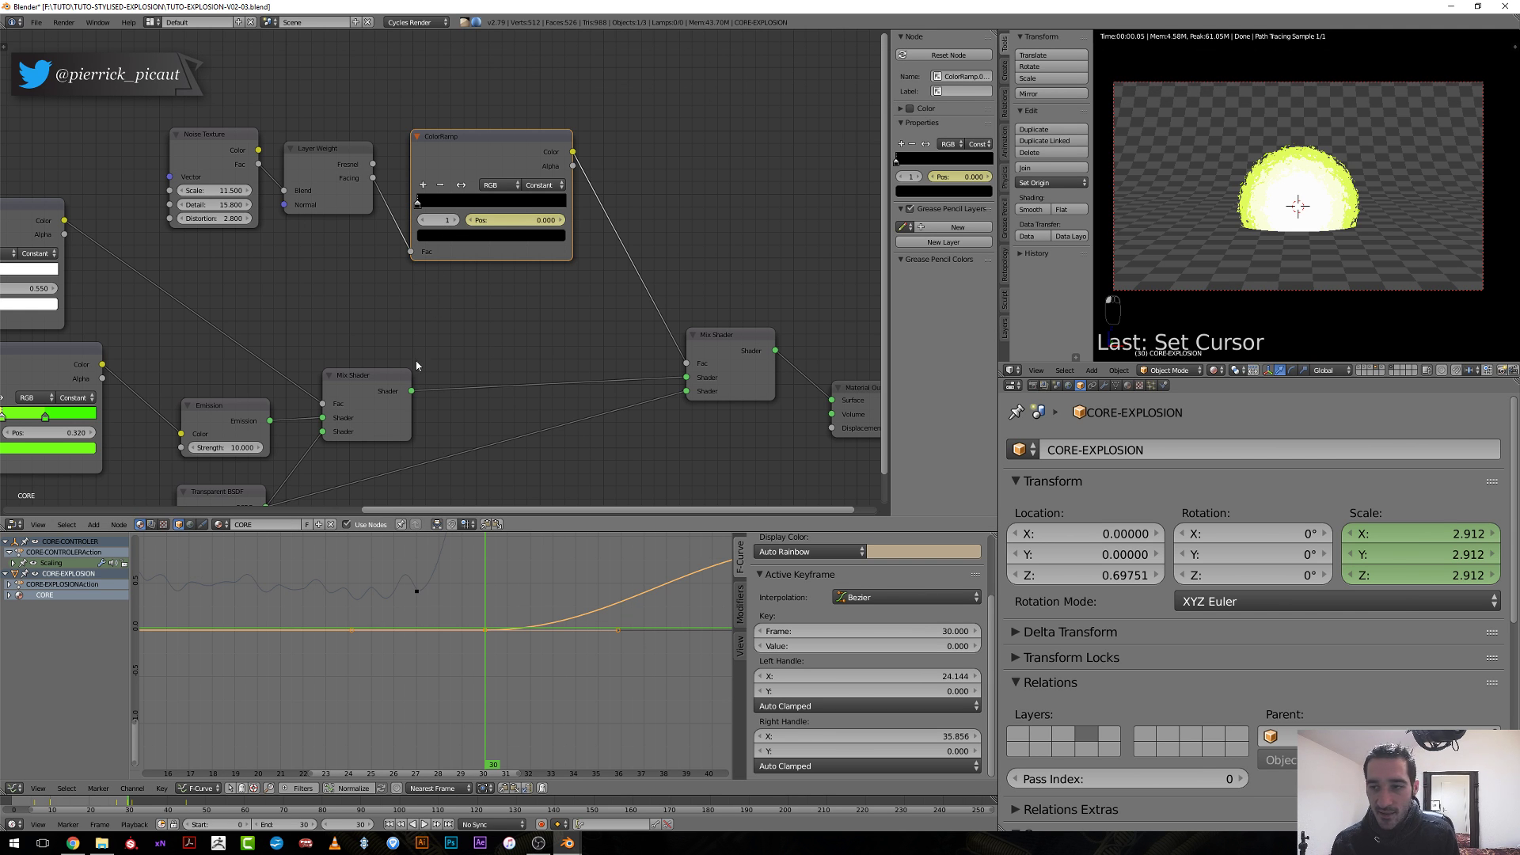
# Scale down the frame 30 keyframe's handles so they sit at about frames 25.335 and 34.665.
pyautogui.moveTo(415, 581); pyautogui.dragTo(325, 584, button='middle')
pyautogui.press('s')
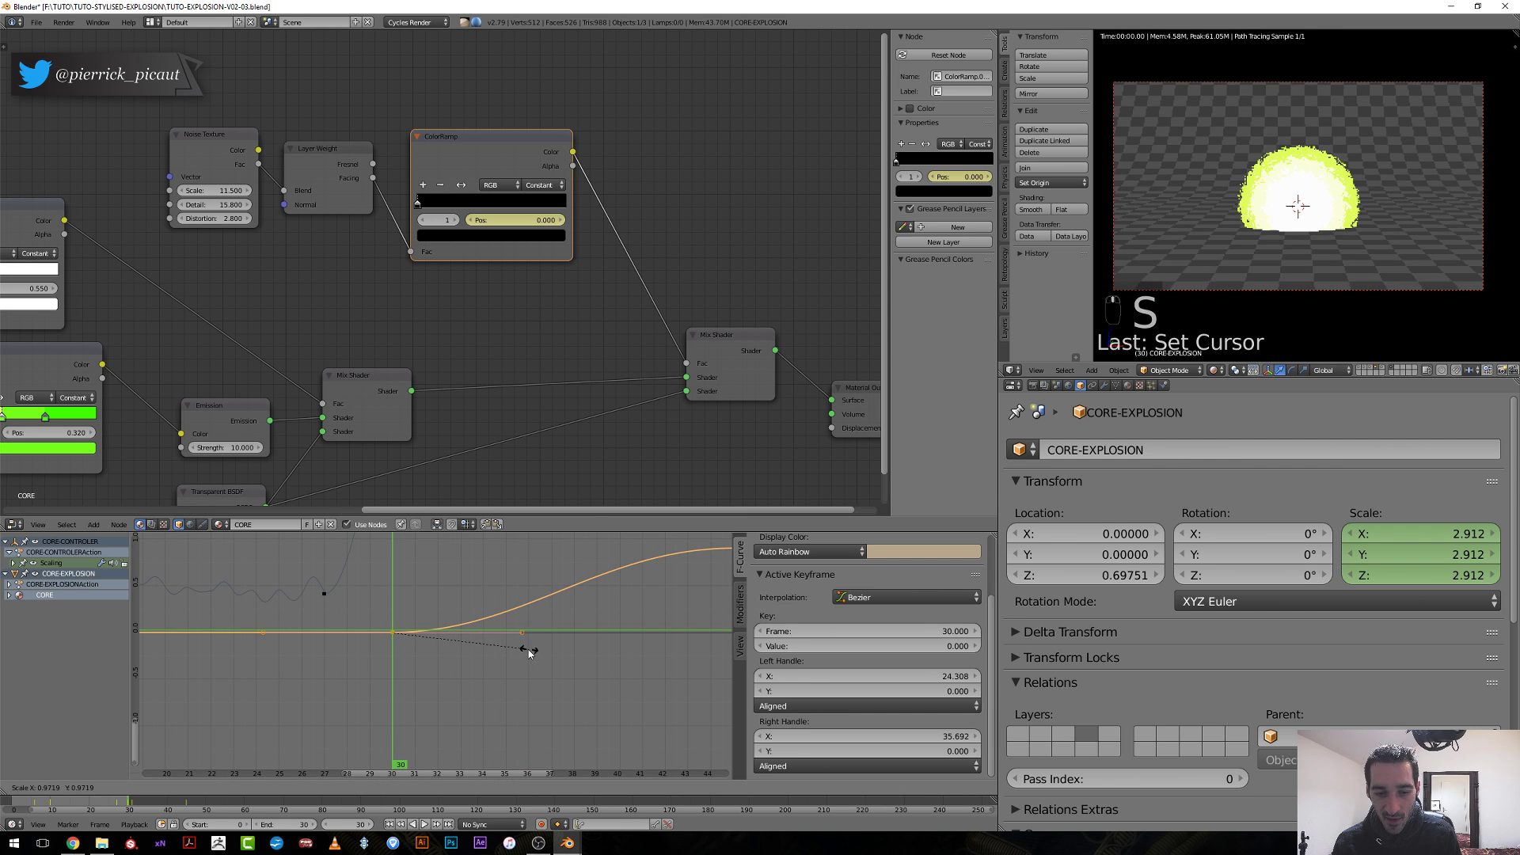
pyautogui.rightClick(504, 655)
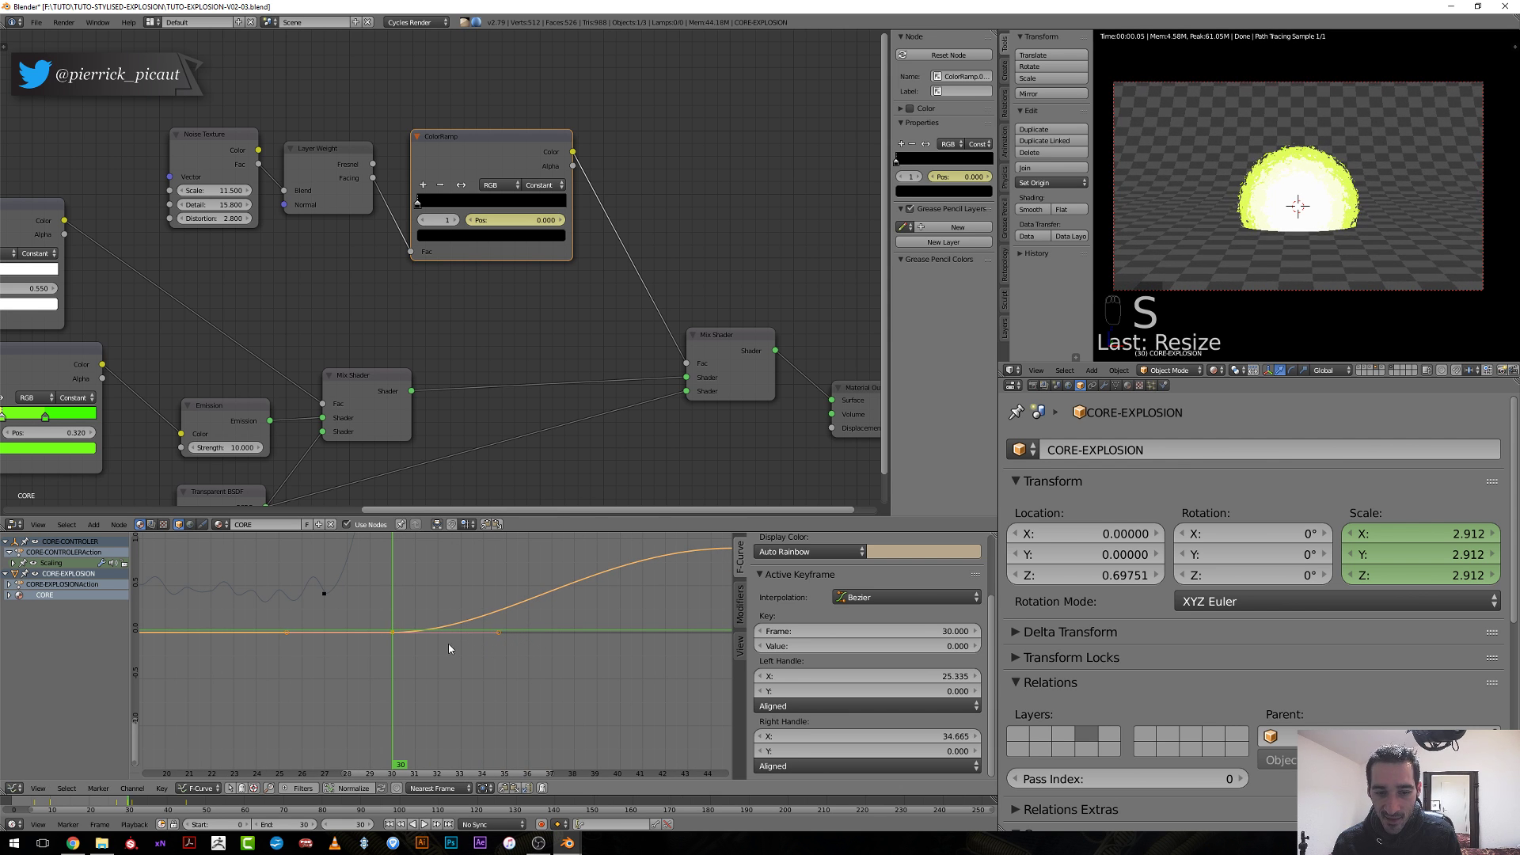
# Rotate the frame 45 keyframe's handles steeper, placing the left at about 40.110, 0.117 and the right at 49.890, 1.687.
pyautogui.moveTo(504, 653); pyautogui.dragTo(572, 653)
pyautogui.moveTo(687, 586); pyautogui.dragTo(572, 594, button='middle')
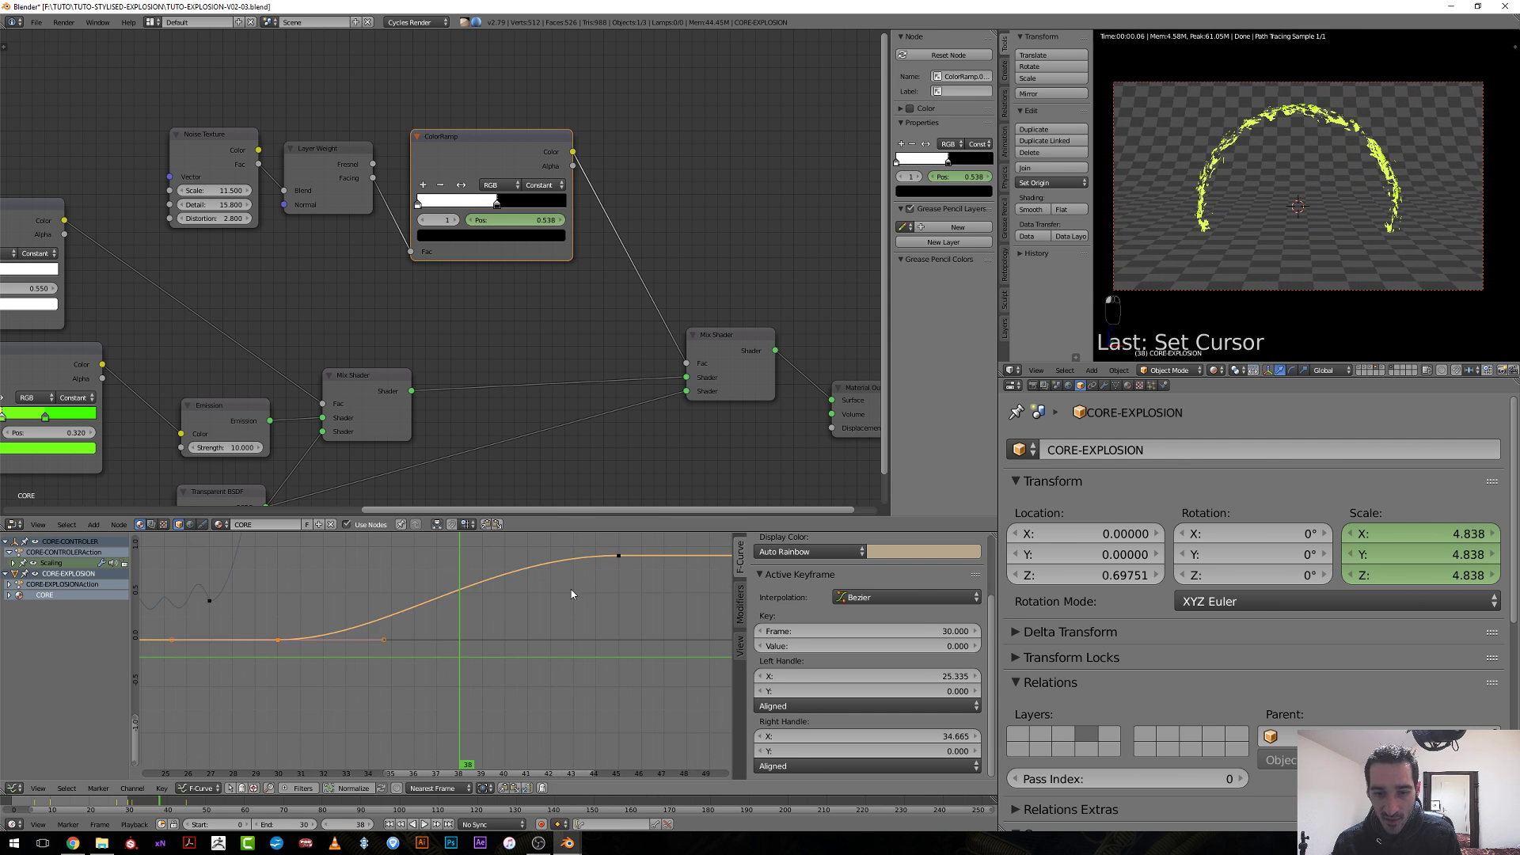
pyautogui.rightClick(464, 583)
pyautogui.press('r')
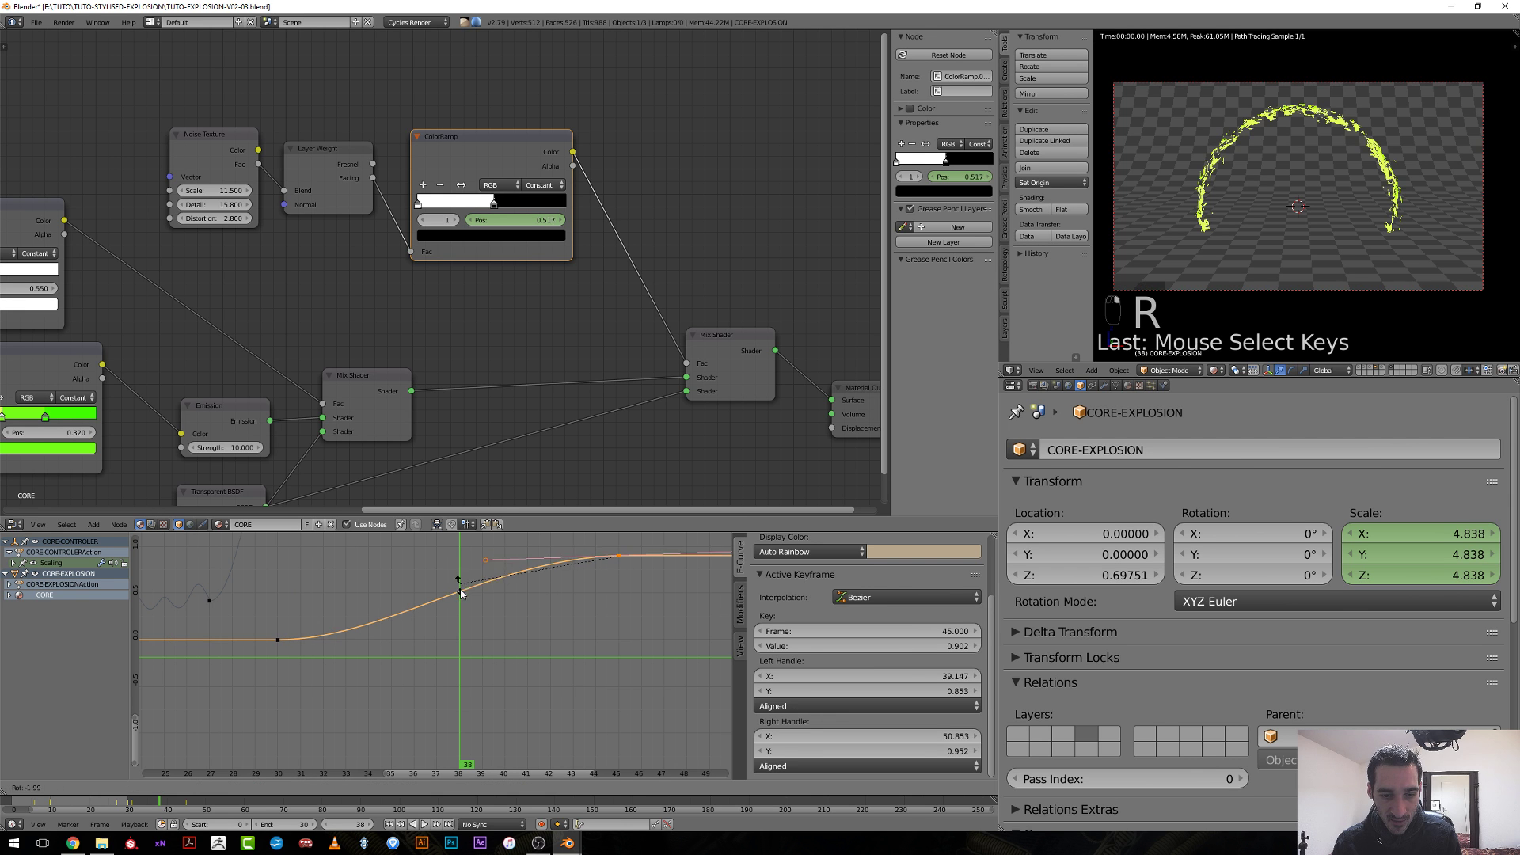
pyautogui.click(499, 637)
pyautogui.moveTo(309, 653); pyautogui.dragTo(278, 676)
pyautogui.press('r')
pyautogui.click(514, 653)
# Preview the reshaped dissolve in playback and up to frame 45, and set the animation's end frame to 50.
pyautogui.hotkey('alt', 'a')
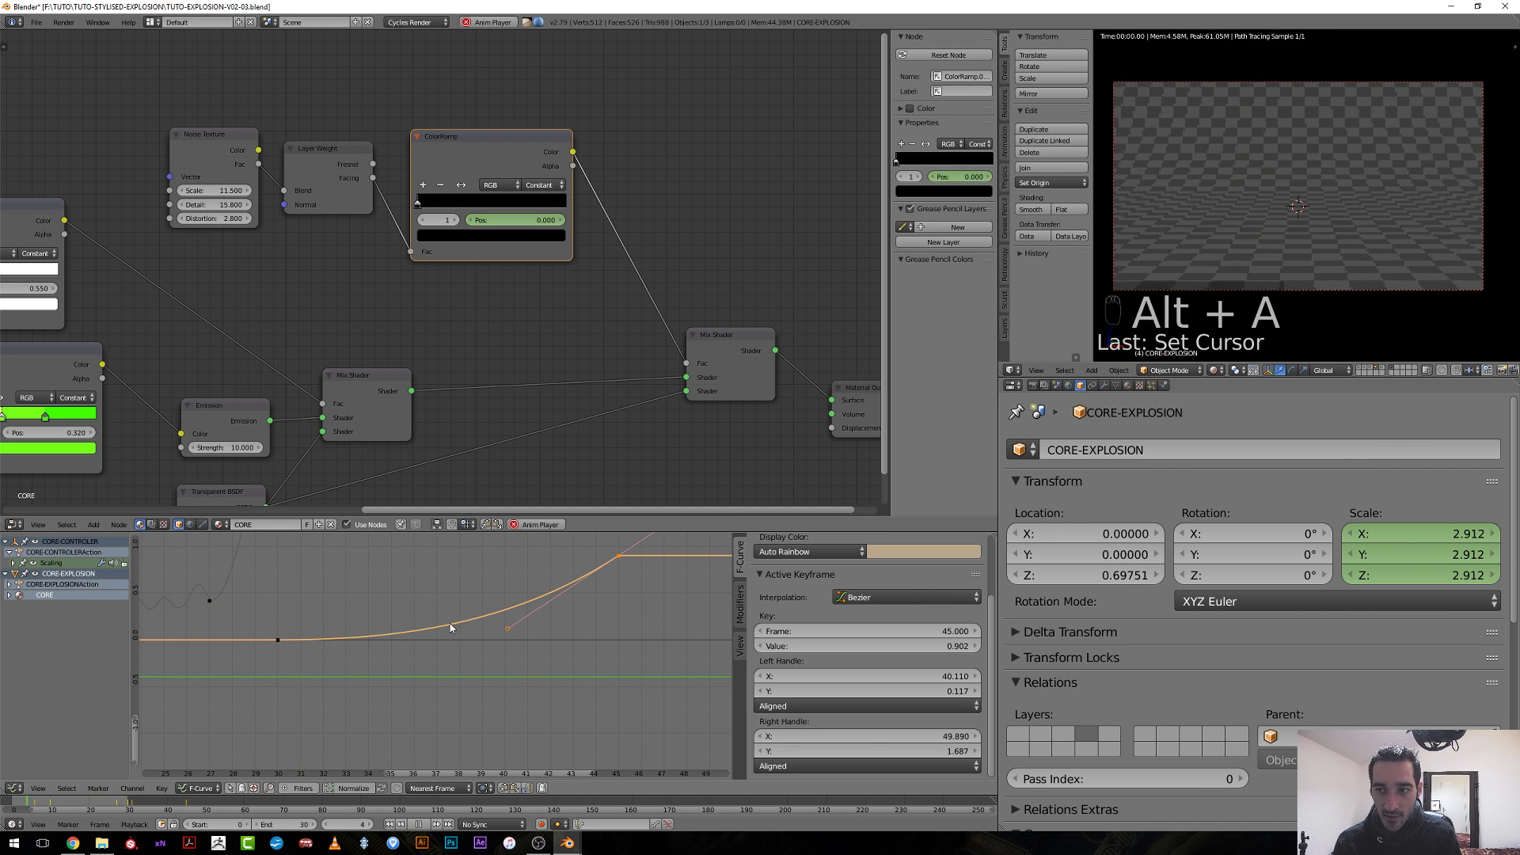
pyautogui.hotkey('alt', 'a')
pyautogui.moveTo(266, 642); pyautogui.dragTo(618, 638)
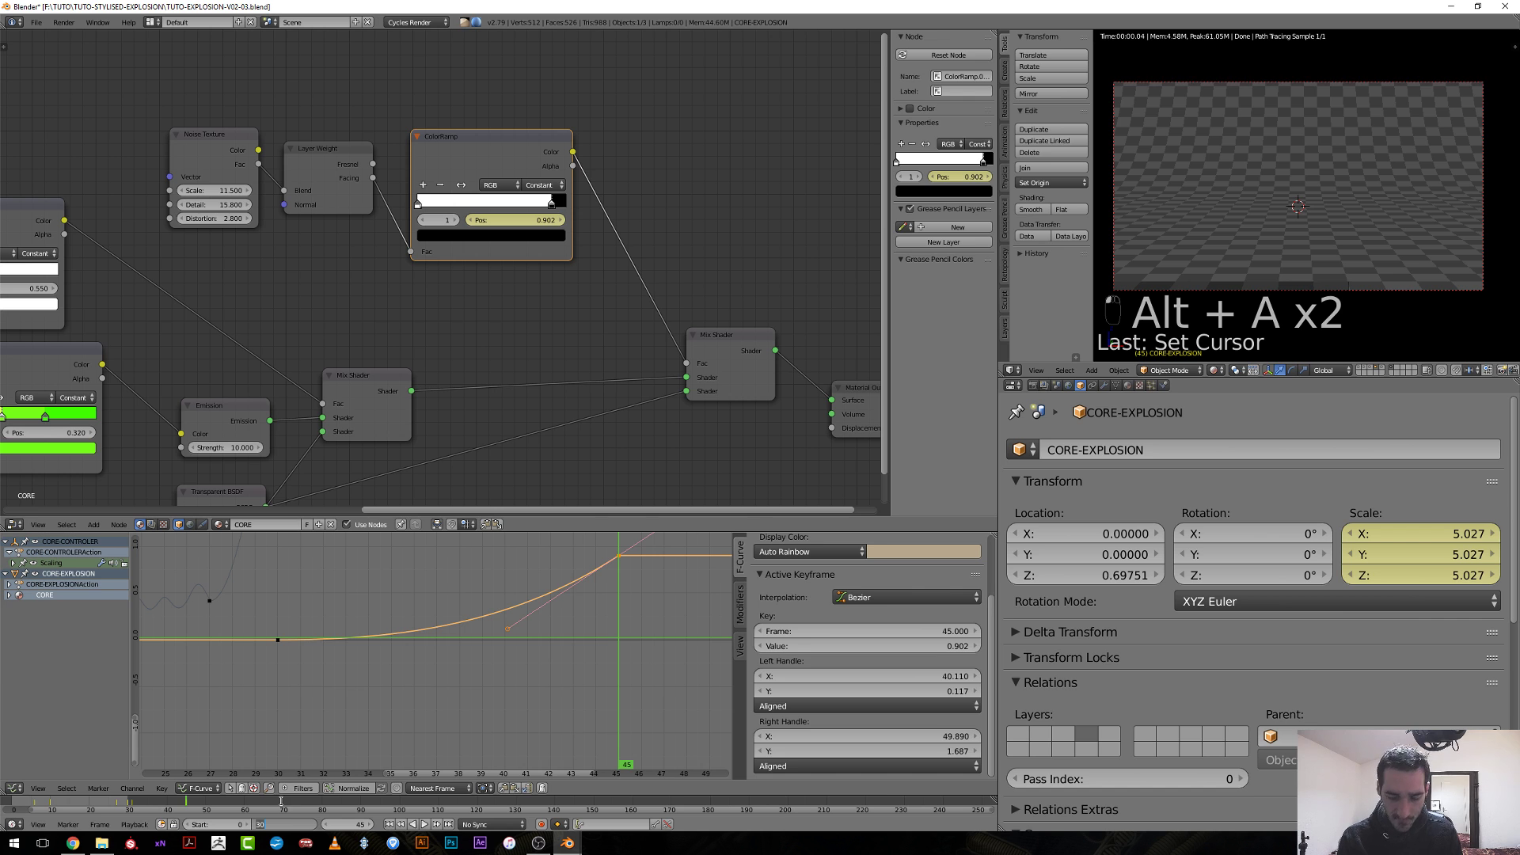
pyautogui.write('50')
pyautogui.press('Return')
# Scrub between about frames 34 and 39 and play the animation to check how the core dissolves from its centre.
pyautogui.scroll(-2, 424, 629)
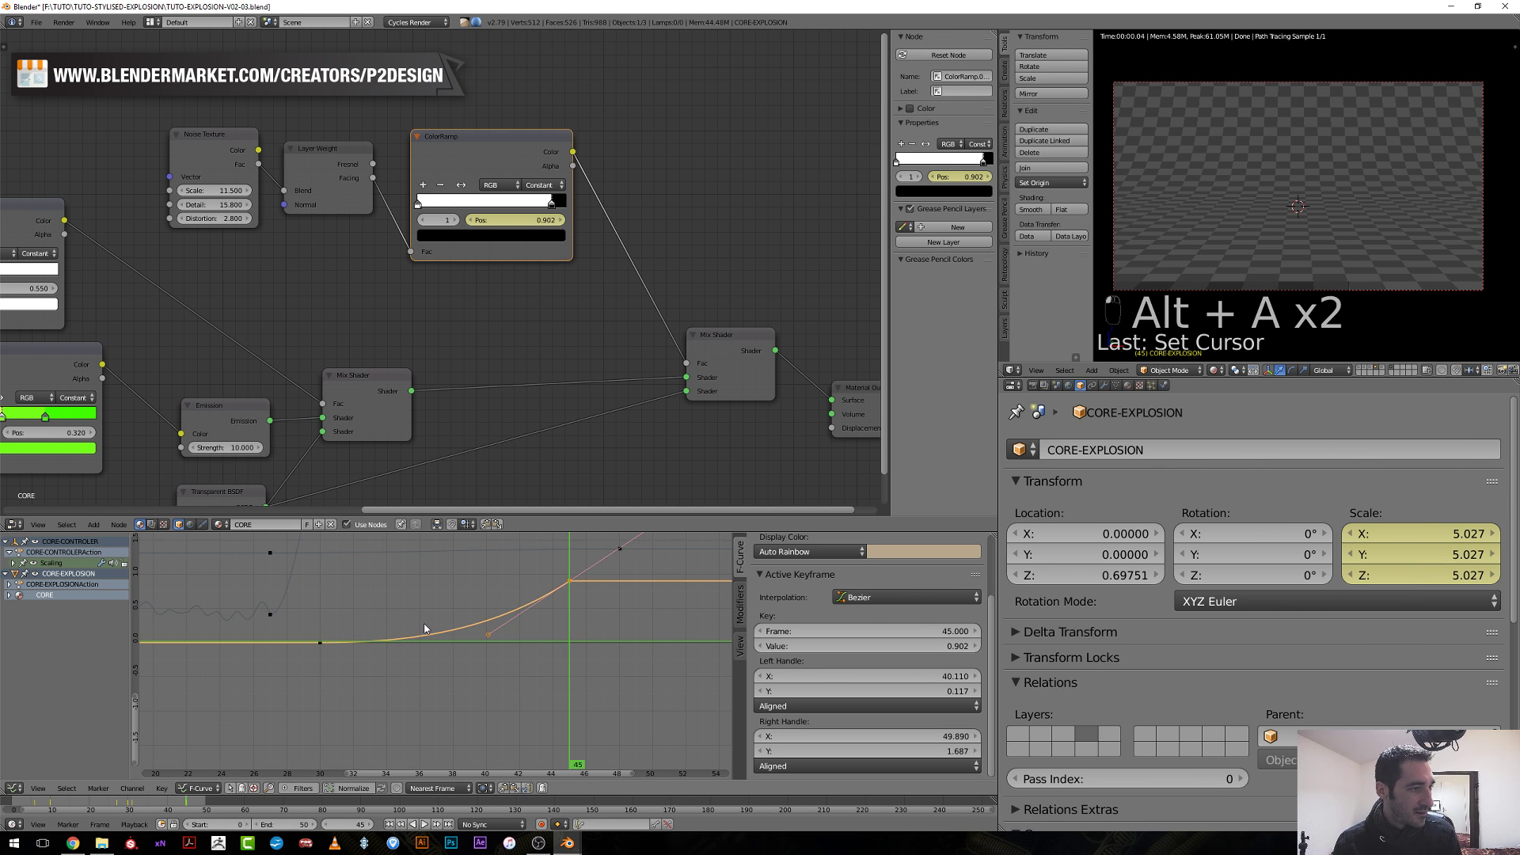
pyautogui.keyDown('ctrl'); pyautogui.moveTo(444, 562); pyautogui.dragTo(511, 658, button='middle'); pyautogui.keyUp('ctrl')
pyautogui.click(388, 681)
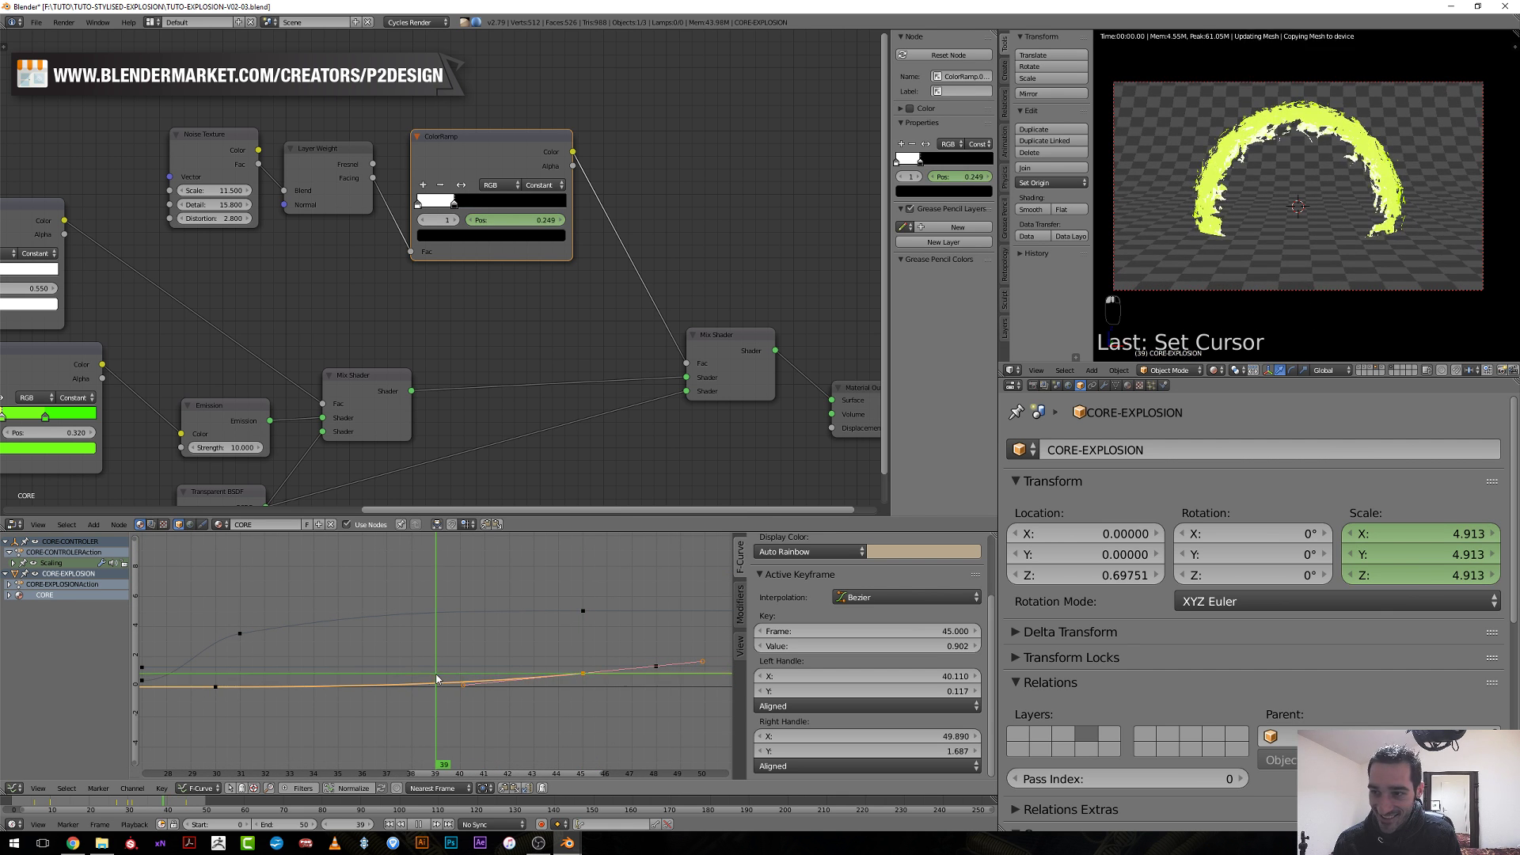
pyautogui.moveTo(388, 681); pyautogui.dragTo(378, 715)
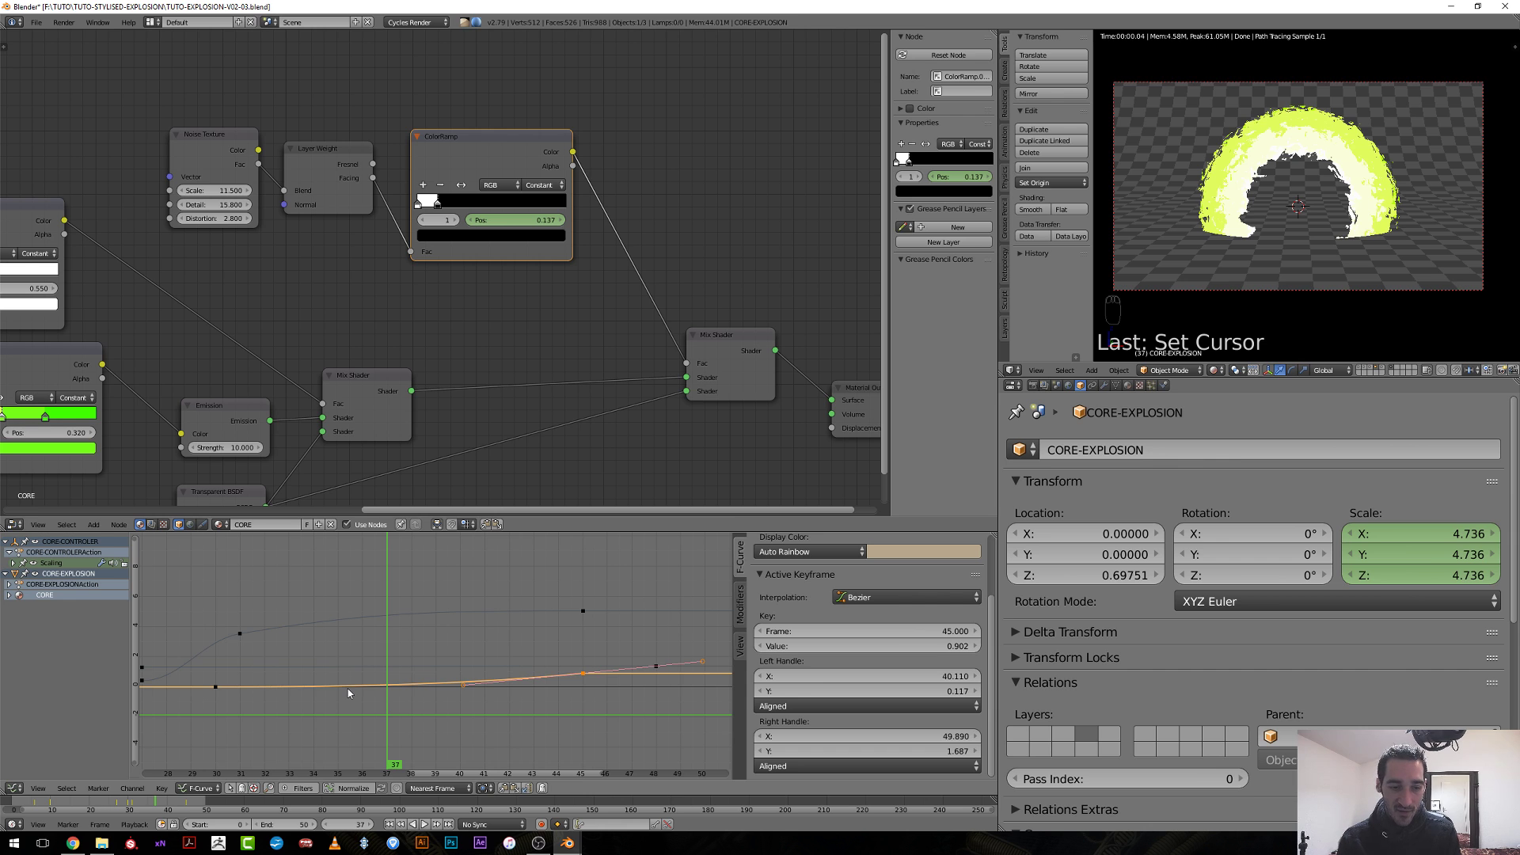
pyautogui.moveTo(242, 680); pyautogui.dragTo(315, 679)
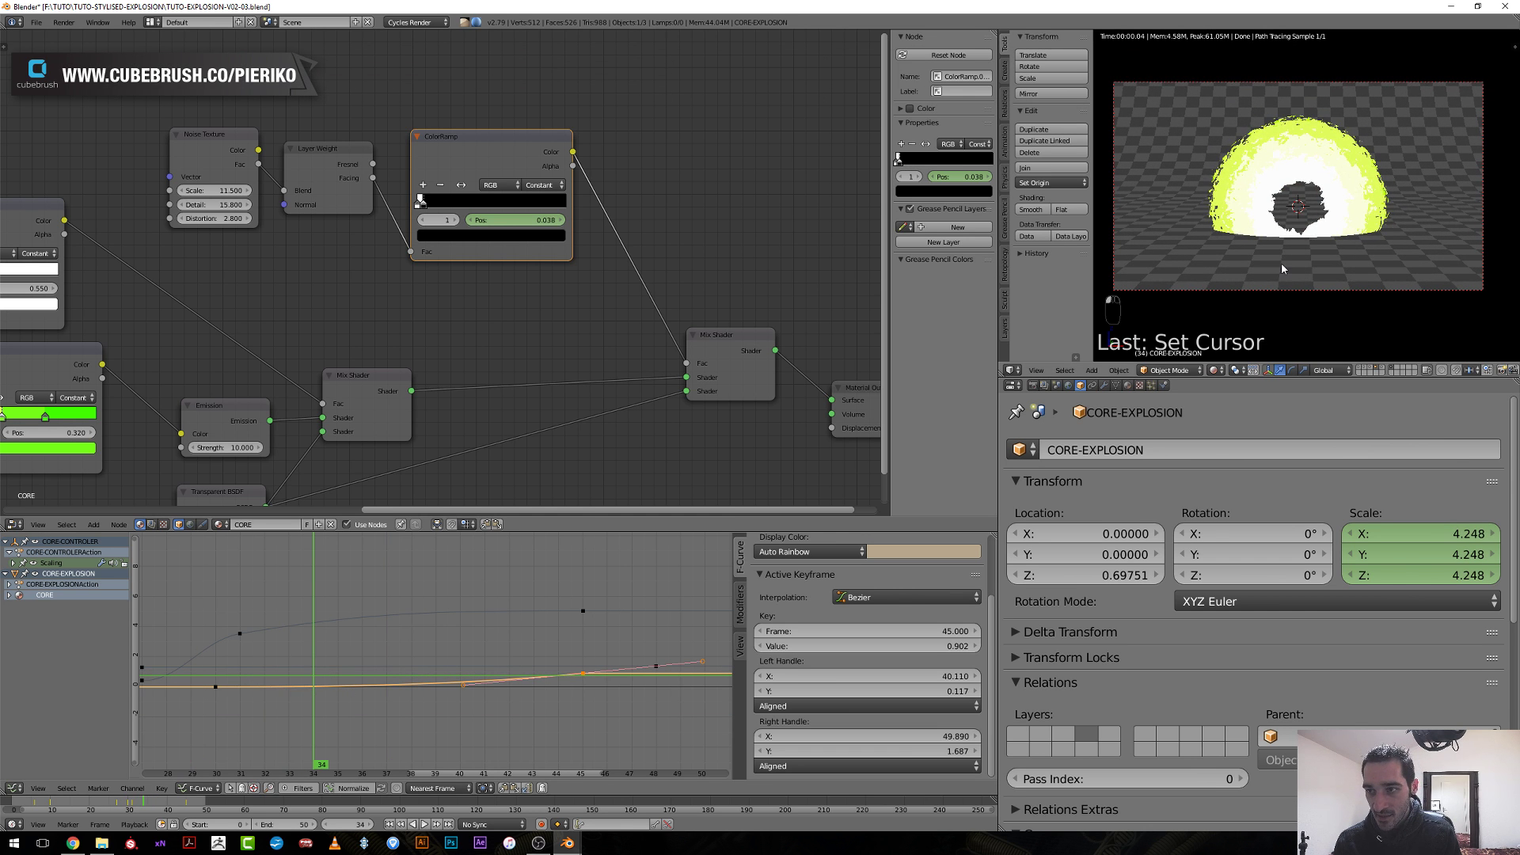
pyautogui.hotkey('alt', 'a')
pyautogui.hotkey('alt', 'a')
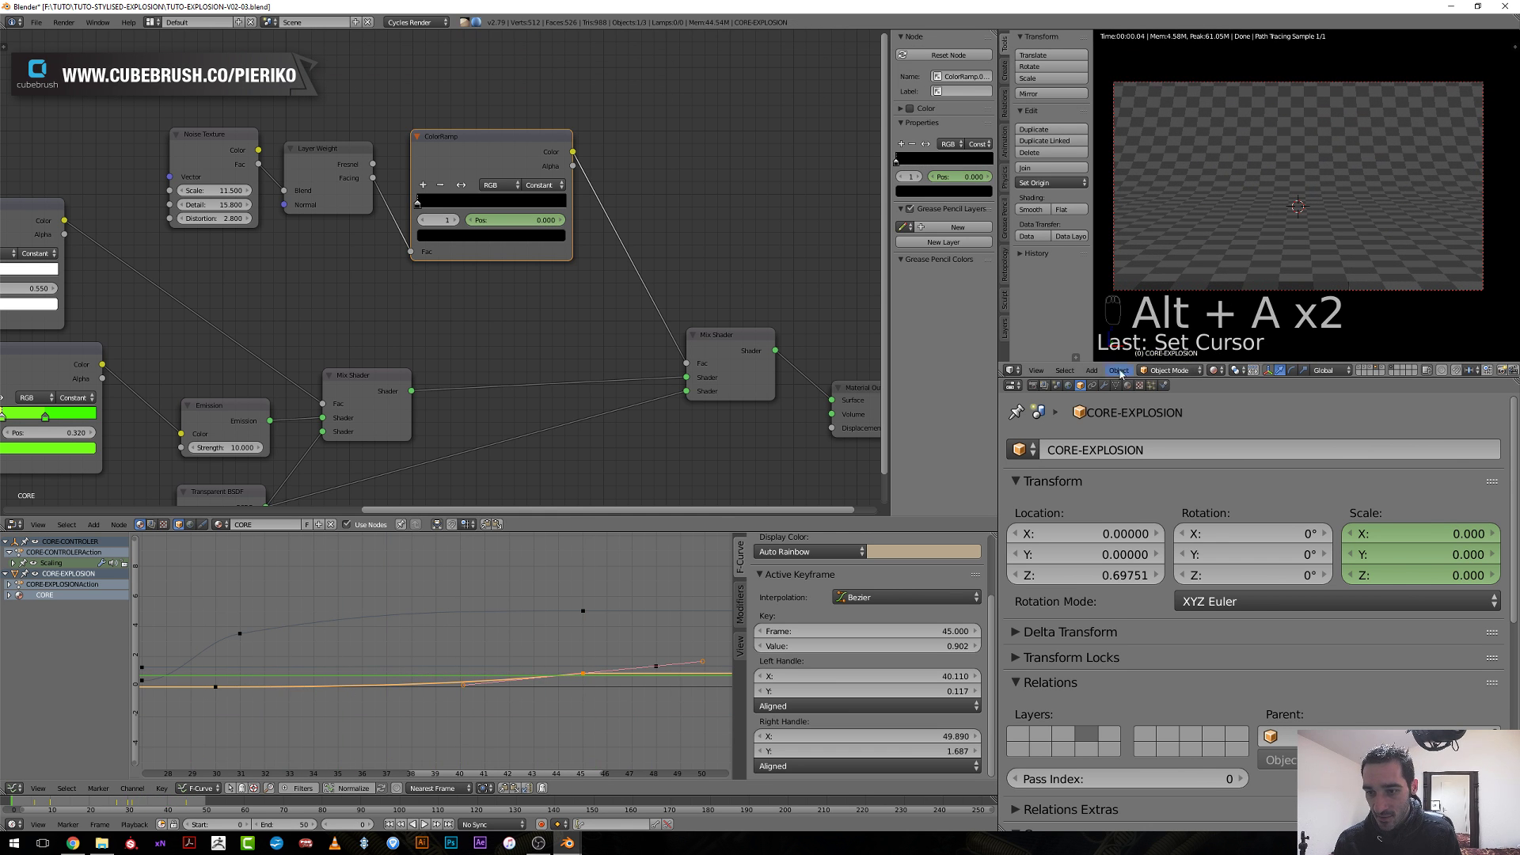
# Change the render output path's file prefix to 02- in the PLAYBLAST-V03 folder.
pyautogui.click(1032, 385)
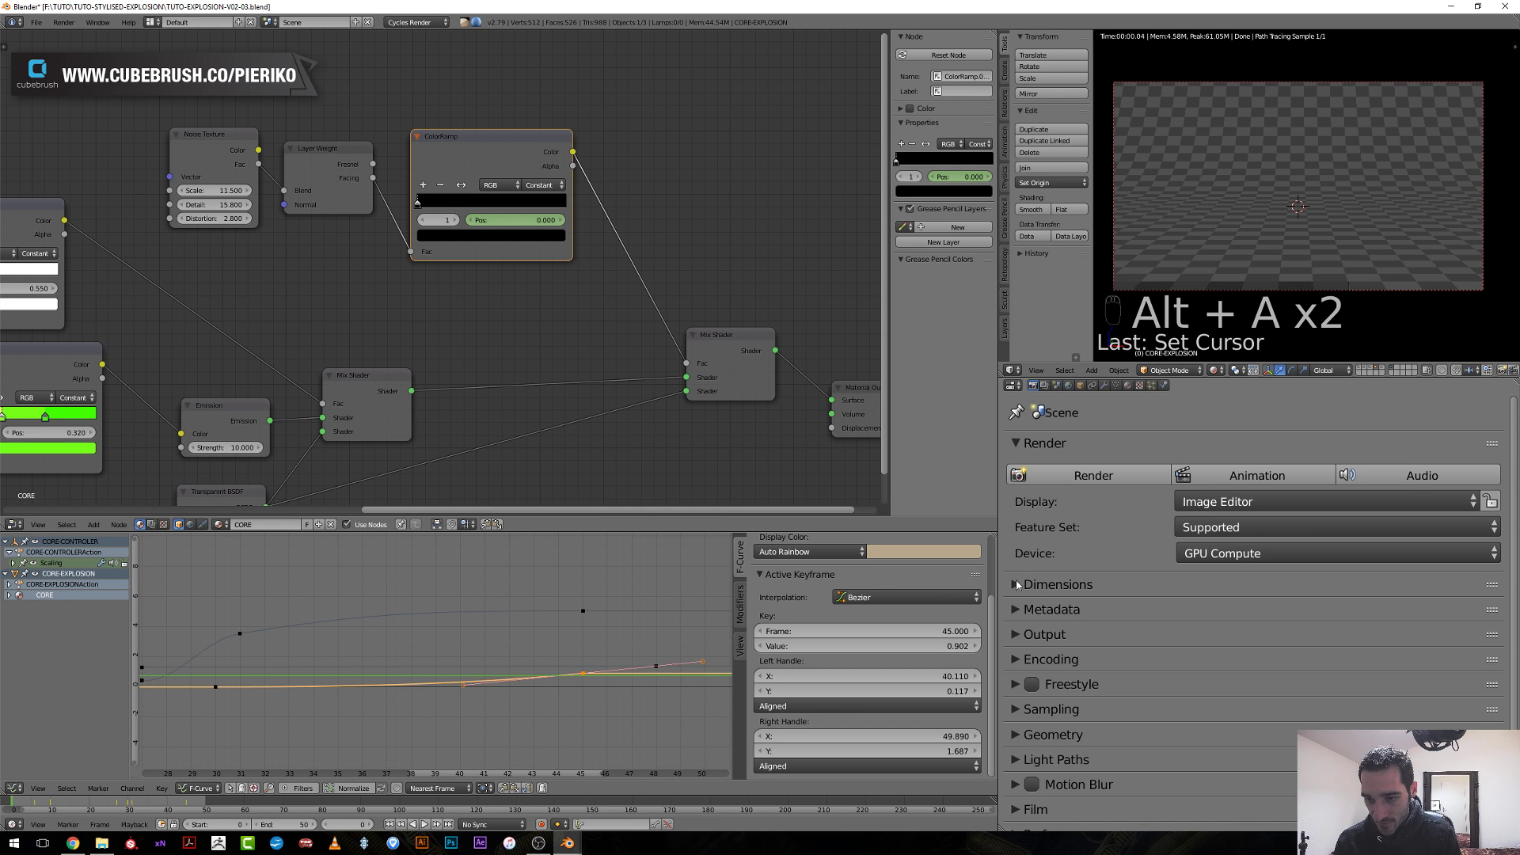
pyautogui.scroll(-2, 1040, 652)
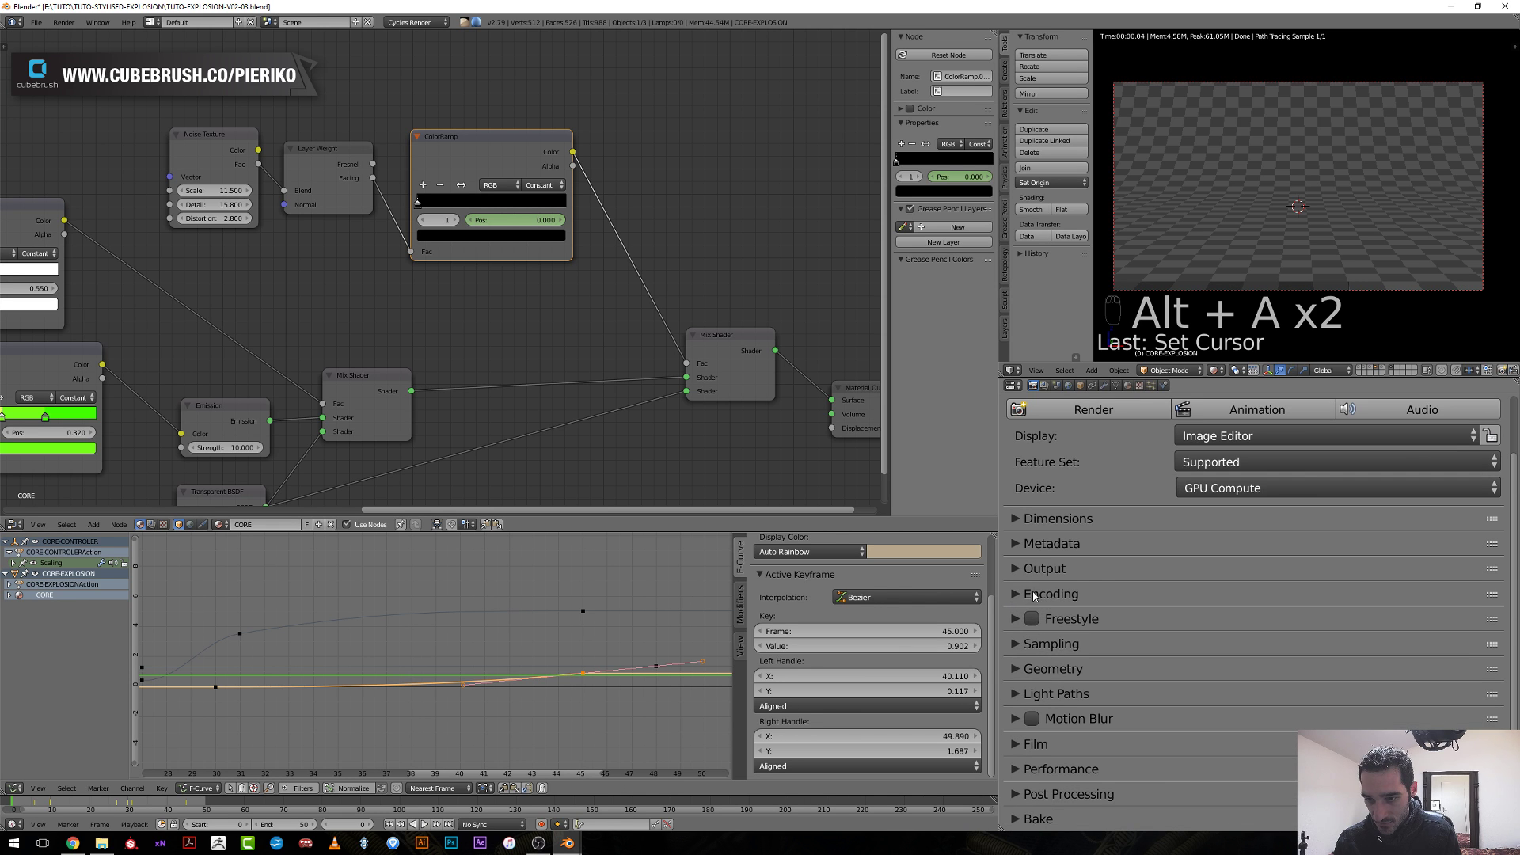
pyautogui.click(1037, 568)
pyautogui.click(1312, 600)
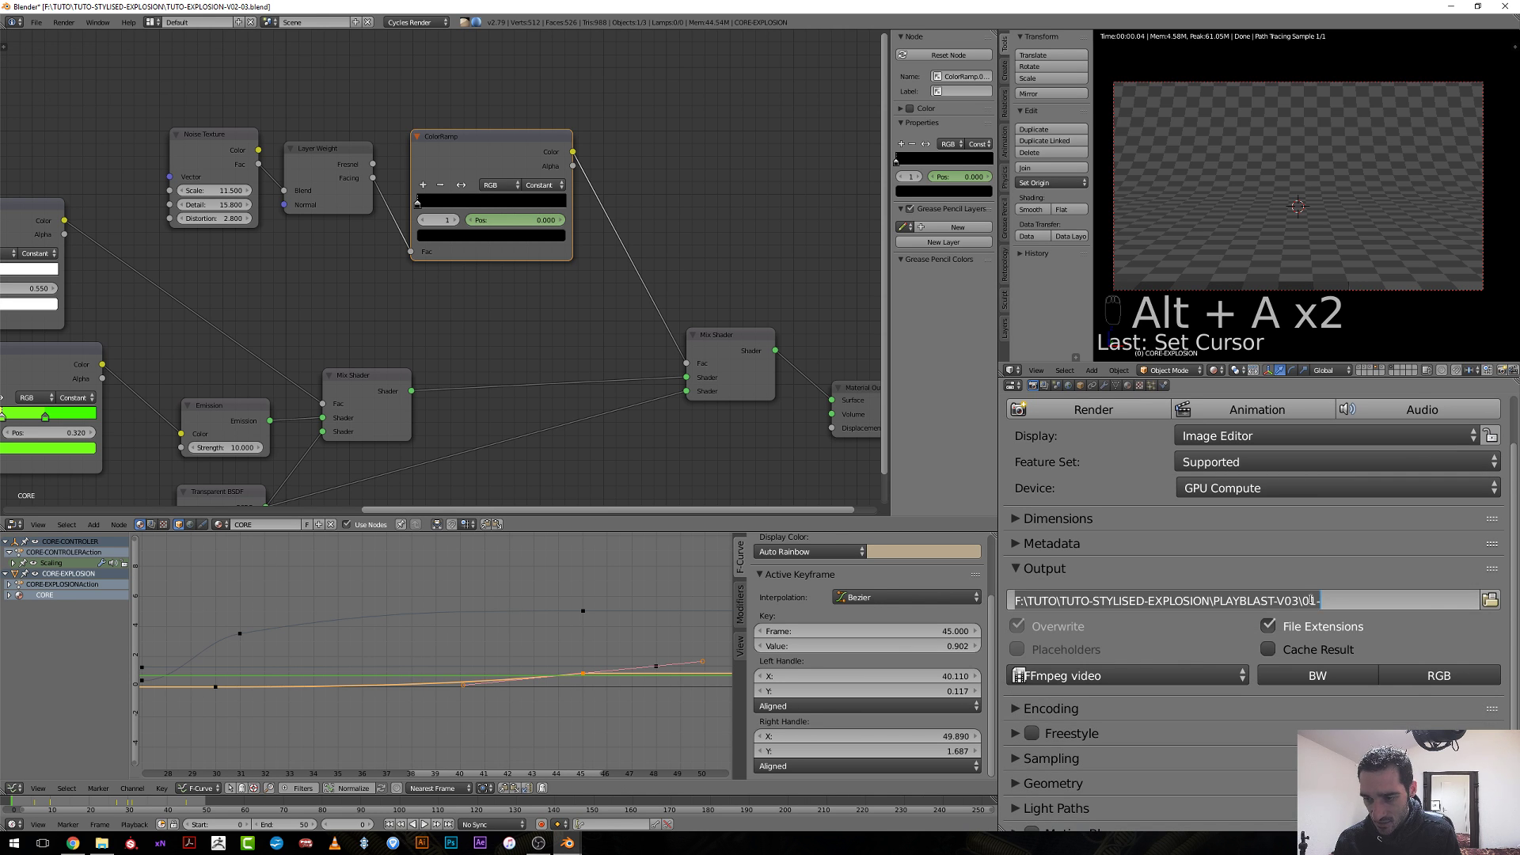
pyautogui.doubleClick(1312, 600)
pyautogui.write('02-')
pyautogui.press('Return')
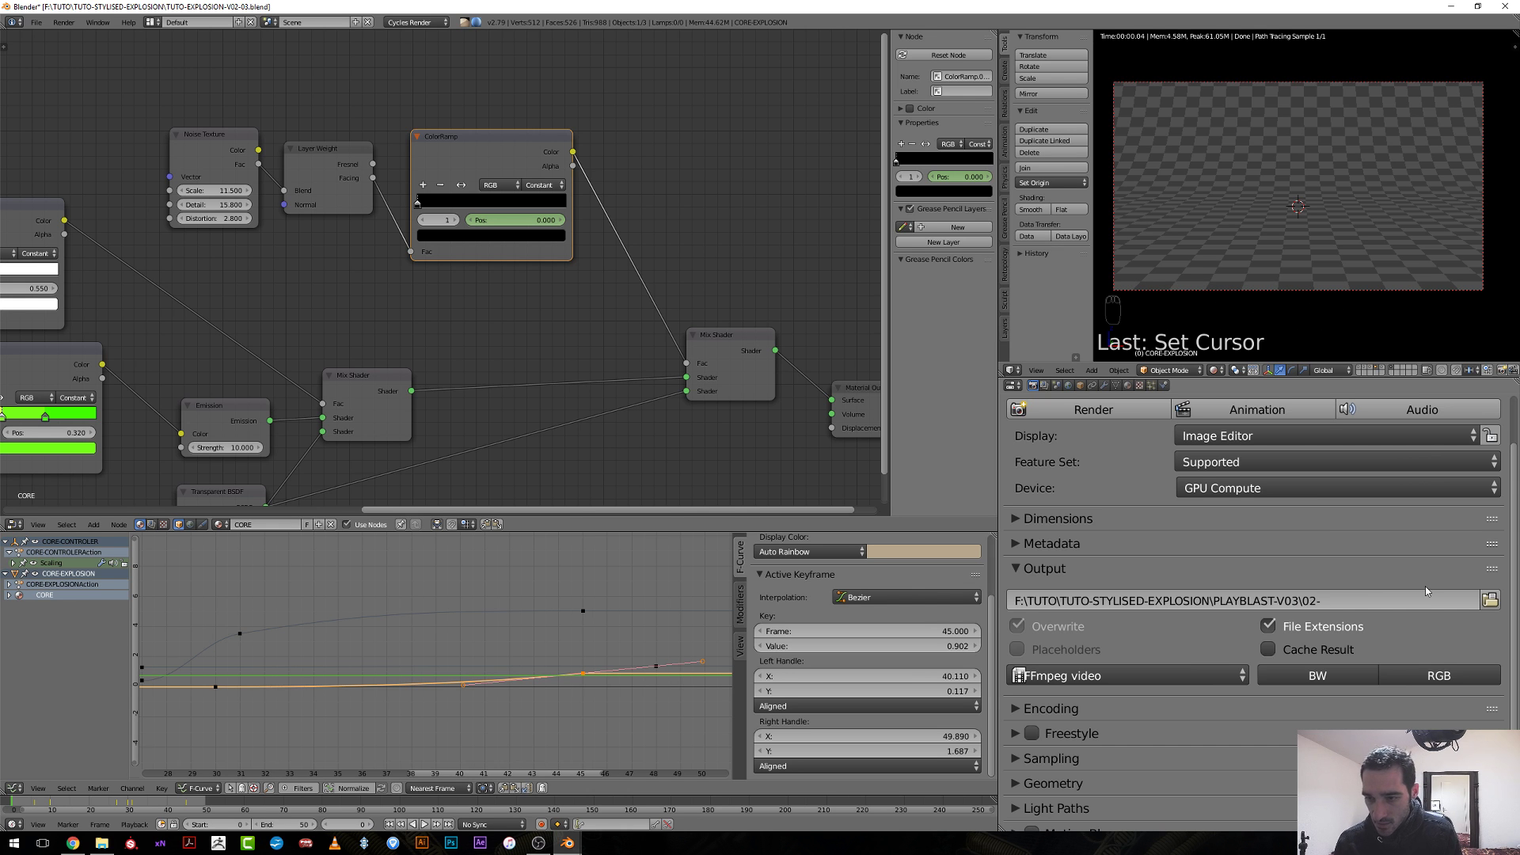
pyautogui.scroll(2, 1425, 586)
pyautogui.click(1284, 479)
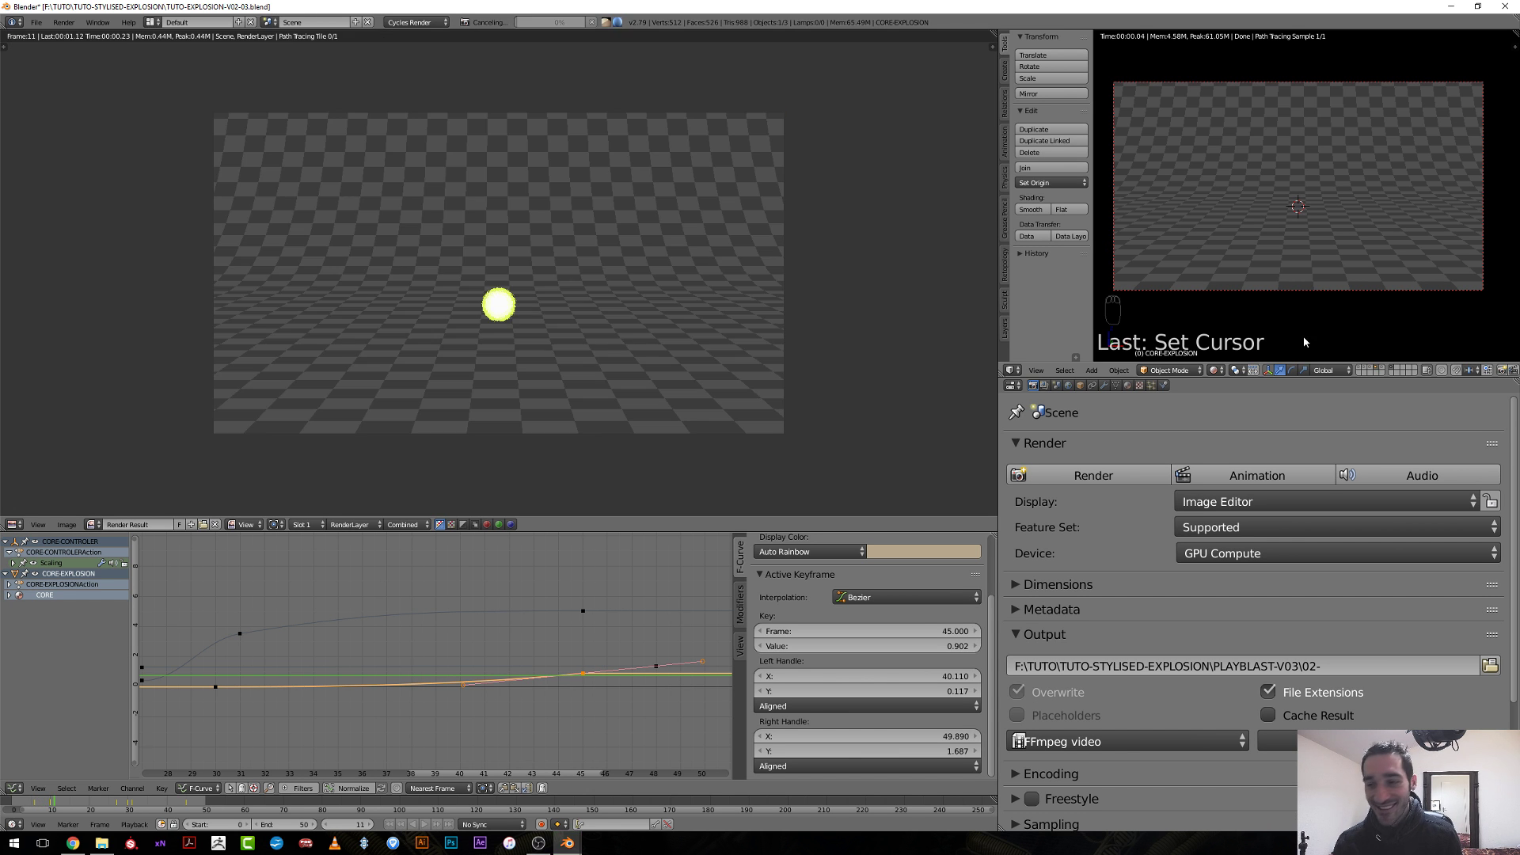
pyautogui.press('Escape')
# Make the layers holding the other explosion and shockwave objects visible as well, and render the animation.
pyautogui.keyDown('shift'); pyautogui.click(1372, 370); pyautogui.keyUp('shift')
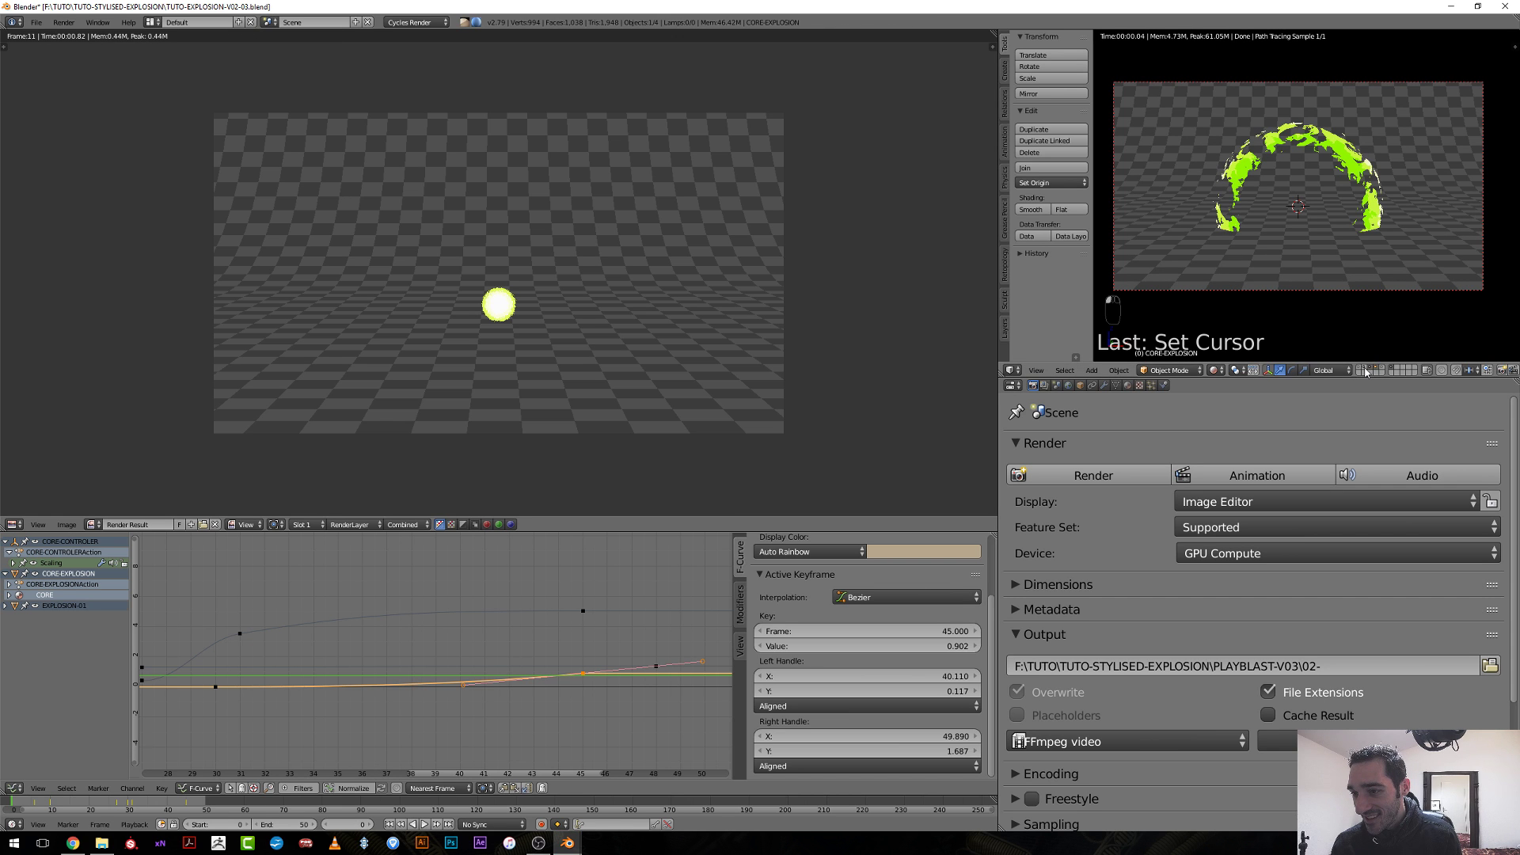
pyautogui.click(1270, 475)
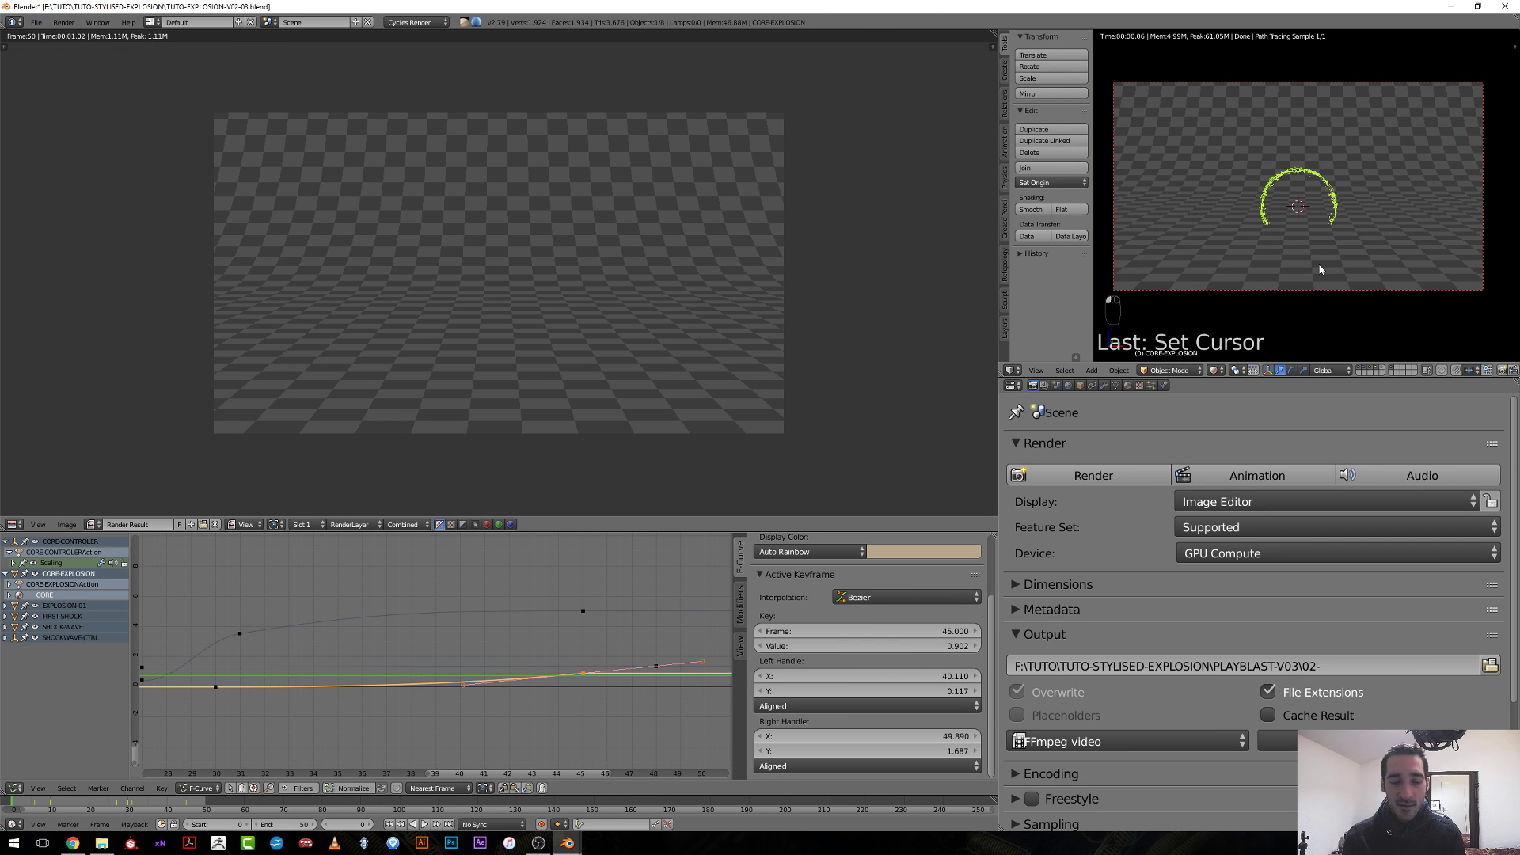
# Switch to the file explorer, open 02-0000-0050.mp4 in VLC and scrub through it to review the rendered dissolve.
pyautogui.click(99, 843)
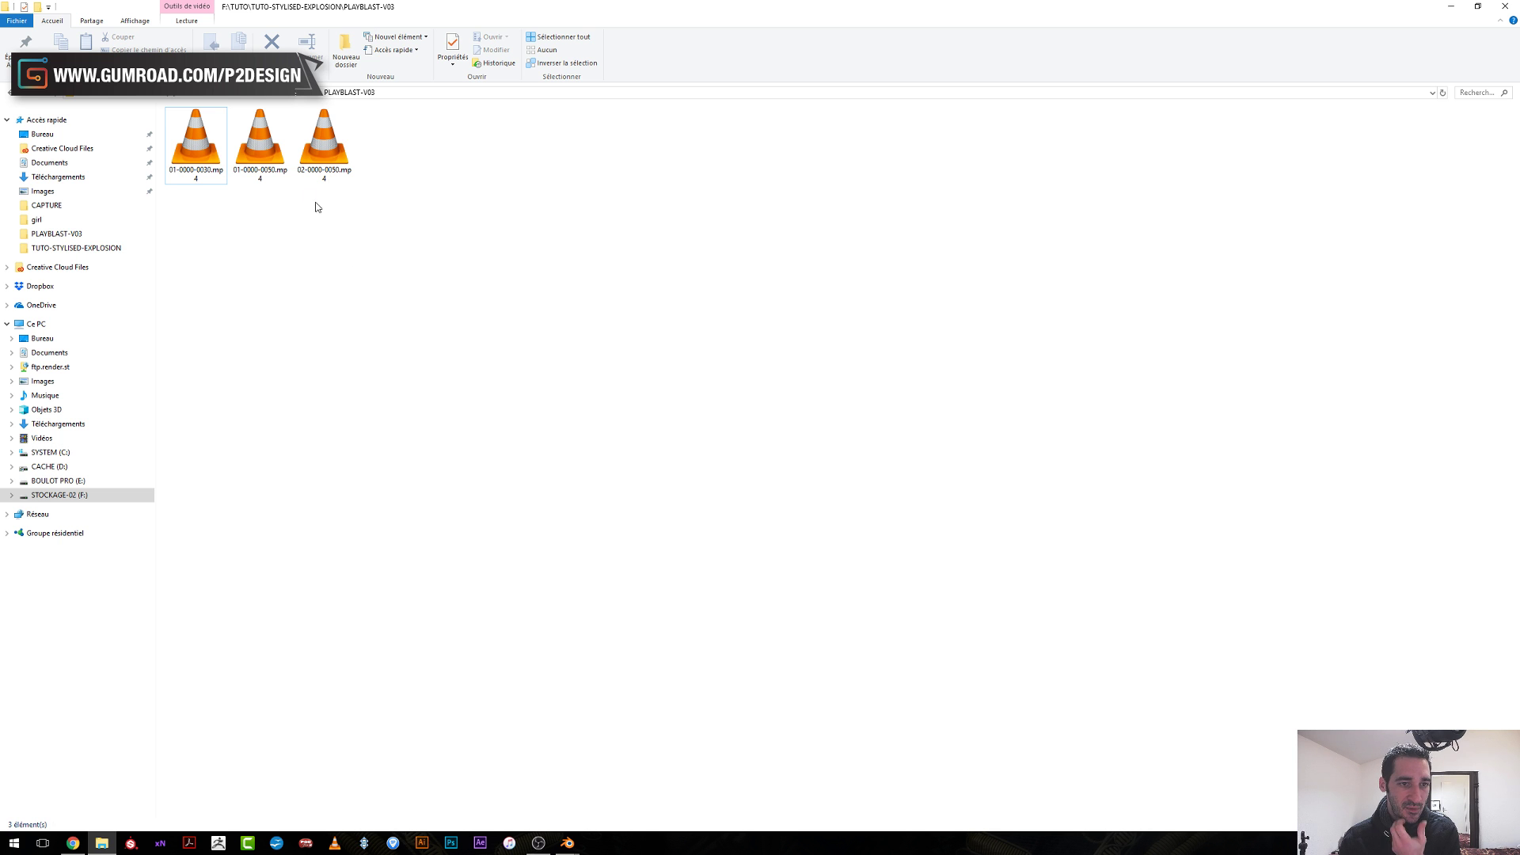
pyautogui.click(341, 158)
pyautogui.doubleClick(340, 158)
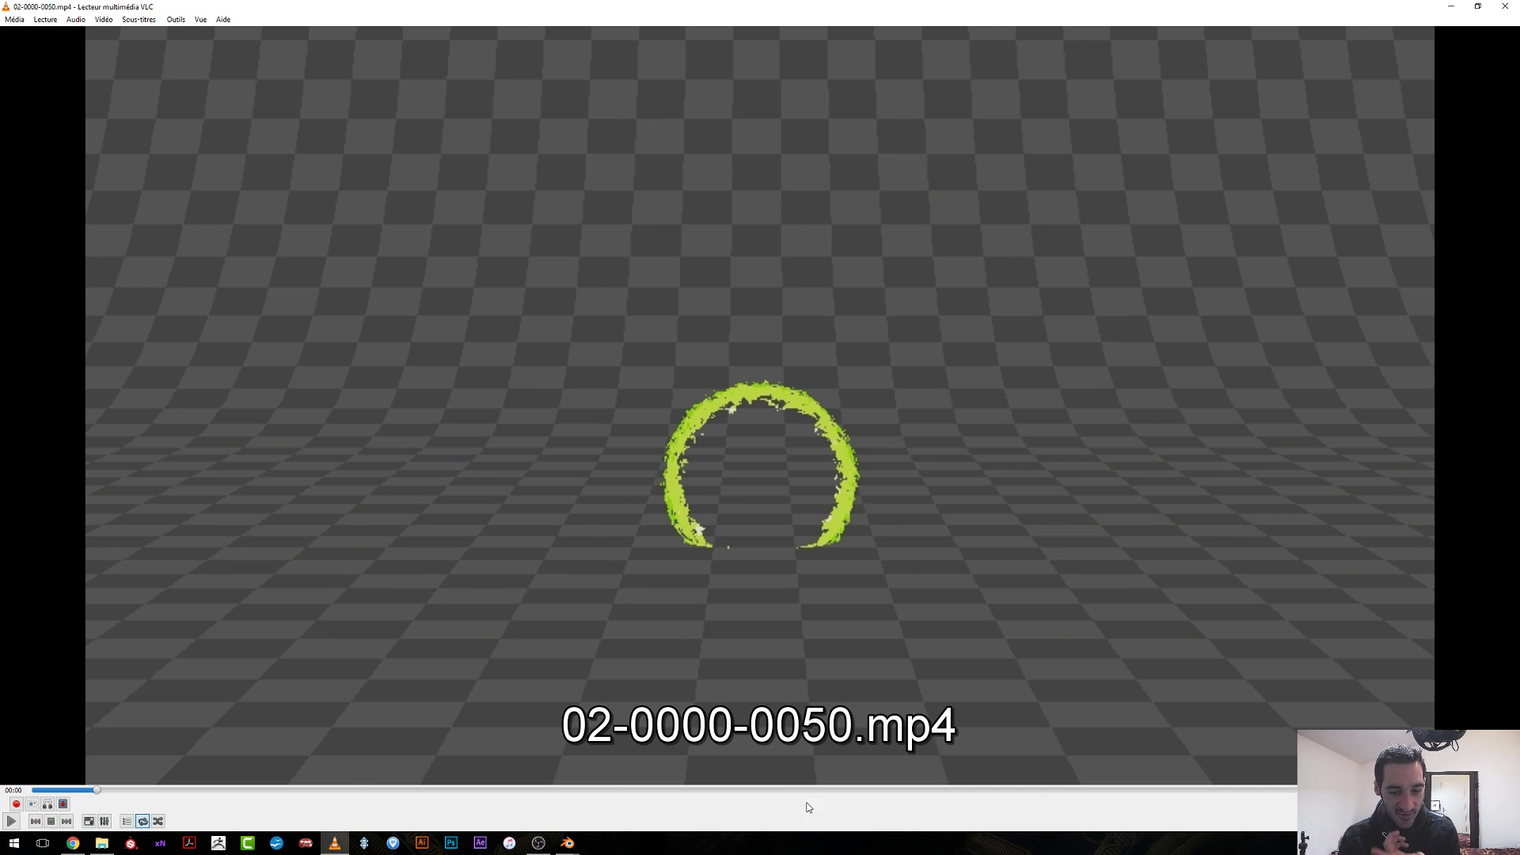
pyautogui.moveTo(815, 790); pyautogui.dragTo(1138, 790)
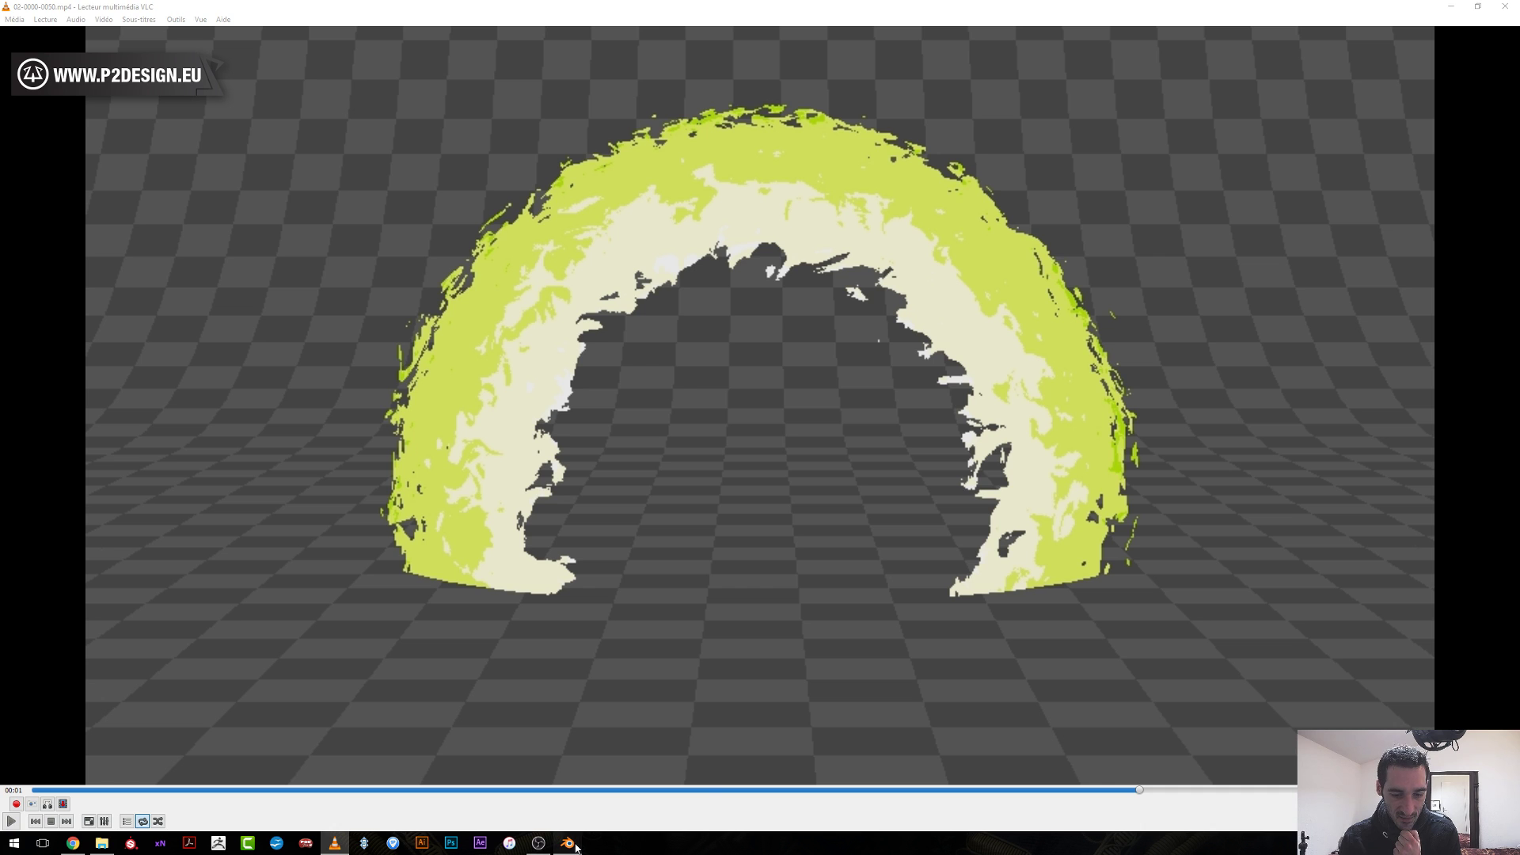
# Switch back to Blender and scrub to frame 36 along the core's dissolve curve to examine its timing.
pyautogui.moveTo(575, 845)
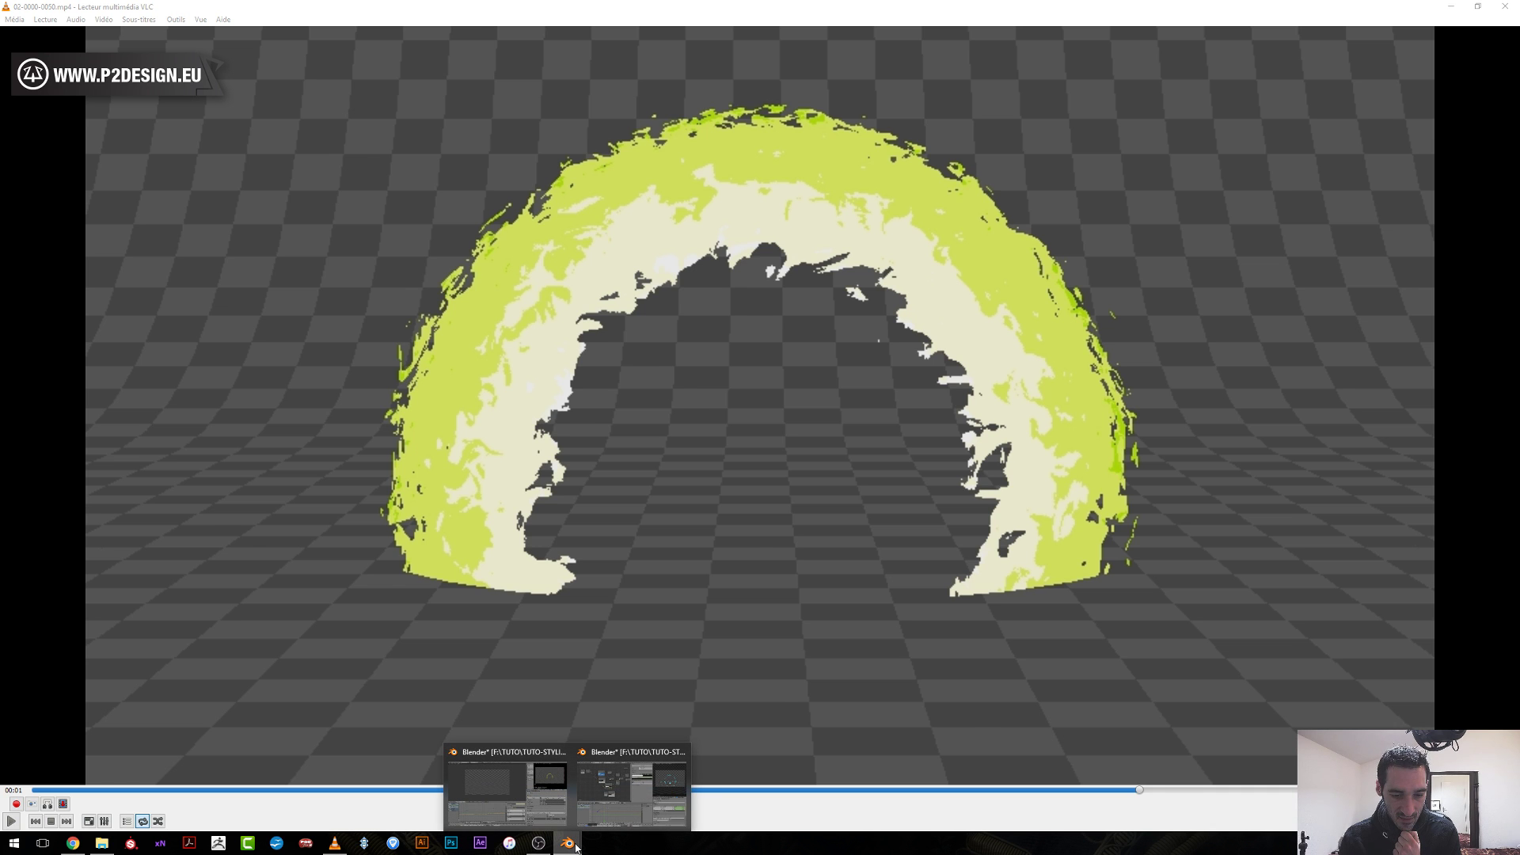
pyautogui.click(539, 813)
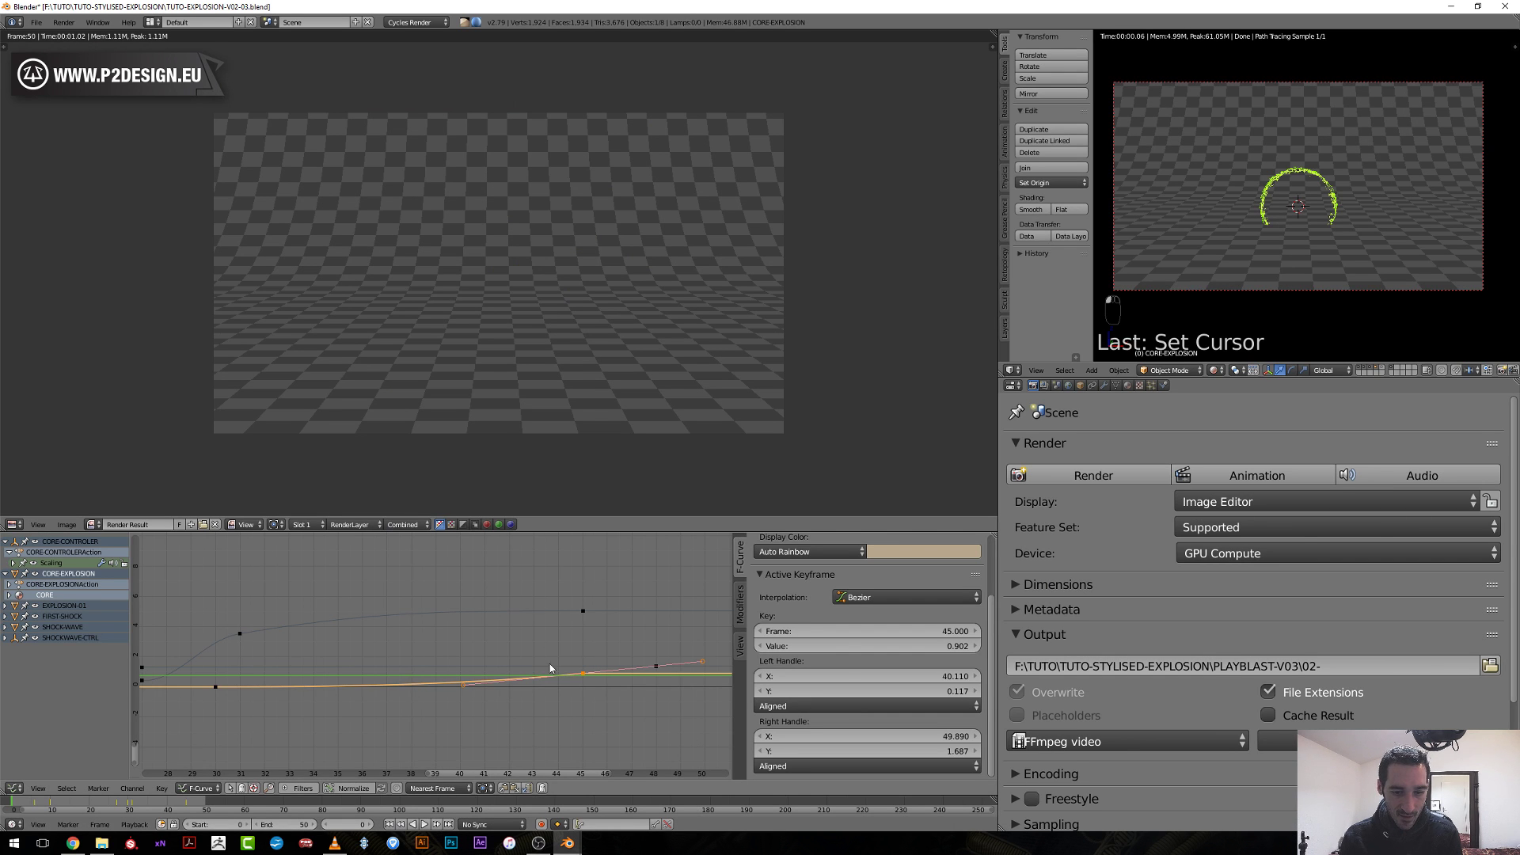
pyautogui.scroll(3, 564, 688)
pyautogui.scroll(-1, 562, 696)
pyautogui.moveTo(384, 695); pyautogui.dragTo(458, 631, button='middle')
pyautogui.moveTo(313, 655); pyautogui.dragTo(415, 651)
pyautogui.scroll(1, 335, 668)
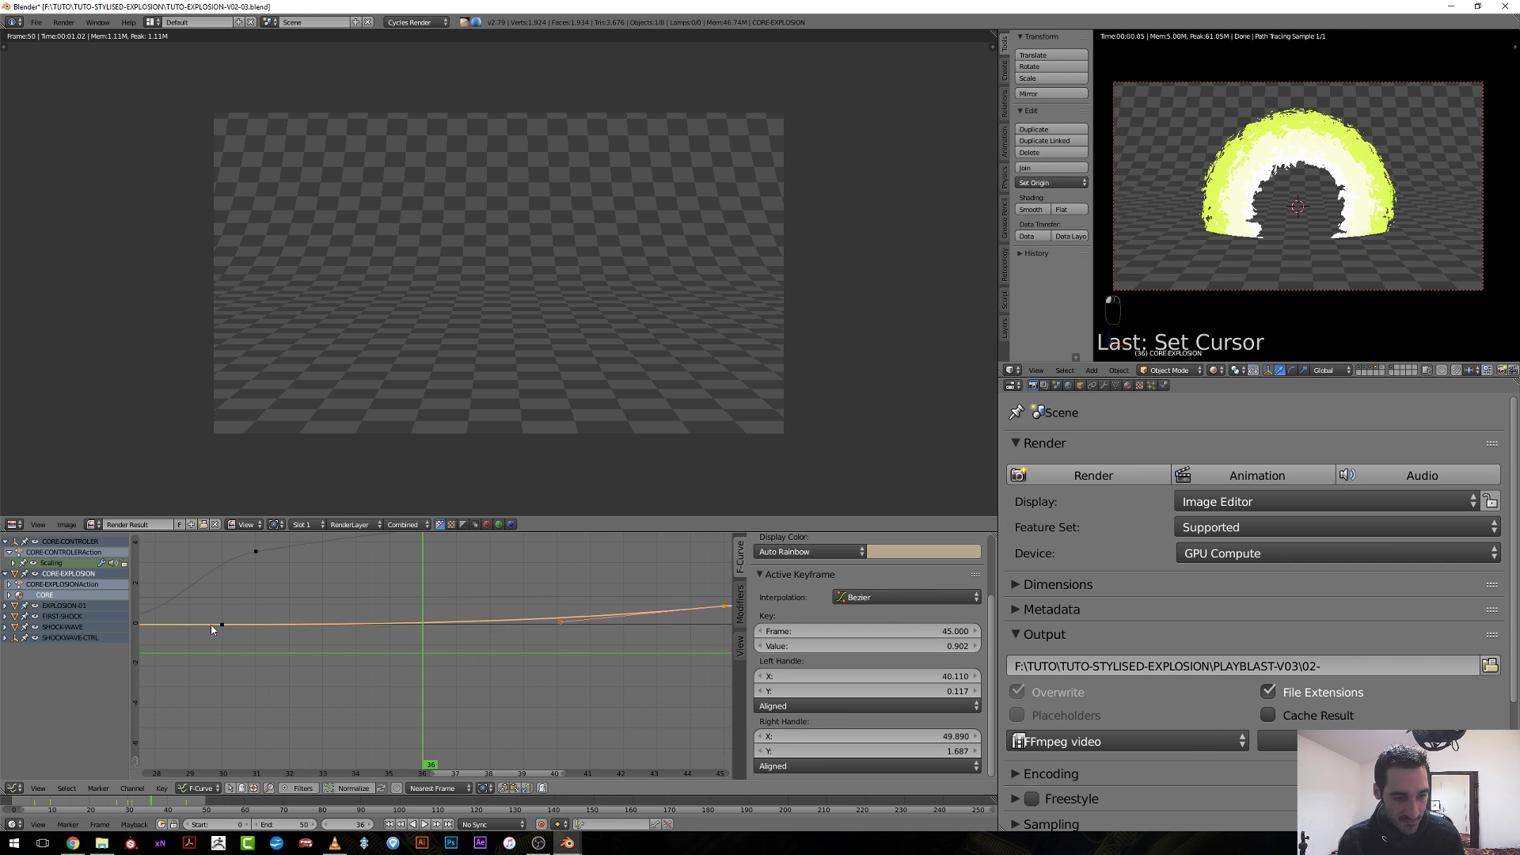
# Rotate the handles of the dissolve curve's frame 30 keyframe so the curve rises steeply from its start, and check the dissolve up to frame 38.
pyautogui.click(229, 625)
pyautogui.scroll(-2, 660, 608)
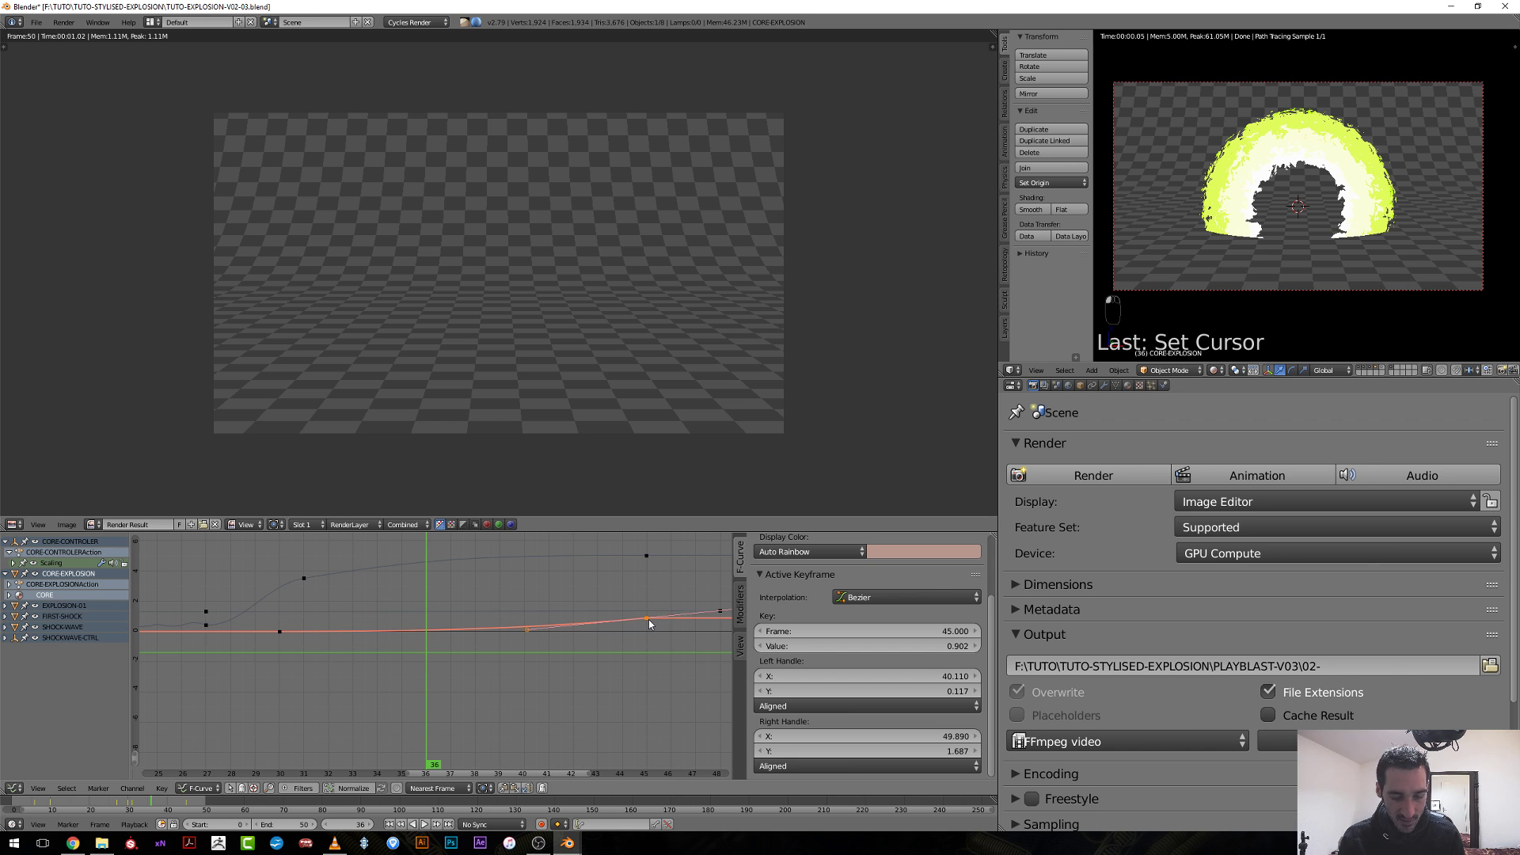
pyautogui.press('a')
pyautogui.press('a')
pyautogui.press('Home')
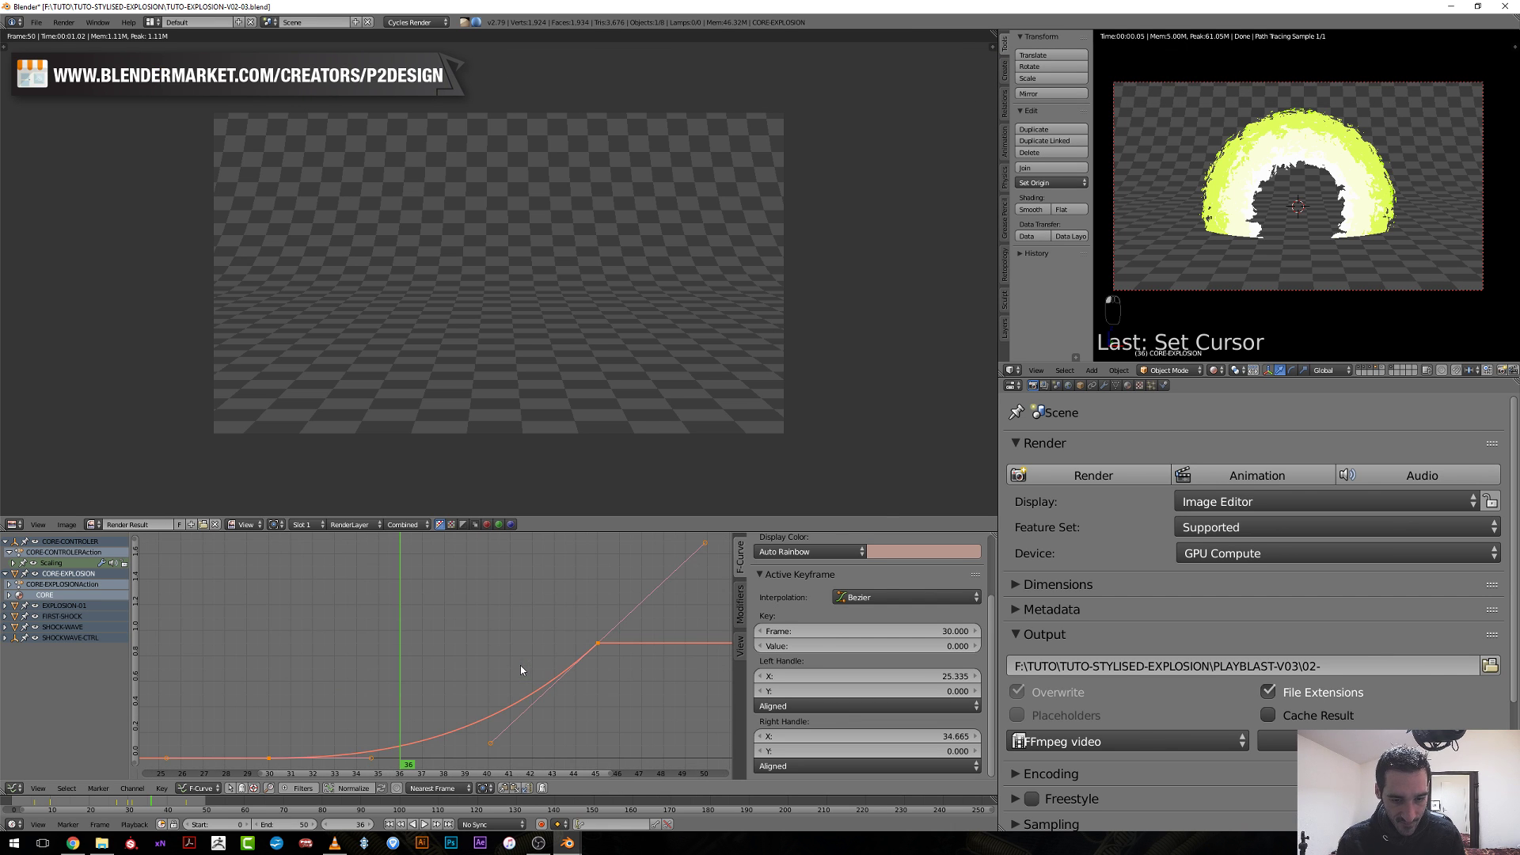
pyautogui.moveTo(520, 666); pyautogui.dragTo(553, 600, button='middle')
pyautogui.click(405, 693)
pyautogui.press('r')
pyautogui.press('r')
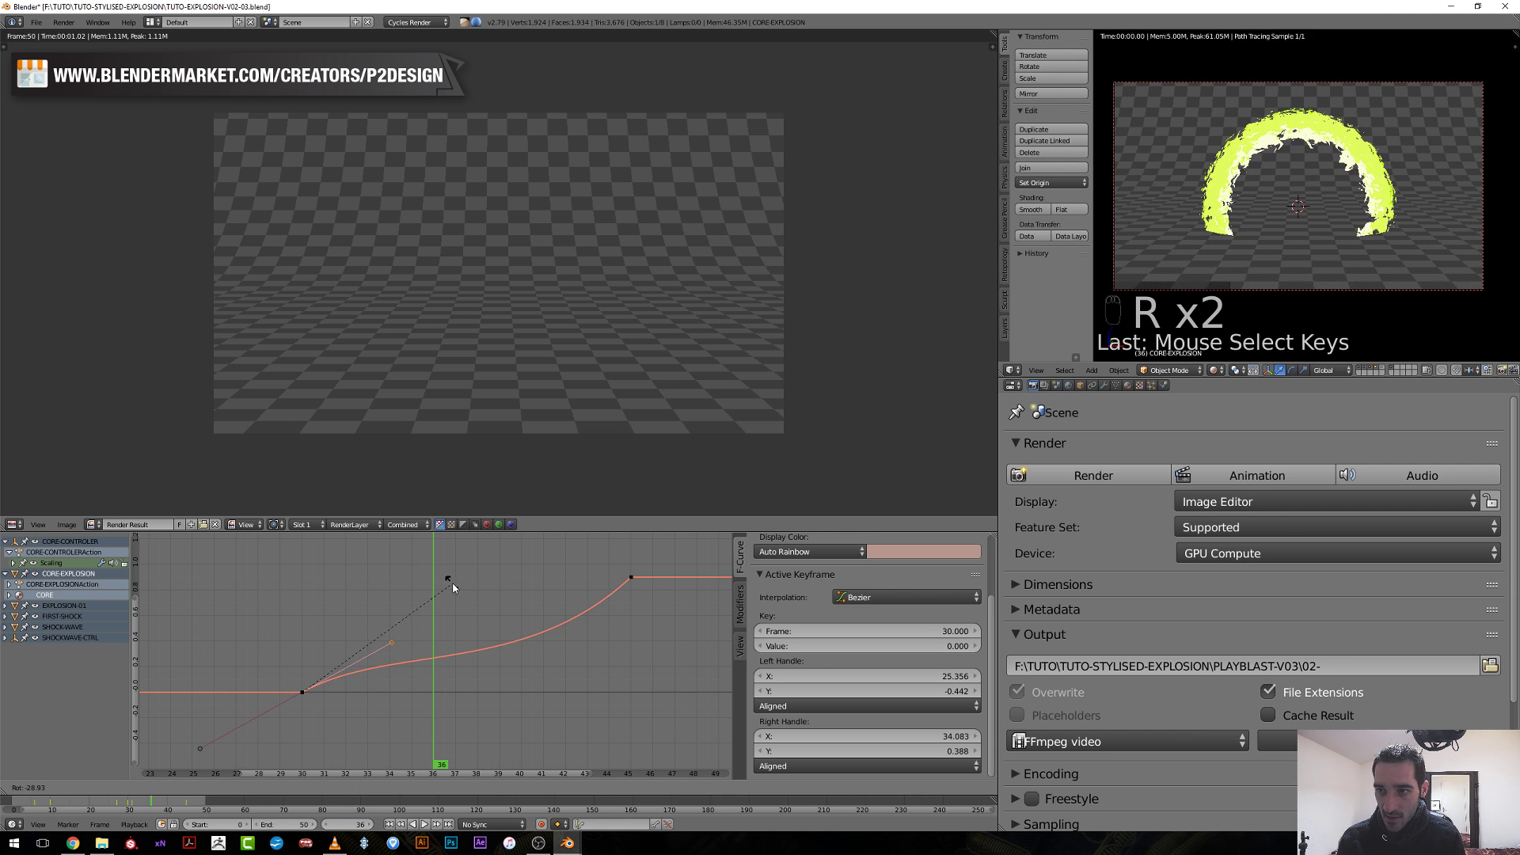
pyautogui.click(416, 619)
pyautogui.moveTo(416, 619); pyautogui.dragTo(478, 652)
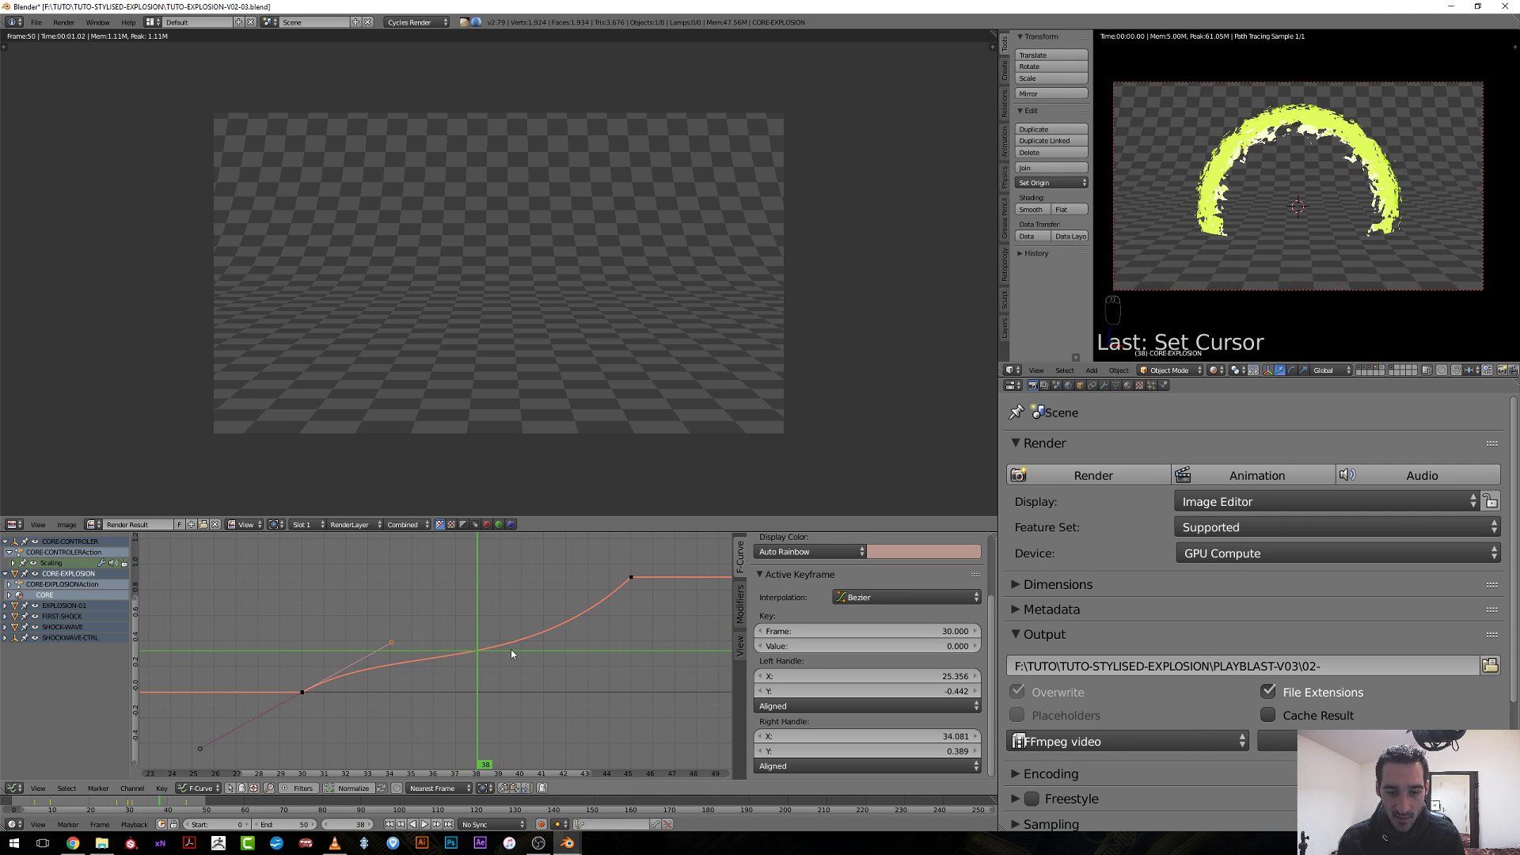
# Rotate the handles of the frame 45 keyframe so the dissolve curve flattens towards its end, and scrub through the dissolve to check it.
pyautogui.rightClick(526, 682)
pyautogui.press('r')
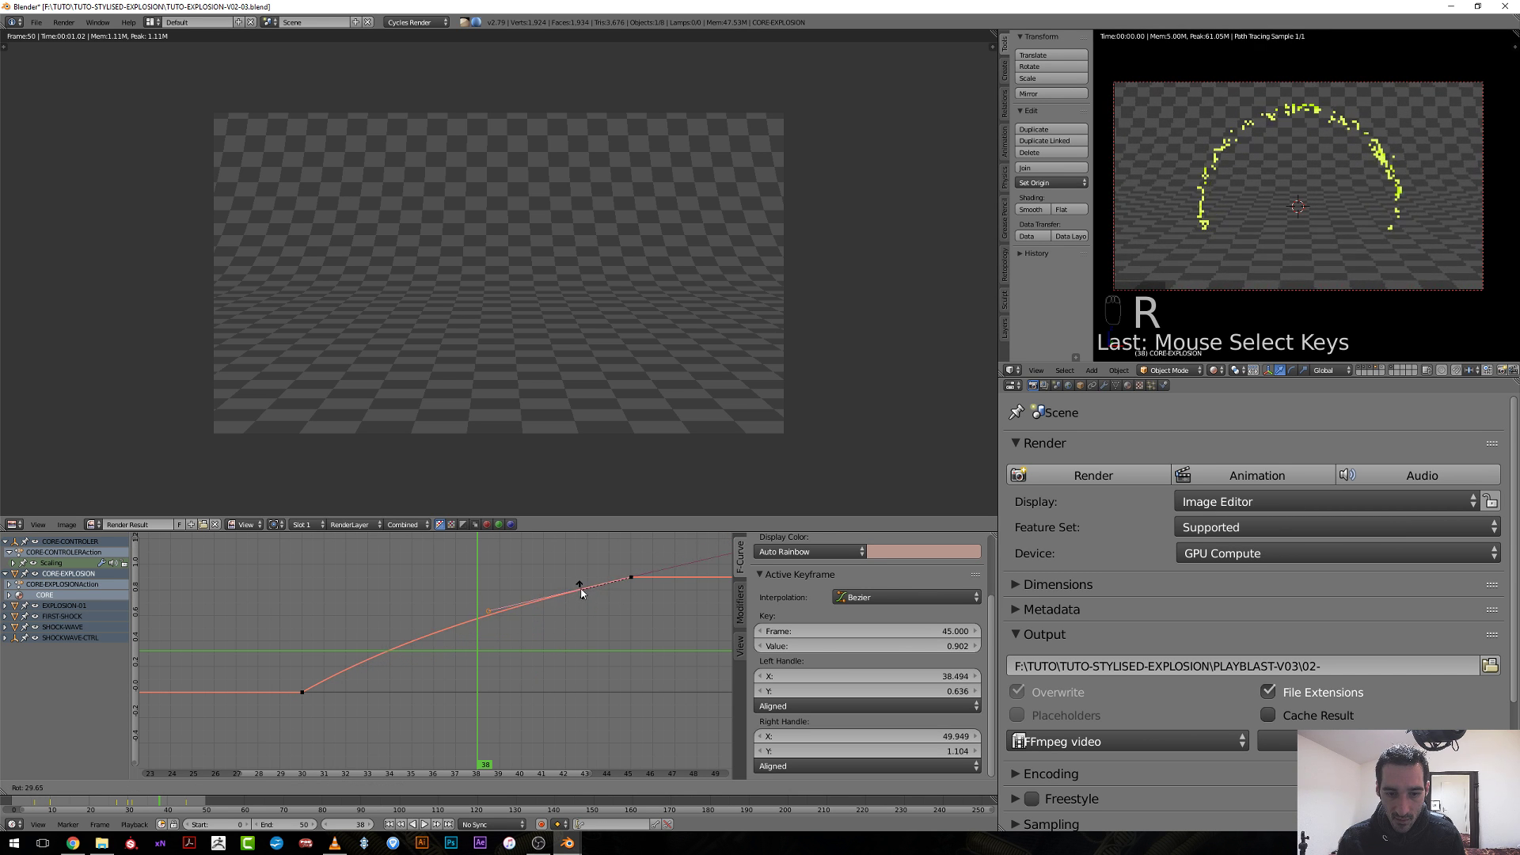
pyautogui.click(578, 586)
pyautogui.moveTo(280, 683); pyautogui.dragTo(484, 706)
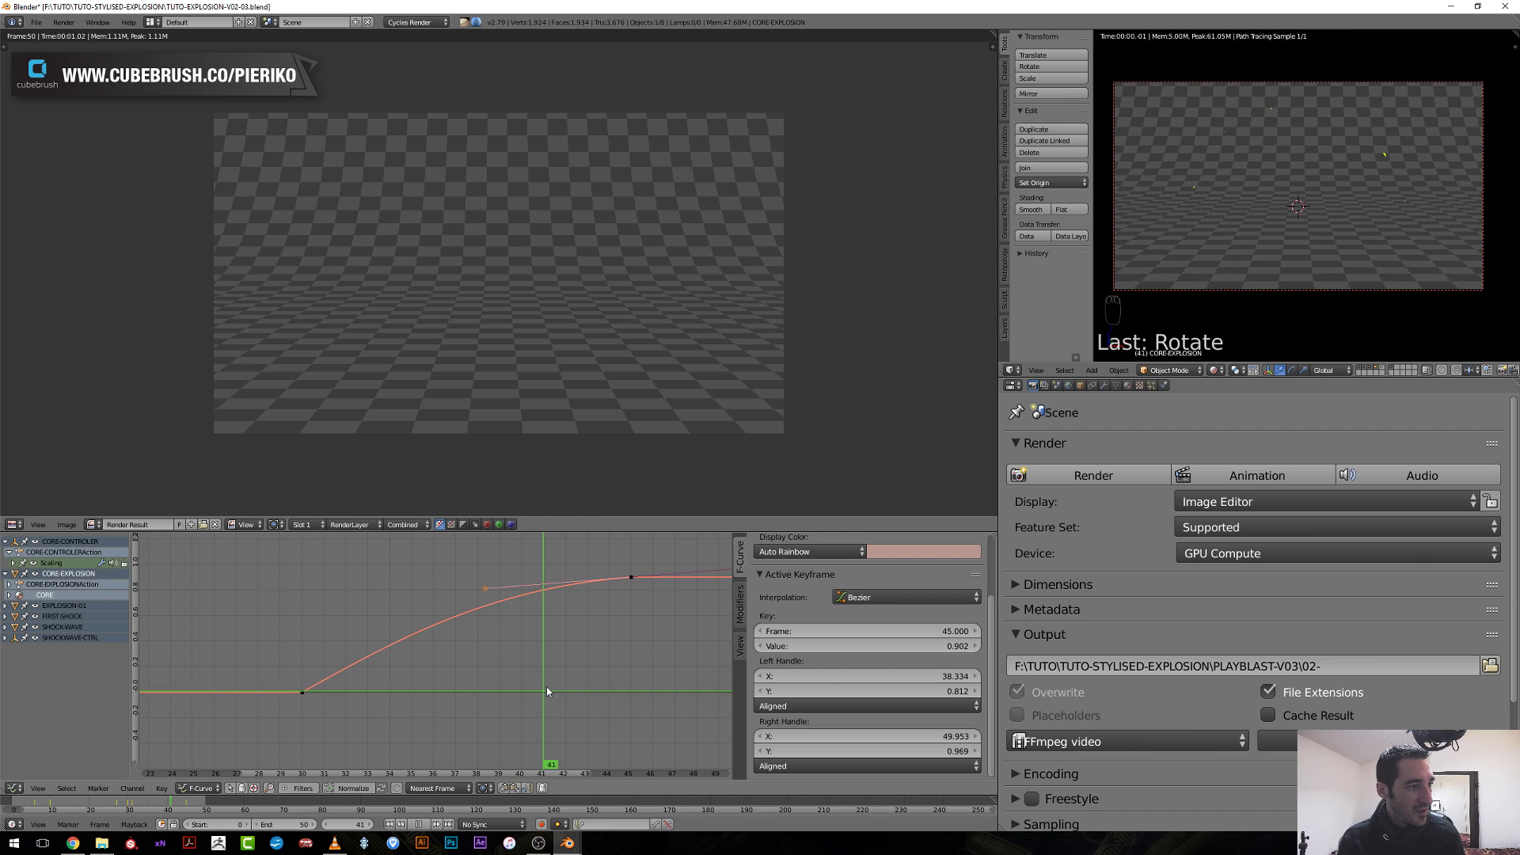
pyautogui.moveTo(594, 679); pyautogui.dragTo(284, 762)
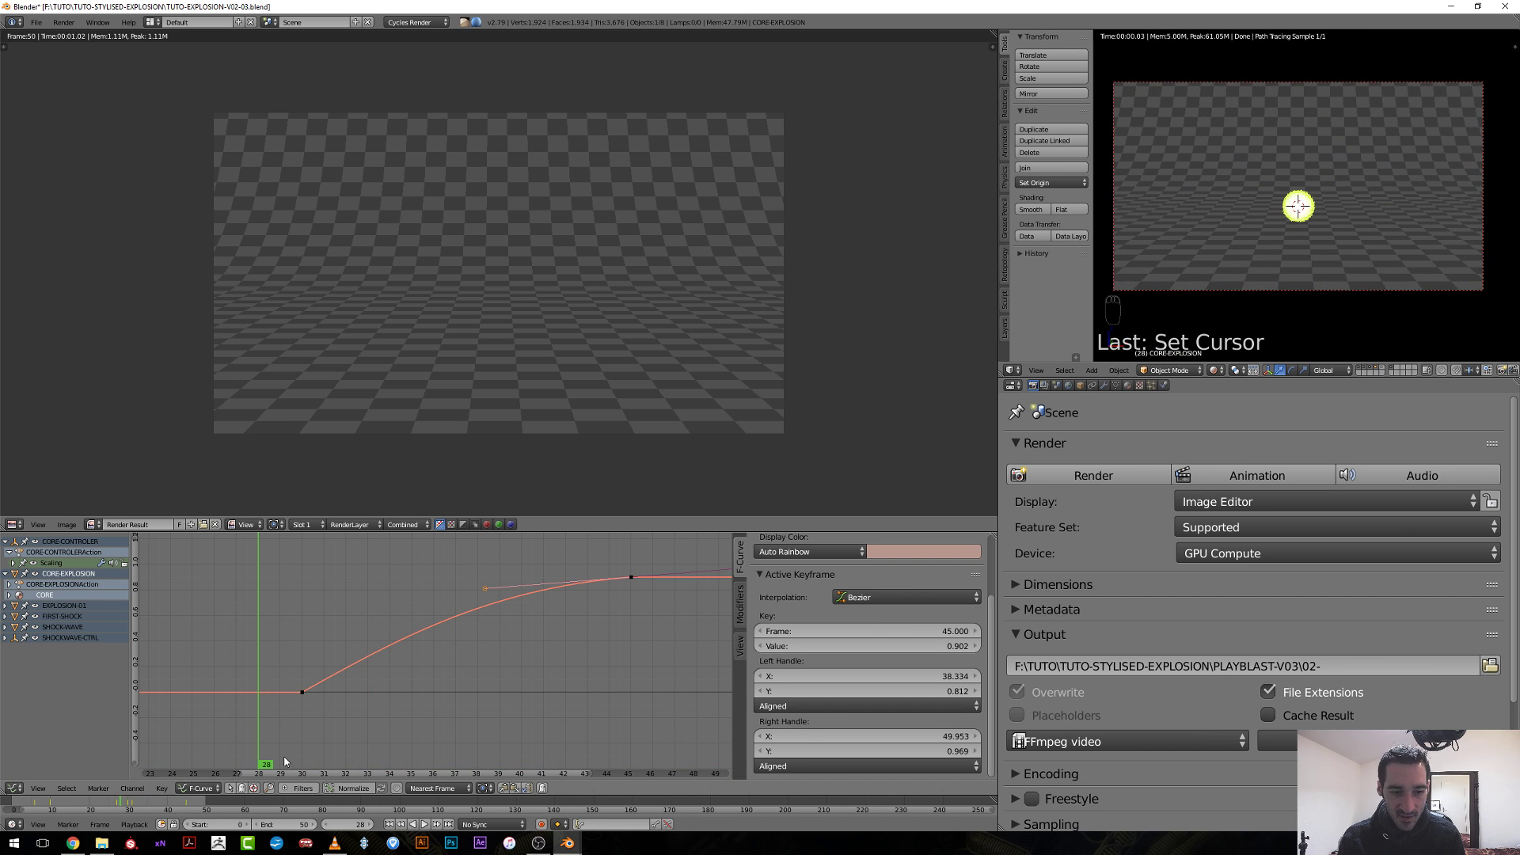
# Move the dissolve curve's first keyframe to frame 29 and scrub to frame 36 to check the timing.
pyautogui.rightClick(300, 694)
pyautogui.press('g')
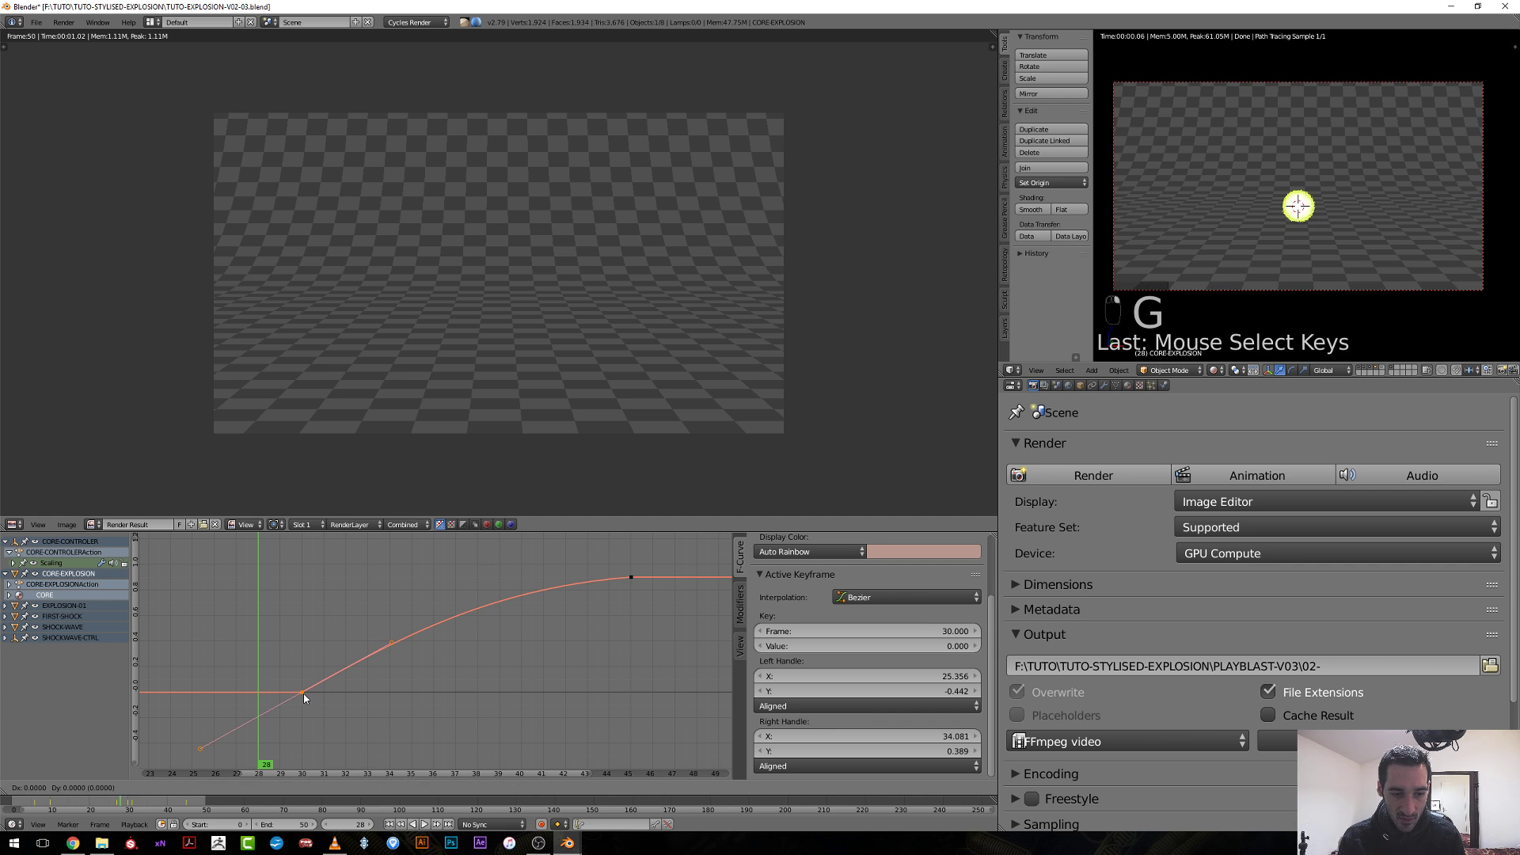
pyautogui.click(283, 695)
pyautogui.moveTo(282, 695); pyautogui.dragTo(433, 715)
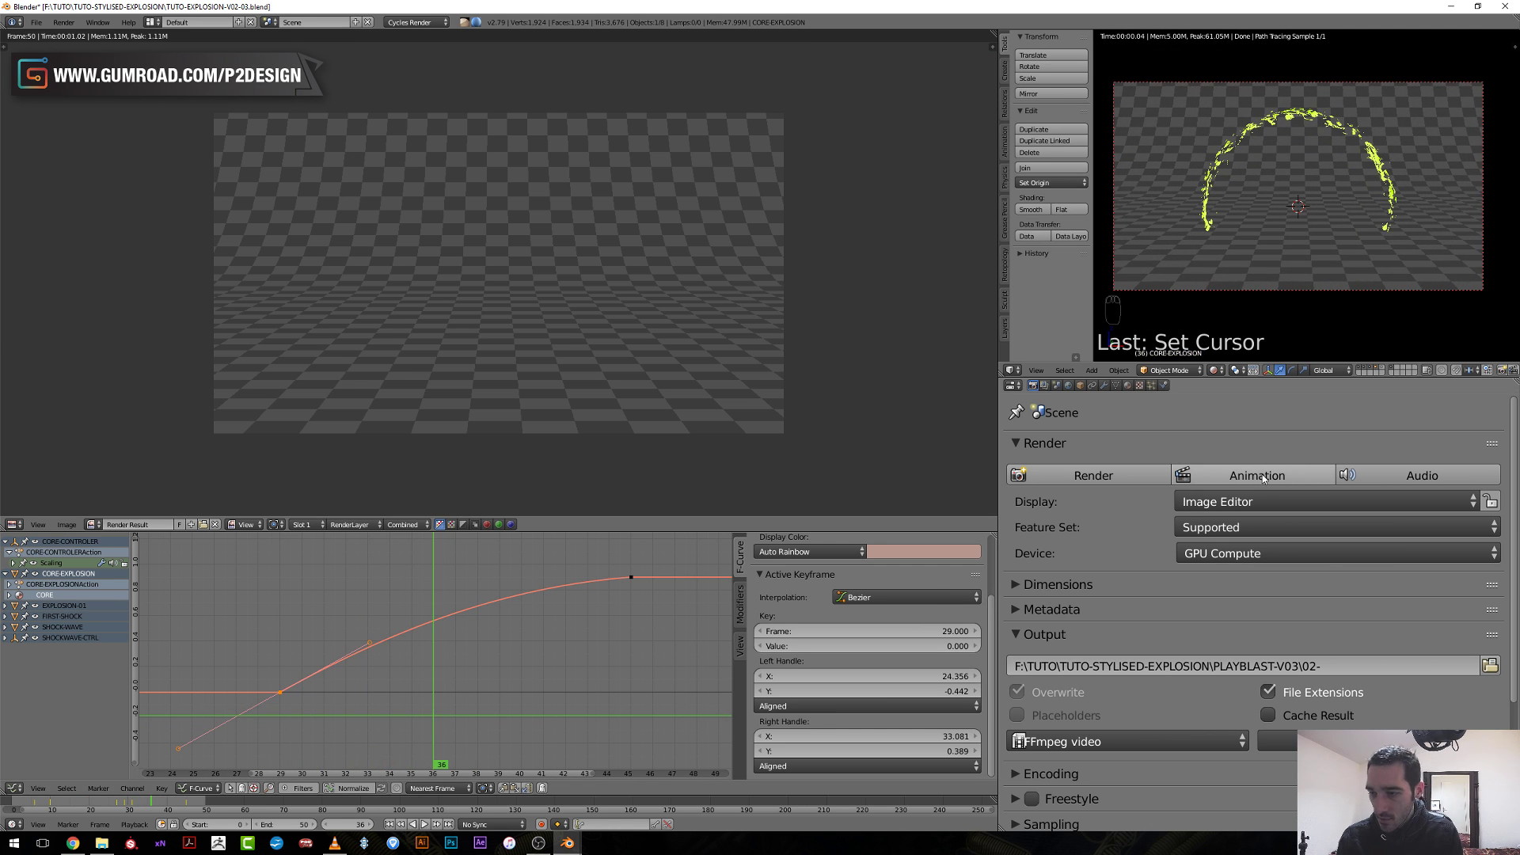
# Make the layer holding CORE-FLAMES visible, select that sphere, and display its material settings beside a 3D view of the object.
pyautogui.click(1385, 369)
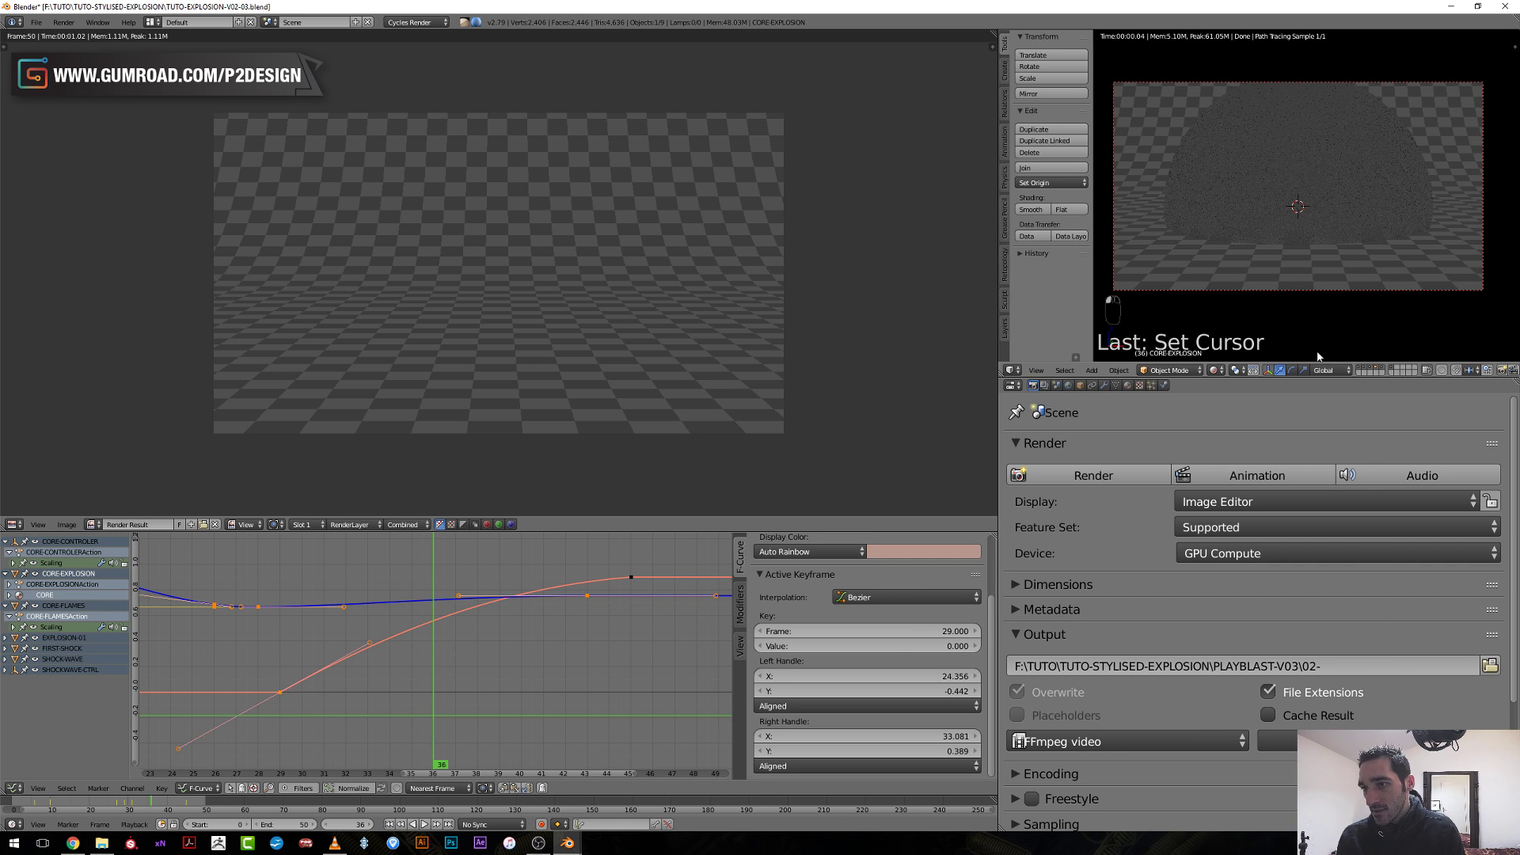
pyautogui.rightClick(1380, 106)
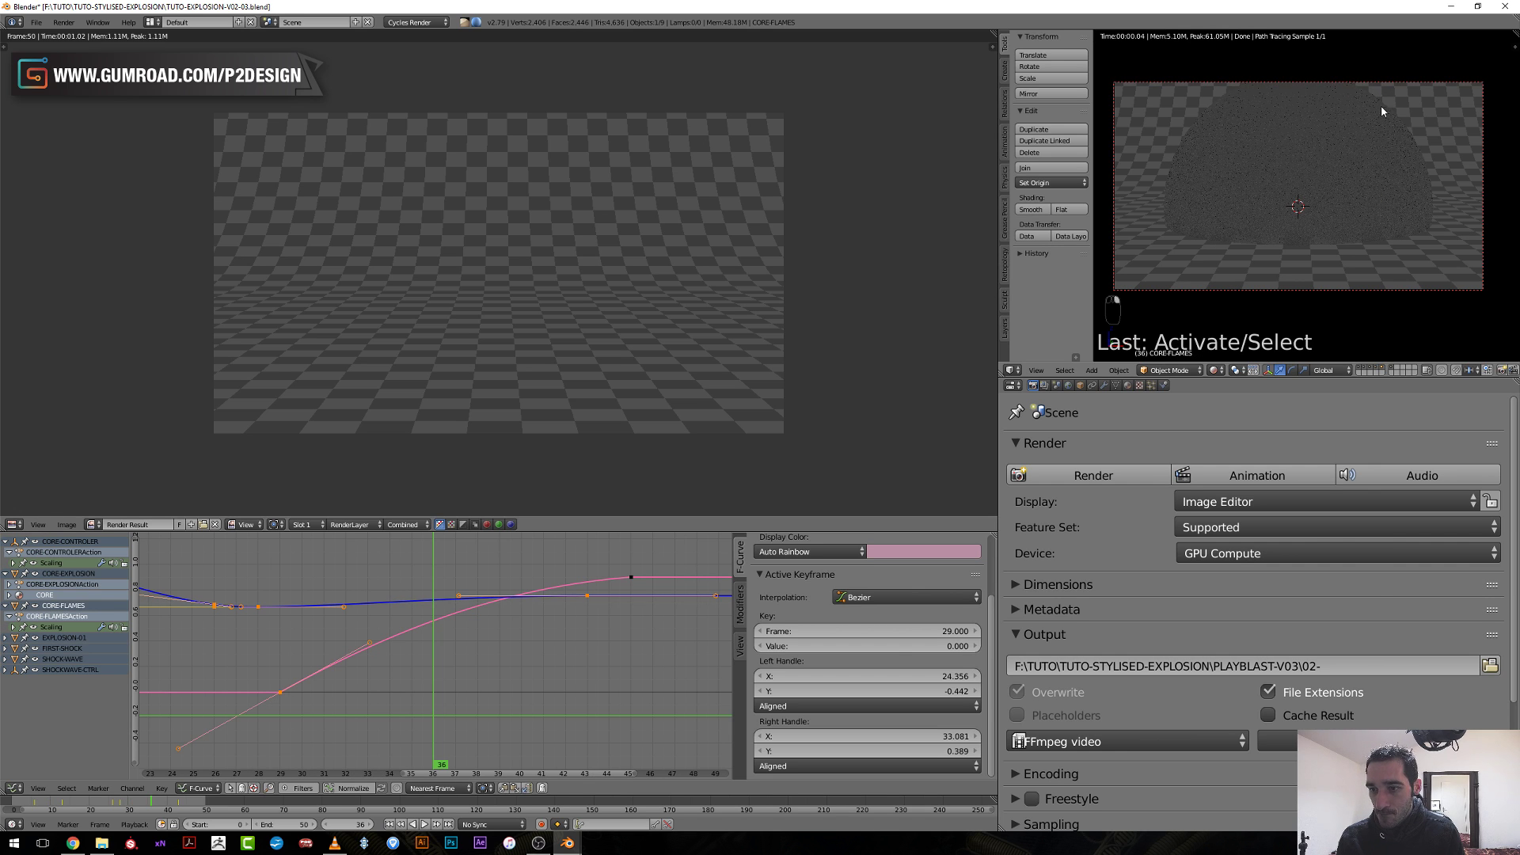
pyautogui.click(1127, 386)
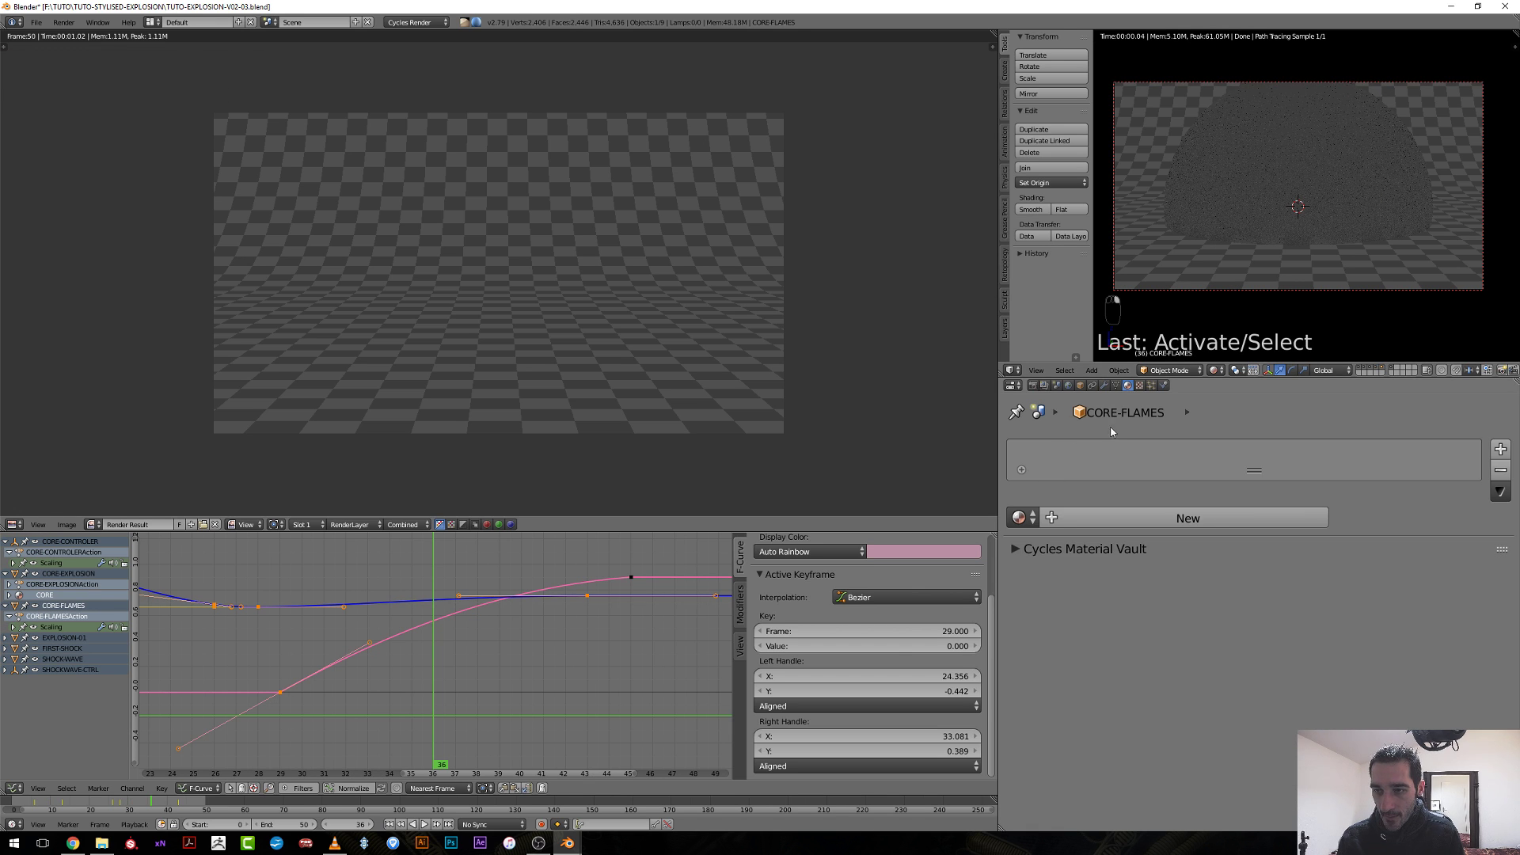
pyautogui.click(11, 524)
pyautogui.click(28, 514)
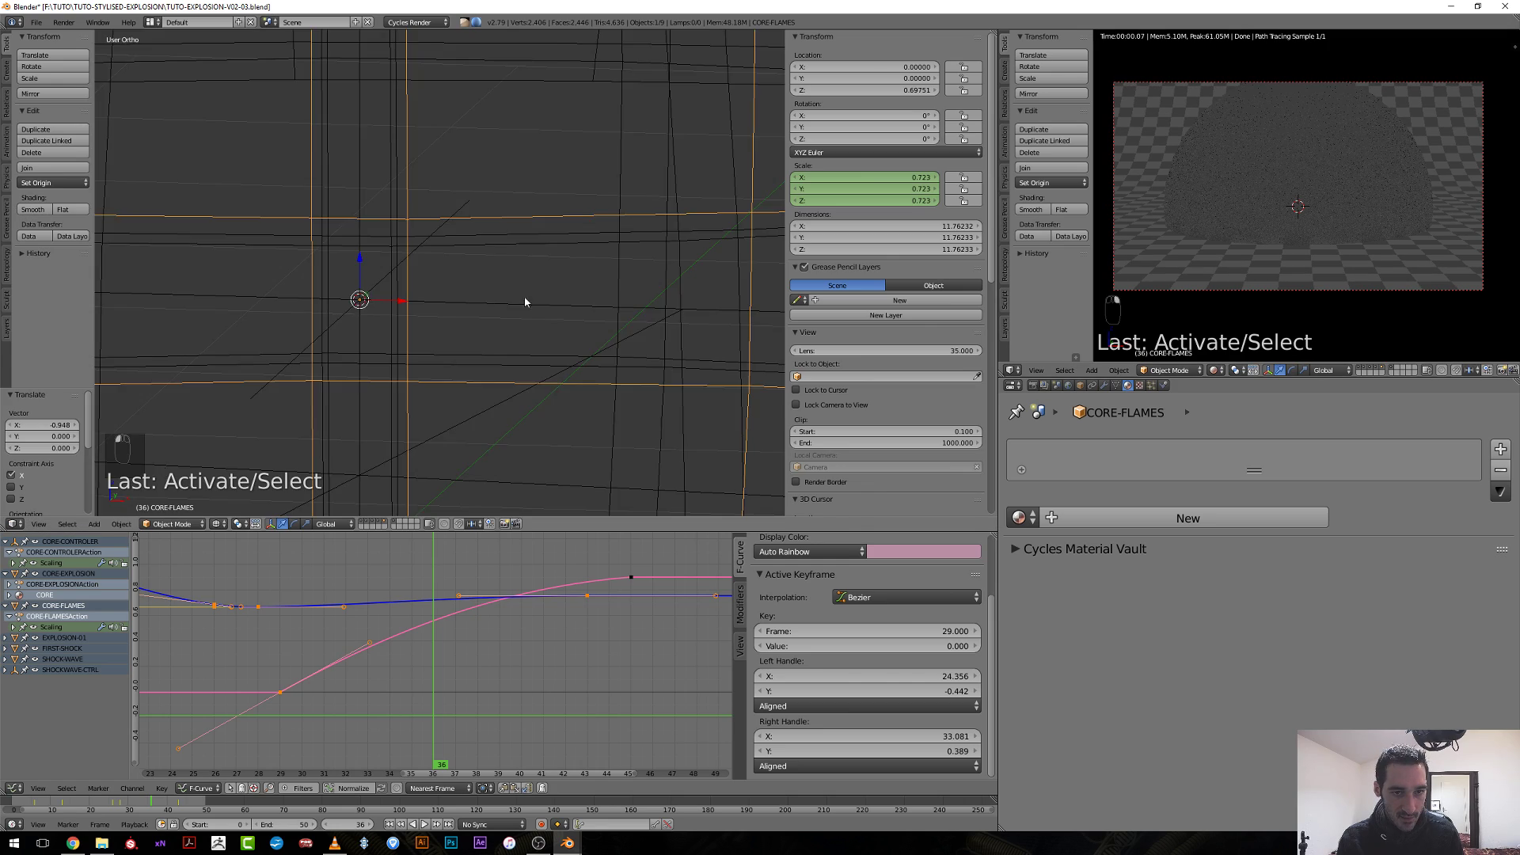
pyautogui.scroll(-6, 526, 302)
pyautogui.moveTo(544, 318)
pyautogui.mouseDown(button='middle')
pyautogui.moveTo(501, 322)
pyautogui.moveTo(515, 322)
pyautogui.mouseUp(button='middle')
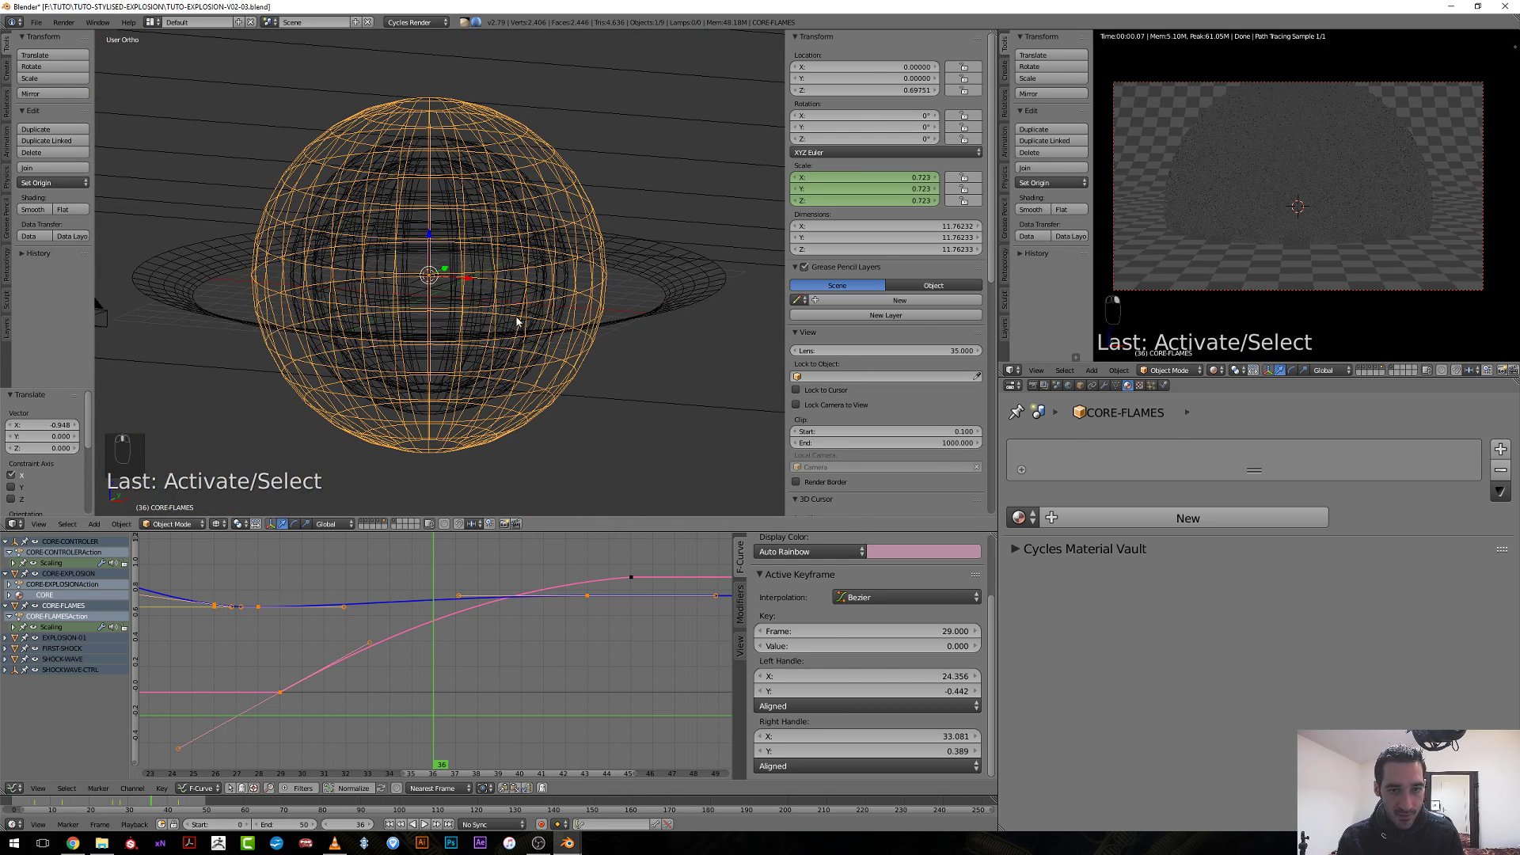
# Assign the FIRST-EXPLOSION material to CORE-FLAMES, then duplicate it as a separate material named FLAMES.
pyautogui.click(1021, 519)
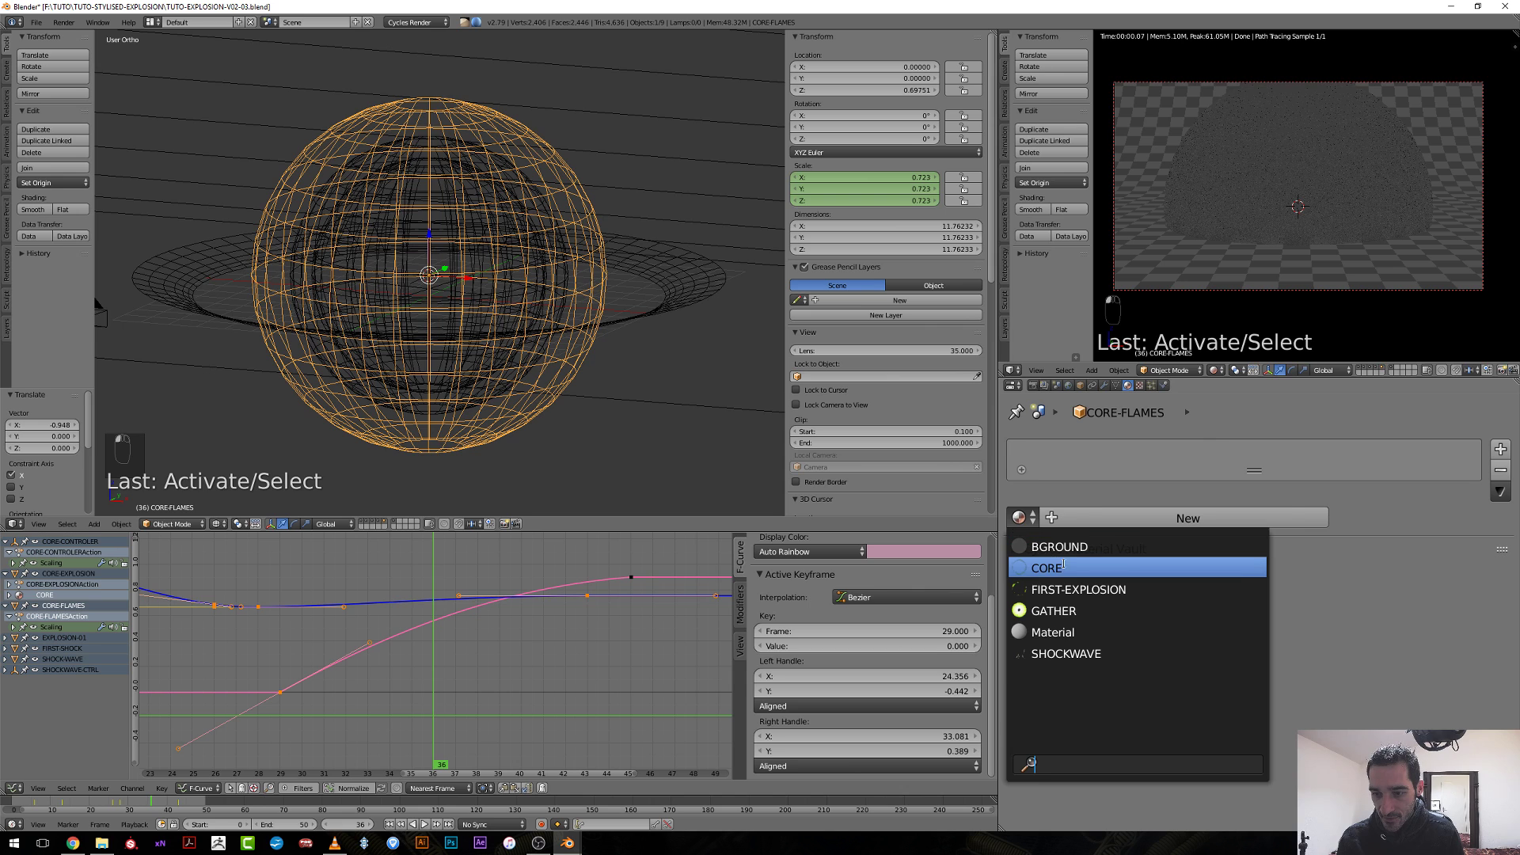
pyautogui.click(1044, 589)
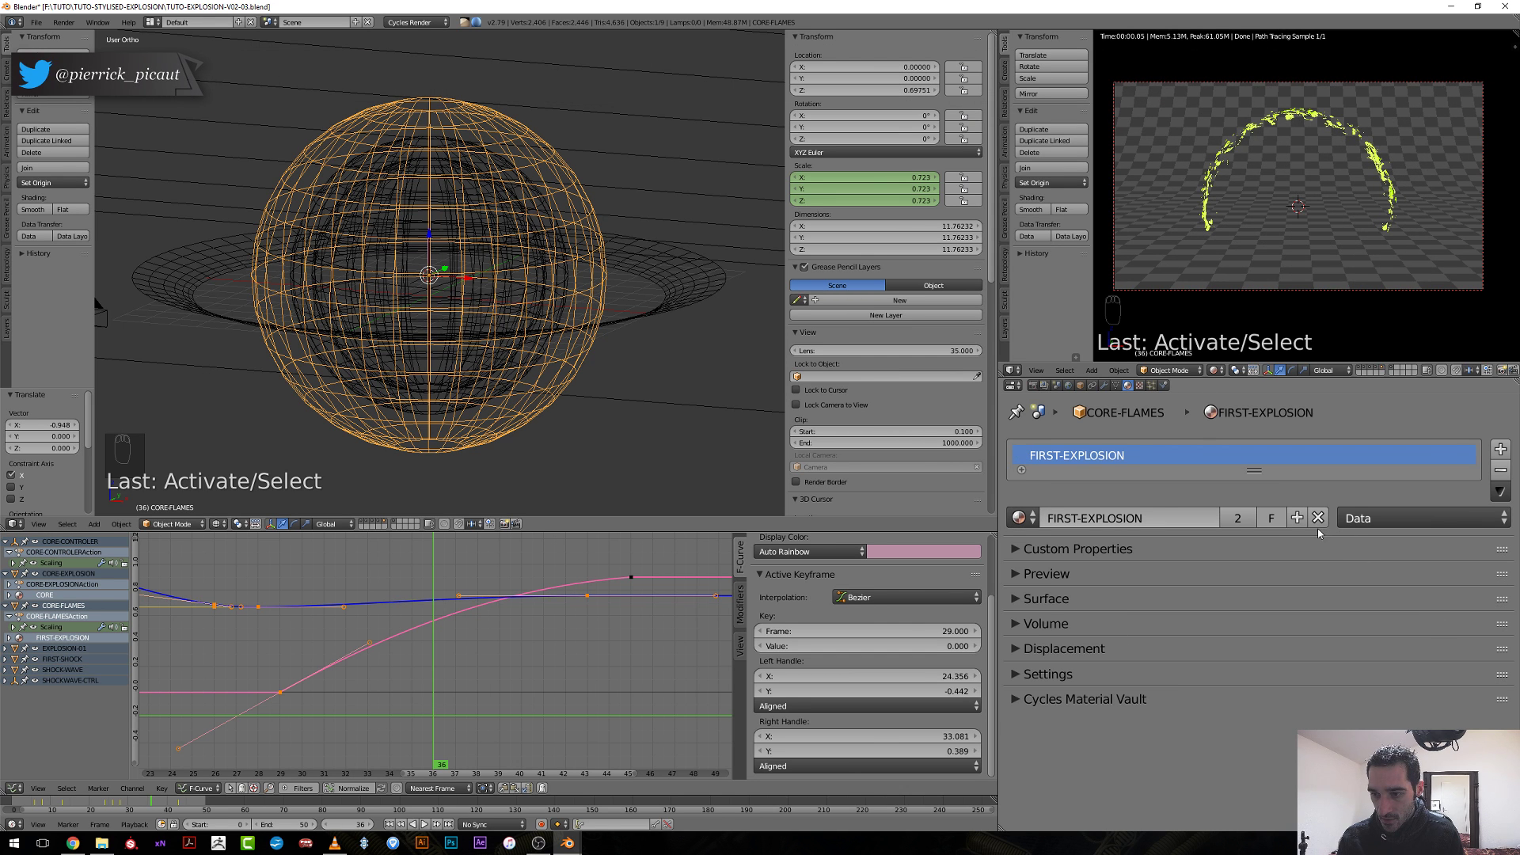
pyautogui.click(1296, 518)
pyautogui.click(1126, 517)
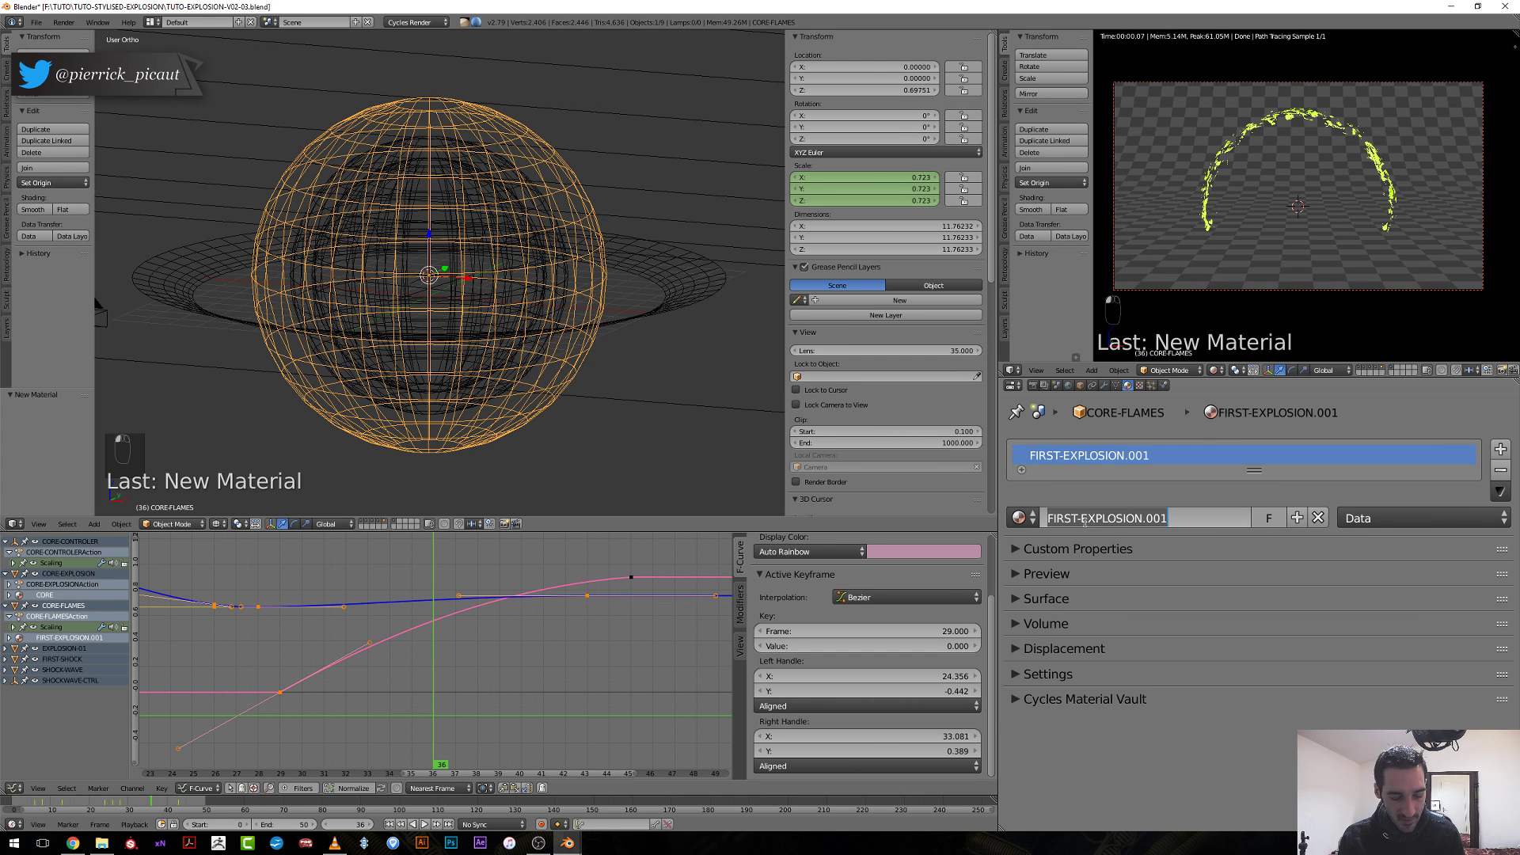
pyautogui.write('FLAMES')
pyautogui.press('Return')
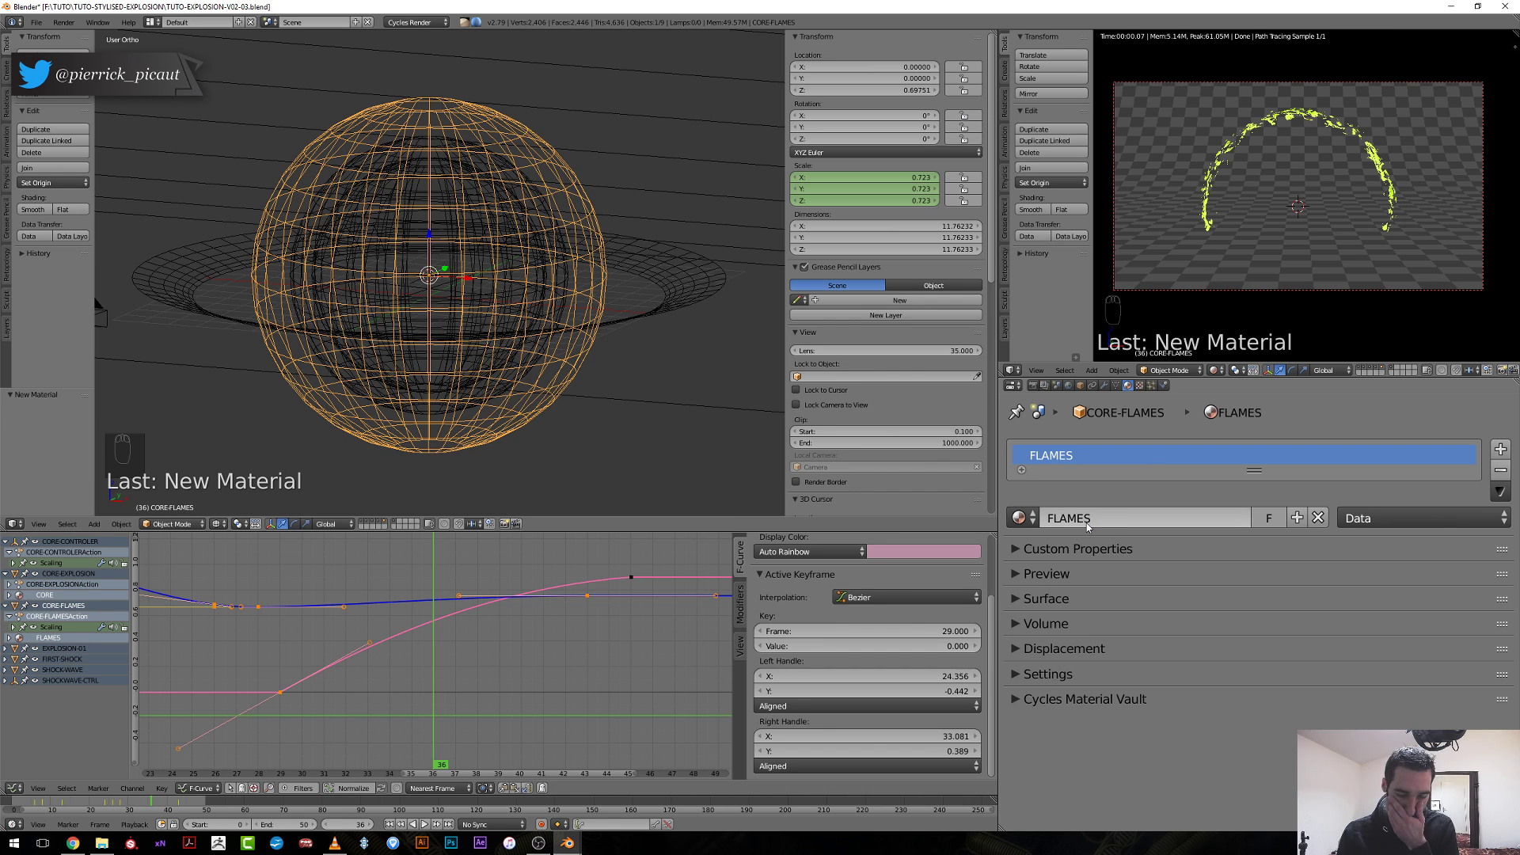
# Open the FLAMES material in the node editor and clear the keyframes on the lower dissolve ColorRamp's stop position.
pyautogui.moveTo(423, 662); pyautogui.dragTo(381, 684)
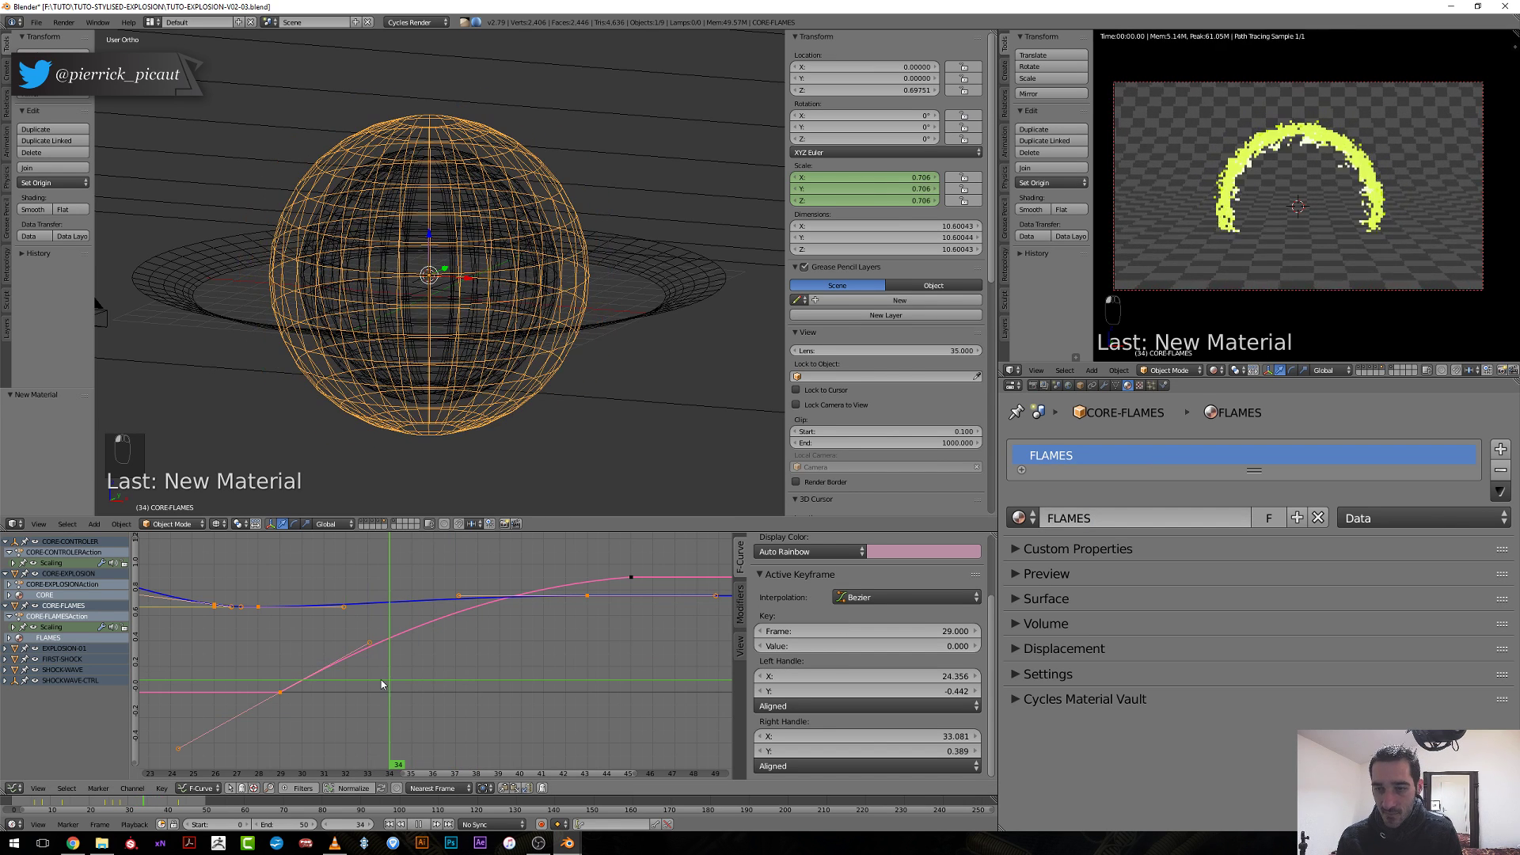
pyautogui.click(12, 524)
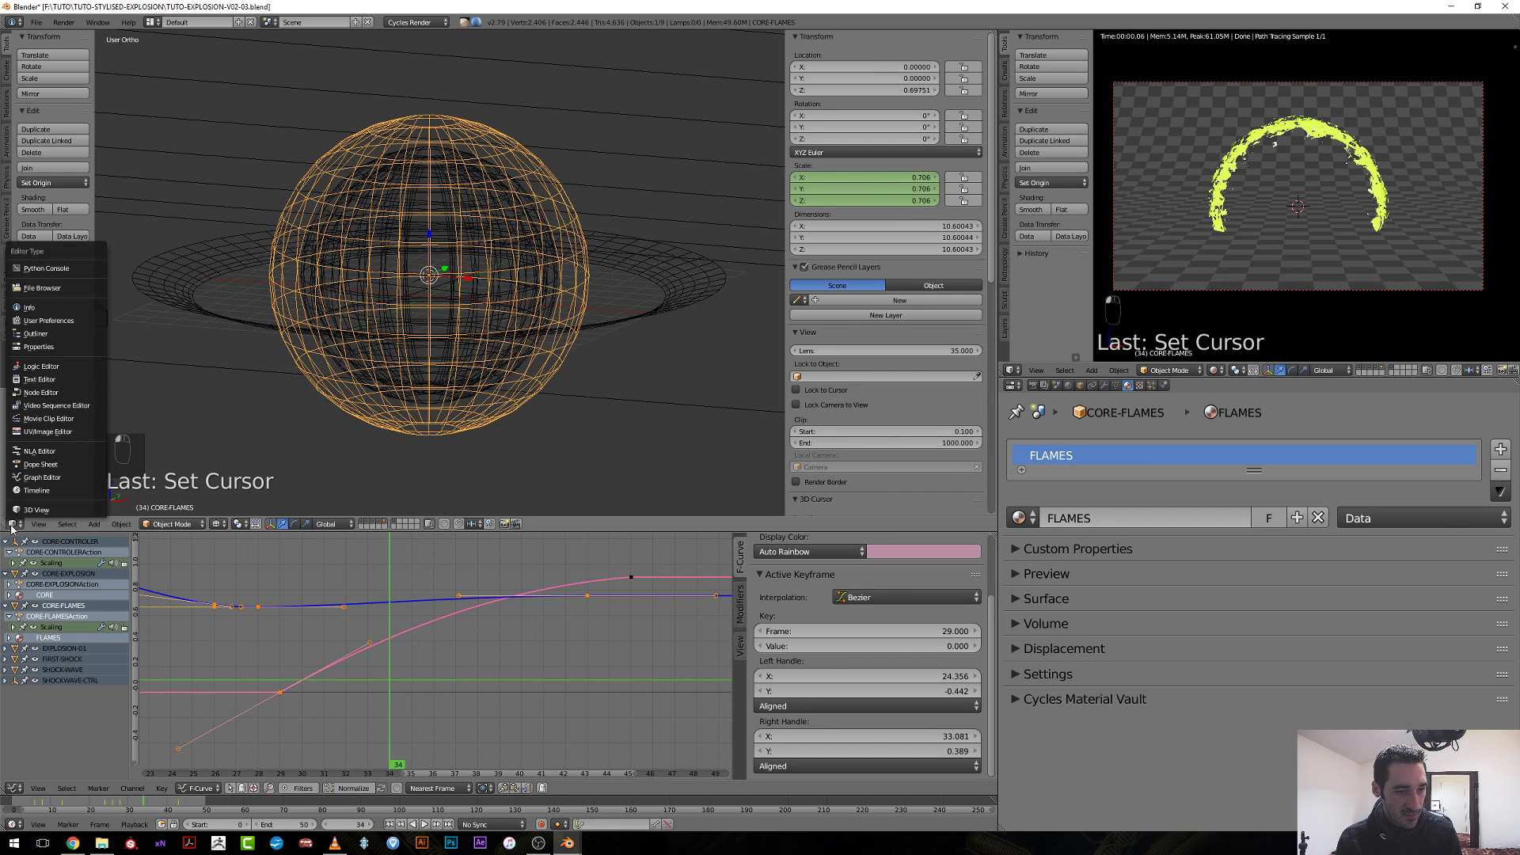
pyautogui.click(53, 392)
pyautogui.scroll(-2, 570, 320)
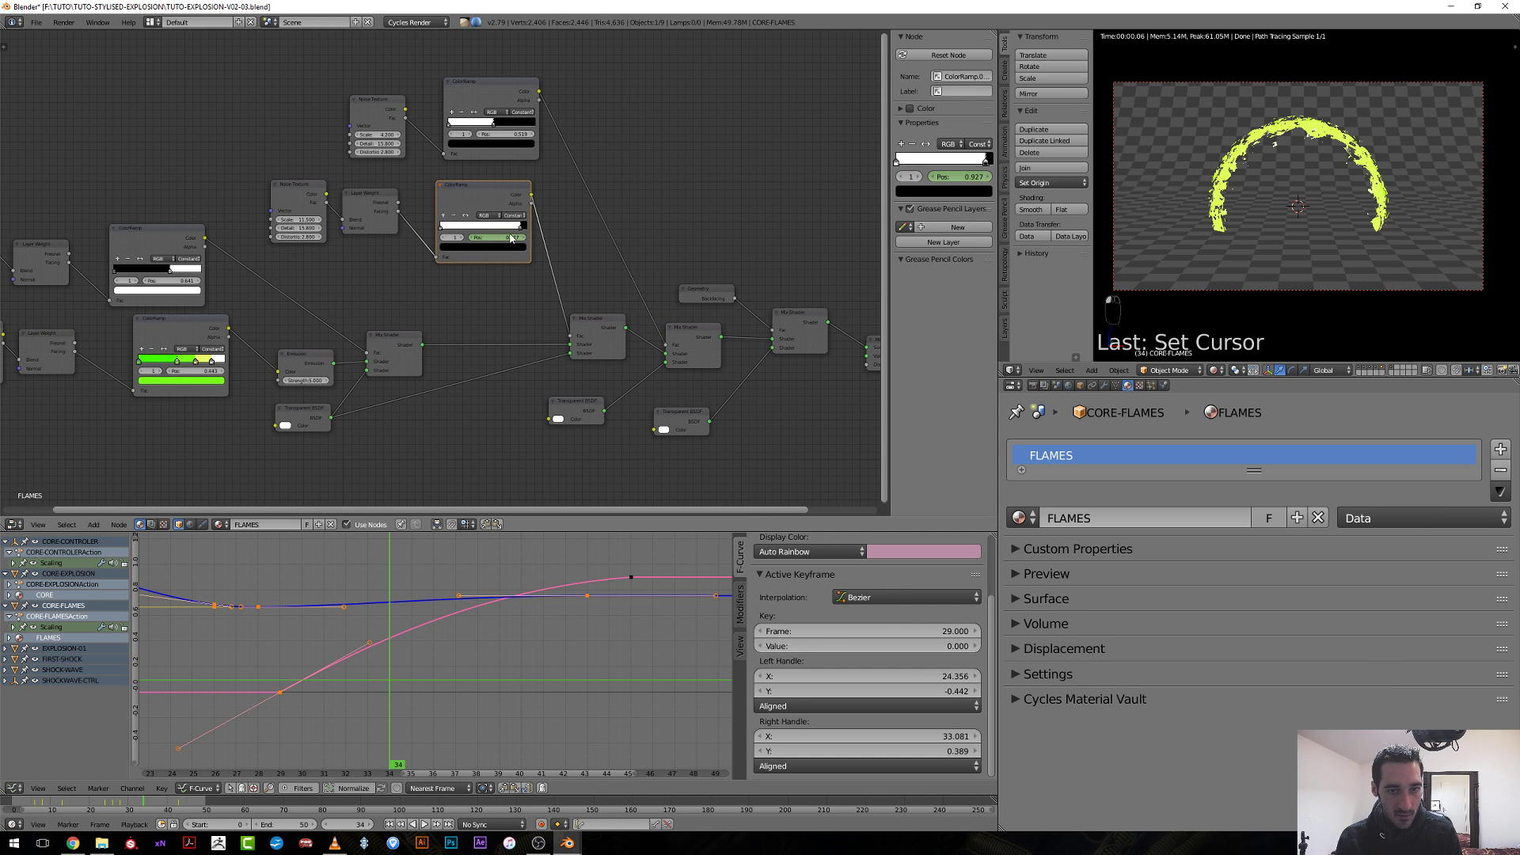
pyautogui.rightClick(503, 239)
pyautogui.click(503, 236)
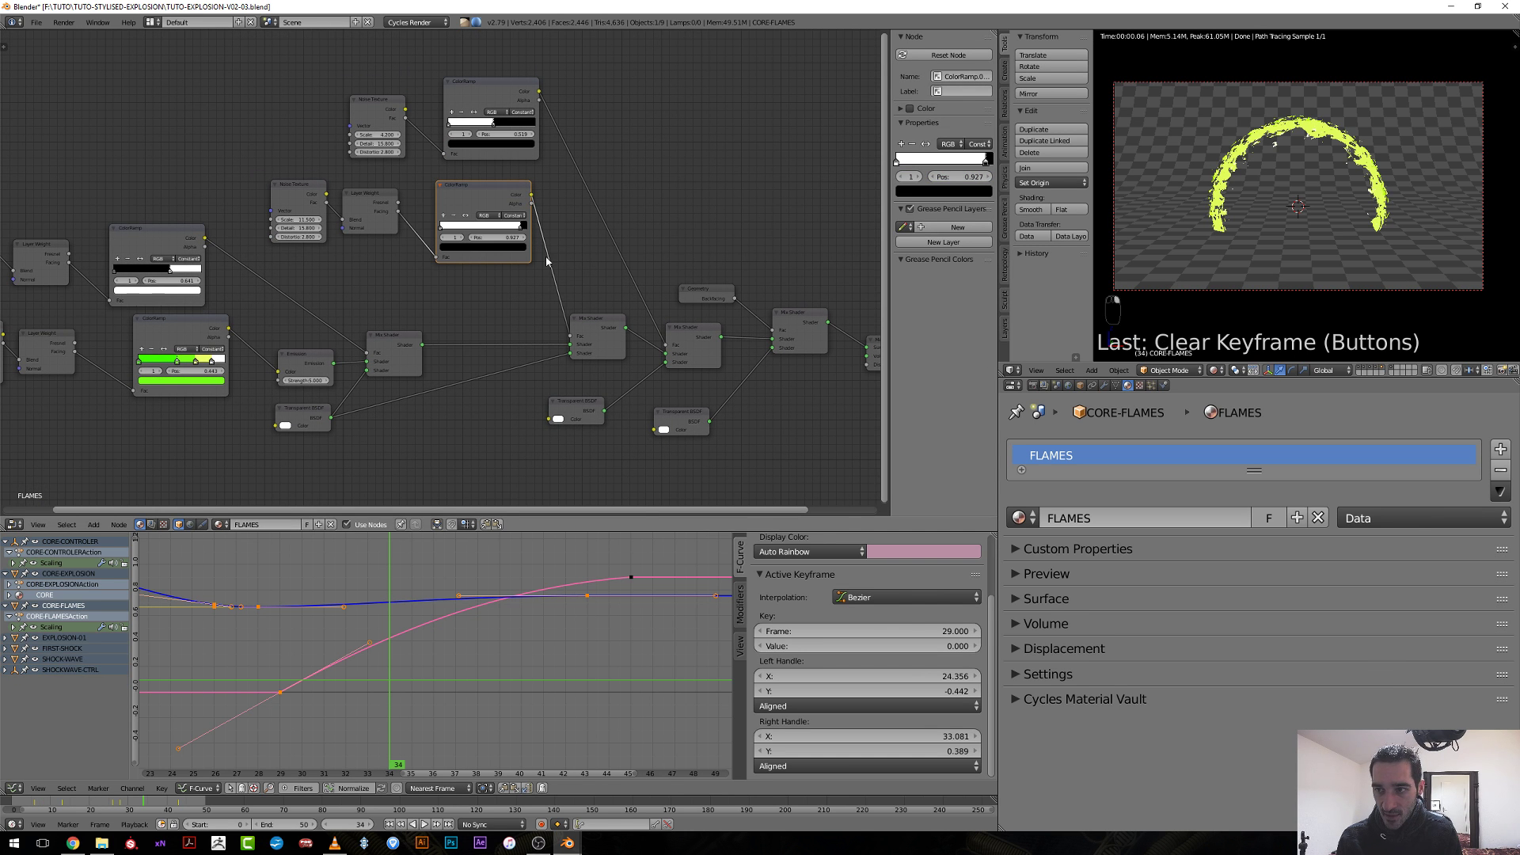
# Isolate the CORE-FLAMES layer, go to frame 38 and refresh the rendered view.
pyautogui.click(1358, 371)
pyautogui.moveTo(353, 633); pyautogui.dragTo(195, 632)
pyautogui.scroll(-5, 254, 640)
pyautogui.moveTo(348, 664); pyautogui.dragTo(542, 702, button='middle')
pyautogui.scroll(-1, 541, 702)
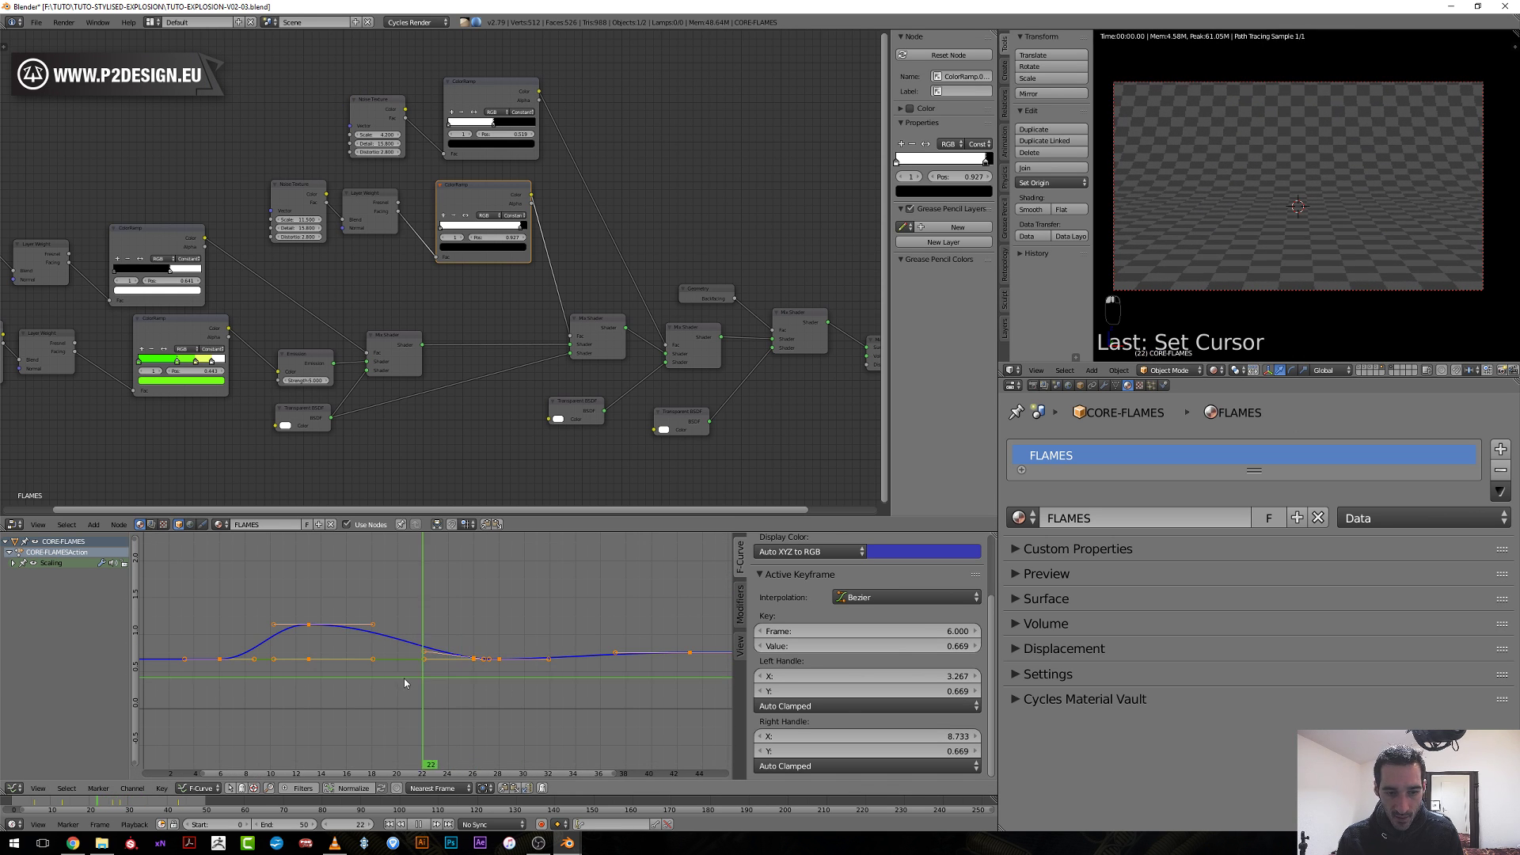
pyautogui.moveTo(427, 682)
pyautogui.mouseDown()
pyautogui.moveTo(331, 688)
pyautogui.moveTo(412, 693)
pyautogui.mouseUp()
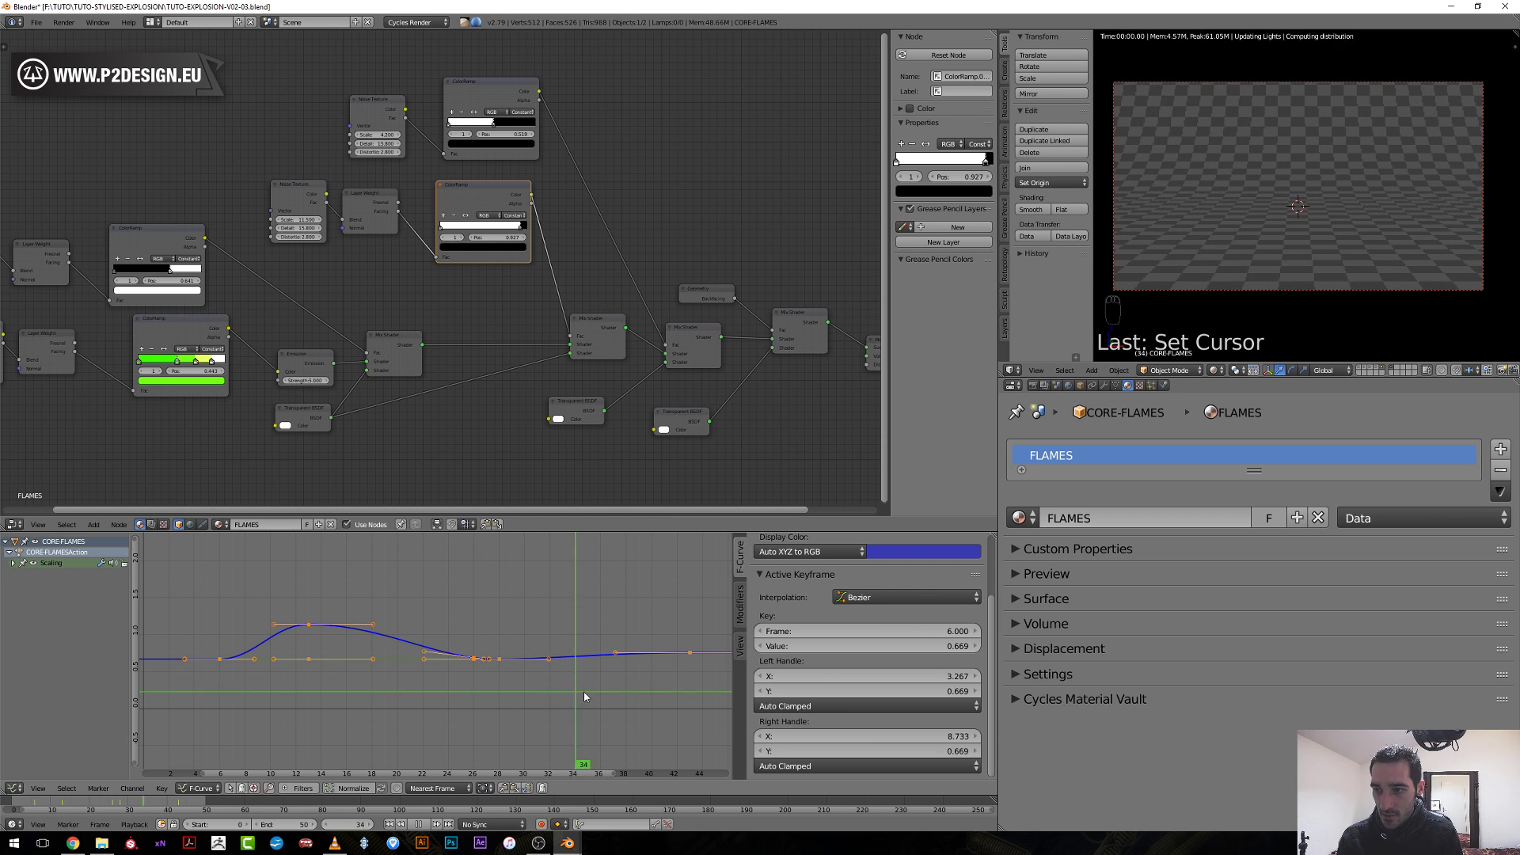
pyautogui.hotkey('alt', 'a')
pyautogui.hotkey('shift', 'z')
pyautogui.hotkey('shift', 'z')
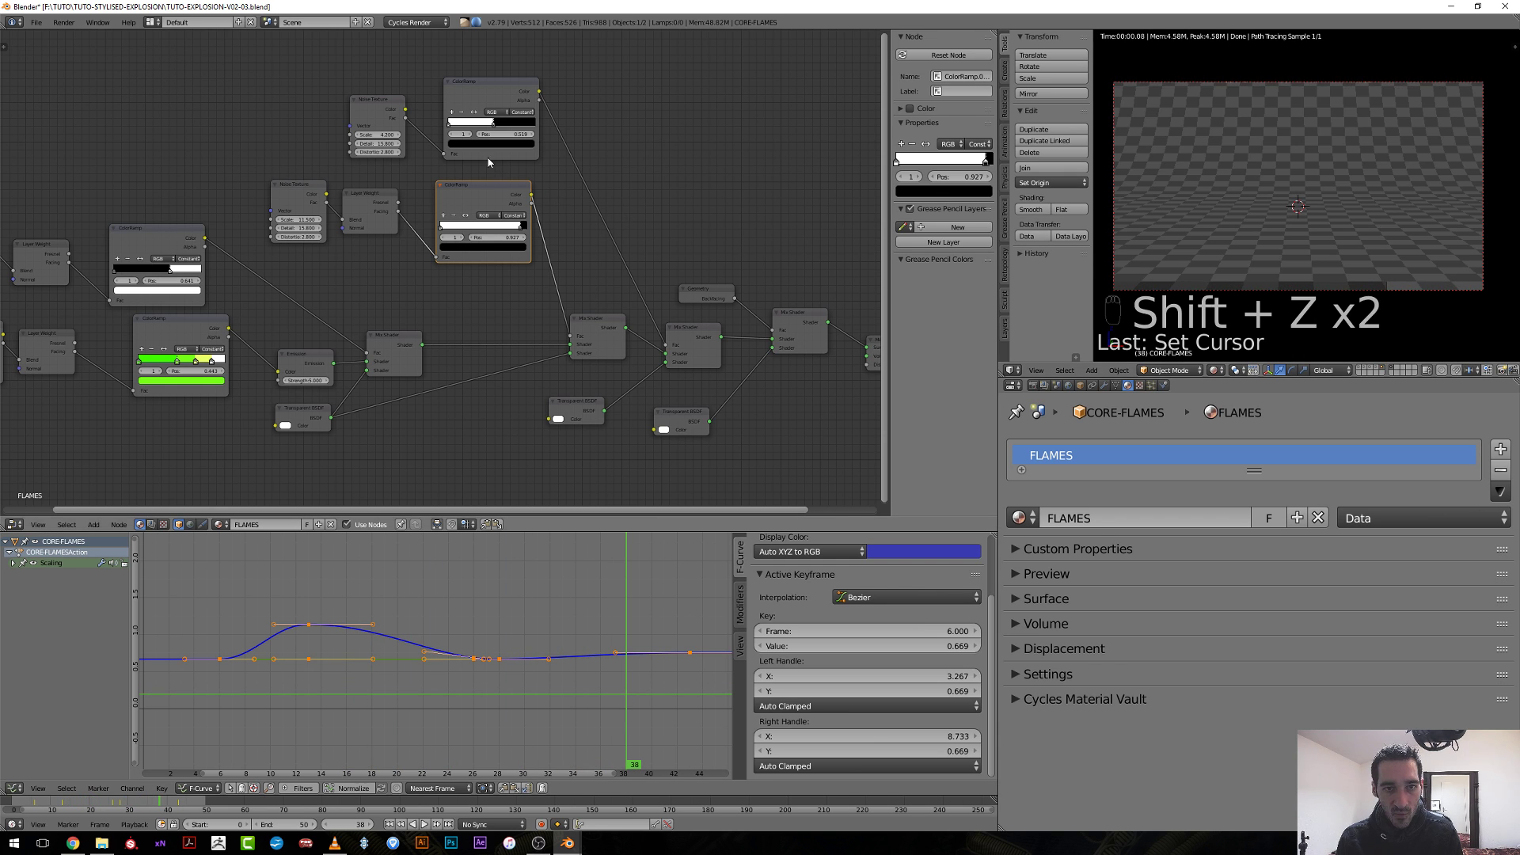
# Move the uppermost ColorRamp's stop almost to the ramp's end and preview the flames' first Mix Shader output.
pyautogui.moveTo(524, 126); pyautogui.dragTo(535, 125)
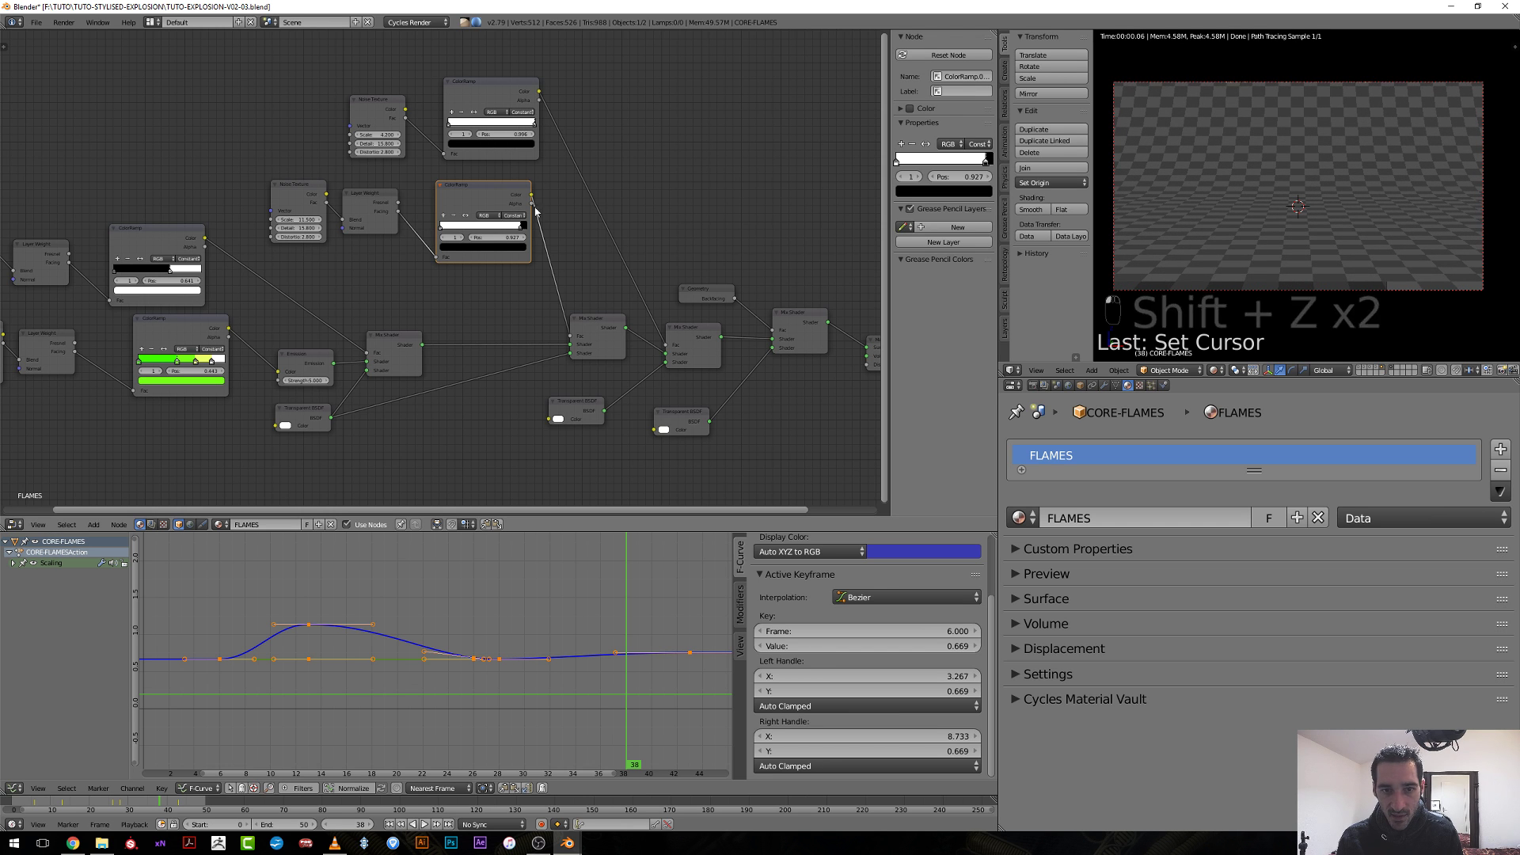
pyautogui.keyDown('ctrl'); pyautogui.keyDown('shift'); pyautogui.click(615, 349); pyautogui.keyUp('shift'); pyautogui.keyUp('ctrl')
pyautogui.keyDown('ctrl'); pyautogui.keyDown('shift'); pyautogui.click(394, 348); pyautogui.keyUp('shift'); pyautogui.keyUp('ctrl')
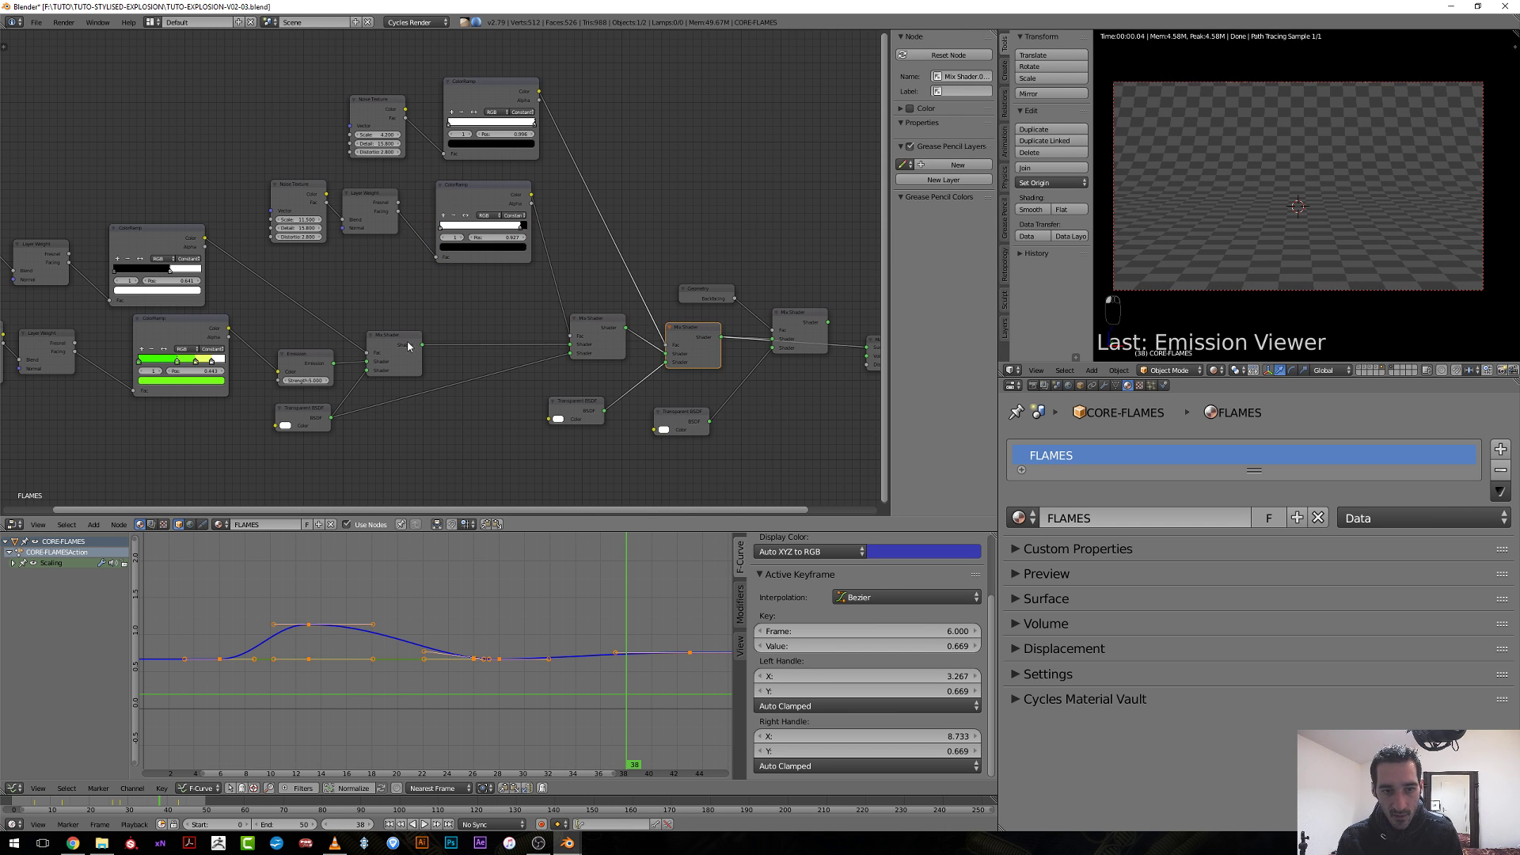
pyautogui.moveTo(393, 348)
pyautogui.mouseDown(button='middle')
pyautogui.moveTo(475, 360)
pyautogui.moveTo(518, 311)
pyautogui.mouseUp(button='middle')
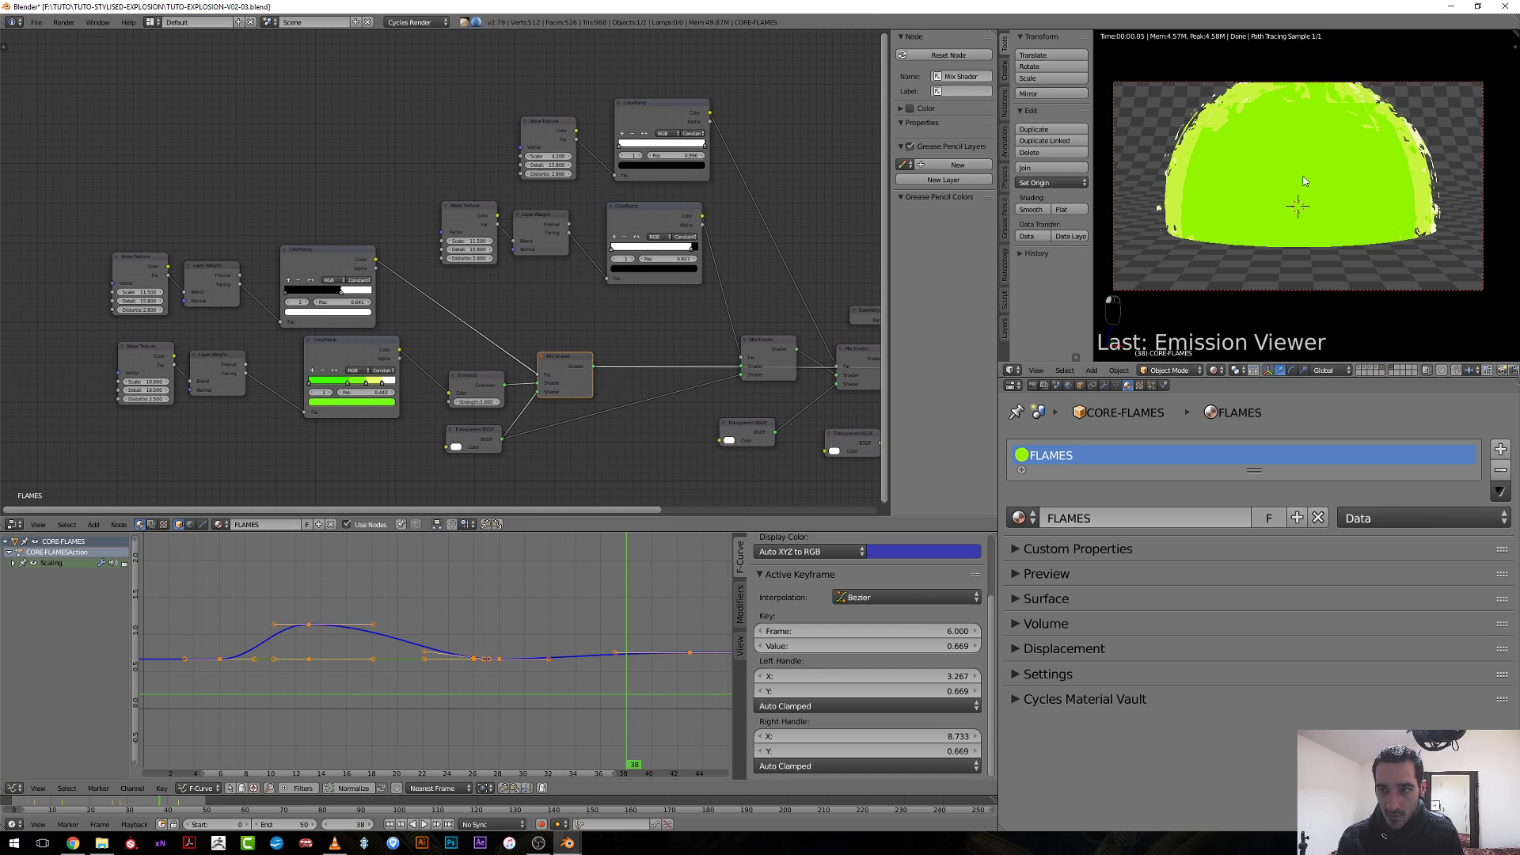
# Shade CORE-FLAMES smooth, preview the second Mix Shader, and lower its ColorRamp's stop to about 0.07 to open a central hole.
pyautogui.click(1029, 209)
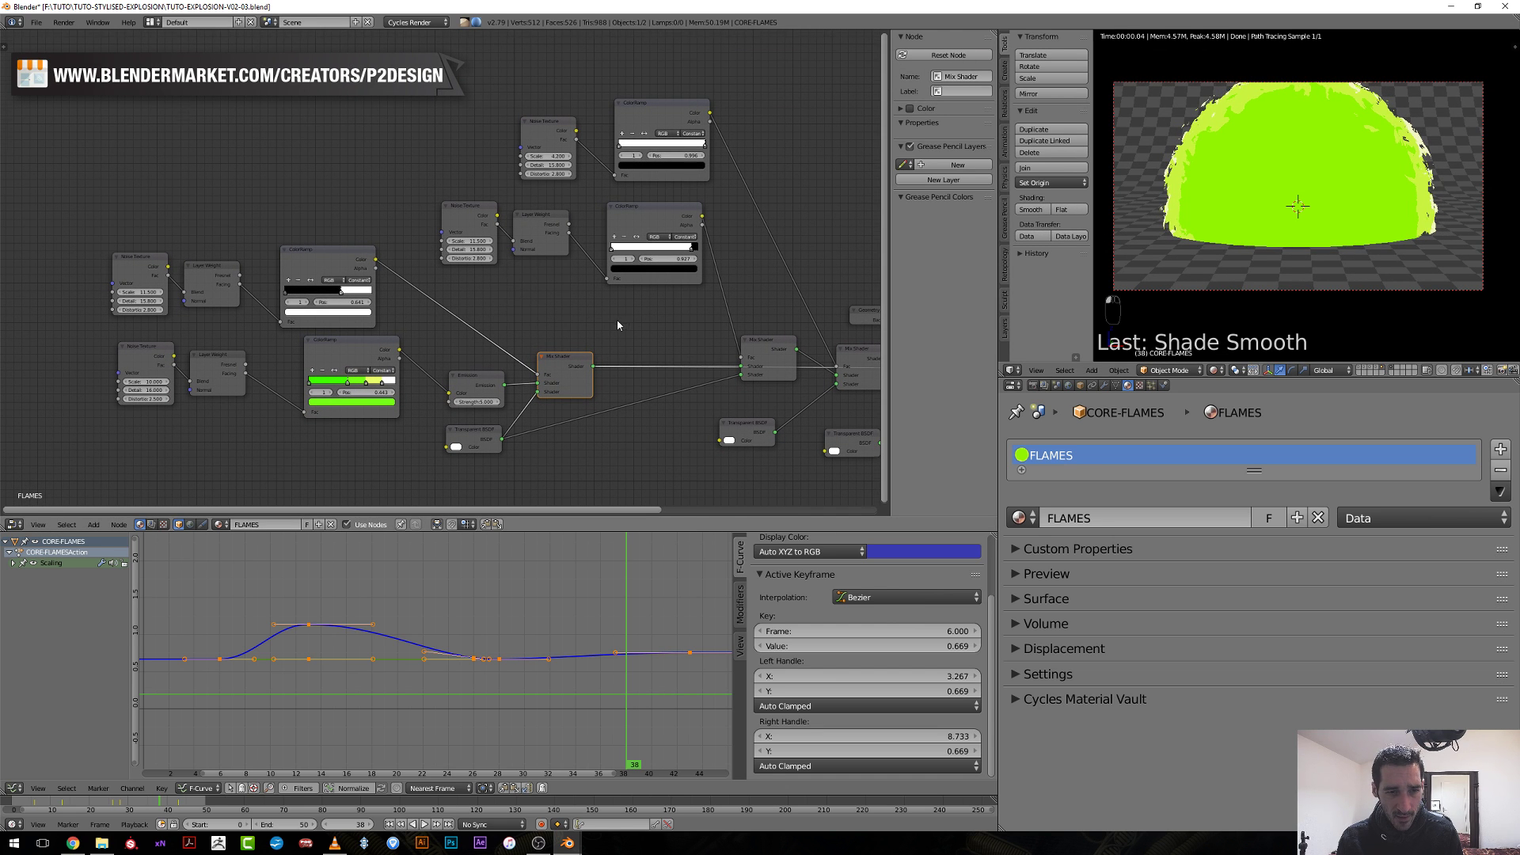
pyautogui.moveTo(618, 325); pyautogui.dragTo(484, 226, button='middle')
pyautogui.keyDown('ctrl'); pyautogui.keyDown('shift'); pyautogui.click(506, 167); pyautogui.keyUp('shift'); pyautogui.keyUp('ctrl')
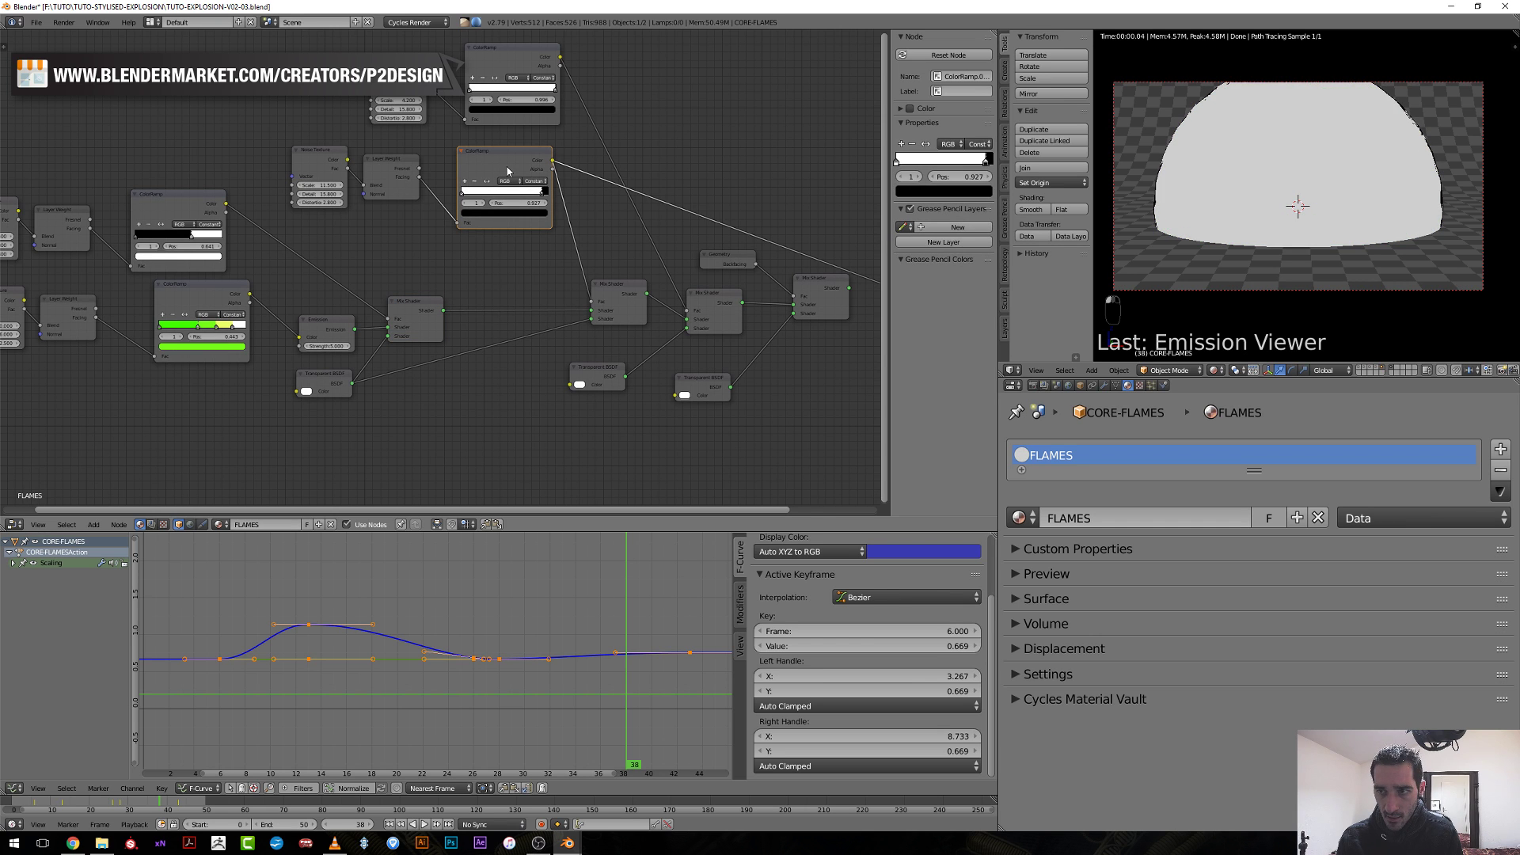
pyautogui.keyDown('ctrl'); pyautogui.keyDown('shift'); pyautogui.click(613, 295); pyautogui.keyUp('shift'); pyautogui.keyUp('ctrl')
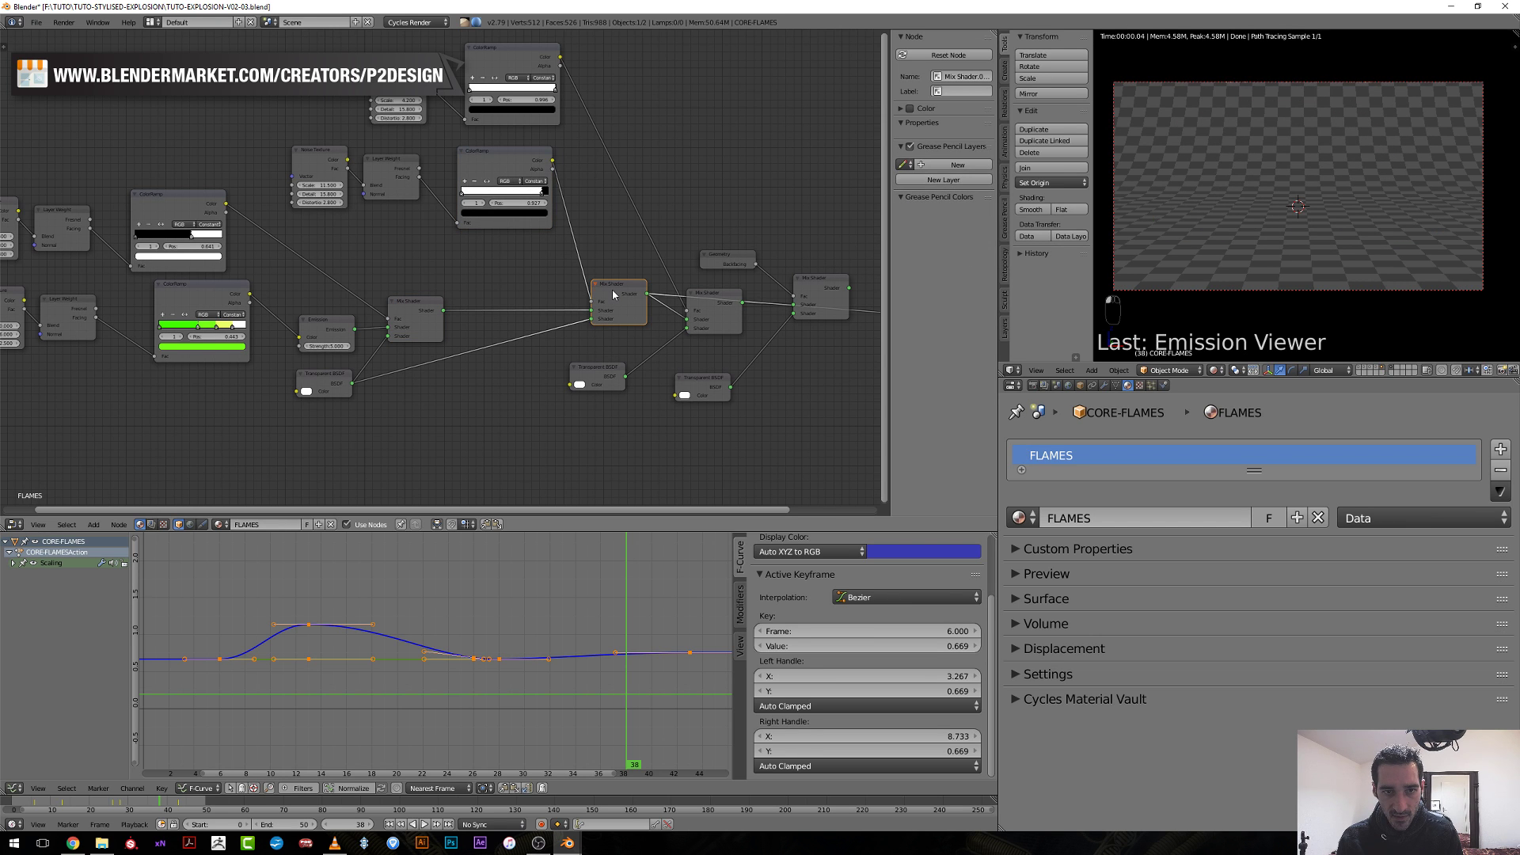
pyautogui.moveTo(538, 194); pyautogui.dragTo(471, 212)
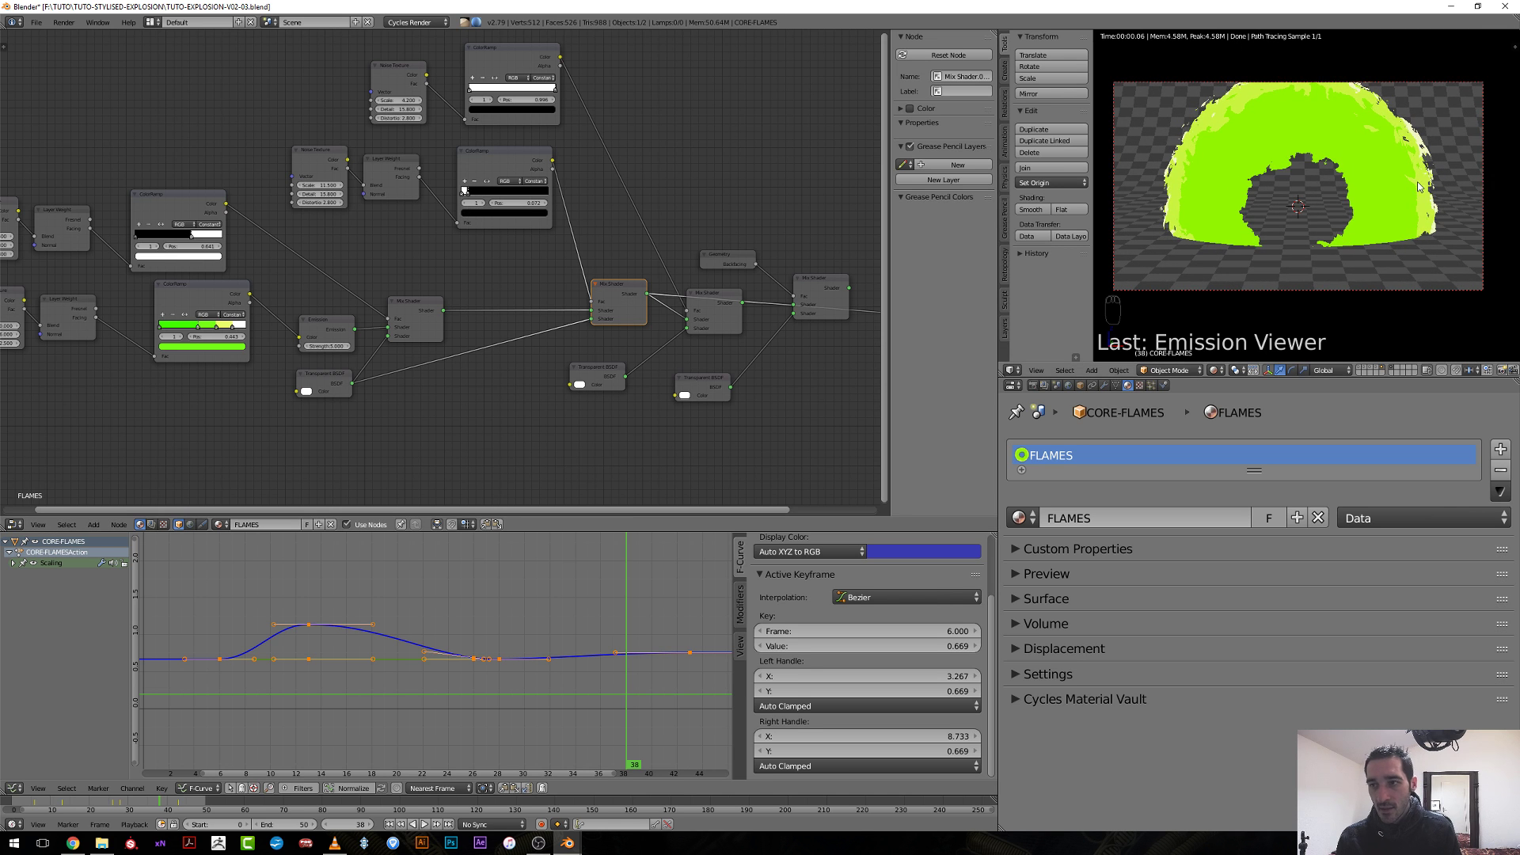
pyautogui.scroll(-2, 1343, 218)
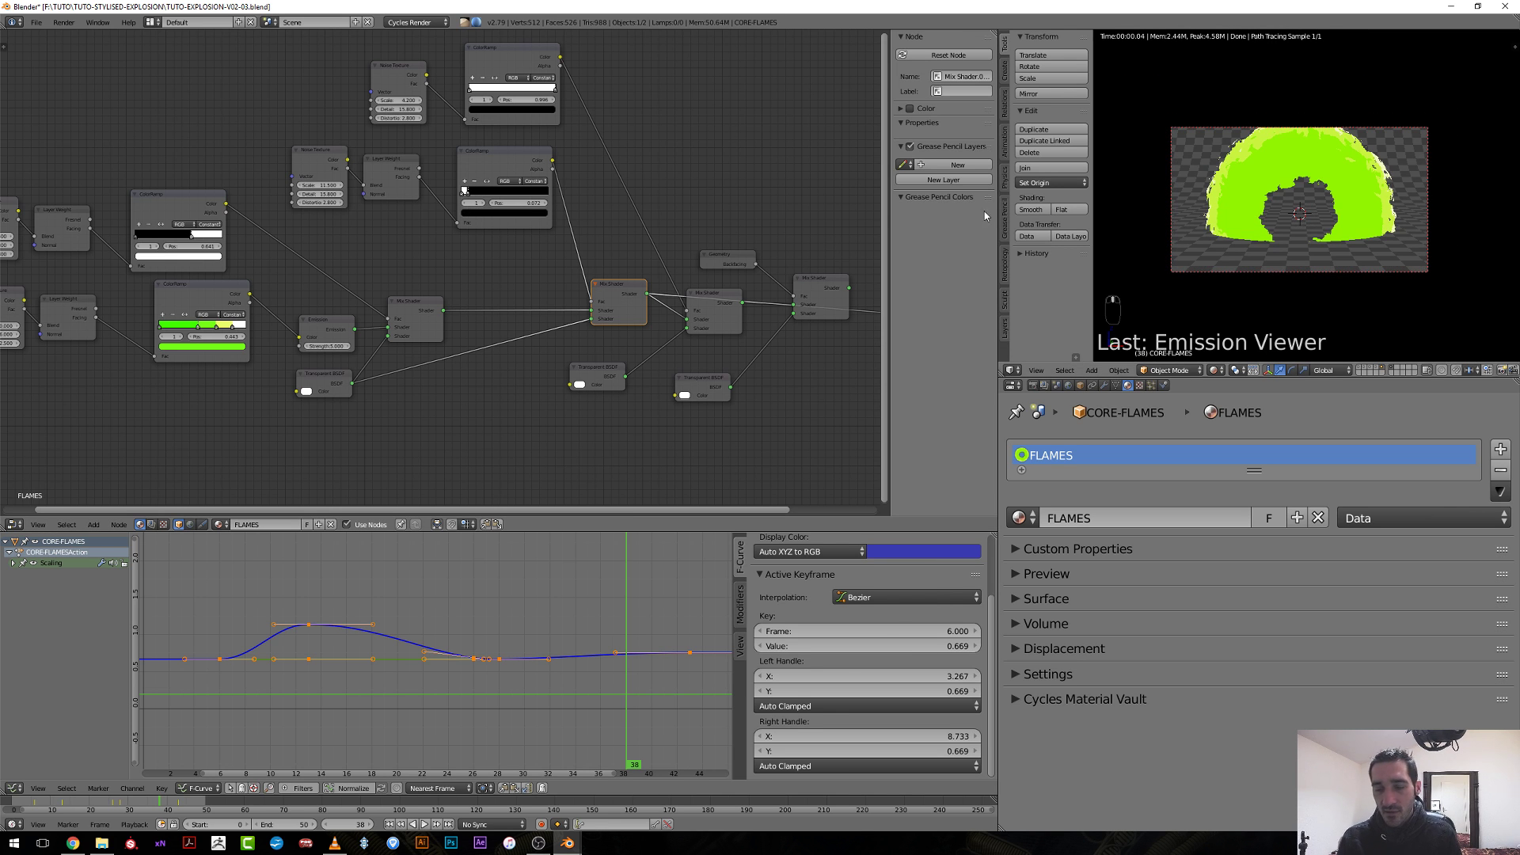
pyautogui.scroll(2, 261, 420)
pyautogui.moveTo(190, 445); pyautogui.dragTo(409, 422, button='middle')
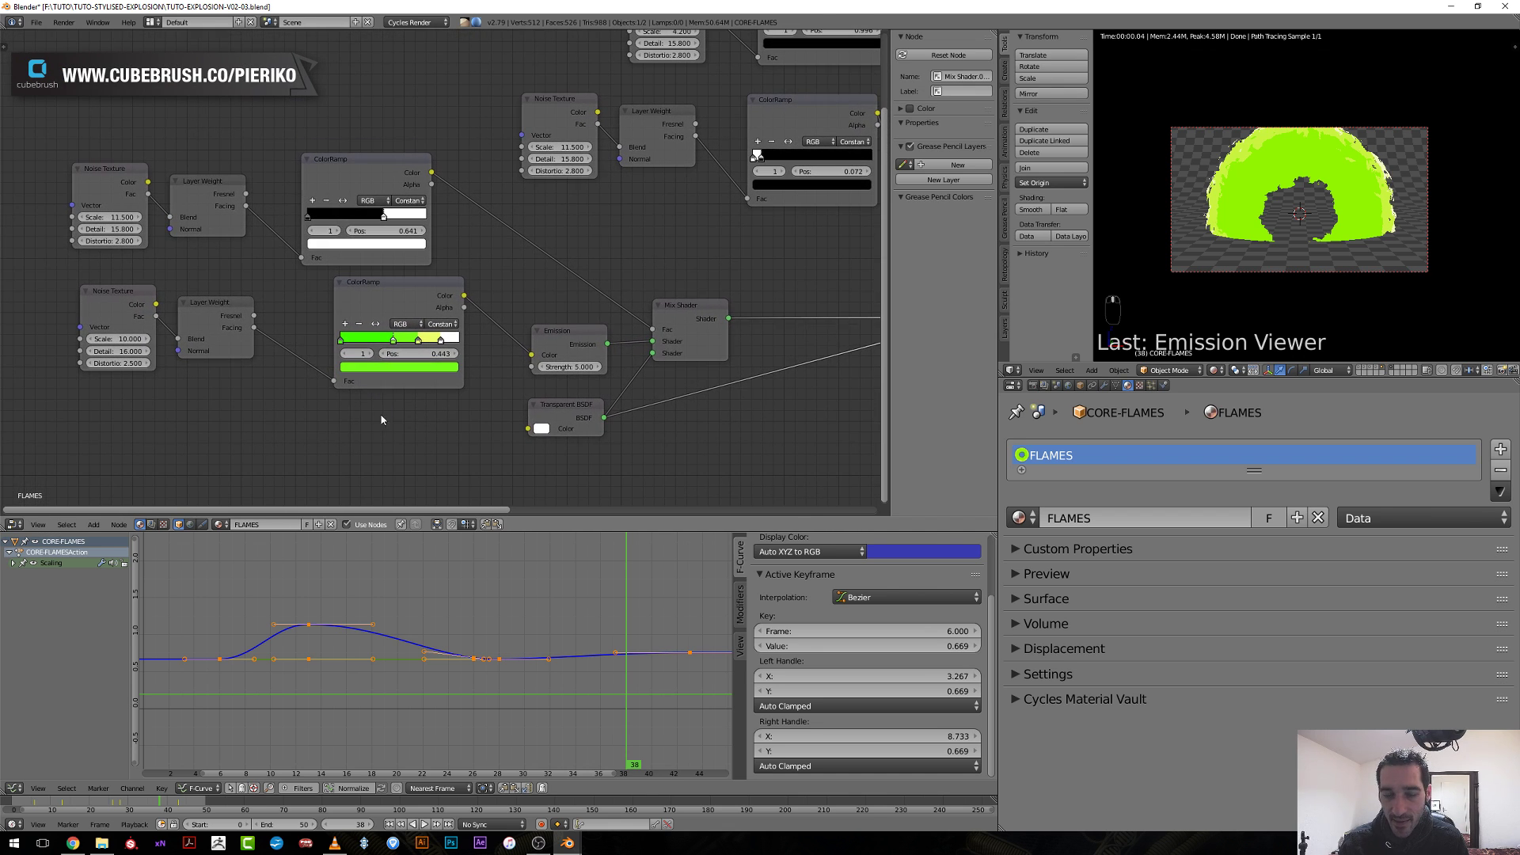
pyautogui.click(214, 300)
pyautogui.scroll(-5, 417, 294)
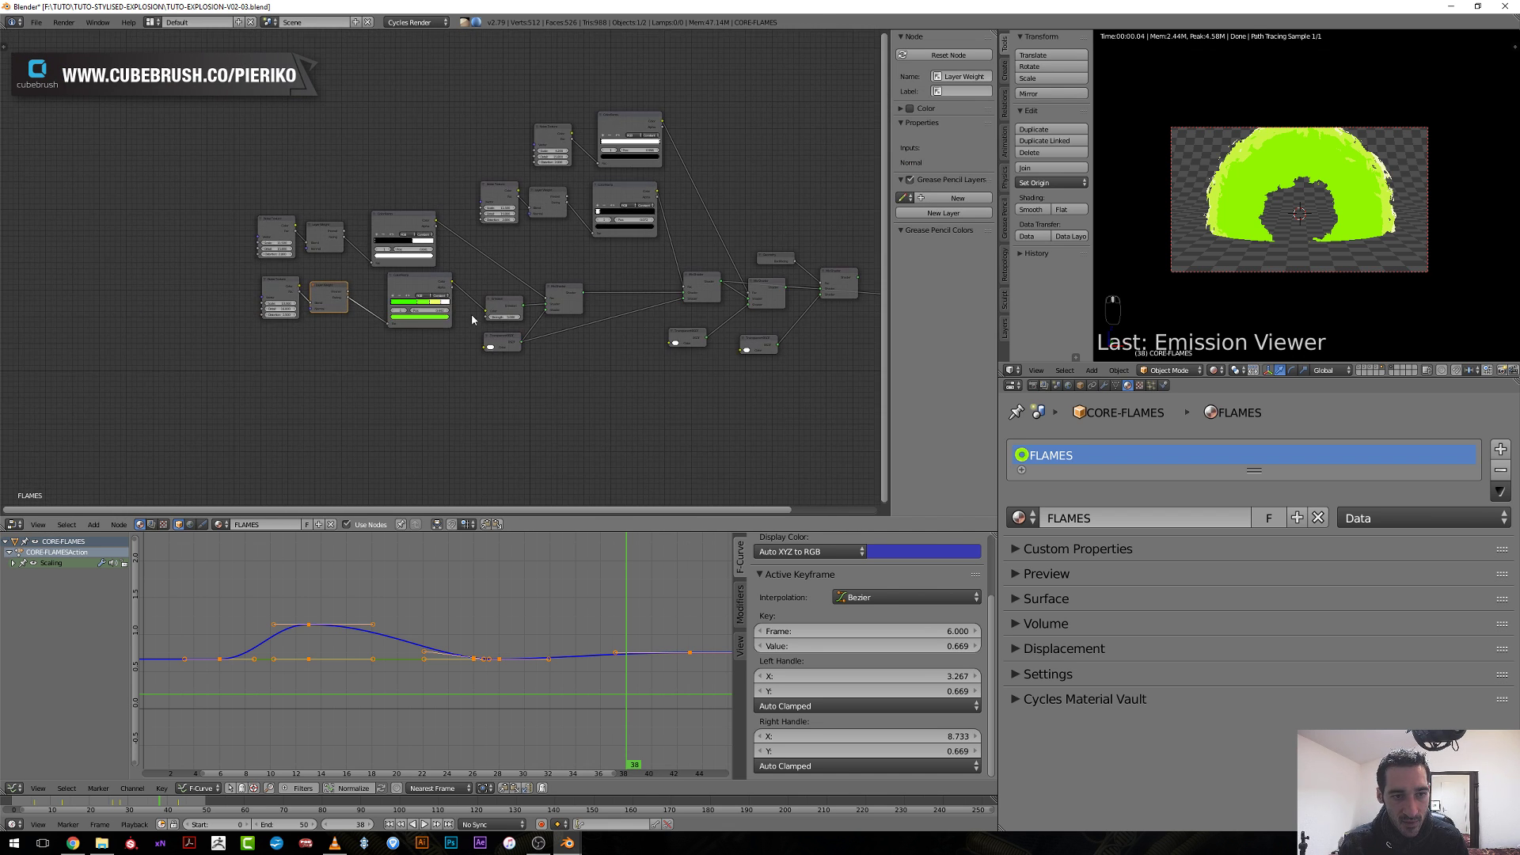
pyautogui.moveTo(402, 304); pyautogui.dragTo(401, 304, button='middle')
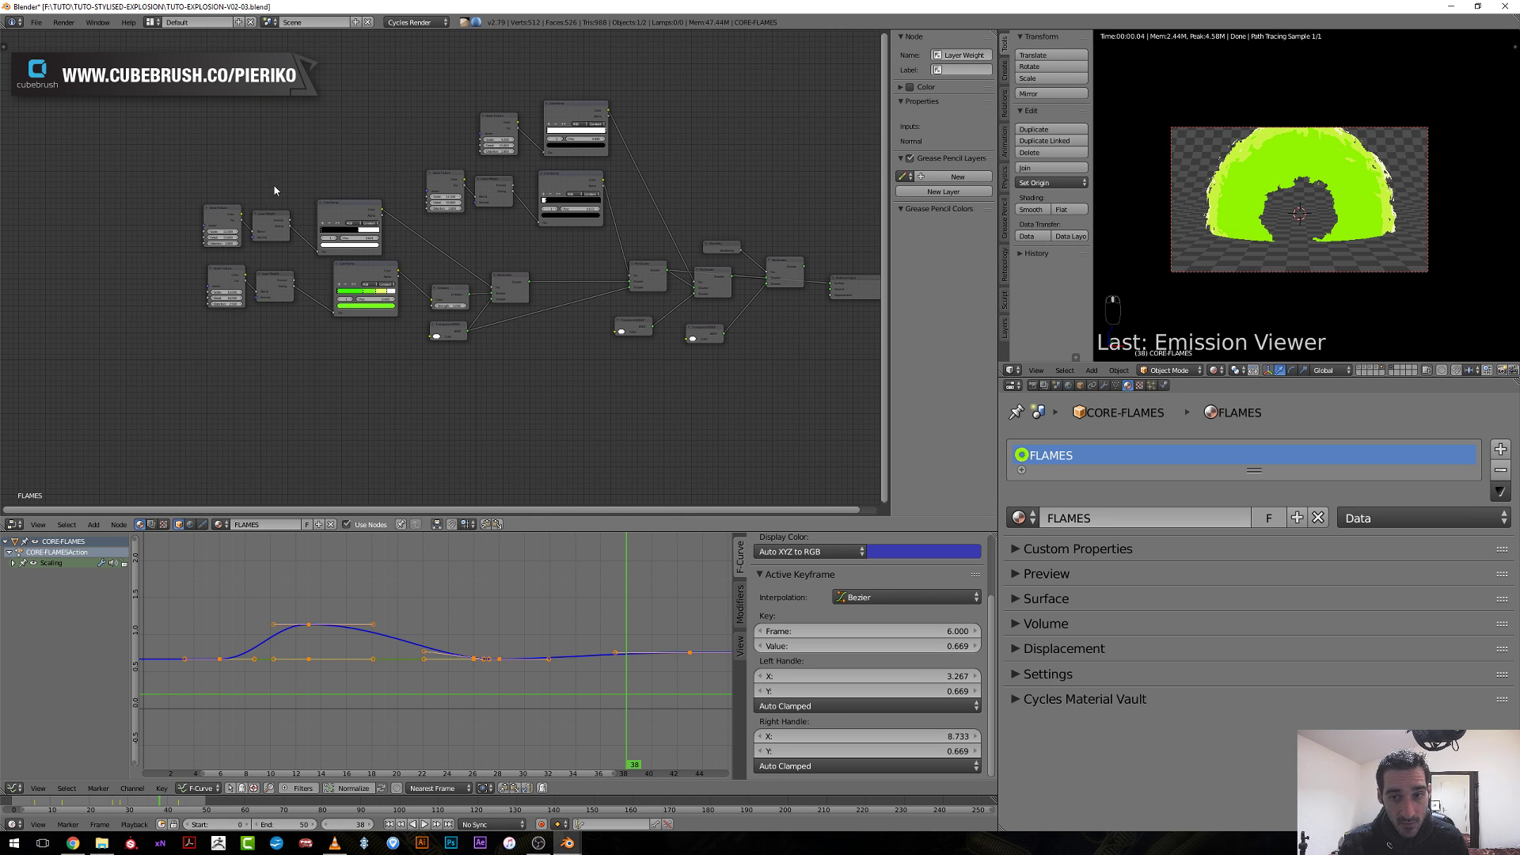
pyautogui.press('b')
pyautogui.moveTo(164, 114); pyautogui.dragTo(780, 387)
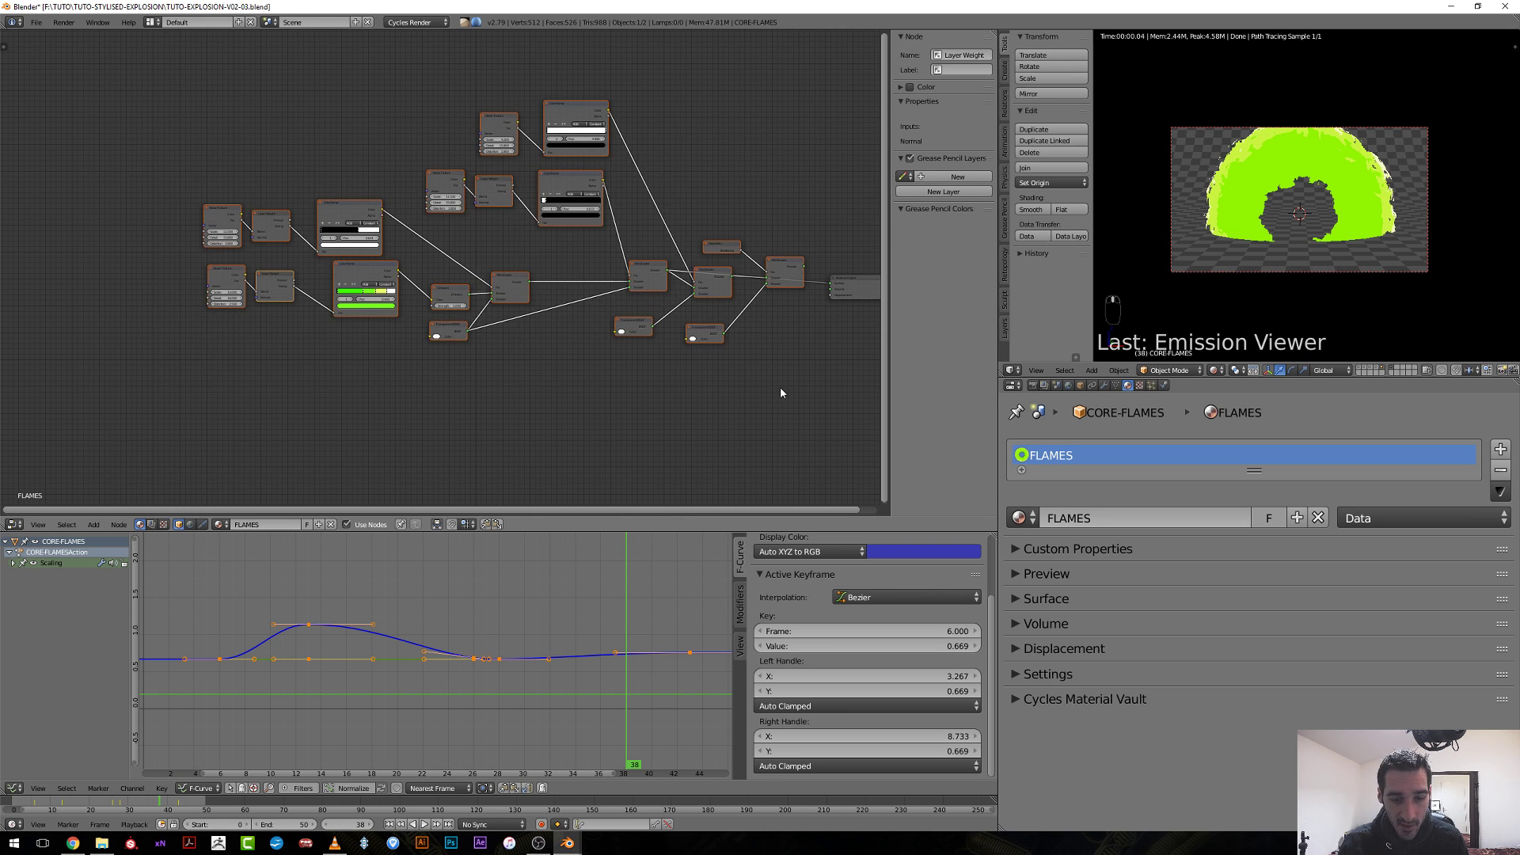
pyautogui.press('x')
pyautogui.moveTo(790, 373); pyautogui.dragTo(588, 369, button='middle')
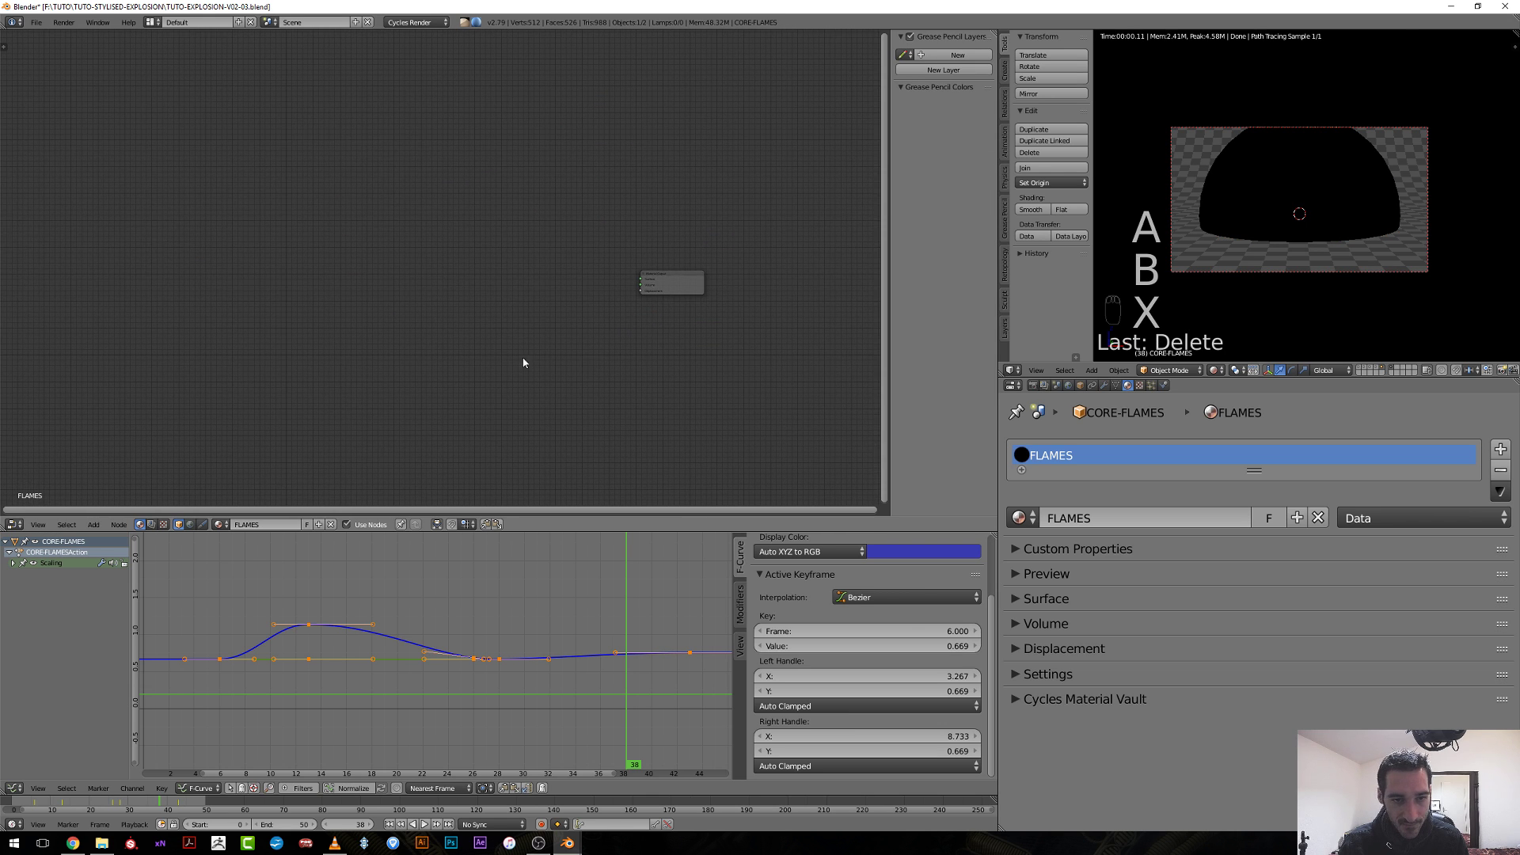
pyautogui.hotkey('ctrl', 'z')
# Duplicate the green-yellow ColorRamp below the FLAMES node tree, then delete all the original nodes except the Material Output.
pyautogui.click(192, 265)
pyautogui.hotkey('shift', 'd')
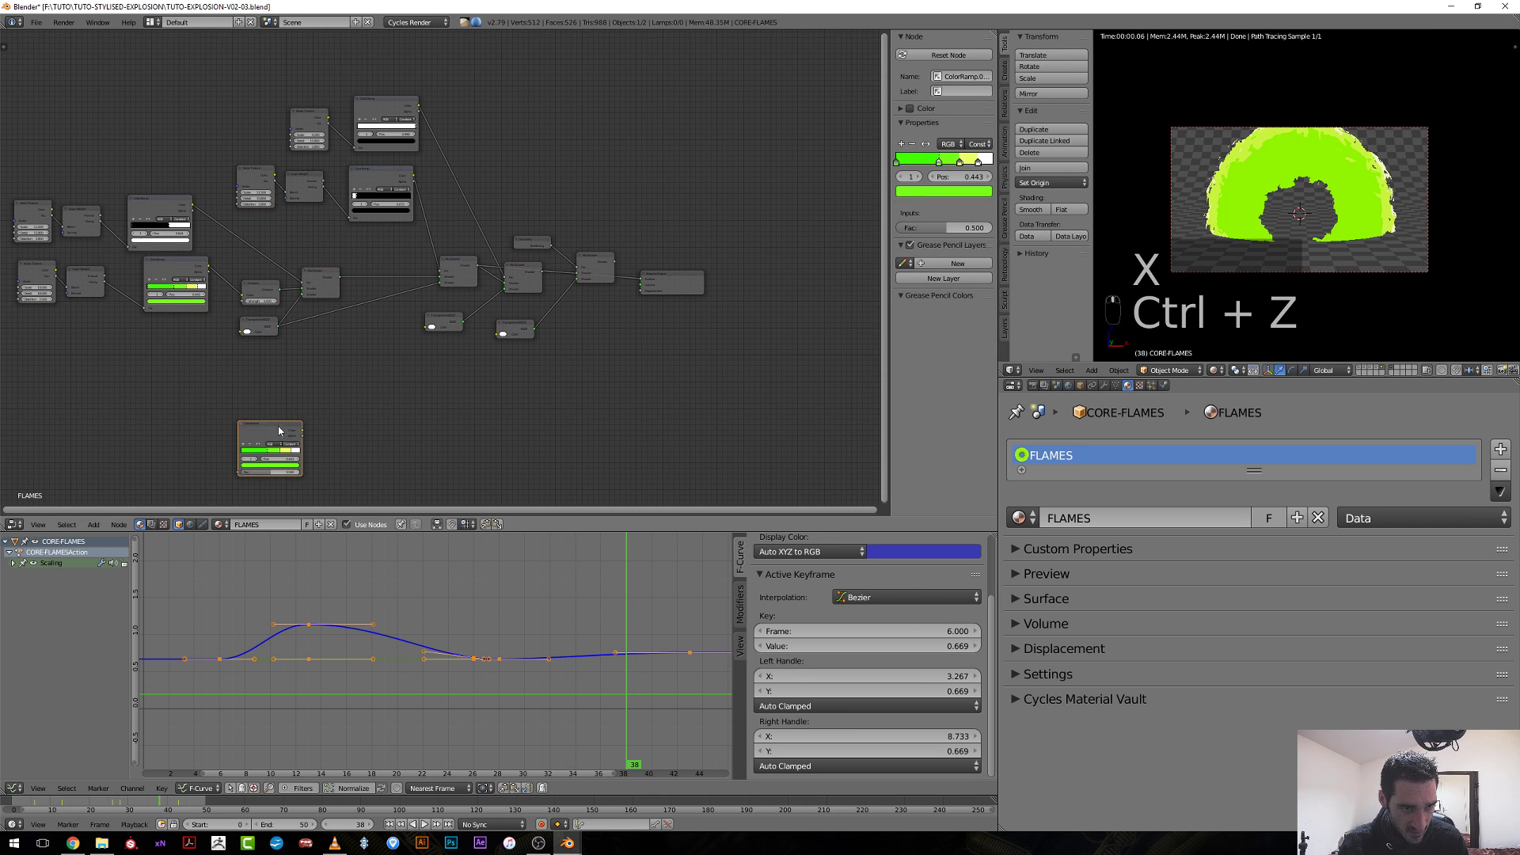
pyautogui.click(285, 432)
pyautogui.press('b')
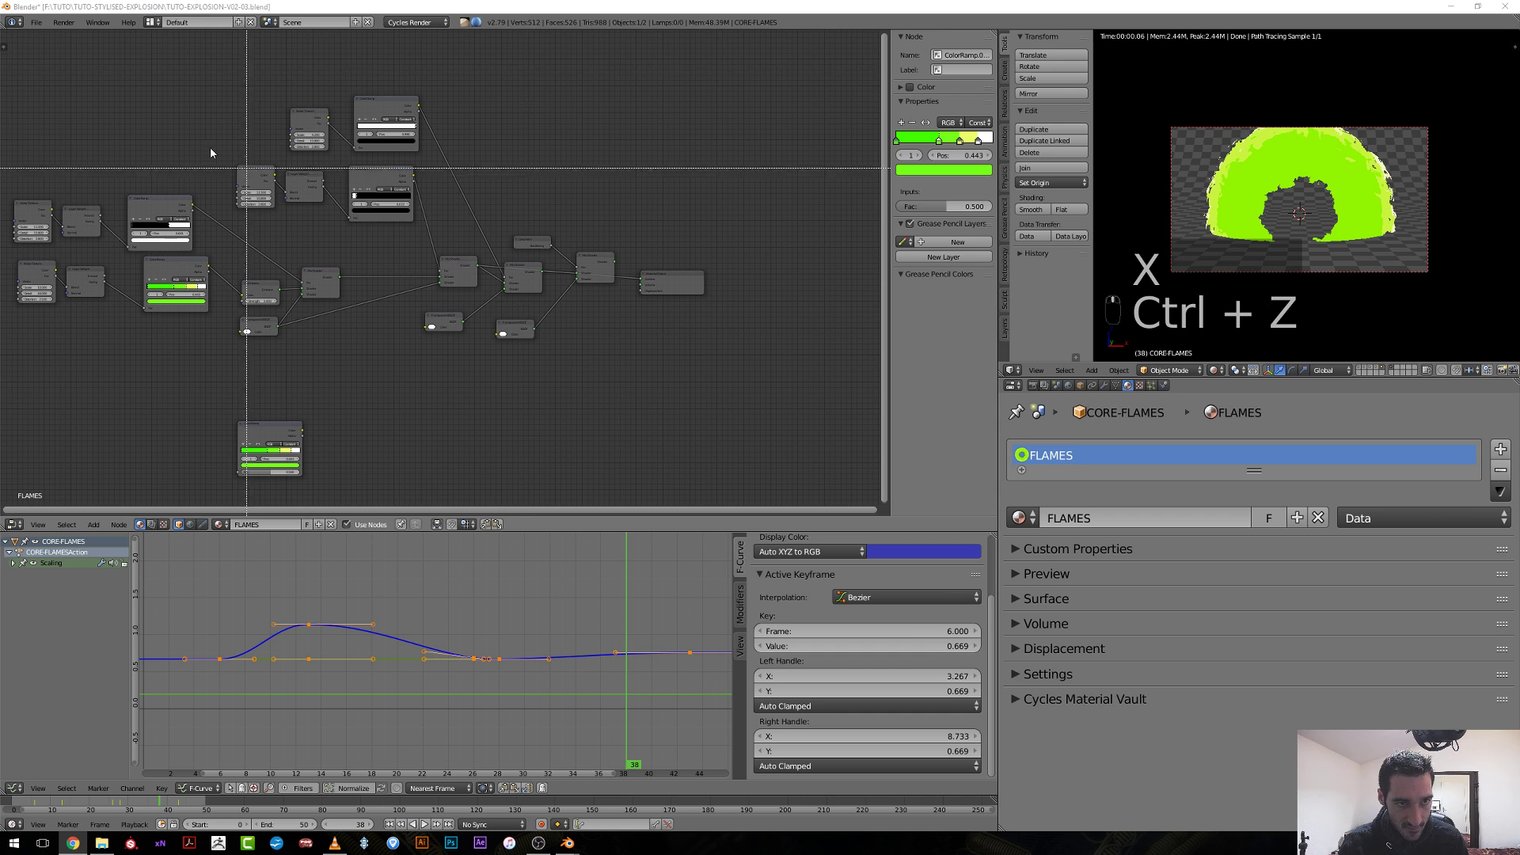
pyautogui.moveTo(38, 73); pyautogui.dragTo(598, 369)
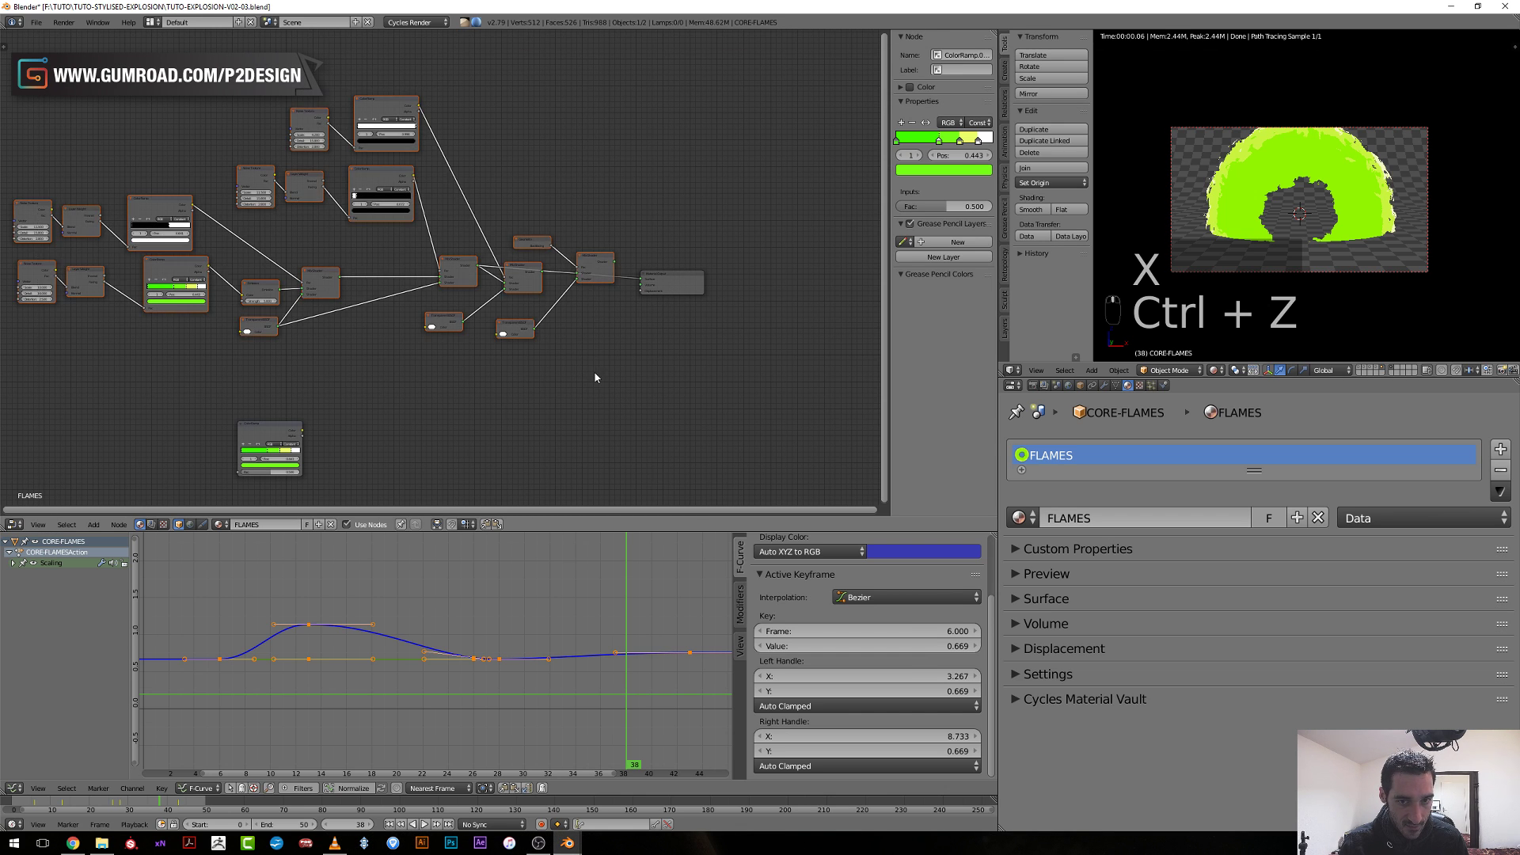
pyautogui.press('x')
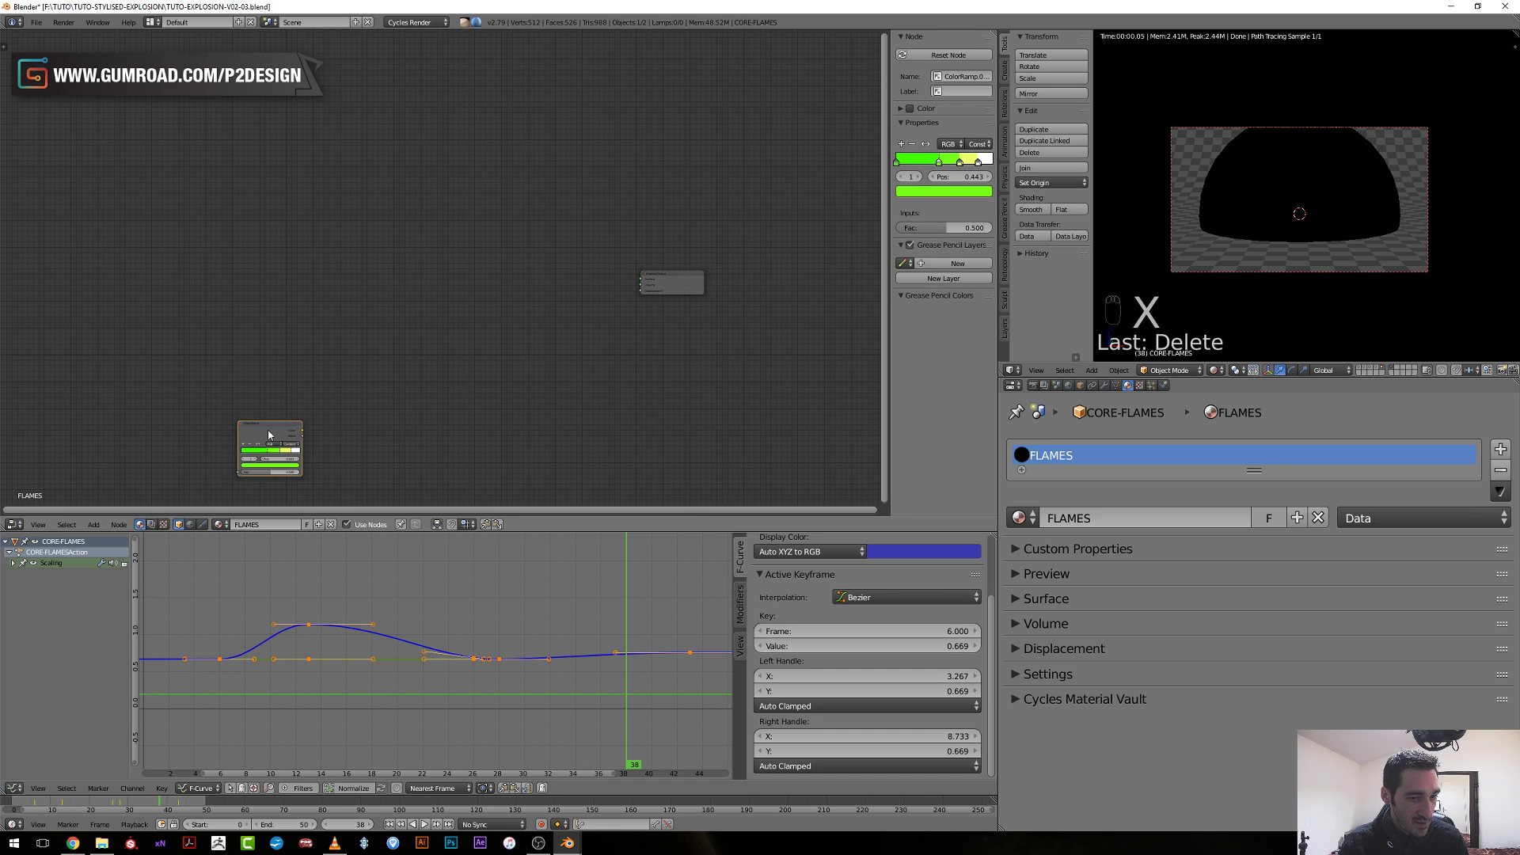
# Move the kept ColorRamp up into line with the Material Output, preview its colour through an emission viewer and space the nodes out.
pyautogui.moveTo(274, 419); pyautogui.dragTo(469, 280)
pyautogui.scroll(2, 469, 280)
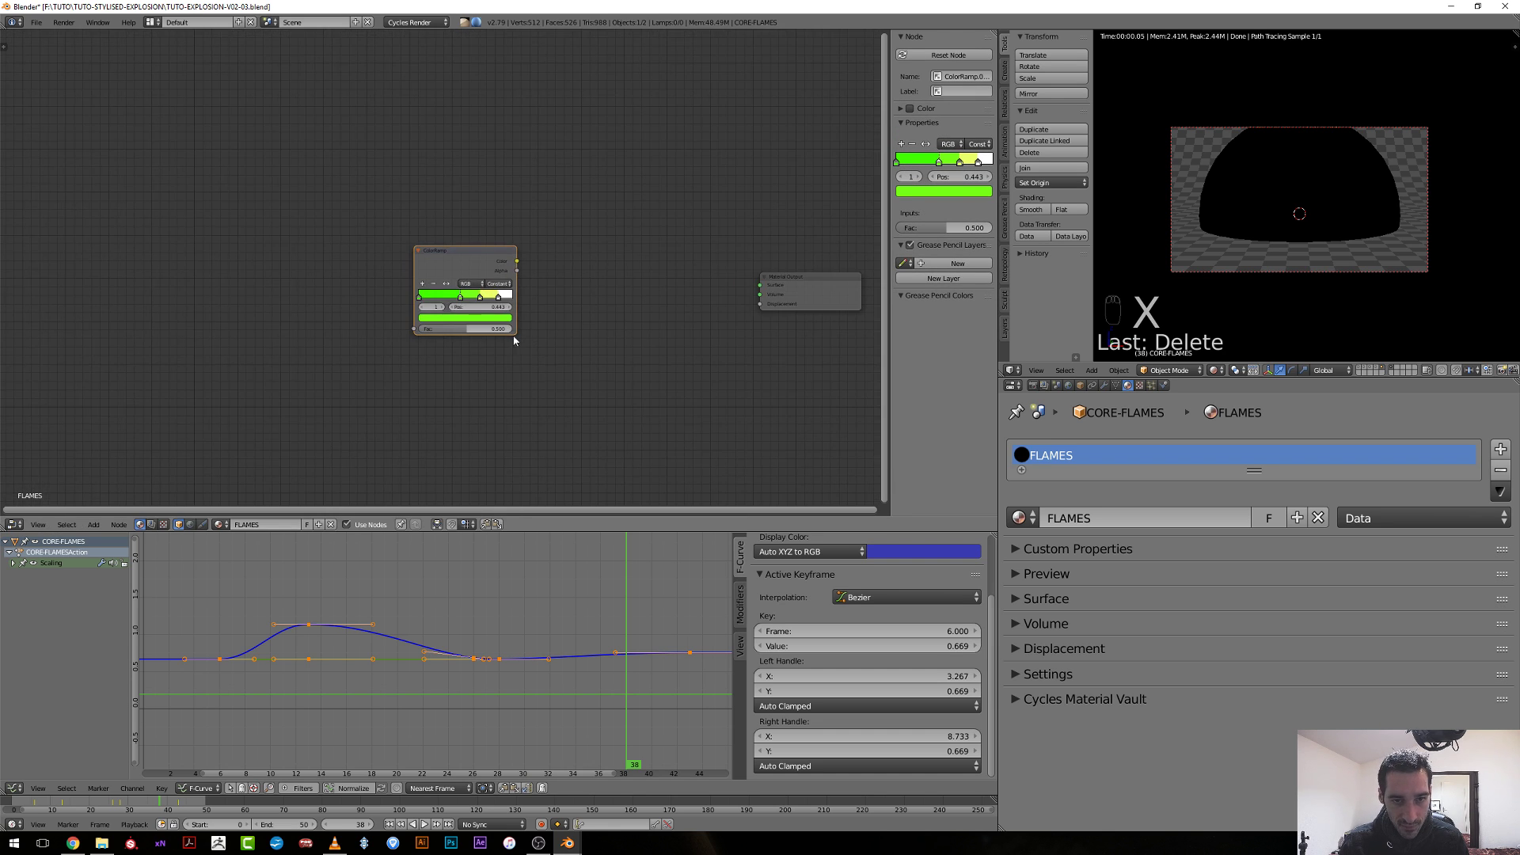
pyautogui.keyDown('ctrl'); pyautogui.keyDown('shift'); pyautogui.click(469, 272); pyautogui.keyUp('shift'); pyautogui.keyUp('ctrl')
pyautogui.press('g')
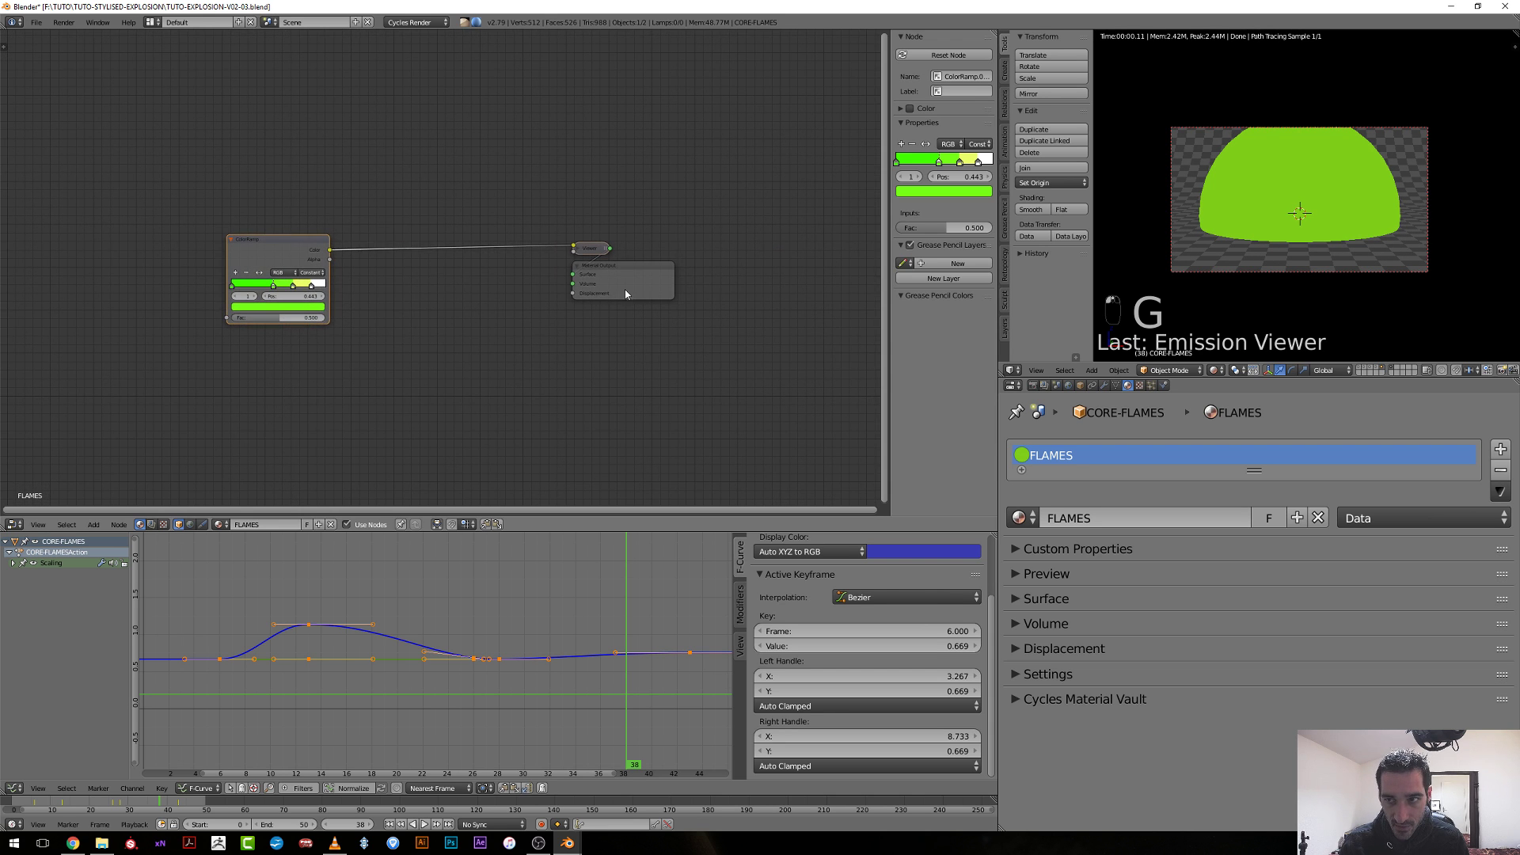
pyautogui.moveTo(625, 295); pyautogui.dragTo(670, 294)
pyautogui.moveTo(588, 250); pyautogui.dragTo(553, 261)
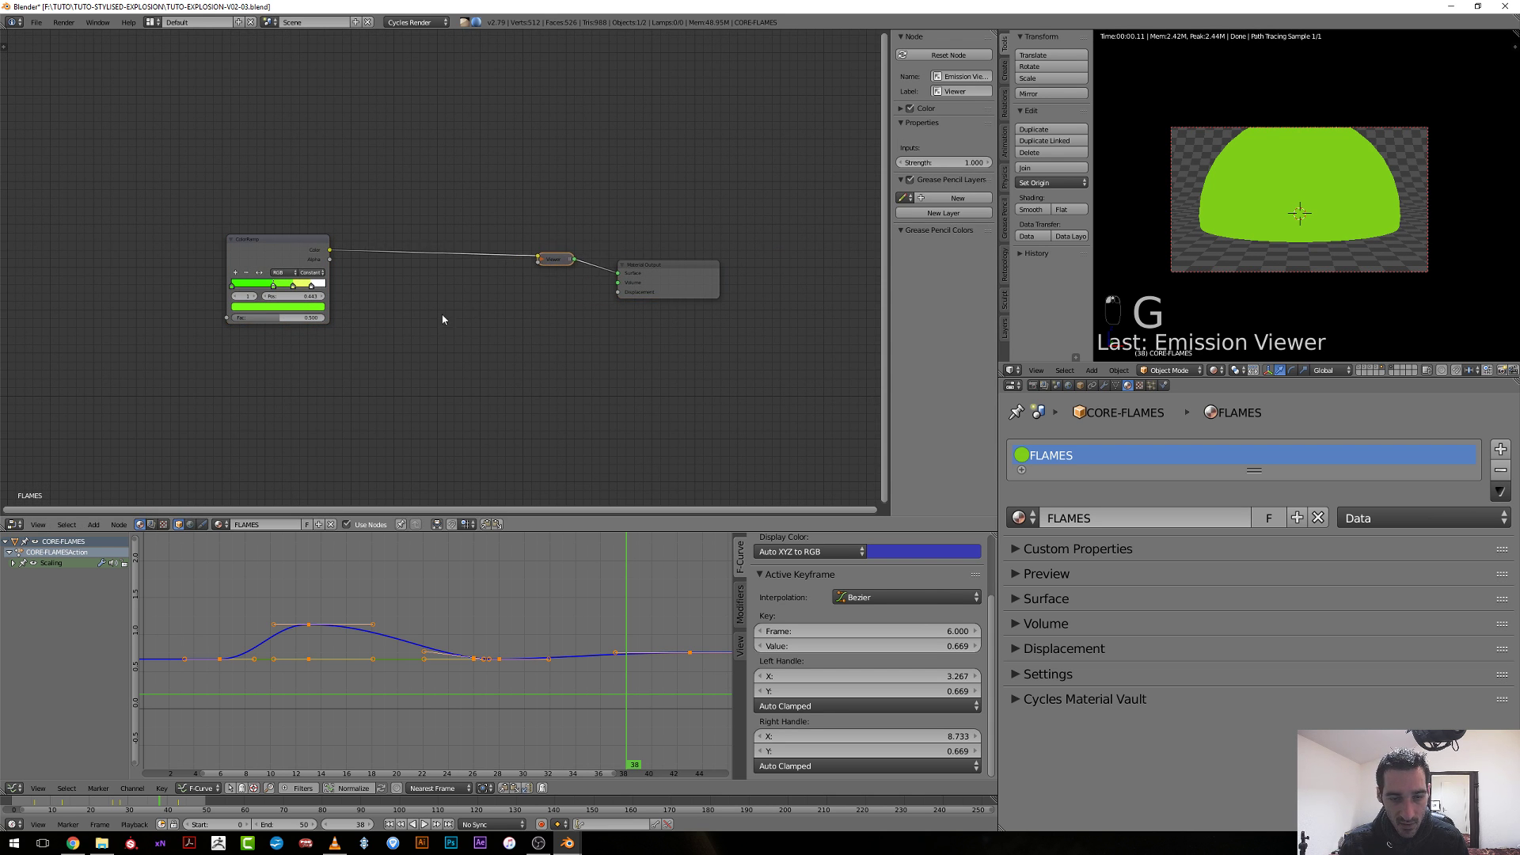
# Add a Noise Texture before the ColorRamp, link its Fac output to the ramp's Fac input and preview the ramp's colour.
pyautogui.scroll(2, 443, 319)
pyautogui.hotkey('shift', 'a')
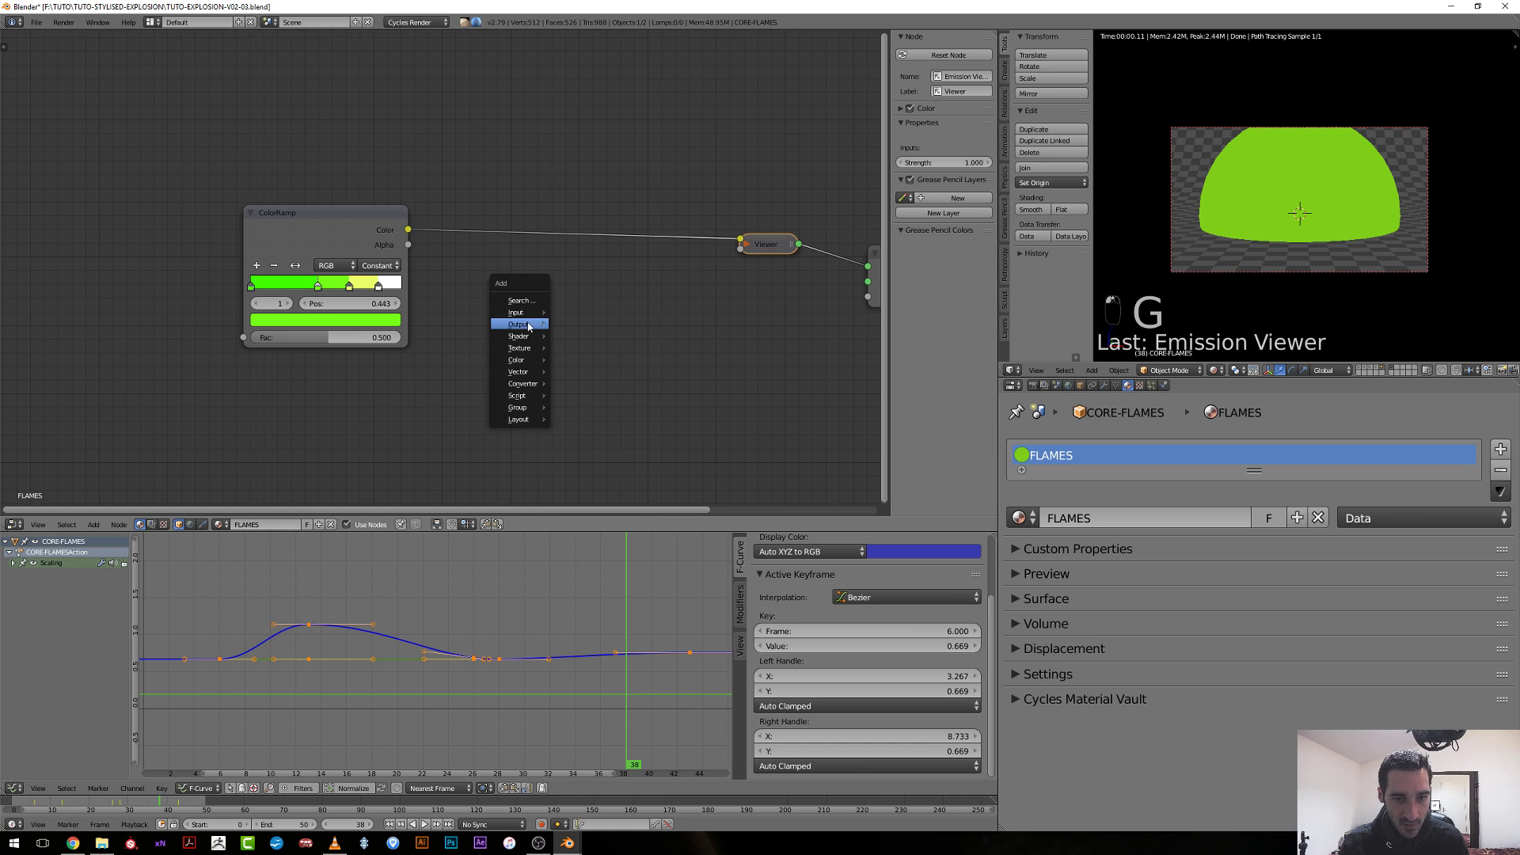
pyautogui.moveTo(519, 312)
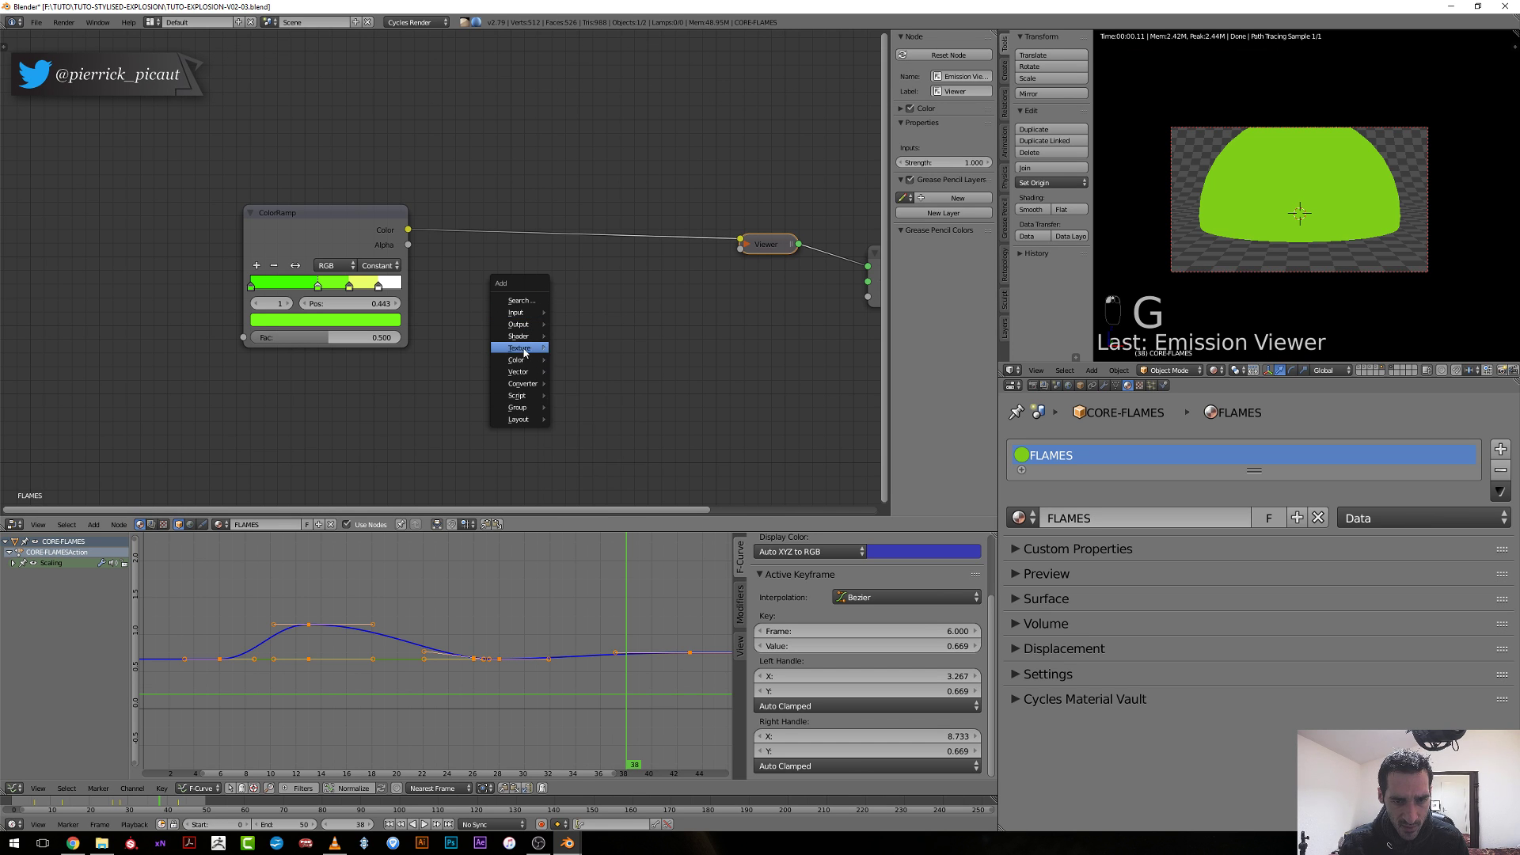
pyautogui.moveTo(528, 338)
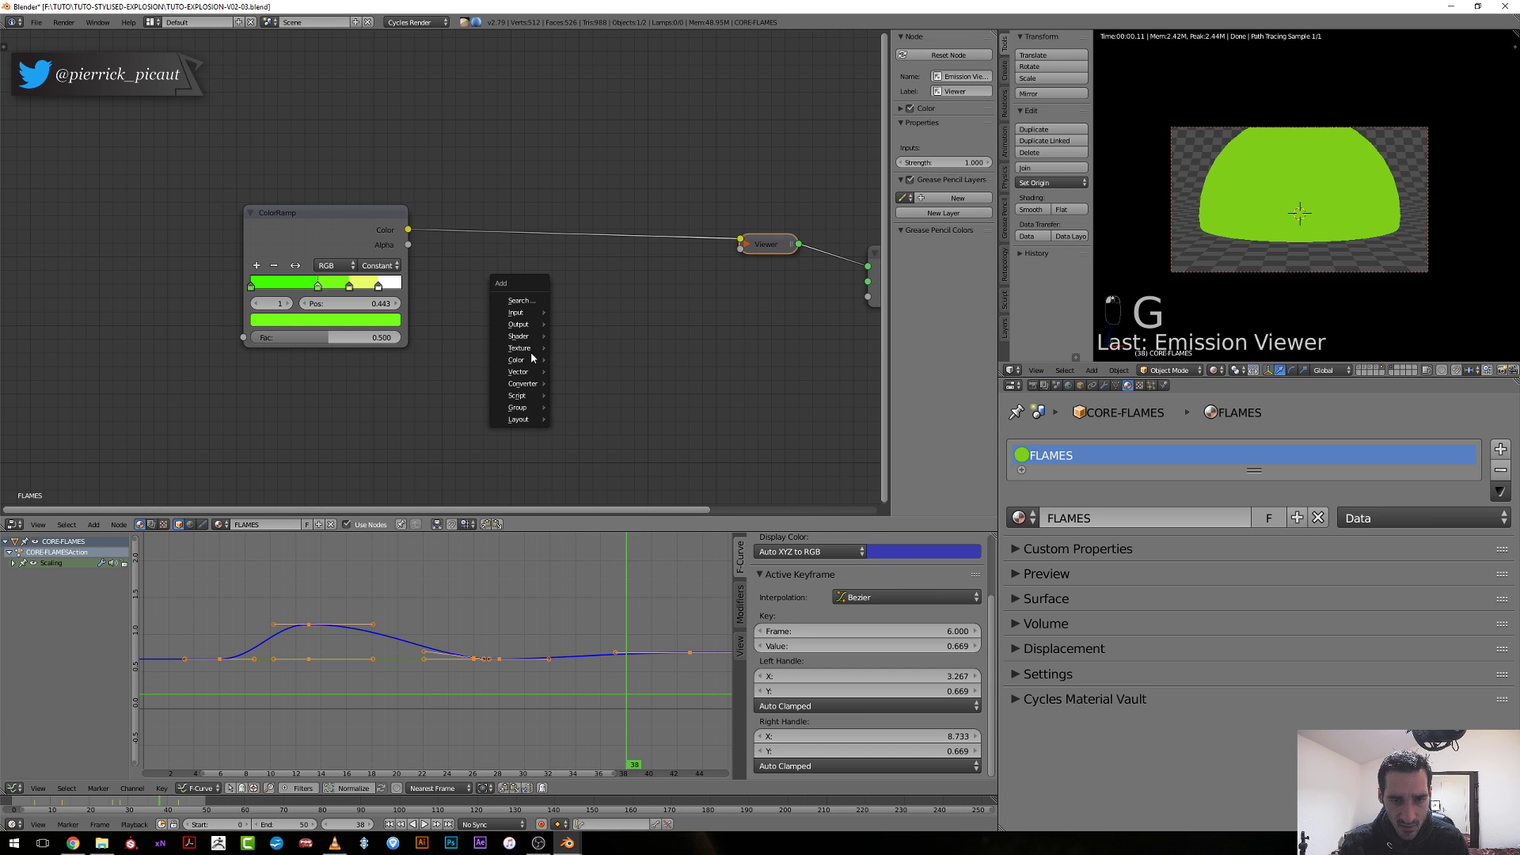
pyautogui.click(608, 471)
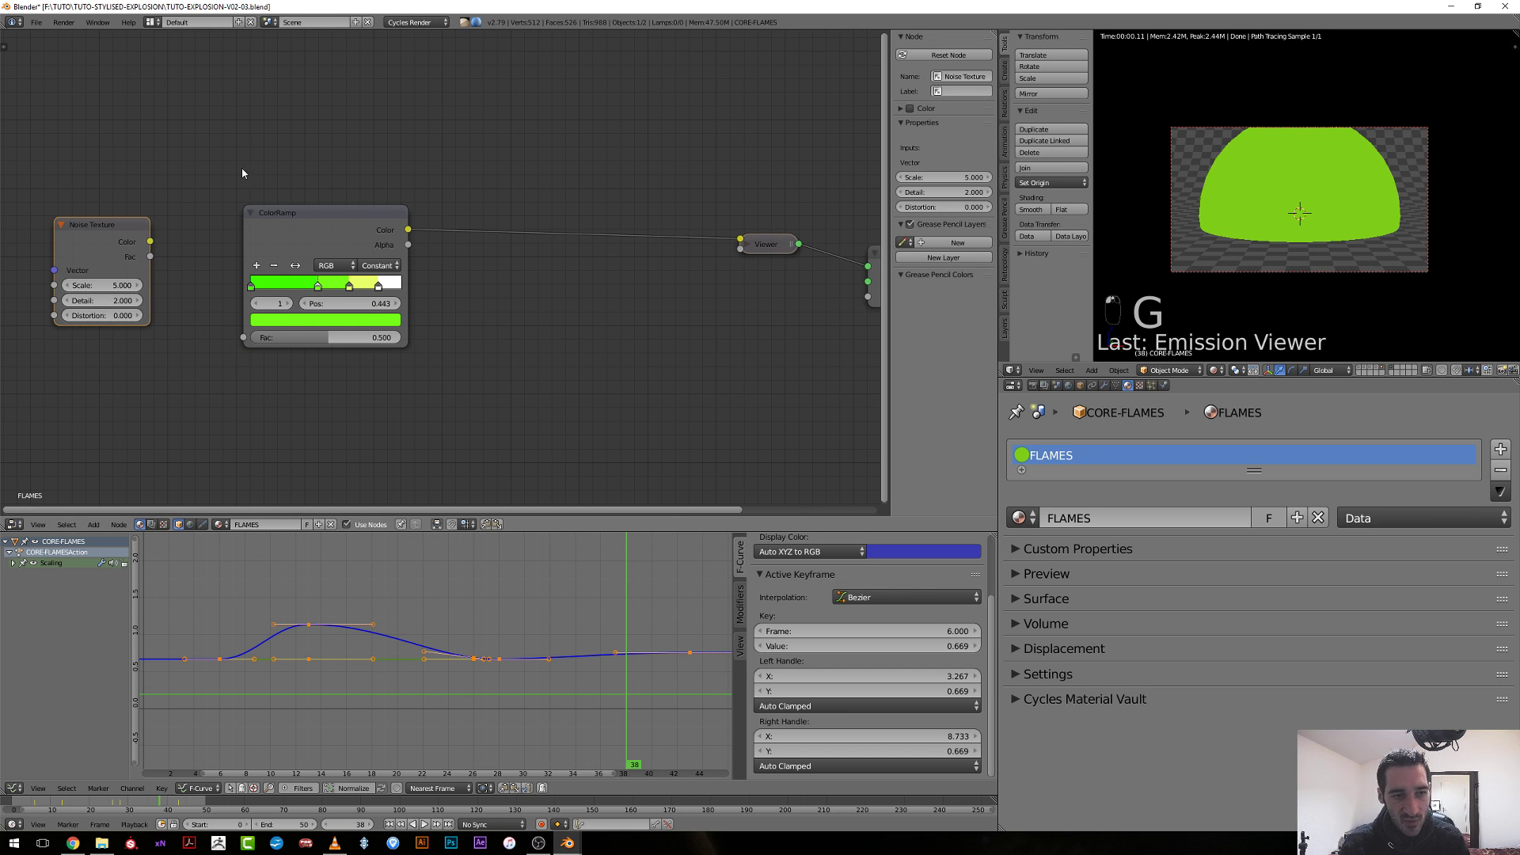
pyautogui.moveTo(143, 227); pyautogui.dragTo(280, 224, button='middle')
pyautogui.moveTo(268, 235); pyautogui.dragTo(206, 290)
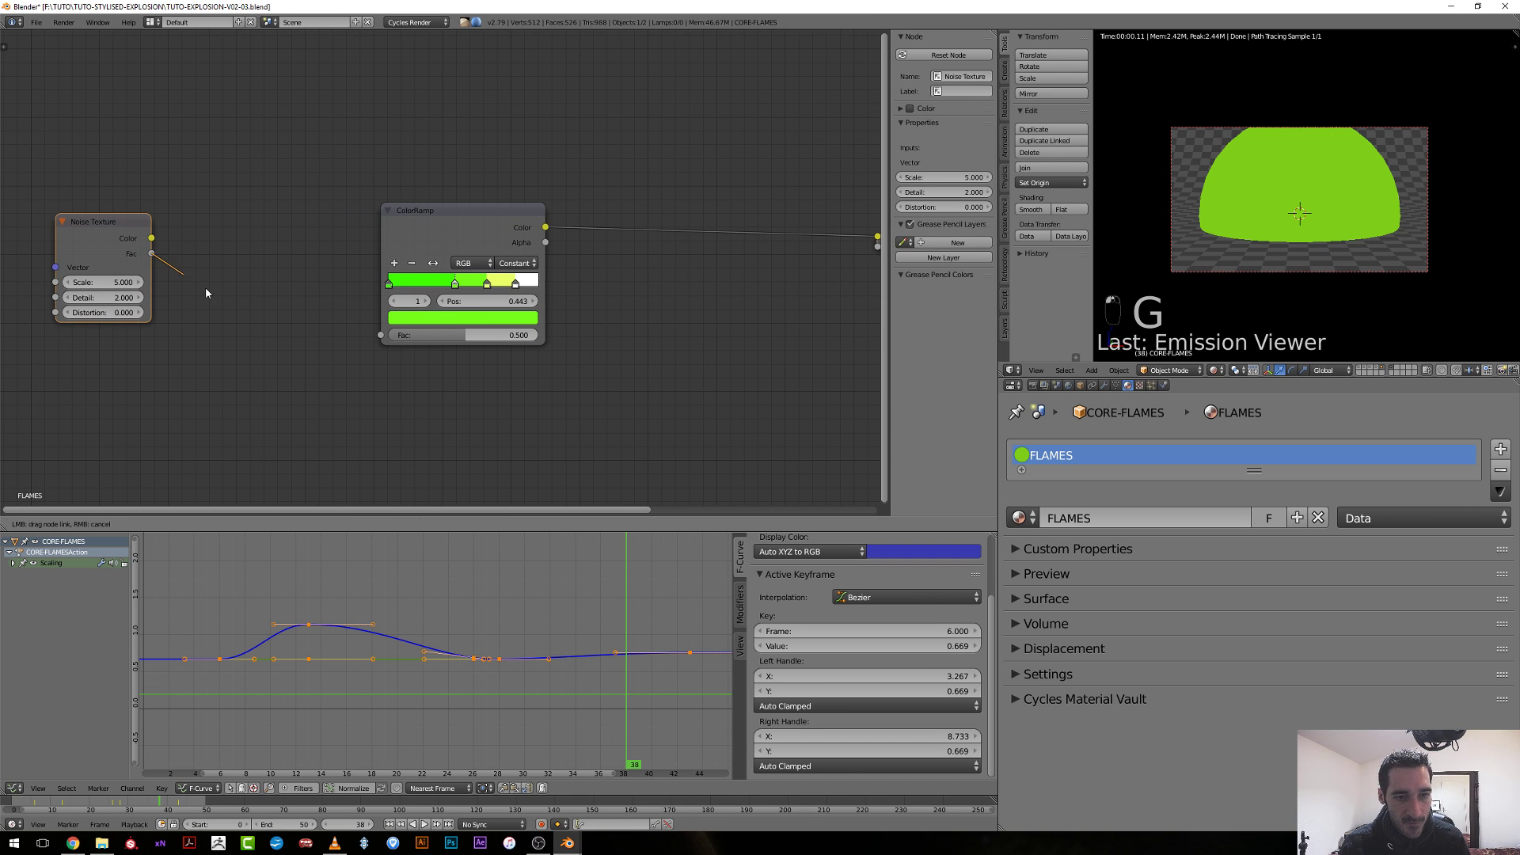
pyautogui.moveTo(360, 340); pyautogui.dragTo(381, 335)
pyautogui.keyDown('ctrl'); pyautogui.keyDown('shift'); pyautogui.click(470, 239); pyautogui.keyUp('shift'); pyautogui.keyUp('ctrl')
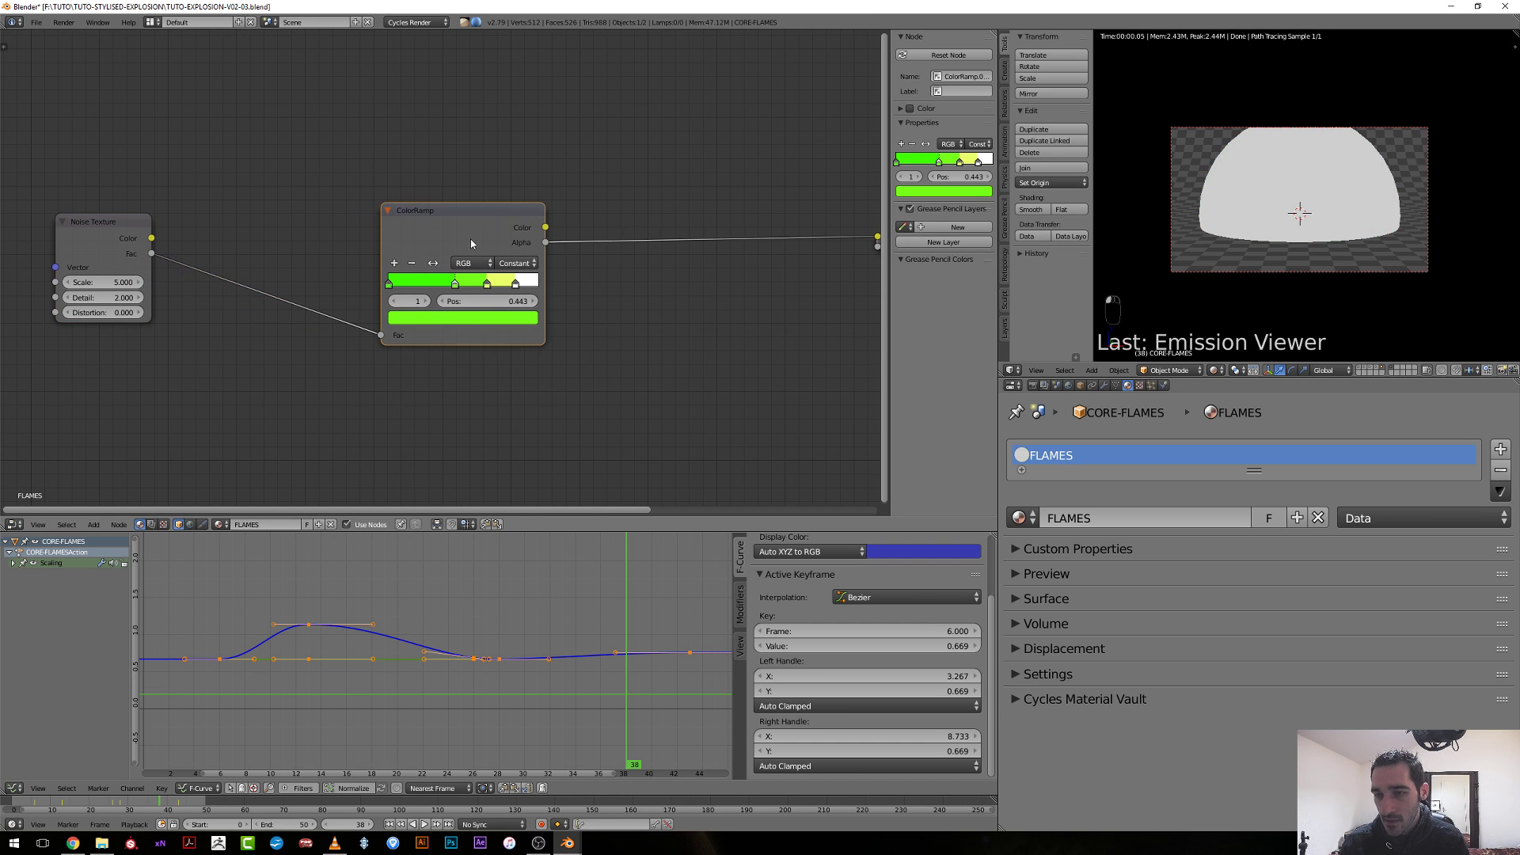
pyautogui.moveTo(193, 282); pyautogui.dragTo(399, 287, button='middle')
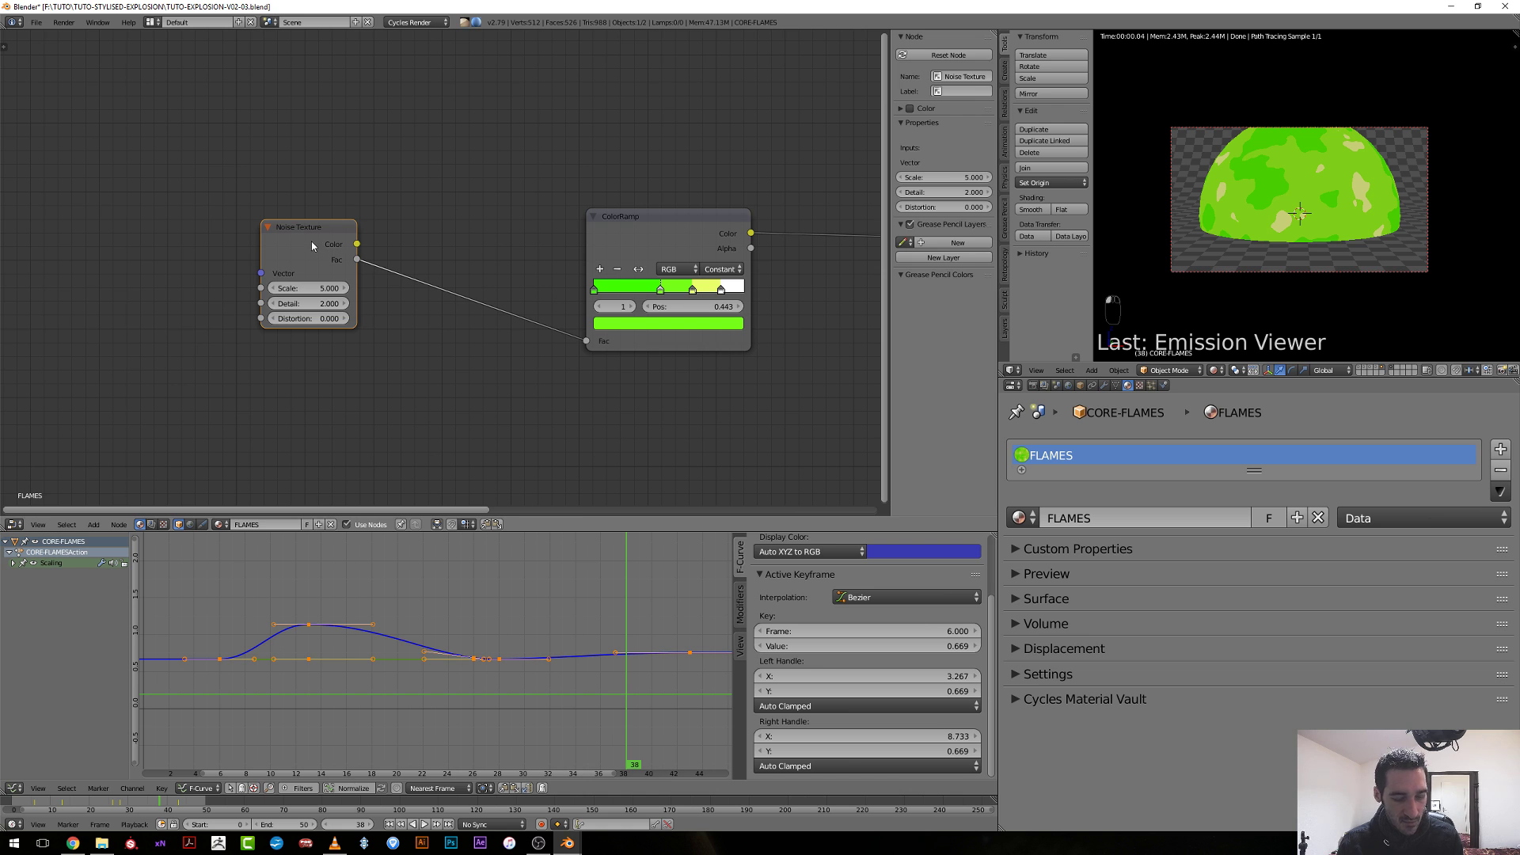
# Add Texture Coordinate and Mapping nodes to the Noise Texture and drive the mapping with Object coordinates.
pyautogui.hotkey('ctrl', 't')
pyautogui.moveTo(199, 385); pyautogui.dragTo(485, 402, button='middle')
pyautogui.moveTo(298, 275); pyautogui.dragTo(300, 278)
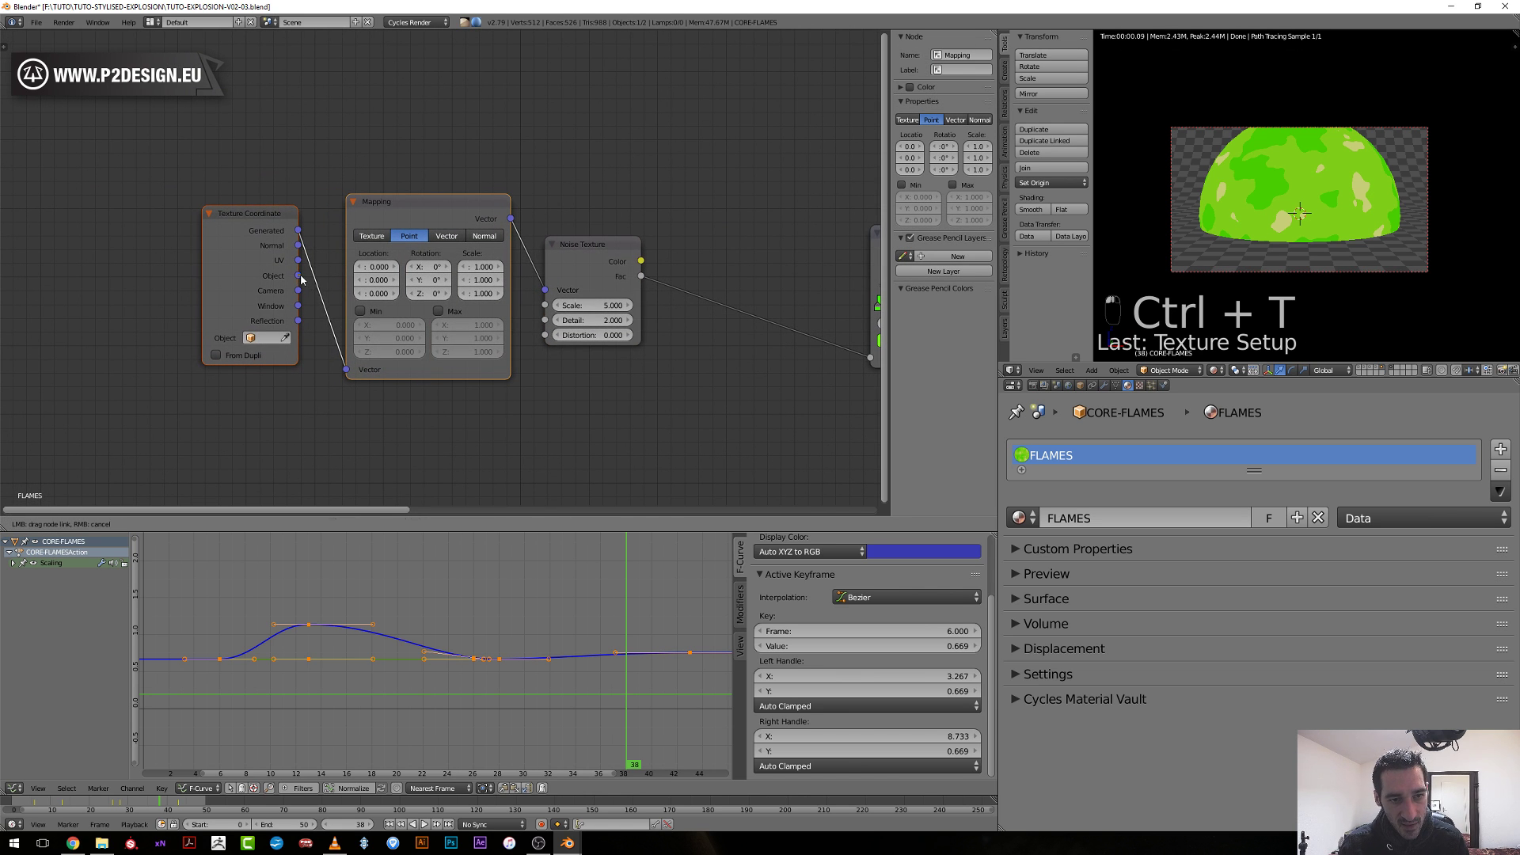
pyautogui.moveTo(358, 373); pyautogui.dragTo(346, 369)
# Set the Noise Texture's detail to 16 and its scale to 4.
pyautogui.scroll(-1, 720, 357)
pyautogui.moveTo(720, 358); pyautogui.dragTo(139, 293, button='middle')
pyautogui.moveTo(139, 293); pyautogui.dragTo(207, 309)
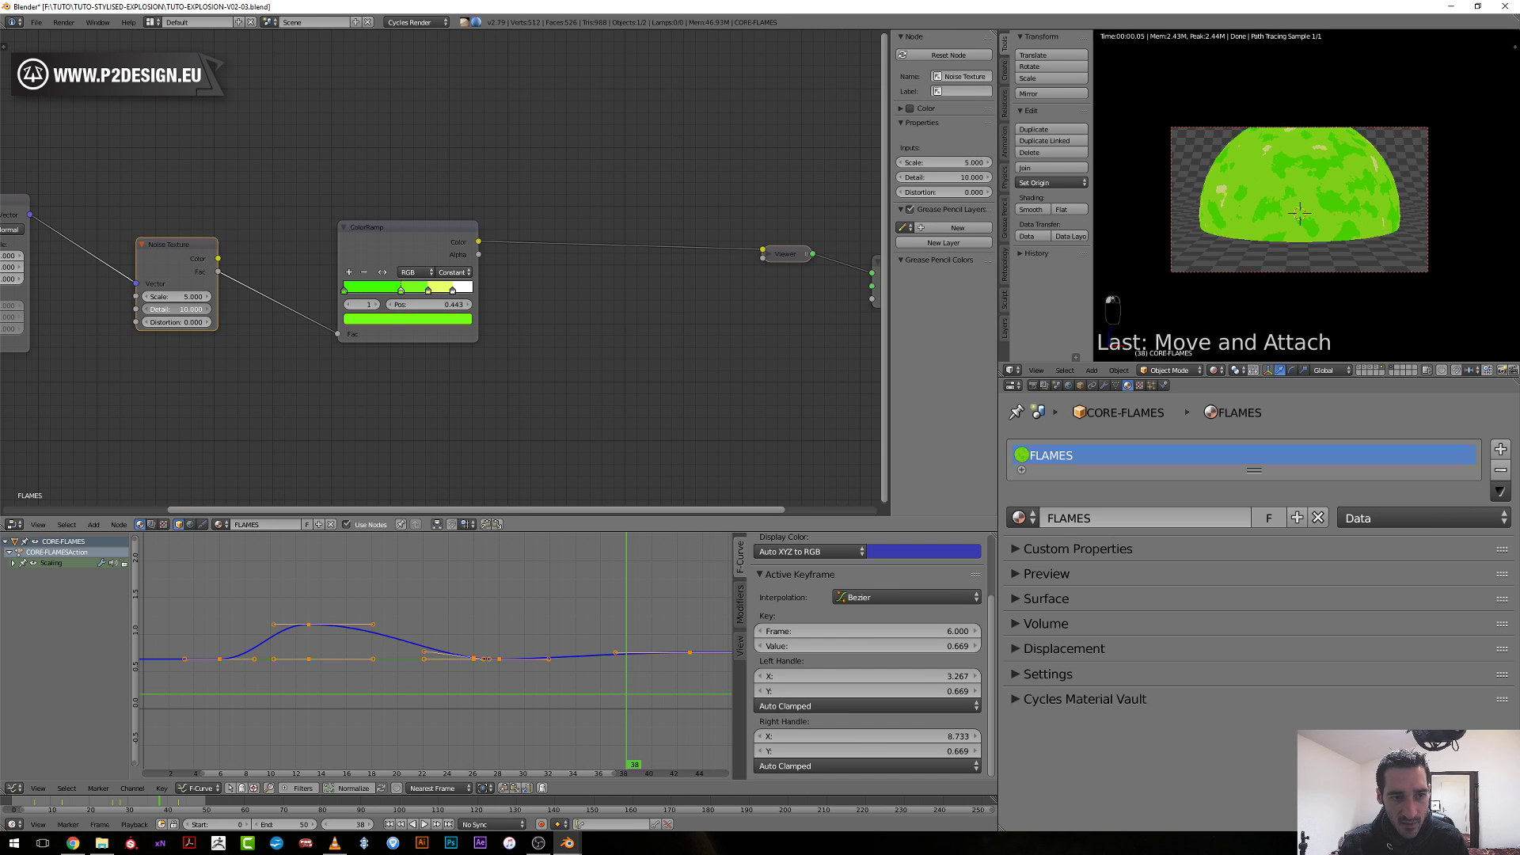
pyautogui.scroll(3, 1278, 165)
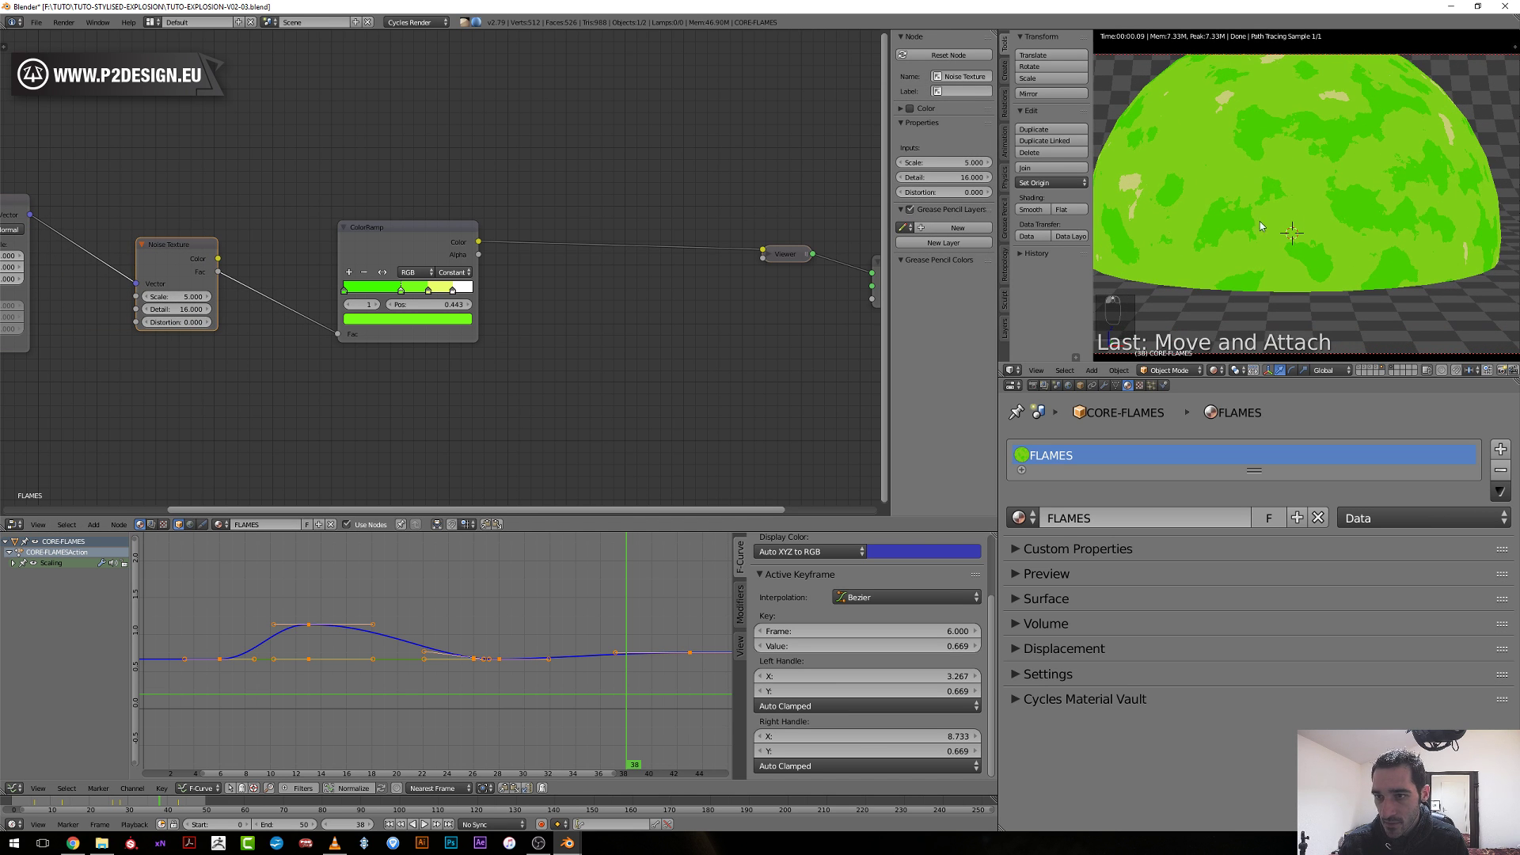
pyautogui.scroll(1, 187, 390)
pyautogui.moveTo(187, 390); pyautogui.dragTo(309, 380, button='middle')
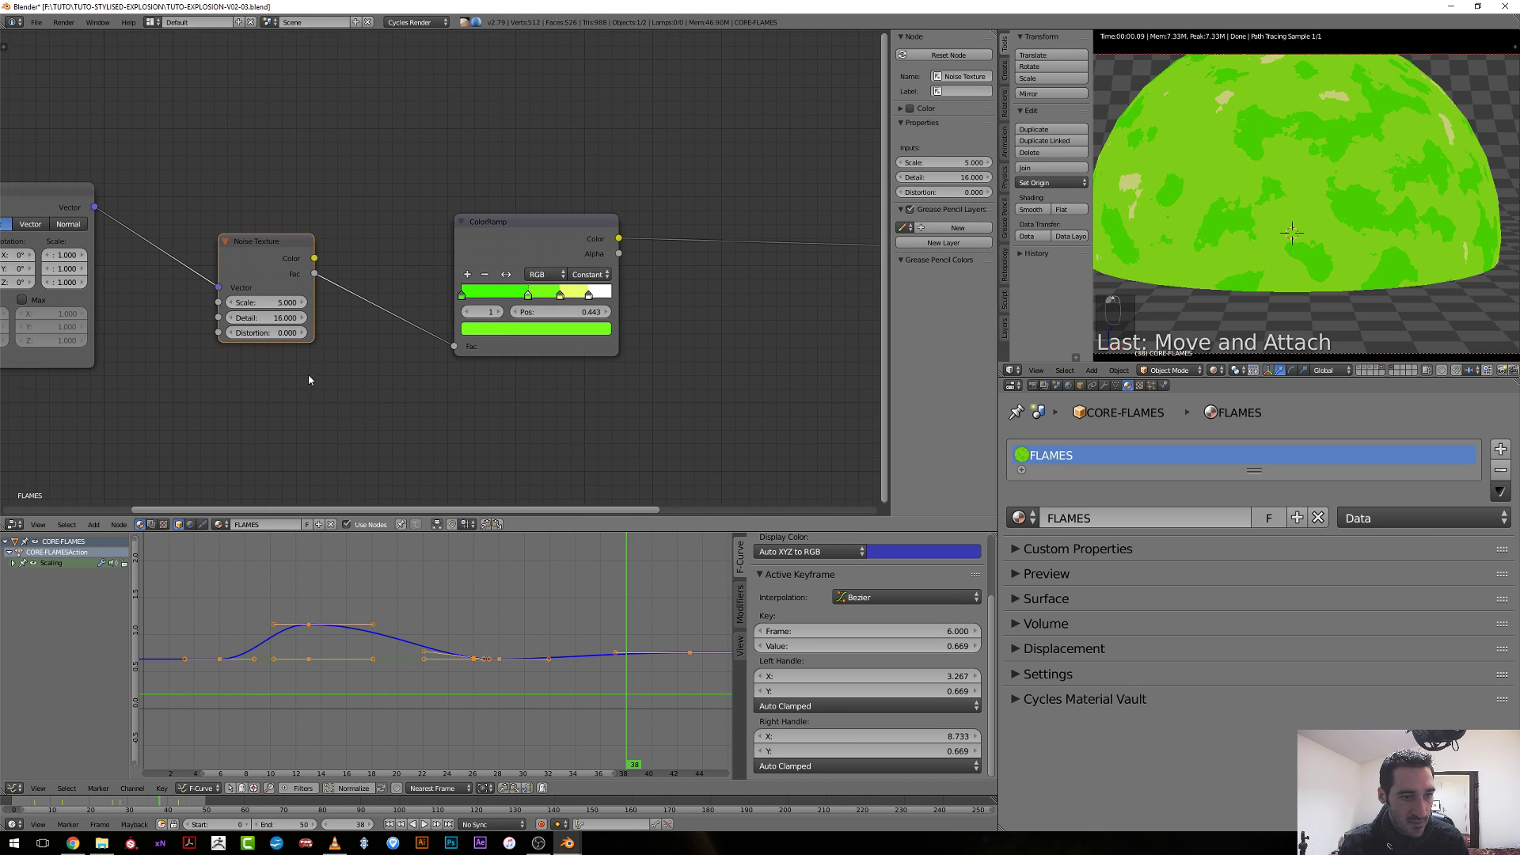
pyautogui.click(275, 304)
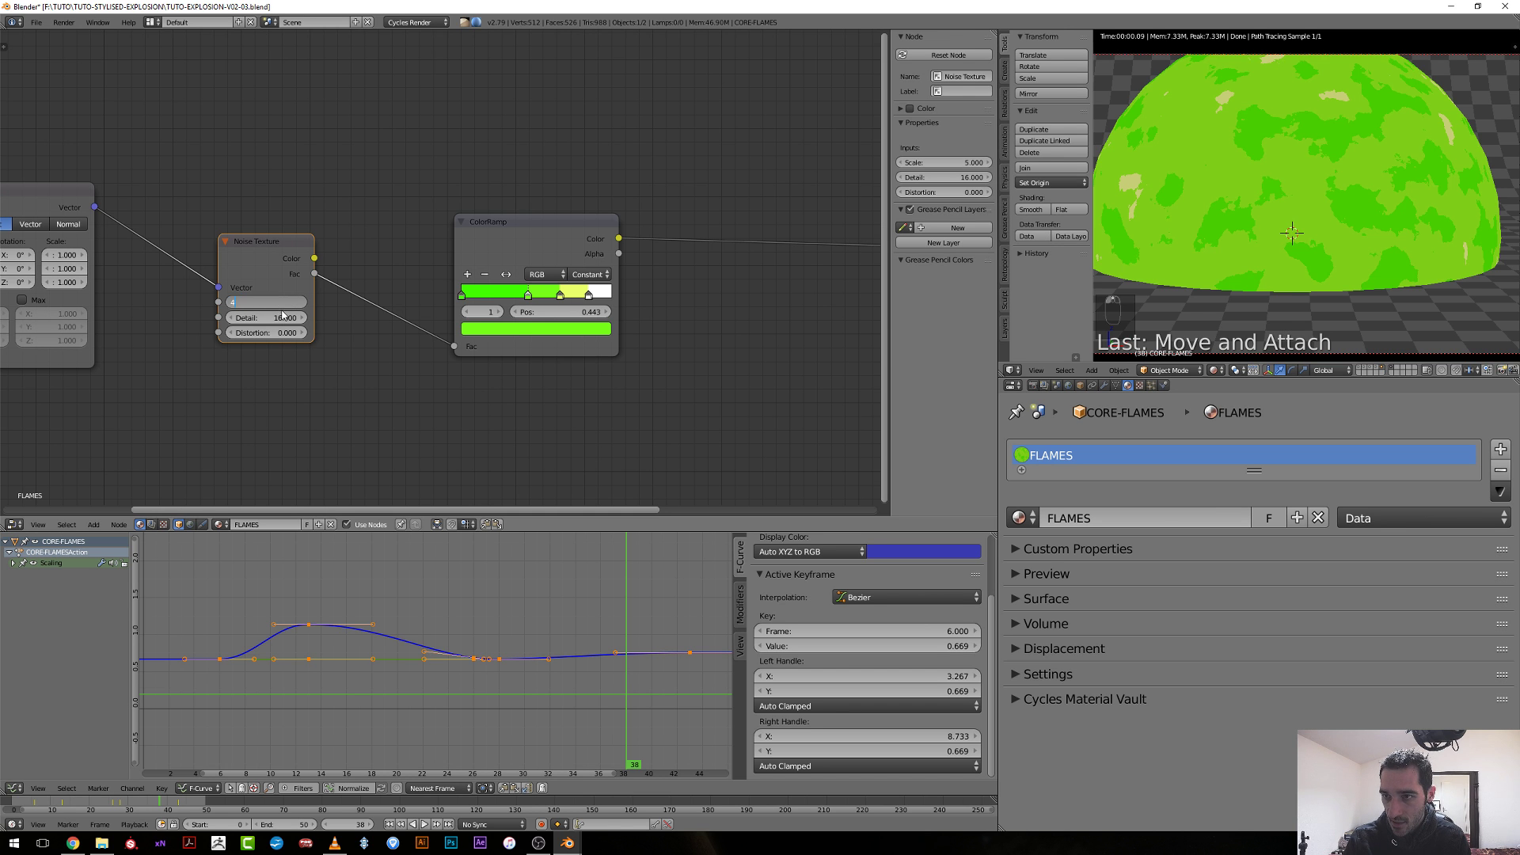
pyautogui.write('4')
pyautogui.press('Return')
# Shift the ColorRamp's stops toward the ramp's start, placing the yellow one at about 0.42, so pale yellow dominates the pattern.
pyautogui.scroll(-2, 532, 297)
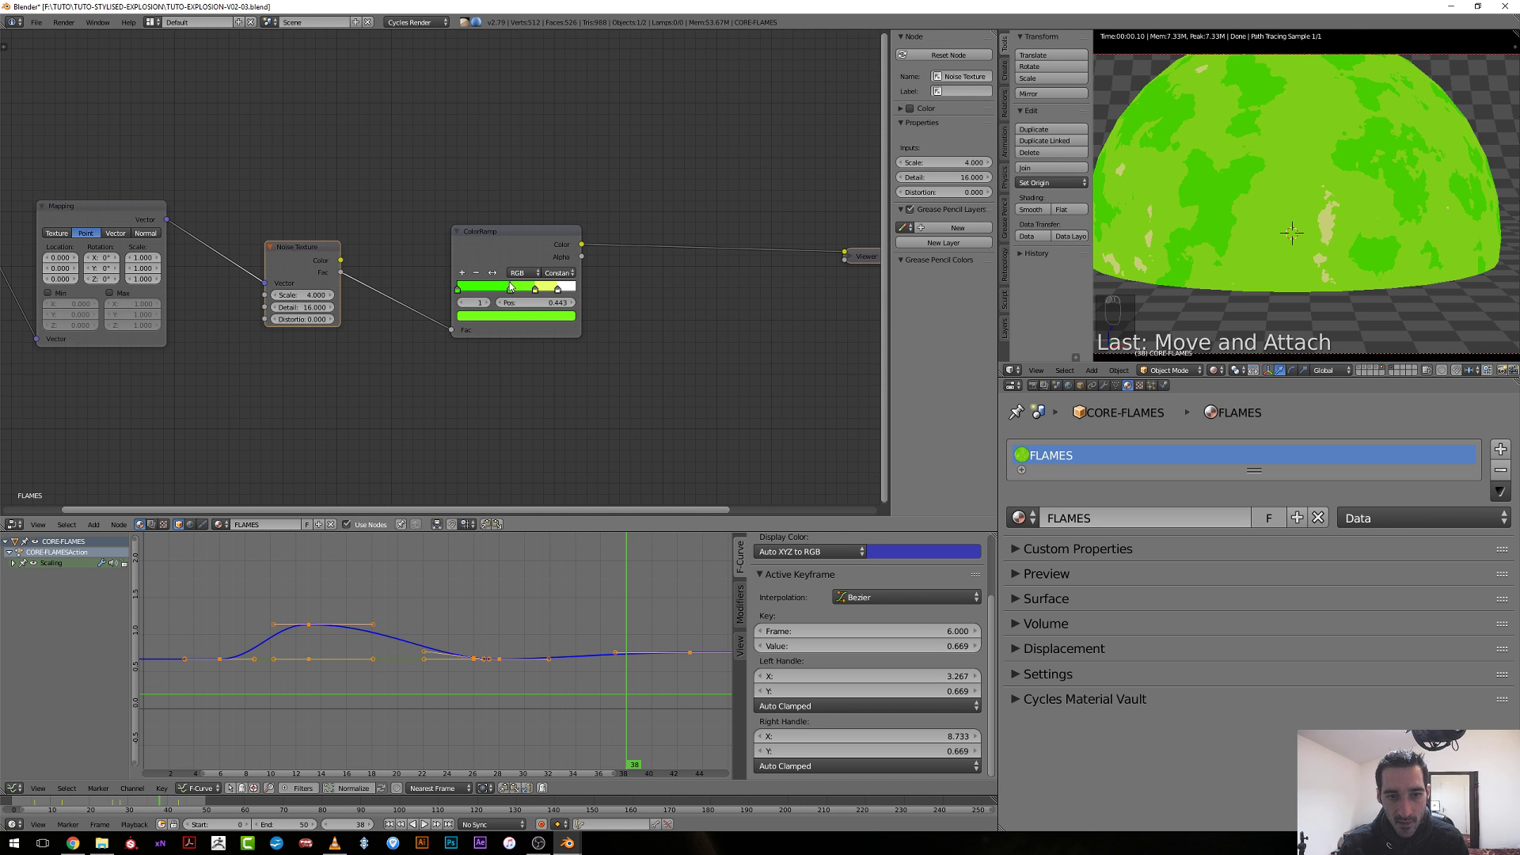
pyautogui.moveTo(509, 292)
pyautogui.mouseDown()
pyautogui.moveTo(560, 296)
pyautogui.moveTo(493, 292)
pyautogui.moveTo(507, 292)
pyautogui.mouseUp()
pyautogui.scroll(-2, 716, 273)
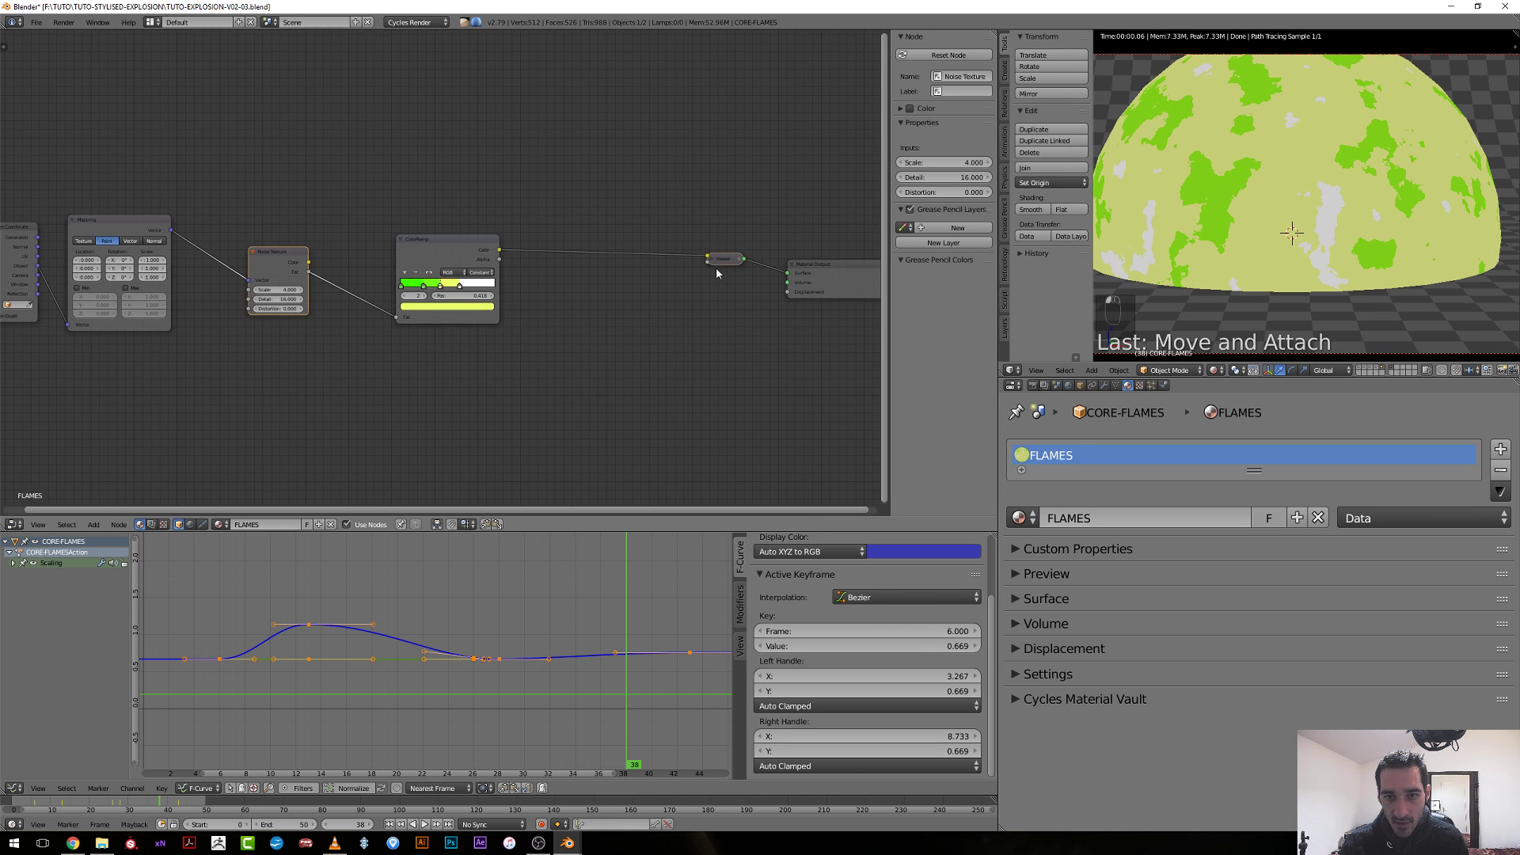
# Insert an Emission shader with strength 5 after the ColorRamp and feed it directly into the Material Output's surface.
pyautogui.hotkey('shift', 'a')
pyautogui.moveTo(608, 268)
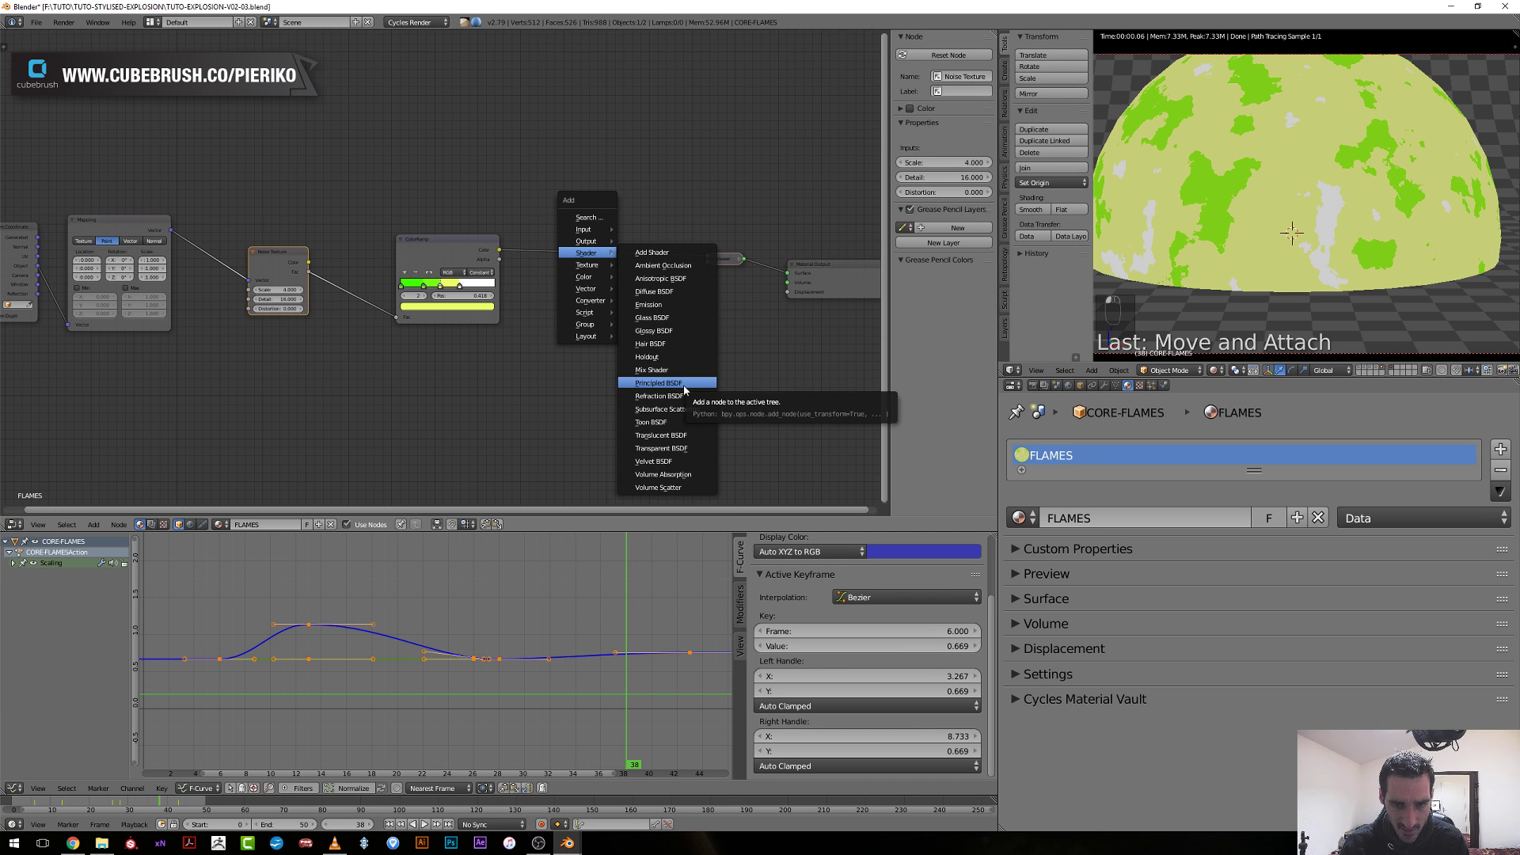
pyautogui.click(653, 304)
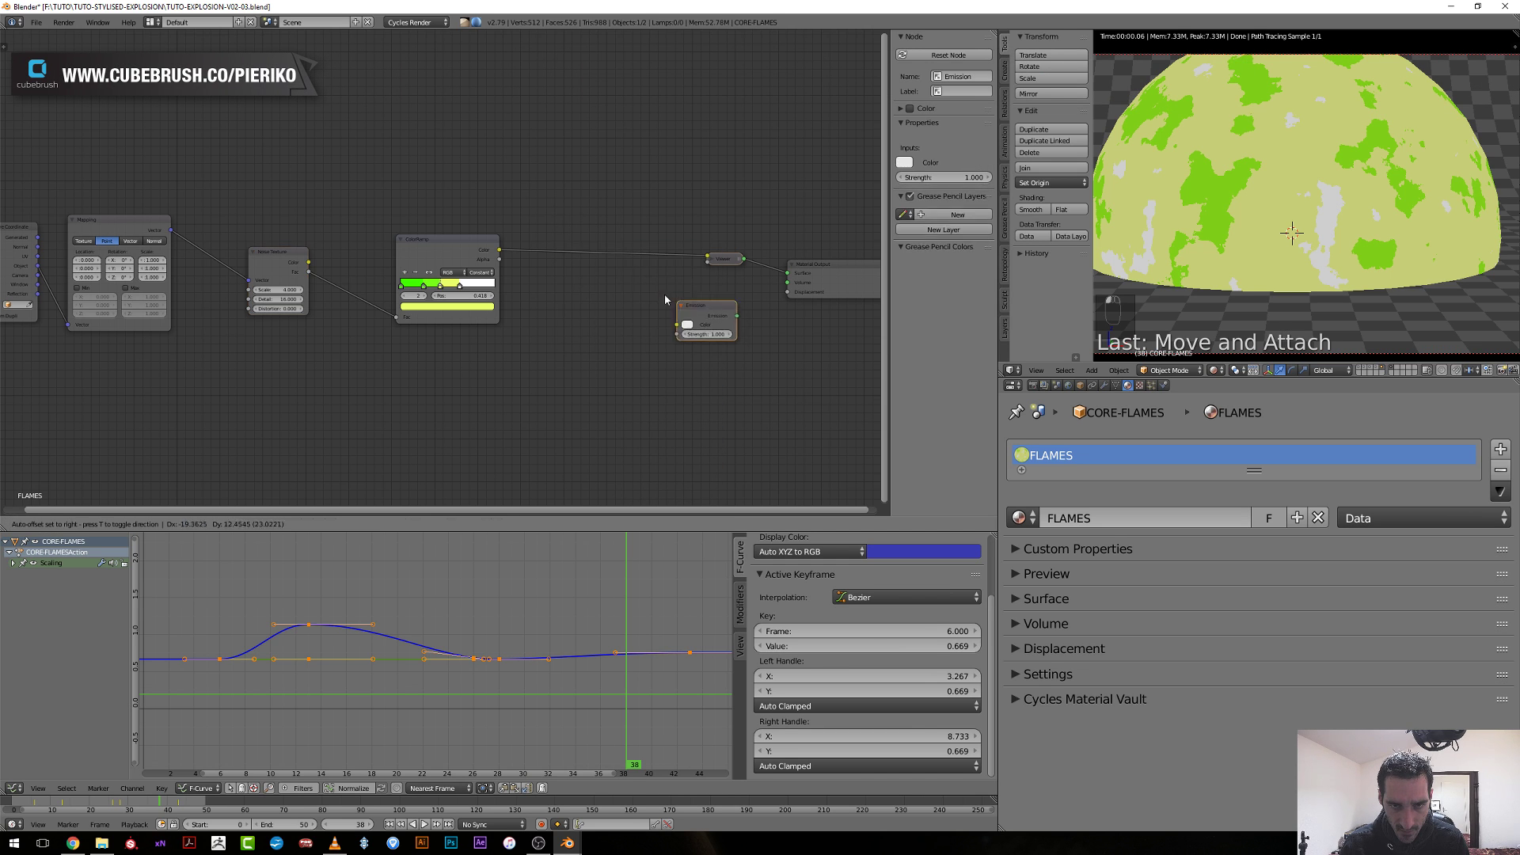
pyautogui.click(637, 269)
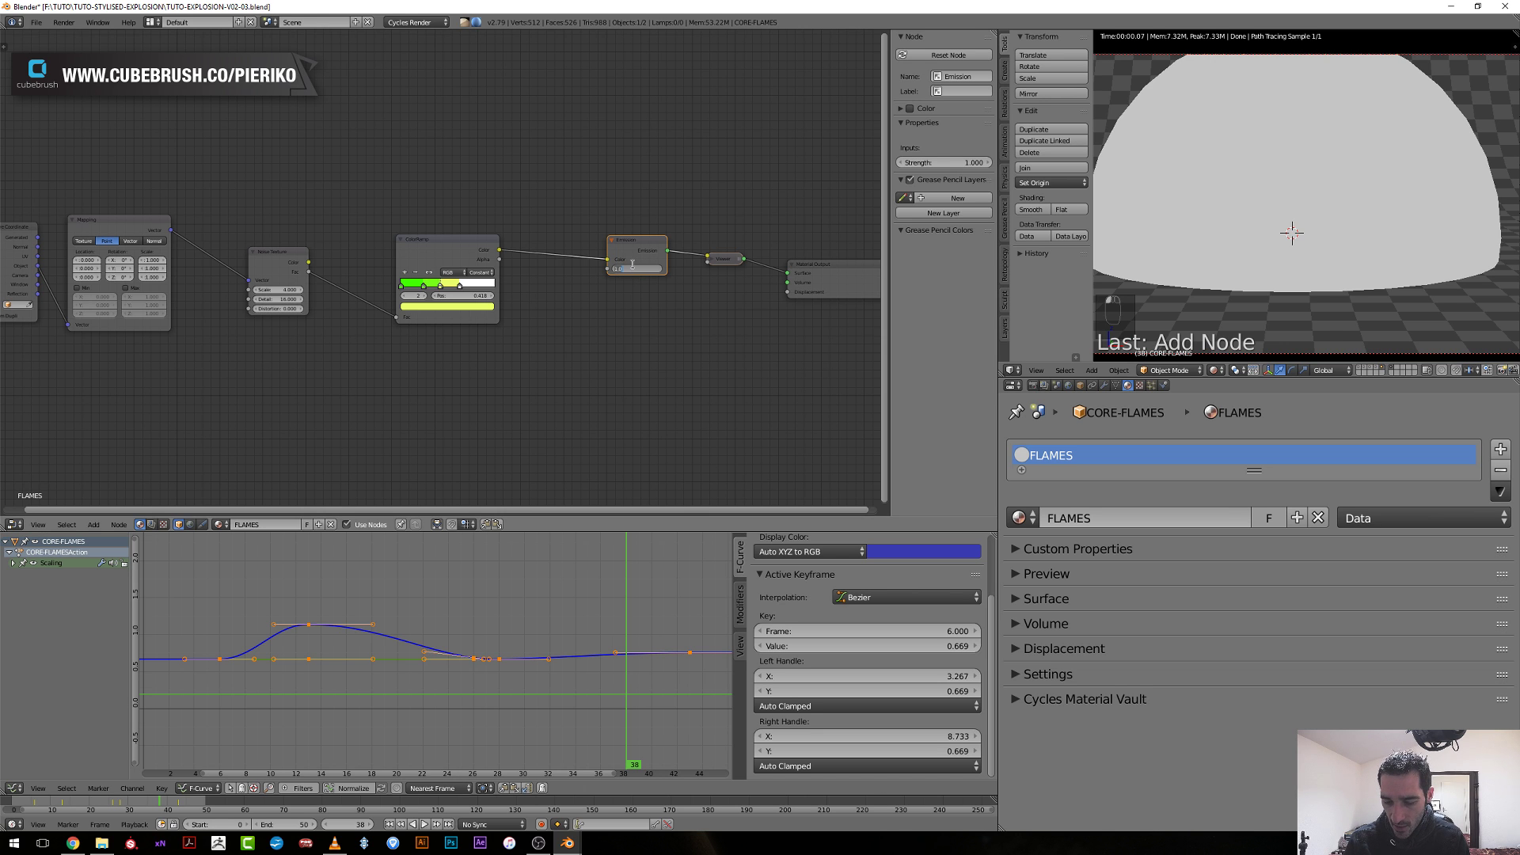
pyautogui.write('5')
pyautogui.press('Return')
pyautogui.keyDown('ctrl'); pyautogui.keyDown('shift'); pyautogui.click(626, 252); pyautogui.keyUp('shift'); pyautogui.keyUp('ctrl')
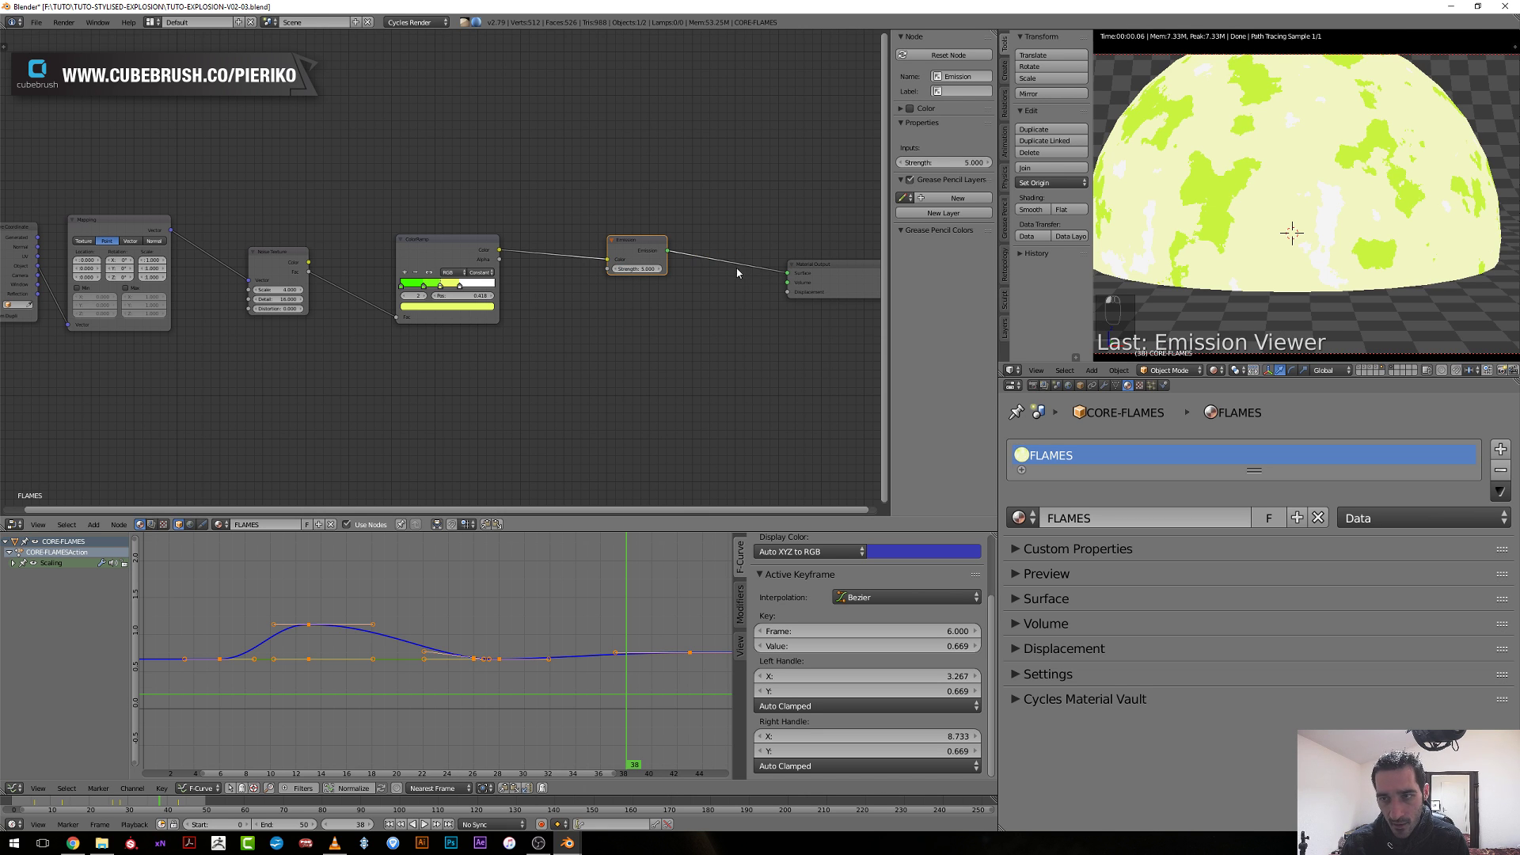
pyautogui.press('Home')
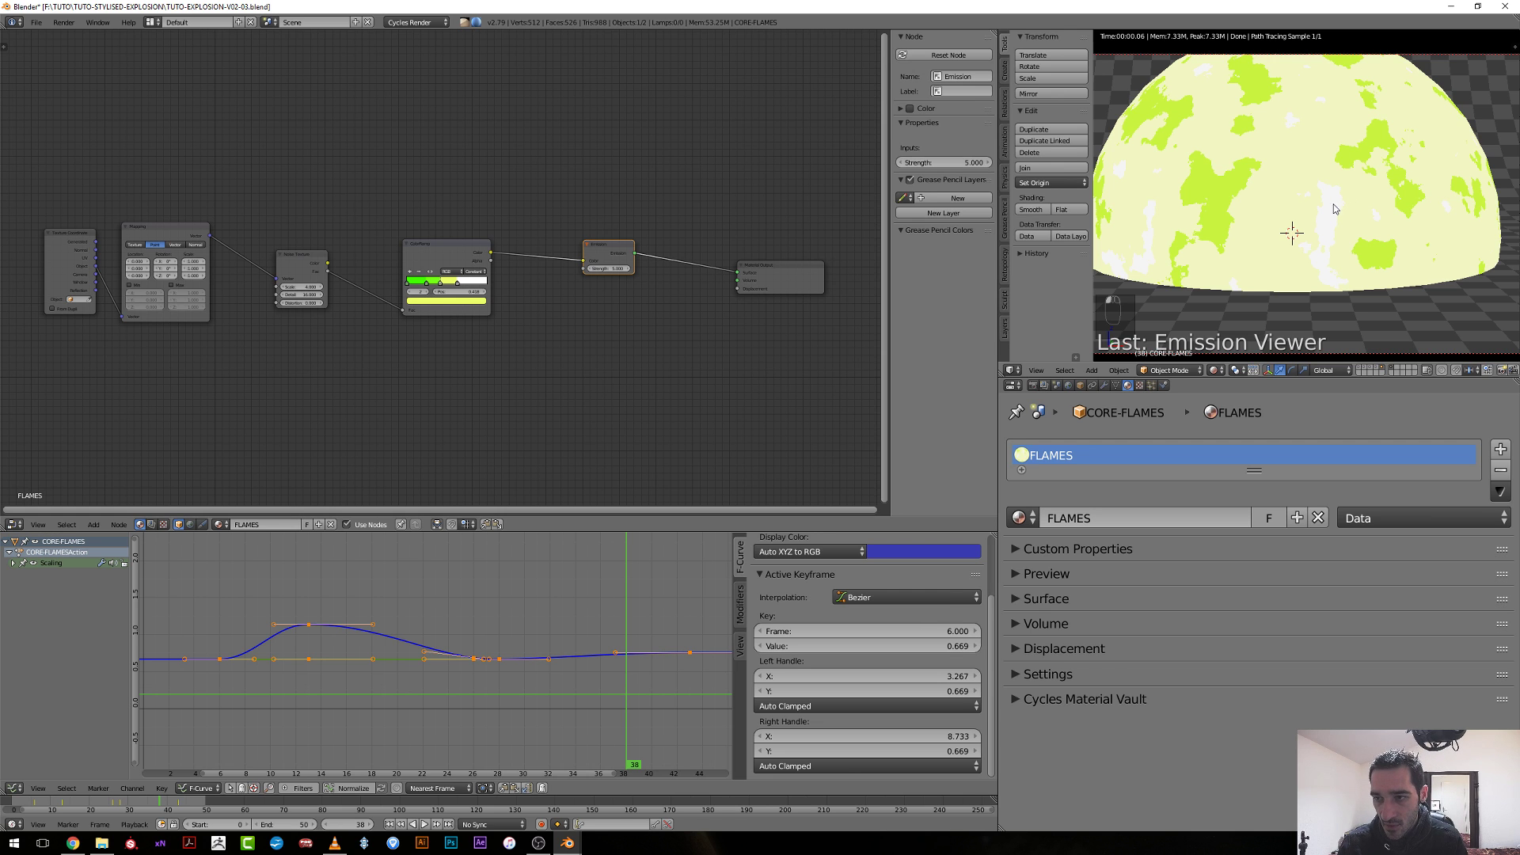
# Switch the camera view to wireframe and add a plain-axes Empty at the centre of the CORE-FLAMES sphere.
pyautogui.hotkey('shift', 'z')
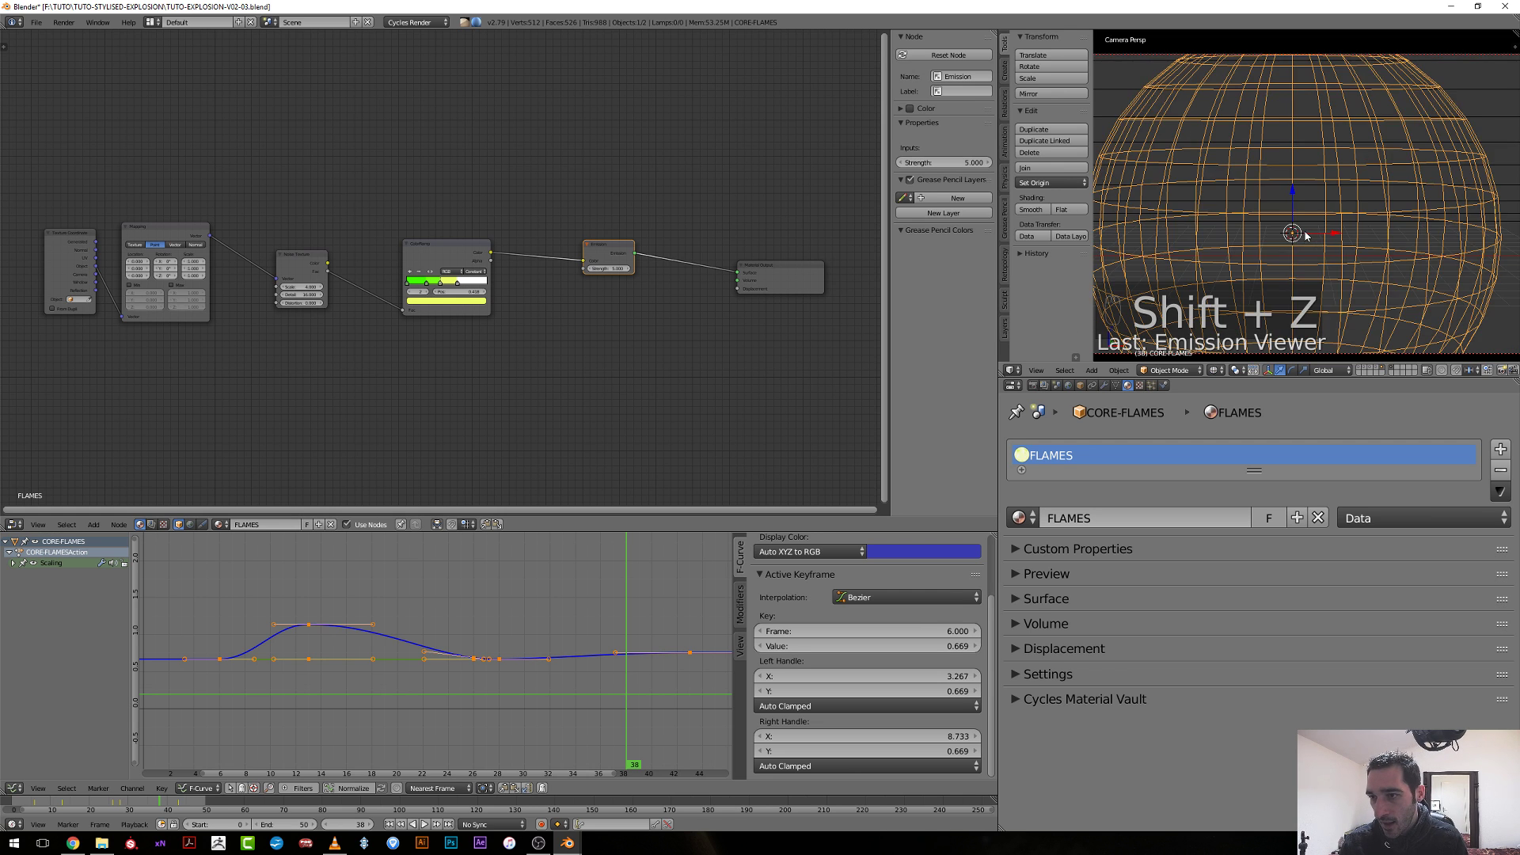
pyautogui.hotkey('shift', 'a')
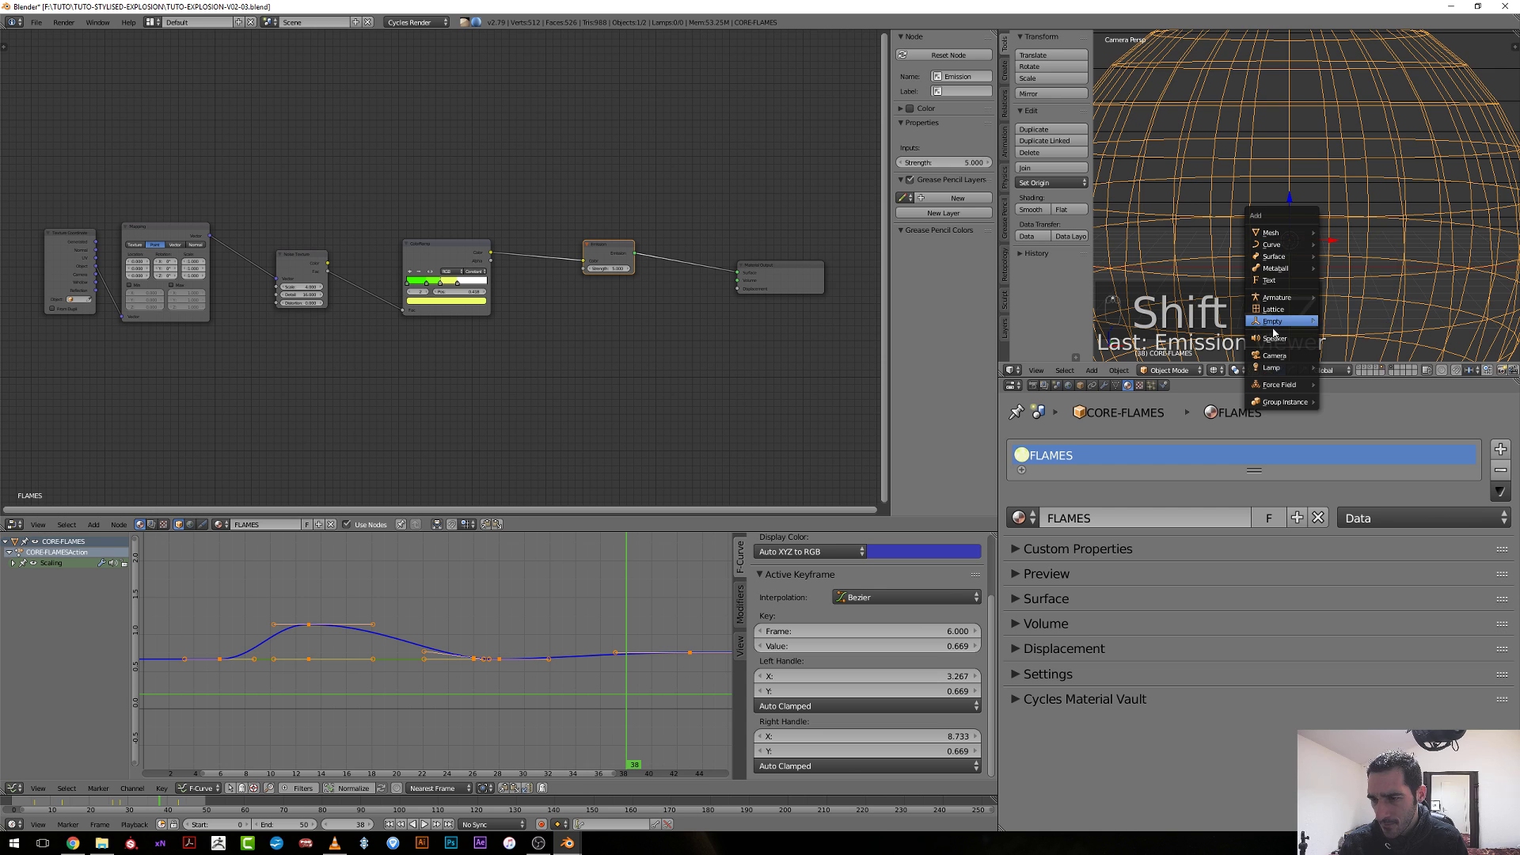
pyautogui.moveTo(1272, 321)
pyautogui.click(1349, 321)
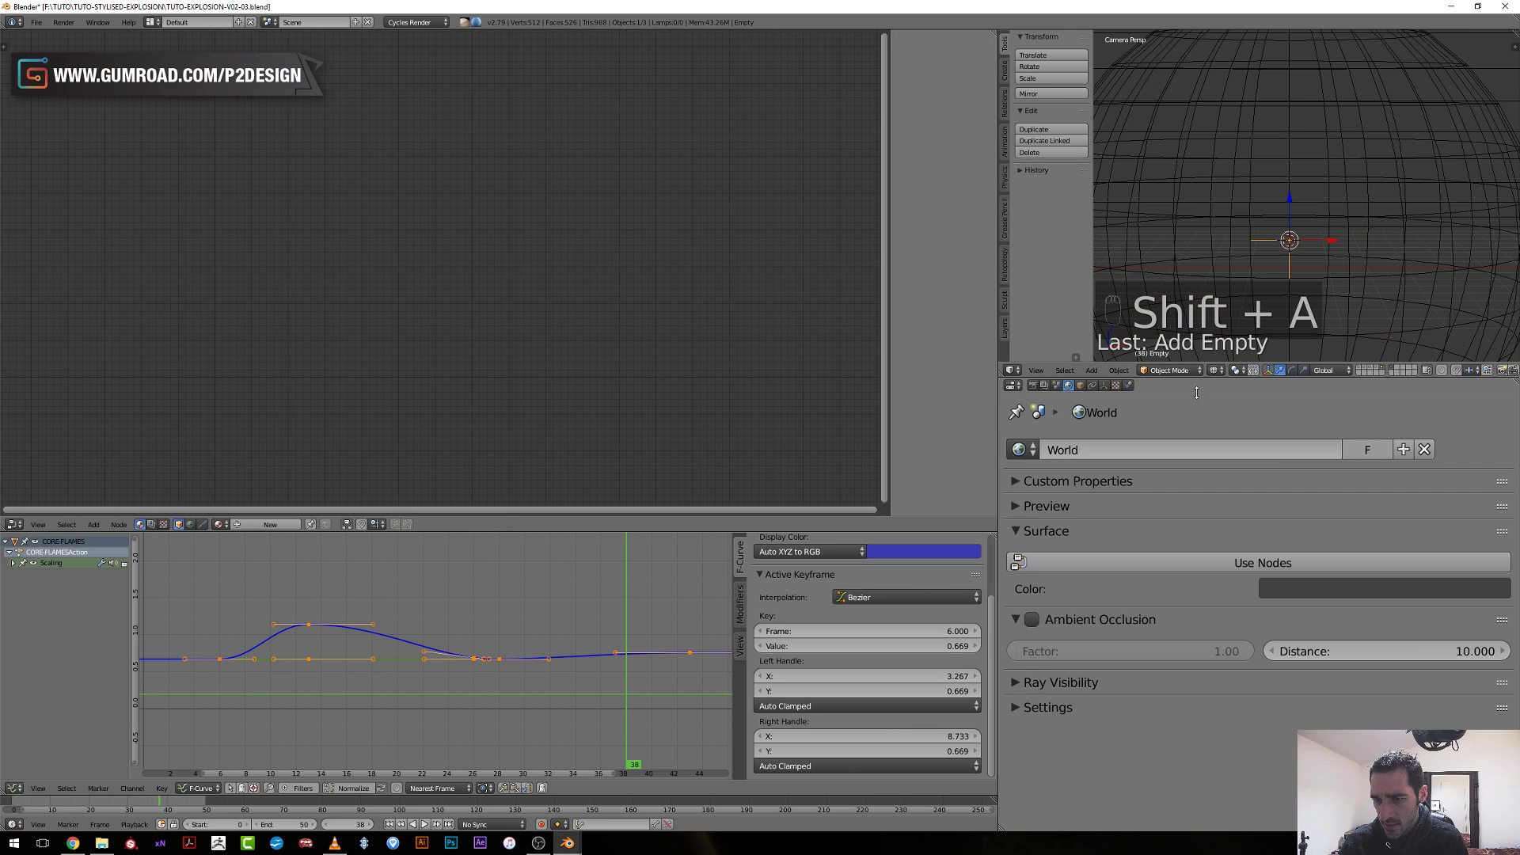
# Rename the new Empty as FLAME-CTRL.
pyautogui.click(1081, 386)
pyautogui.click(1066, 450)
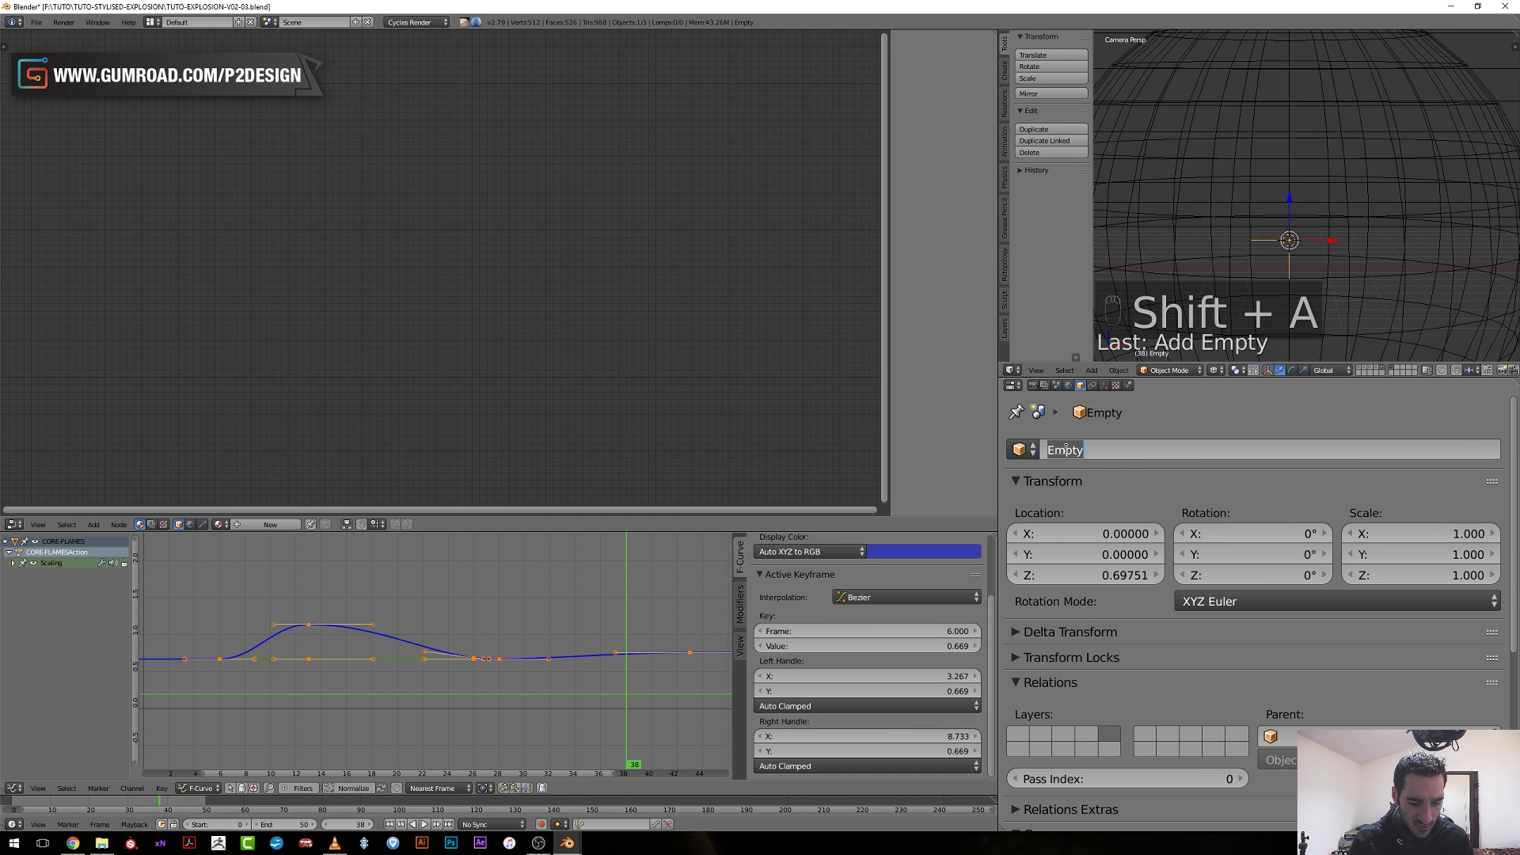
pyautogui.write('FLAME-CTRL')
pyautogui.press('Return')
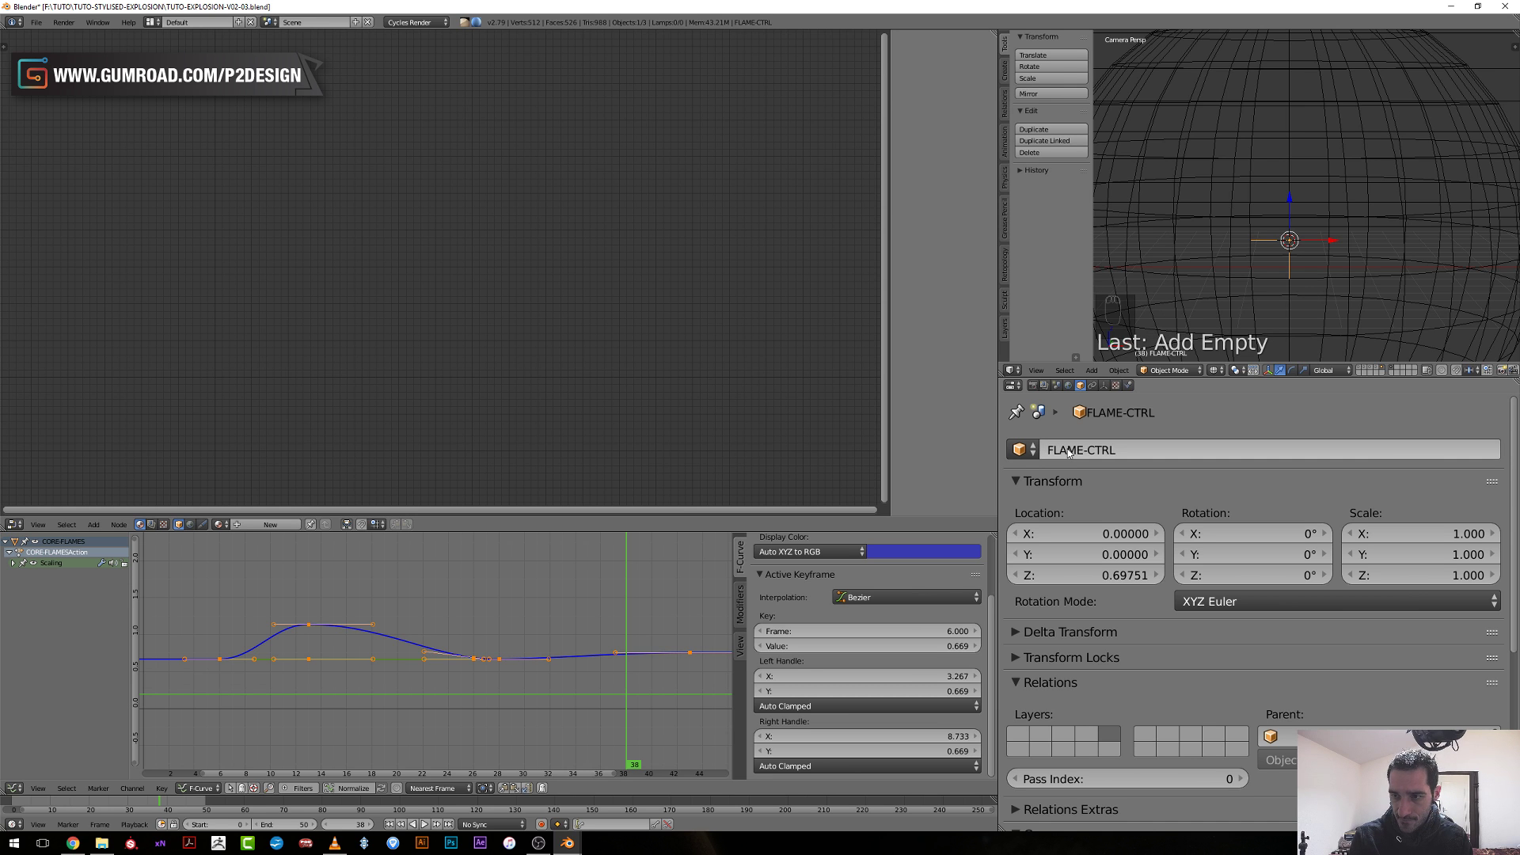
# Select CORE-FLAMES and set FLAME-CTRL as the reference object of its Texture Coordinate node, spacing that node away from the Mapping node.
pyautogui.rightClick(1184, 163)
pyautogui.rightClick(1219, 236)
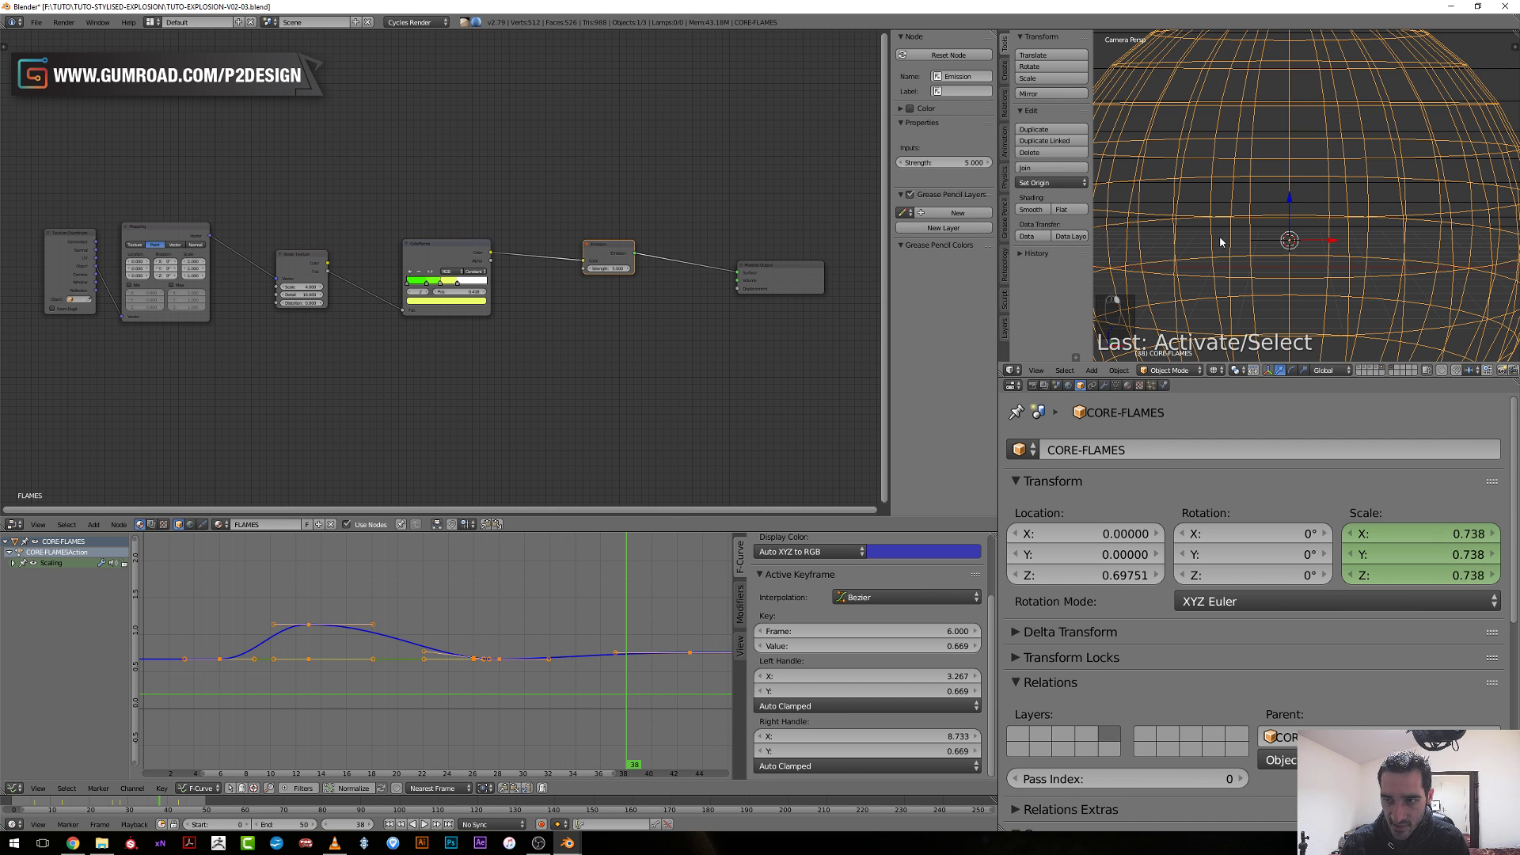
pyautogui.moveTo(406, 361); pyautogui.dragTo(722, 325, button='middle')
pyautogui.scroll(6, 394, 306)
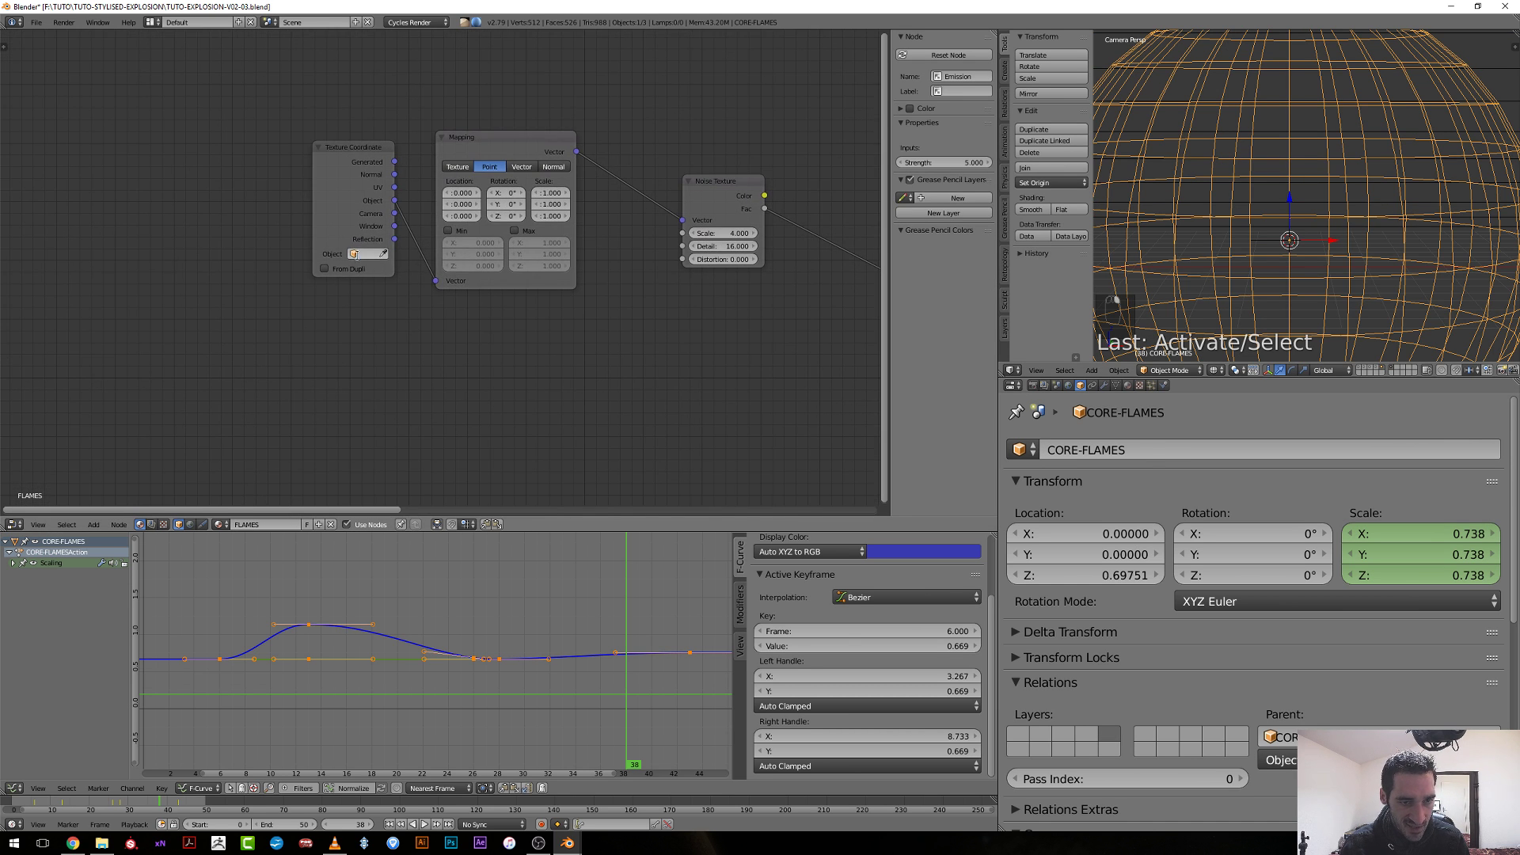
pyautogui.click(356, 255)
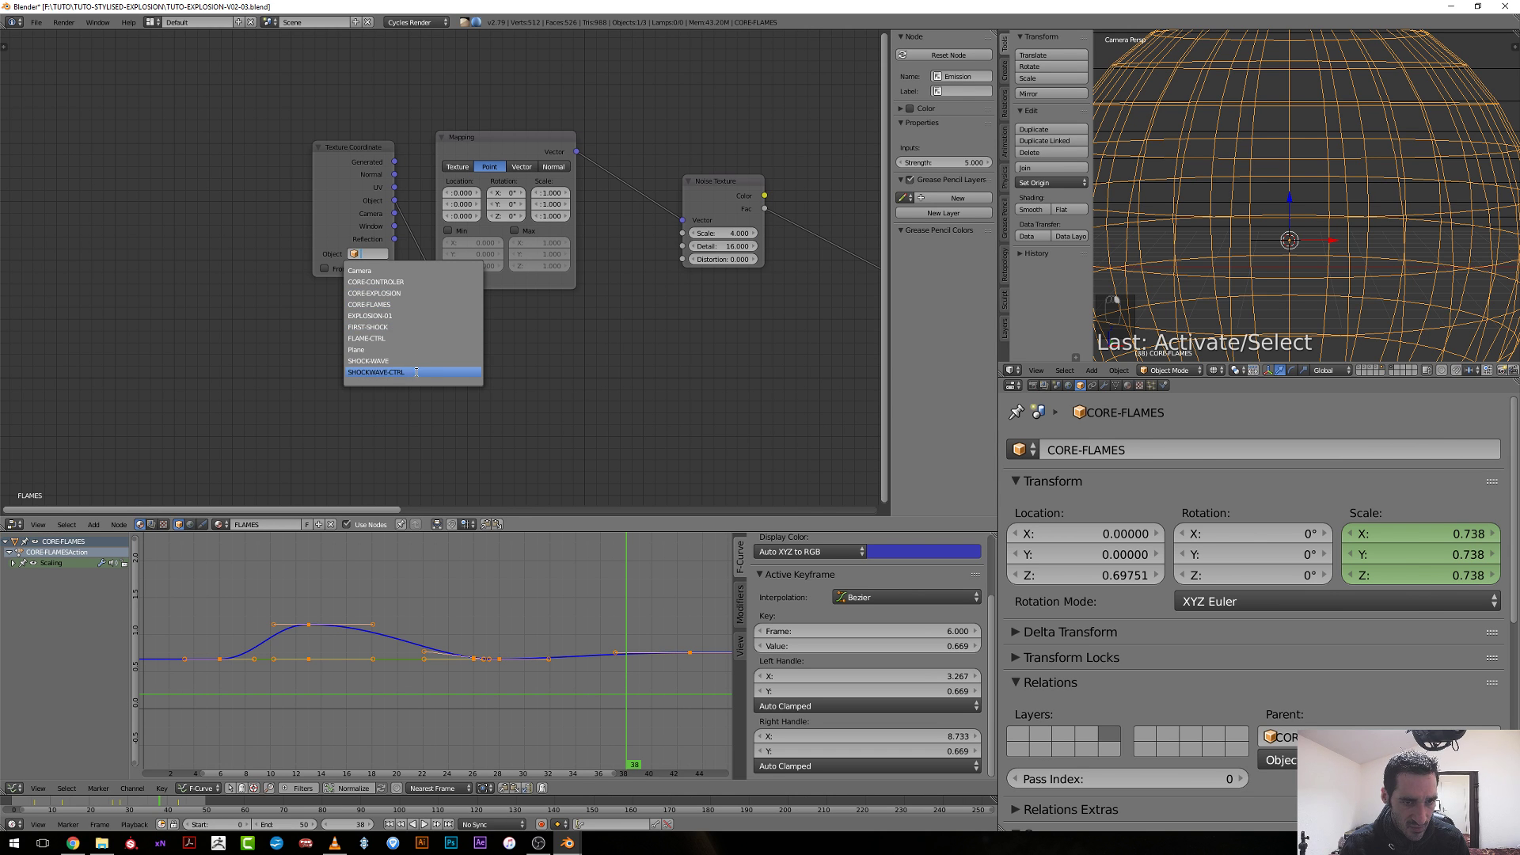
pyautogui.click(388, 338)
pyautogui.moveTo(347, 203); pyautogui.dragTo(286, 204)
pyautogui.scroll(-2, 451, 237)
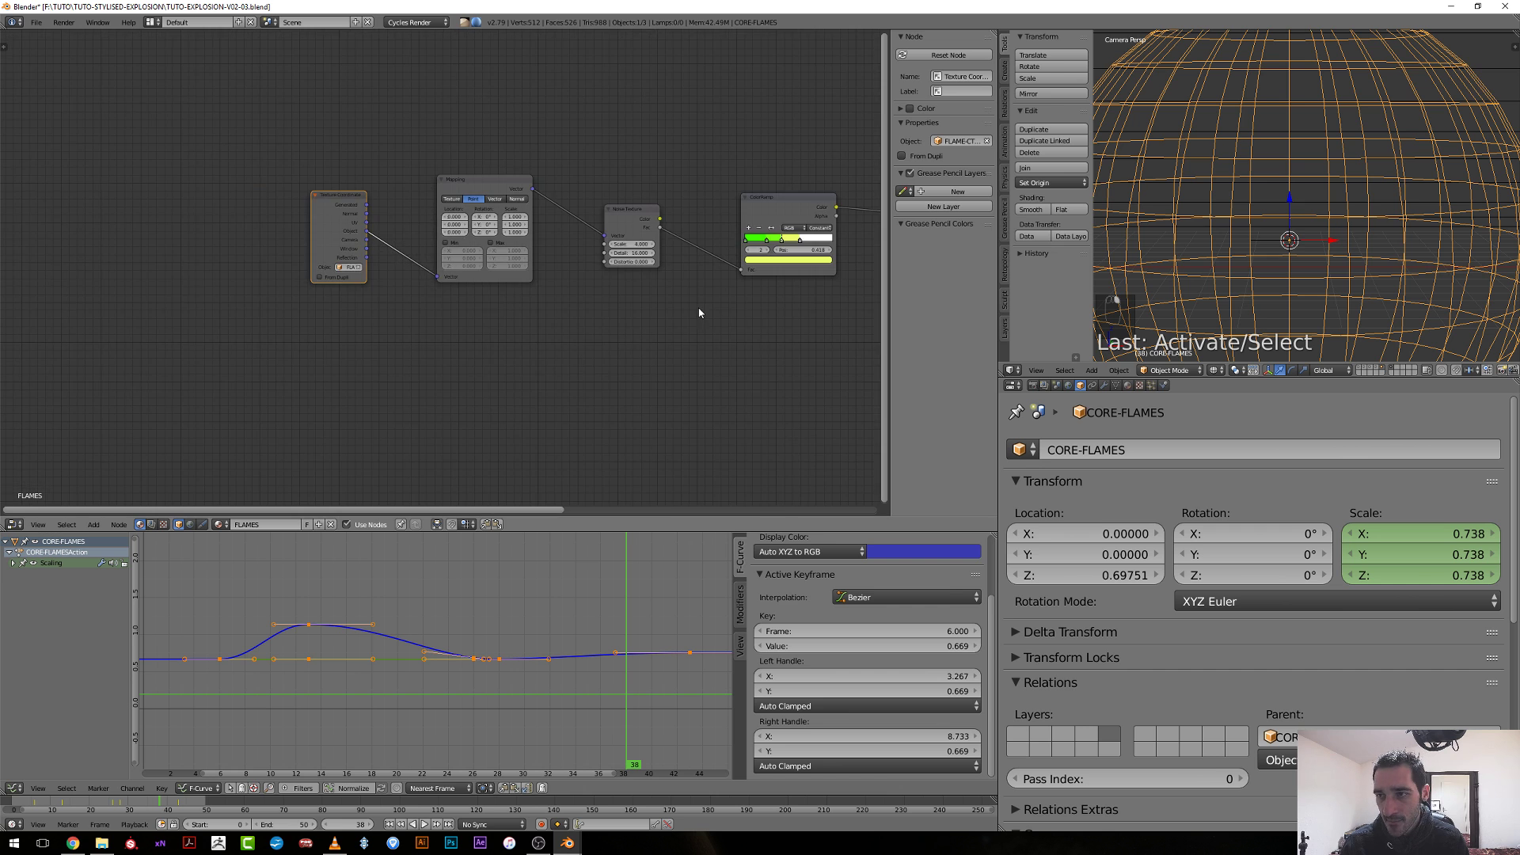
pyautogui.moveTo(700, 313); pyautogui.dragTo(586, 313, button='middle')
# Switch the camera view to rendered shading and set the Noise Texture's scale to 2.
pyautogui.hotkey('shift', 'z')
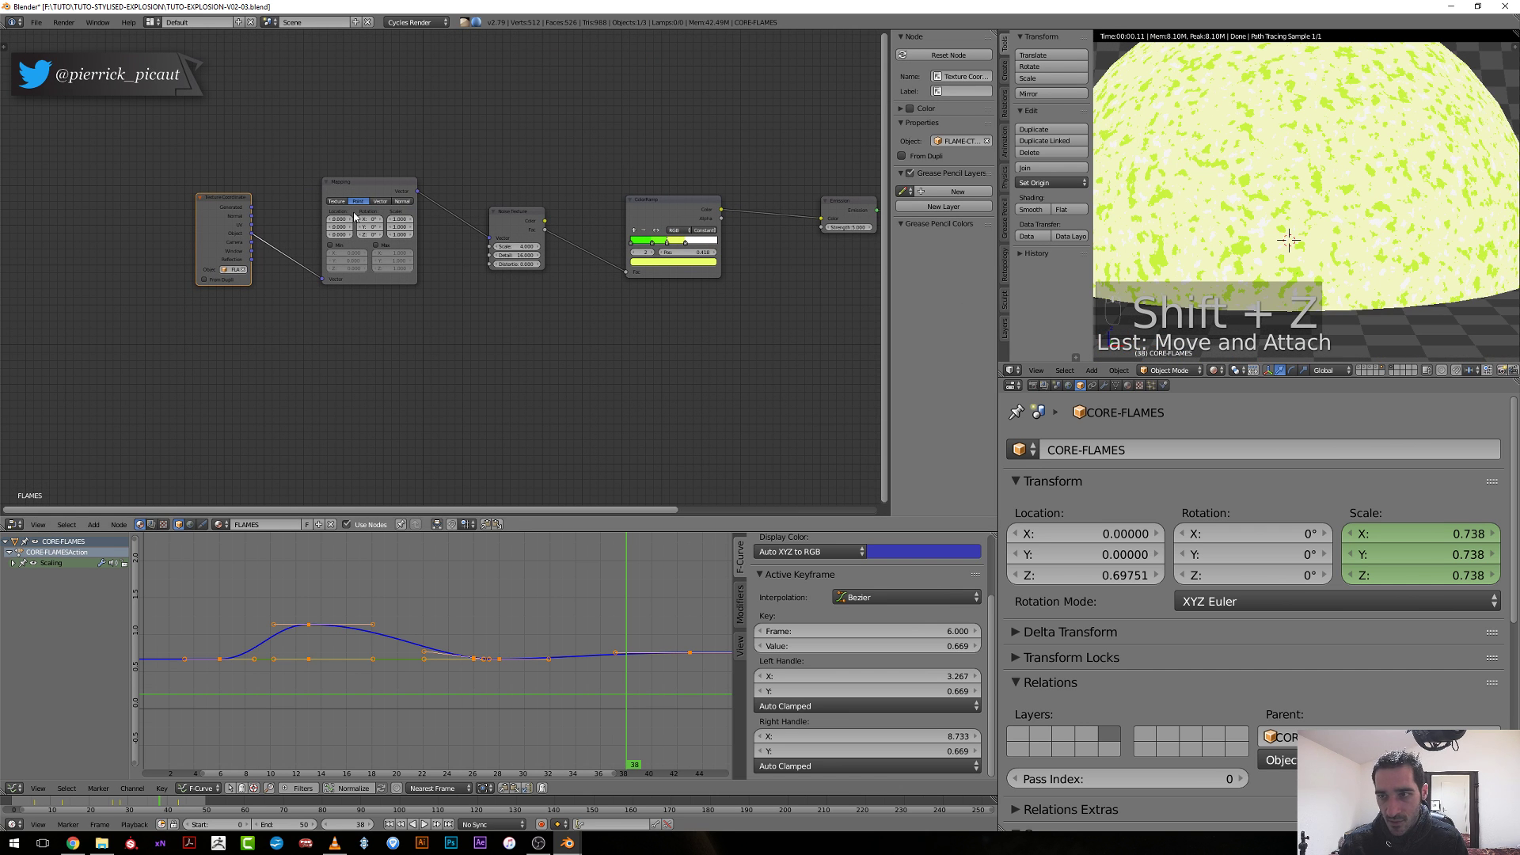
pyautogui.scroll(3, 84, 322)
pyautogui.moveTo(288, 368); pyautogui.dragTo(205, 376, button='middle')
pyautogui.click(518, 237)
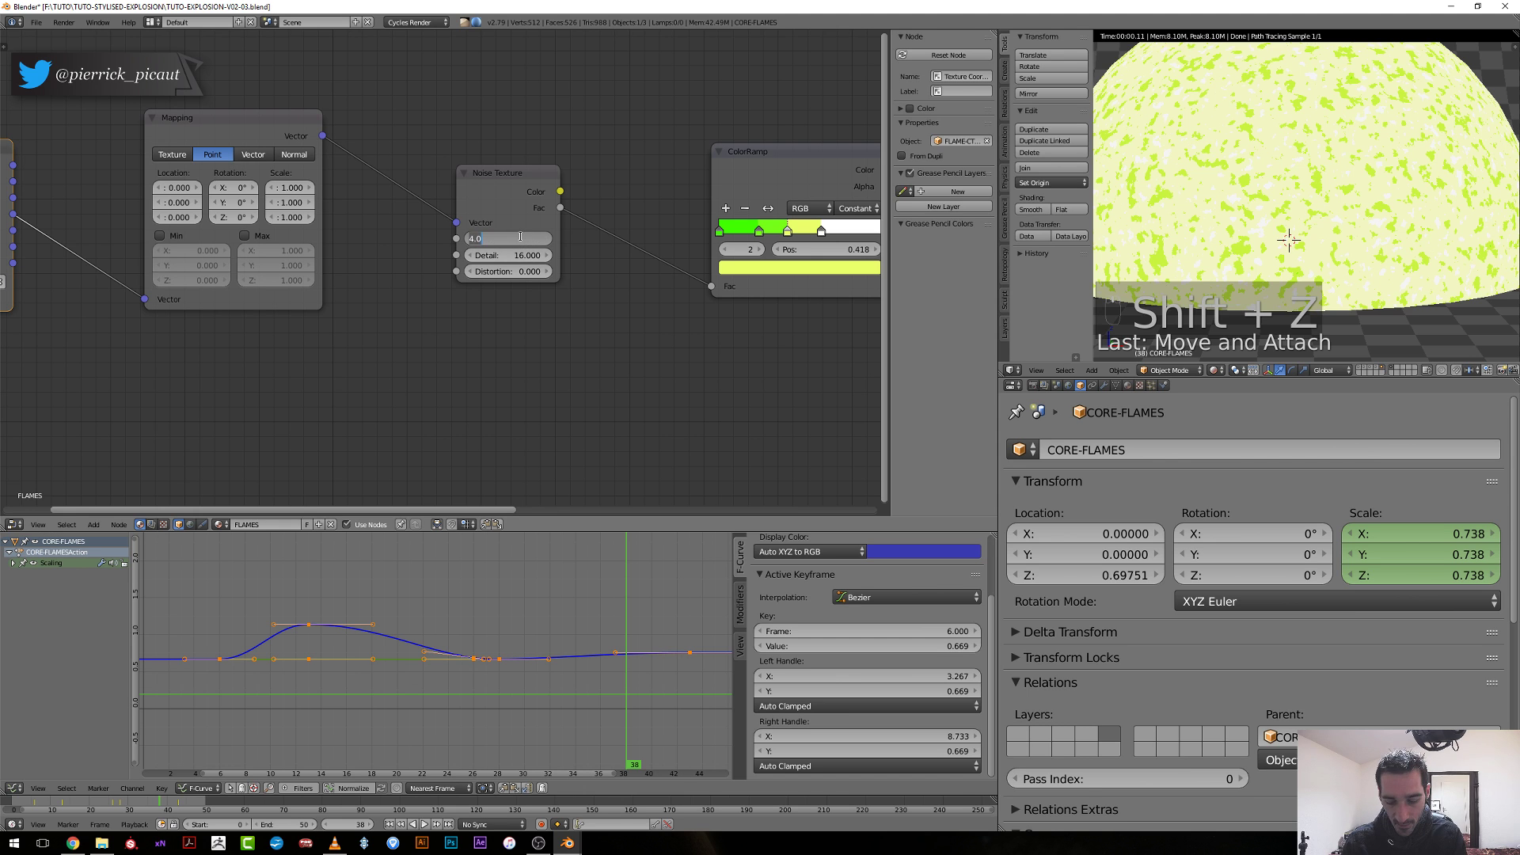
pyautogui.write('2')
pyautogui.press('Return')
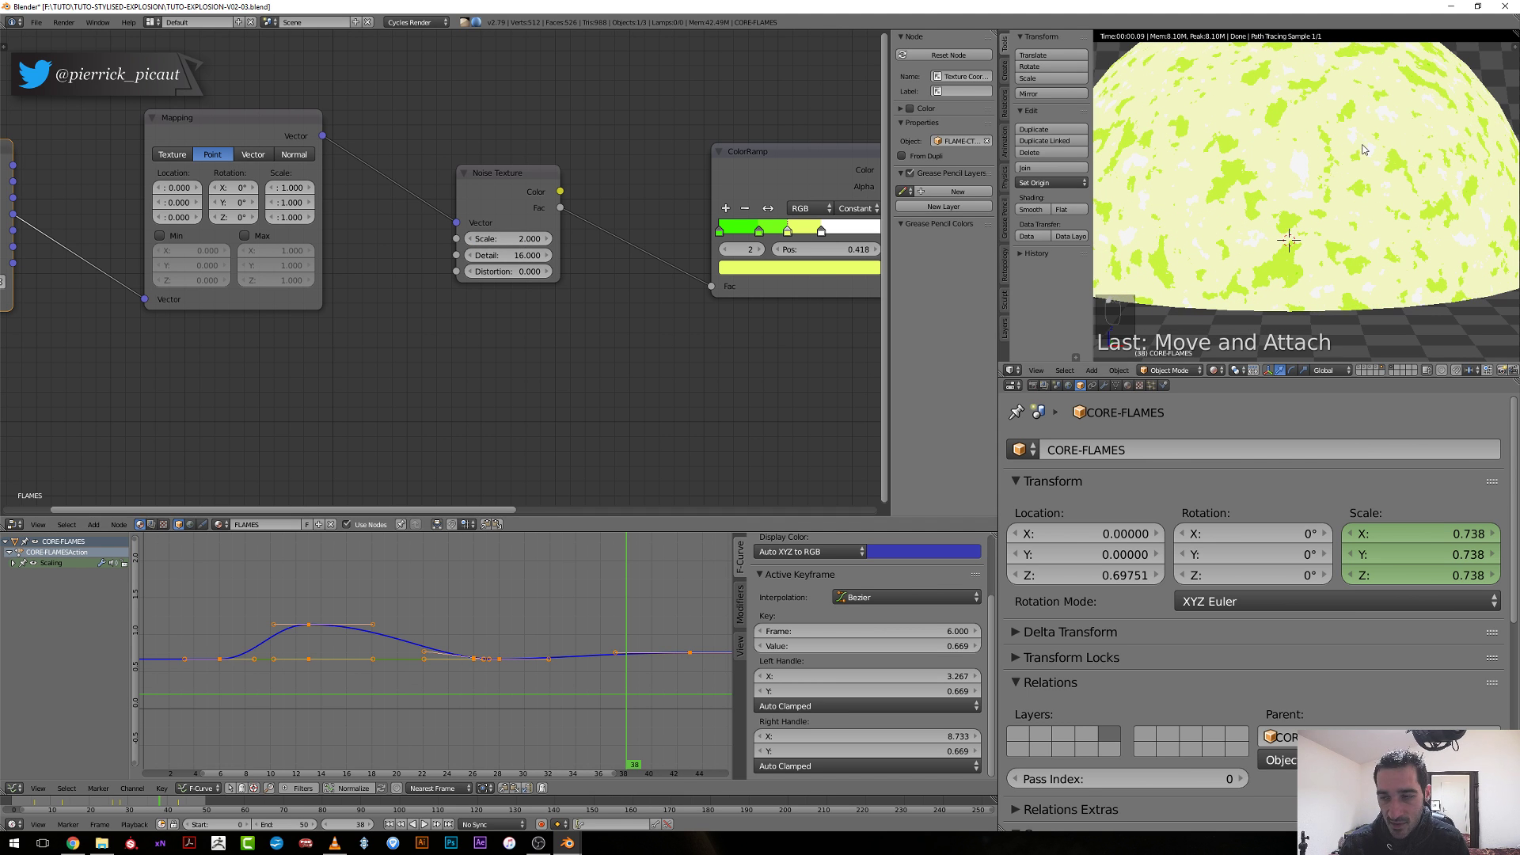
# Set the Mapping node's Z scale to 0.4 to stretch the noise pattern vertically.
pyautogui.moveTo(367, 364); pyautogui.dragTo(569, 411, button='middle')
pyautogui.scroll(1, 533, 463)
pyautogui.moveTo(533, 463); pyautogui.dragTo(443, 458, button='middle')
pyautogui.moveTo(439, 273)
pyautogui.mouseDown()
pyautogui.moveTo(467, 273)
pyautogui.moveTo(418, 272)
pyautogui.mouseUp()
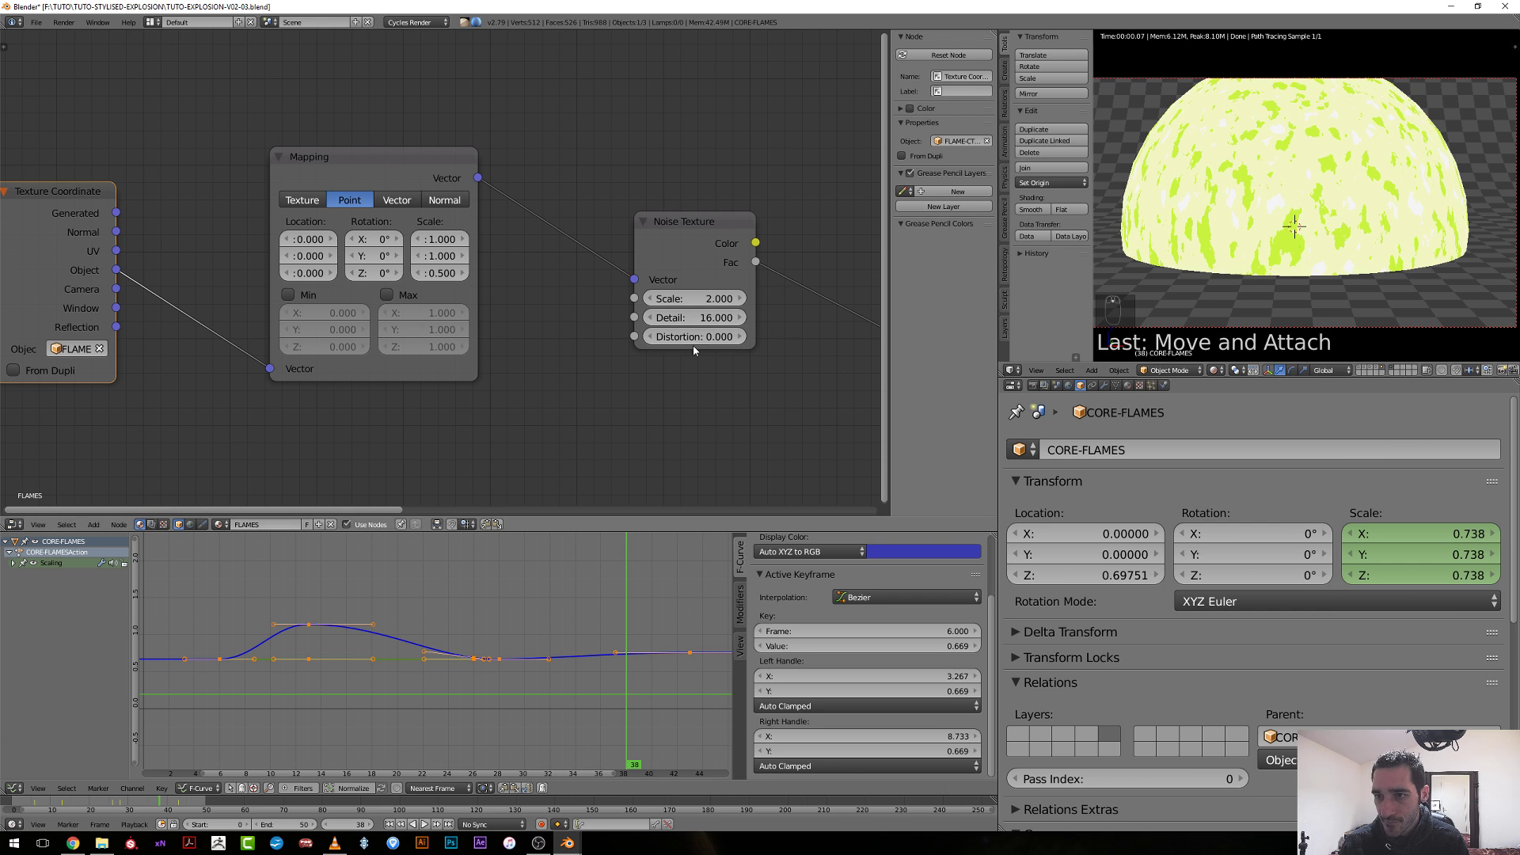
pyautogui.click(418, 272)
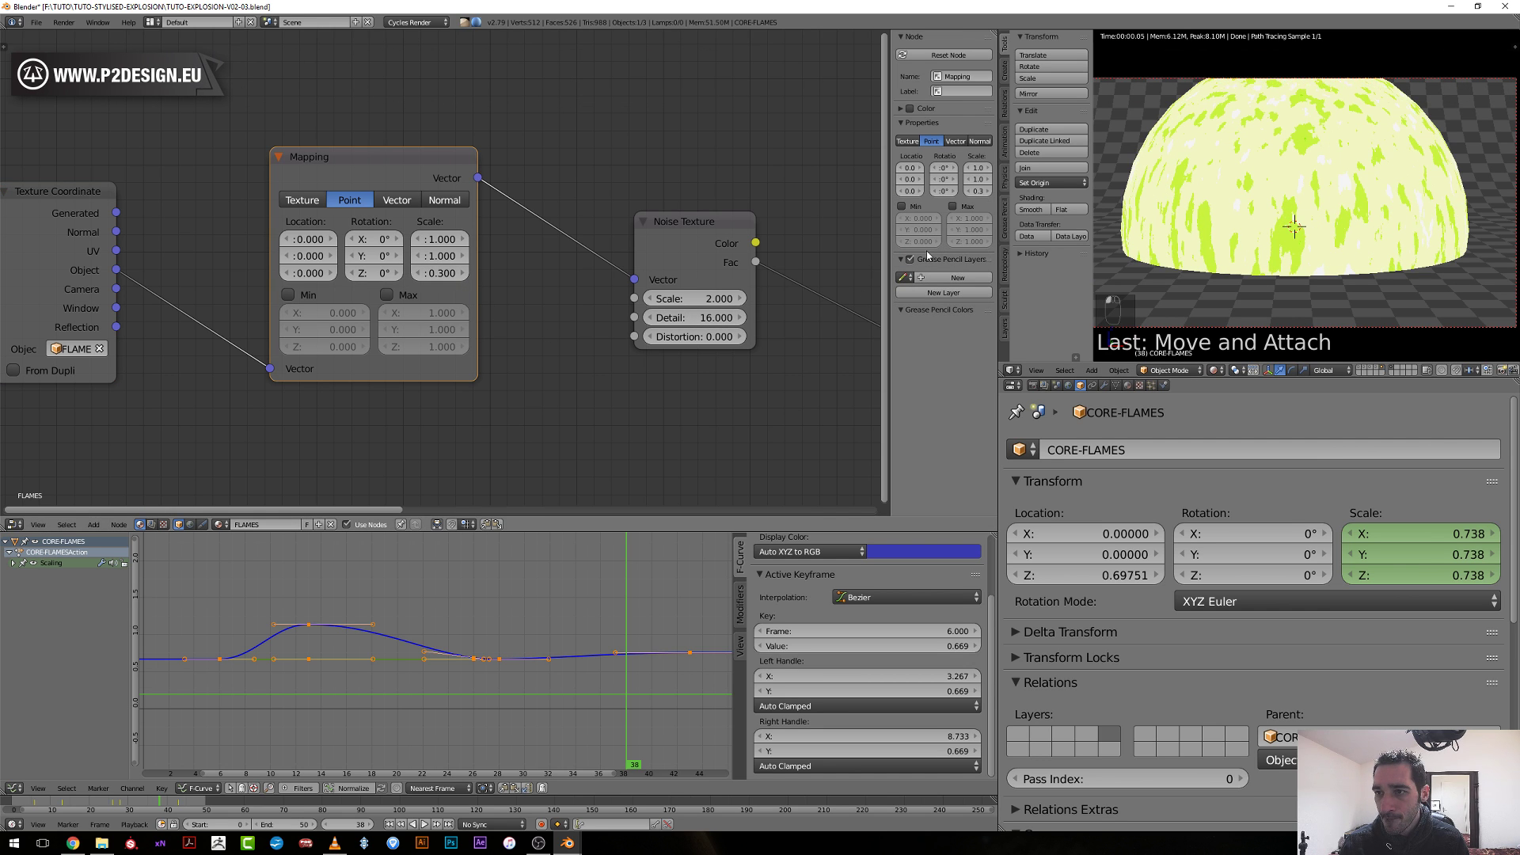
pyautogui.click(415, 273)
pyautogui.click(464, 273)
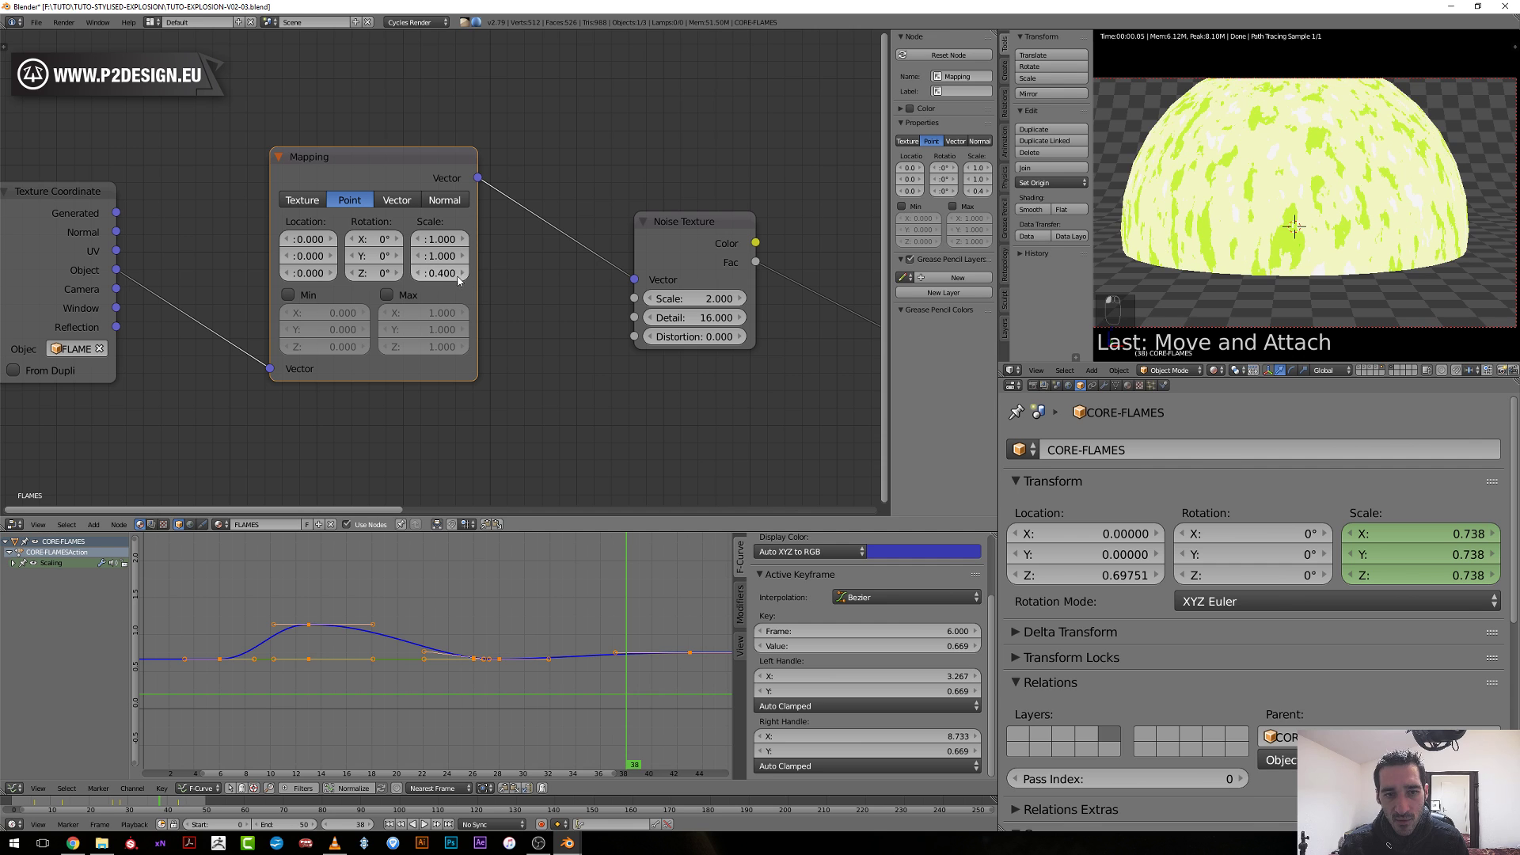
# Try shifting the noise along the Mapping node's Z location to preview its movement, and reset the value to 0.
pyautogui.click(285, 274)
pyautogui.click(284, 274)
pyautogui.click(285, 273)
pyautogui.click(285, 274)
pyautogui.click(285, 274)
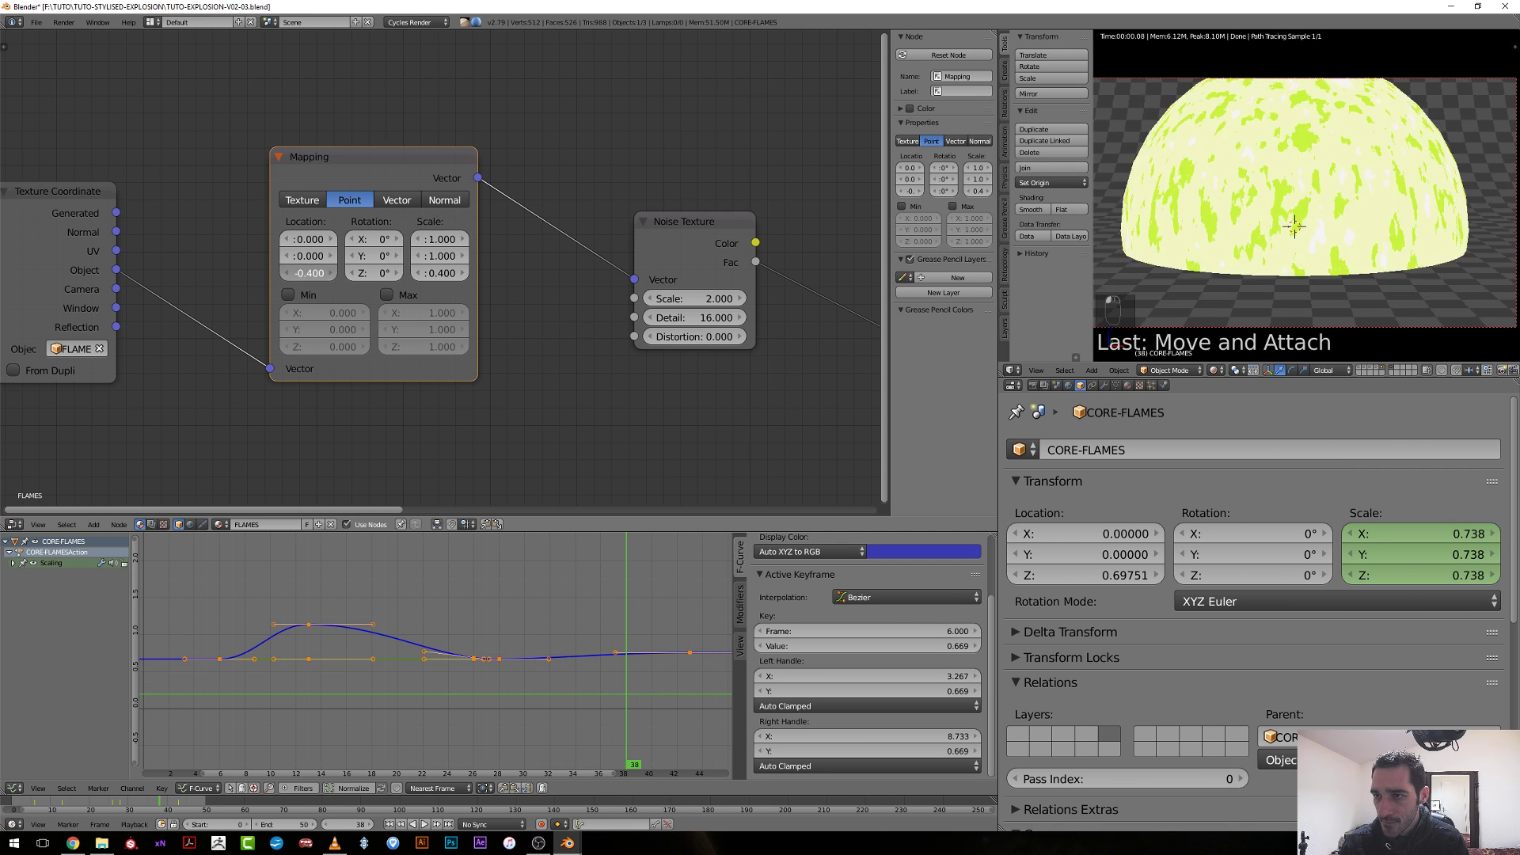
pyautogui.moveTo(307, 276); pyautogui.dragTo(370, 276)
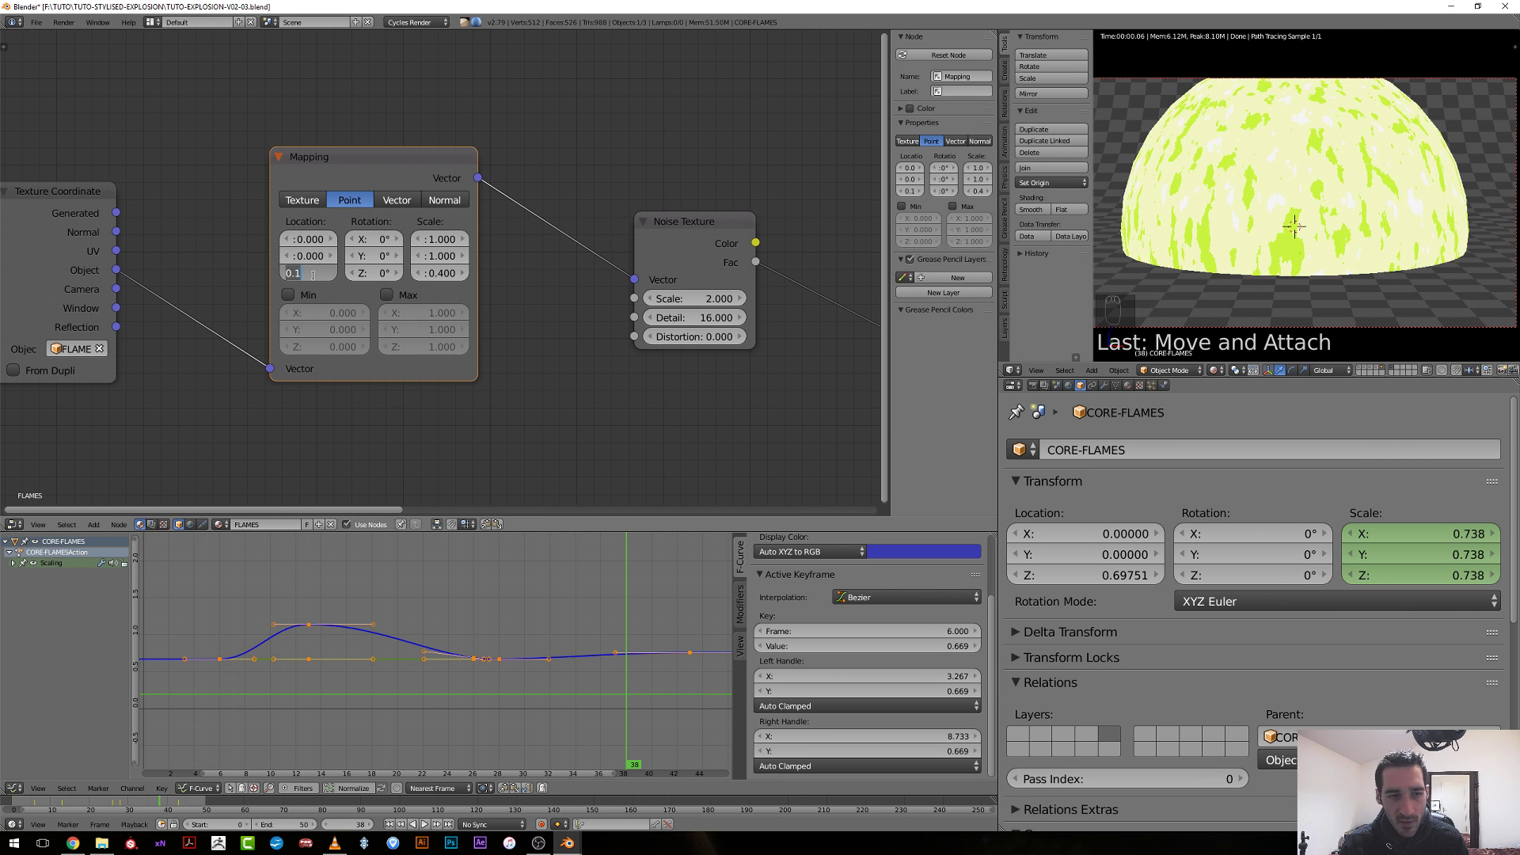
pyautogui.write('0')
pyautogui.press('Return')
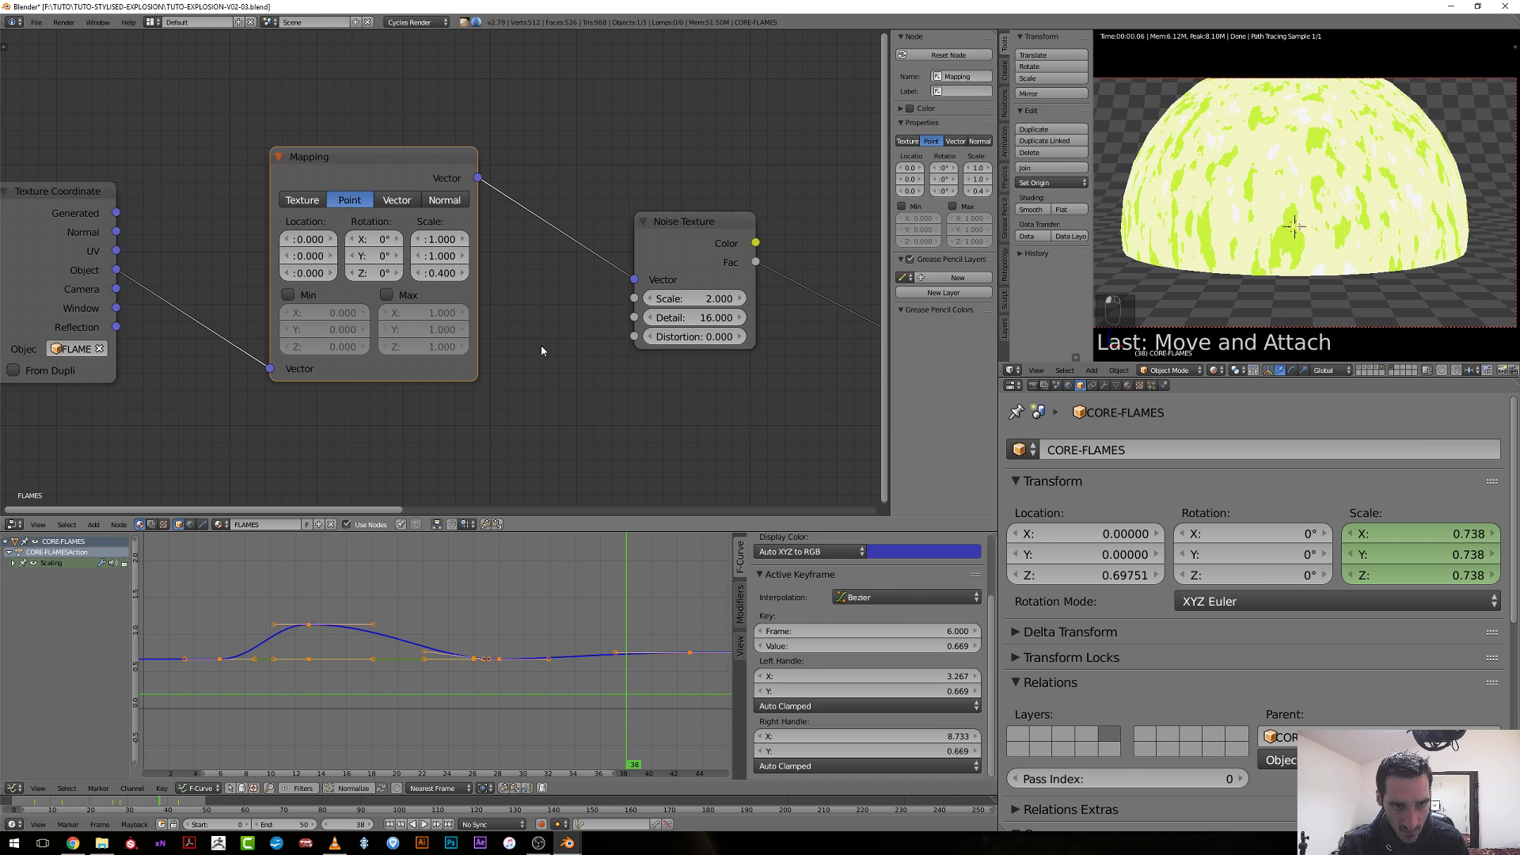
# Go to frame 35 and parent the FLAME-CTRL Empty to the CORE-FLAMES sphere with the Object option.
pyautogui.scroll(-2, 542, 350)
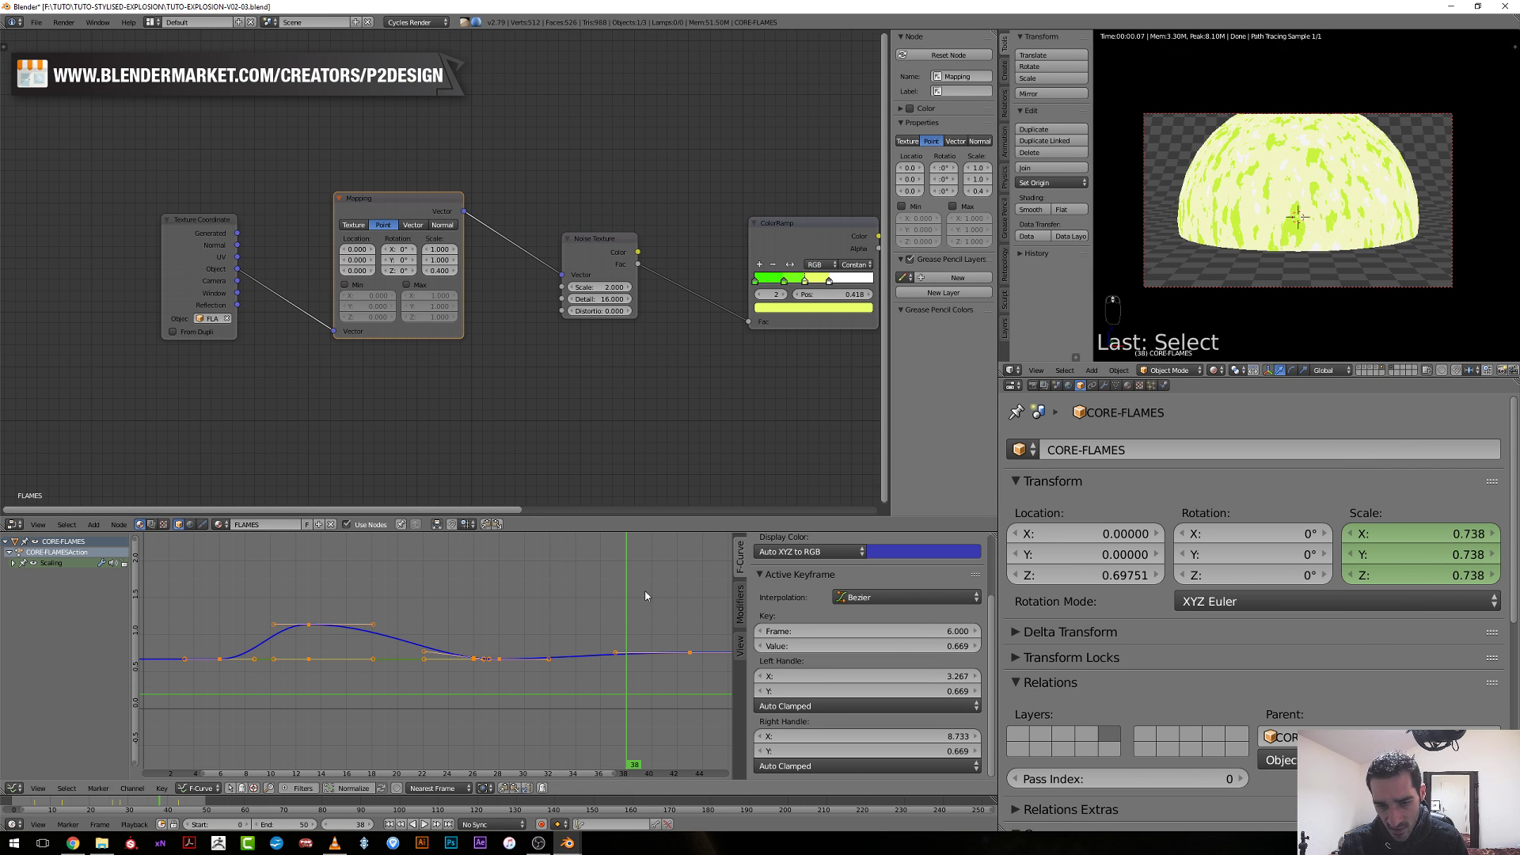
pyautogui.moveTo(645, 596); pyautogui.dragTo(512, 644)
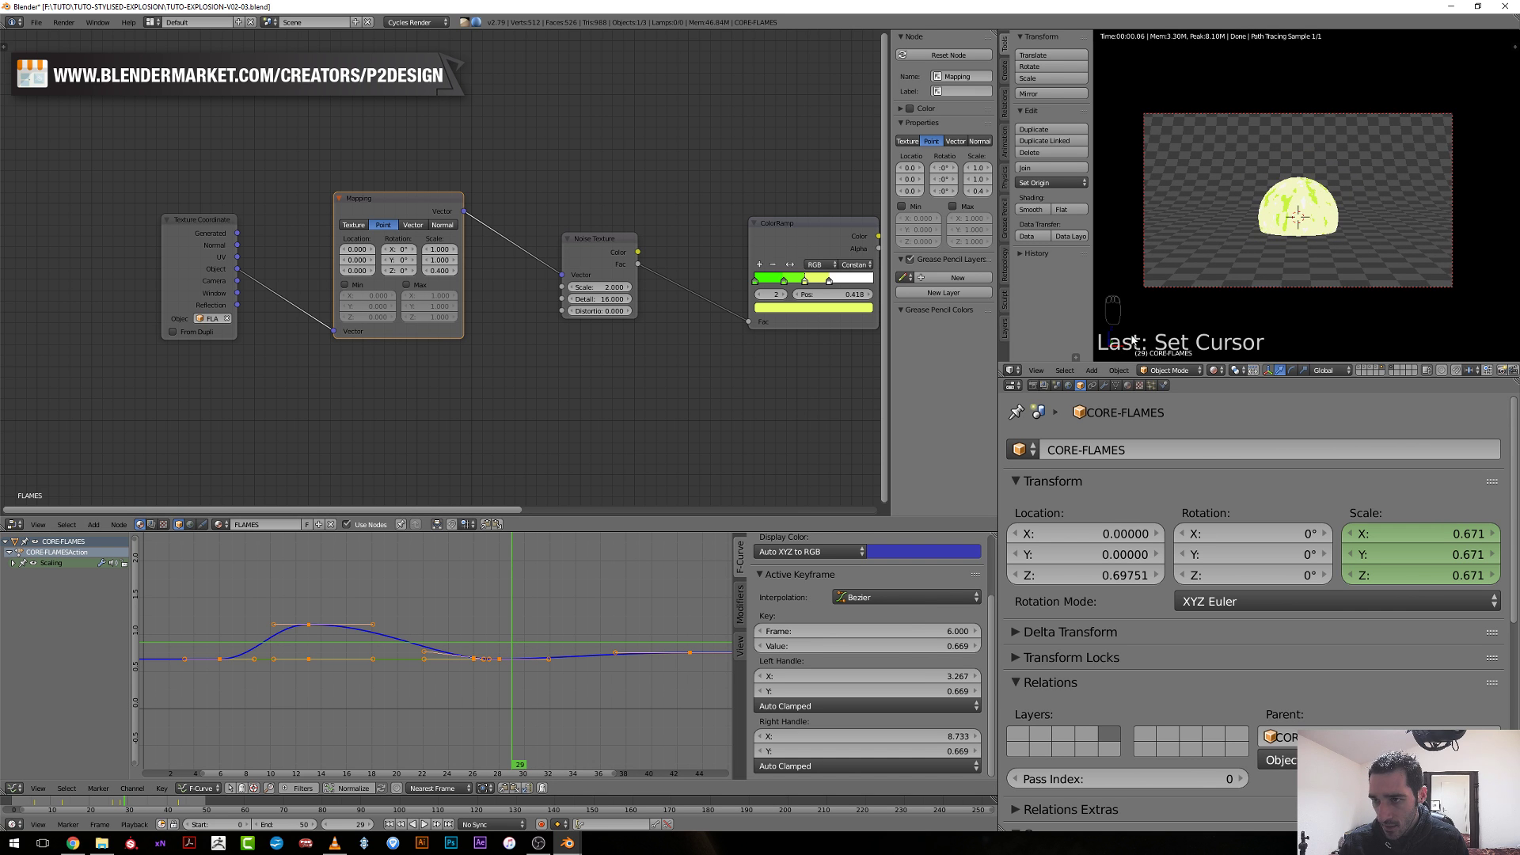
pyautogui.scroll(3, 1132, 339)
pyautogui.press('z')
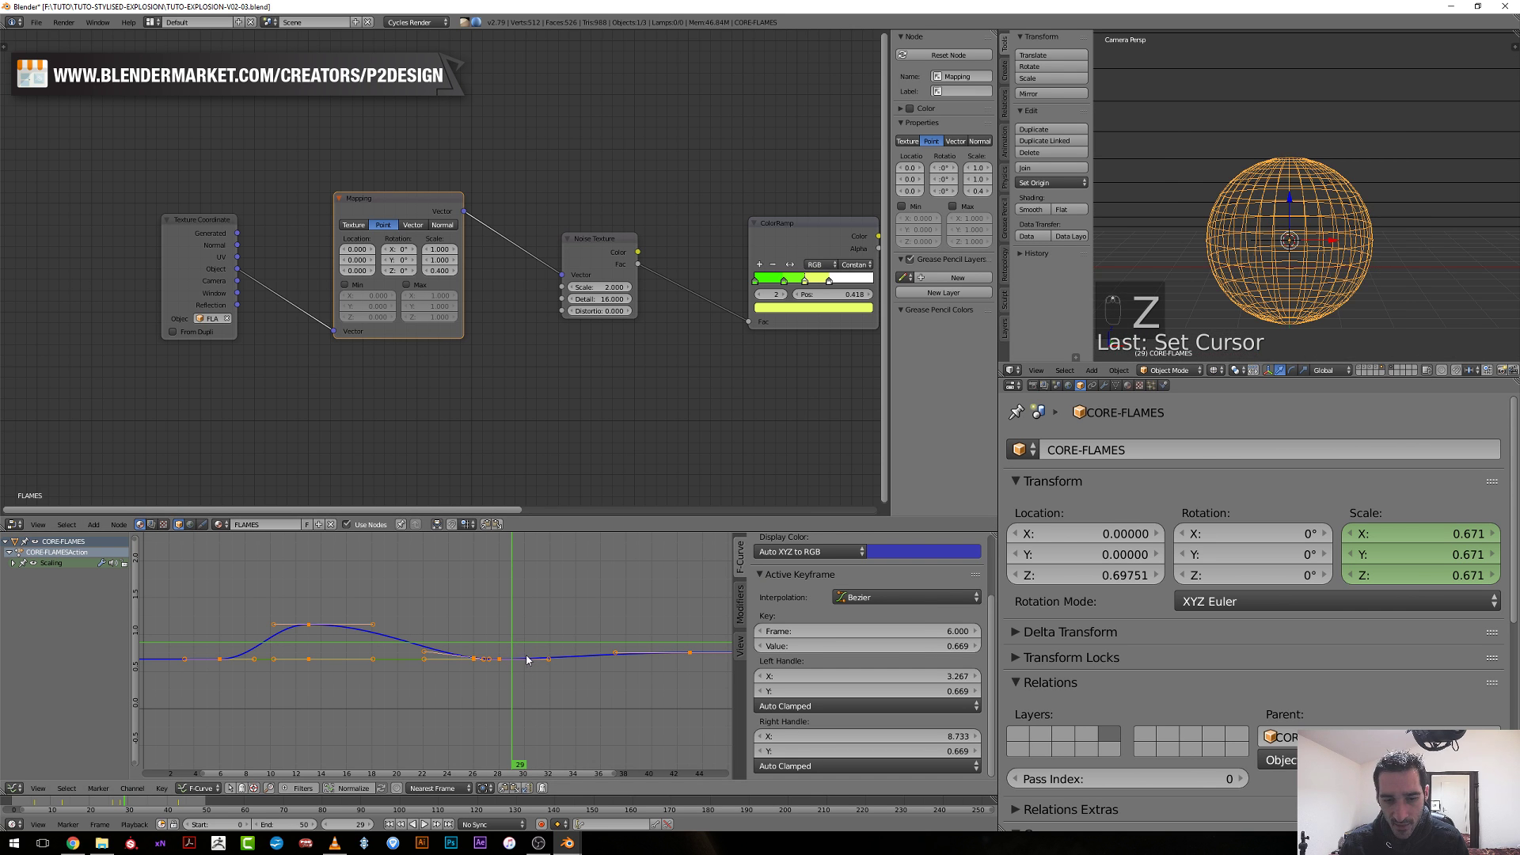
pyautogui.moveTo(527, 658); pyautogui.dragTo(588, 659)
pyautogui.press('z')
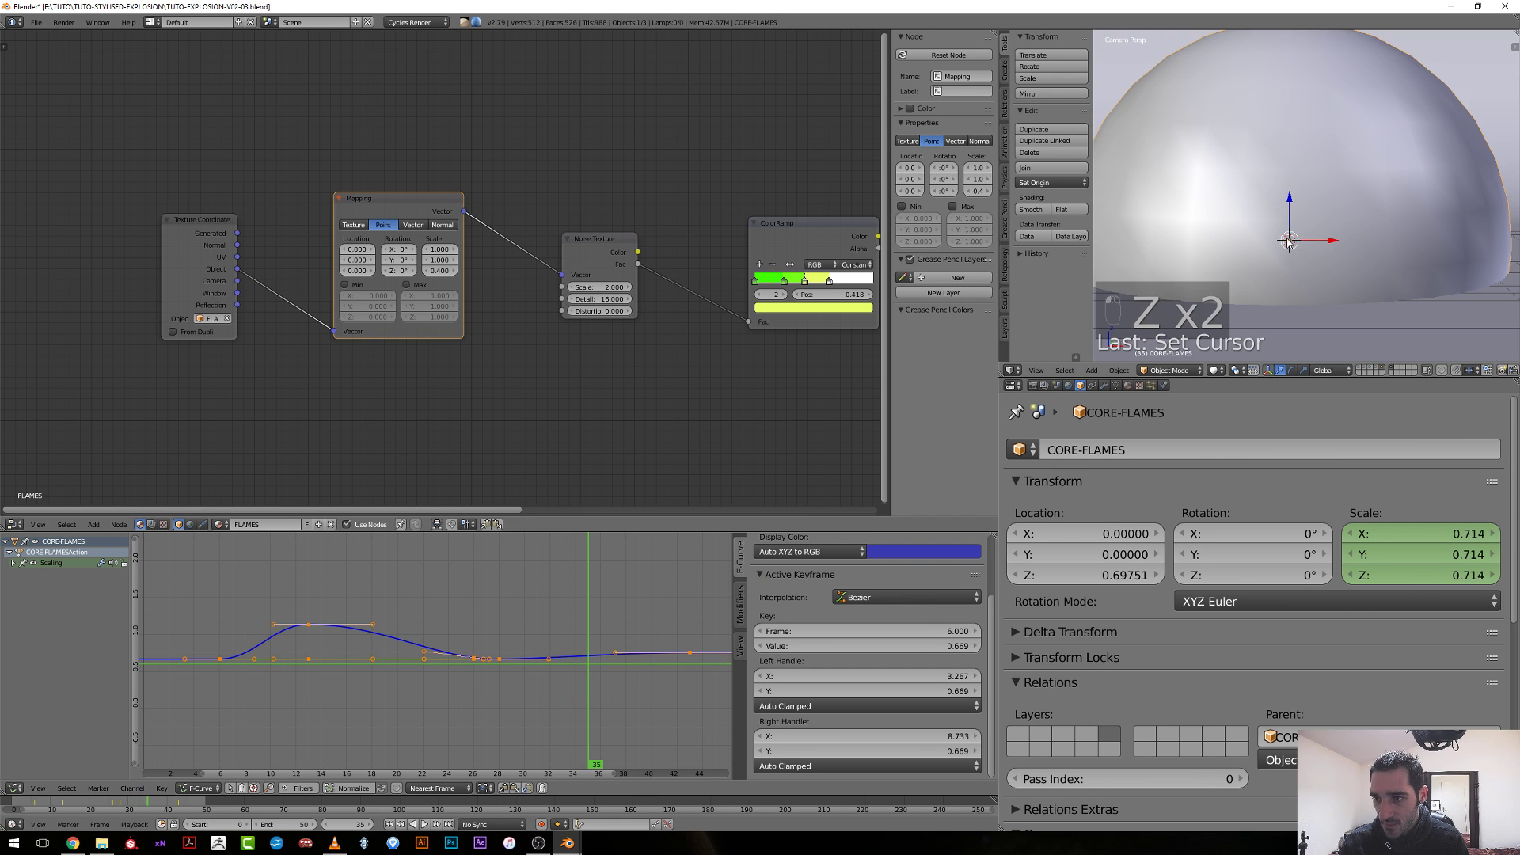
pyautogui.rightClick(1284, 241)
pyautogui.press('z')
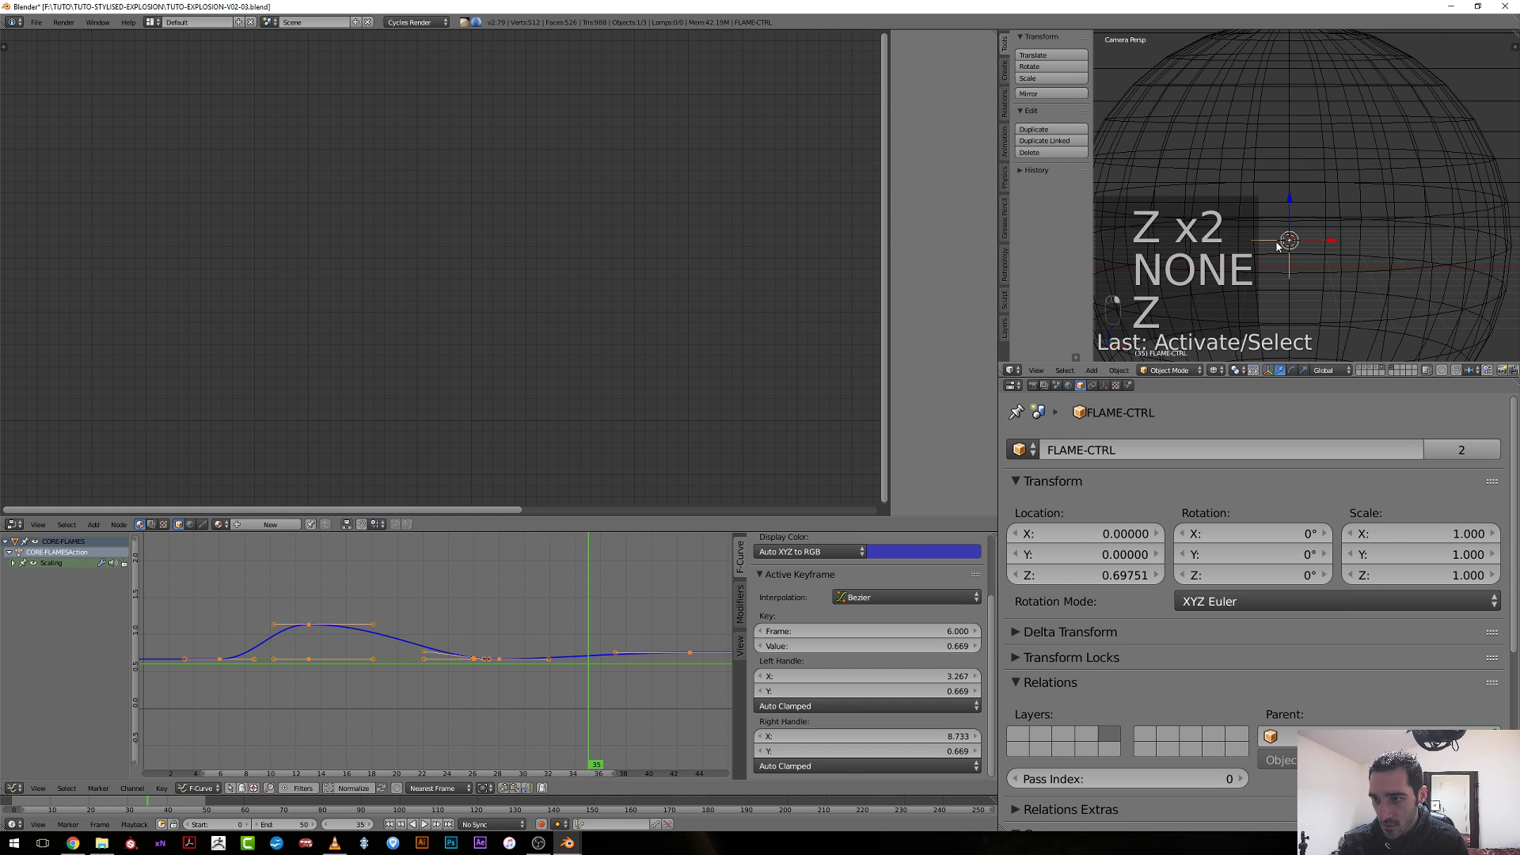
pyautogui.rightClick(1152, 79)
pyautogui.hotkey('ctrl', 'p')
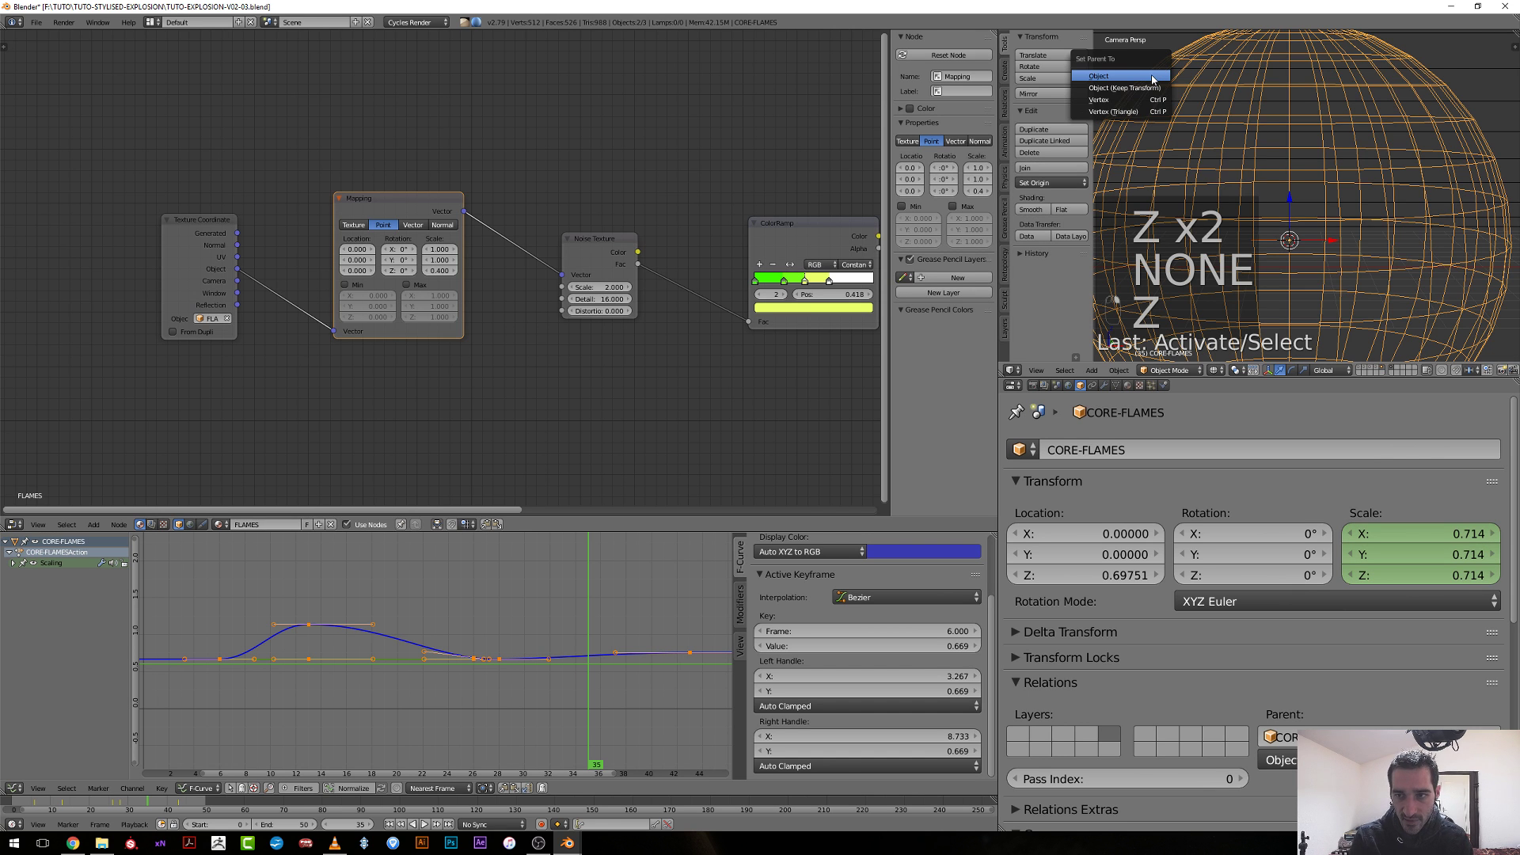
pyautogui.click(1152, 79)
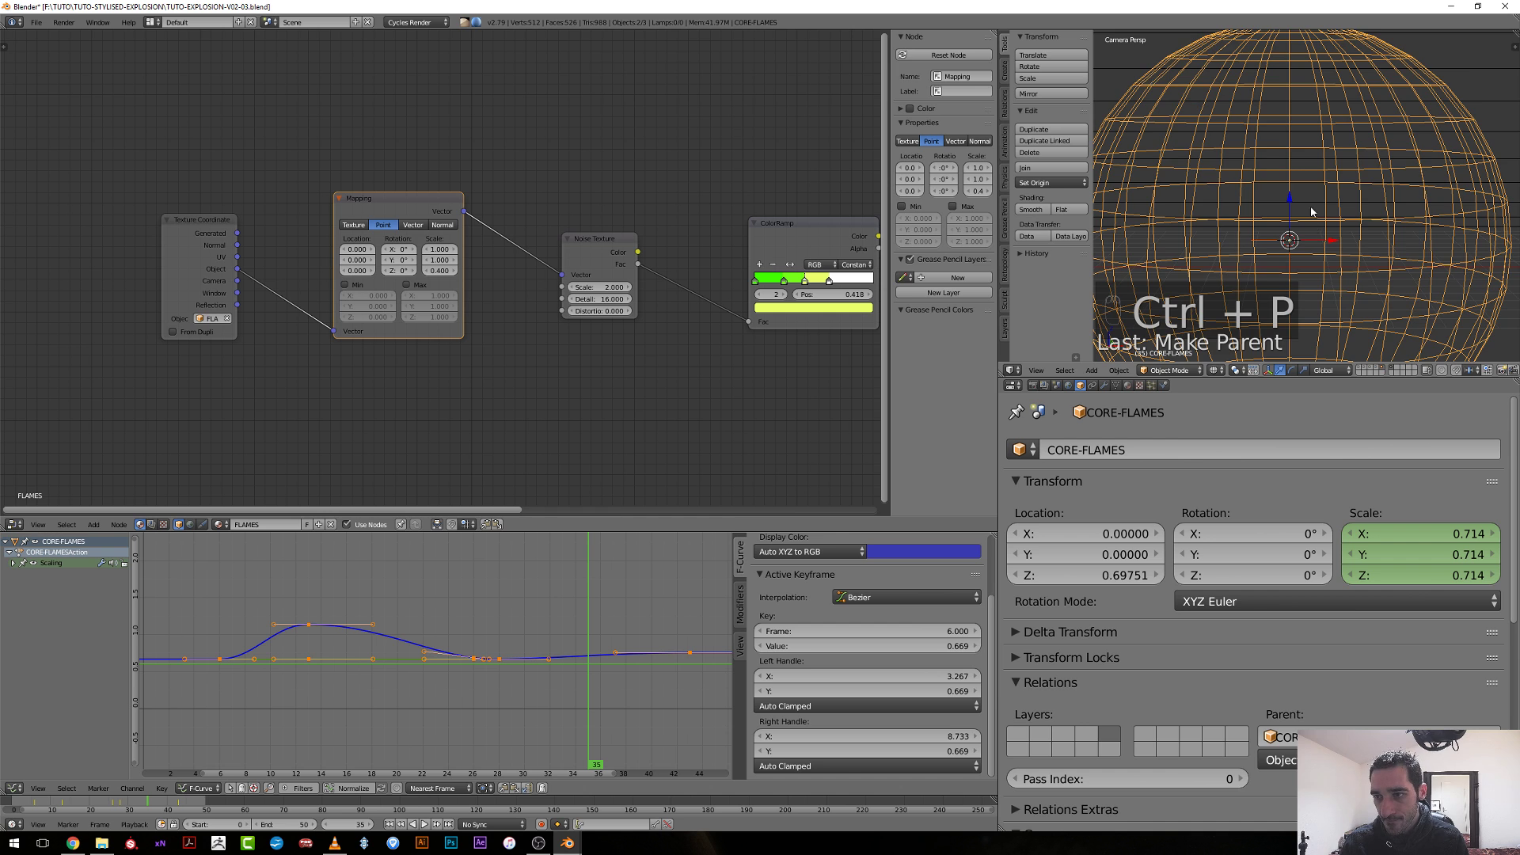
# Play the animation in rendered shading to check how the flame pattern follows the sphere's scale, stopping at frame 33.
pyautogui.press('z')
pyautogui.hotkey('shift', 'z')
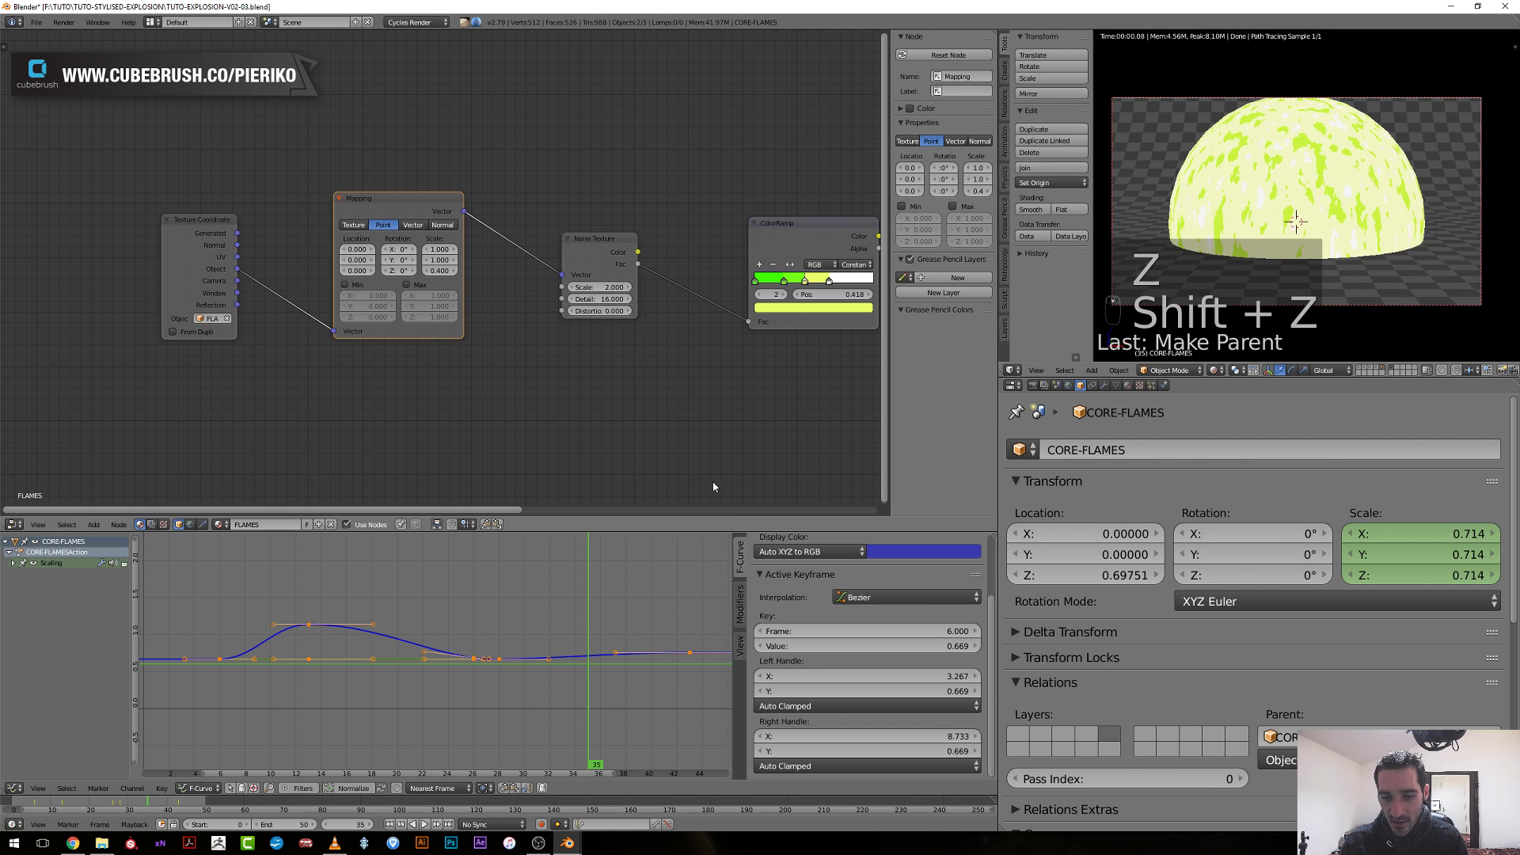
pyautogui.hotkey('alt', 'a')
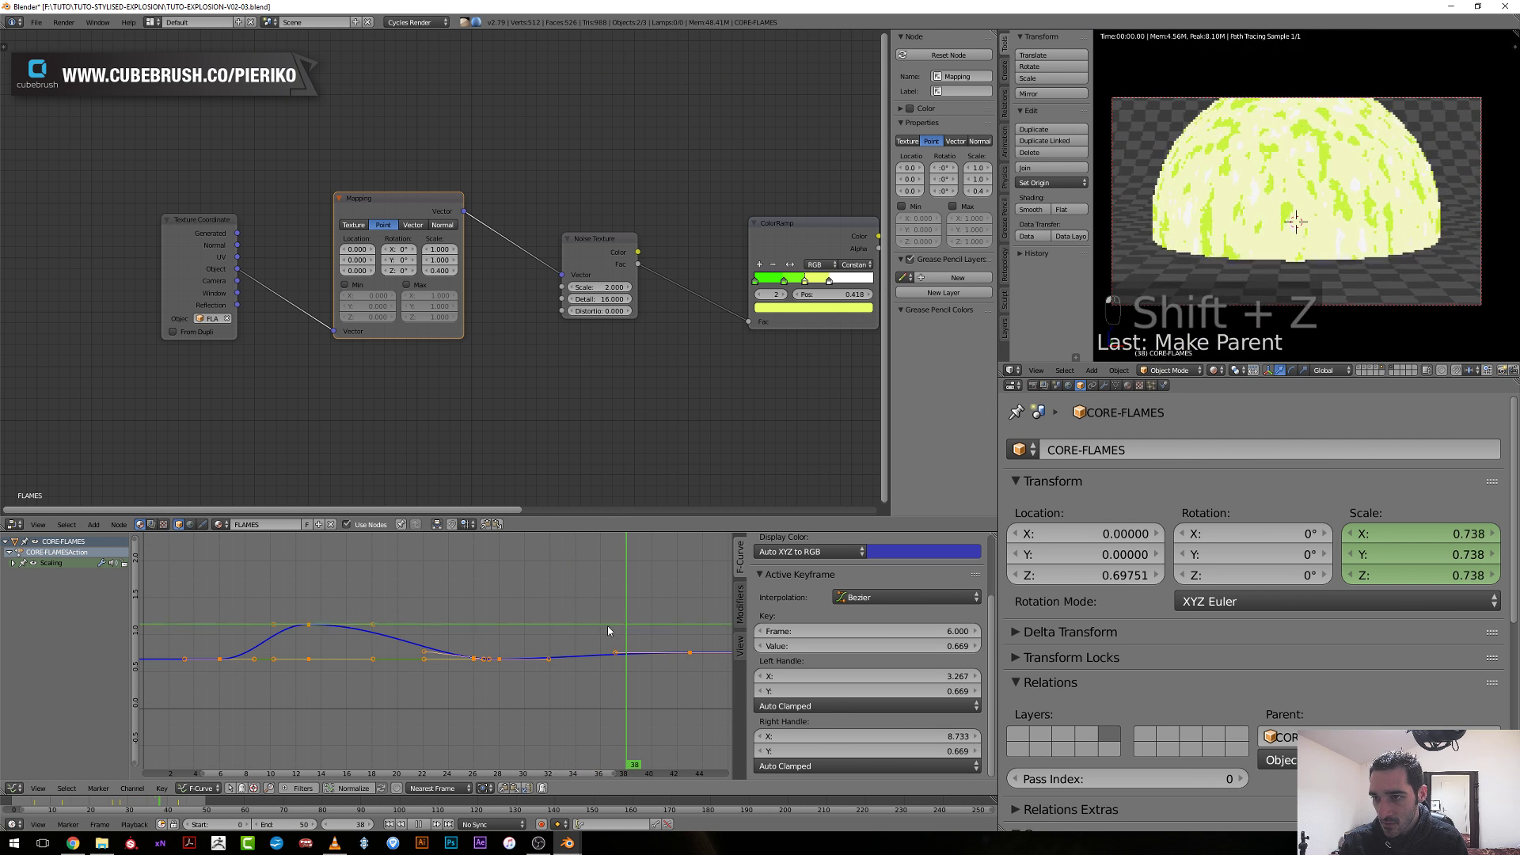
pyautogui.click(563, 641)
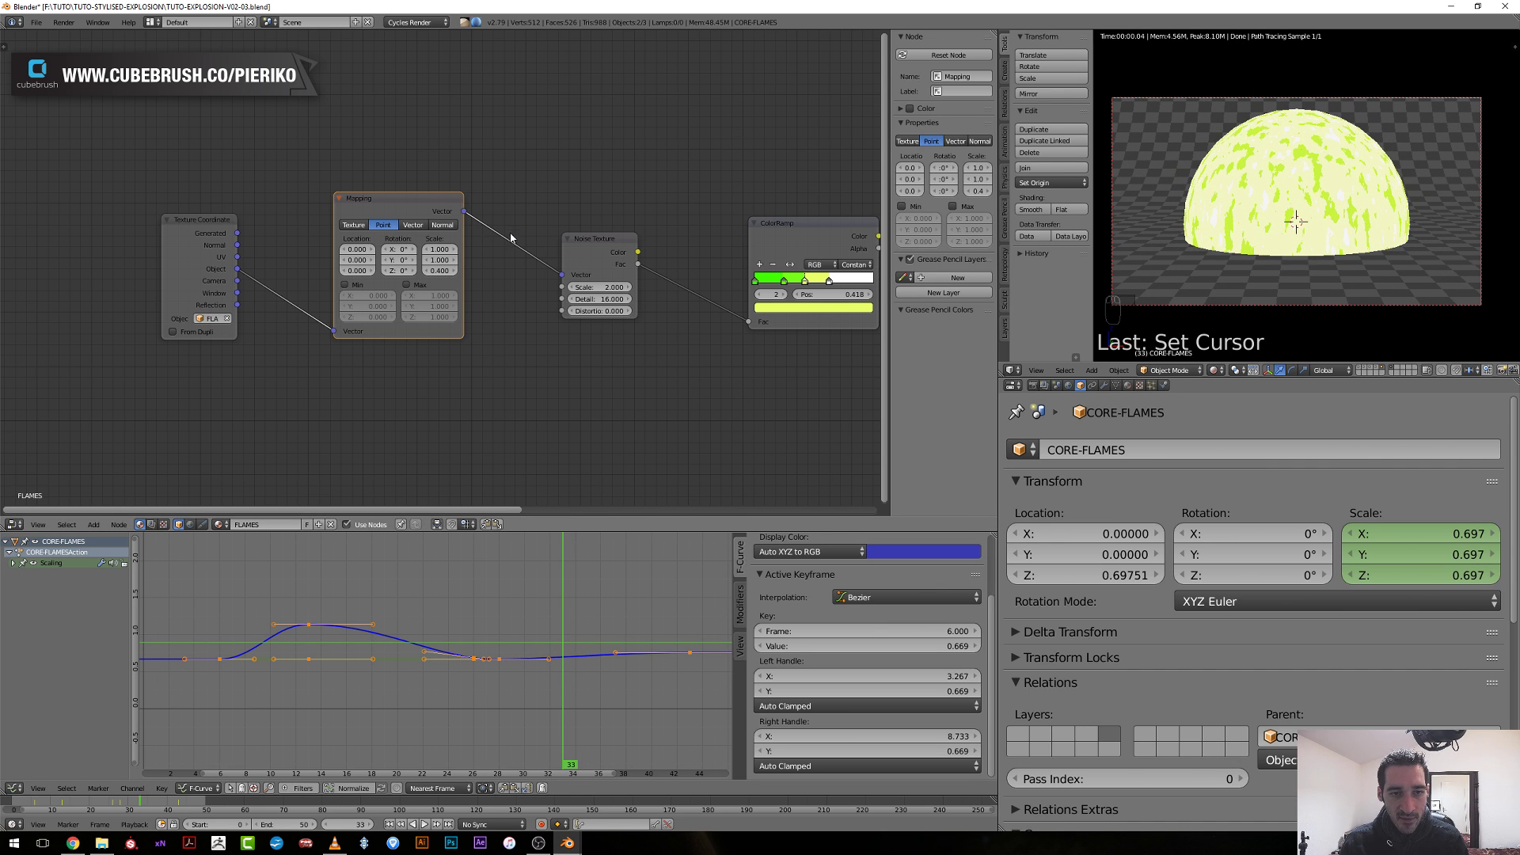
# Group the noise branch's nodes more tightly and lower, and add a Gradient Texture node above them.
pyautogui.scroll(-1, 557, 158)
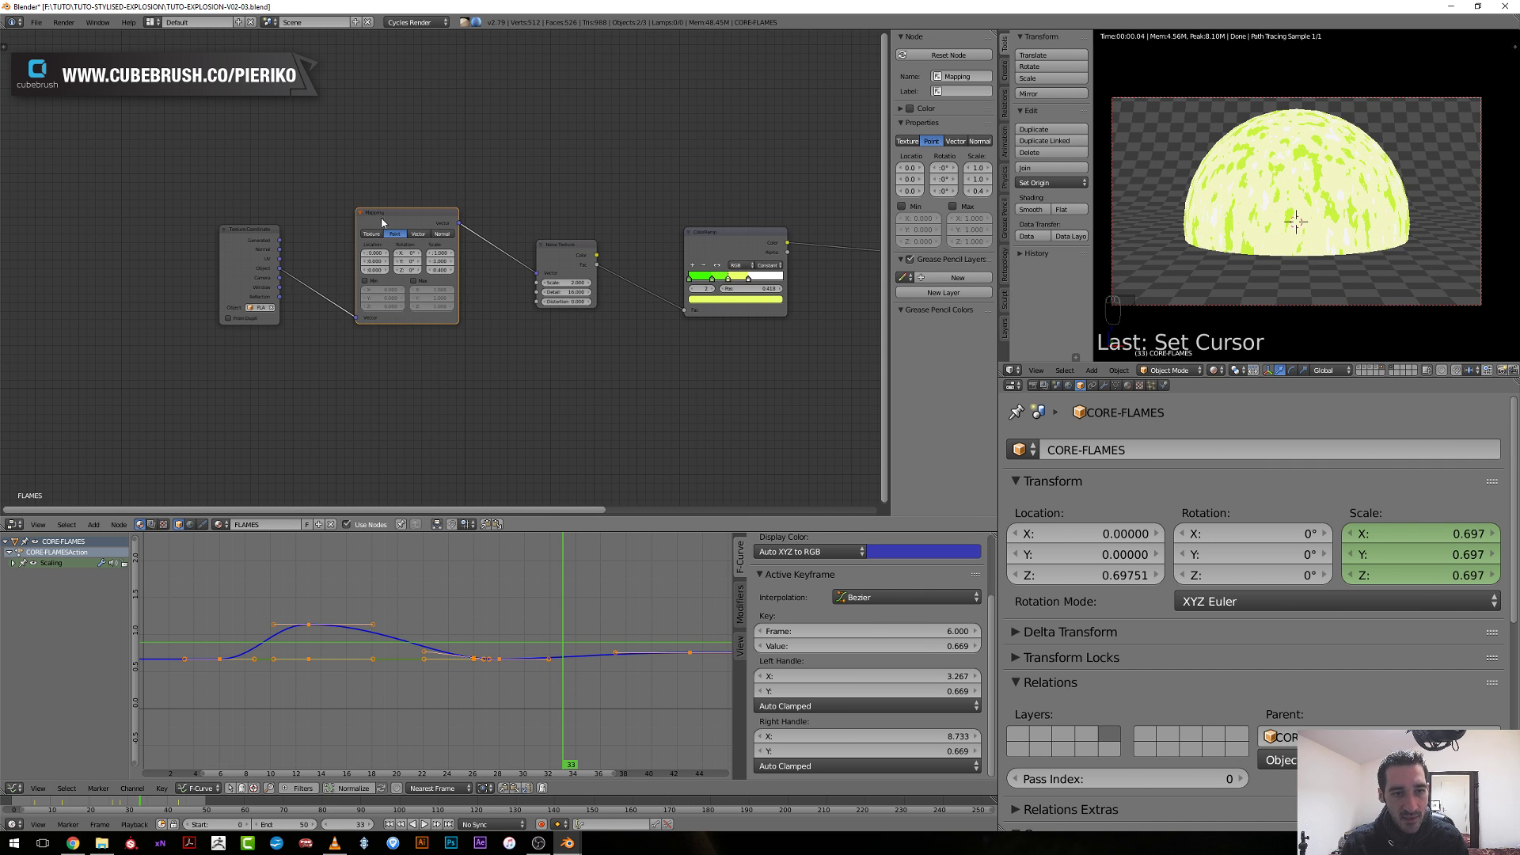
pyautogui.moveTo(272, 241); pyautogui.dragTo(312, 300)
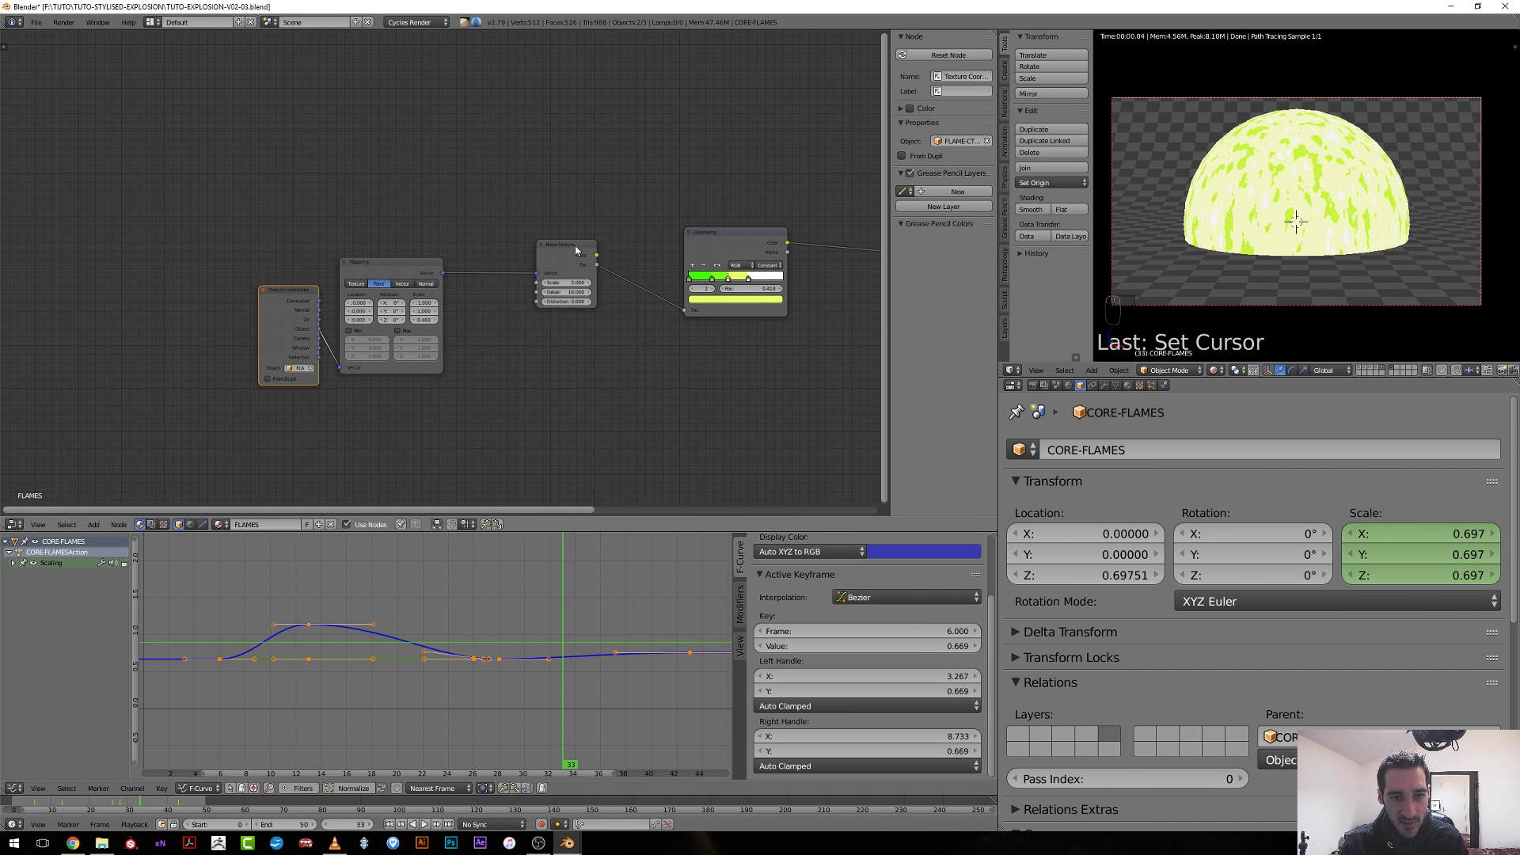
pyautogui.moveTo(574, 250); pyautogui.dragTo(513, 304)
pyautogui.hotkey('shift', 'a')
pyautogui.moveTo(445, 194)
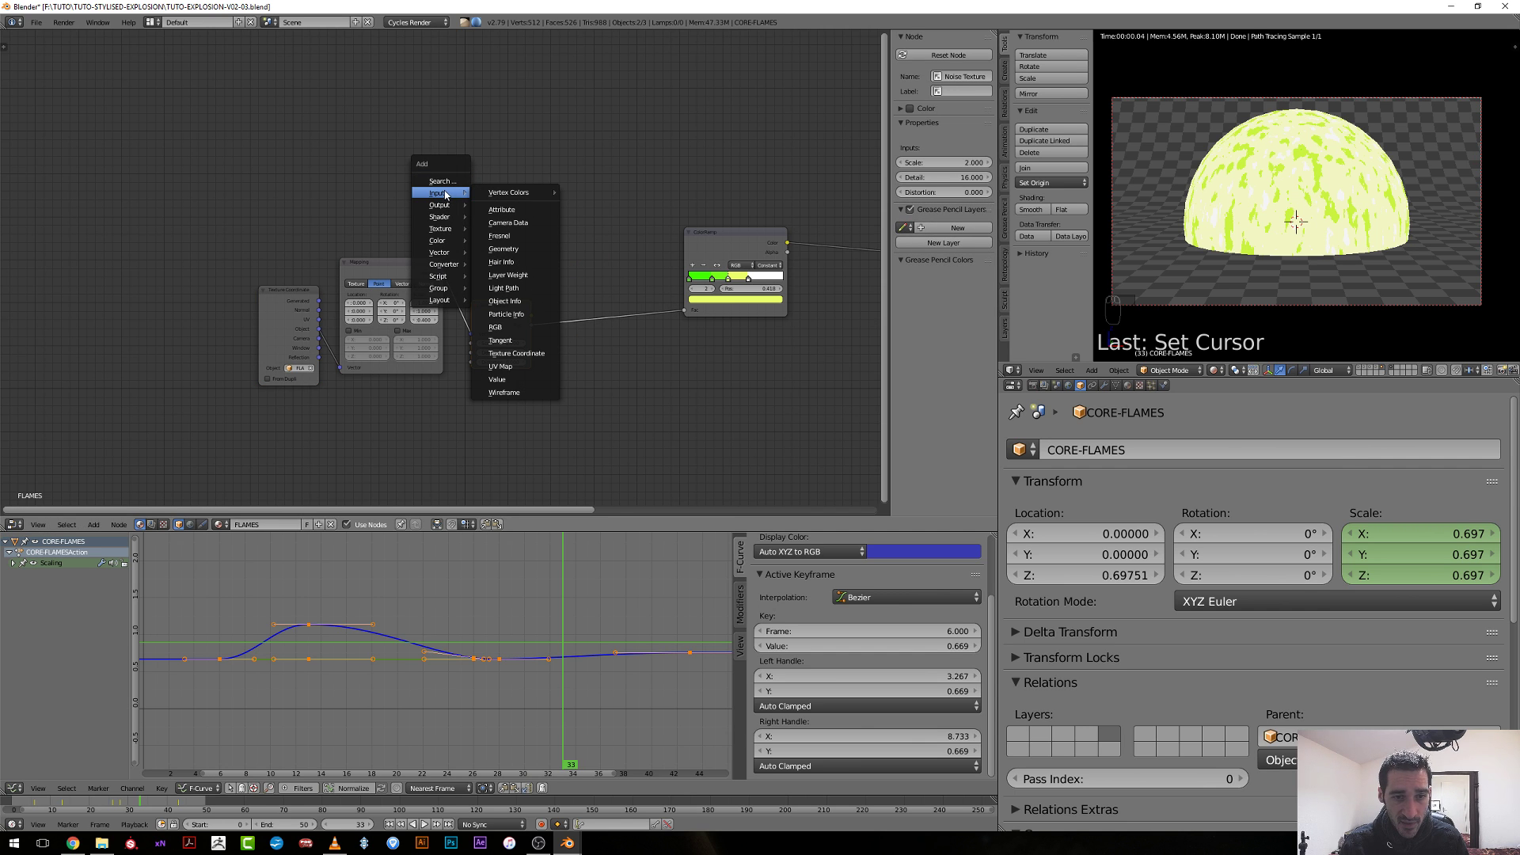
pyautogui.moveTo(440, 229)
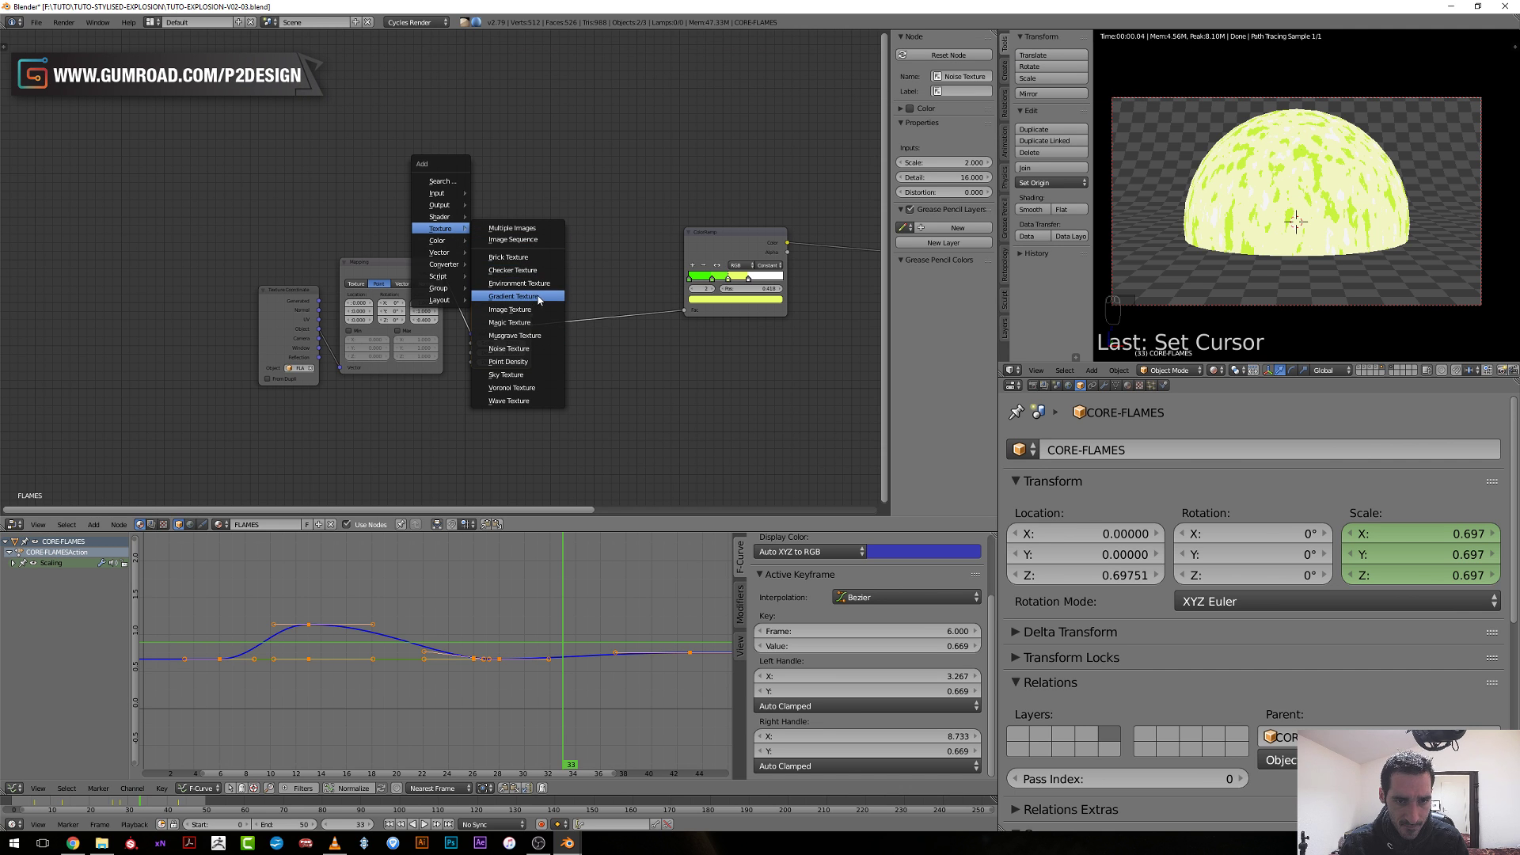
pyautogui.click(513, 296)
pyautogui.click(551, 172)
# Duplicate the Mapping and Texture Coordinate nodes and chain the copies into the Gradient Texture, using the Generated output.
pyautogui.click(396, 261)
pyautogui.hotkey('shift', 'd')
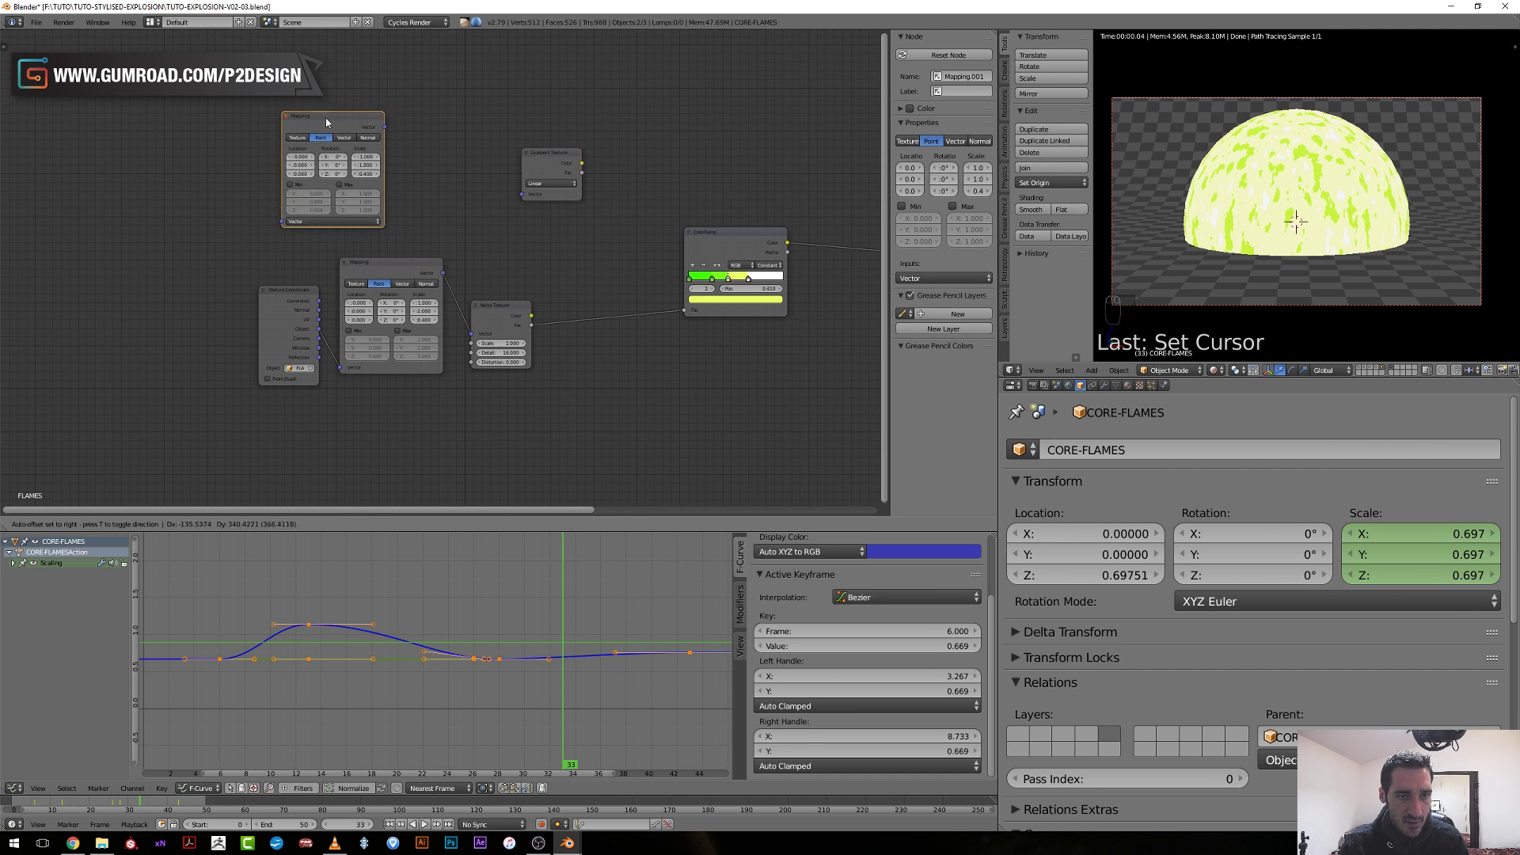
pyautogui.click(372, 125)
pyautogui.click(266, 319)
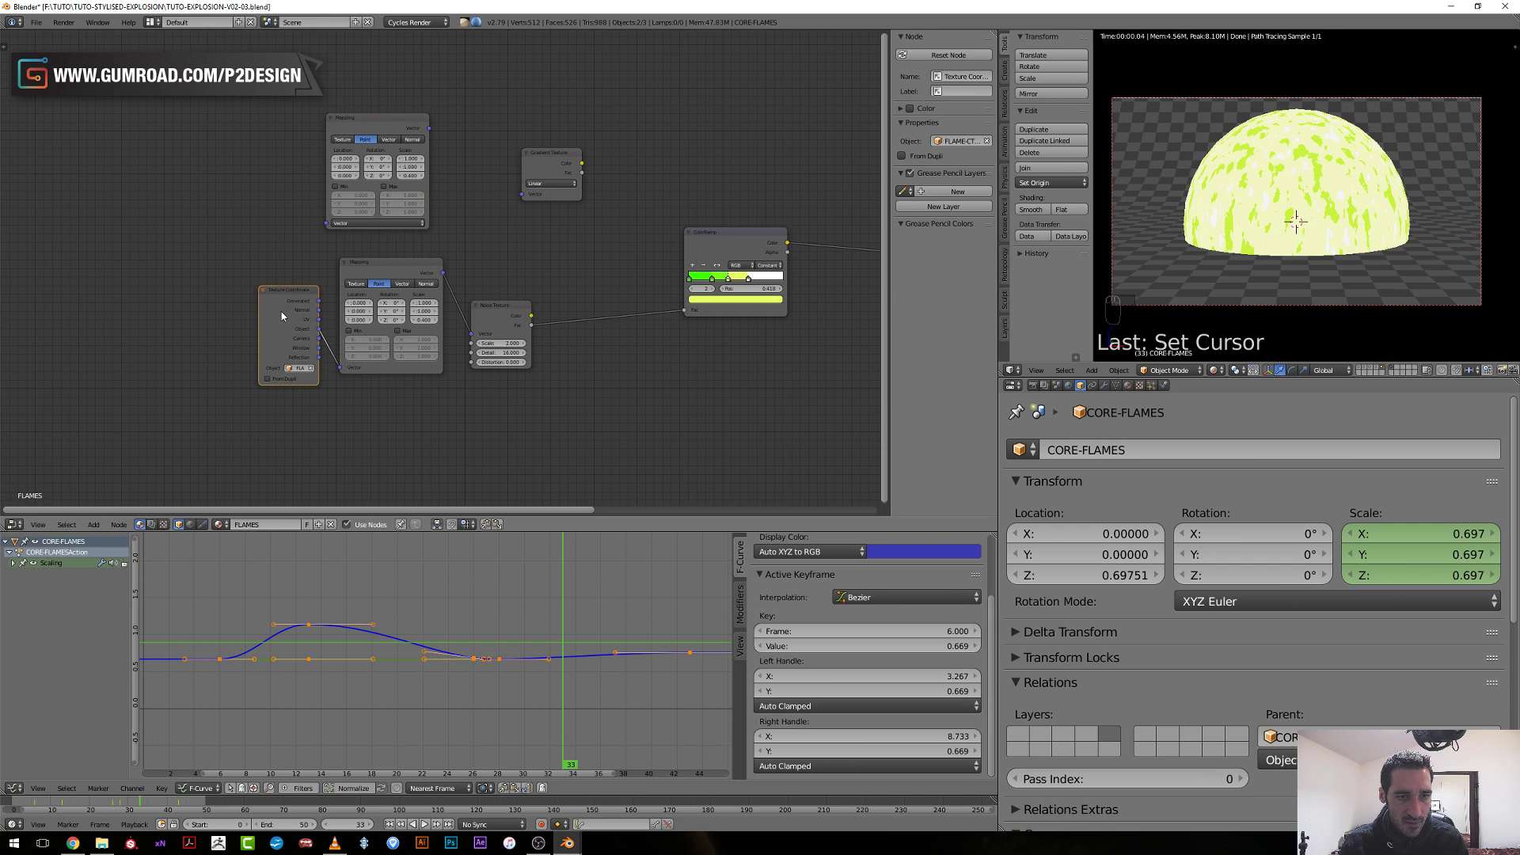
pyautogui.hotkey('shift', 'd')
pyautogui.moveTo(224, 111); pyautogui.dragTo(415, 175)
pyautogui.moveTo(224, 111); pyautogui.dragTo(327, 224)
pyautogui.moveTo(431, 131); pyautogui.dragTo(522, 194)
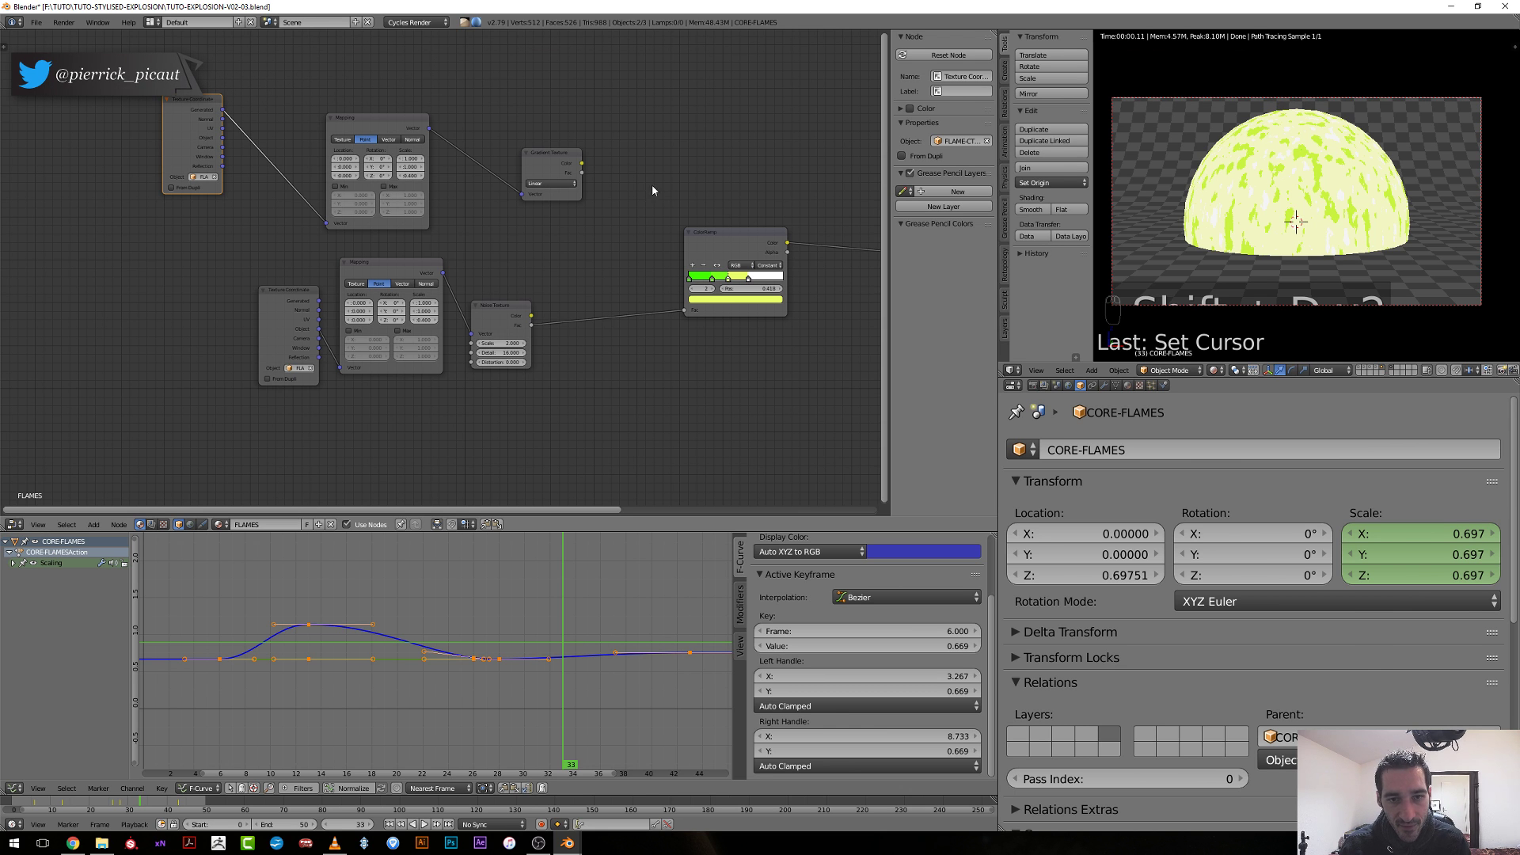
# Preview the Gradient Texture on the sphere and set its Mapping node's Y and Z rotation to 90°.
pyautogui.keyDown('ctrl'); pyautogui.keyDown('shift'); pyautogui.click(541, 167); pyautogui.keyUp('shift'); pyautogui.keyUp('ctrl')
pyautogui.scroll(4, 606, 177)
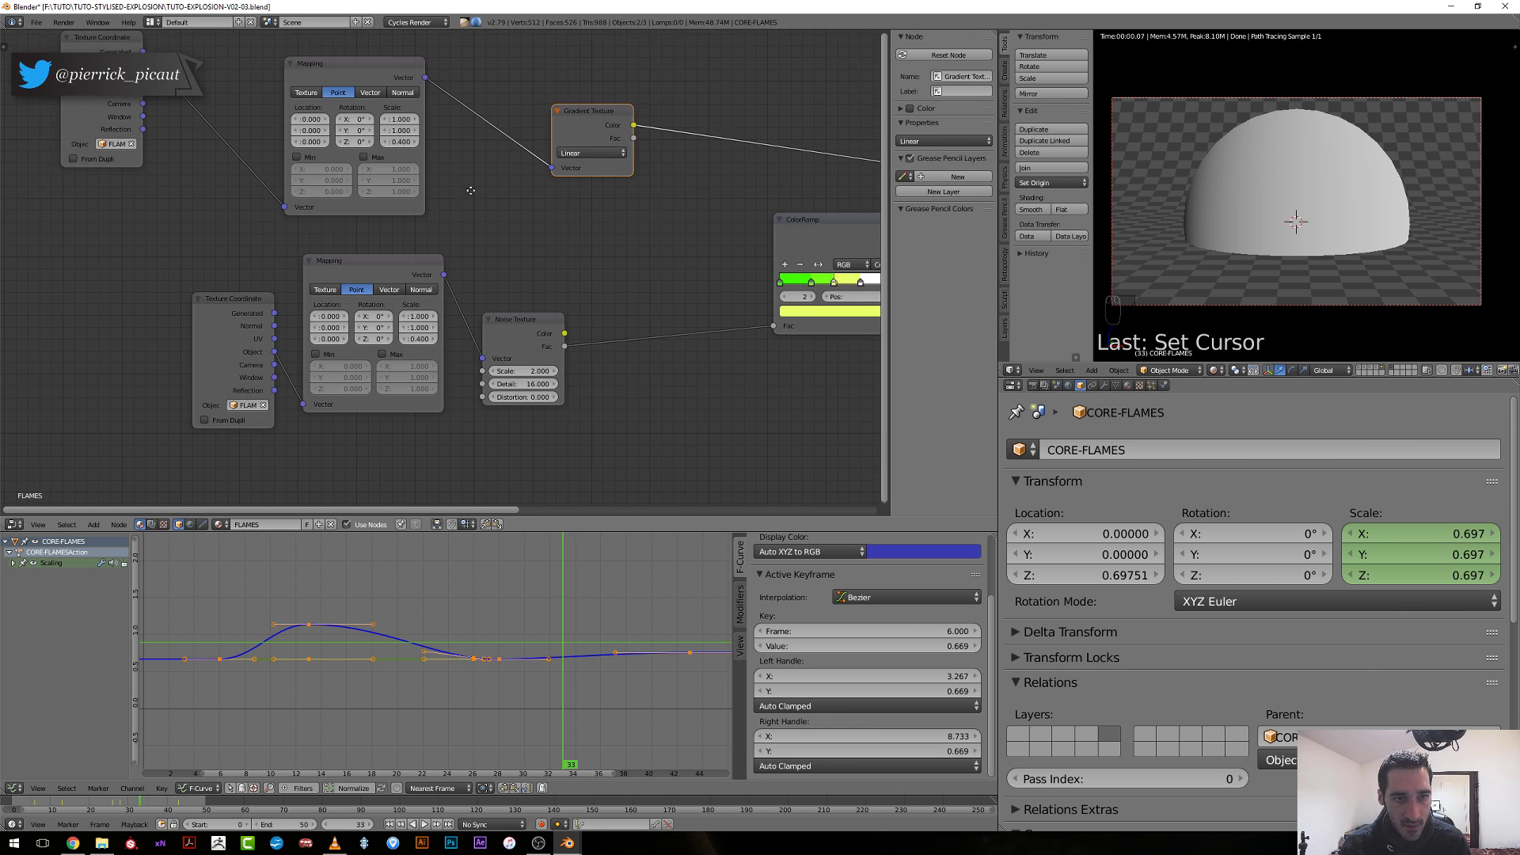
pyautogui.moveTo(468, 190); pyautogui.dragTo(549, 249, button='middle')
pyautogui.scroll(4, 549, 249)
pyautogui.moveTo(437, 153); pyautogui.dragTo(437, 171)
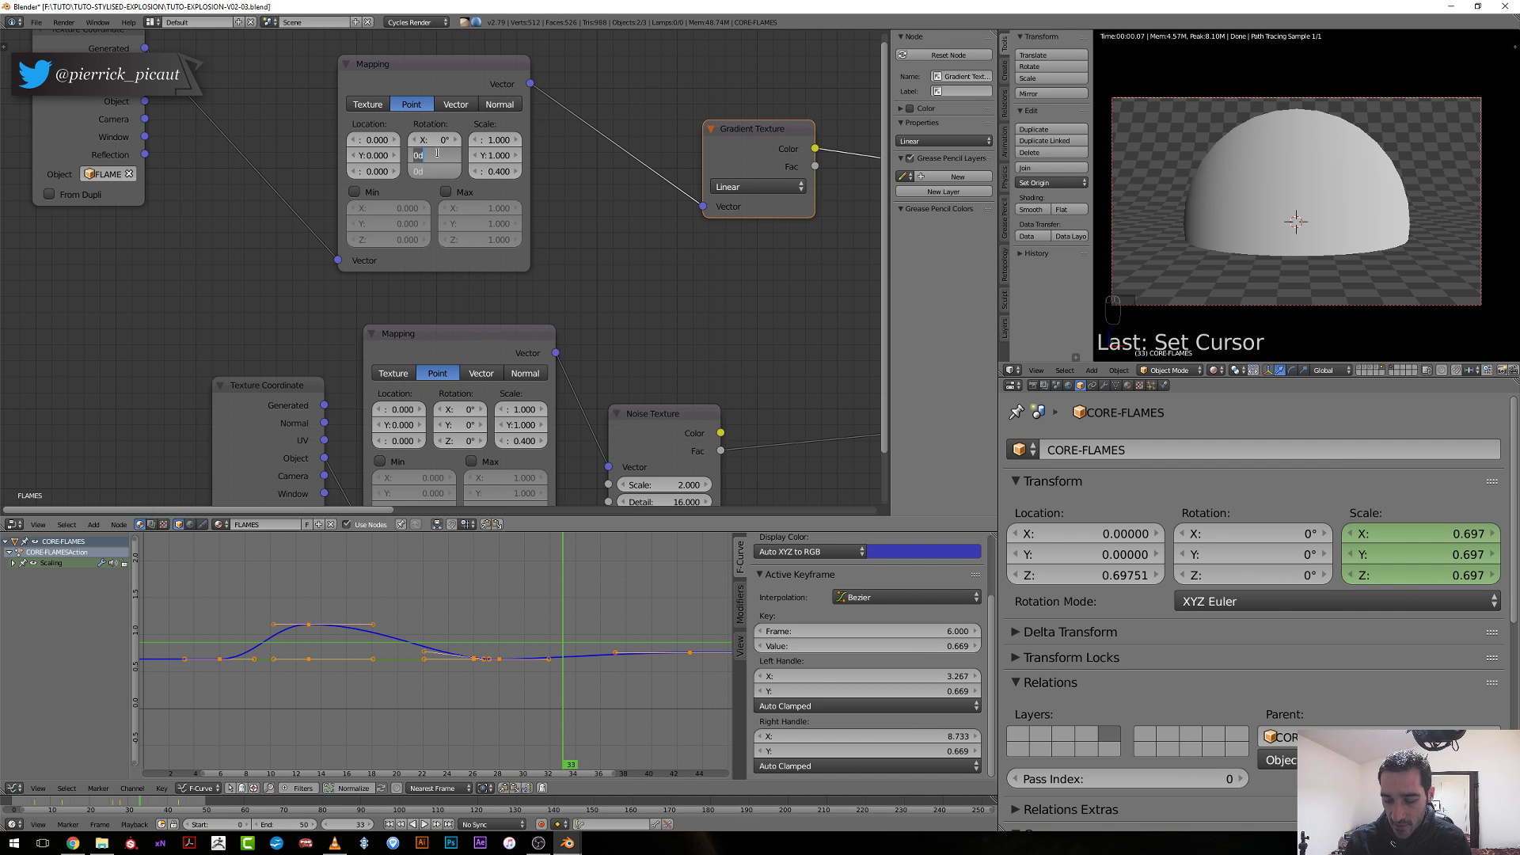
pyautogui.write('90')
pyautogui.press('Return')
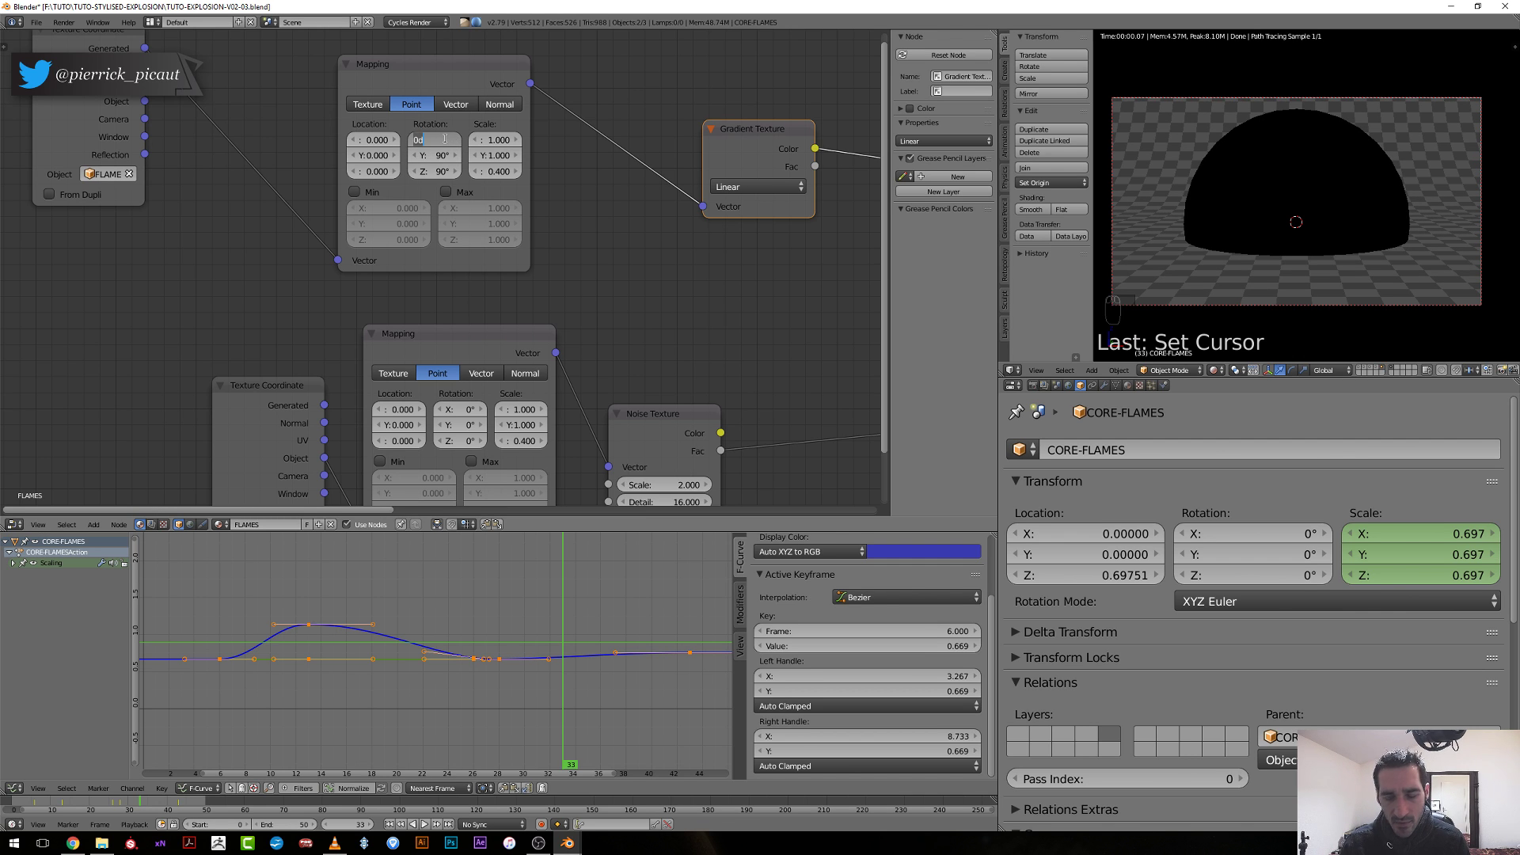
# Set the gradient Mapping node's X rotation to 90° after trying 45°.
pyautogui.write('45')
pyautogui.press('Return')
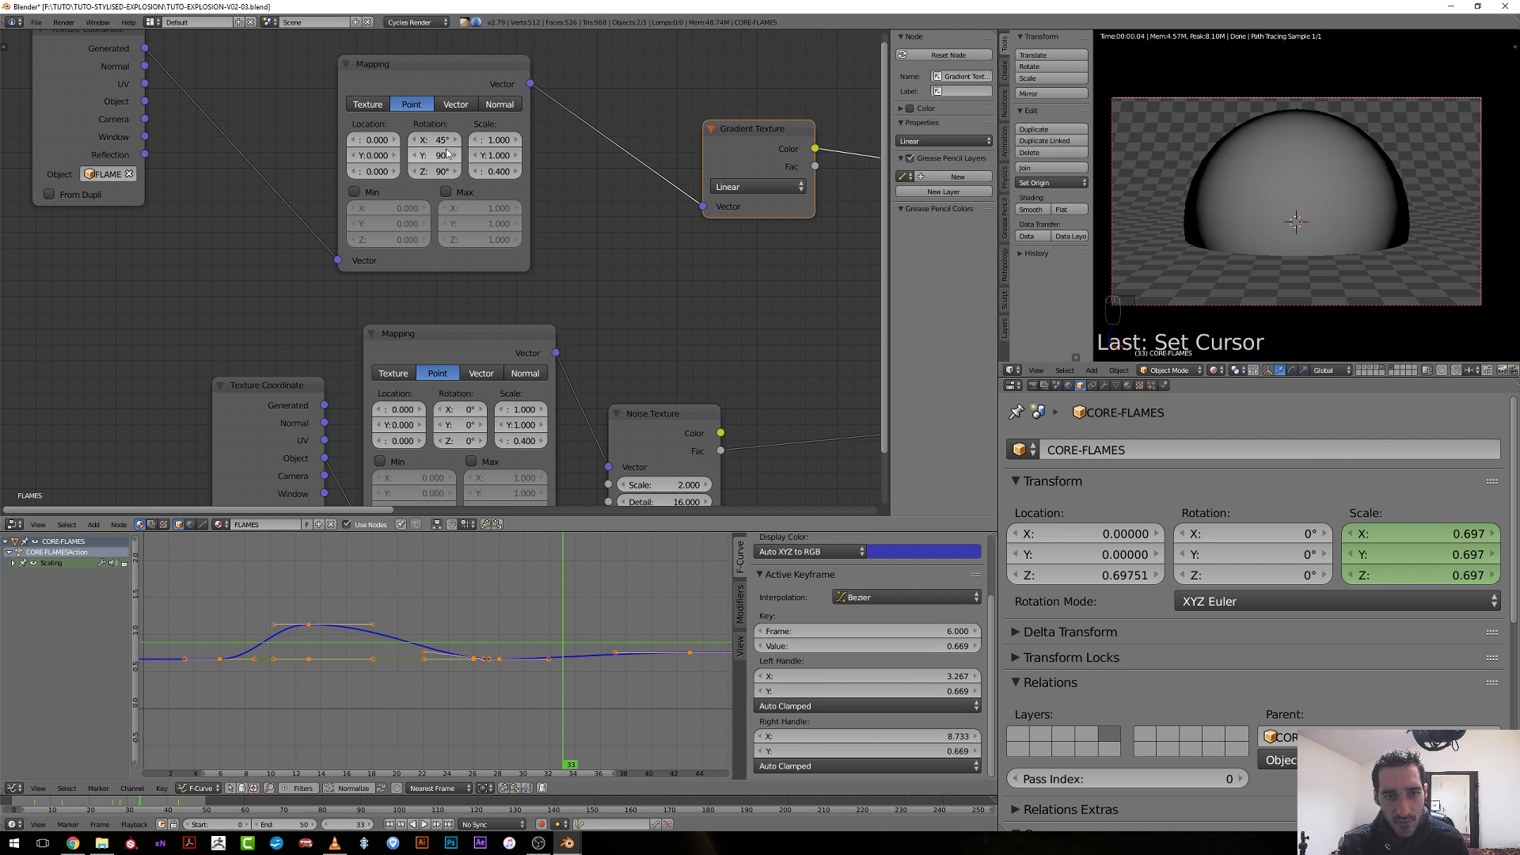
pyautogui.moveTo(437, 140); pyautogui.dragTo(440, 139)
pyautogui.click(438, 139)
pyautogui.write('90')
pyautogui.press('Return')
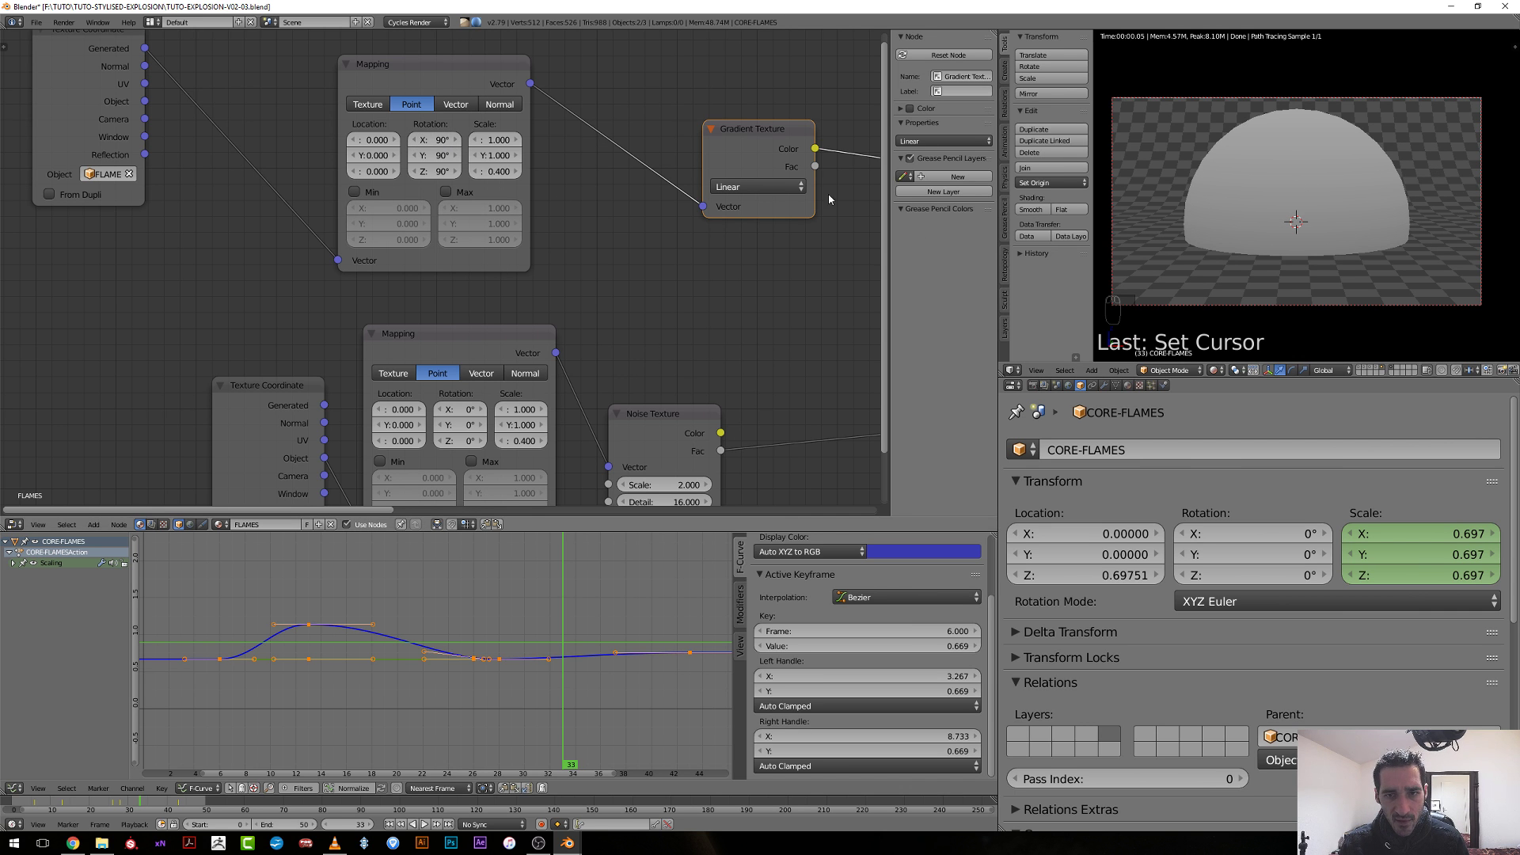
# Change the Gradient Texture type to Quadratic and move the node closer to its Mapping node.
pyautogui.scroll(-4, 791, 292)
pyautogui.moveTo(694, 286); pyautogui.dragTo(492, 292, button='middle')
pyautogui.click(479, 222)
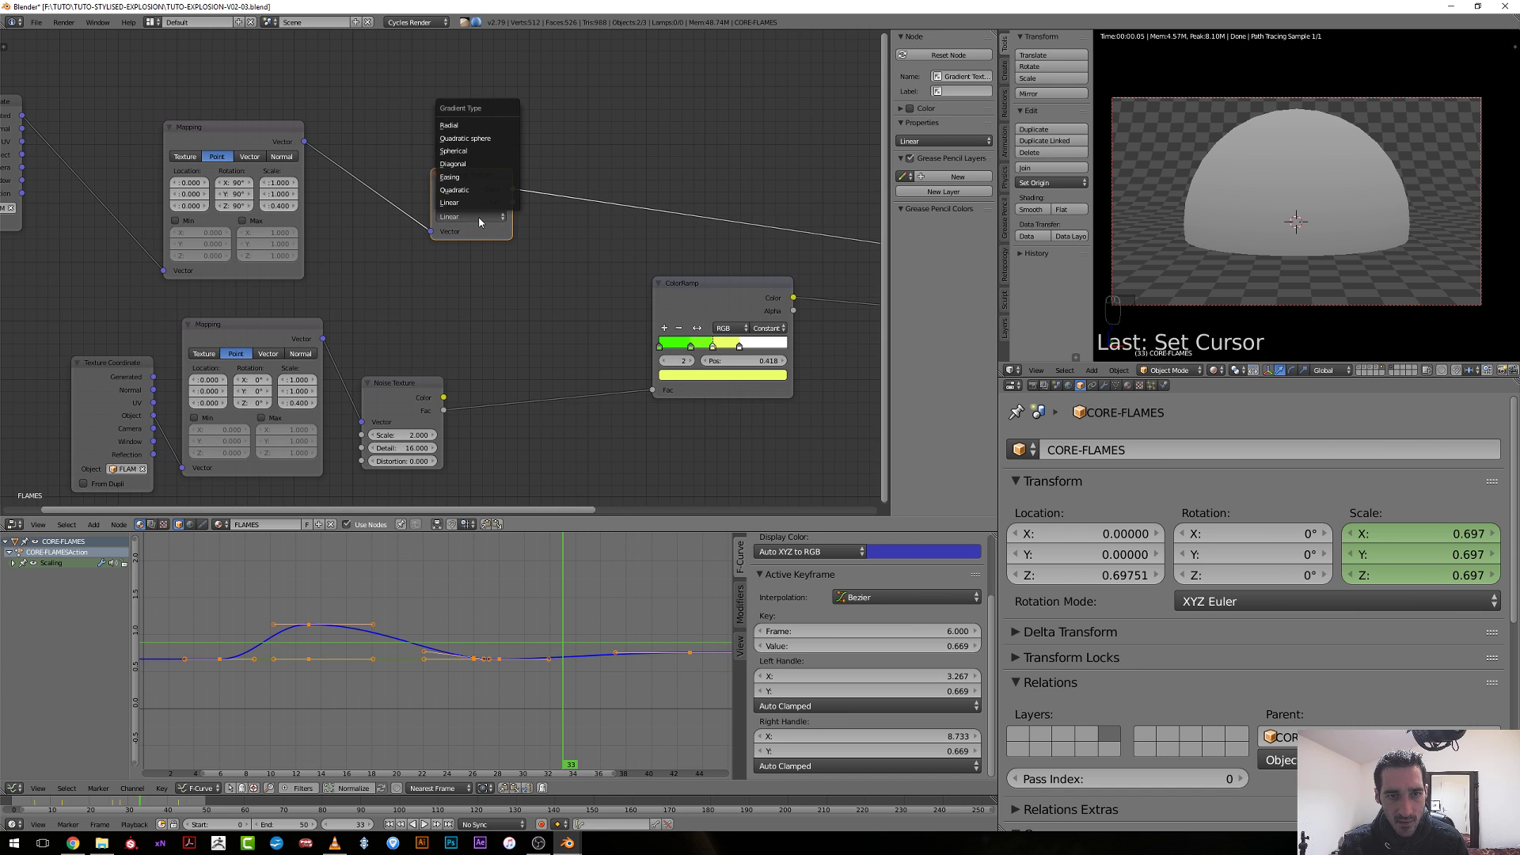
pyautogui.click(473, 190)
pyautogui.moveTo(478, 189); pyautogui.dragTo(428, 190)
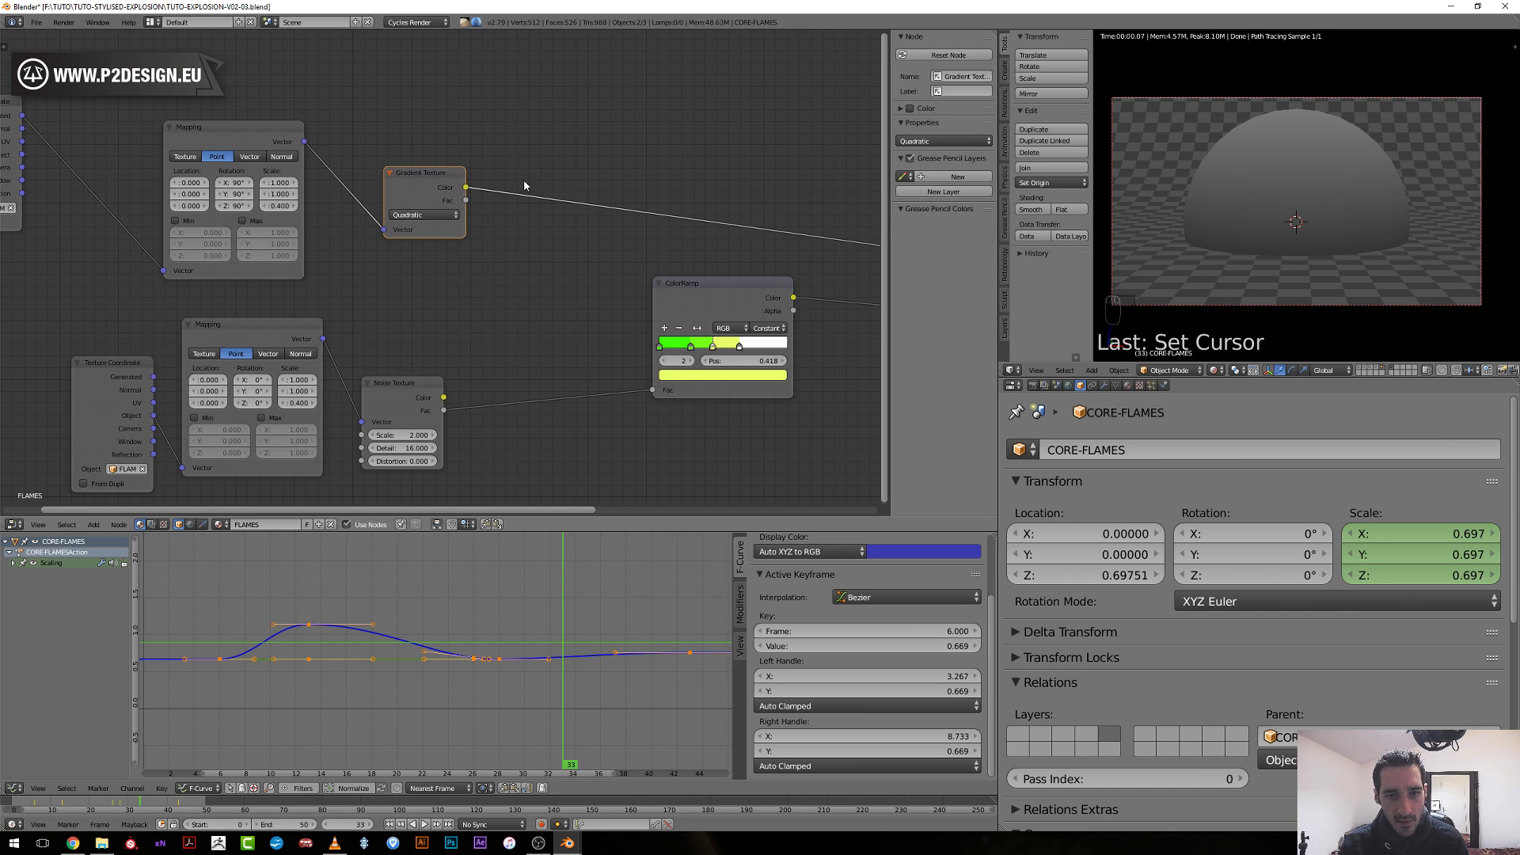
# Add a ColorRamp node after the Gradient Texture, inserting it into the gradient's output link.
pyautogui.hotkey('shift', 'a')
pyautogui.moveTo(514, 211)
pyautogui.click(571, 226)
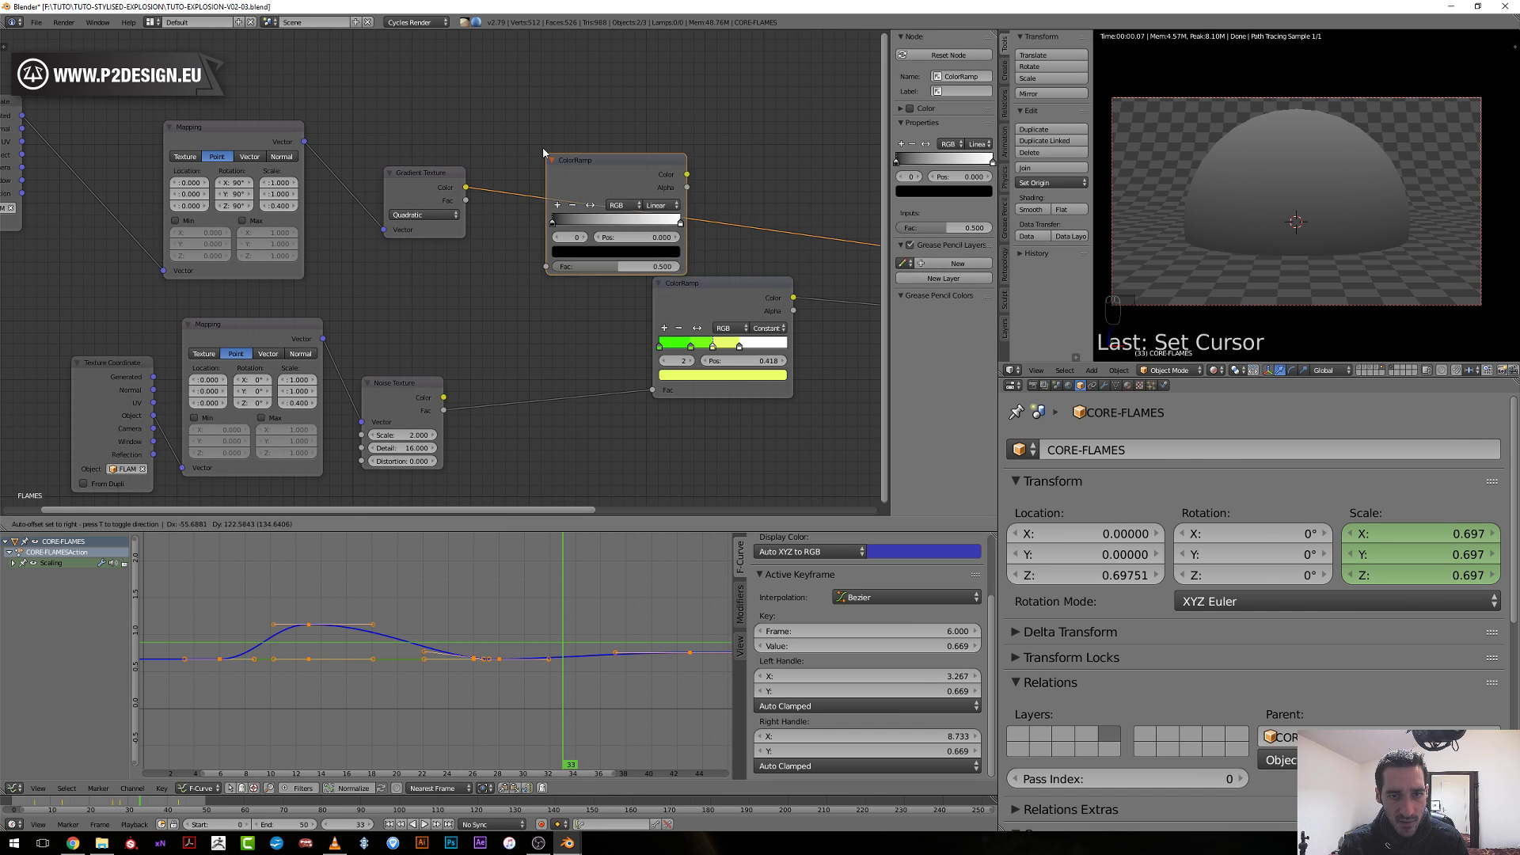
pyautogui.click(531, 139)
# Try Constant interpolation on the gradient's ColorRamp, switch it to B-Spline and move the white stop to 0.686.
pyautogui.click(656, 196)
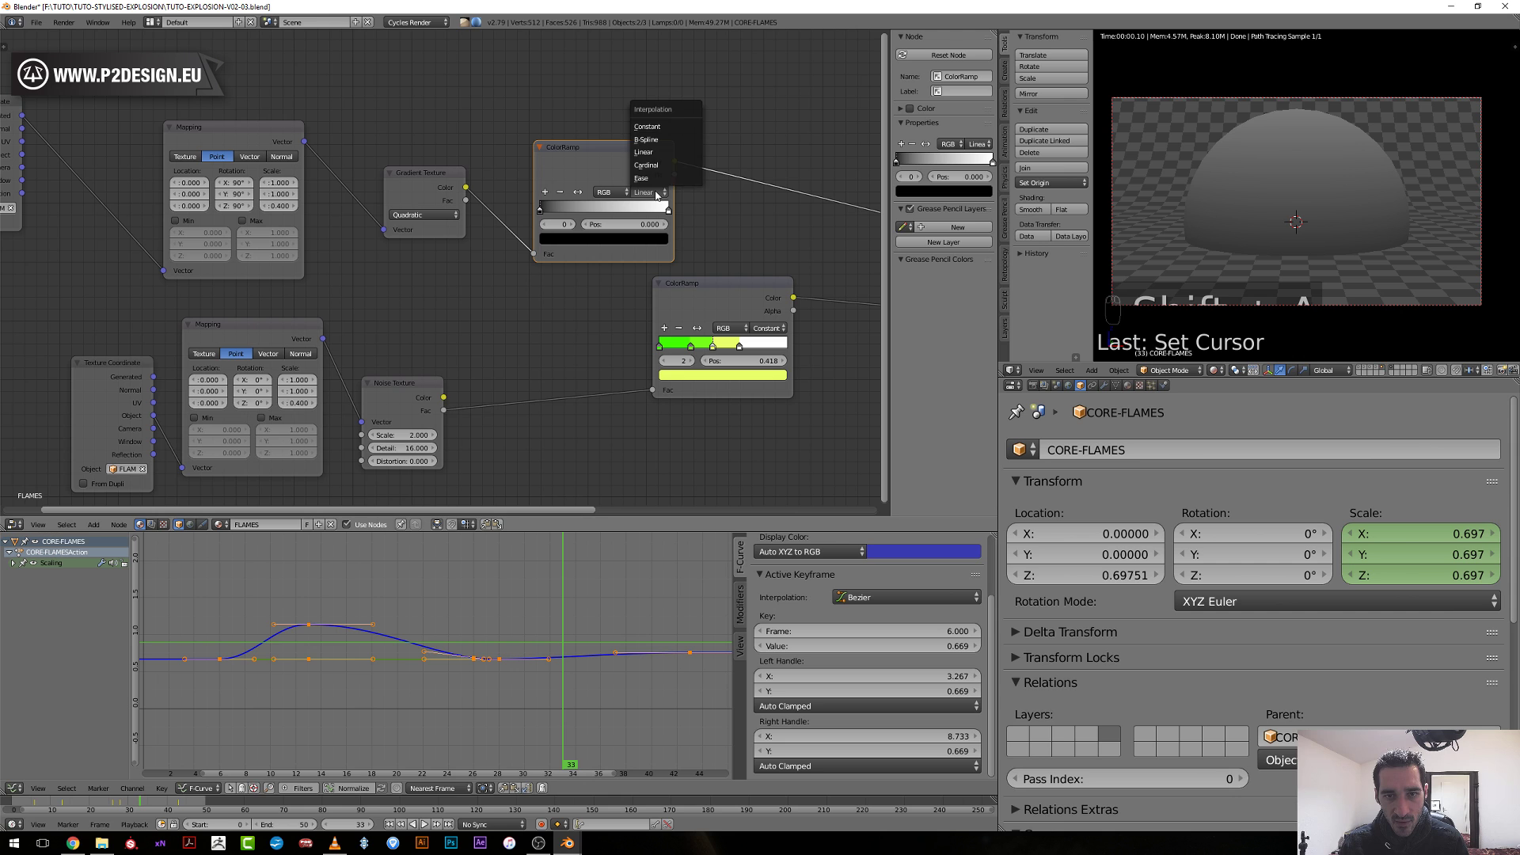
pyautogui.click(663, 126)
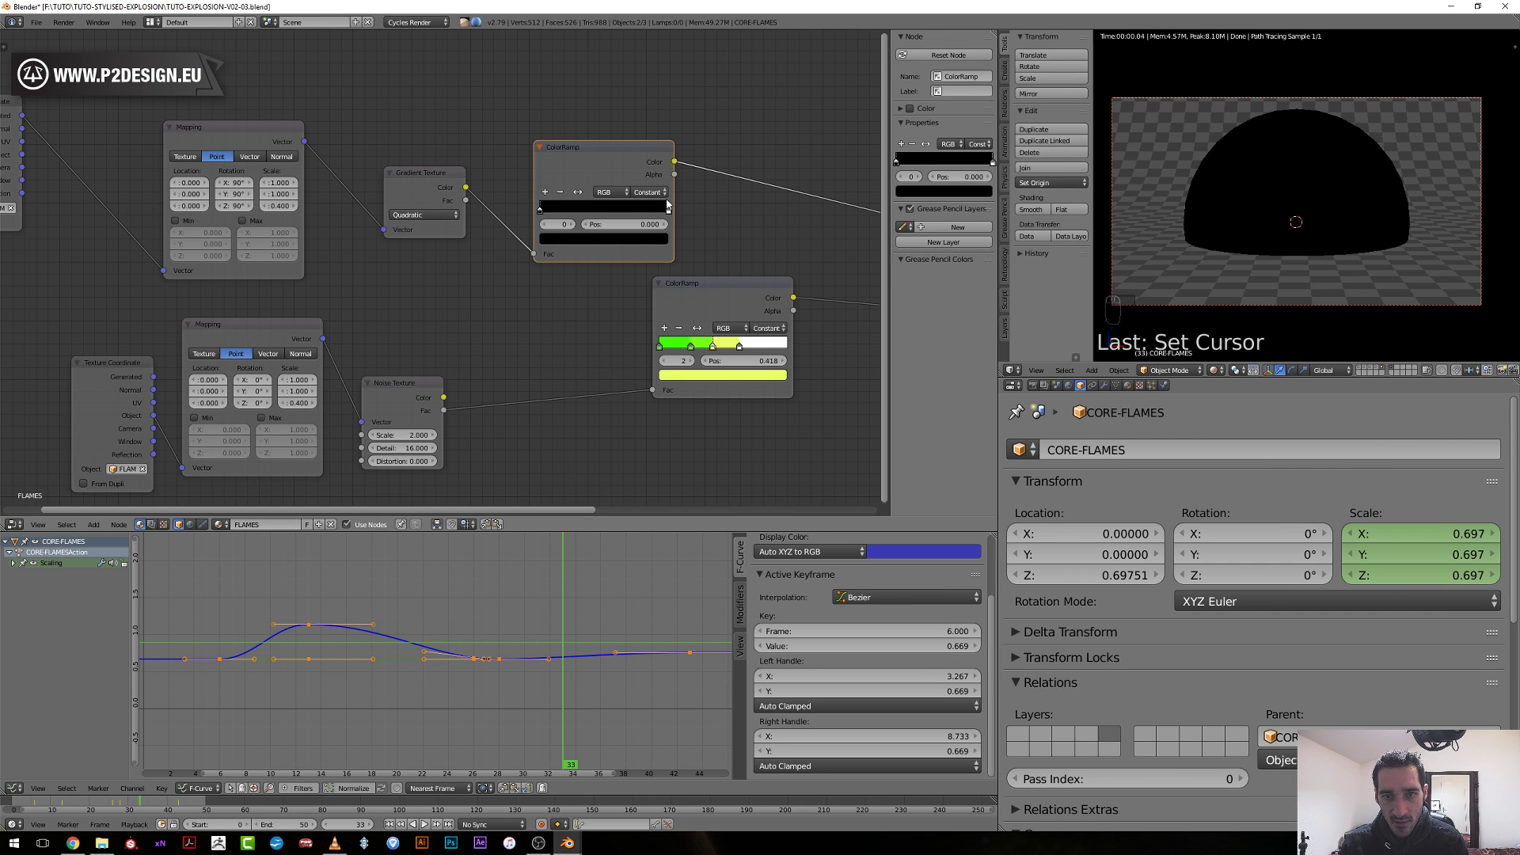
pyautogui.moveTo(668, 209); pyautogui.dragTo(605, 224)
pyautogui.click(649, 191)
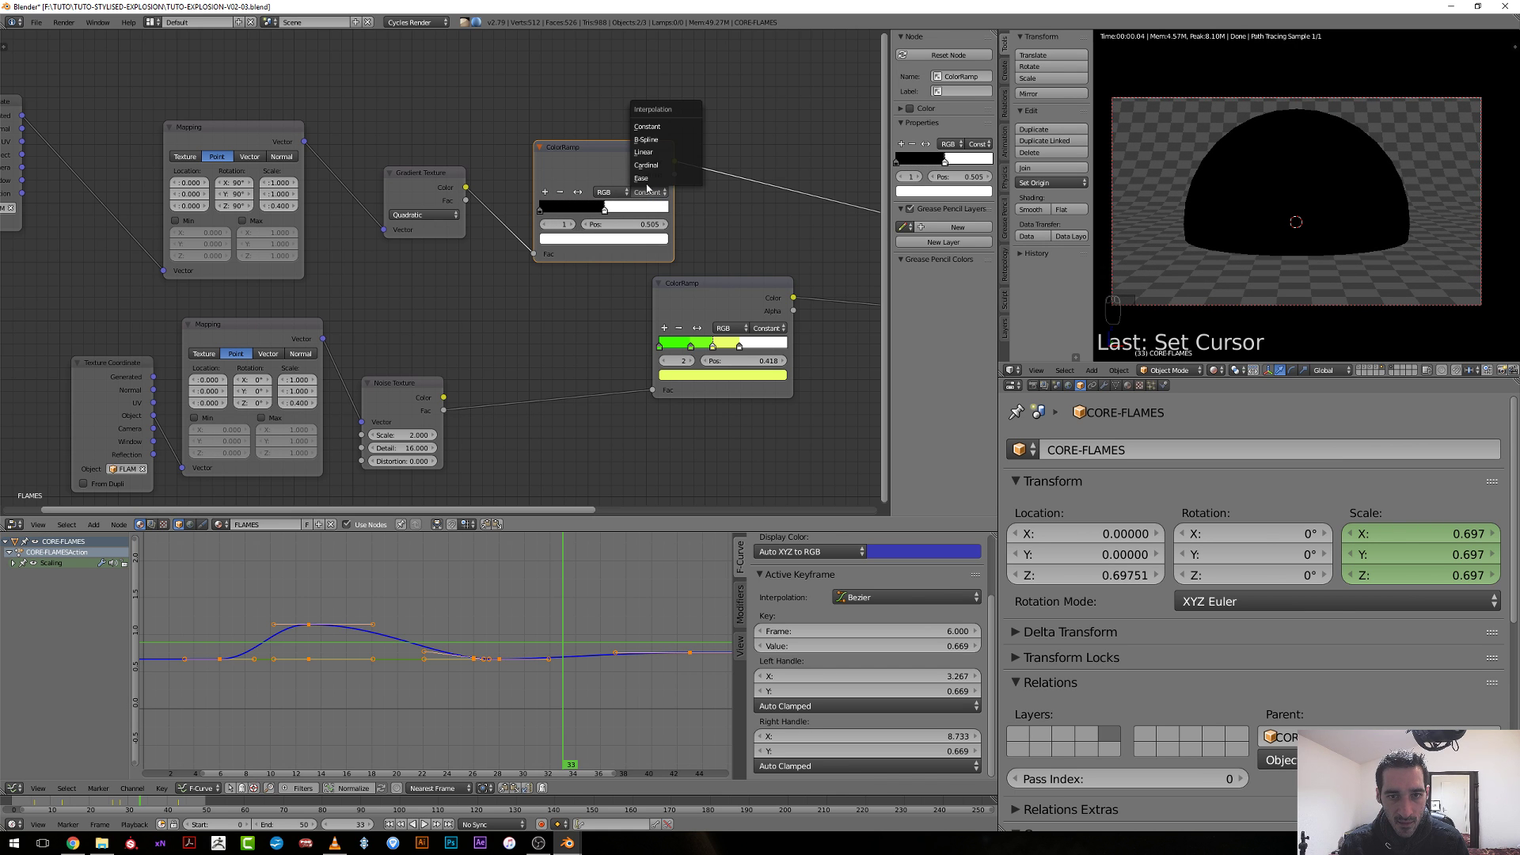
pyautogui.click(659, 145)
pyautogui.moveTo(396, 319); pyautogui.dragTo(502, 331, button='middle')
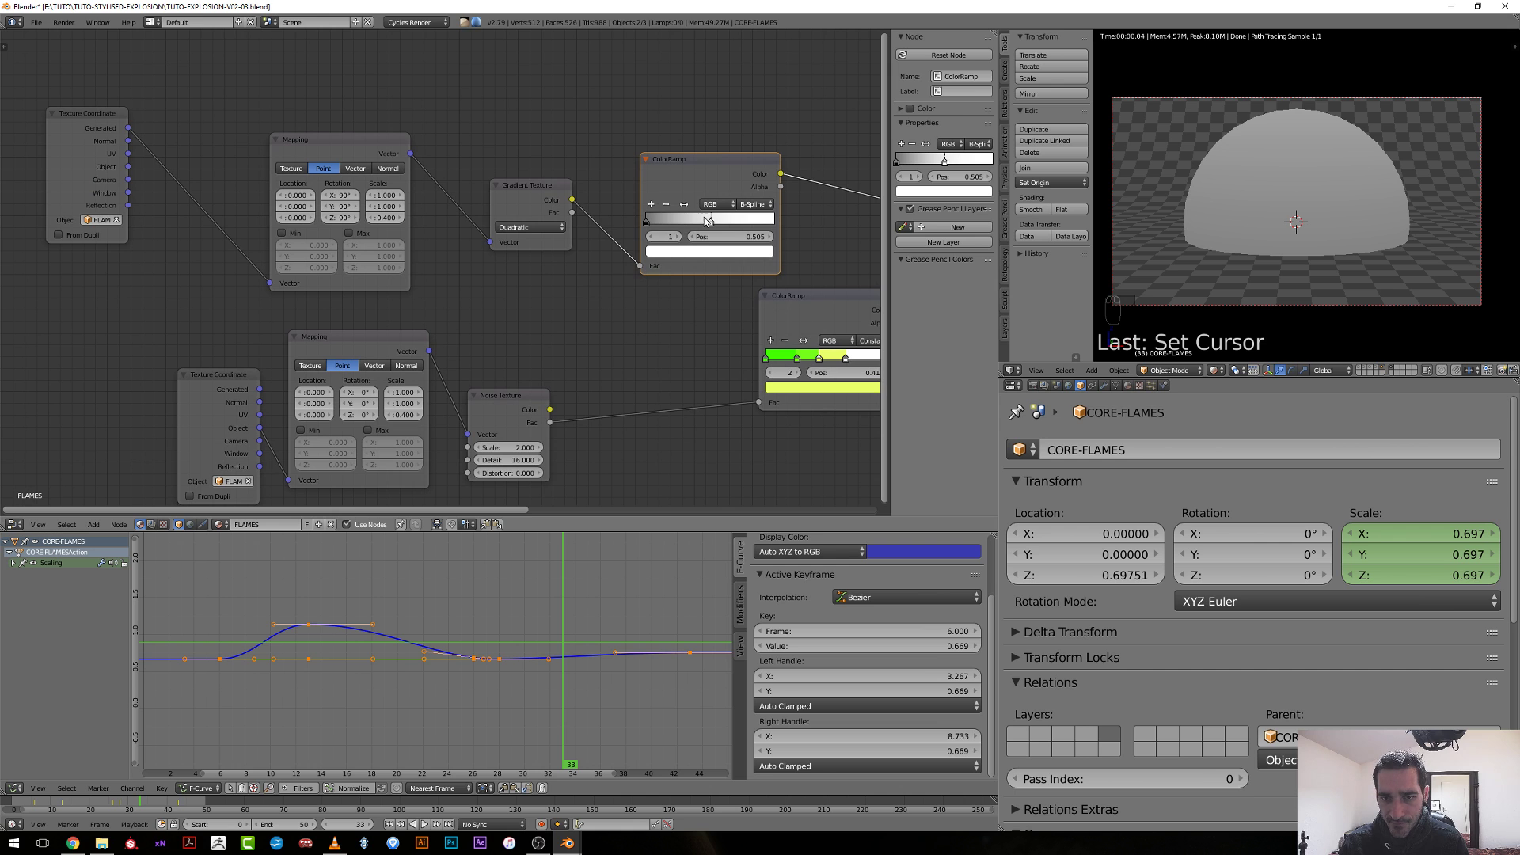
pyautogui.moveTo(708, 221); pyautogui.dragTo(734, 222)
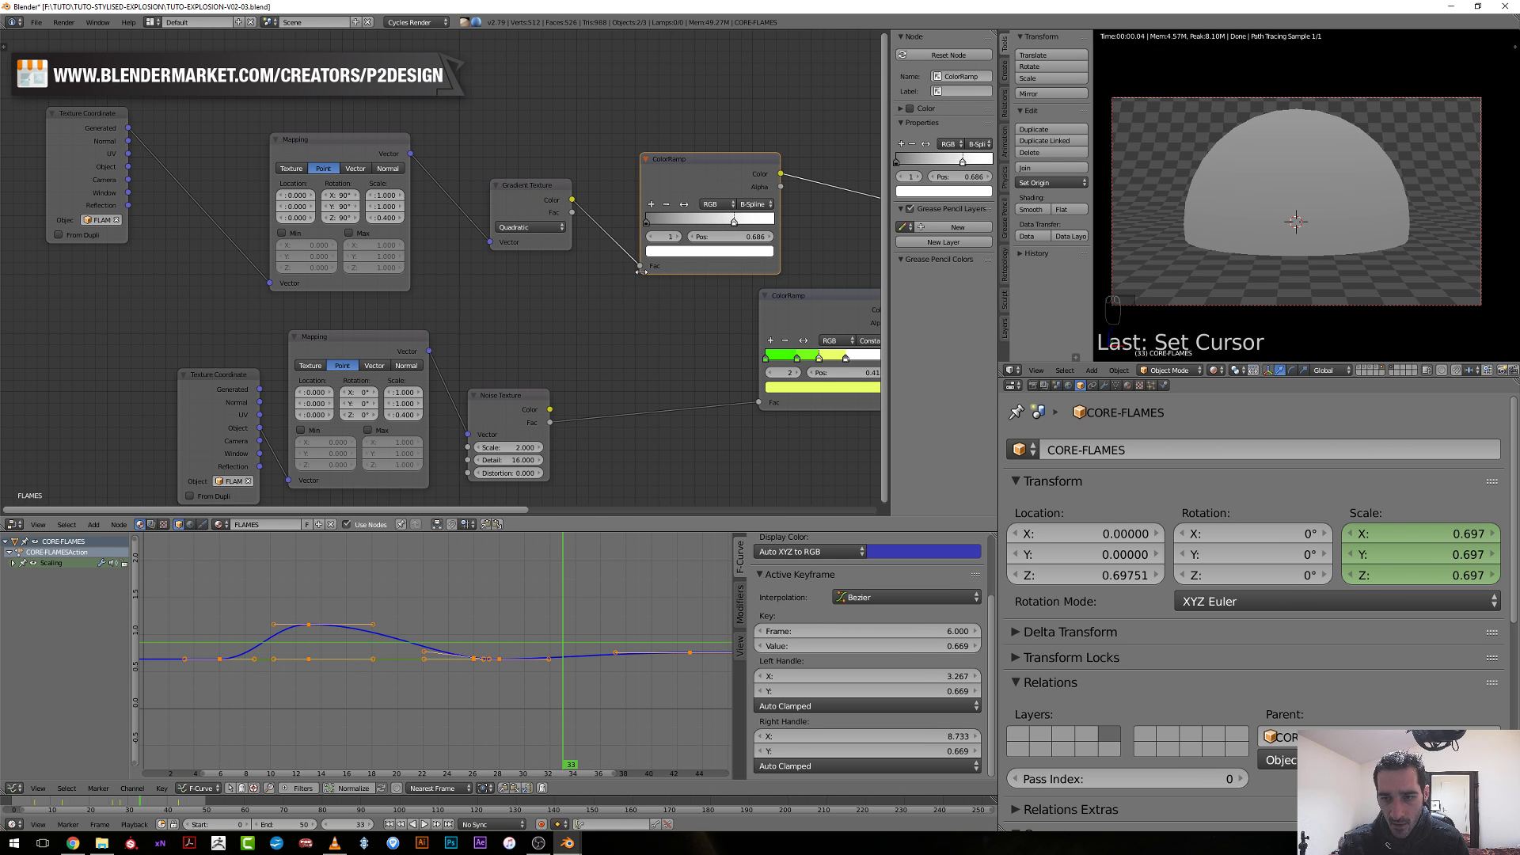
# Show the SHOCK-WAVE object at frame 10, review how its material's gradient nodes are set up, and return to CORE-FLAMES.
pyautogui.scroll(-1, 641, 270)
pyautogui.moveTo(445, 684); pyautogui.dragTo(336, 686)
pyautogui.keyDown('ctrl'); pyautogui.scroll(5, 364, 686); pyautogui.keyUp('ctrl')
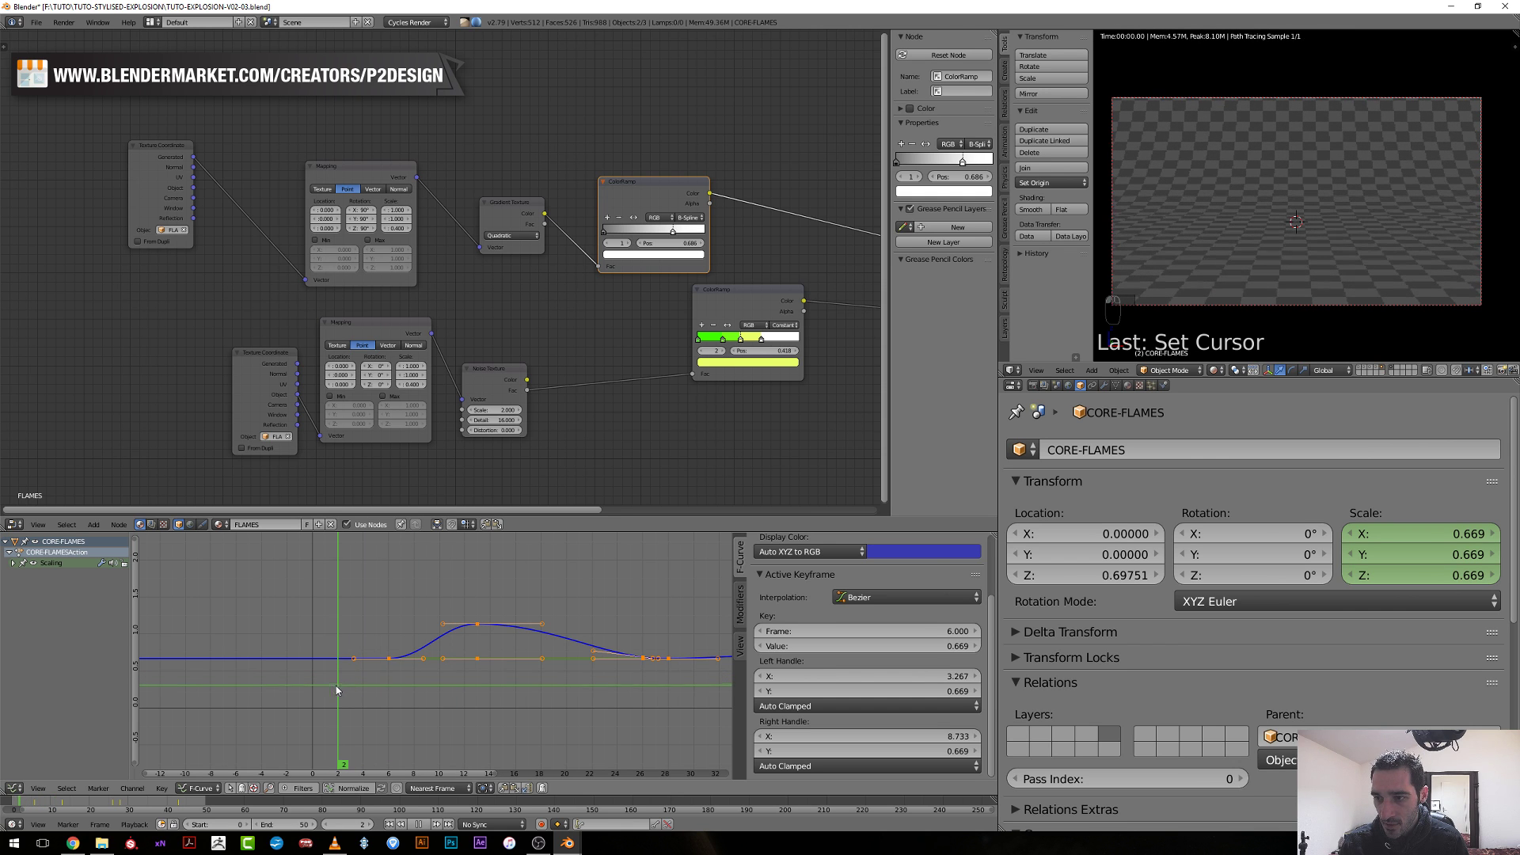
pyautogui.keyDown('shift'); pyautogui.click(1365, 370); pyautogui.keyUp('shift')
pyautogui.moveTo(343, 661); pyautogui.dragTo(441, 663)
pyautogui.rightClick(1235, 235)
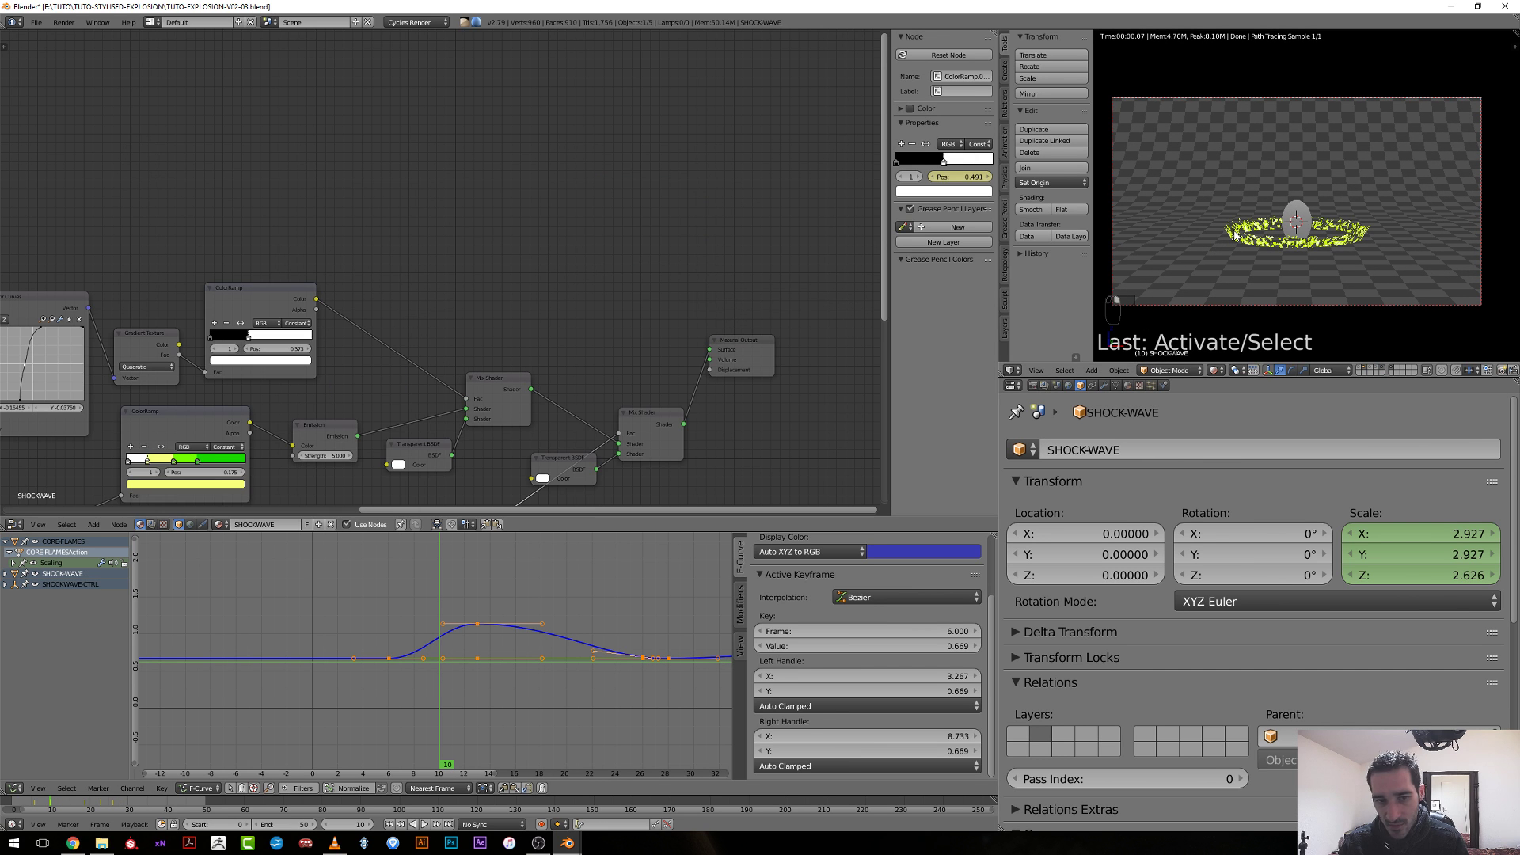
pyautogui.moveTo(383, 268); pyautogui.dragTo(759, 120, button='middle')
pyautogui.moveTo(321, 229); pyautogui.dragTo(385, 291, button='middle')
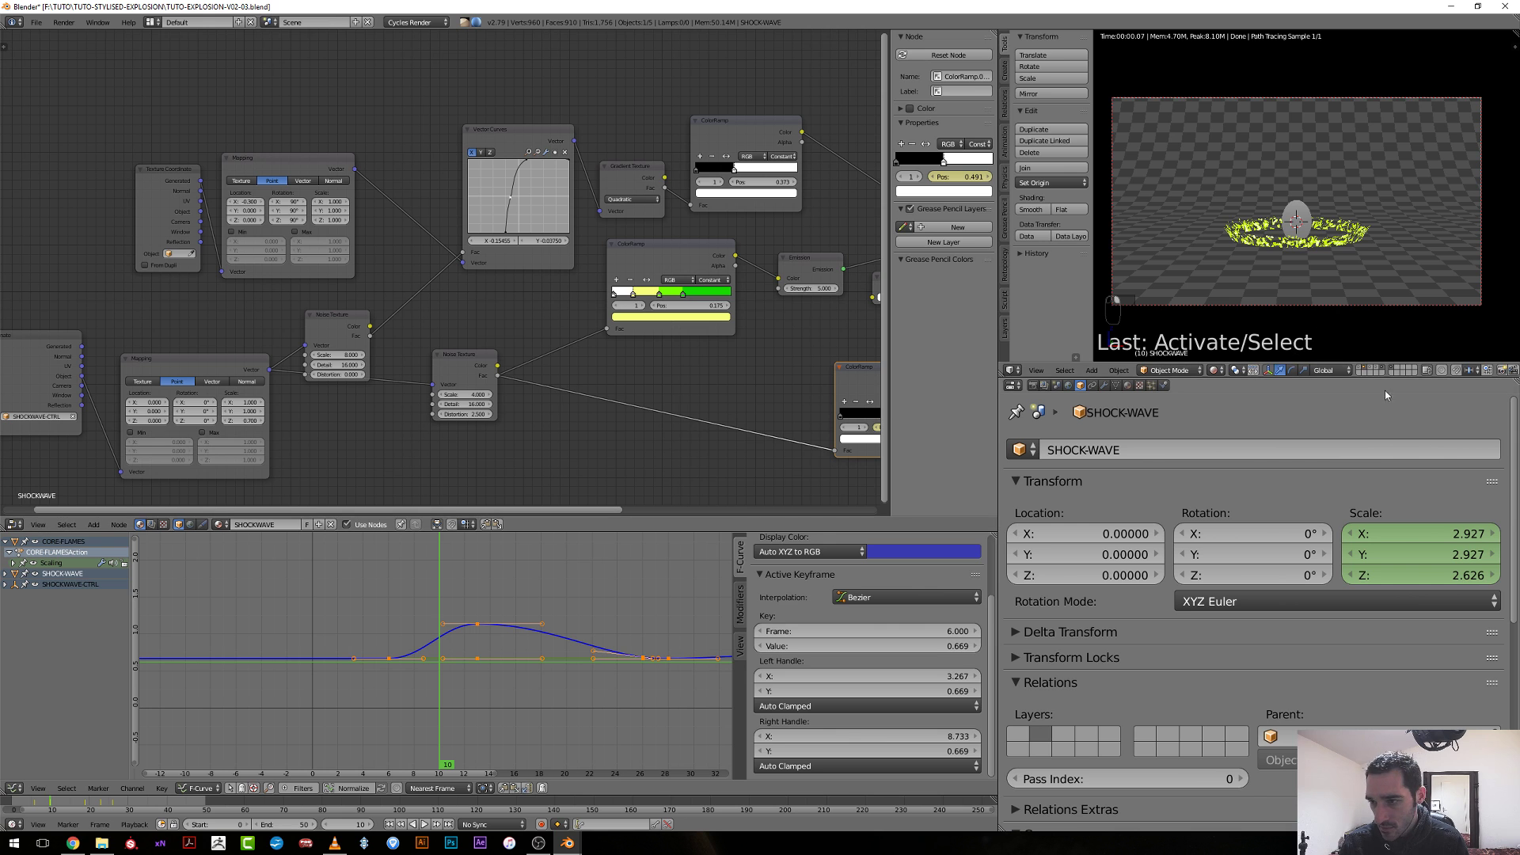
pyautogui.rightClick(1303, 212)
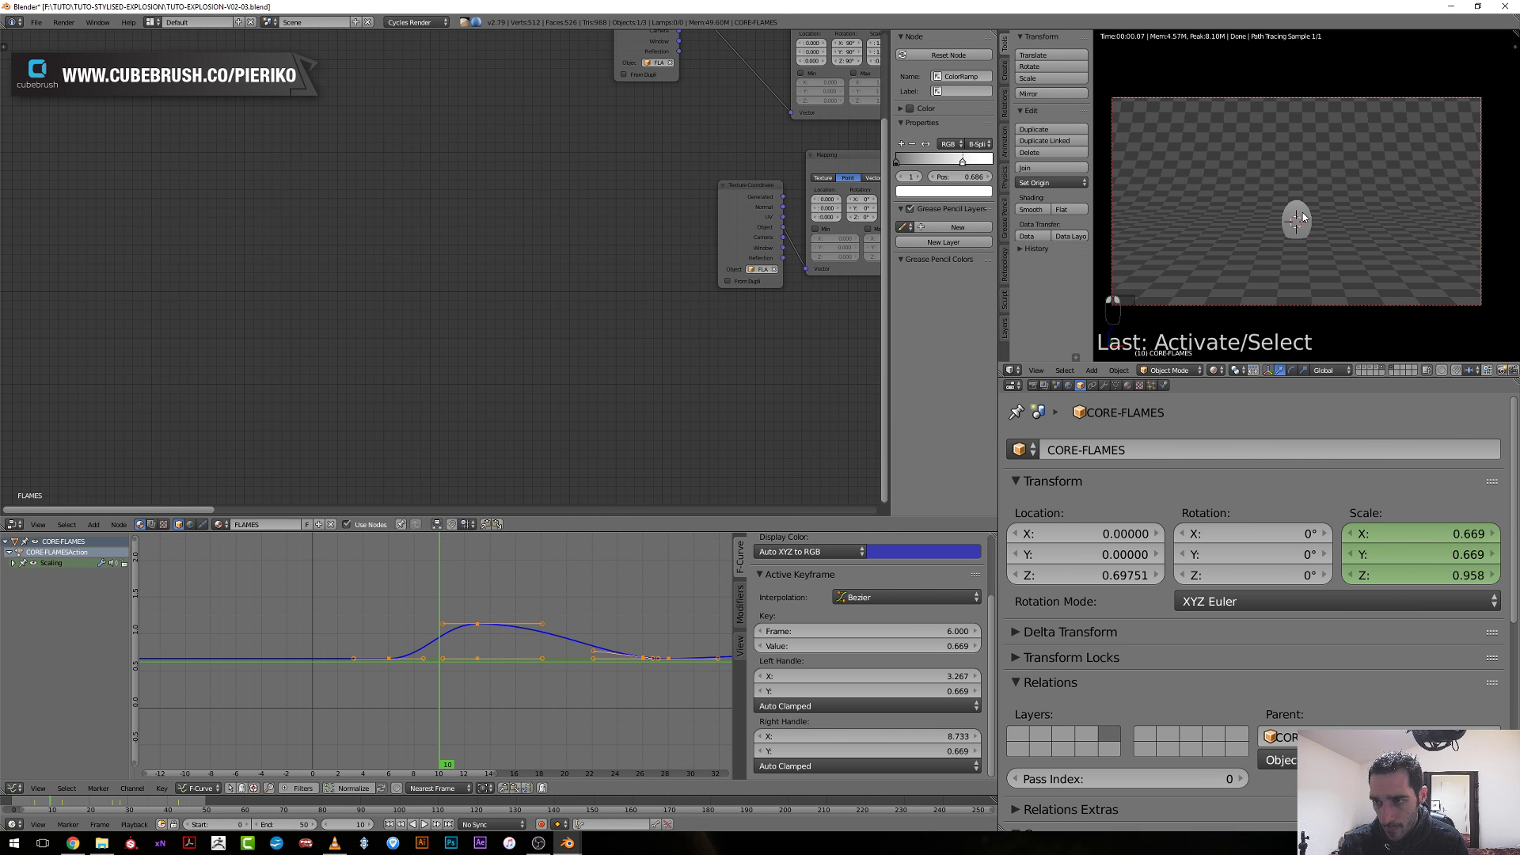
pyautogui.press('Home')
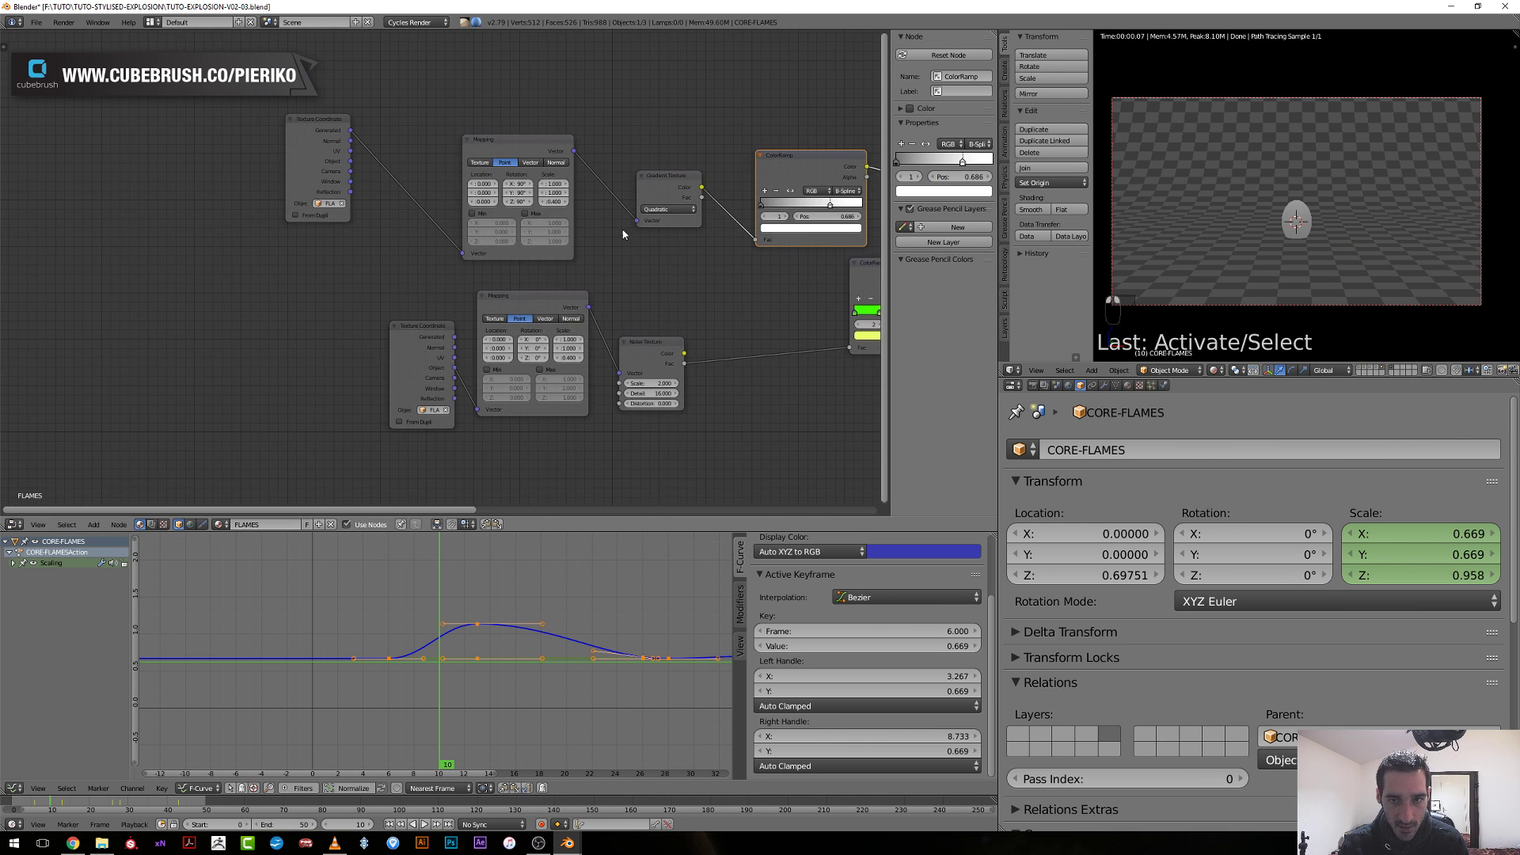
# Try a Z location of -0.760 on the gradient's Mapping node.
pyautogui.scroll(2, 623, 234)
pyautogui.scroll(2, 374, 296)
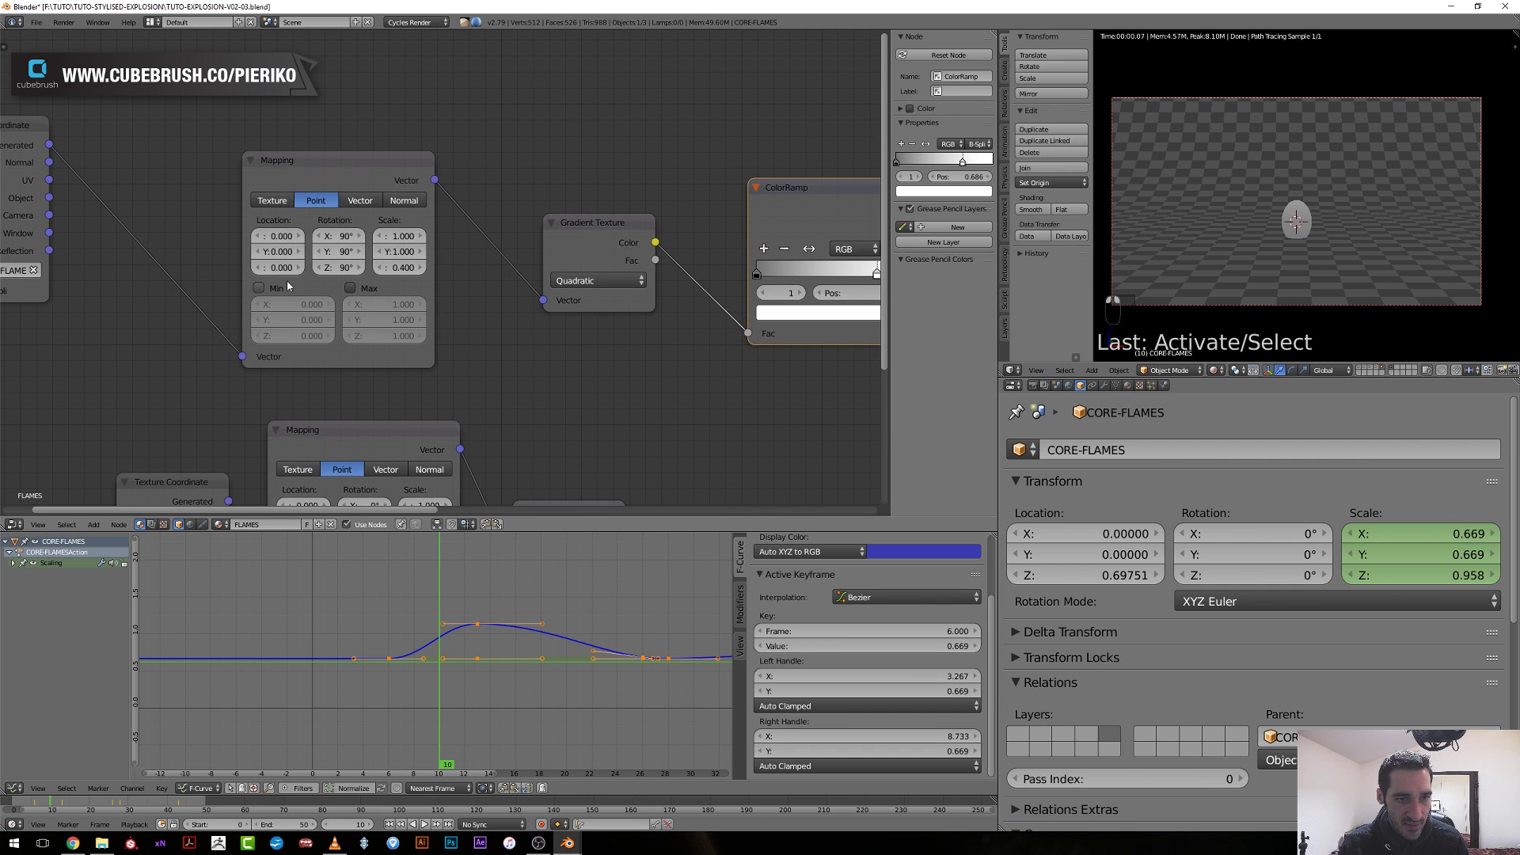
pyautogui.moveTo(281, 268); pyautogui.dragTo(404, 268)
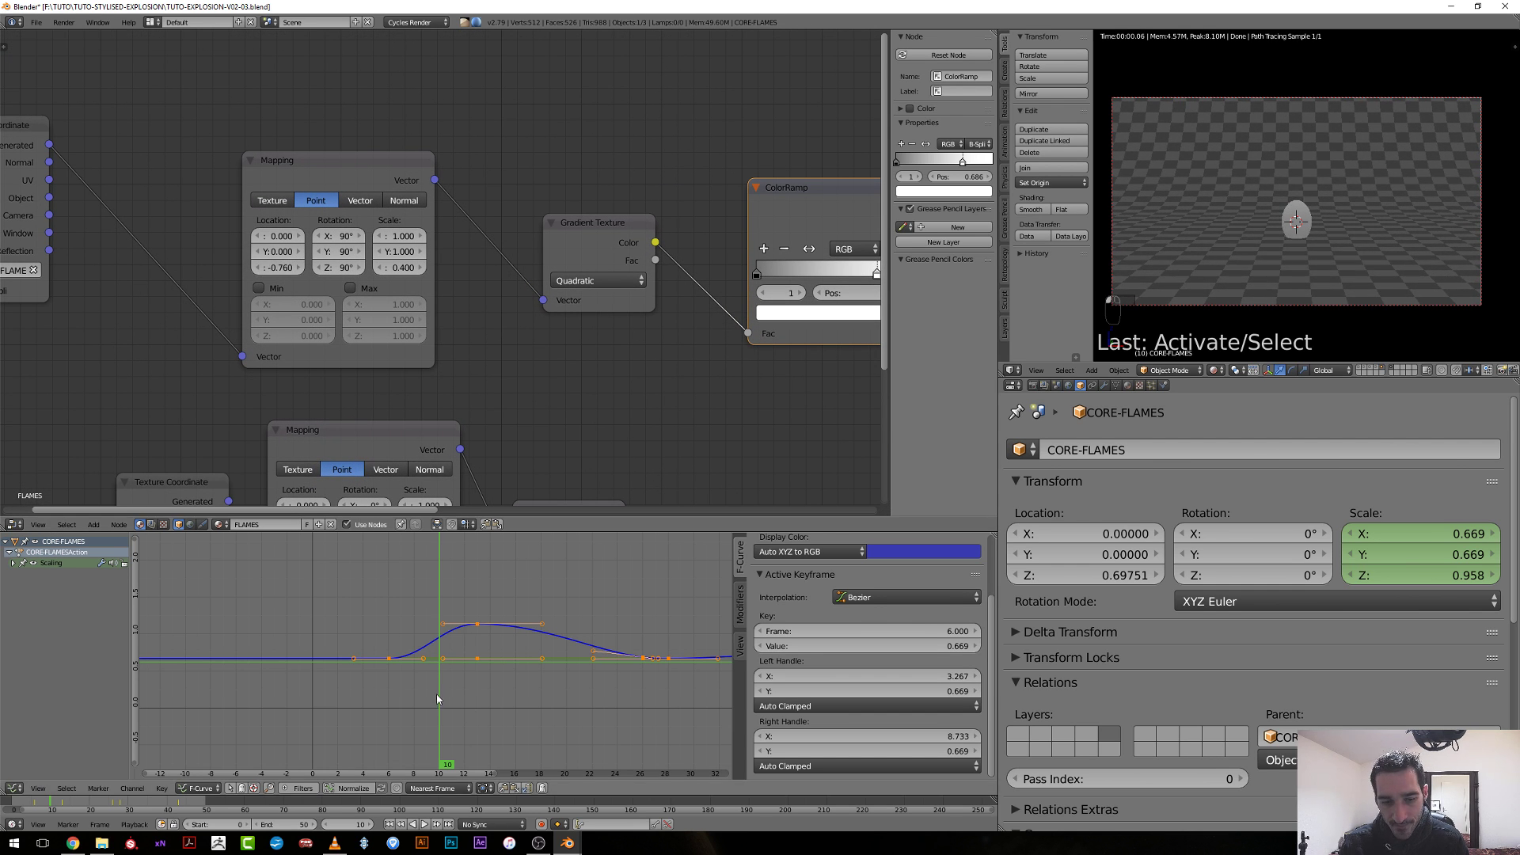
# Move the animation forward to frame 38 to check the gradient on the enlarged sphere.
pyautogui.moveTo(439, 695); pyautogui.dragTo(560, 694)
pyautogui.scroll(-5, 606, 692)
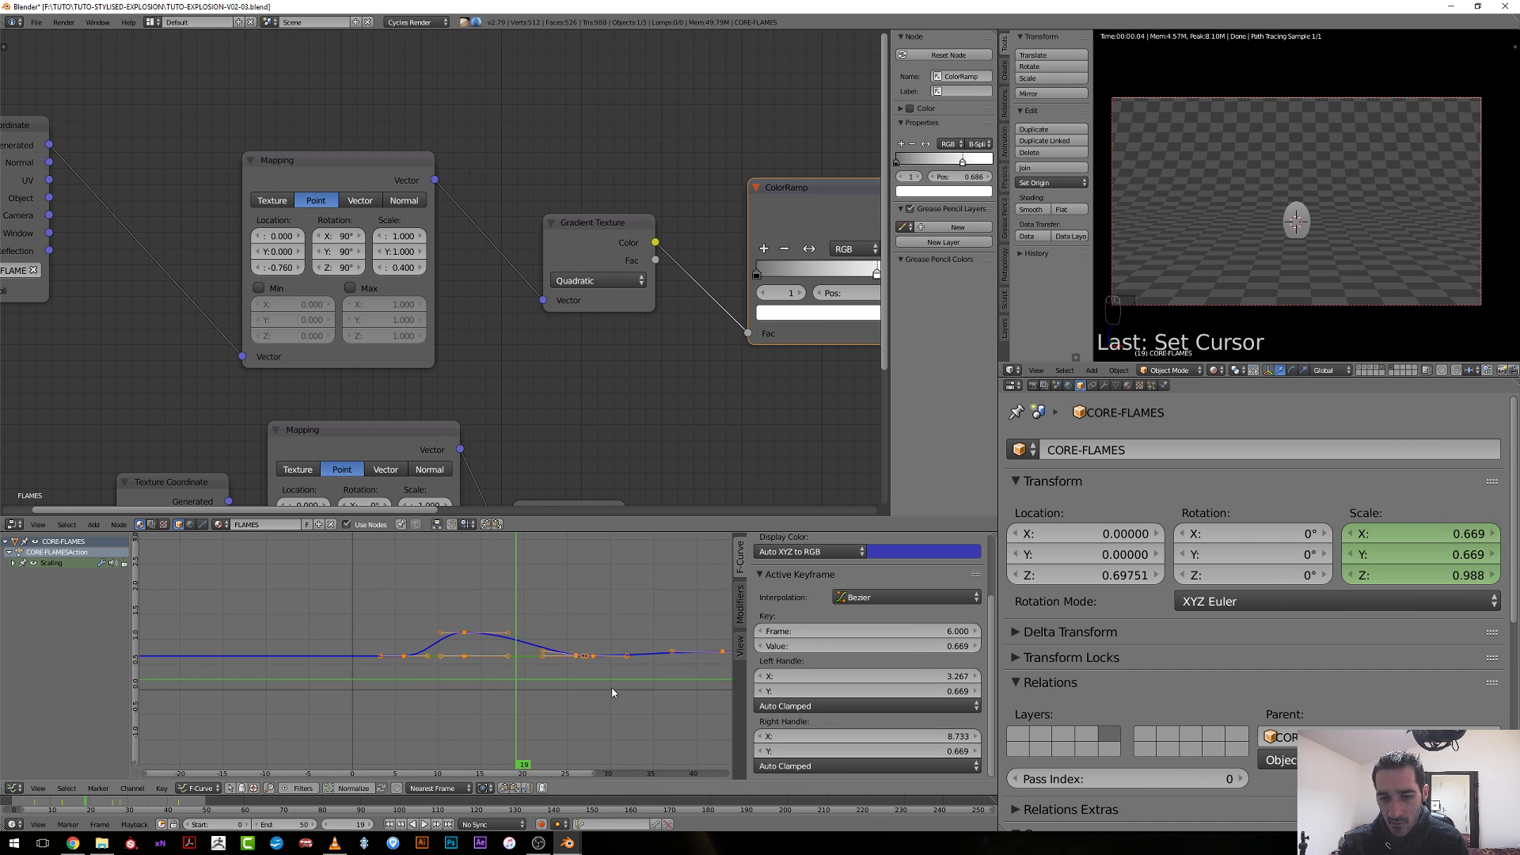
pyautogui.moveTo(590, 682); pyautogui.dragTo(358, 657, button='middle')
pyautogui.moveTo(336, 644); pyautogui.dragTo(455, 646)
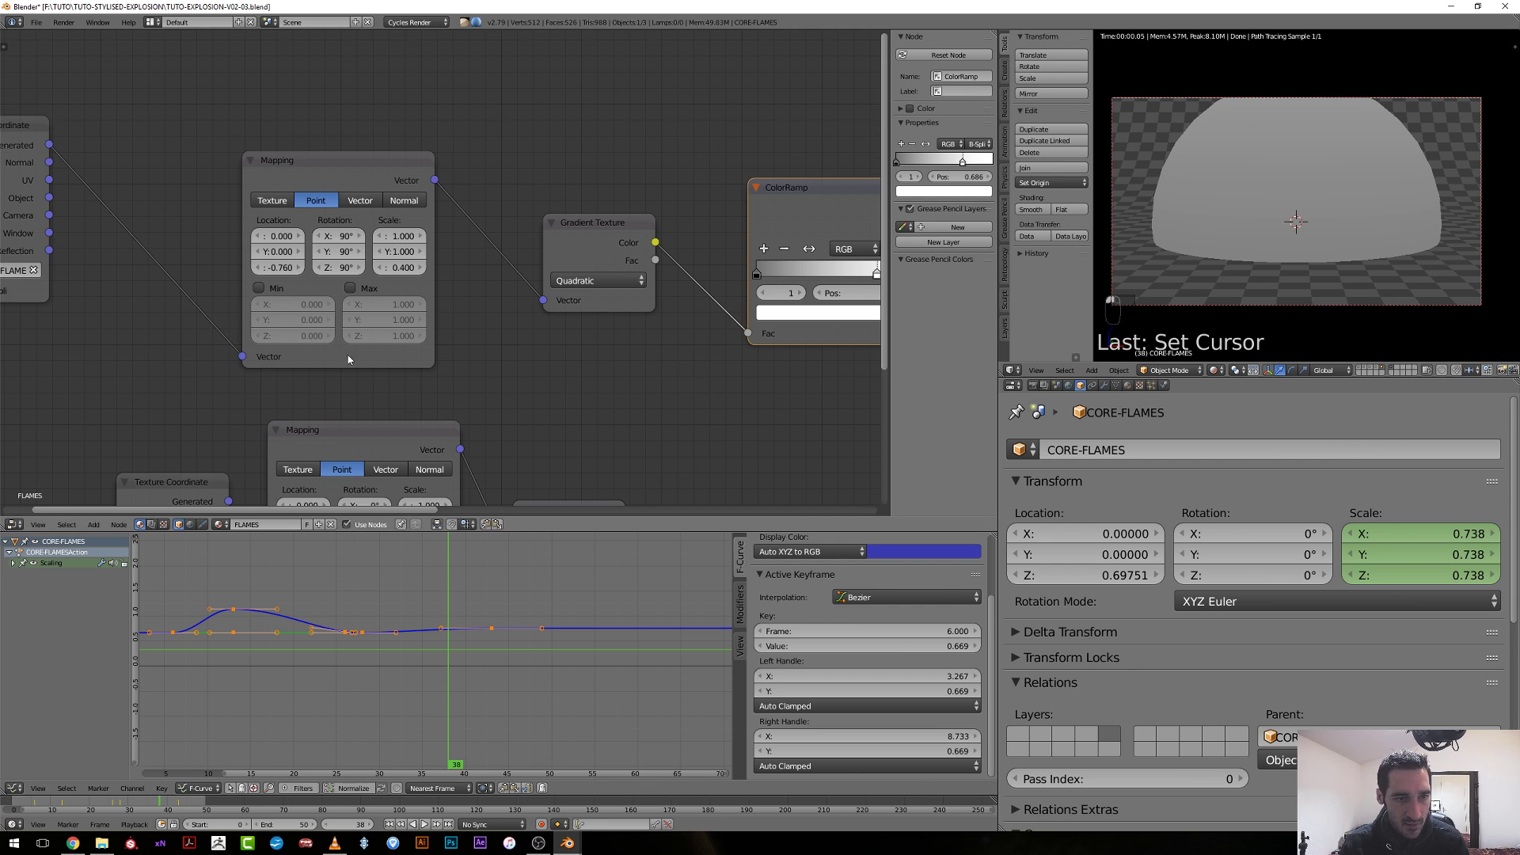
# Try a Z location of -36.360 on the gradient's Mapping node.
pyautogui.scroll(2, 349, 355)
pyautogui.moveTo(372, 277); pyautogui.dragTo(742, 311)
pyautogui.scroll(-2, 581, 311)
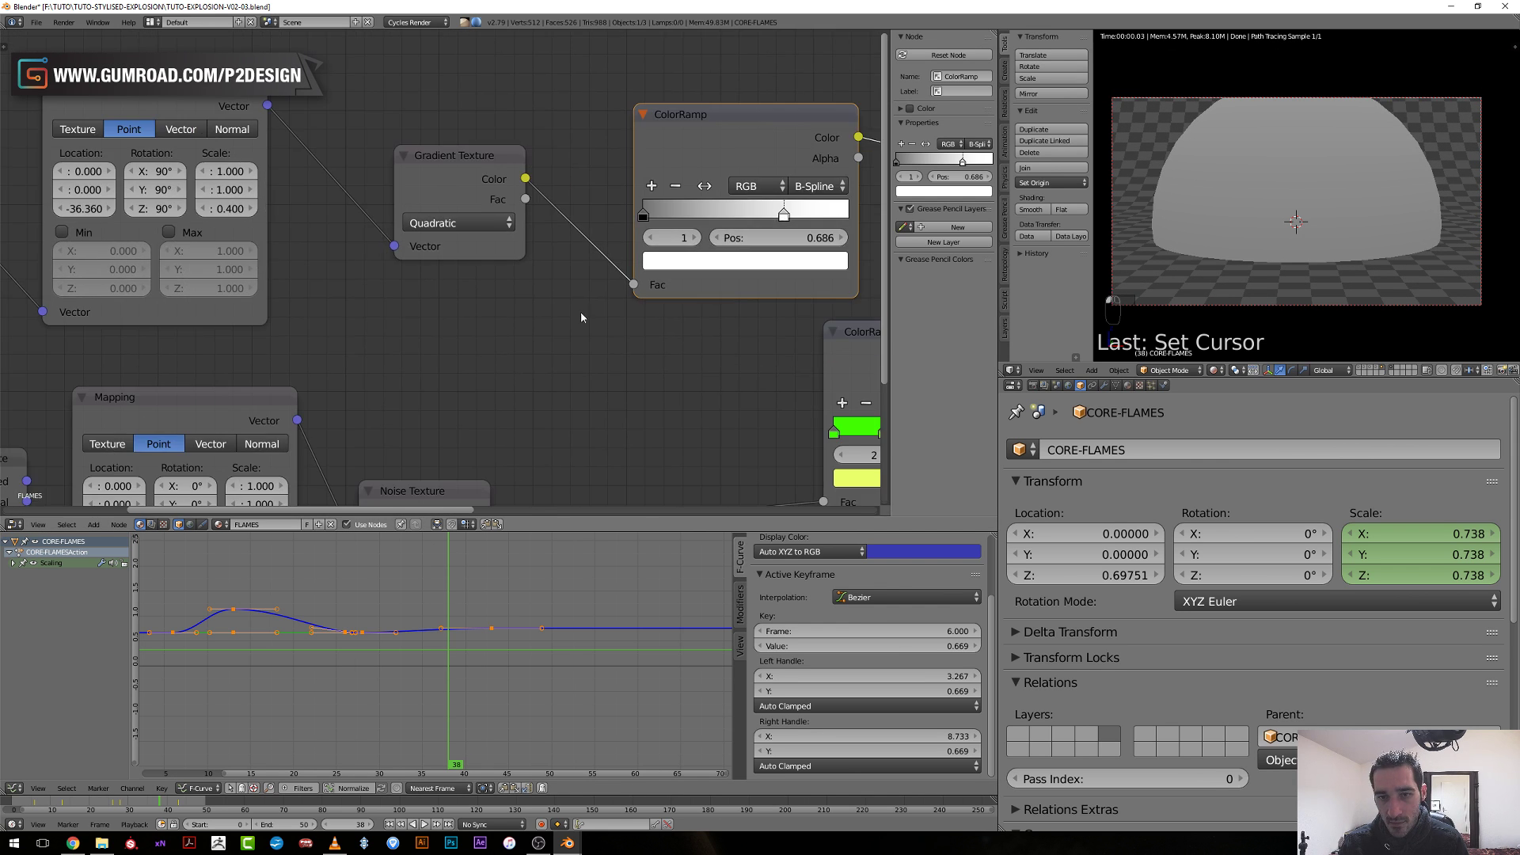
# Move the black stop of the gradient's ColorRamp to 0.091.
pyautogui.moveTo(590, 228); pyautogui.dragTo(602, 237)
pyautogui.moveTo(482, 313); pyautogui.dragTo(593, 384, button='middle')
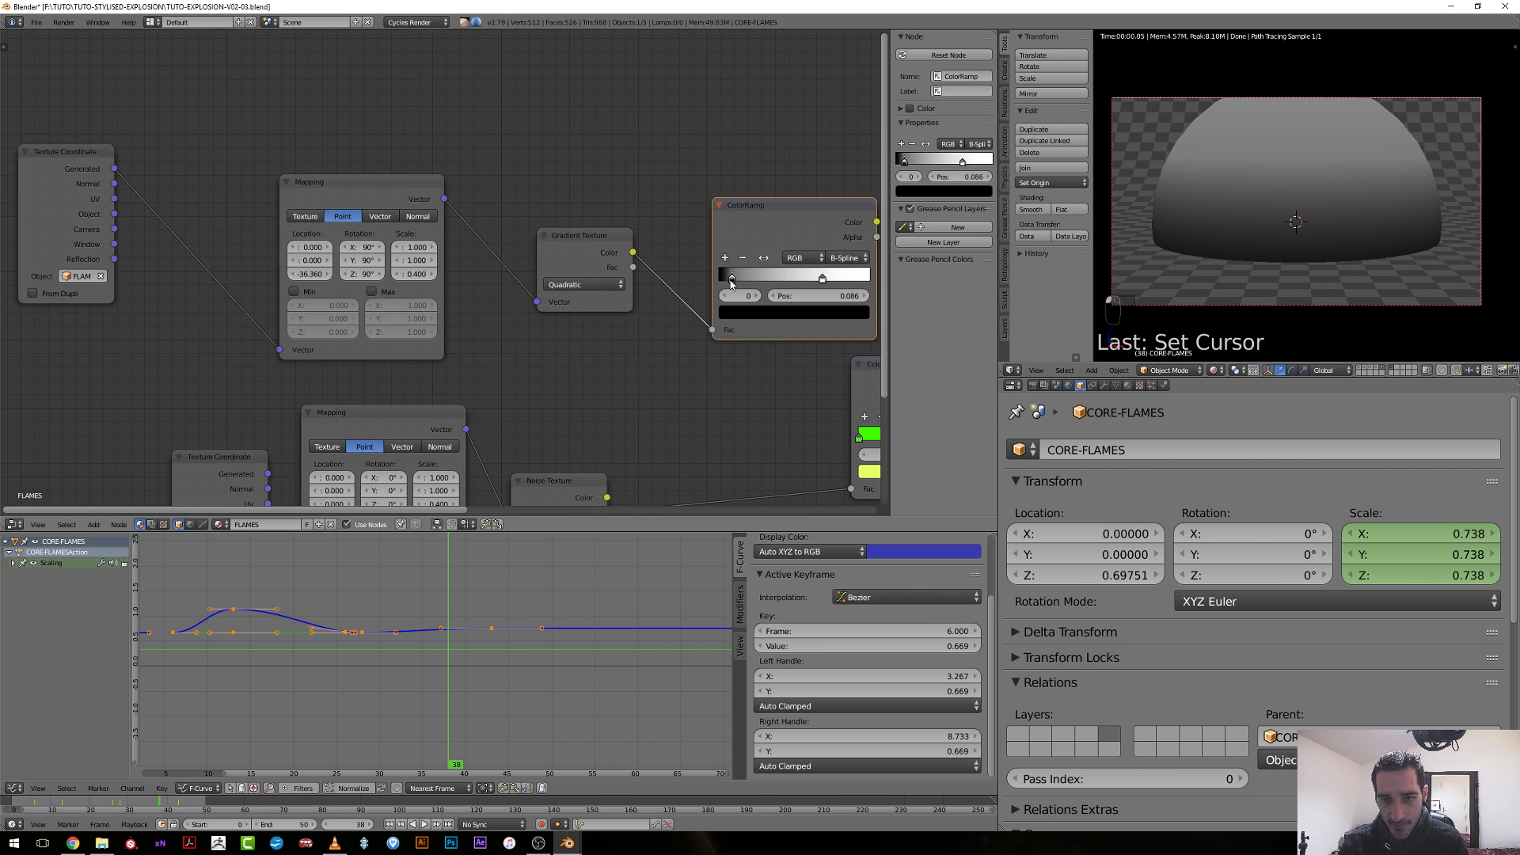
pyautogui.moveTo(731, 283); pyautogui.dragTo(732, 285)
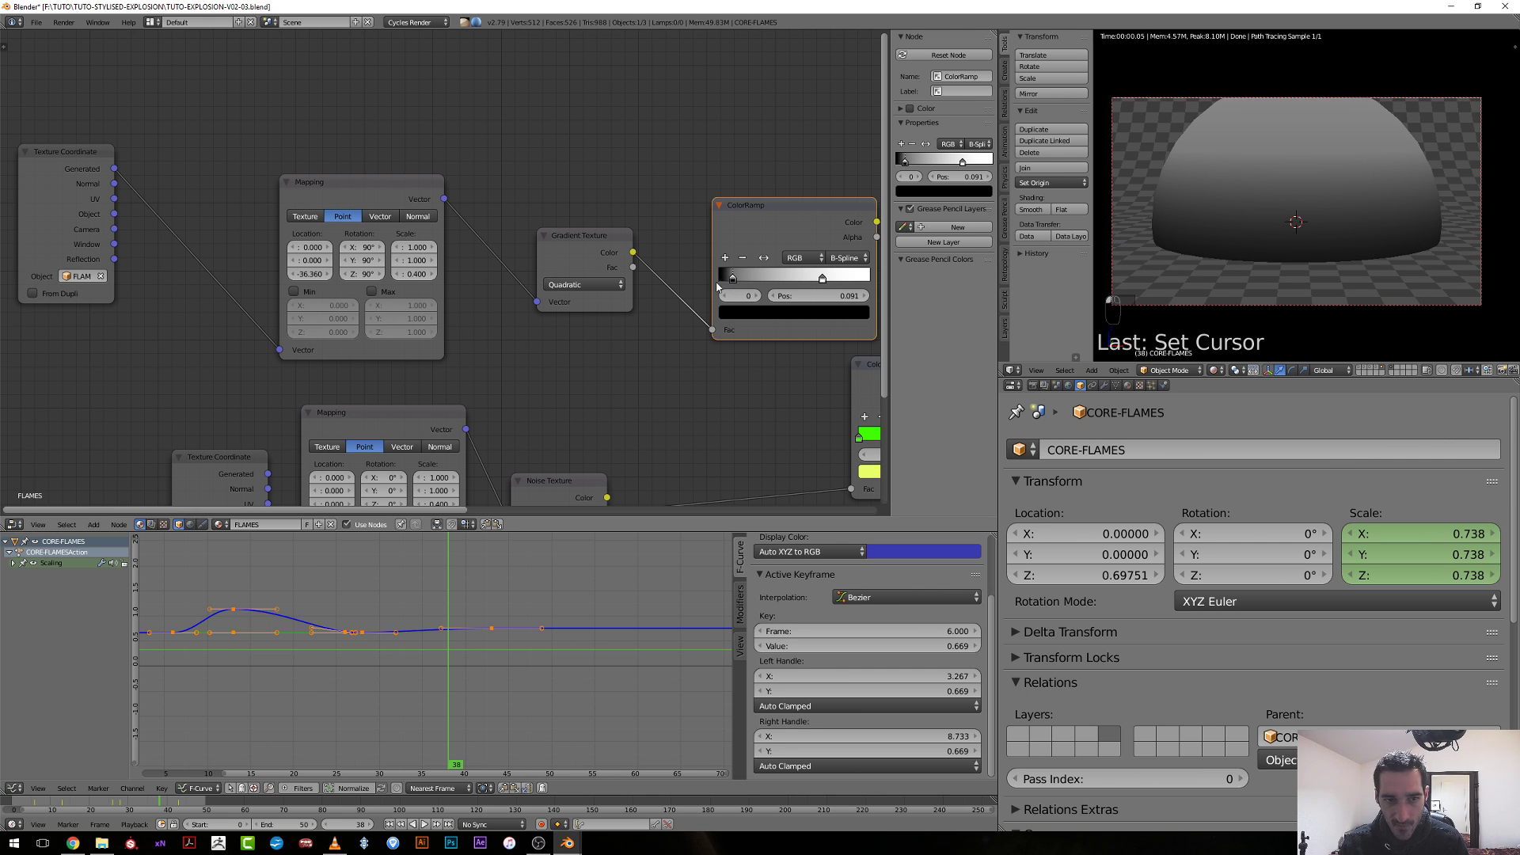
# Set the gradient Mapping node's Z and X location to 0.
pyautogui.click(301, 275)
pyautogui.write('0')
pyautogui.press('Return')
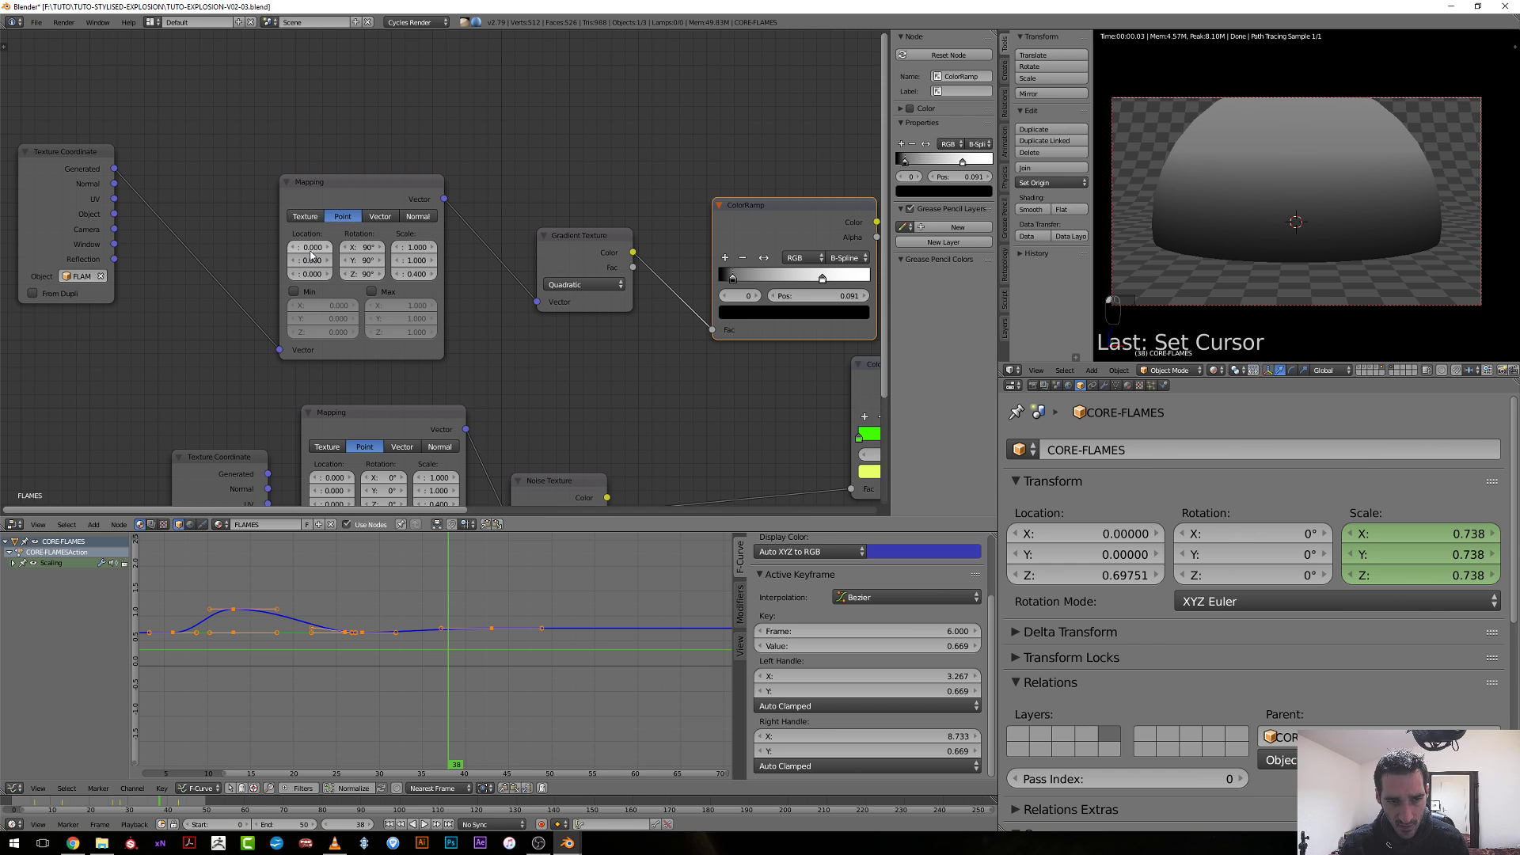
pyautogui.moveTo(313, 247)
pyautogui.mouseDown()
pyautogui.moveTo(291, 247)
pyautogui.moveTo(311, 247)
pyautogui.mouseUp()
pyautogui.write('0')
pyautogui.press('Return')
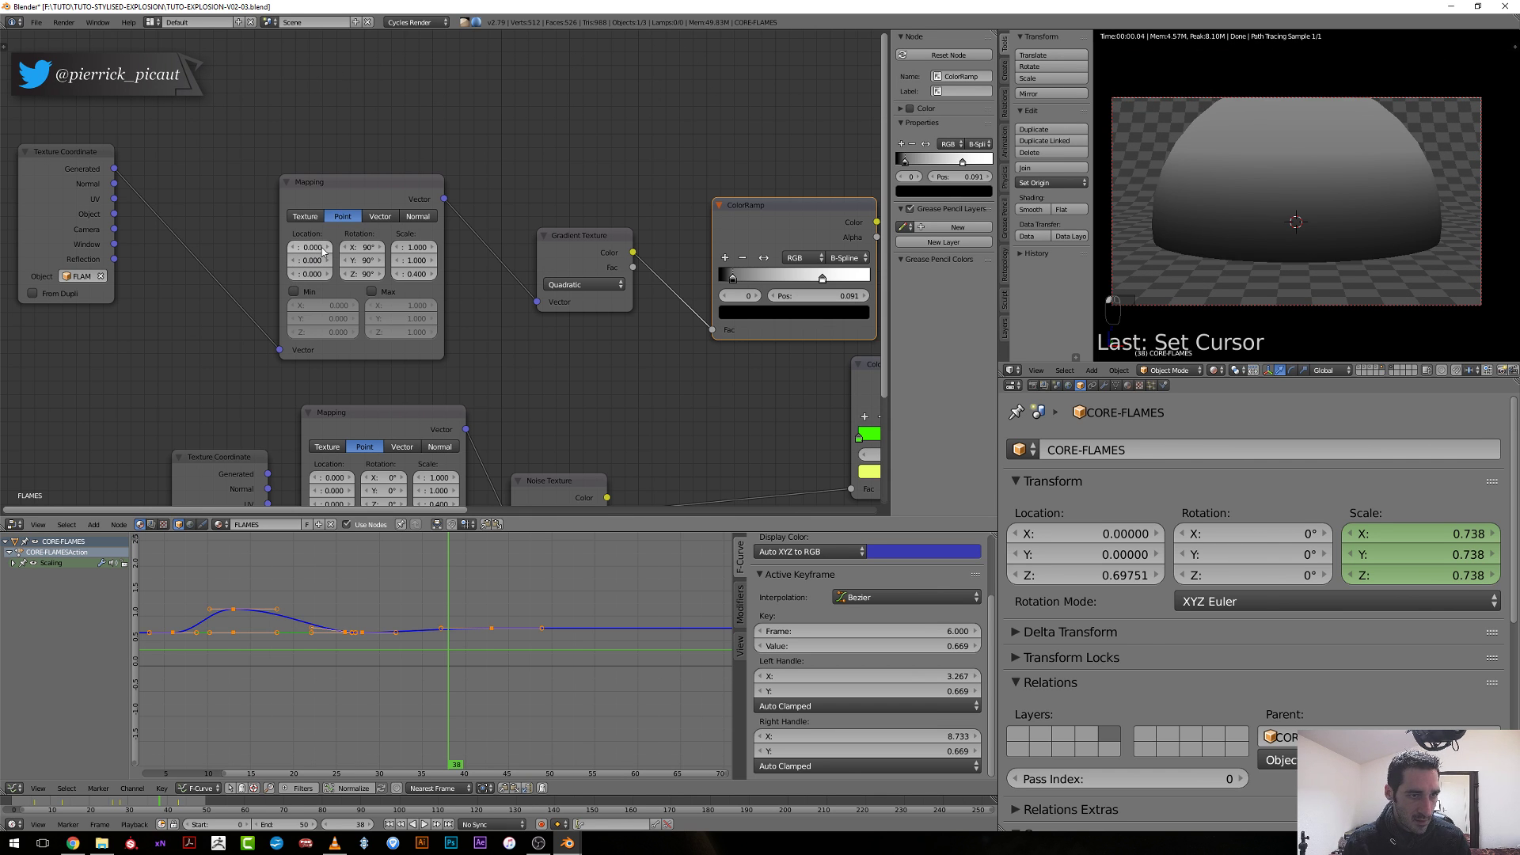
# Shift the noise branch's Texture Coordinate node away from its Mapping node and clear the object from the gradient's Texture Coordinate node.
pyautogui.scroll(-3, 142, 388)
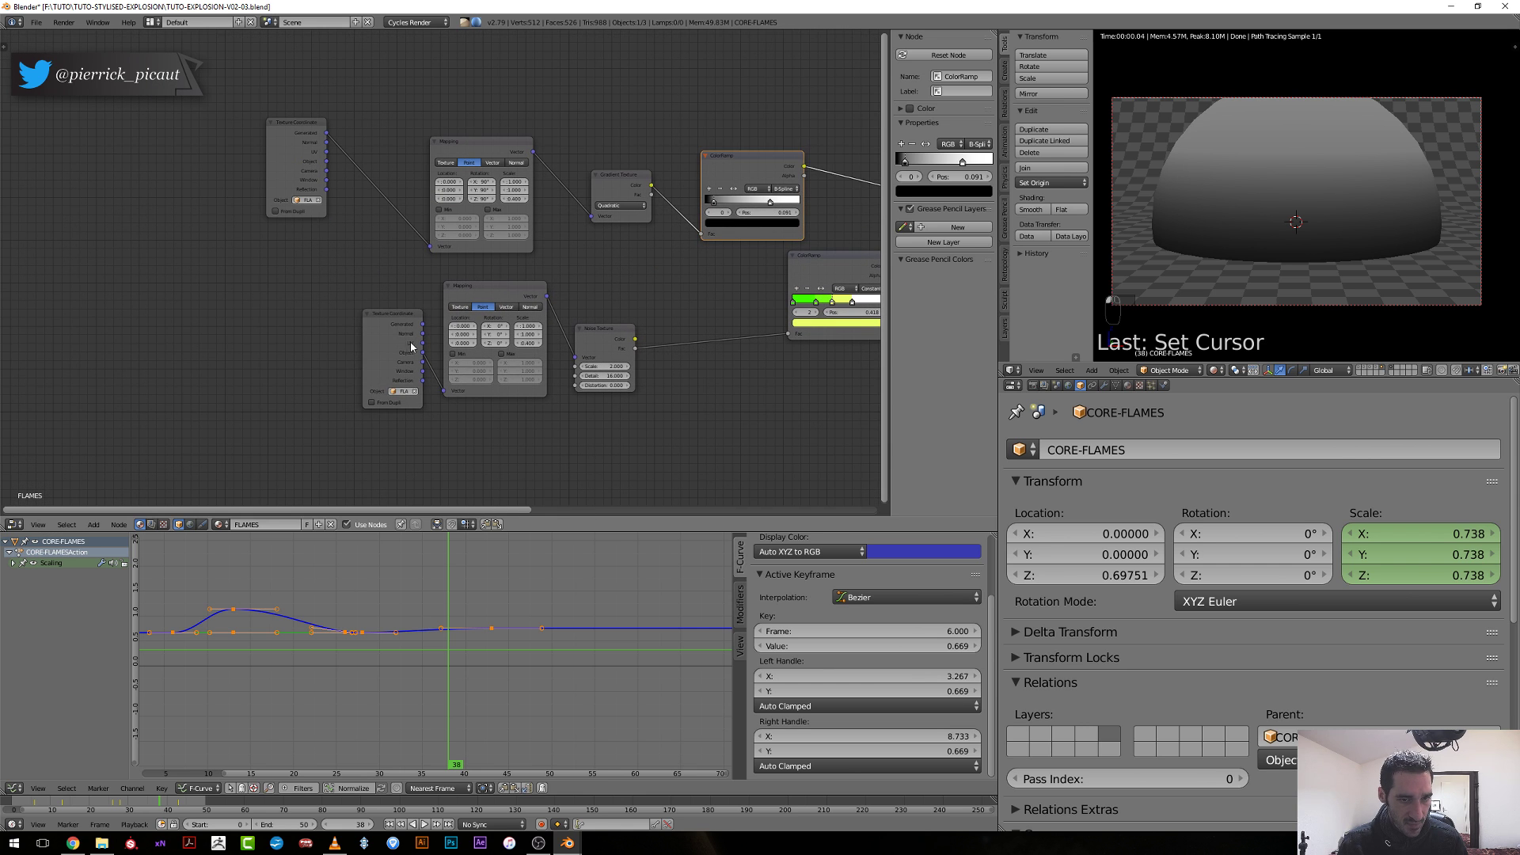
pyautogui.moveTo(374, 334); pyautogui.dragTo(343, 327)
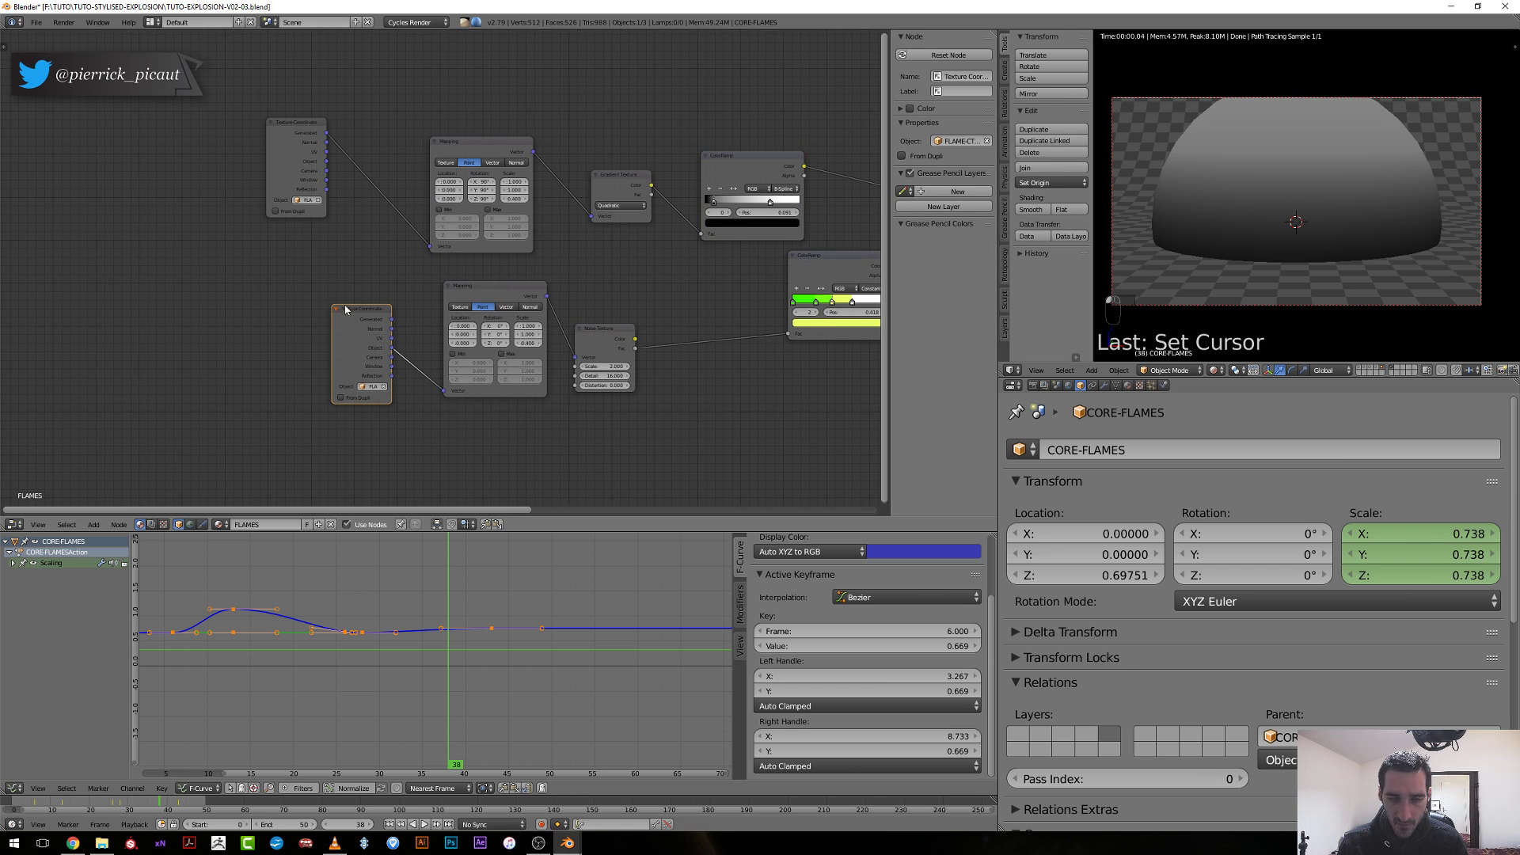
pyautogui.click(320, 202)
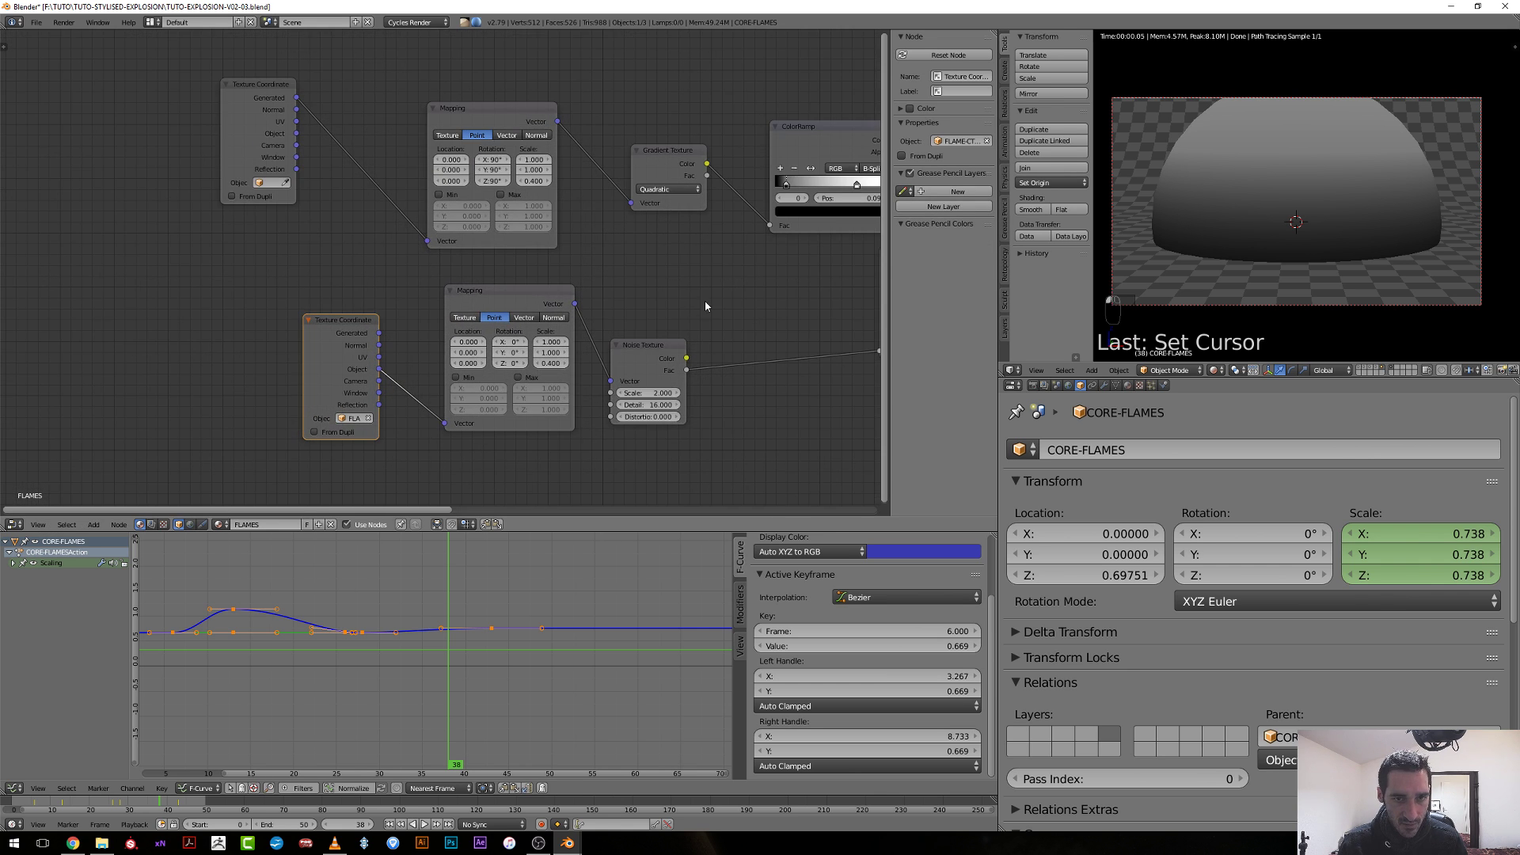
# Slide the white stop of the gradient's ColorRamp toward the middle and place the node closer to the Gradient Texture.
pyautogui.scroll(2, 633, 313)
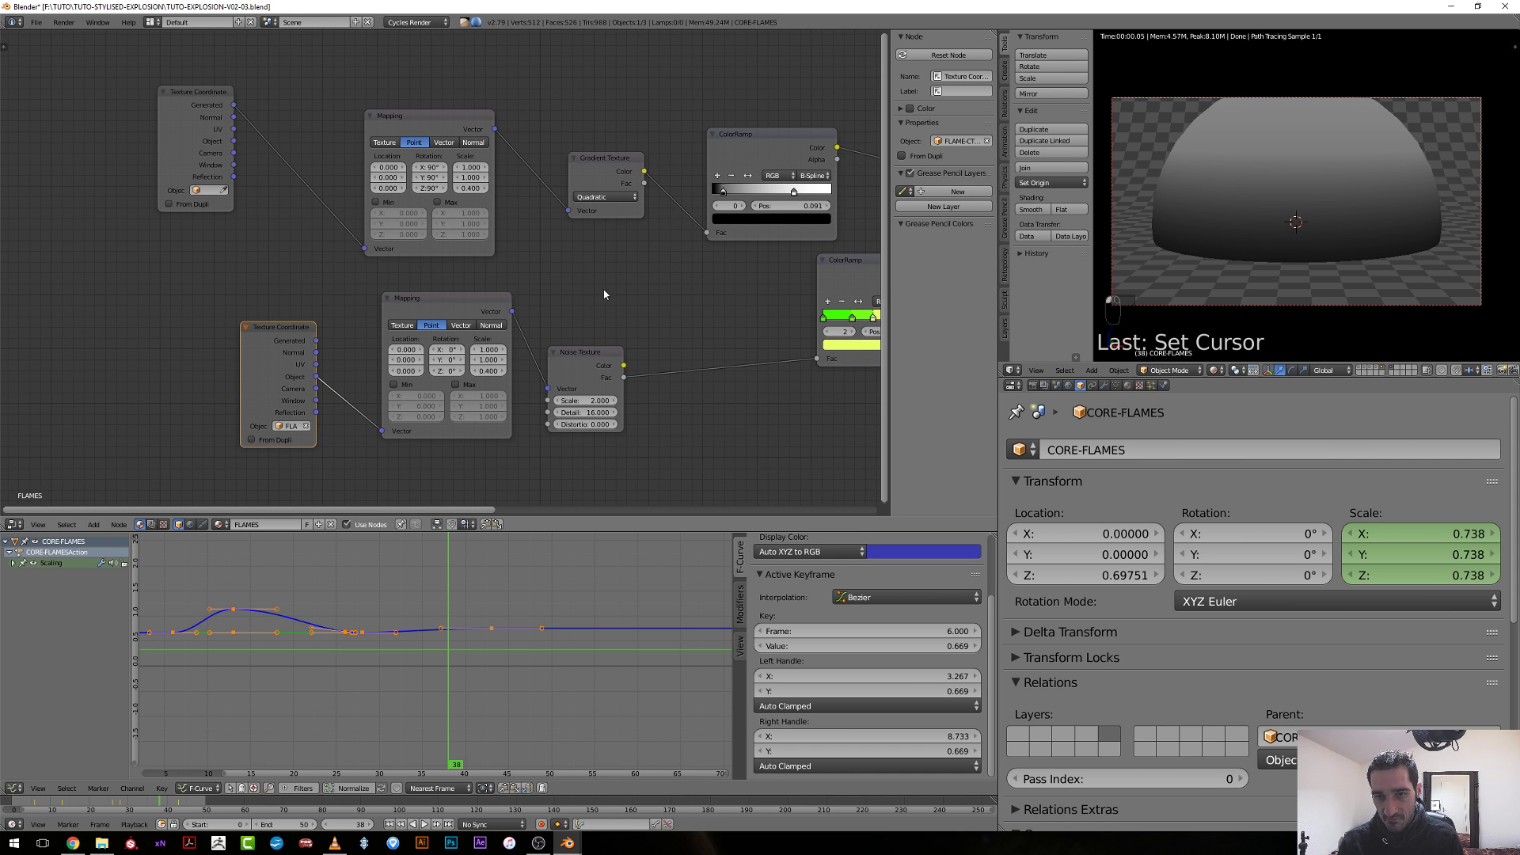
pyautogui.moveTo(734, 320); pyautogui.dragTo(361, 408, button='middle')
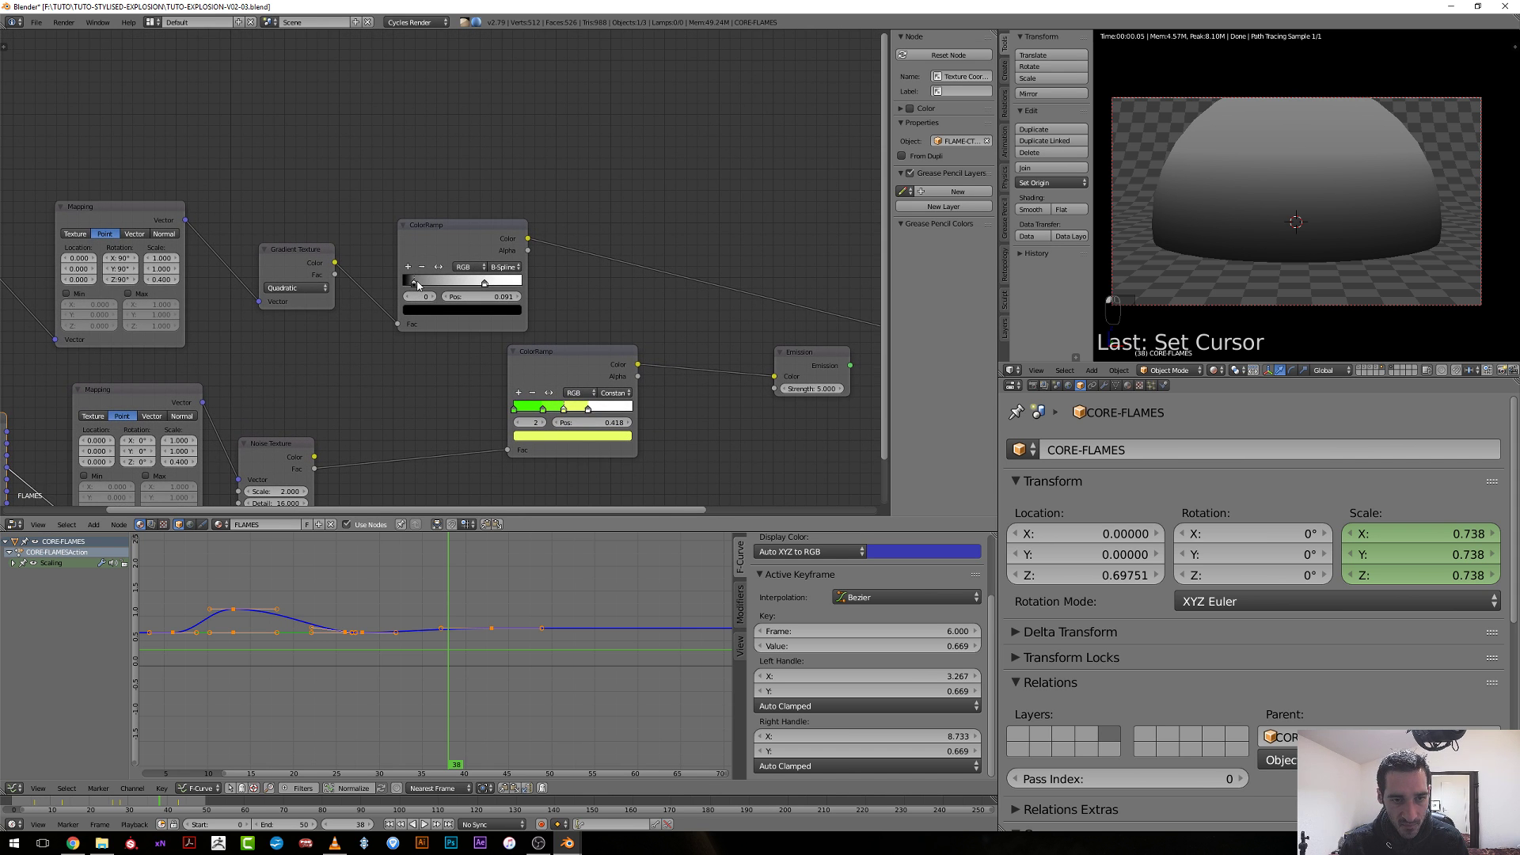
pyautogui.moveTo(460, 283); pyautogui.dragTo(405, 273)
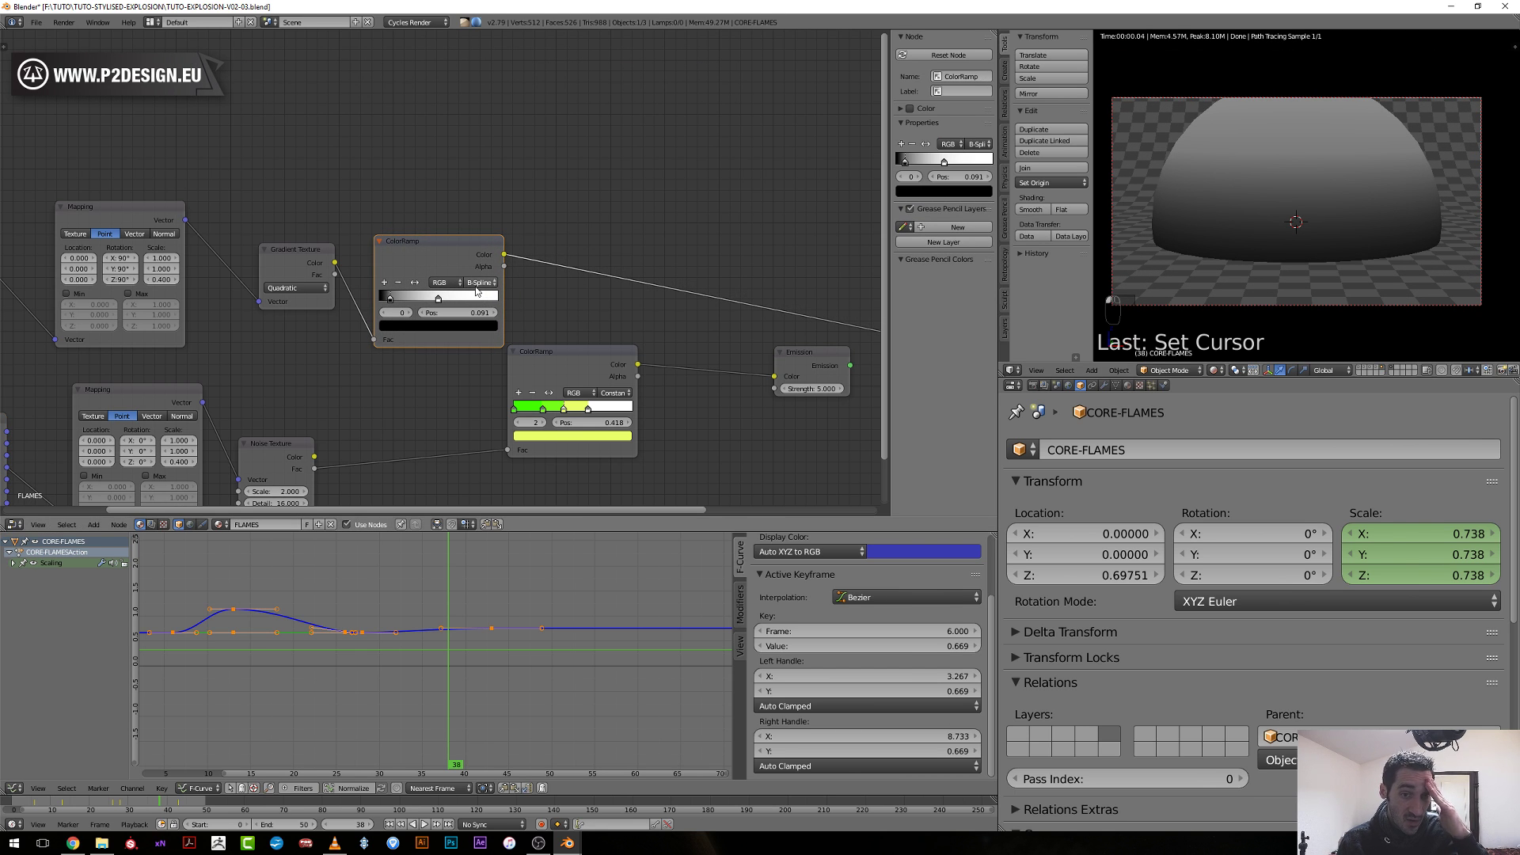
pyautogui.moveTo(239, 367); pyautogui.dragTo(272, 367, button='middle')
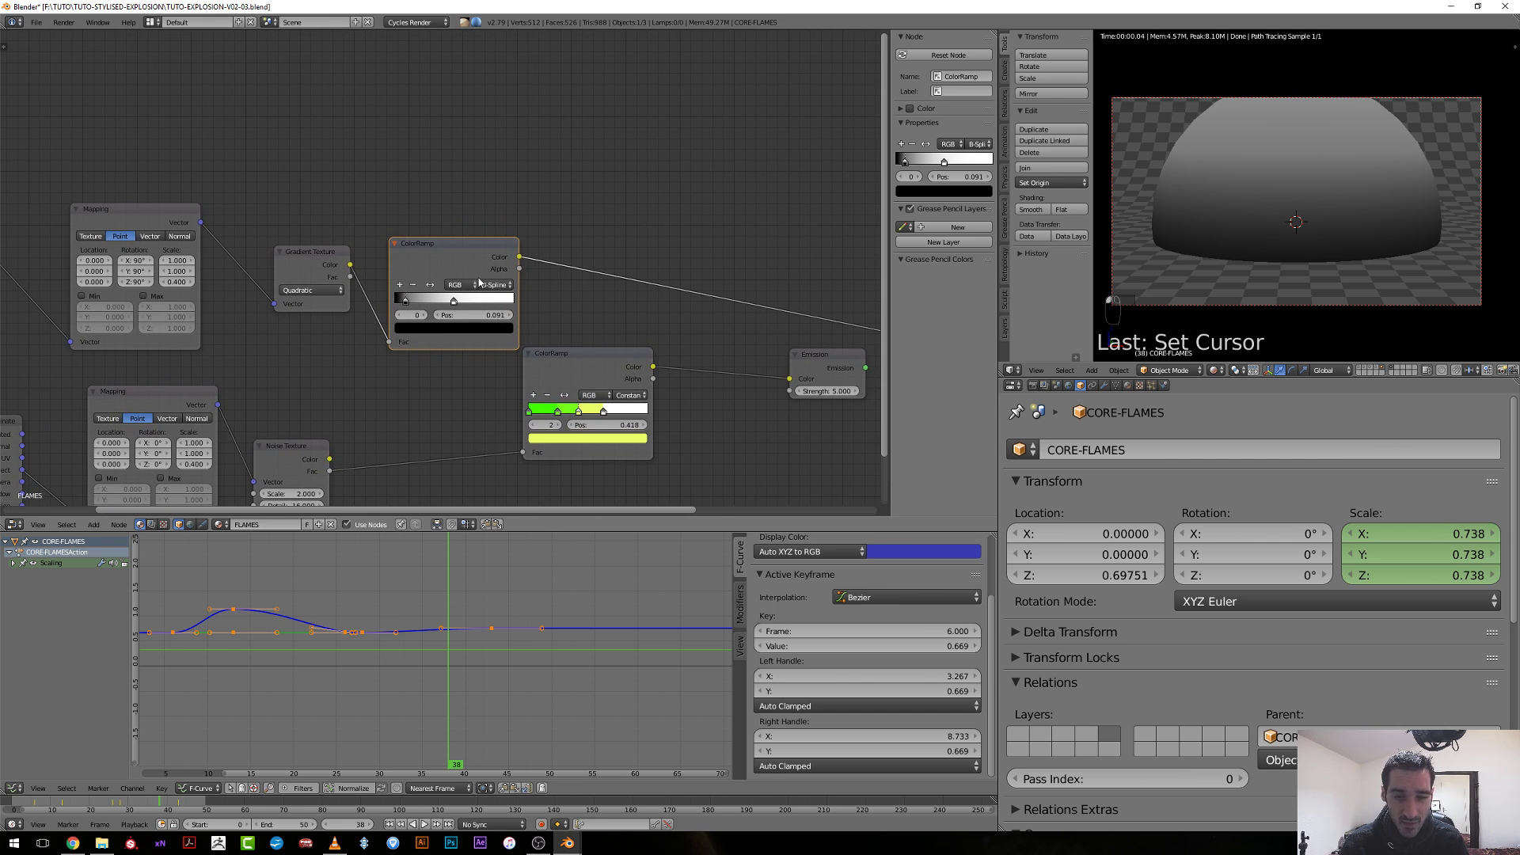
pyautogui.moveTo(431, 248); pyautogui.dragTo(426, 230)
pyautogui.hotkey('shift', 'a')
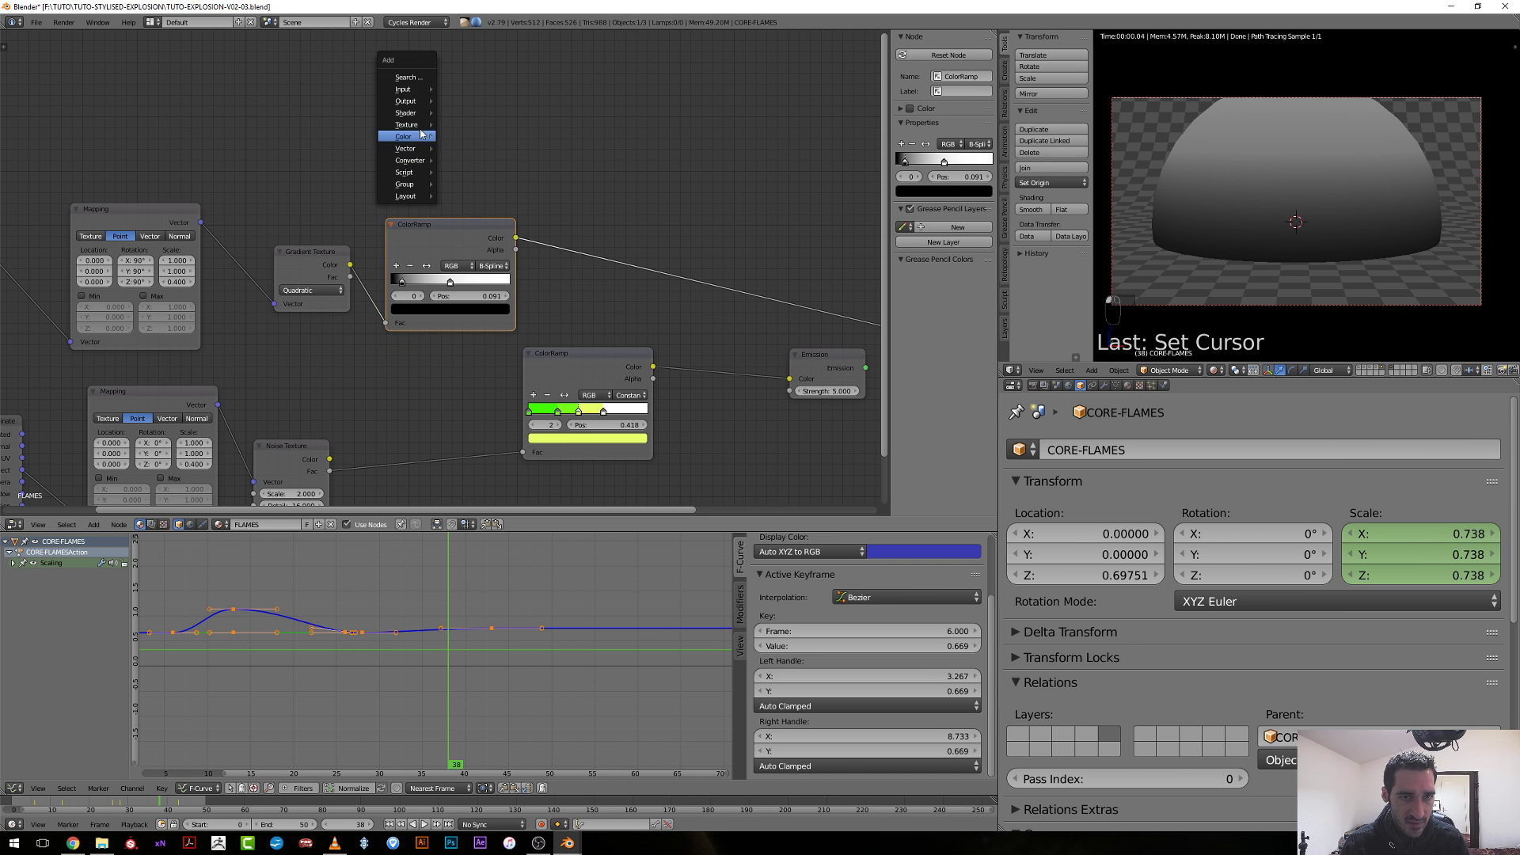
pyautogui.moveTo(417, 95)
pyautogui.press('Escape')
# Move the noise branch's Mapping and Noise Texture nodes lower and pull the gradient branch's nodes back to free space after its ColorRamp.
pyautogui.scroll(-2, 252, 350)
pyautogui.moveTo(252, 351); pyautogui.dragTo(369, 252, button='middle')
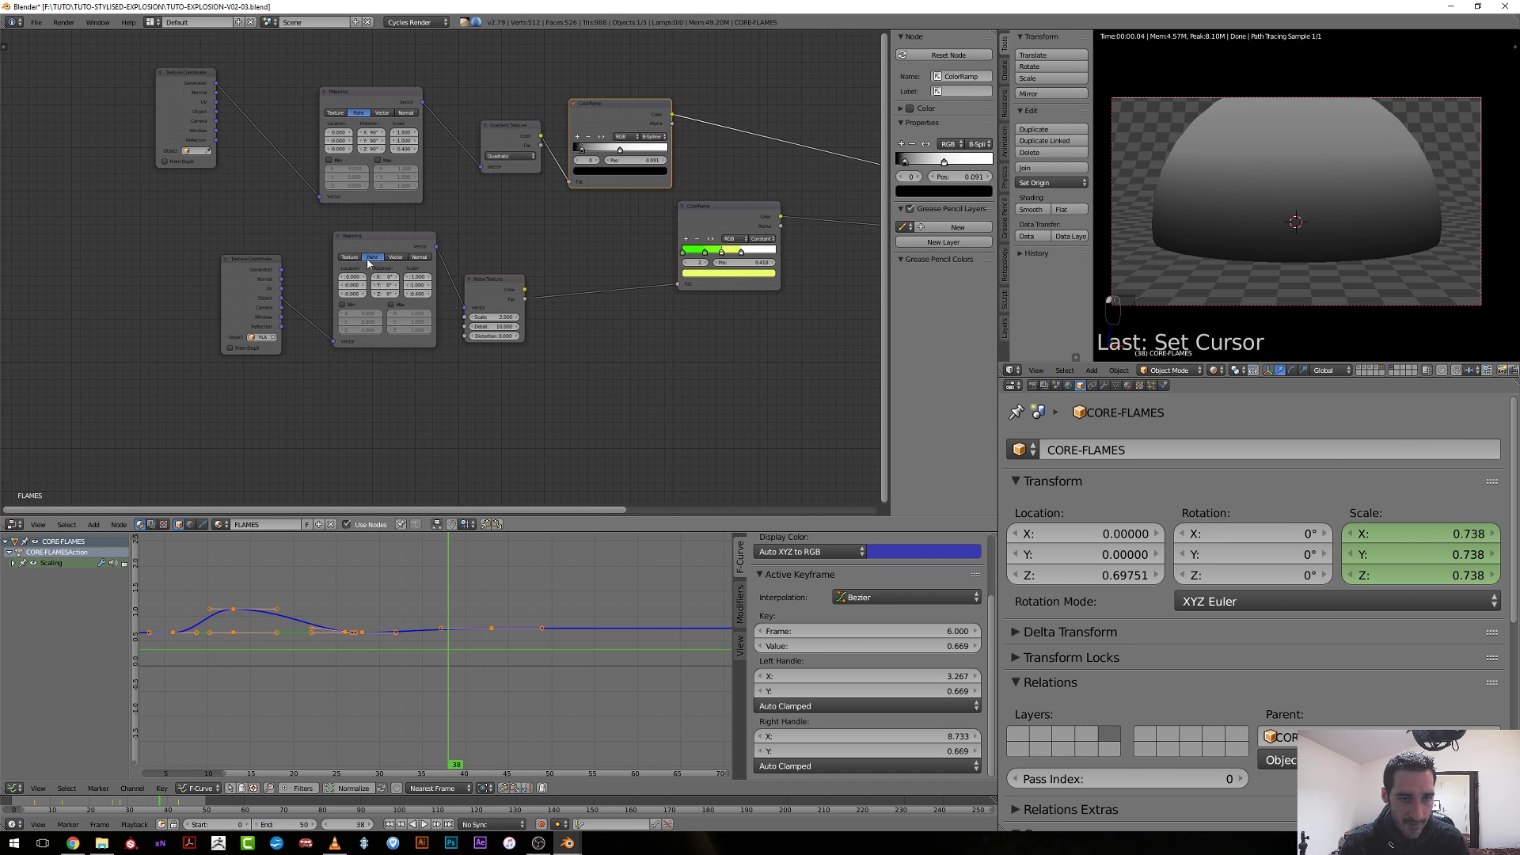
pyautogui.moveTo(368, 251); pyautogui.dragTo(368, 345)
pyautogui.moveTo(489, 286); pyautogui.dragTo(490, 367)
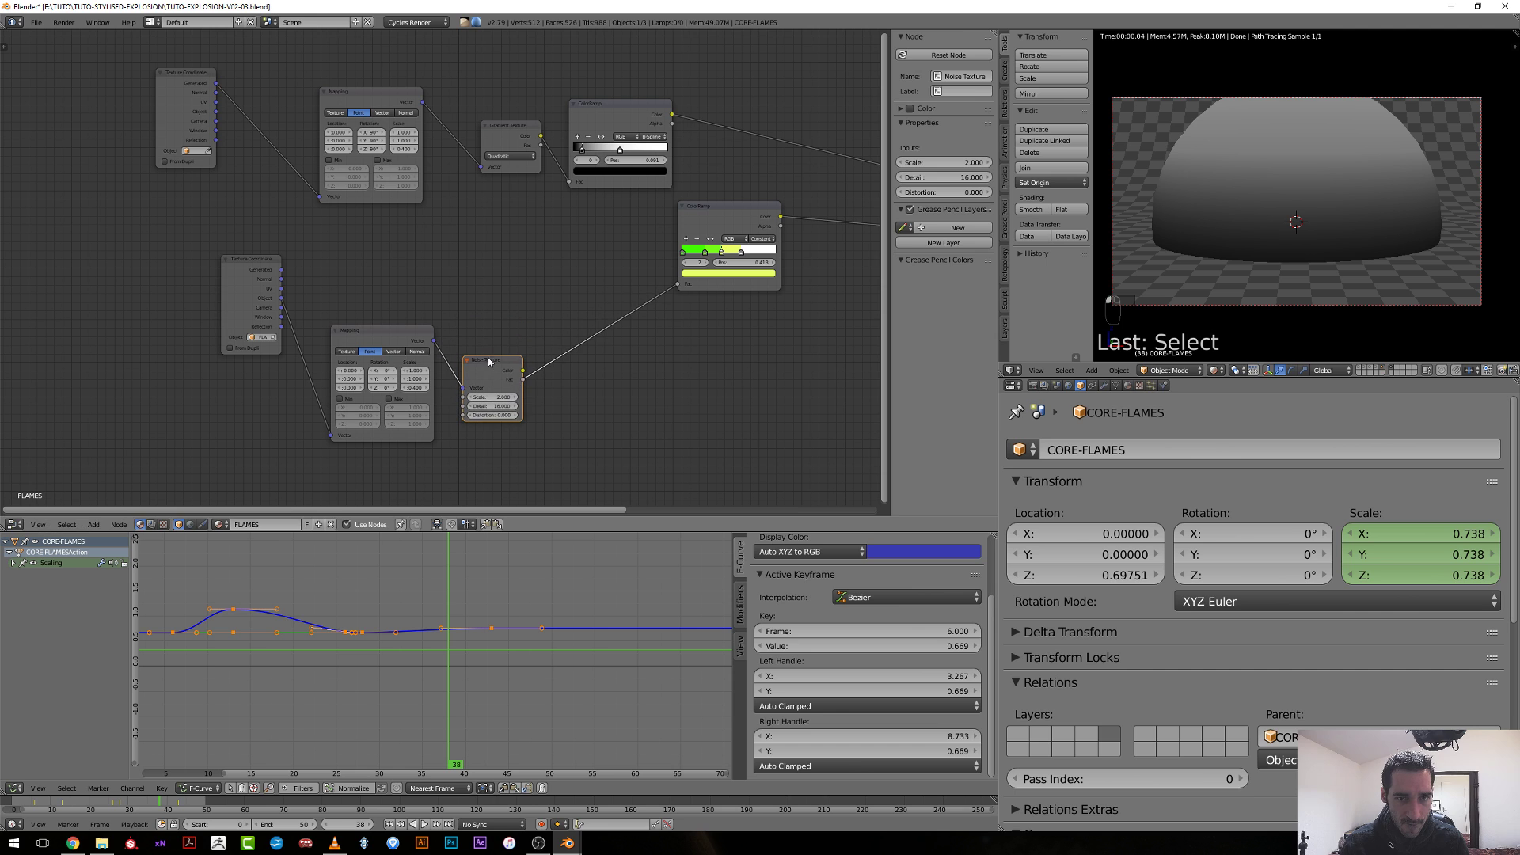
pyautogui.moveTo(365, 101); pyautogui.dragTo(335, 87)
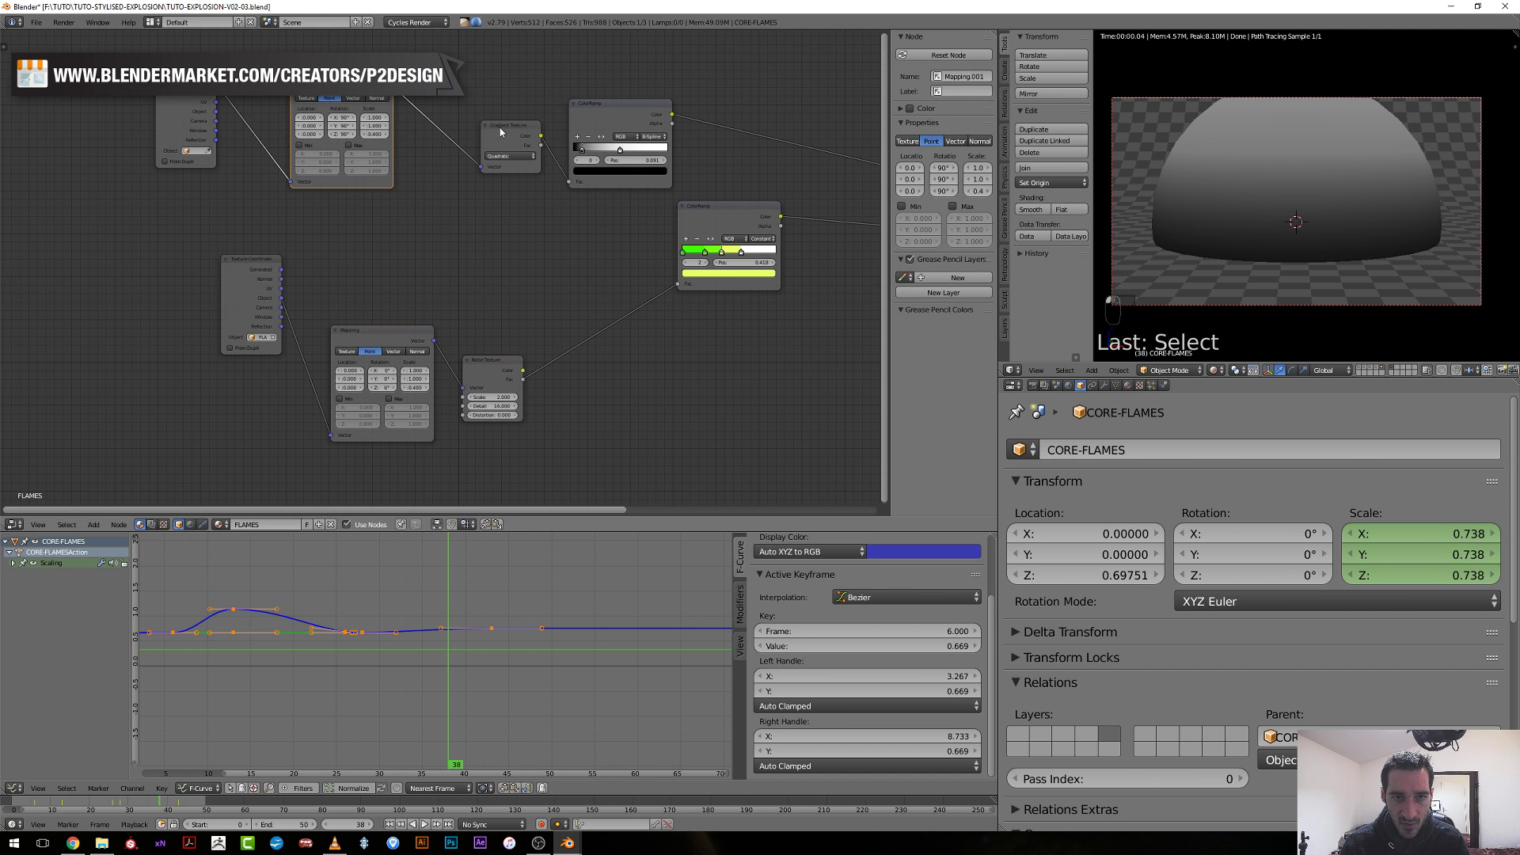
pyautogui.moveTo(500, 127); pyautogui.dragTo(449, 114)
pyautogui.moveTo(618, 104); pyautogui.dragTo(551, 98)
# Insert a MixRGB node on the link leaving the gradient's ColorRamp.
pyautogui.hotkey('shift', 'a')
pyautogui.moveTo(637, 118)
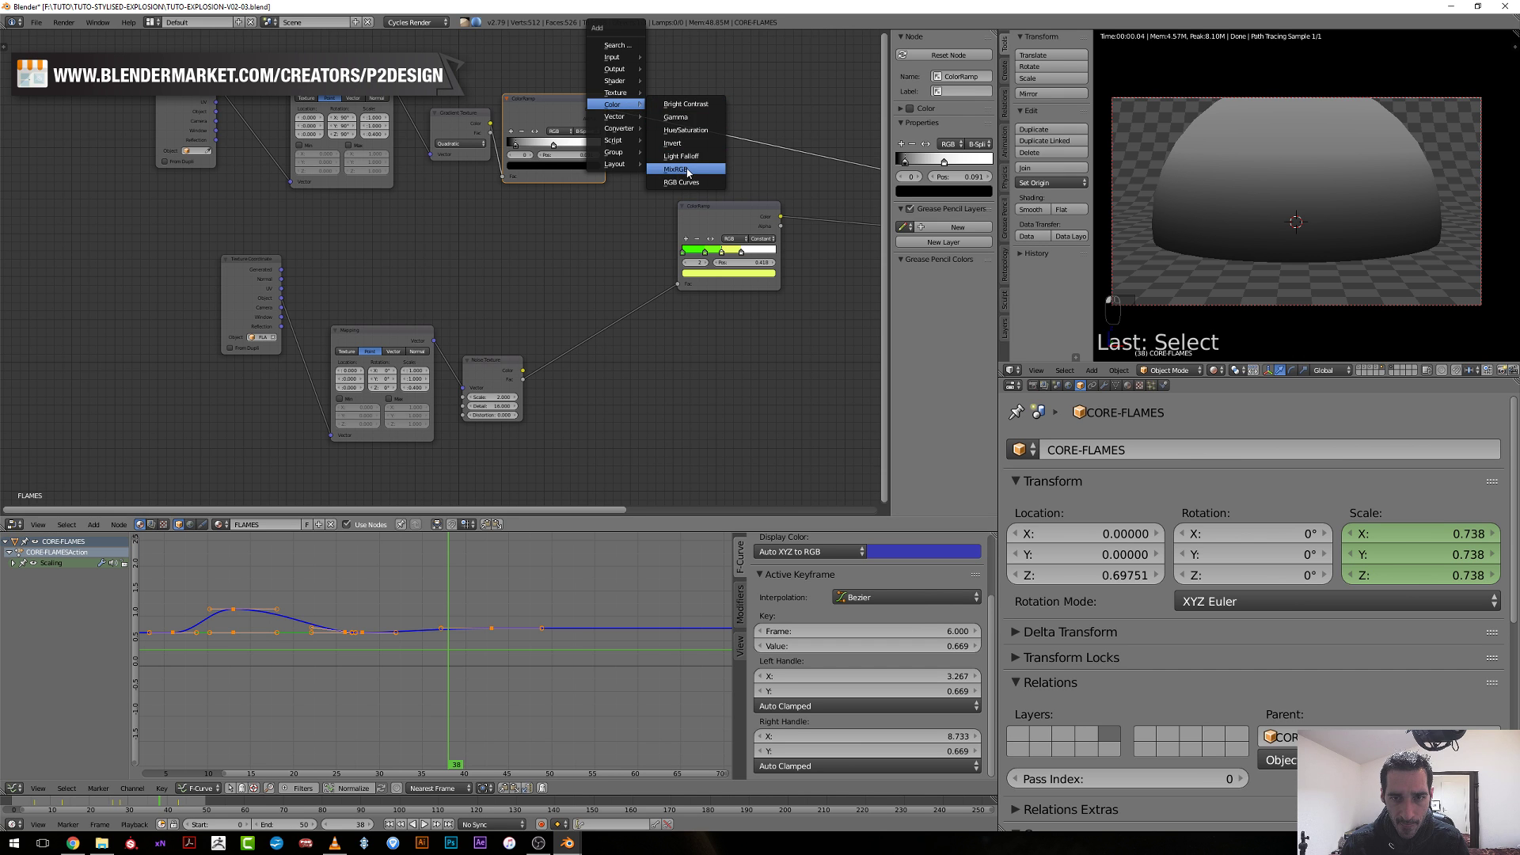
pyautogui.click(687, 170)
pyautogui.click(682, 93)
pyautogui.moveTo(542, 280); pyautogui.dragTo(434, 336, button='middle')
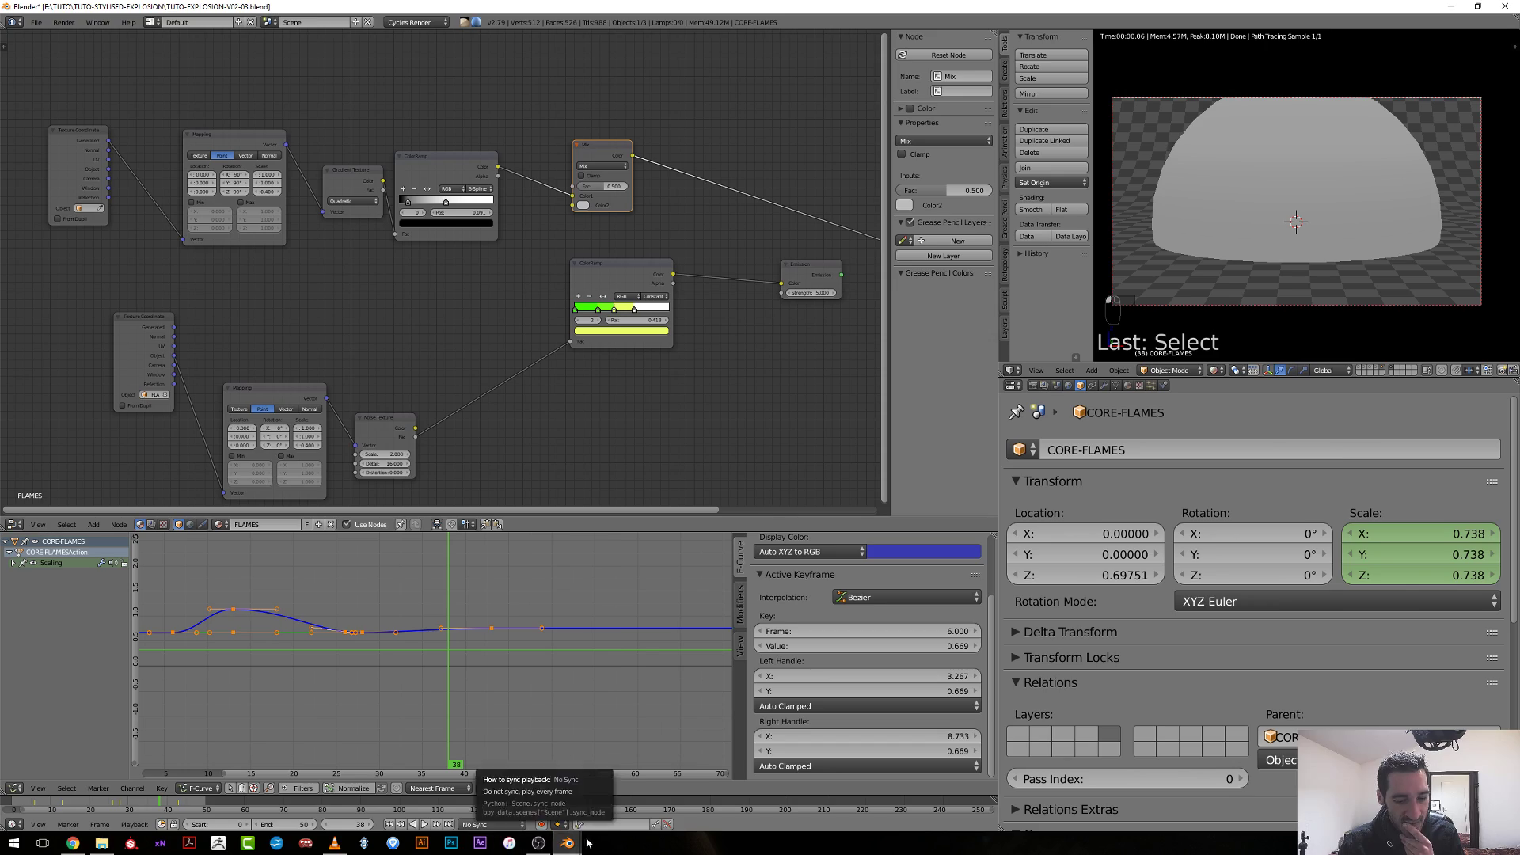
# Consult the other Blender file, TUTO-EXPLOSION-V02-02.blend, and set the current frame to 43 in the V02-03 file.
pyautogui.moveTo(566, 840)
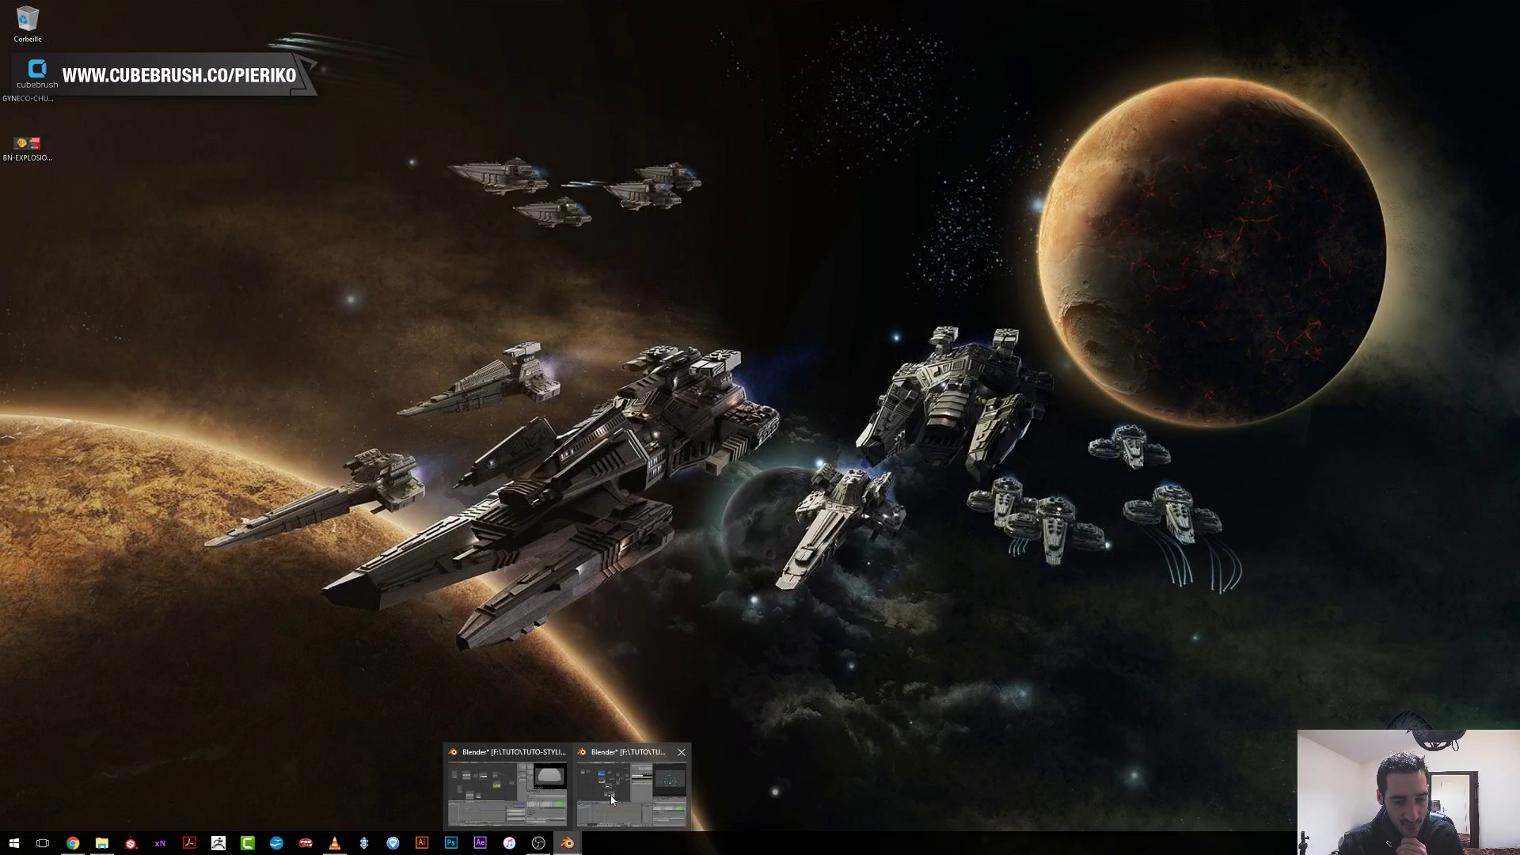
pyautogui.click(610, 795)
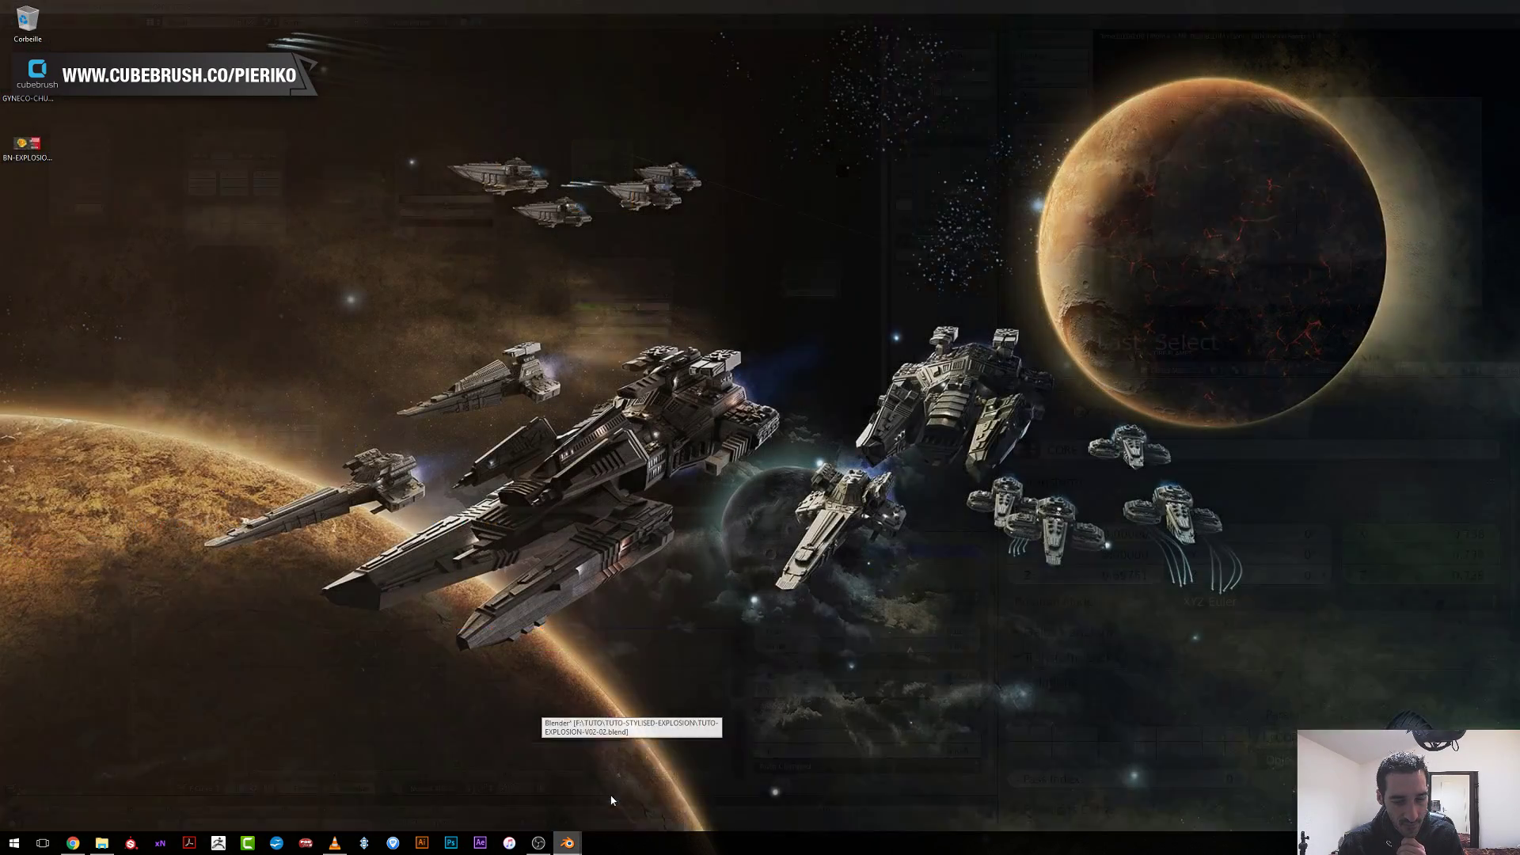
pyautogui.click(492, 656)
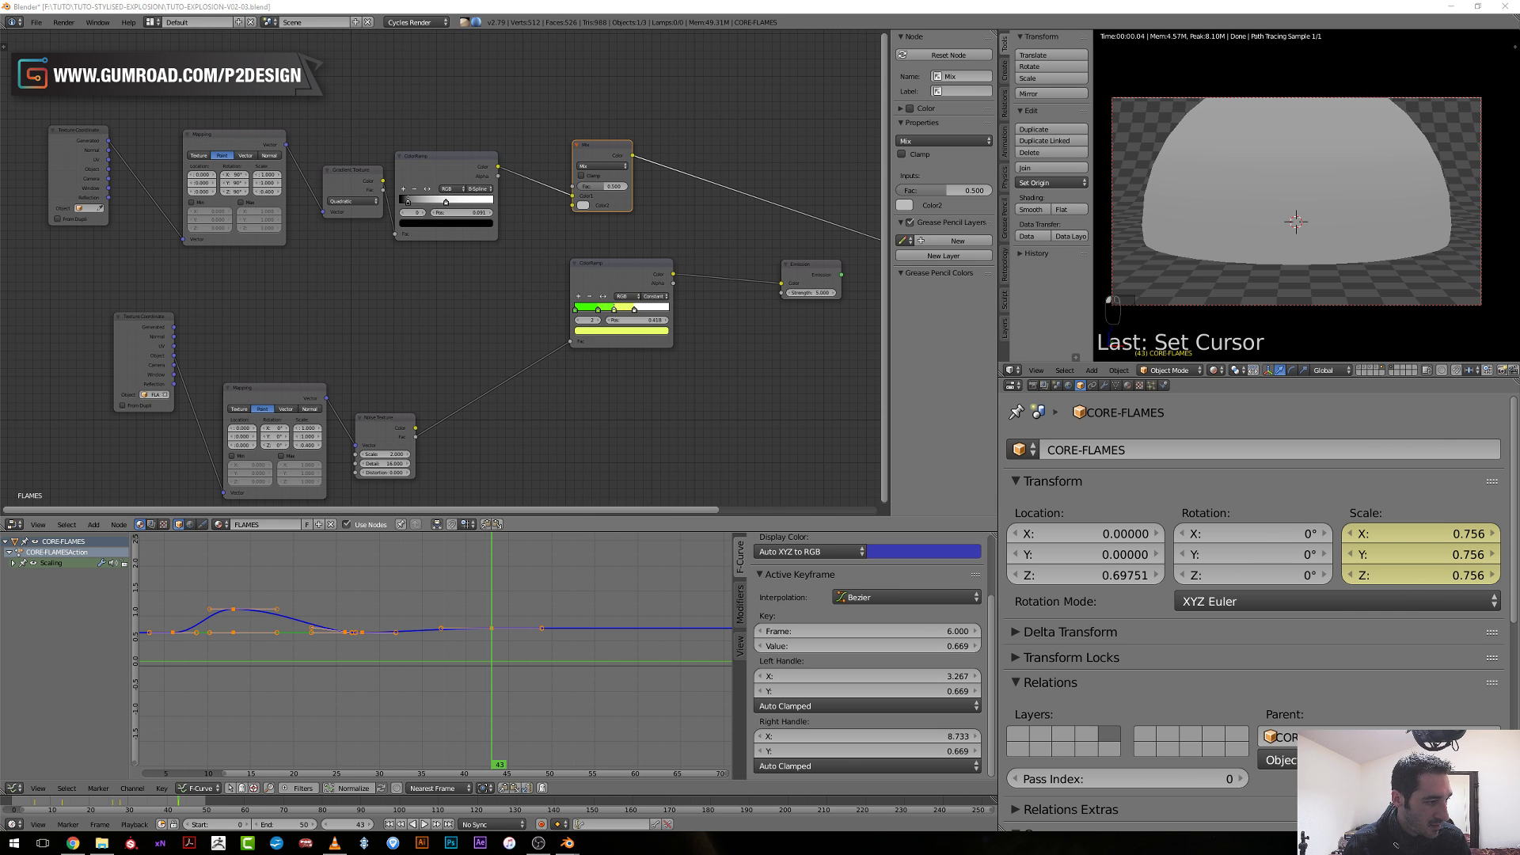
# Rearrange the noise branch's nodes and duplicate its Noise Texture above the original, fed by the same Mapping node.
pyautogui.moveTo(368, 311); pyautogui.dragTo(507, 302, button='middle')
pyautogui.moveTo(333, 333); pyautogui.dragTo(250, 424)
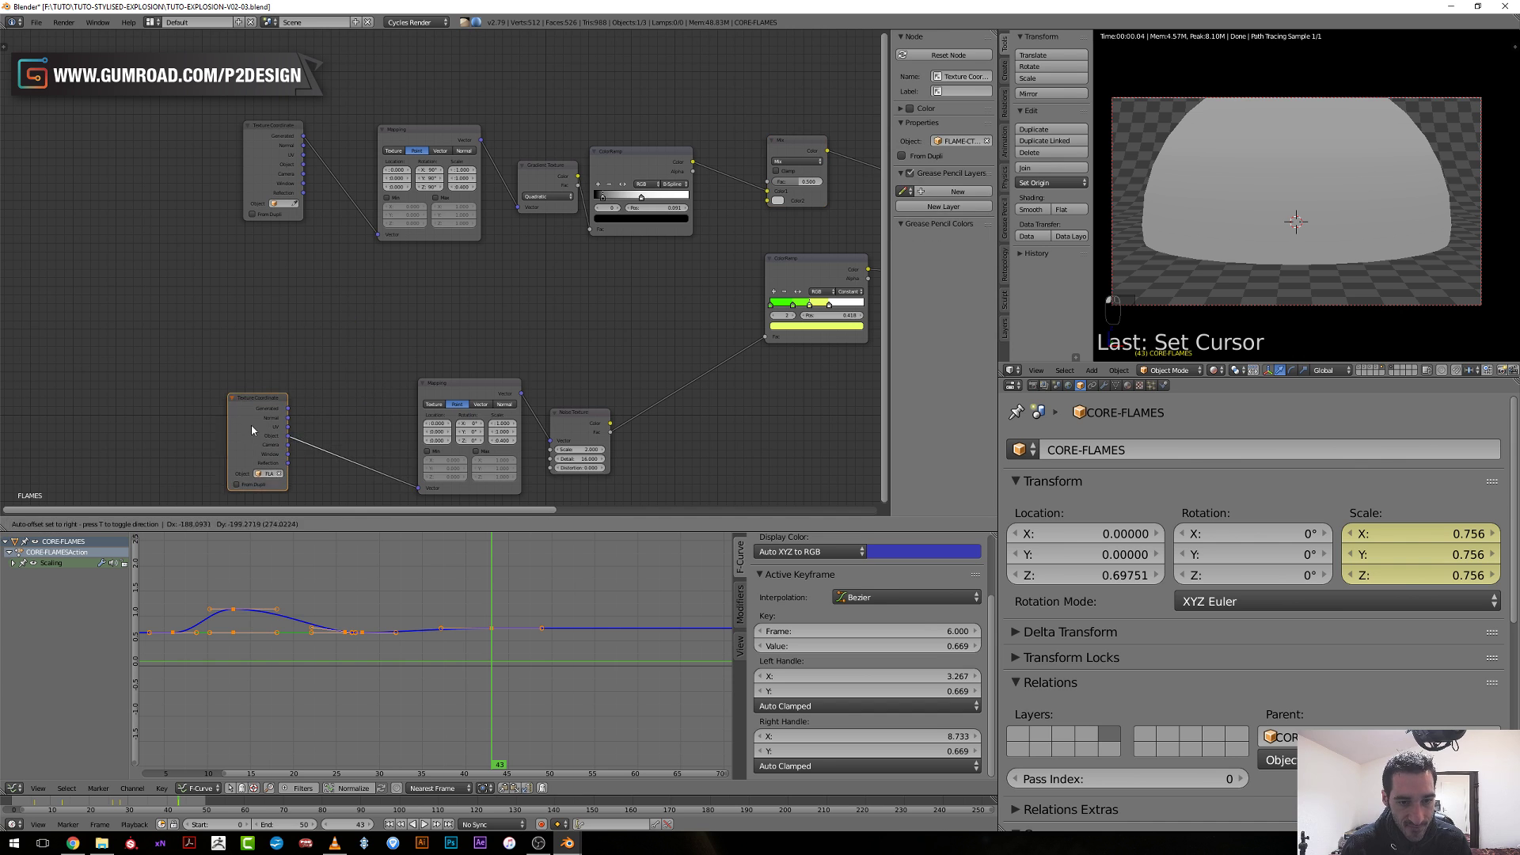
pyautogui.moveTo(433, 396); pyautogui.dragTo(324, 392)
pyautogui.moveTo(550, 421); pyautogui.dragTo(474, 354)
pyautogui.hotkey('shift', 'd')
pyautogui.click(436, 389)
pyautogui.moveTo(473, 354); pyautogui.dragTo(292, 433, button='middle')
pyautogui.click(478, 266)
pyautogui.moveTo(477, 265); pyautogui.dragTo(664, 250, button='middle')
# Insert a Vector Curves node between the gradient's Mapping and Gradient Texture nodes and bend its X curve downward.
pyautogui.moveTo(401, 202); pyautogui.dragTo(308, 215)
pyautogui.hotkey('shift', 'a')
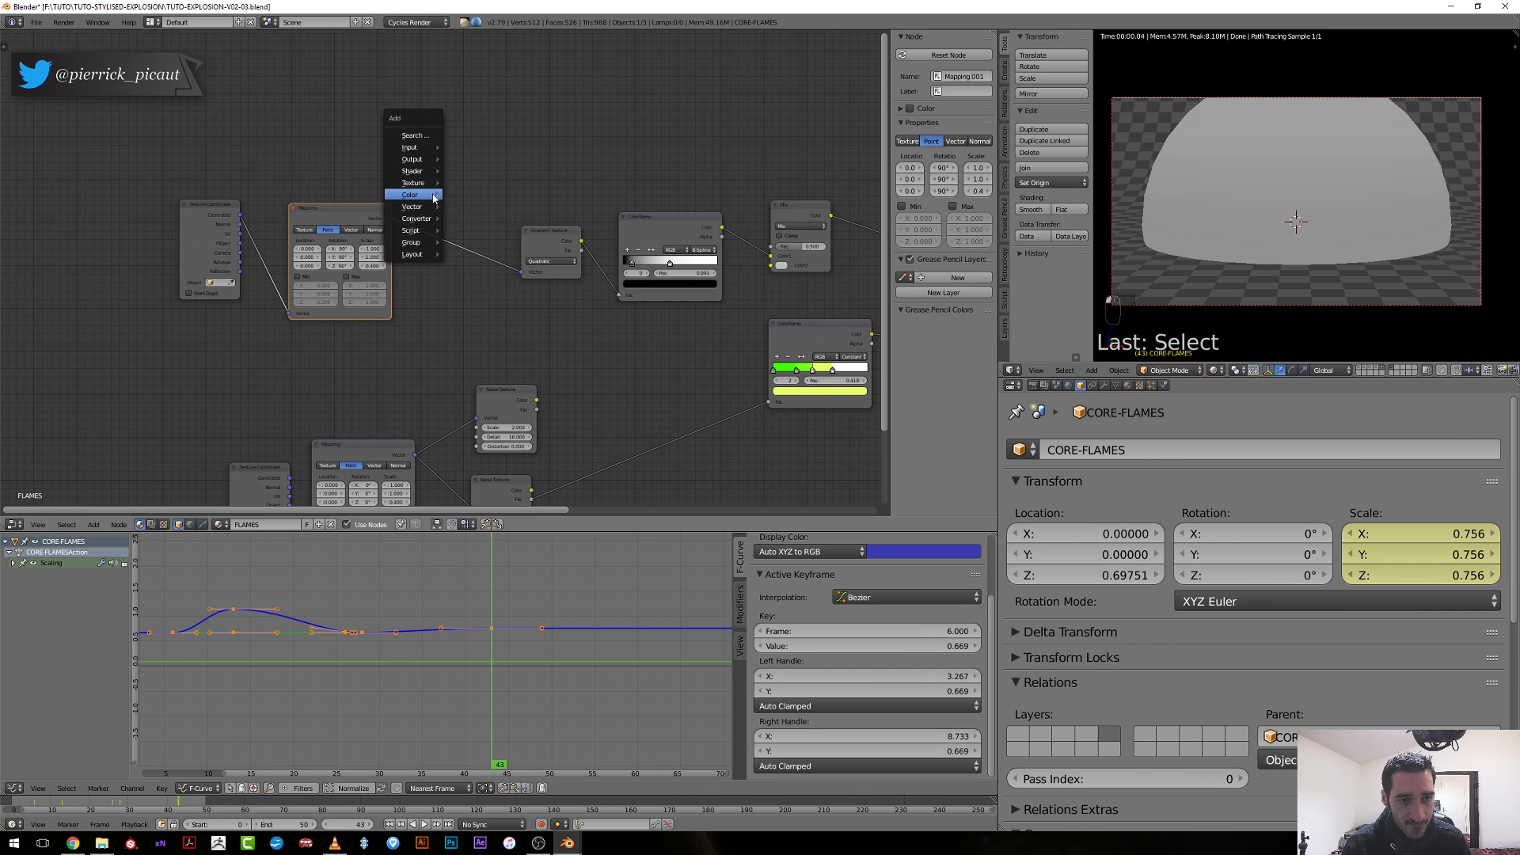
pyautogui.moveTo(423, 209)
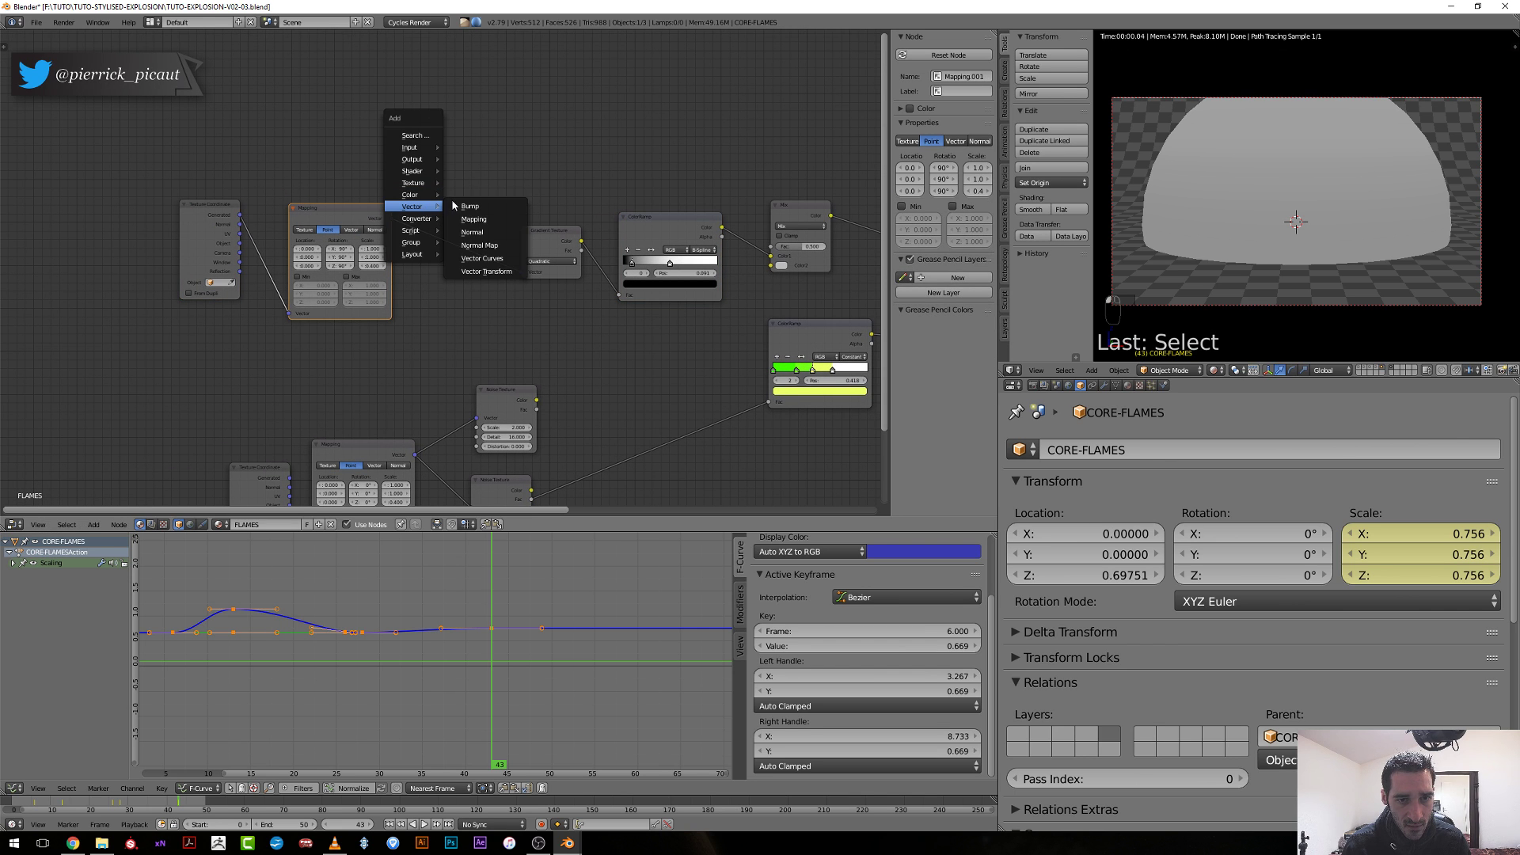
pyautogui.click(482, 258)
pyautogui.click(440, 226)
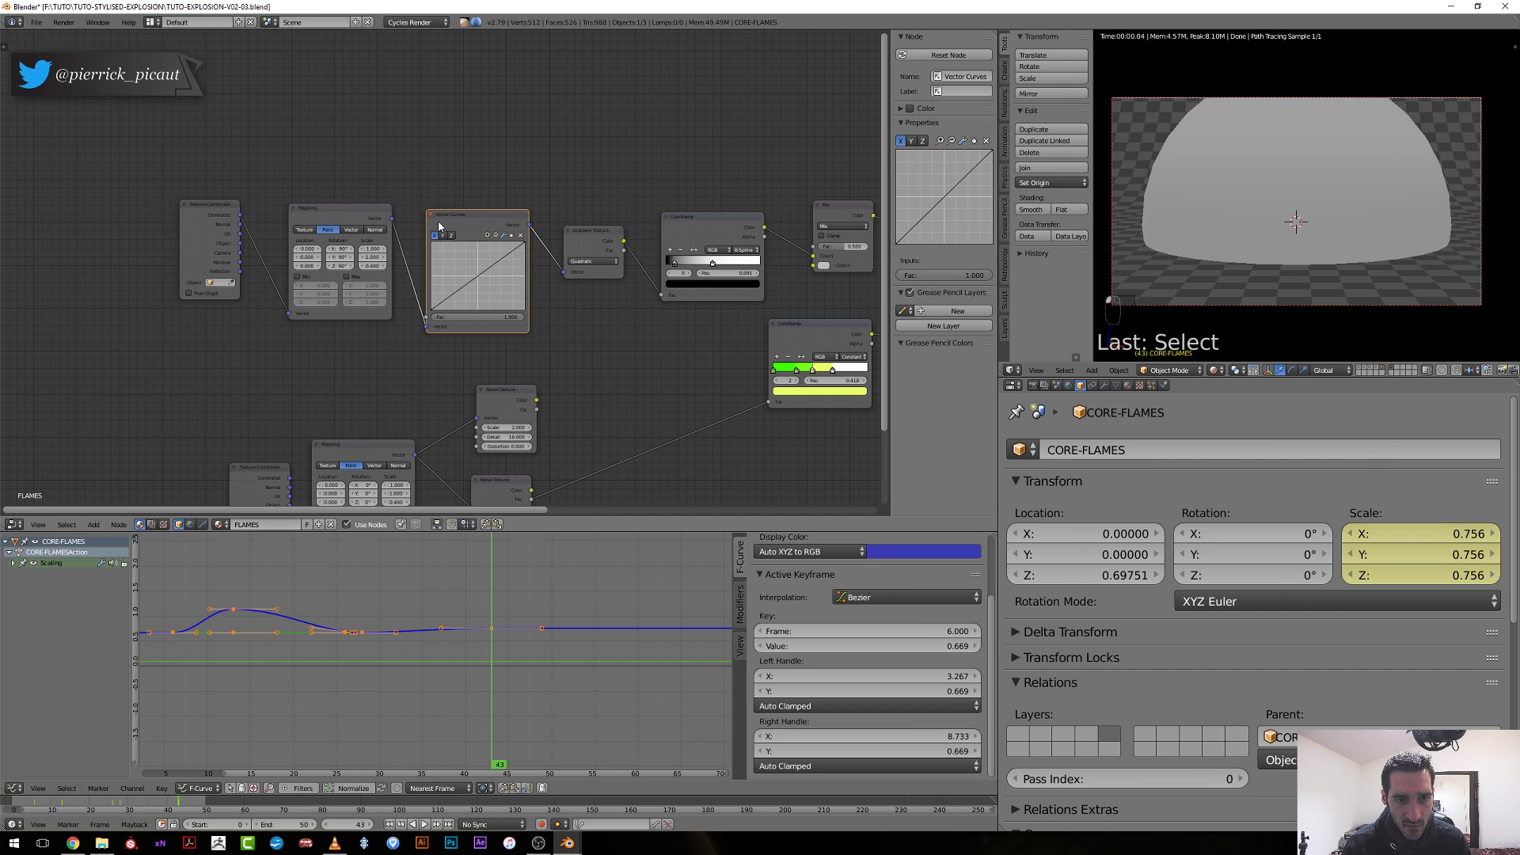
pyautogui.moveTo(493, 267)
pyautogui.mouseDown()
pyautogui.moveTo(479, 253)
pyautogui.moveTo(492, 270)
pyautogui.mouseUp()
# Set the gradient ColorRamp's interpolation to Constant and preview its output directly on the sphere.
pyautogui.moveTo(674, 320); pyautogui.dragTo(525, 326, button='middle')
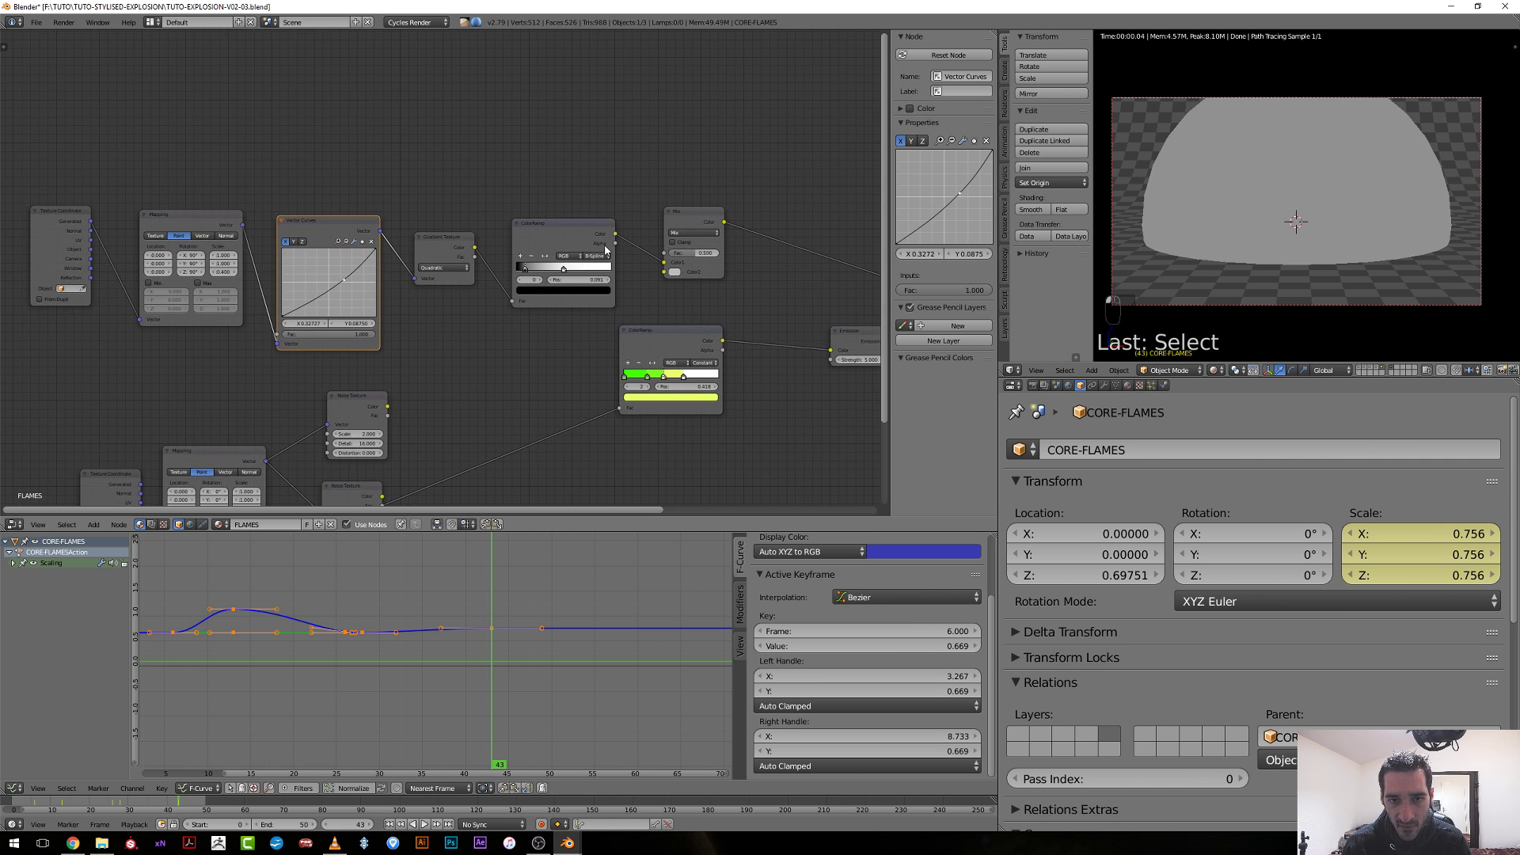
pyautogui.click(602, 256)
pyautogui.click(605, 214)
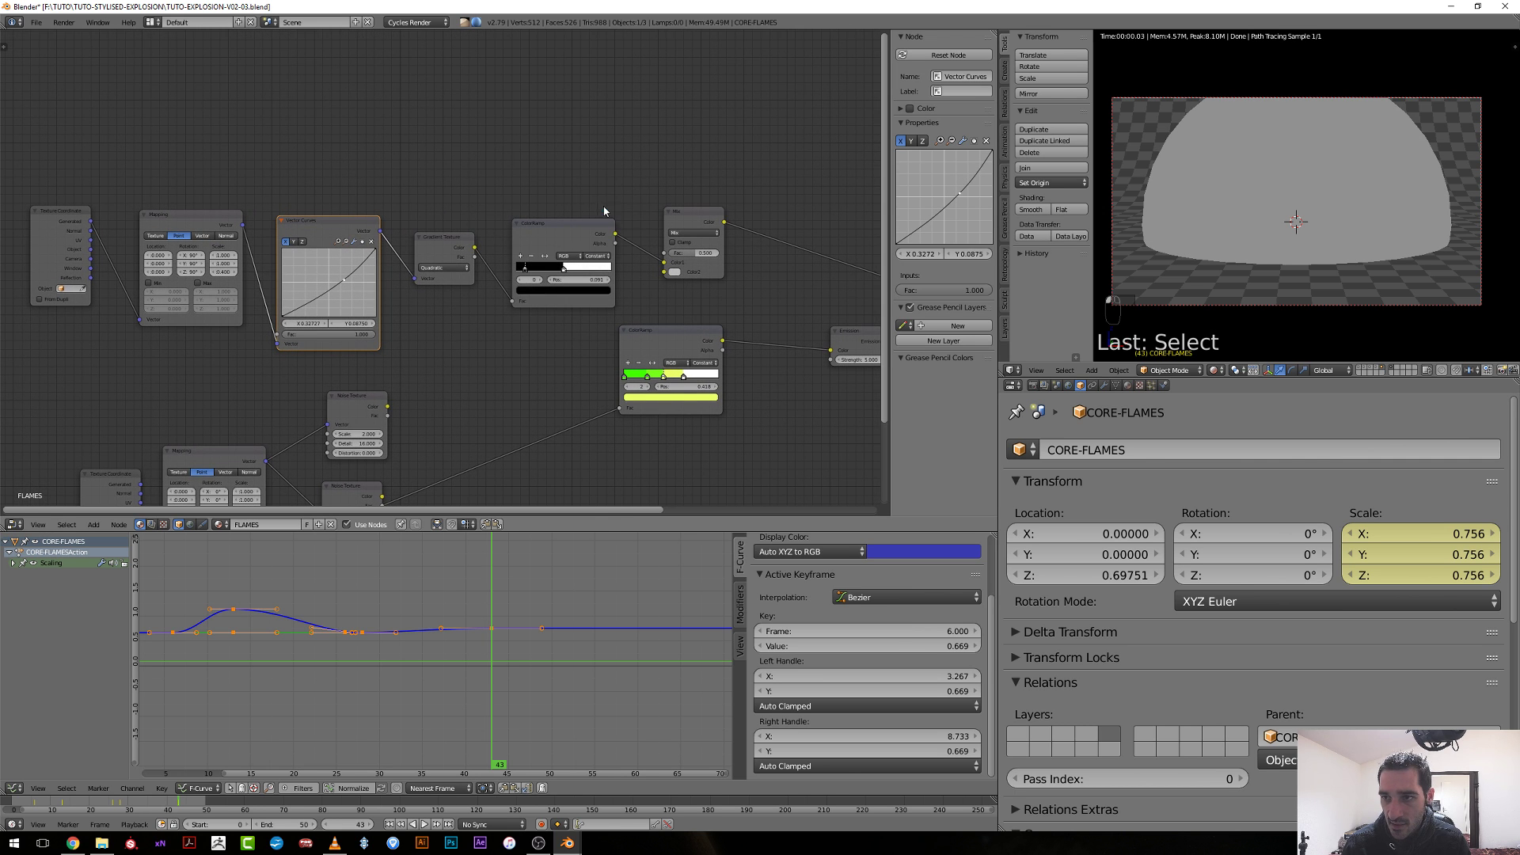
pyautogui.scroll(1, 614, 213)
pyautogui.click(592, 216)
pyautogui.scroll(1, 563, 274)
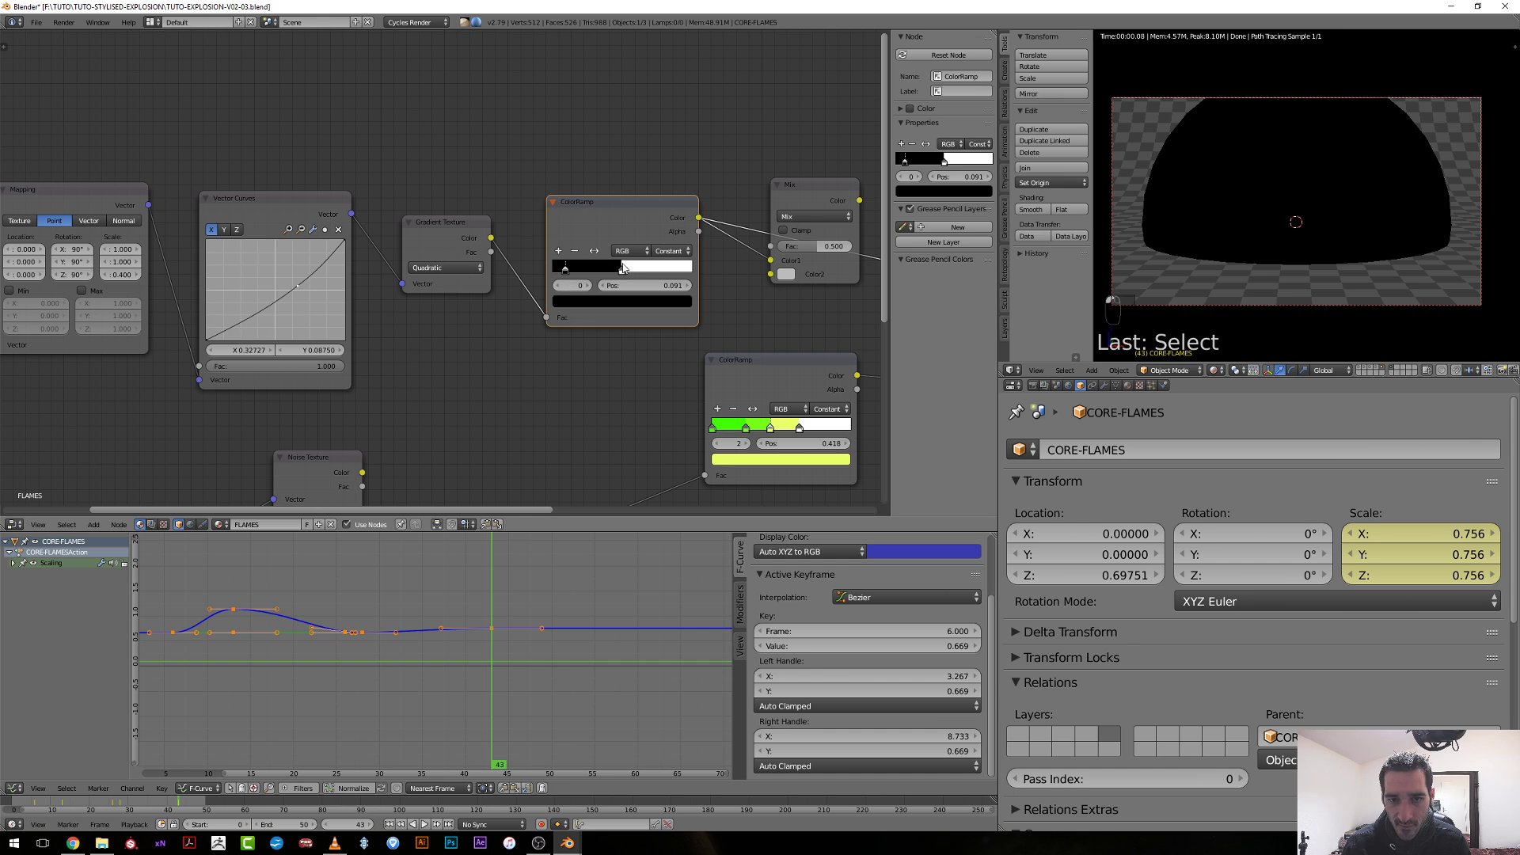
# Set the gradient ColorRamp's black stop to 0.000 and white stop to 0.068, and straighten the Vector Curves' X curve.
pyautogui.moveTo(622, 267); pyautogui.dragTo(383, 279)
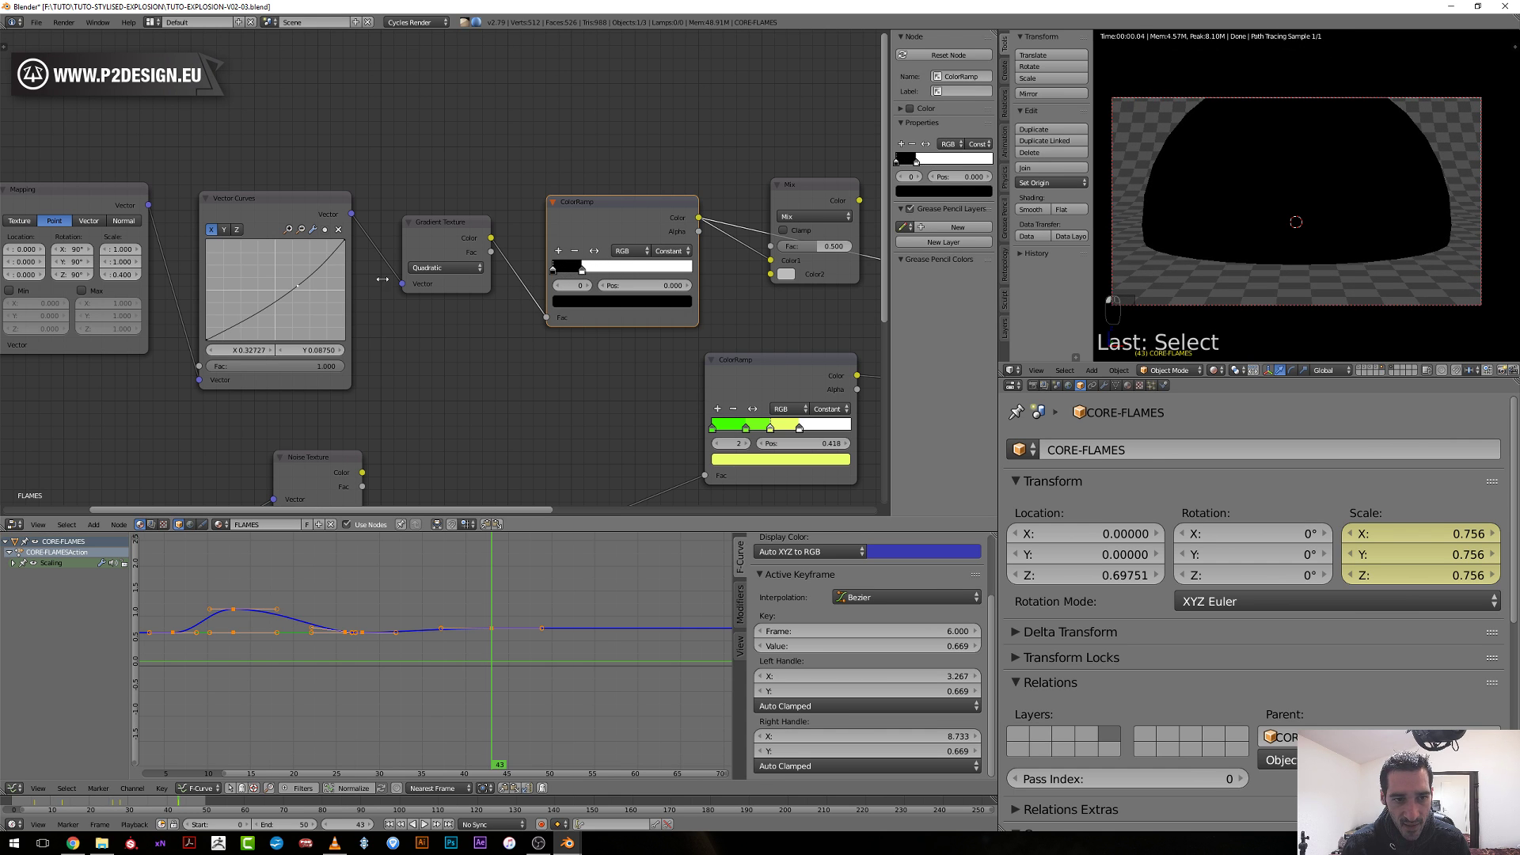
pyautogui.moveTo(289, 288); pyautogui.dragTo(278, 289)
pyautogui.click(338, 230)
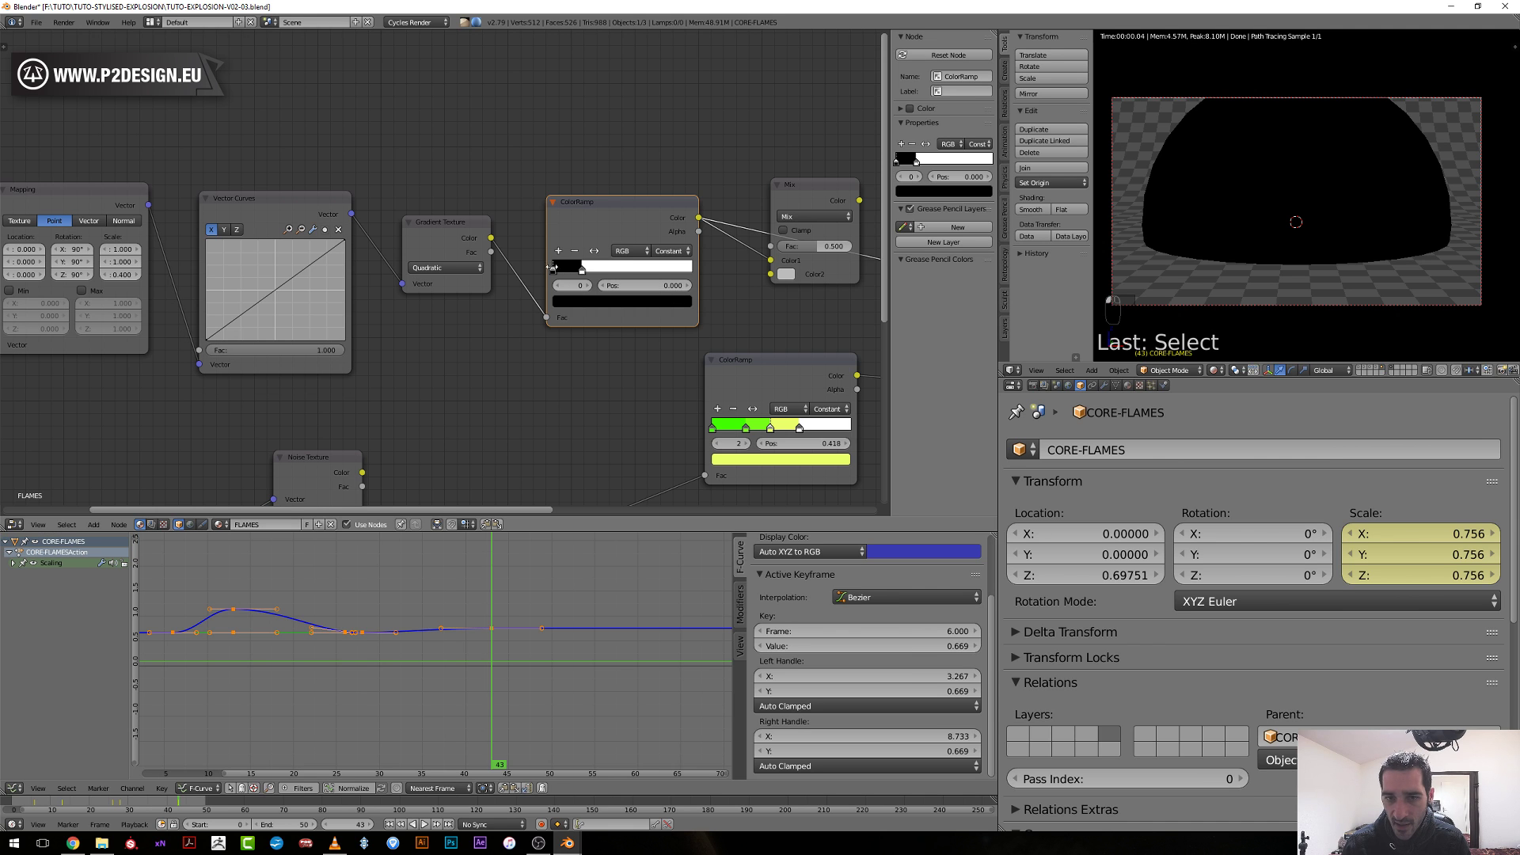
pyautogui.moveTo(557, 270)
pyautogui.mouseDown()
pyautogui.moveTo(629, 271)
pyautogui.moveTo(562, 275)
pyautogui.mouseUp()
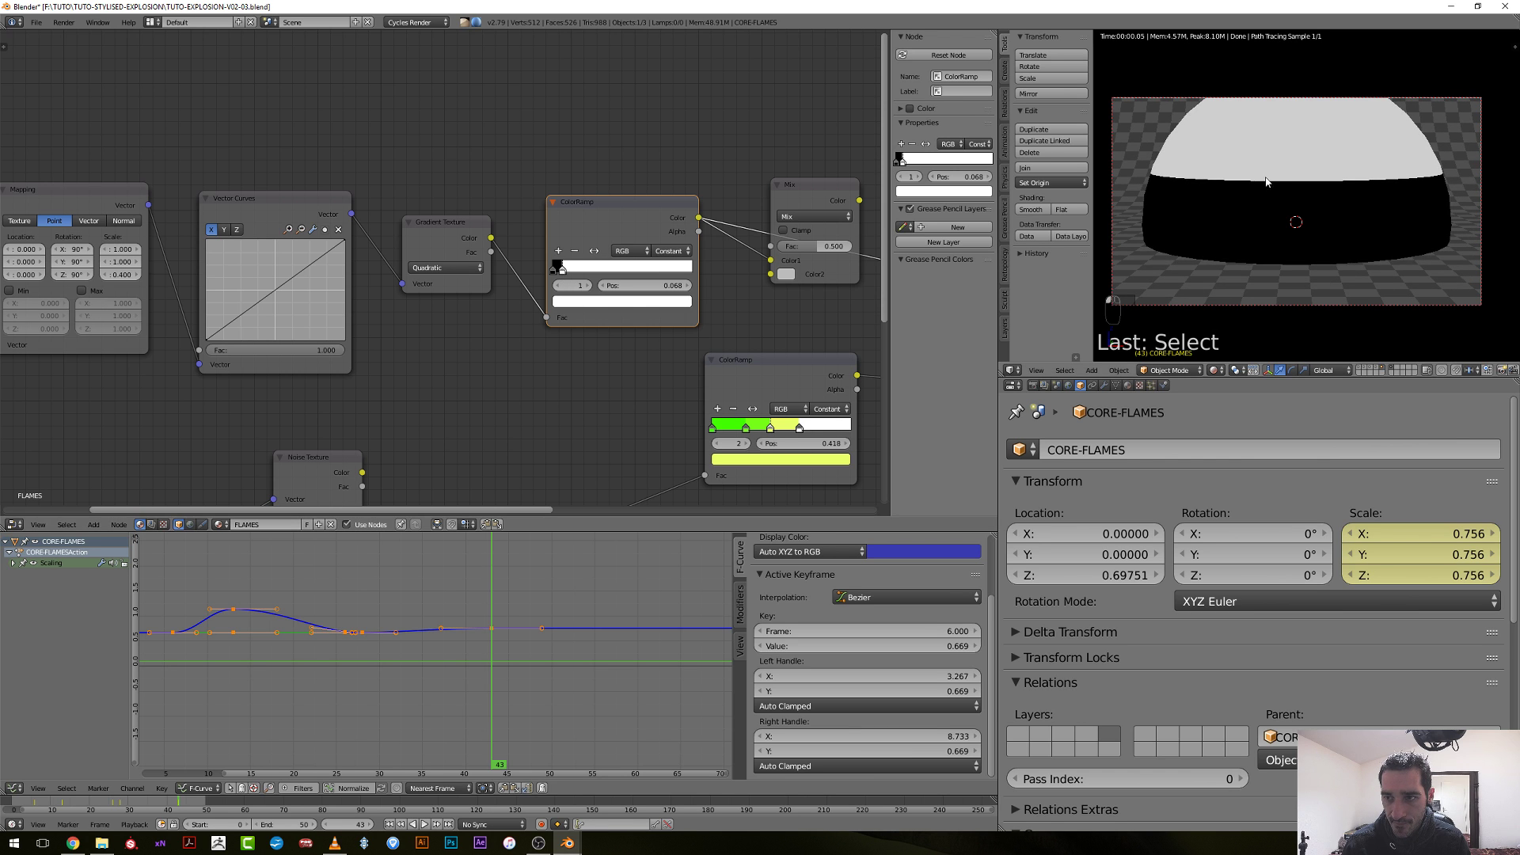
pyautogui.keyDown('ctrl'); pyautogui.keyDown('shift'); pyautogui.click(565, 313); pyautogui.keyUp('shift'); pyautogui.keyUp('ctrl')
# Add an X curve point at about X 0.28, Y 0.24 and connect the duplicated Noise Texture to the Vector Curves' Fac.
pyautogui.moveTo(242, 422); pyautogui.dragTo(311, 419, button='middle')
pyautogui.moveTo(369, 271)
pyautogui.mouseDown()
pyautogui.moveTo(353, 252)
pyautogui.moveTo(364, 274)
pyautogui.mouseUp()
pyautogui.scroll(-2, 398, 305)
pyautogui.moveTo(412, 443); pyautogui.dragTo(599, 294, button='middle')
pyautogui.moveTo(599, 293); pyautogui.dragTo(478, 208)
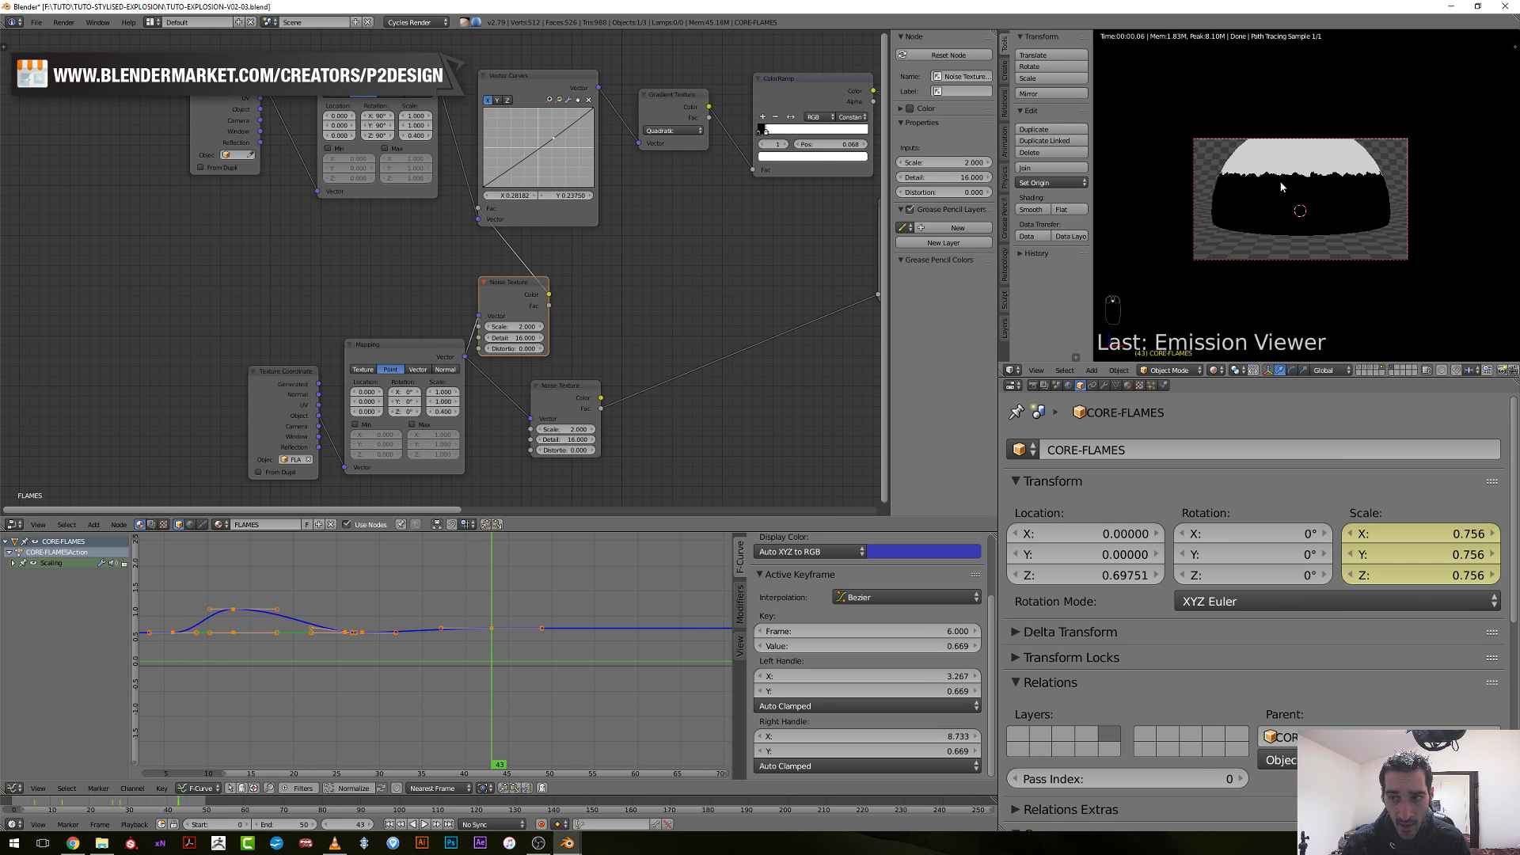
# Duplicate the noise branch's Mapping node above the original and feed it from the Texture Coordinate's Object output.
pyautogui.moveTo(451, 293); pyautogui.dragTo(531, 274, button='middle')
pyautogui.moveTo(359, 353); pyautogui.dragTo(181, 375)
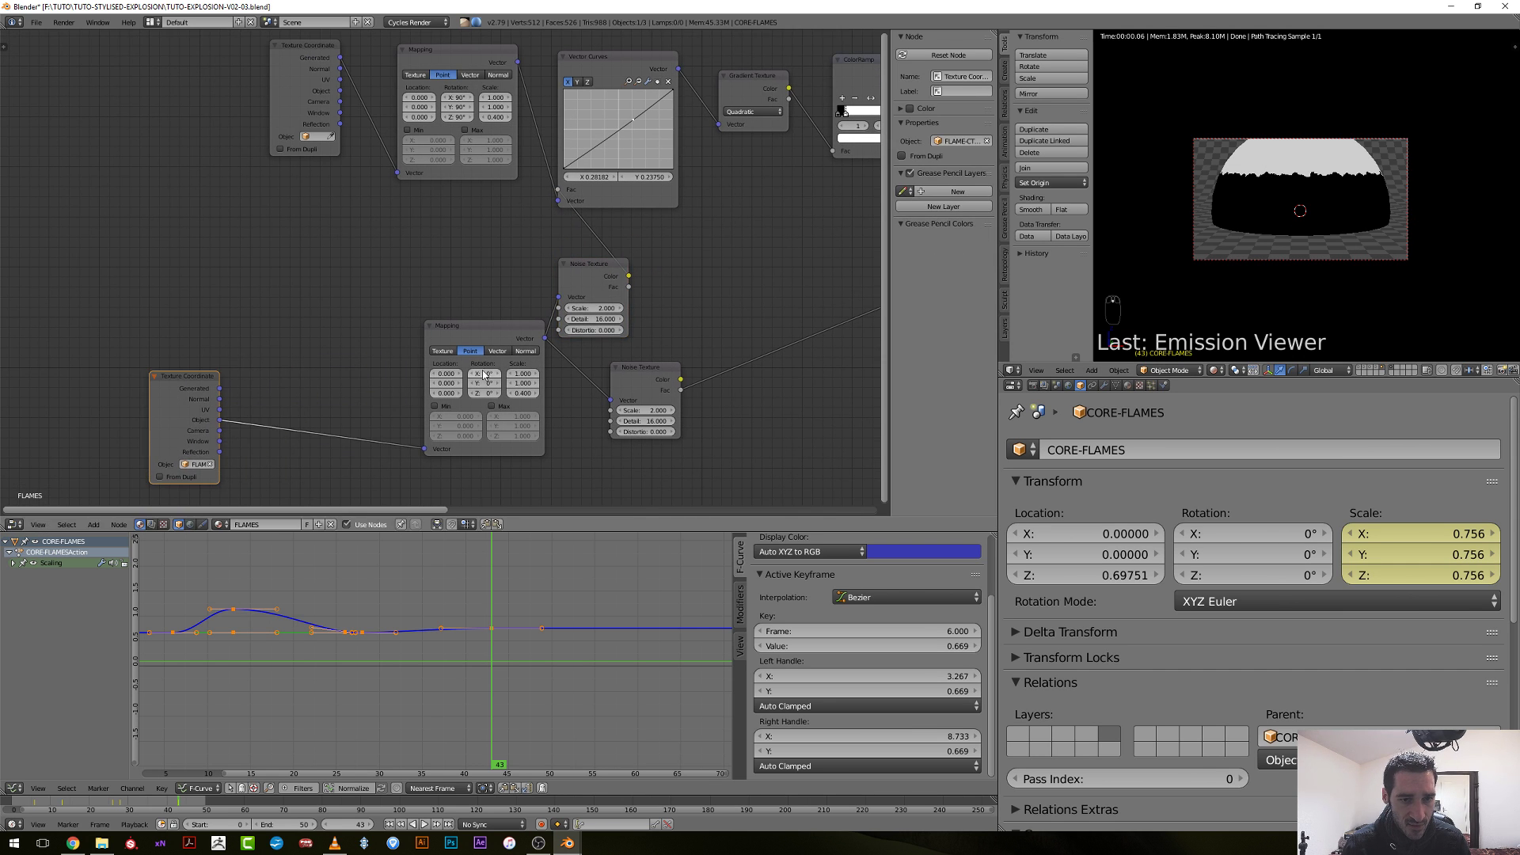
pyautogui.moveTo(464, 341); pyautogui.dragTo(316, 400)
pyautogui.hotkey('shift', 'd')
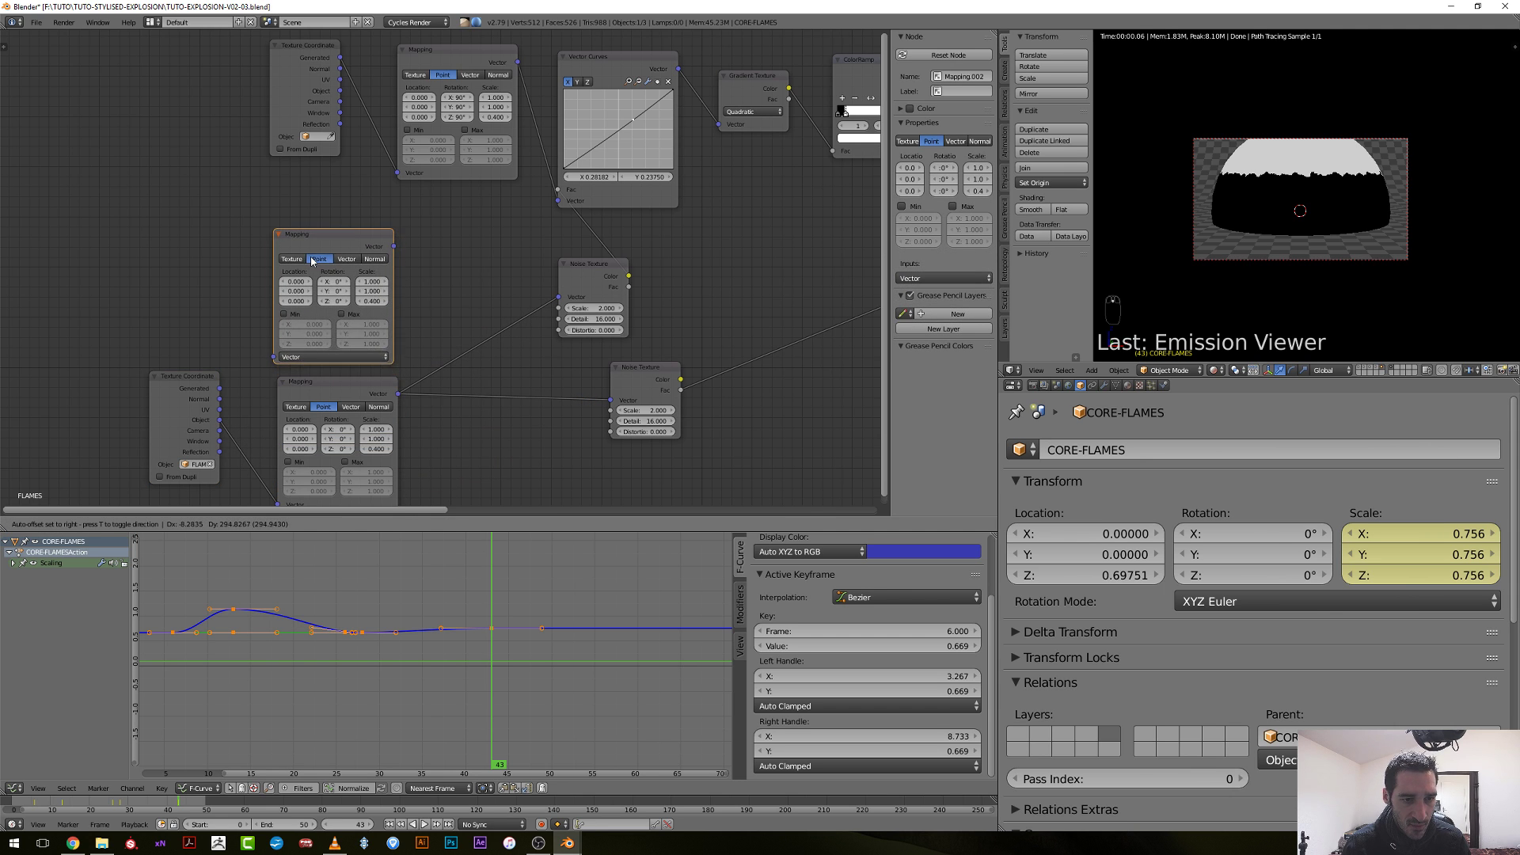
pyautogui.click(316, 260)
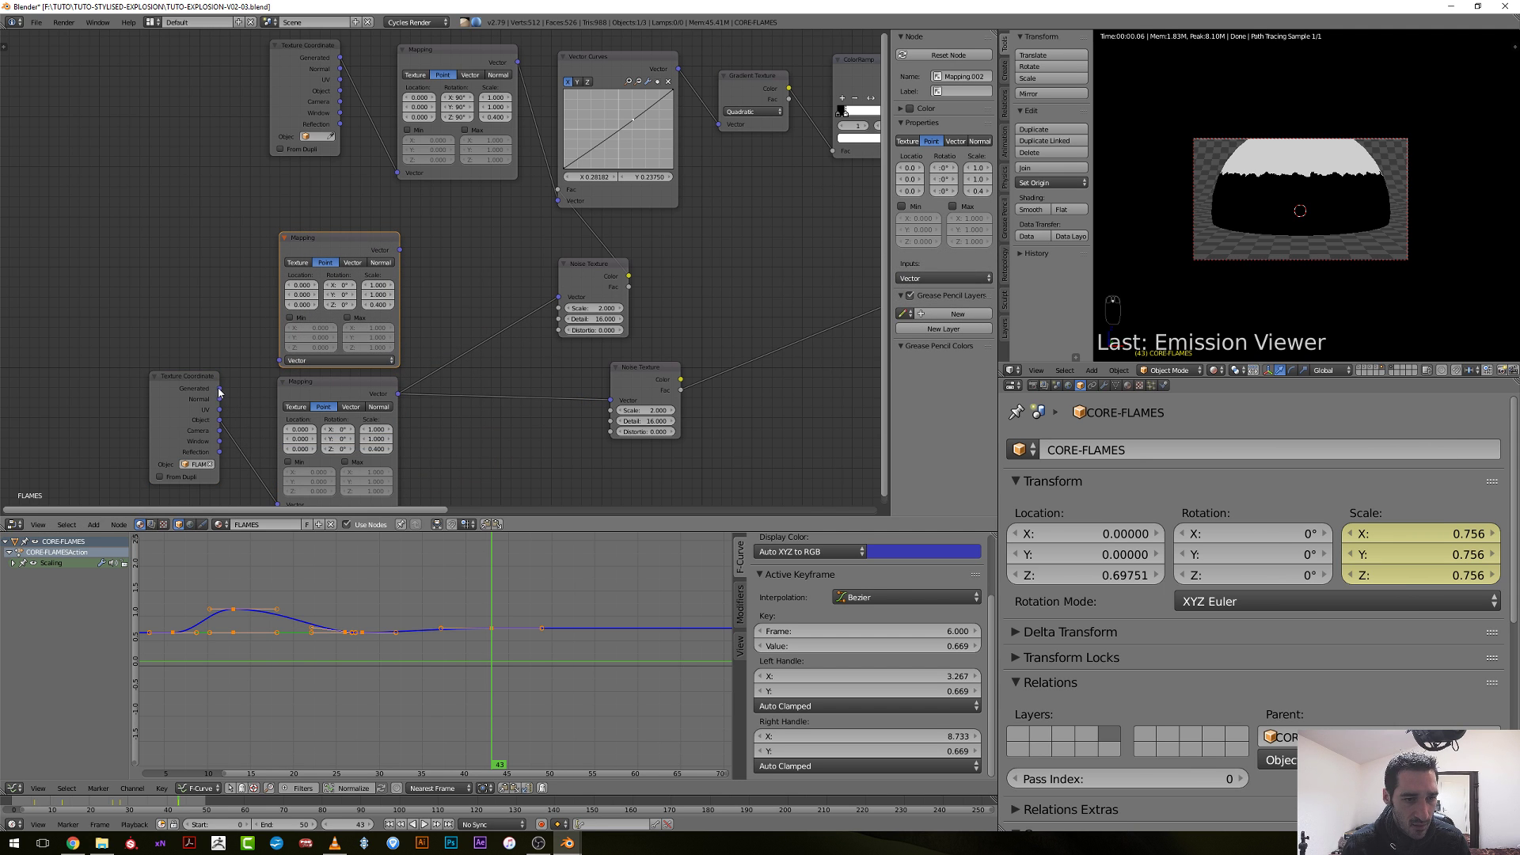
pyautogui.moveTo(220, 421); pyautogui.dragTo(281, 361)
# Set the duplicated Mapping's Z scale to -0.170 and route it through the duplicated Noise Texture's Fac into the Vector Curves' Fac.
pyautogui.scroll(2, 416, 338)
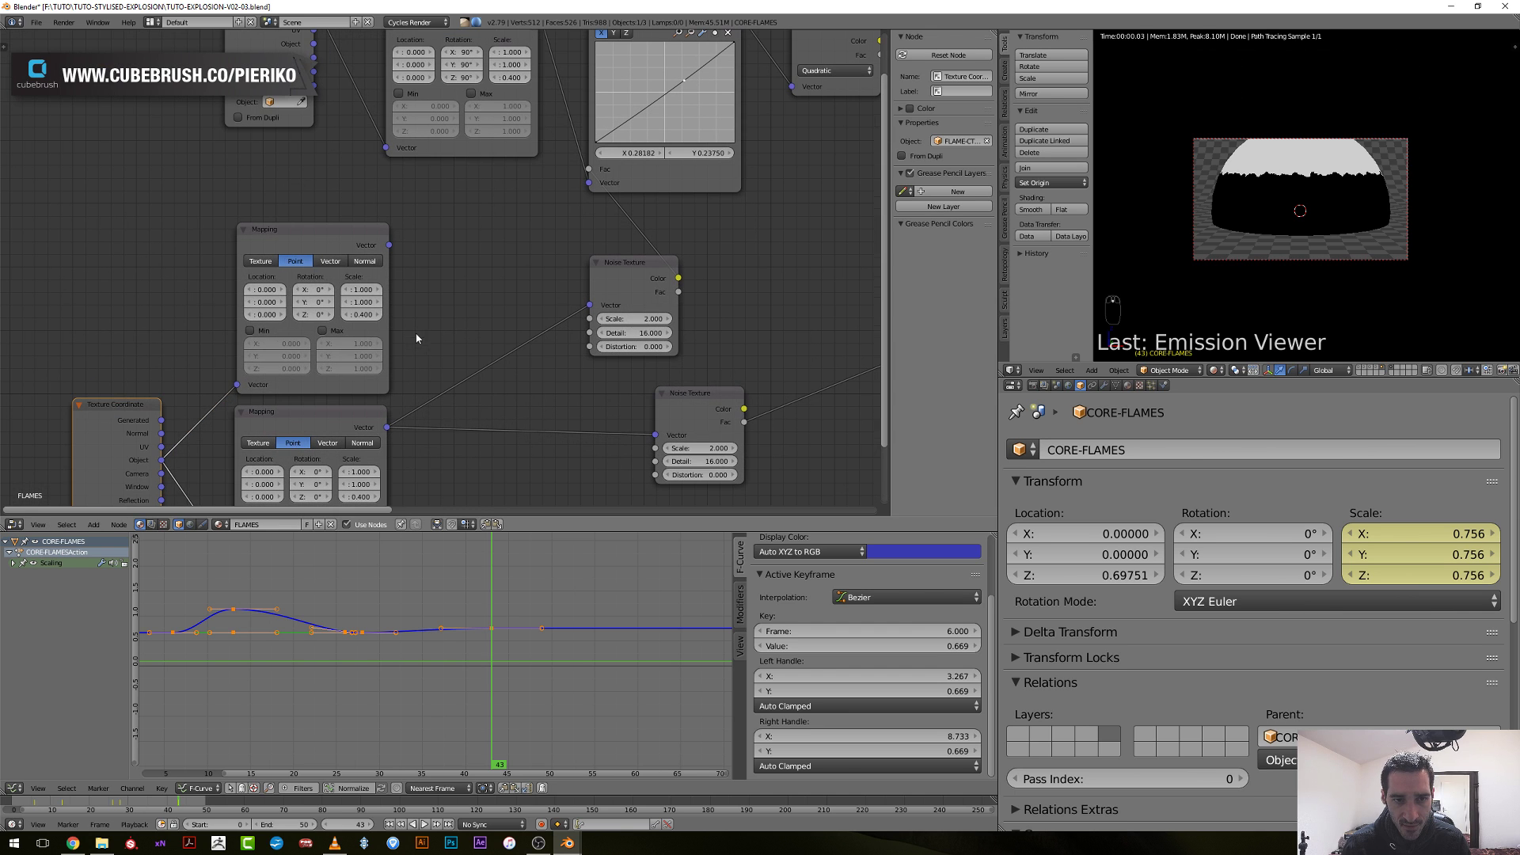
pyautogui.click(364, 315)
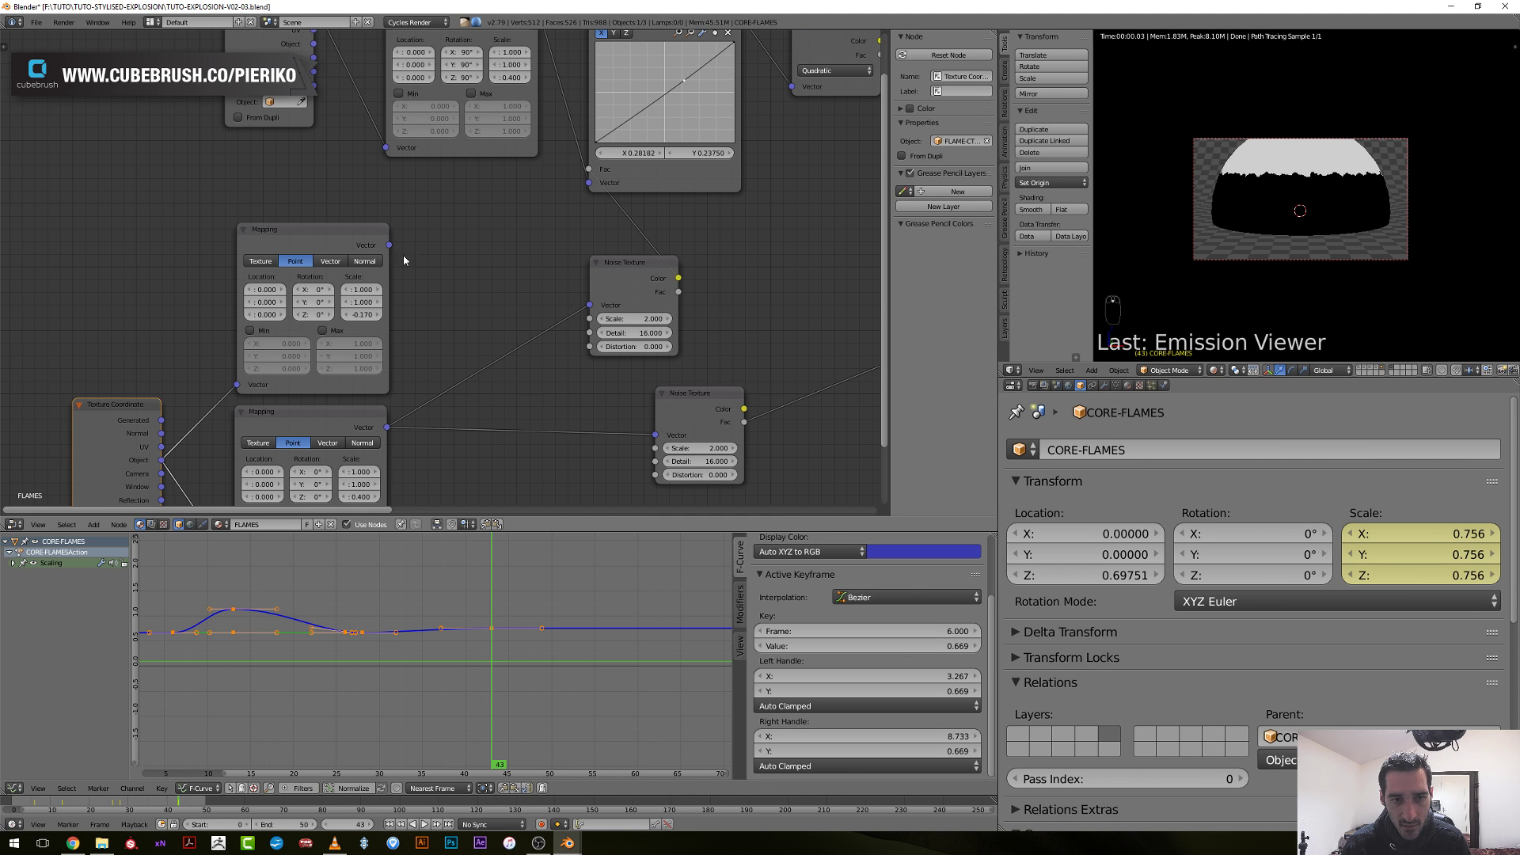
pyautogui.moveTo(389, 244); pyautogui.dragTo(589, 305)
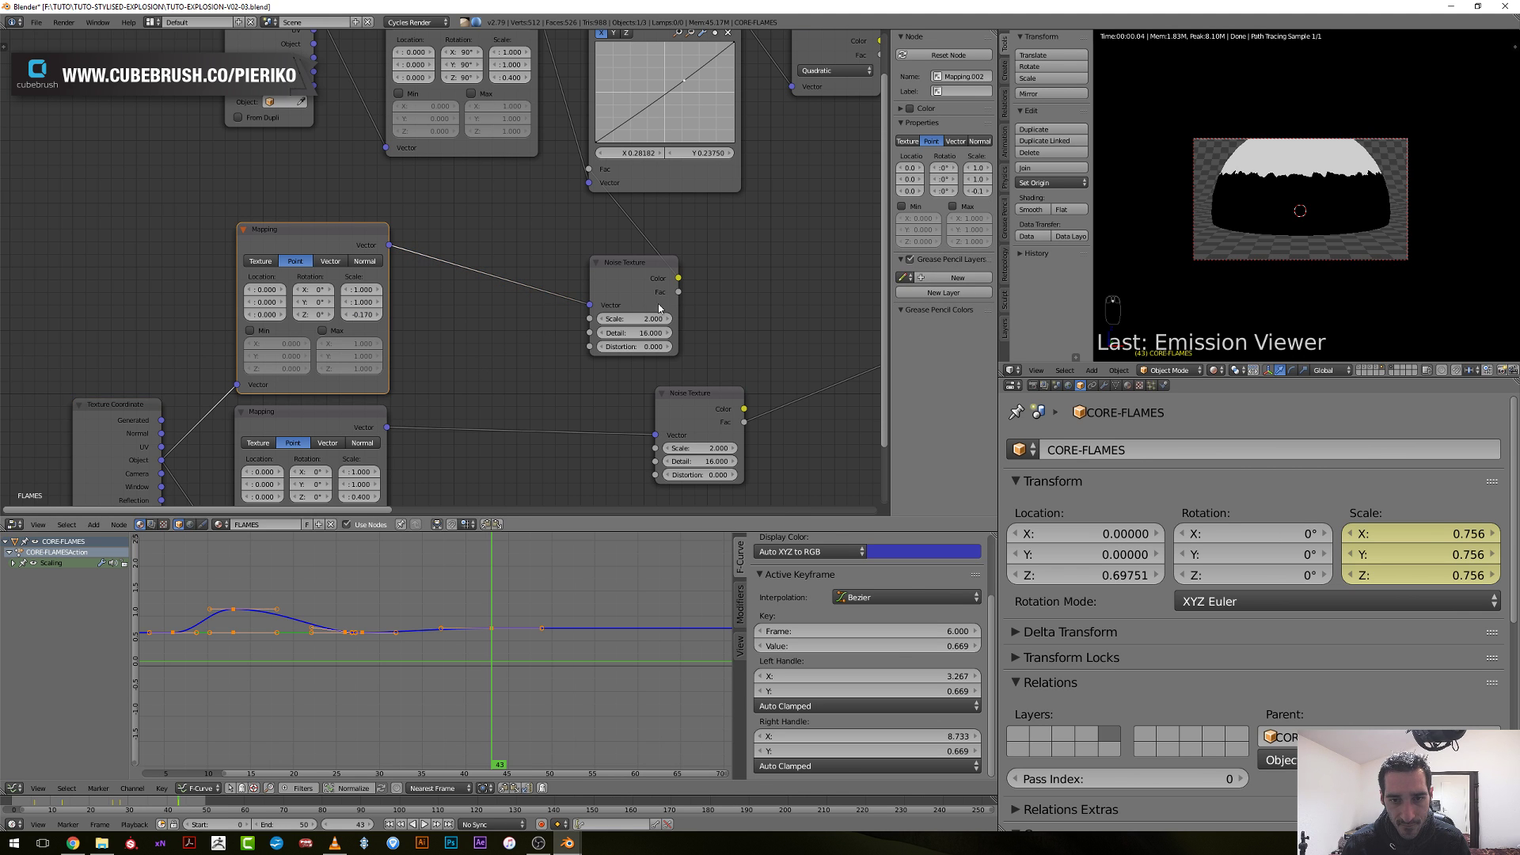
pyautogui.moveTo(678, 291); pyautogui.dragTo(588, 169)
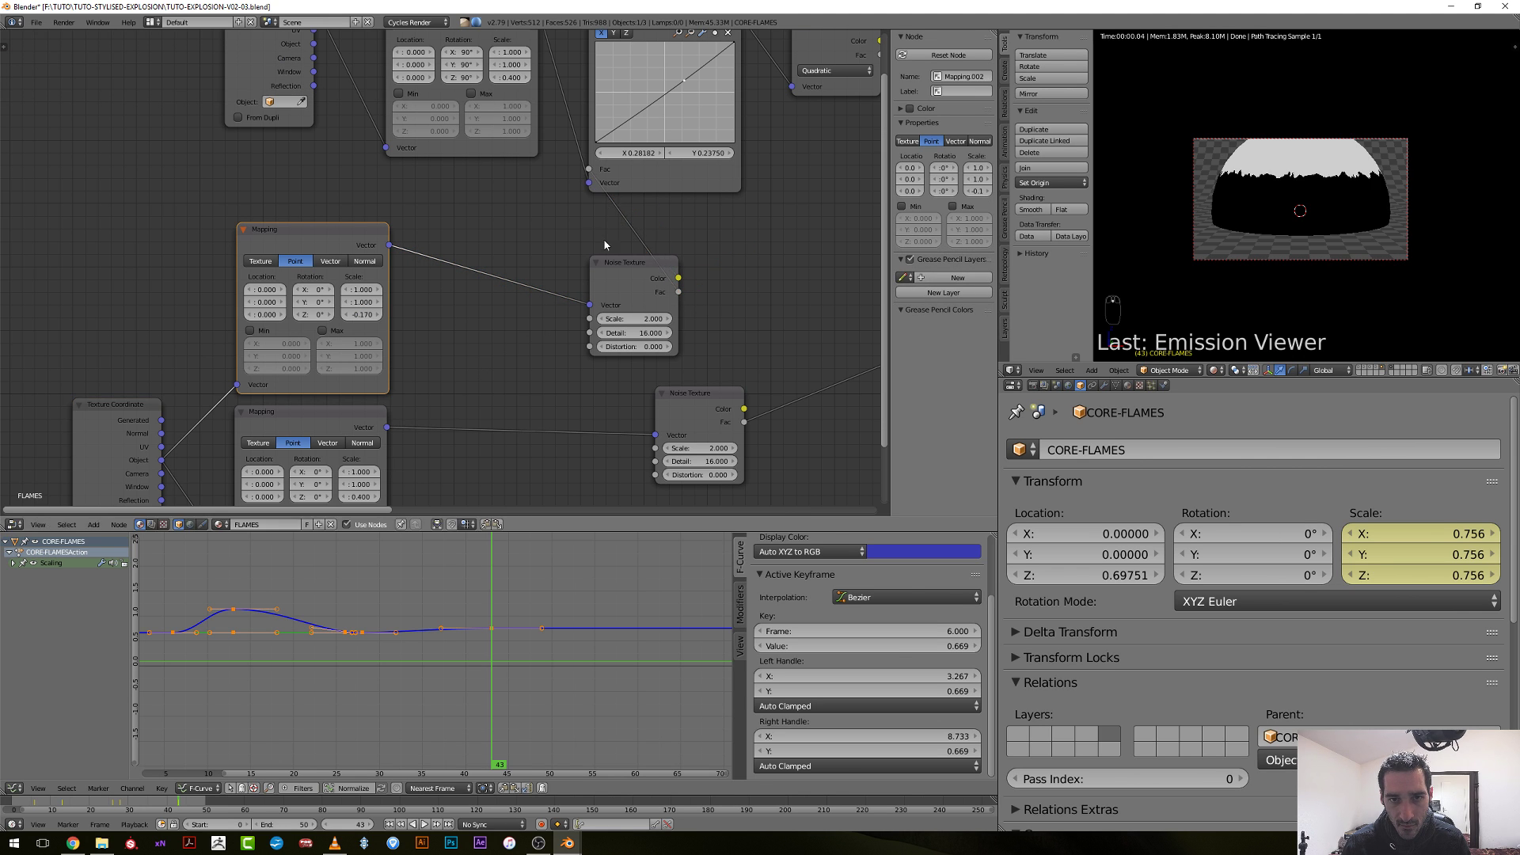
# Place the duplicated Noise Texture next to its Mapping node and fine-tune that Mapping's Z scale.
pyautogui.moveTo(626, 269); pyautogui.dragTo(478, 219)
pyautogui.scroll(2, 392, 289)
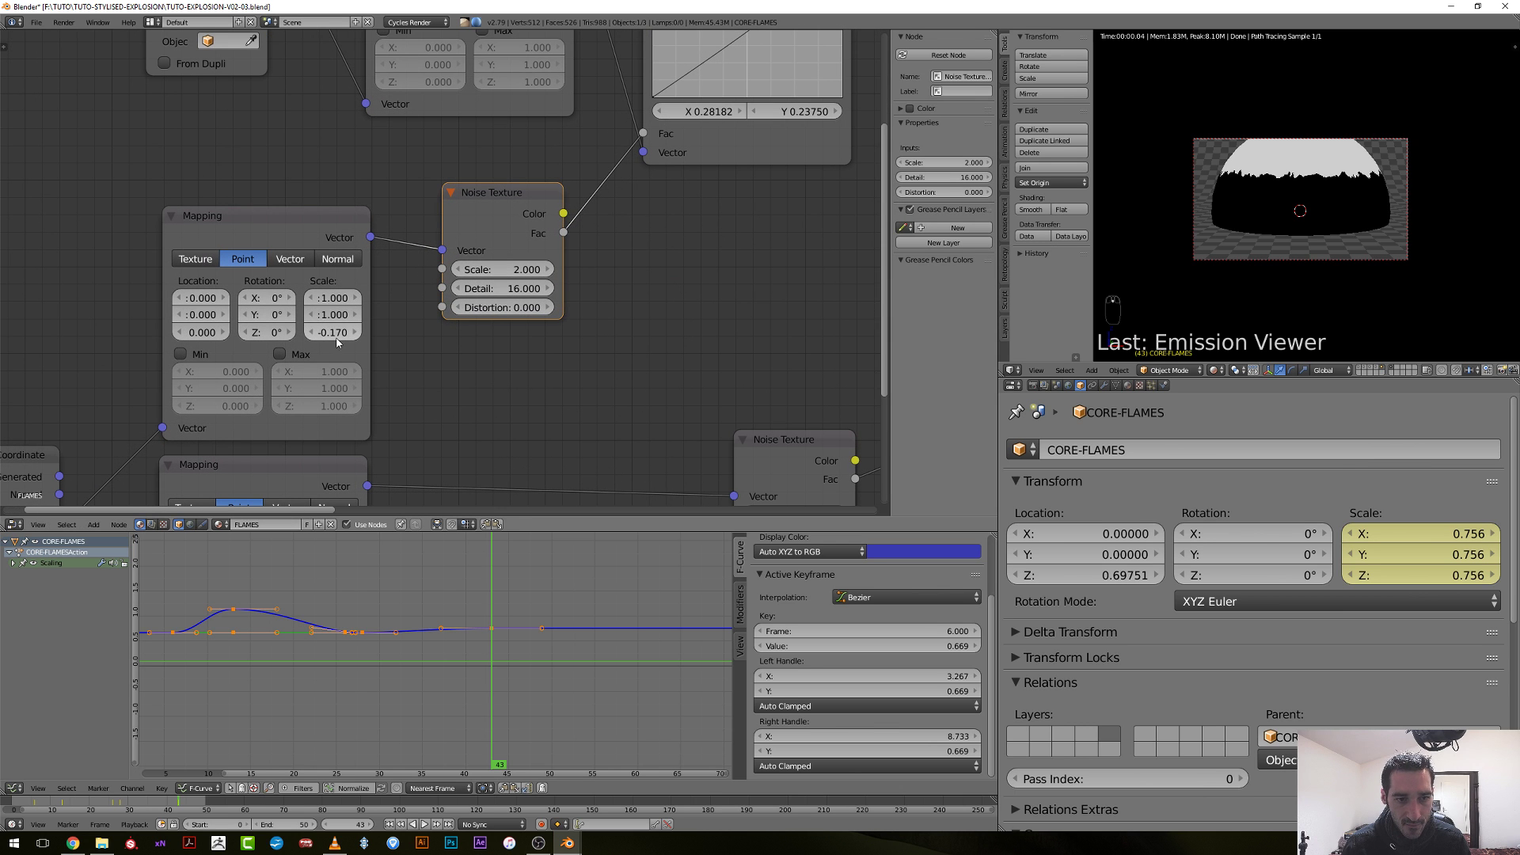
pyautogui.moveTo(336, 342)
pyautogui.mouseDown()
pyautogui.moveTo(273, 342)
pyautogui.moveTo(332, 342)
pyautogui.mouseUp()
# Shape the Vector Curves' X curve into a steep S with points at about (0.24, 0.38) and (-0.10, -0.98).
pyautogui.moveTo(736, 203); pyautogui.dragTo(506, 507, button='middle')
pyautogui.moveTo(545, 340); pyautogui.dragTo(535, 325)
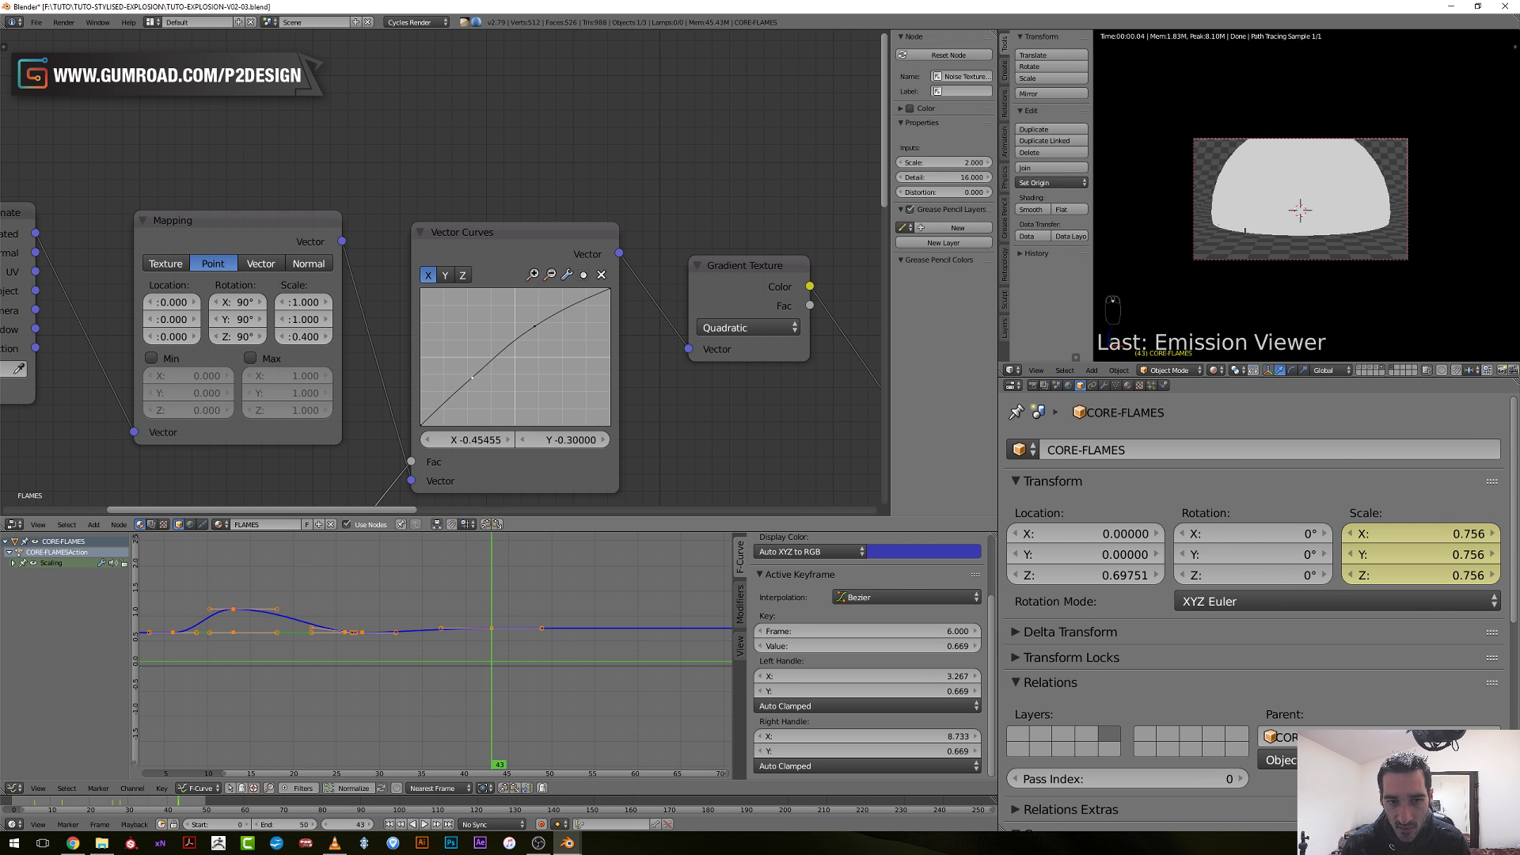
pyautogui.moveTo(473, 378); pyautogui.dragTo(490, 408)
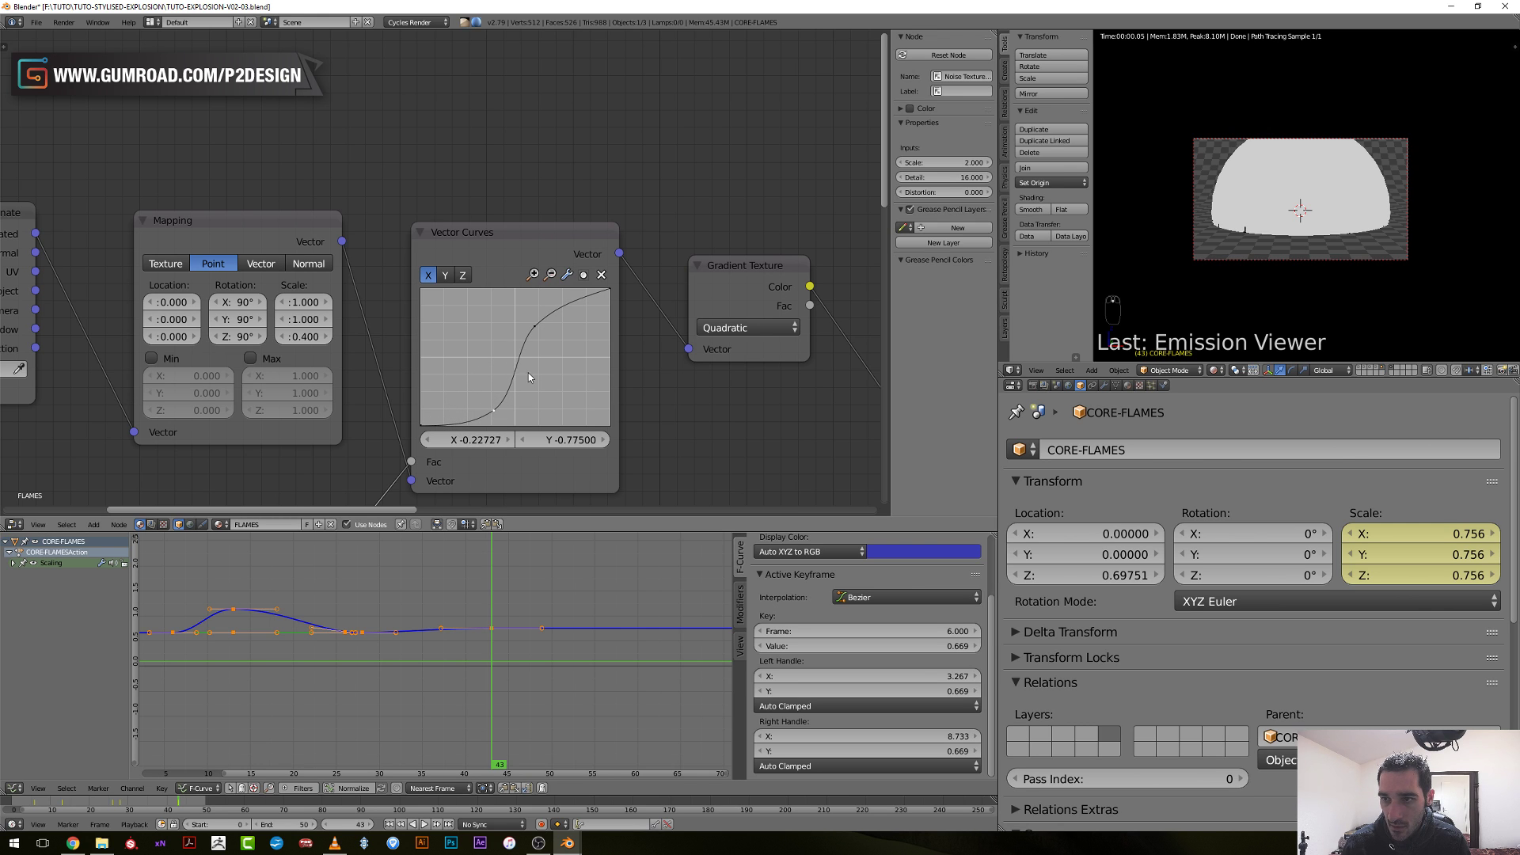
pyautogui.moveTo(534, 325); pyautogui.dragTo(539, 320)
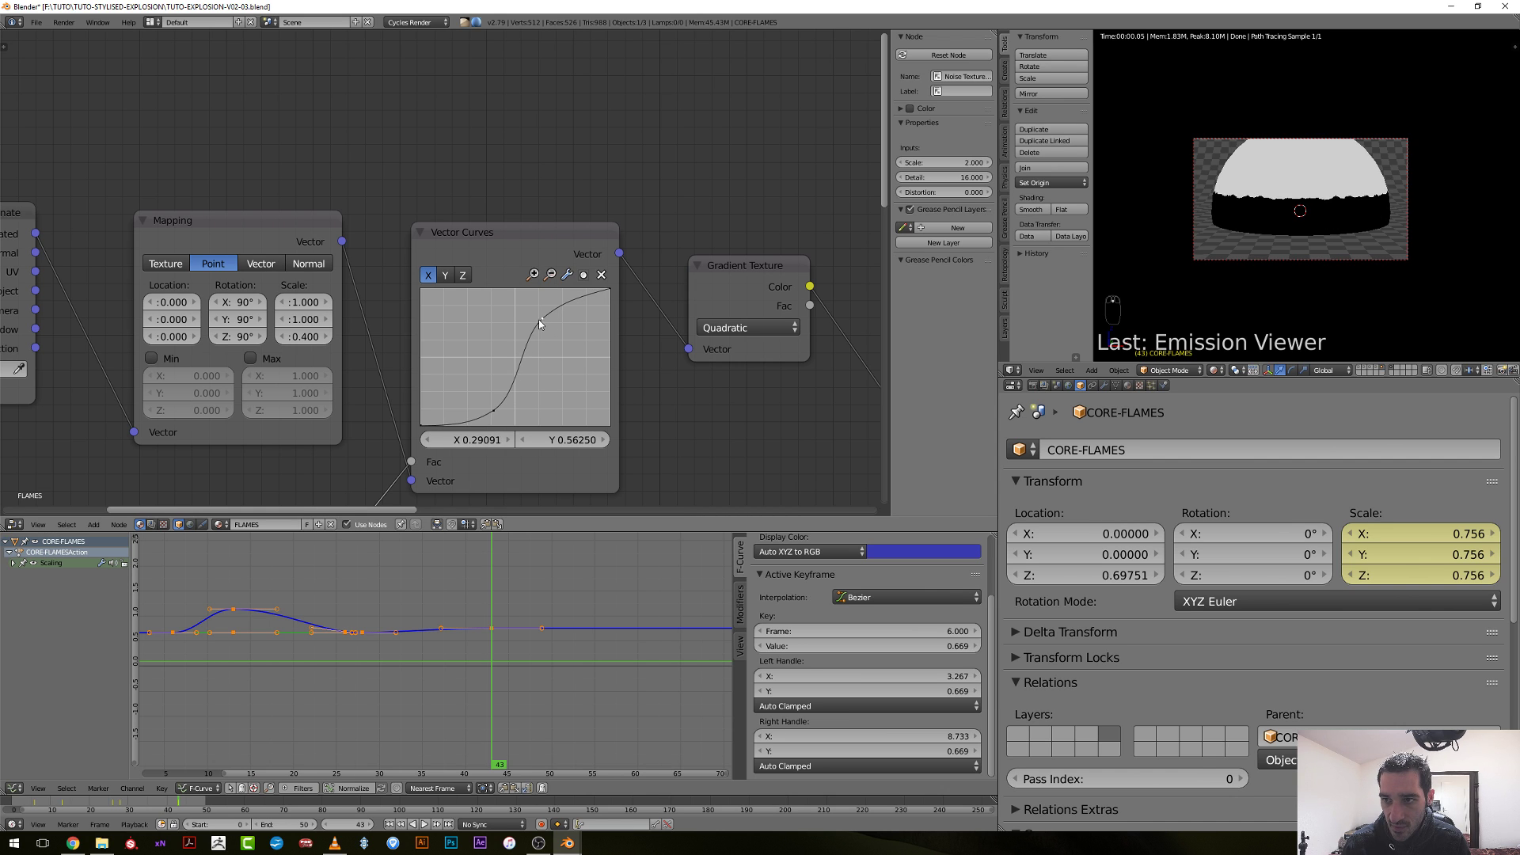
pyautogui.moveTo(491, 410); pyautogui.dragTo(504, 418)
pyautogui.moveTo(542, 319); pyautogui.dragTo(539, 331)
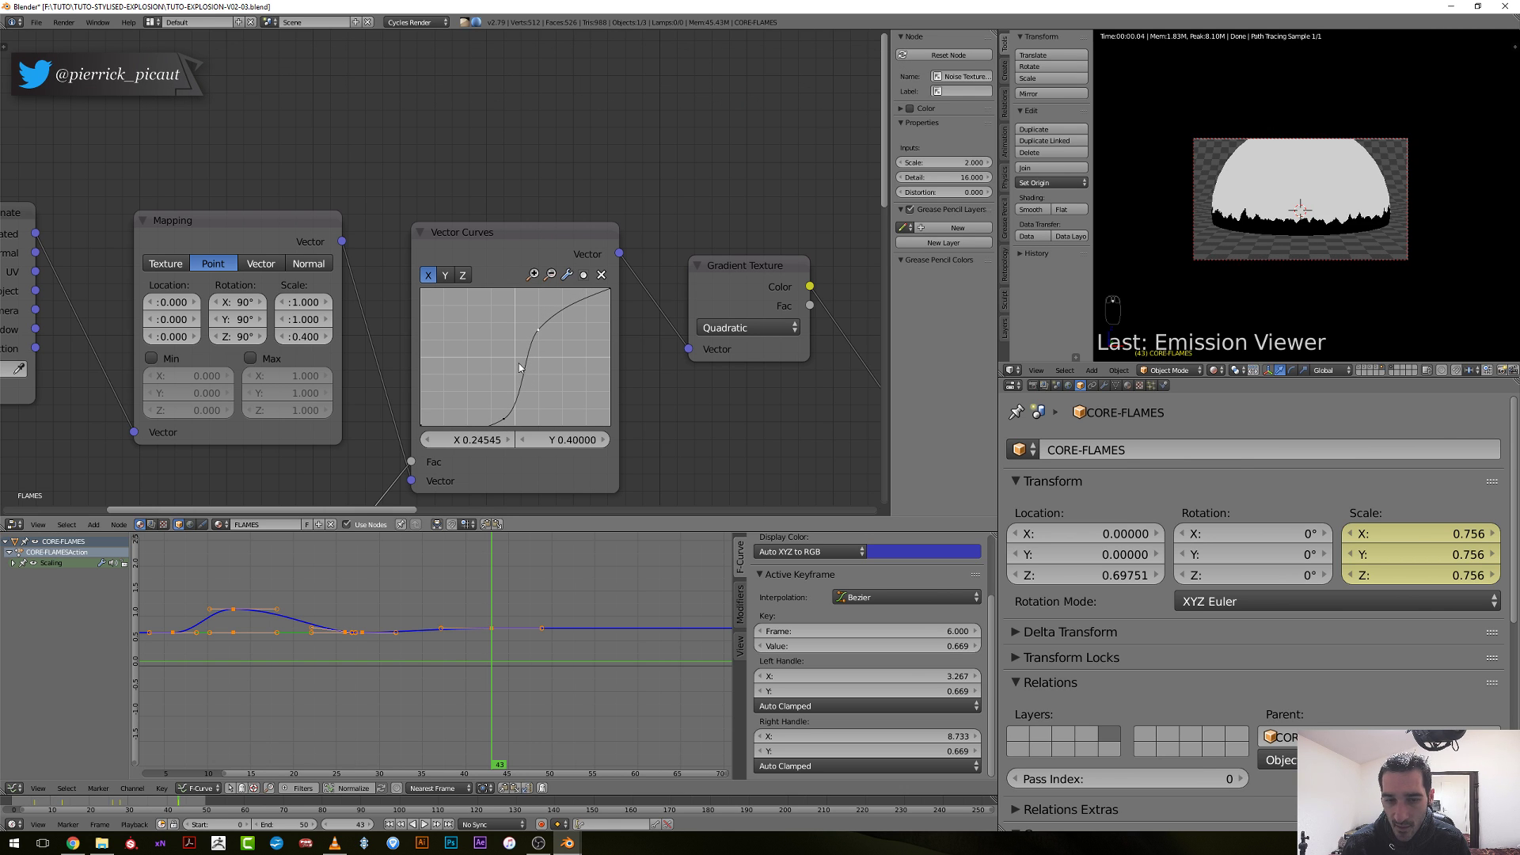
pyautogui.moveTo(504, 418); pyautogui.dragTo(505, 424)
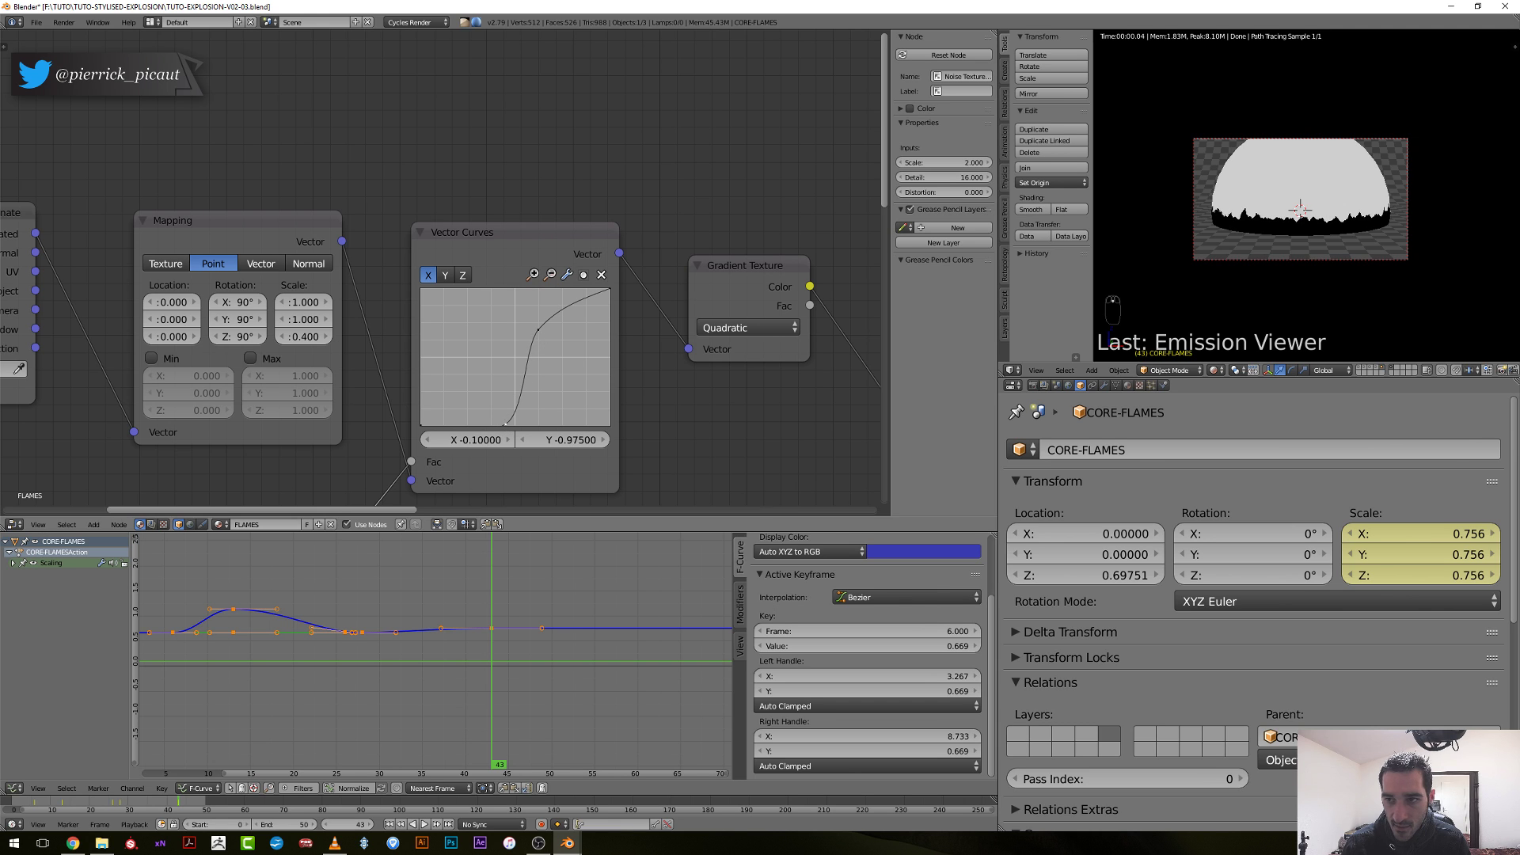
pyautogui.click(540, 331)
pyautogui.moveTo(539, 331); pyautogui.dragTo(538, 336)
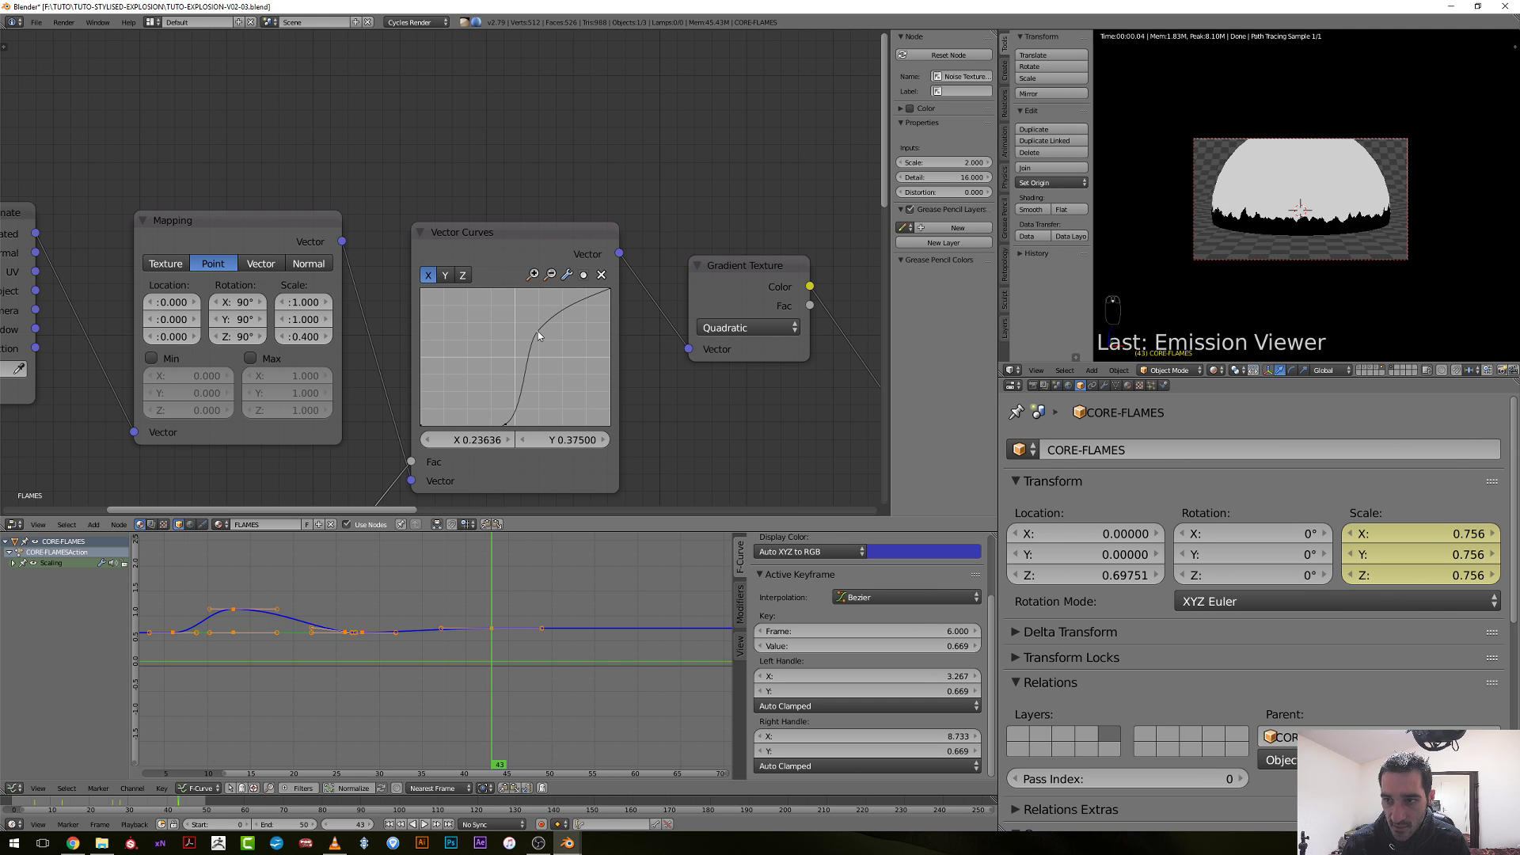
# Soften the X curve by sliding its lower point outward along the base and moving its upper point to about (0.48, 0.61).
pyautogui.moveTo(505, 423)
pyautogui.mouseDown()
pyautogui.moveTo(517, 428)
pyautogui.moveTo(488, 428)
pyautogui.mouseUp()
pyautogui.moveTo(486, 425); pyautogui.dragTo(450, 428)
pyautogui.moveTo(513, 344); pyautogui.dragTo(543, 313)
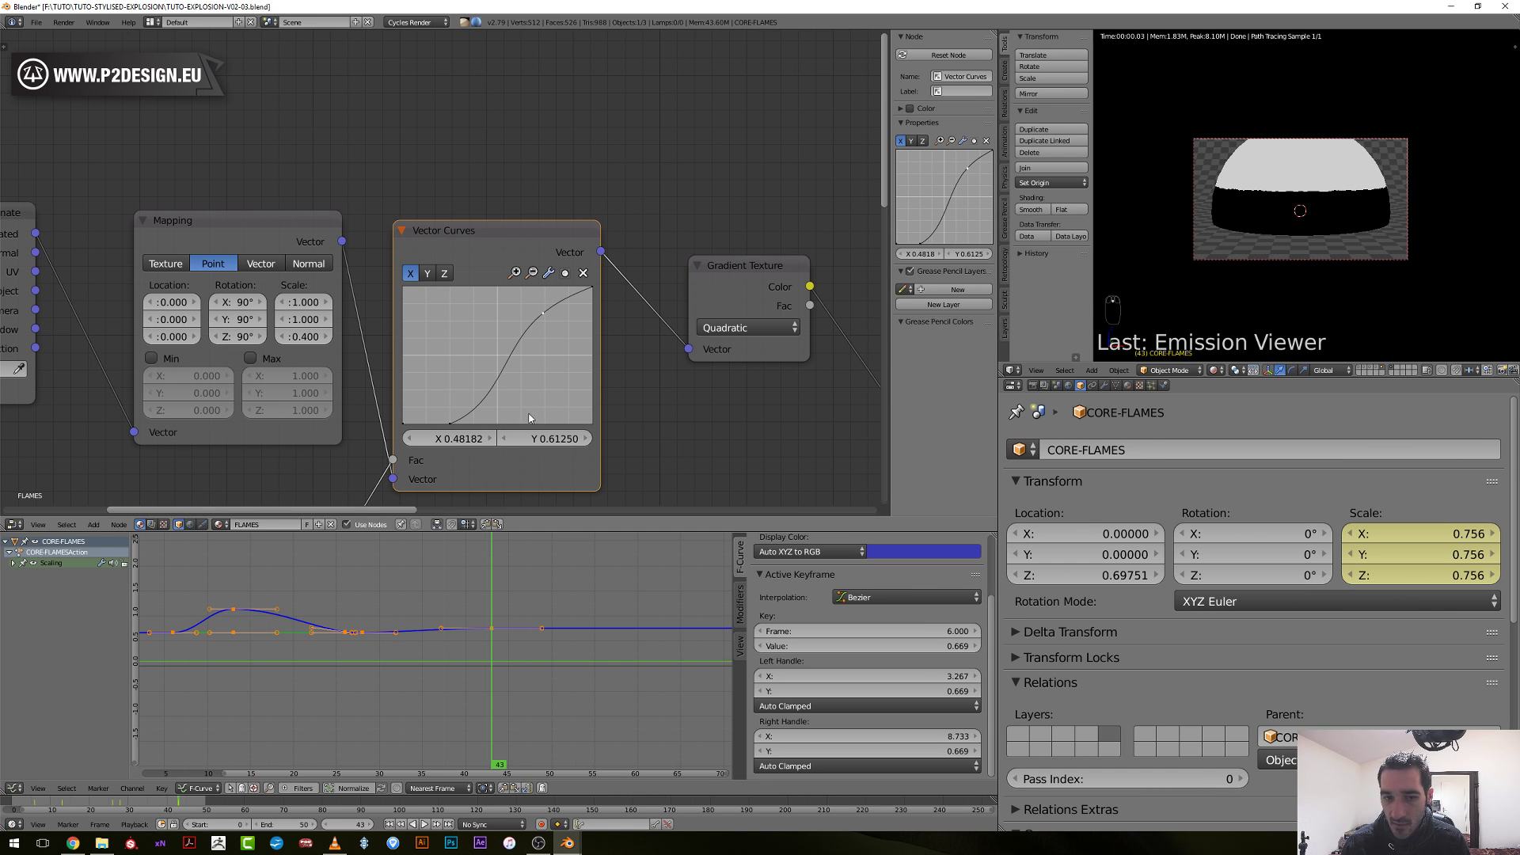
# Try a Z scale of 1 on the gradient's Mapping node, then return it to 0.400.
pyautogui.click(309, 335)
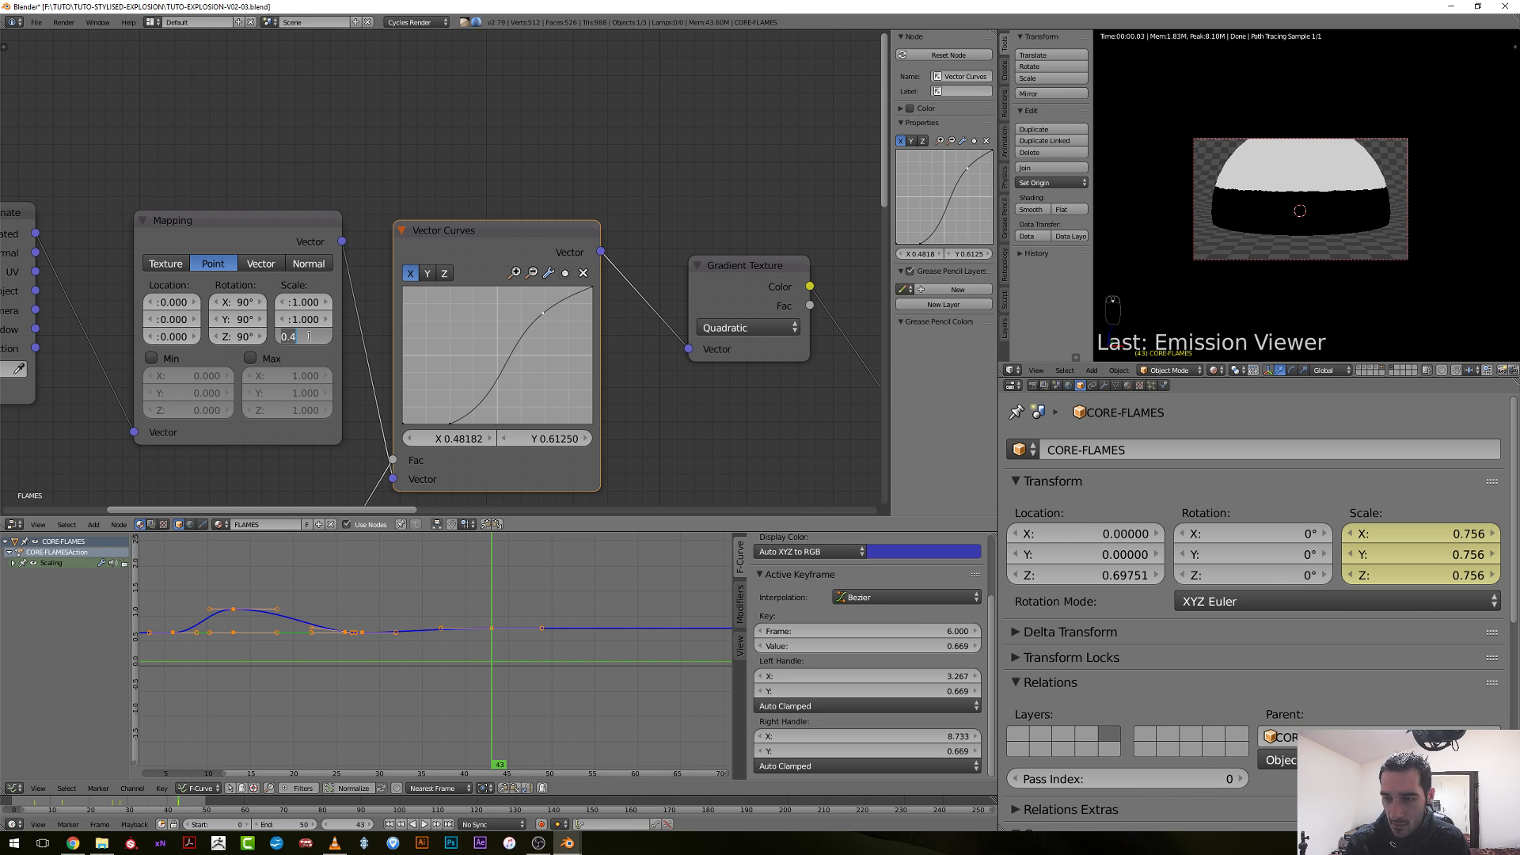
pyautogui.write('1')
pyautogui.press('Return')
pyautogui.click(309, 337)
pyautogui.write('0.')
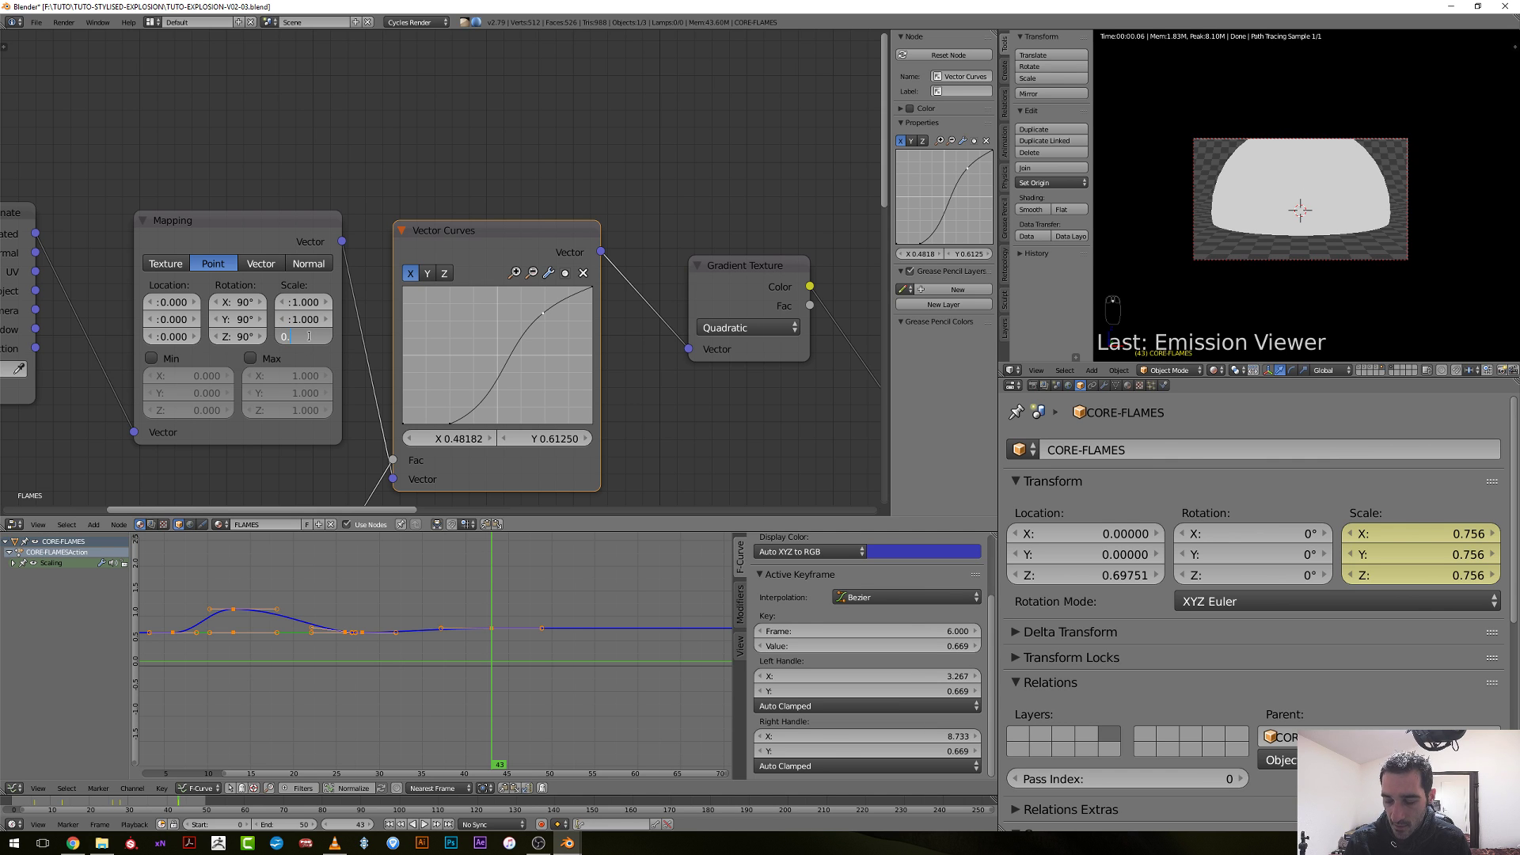
pyautogui.write('4')
pyautogui.press('Return')
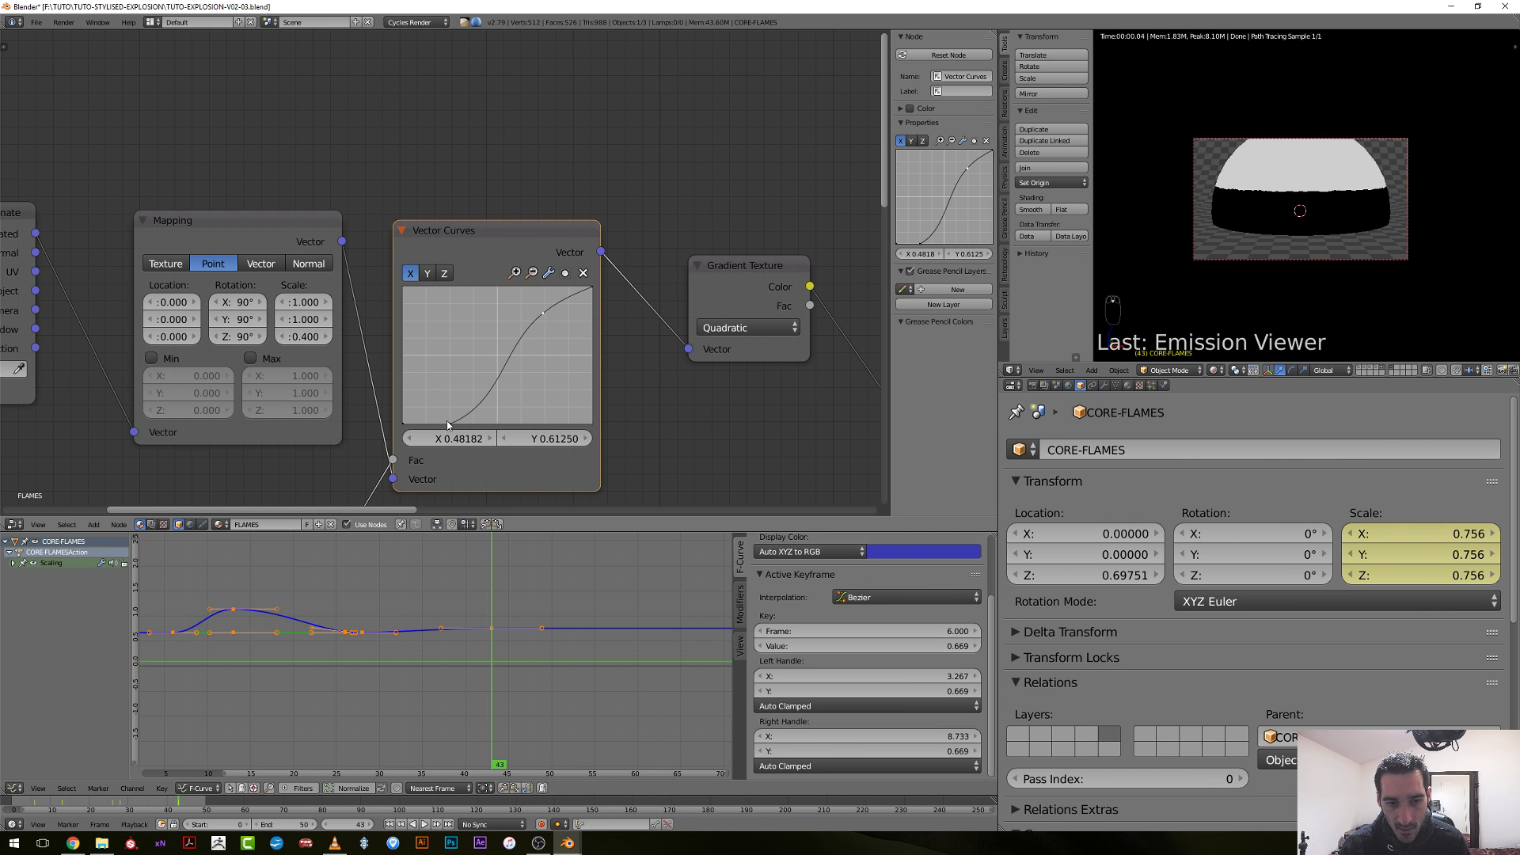
# Flatten the Vector Curves' X curve toward a straight diagonal, with its lower point at about (-0.64, -0.65).
pyautogui.moveTo(451, 422); pyautogui.dragTo(434, 397)
pyautogui.moveTo(543, 314); pyautogui.dragTo(540, 317)
pyautogui.click(435, 397)
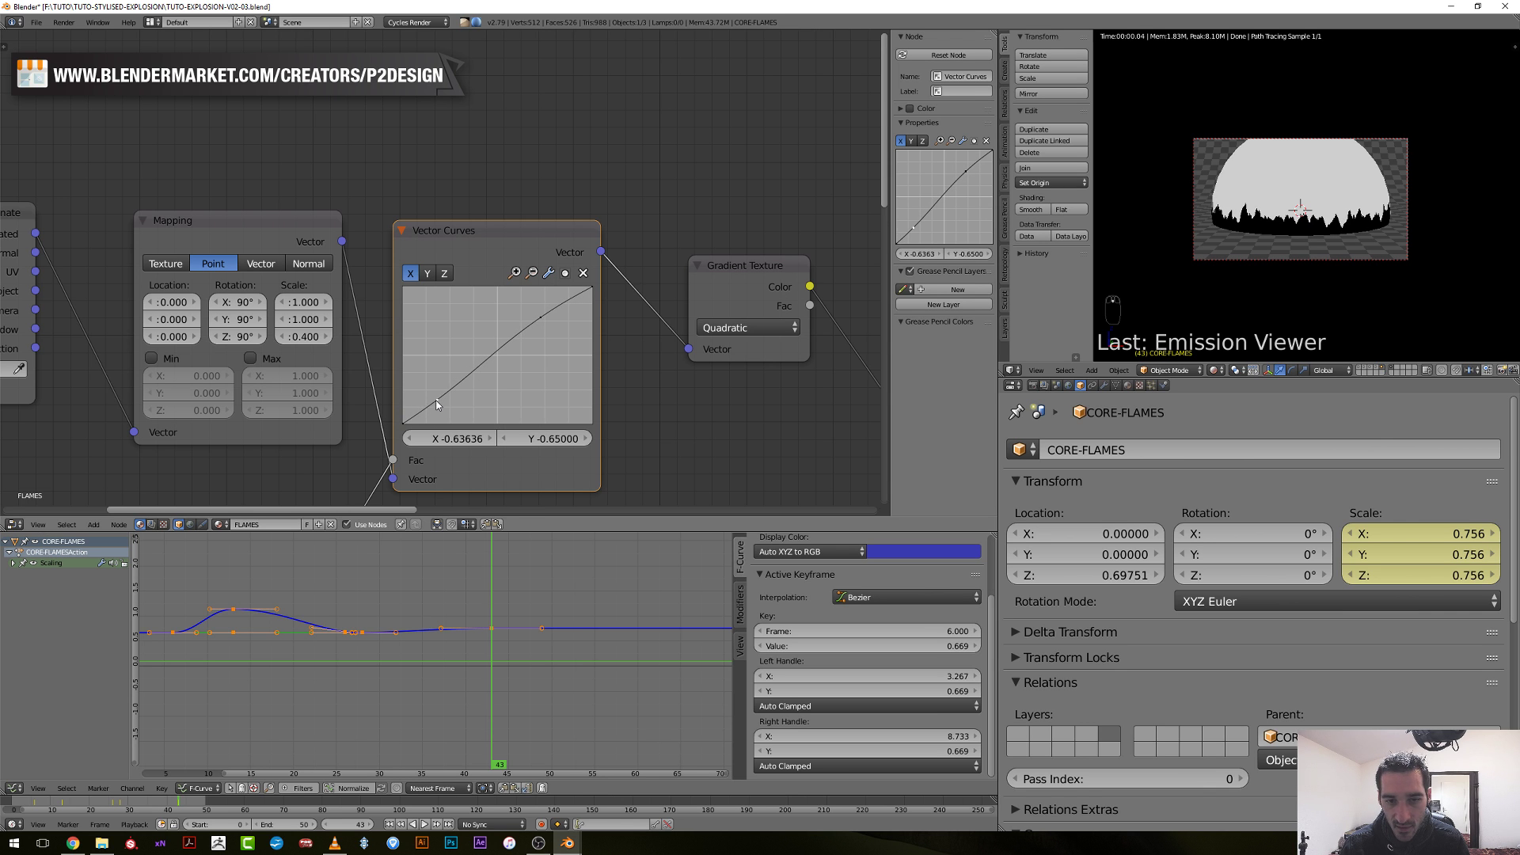
# Preview the duplicated Noise Texture and try feeding its Mapping node with the Generated texture coordinates.
pyautogui.scroll(-3, 435, 379)
pyautogui.moveTo(373, 372); pyautogui.dragTo(440, 293, button='middle')
pyautogui.keyDown('ctrl'); pyautogui.keyDown('shift'); pyautogui.click(440, 293); pyautogui.keyUp('shift'); pyautogui.keyUp('ctrl')
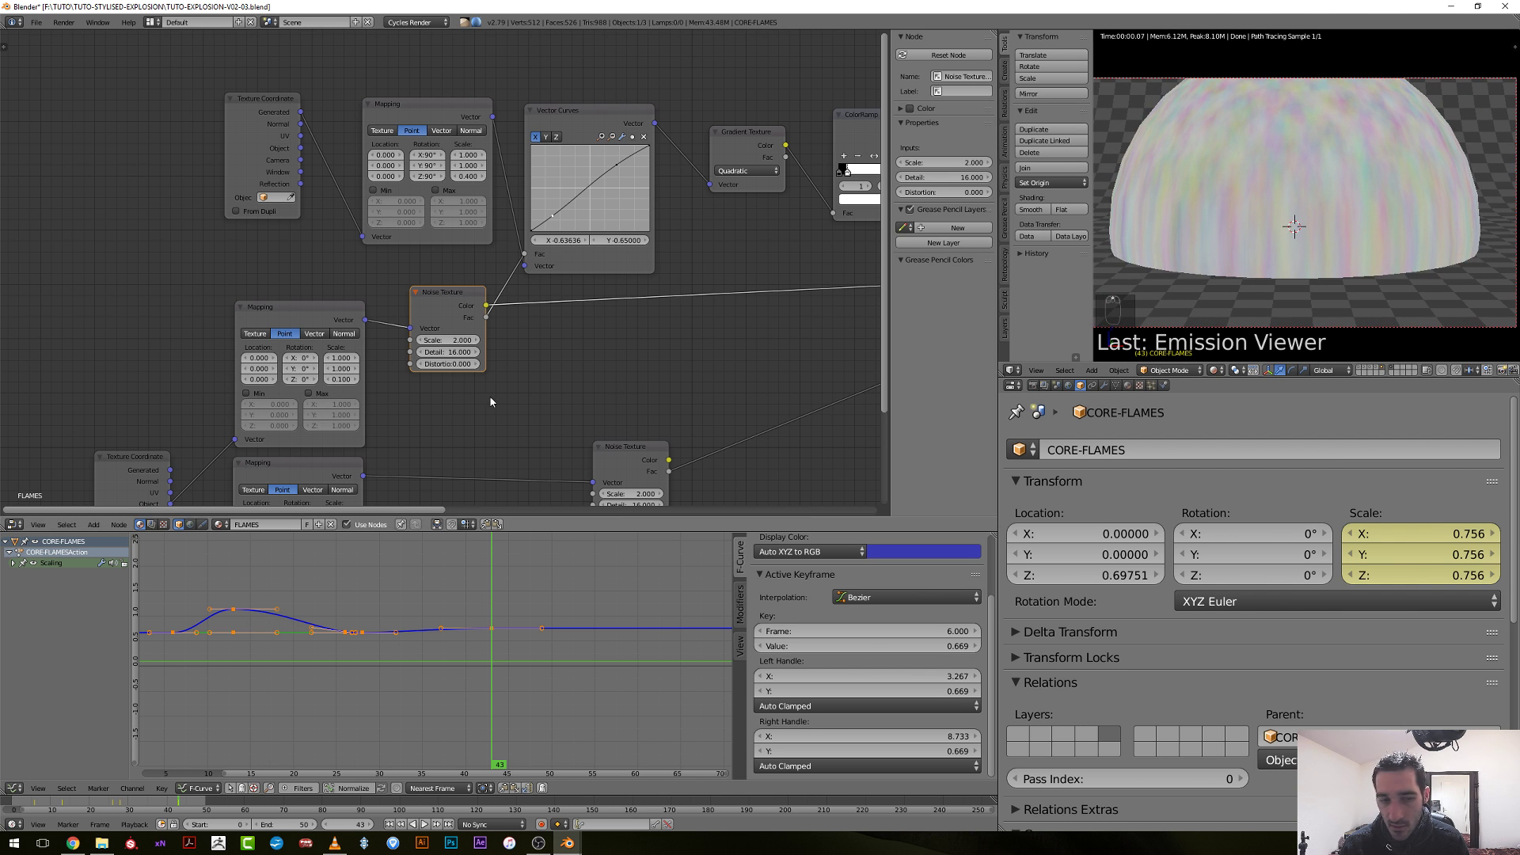
pyautogui.moveTo(424, 418); pyautogui.dragTo(558, 336, button='middle')
pyautogui.scroll(1, 515, 351)
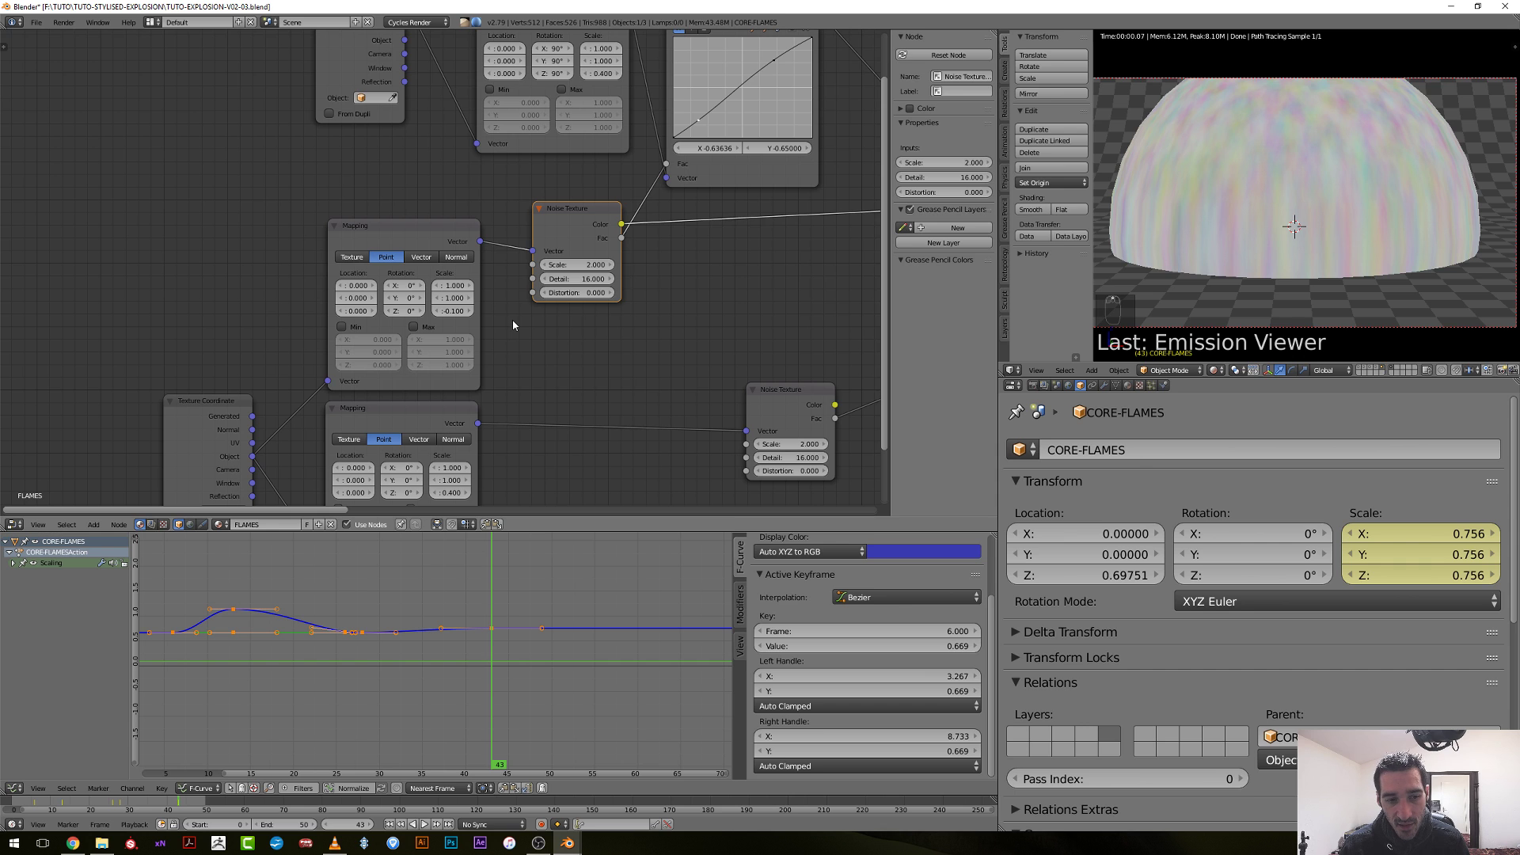
pyautogui.moveTo(251, 416); pyautogui.dragTo(329, 382)
pyautogui.scroll(-1, 1299, 210)
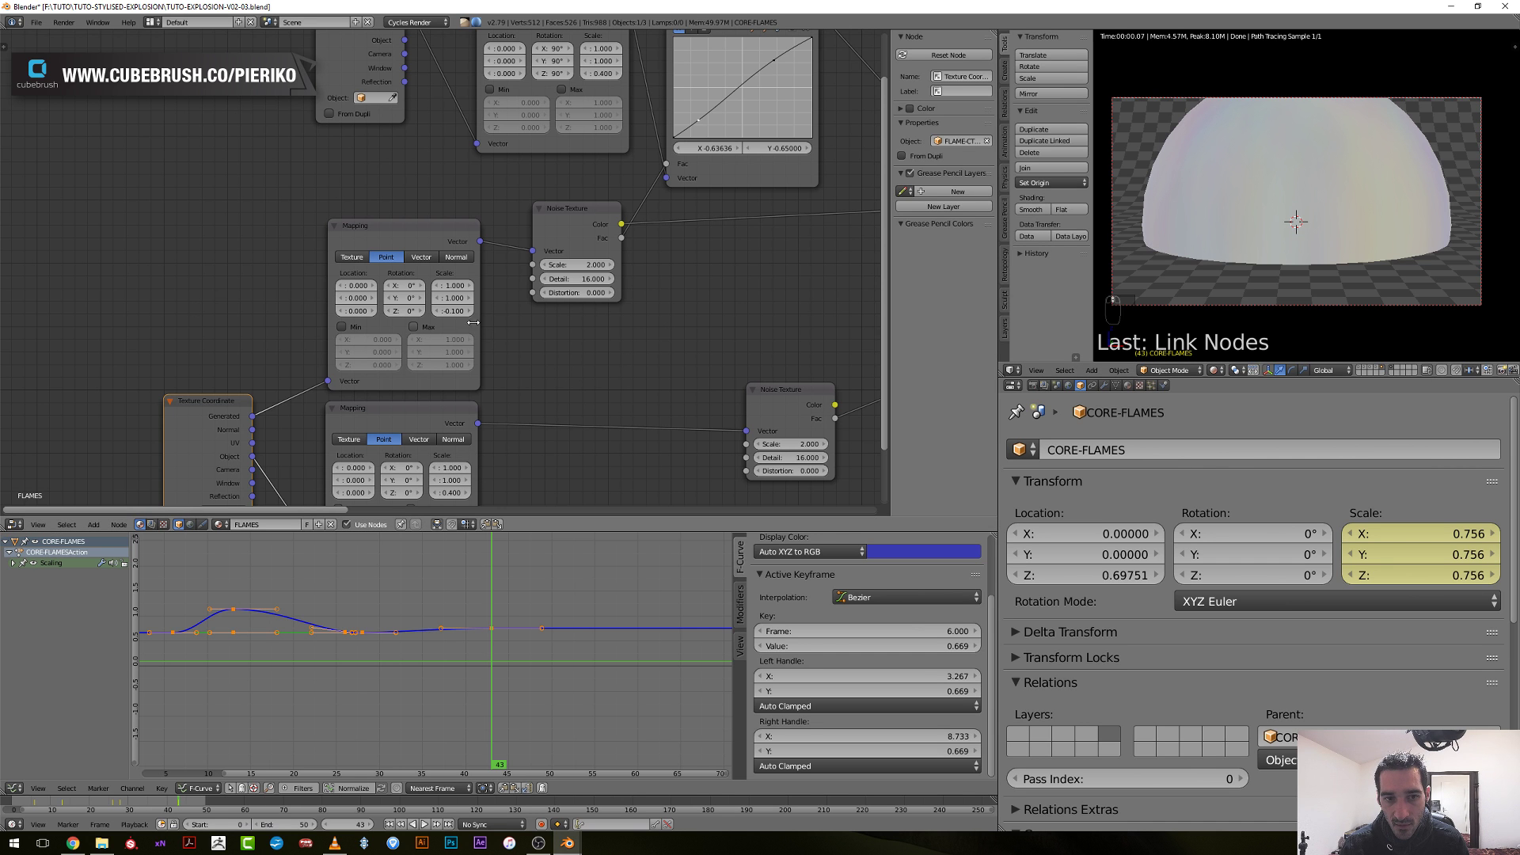
# Preview the output of the Vector Curves, the Gradient Texture and the black-and-white ColorRamp in turn.
pyautogui.moveTo(739, 233); pyautogui.dragTo(588, 345, button='middle')
pyautogui.click(609, 120)
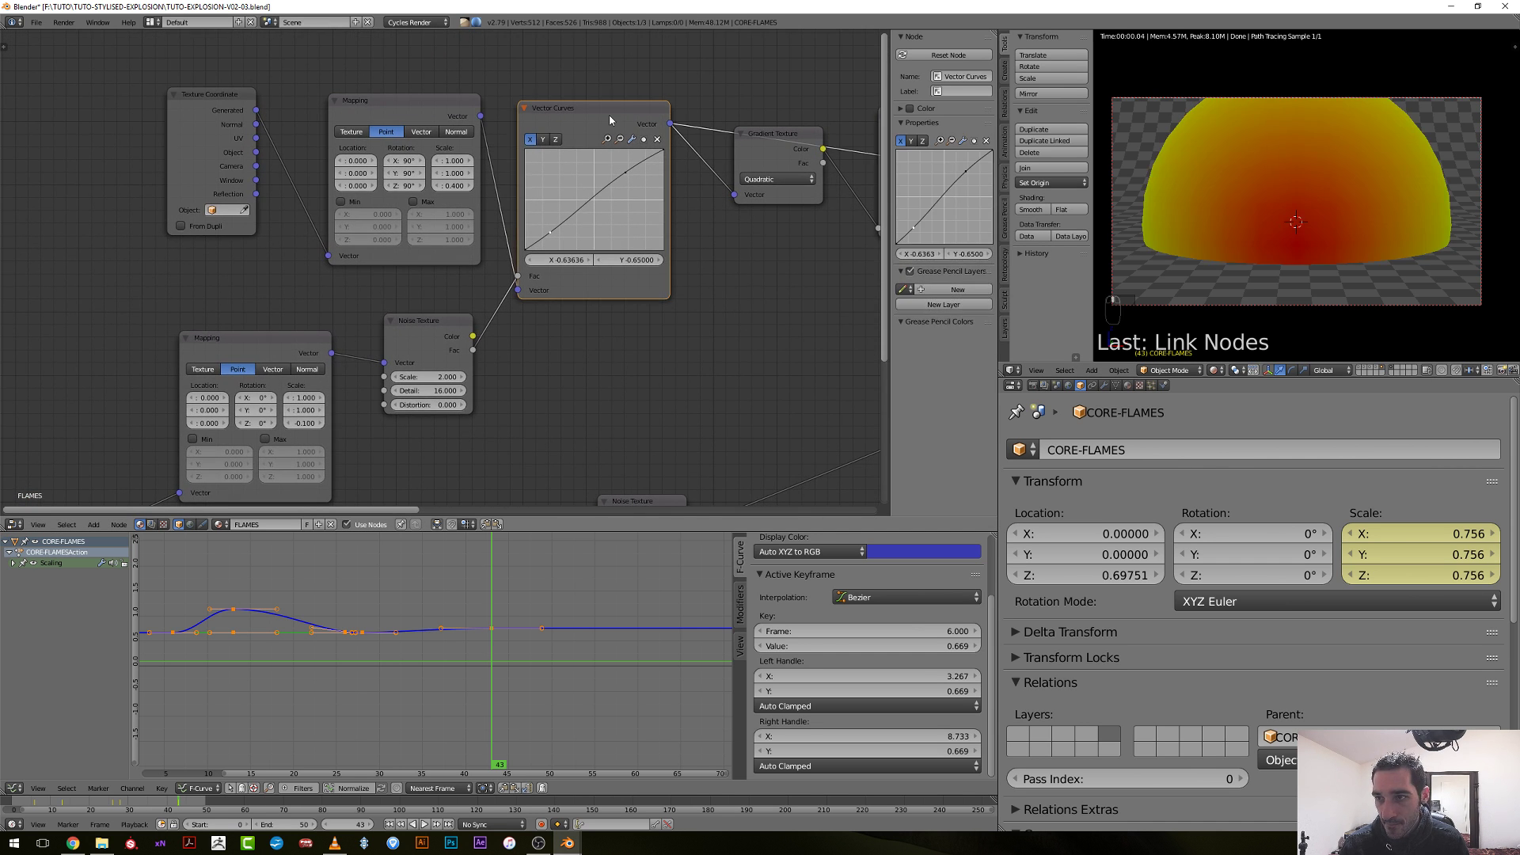
pyautogui.moveTo(701, 193); pyautogui.dragTo(580, 207, button='middle')
pyautogui.keyDown('ctrl'); pyautogui.keyDown('shift'); pyautogui.click(668, 165); pyautogui.keyUp('shift'); pyautogui.keyUp('ctrl')
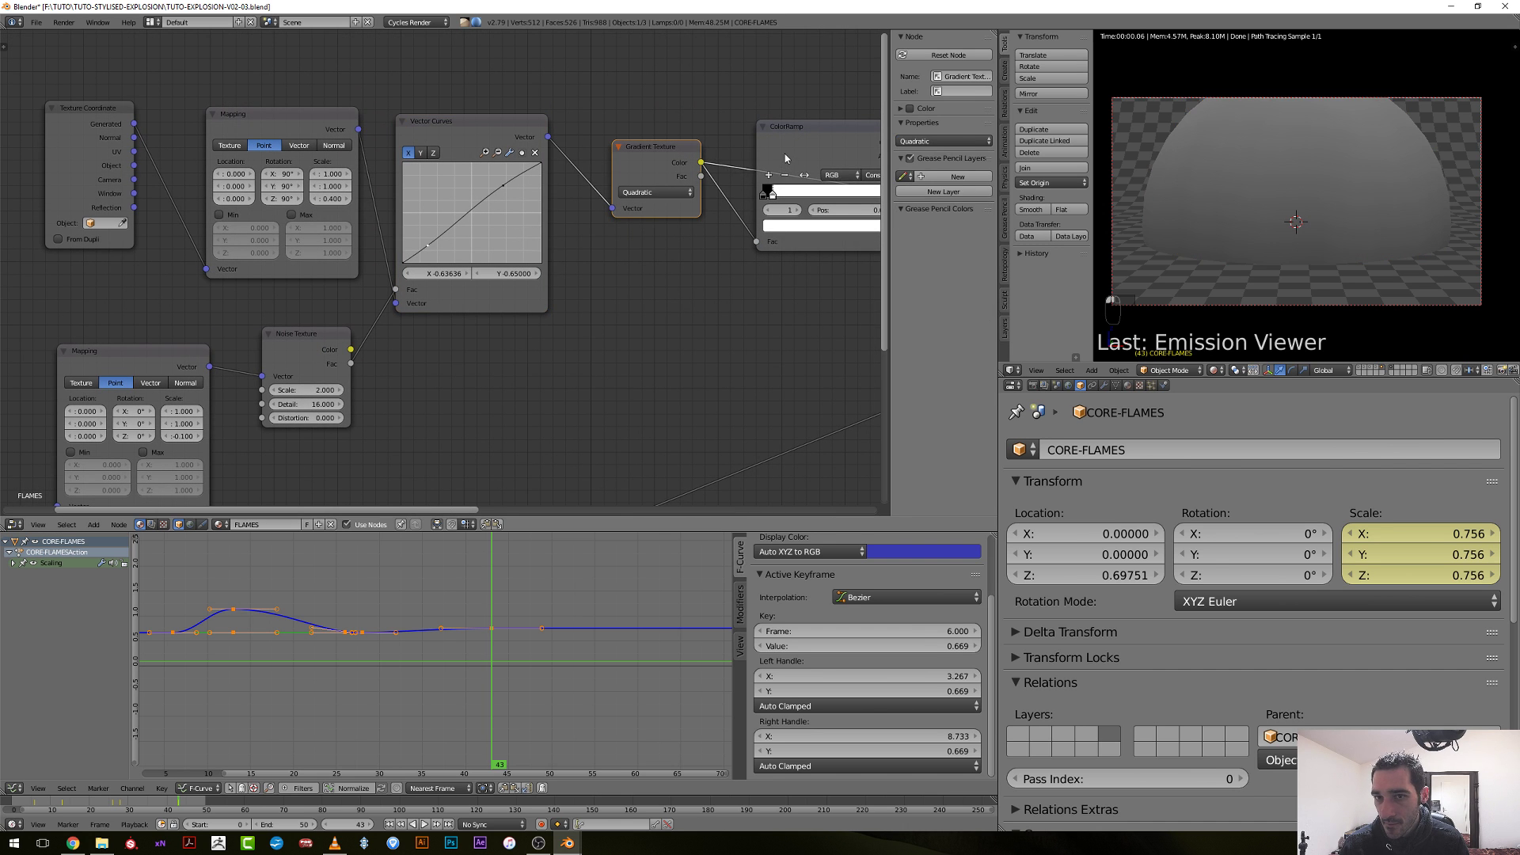
pyautogui.keyDown('ctrl'); pyautogui.keyDown('shift'); pyautogui.click(785, 153); pyautogui.keyUp('shift'); pyautogui.keyUp('ctrl')
# Reconnect the Object coordinates to the duplicated noise's Mapping node, and set the Noise Texture's Scale to 1.400 and Distortion to -0.800.
pyautogui.moveTo(372, 427); pyautogui.dragTo(620, 291, button='middle')
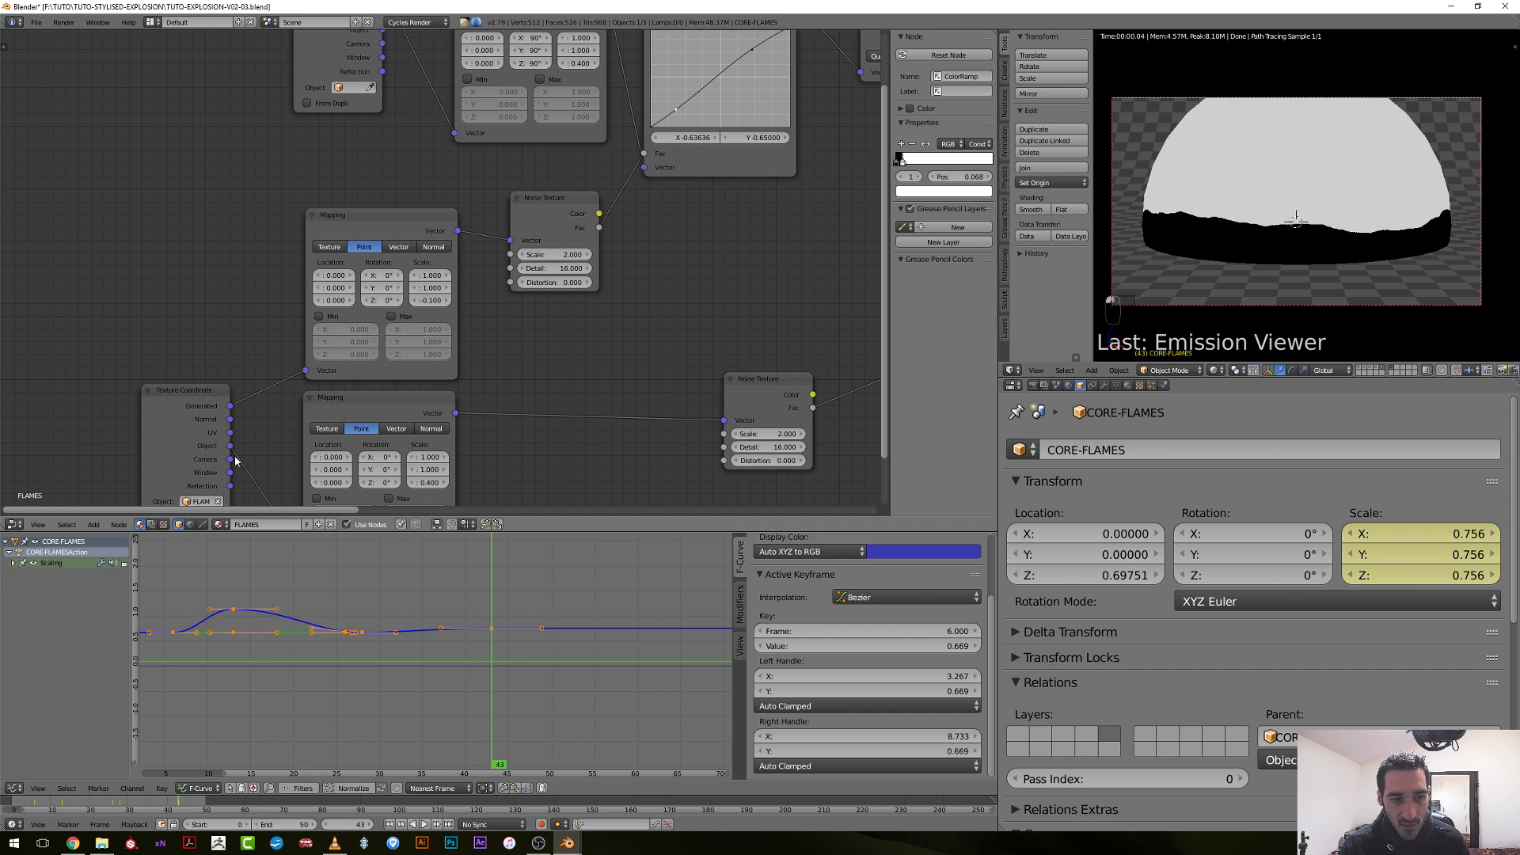
pyautogui.moveTo(230, 447); pyautogui.dragTo(307, 371)
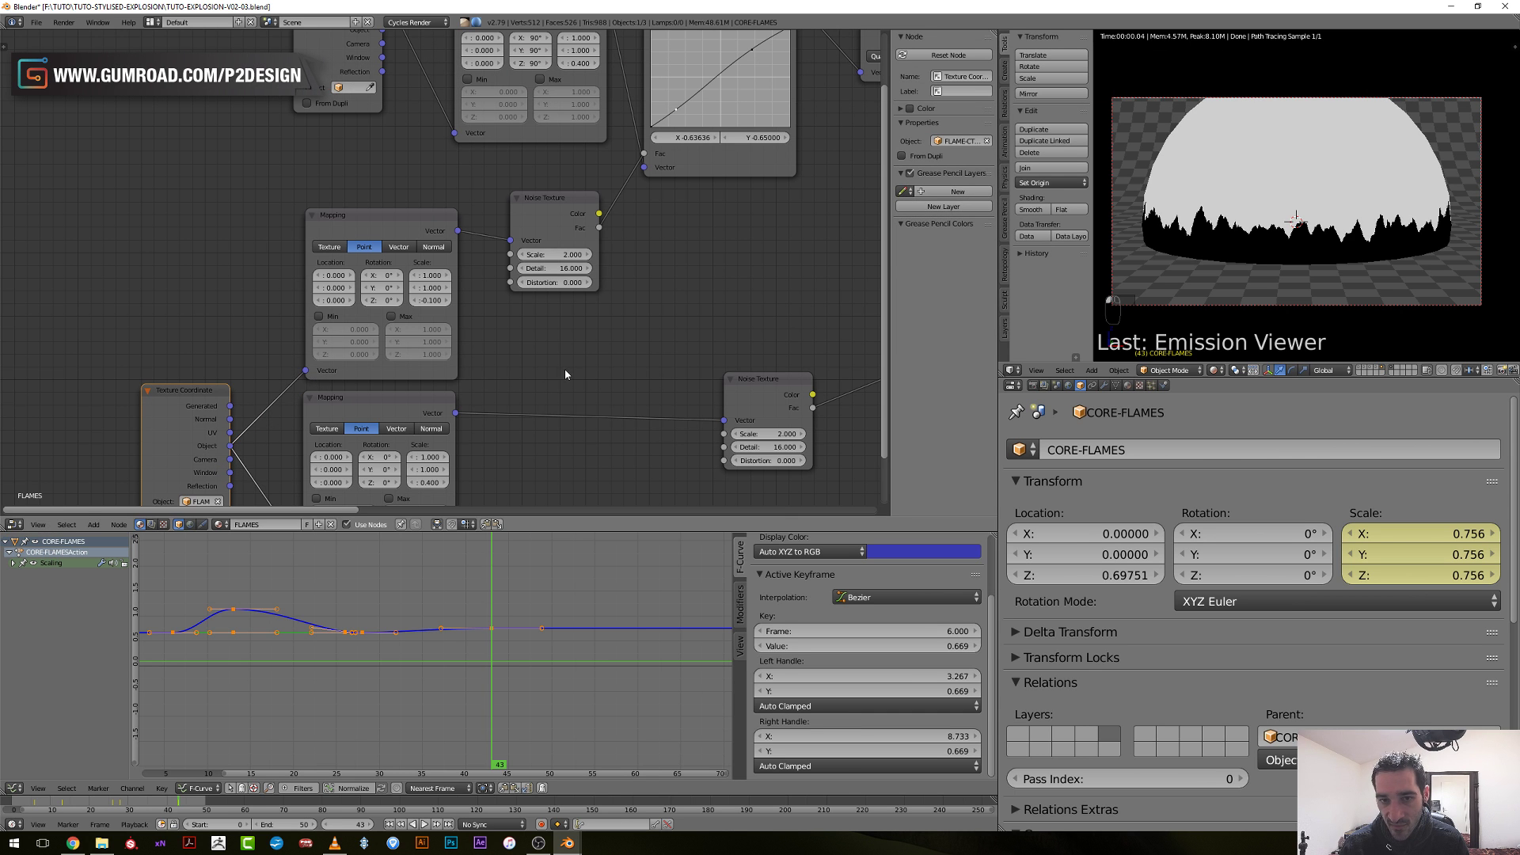
pyautogui.scroll(2, 563, 369)
pyautogui.moveTo(565, 365); pyautogui.dragTo(458, 407, button='middle')
pyautogui.moveTo(481, 330); pyautogui.dragTo(443, 295)
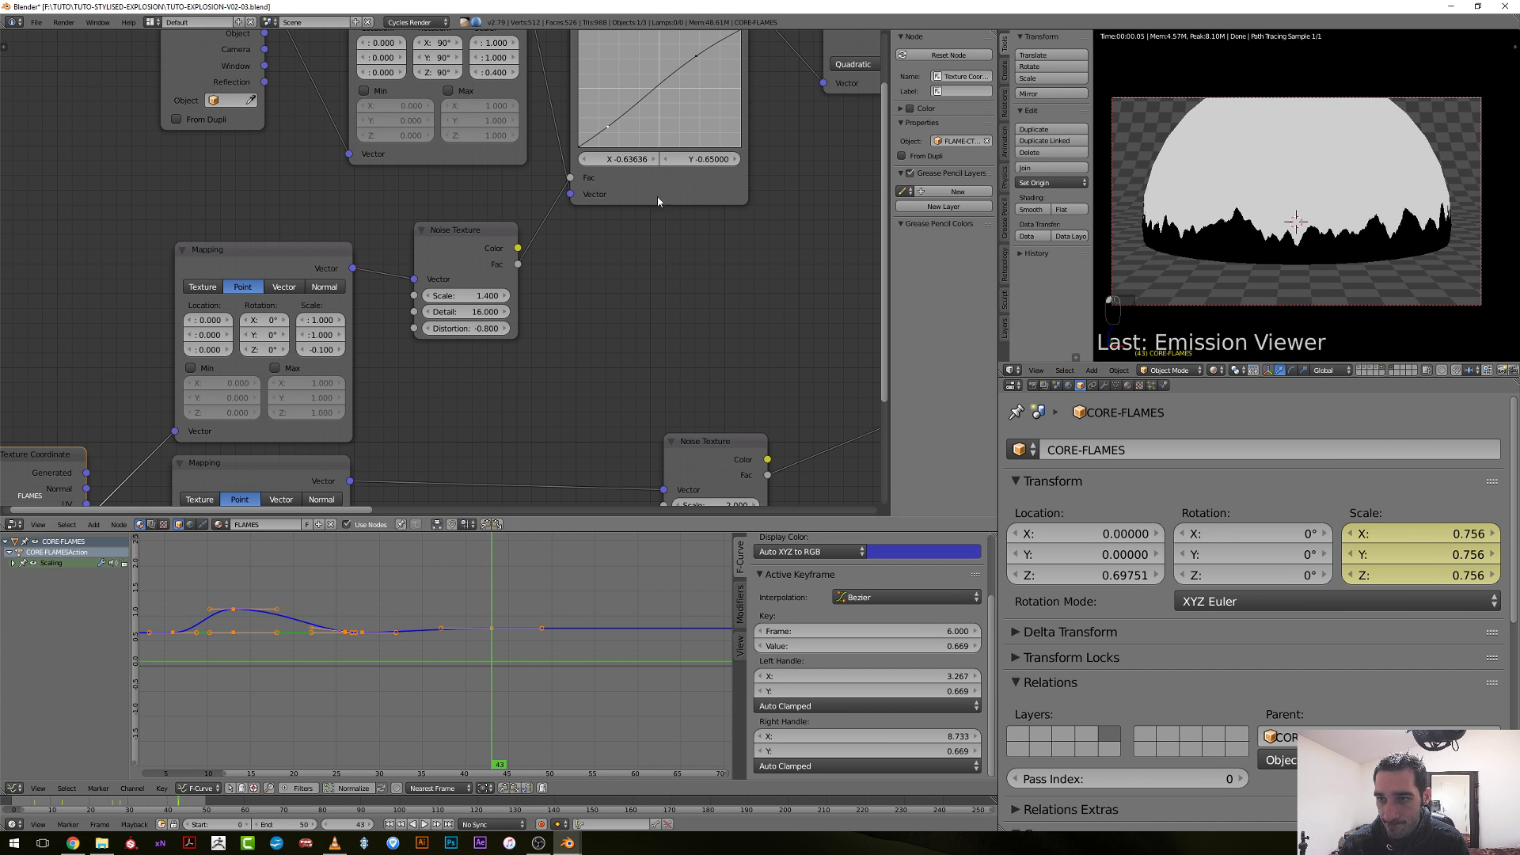
# Bend the Vector Curves' Z curve upward with a point at about (0.28, 0.56).
pyautogui.moveTo(674, 68); pyautogui.dragTo(522, 230, button='middle')
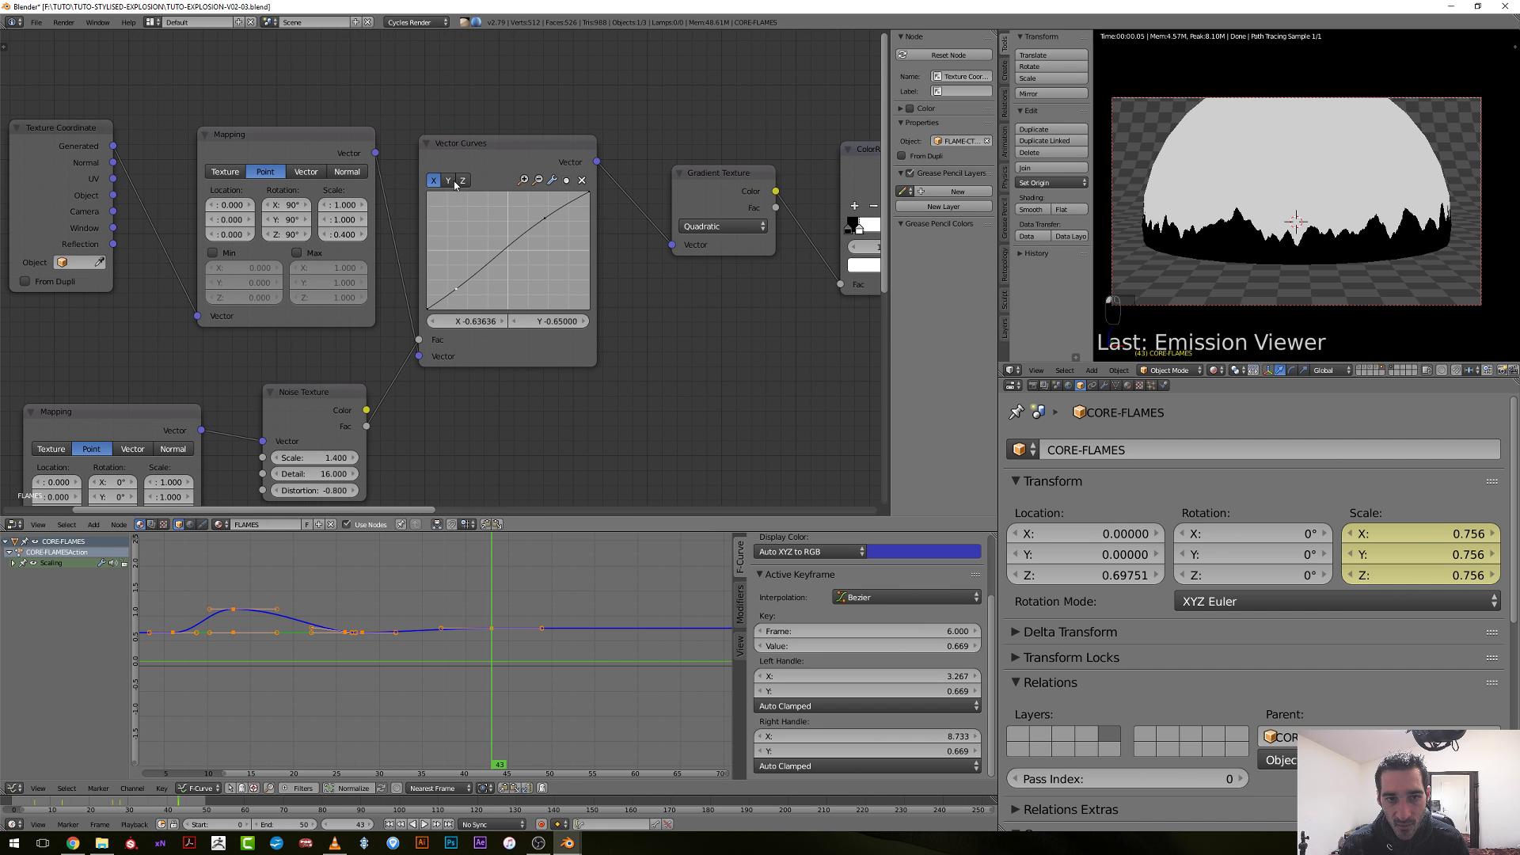
pyautogui.click(453, 182)
pyautogui.moveTo(548, 222)
pyautogui.mouseDown()
pyautogui.moveTo(522, 205)
pyautogui.moveTo(531, 218)
pyautogui.mouseUp()
pyautogui.click(463, 181)
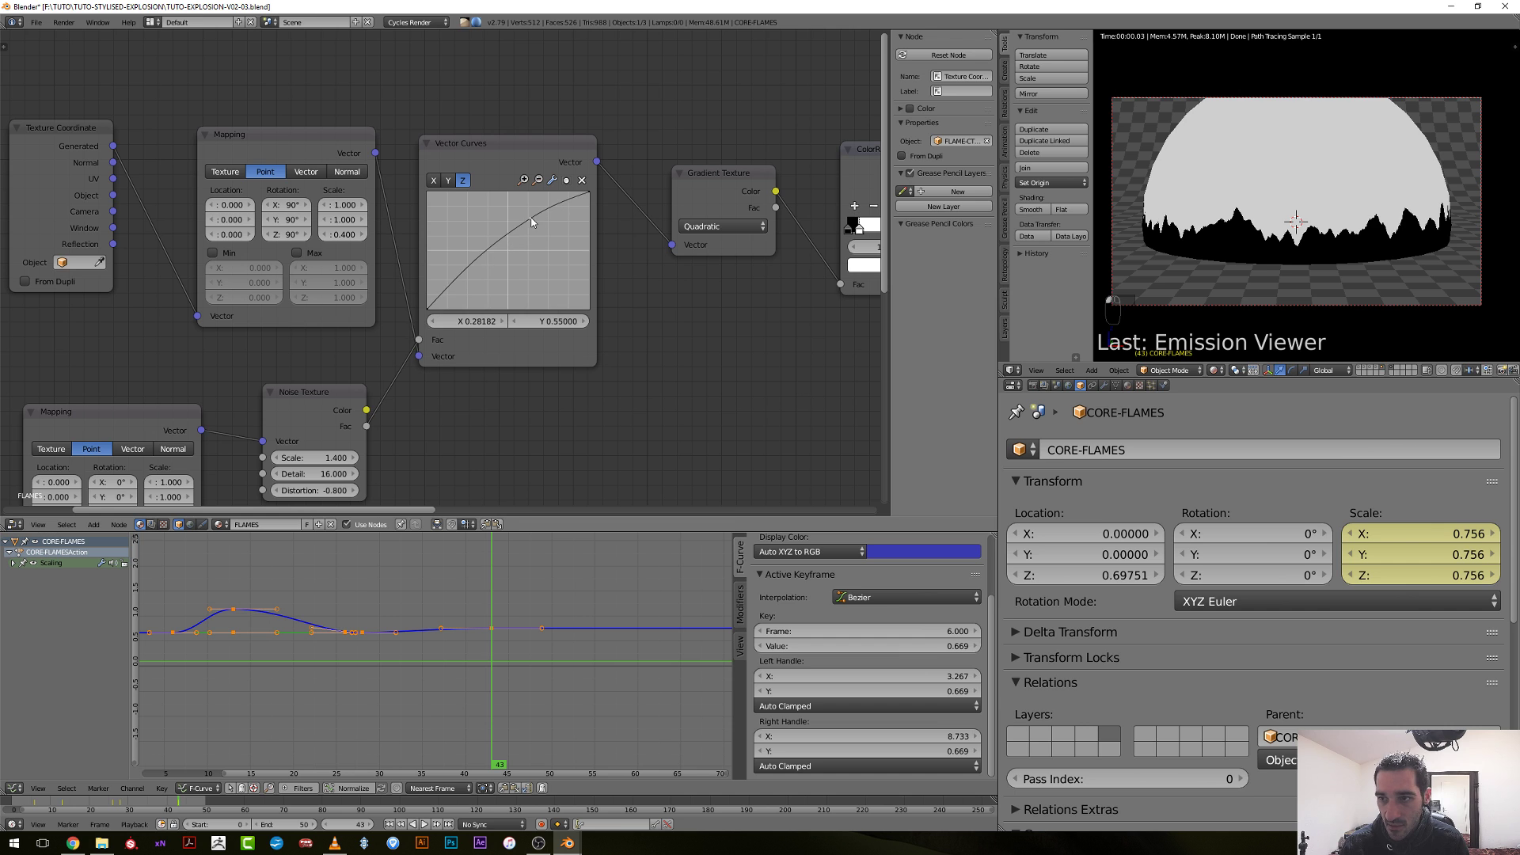
pyautogui.moveTo(531, 218); pyautogui.dragTo(631, 224, button='middle')
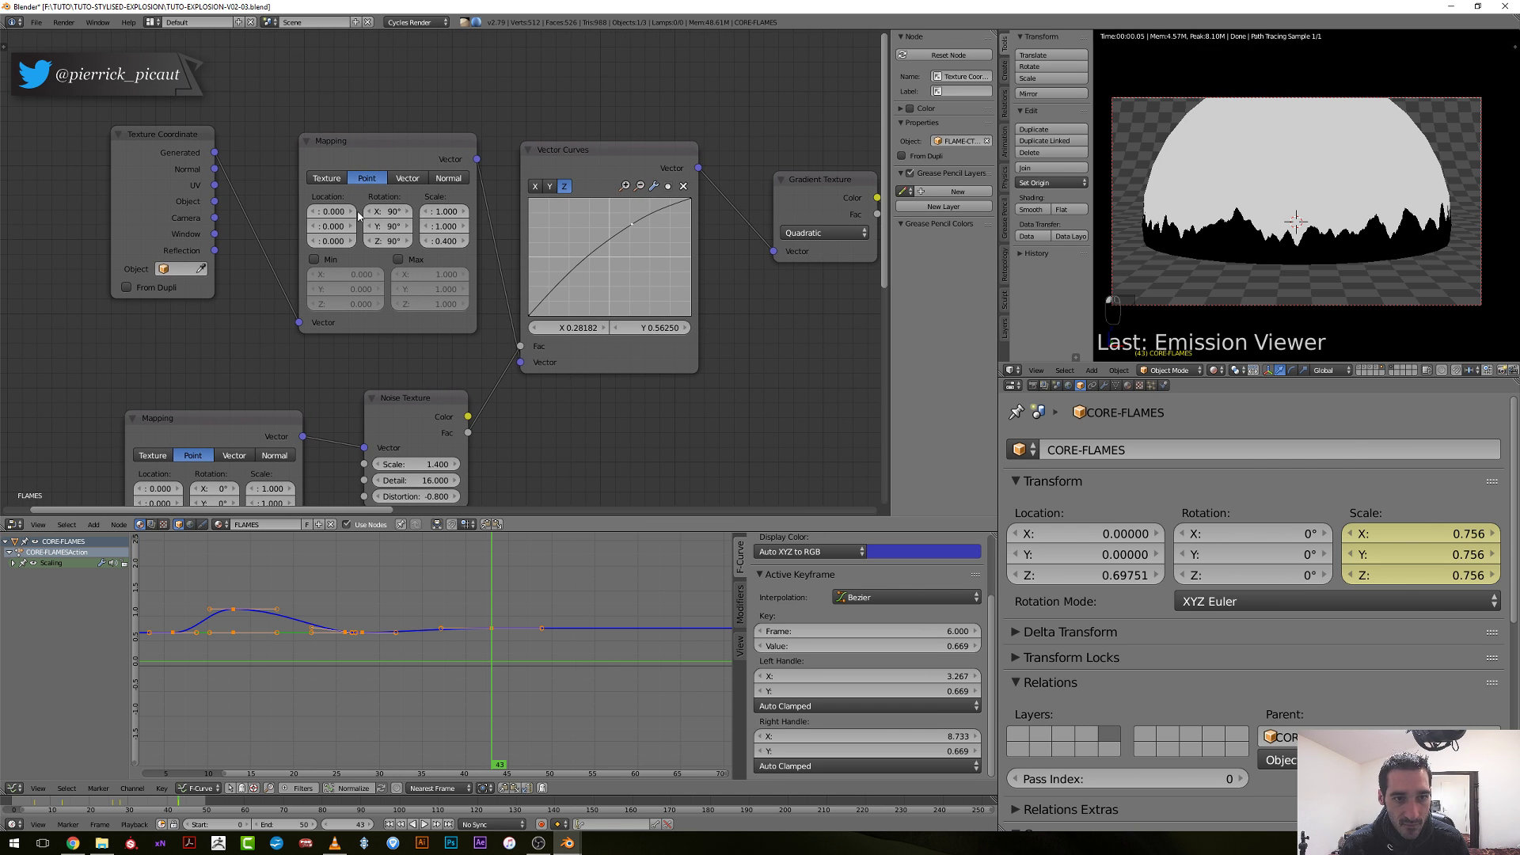
# Set the gradient Mapping node's X location to -0.100.
pyautogui.click(355, 212)
pyautogui.click(315, 212)
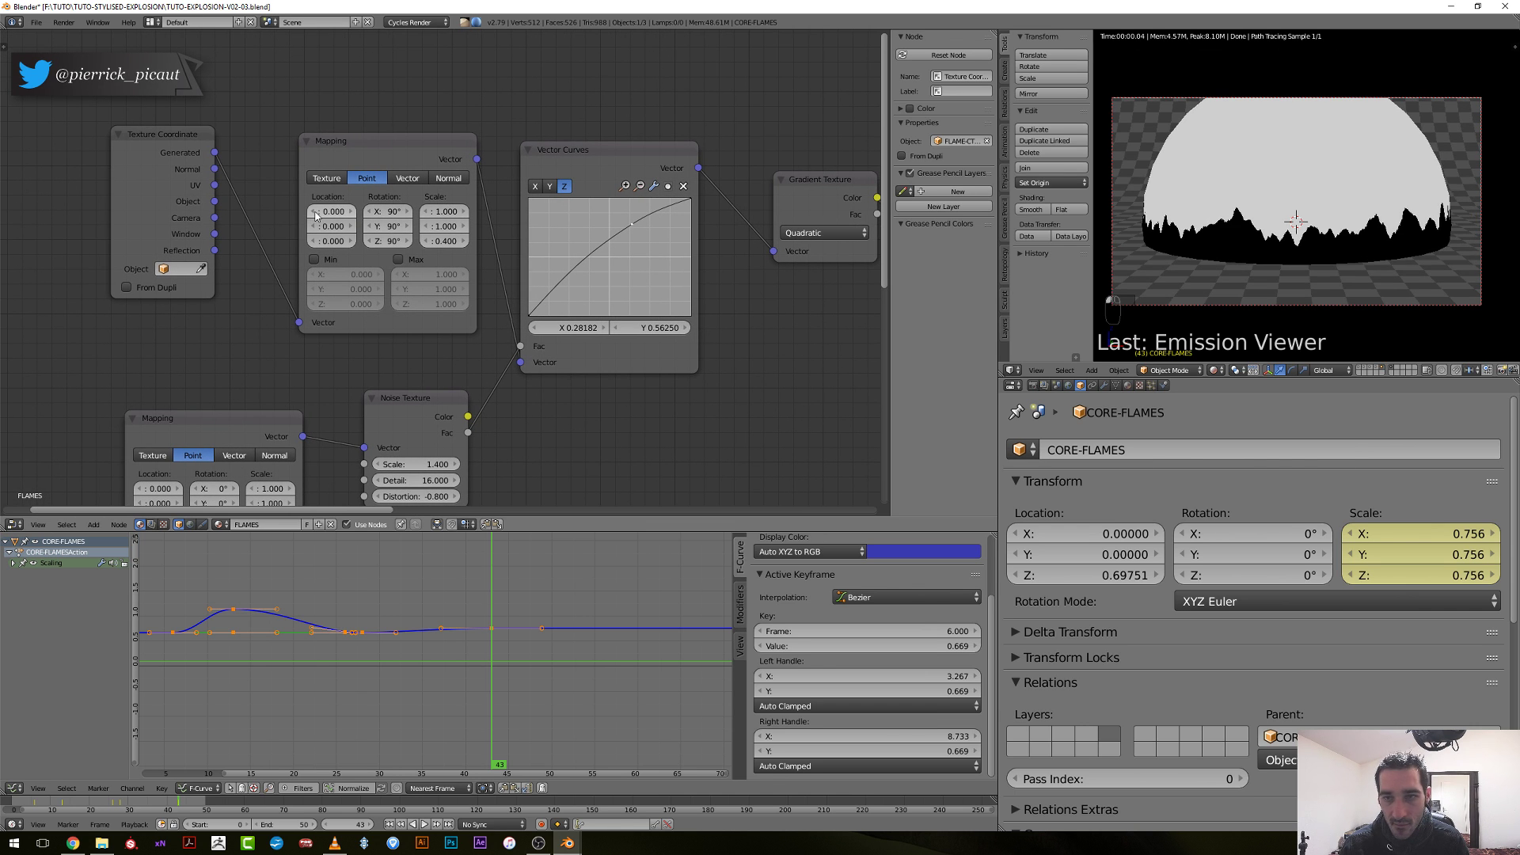
pyautogui.click(314, 212)
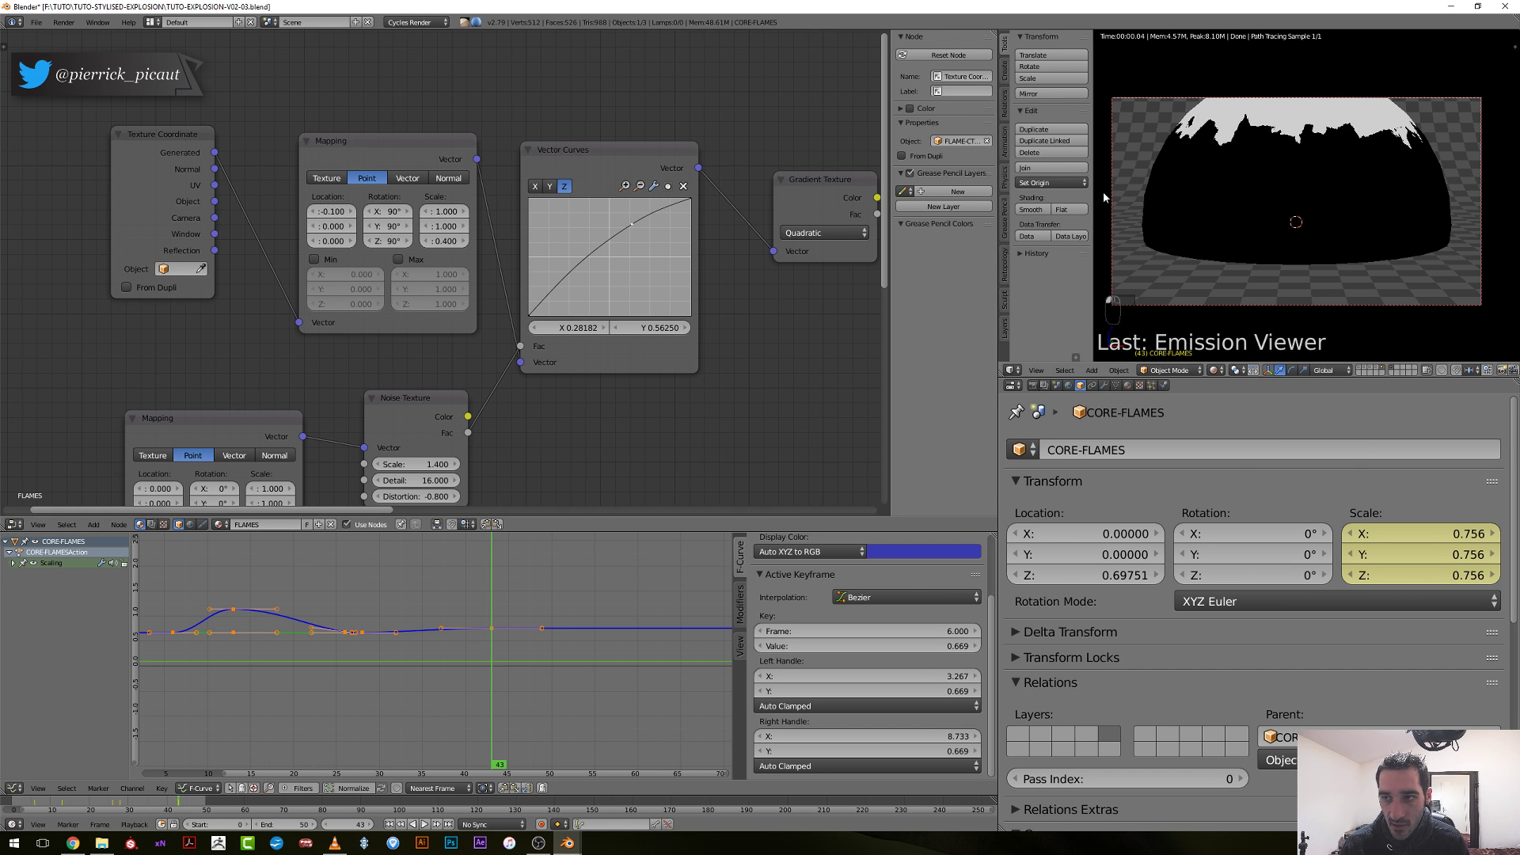
# Raise the X curve's lower point to about (-0.67, -0.13) and shift its upper point to about (0.45, 0.51).
pyautogui.click(535, 187)
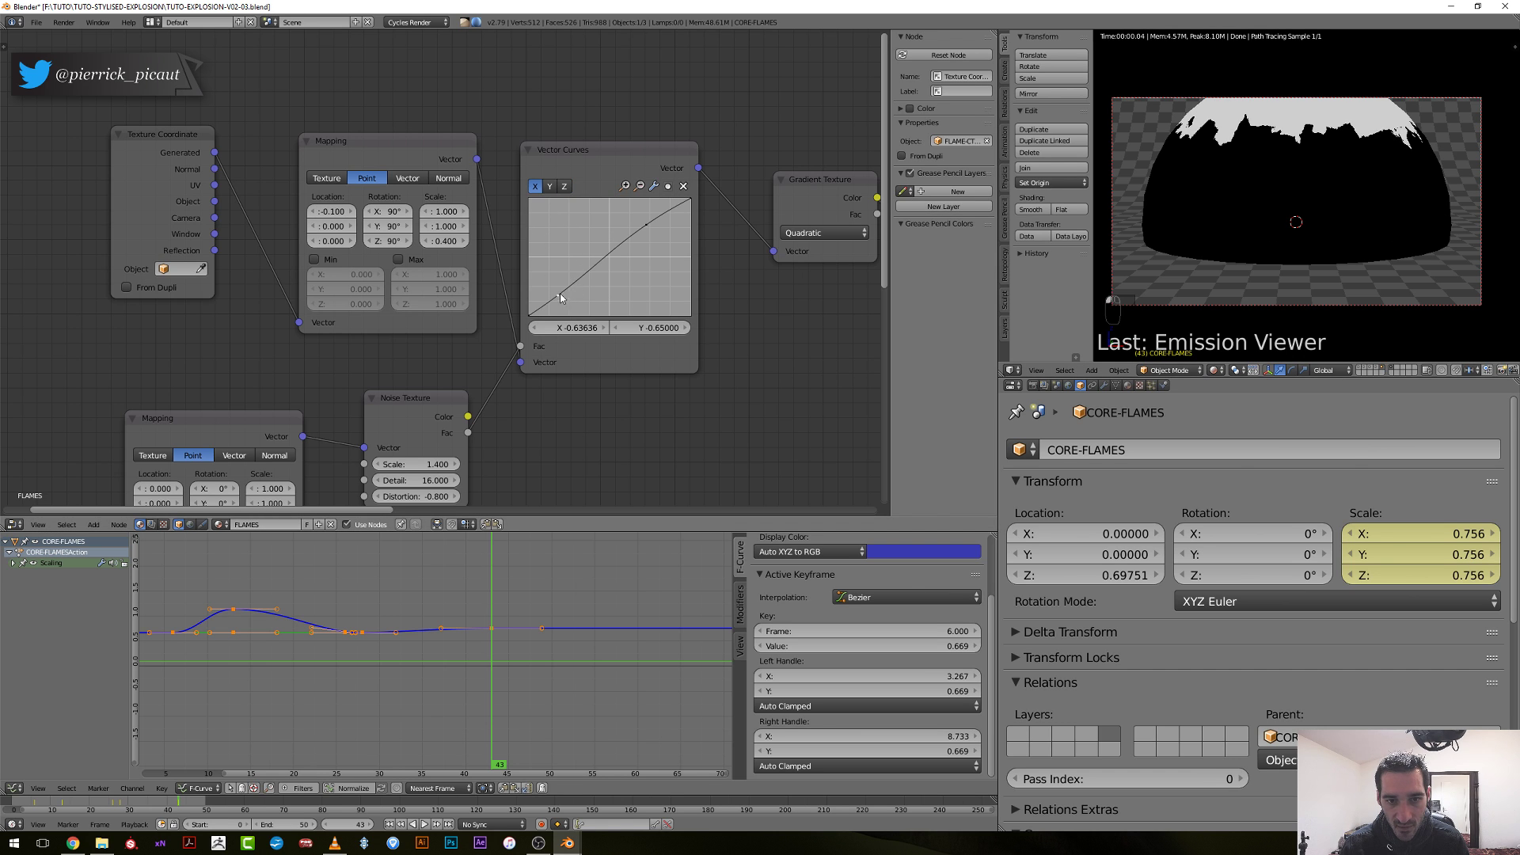
pyautogui.moveTo(559, 293); pyautogui.dragTo(555, 268)
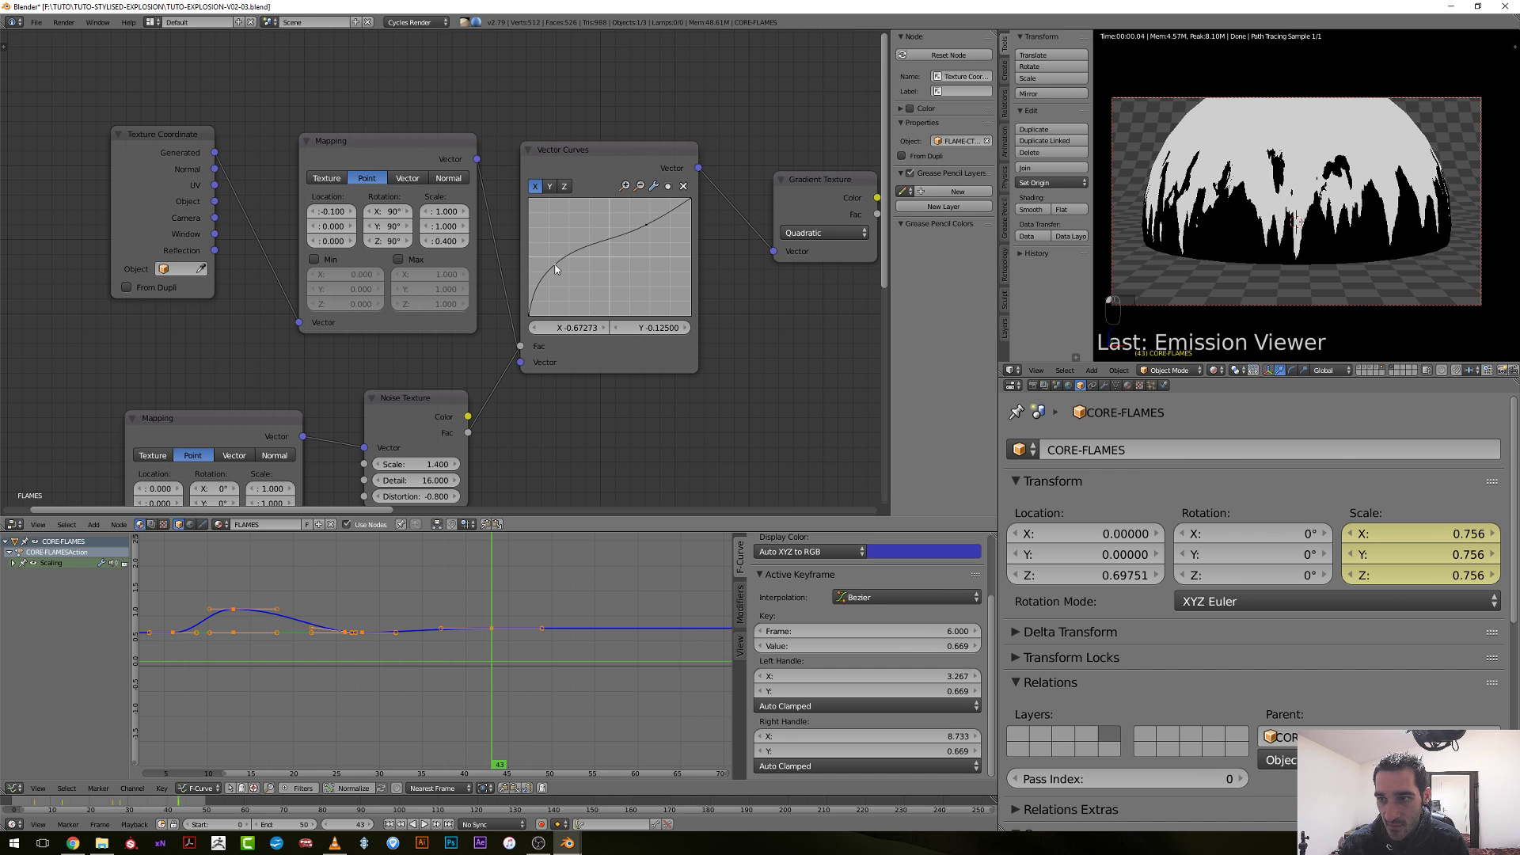
pyautogui.click(646, 225)
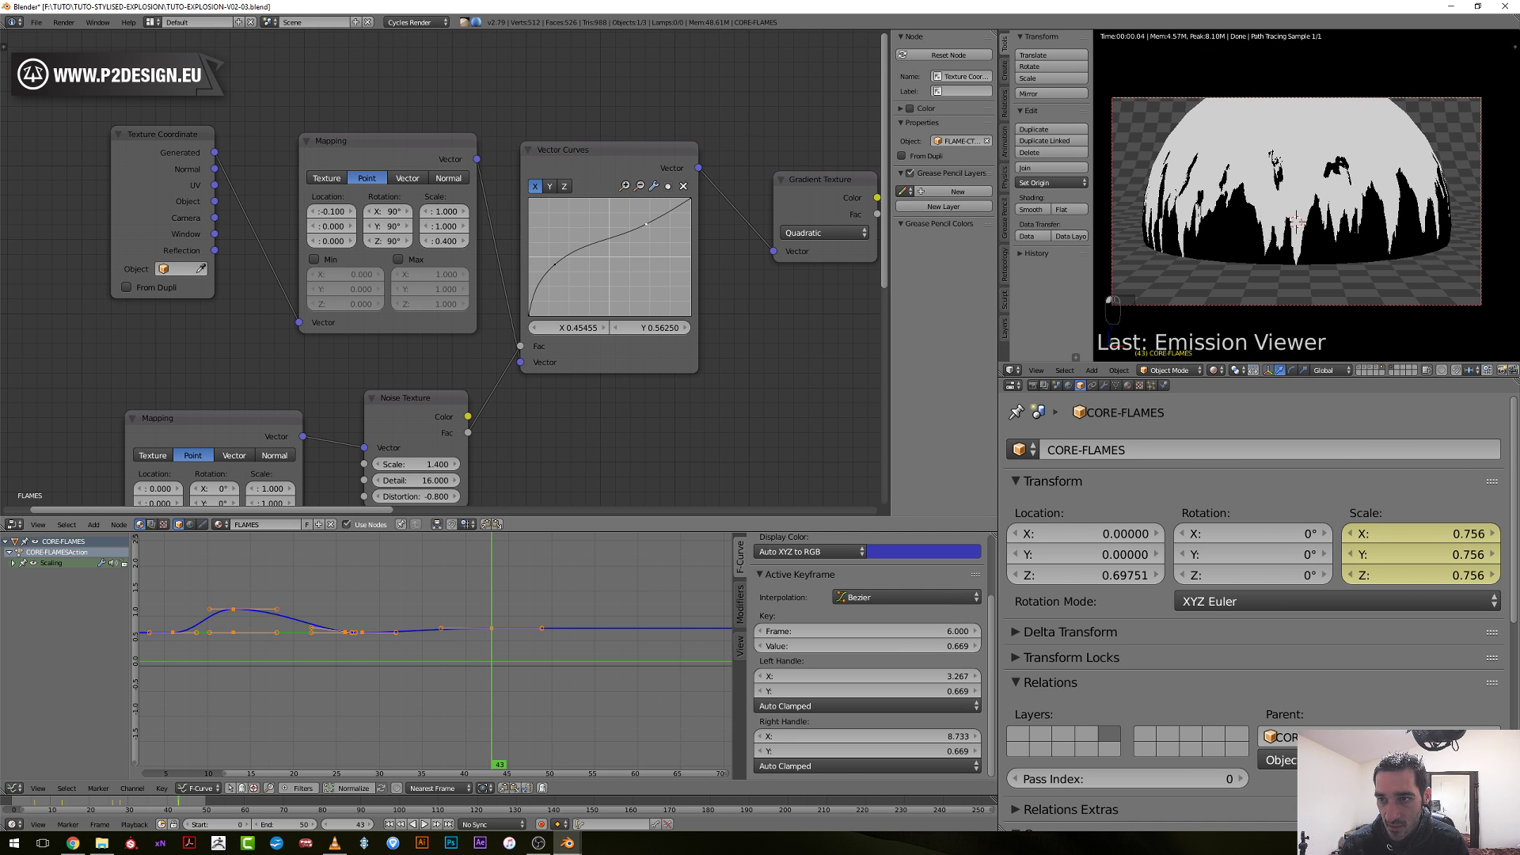
pyautogui.moveTo(647, 223); pyautogui.dragTo(647, 227)
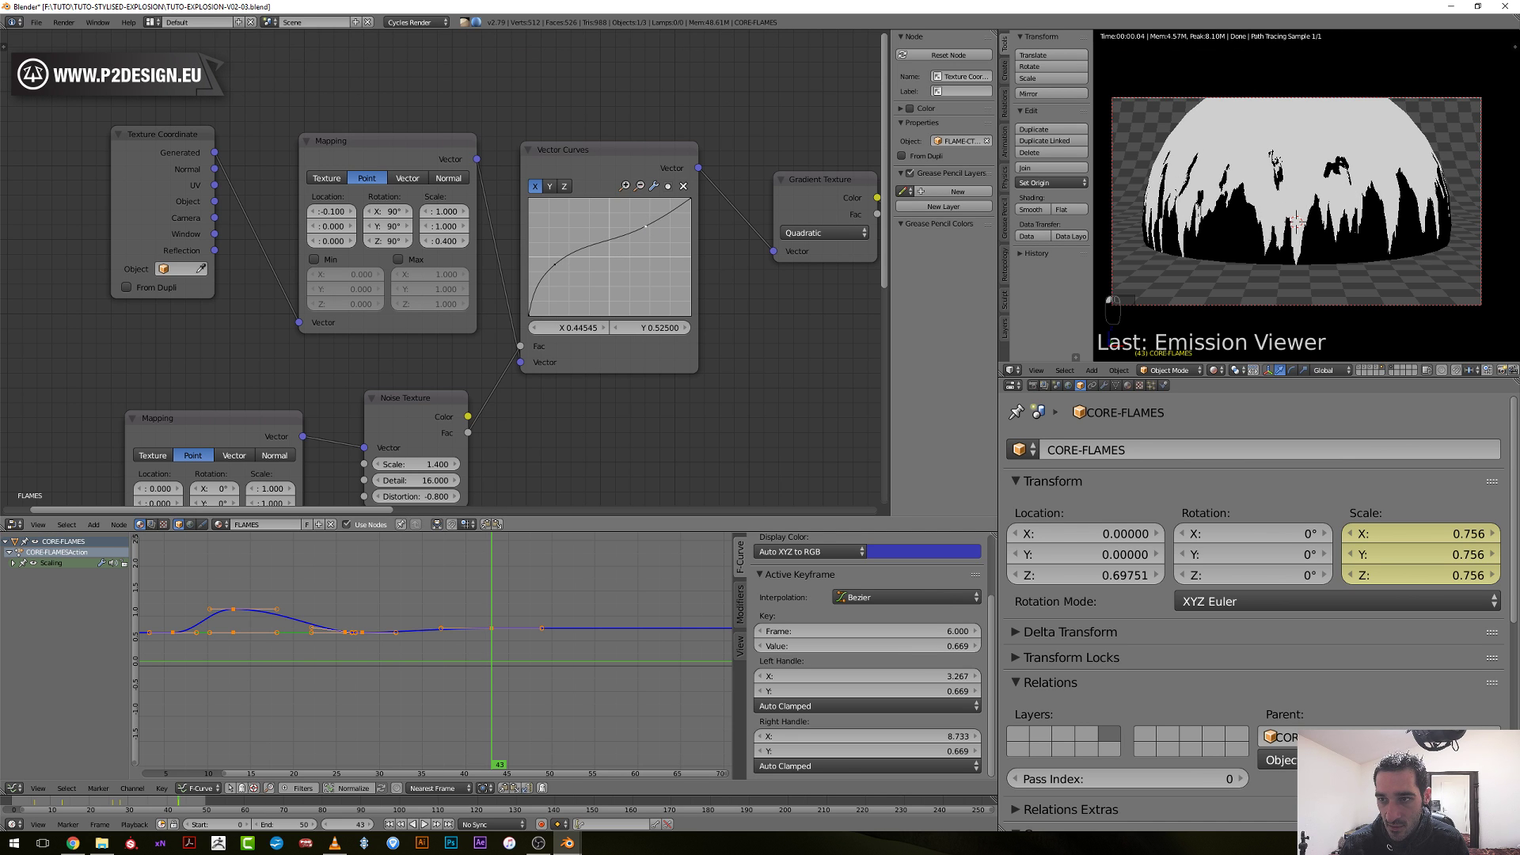
# Set the gradient Mapping's X location to -0.200 and raise the X curve's lower point to about (-0.58, 0.26), checking it at frame 36.
pyautogui.click(313, 212)
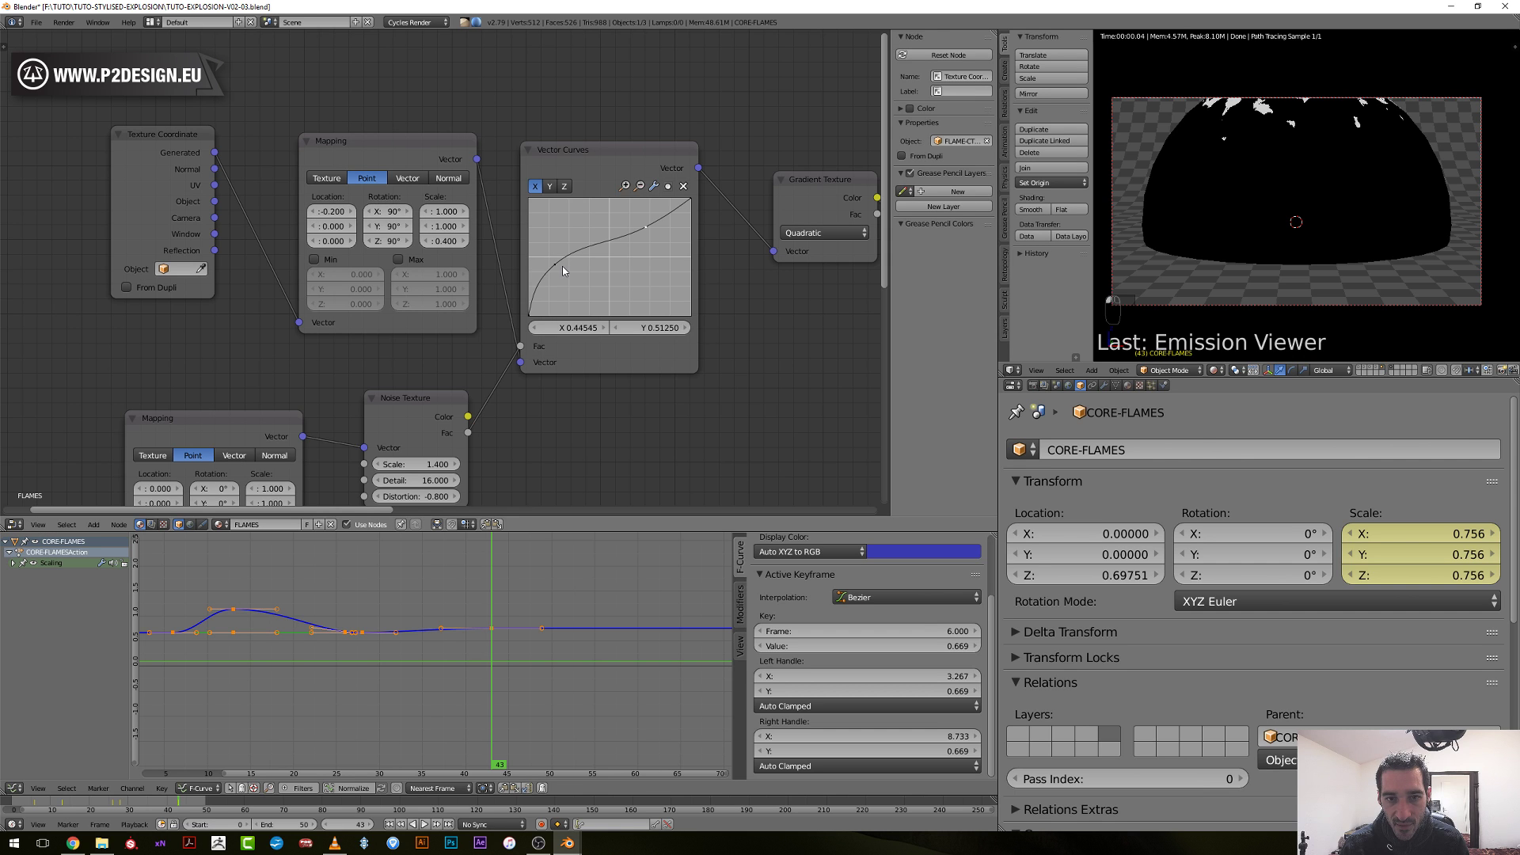
pyautogui.moveTo(556, 266); pyautogui.dragTo(560, 251)
pyautogui.keyDown('shift'); pyautogui.moveTo(1293, 212); pyautogui.dragTo(1283, 238, button='middle'); pyautogui.keyUp('shift')
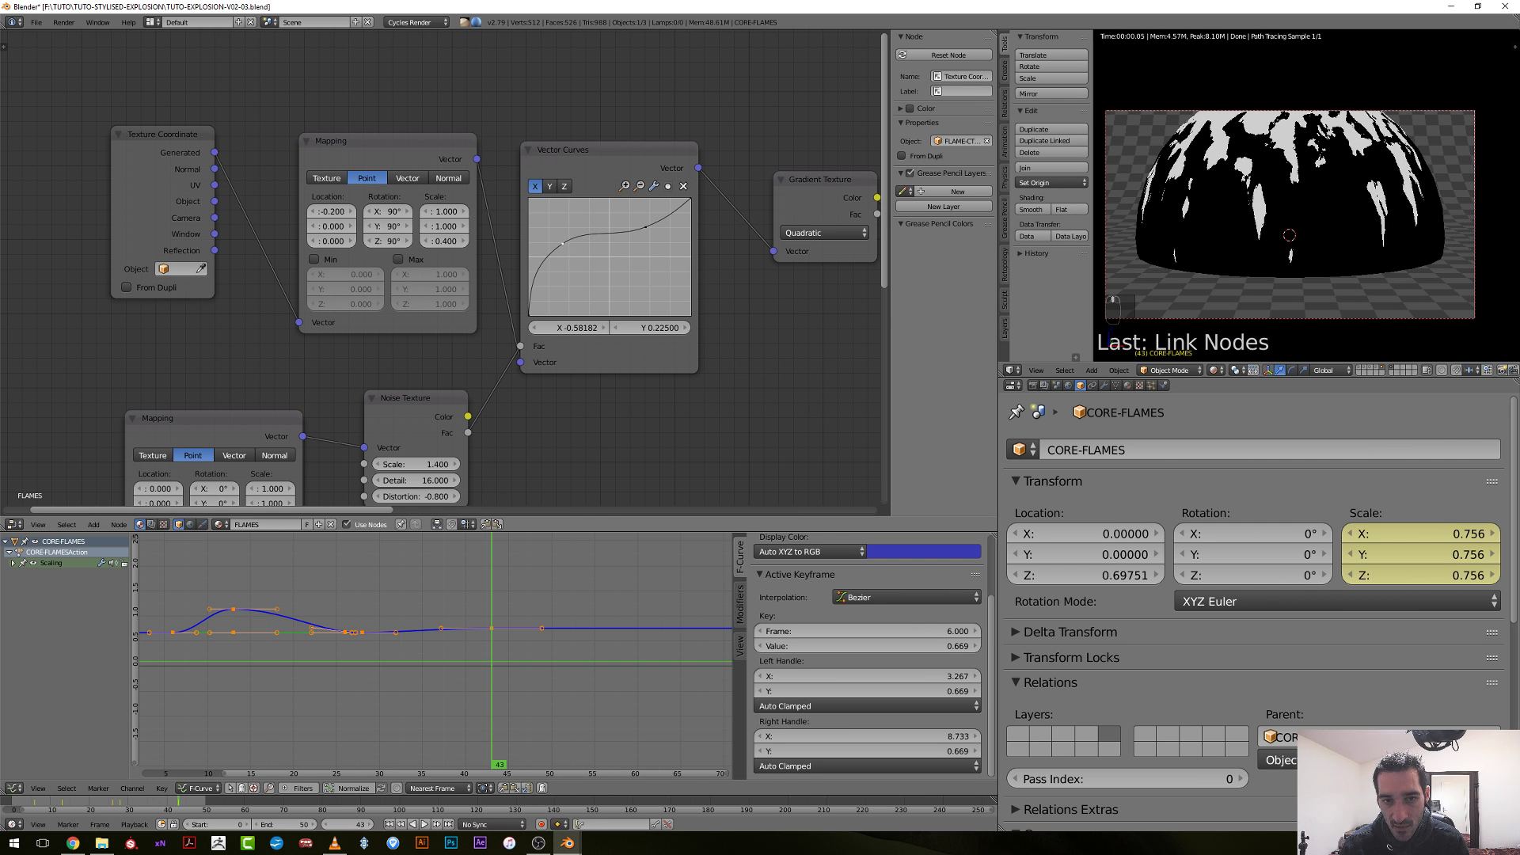
pyautogui.moveTo(562, 244); pyautogui.dragTo(562, 242)
pyautogui.moveTo(487, 651); pyautogui.dragTo(434, 701)
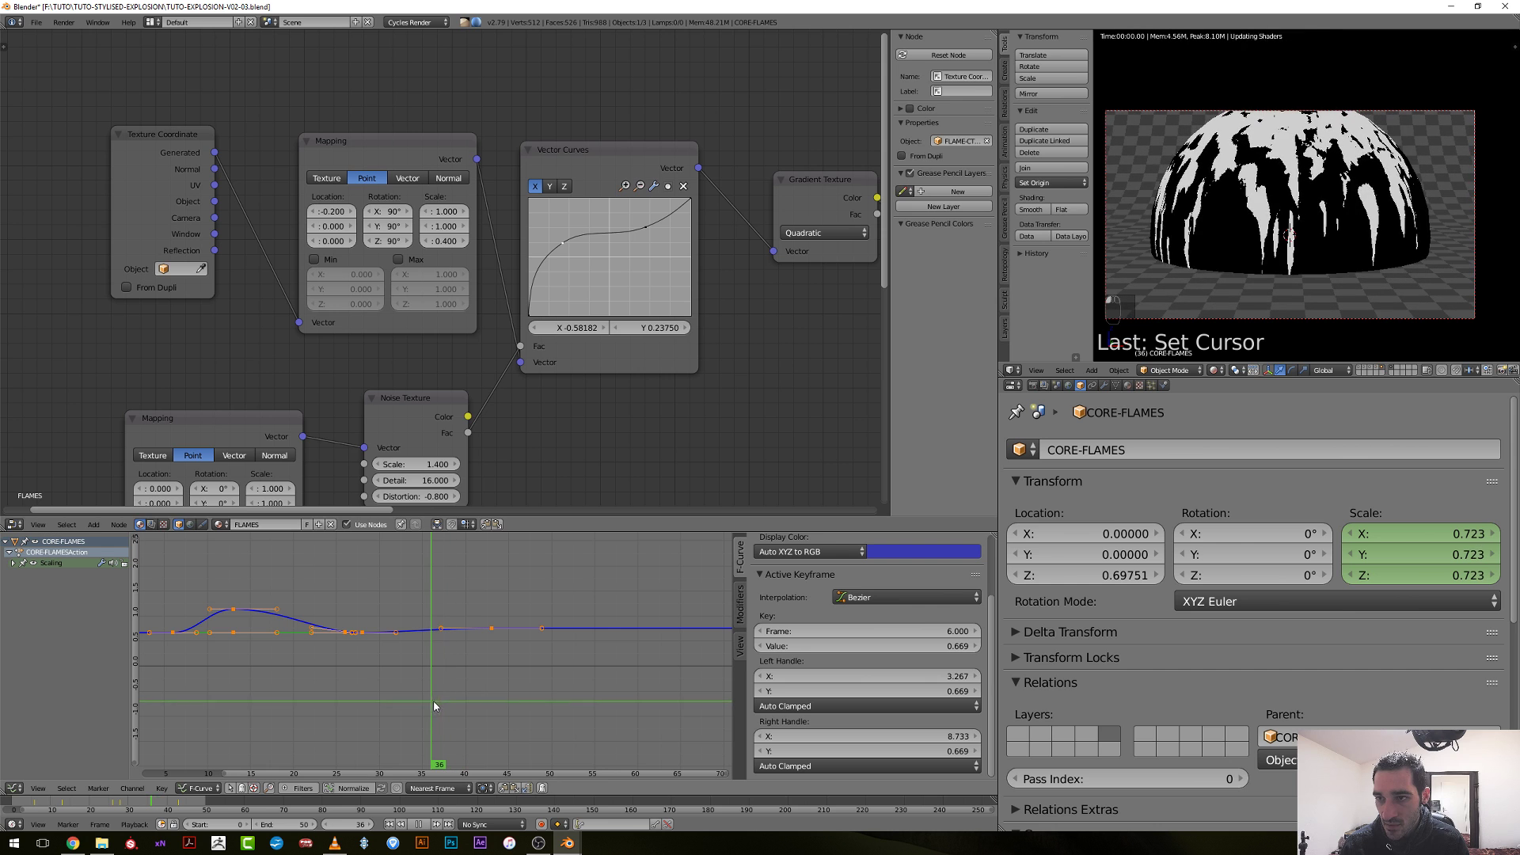
pyautogui.moveTo(563, 243); pyautogui.dragTo(563, 244)
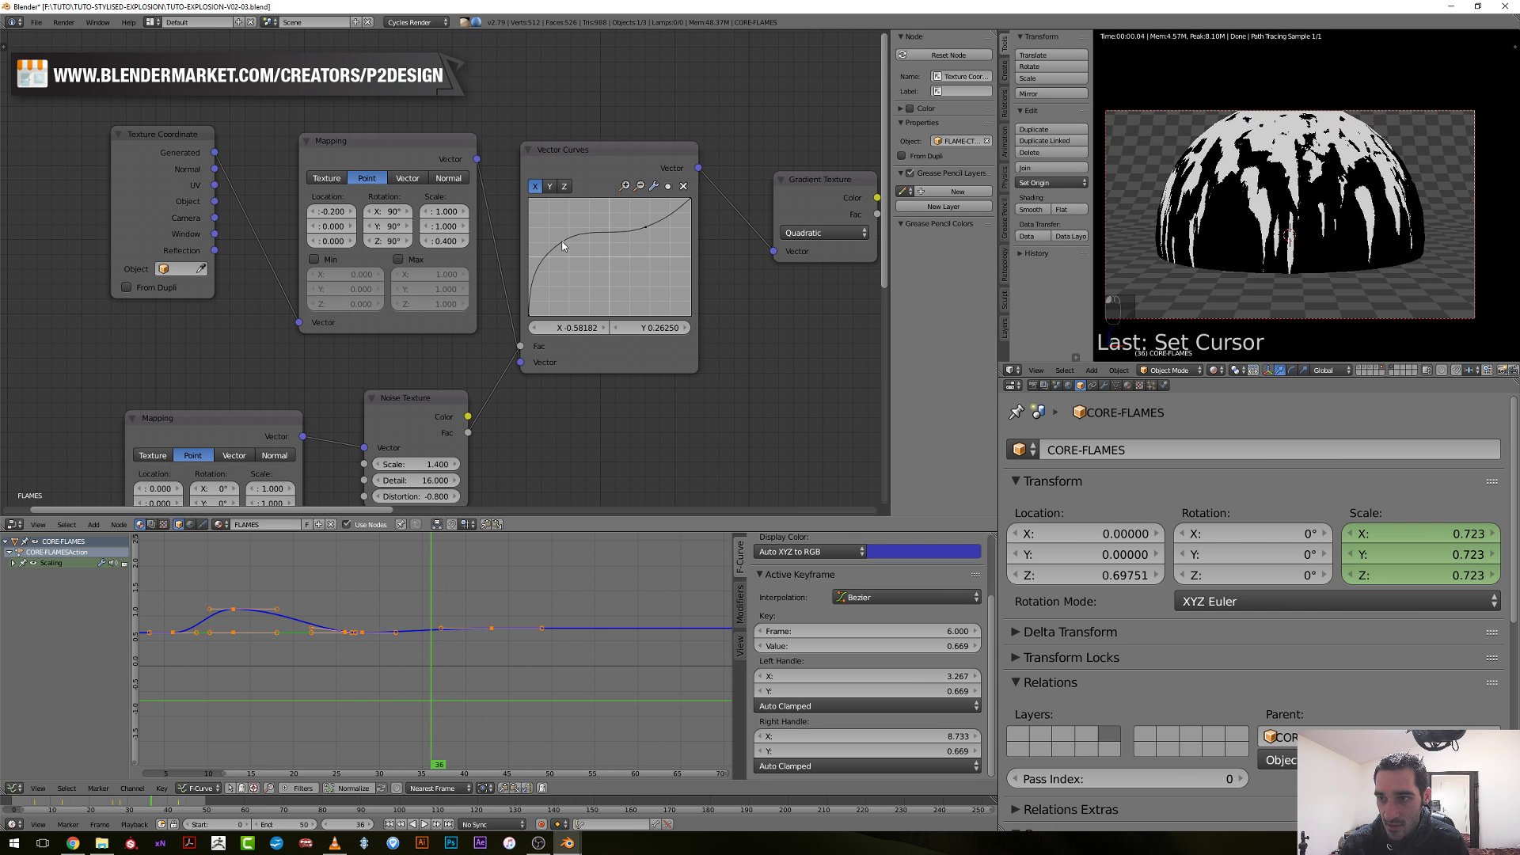
# Try a Scale of 2.000 on the duplicated Noise Texture and reduce it stepwise to 1.600.
pyautogui.scroll(-1, 541, 308)
pyautogui.moveTo(552, 432); pyautogui.dragTo(567, 362, button='middle')
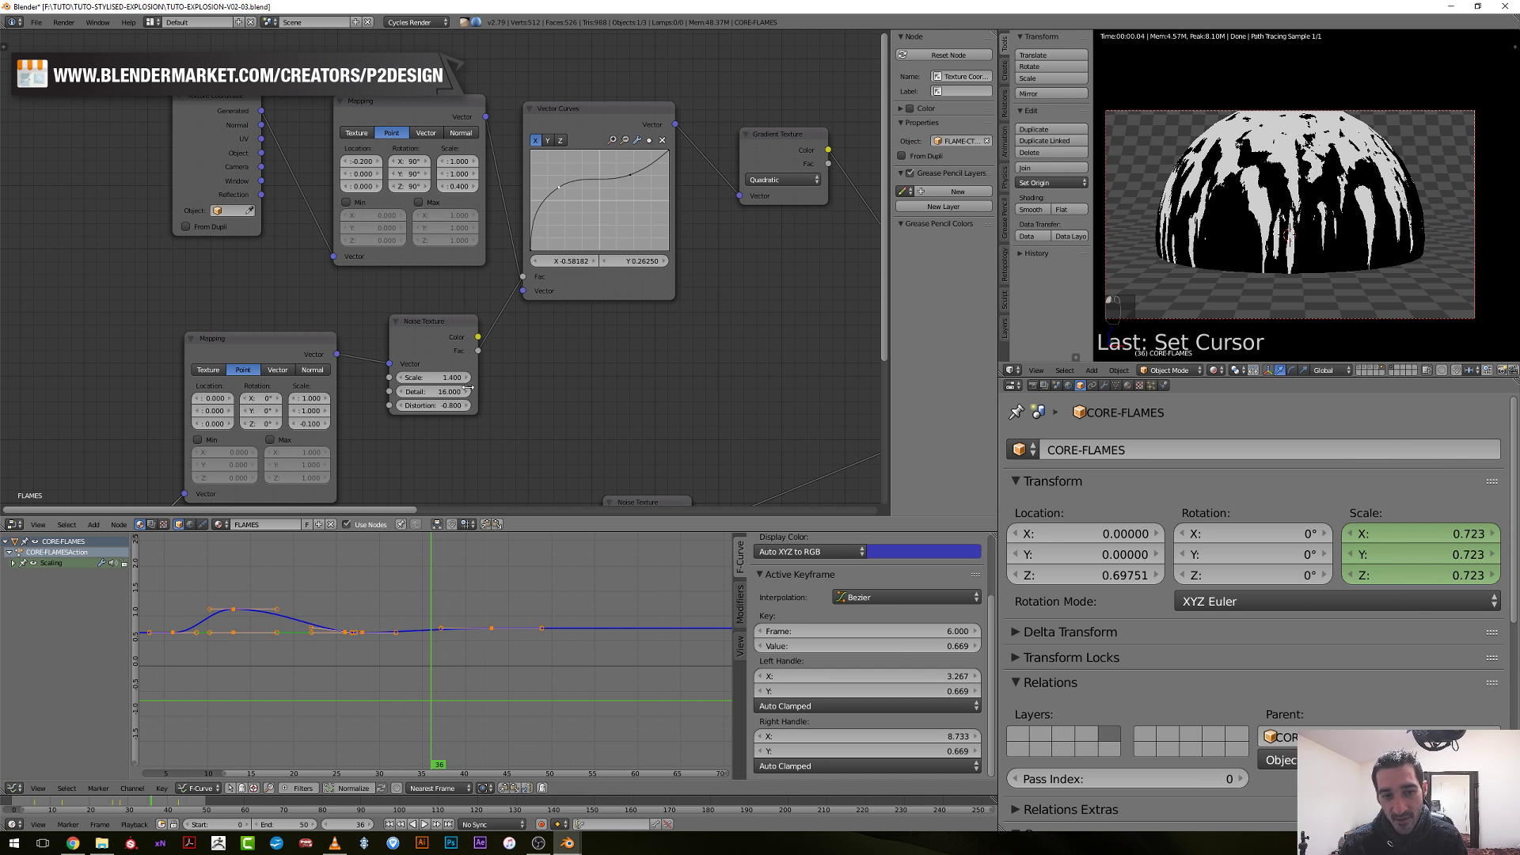
pyautogui.click(426, 377)
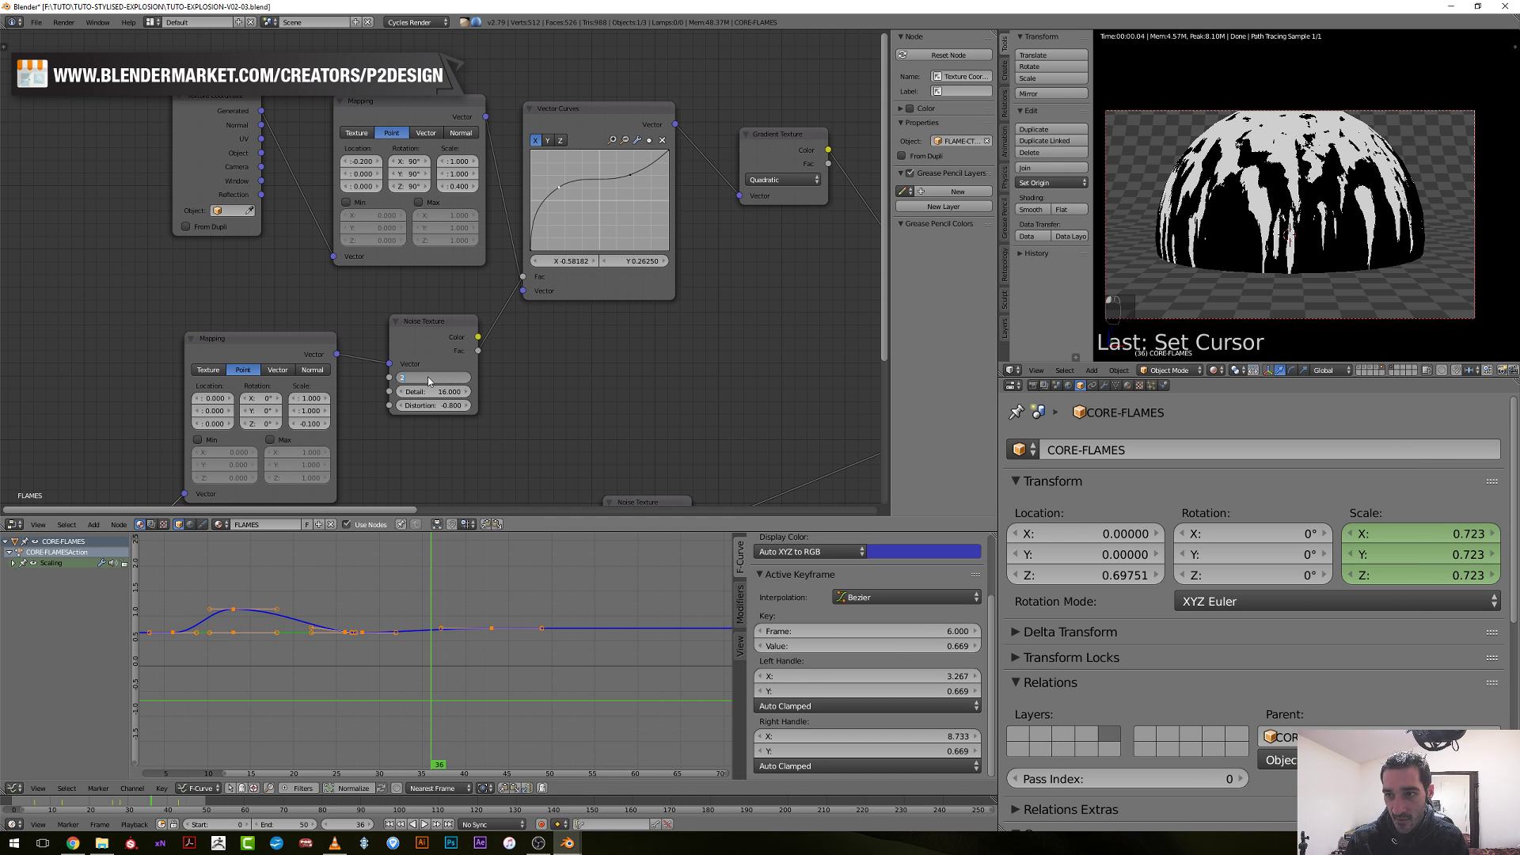
pyautogui.press('Return')
pyautogui.click(394, 378)
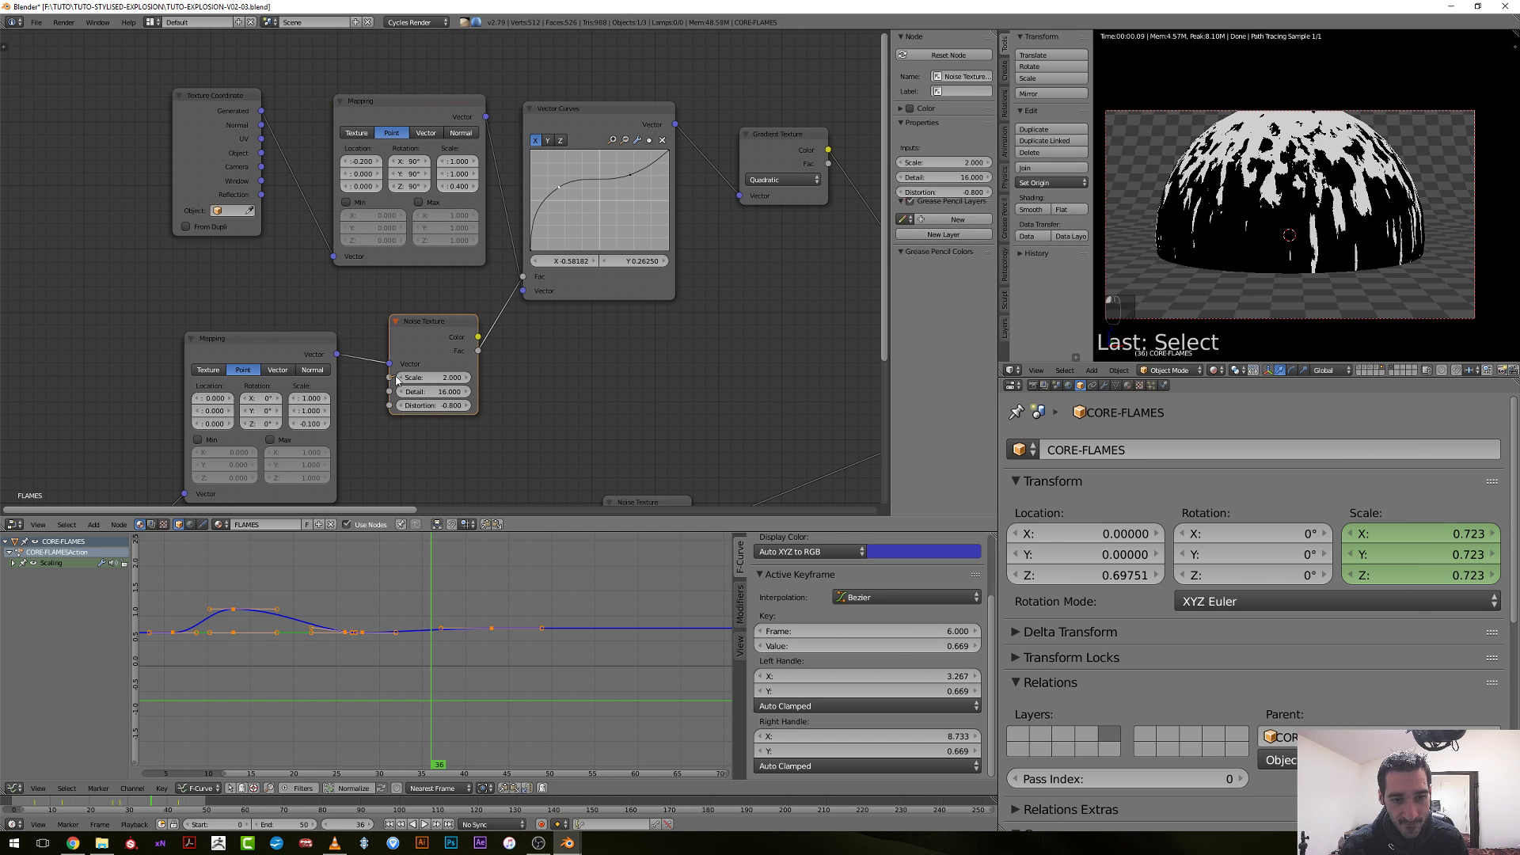
pyautogui.click(402, 378)
pyautogui.click(402, 378)
pyautogui.click(401, 378)
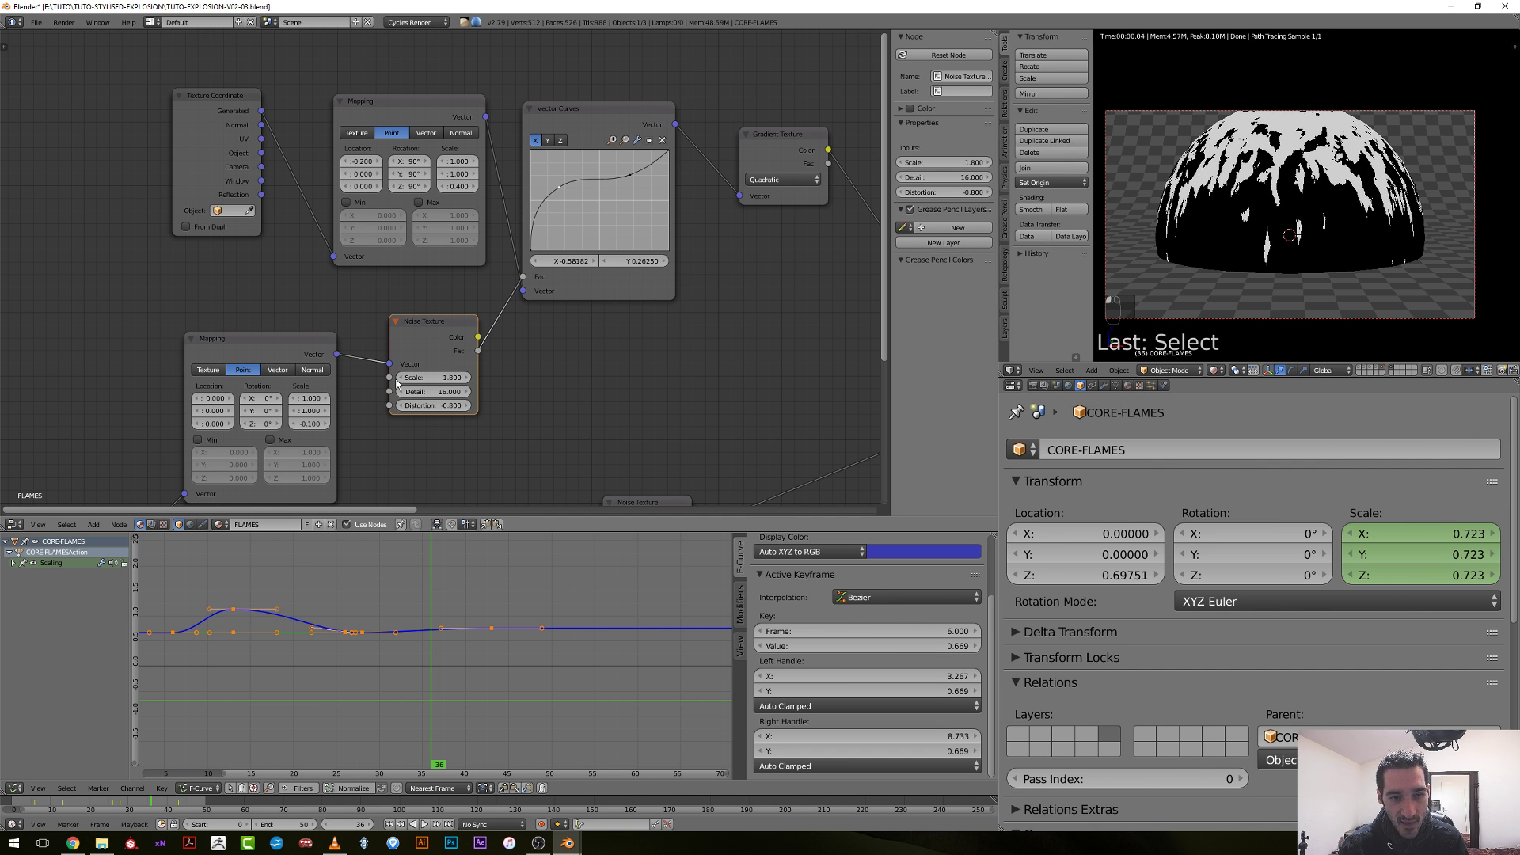
pyautogui.click(403, 377)
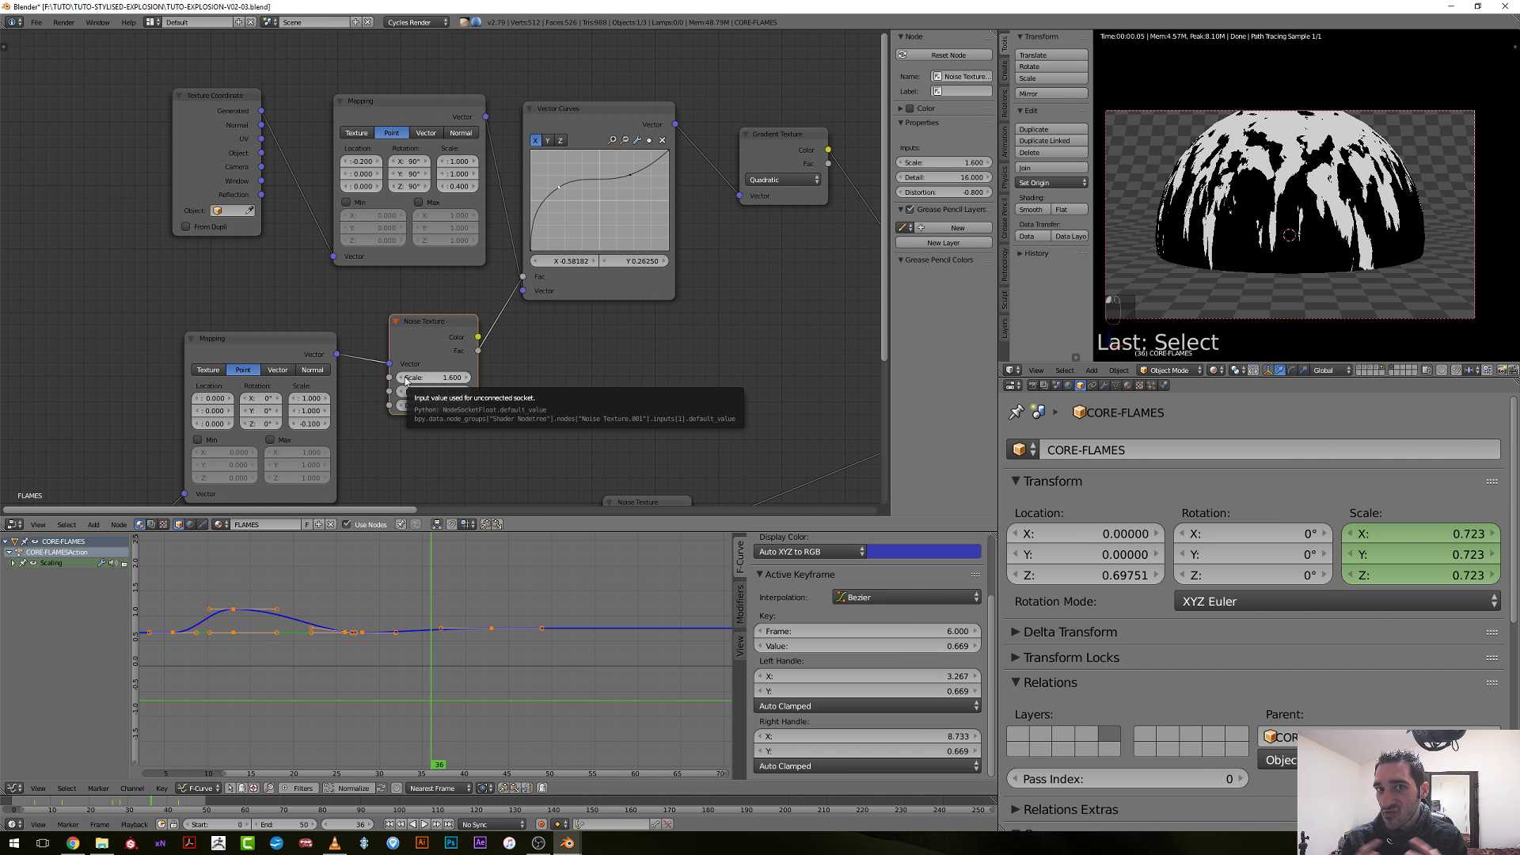
# Compare the previews of the Gradient Texture and the black-and-white ColorRamp on the dome.
pyautogui.scroll(-5, 518, 307)
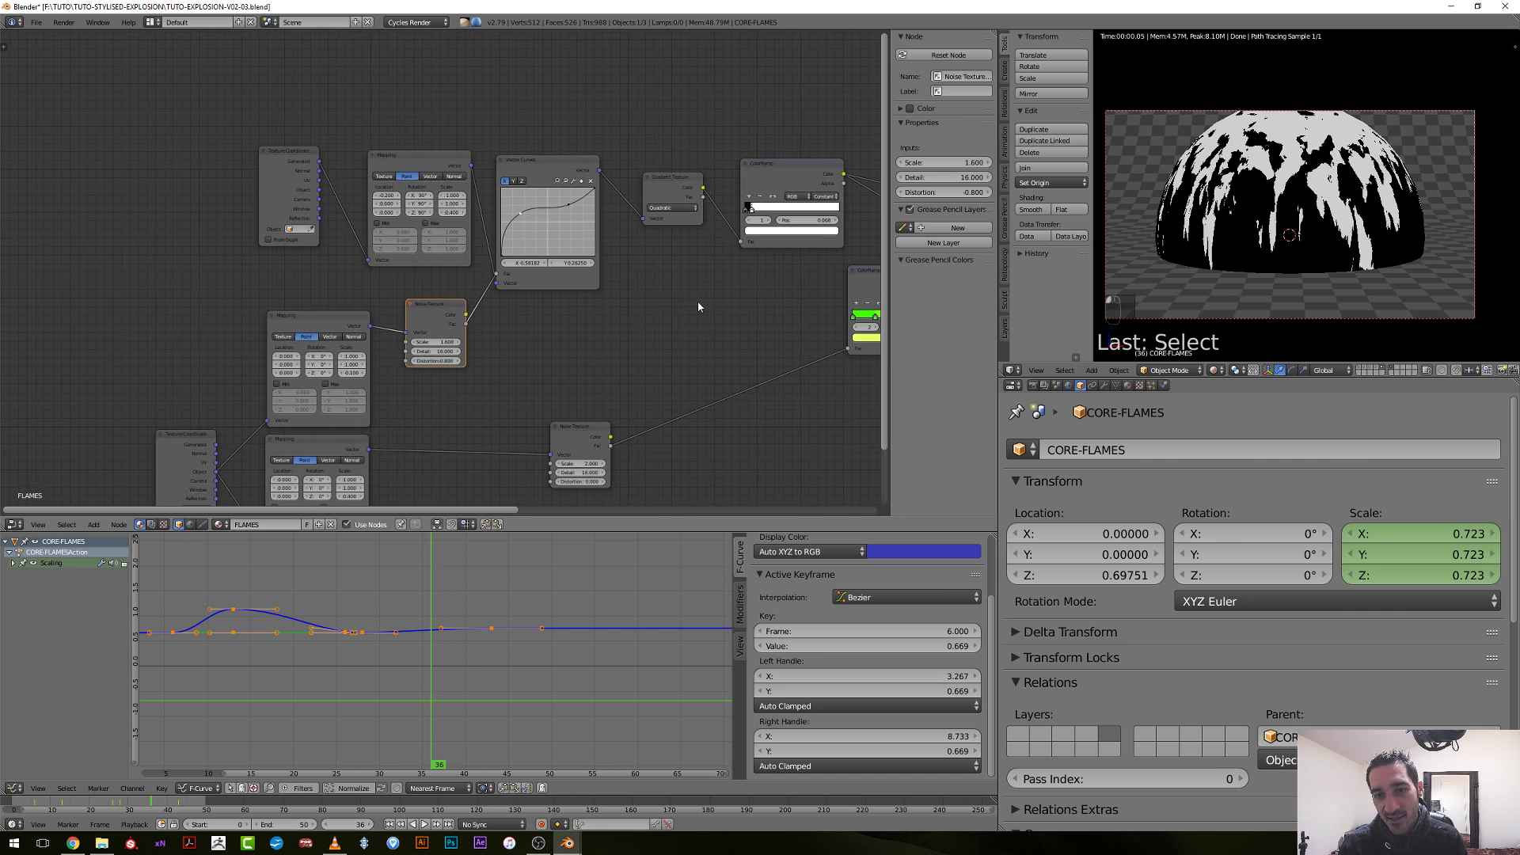
pyautogui.moveTo(698, 304); pyautogui.dragTo(445, 281, button='middle')
pyautogui.keyDown('ctrl'); pyautogui.keyDown('shift'); pyautogui.click(567, 156); pyautogui.keyUp('shift'); pyautogui.keyUp('ctrl')
pyautogui.scroll(1, 537, 196)
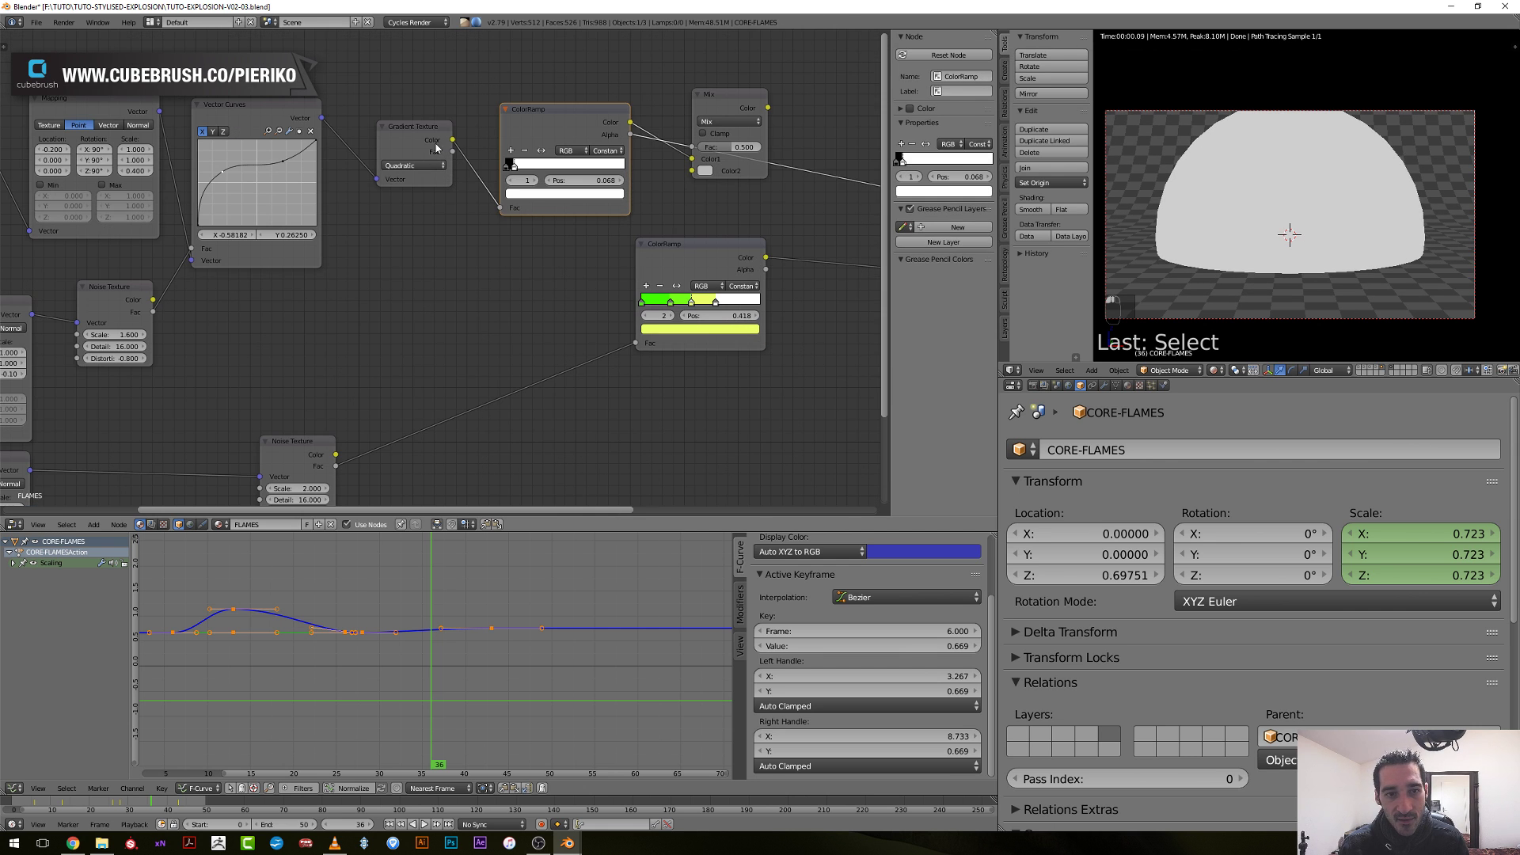
pyautogui.keyDown('ctrl'); pyautogui.keyDown('shift'); pyautogui.click(432, 173); pyautogui.keyUp('shift'); pyautogui.keyUp('ctrl')
pyautogui.keyDown('ctrl'); pyautogui.hscroll(1, 475, 166); pyautogui.keyUp('ctrl')
pyautogui.keyDown('ctrl'); pyautogui.keyDown('shift'); pyautogui.click(491, 141); pyautogui.keyUp('shift'); pyautogui.keyUp('ctrl')
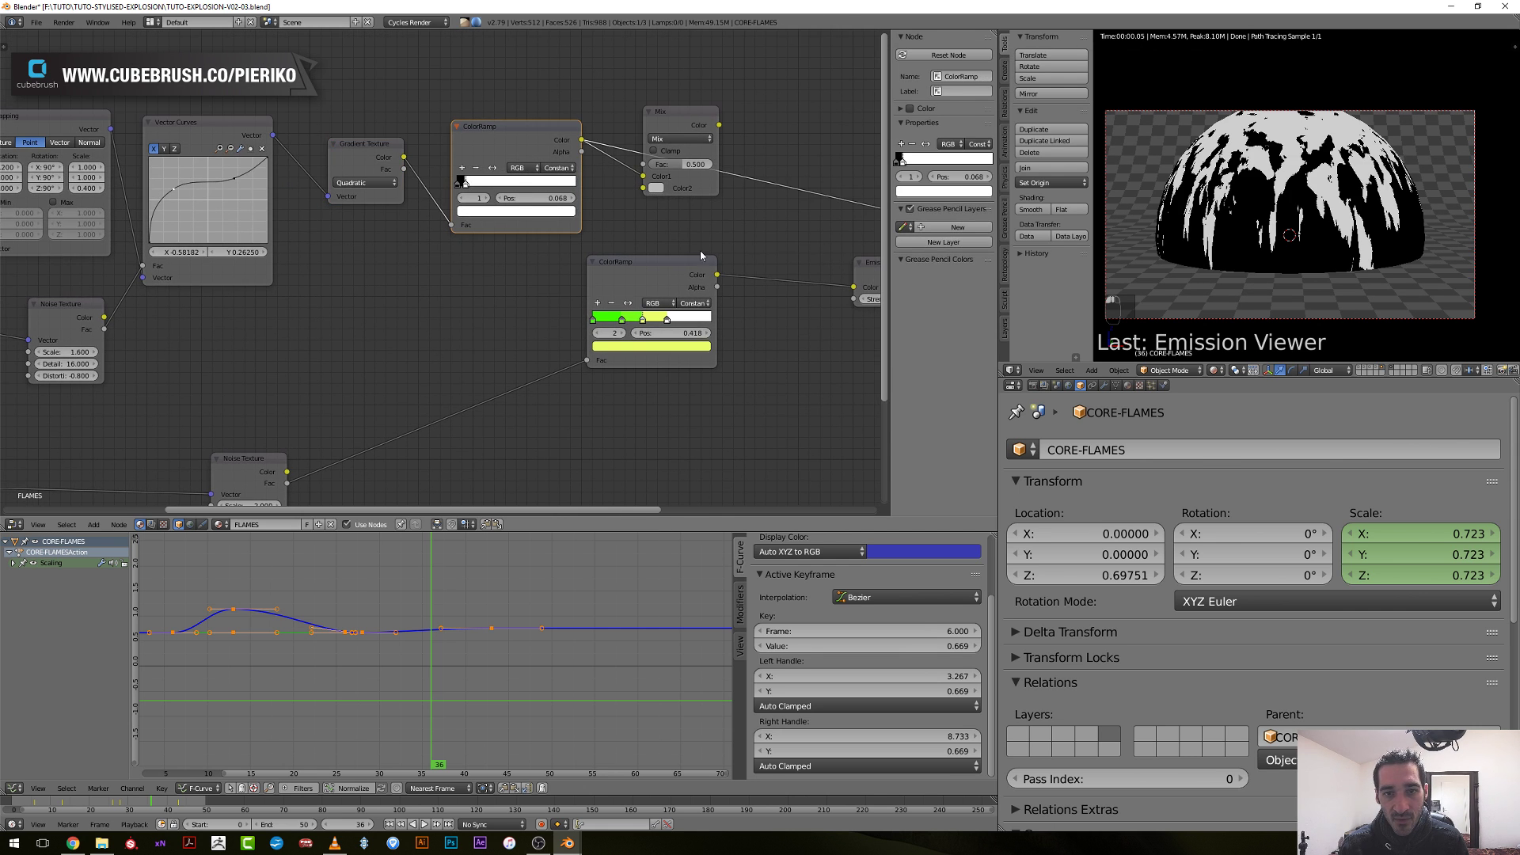
# Move the green-yellow ColorRamp down below the Mix node and place the Emission node right beside it.
pyautogui.moveTo(700, 250); pyautogui.dragTo(505, 217, button='middle')
pyautogui.moveTo(349, 199); pyautogui.dragTo(359, 277)
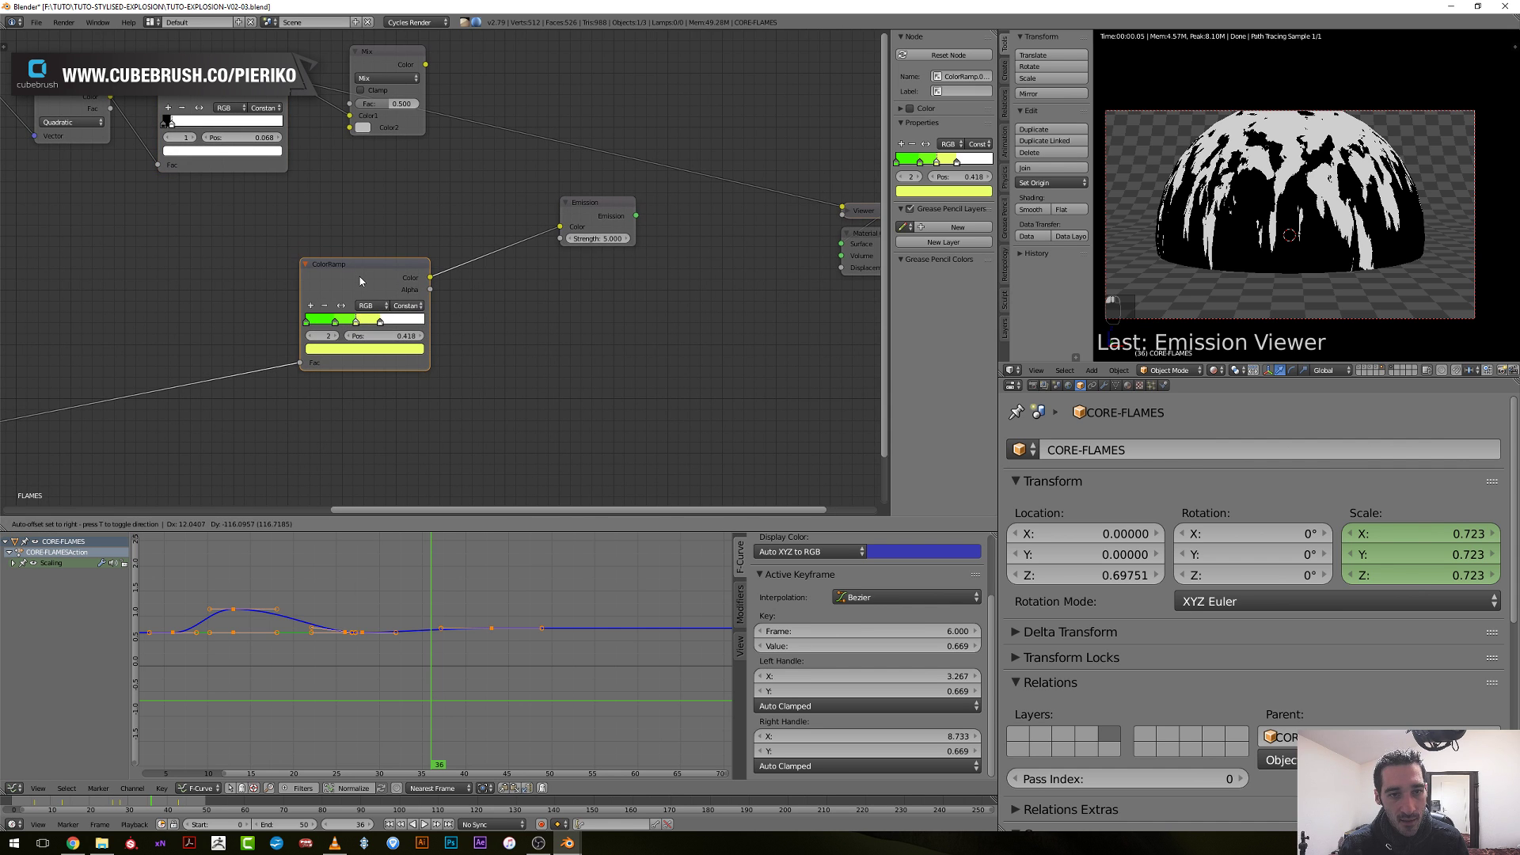
pyautogui.scroll(-1, 554, 237)
pyautogui.moveTo(573, 234); pyautogui.dragTo(507, 326)
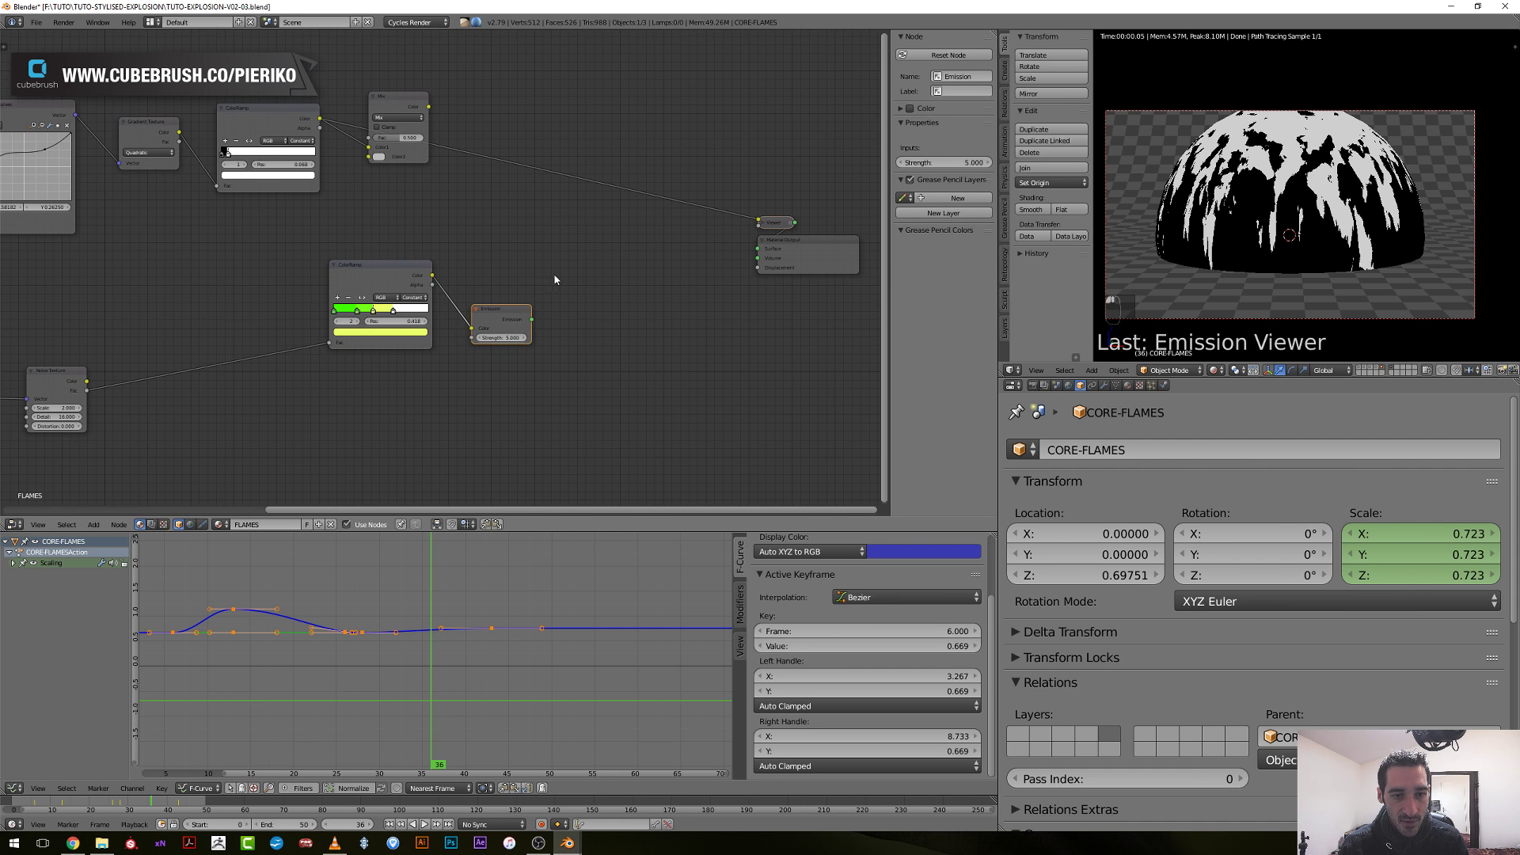
# Add a Transparent BSDF node and arrange it just below the Emission node.
pyautogui.hotkey('shift', 'a')
pyautogui.moveTo(553, 238)
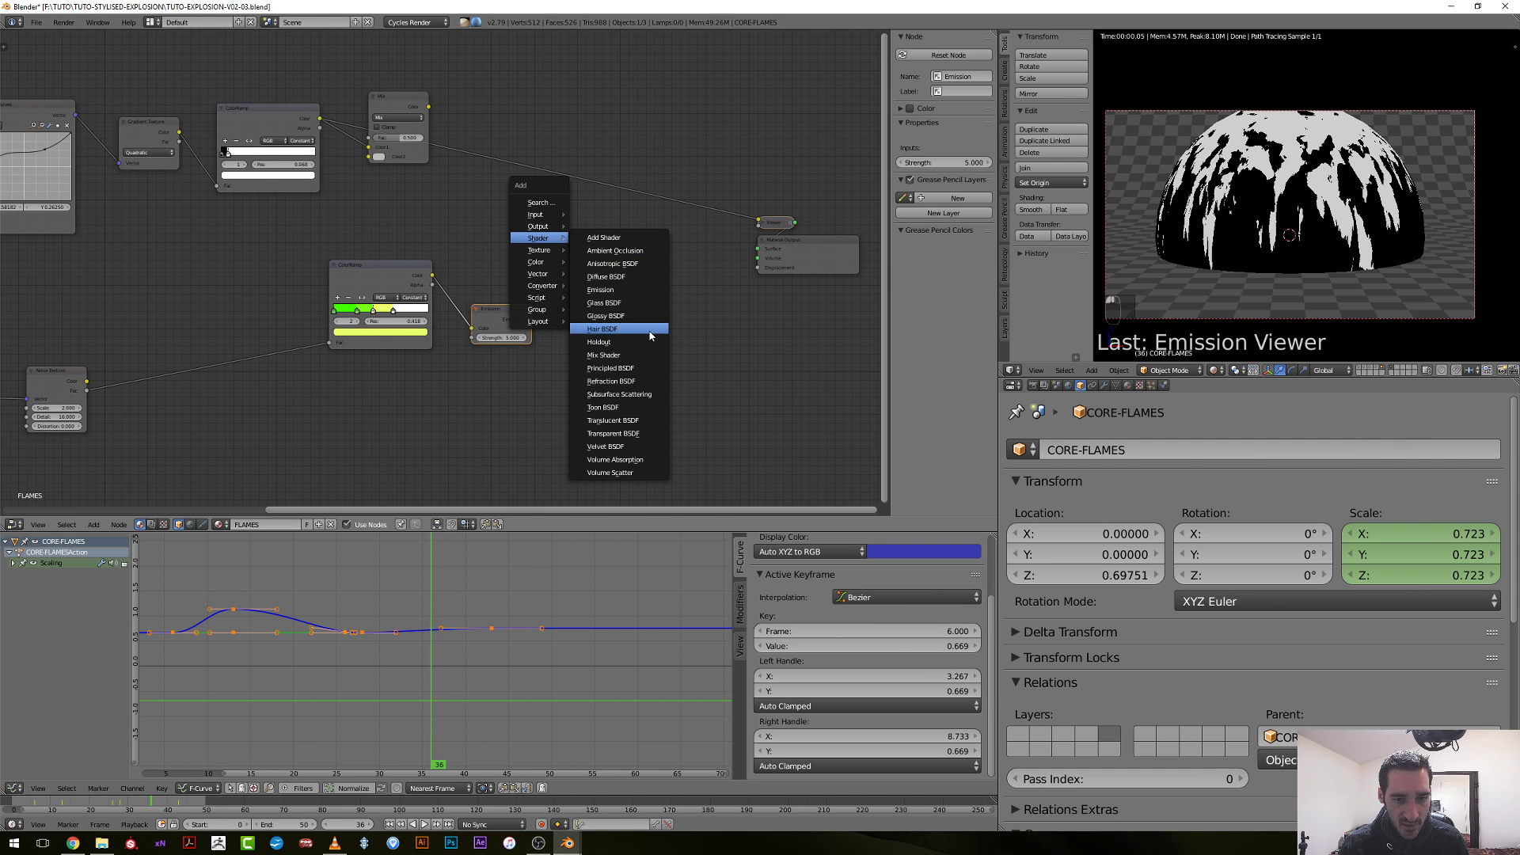
pyautogui.click(621, 432)
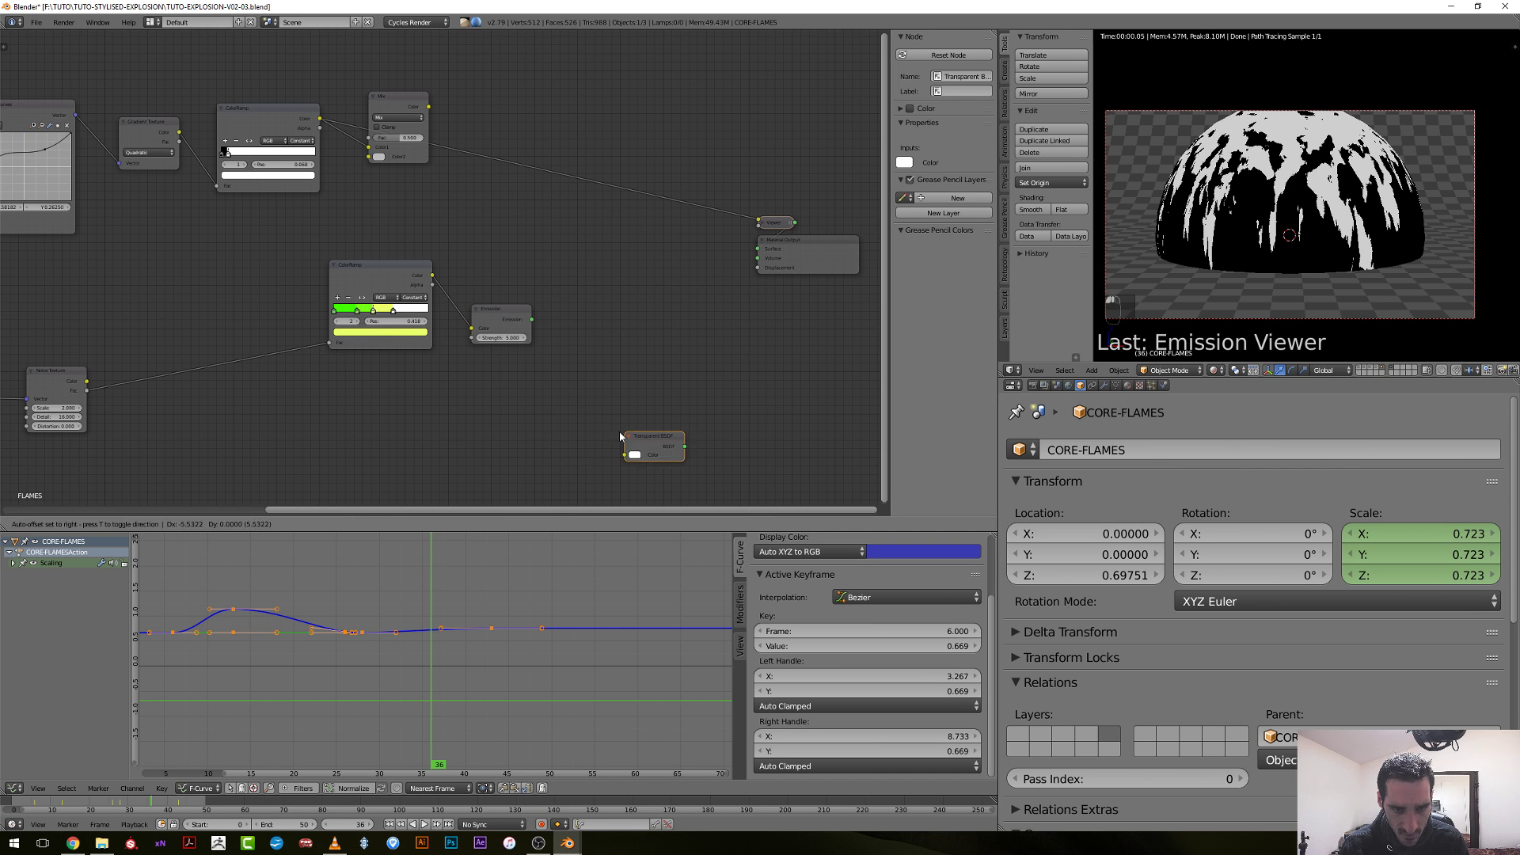
pyautogui.moveTo(475, 336); pyautogui.dragTo(474, 303)
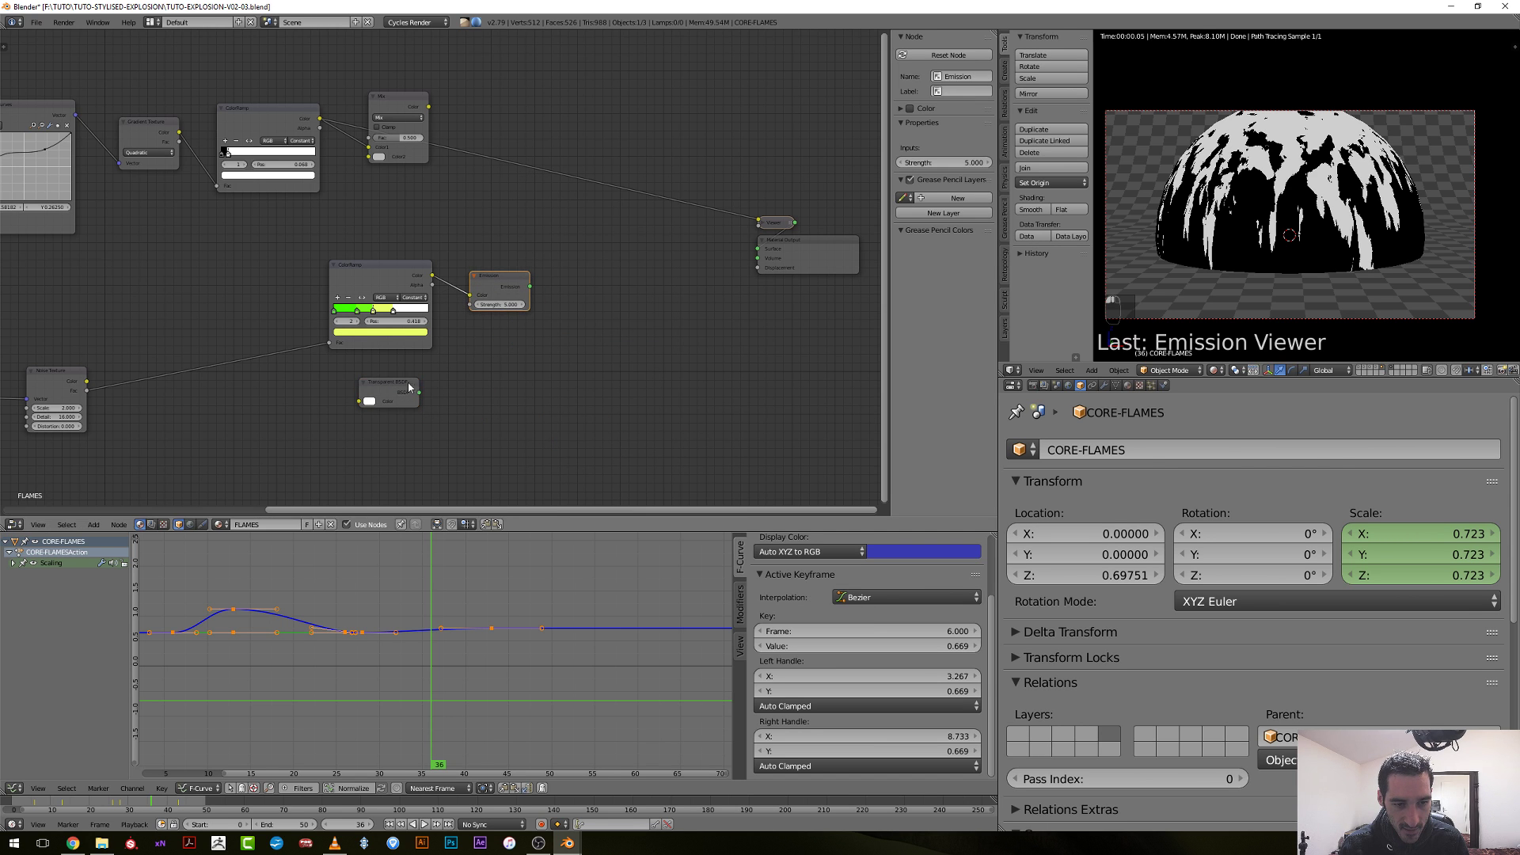
pyautogui.moveTo(396, 387); pyautogui.dragTo(517, 339)
pyautogui.click(516, 338)
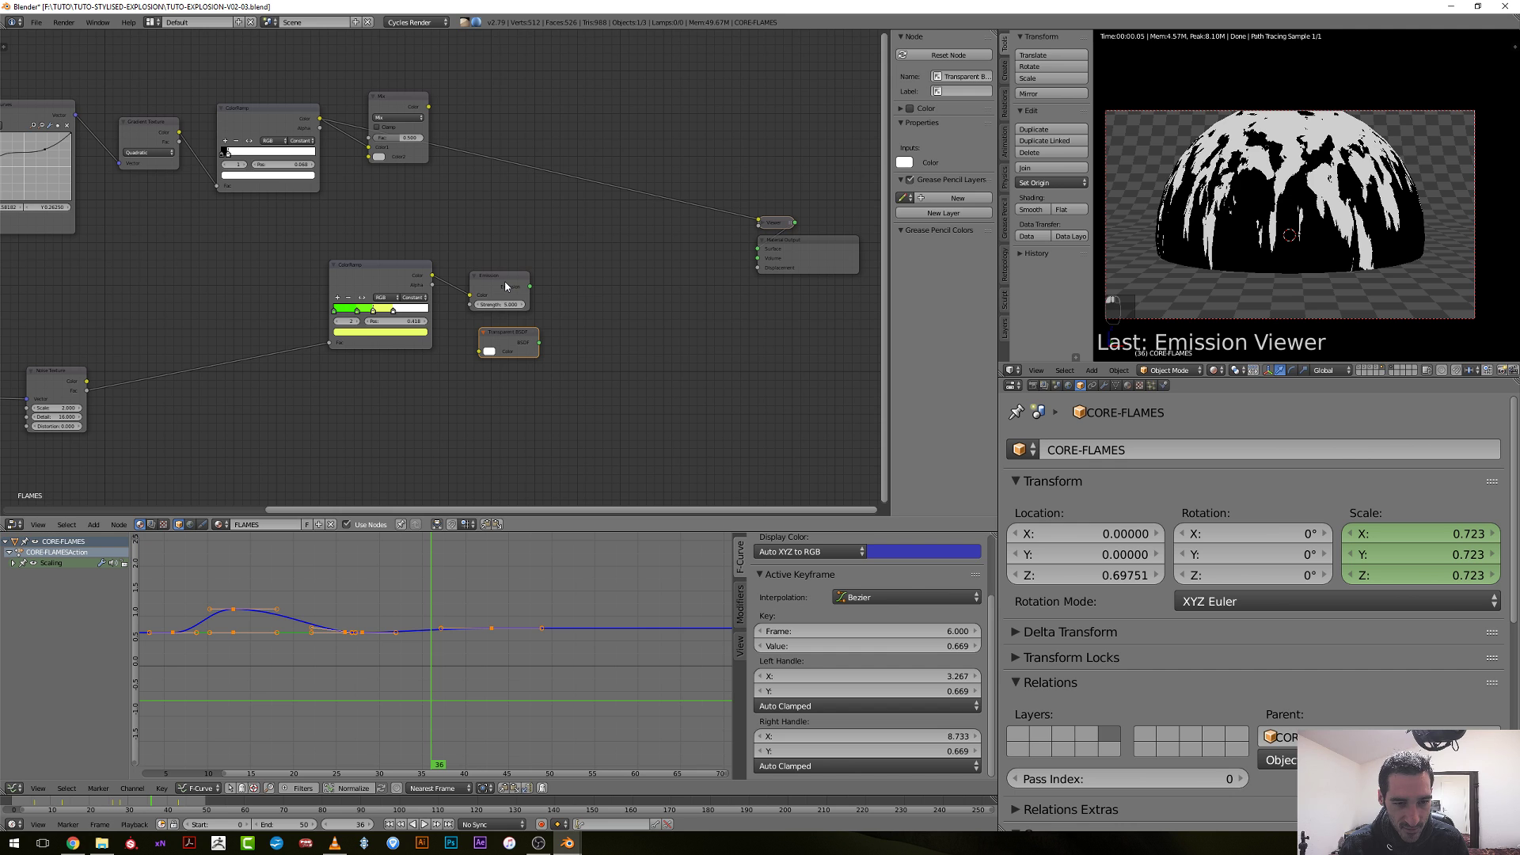
pyautogui.keyDown('alt'); pyautogui.moveTo(505, 283); pyautogui.dragTo(527, 357, button='right'); pyautogui.keyUp('alt')
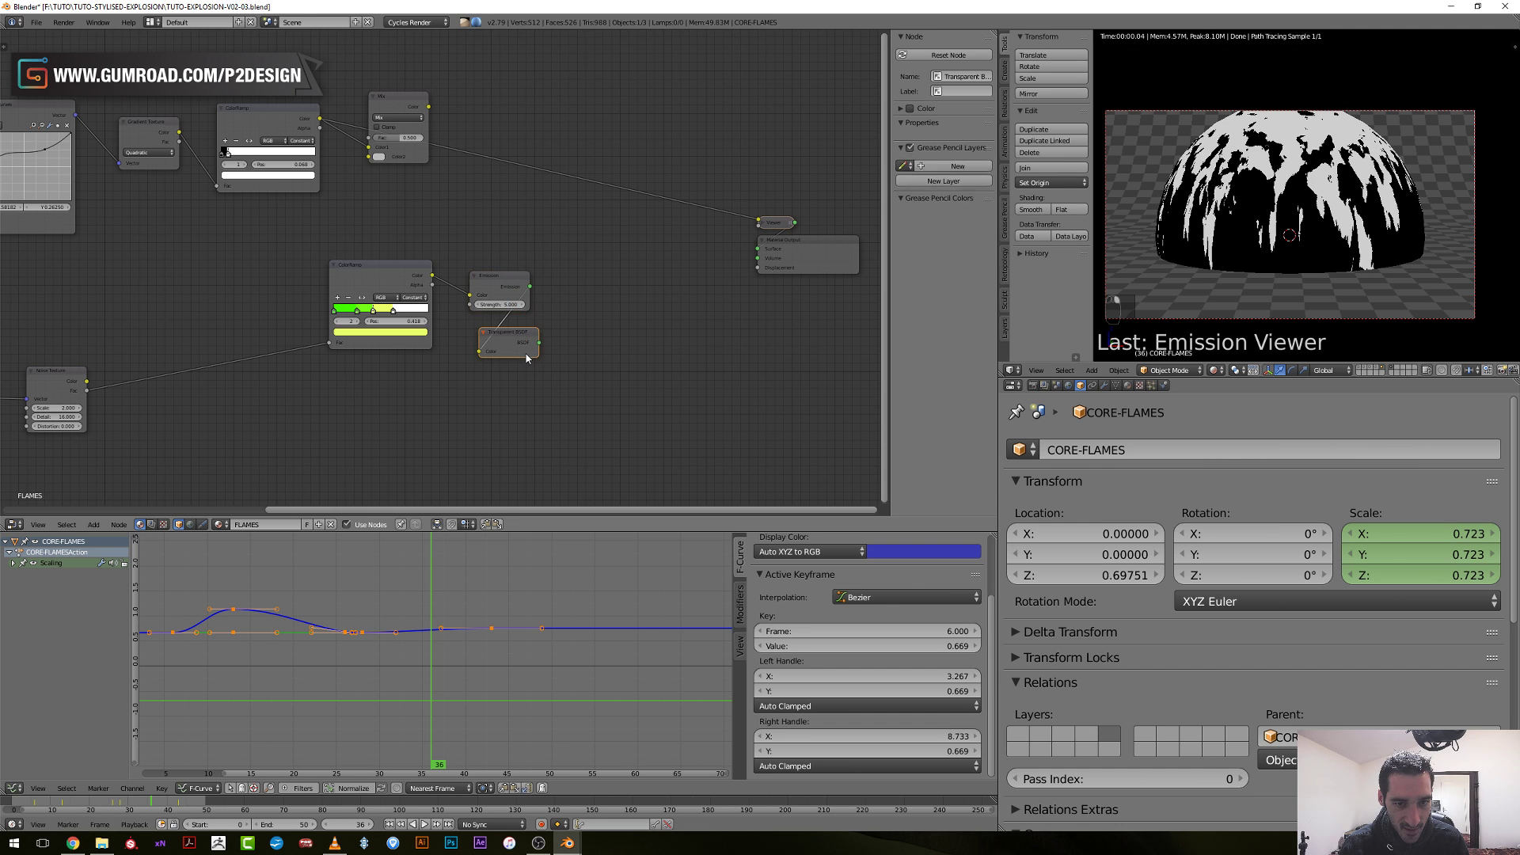
pyautogui.moveTo(526, 358); pyautogui.dragTo(475, 362)
# Add a Mix Shader and feed Emission into its first Shader input and Transparent BSDF into its second.
pyautogui.hotkey('shift', 'a')
pyautogui.moveTo(586, 301)
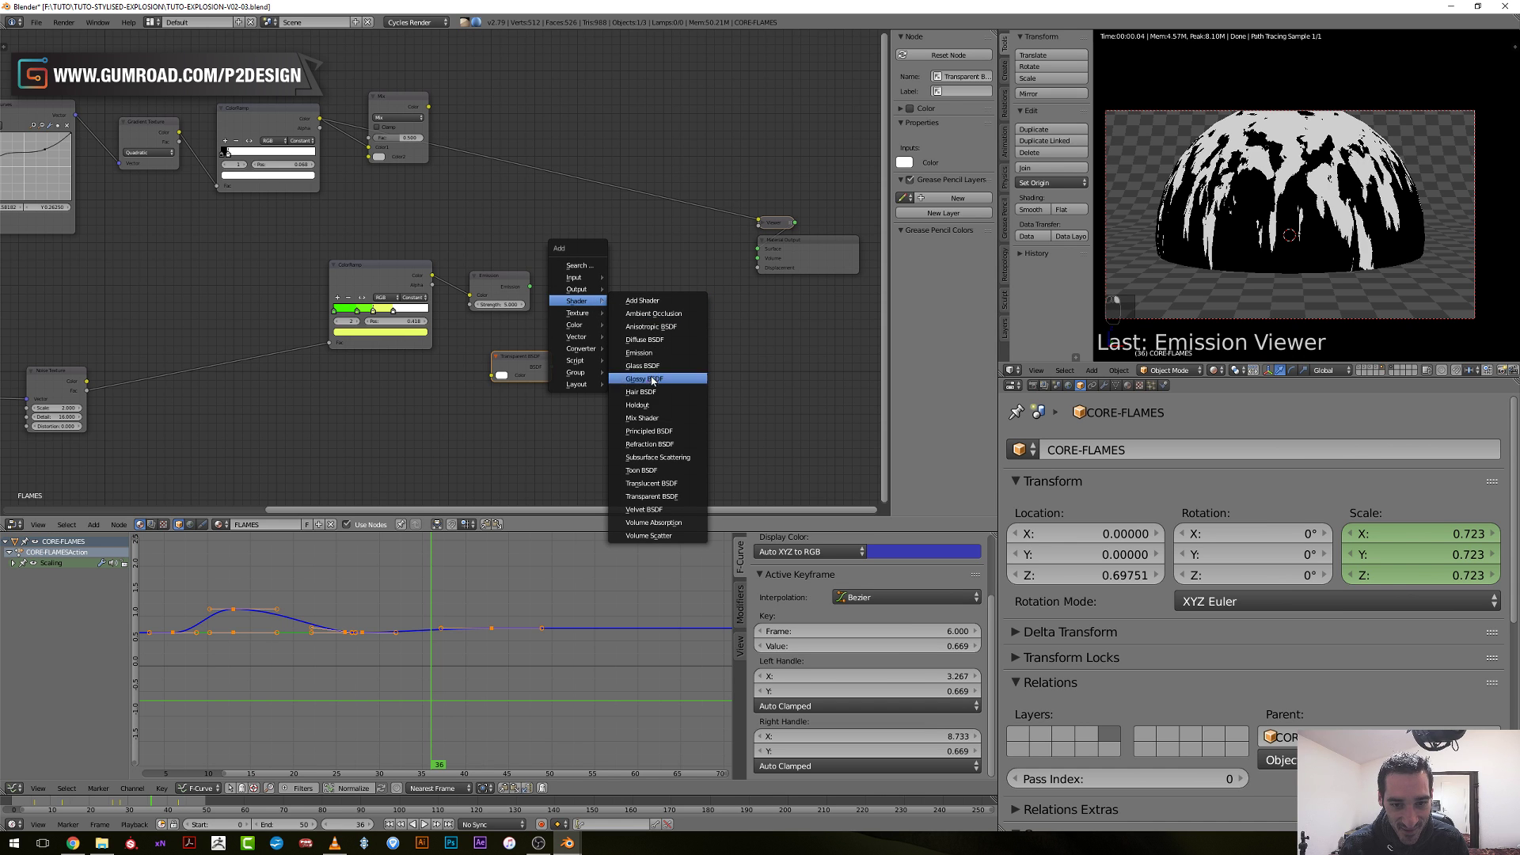
pyautogui.click(642, 418)
pyautogui.click(600, 288)
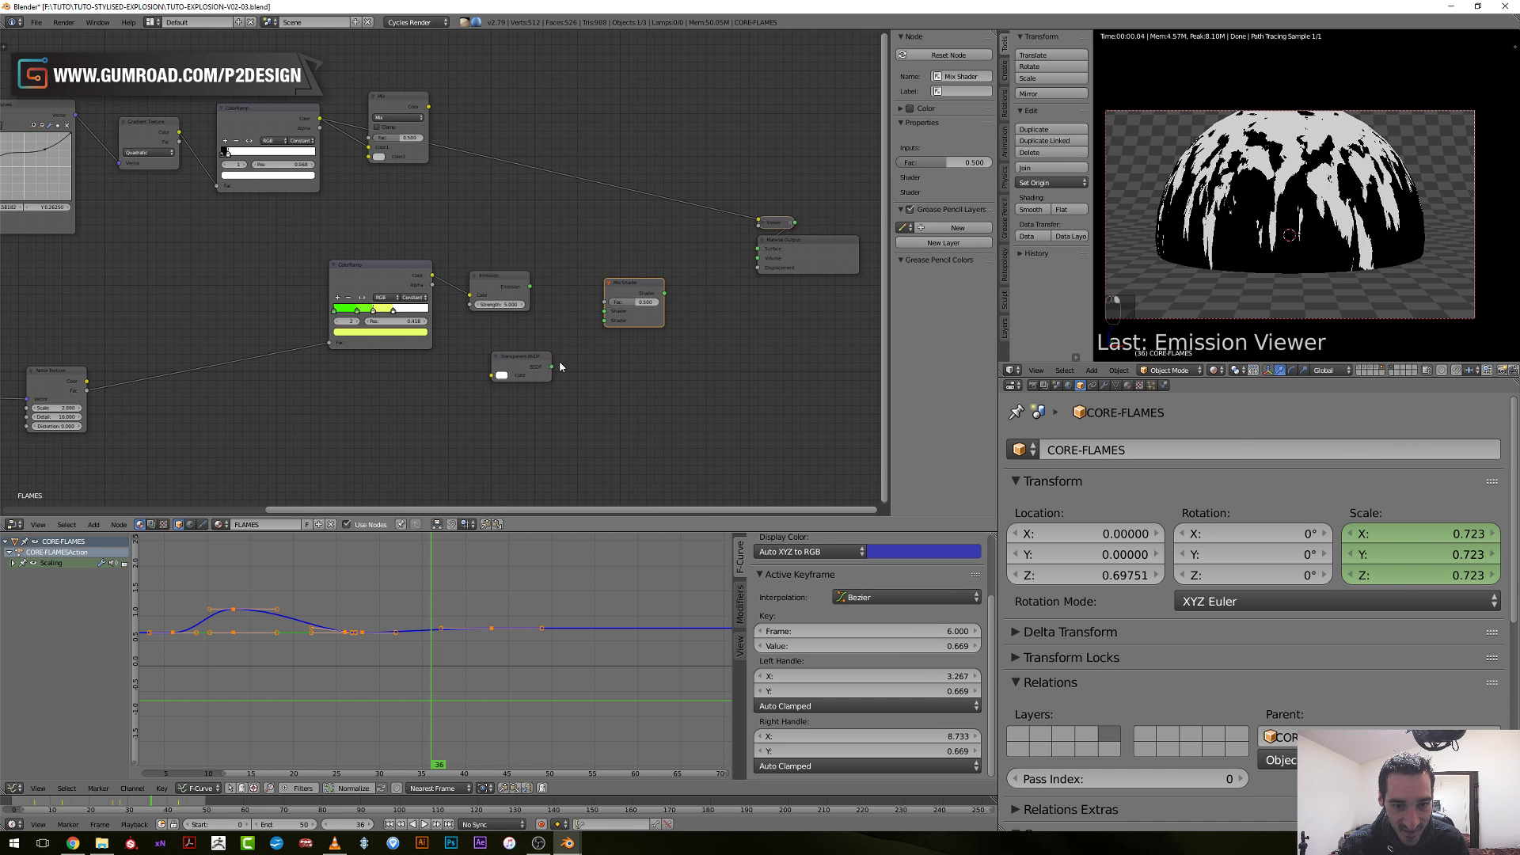
pyautogui.moveTo(554, 367); pyautogui.dragTo(605, 322)
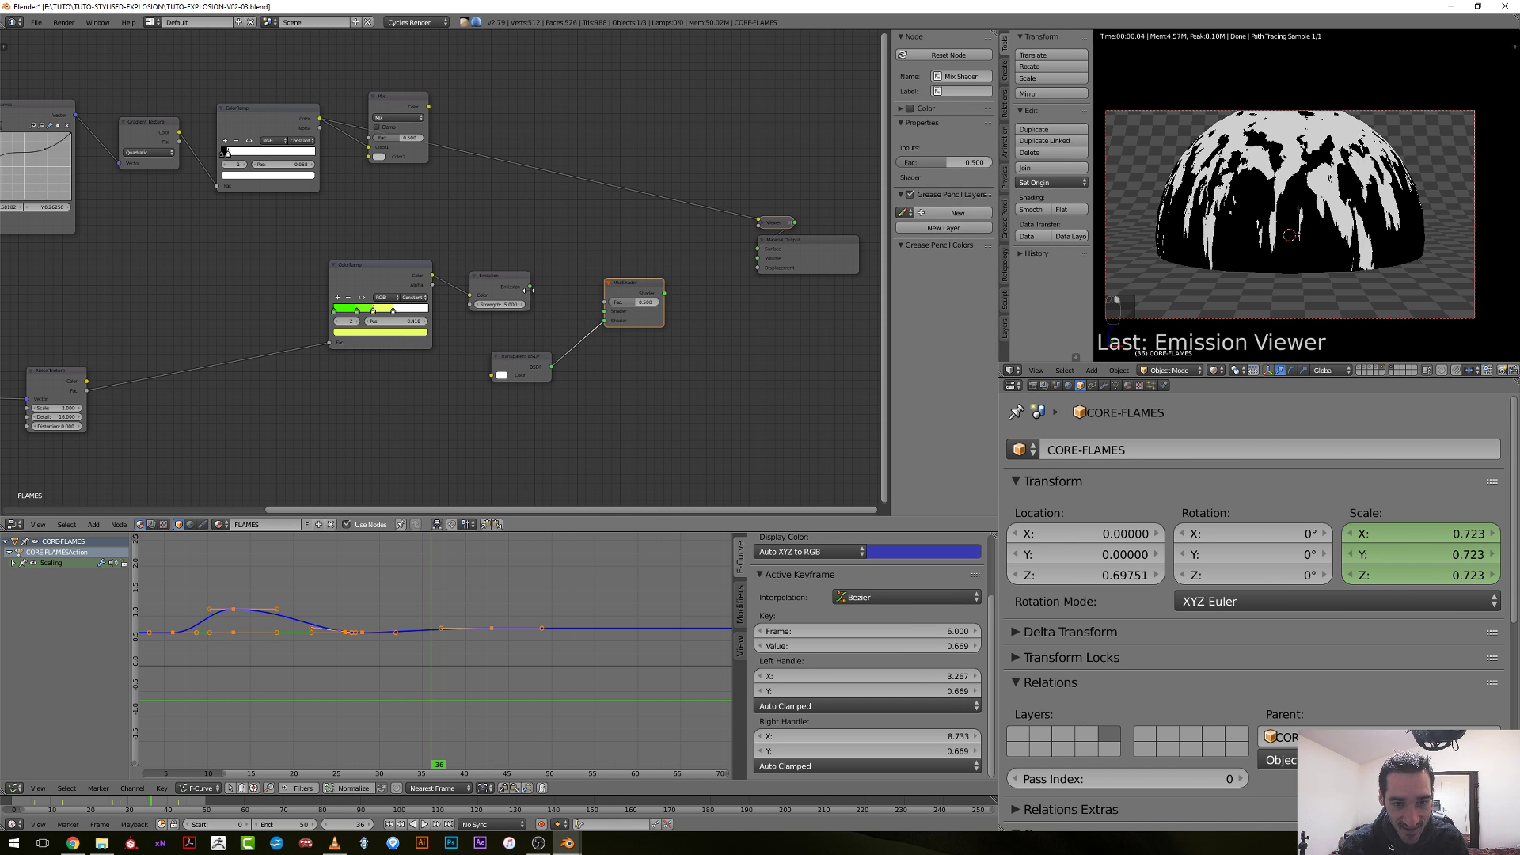
pyautogui.moveTo(529, 286); pyautogui.dragTo(605, 311)
# Move the Mix color node aside, drive the Mix Shader's Fac with the black-and-white ColorRamp, and preview the shader on the dome.
pyautogui.moveTo(398, 119); pyautogui.dragTo(504, 91)
pyautogui.moveTo(319, 121); pyautogui.dragTo(606, 301)
pyautogui.keyDown('ctrl'); pyautogui.keyDown('shift'); pyautogui.click(624, 288); pyautogui.keyUp('shift'); pyautogui.keyUp('ctrl')
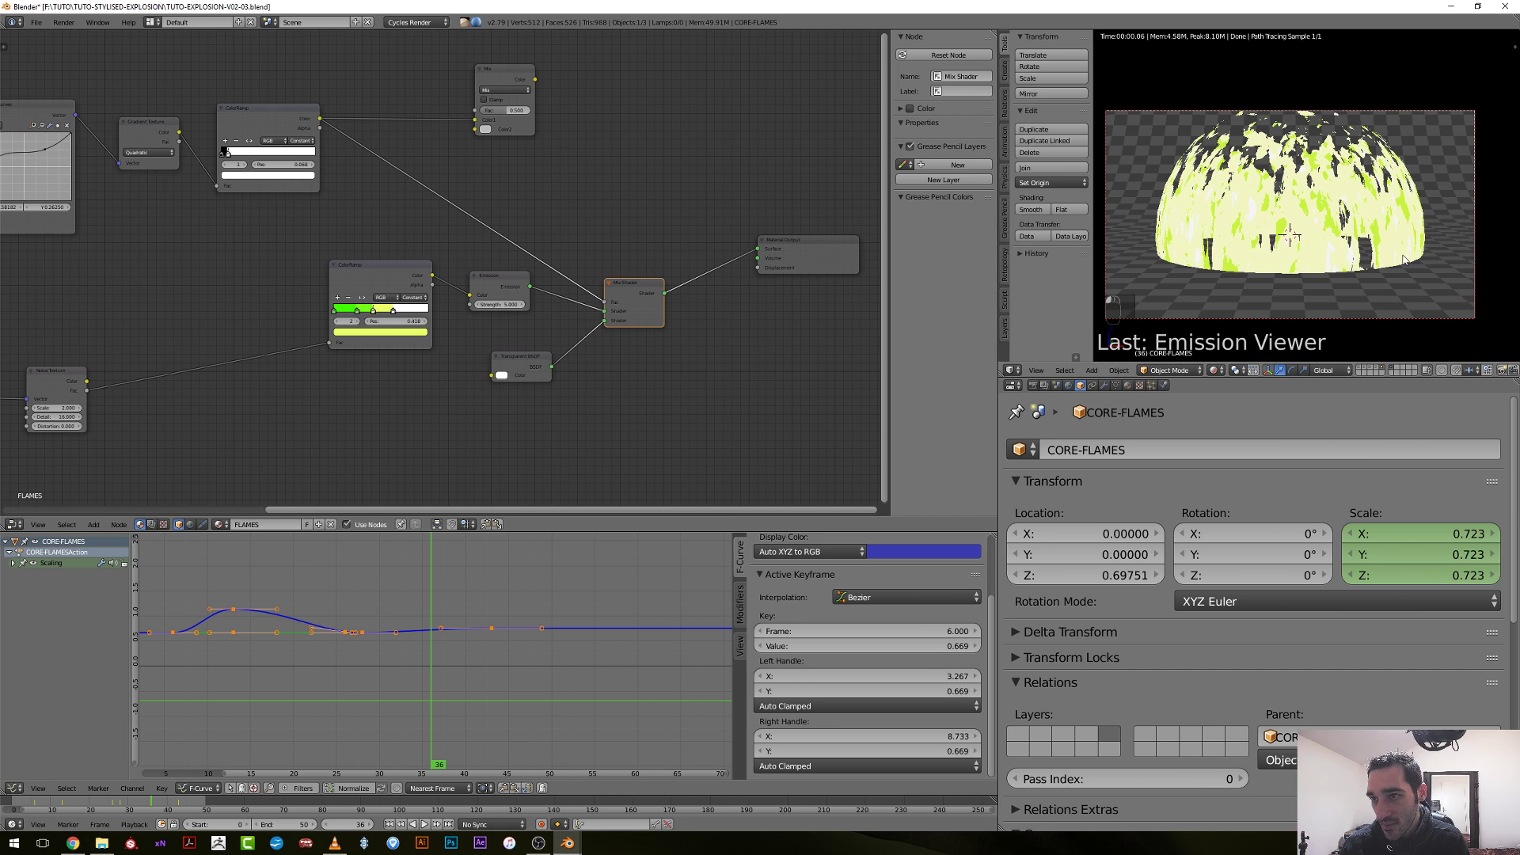
pyautogui.scroll(1, 1168, 271)
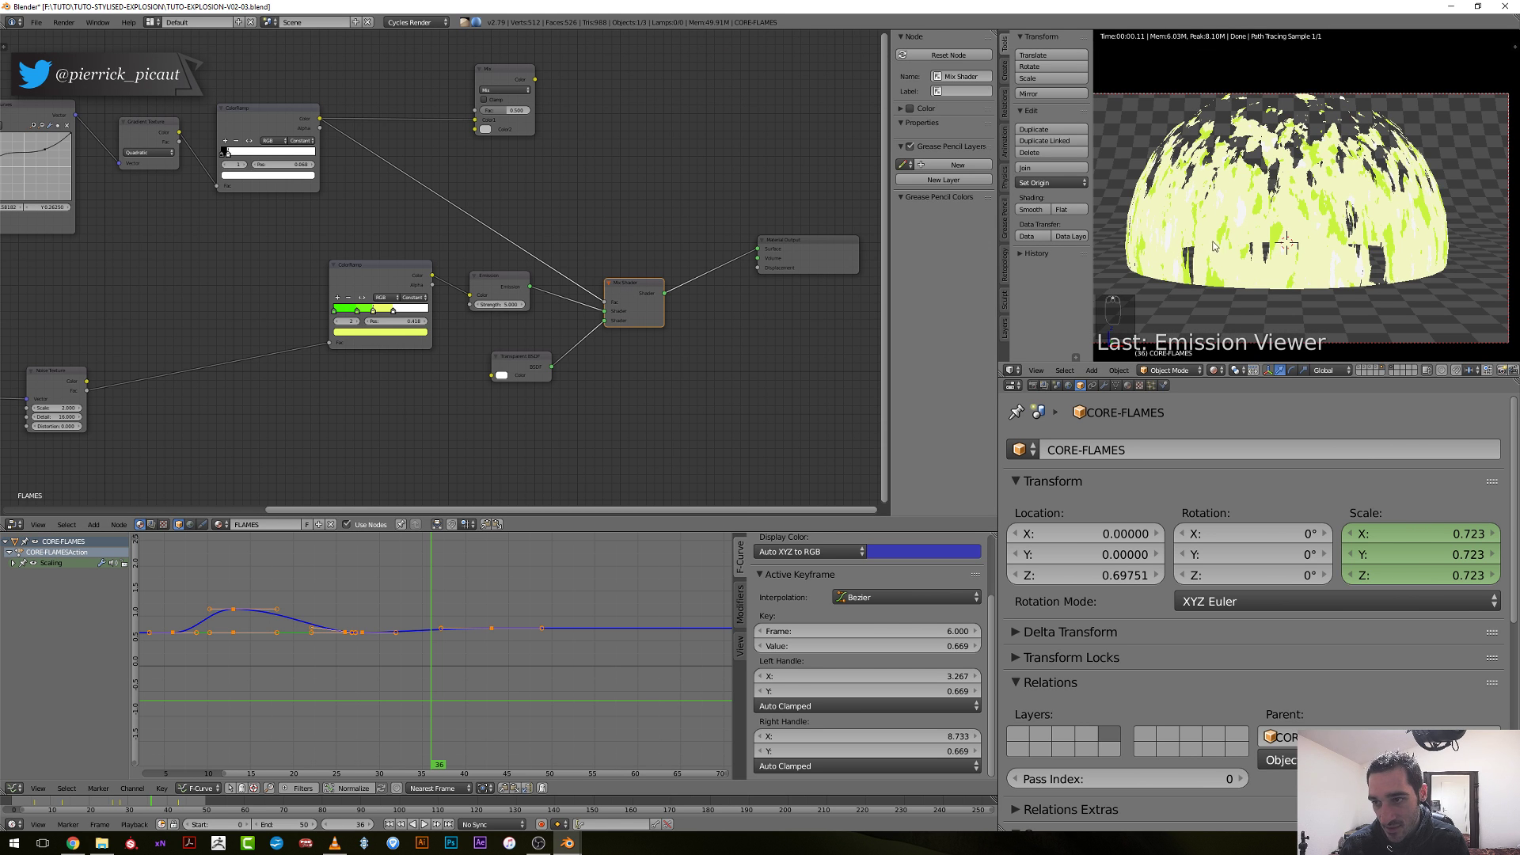
# Move the Material Output node farther from the Mix Shader to make room between them.
pyautogui.scroll(-1, 631, 241)
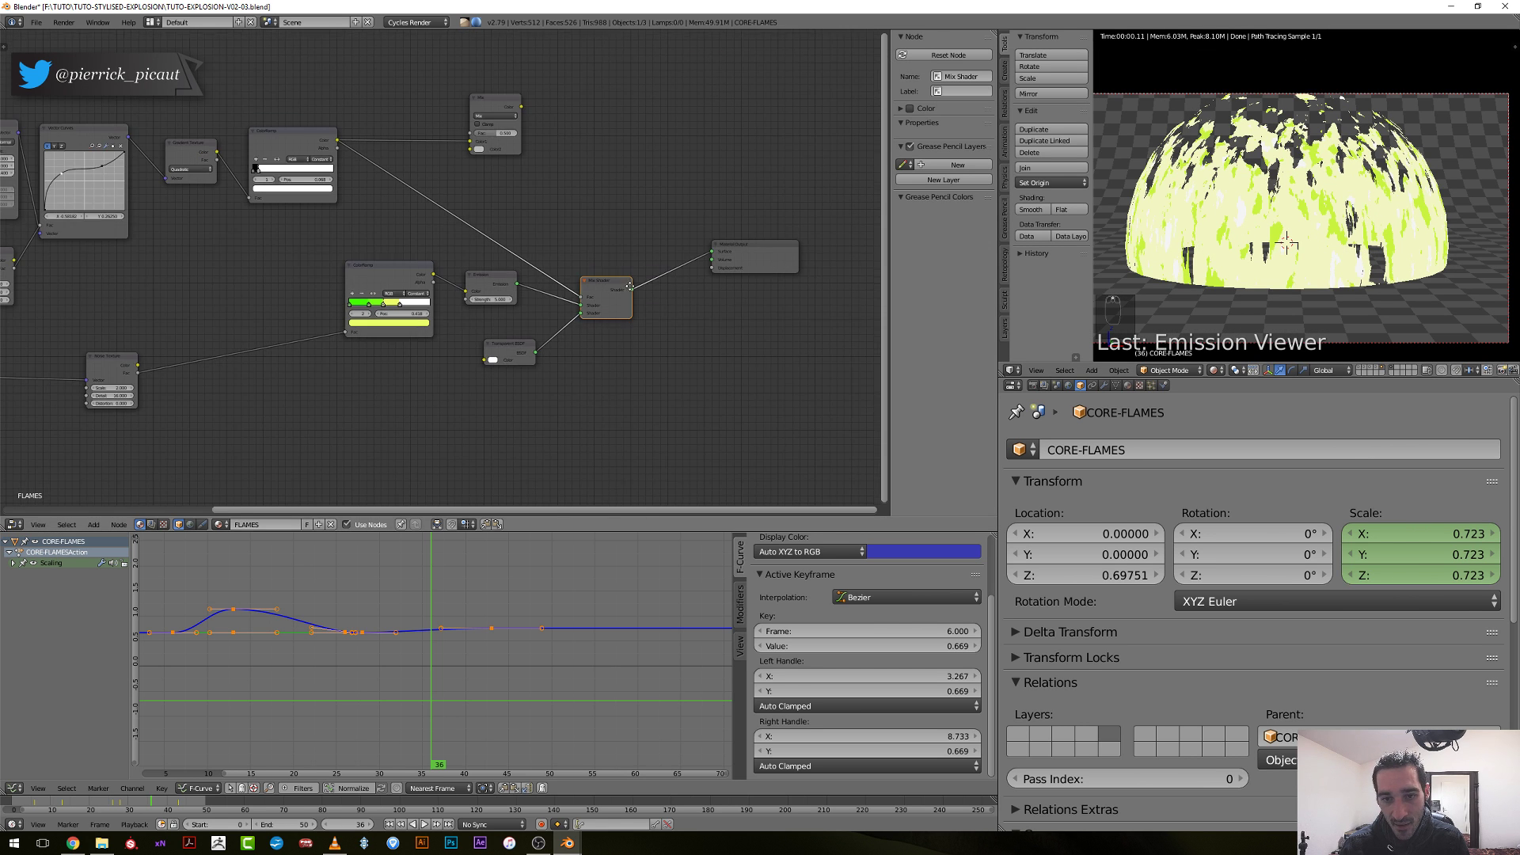
pyautogui.moveTo(769, 262); pyautogui.dragTo(583, 258, button='middle')
pyautogui.moveTo(583, 258); pyautogui.dragTo(740, 279)
# Duplicate the Mix Shader and Transparent BSDF before the Material Output, and link the first Mix Shader into the copy's first Shader input.
pyautogui.scroll(2, 582, 322)
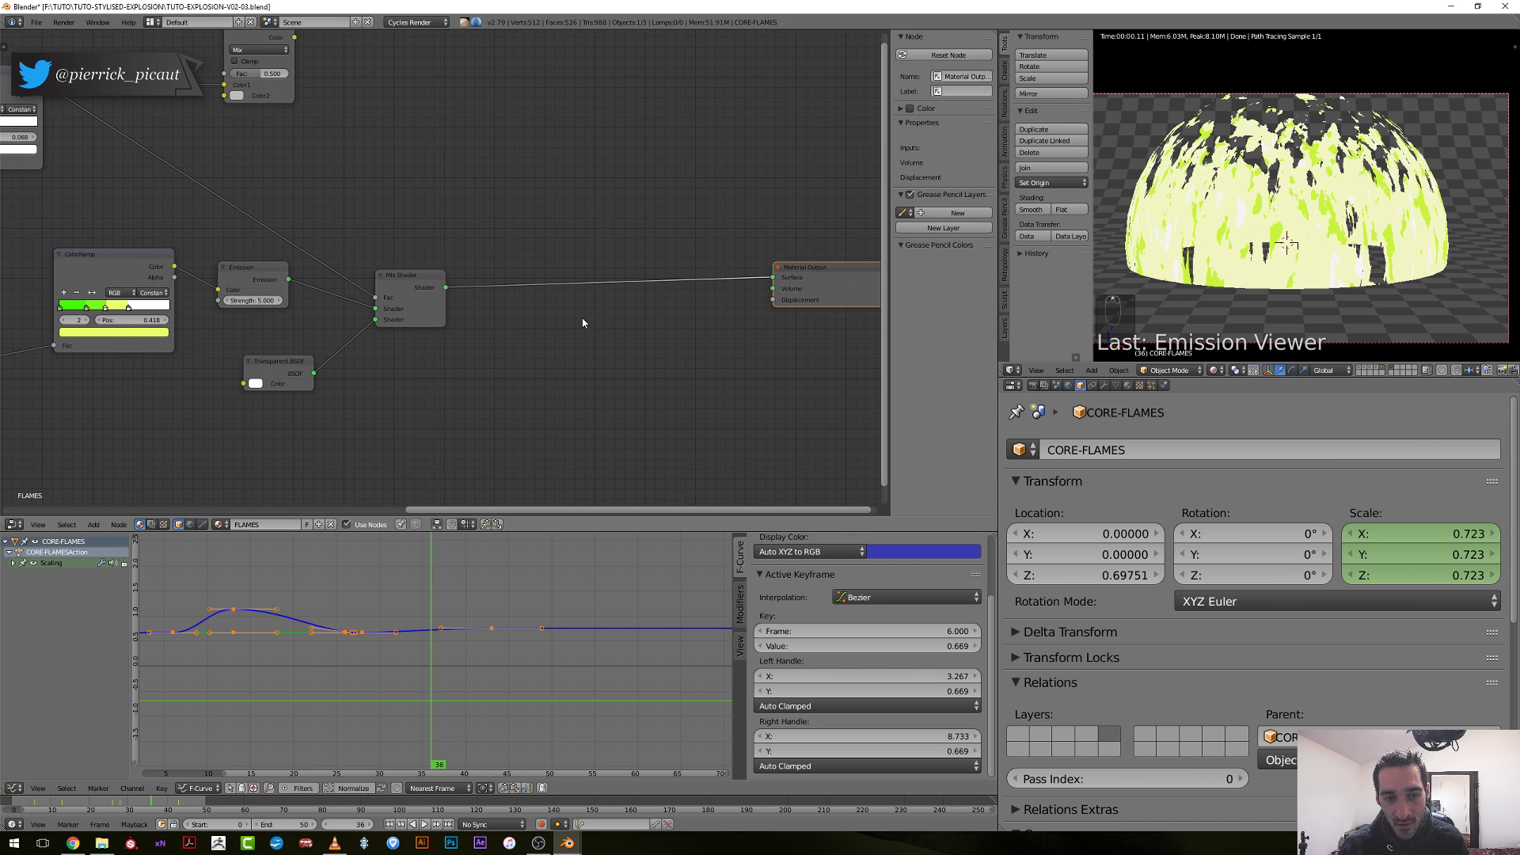
pyautogui.click(268, 380)
pyautogui.keyDown('shift'); pyautogui.click(408, 305); pyautogui.keyUp('shift')
pyautogui.hotkey('shift', 'd')
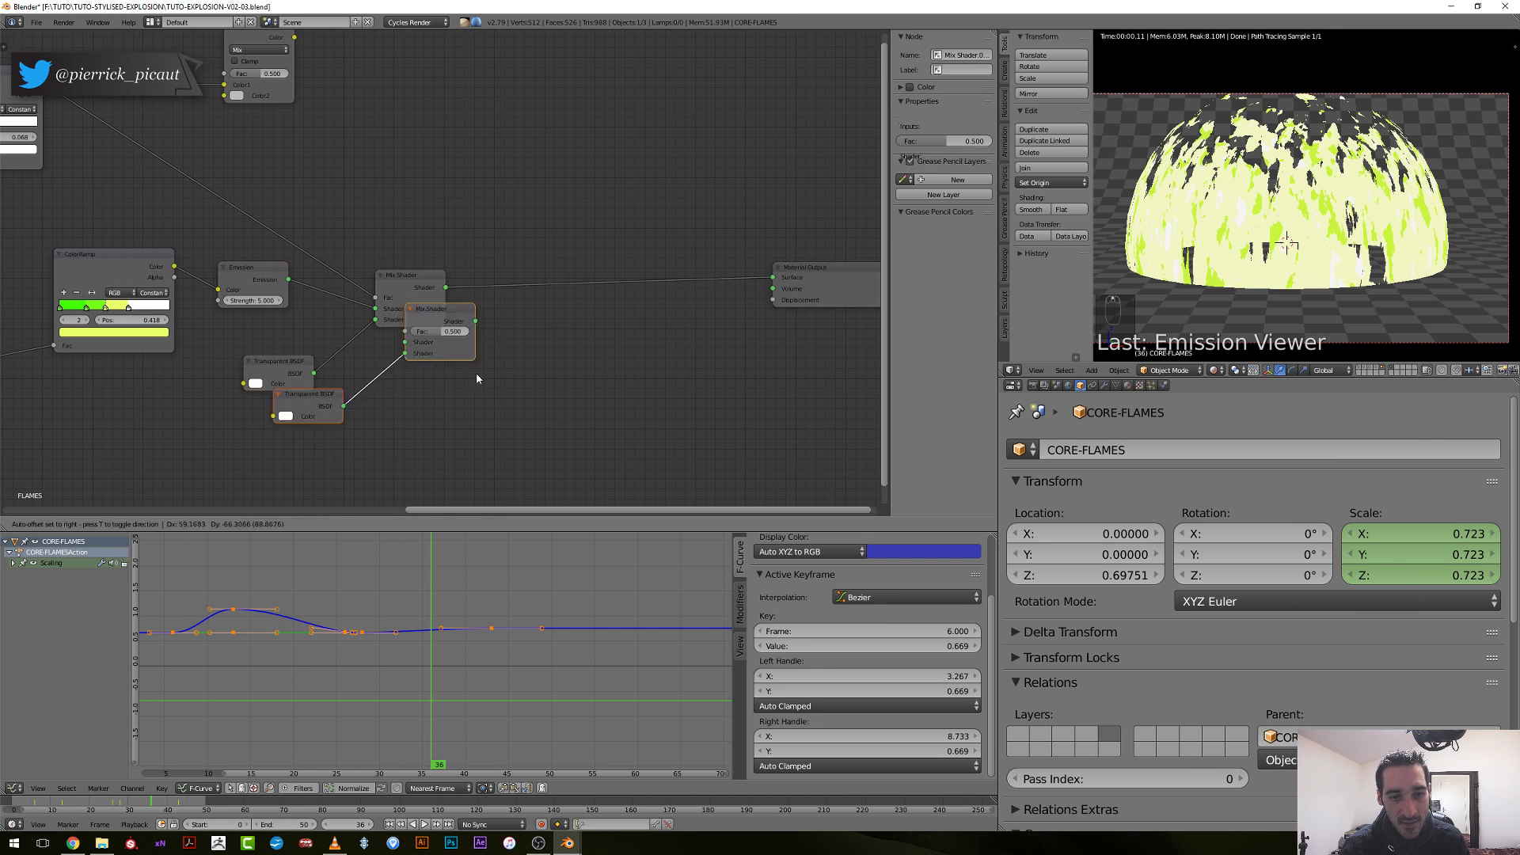
pyautogui.click(658, 307)
pyautogui.moveTo(550, 349); pyautogui.dragTo(575, 333)
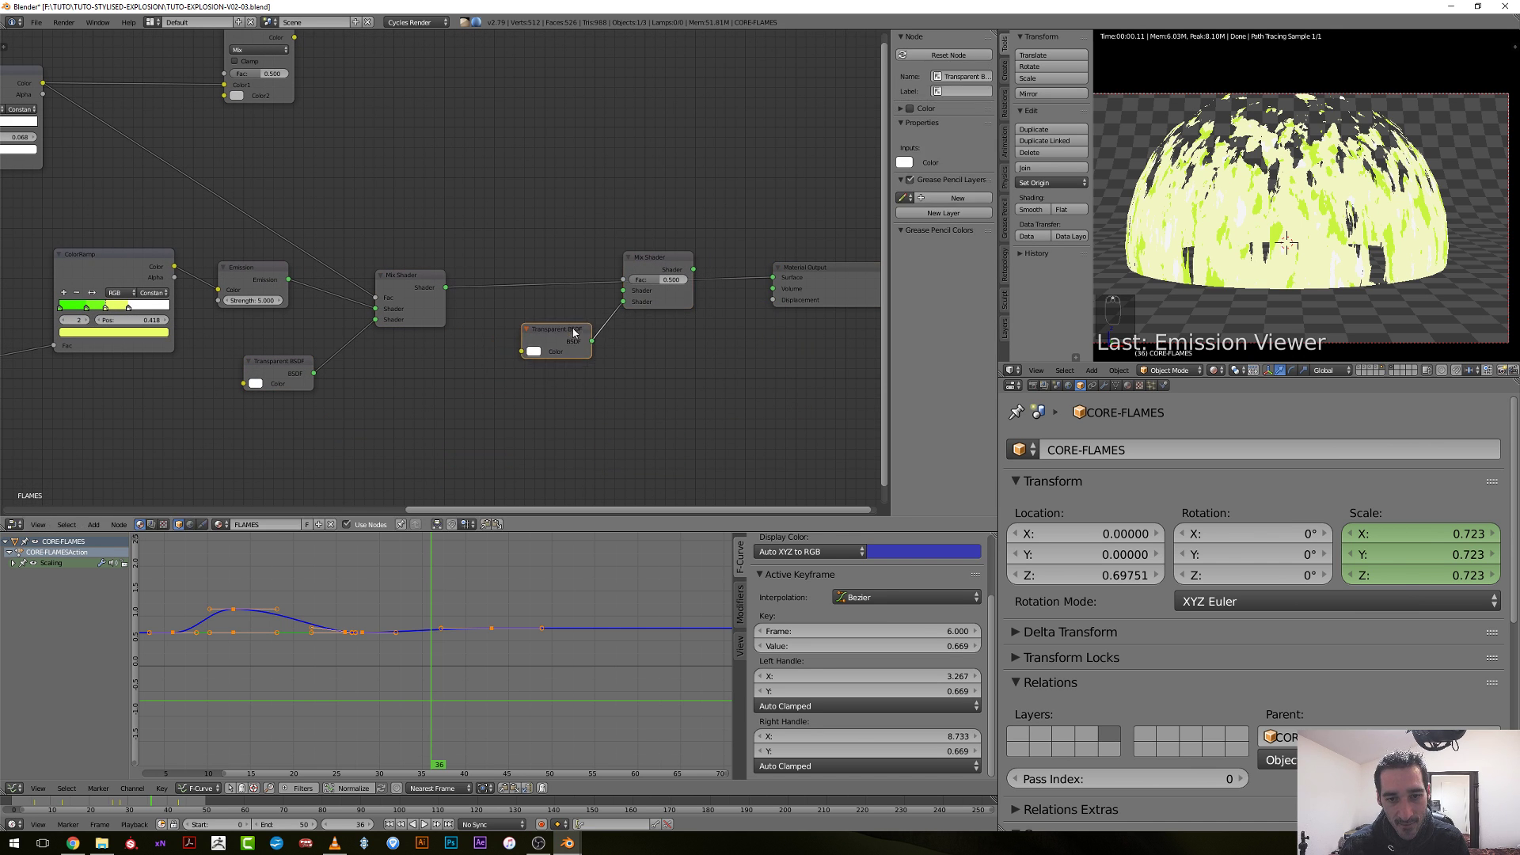
pyautogui.moveTo(446, 288); pyautogui.dragTo(623, 290)
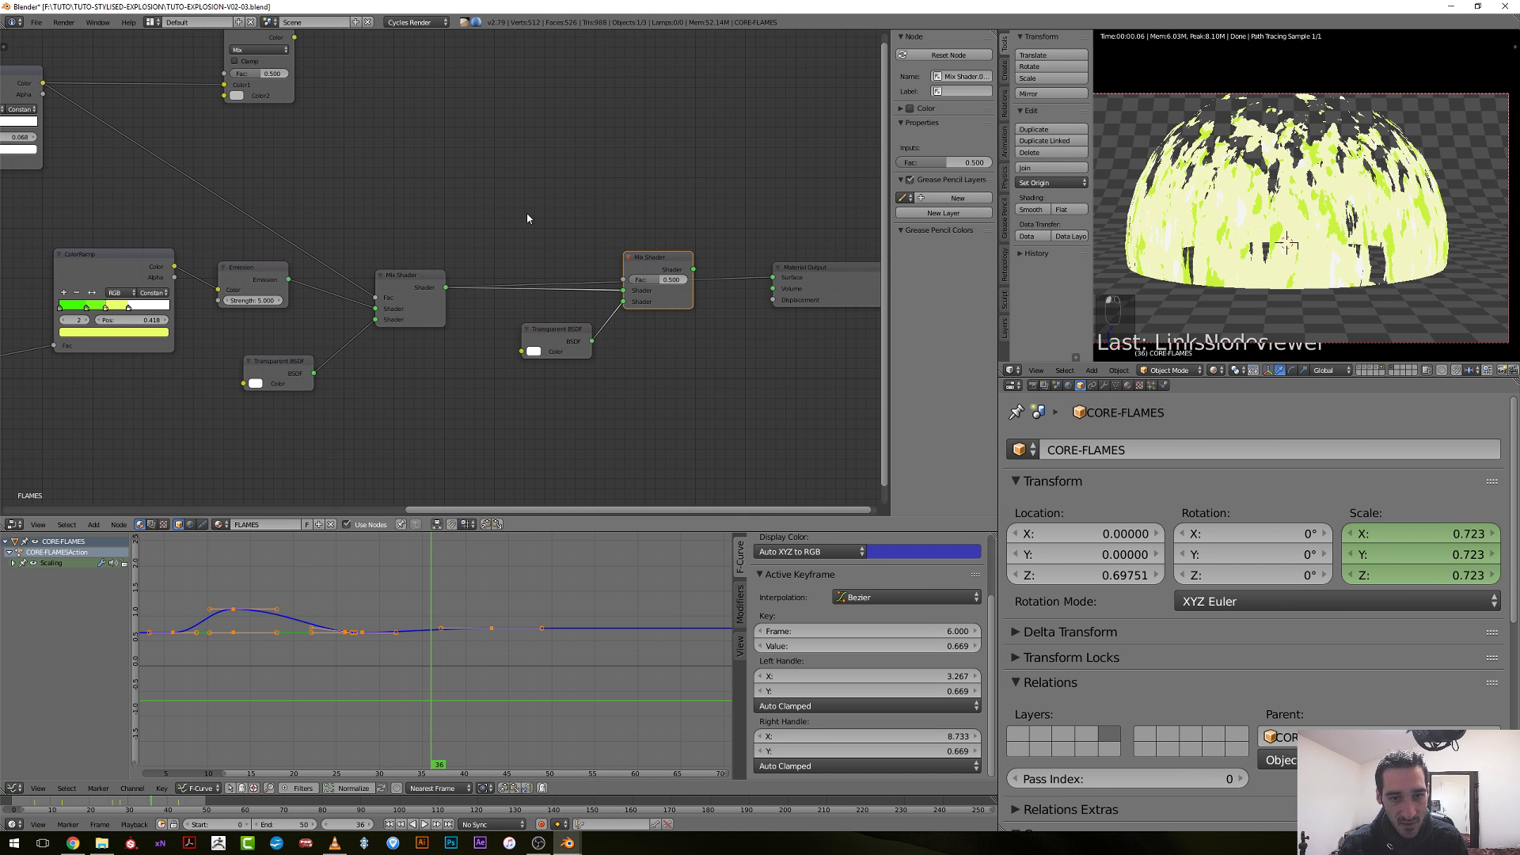
# Add a Geometry node, link its Backfacing output to the second Mix Shader's Fac, and preview that shader through the Material Output.
pyautogui.hotkey('shift', 'a')
pyautogui.moveTo(479, 174)
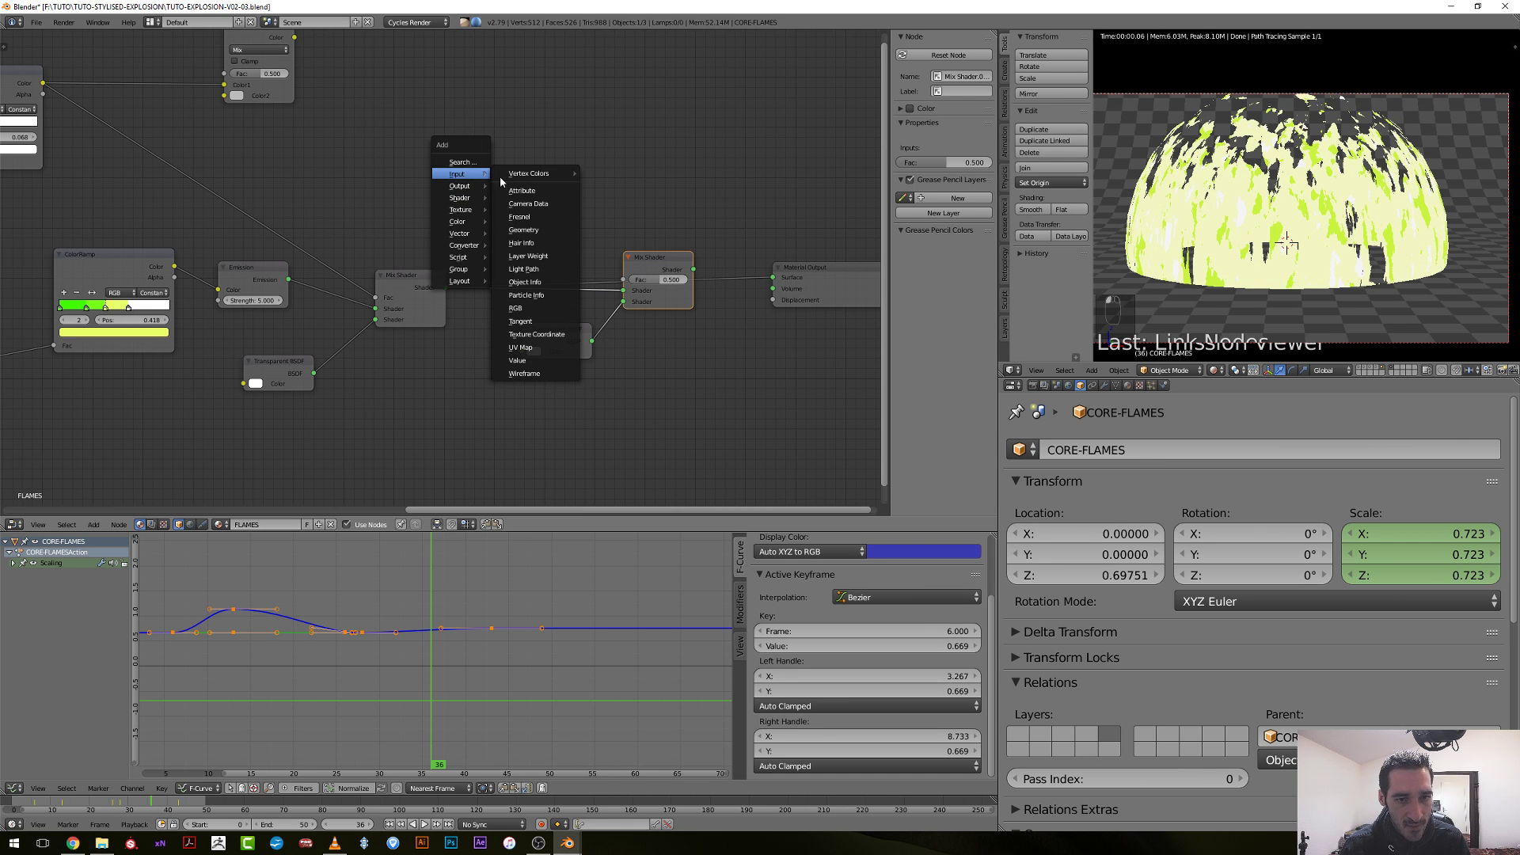
pyautogui.click(535, 231)
pyautogui.moveTo(515, 236); pyautogui.dragTo(624, 280)
pyautogui.keyDown('ctrl'); pyautogui.keyDown('shift'); pyautogui.click(665, 265); pyautogui.keyUp('shift'); pyautogui.keyUp('ctrl')
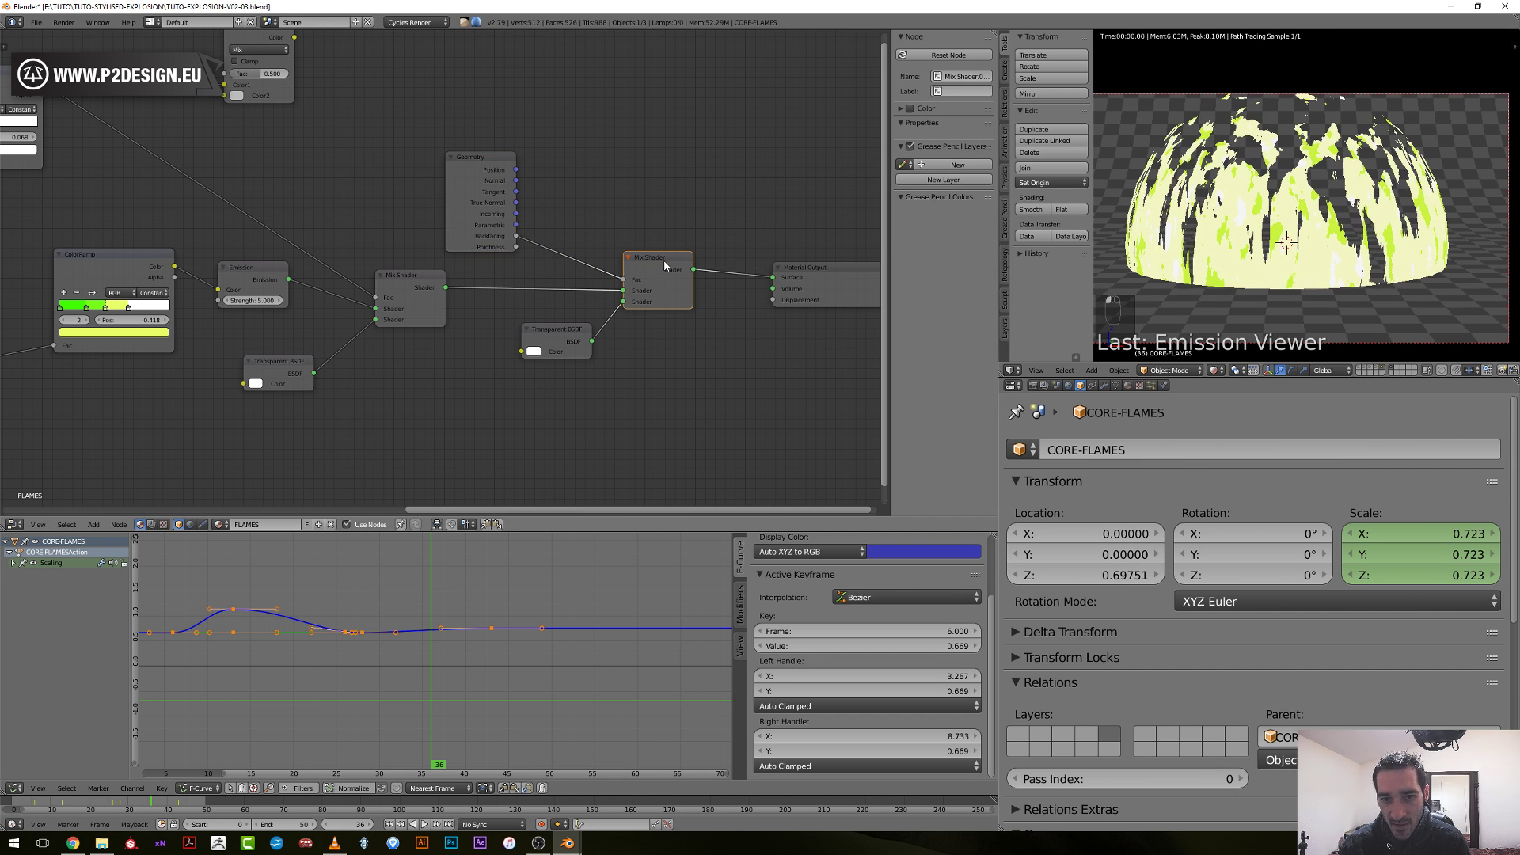
# Insert a Math node set to Multiply between the Geometry node's Backfacing output and the second Mix Shader's Fac.
pyautogui.moveTo(500, 187); pyautogui.dragTo(387, 134)
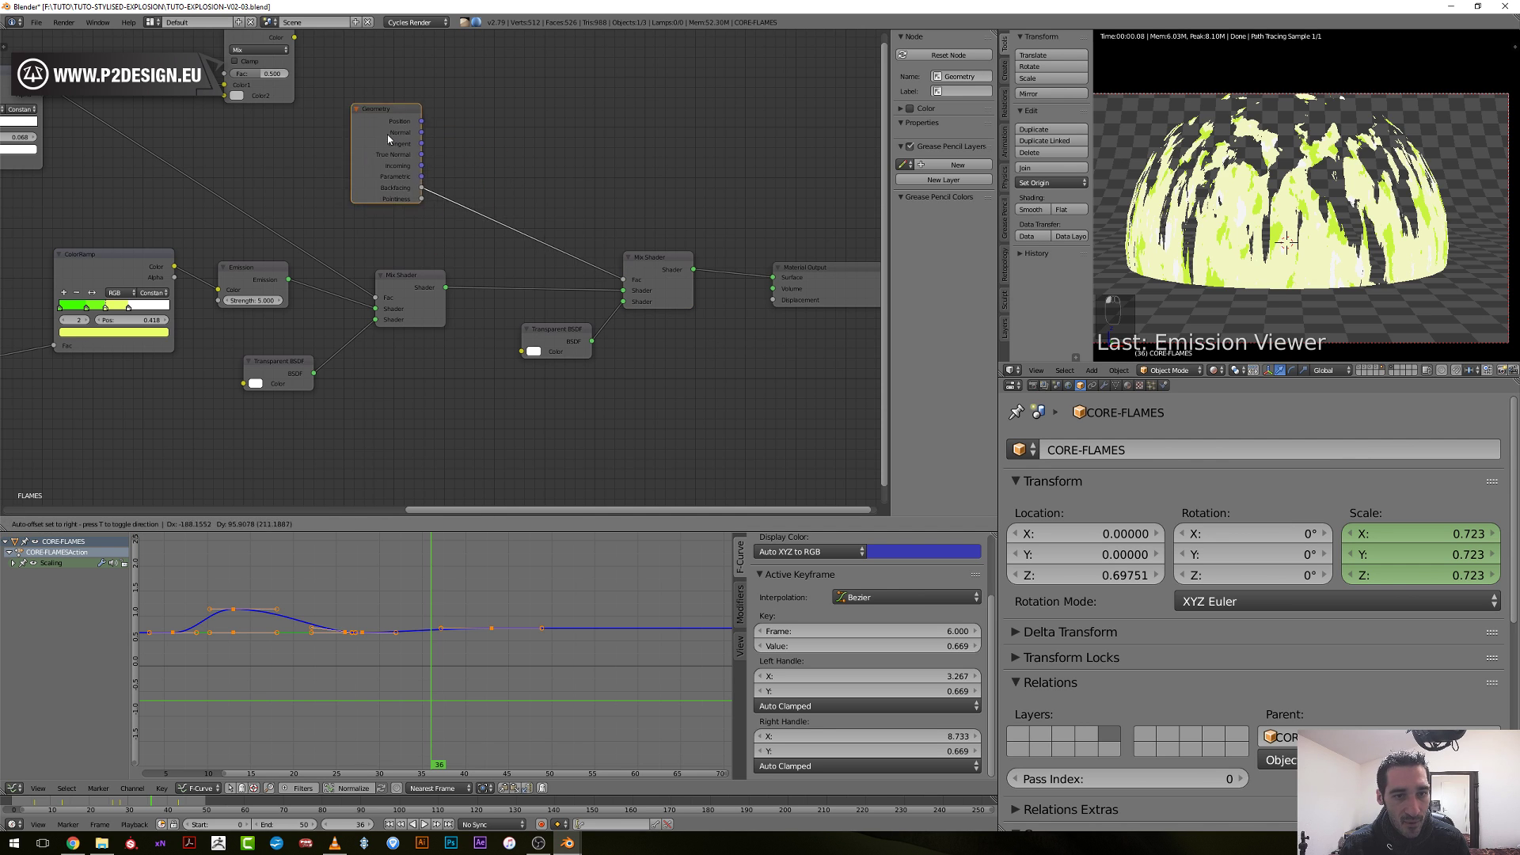
pyautogui.hotkey('shift', 'a')
pyautogui.moveTo(413, 226)
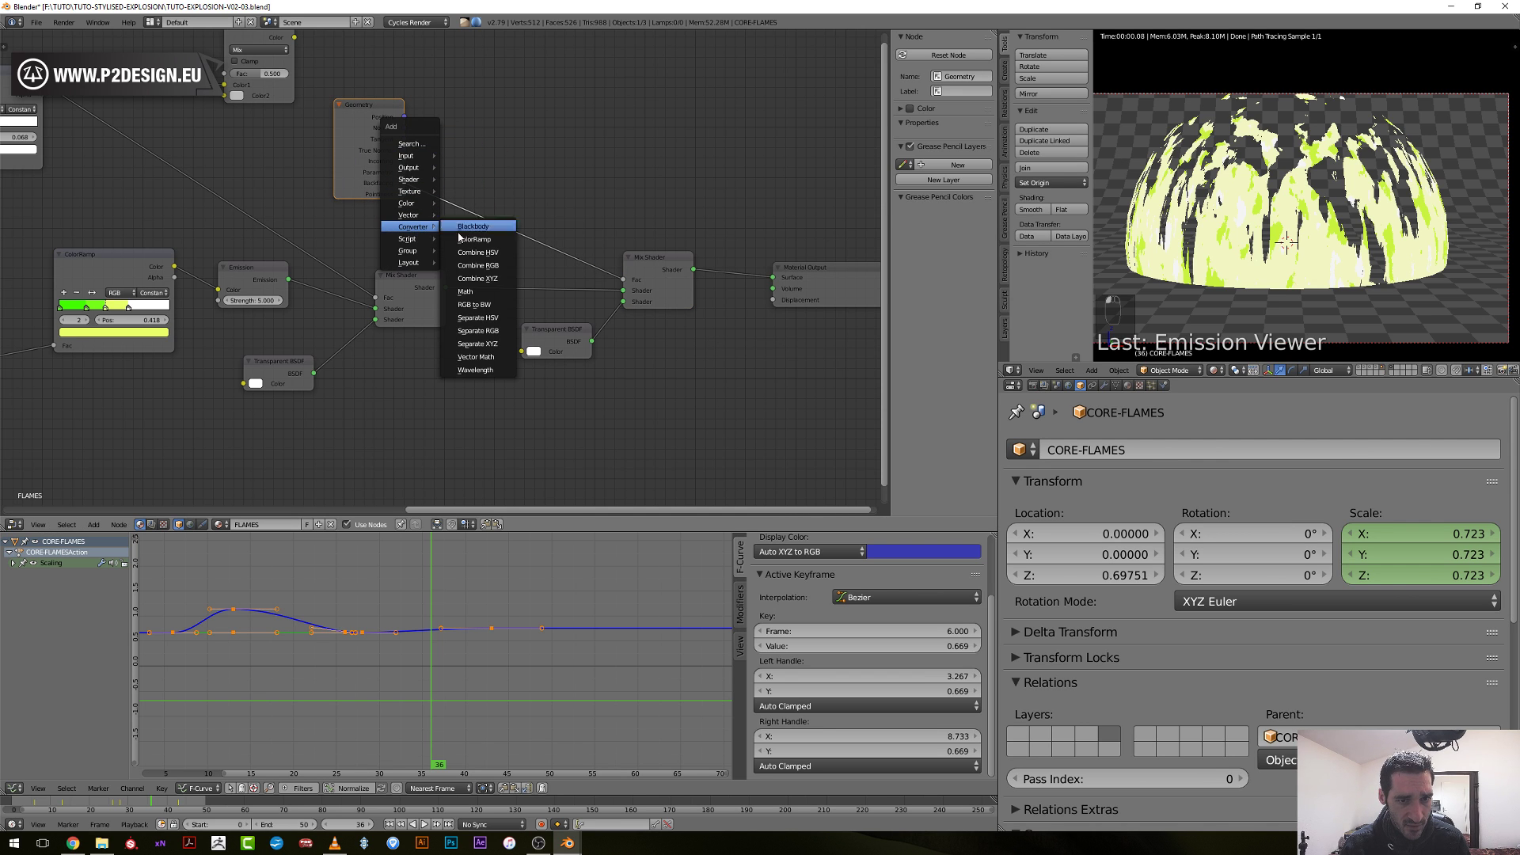
pyautogui.click(475, 284)
pyautogui.click(462, 166)
pyautogui.click(492, 206)
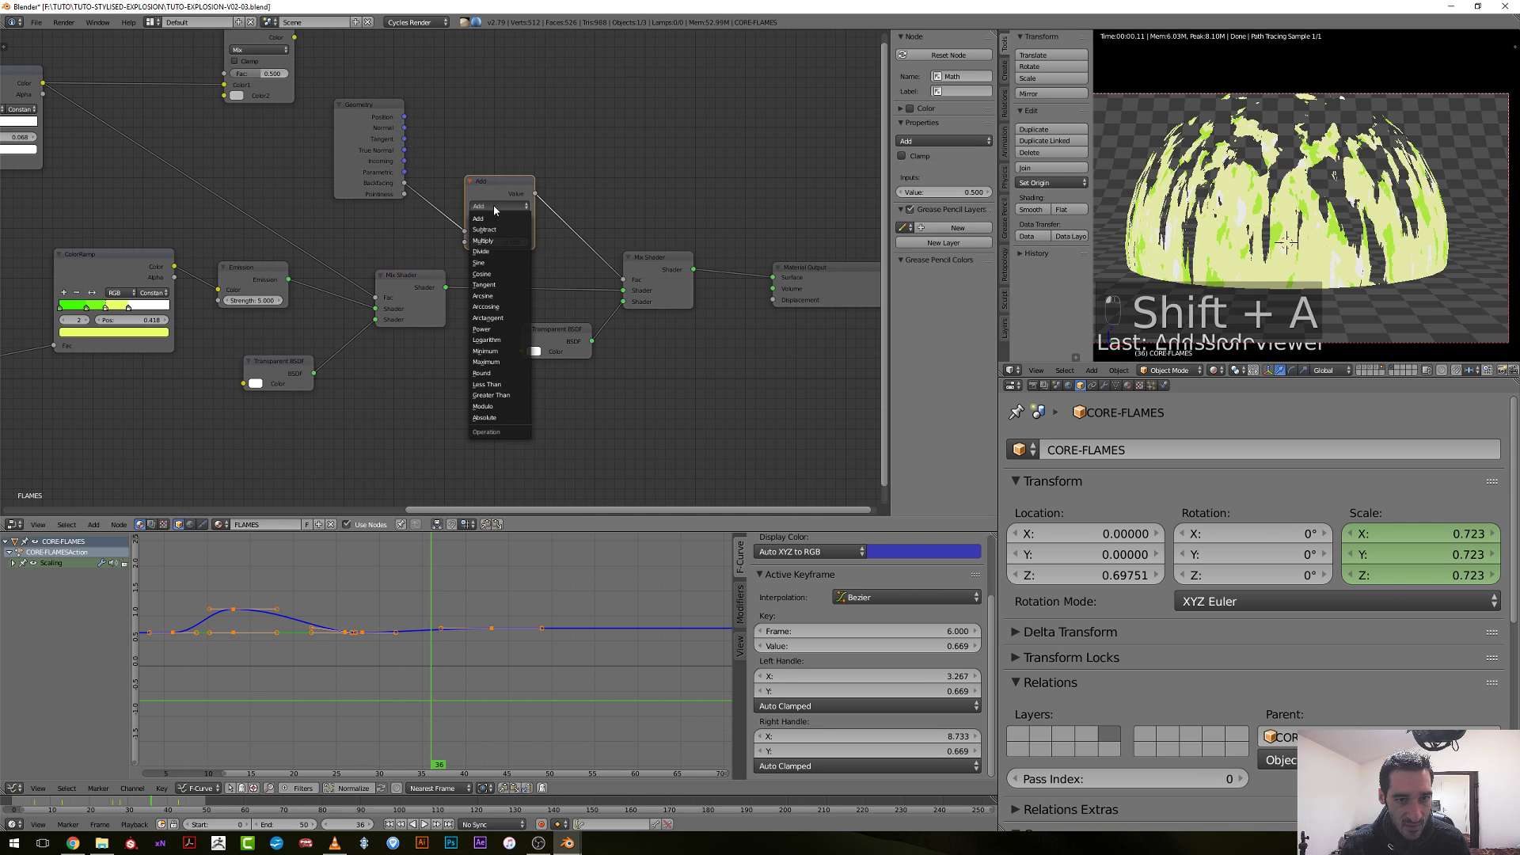
pyautogui.click(498, 240)
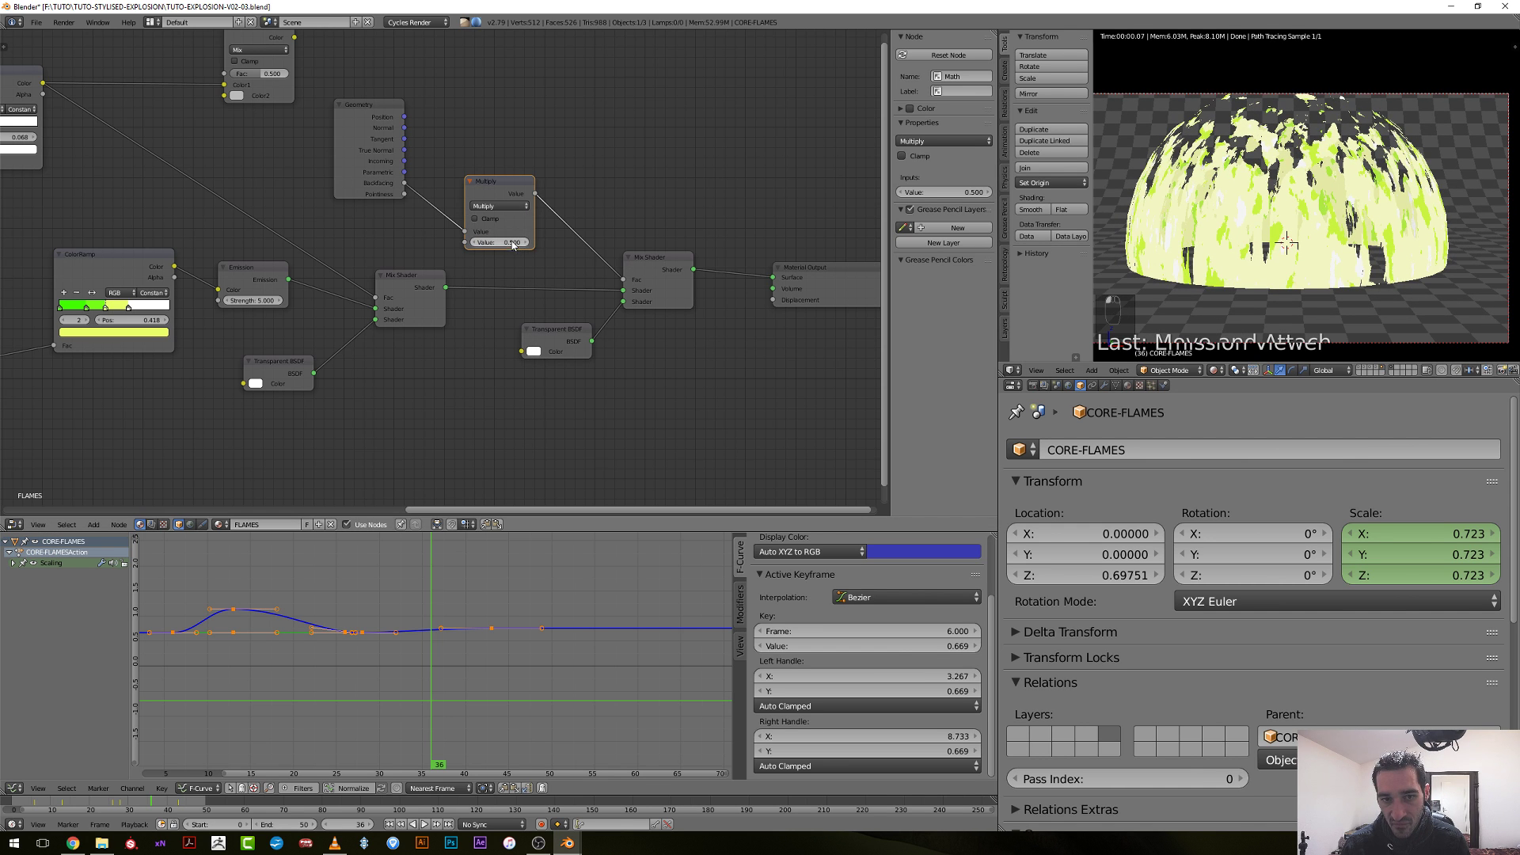
# Try values of 0.300, 0.200 and 0 on the Multiply node.
pyautogui.write('0.3')
pyautogui.press('Return')
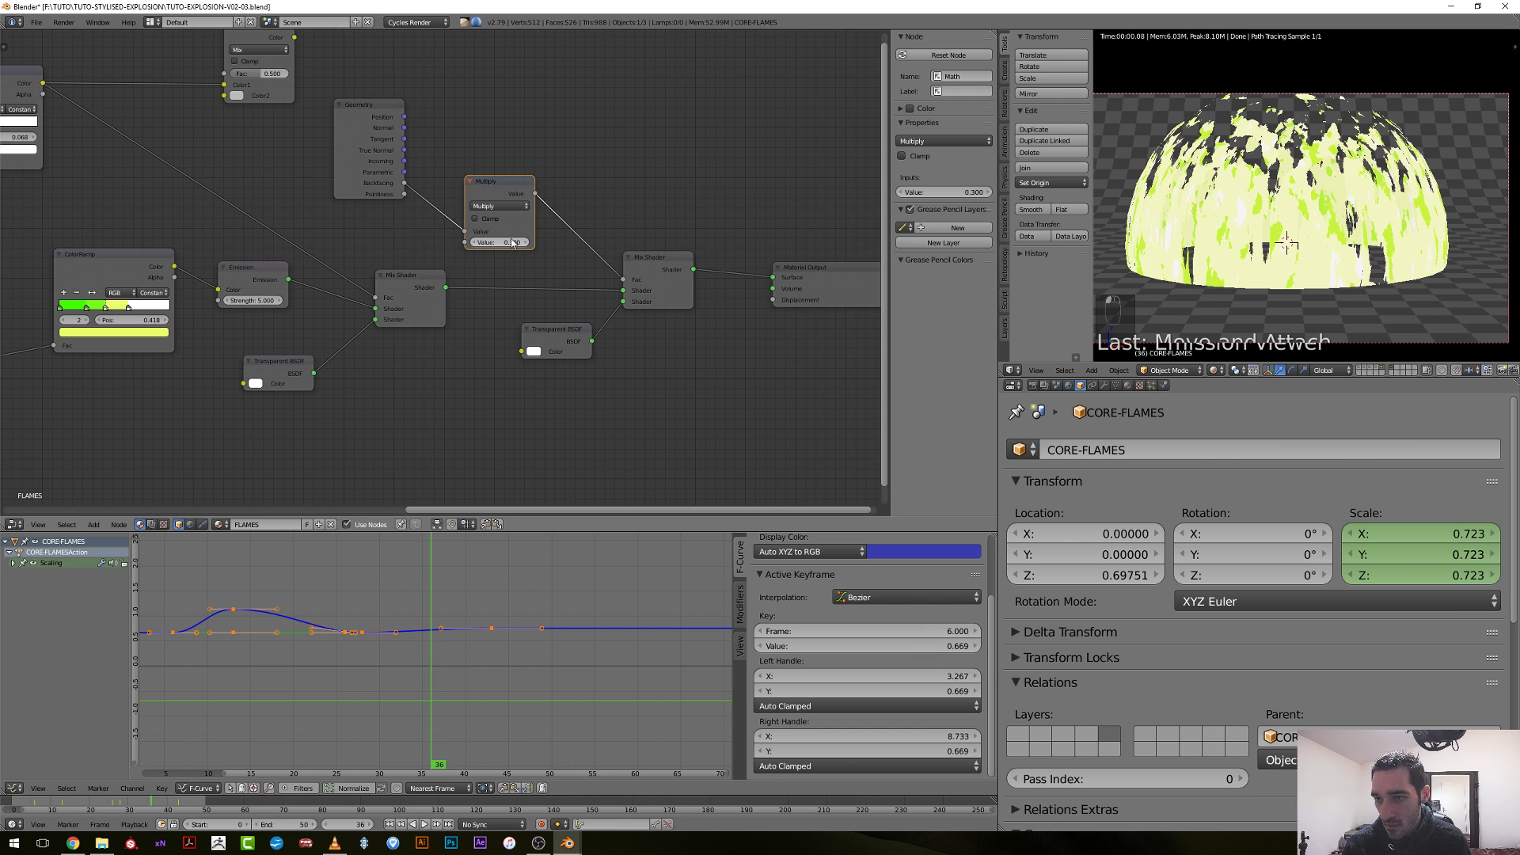
pyautogui.click(491, 242)
pyautogui.write('0.2')
pyautogui.press('Return')
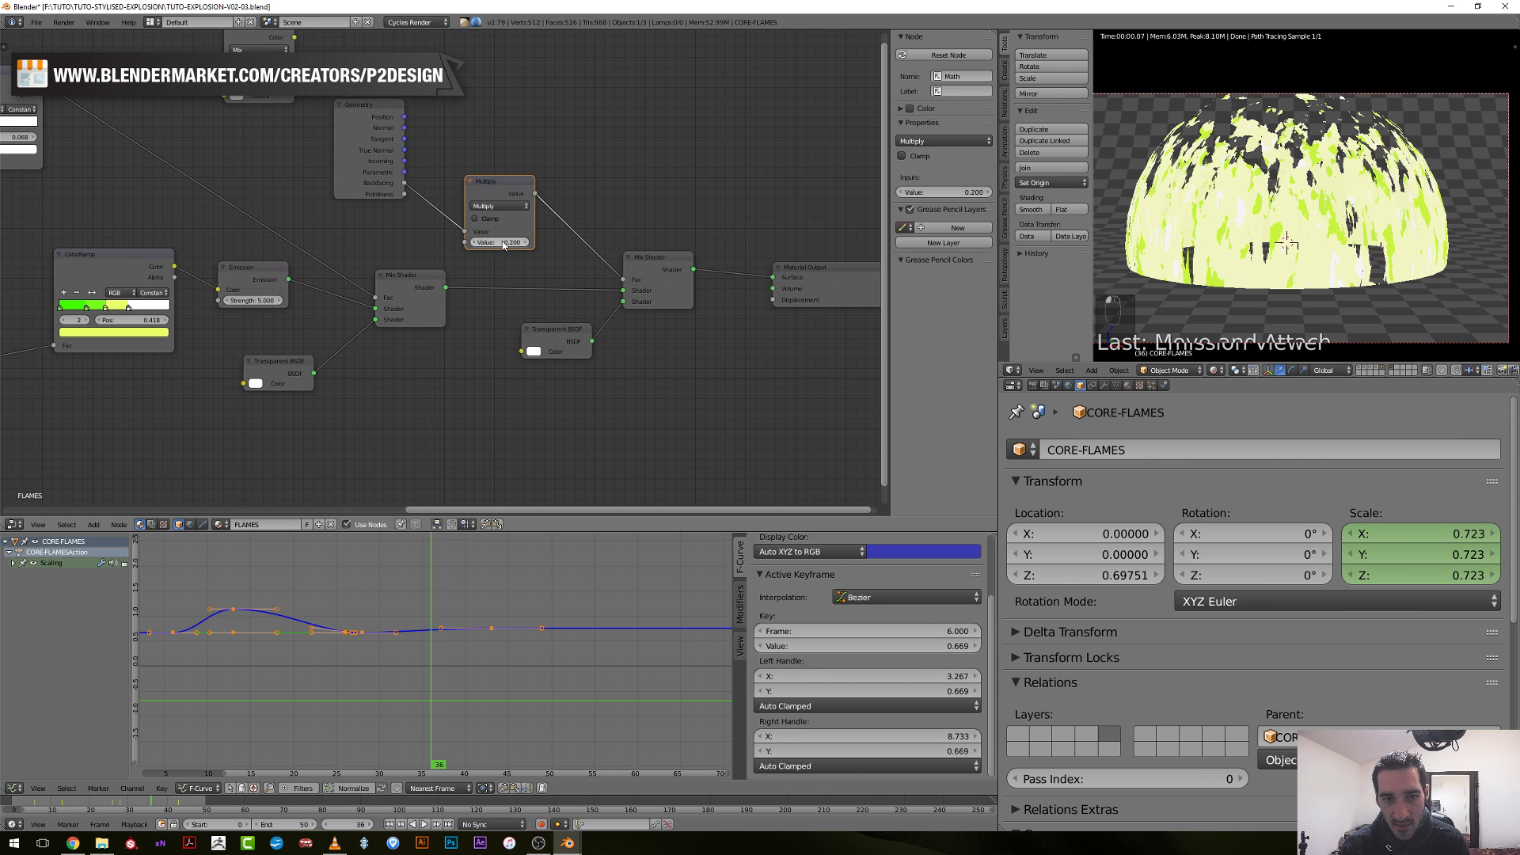
pyautogui.click(503, 243)
pyautogui.write('0')
pyautogui.press('Return')
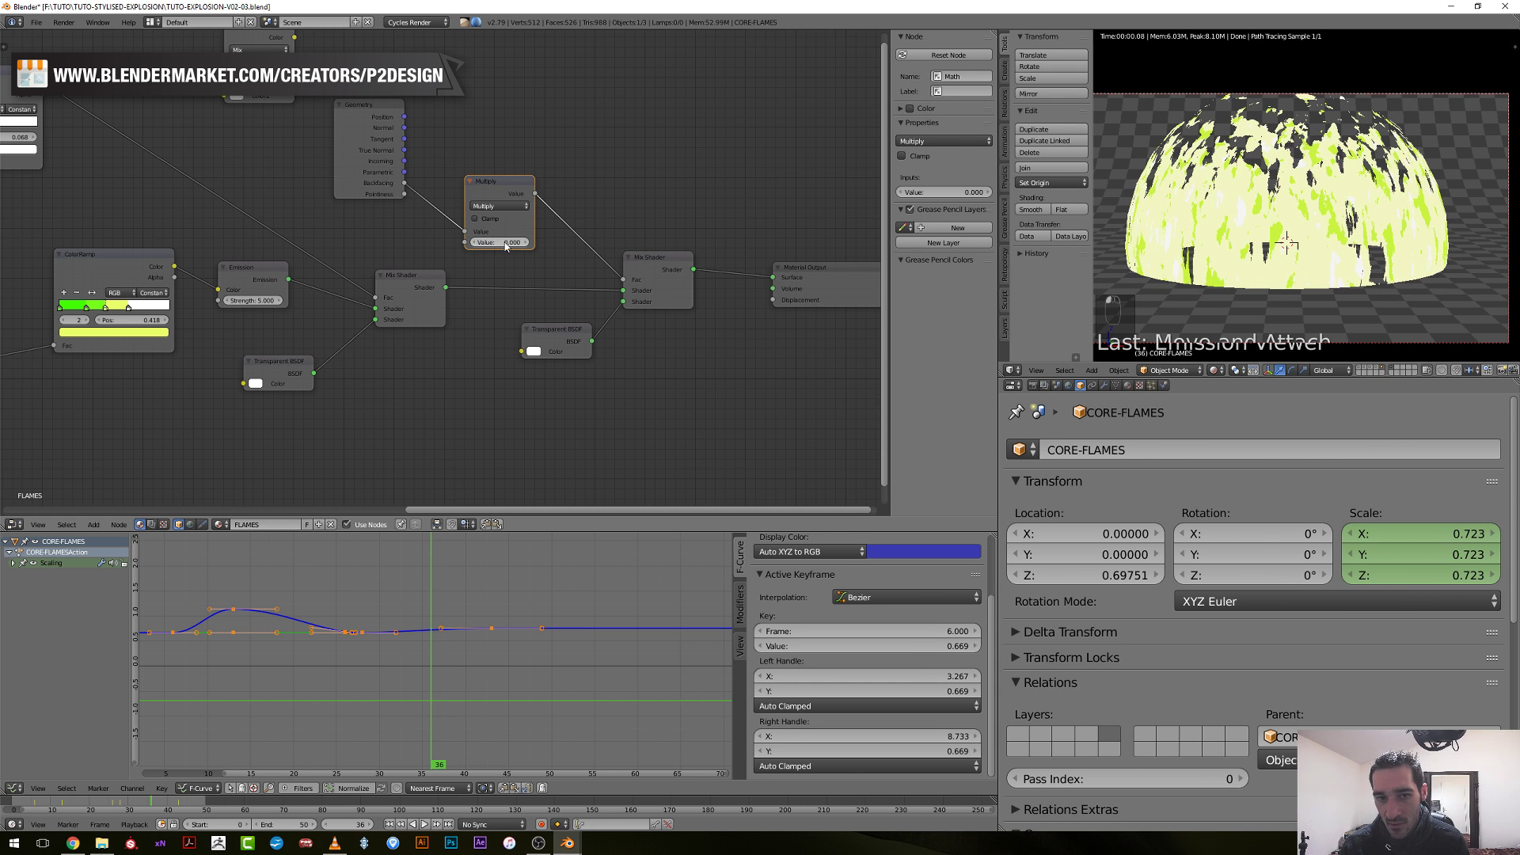
# Compare values of 0.800 and 0.900 on the Multiply node, settle on 0.900, and inspect the flames up close.
pyautogui.click(504, 243)
pyautogui.write('0.8')
pyautogui.press('Return')
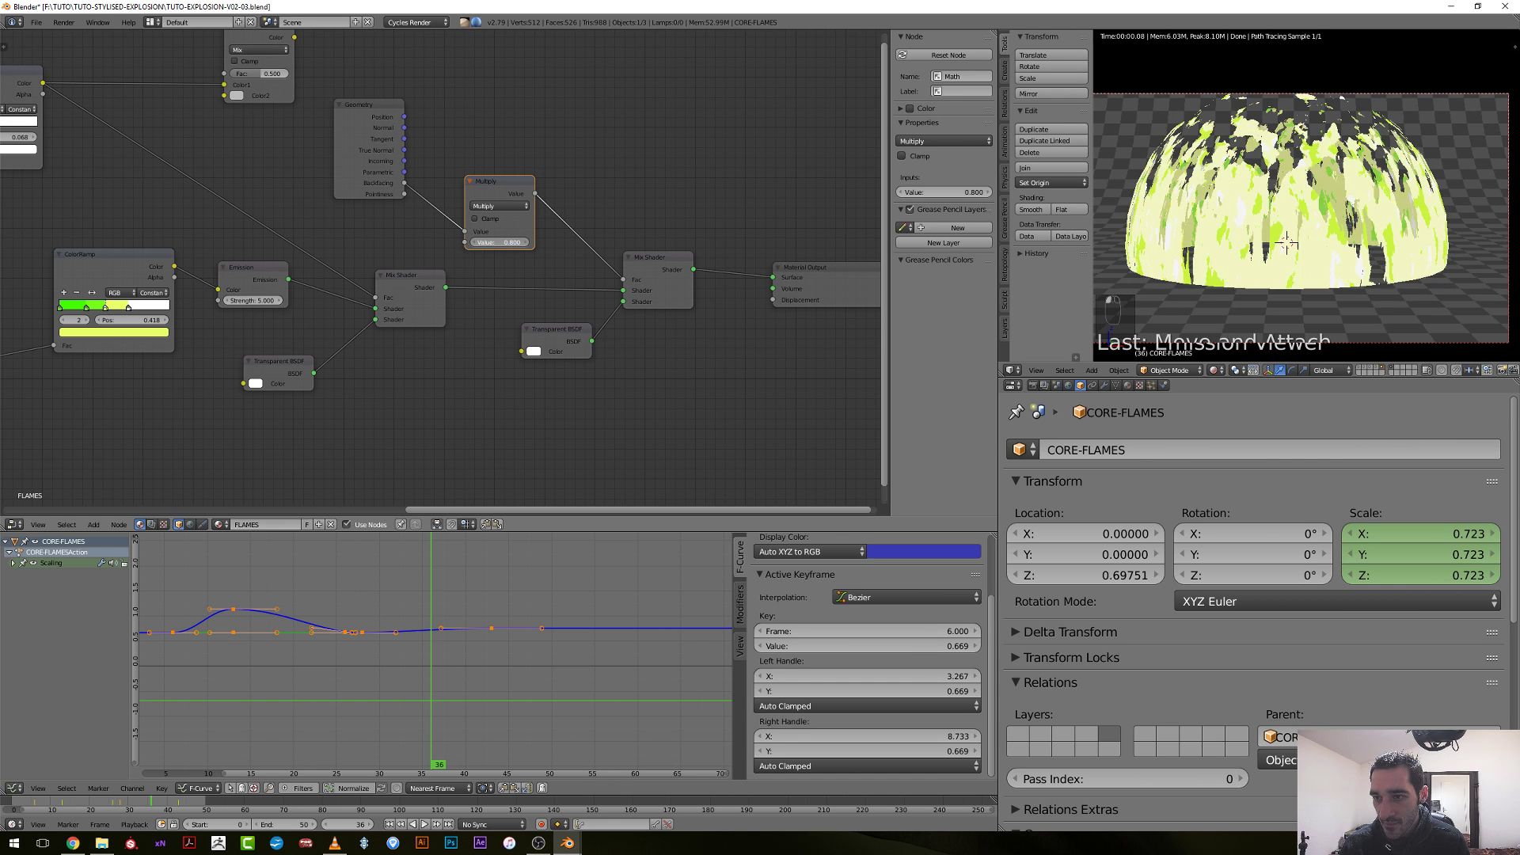
pyautogui.click(527, 243)
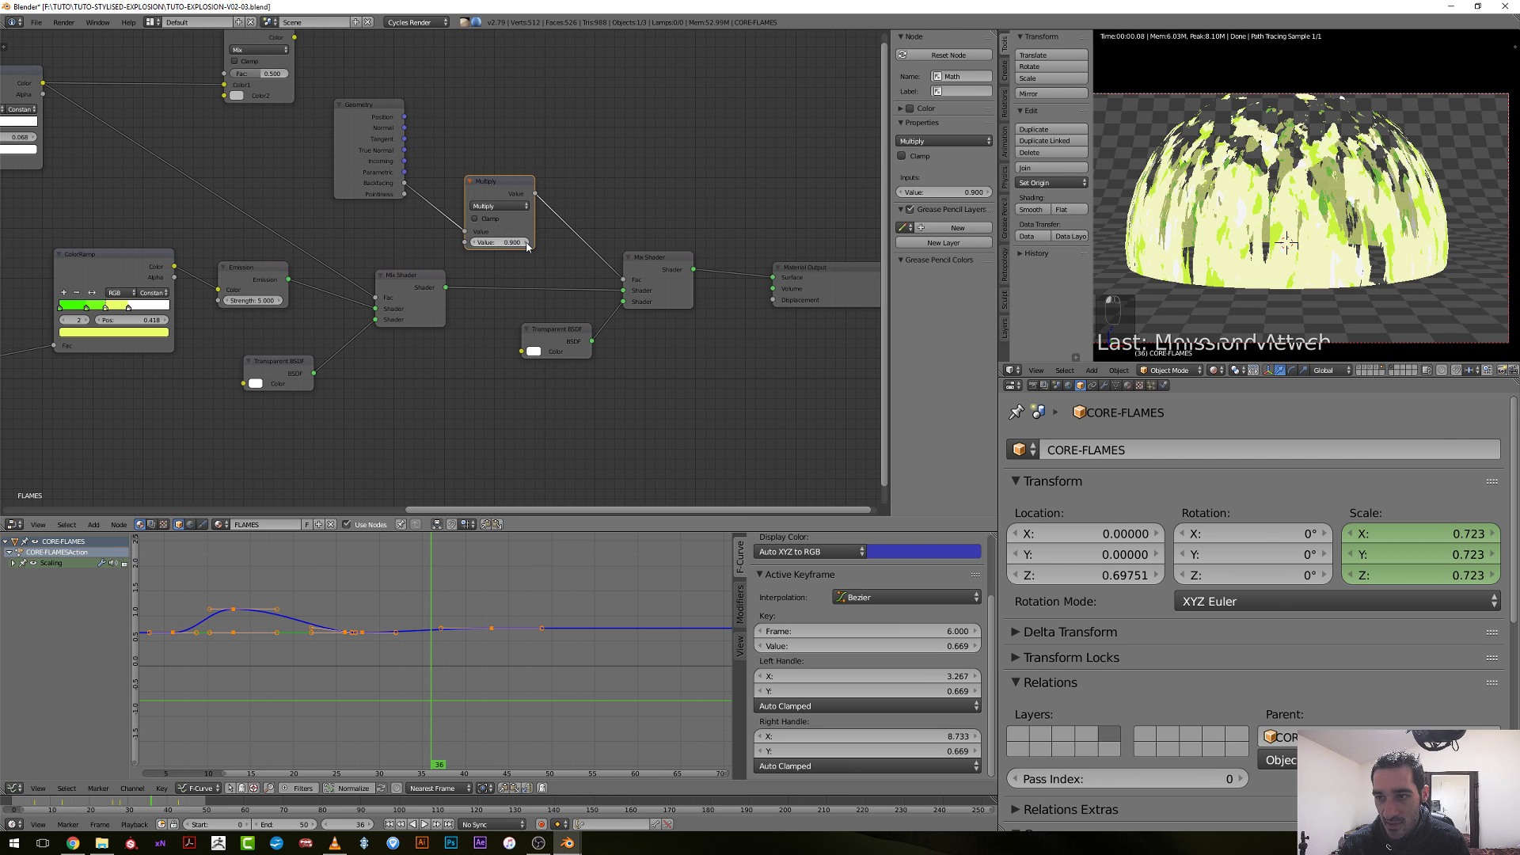
pyautogui.click(500, 241)
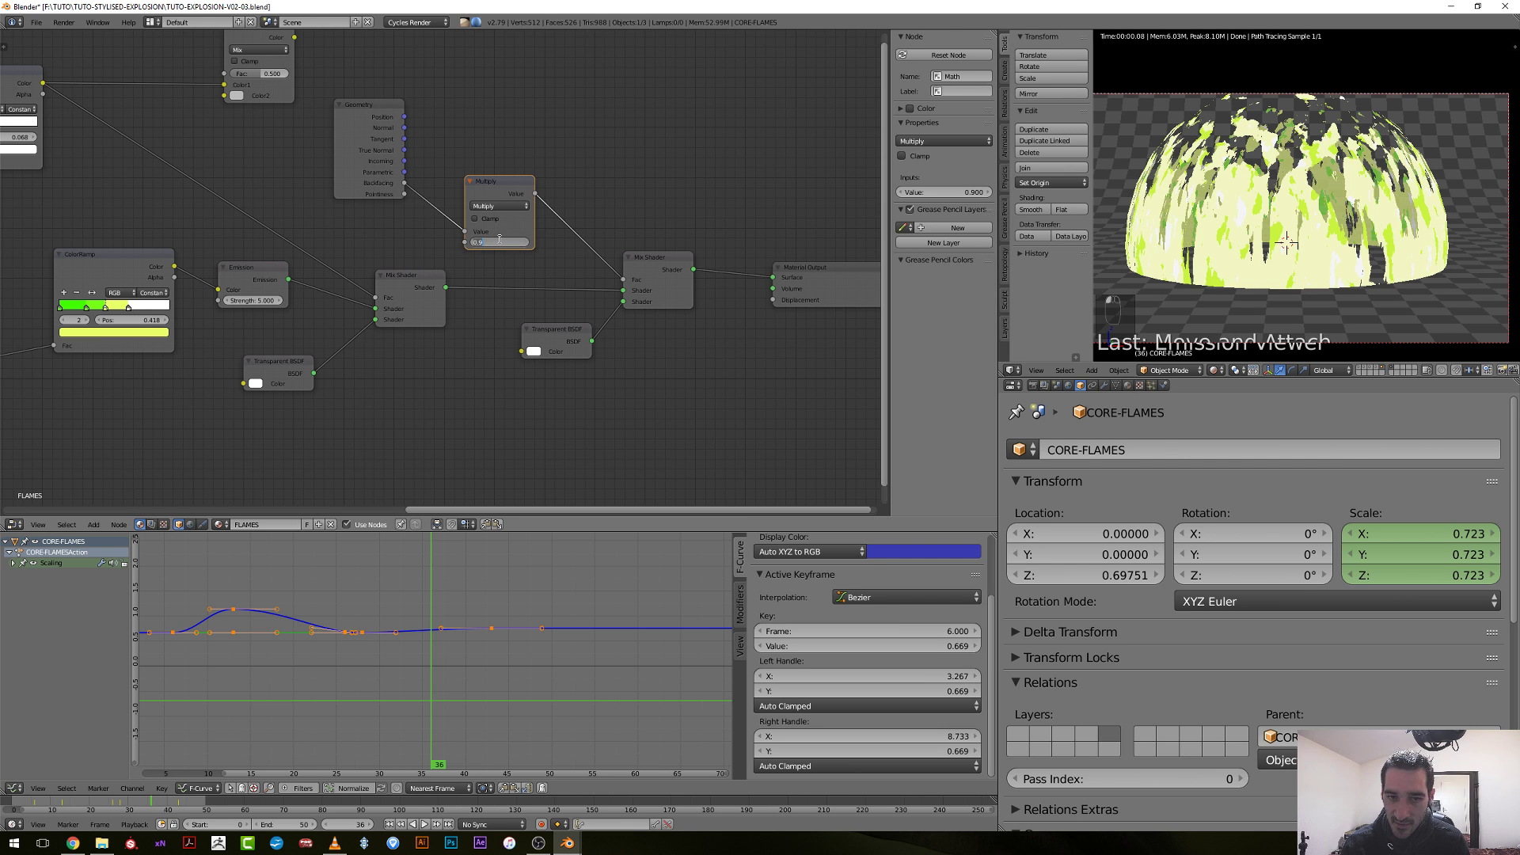
pyautogui.write('0.8')
pyautogui.press('Return')
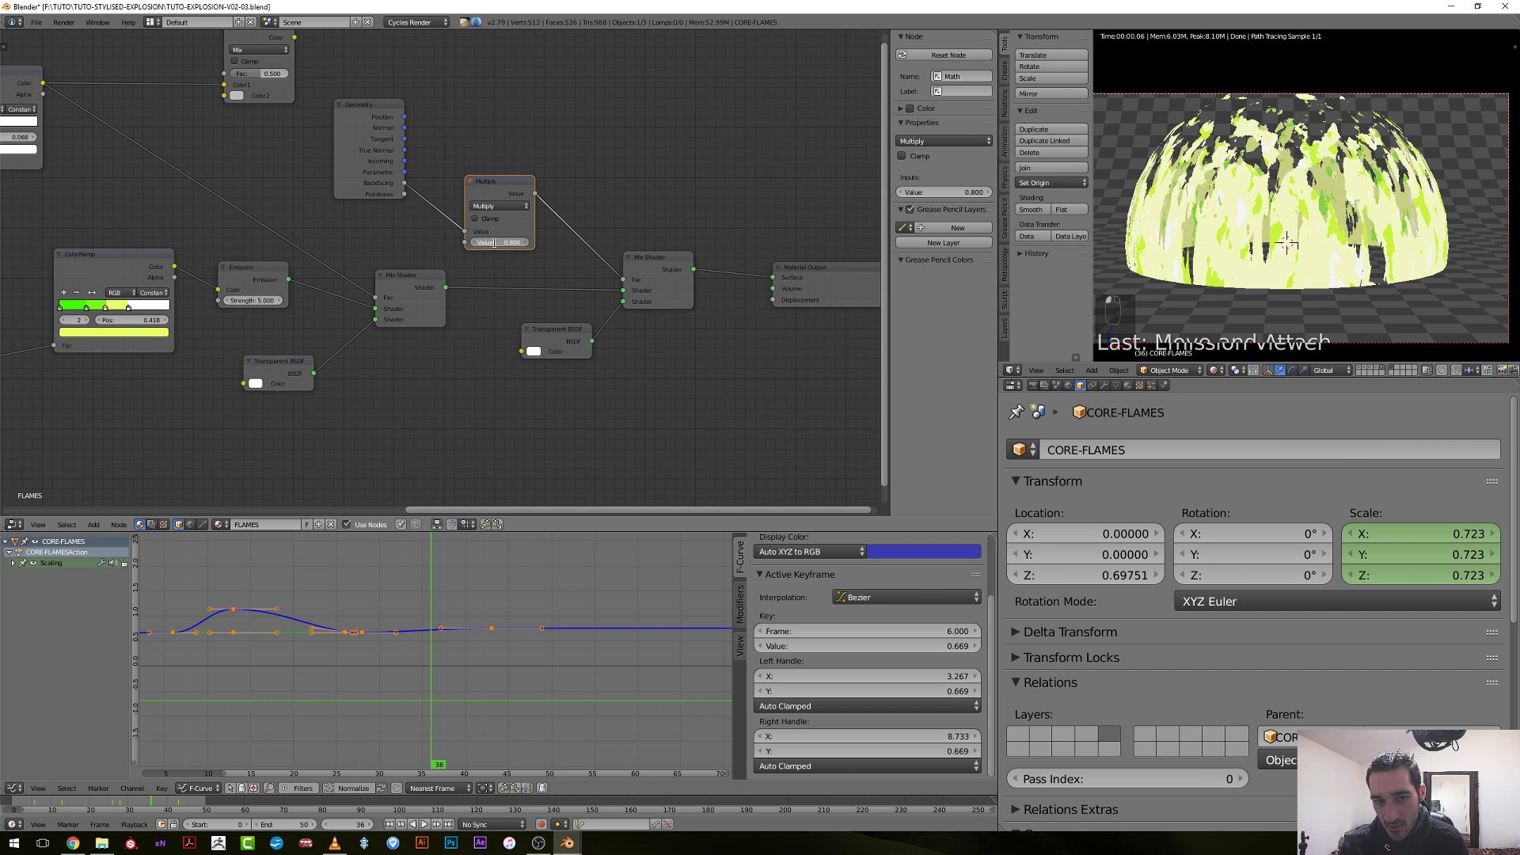
pyautogui.click(494, 243)
pyautogui.press('Return')
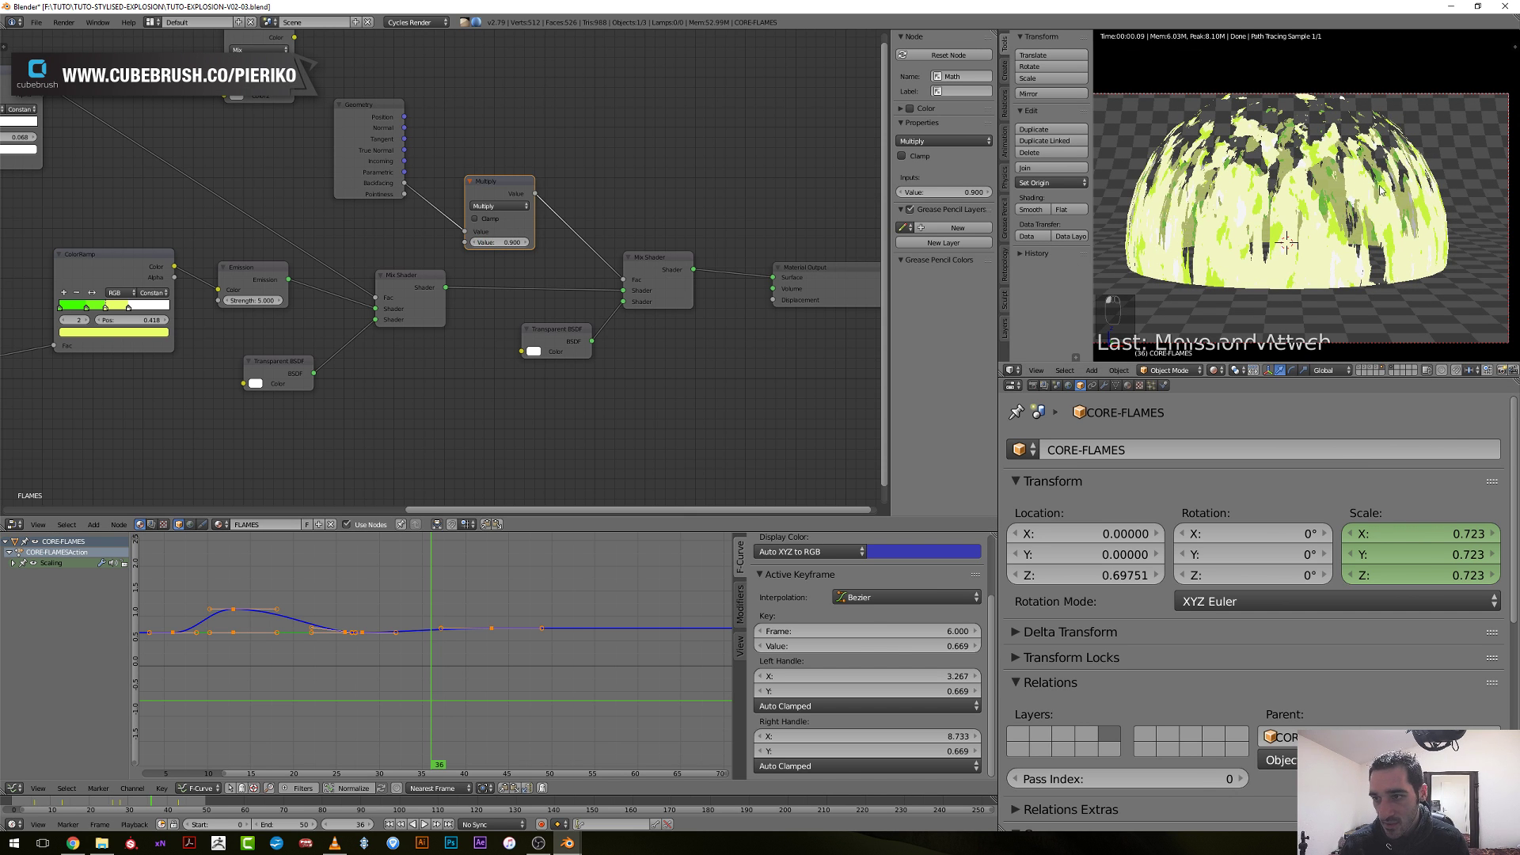
pyautogui.scroll(2, 1208, 214)
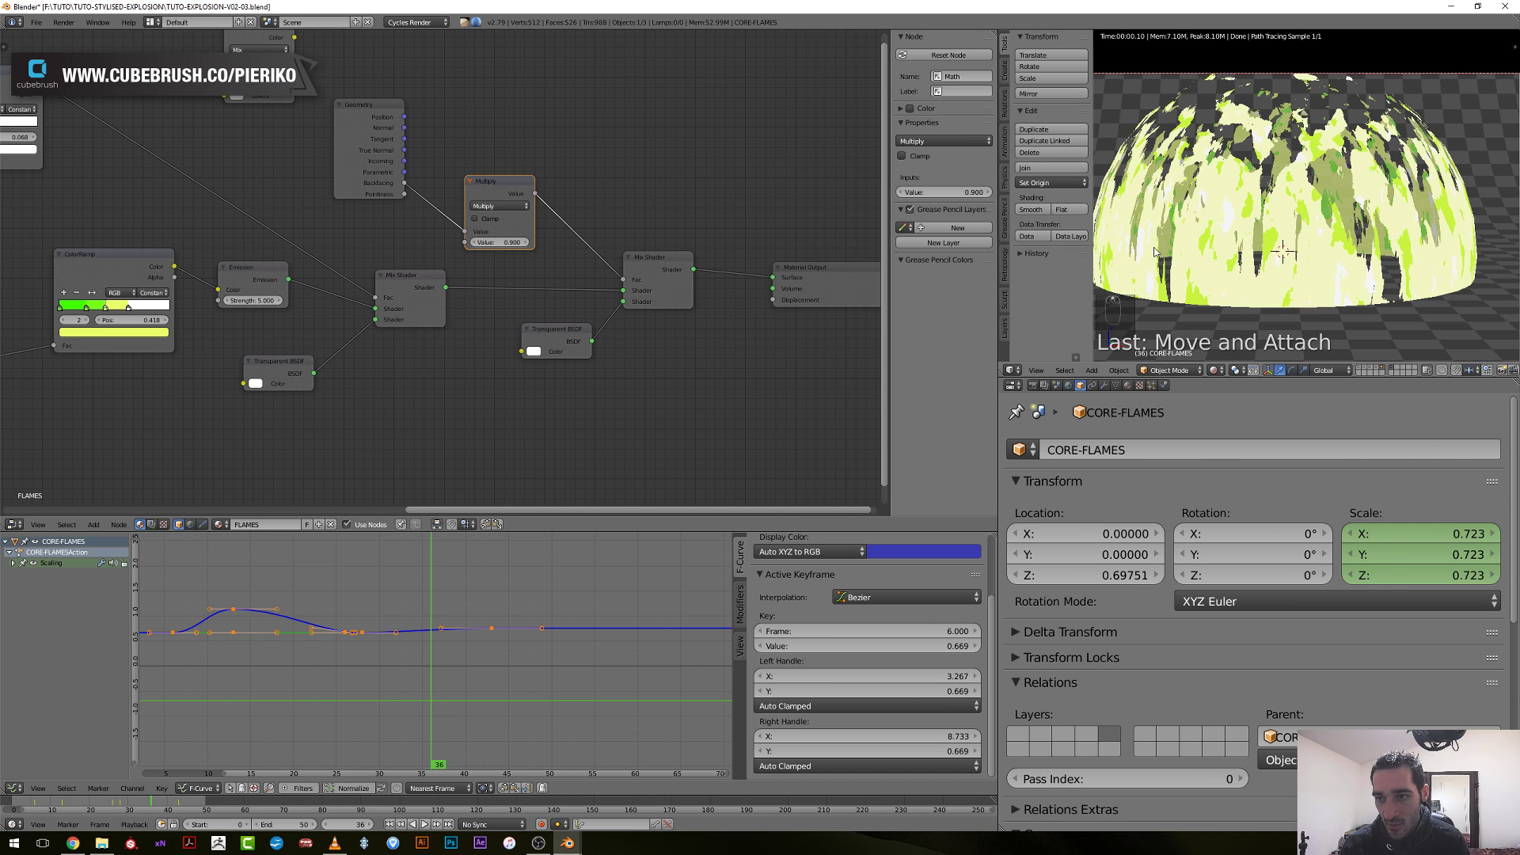
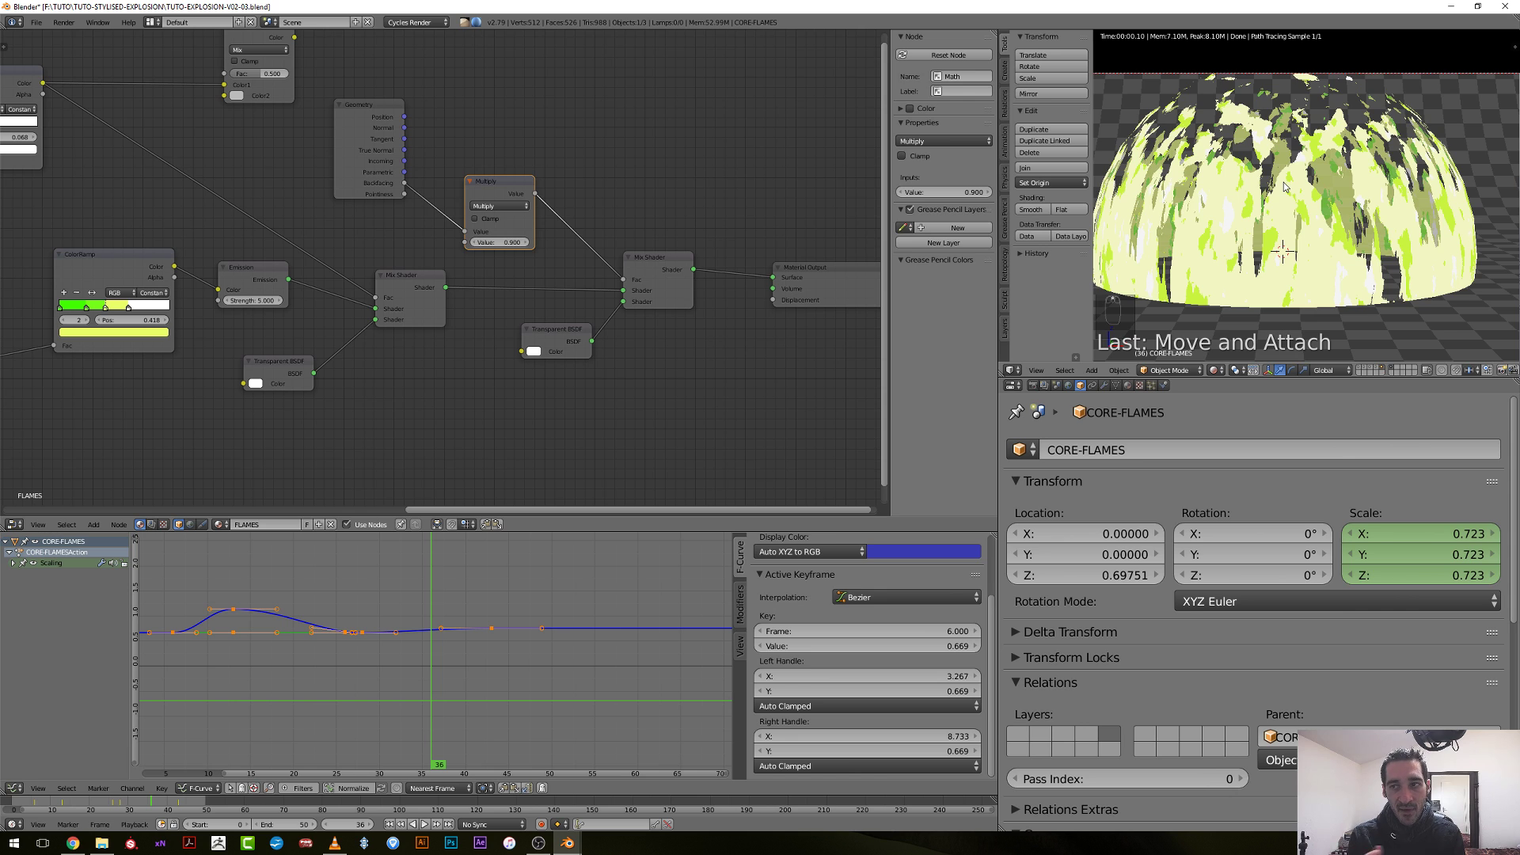
# Hide the Geometry node's unused outputs and arrange the Geometry and Multiply nodes compactly beside the second Mix Shader.
pyautogui.click(369, 139)
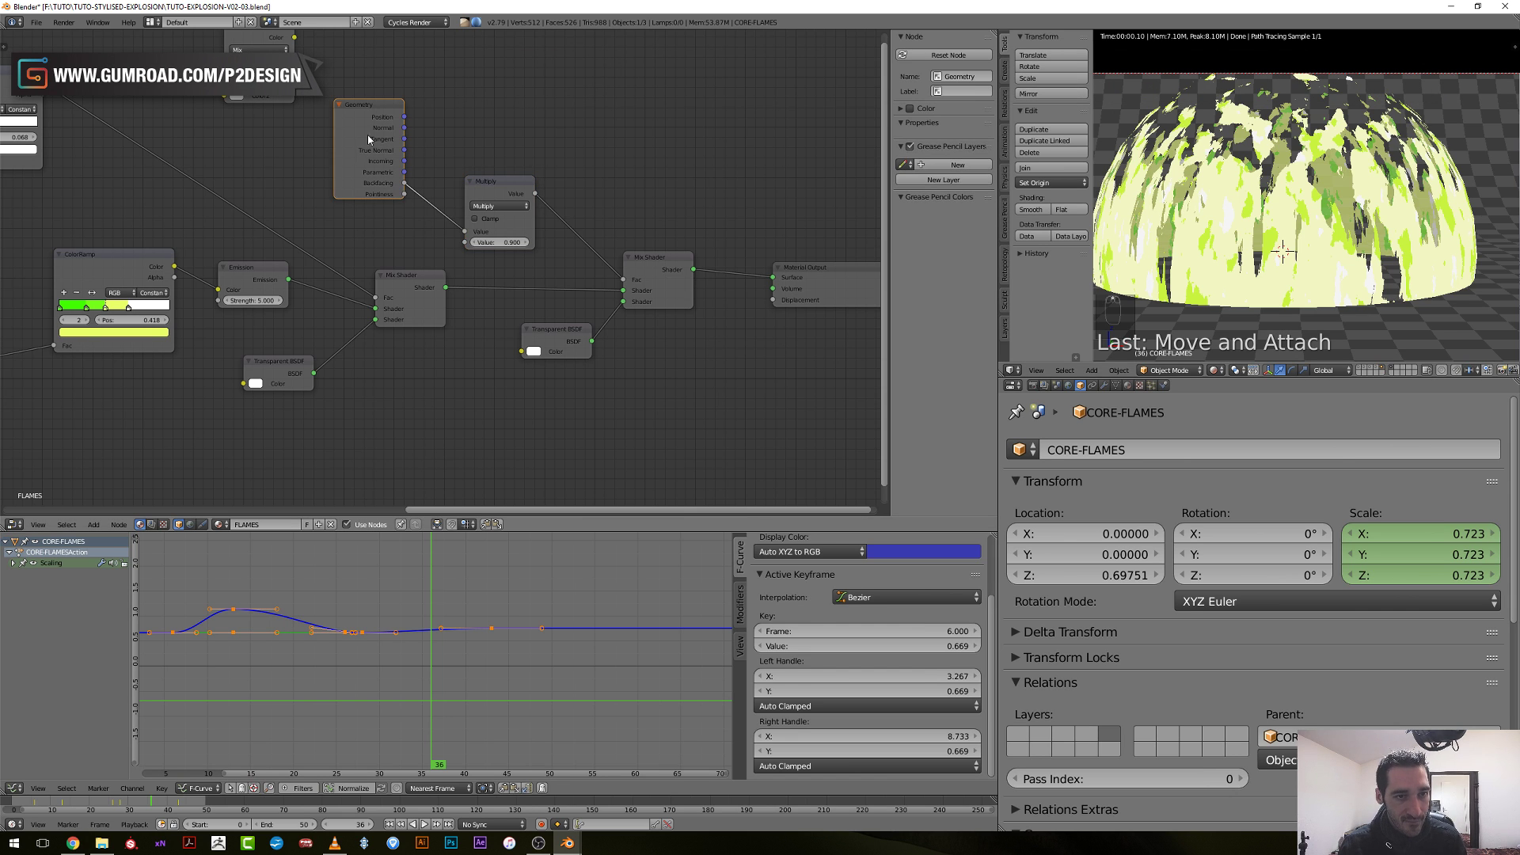
pyautogui.click(492, 190)
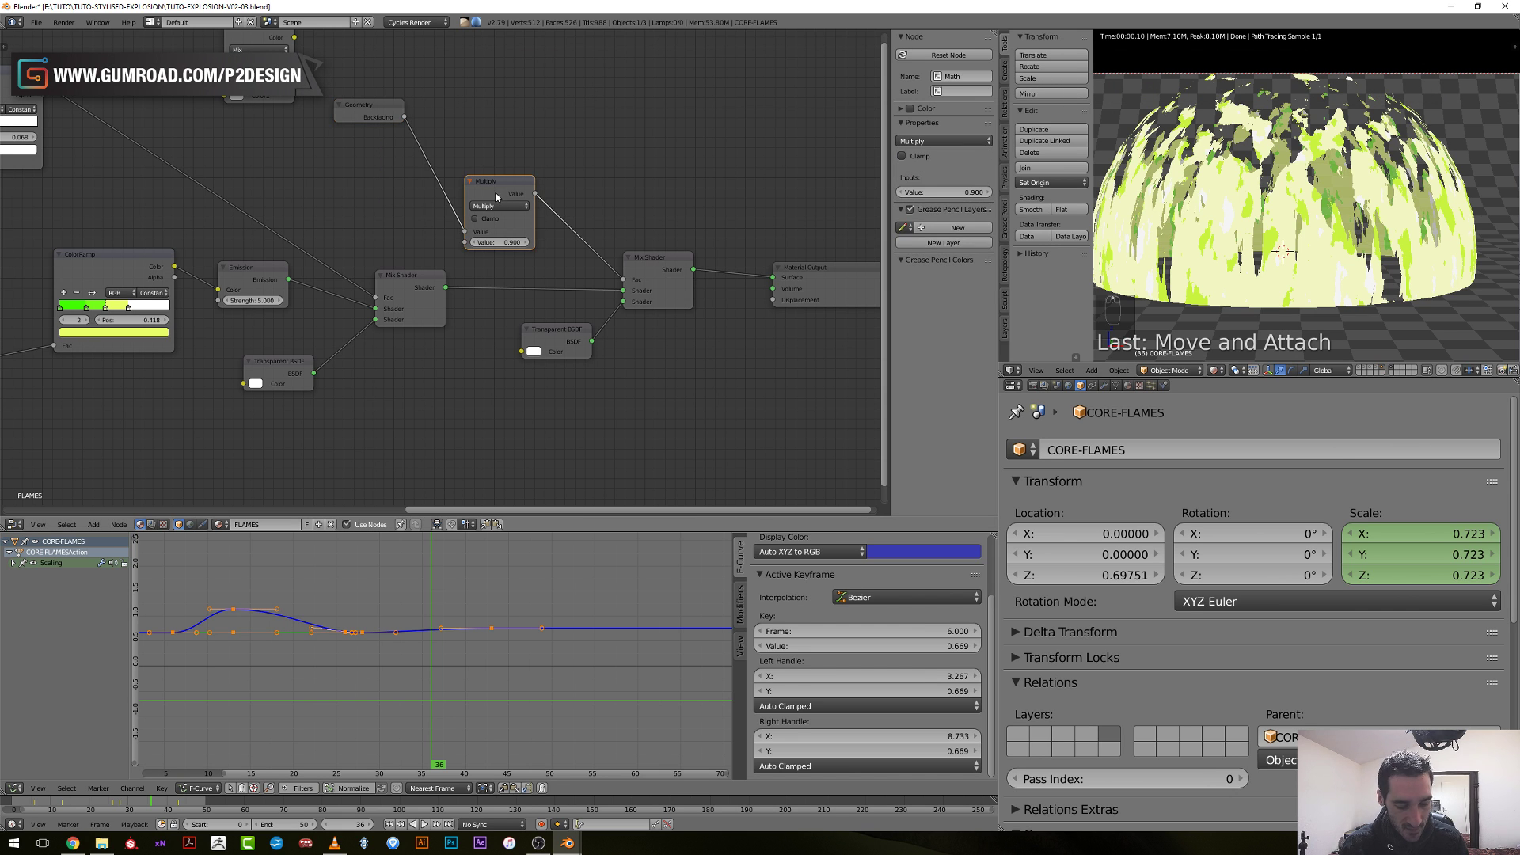
pyautogui.moveTo(495, 191); pyautogui.dragTo(552, 225)
pyautogui.moveTo(372, 111); pyautogui.dragTo(492, 278)
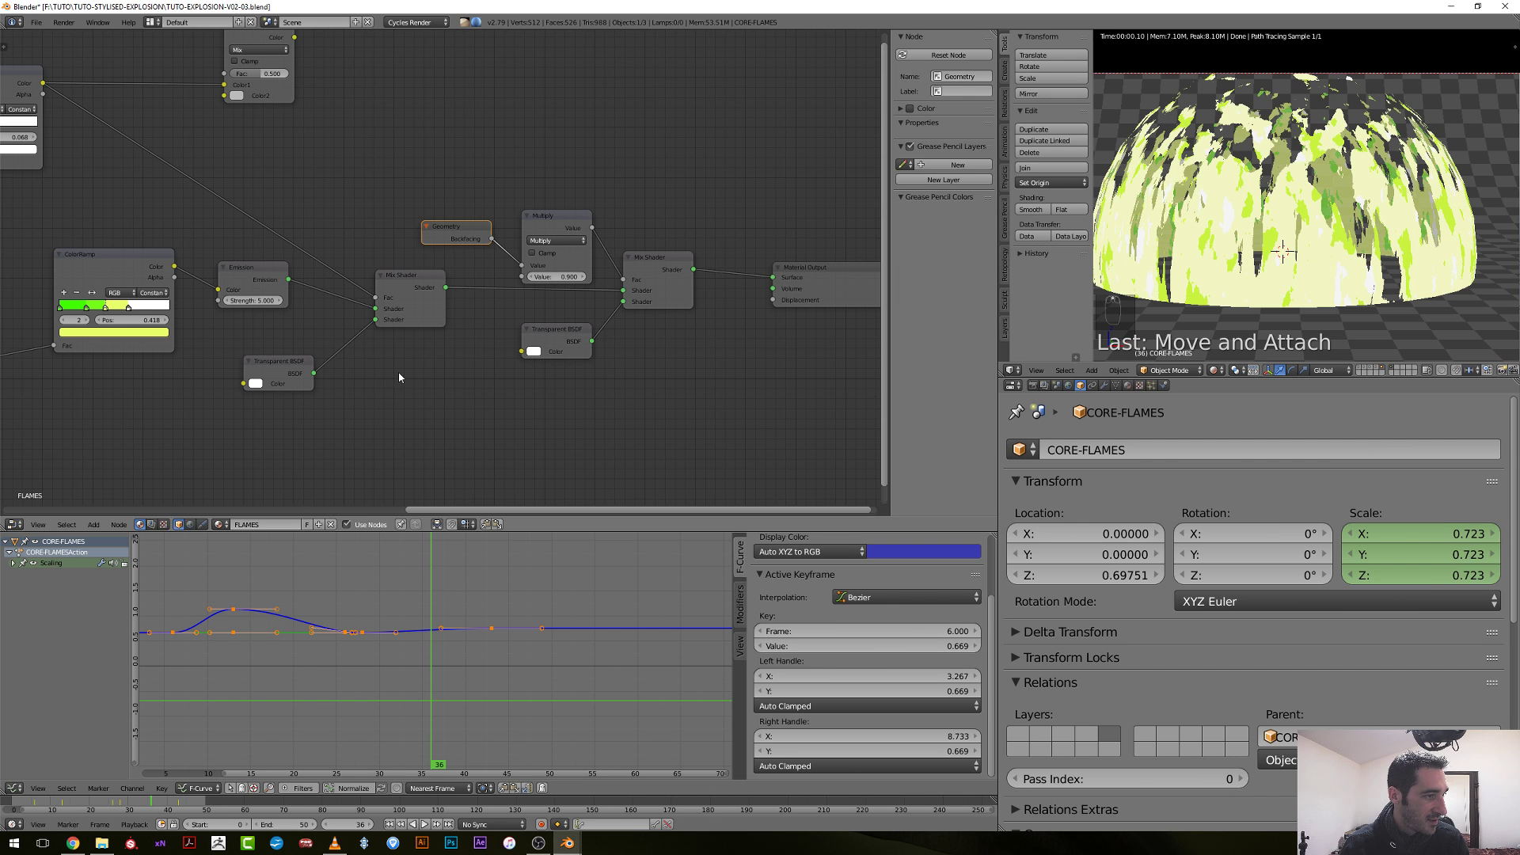
pyautogui.scroll(-2, 420, 361)
pyautogui.scroll(1, 444, 349)
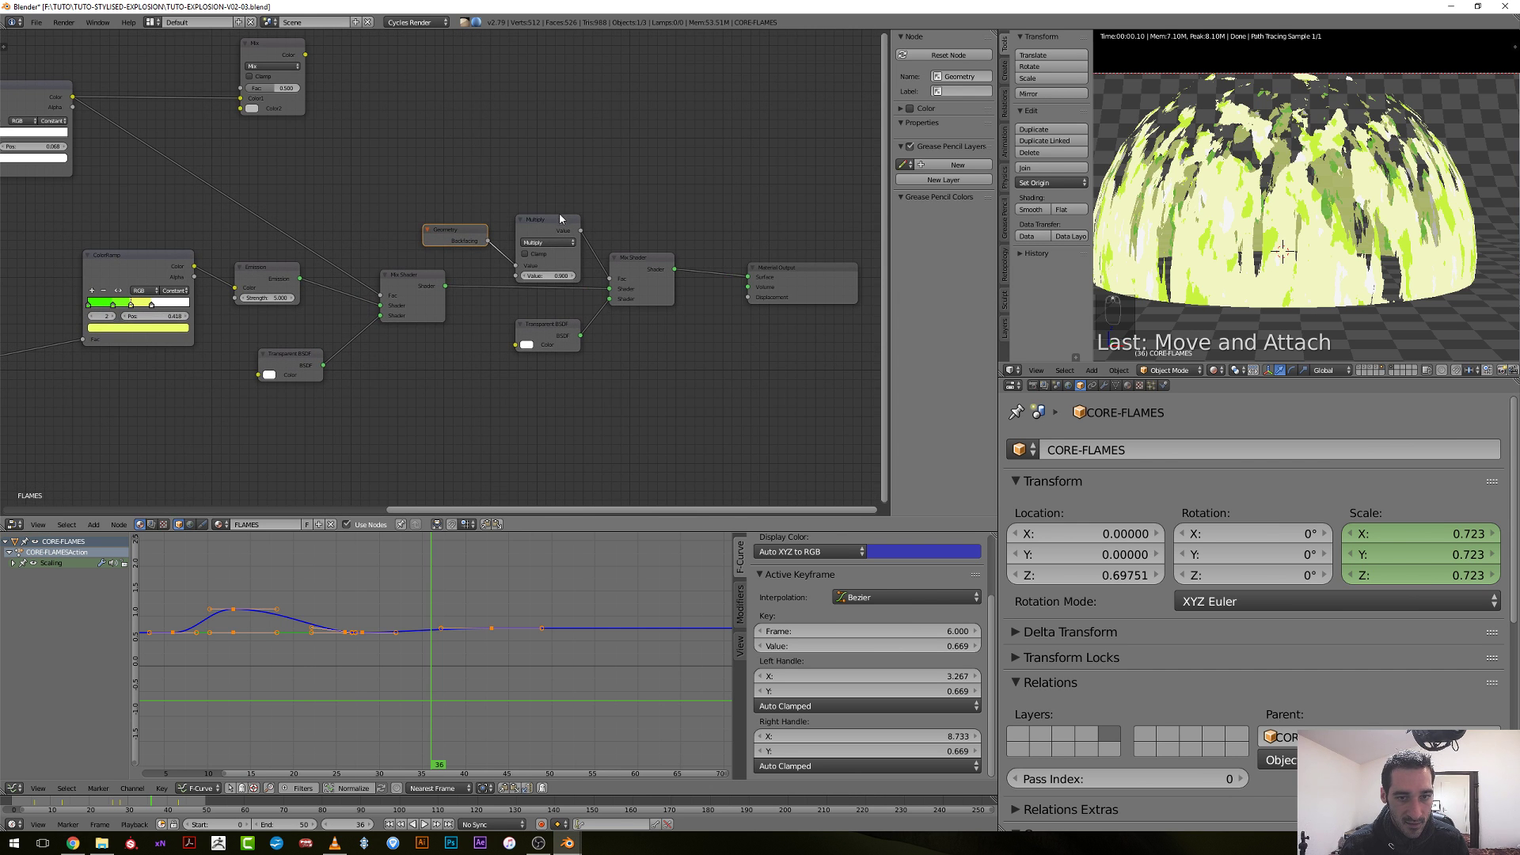
# Nudge the Multiply node beside the second Mix Shader and preview the flames up close around frames 26 and 27.
pyautogui.moveTo(558, 213); pyautogui.dragTo(562, 211)
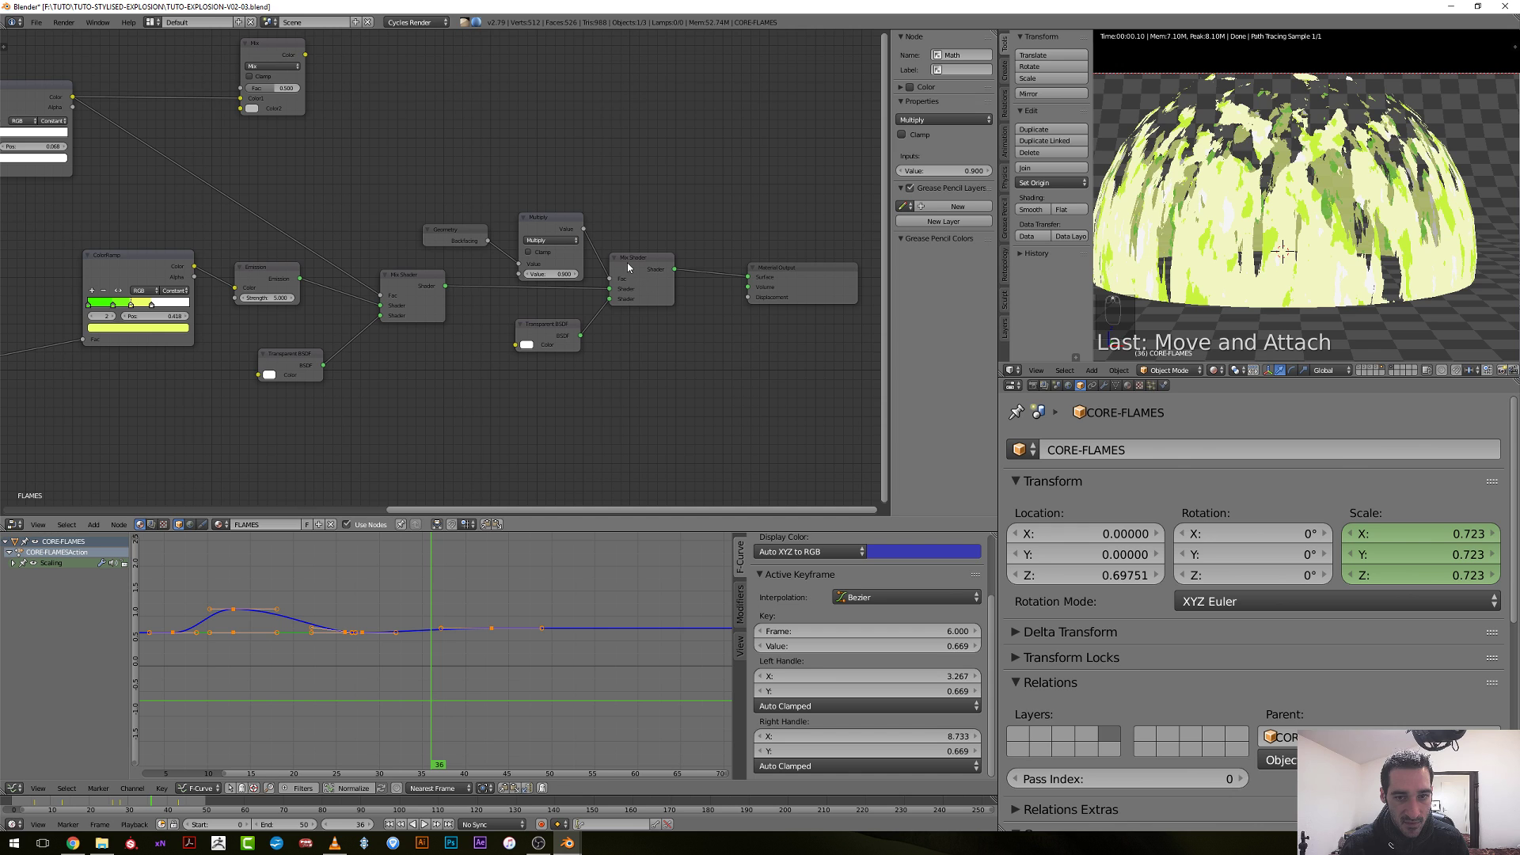
pyautogui.keyDown('alt'); pyautogui.moveTo(627, 268); pyautogui.dragTo(711, 366, button='right'); pyautogui.keyUp('alt')
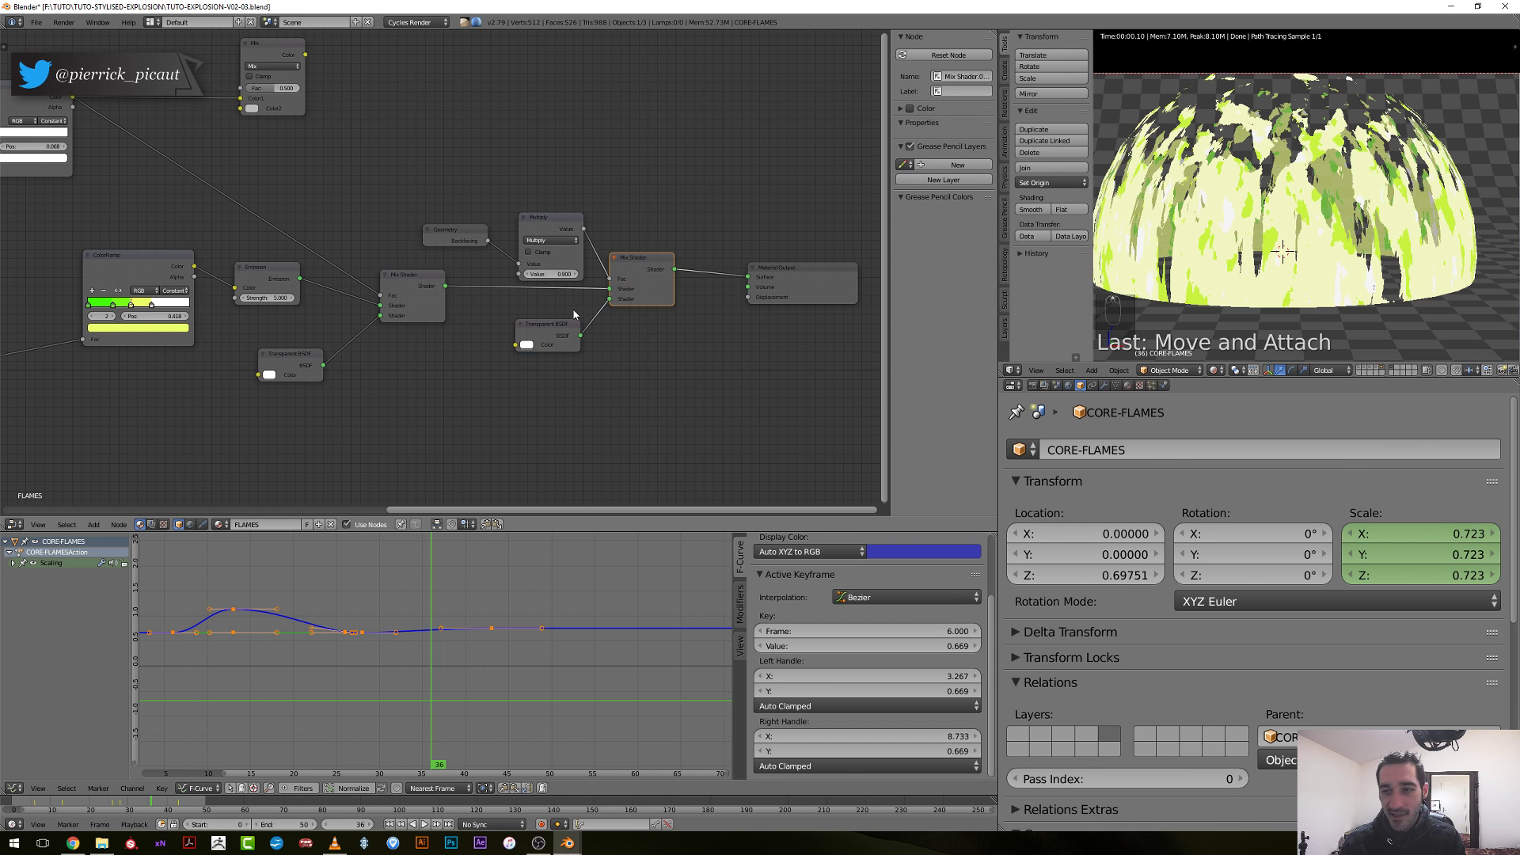
pyautogui.moveTo(413, 624); pyautogui.dragTo(483, 631, button='middle')
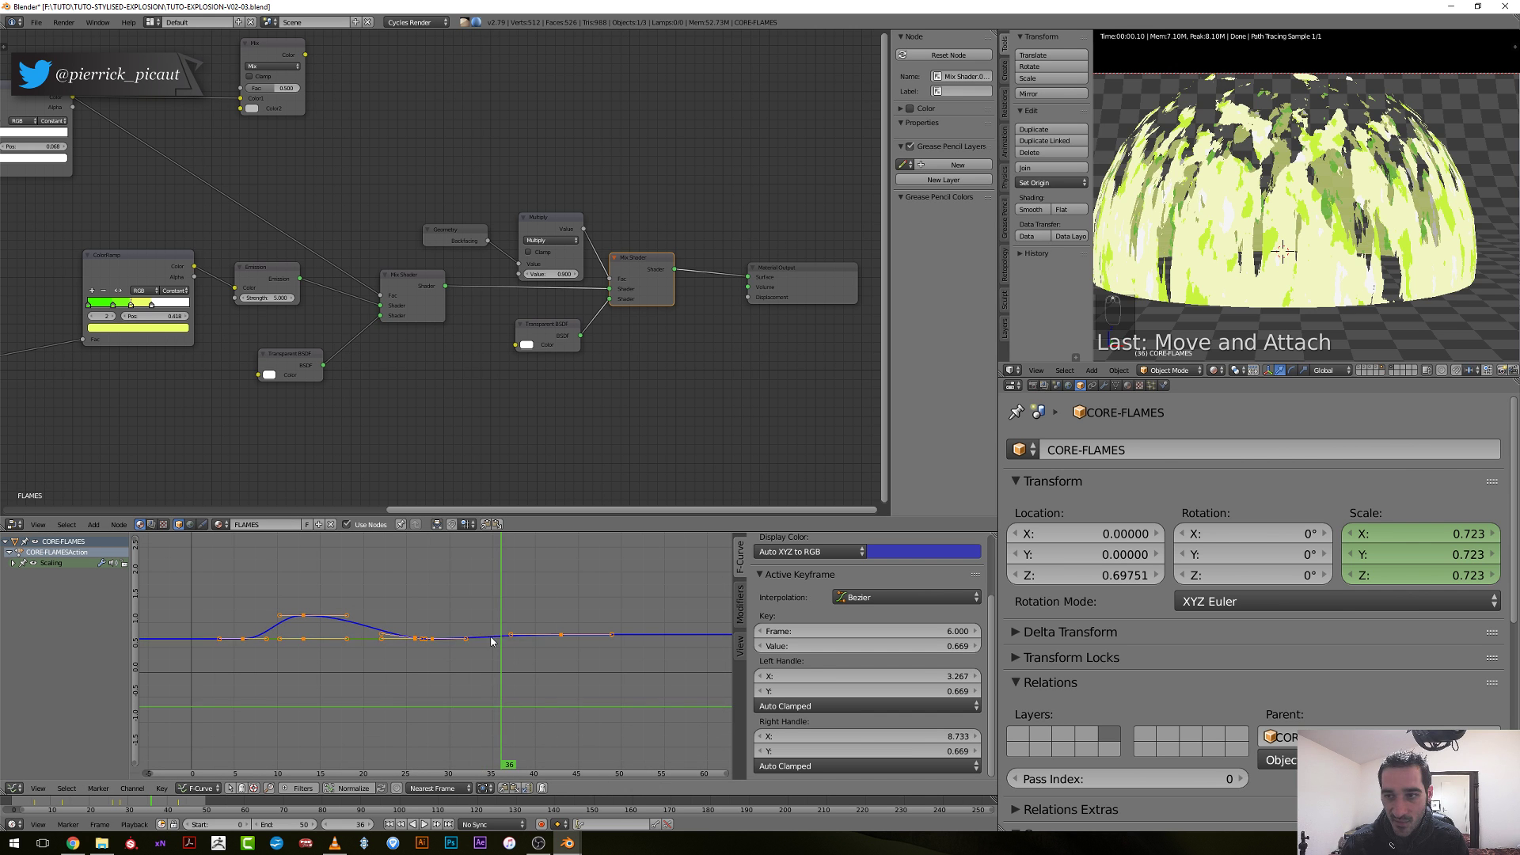
pyautogui.moveTo(483, 631); pyautogui.dragTo(426, 651)
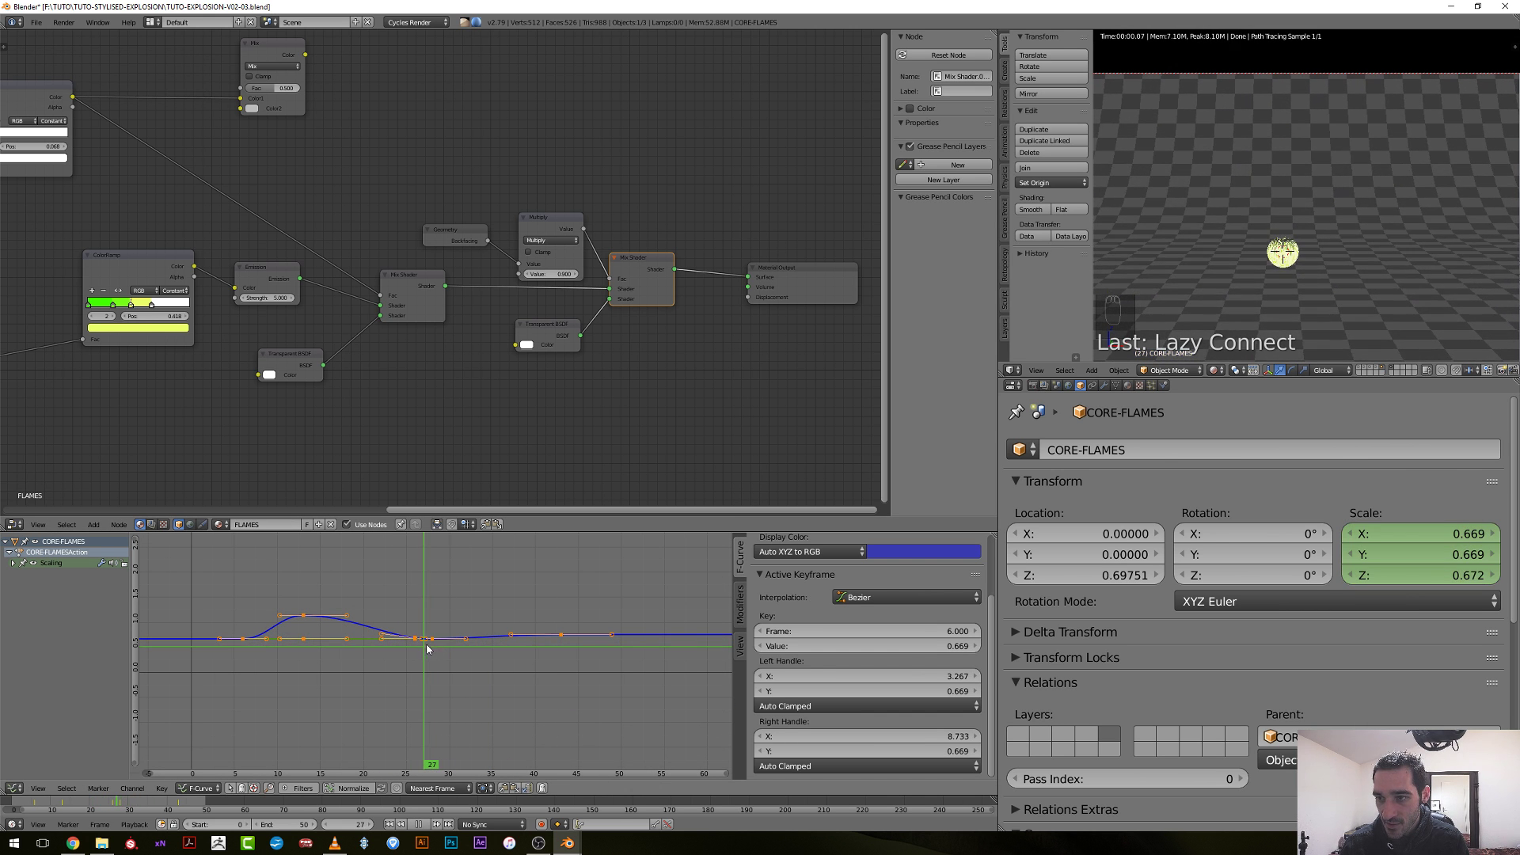
pyautogui.click(1322, 324)
pyautogui.scroll(3, 1302, 232)
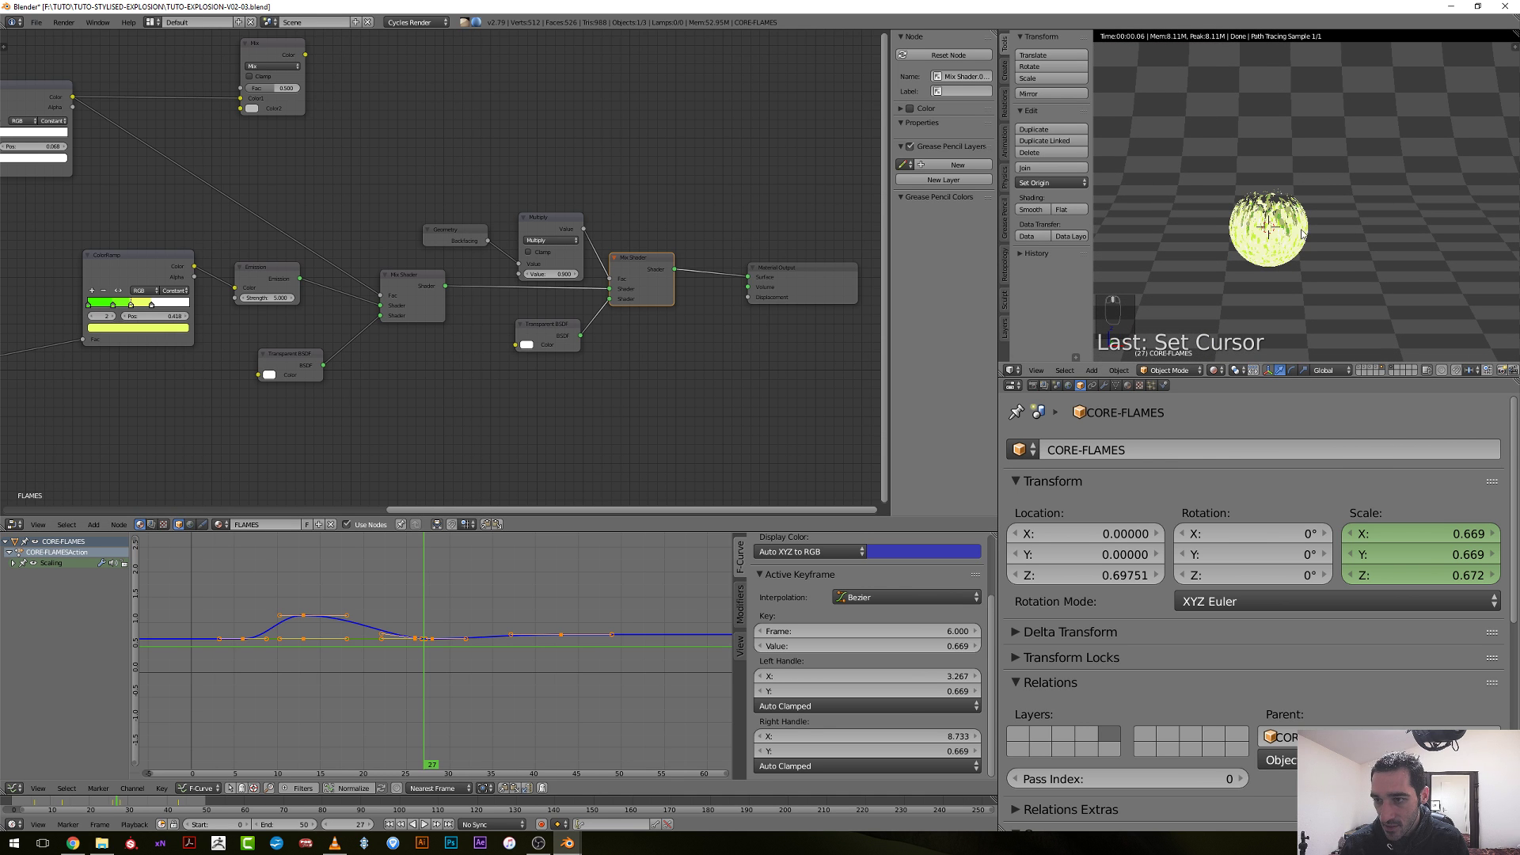
pyautogui.moveTo(405, 636); pyautogui.dragTo(418, 641)
# Raise the left point of the Vector Curves node's X curve to X -0.600, Y 0.625 and preview the flames at frame 25.
pyautogui.scroll(-4, 174, 233)
pyautogui.moveTo(94, 209); pyautogui.dragTo(693, 362, button='middle')
pyautogui.moveTo(457, 397); pyautogui.dragTo(465, 285, button='middle')
pyautogui.scroll(7, 473, 330)
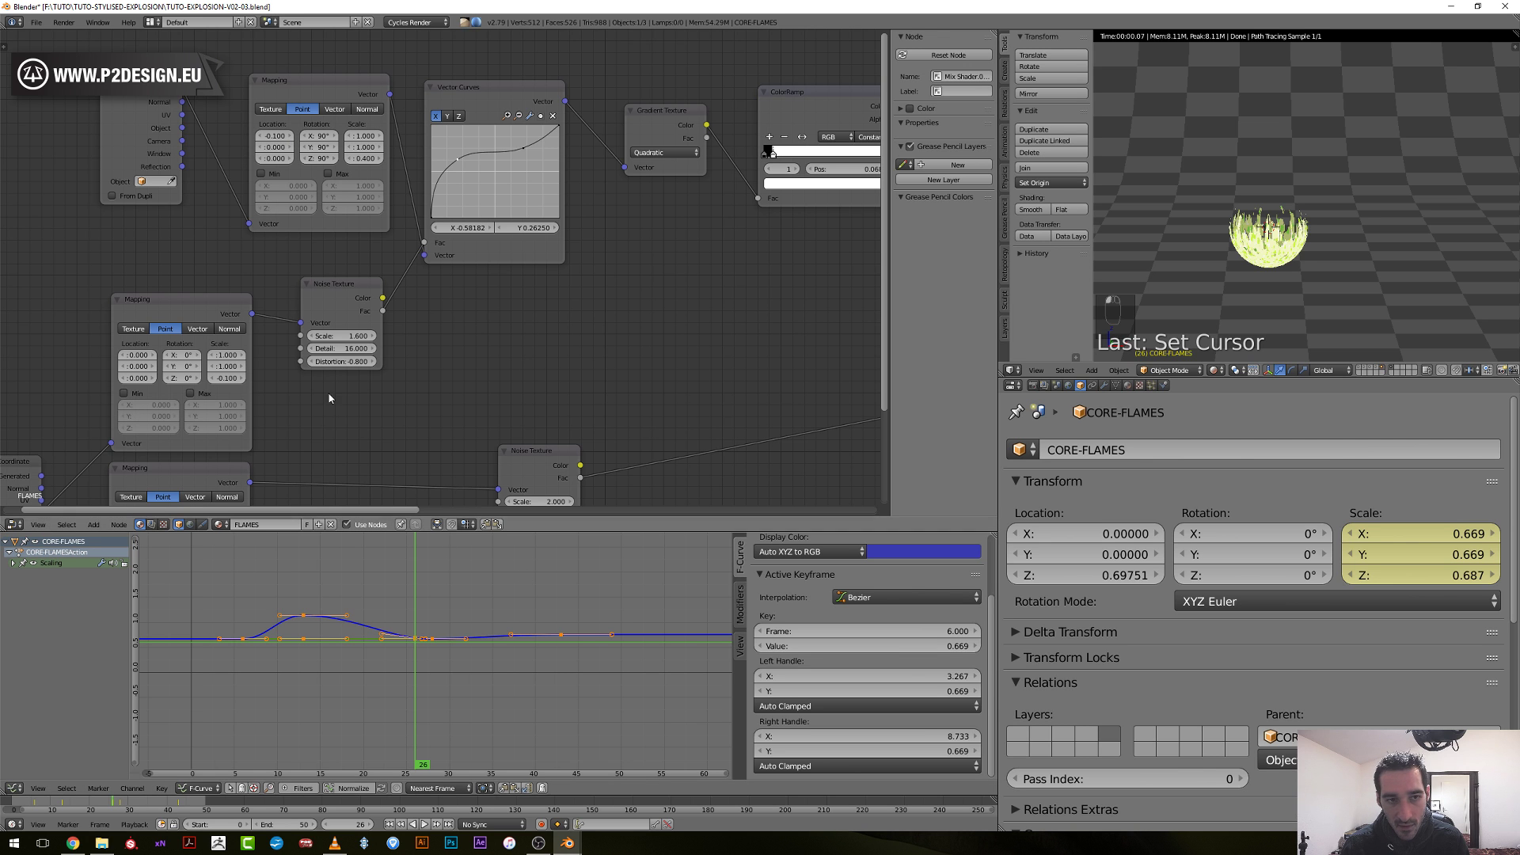
pyautogui.click(437, 649)
pyautogui.click(442, 662)
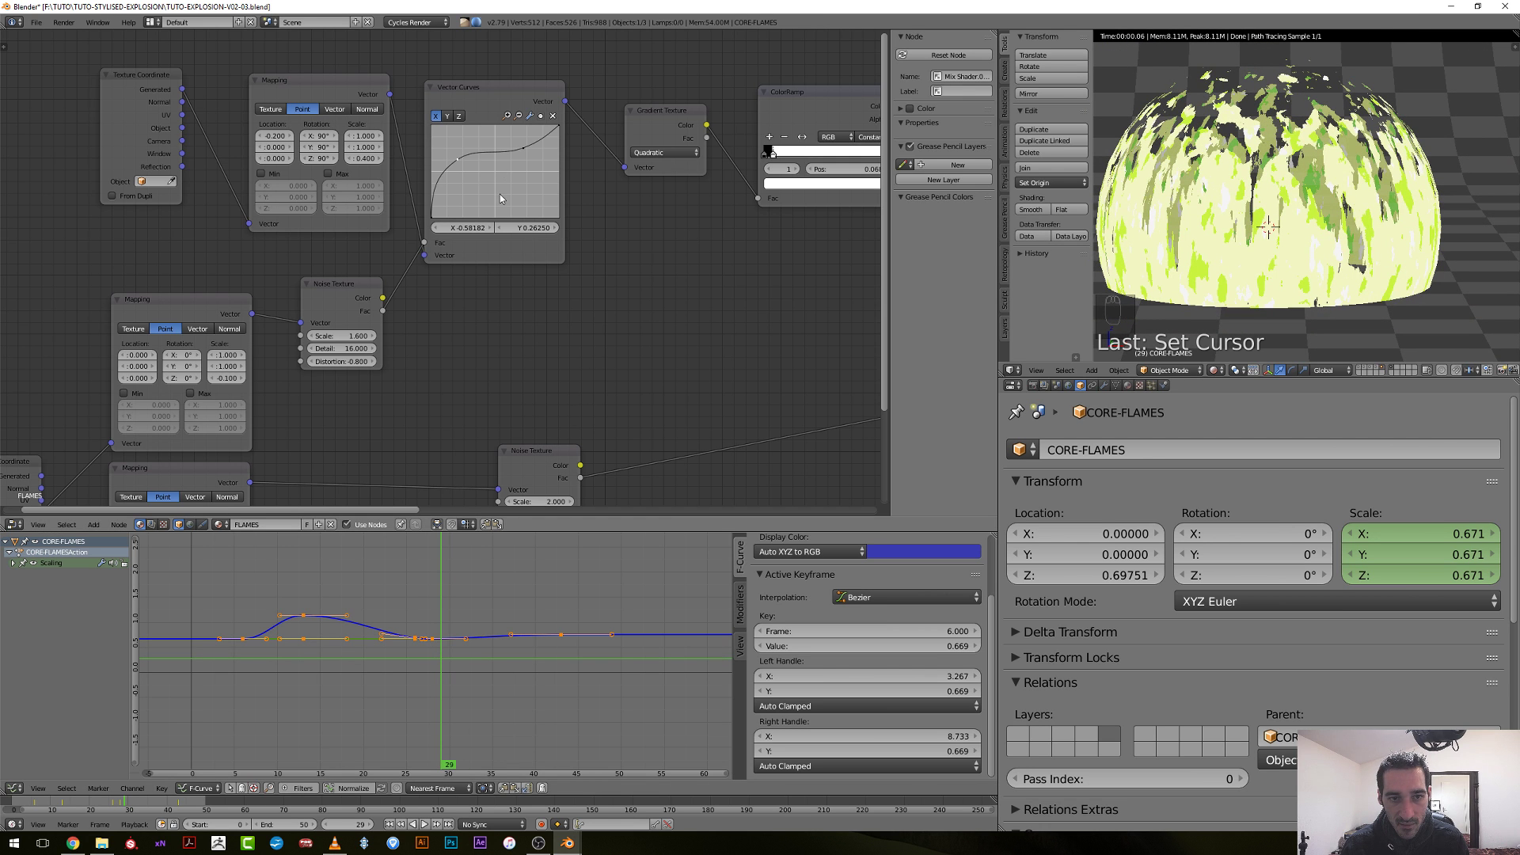
pyautogui.moveTo(457, 158); pyautogui.dragTo(455, 142)
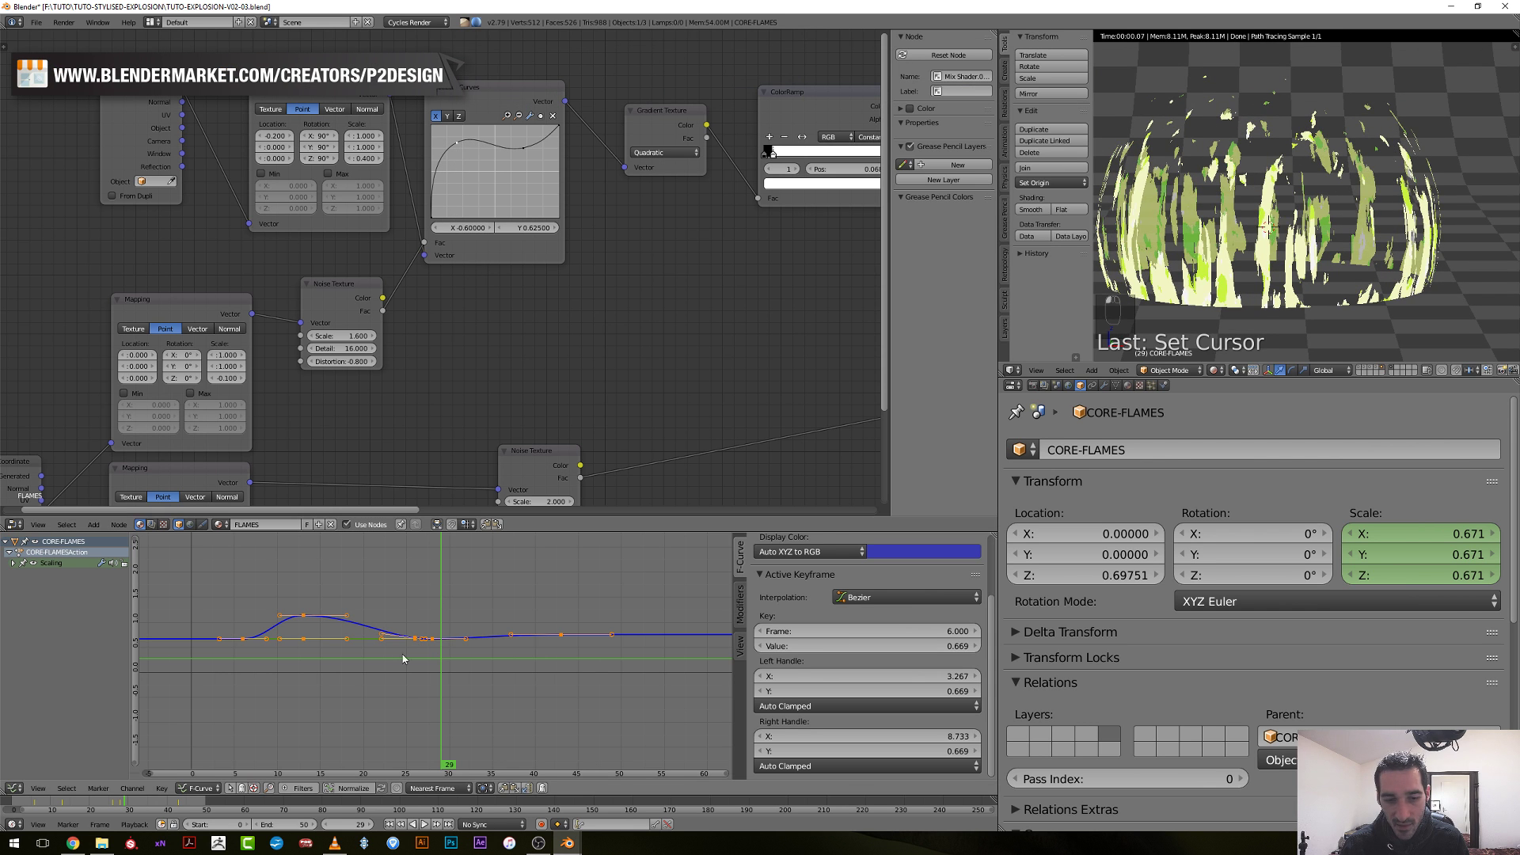
pyautogui.moveTo(408, 661)
pyautogui.mouseDown()
pyautogui.moveTo(467, 663)
pyautogui.moveTo(407, 658)
pyautogui.mouseUp()
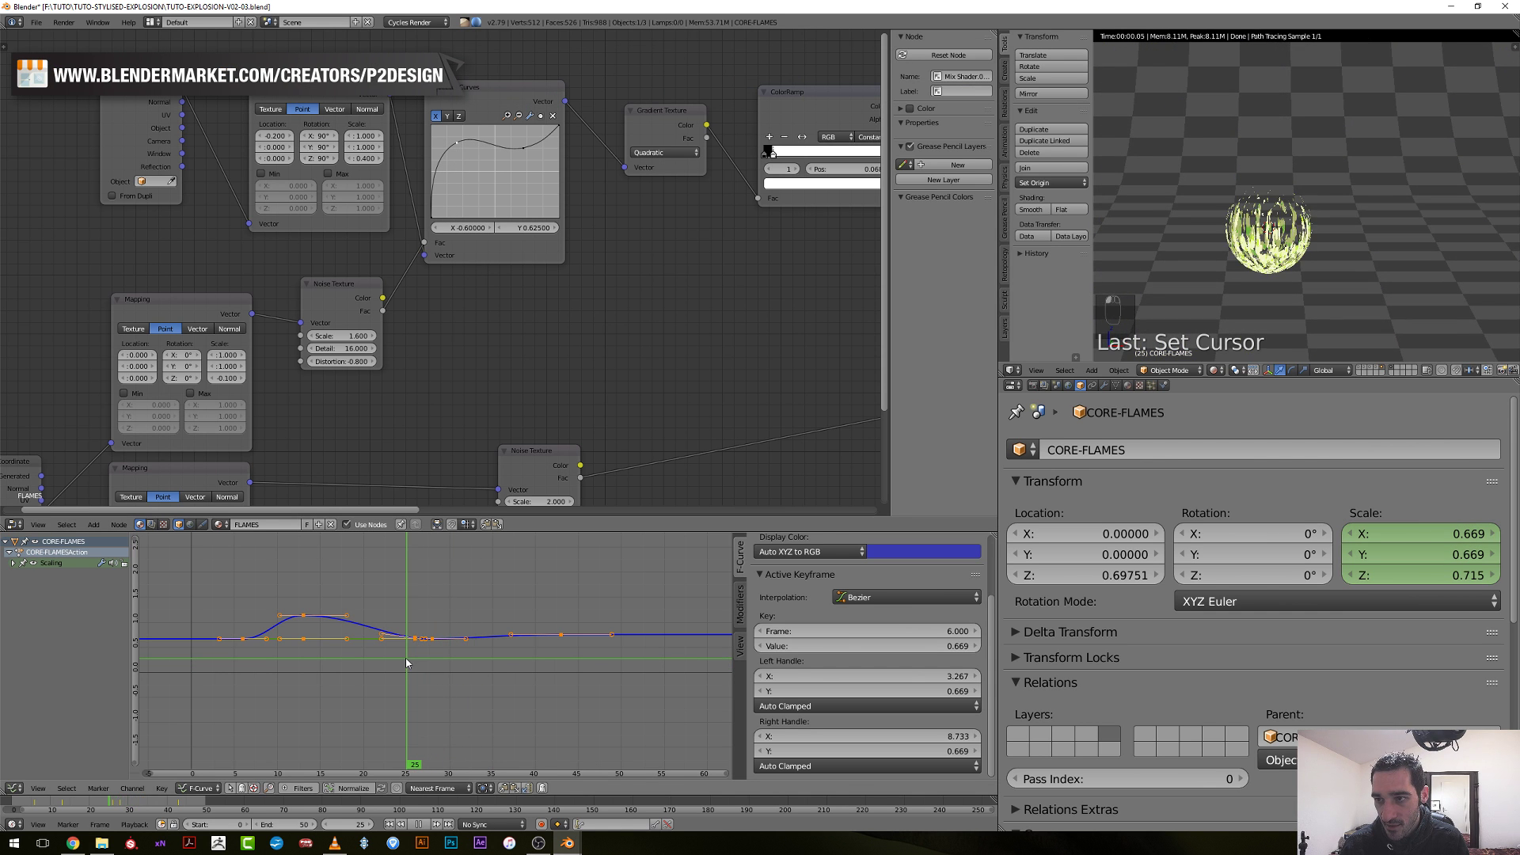
# Change the node editor area to a 3D View and select the FLAME-CTRL empty at the sphere's center.
pyautogui.scroll(-2, 553, 431)
pyautogui.moveTo(554, 430); pyautogui.dragTo(697, 178, button='middle')
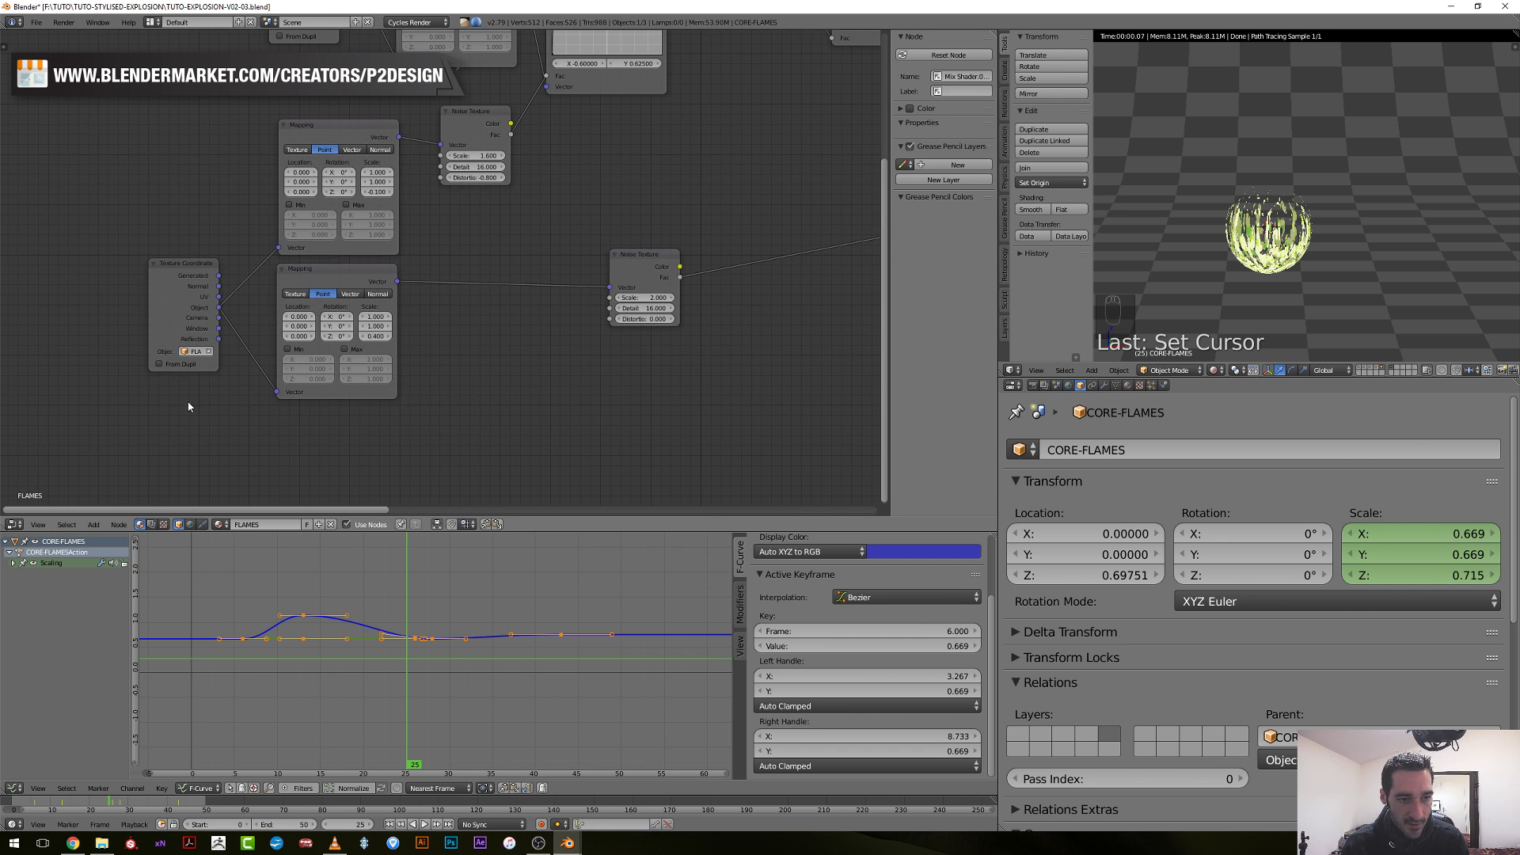
pyautogui.click(163, 349)
pyautogui.click(15, 524)
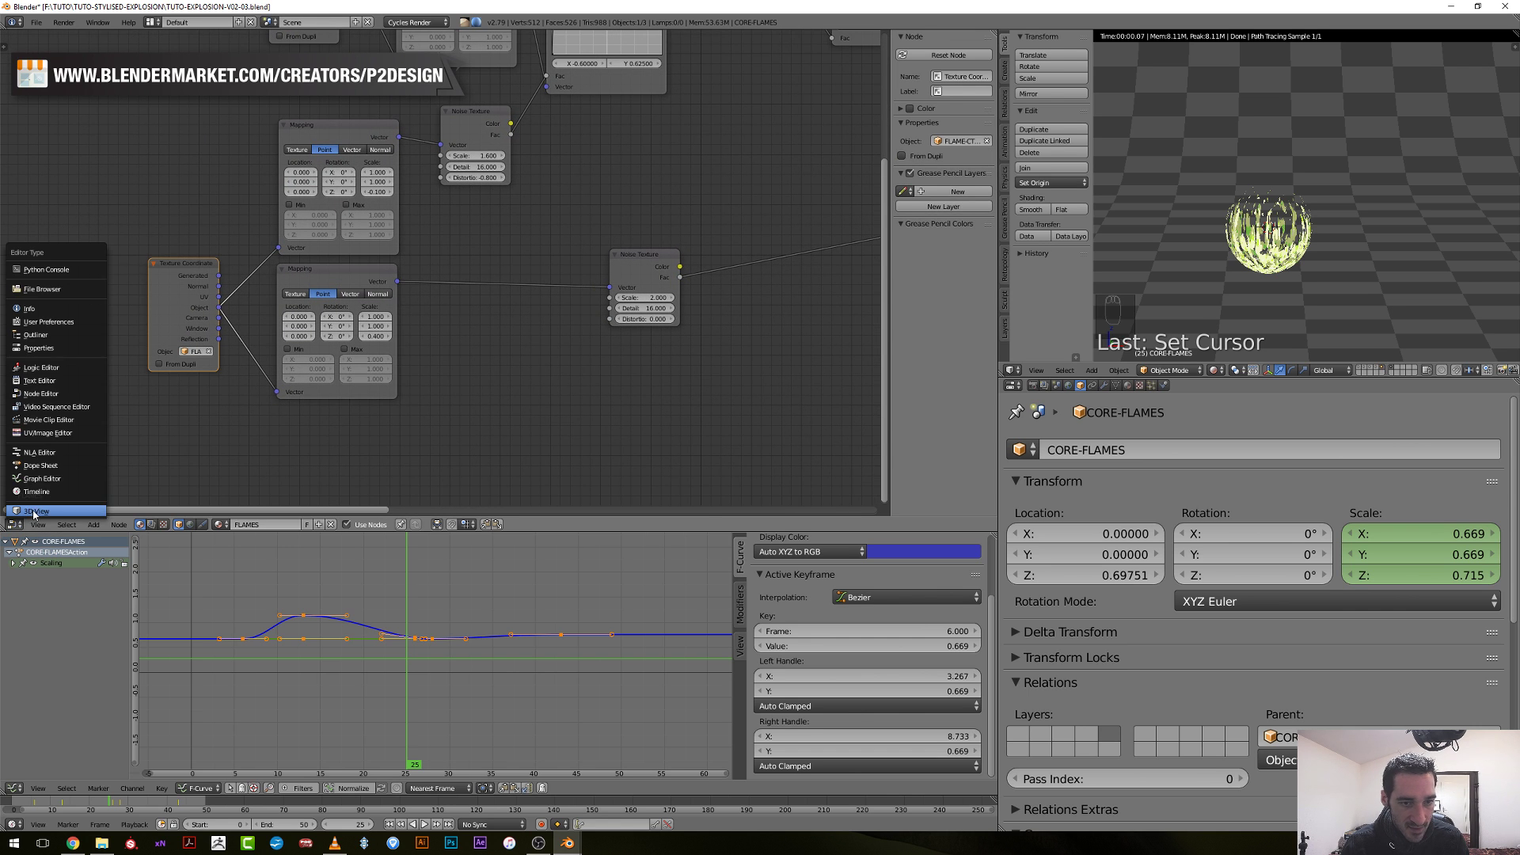
pyautogui.click(33, 511)
pyautogui.press('KP_Decimal')
pyautogui.rightClick(369, 291)
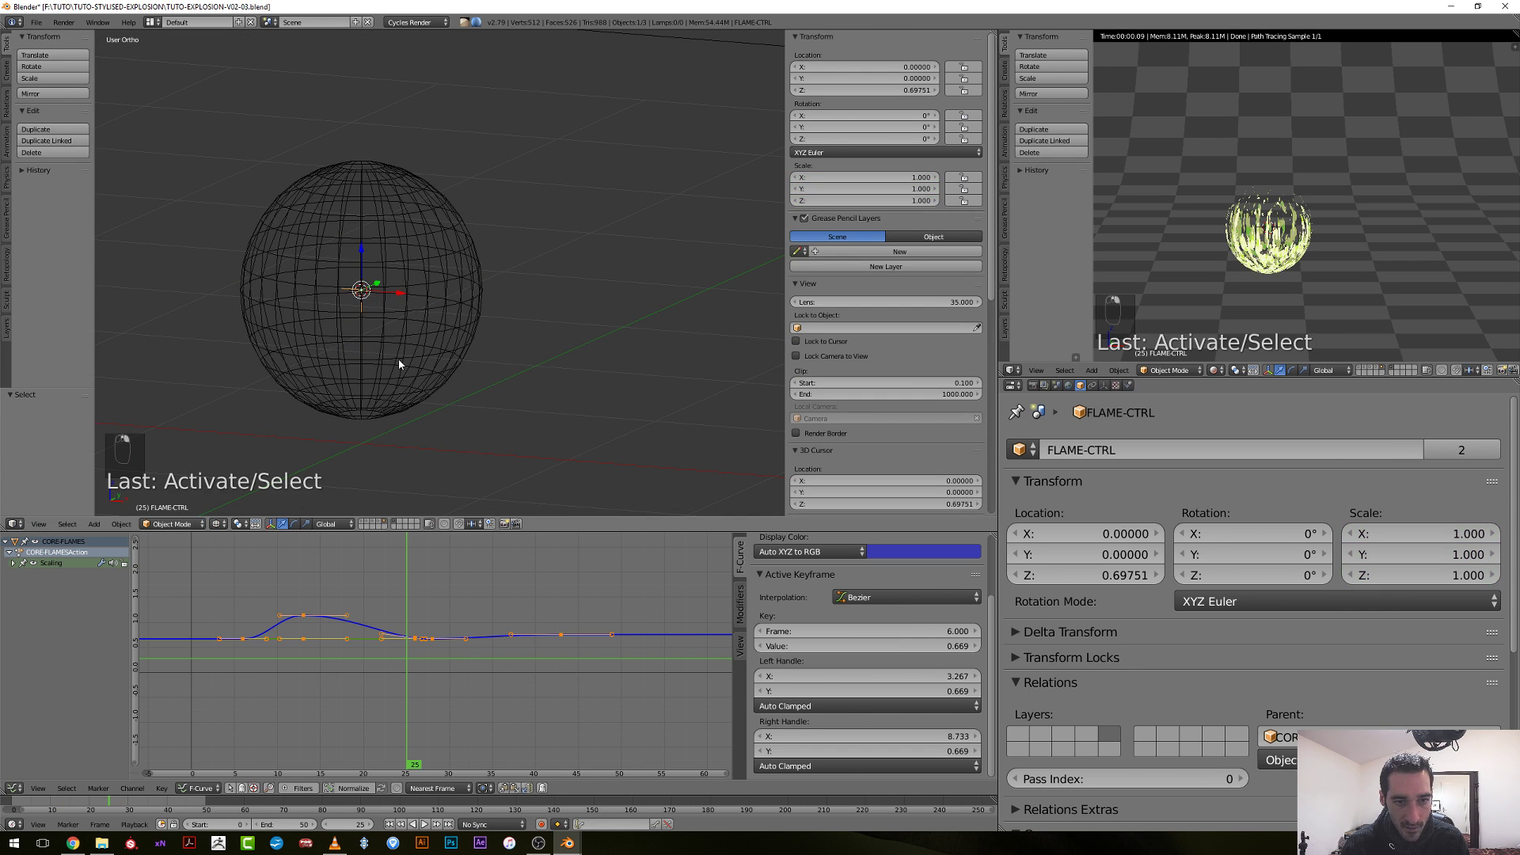
# Try moving the FLAME-CTRL empty freely and along Z to test its effect on the flame texture.
pyautogui.press('g')
pyautogui.press('z')
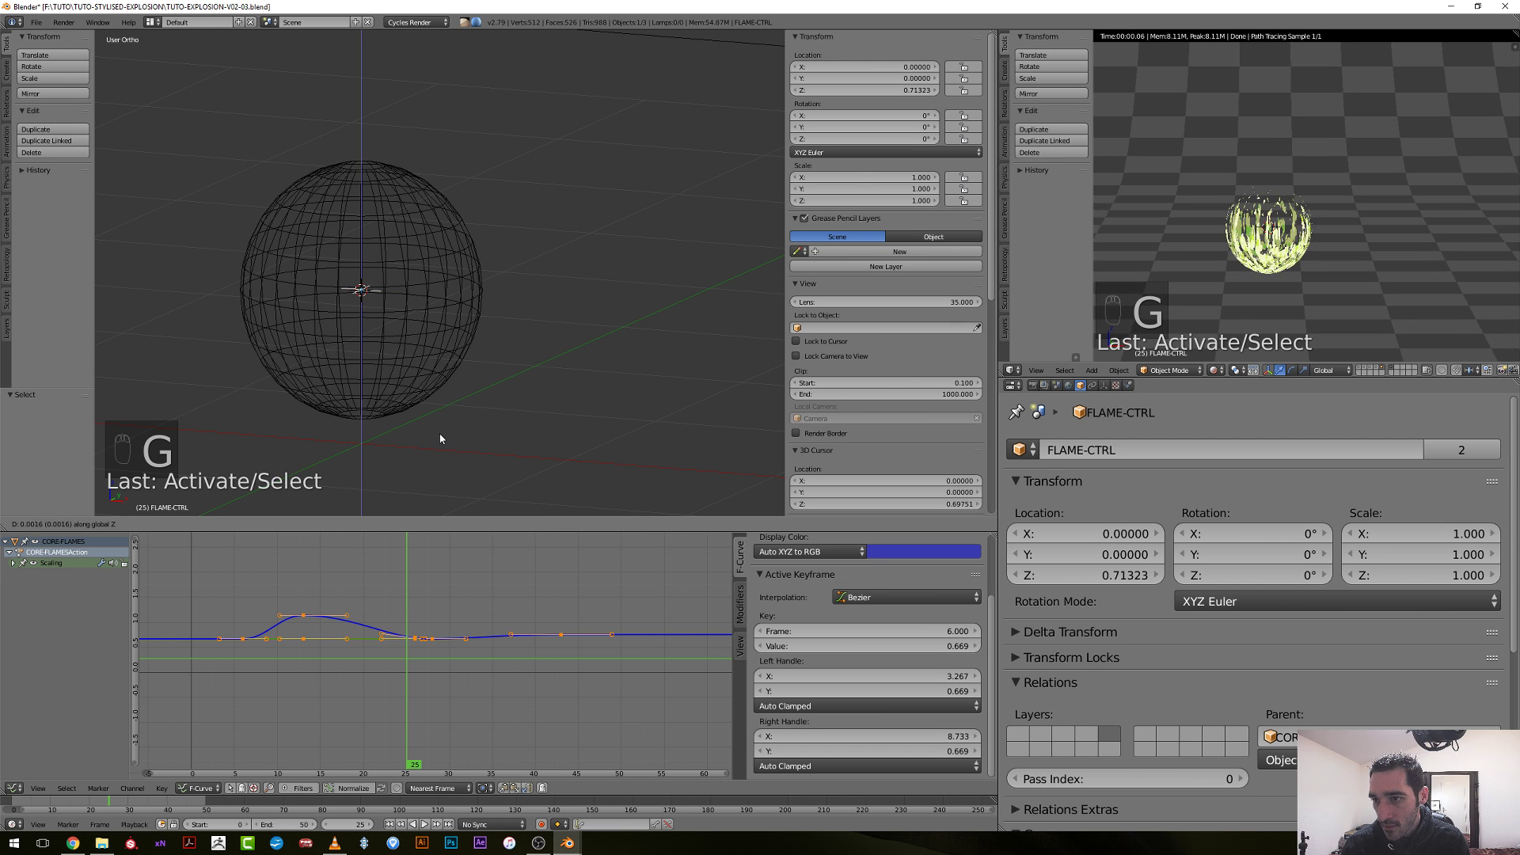
pyautogui.rightClick(443, 330)
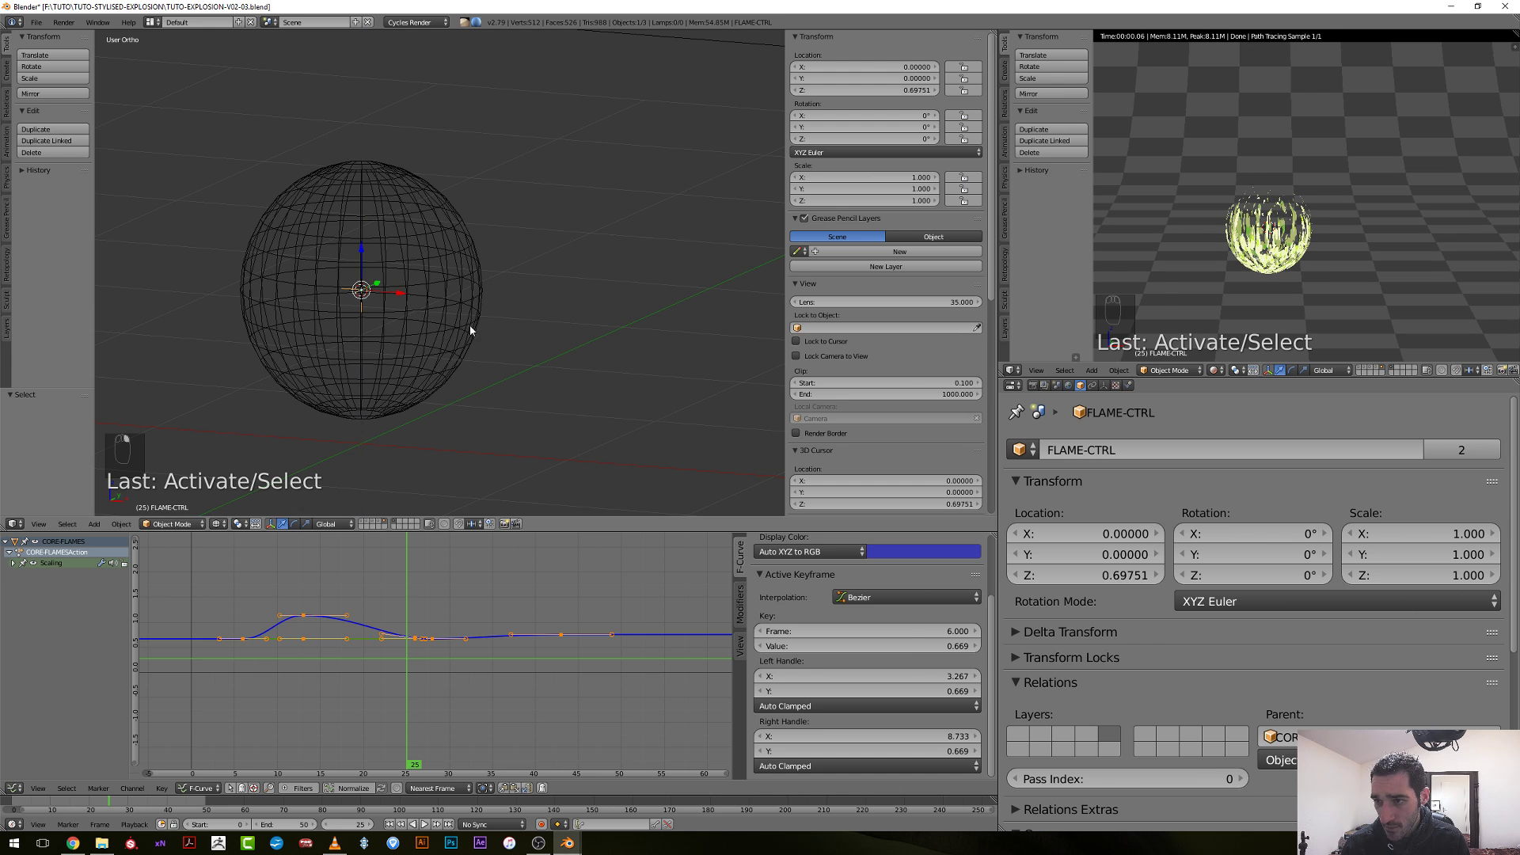
pyautogui.press('KP_Decimal')
pyautogui.press('g')
pyautogui.rightClick(428, 331)
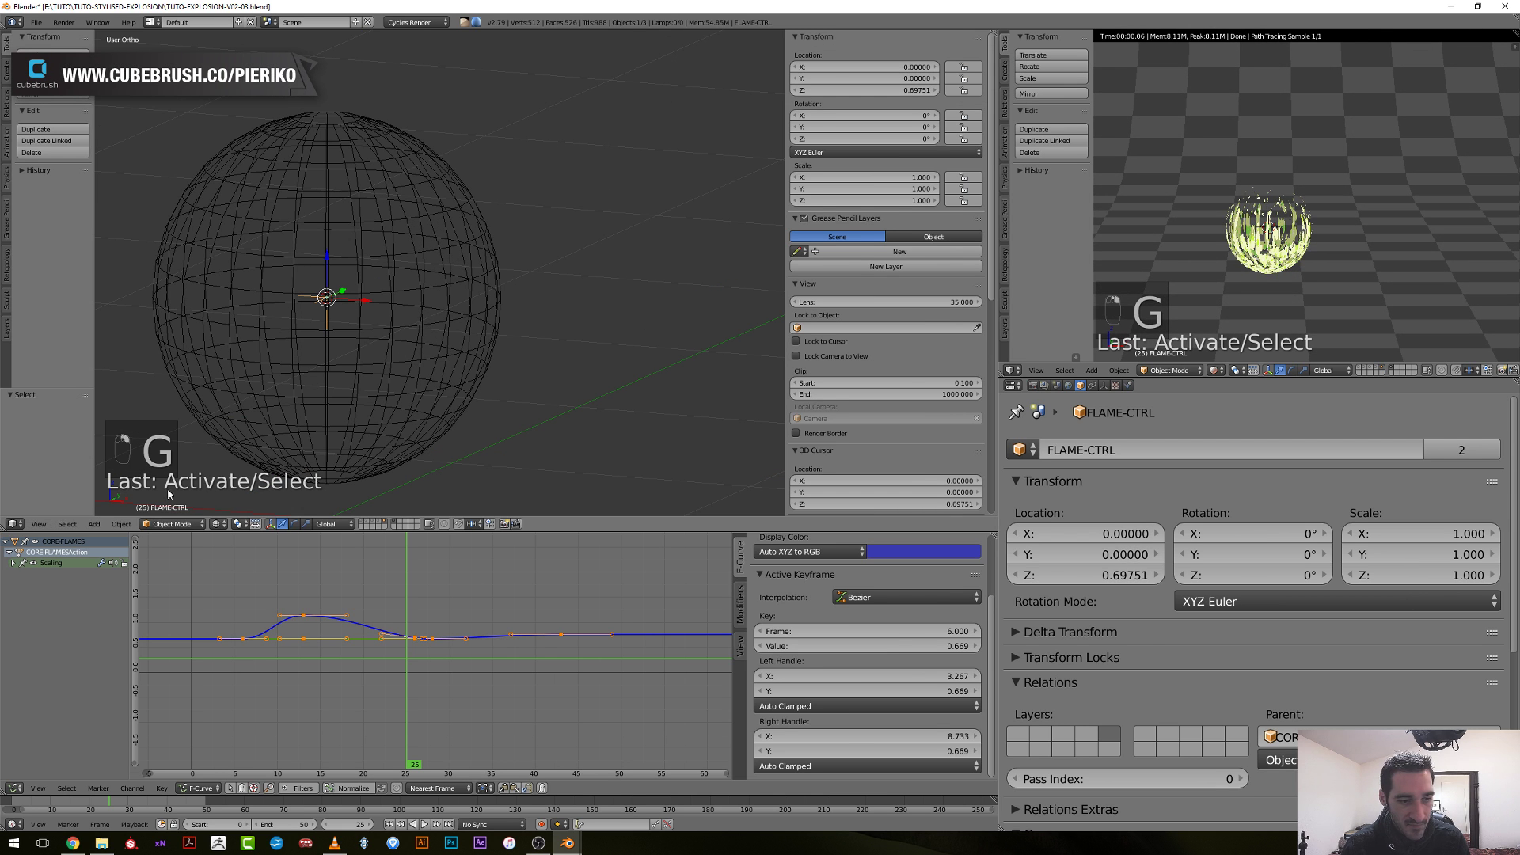
pyautogui.press('g')
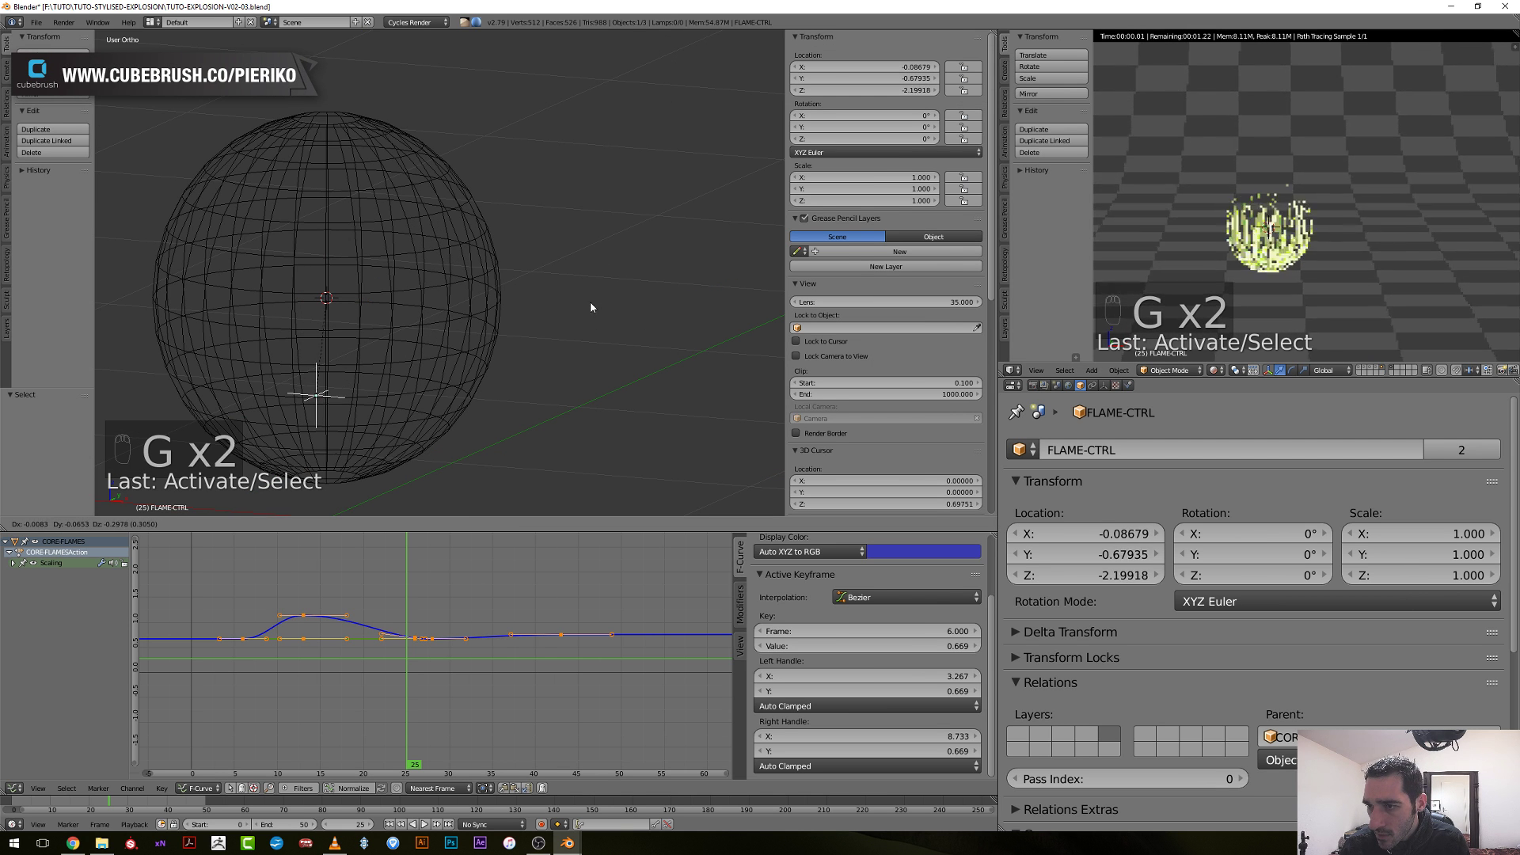
pyautogui.rightClick(637, 263)
pyautogui.press('g')
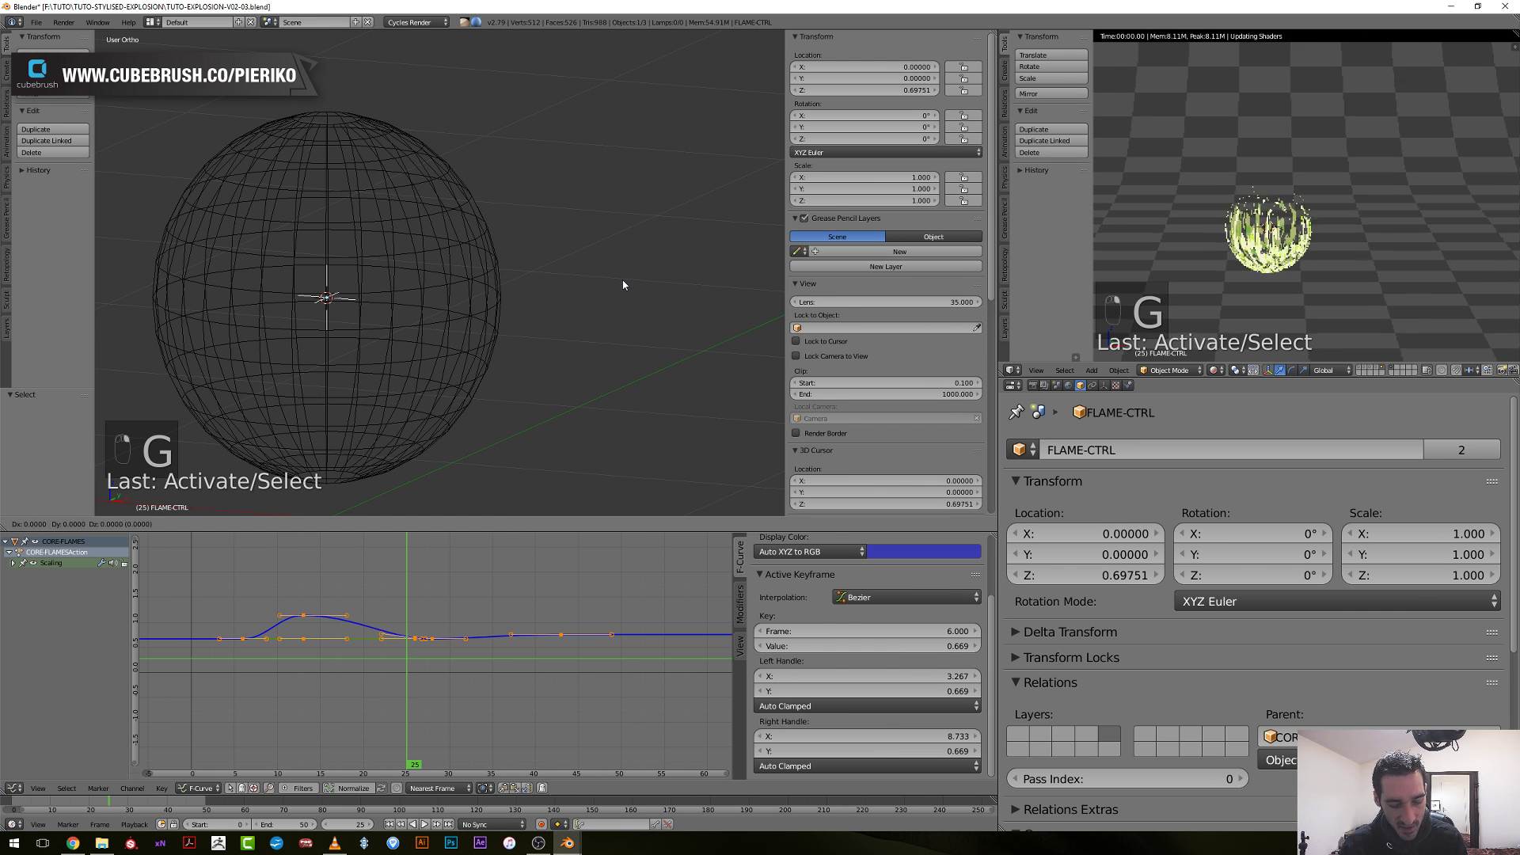
pyautogui.press('z')
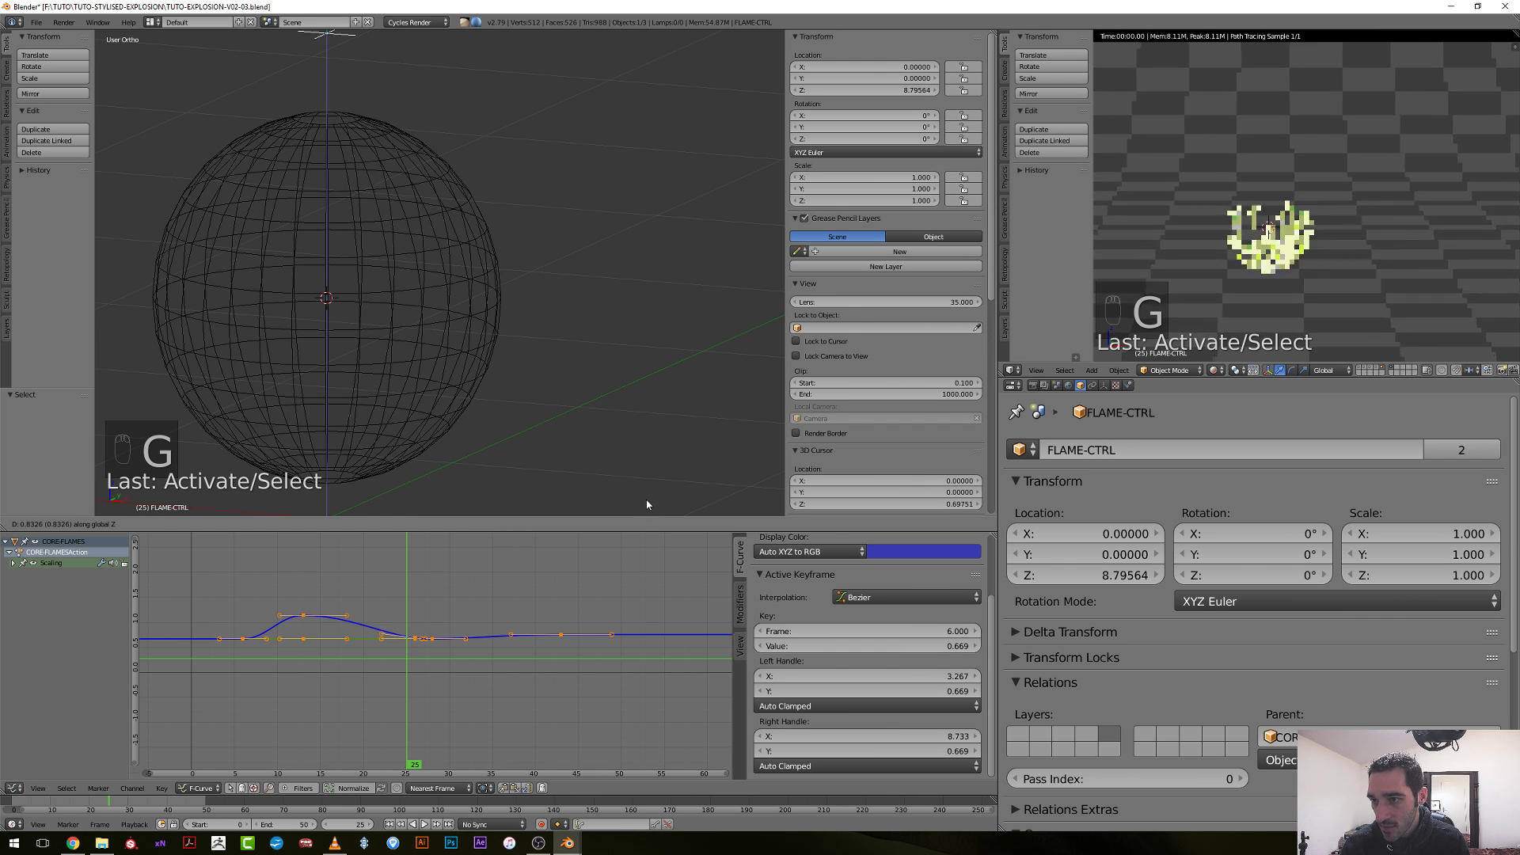
pyautogui.rightClick(639, 502)
# Insert a Rotation keyframe on the FLAME-CTRL empty at frame 5.
pyautogui.moveTo(428, 617); pyautogui.dragTo(486, 607, button='middle')
pyautogui.moveTo(487, 608); pyautogui.dragTo(285, 674)
pyautogui.press('i')
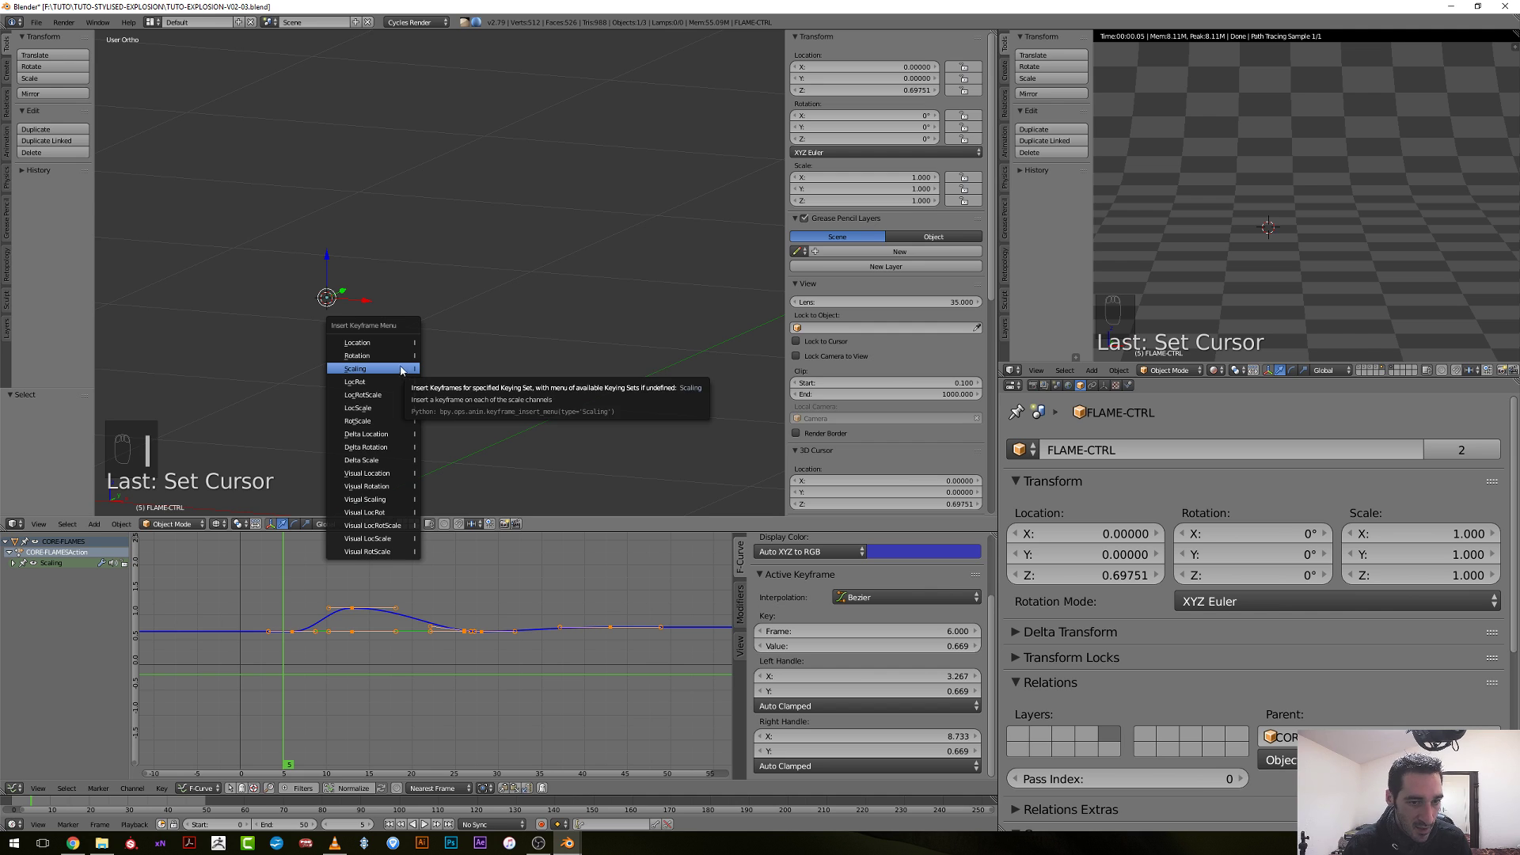
pyautogui.click(393, 361)
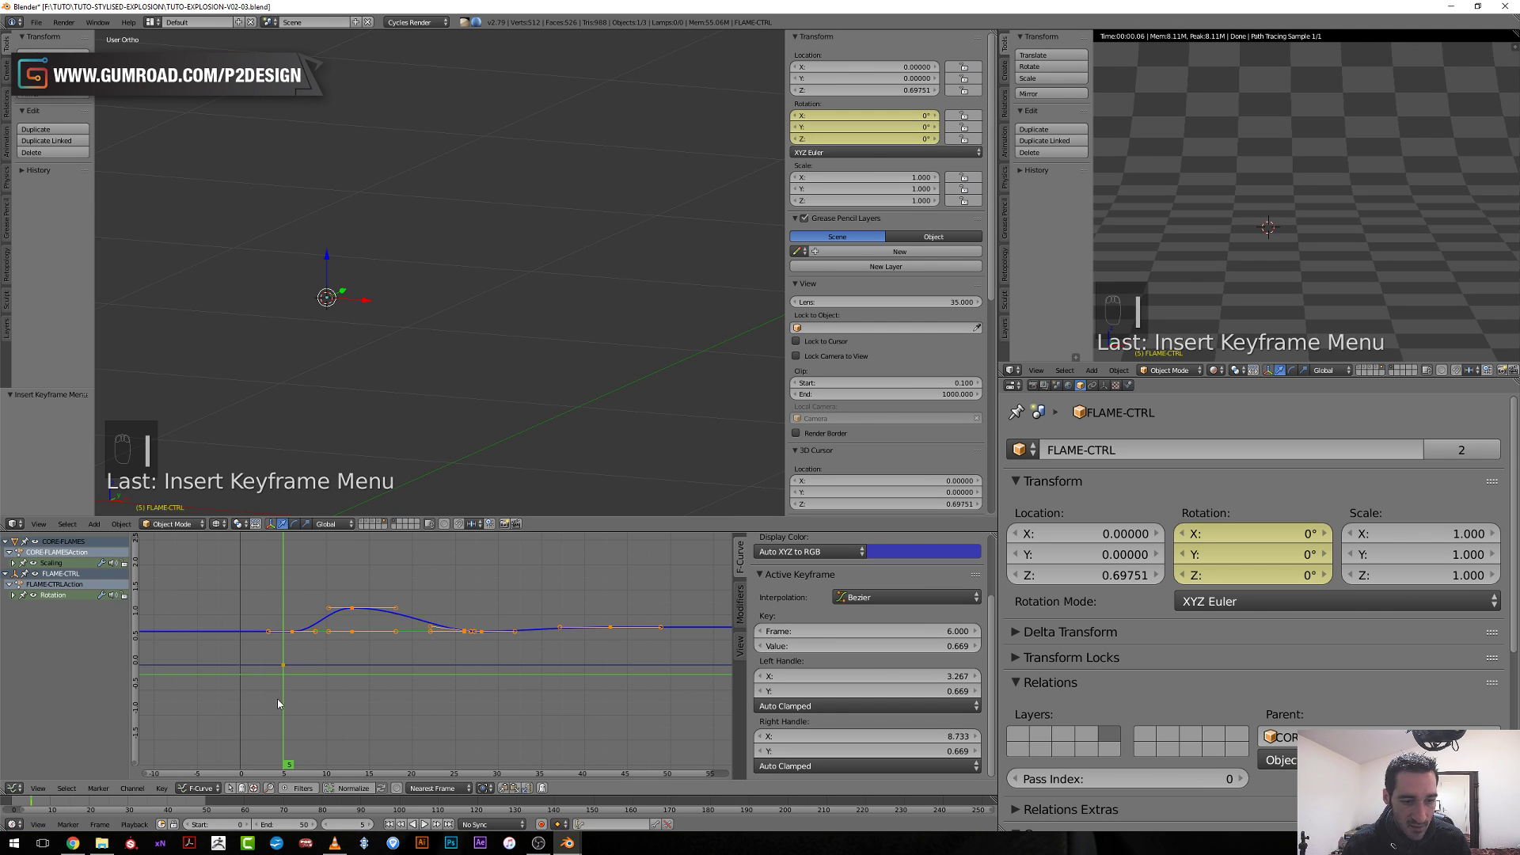
# At frame 27, raise the FLAME-CTRL empty along Z to about 9.263 and insert a Location keyframe.
pyautogui.moveTo(282, 699); pyautogui.dragTo(472, 748)
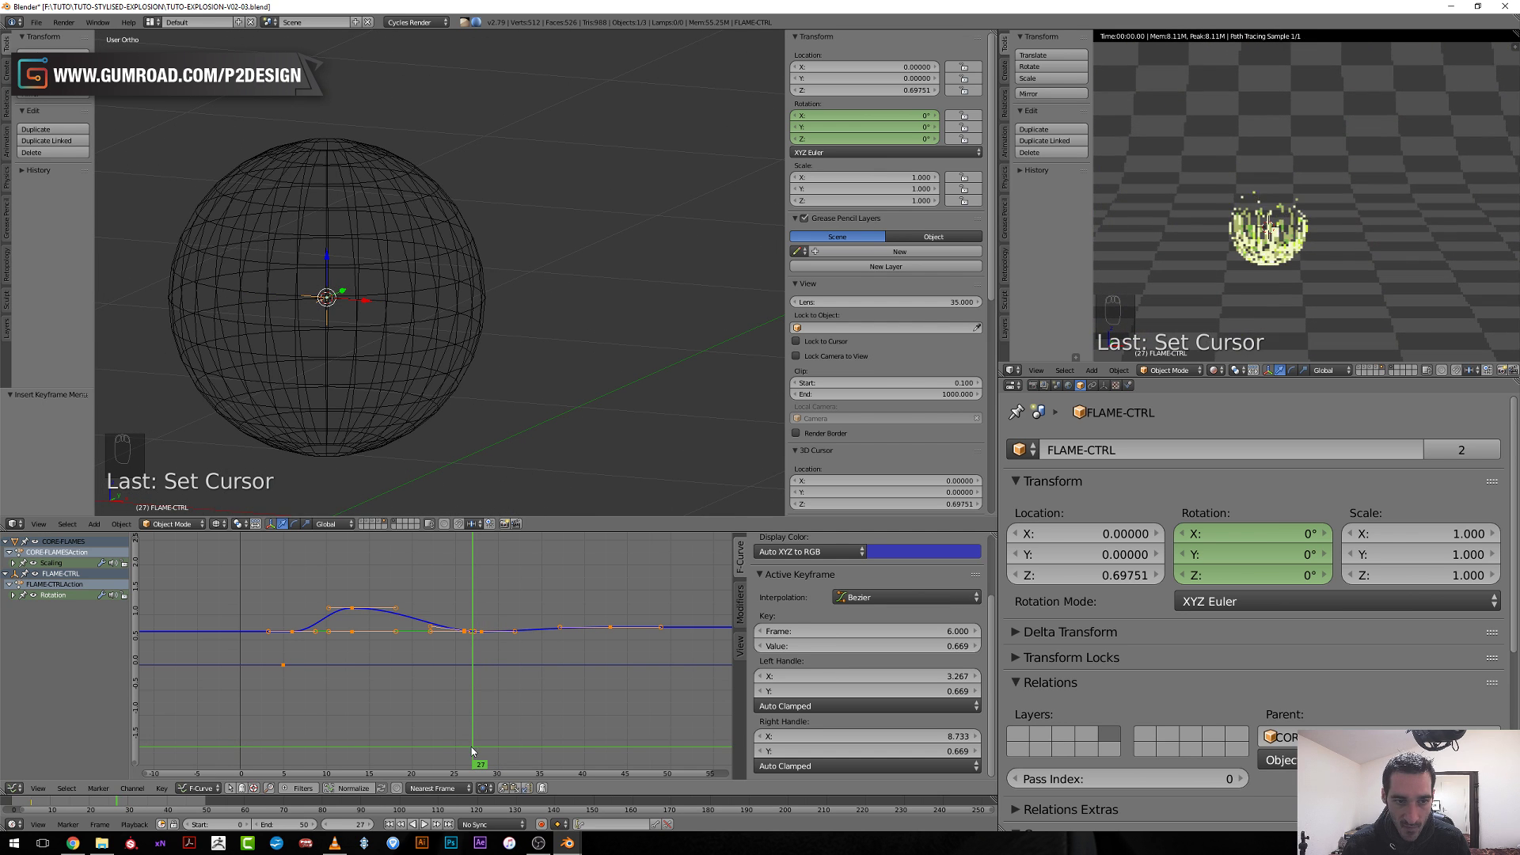
pyautogui.press('g')
pyautogui.press('z')
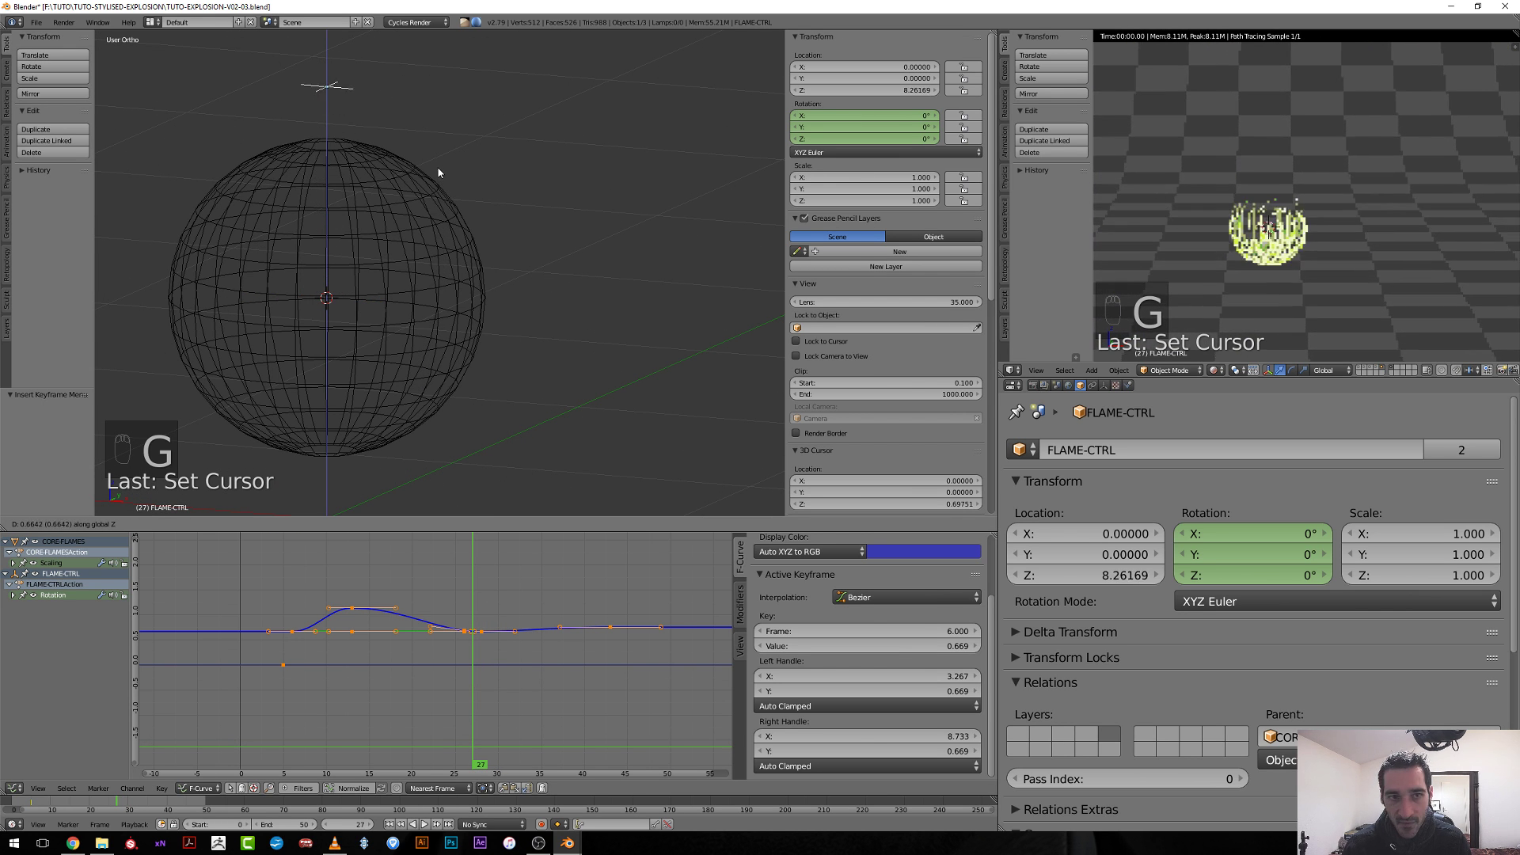
pyautogui.click(434, 139)
pyautogui.press('i')
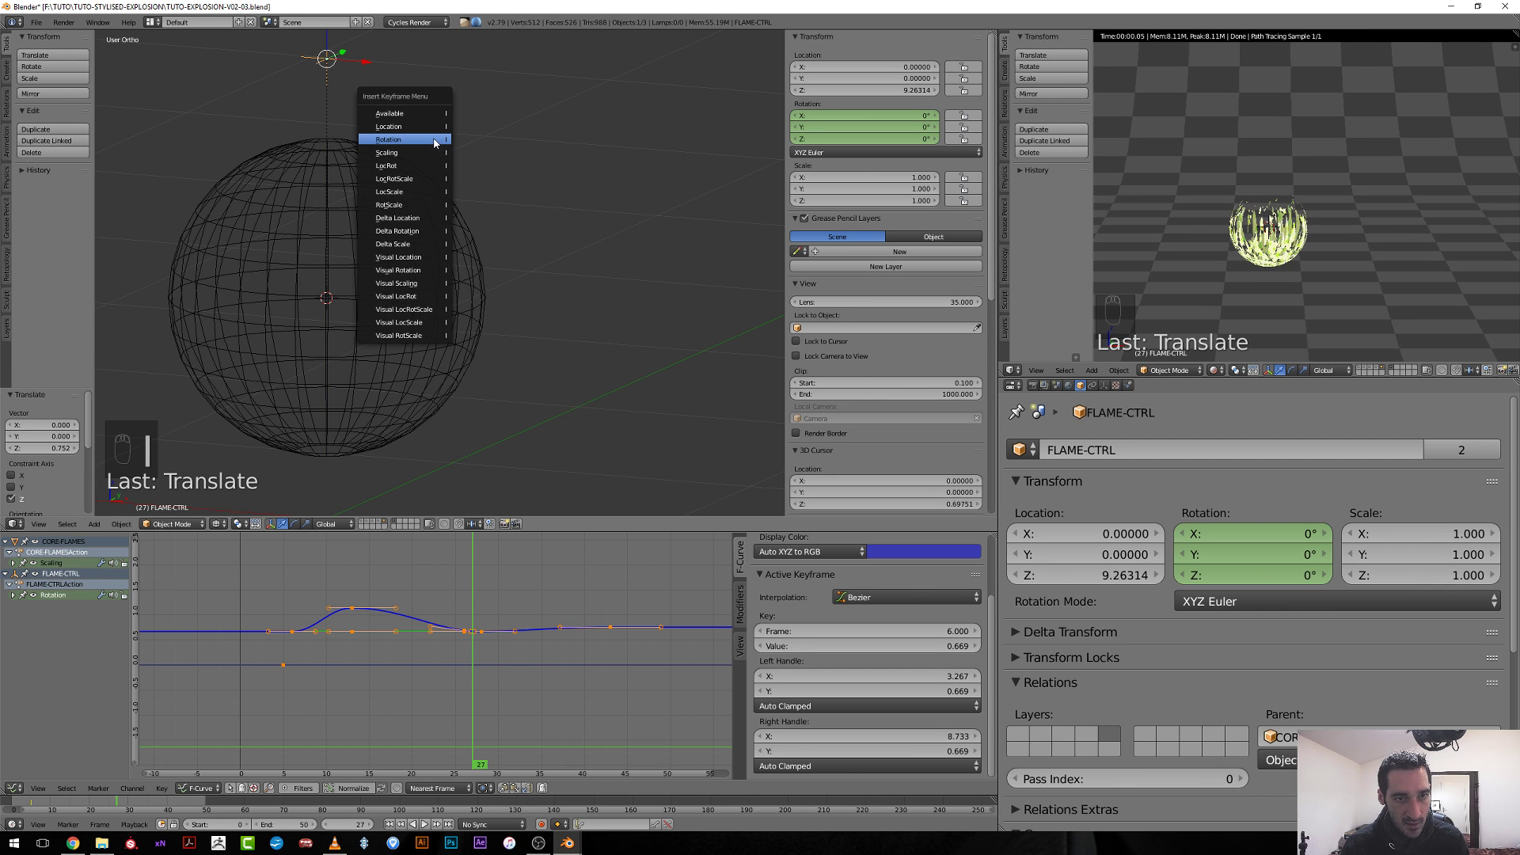
pyautogui.click(408, 128)
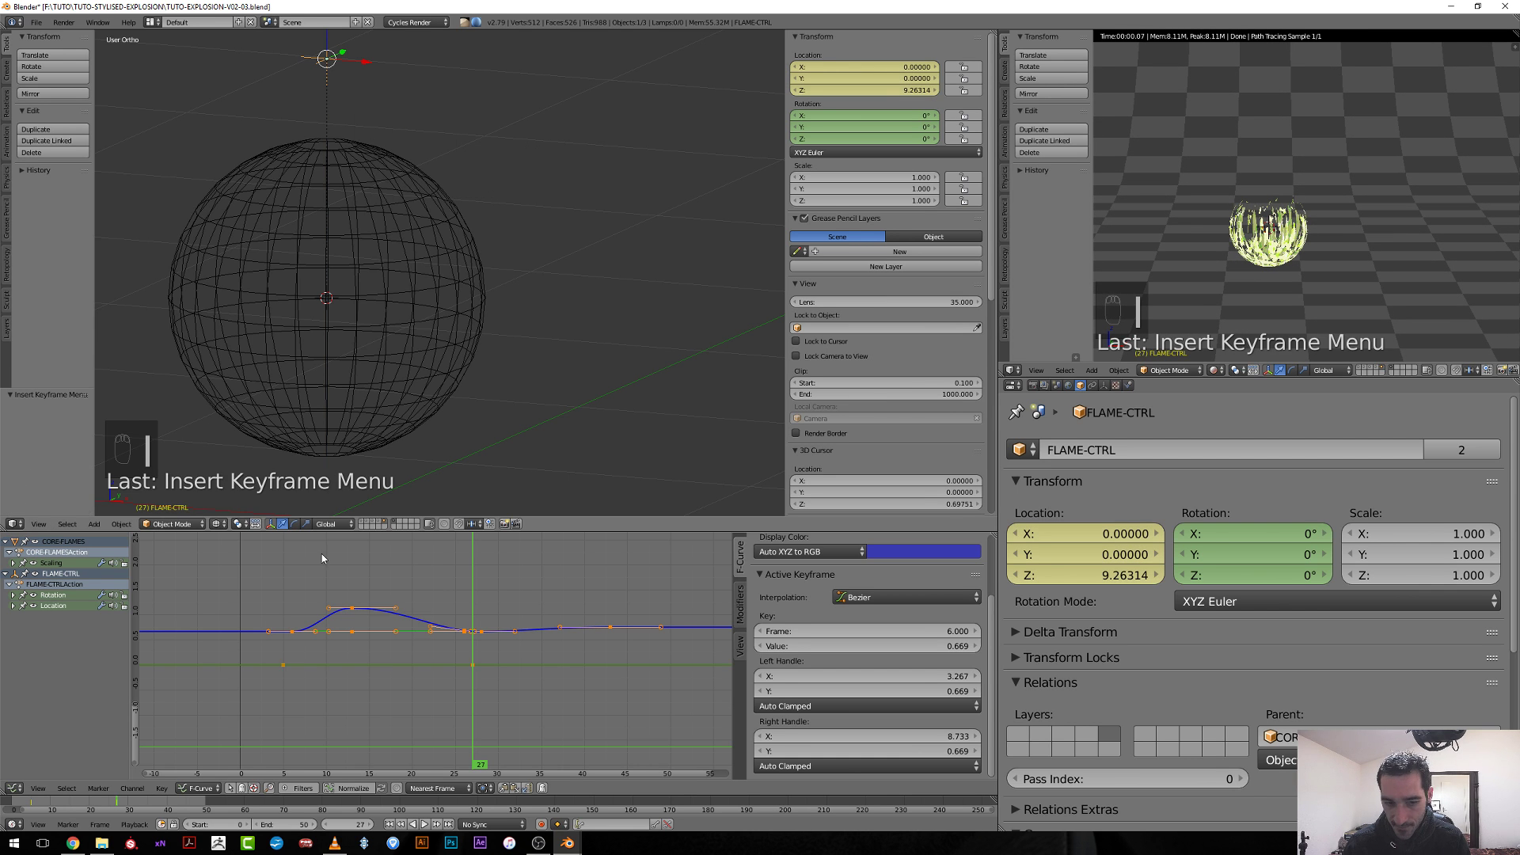
# Show only the selected object's curves in the Graph Editor and delete the FLAME-CTRL Rotation channel group.
pyautogui.keyDown('ctrl'); pyautogui.moveTo(321, 553); pyautogui.dragTo(248, 699, button='middle'); pyautogui.keyUp('ctrl')
pyautogui.moveTo(248, 695); pyautogui.dragTo(496, 729)
pyautogui.rightClick(335, 62)
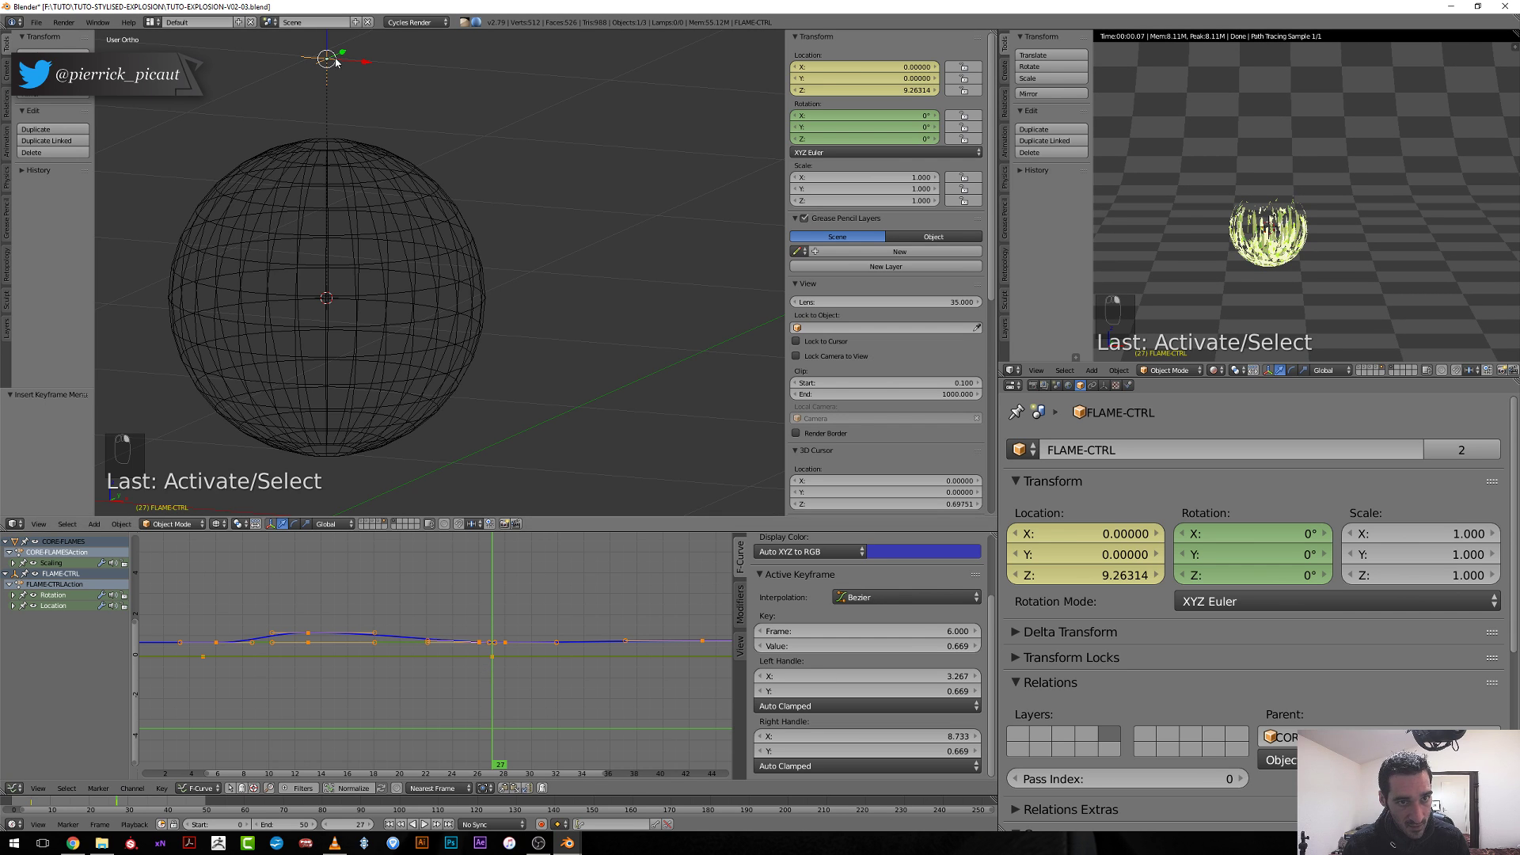
pyautogui.hotkey('shift', 'h')
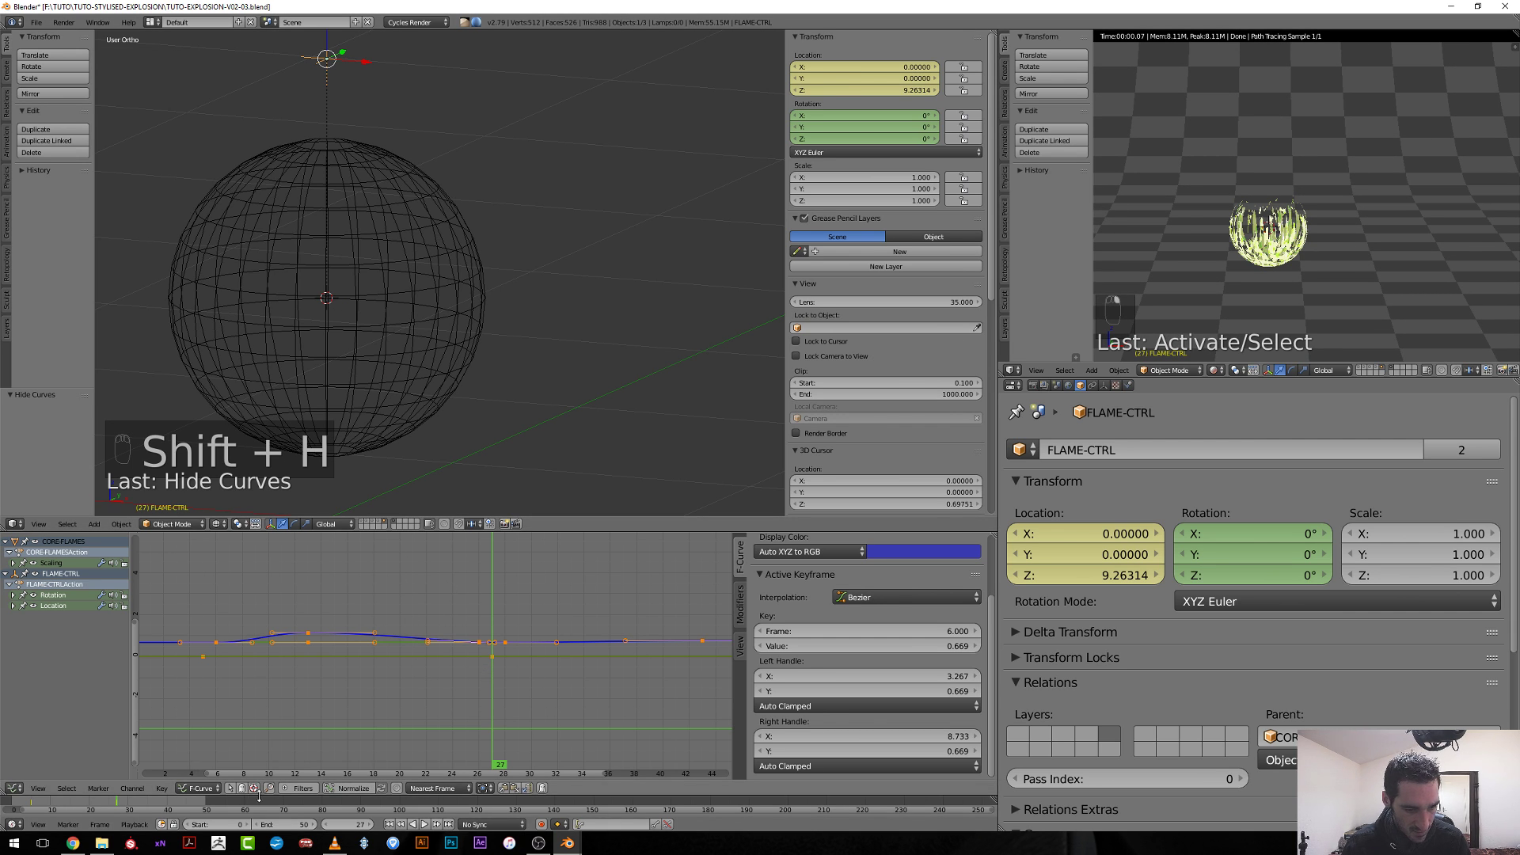
pyautogui.click(233, 792)
pyautogui.press('a')
pyautogui.press('a')
pyautogui.press('a')
pyautogui.press('a')
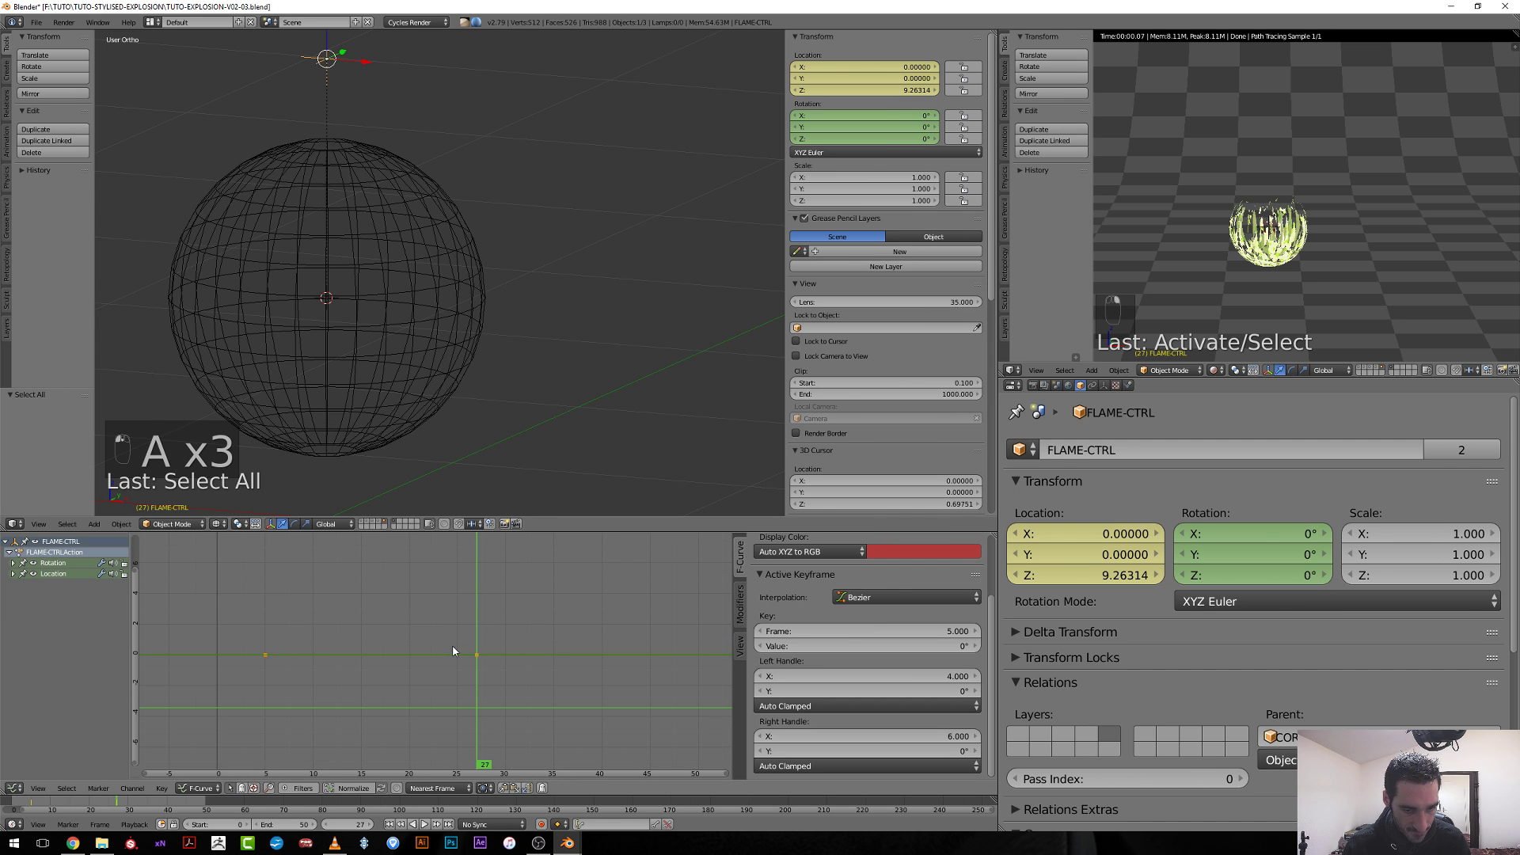
pyautogui.press('KP_Decimal')
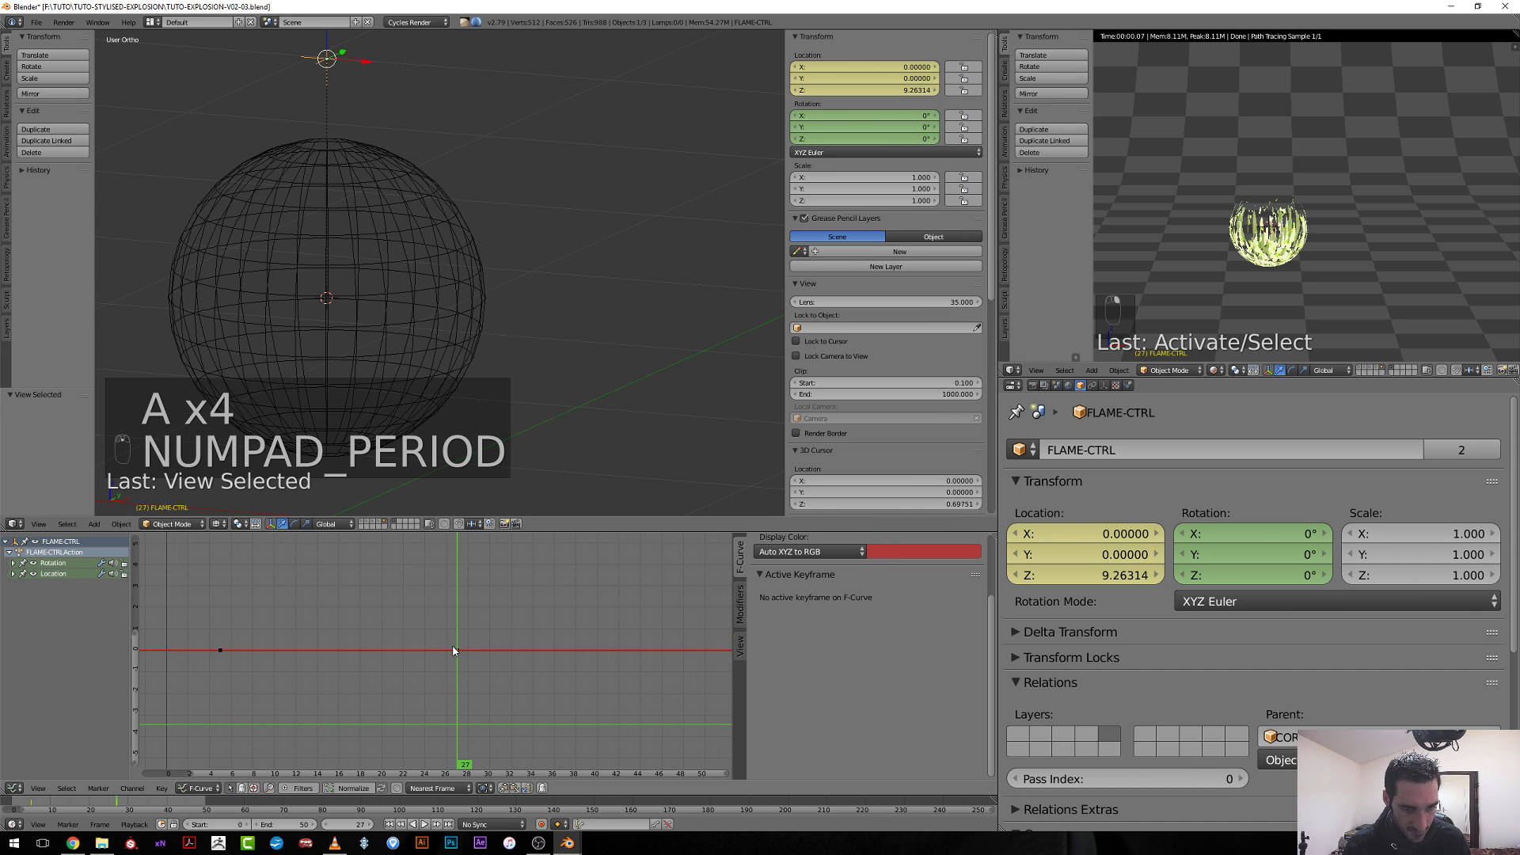
pyautogui.click(60, 574)
pyautogui.press('x')
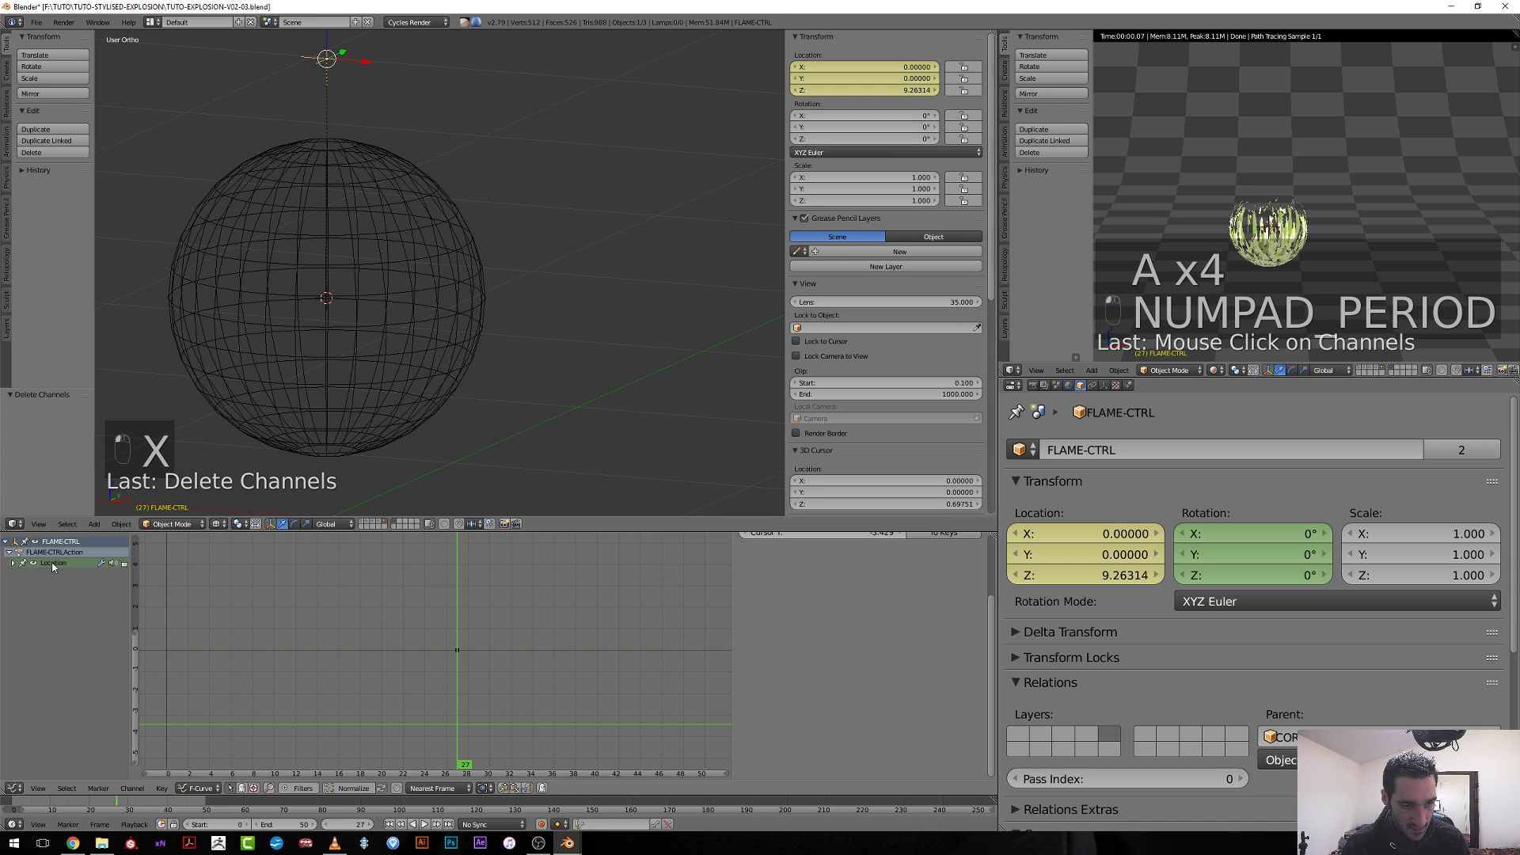
# Expand the Location group and delete the X and Y Location channels, keeping only Z Location.
pyautogui.click(13, 563)
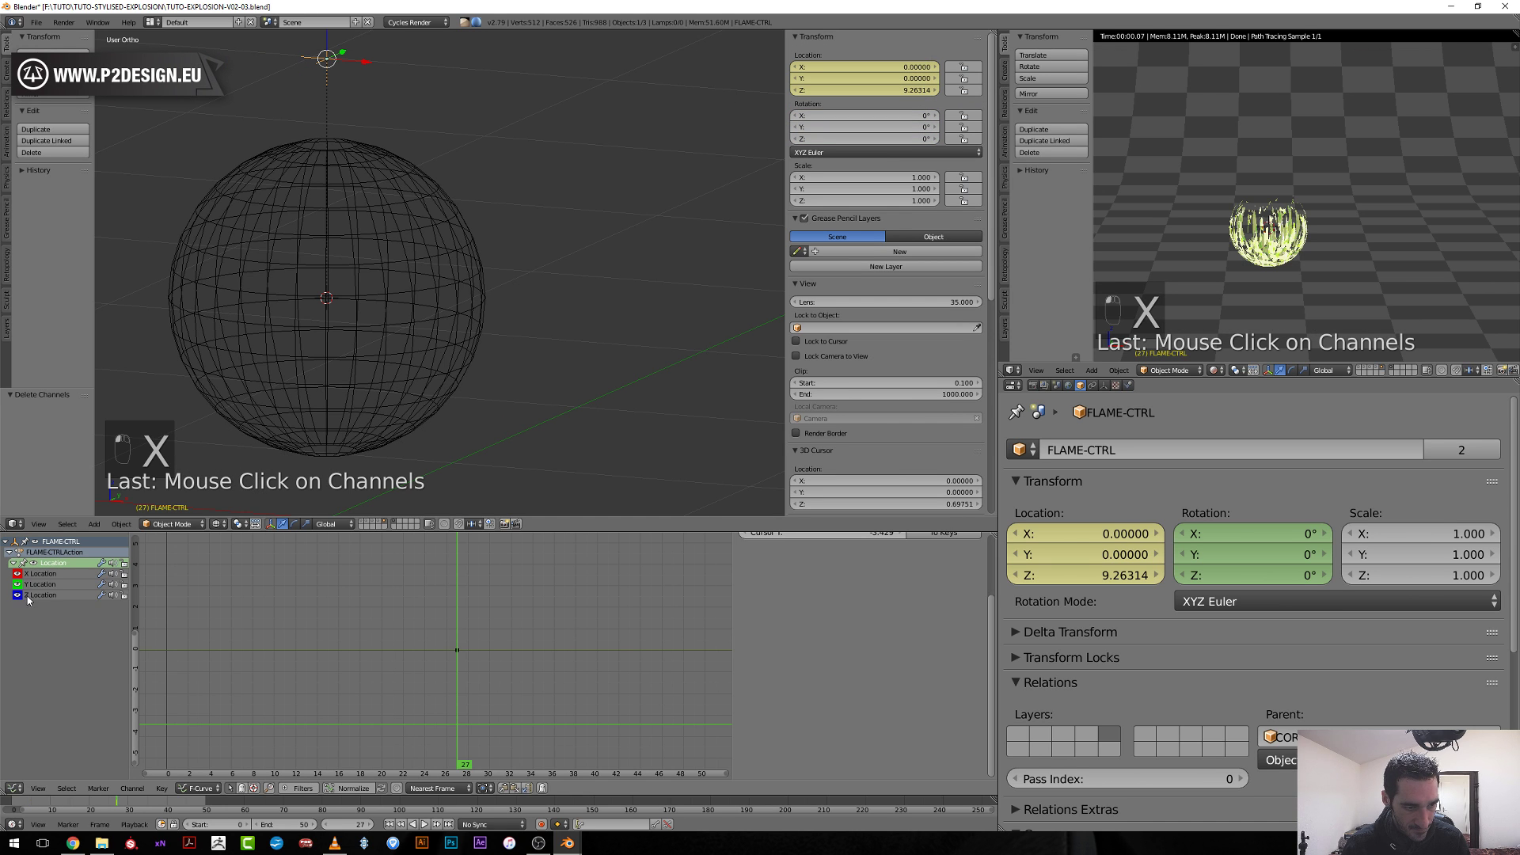
pyautogui.click(41, 584)
pyautogui.press('x')
pyautogui.press('x')
pyautogui.click(43, 574)
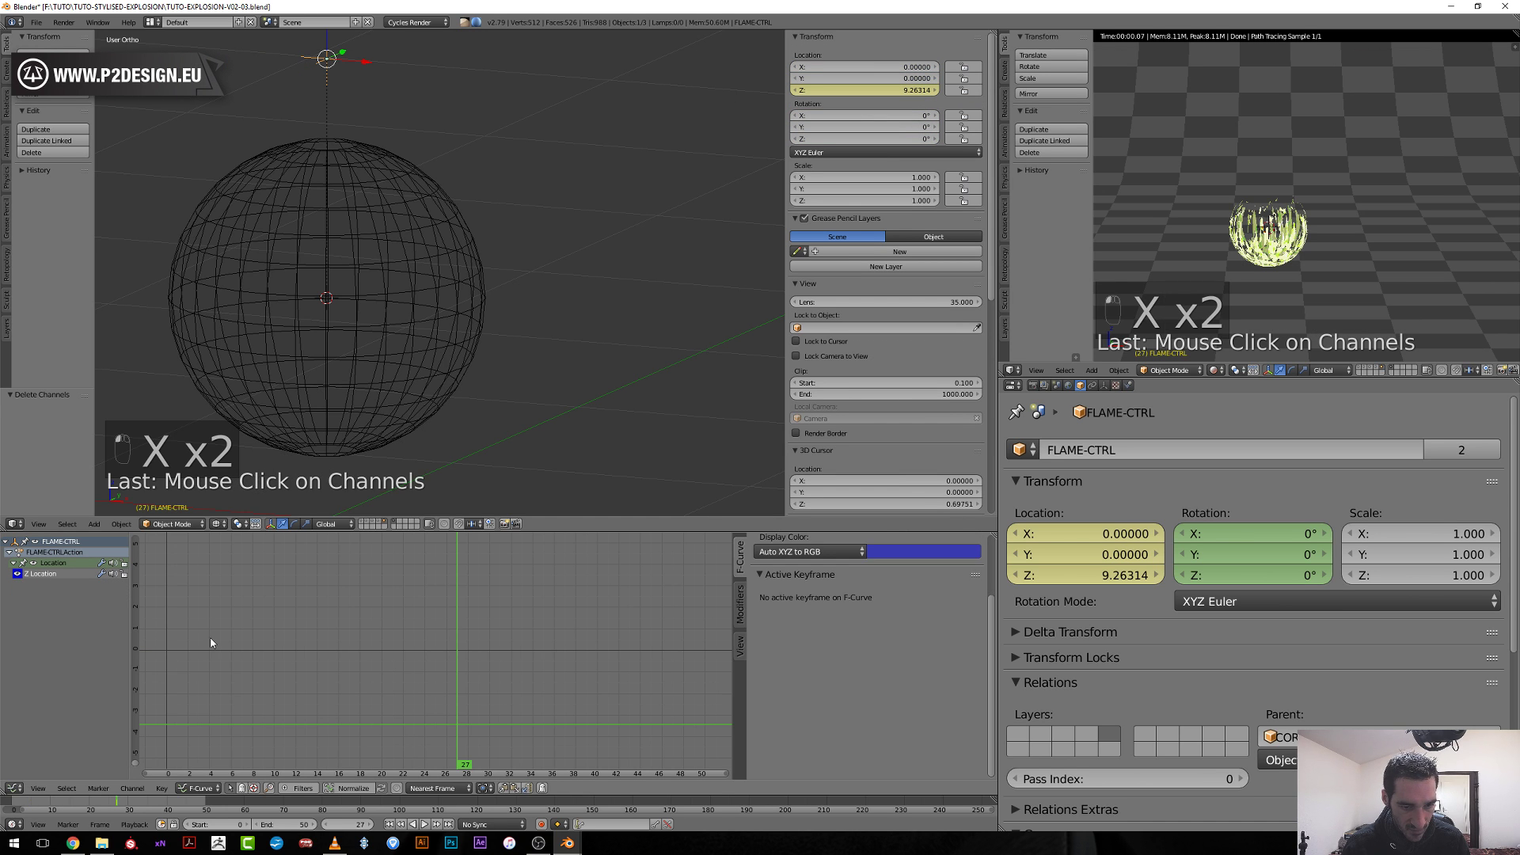
# Duplicate the frame 27 Z Location keyframe and place the copy at frame 25 with a value of about 7.168.
pyautogui.moveTo(602, 237); pyautogui.dragTo(506, 443, button='middle')
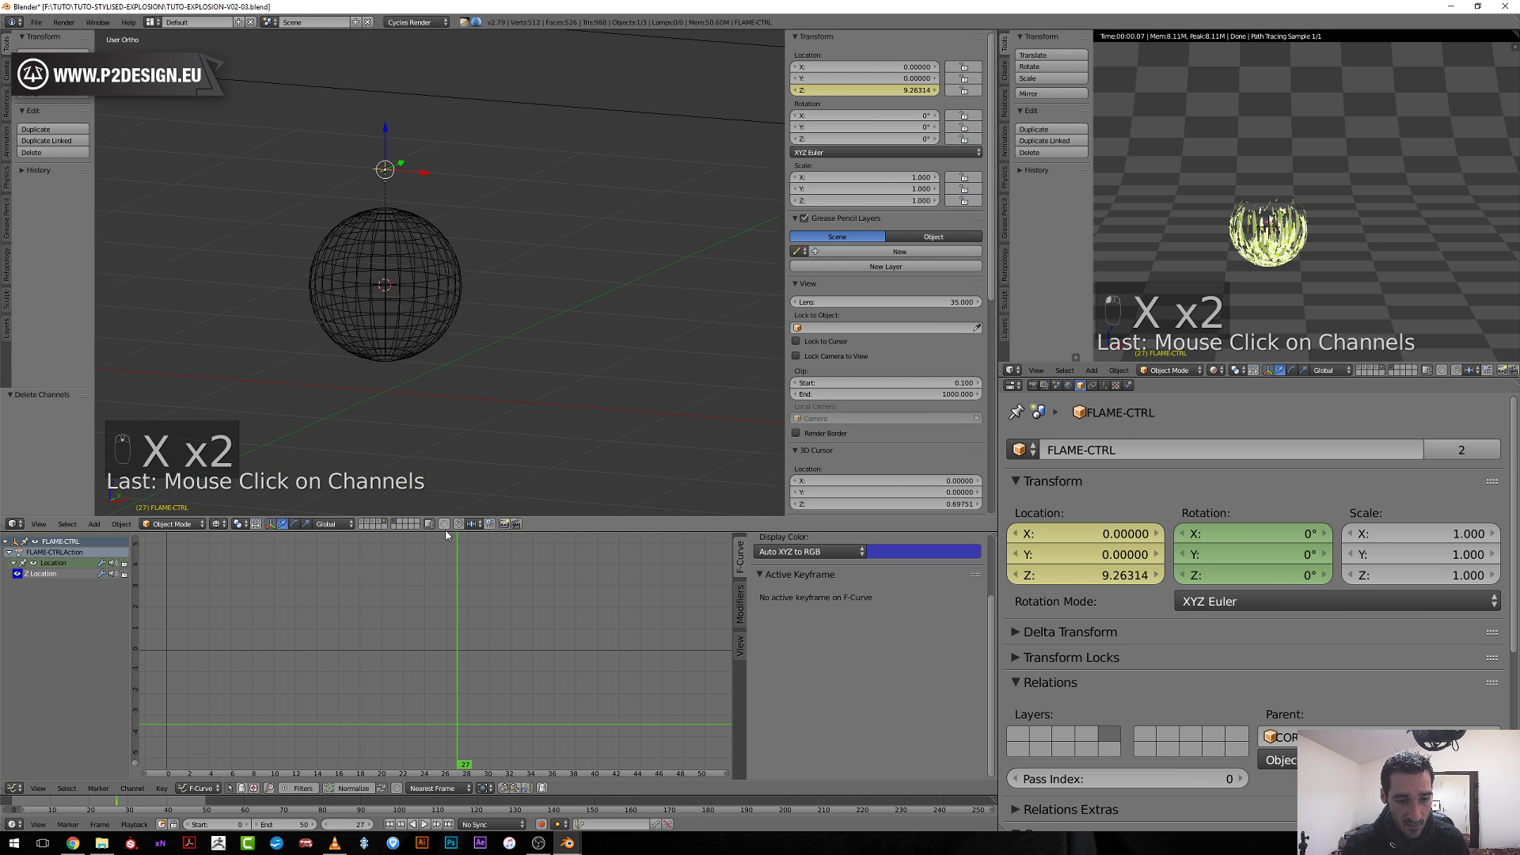
pyautogui.scroll(-6, 467, 641)
pyautogui.press('a')
pyautogui.press('a')
pyautogui.press('a')
pyautogui.press('a')
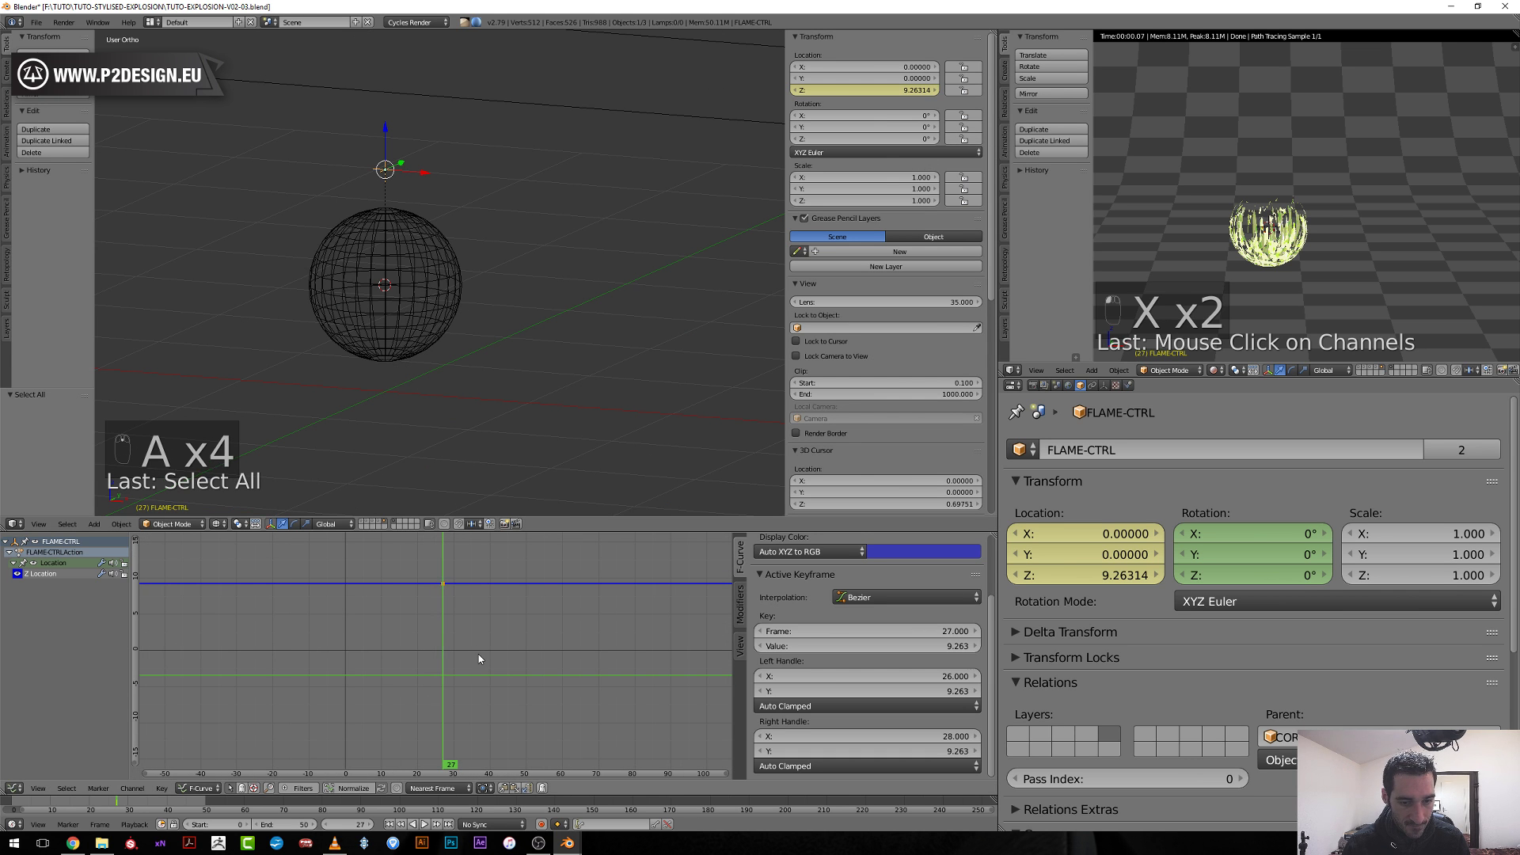
pyautogui.press('KP_Decimal')
pyautogui.scroll(-3, 620, 574)
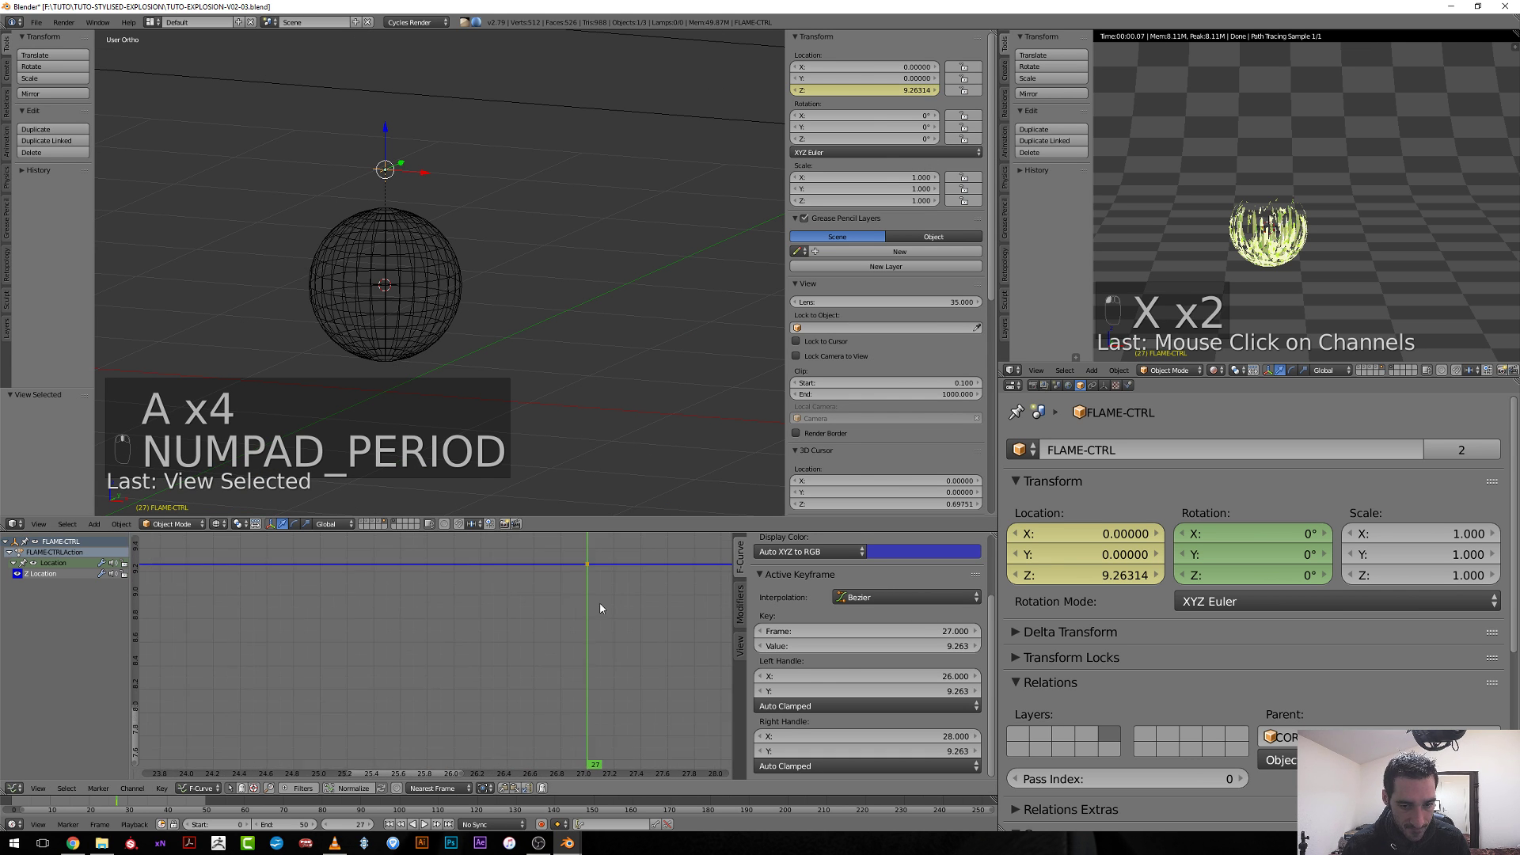
pyautogui.hotkey('shift', 'd')
pyautogui.click(477, 632)
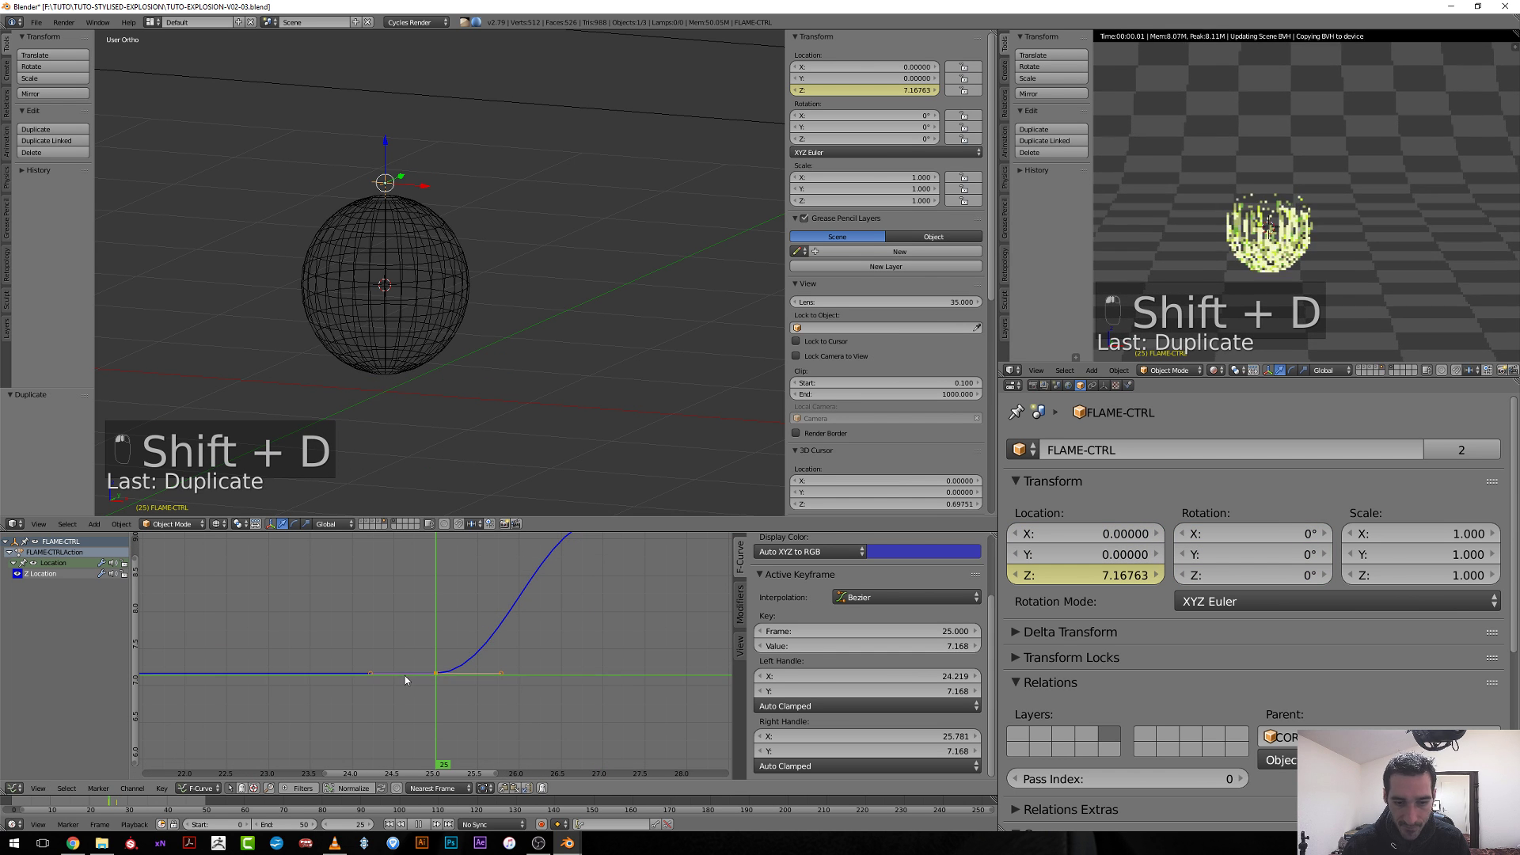
# Advance frame by frame from frame 26 to check how the flames move with the animated FLAME-CTRL empty.
pyautogui.moveTo(406, 676); pyautogui.dragTo(511, 673)
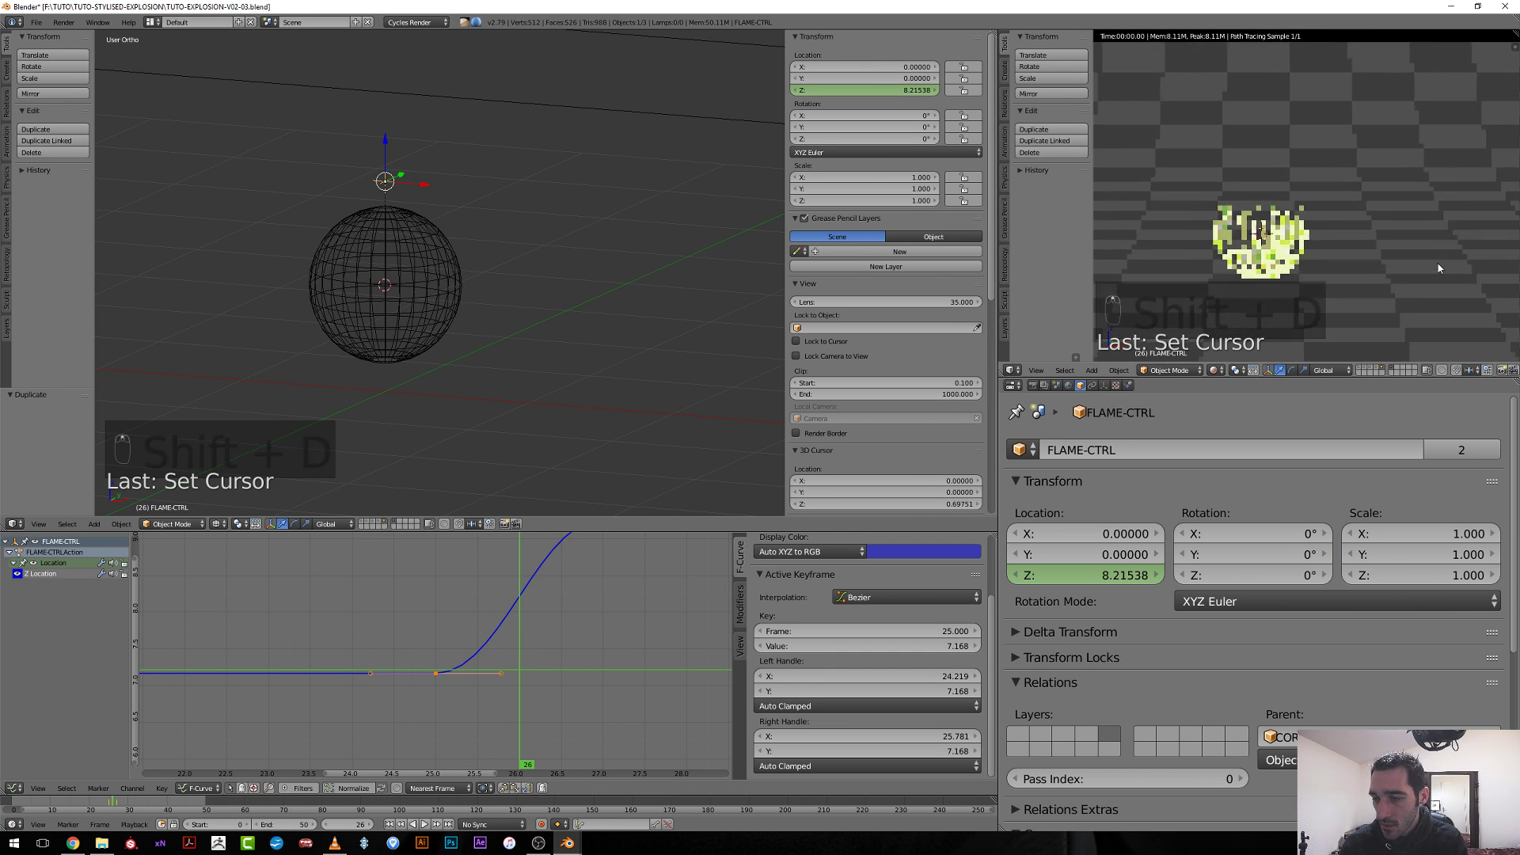
pyautogui.press('Right')
pyautogui.press('Right')
pyautogui.press('Right')
pyautogui.press('Right')
pyautogui.press('Right')
pyautogui.press('Right')
pyautogui.press('Right')
pyautogui.press('Right')
pyautogui.press('Right')
pyautogui.press('Right')
pyautogui.press('Right')
pyautogui.press('Right')
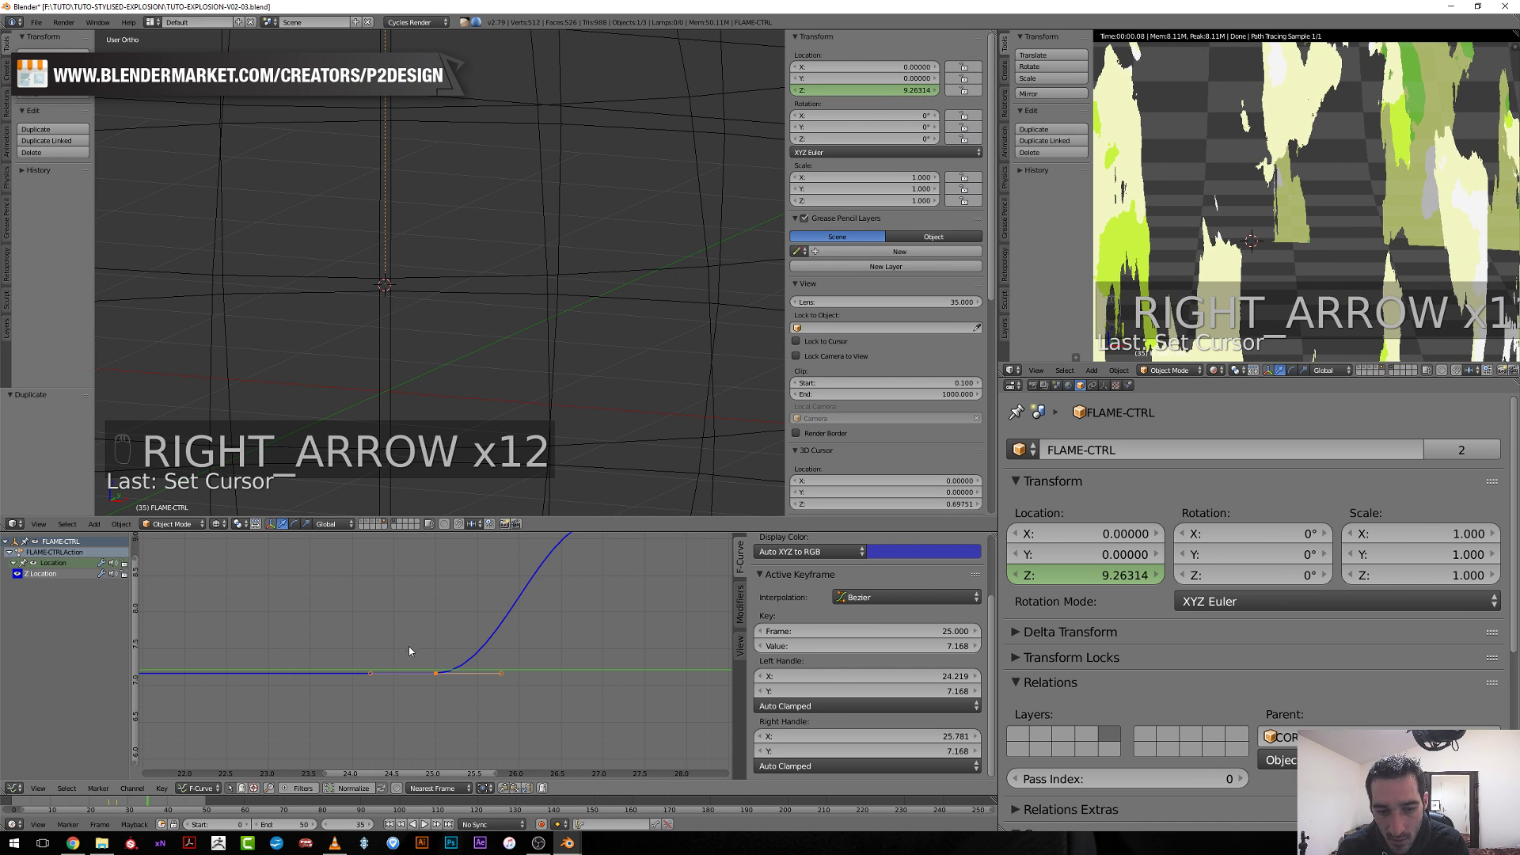
pyautogui.moveTo(409, 651); pyautogui.dragTo(608, 665)
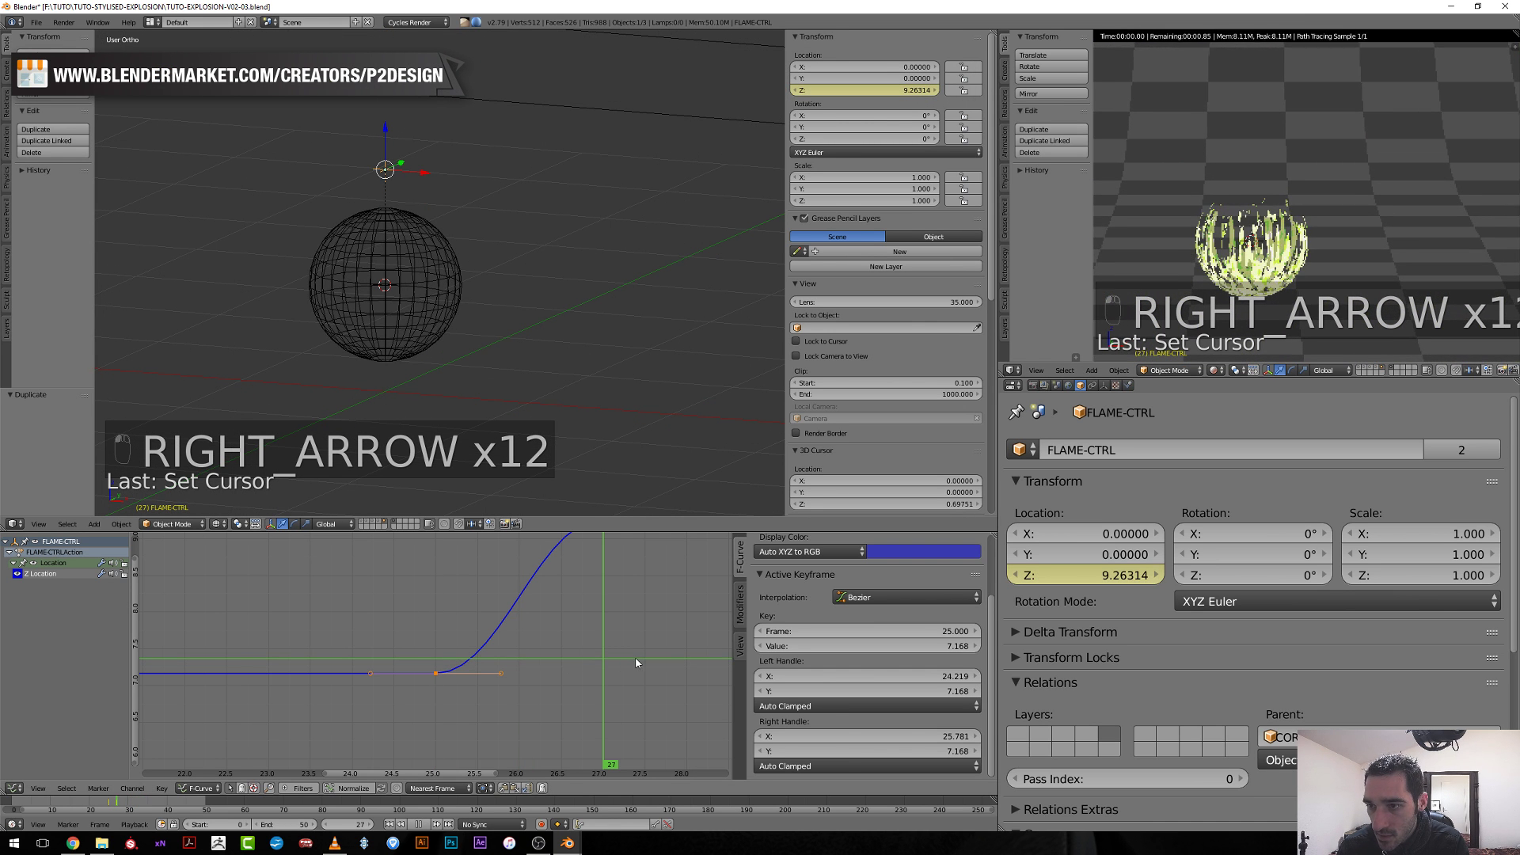
pyautogui.scroll(-6, 625, 656)
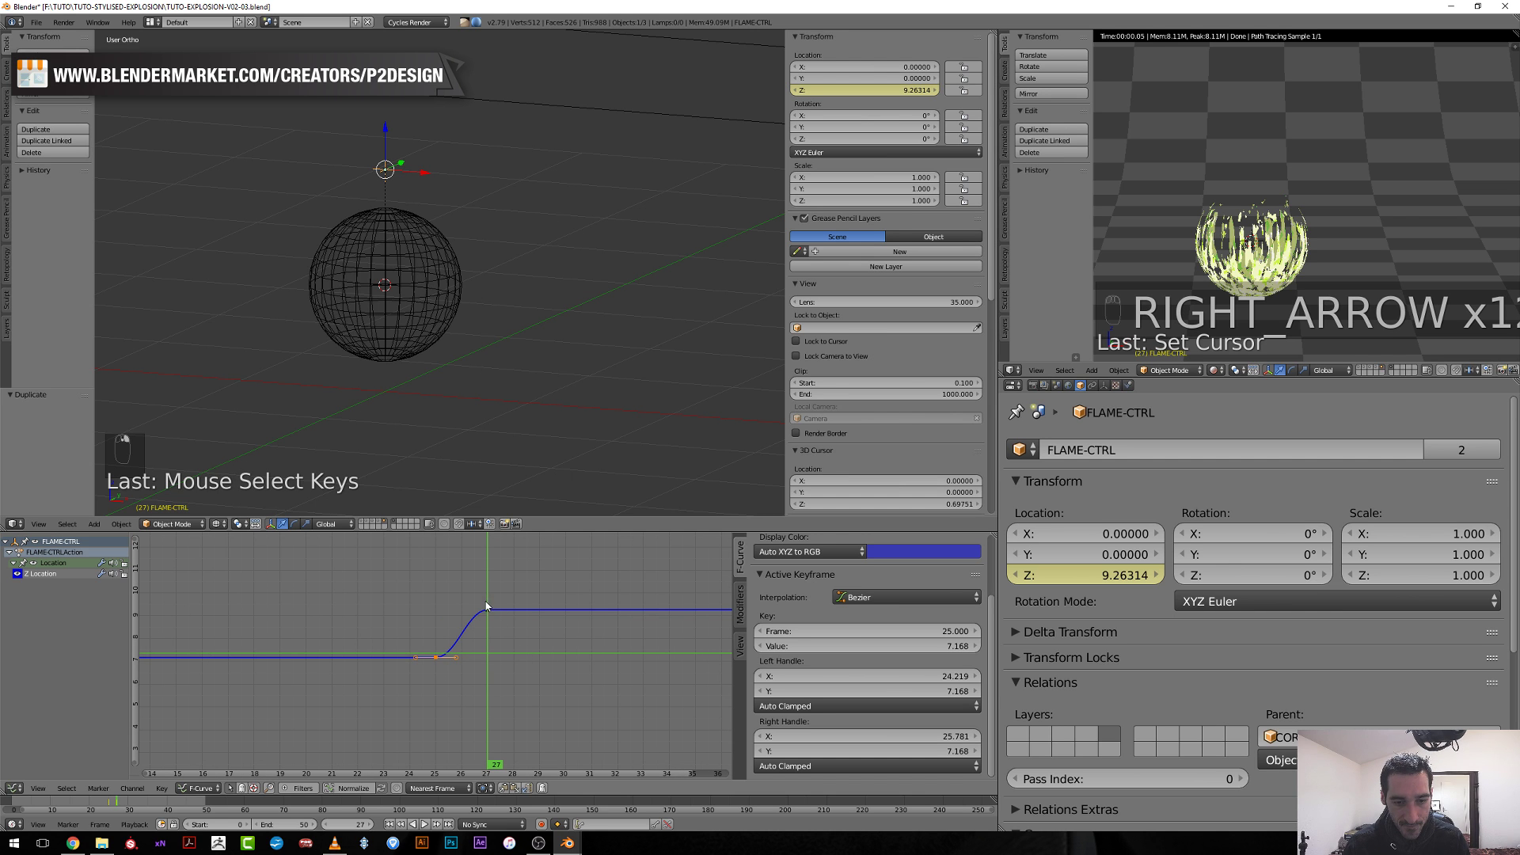
pyautogui.press('g')
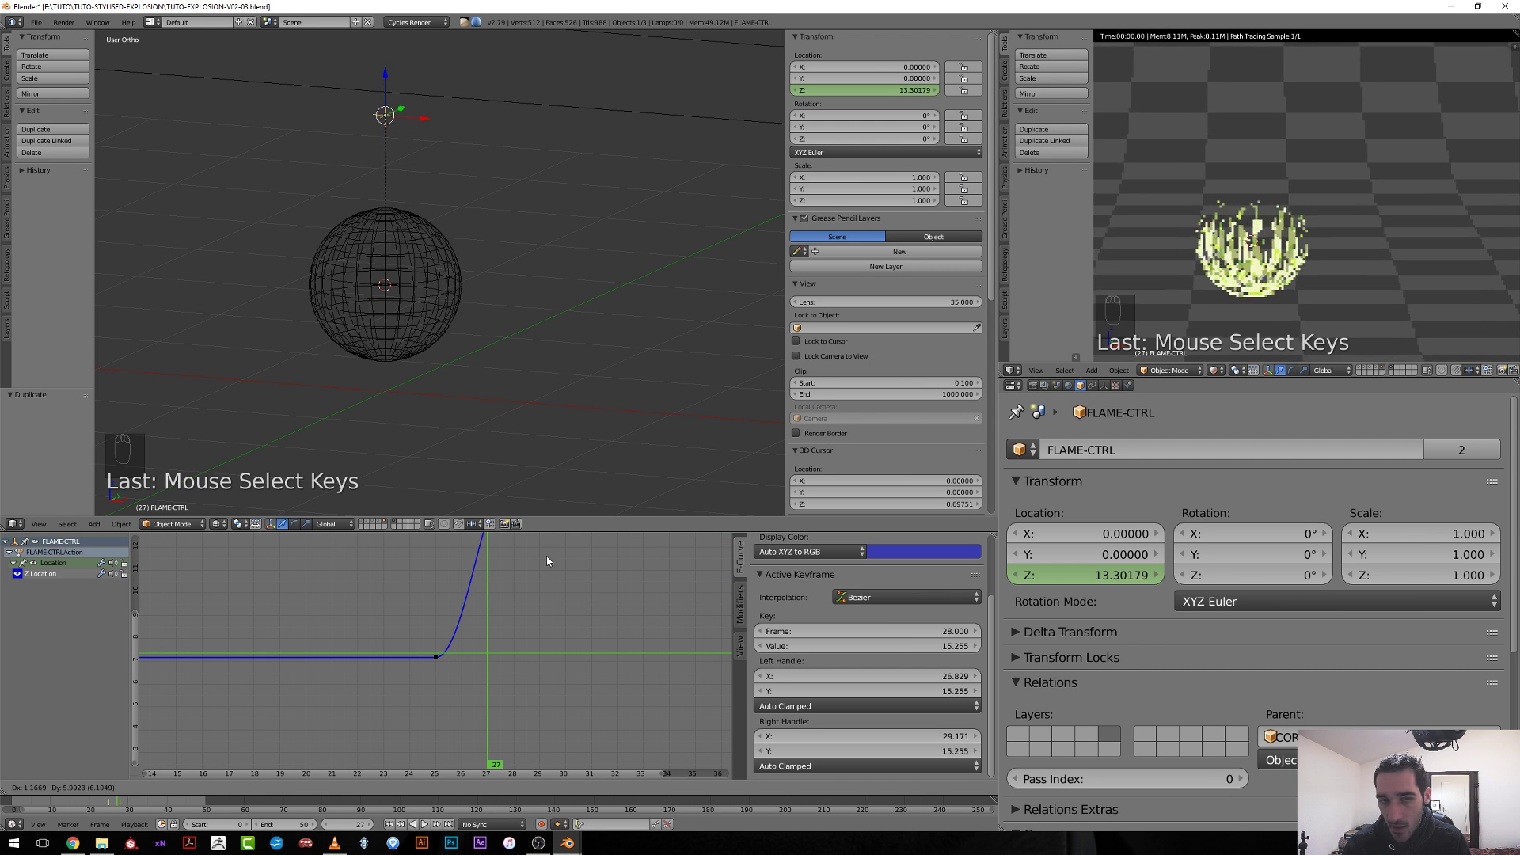
pyautogui.click(531, 728)
# Delete FLAME-CTRL's Z Location keyframes and go to frame 8.
pyautogui.scroll(2, 532, 704)
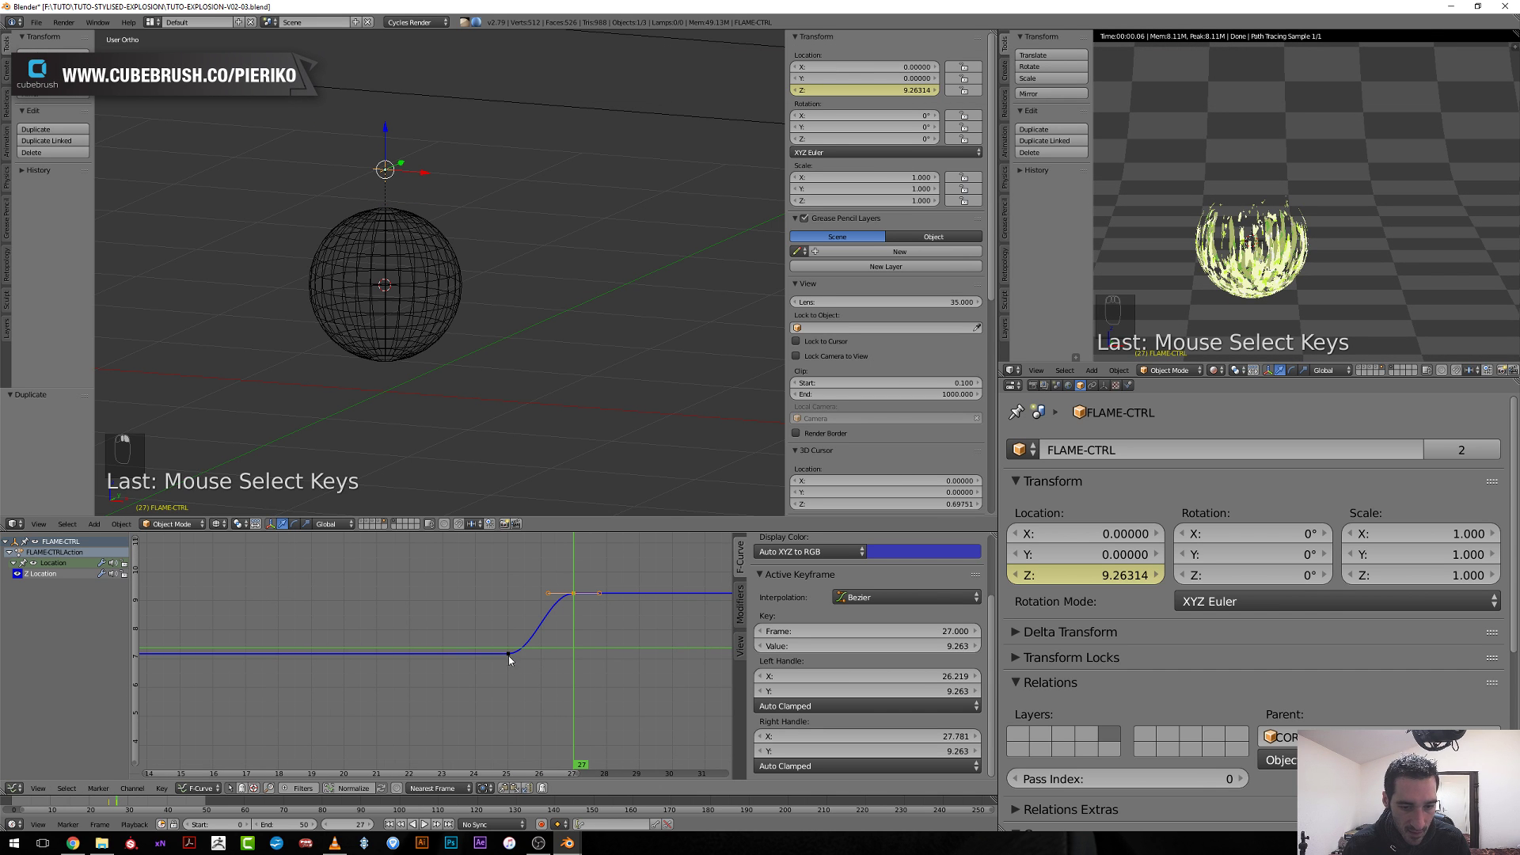
pyautogui.press('x')
pyautogui.click(506, 654)
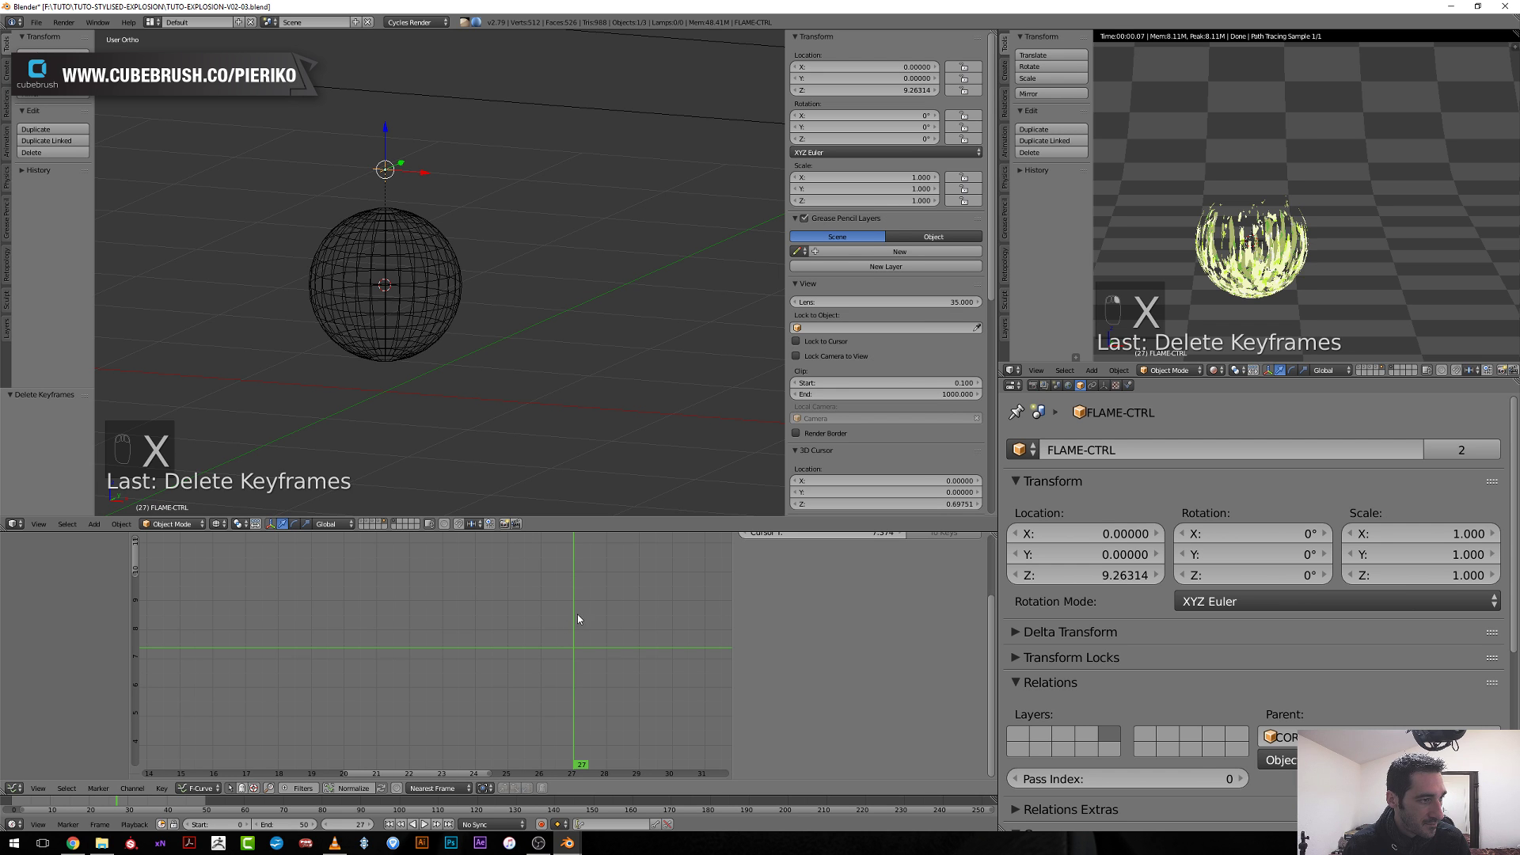
pyautogui.moveTo(577, 617); pyautogui.dragTo(218, 627)
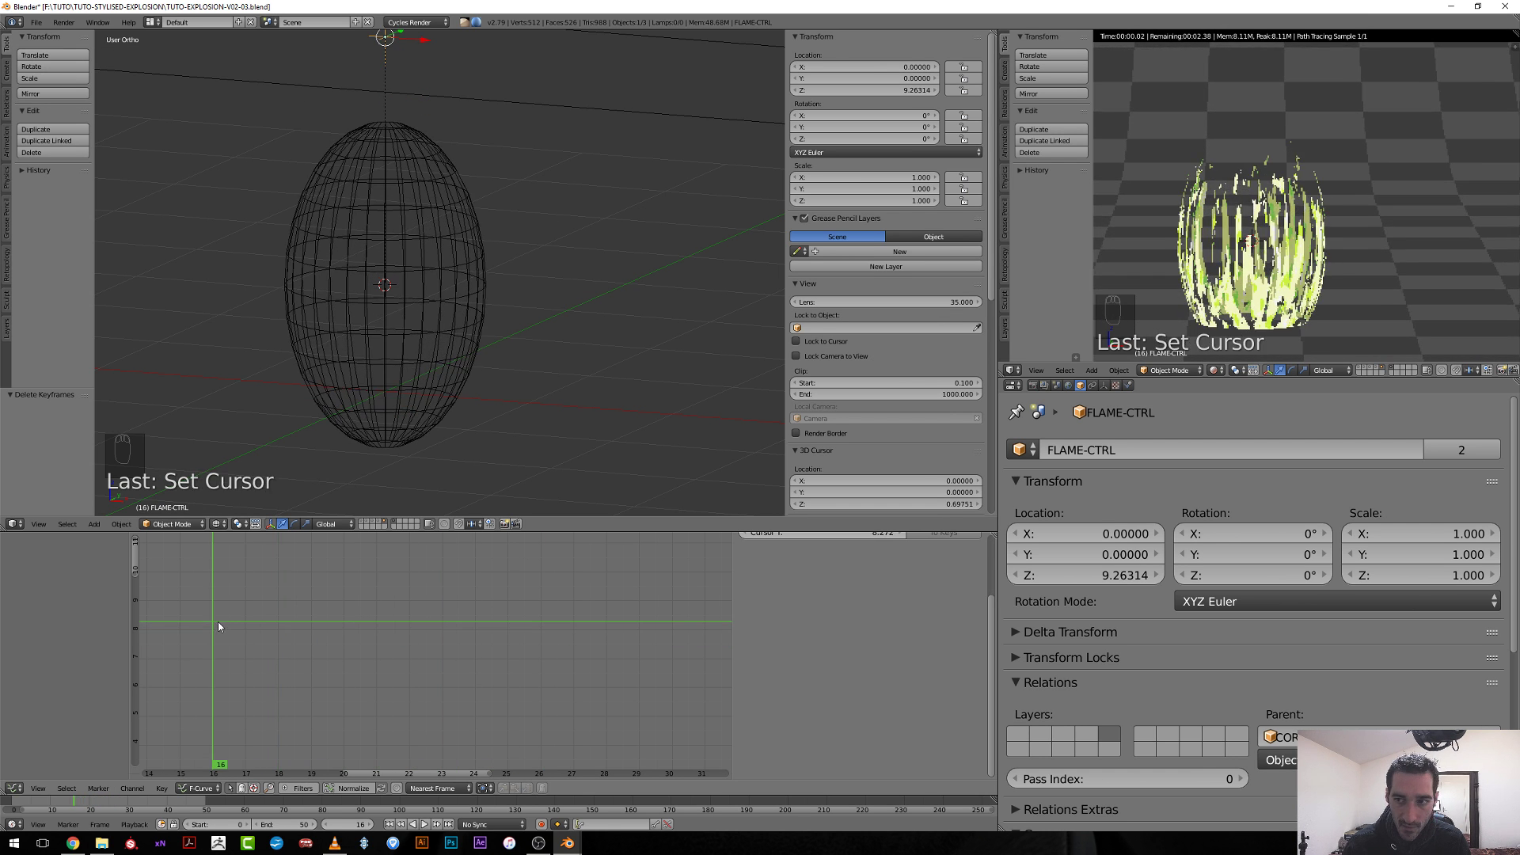
pyautogui.moveTo(218, 627); pyautogui.dragTo(729, 700, button='middle')
pyautogui.moveTo(728, 701); pyautogui.dragTo(422, 671)
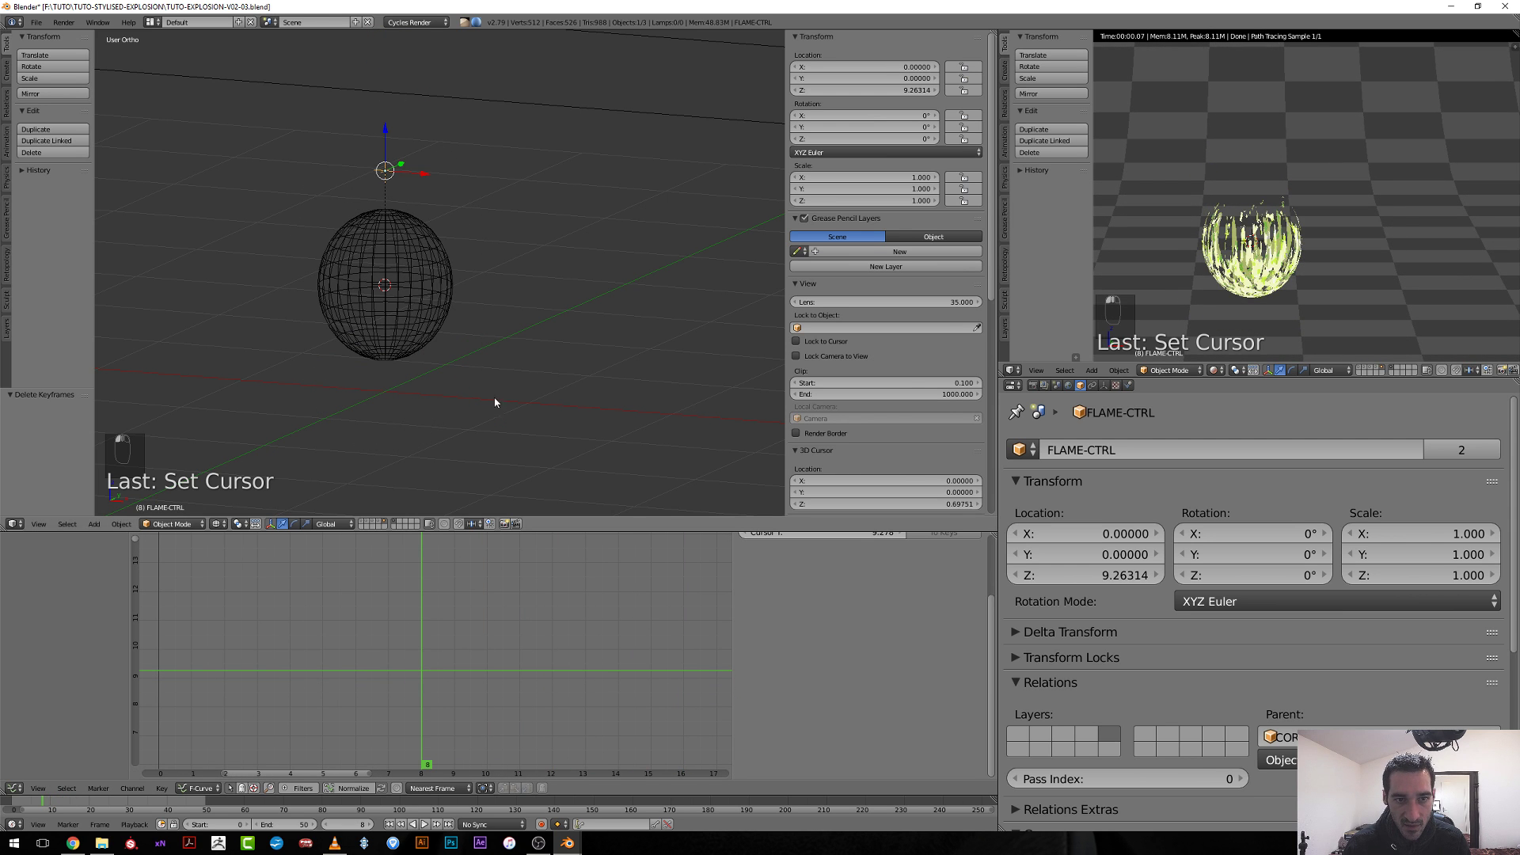
pyautogui.press('s')
pyautogui.press('z')
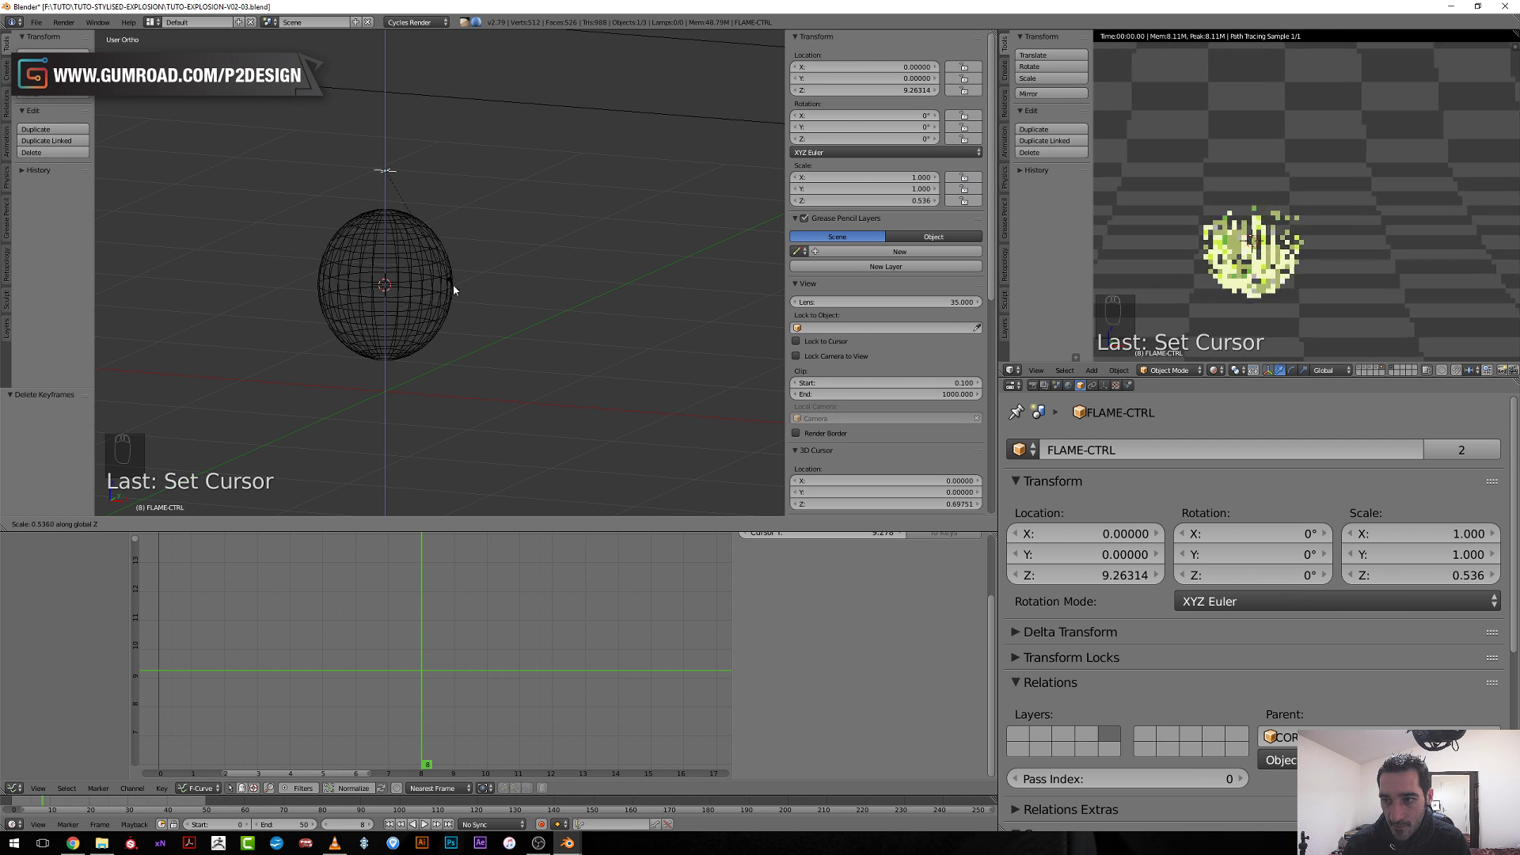
pyautogui.press('Escape')
pyautogui.press('g')
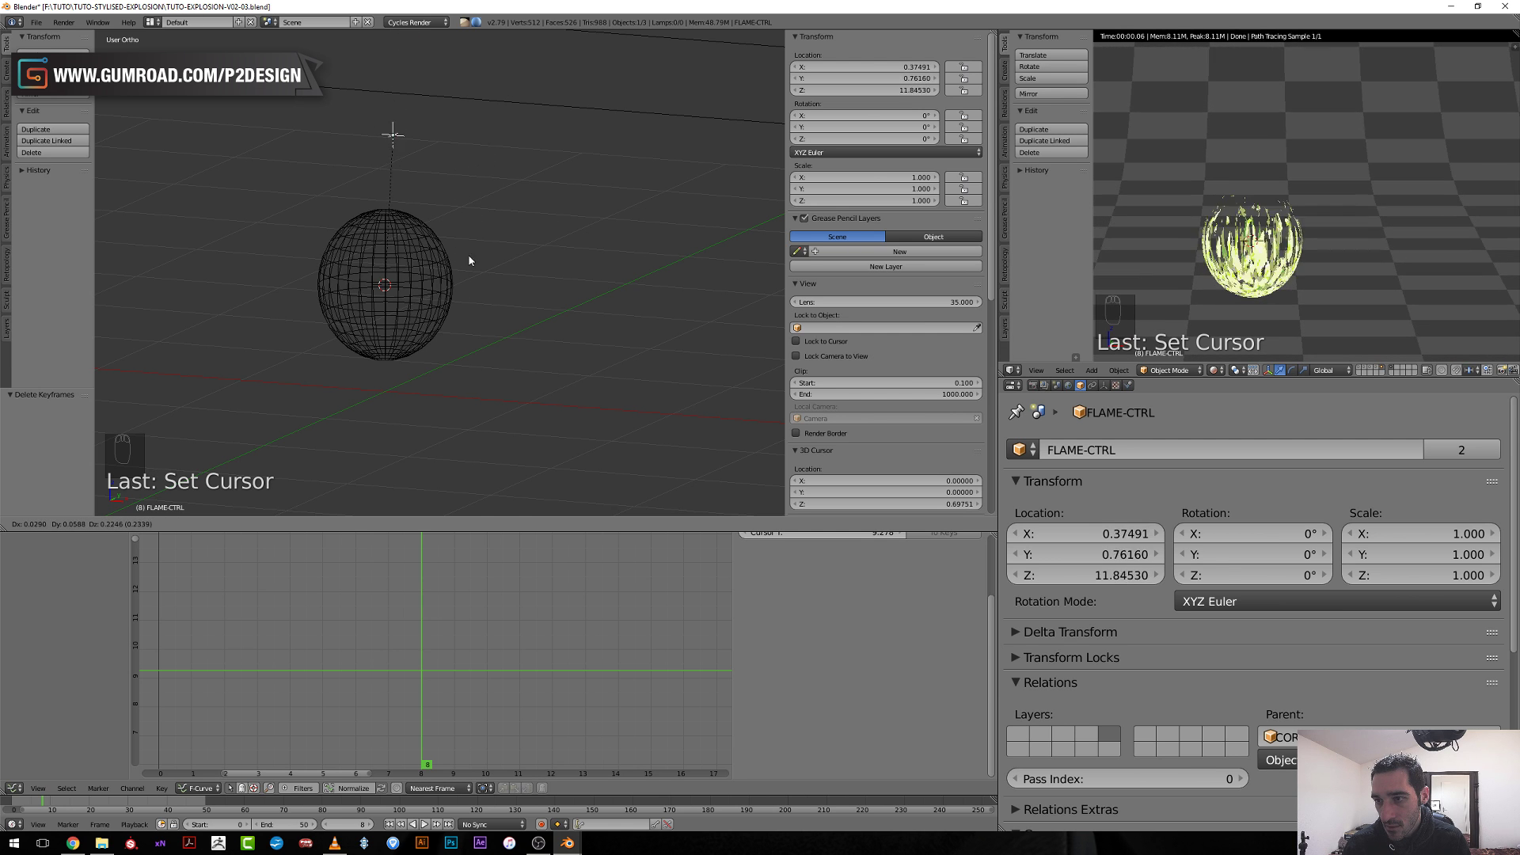
pyautogui.press('Escape')
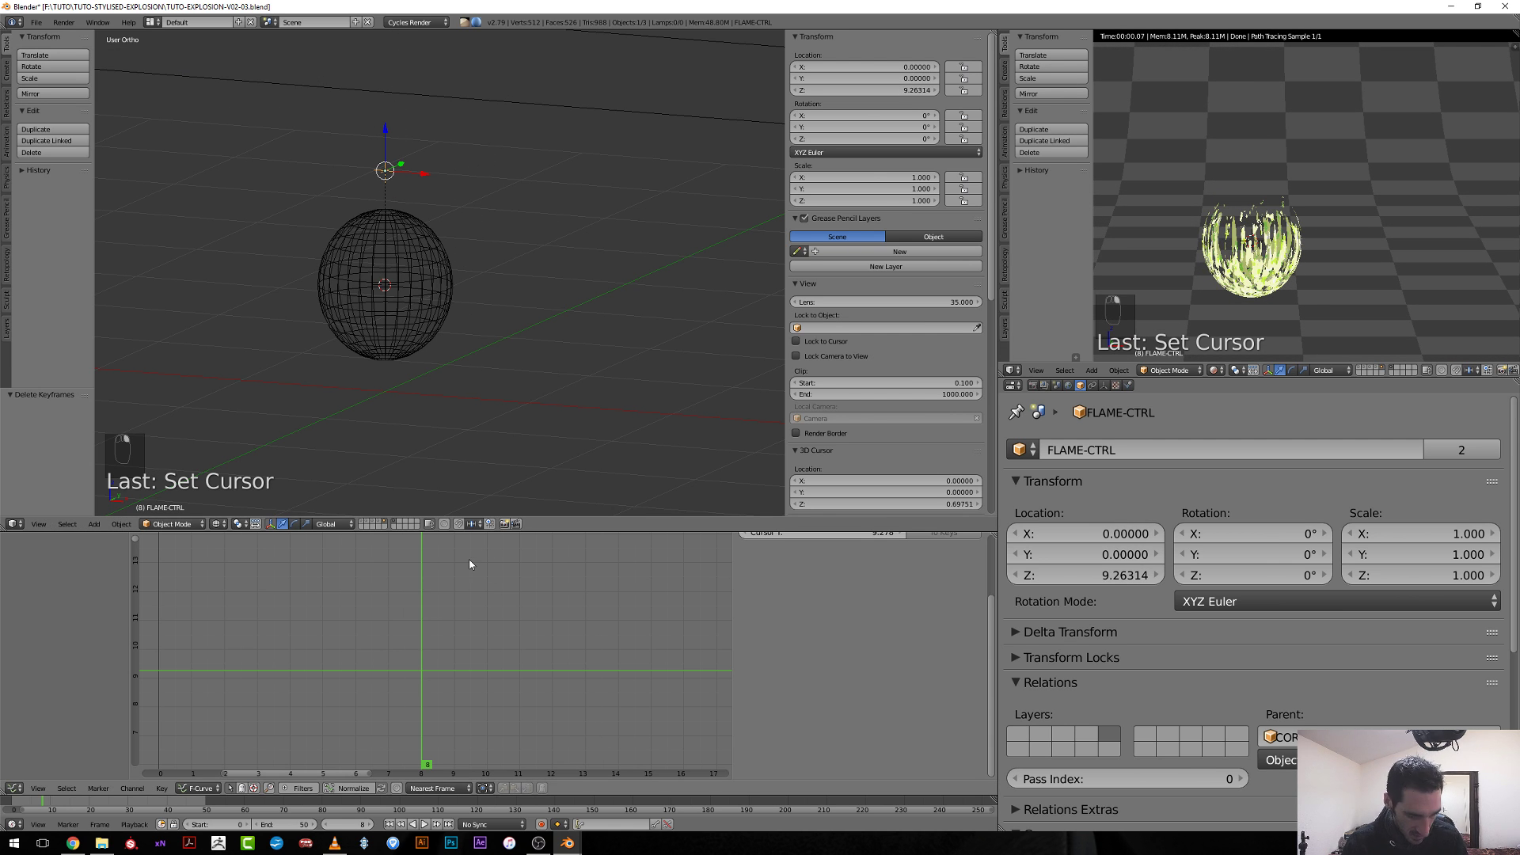
# Insert a Location keyframe on FLAME-CTRL at frame 7 and delete its X and Y Location channels.
pyautogui.moveTo(418, 692); pyautogui.dragTo(388, 722)
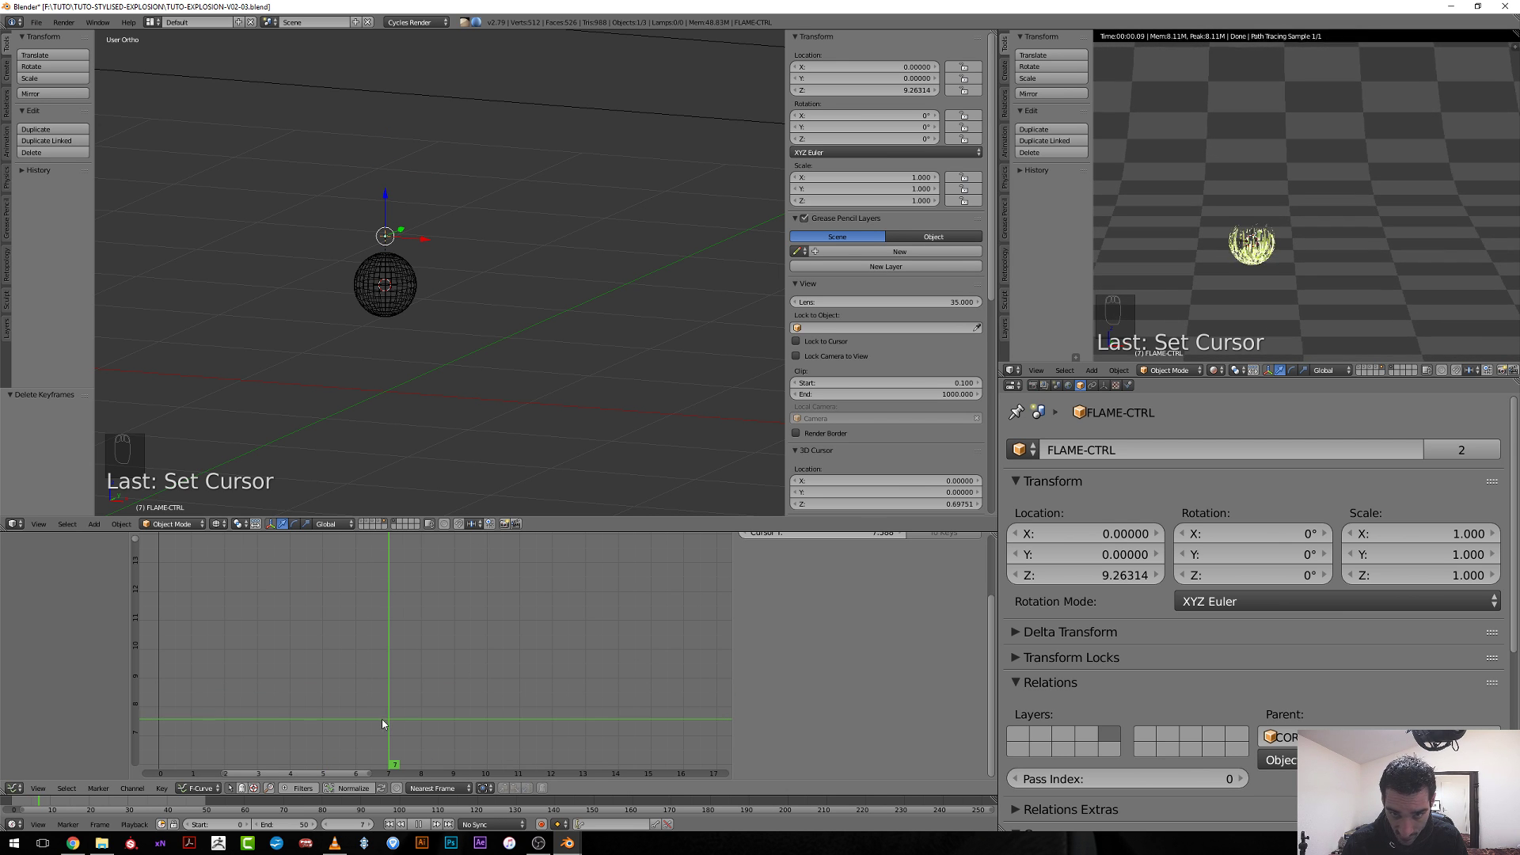
pyautogui.press('i')
pyautogui.click(528, 401)
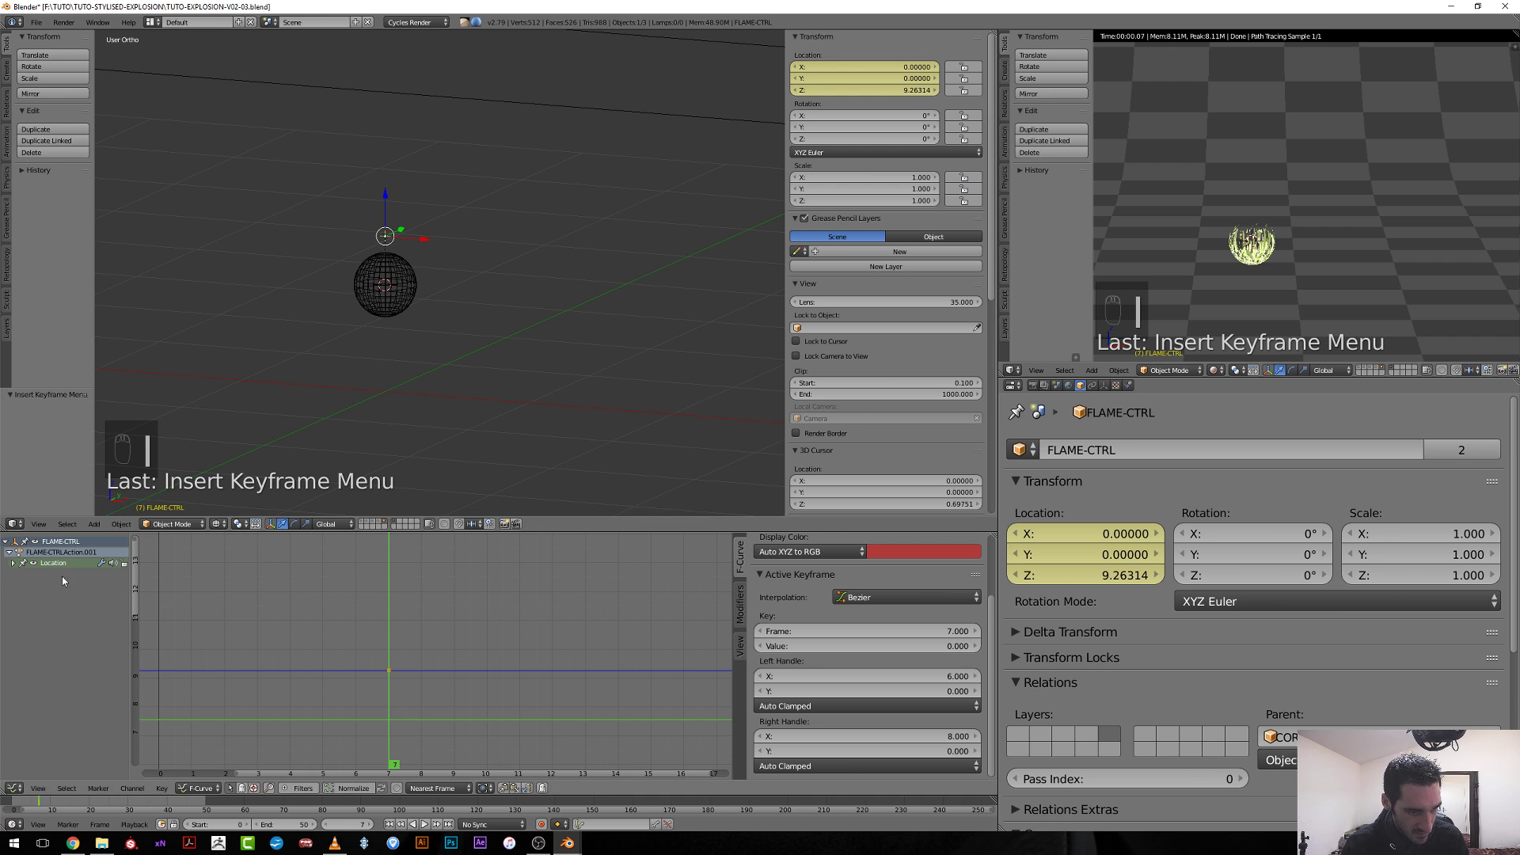
pyautogui.click(12, 566)
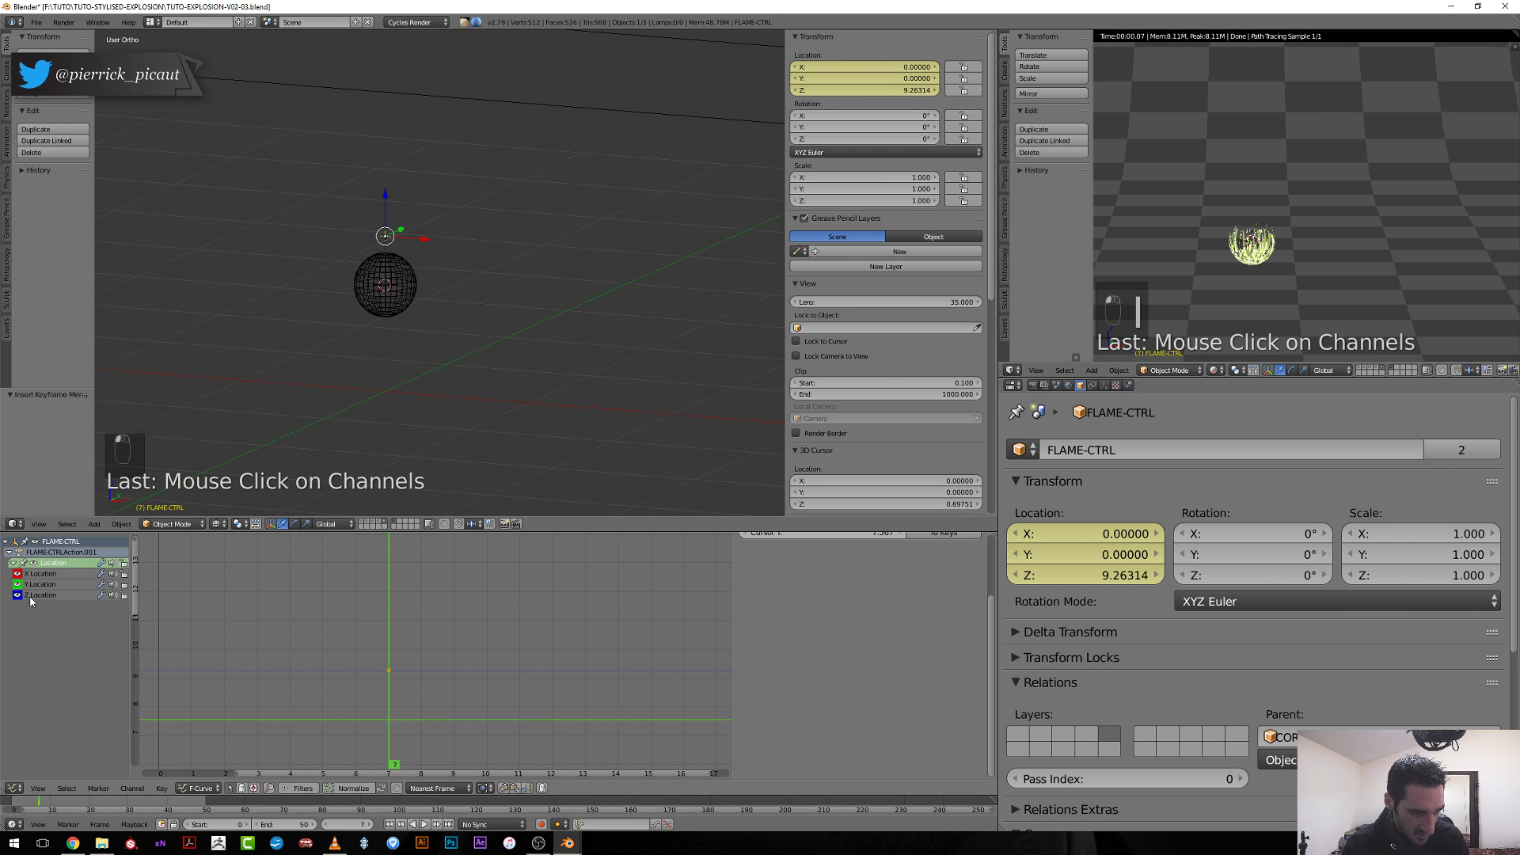
pyautogui.click(38, 585)
pyautogui.press('x')
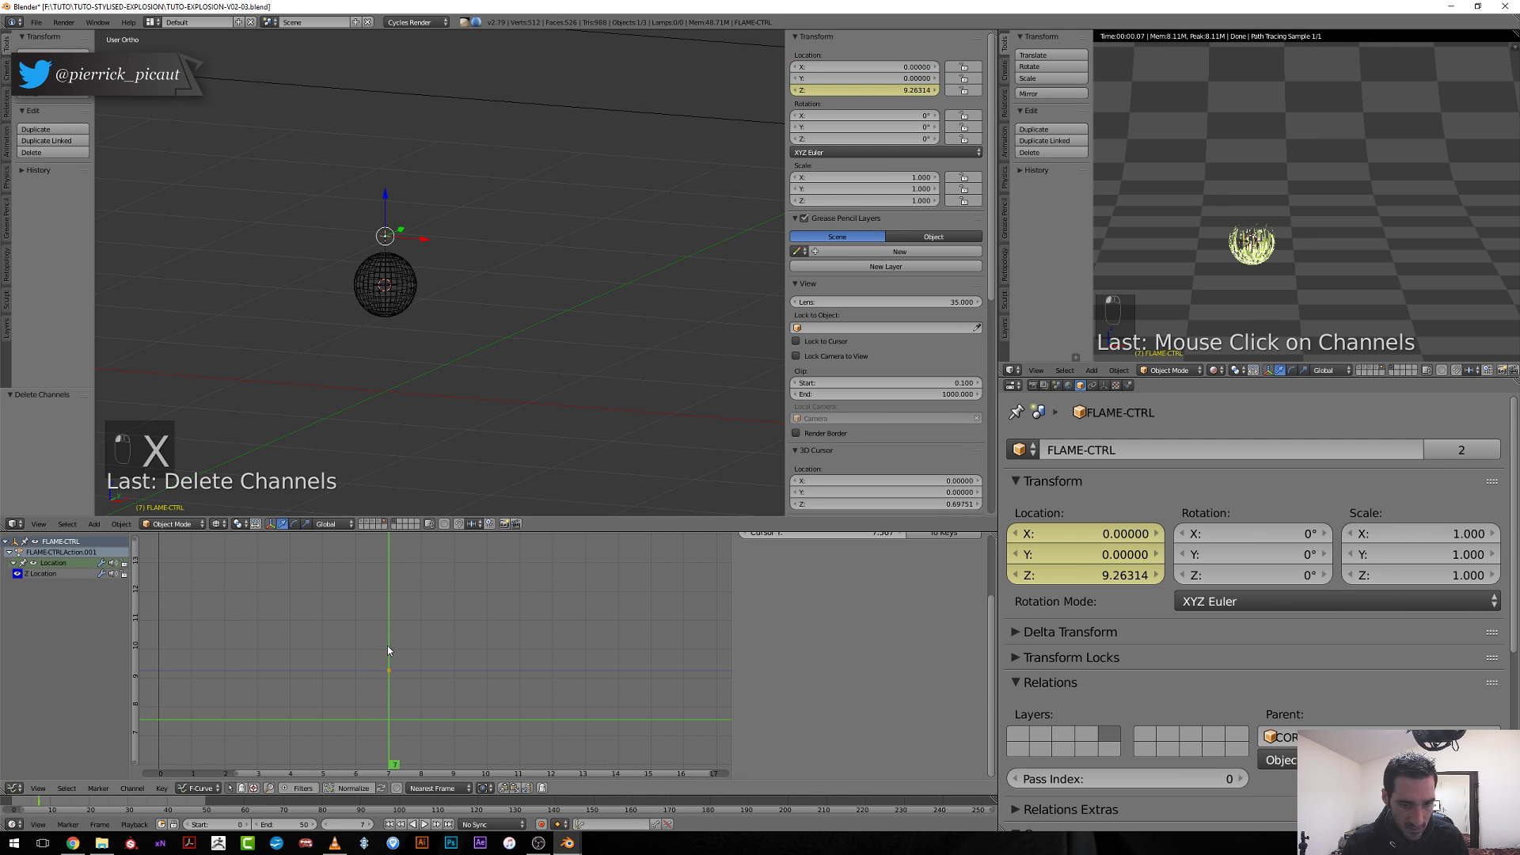
# At frame 11, move FLAME-CTRL up along the Z axis to about 61.7.
pyautogui.moveTo(387, 650); pyautogui.dragTo(520, 661)
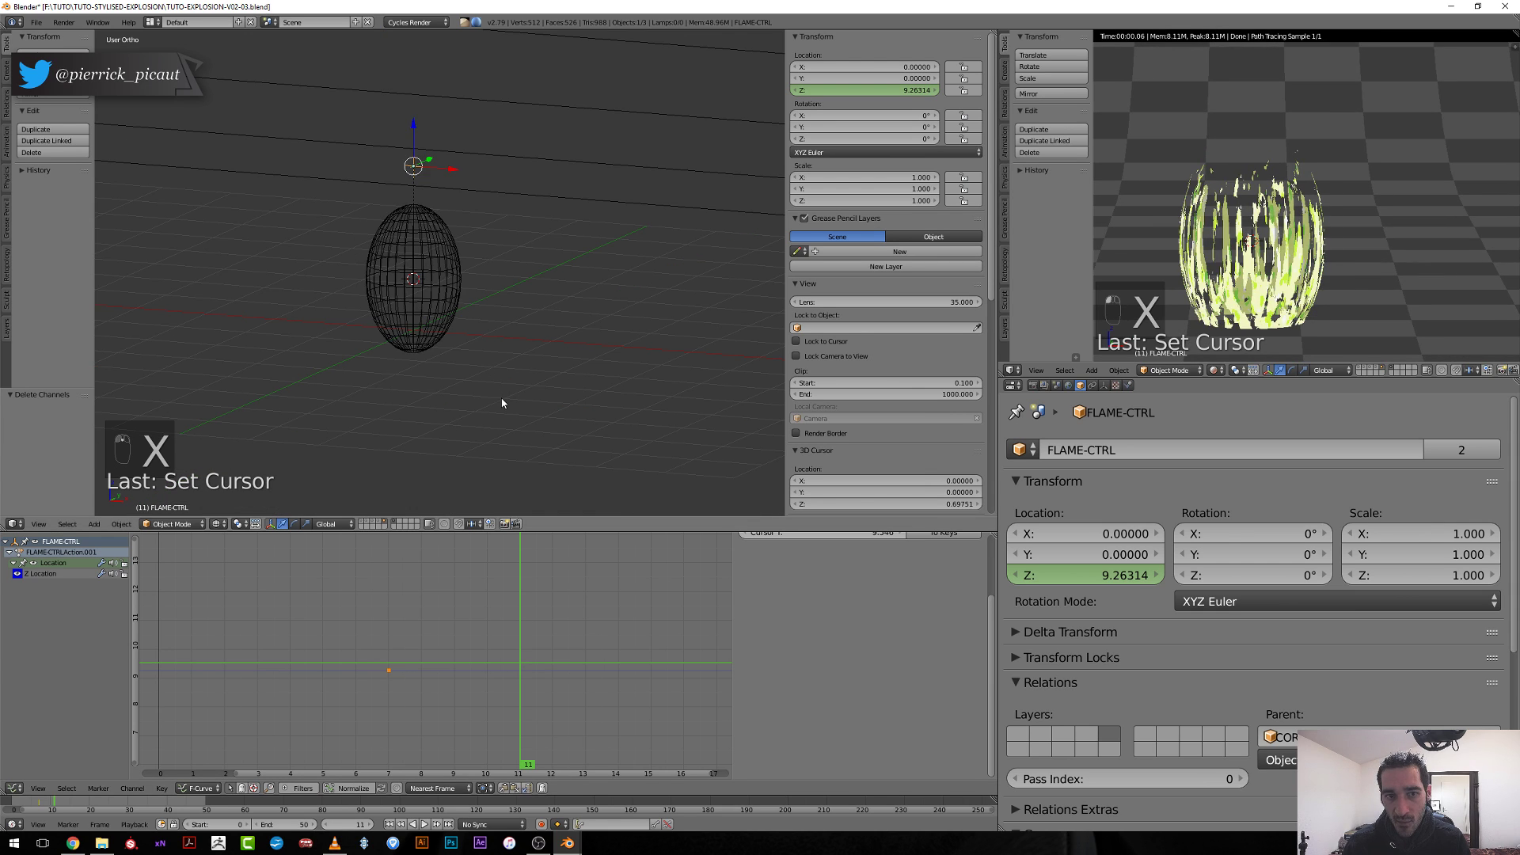
pyautogui.press('g')
pyautogui.press('z')
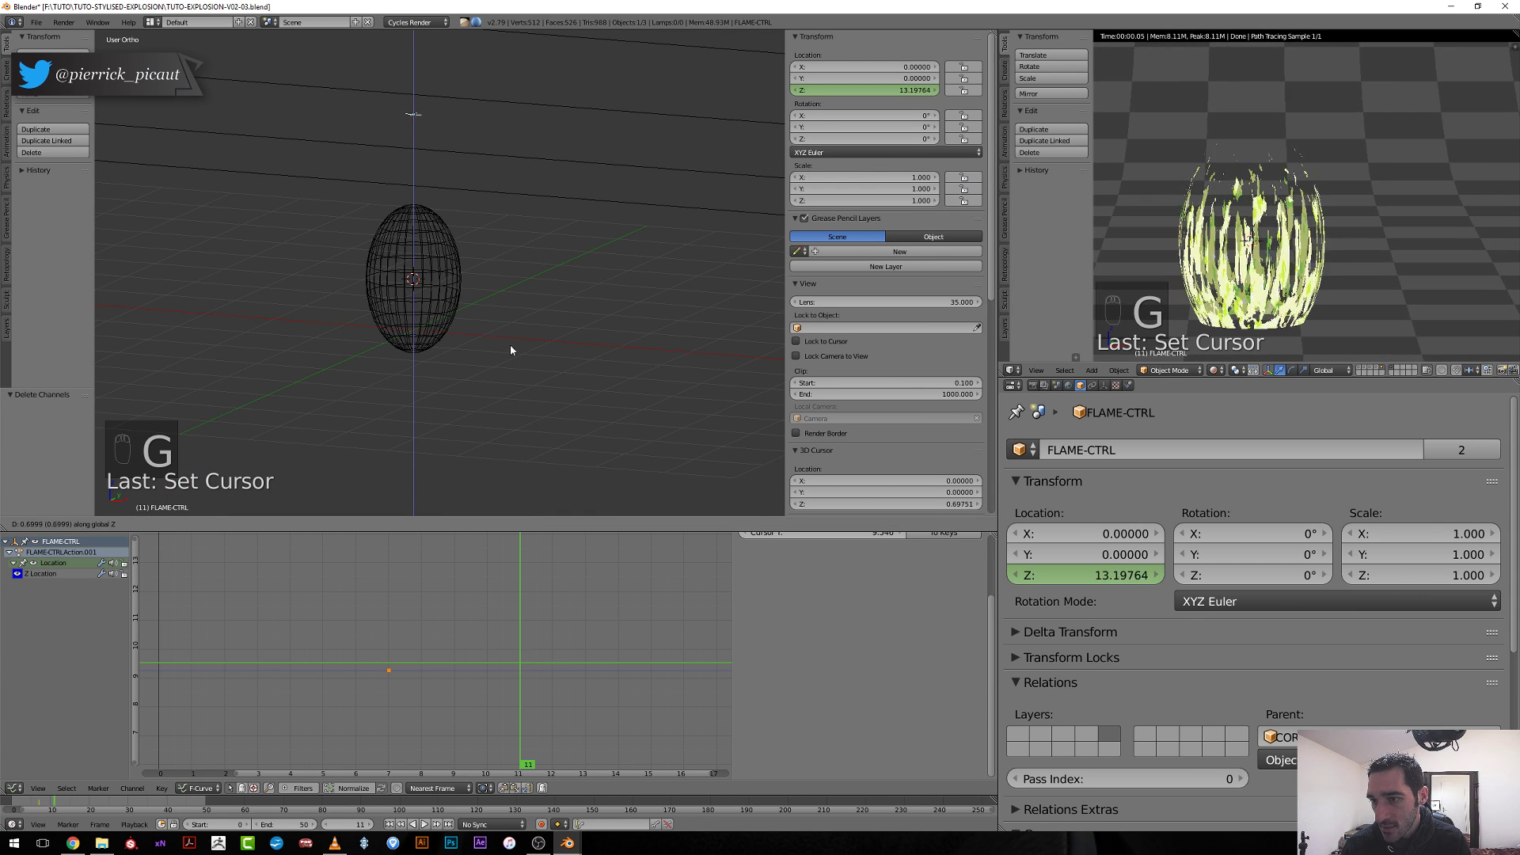
pyautogui.click(517, 180)
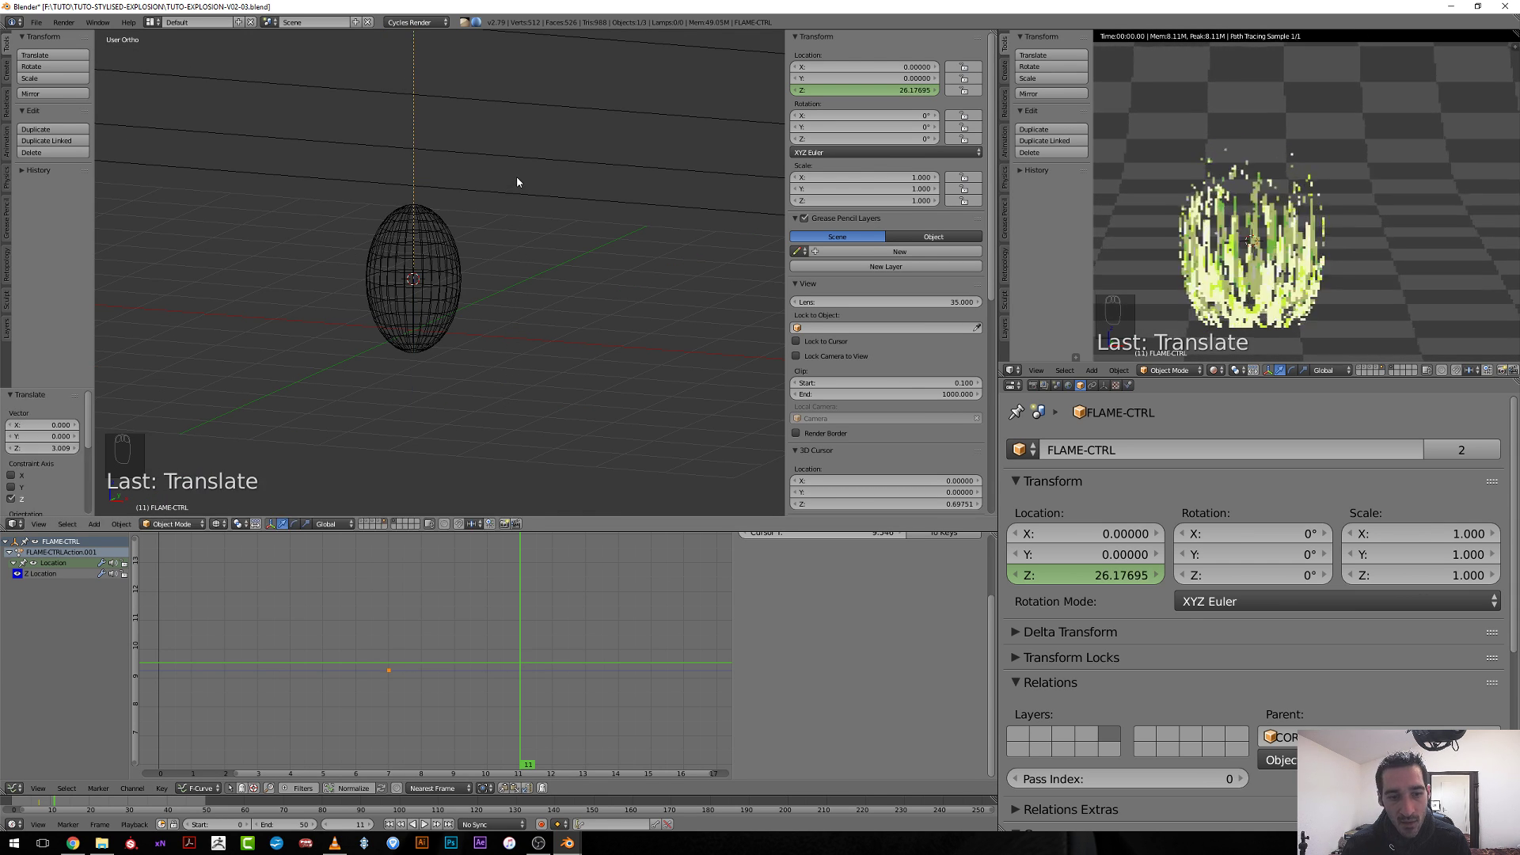
pyautogui.scroll(-4, 533, 254)
pyautogui.keyDown('shift'); pyautogui.moveTo(533, 254); pyautogui.dragTo(526, 468, button='middle'); pyautogui.keyUp('shift')
pyautogui.press('g')
pyautogui.press('z')
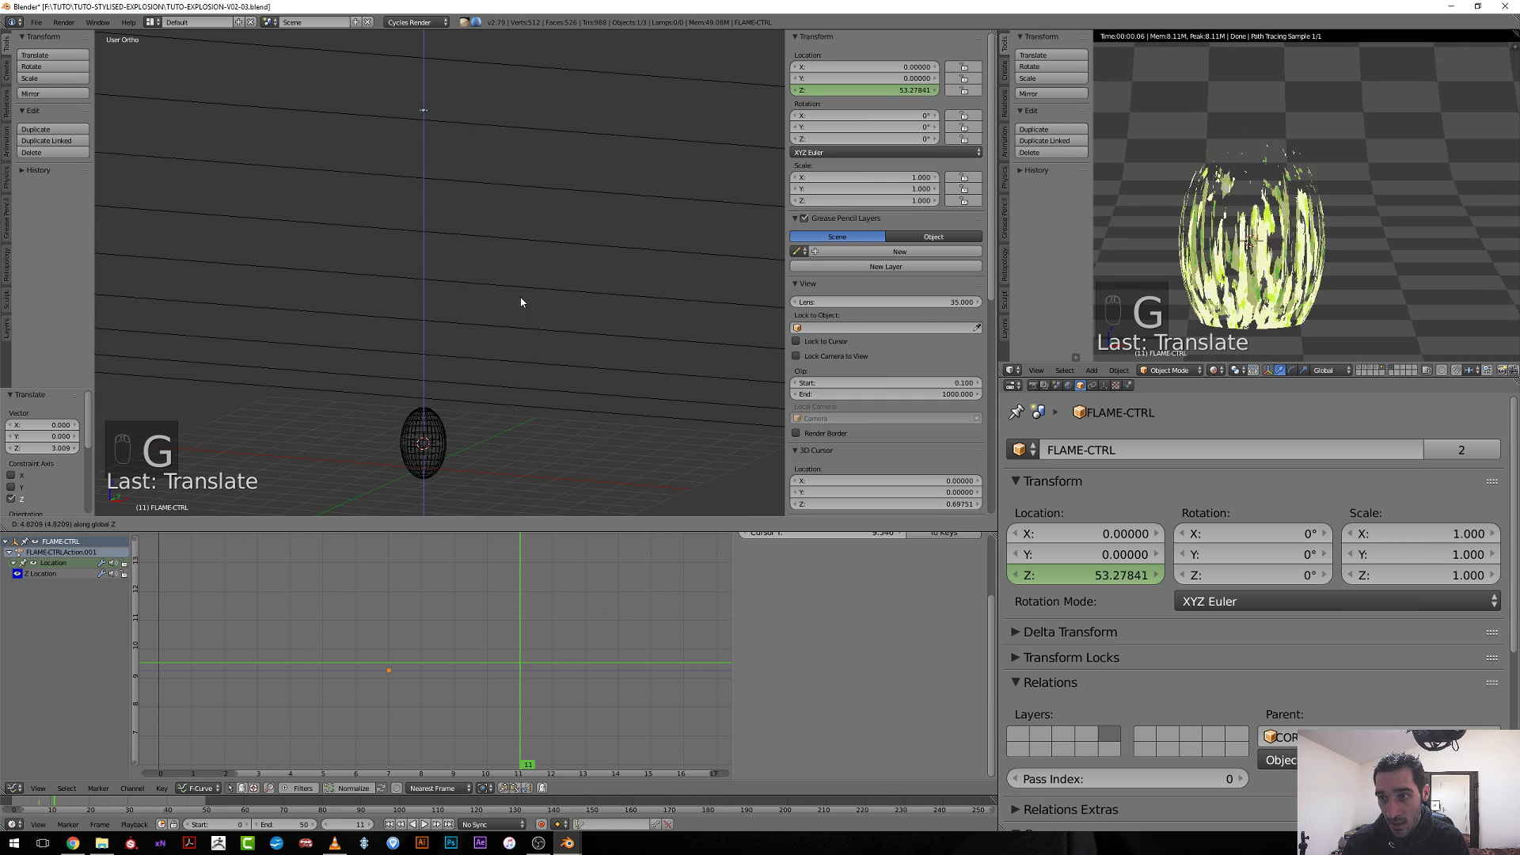
pyautogui.click(517, 248)
# Insert a Location keyframe on FLAME-CTRL at frame 11, keeping only the Z Location channel.
pyautogui.press('i')
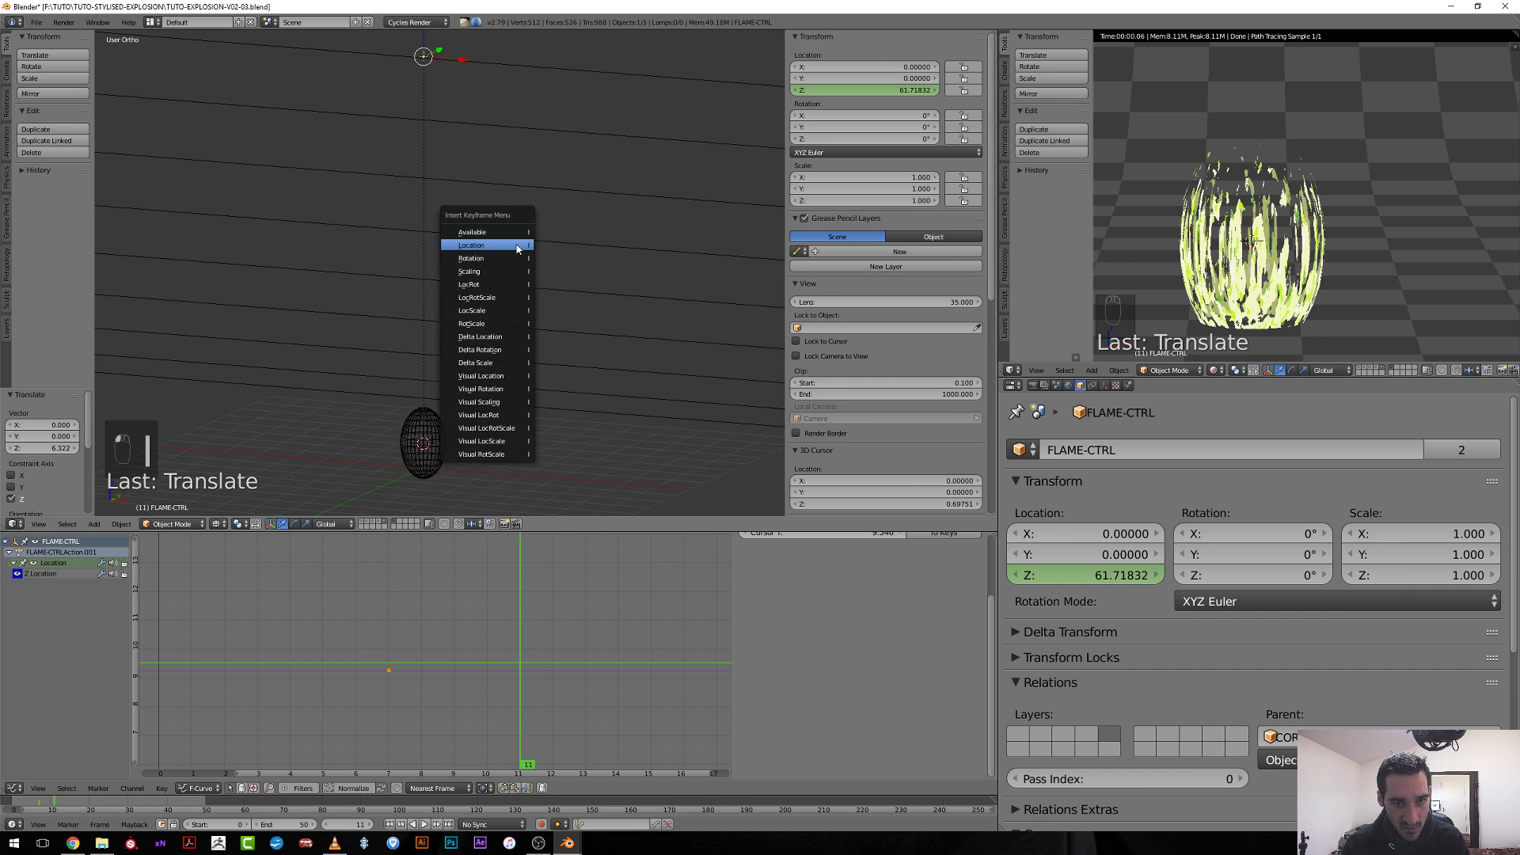
pyautogui.click(516, 247)
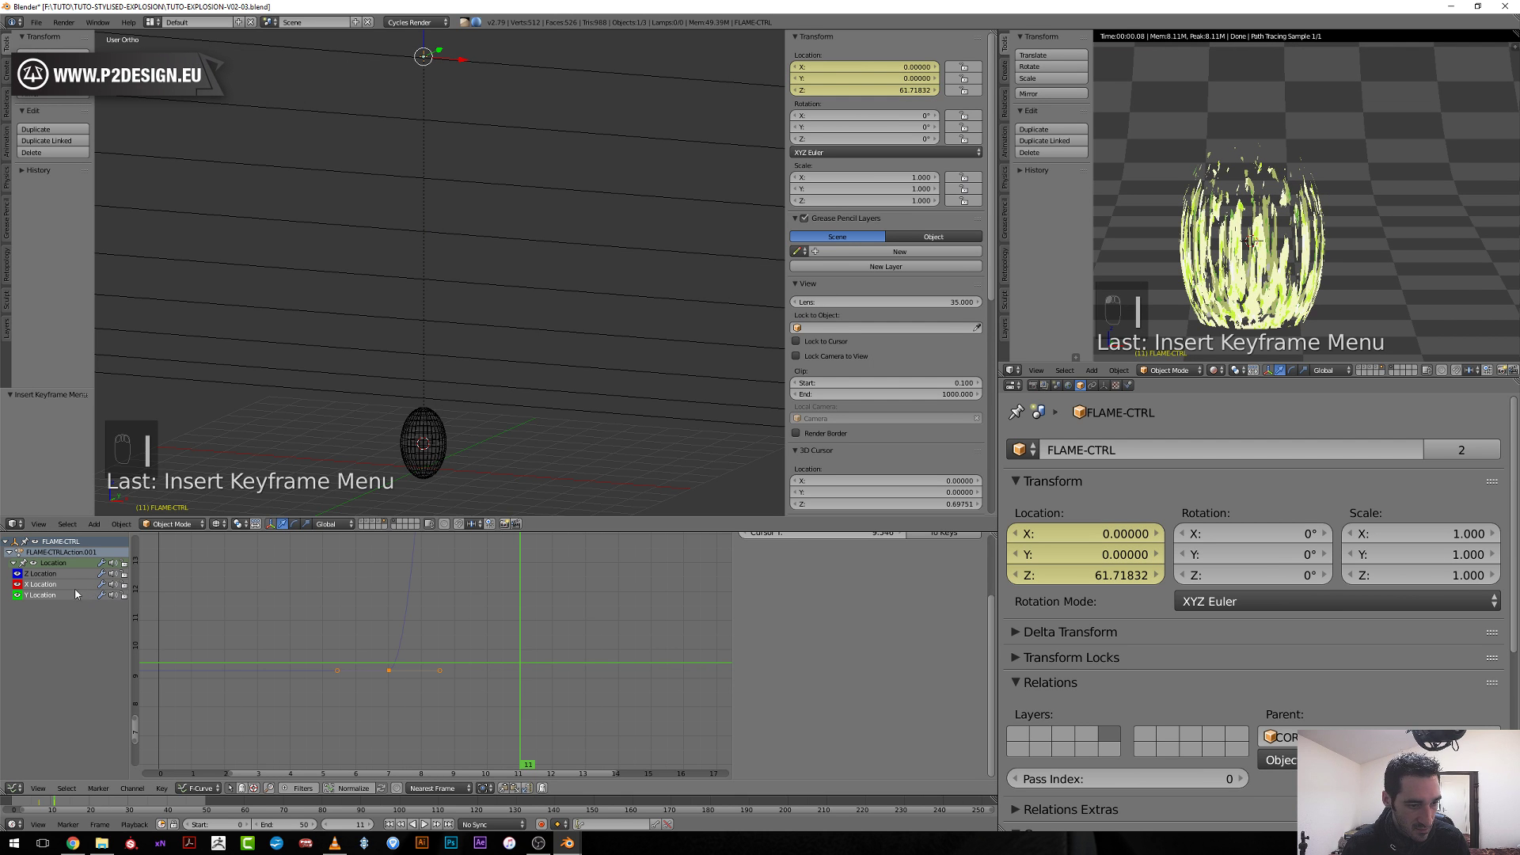
pyautogui.press('x')
pyautogui.keyDown('ctrl'); pyautogui.moveTo(536, 599); pyautogui.dragTo(552, 681, button='middle'); pyautogui.keyUp('ctrl')
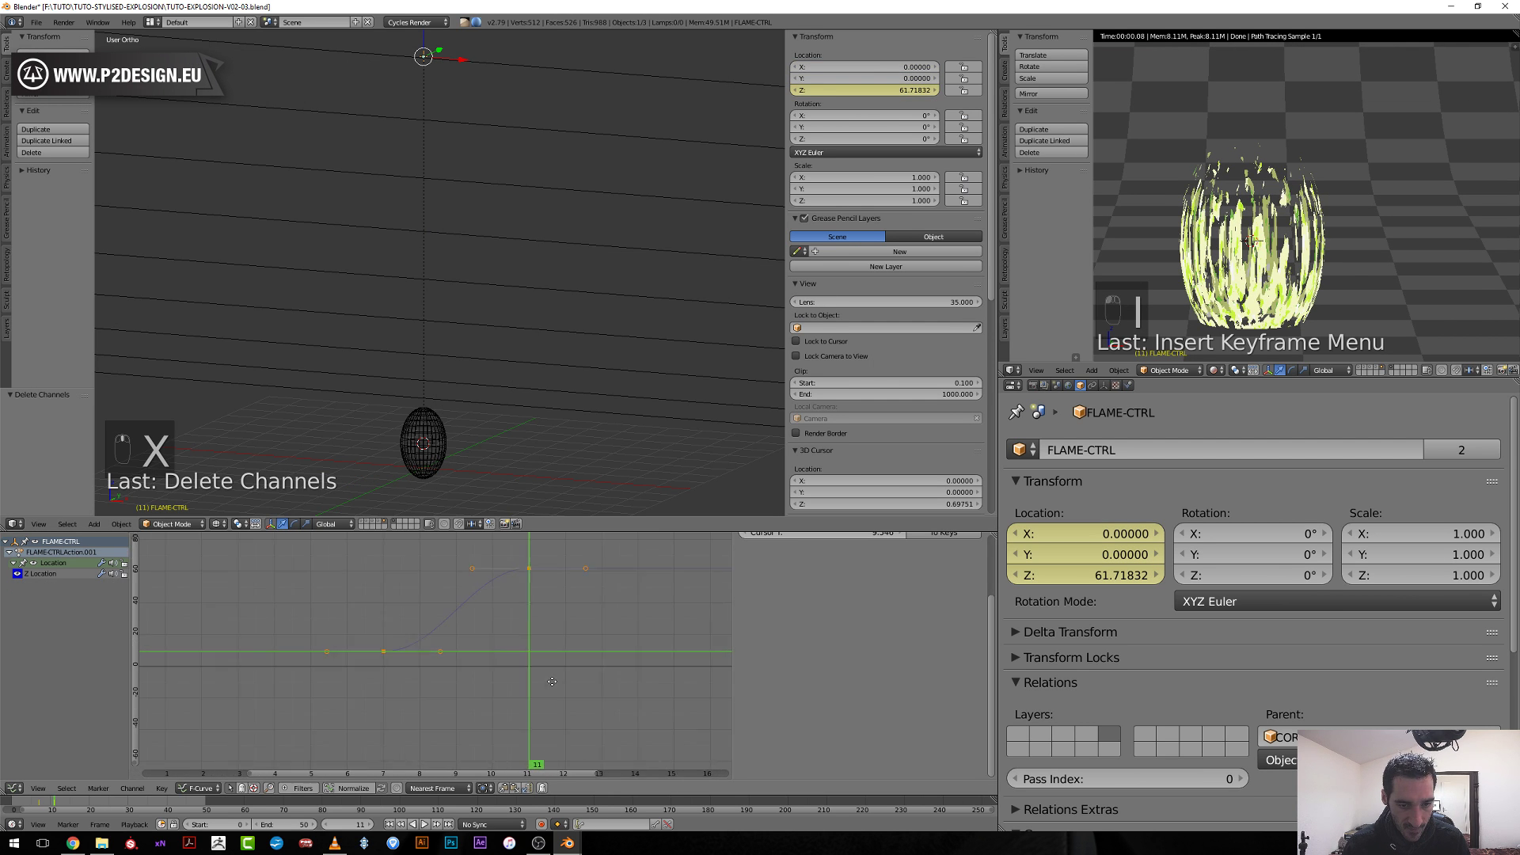
# Shift FLAME-CTRL's second Z Location keyframe from frame 11 to frame 20.
pyautogui.moveTo(400, 658); pyautogui.dragTo(622, 700)
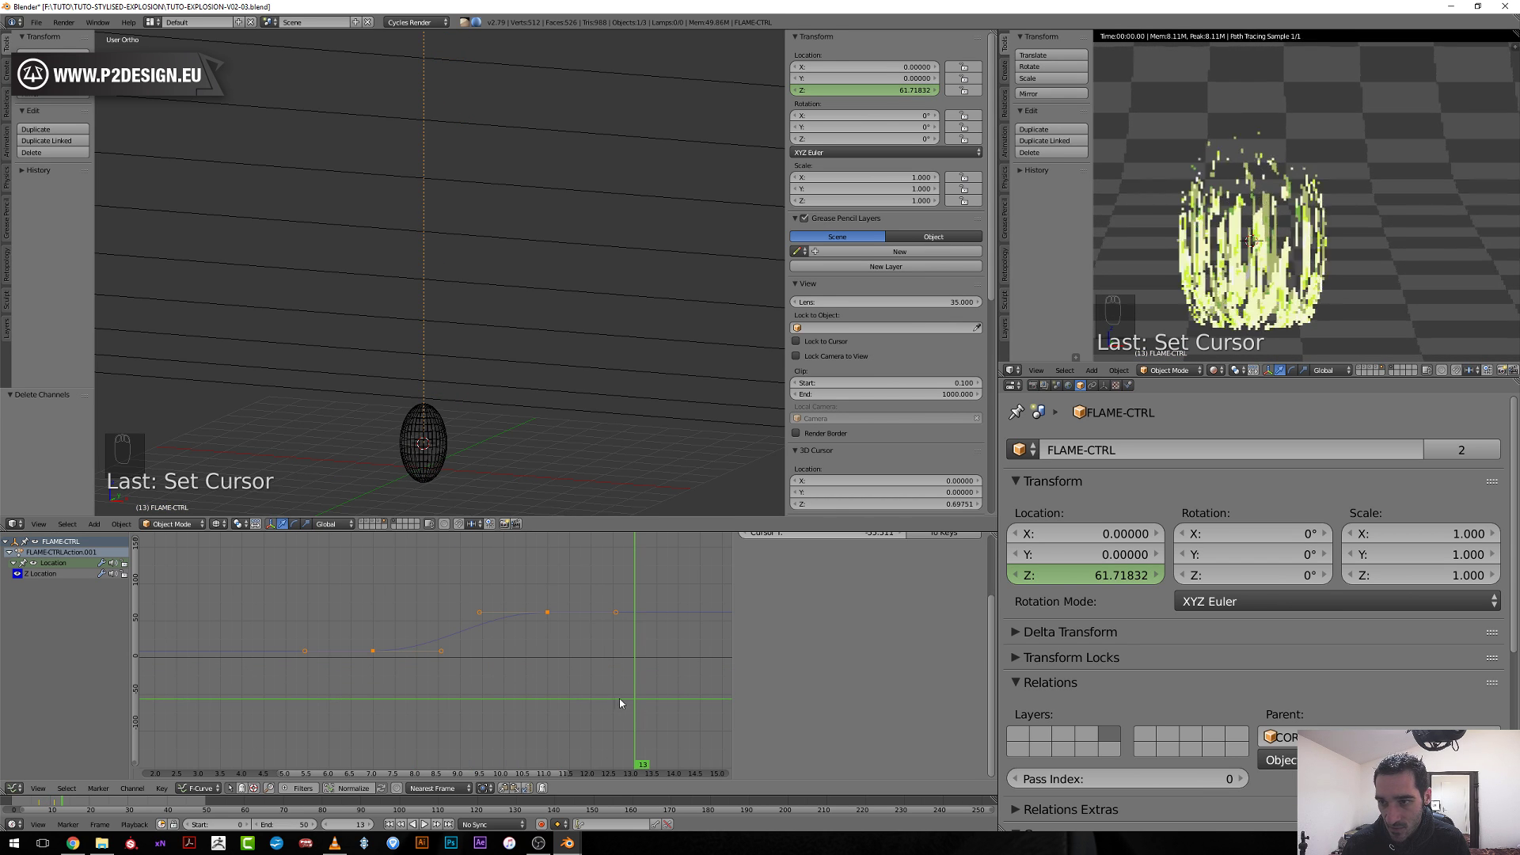
pyautogui.moveTo(567, 699); pyautogui.dragTo(348, 696, button='middle')
pyautogui.moveTo(349, 696); pyautogui.dragTo(688, 701)
pyautogui.scroll(-2, 616, 685)
pyautogui.keyDown('ctrl'); pyautogui.moveTo(615, 685); pyautogui.dragTo(461, 712, button='middle'); pyautogui.keyUp('ctrl')
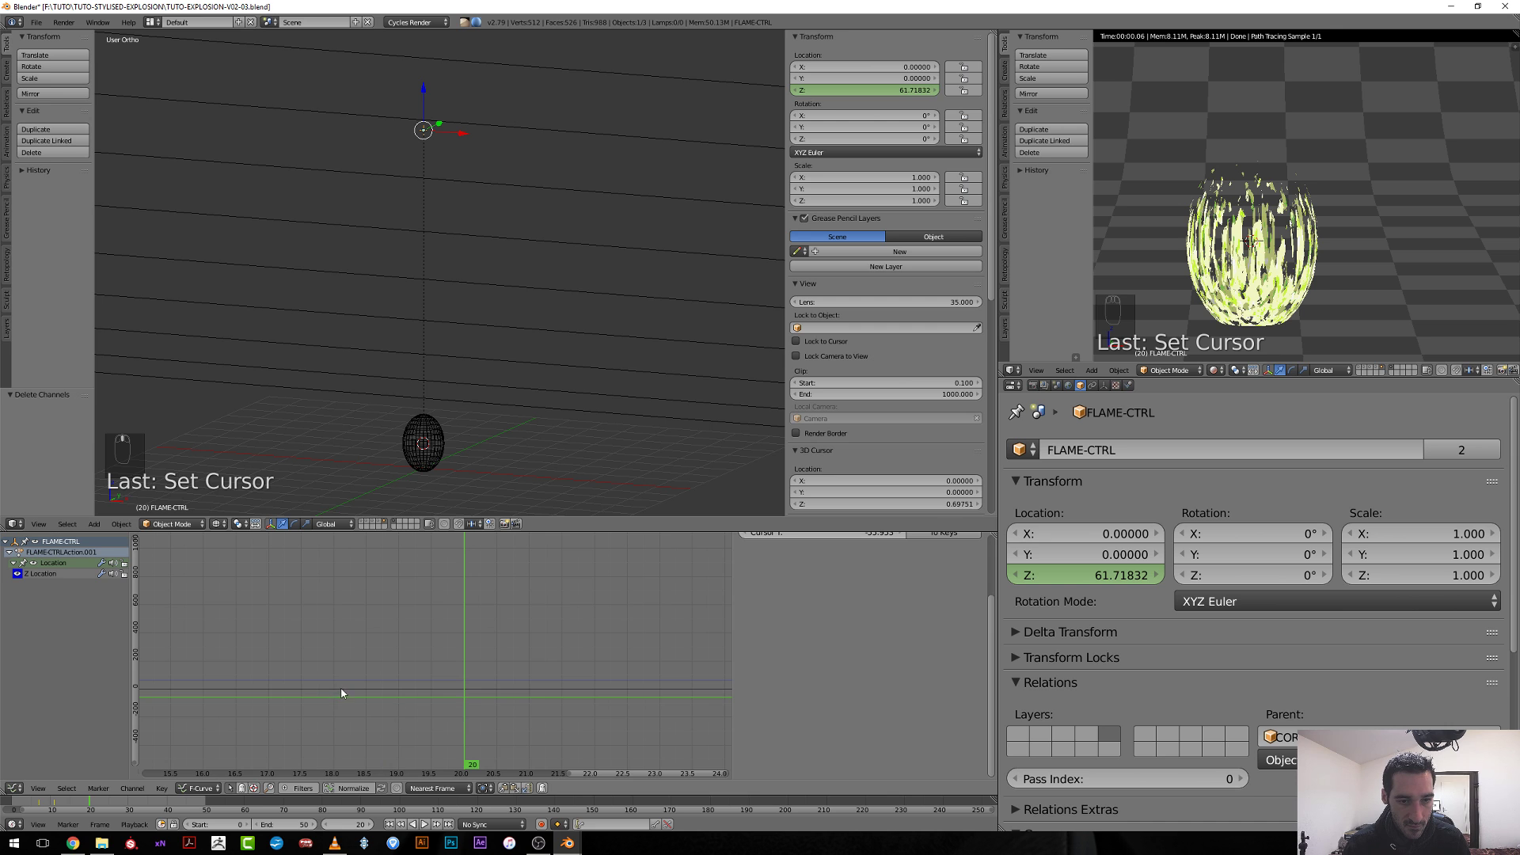
pyautogui.keyDown('ctrl'); pyautogui.moveTo(341, 694); pyautogui.dragTo(302, 678, button='middle'); pyautogui.keyUp('ctrl')
pyautogui.keyDown('ctrl'); pyautogui.moveTo(203, 662); pyautogui.dragTo(319, 662, button='middle'); pyautogui.keyUp('ctrl')
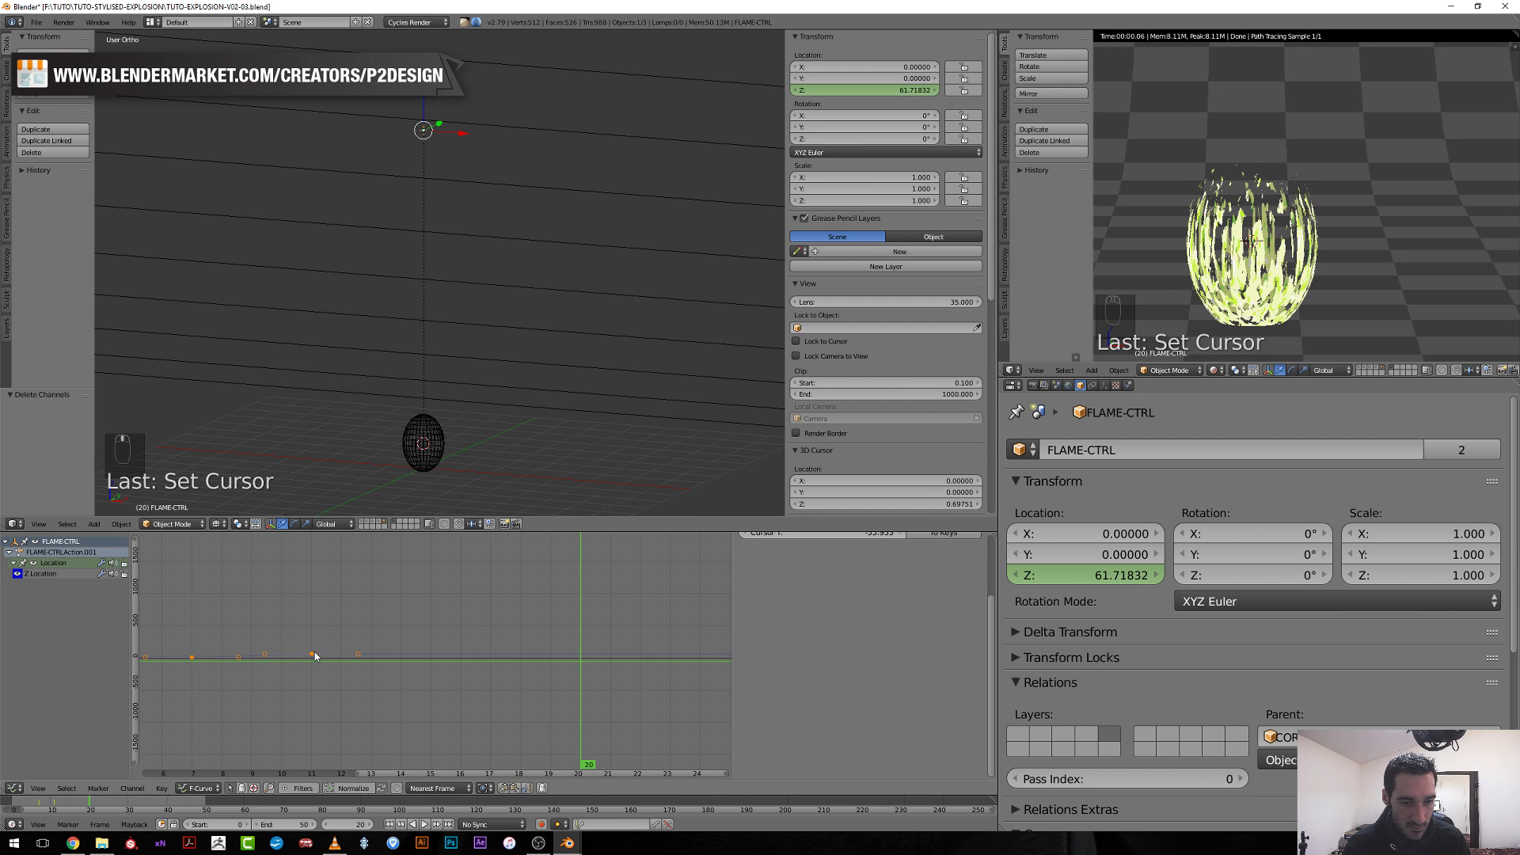
pyautogui.click(313, 655)
pyautogui.press('g')
pyautogui.click(581, 695)
# Raise the Z Location keyframe at frame 20 to about 228 and check the flames back to frame 13.
pyautogui.press('g')
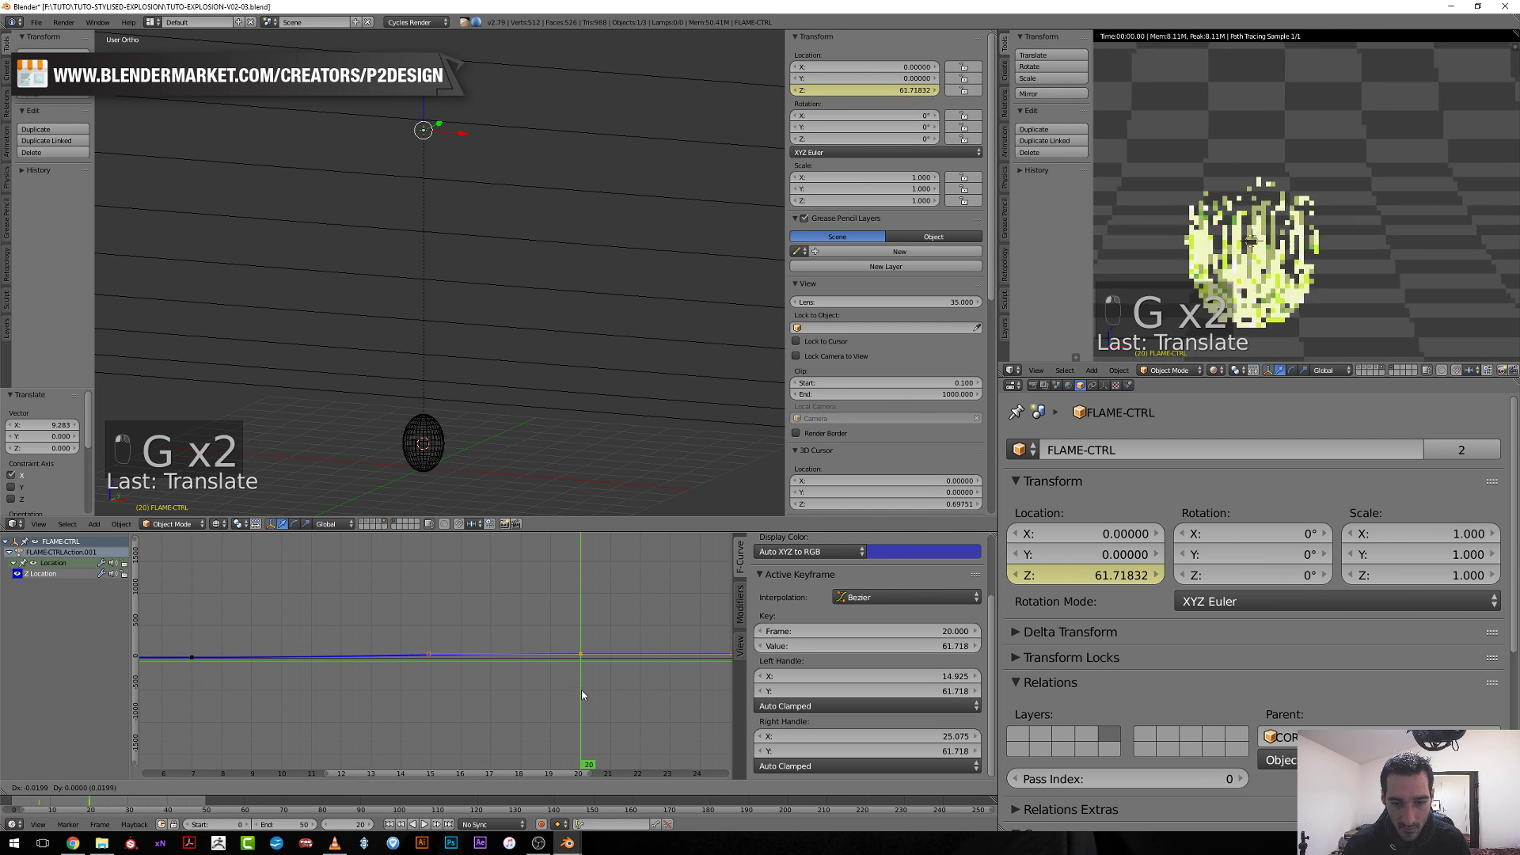
pyautogui.click(581, 682)
pyautogui.moveTo(581, 682); pyautogui.dragTo(442, 715)
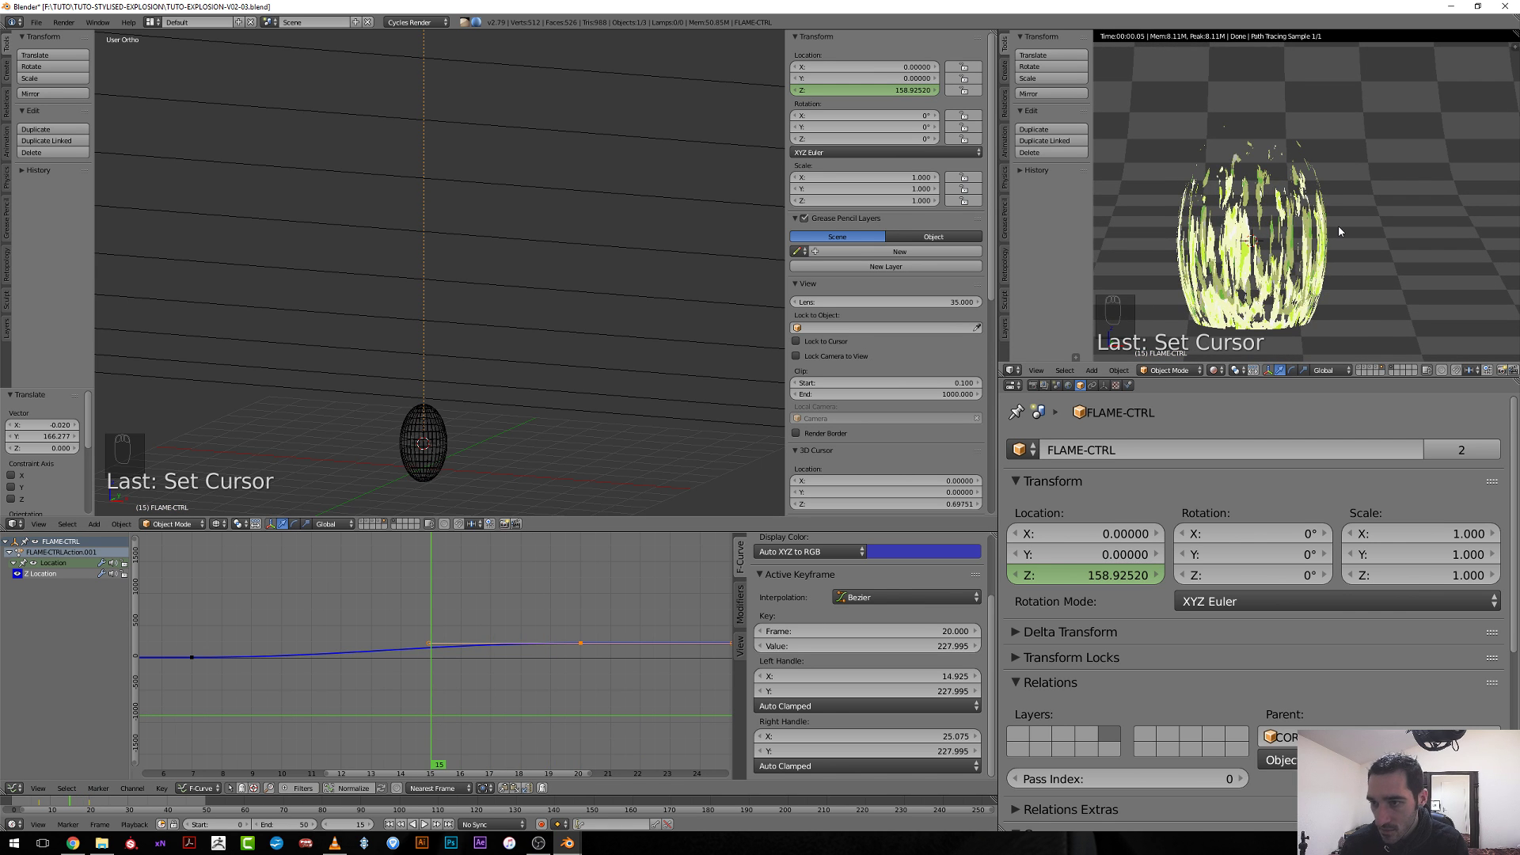
pyautogui.press('Left')
pyautogui.press('Left')
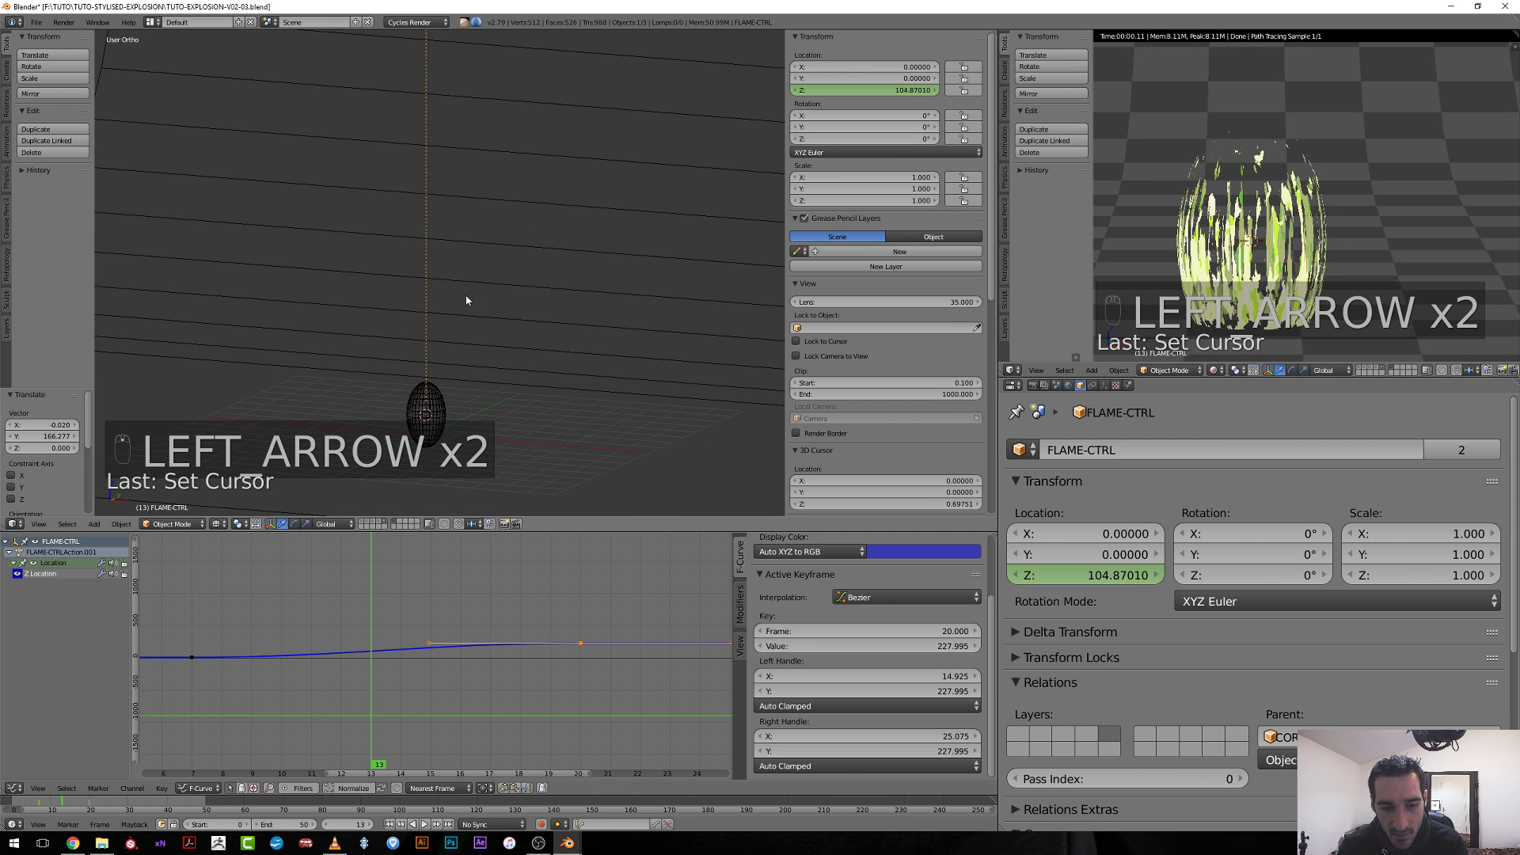
# Lower the Z Location keyframe at frame 20 to a value of about 48.6.
pyautogui.keyDown('ctrl'); pyautogui.moveTo(605, 703); pyautogui.dragTo(441, 625, button='middle'); pyautogui.keyUp('ctrl')
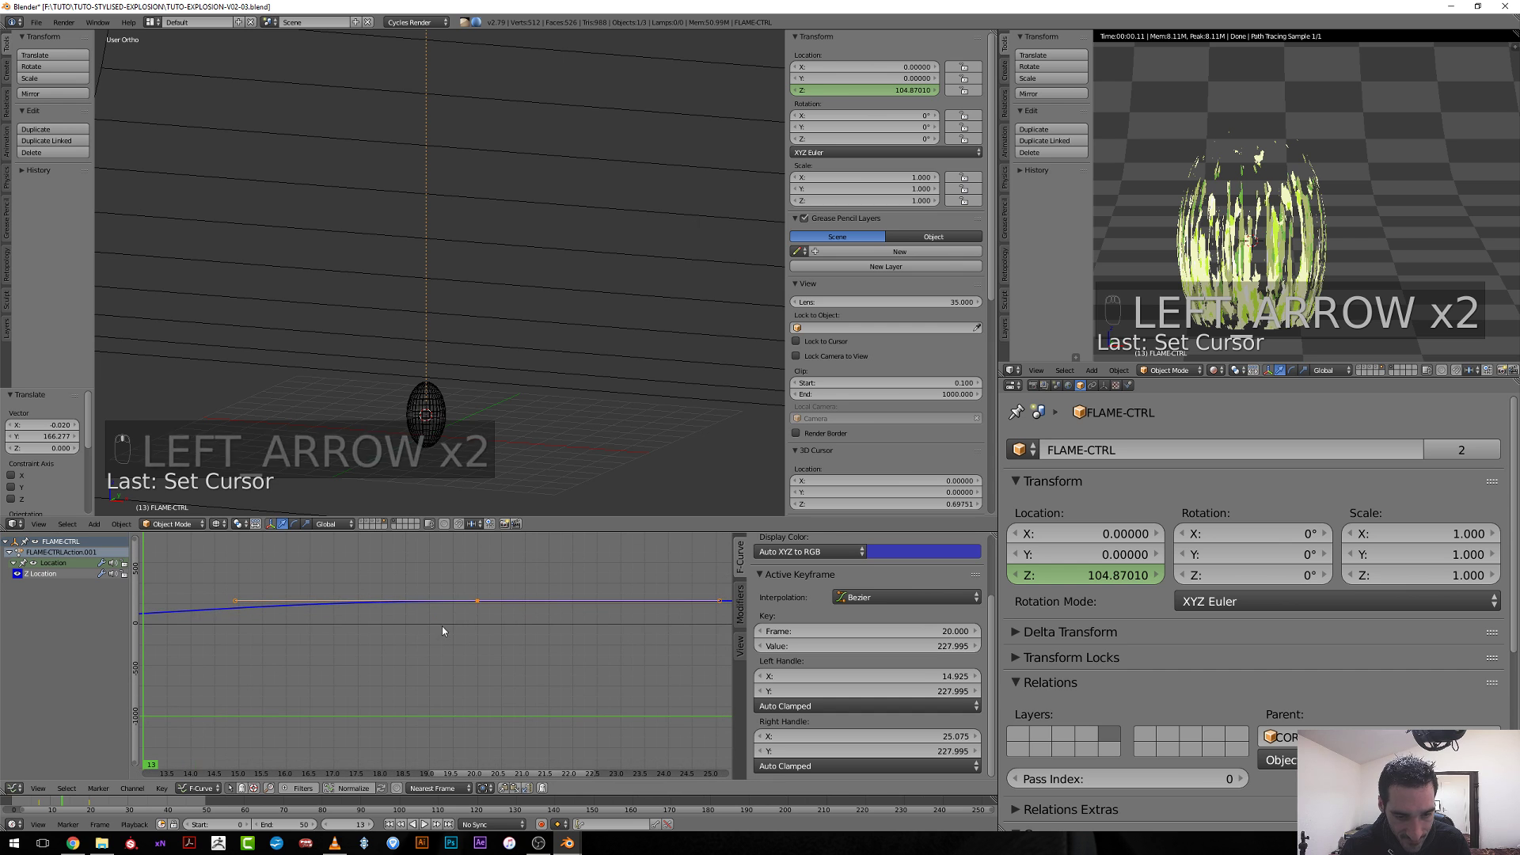
pyautogui.rightClick(478, 602)
pyautogui.press('g')
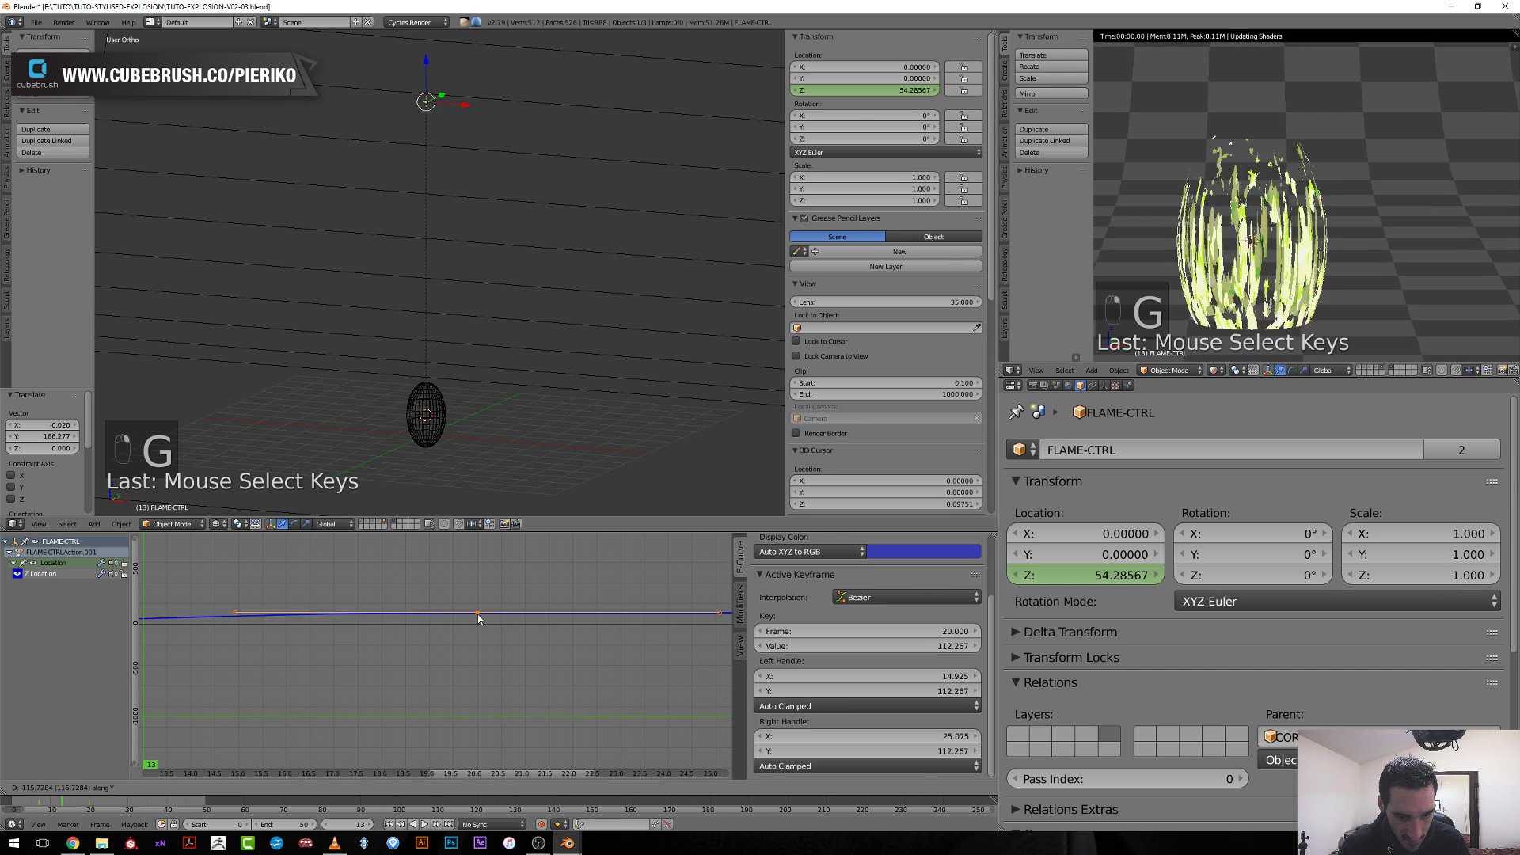
pyautogui.click(478, 621)
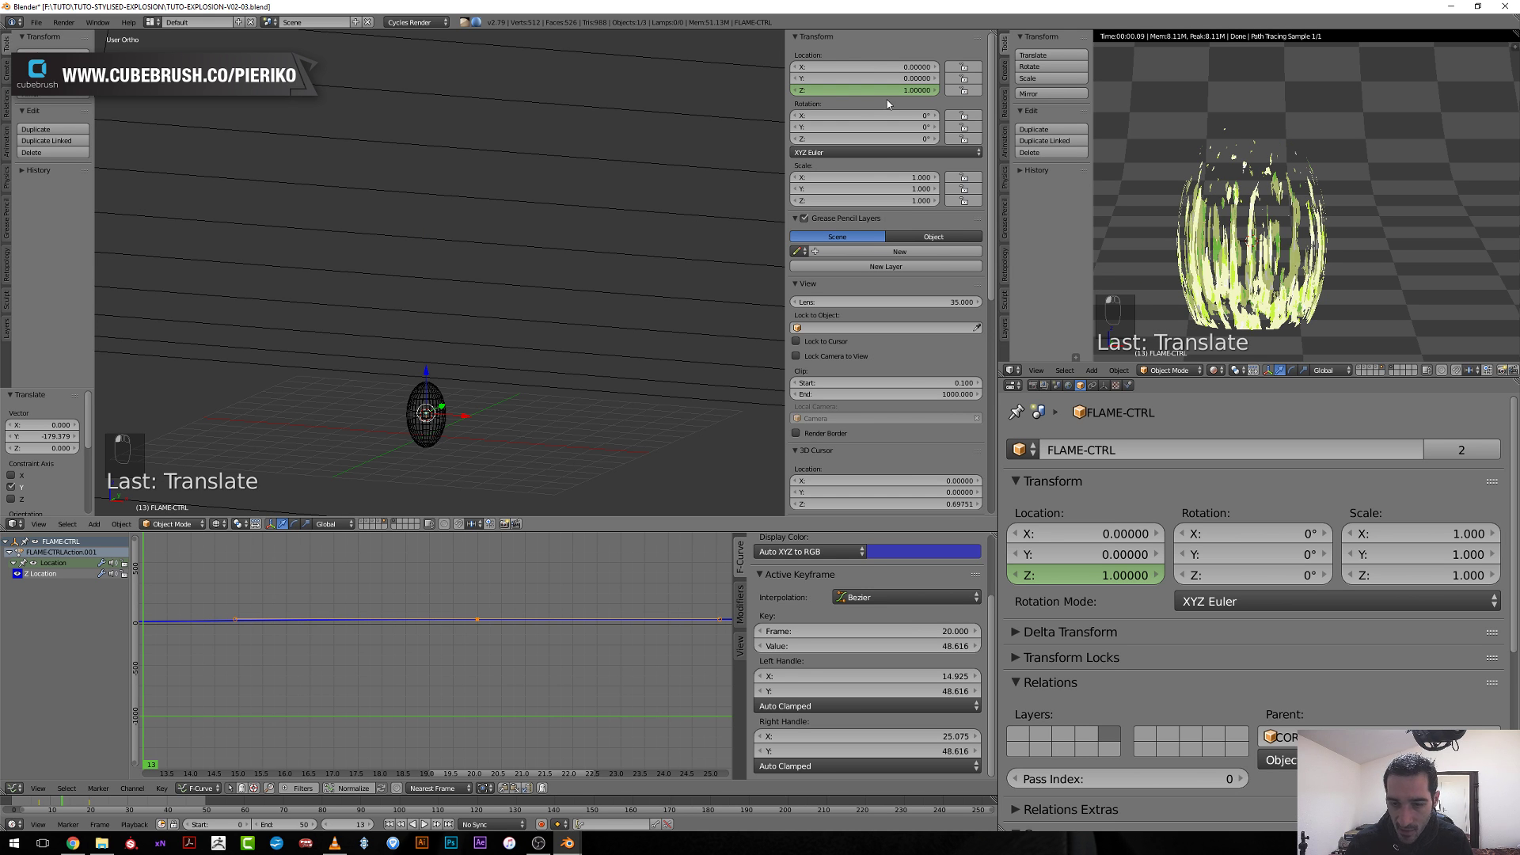
# Shift FLAME-CTRL's last Z Location keyframe to frame 27 and scrub to frame 42 to check the flames.
pyautogui.press('Home')
pyautogui.moveTo(306, 686); pyautogui.dragTo(594, 714)
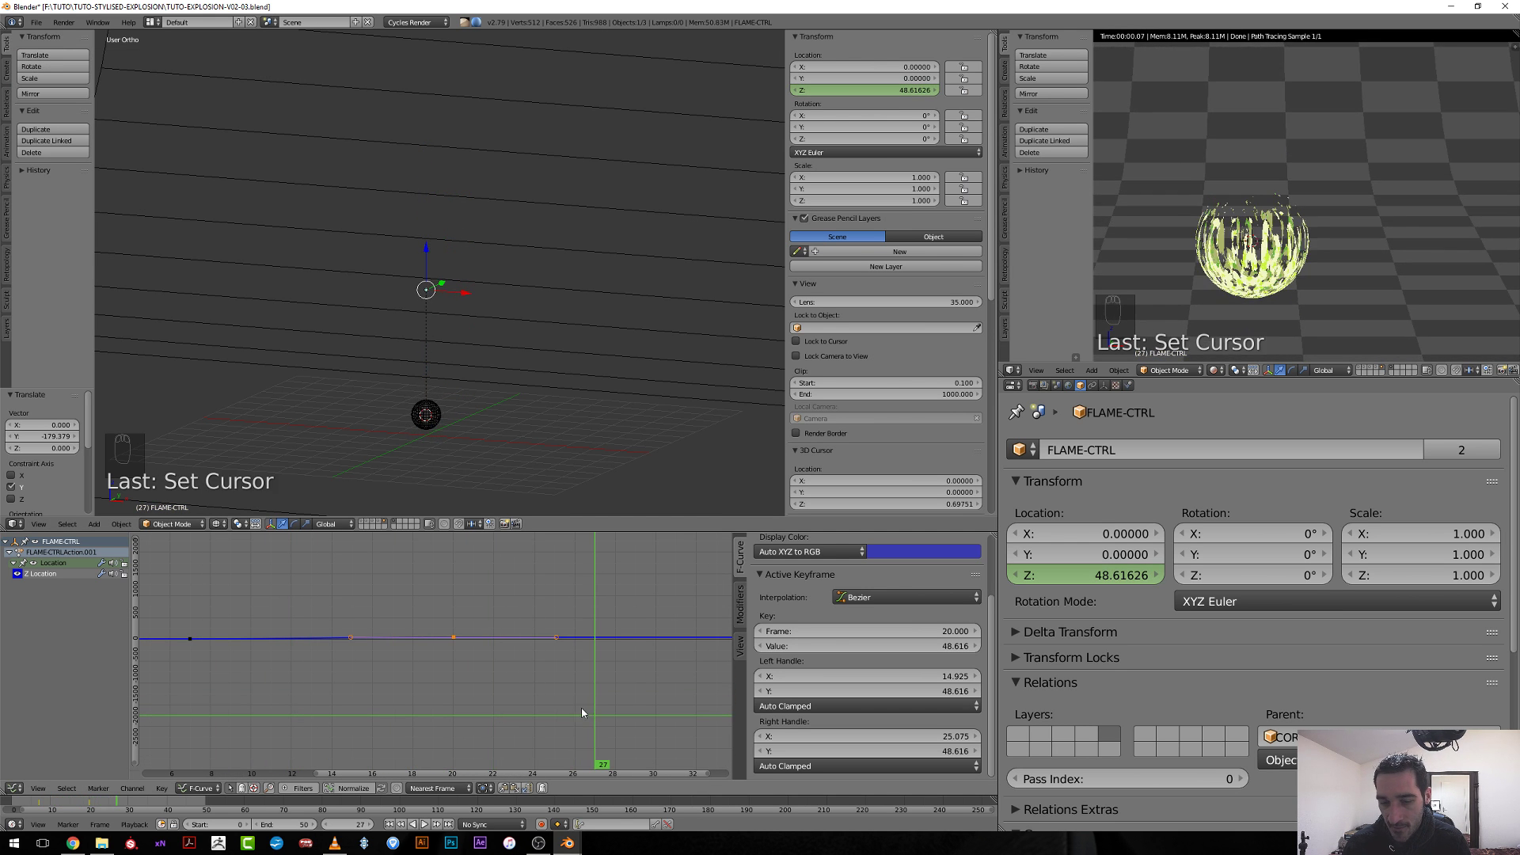
pyautogui.moveTo(593, 714); pyautogui.dragTo(463, 719, button='middle')
pyautogui.moveTo(466, 719); pyautogui.dragTo(505, 720)
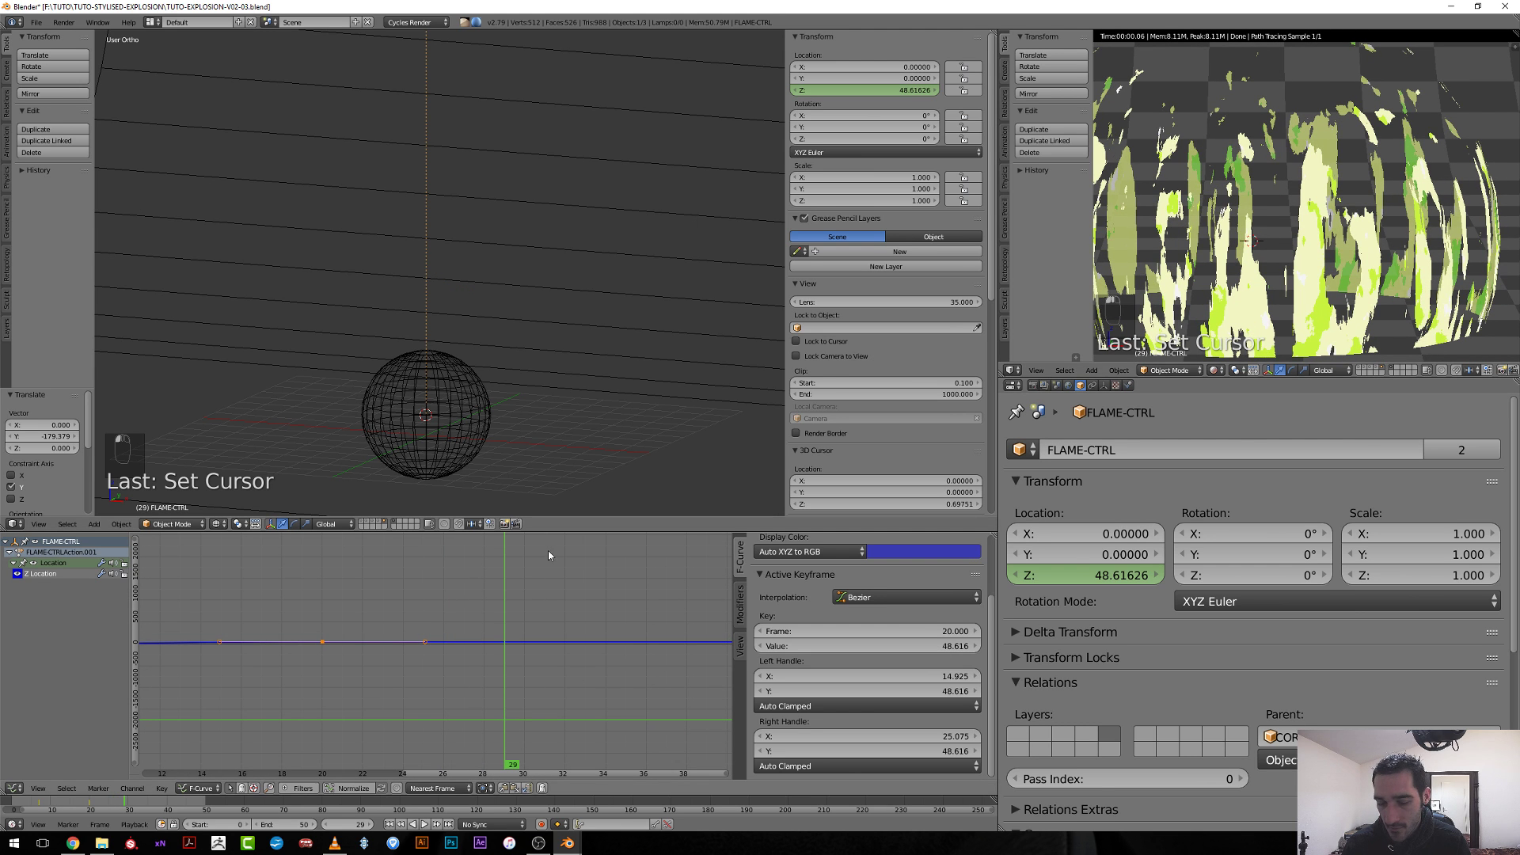
pyautogui.hotkey('alt', 'a')
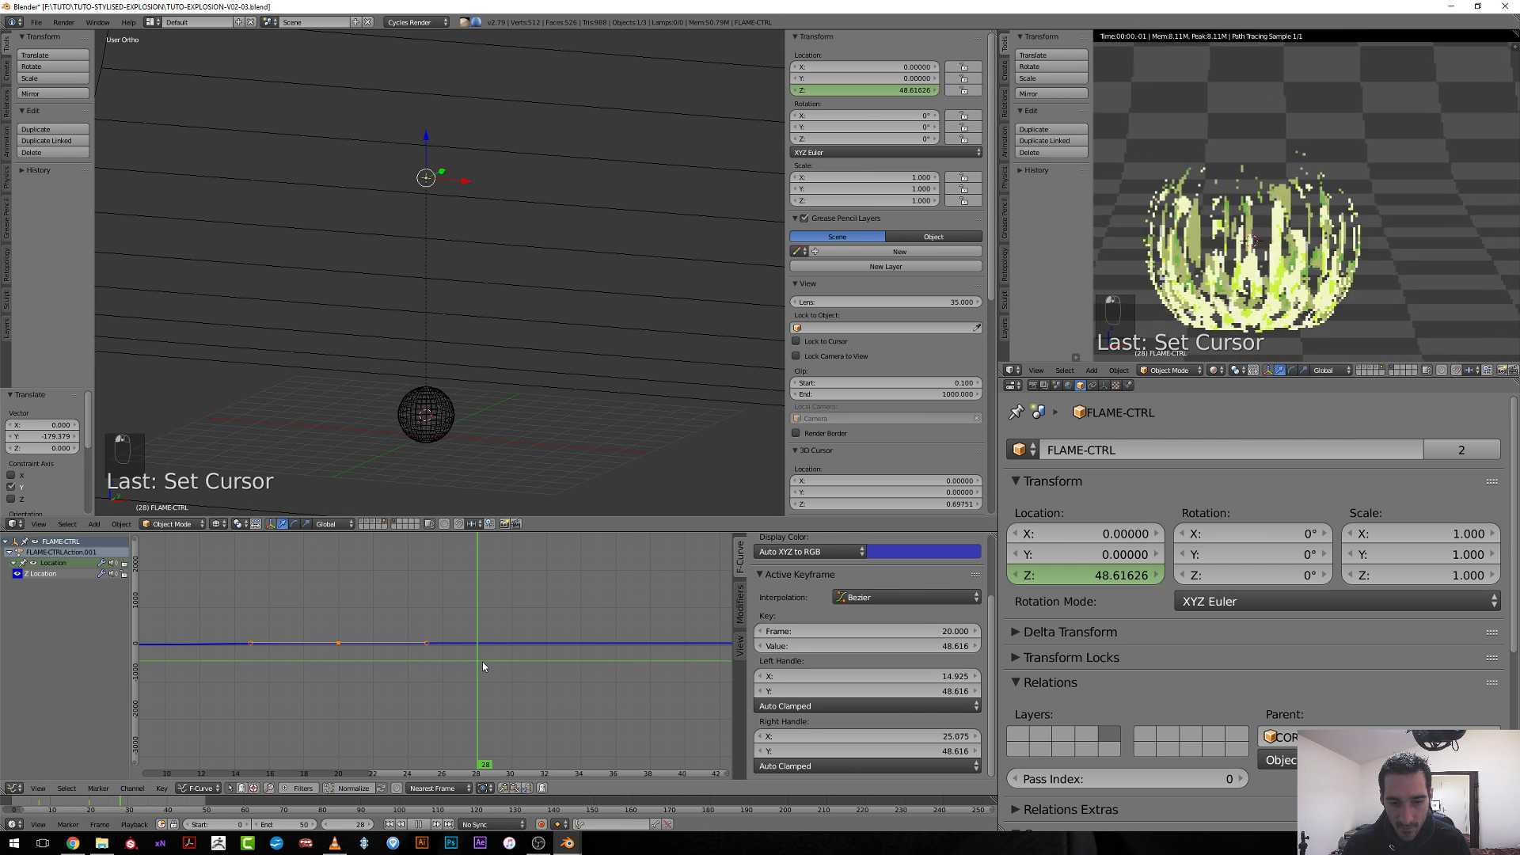
pyautogui.hotkey('alt', 'a')
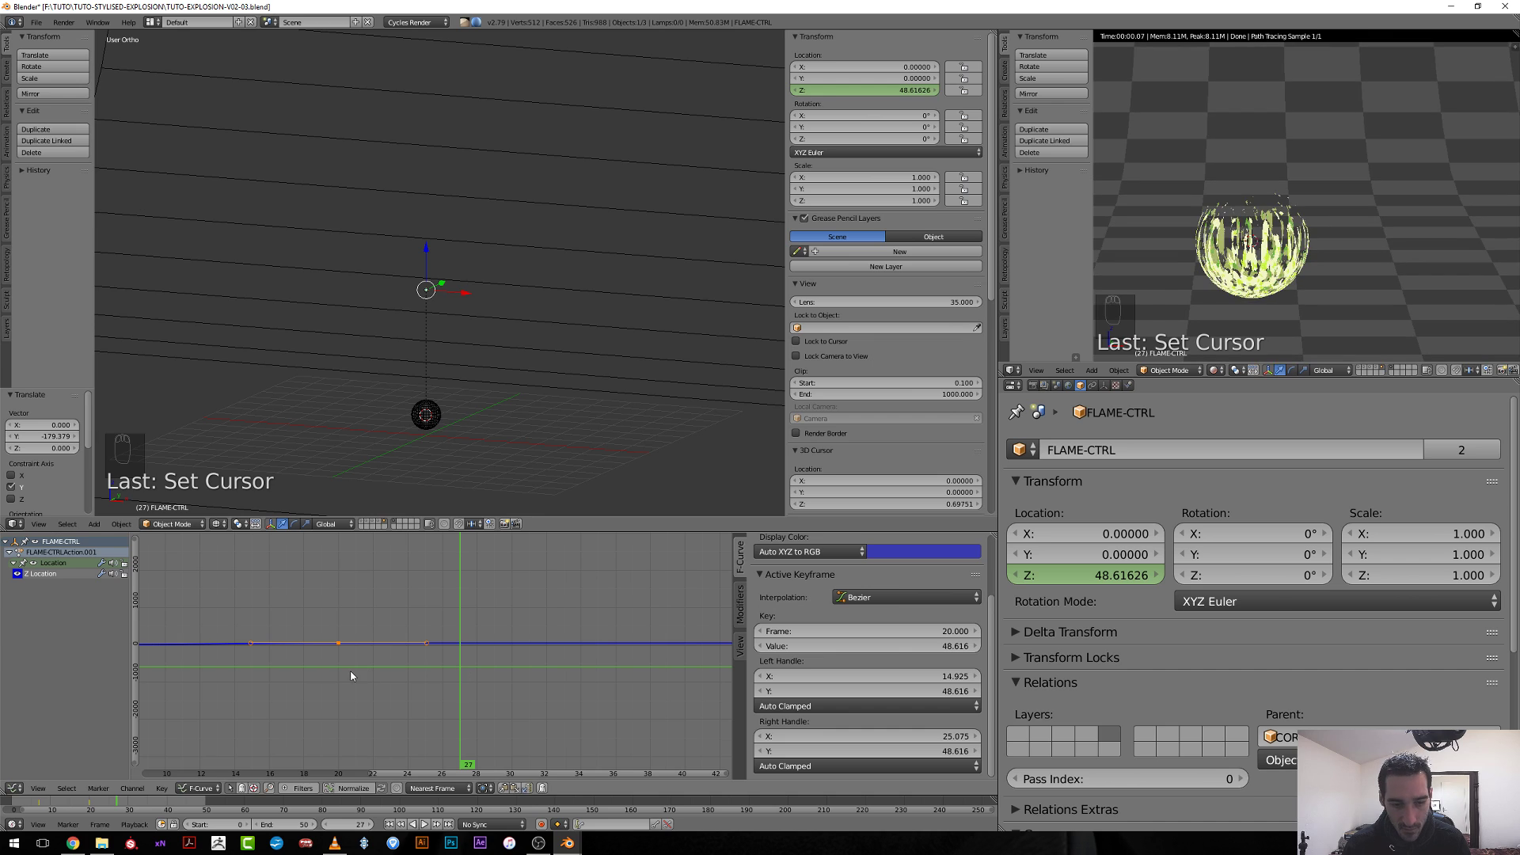
pyautogui.press('g')
pyautogui.click(451, 673)
pyautogui.moveTo(451, 672); pyautogui.dragTo(714, 668)
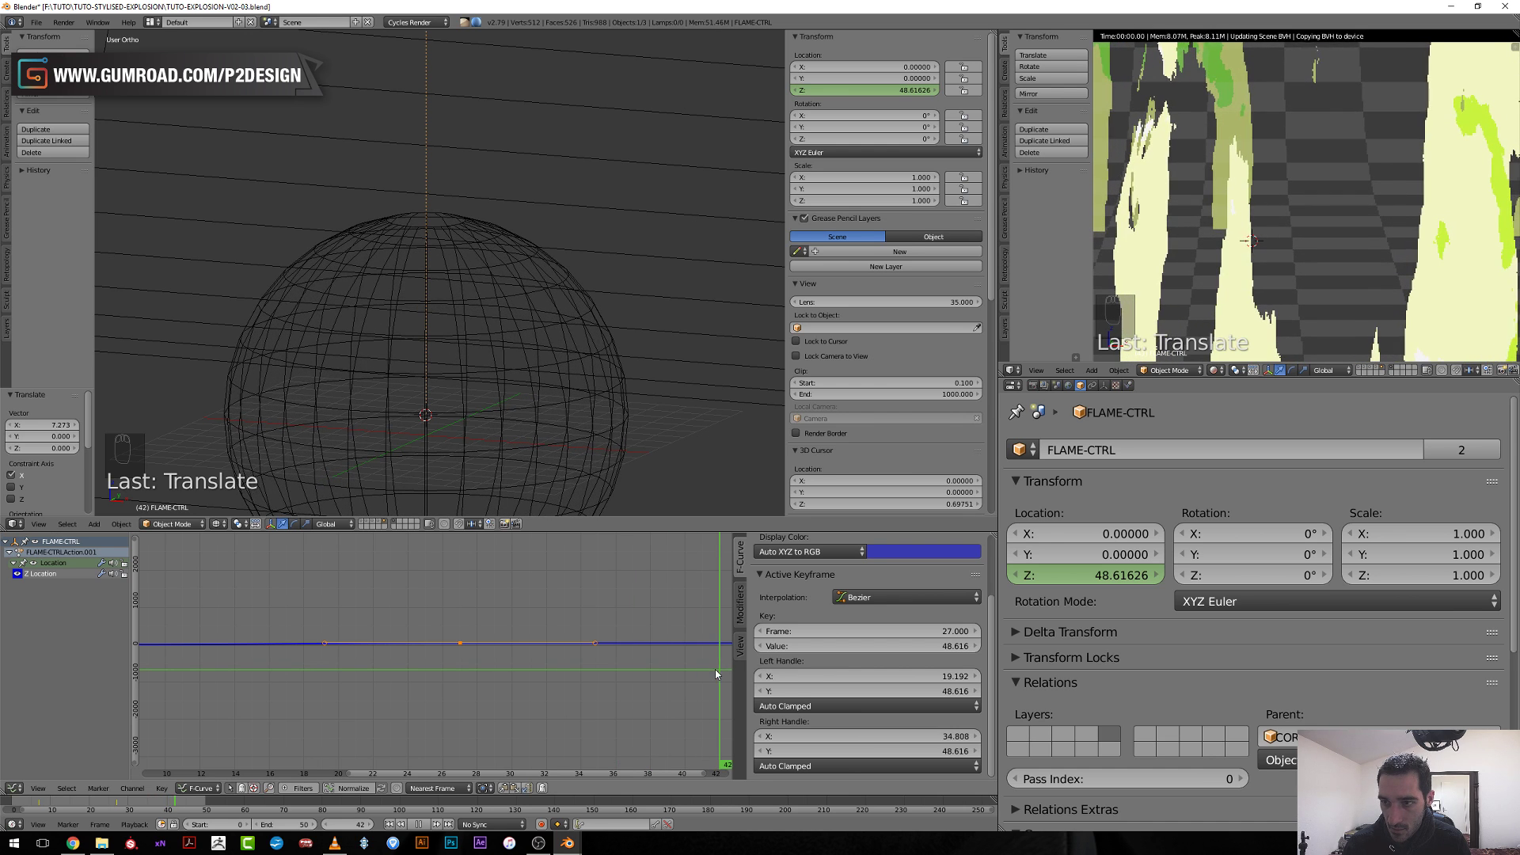
# Duplicate the last Z Location keyframe to frame 47 and raise the copy to a value of about 92.2.
pyautogui.scroll(-3, 661, 697)
pyautogui.click(563, 724)
pyautogui.click(589, 723)
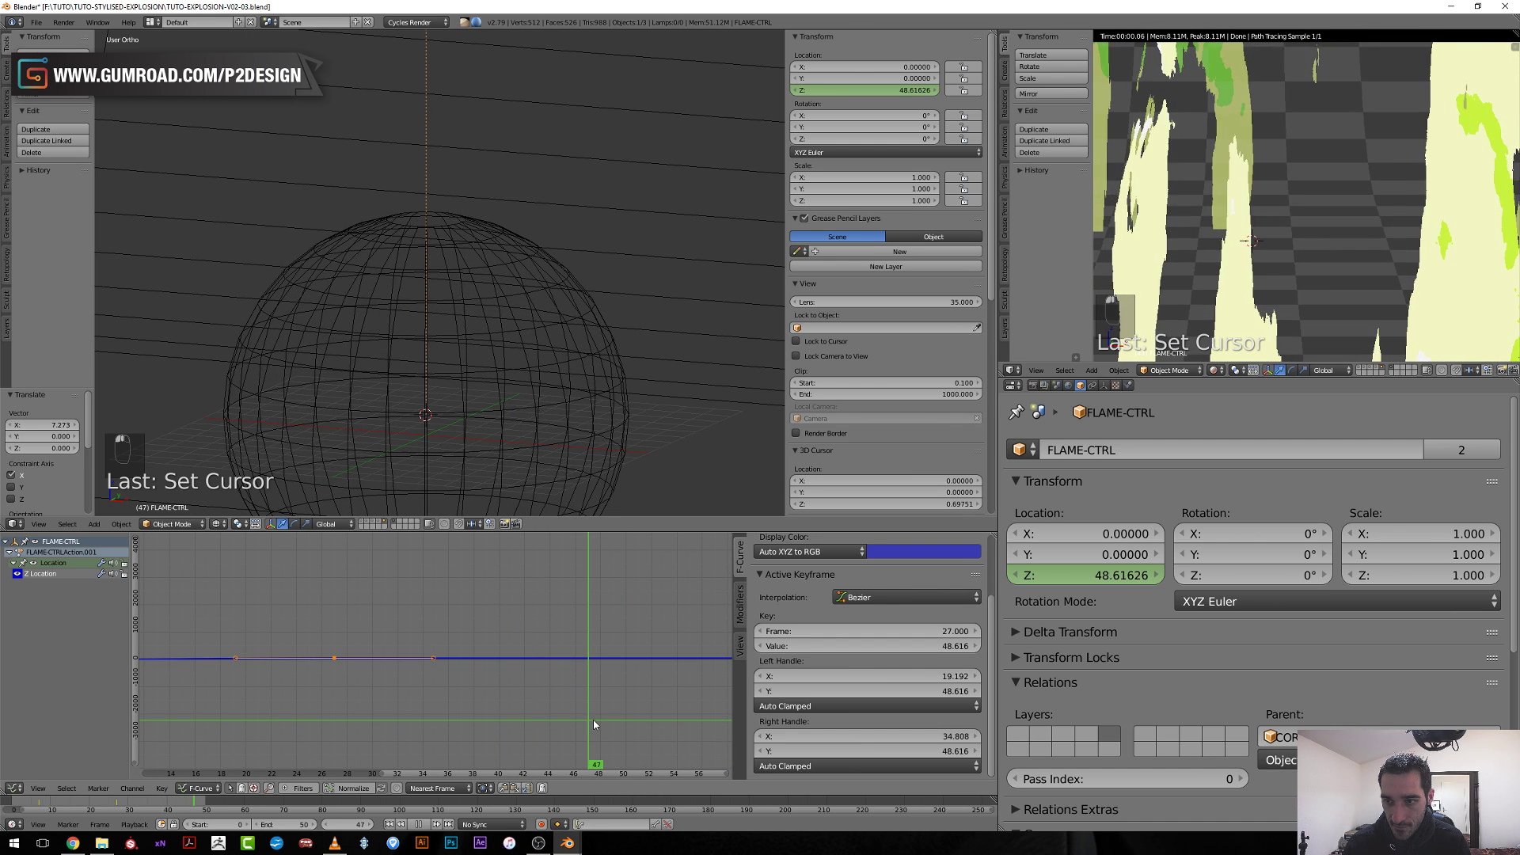
pyautogui.hotkey('shift', 'd')
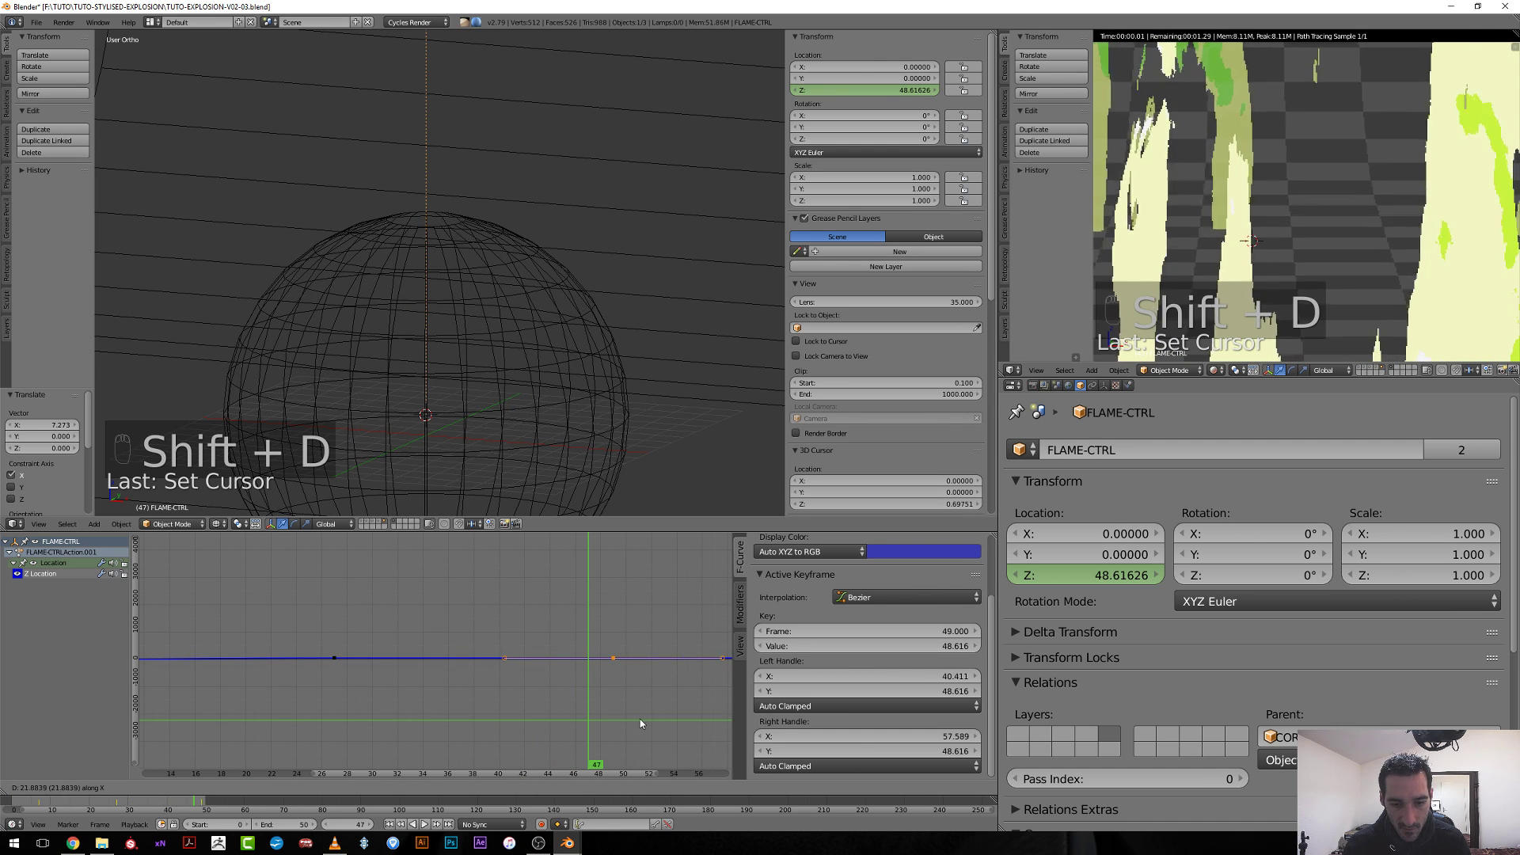
pyautogui.click(639, 719)
pyautogui.press('g')
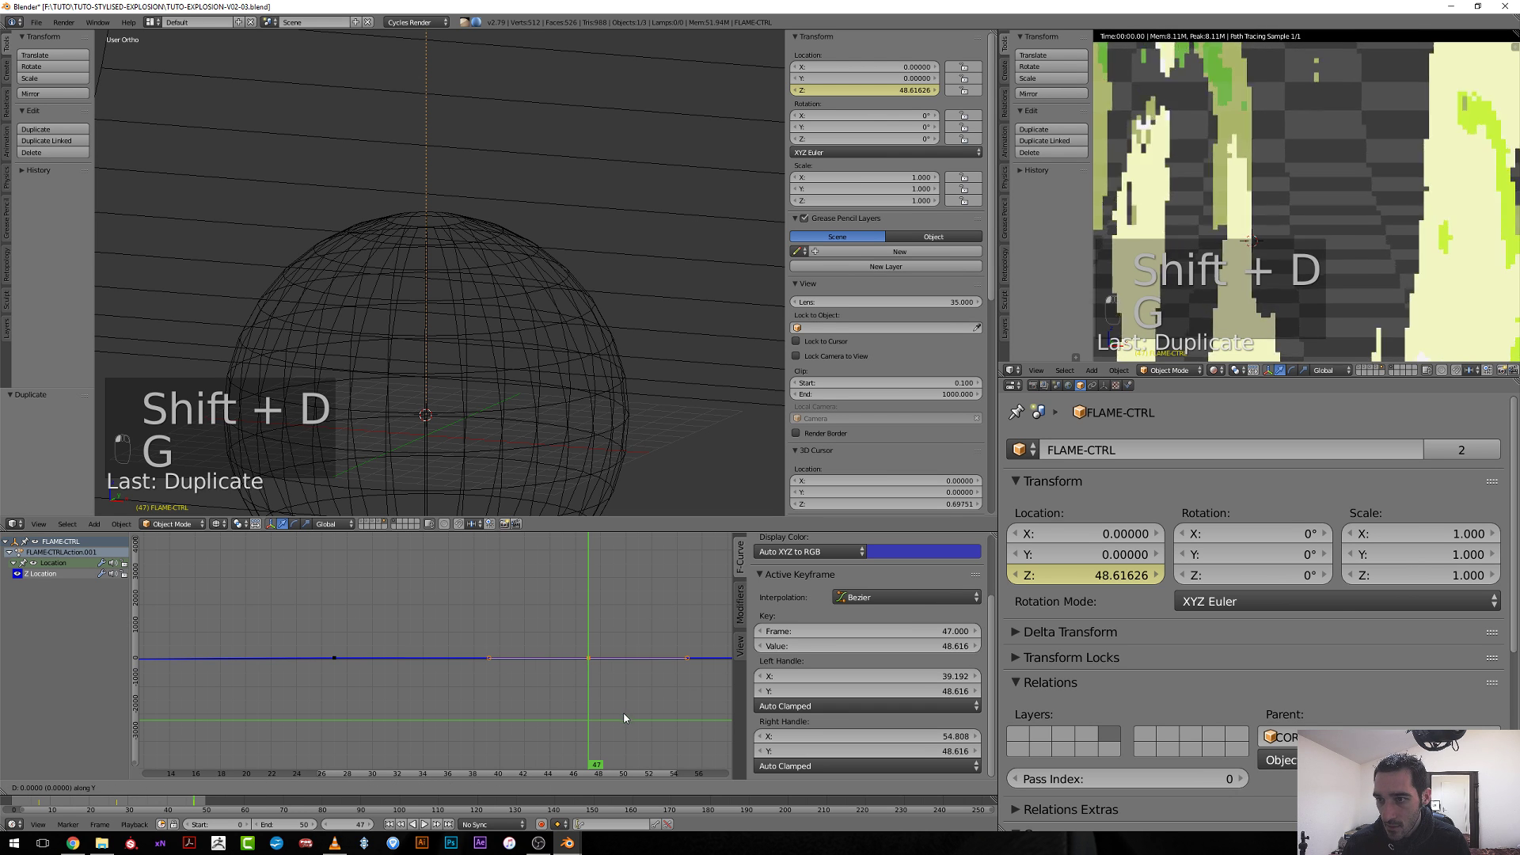
pyautogui.click(625, 701)
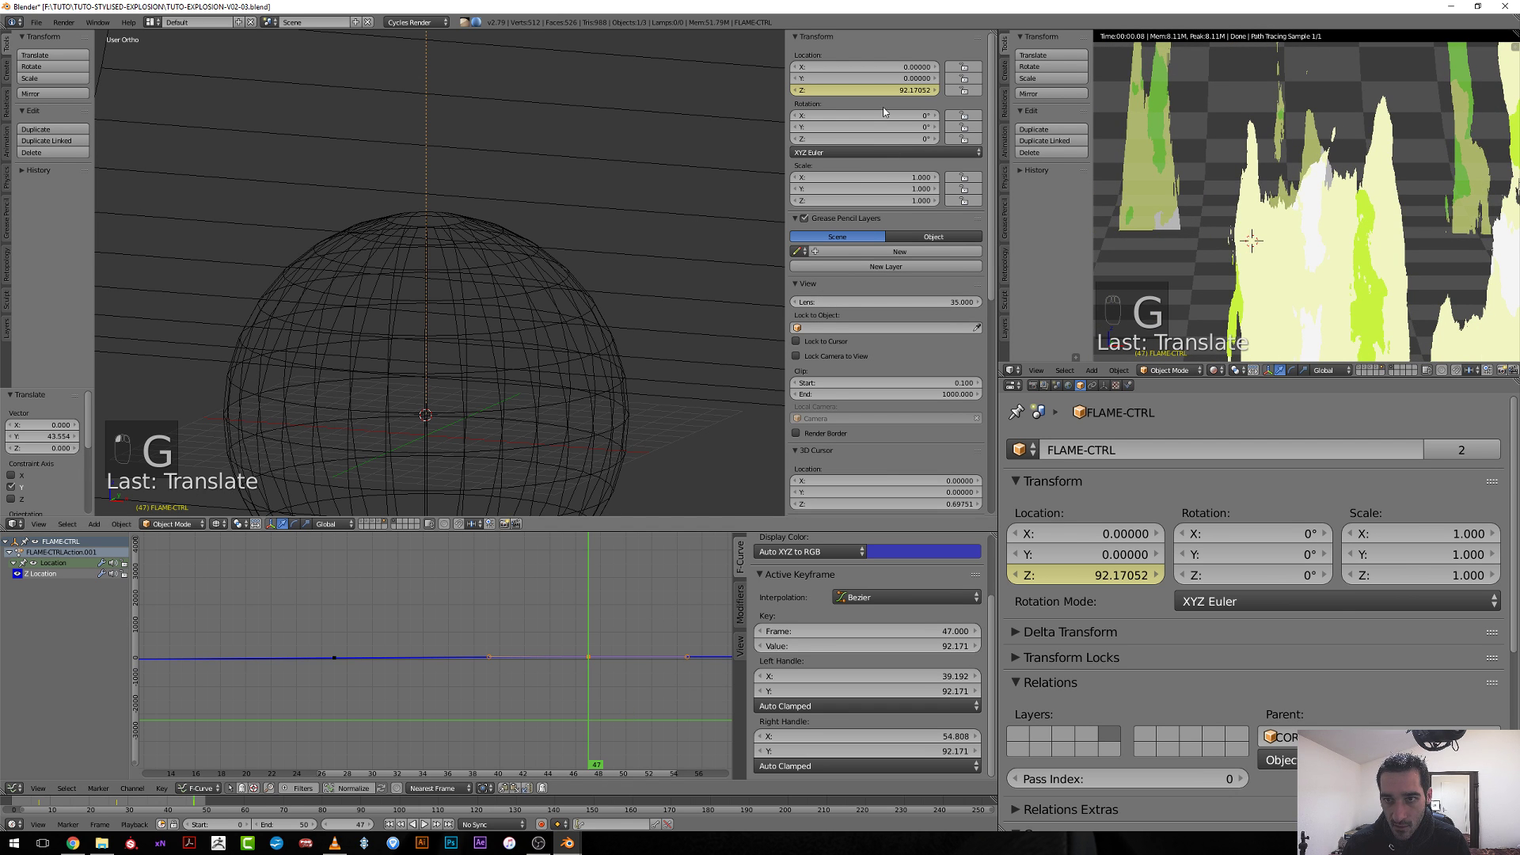
pyautogui.press('a')
pyautogui.press('a')
pyautogui.press('a')
pyautogui.press('KP_Decimal')
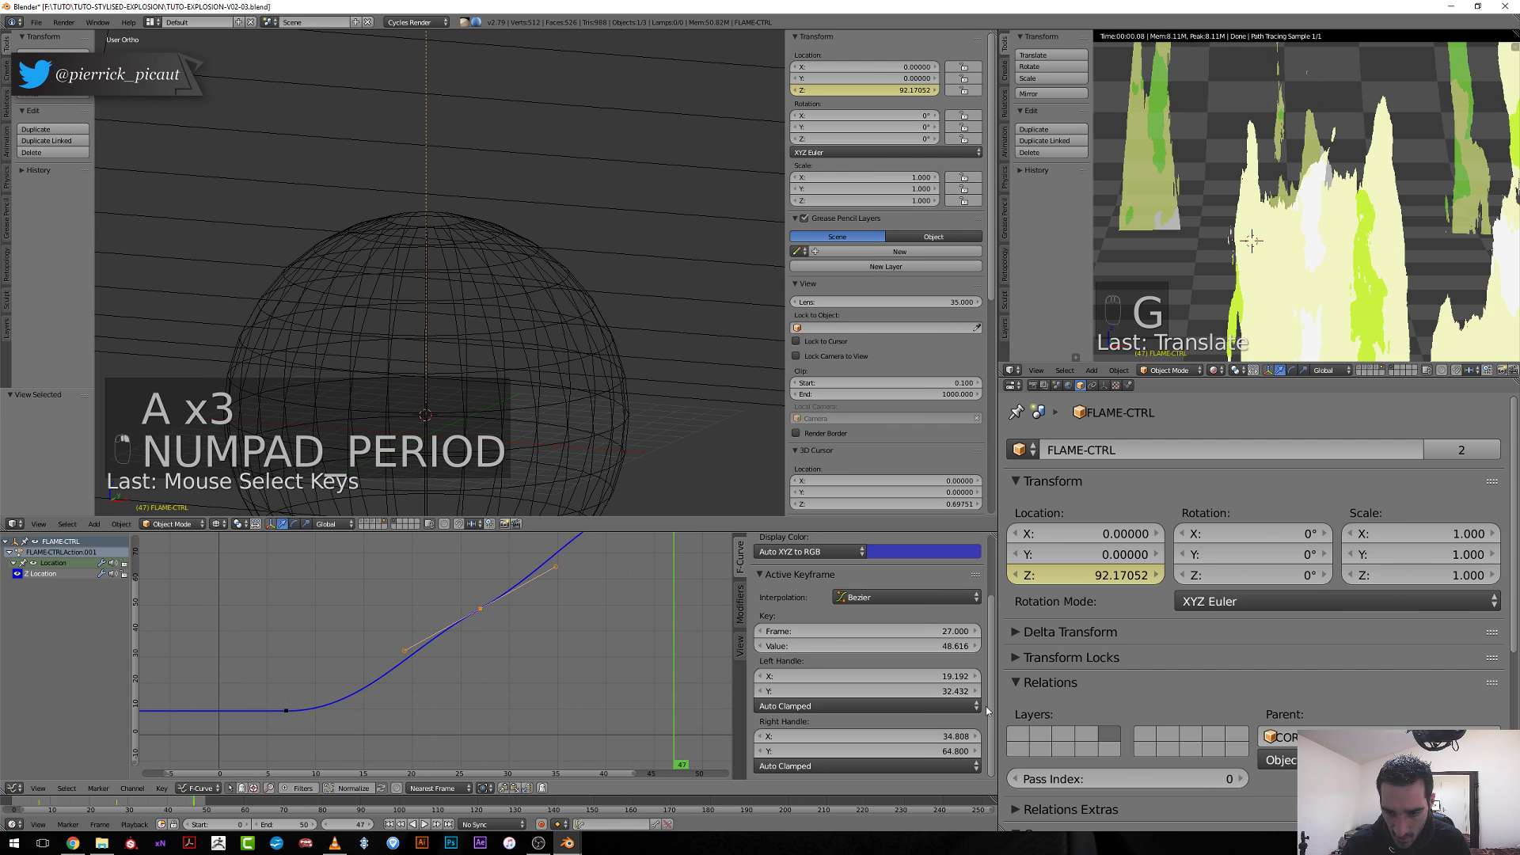
pyautogui.click(862, 632)
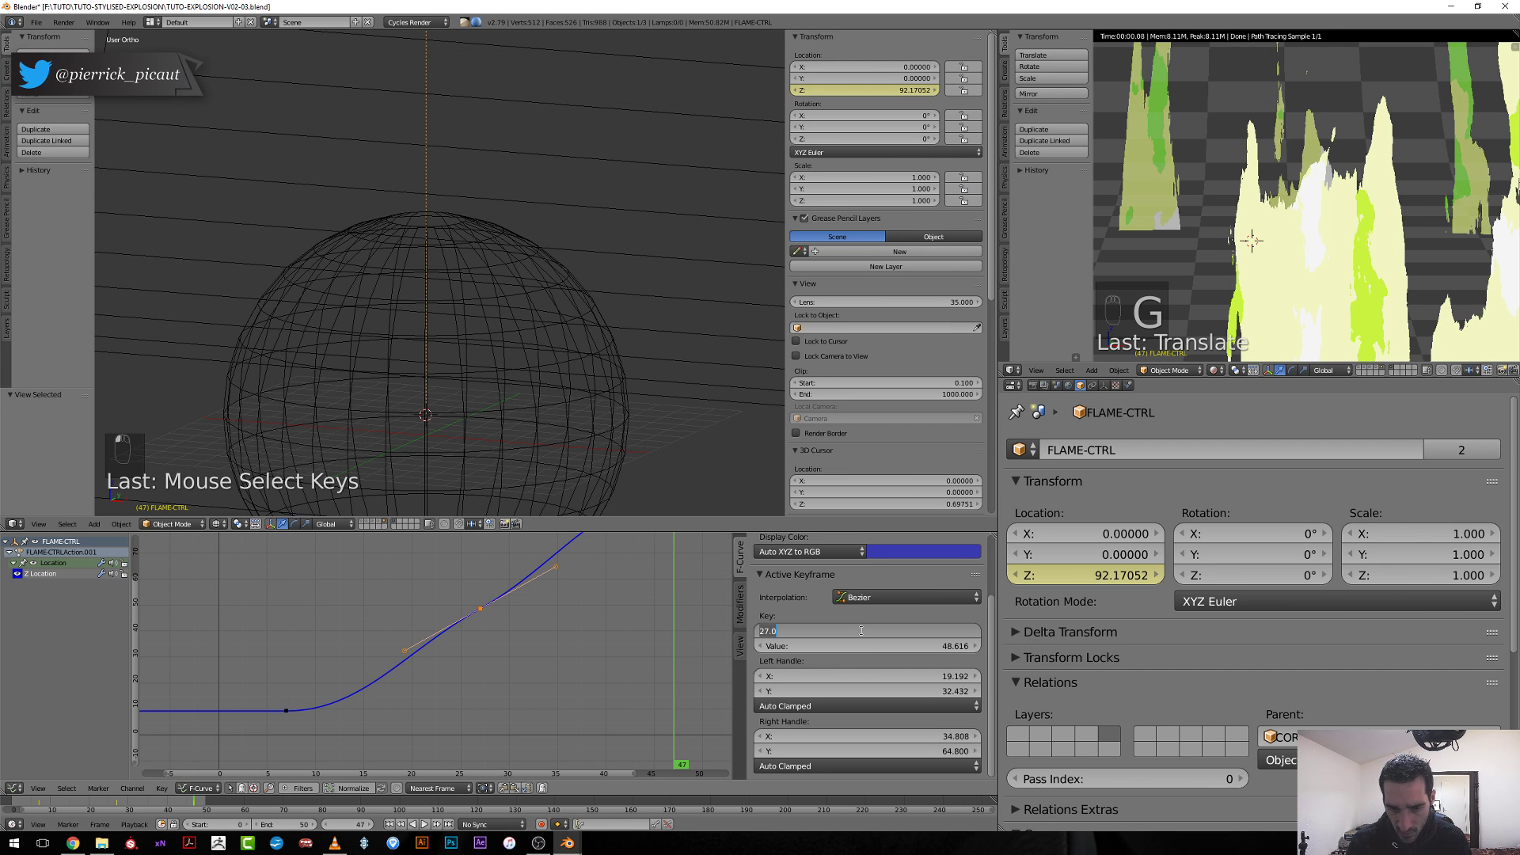
pyautogui.write('1')
pyautogui.press('Return')
pyautogui.hotkey('ctrl', 'z')
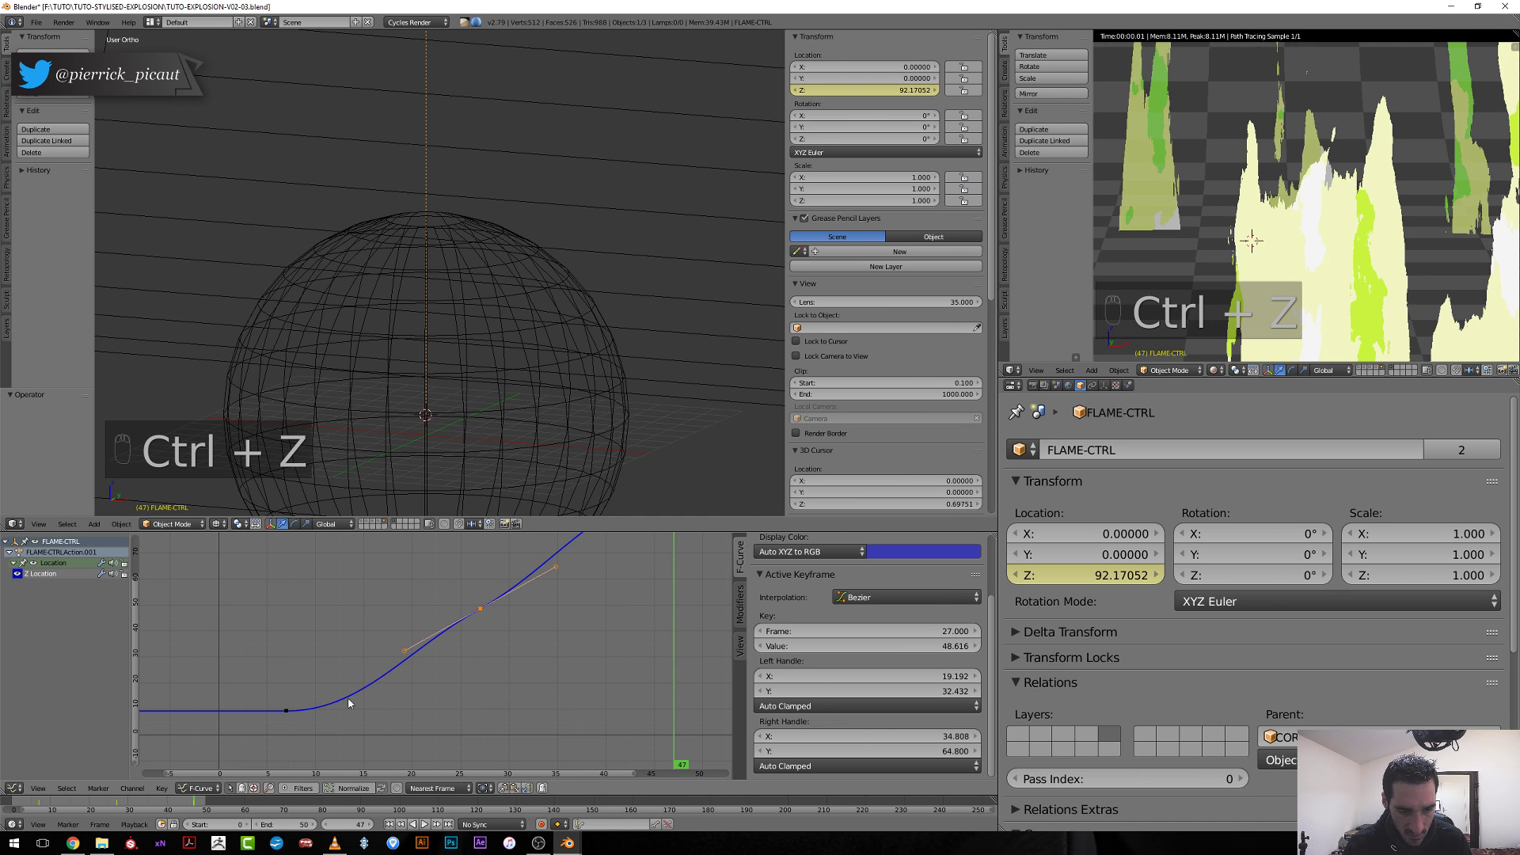
# Set the Z Location keyframe values to 1 at frame 27 and 0 at frame 7.
pyautogui.press('Tab')
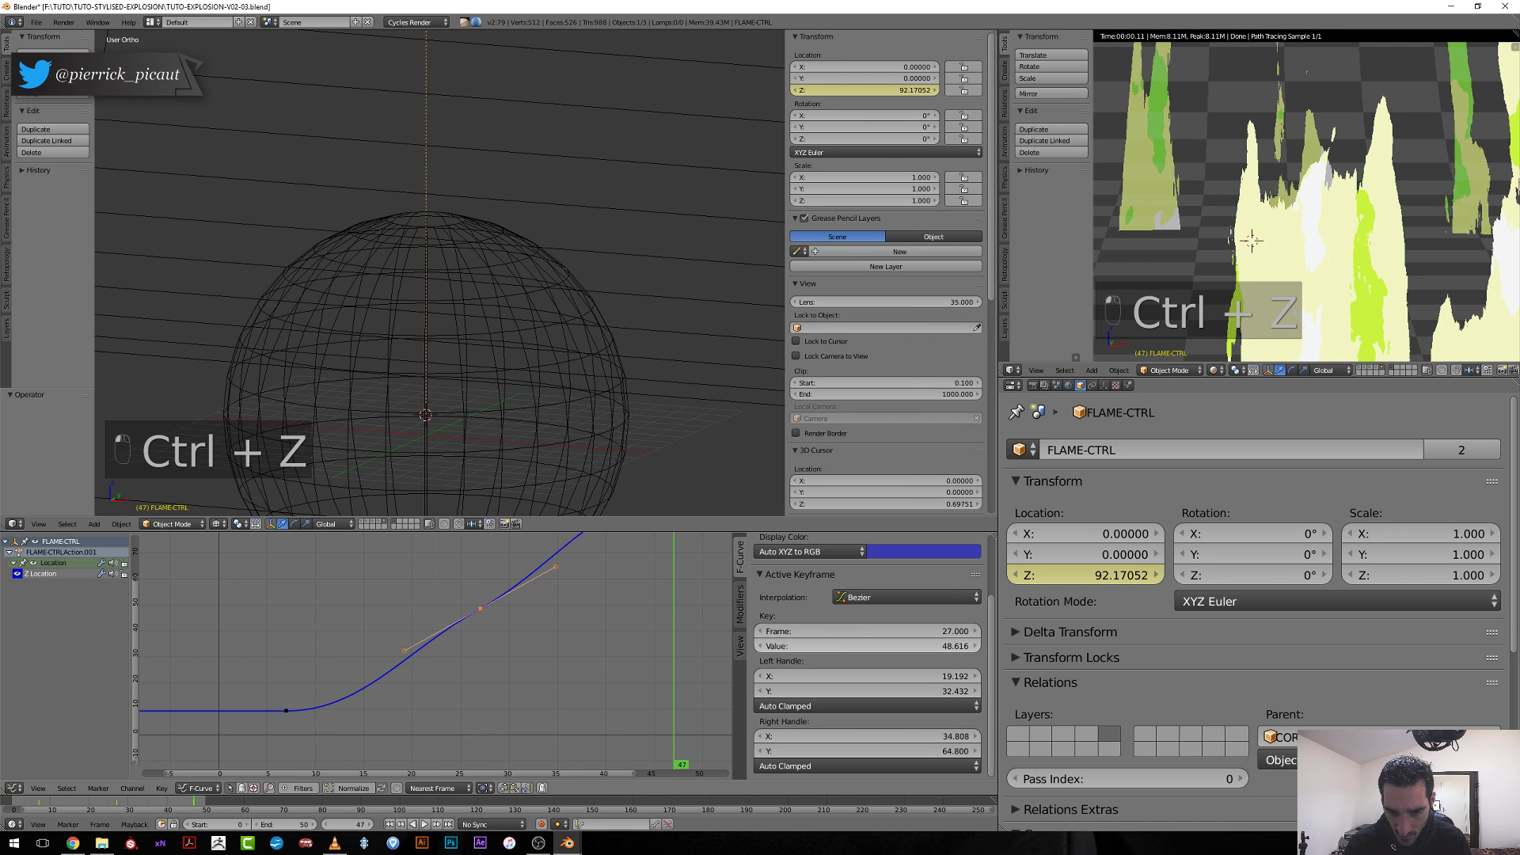
pyautogui.write('1')
pyautogui.press('Return')
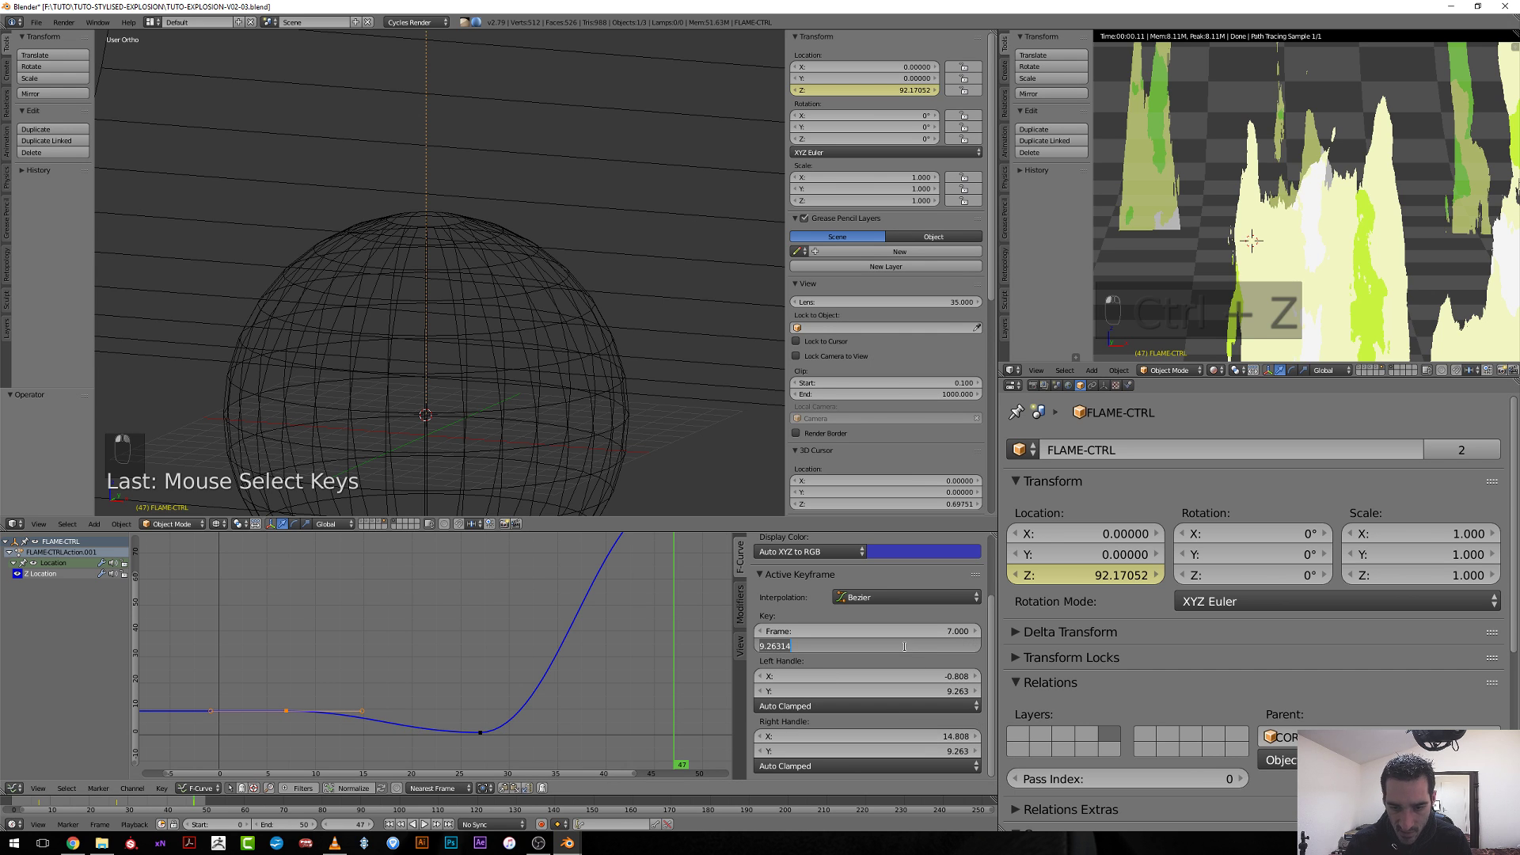
pyautogui.write('0')
pyautogui.press('Return')
pyautogui.press('Home')
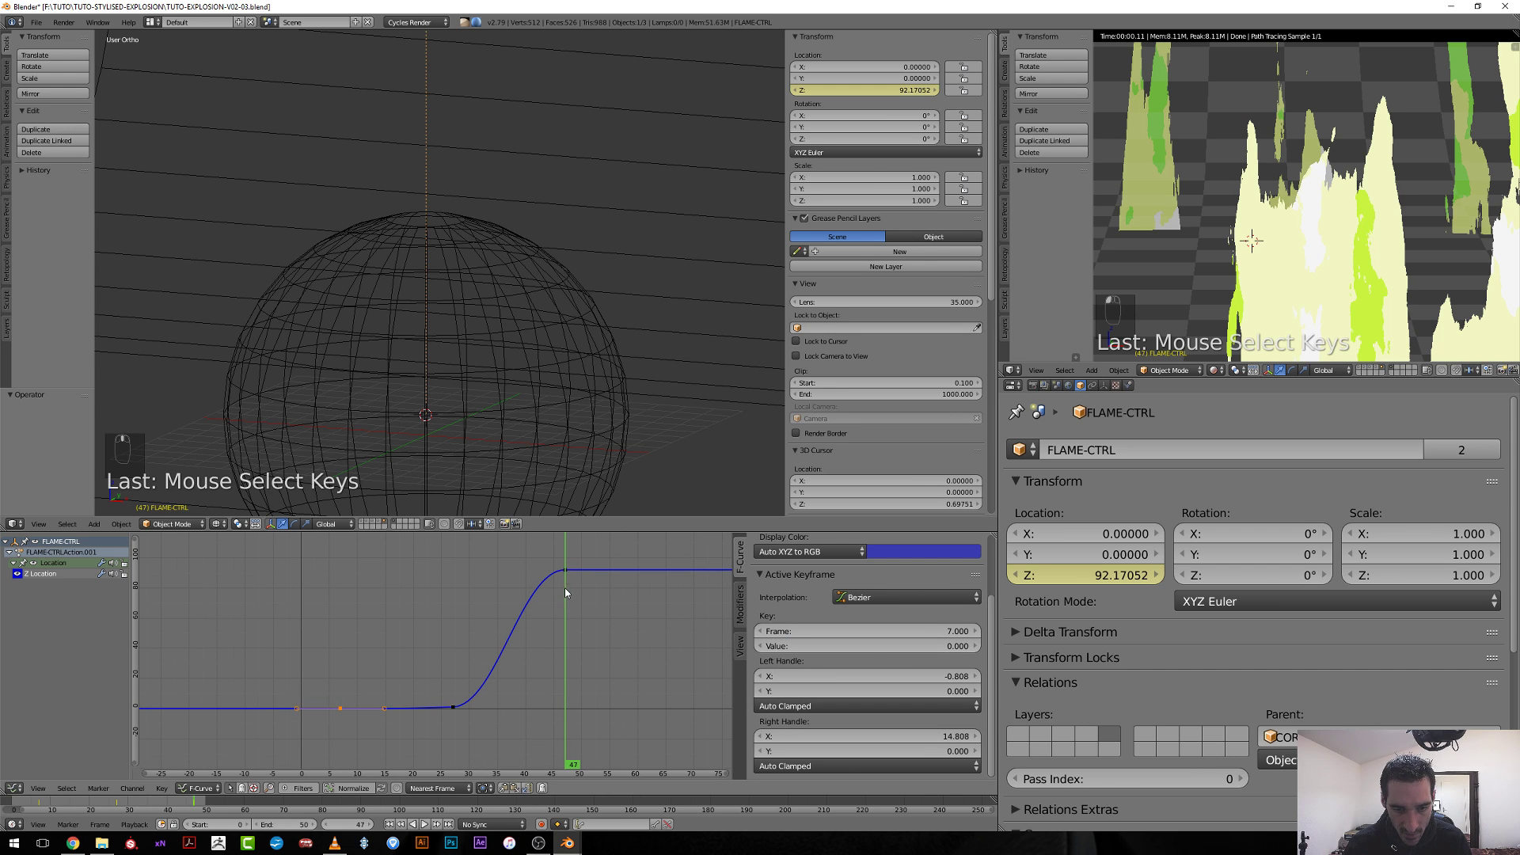
# Set the Z Location keyframe at frame 47 to a value of 1.2.
pyautogui.click(868, 646)
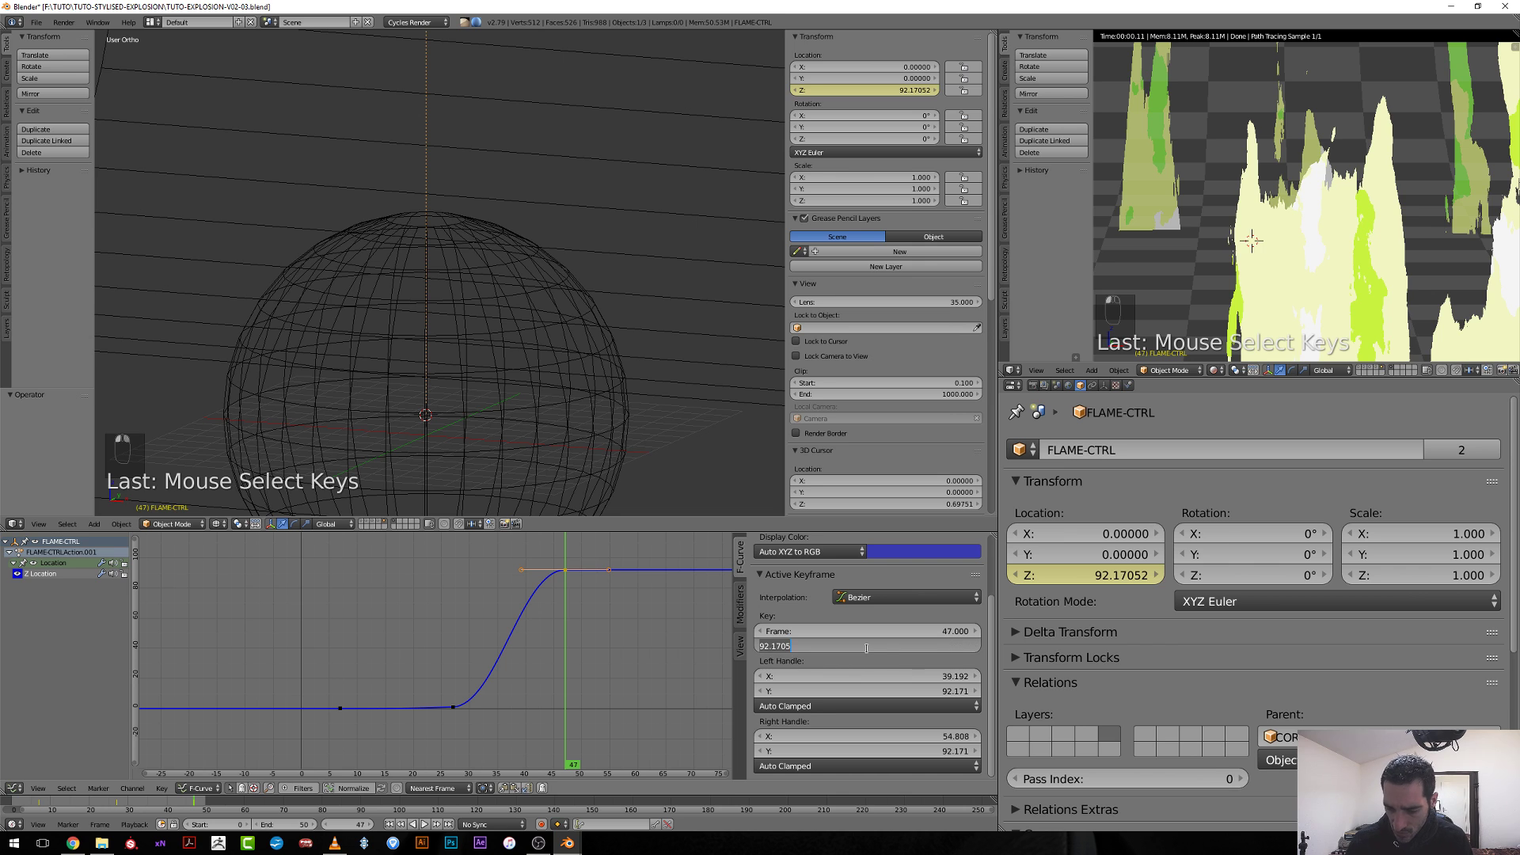
pyautogui.write('1.200')
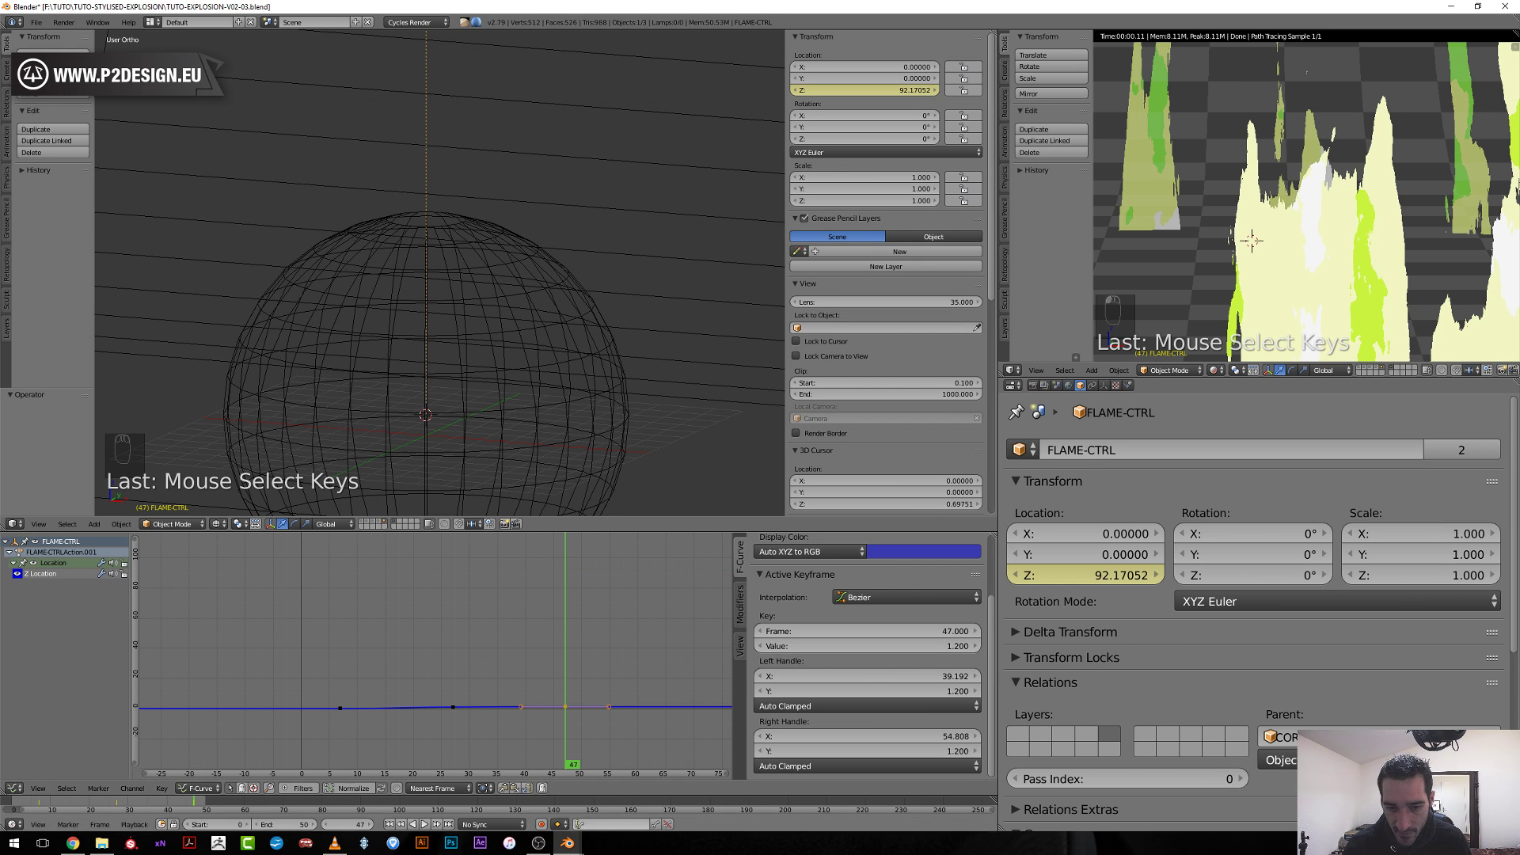
pyautogui.press('a')
pyautogui.press('a')
pyautogui.press('a')
pyautogui.press('KP_Decimal')
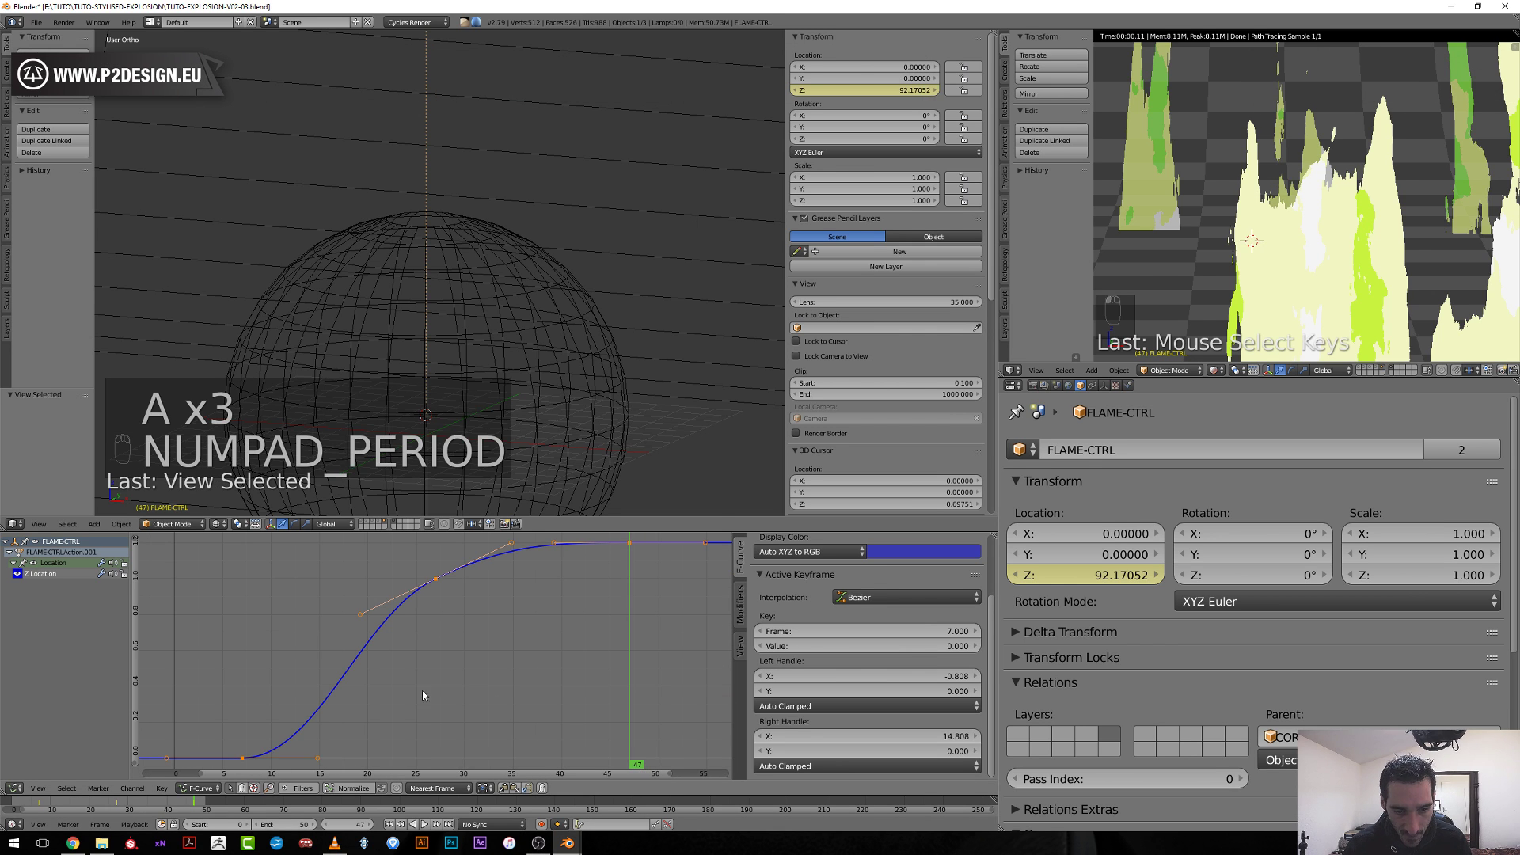
# Go to frame 47 and try moving FLAME-CTRL upward along Z to test how the flames shift.
pyautogui.moveTo(423, 695); pyautogui.dragTo(681, 692)
pyautogui.scroll(-3, 681, 692)
pyautogui.click(577, 653)
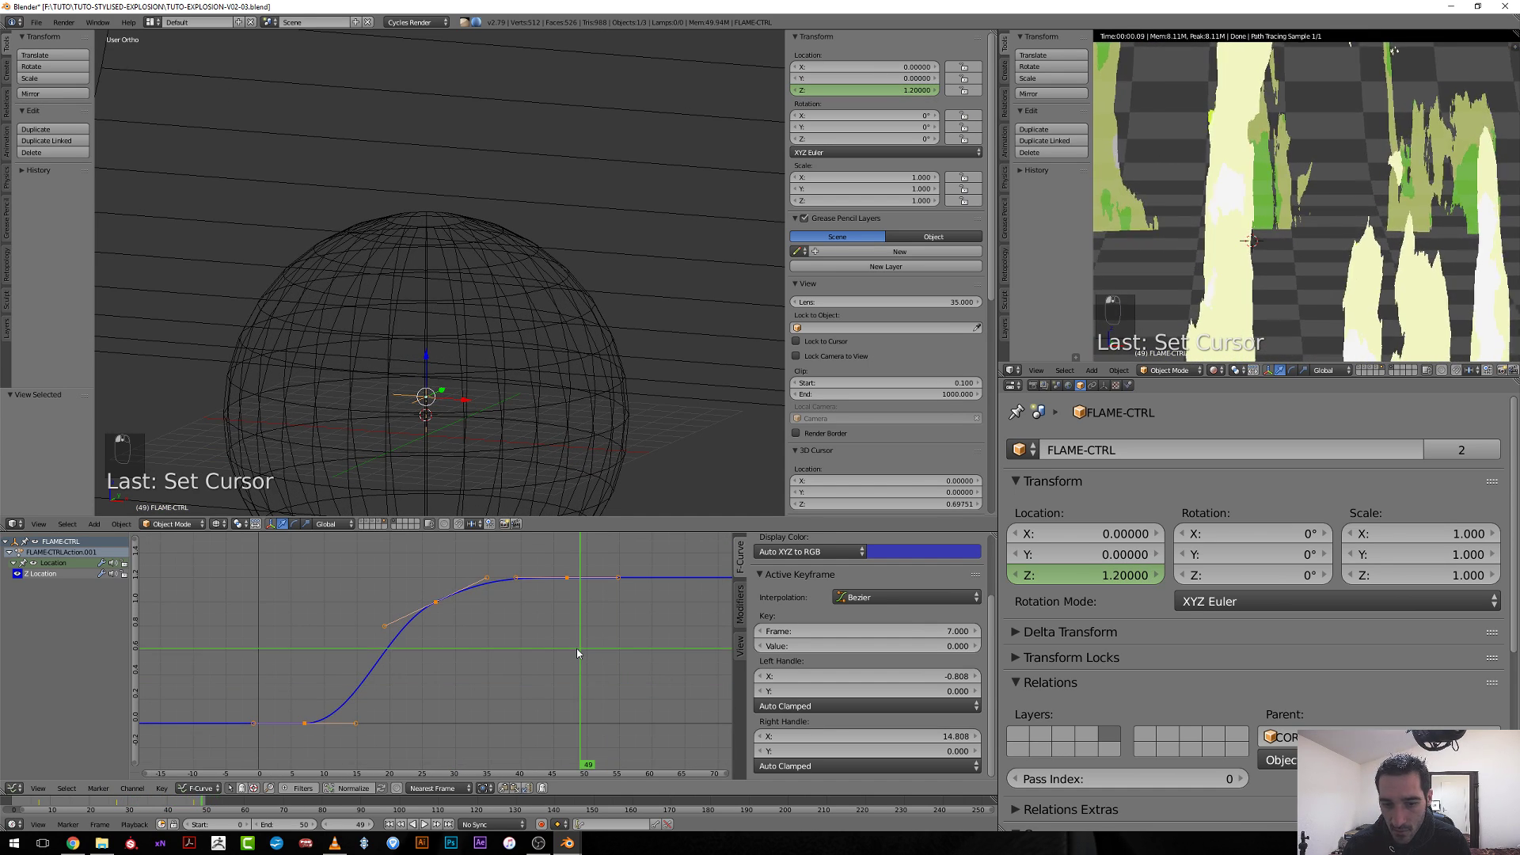
pyautogui.press('Left')
pyautogui.press('Left')
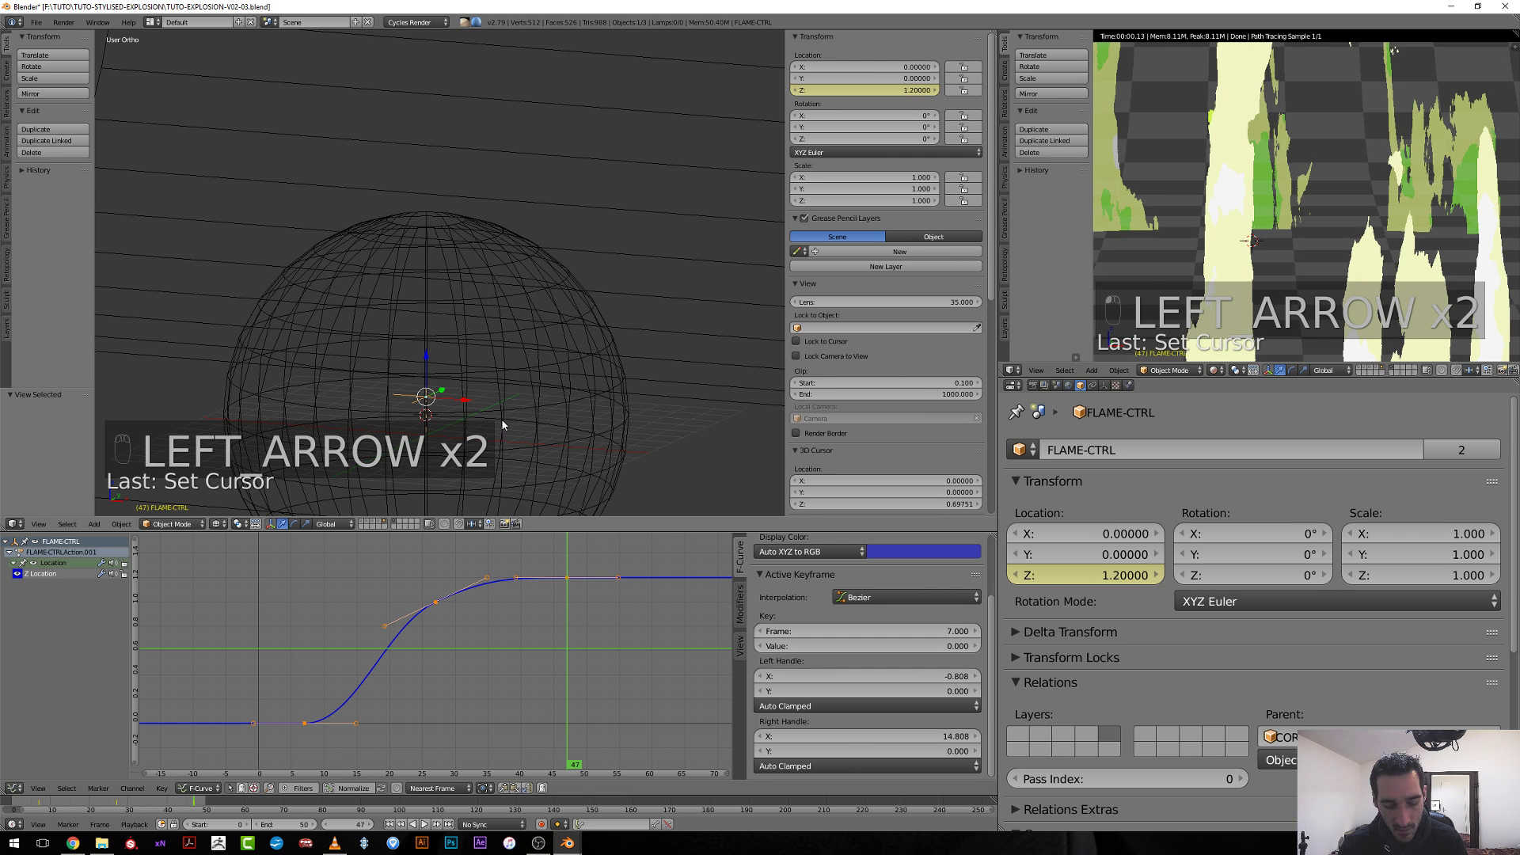
pyautogui.press('g')
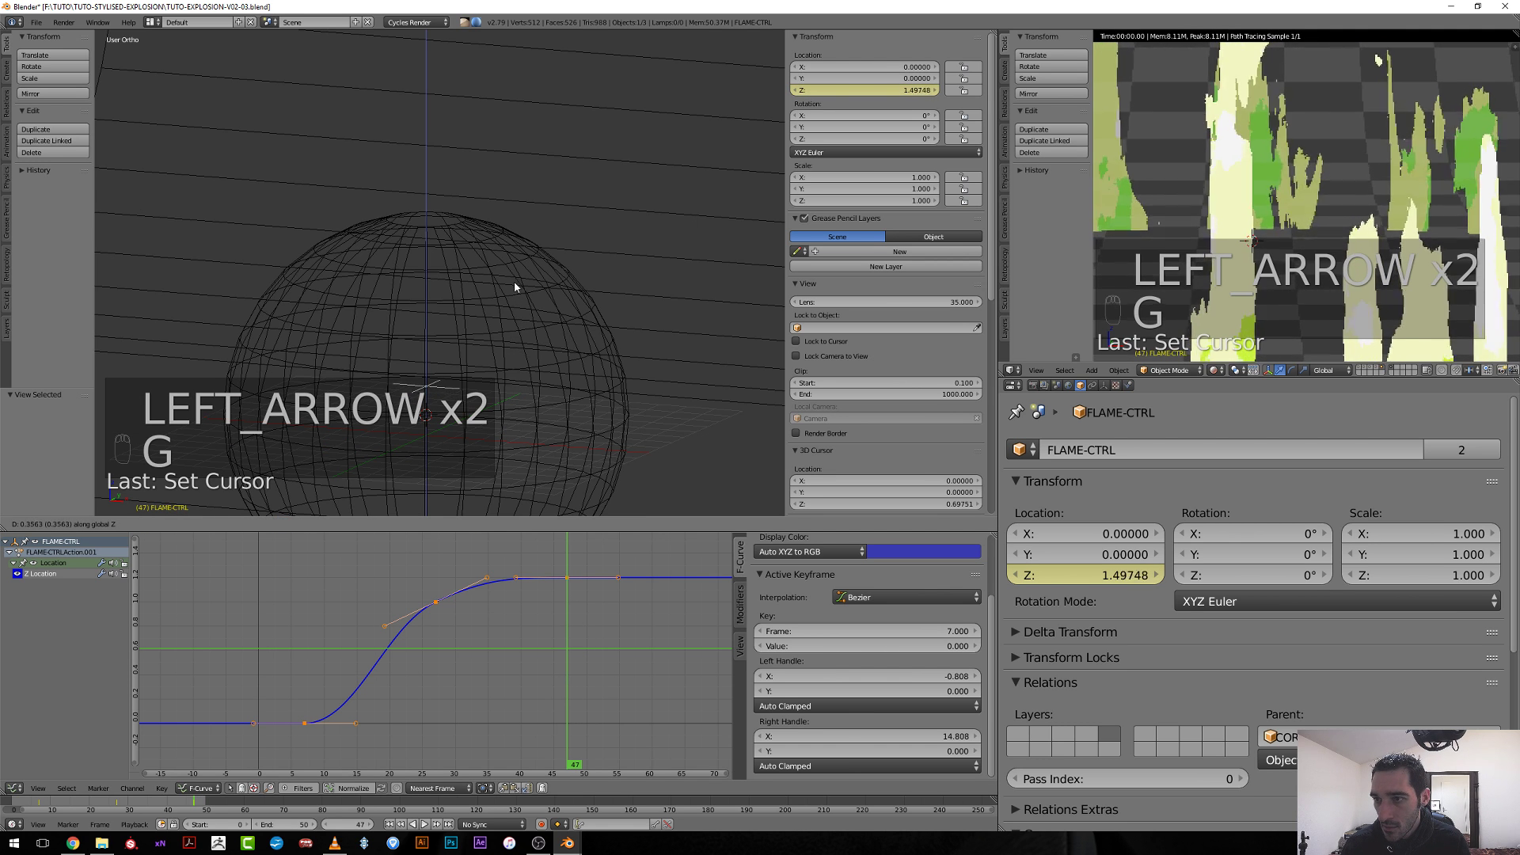
pyautogui.rightClick(514, 279)
# Set the Z Location keyframe values to 3 at frame 27 and 7 at frame 47.
pyautogui.click(436, 610)
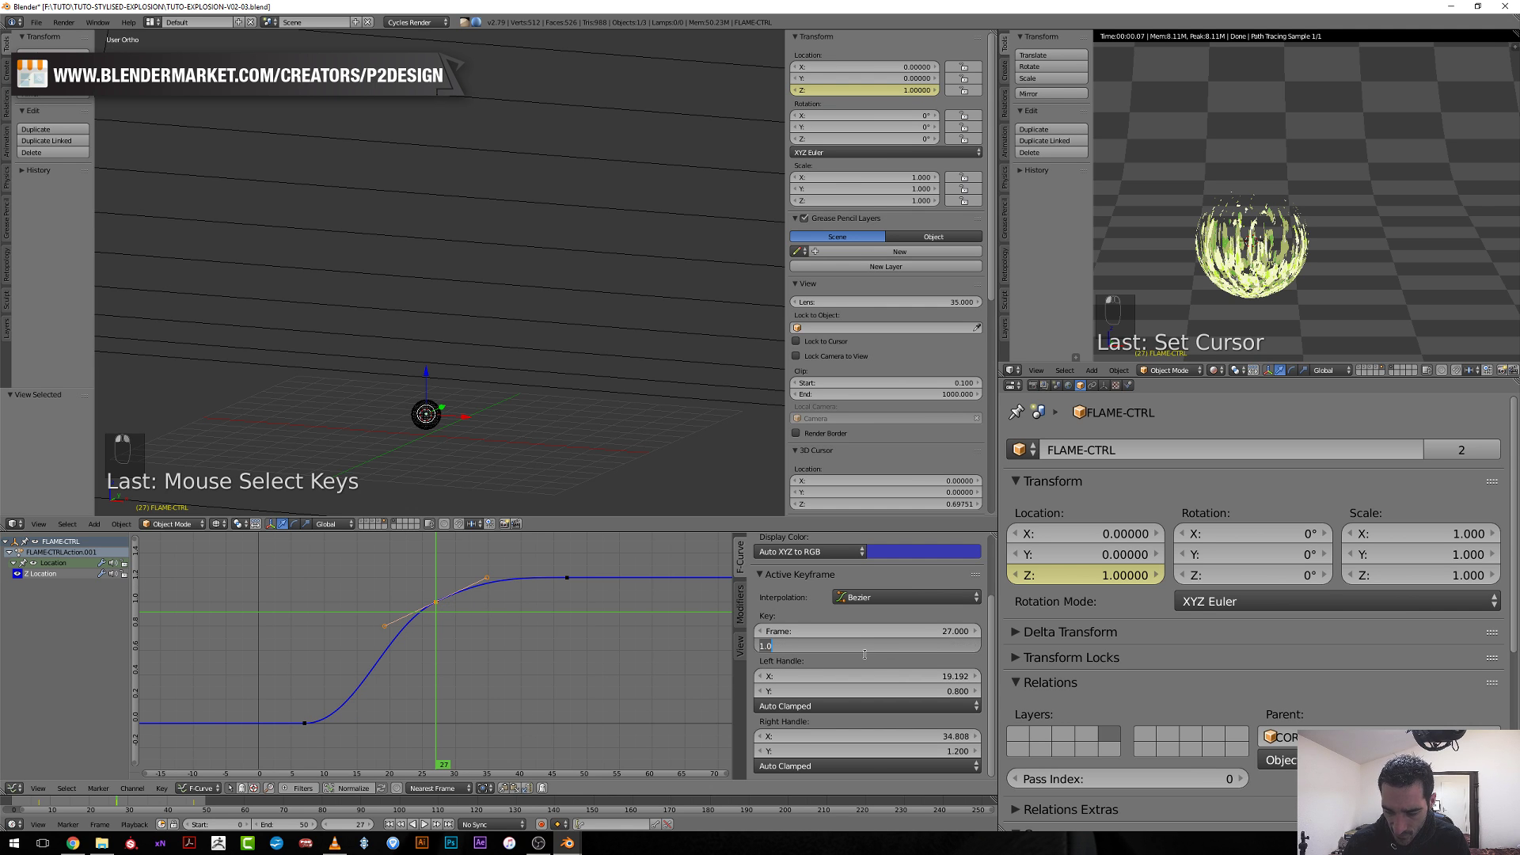
pyautogui.write('3')
pyautogui.press('Return')
pyautogui.click(566, 579)
pyautogui.press('Home')
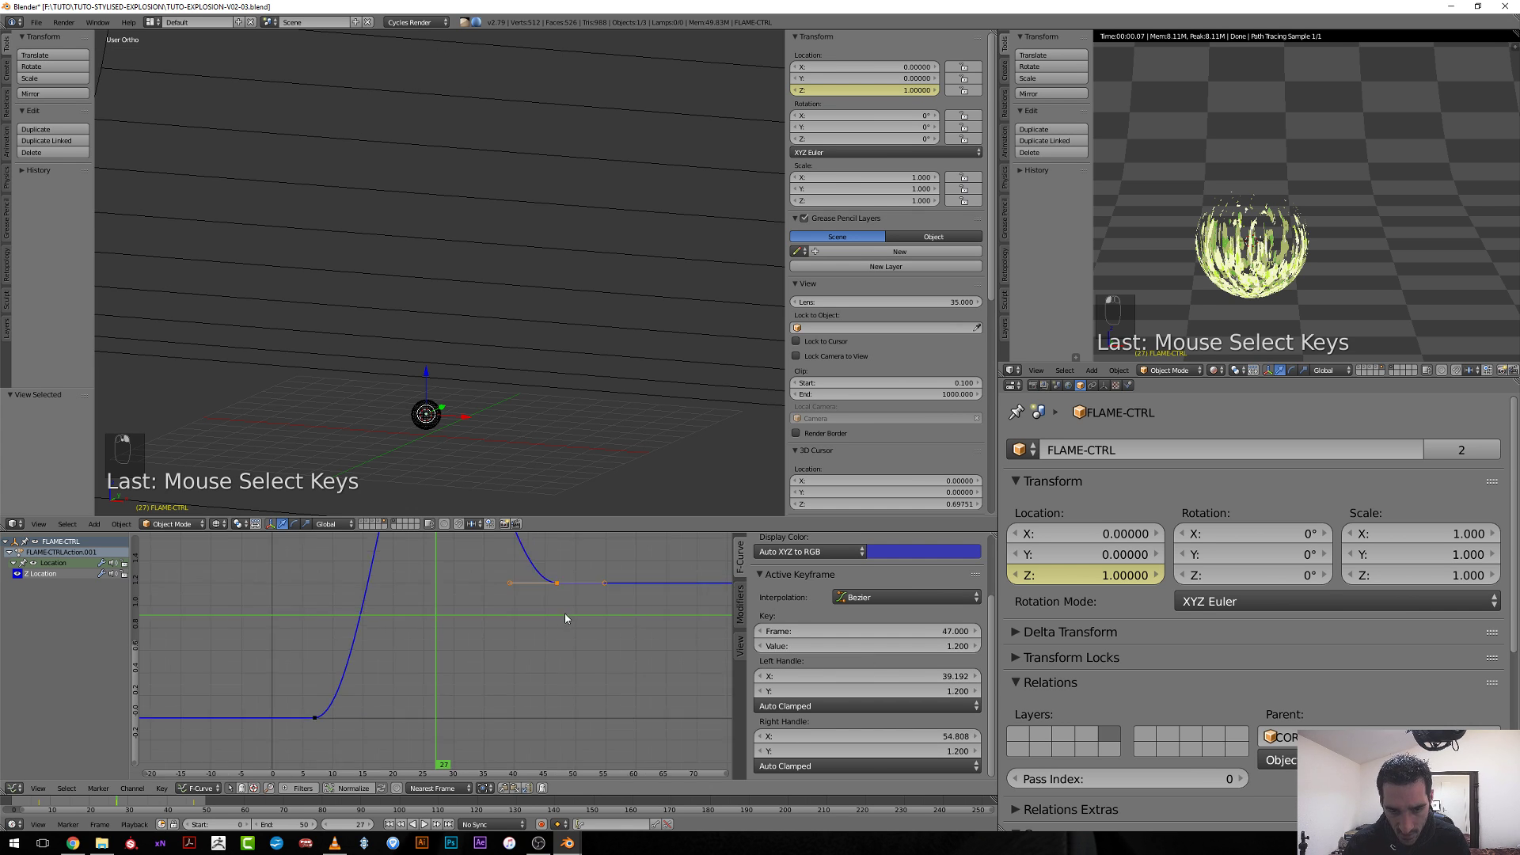
pyautogui.click(827, 650)
pyautogui.write('7')
pyautogui.press('Return')
pyautogui.keyDown('ctrl'); pyautogui.moveTo(601, 657); pyautogui.dragTo(532, 637, button='middle'); pyautogui.keyUp('ctrl')
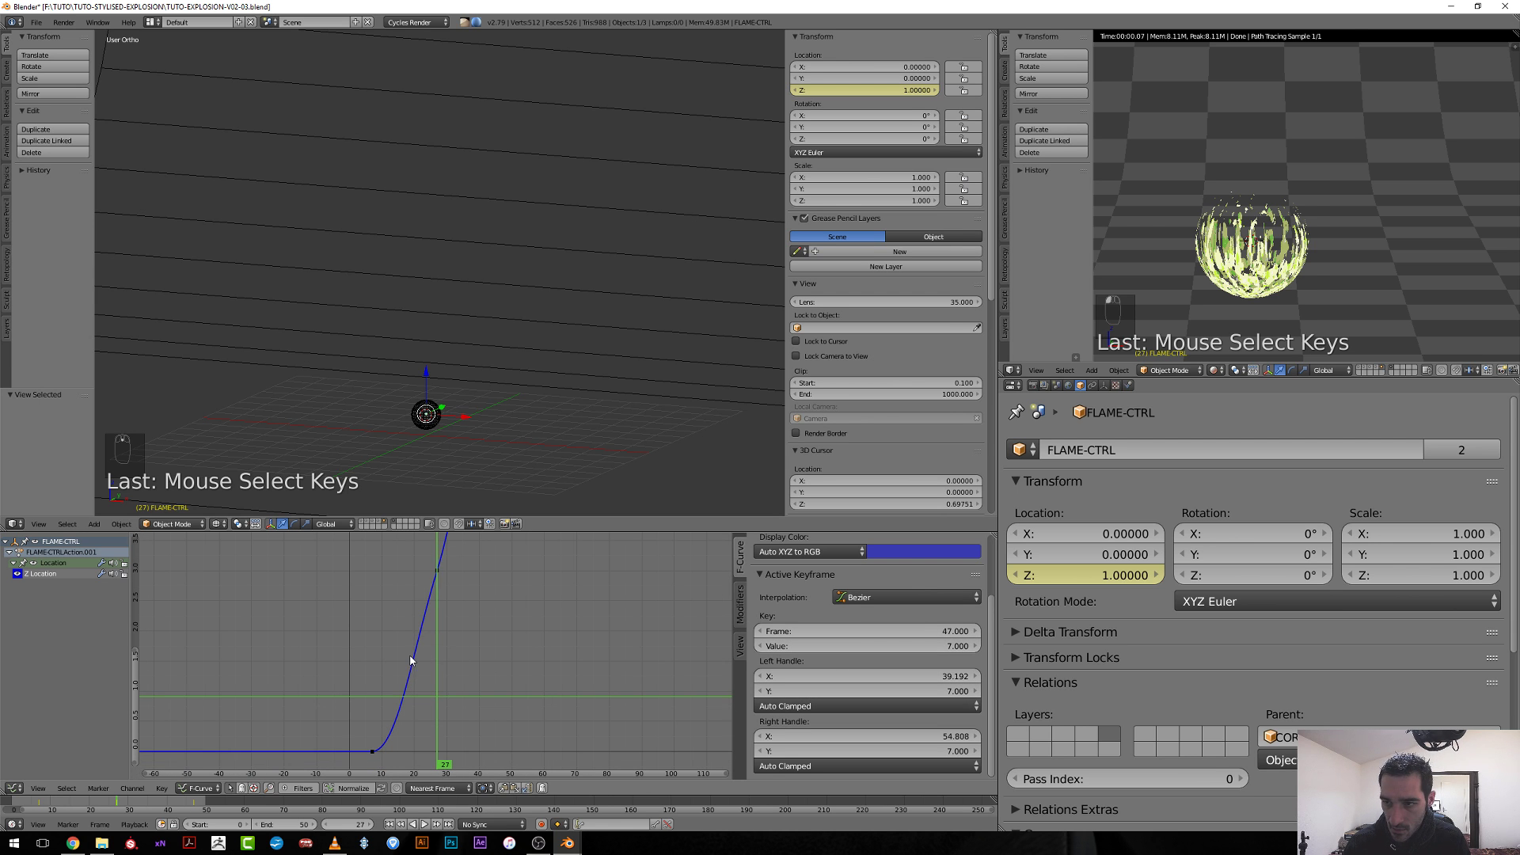
# Step the animation forward past frame 43 and back to frame 22 to examine the flames' motion.
pyautogui.moveTo(437, 658); pyautogui.dragTo(457, 657)
pyautogui.press('Right')
pyautogui.press('Right')
pyautogui.press('Right')
pyautogui.press('Right')
pyautogui.press('Right')
pyautogui.press('Right')
pyautogui.press('Right')
pyautogui.press('Right')
pyautogui.press('Right')
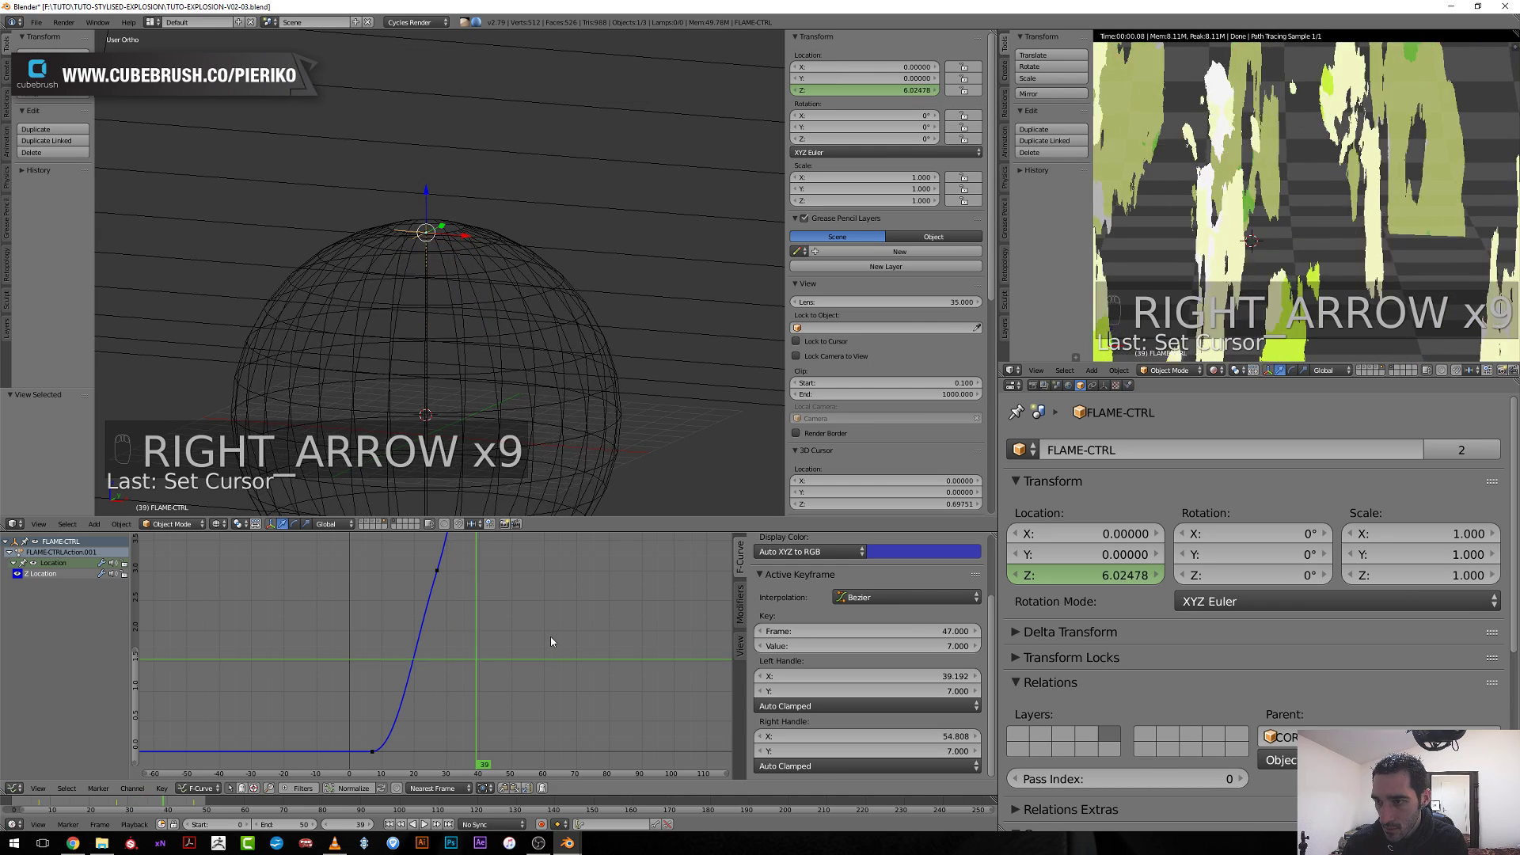
pyautogui.press('Right')
pyautogui.press('Right')
pyautogui.press('Right')
pyautogui.press('Right')
pyautogui.press('Right')
pyautogui.press('Right')
pyautogui.press('Right')
pyautogui.press('Right')
pyautogui.press('Right')
pyautogui.press('Right')
pyautogui.press('Right')
pyautogui.press('Left')
pyautogui.press('Left')
pyautogui.press('Left')
pyautogui.press('Left')
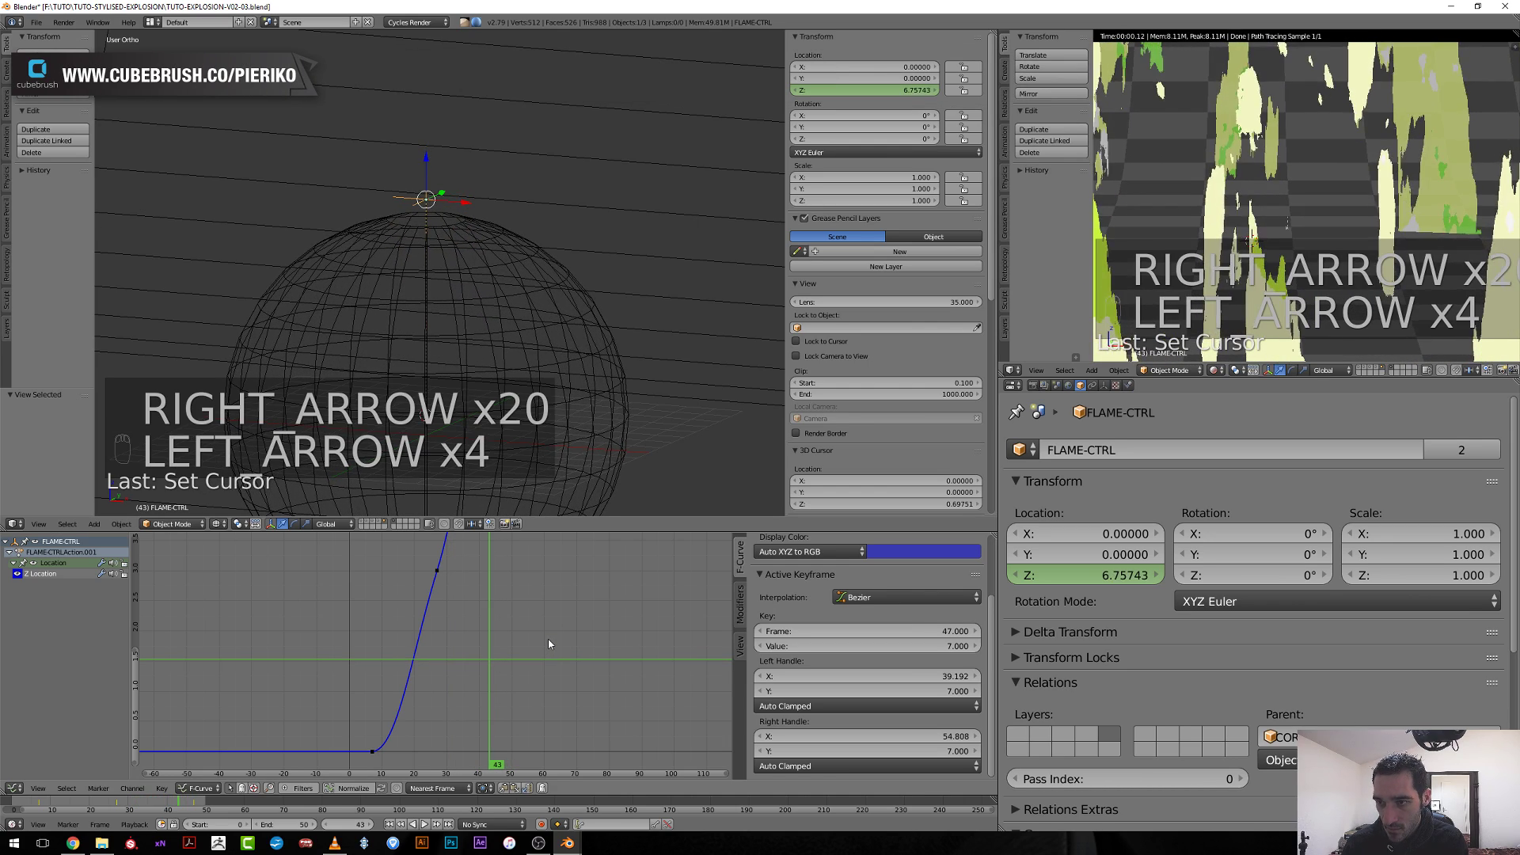
pyautogui.press('Left')
pyautogui.press('Left')
pyautogui.press('Left')
pyautogui.press('Left')
pyautogui.press('Left')
pyautogui.press('Left')
pyautogui.press('Left')
pyautogui.press('Left')
pyautogui.press('Left')
pyautogui.press('Left')
pyautogui.press('Left')
pyautogui.press('Left')
pyautogui.press('Left')
pyautogui.press('Left')
pyautogui.press('Left')
pyautogui.press('Left')
pyautogui.press('Left')
pyautogui.press('Left')
pyautogui.press('Left')
pyautogui.press('Left')
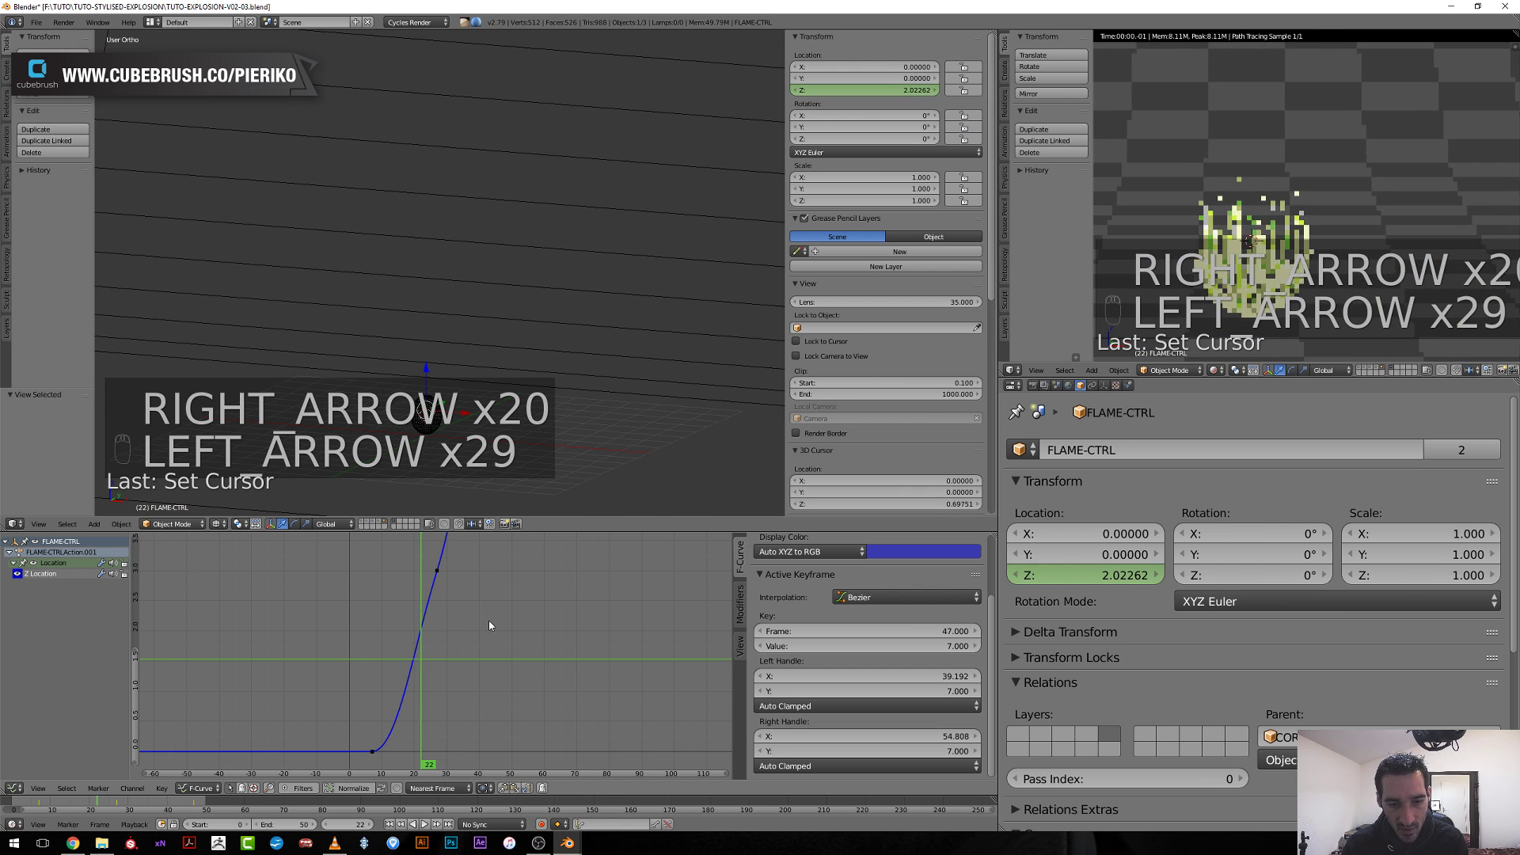
# Raise the frame 27 Z Location keyframe to about 4.28, and lift both it and the frame 47 keyframe by about 0.67.
pyautogui.scroll(-2, 475, 621)
pyautogui.rightClick(446, 604)
pyautogui.moveTo(442, 613); pyautogui.dragTo(433, 728, button='middle')
pyautogui.press('g')
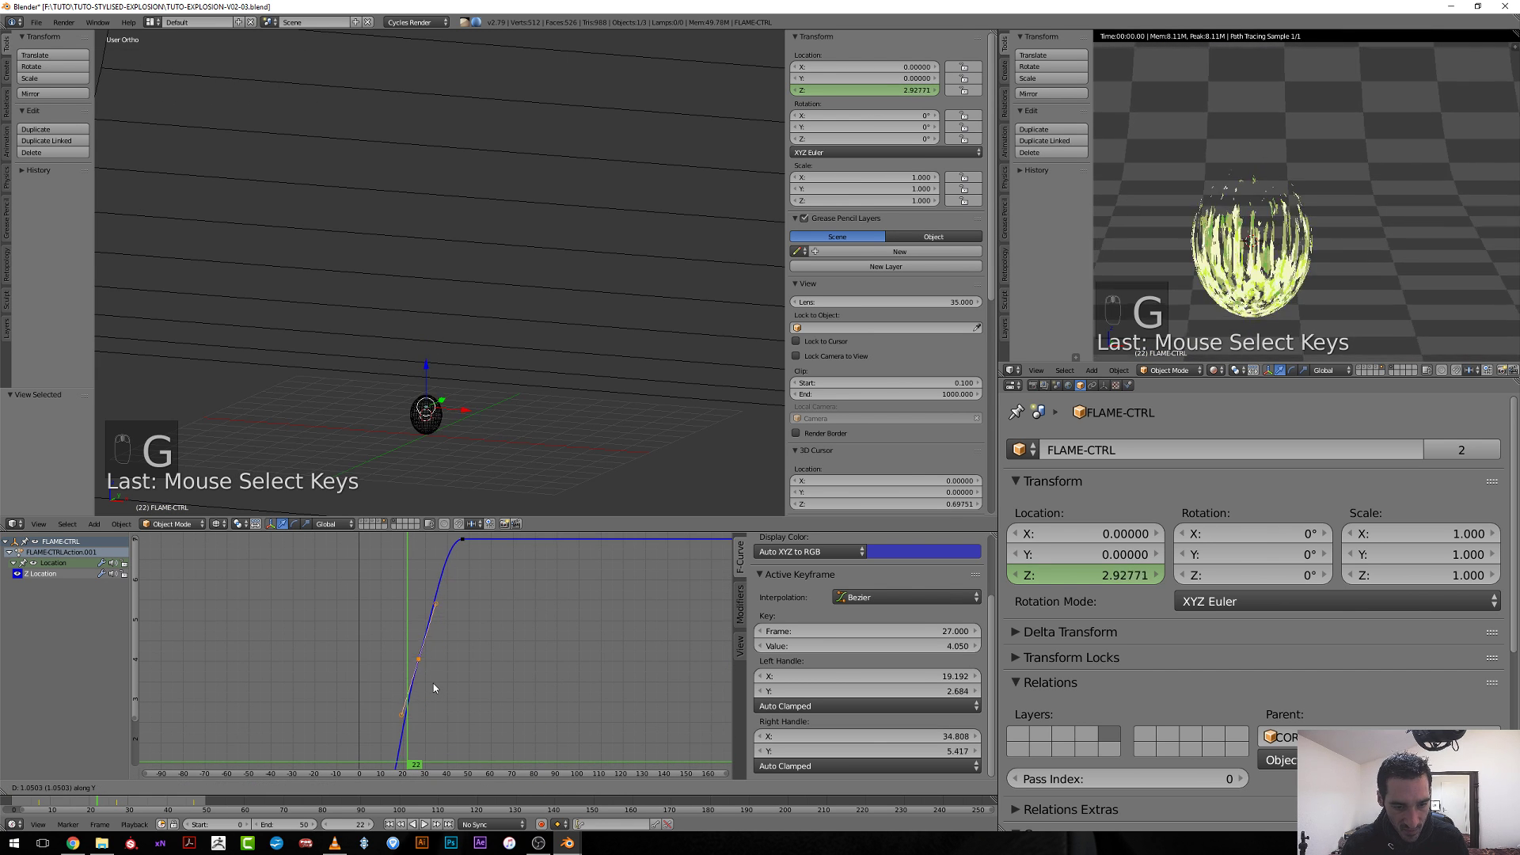
pyautogui.click(461, 606)
pyautogui.moveTo(467, 543); pyautogui.dragTo(461, 583, button='middle')
pyautogui.press('g')
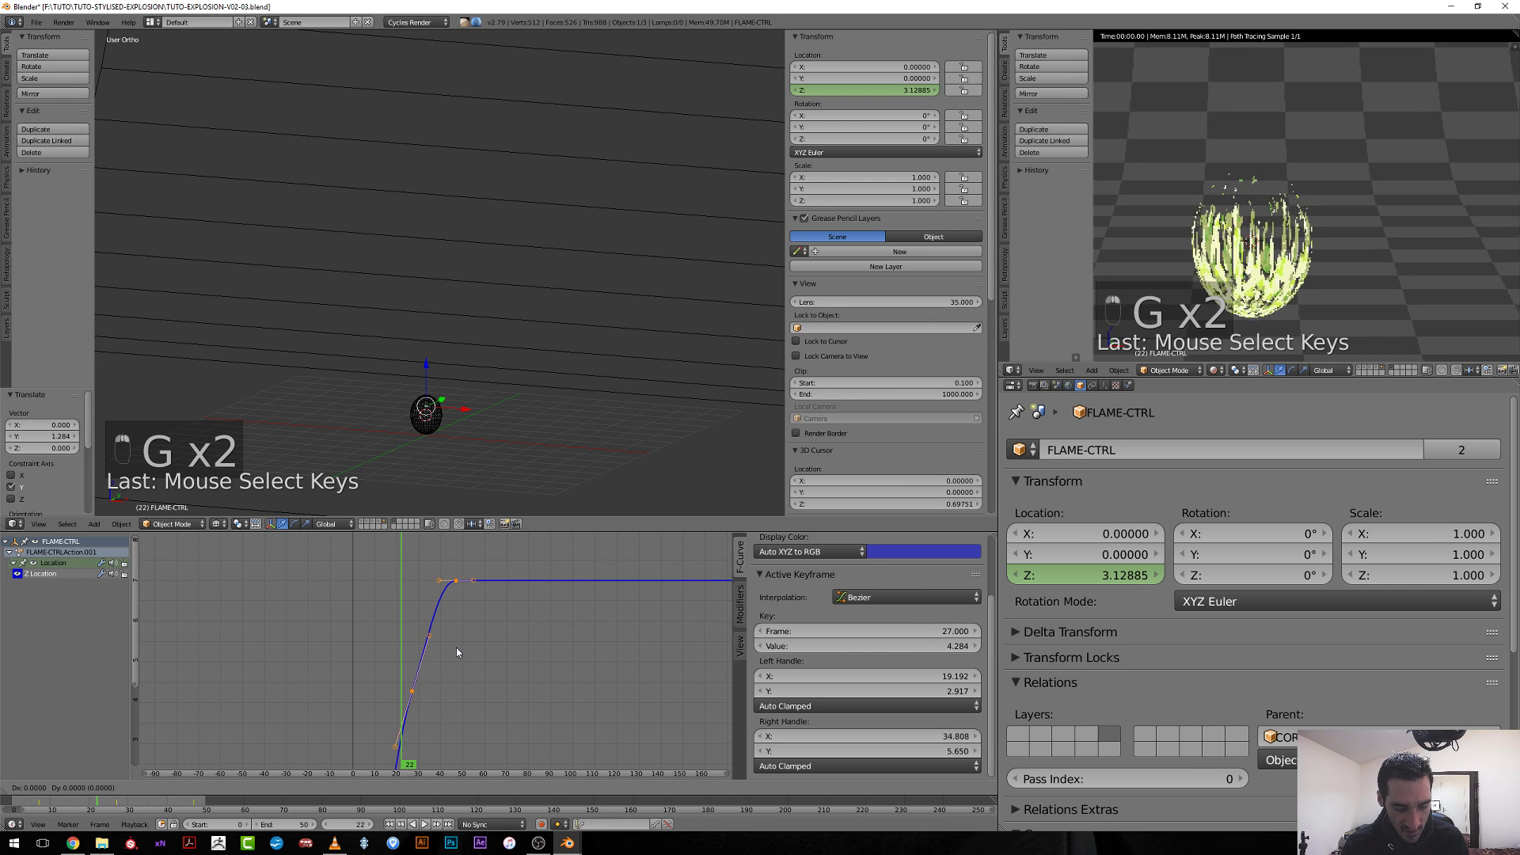
pyautogui.click(457, 622)
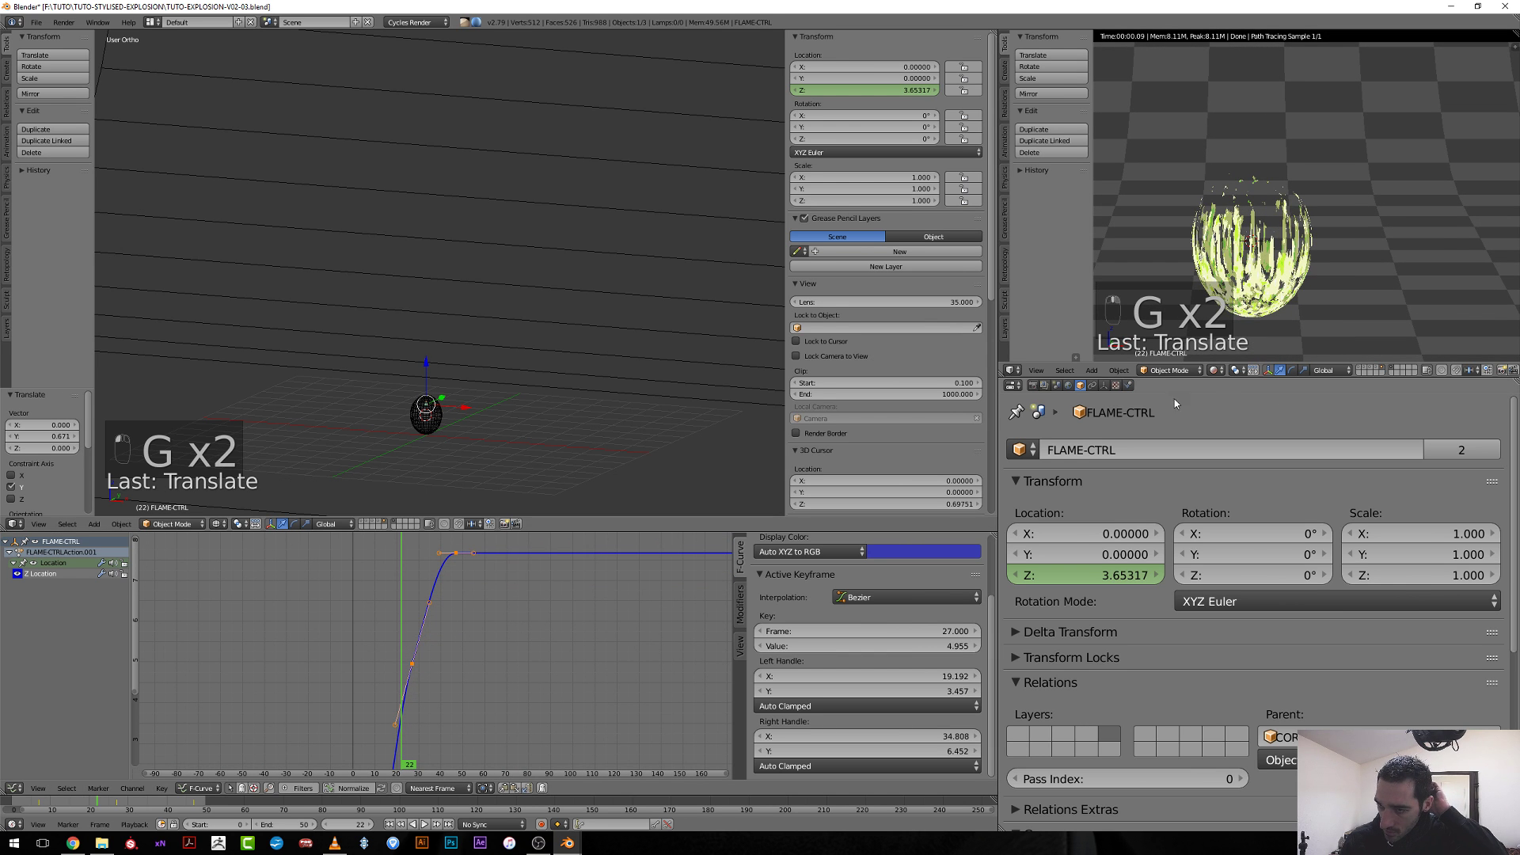
# Switch the large 3D viewport to the Node Editor and show the FLAMES material nodes of CORE-FLAMES.
pyautogui.click(22, 525)
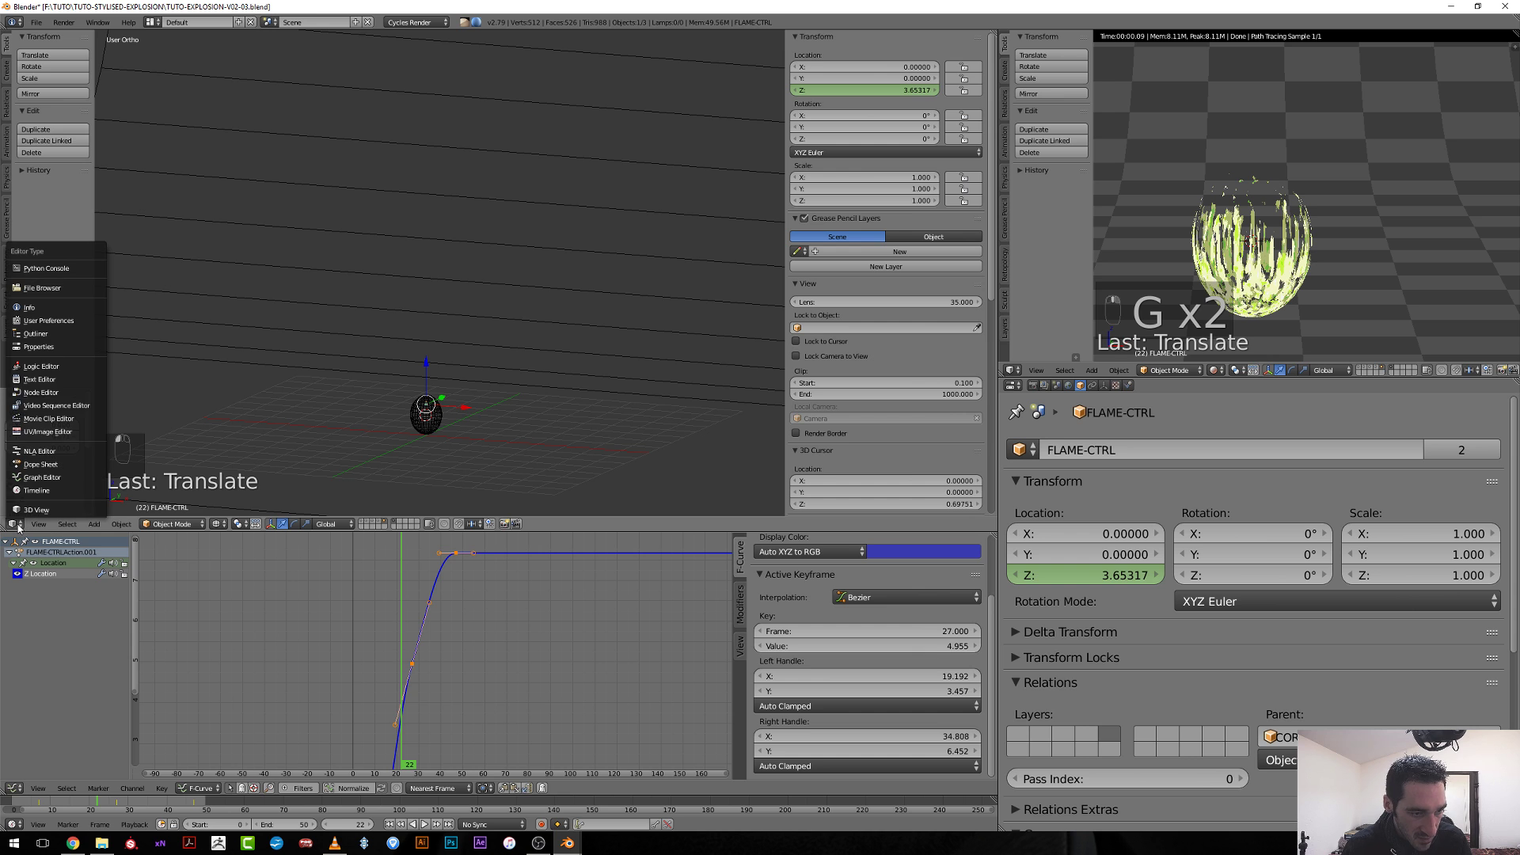
pyautogui.click(78, 397)
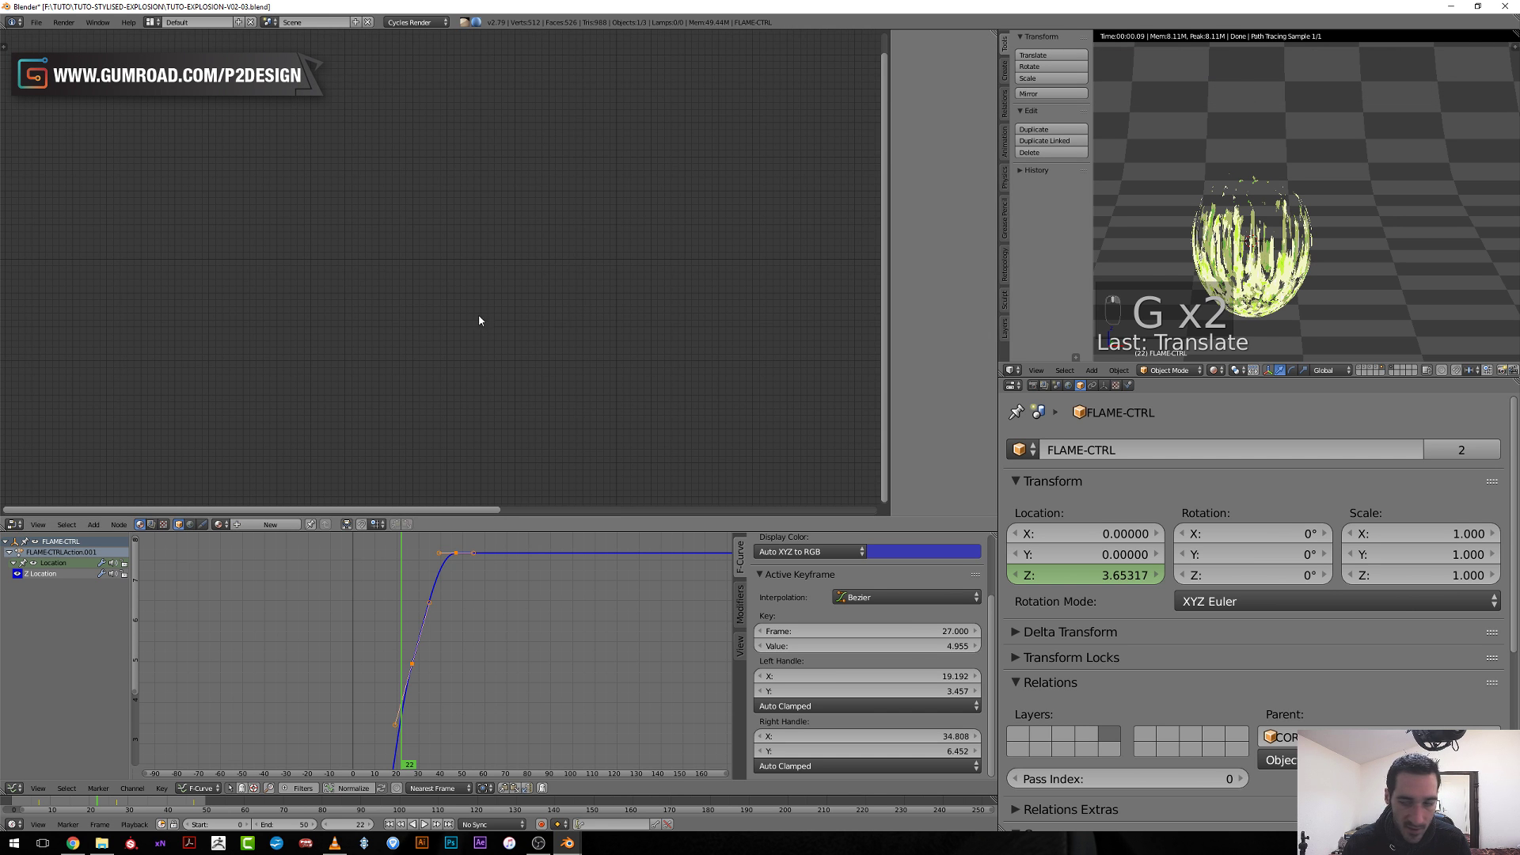
pyautogui.click(1250, 253)
pyautogui.press('Home')
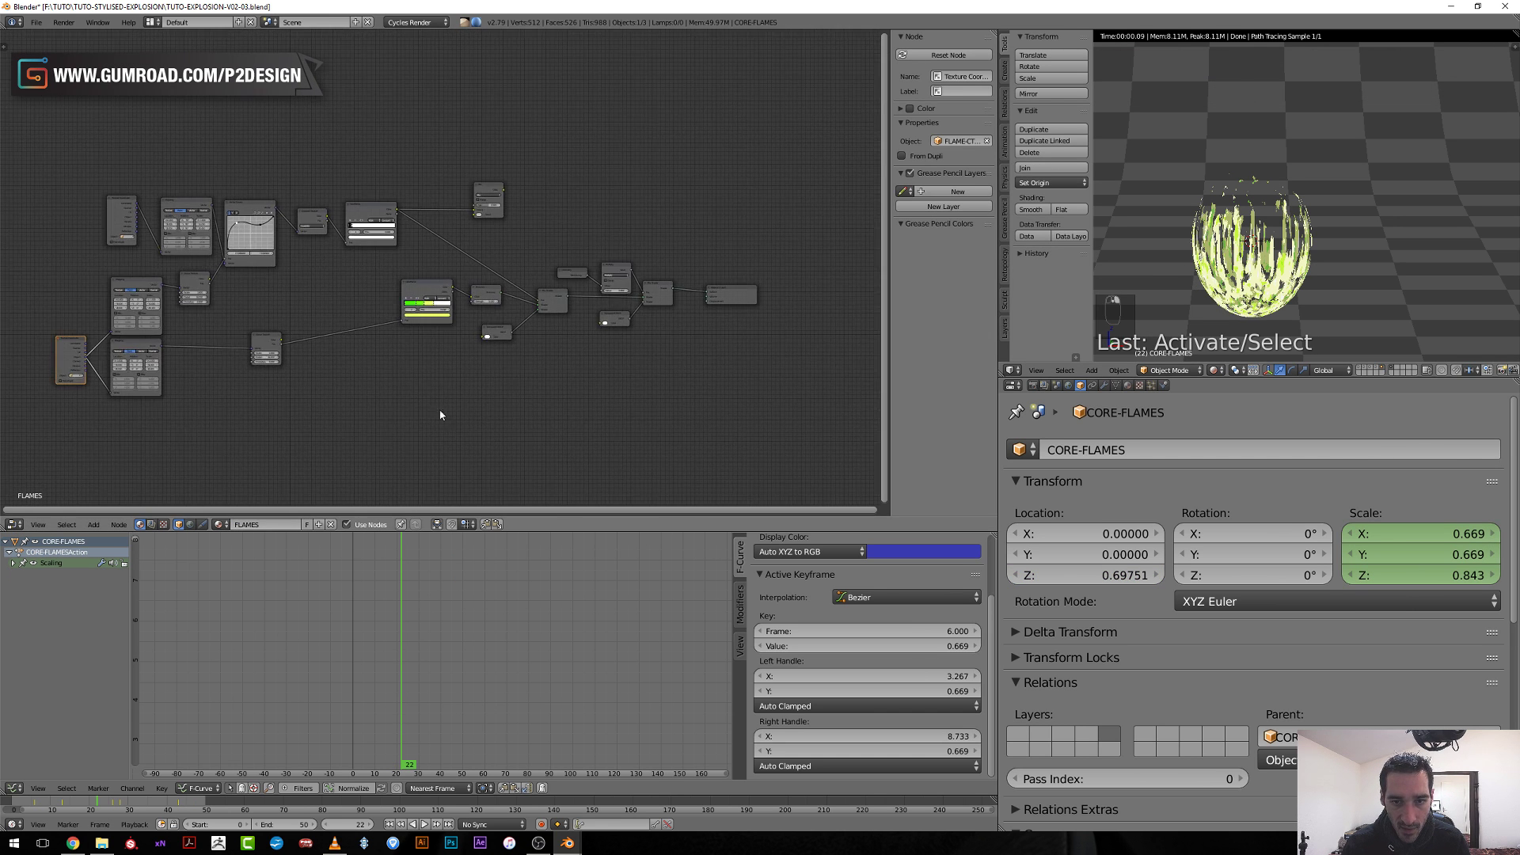
# Move the Material Output node farther right to make room in the node tree.
pyautogui.moveTo(519, 360); pyautogui.dragTo(322, 353, button='middle')
pyautogui.scroll(3, 322, 353)
pyautogui.moveTo(555, 285); pyautogui.dragTo(677, 267)
# Move the final mix node and the three nodes attached just before it closer to the Material Output node.
pyautogui.press('Home')
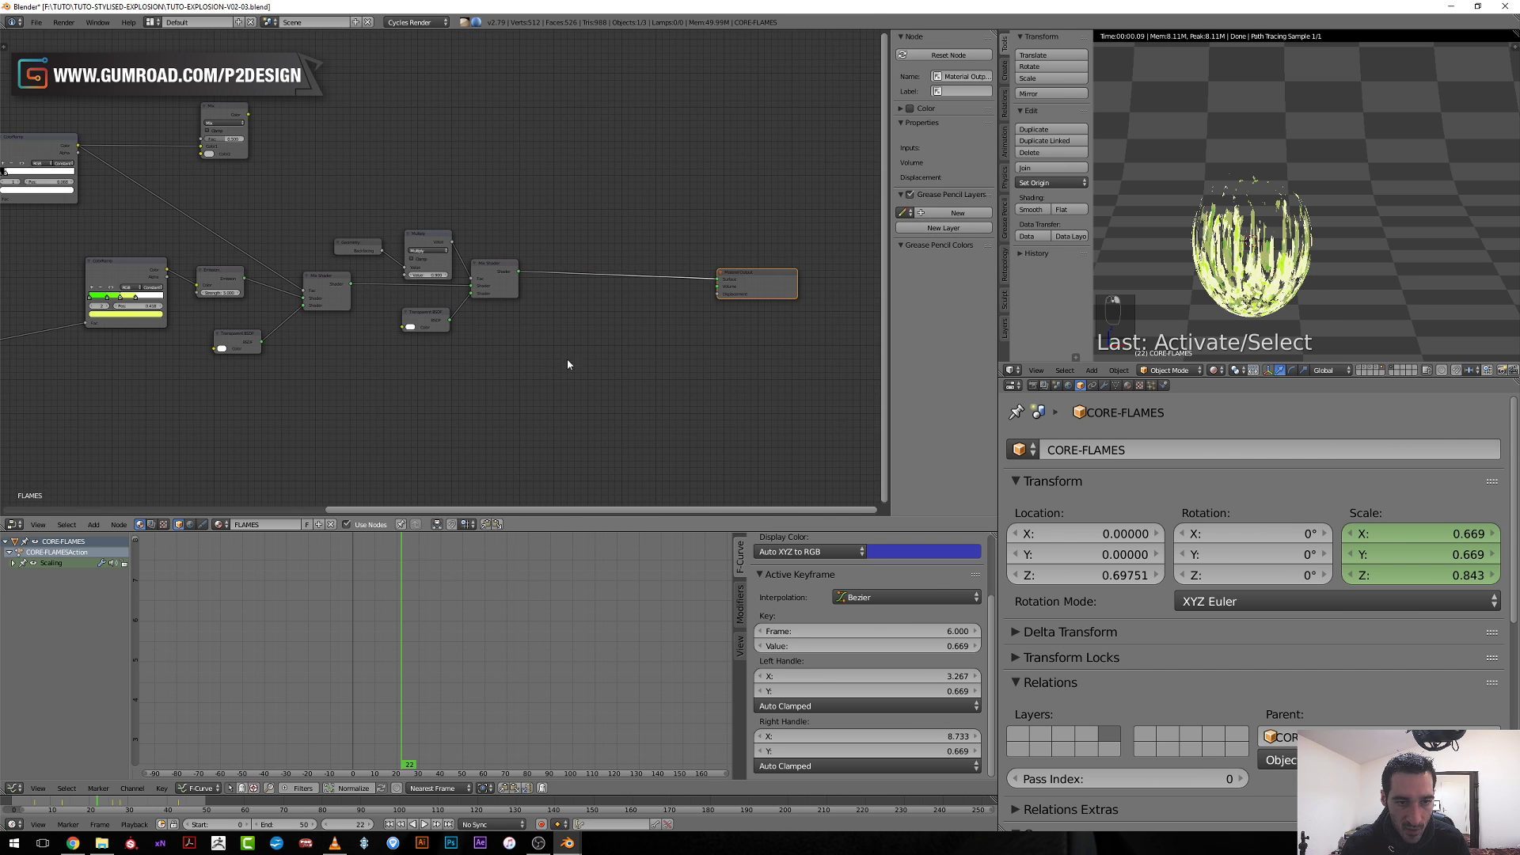
pyautogui.scroll(2, 478, 391)
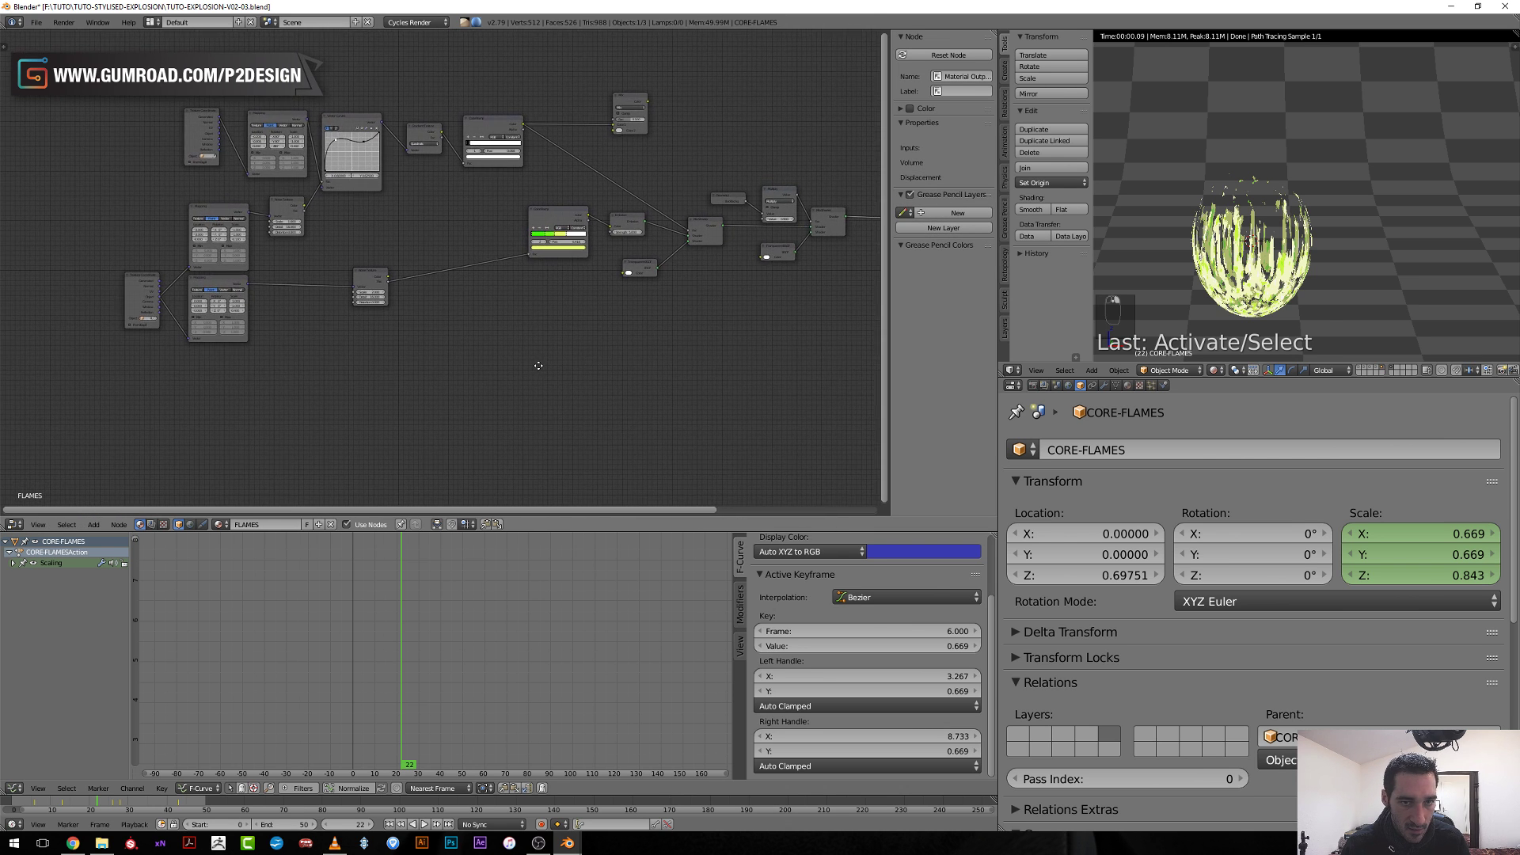
pyautogui.moveTo(478, 391); pyautogui.dragTo(352, 389, button='middle')
pyautogui.press('a')
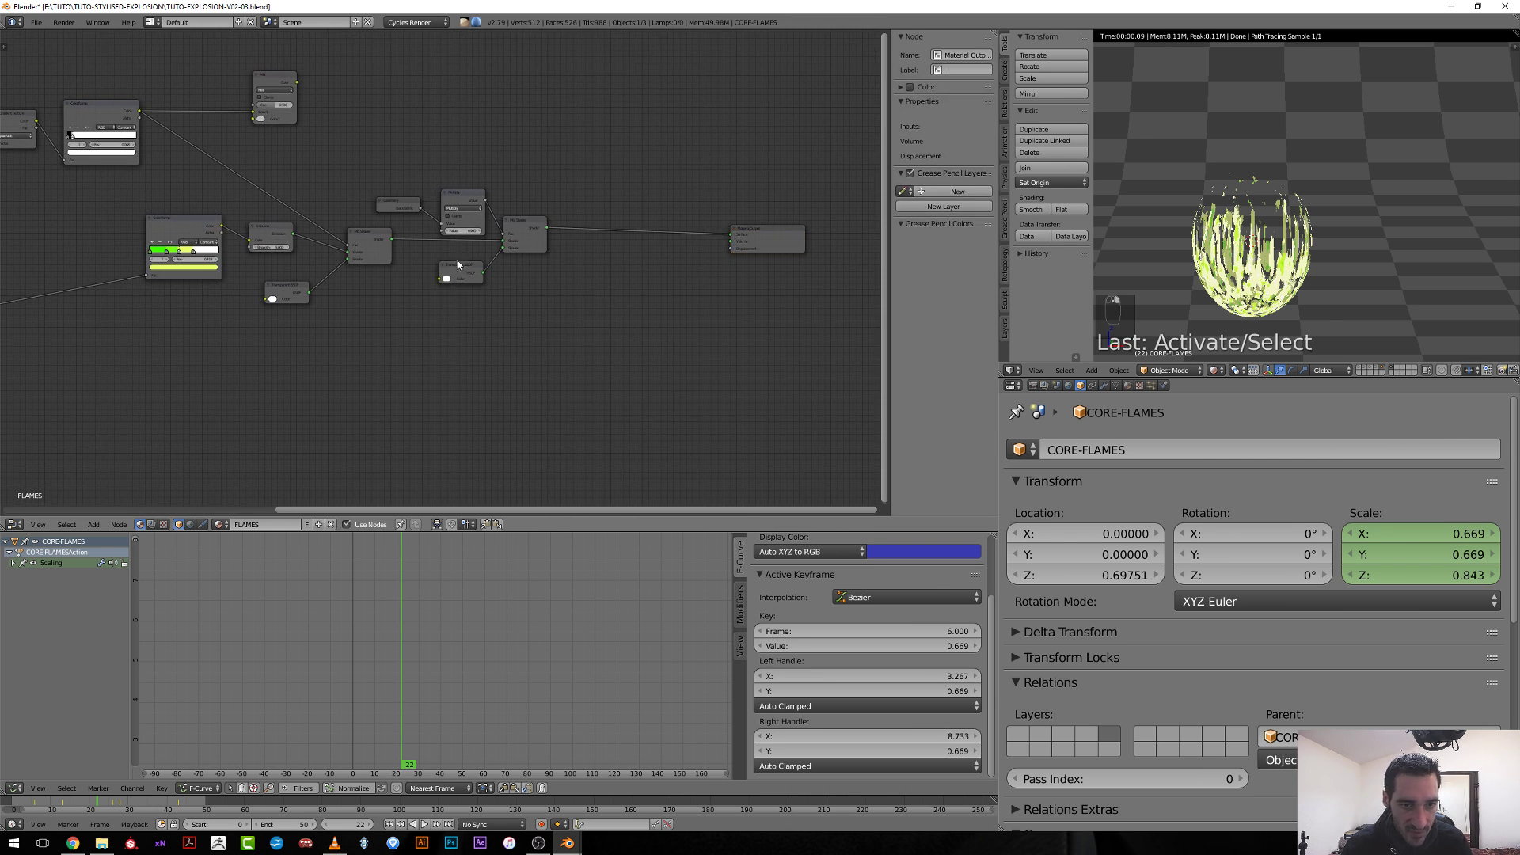
pyautogui.press('b')
pyautogui.moveTo(416, 174); pyautogui.dragTo(552, 315)
pyautogui.press('g')
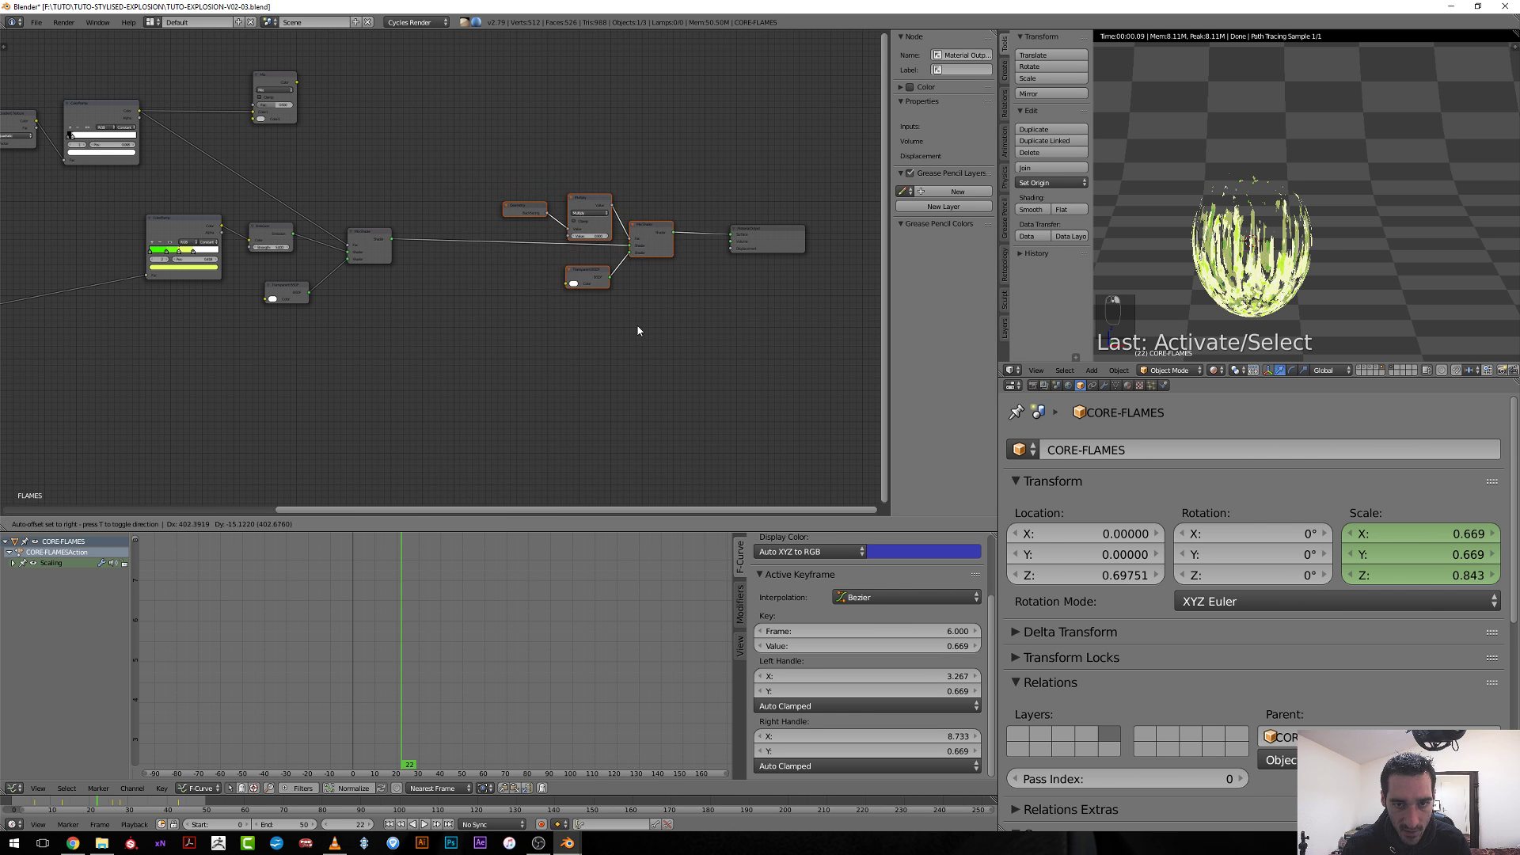
# Preview the lower Mapping node and the Noise Texture it feeds through the Emission Viewer.
pyautogui.moveTo(340, 331); pyautogui.dragTo(835, 330, button='middle')
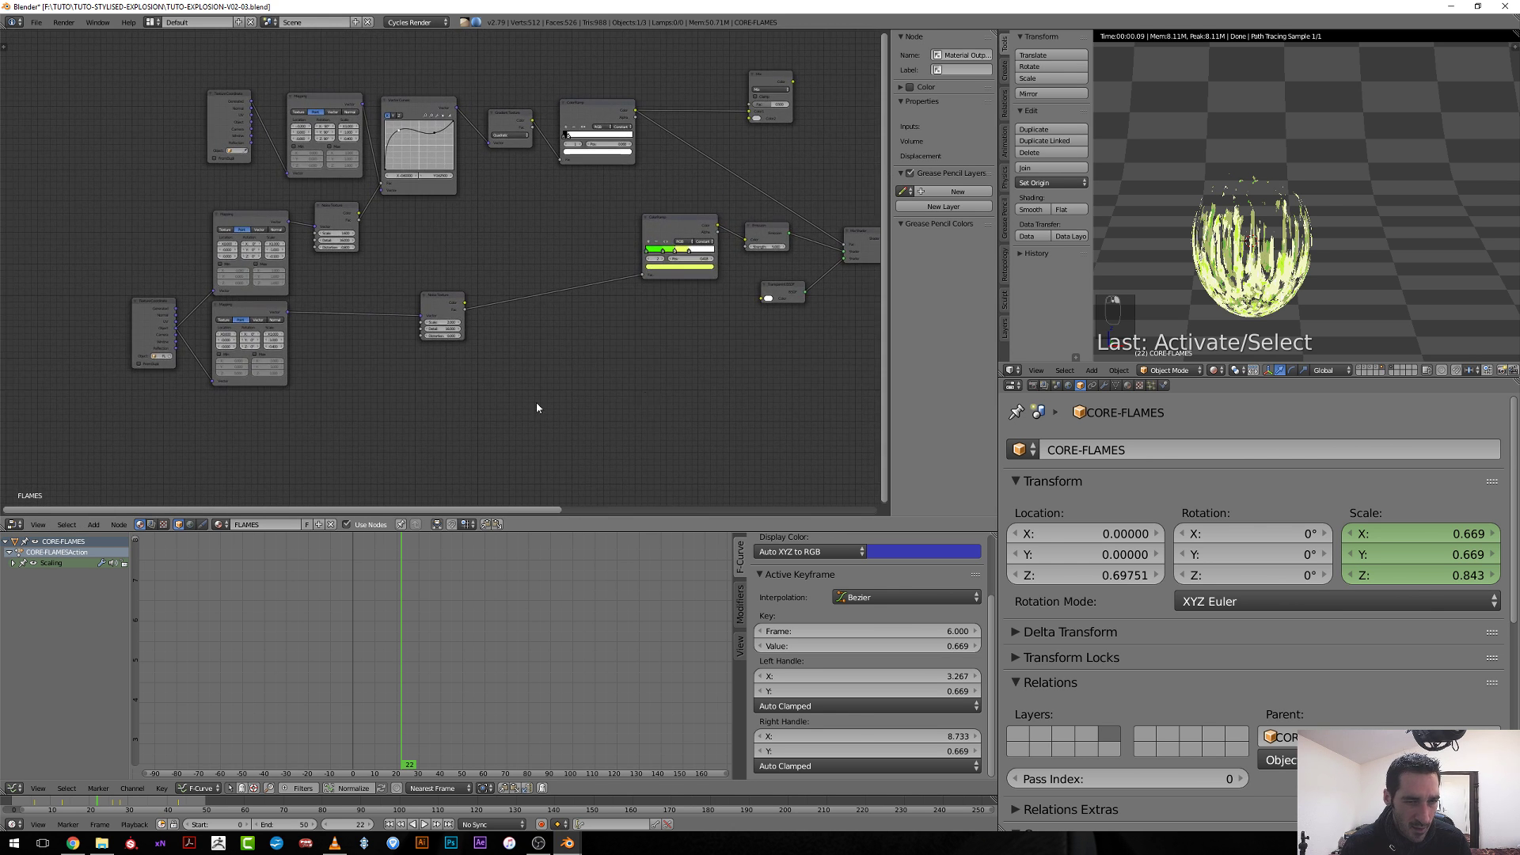
pyautogui.scroll(2, 444, 400)
pyautogui.moveTo(351, 398); pyautogui.dragTo(419, 269, button='middle')
pyautogui.click(212, 210)
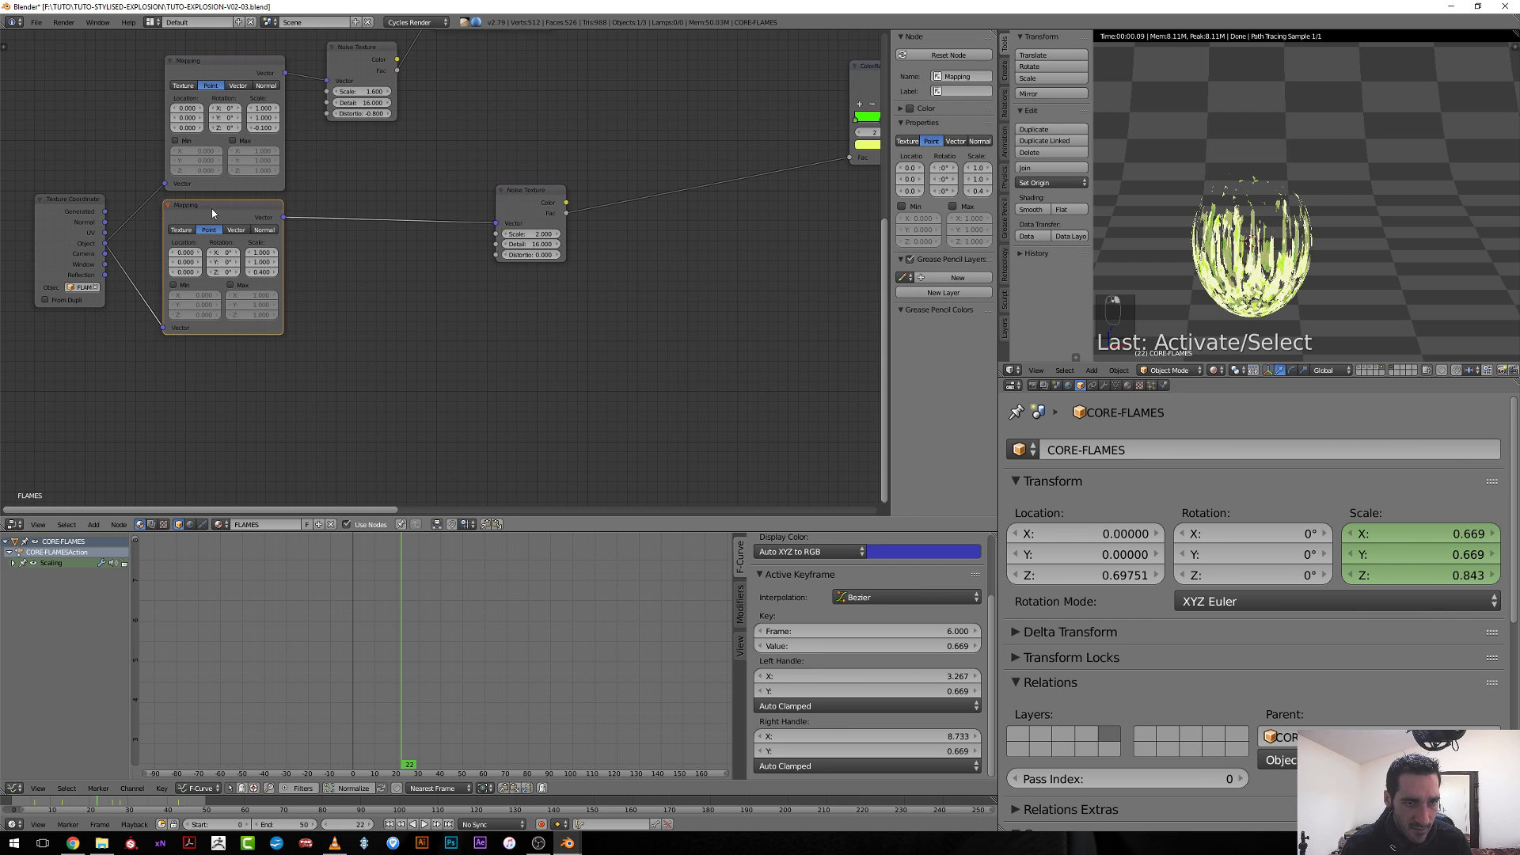
pyautogui.scroll(-1, 212, 210)
pyautogui.moveTo(213, 210); pyautogui.dragTo(103, 301, button='middle')
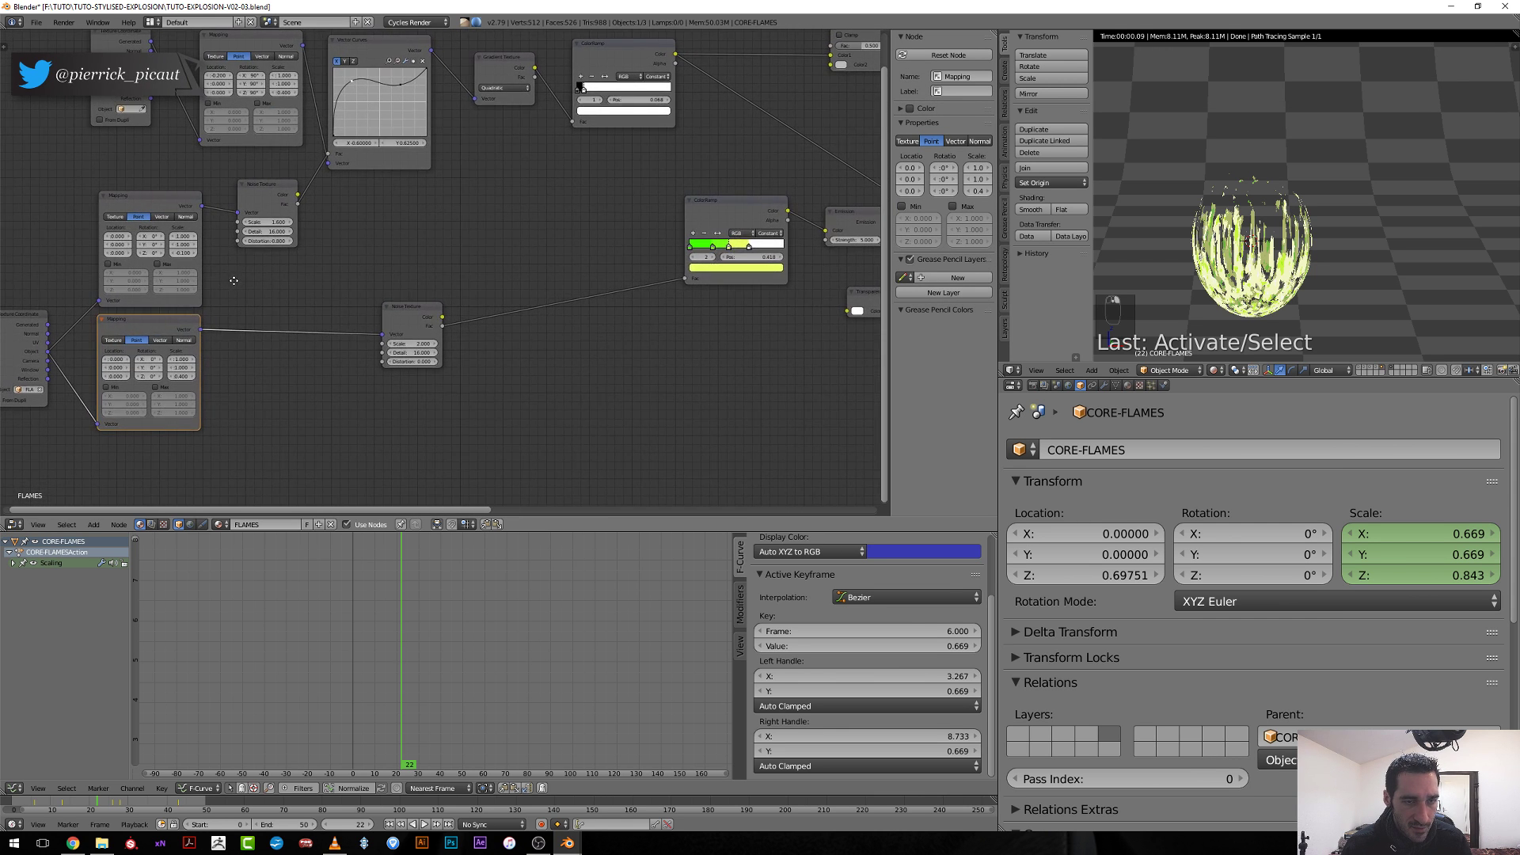
pyautogui.moveTo(237, 276); pyautogui.dragTo(282, 254, button='middle')
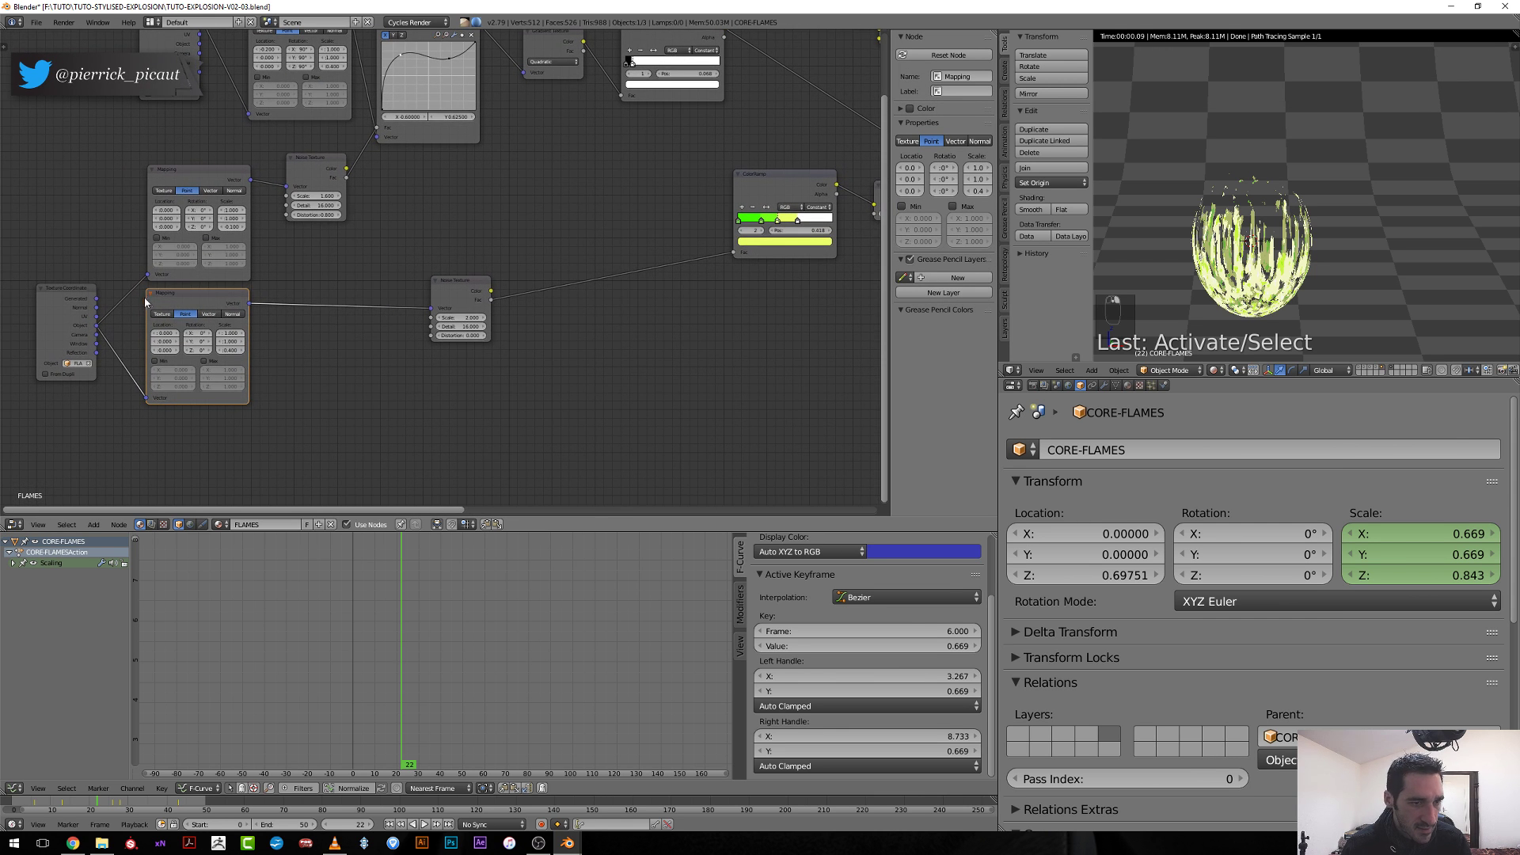
pyautogui.keyDown('ctrl'); pyautogui.keyDown('shift'); pyautogui.click(183, 300); pyautogui.keyUp('shift'); pyautogui.keyUp('ctrl')
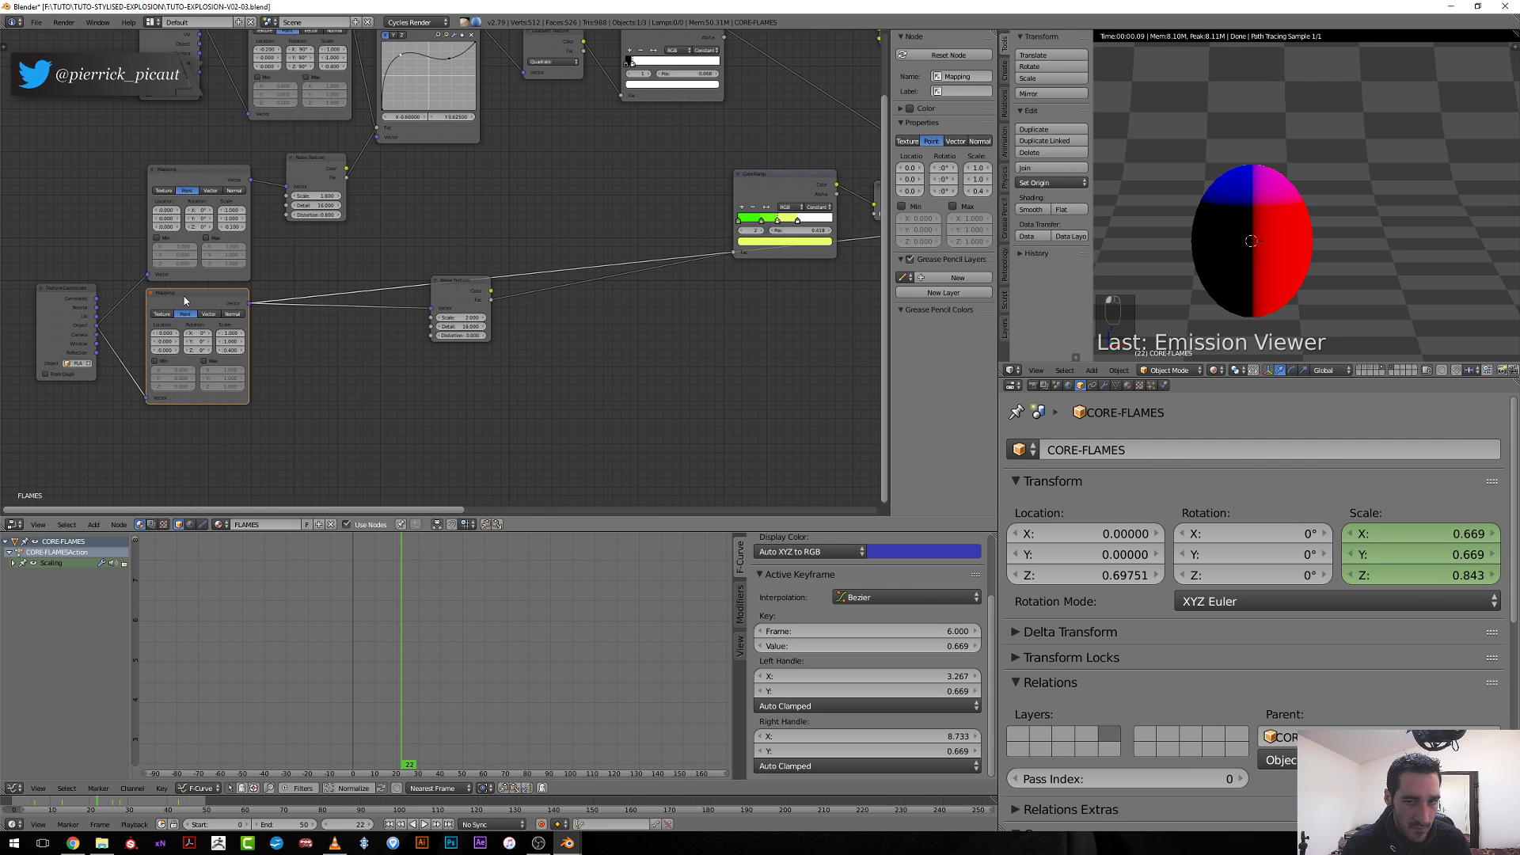
pyautogui.keyDown('ctrl'); pyautogui.keyDown('shift'); pyautogui.click(451, 296); pyautogui.keyUp('shift'); pyautogui.keyUp('ctrl')
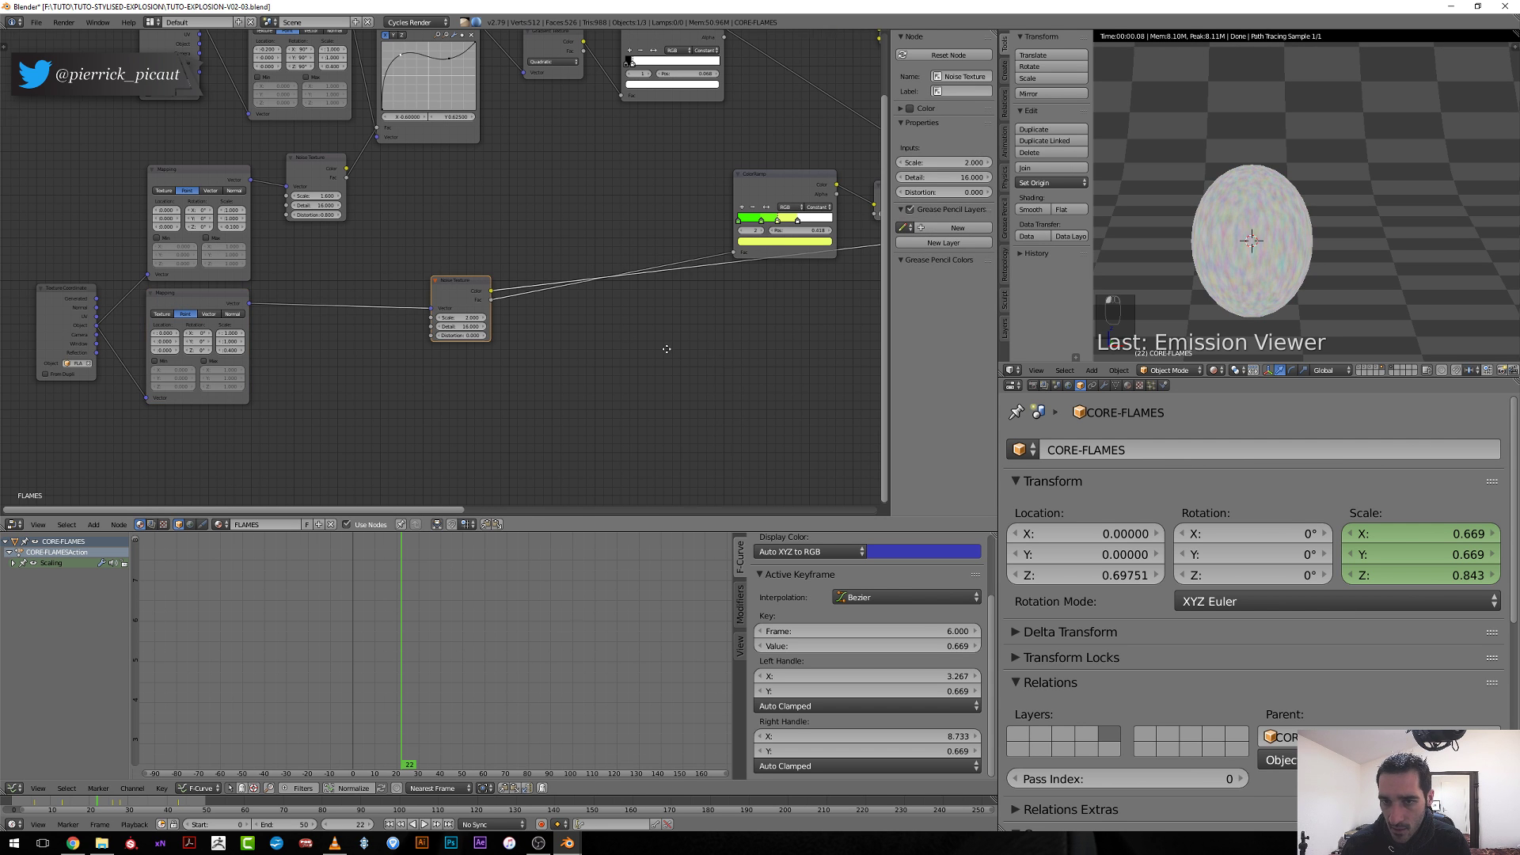
# Preview the green-yellow ColorRamp, the upper Mapping and Noise Texture nodes, and the black-and-white ColorRamp through the Emission Viewer.
pyautogui.moveTo(667, 349); pyautogui.dragTo(442, 350, button='middle')
pyautogui.keyDown('ctrl'); pyautogui.keyDown('shift'); pyautogui.click(547, 187); pyautogui.keyUp('shift'); pyautogui.keyUp('ctrl')
pyautogui.moveTo(535, 187); pyautogui.dragTo(739, 220, button='middle')
pyautogui.keyDown('ctrl'); pyautogui.keyDown('shift'); pyautogui.click(228, 209); pyautogui.keyUp('shift'); pyautogui.keyUp('ctrl')
pyautogui.keyDown('ctrl'); pyautogui.keyDown('shift'); pyautogui.click(281, 198); pyautogui.keyUp('shift'); pyautogui.keyUp('ctrl')
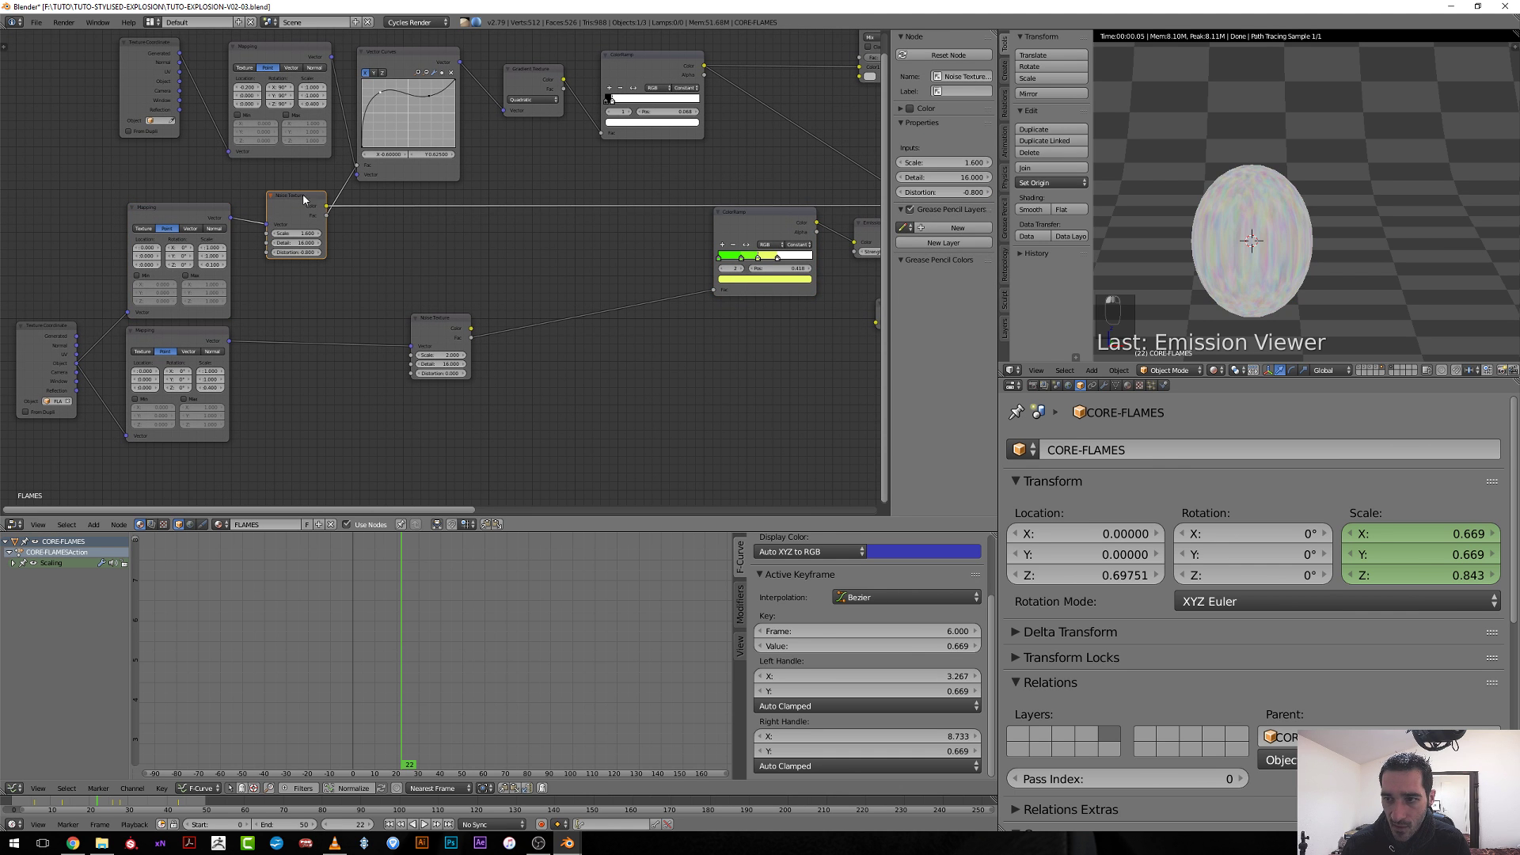
pyautogui.moveTo(642, 274); pyautogui.dragTo(542, 339, button='middle')
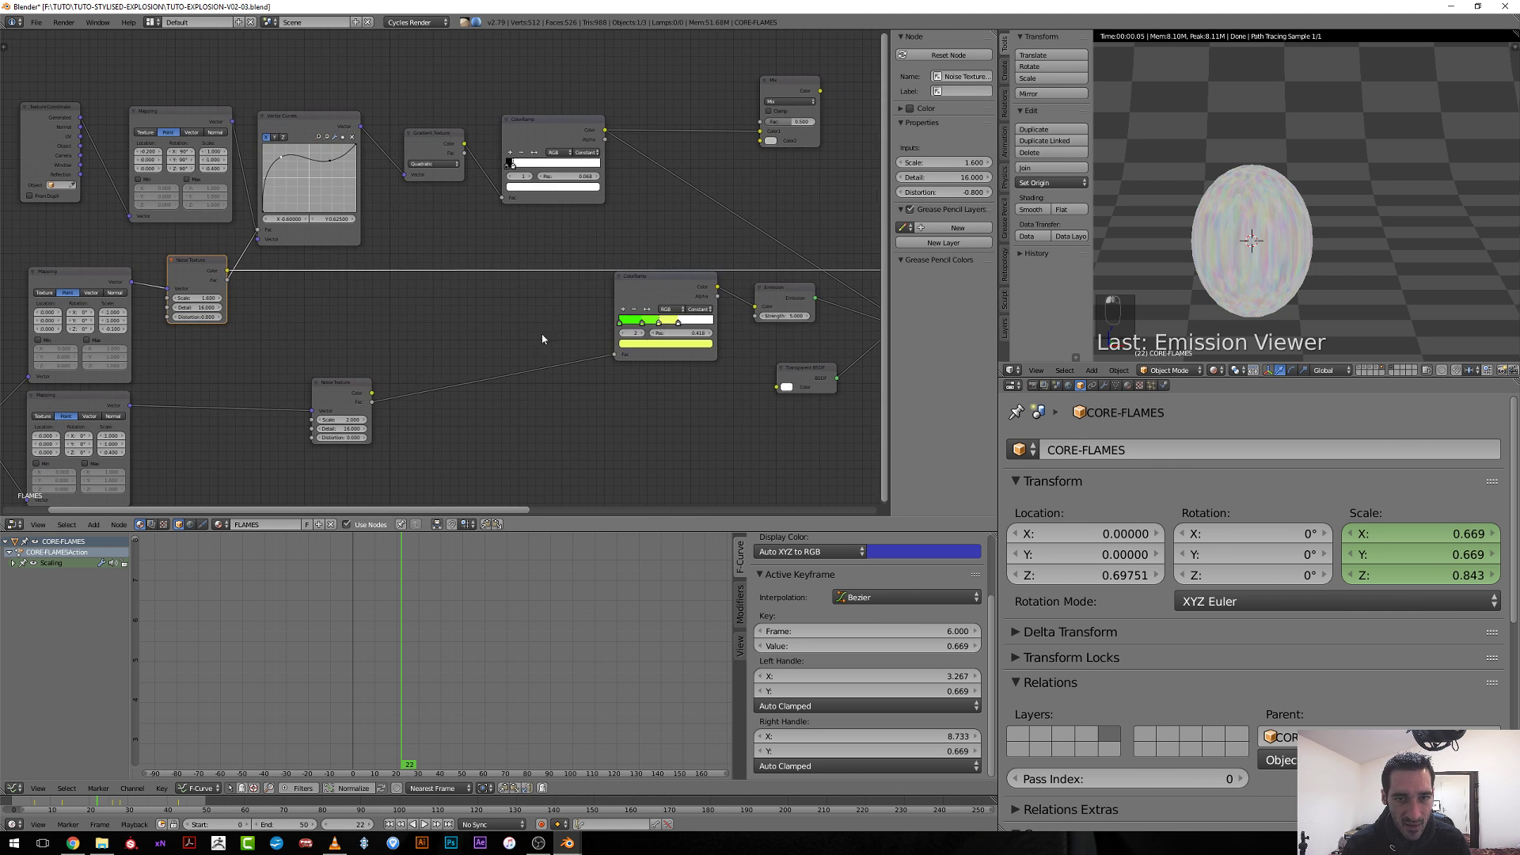
pyautogui.keyDown('ctrl'); pyautogui.keyDown('shift'); pyautogui.click(551, 143); pyautogui.keyUp('shift'); pyautogui.keyUp('ctrl')
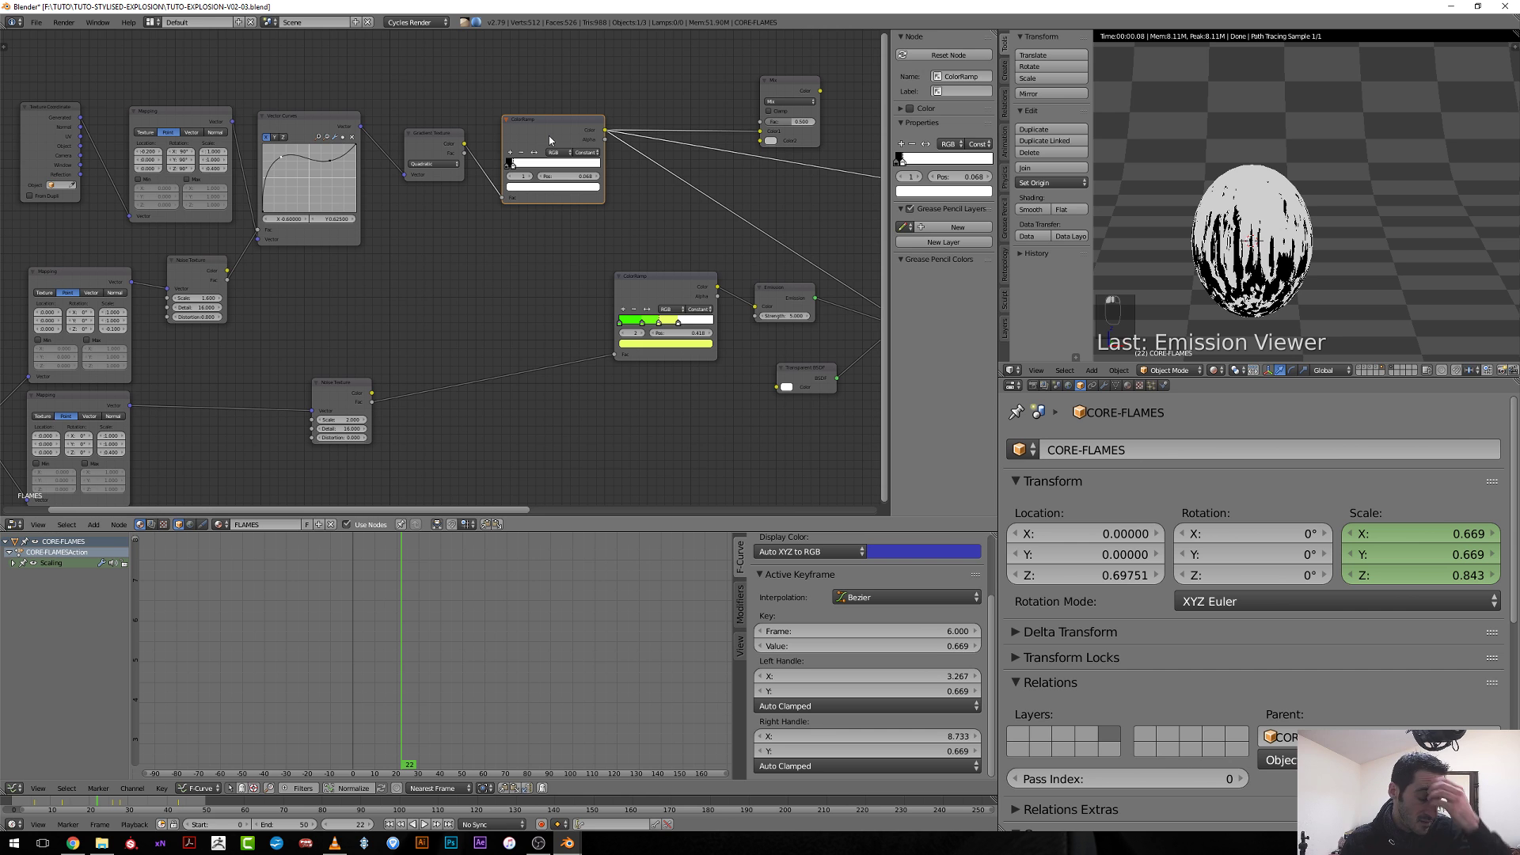
# Try shifting the white stop of the ColorRamp after the Gradient Texture, and undo the change.
pyautogui.scroll(2, 534, 234)
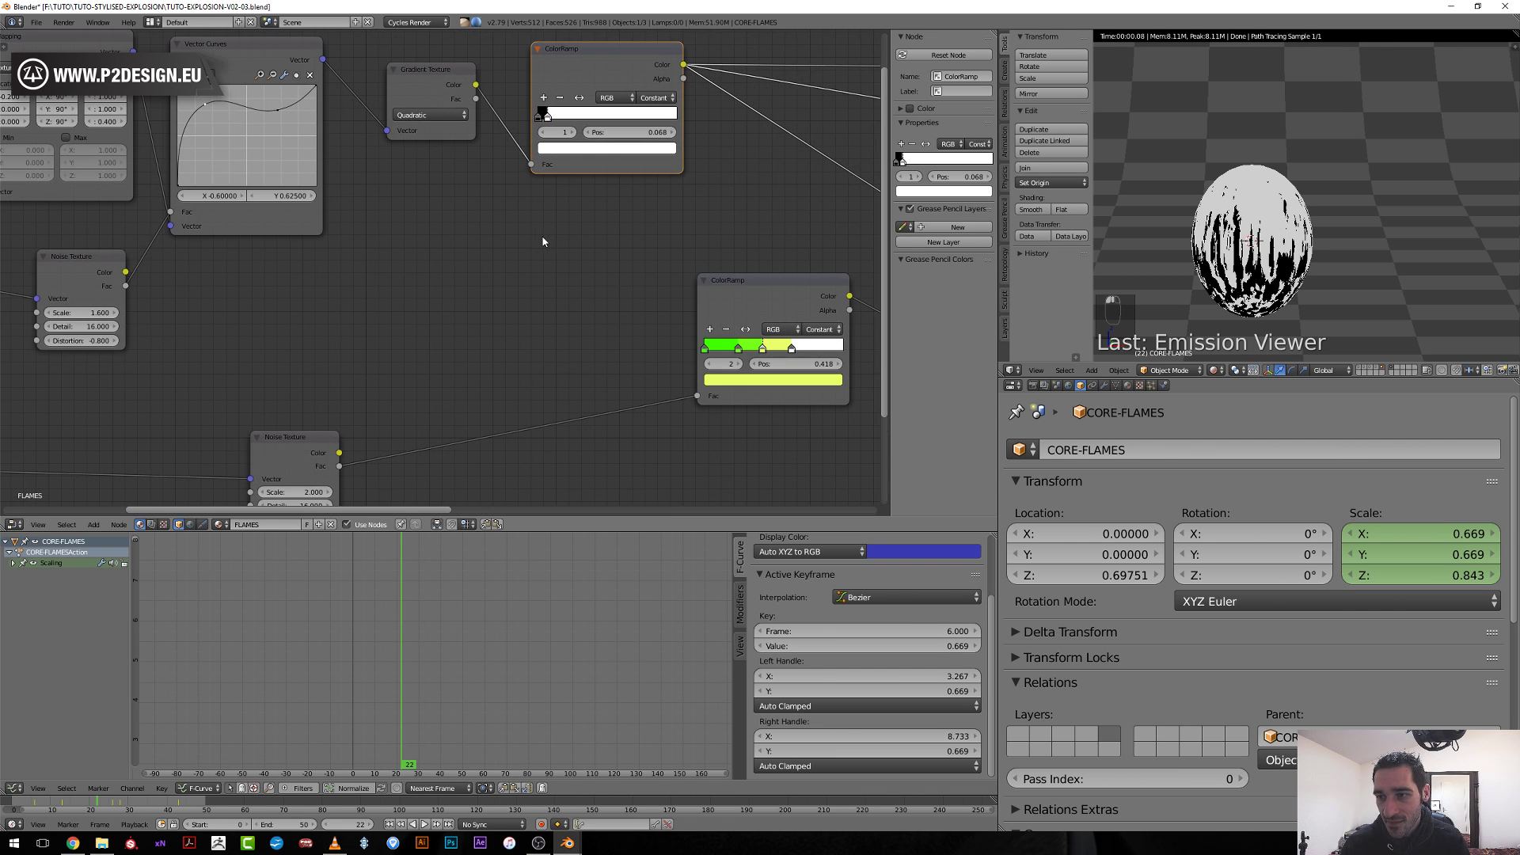
pyautogui.moveTo(543, 241); pyautogui.dragTo(509, 300, button='middle')
pyautogui.moveTo(515, 181); pyautogui.dragTo(523, 206)
pyautogui.hotkey('ctrl', 'z')
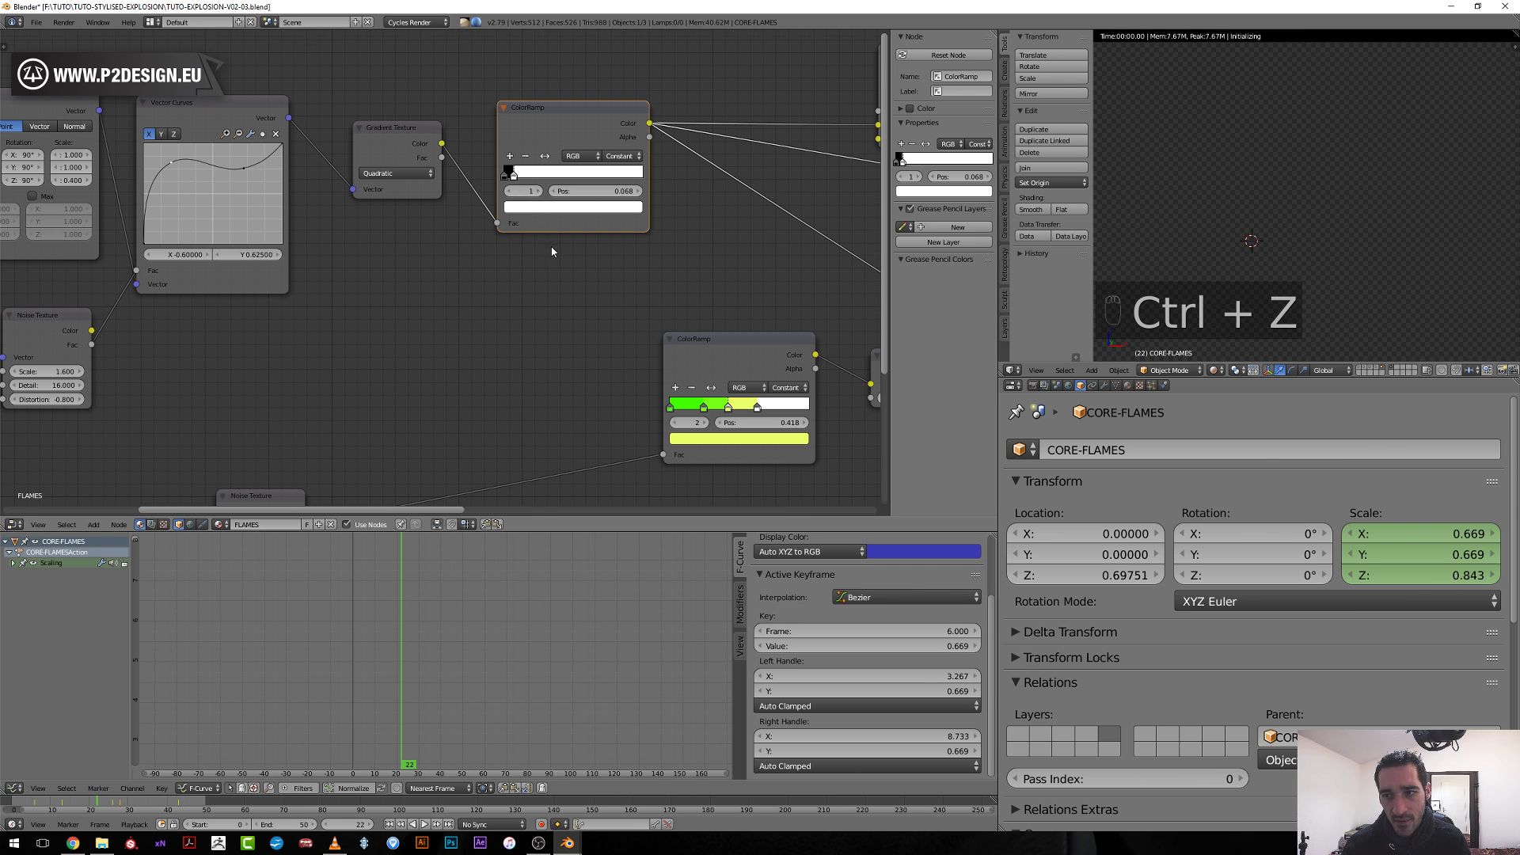
# Return the material preview to the Mix Shader output of the flames.
pyautogui.scroll(-2, 523, 238)
pyautogui.moveTo(522, 237); pyautogui.dragTo(671, 392, button='middle')
pyautogui.keyDown('ctrl'); pyautogui.keyDown('shift'); pyautogui.click(650, 270); pyautogui.keyUp('shift'); pyautogui.keyUp('ctrl')
# Set the white stop of the ColorRamp after the Gradient Texture to position 0.060 and keyframe it at frame 8.
pyautogui.scroll(6, 338, 270)
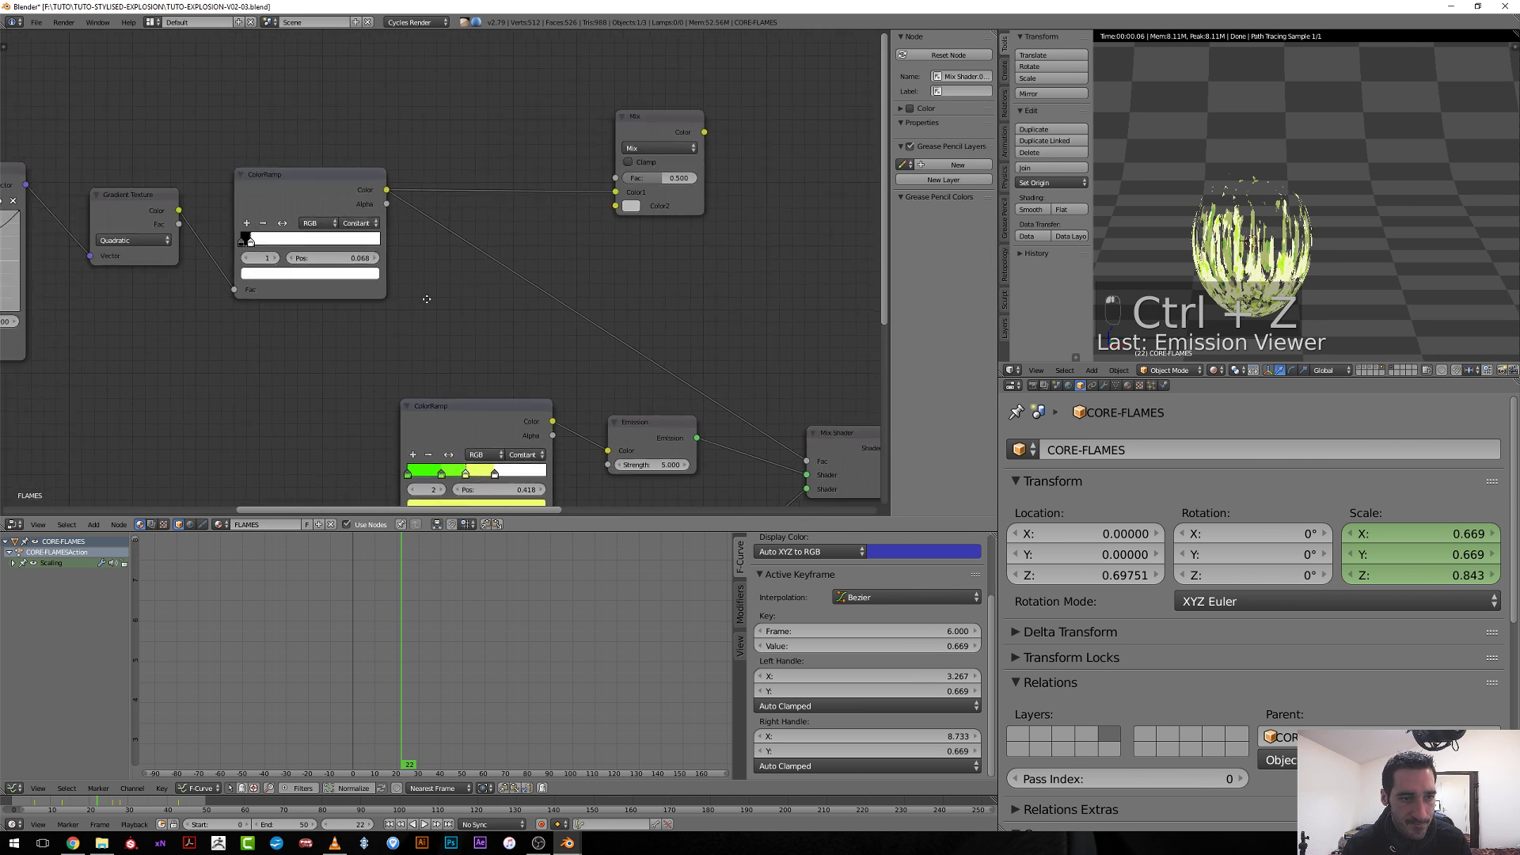
pyautogui.moveTo(370, 257); pyautogui.dragTo(367, 262)
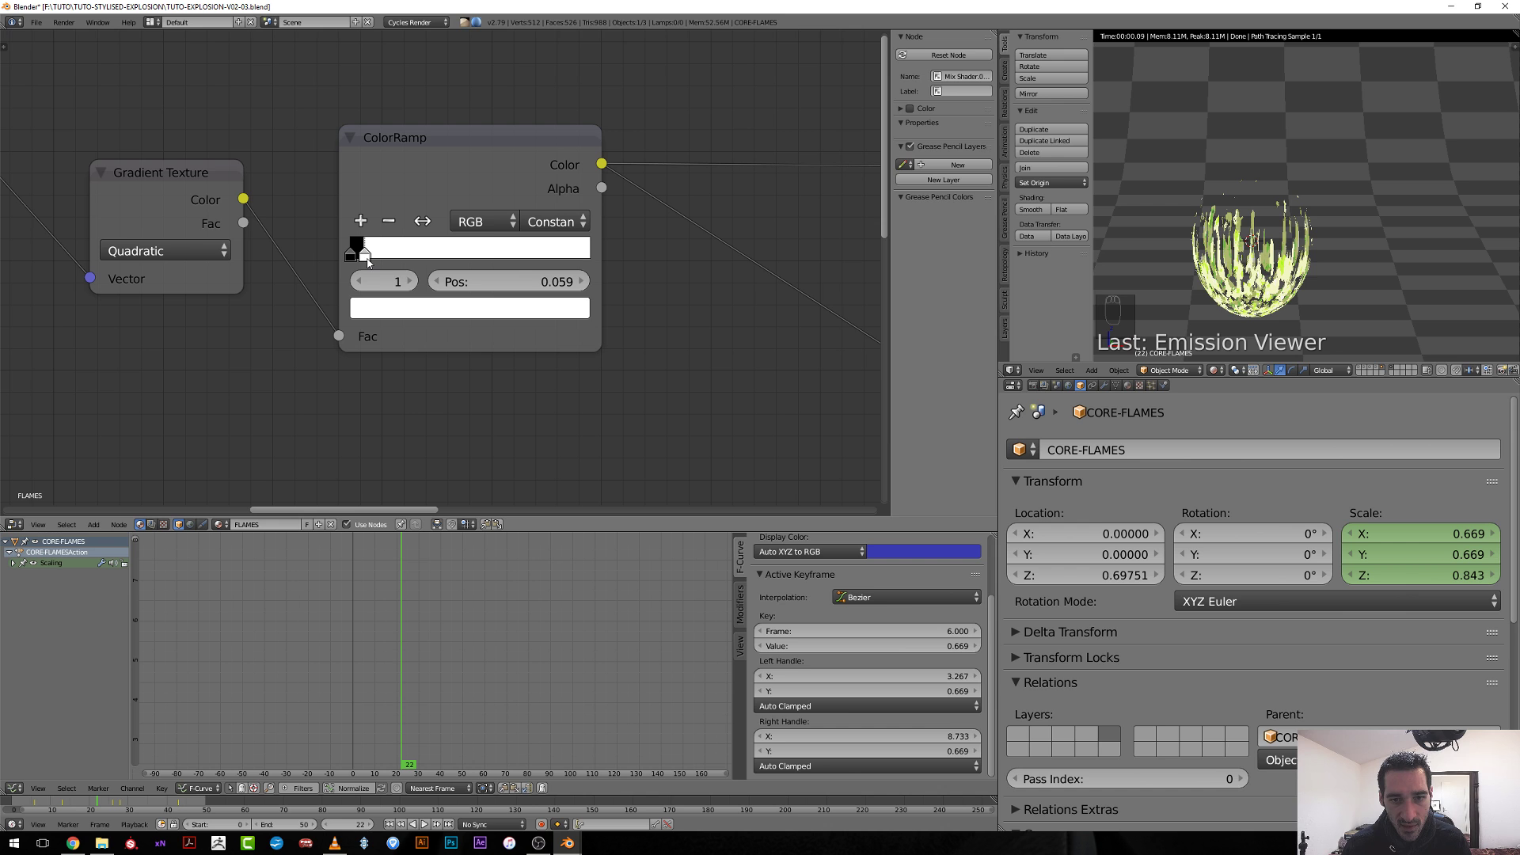
pyautogui.click(487, 281)
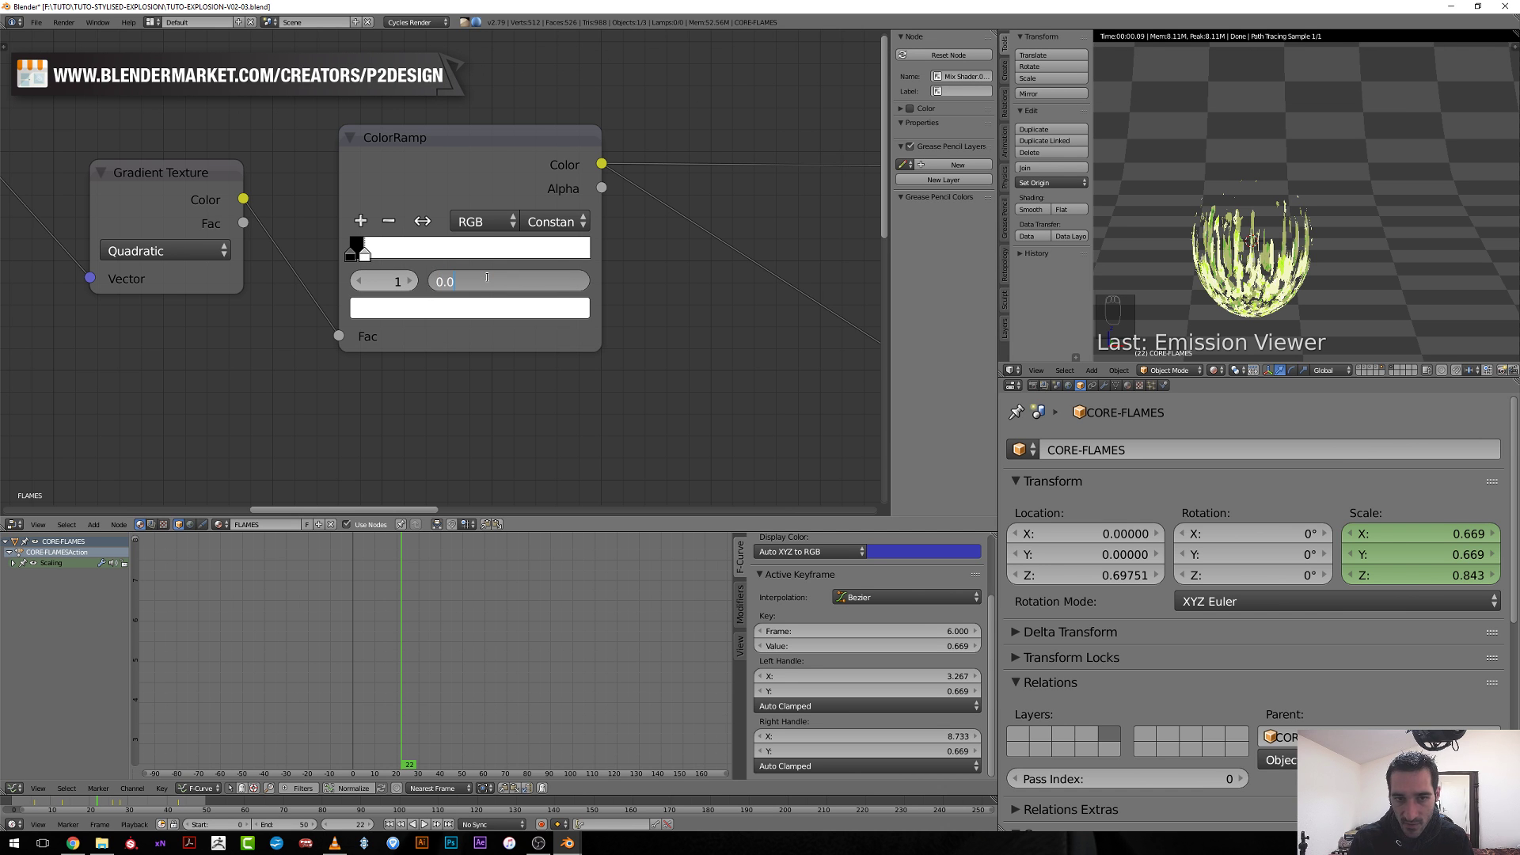
pyautogui.moveTo(382, 607); pyautogui.dragTo(372, 605)
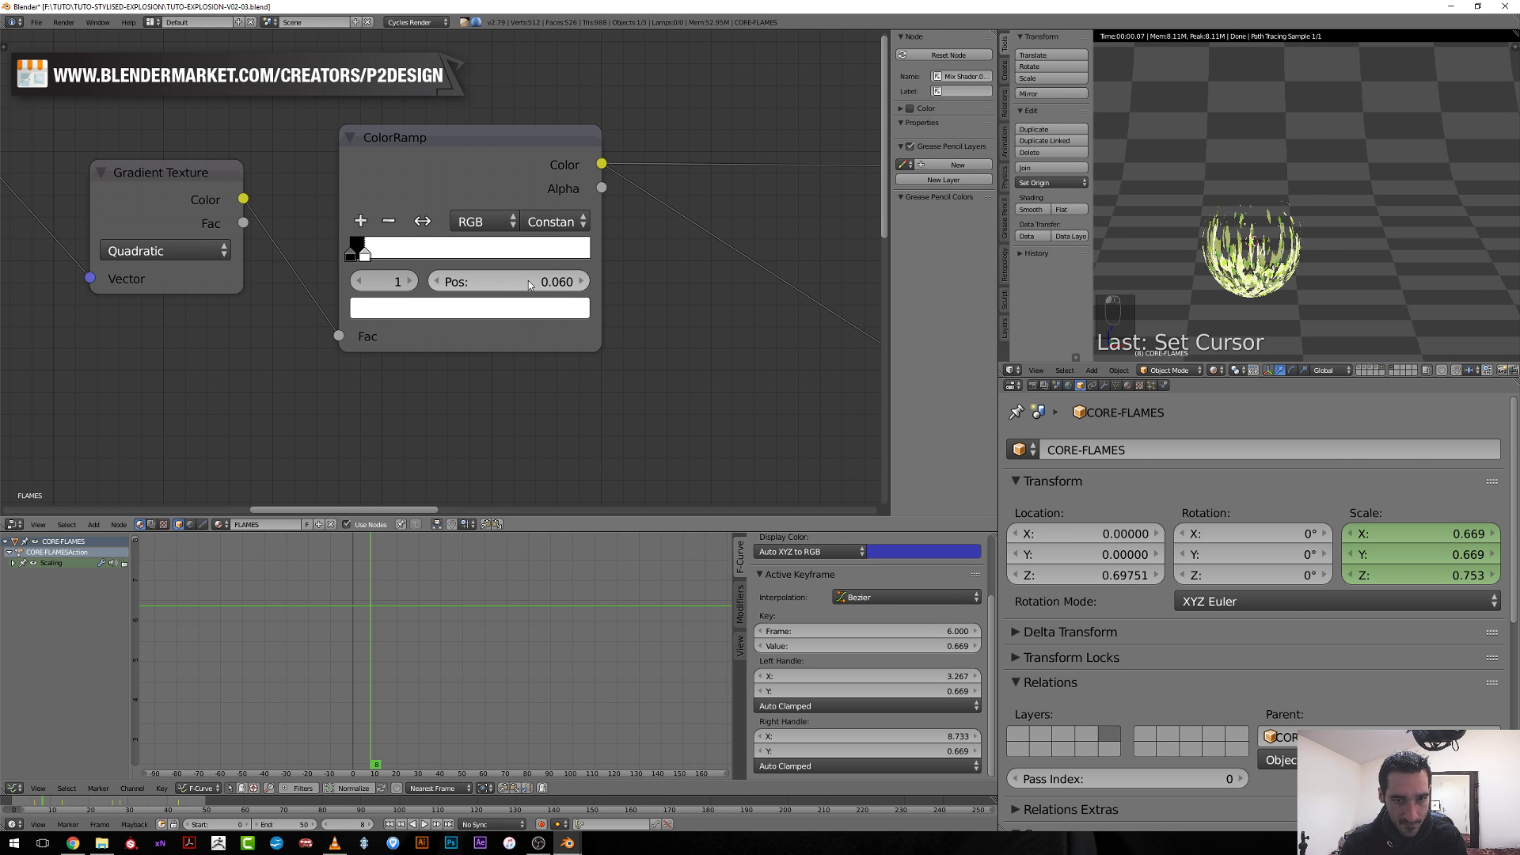
pyautogui.press('i')
# Set the ColorRamp's white stop position to 0.058 and keyframe it at frame 30.
pyautogui.moveTo(375, 610); pyautogui.dragTo(421, 620)
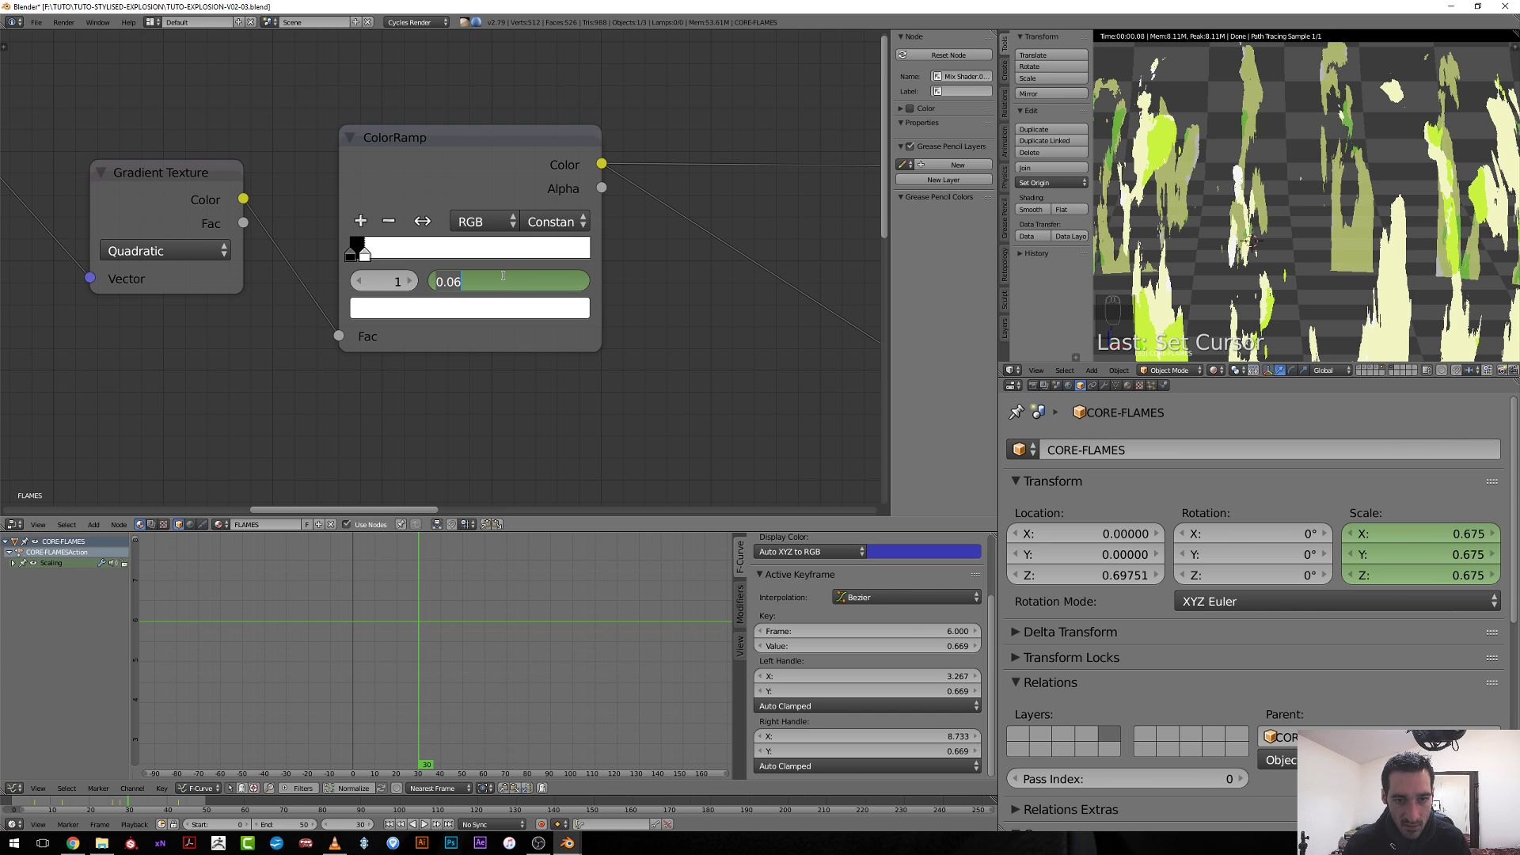
pyautogui.press('BackSpace')
pyautogui.press('Return')
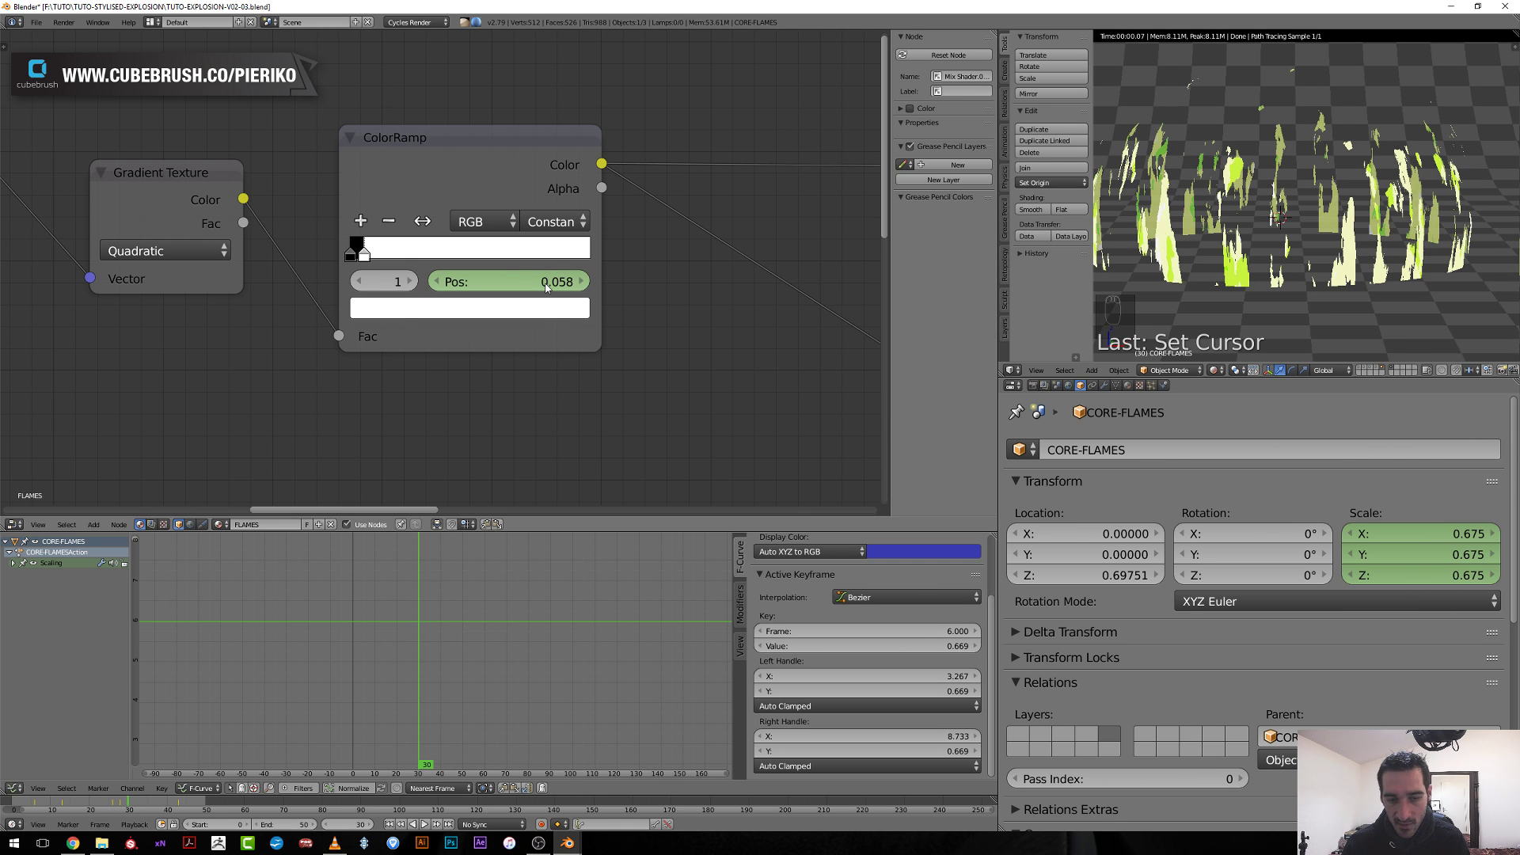
pyautogui.press('i')
# Play and scrub the animation to examine the flames, and frame the CORE-FLAMES scale curves in the Graph Editor.
pyautogui.hotkey('alt', 'a')
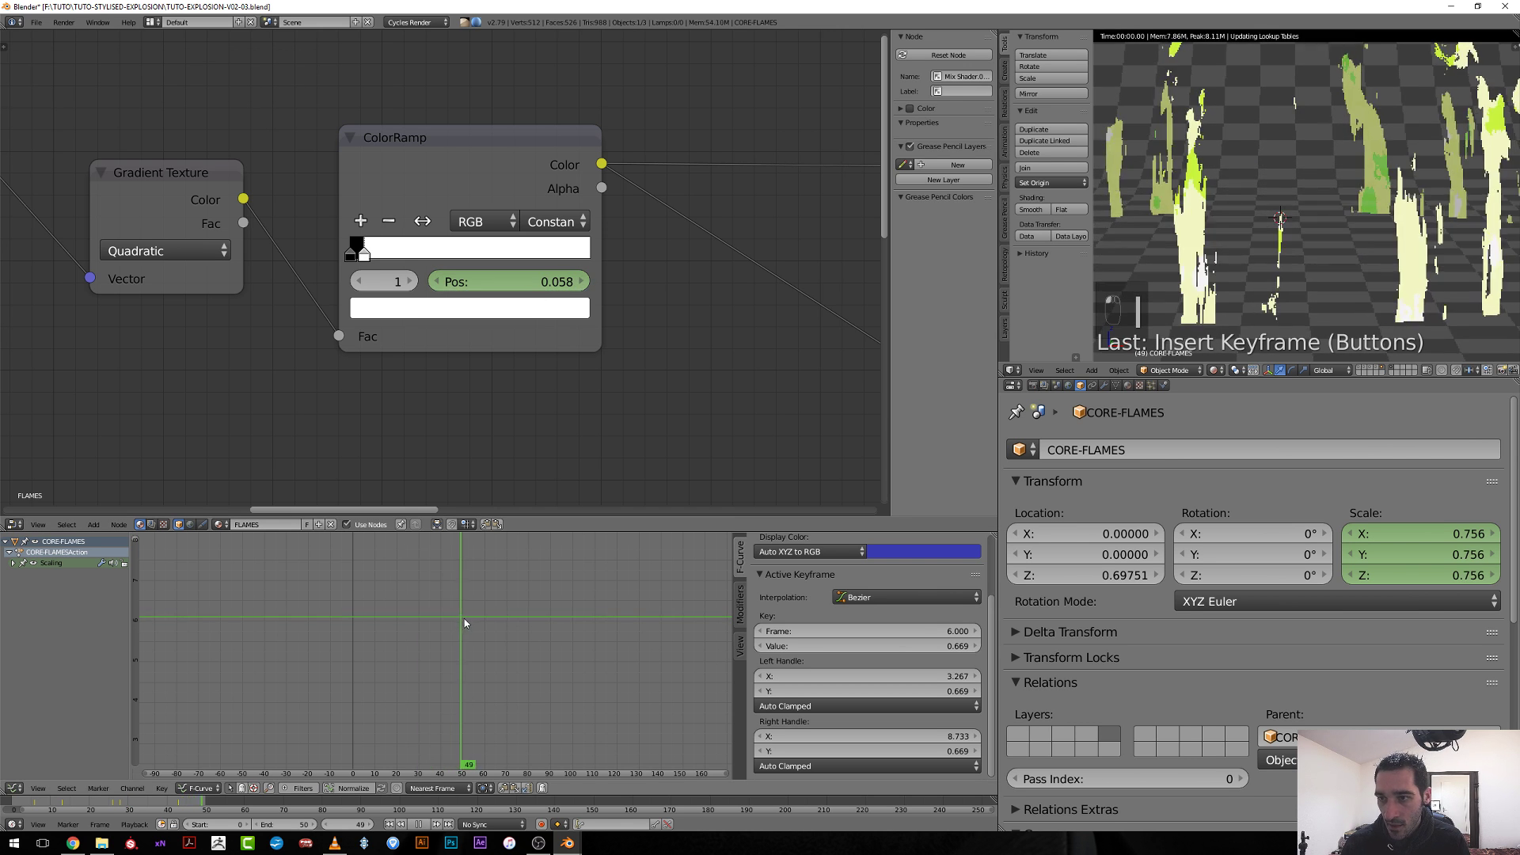
pyautogui.click(524, 625)
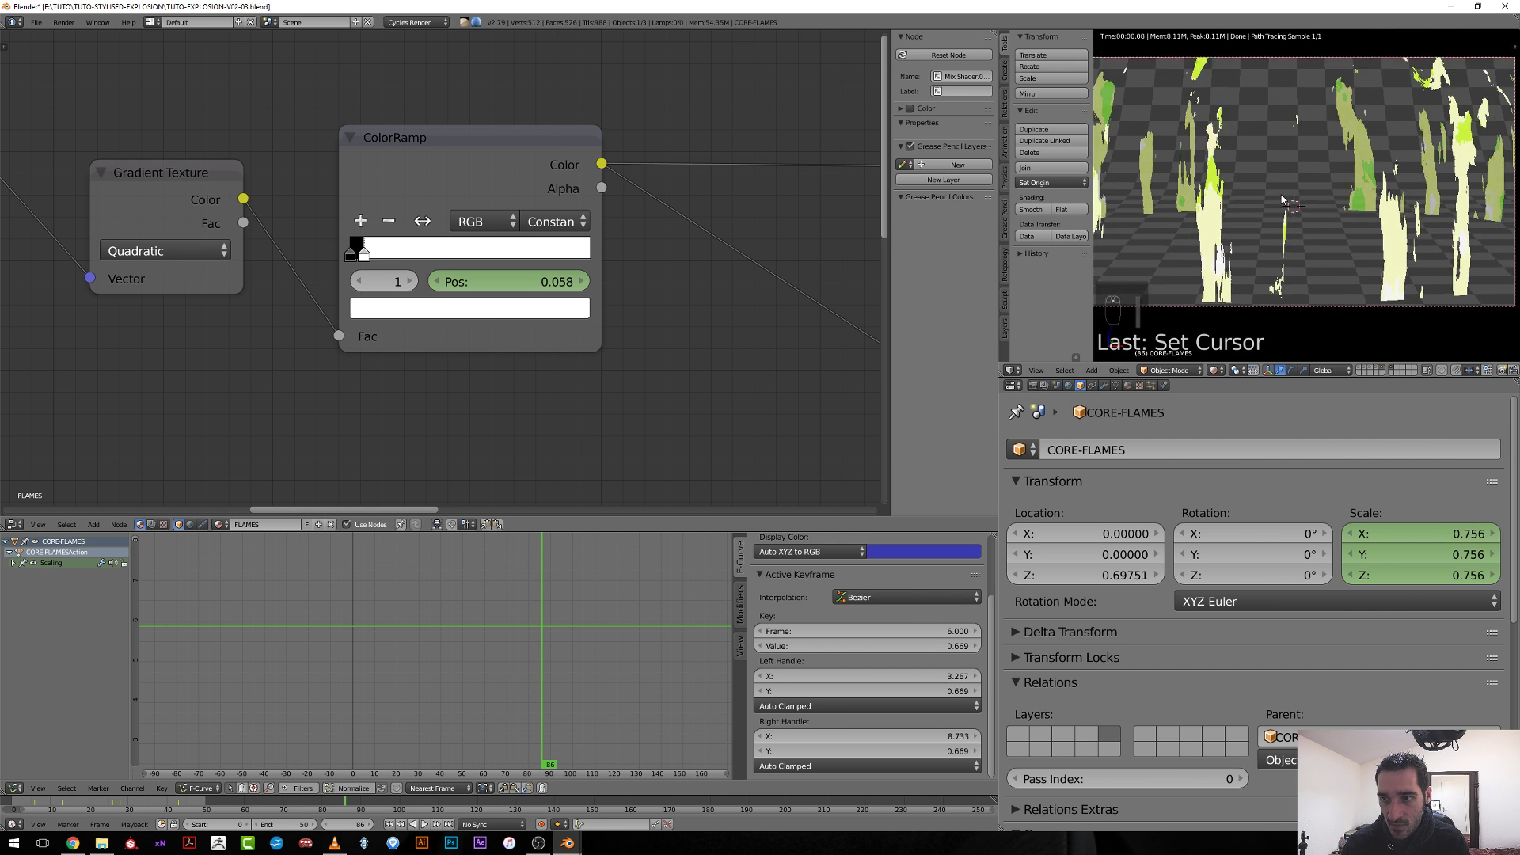
pyautogui.hotkey('alt', 'a')
pyautogui.moveTo(571, 719); pyautogui.dragTo(435, 737)
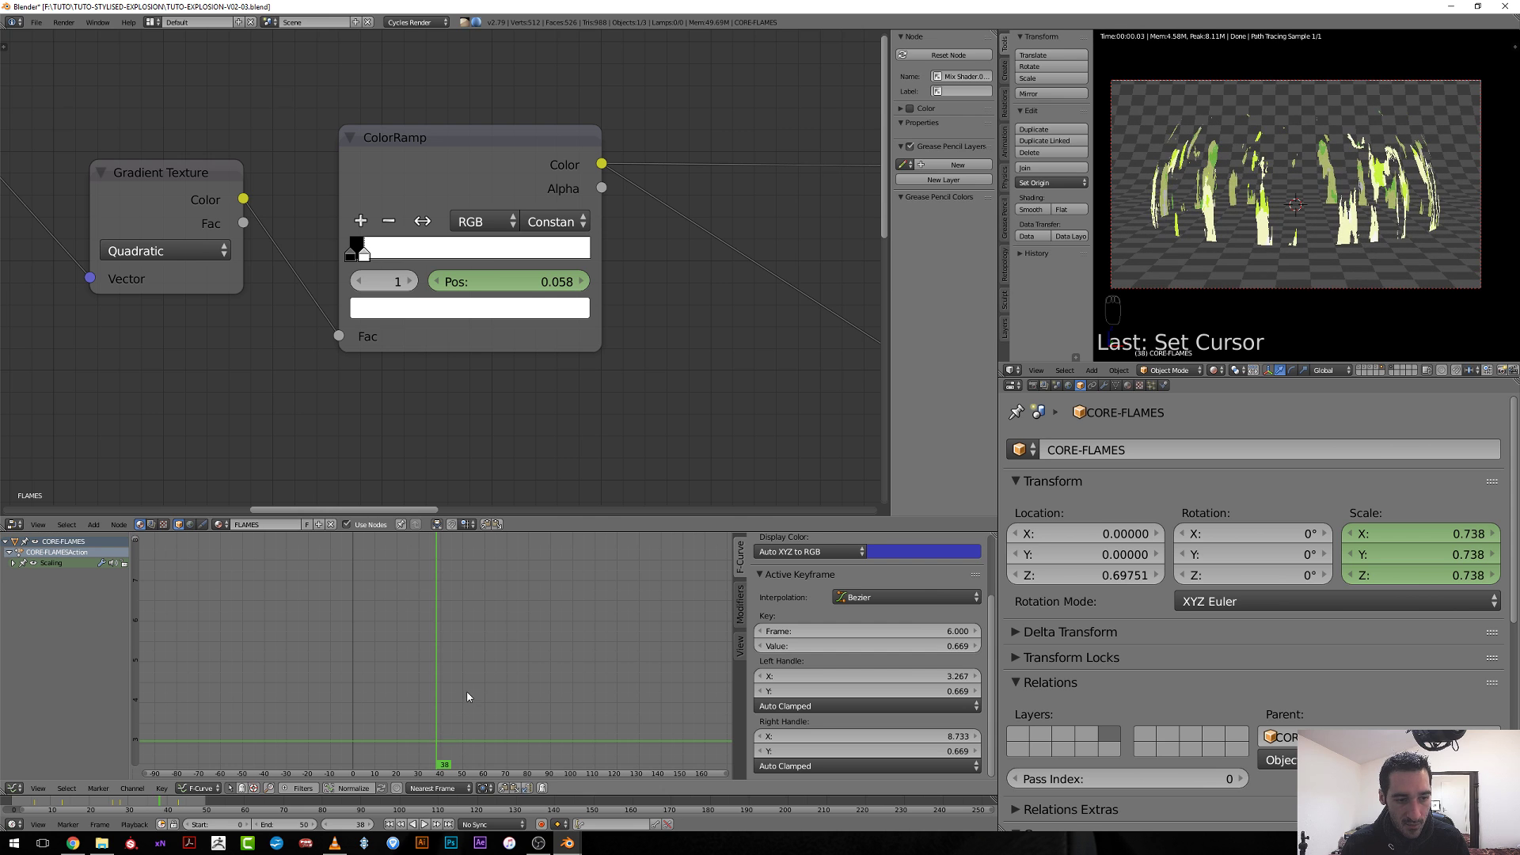
pyautogui.scroll(-2, 479, 679)
pyautogui.press('Home')
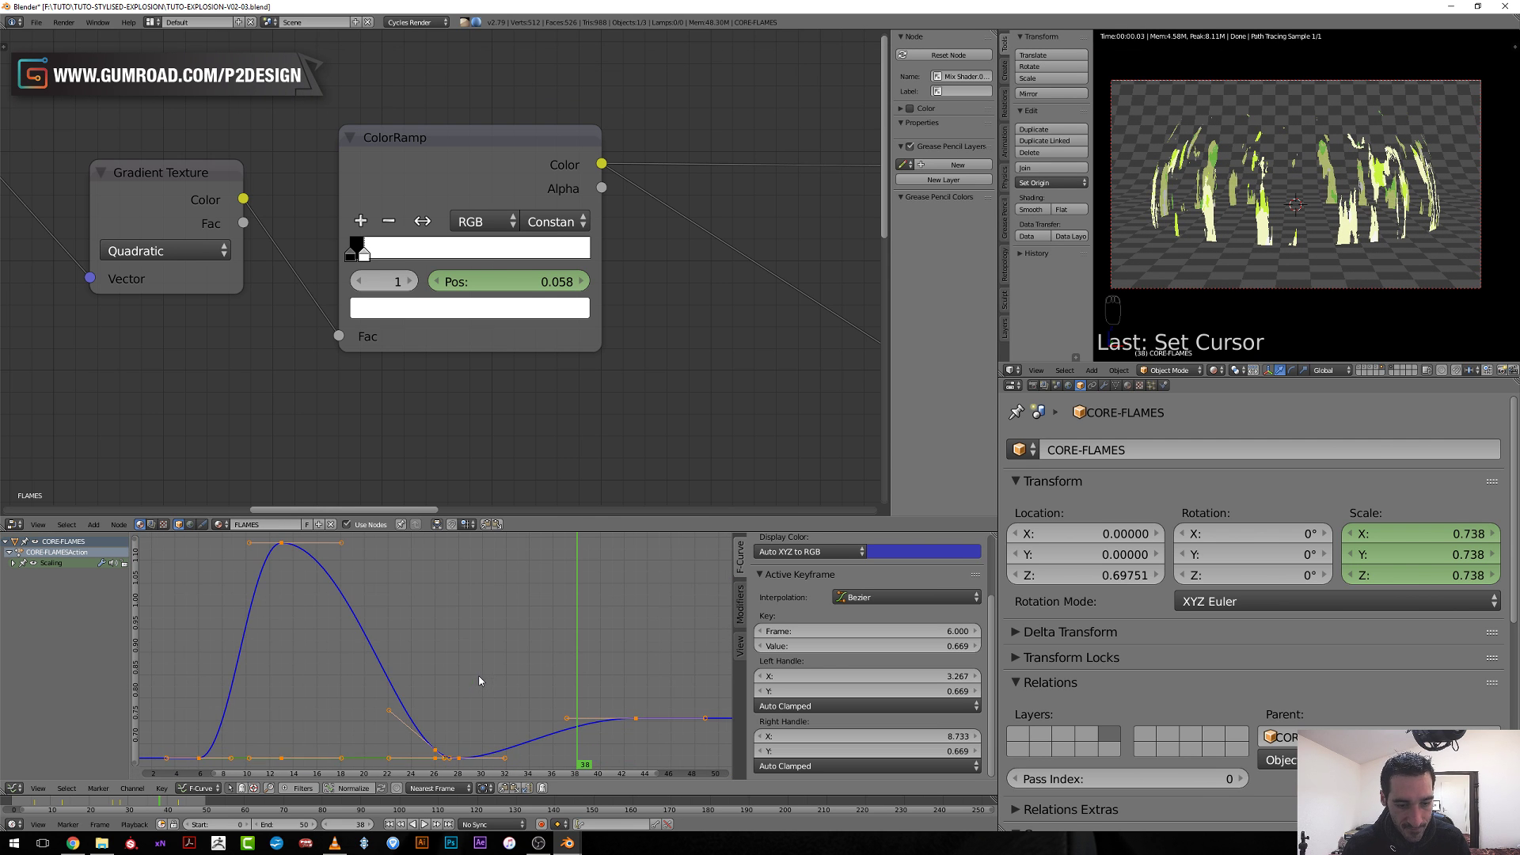
pyautogui.press('a')
pyautogui.press('a')
pyautogui.press('a')
pyautogui.press('KP_Decimal')
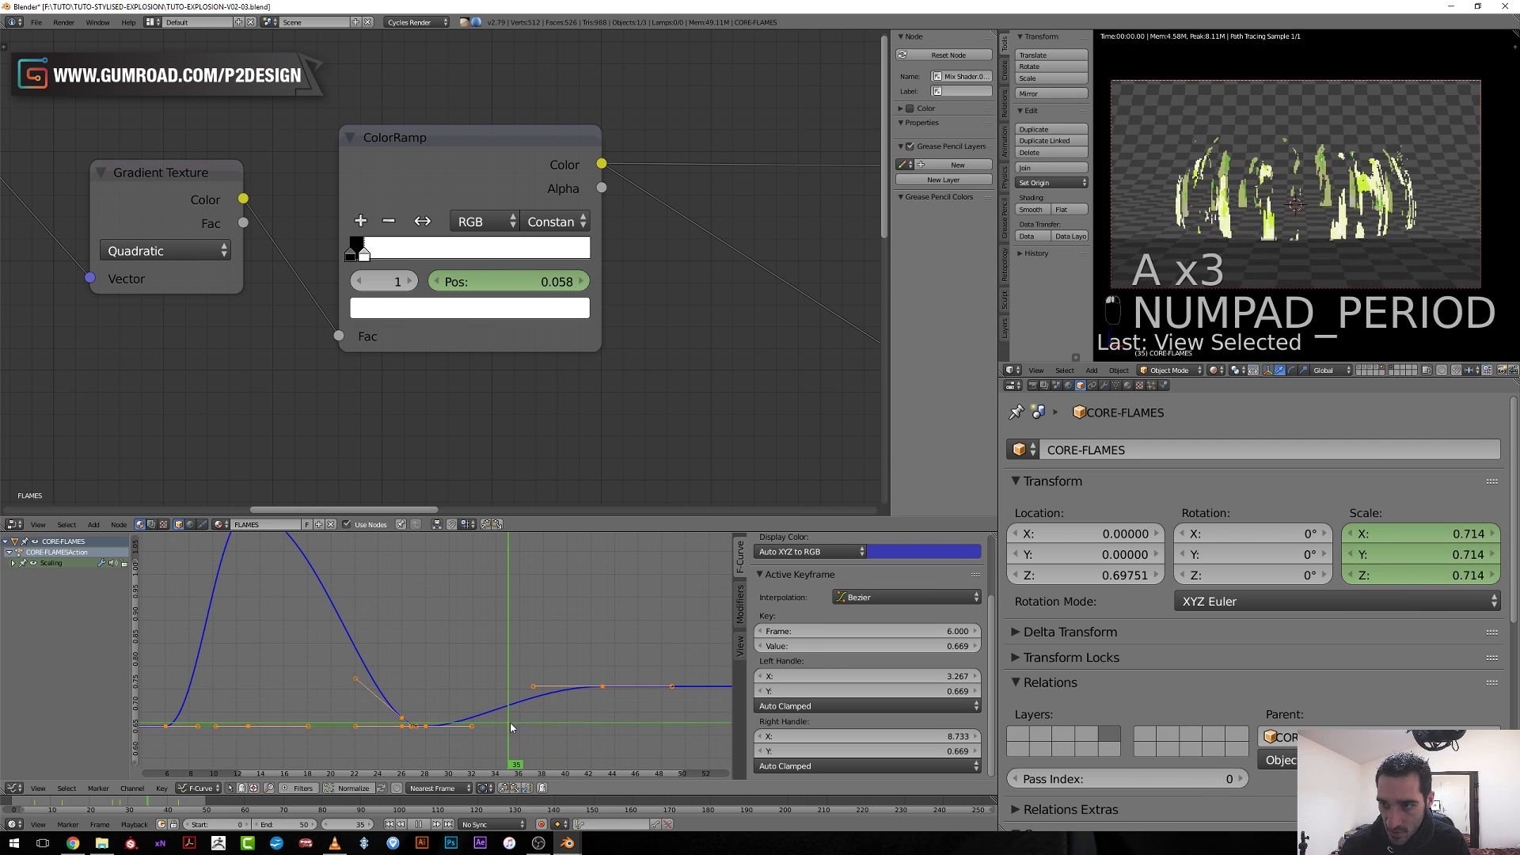
# Set the ColorRamp's white stop position to 0.013 and keyframe it at frame 43.
pyautogui.moveTo(553, 734); pyautogui.dragTo(602, 746)
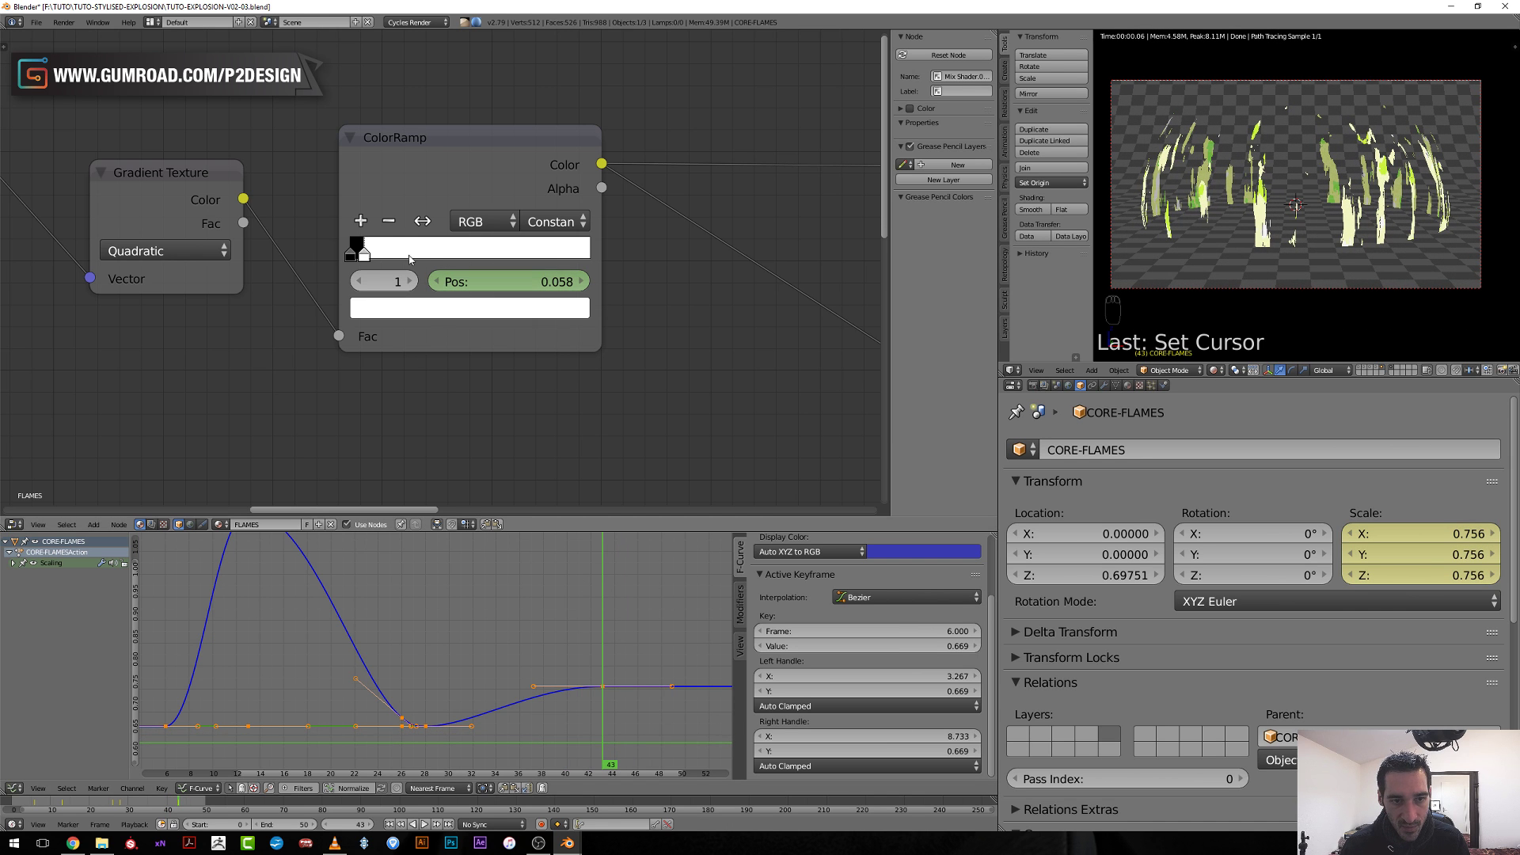
pyautogui.moveTo(366, 261); pyautogui.dragTo(355, 263)
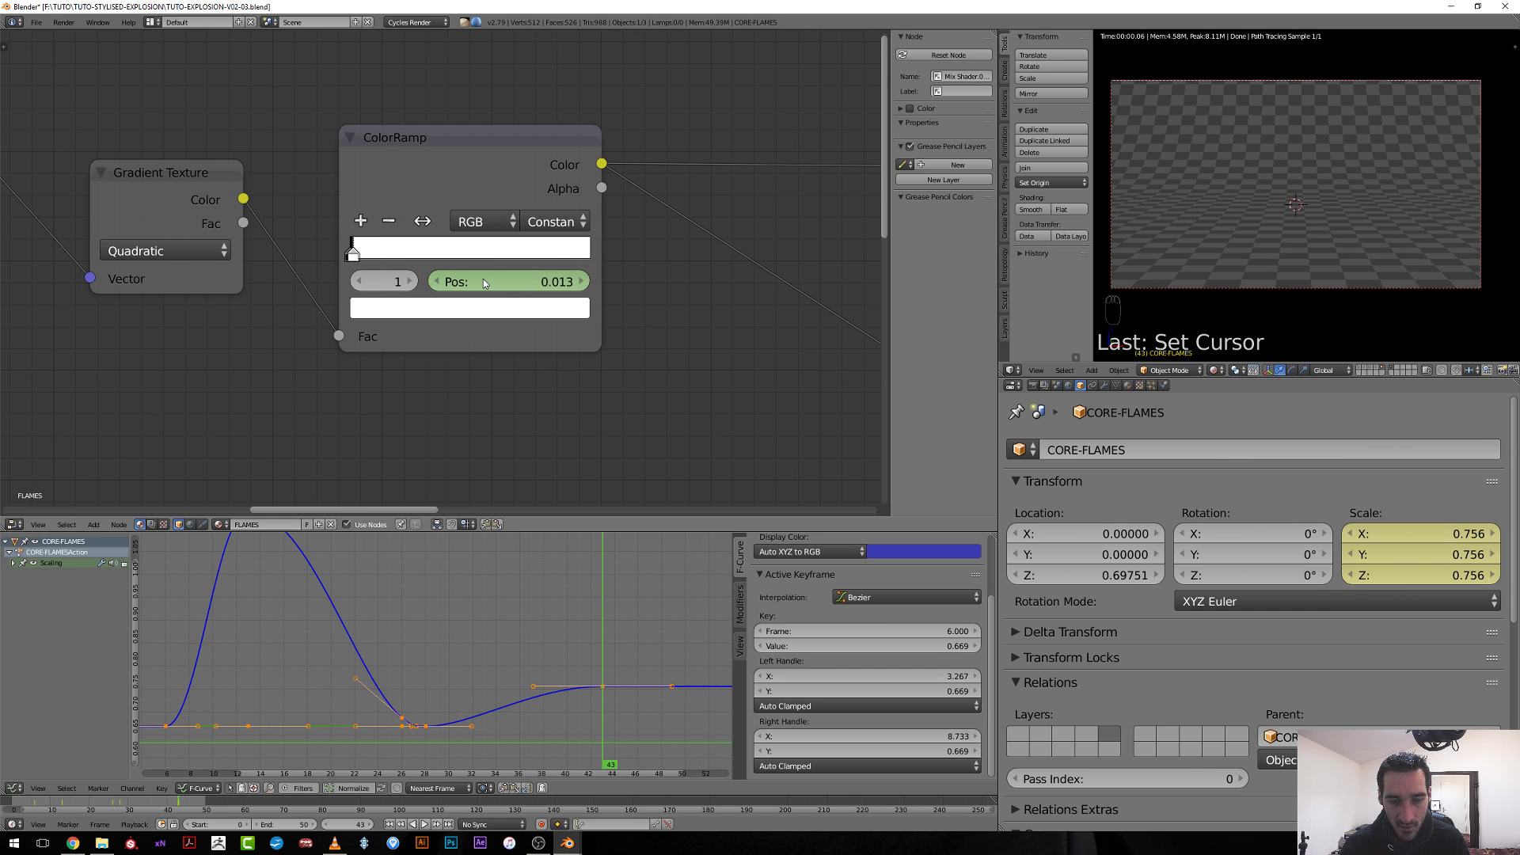
pyautogui.press('i')
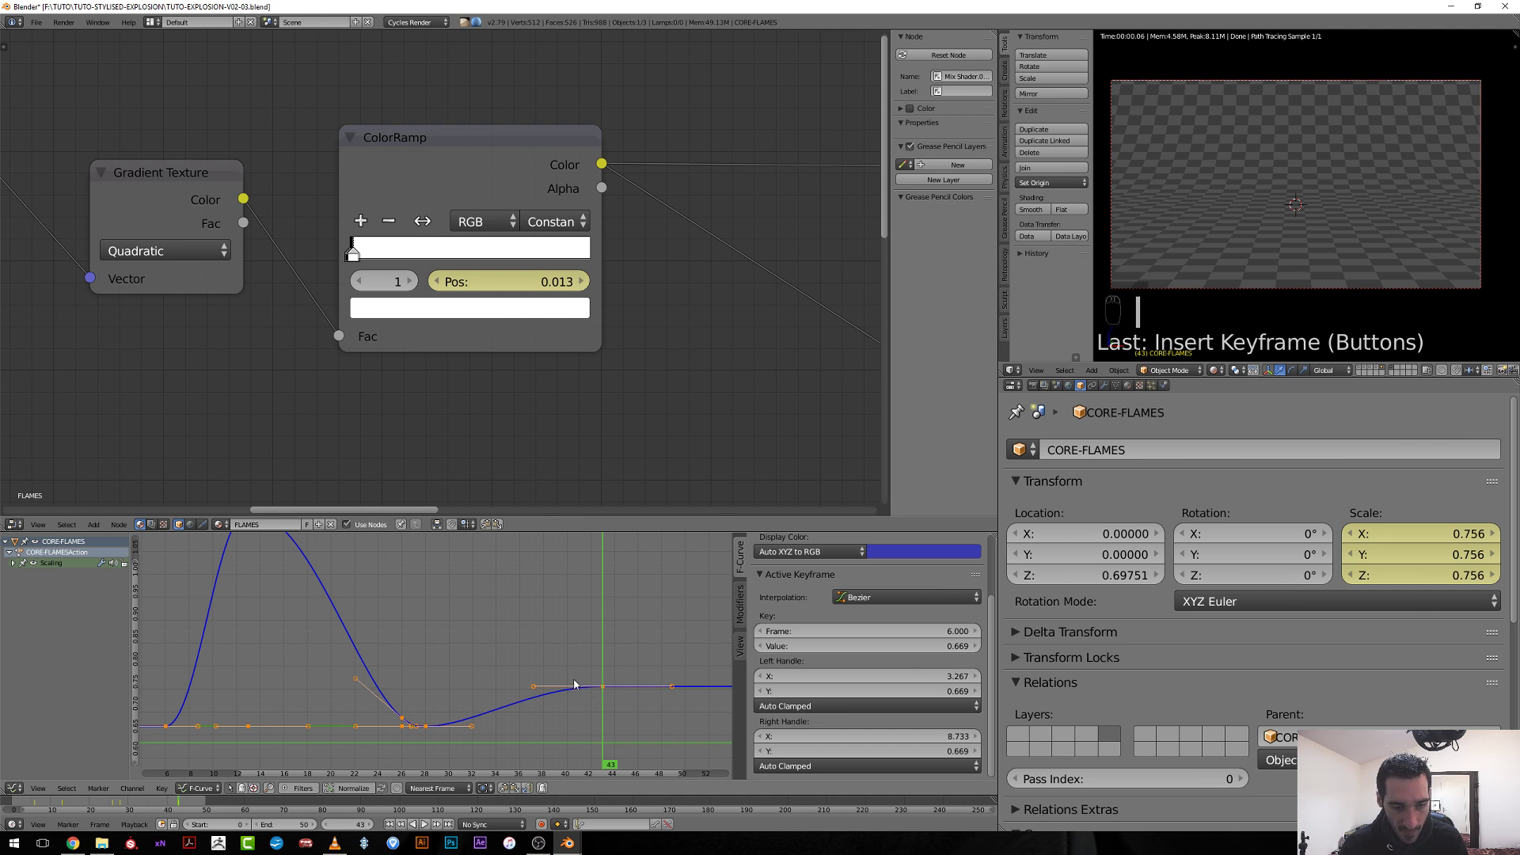
# Select the ColorRamp node and expand the FLAMES Shader Nodetree animation channels in the Graph Editor.
pyautogui.click(510, 137)
pyautogui.press('Home')
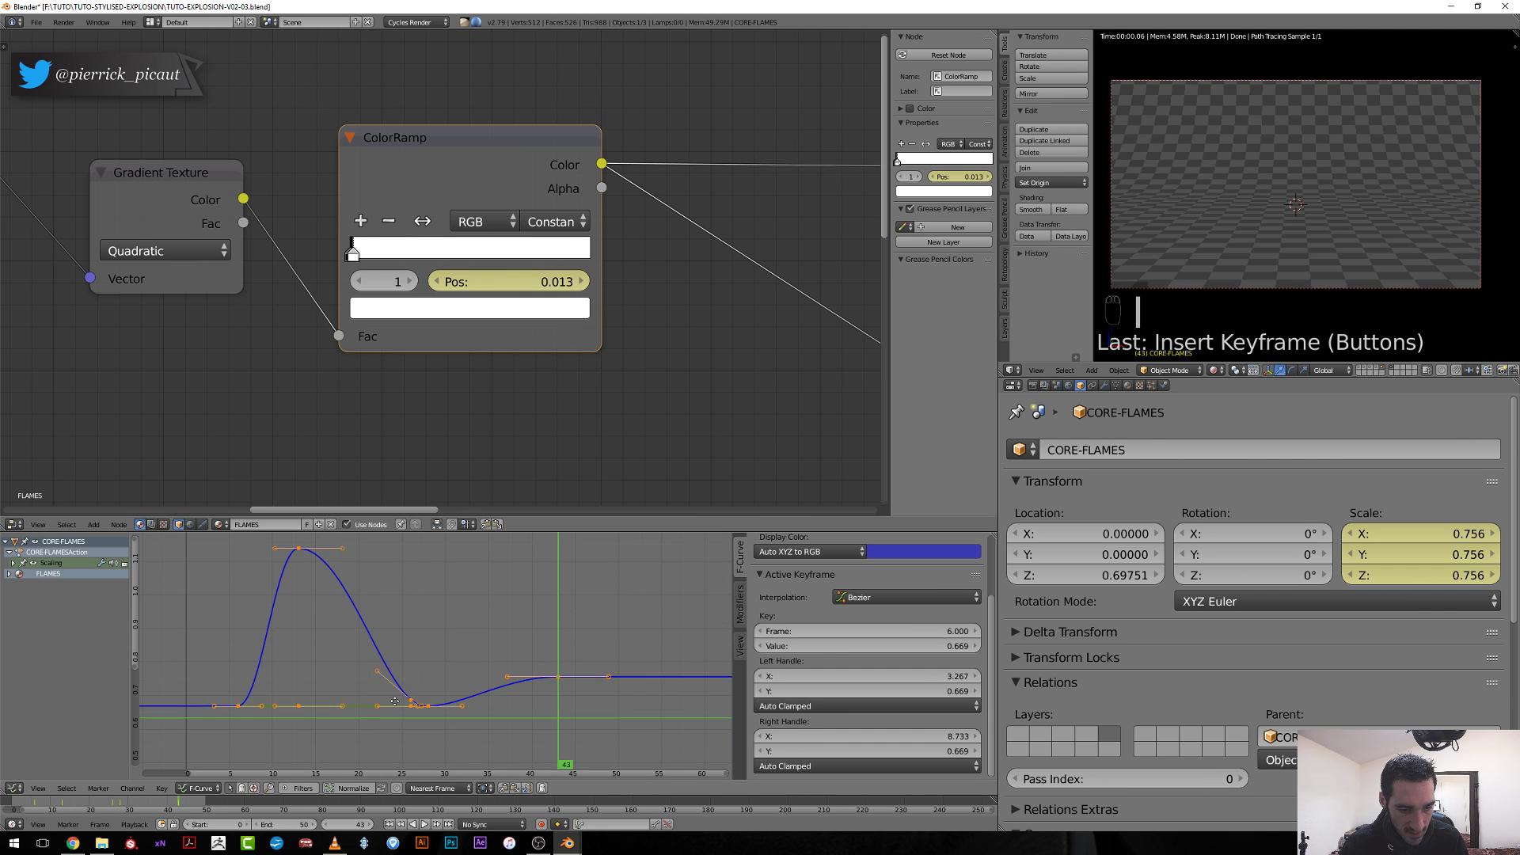
pyautogui.moveTo(394, 701); pyautogui.dragTo(439, 682, button='middle')
pyautogui.click(345, 688)
pyautogui.click(344, 688)
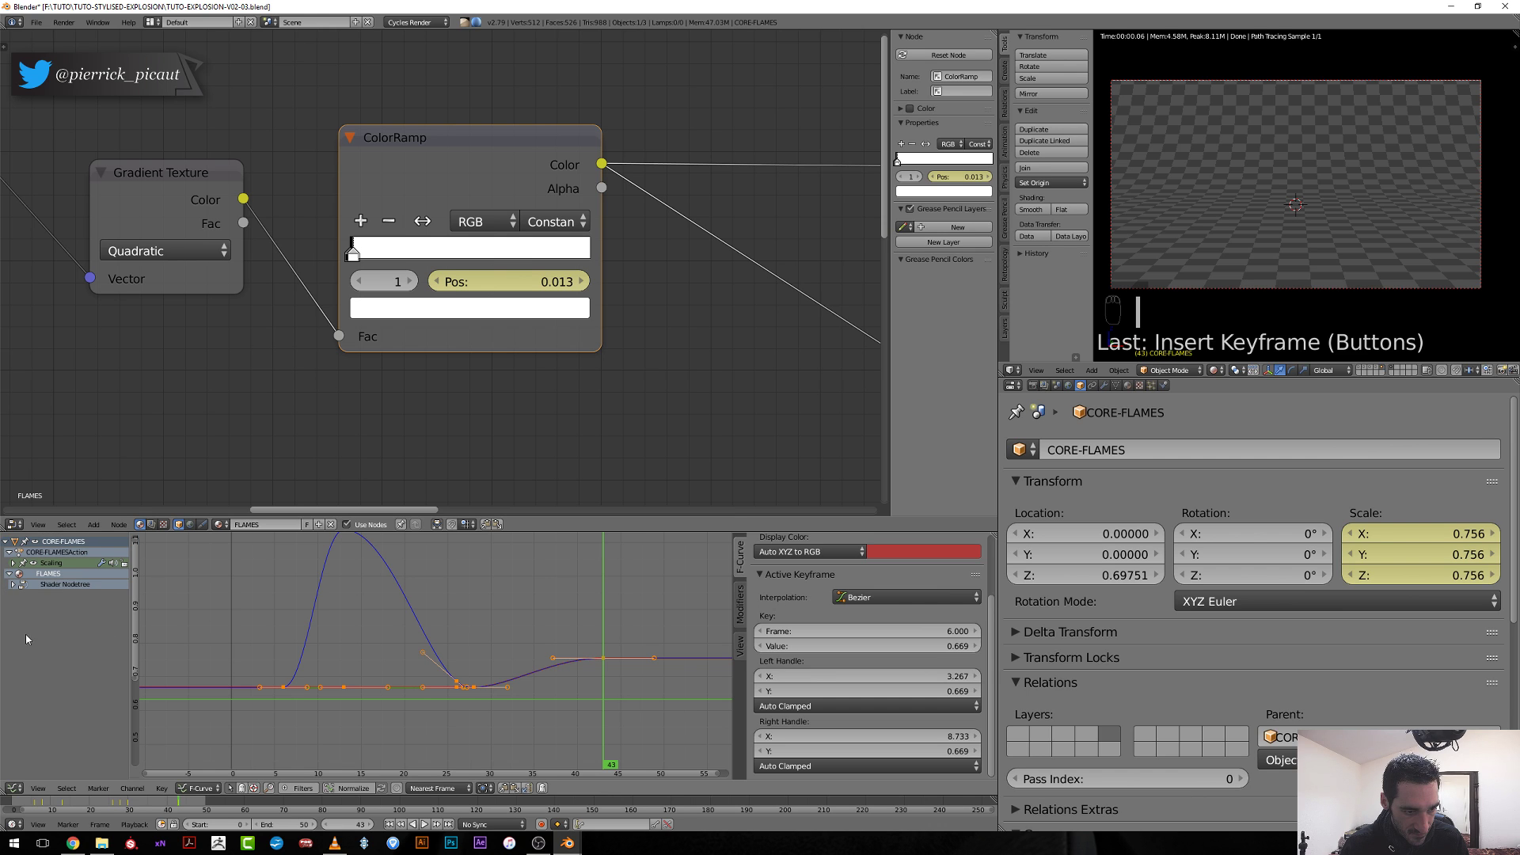
pyautogui.press('a')
pyautogui.press('a')
pyautogui.press('a')
pyautogui.click(13, 584)
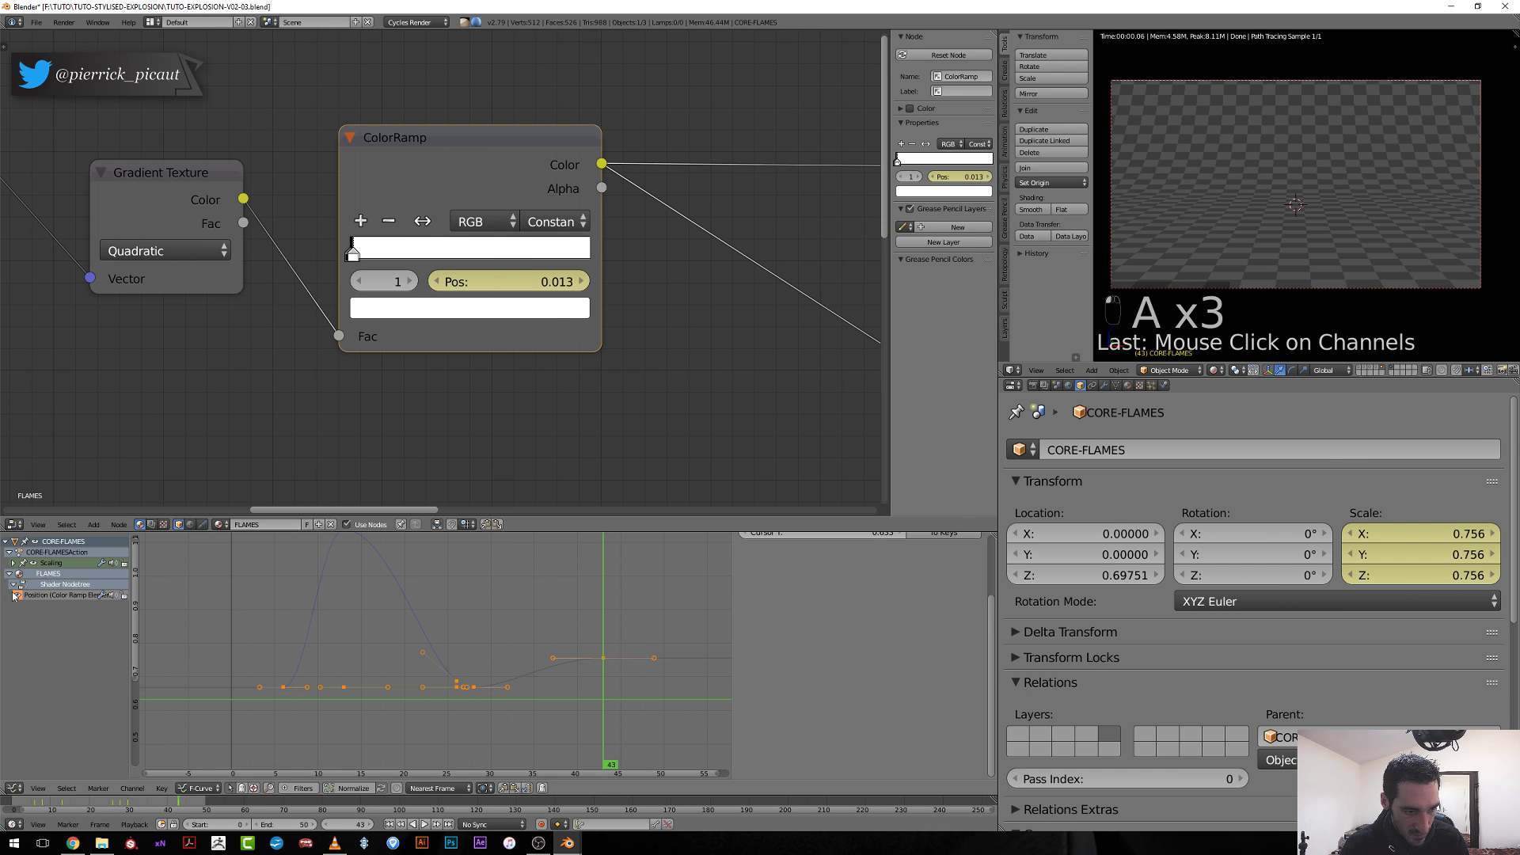
# Select the ColorRamp Position channel, display only its curve and frame its keyframes.
pyautogui.click(57, 596)
pyautogui.press('a')
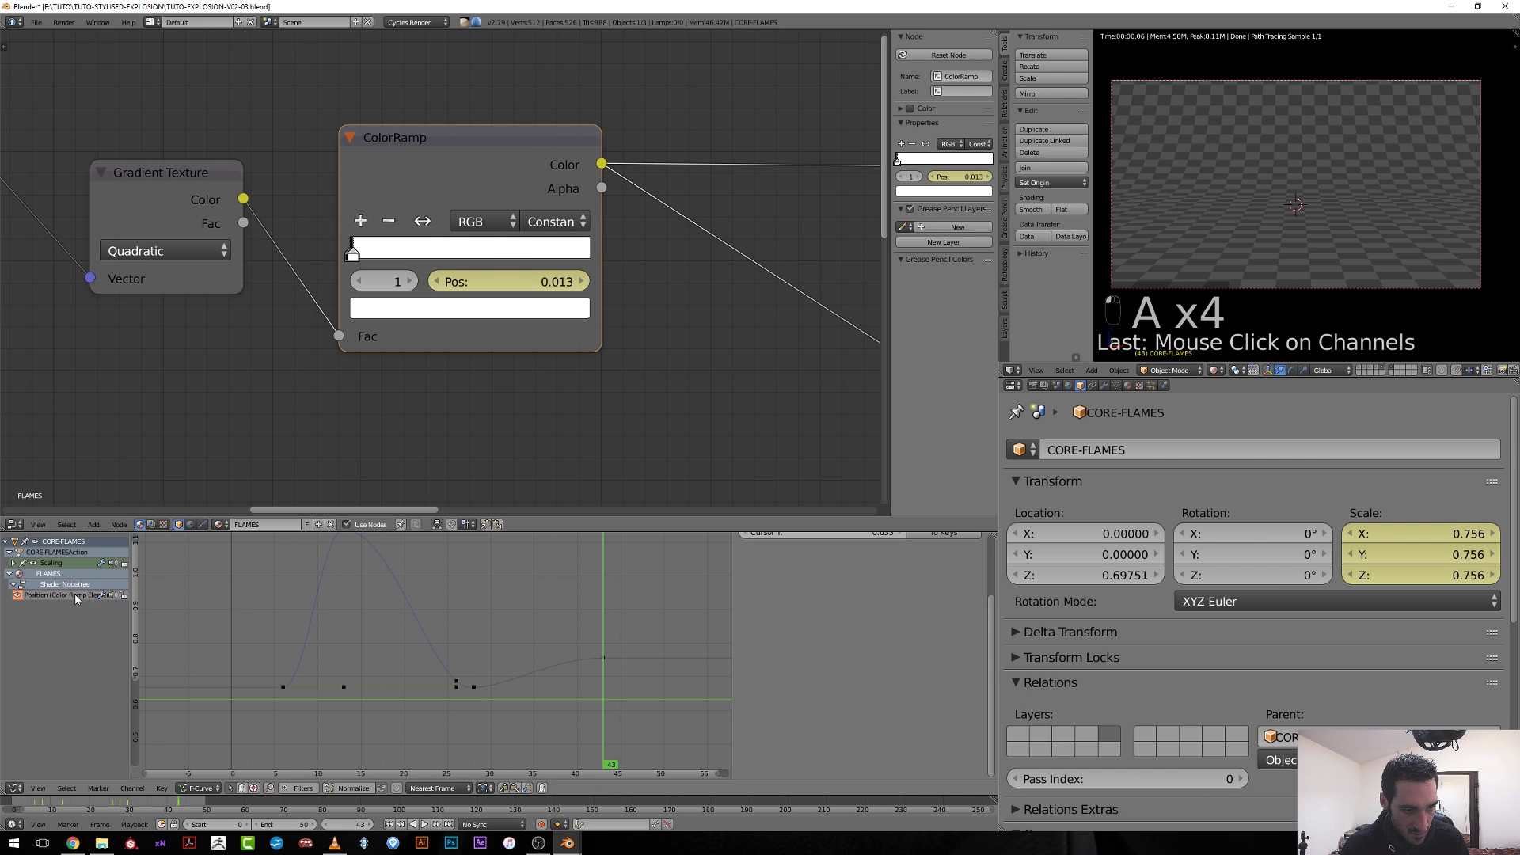
pyautogui.press('a')
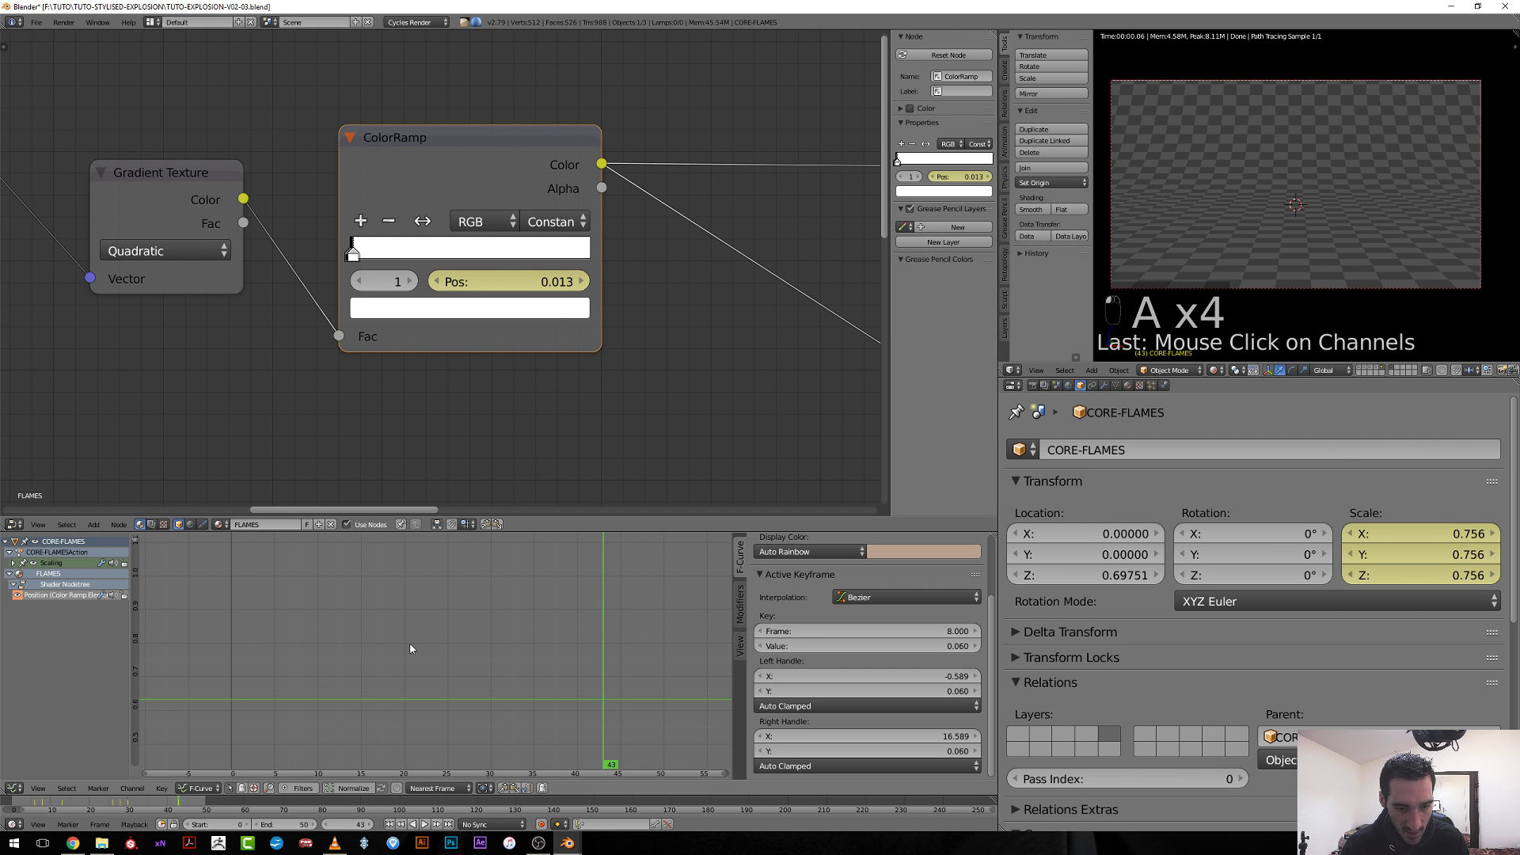
pyautogui.press('Home')
pyautogui.scroll(-6, 411, 646)
pyautogui.hotkey('shift', 'h')
pyautogui.press('a')
pyautogui.press('KP_Decimal')
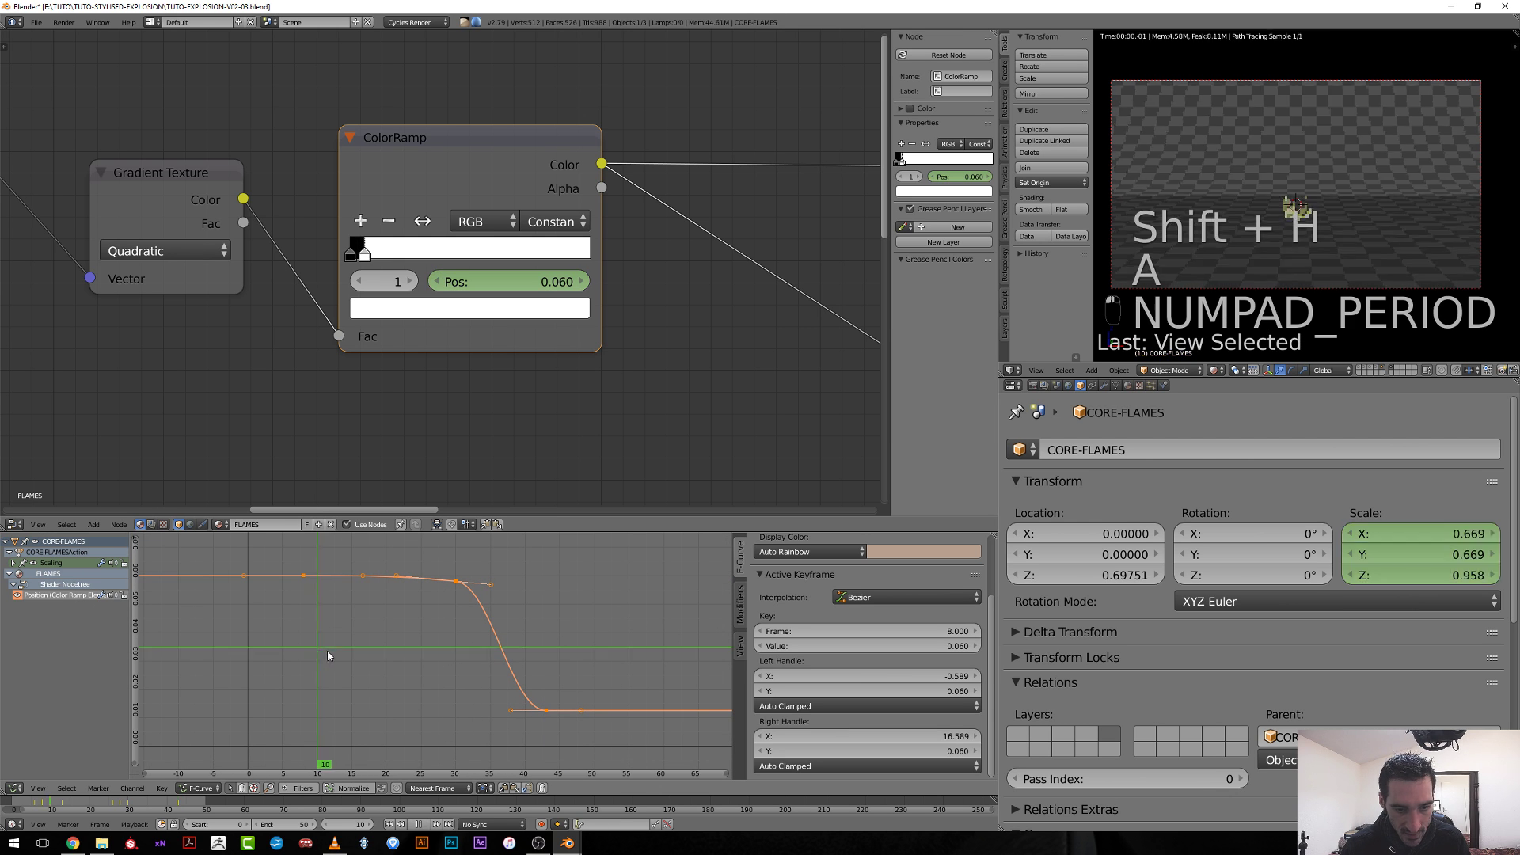
# Scrub through the ColorRamp position animation to examine how the flames dissolve, ending at frame 33.
pyautogui.moveTo(356, 657); pyautogui.dragTo(482, 691)
pyautogui.moveTo(548, 624); pyautogui.dragTo(477, 671)
# Switch the camera viewport from rendered to solid shading and show the scene's Render settings.
pyautogui.hotkey('shift', 'z')
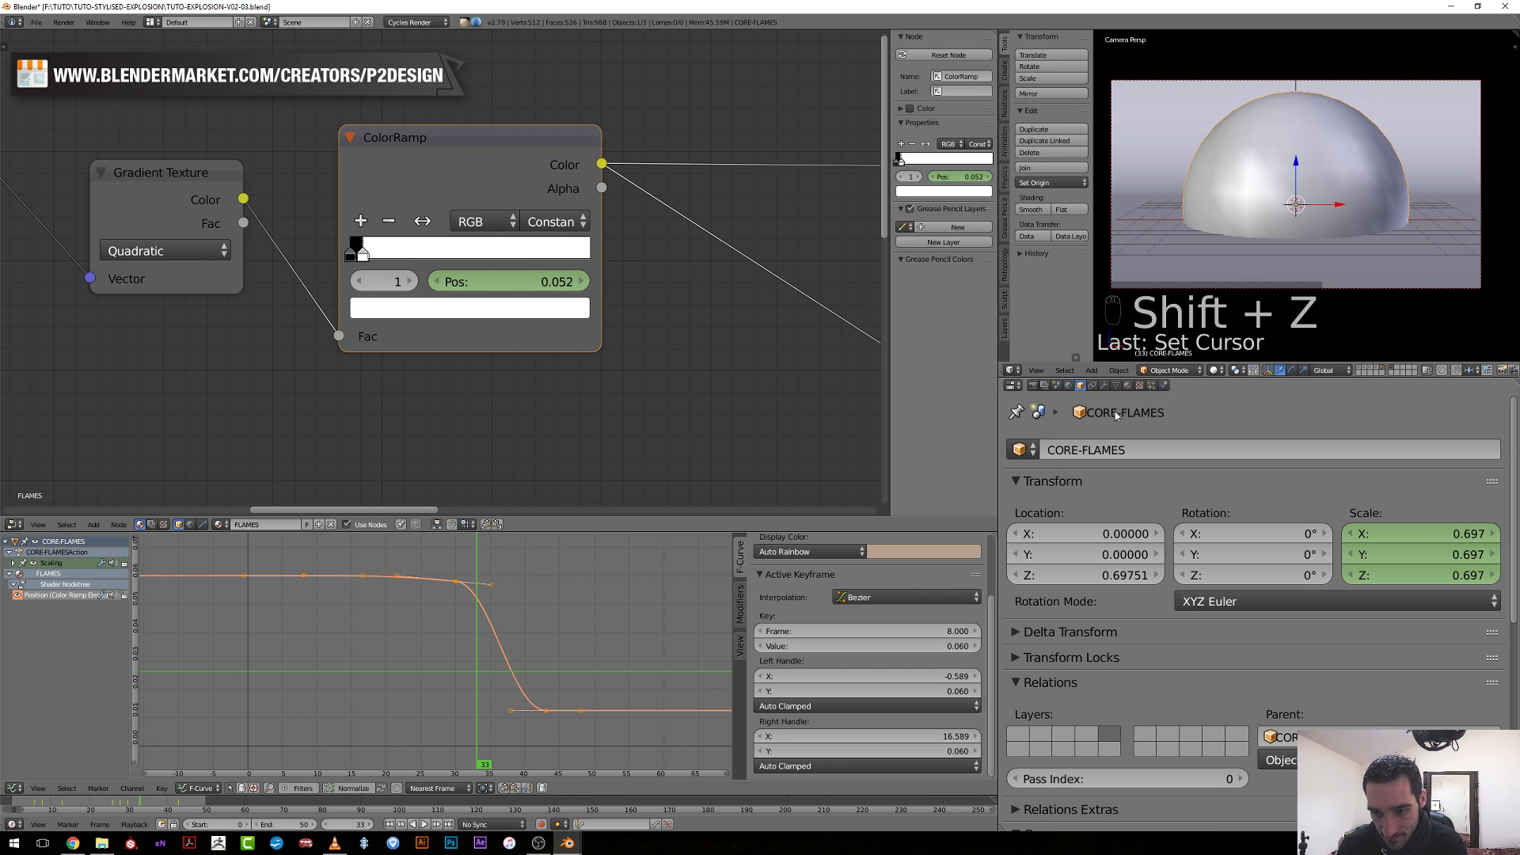
pyautogui.click(1033, 386)
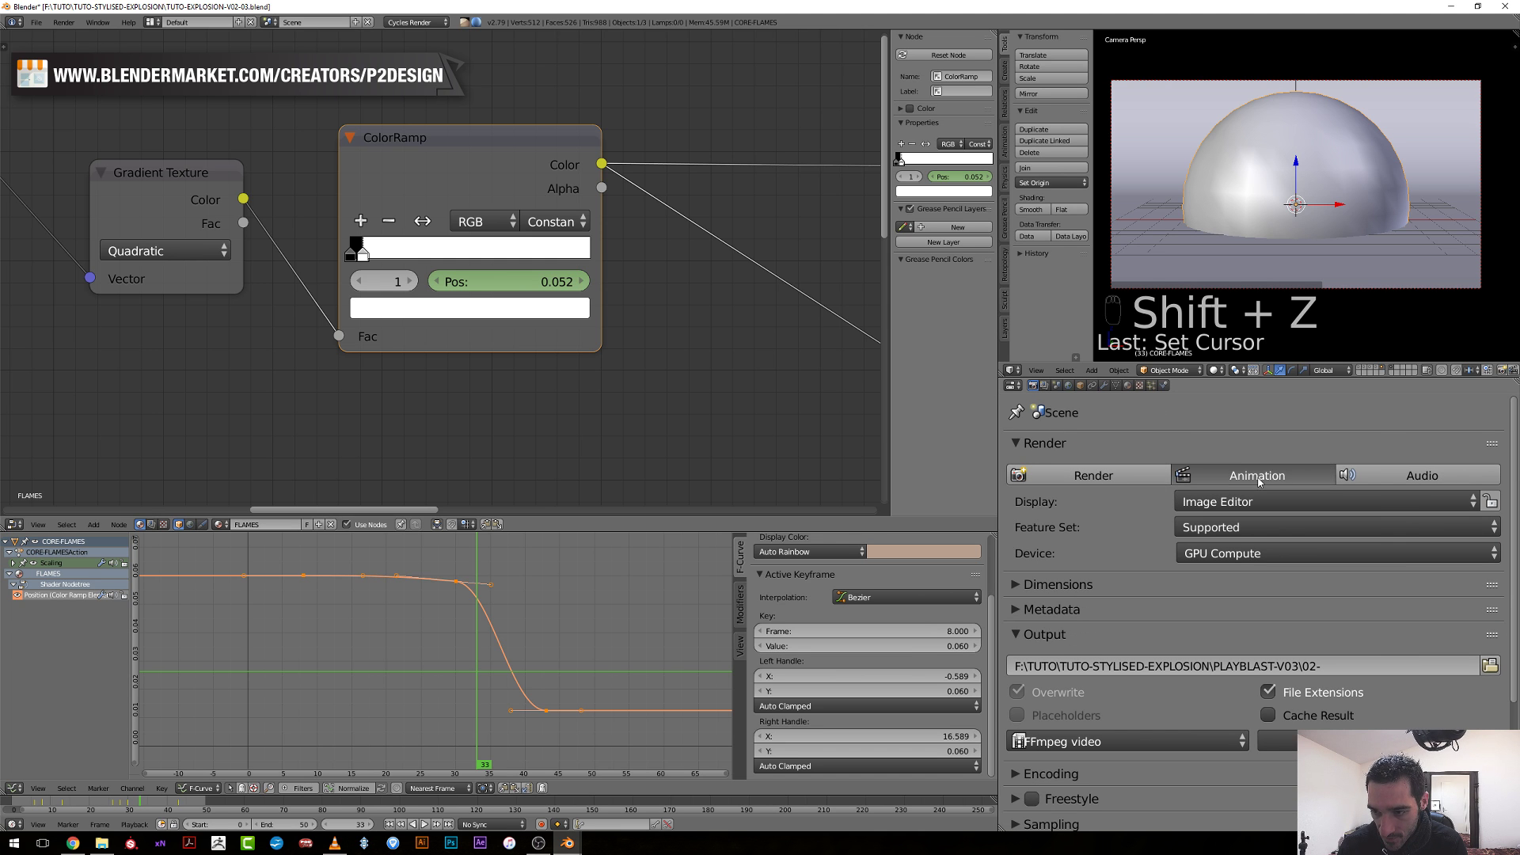
# Render the full animation to the PLAYBLAST-V03 output as an FFmpeg video.
pyautogui.scroll(-5, 646, 397)
pyautogui.moveTo(698, 338); pyautogui.dragTo(532, 194, button='middle')
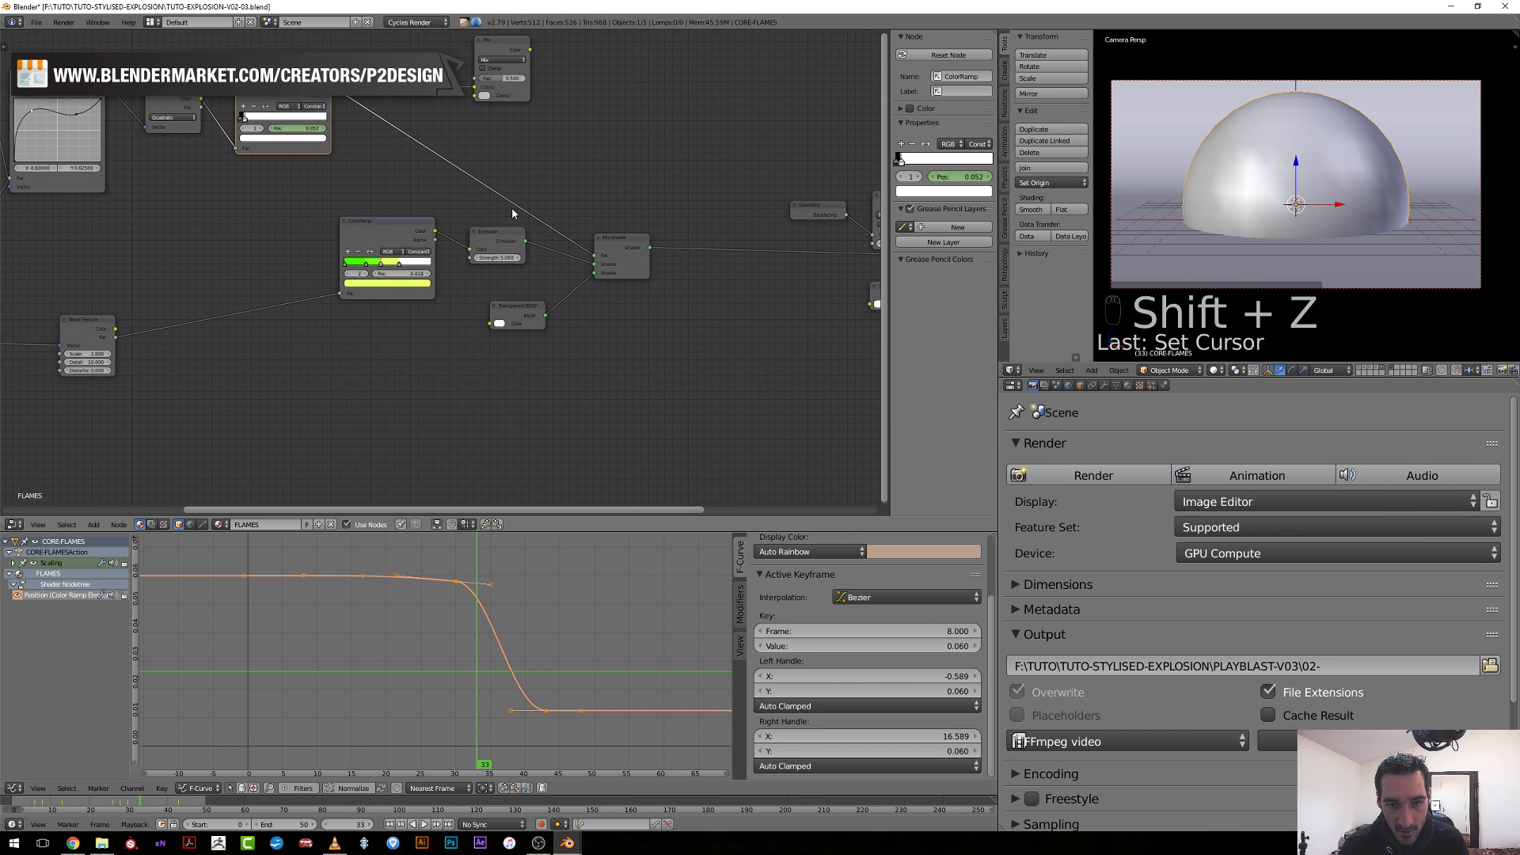
pyautogui.keyDown('ctrl'); pyautogui.scroll(-5, 678, 273); pyautogui.keyUp('ctrl')
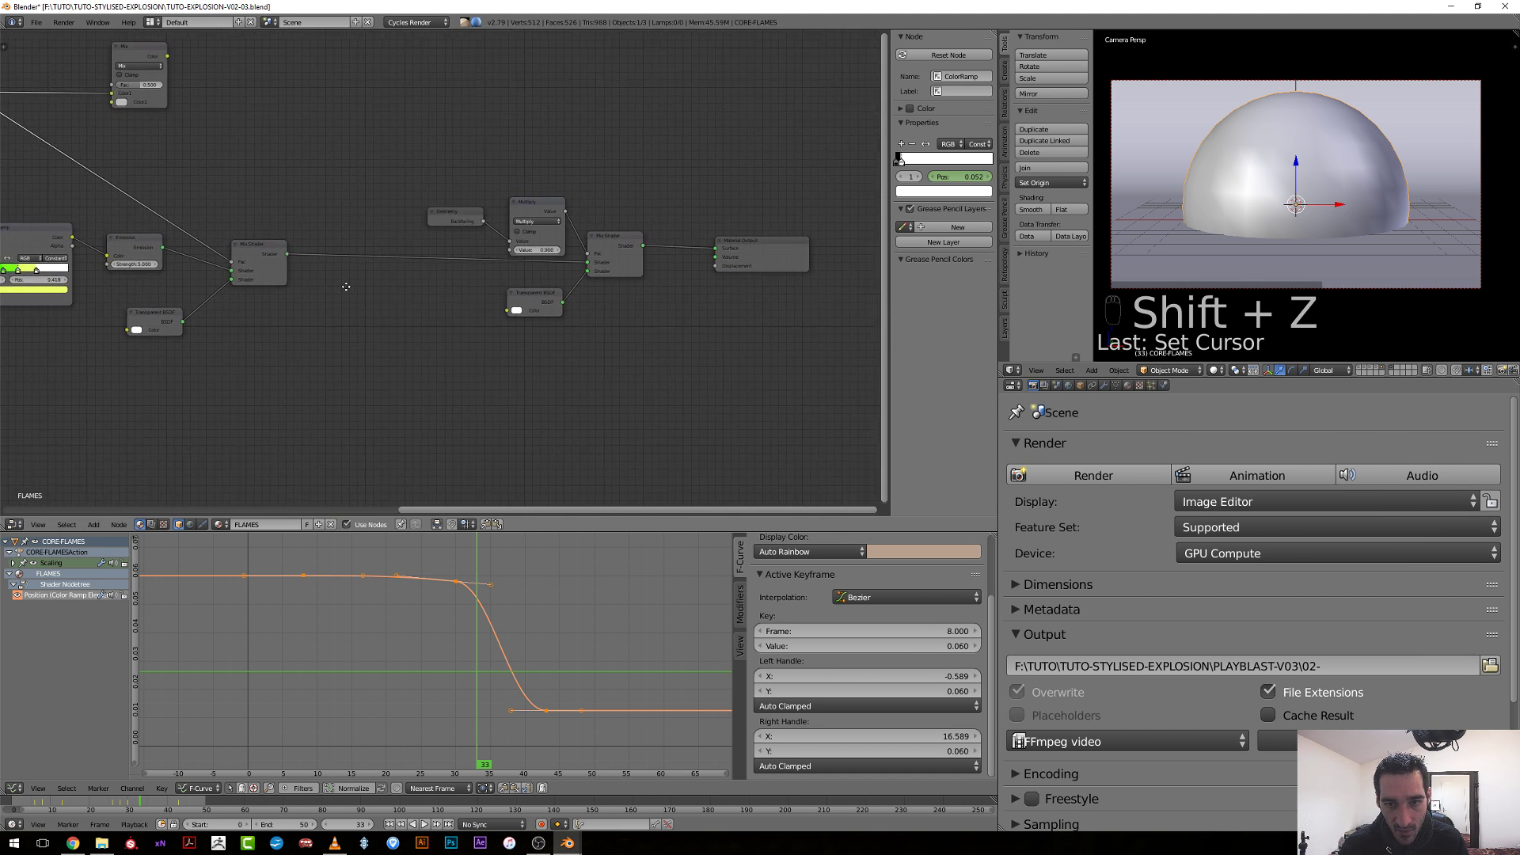
pyautogui.click(1162, 476)
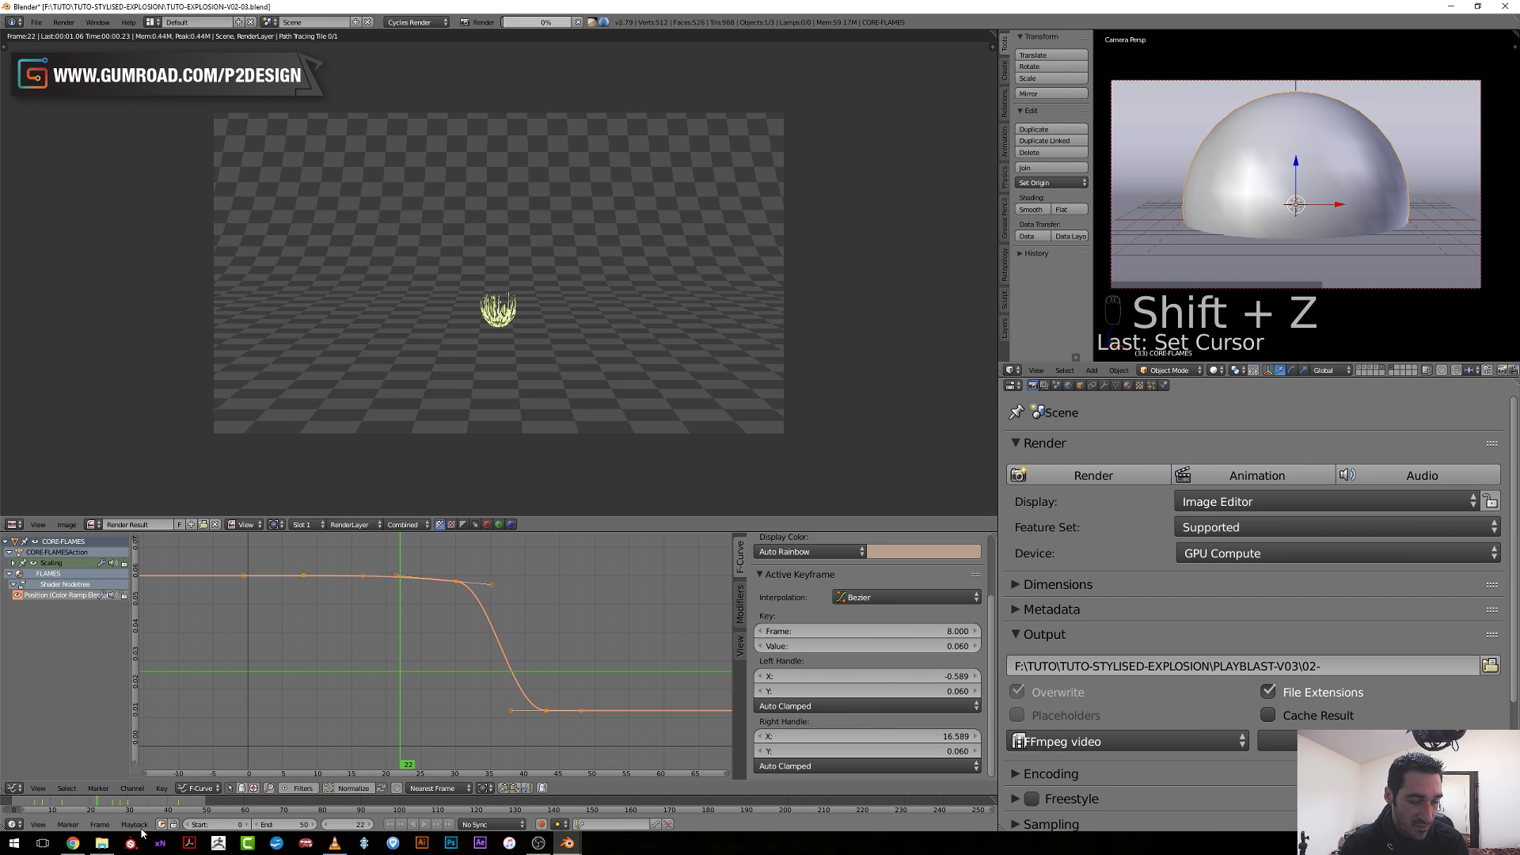
# Switch to the file explorer, open SHOCKWAVE-.mp4 from TUTO-STYLISED-EXPLOSION in VLC, and dismiss the SyncBackFree update notice and its window.
pyautogui.click(101, 842)
pyautogui.hotkey('alt', 'Up')
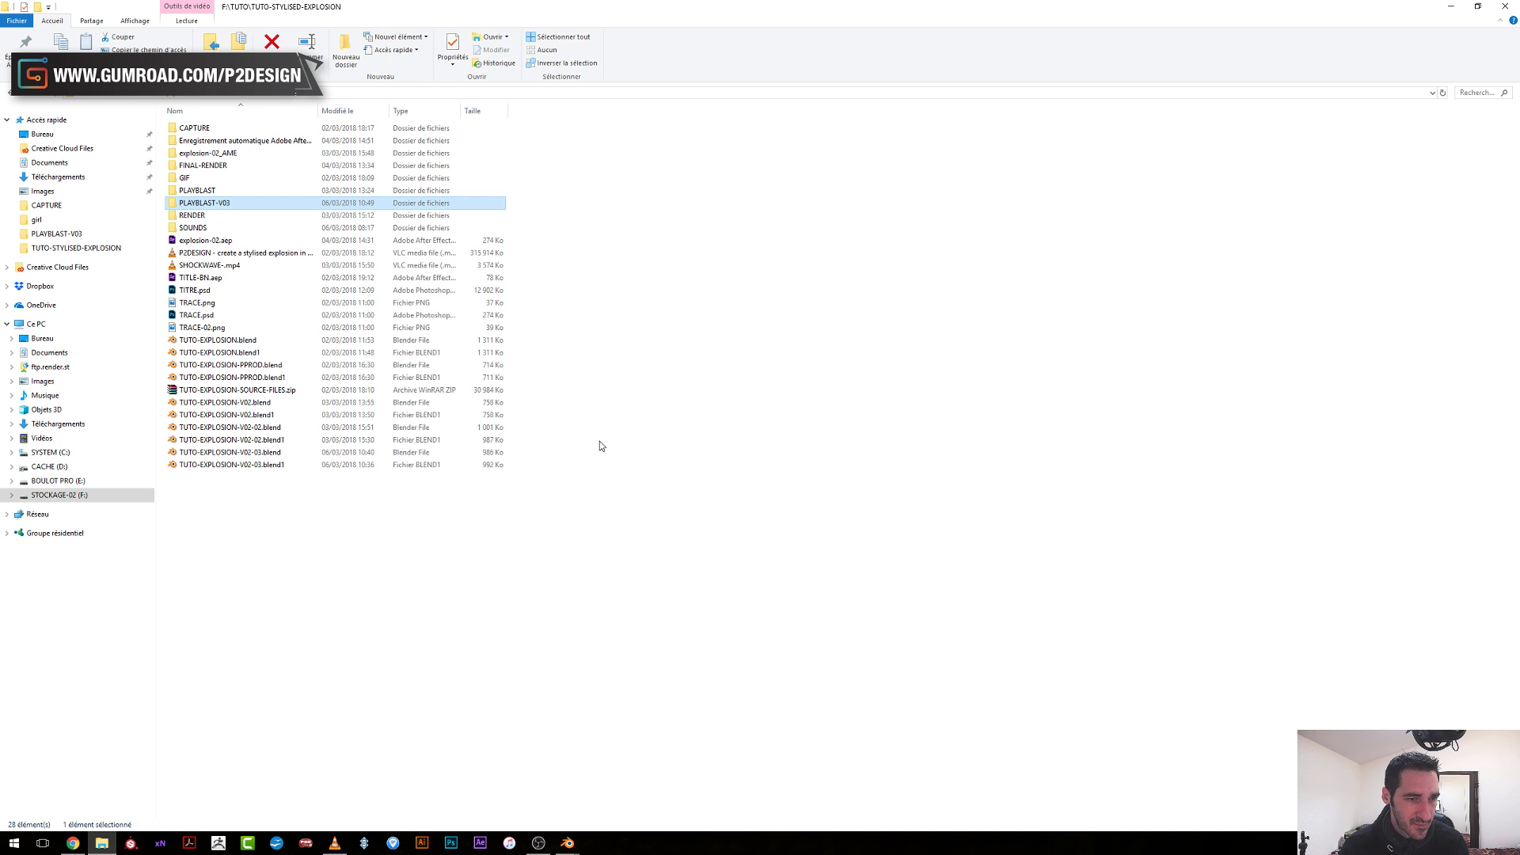
pyautogui.click(237, 266)
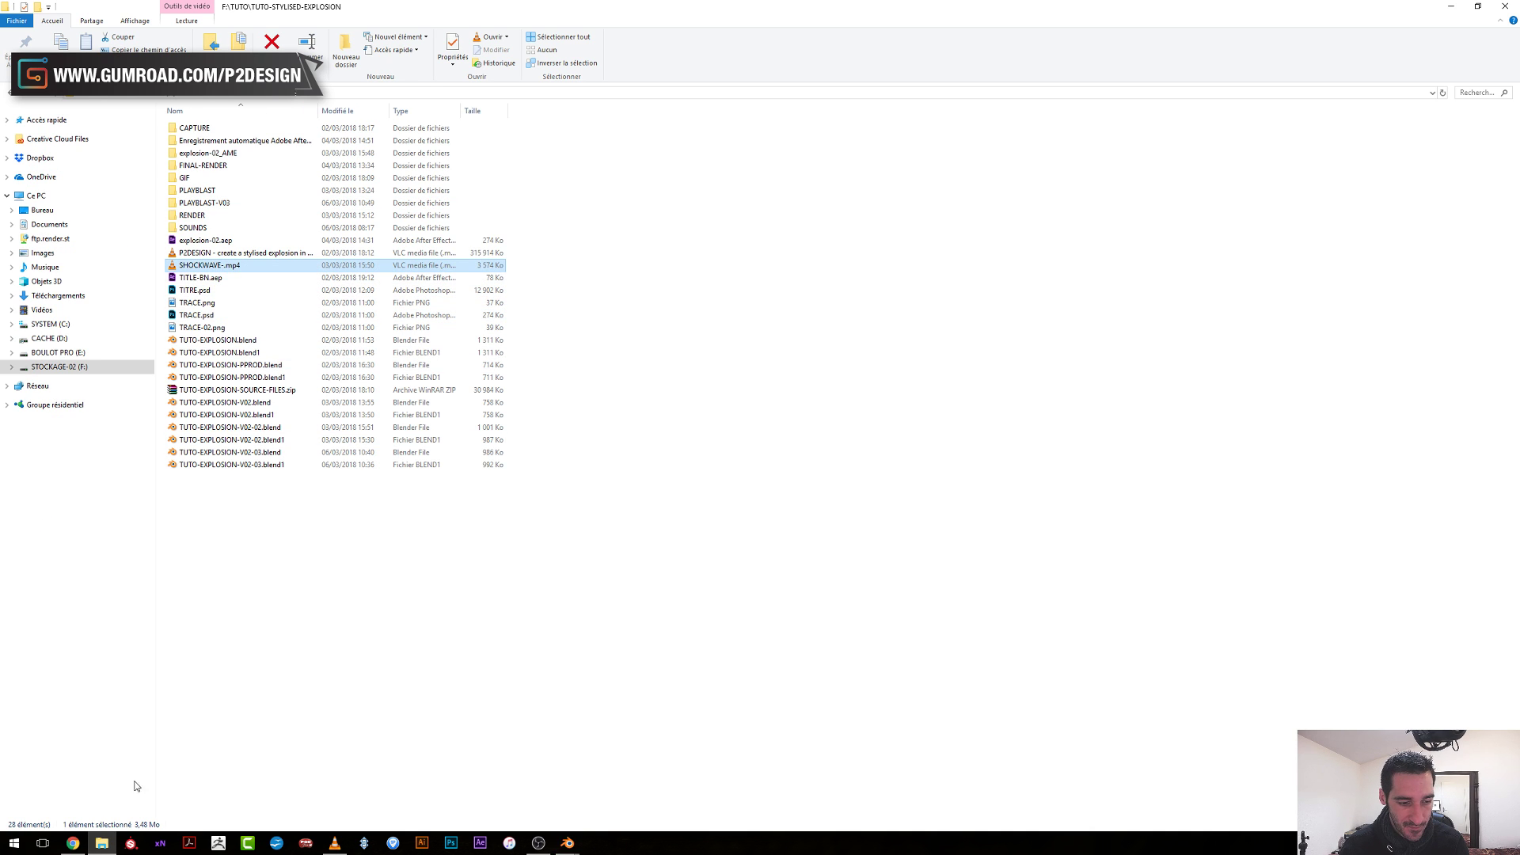
pyautogui.click(334, 842)
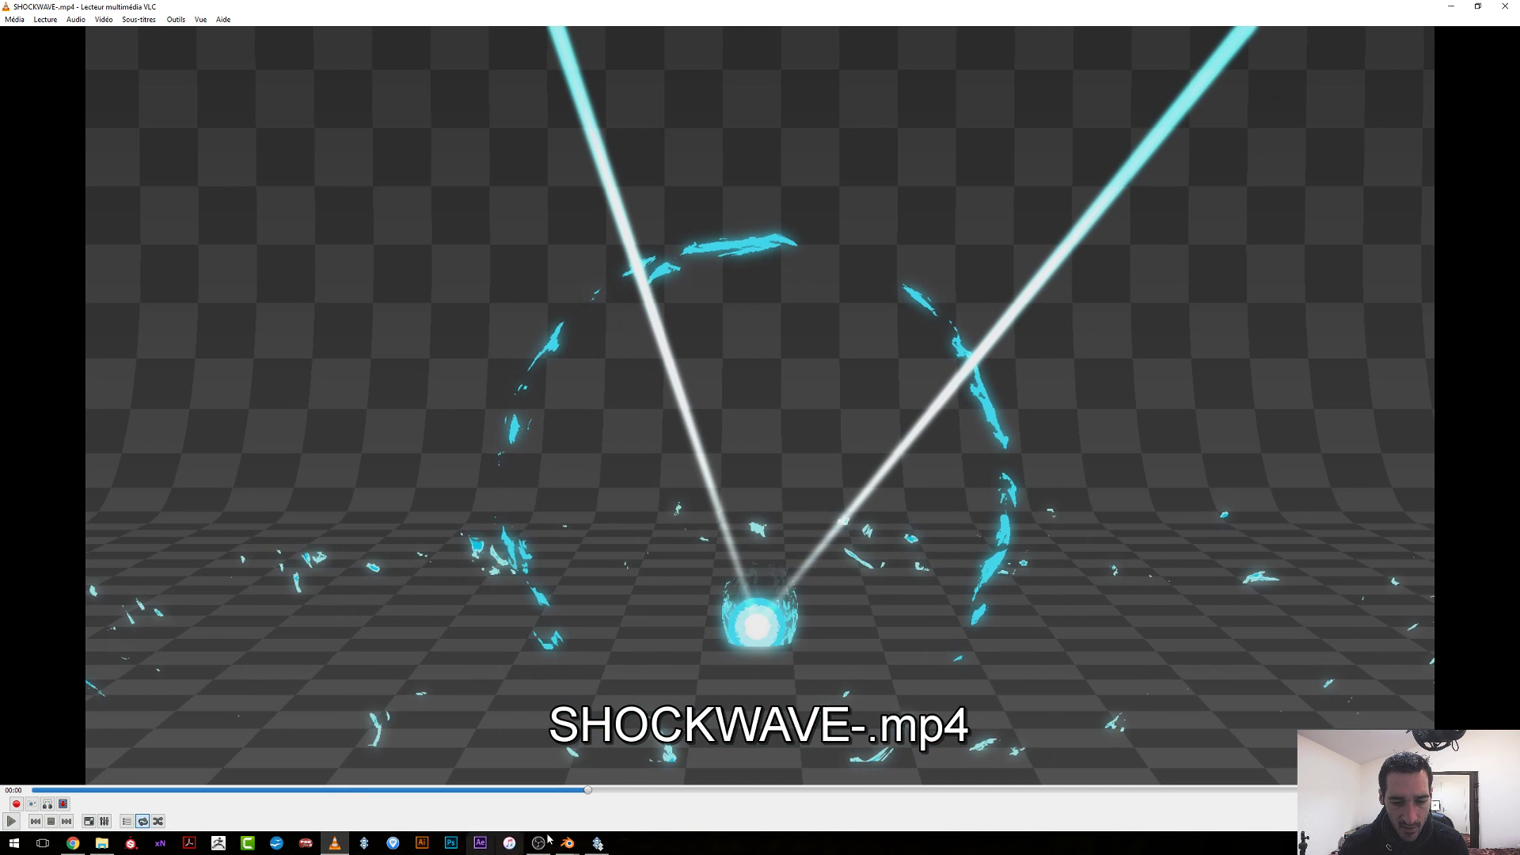
pyautogui.click(606, 845)
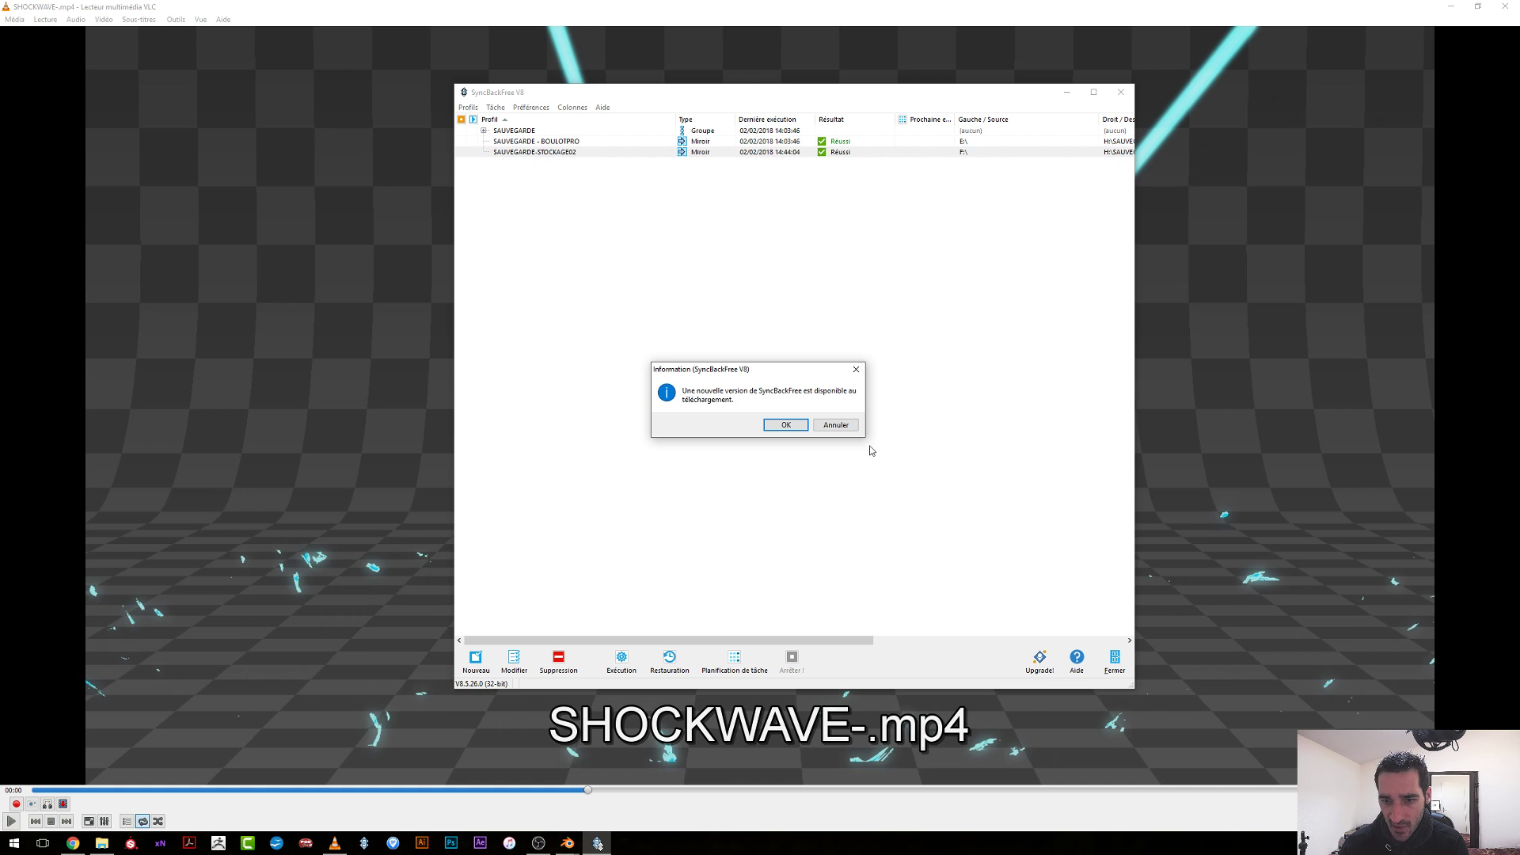
pyautogui.click(835, 424)
pyautogui.click(1120, 92)
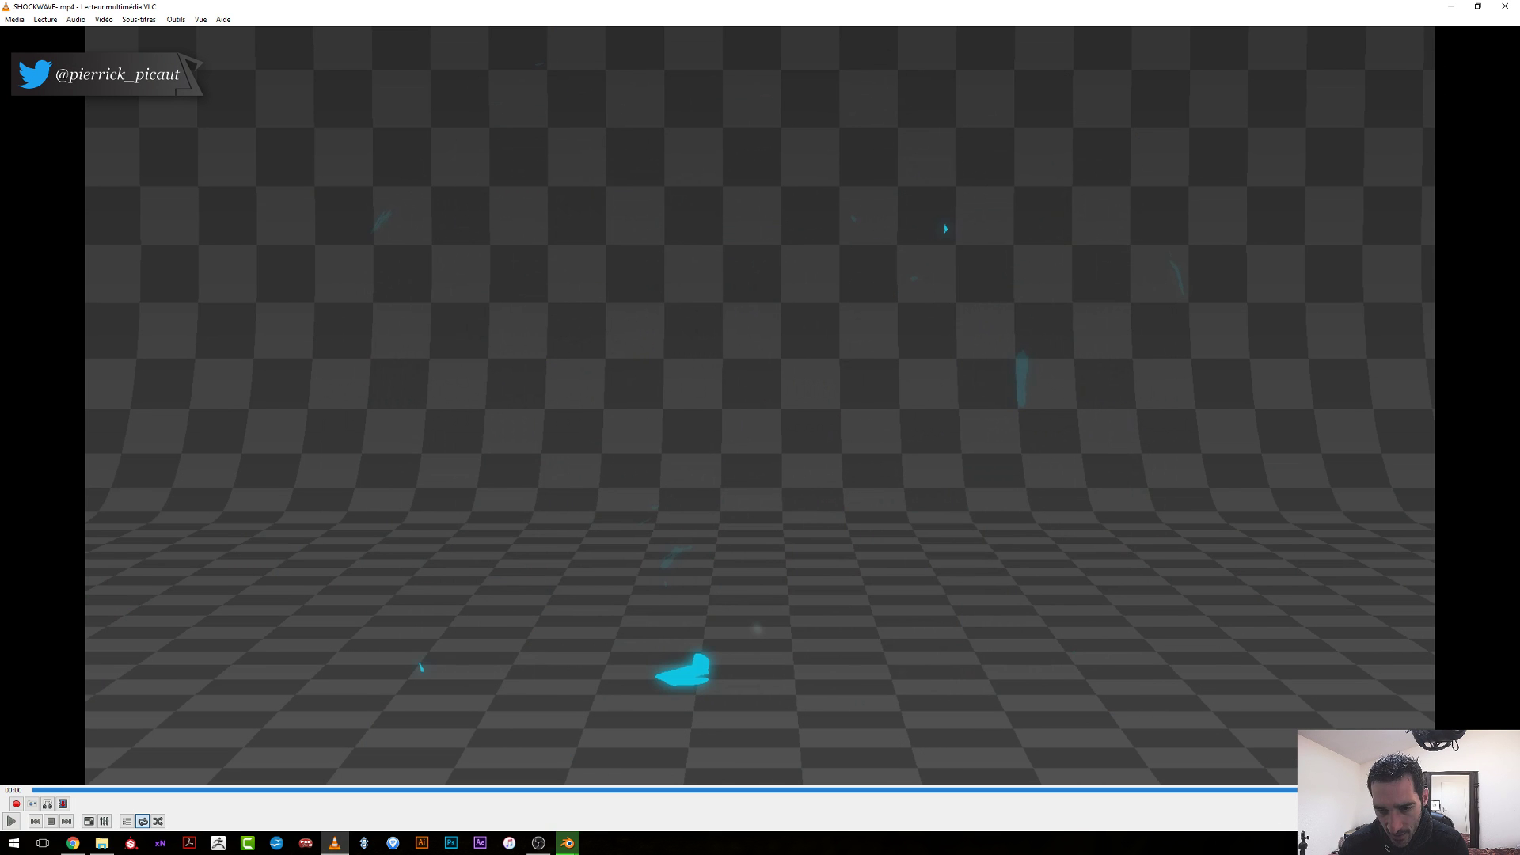
# Scrub through the SHOCKWAVE- reference video to examine the core burst and the dissolving flames, and close the player.
pyautogui.moveTo(1035, 797); pyautogui.dragTo(896, 796)
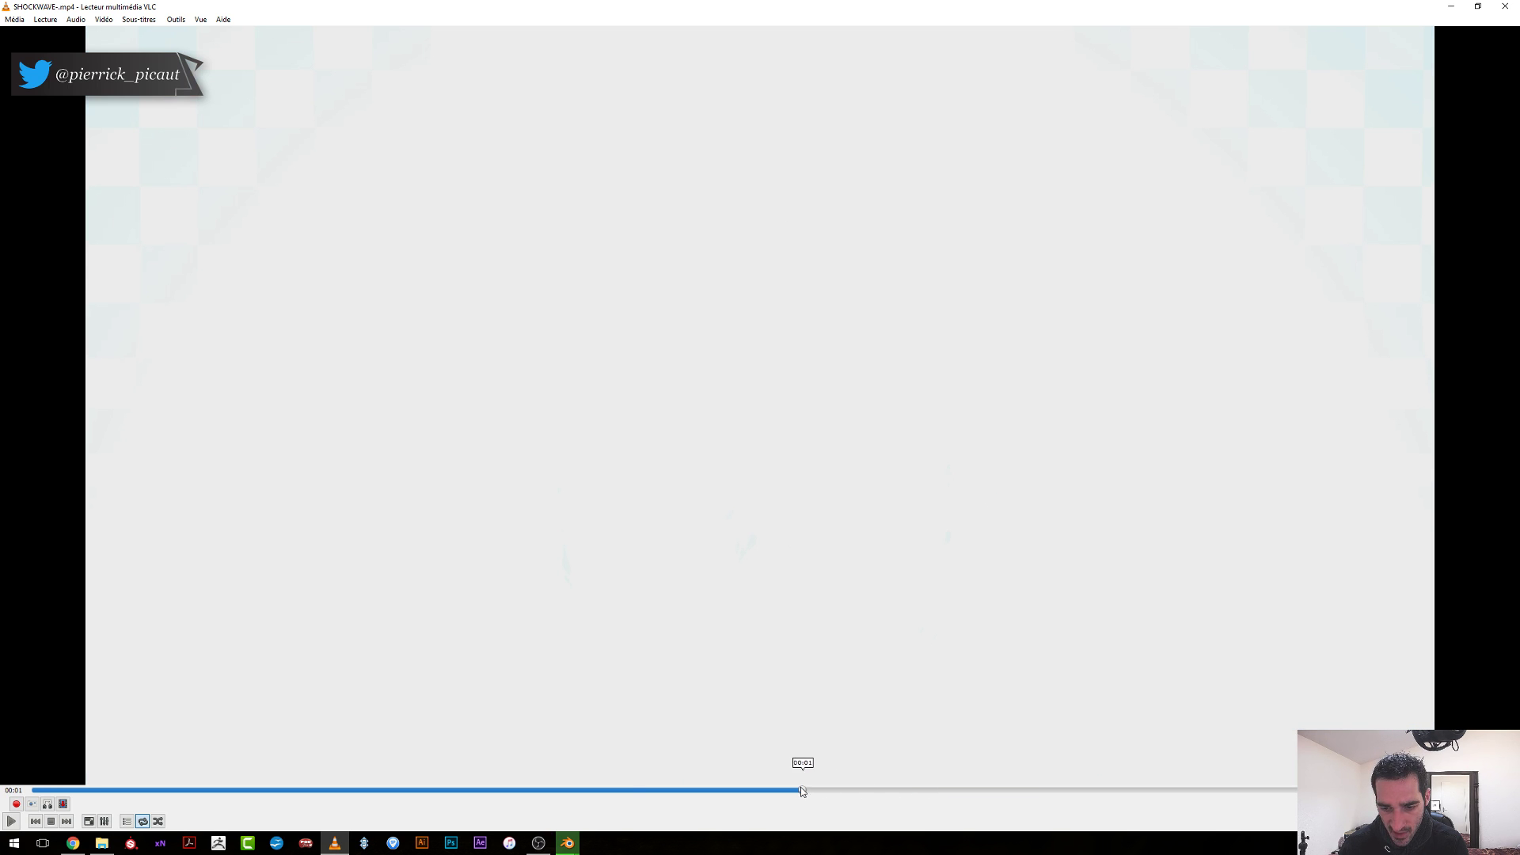
pyautogui.moveTo(800, 789); pyautogui.dragTo(791, 788)
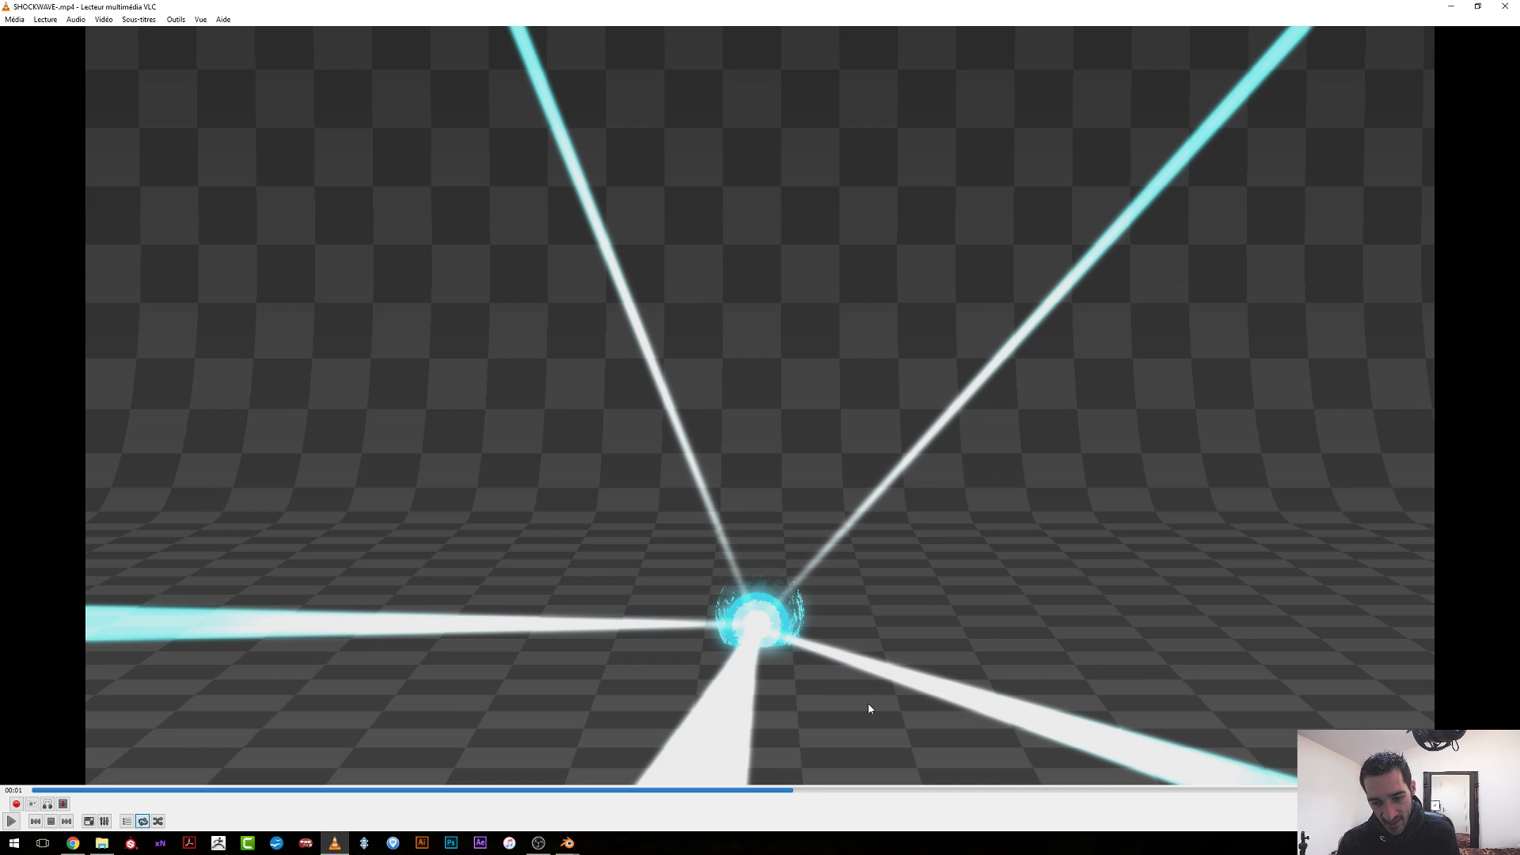
pyautogui.moveTo(792, 789); pyautogui.dragTo(918, 789)
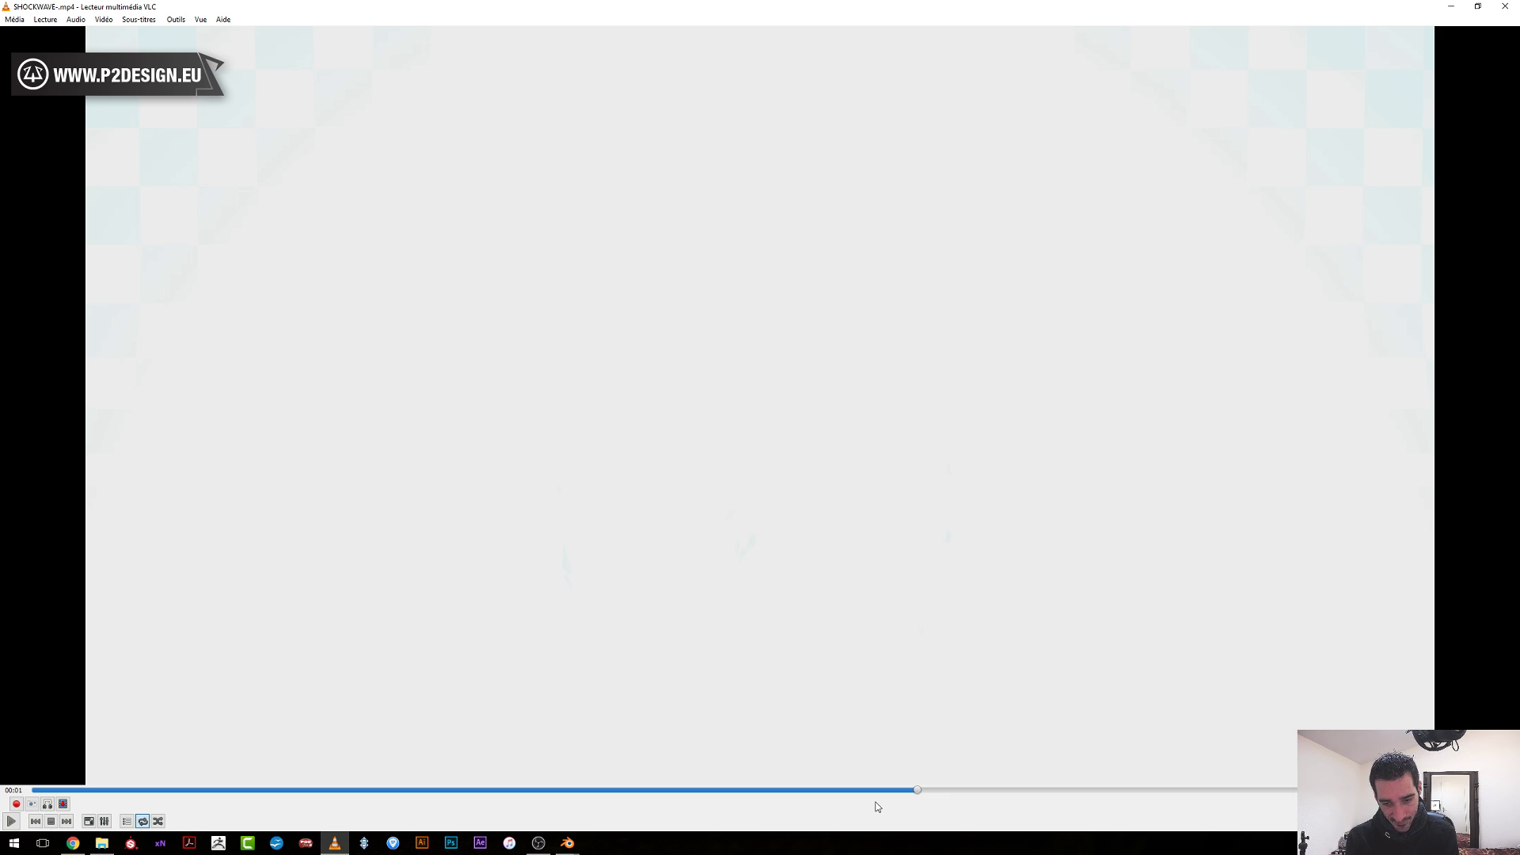
pyautogui.moveTo(941, 798); pyautogui.dragTo(1028, 791)
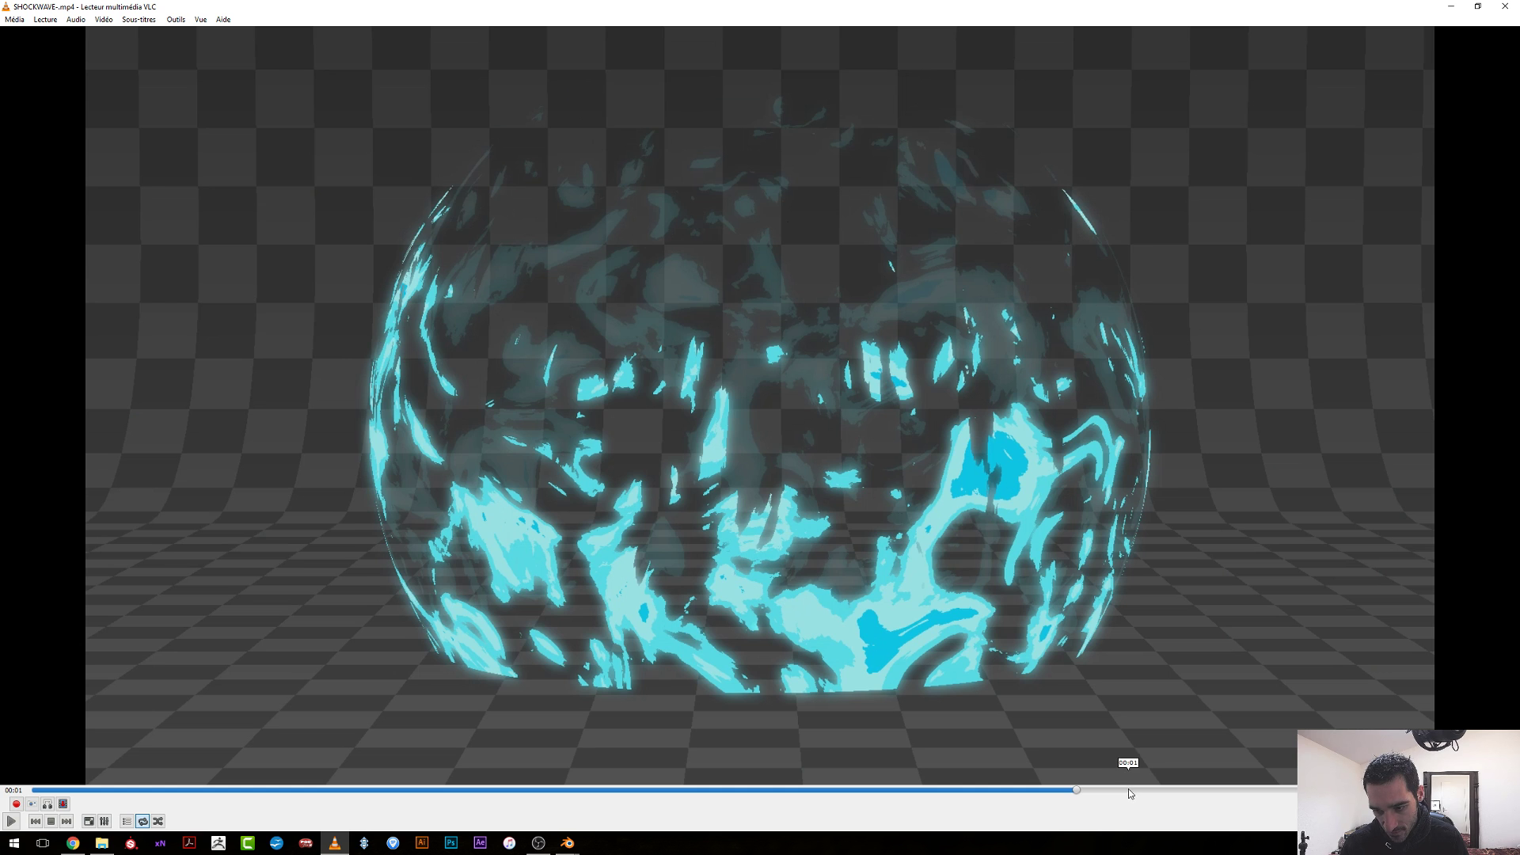
pyautogui.click(1179, 790)
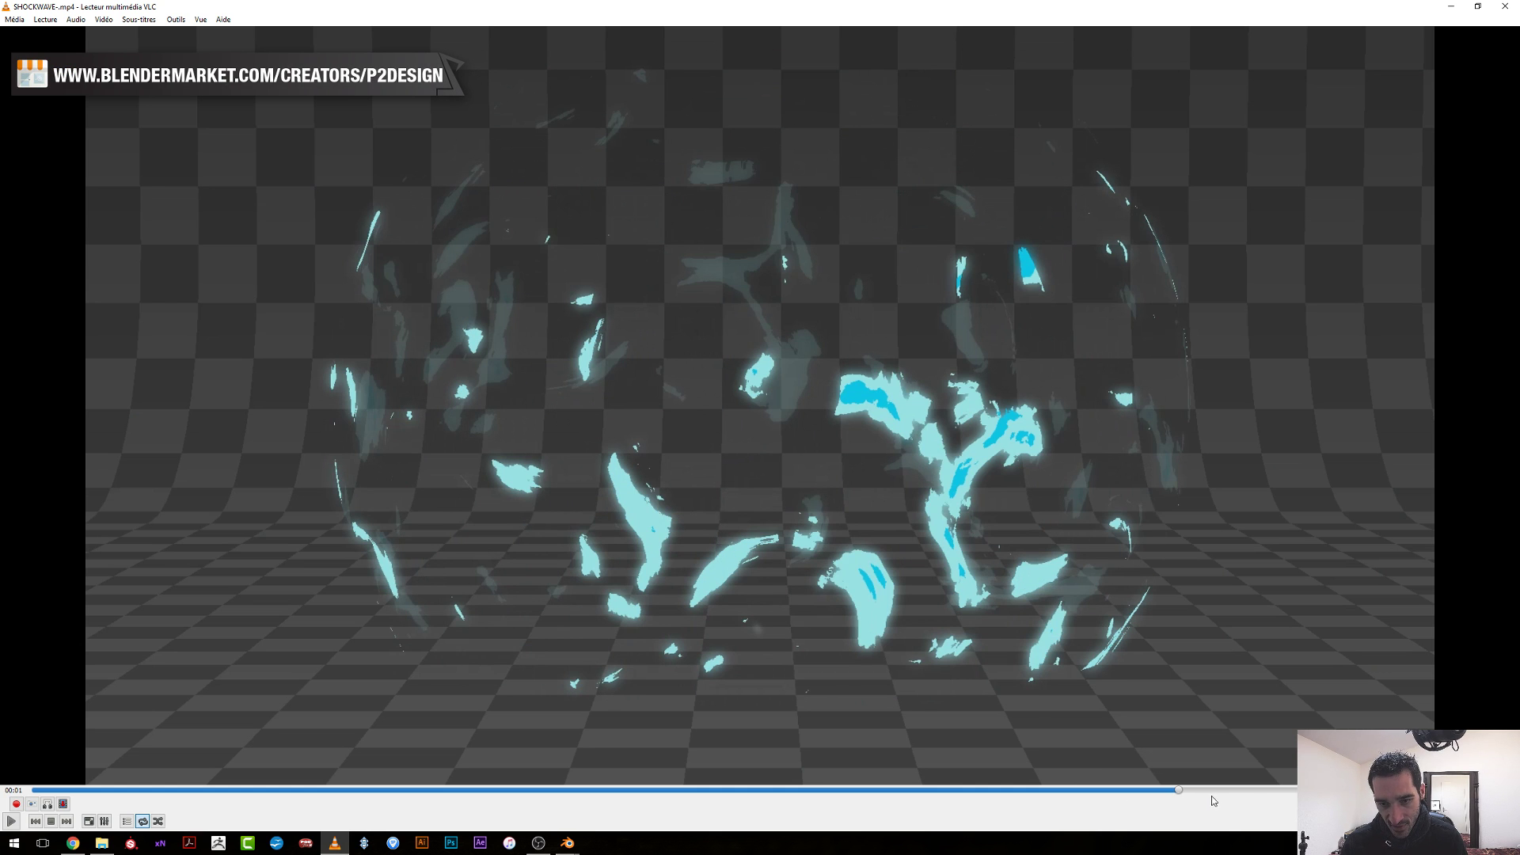
pyautogui.click(1235, 794)
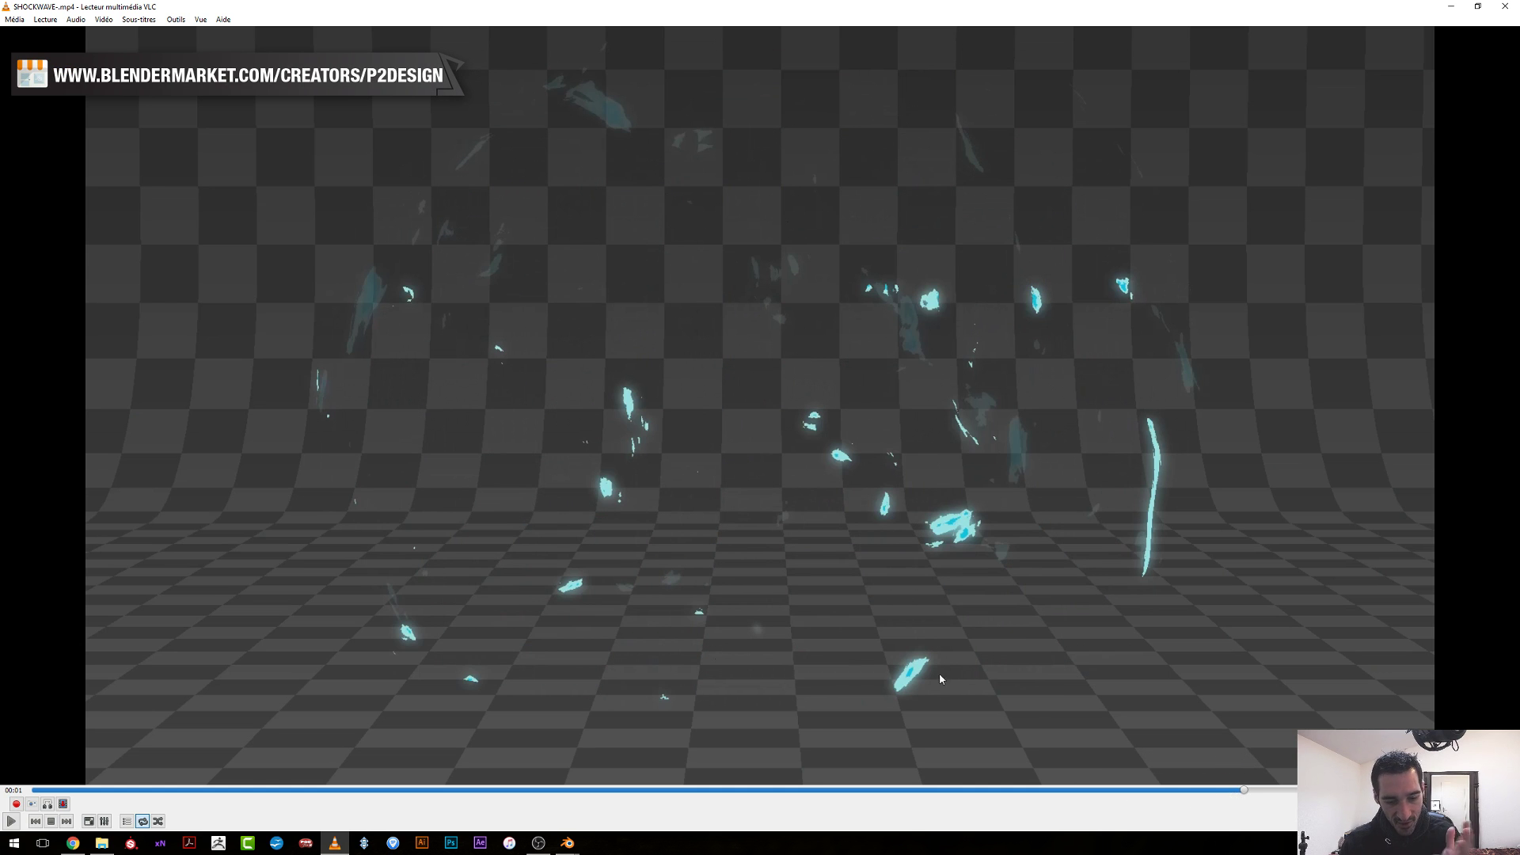
pyautogui.click(1504, 6)
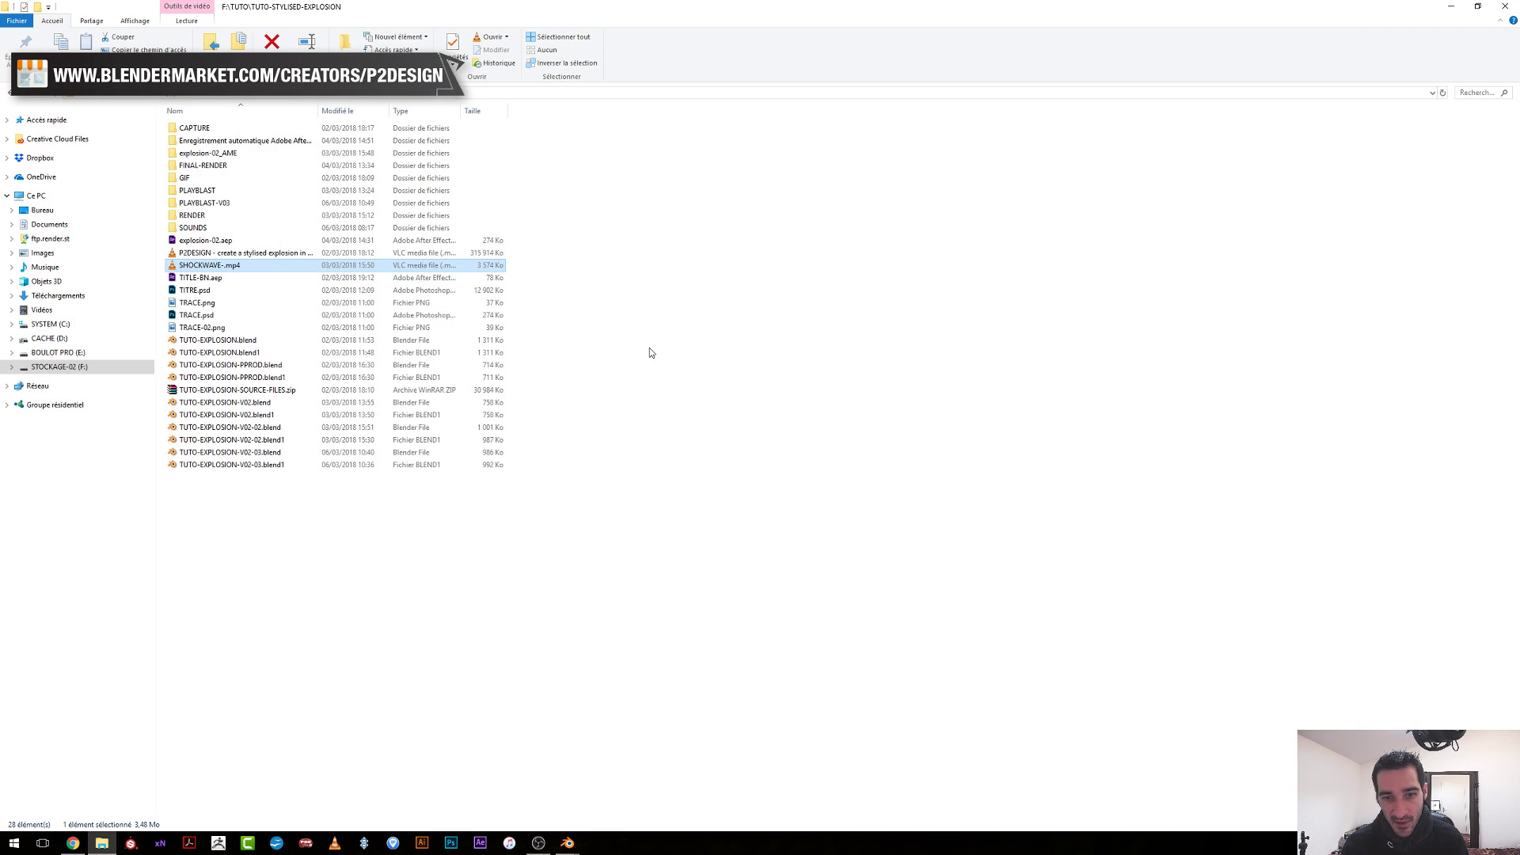
# Play the 02-0000-0050.mp4 playblast from the PLAYBLAST-V03 folder to review the flames, and return to Blender.
pyautogui.doubleClick(200, 203)
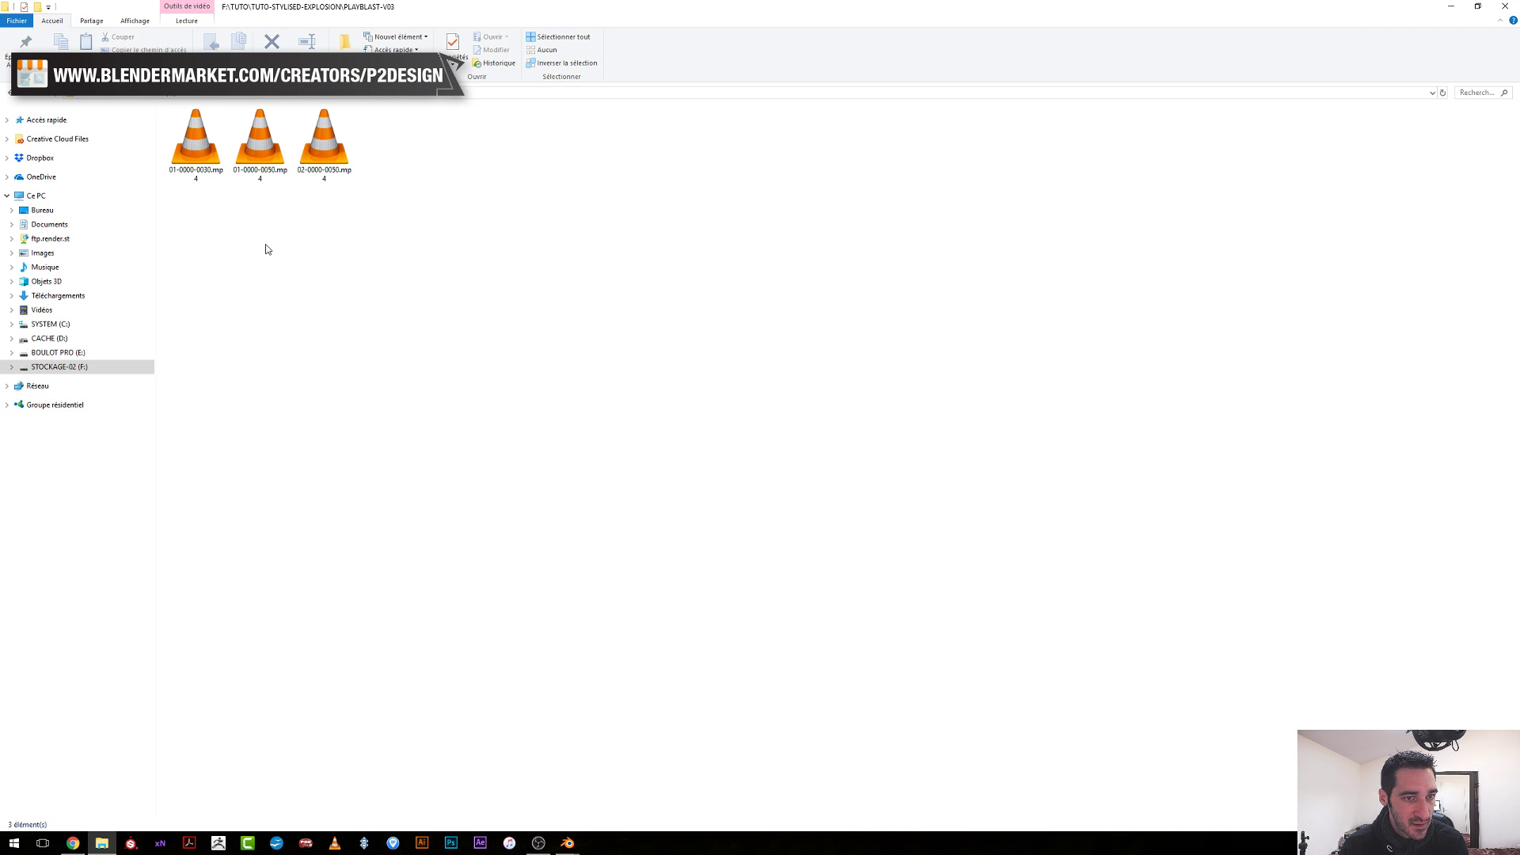
pyautogui.click(315, 145)
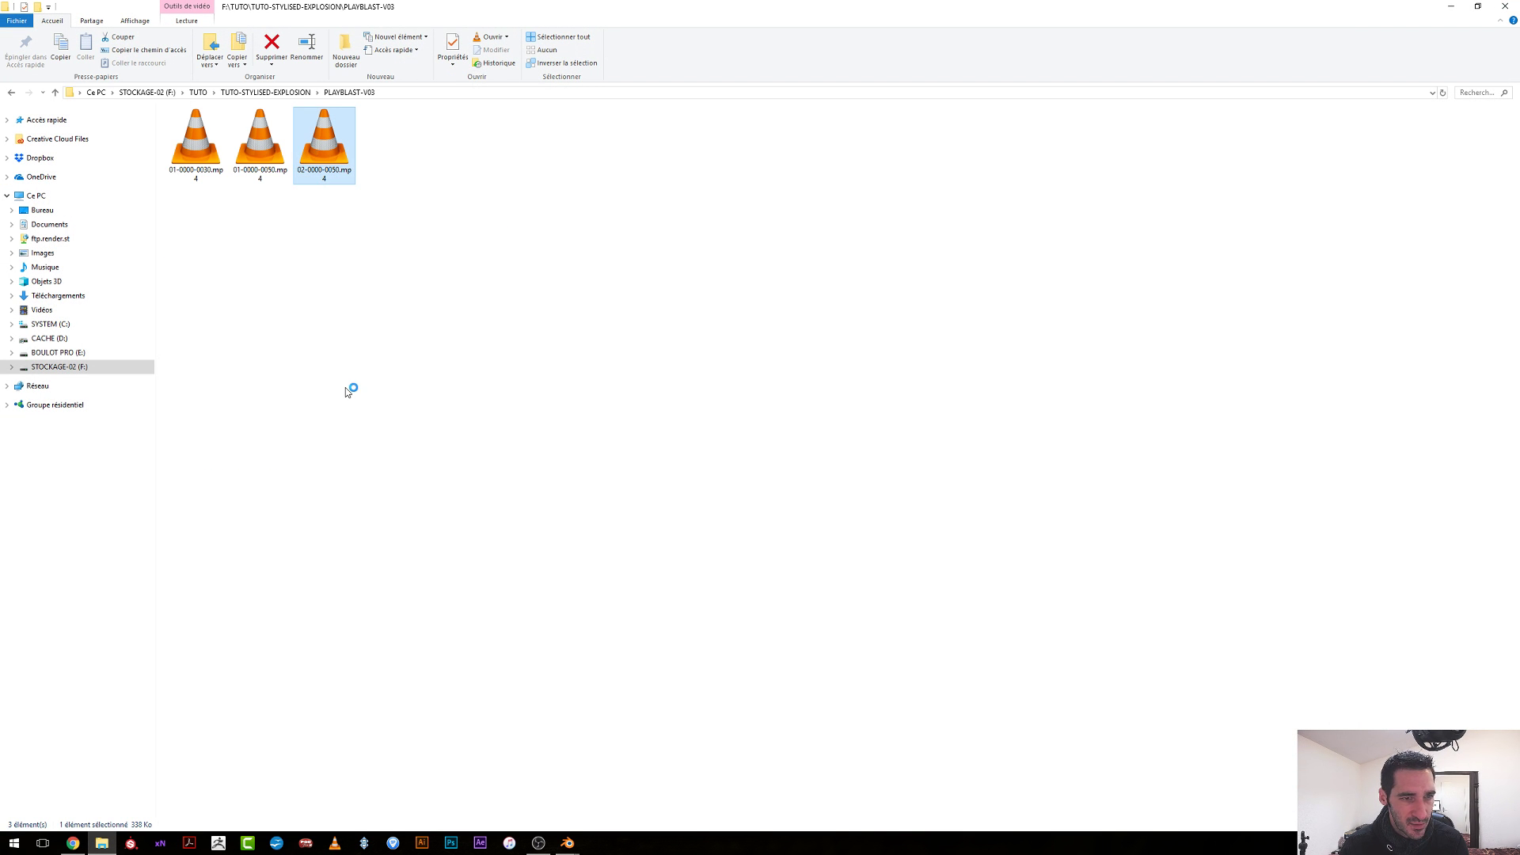
pyautogui.press('Return')
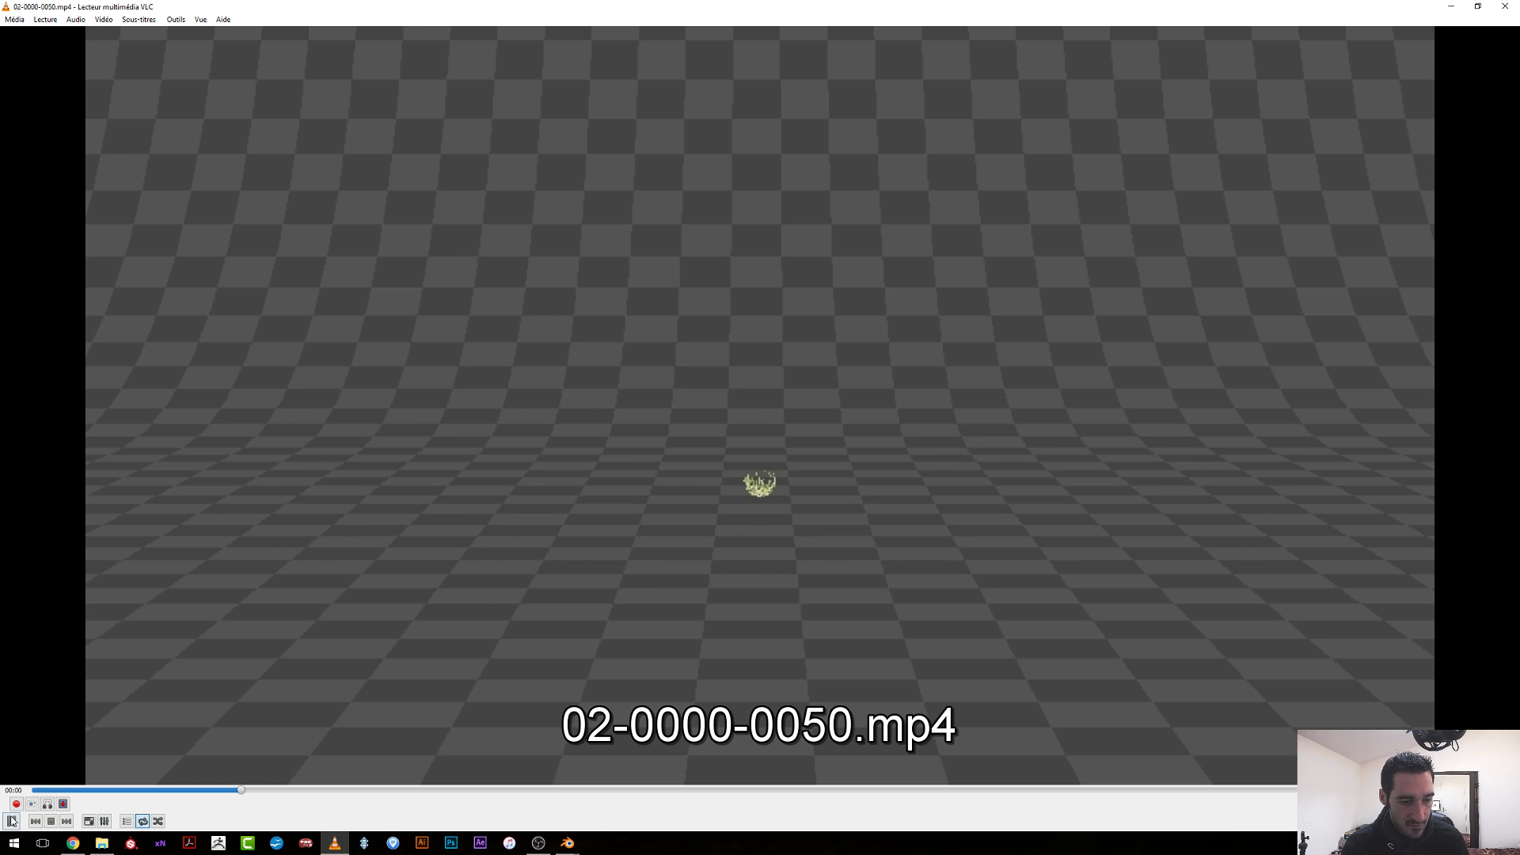
pyautogui.press('space')
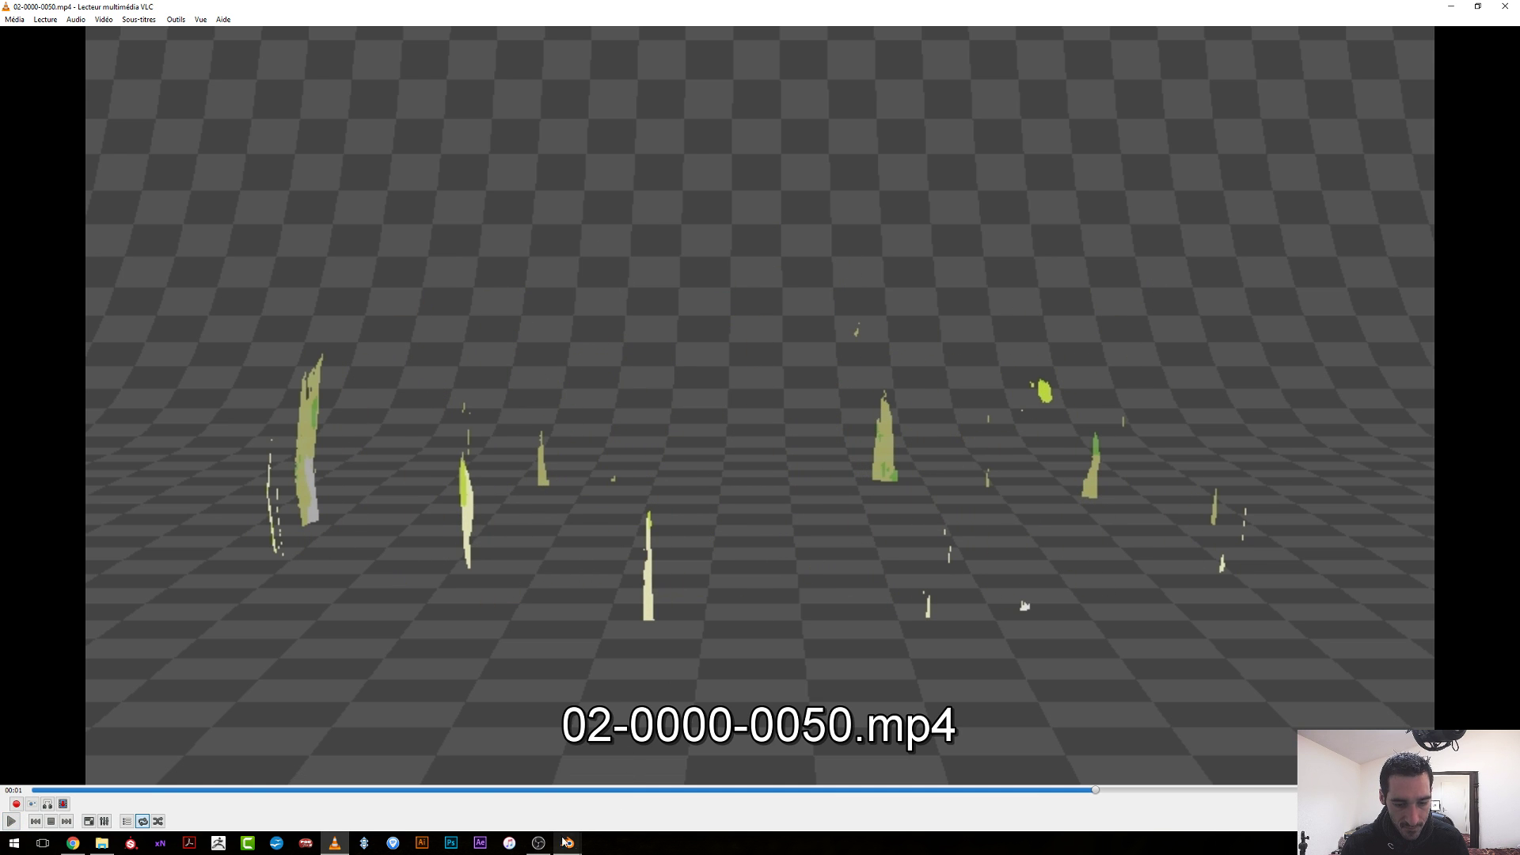
pyautogui.moveTo(567, 842)
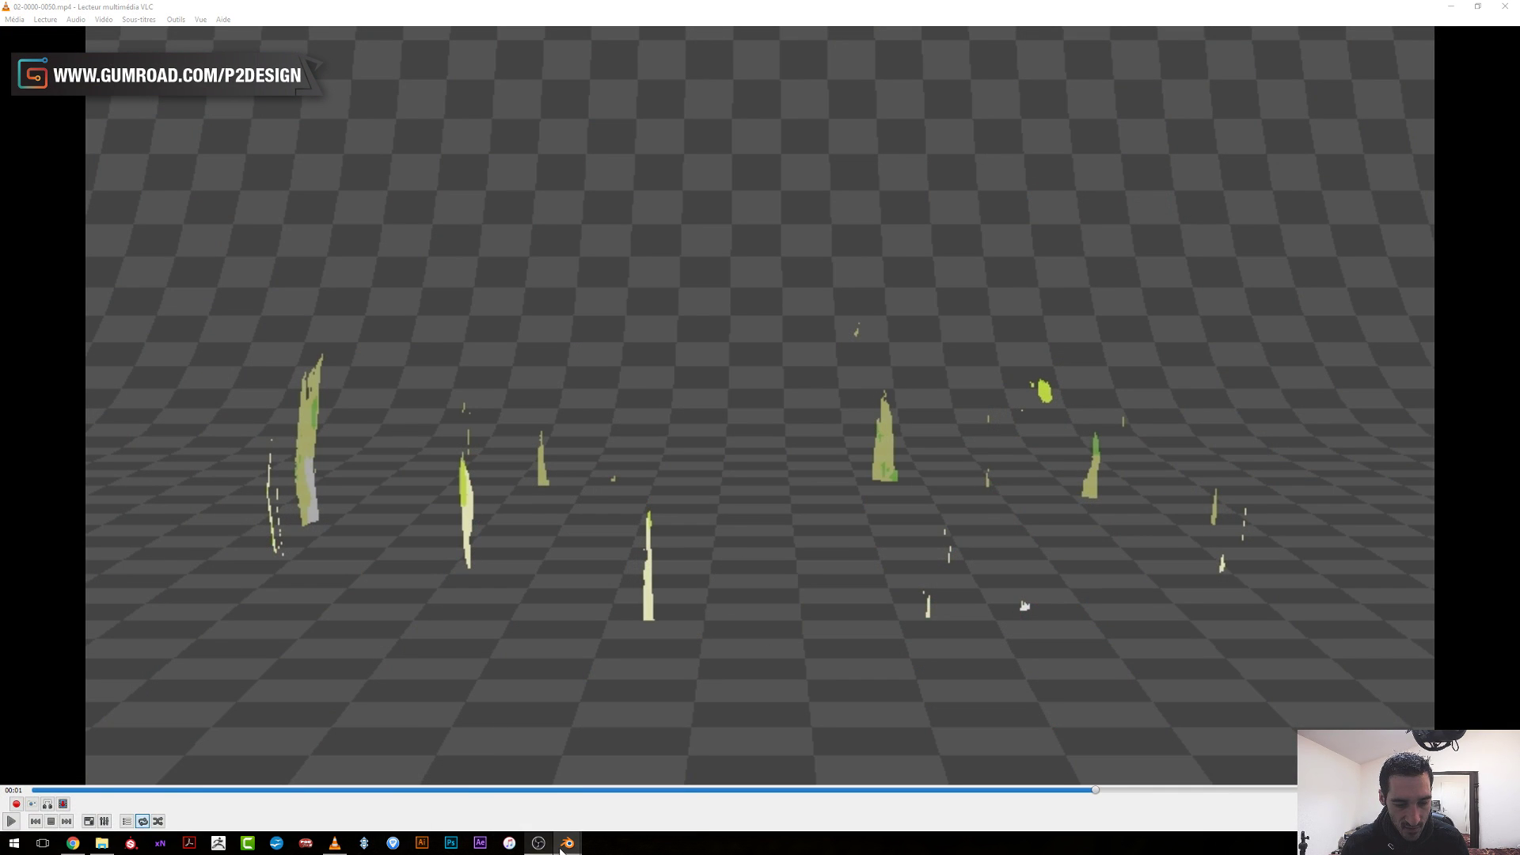
pyautogui.click(525, 792)
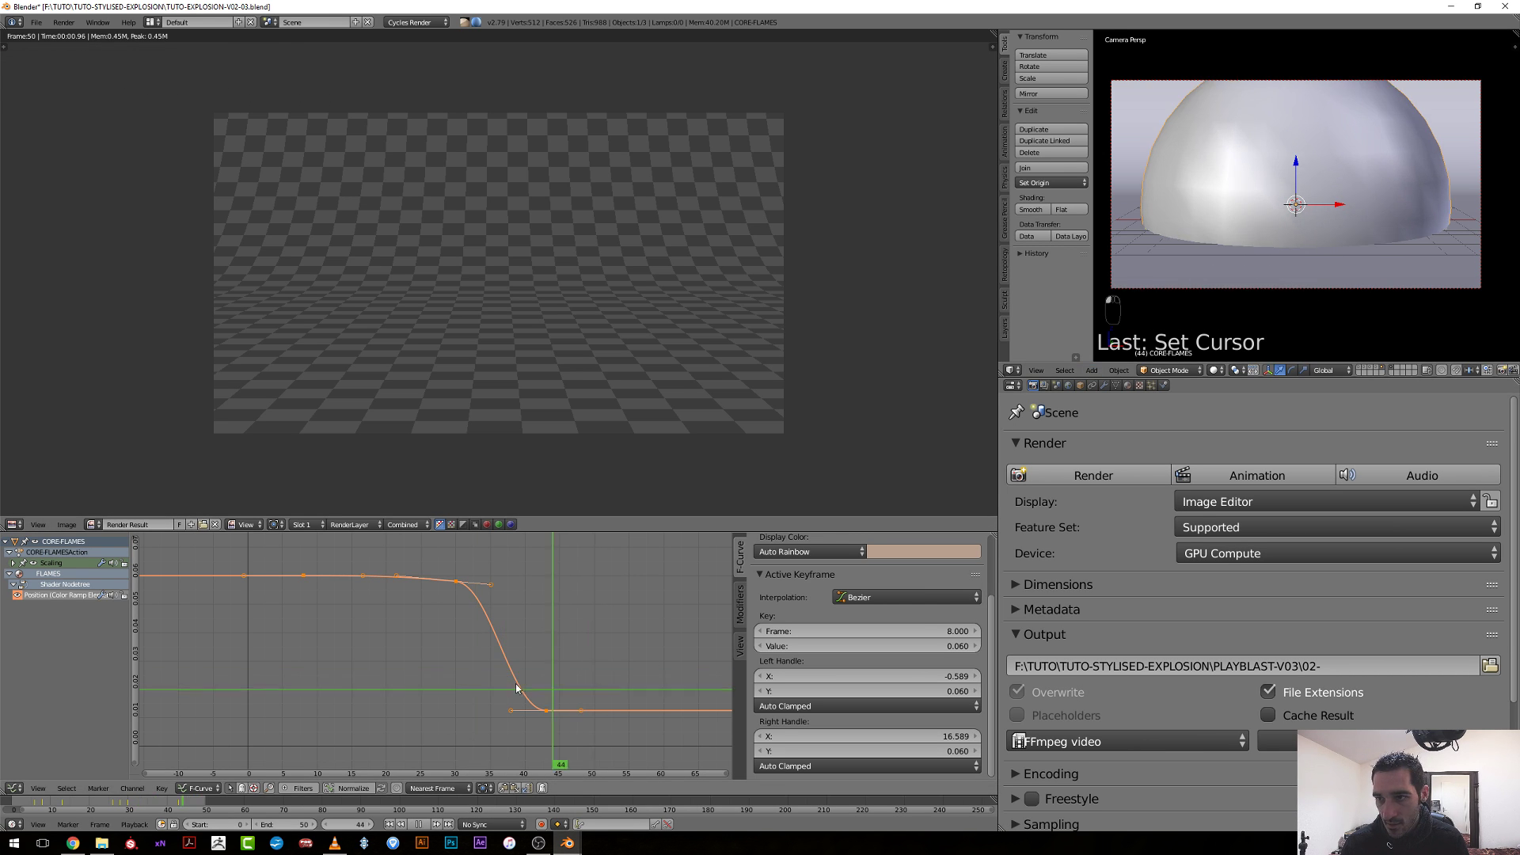
# Replace the render result area with a 3D View of CORE-FLAMES and move the animation to frame 31.
pyautogui.moveTo(518, 688); pyautogui.dragTo(395, 677)
pyautogui.hotkey('alt', 'a')
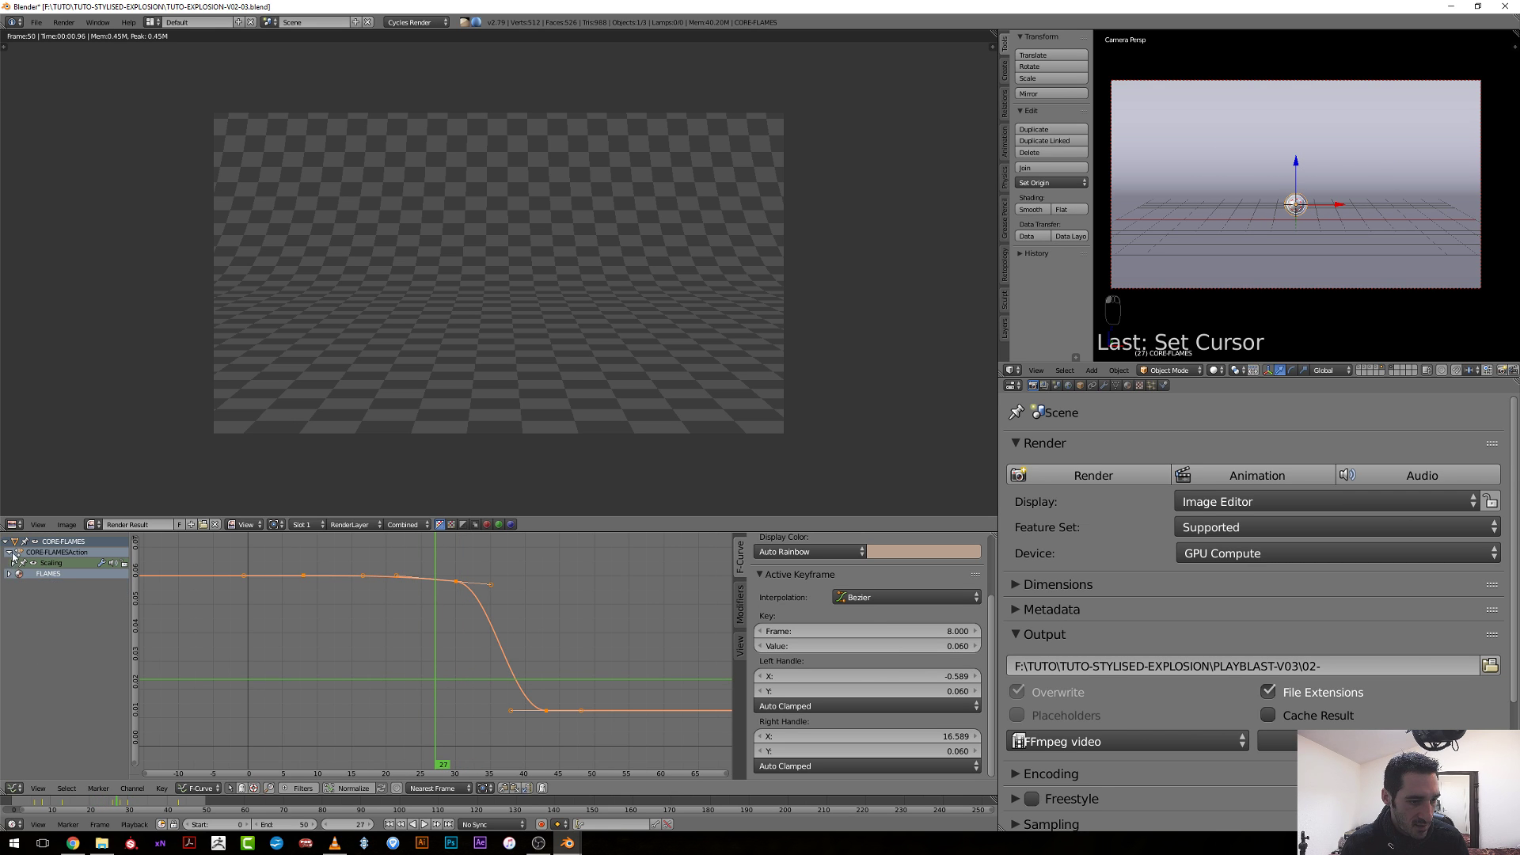
pyautogui.click(14, 524)
pyautogui.click(35, 511)
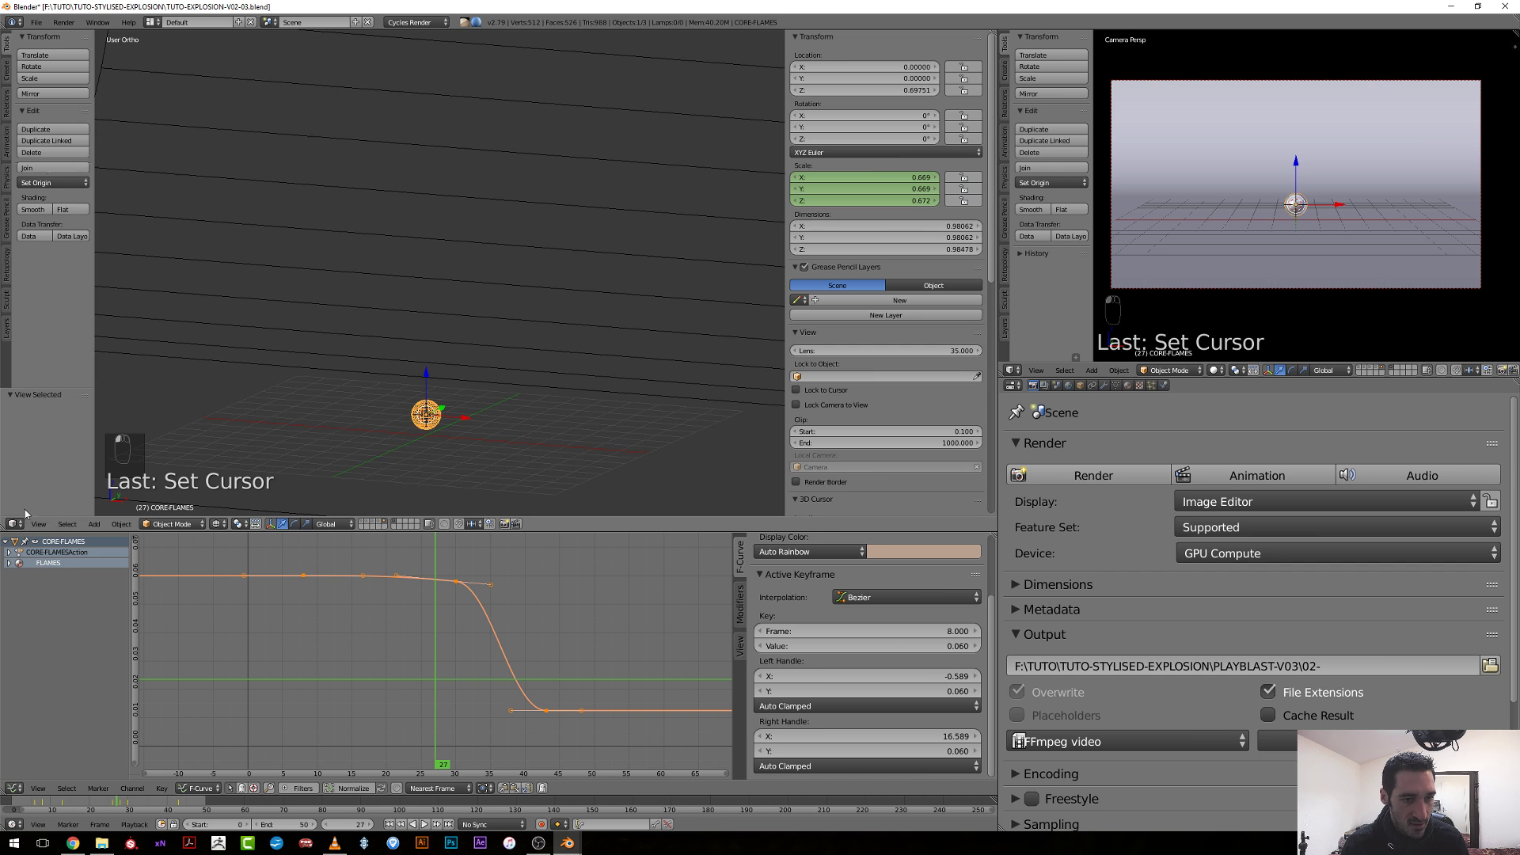
pyautogui.moveTo(554, 284); pyautogui.dragTo(472, 331, button='middle')
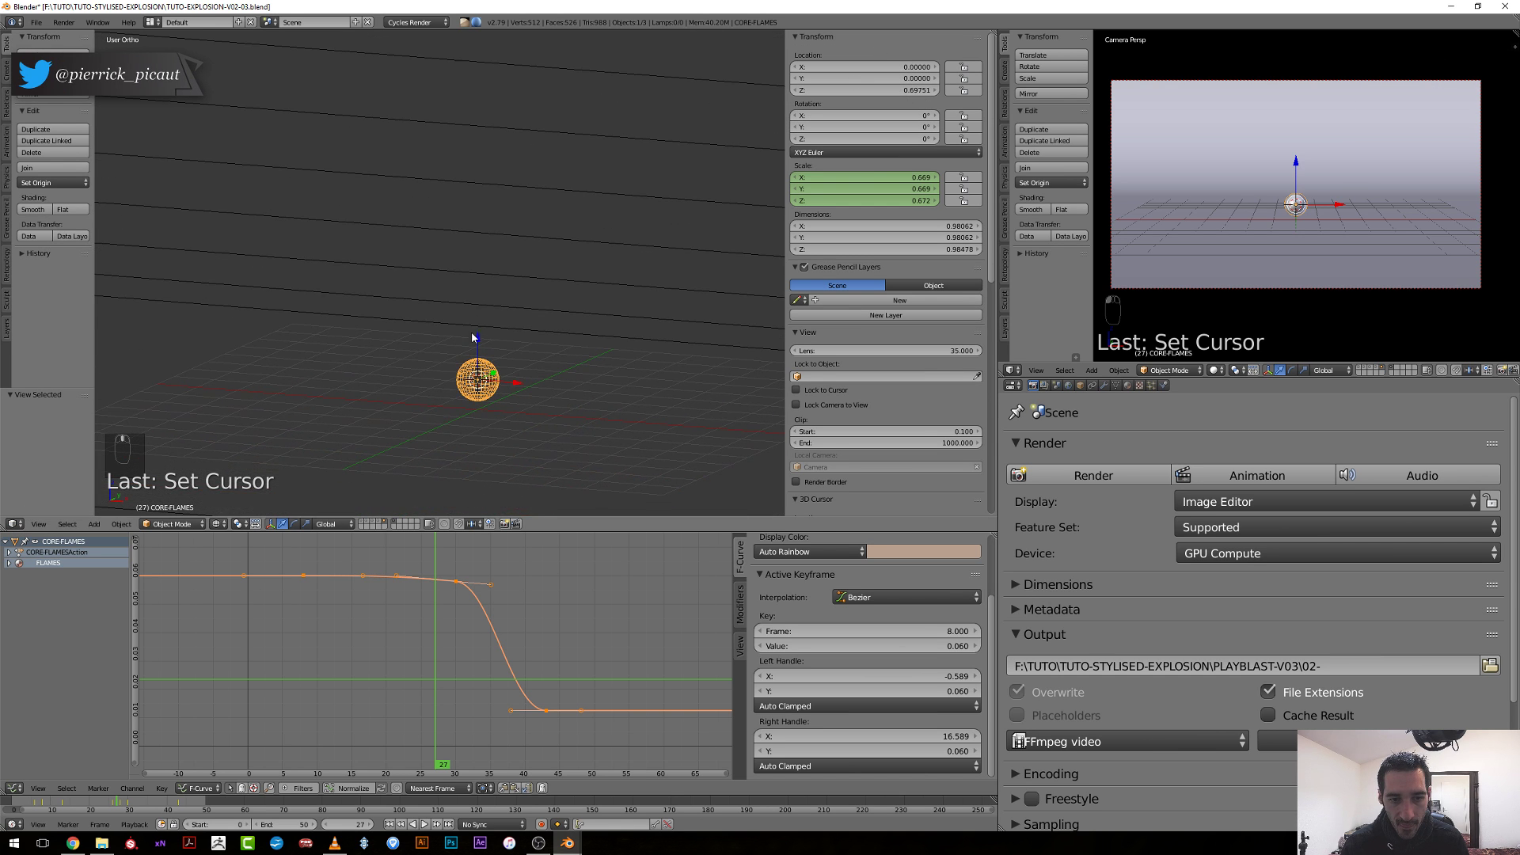
pyautogui.hotkey('alt', 'a')
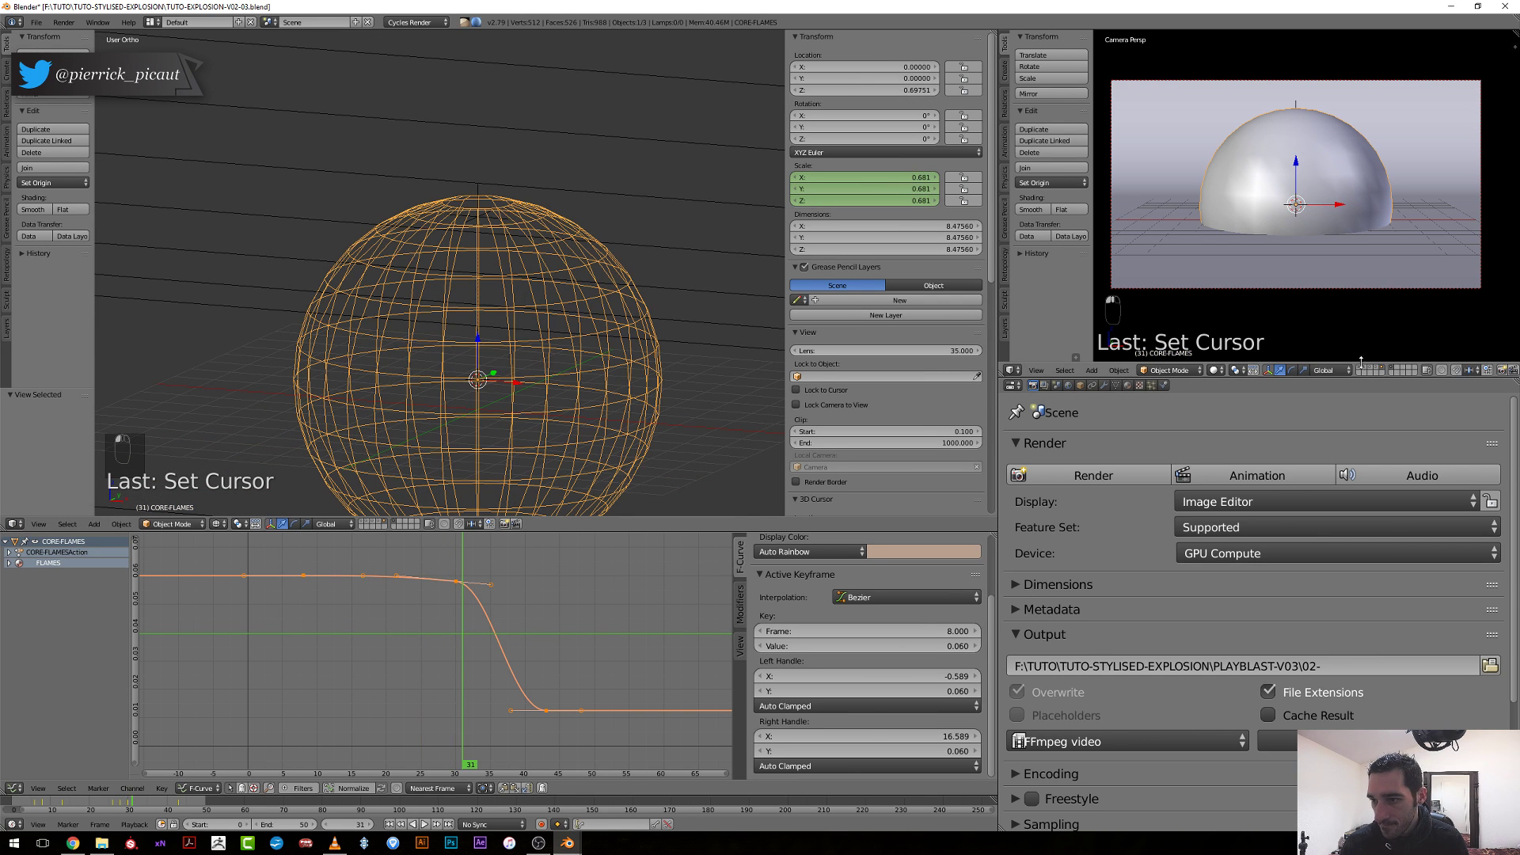
# Show the scene layers holding the other explosion elements and switch the camera viewport to rendered shading.
pyautogui.keyDown('shift'); pyautogui.click(1378, 369); pyautogui.keyUp('shift')
pyautogui.keyDown('shift'); pyautogui.click(1375, 372); pyautogui.keyUp('shift')
pyautogui.keyDown('shift'); pyautogui.click(1365, 372); pyautogui.keyUp('shift')
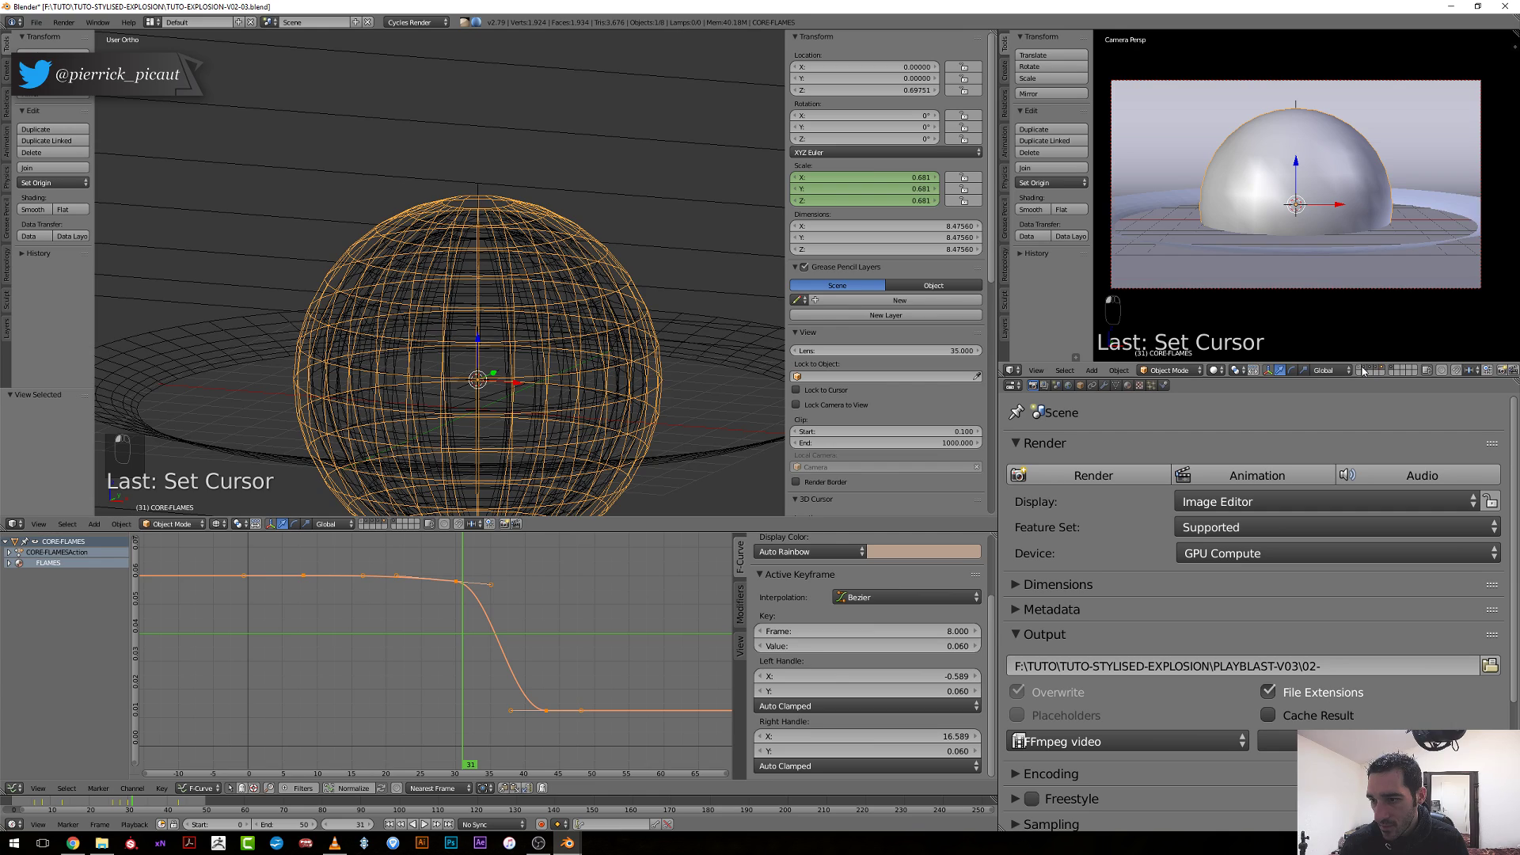
pyautogui.hotkey('shift', 'z')
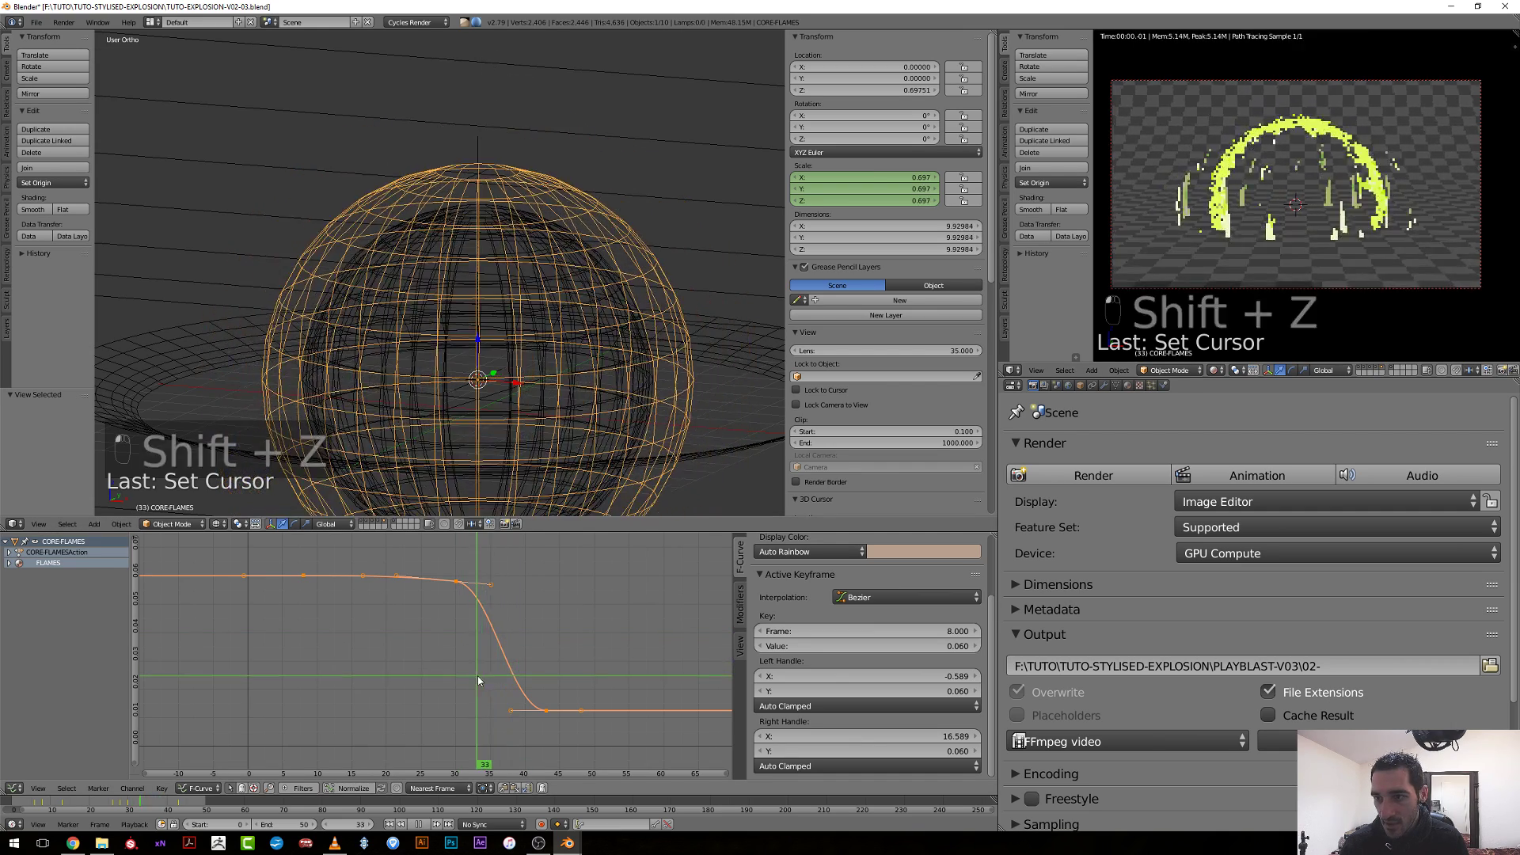
# Scrub between frames 27 and 30 to examine the flames together with the other explosion elements in the rendered view.
pyautogui.click(463, 679)
pyautogui.moveTo(463, 679); pyautogui.dragTo(439, 700)
pyautogui.press('Escape')
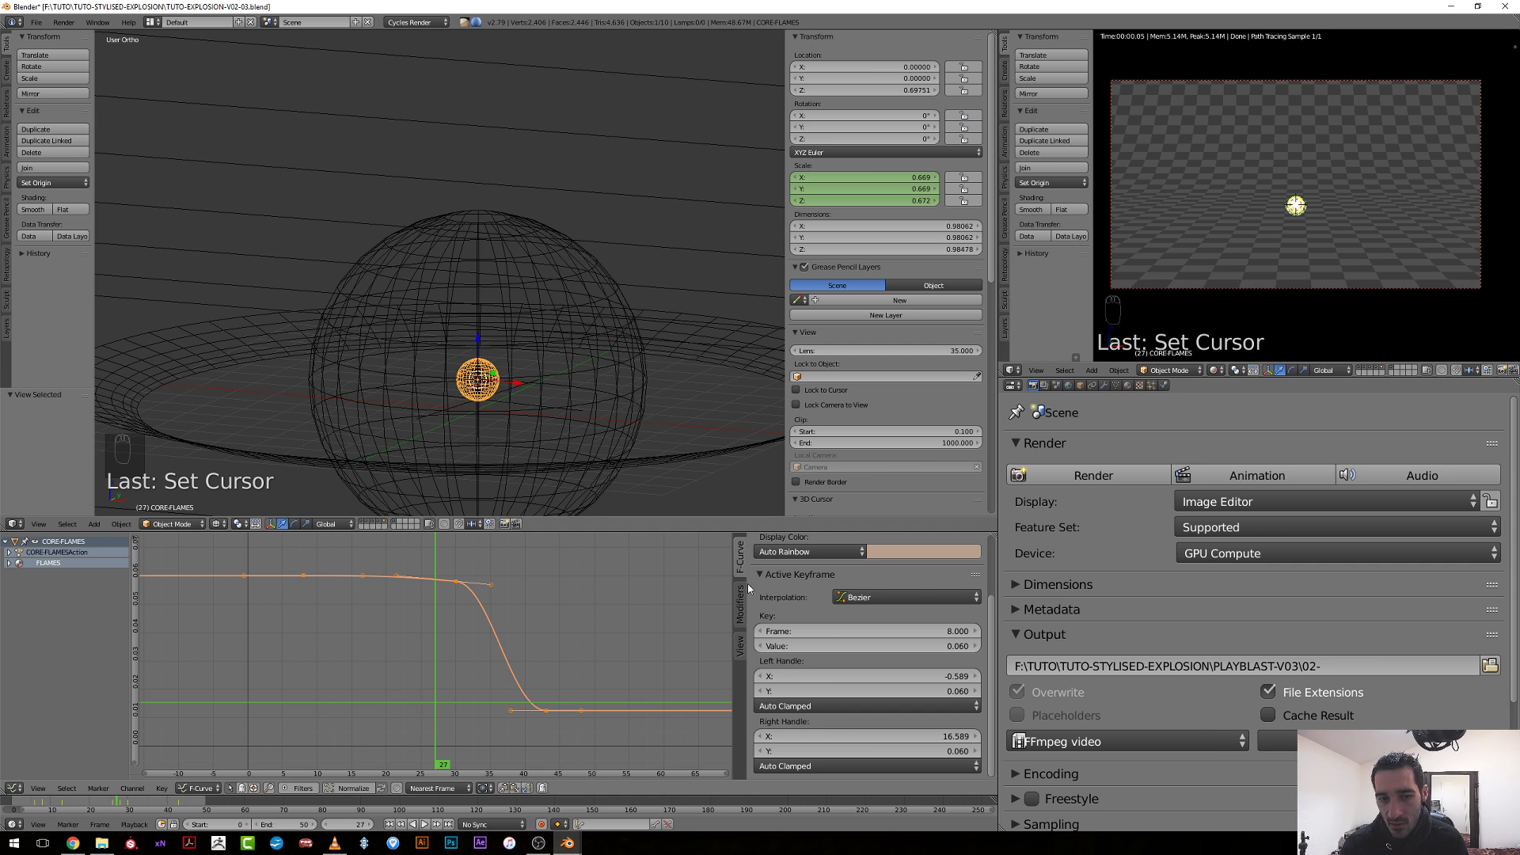
pyautogui.scroll(5, 1351, 266)
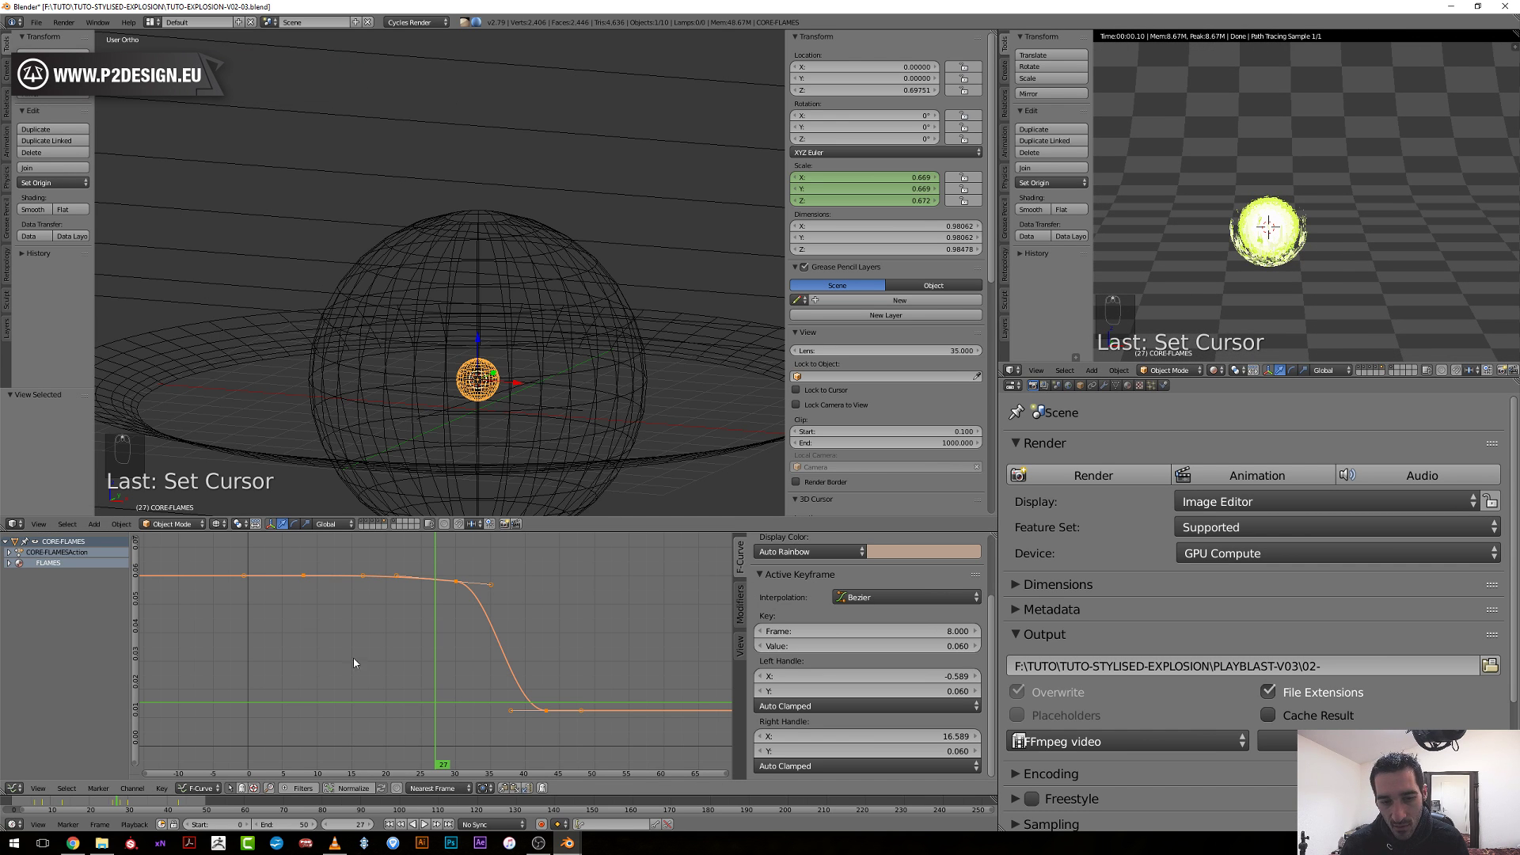
pyautogui.moveTo(429, 678); pyautogui.dragTo(453, 691)
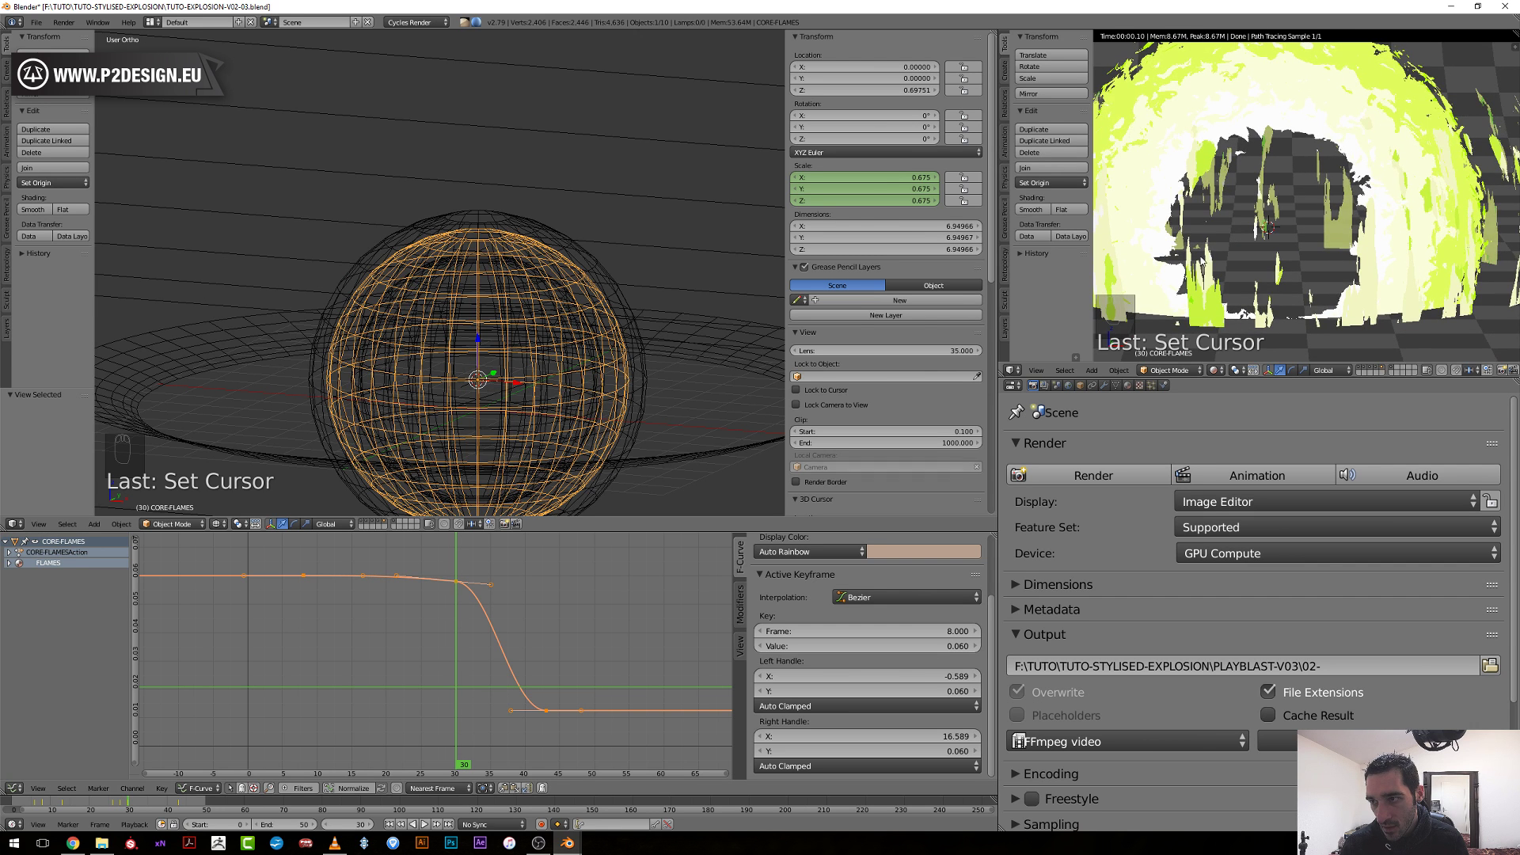
pyautogui.scroll(-4, 1197, 217)
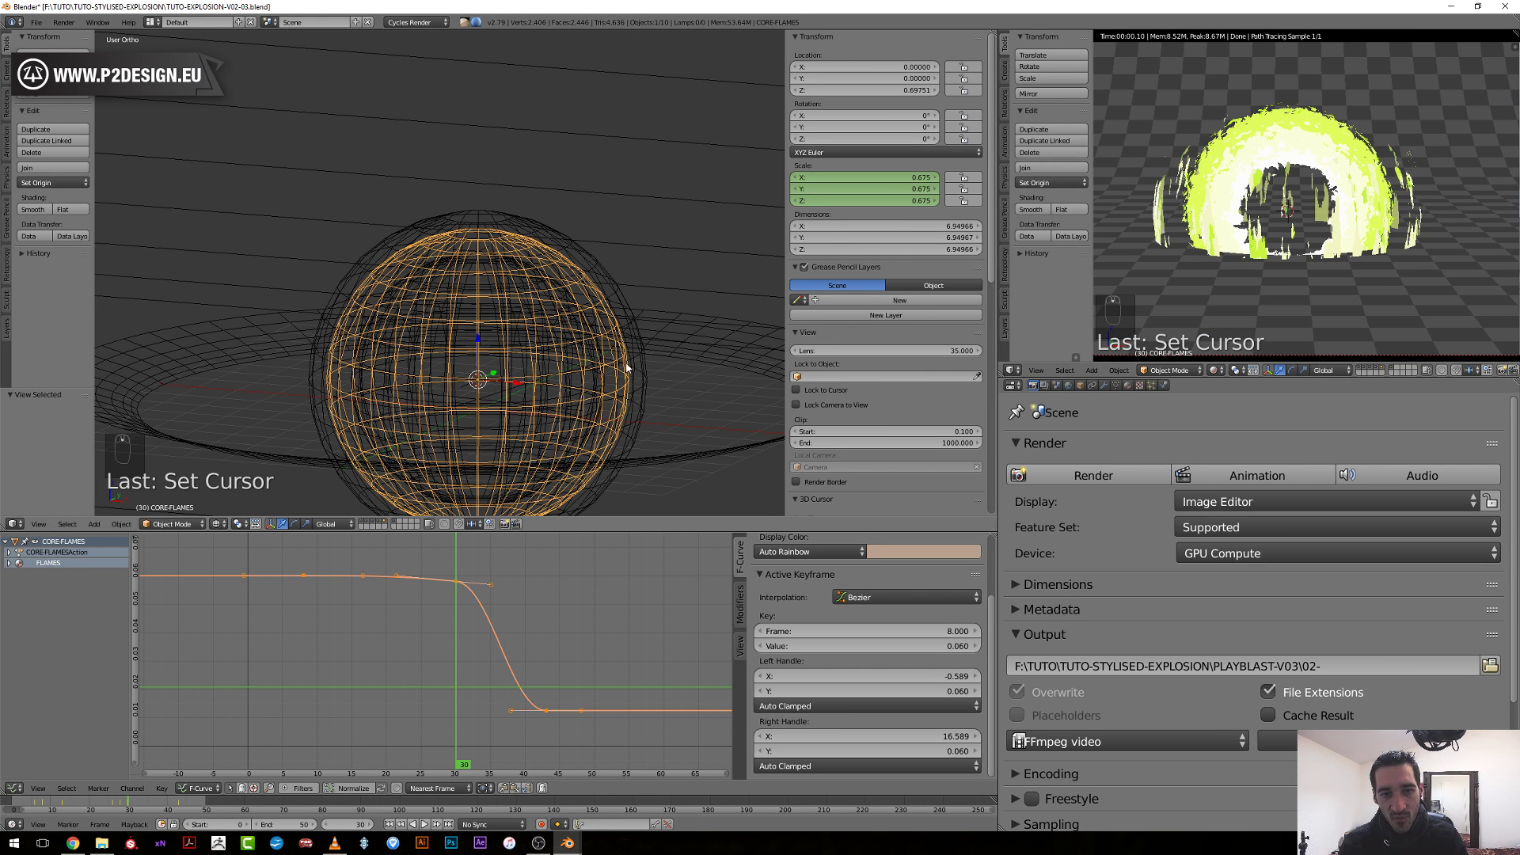
pyautogui.scroll(-8, 475, 322)
pyautogui.scroll(2, 474, 322)
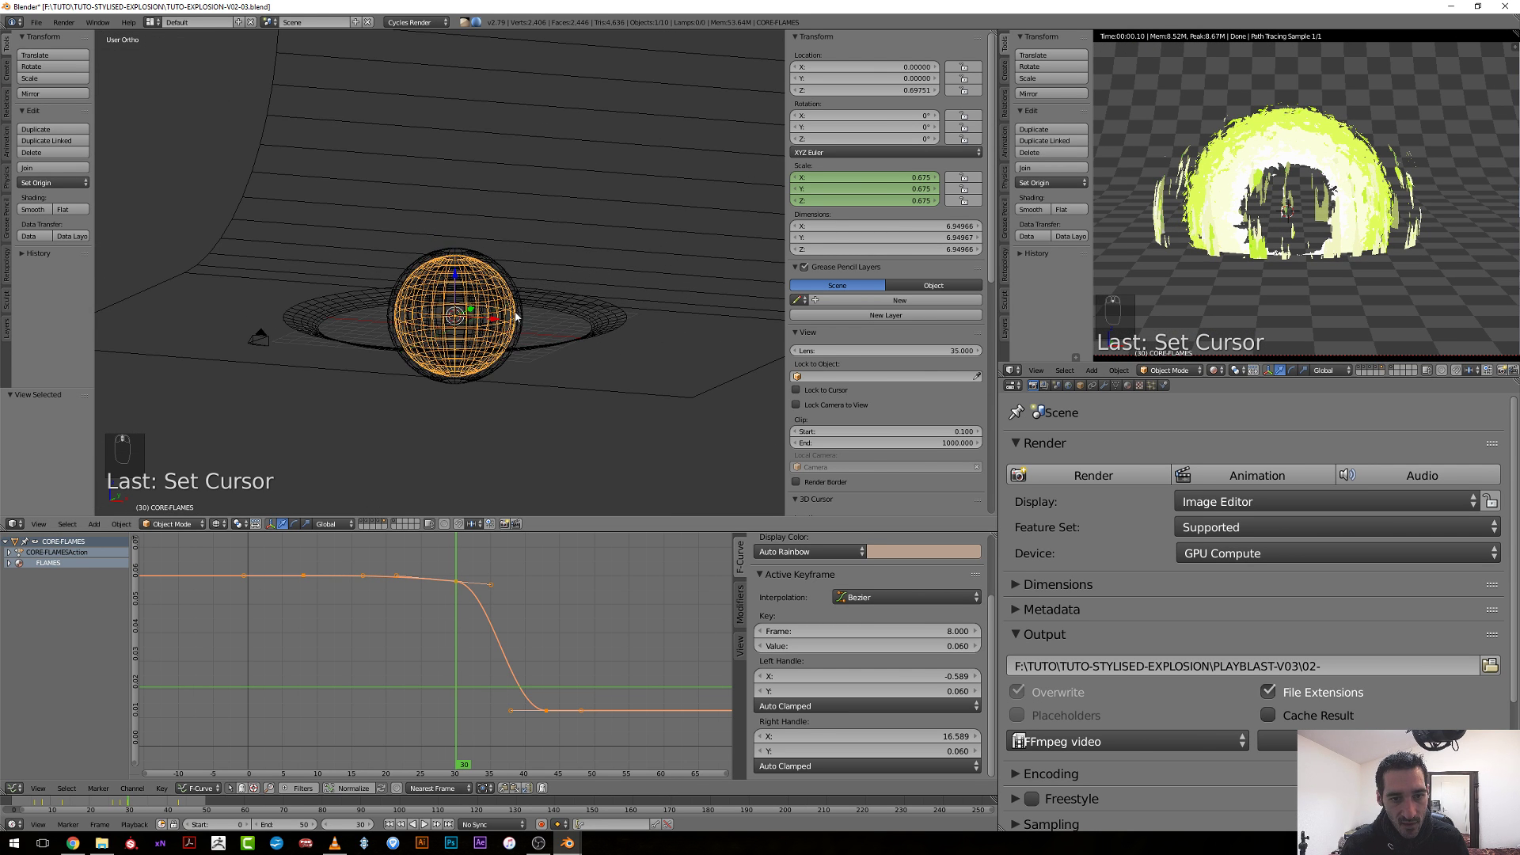
pyautogui.scroll(3, 509, 319)
pyautogui.scroll(7, 510, 319)
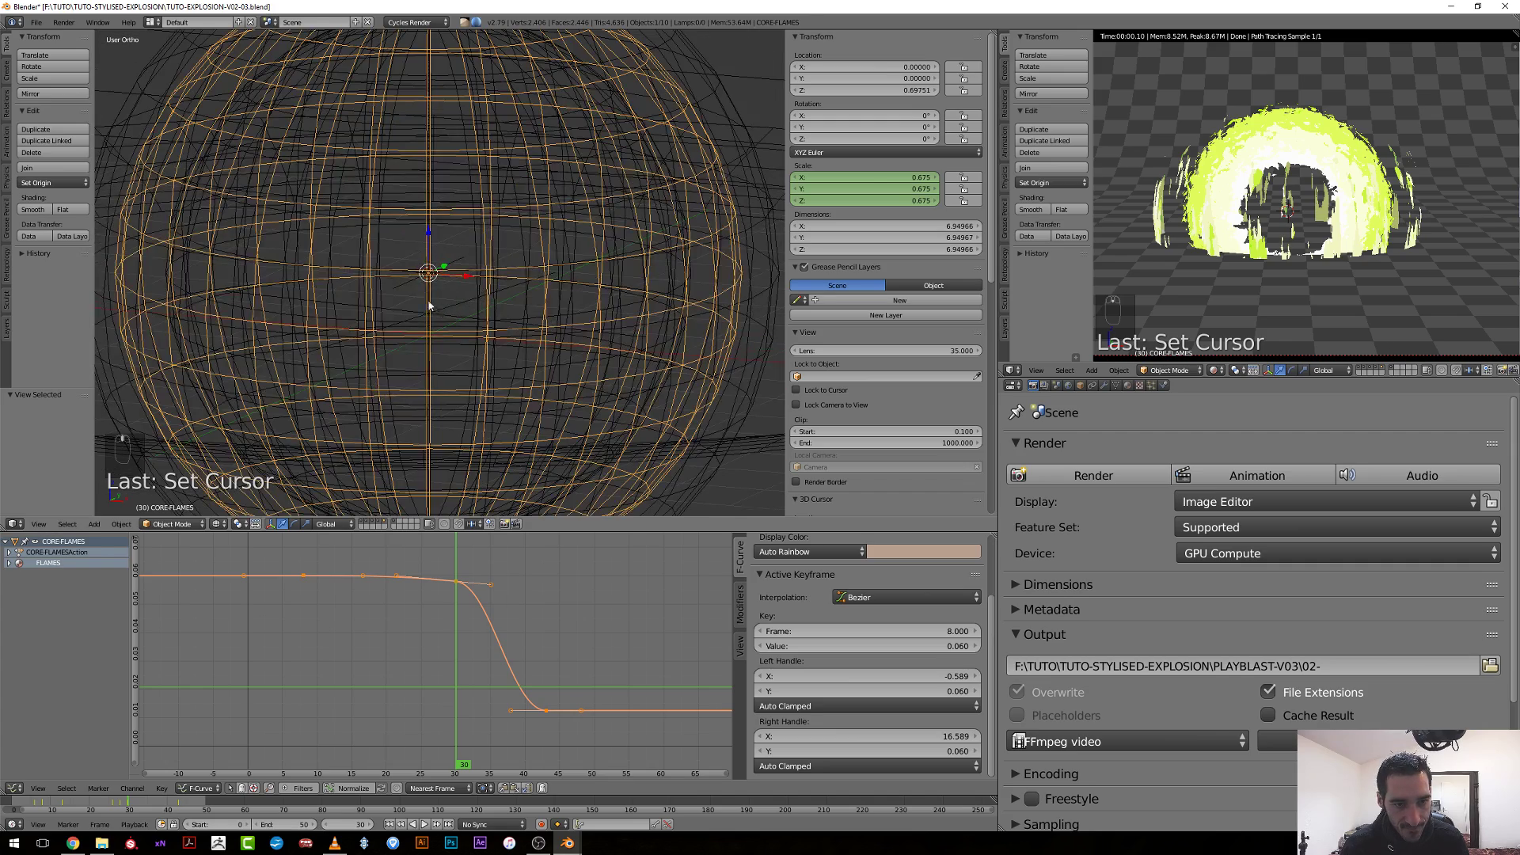
# Select the CORE-CONTROLER empty and try to move it along the global Z axis at frame 34.
pyautogui.rightClick(410, 294)
pyautogui.moveTo(506, 654); pyautogui.dragTo(483, 659)
pyautogui.press('g')
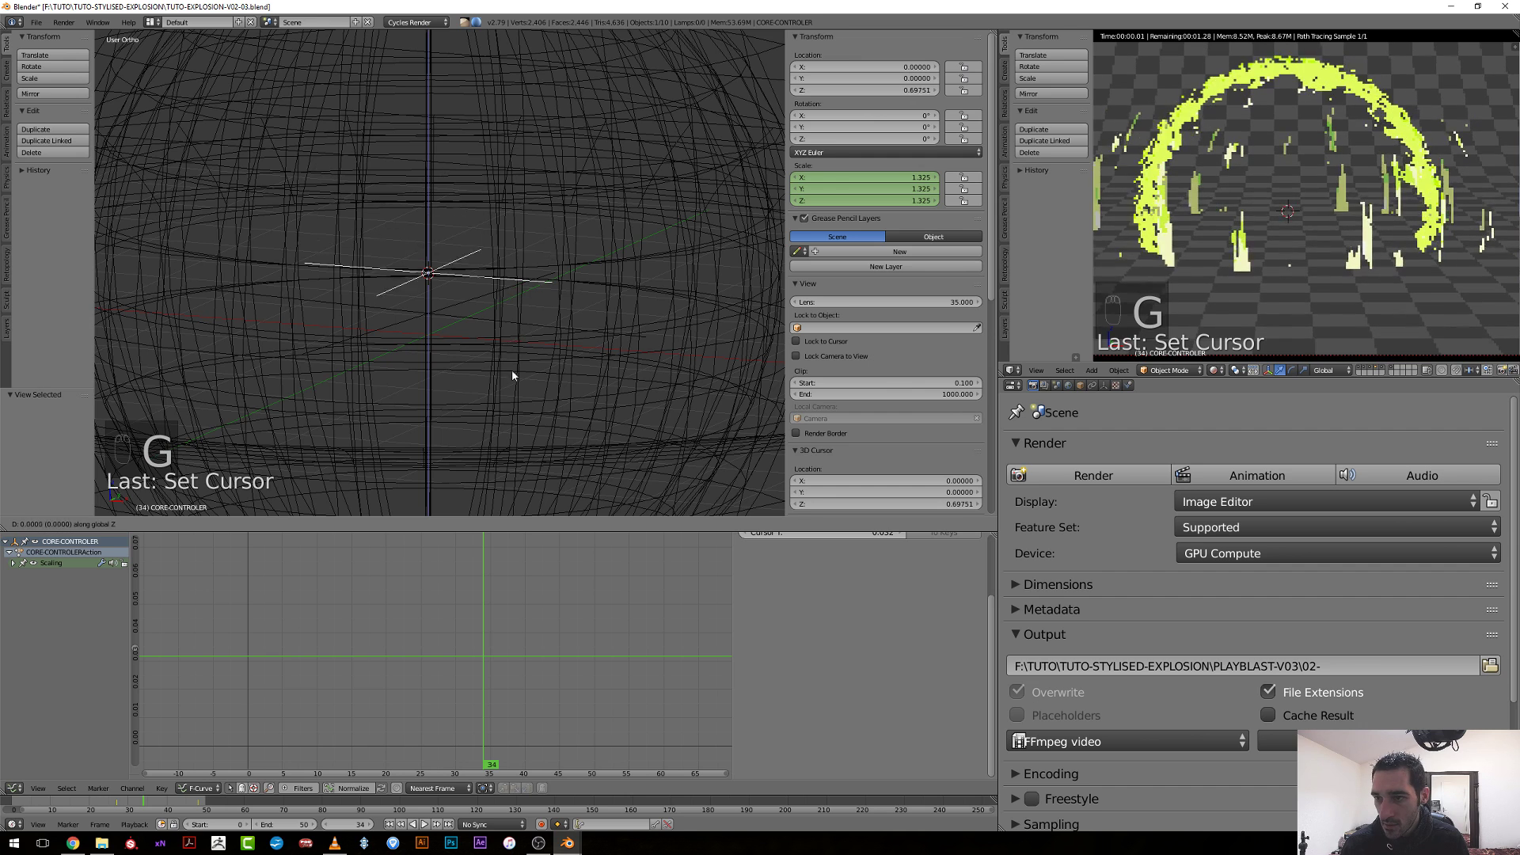
pyautogui.rightClick(522, 283)
pyautogui.scroll(-5, 523, 283)
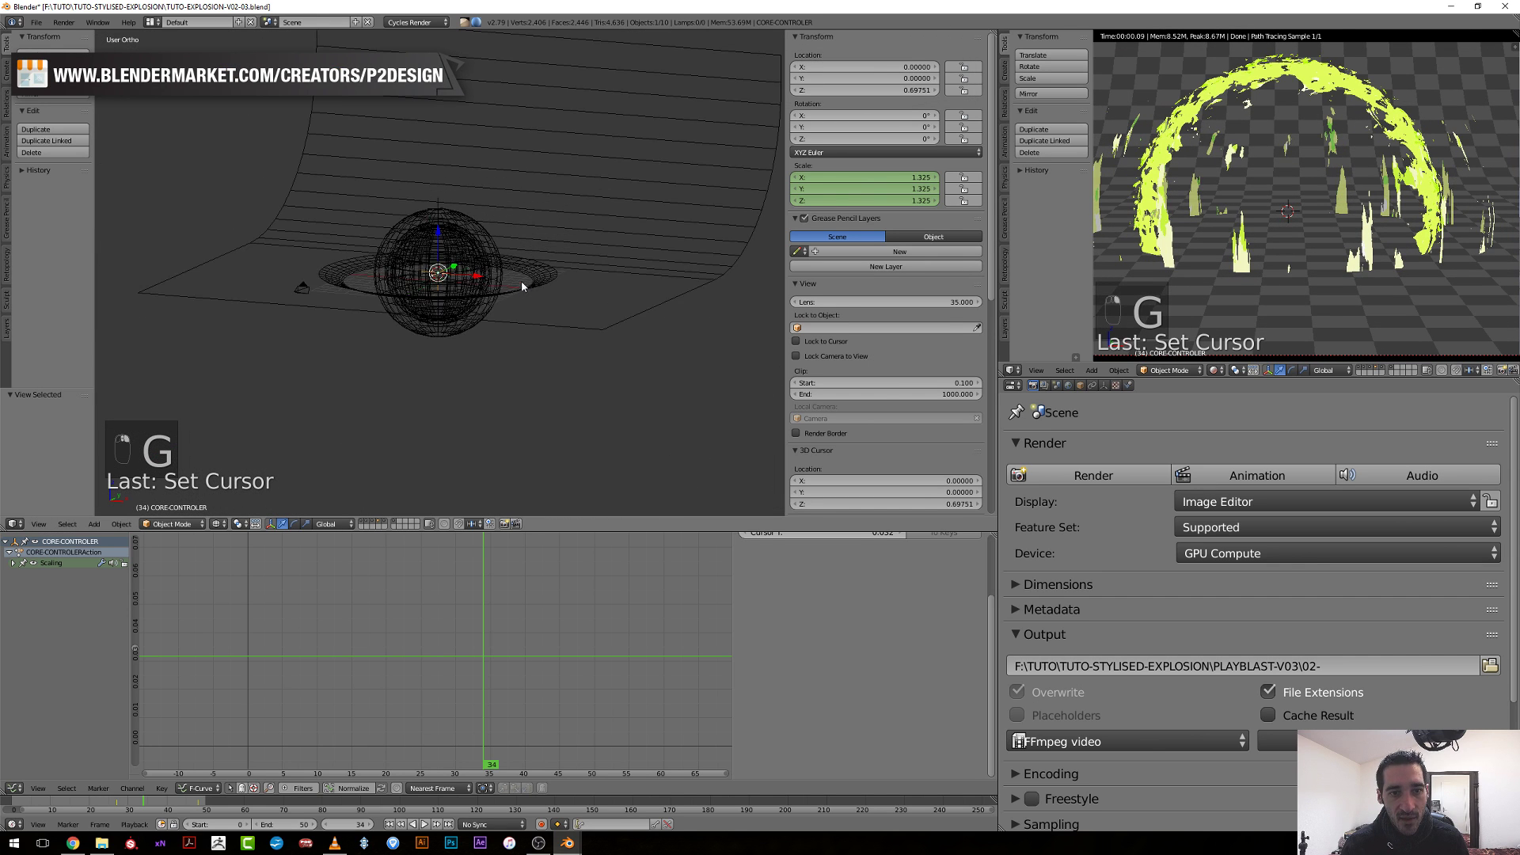
# Isolate the flames' scene layer and select the FLAME-CTRL empty above the sphere.
pyautogui.moveTo(520, 287); pyautogui.dragTo(494, 305, button='middle')
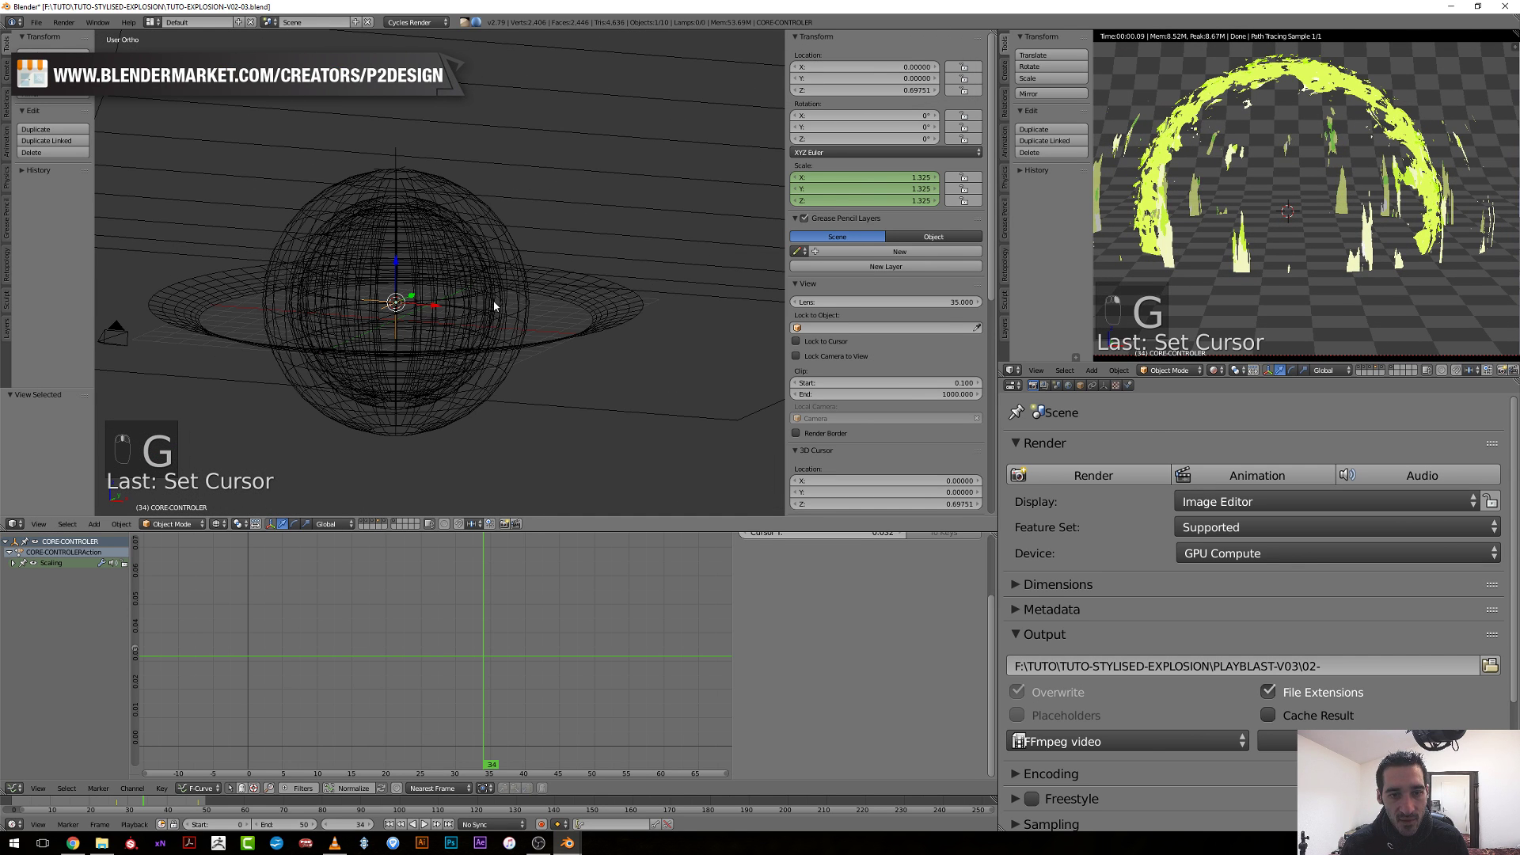
pyautogui.click(1360, 369)
pyautogui.click(1375, 370)
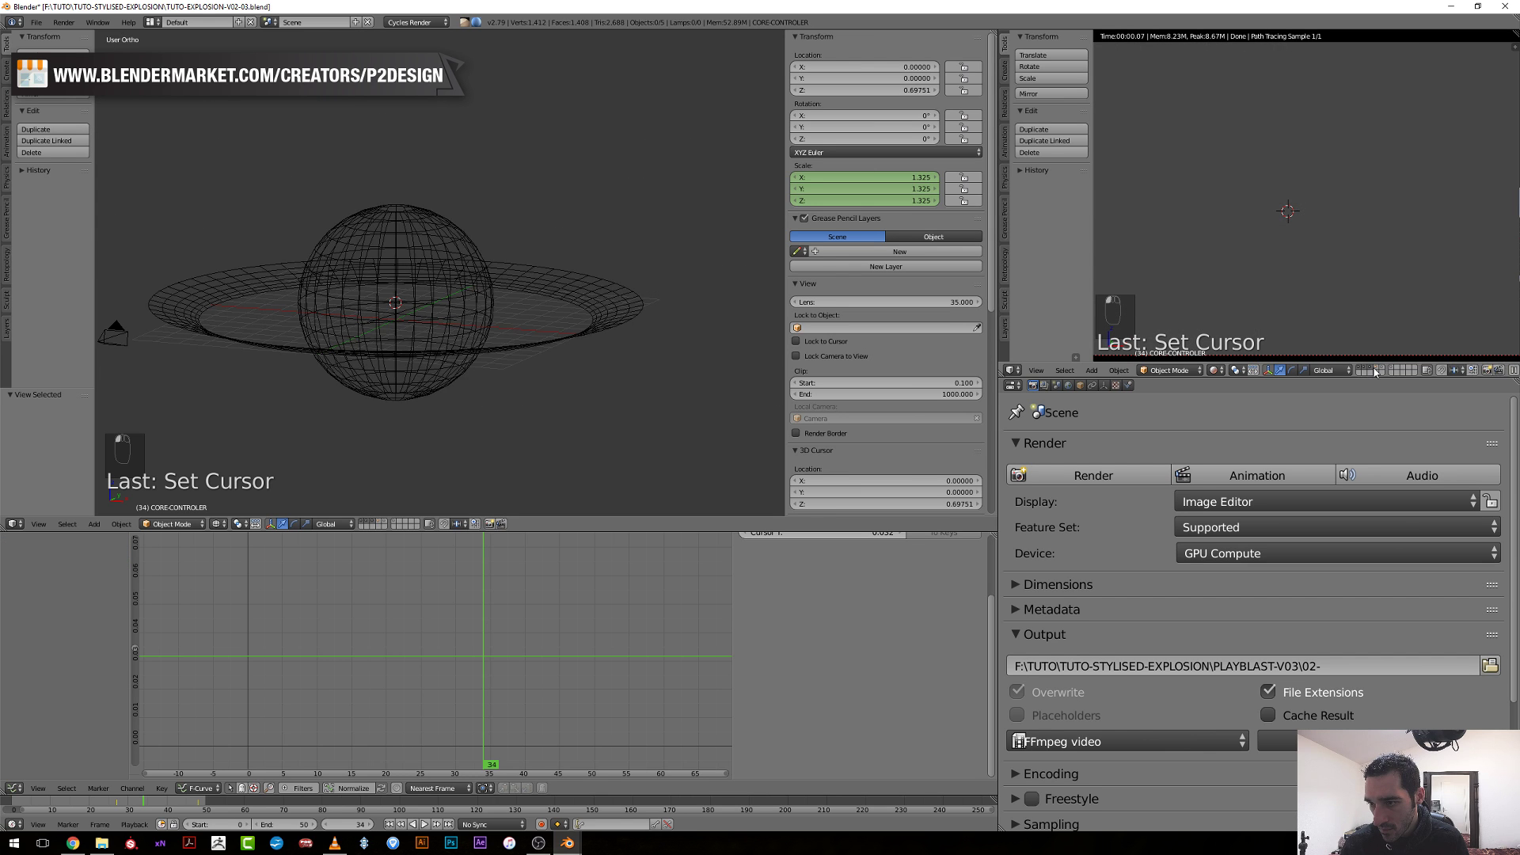
pyautogui.scroll(-6, 556, 247)
pyautogui.scroll(4, 556, 247)
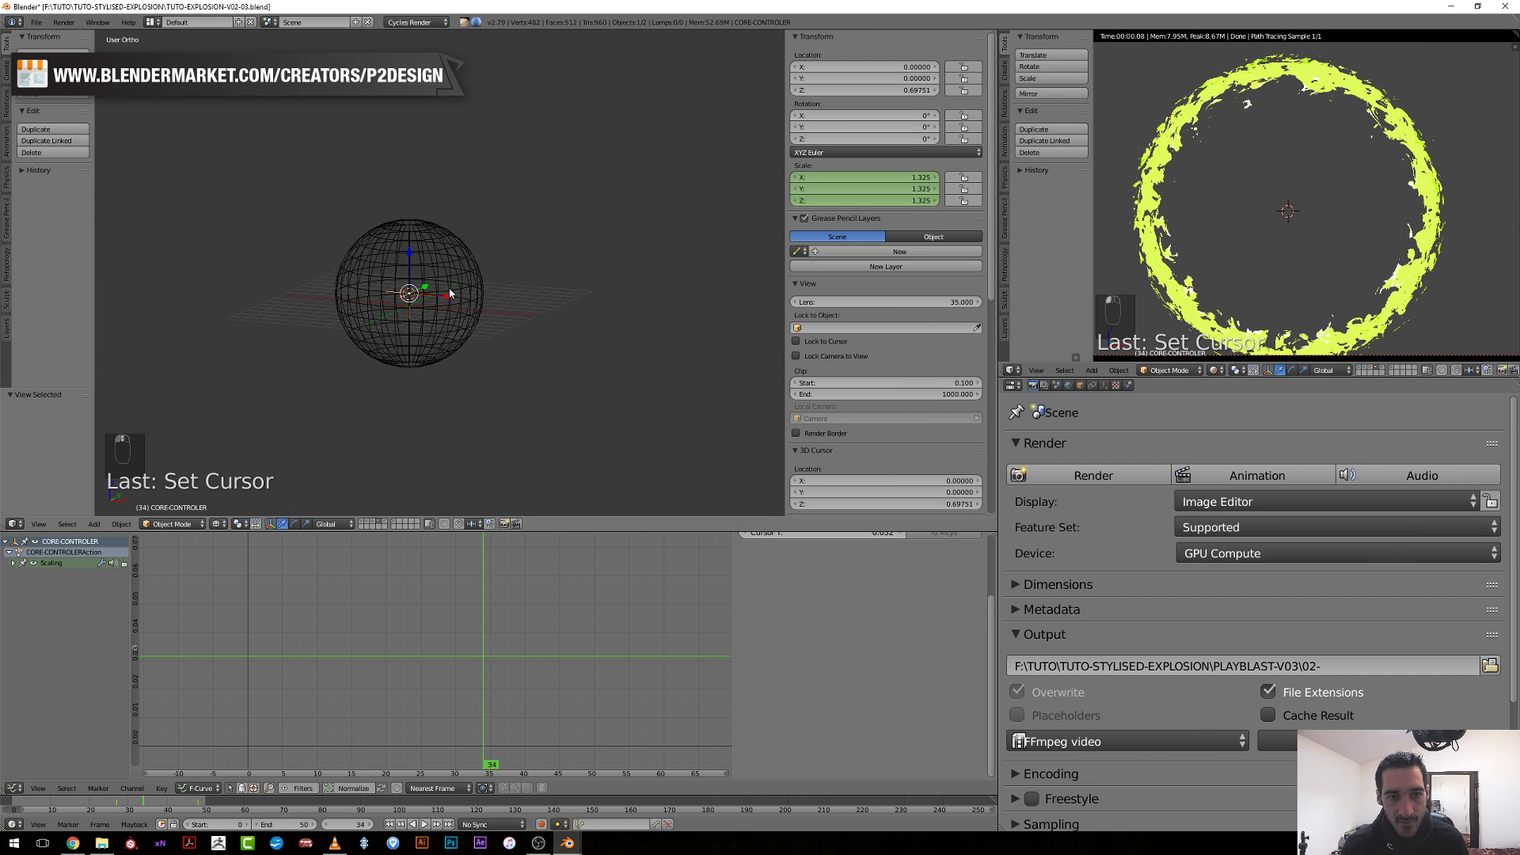
pyautogui.press('a')
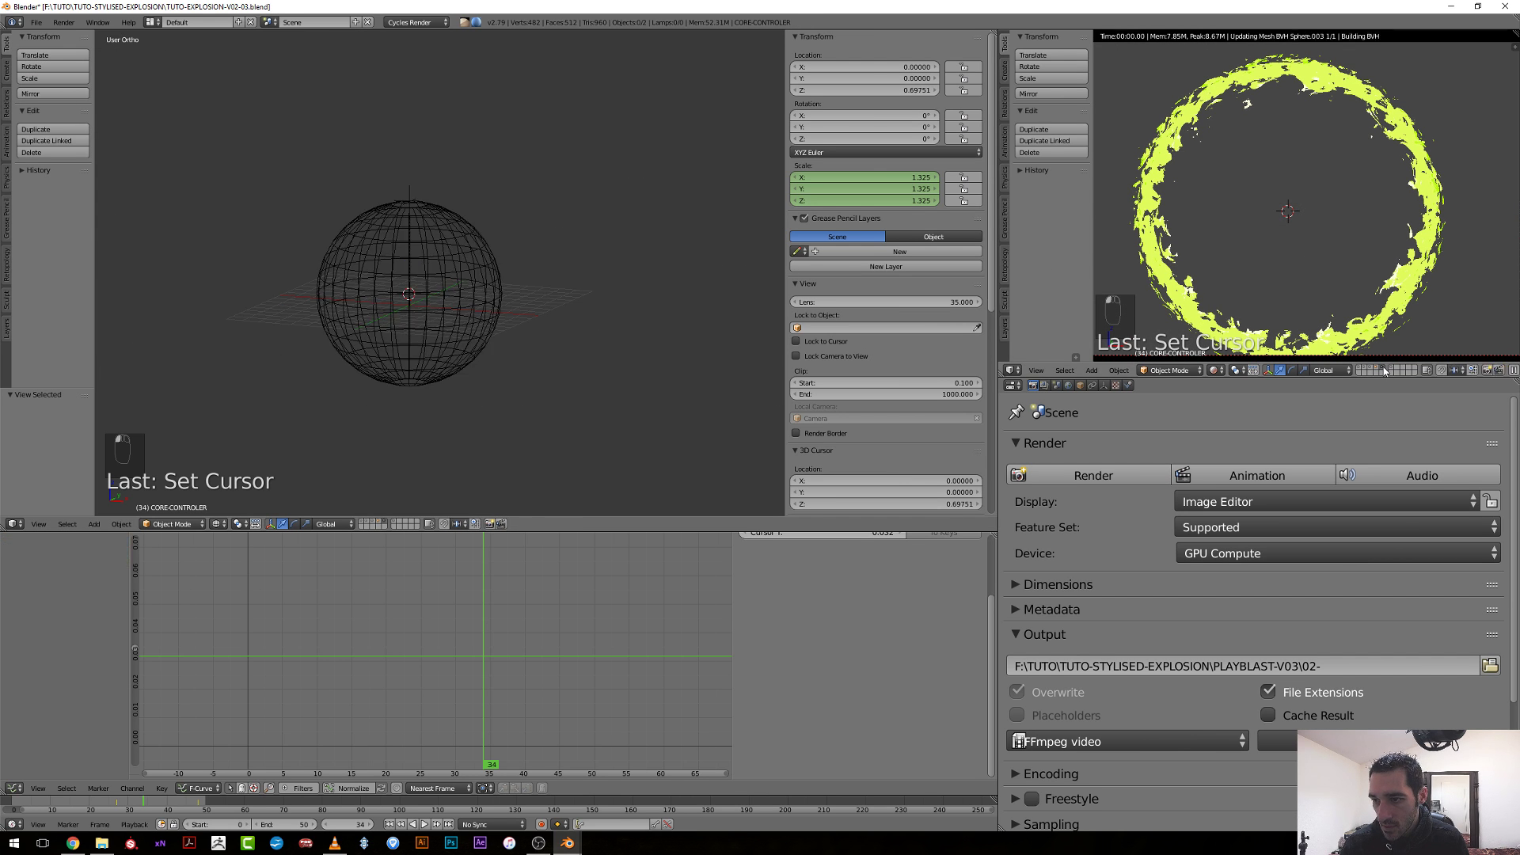
pyautogui.scroll(-3, 452, 172)
pyautogui.rightClick(427, 273)
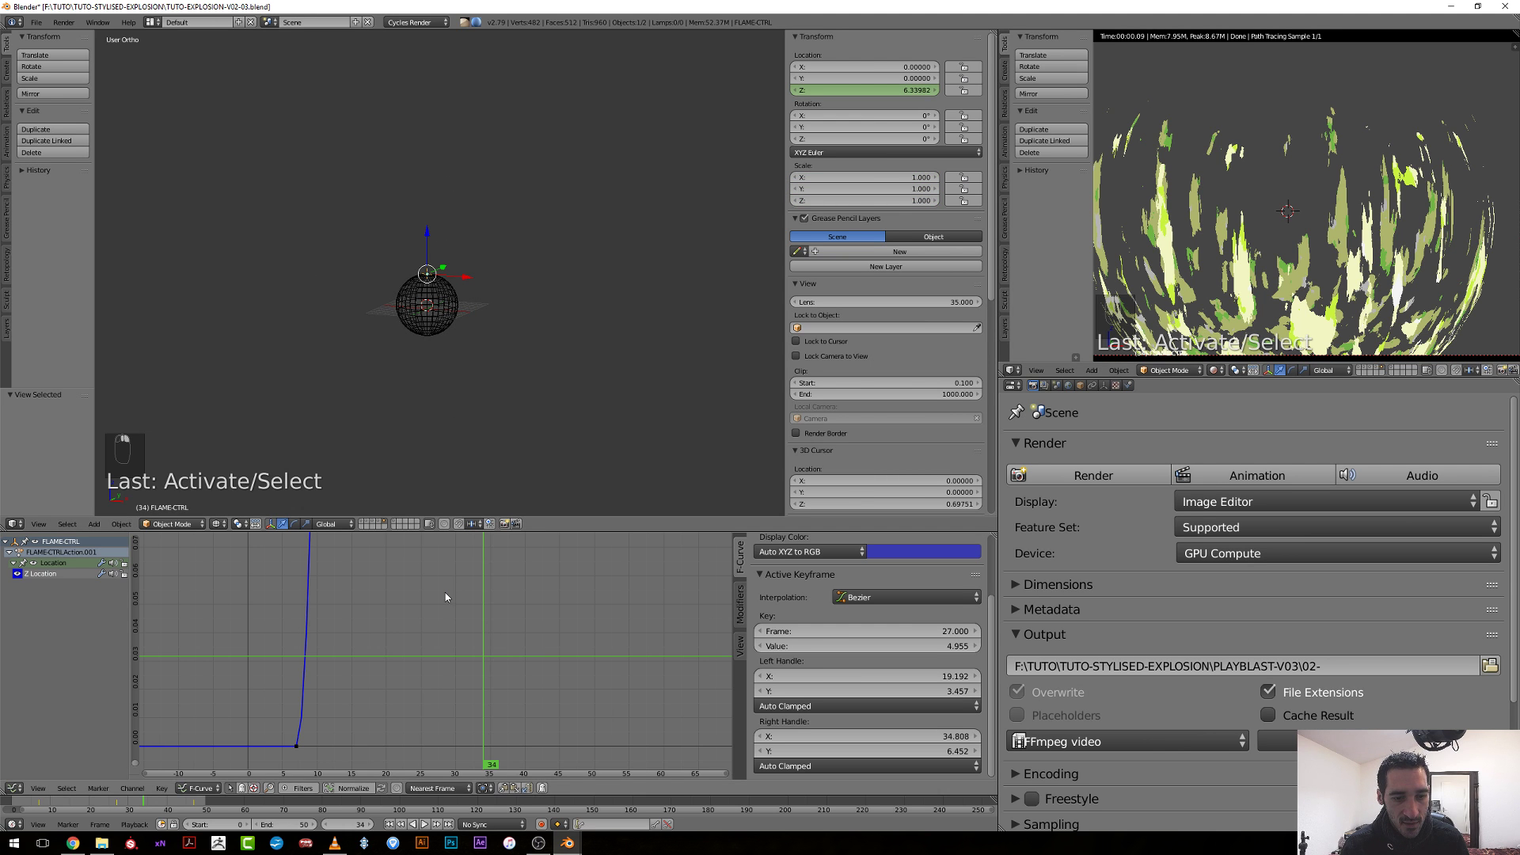
# Raise FLAME-CTRL's frame 27 and final Z Location keyframes together, bringing the frame 27 key to about 15.57, while previewing frame 38.
pyautogui.scroll(-3, 490, 605)
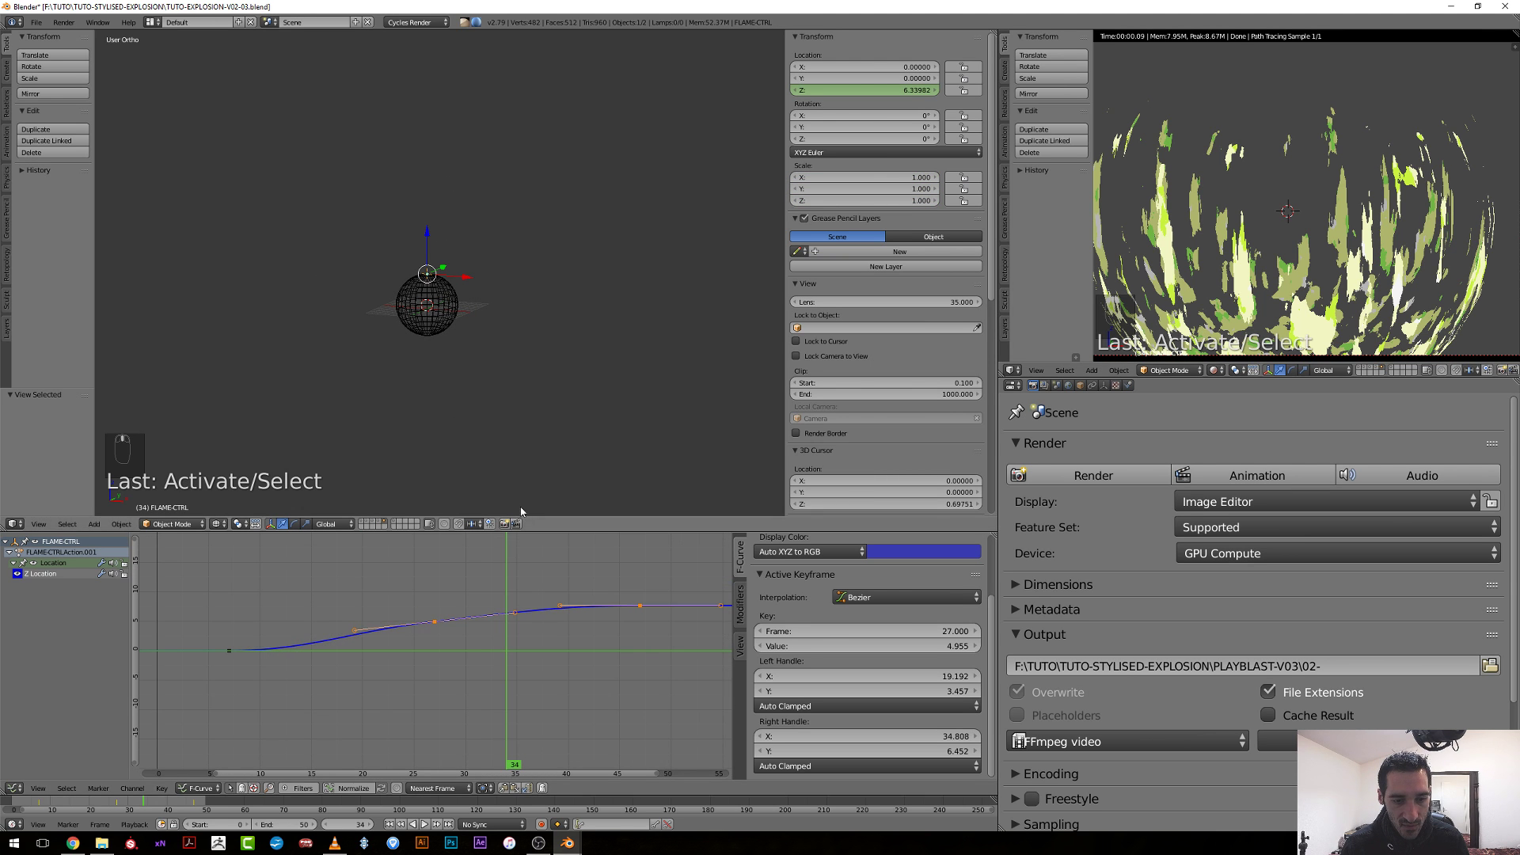
pyautogui.click(434, 648)
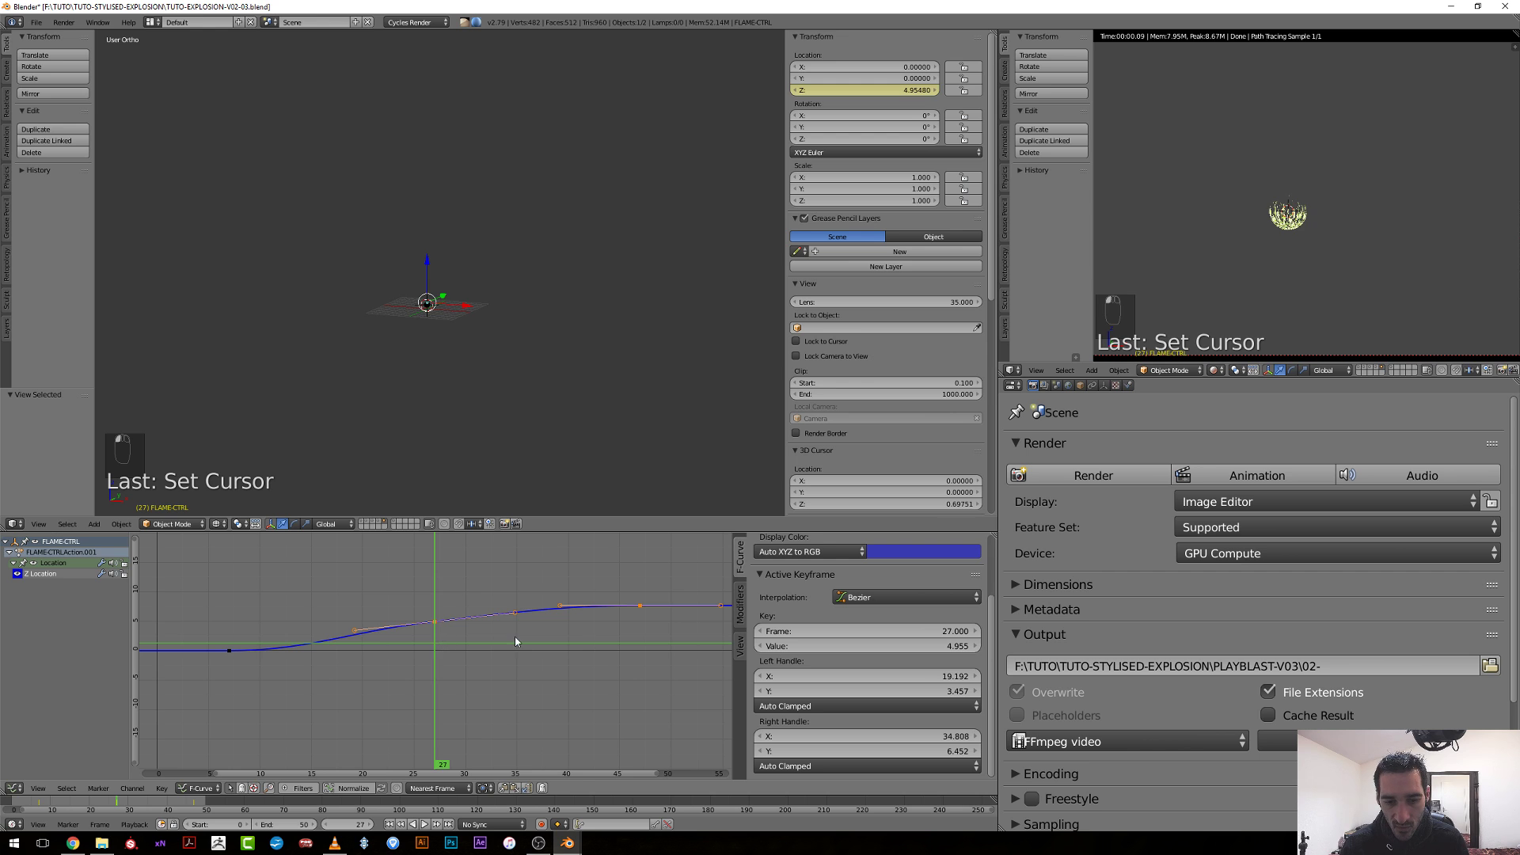
pyautogui.moveTo(516, 641); pyautogui.dragTo(549, 625)
pyautogui.press('g')
pyautogui.click(639, 622)
pyautogui.press('g')
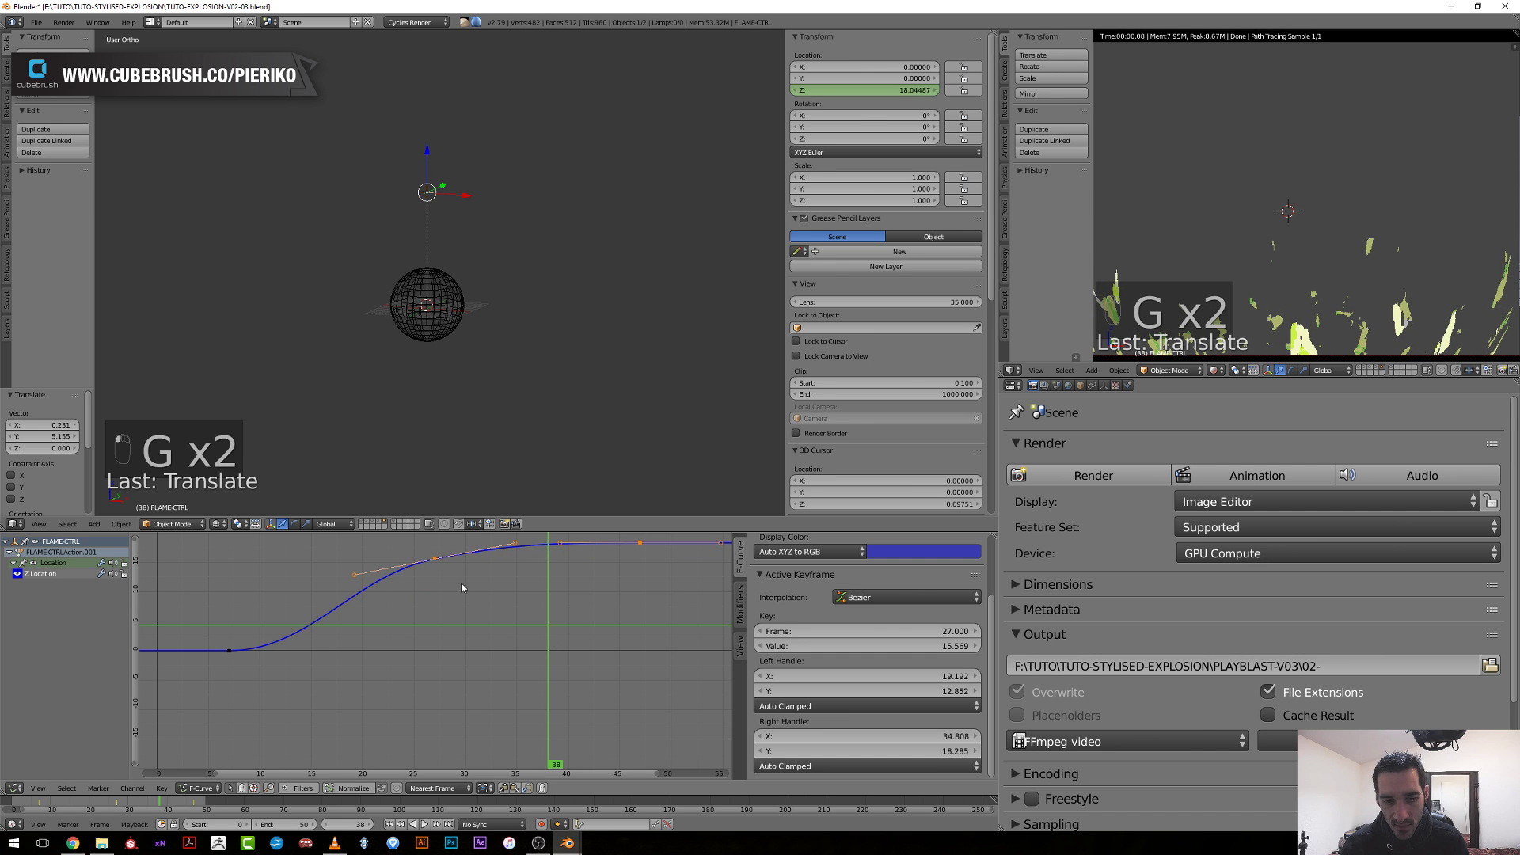
# Lower only the frame 27 Z Location keyframe to about 10.4 and rotate its handles to steepen the curve.
pyautogui.press('g')
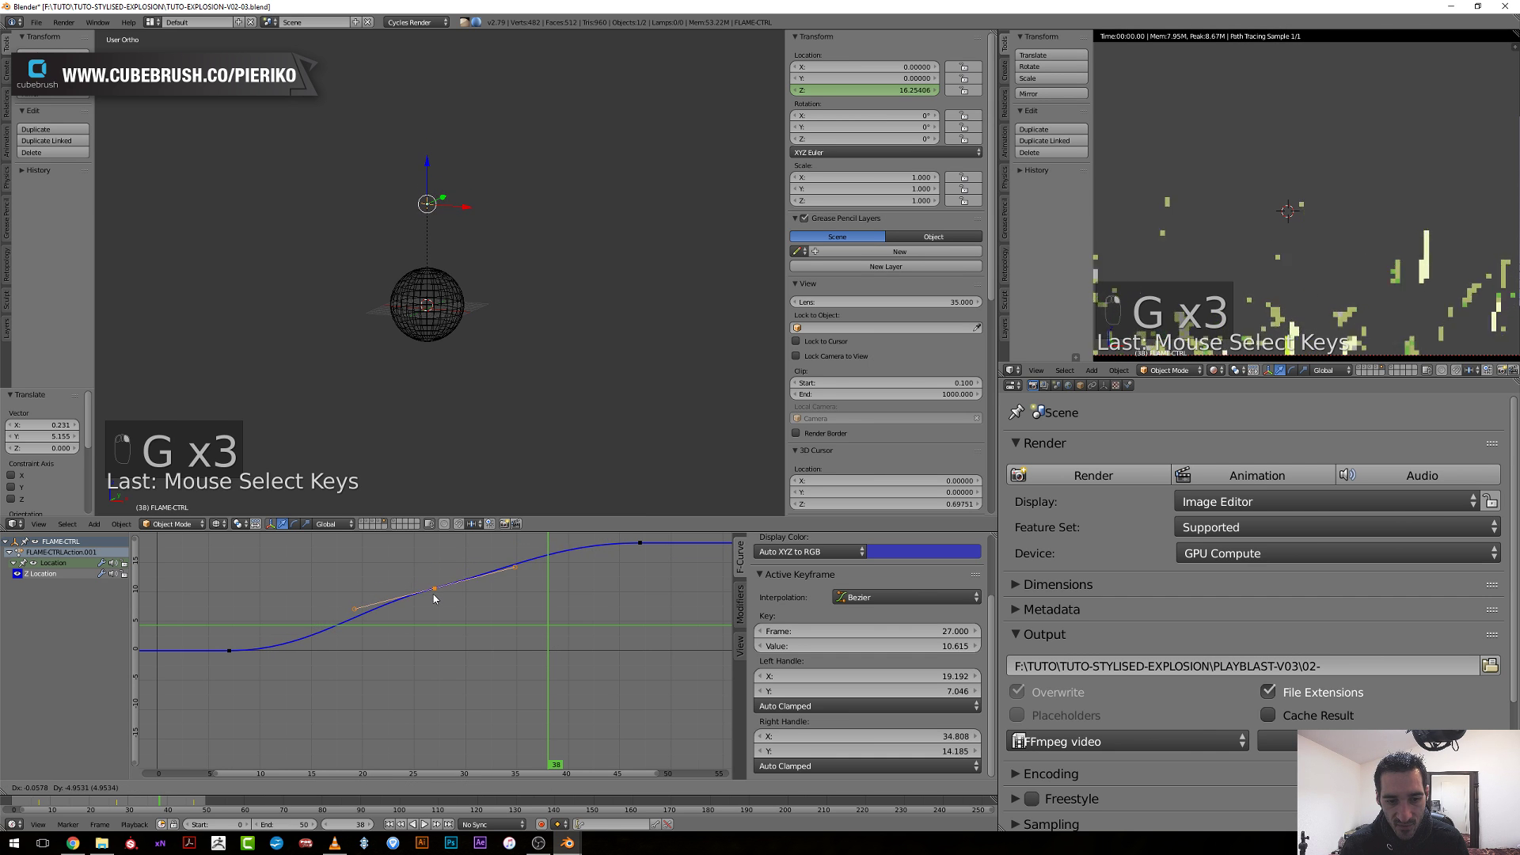
pyautogui.click(434, 600)
pyautogui.press('r')
pyautogui.click(485, 605)
# Step back and forth through the animation from frame 24 to the late thirties to examine how the flames rise and dissolve.
pyautogui.click(404, 615)
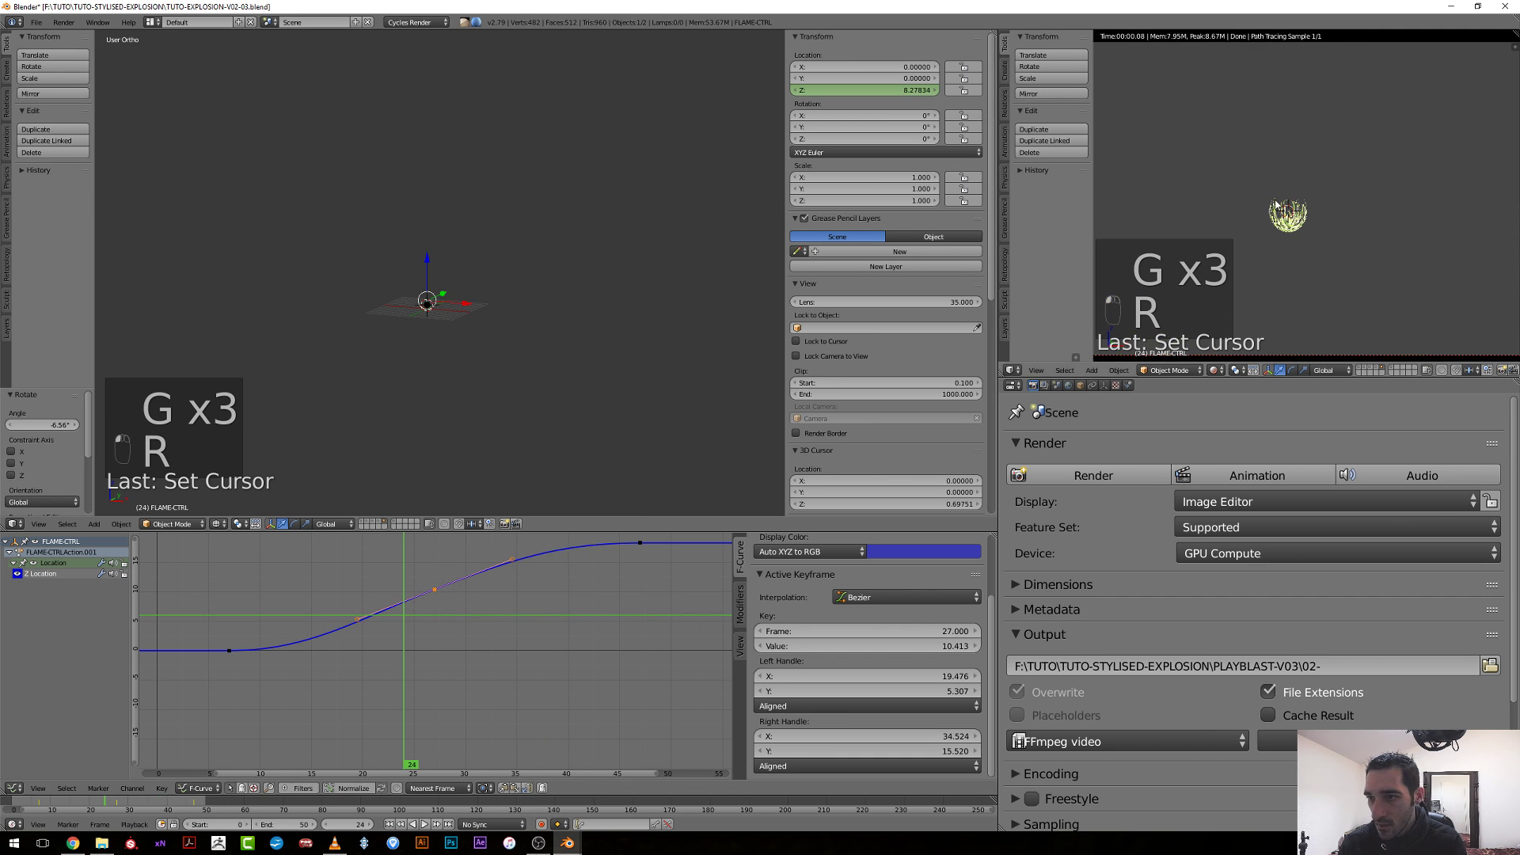
pyautogui.press('Right')
pyautogui.press('Right')
pyautogui.press('Right')
pyautogui.press('Right')
pyautogui.press('Right')
pyautogui.press('Right')
pyautogui.press('Right')
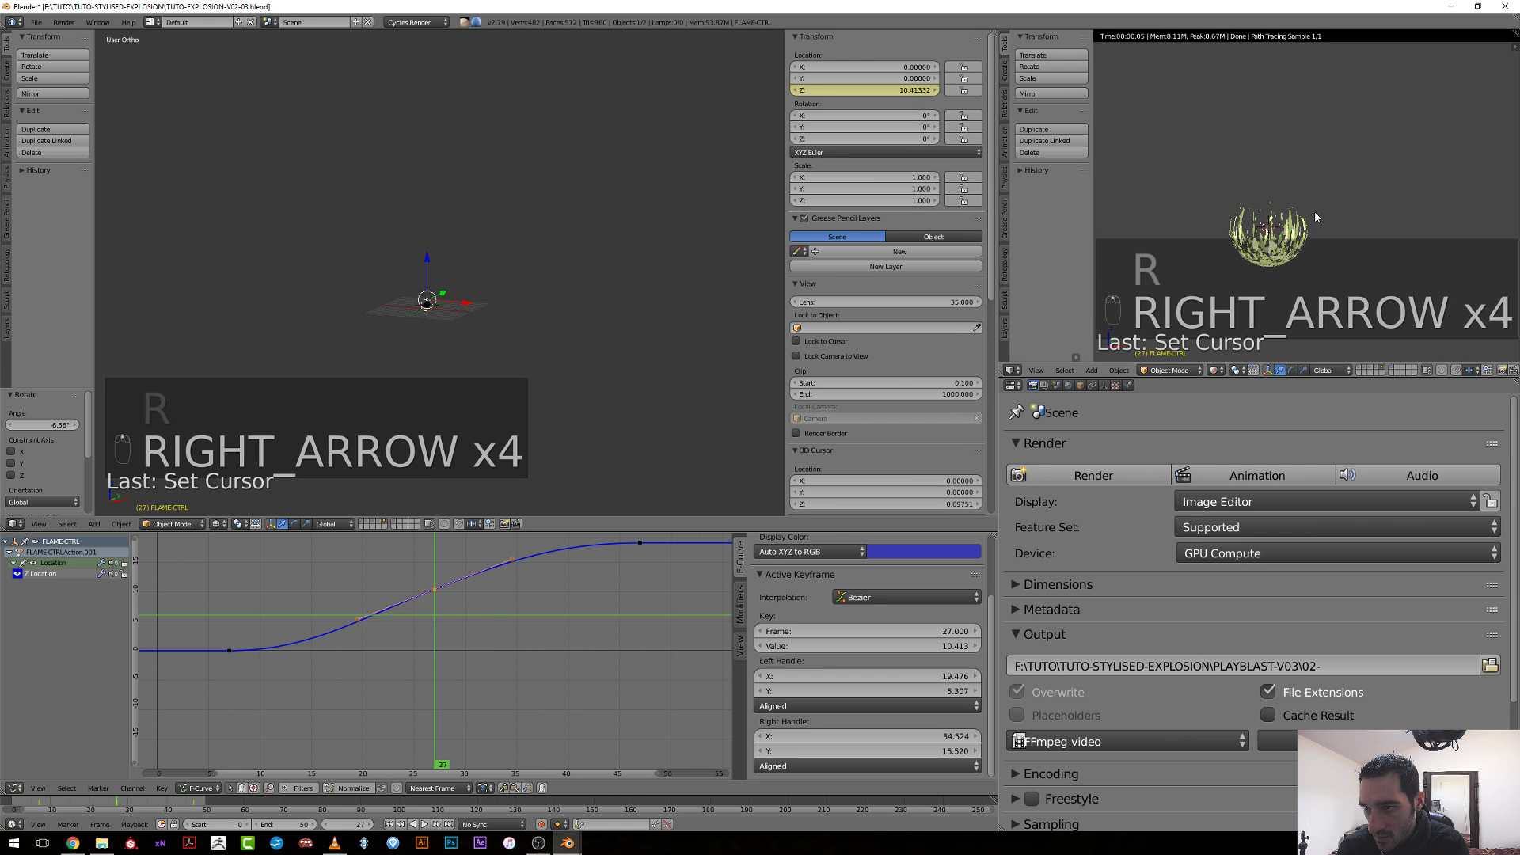
pyautogui.press('Right')
pyautogui.press('Right')
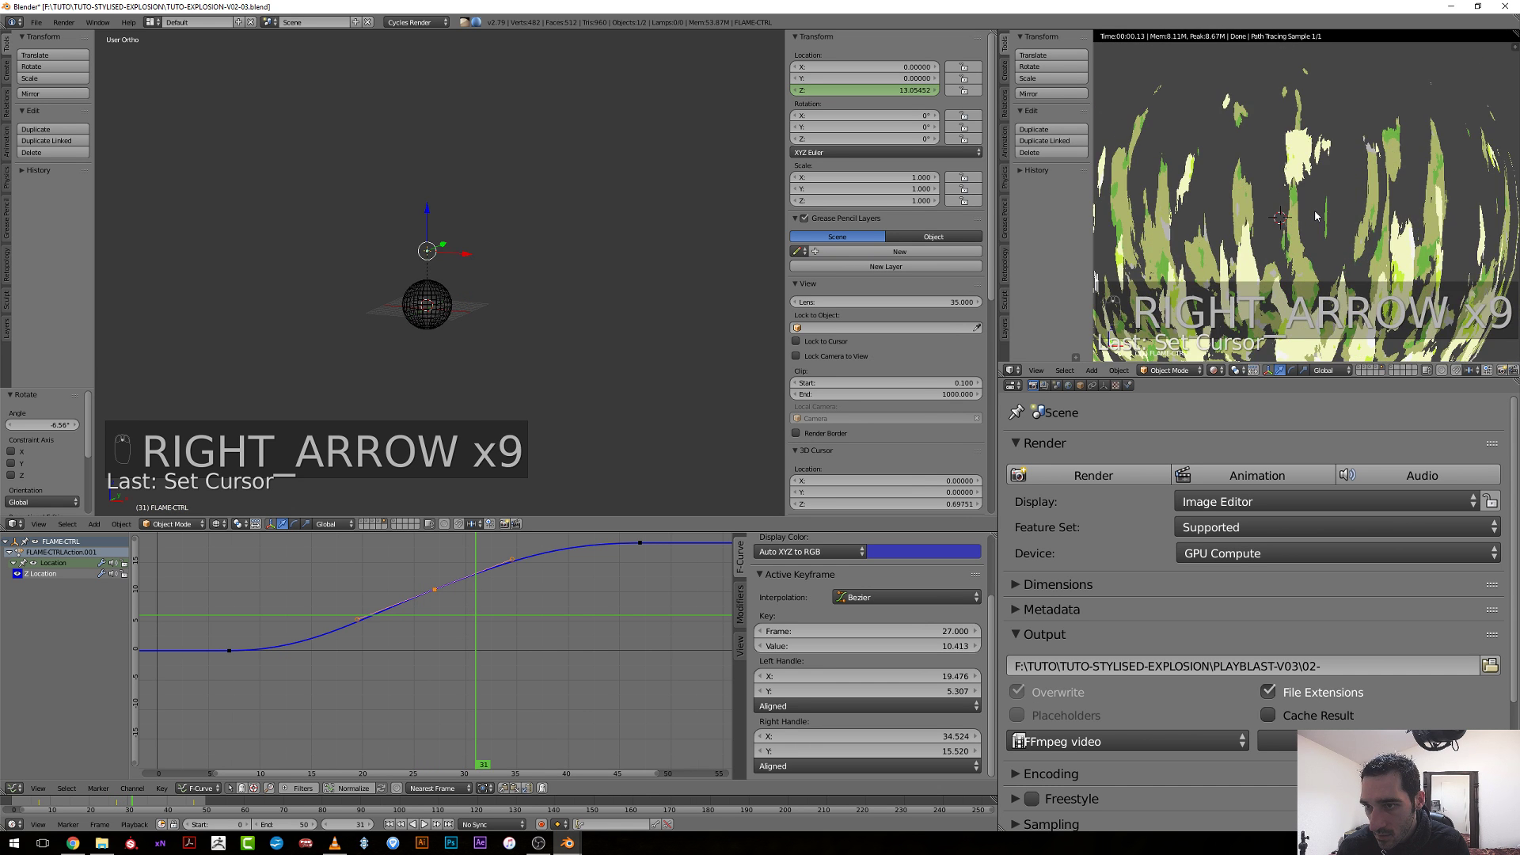
pyautogui.press('Right')
pyautogui.press('Right')
pyautogui.press('Right')
pyautogui.press('Right')
pyautogui.press('Right')
pyautogui.press('Right')
pyautogui.press('Right')
pyautogui.press('Right')
pyautogui.press('Right')
pyautogui.press('Right')
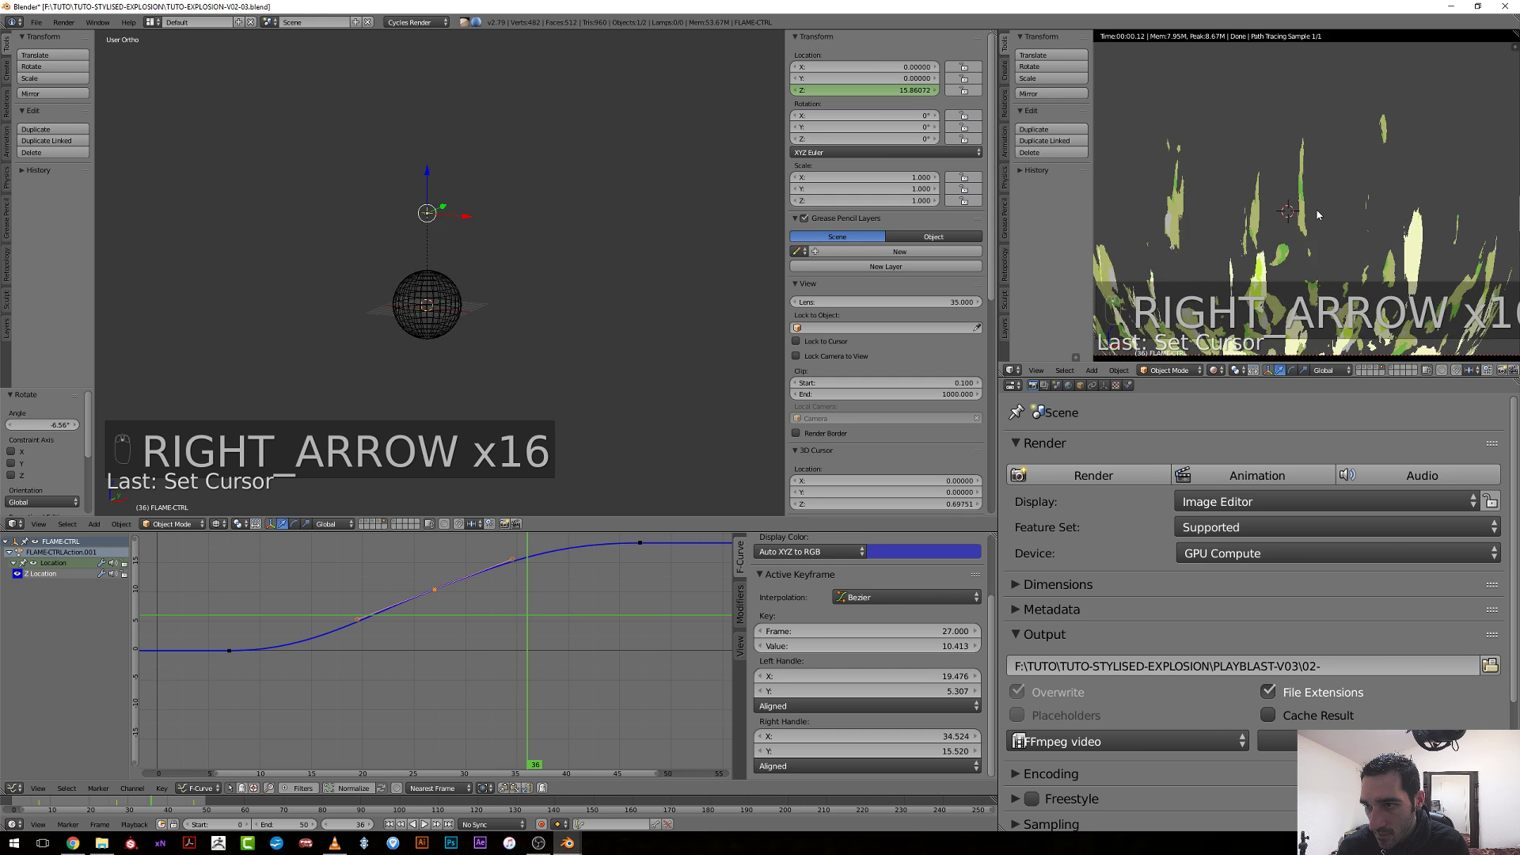
pyautogui.press('Right')
pyautogui.press('Right')
pyautogui.press('Right')
pyautogui.press('Left')
pyautogui.press('Left')
pyautogui.press('Left')
pyautogui.press('Left')
pyautogui.press('Left')
pyautogui.press('Left')
pyautogui.press('Left')
pyautogui.press('Left')
pyautogui.press('Left')
pyautogui.press('Left')
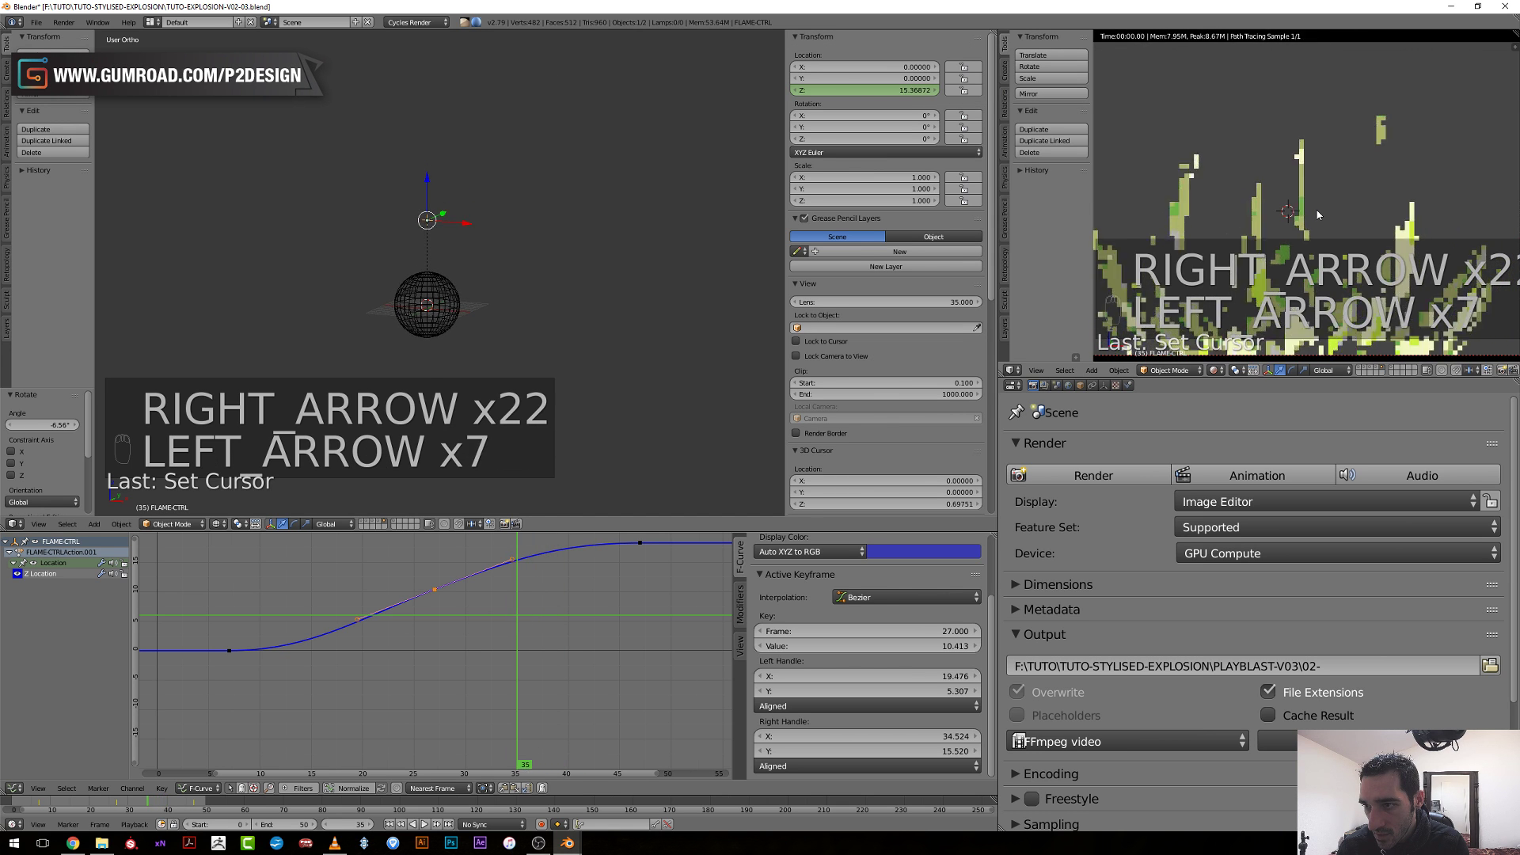
pyautogui.press('Left')
pyautogui.press('Left')
pyautogui.press('Left')
pyautogui.press('Left')
pyautogui.press('Left')
pyautogui.press('Left')
pyautogui.press('Left')
pyautogui.press('Left')
pyautogui.press('Right')
pyautogui.press('Right')
pyautogui.press('Right')
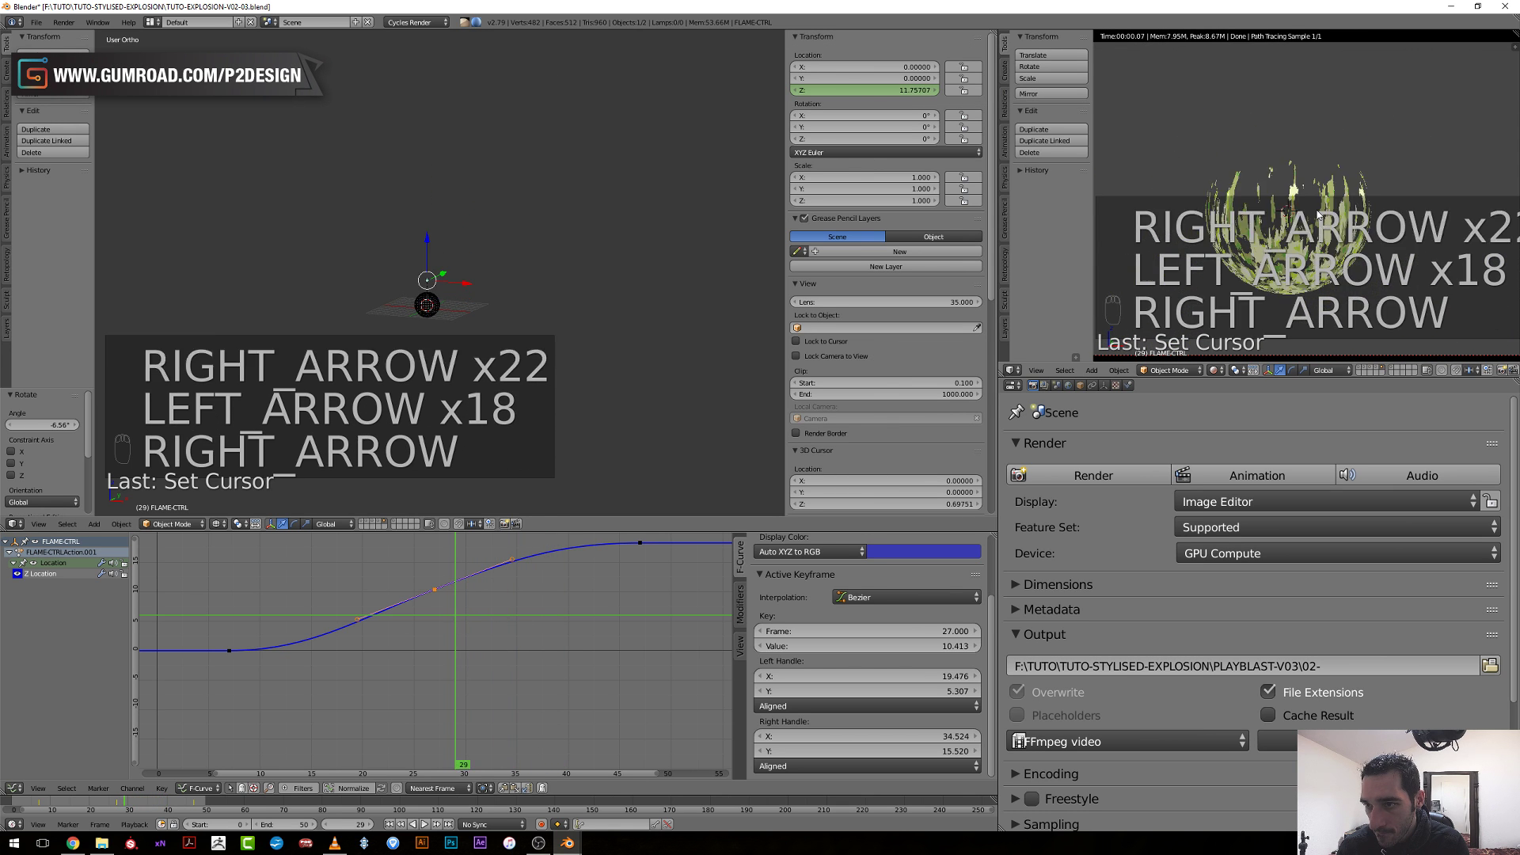
pyautogui.press('Right')
pyautogui.press('Right')
pyautogui.press('Right')
pyautogui.press('Right')
pyautogui.press('Right')
pyautogui.press('Right')
pyautogui.press('Right')
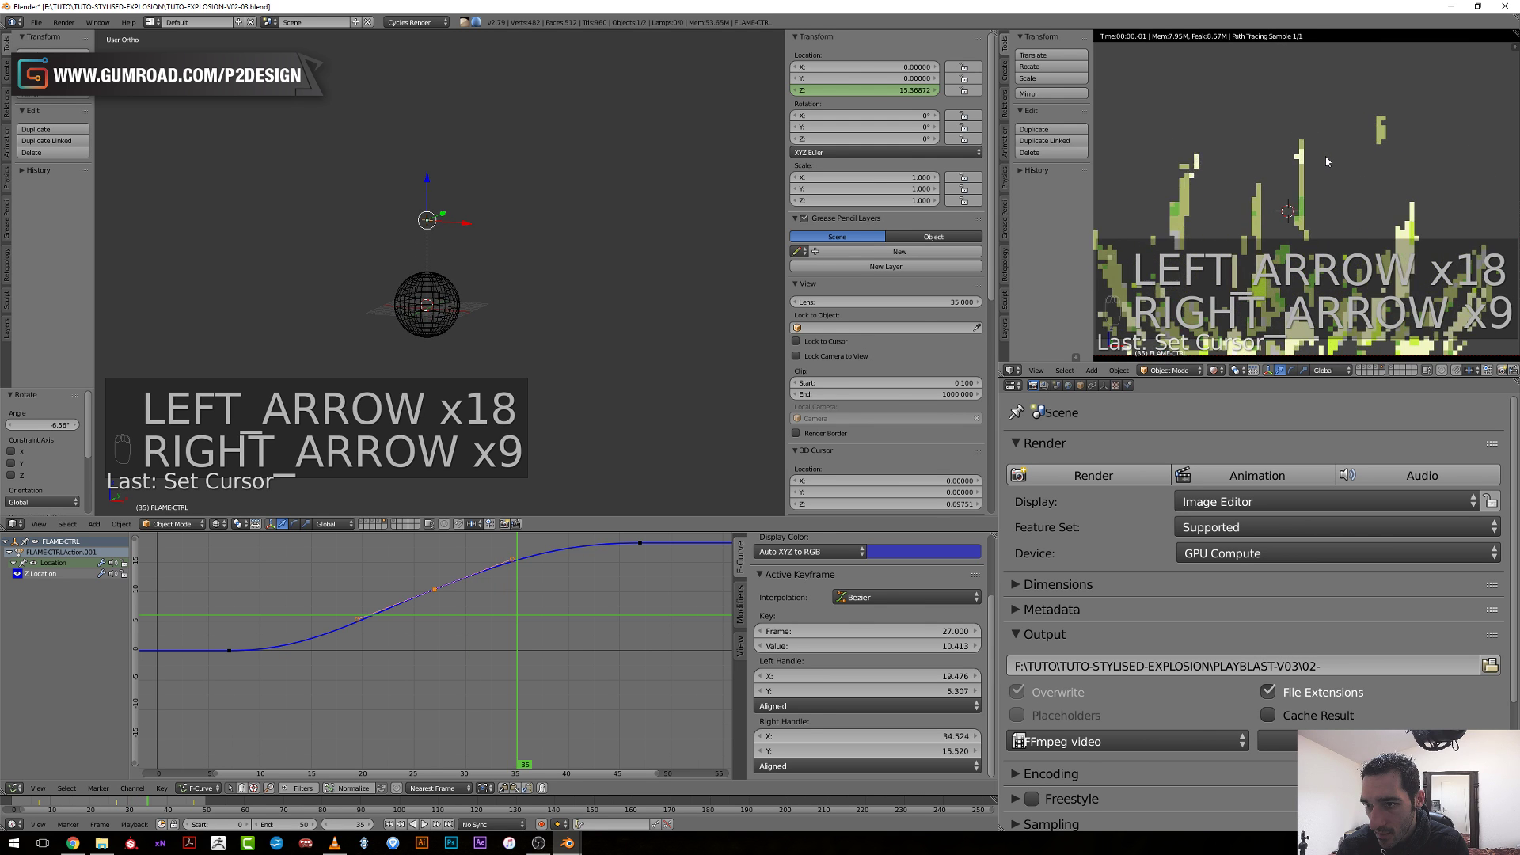
pyautogui.press('Right')
pyautogui.press('Right')
pyautogui.press('Right')
pyautogui.press('Right')
pyautogui.press('Left')
pyautogui.press('Left')
pyautogui.press('Left')
pyautogui.press('Left')
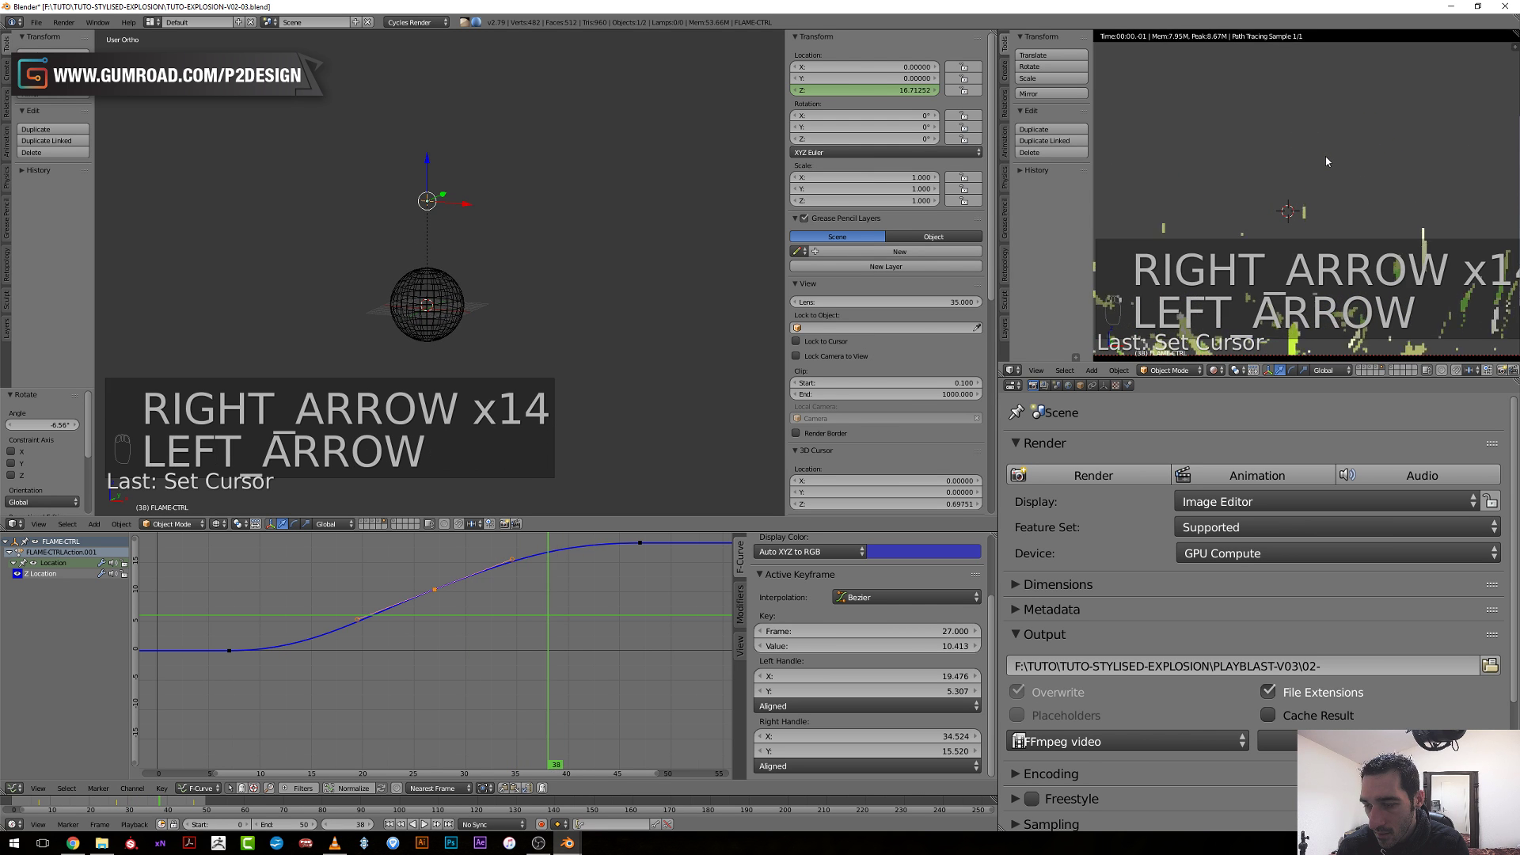
pyautogui.press('Left')
pyautogui.press('Left')
pyautogui.press('Right')
pyautogui.press('Right')
pyautogui.press('Right')
pyautogui.press('Right')
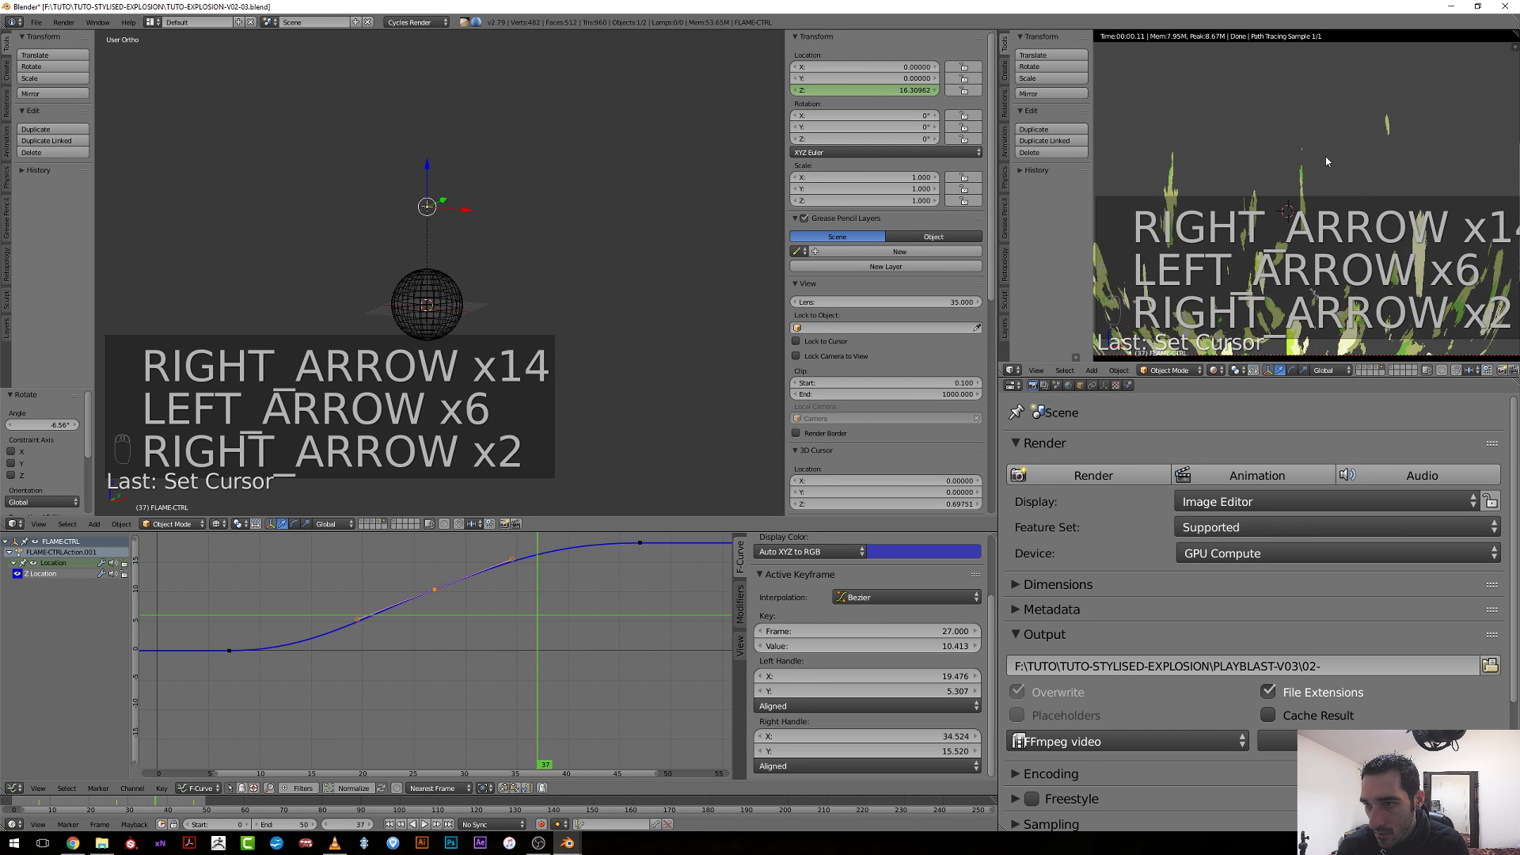
pyautogui.press('Right')
pyautogui.press('Left')
pyautogui.press('Left')
pyautogui.press('Left')
pyautogui.press('Left')
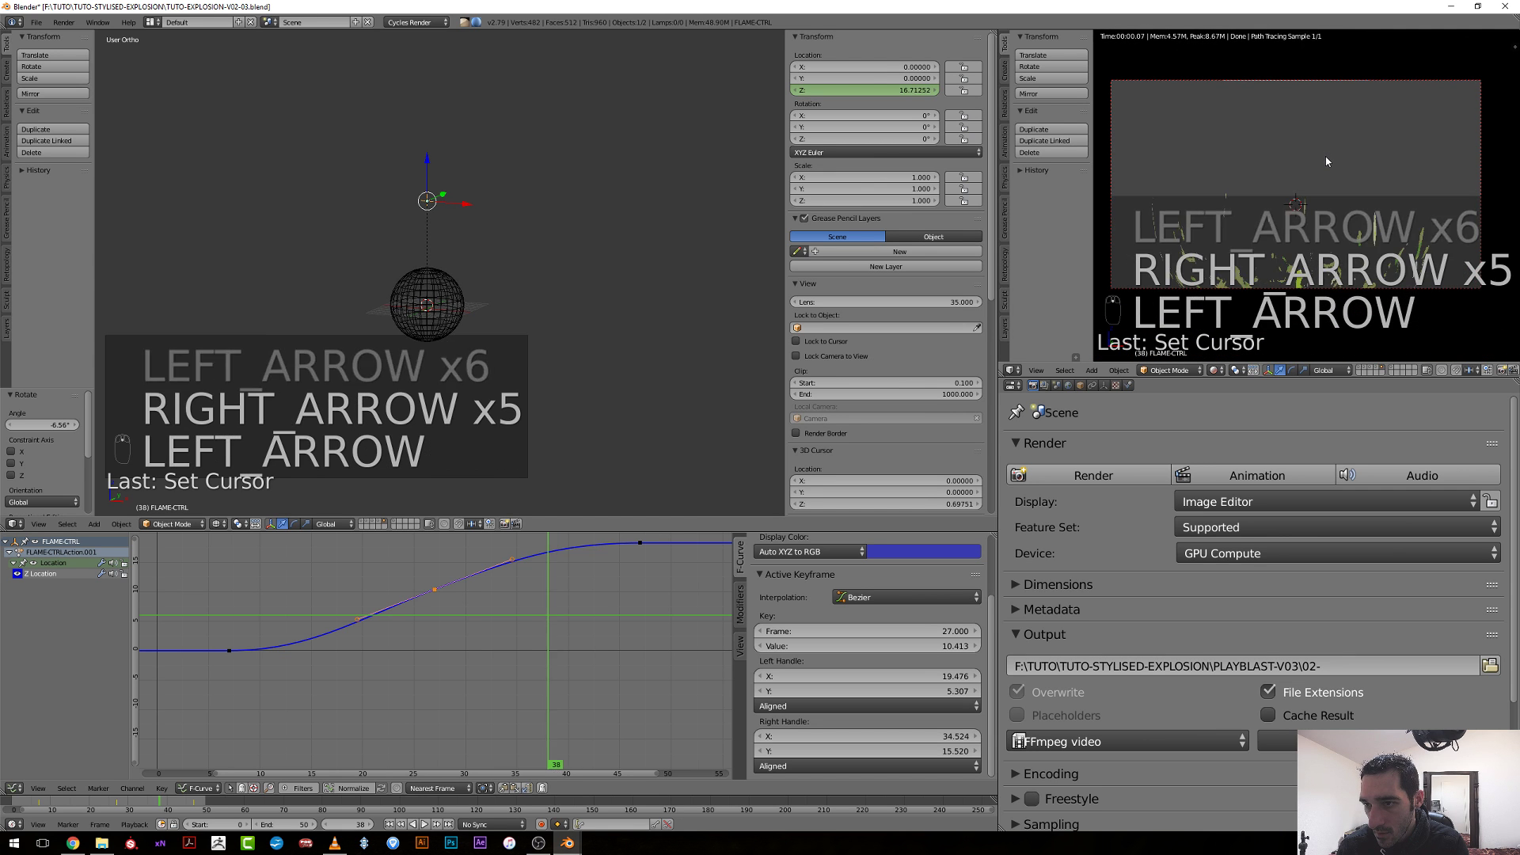
pyautogui.press('Left')
pyautogui.press('Left')
pyautogui.press('Left')
pyautogui.press('Left')
pyautogui.press('Left')
pyautogui.press('Left')
pyautogui.press('Left')
pyautogui.press('Left')
pyautogui.press('Left')
pyautogui.press('Left')
pyautogui.press('Left')
pyautogui.press('Left')
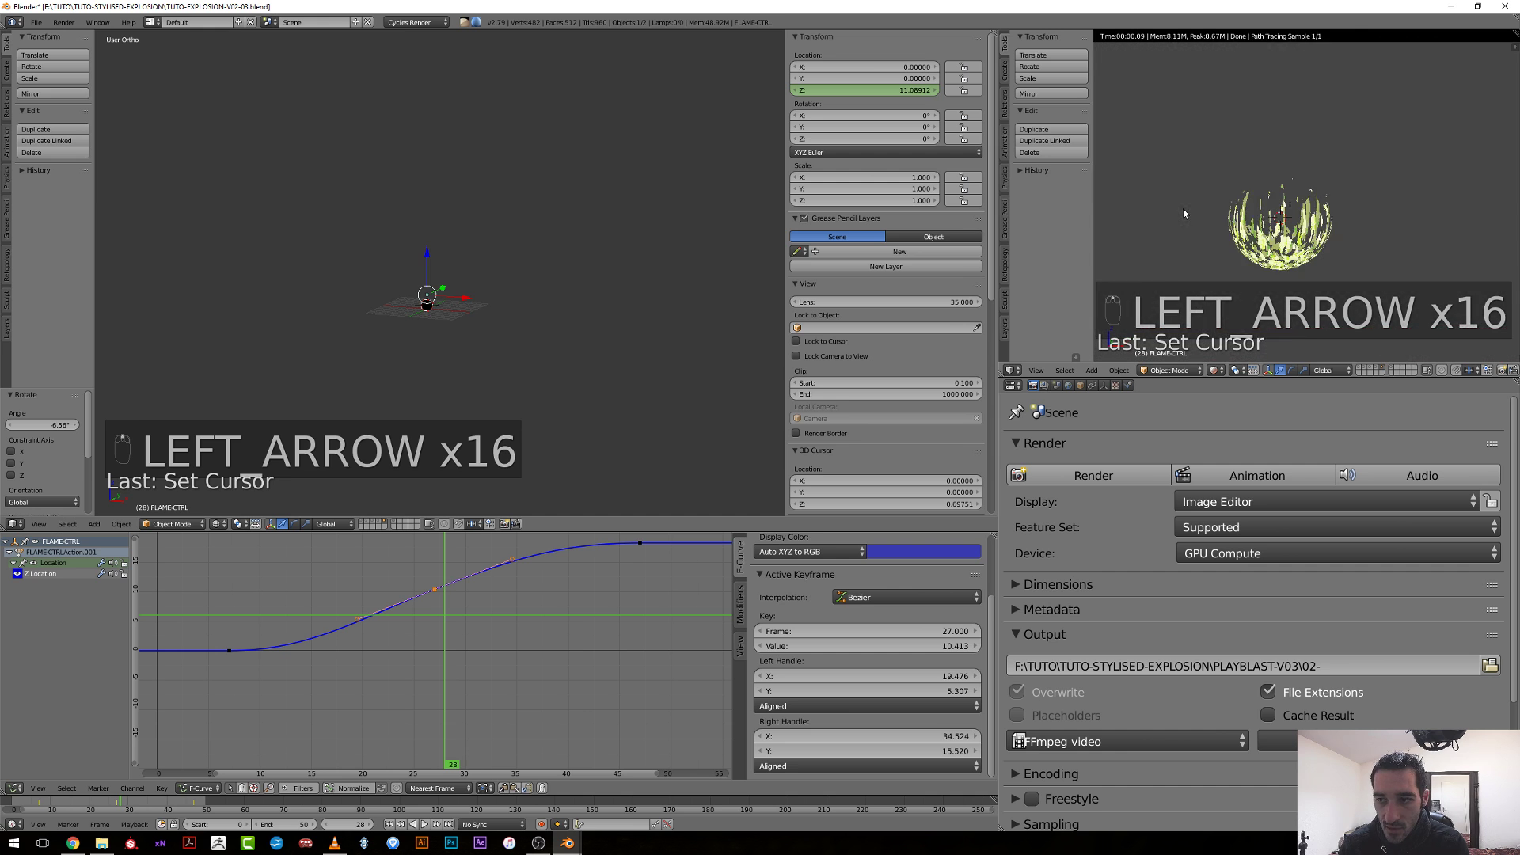
# Step between frames 28 and 39 again to examine the flames' timing, close up and within the full camera frame.
pyautogui.press('Right')
pyautogui.press('Right')
pyautogui.press('Right')
pyautogui.press('Right')
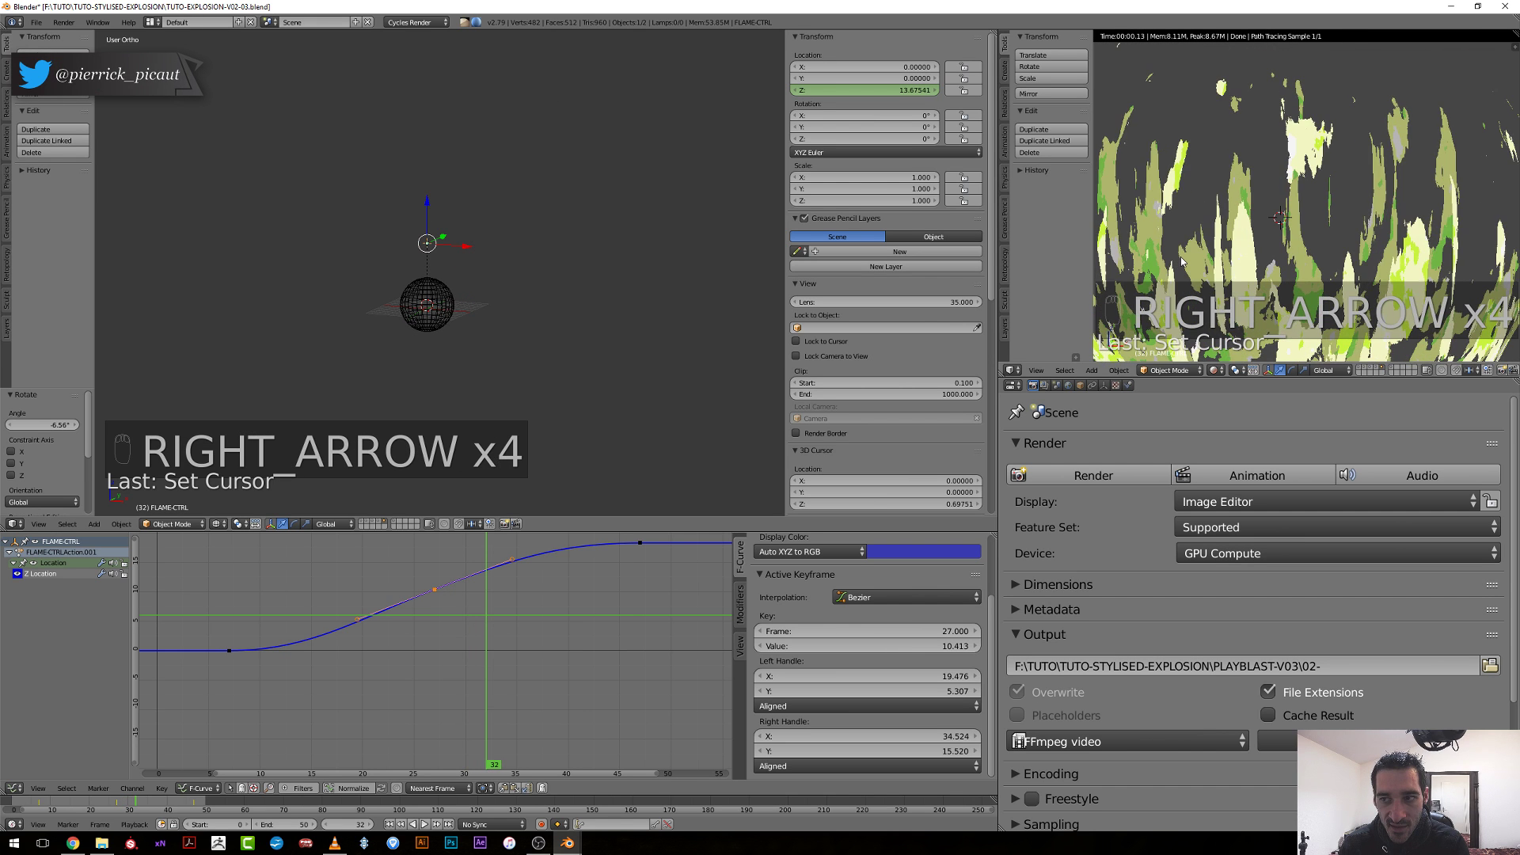
pyautogui.press('Right')
pyautogui.press('Right')
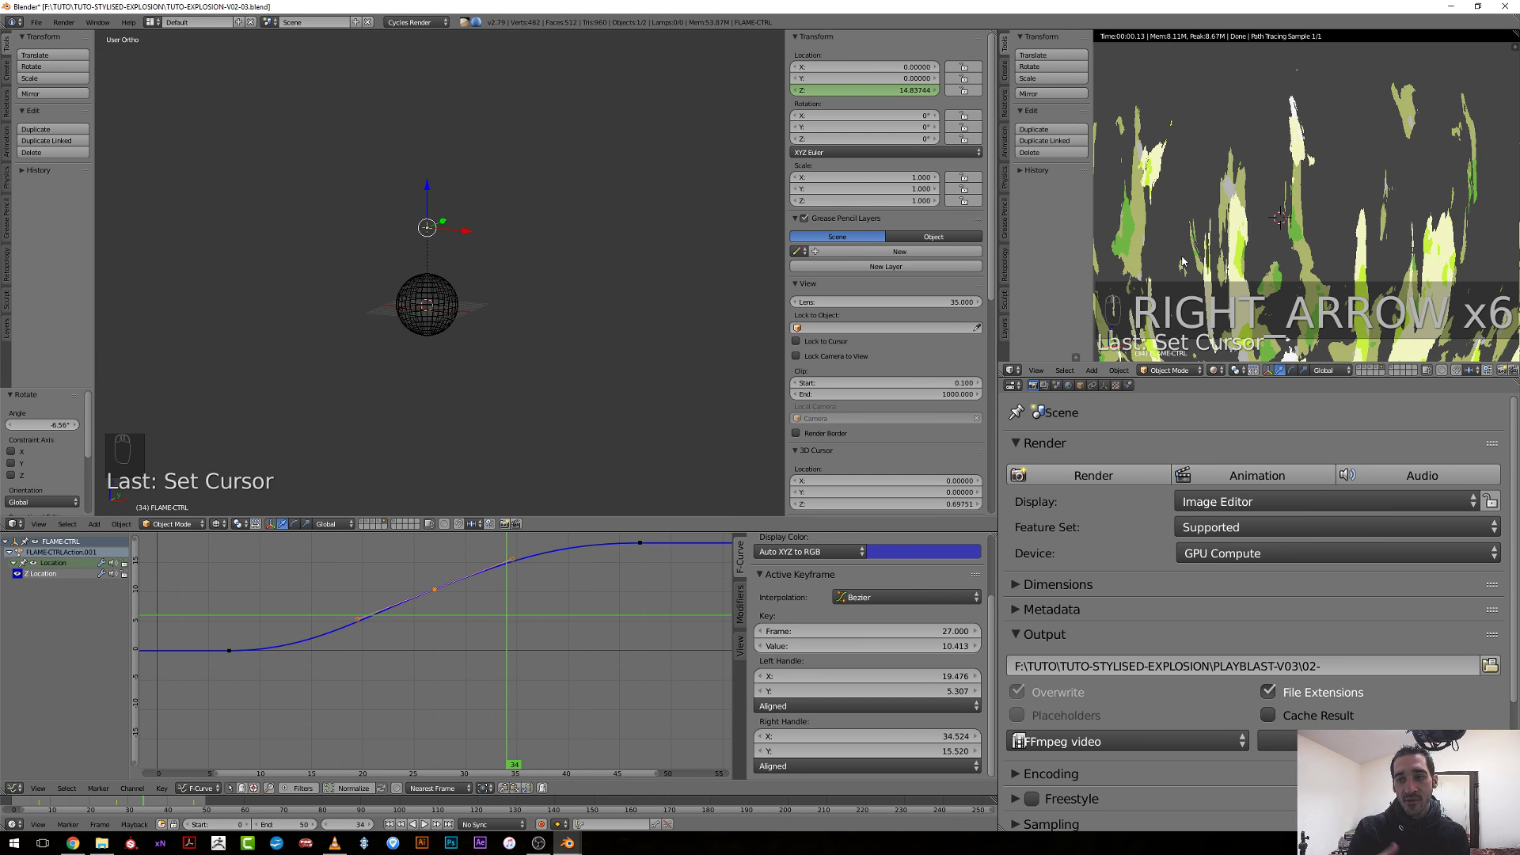
pyautogui.press('Right')
pyautogui.press('Right')
pyautogui.press('Right')
pyautogui.press('Right')
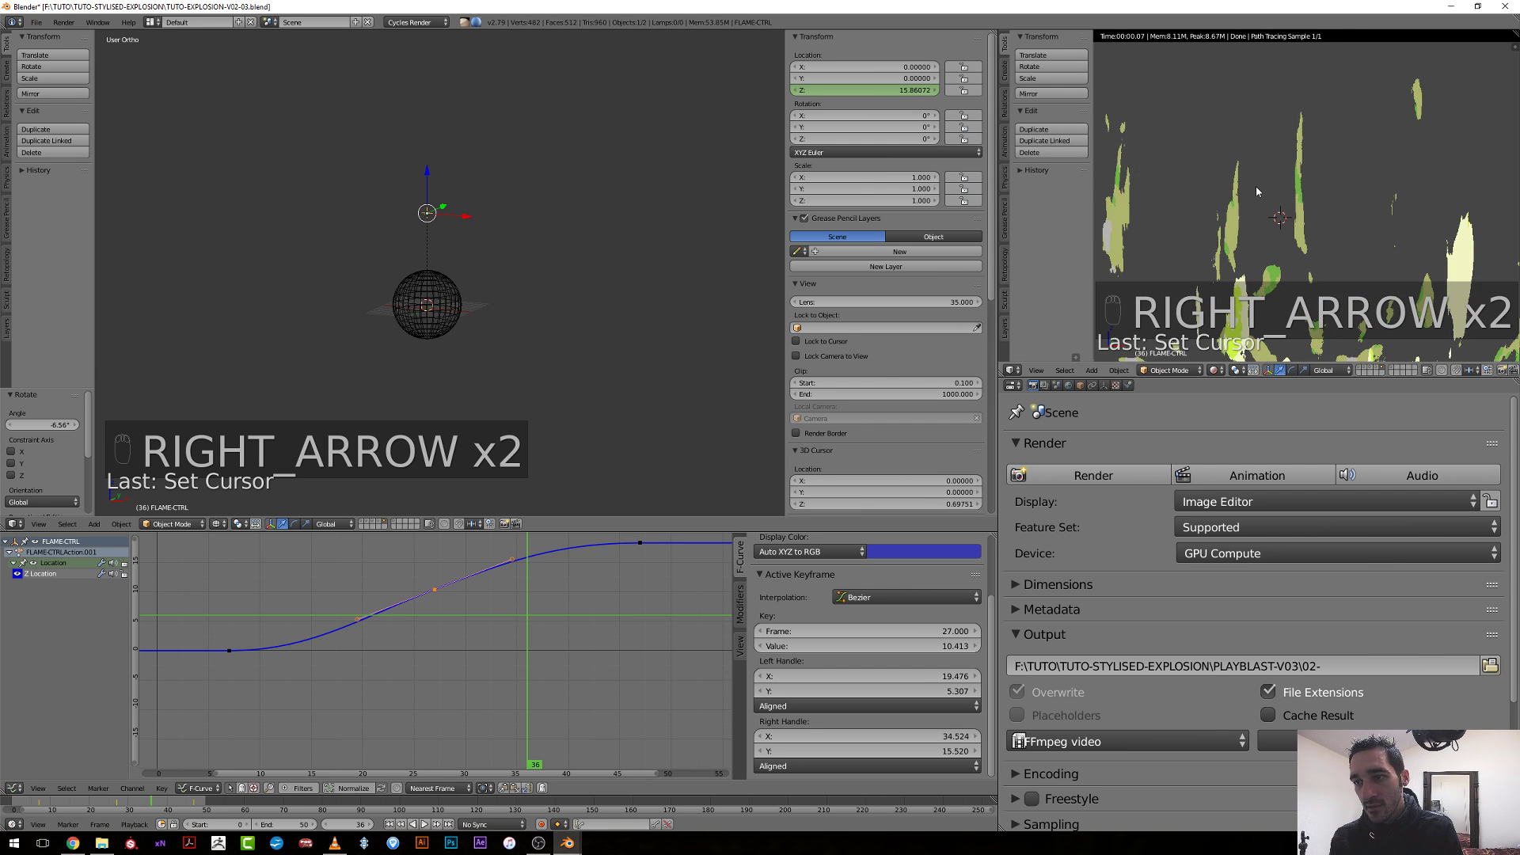
pyautogui.press('Left')
pyautogui.press('Left')
pyautogui.press('Left')
pyautogui.press('Left')
pyautogui.press('Left')
pyautogui.press('Left')
pyautogui.press('Left')
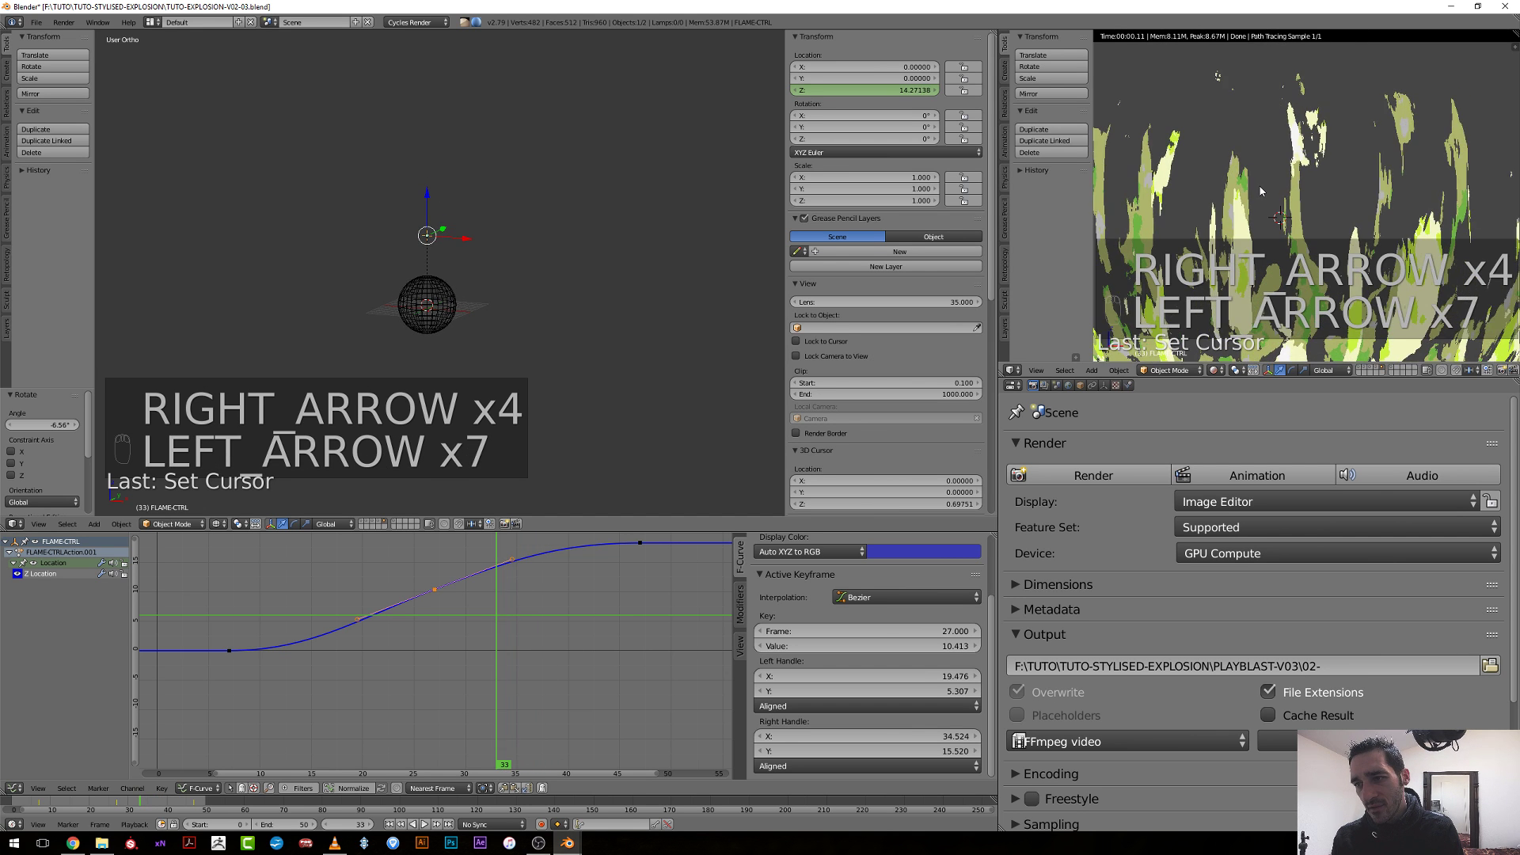
pyautogui.press('Right')
pyautogui.press('Right')
pyautogui.press('Right')
pyautogui.press('Right')
pyautogui.press('Right')
pyautogui.press('Right')
pyautogui.press('Right')
pyautogui.press('Right')
pyautogui.press('Right')
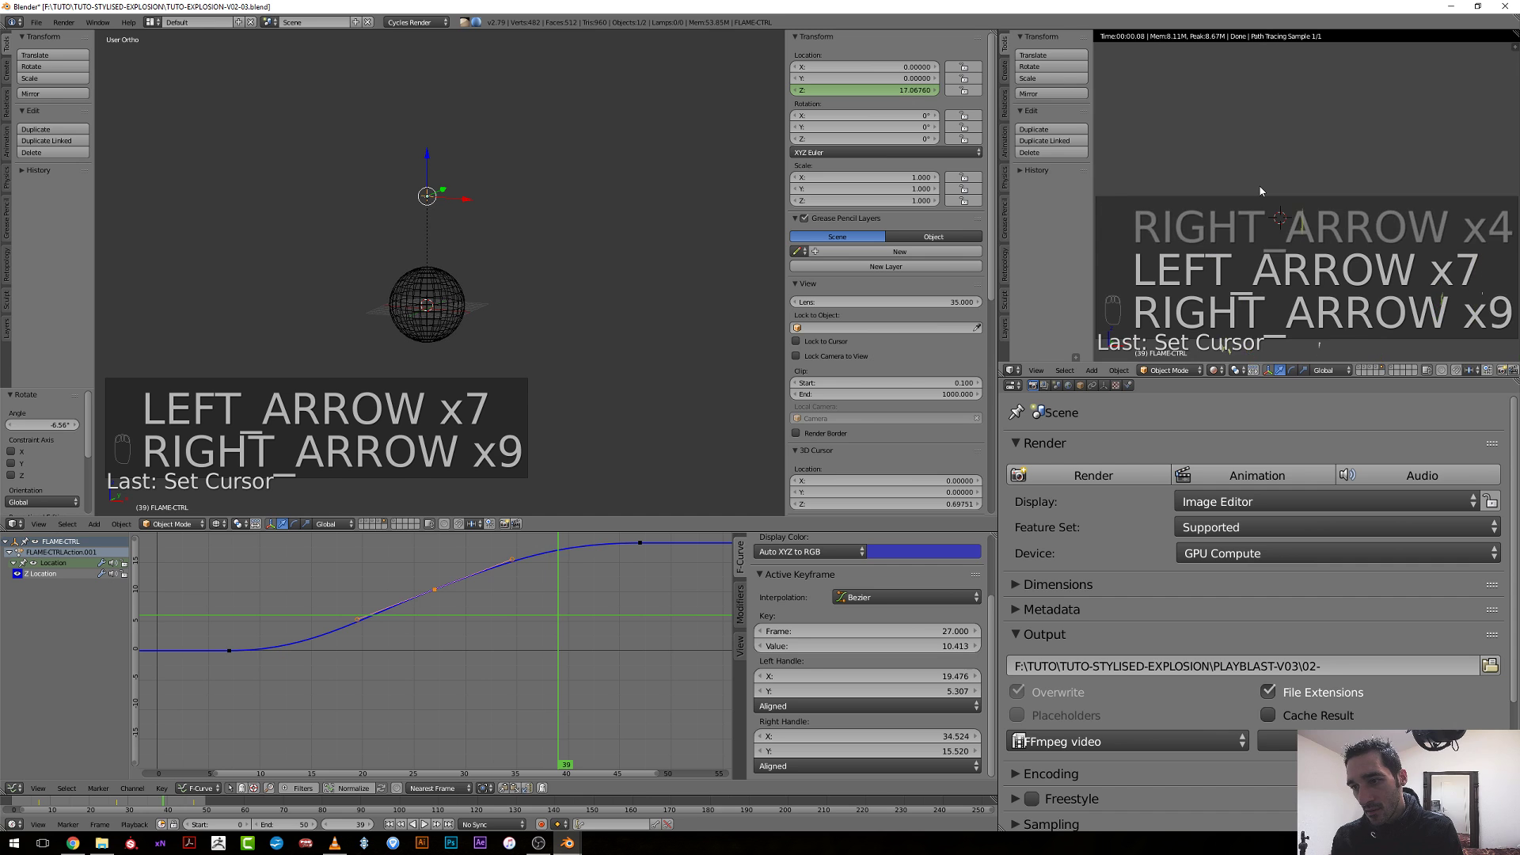
pyautogui.press('Left')
pyautogui.press('Left')
pyautogui.press('Left')
pyautogui.press('Left')
pyautogui.press('Left')
pyautogui.press('Left')
pyautogui.press('Left')
pyautogui.press('Left')
pyautogui.press('Left')
pyautogui.press('Left')
pyautogui.press('Left')
pyautogui.press('Left')
pyautogui.press('Left')
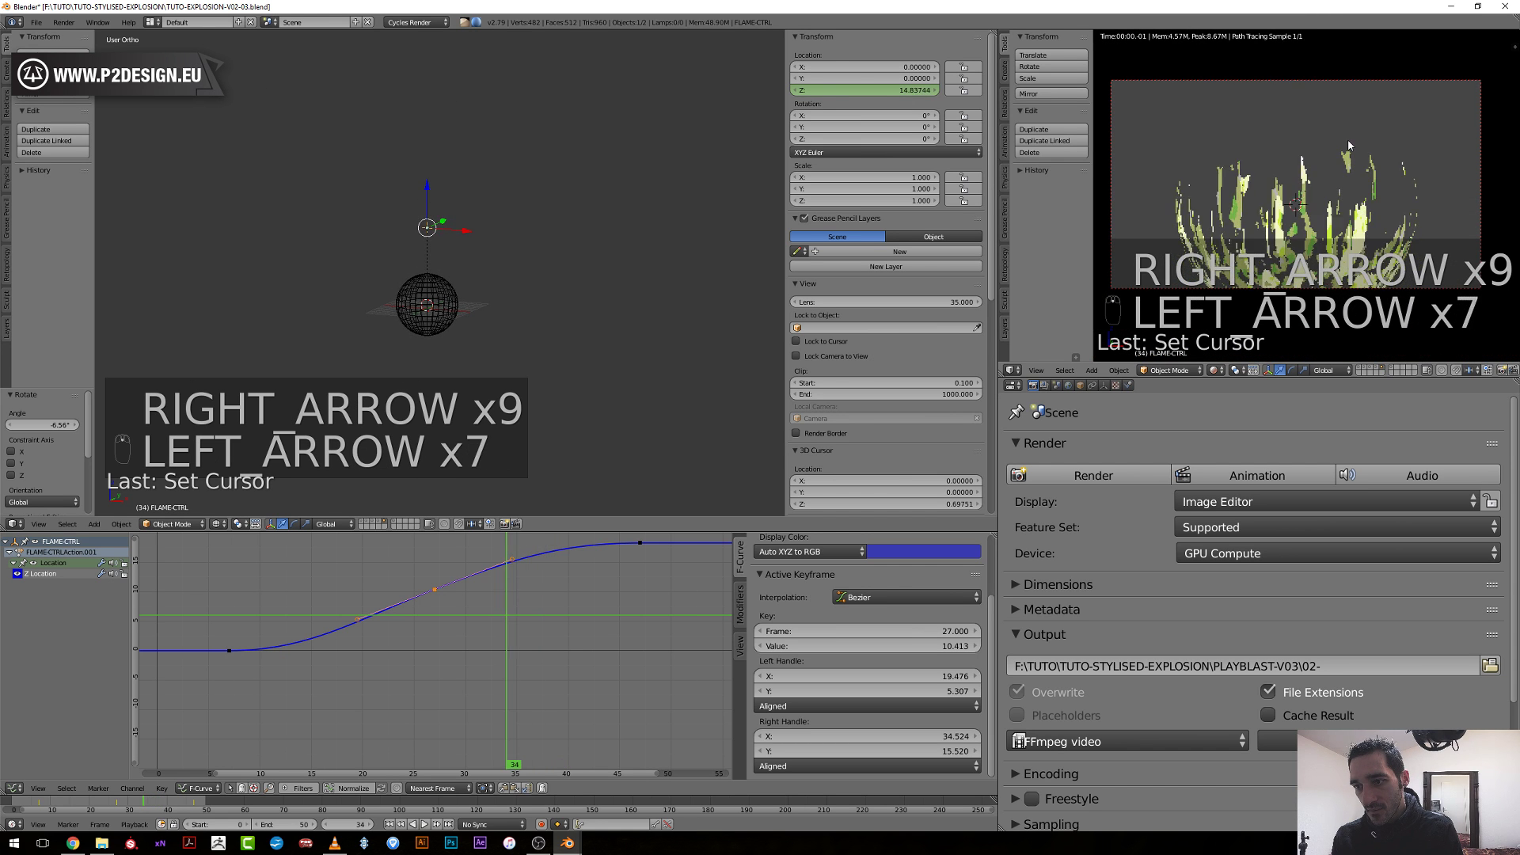
pyautogui.press('Right')
pyautogui.press('Right')
pyautogui.press('Right')
pyautogui.press('Right')
pyautogui.press('Right')
pyautogui.press('Right')
pyautogui.press('Right')
pyautogui.press('Right')
pyautogui.press('Right')
pyautogui.press('Right')
pyautogui.press('Right')
pyautogui.press('Right')
pyautogui.press('Right')
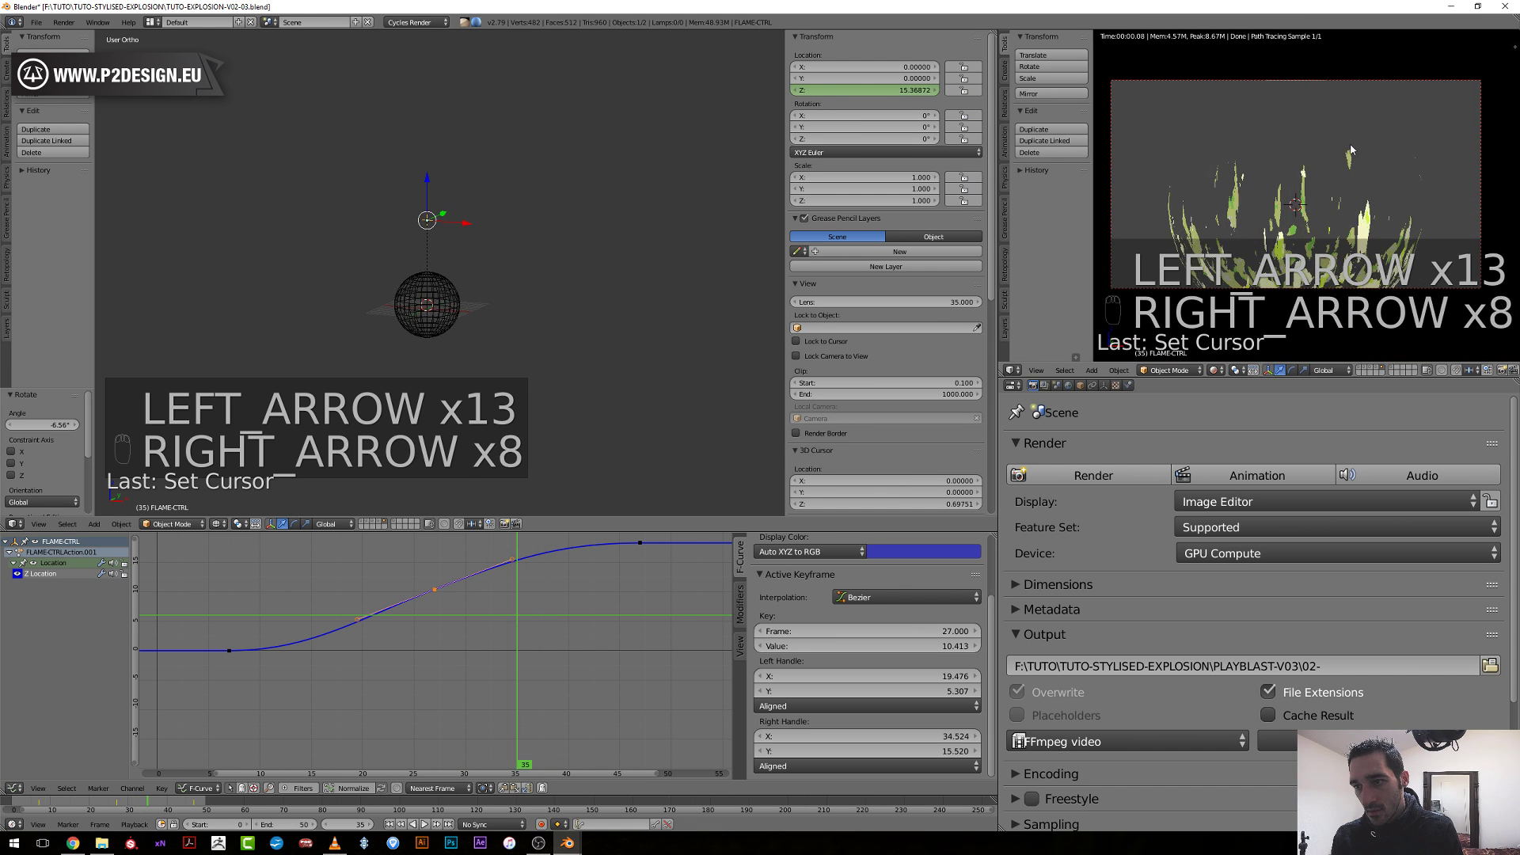
# Show the other explosion layers, switch the camera viewport to solid shading and render the animation.
pyautogui.click(1391, 371)
pyautogui.hotkey('shift', 'z')
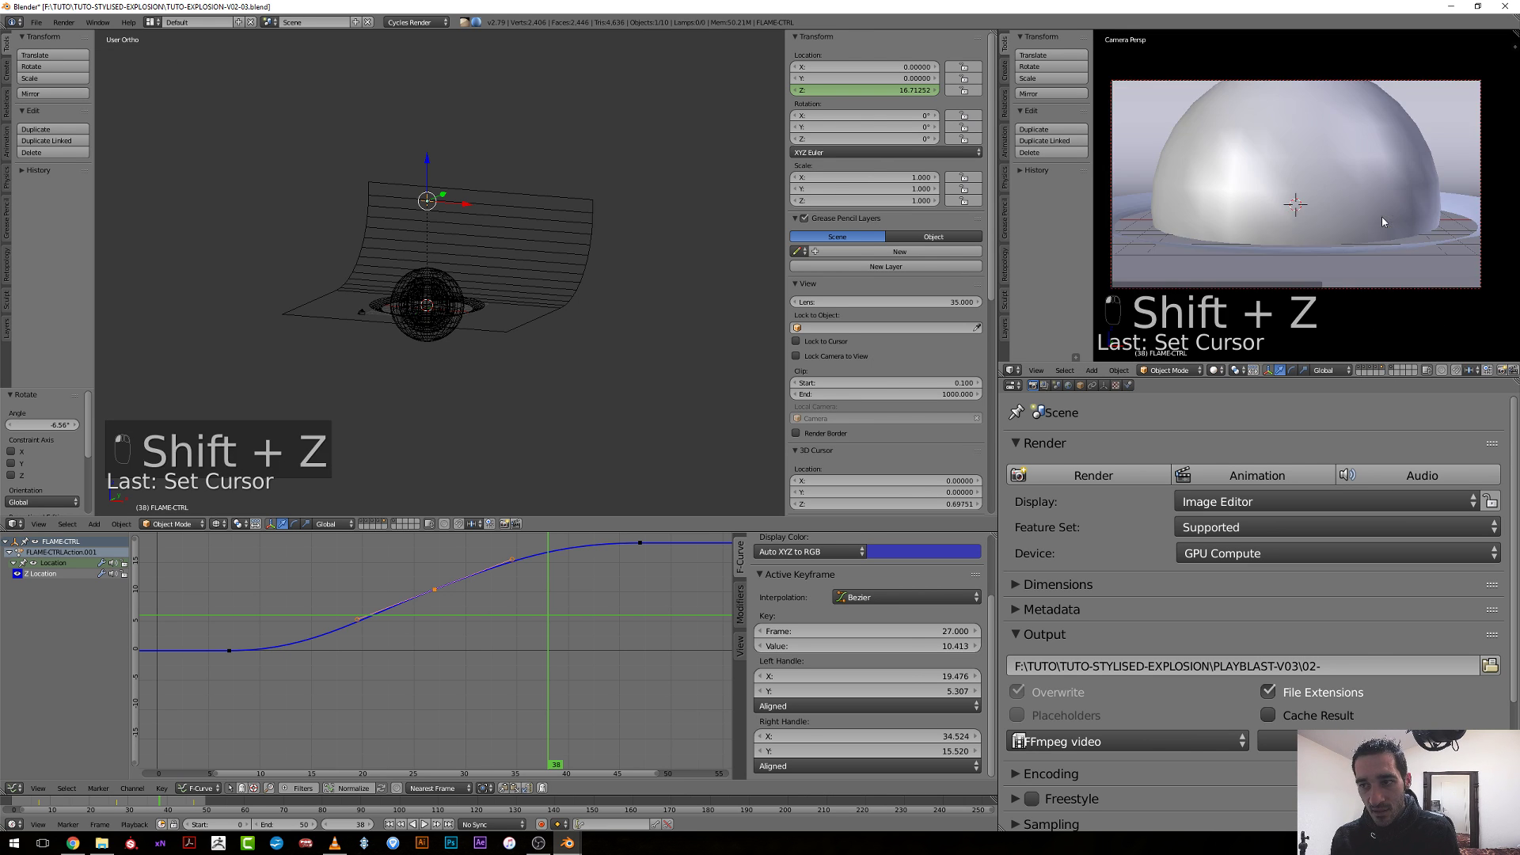
pyautogui.click(1236, 478)
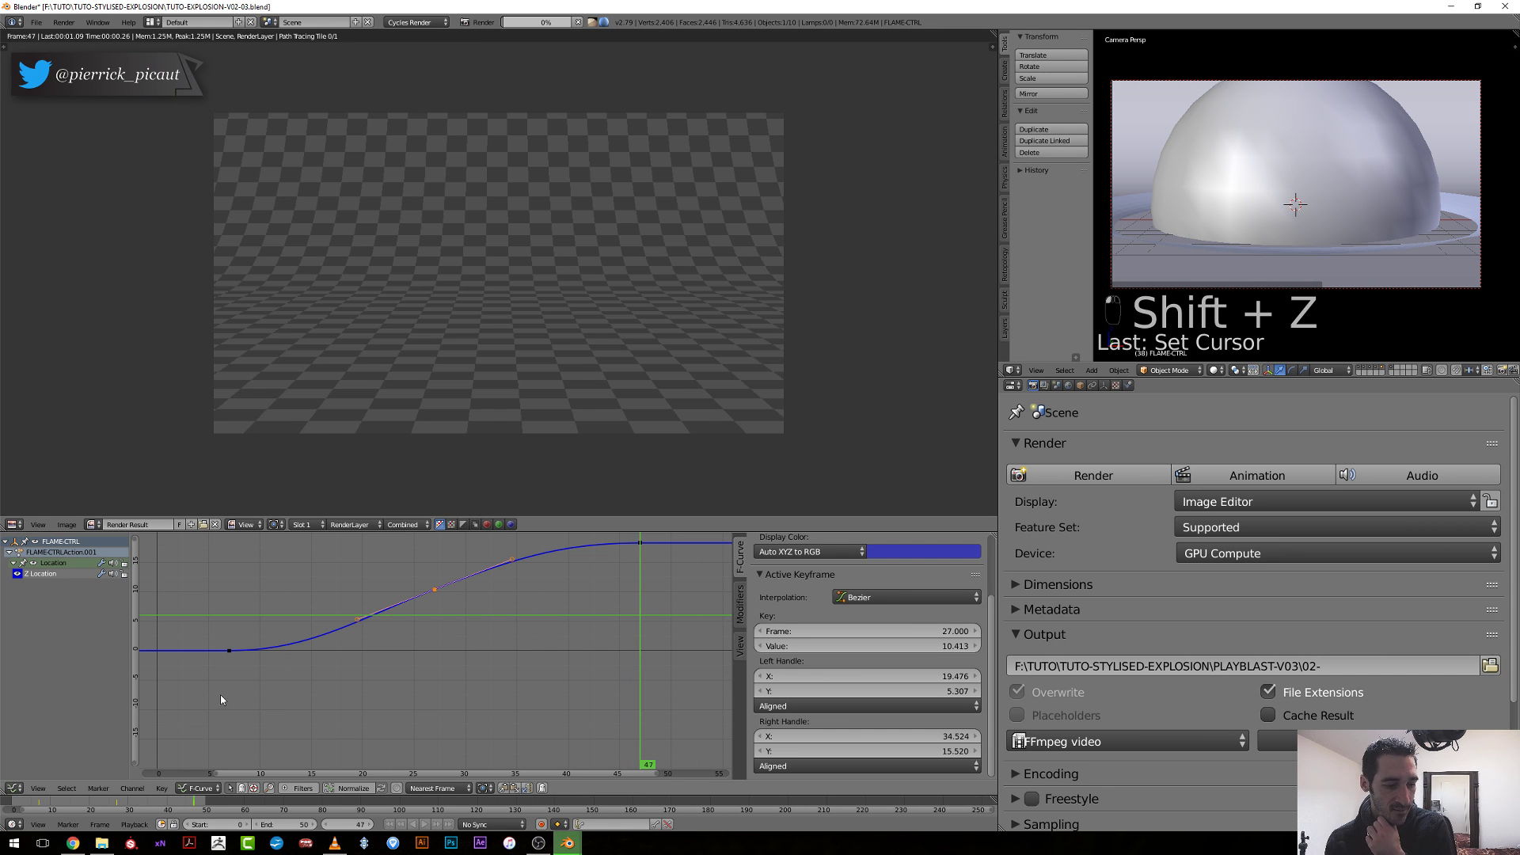
# Play the rendered 02-0000-0050.mp4 from the PLAYBLAST-V03 folder in VLC and close the player after reviewing it.
pyautogui.moveTo(104, 846)
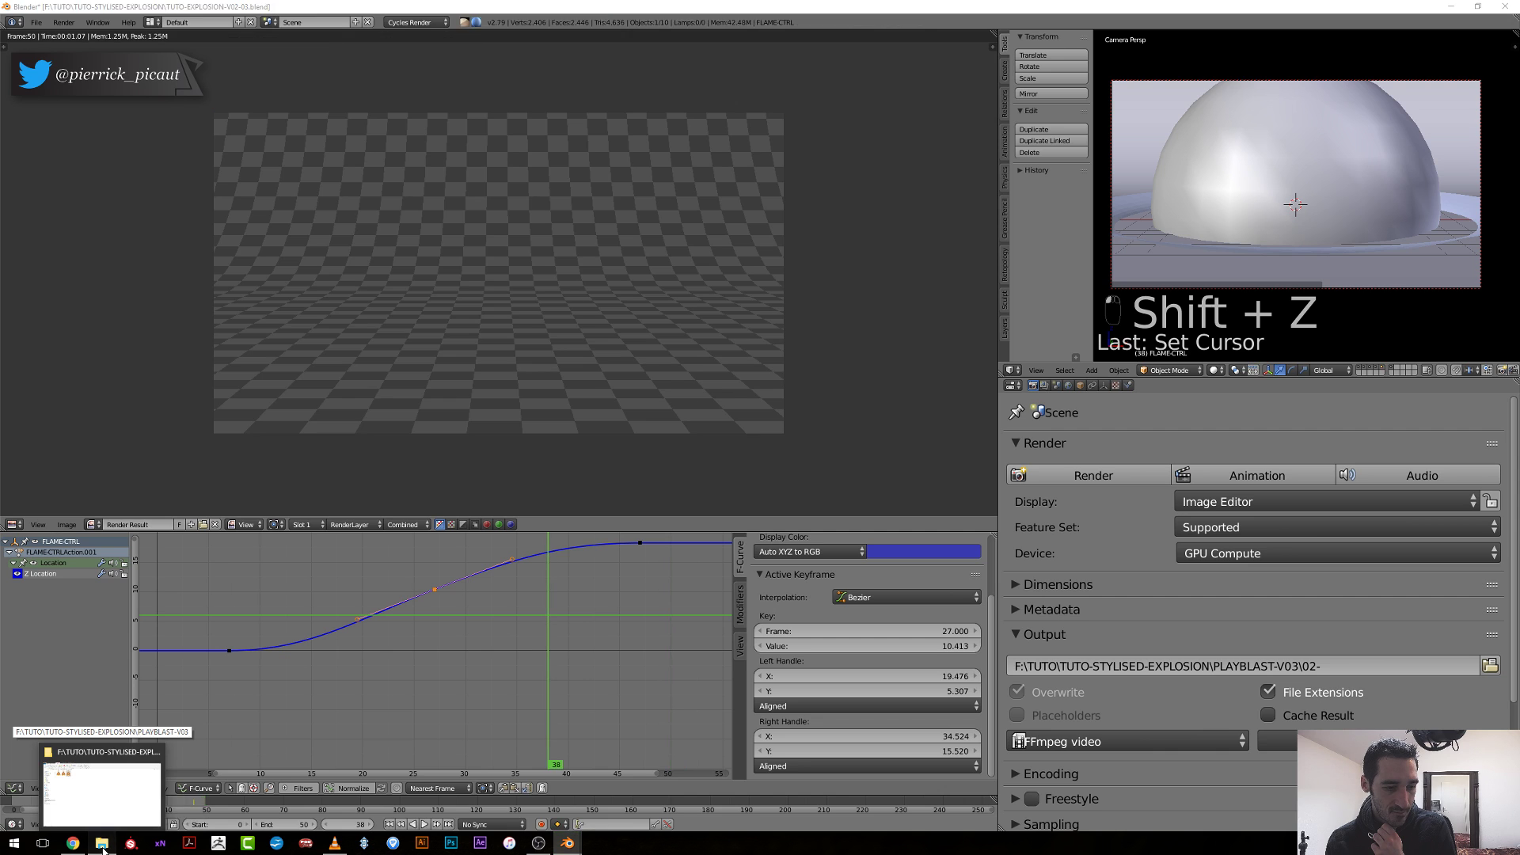
pyautogui.click(103, 845)
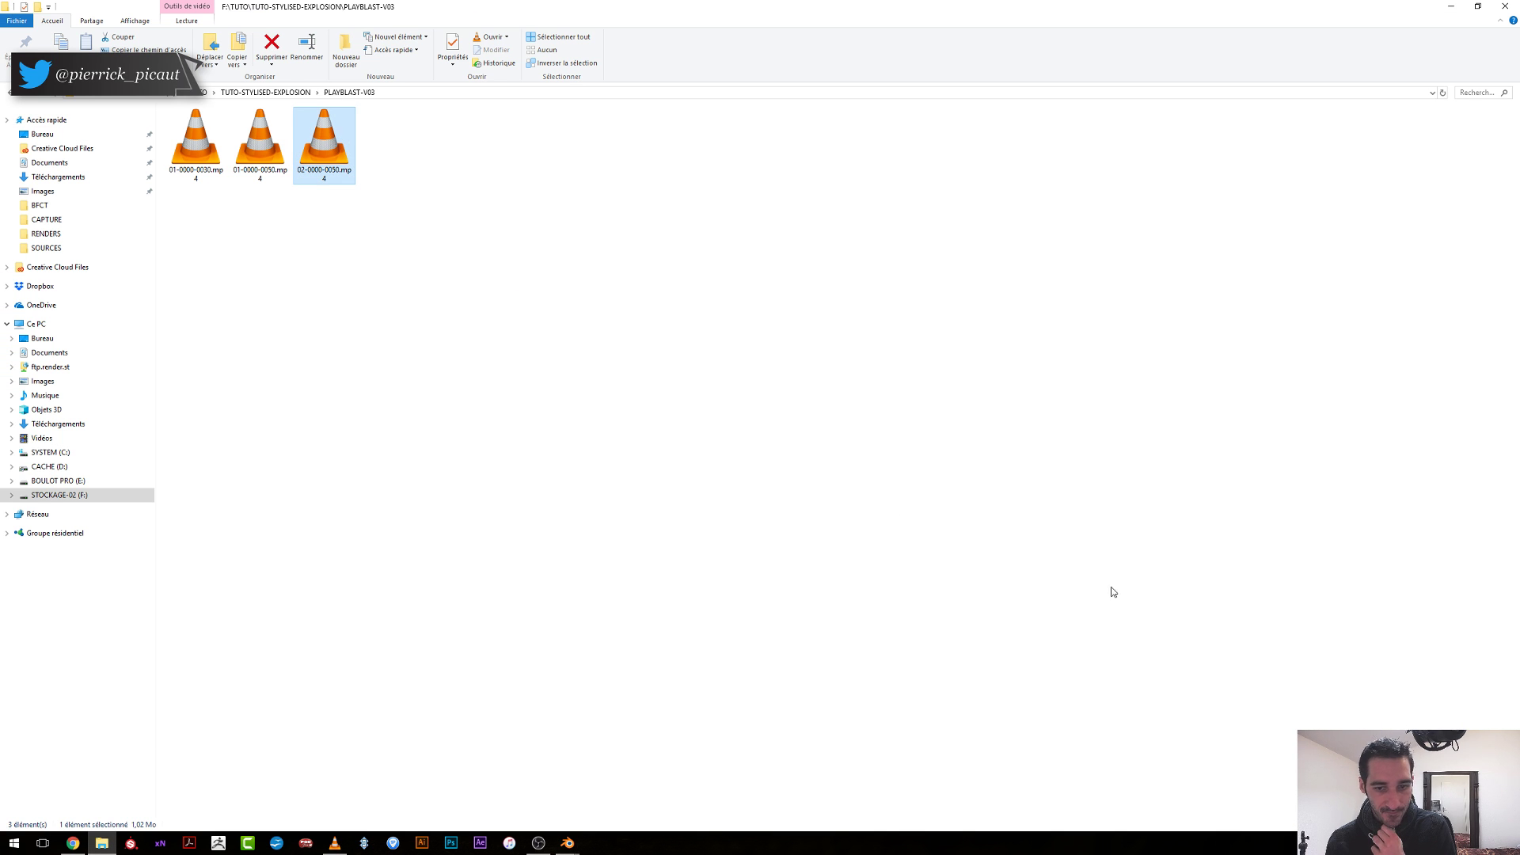
pyautogui.click(336, 843)
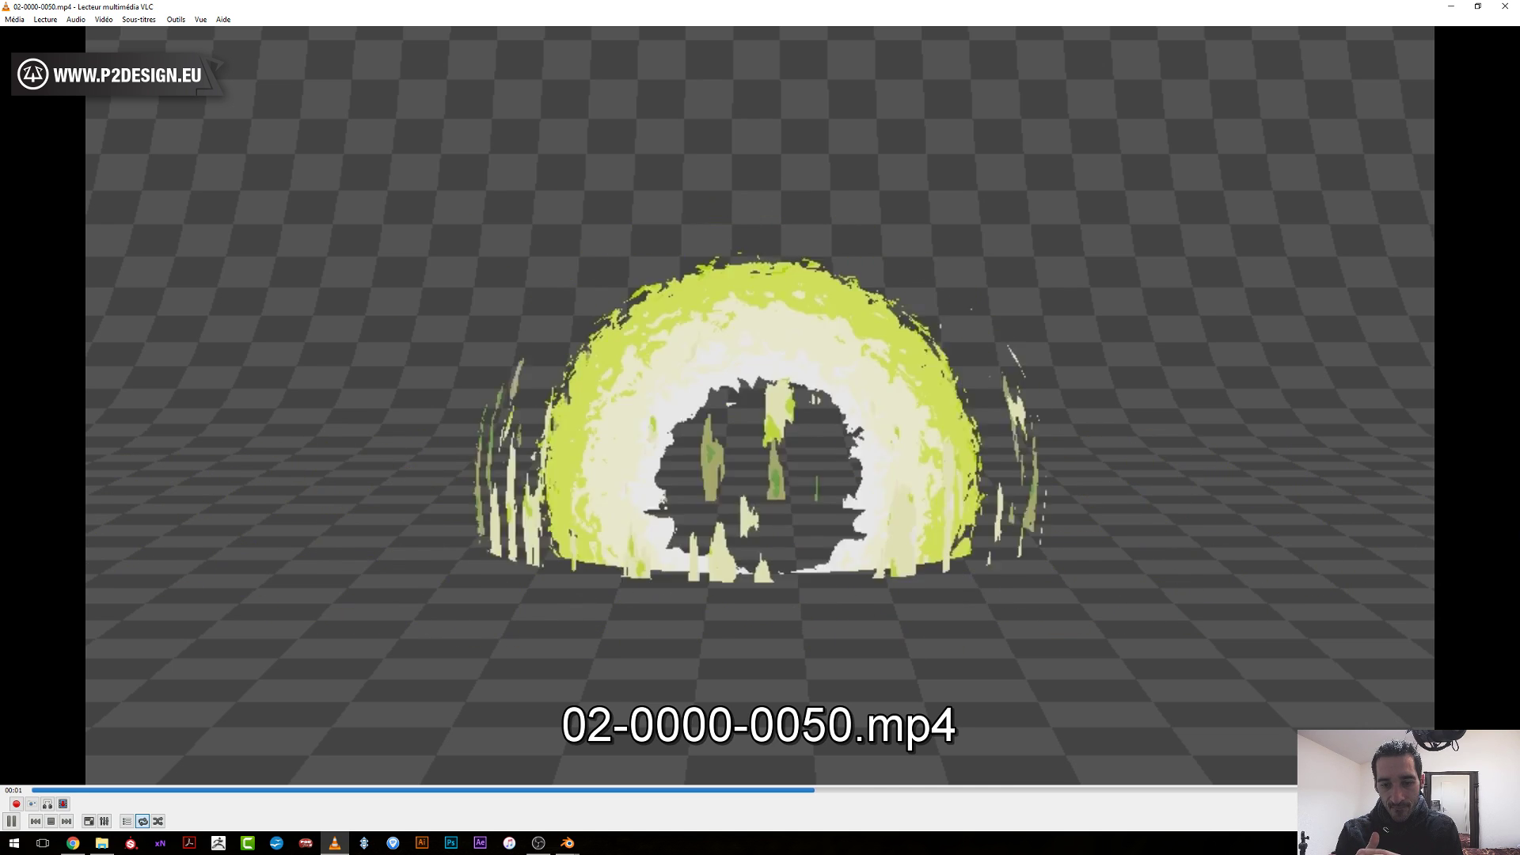
pyautogui.click(1504, 5)
pyautogui.moveTo(569, 831)
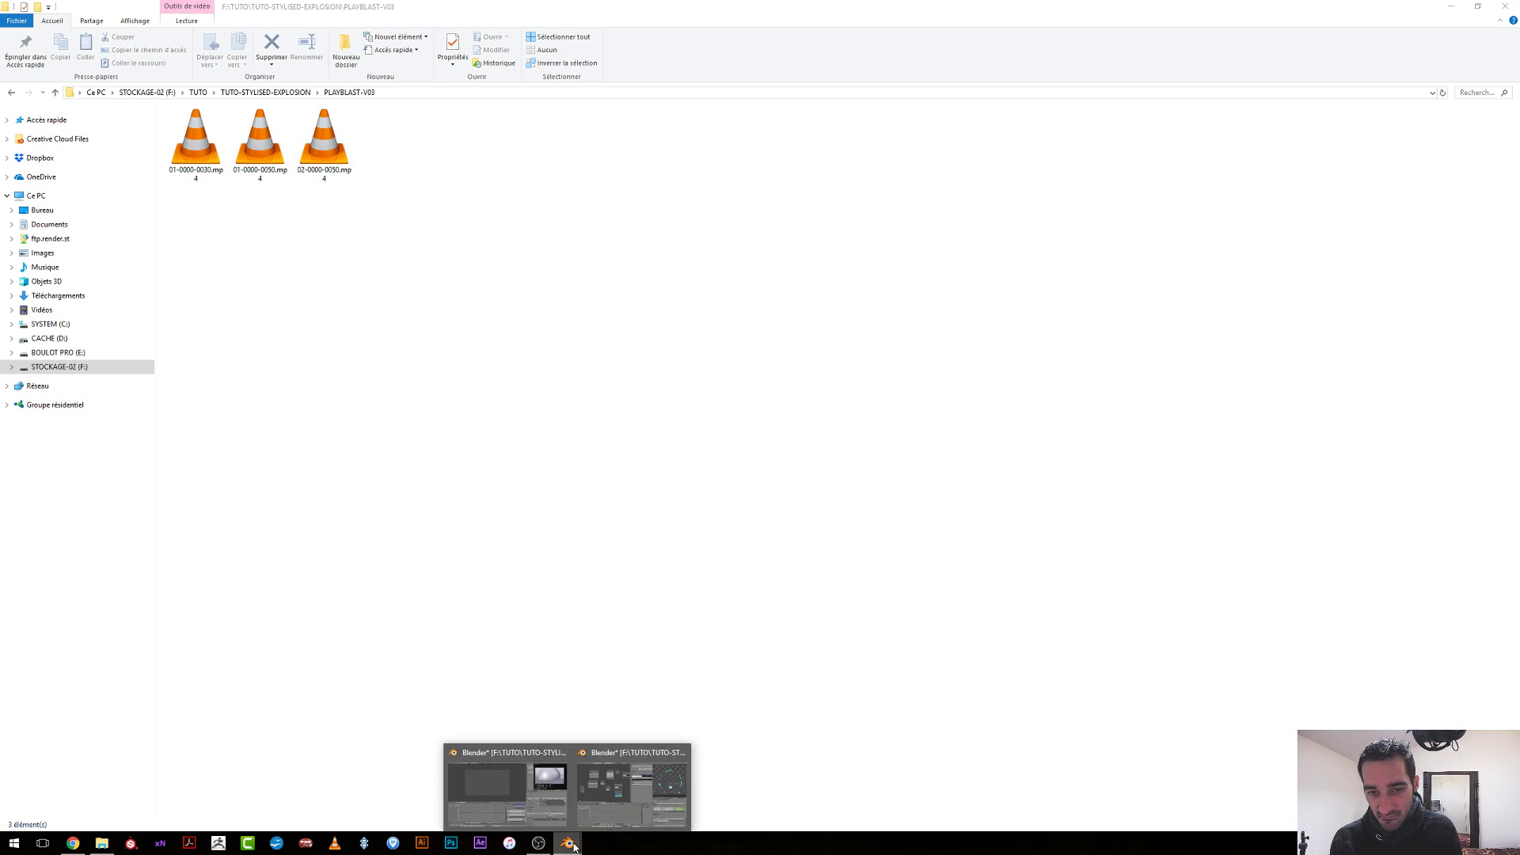
# Switch back to Blender, show only the flames layer around frame 25 and select the CORE-FLAMES sphere.
pyautogui.click(507, 790)
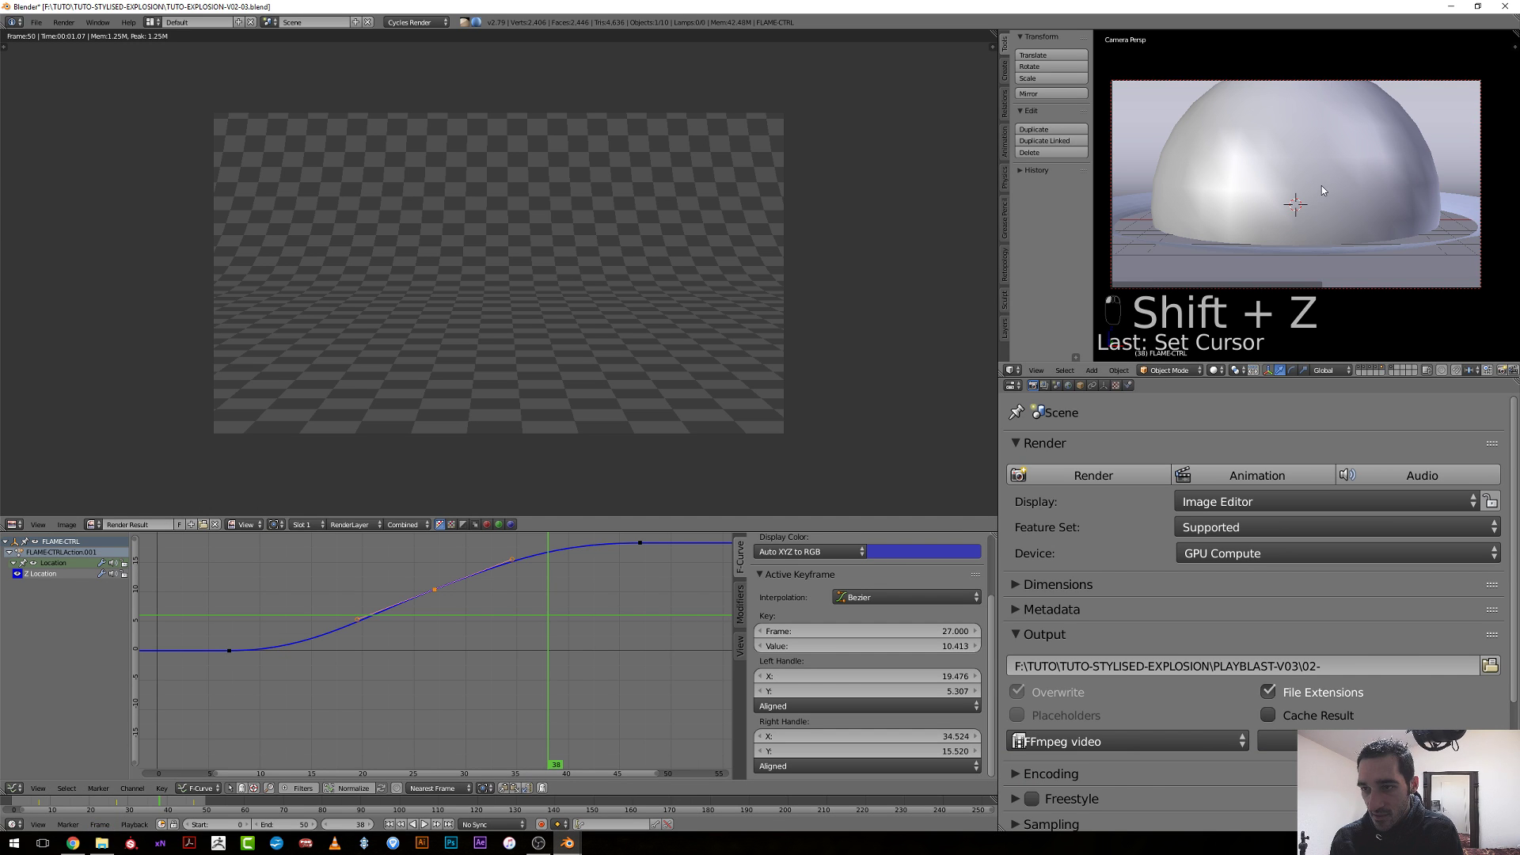
pyautogui.moveTo(542, 641); pyautogui.dragTo(451, 669)
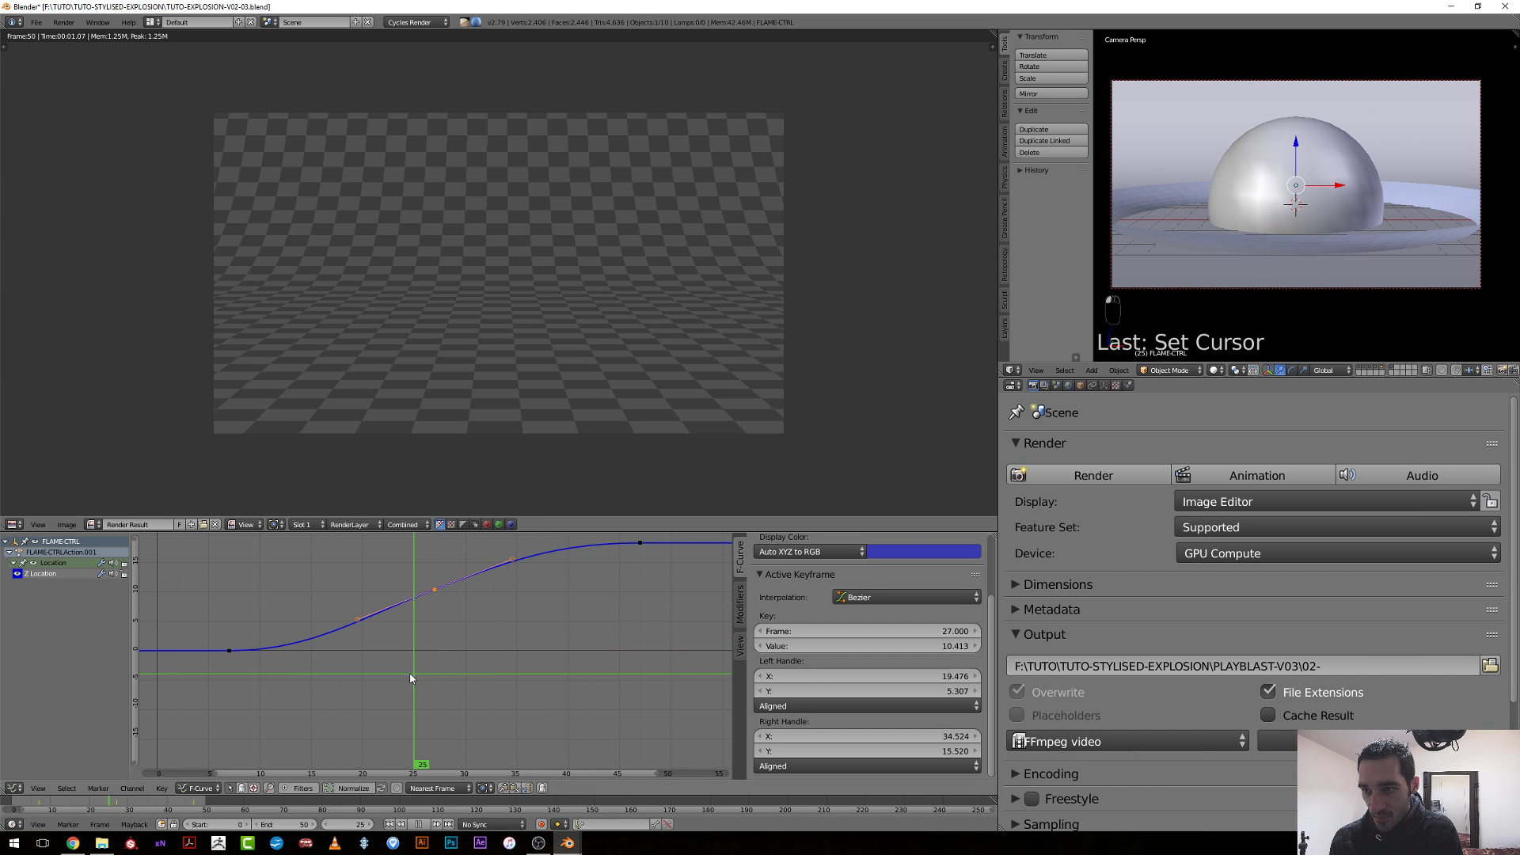
pyautogui.click(1381, 370)
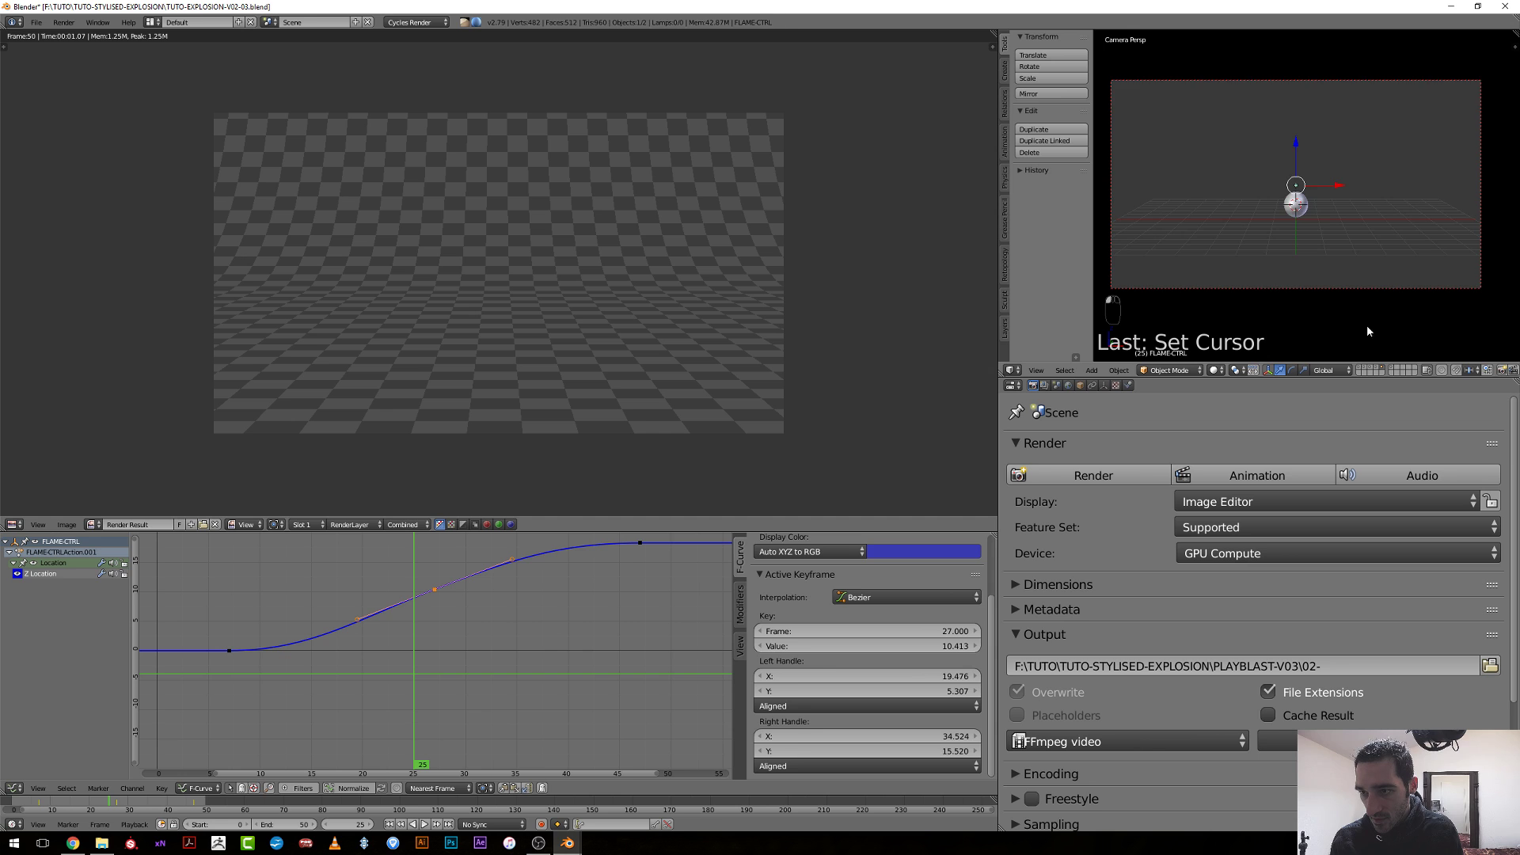
pyautogui.rightClick(1298, 206)
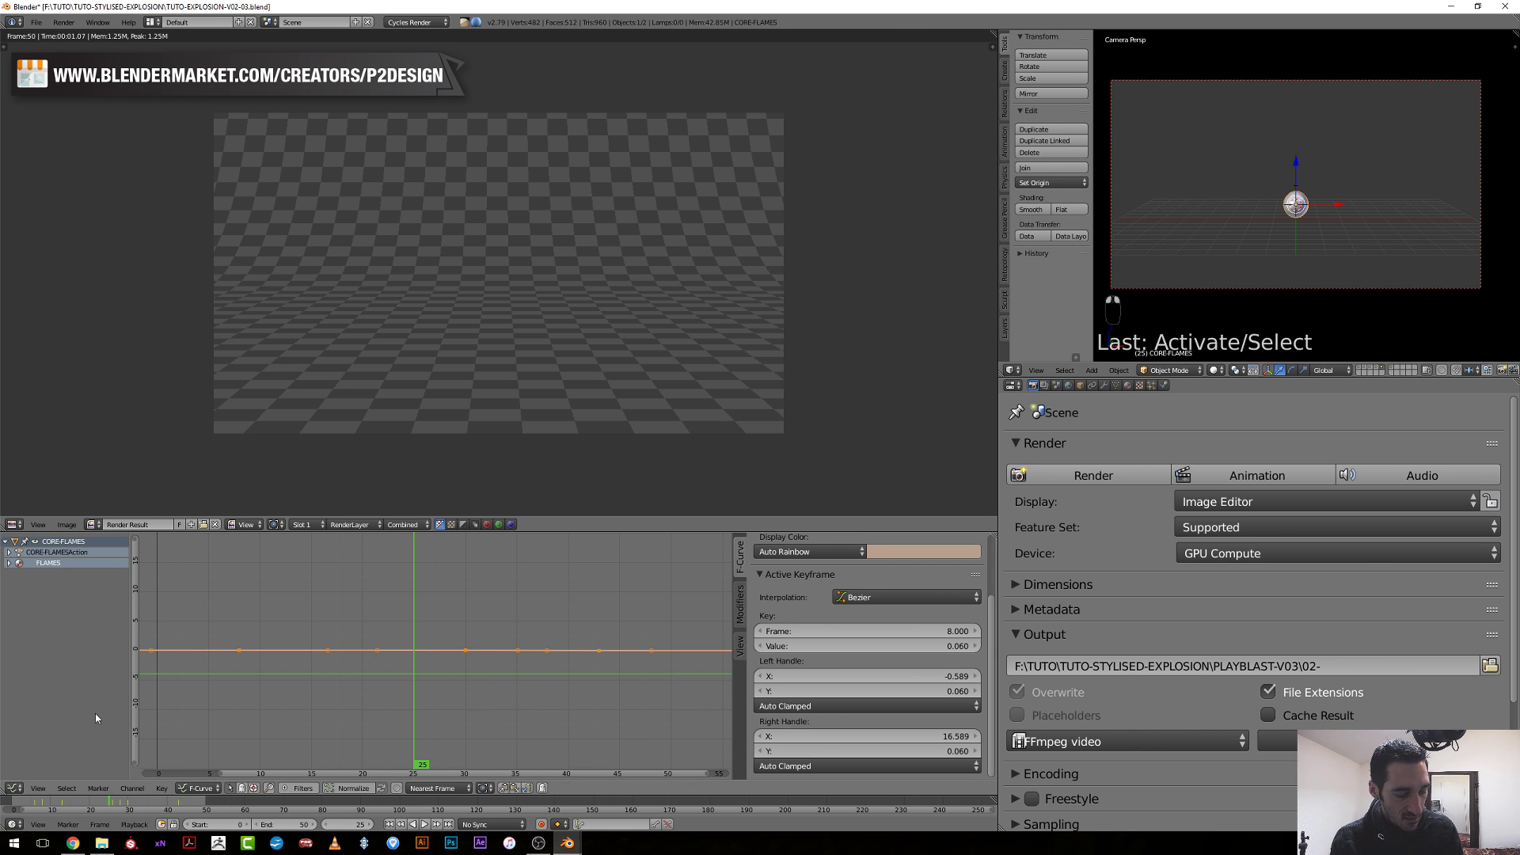
# Reveal all of CORE-FLAMES' animation curves and frame the selected keyframes in the Graph Editor.
pyautogui.click(15, 787)
pyautogui.click(54, 744)
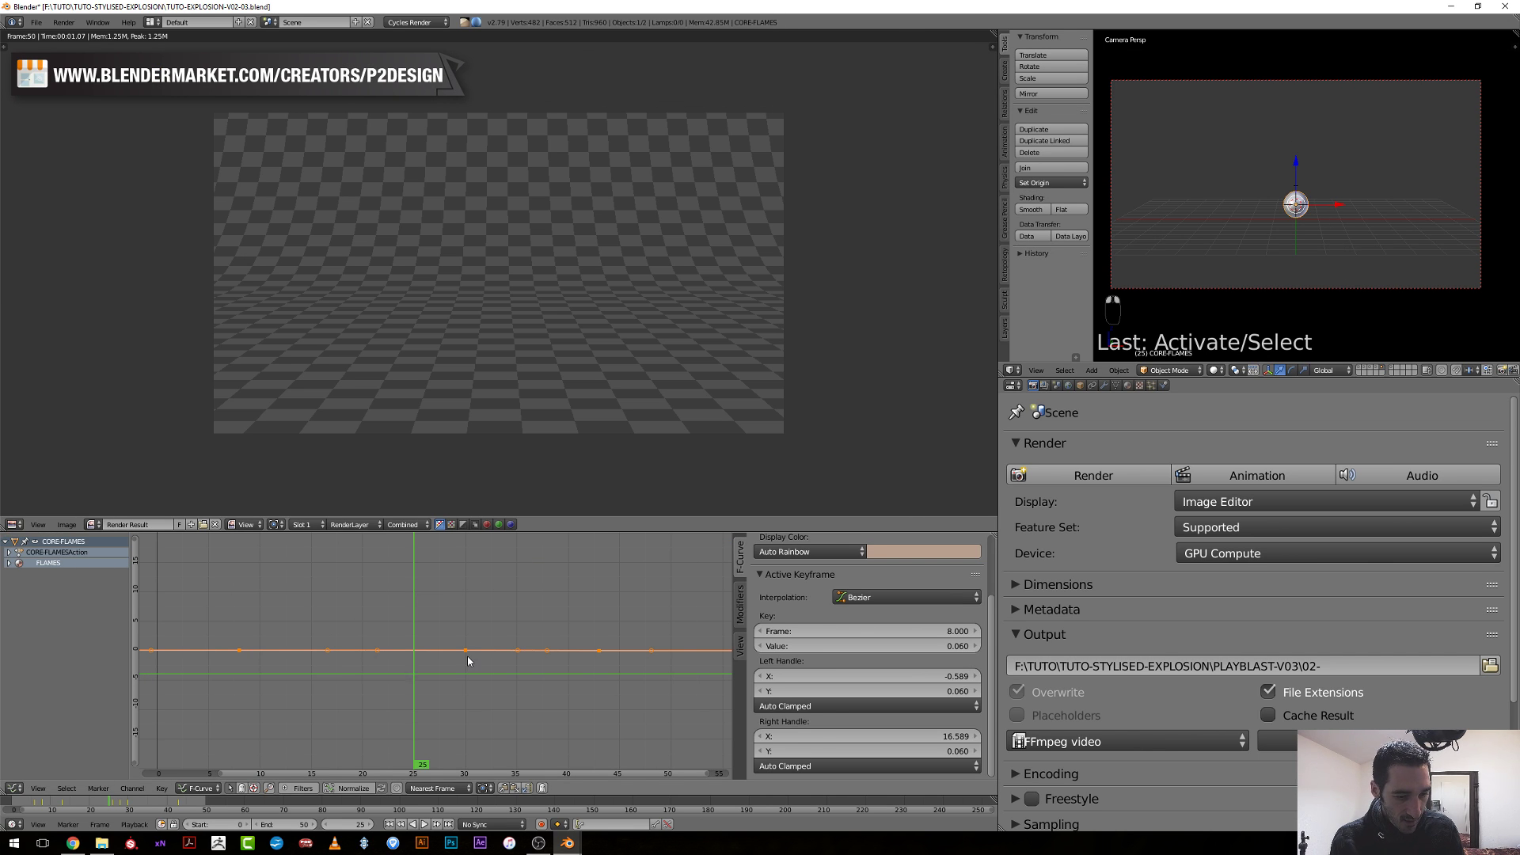
pyautogui.press('a')
pyautogui.press('a')
pyautogui.press('Home')
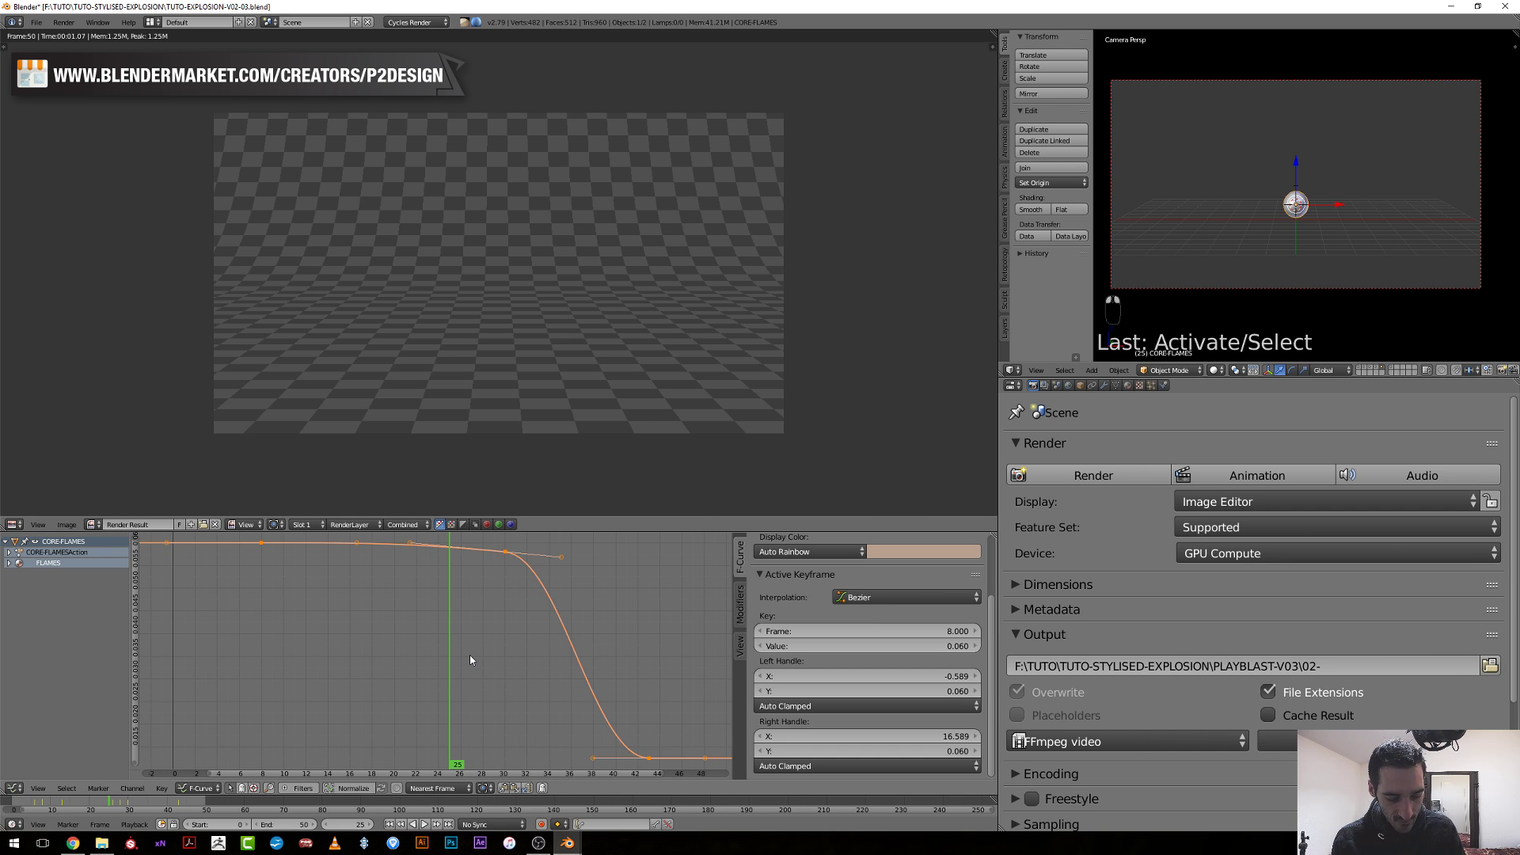
pyautogui.press('a')
pyautogui.press('a')
pyautogui.press('Home')
pyautogui.scroll(3, 468, 653)
pyautogui.moveTo(468, 653); pyautogui.dragTo(553, 753, button='middle')
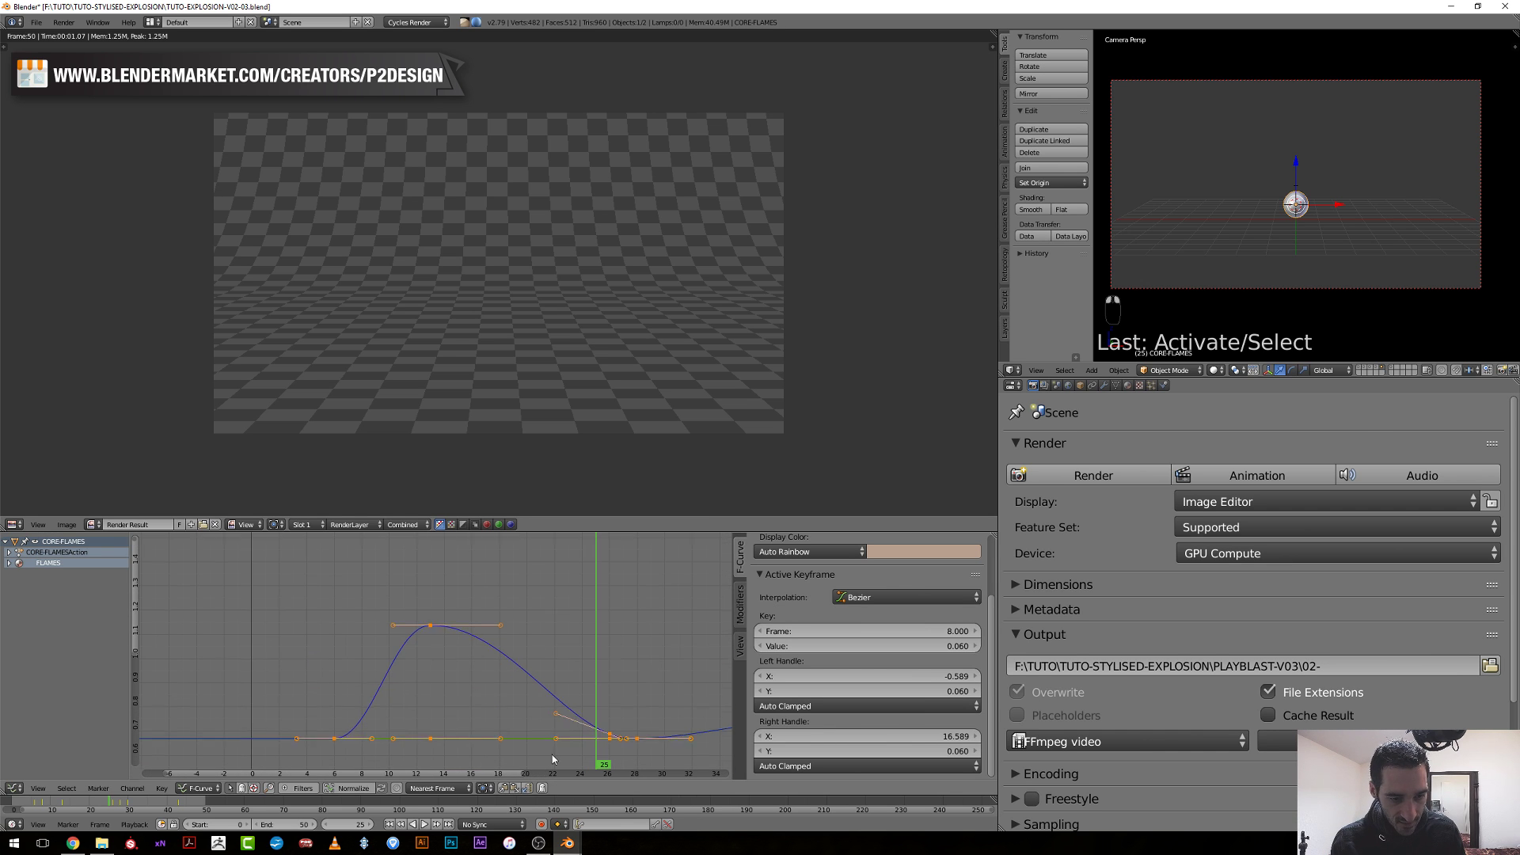
pyautogui.press('KP_Decimal')
# Lower the peak keyframe at frame 13 of CORE-FLAMES' scale curve to 0.771 and preview the rendered flames at frame 35.
pyautogui.moveTo(404, 689); pyautogui.dragTo(424, 693)
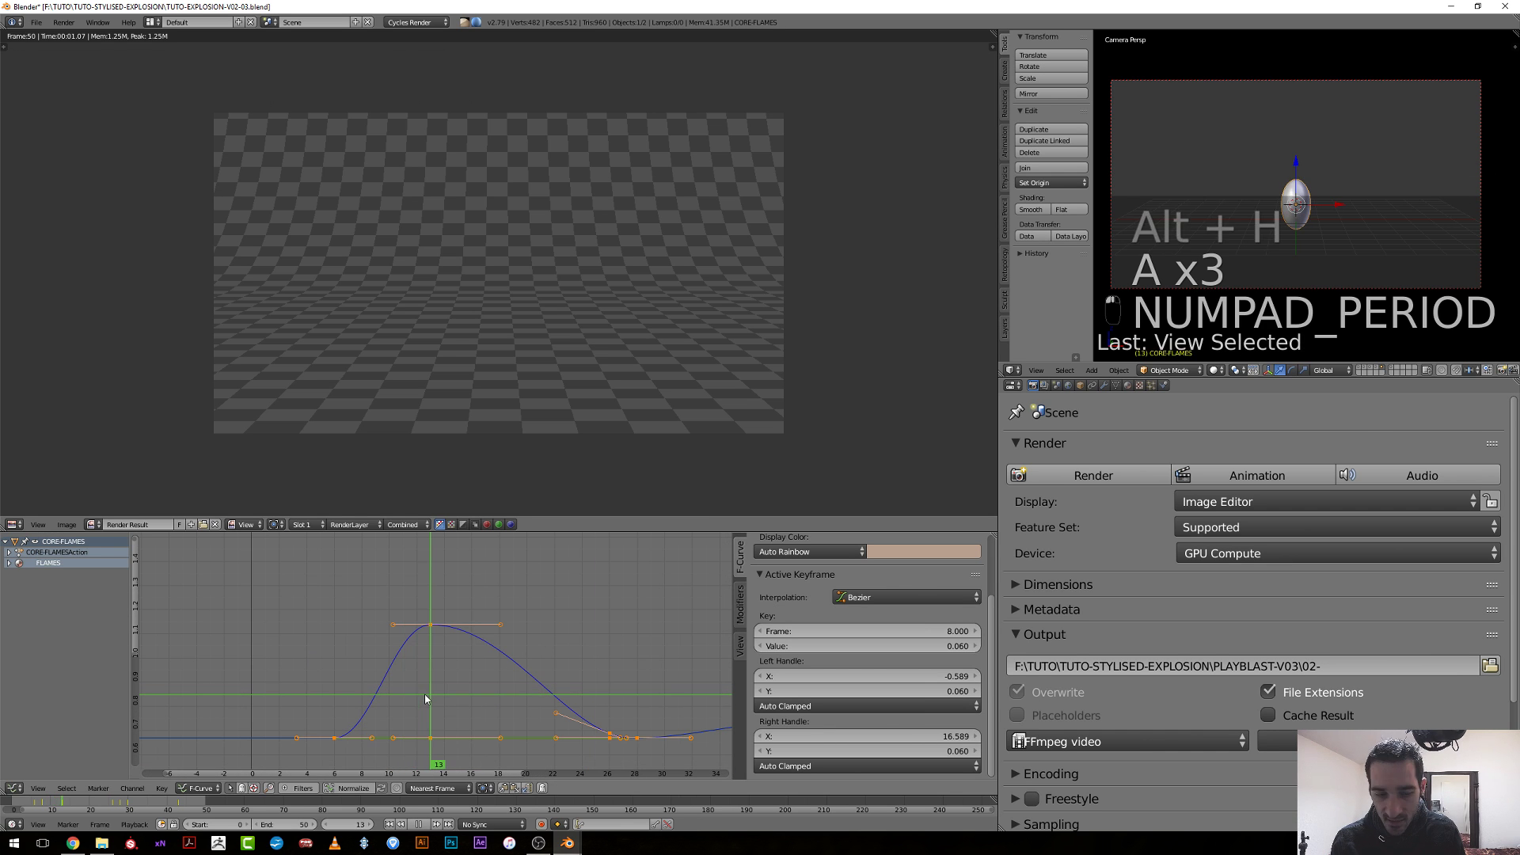
pyautogui.rightClick(431, 625)
pyautogui.press('g')
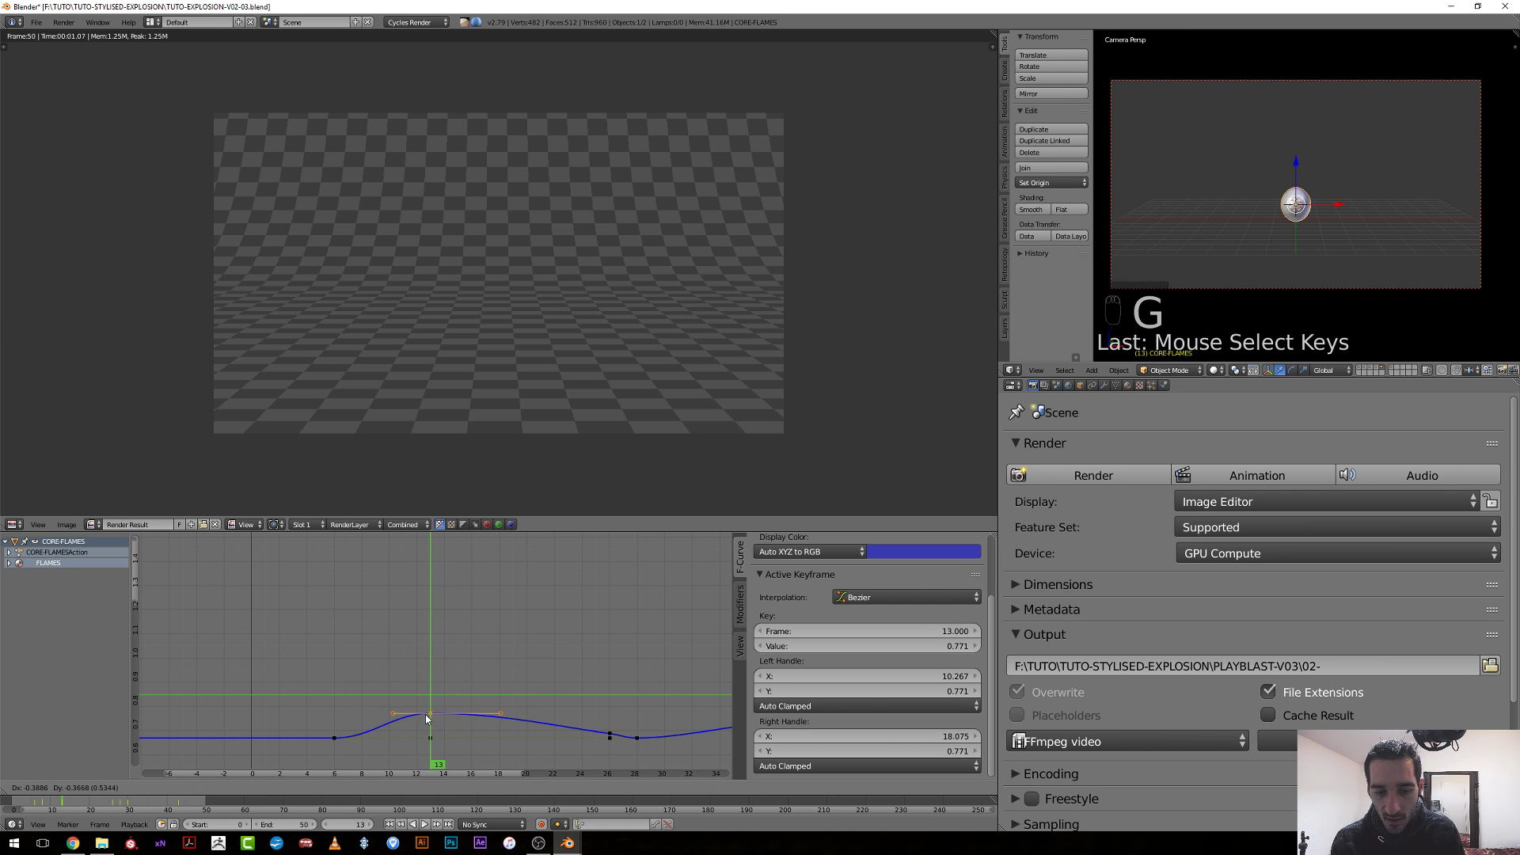
pyautogui.moveTo(641, 750); pyautogui.dragTo(486, 744)
pyautogui.moveTo(610, 750); pyautogui.dragTo(695, 752)
pyautogui.moveTo(695, 751); pyautogui.dragTo(500, 667, button='middle')
pyautogui.scroll(-1, 499, 667)
pyautogui.moveTo(500, 668)
pyautogui.mouseDown()
pyautogui.moveTo(440, 666)
pyautogui.moveTo(487, 667)
pyautogui.mouseUp()
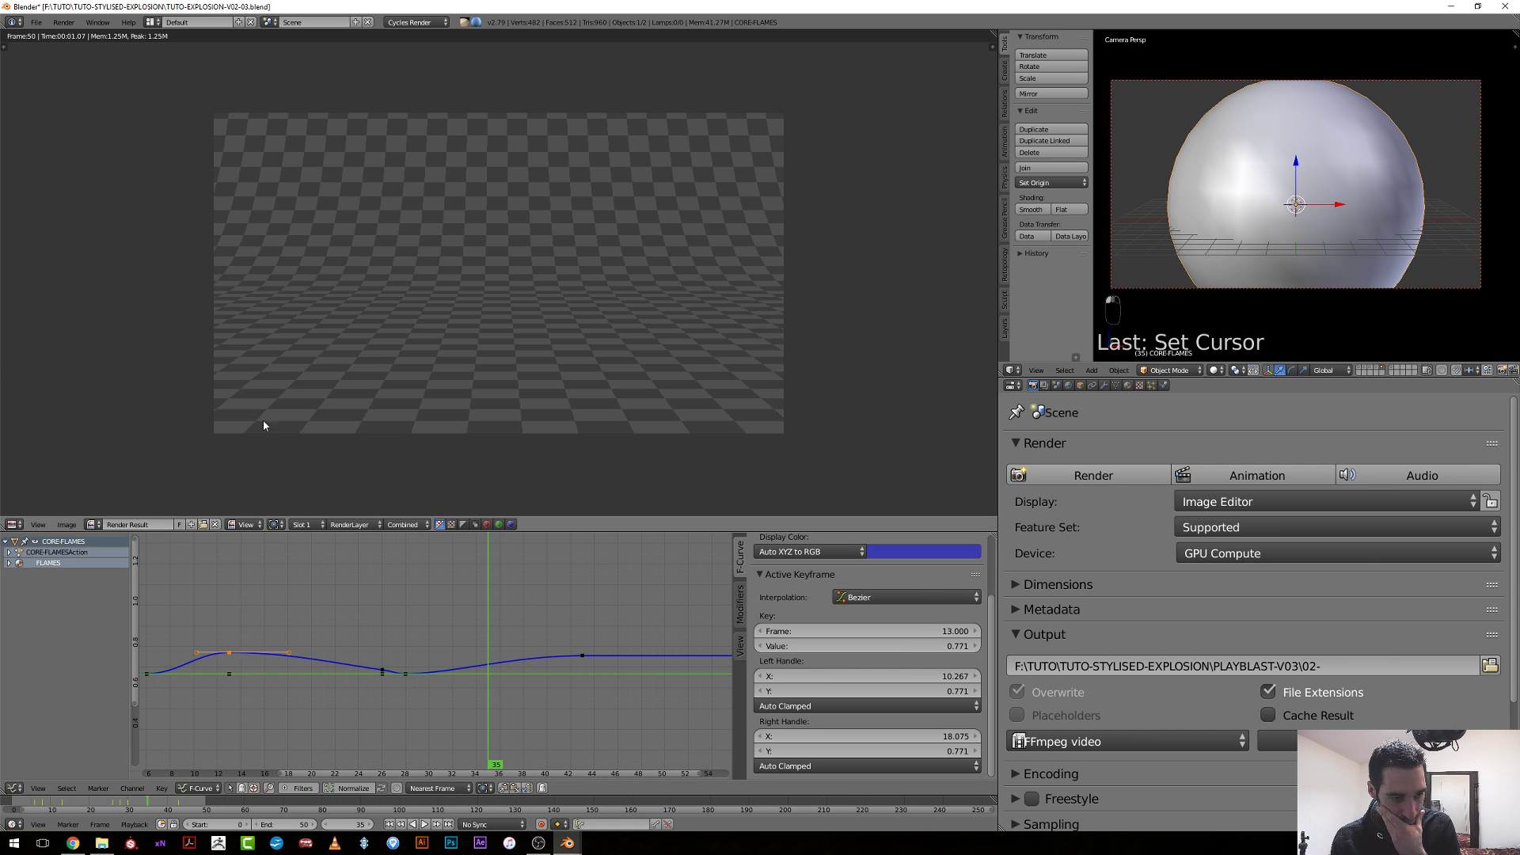
pyautogui.hotkey('shift', 'z')
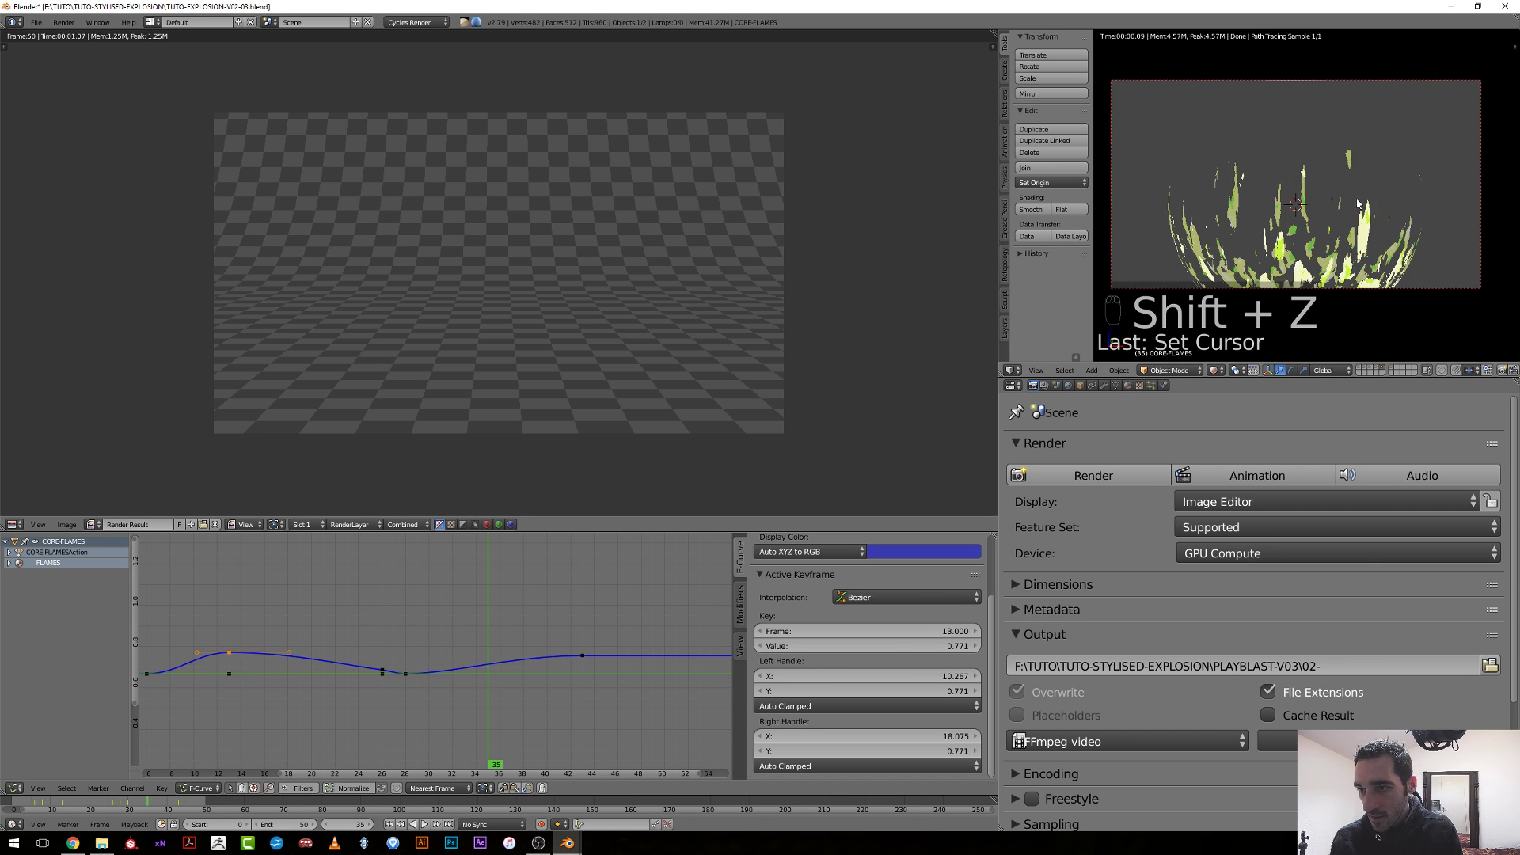
# Duplicate CORE-FLAMES in place and rename the copy CORE-FLAMES-02.
pyautogui.hotkey('shift', 'd')
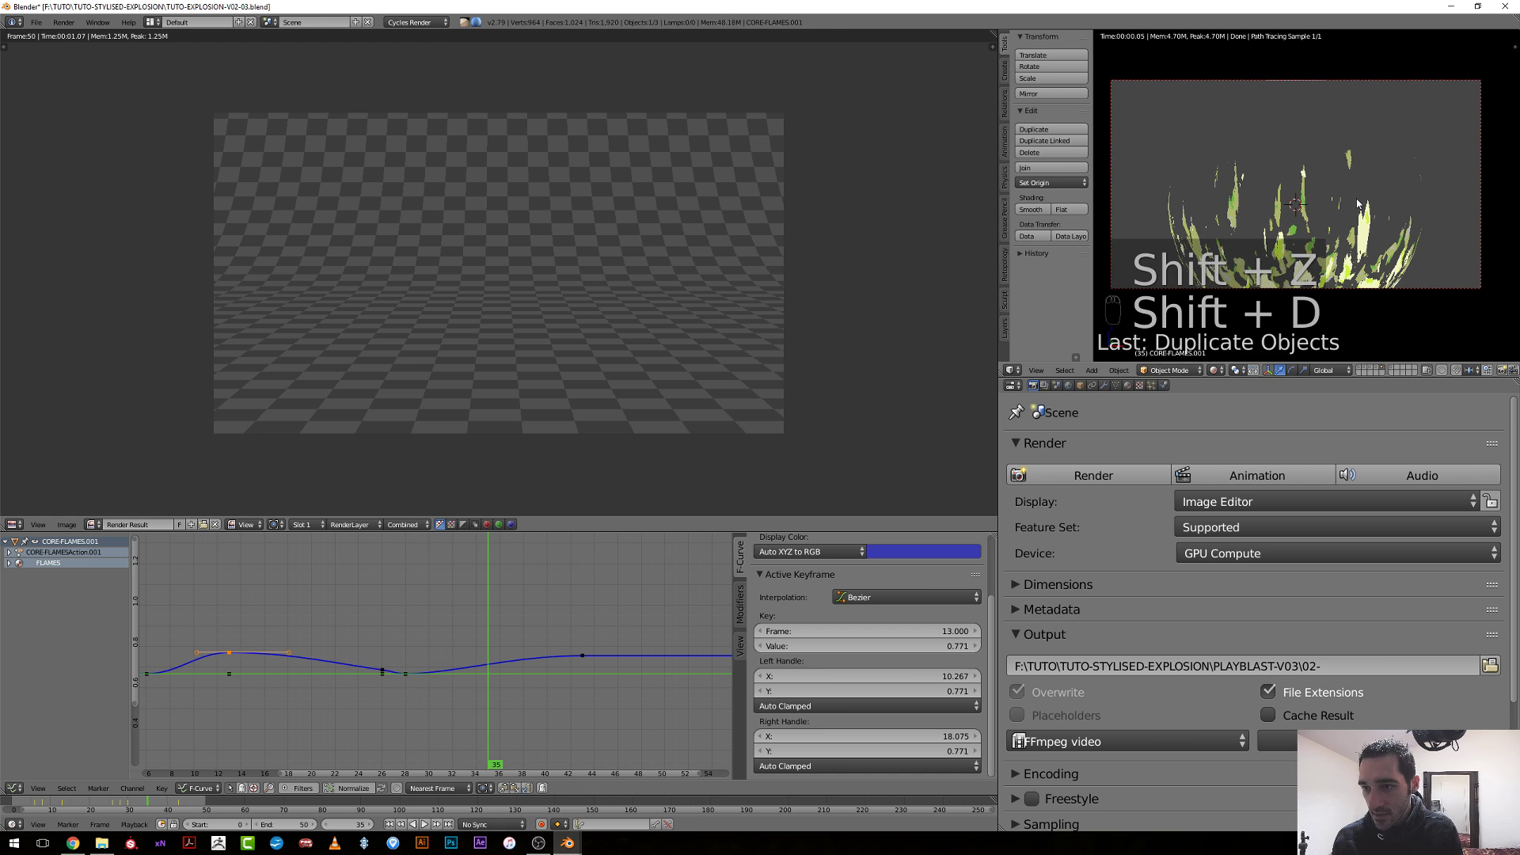
pyautogui.keyDown('ctrl'); pyautogui.scroll(3, 546, 635); pyautogui.keyUp('ctrl')
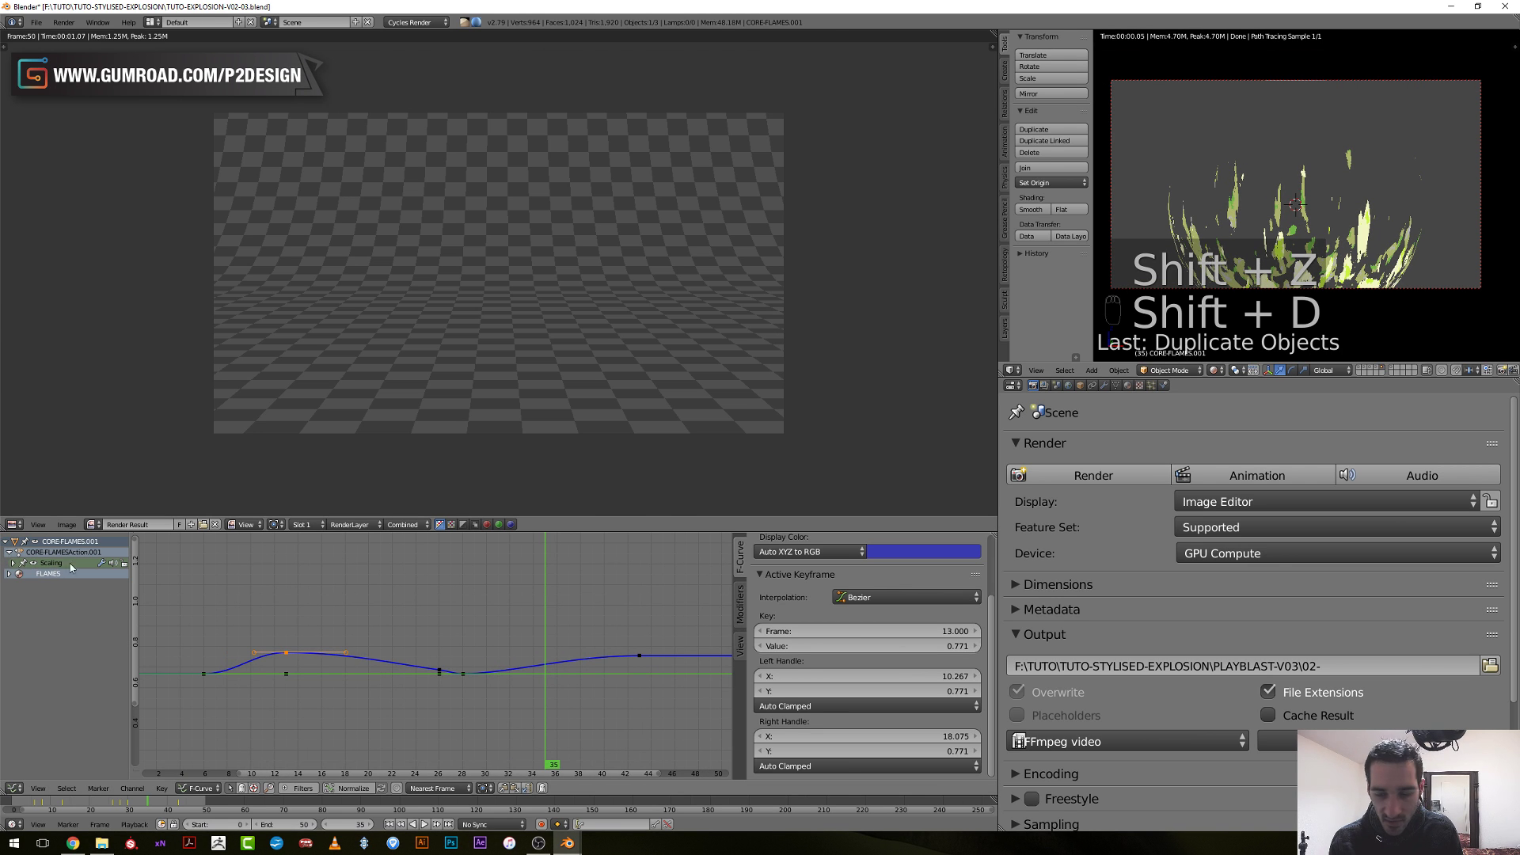
pyautogui.click(1079, 386)
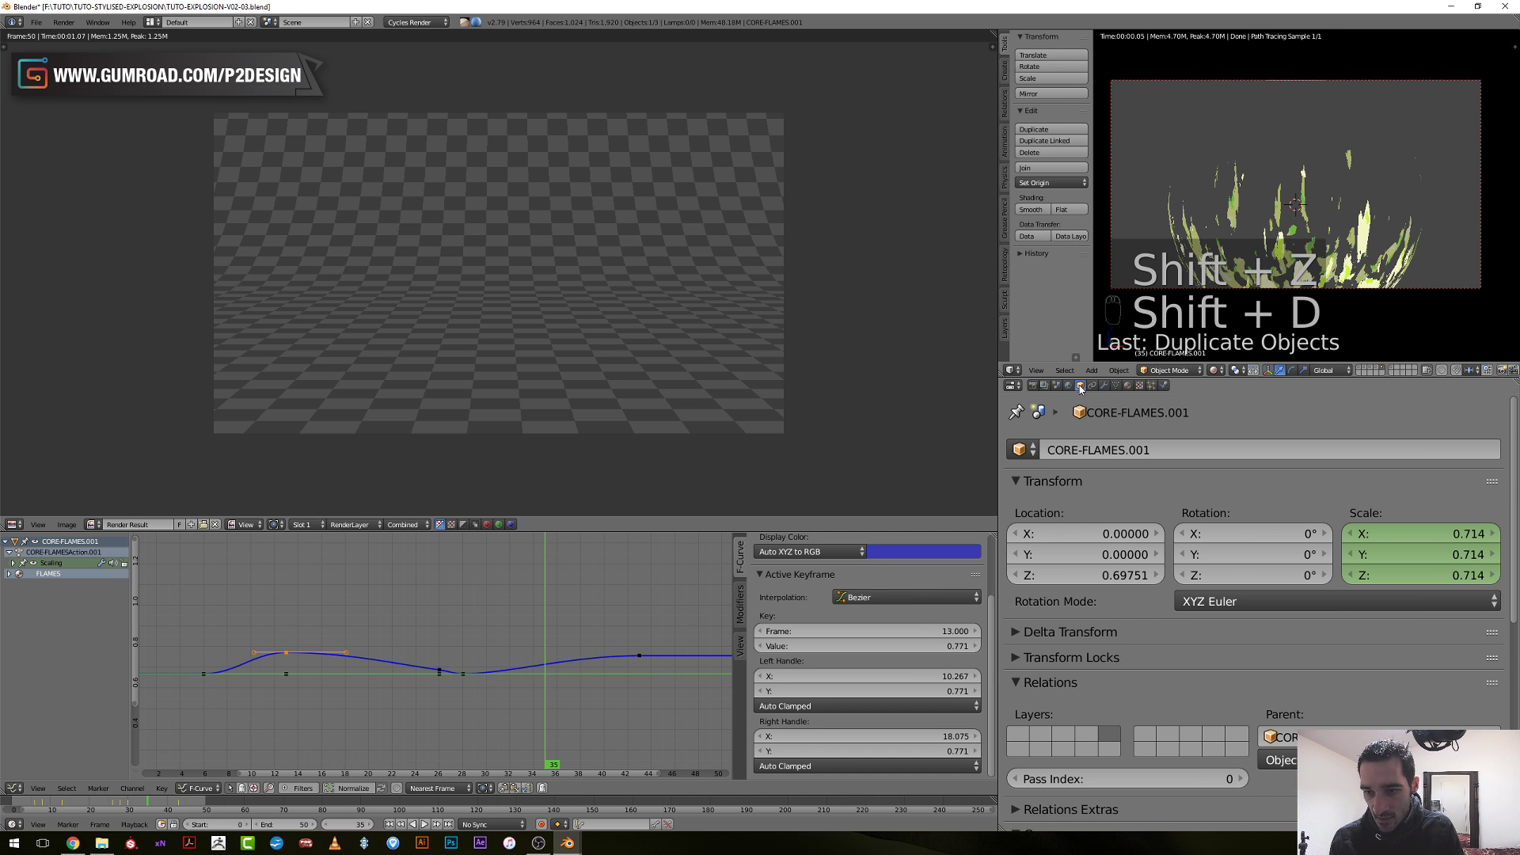
pyautogui.click(1128, 453)
pyautogui.moveTo(1126, 453); pyautogui.dragTo(1281, 437)
pyautogui.write('-0')
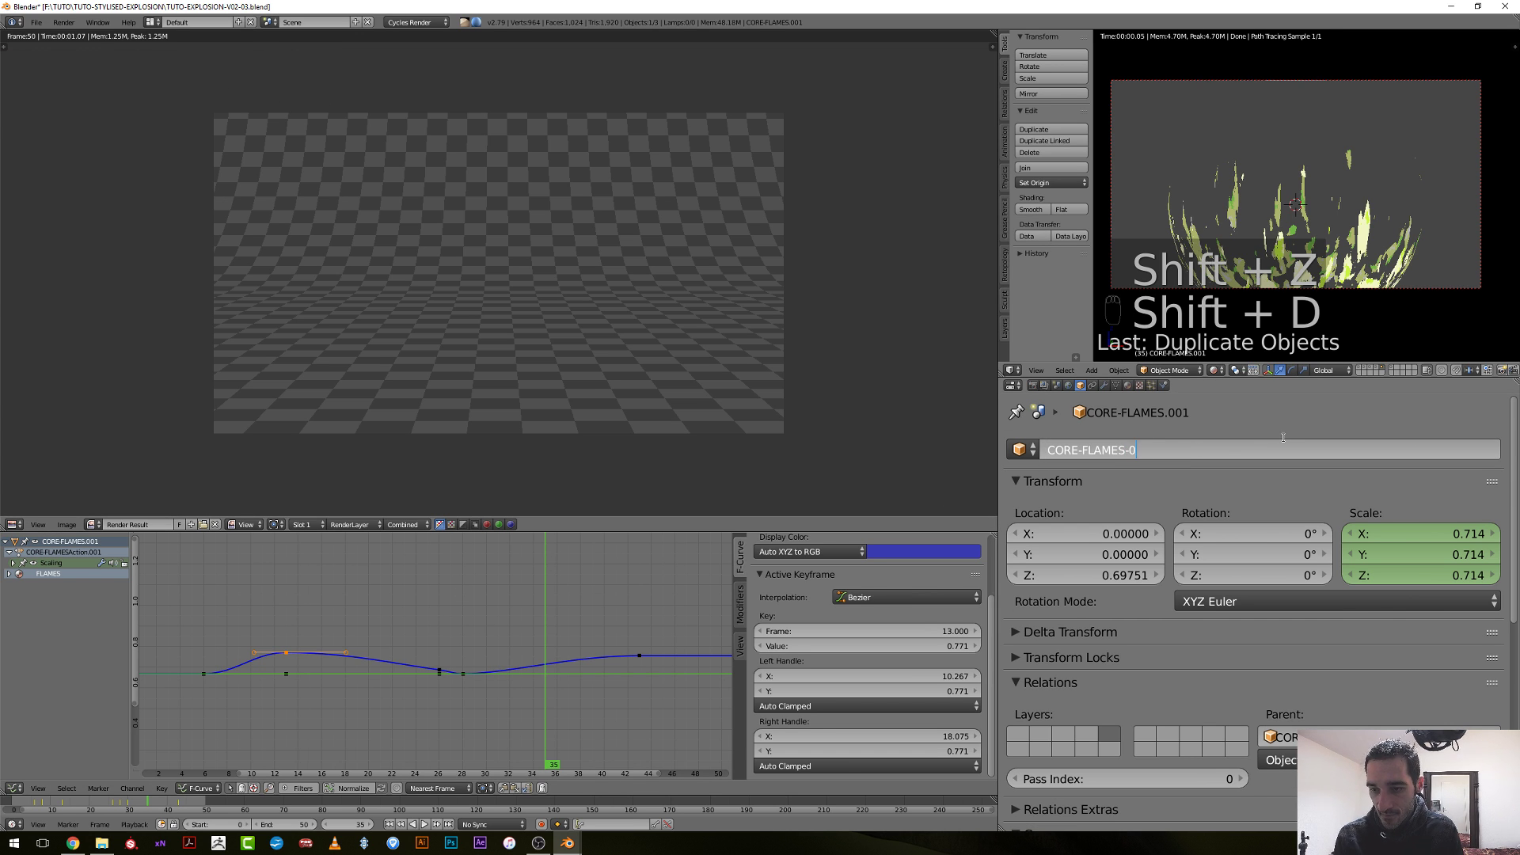
pyautogui.write('2')
pyautogui.press('Return')
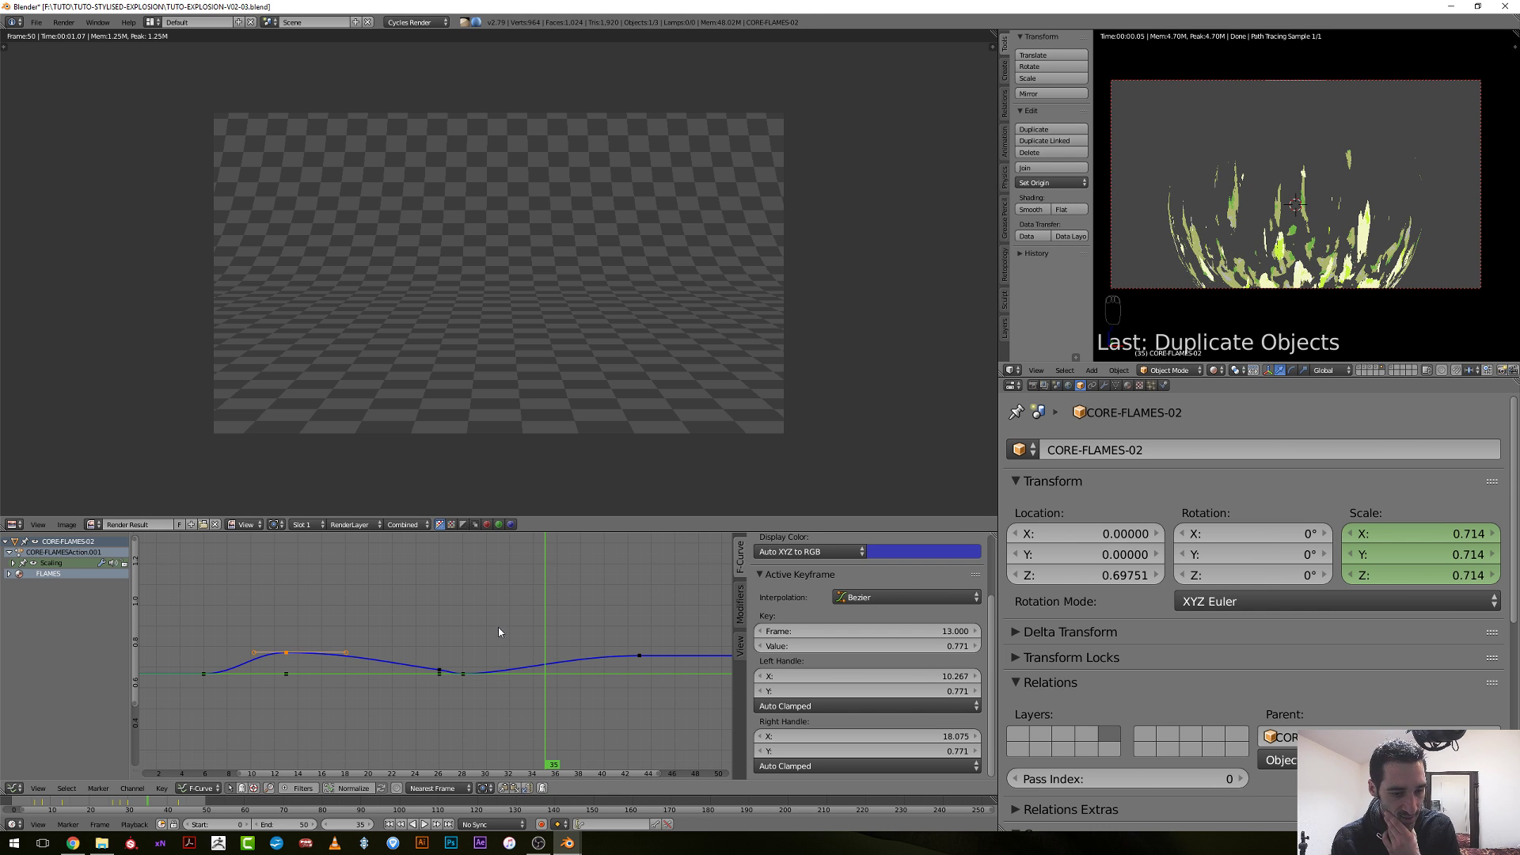
# Expand the Scaling and FLAMES shader channels of CORE-FLAMES-02 to list their individual curves.
pyautogui.click(67, 564)
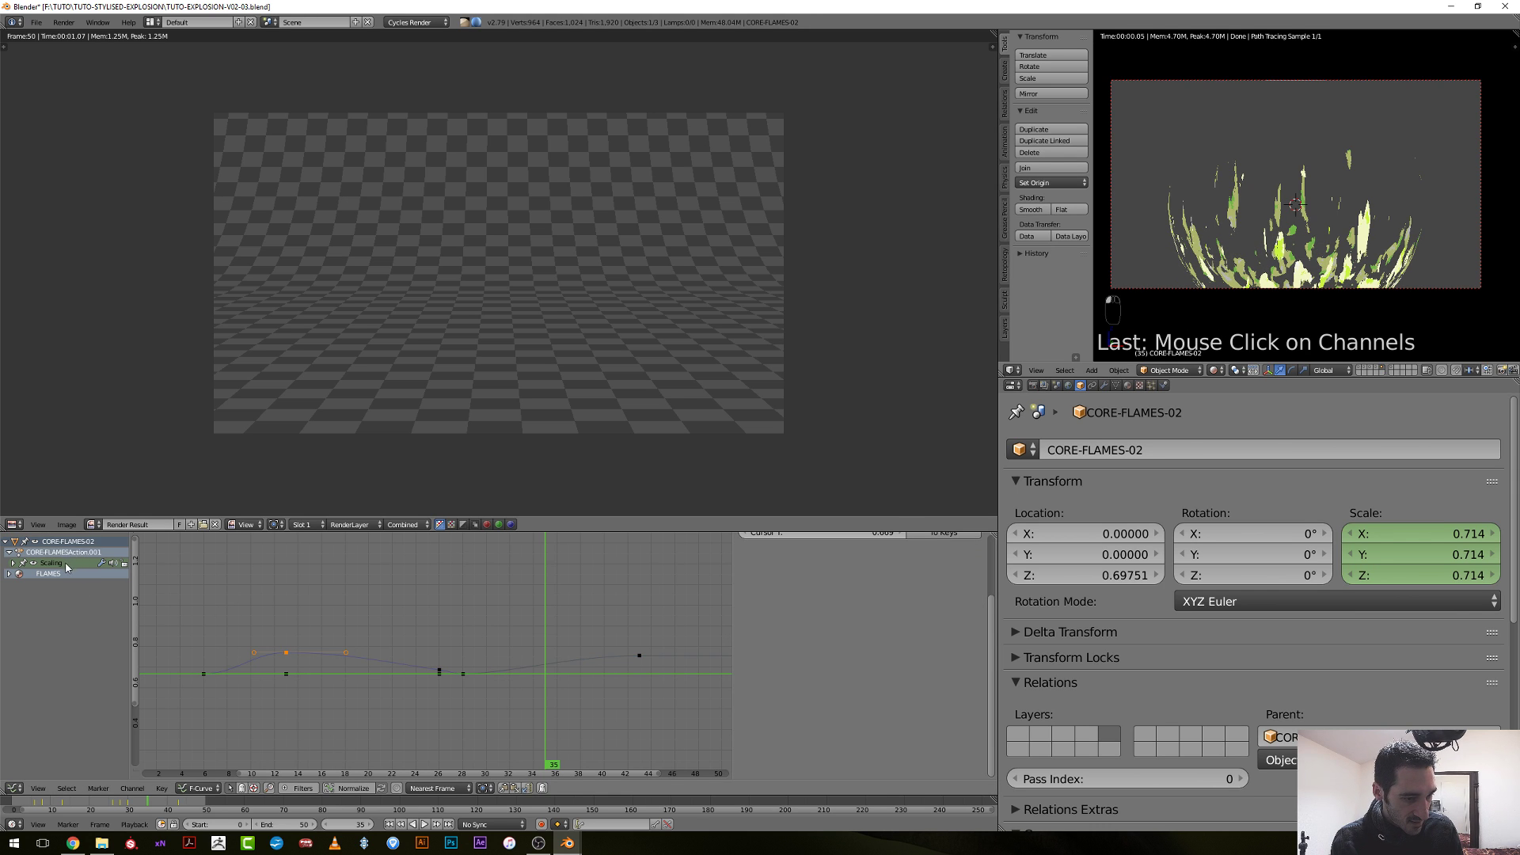
pyautogui.click(13, 563)
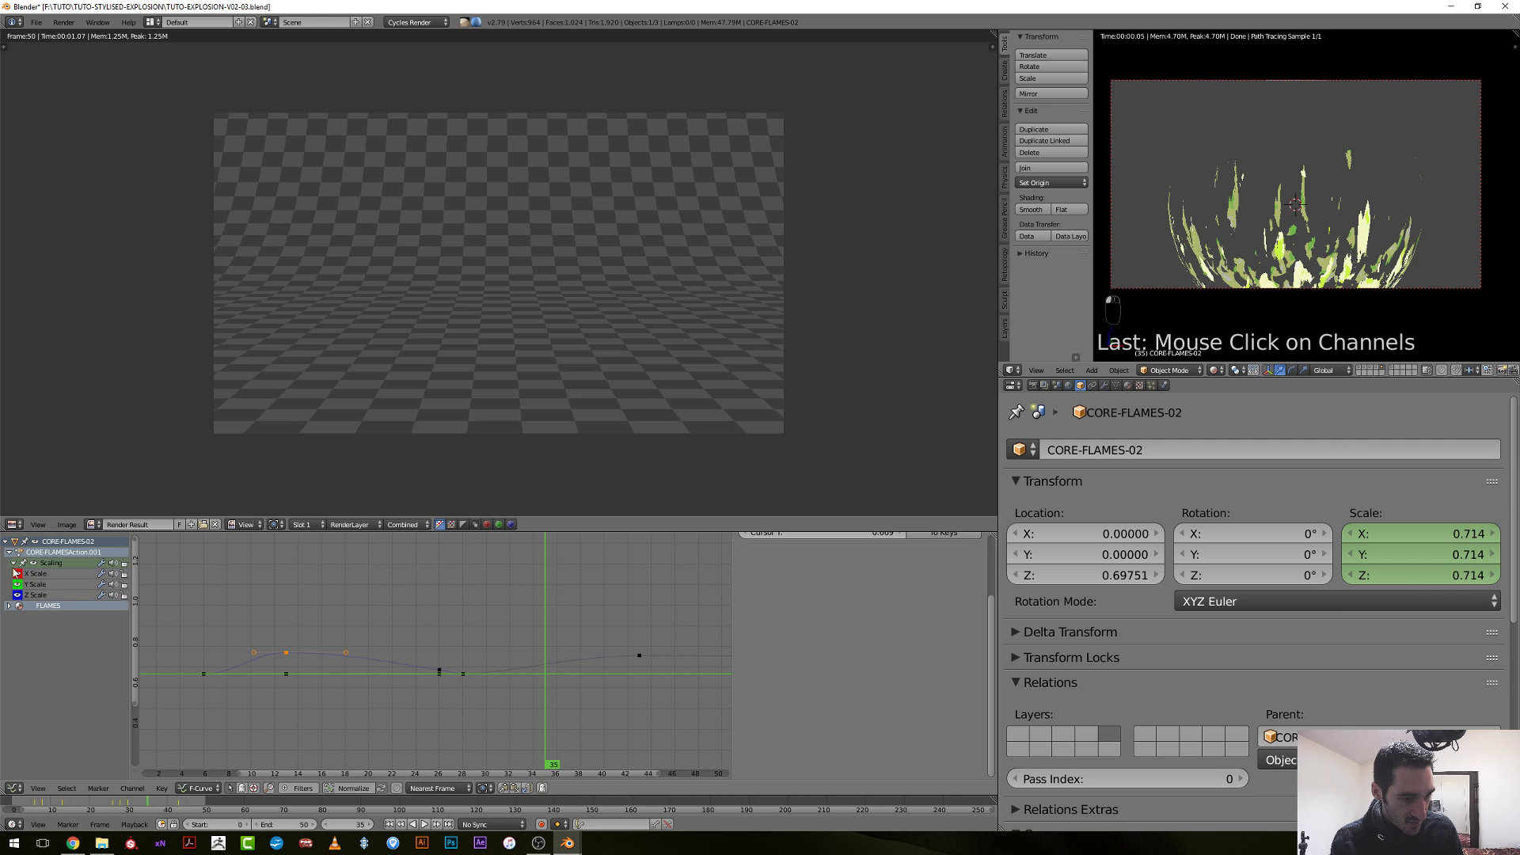
pyautogui.click(49, 574)
pyautogui.click(44, 584)
pyautogui.click(56, 565)
pyautogui.click(57, 562)
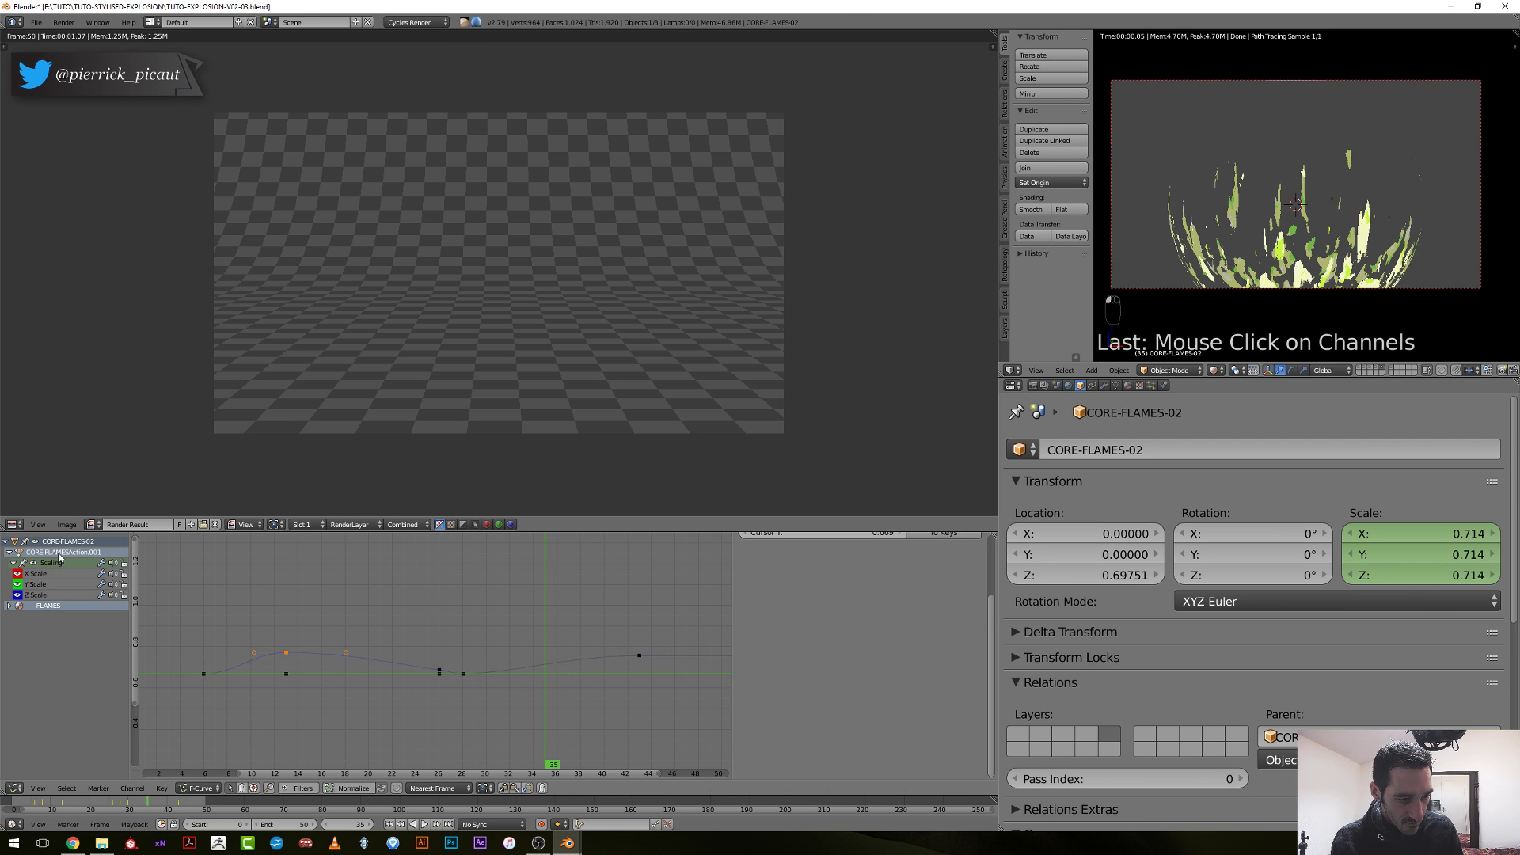
pyautogui.scroll(-1, 334, 654)
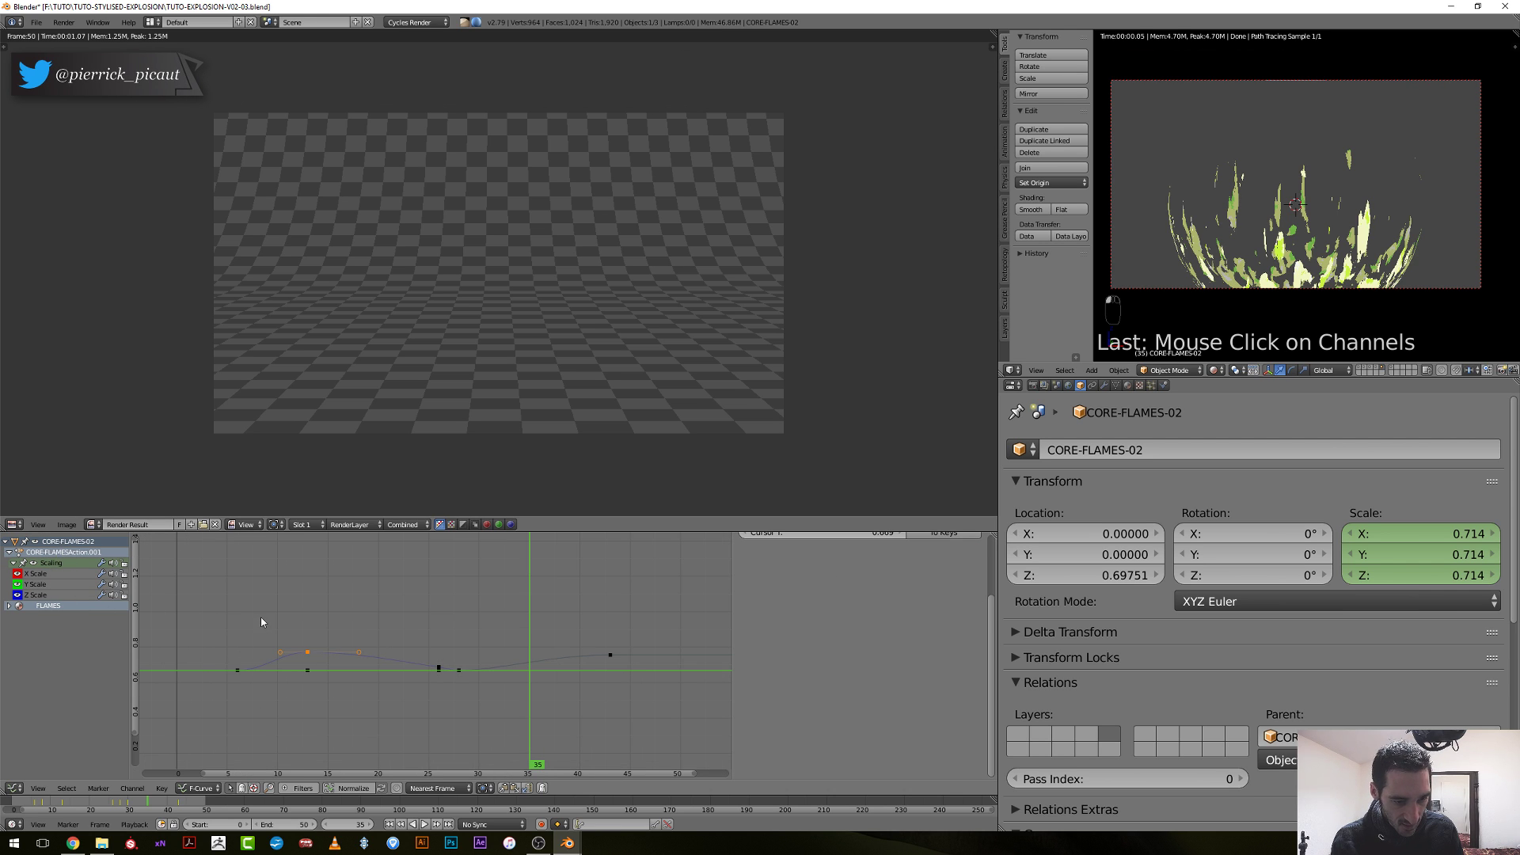
pyautogui.press('a')
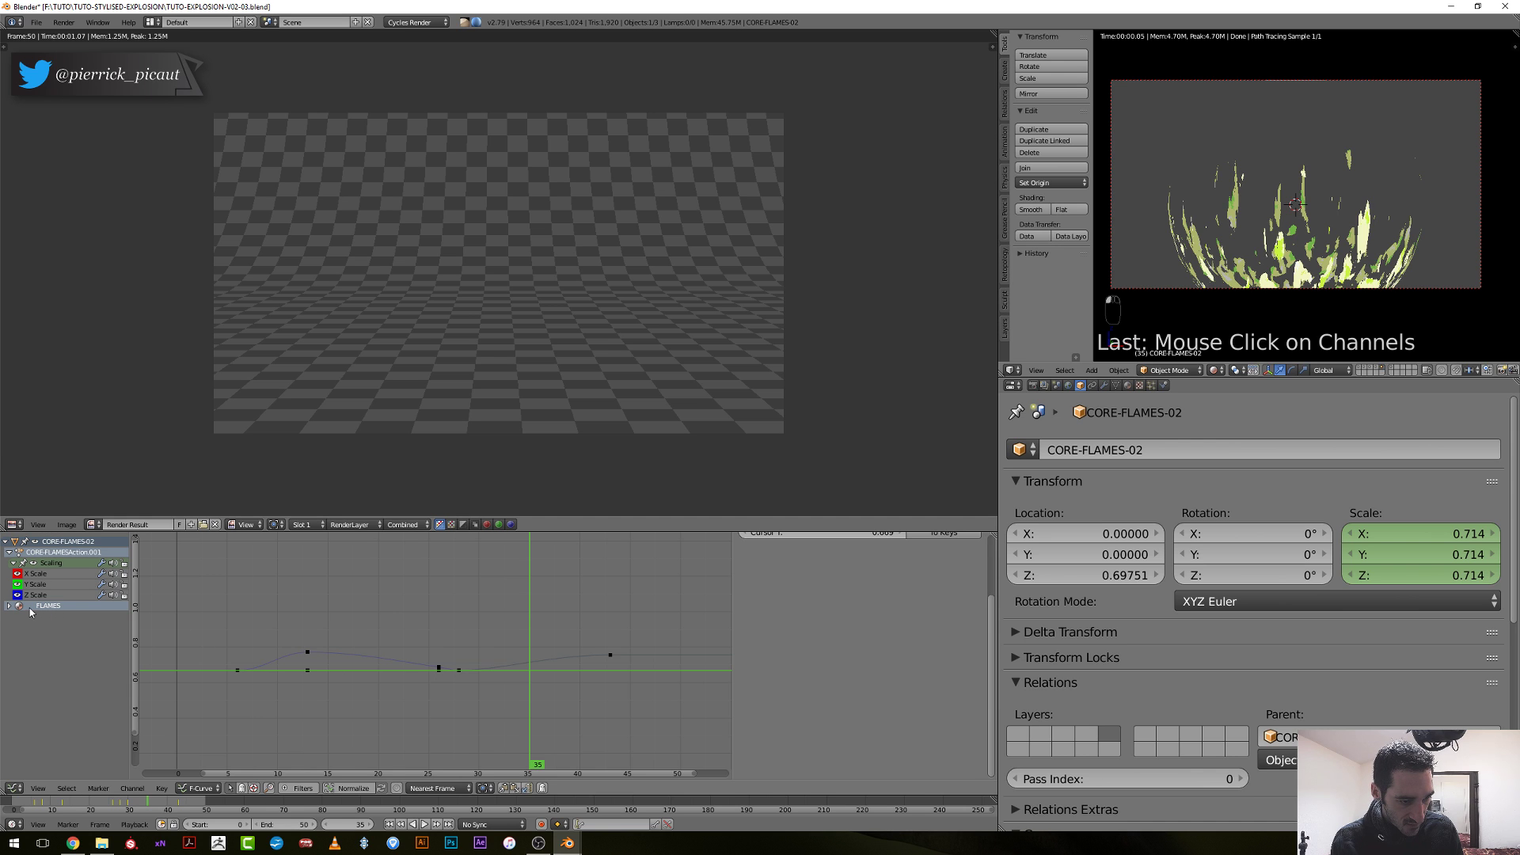
pyautogui.moveTo(317, 669); pyautogui.dragTo(354, 649, button='middle')
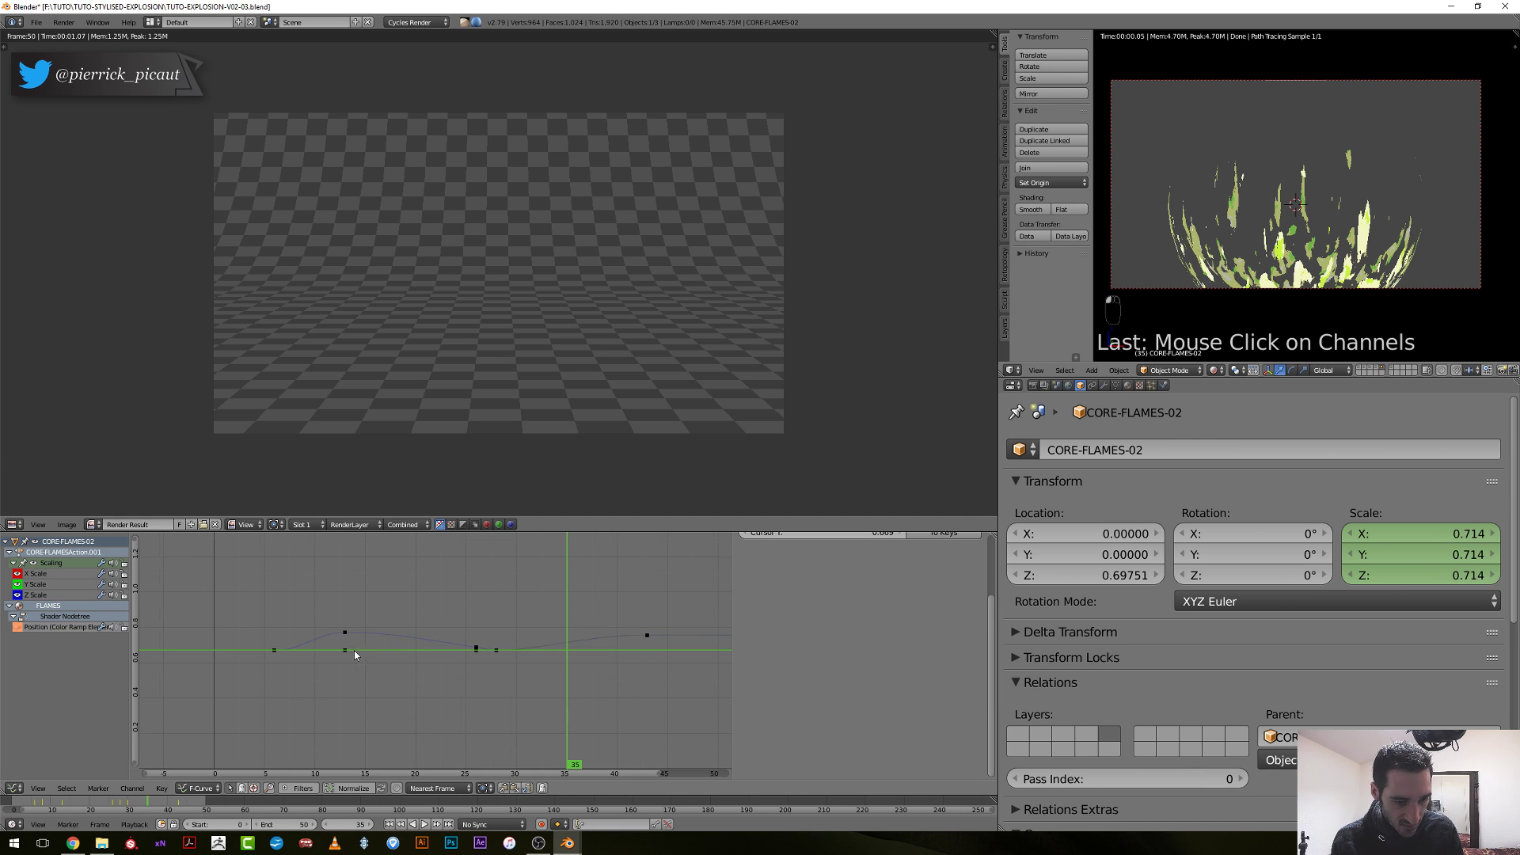
# Select all of CORE-FLAMES-02's keyframes and raise them slightly, giving an X scale of 0.672 at frame 22.
pyautogui.press('a')
pyautogui.press('a')
pyautogui.press('a')
pyautogui.click(435, 669)
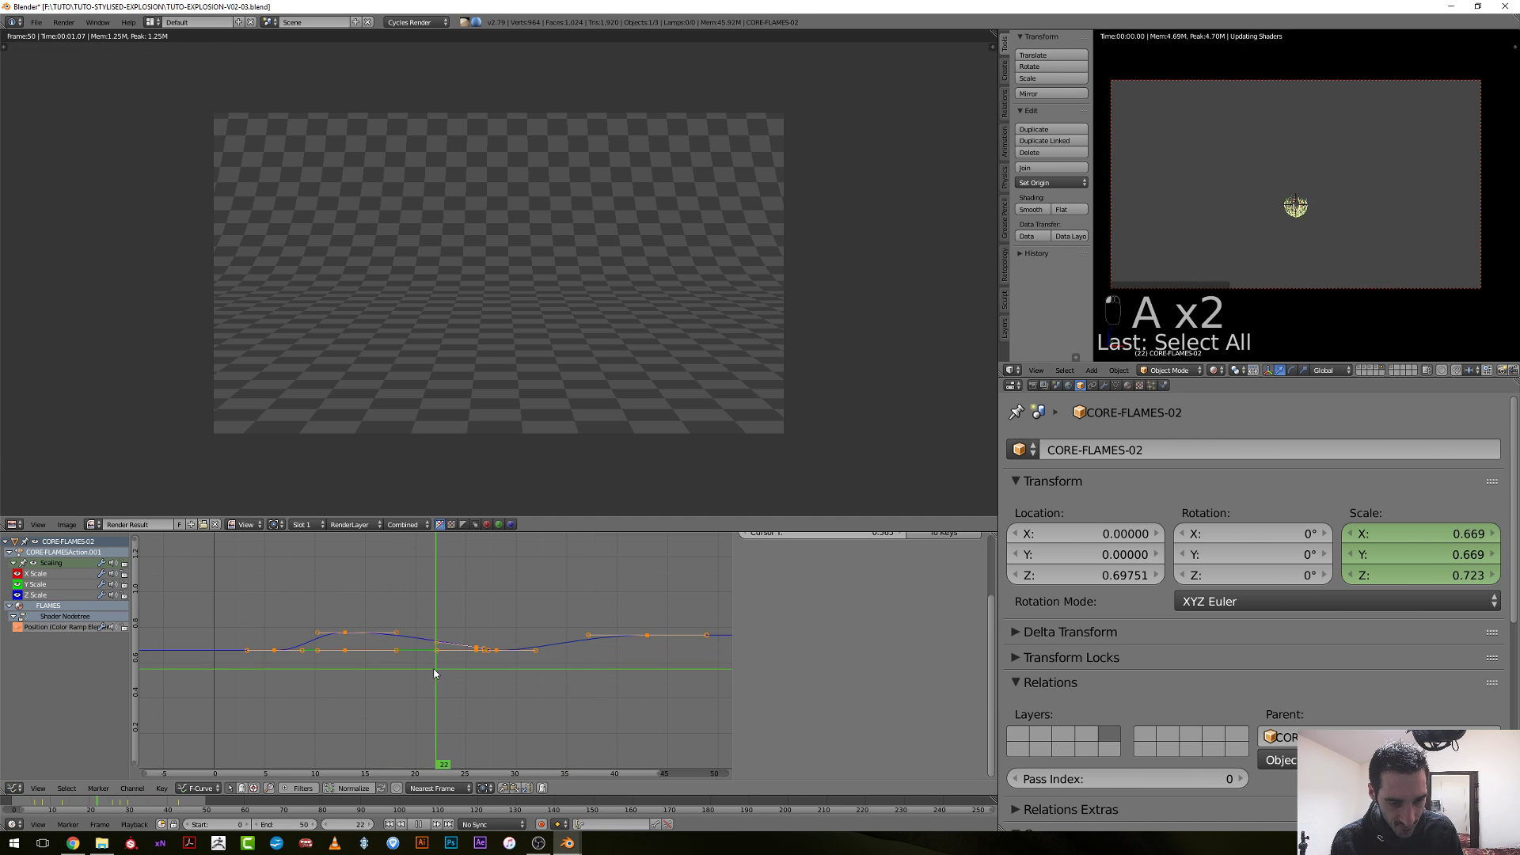
pyautogui.scroll(3, 437, 669)
pyautogui.press('Home')
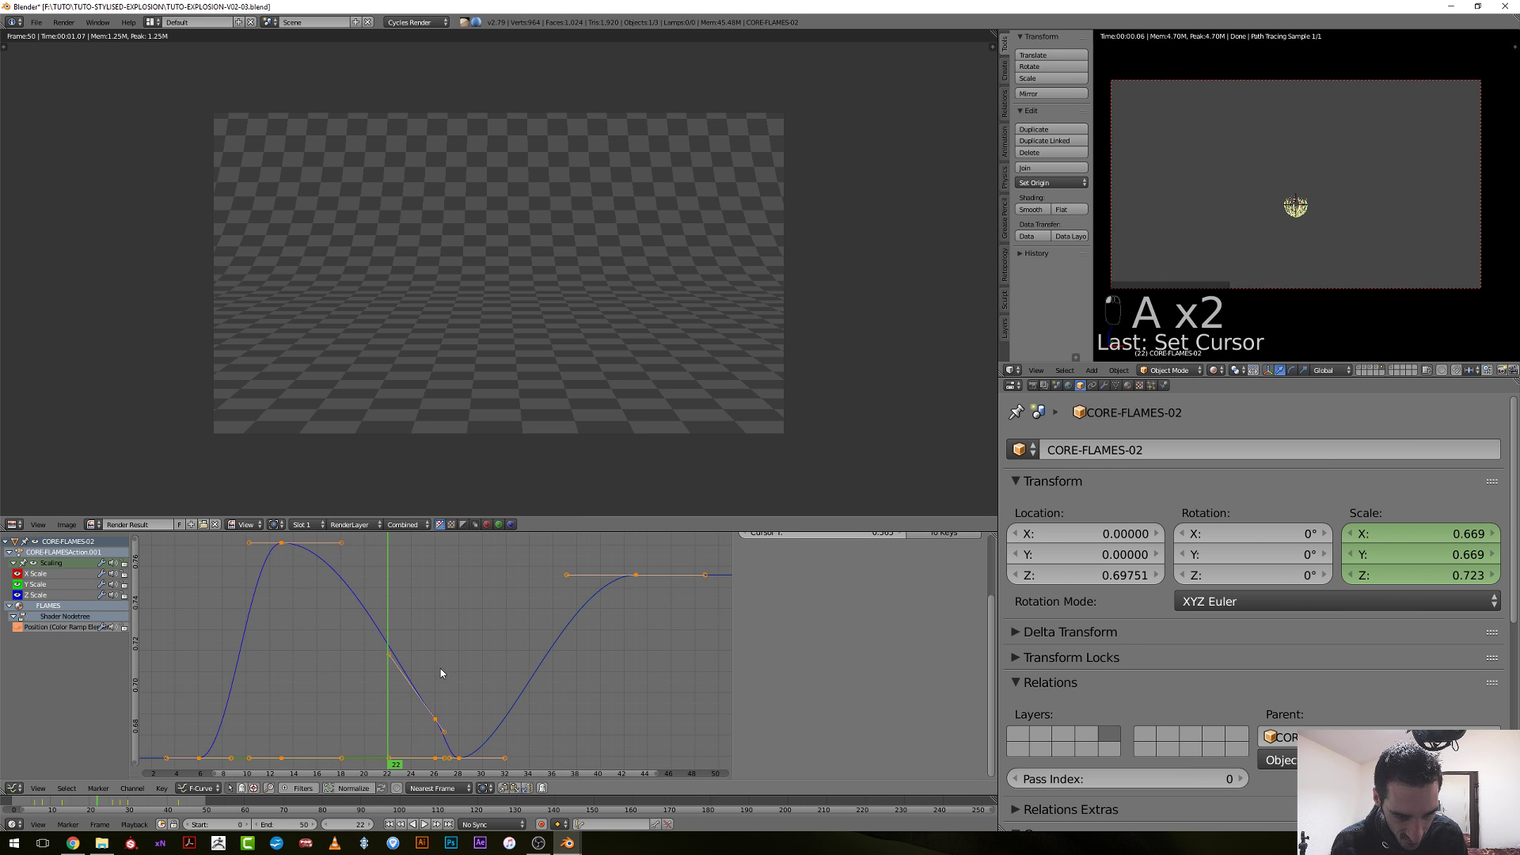
pyautogui.press('KP_Decimal')
pyautogui.press('g')
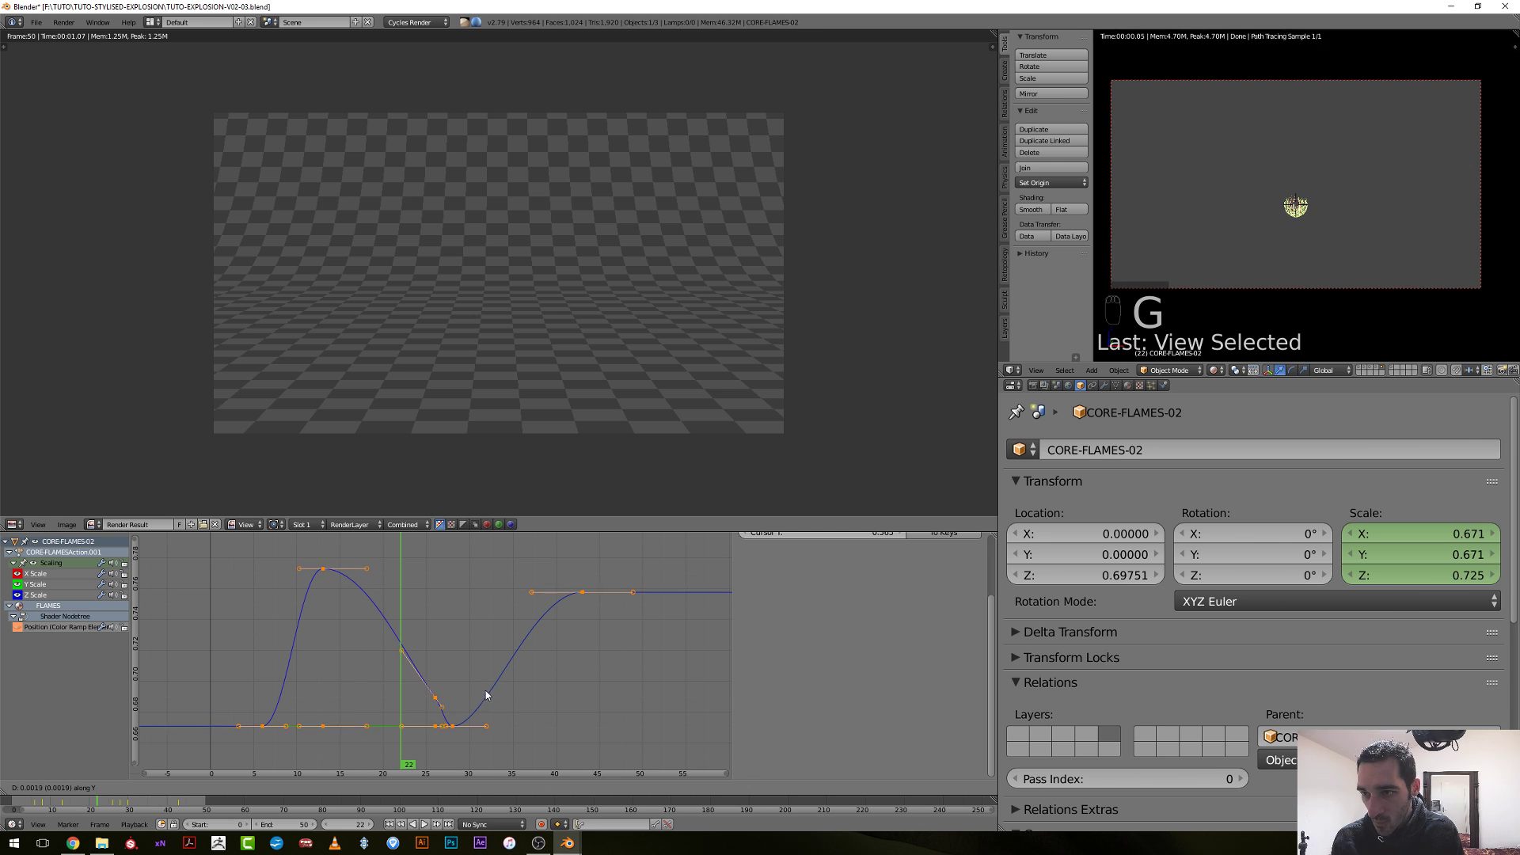
pyautogui.click(486, 695)
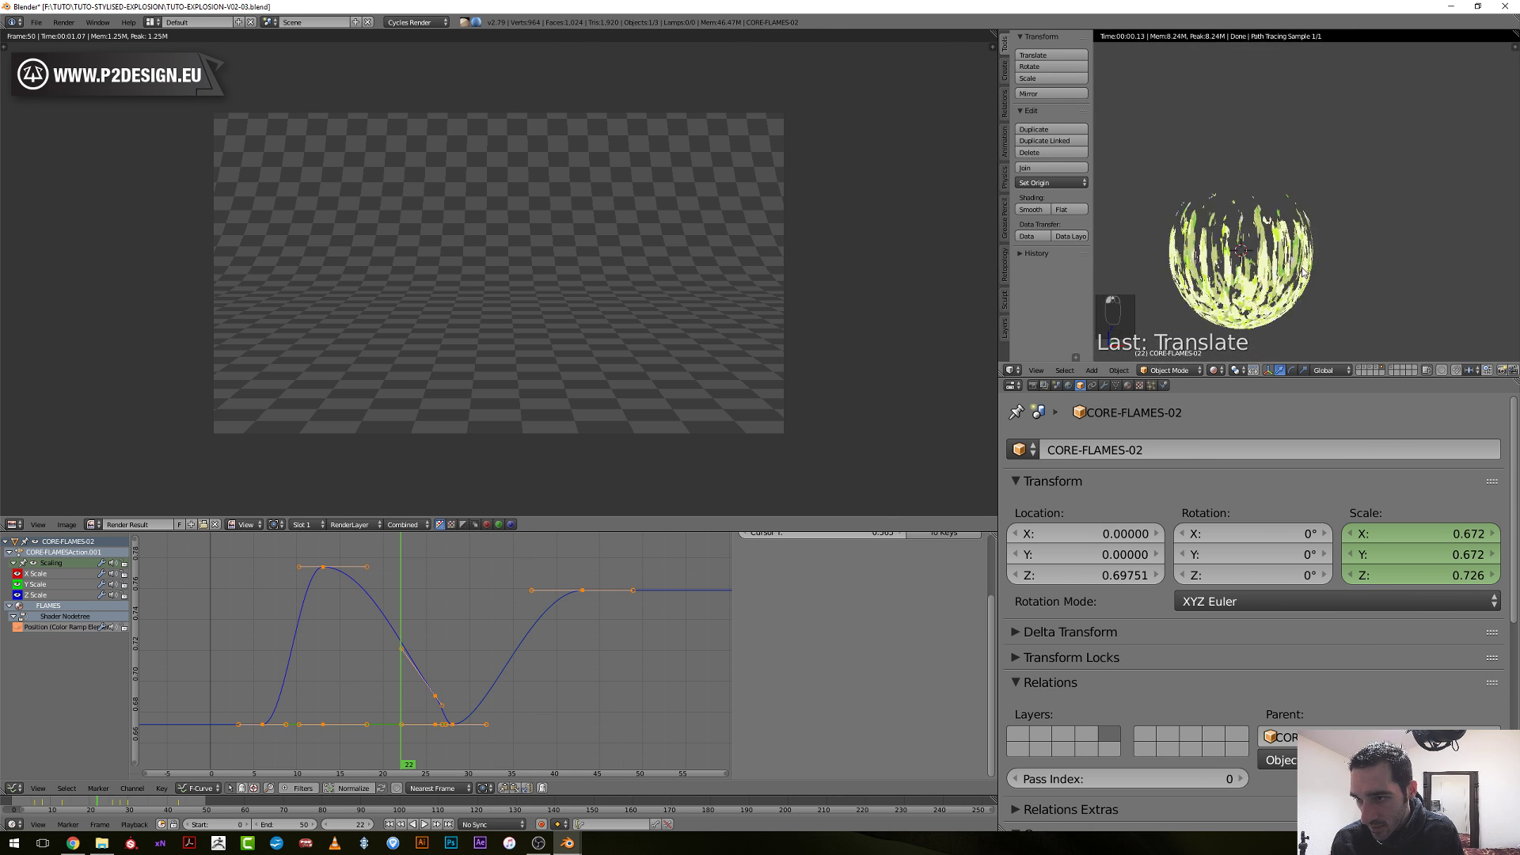
# Raise CORE-FLAMES-02's keyframes a little further along the value axis and check the overlapping flames up close at frame 31.
pyautogui.scroll(3, 1302, 272)
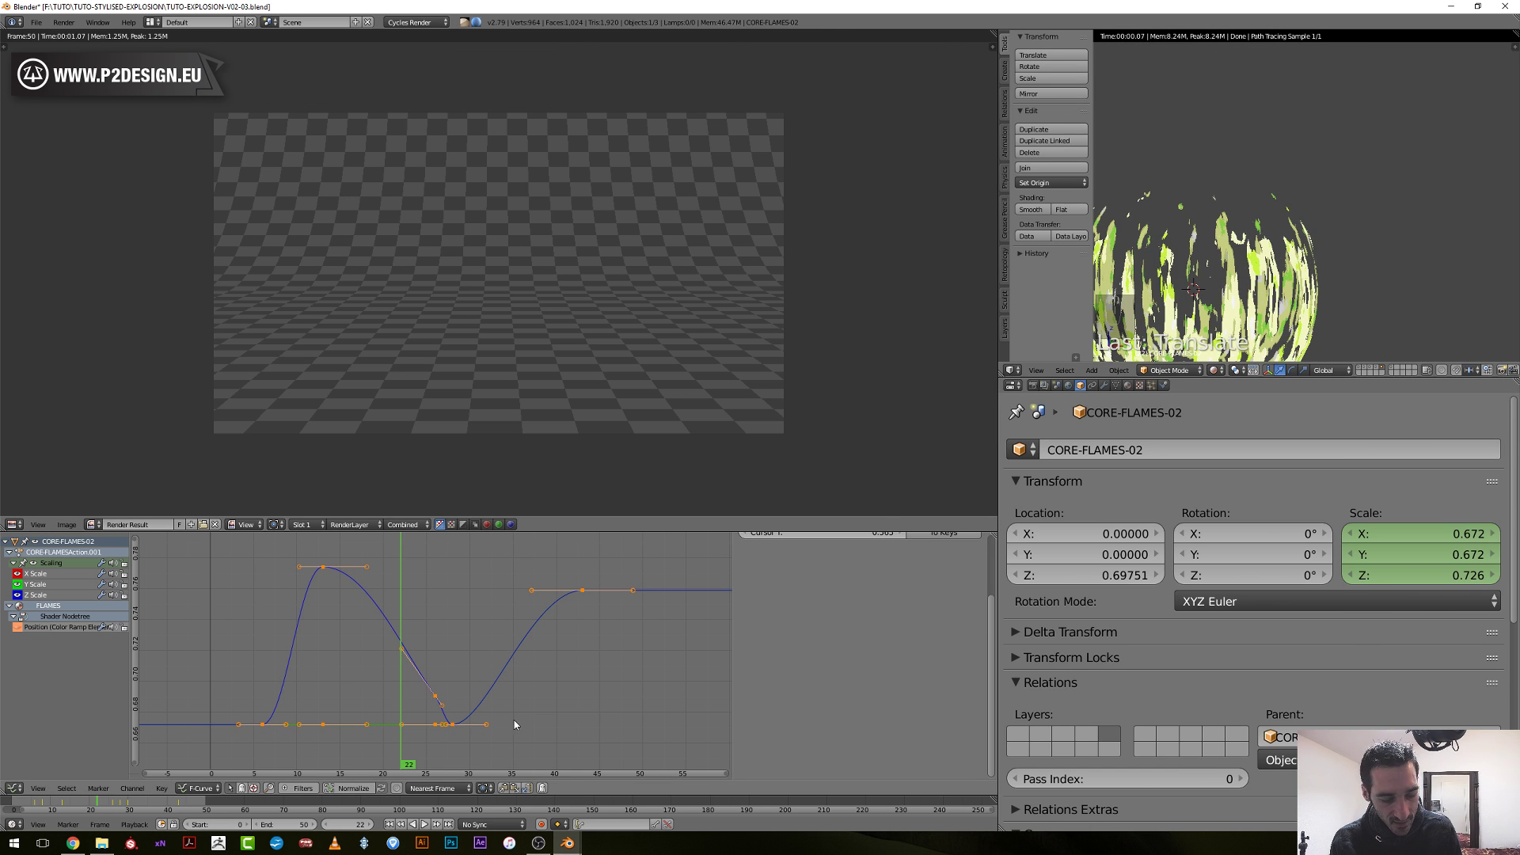
pyautogui.press('g')
pyautogui.press('y')
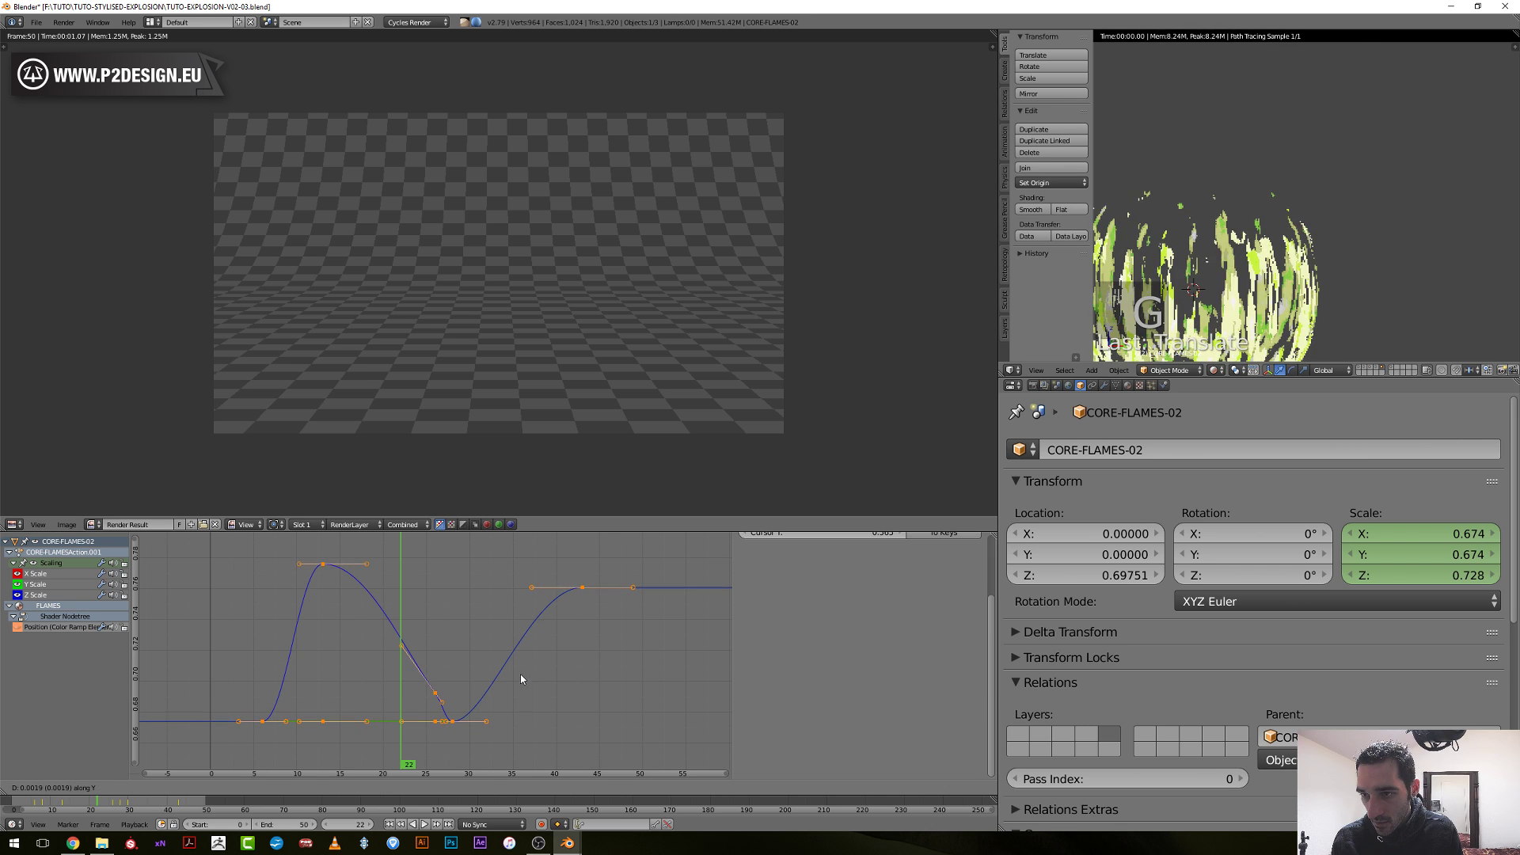
pyautogui.click(524, 603)
pyautogui.press('Home')
pyautogui.moveTo(421, 644); pyautogui.dragTo(464, 651)
pyautogui.scroll(3, 1304, 230)
pyautogui.scroll(-4, 1306, 230)
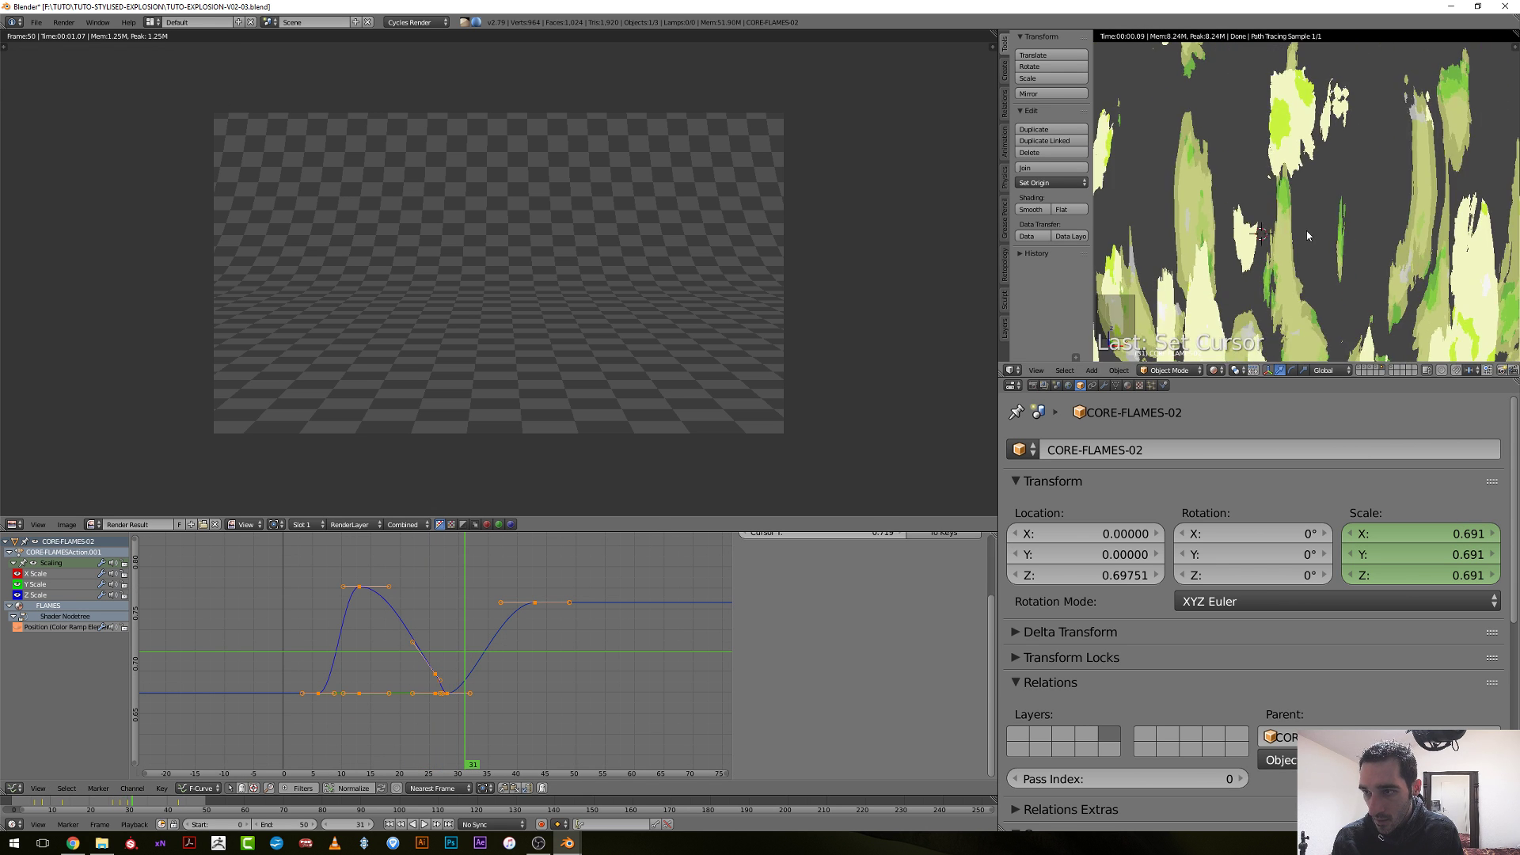
pyautogui.moveTo(612, 665); pyautogui.dragTo(575, 668, button='middle')
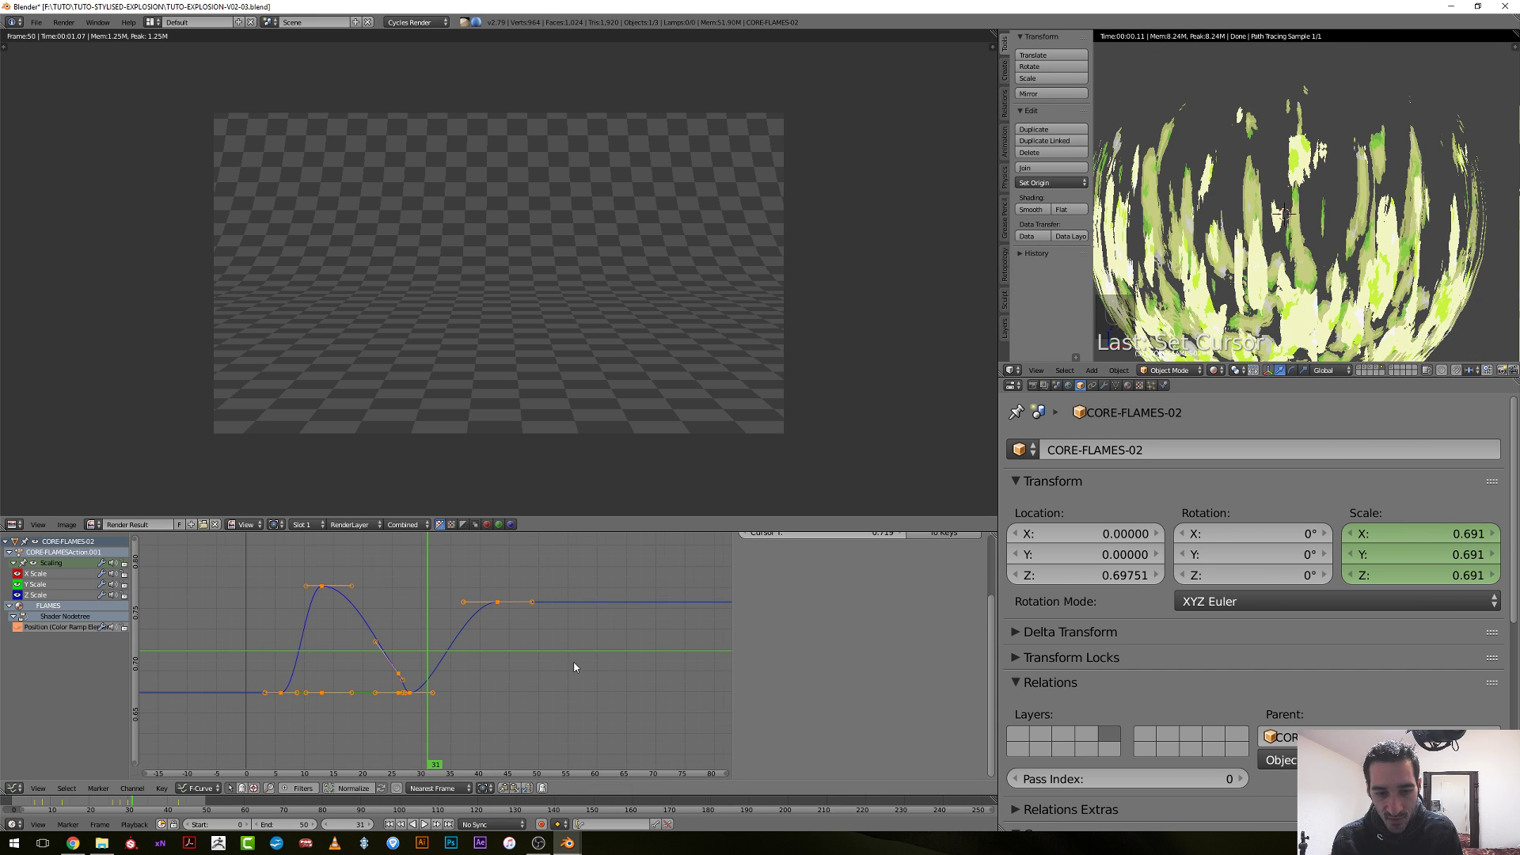
# In wireframe view at frame 43, raise only CORE-FLAMES-02's scale keyframes on that frame to 0.871.
pyautogui.moveTo(405, 674); pyautogui.dragTo(496, 676)
pyautogui.hotkey('shift', 'z')
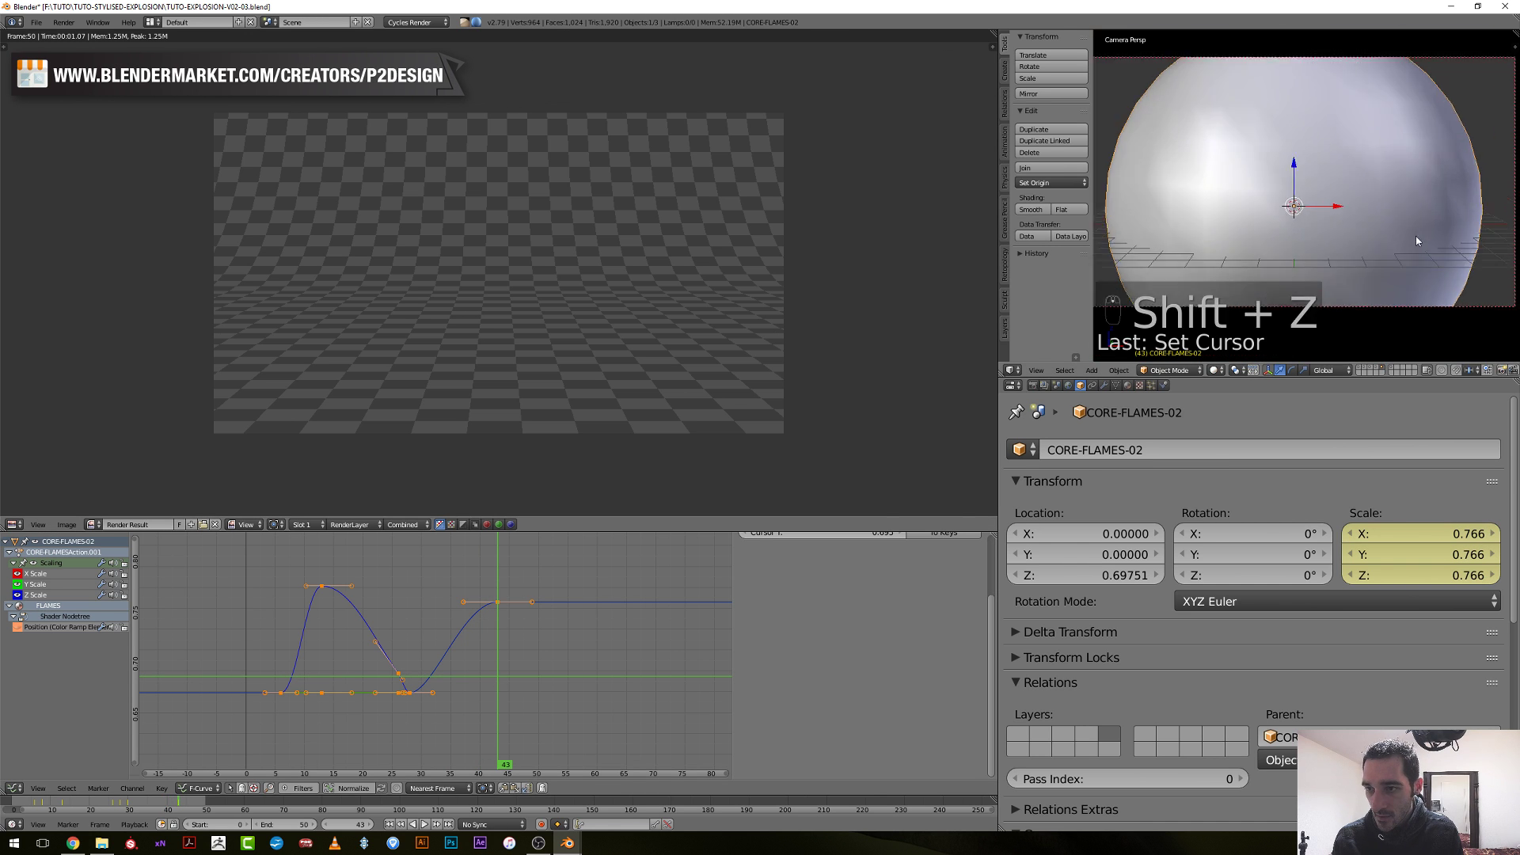
pyautogui.press('z')
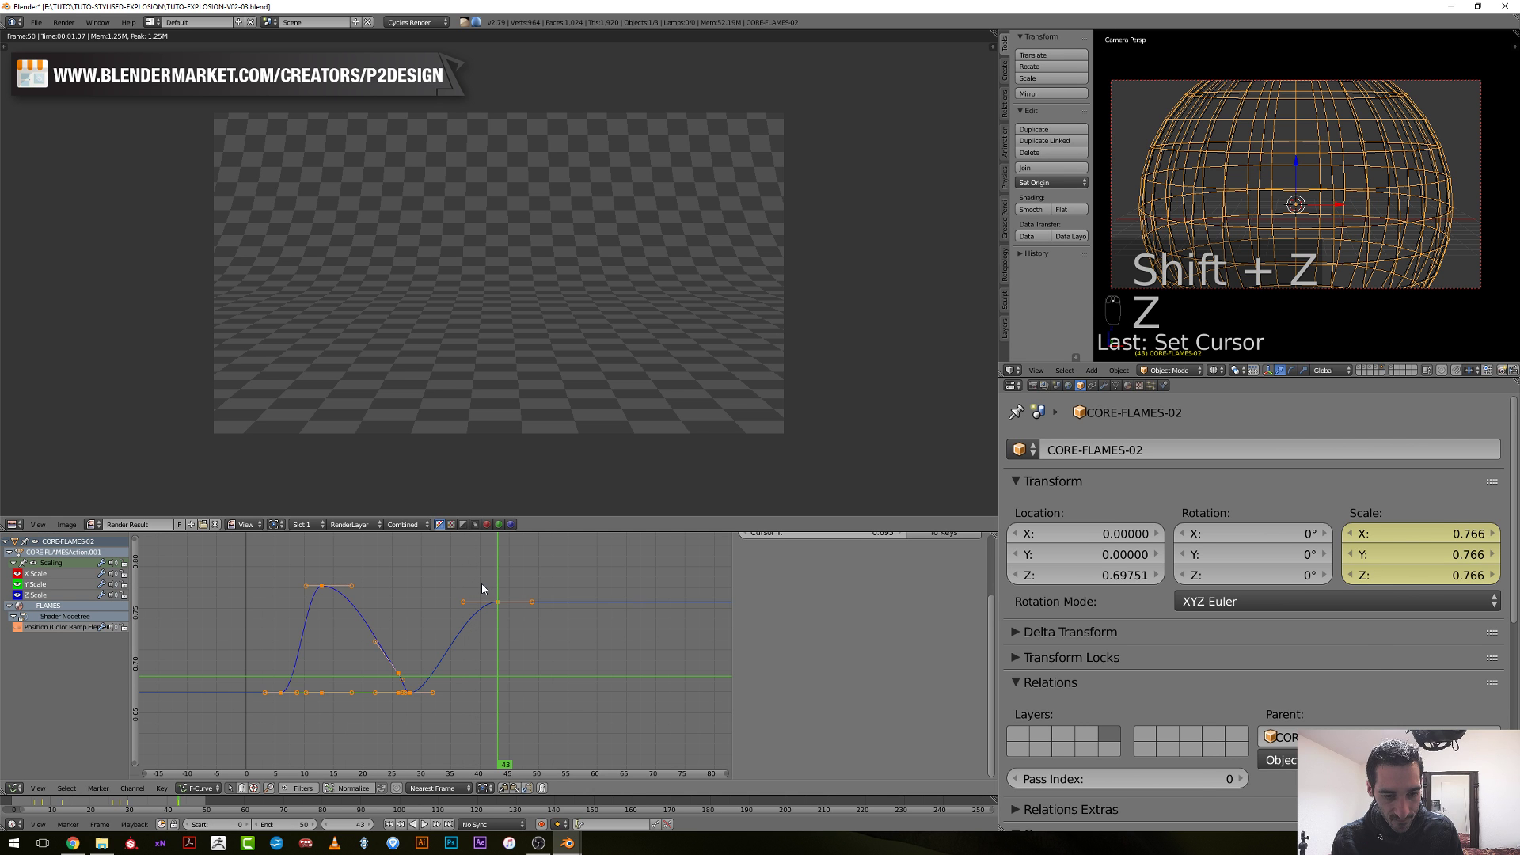
pyautogui.rightClick(497, 602)
pyautogui.moveTo(521, 648); pyautogui.dragTo(514, 660, button='middle')
pyautogui.press('a')
pyautogui.press('b')
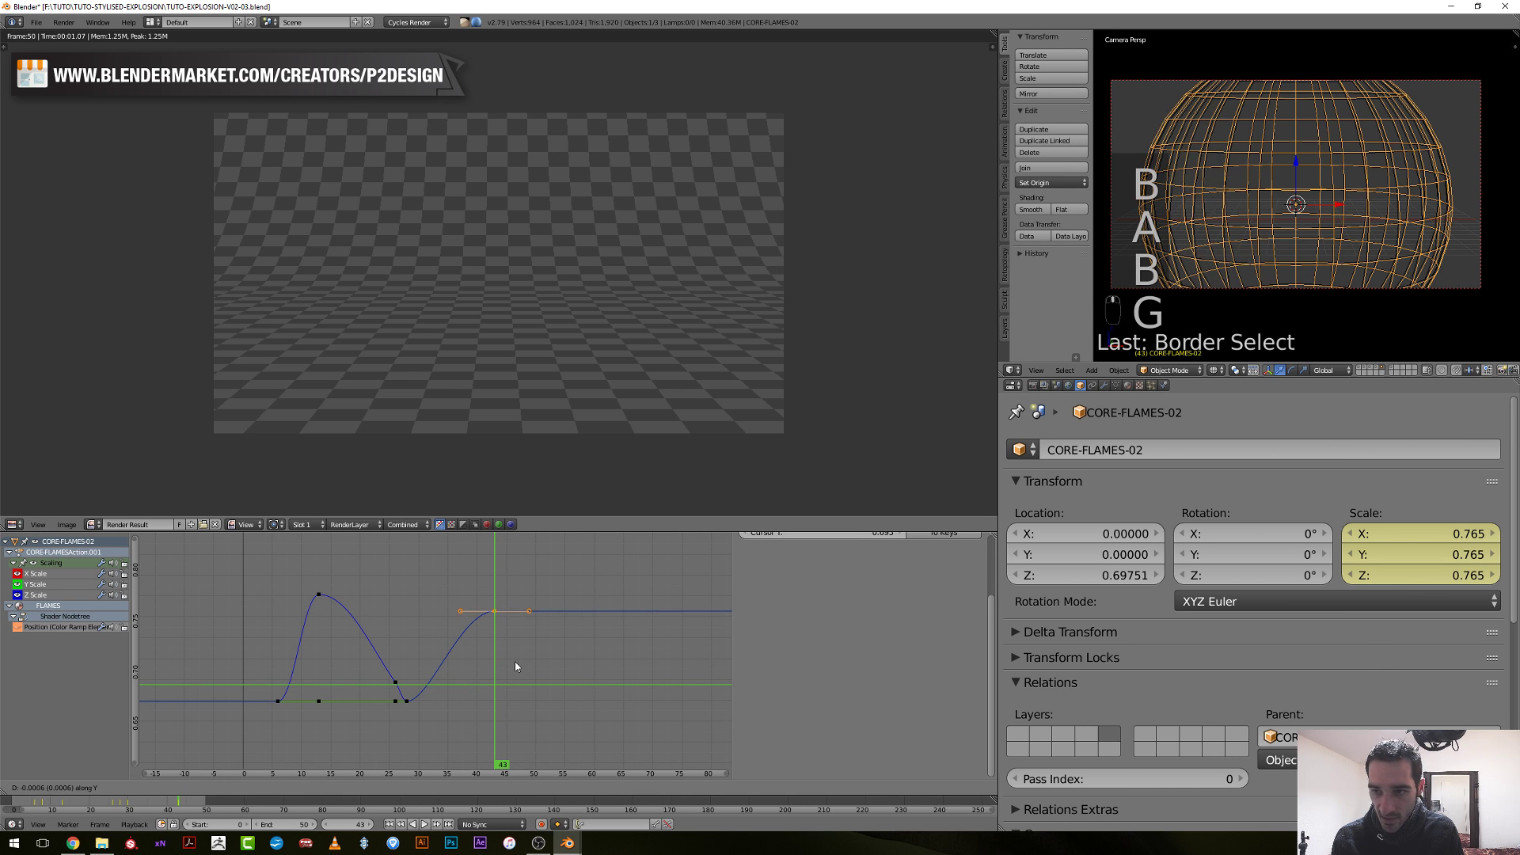
pyautogui.press('g')
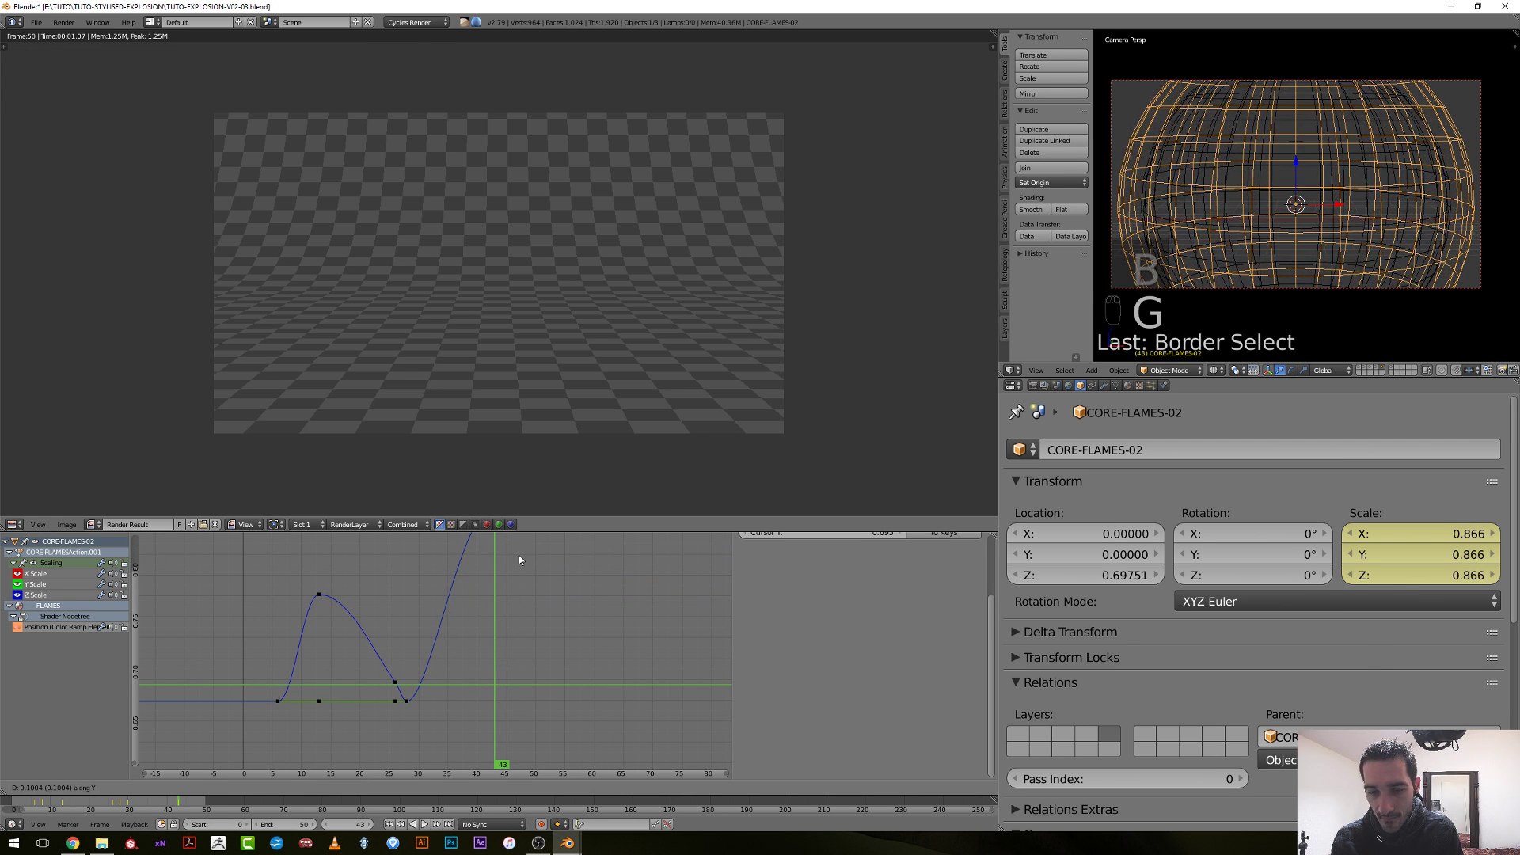
pyautogui.click(520, 556)
pyautogui.keyDown('ctrl'); pyautogui.moveTo(521, 558); pyautogui.dragTo(531, 694, button='middle'); pyautogui.keyUp('ctrl')
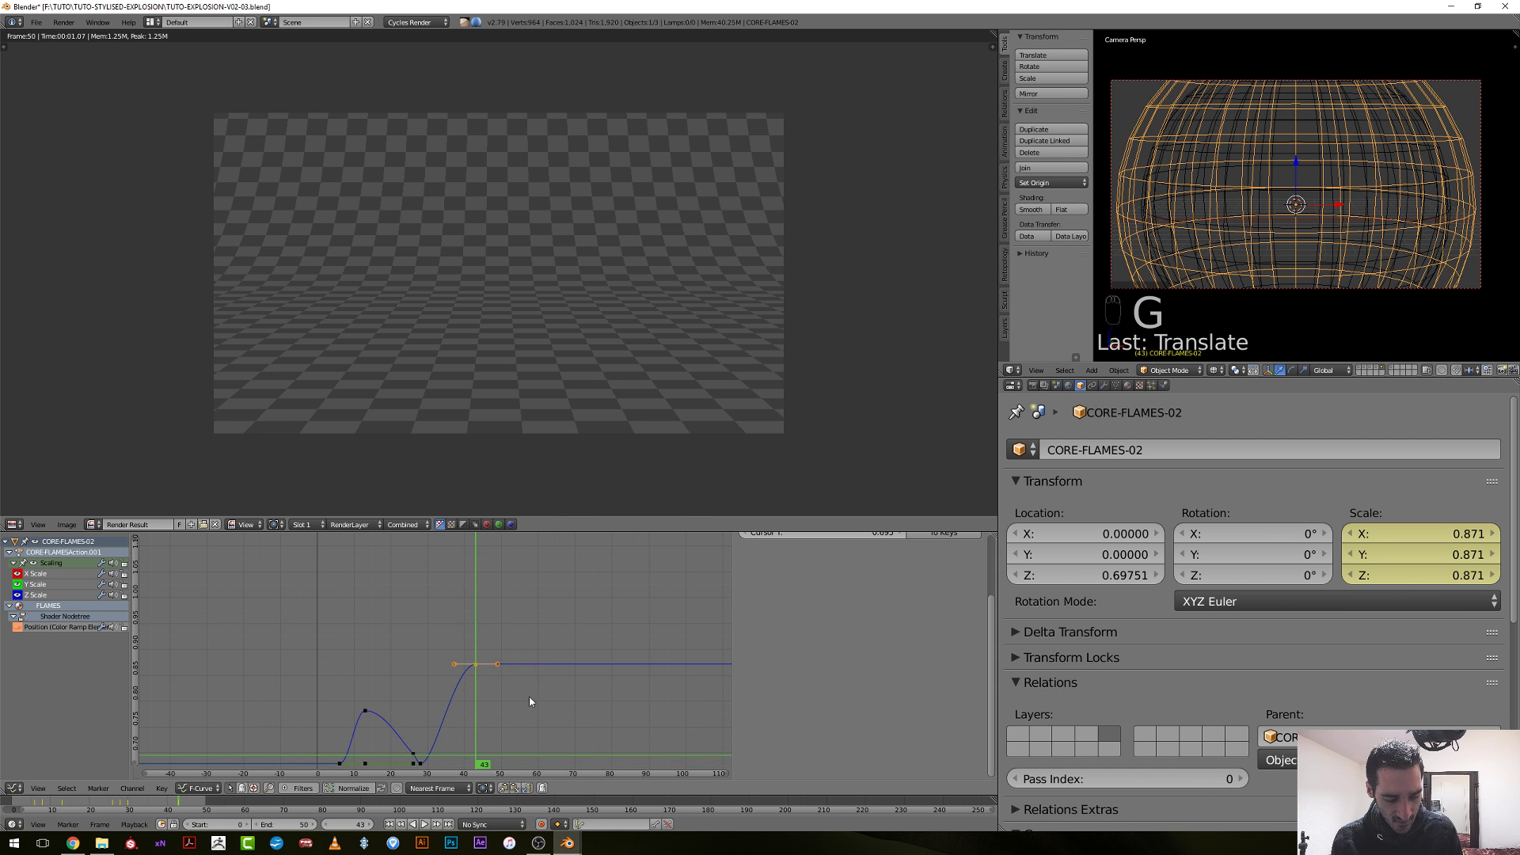
# Raise CORE-FLAMES-02's scale keyframes on frame 43 to 0.992 and return the camera view to rendered shading.
pyautogui.press('g')
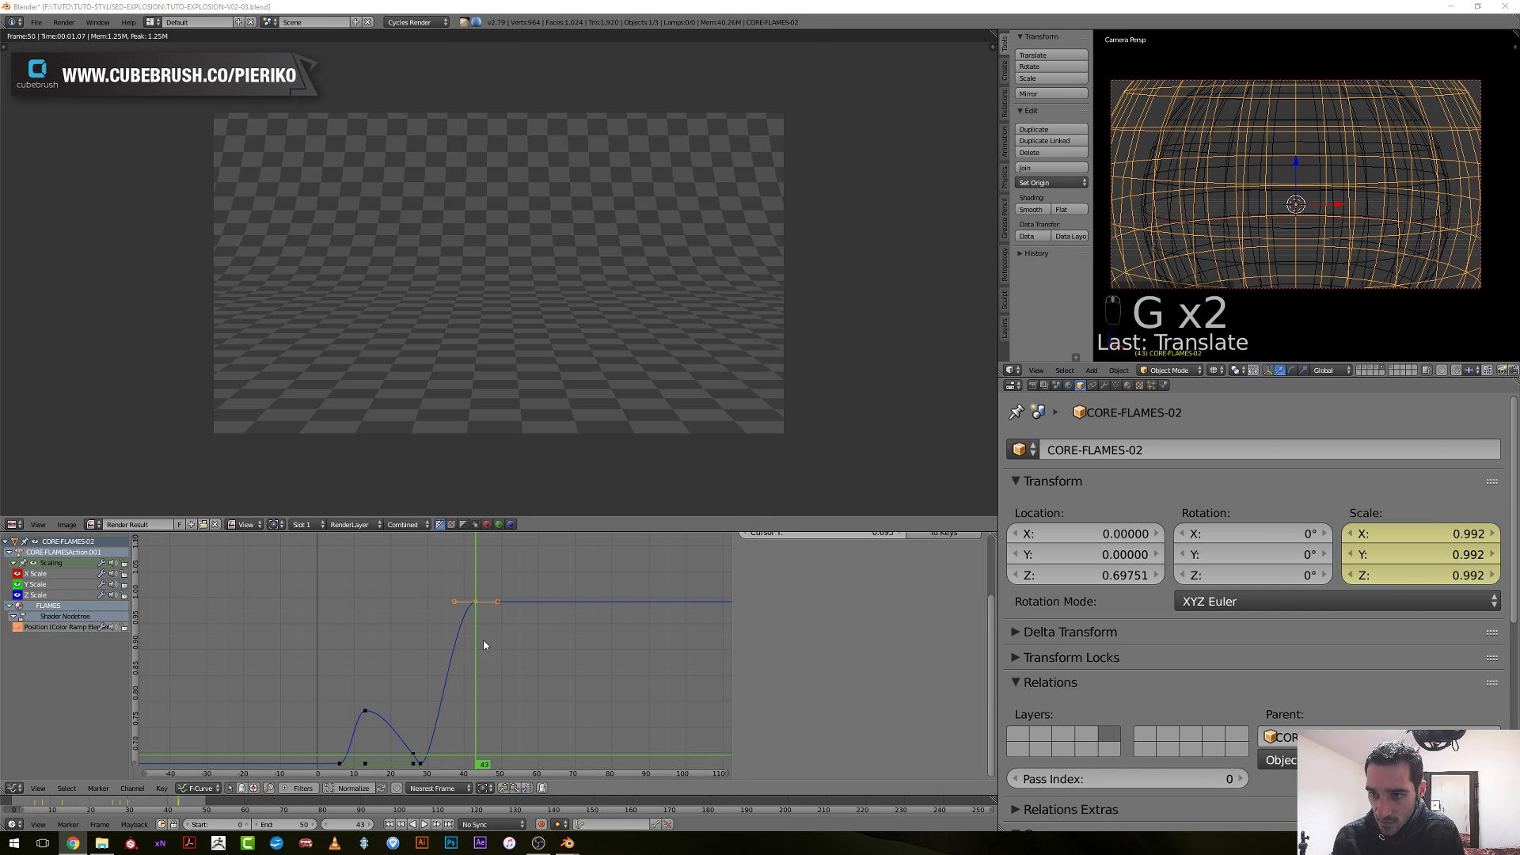
pyautogui.moveTo(484, 638)
pyautogui.mouseDown()
pyautogui.moveTo(451, 640)
pyautogui.moveTo(509, 643)
pyautogui.moveTo(442, 643)
pyautogui.moveTo(475, 647)
pyautogui.mouseUp()
pyautogui.hotkey('shift', 'z')
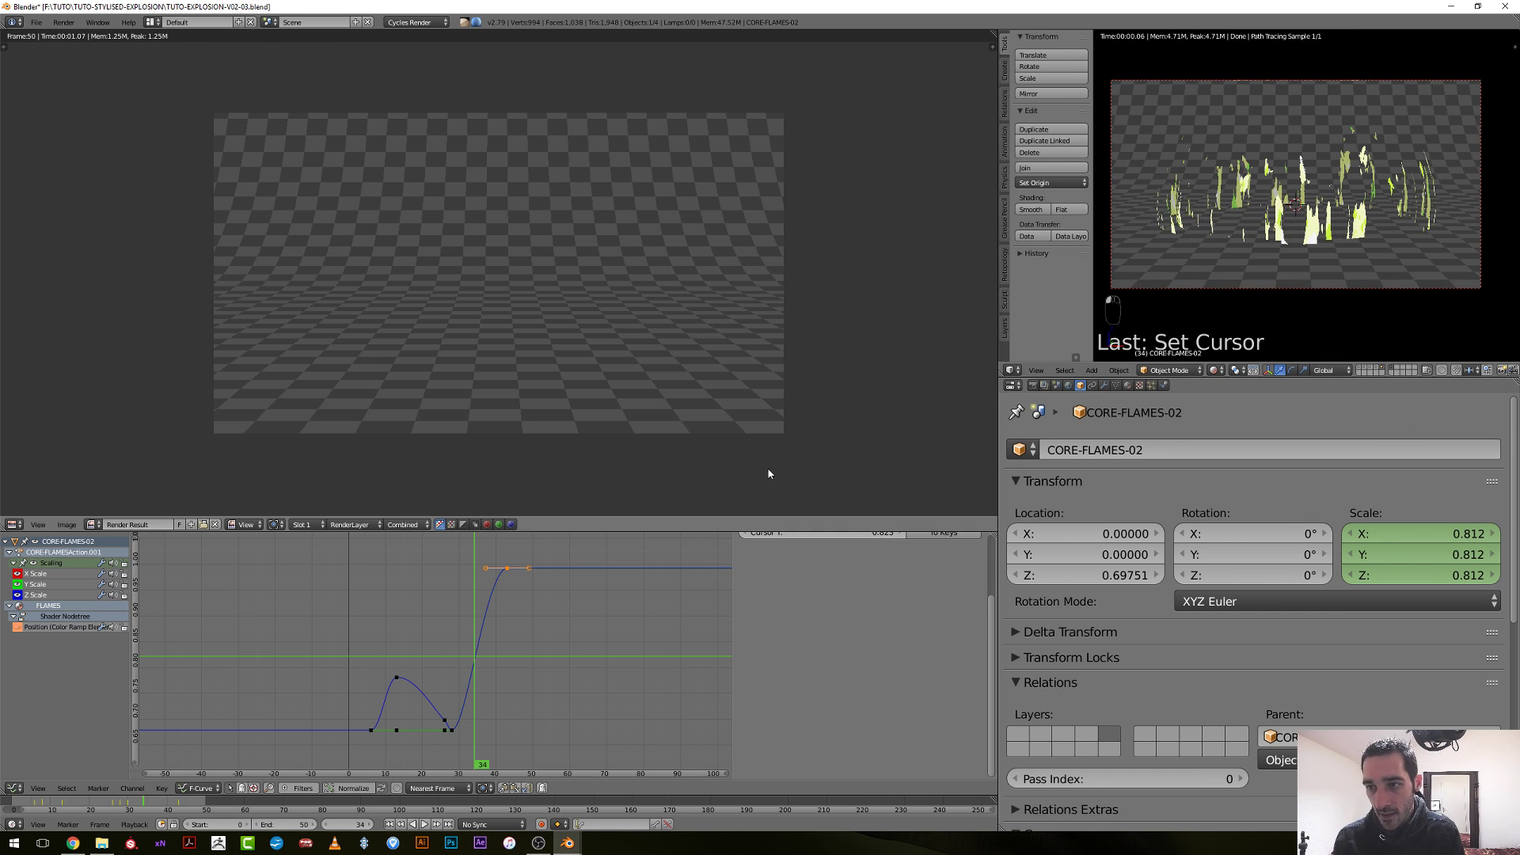
# Examine the rendered flames up close at frames 27, 18 and 20.
pyautogui.moveTo(482, 635); pyautogui.dragTo(446, 691)
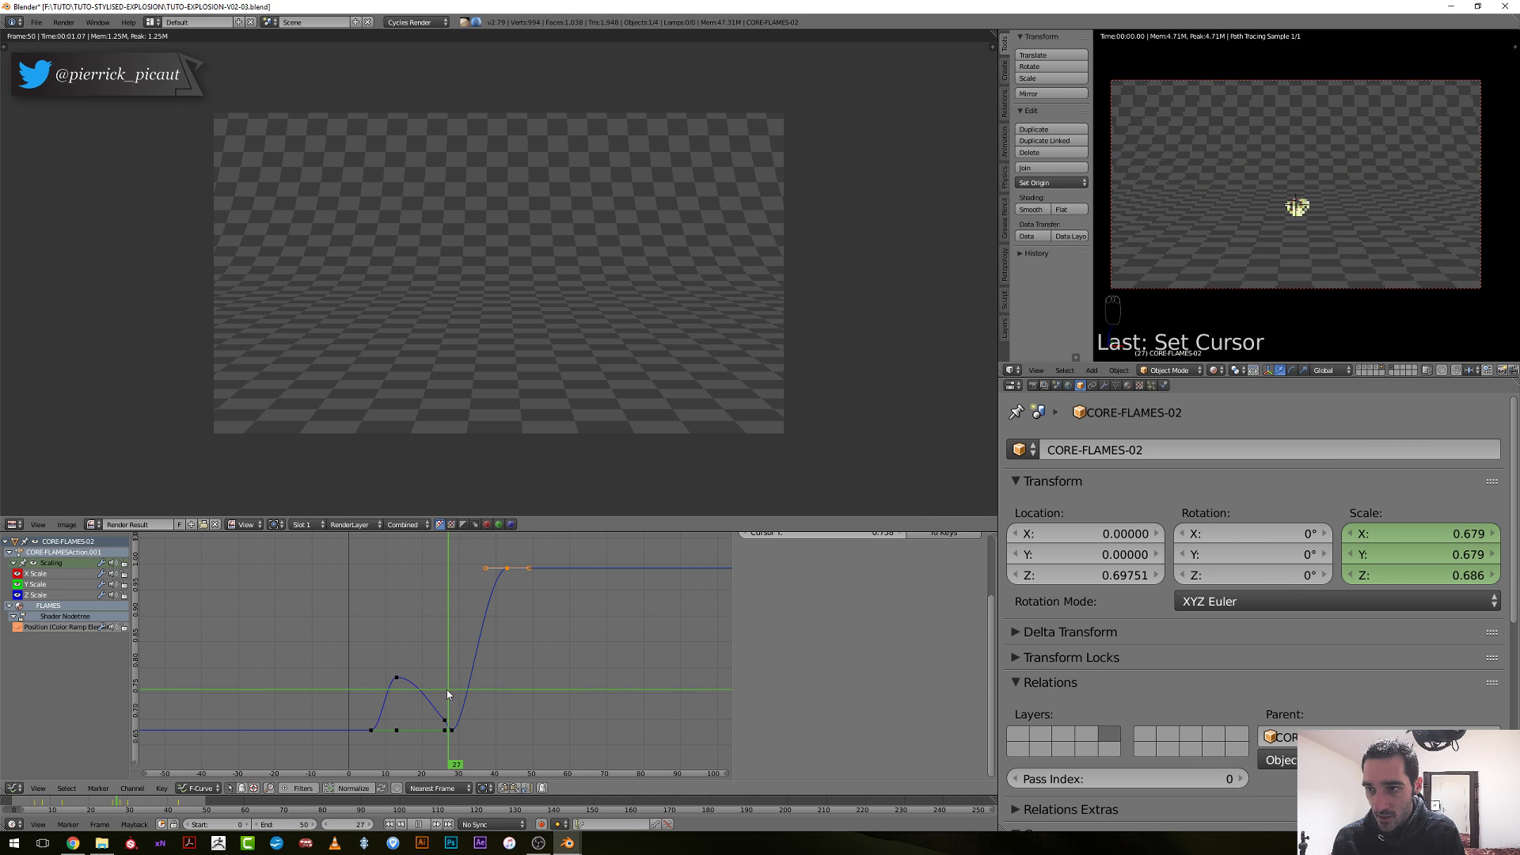
pyautogui.moveTo(1324, 327); pyautogui.dragTo(1315, 227, button='middle')
pyautogui.scroll(3, 1315, 226)
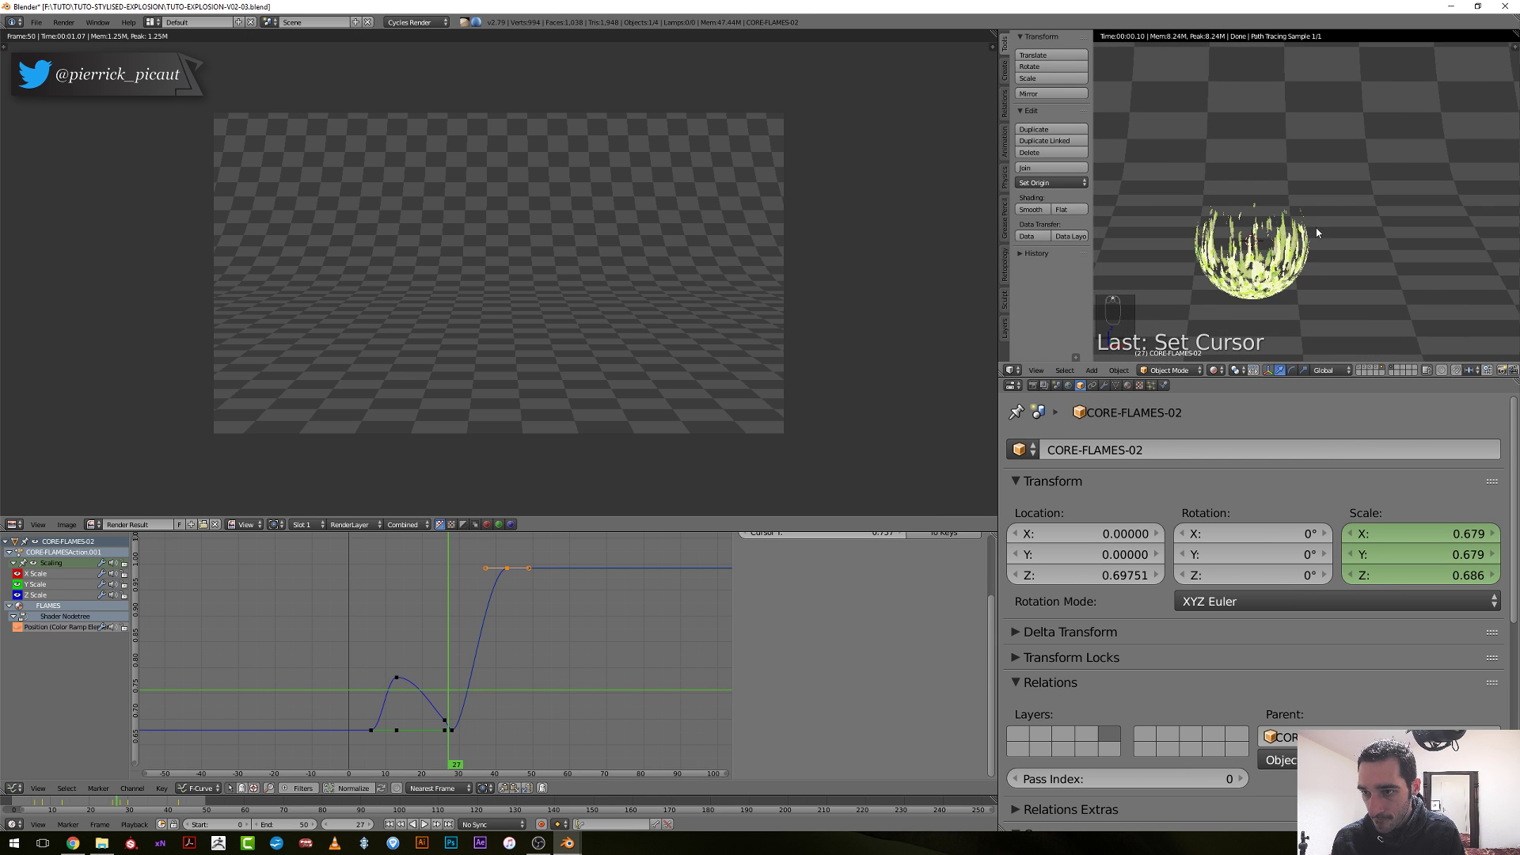
pyautogui.click(435, 722)
pyautogui.moveTo(435, 722); pyautogui.dragTo(416, 739)
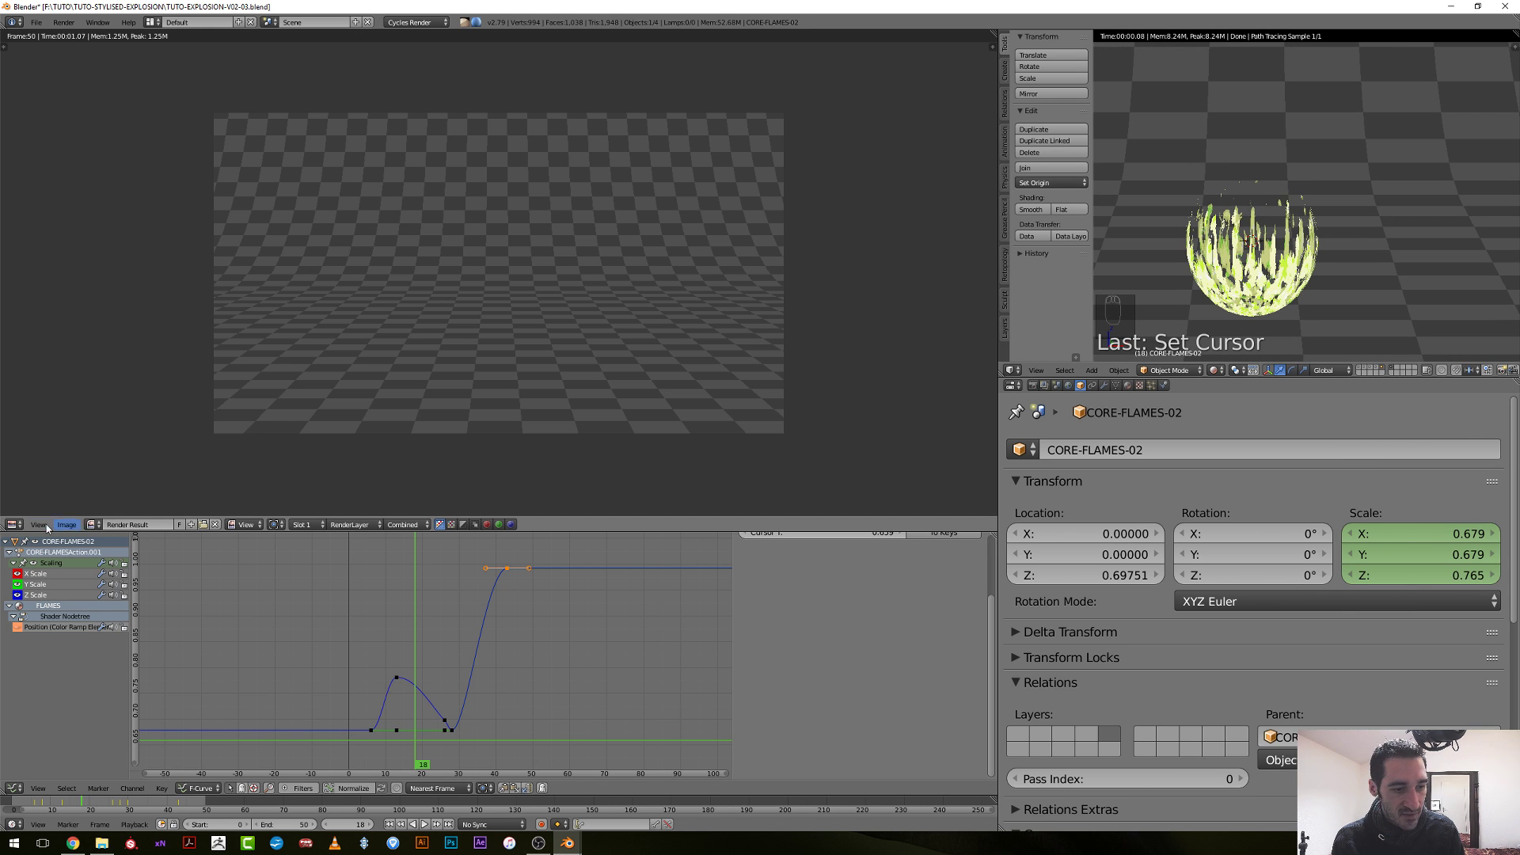
pyautogui.click(15, 525)
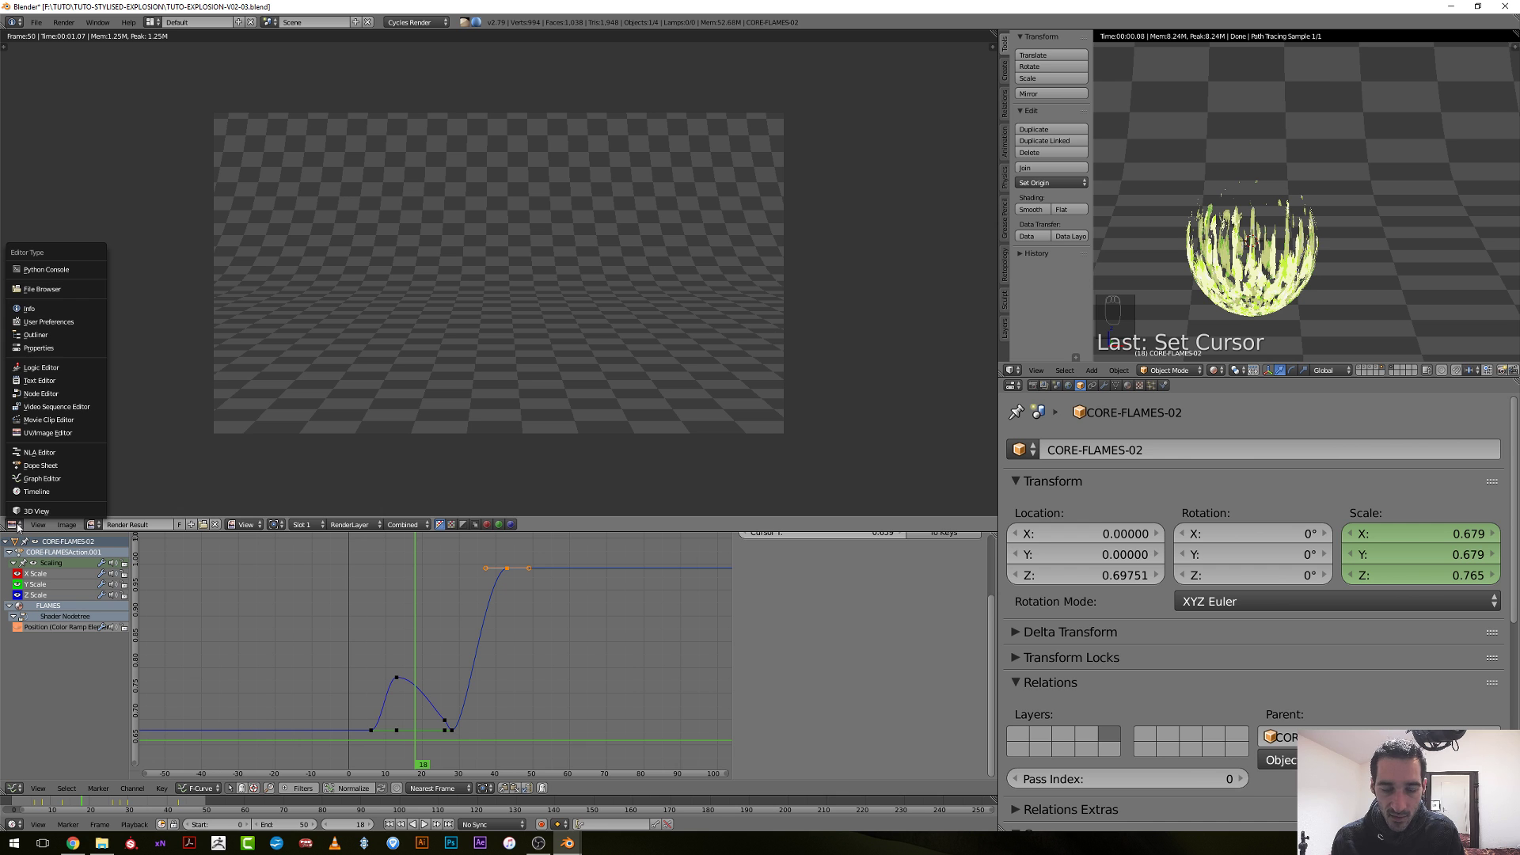
pyautogui.moveTo(388, 716); pyautogui.dragTo(422, 705)
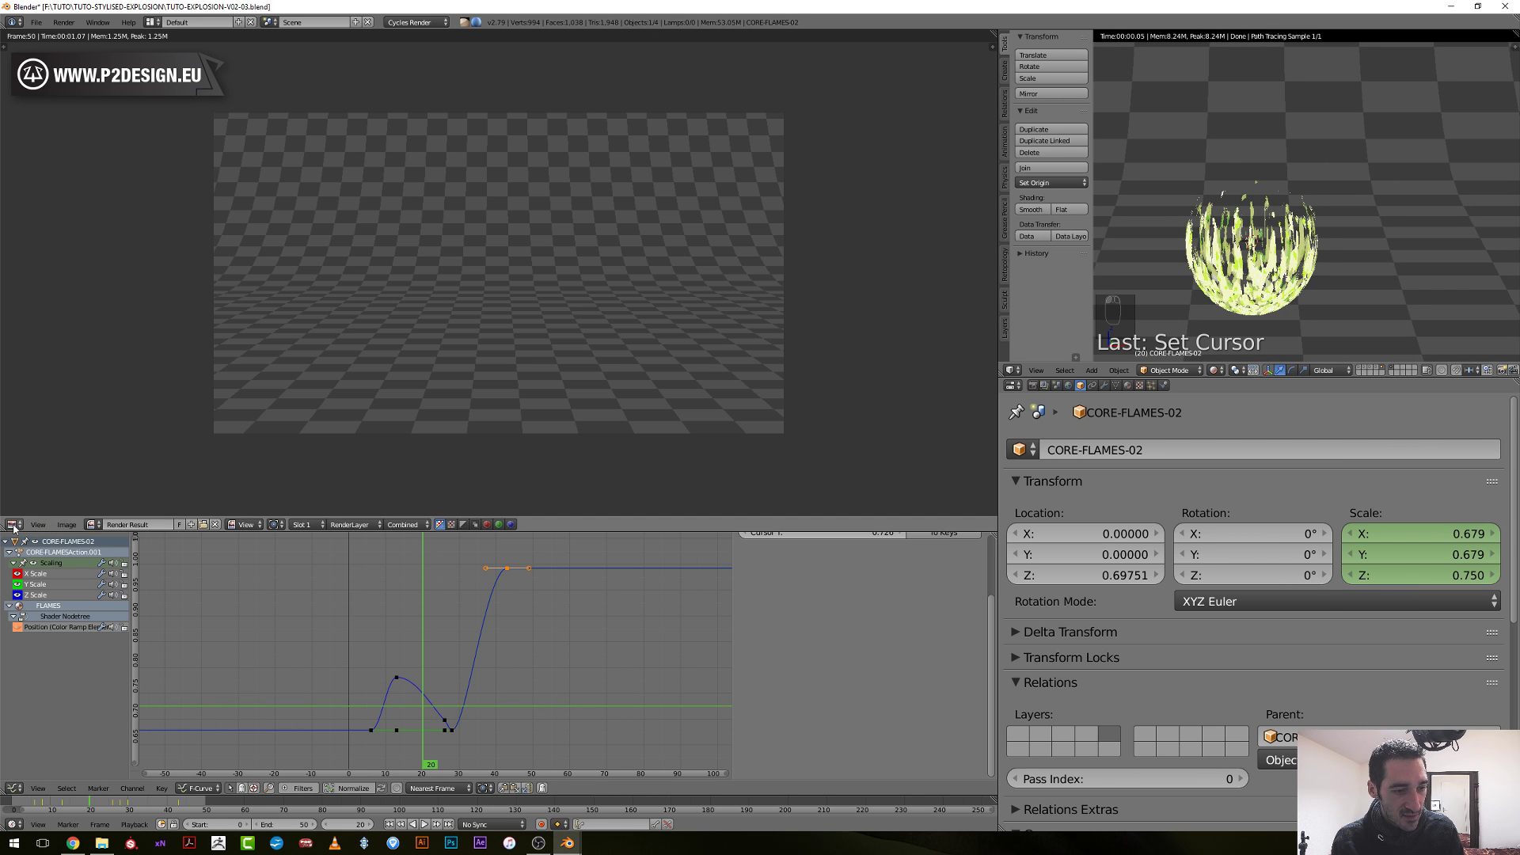
# At frame 13, change the render result area into a 3D view and insert a location keyframe on CORE-FLAMES-02.
pyautogui.moveTo(387, 635); pyautogui.dragTo(397, 643)
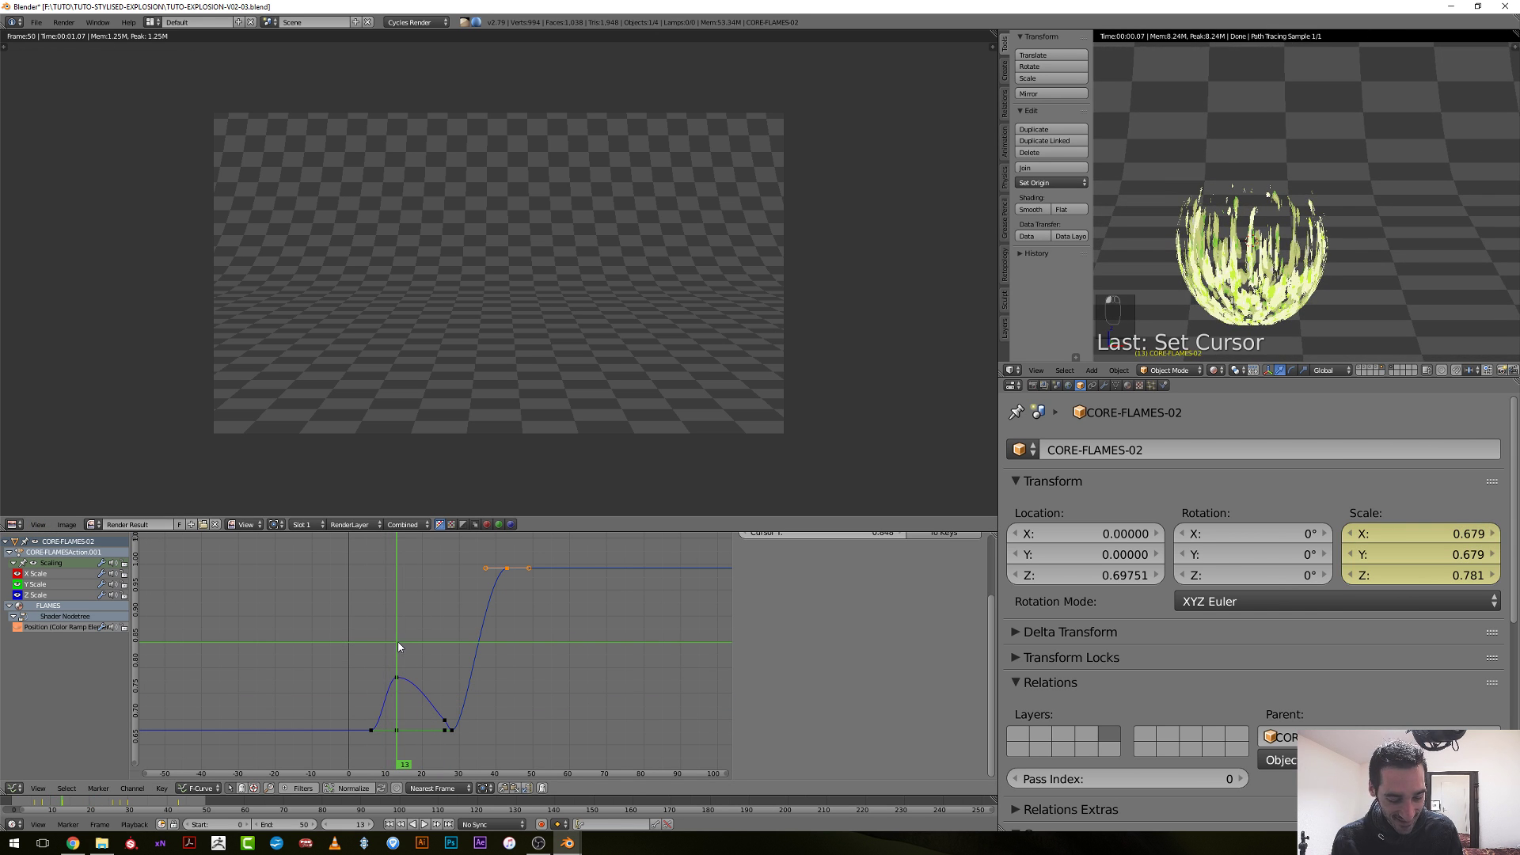
pyautogui.press('i')
pyautogui.click(394, 643)
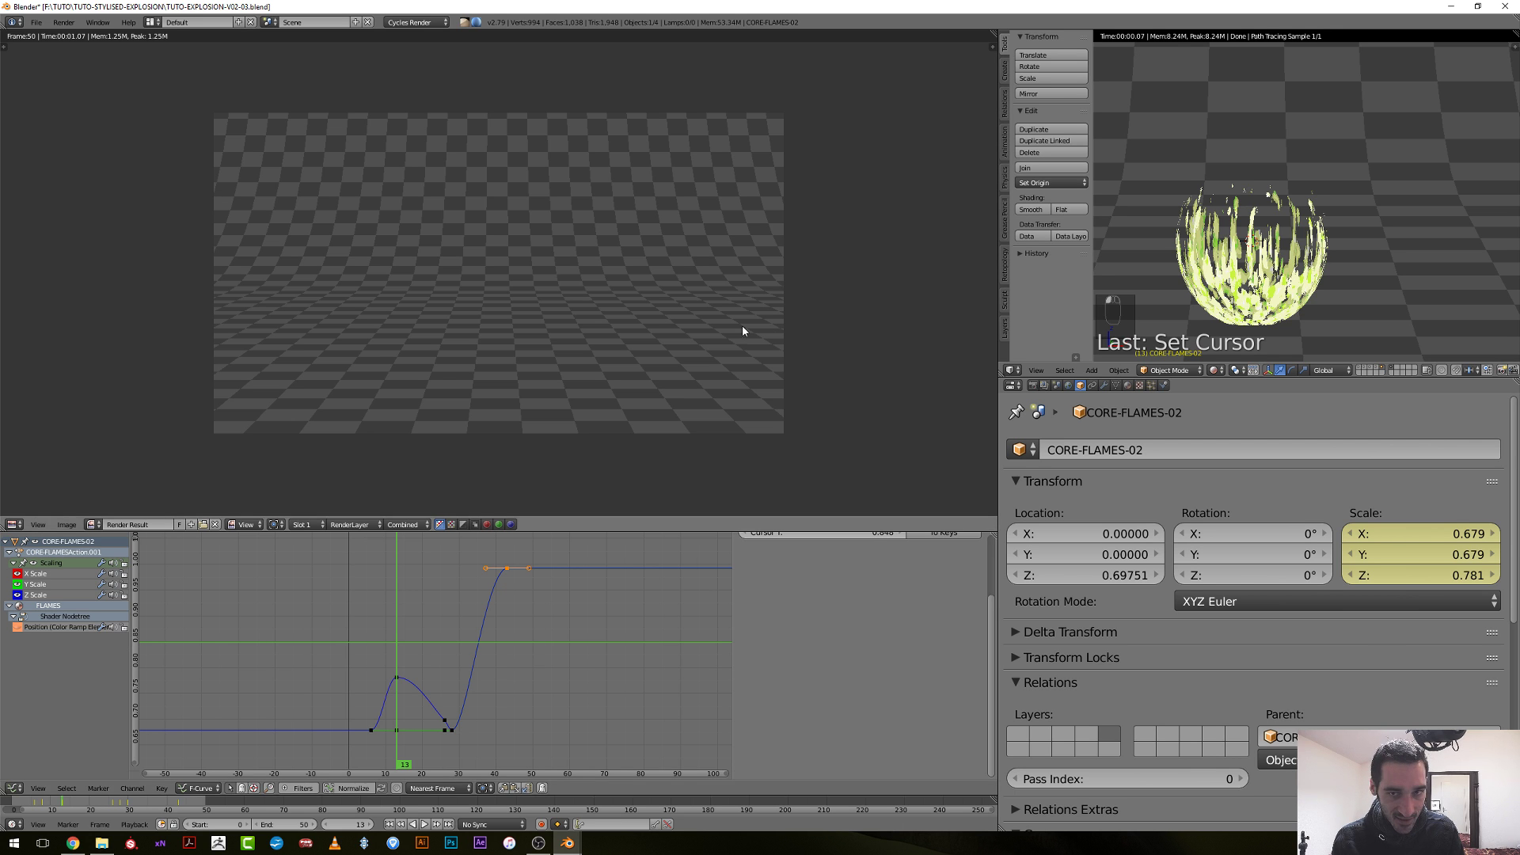
pyautogui.click(14, 524)
pyautogui.click(39, 515)
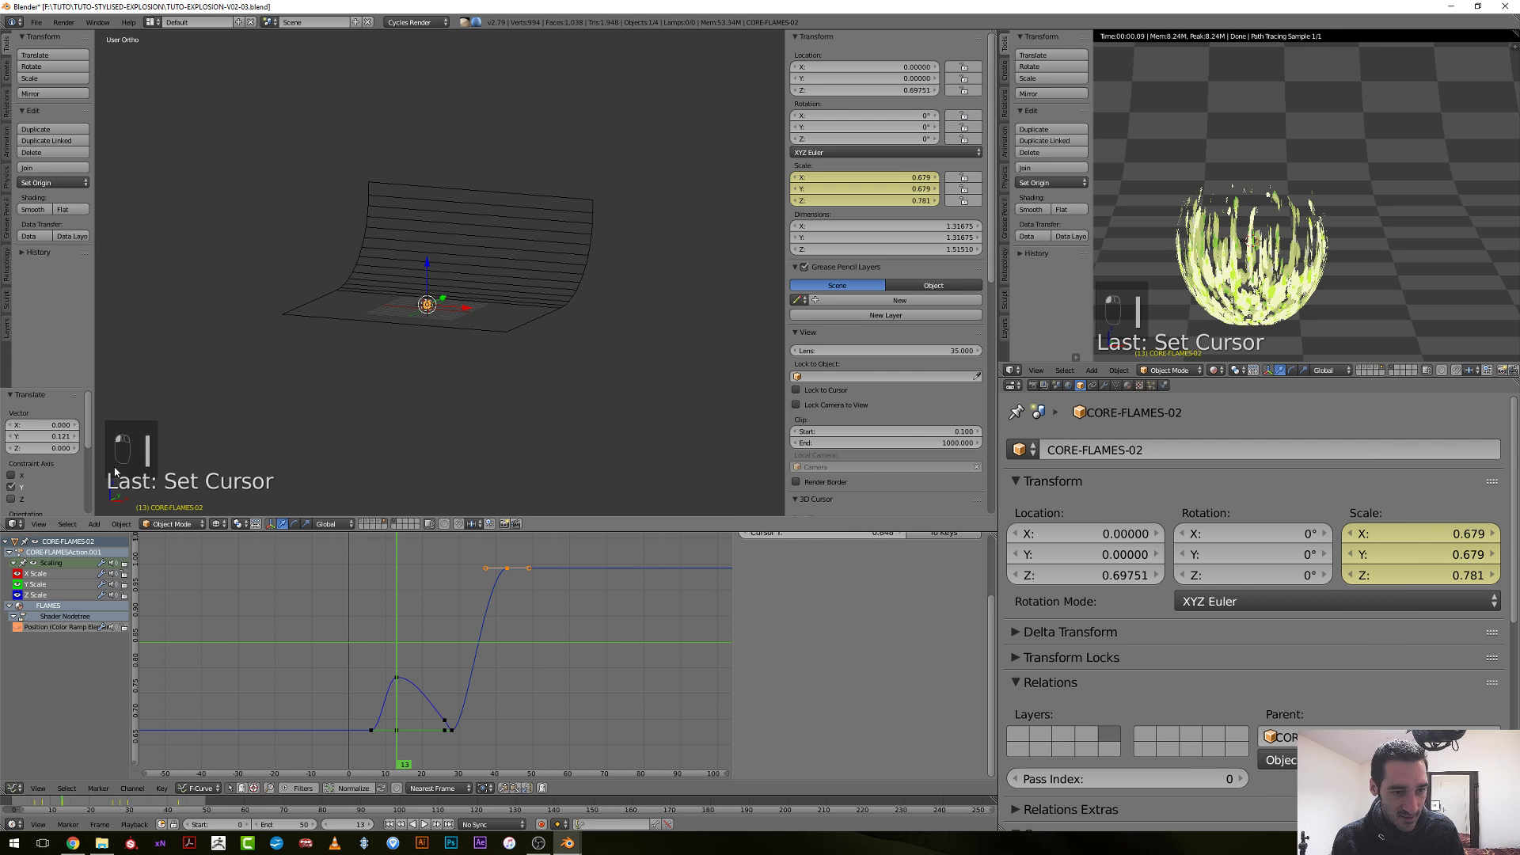
pyautogui.press('i')
pyautogui.click(446, 315)
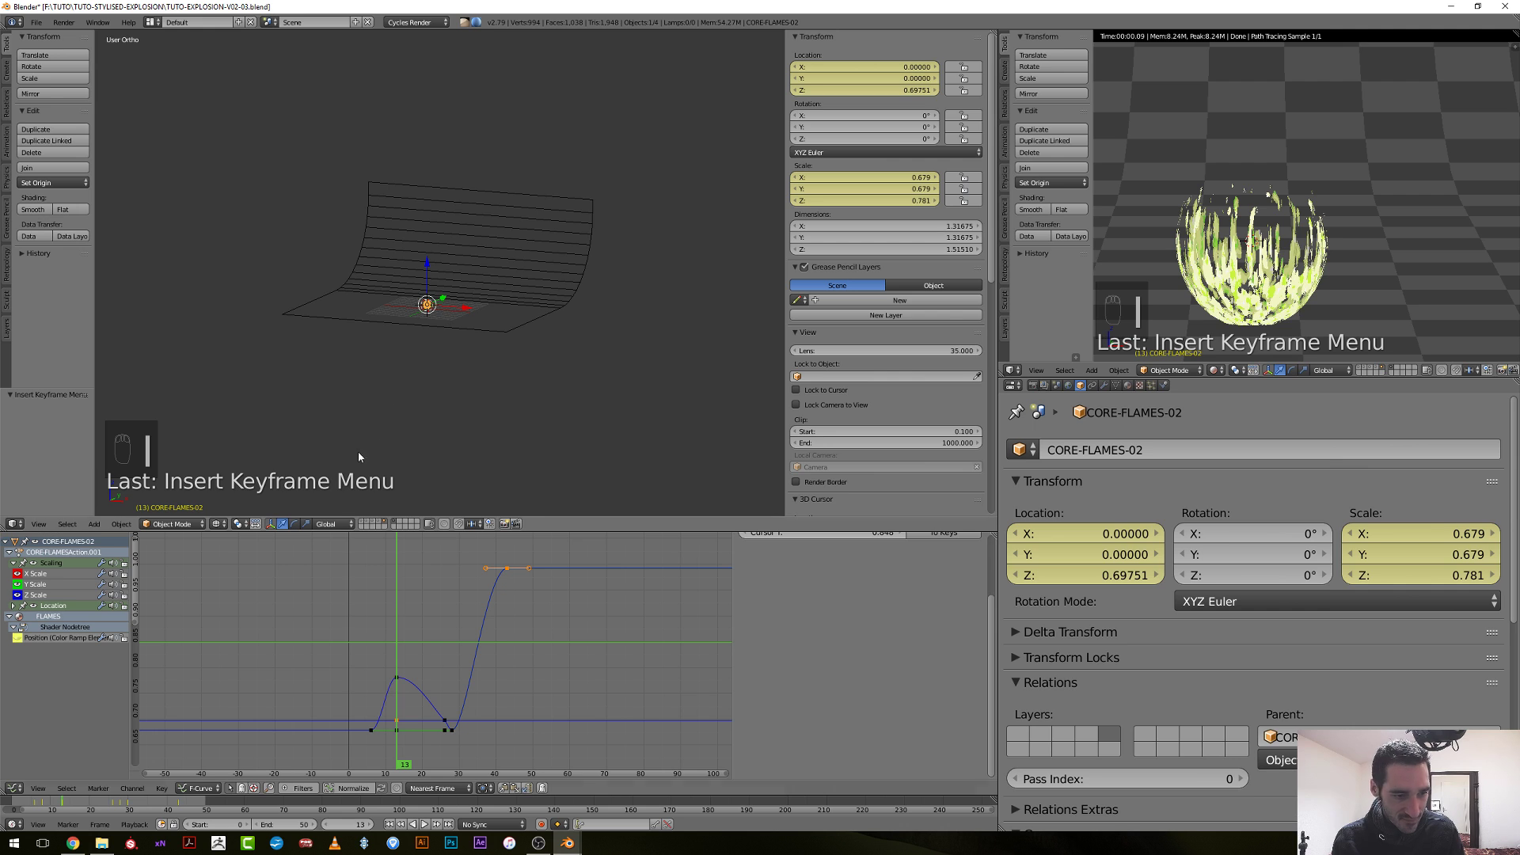
# Expand CORE-FLAMES-02's Location channel and delete its X and Y curves, keeping only Z Location.
pyautogui.click(14, 606)
pyautogui.click(30, 638)
pyautogui.click(47, 628)
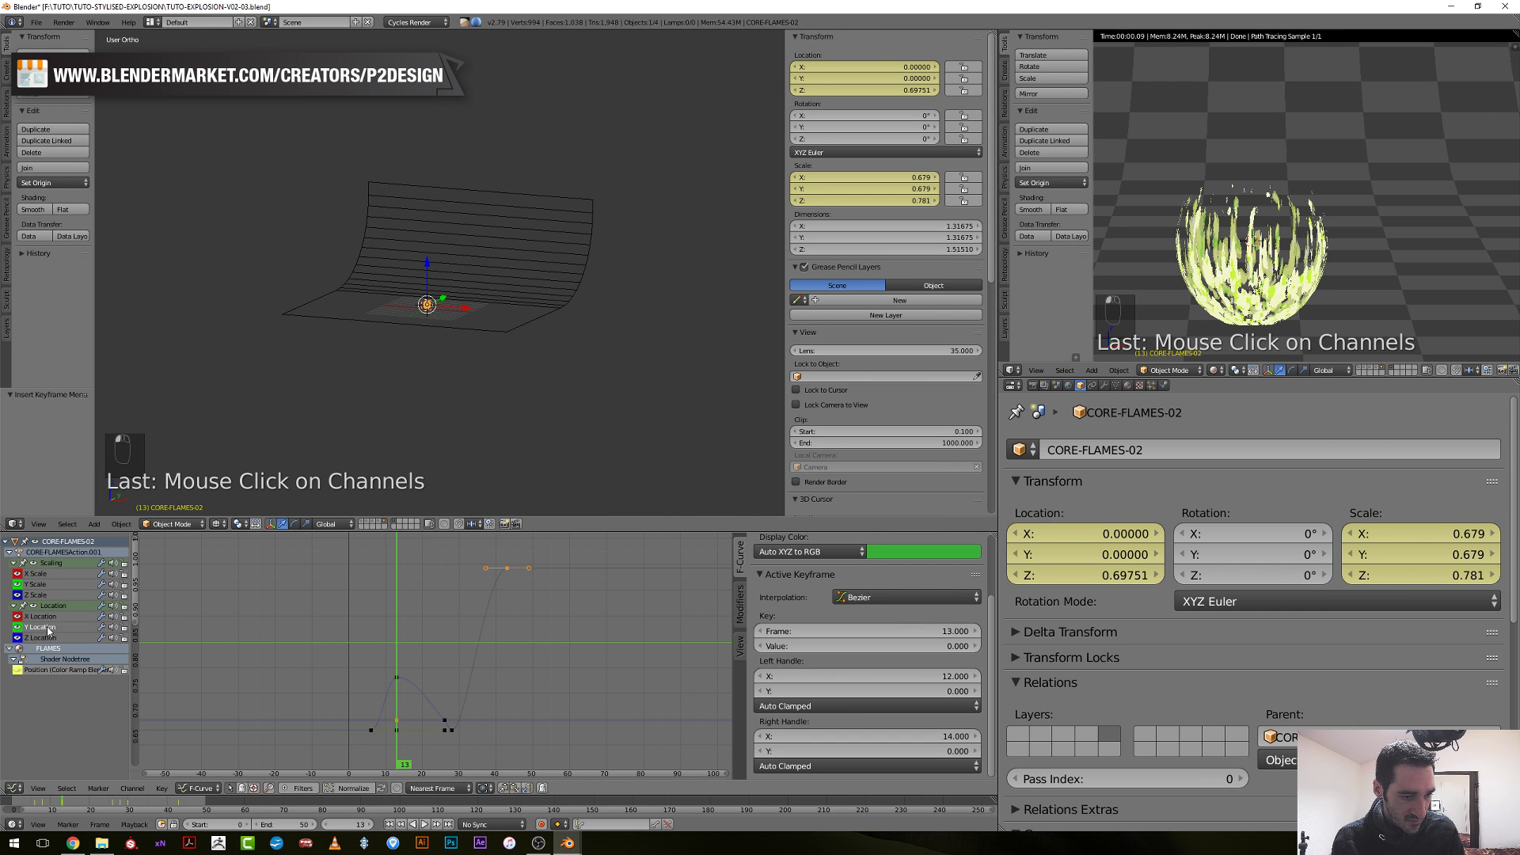
pyautogui.press('x')
pyautogui.click(53, 625)
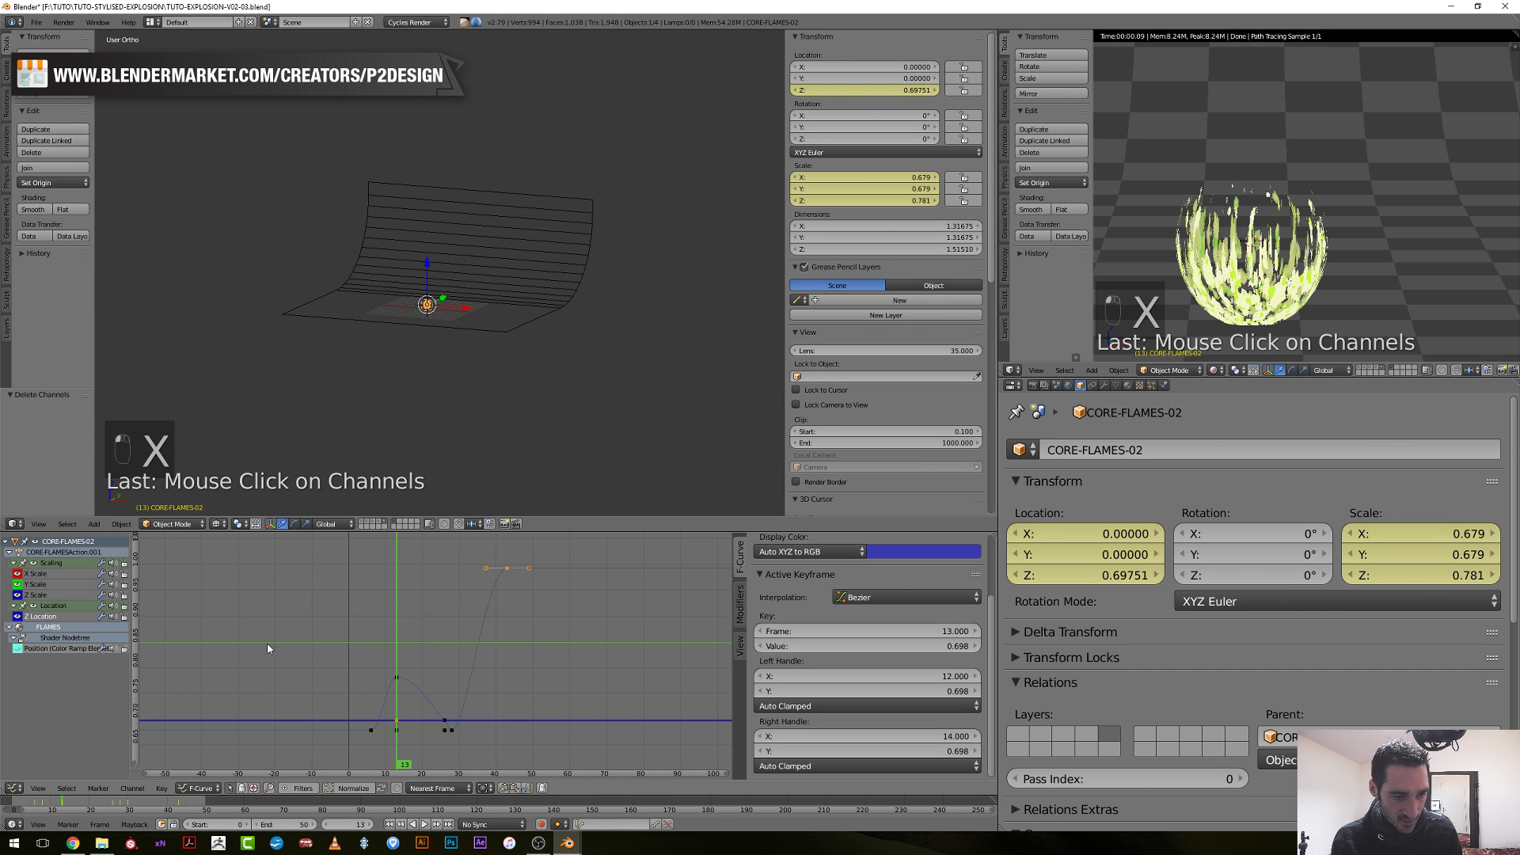
# Lower the selected keyframes along the value axis only, bringing CORE-FLAMES-02's Z location at frame 13 to 0.357.
pyautogui.scroll(2, 458, 707)
pyautogui.press('g')
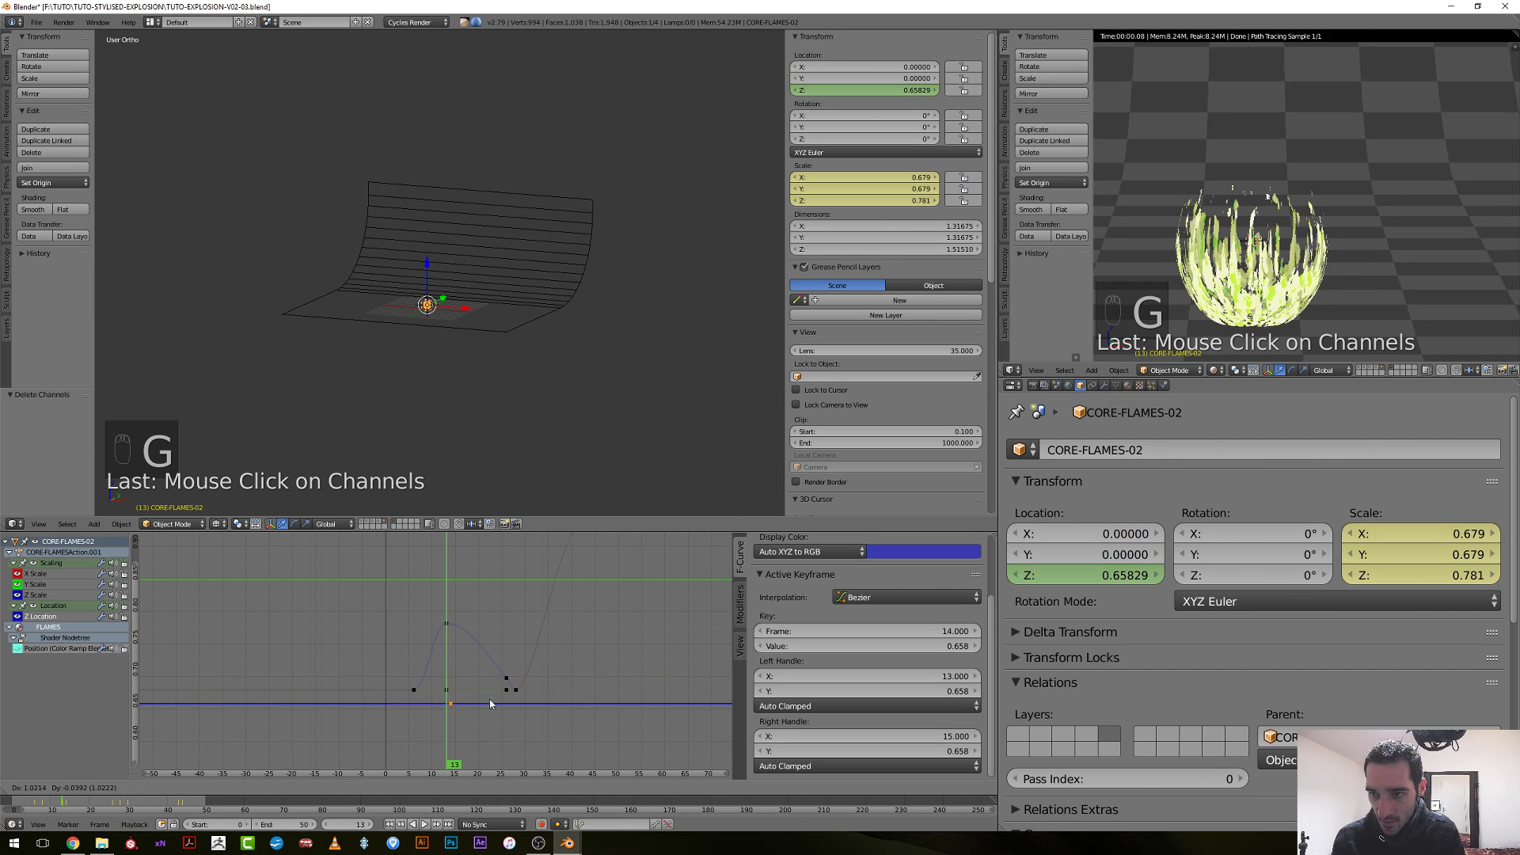
pyautogui.rightClick(489, 699)
pyautogui.scroll(-2, 500, 643)
pyautogui.press('g')
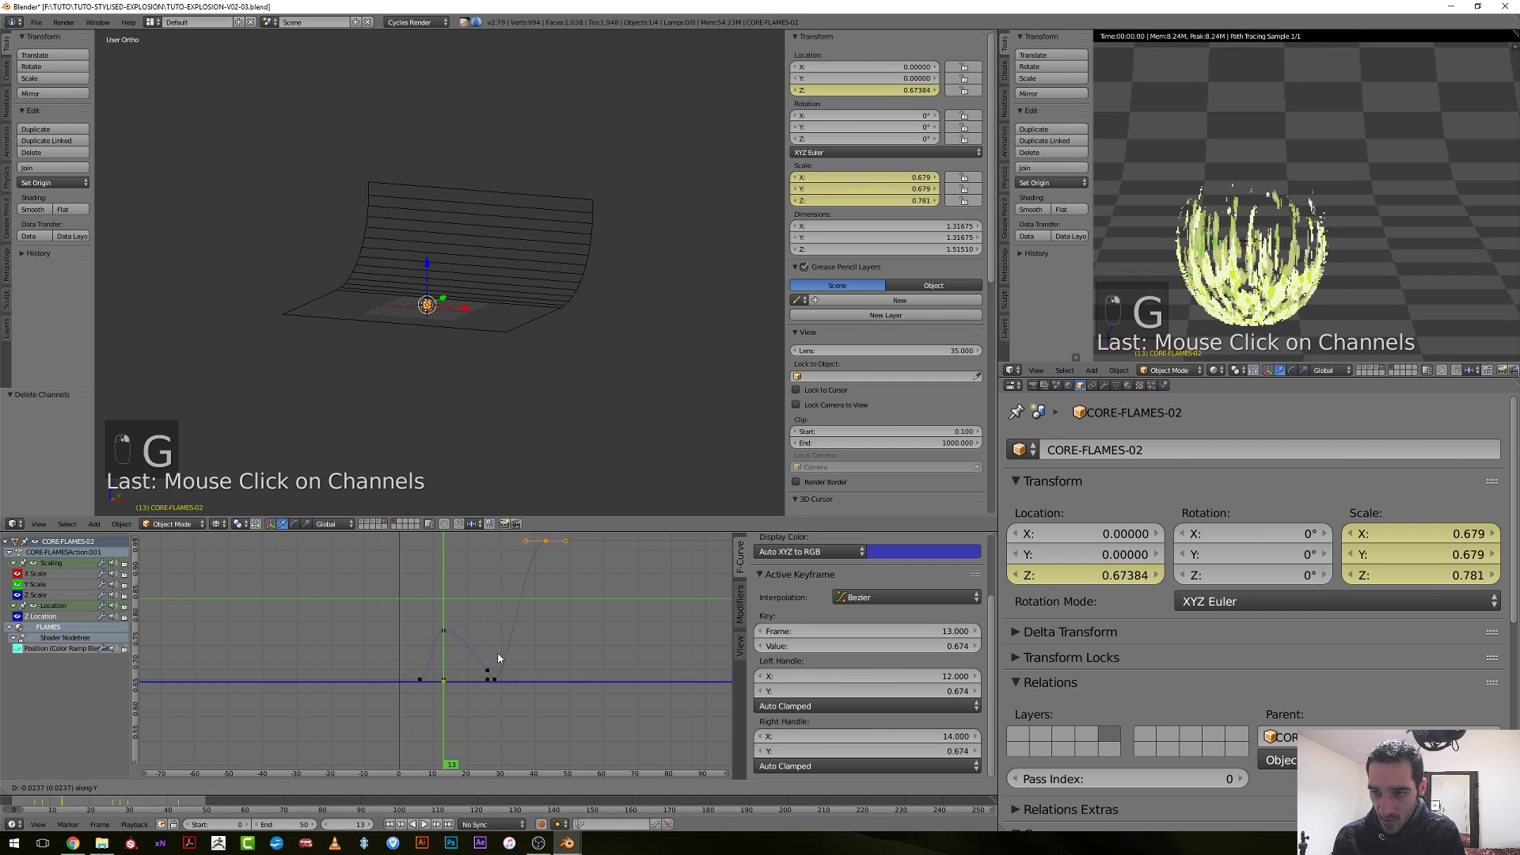
pyautogui.click(516, 548)
pyautogui.moveTo(520, 661); pyautogui.dragTo(503, 676, button='middle')
pyautogui.press('a')
pyautogui.press('b')
pyautogui.moveTo(368, 589); pyautogui.dragTo(559, 711)
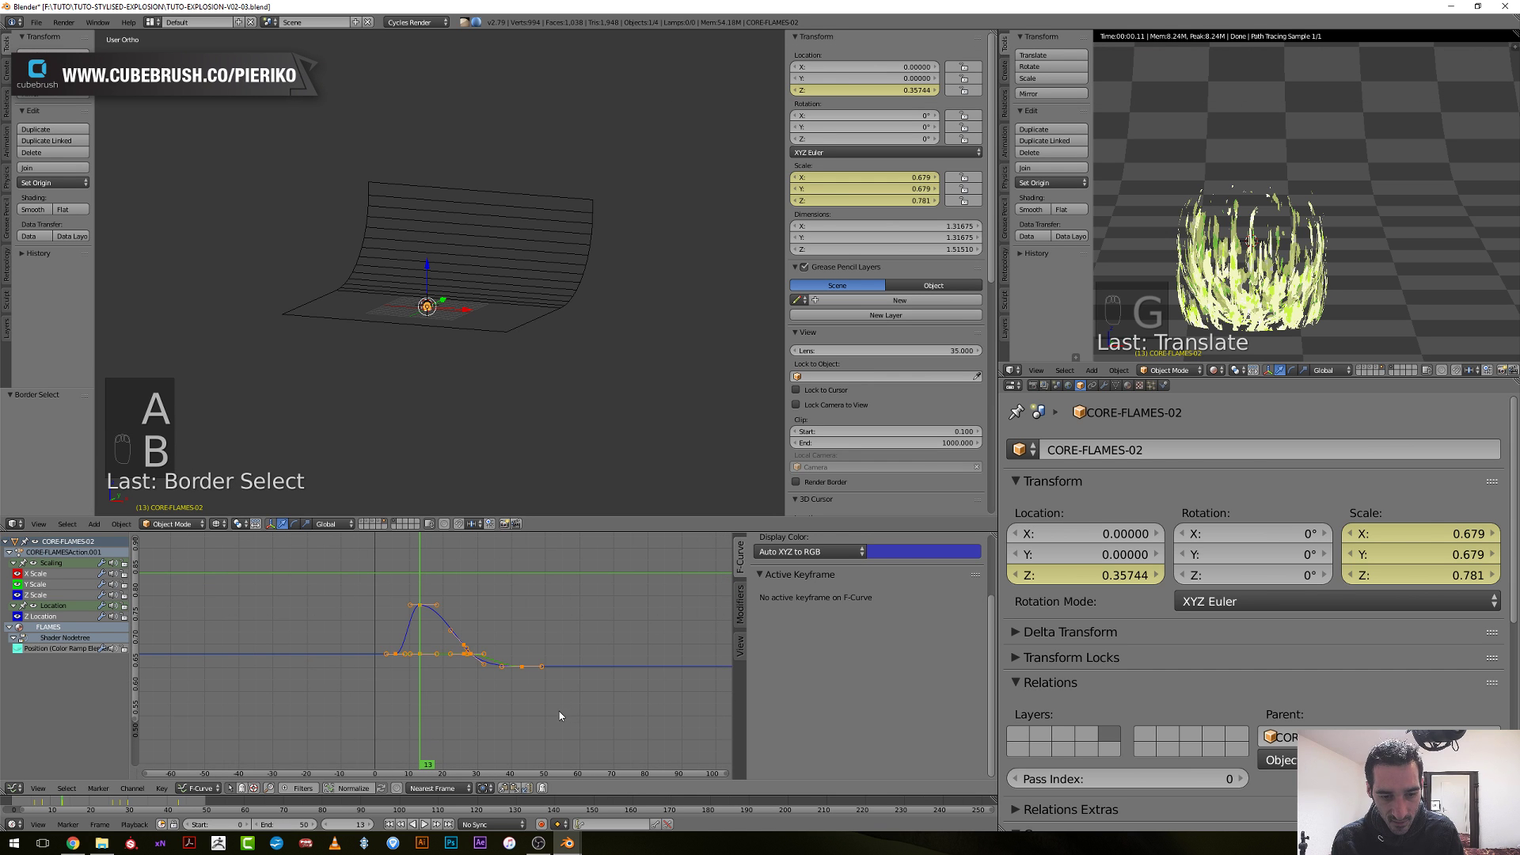
pyautogui.scroll(-3, 537, 705)
pyautogui.press('a')
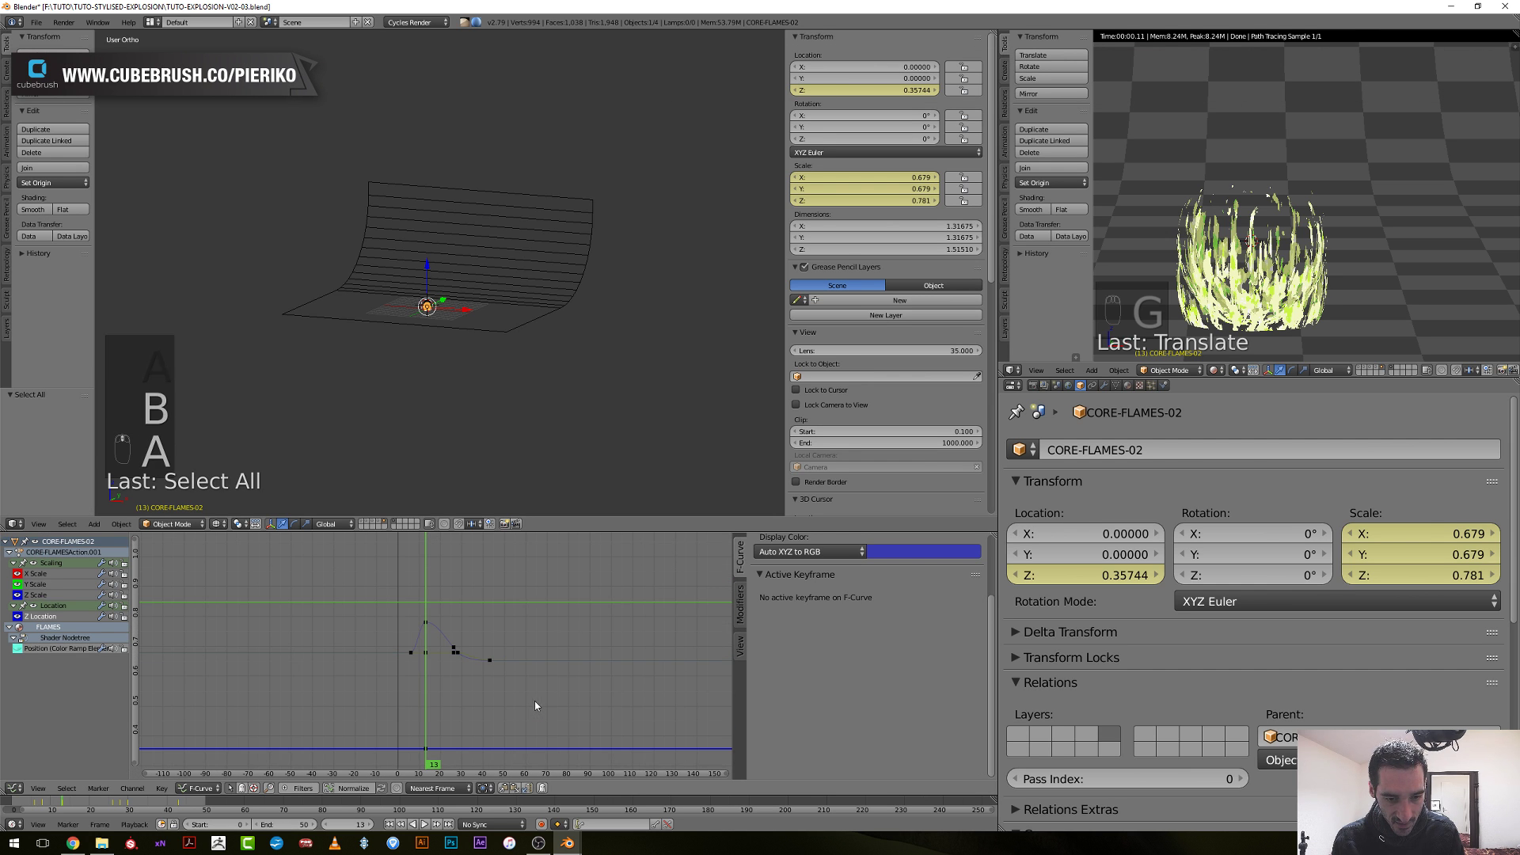
pyautogui.click(429, 676)
pyautogui.click(429, 676)
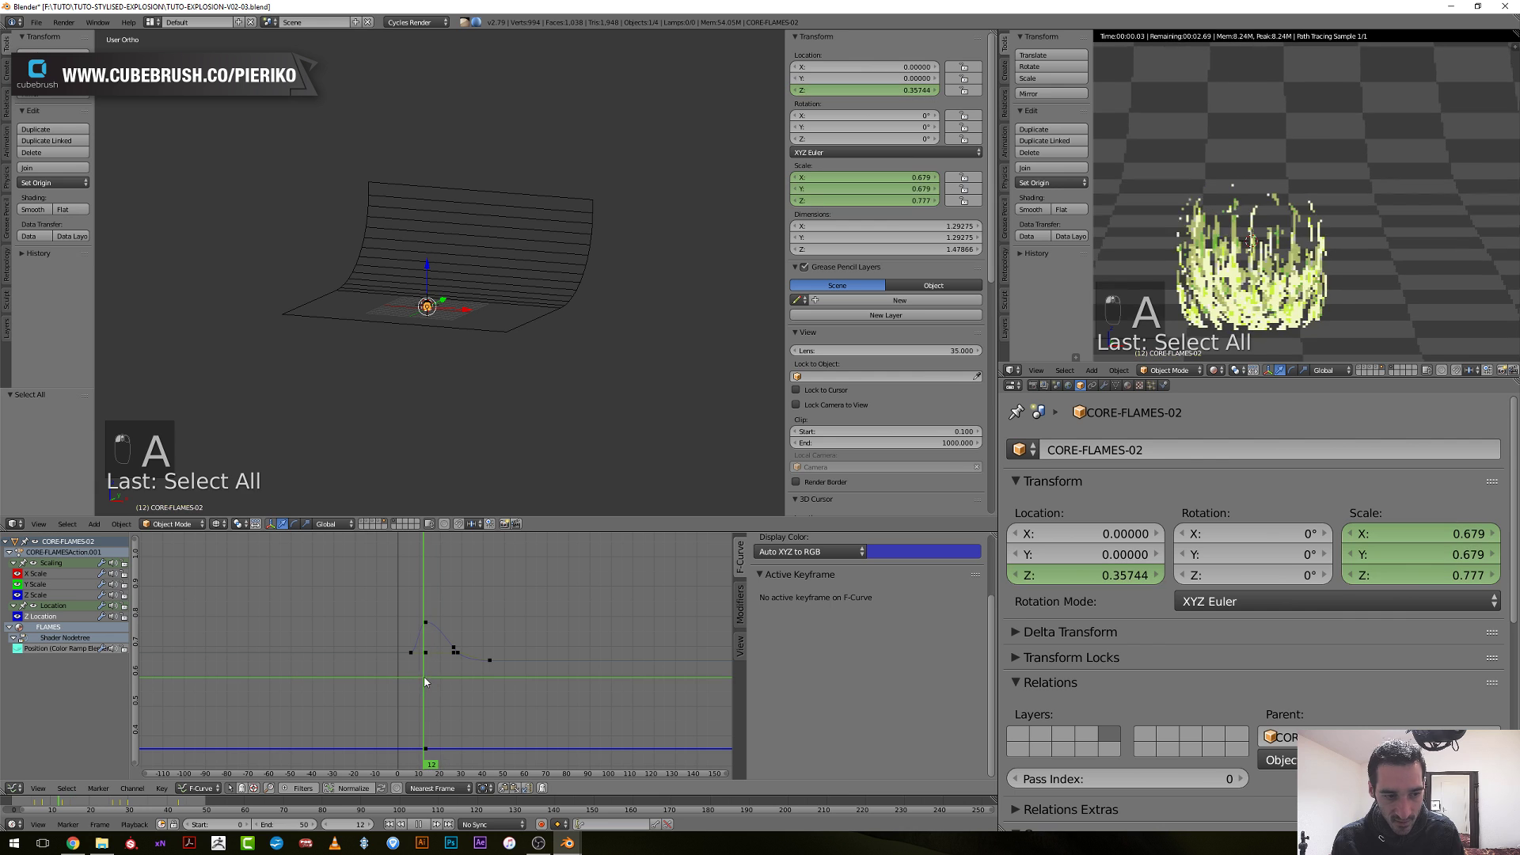
# Isolate CORE-FLAMES-02's three scale curves by hiding the other curves, and select all of their keyframes.
pyautogui.click(45, 586)
pyautogui.click(49, 573)
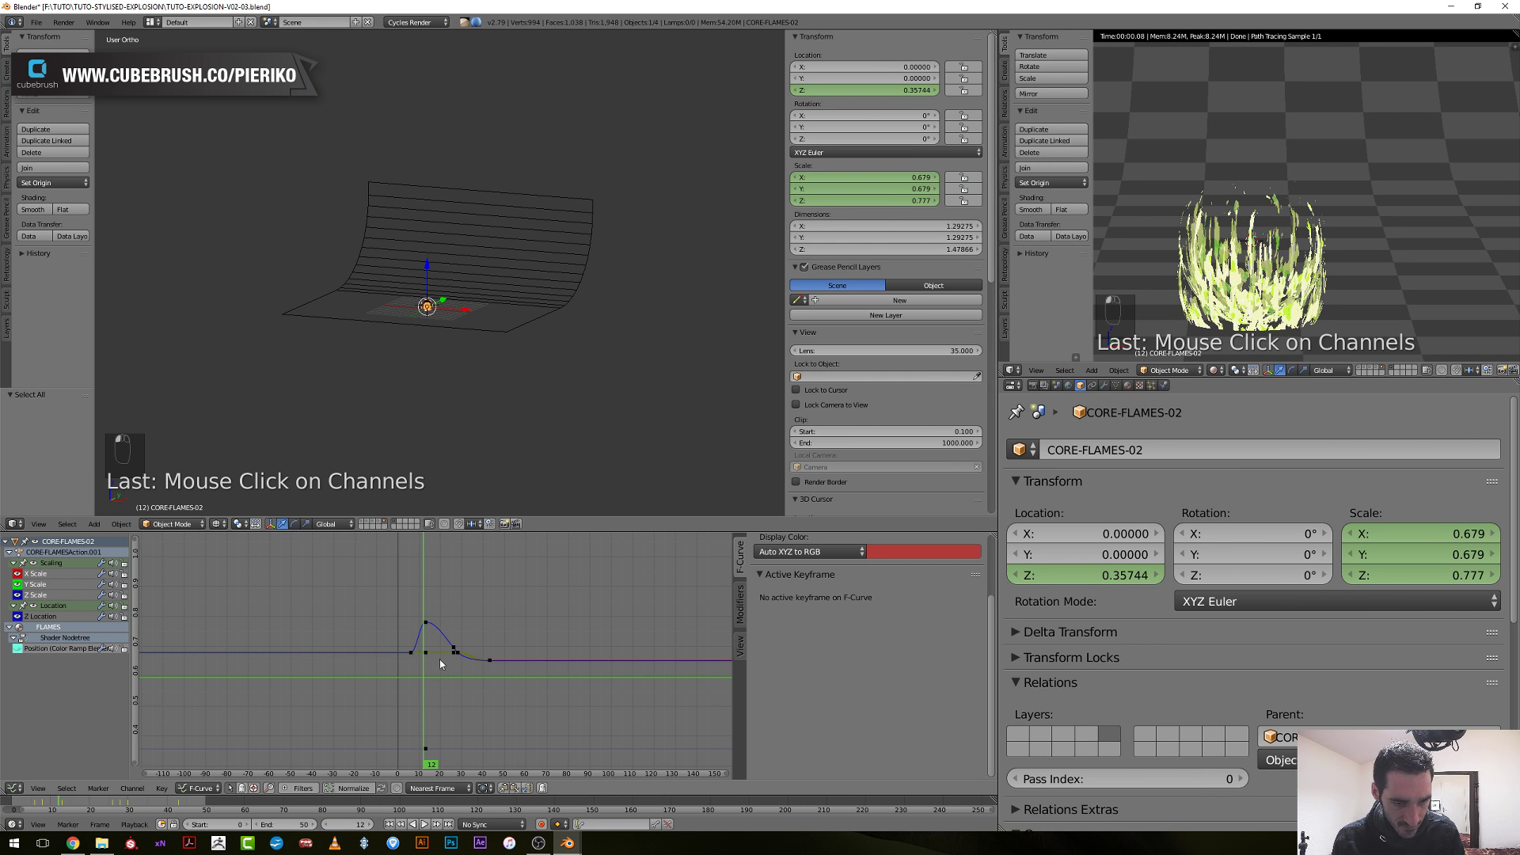
pyautogui.hotkey('shift', 'h')
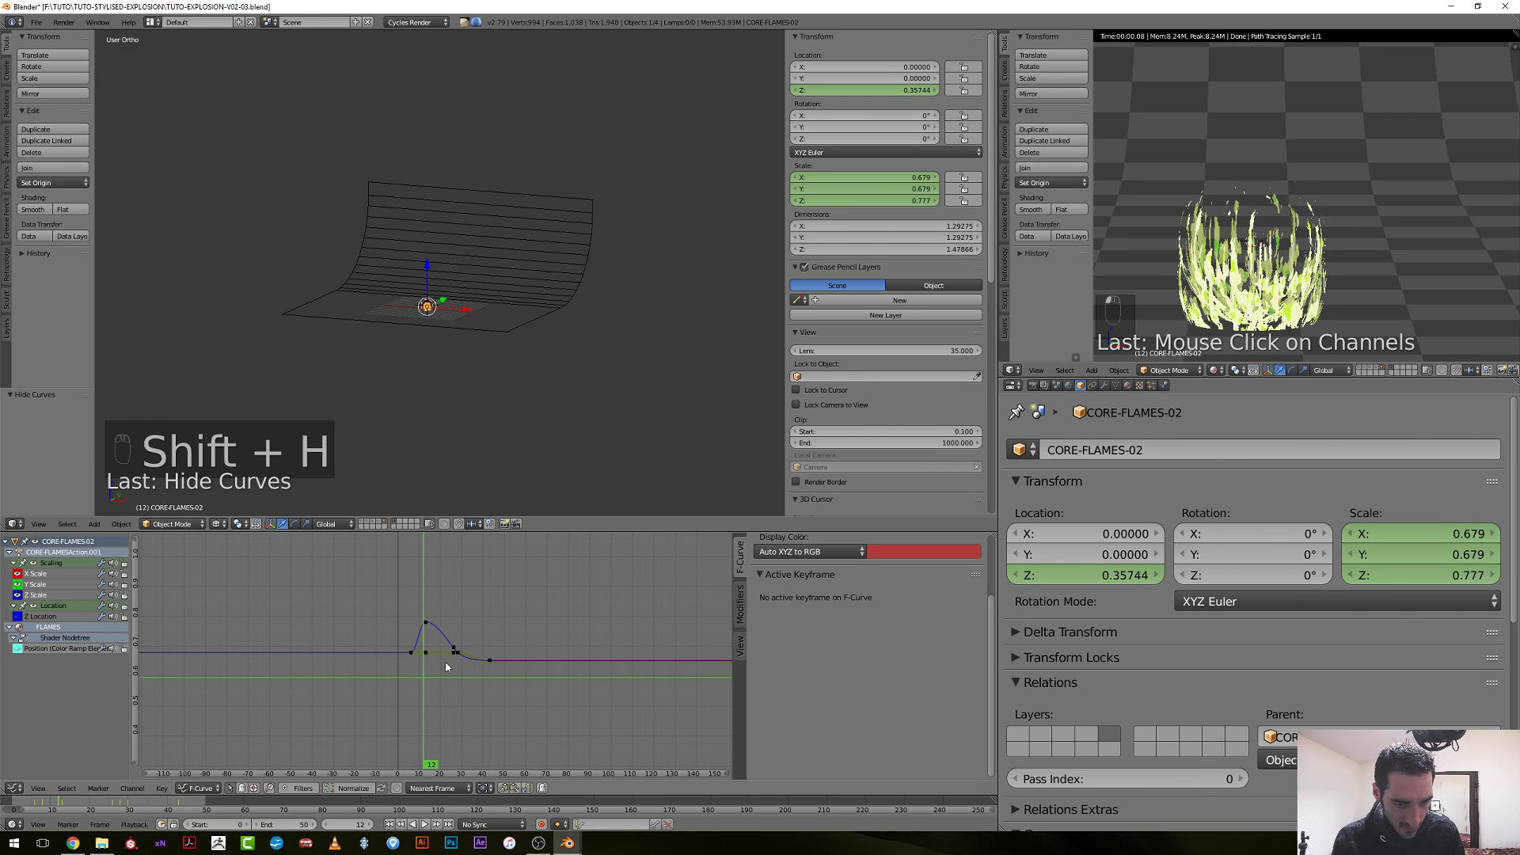
pyautogui.press('a')
pyautogui.press('a')
pyautogui.press('b')
pyautogui.moveTo(376, 606); pyautogui.dragTo(516, 713)
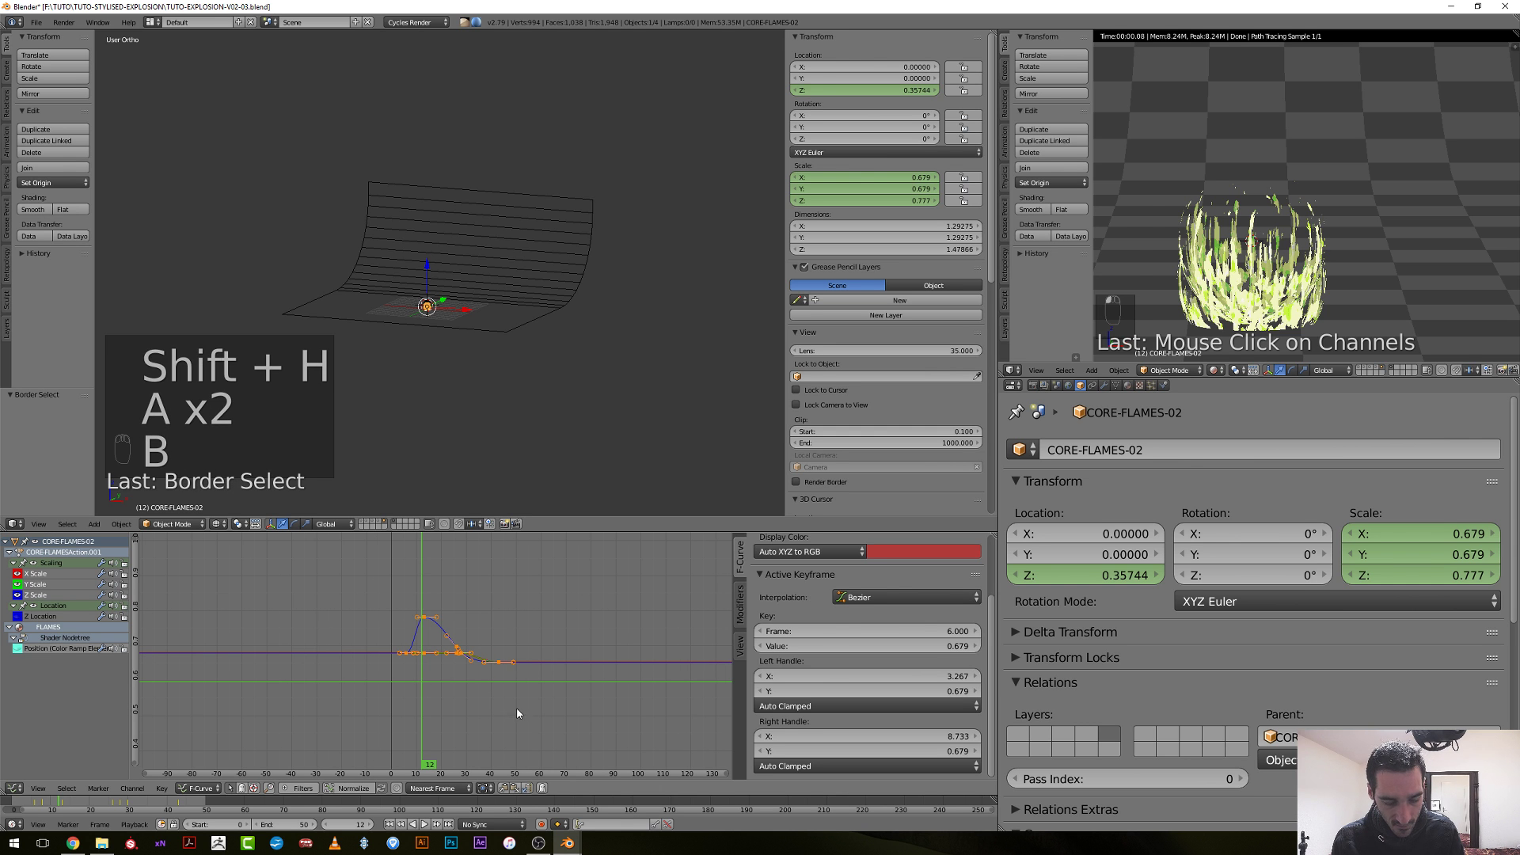
# Move the selected scale keyframes up to an X scale of 1.081 and about seven frames forward in time.
pyautogui.press('g')
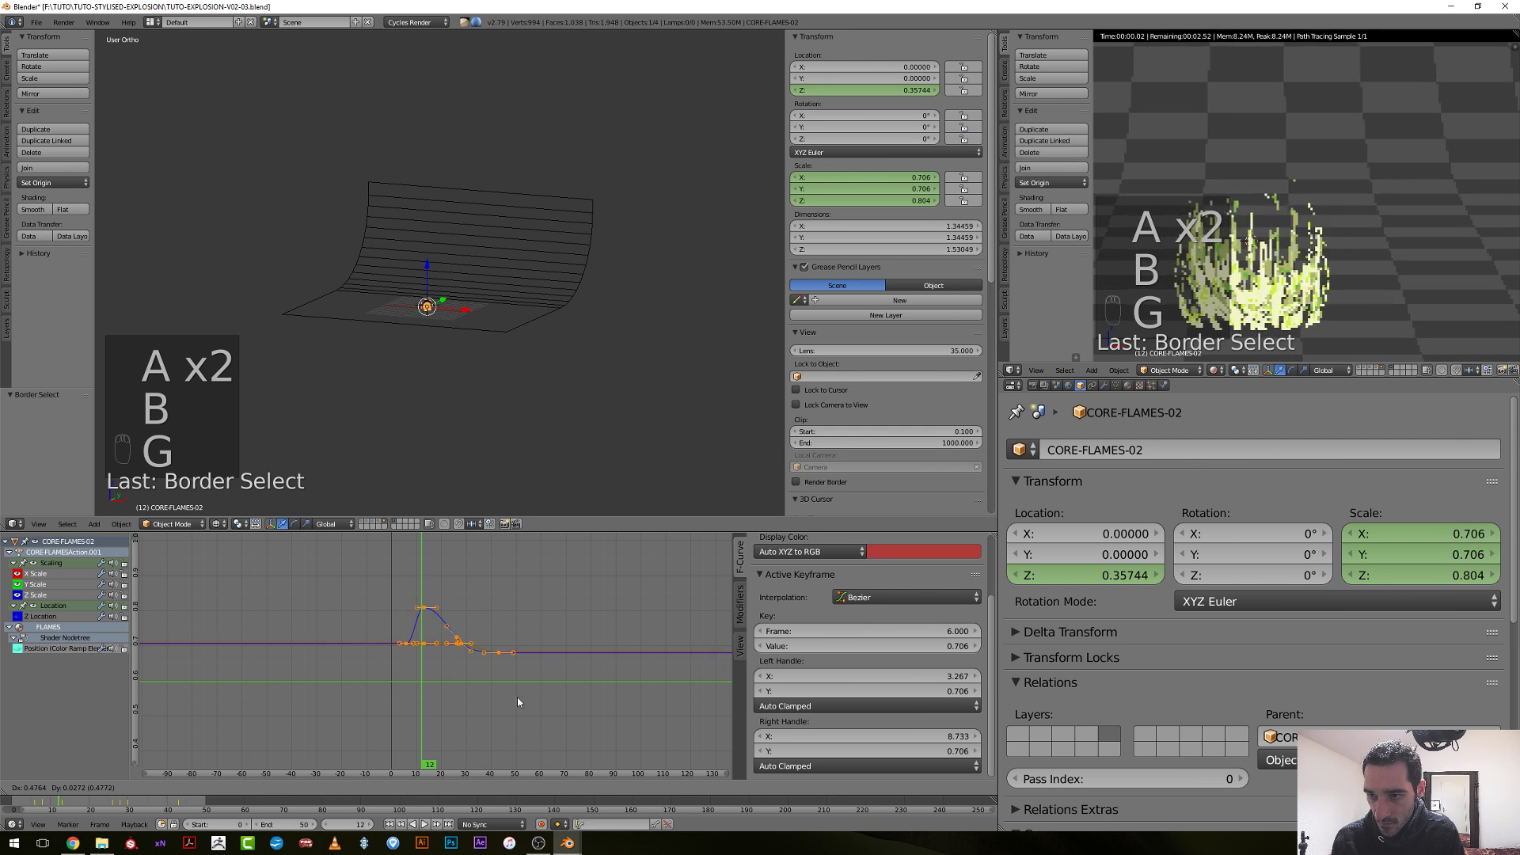
pyautogui.click(519, 682)
pyautogui.click(447, 698)
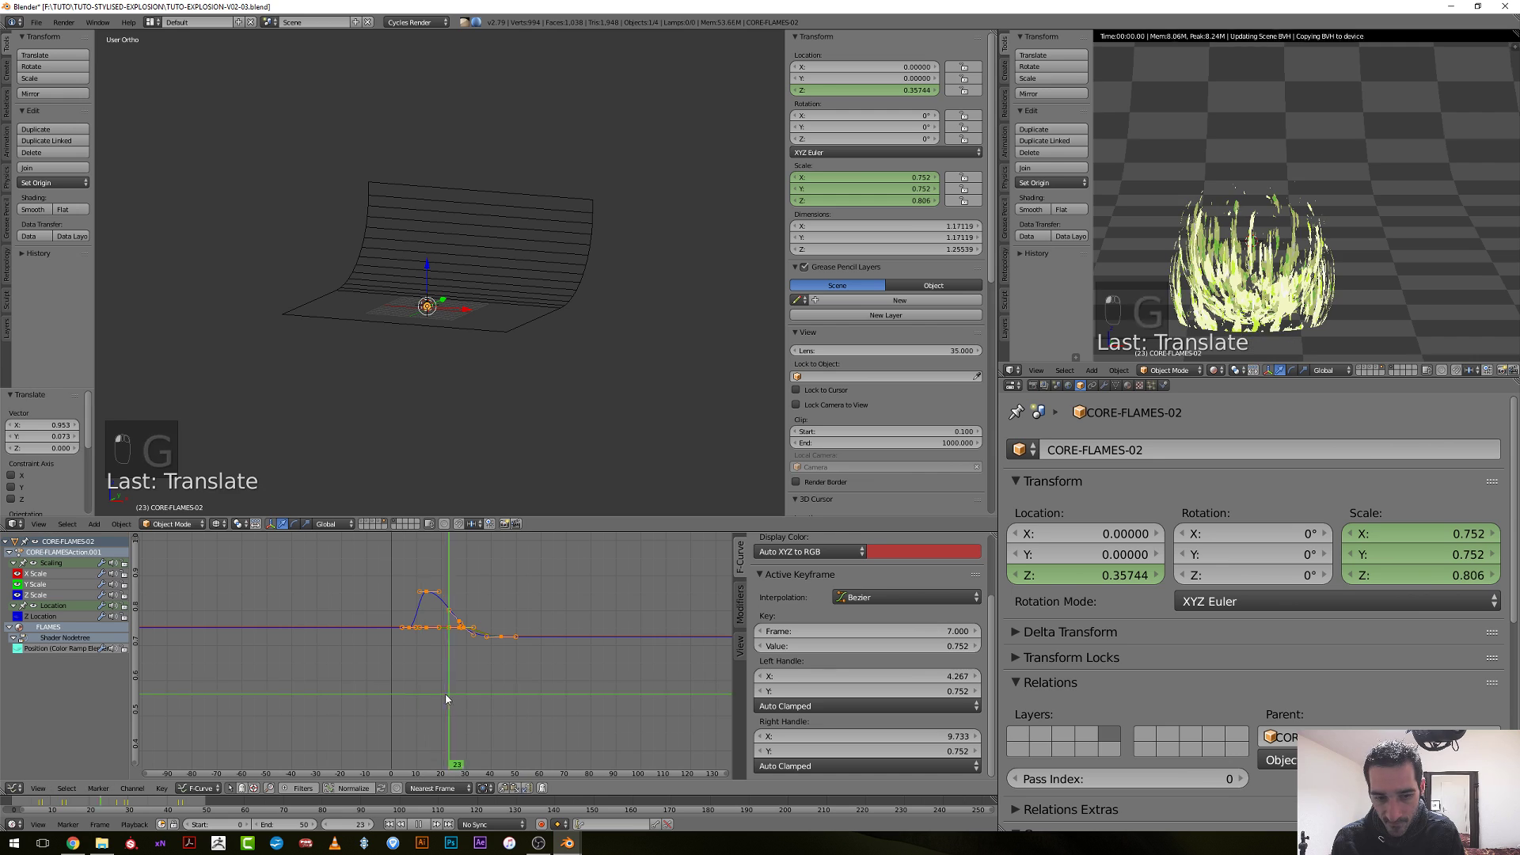
pyautogui.moveTo(447, 699)
pyautogui.mouseDown()
pyautogui.moveTo(402, 700)
pyautogui.moveTo(437, 707)
pyautogui.mouseUp()
pyautogui.press('g')
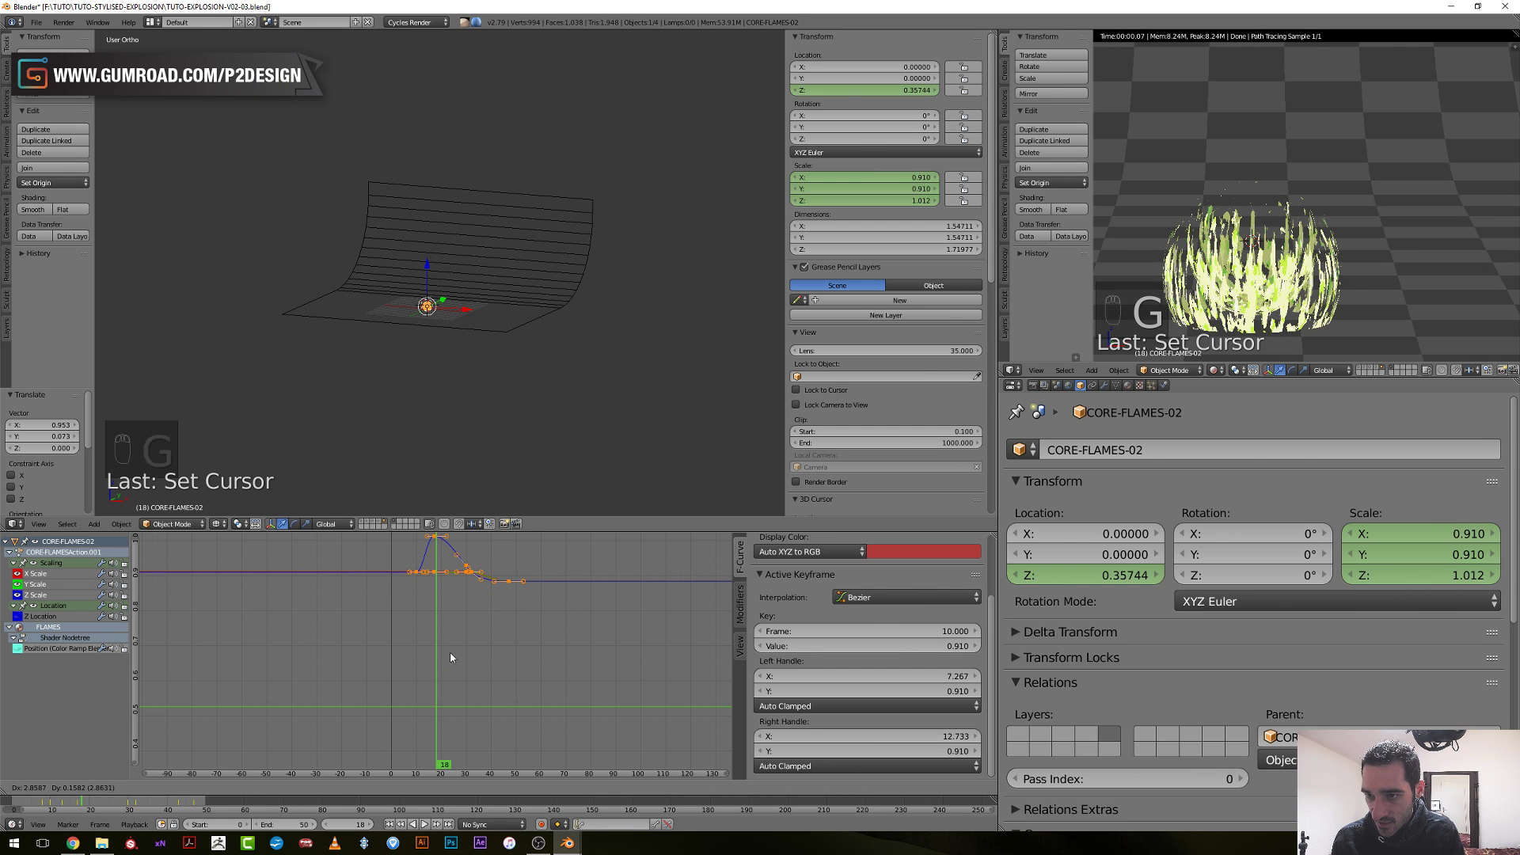
pyautogui.click(457, 592)
# Reveal the hidden curves and raise only CORE-FLAMES-02's Z Location keyframe to about 0.559.
pyautogui.scroll(-1, 460, 625)
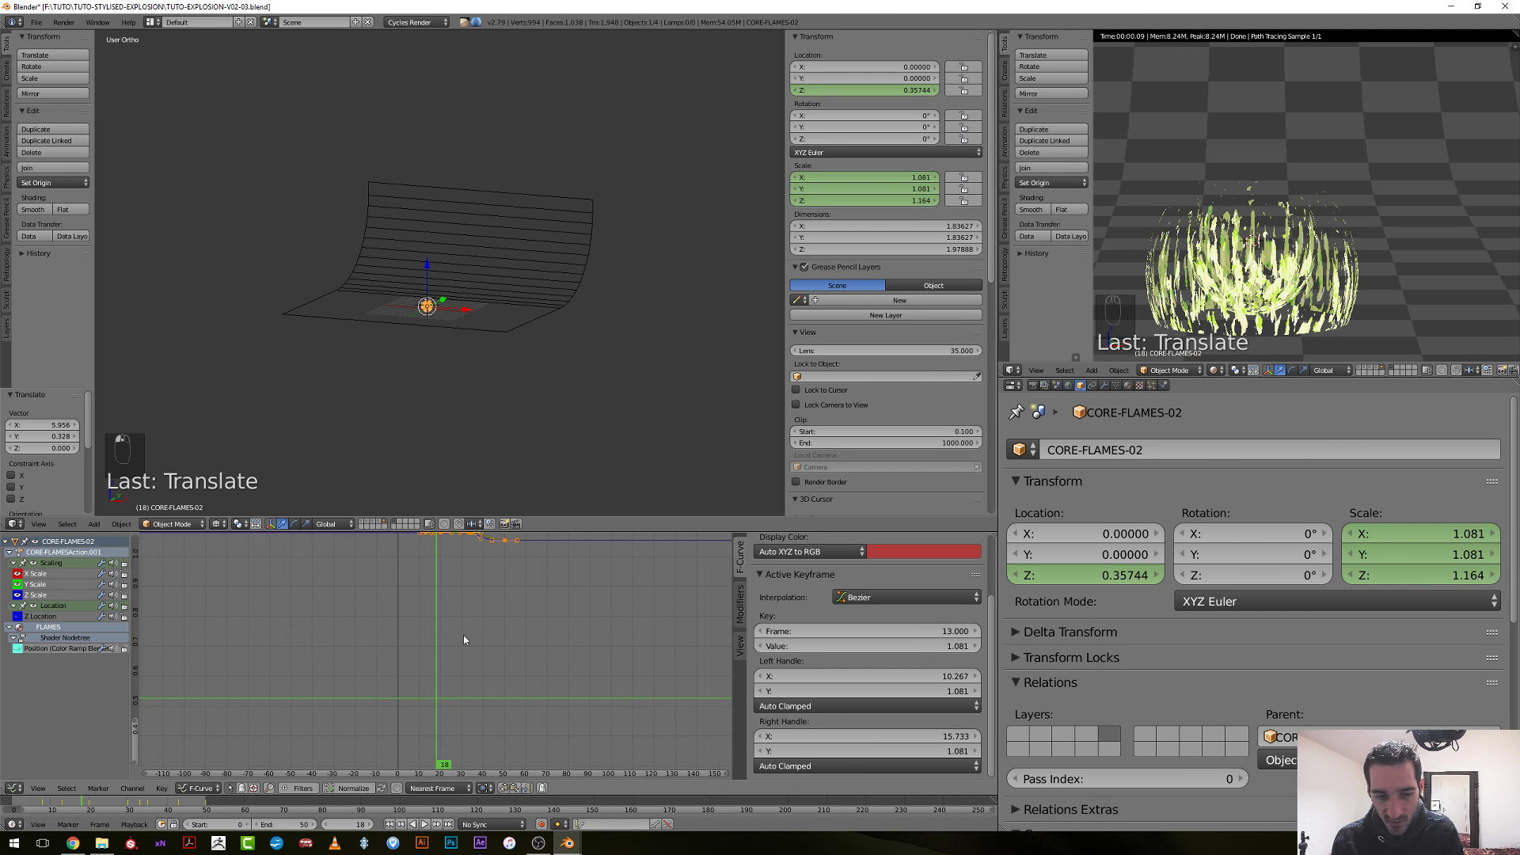
pyautogui.keyDown('ctrl'); pyautogui.moveTo(470, 648); pyautogui.dragTo(486, 619, button='middle'); pyautogui.keyUp('ctrl')
pyautogui.hotkey('alt', 'h')
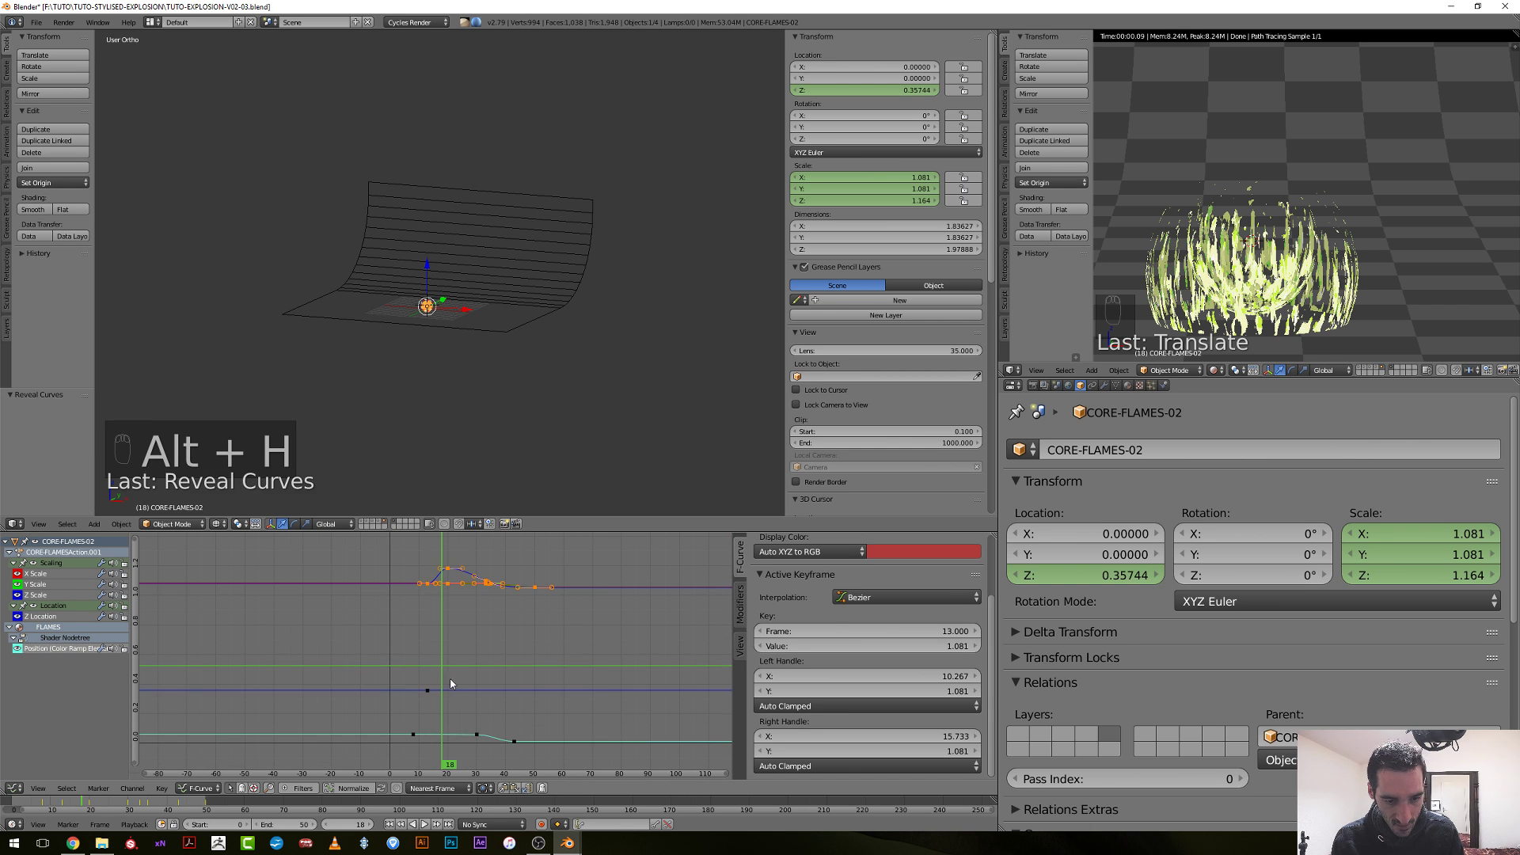
pyautogui.press('a')
pyautogui.click(427, 692)
pyautogui.press('g')
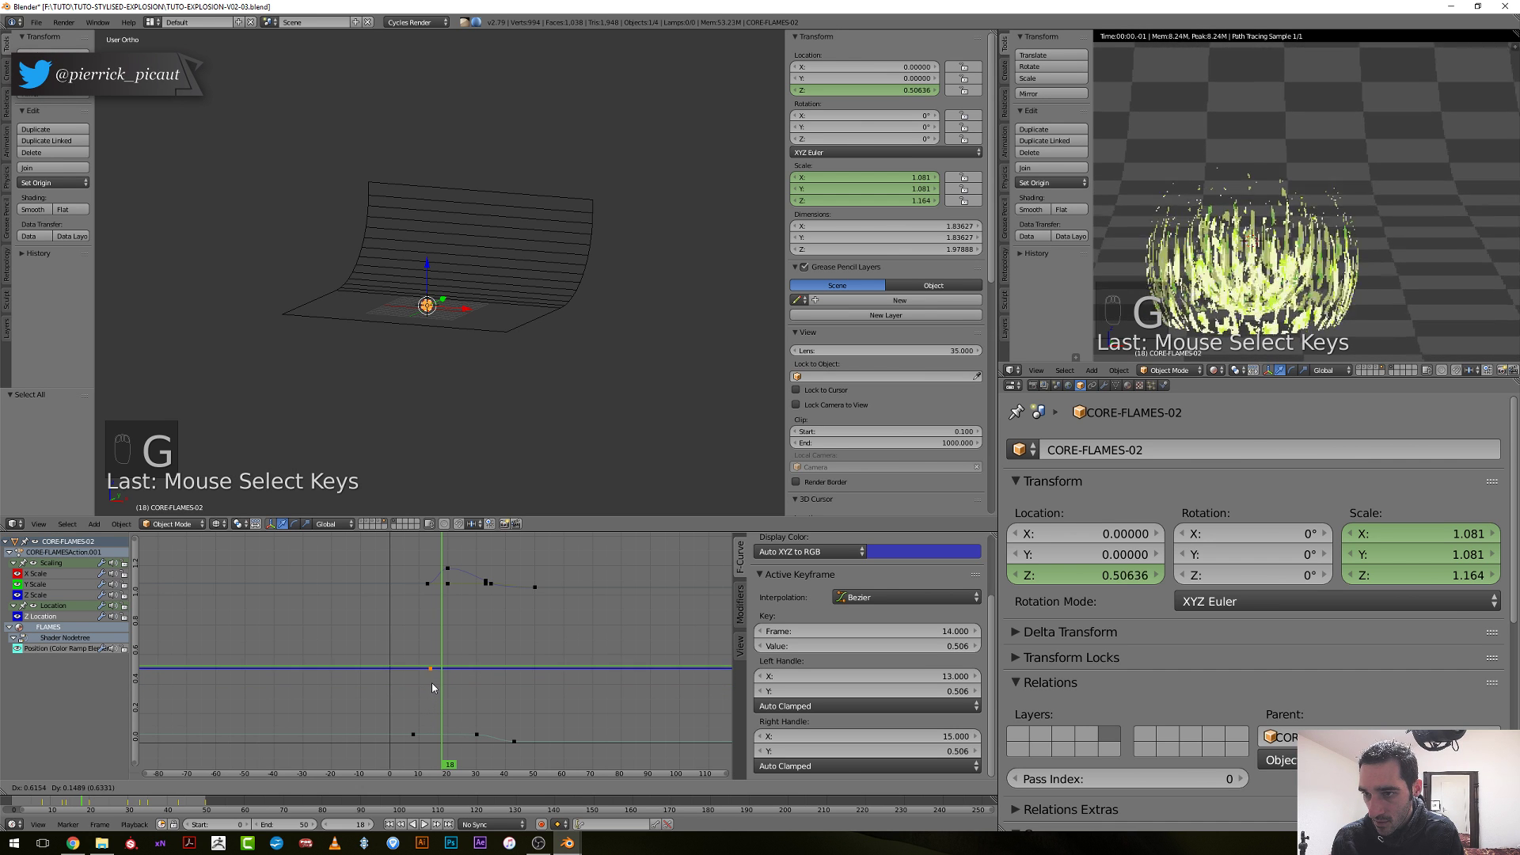
pyautogui.click(432, 678)
# Select all of CORE-FLAMES-02's scale keyframes and raise them along the value axis only to an X scale of 1.250.
pyautogui.press('a')
pyautogui.press('b')
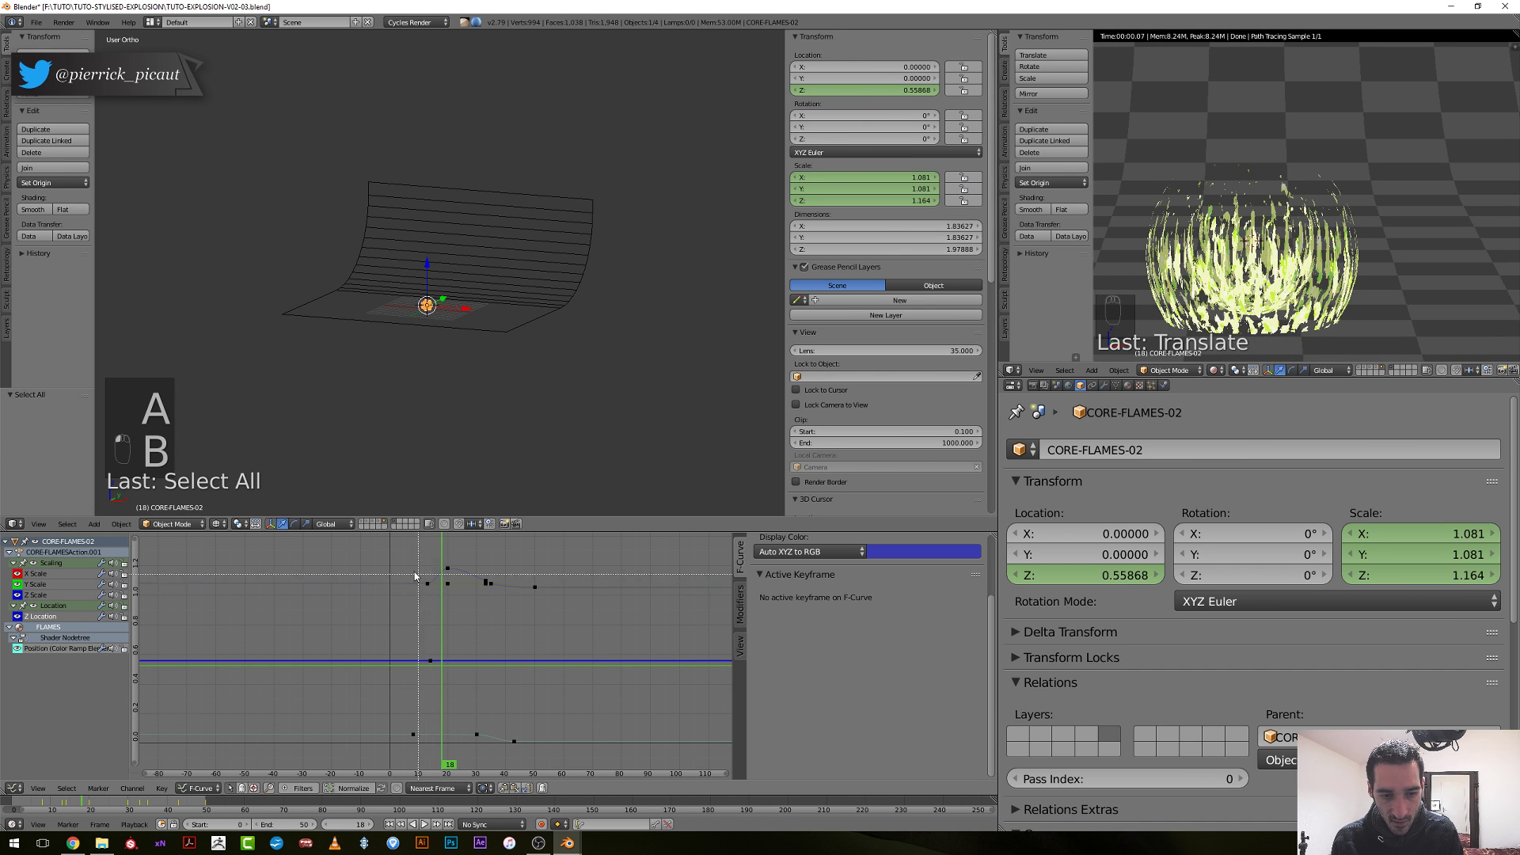
pyautogui.moveTo(395, 558); pyautogui.dragTo(575, 627)
pyautogui.press('b')
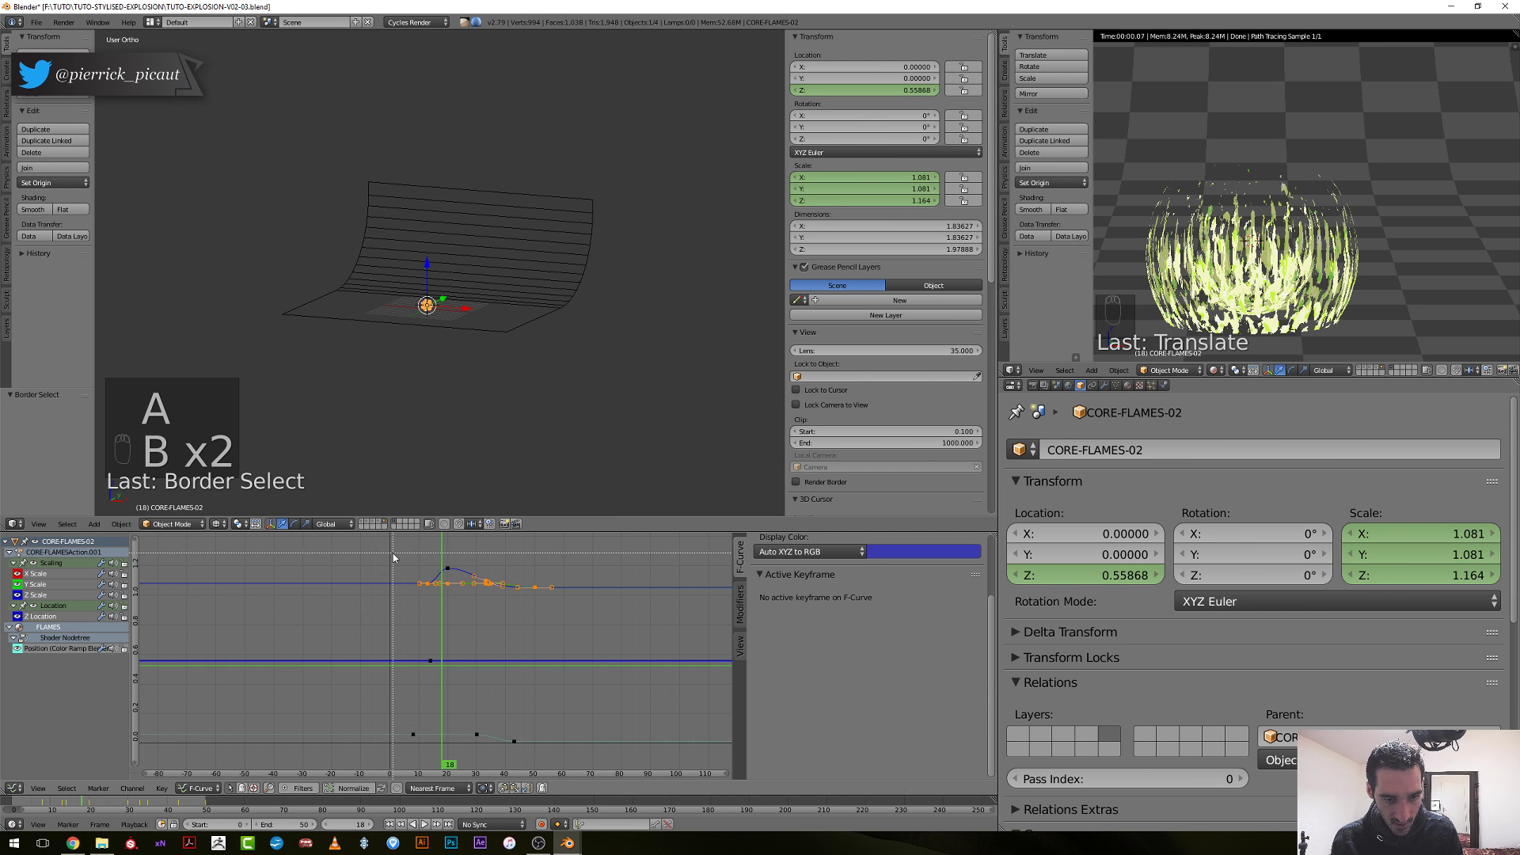
pyautogui.press('g')
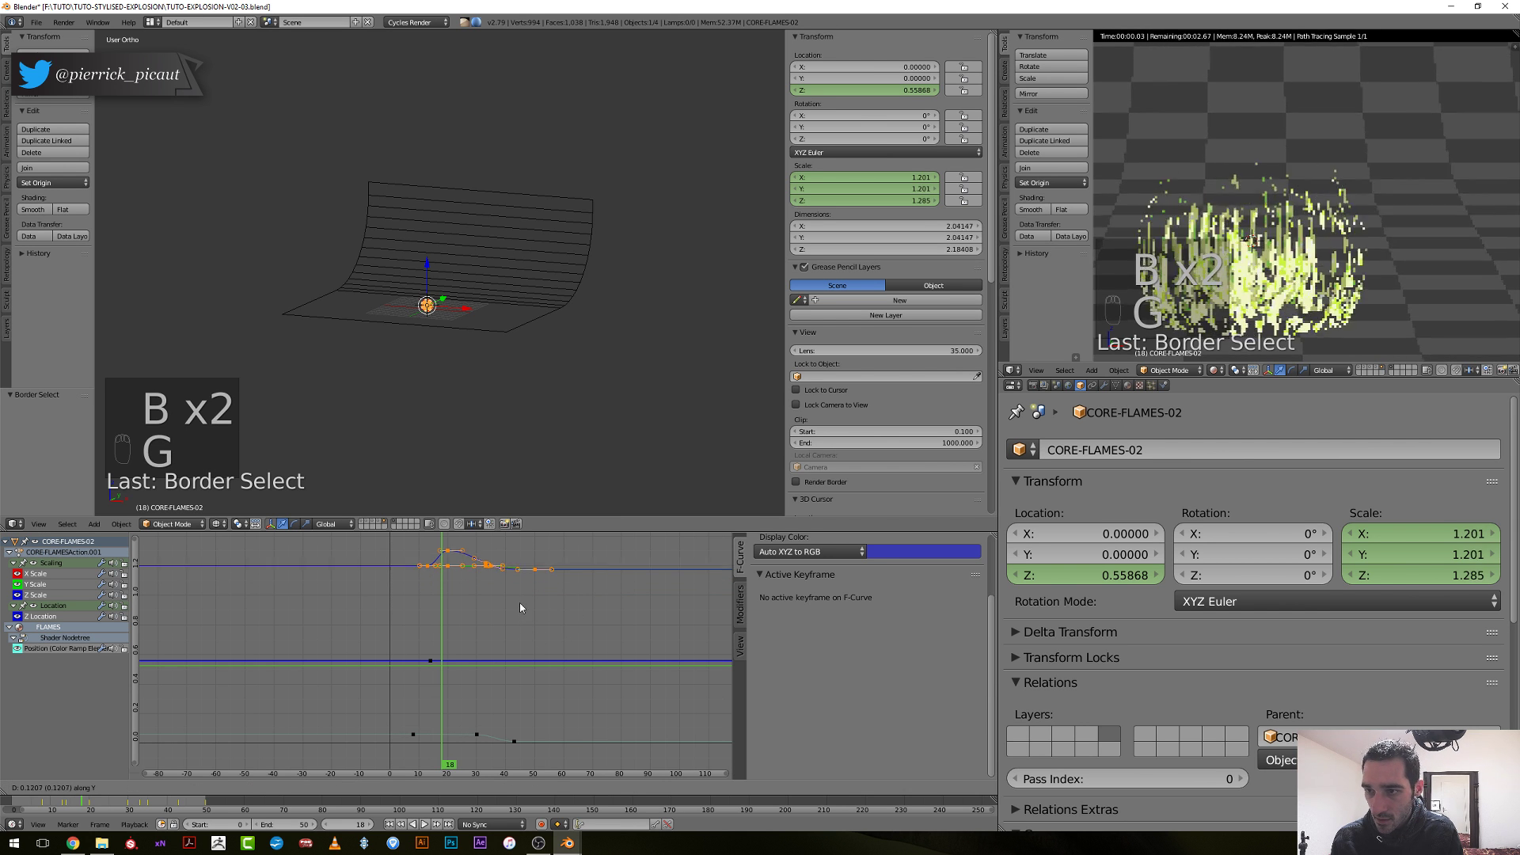
pyautogui.click(520, 605)
# From the camera view, step back and forth through the frames before 36 to check how the enlarged flames spread.
pyautogui.moveTo(449, 634); pyautogui.dragTo(495, 656)
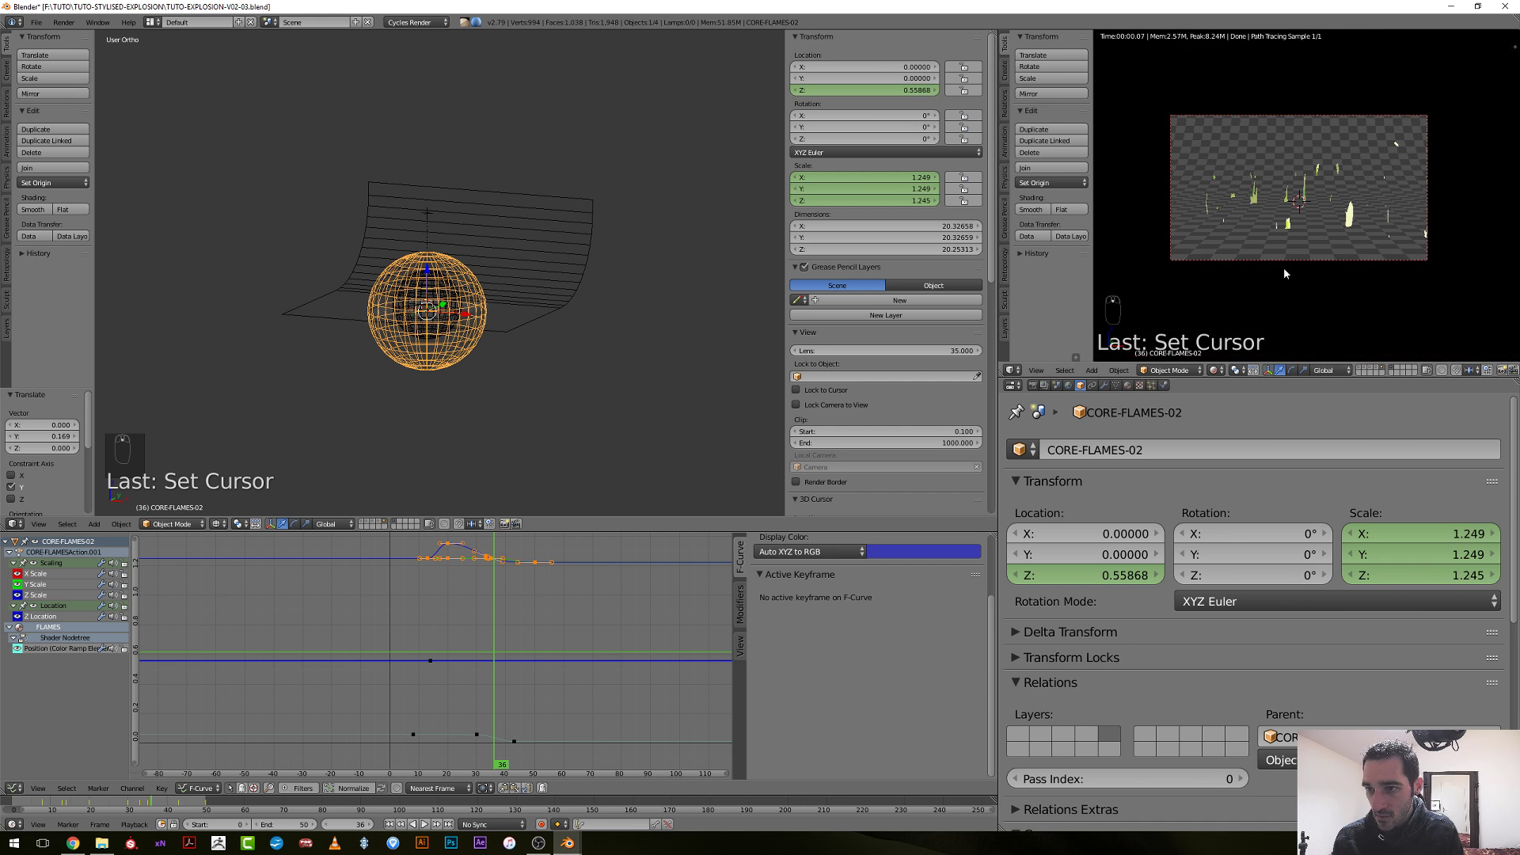
pyautogui.press('Left')
pyautogui.press('Left')
pyautogui.press('Left')
pyautogui.press('Left')
pyautogui.press('Left')
pyautogui.press('Left')
pyautogui.press('Left')
pyautogui.press('Left')
pyautogui.press('Left')
pyautogui.press('Left')
pyautogui.press('Left')
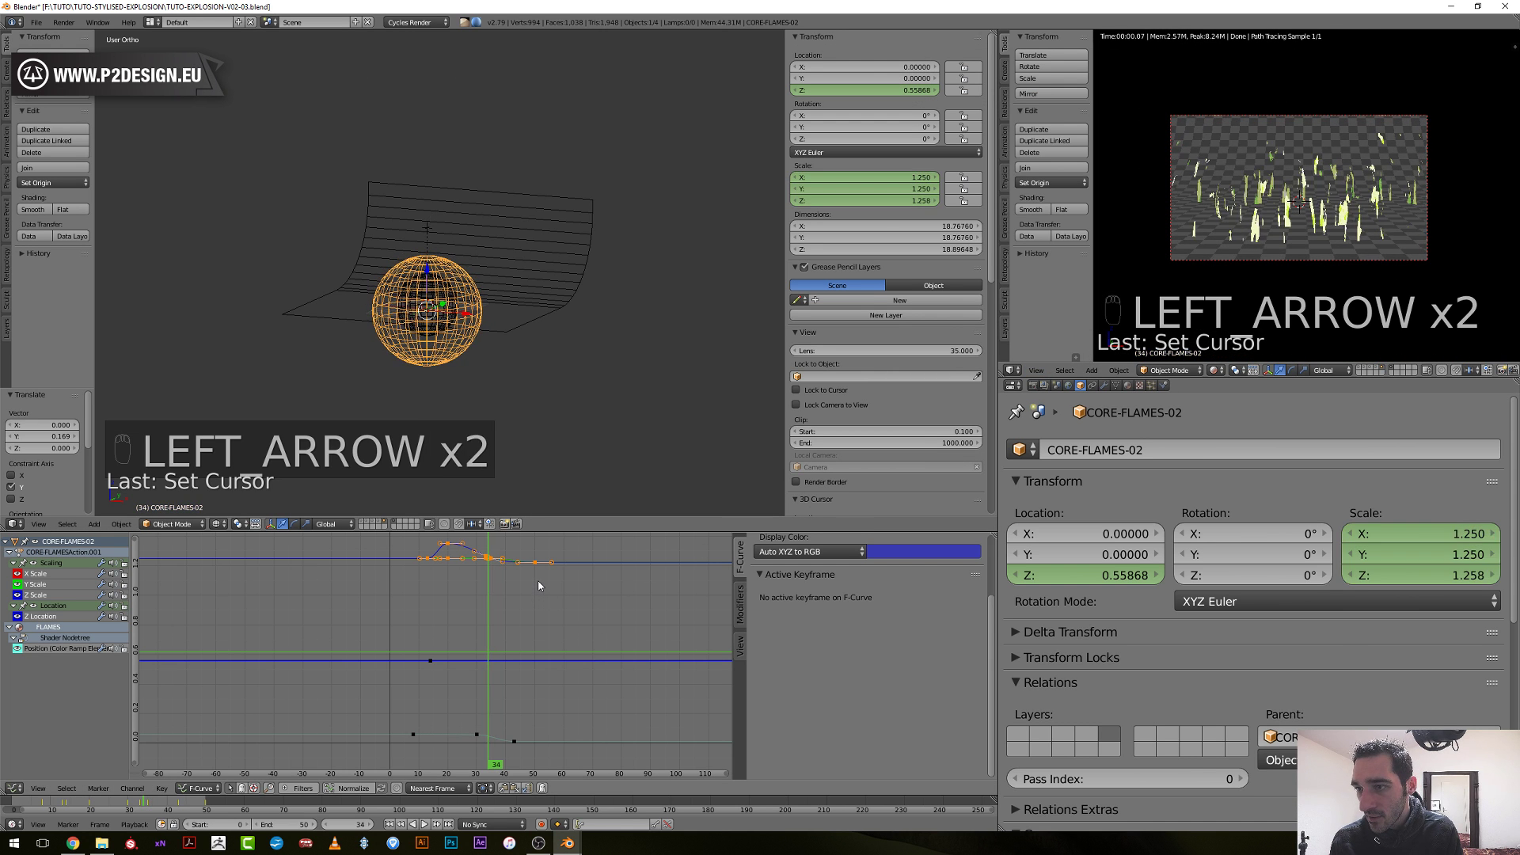
pyautogui.press('Right')
pyautogui.press('Right')
pyautogui.press('Right')
pyautogui.press('Right')
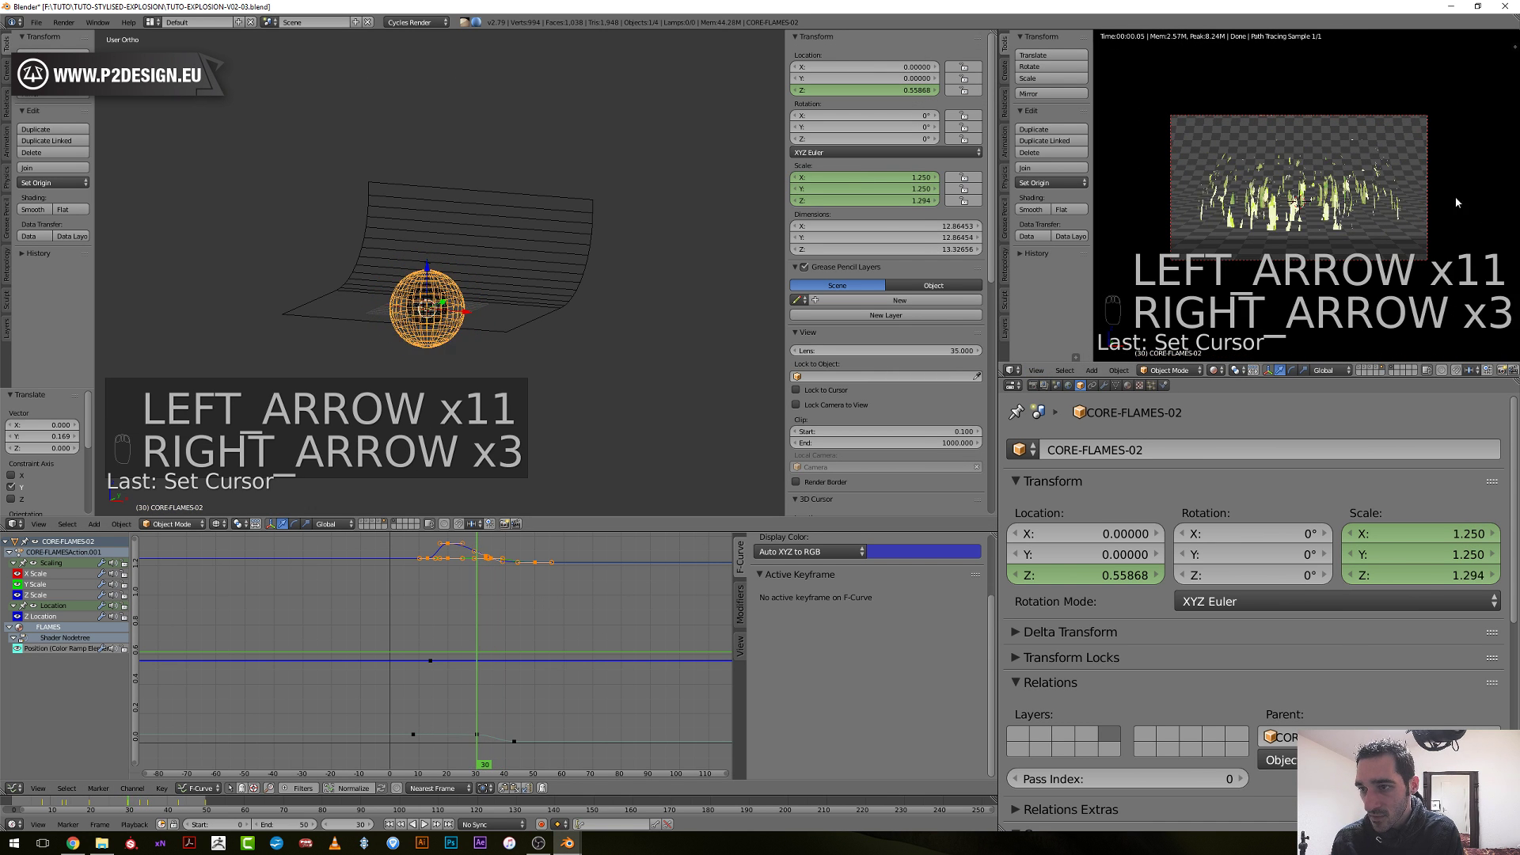
# Show the layer with the other explosion elements as well and step back to frame 25 to compare them with the flames.
pyautogui.keyDown('shift'); pyautogui.click(1359, 370); pyautogui.keyUp('shift')
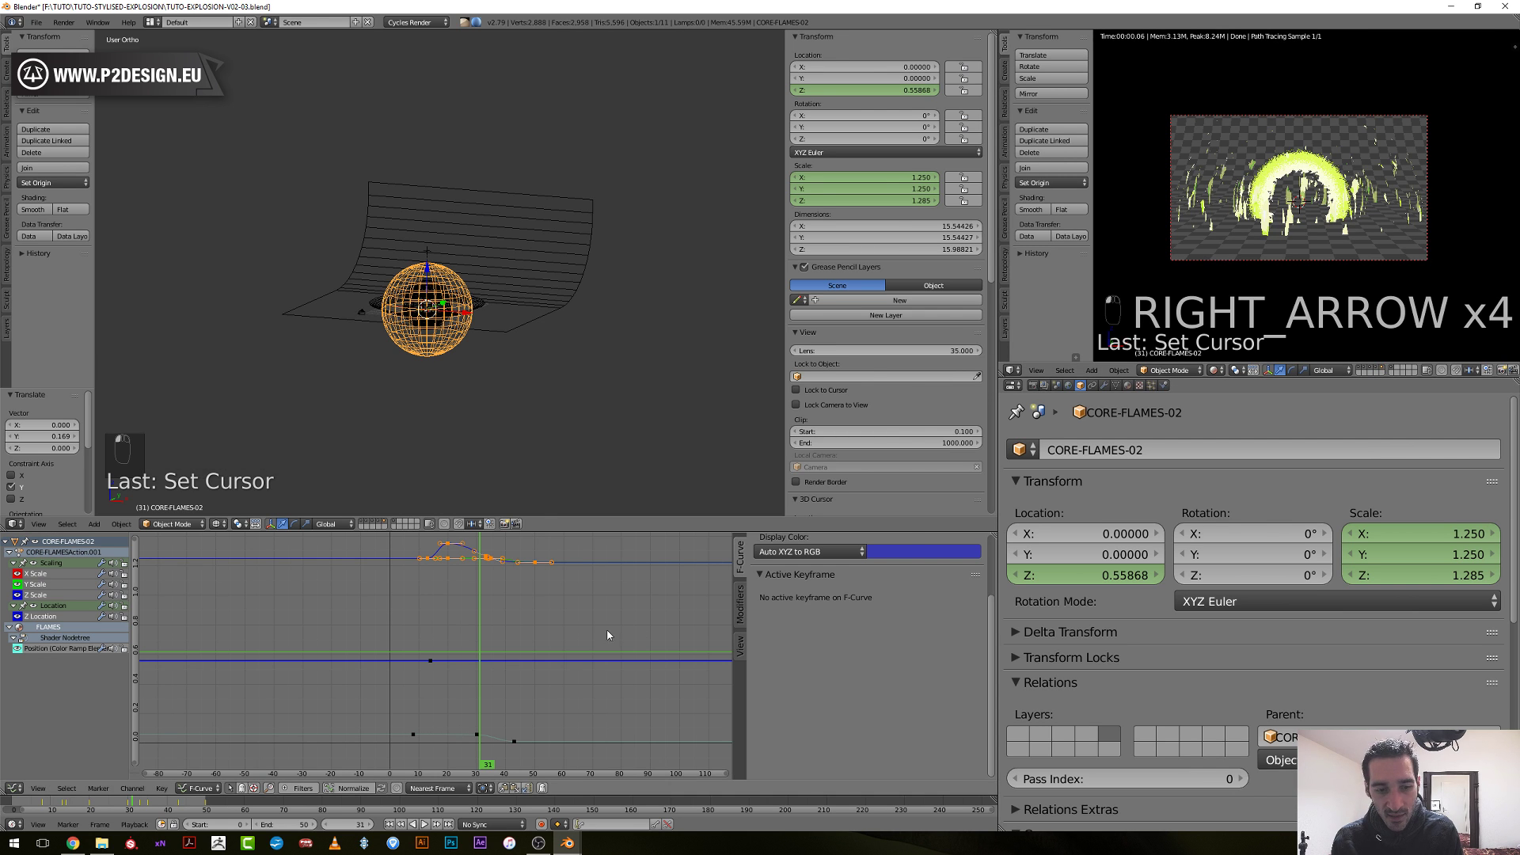
pyautogui.press('Left')
pyautogui.press('Left')
pyautogui.press('Left')
pyautogui.press('Left')
pyautogui.press('Left')
pyautogui.press('Left')
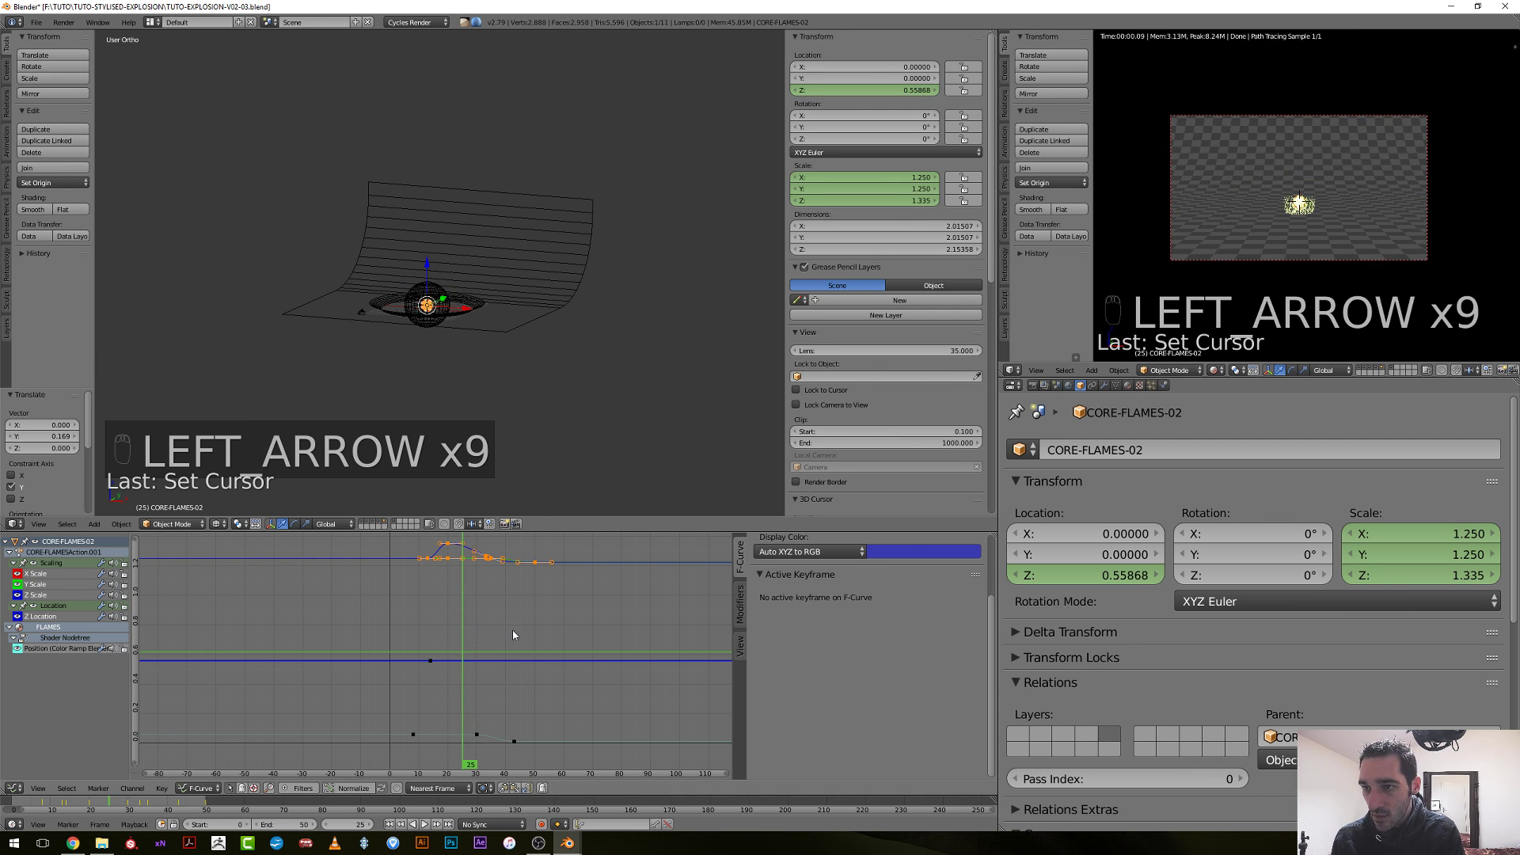
# Step back from frame 25 to frame 16 and forward to frame 21 to compare the core flames with the other explosion elements.
pyautogui.press('Left')
pyautogui.press('Left')
pyautogui.press('Left')
pyautogui.press('Left')
pyautogui.press('Left')
pyautogui.press('Left')
pyautogui.press('Left')
pyautogui.press('Left')
pyautogui.press('Left')
pyautogui.press('Left')
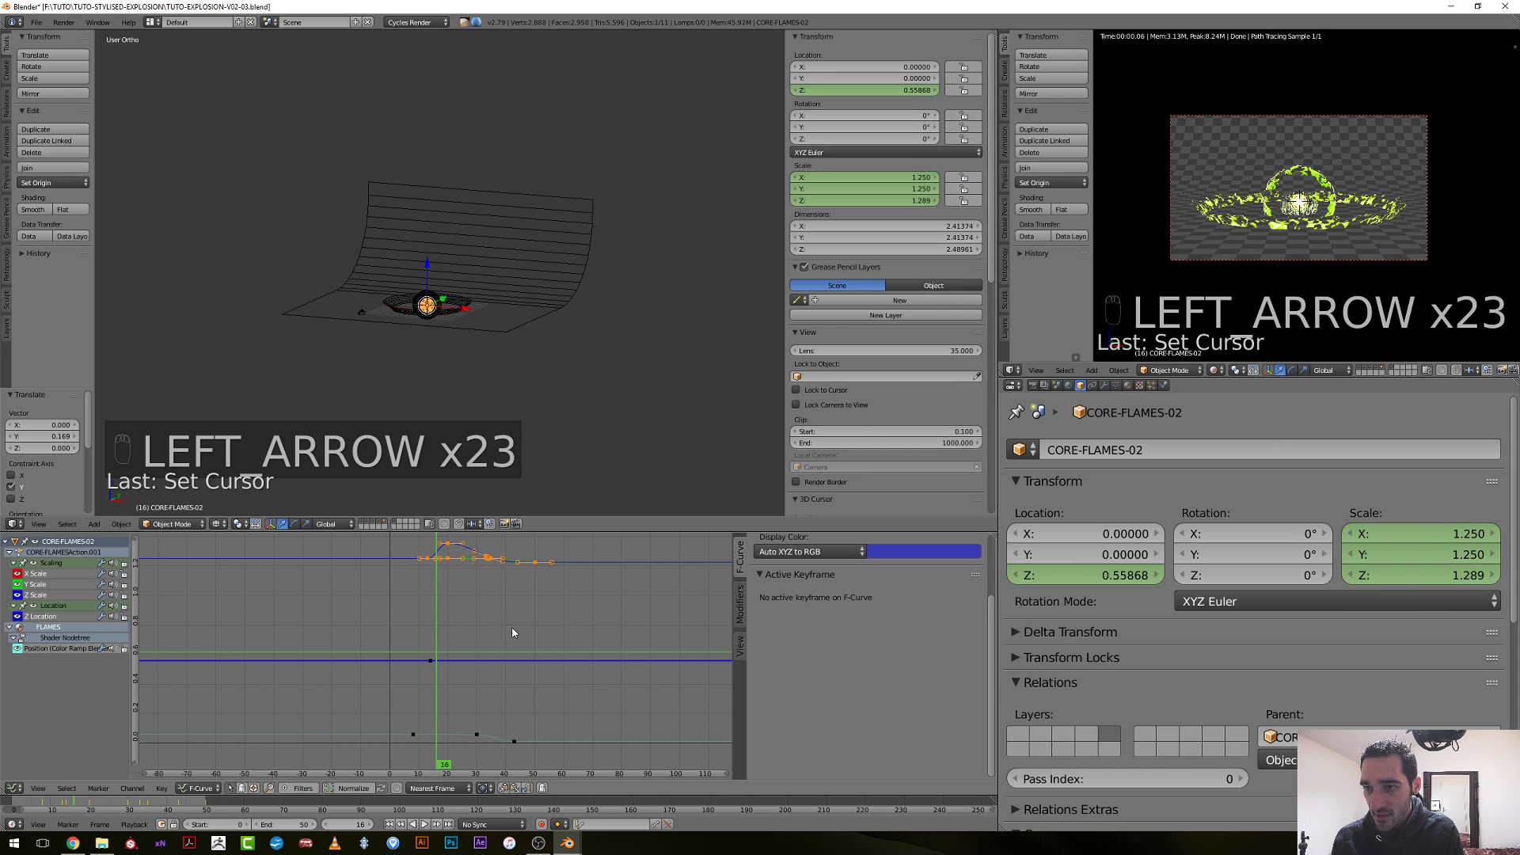
pyautogui.press('Right')
pyautogui.press('Right')
pyautogui.press('Right')
pyautogui.press('Right')
pyautogui.press('Right')
pyautogui.press('Right')
pyautogui.press('Right')
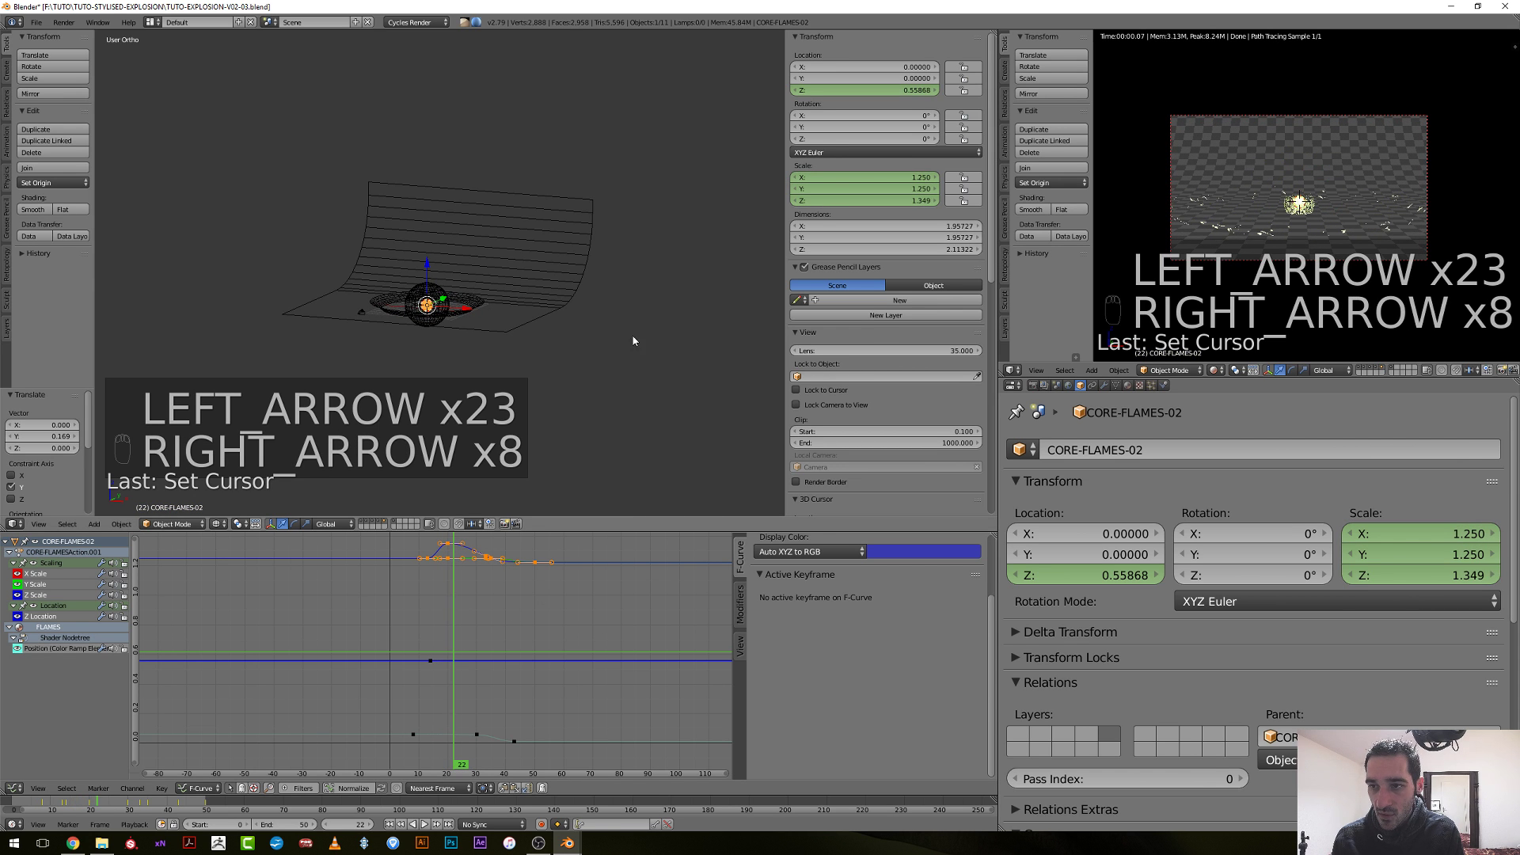
pyautogui.press('Left')
# From the camera view, move the camera back along its local Z axis to Y -37.697, then raise it to Z 6.454.
pyautogui.press('KP_0')
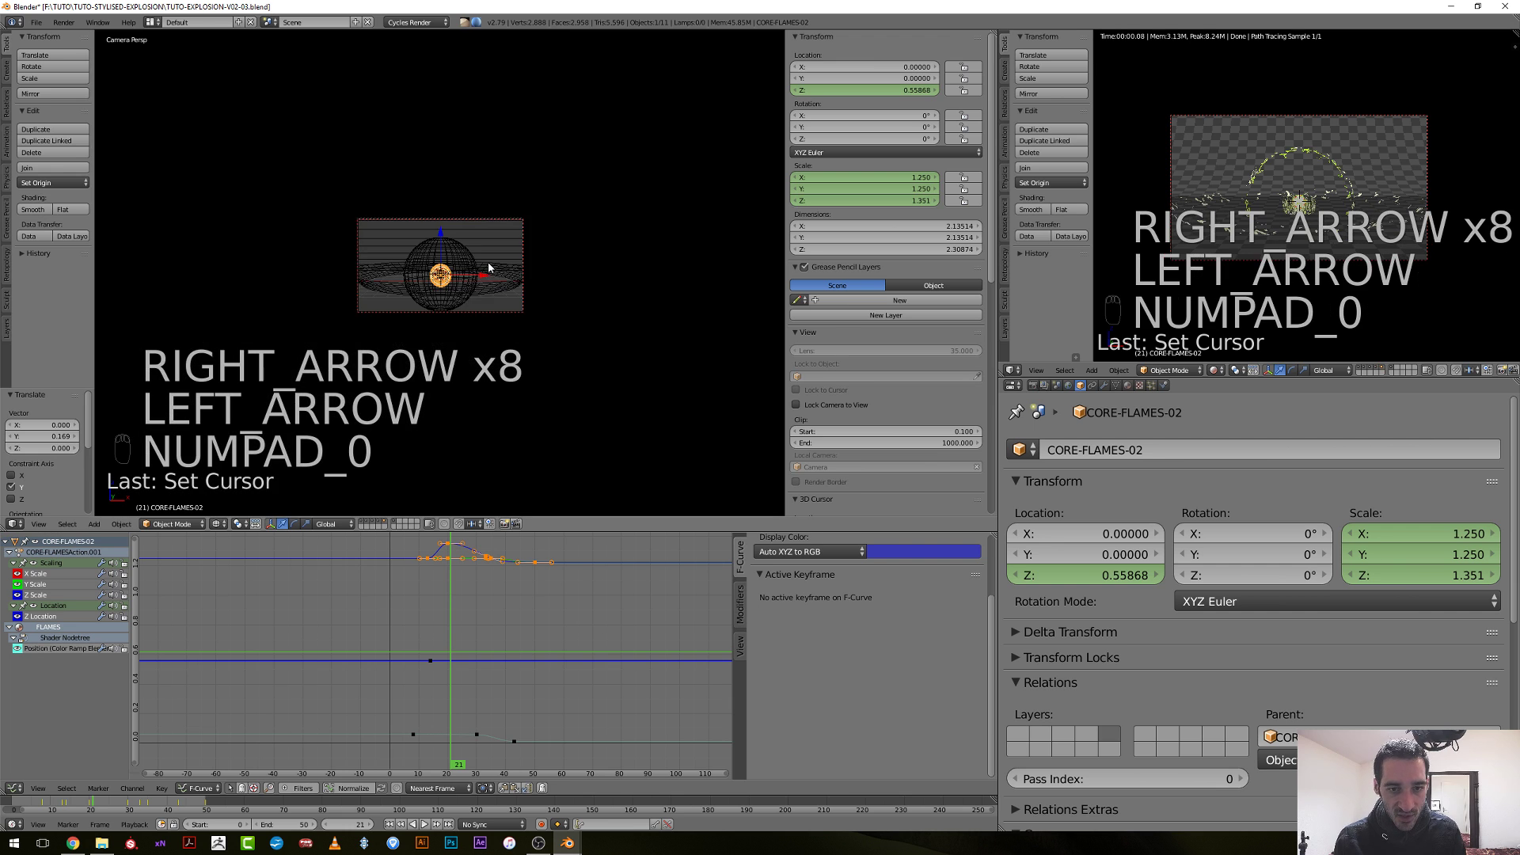
pyautogui.rightClick(466, 306)
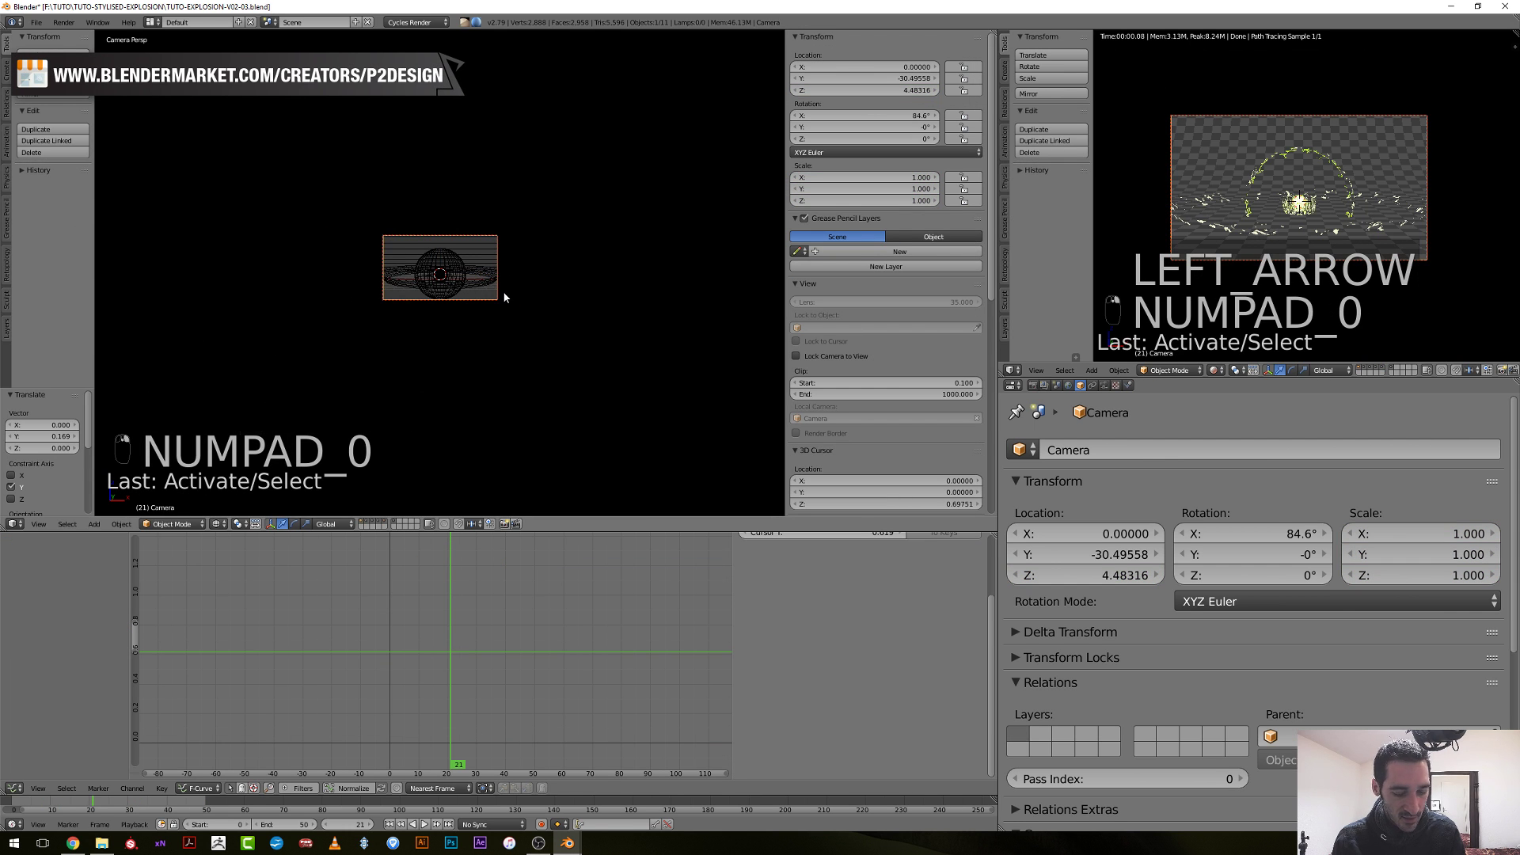
pyautogui.press('g')
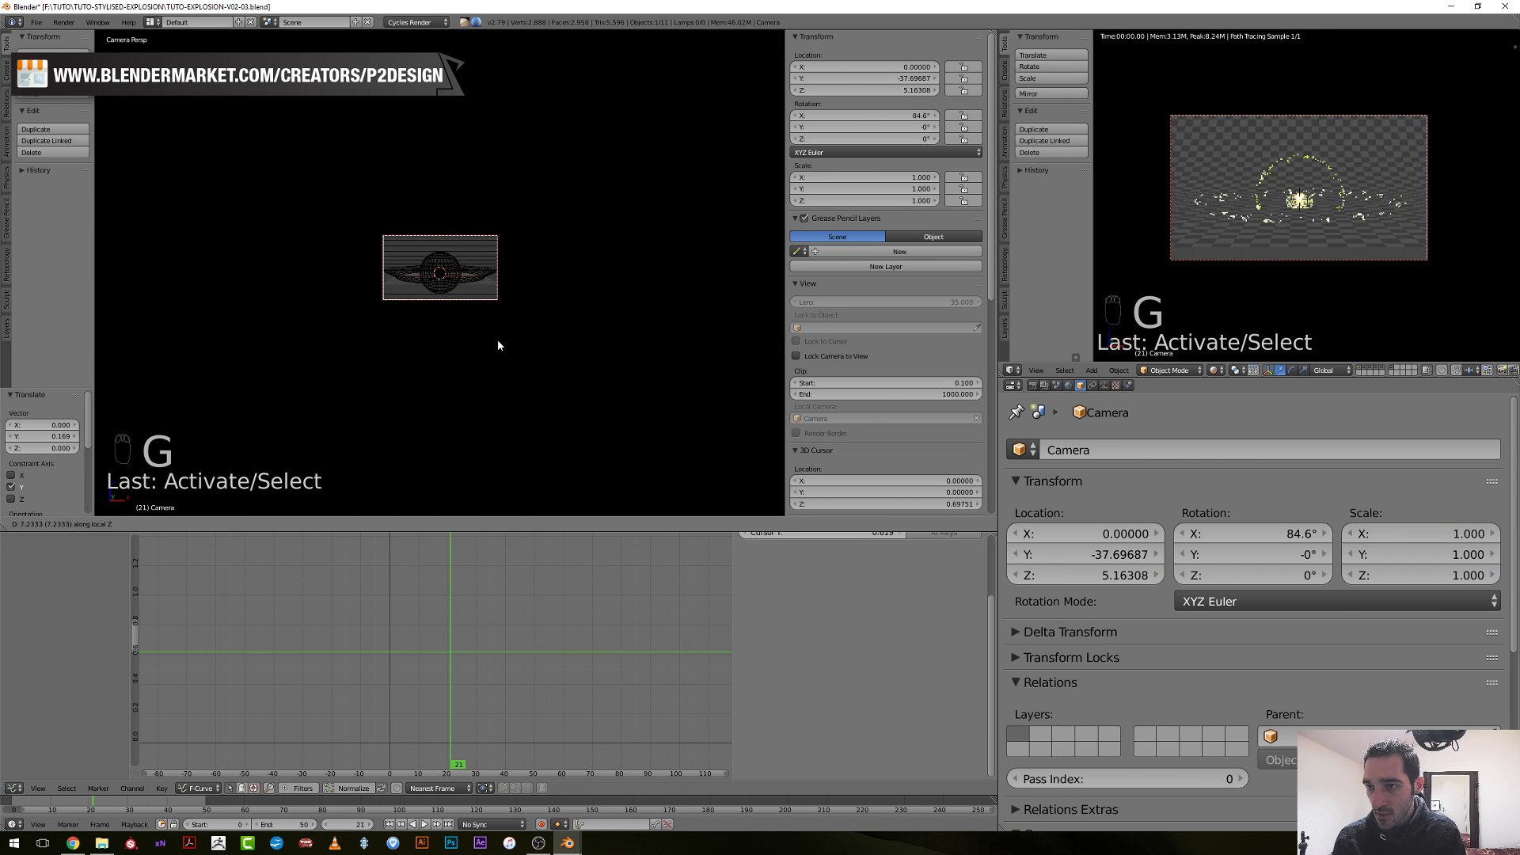
pyautogui.press('g')
pyautogui.click(497, 339)
pyautogui.click(512, 296)
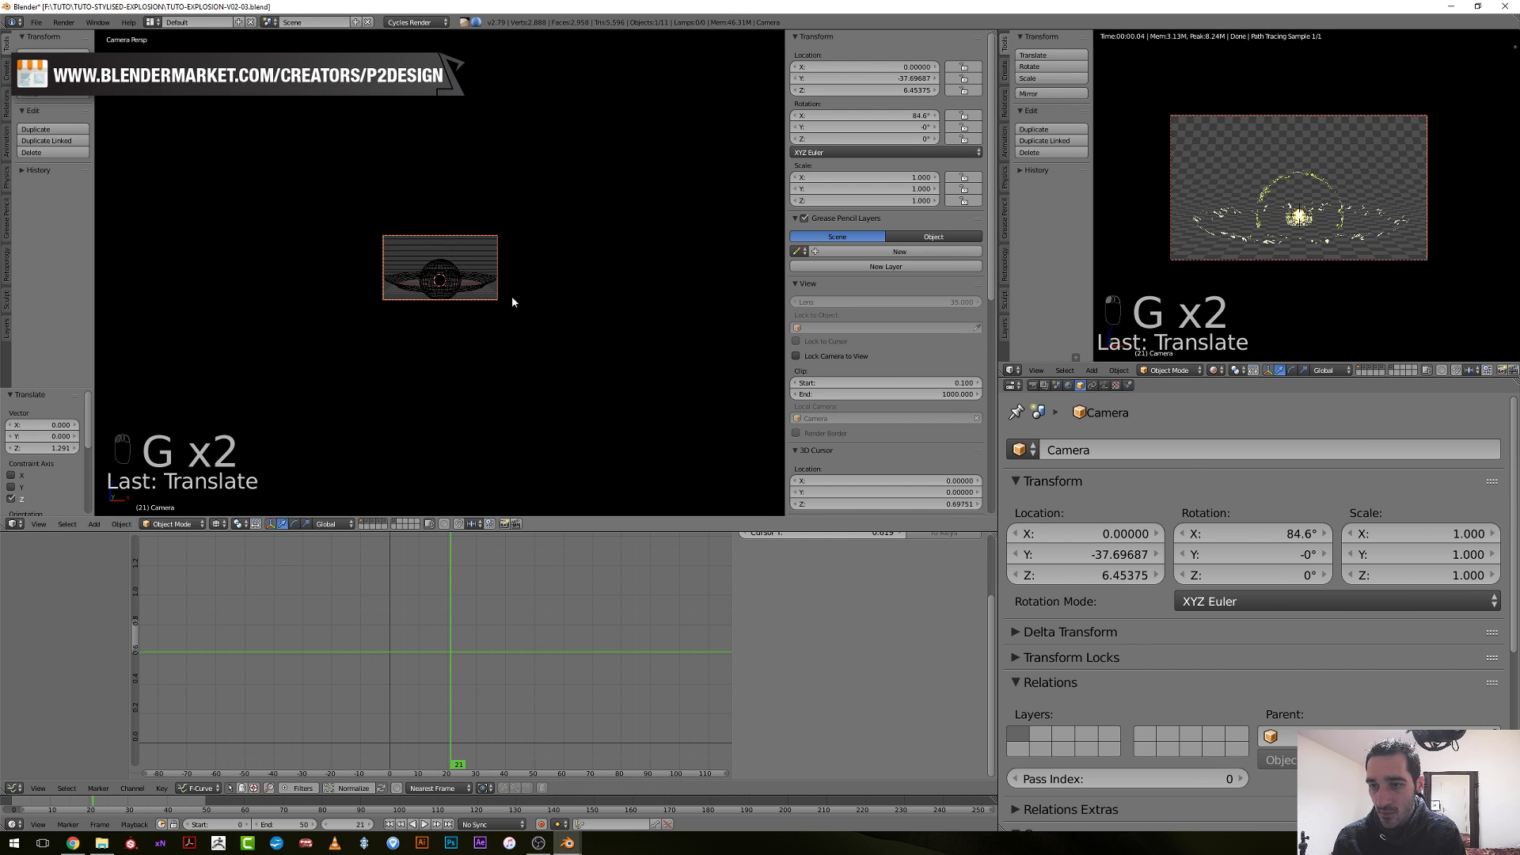
# Tilt the camera about its local X axis to 88.2° and lower it along global Z to 4.049.
pyautogui.press('r')
pyautogui.press('x')
pyautogui.press('x')
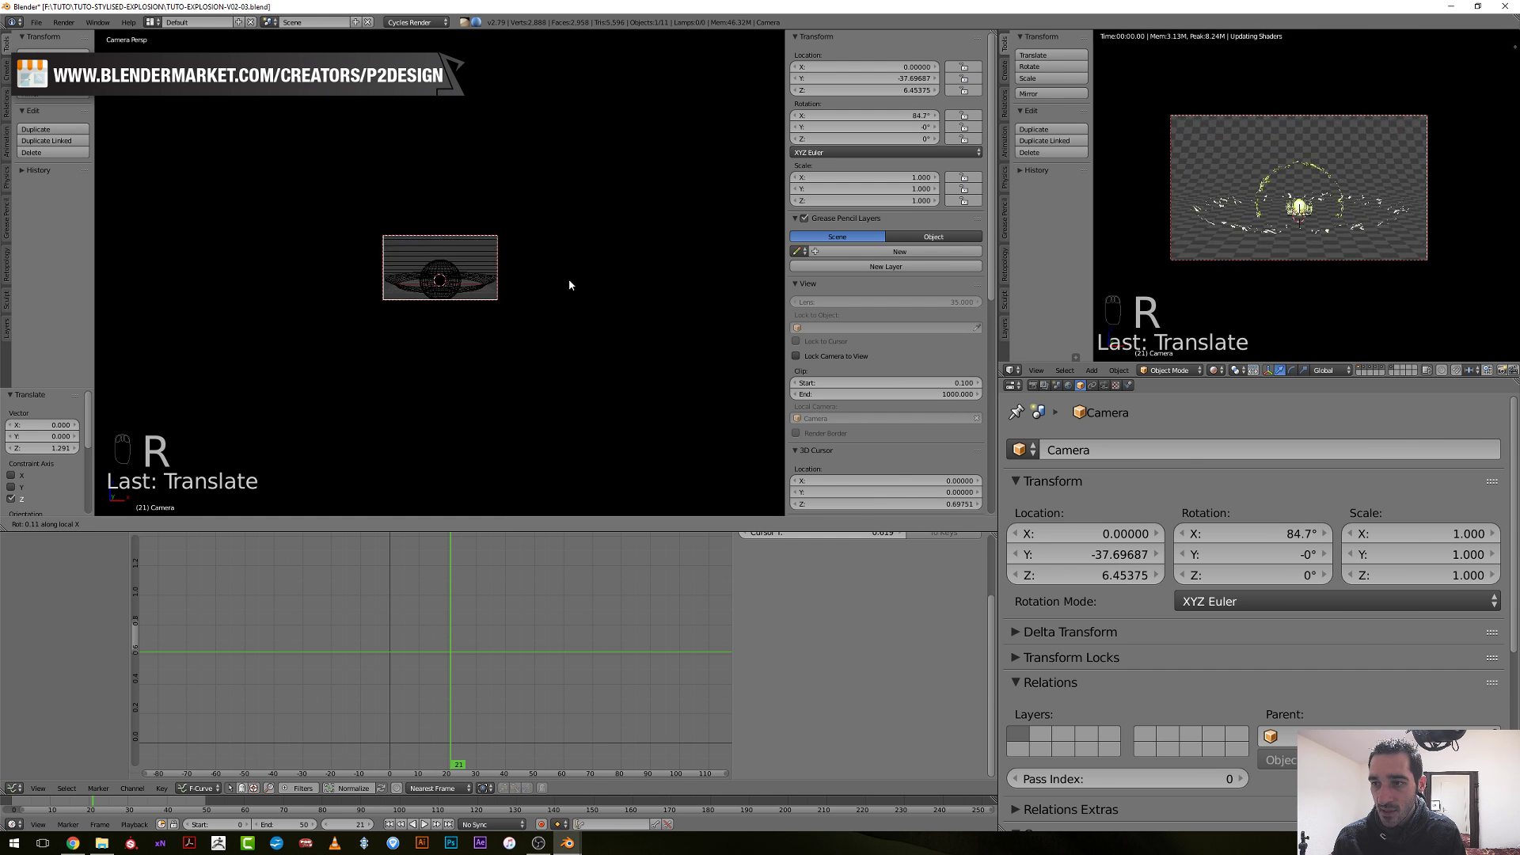
pyautogui.click(567, 291)
pyautogui.press('g')
pyautogui.press('z')
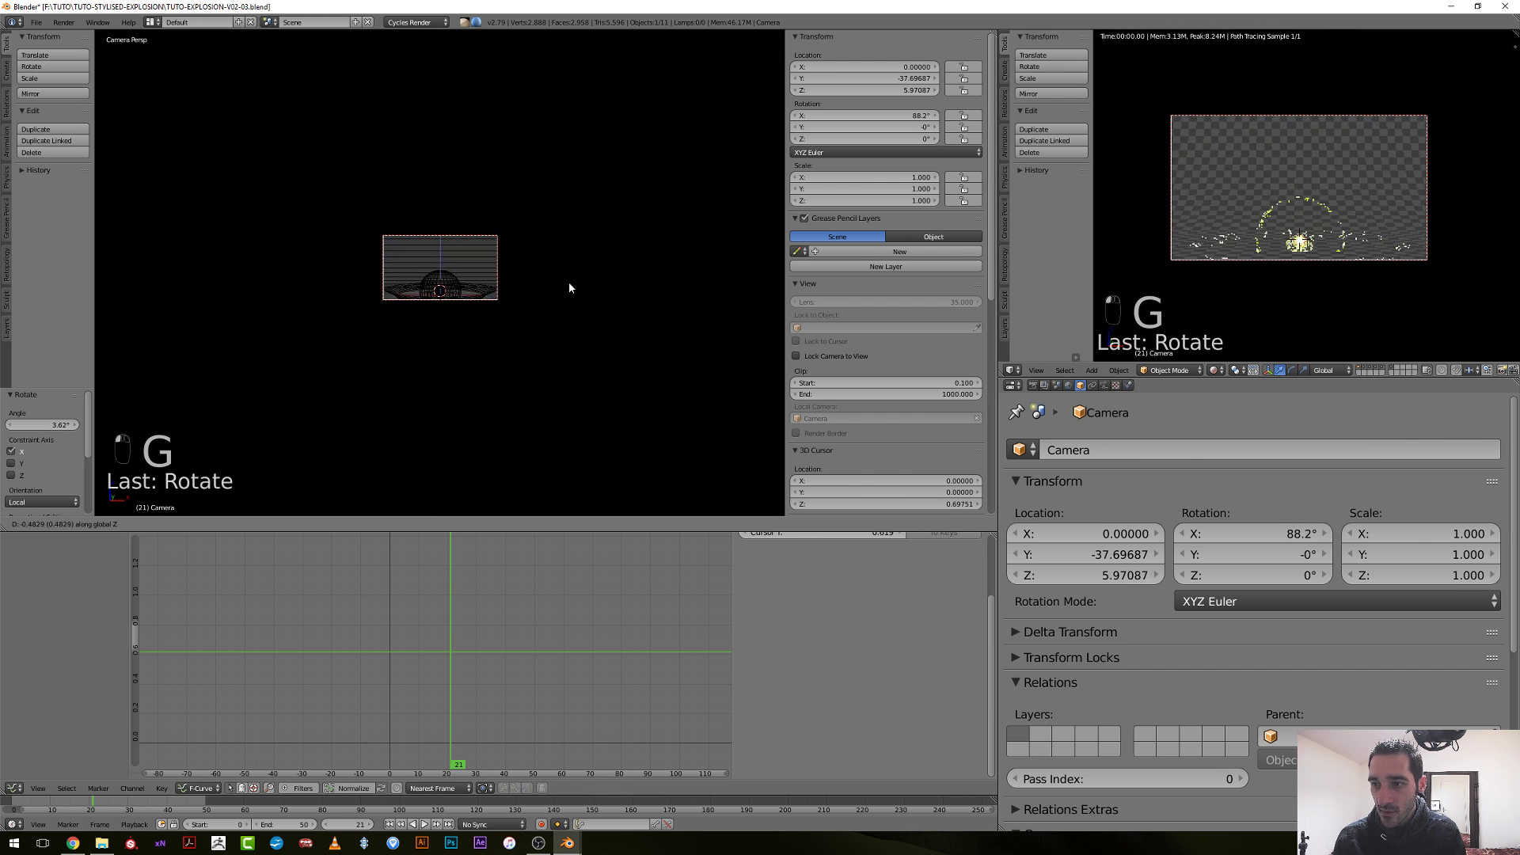
pyautogui.click(564, 349)
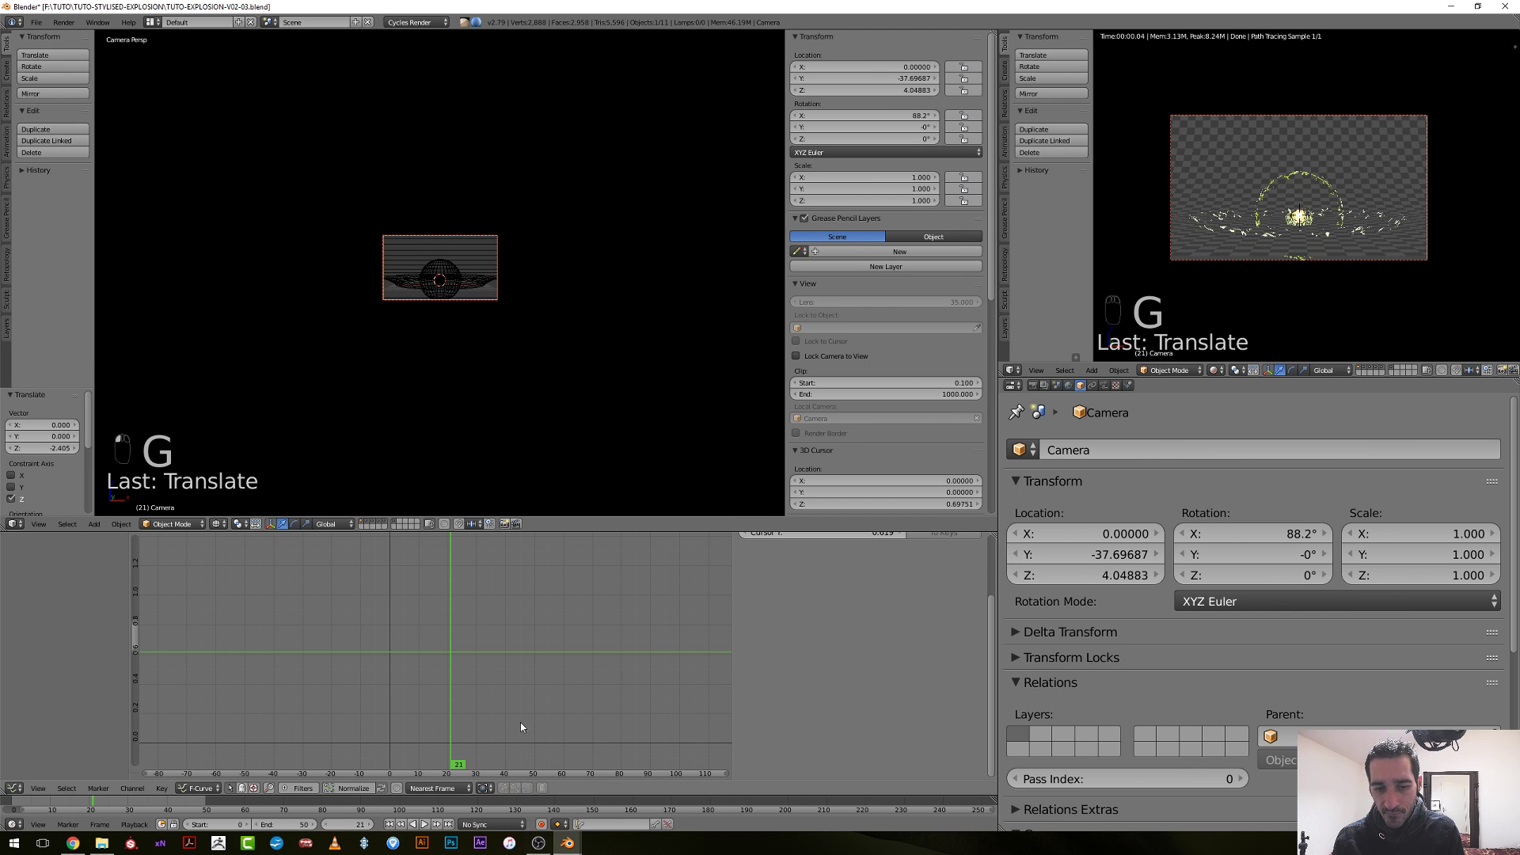
# Step forward to frame 44 and scrub back to about frame 28 to check the explosion in the new framing.
pyautogui.press('Right')
pyautogui.press('Right')
pyautogui.press('Right')
pyautogui.press('Right')
pyautogui.press('Right')
pyautogui.press('Right')
pyautogui.press('Right')
pyautogui.press('Right')
pyautogui.press('Right')
pyautogui.press('Right')
pyautogui.press('Right')
pyautogui.press('Right')
pyautogui.press('Right')
pyautogui.press('Right')
pyautogui.press('Right')
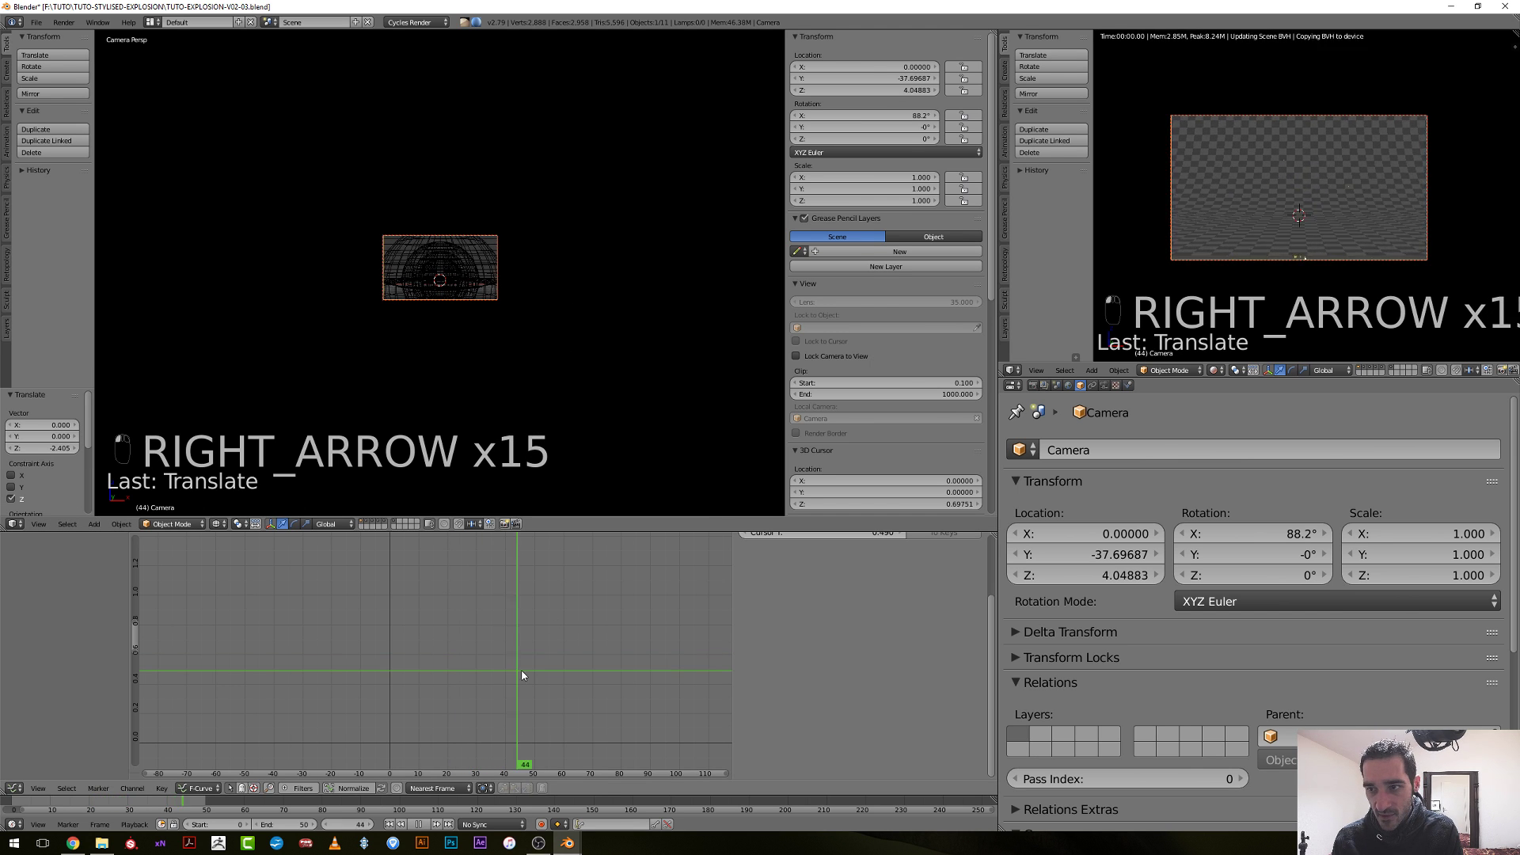
pyautogui.moveTo(490, 685); pyautogui.dragTo(473, 686)
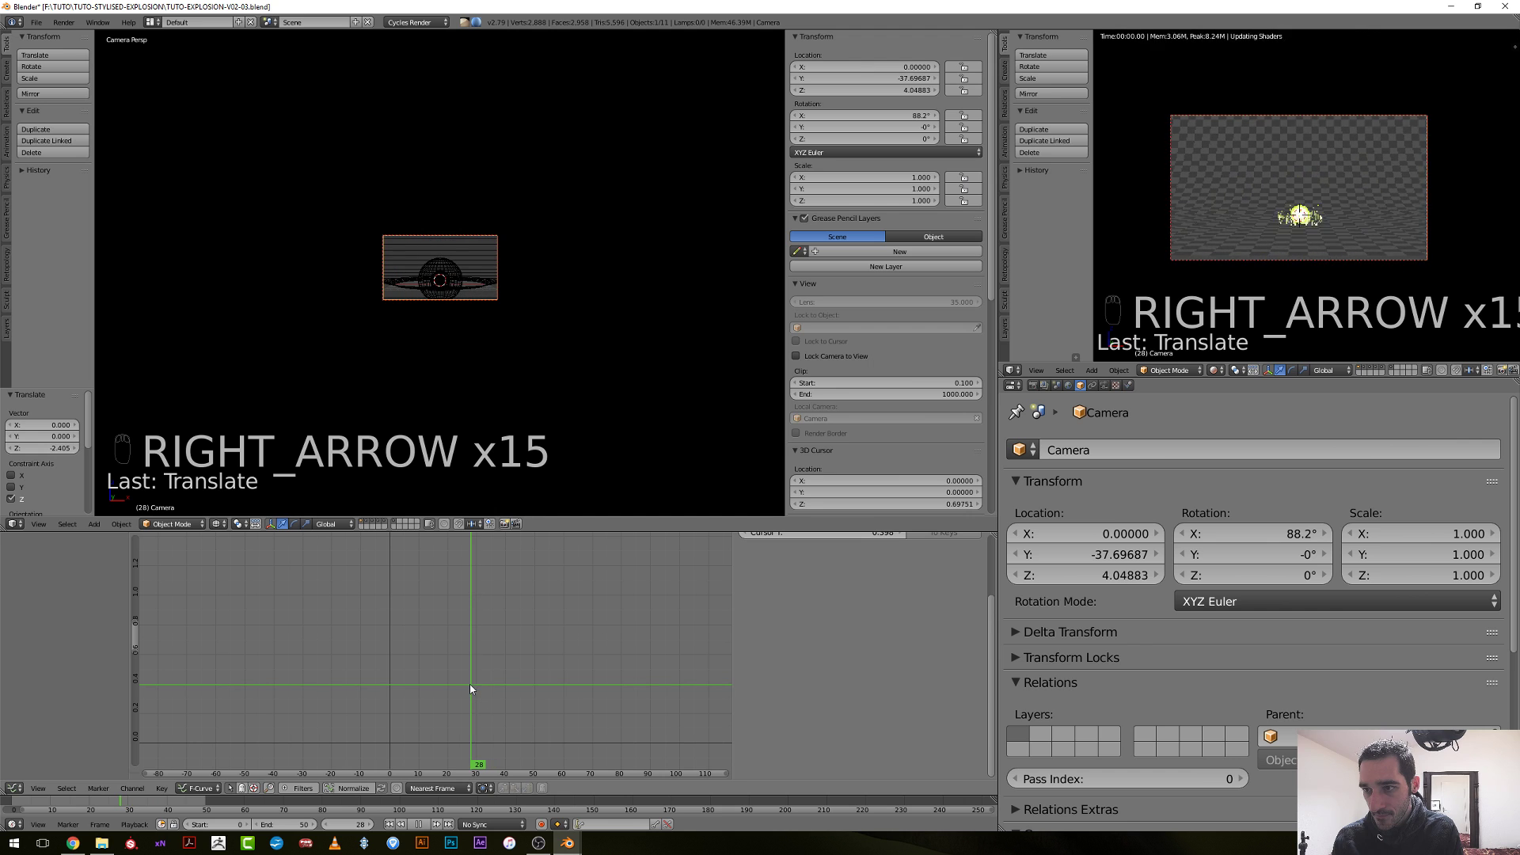
# Extend the backdrop plane's front edge toward the camera so the plane's Y dimension is about 50.5.
pyautogui.moveTo(549, 306); pyautogui.dragTo(522, 330, button='middle')
pyautogui.rightClick(497, 352)
pyautogui.press('Tab')
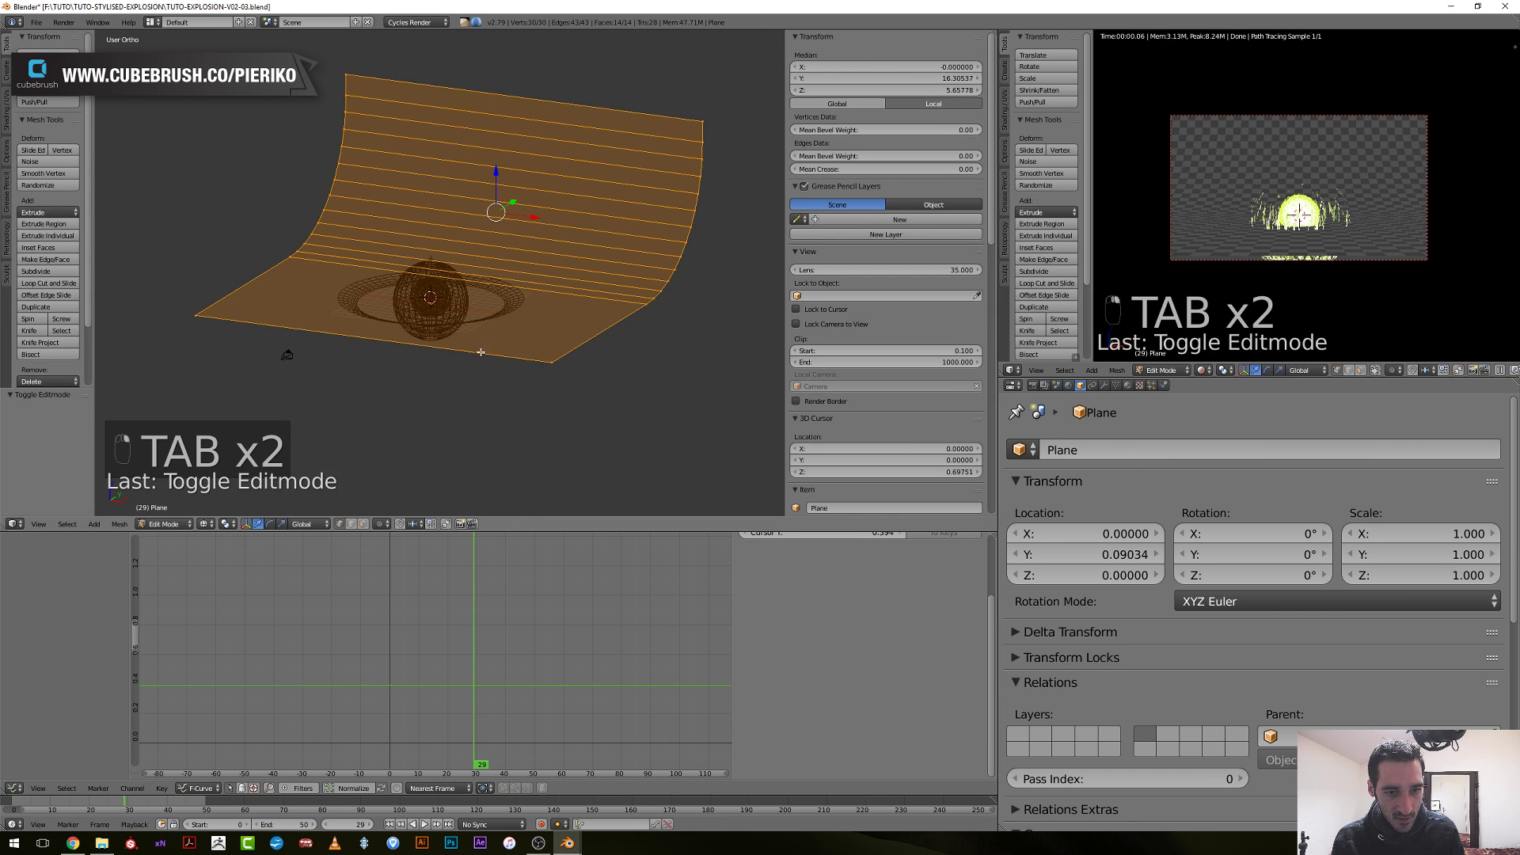
pyautogui.keyDown('alt'); pyautogui.rightClick(457, 367); pyautogui.keyUp('alt')
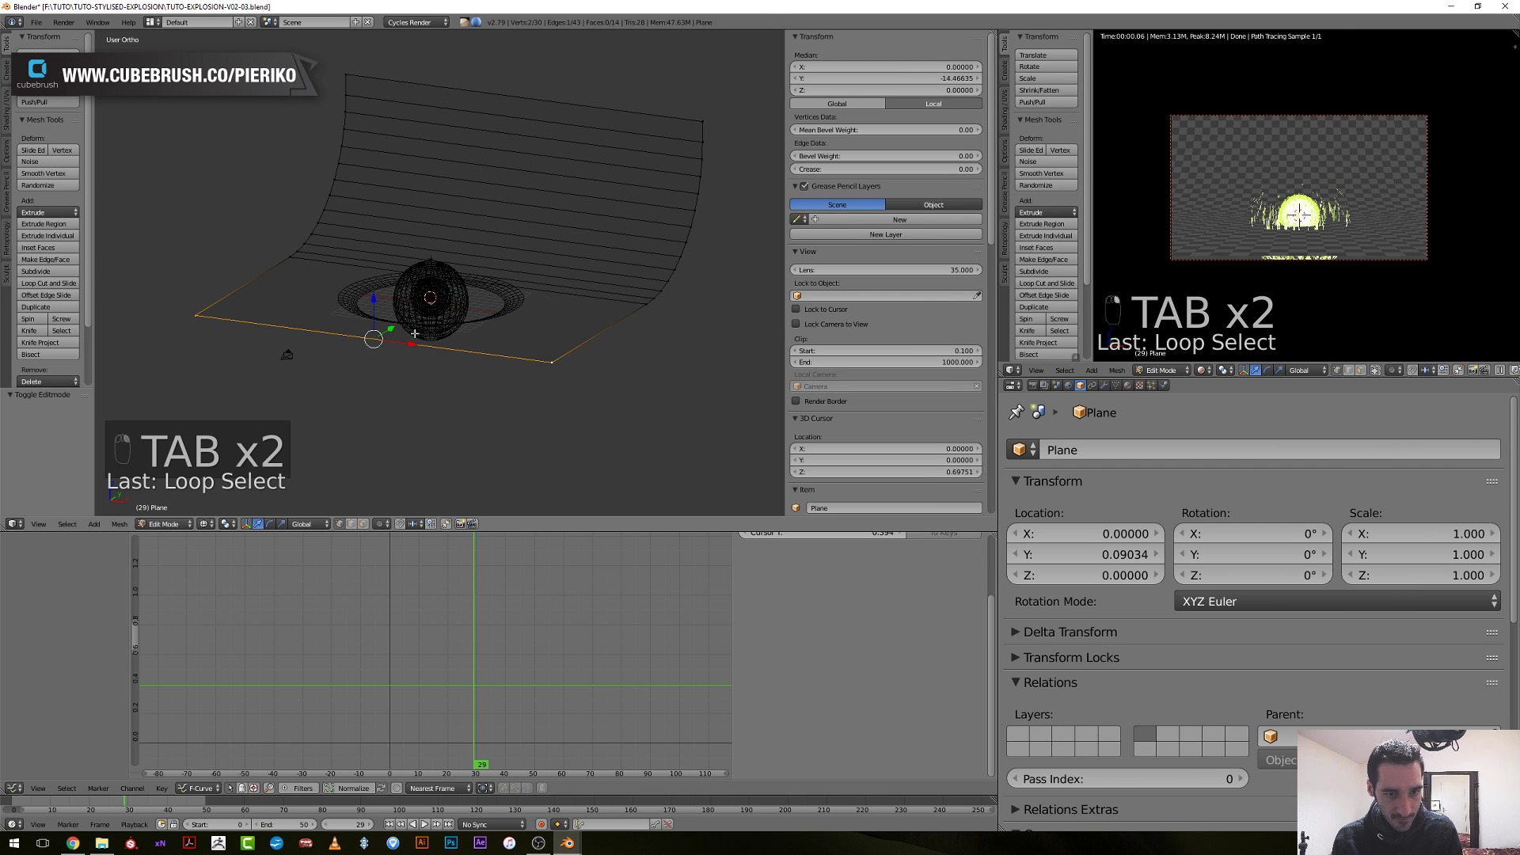
pyautogui.press('Tab')
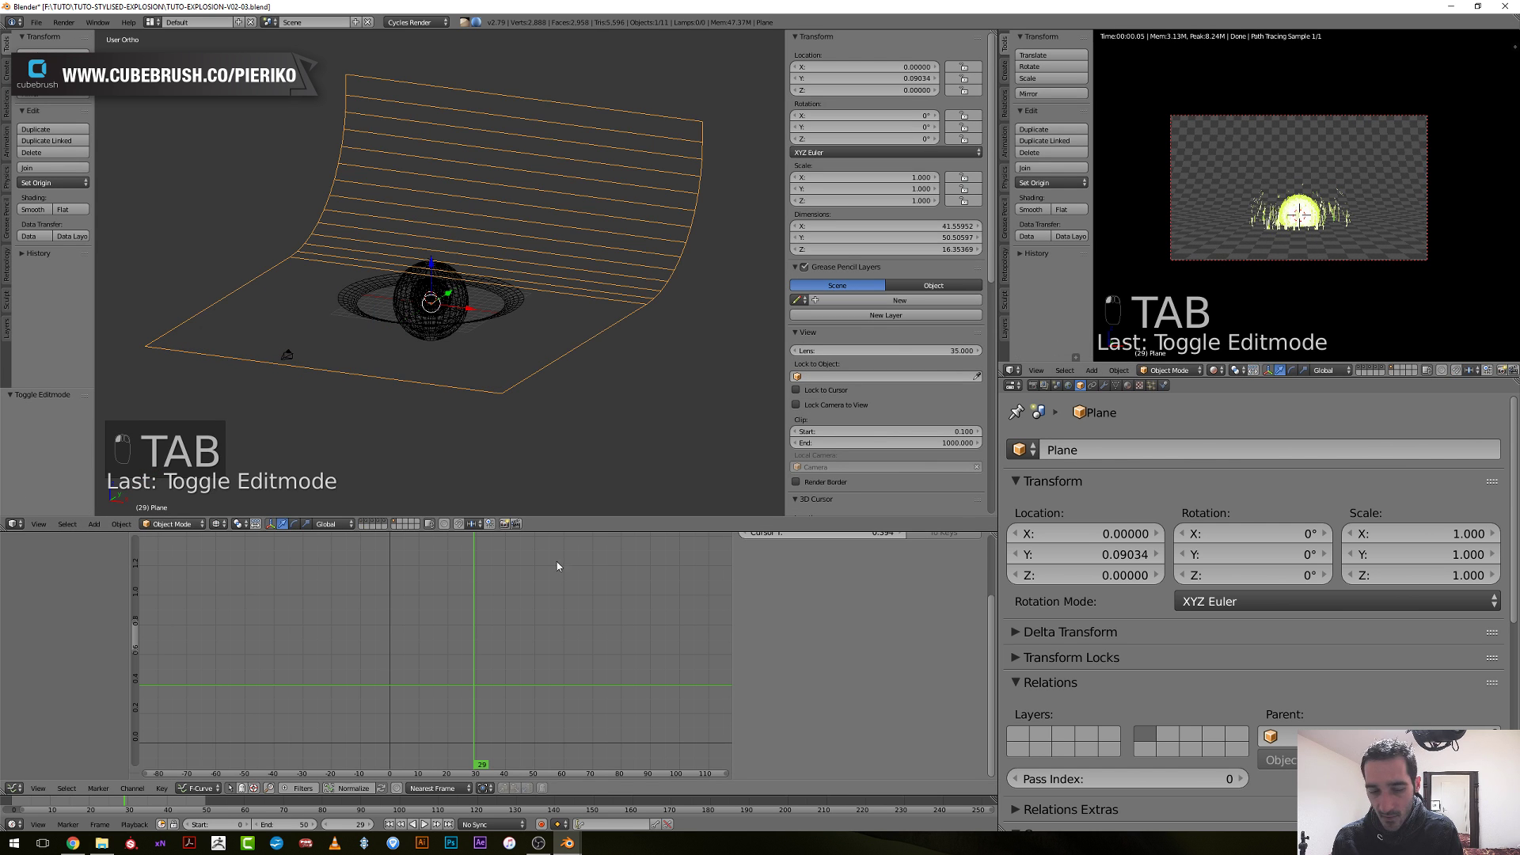
# Step forward a few frames from 29 and then back to frame 3 to check how the explosion develops over the extended floor.
pyautogui.press('Right')
pyautogui.press('Right')
pyautogui.press('Right')
pyautogui.press('Right')
pyautogui.press('Right')
pyautogui.press('Right')
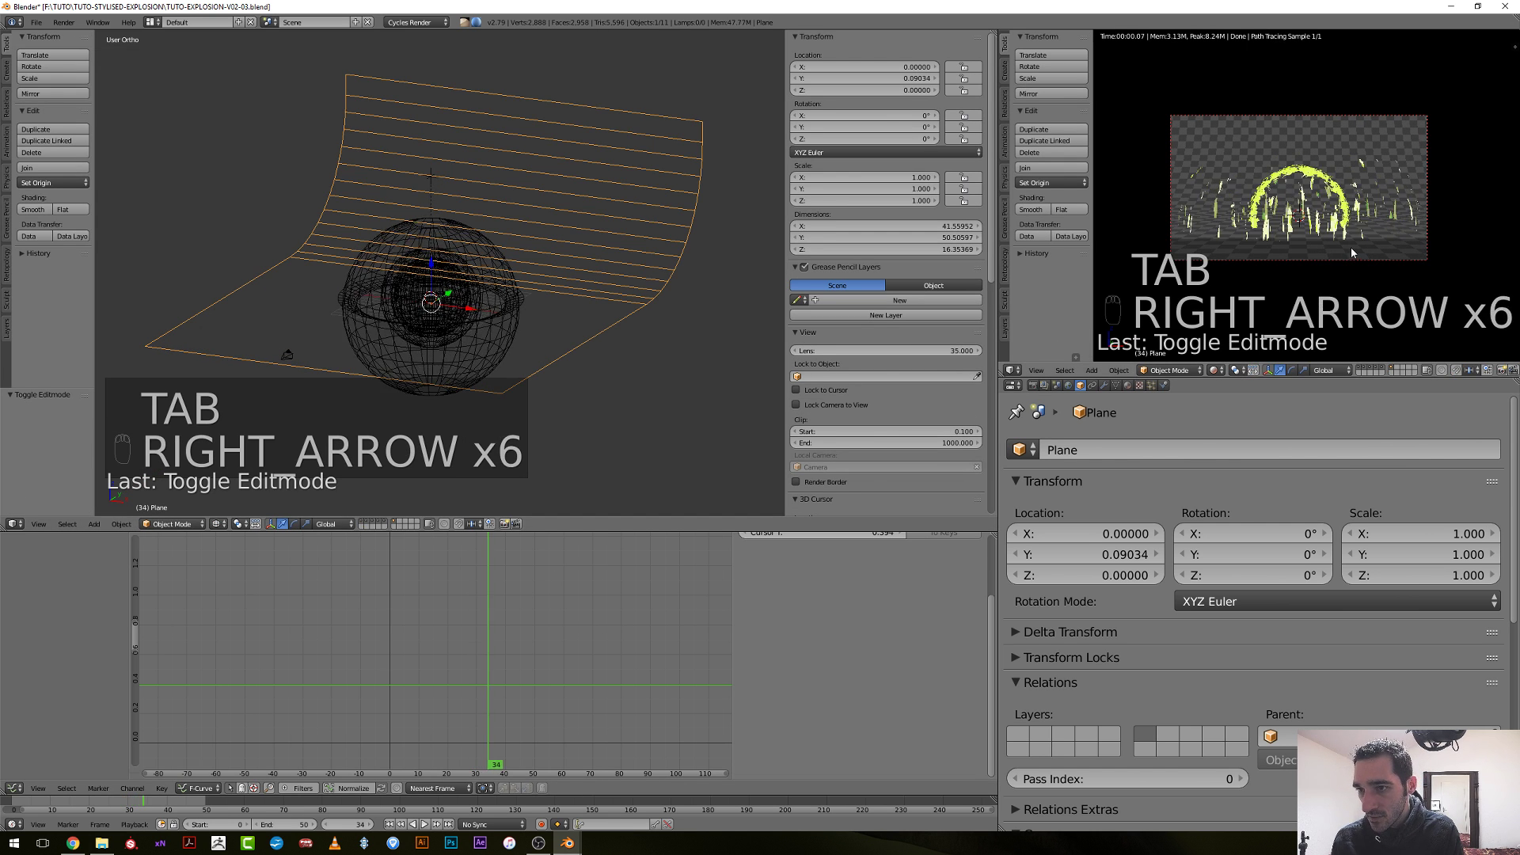
pyautogui.press('Right')
pyautogui.press('Right')
pyautogui.press('Left')
pyautogui.press('Left')
pyautogui.press('Left')
pyautogui.press('Left')
pyautogui.press('Left')
pyautogui.press('Left')
pyautogui.press('Left')
pyautogui.press('Left')
pyautogui.press('Left')
pyautogui.press('Left')
pyautogui.press('Left')
pyautogui.press('Left')
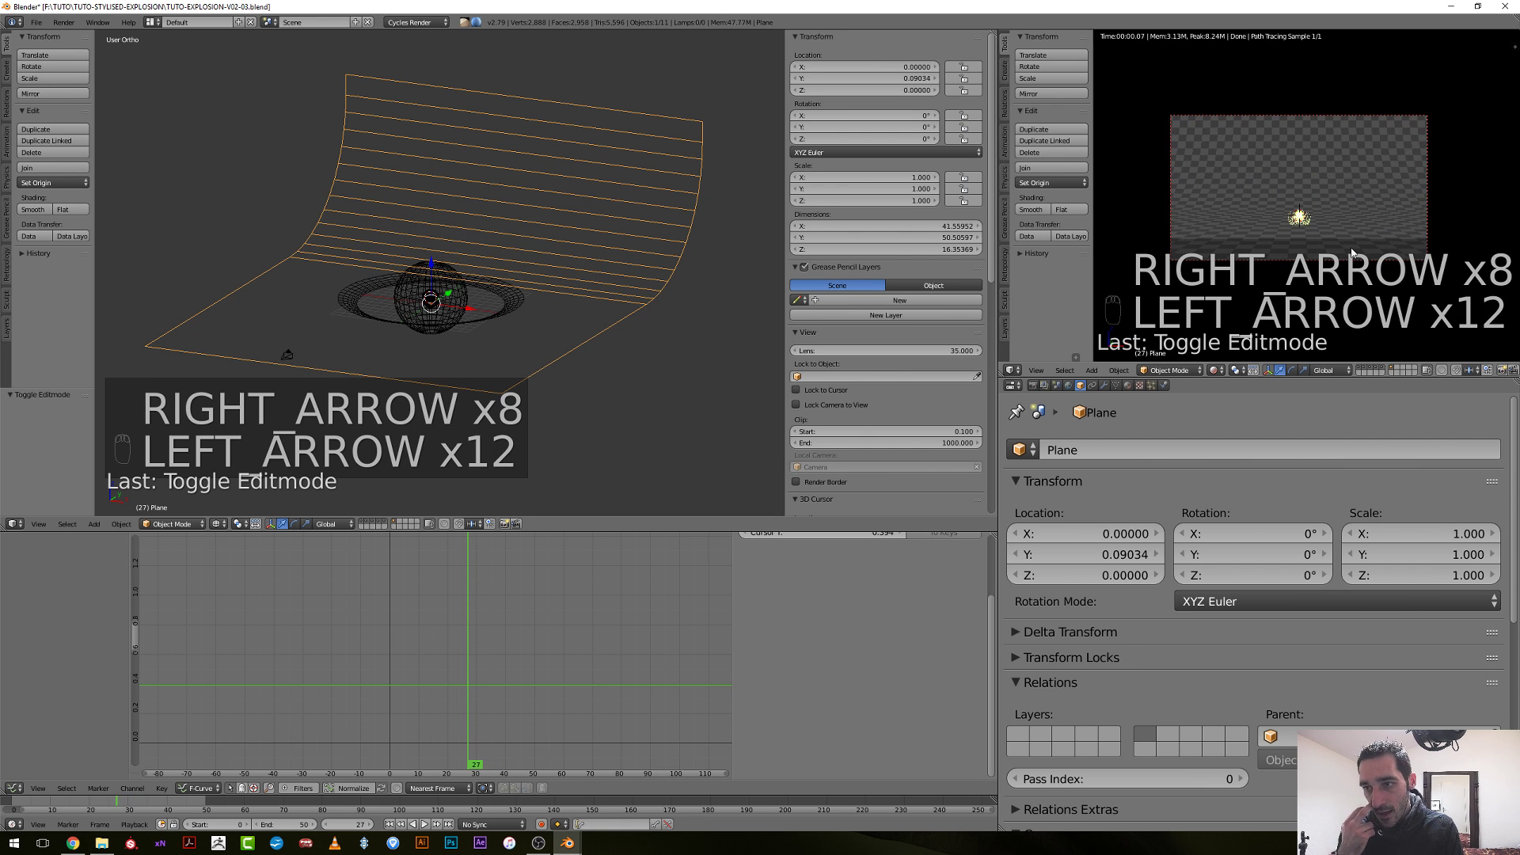
pyautogui.press('Left')
pyautogui.press('Left')
pyautogui.press('Left')
pyautogui.press('Left')
pyautogui.press('Left')
pyautogui.press('Left')
pyautogui.press('Left')
pyautogui.press('Left')
pyautogui.press('Left')
pyautogui.press('Left')
pyautogui.press('Left')
pyautogui.press('Left')
pyautogui.press('Left')
pyautogui.press('Left')
pyautogui.press('Left')
pyautogui.press('Left')
pyautogui.press('Left')
pyautogui.press('Left')
pyautogui.press('Left')
pyautogui.press('Left')
pyautogui.press('Left')
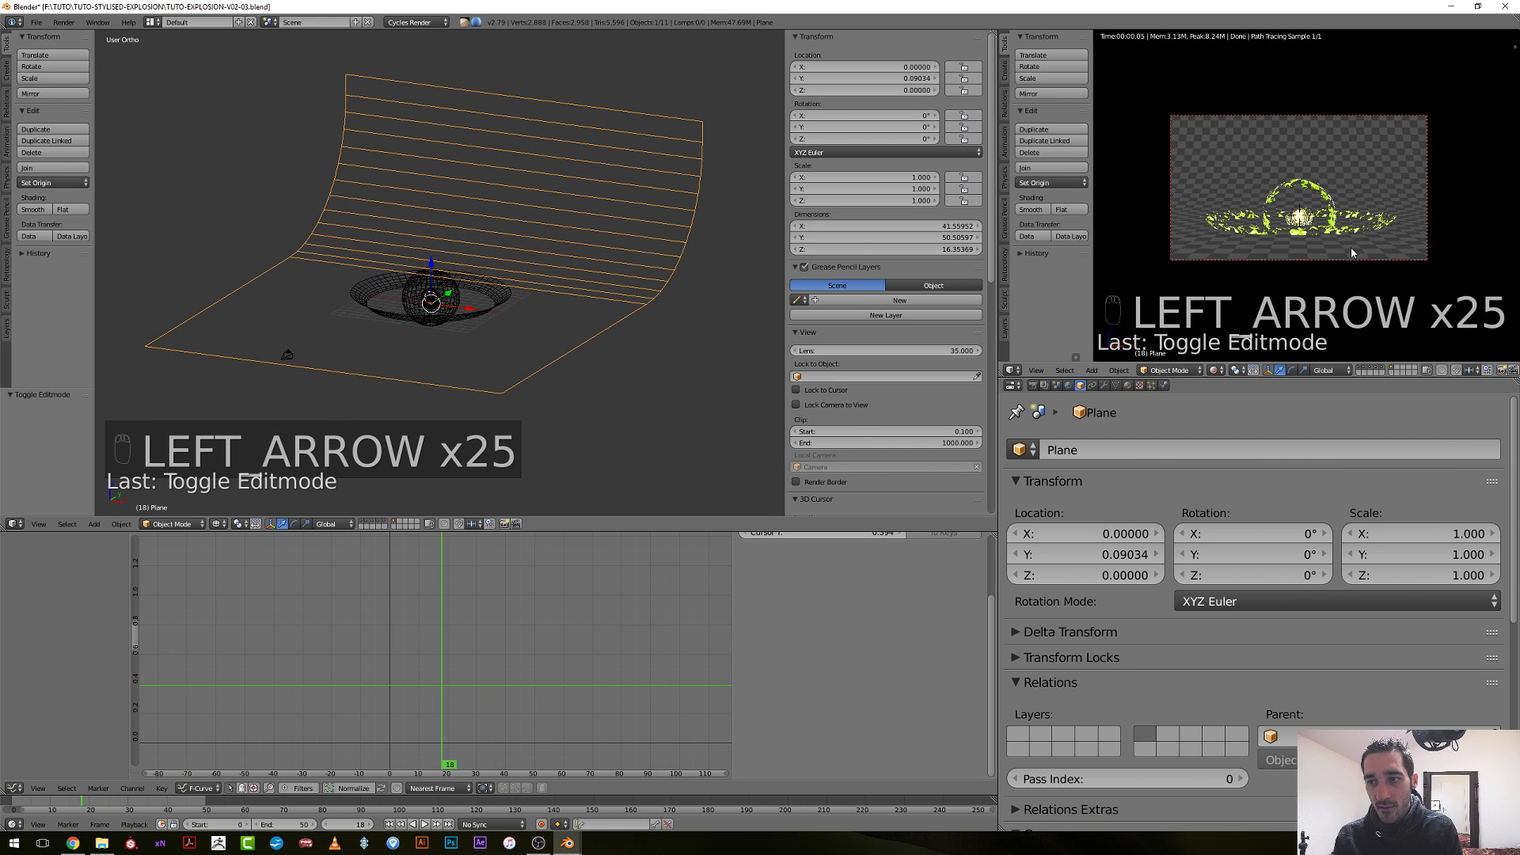
pyautogui.press('Left')
pyautogui.press('Left')
pyautogui.press('Left')
pyautogui.press('Left')
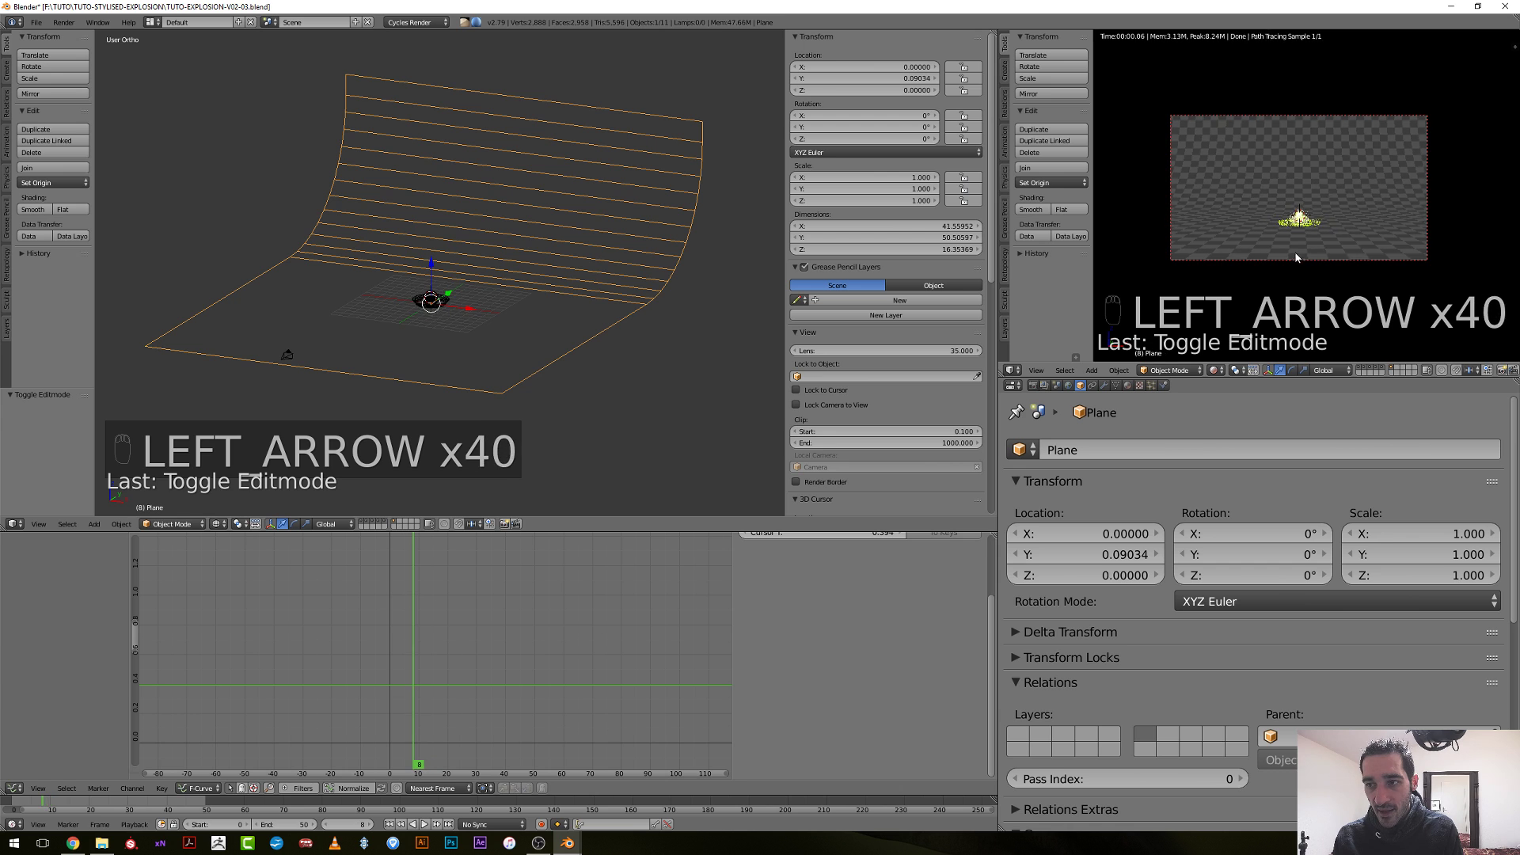
pyautogui.press('Left')
pyautogui.press('Left')
pyautogui.press('Left')
pyautogui.press('Left')
pyautogui.press('Left')
pyautogui.press('Left')
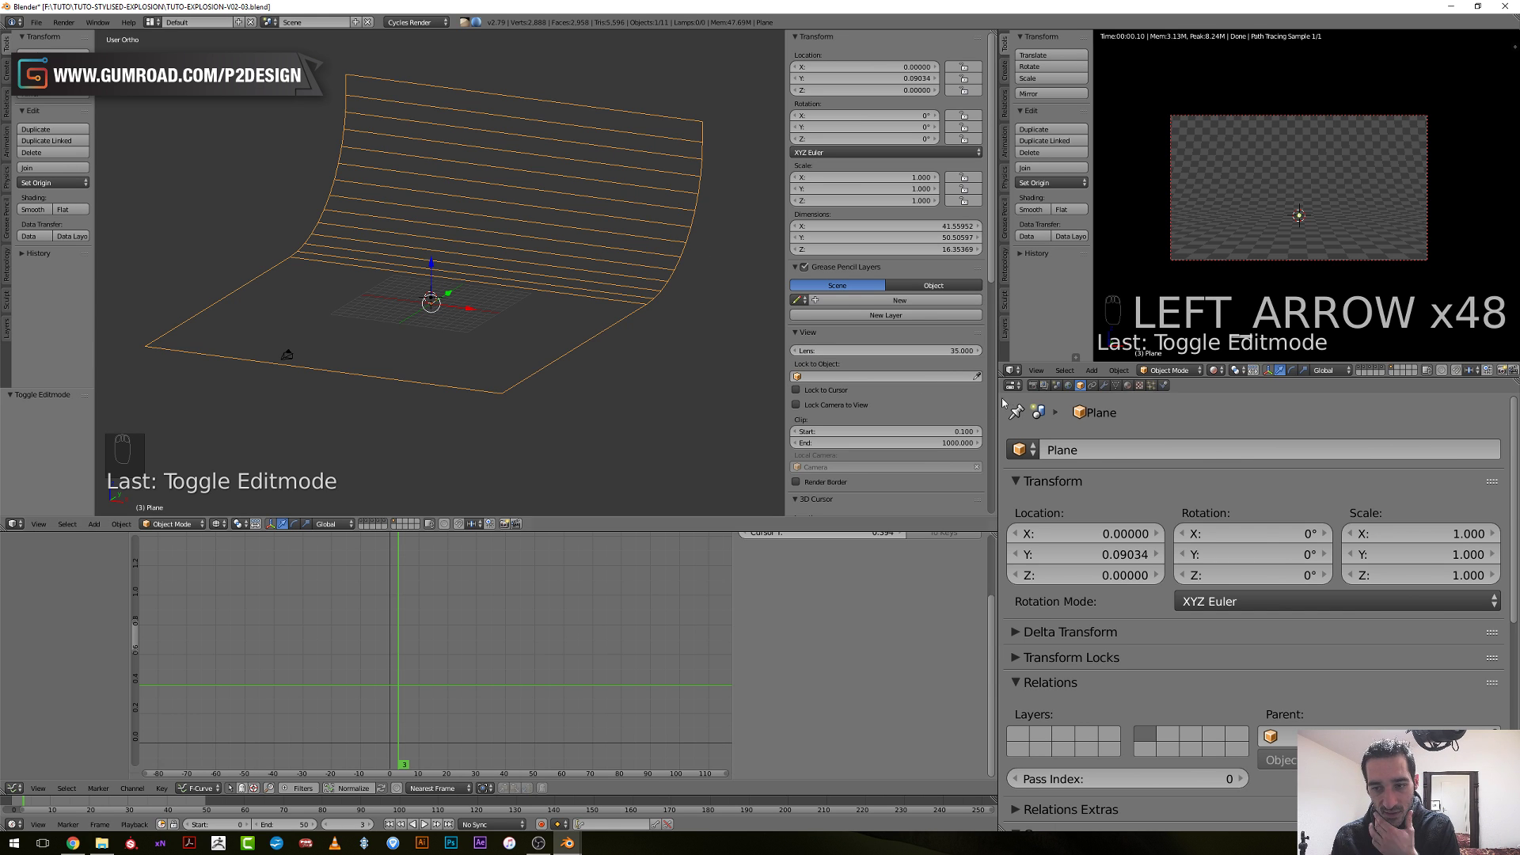
# Render the animation as a playblast, watch 02-0000-0050.mp4 from the PLAYBLAST-V03 folder in VLC, and return to Blender.
pyautogui.click(1033, 384)
pyautogui.click(1309, 478)
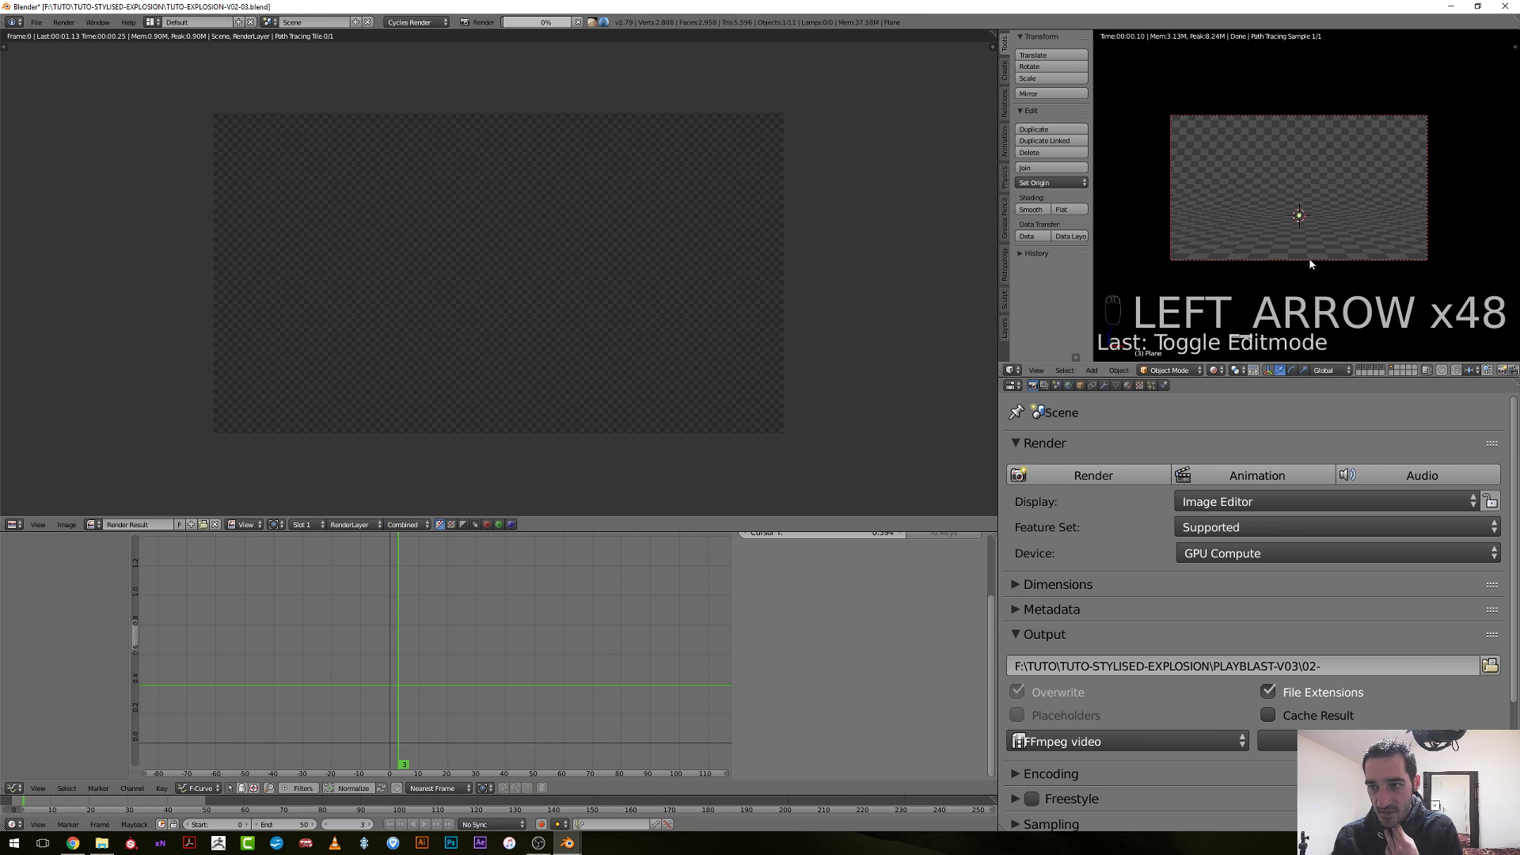
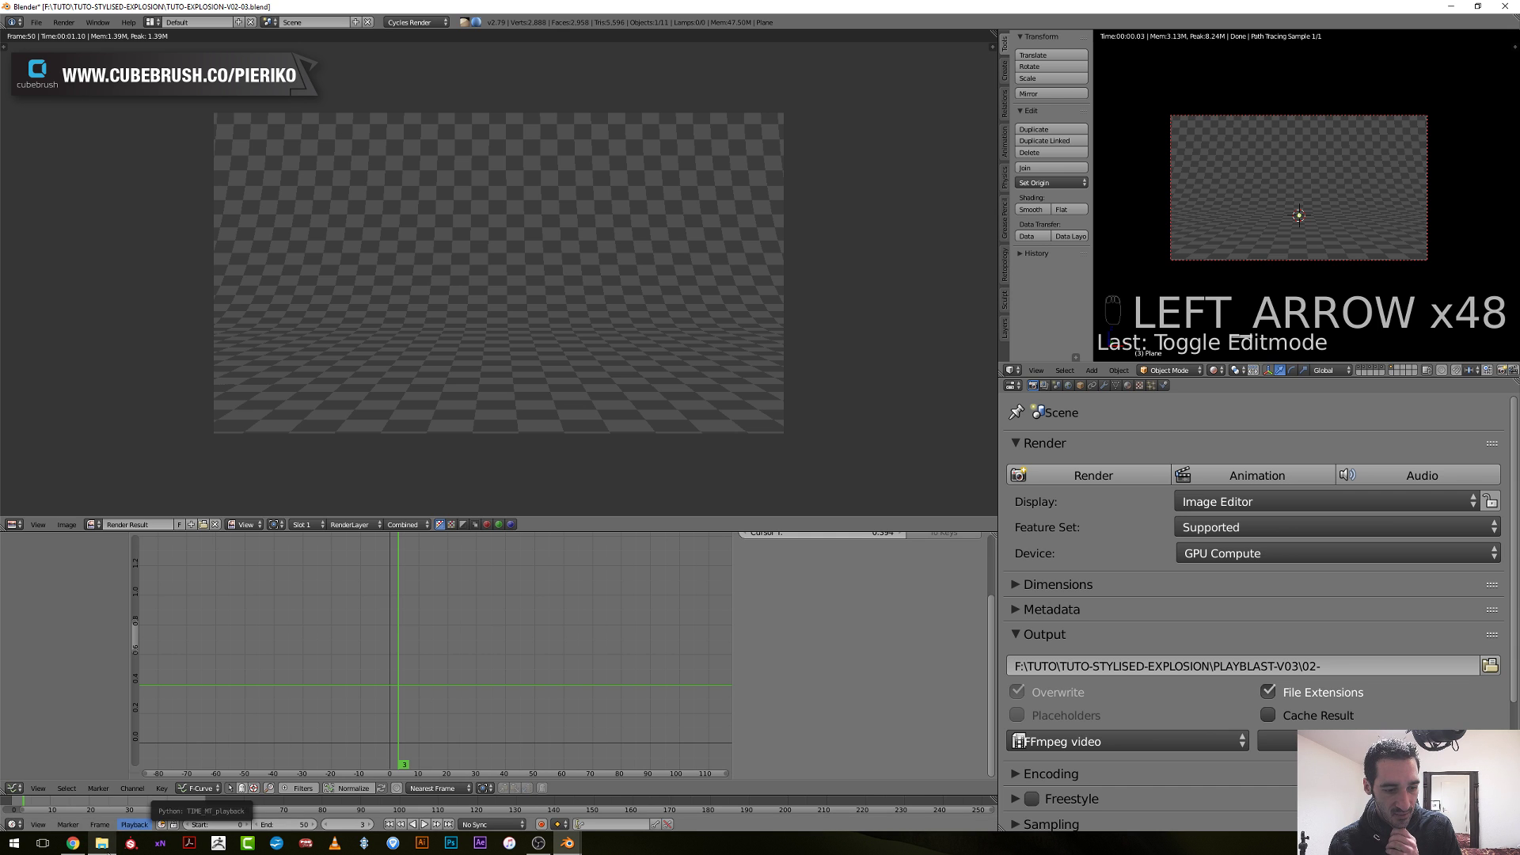
pyautogui.click(102, 843)
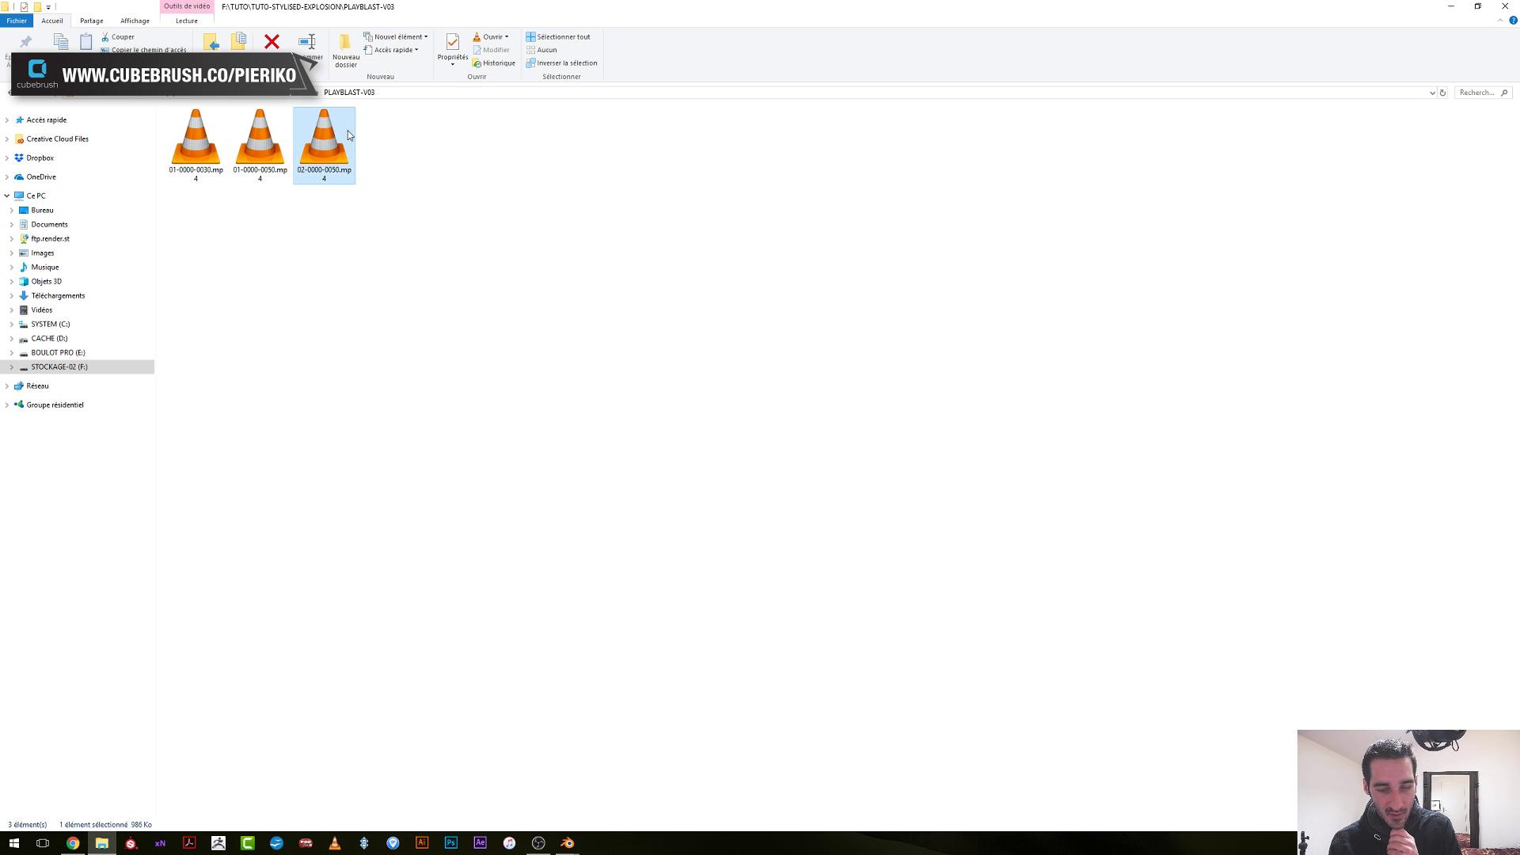
pyautogui.doubleClick(348, 132)
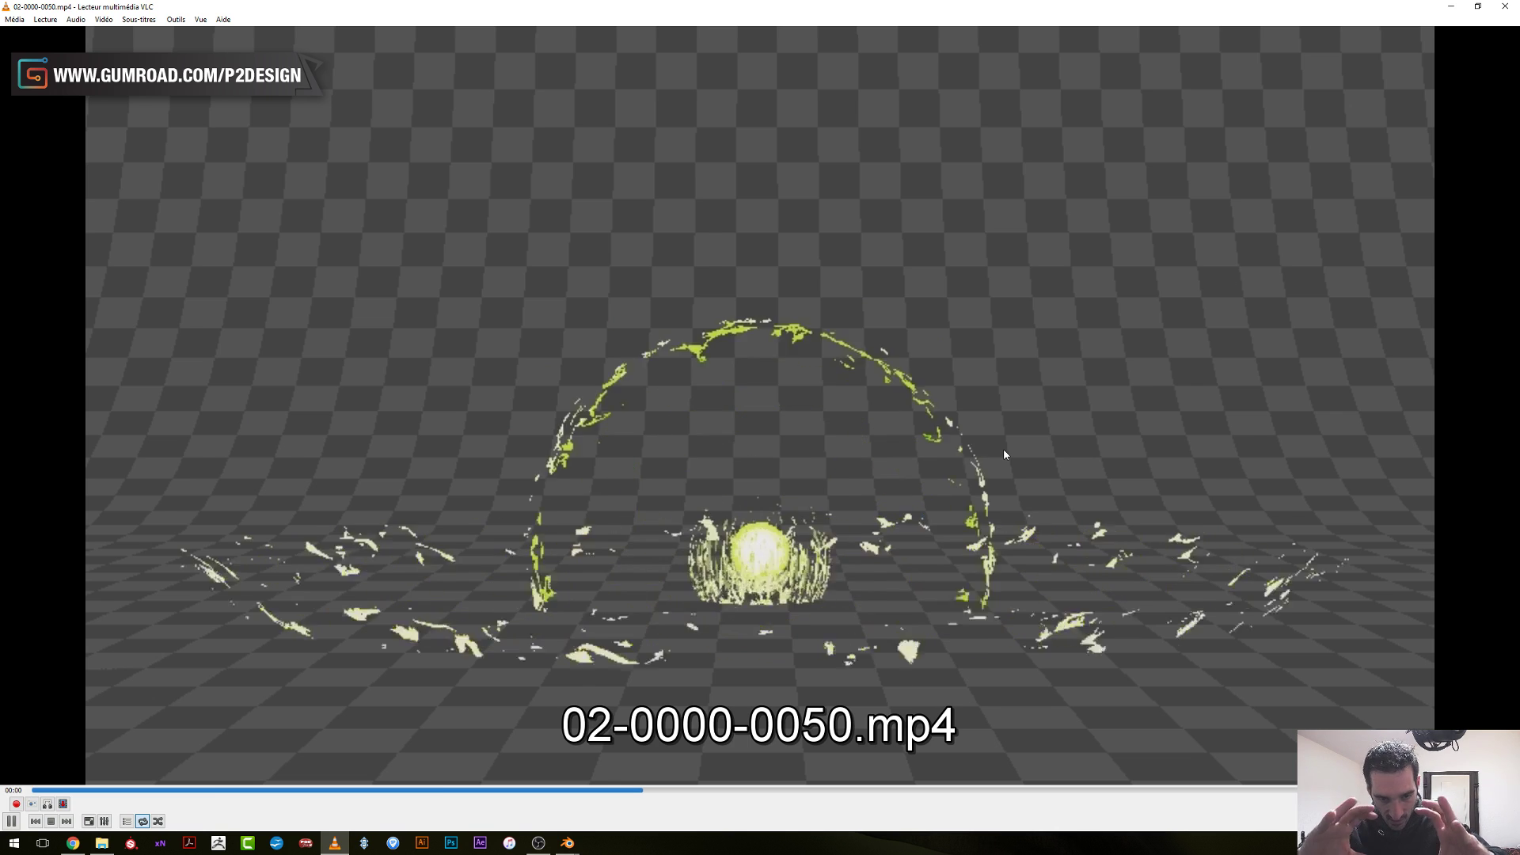
pyautogui.click(1504, 5)
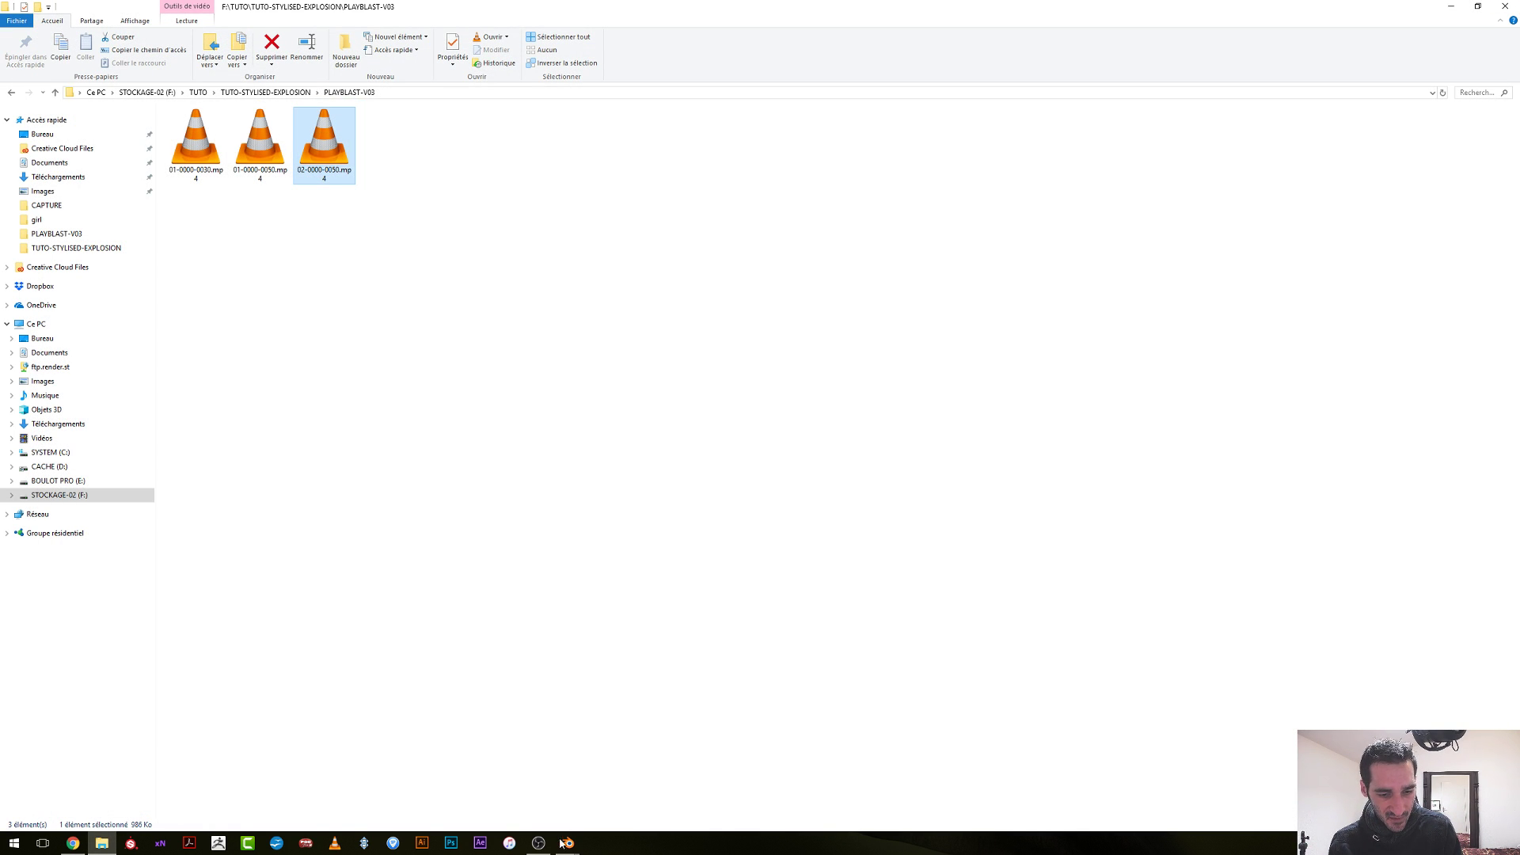
pyautogui.moveTo(564, 843)
pyautogui.click(519, 794)
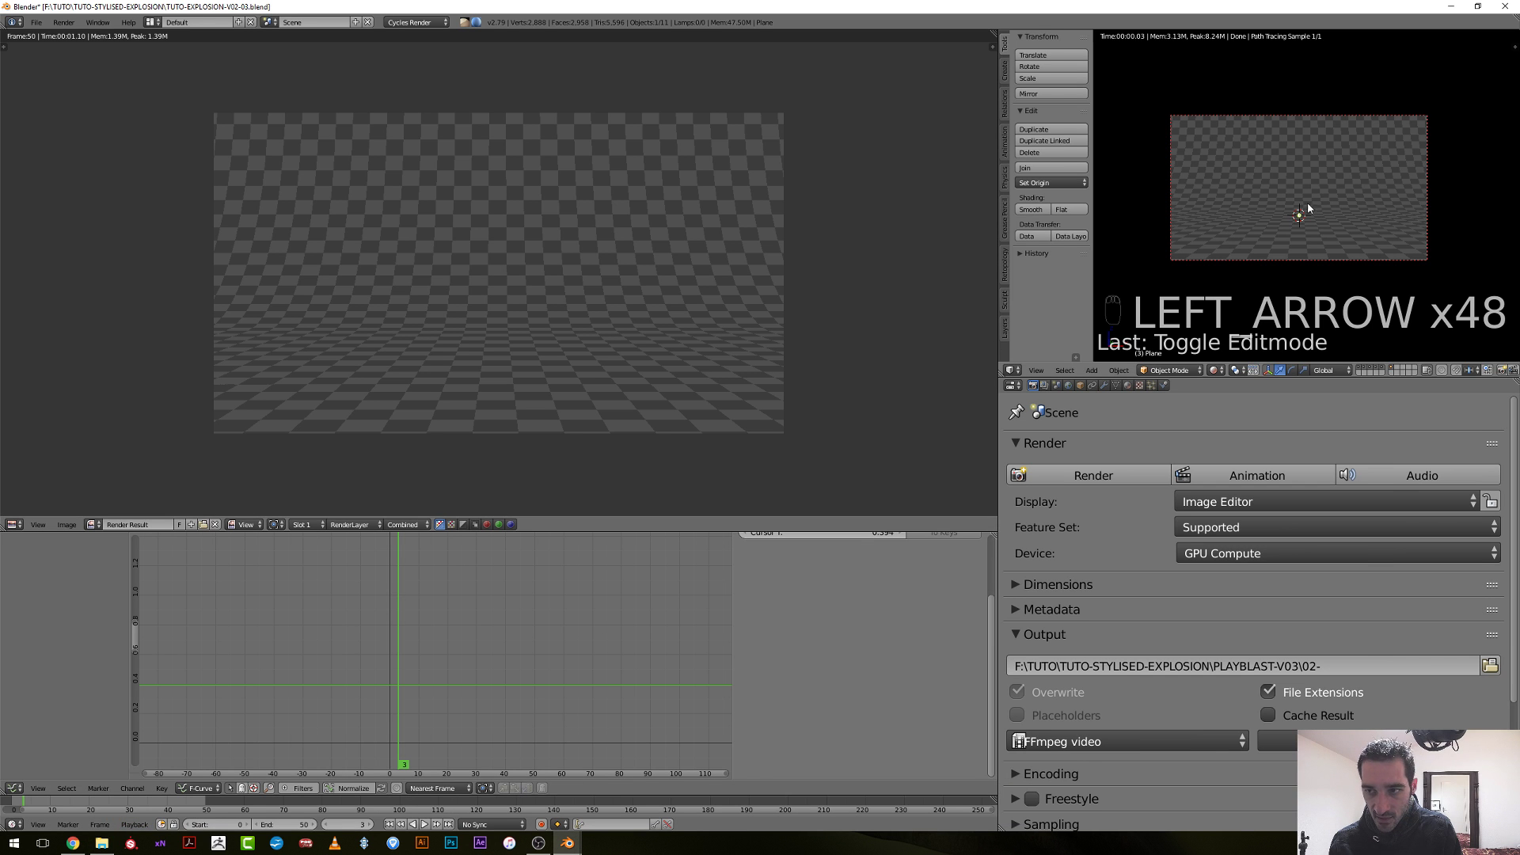
# Select the camera and switch the area showing the render result back to the 3D view.
pyautogui.click(1240, 266)
pyautogui.press('g')
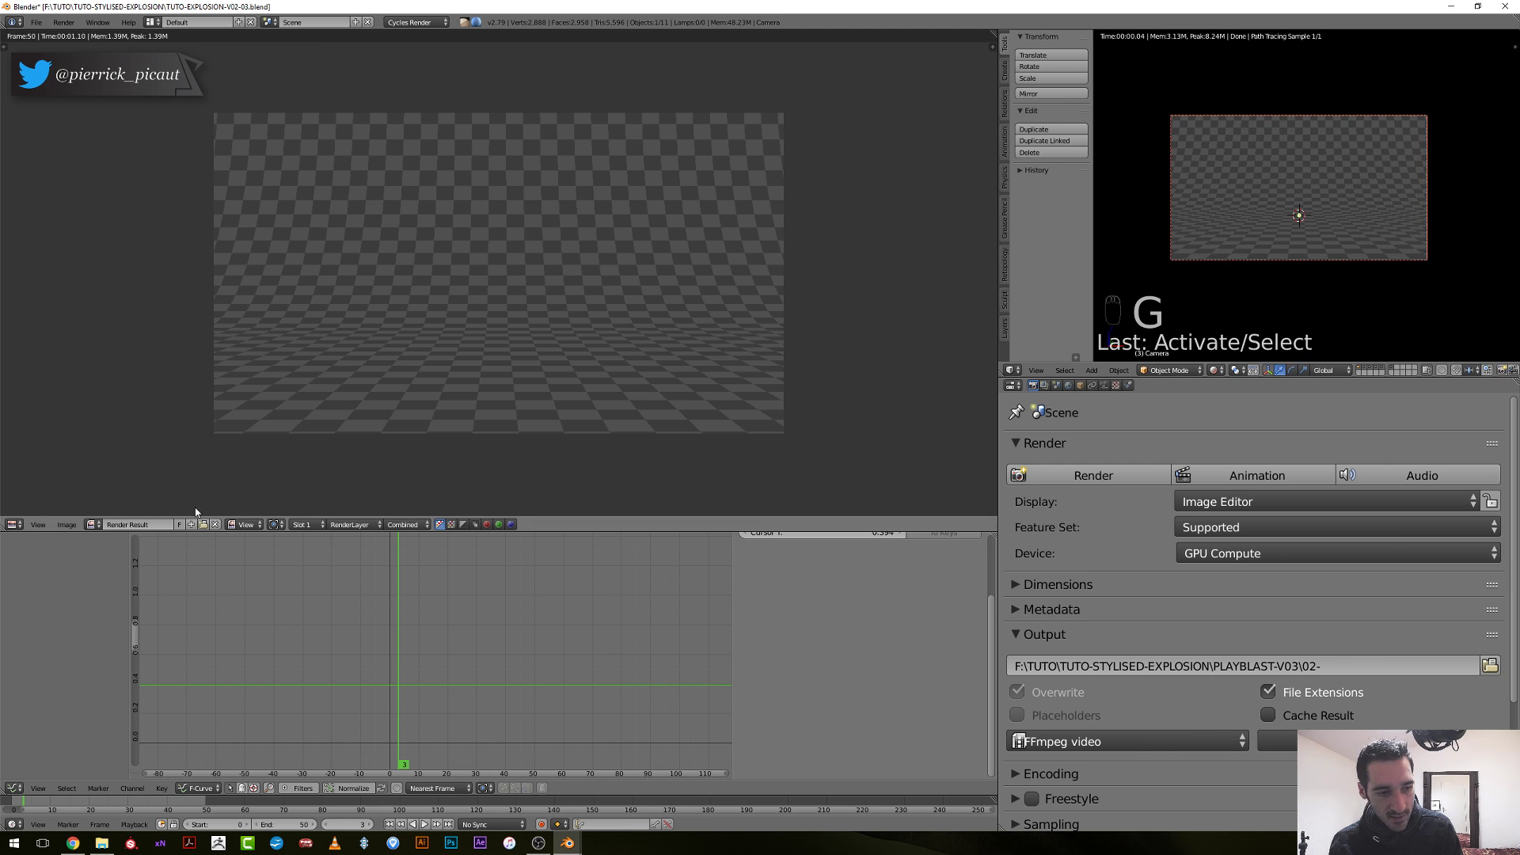
pyautogui.click(13, 524)
pyautogui.click(37, 513)
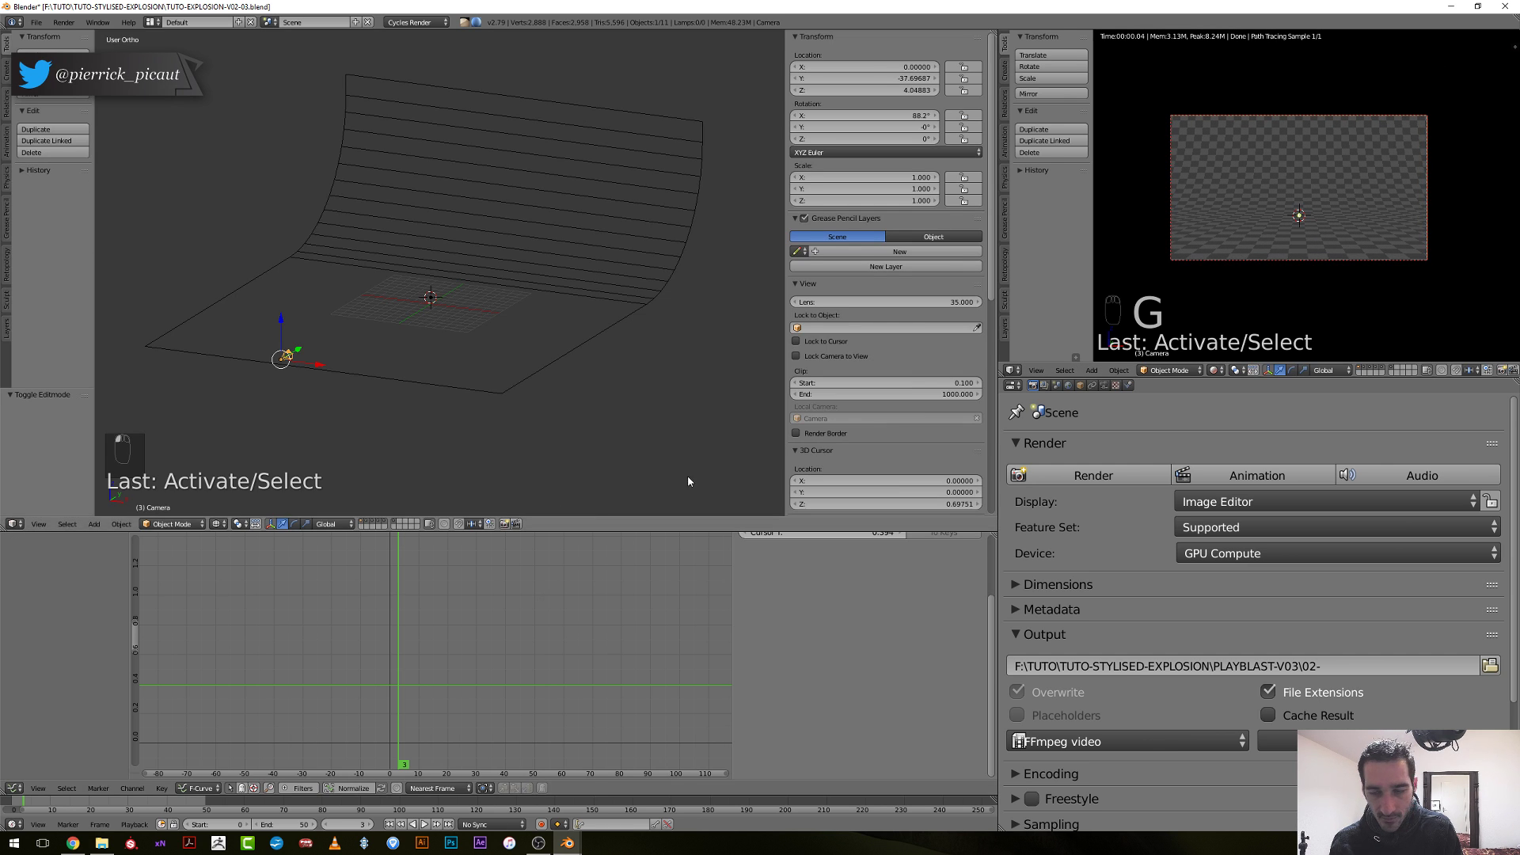
# At frame 21, raise the camera to Z 7.194 and tilt it down about its local X axis to 82.4°.
pyautogui.moveTo(524, 669); pyautogui.dragTo(451, 670)
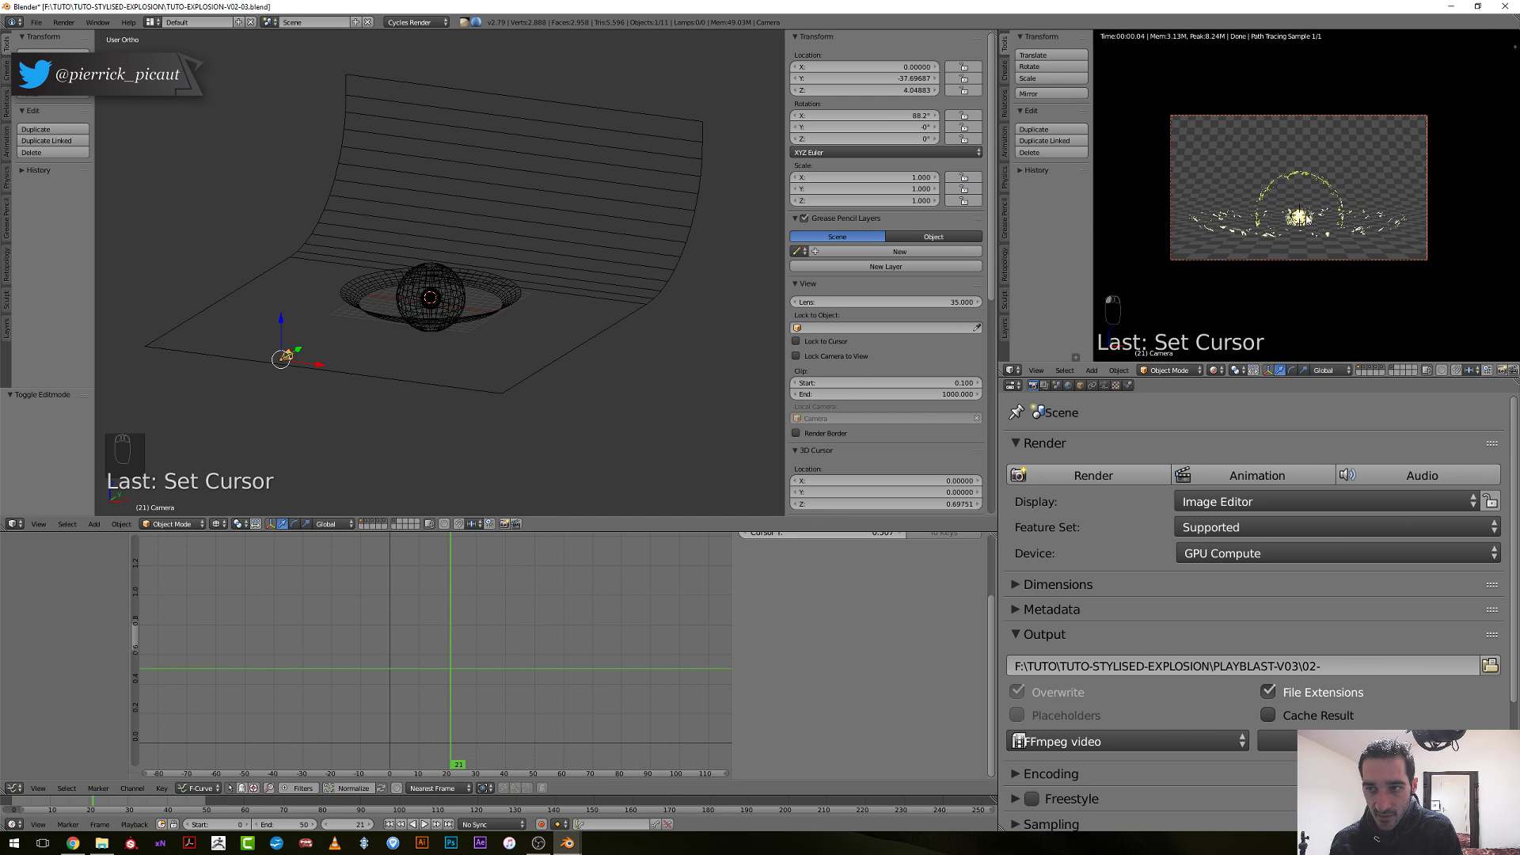
pyautogui.press('g')
pyautogui.press('z')
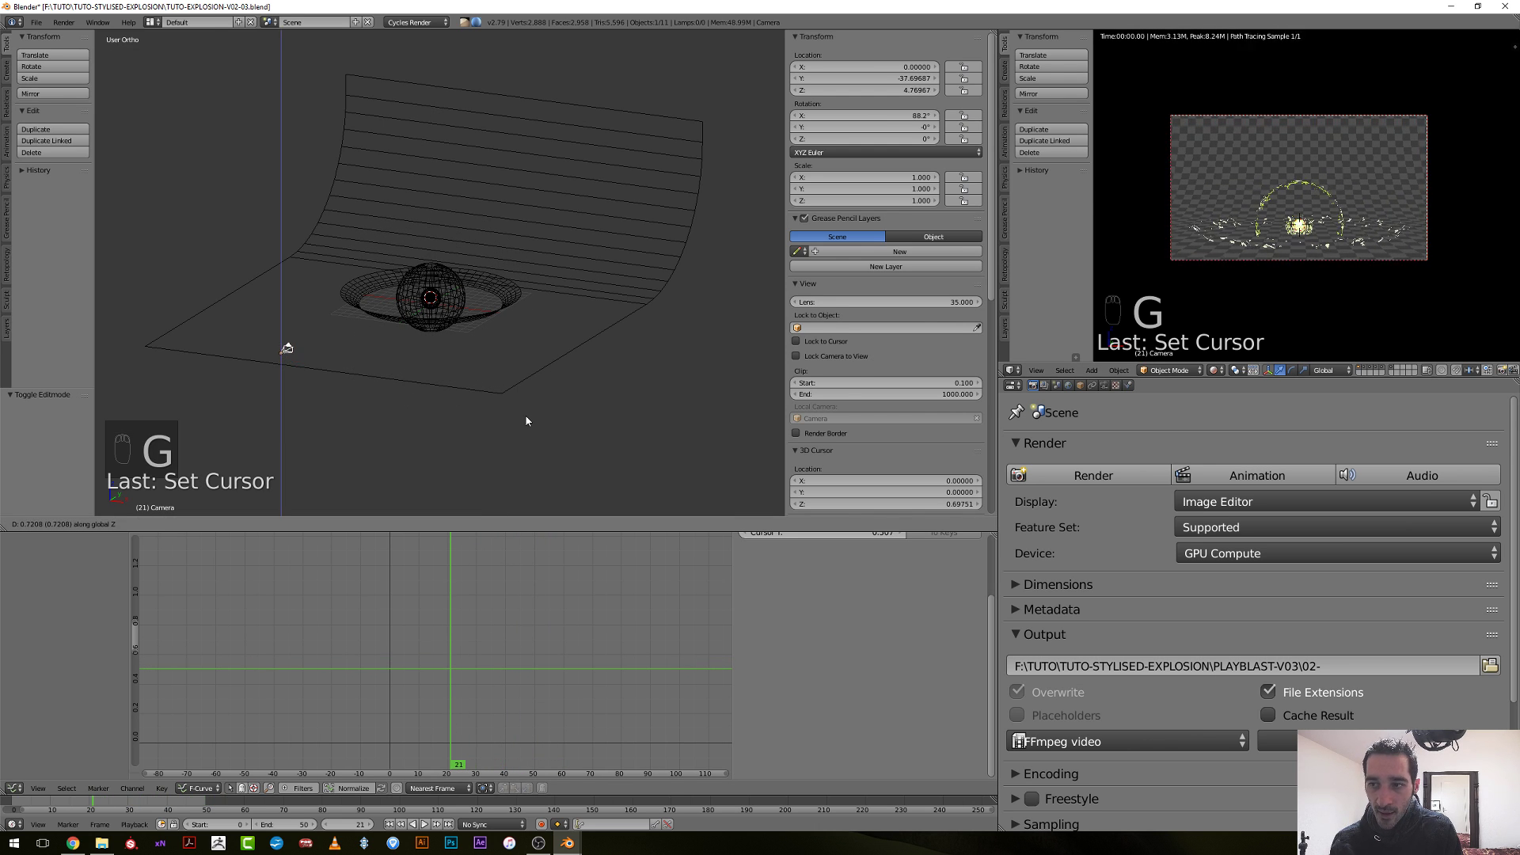
pyautogui.click(567, 342)
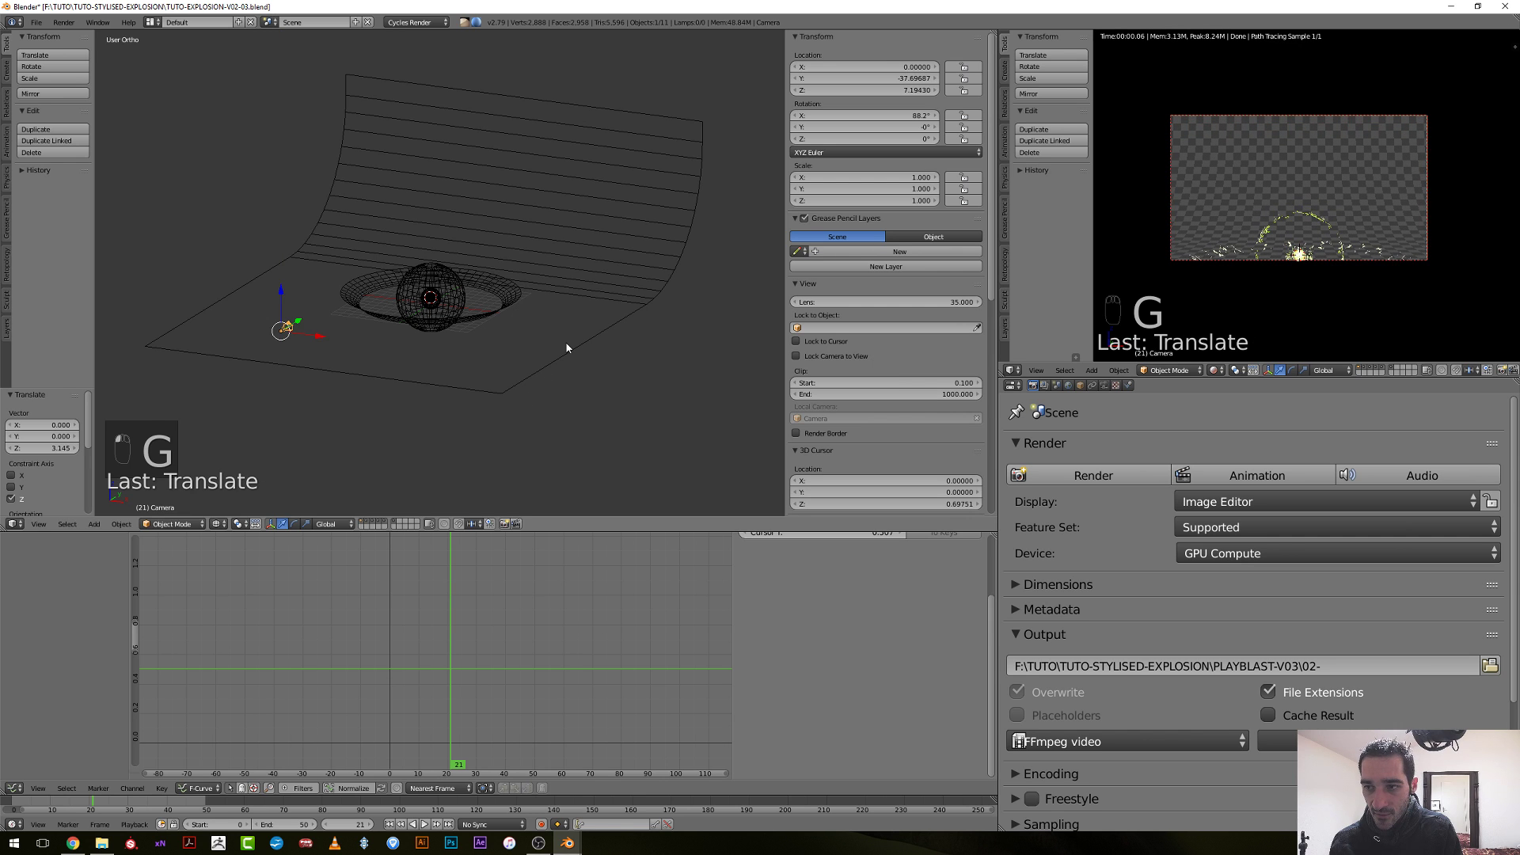
pyautogui.press('r')
pyautogui.press('x')
pyautogui.press('x')
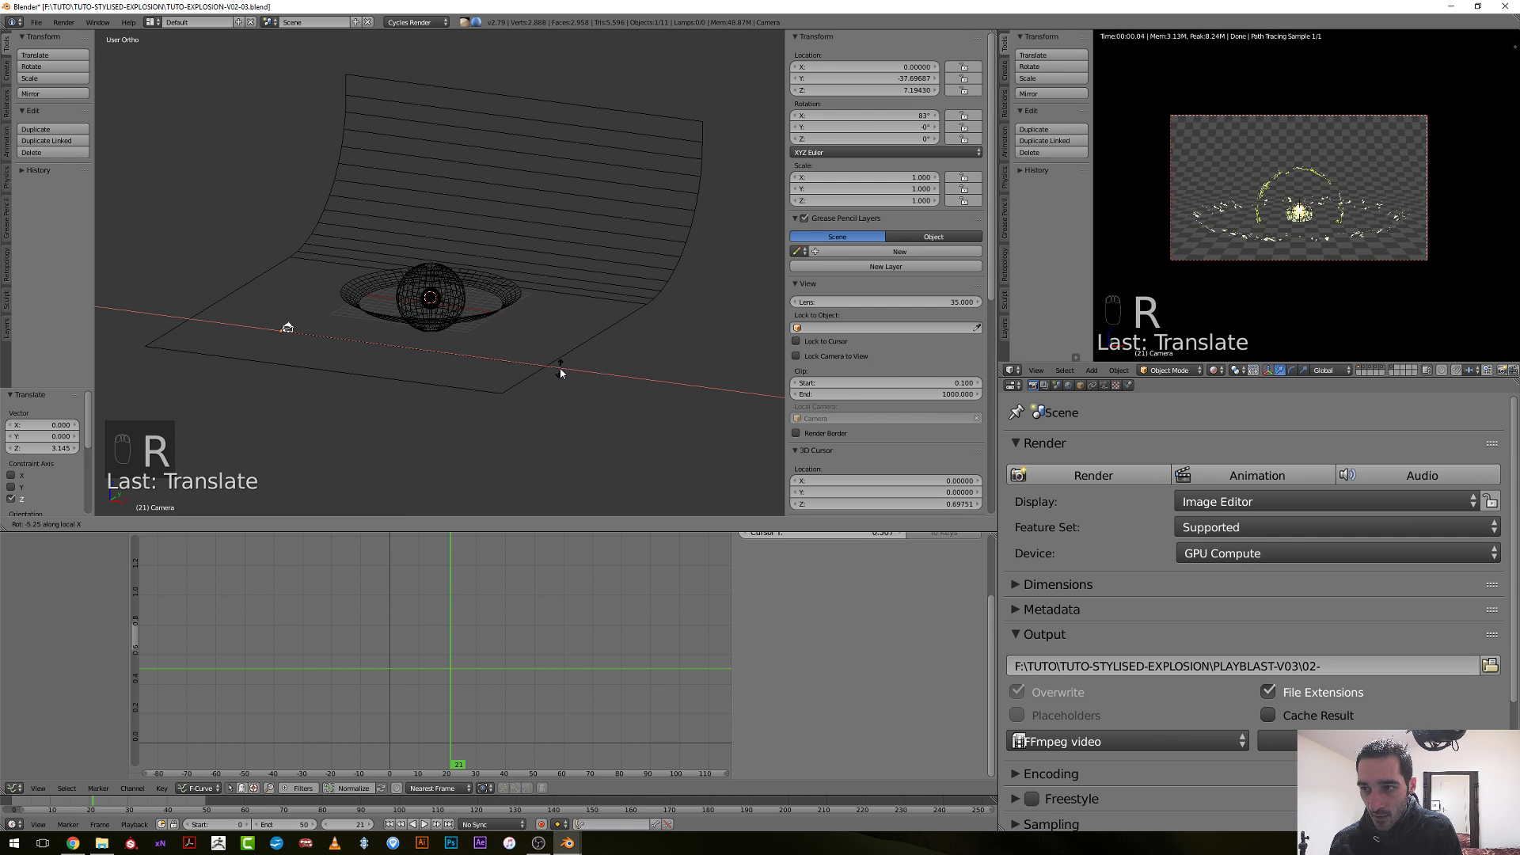
pyautogui.click(552, 387)
# Go to frame 32 and examine the nested explosion spheres up close, from the front and at an angle.
pyautogui.moveTo(385, 700); pyautogui.dragTo(483, 711)
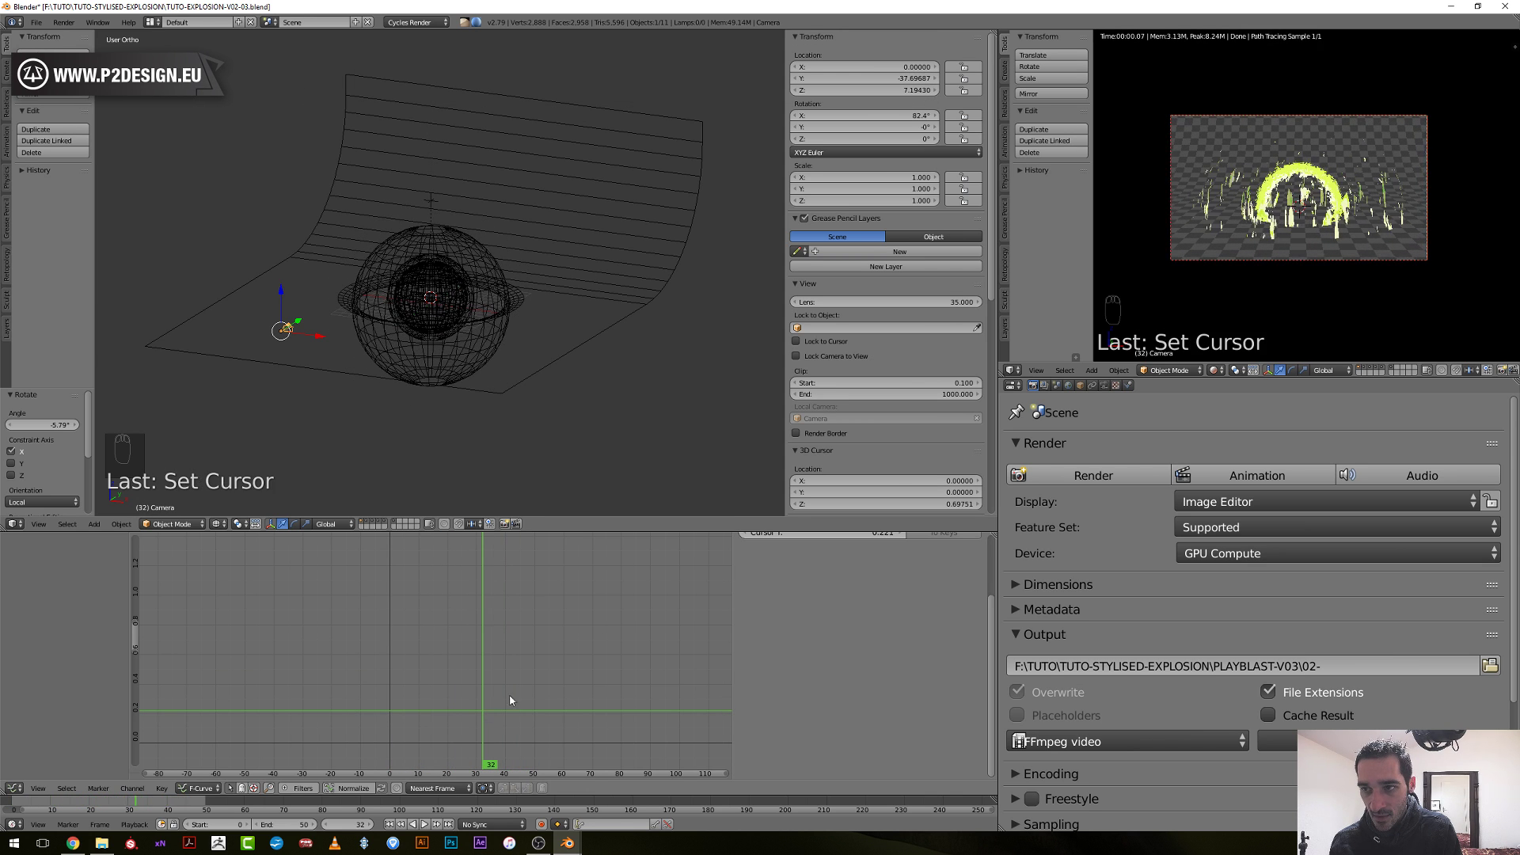
pyautogui.press('KP_0')
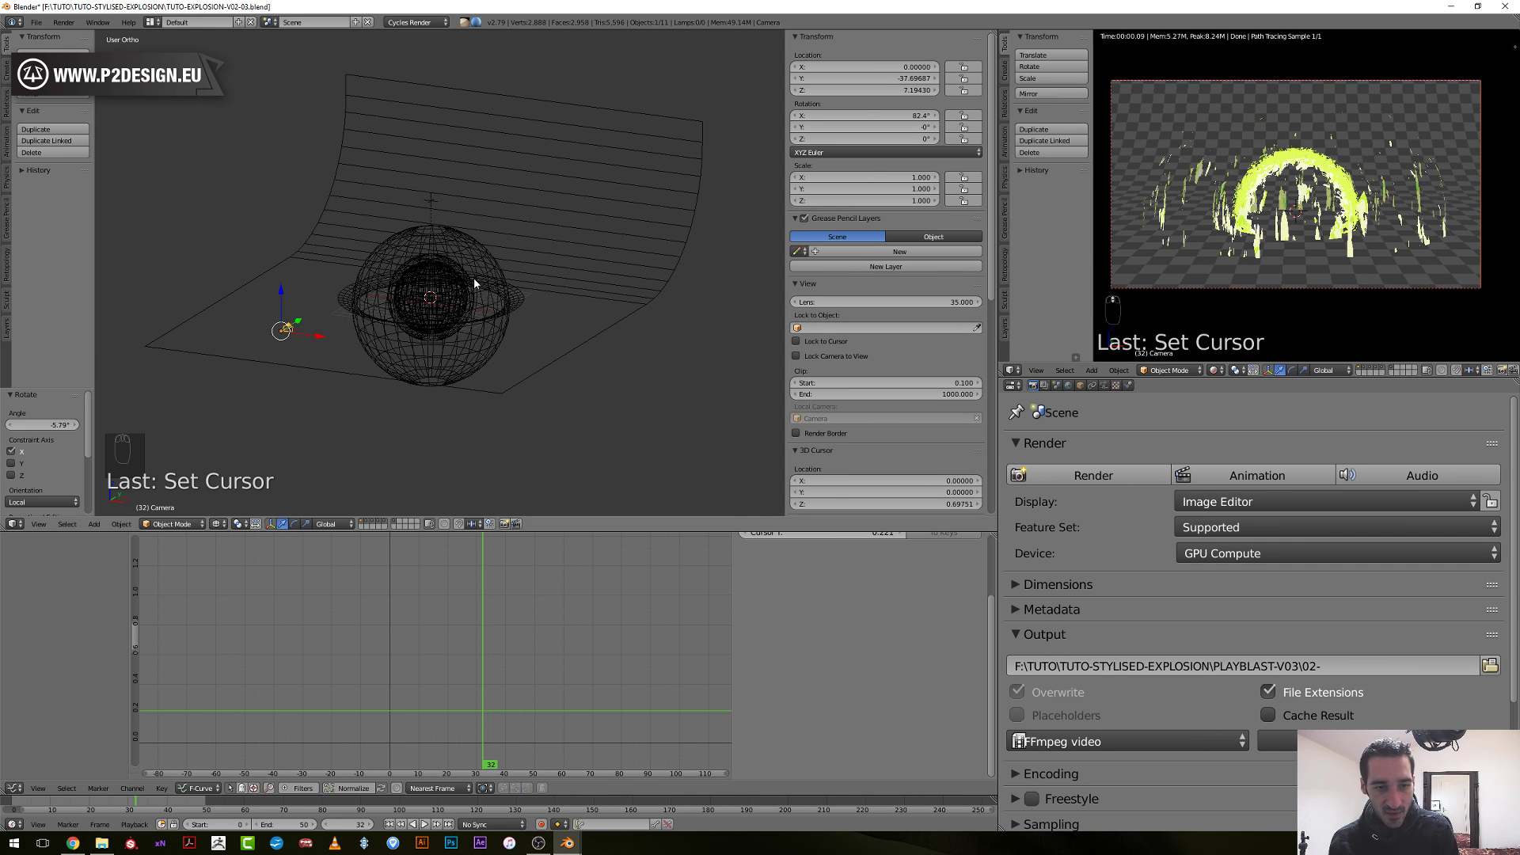
pyautogui.press('KP_1')
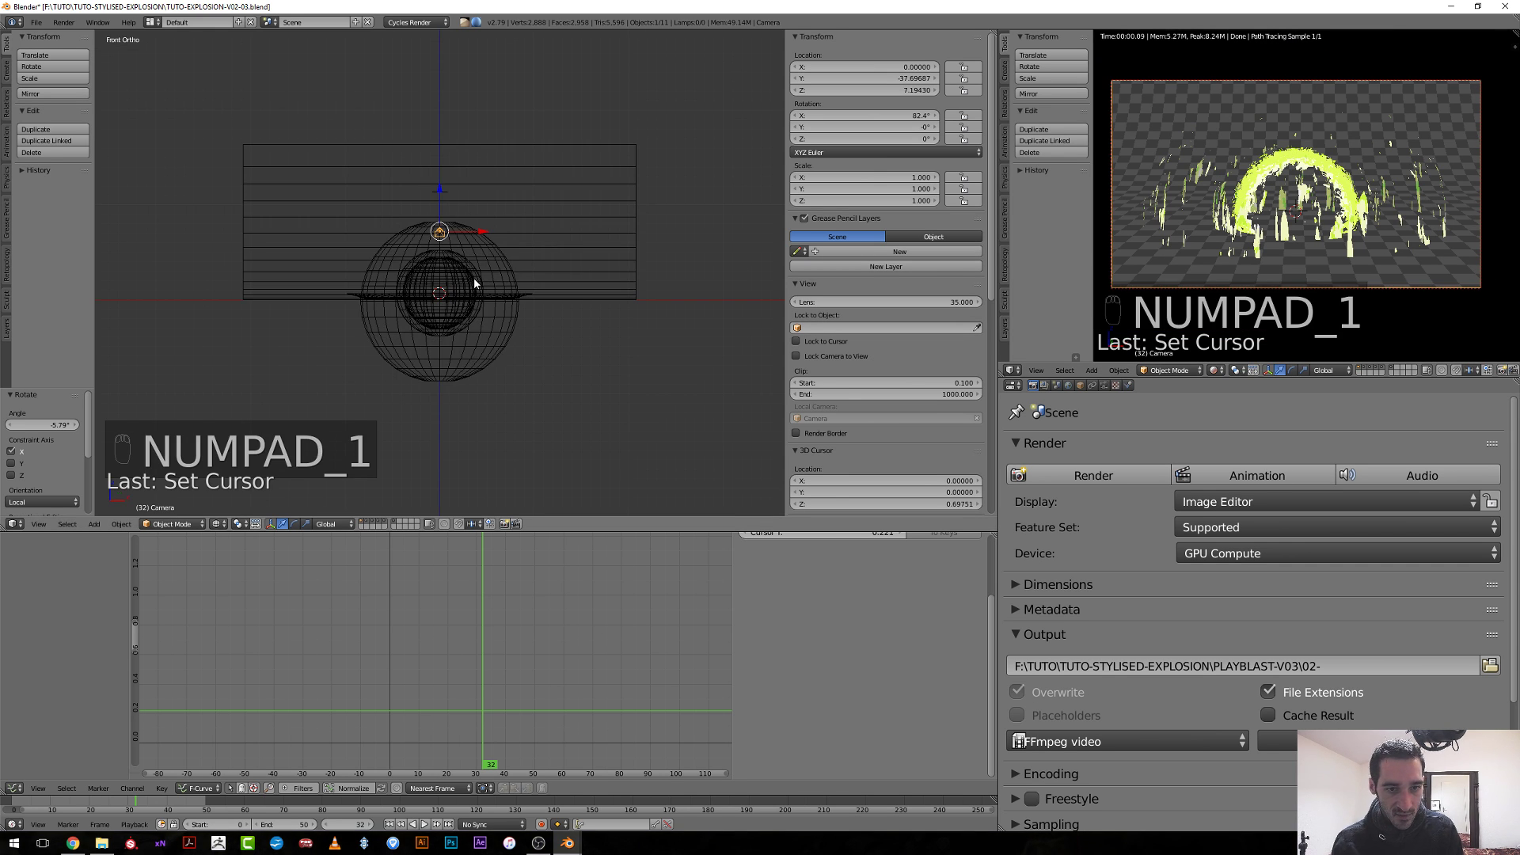
pyautogui.scroll(4, 474, 274)
pyautogui.scroll(-3, 519, 363)
pyautogui.moveTo(519, 364); pyautogui.dragTo(468, 401, button='middle')
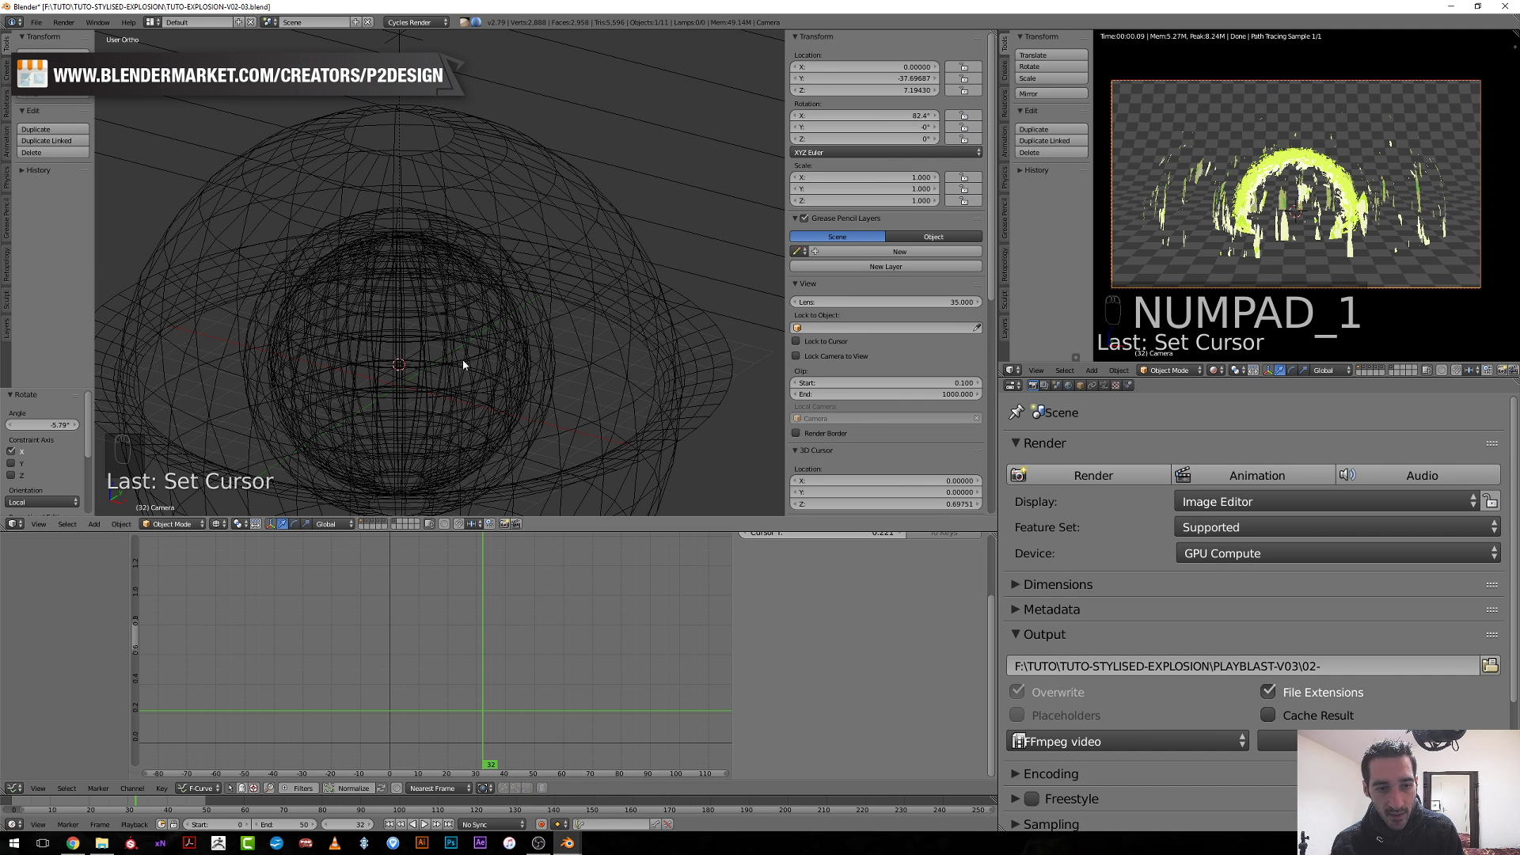
# Add a plane at the centre of the explosion spheres, enter Edit Mode and name the object "ray".
pyautogui.hotkey('shift', 'a')
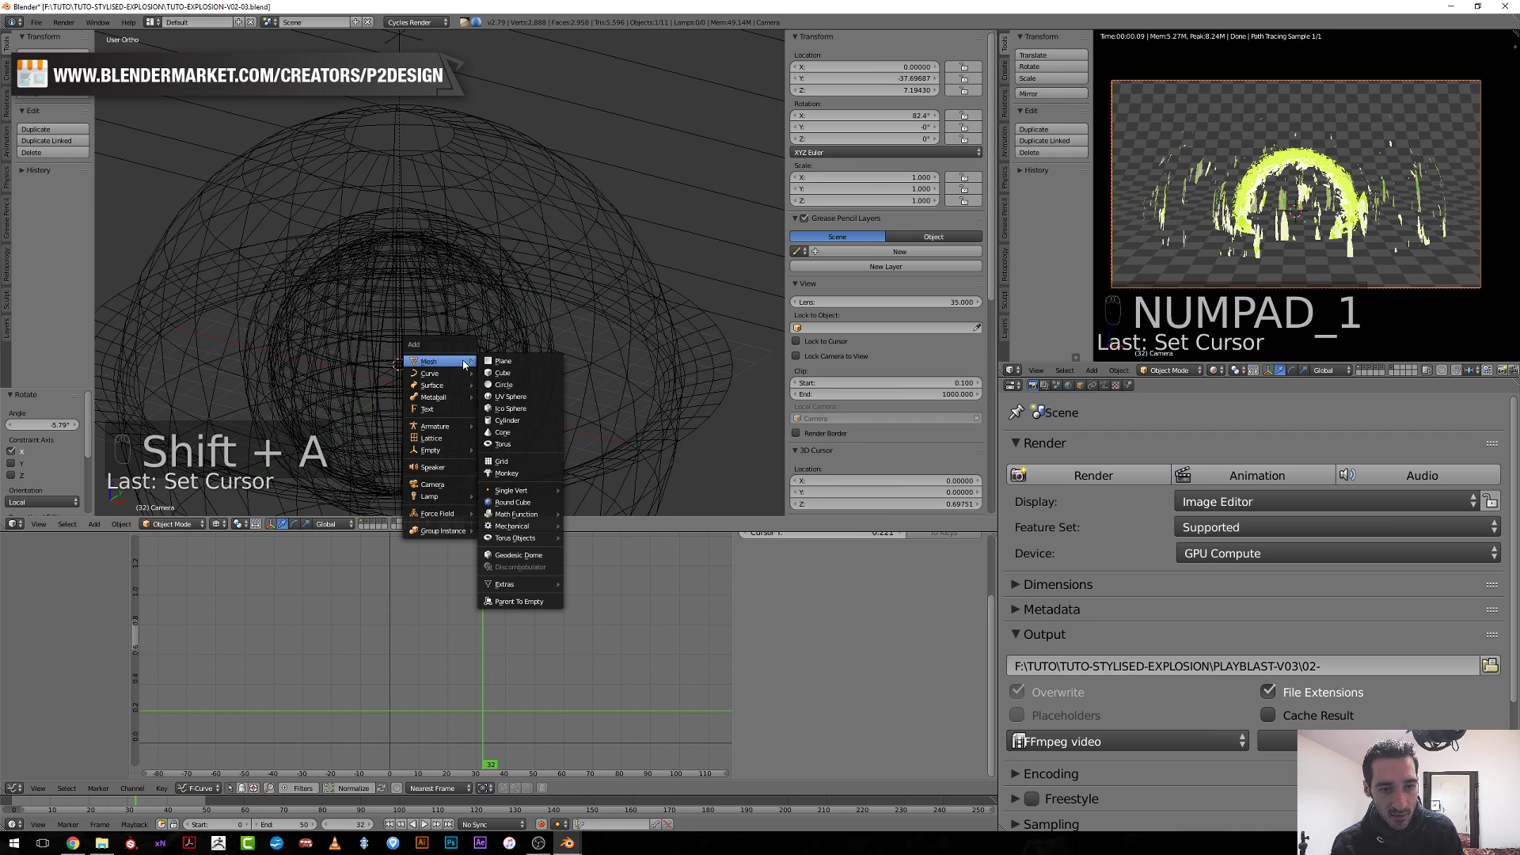
pyautogui.click(503, 360)
pyautogui.moveTo(498, 391); pyautogui.dragTo(554, 301, button='middle')
pyautogui.press('Tab')
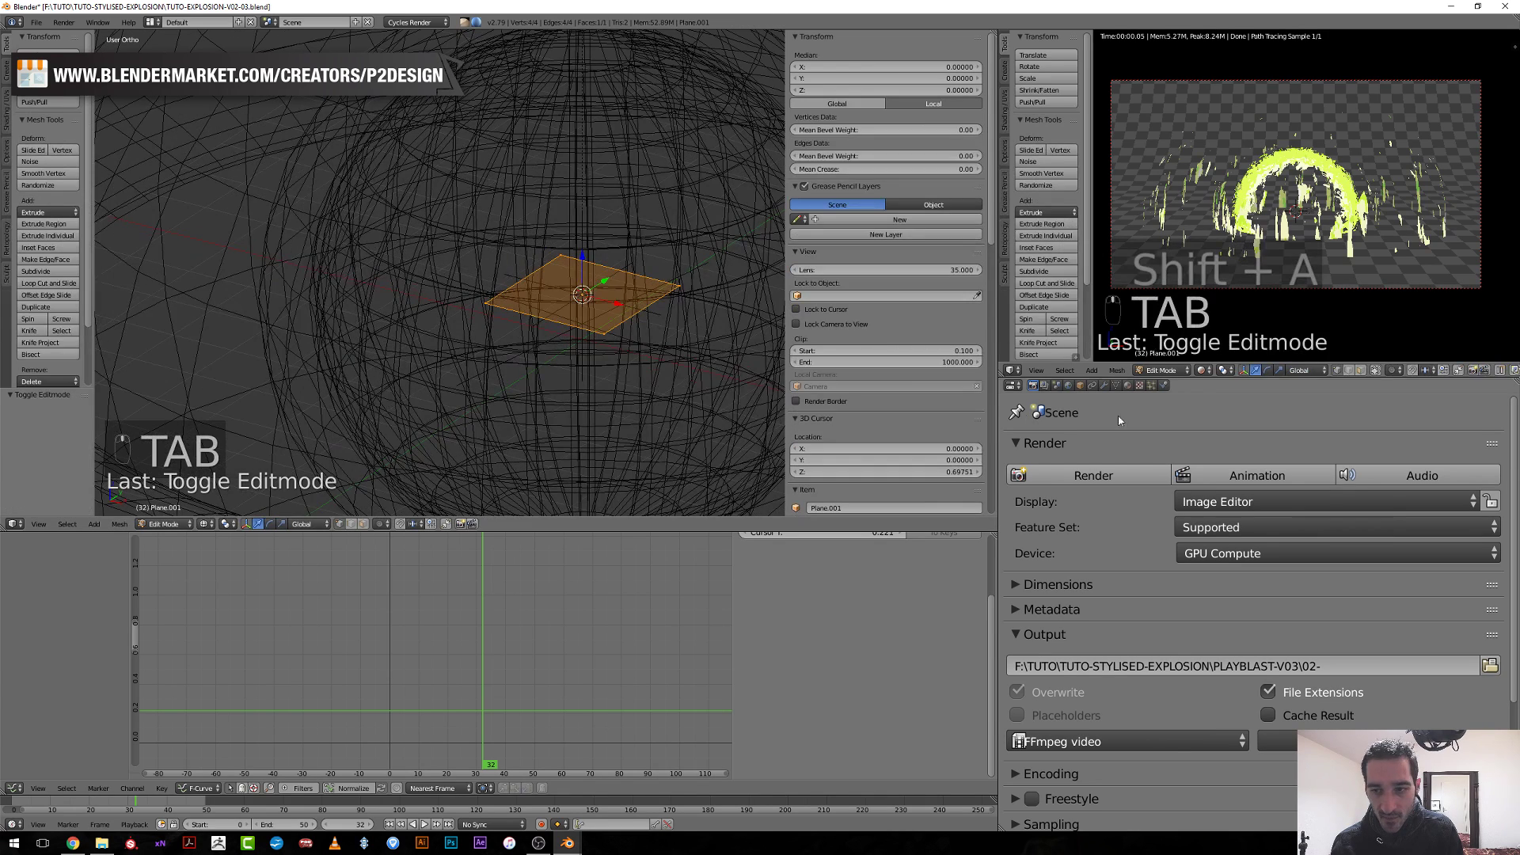
pyautogui.click(1080, 385)
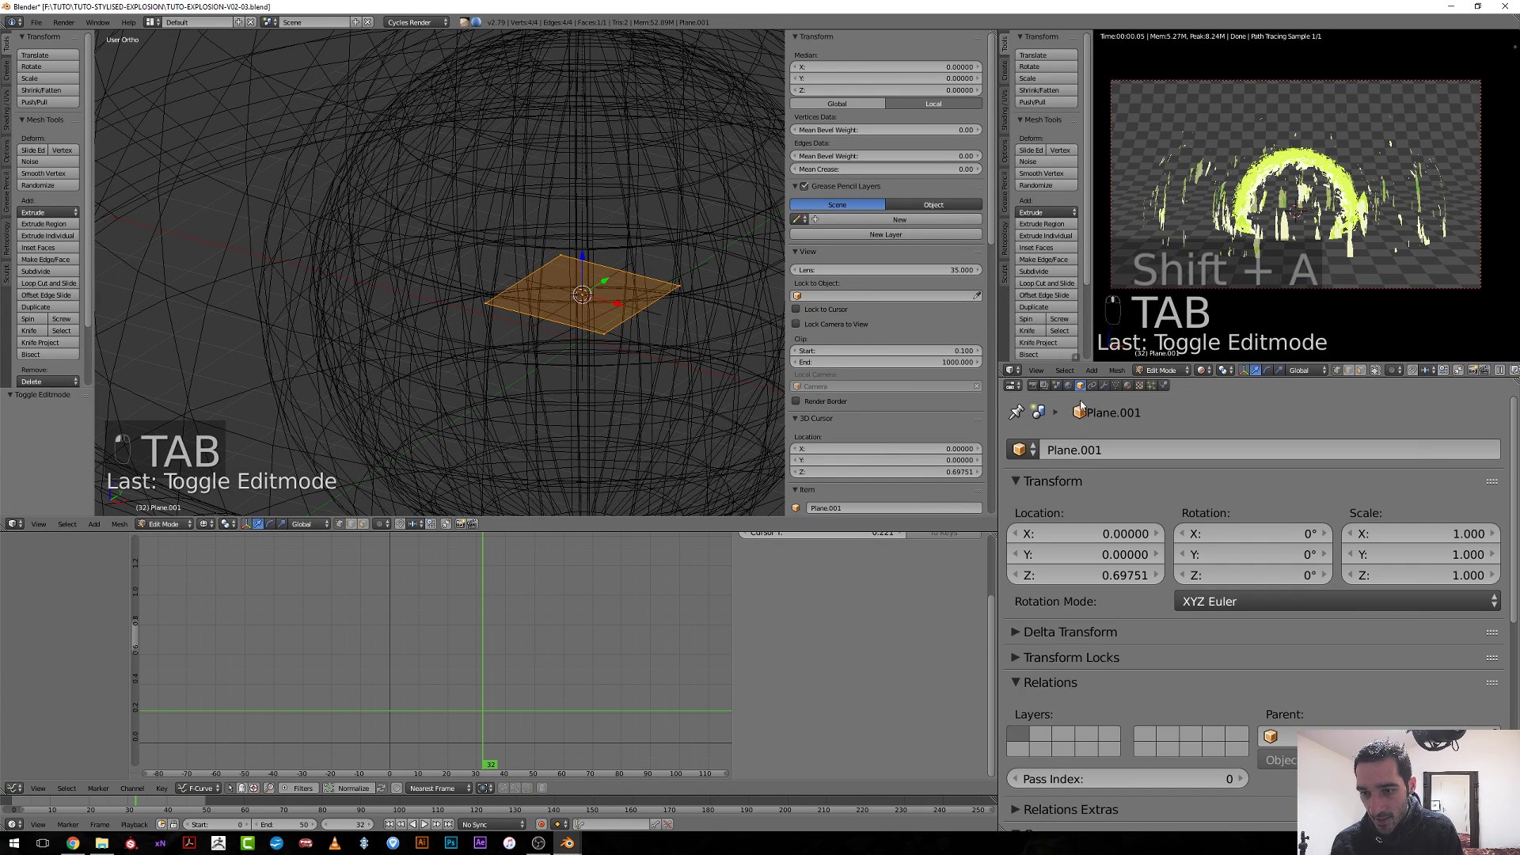
pyautogui.click(1080, 451)
pyautogui.write('ray')
pyautogui.press('Return')
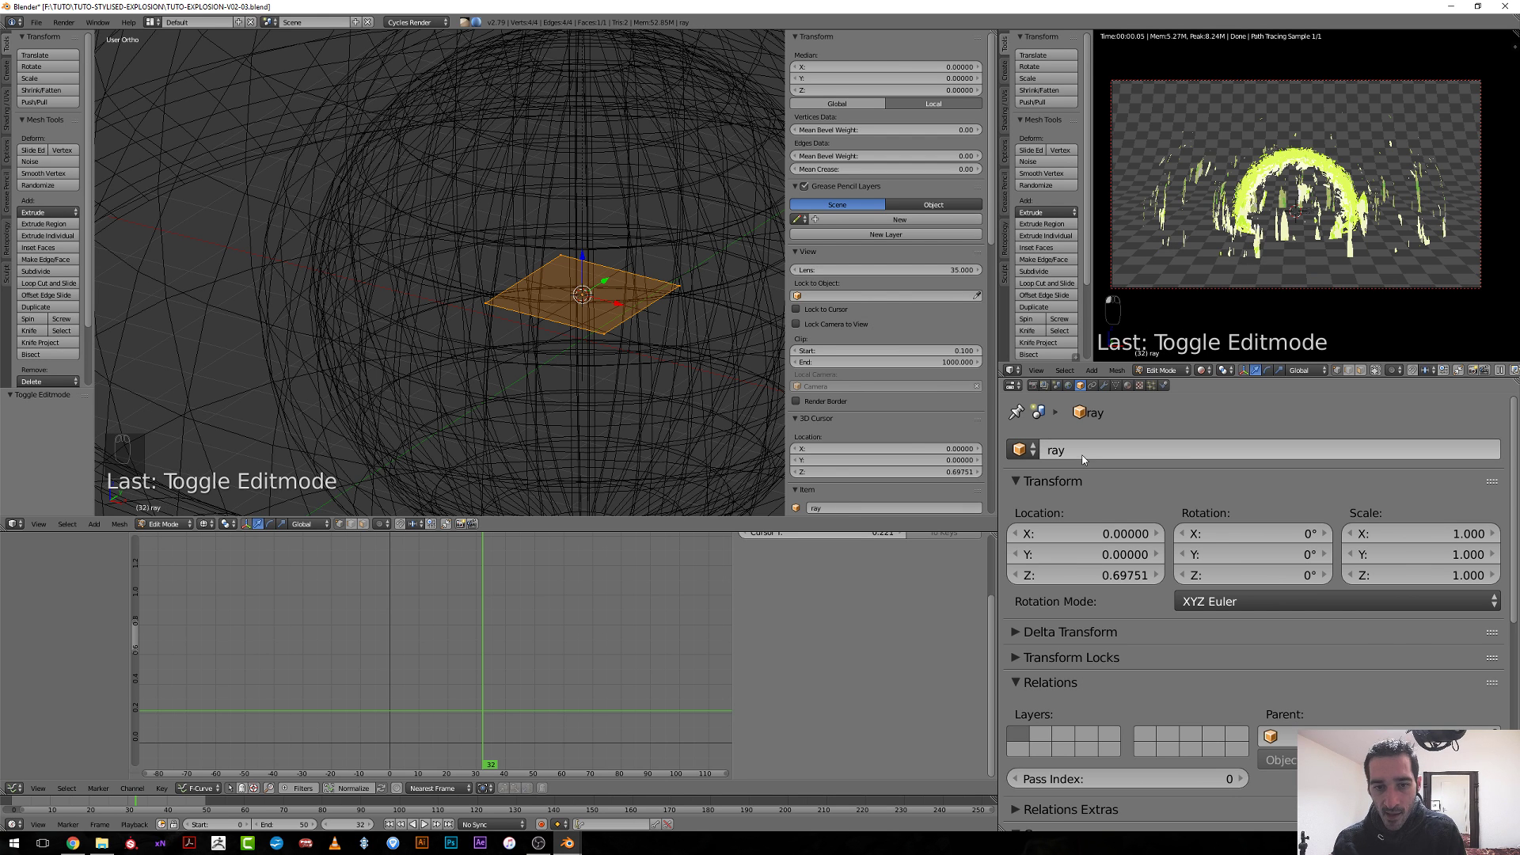
# Unwrap the UVs of the ray plane.
pyautogui.scroll(-3, 504, 340)
pyautogui.press('u')
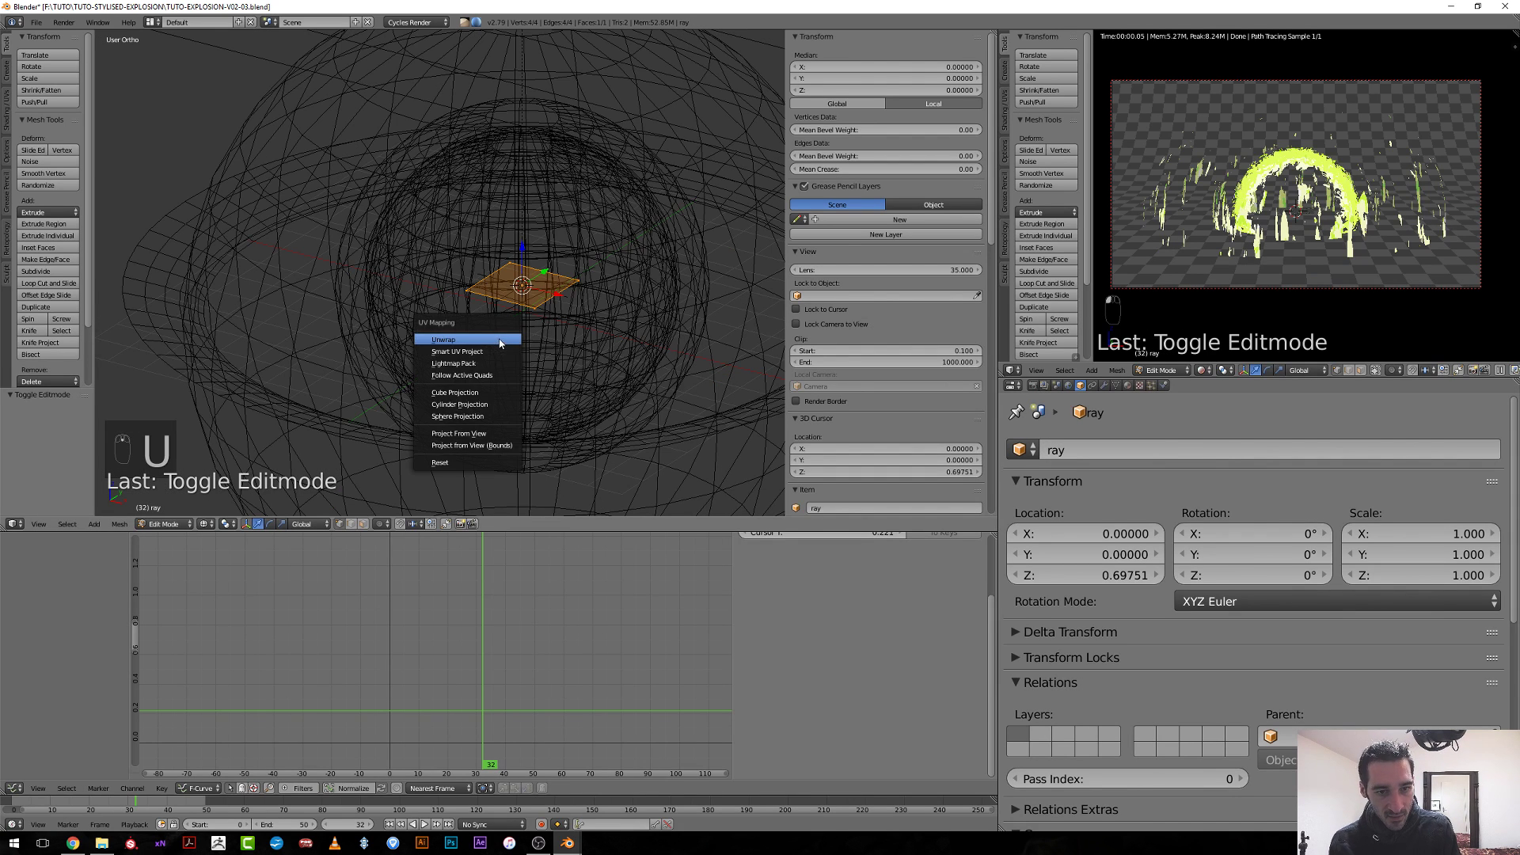
pyautogui.click(494, 339)
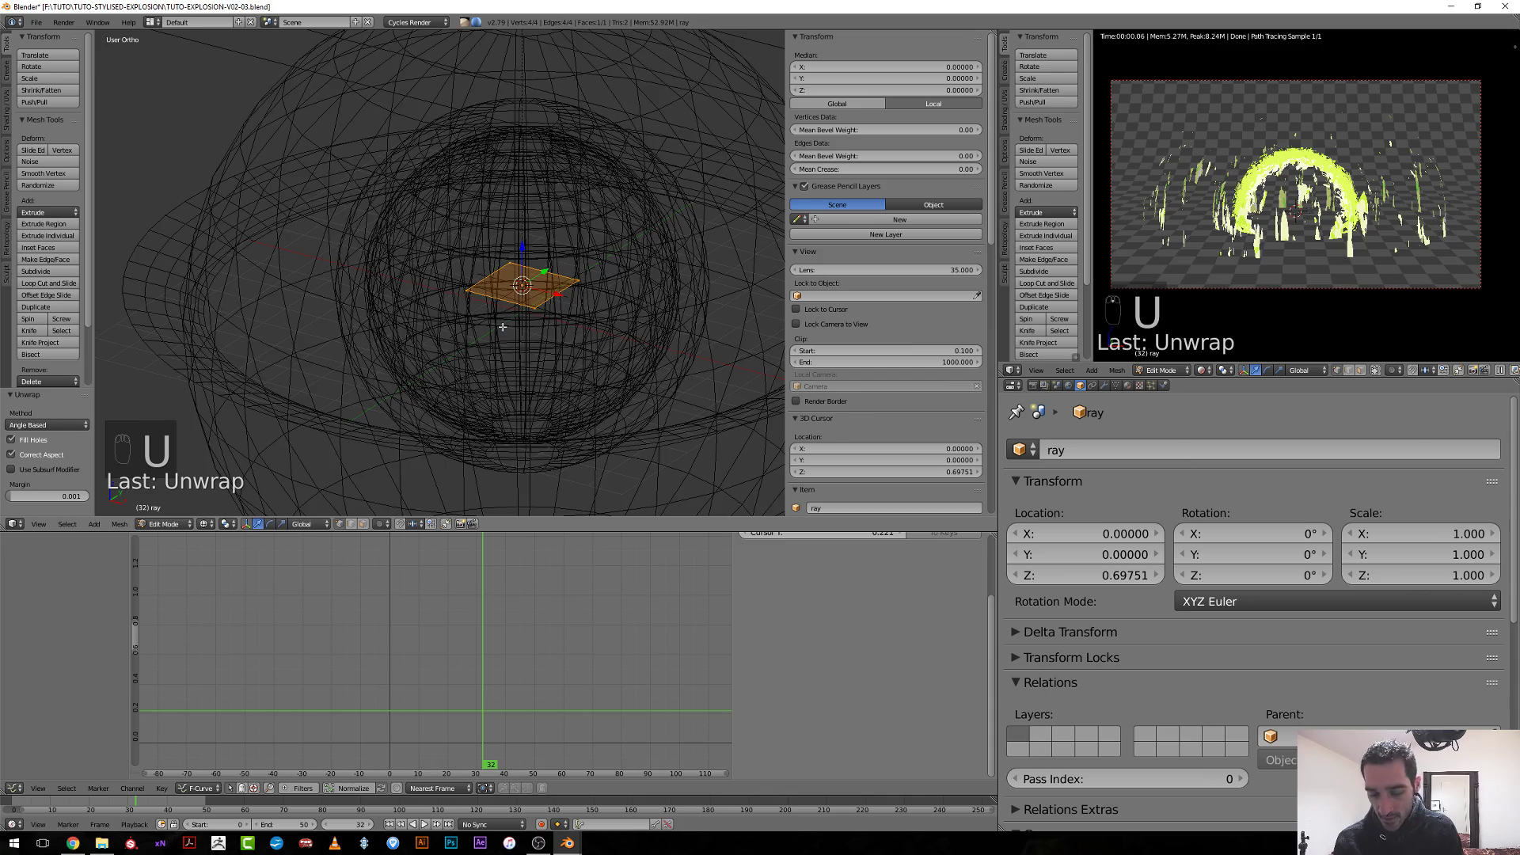
# Select the plane's +X edge and move it about -1.88 along X to form a narrow strip.
pyautogui.press('KP_1')
pyautogui.moveTo(502, 327); pyautogui.dragTo(540, 369, button='middle')
pyautogui.rightClick(531, 323)
pyautogui.keyDown('shift'); pyautogui.rightClick(453, 289); pyautogui.keyUp('shift')
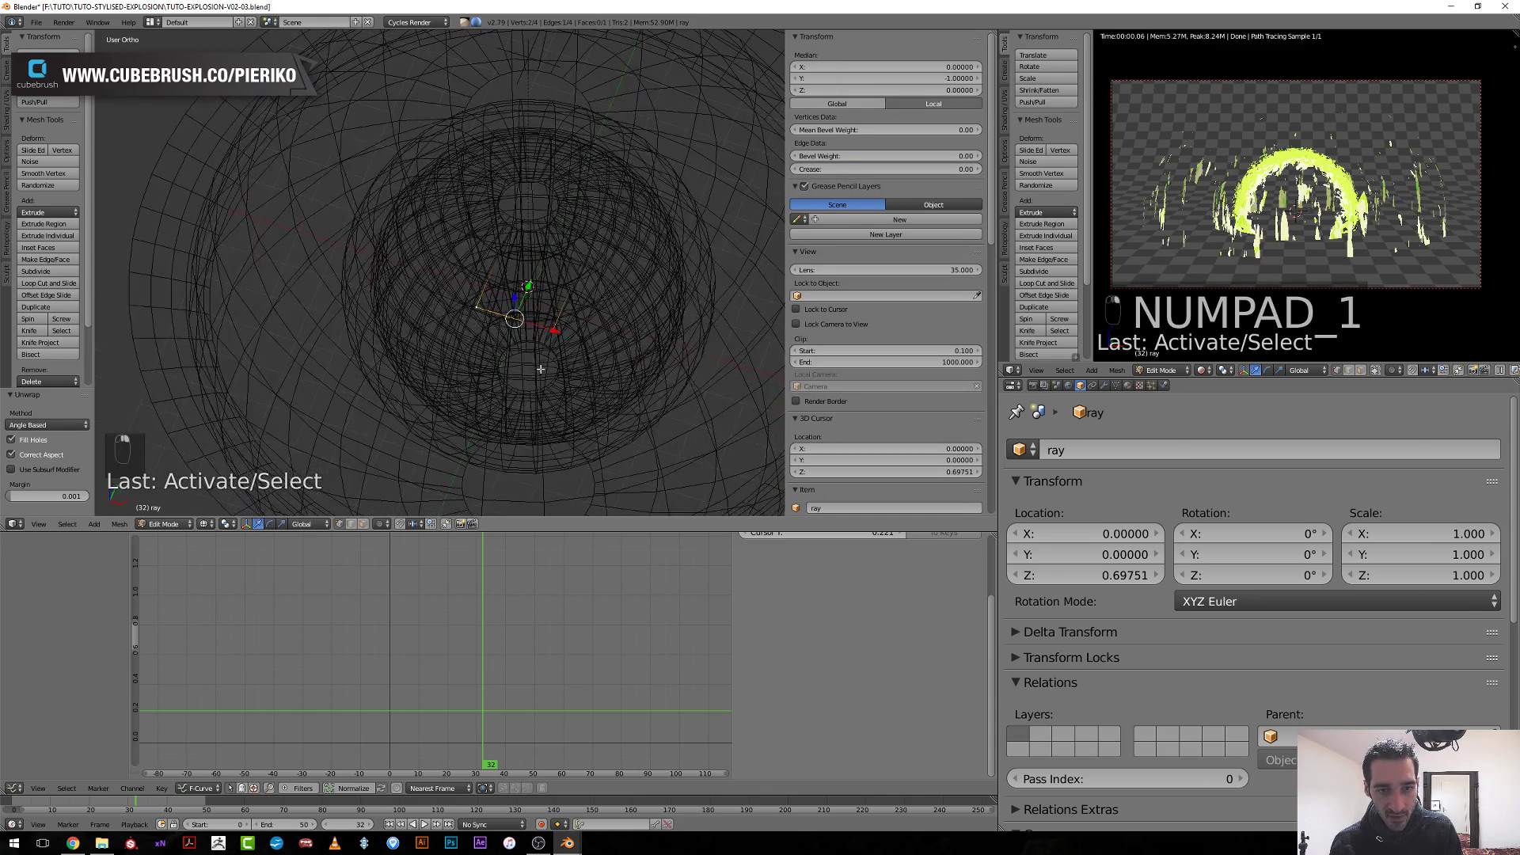
pyautogui.keyDown('alt'); pyautogui.rightClick(569, 307); pyautogui.keyUp('alt')
pyautogui.press('g')
pyautogui.press('x')
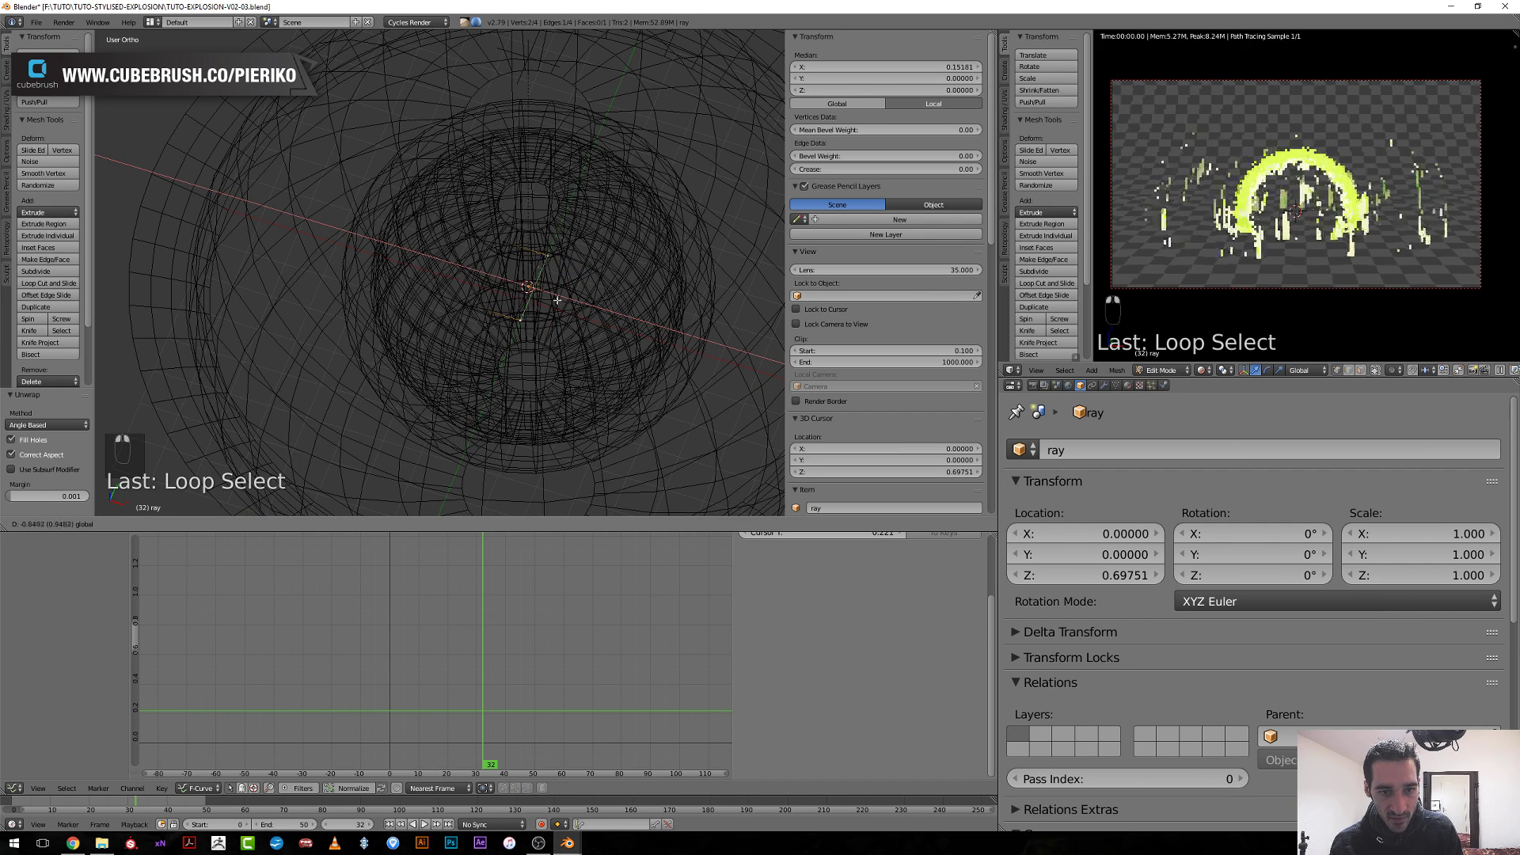
pyautogui.click(522, 296)
# Move the strip's inner corner vertex at the -Y end about -0.066 along X so that end tapers.
pyautogui.scroll(2, 523, 295)
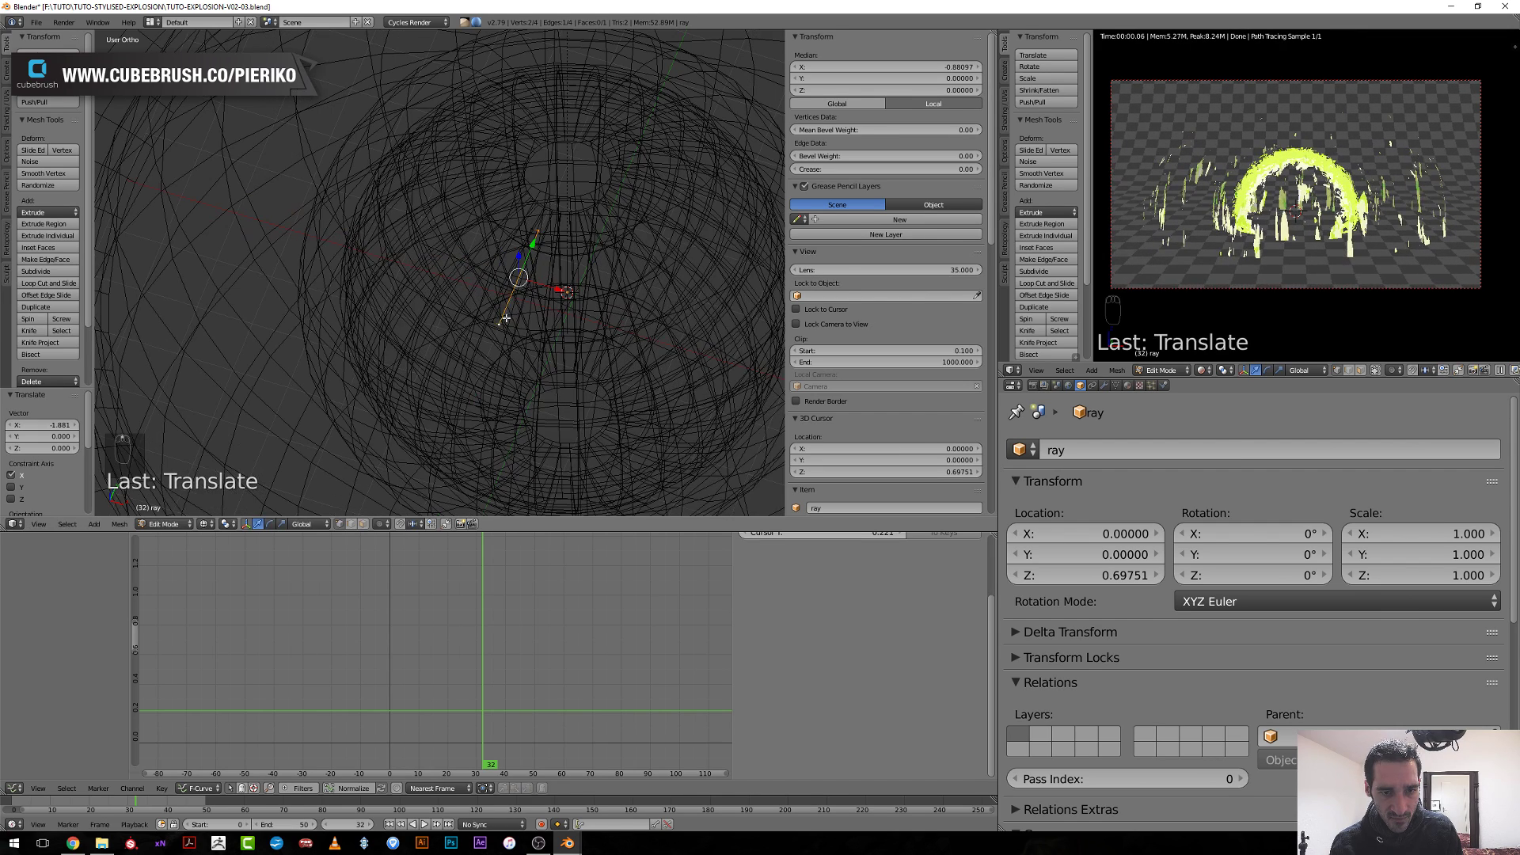
pyautogui.rightClick(500, 320)
pyautogui.press('g')
pyautogui.press('x')
pyautogui.click(518, 334)
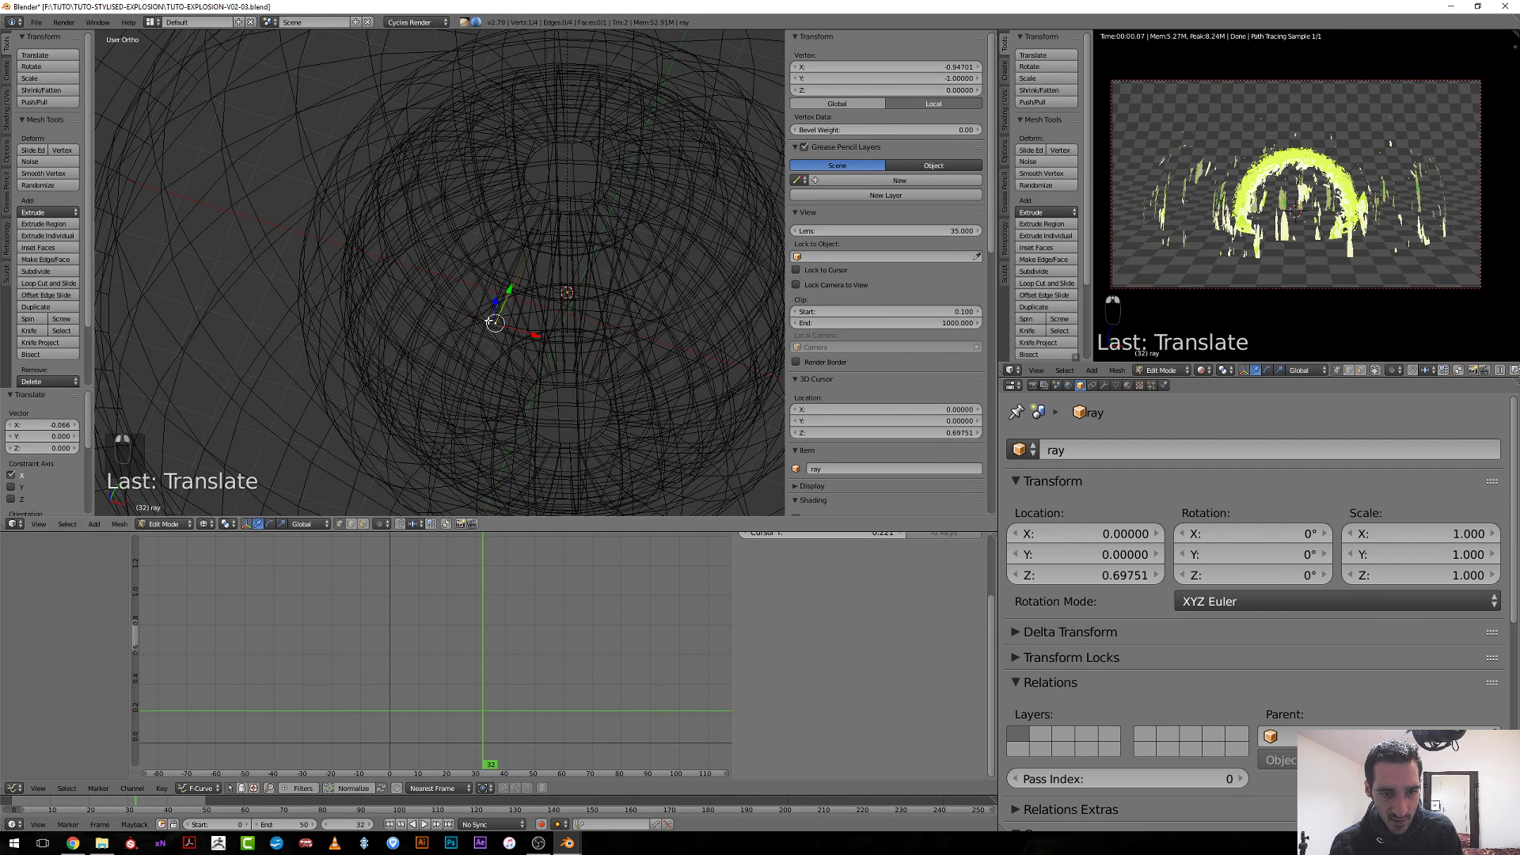
# Snap the 3D cursor to the strip's tapered end edge and set the ray's origin to the 3D cursor.
pyautogui.keyDown('shift'); pyautogui.rightClick(493, 323); pyautogui.keyUp('shift')
pyautogui.scroll(3, 475, 323)
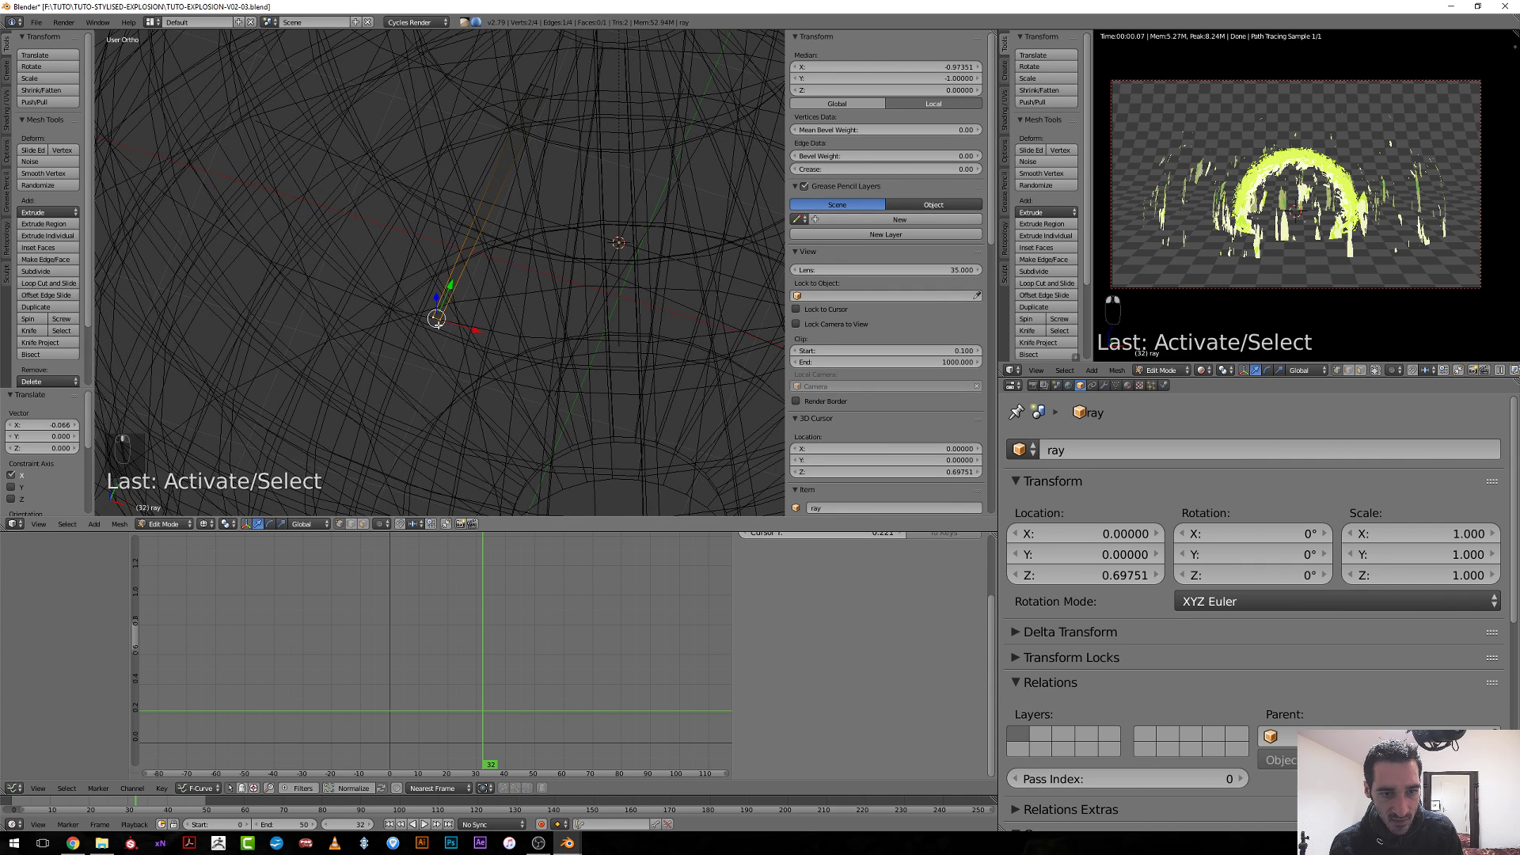
pyautogui.hotkey('shift', 's')
pyautogui.click(441, 332)
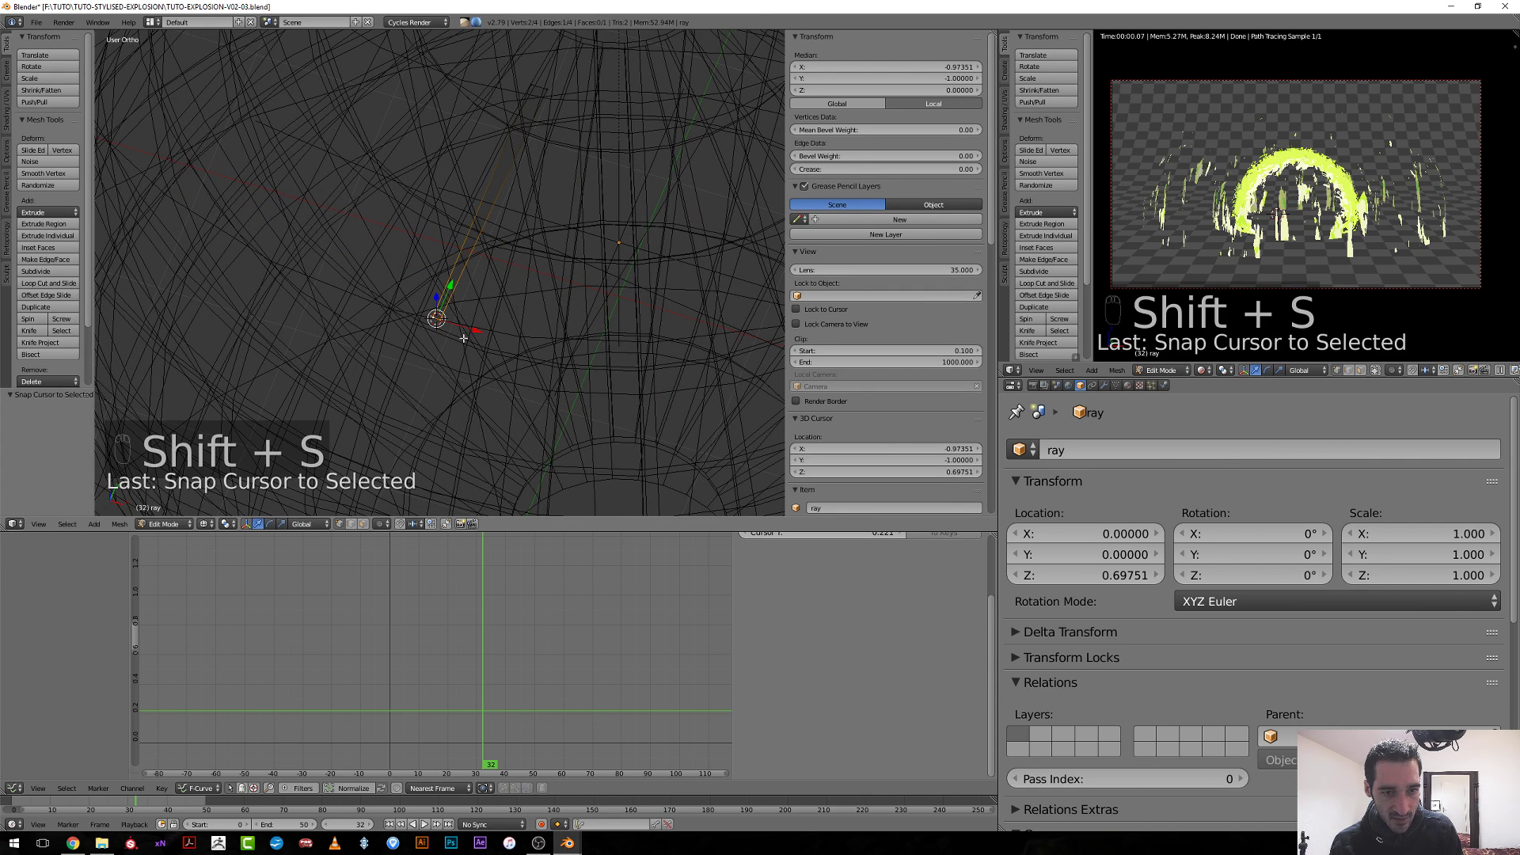
pyautogui.hotkey('ctrl', 'alt', 'shift', 'c')
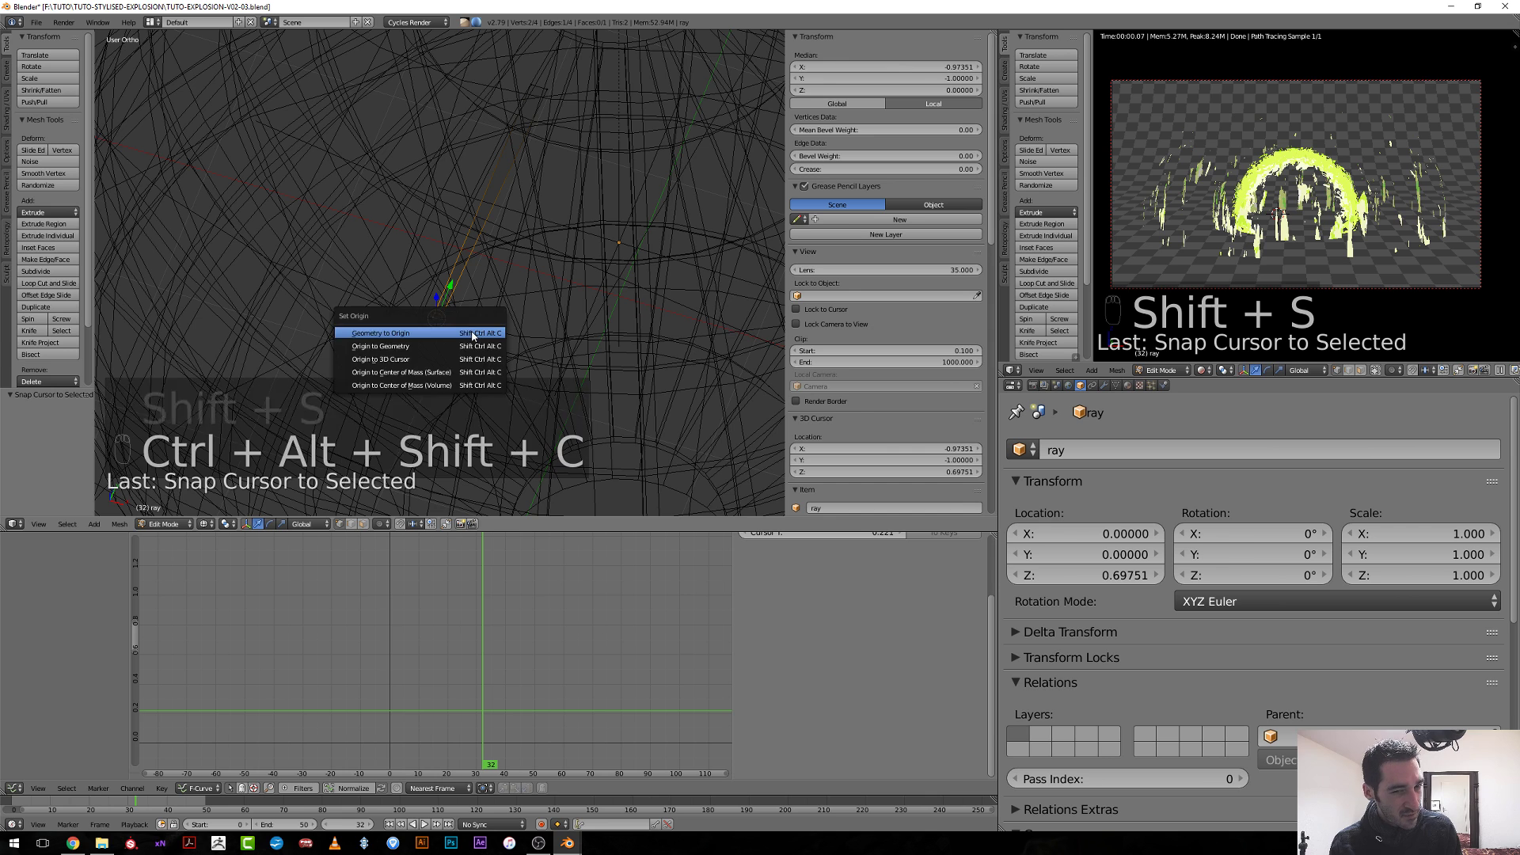
pyautogui.press('Tab')
pyautogui.hotkey('ctrl', 'alt', 'shift', 'c')
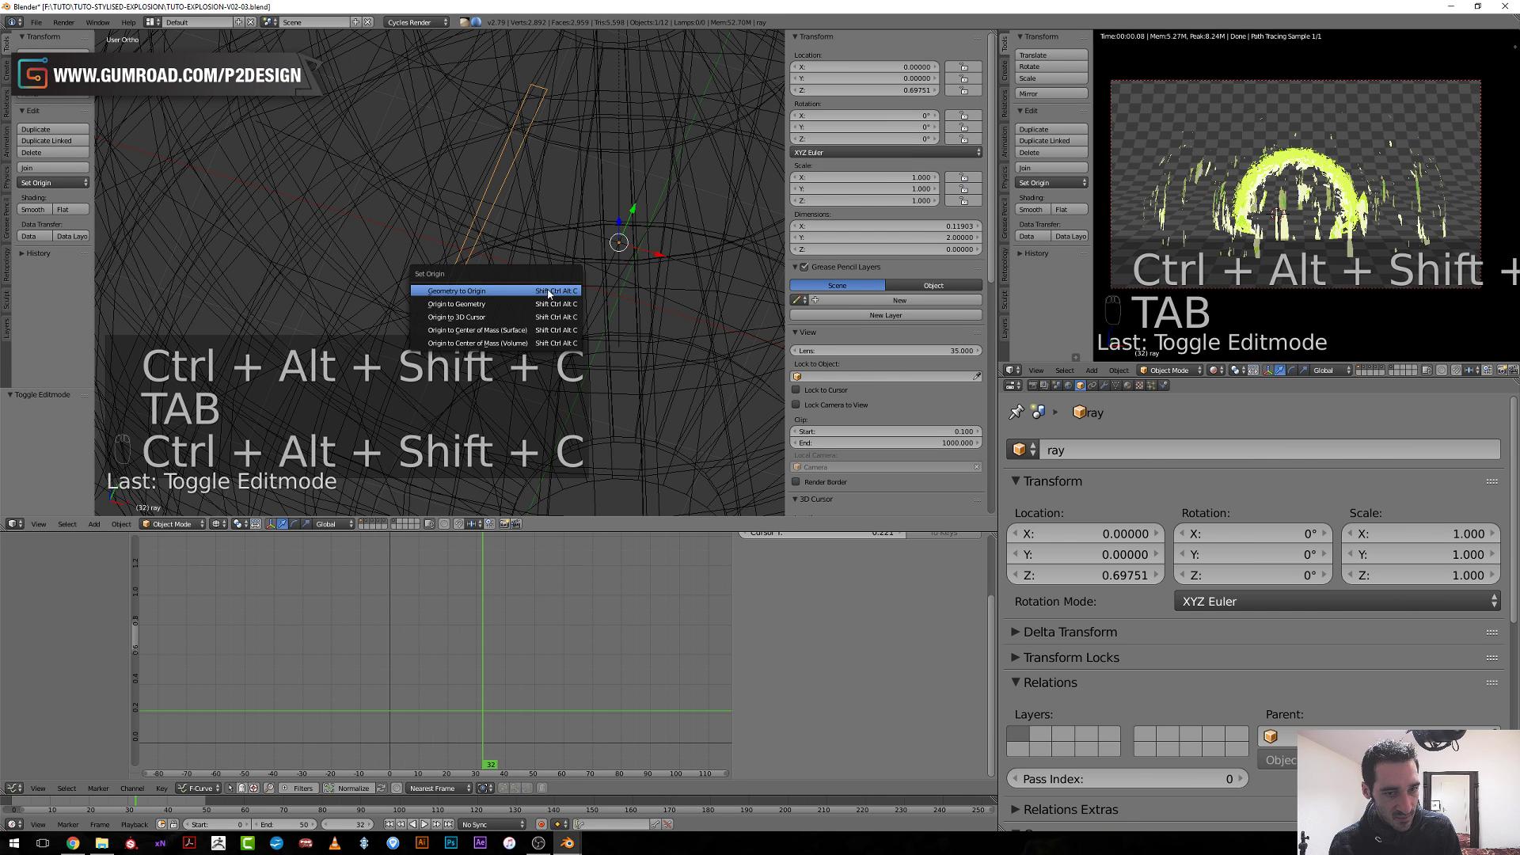
pyautogui.click(486, 317)
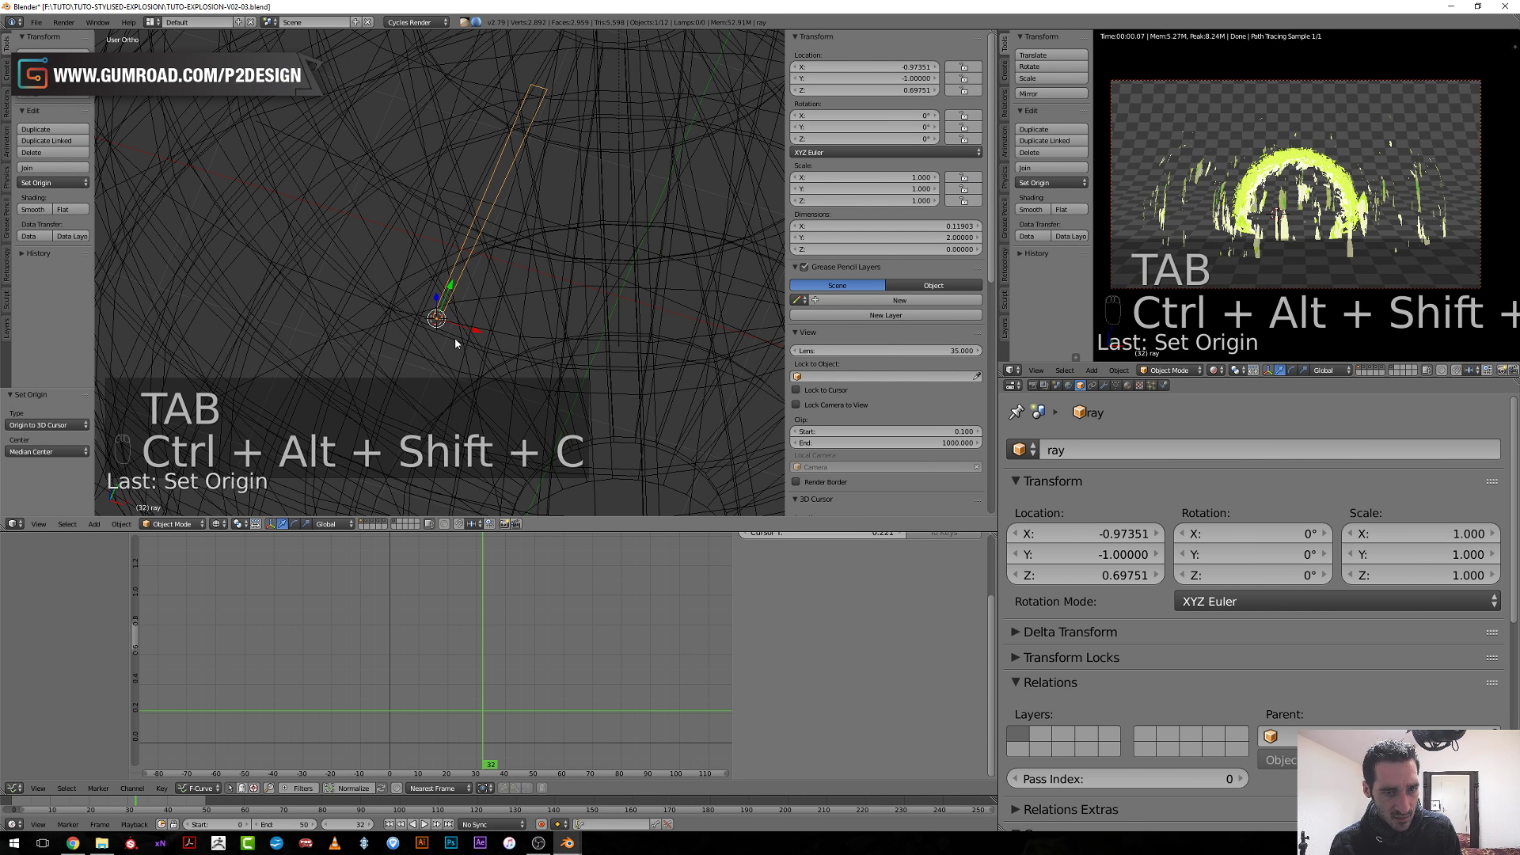
# Scale down the edge at the ray's origin to sharpen the tip, then return to Object Mode.
pyautogui.press('Tab')
pyautogui.press('s')
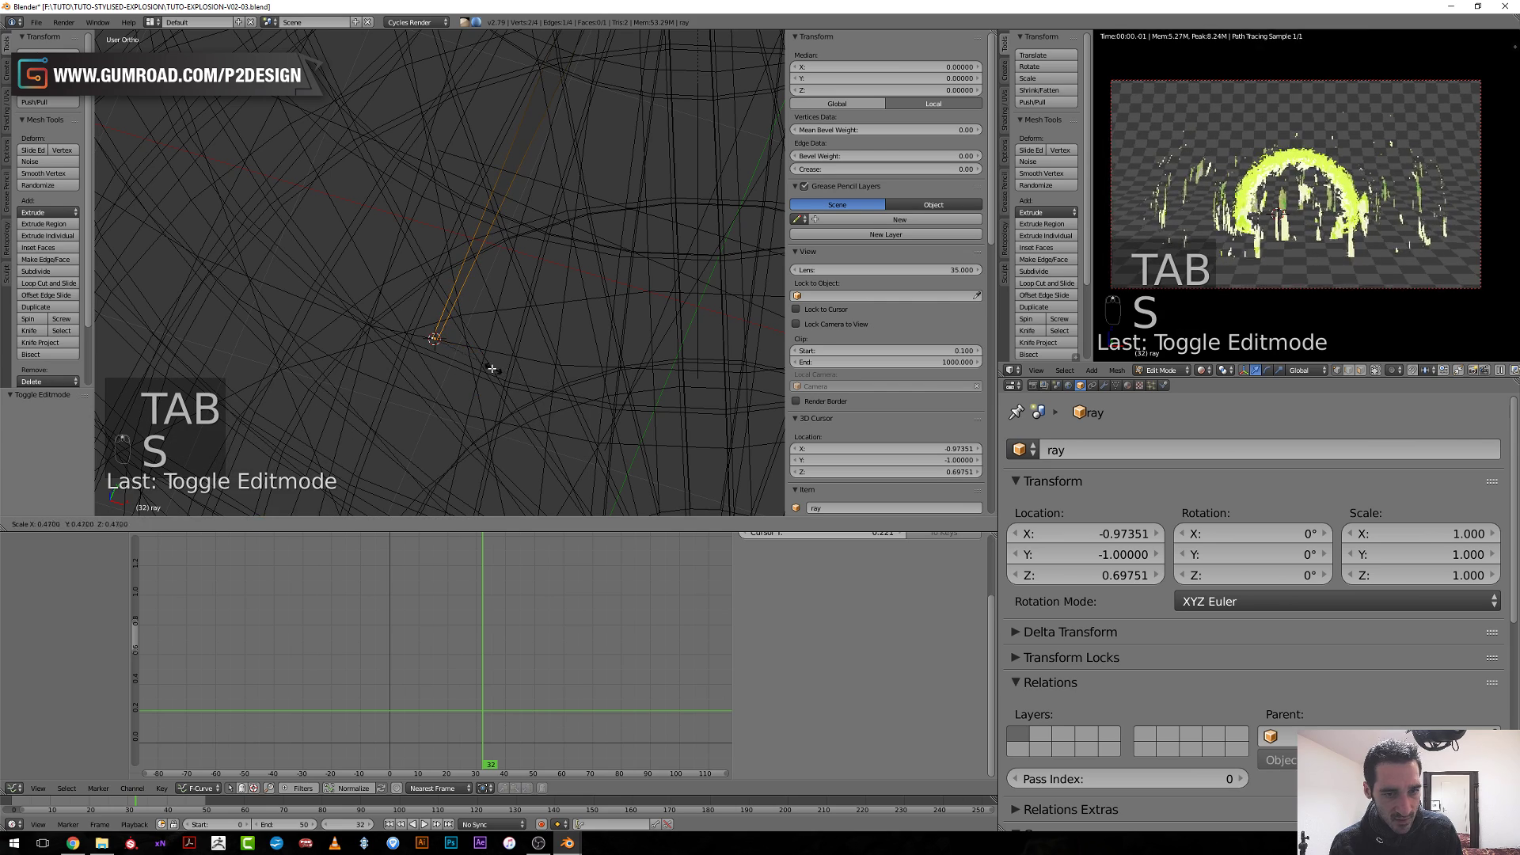
pyautogui.click(492, 357)
pyautogui.scroll(-3, 498, 348)
pyautogui.press('Tab')
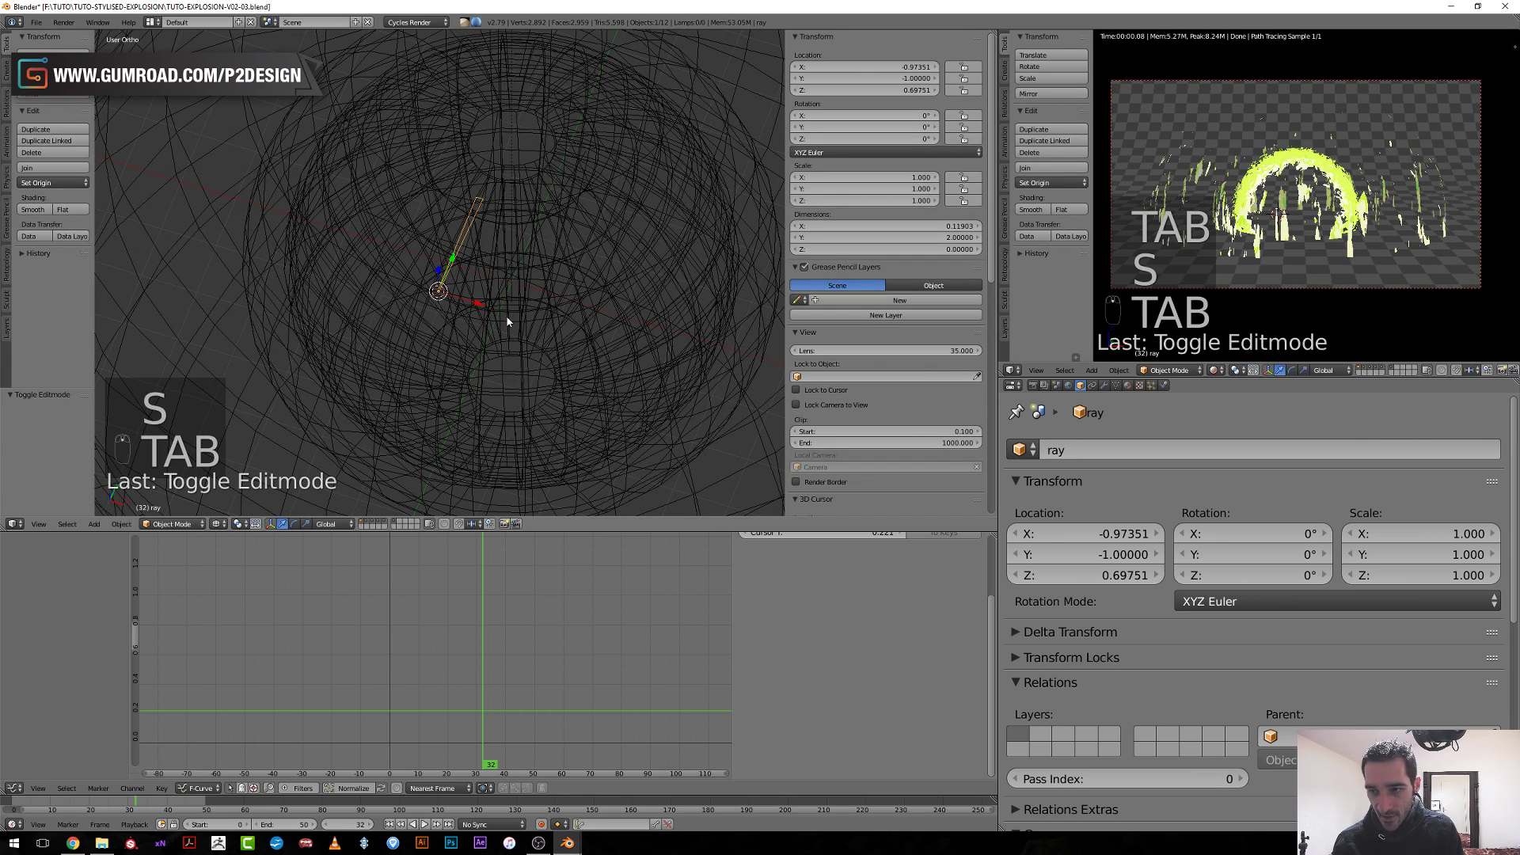
# Move the ray to the first layer of the second row and show that layer with the explosion.
pyautogui.press('m')
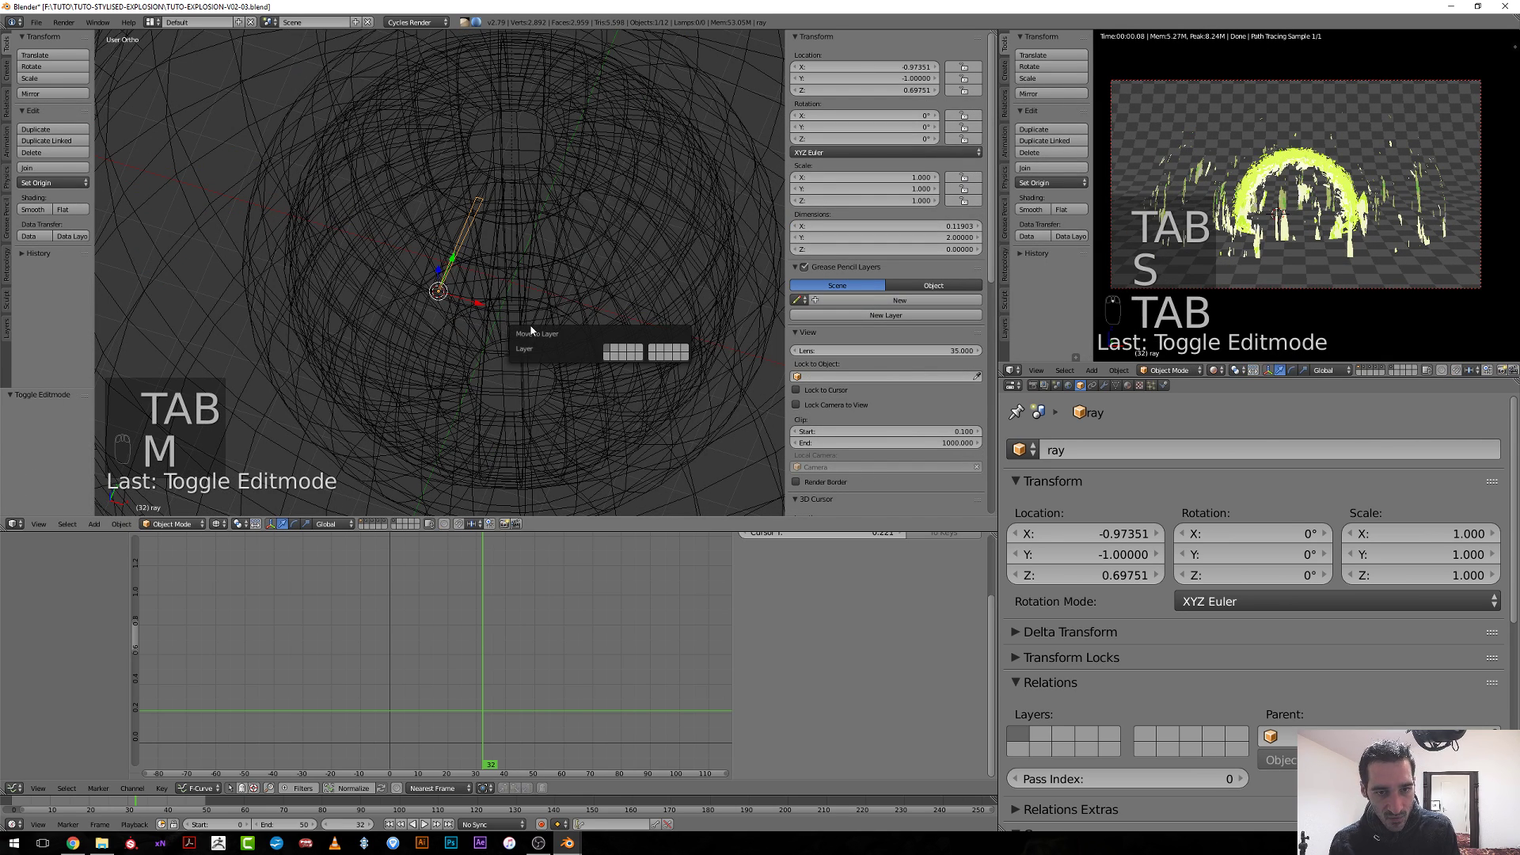
pyautogui.click(607, 355)
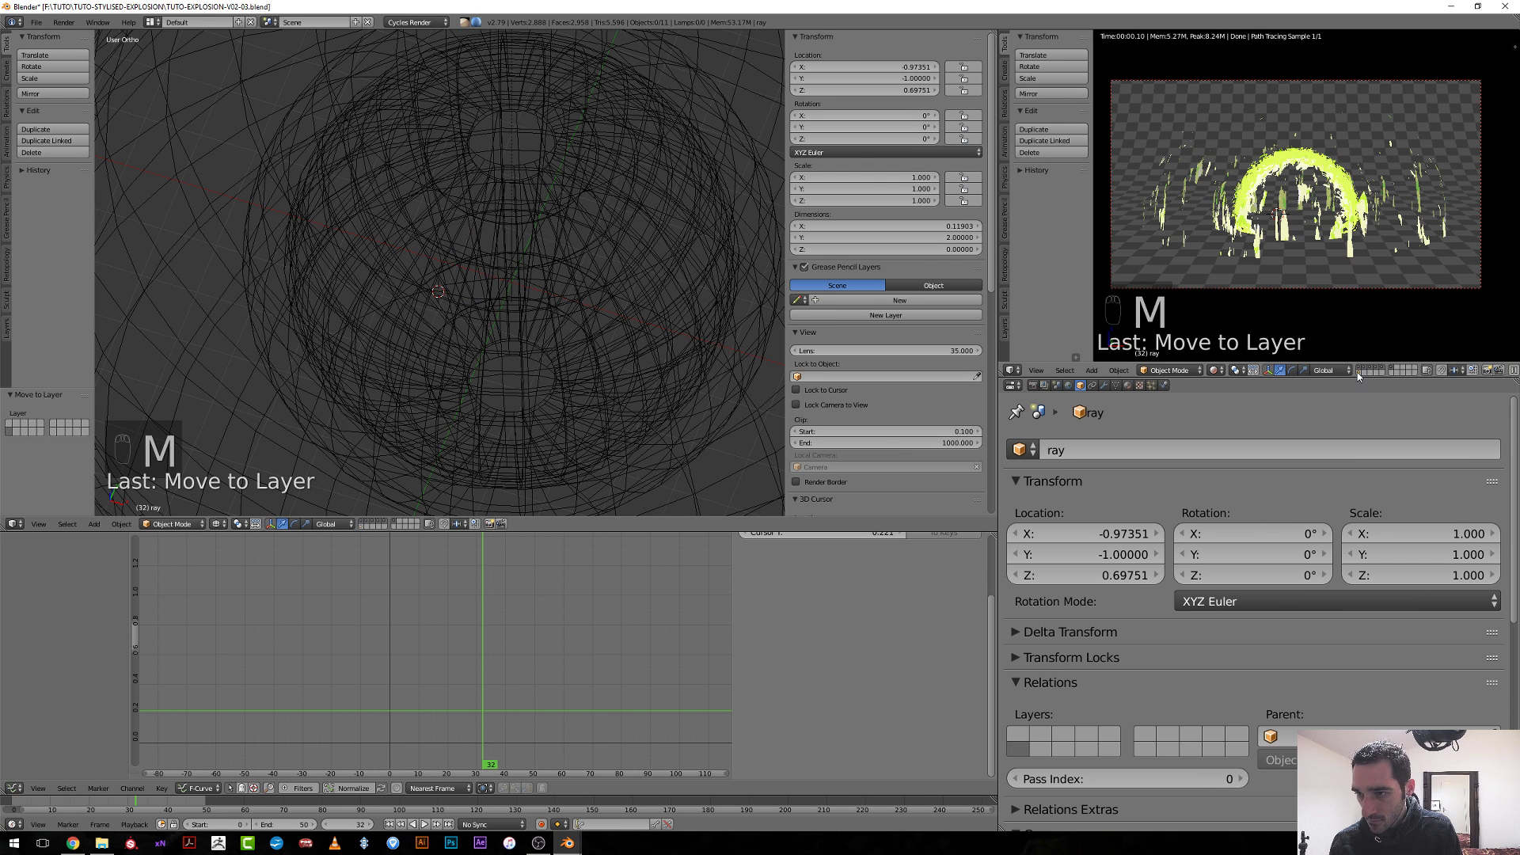
pyautogui.scroll(-3, 547, 292)
# Create a new material for the ray and name it "trace".
pyautogui.click(1127, 385)
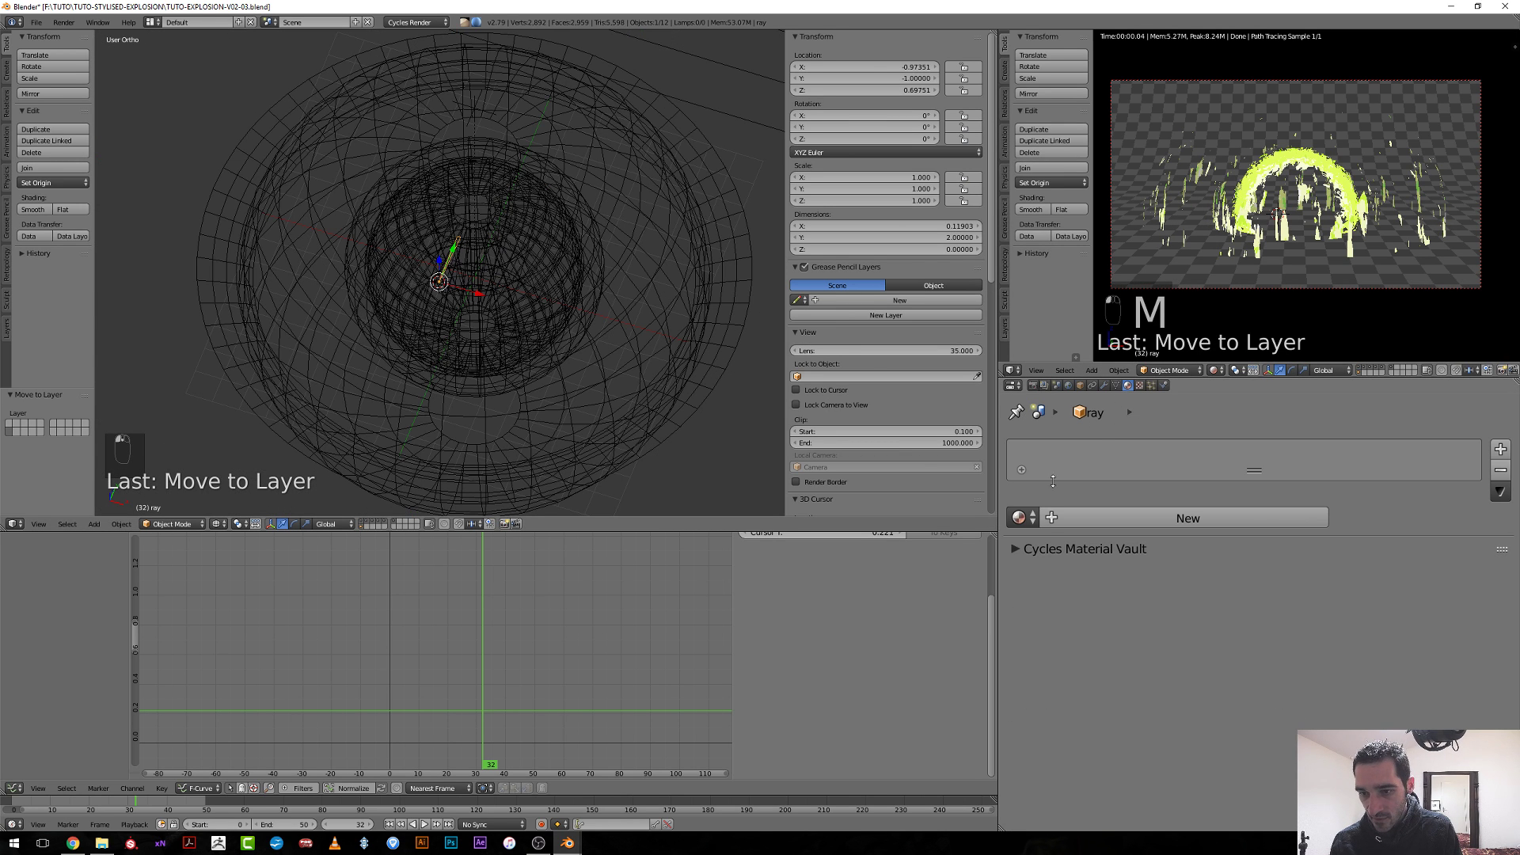
pyautogui.click(1077, 518)
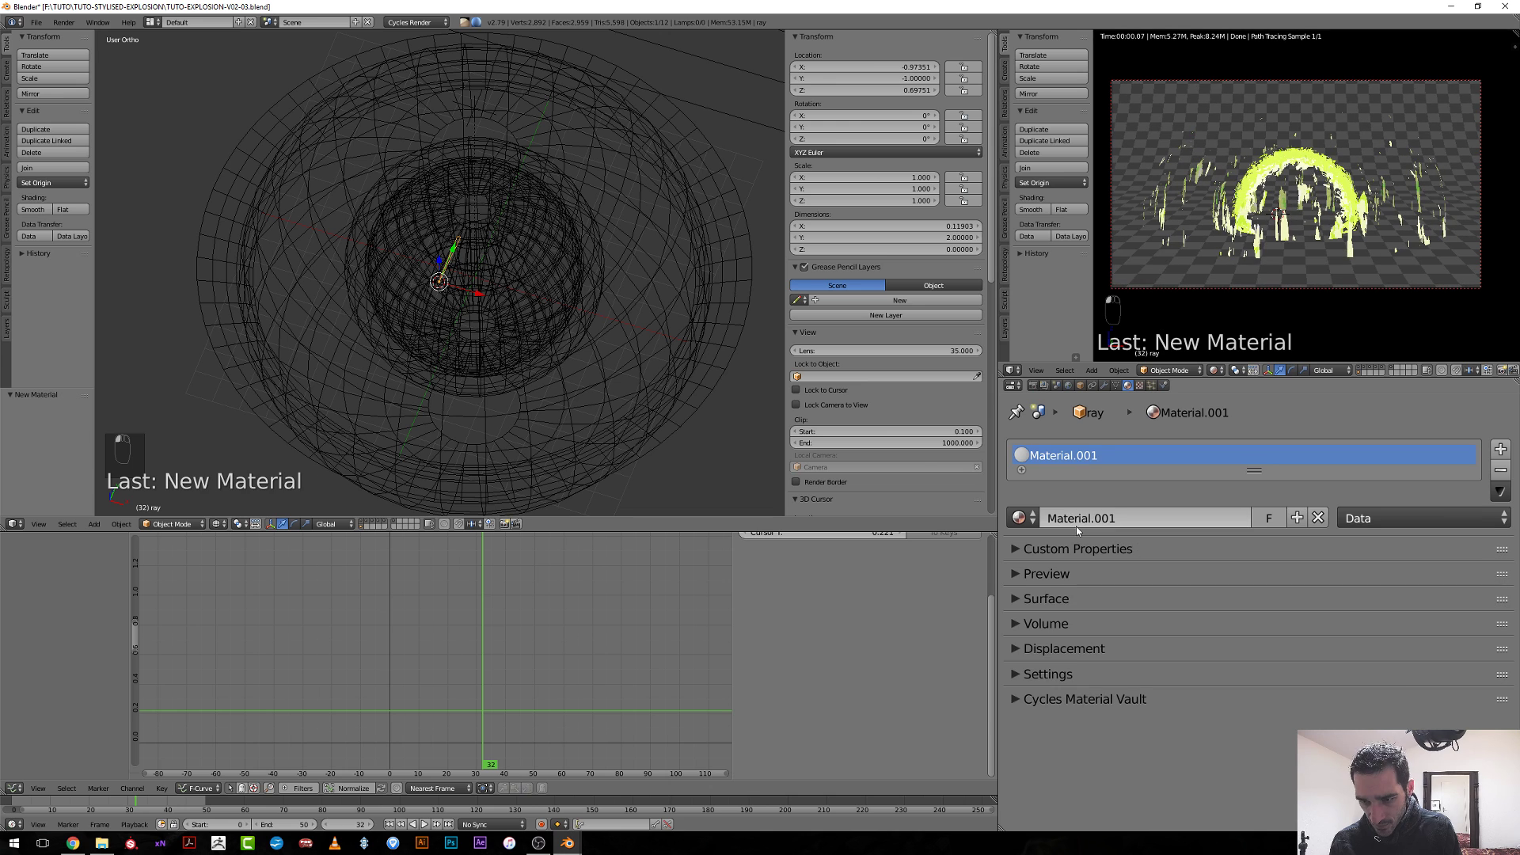
pyautogui.click(1080, 518)
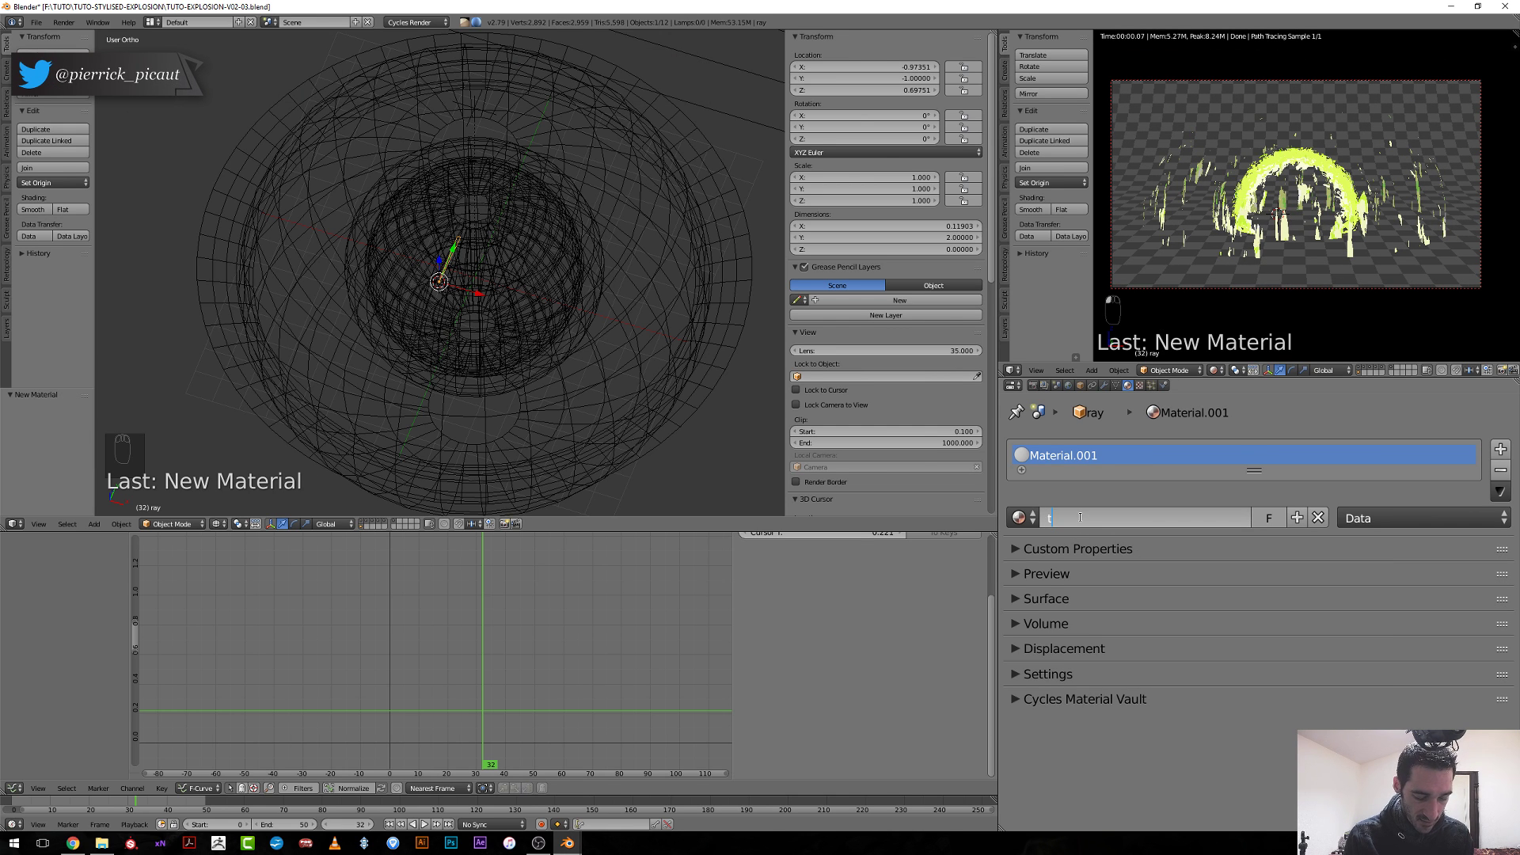
pyautogui.write('trace')
pyautogui.press('Return')
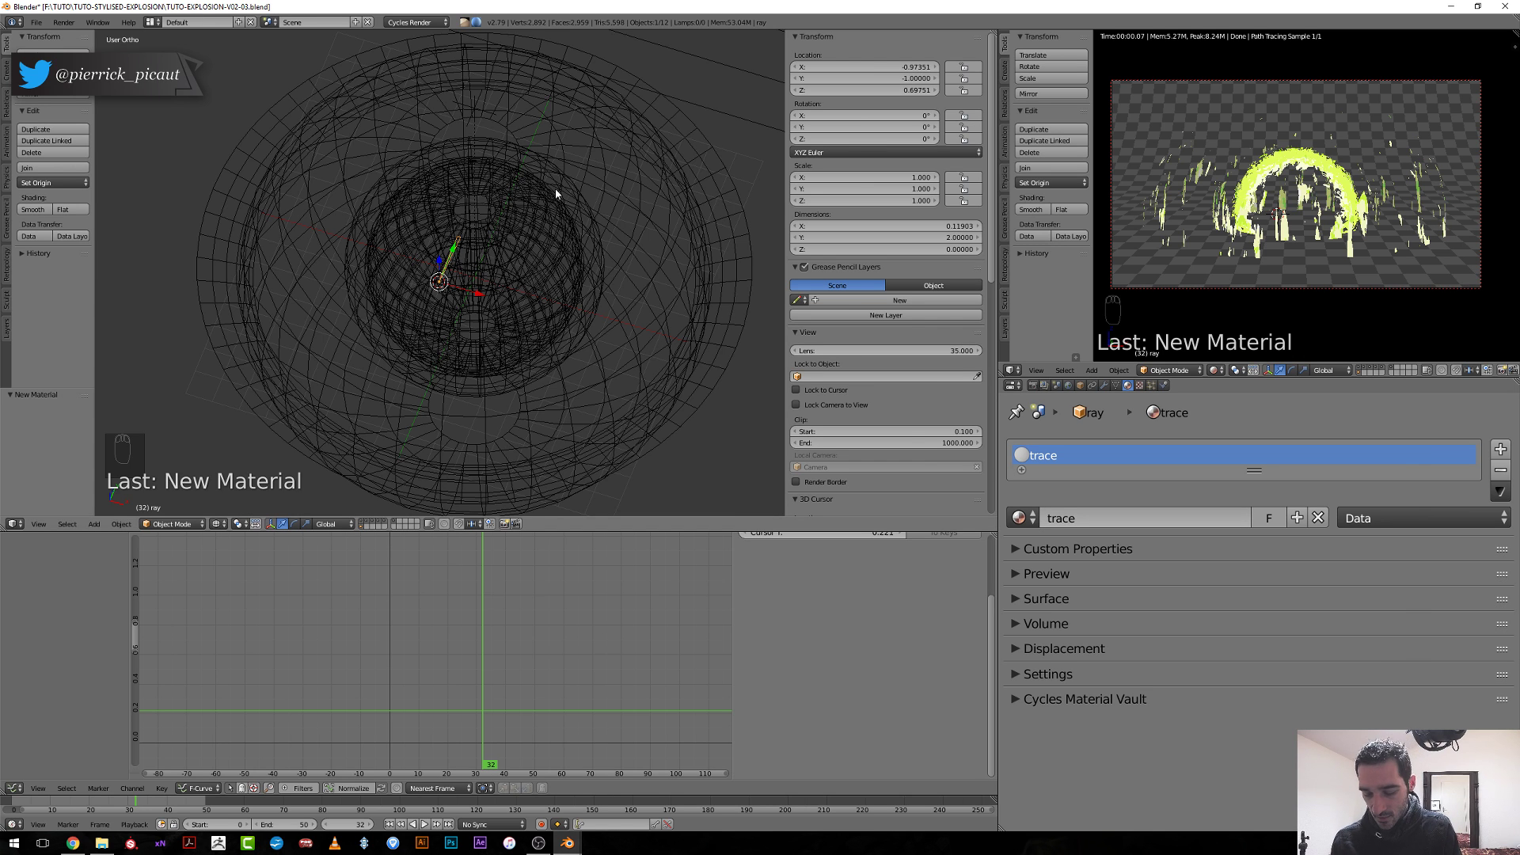
# In the right side view, rotate the ray to 84.9° about X and raise it to Y 0.11456, Z 3.64164.
pyautogui.press('KP_3')
pyautogui.press('r')
pyautogui.click(455, 292)
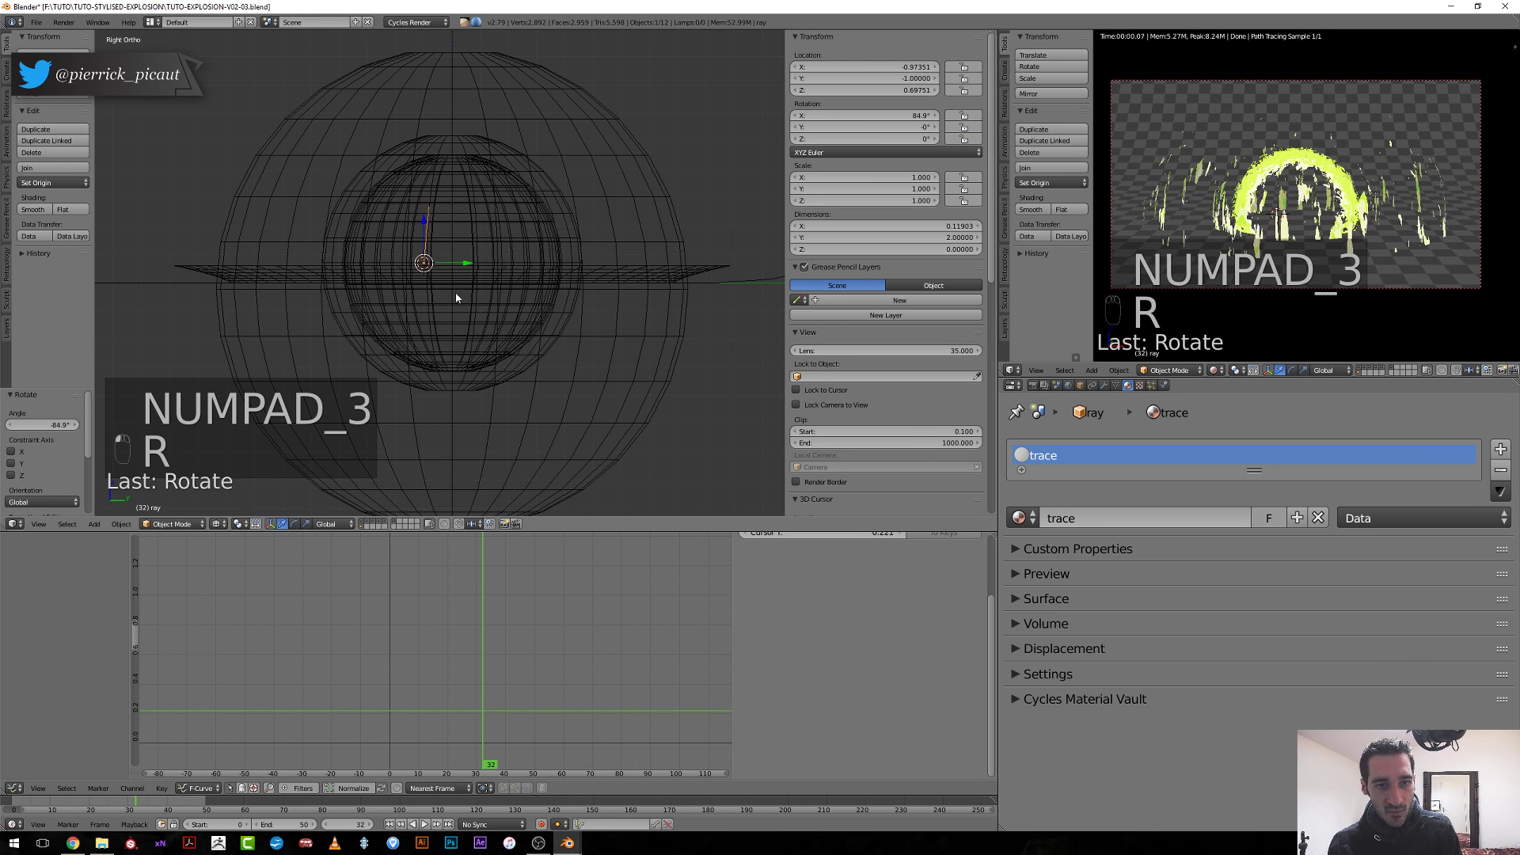
pyautogui.press('g')
pyautogui.click(491, 214)
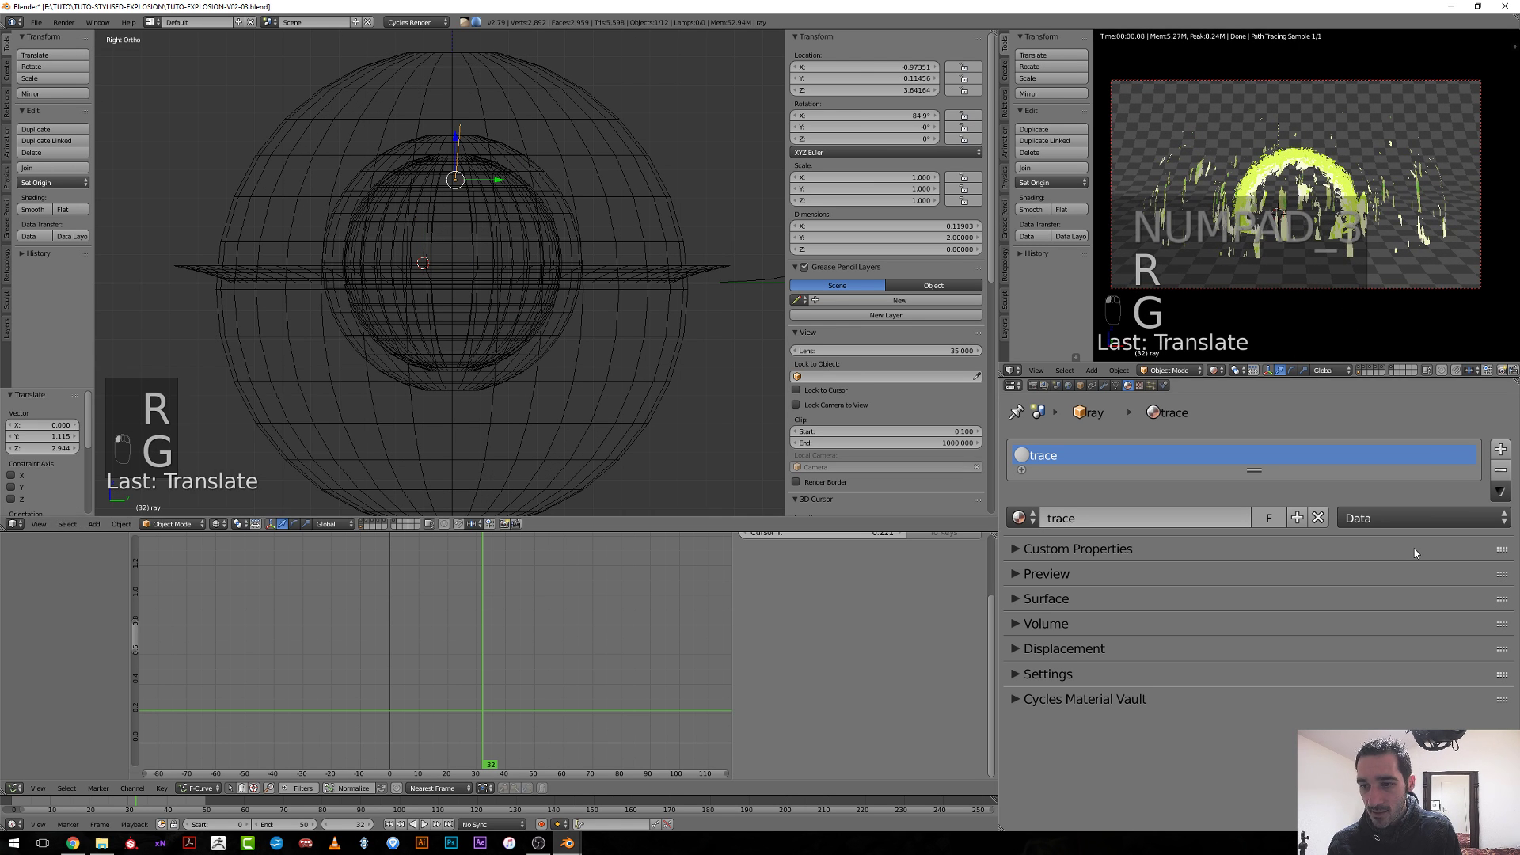
# Switch the 3D view area to the Node Editor and delete the trace material's default Diffuse BSDF node.
pyautogui.click(15, 523)
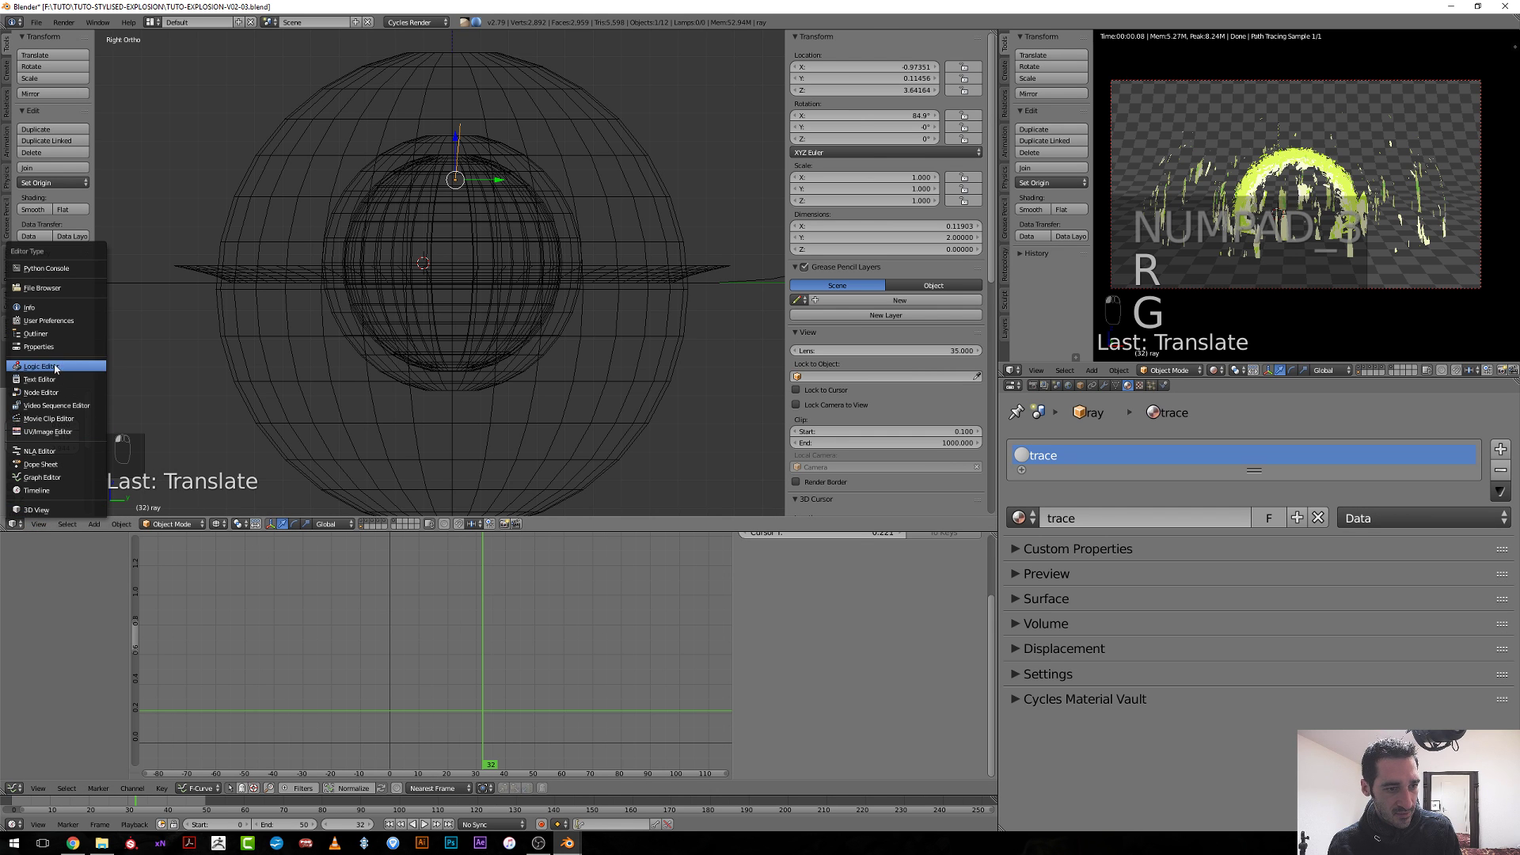
pyautogui.click(39, 393)
pyautogui.press('Home')
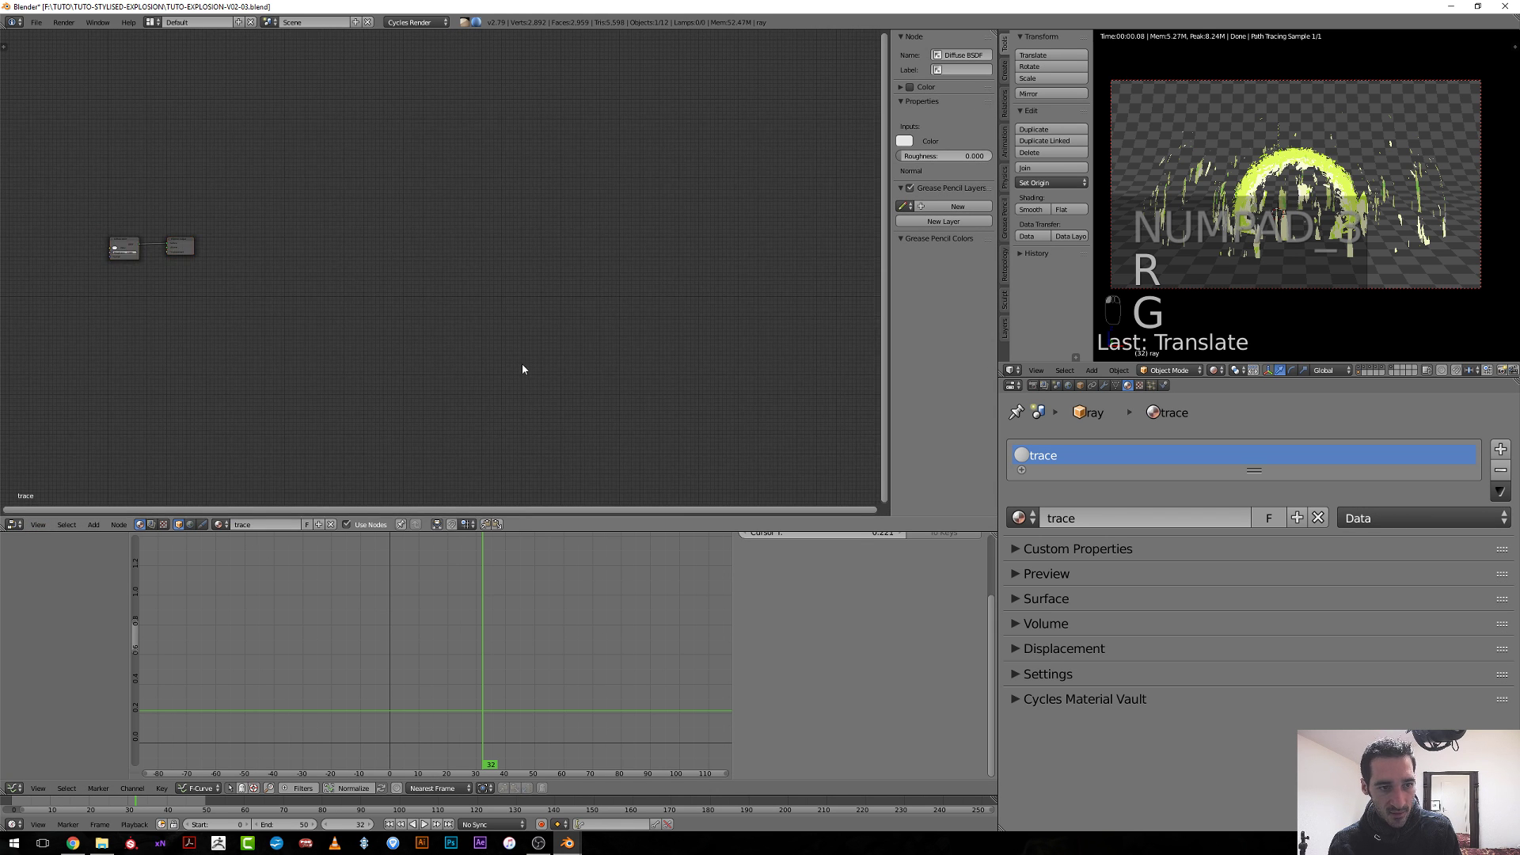
pyautogui.press('a')
pyautogui.press('a')
pyautogui.press('a')
pyautogui.rightClick(205, 208)
pyautogui.press('KP_Decimal')
pyautogui.press('x')
# Add an Emission shader, connect it to the Material Output's Surface input and set its strength to 5.
pyautogui.hotkey('shift', 'a')
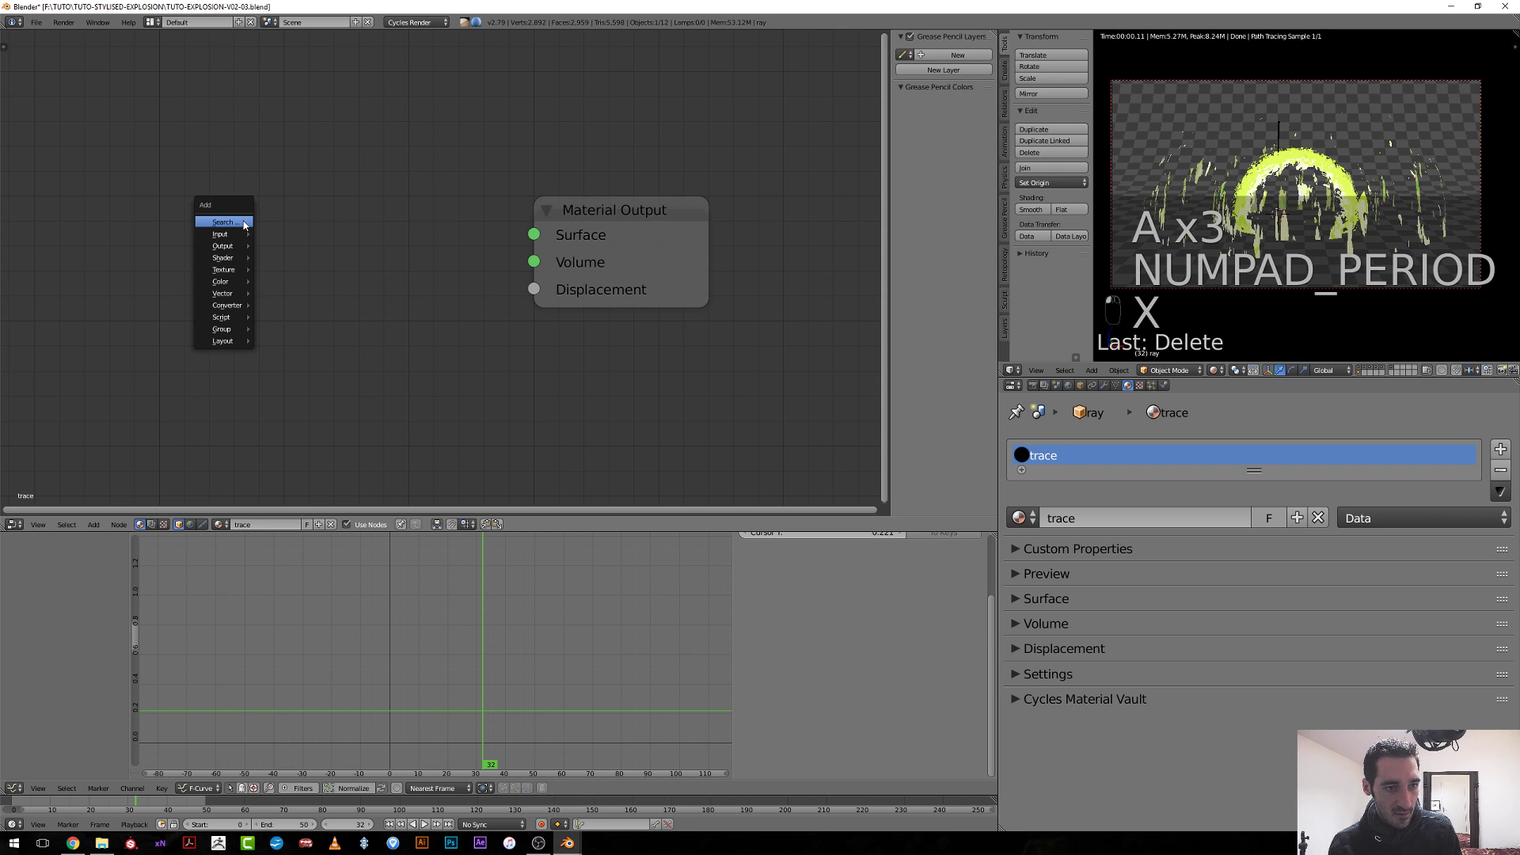
pyautogui.moveTo(222, 257)
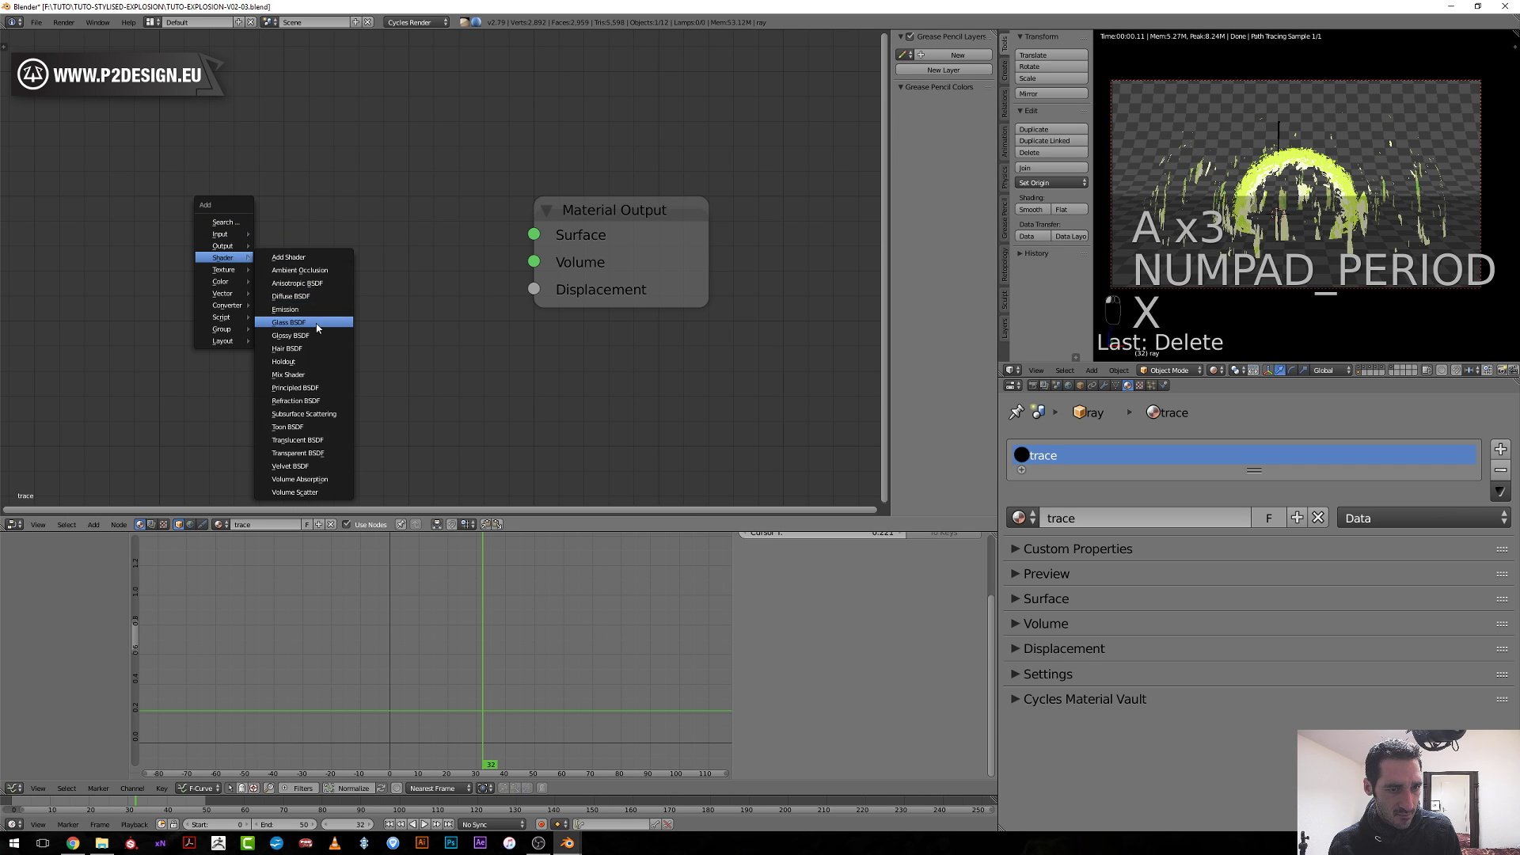
pyautogui.click(314, 308)
pyautogui.keyDown('ctrl'); pyautogui.keyDown('shift'); pyautogui.click(332, 230); pyautogui.keyUp('shift'); pyautogui.keyUp('ctrl')
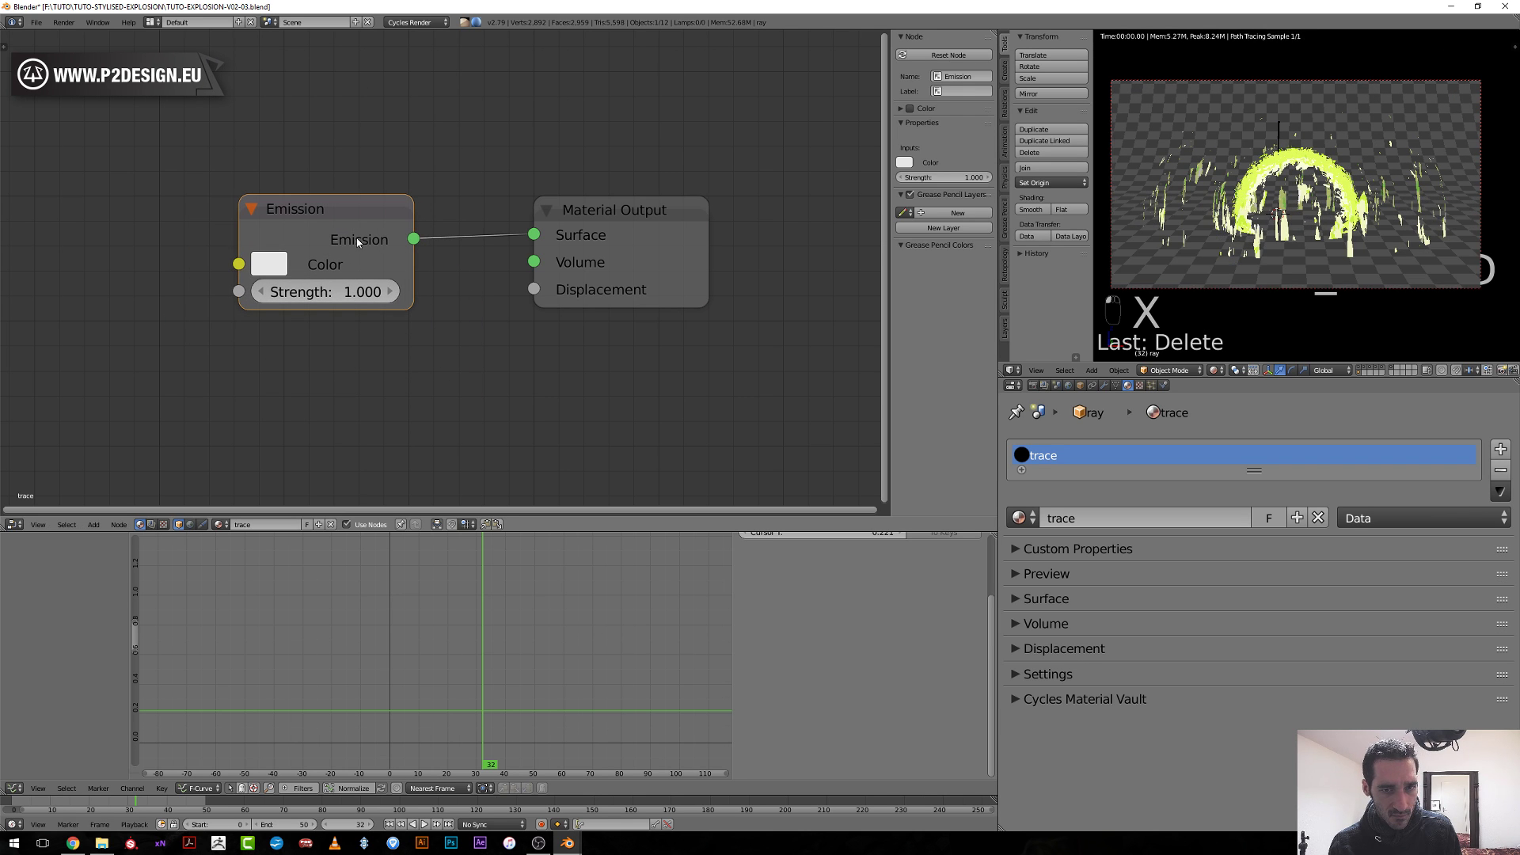
pyautogui.click(346, 298)
pyautogui.press('Return')
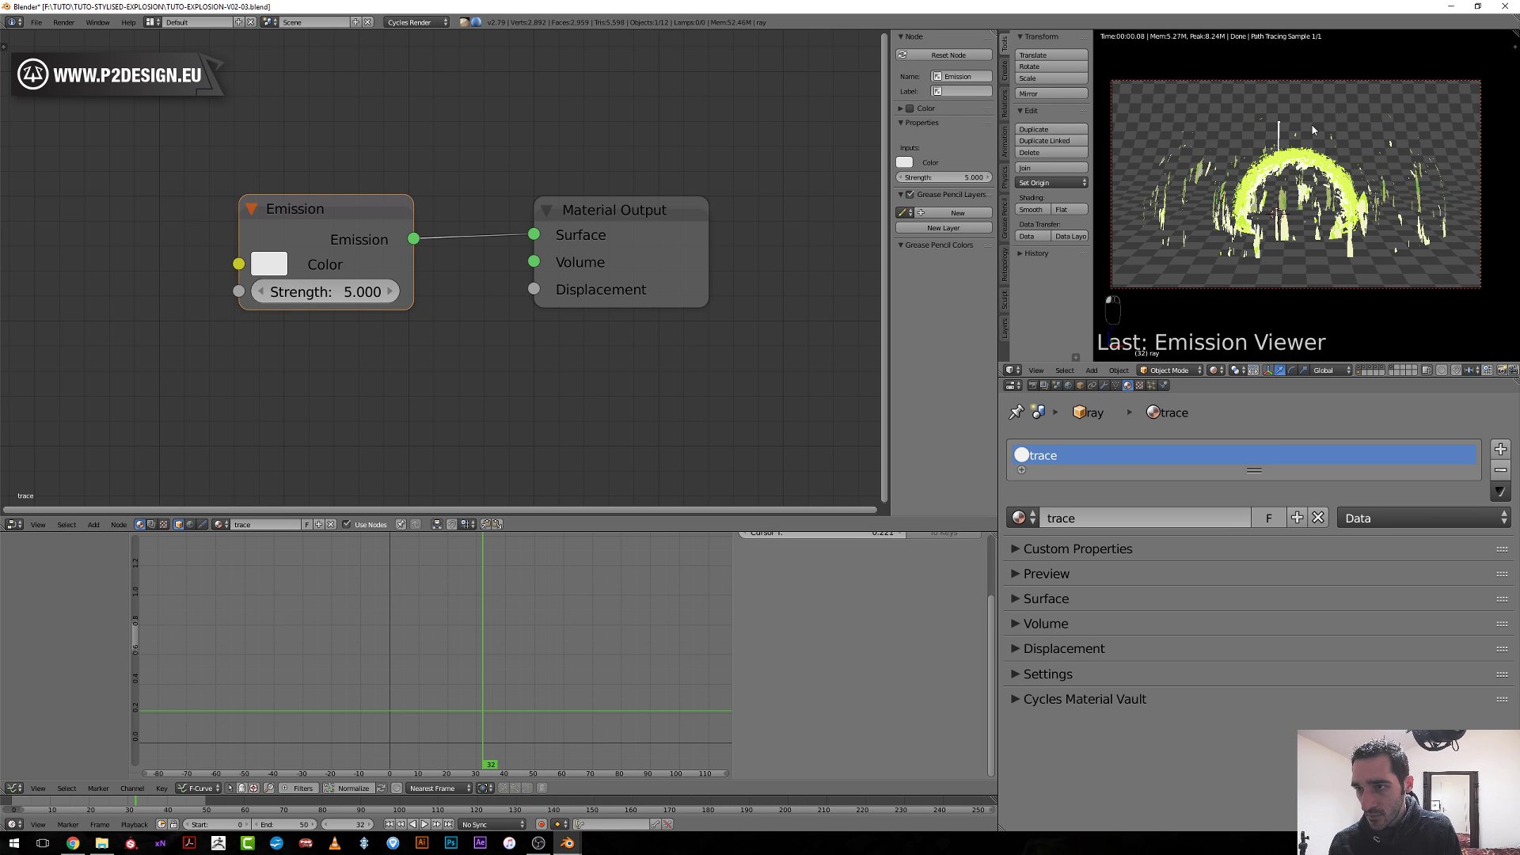
# Switch the Node Editor area back to the 3D view and go to frame 23.
pyautogui.click(15, 524)
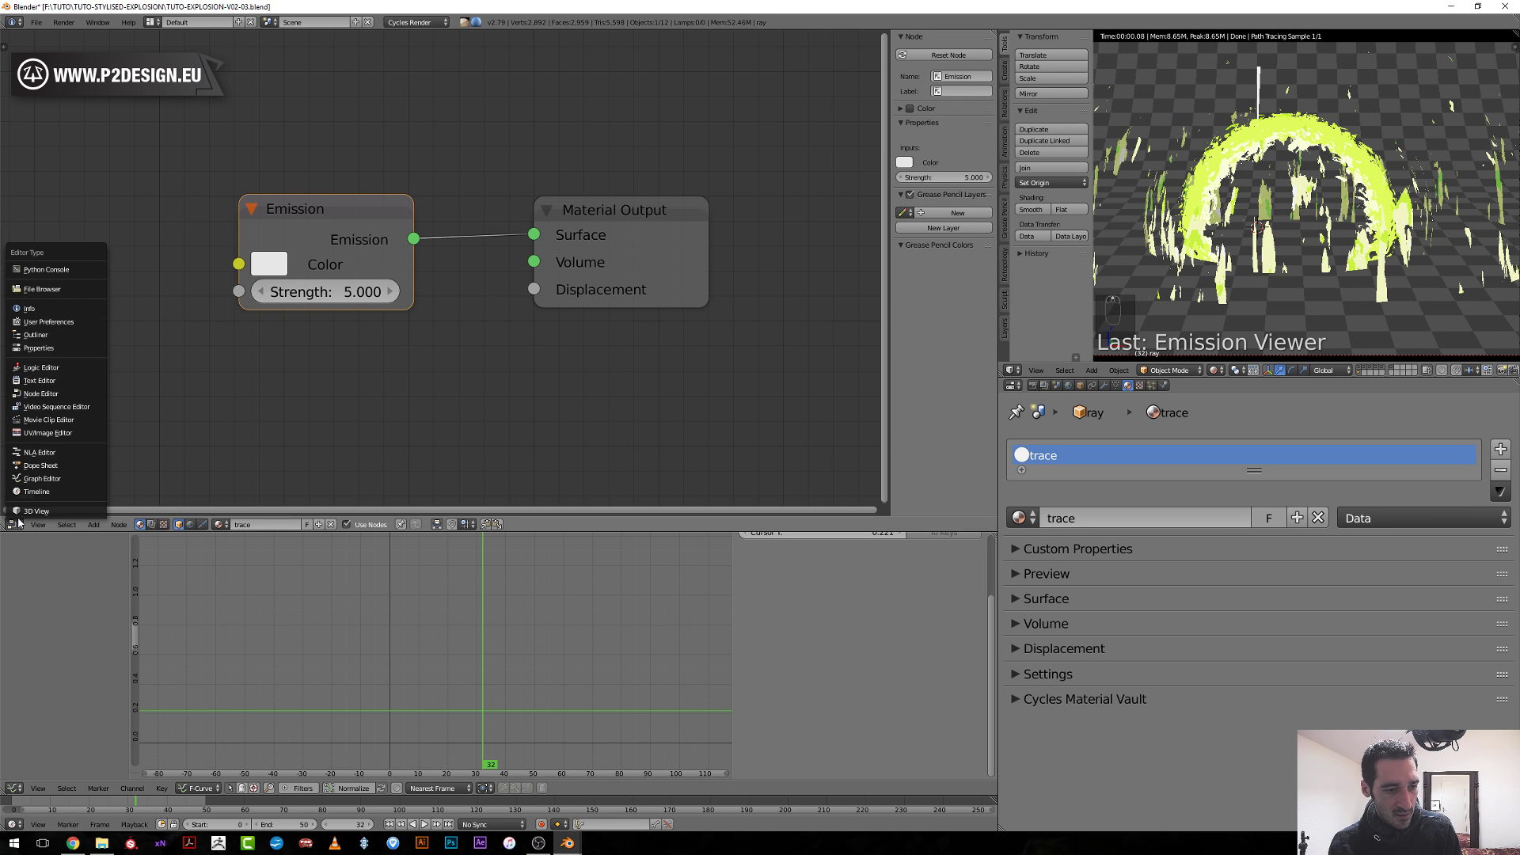
pyautogui.click(36, 515)
pyautogui.click(455, 672)
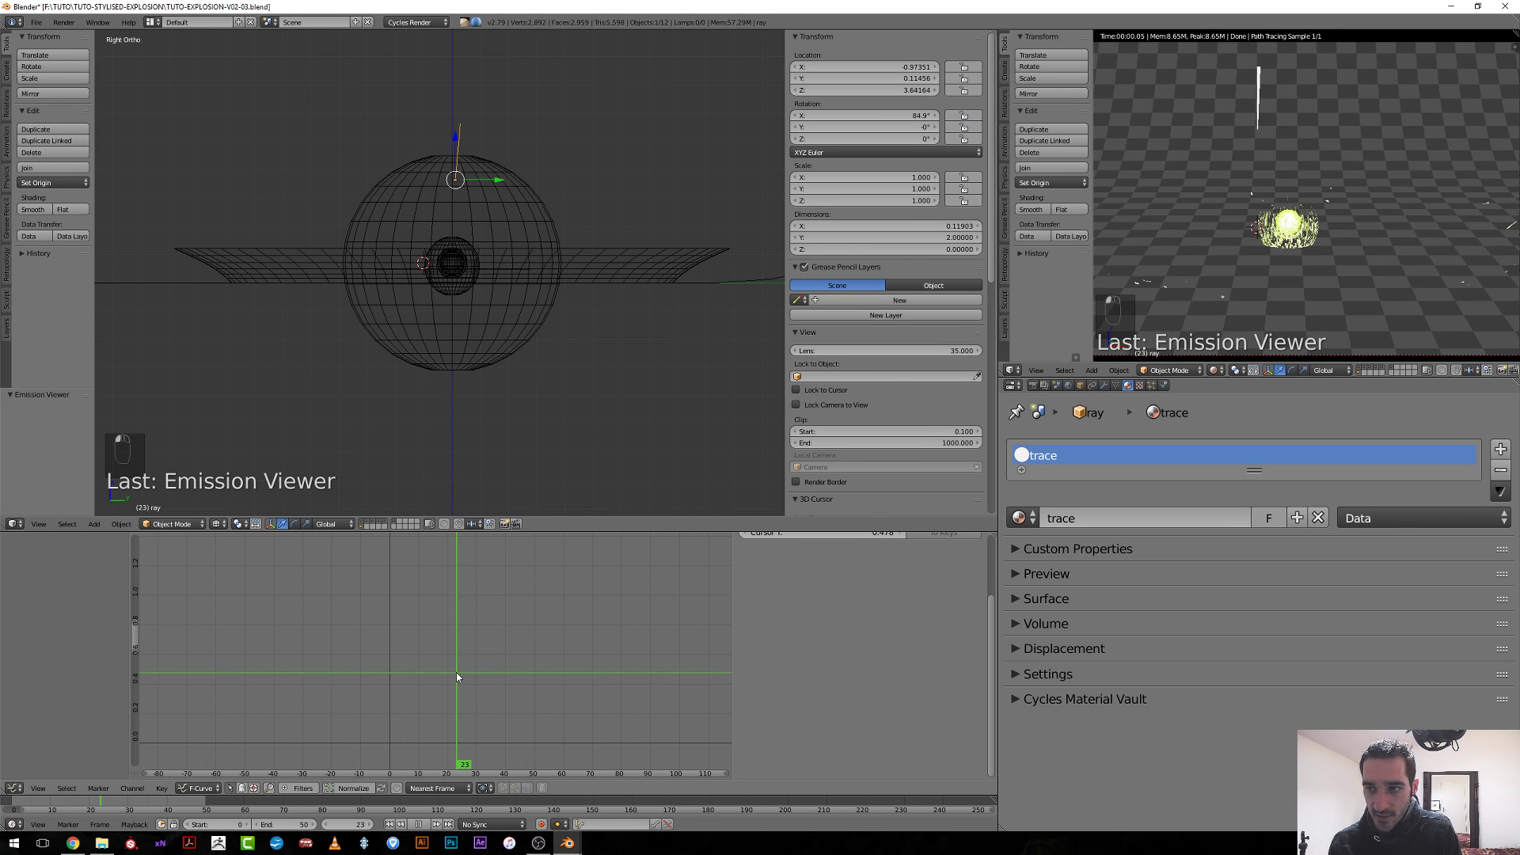
# Move the ray down so its base sits at the explosion core's centre, at about Y -0.005, Z 0.705.
pyautogui.click(416, 253)
pyautogui.scroll(1, 499, 390)
pyautogui.scroll(4, 472, 203)
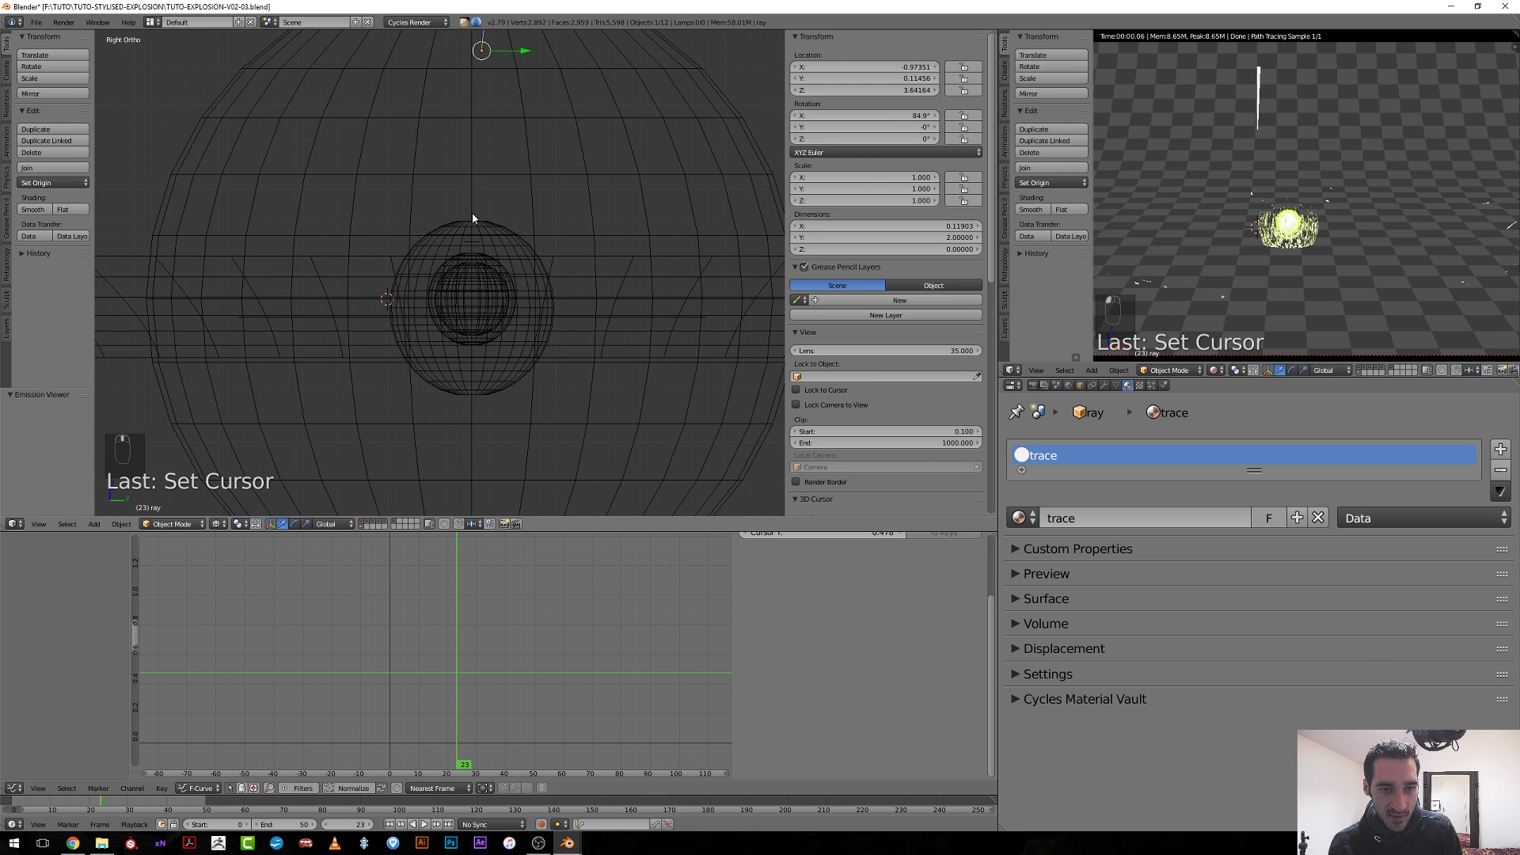
pyautogui.press('g')
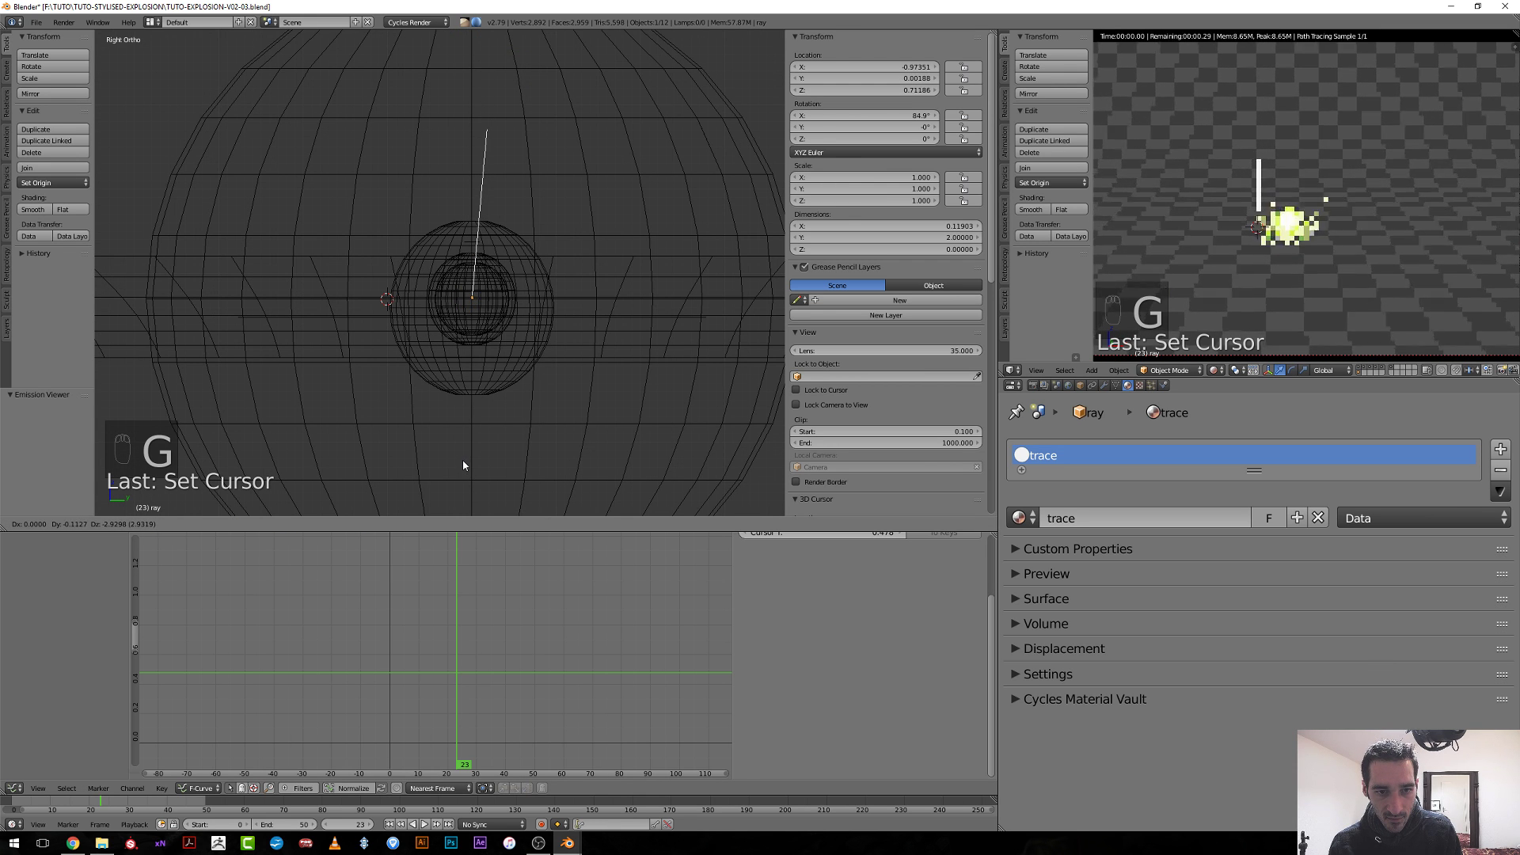
pyautogui.click(465, 465)
# Snap the 3D cursor to the CORE-EXPLOSION sphere, and snap the ray to the cursor.
pyautogui.rightClick(499, 297)
pyautogui.hotkey('shift', 's')
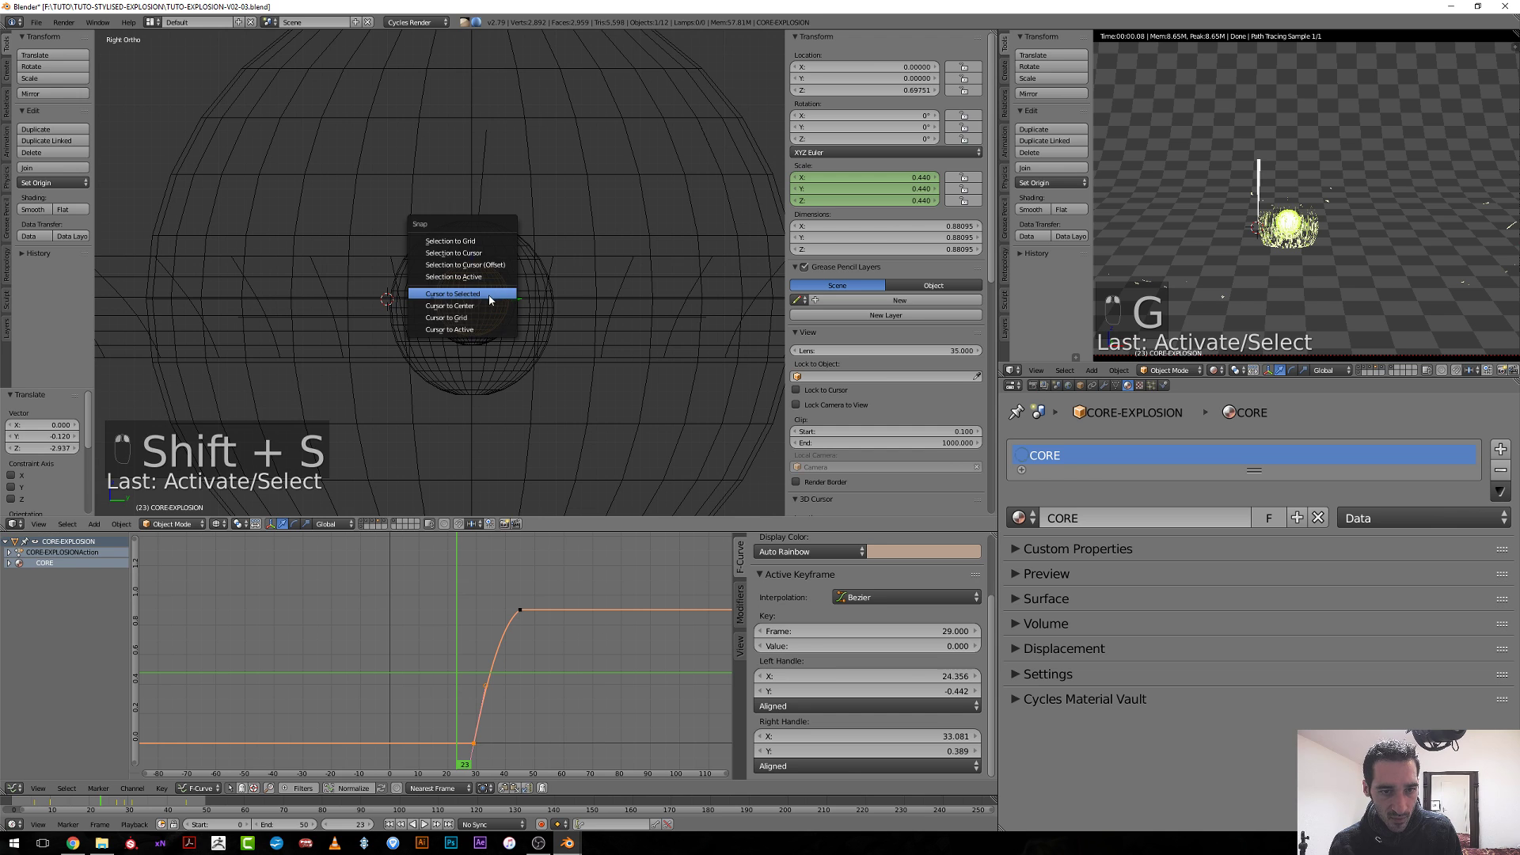
pyautogui.click(496, 292)
pyautogui.rightClick(482, 199)
pyautogui.hotkey('shift', 's')
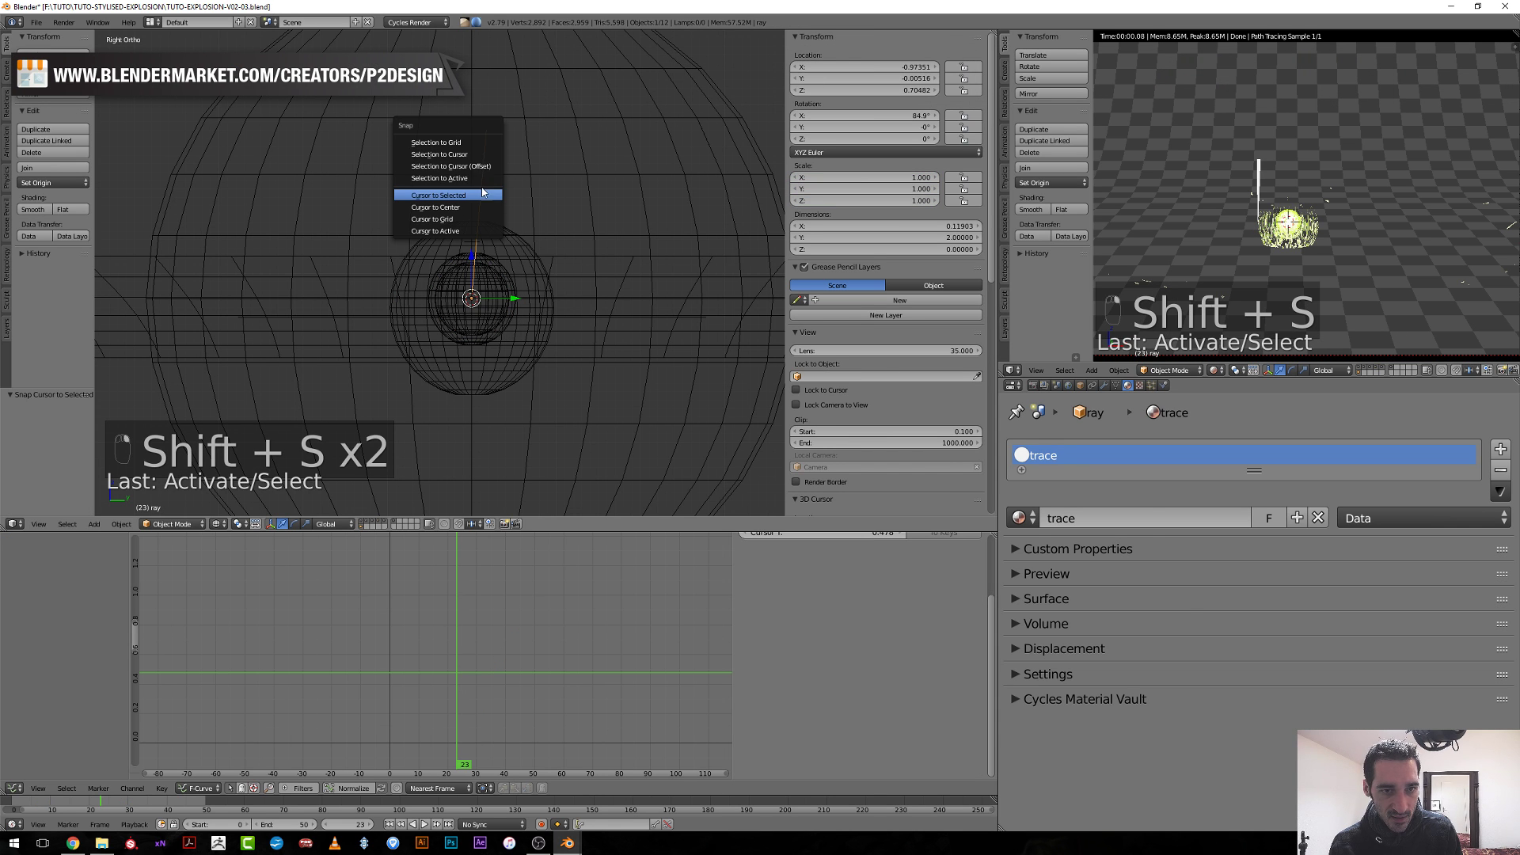
pyautogui.click(477, 156)
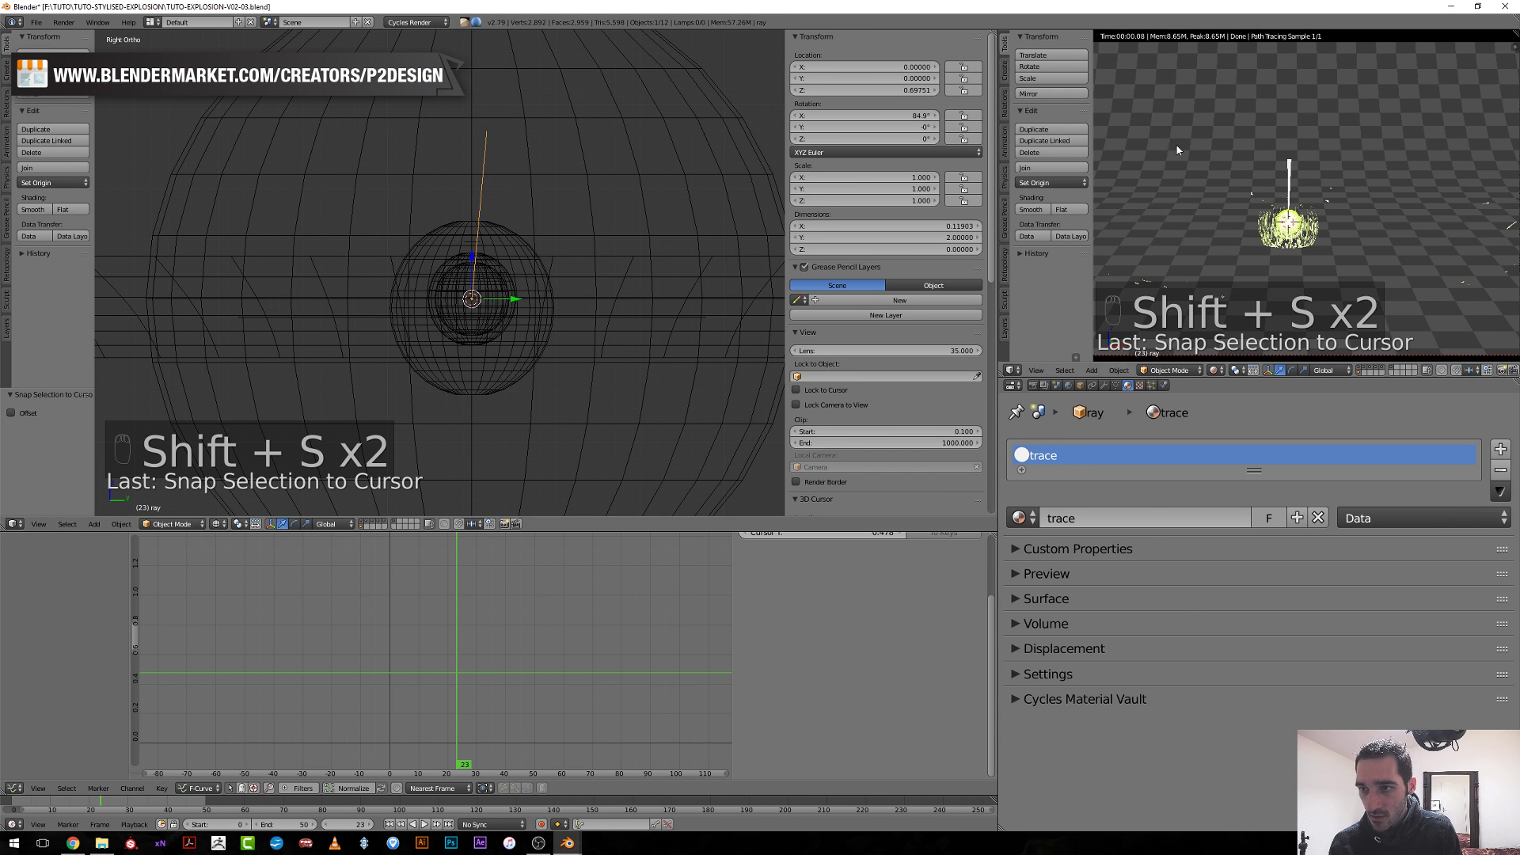
pyautogui.scroll(3, 525, 143)
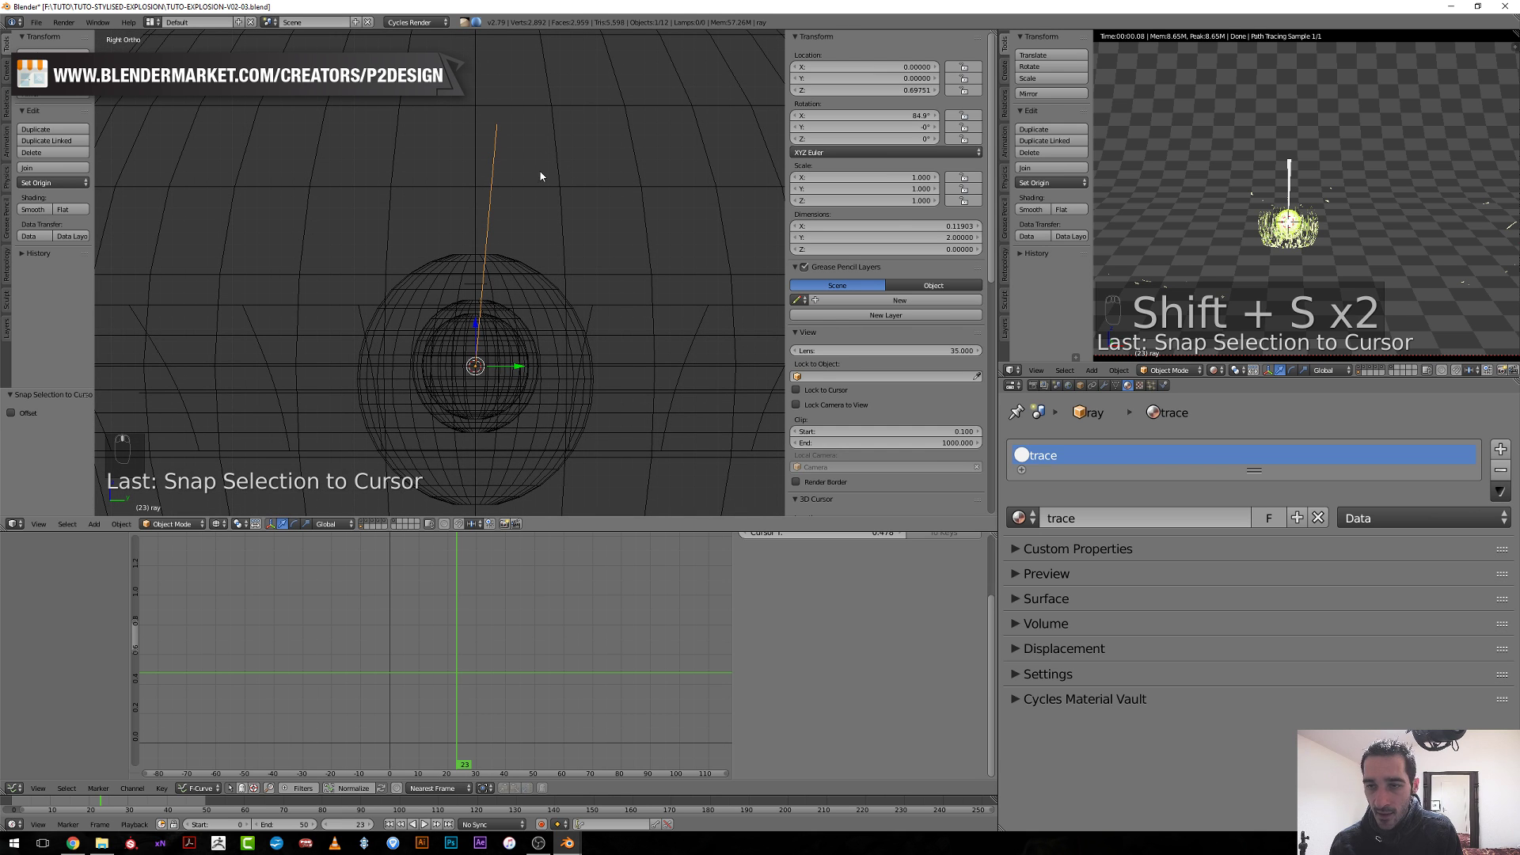
pyautogui.rightClick(498, 130)
pyautogui.press('r')
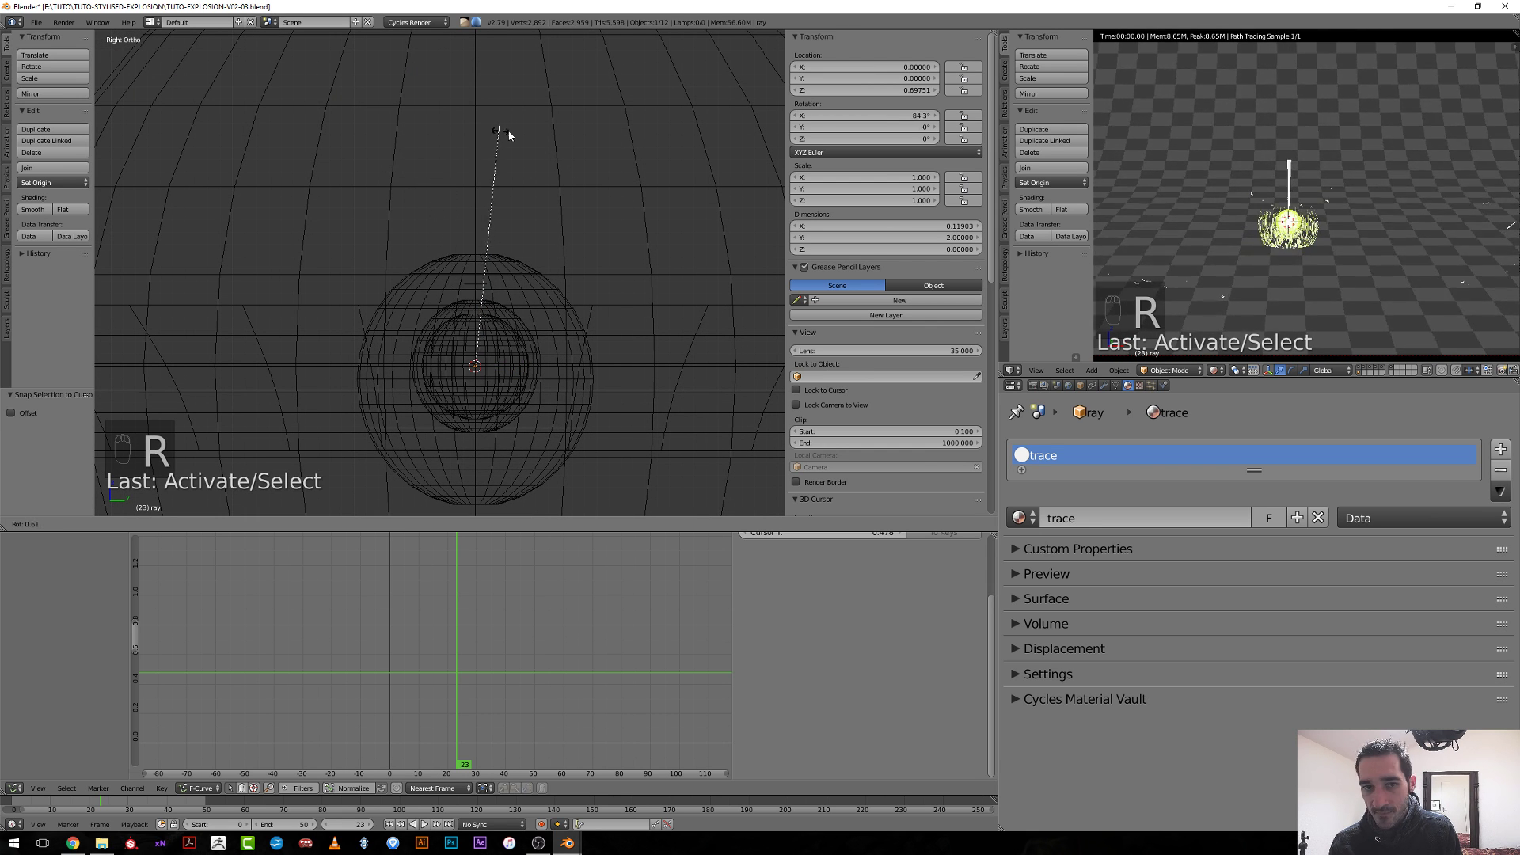
pyautogui.click(459, 133)
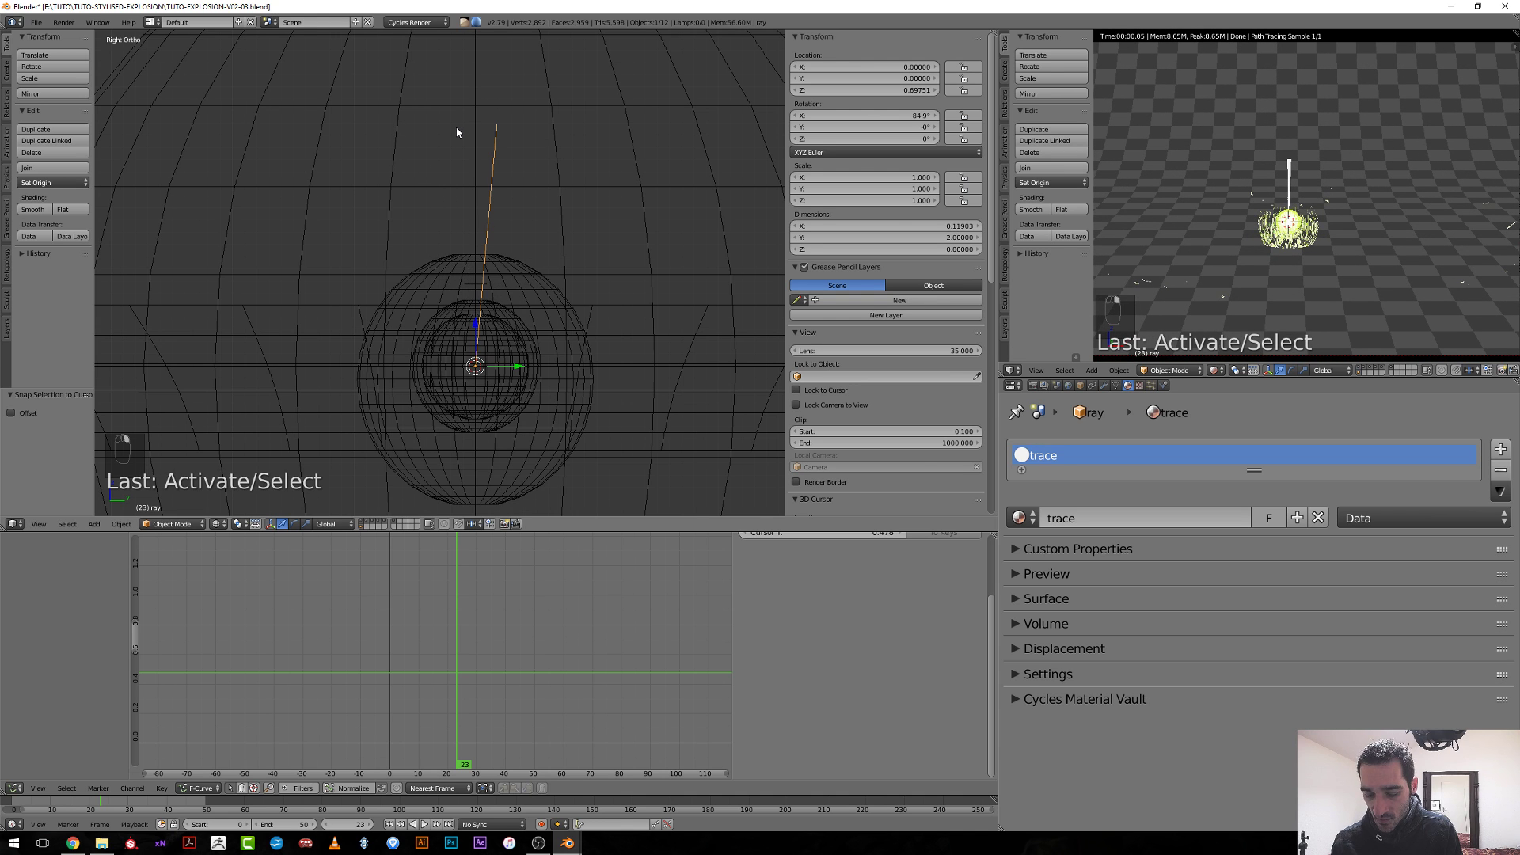
# Clear the ray's rotation, rotate it 90° about X in the right side view and apply its rotation and scale.
pyautogui.press('KP_1')
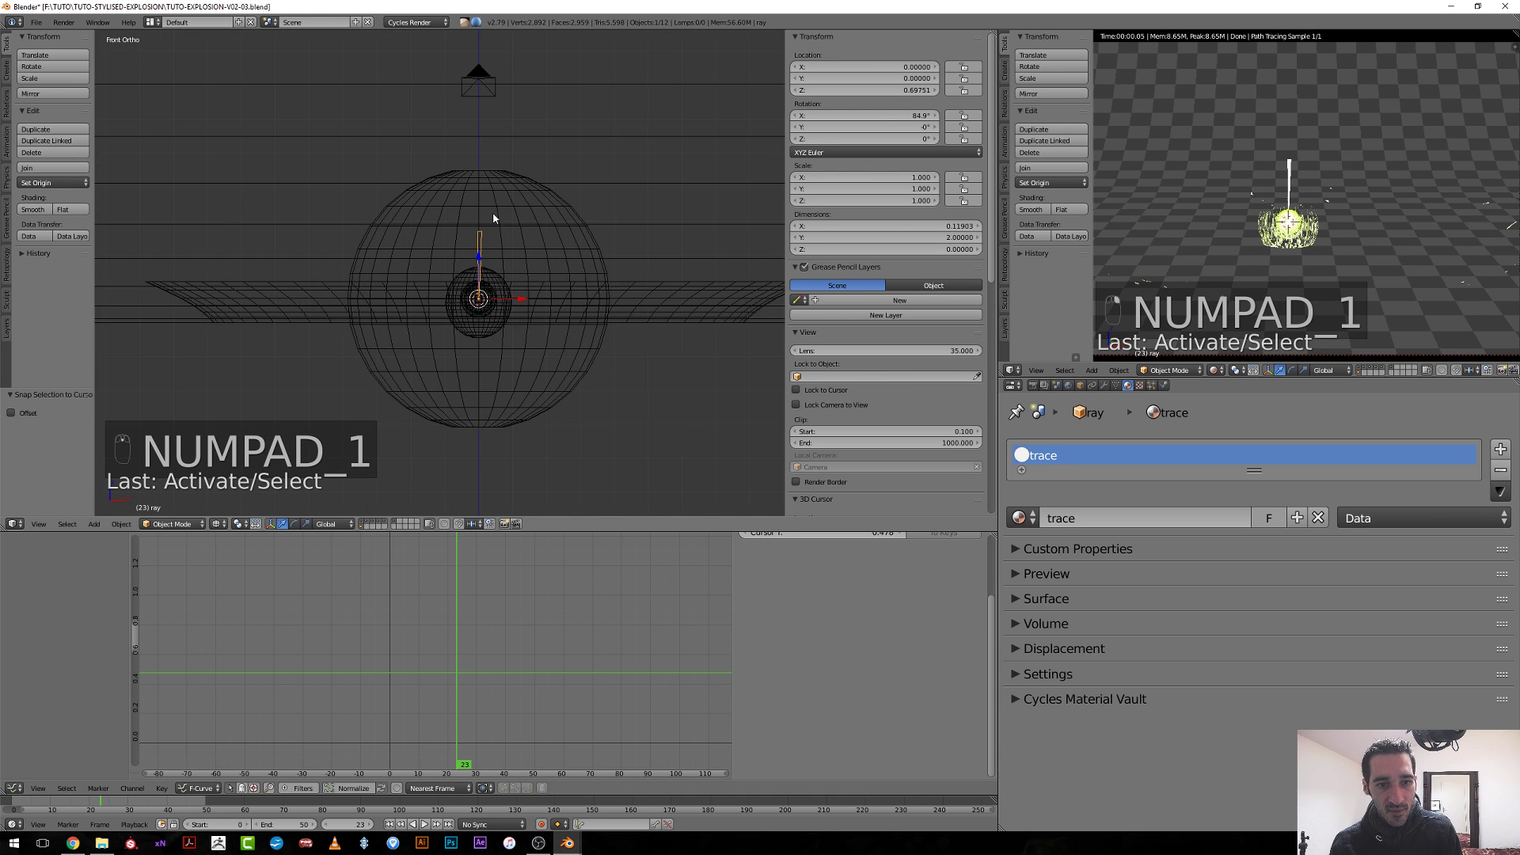
pyautogui.keyDown('shift'); pyautogui.moveTo(493, 214); pyautogui.dragTo(461, 260, button='middle'); pyautogui.keyUp('shift')
pyautogui.press('KP_3')
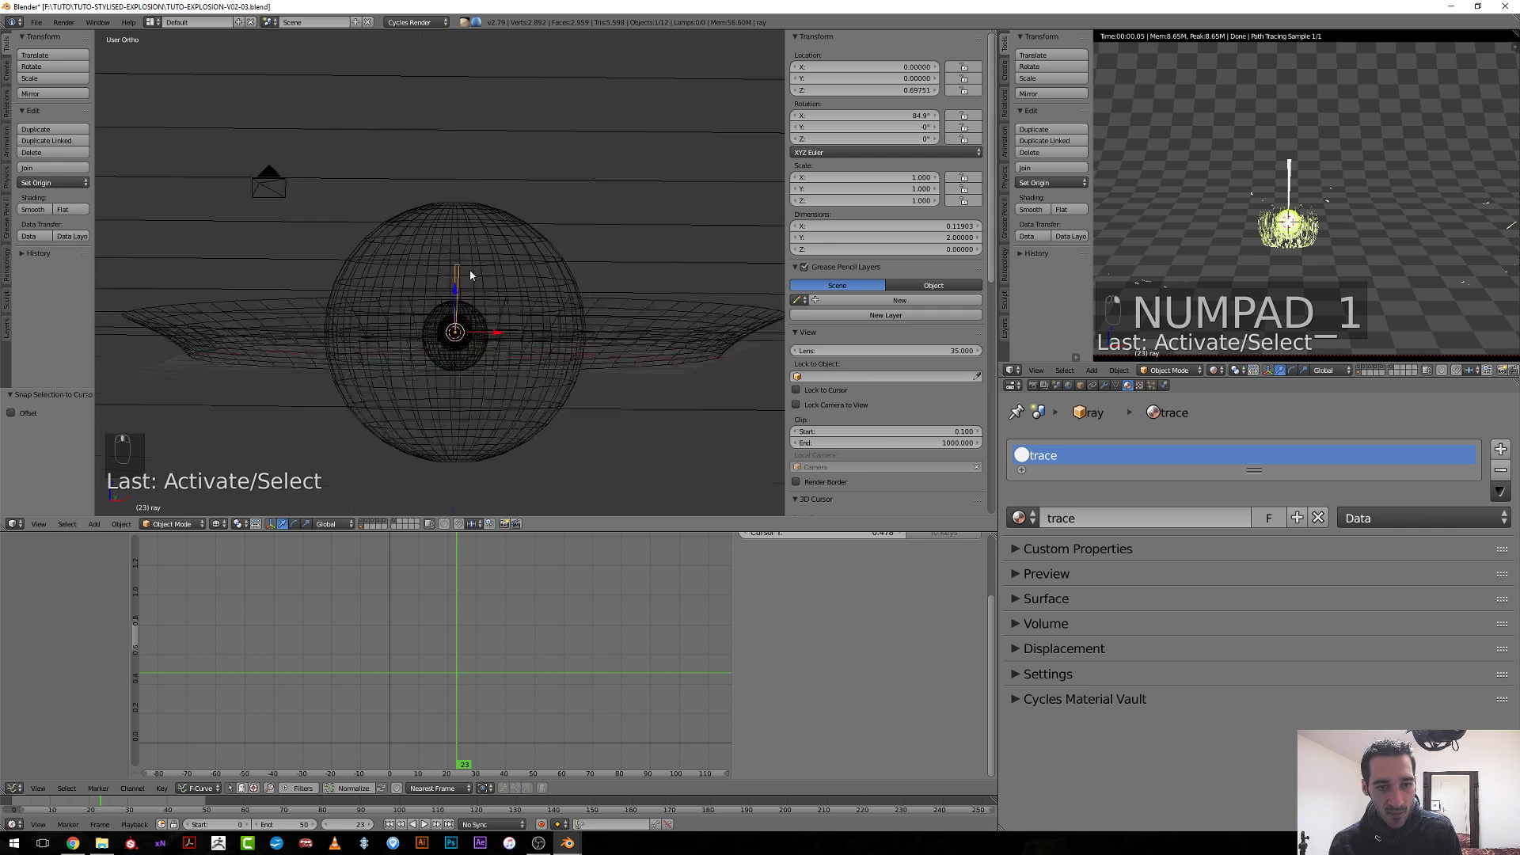
pyautogui.hotkey('alt', 'r')
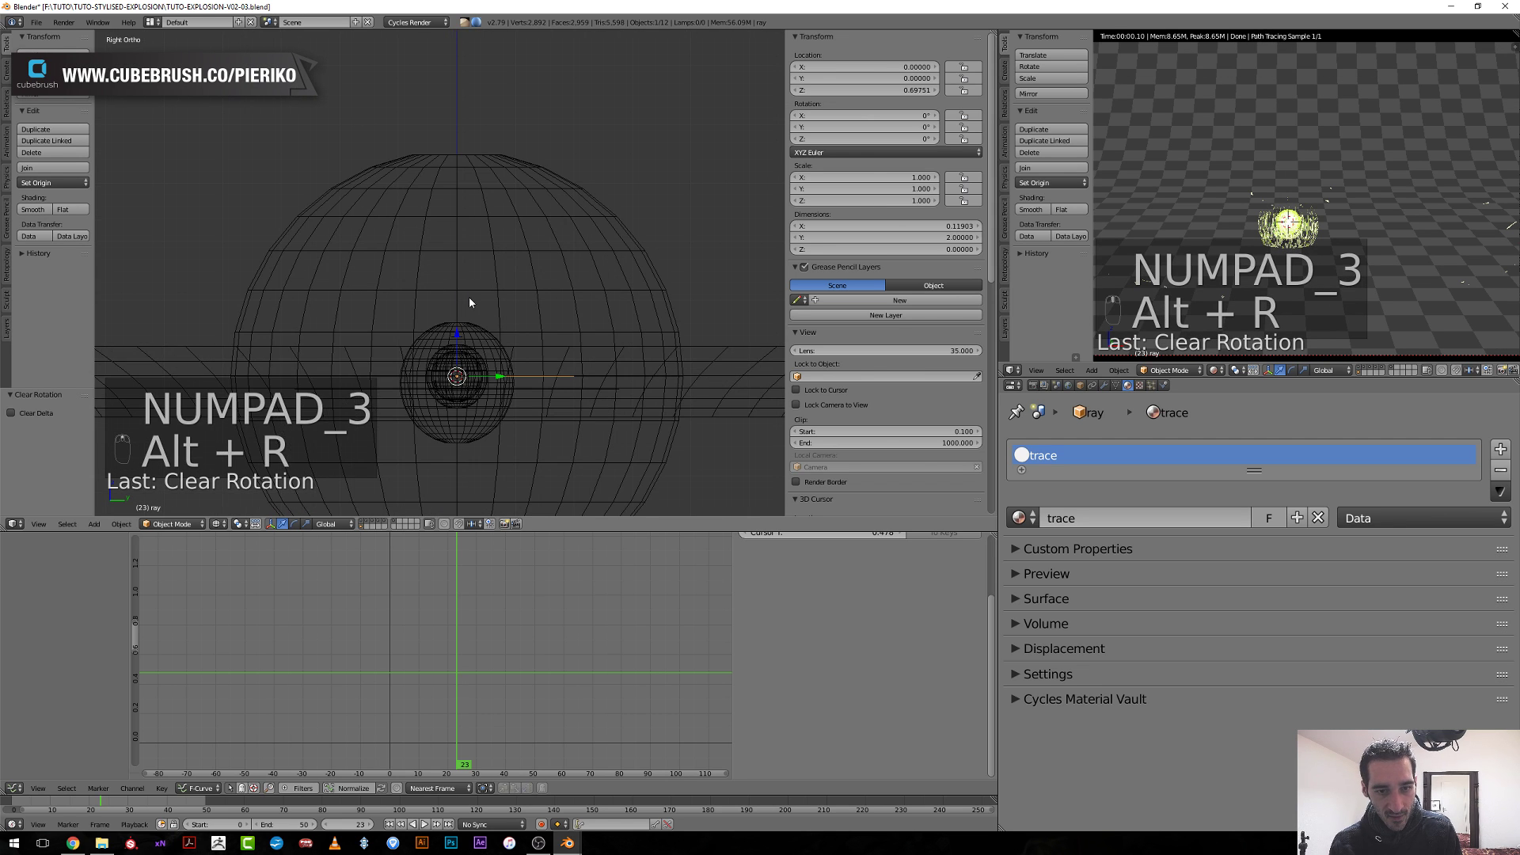
pyautogui.press('r')
pyautogui.click(468, 298)
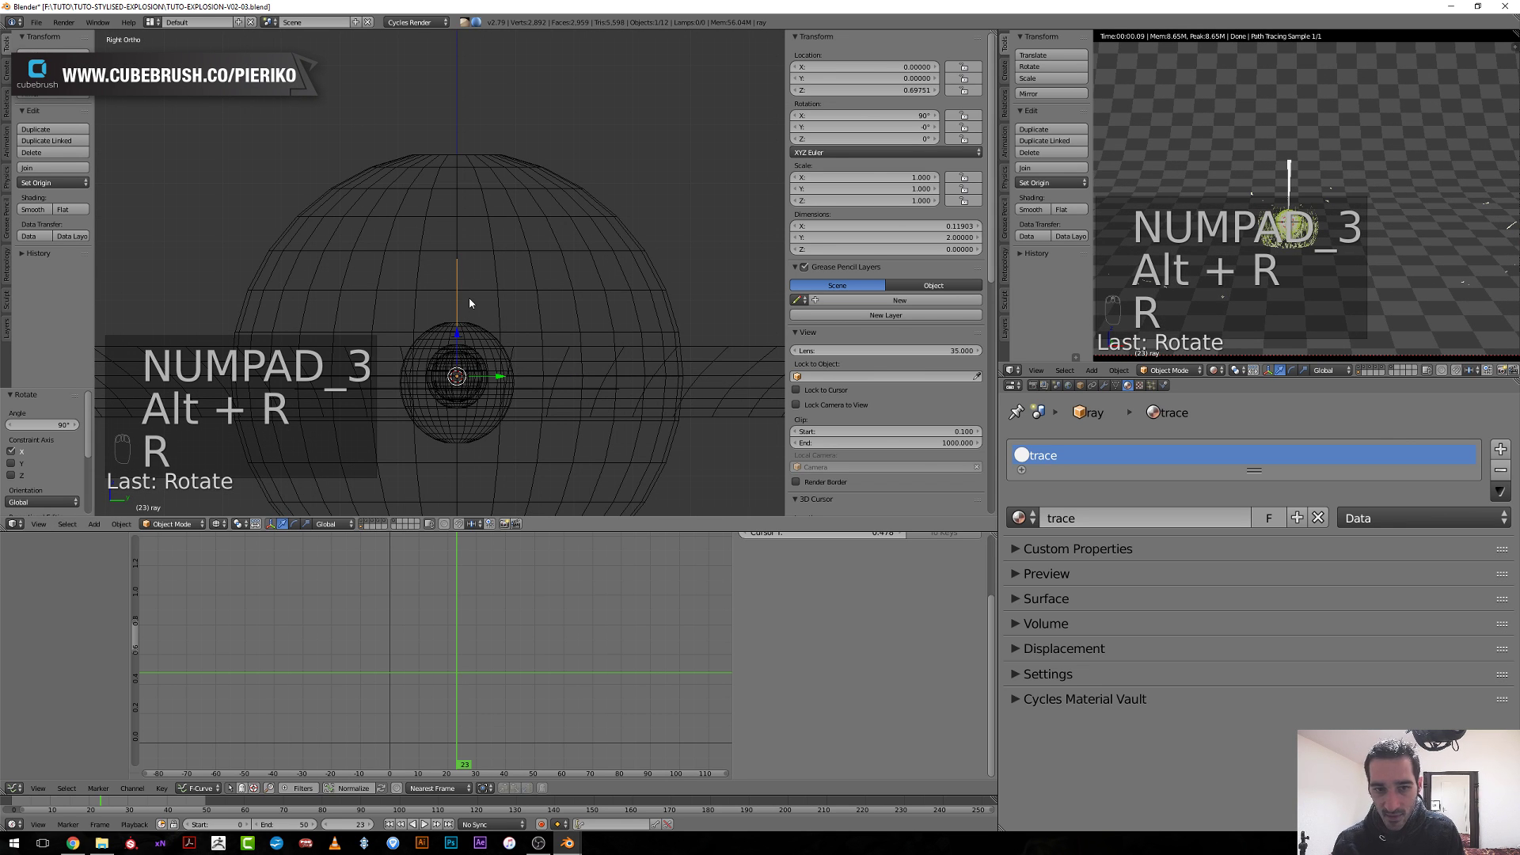
pyautogui.hotkey('ctrl', 'a')
pyautogui.click(461, 301)
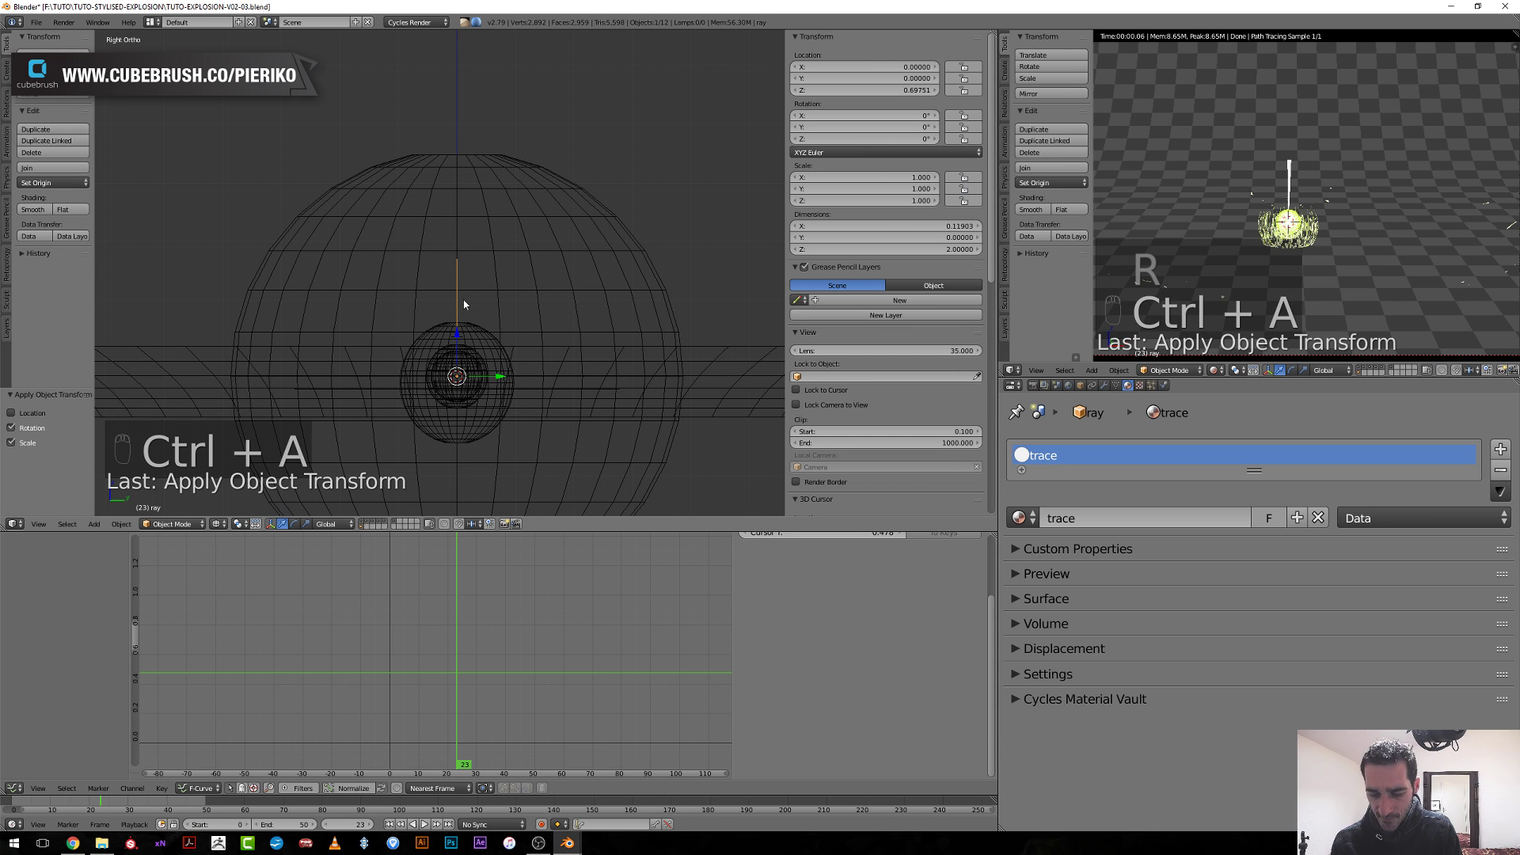
# In the front view, scale the ray uniformly to 3.960.
pyautogui.press('KP_1')
pyautogui.scroll(-2, 472, 309)
pyautogui.press('s')
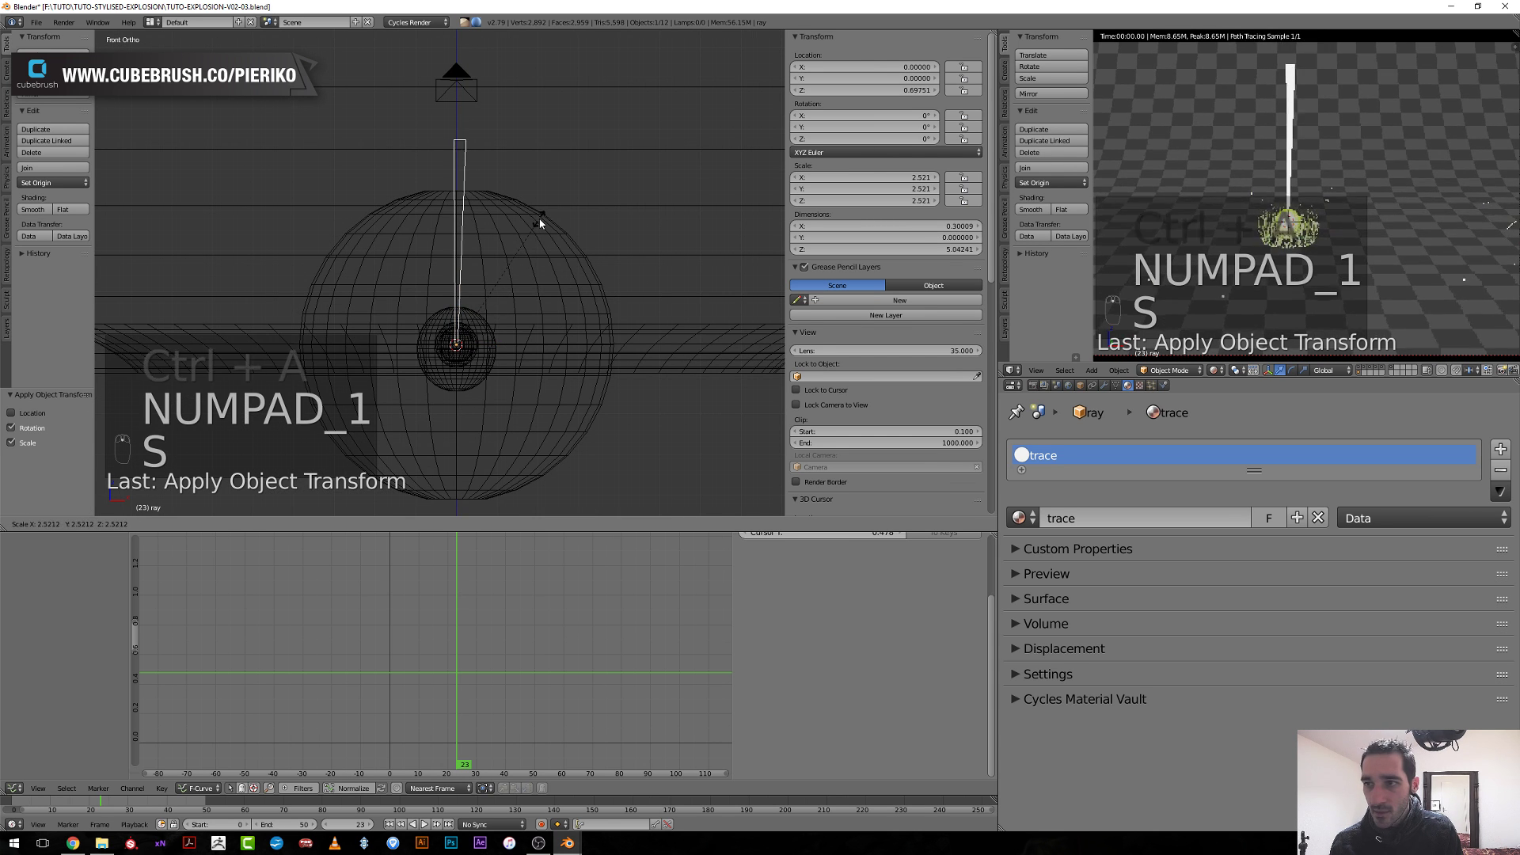
pyautogui.click(543, 204)
pyautogui.scroll(-2, 1314, 99)
pyautogui.press('s')
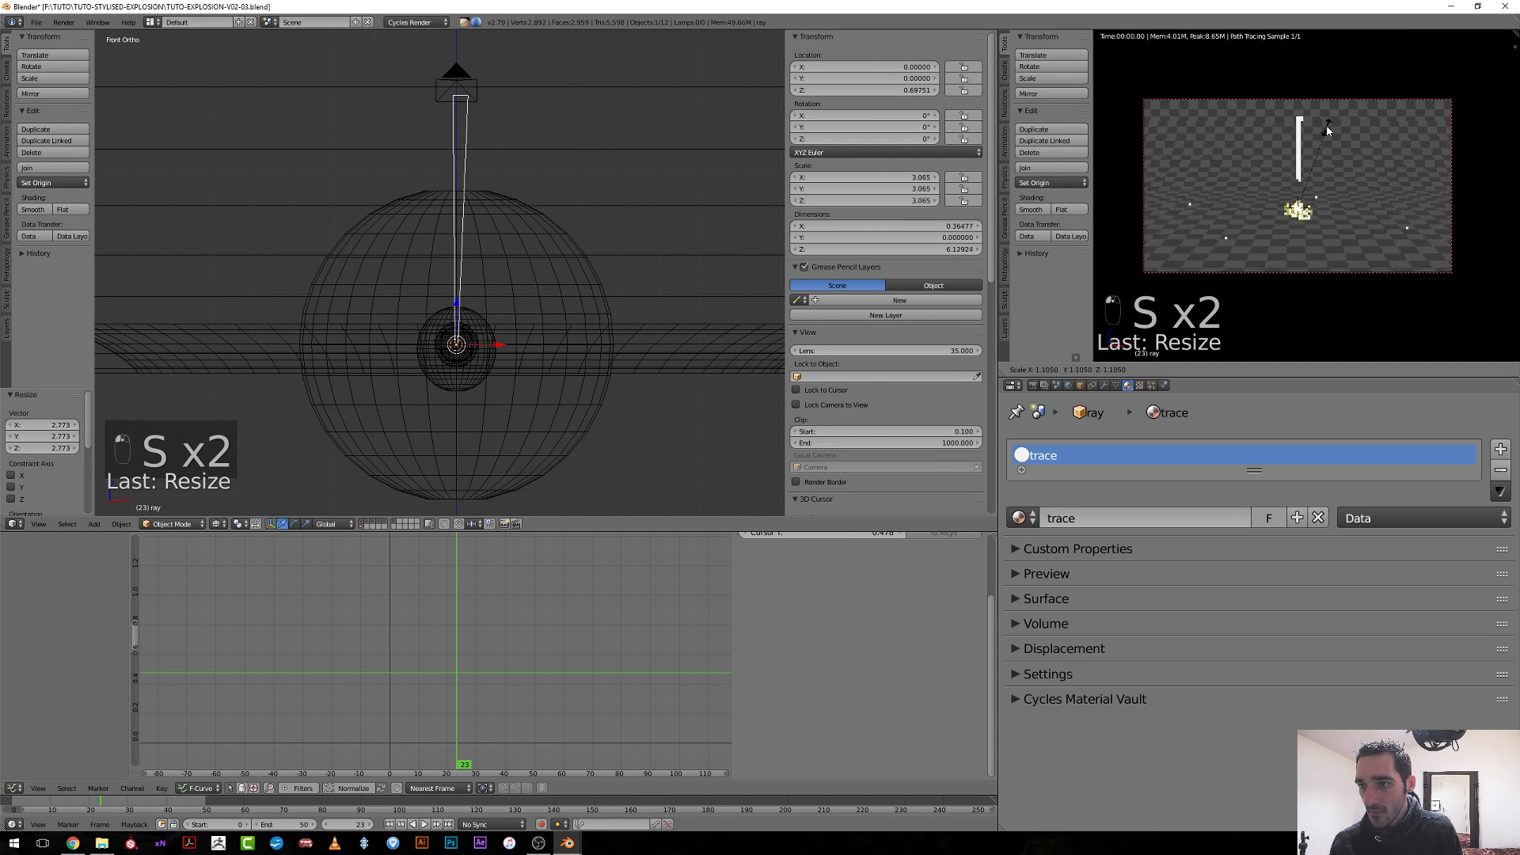
pyautogui.click(1326, 125)
# In Edit Mode, narrow the ray's upper end by moving its +X vertex along X to local 0.02837.
pyautogui.keyDown('shift'); pyautogui.moveTo(495, 40); pyautogui.dragTo(469, 136, button='middle'); pyautogui.keyUp('shift')
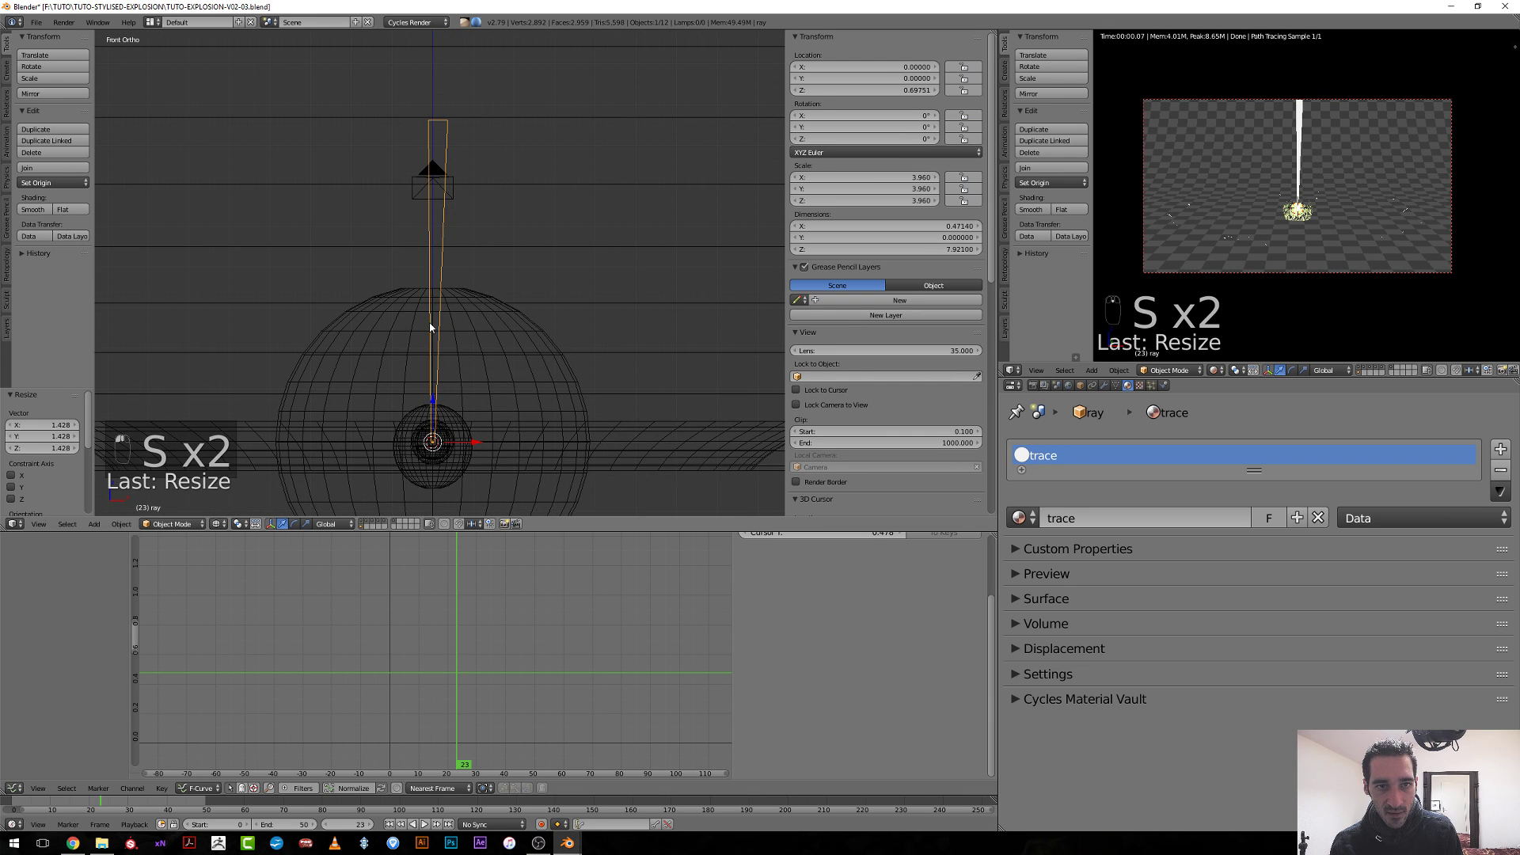
pyautogui.press('Tab')
pyautogui.rightClick(474, 135)
pyautogui.moveTo(473, 136); pyautogui.dragTo(398, 130, button='right')
pyautogui.moveTo(399, 130); pyautogui.dragTo(398, 131)
pyautogui.scroll(5, 1234, 198)
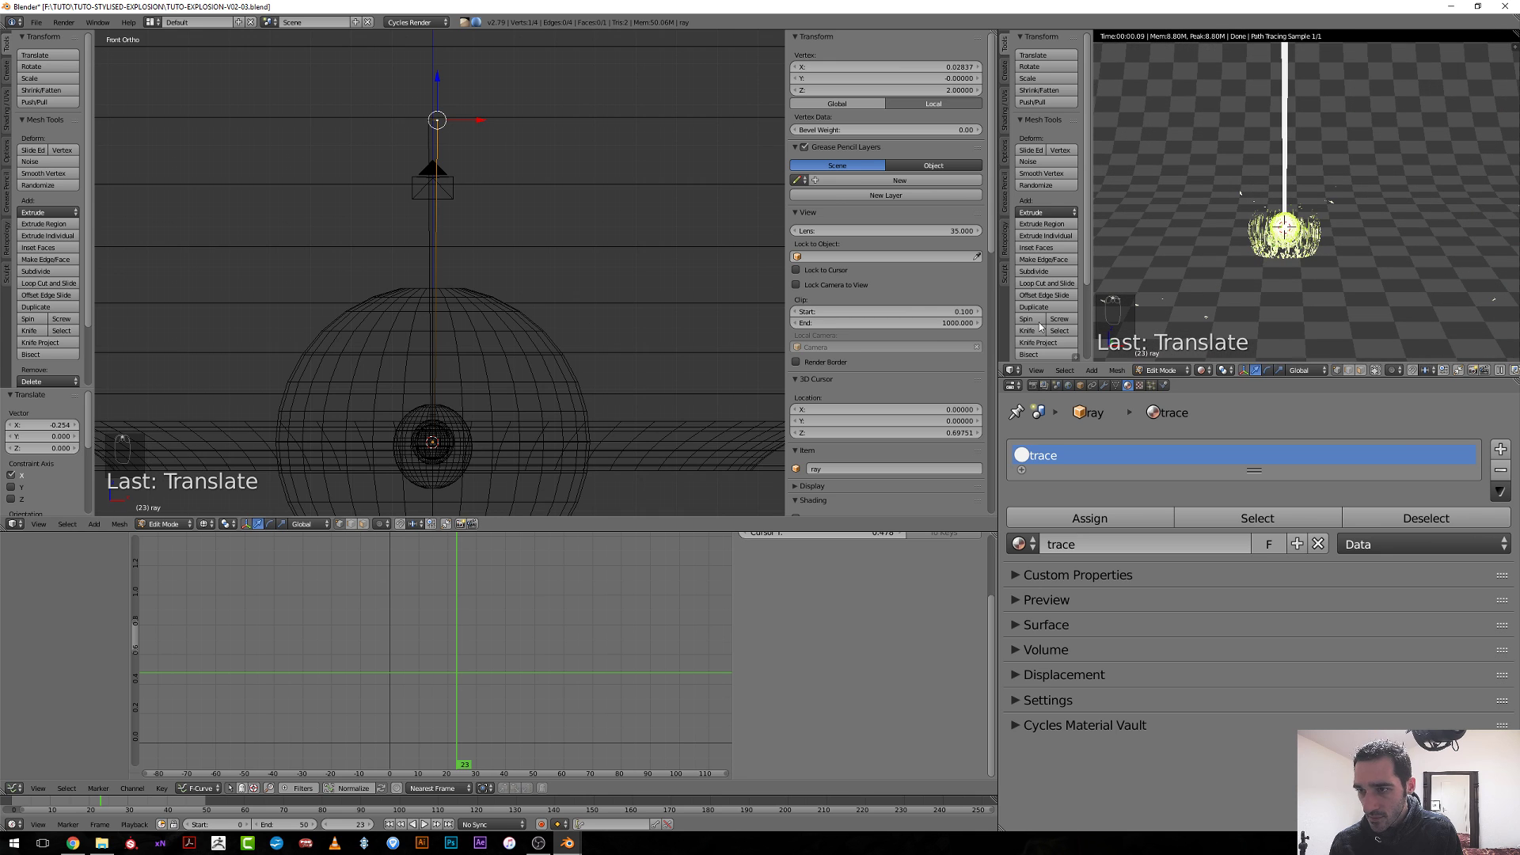
# Select the two vertices at the ray's base in the core and scale them by 0.225.
pyautogui.keyDown('shift'); pyautogui.moveTo(467, 360); pyautogui.dragTo(526, 247, button='middle'); pyautogui.keyUp('shift')
pyautogui.scroll(5, 560, 488)
pyautogui.press('z')
pyautogui.press('z')
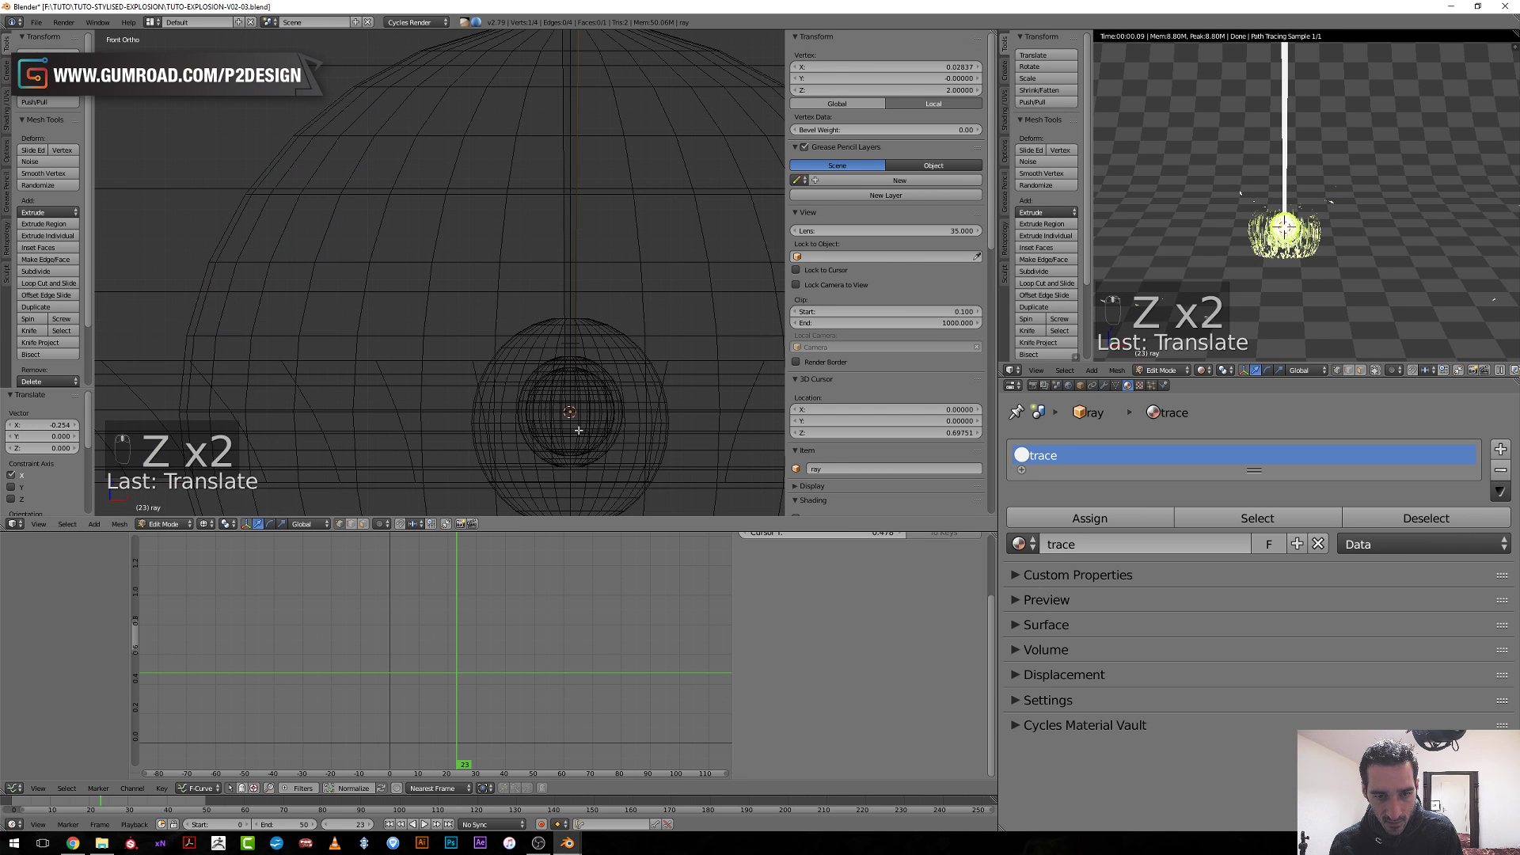
pyautogui.press('a')
pyautogui.press('c')
pyautogui.click(570, 412)
pyautogui.press('s')
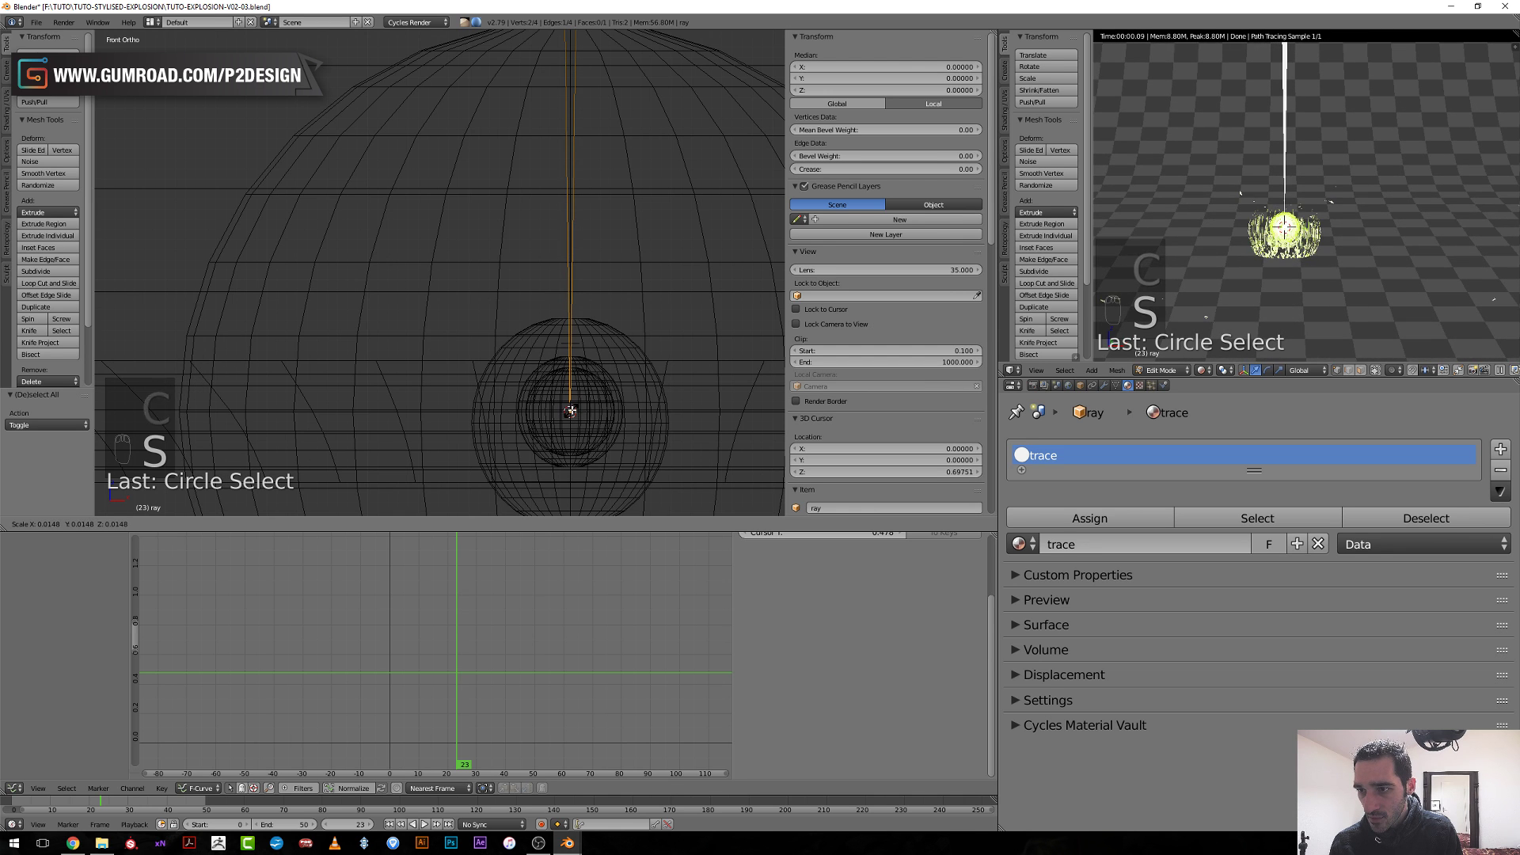
pyautogui.click(591, 419)
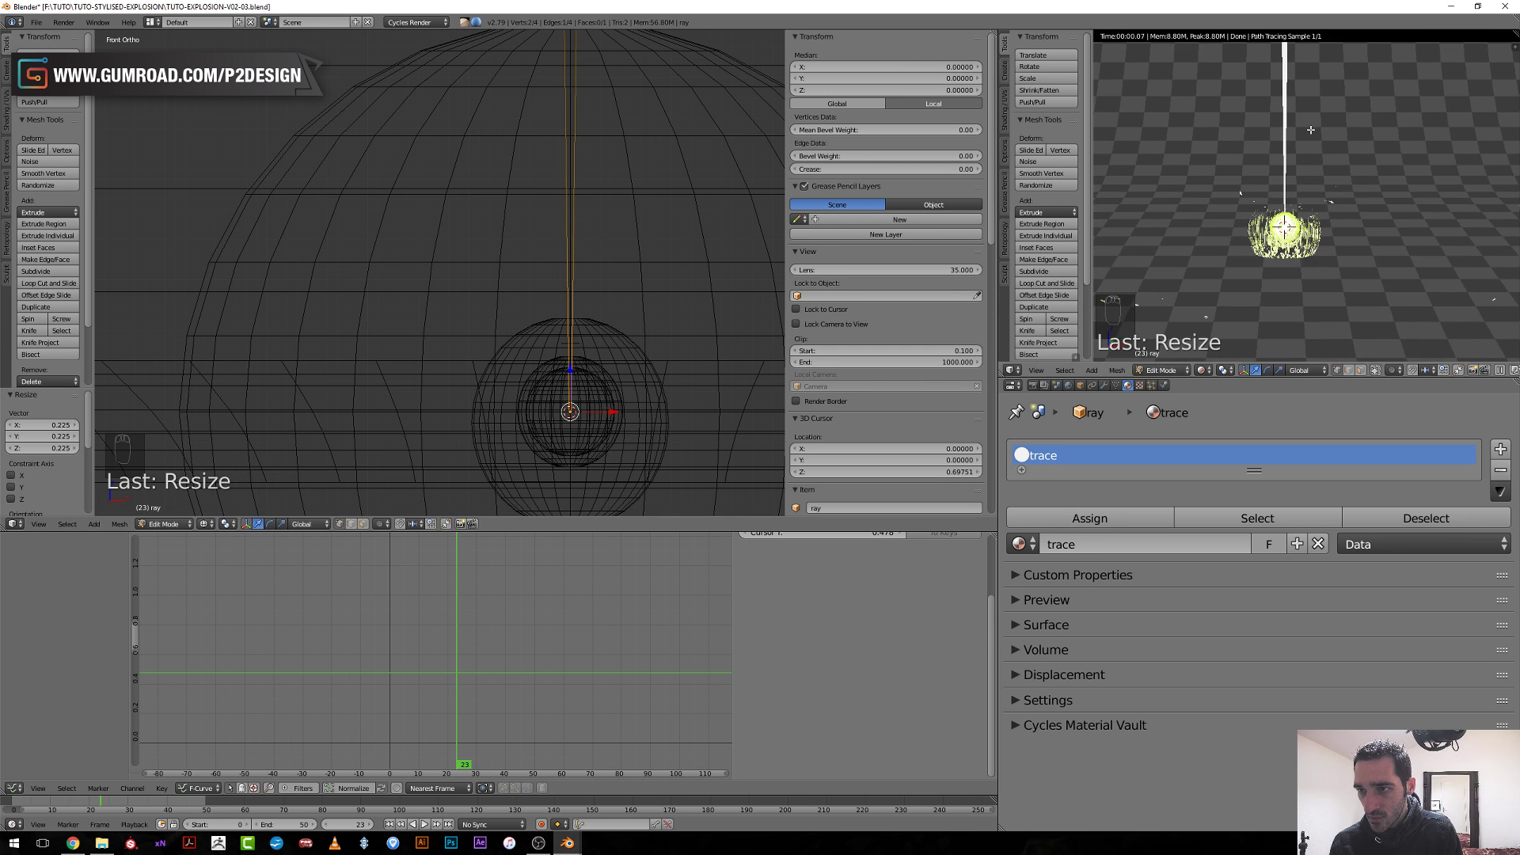
pyautogui.scroll(3, 477, 194)
# Move the ray's upper -X vertex inward along X to local -0.01168.
pyautogui.keyDown('shift'); pyautogui.moveTo(478, 194); pyautogui.dragTo(455, 359, button='middle'); pyautogui.keyUp('shift')
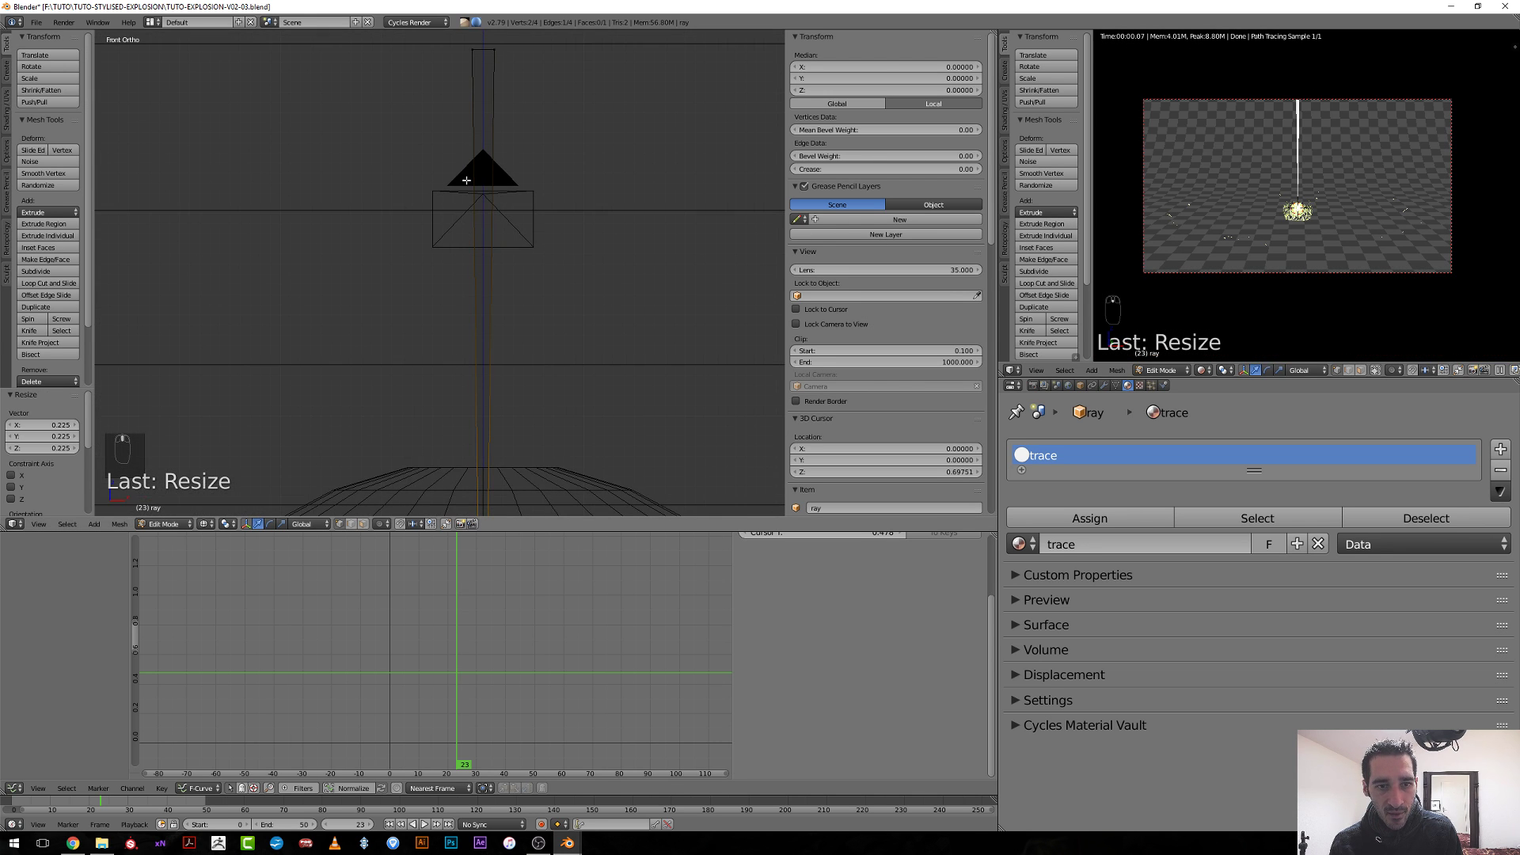
pyautogui.rightClick(467, 51)
pyautogui.press('g')
pyautogui.press('x')
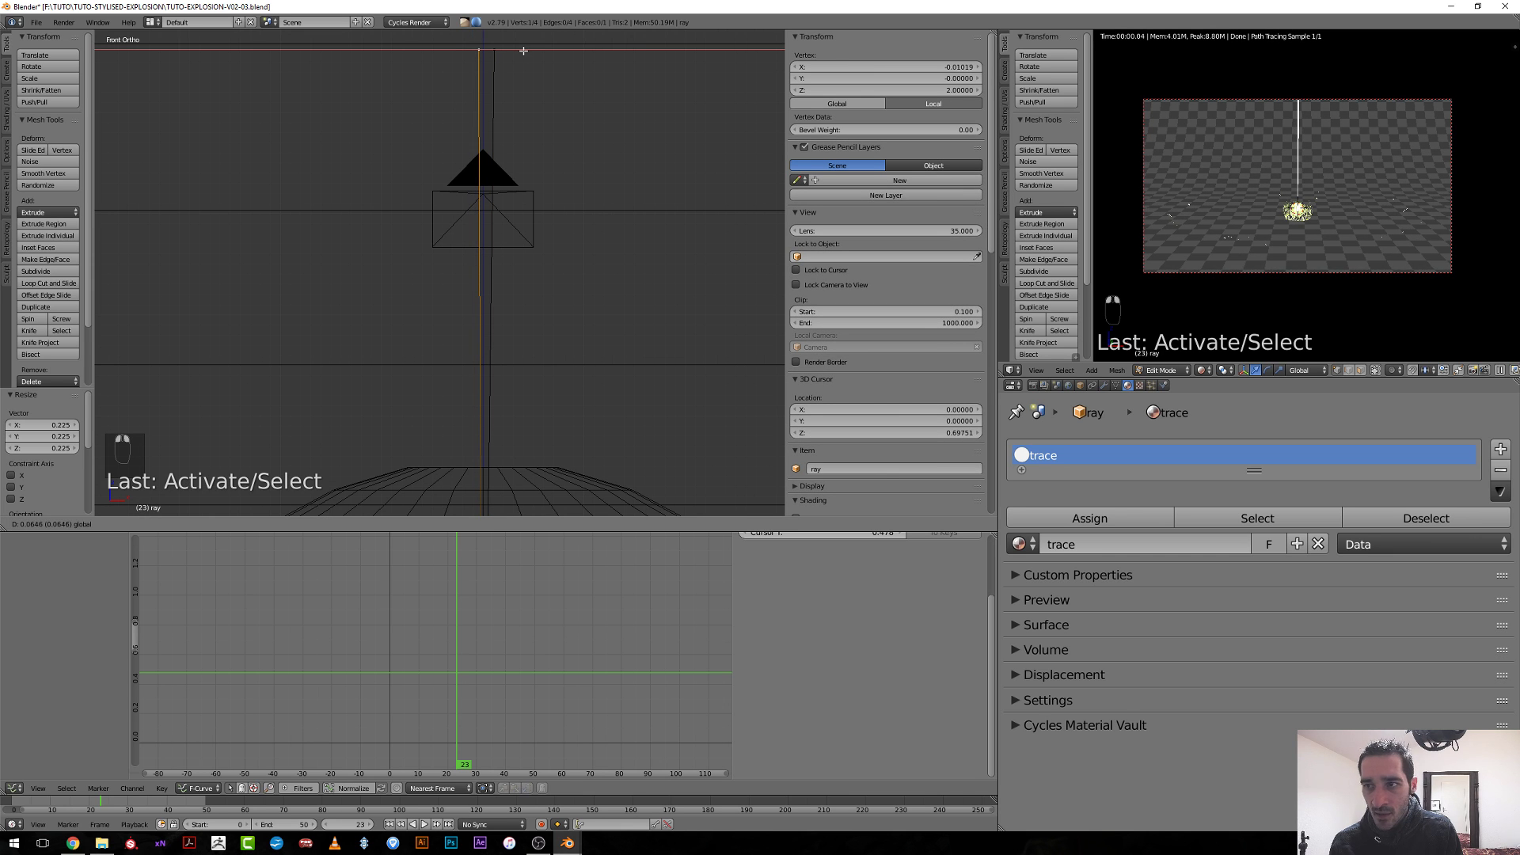
pyautogui.click(522, 52)
pyautogui.moveTo(1397, 187); pyautogui.dragTo(1346, 333, button='middle')
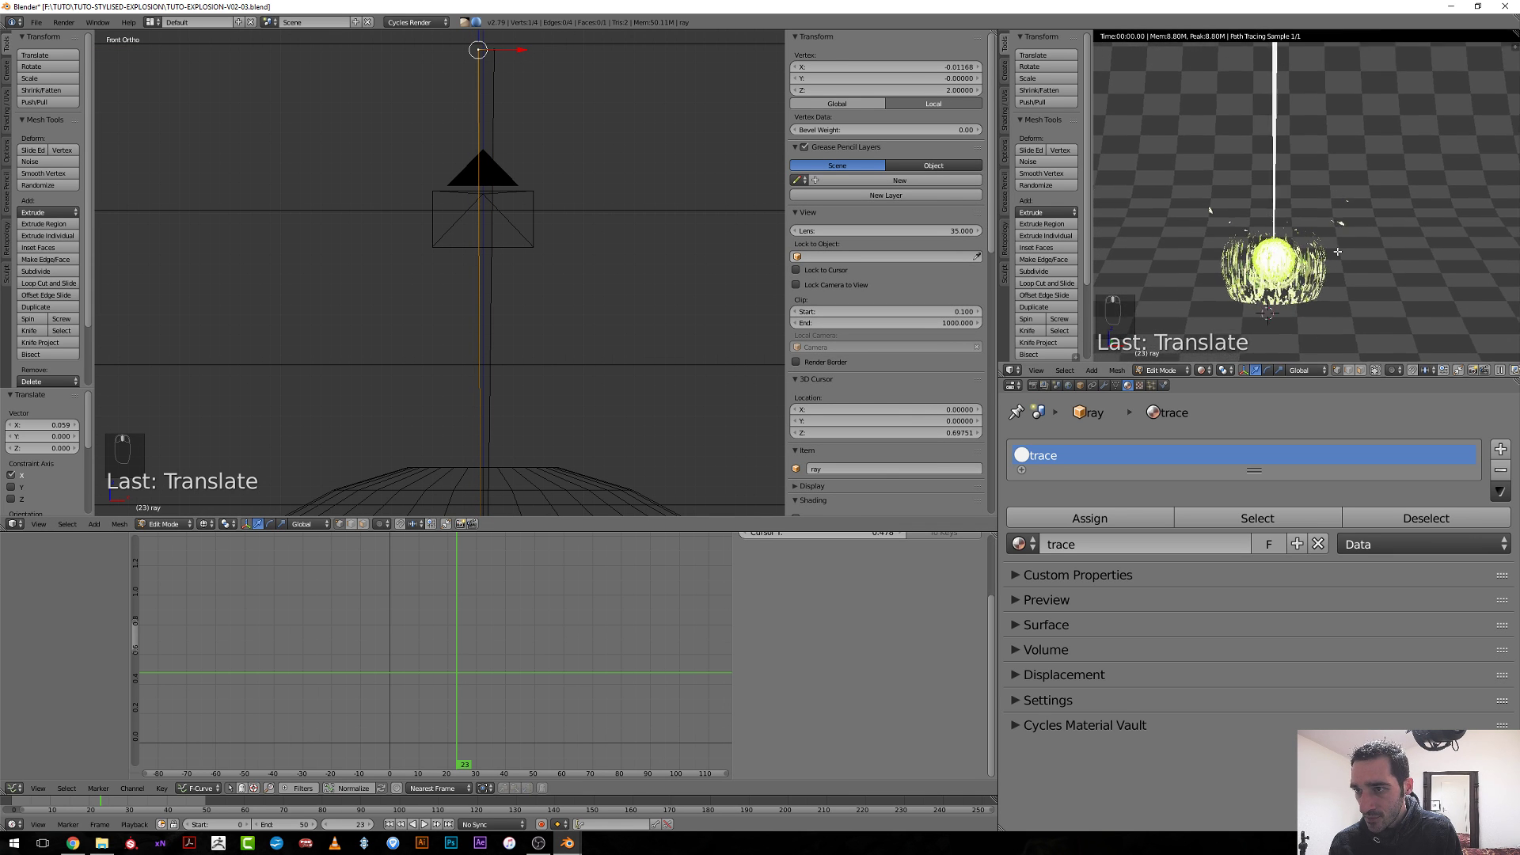
pyautogui.scroll(5, 1343, 350)
# Switch the 3D view area to the Node Editor and add a texture setup for the Emission Color, deleting its Image Texture node.
pyautogui.click(14, 524)
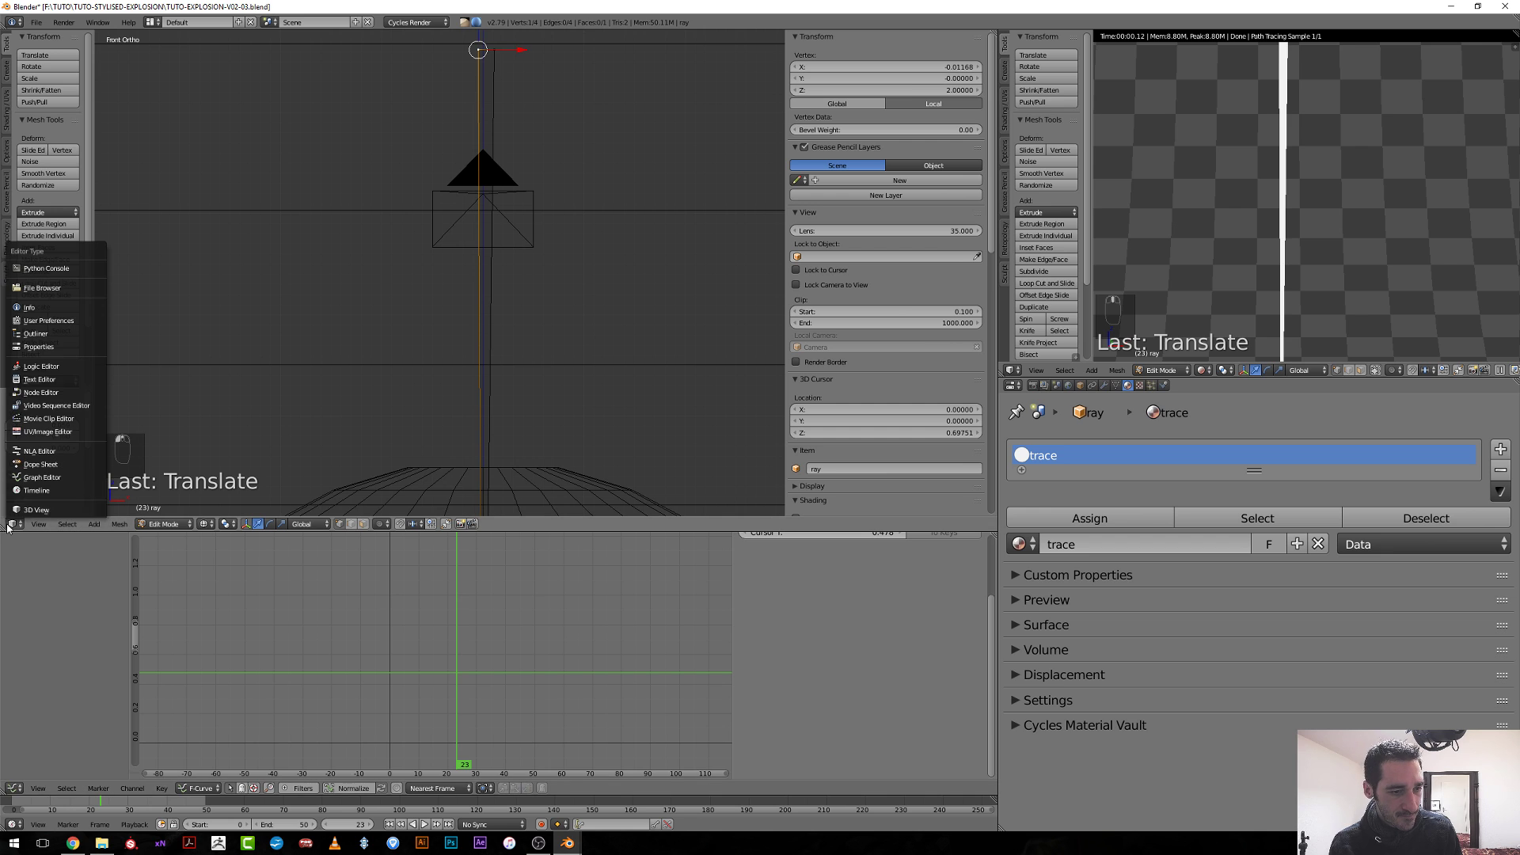
pyautogui.click(44, 392)
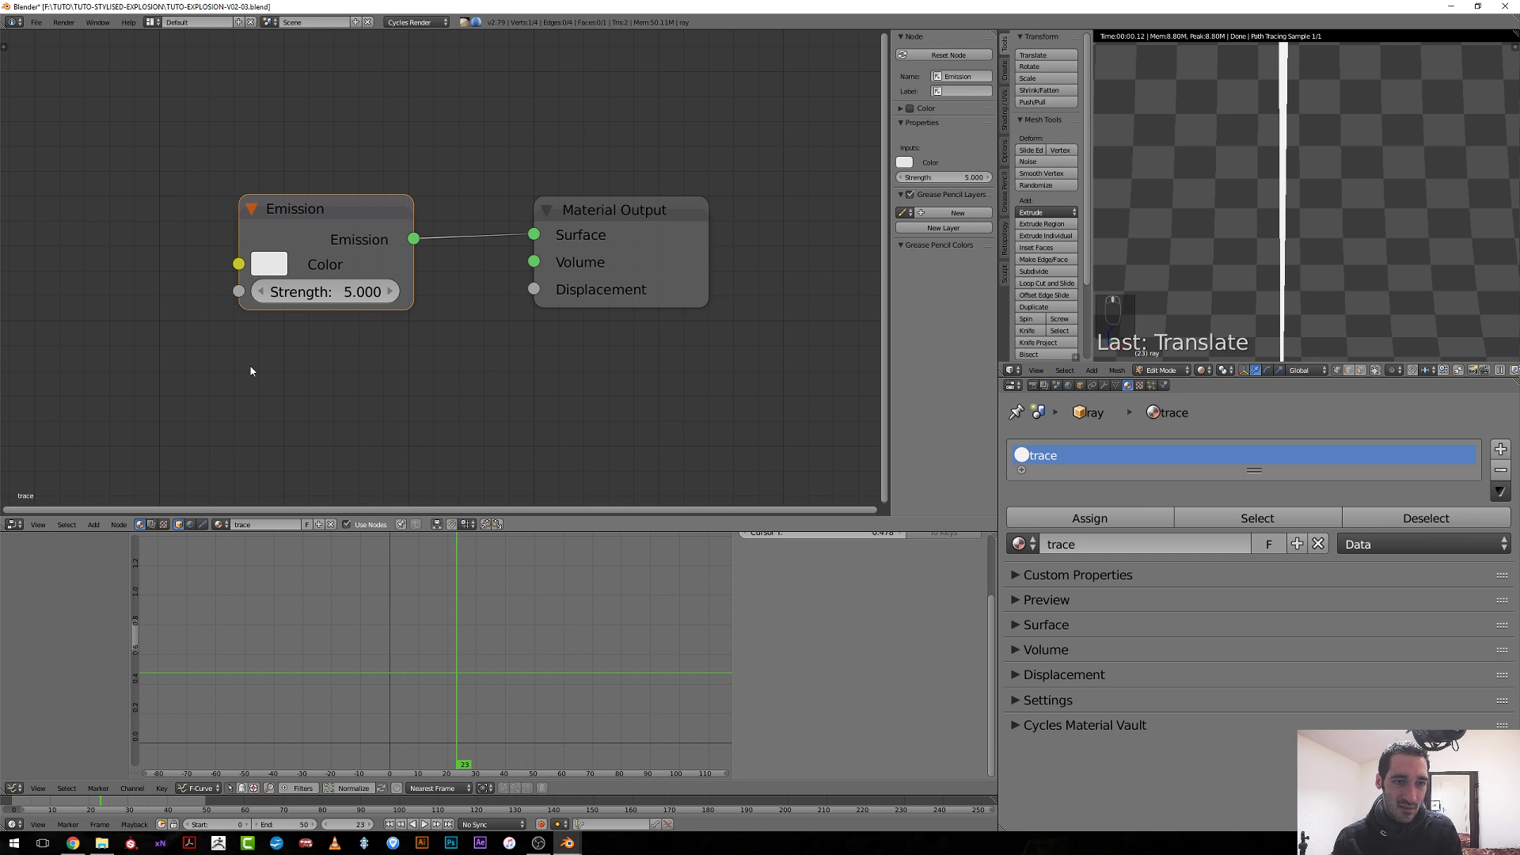
pyautogui.scroll(-4, 258, 383)
pyautogui.moveTo(444, 262); pyautogui.dragTo(623, 288, button='middle')
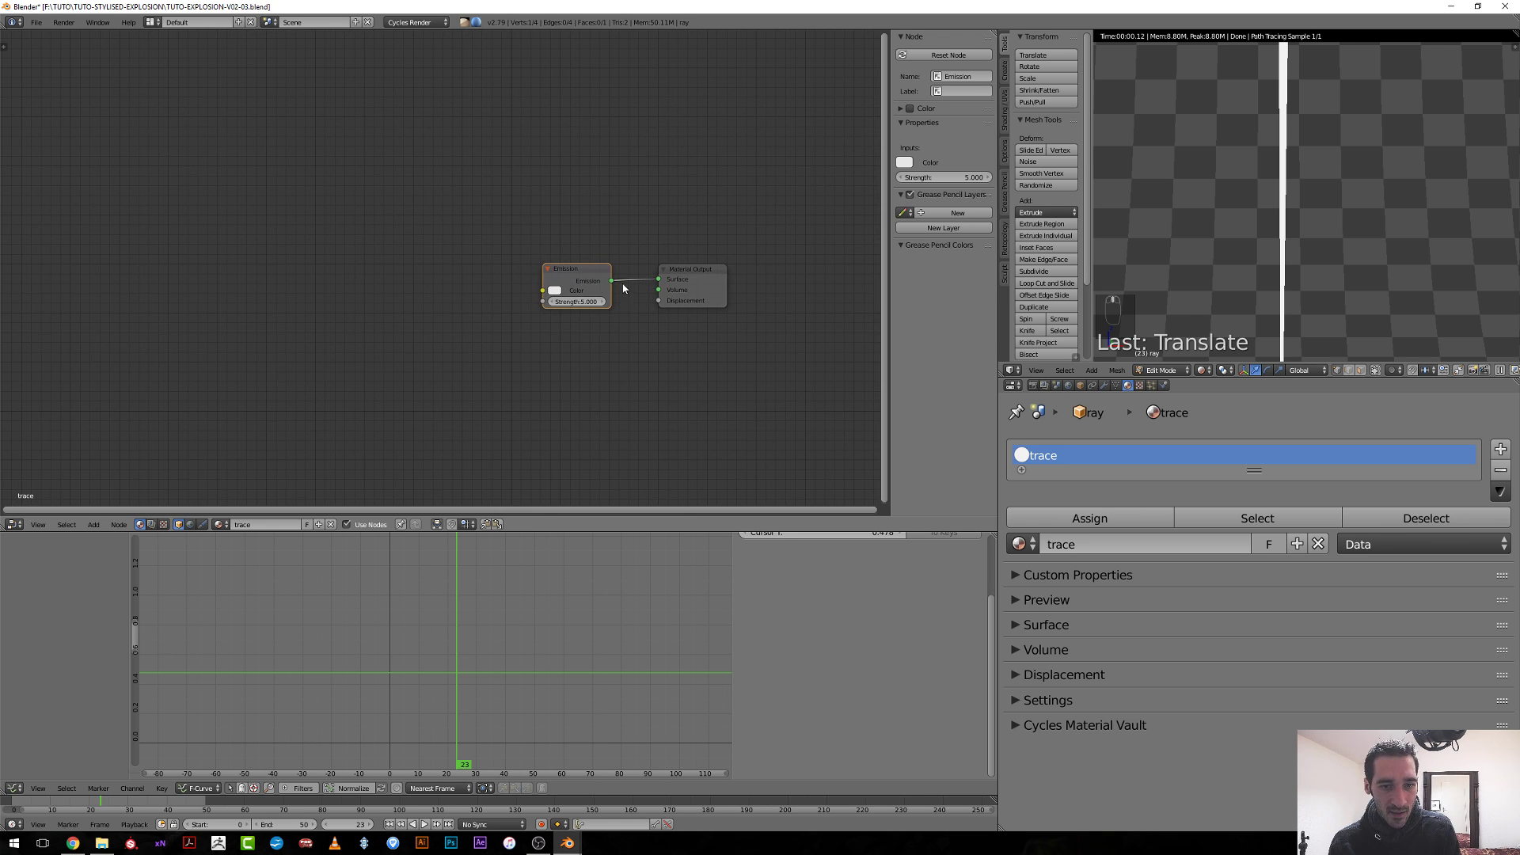
pyautogui.hotkey('ctrl', 't')
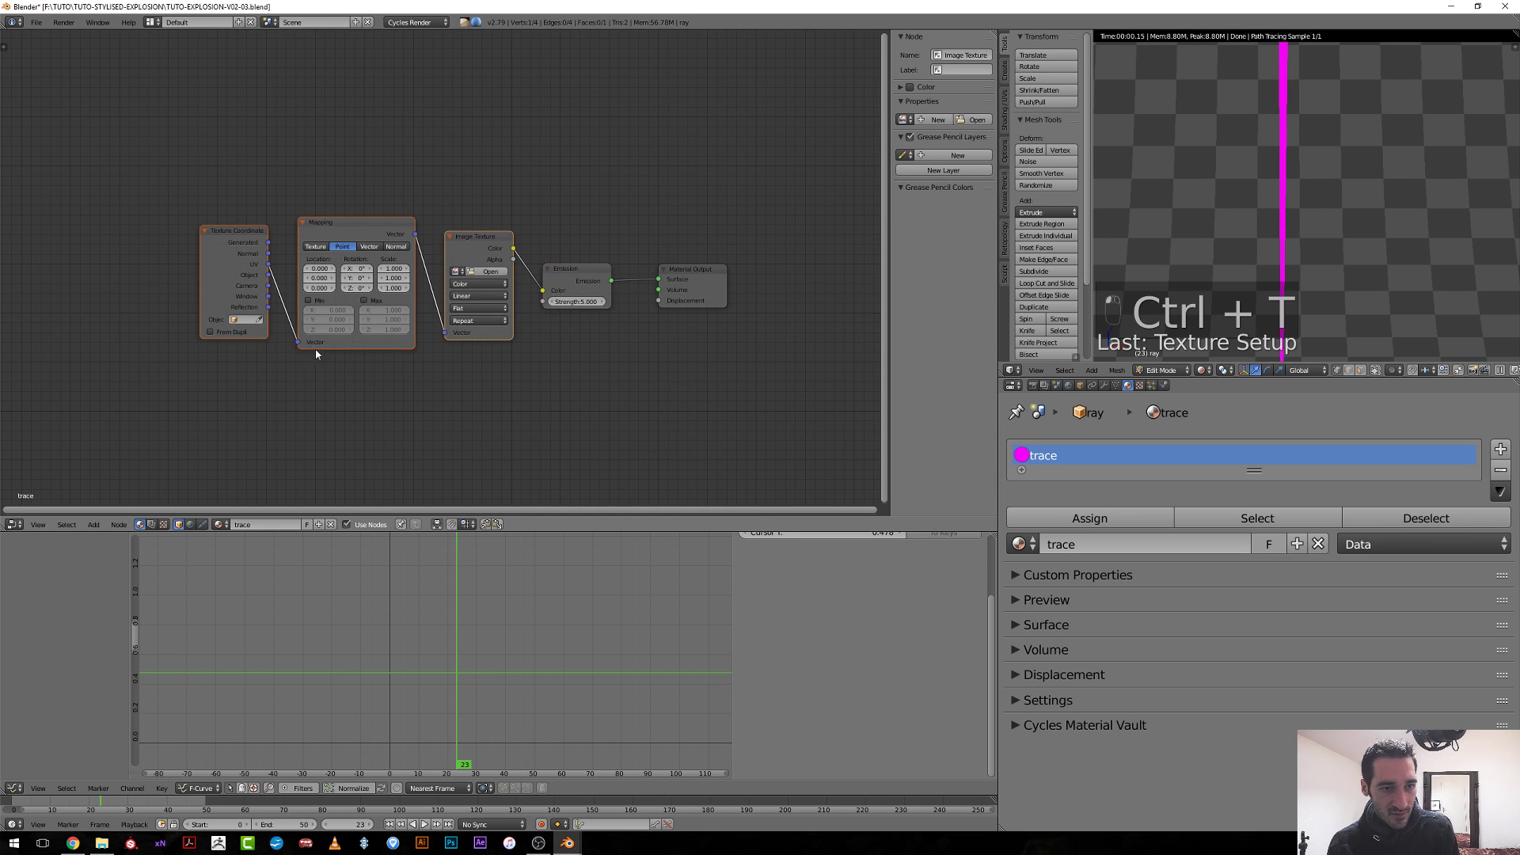
pyautogui.press('g')
pyautogui.click(323, 363)
pyautogui.click(376, 261)
pyautogui.press('x')
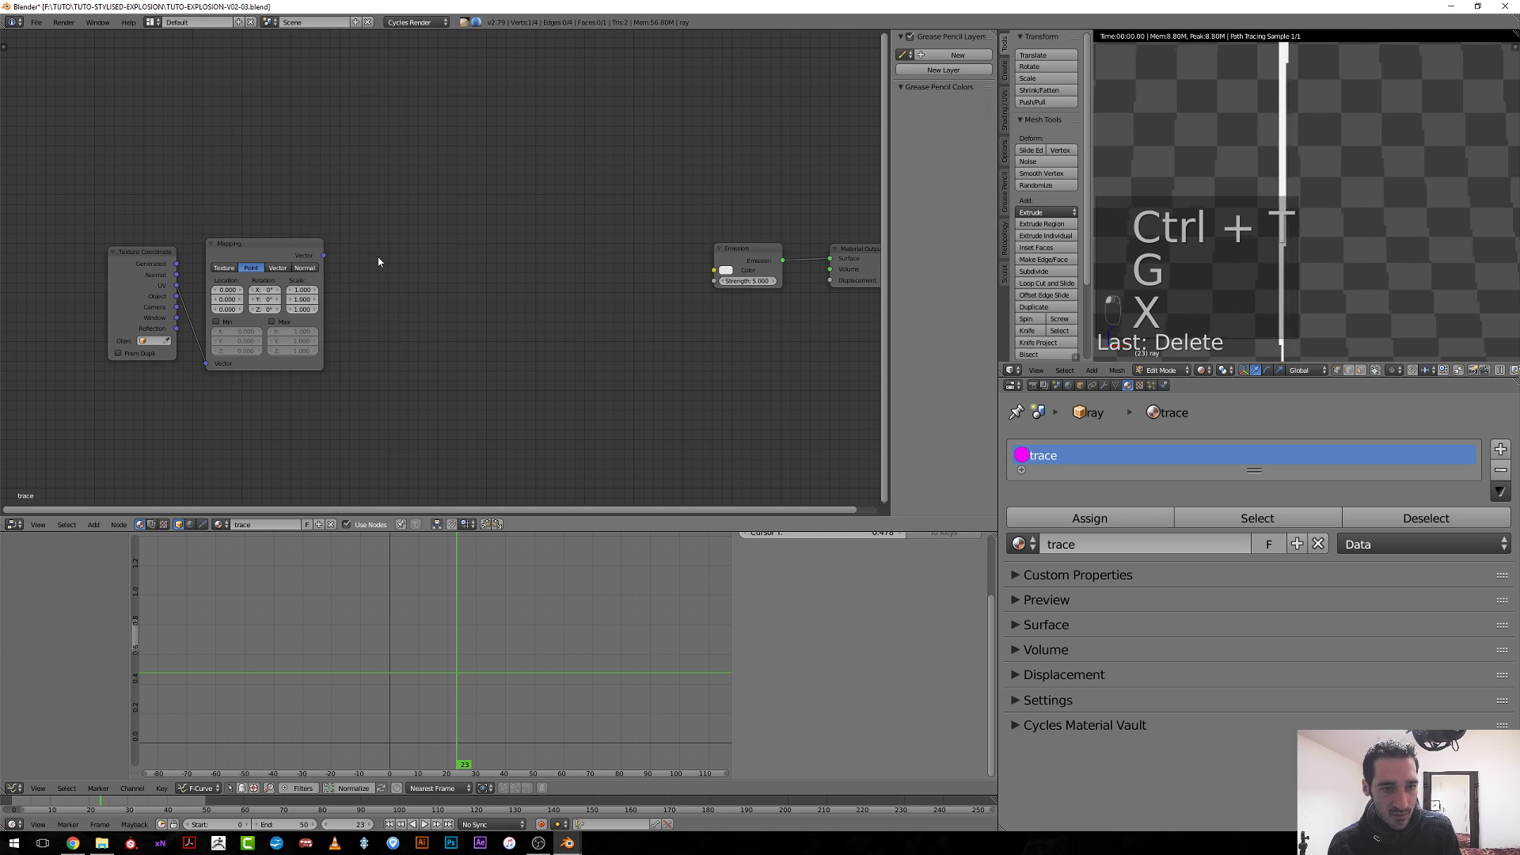
# Add a Gradient Texture node and connect the Mapping node's Vector output to its Vector input.
pyautogui.hotkey('shift', 'a')
pyautogui.moveTo(377, 261)
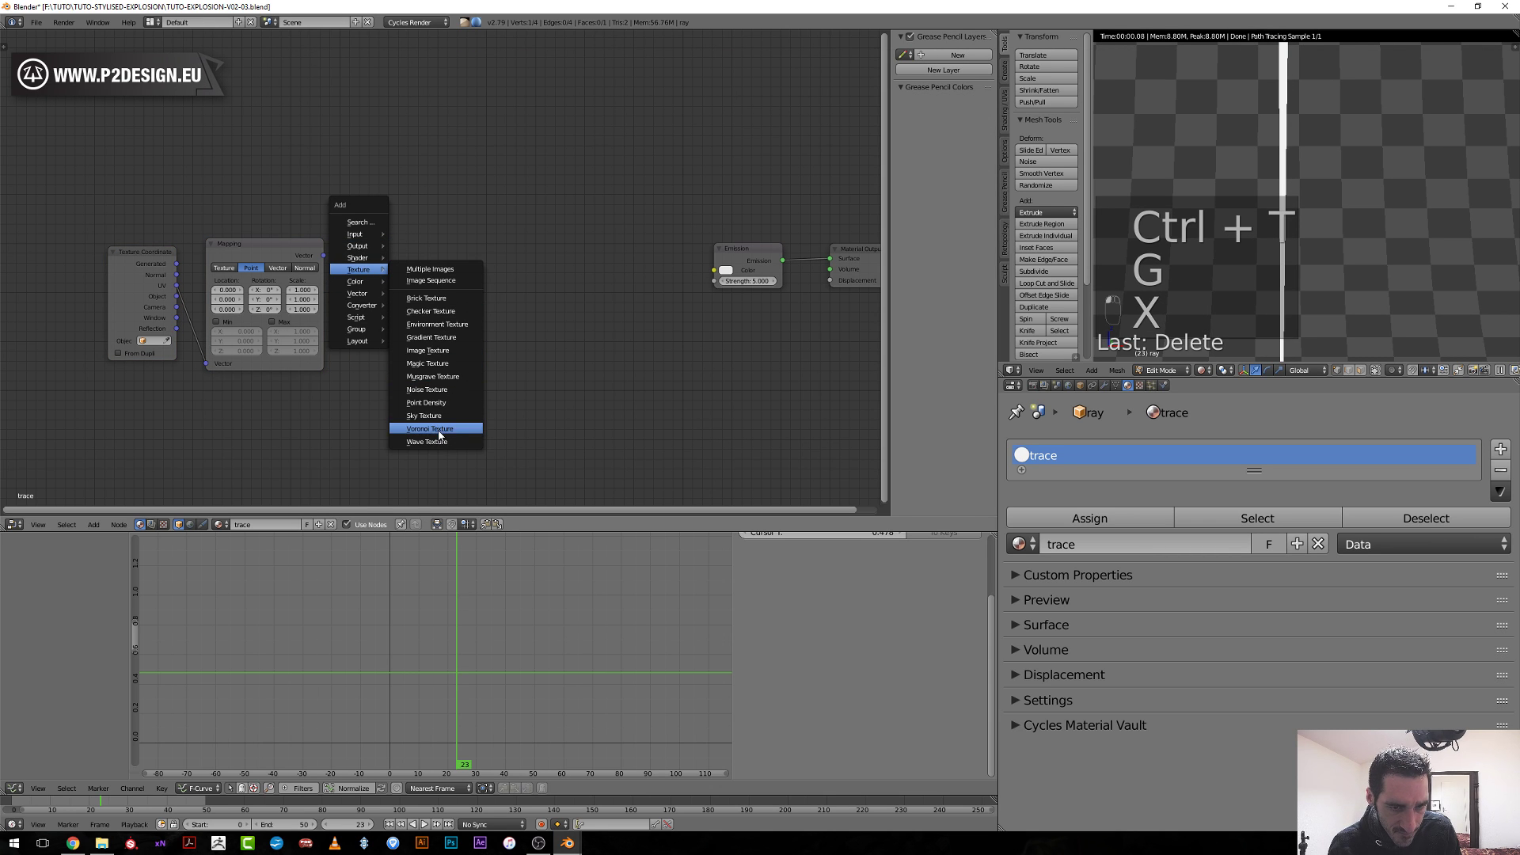
pyautogui.click(436, 324)
pyautogui.press('x')
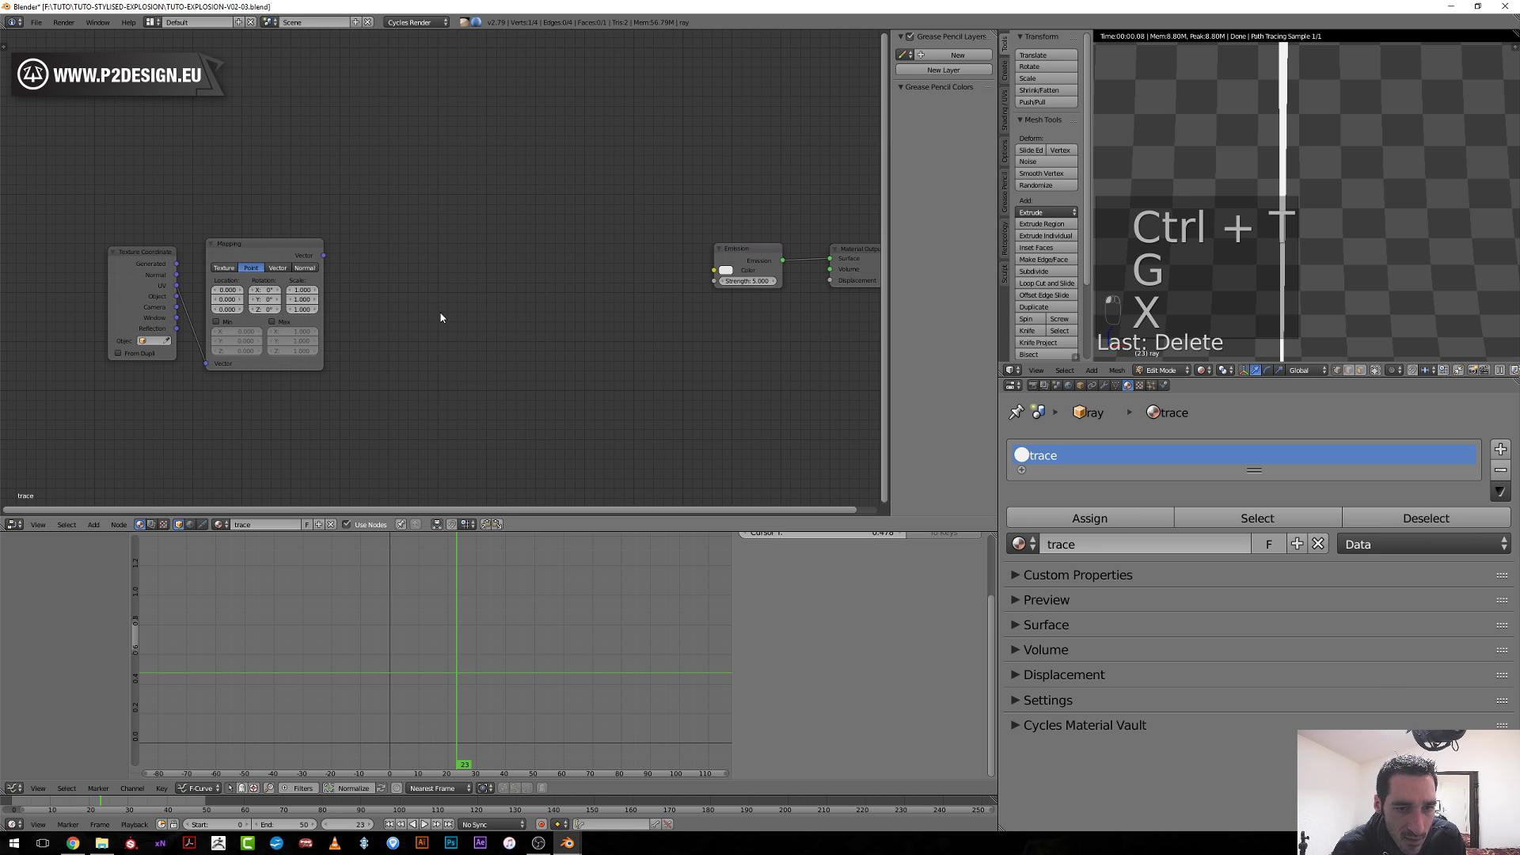
pyautogui.hotkey('shift', 'a')
pyautogui.click(522, 383)
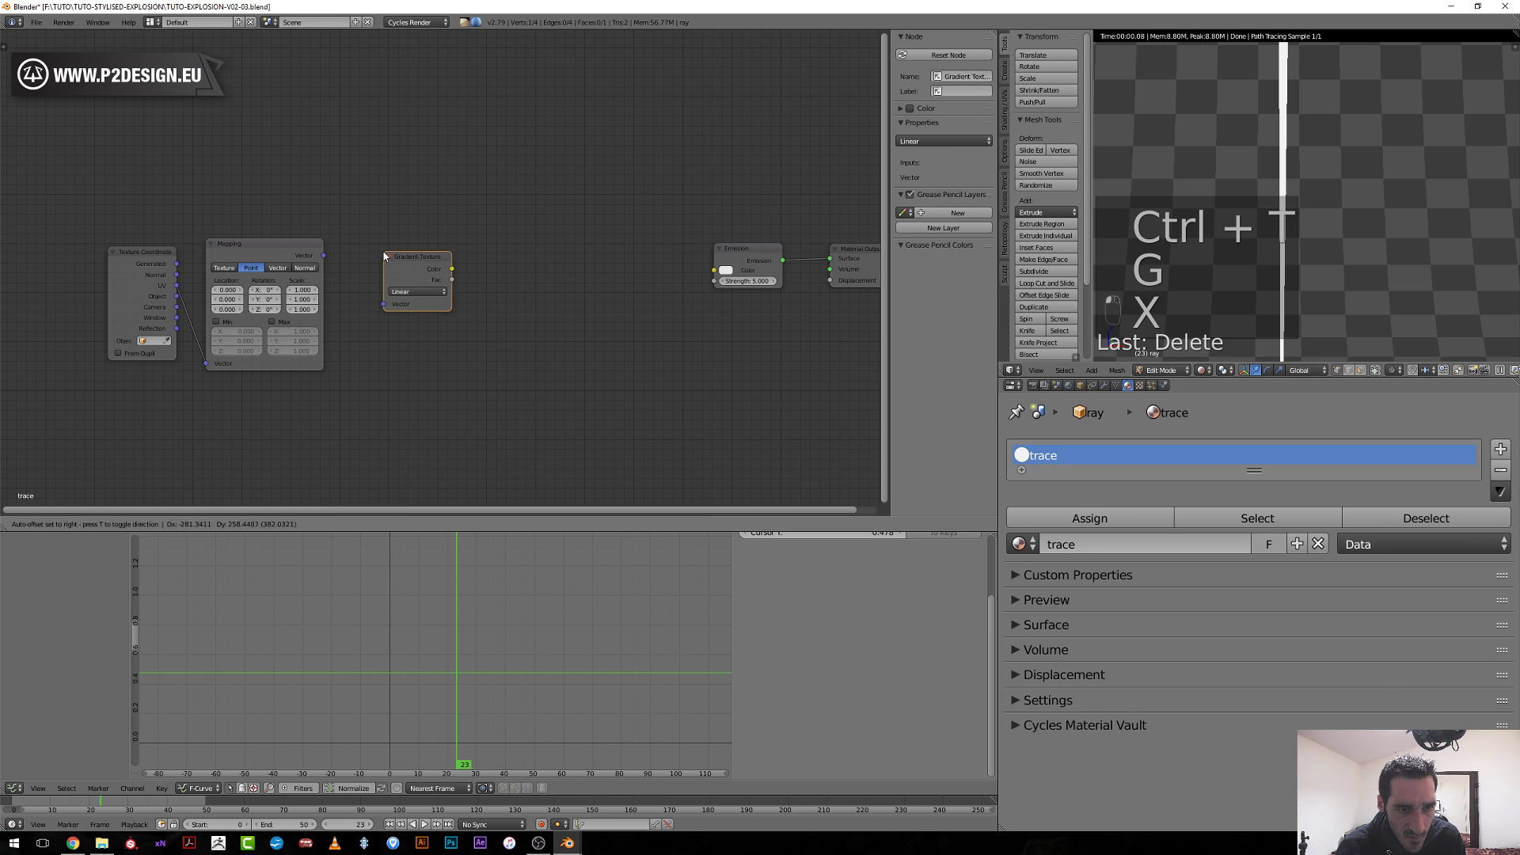
pyautogui.click(411, 265)
pyautogui.scroll(1, 331, 256)
pyautogui.moveTo(292, 252); pyautogui.dragTo(368, 315)
# Preview the Gradient Texture's colour on the ray through the Emission Viewer.
pyautogui.keyDown('ctrl'); pyautogui.keyDown('shift'); pyautogui.click(408, 273); pyautogui.keyUp('shift'); pyautogui.keyUp('ctrl')
pyautogui.scroll(3, 1274, 125)
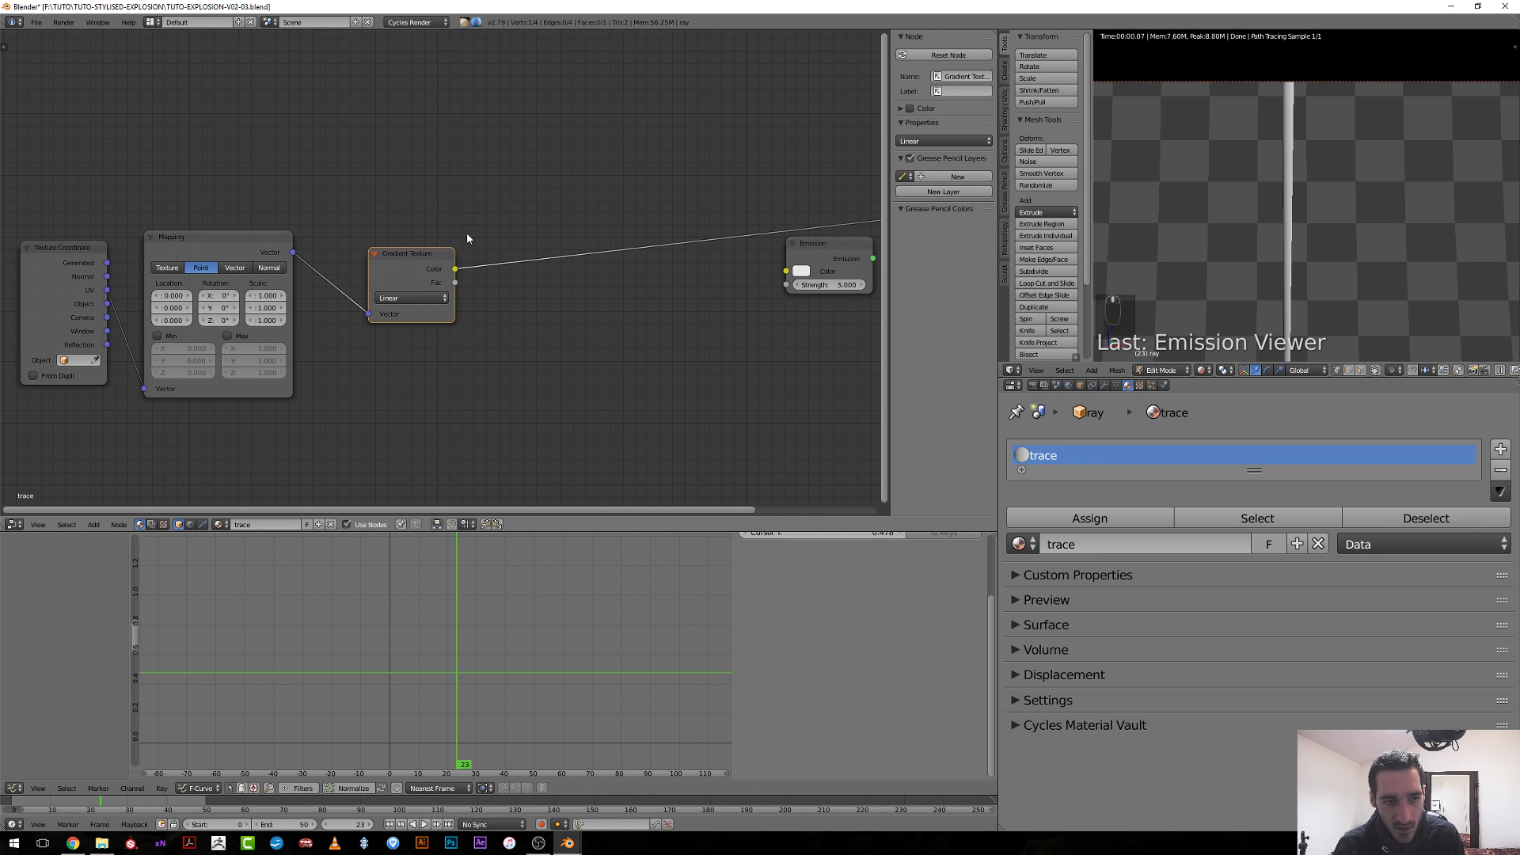
pyautogui.press('KP_Decimal')
pyautogui.moveTo(428, 340); pyautogui.dragTo(405, 336, button='middle')
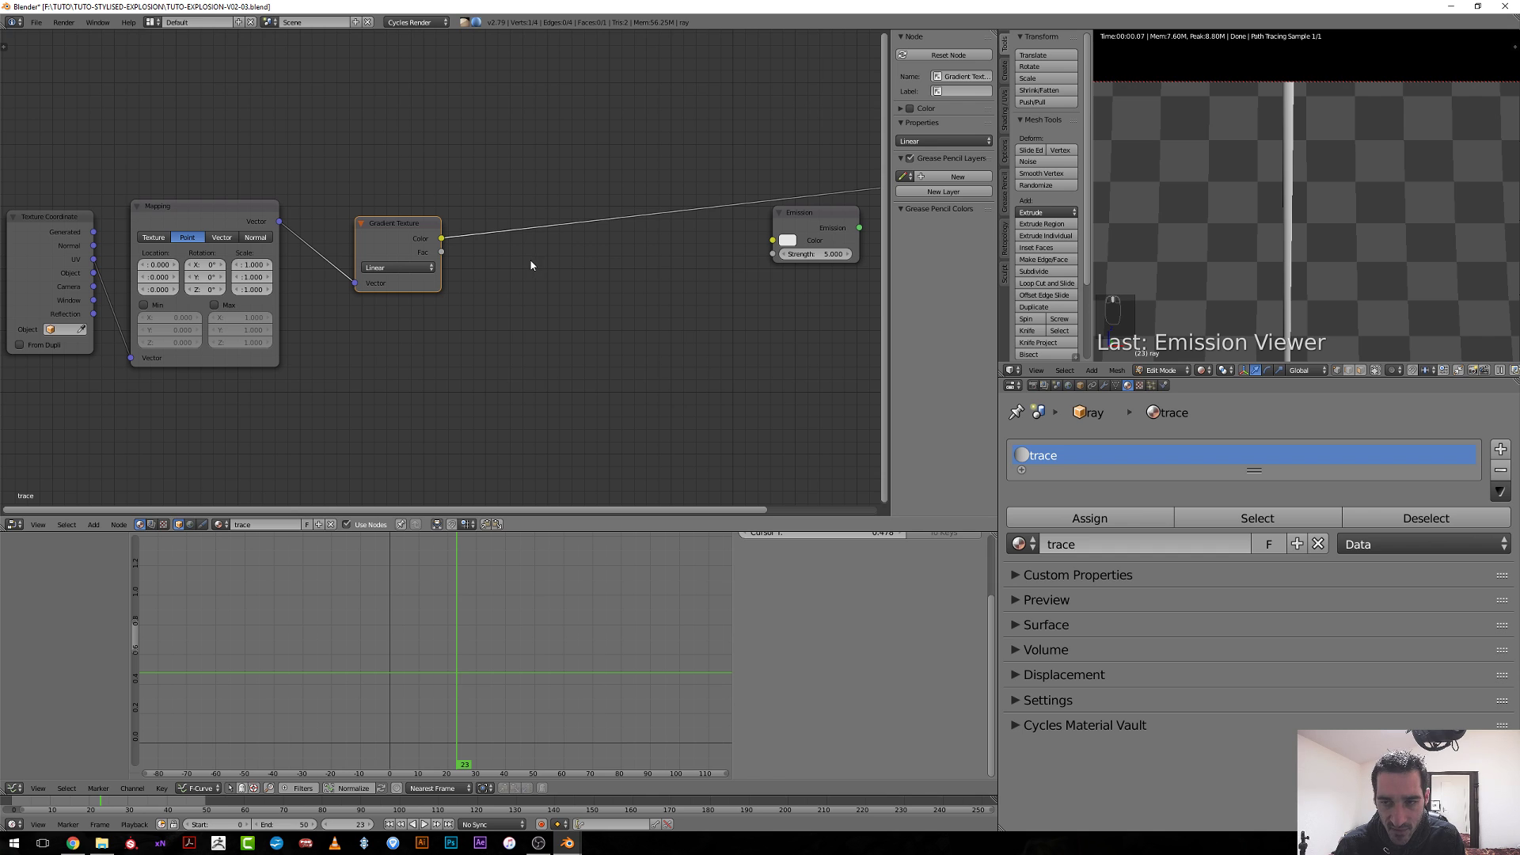
pyautogui.scroll(3, 1299, 238)
# Add a ColorRamp node and insert it on the link leaving the Gradient Texture's Color output.
pyautogui.hotkey('shift', 'a')
pyautogui.moveTo(371, 222)
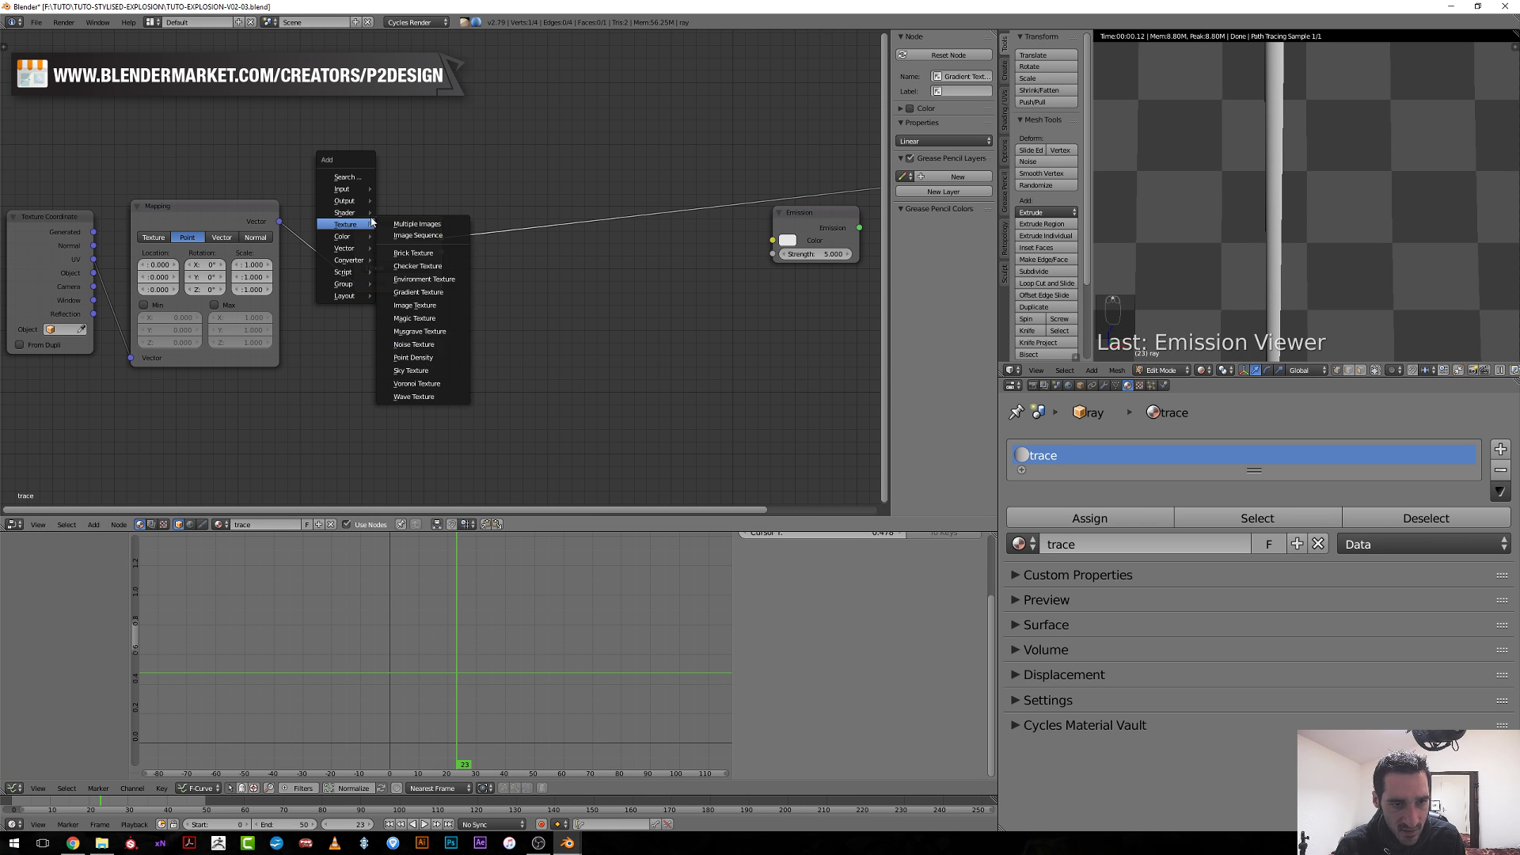
pyautogui.moveTo(359, 261)
pyautogui.click(439, 272)
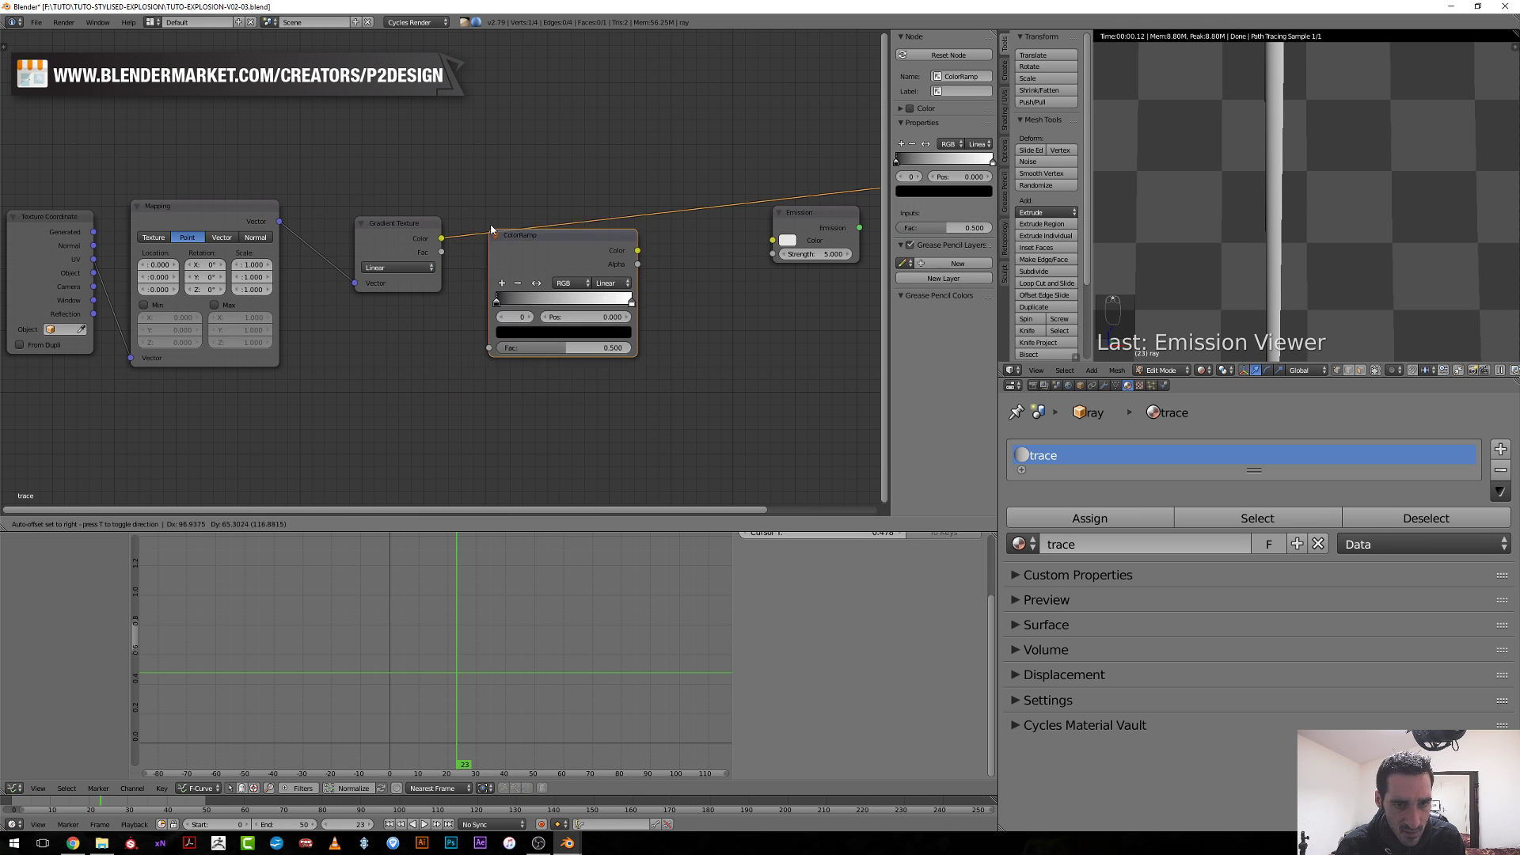
pyautogui.click(487, 210)
pyautogui.moveTo(401, 298); pyautogui.dragTo(468, 304, button='middle')
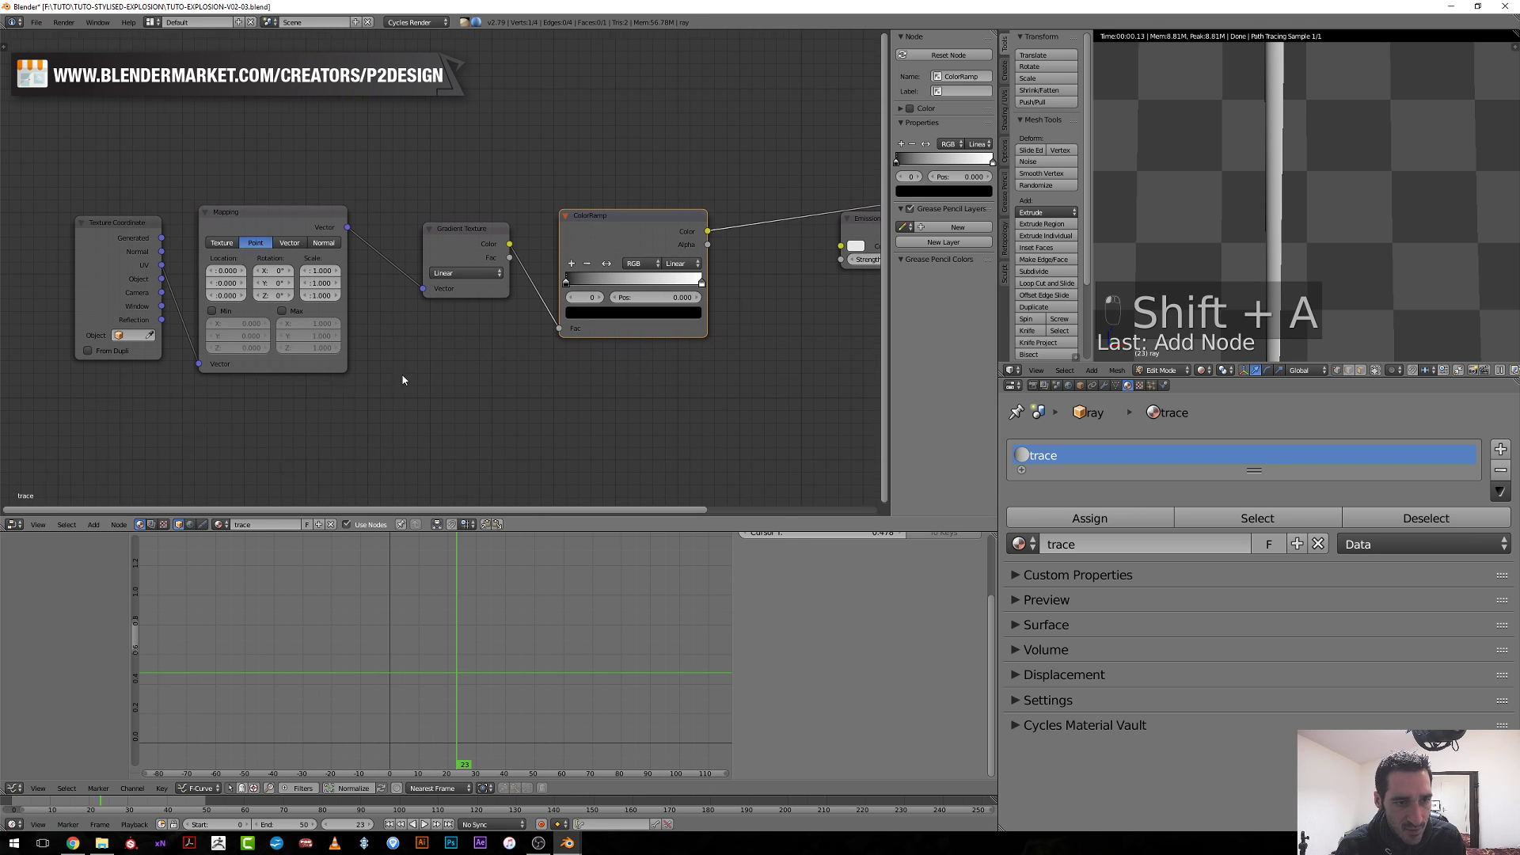
# Try offset values in the Mapping node's Location, including X -0.5 and Y -4.9, to shift the gradient on the ray.
pyautogui.click(243, 274)
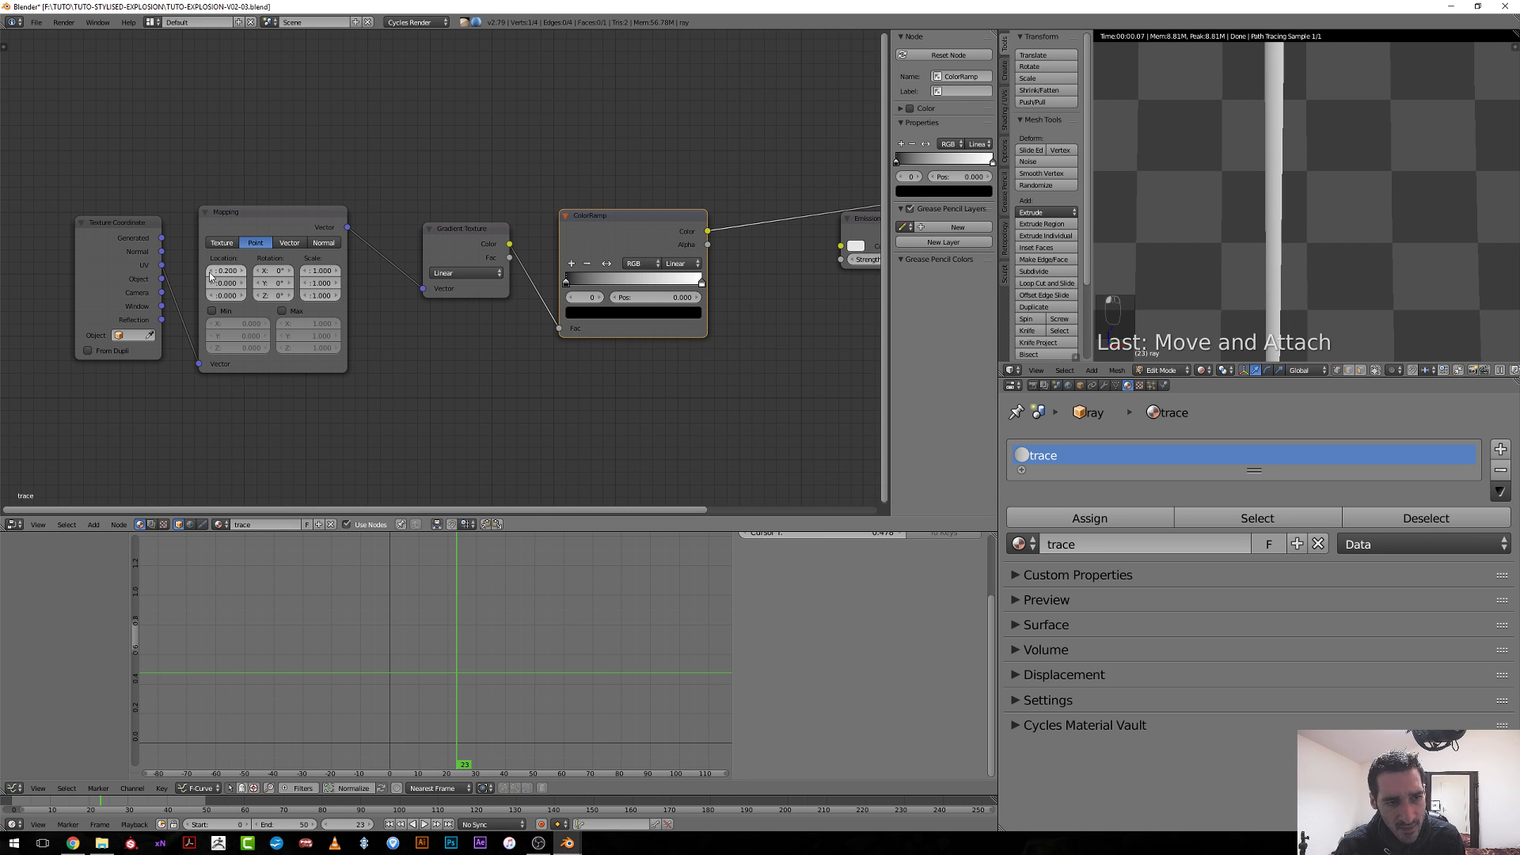
pyautogui.click(211, 274)
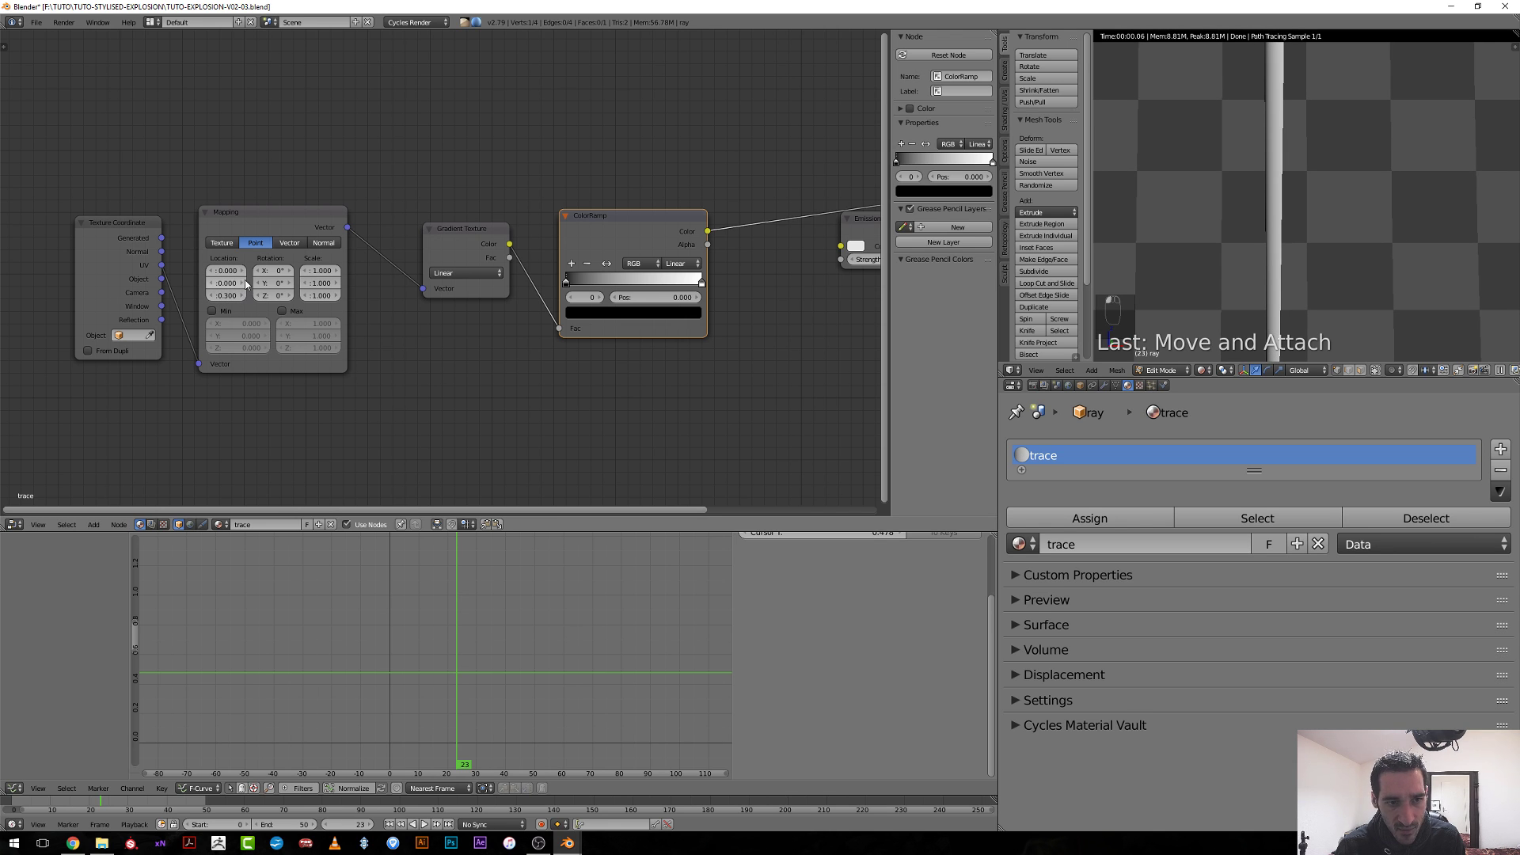
pyautogui.click(244, 279)
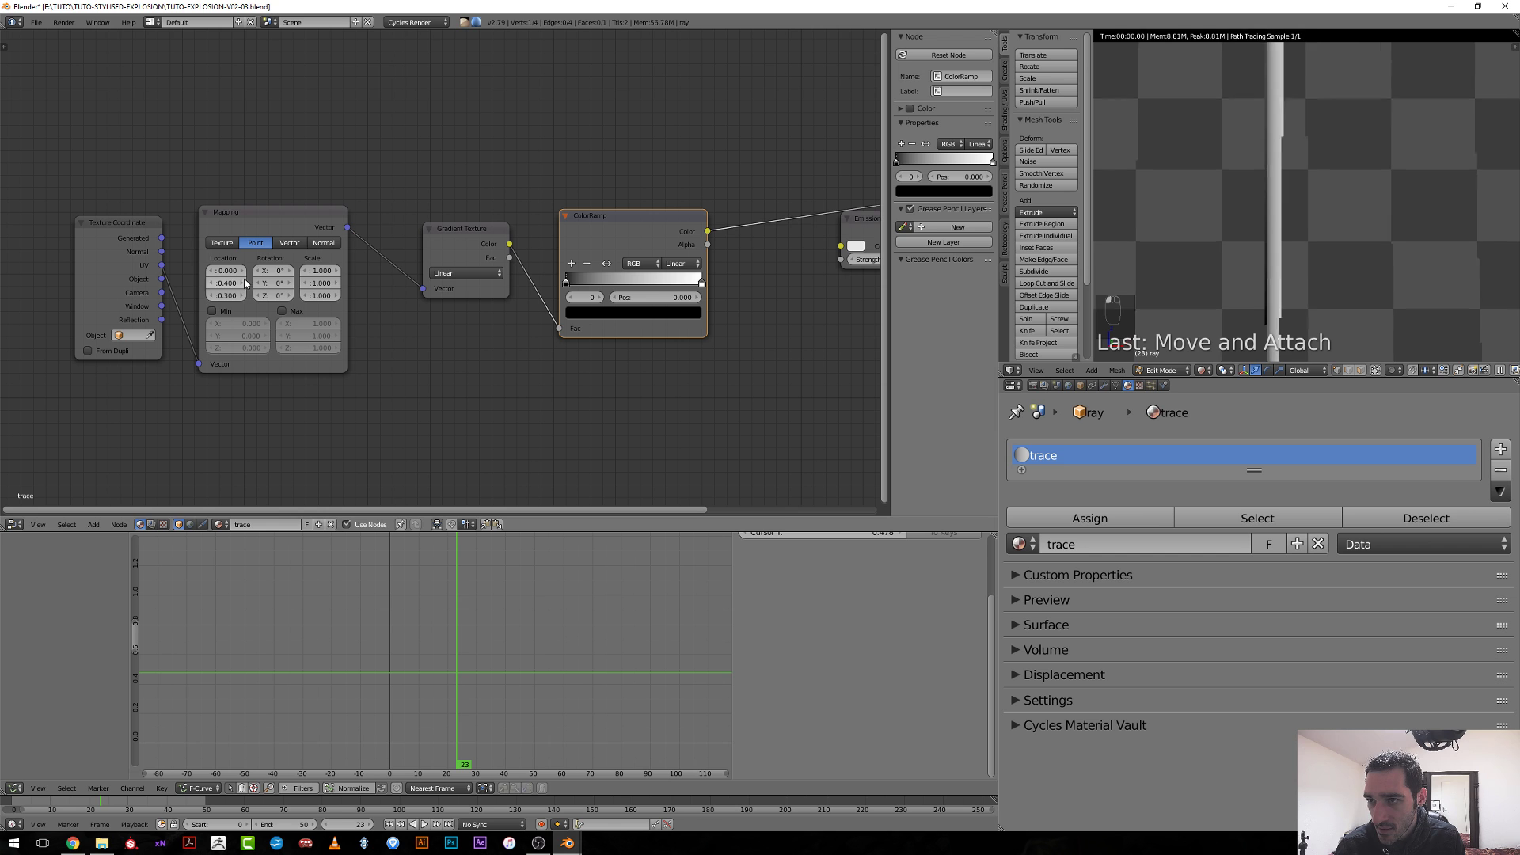
pyautogui.scroll(2, 529, 379)
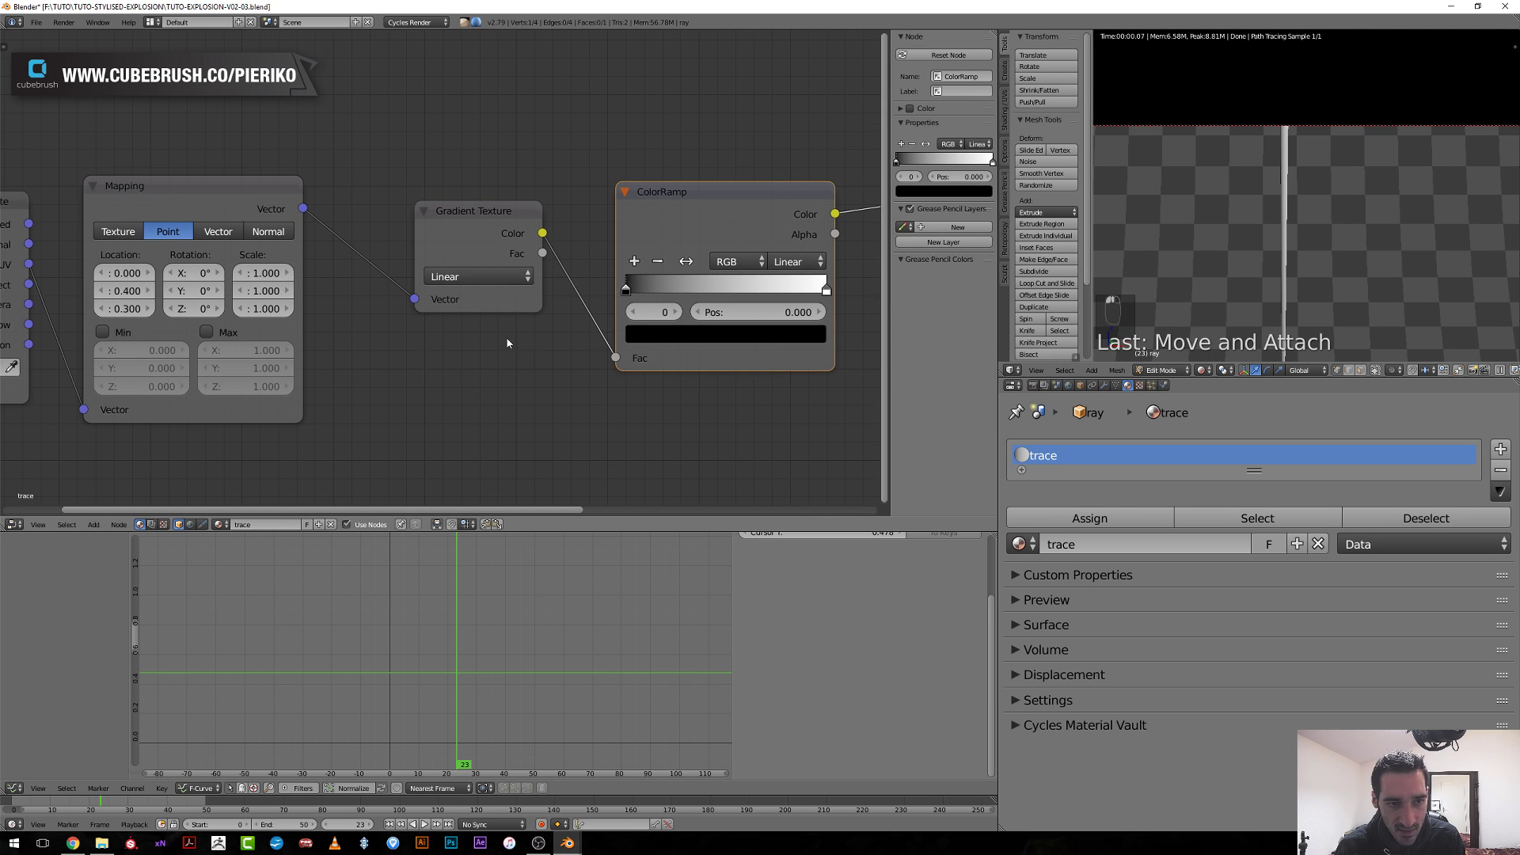
pyautogui.moveTo(462, 229); pyautogui.dragTo(440, 240)
pyautogui.moveTo(383, 362); pyautogui.dragTo(496, 316, button='middle')
pyautogui.moveTo(235, 242)
pyautogui.keyDown('ctrl'); pyautogui.mouseDown()
pyautogui.moveTo(202, 242)
pyautogui.moveTo(254, 224)
pyautogui.mouseUp(); pyautogui.keyUp('ctrl')
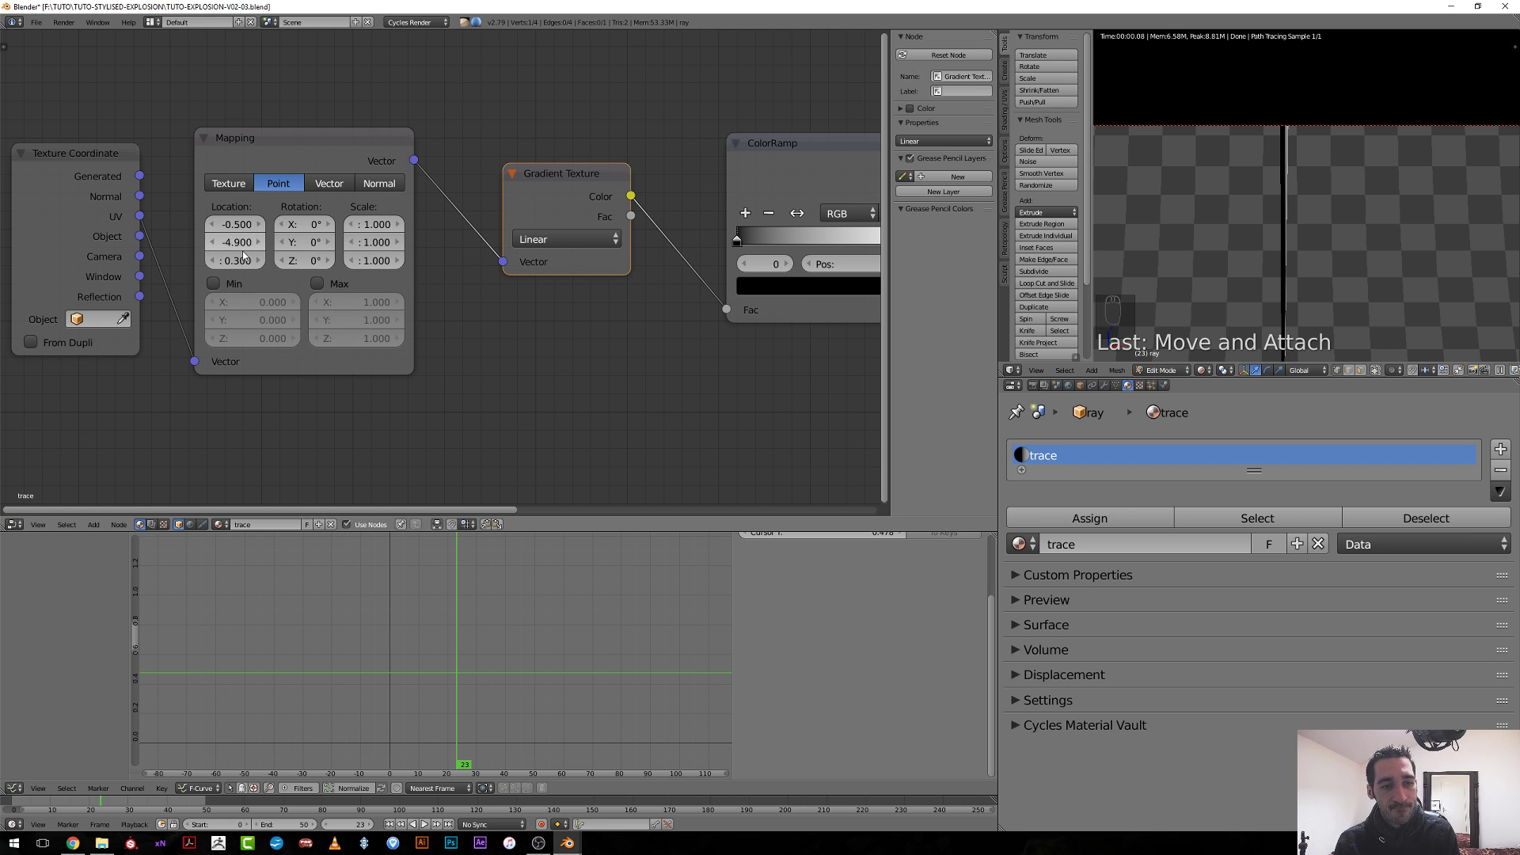
# Reset the Mapping node's Y and Z Location values to 0.
pyautogui.moveTo(242, 242); pyautogui.dragTo(242, 261)
pyautogui.write('0')
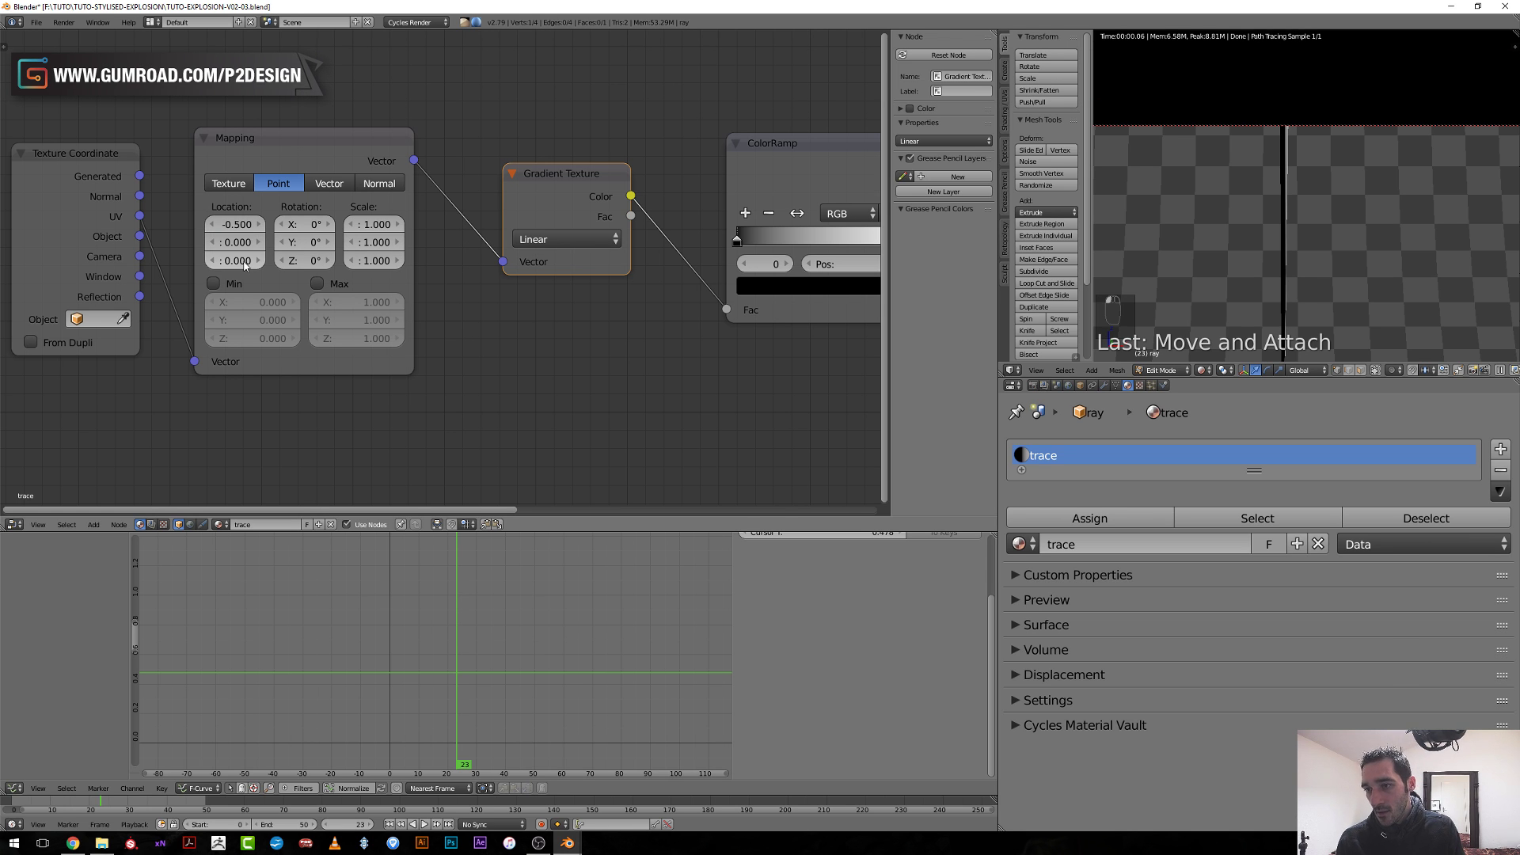
pyautogui.press('Return')
pyautogui.scroll(5, 1197, 204)
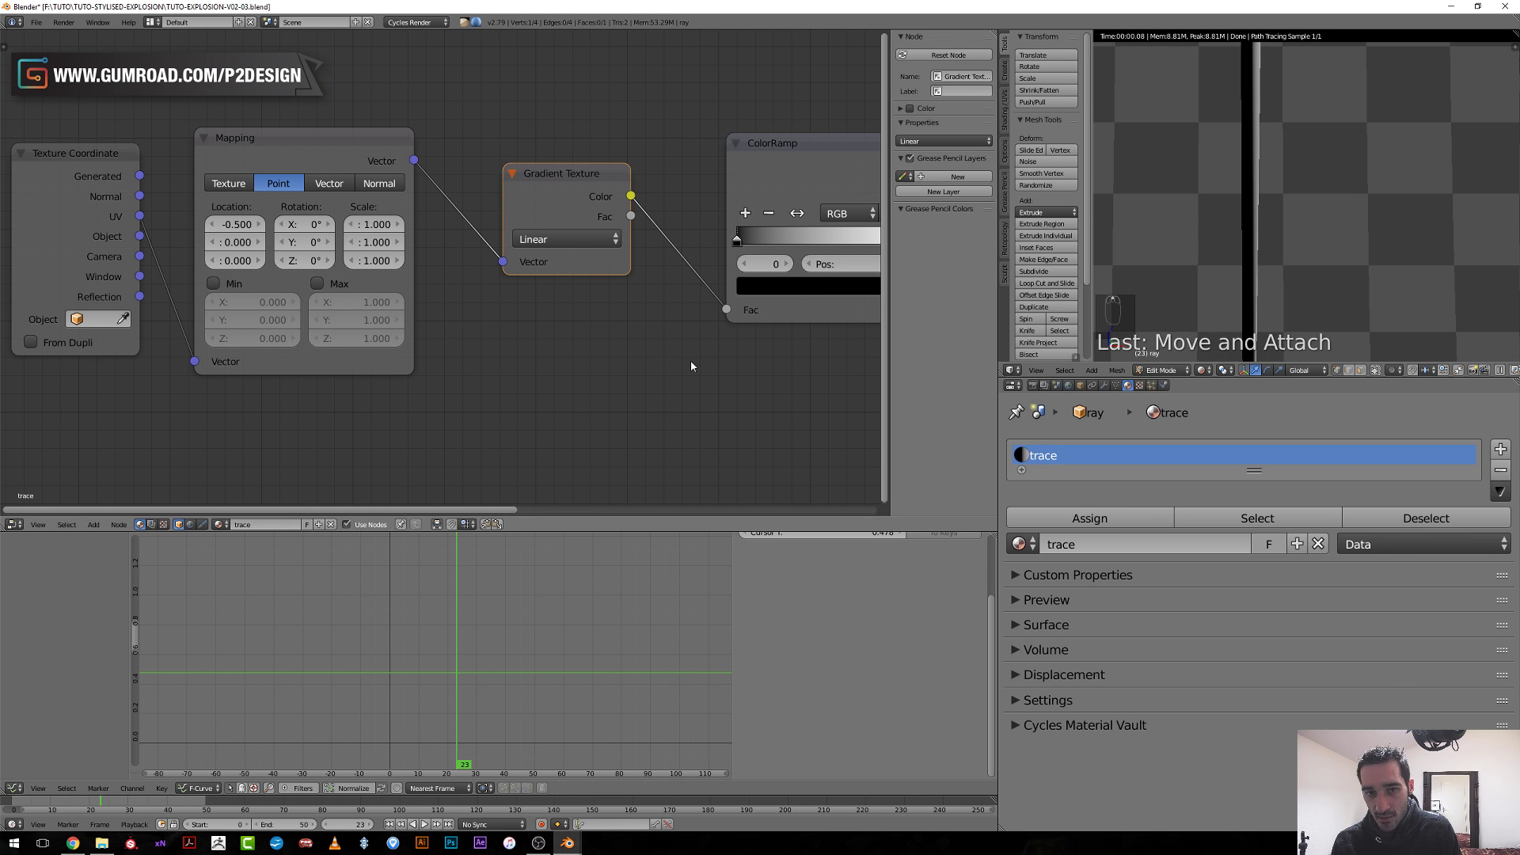
# Add a stop to the ColorRamp, leaving grey at position 0 and the black stop at about 0.3.
pyautogui.moveTo(691, 359); pyautogui.dragTo(349, 356, button='middle')
pyautogui.moveTo(401, 267)
pyautogui.mouseDown()
pyautogui.moveTo(456, 252)
pyautogui.moveTo(396, 262)
pyautogui.mouseUp()
pyautogui.click(423, 231)
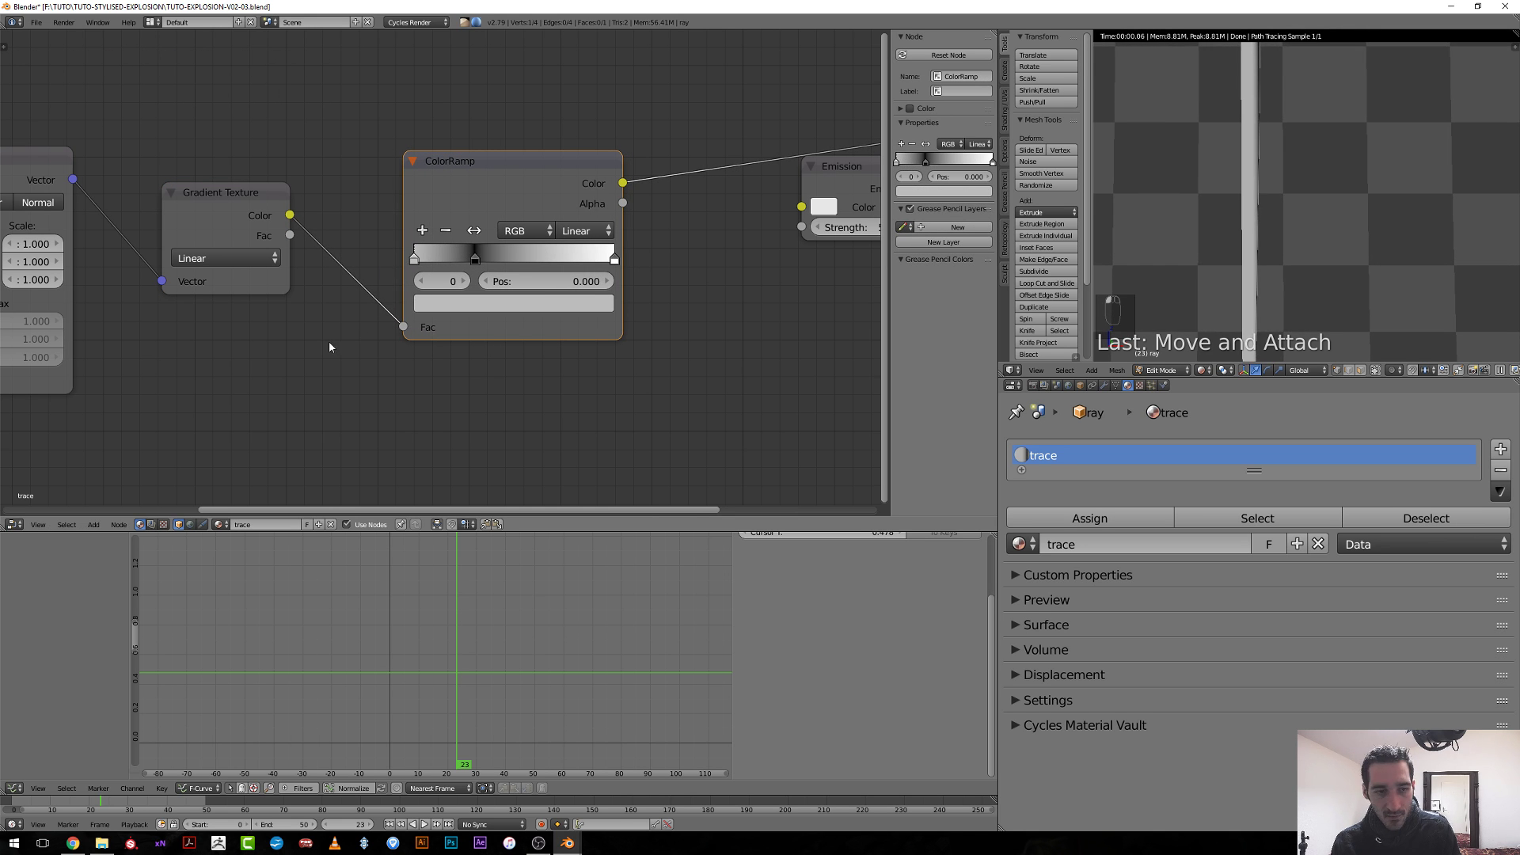
# Reset the Mapping node's X Location to 0.
pyautogui.moveTo(330, 347); pyautogui.dragTo(104, 328, button='middle')
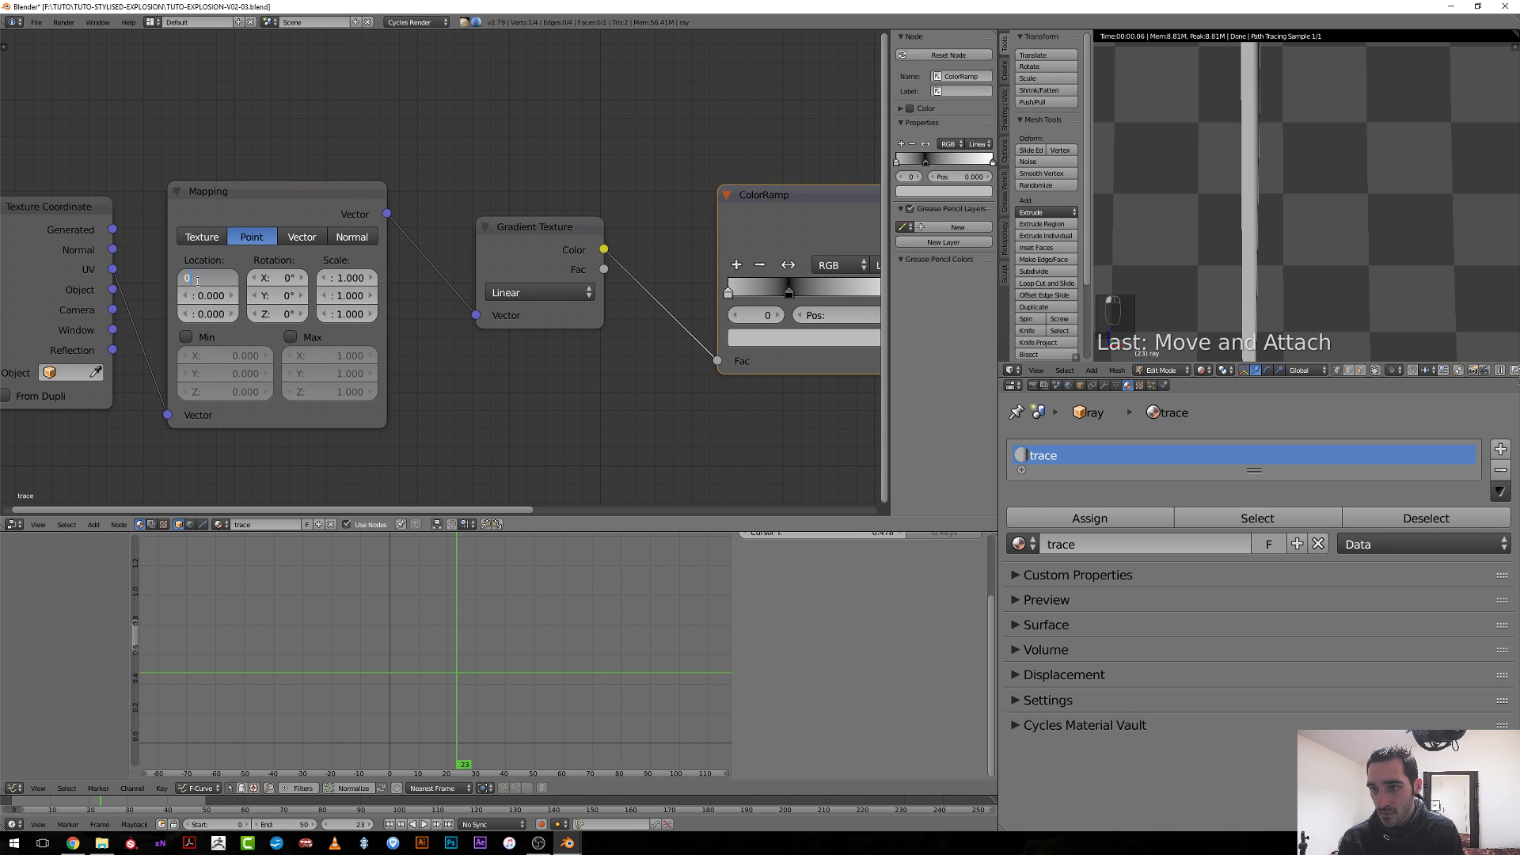
pyautogui.press('Return')
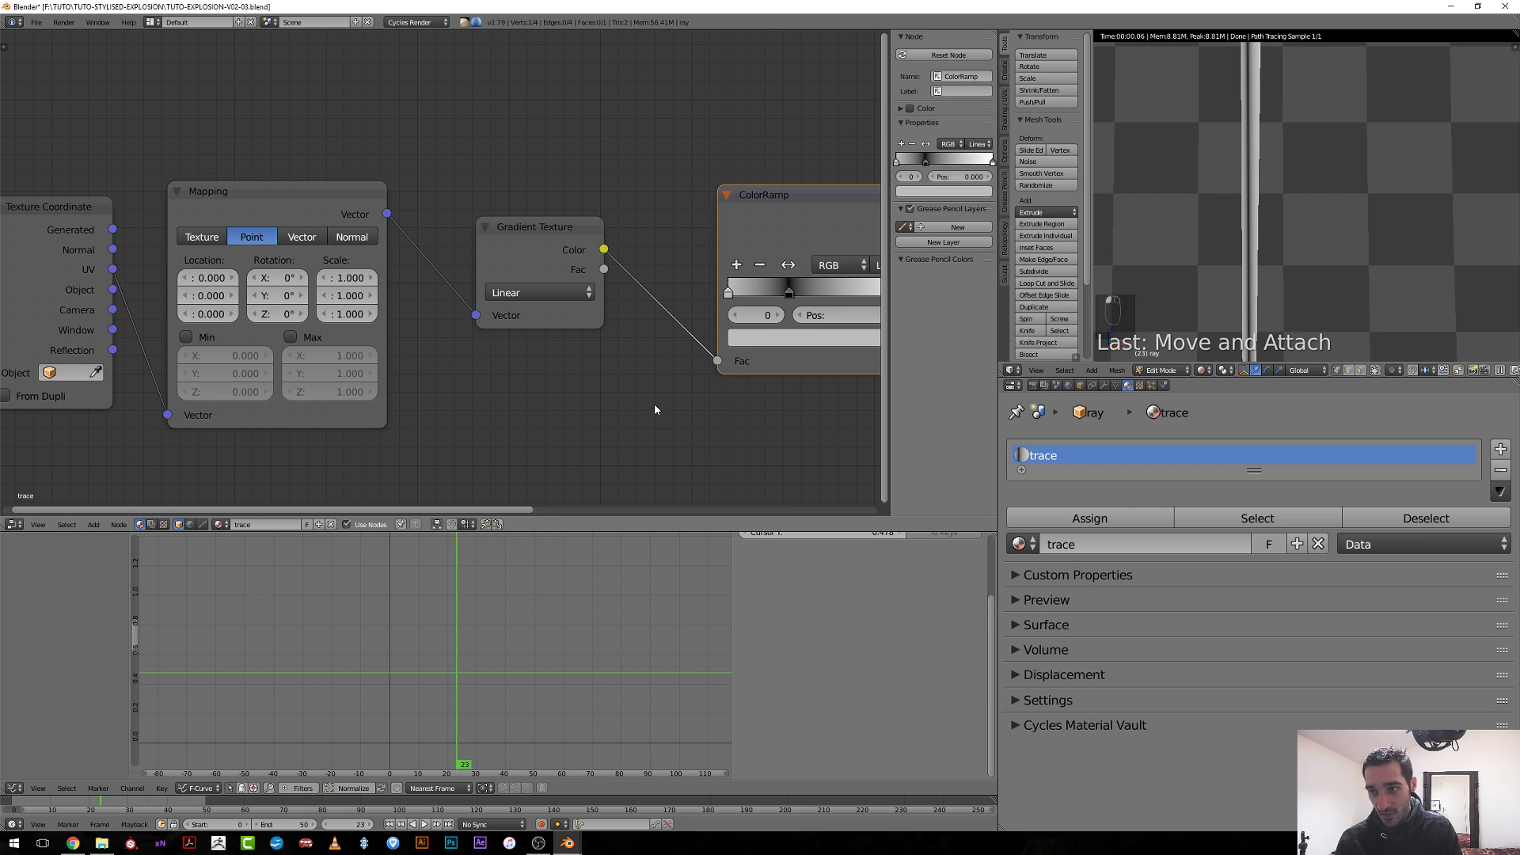
pyautogui.scroll(1, 752, 410)
# Change the colour of the ColorRamp's first stop from grey to white.
pyautogui.moveTo(752, 411); pyautogui.dragTo(516, 384, button='middle')
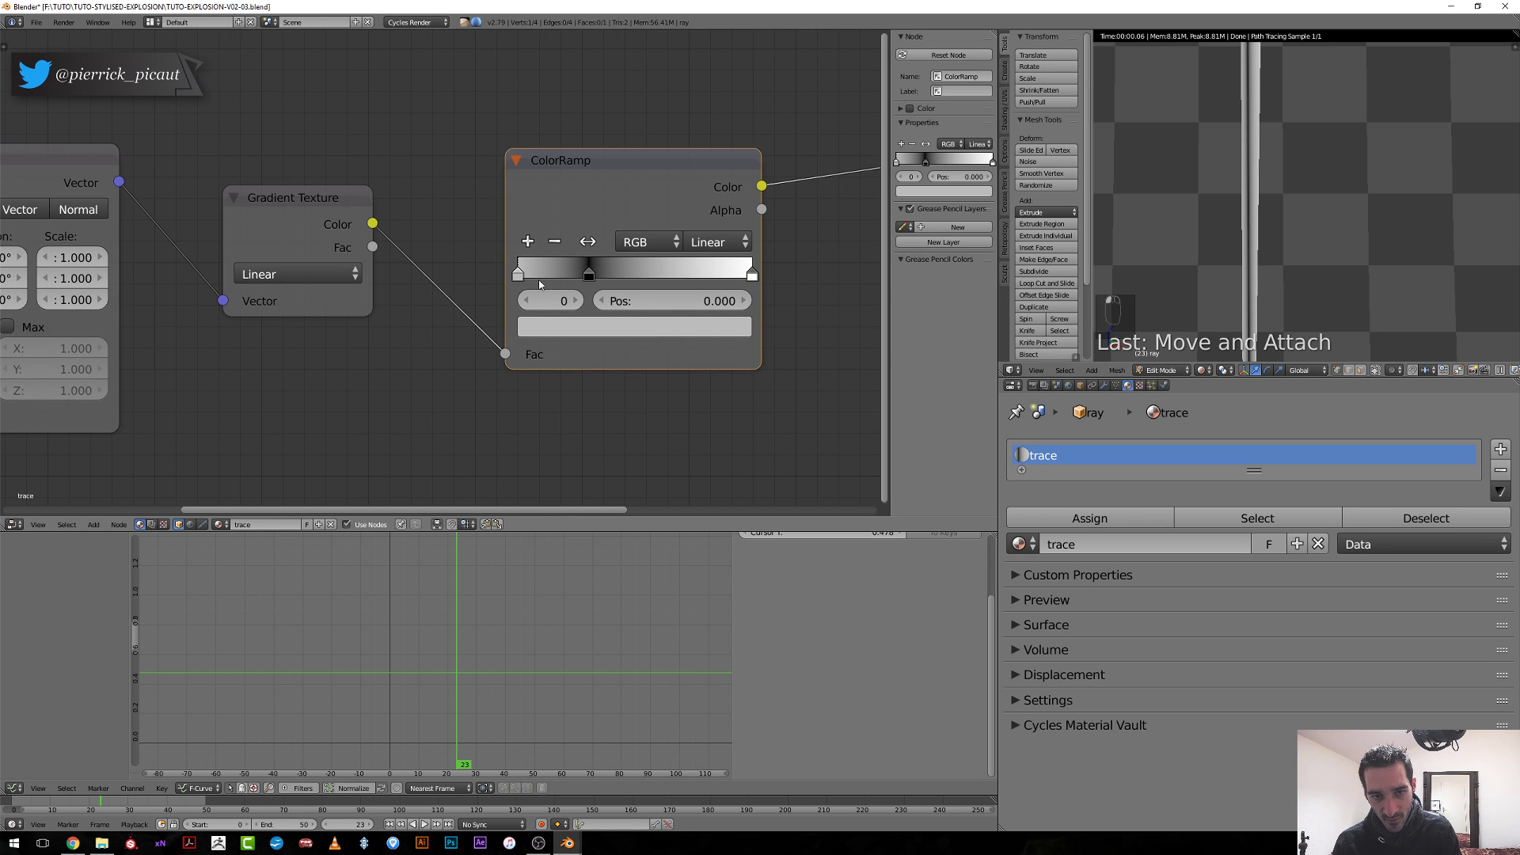
pyautogui.click(530, 298)
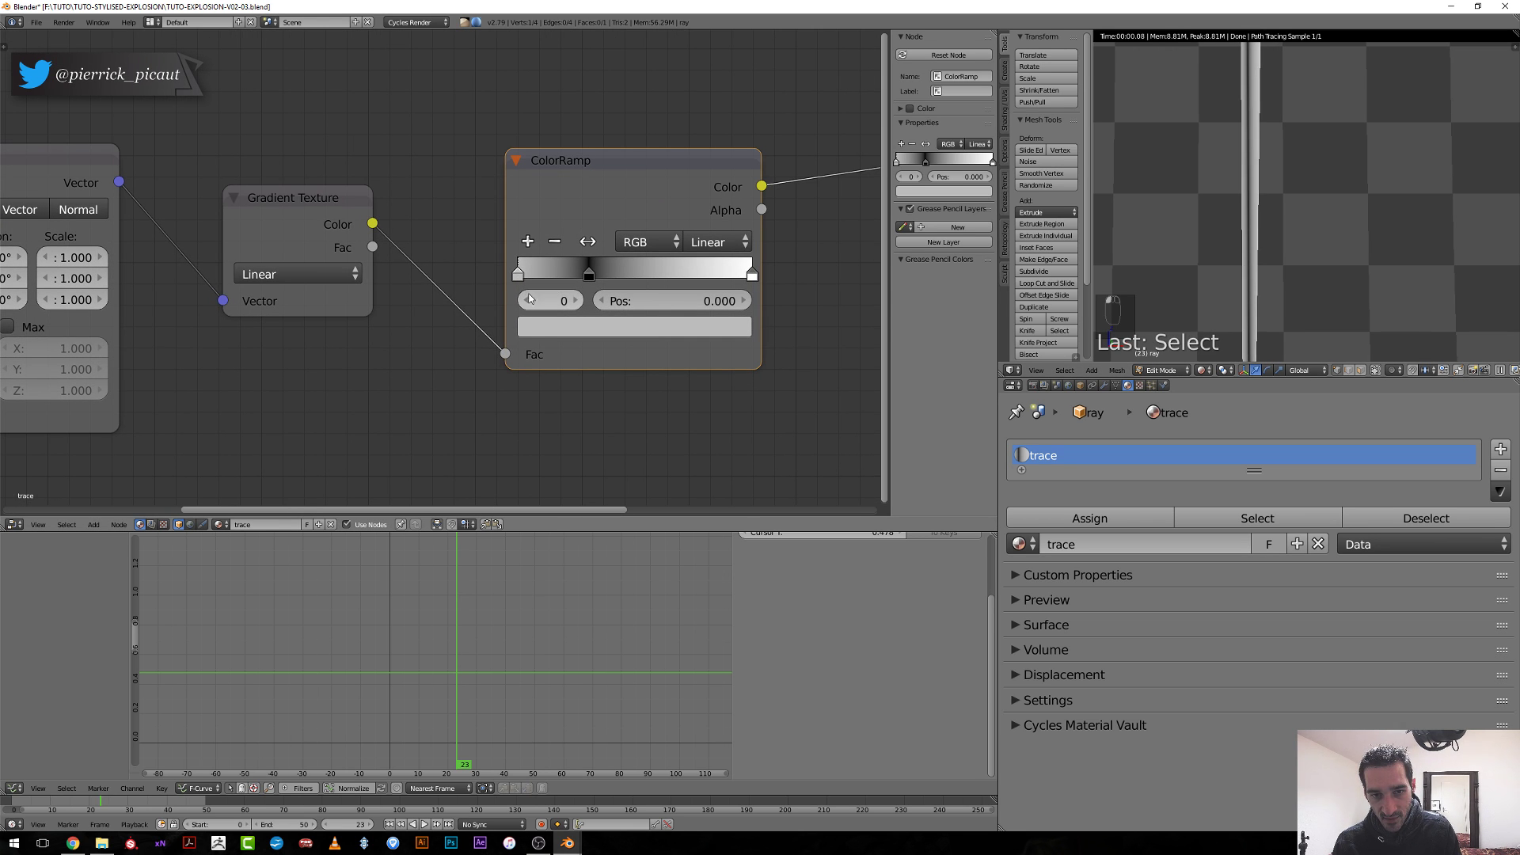
pyautogui.click(663, 331)
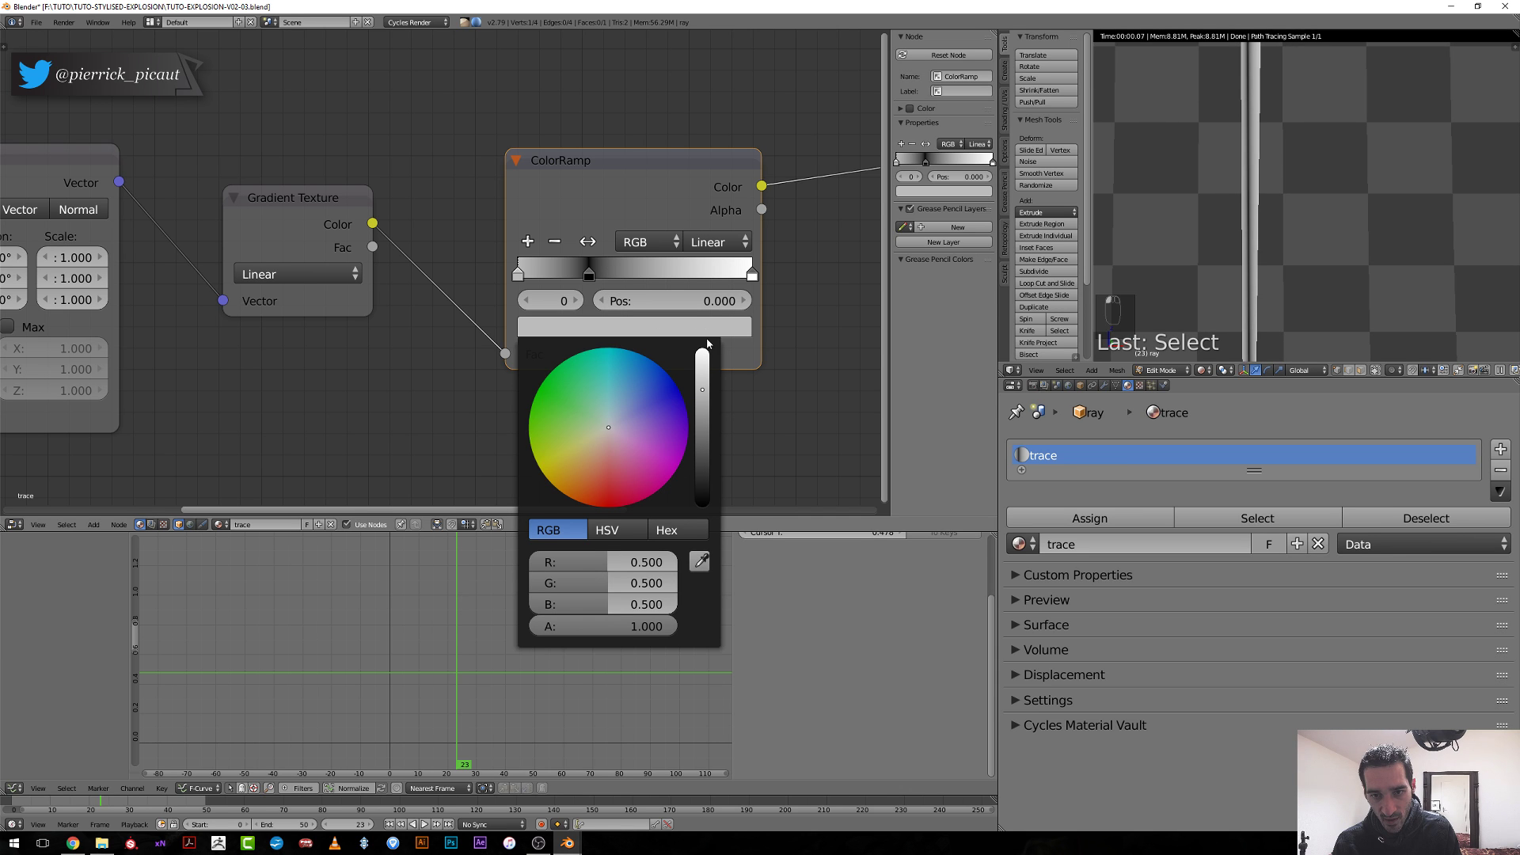
# Move the ColorRamp's black stop to about 0.1, then add a stop at 0.891 and make it black.
pyautogui.moveTo(588, 273); pyautogui.dragTo(727, 285)
pyautogui.click(529, 244)
pyautogui.click(708, 328)
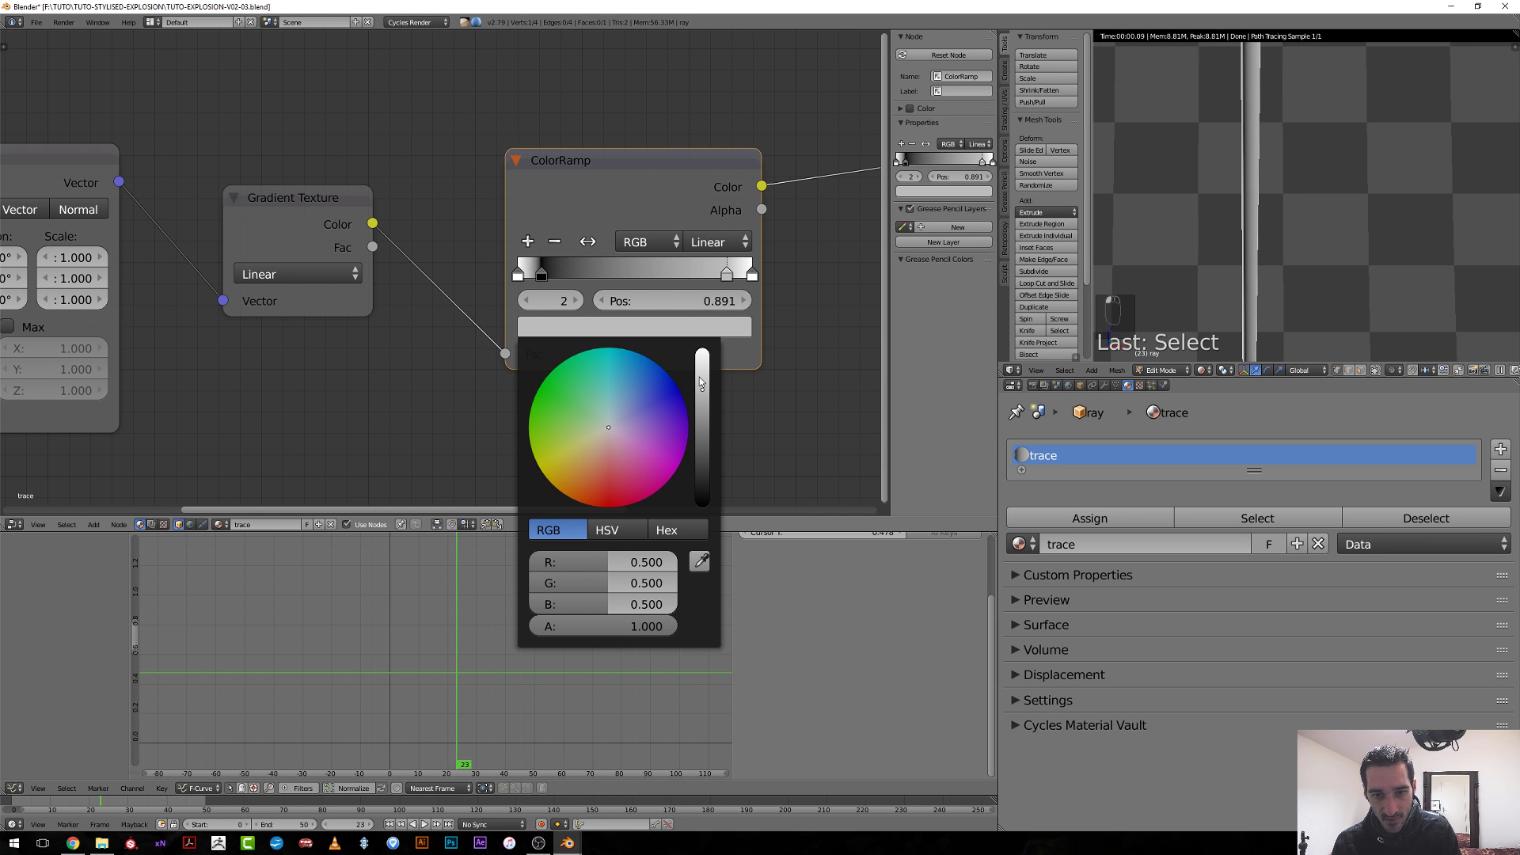
pyautogui.moveTo(700, 376); pyautogui.dragTo(704, 510)
# Fine-tune the ColorRamp's edge stops, placing the white end stop at 0.900, its black neighbour at 0.768 and the white start stop slightly inward.
pyautogui.moveTo(753, 277); pyautogui.dragTo(748, 277)
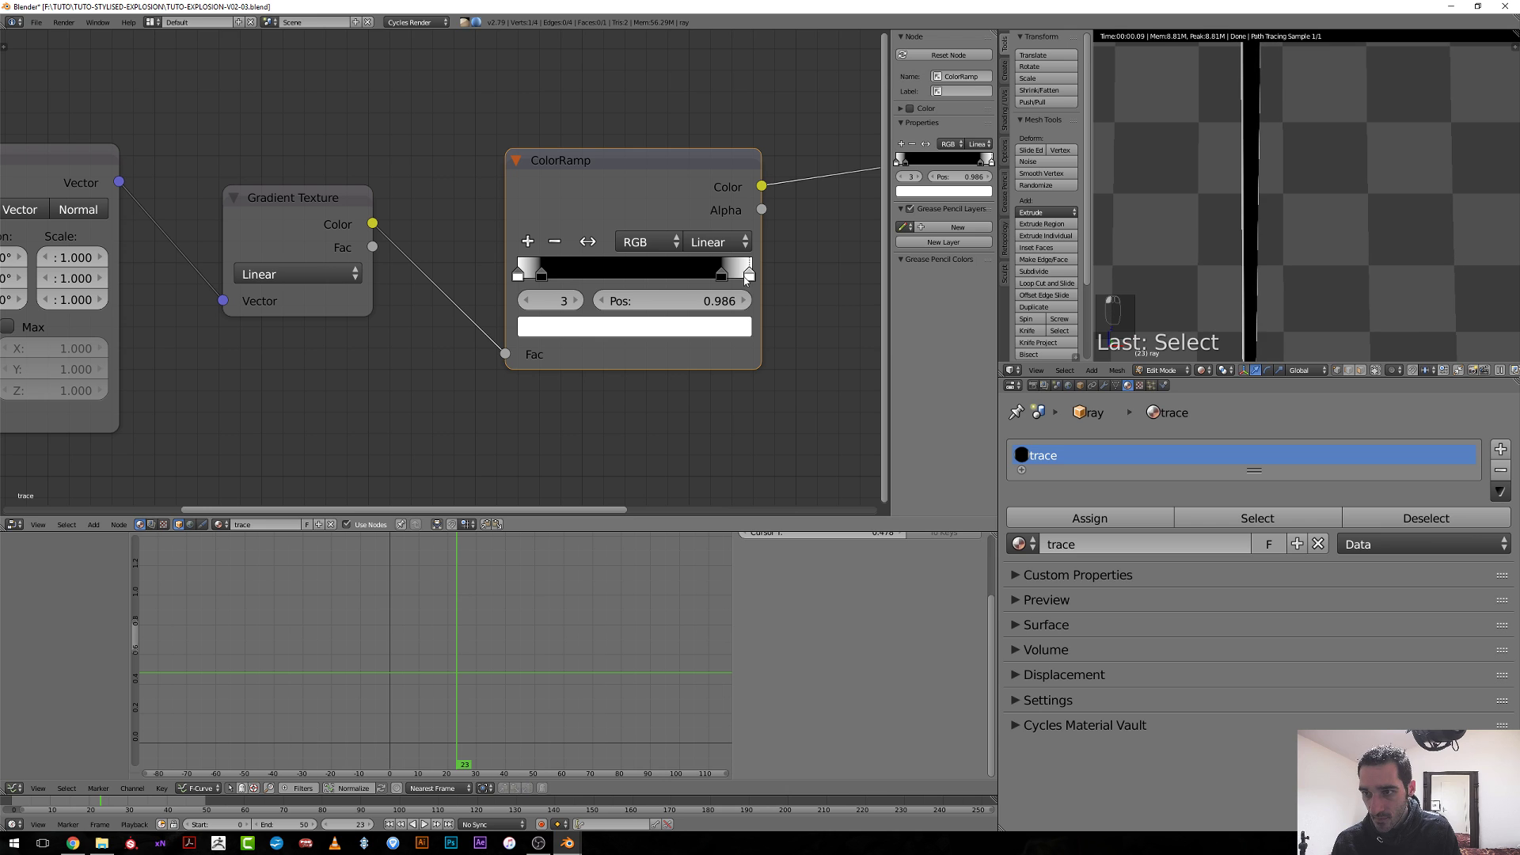
pyautogui.moveTo(748, 277); pyautogui.dragTo(744, 277)
pyautogui.moveTo(1268, 281); pyautogui.dragTo(1353, 85, button='middle')
pyautogui.scroll(-5, 1375, 219)
pyautogui.scroll(2, 438, 262)
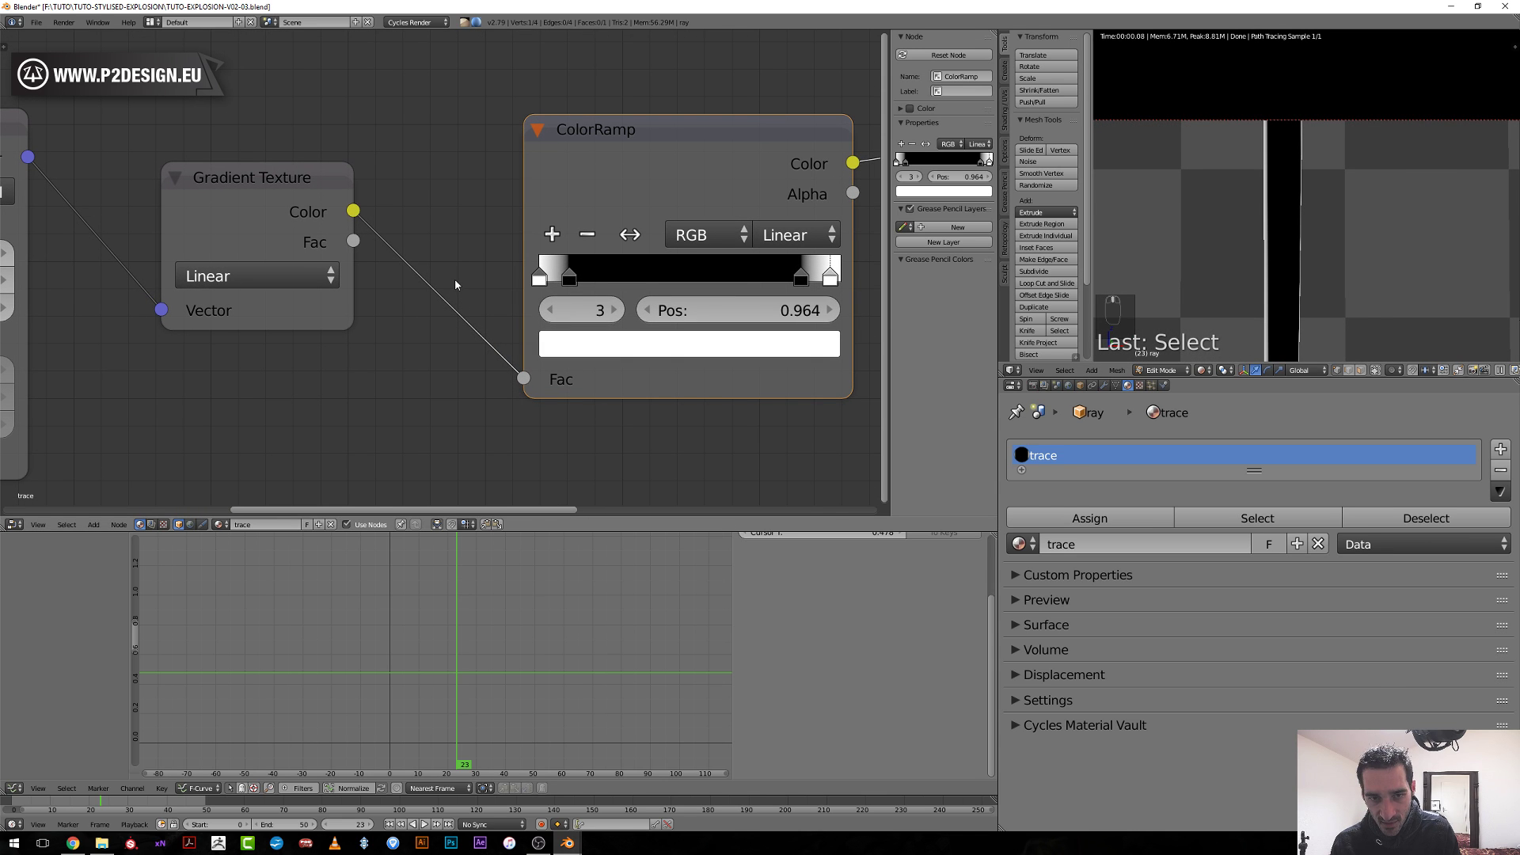
pyautogui.moveTo(569, 280); pyautogui.dragTo(561, 282)
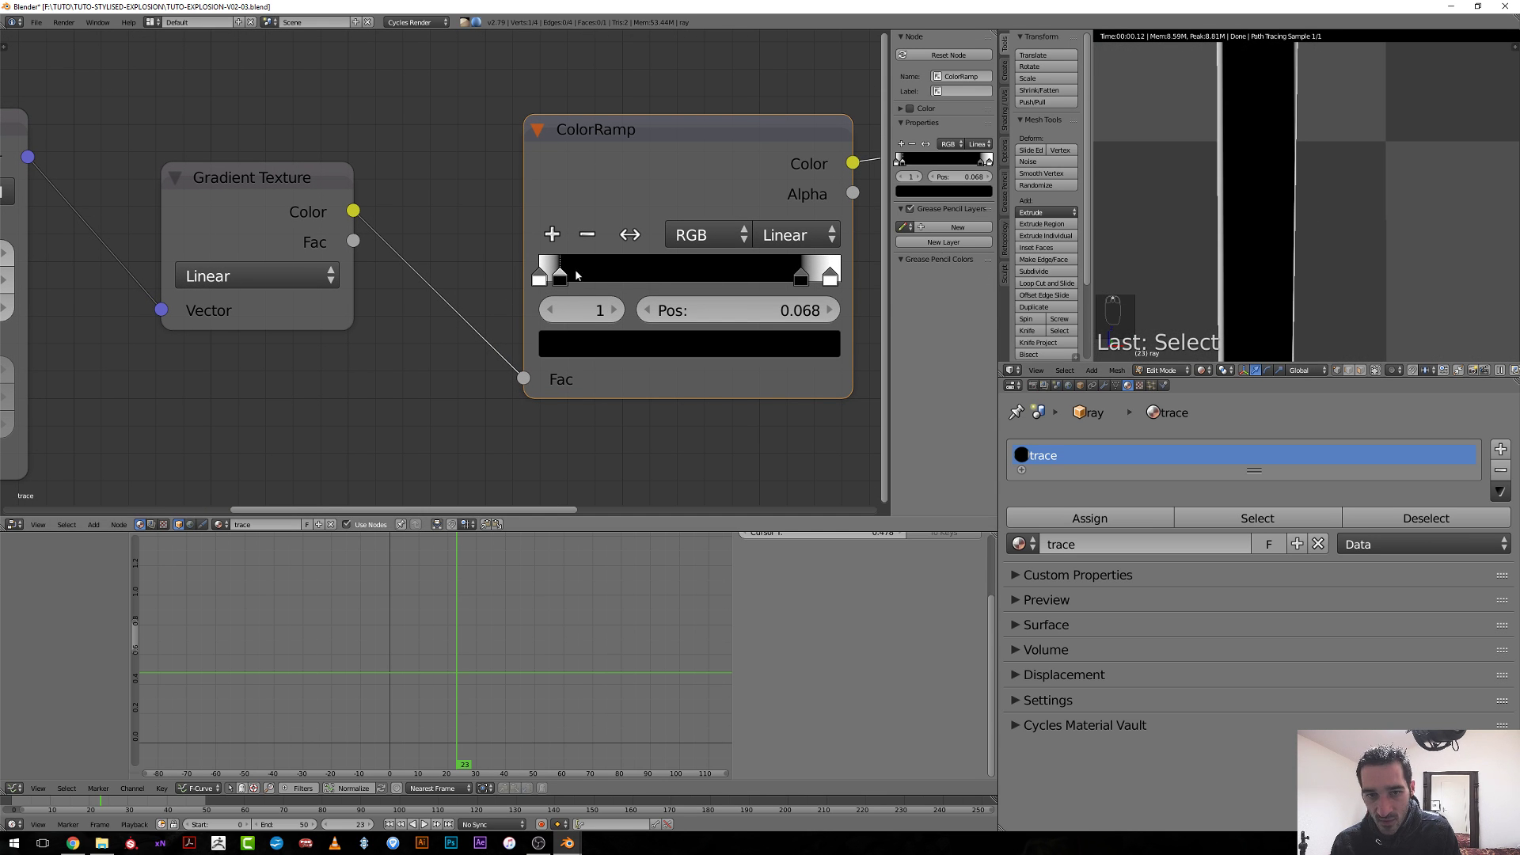
pyautogui.click(540, 279)
pyautogui.moveTo(541, 278); pyautogui.dragTo(545, 279)
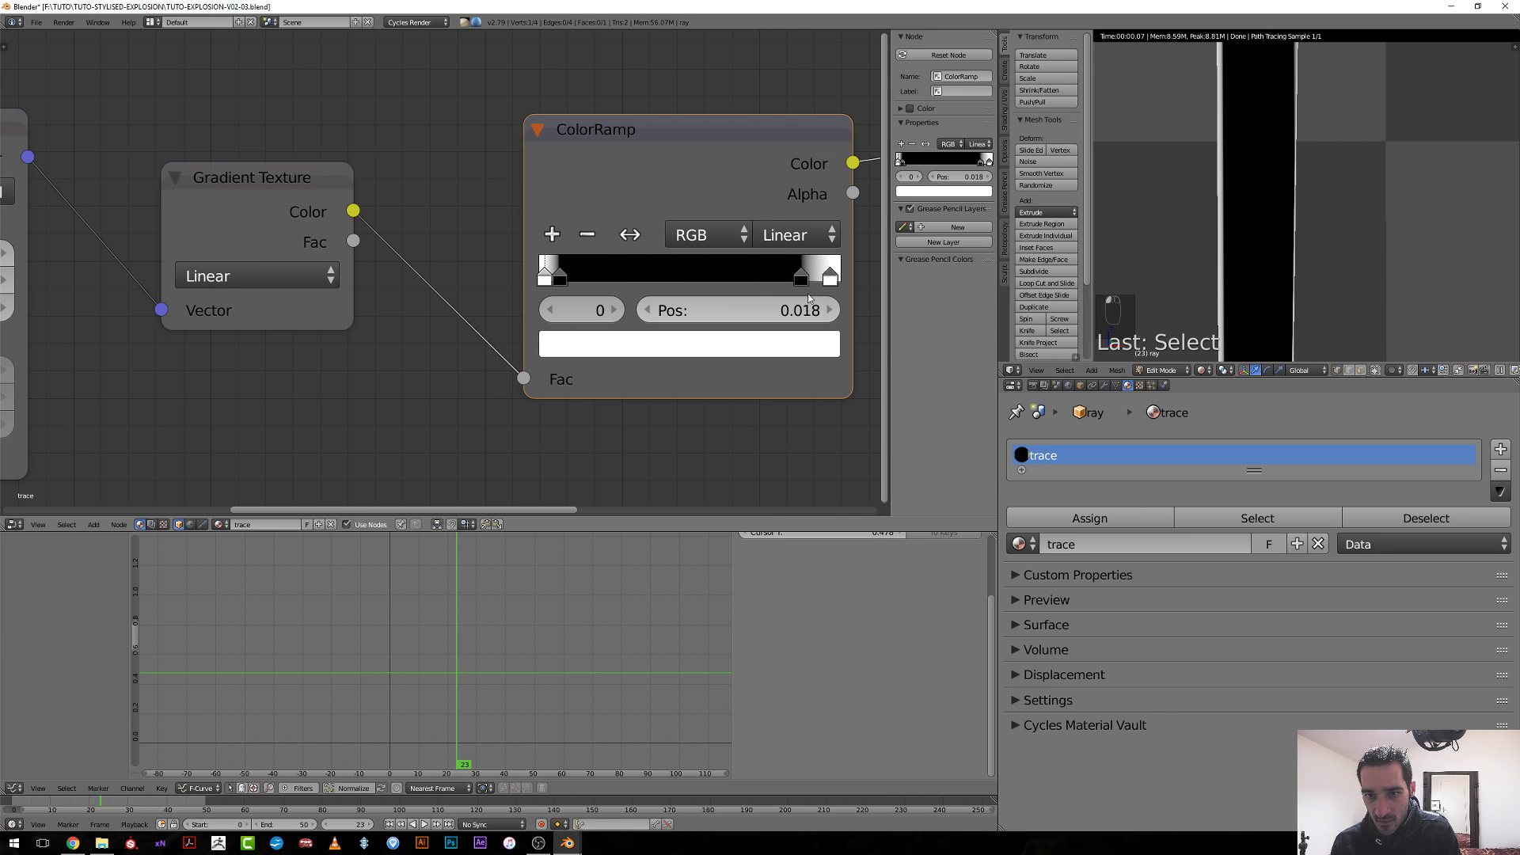
pyautogui.click(797, 277)
pyautogui.moveTo(798, 278)
pyautogui.mouseDown()
pyautogui.moveTo(777, 279)
pyautogui.moveTo(809, 277)
pyautogui.mouseUp()
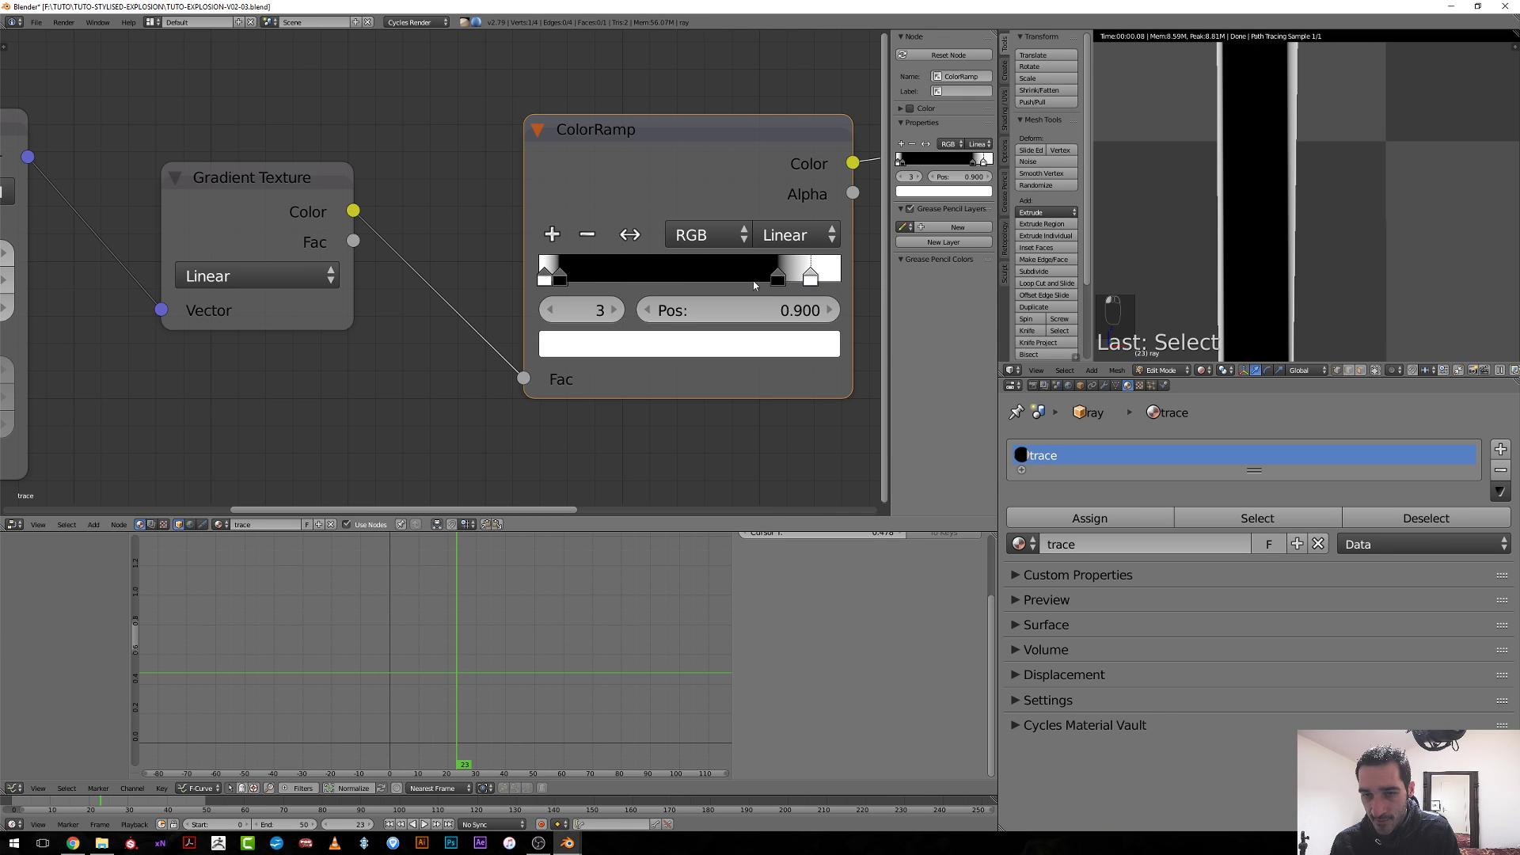
pyautogui.moveTo(560, 279)
pyautogui.mouseDown()
pyautogui.moveTo(586, 279)
pyautogui.moveTo(552, 279)
pyautogui.moveTo(572, 279)
pyautogui.mouseUp()
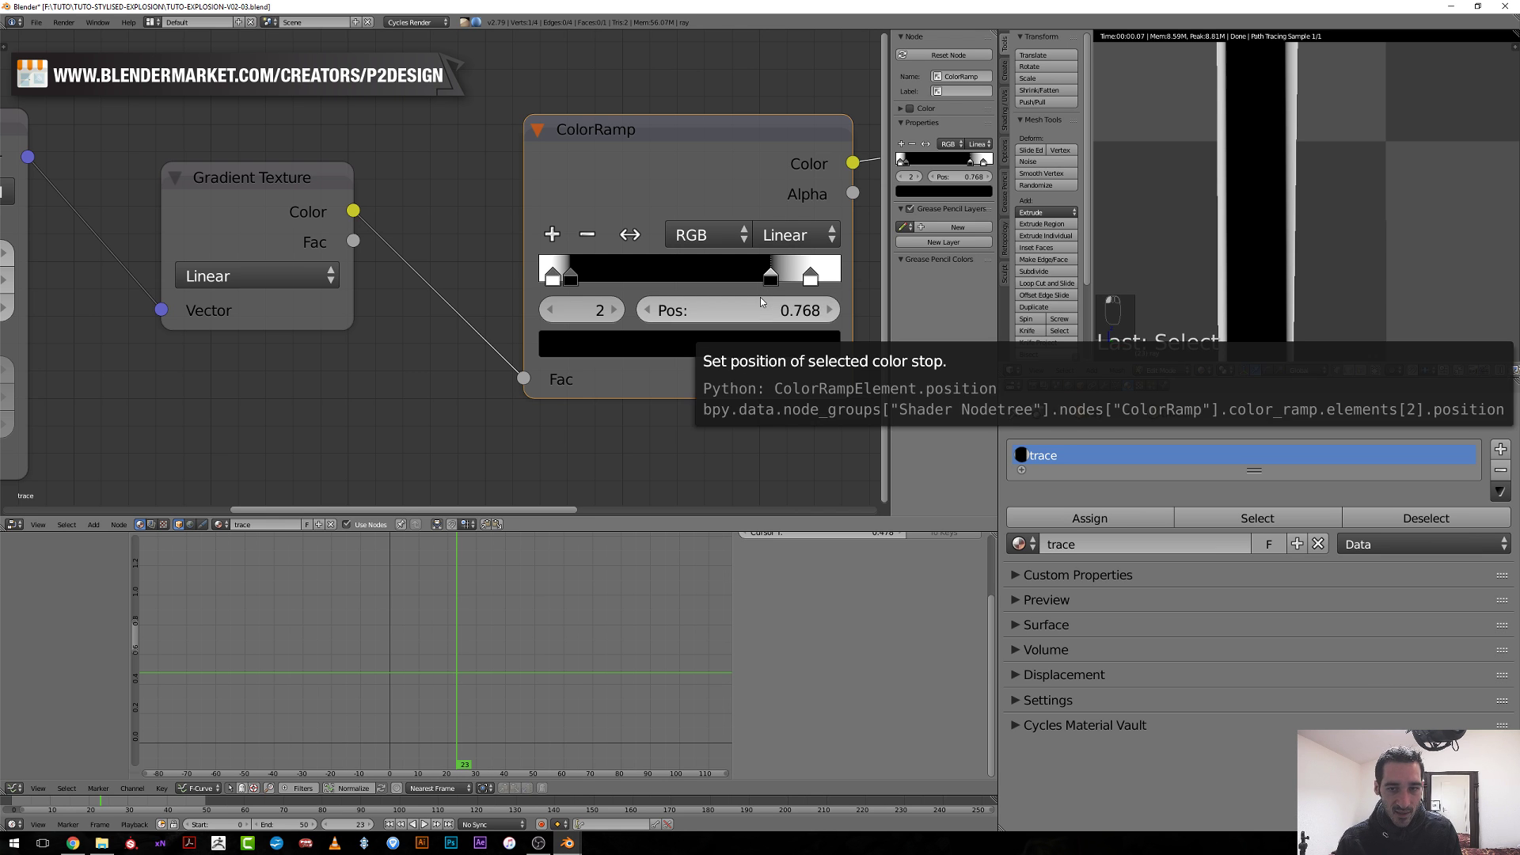
# Move the Emission node beside the ColorRamp and add a Mix Shader node in front of the Material Output.
pyautogui.scroll(-4, 760, 301)
pyautogui.moveTo(624, 359); pyautogui.dragTo(411, 372, button='middle')
pyautogui.scroll(2, 695, 304)
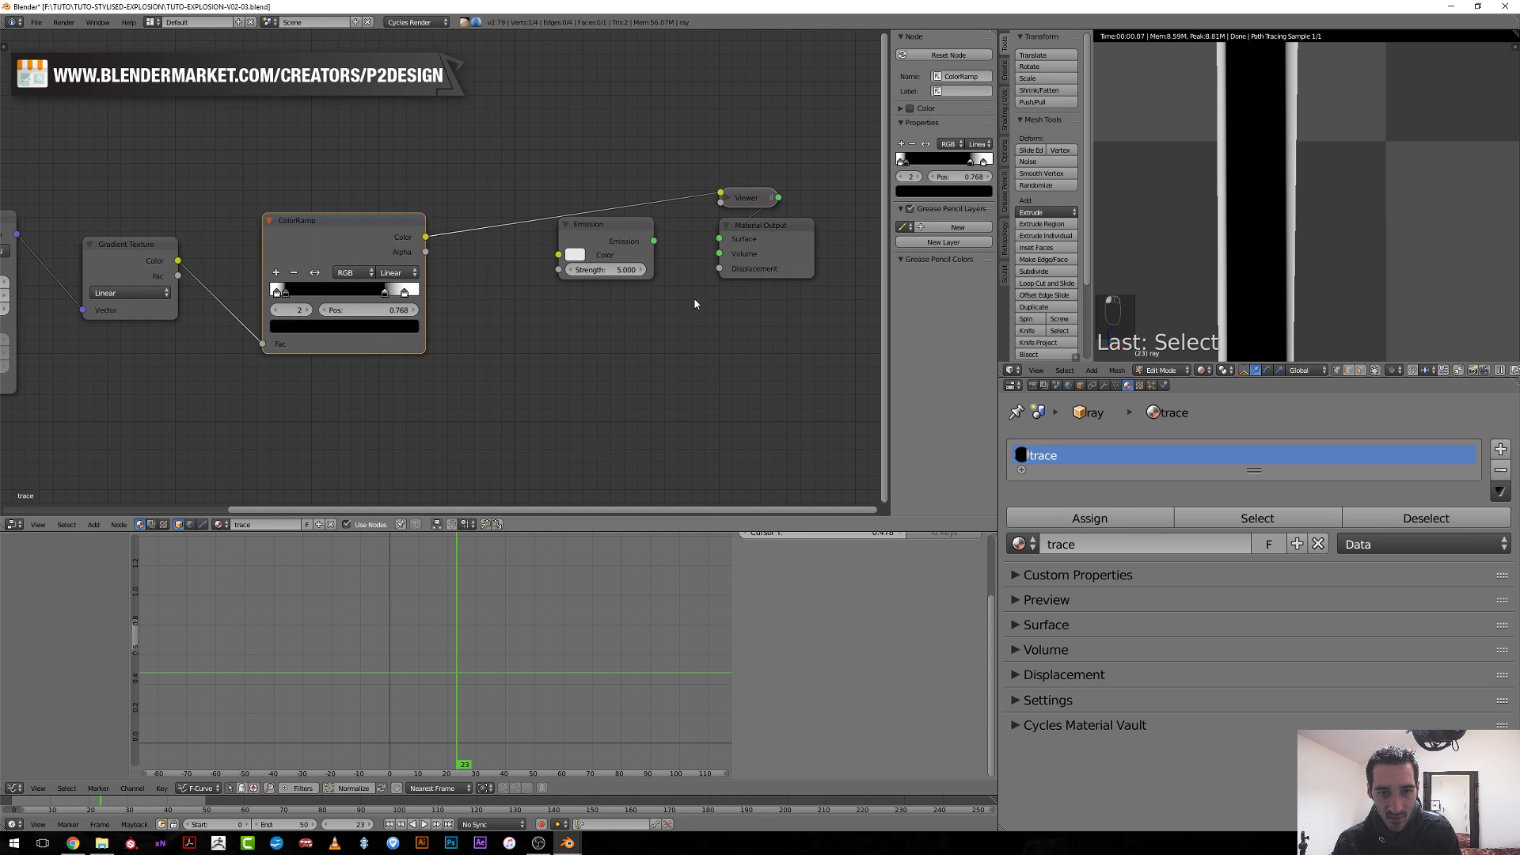
pyautogui.moveTo(599, 243); pyautogui.dragTo(474, 270)
pyautogui.hotkey('shift', 'a')
pyautogui.moveTo(574, 192)
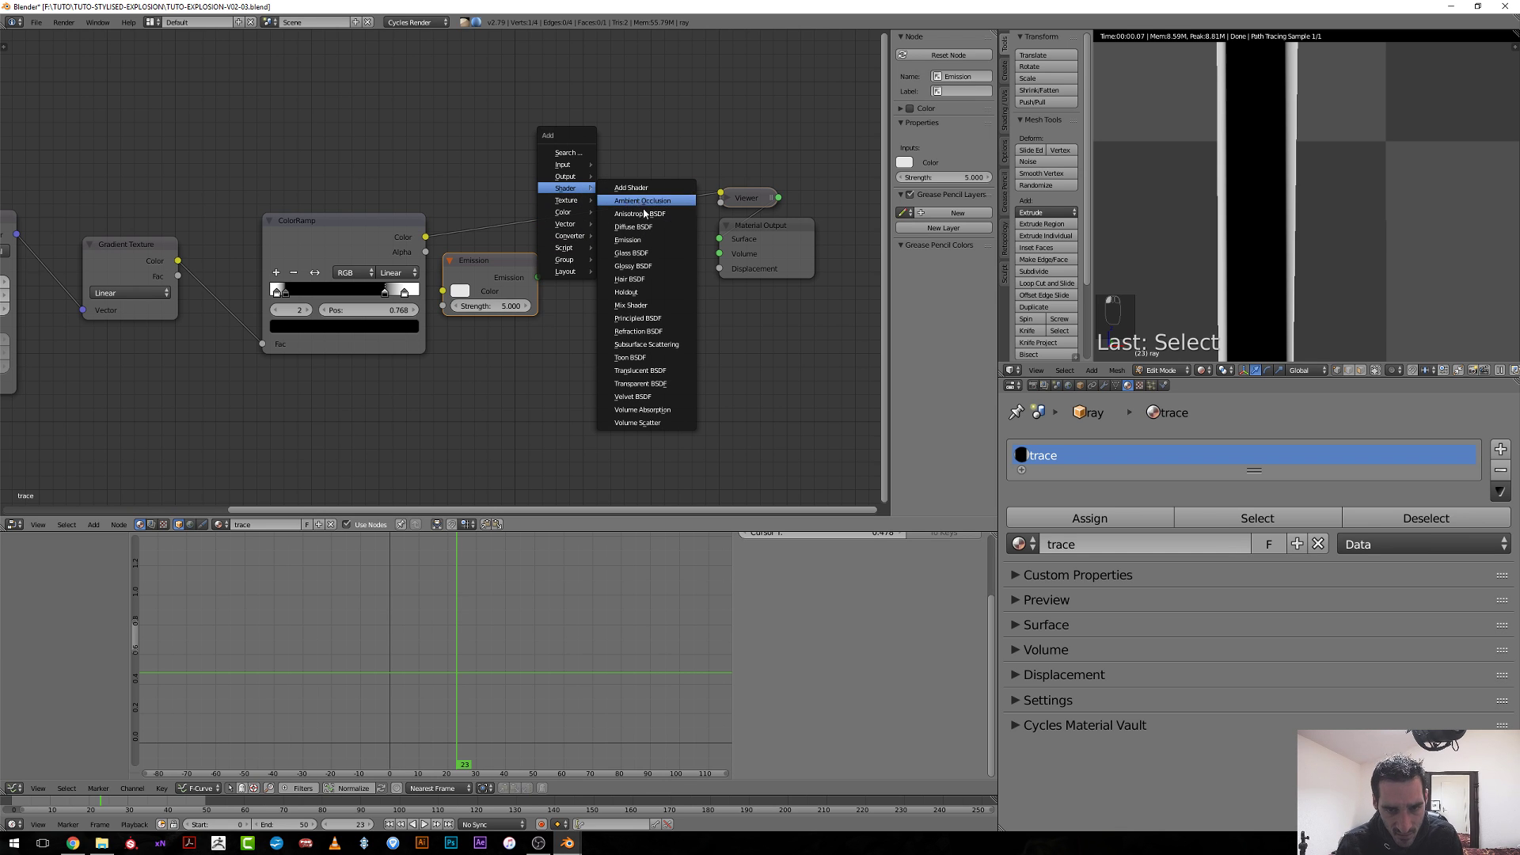
pyautogui.click(665, 305)
pyautogui.click(663, 307)
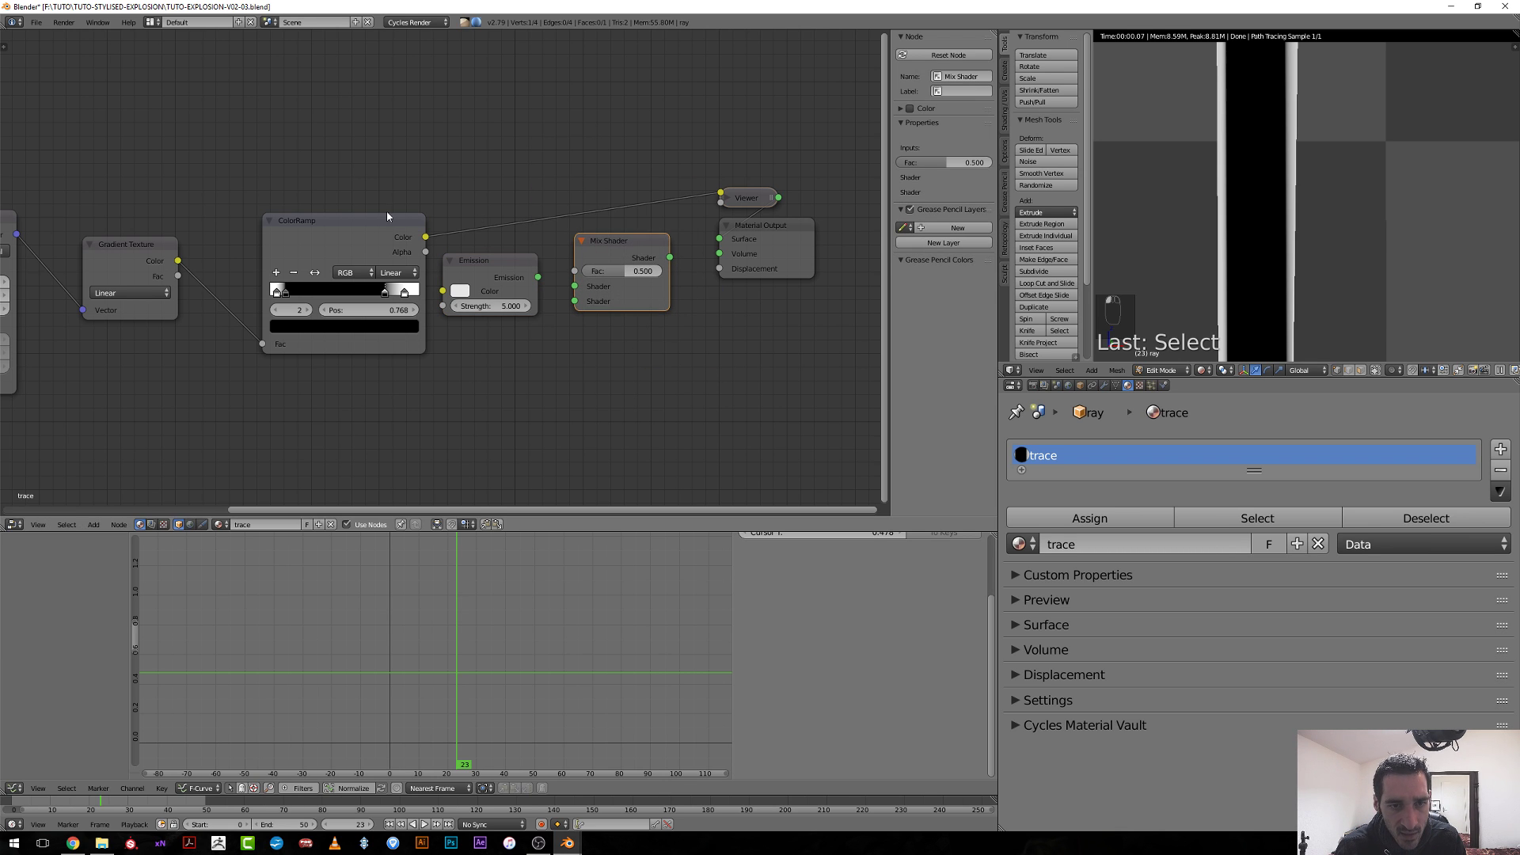
# Connect the ColorRamp's Color output to the Mix Shader's Fac input and move the Emission node lower.
pyautogui.moveTo(424, 236); pyautogui.dragTo(575, 271)
pyautogui.click(498, 290)
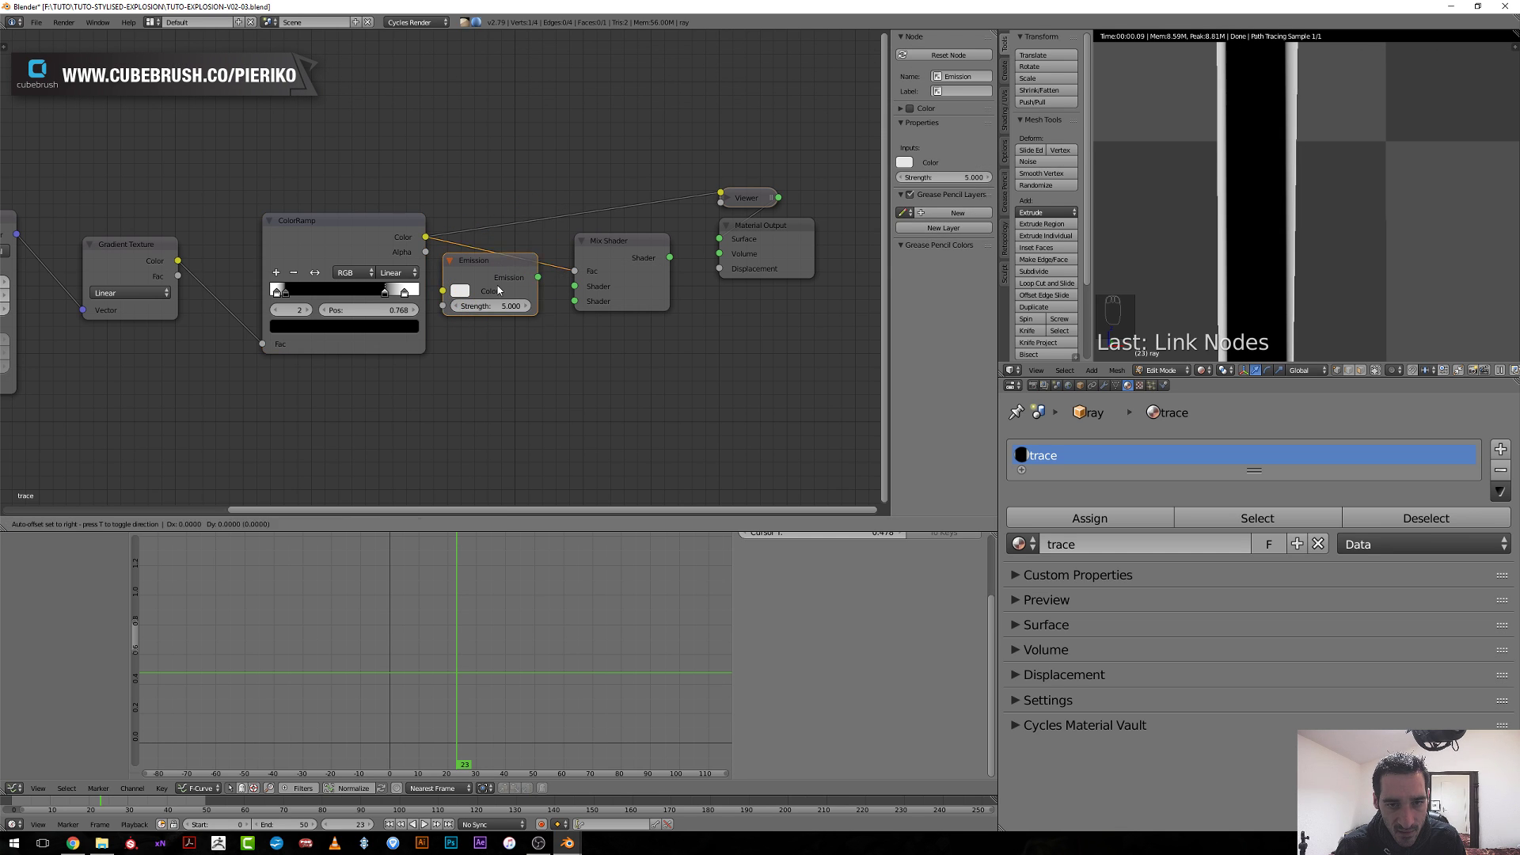
pyautogui.hotkey('shift', 'a')
pyautogui.moveTo(505, 296)
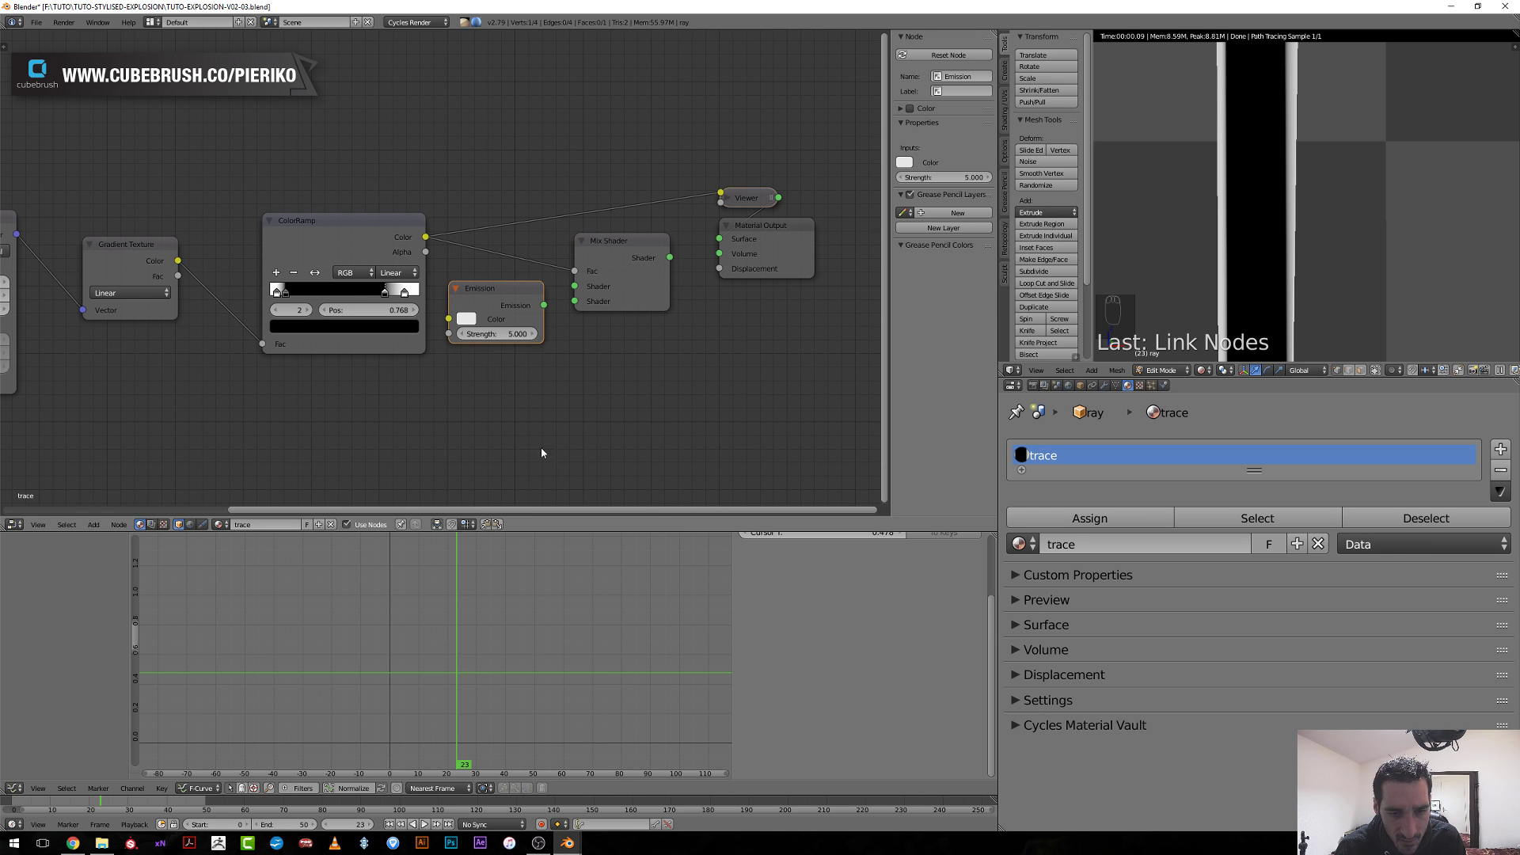
# Add a Transparent BSDF below the Emission node and connect both to the Mix Shader's two Shader inputs.
pyautogui.hotkey('shift', 'a')
pyautogui.moveTo(511, 428)
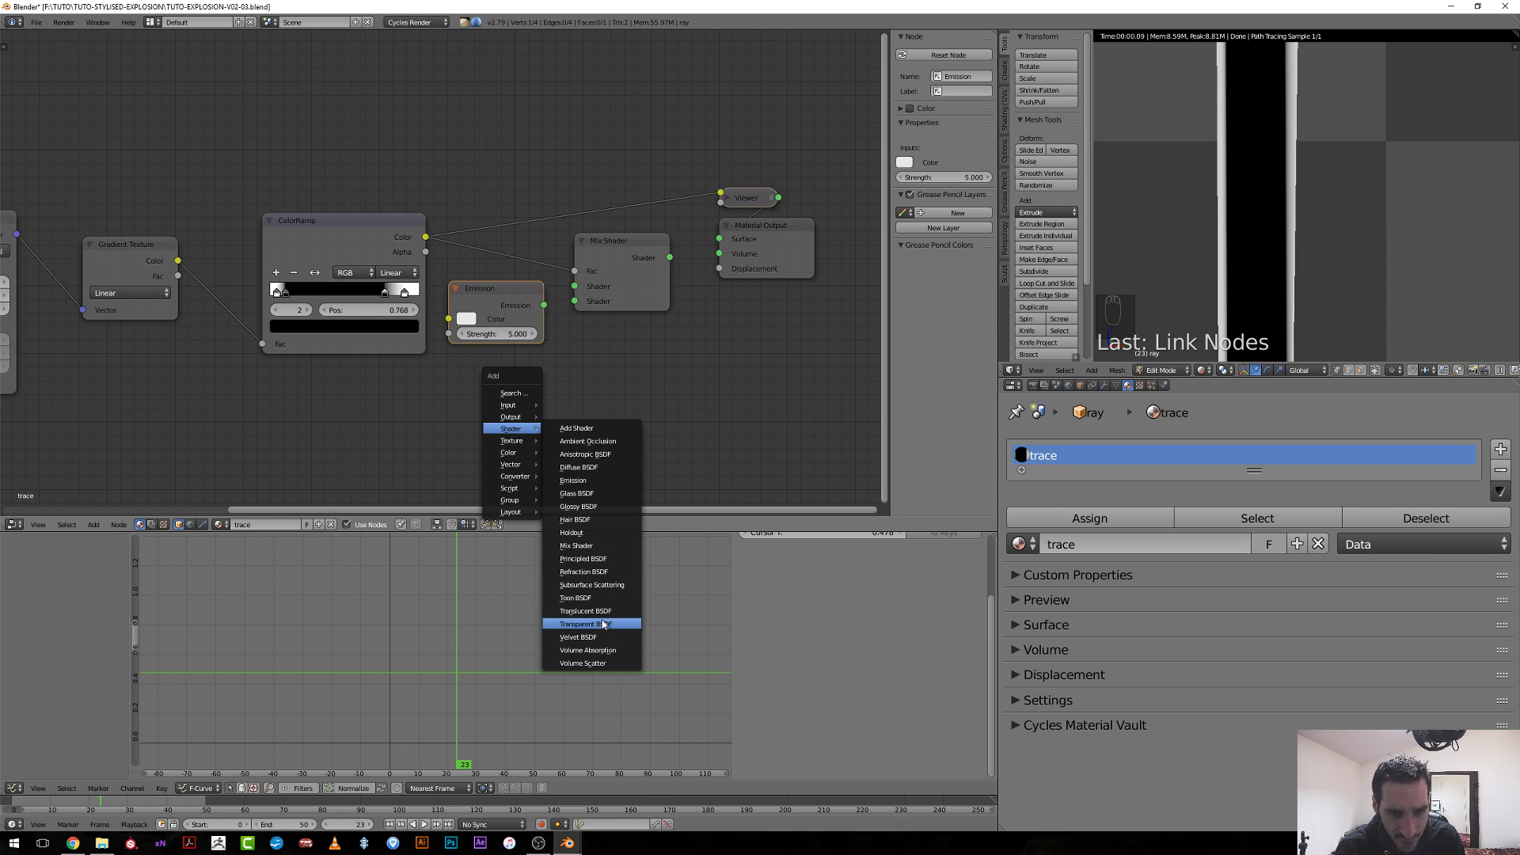
pyautogui.click(603, 625)
pyautogui.click(512, 369)
pyautogui.moveTo(546, 380); pyautogui.dragTo(574, 285)
# Move the ColorRamp and Gradient Texture nodes up and closer to the Mapping node.
pyautogui.moveTo(446, 172); pyautogui.dragTo(746, 211, button='middle')
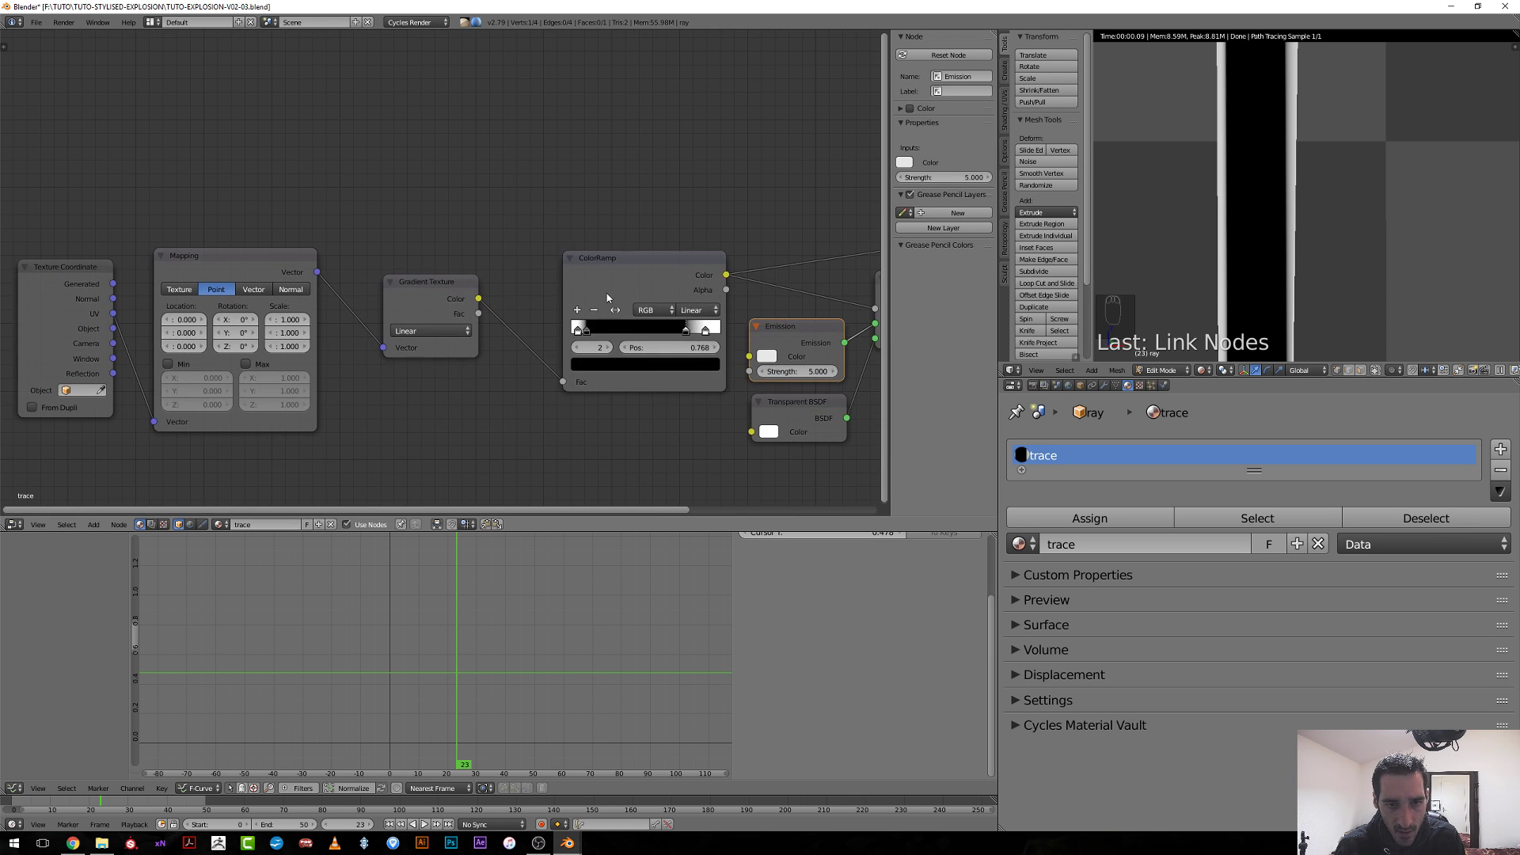
pyautogui.moveTo(625, 259); pyautogui.dragTo(565, 220)
pyautogui.moveTo(431, 283); pyautogui.dragTo(369, 239)
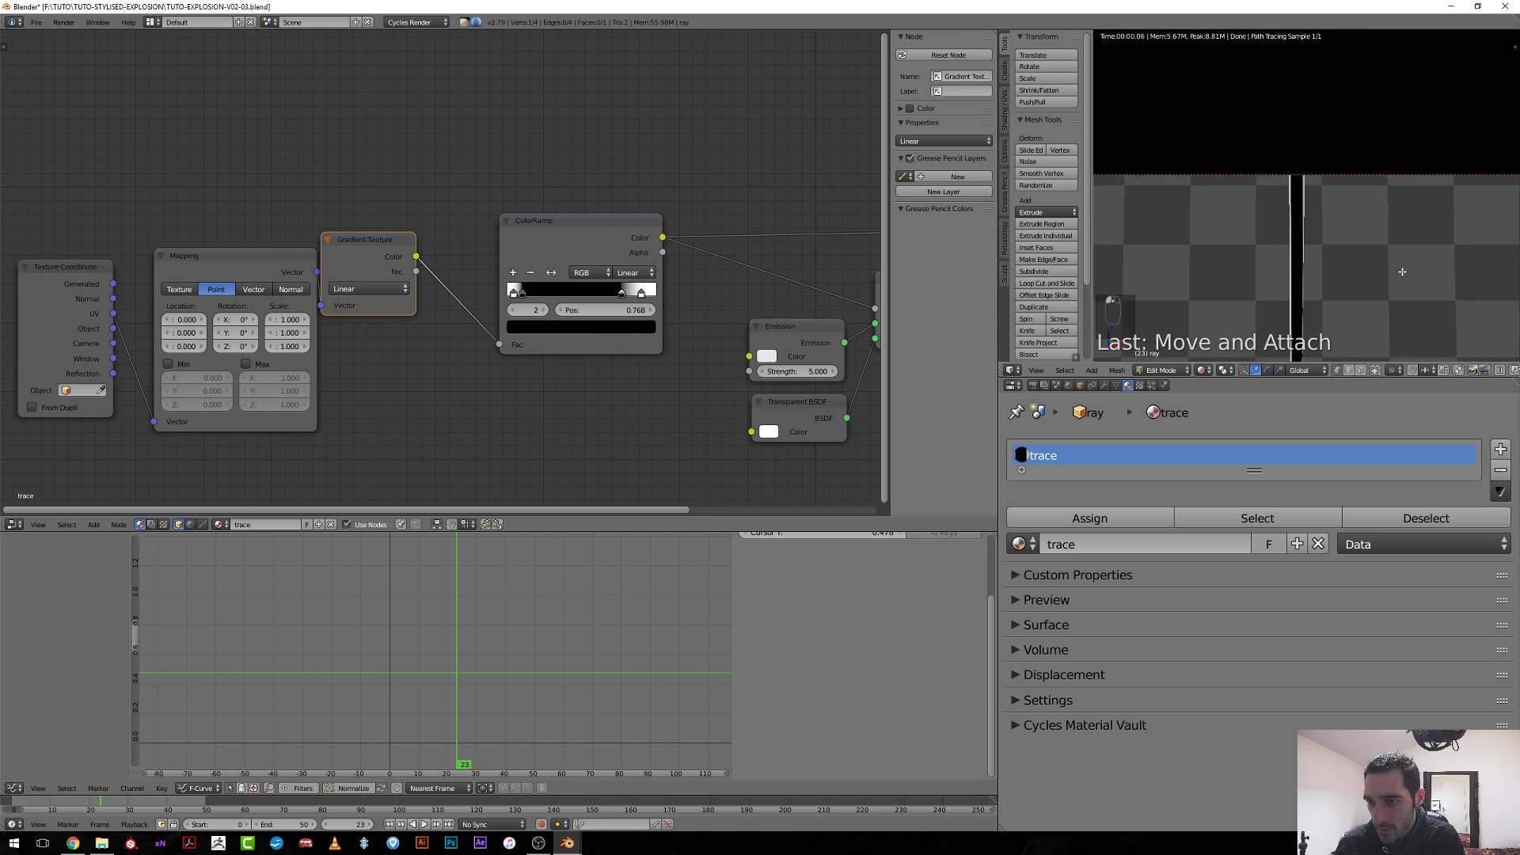
# Leave Edit Mode, copy the green ColorRamp from EXPLOSION-01's FIRST-EXPLOSION material, and reselect the ray.
pyautogui.scroll(-4, 1307, 277)
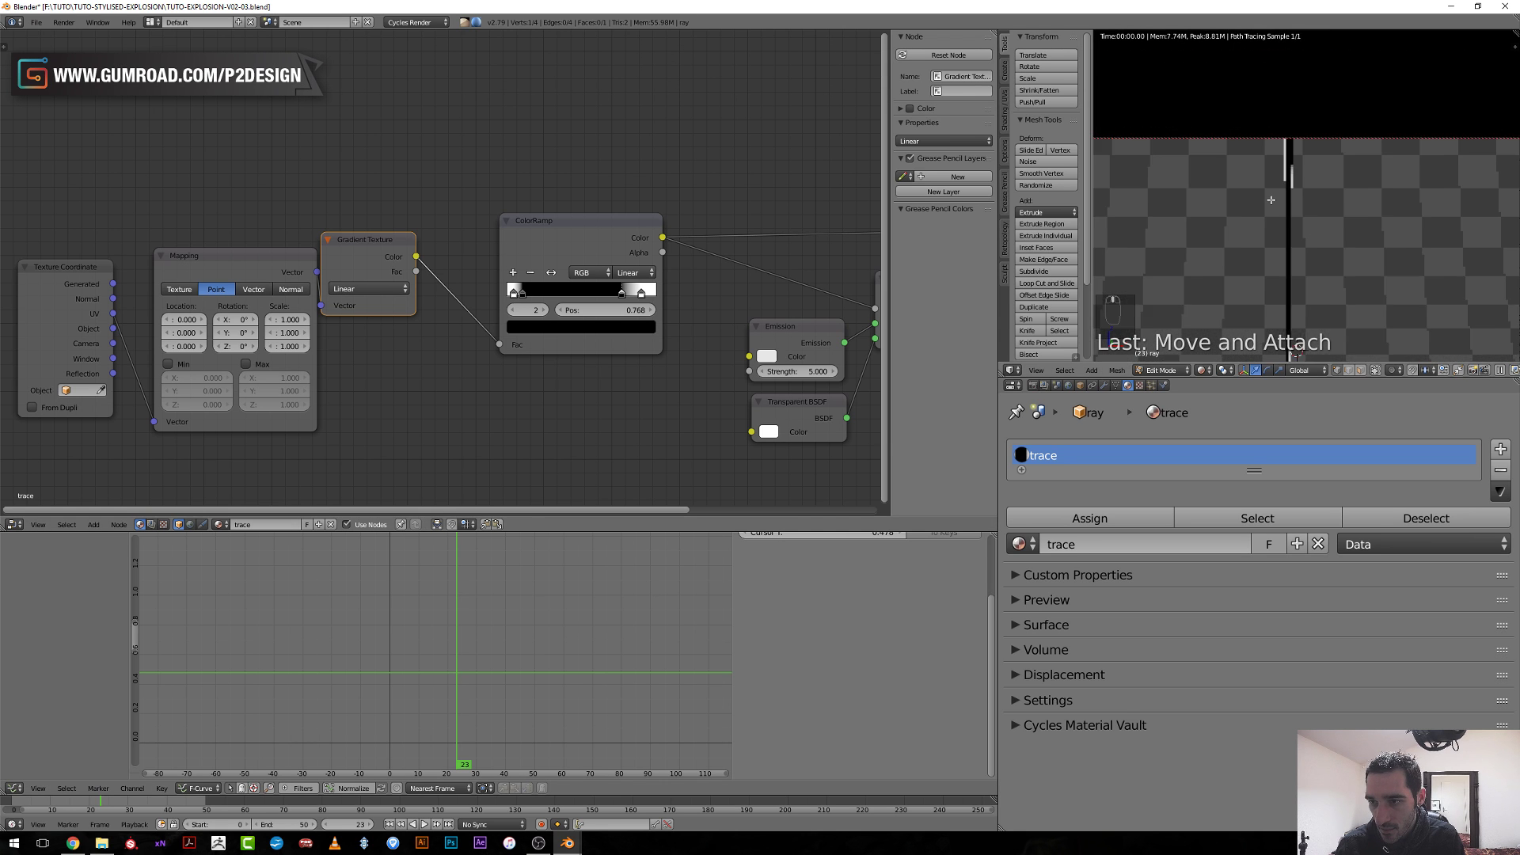
pyautogui.press('Tab')
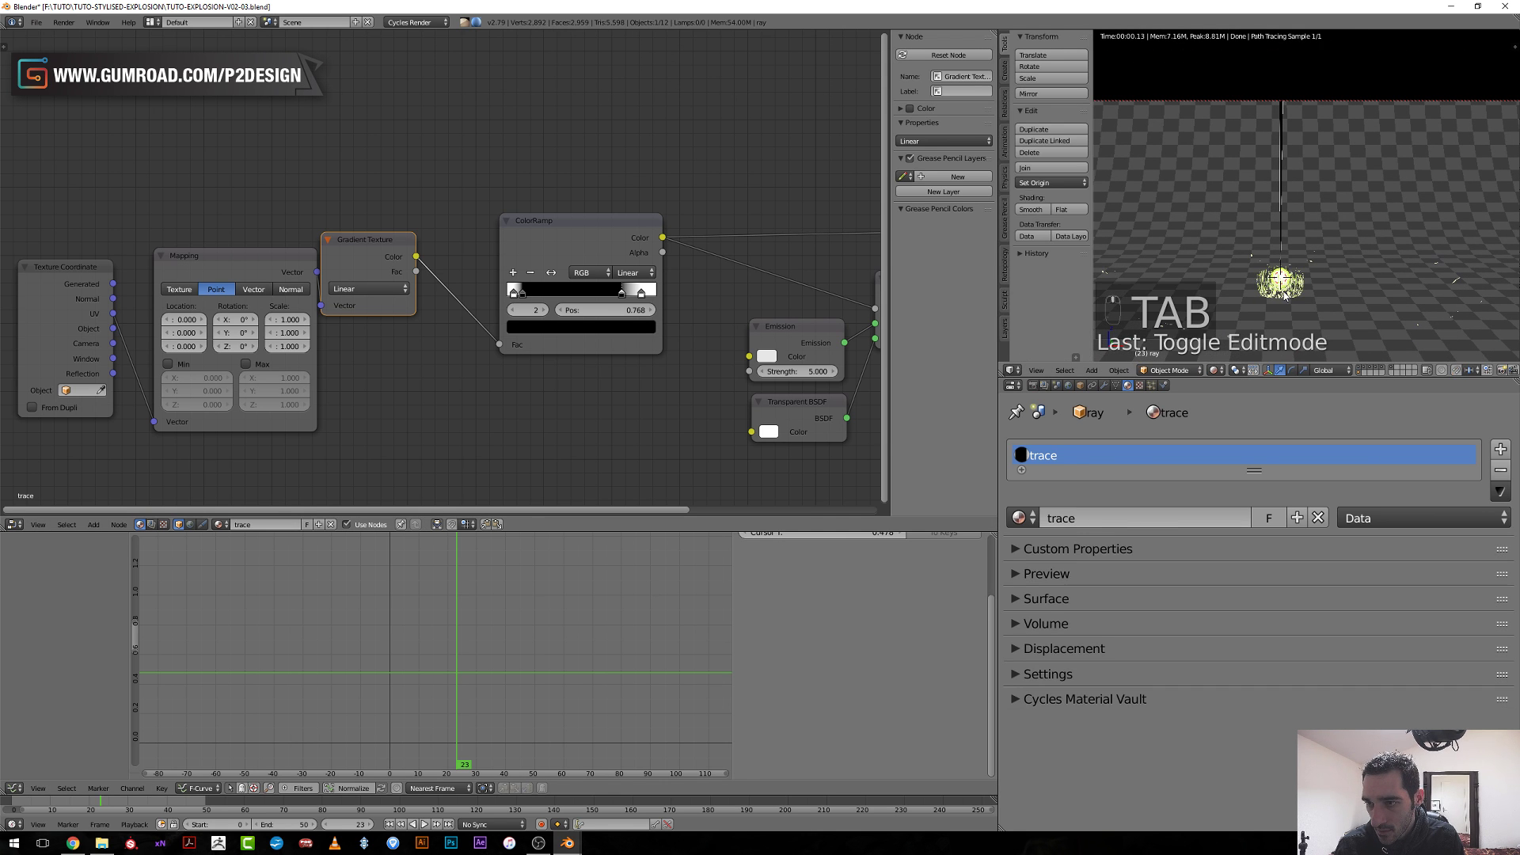
pyautogui.rightClick(1280, 280)
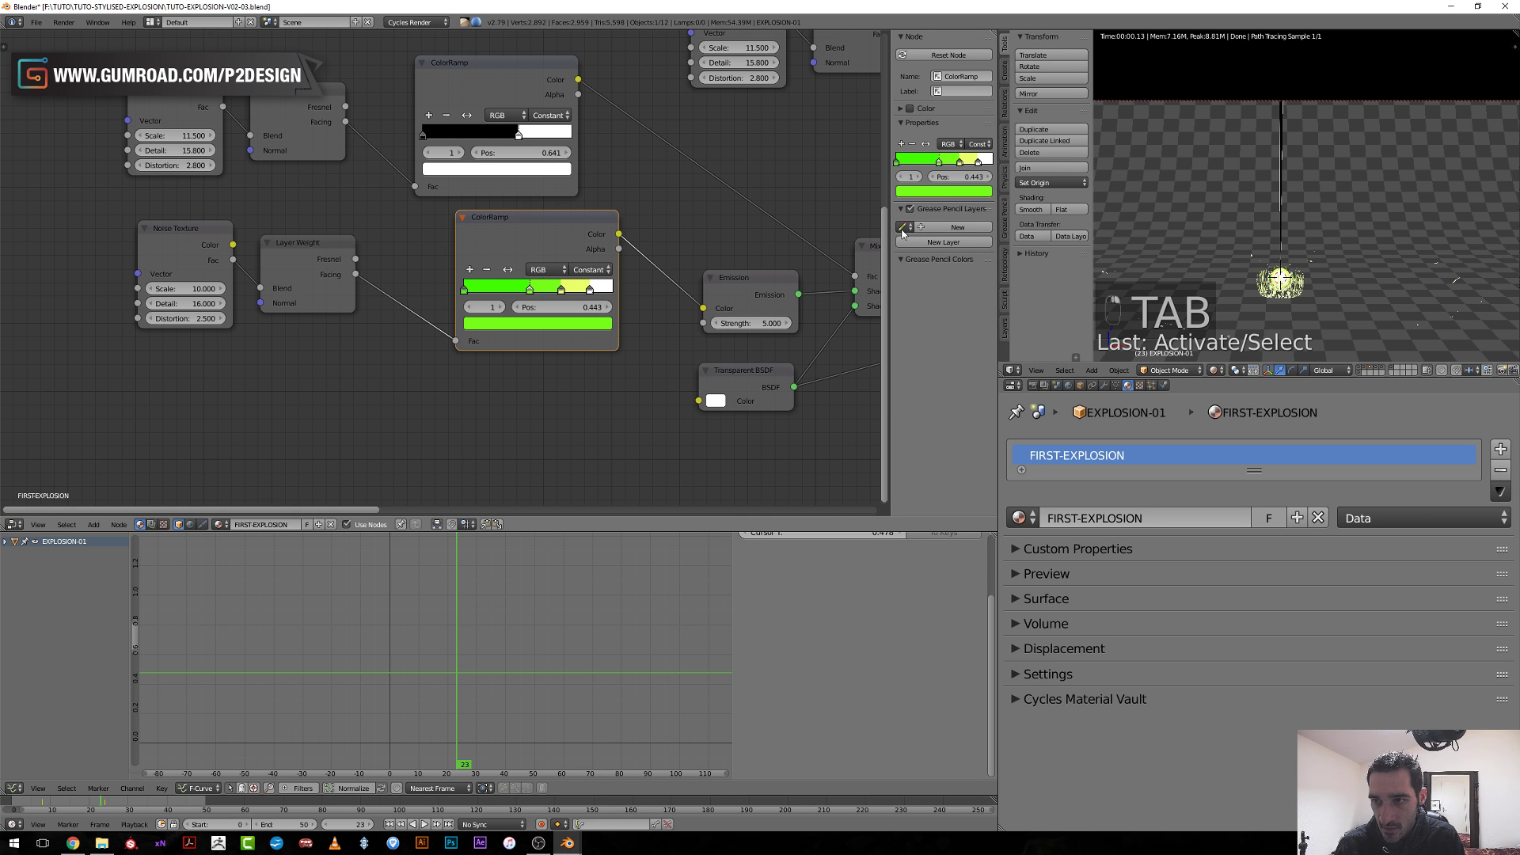
pyautogui.rightClick(1261, 136)
pyautogui.hotkey('ctrl', 'c')
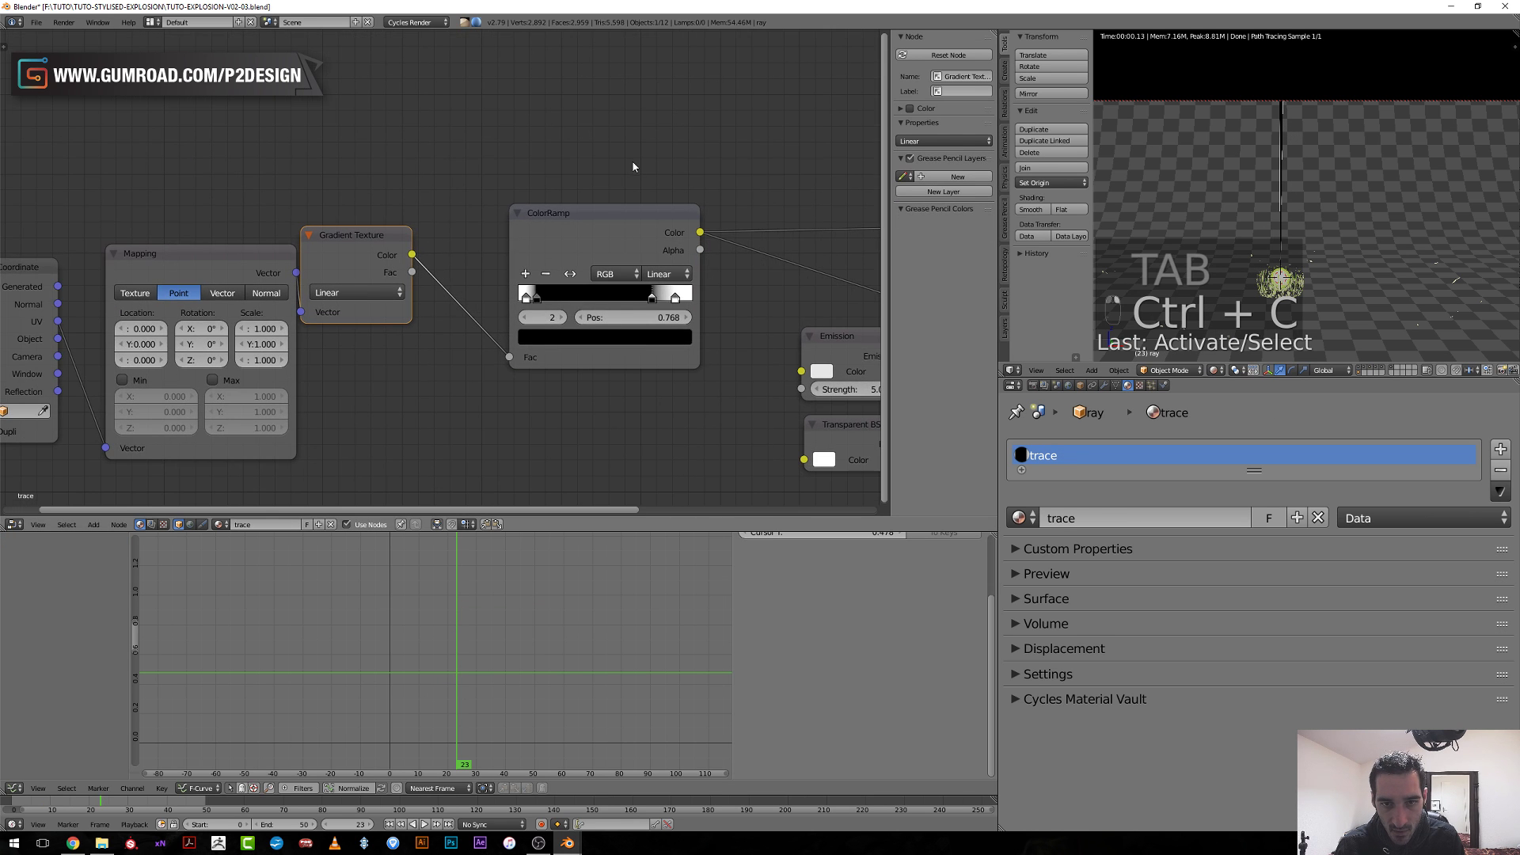
# Paste the copied green ColorRamp above the black-and-white one and link the black-and-white ramp's Color to its Fac input.
pyautogui.moveTo(632, 166); pyautogui.dragTo(543, 312, button='middle')
pyautogui.hotkey('ctrl', 'v')
pyautogui.moveTo(489, 358); pyautogui.dragTo(451, 127, button='middle')
pyautogui.moveTo(373, 263); pyautogui.dragTo(567, 57)
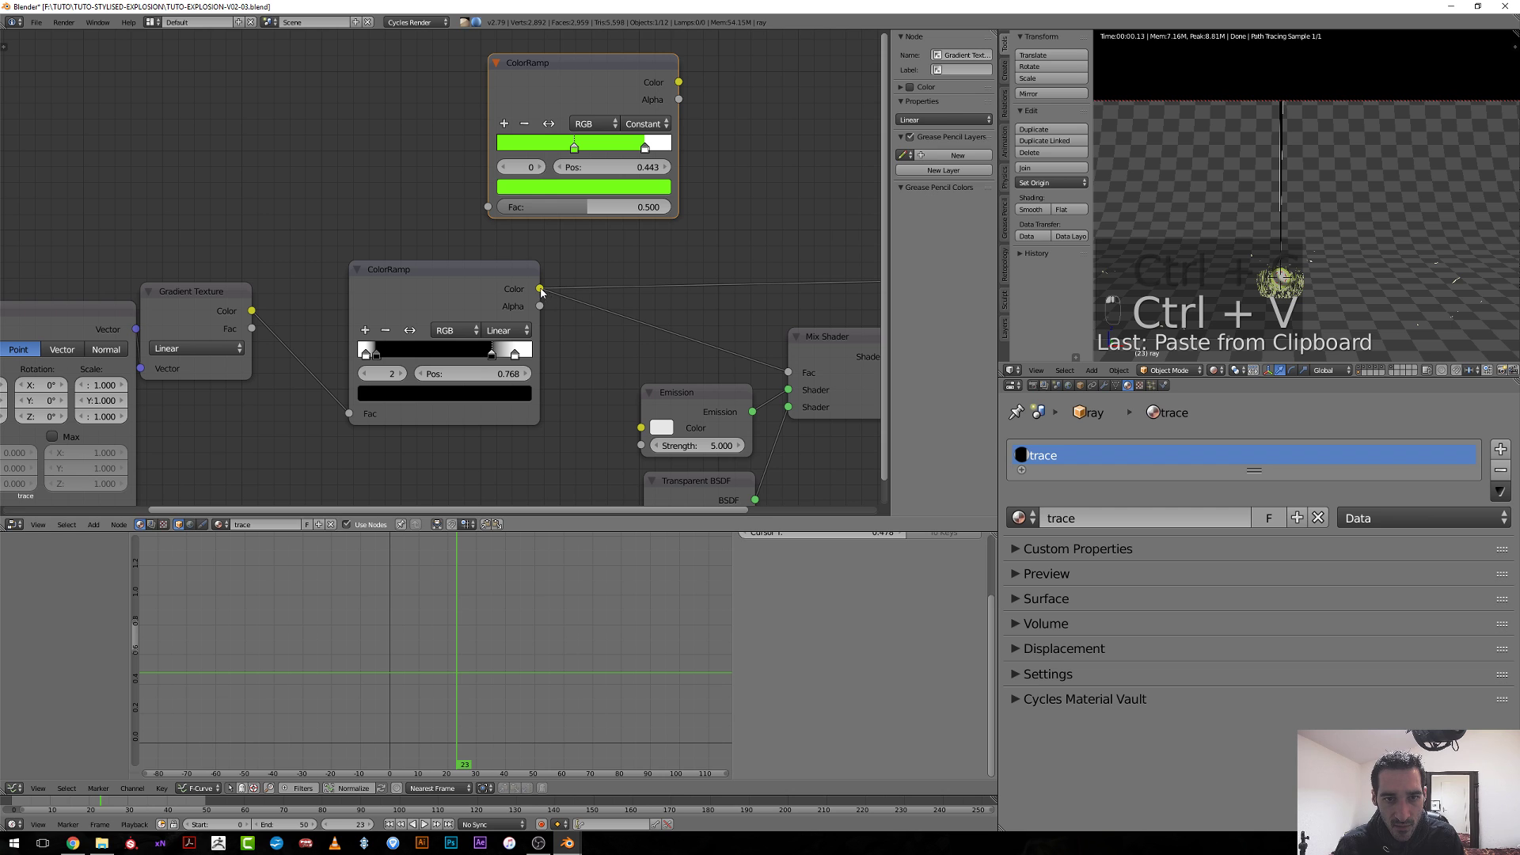
pyautogui.moveTo(540, 290); pyautogui.dragTo(510, 203)
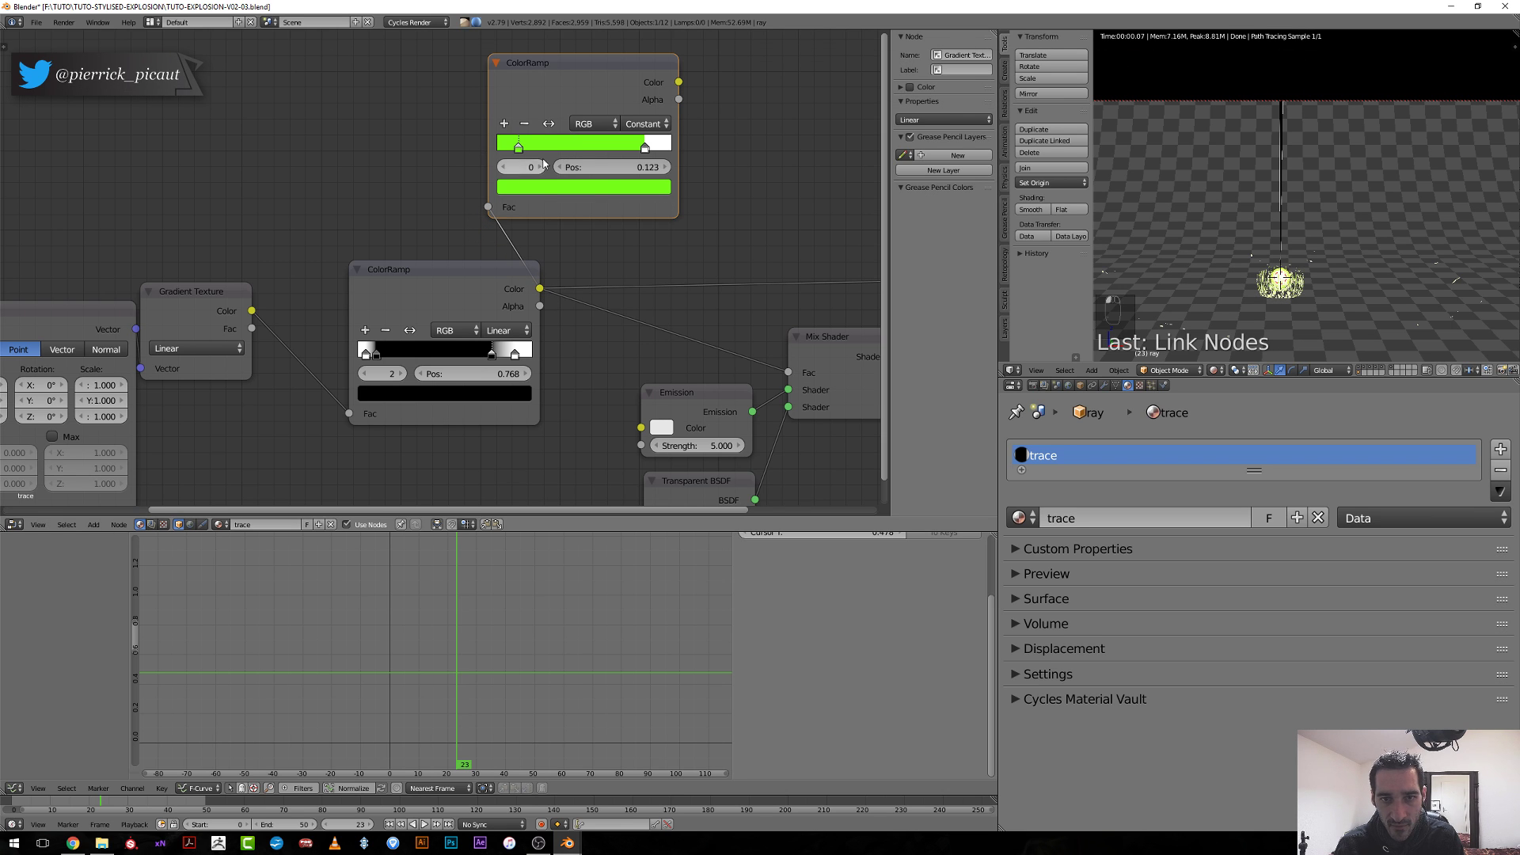
# Bring the green ramp's two stops further down the gradient, then flip the ramp while previewing it on the ray with the emission viewer.
pyautogui.moveTo(644, 149); pyautogui.dragTo(547, 150)
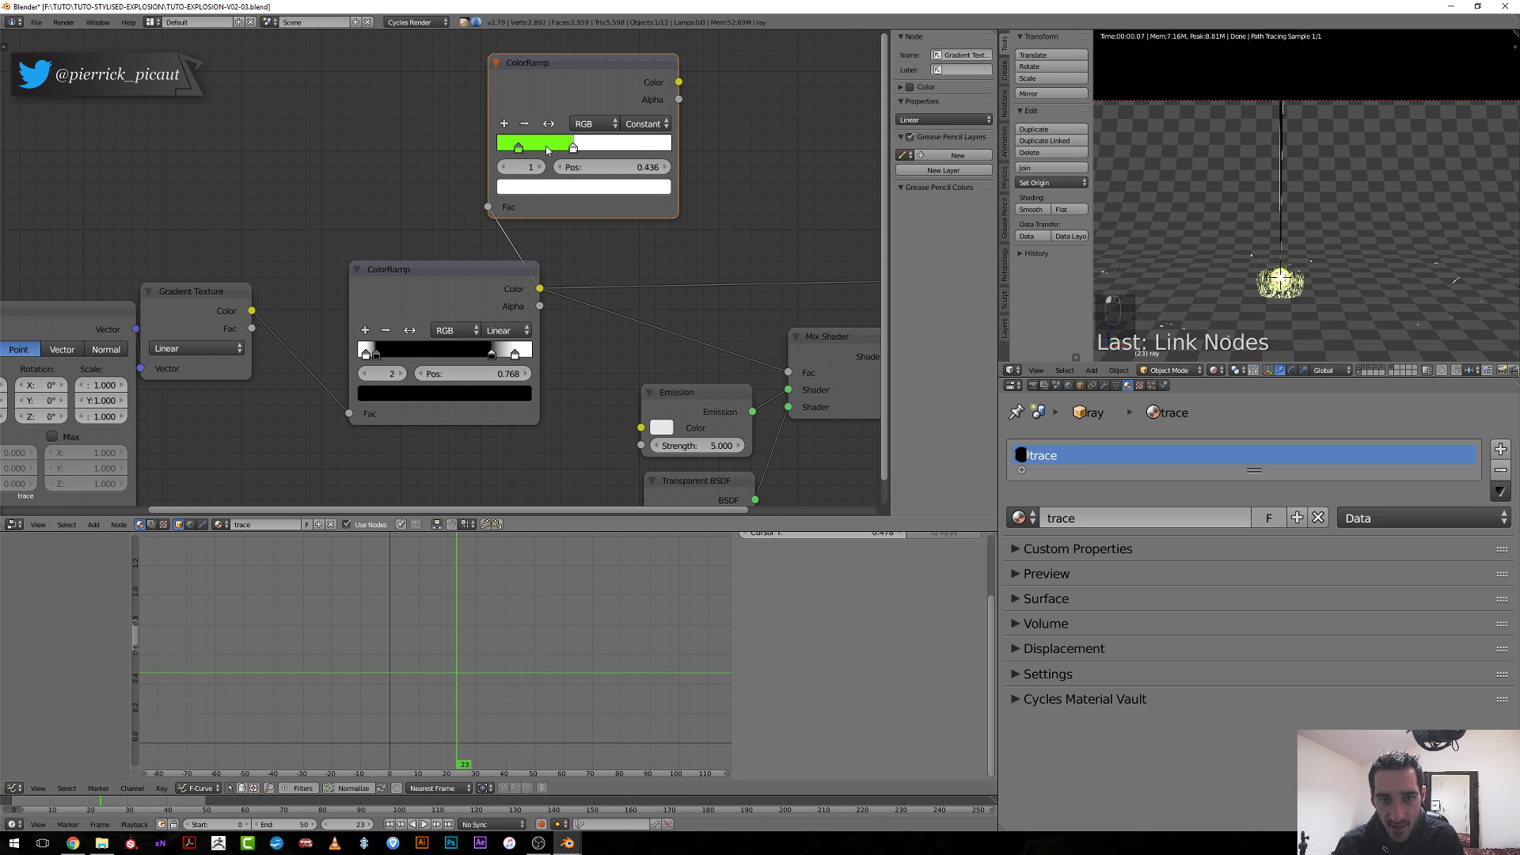
pyautogui.keyDown('ctrl'); pyautogui.keyDown('shift'); pyautogui.click(575, 99); pyautogui.keyUp('shift'); pyautogui.keyUp('ctrl')
pyautogui.scroll(6, 1317, 212)
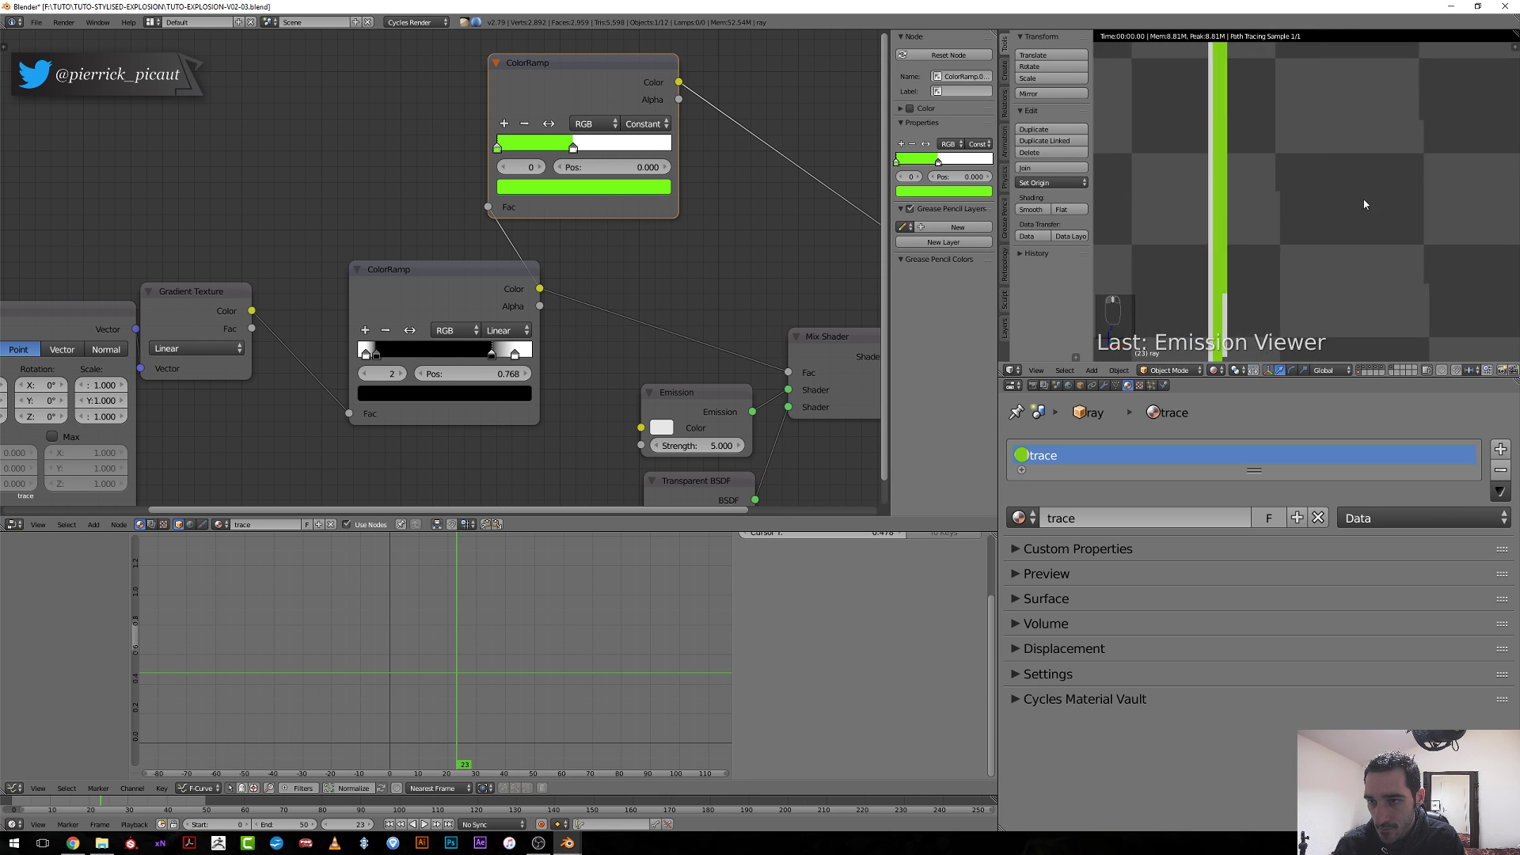
pyautogui.click(548, 124)
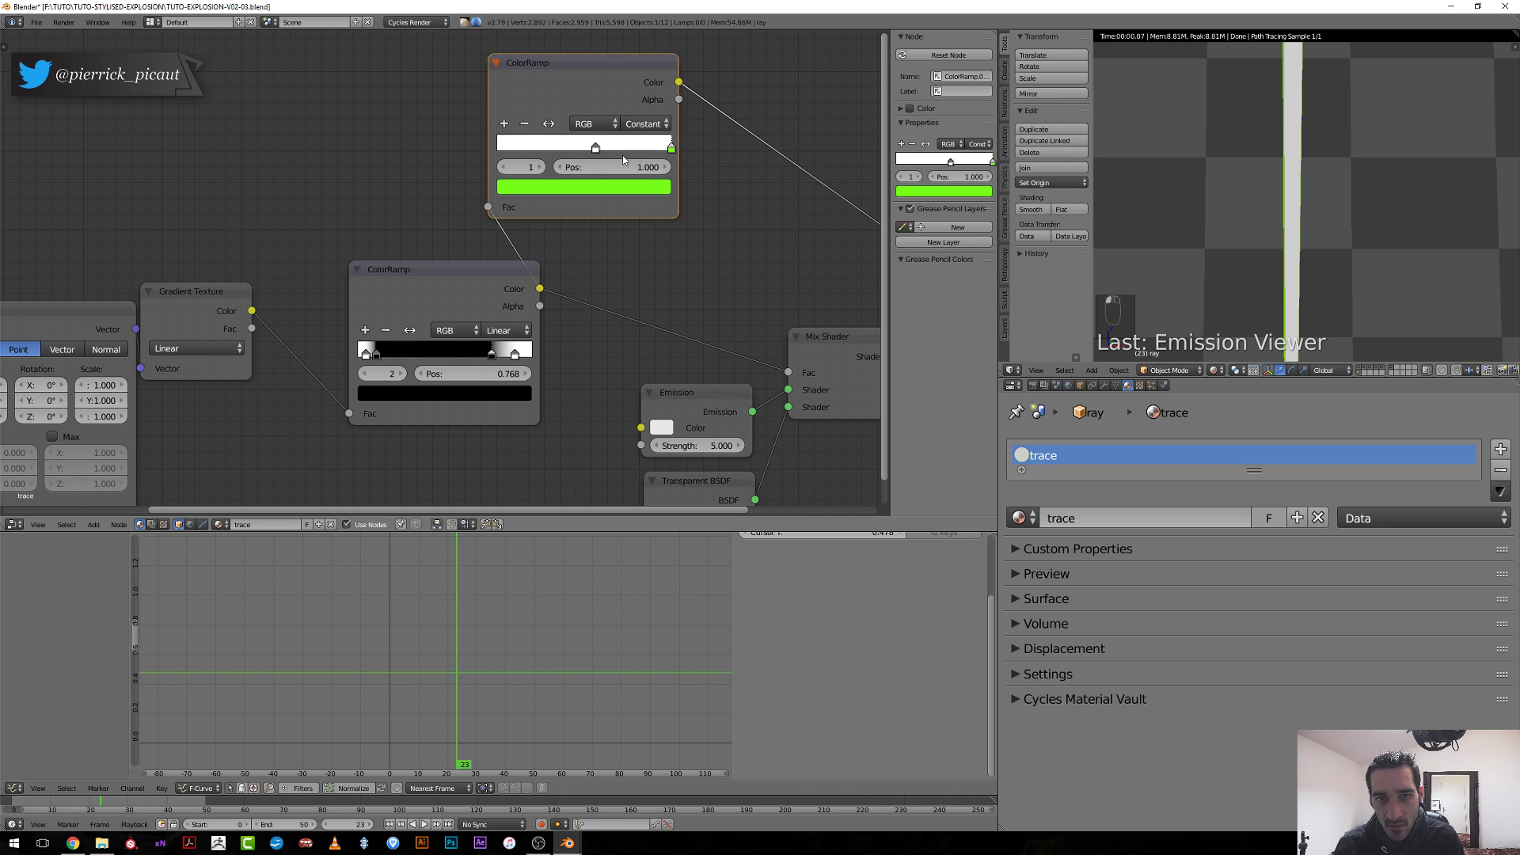
# Place the flipped ramp's white stop at 0.000 and its green stop at 0.277, recoloured yellow-green (R 0.613, G 1.000, B 0.090).
pyautogui.moveTo(666, 150); pyautogui.dragTo(551, 149)
pyautogui.click(543, 148)
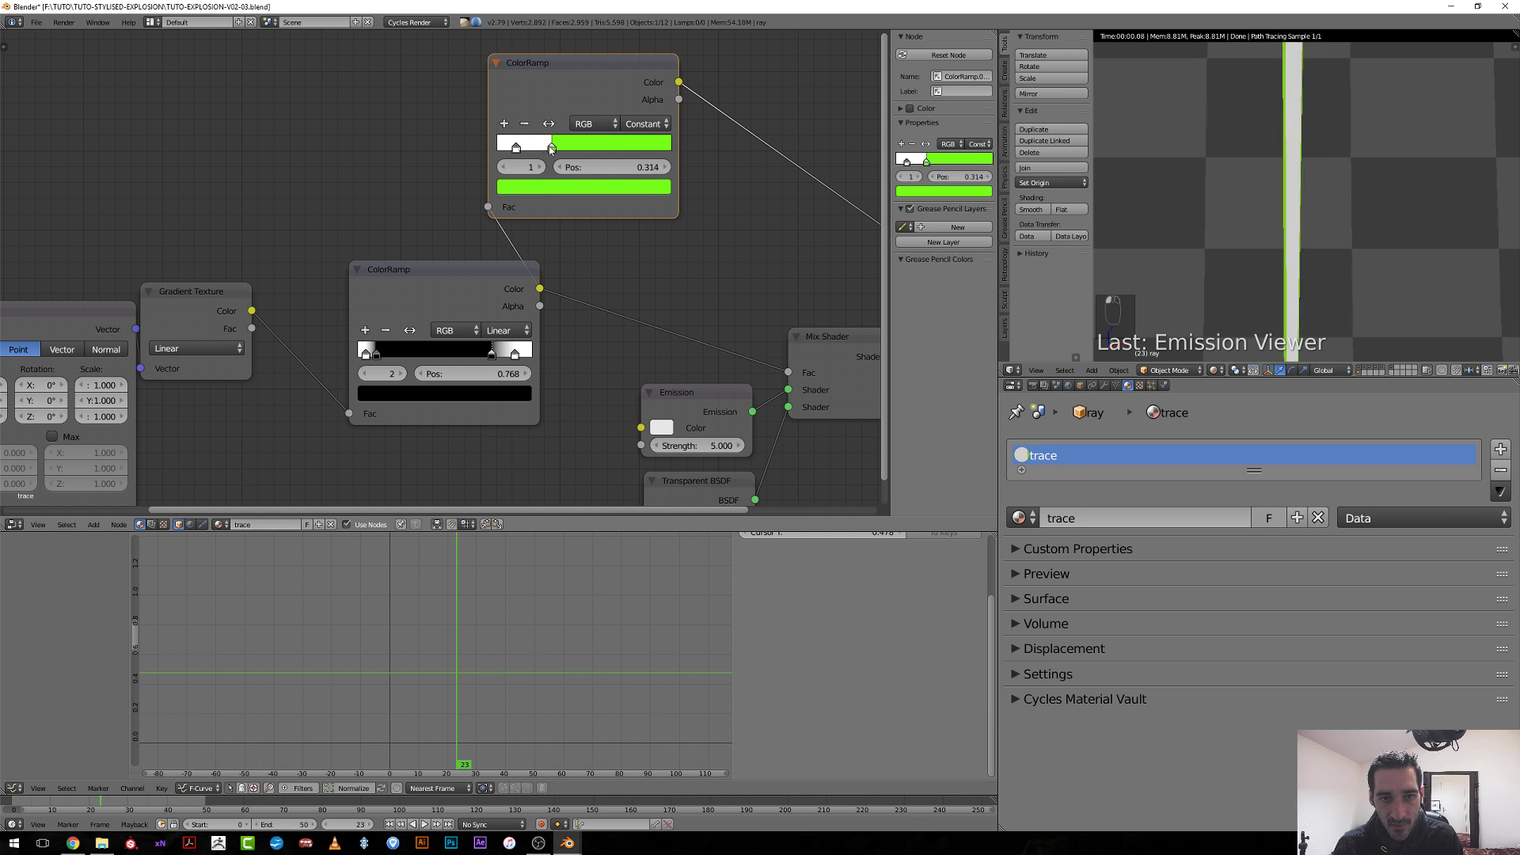
pyautogui.click(546, 187)
pyautogui.click(532, 269)
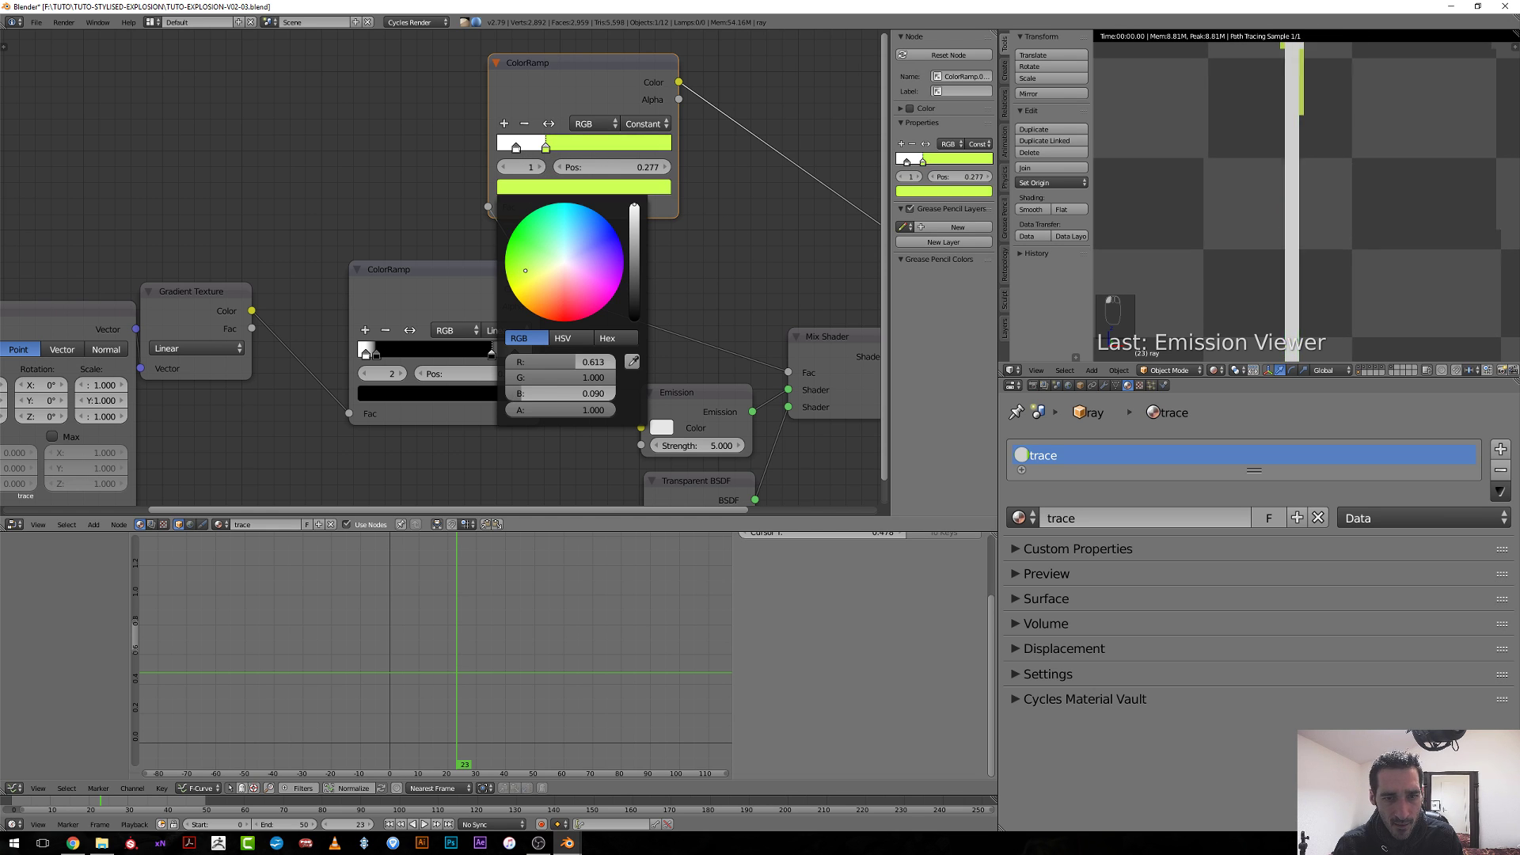
pyautogui.moveTo(504, 148); pyautogui.dragTo(534, 150)
# Connect the yellow-green ColorRamp's Color output to the Emission node's Color input and move both ColorRamp nodes lower.
pyautogui.moveTo(667, 79); pyautogui.dragTo(642, 428)
pyautogui.scroll(-3, 493, 331)
pyautogui.moveTo(406, 237); pyautogui.dragTo(360, 311)
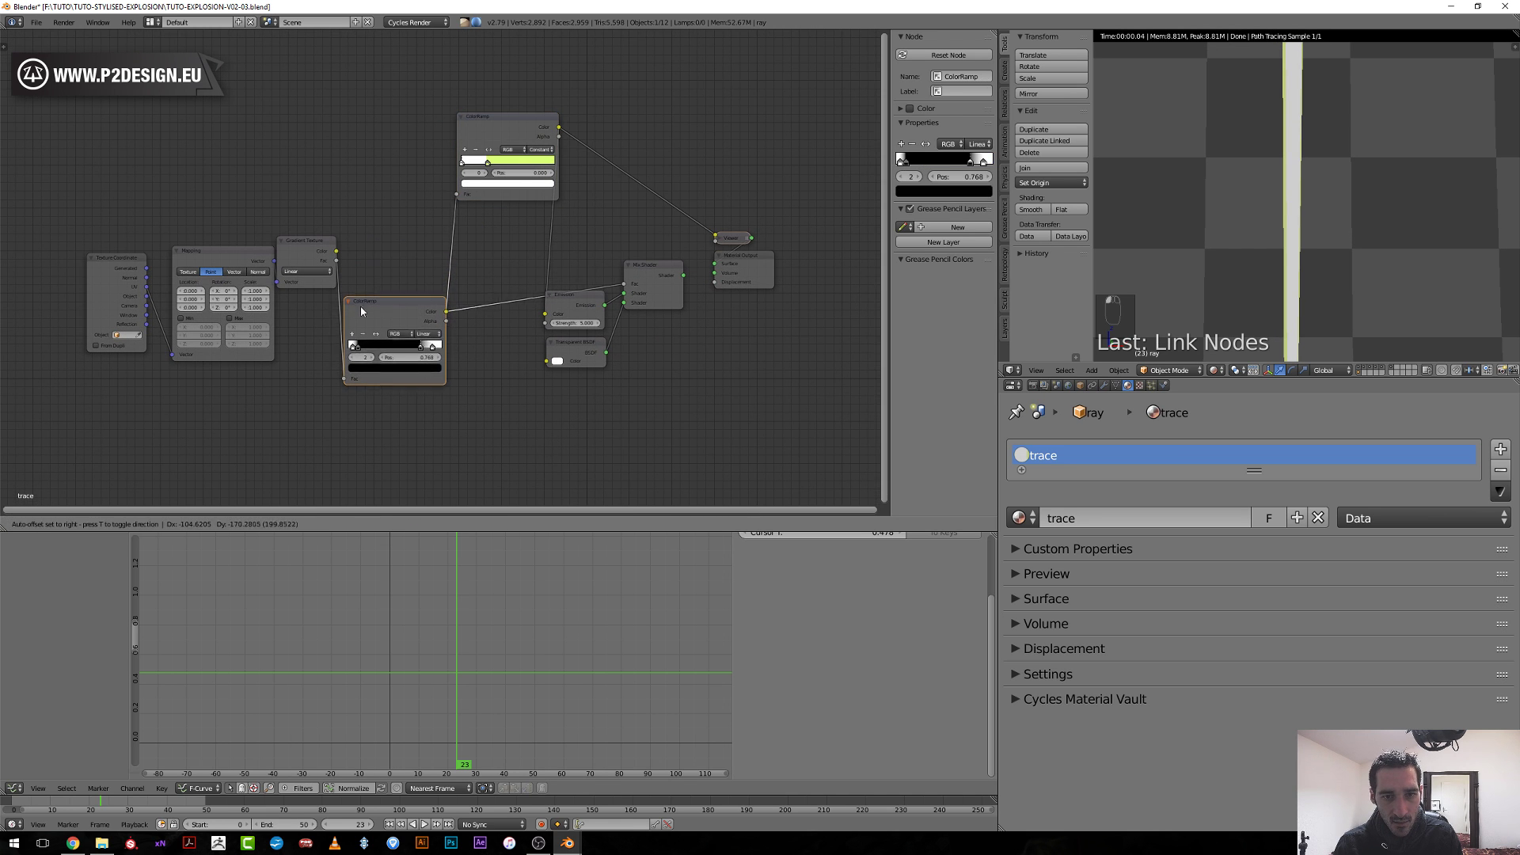
pyautogui.moveTo(498, 130); pyautogui.dragTo(506, 212)
# Route the Mix Shader back into the Material Output's Surface to preview the complete trace material.
pyautogui.keyDown('ctrl'); pyautogui.keyDown('shift'); pyautogui.click(687, 284); pyautogui.keyUp('shift'); pyautogui.keyUp('ctrl')
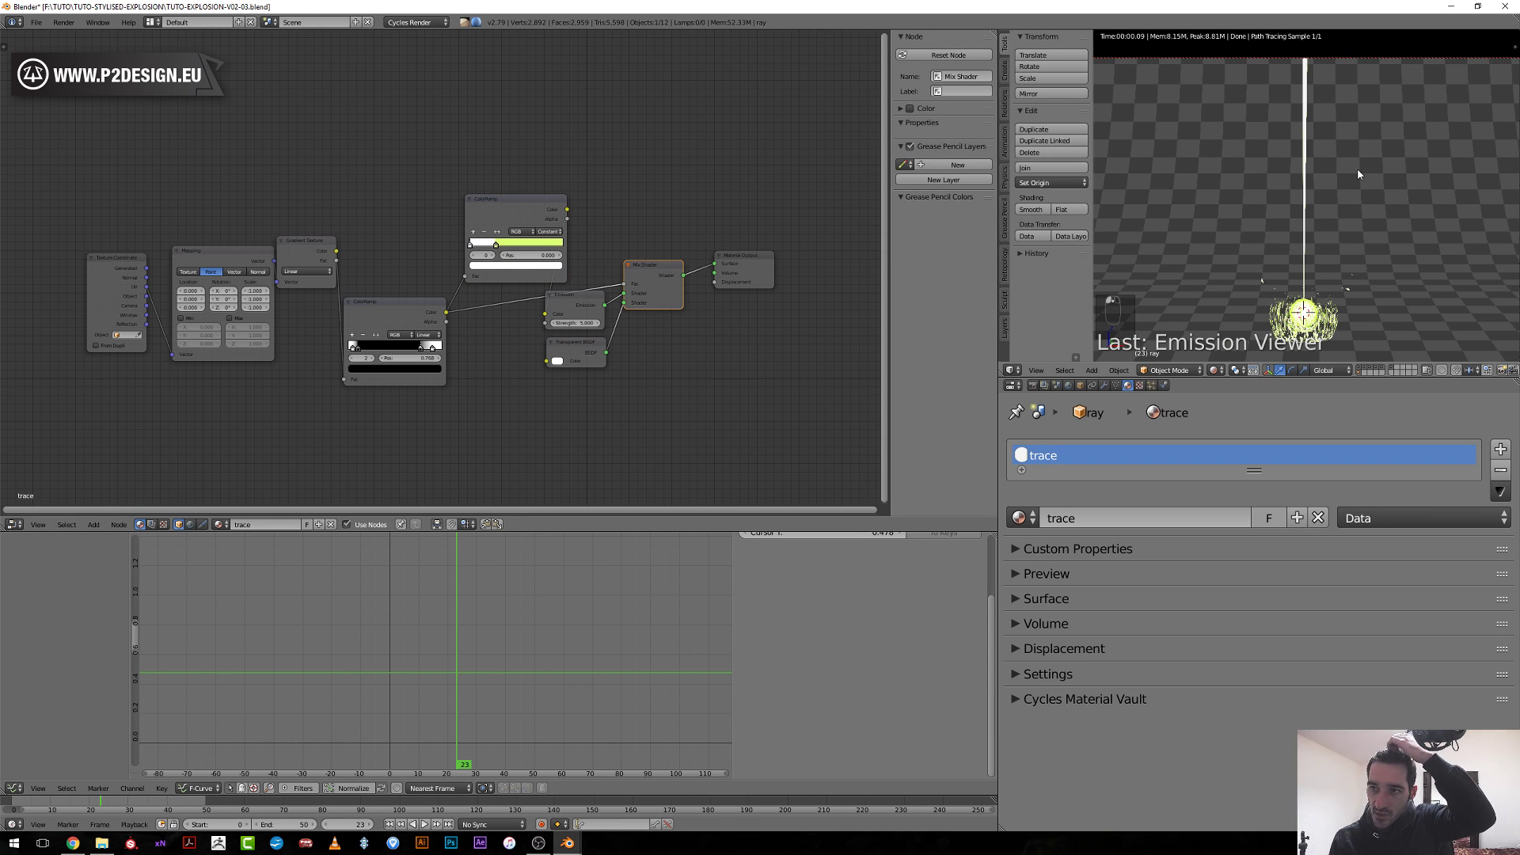
pyautogui.scroll(2, 477, 253)
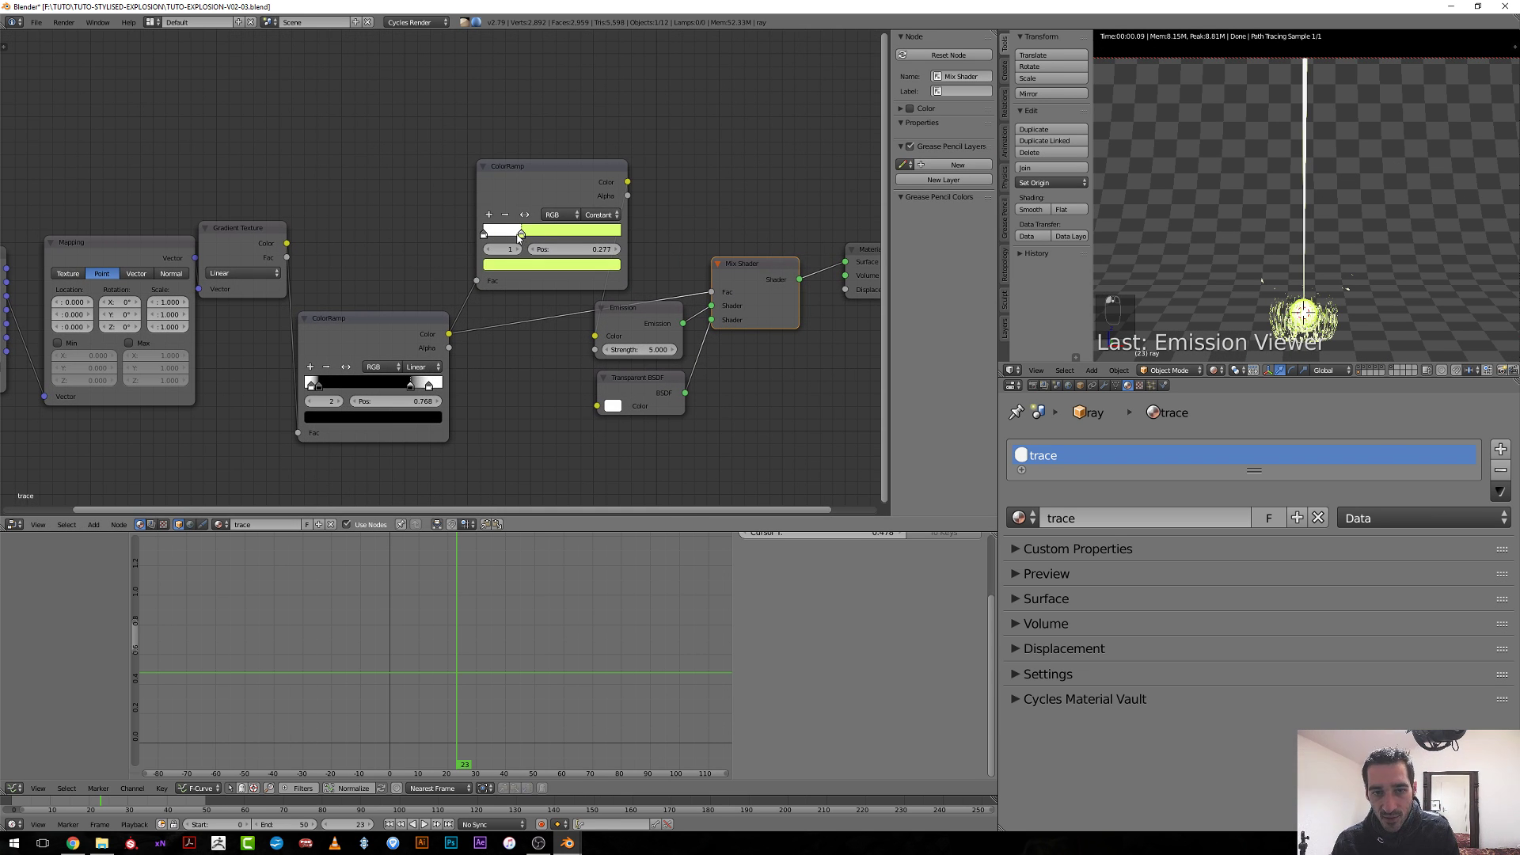
# Move the yellow-green stop of the emission's constant ColorRamp close to the start, at position 0.041.
pyautogui.moveTo(520, 236)
pyautogui.mouseDown()
pyautogui.moveTo(484, 238)
pyautogui.moveTo(480, 255)
pyautogui.moveTo(490, 237)
pyautogui.mouseUp()
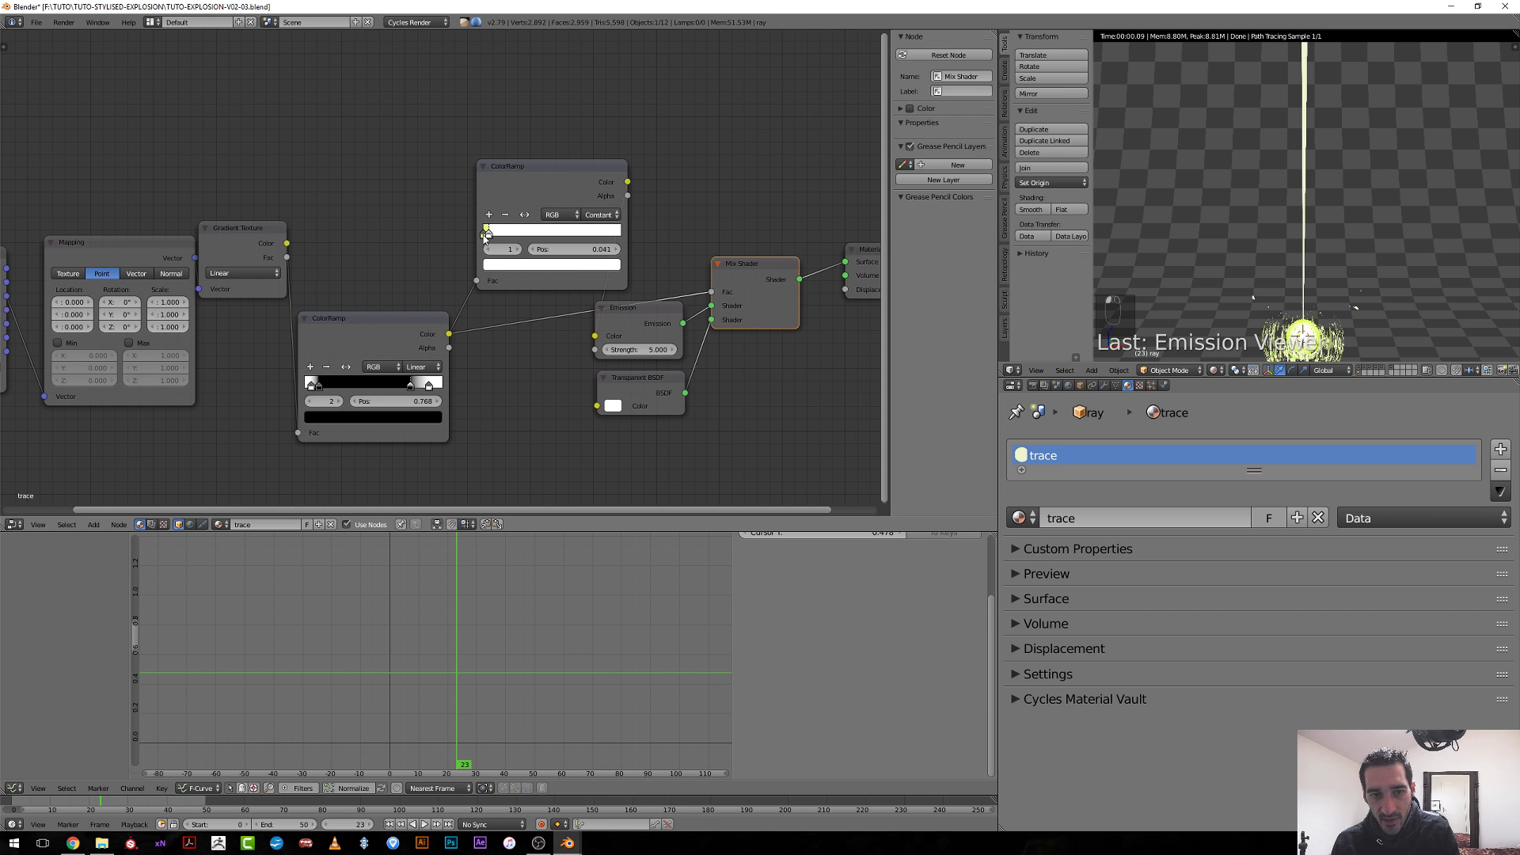
pyautogui.press('g')
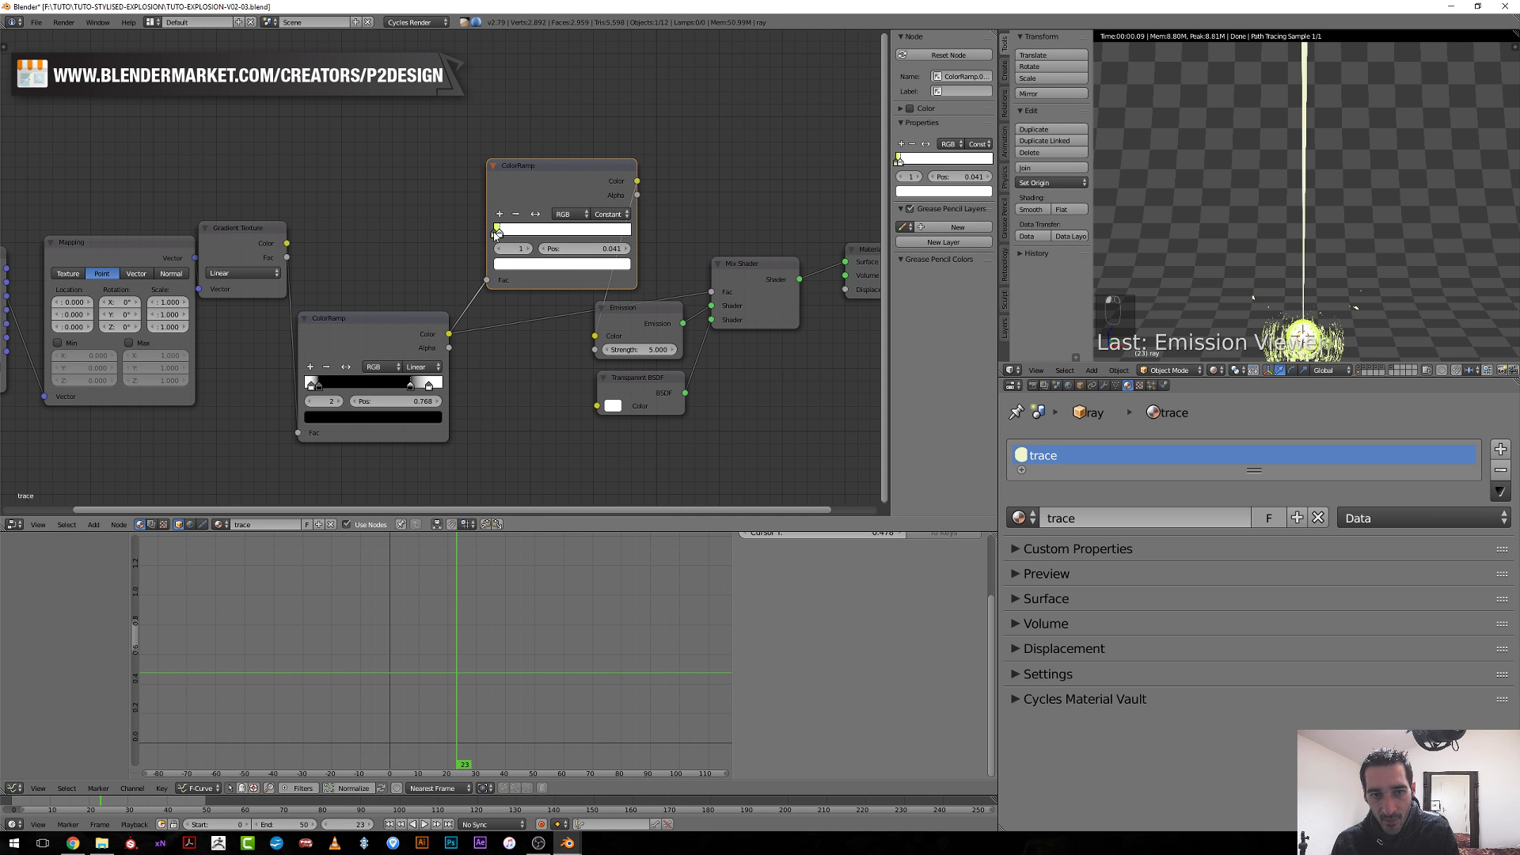
pyautogui.press('g')
pyautogui.click(506, 236)
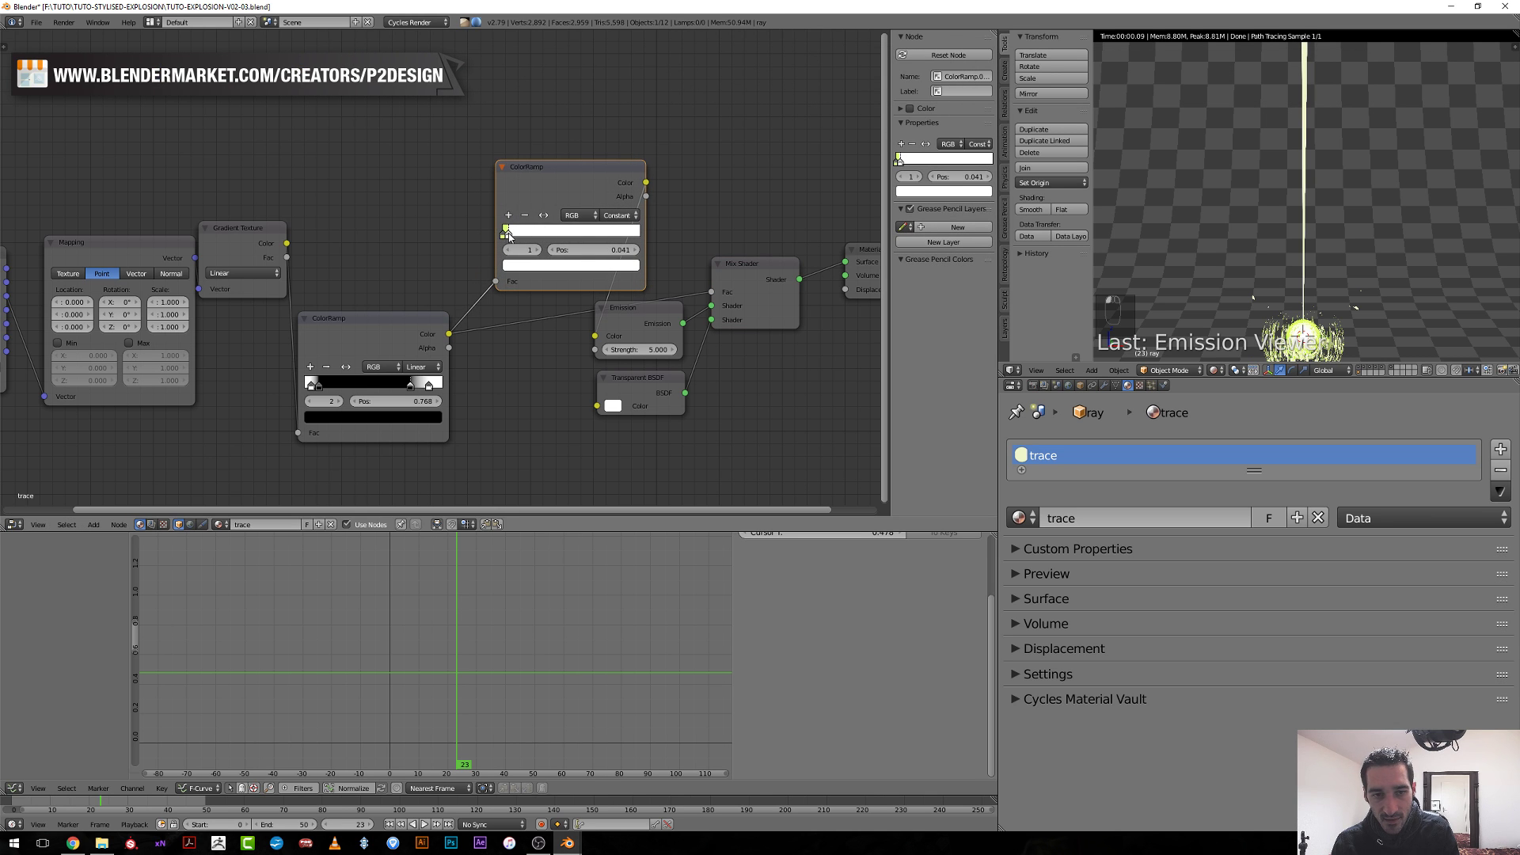
pyautogui.hotkey('ctrl', 'v')
pyautogui.scroll(2, 511, 235)
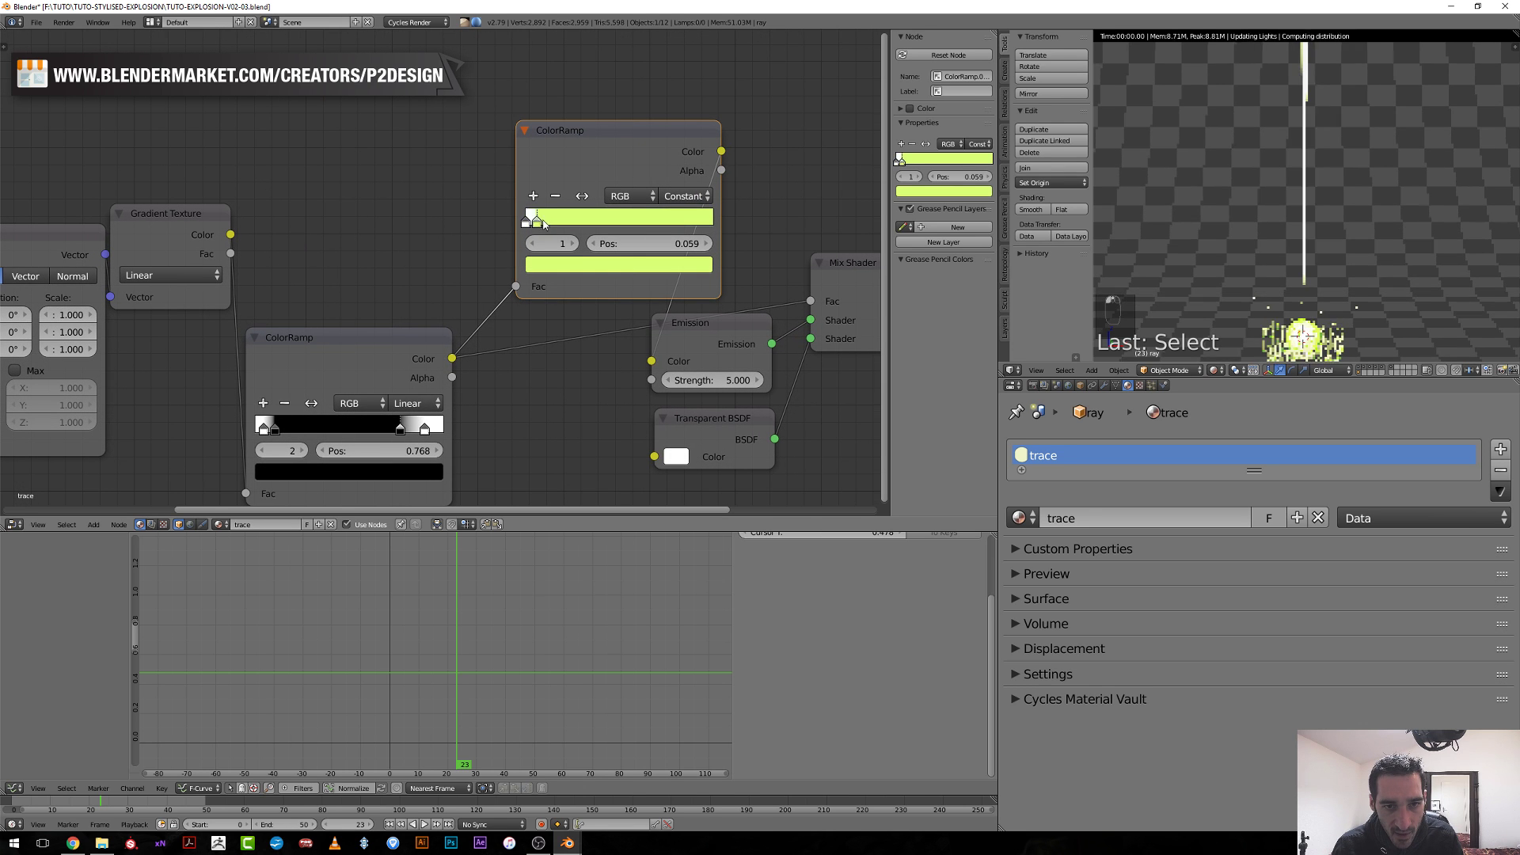
pyautogui.moveTo(544, 225); pyautogui.dragTo(535, 227)
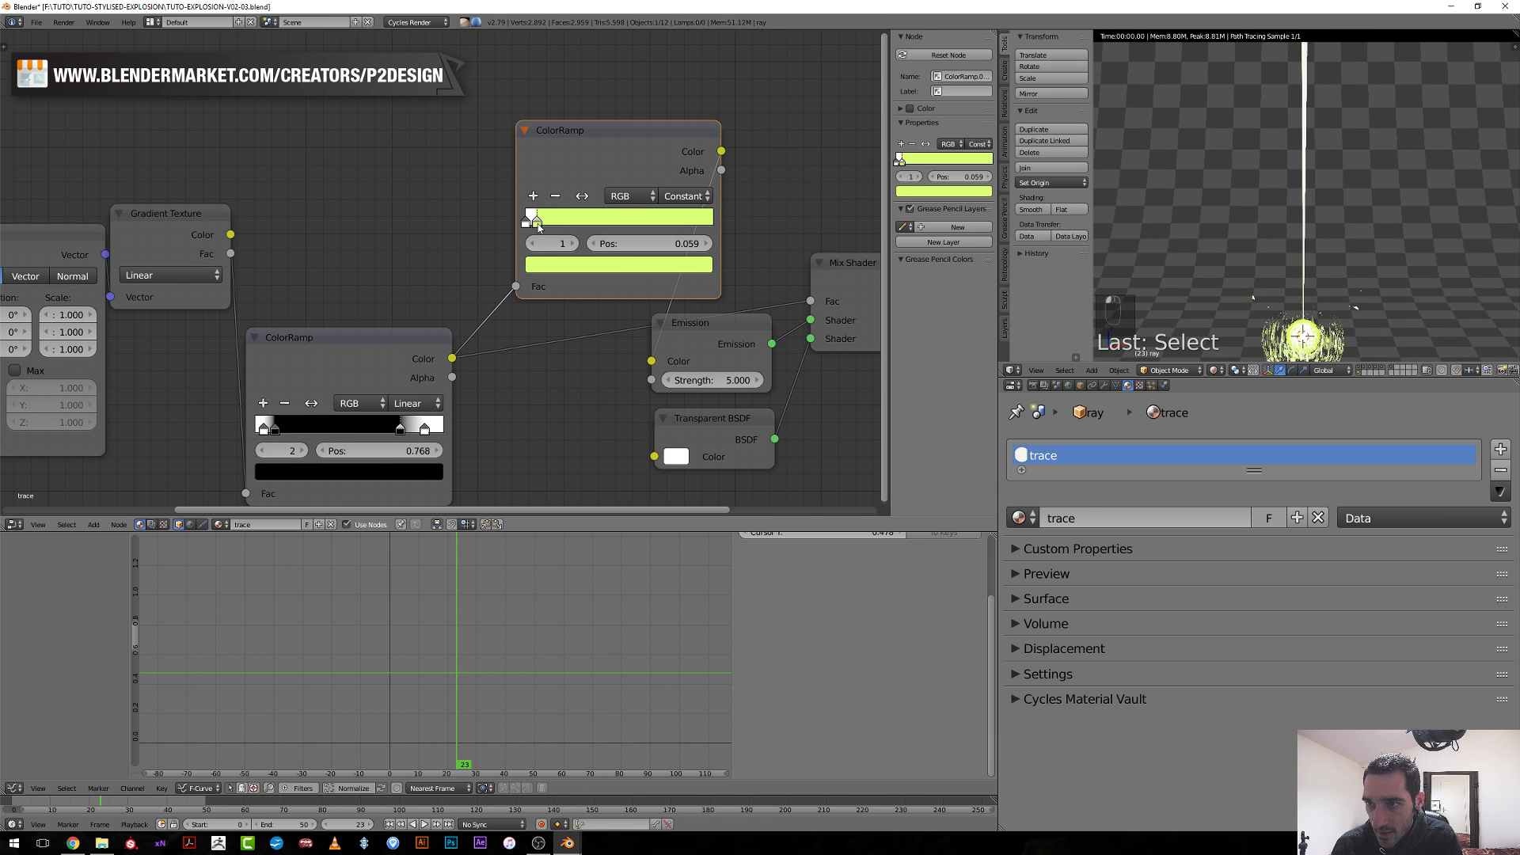
# Change the node editor area to a 3D View framing the spheres at the base of the ray.
pyautogui.click(13, 524)
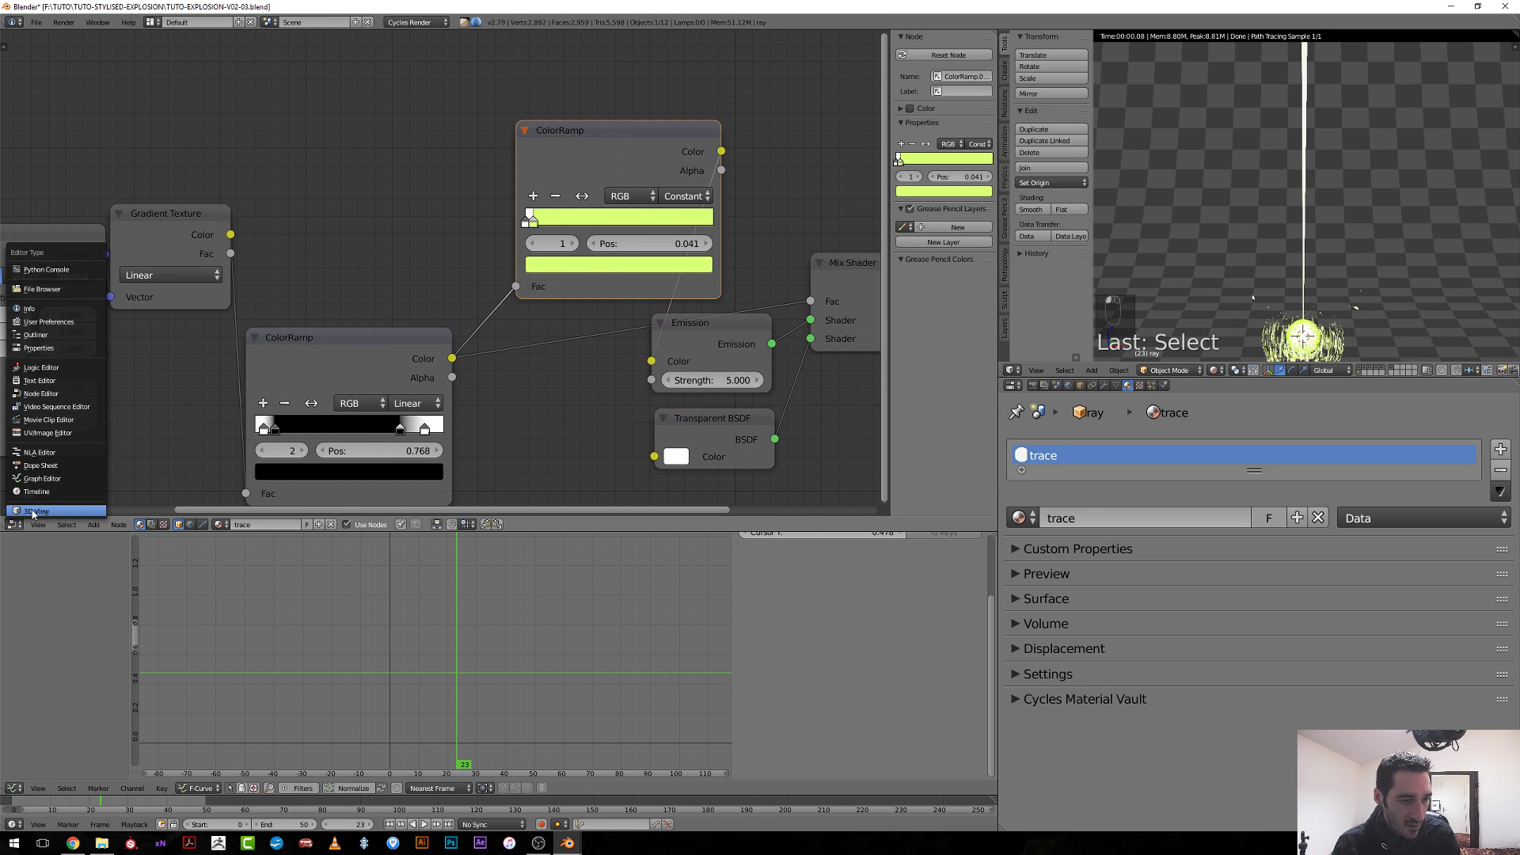
pyautogui.click(32, 508)
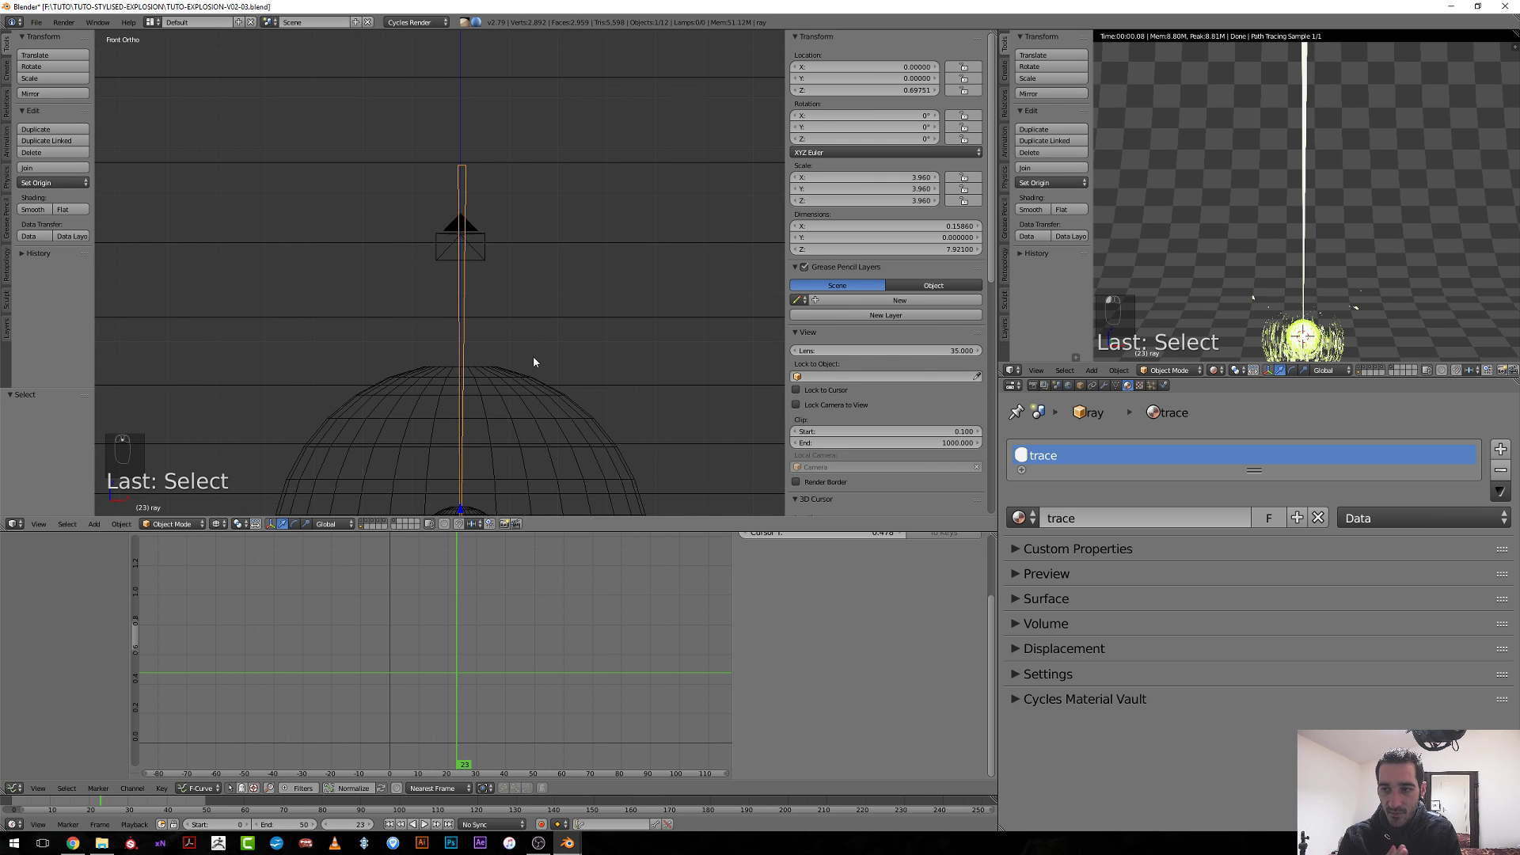
pyautogui.scroll(-5, 534, 357)
pyautogui.keyDown('shift'); pyautogui.moveTo(533, 361); pyautogui.dragTo(516, 285, button='middle'); pyautogui.keyUp('shift')
pyautogui.scroll(4, 514, 299)
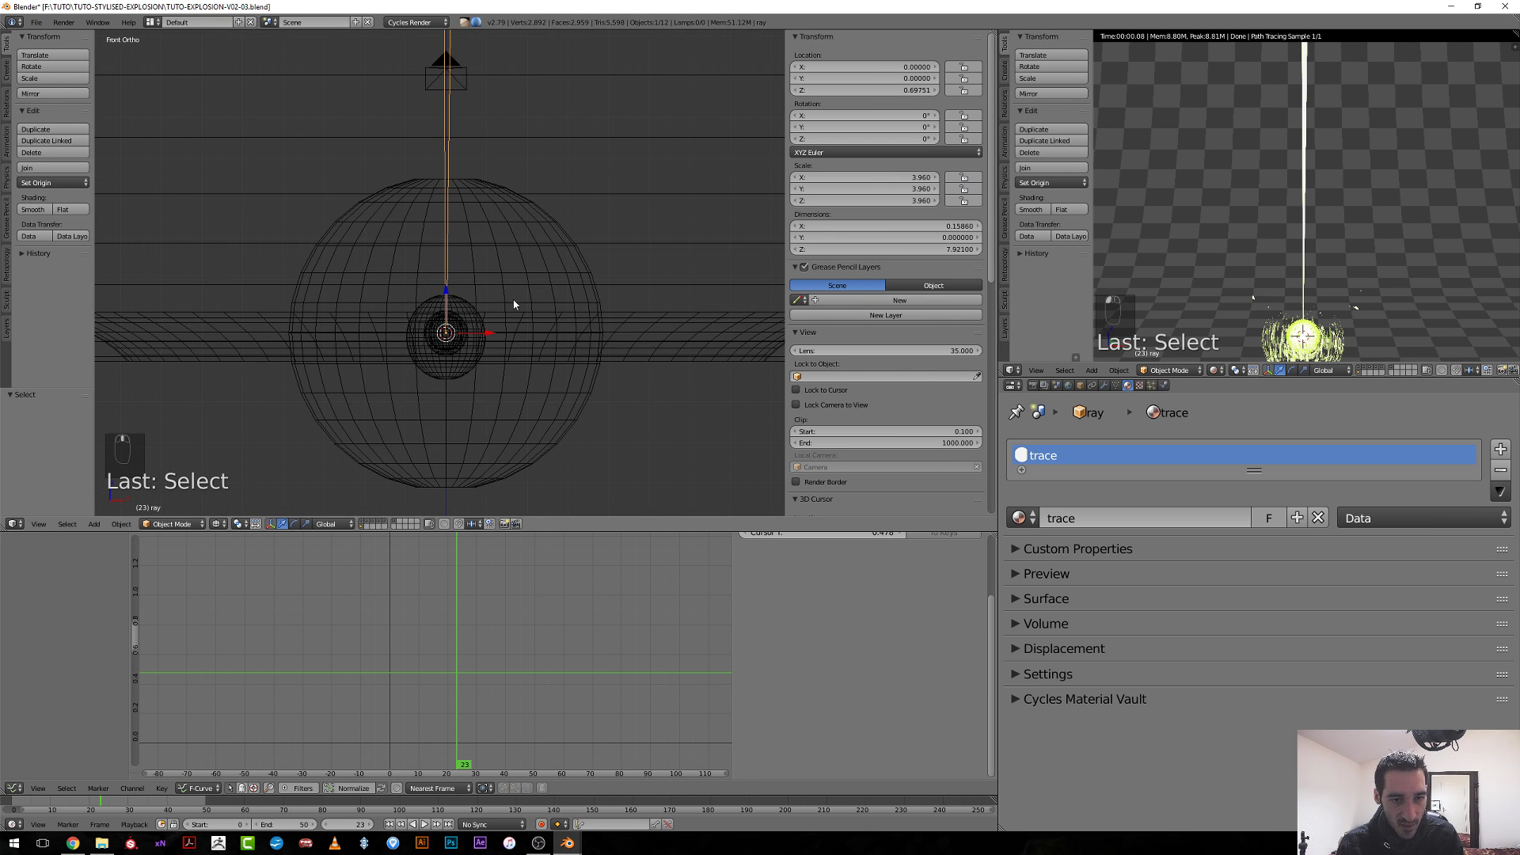
# Duplicate the vertical ray in front view and rotate the copy to about 60.5° on Y.
pyautogui.hotkey('shift', 'd')
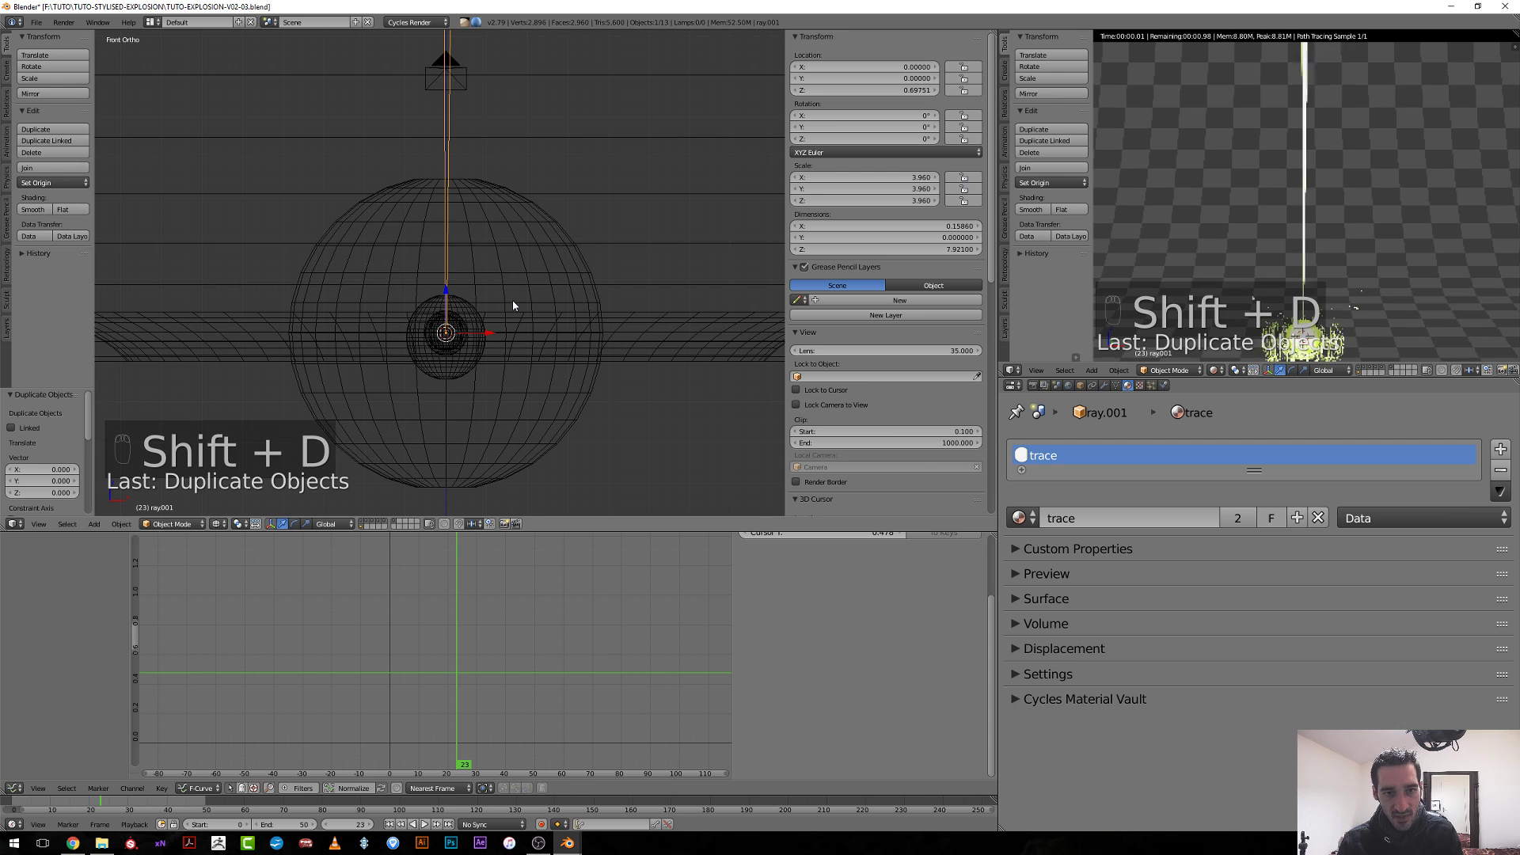
pyautogui.scroll(-3, 505, 325)
pyautogui.press('r')
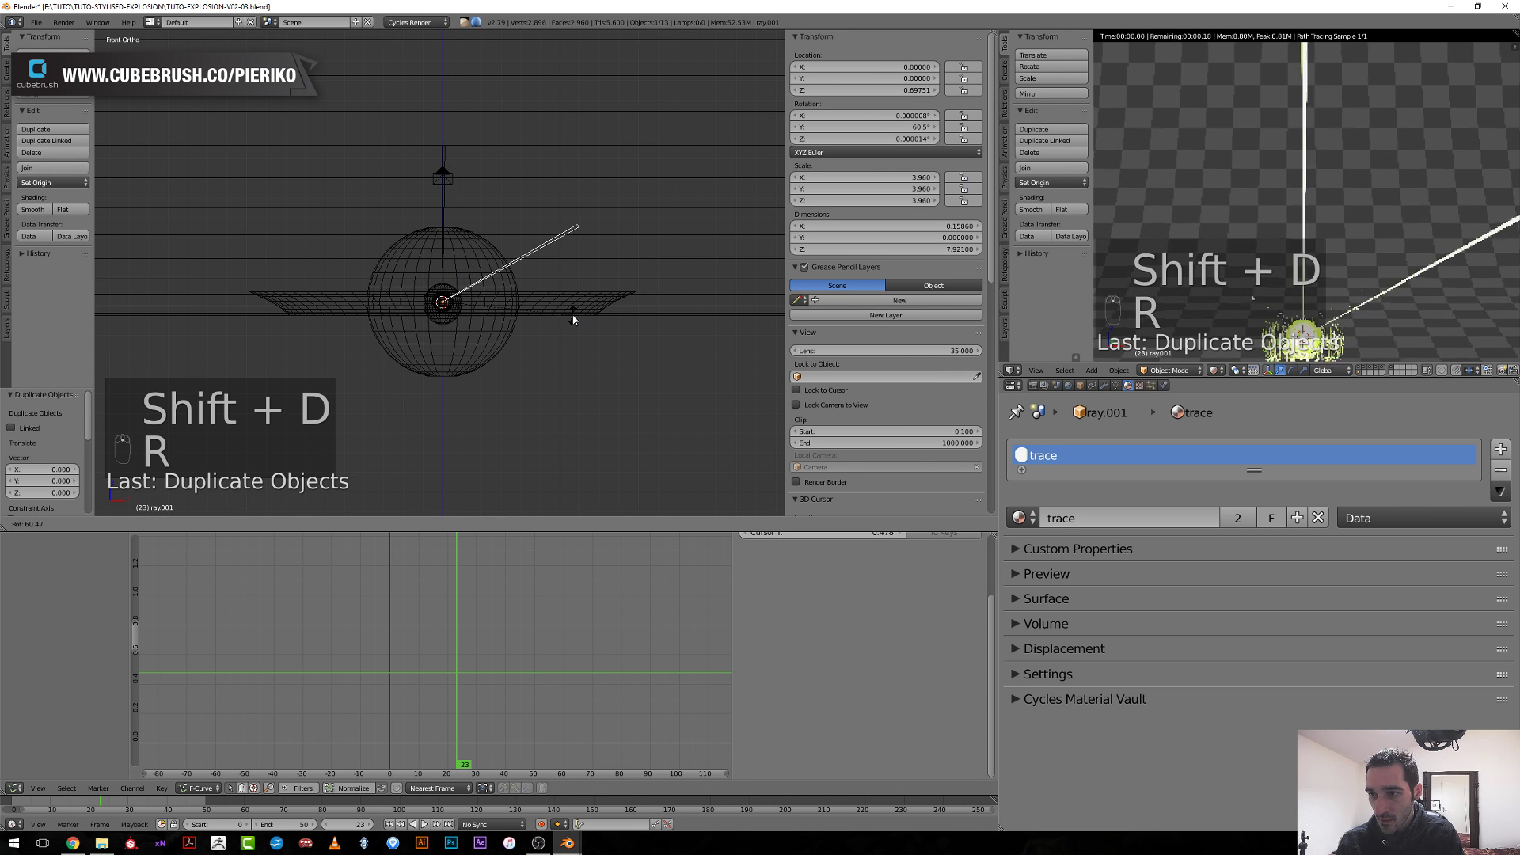
pyautogui.click(569, 300)
# Duplicate the slanted ray in place and rotate the copy to the opposite side, to about -48.8° on Y.
pyautogui.hotkey('shift', 'd')
pyautogui.rightClick(569, 299)
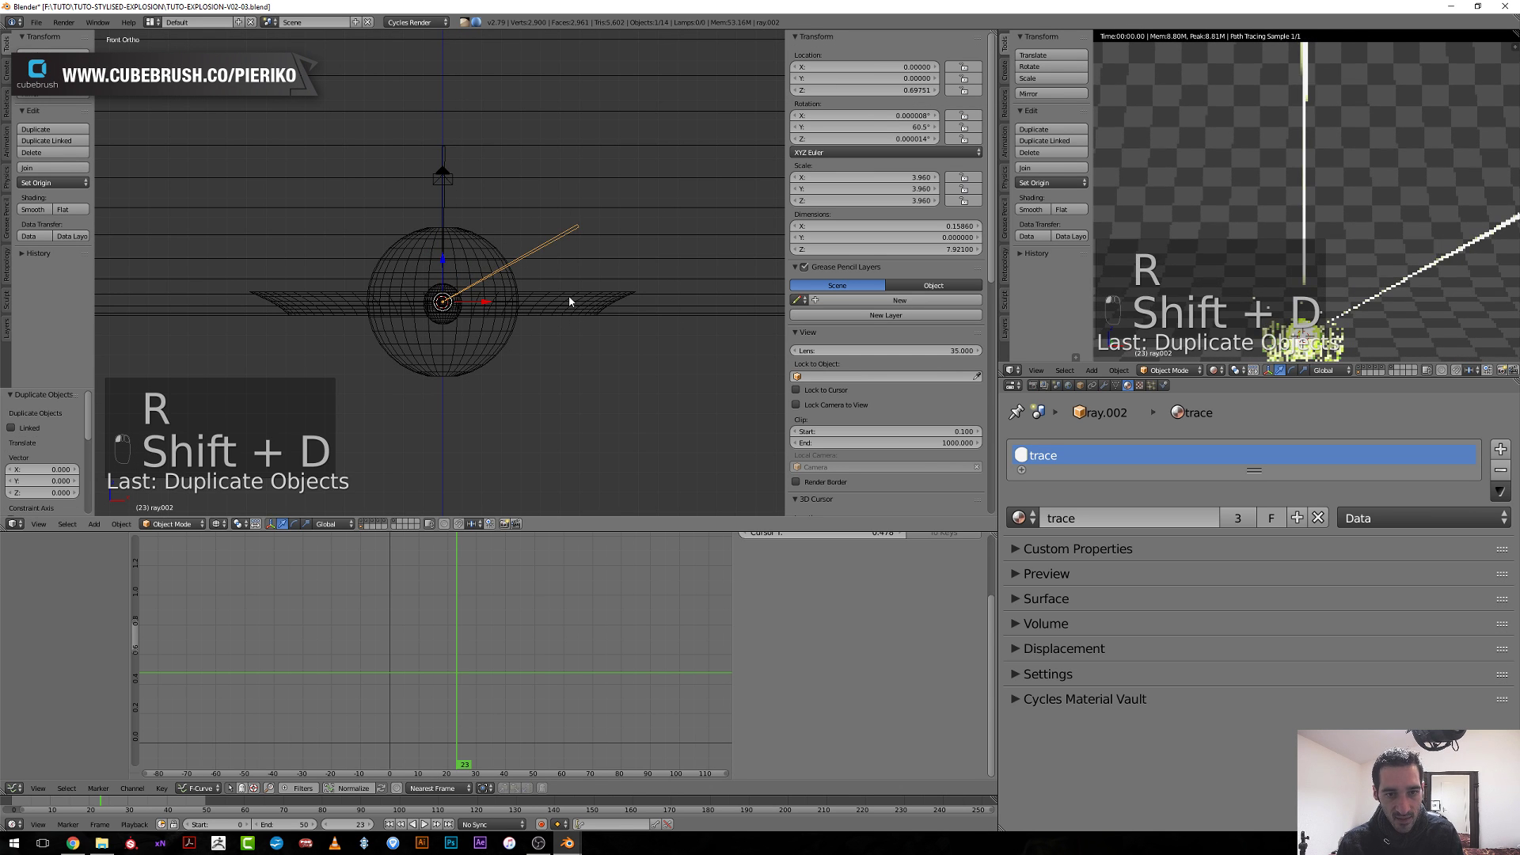
pyautogui.press('t')
pyautogui.press('r')
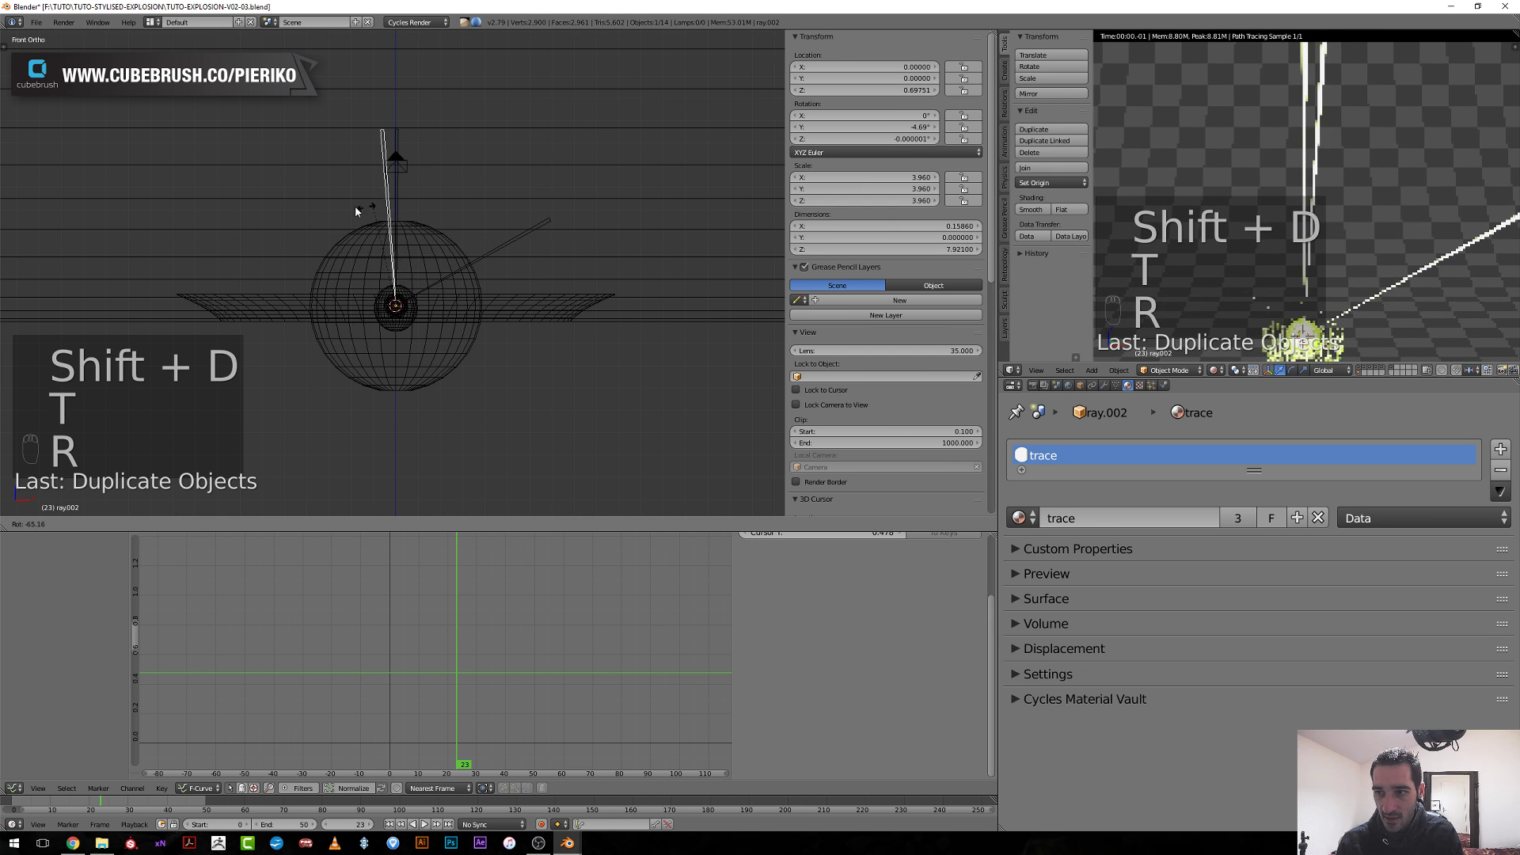
pyautogui.click(253, 209)
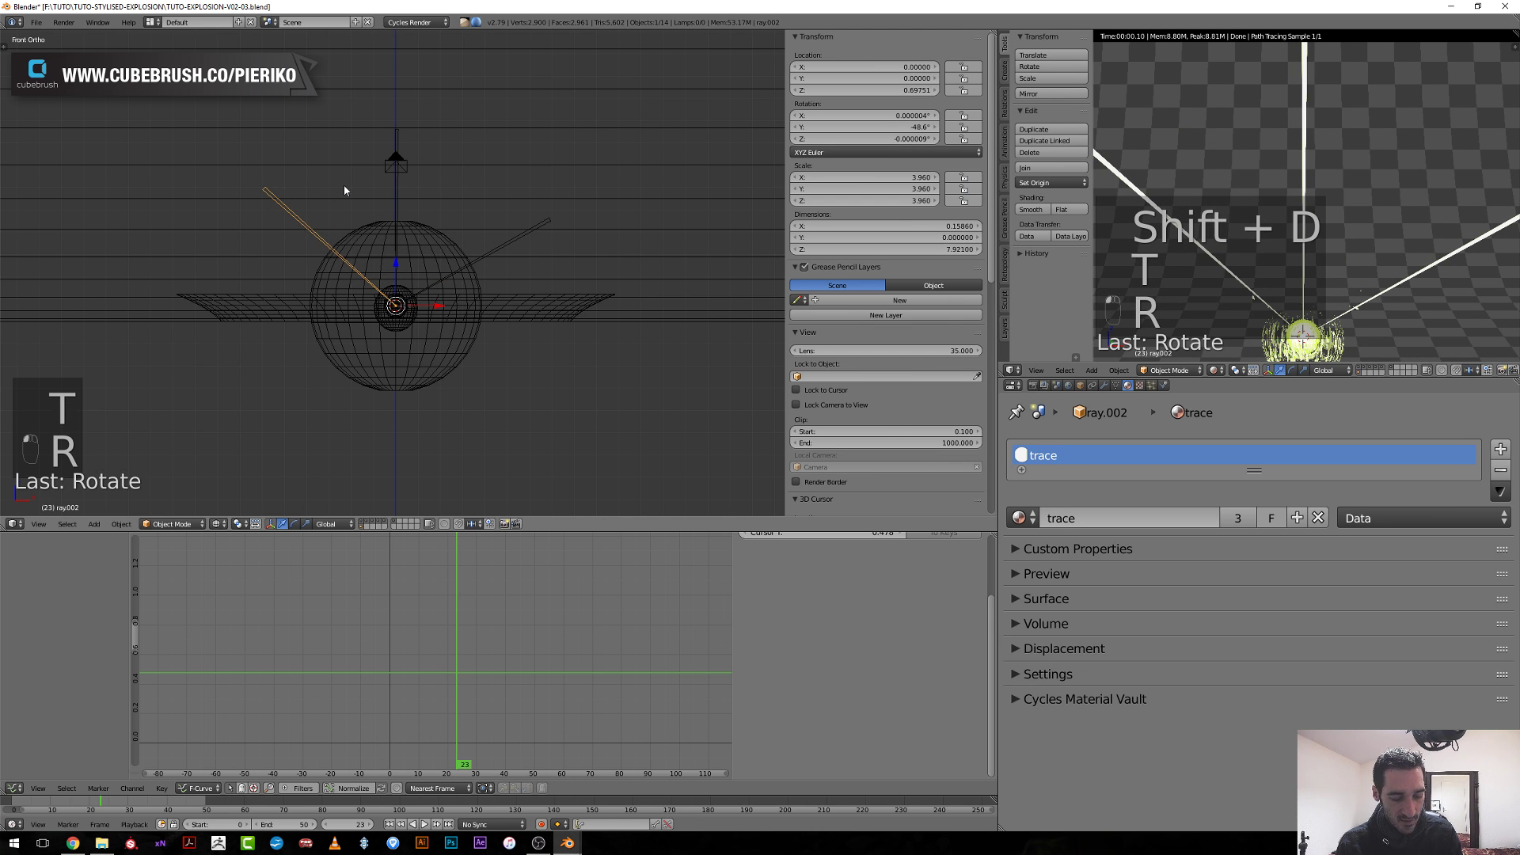
# Duplicate the ray on the opposite side and rotate the copy around the global Z axis to about 61.3°.
pyautogui.hotkey('shift', 'd')
pyautogui.rightClick(400, 153)
pyautogui.moveTo(400, 153); pyautogui.dragTo(398, 299, button='middle')
pyautogui.press('r')
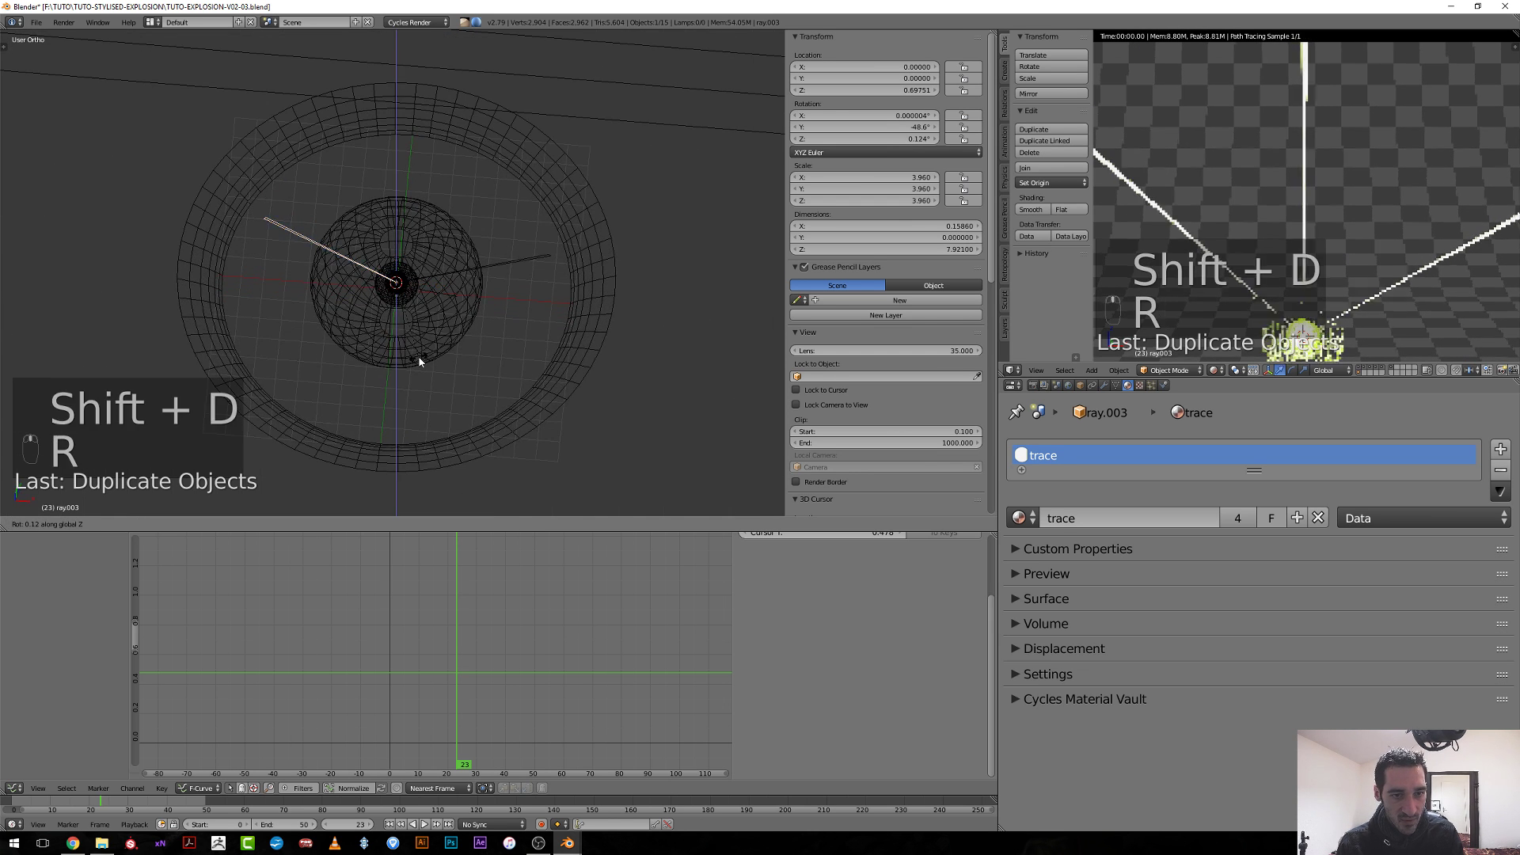
pyautogui.click(467, 306)
pyautogui.scroll(-3, 465, 301)
pyautogui.scroll(-1, 461, 297)
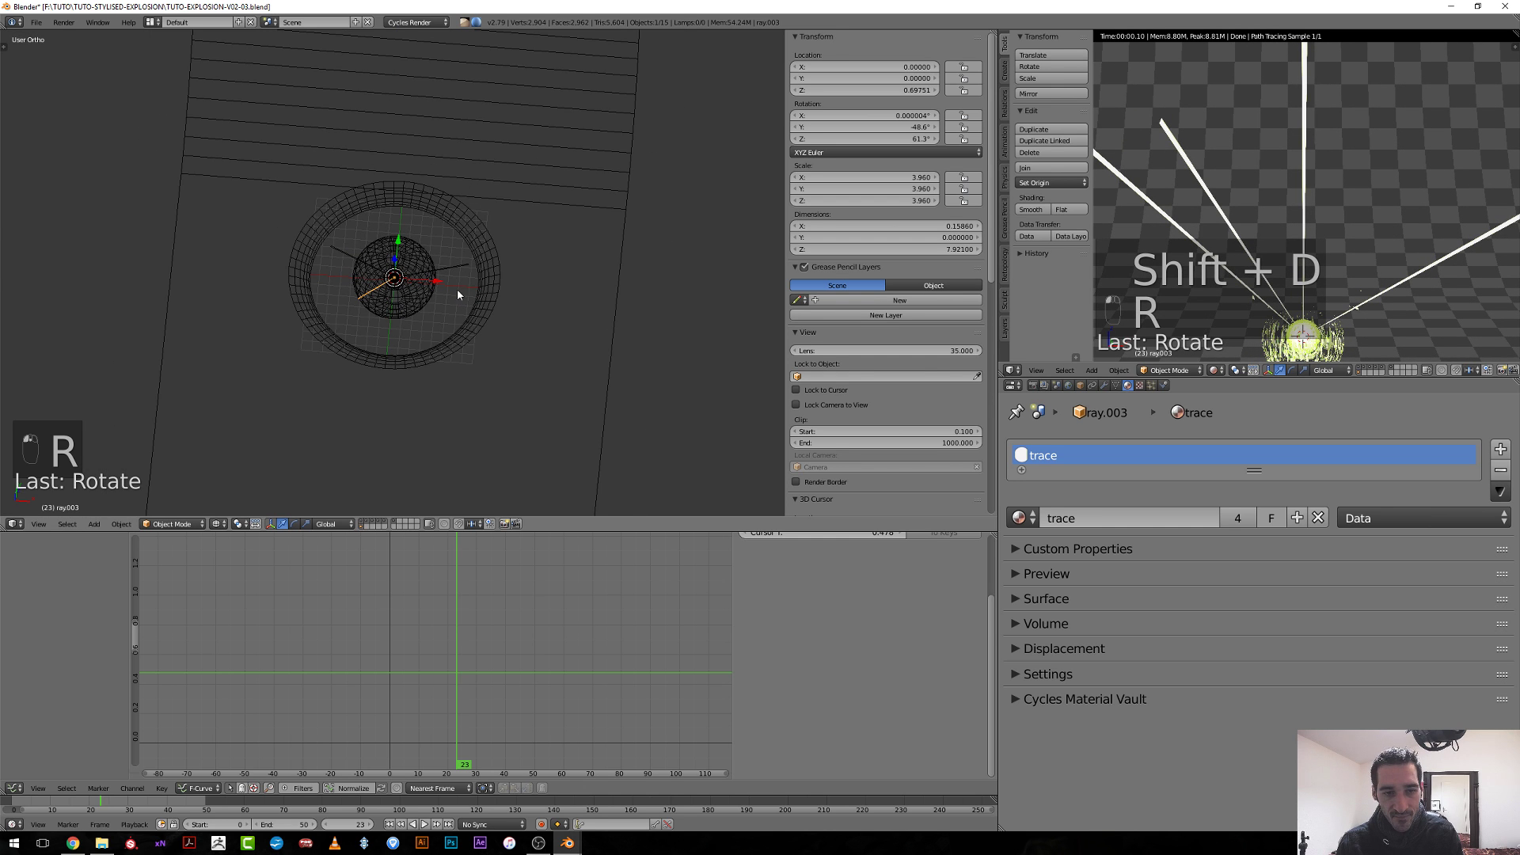
# Clear the new ray's rotation, tilt it to about 66.1° on X in right view, and enlarge it to a scale of about 11.63.
pyautogui.press('KP_3')
pyautogui.hotkey('alt', 'r')
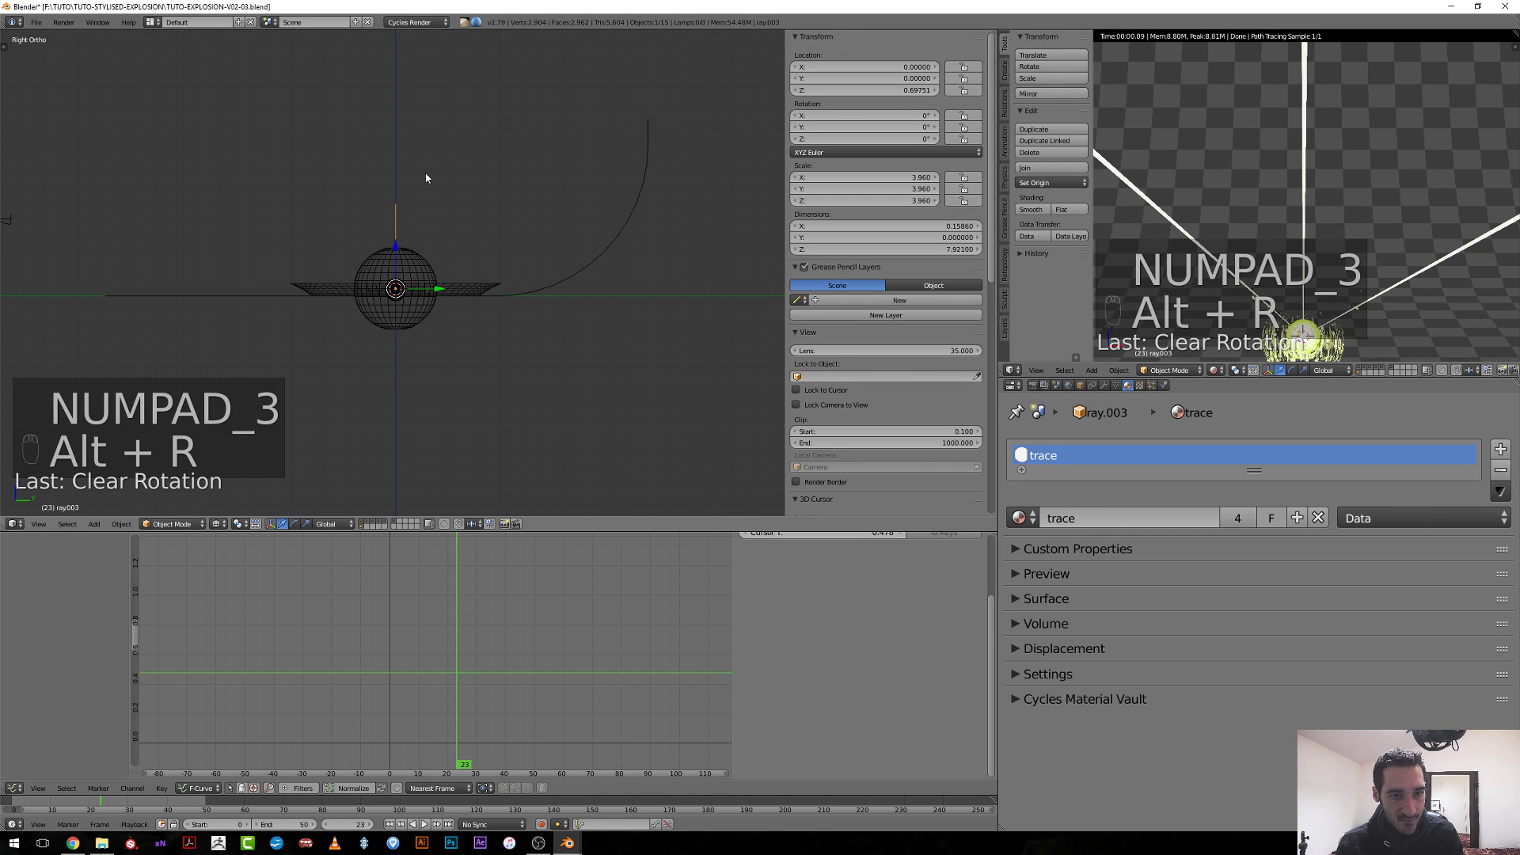
pyautogui.press('r')
pyautogui.click(372, 246)
pyautogui.scroll(-2, 377, 251)
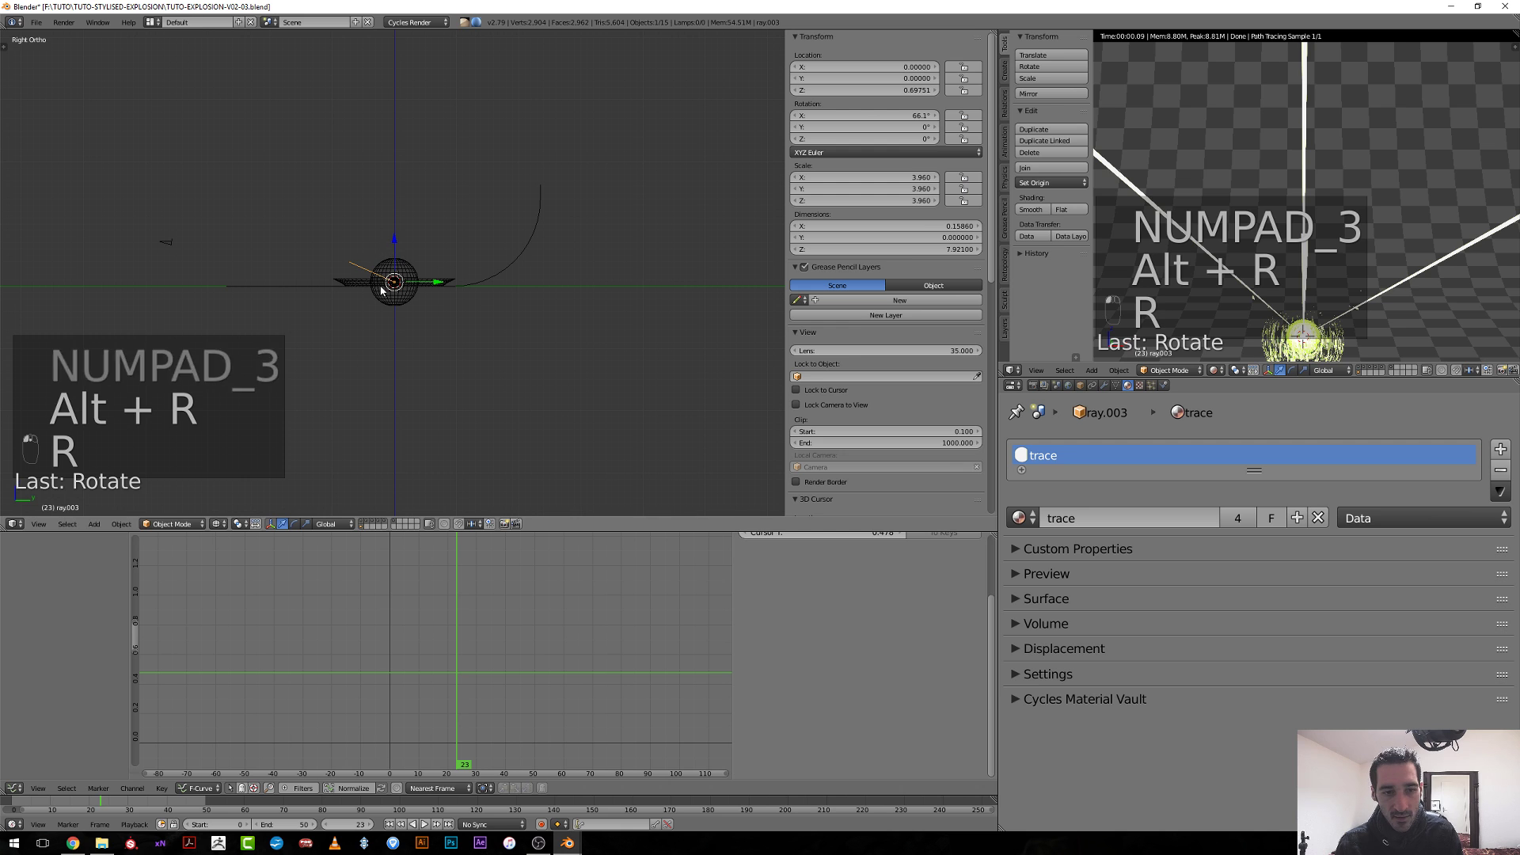
pyautogui.press('s')
pyautogui.click(350, 302)
# Reorient the enlarged front ray to a rotation of about 80.7° on X, -3.64° on Y and 6.09° on Z.
pyautogui.press('r')
pyautogui.press('z')
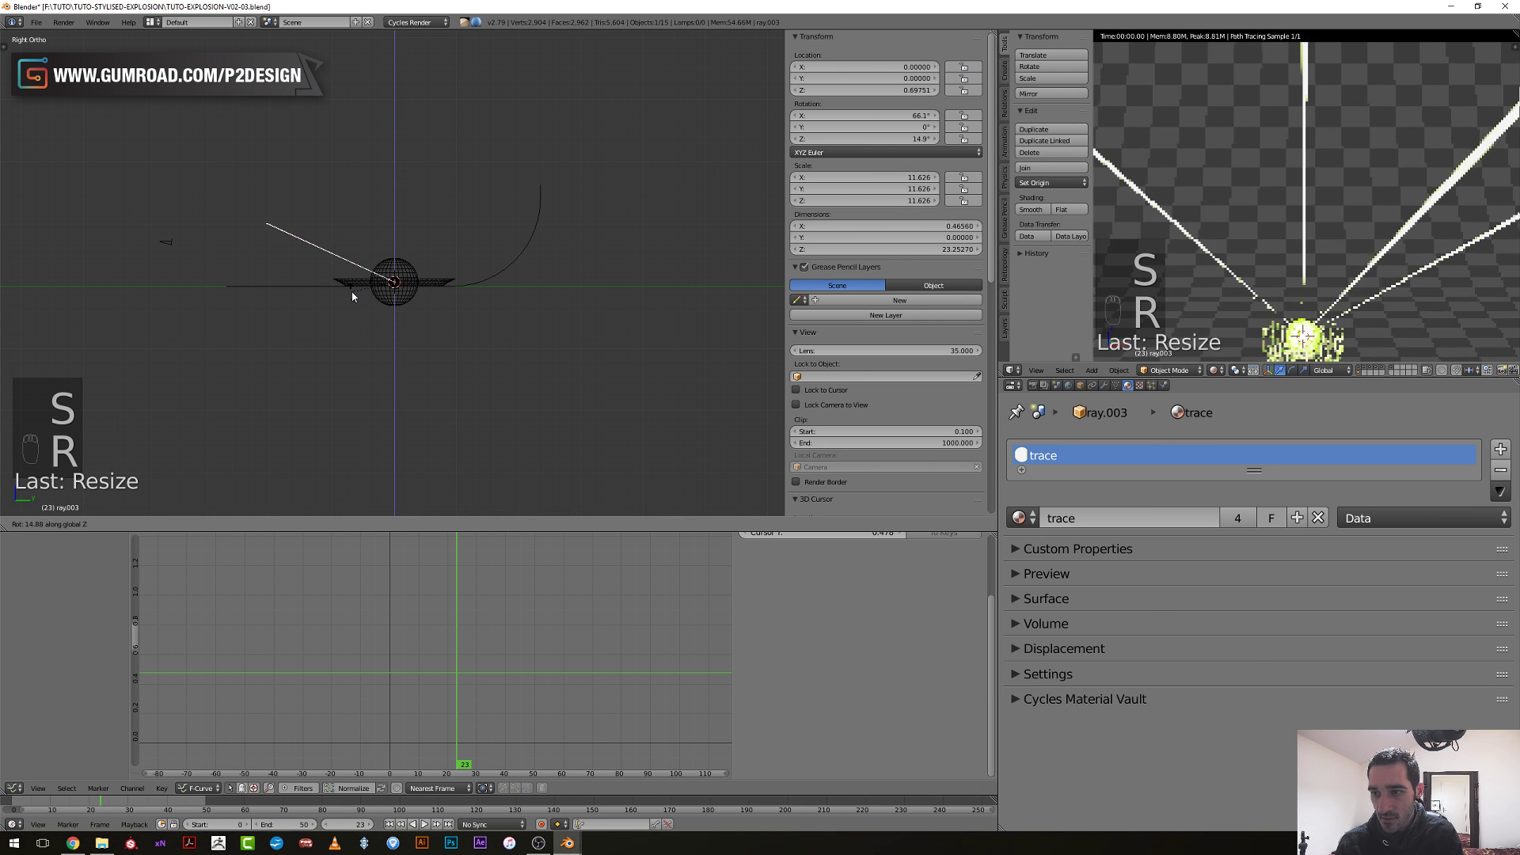
pyautogui.click(353, 288)
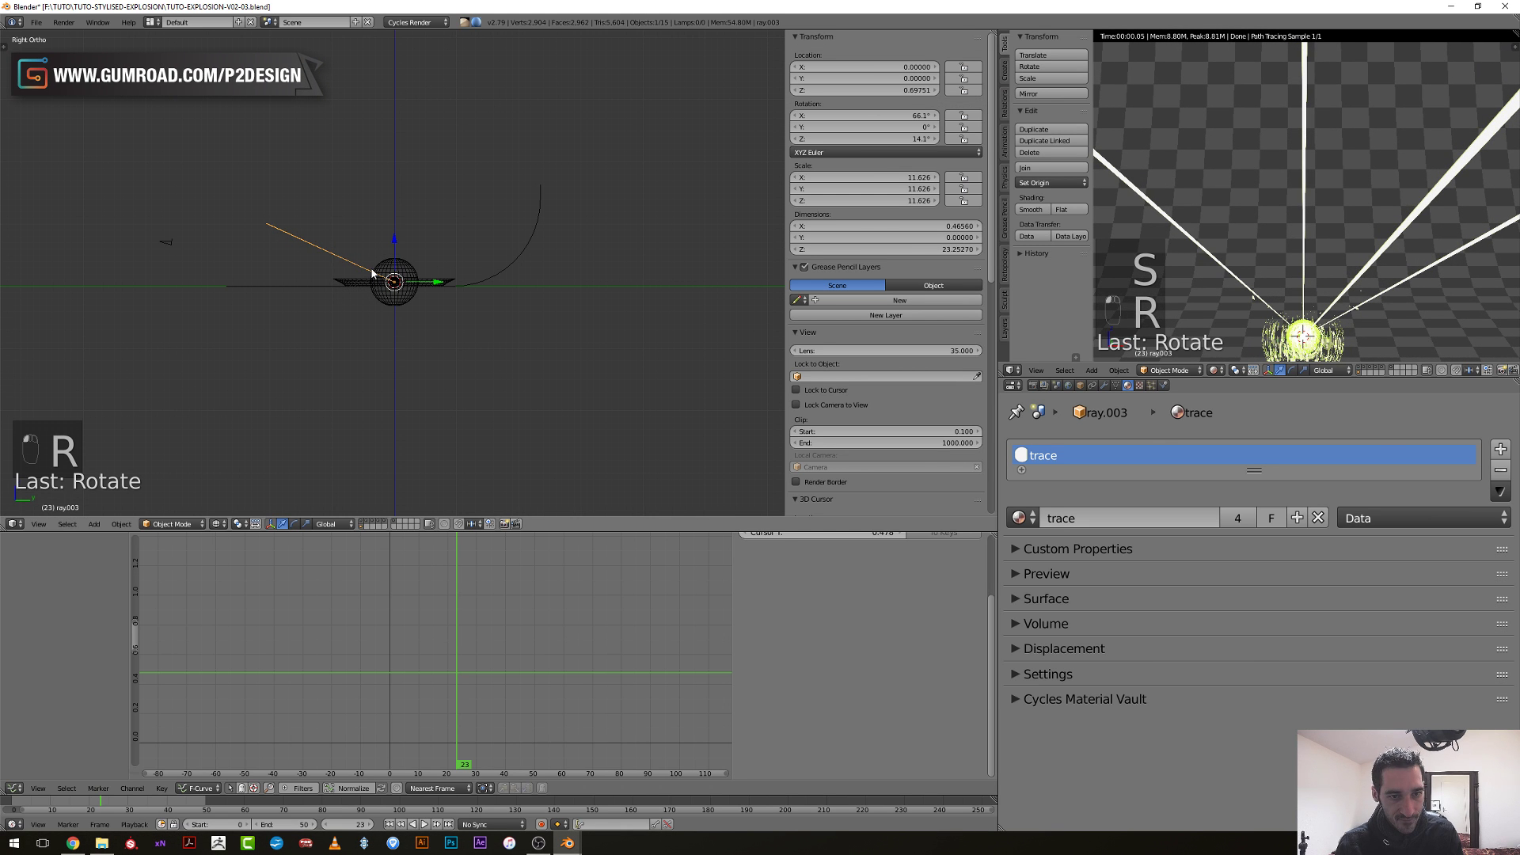
pyautogui.press('r')
pyautogui.press('r')
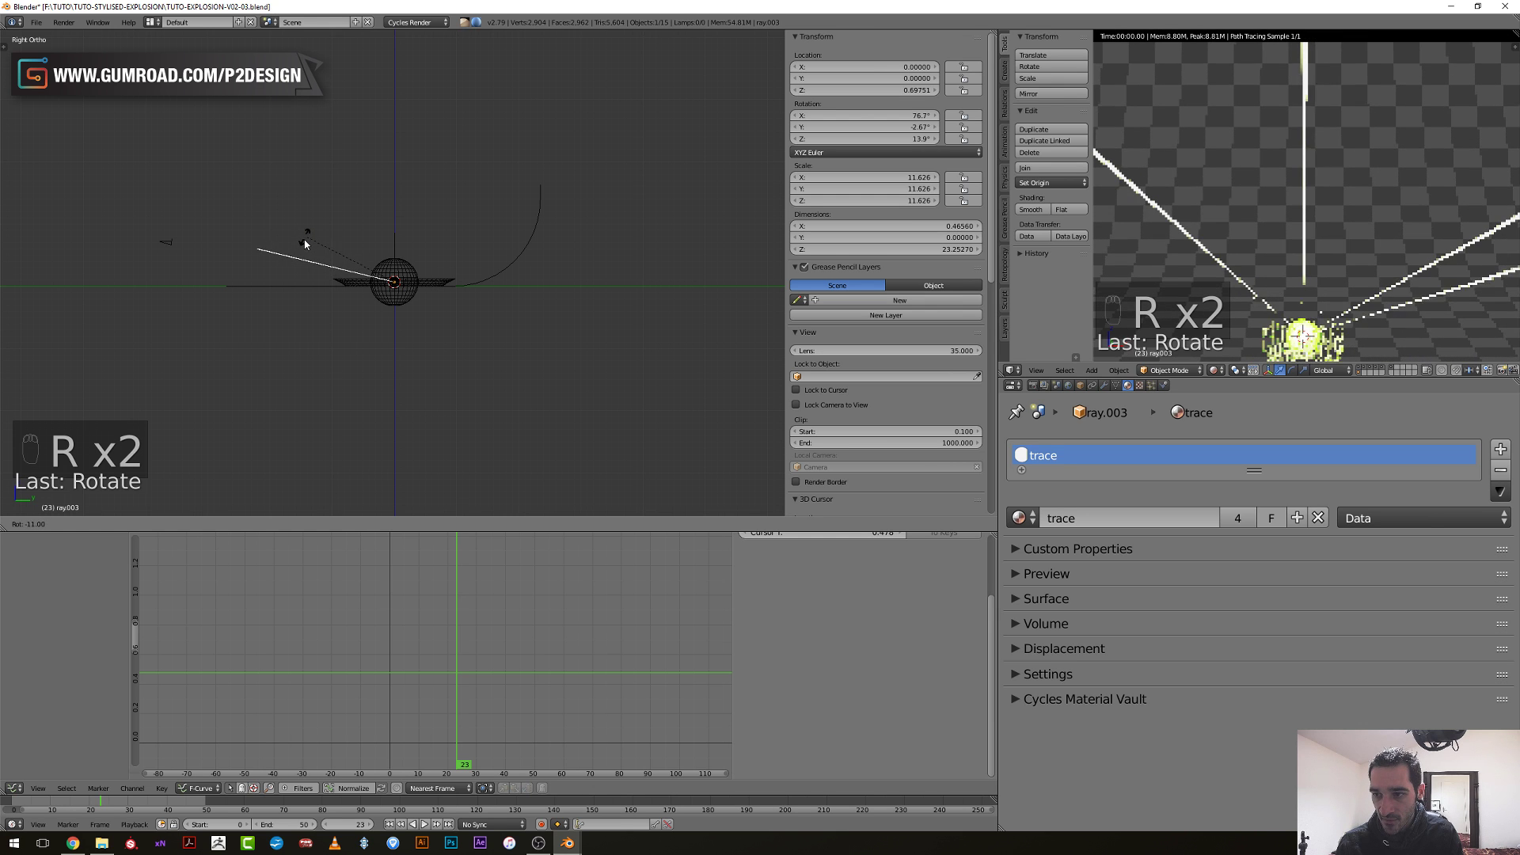
pyautogui.click(303, 239)
pyautogui.press('r')
pyautogui.click(299, 237)
pyautogui.moveTo(299, 237); pyautogui.dragTo(443, 367, button='middle')
pyautogui.press('r')
pyautogui.click(439, 375)
pyautogui.scroll(-4, 1441, 212)
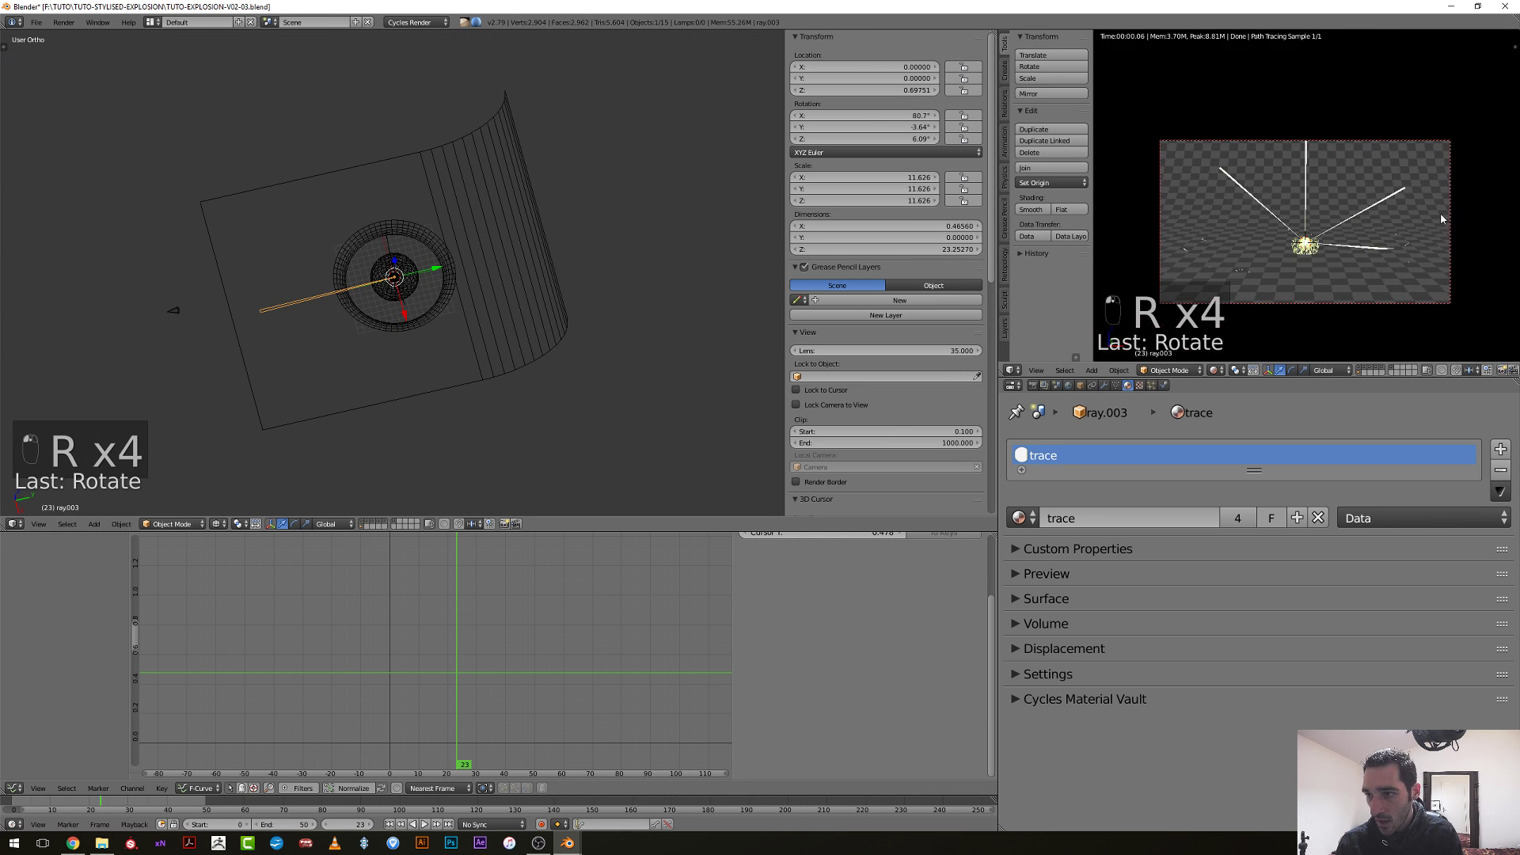
# Enlarge the ray tilted -48.8° on Y to a scale of about 6.8.
pyautogui.moveTo(444, 218); pyautogui.dragTo(356, 241, button='middle')
pyautogui.rightClick(321, 225)
pyautogui.press('s')
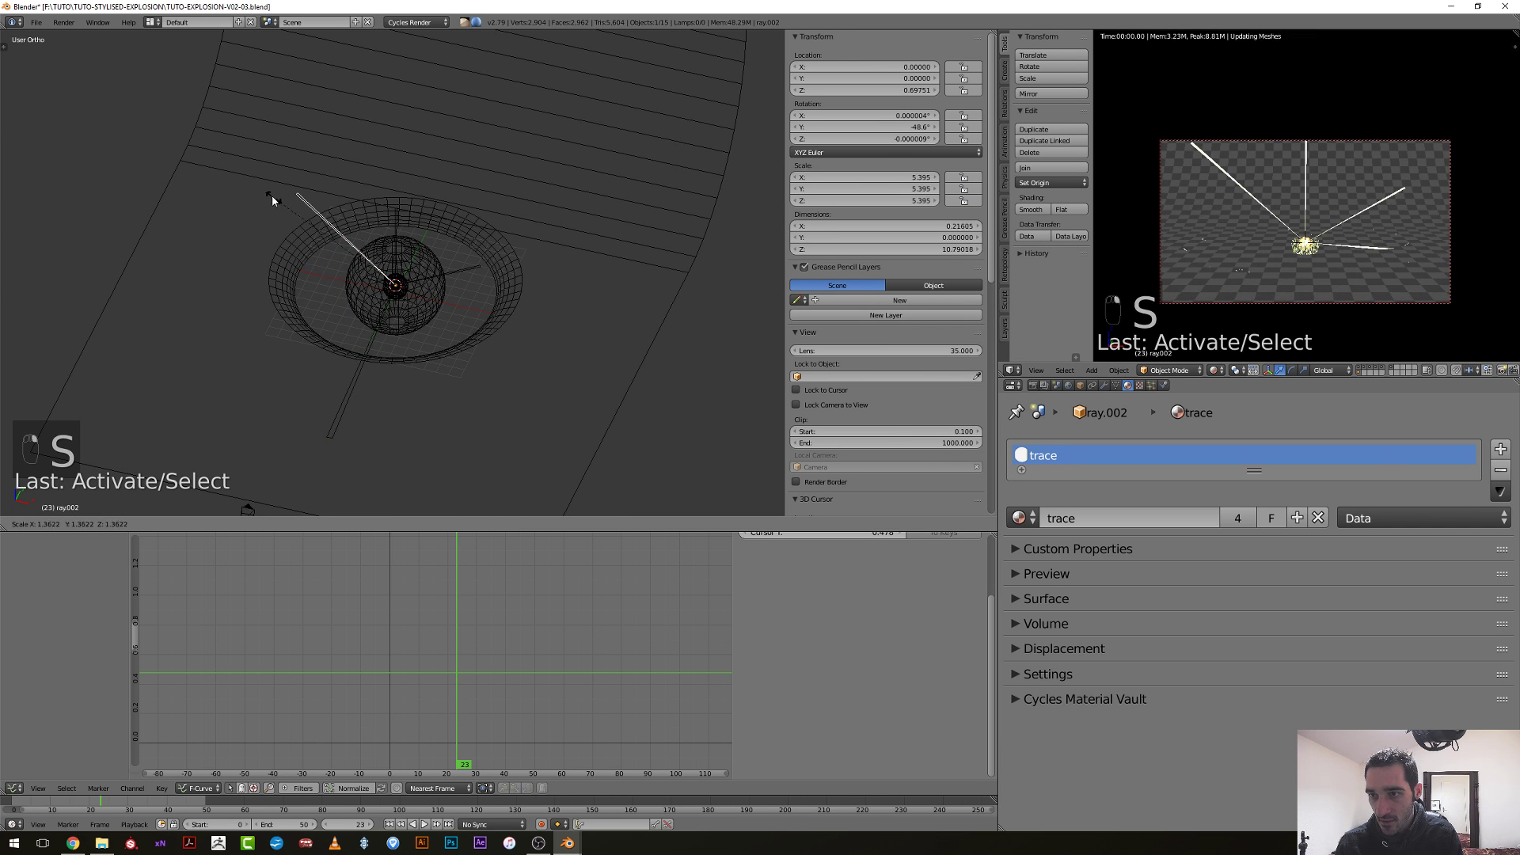
pyautogui.click(245, 179)
# Enlarge the ray tilted 60.5° on Y to a scale of about 8.85 and turn it to about 21.2° on Z.
pyautogui.moveTo(383, 203); pyautogui.dragTo(467, 251, button='middle')
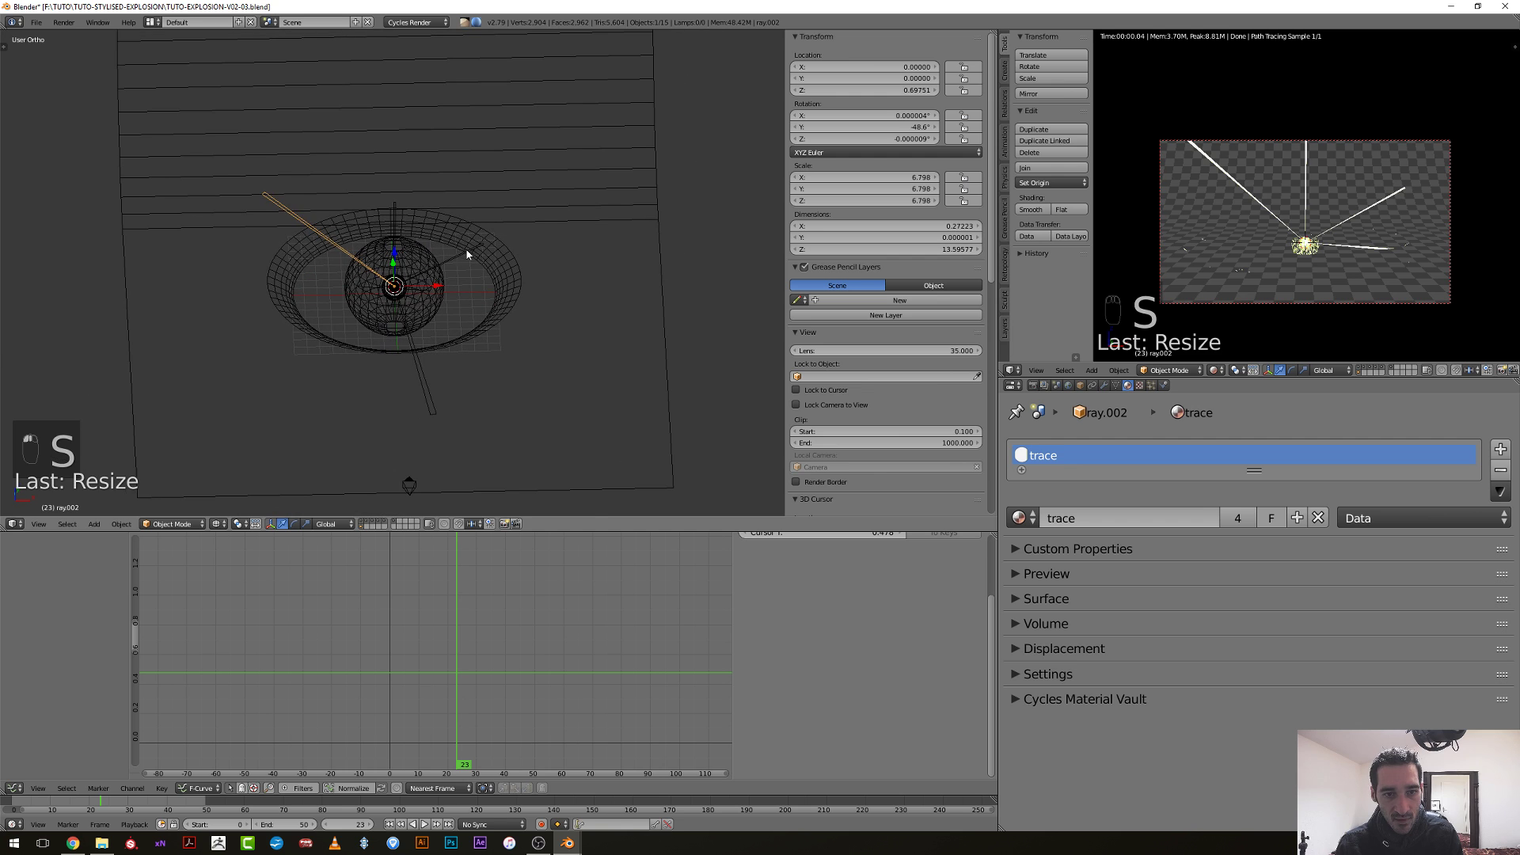
pyautogui.rightClick(471, 252)
pyautogui.press('s')
pyautogui.click(554, 224)
pyautogui.moveTo(554, 223); pyautogui.dragTo(570, 312, button='middle')
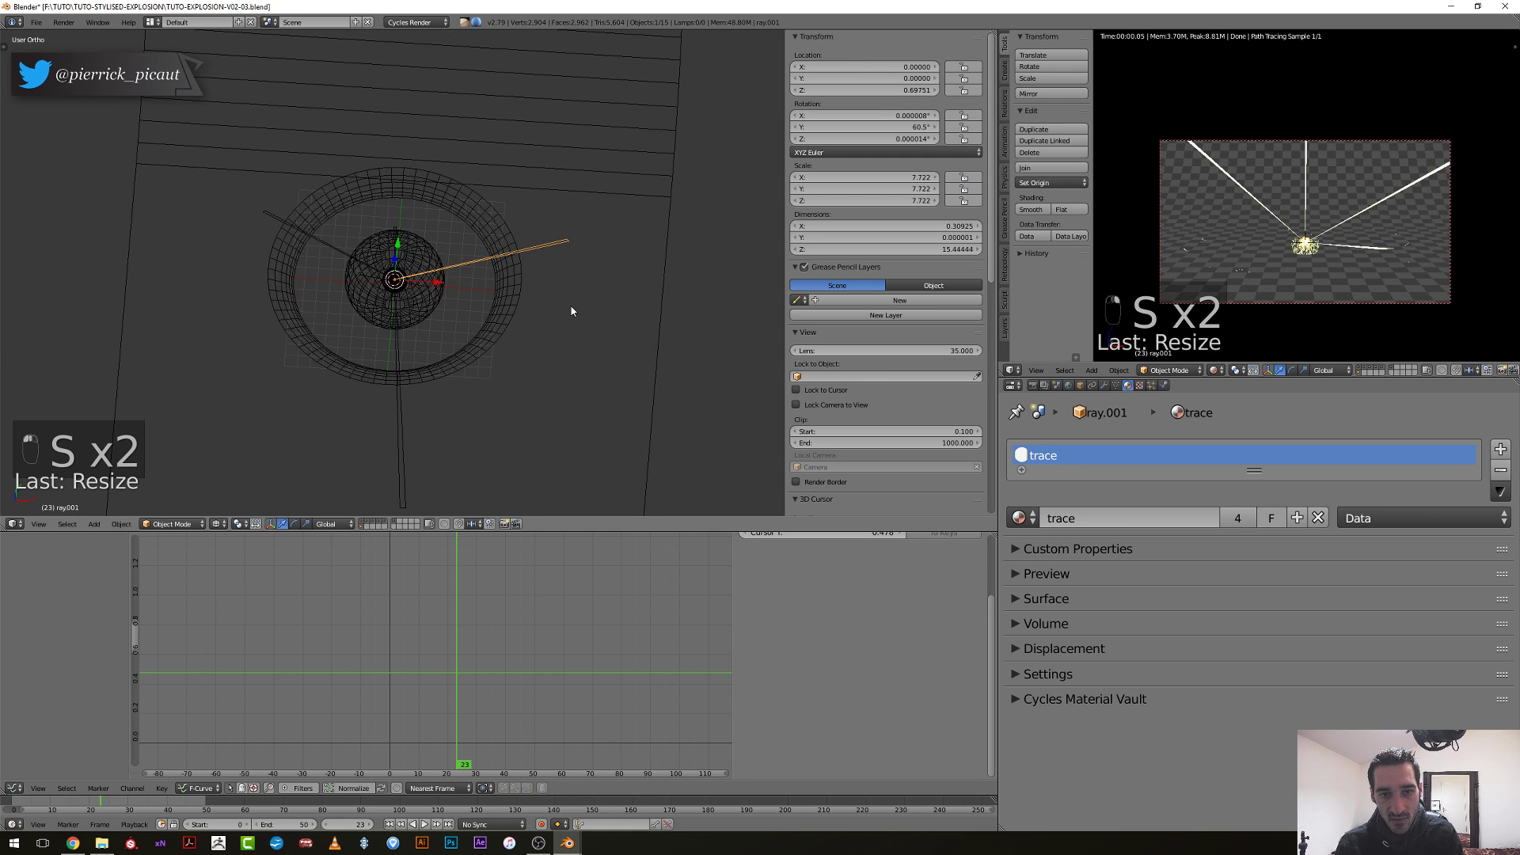
pyautogui.press('r')
pyautogui.press('z')
pyautogui.click(559, 240)
pyautogui.press('s')
pyautogui.click(564, 231)
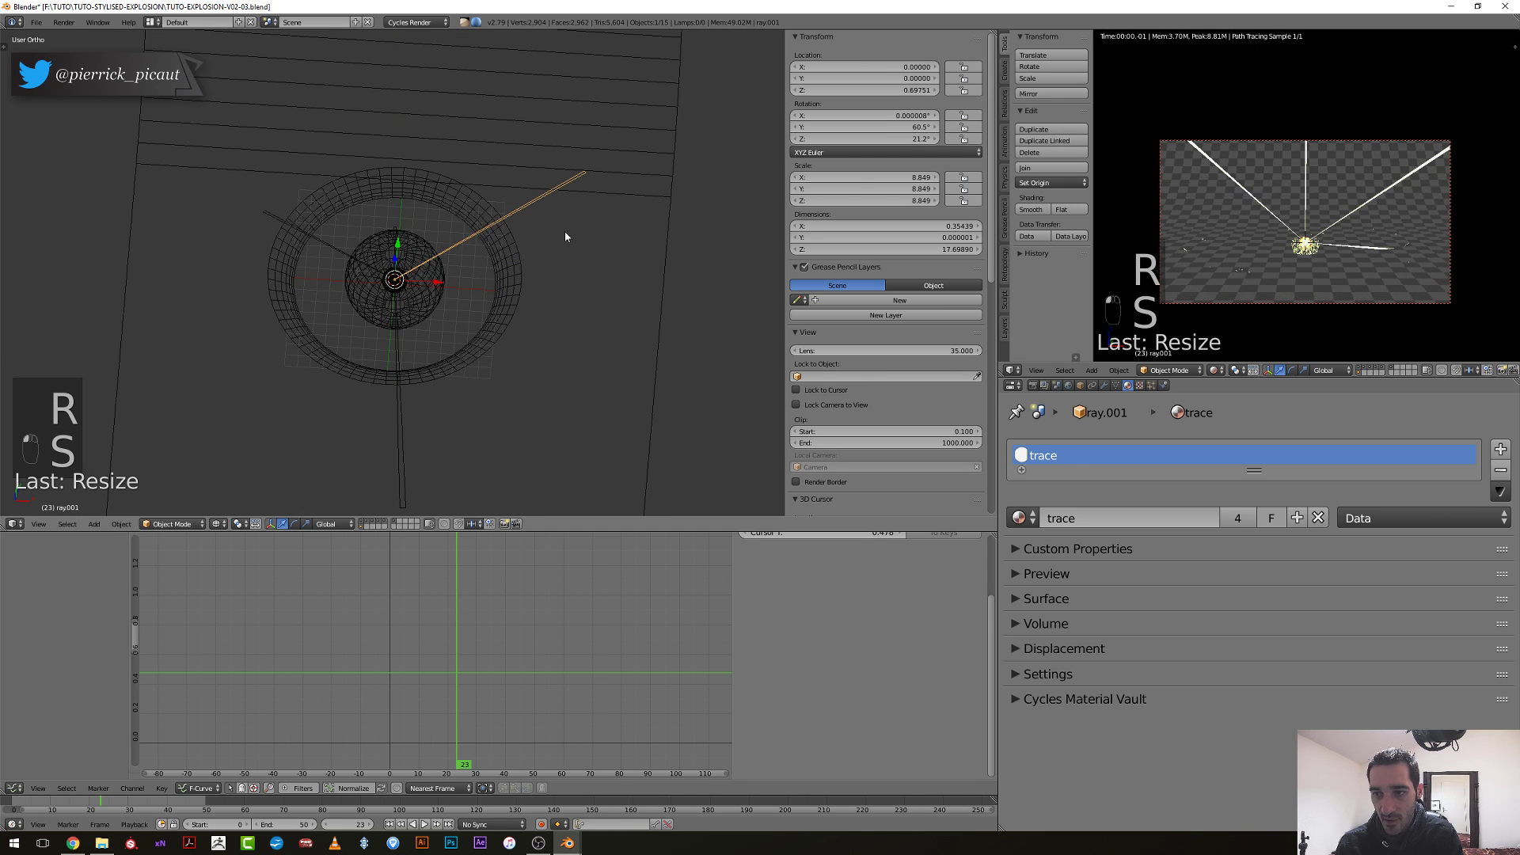
# Duplicate the long front ray in place and rotate the copy clockwise around the global Z axis.
pyautogui.scroll(2, 429, 363)
pyautogui.rightClick(393, 404)
pyautogui.hotkey('shift', 'd')
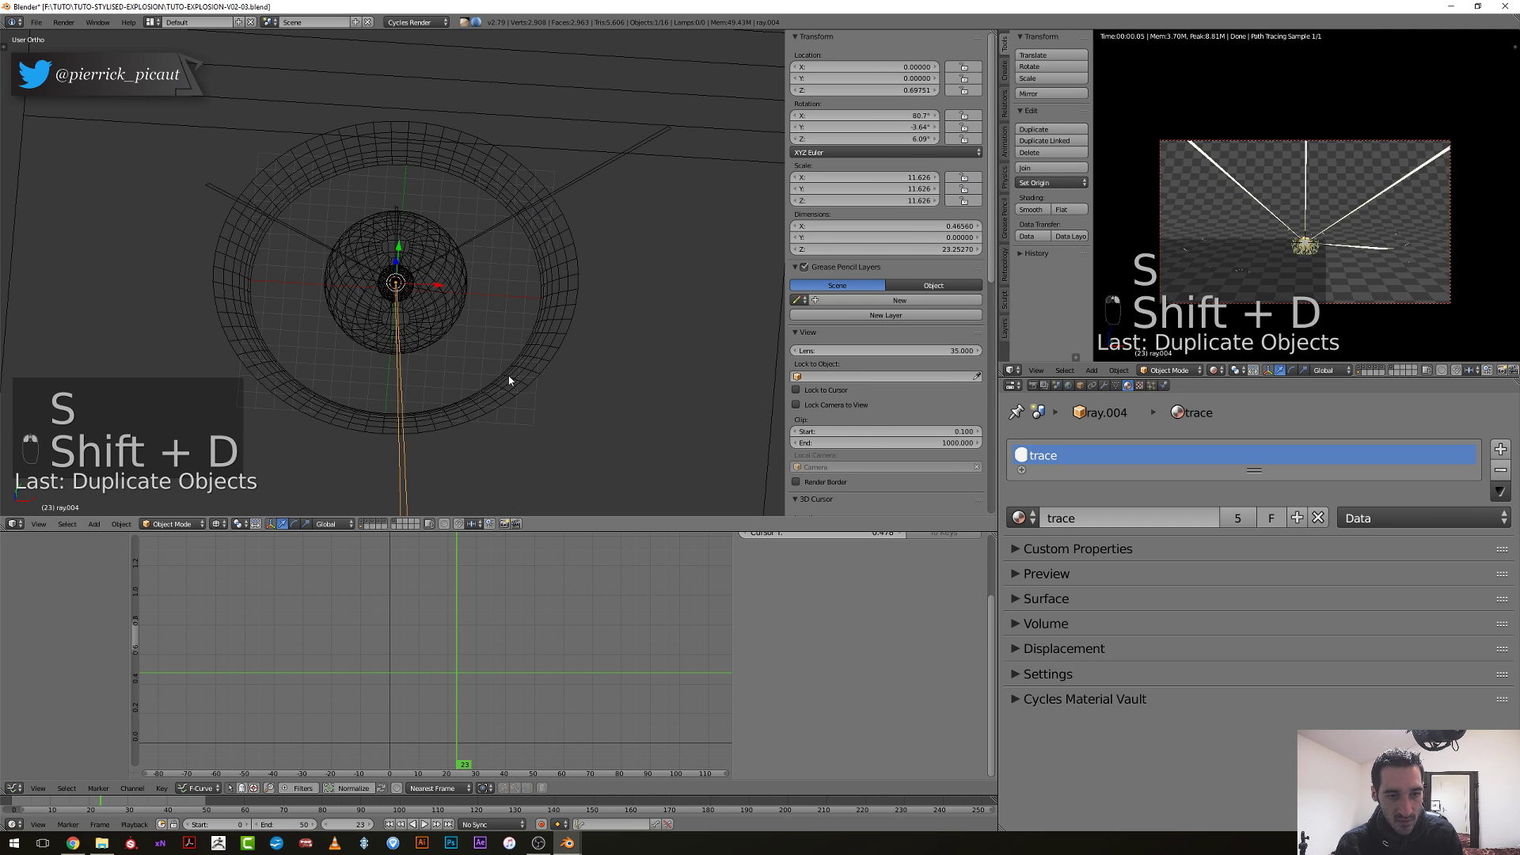
pyautogui.press('r')
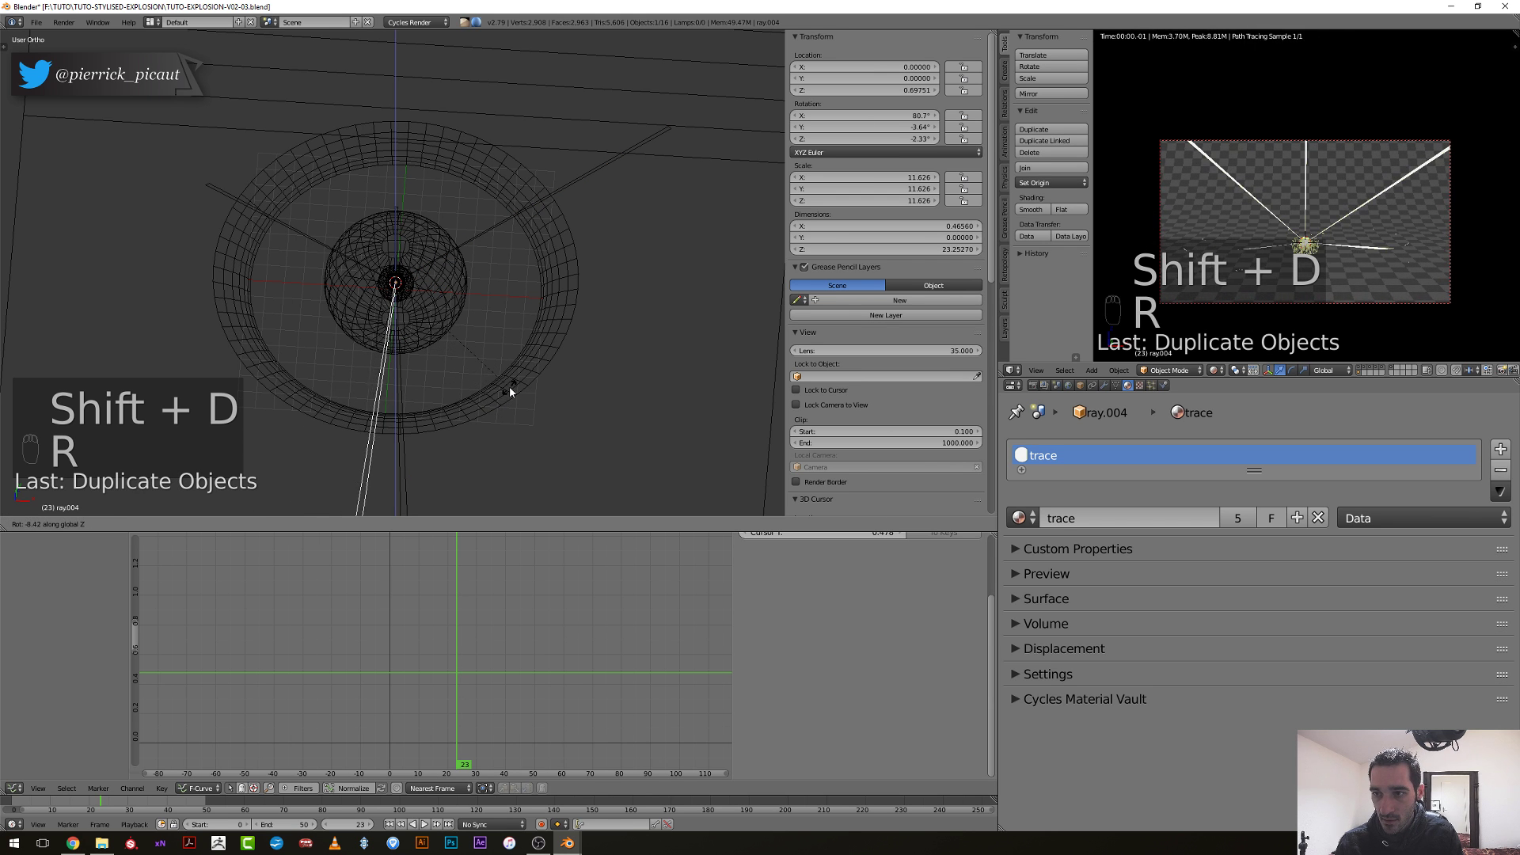
pyautogui.click(508, 388)
# Adjust the copied ray's rotation to about 75.4° X, 3.18° Y and -16.7° Z, and enlarge it to a scale of about 15.12.
pyautogui.moveTo(509, 390); pyautogui.dragTo(429, 394, button='middle')
pyautogui.press('r')
pyautogui.click(464, 391)
pyautogui.press('r')
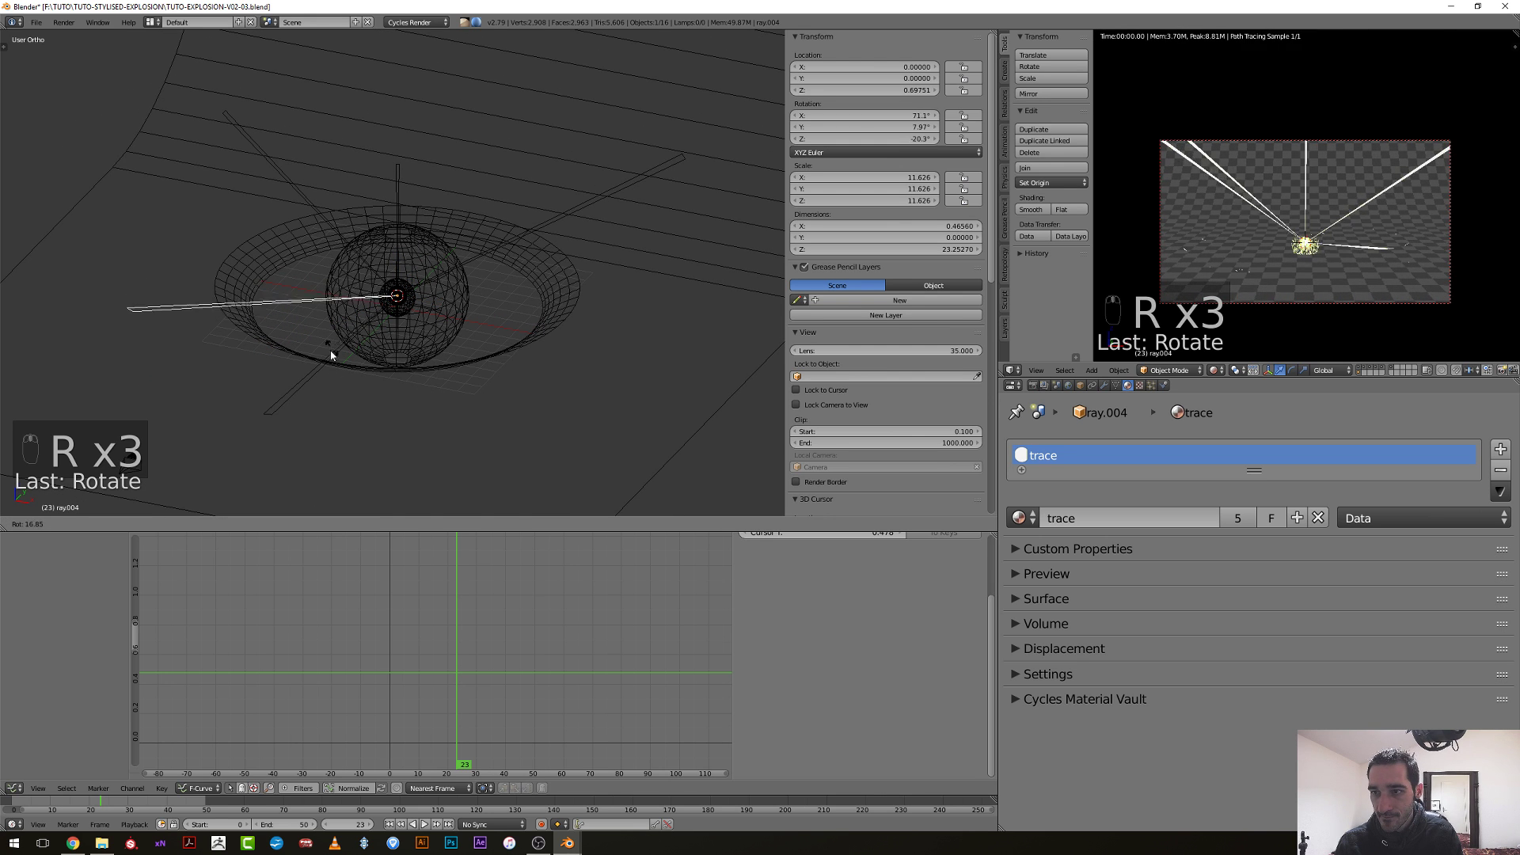
pyautogui.click(326, 361)
pyautogui.press('s')
pyautogui.click(305, 396)
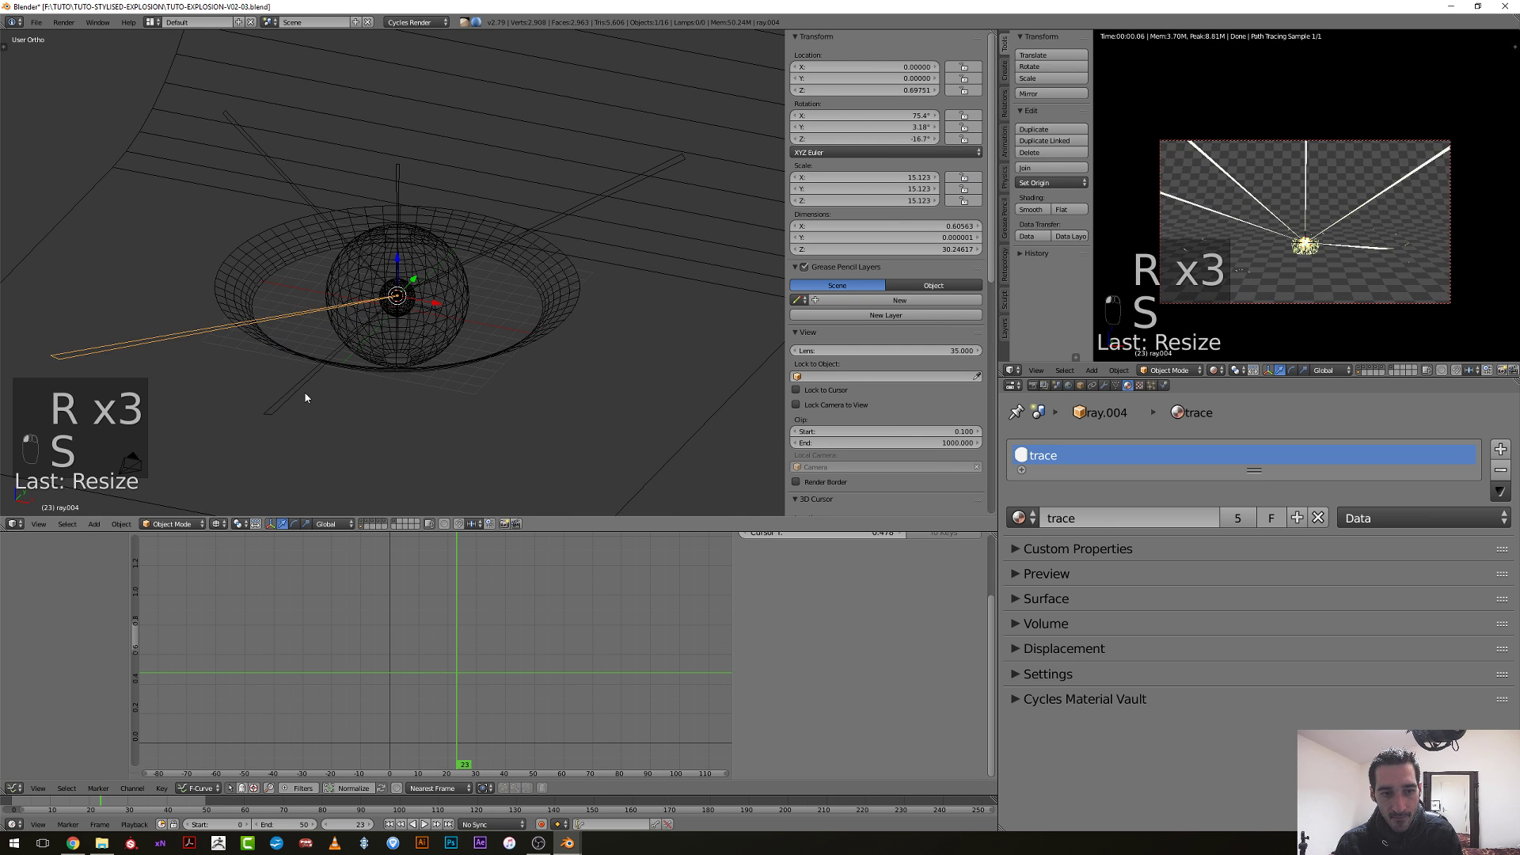
# Turn the original front ray to about 13.7° on Z and enlarge it to a scale of about 16.23.
pyautogui.rightClick(373, 396)
pyautogui.moveTo(373, 396); pyautogui.dragTo(402, 427, button='middle')
pyautogui.press('r')
pyautogui.click(422, 420)
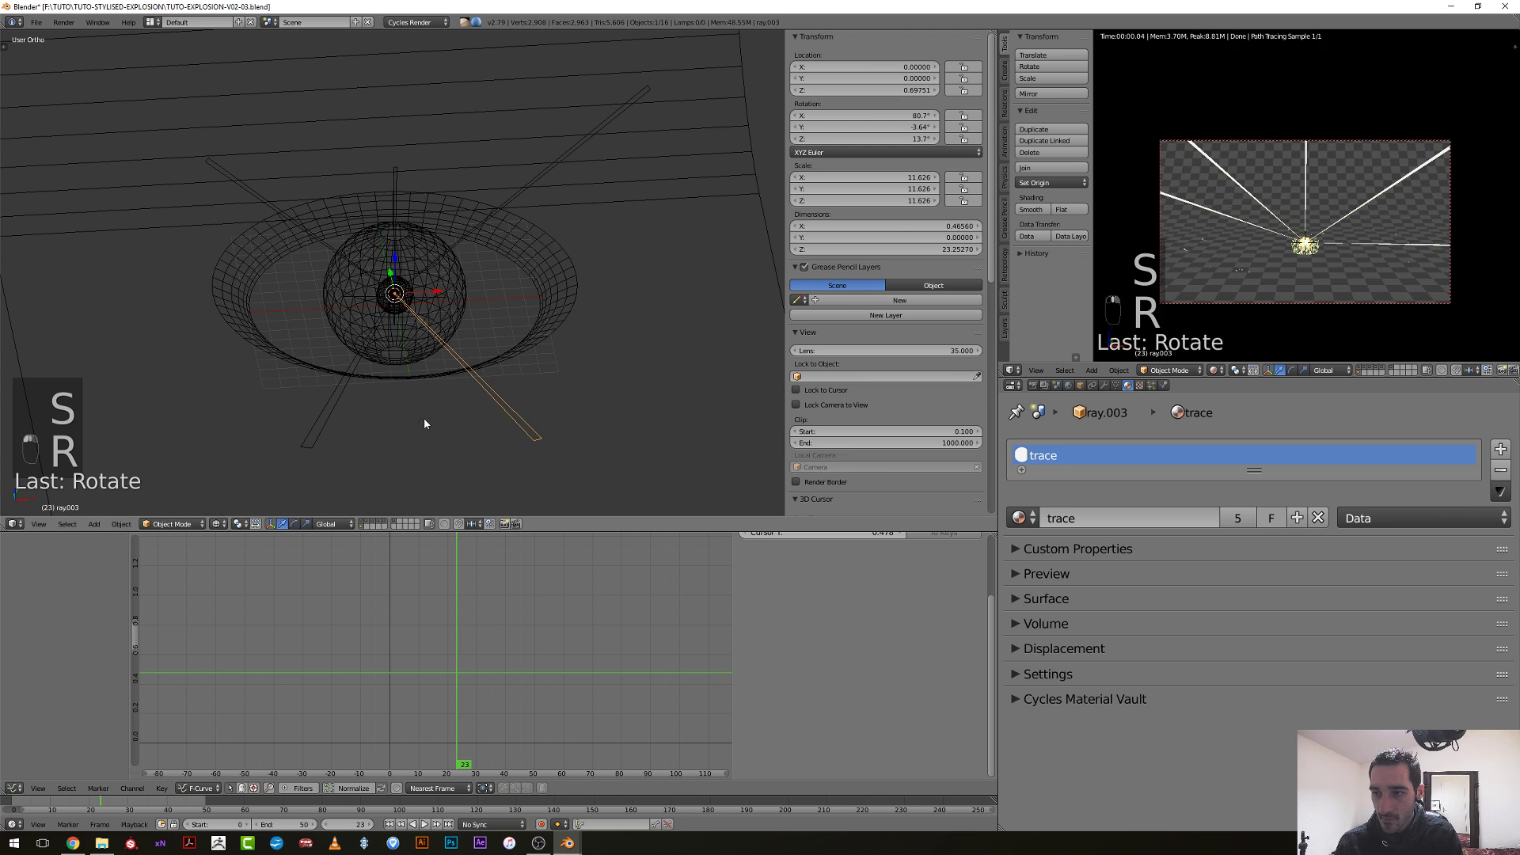
pyautogui.press('s')
pyautogui.click(486, 424)
# Resize the other front ray, the one turned to a negative Z angle.
pyautogui.moveTo(491, 425); pyautogui.dragTo(481, 314, button='middle')
pyautogui.rightClick(318, 421)
pyautogui.press('s')
pyautogui.click(294, 408)
# Duplicate the front ray angled 13.7° on Z and rotate the copy around the global Z axis to about -0.6°.
pyautogui.rightClick(481, 338)
pyautogui.hotkey('shift', 'd')
pyautogui.click(509, 339)
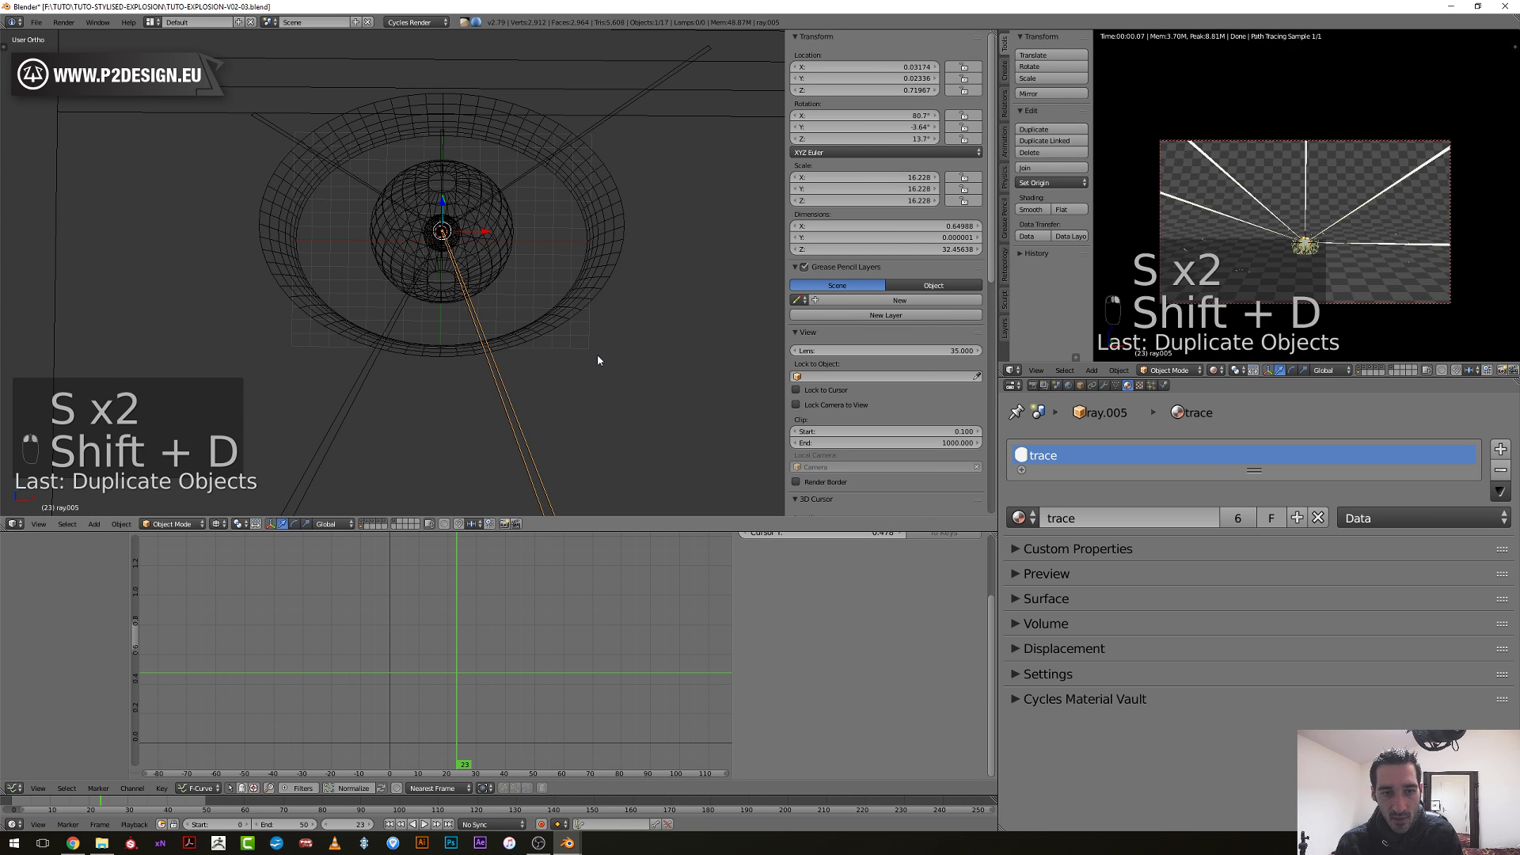
pyautogui.press('r')
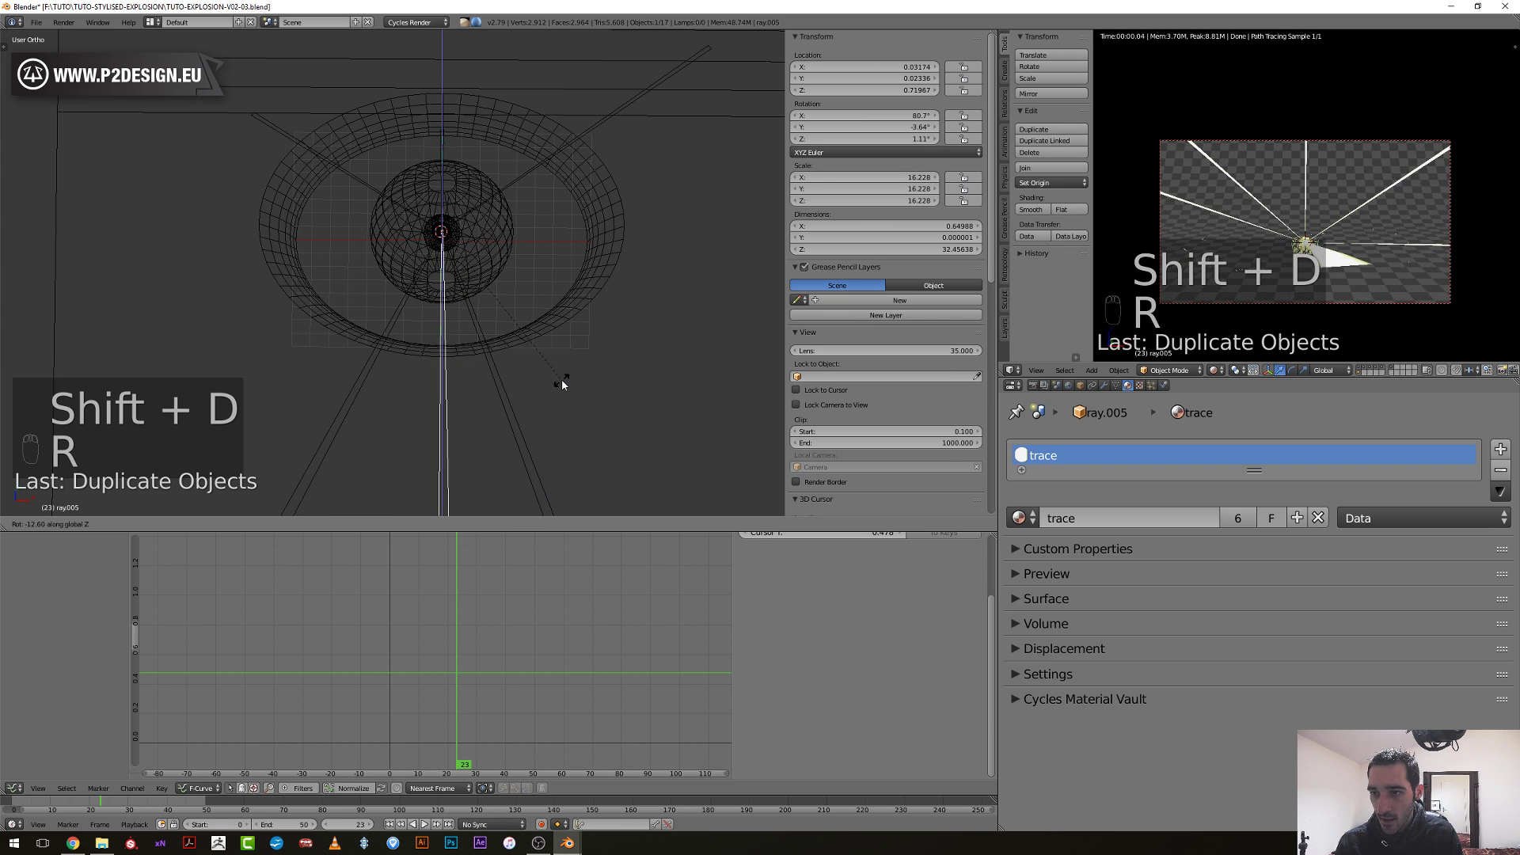
pyautogui.click(552, 370)
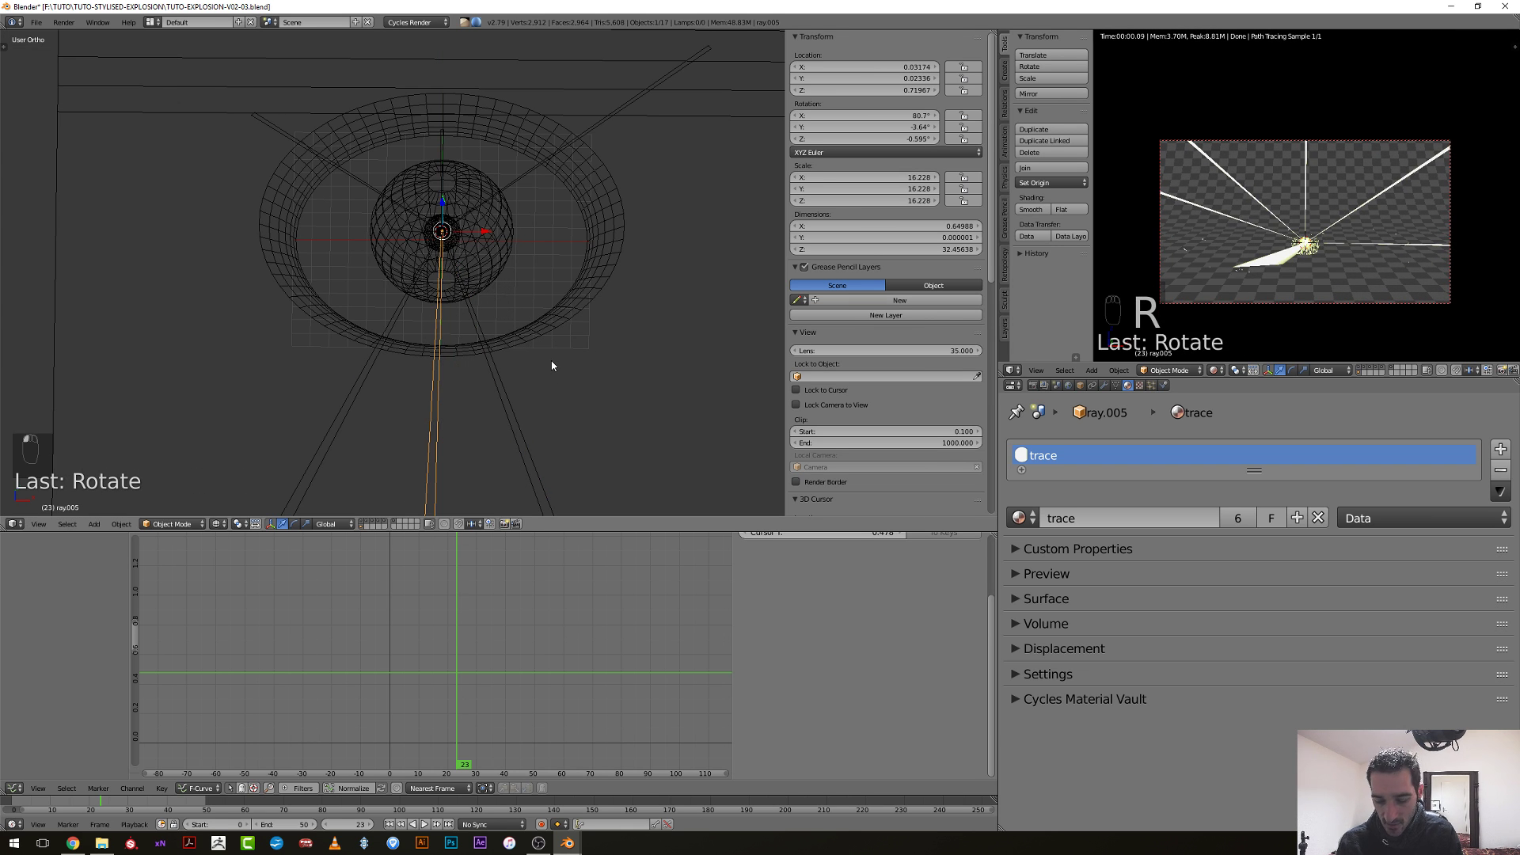
# Adjust the tilt of the newly copied central front ray in right view.
pyautogui.press('KP_3')
pyautogui.keyDown('shift'); pyautogui.moveTo(396, 284); pyautogui.dragTo(431, 287, button='middle'); pyautogui.keyUp('shift')
pyautogui.press('r')
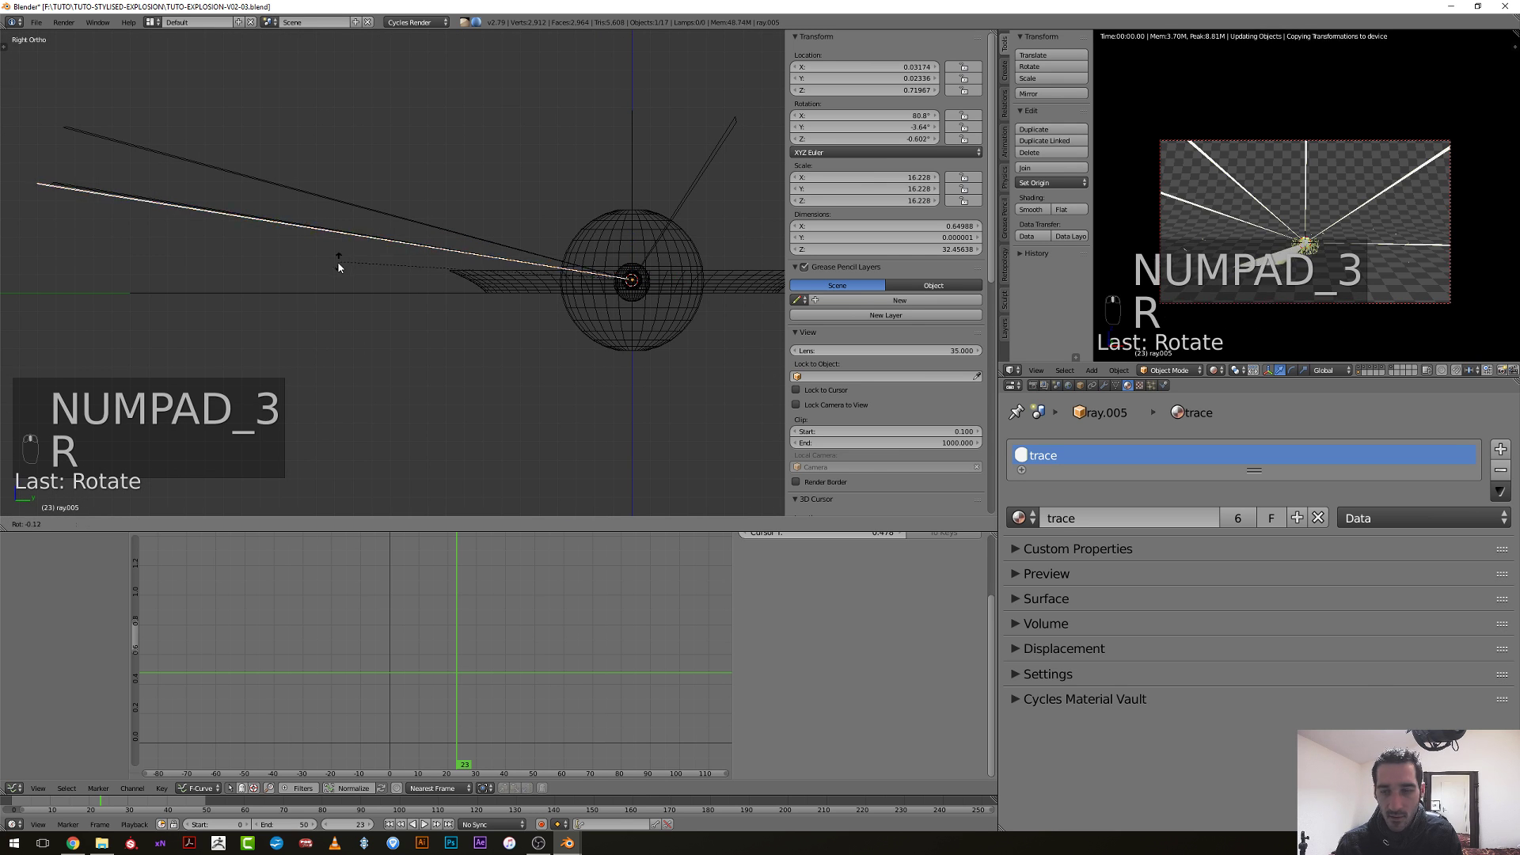
pyautogui.click(339, 270)
# Enlarge the front ray ray.003 to a scale of about 21.46 and turn it to about 5° around the global Z axis.
pyautogui.moveTo(339, 268); pyautogui.dragTo(366, 306, button='middle')
pyautogui.rightClick(500, 364)
pyautogui.press('r')
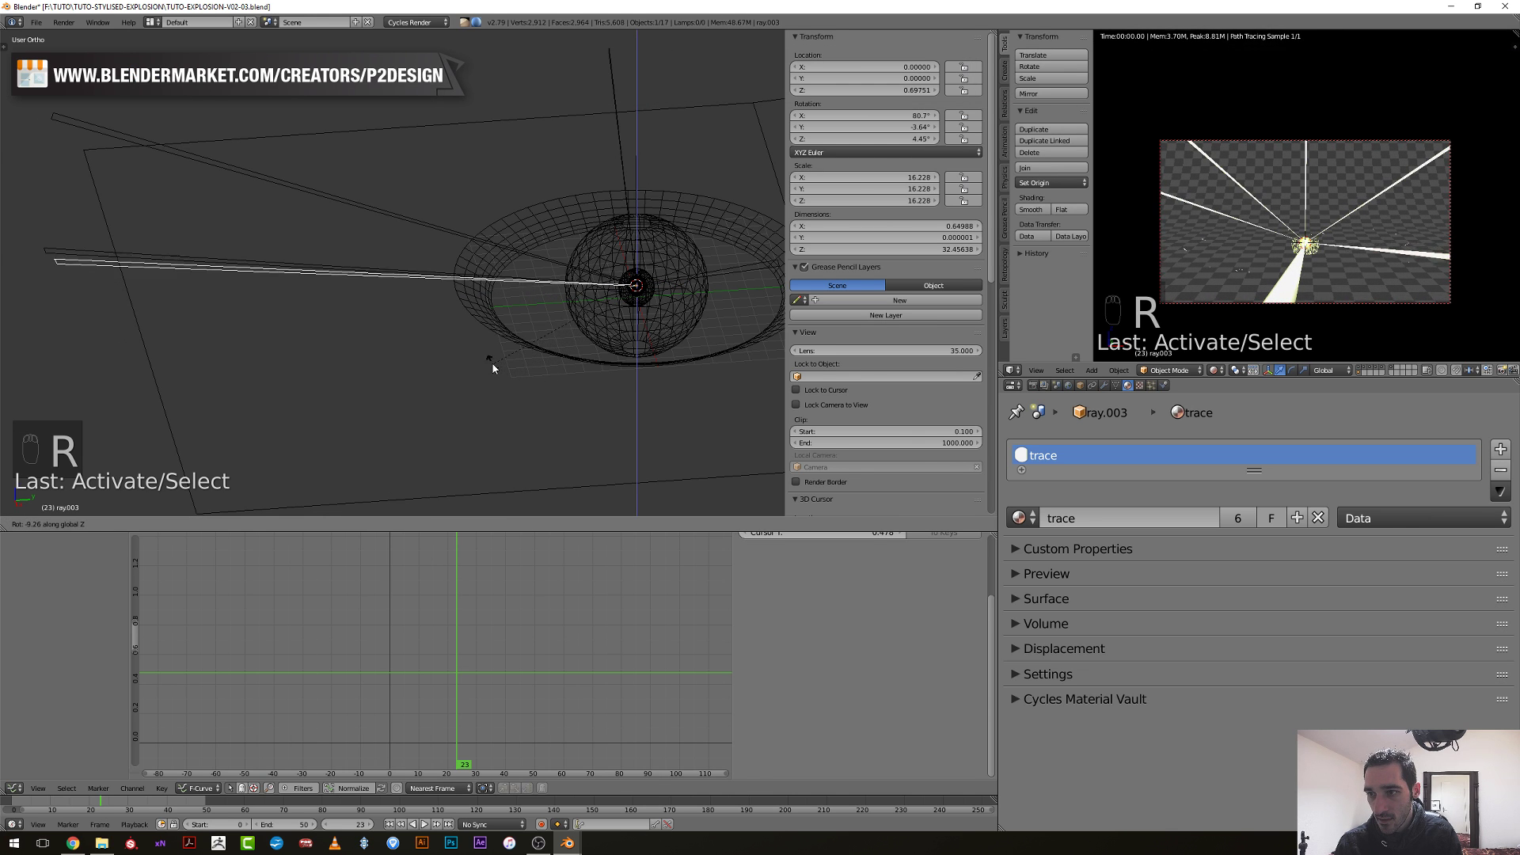
pyautogui.click(488, 362)
pyautogui.press('s')
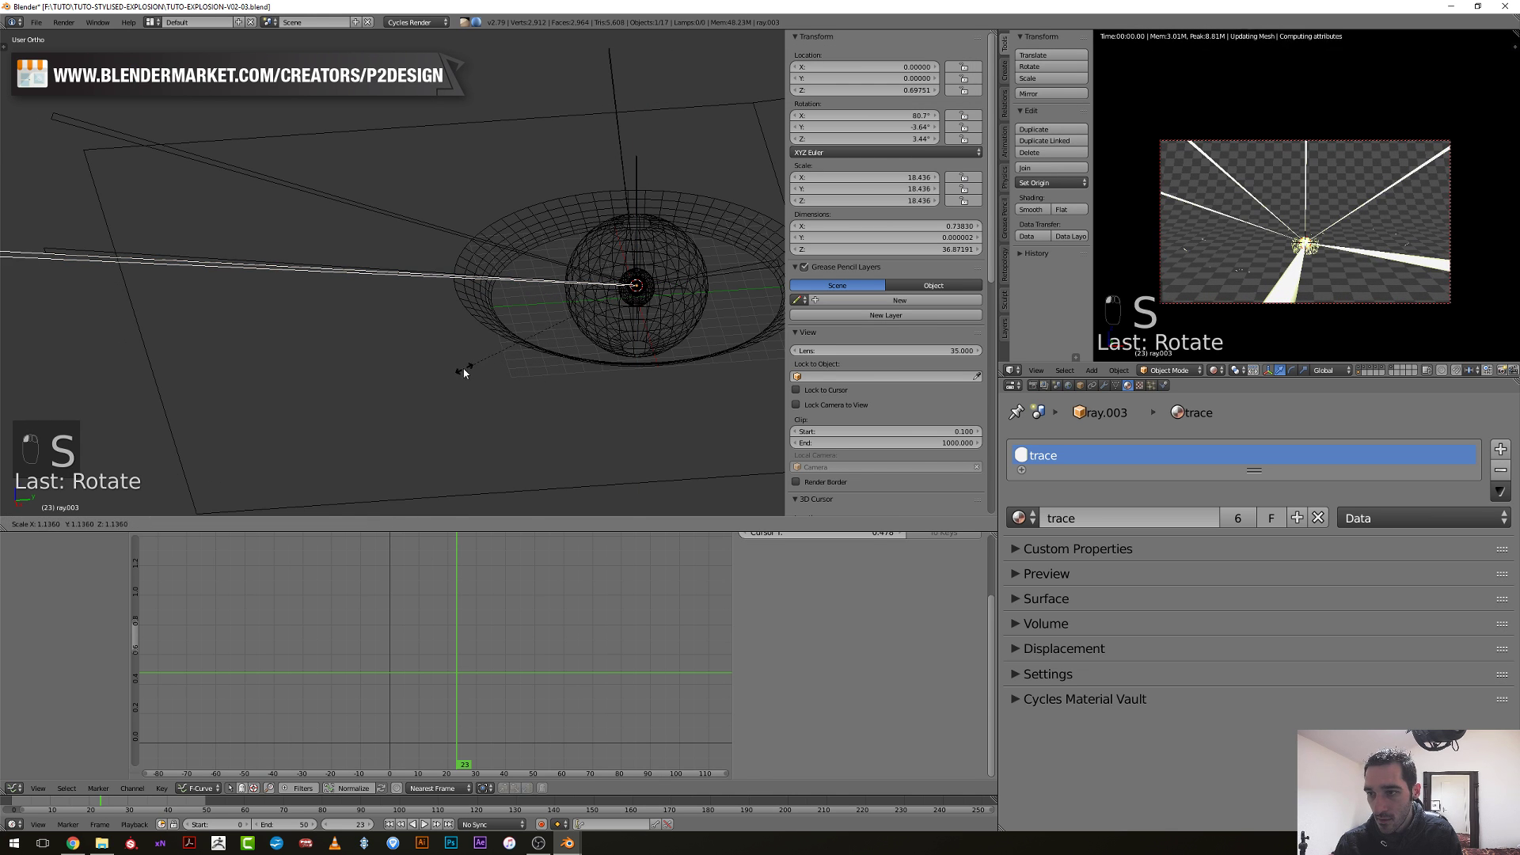
pyautogui.click(439, 383)
pyautogui.press('r')
pyautogui.click(393, 356)
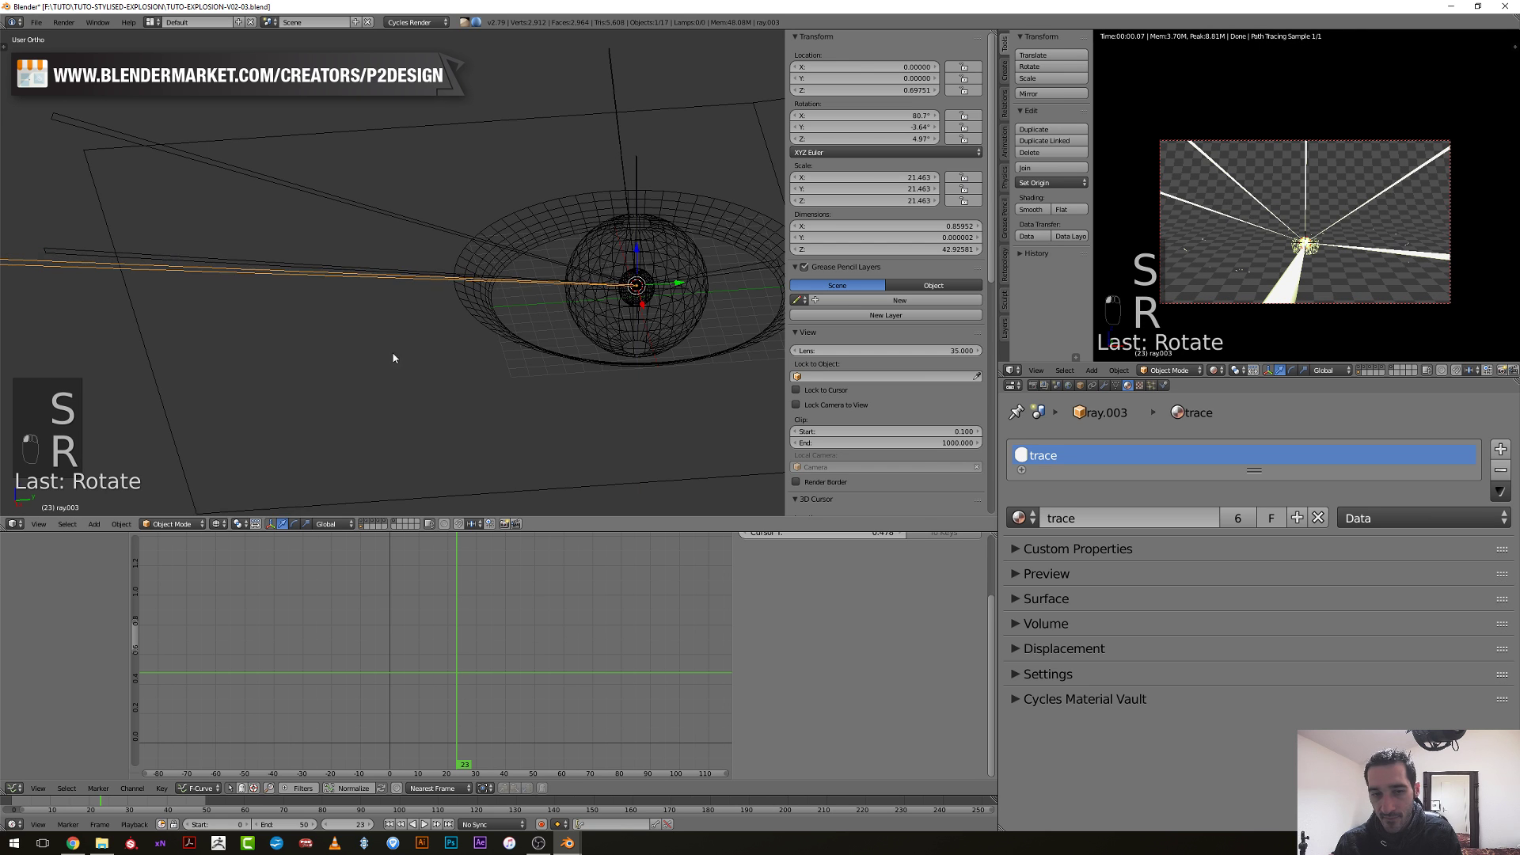
# Turn the outer front ray ray.004 around the Z axis to about -16.1°.
pyautogui.moveTo(394, 356); pyautogui.dragTo(426, 287, button='middle')
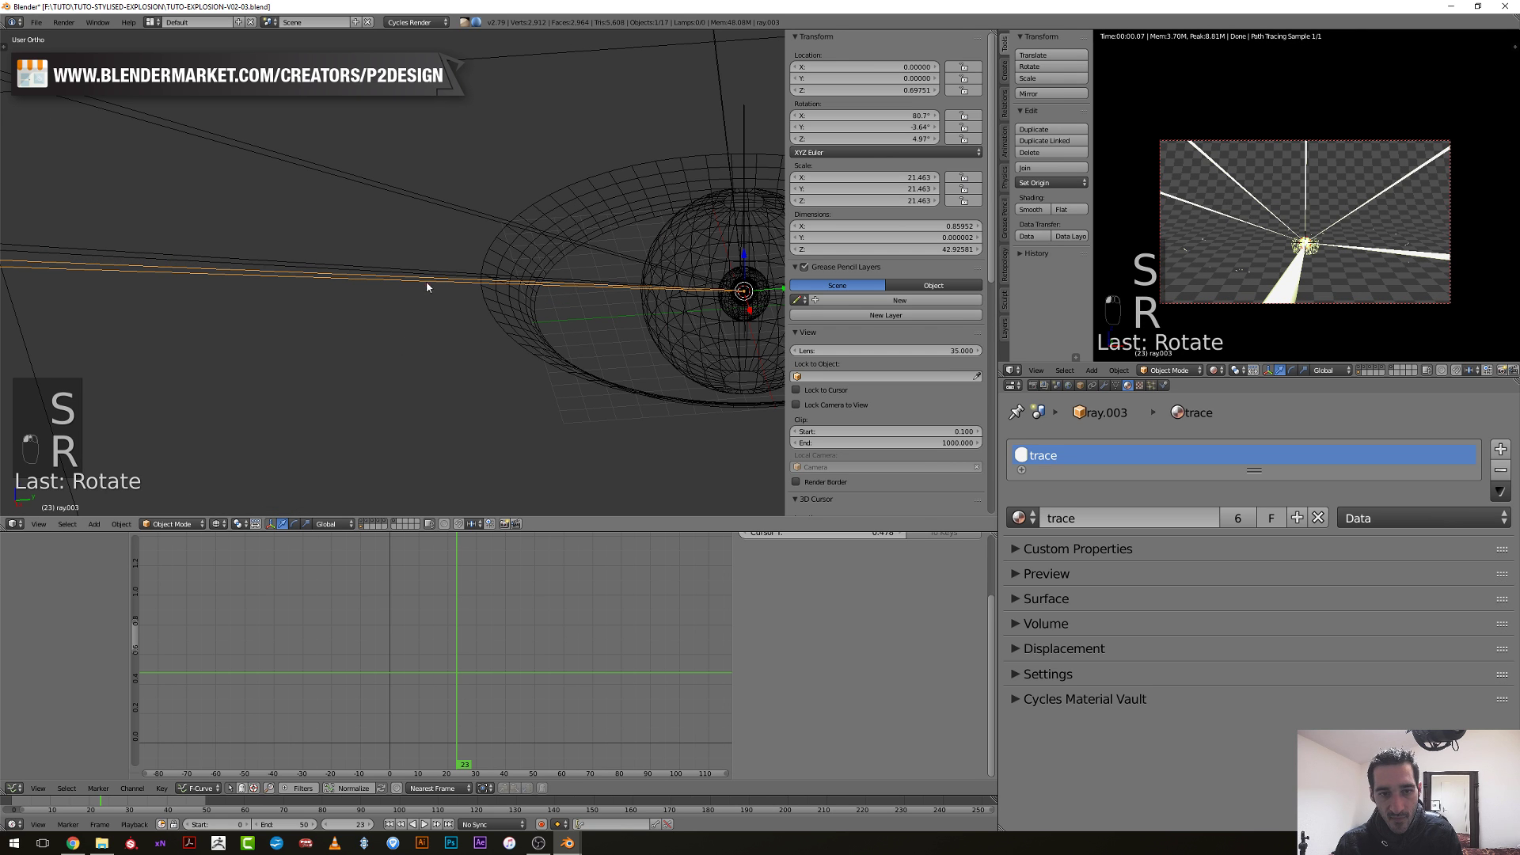
pyautogui.click(435, 212)
pyautogui.moveTo(436, 211); pyautogui.dragTo(452, 210, button='middle')
pyautogui.press('r')
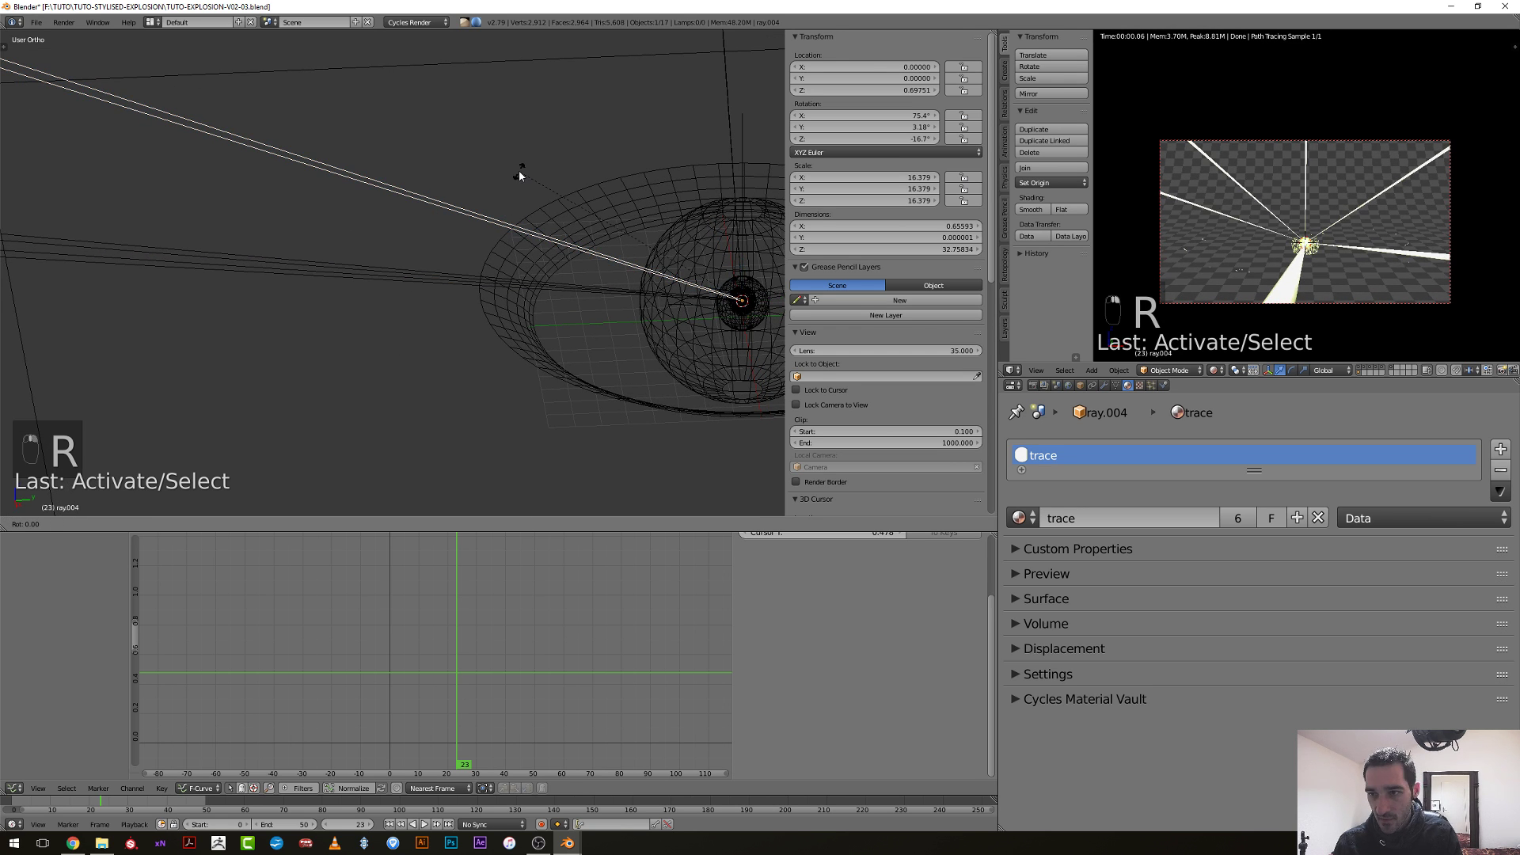
pyautogui.rightClick(500, 169)
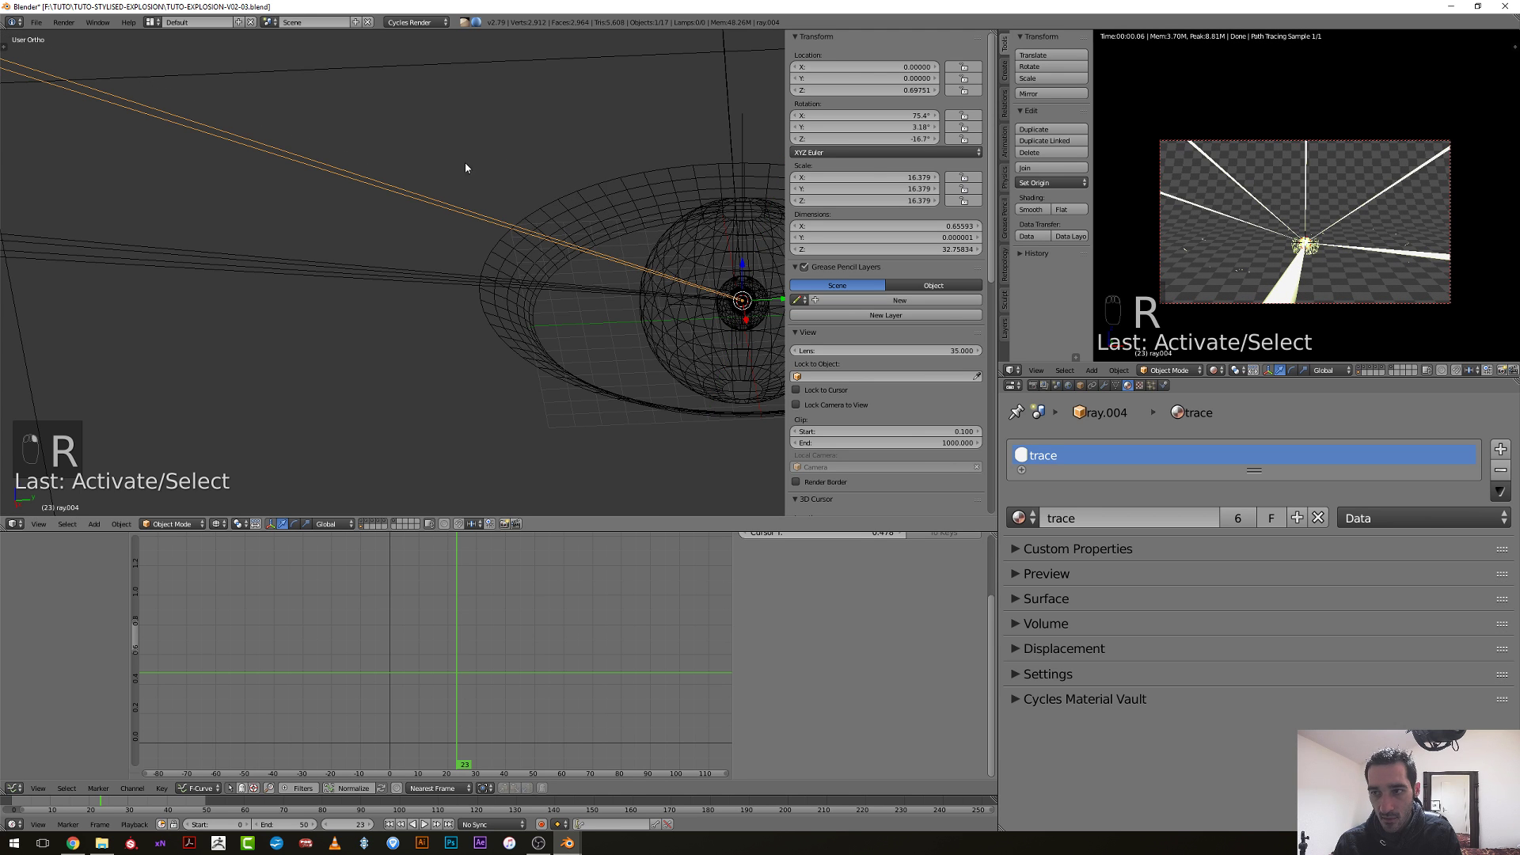
pyautogui.moveTo(465, 168); pyautogui.dragTo(435, 153, button='middle')
pyautogui.press('r')
pyautogui.press('r')
pyautogui.click(369, 234)
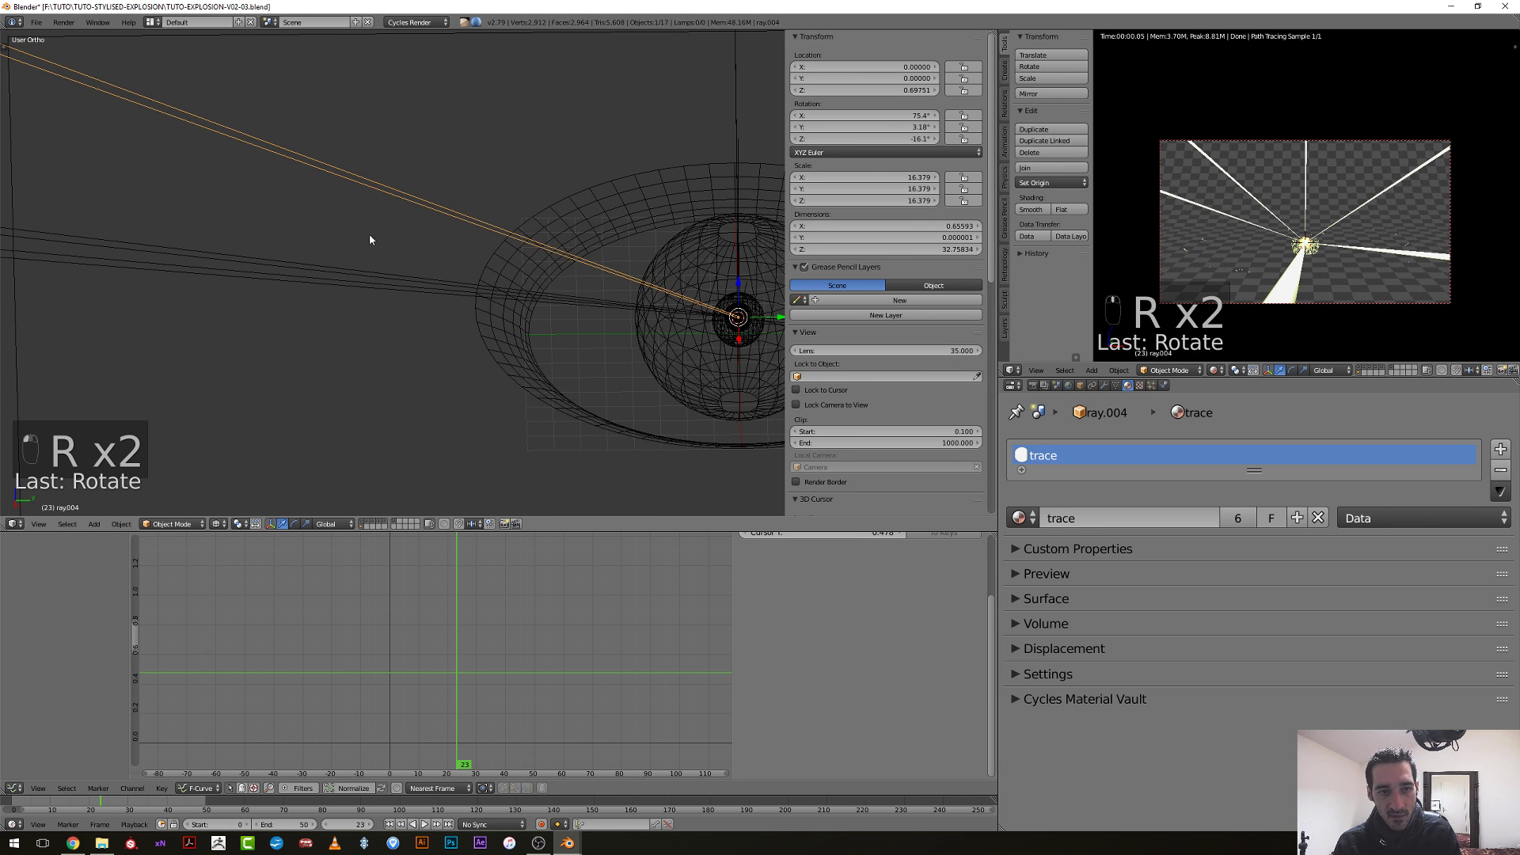
# Rotate the central front ray ray.005 around the global Z axis to about -2.25°.
pyautogui.click(358, 265)
pyautogui.press('r')
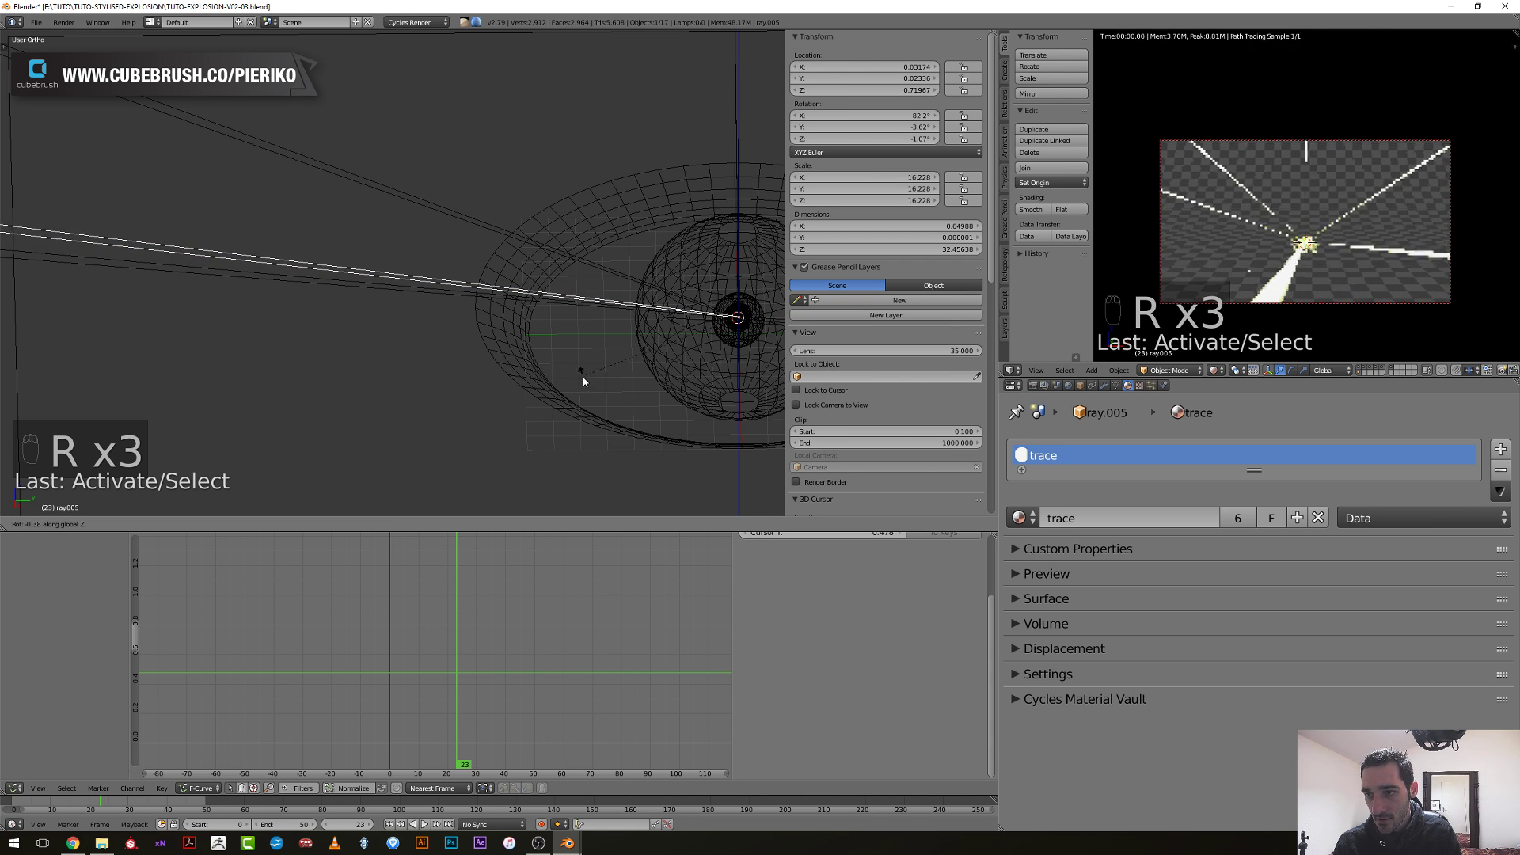
pyautogui.click(700, 317)
# Select all six rays and insert a Scaling keyframe for them at frame 28.
pyautogui.moveTo(429, 651); pyautogui.dragTo(322, 637, button='middle')
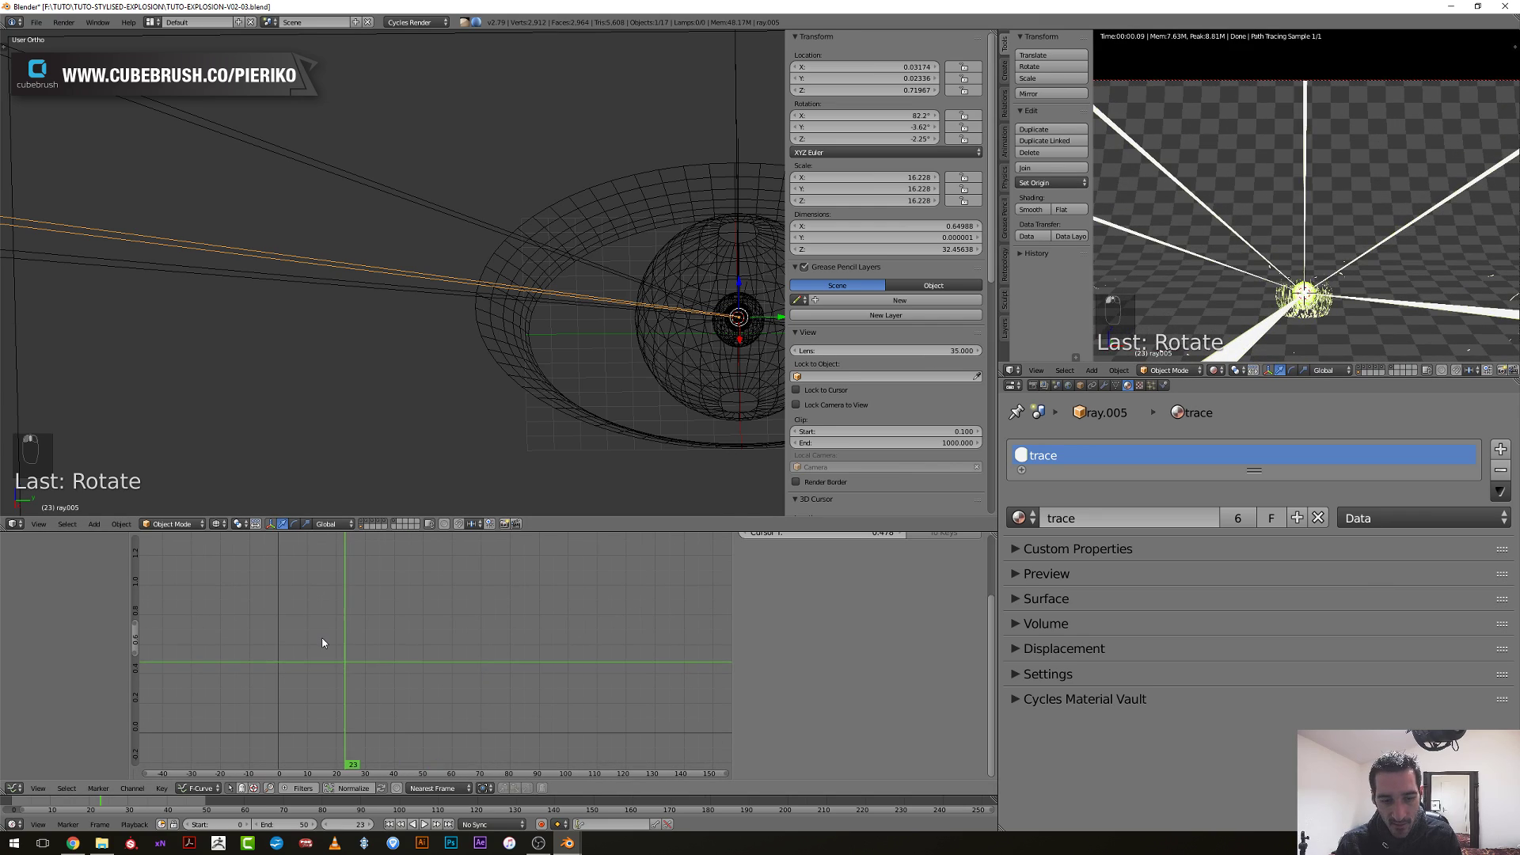
pyautogui.moveTo(322, 638); pyautogui.dragTo(367, 647)
pyautogui.moveTo(375, 649); pyautogui.dragTo(359, 652)
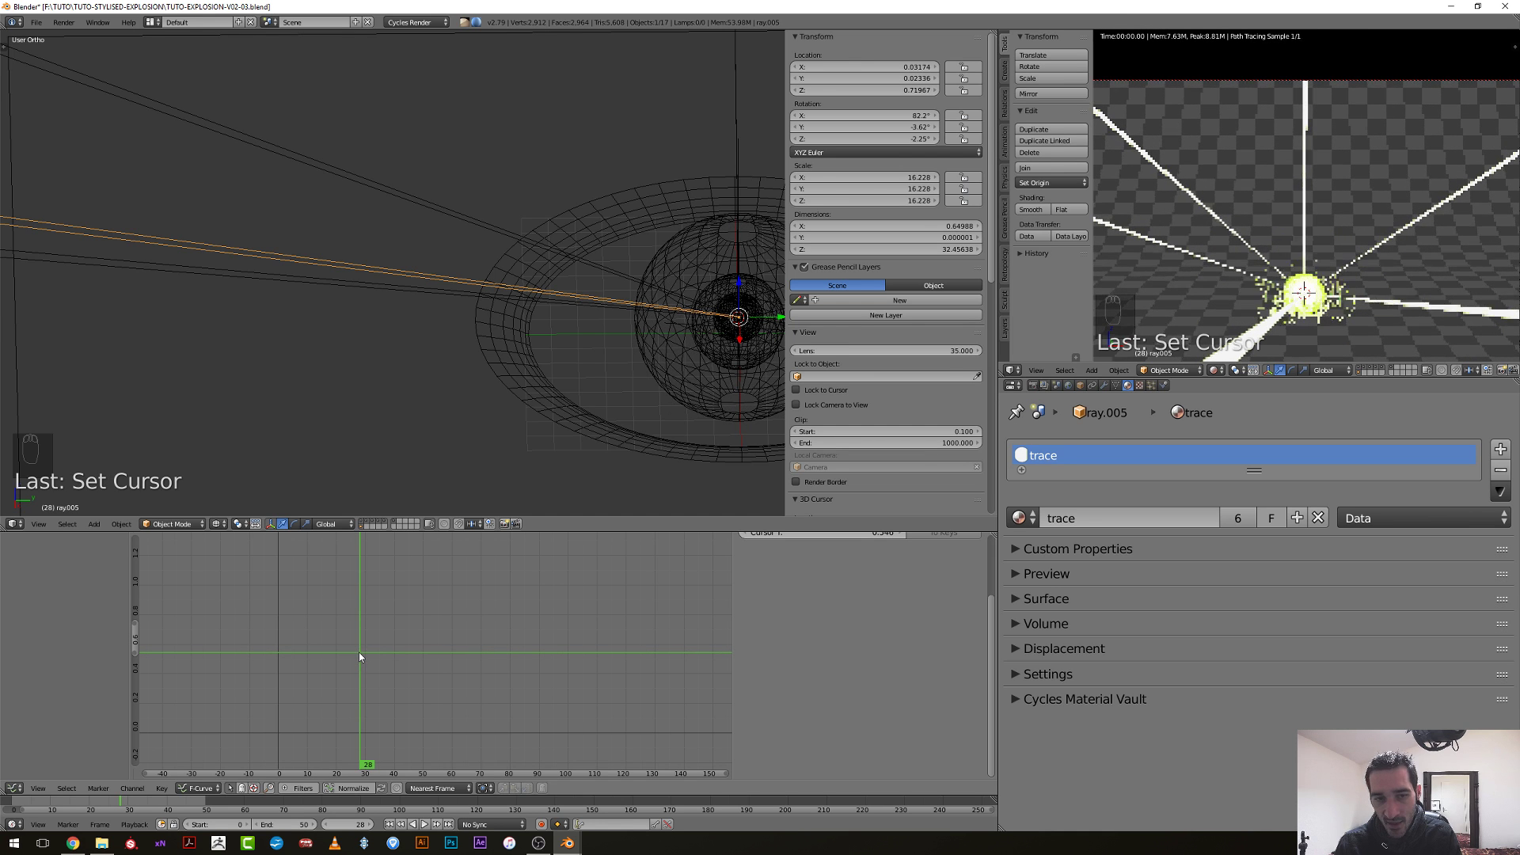
pyautogui.scroll(-4, 376, 429)
pyautogui.keyDown('shift'); pyautogui.rightClick(347, 287); pyautogui.keyUp('shift')
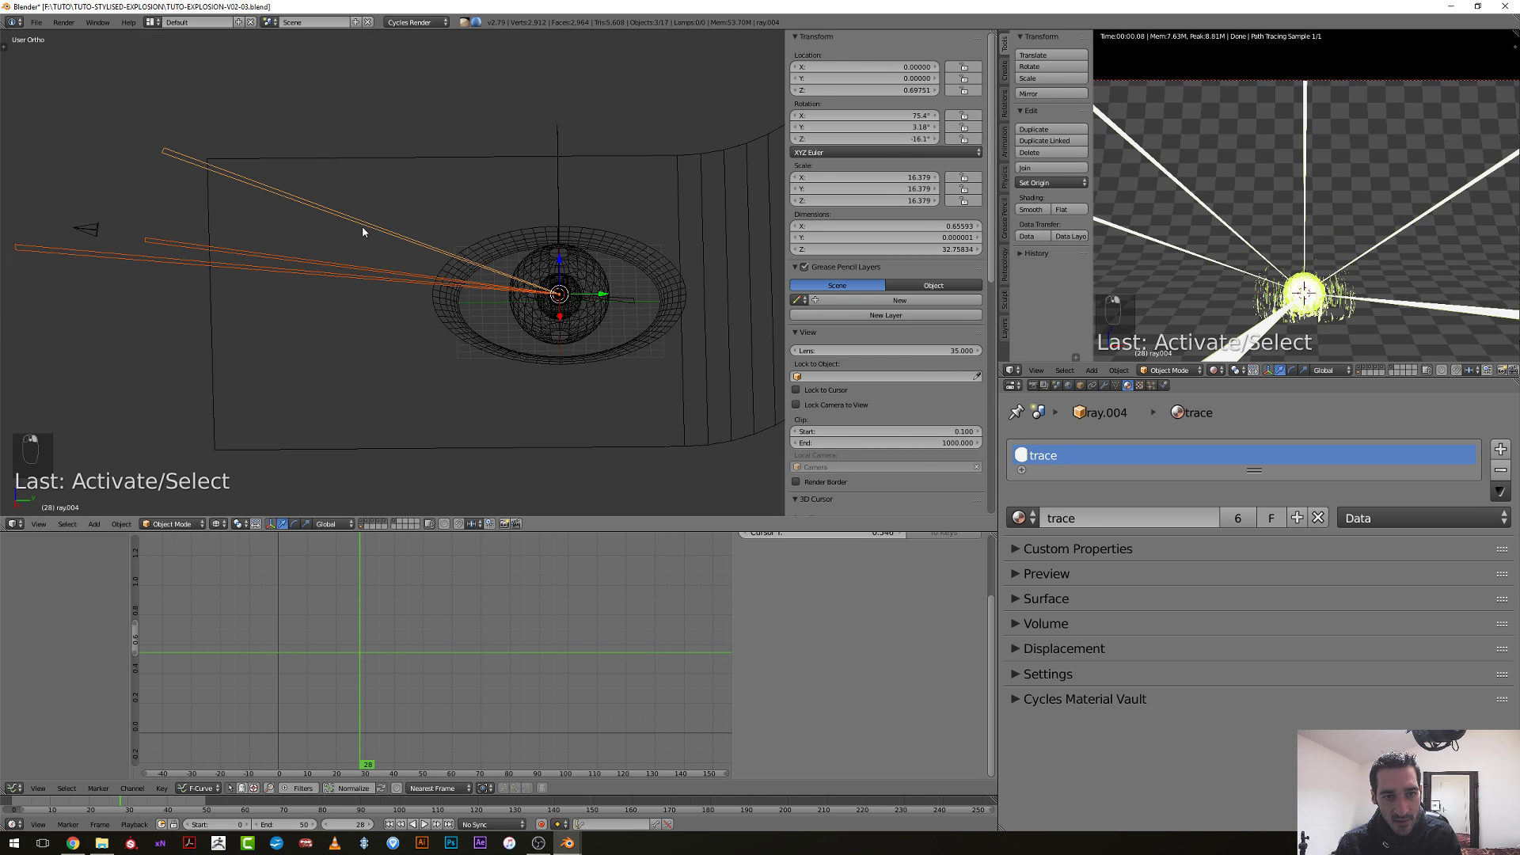
pyautogui.moveTo(552, 176)
pyautogui.mouseDown(button='middle')
pyautogui.moveTo(600, 166)
pyautogui.moveTo(567, 156)
pyautogui.mouseUp(button='middle')
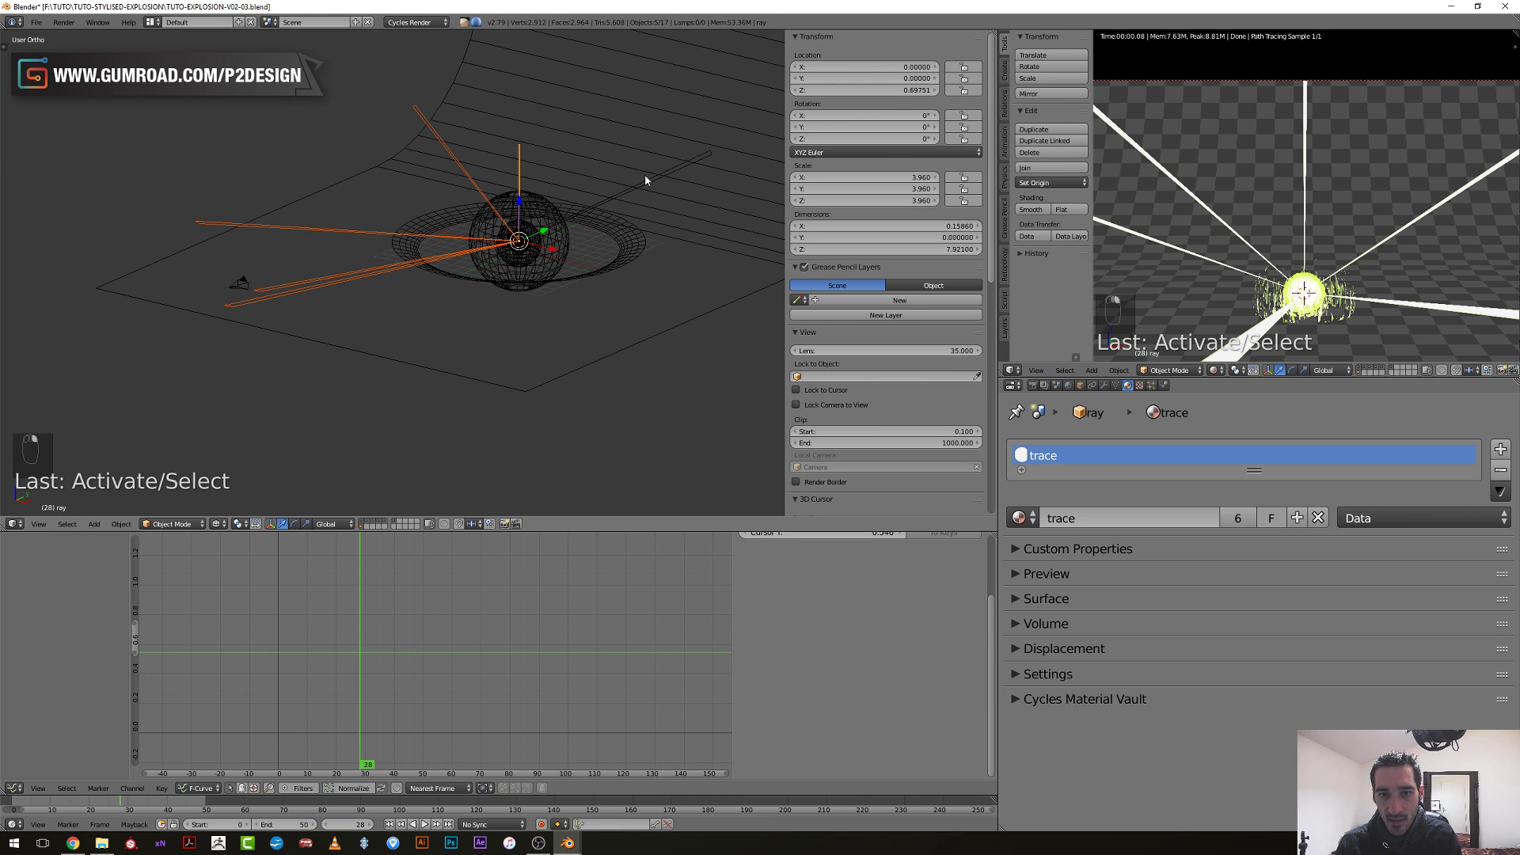
pyautogui.moveTo(587, 200); pyautogui.dragTo(590, 204, button='middle')
pyautogui.press('i')
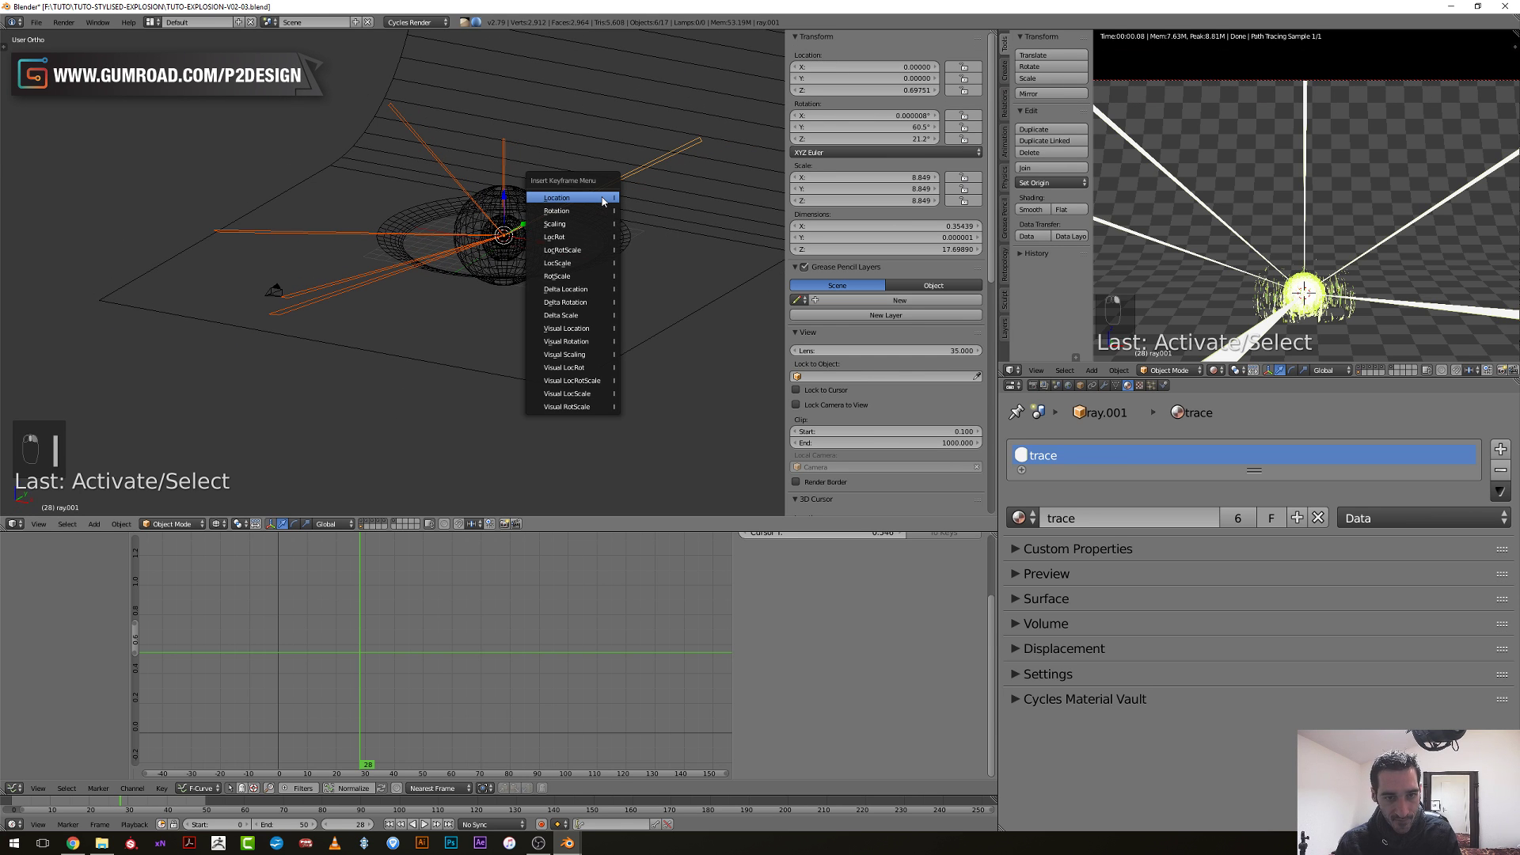
pyautogui.click(569, 225)
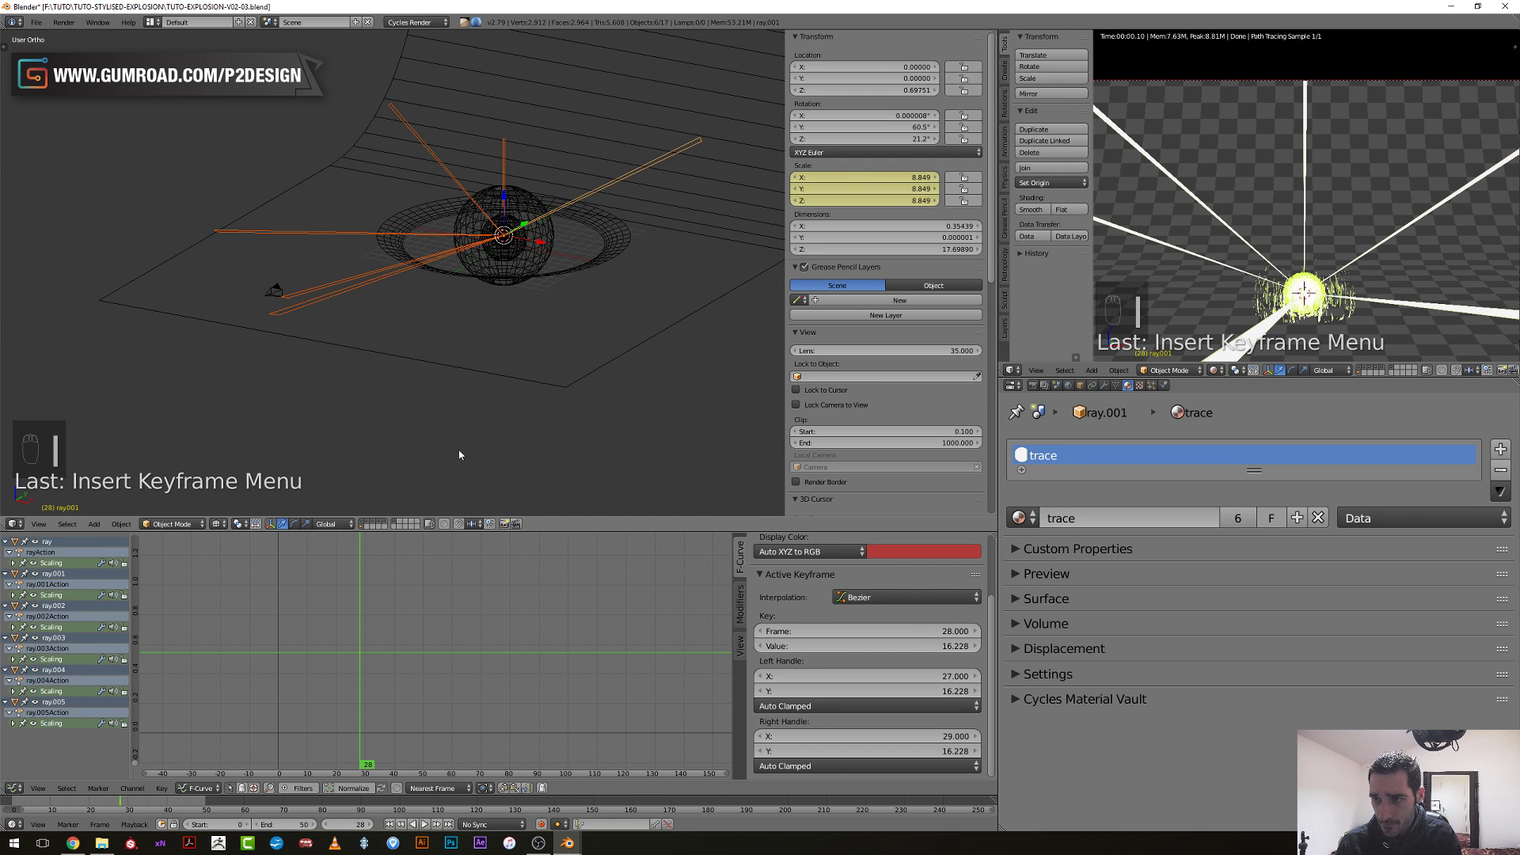
# Change the graph editor to a Dope Sheet with its summary kept and only the selected rays' channels shown.
pyautogui.click(366, 630)
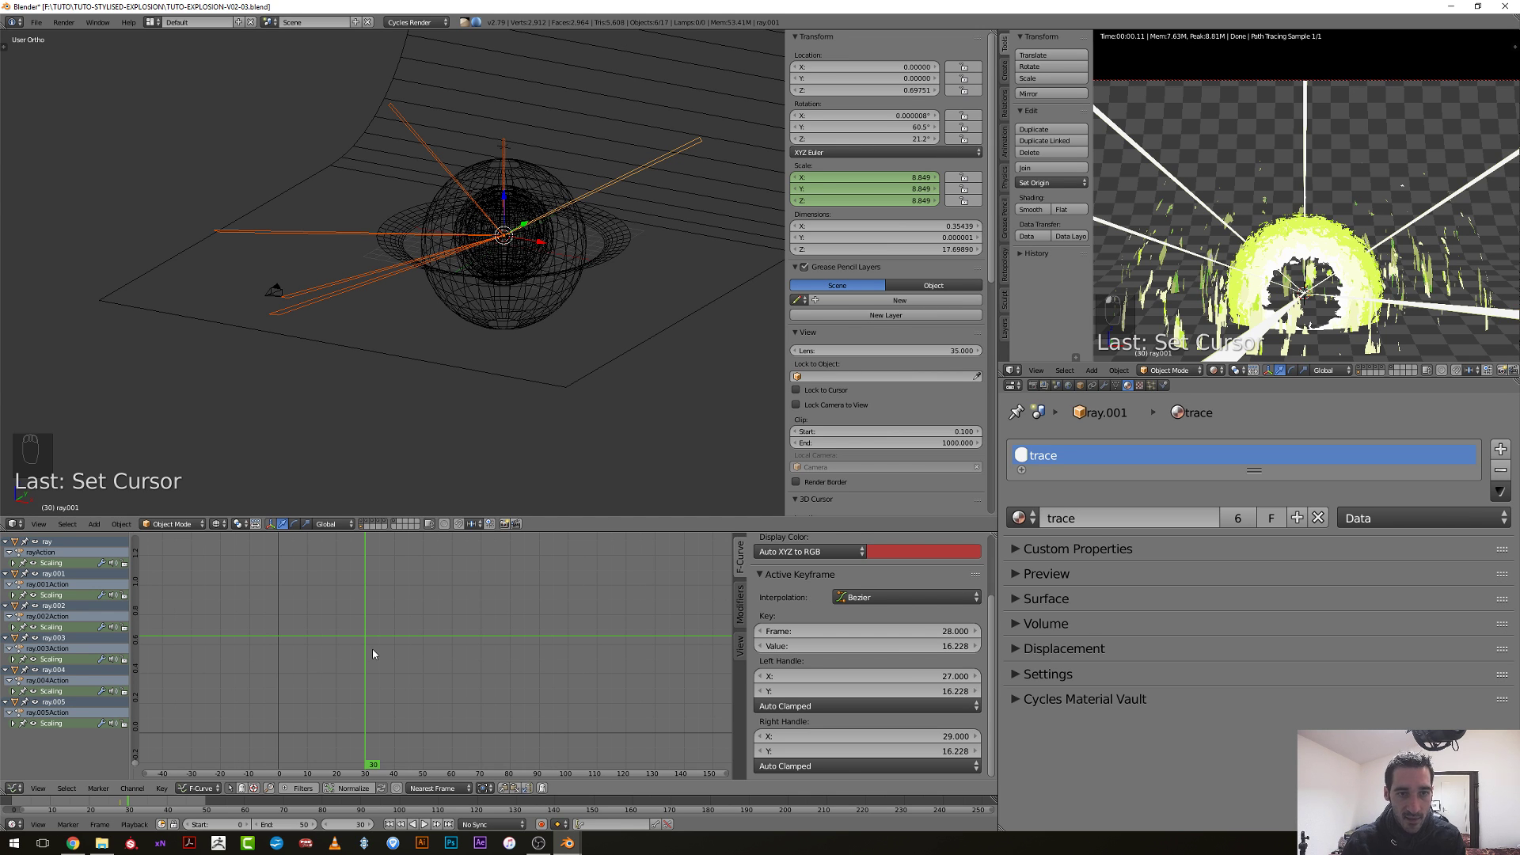
pyautogui.moveTo(373, 657); pyautogui.dragTo(382, 677)
pyautogui.moveTo(448, 630); pyautogui.dragTo(372, 712, button='middle')
pyautogui.click(18, 788)
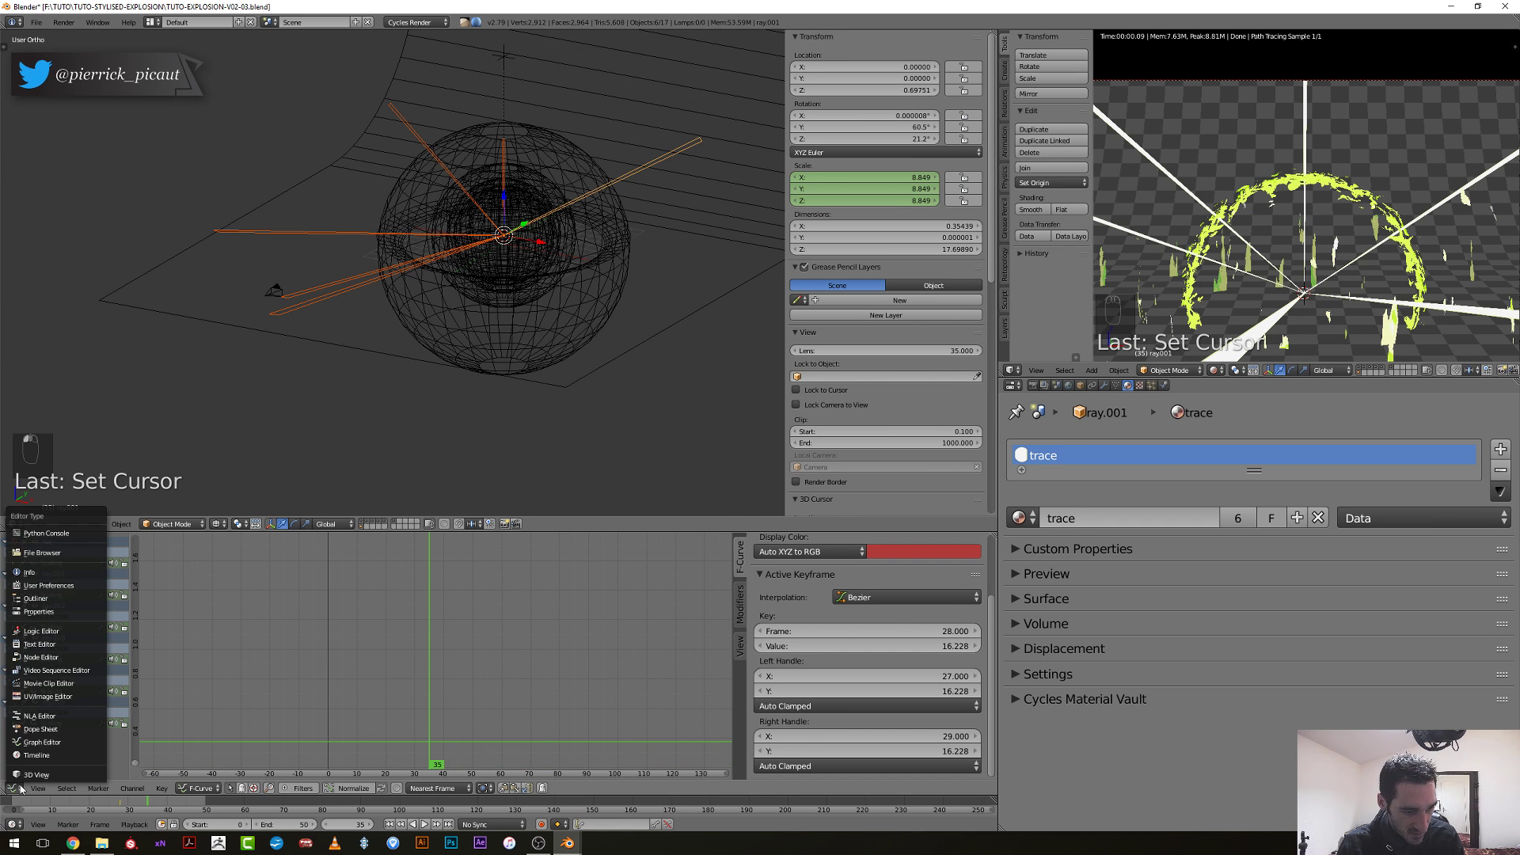
pyautogui.click(40, 729)
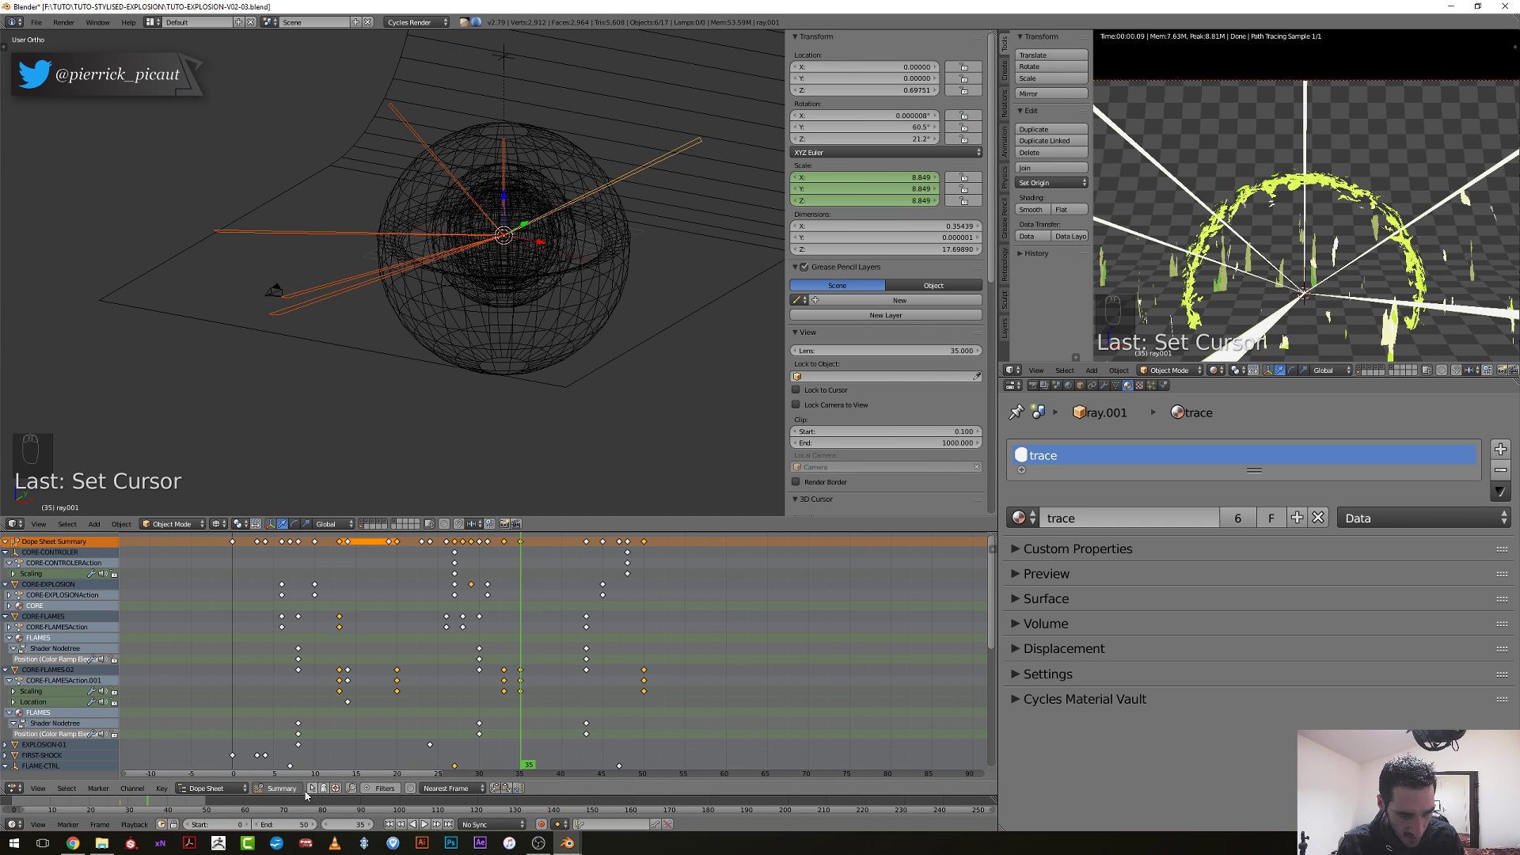
pyautogui.click(279, 789)
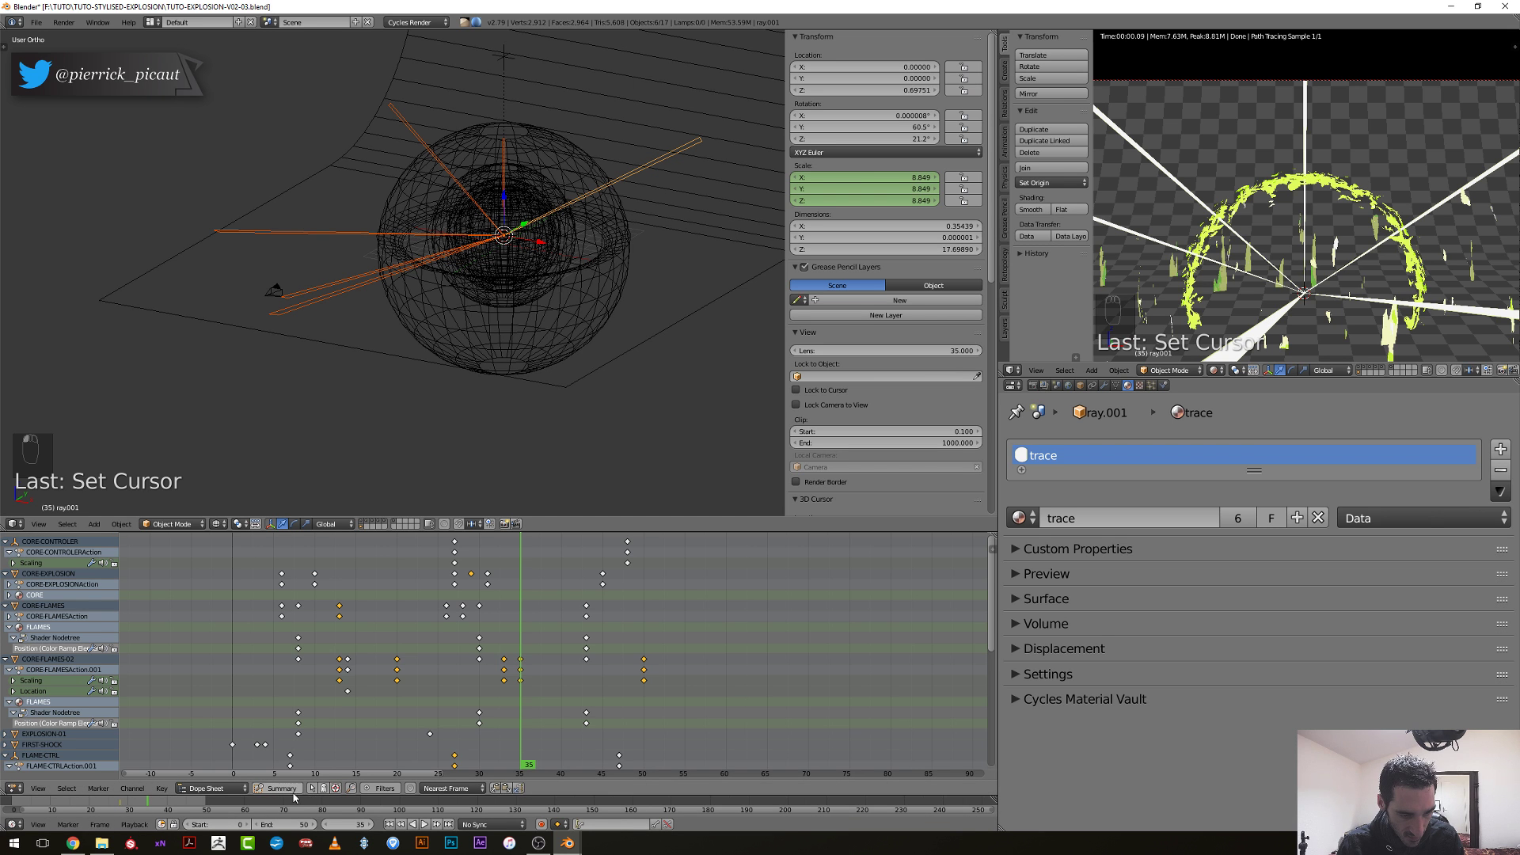
pyautogui.click(277, 789)
pyautogui.click(314, 788)
# Scale all the rays to 0 at frame 26 and insert a Scaling keyframe there.
pyautogui.moveTo(453, 679); pyautogui.dragTo(440, 682)
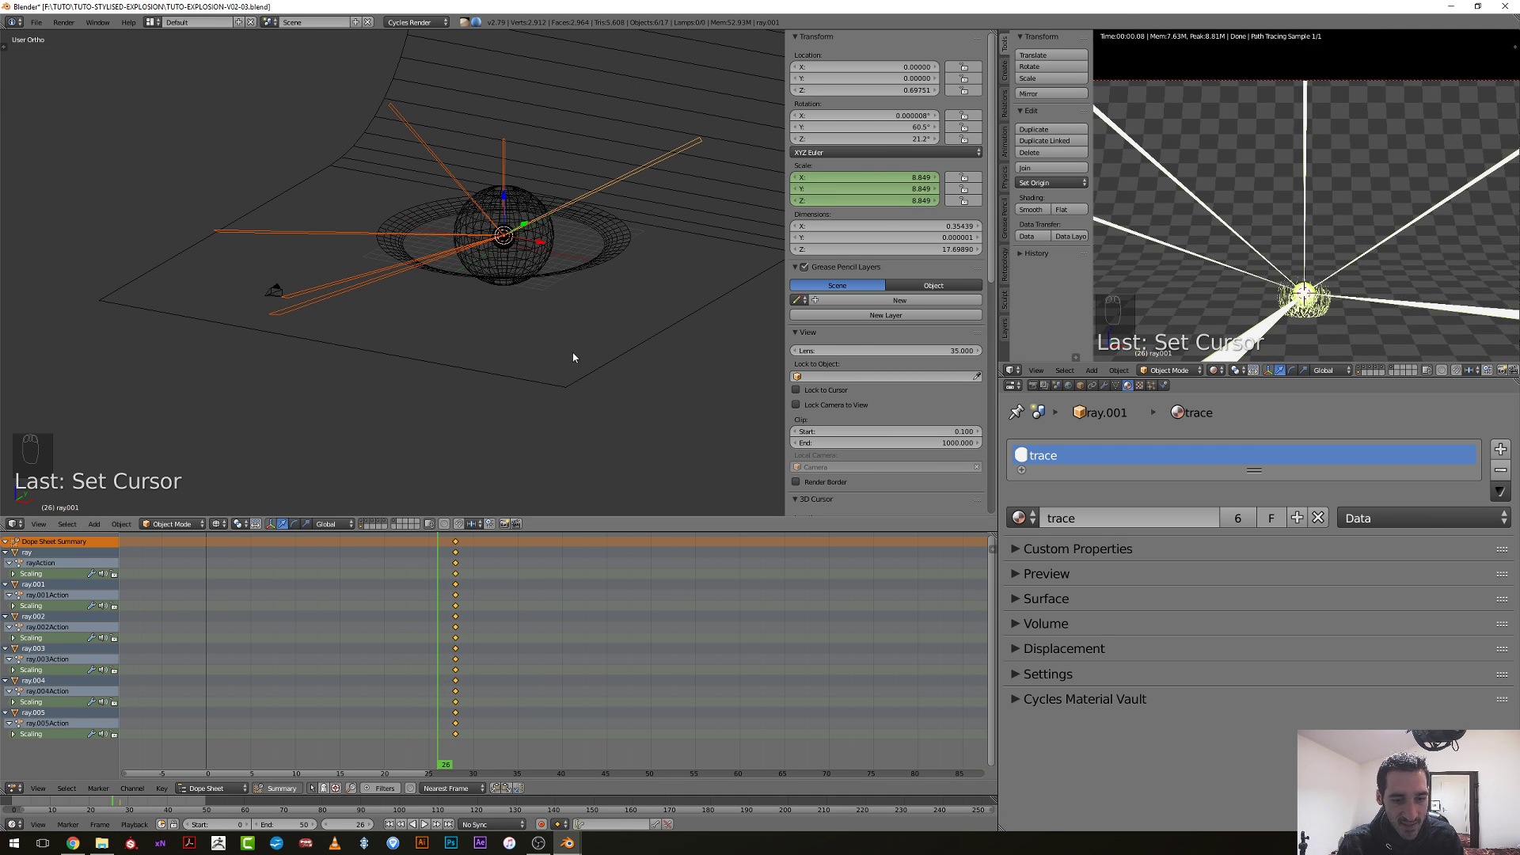
pyautogui.write('s0')
pyautogui.press('Return')
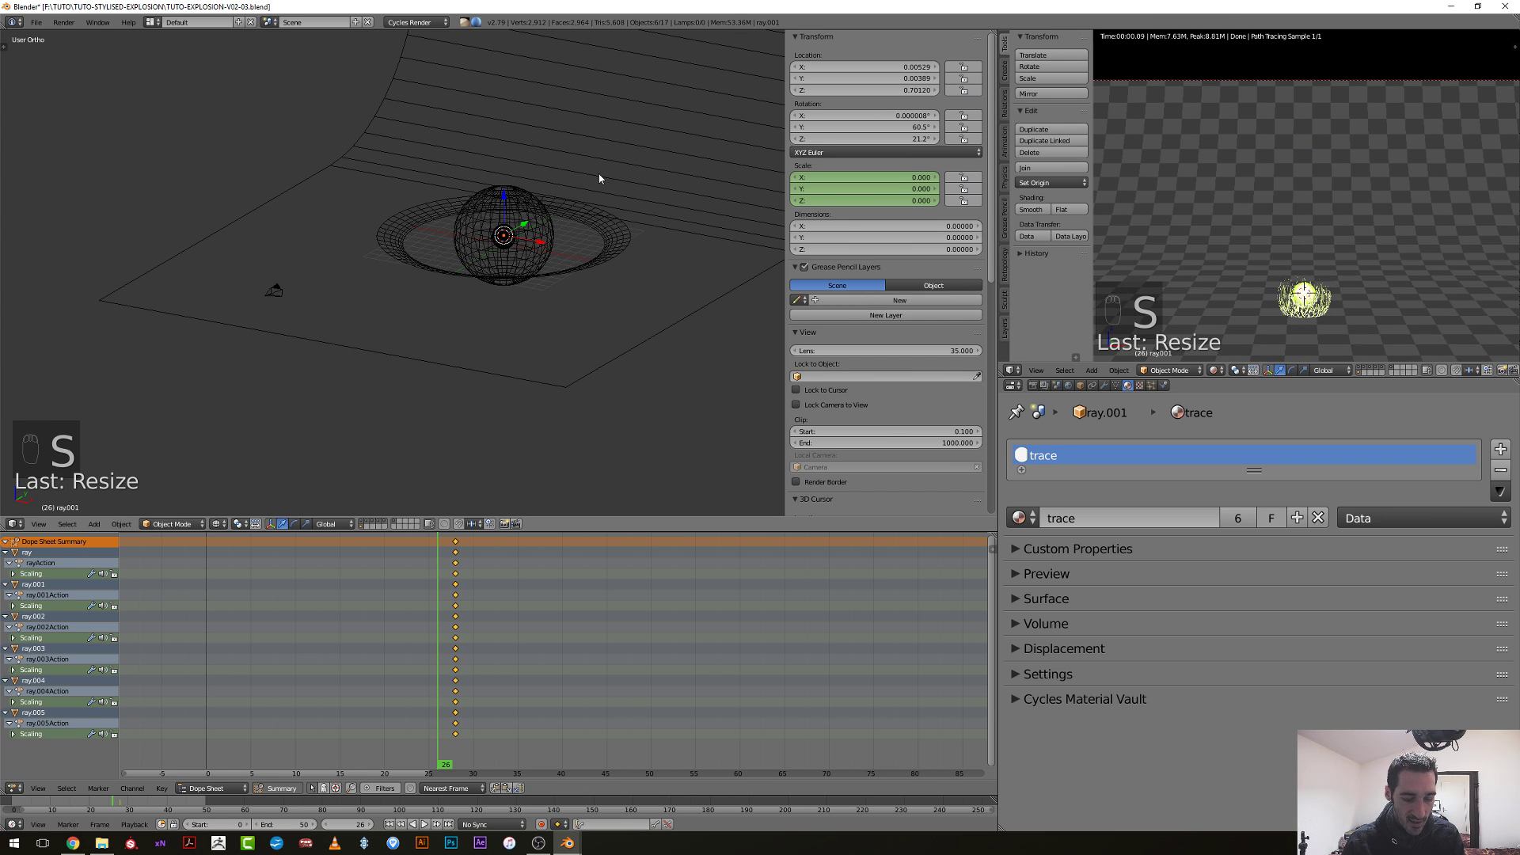
pyautogui.press('i')
pyautogui.click(599, 177)
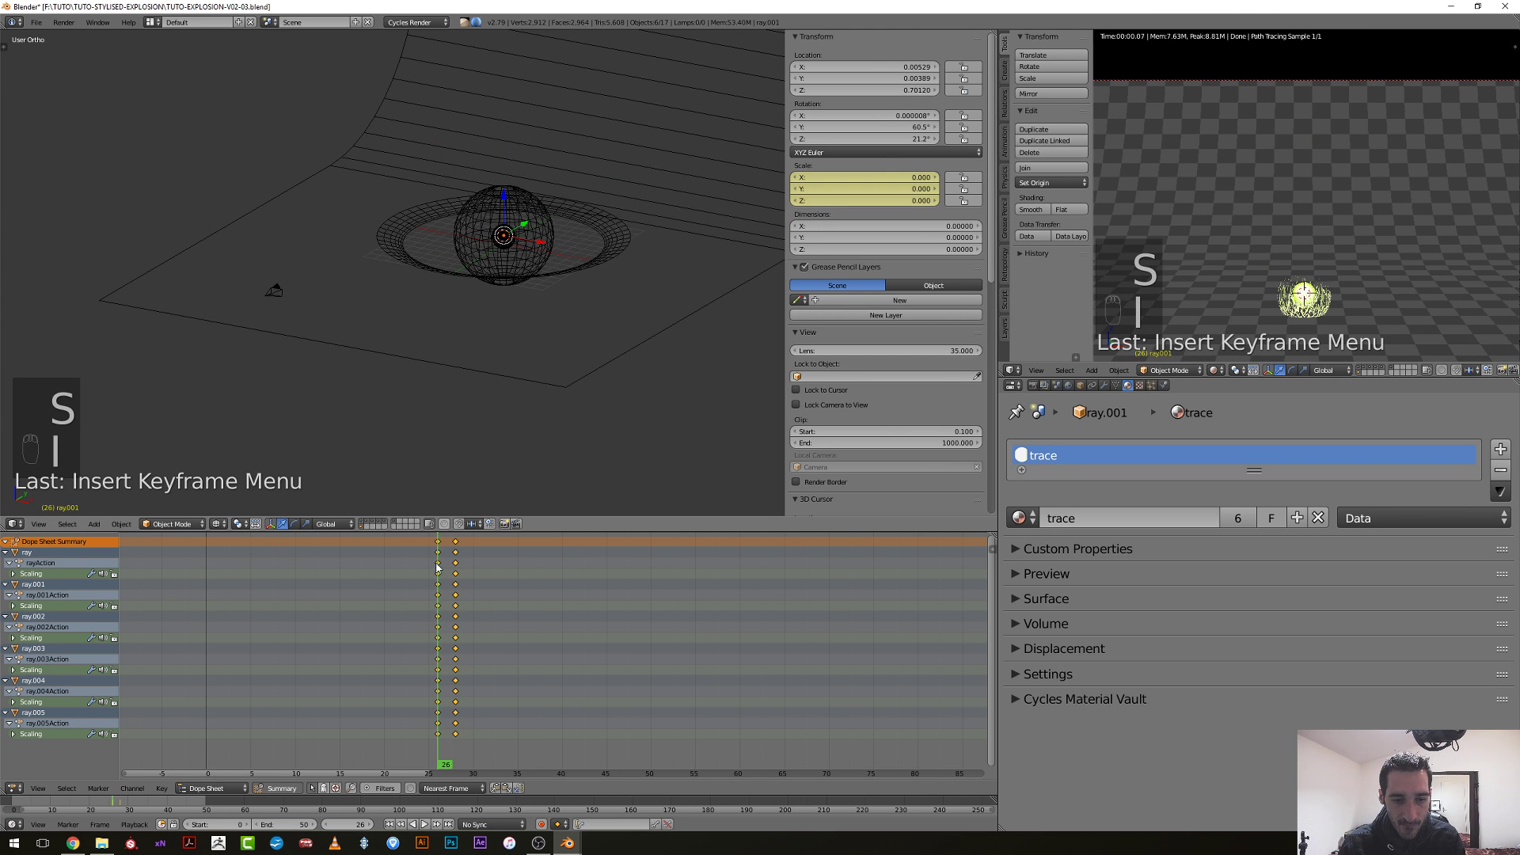
# Move the zero-scale keyframes of all the rays to frame 27 so they grow within one frame.
pyautogui.scroll(1, 434, 658)
pyautogui.click(435, 658)
pyautogui.moveTo(435, 659); pyautogui.dragTo(428, 663)
pyautogui.keyDown('alt'); pyautogui.rightClick(420, 665); pyautogui.keyUp('alt')
pyautogui.press('g')
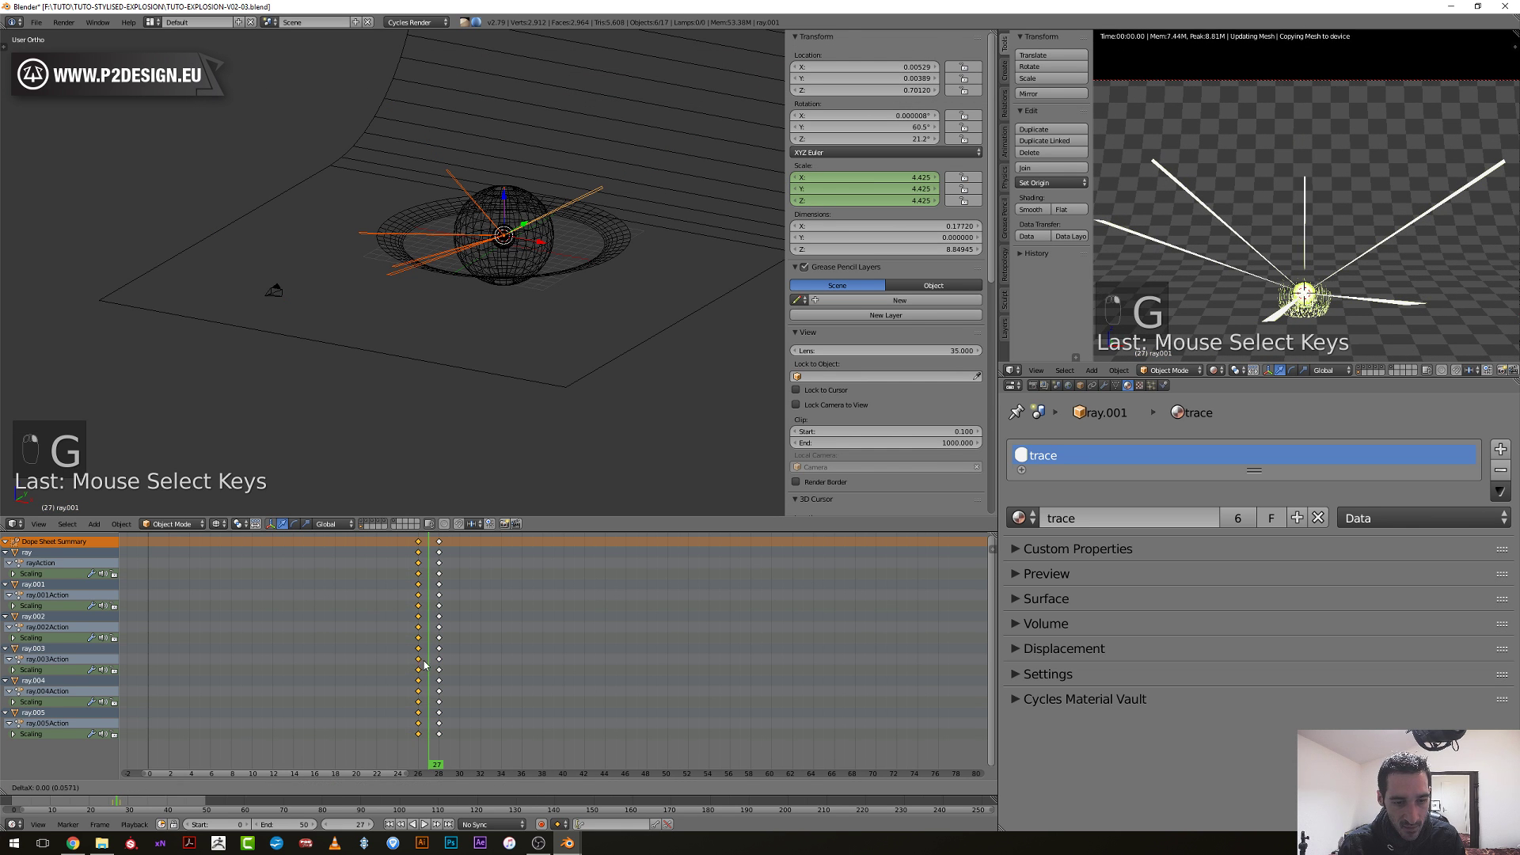
pyautogui.click(425, 666)
pyautogui.moveTo(430, 665); pyautogui.dragTo(441, 670)
pyautogui.keyDown('ctrl'); pyautogui.moveTo(434, 664); pyautogui.dragTo(502, 686, button='middle'); pyautogui.keyUp('ctrl')
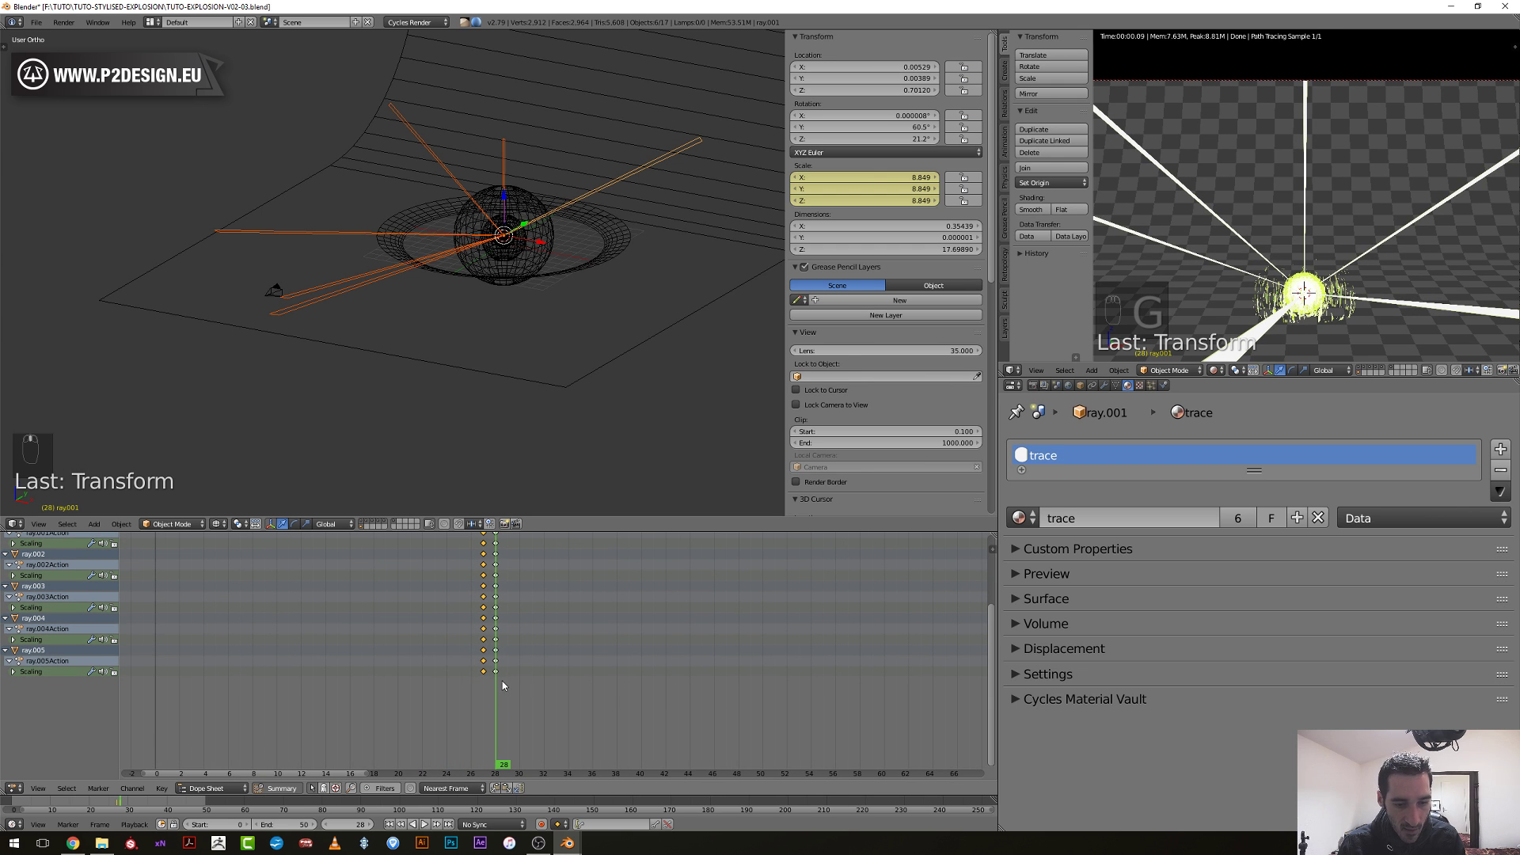
# Shift ray.005's pair of scale keyframes to frames 21 and 22.
pyautogui.press('g')
pyautogui.click(496, 689)
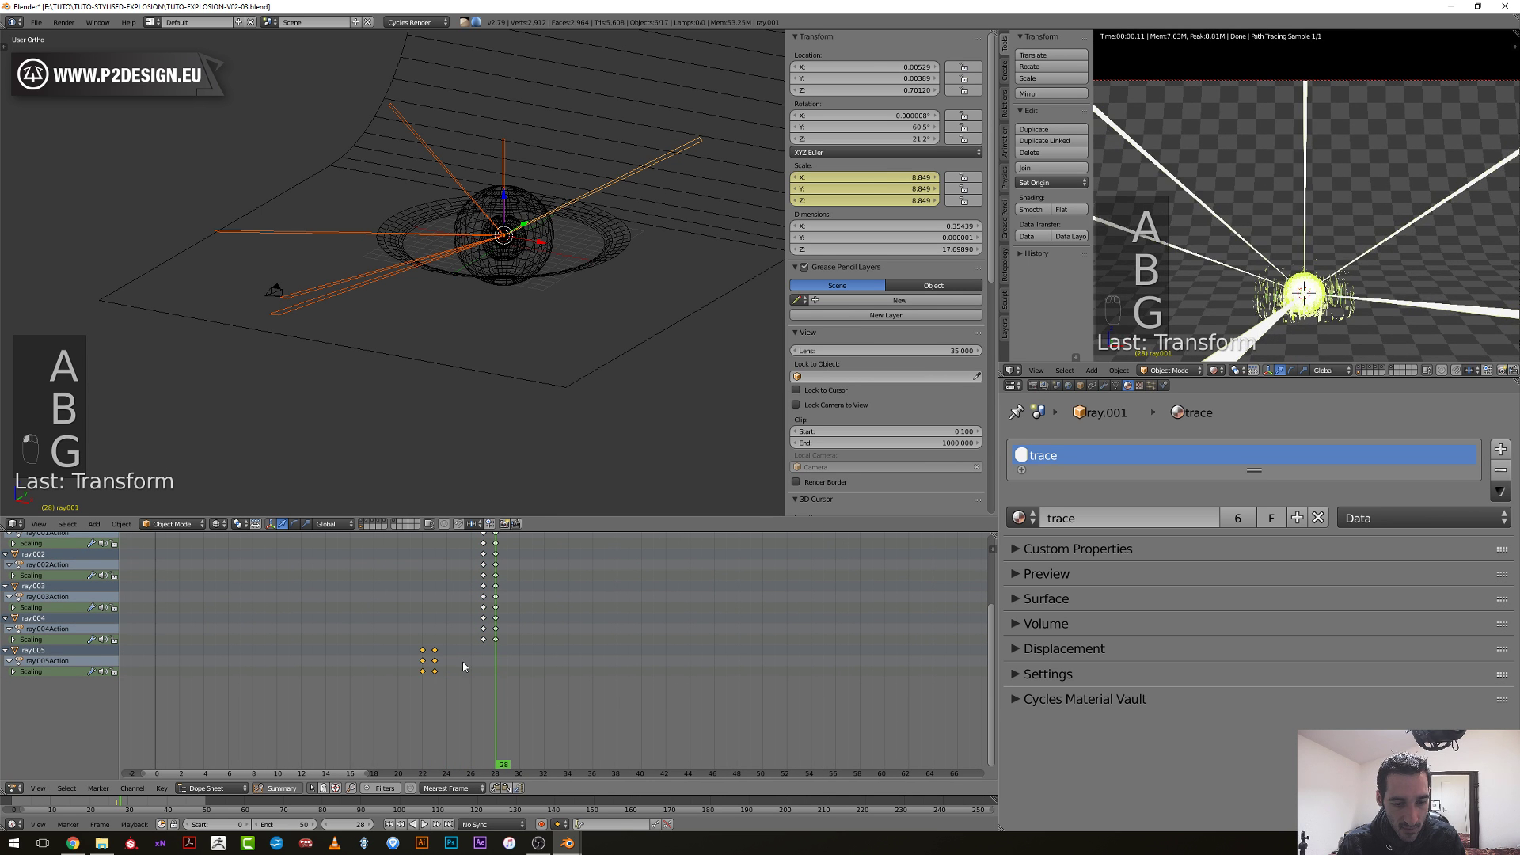
pyautogui.moveTo(422, 669)
pyautogui.mouseDown()
pyautogui.moveTo(437, 671)
pyautogui.moveTo(353, 677)
pyautogui.moveTo(424, 681)
pyautogui.mouseUp()
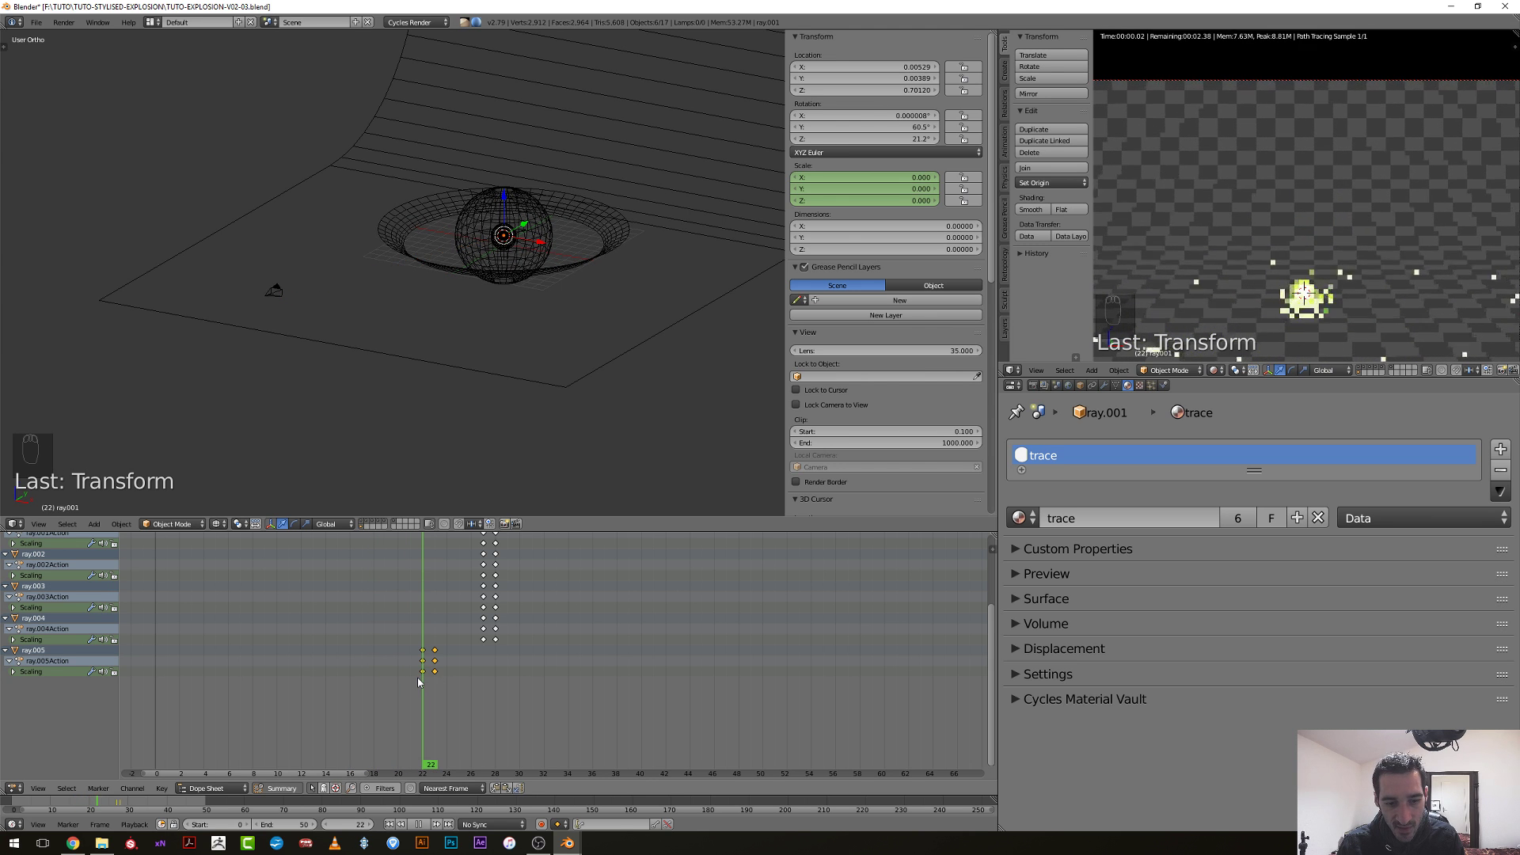
pyautogui.press('g')
# Shift ray.003's pair of scale keyframes to frames 25 and 26.
pyautogui.press('a')
pyautogui.press('b')
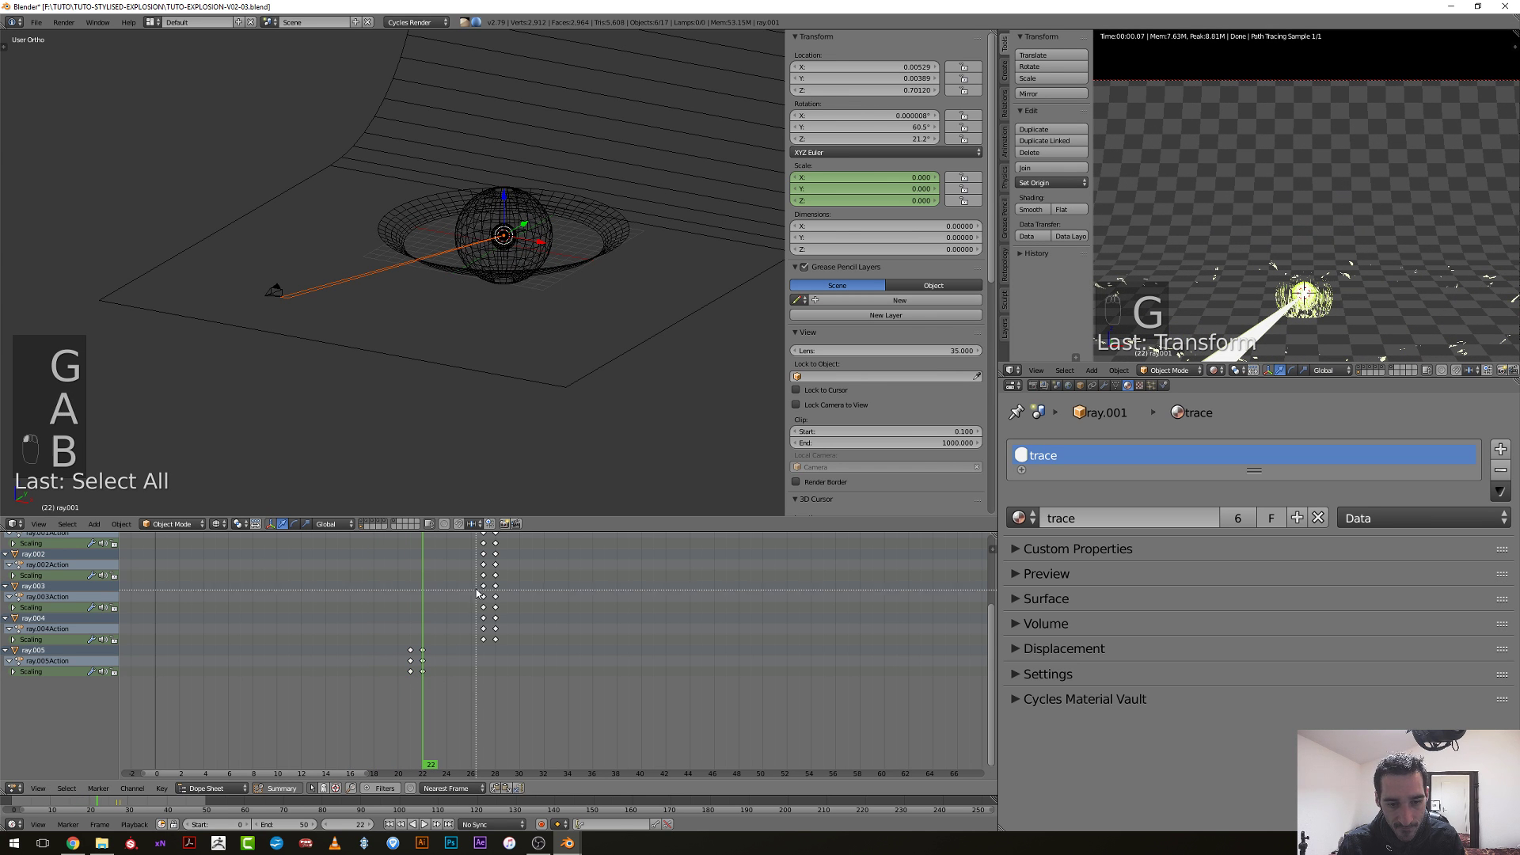
pyautogui.click(483, 599)
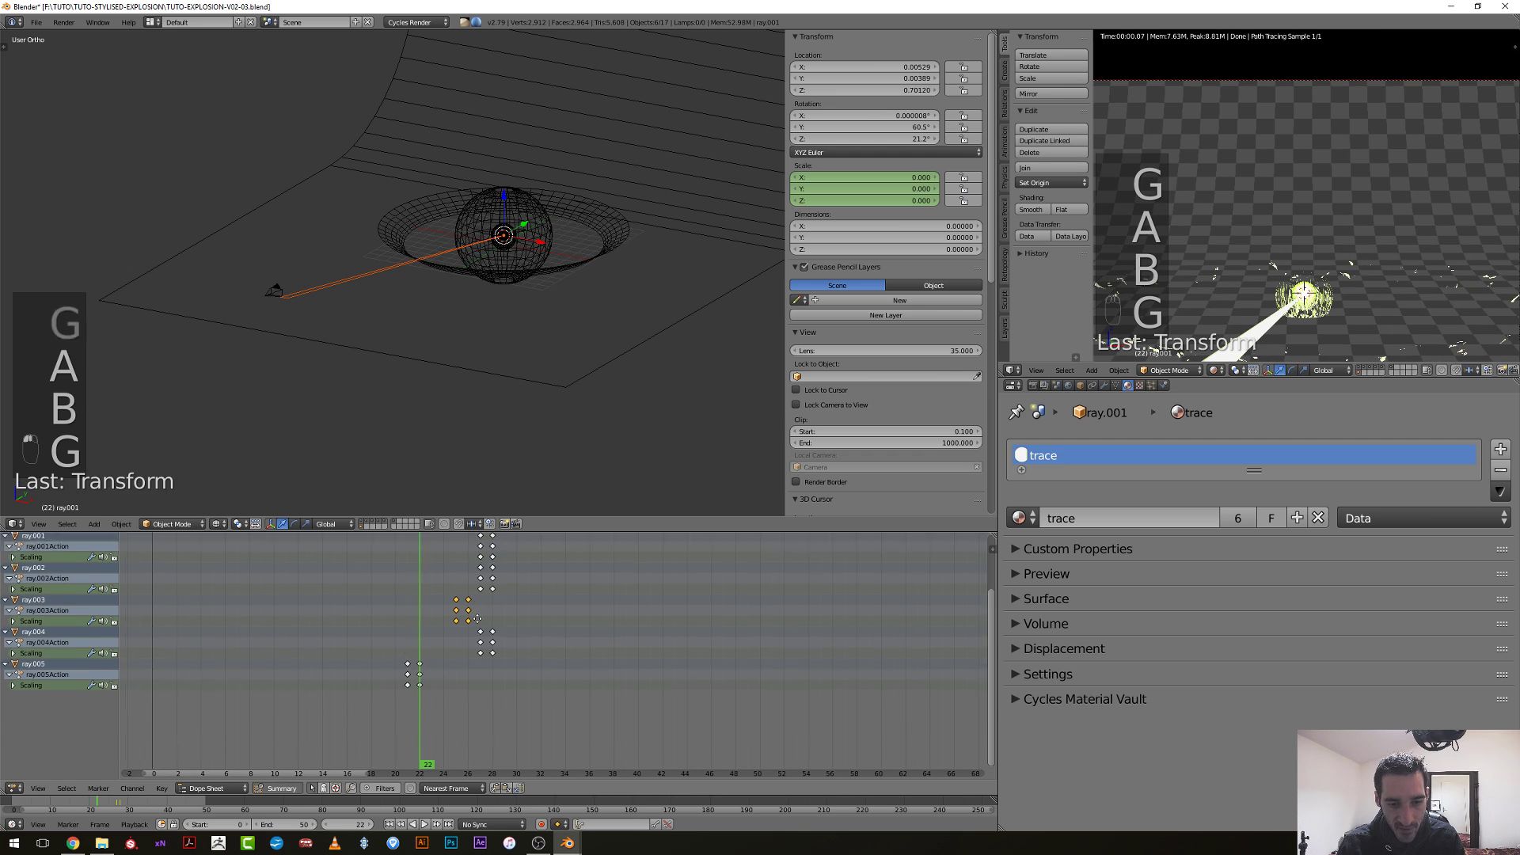
# Shift ray.001's pair of scale keyframes to frames 23 and 24, and preview the animation.
pyautogui.scroll(3, 475, 602)
pyautogui.press('a')
pyautogui.press('b')
pyautogui.press('g')
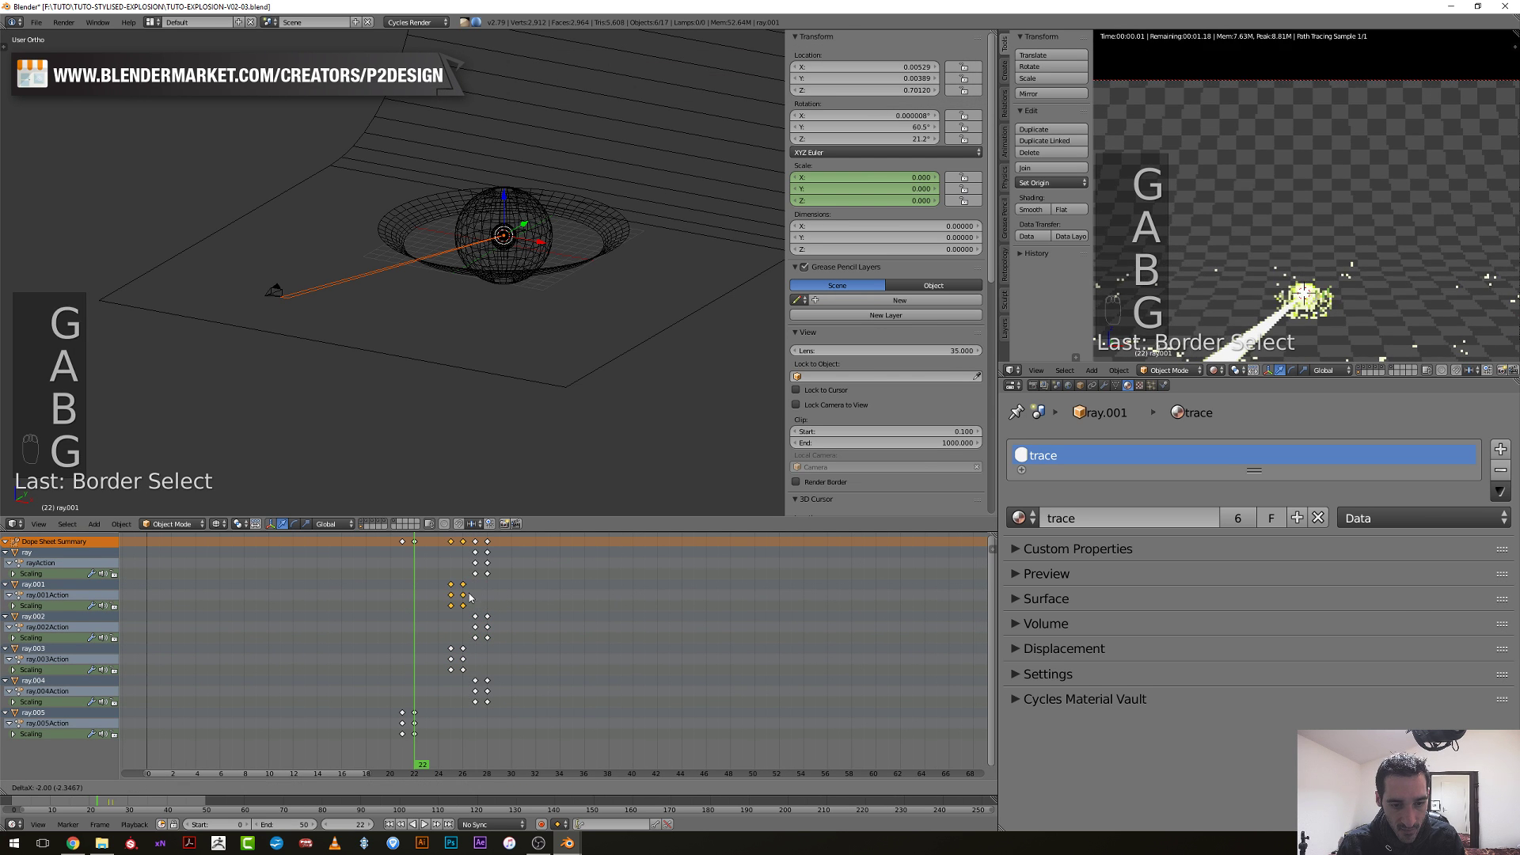
pyautogui.click(454, 605)
pyautogui.click(404, 627)
pyautogui.hotkey('alt', 'a')
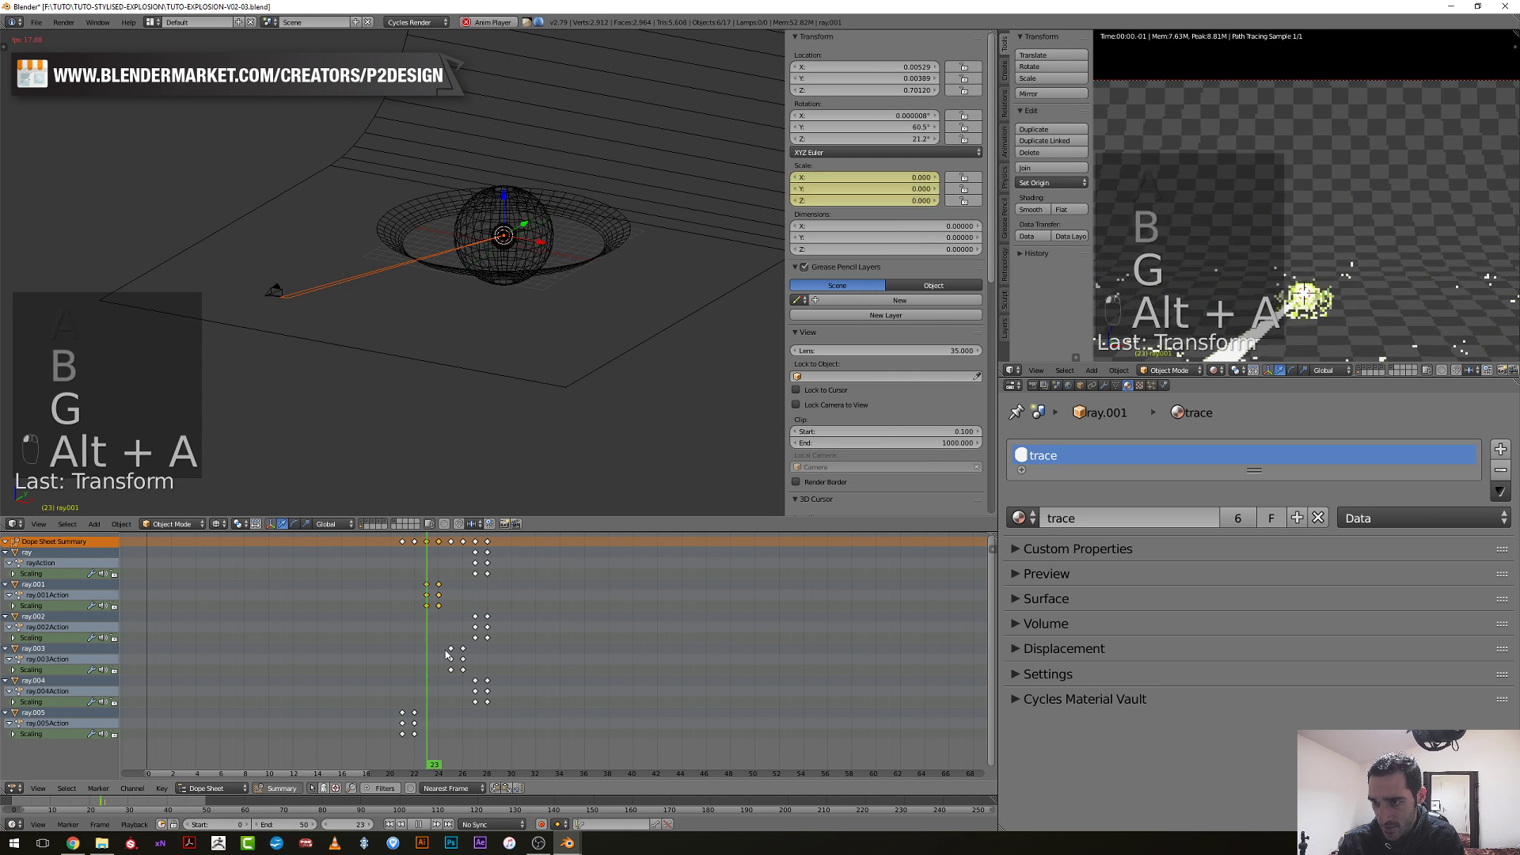
pyautogui.hotkey('alt', 'a')
pyautogui.click(450, 661)
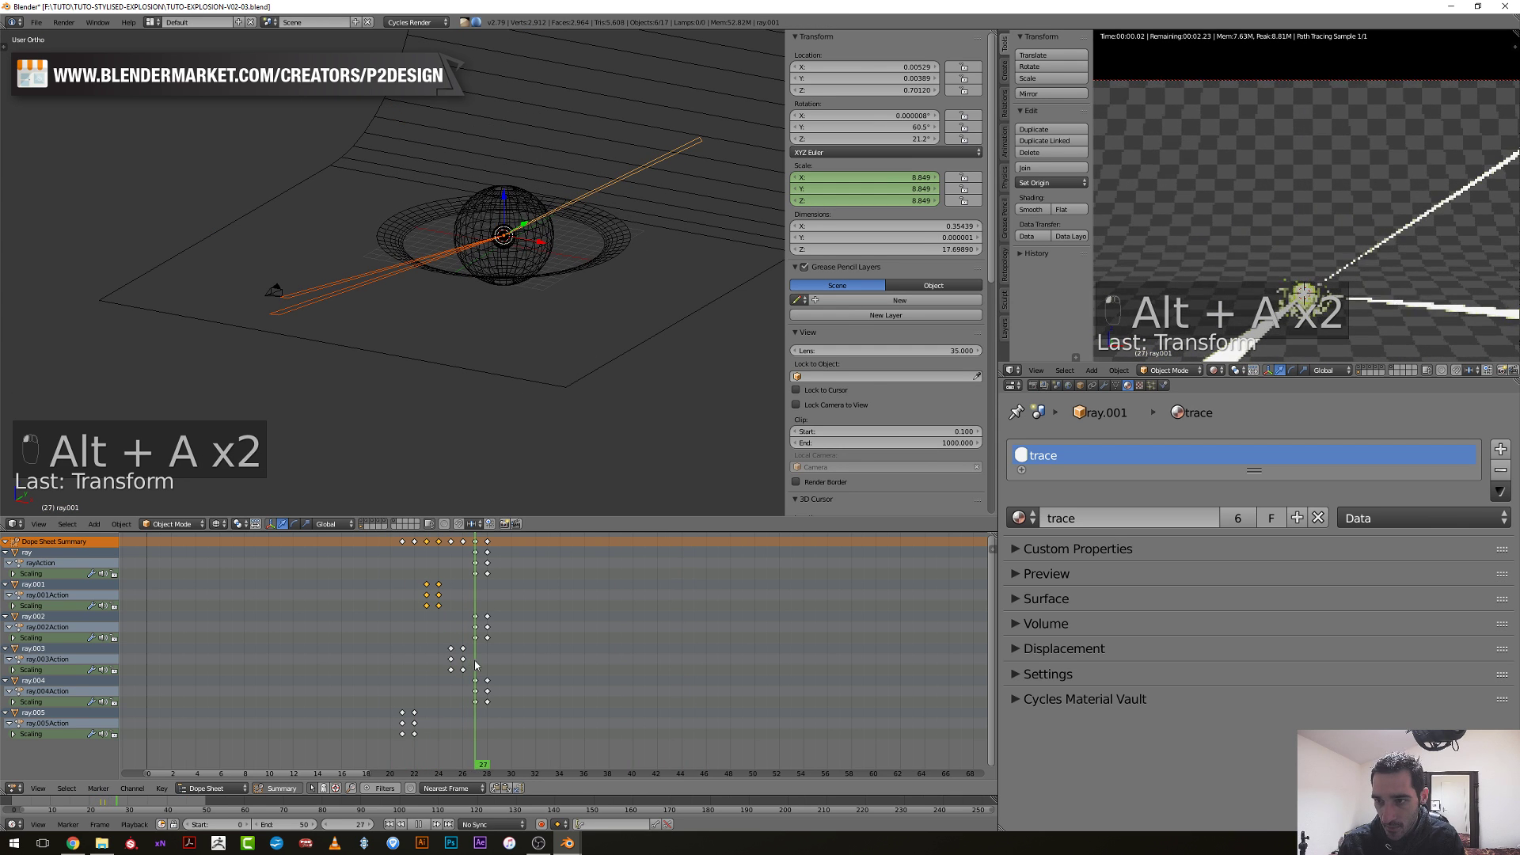
# Move the scale keyframes of the vertical ray to frames 22 and 23 and those of ray.002 to frames 24 and 25.
pyautogui.moveTo(475, 664); pyautogui.dragTo(499, 661)
pyautogui.press('a')
pyautogui.press('b')
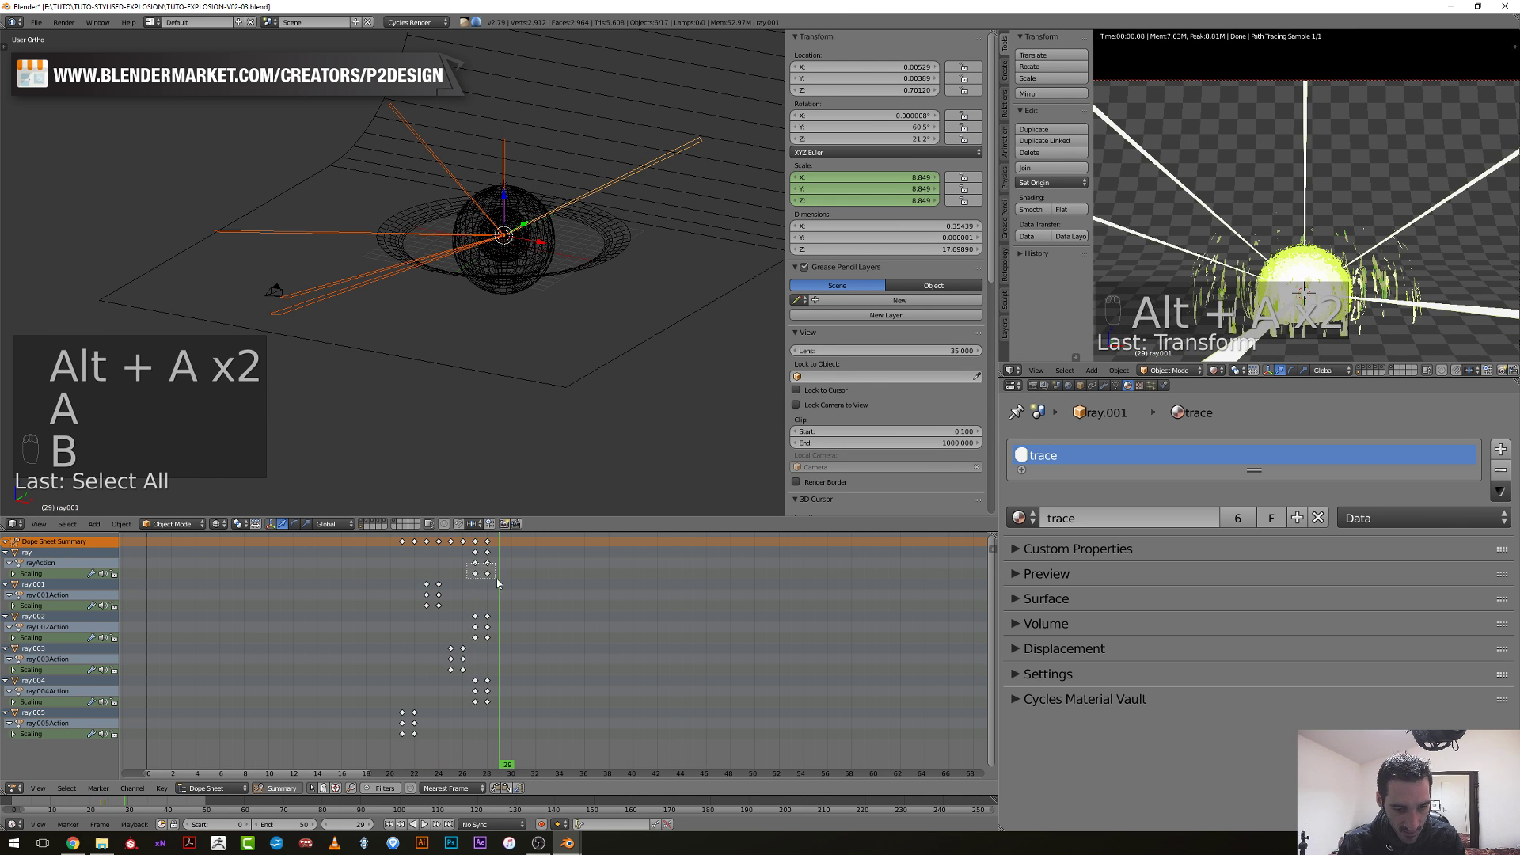
pyautogui.moveTo(498, 583); pyautogui.dragTo(499, 585)
pyautogui.press('g')
pyautogui.click(449, 606)
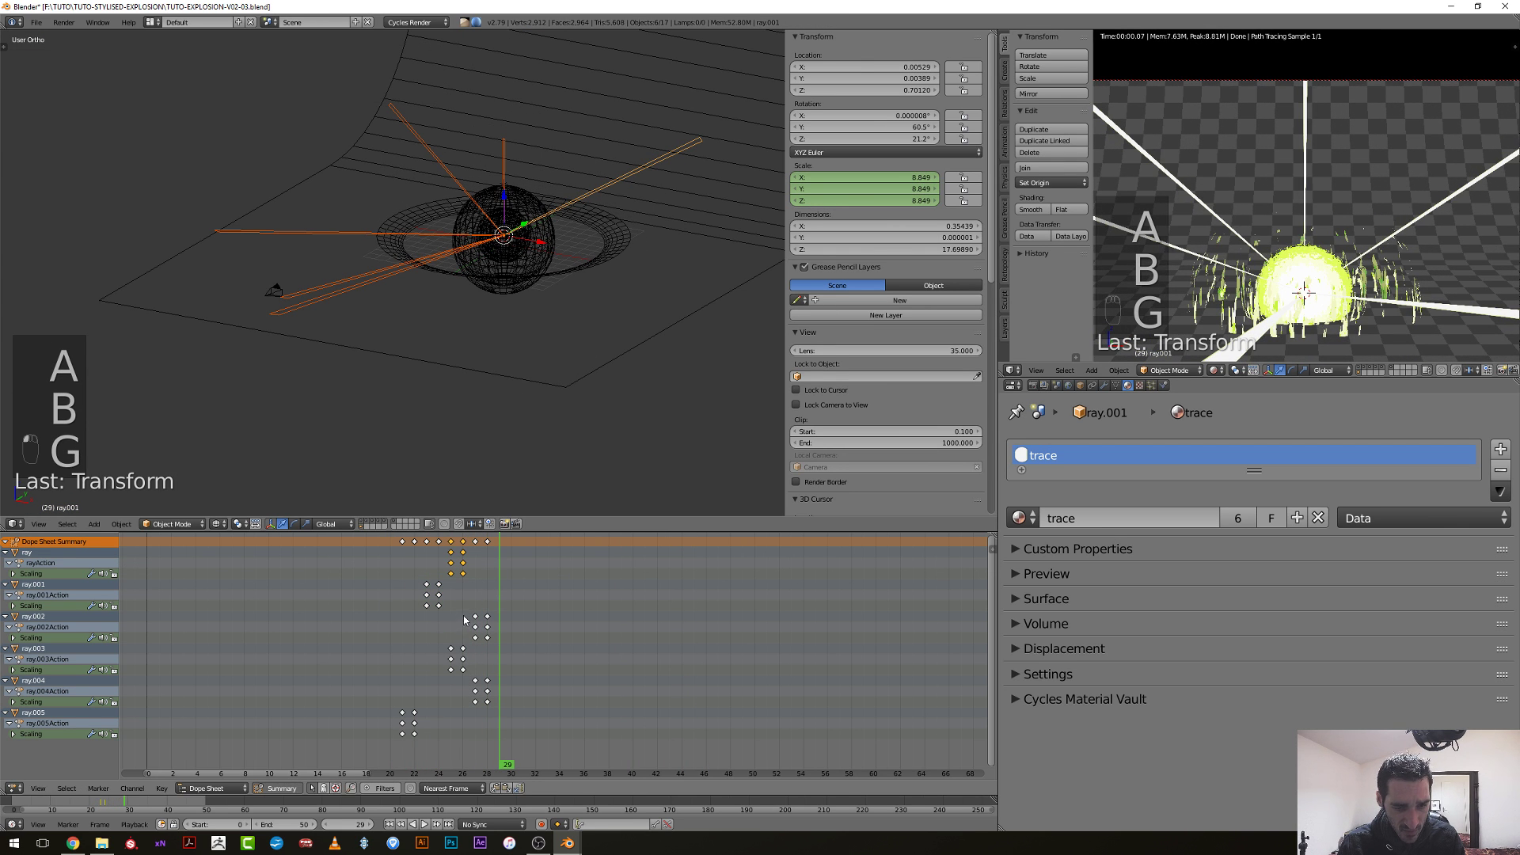
pyautogui.press('g')
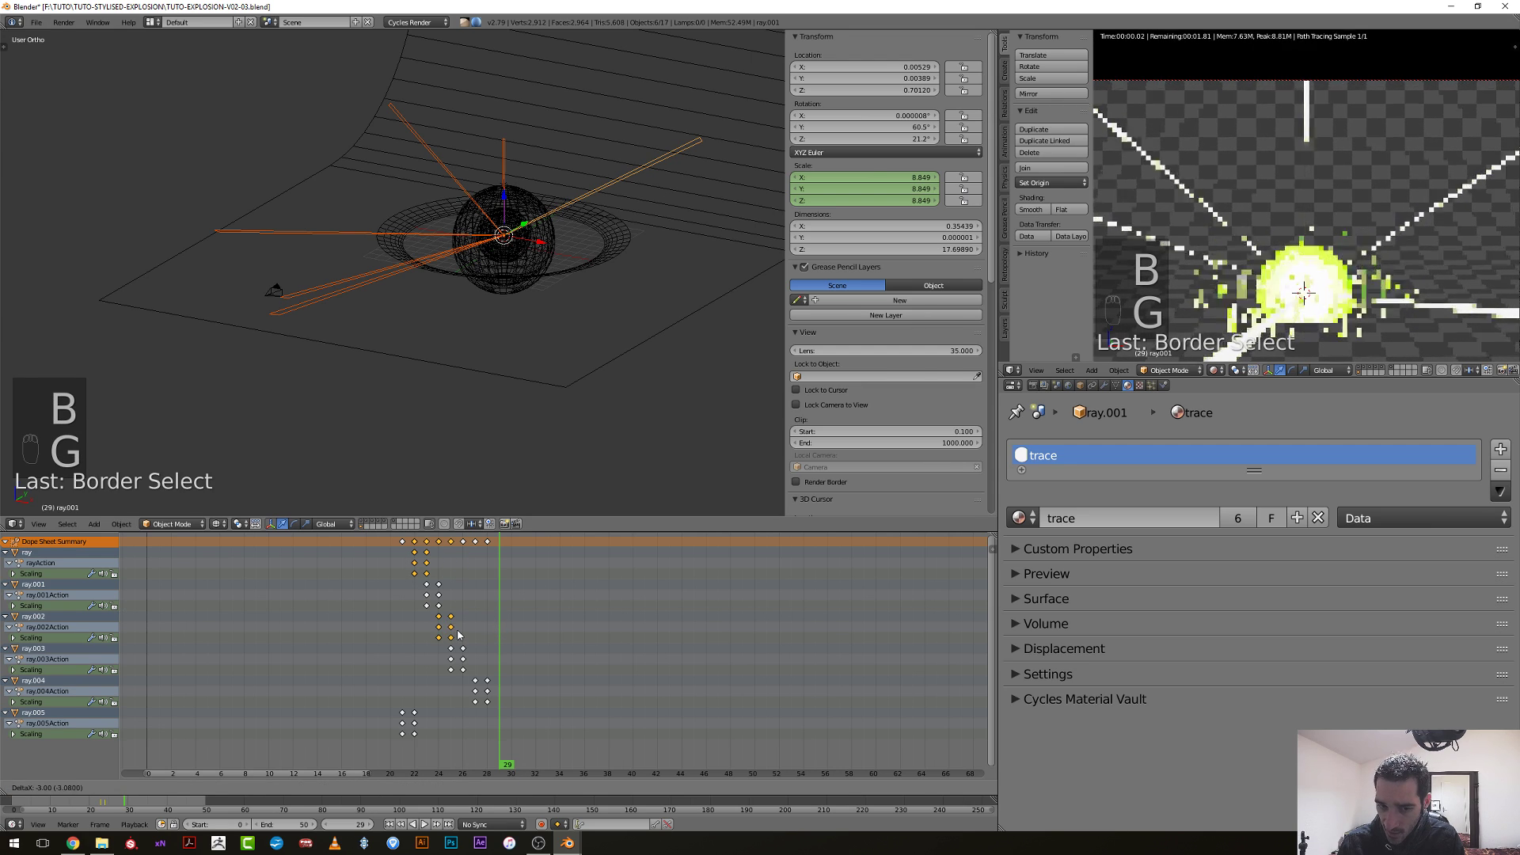
pyautogui.click(459, 633)
# Play back the staggered rays and move ray.002's scale keyframes to frames 25 and 26.
pyautogui.moveTo(453, 600); pyautogui.dragTo(478, 667)
pyautogui.hotkey('alt', 'a')
pyautogui.hotkey('alt', 'a')
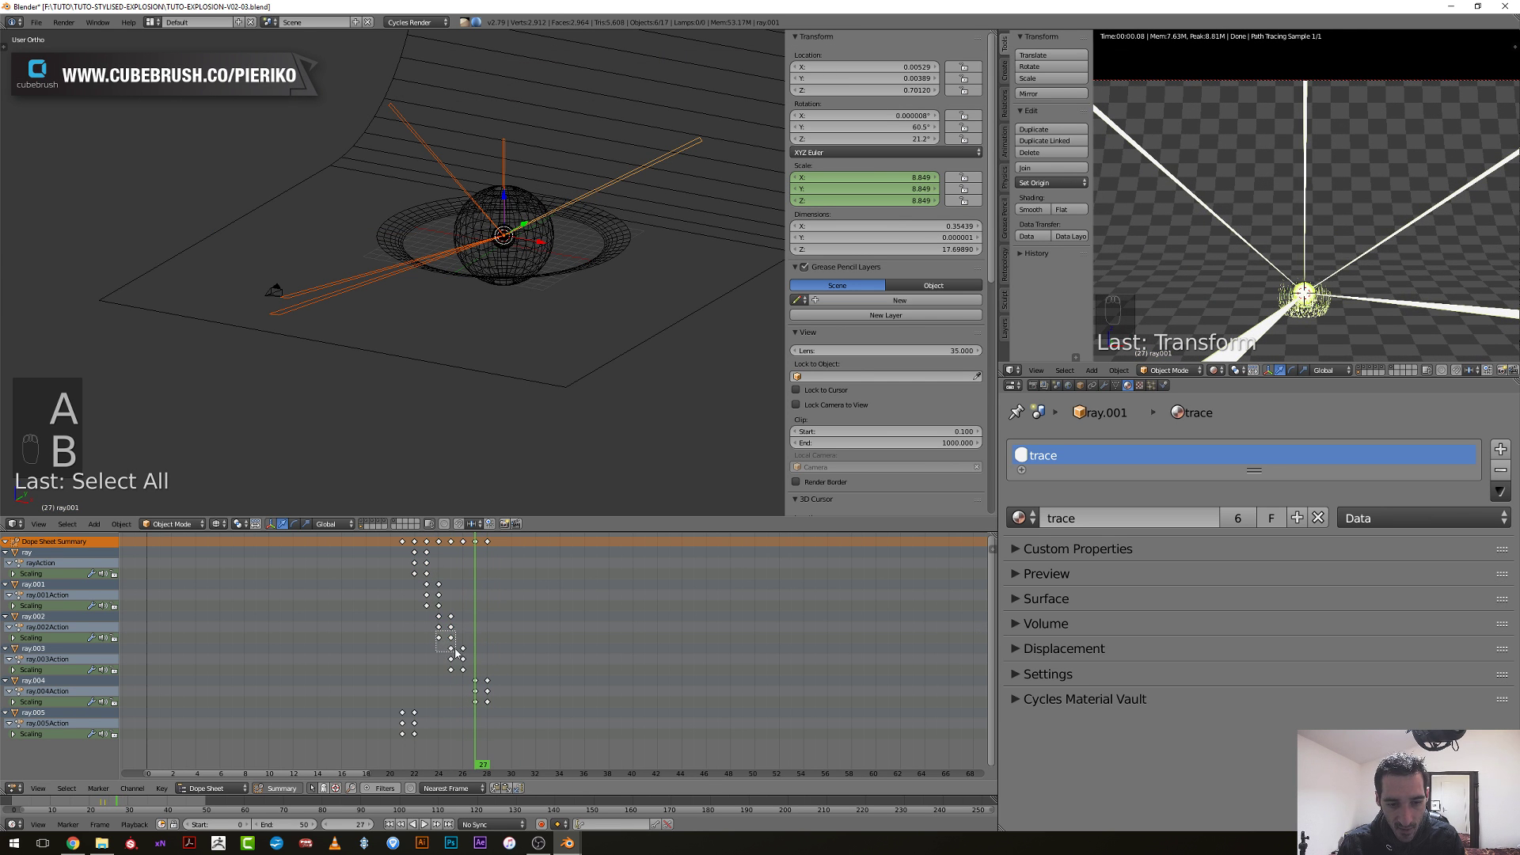
pyautogui.press('g')
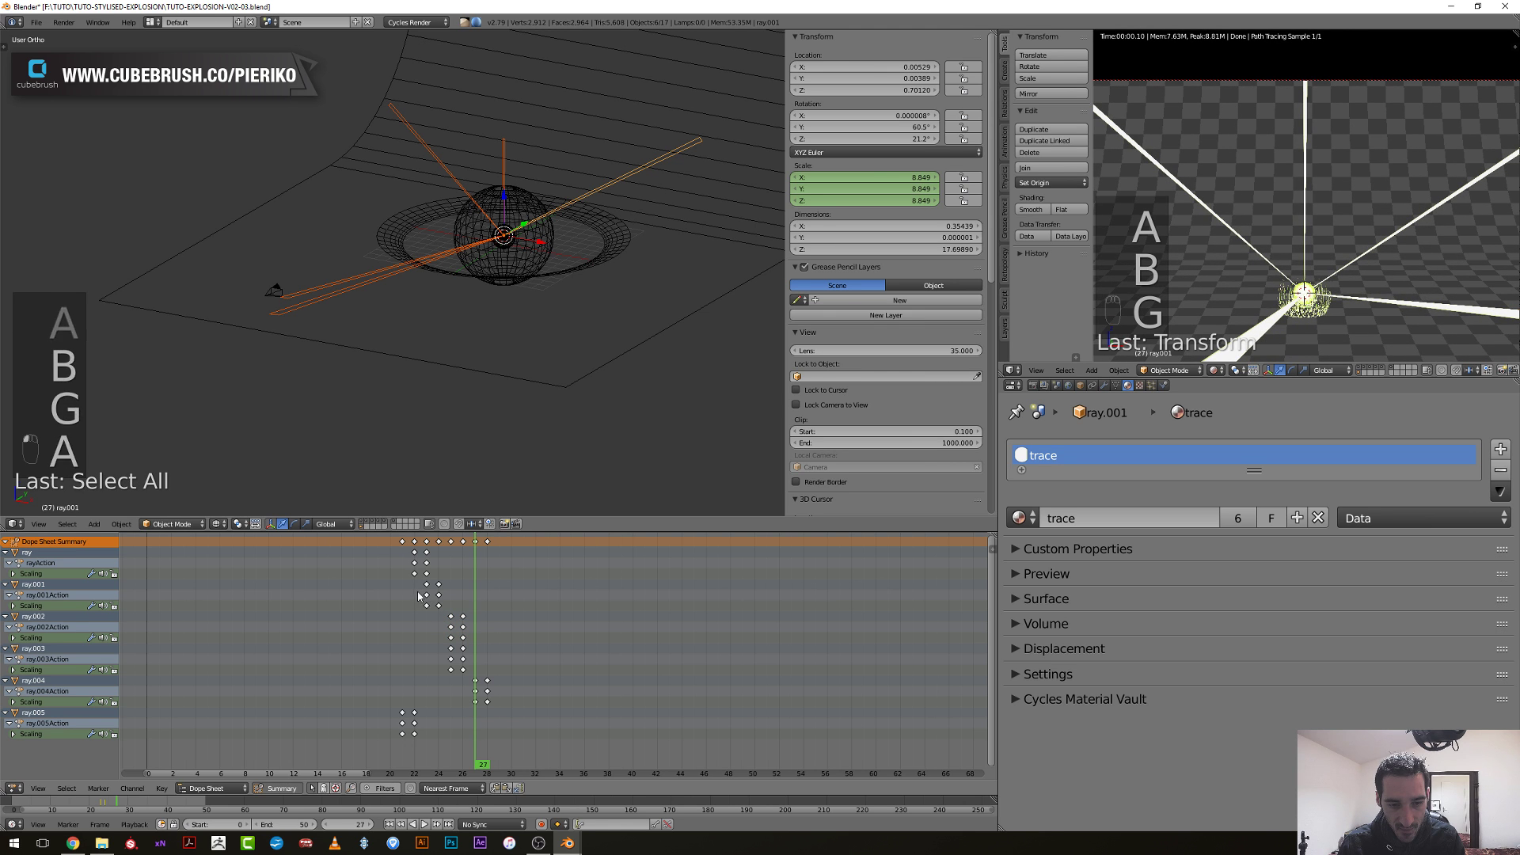
# Align the scale keyframes of both ray and ray.001 on frames 23 and 24.
pyautogui.press('g')
pyautogui.click(428, 607)
pyautogui.press('a')
pyautogui.press('b')
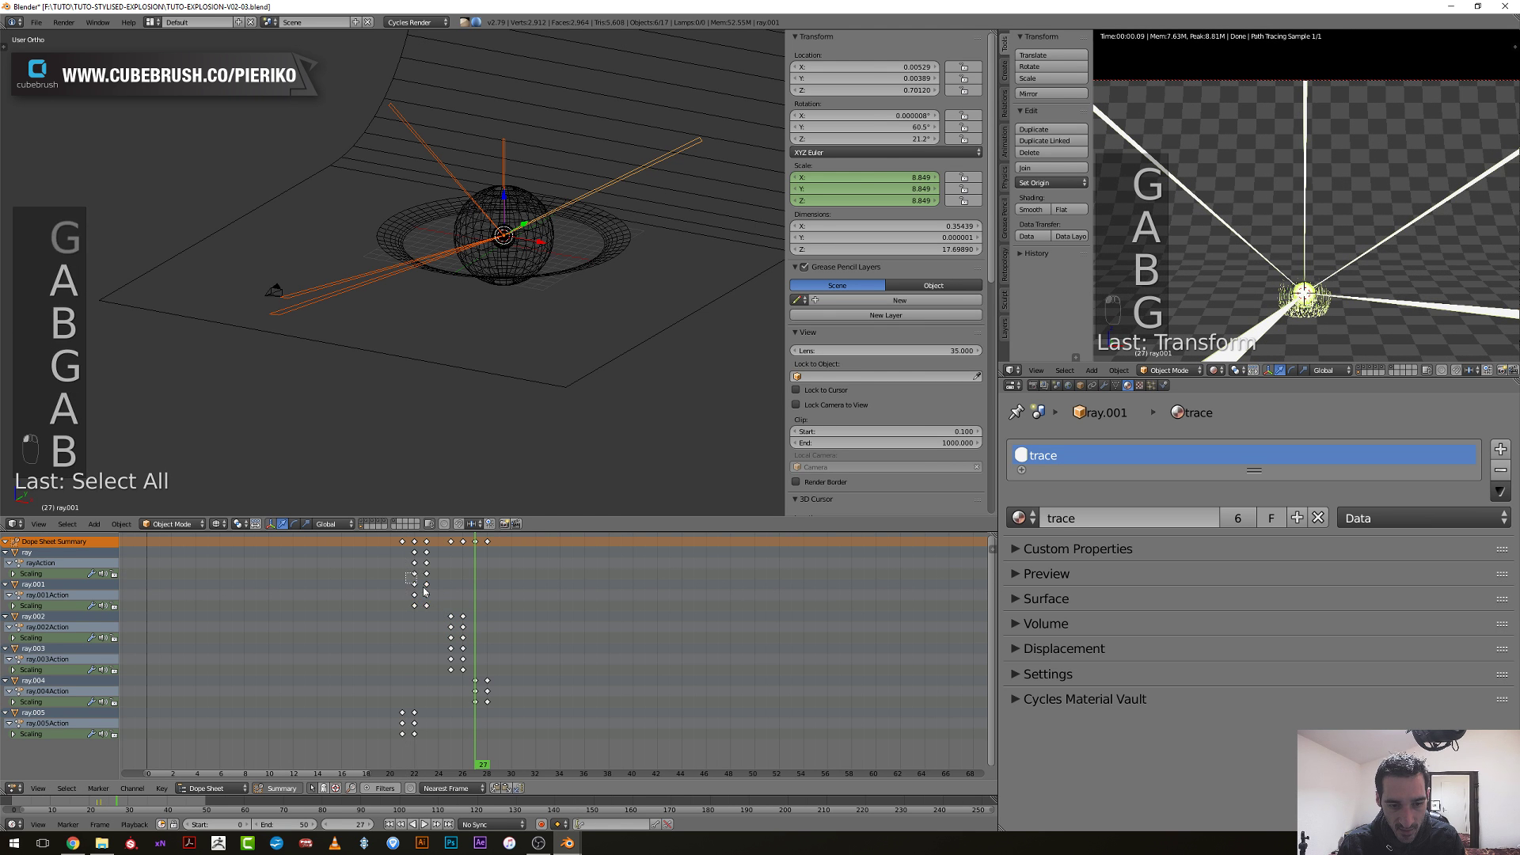
pyautogui.moveTo(406, 549); pyautogui.dragTo(358, 680)
pyautogui.press('b')
pyautogui.press('g')
pyautogui.press('a')
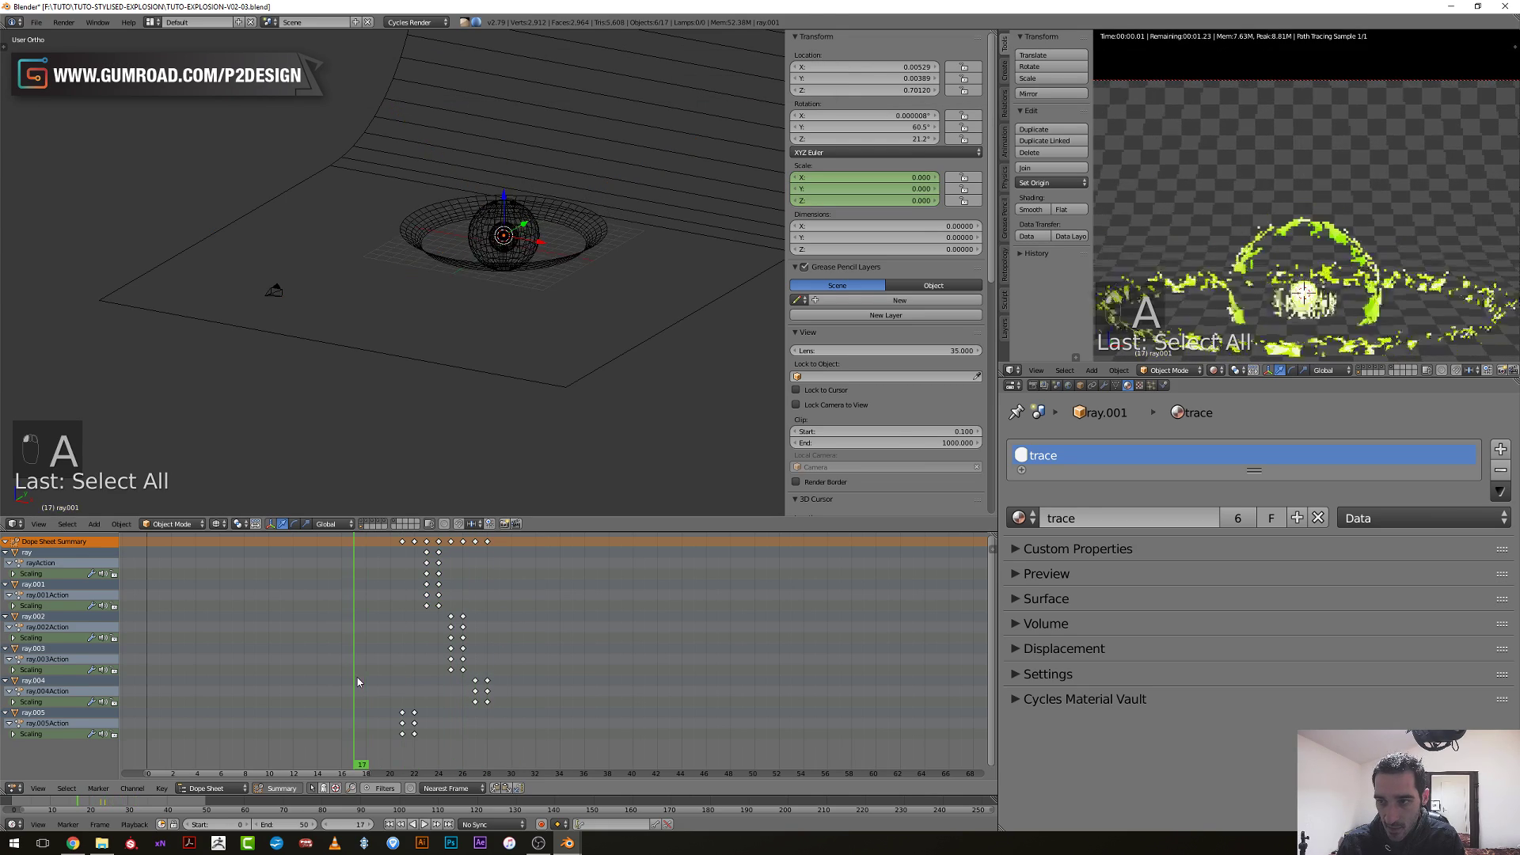
# Preview the animation and move ray.005's pair of scale keyframes to frames 16 and 17.
pyautogui.hotkey('alt', 'a')
pyautogui.hotkey('alt', 'a')
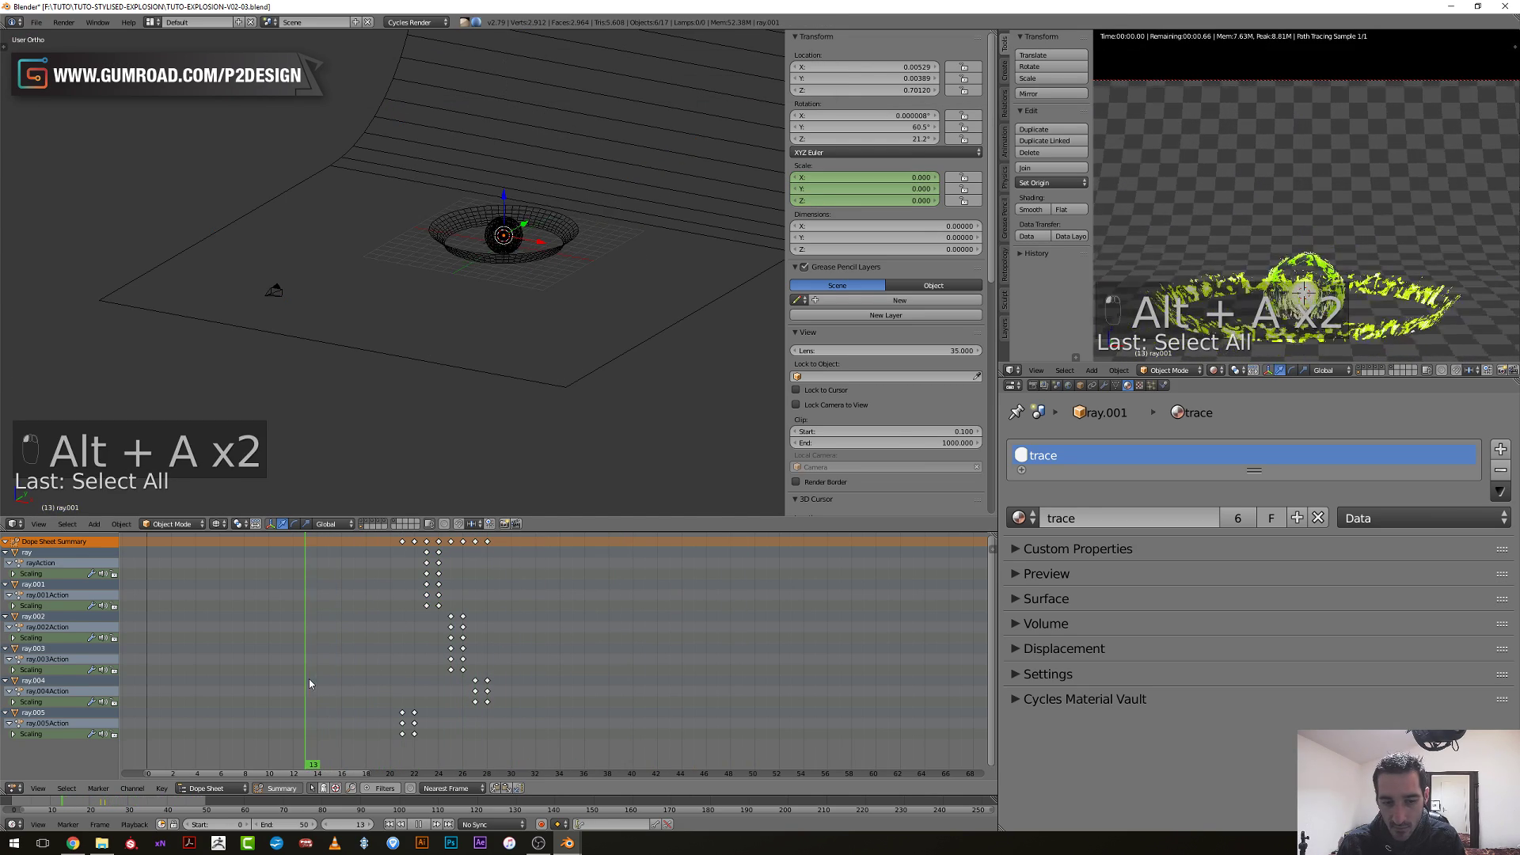
pyautogui.hotkey('alt', 'a')
pyautogui.hotkey('alt', 'a')
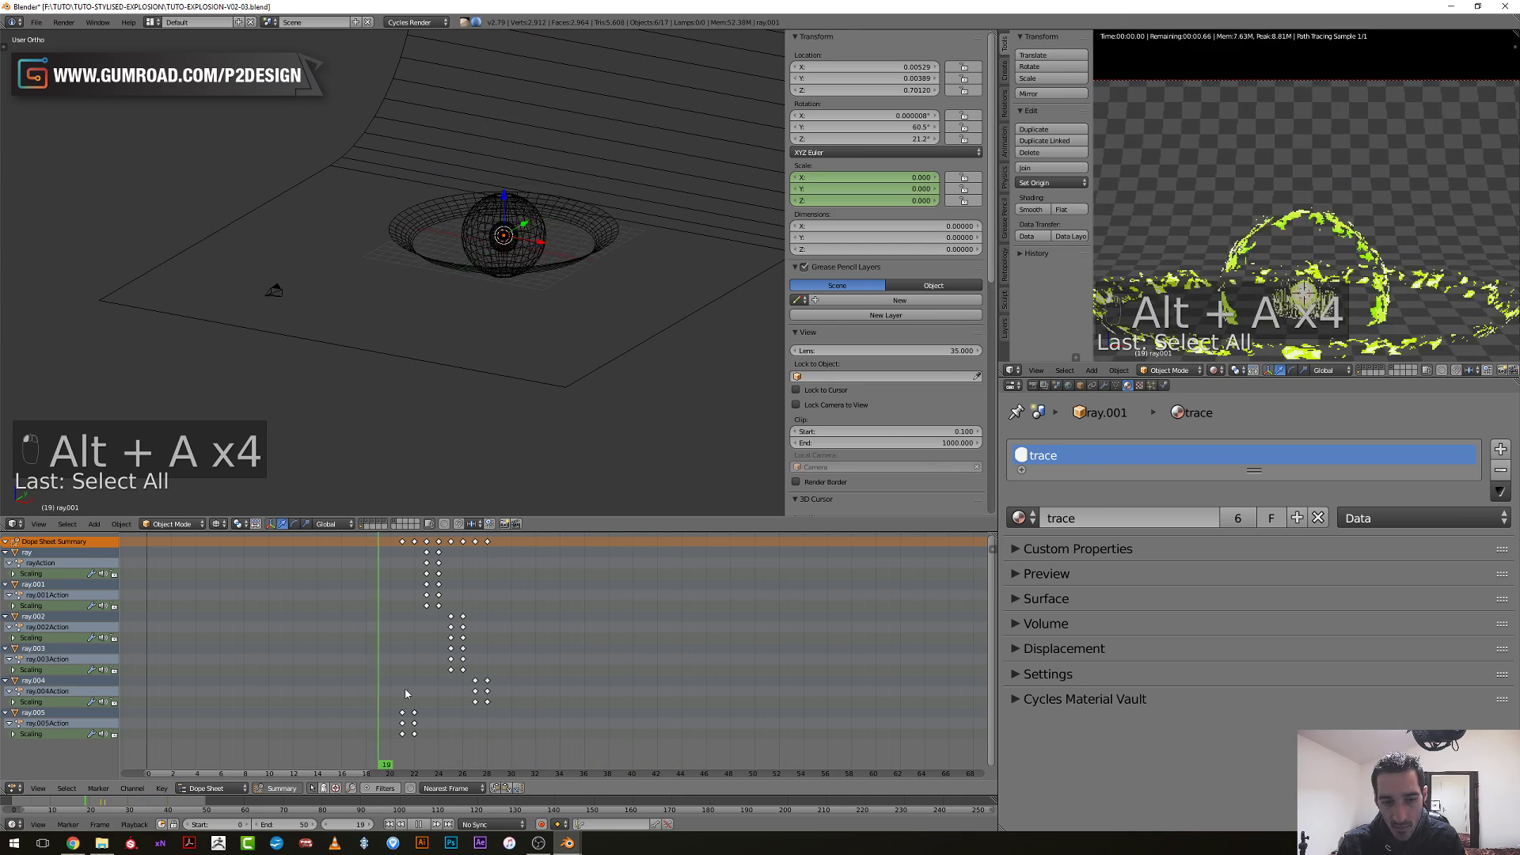
pyautogui.moveTo(406, 693); pyautogui.dragTo(455, 750)
pyautogui.press('a')
pyautogui.press('b')
pyautogui.press('a')
pyautogui.press('b')
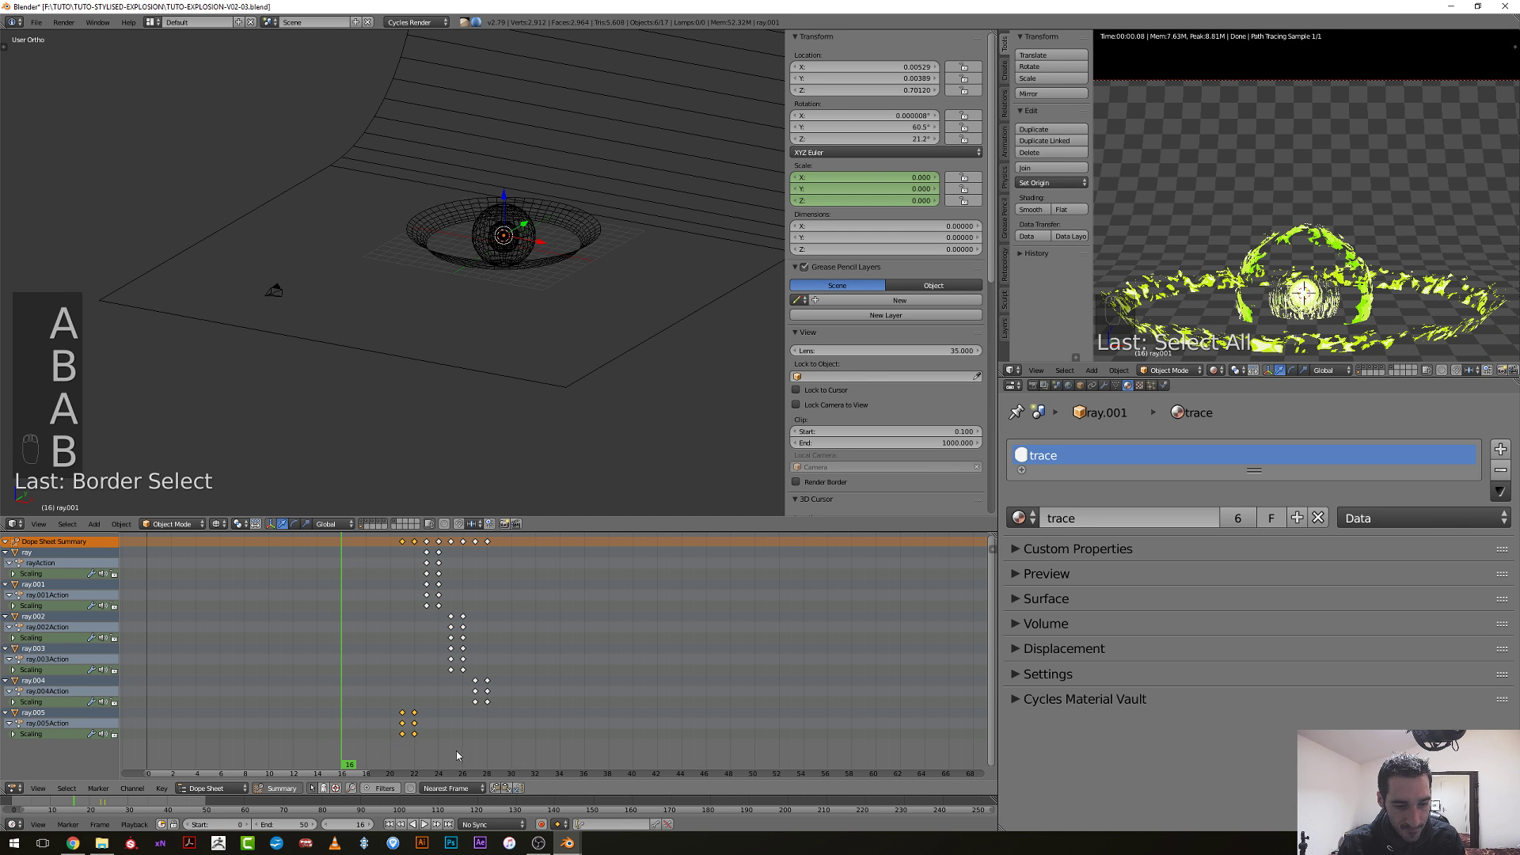
pyautogui.press('g')
pyautogui.click(395, 743)
# Move the scale keyframes of ray and ray.001 to frames 19 and 20.
pyautogui.press('a')
pyautogui.press('b')
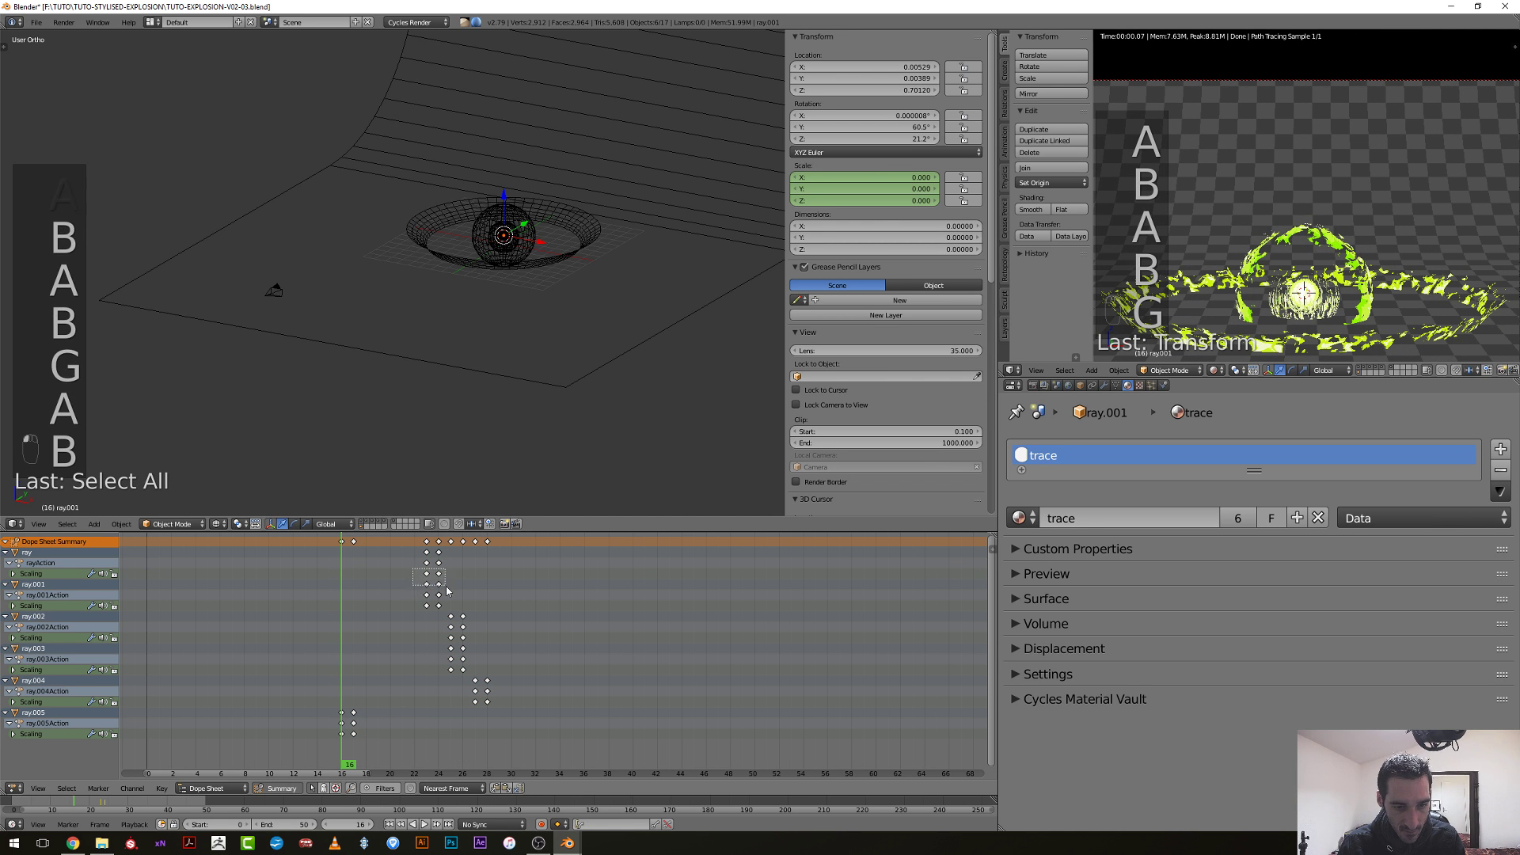
pyautogui.moveTo(447, 590); pyautogui.dragTo(448, 592)
pyautogui.press('g')
pyautogui.click(400, 601)
# Shift the scale keyframes of ray.002 and ray.003 to frames 23 and 24, and play back the new timing.
pyautogui.press('a')
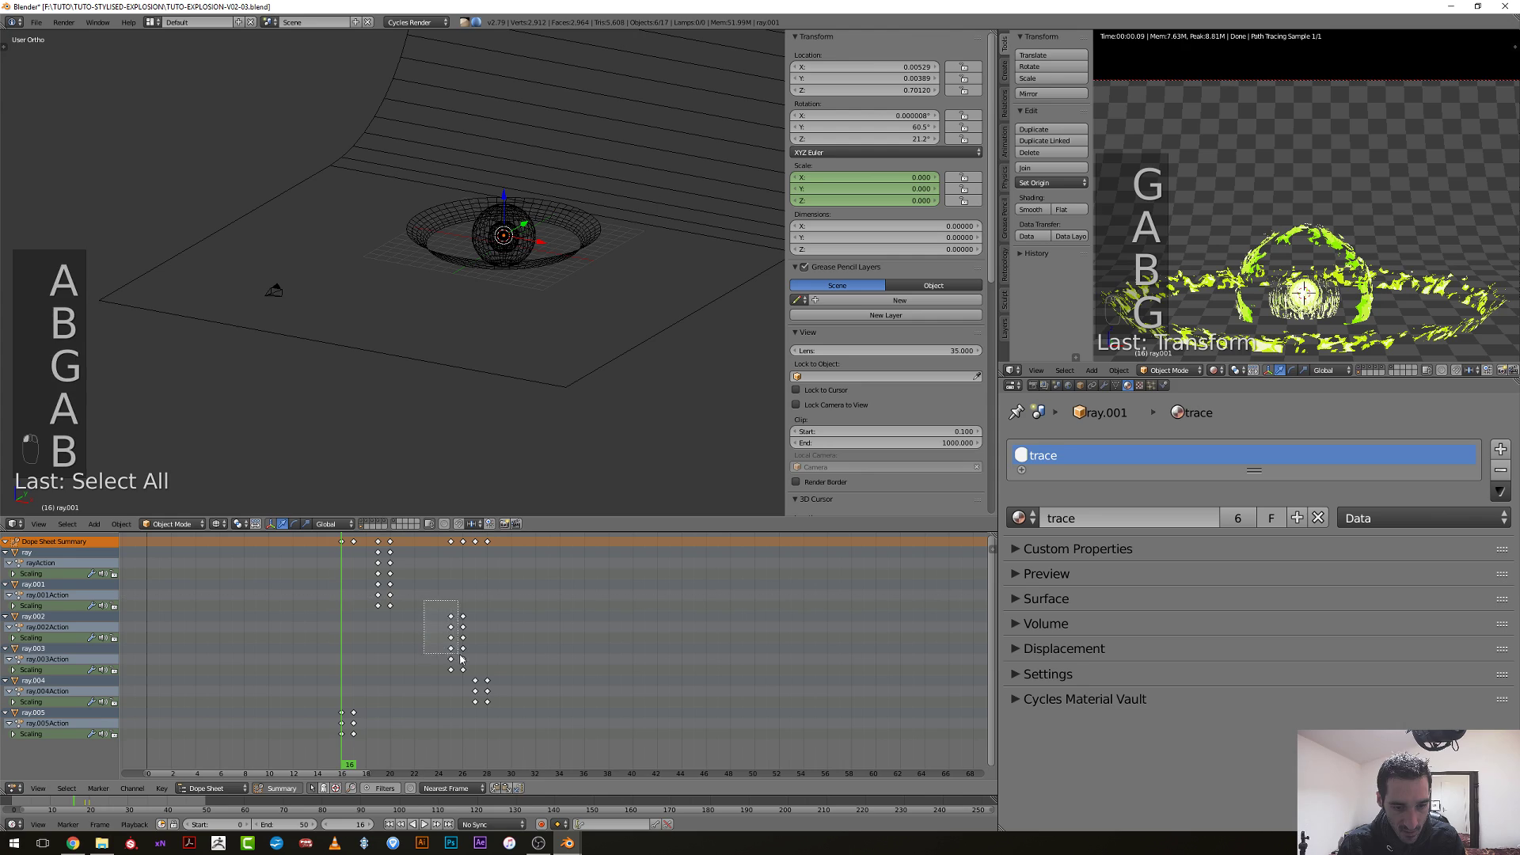
pyautogui.moveTo(460, 658); pyautogui.dragTo(461, 659)
pyautogui.press('g')
pyautogui.click(435, 659)
pyautogui.hotkey('alt', 'a')
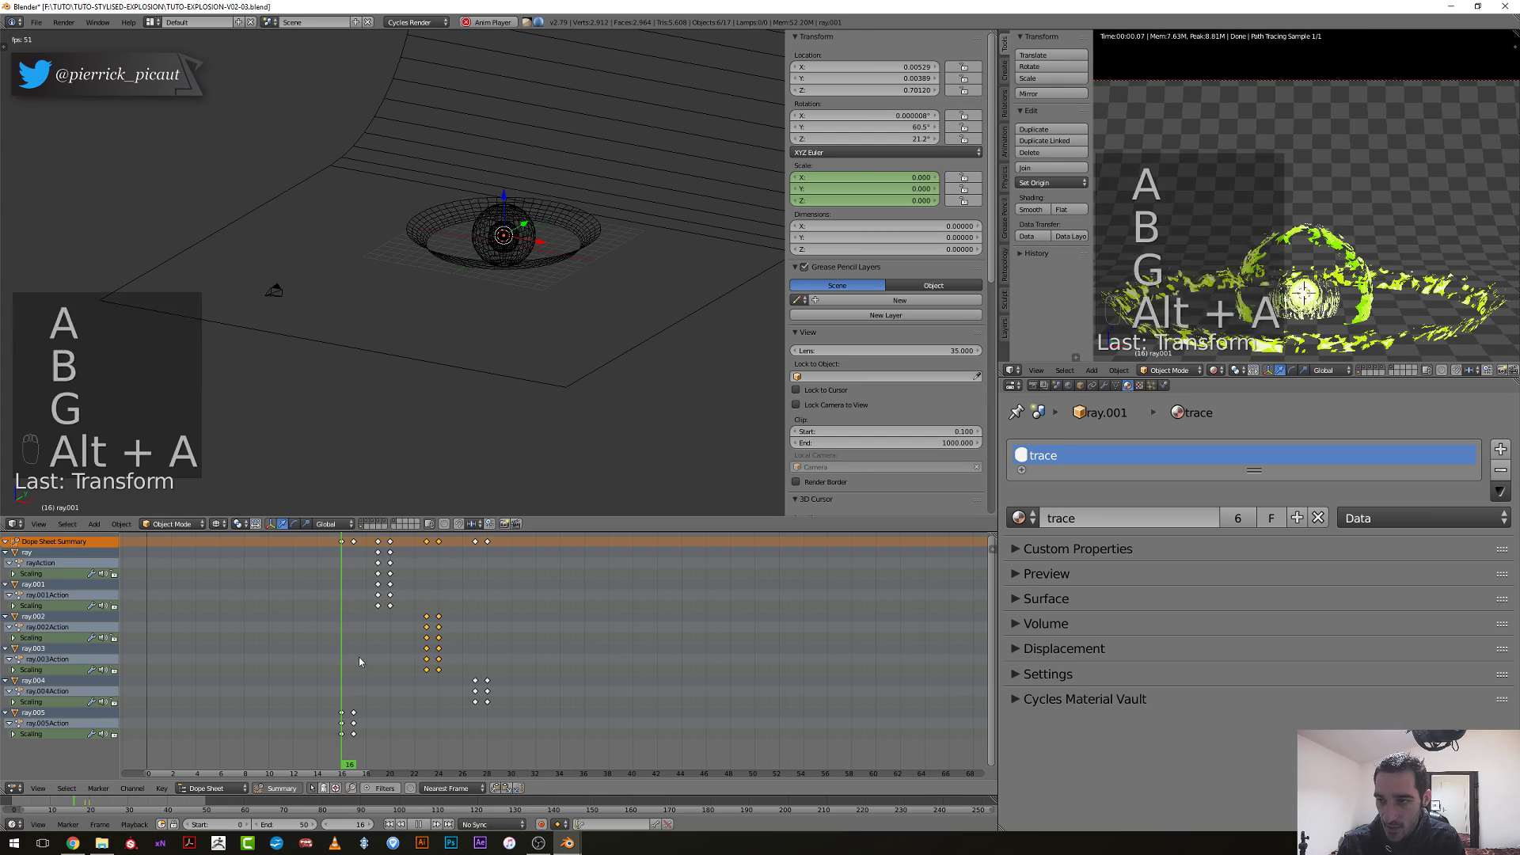
pyautogui.hotkey('alt', 'a')
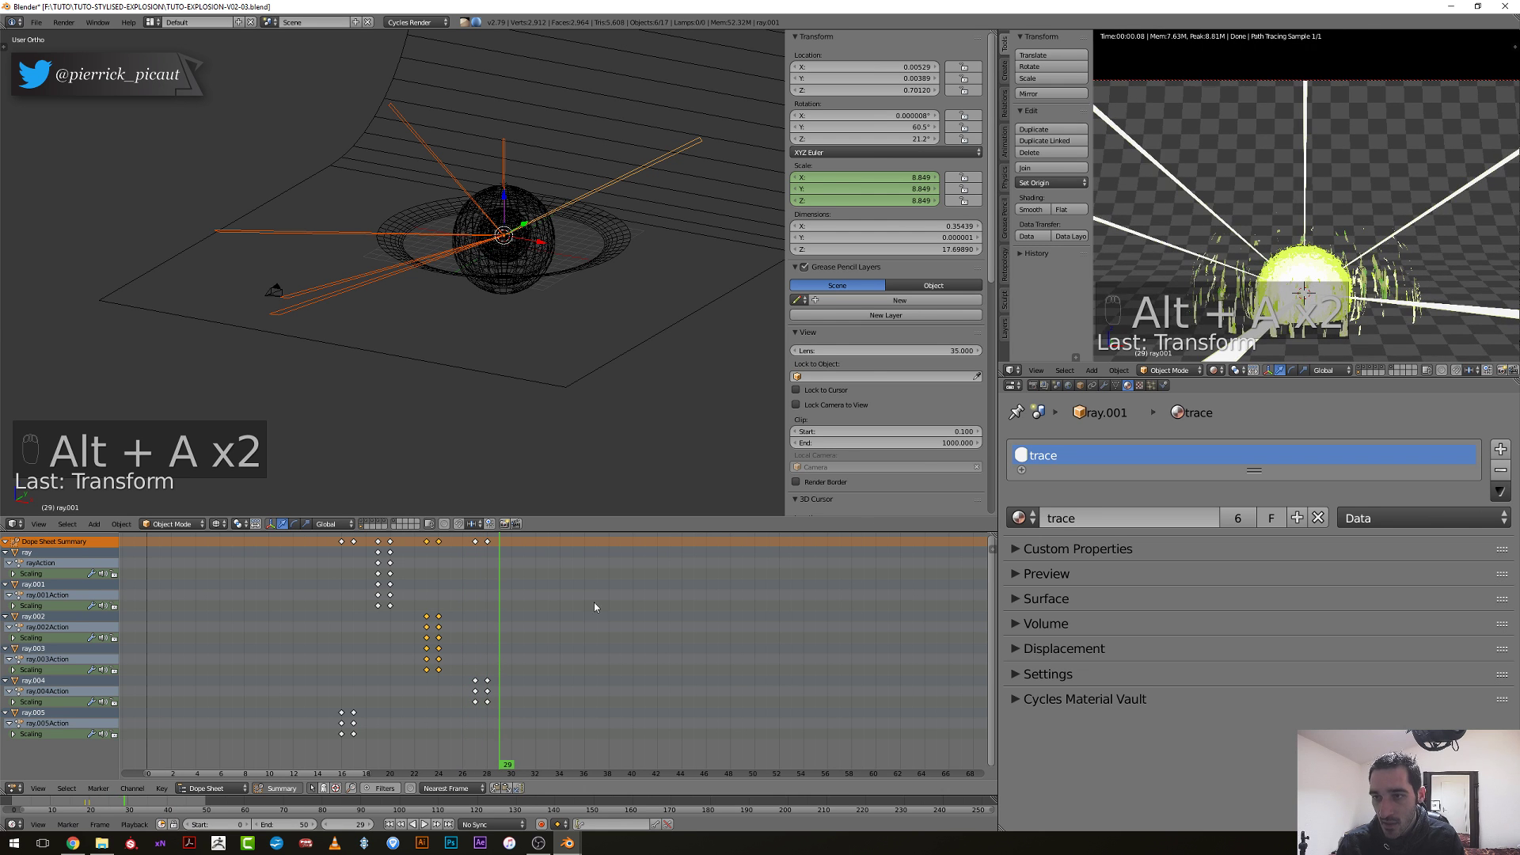
# Scrub through the burst and insert a scaling keyframe for all selected rays at frame 29.
pyautogui.click(454, 671)
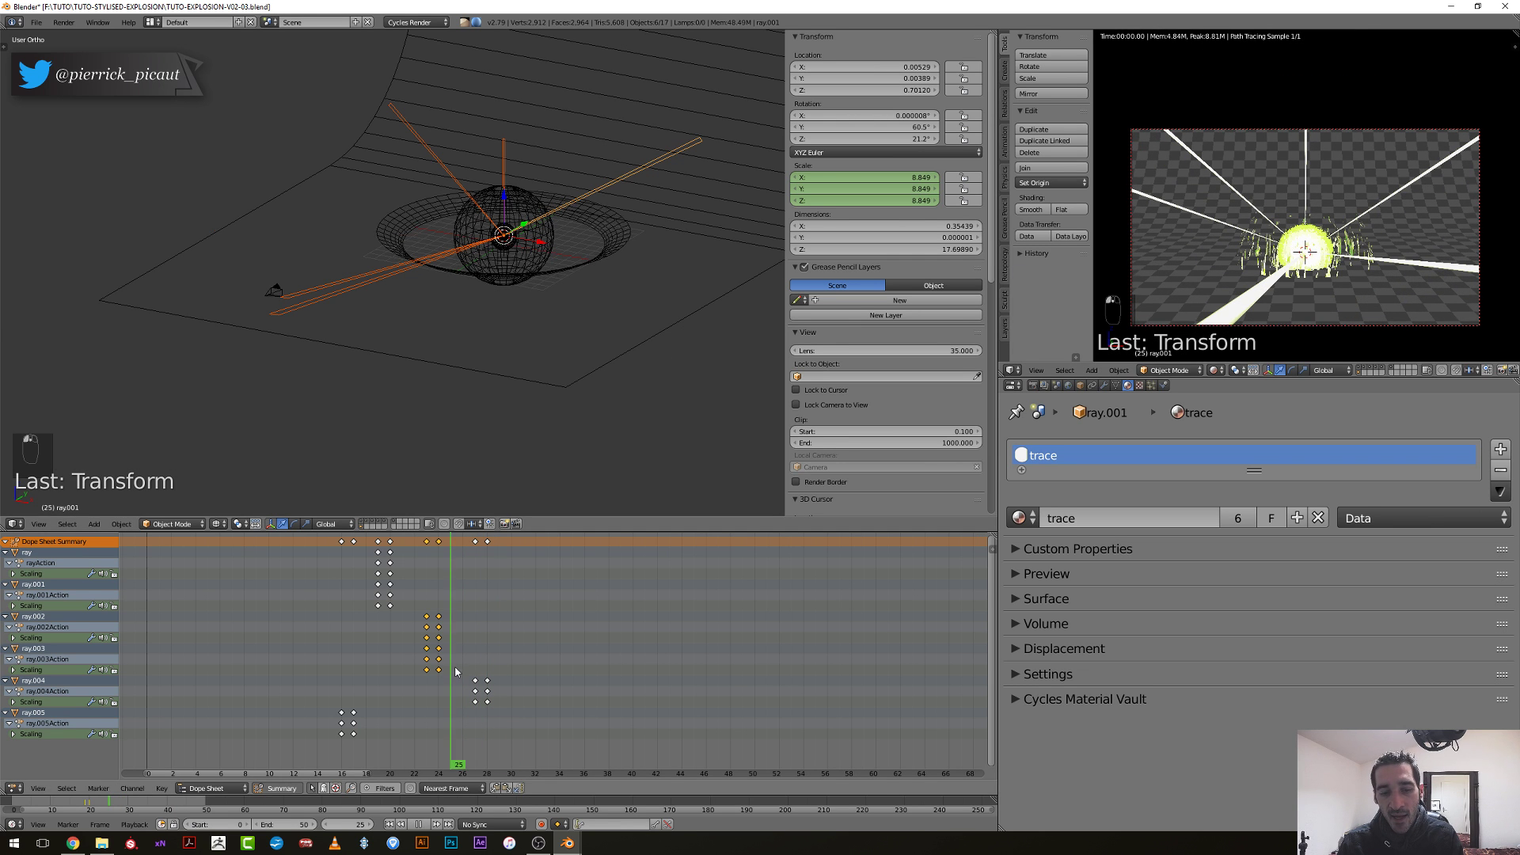
pyautogui.moveTo(455, 671); pyautogui.dragTo(470, 675)
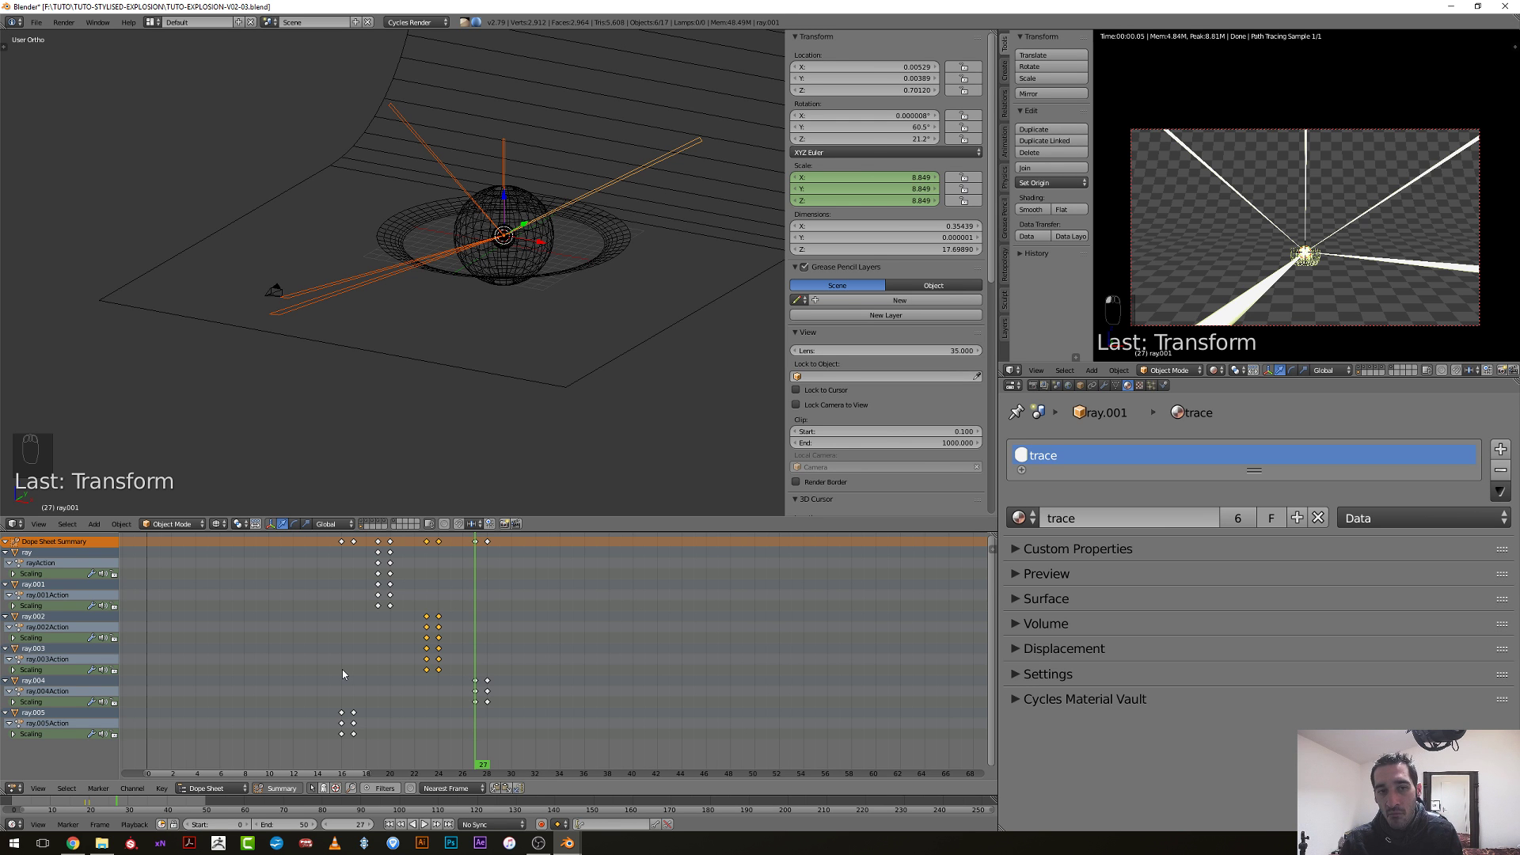
pyautogui.hotkey('alt', 'a')
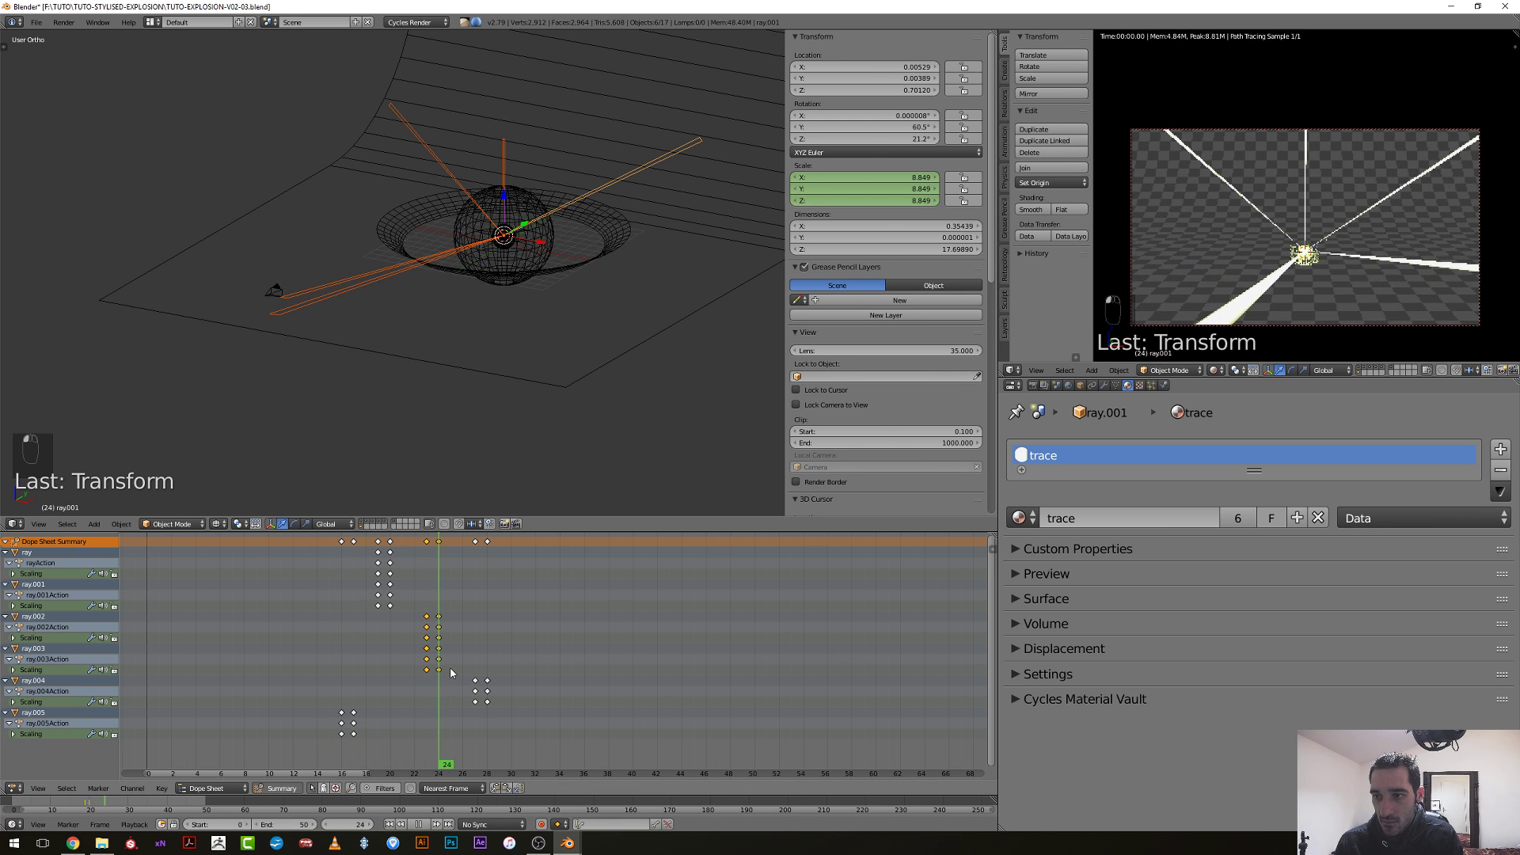
pyautogui.moveTo(485, 678); pyautogui.dragTo(484, 719)
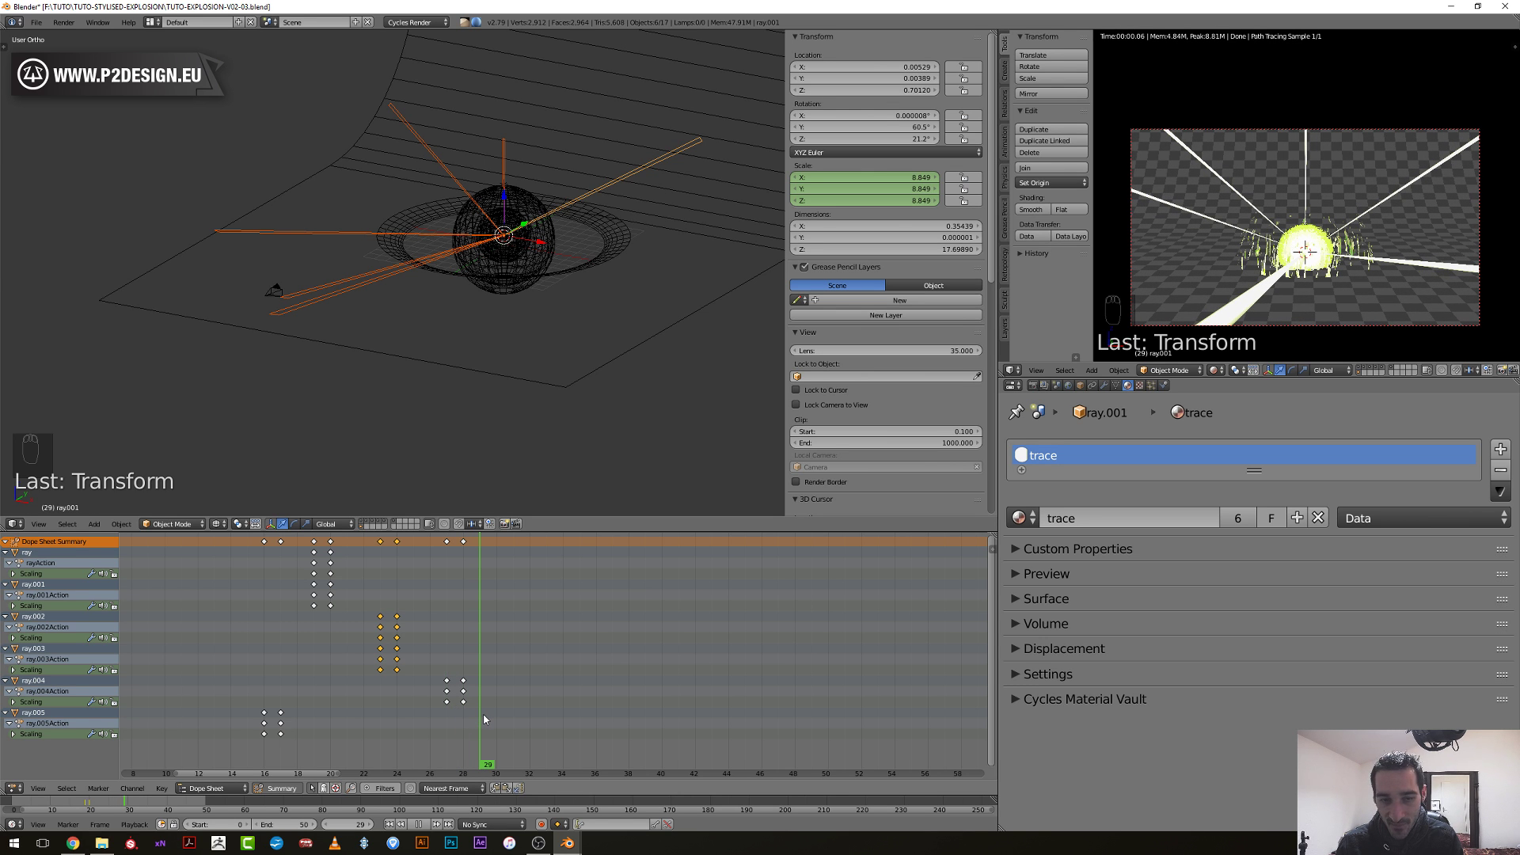
pyautogui.press('i')
pyautogui.click(608, 337)
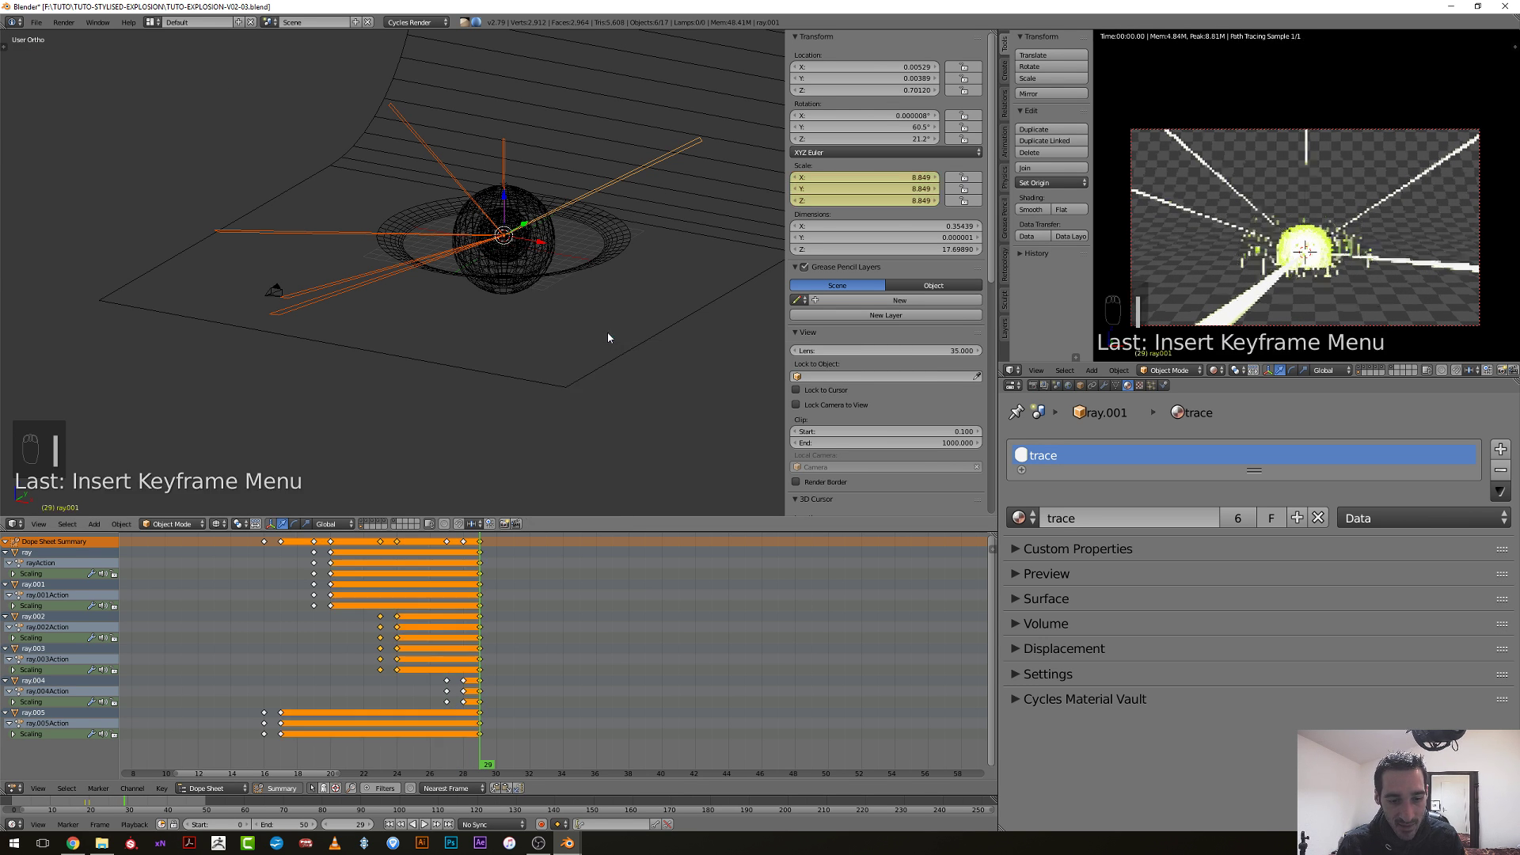
# Scale all rays to 0 at frame 30, insert a scaling keyframe there, and scrub back to check.
pyautogui.hotkey('alt', 'a')
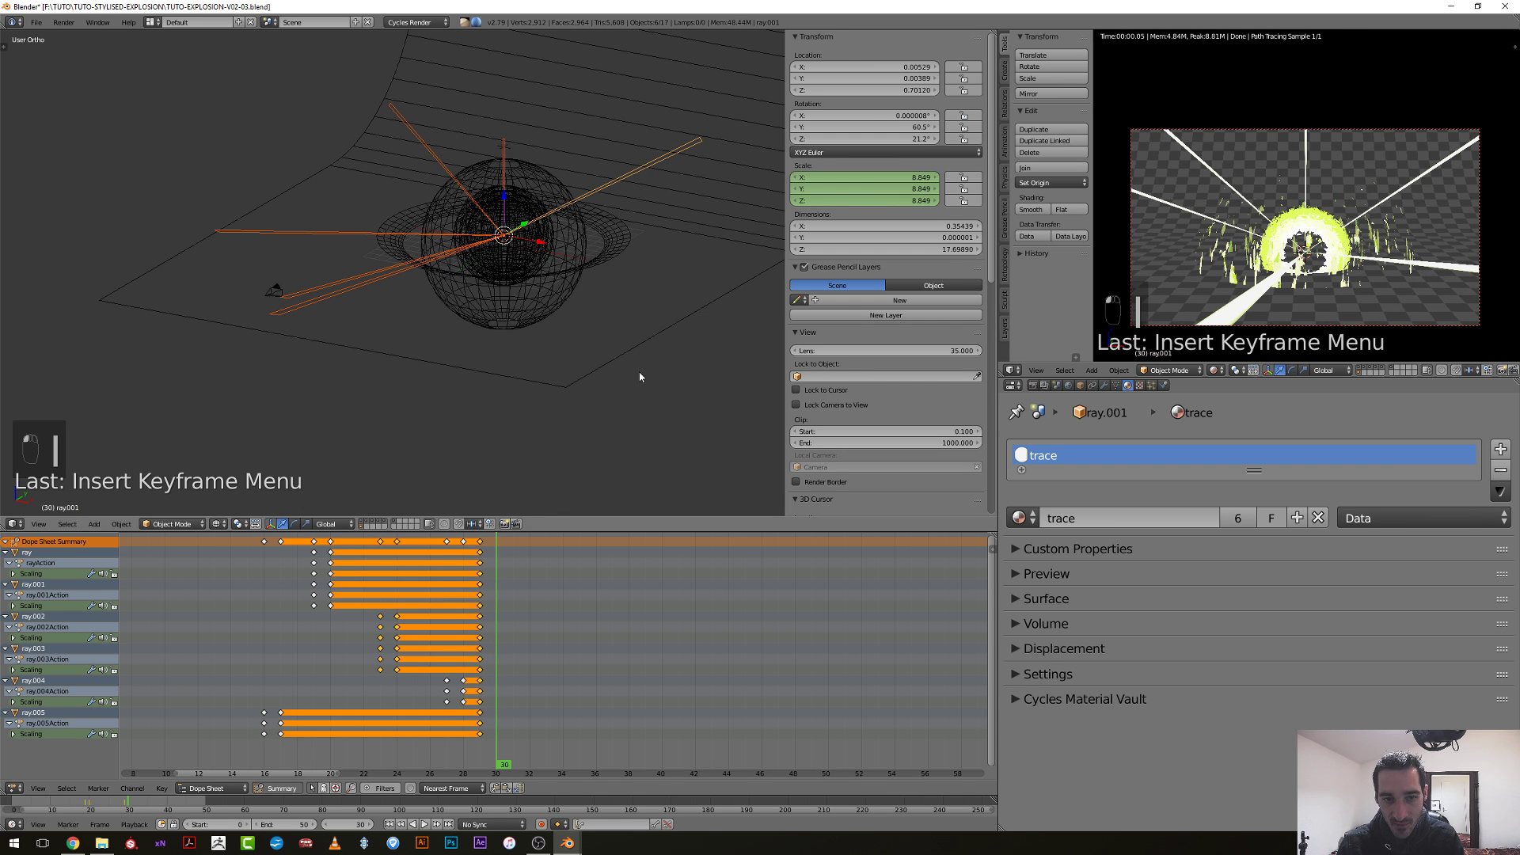
pyautogui.press('s')
pyautogui.press('0')
pyautogui.press('Return')
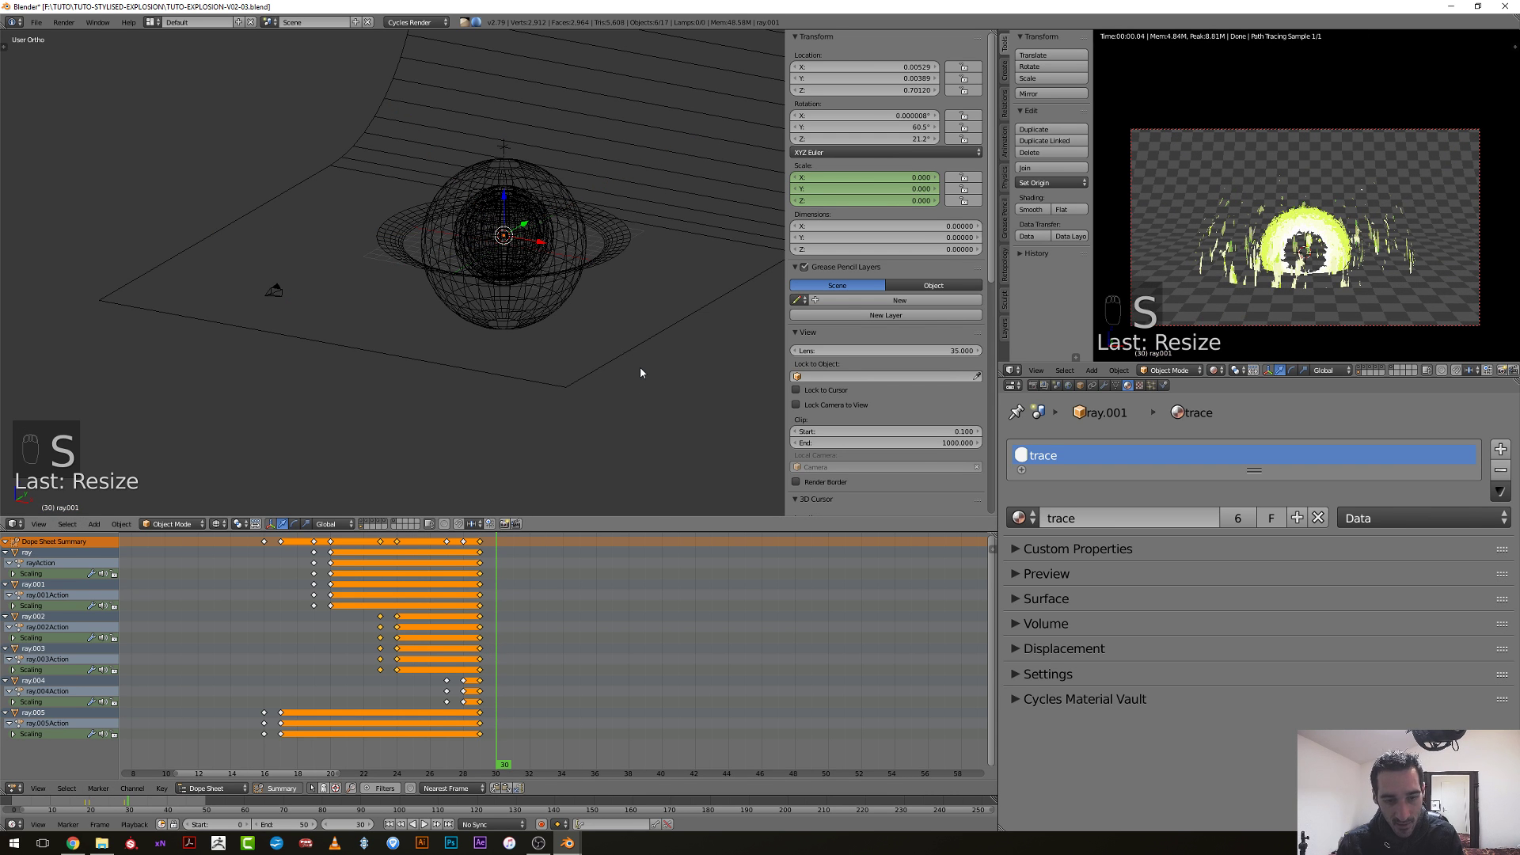
pyautogui.press('i')
pyautogui.click(640, 371)
pyautogui.moveTo(316, 610); pyautogui.dragTo(289, 630)
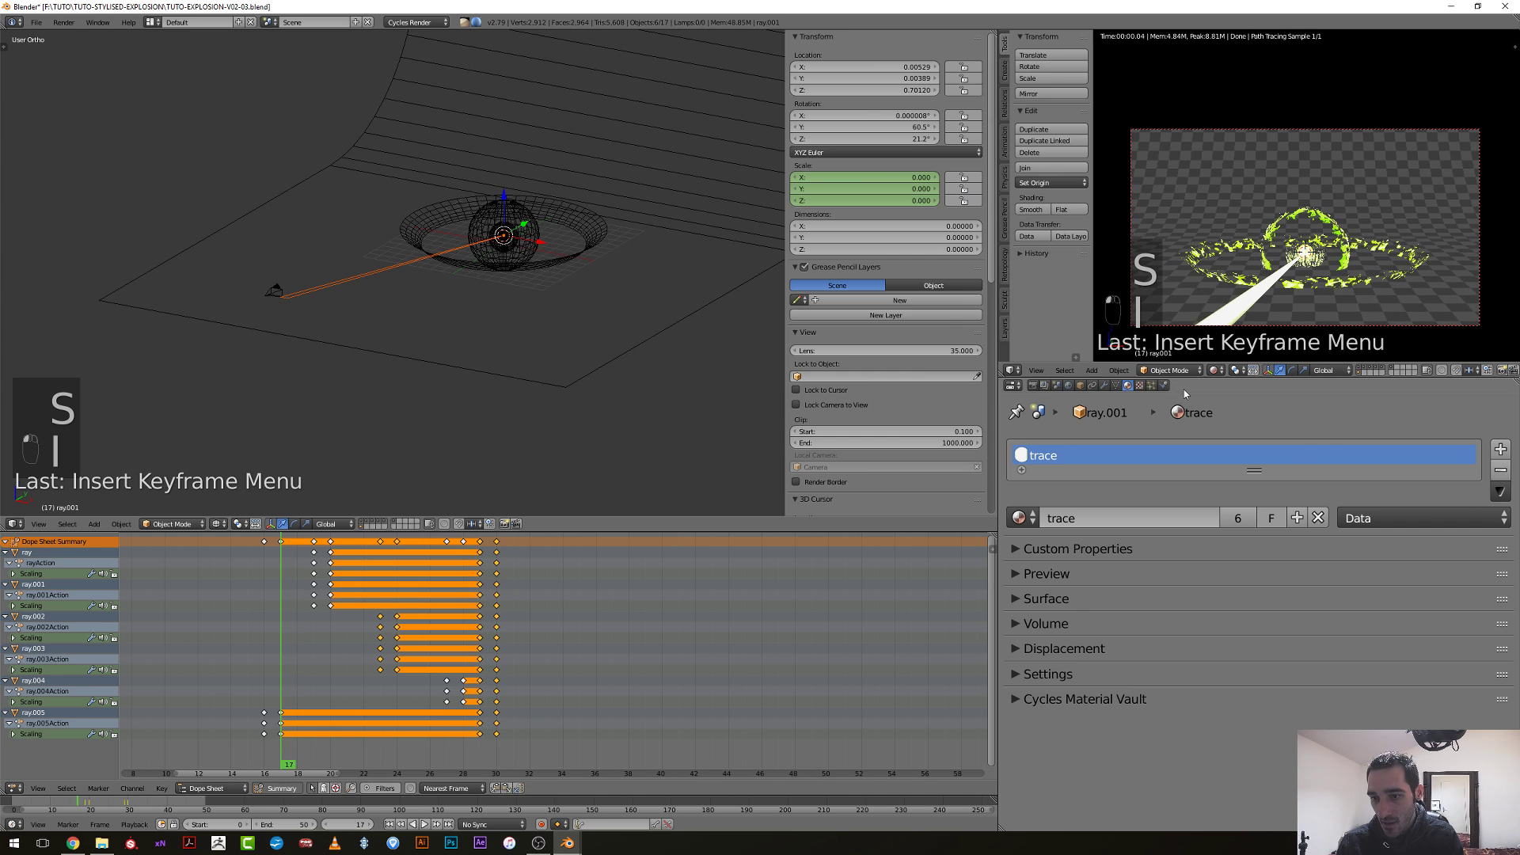
# Change the output path's file prefix to 03 in the PLAYBLAST-V03 folder and render the animation.
pyautogui.click(1033, 386)
pyautogui.hotkey('shift', 'z')
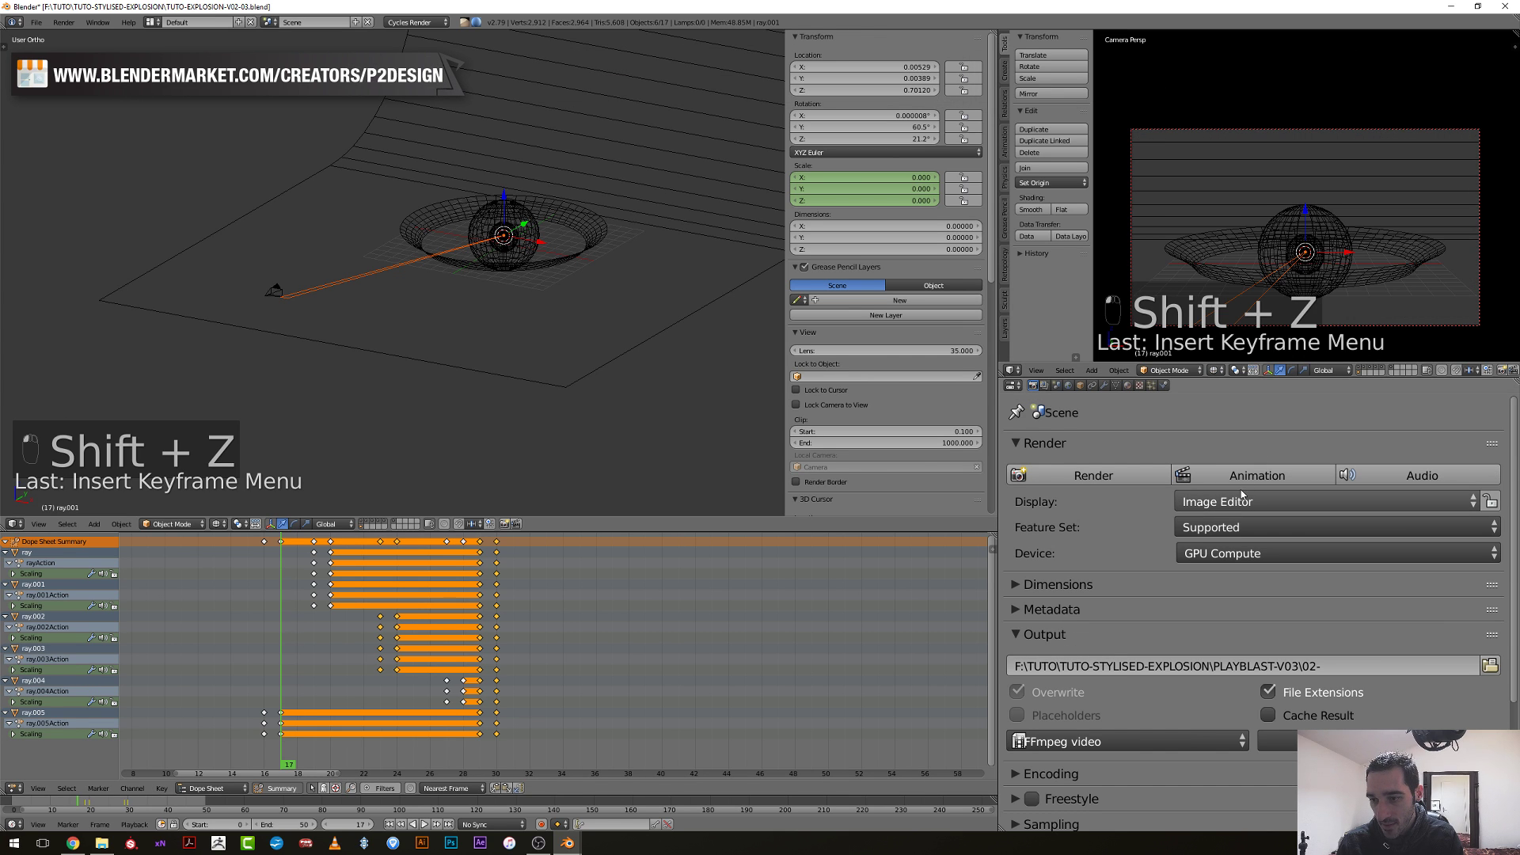
pyautogui.click(1312, 665)
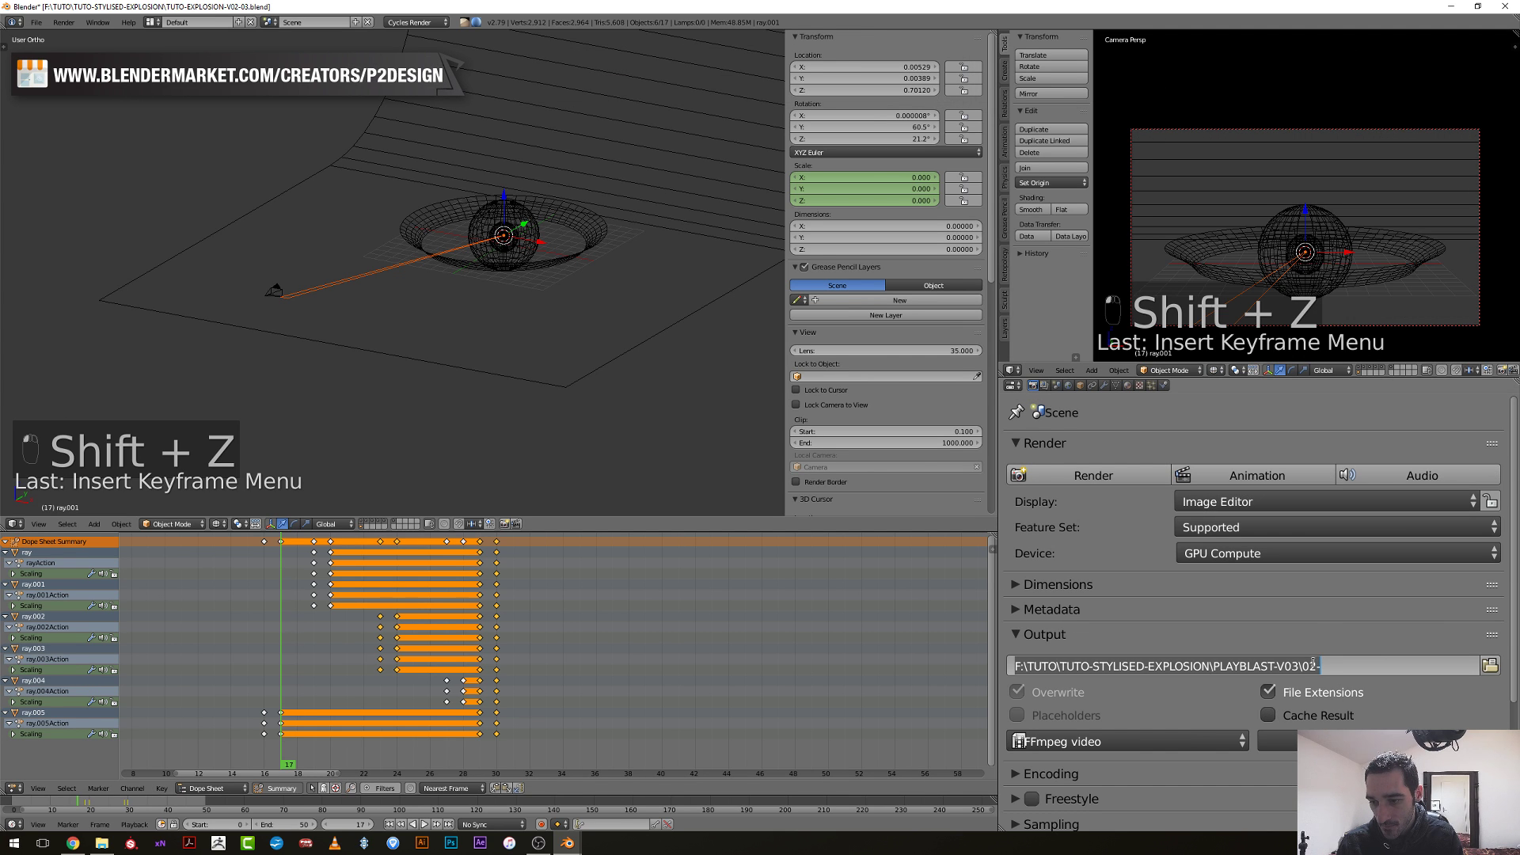
pyautogui.write('03')
pyautogui.press('Return')
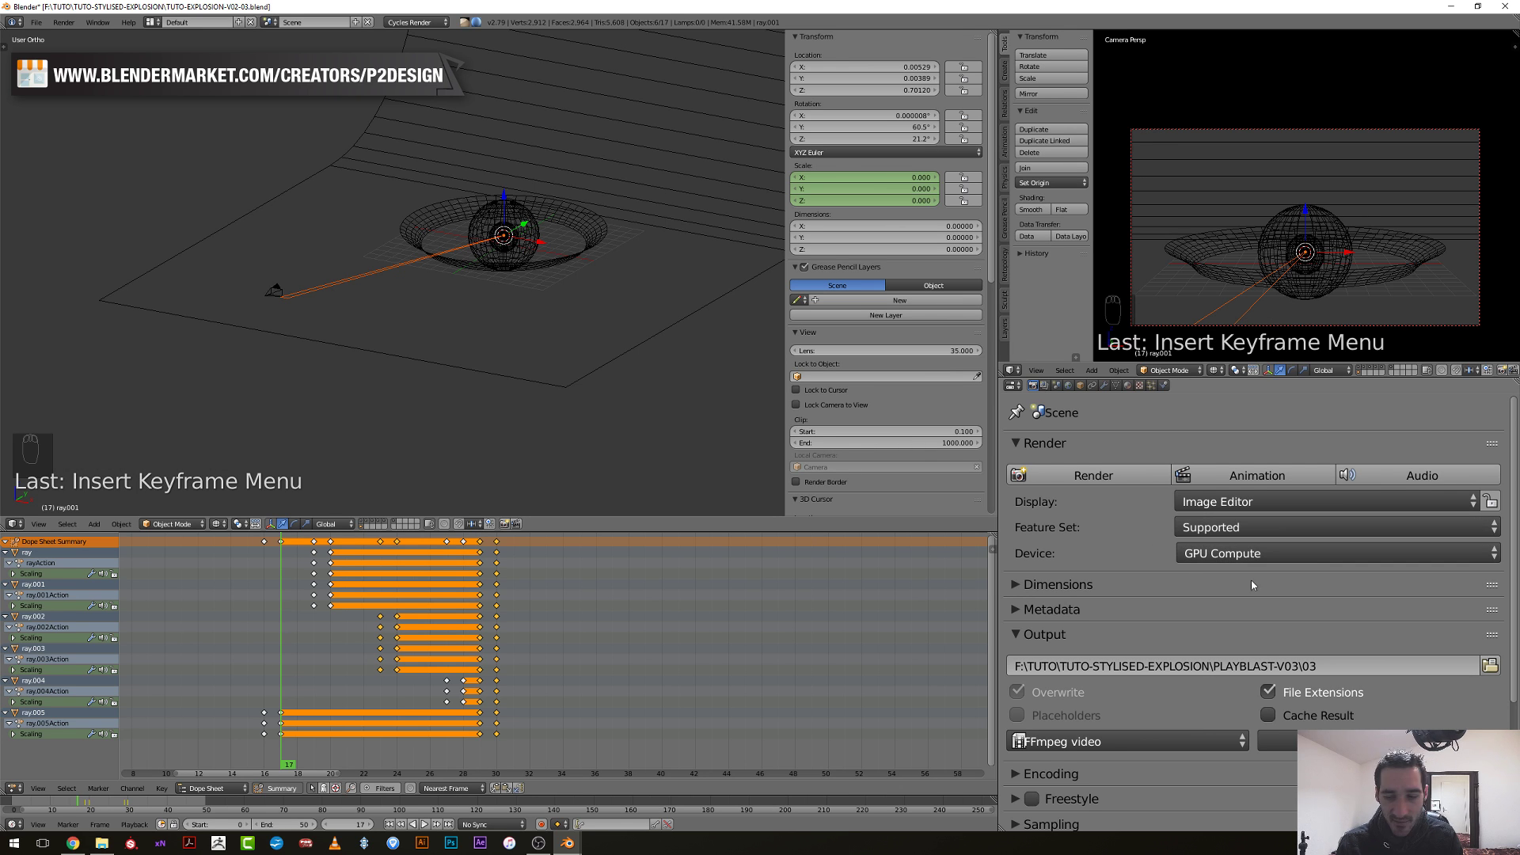
pyautogui.click(1223, 476)
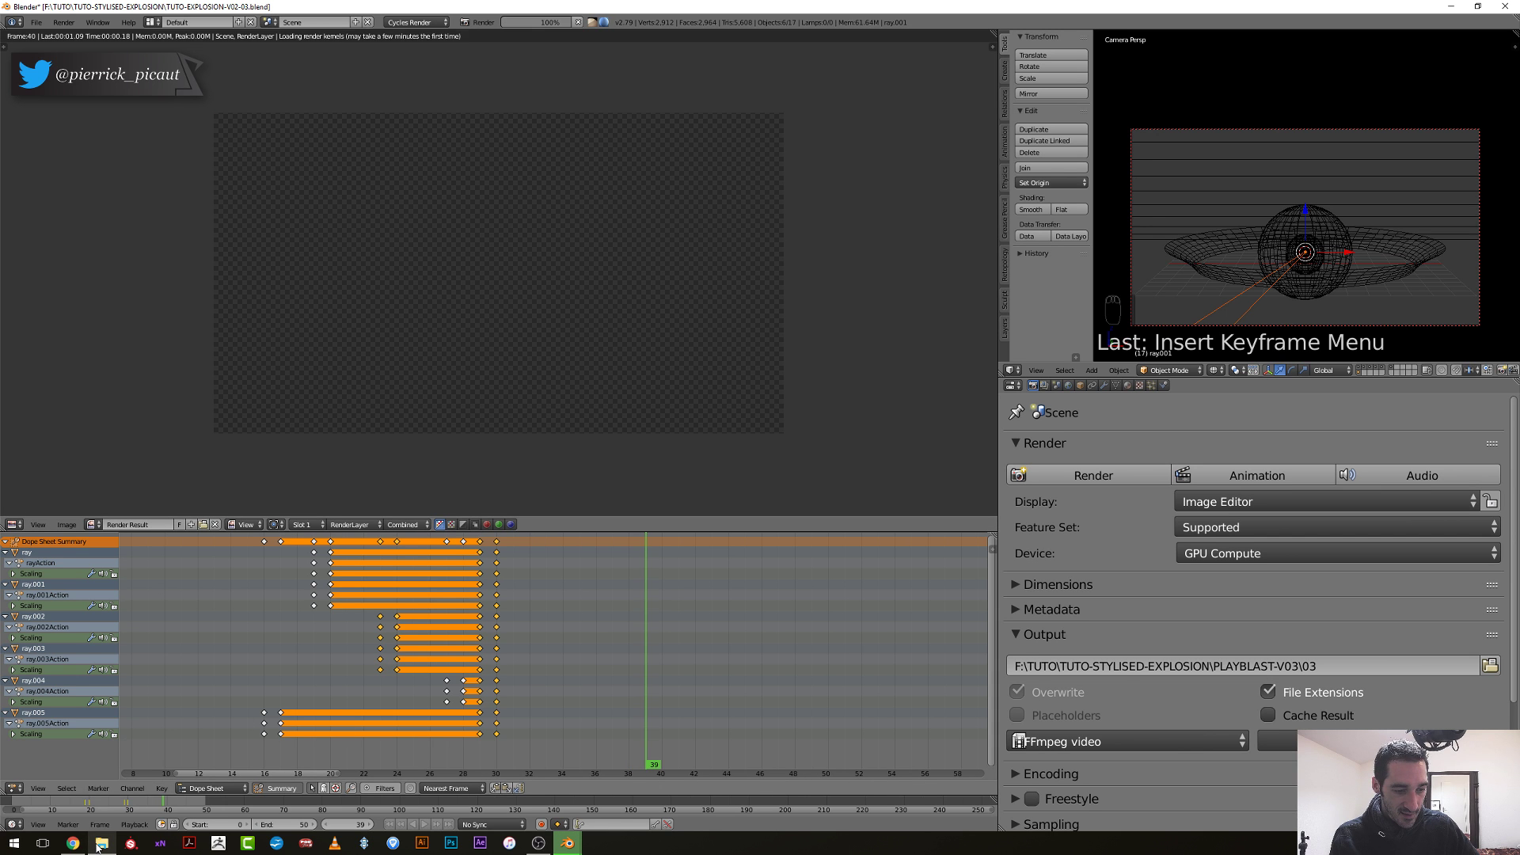
# Switch to File Explorer, play the rendered 030000-0050.mp4 in VLC, and return to Blender.
pyautogui.moveTo(96, 845)
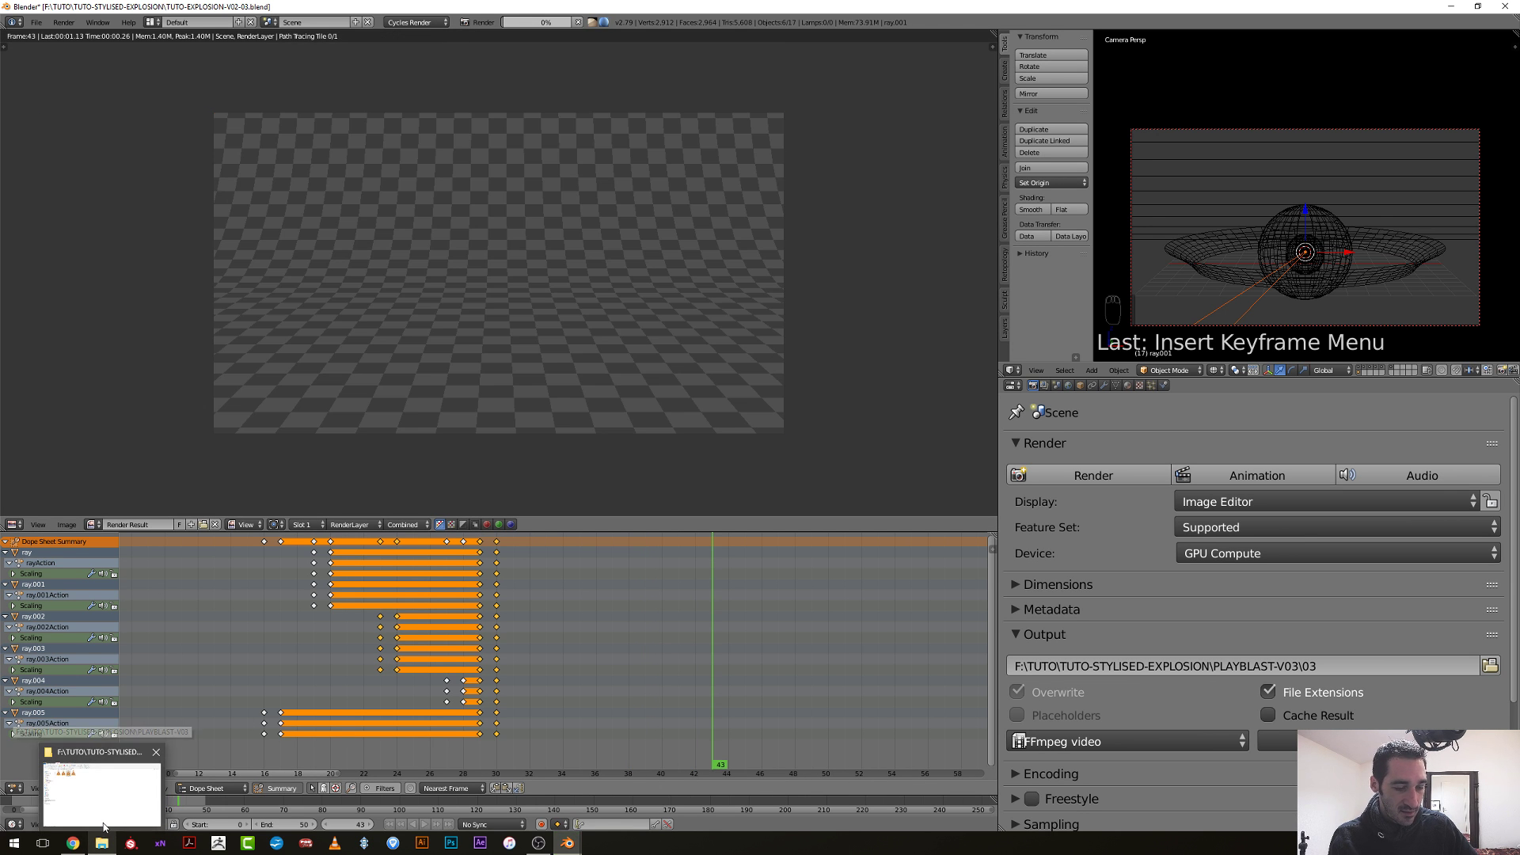
pyautogui.click(103, 823)
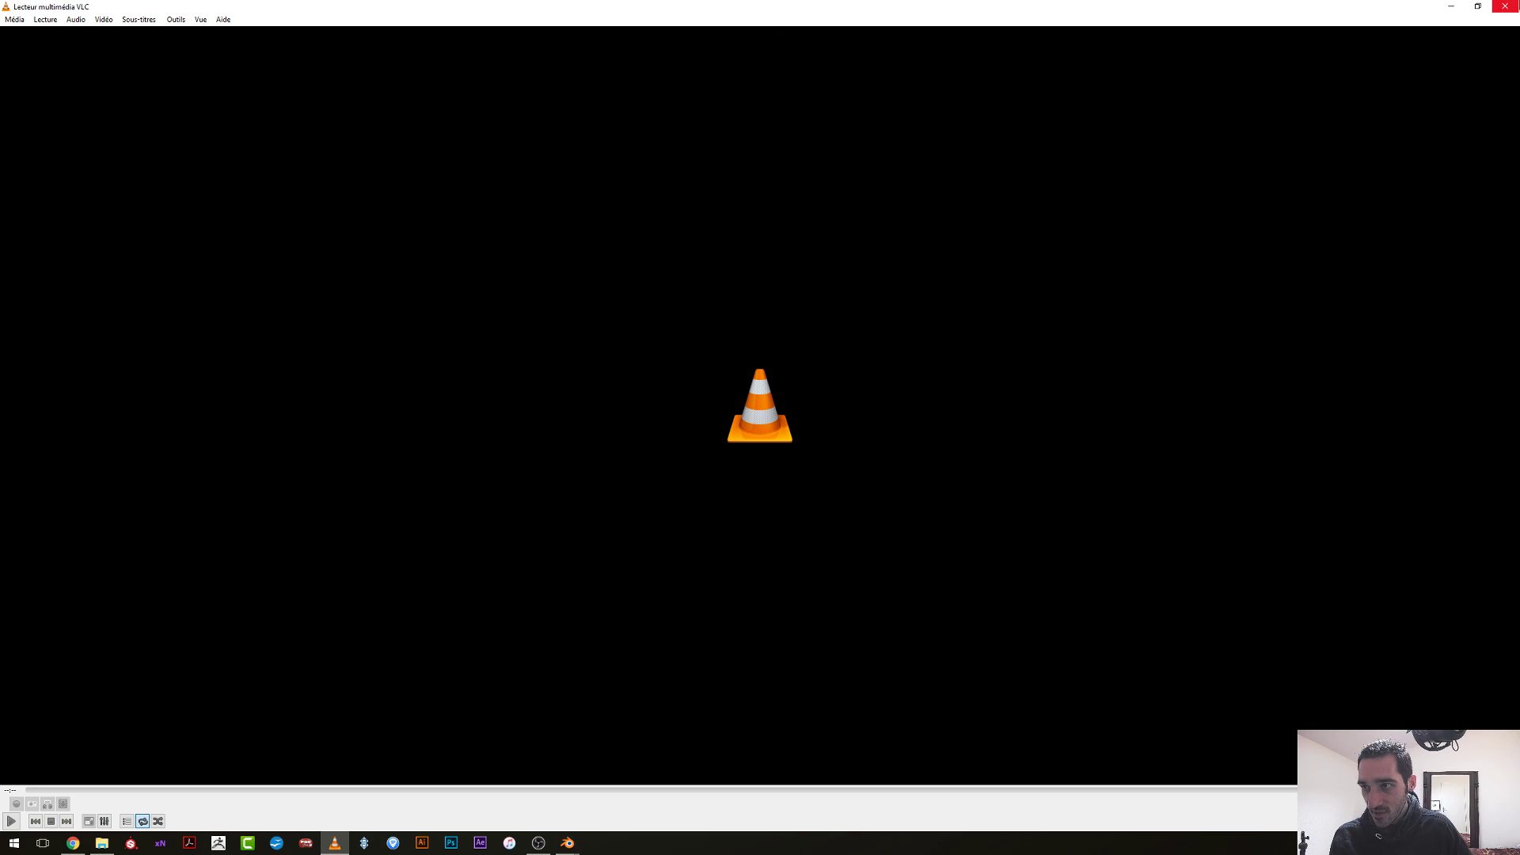
pyautogui.click(1505, 6)
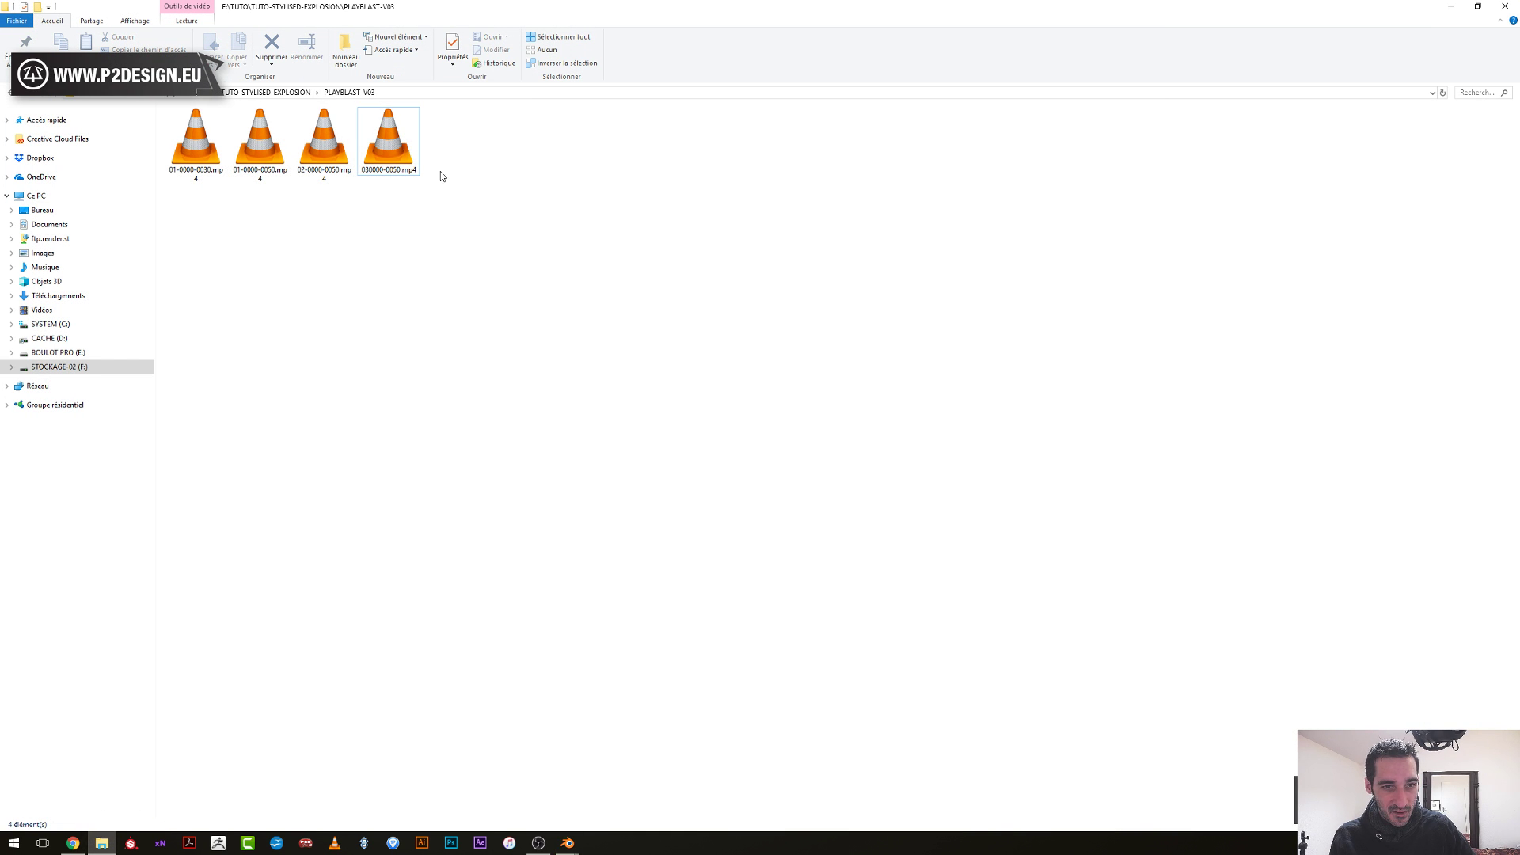
pyautogui.doubleClick(402, 155)
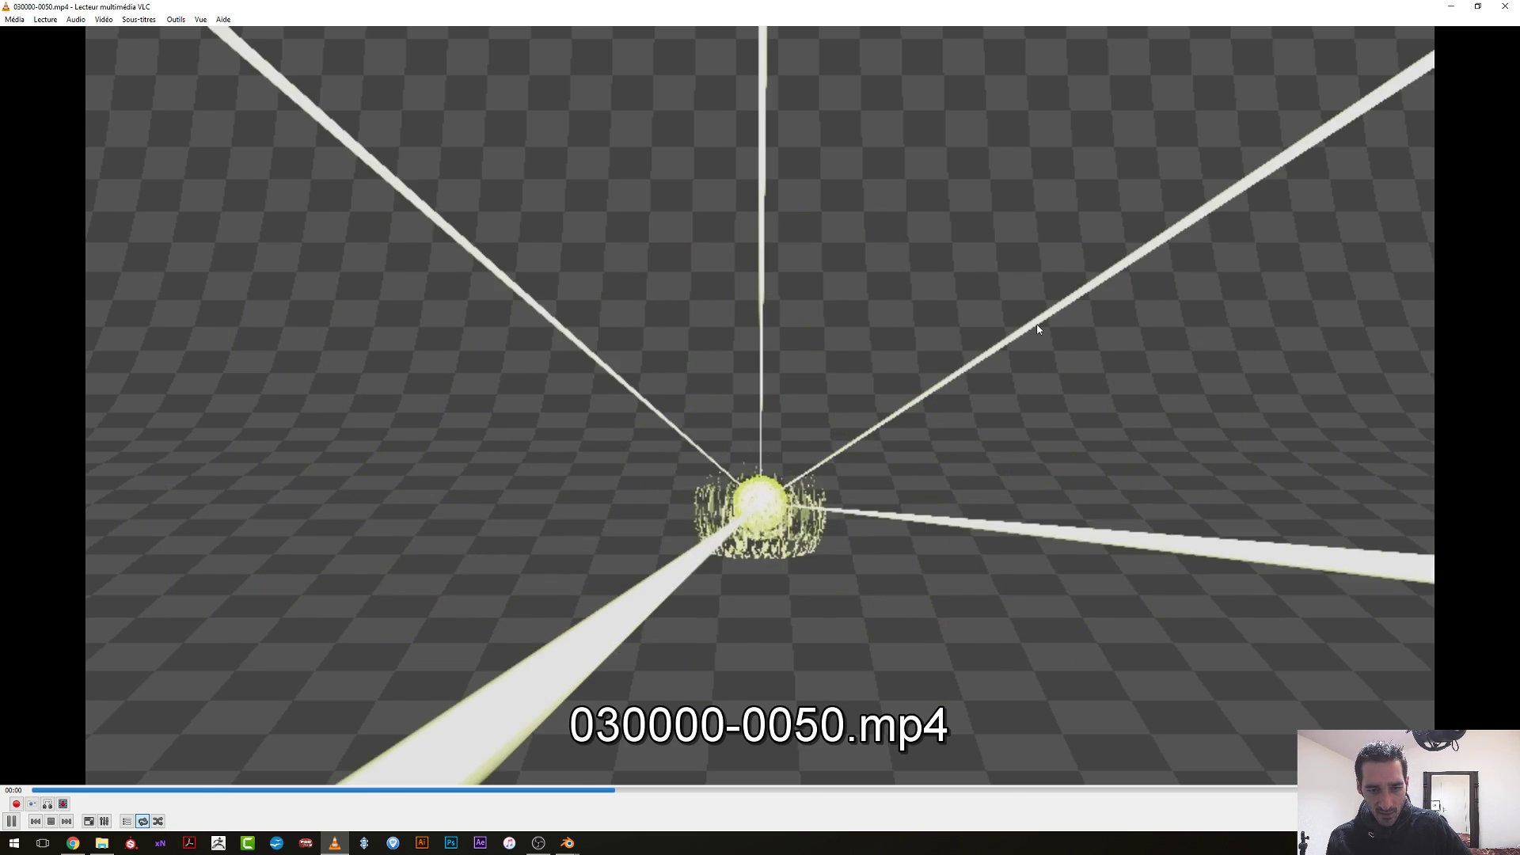
pyautogui.hotkey('alt', 'F4')
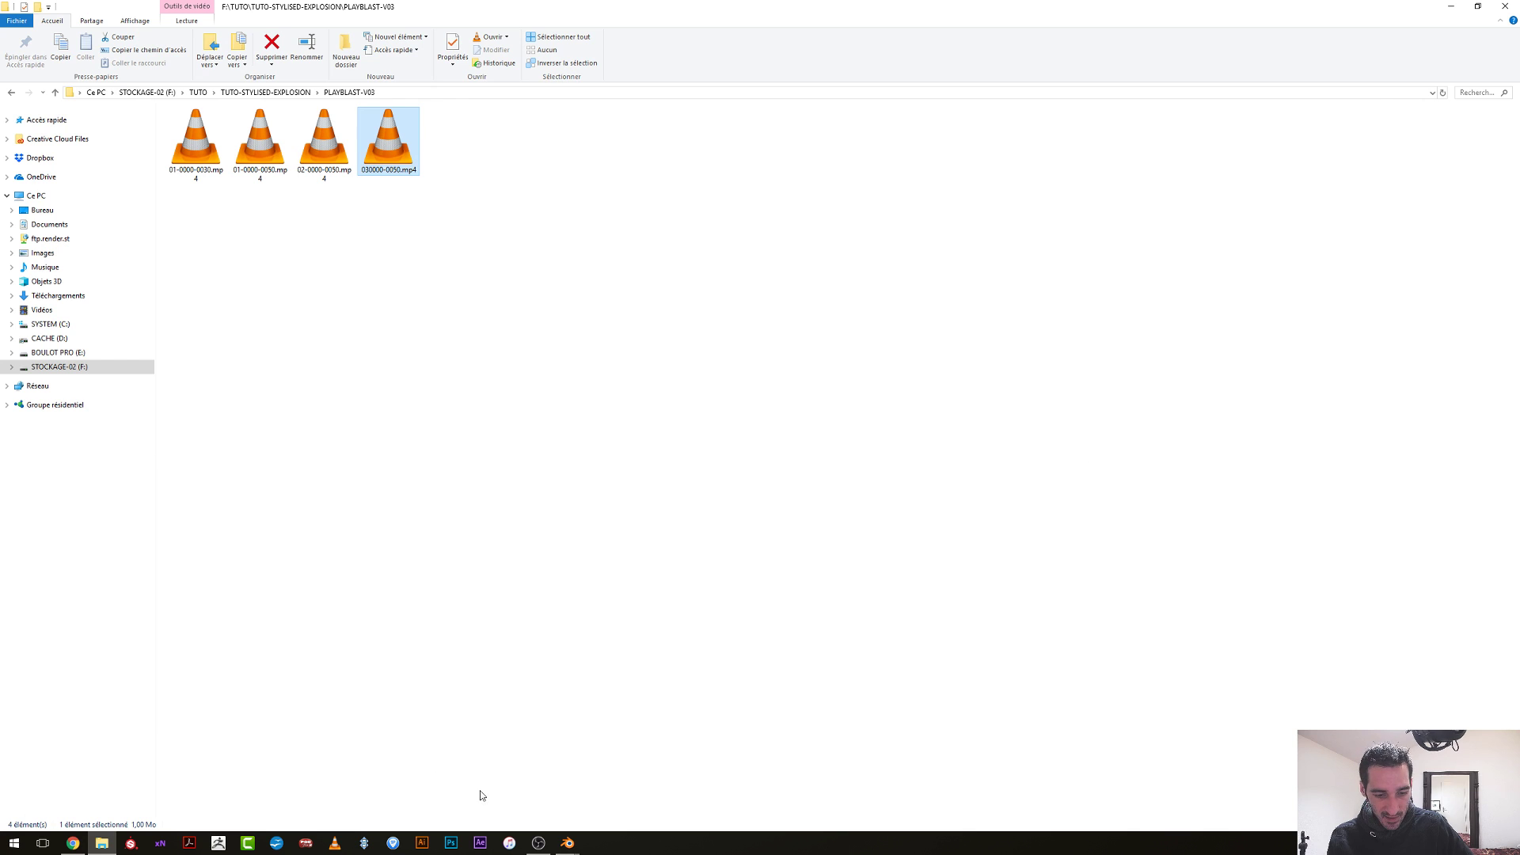
pyautogui.click(567, 842)
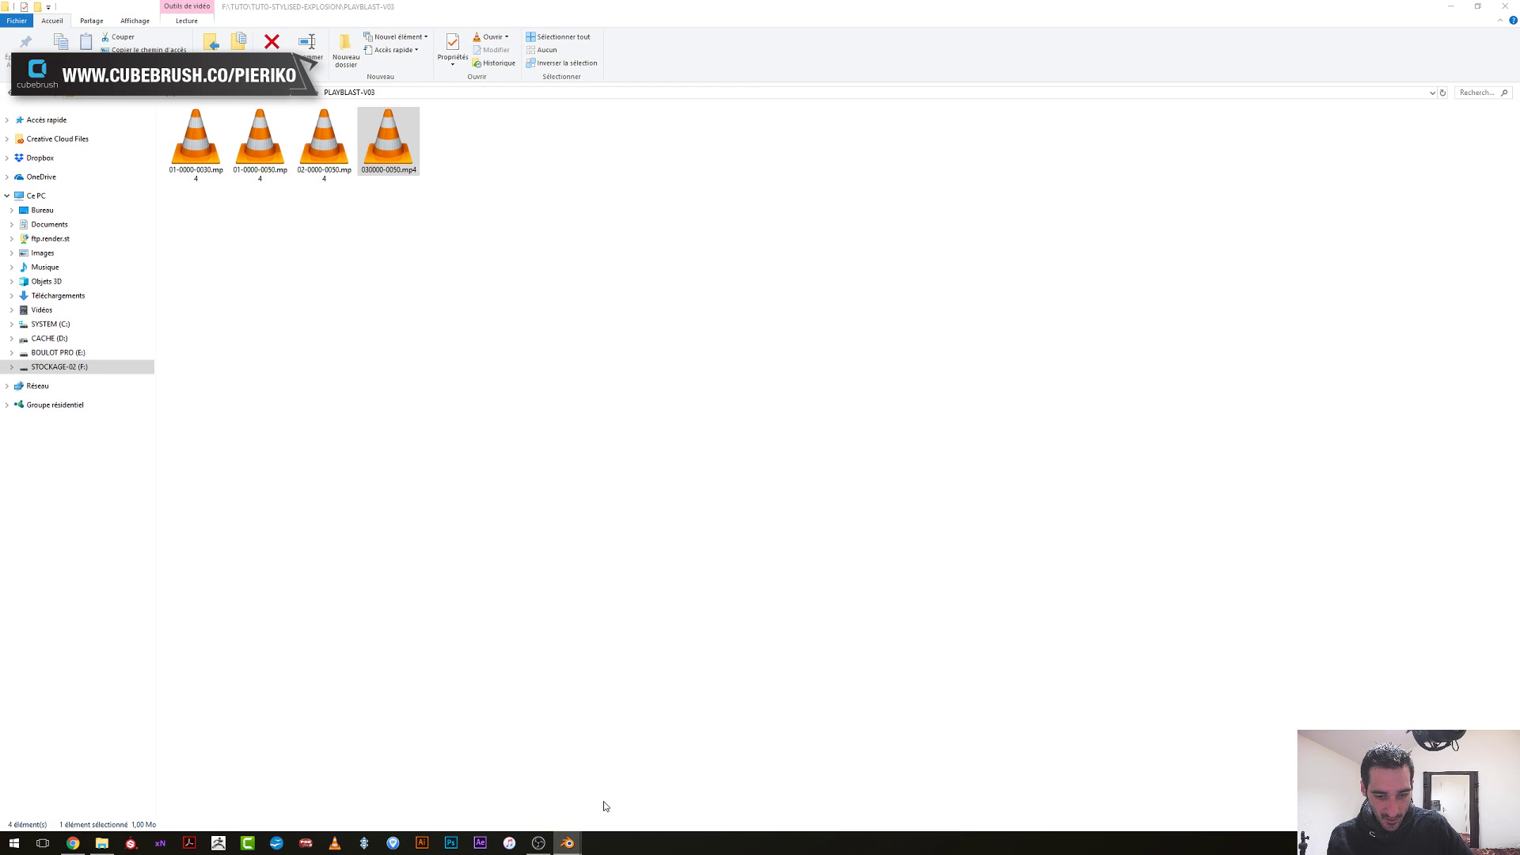
pyautogui.moveTo(565, 842)
pyautogui.click(534, 802)
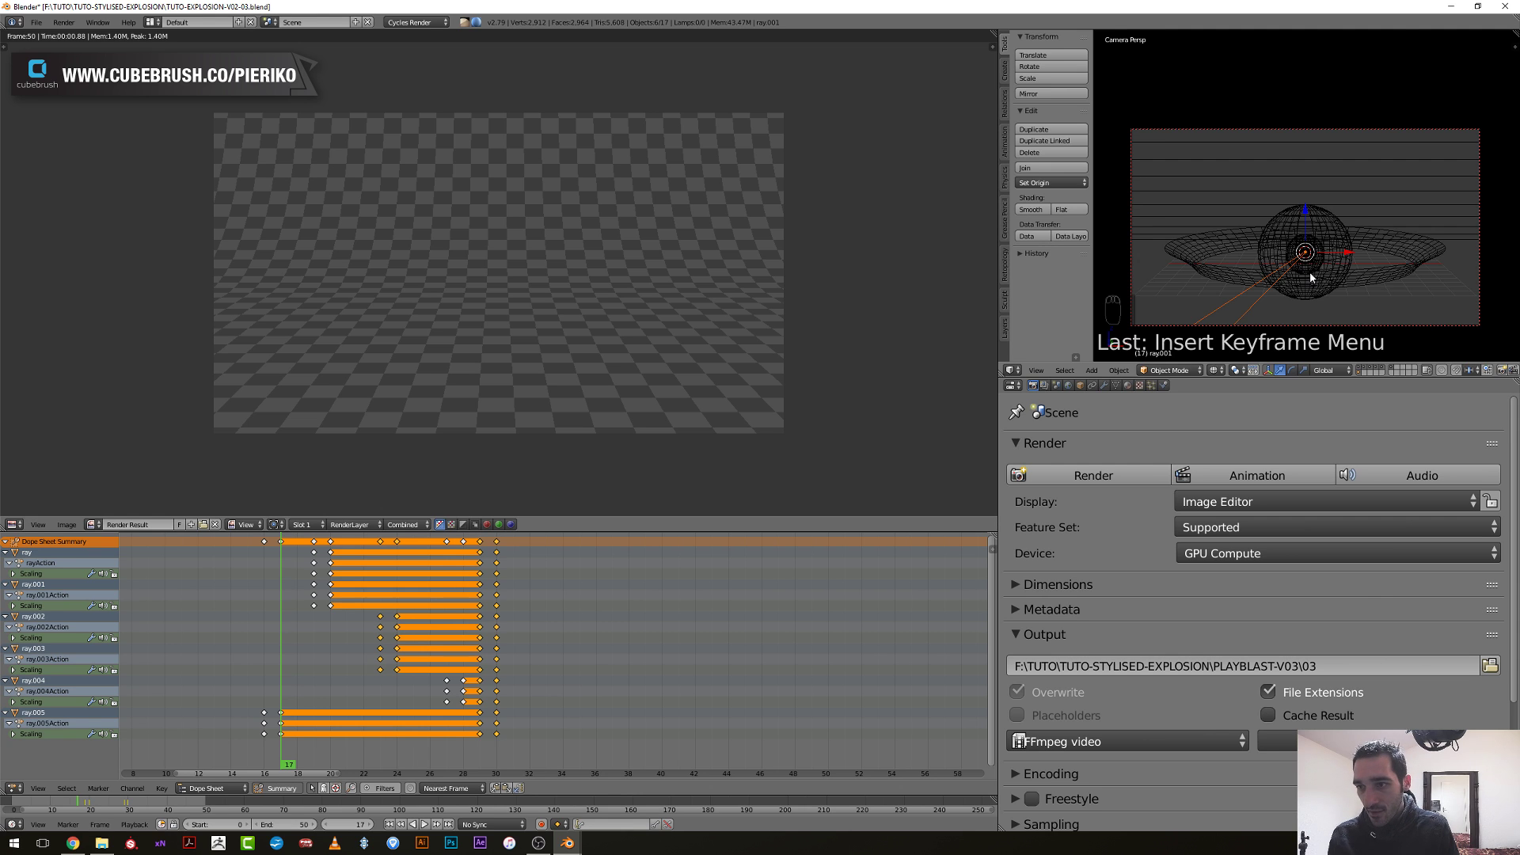
# Restore the rendered preview in the camera view and add a second render layer named bground.
pyautogui.hotkey('shift', 'z')
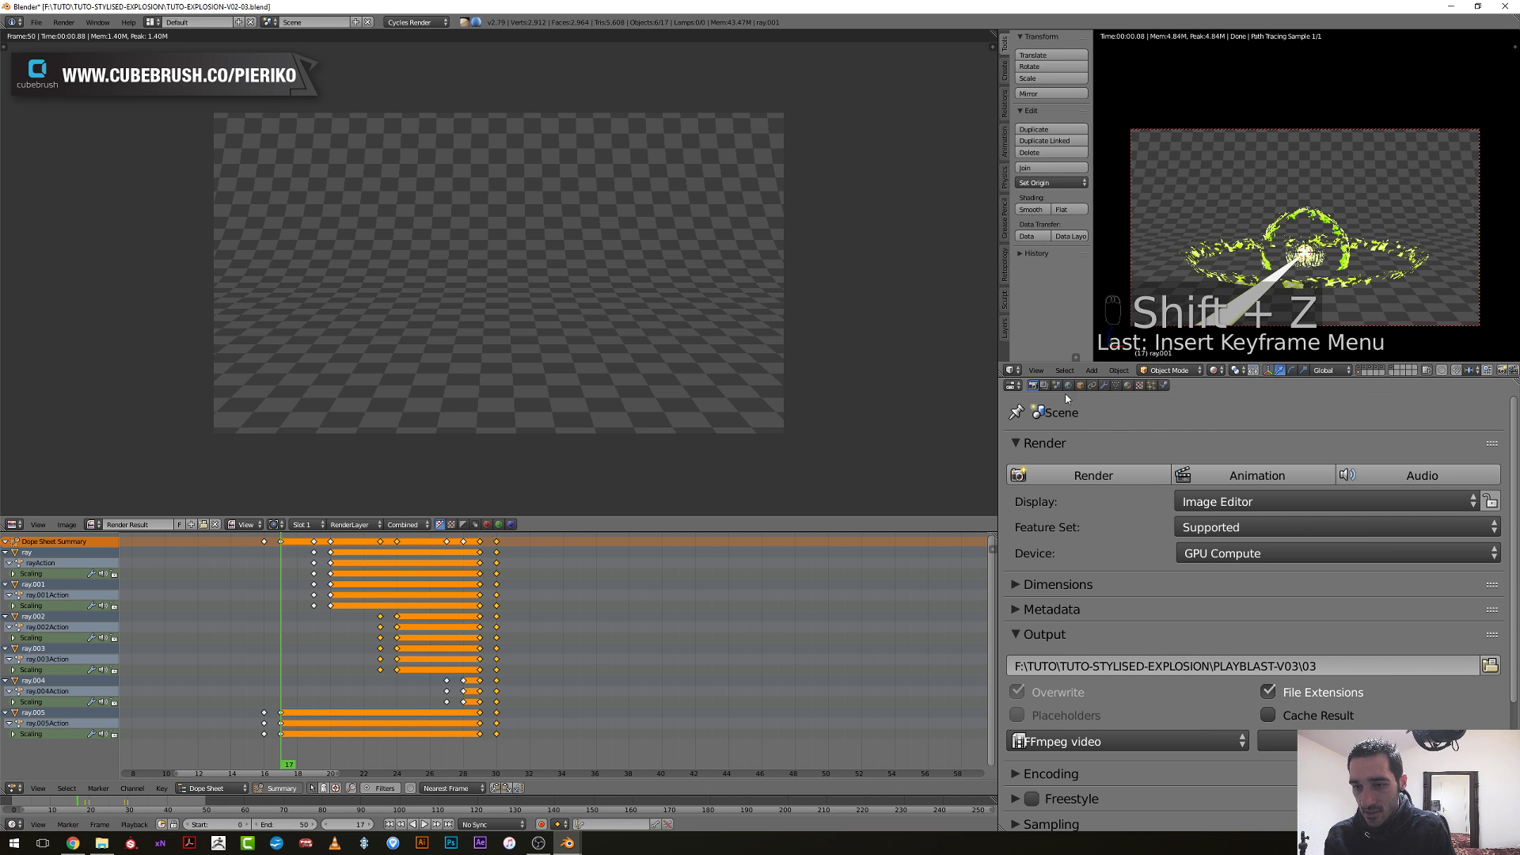
pyautogui.click(1045, 386)
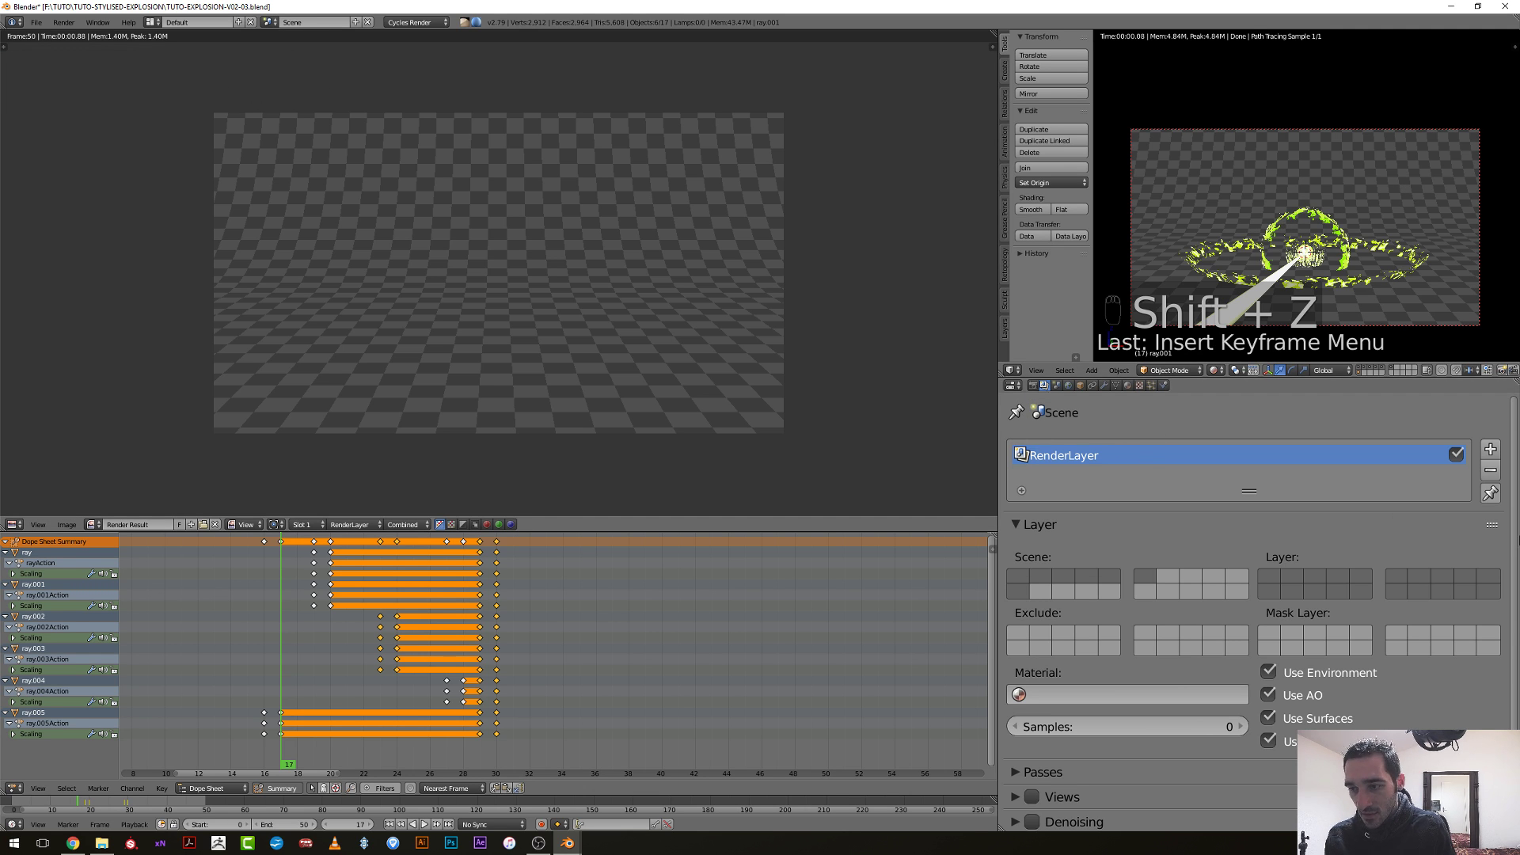
pyautogui.click(1491, 449)
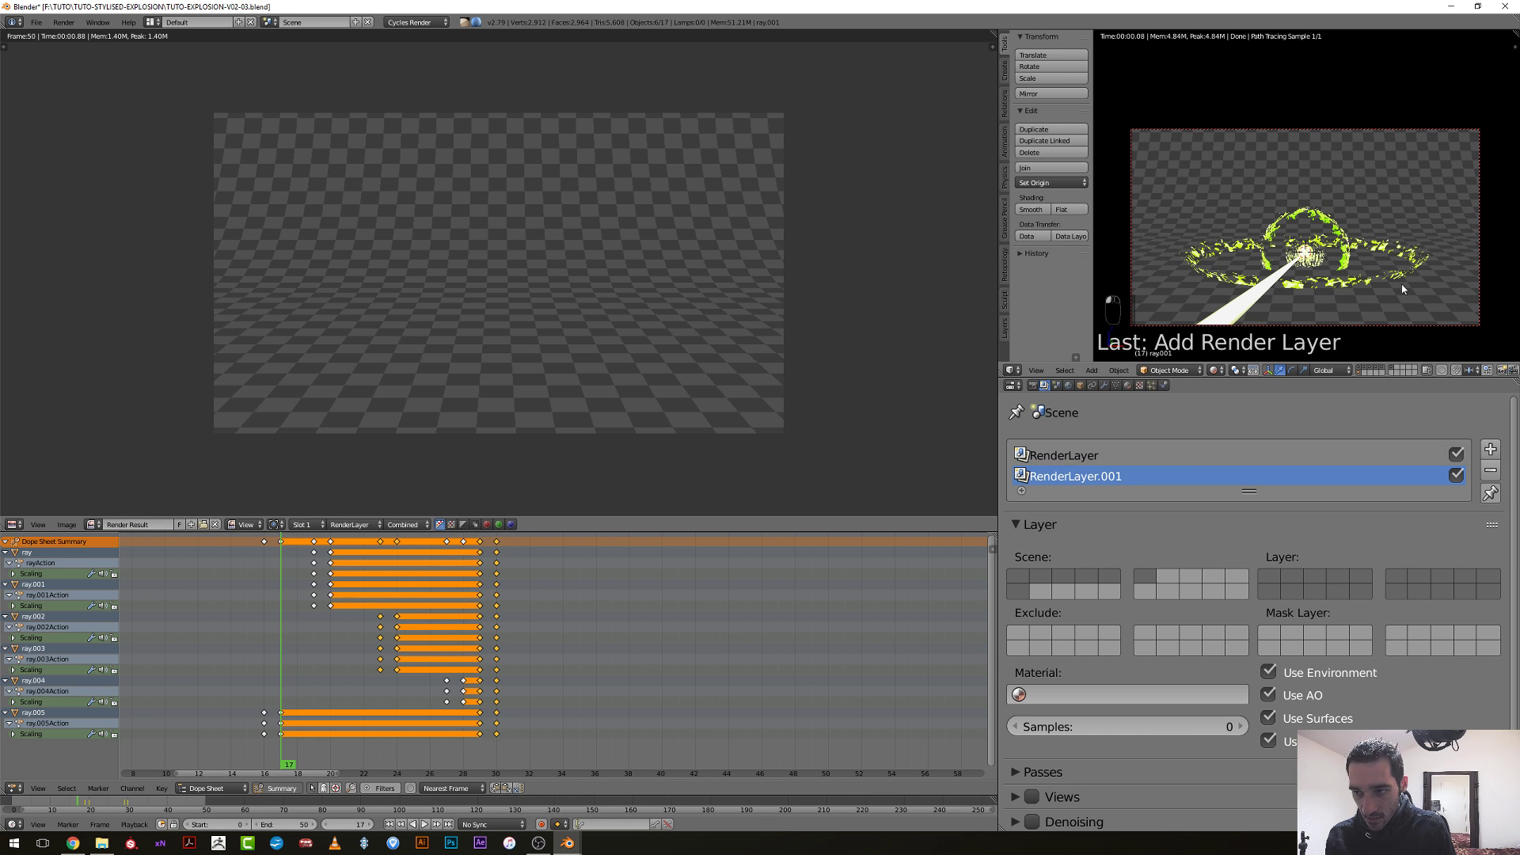
pyautogui.doubleClick(1069, 476)
pyautogui.write('bground')
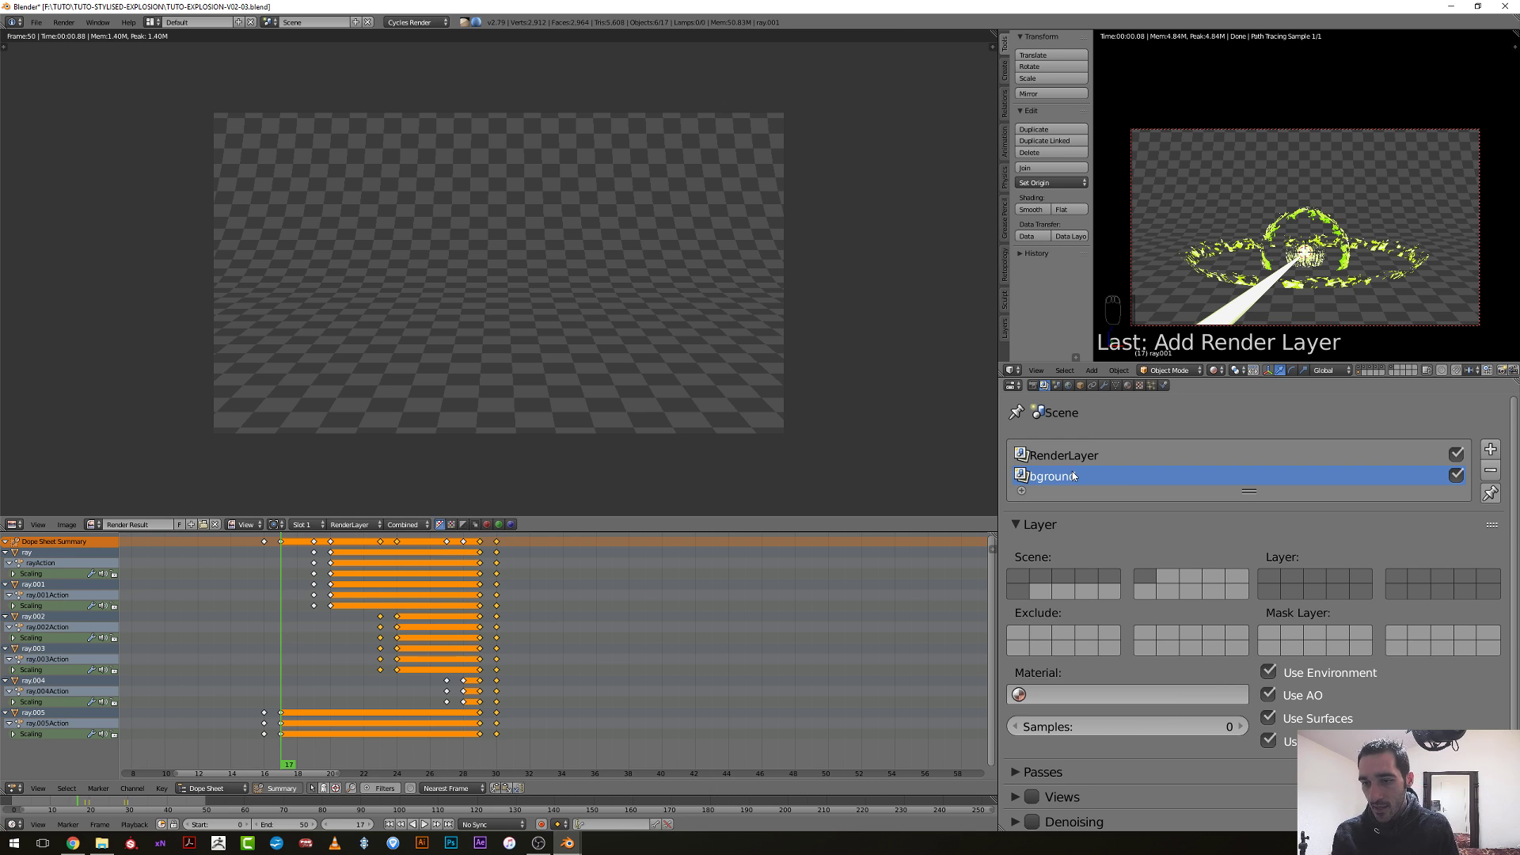
pyautogui.click(1033, 386)
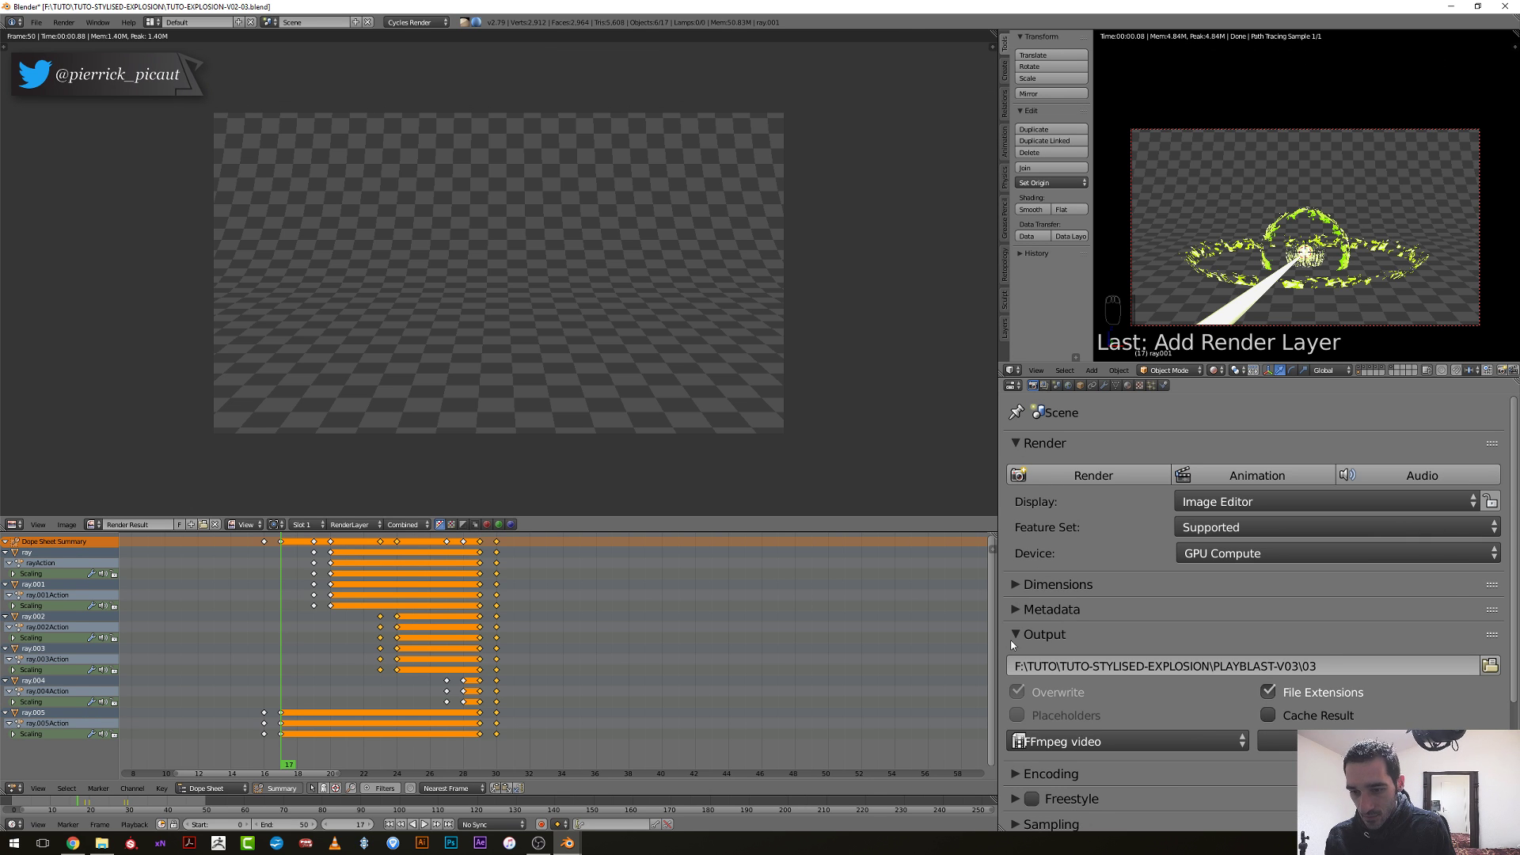
pyautogui.click(1013, 585)
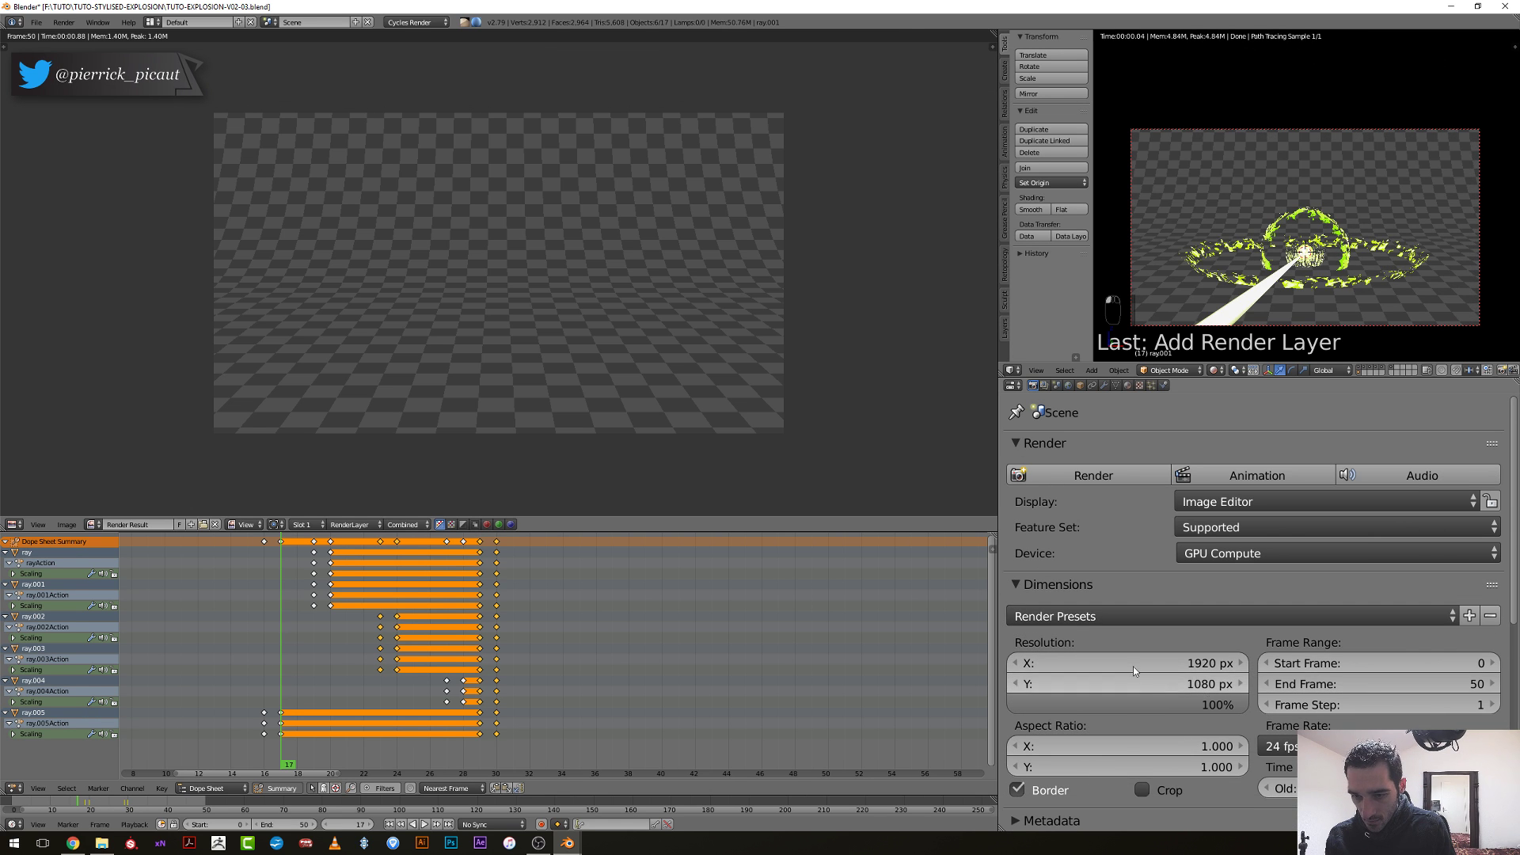
pyautogui.click(1016, 586)
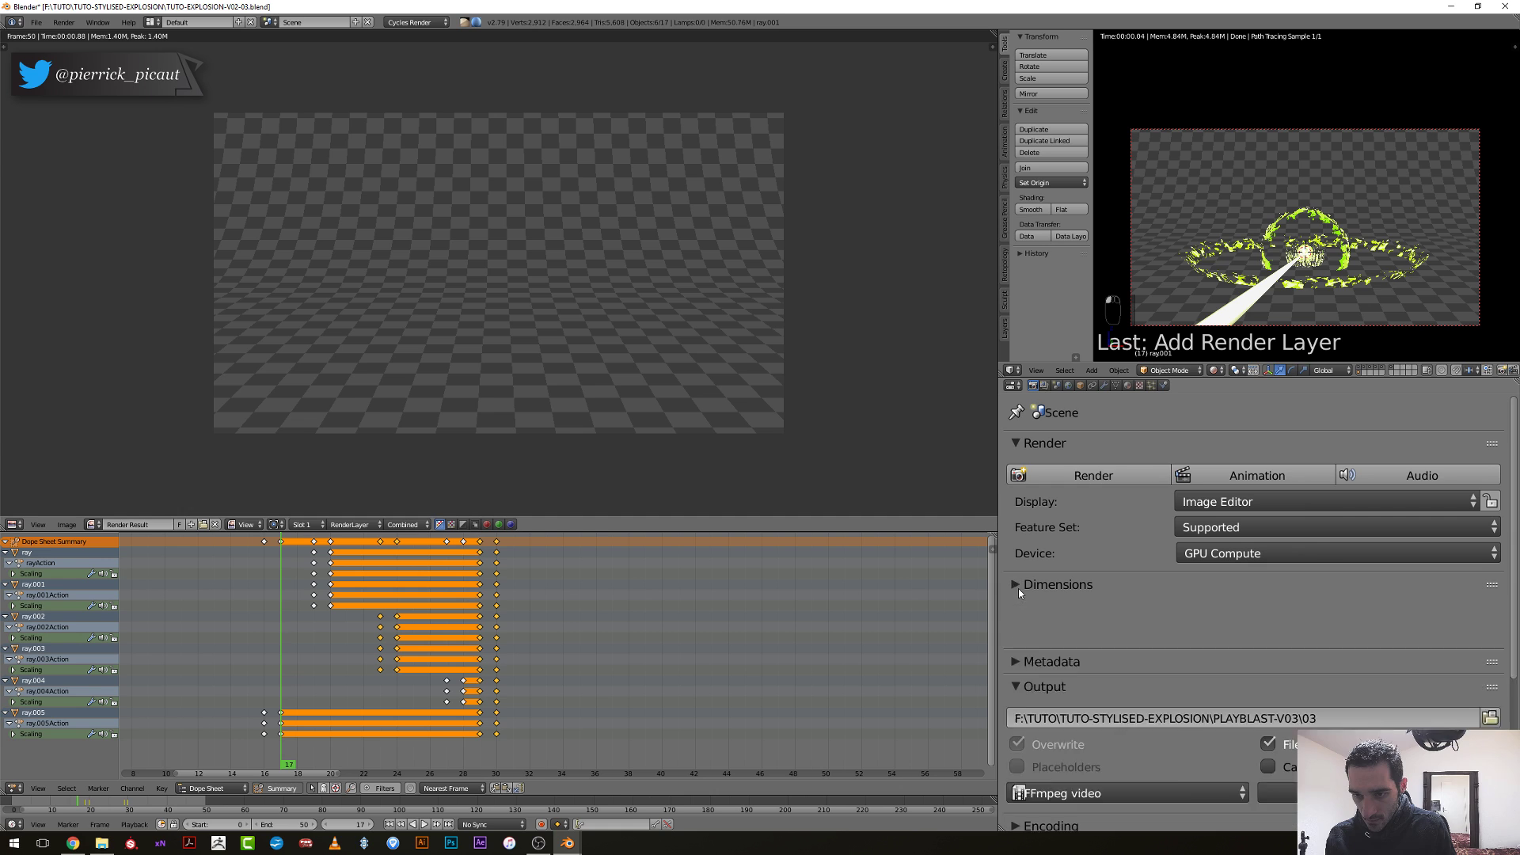
# For RenderLayer, drop the background's scene layer 6 and the unused layers 12 to 15, and set layer 6 as a mask layer.
pyautogui.click(1044, 386)
pyautogui.click(1088, 457)
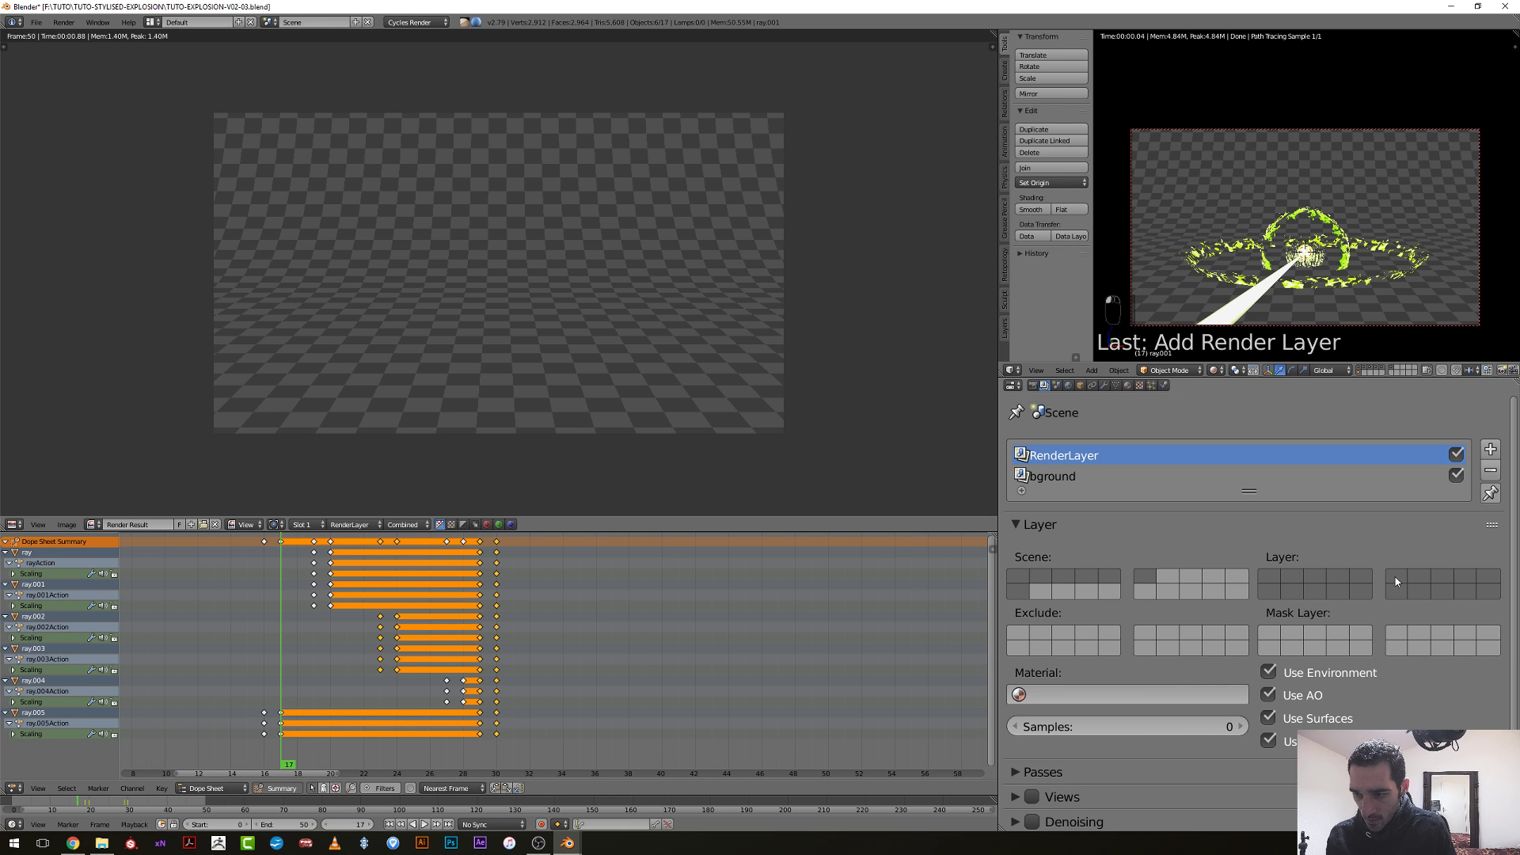
pyautogui.moveTo(1282, 595); pyautogui.dragTo(1355, 596)
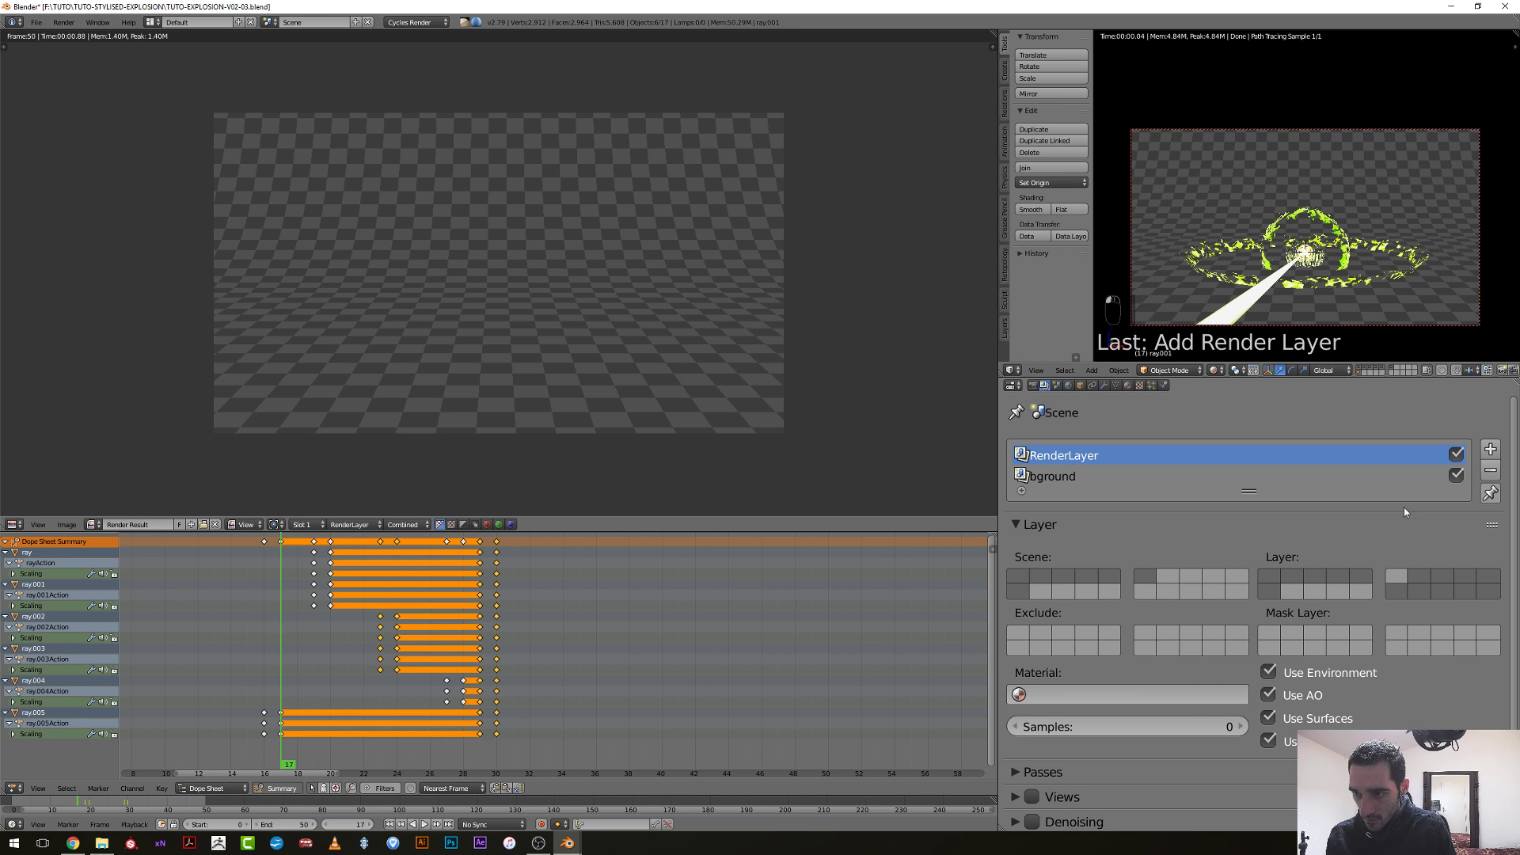
pyautogui.scroll(-5, 1470, 373)
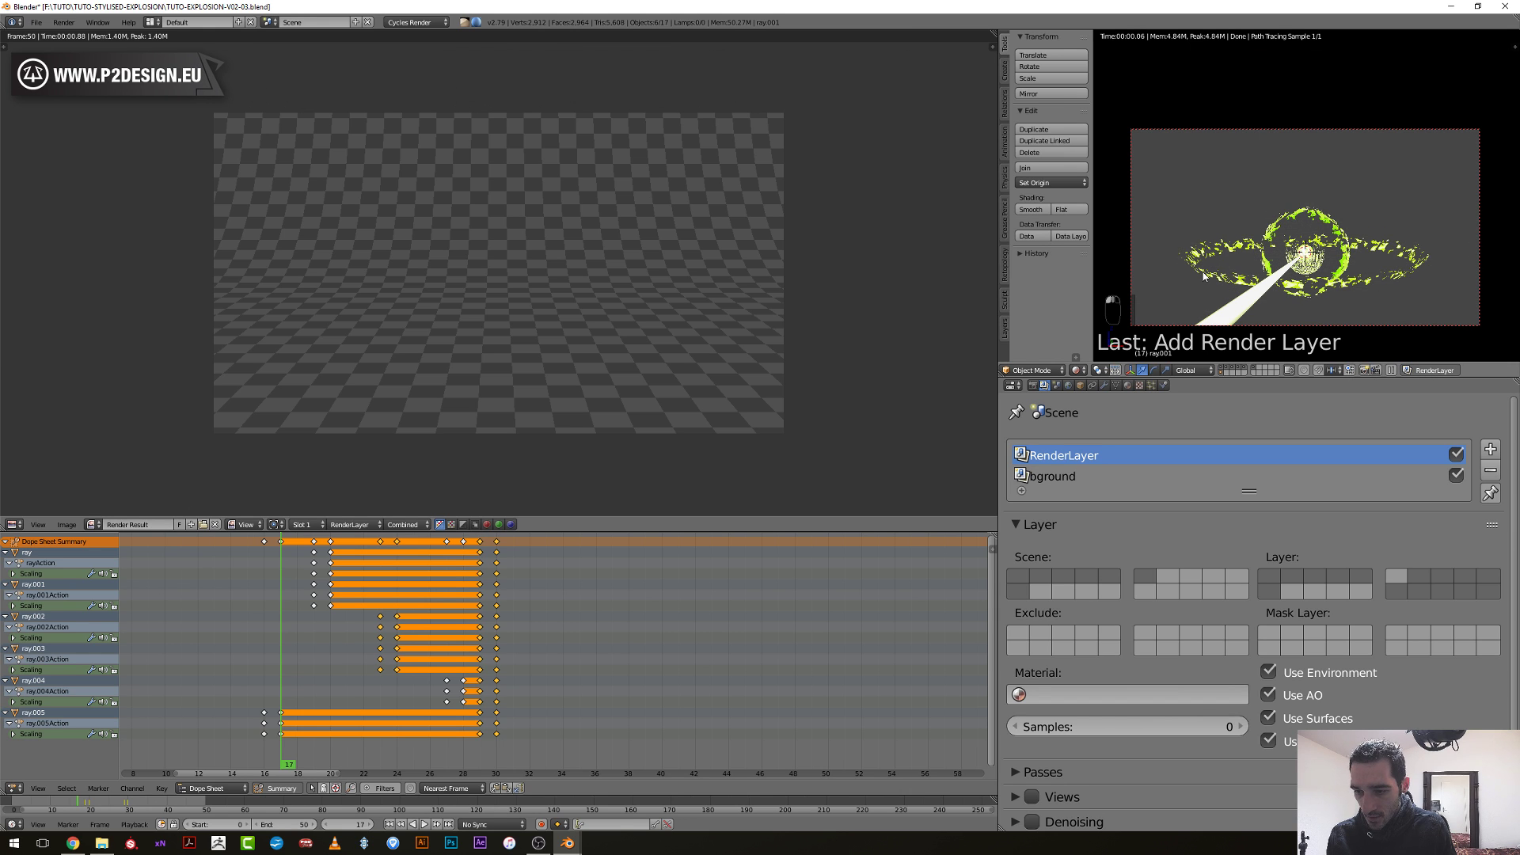
pyautogui.click(1396, 638)
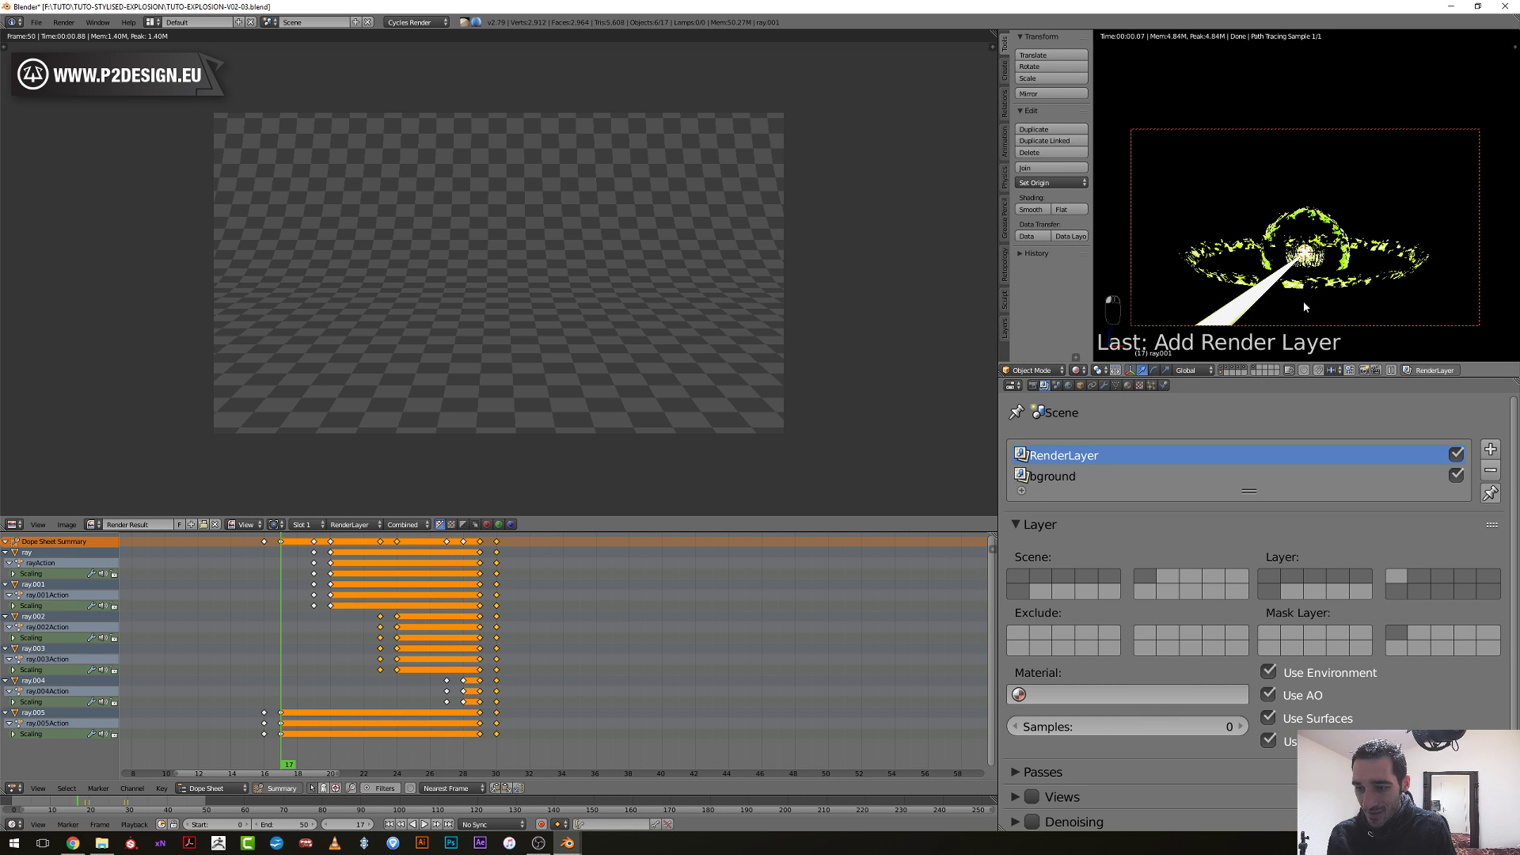
# Make the film transparent in the scene's render settings.
pyautogui.click(1032, 385)
pyautogui.scroll(-5, 1048, 593)
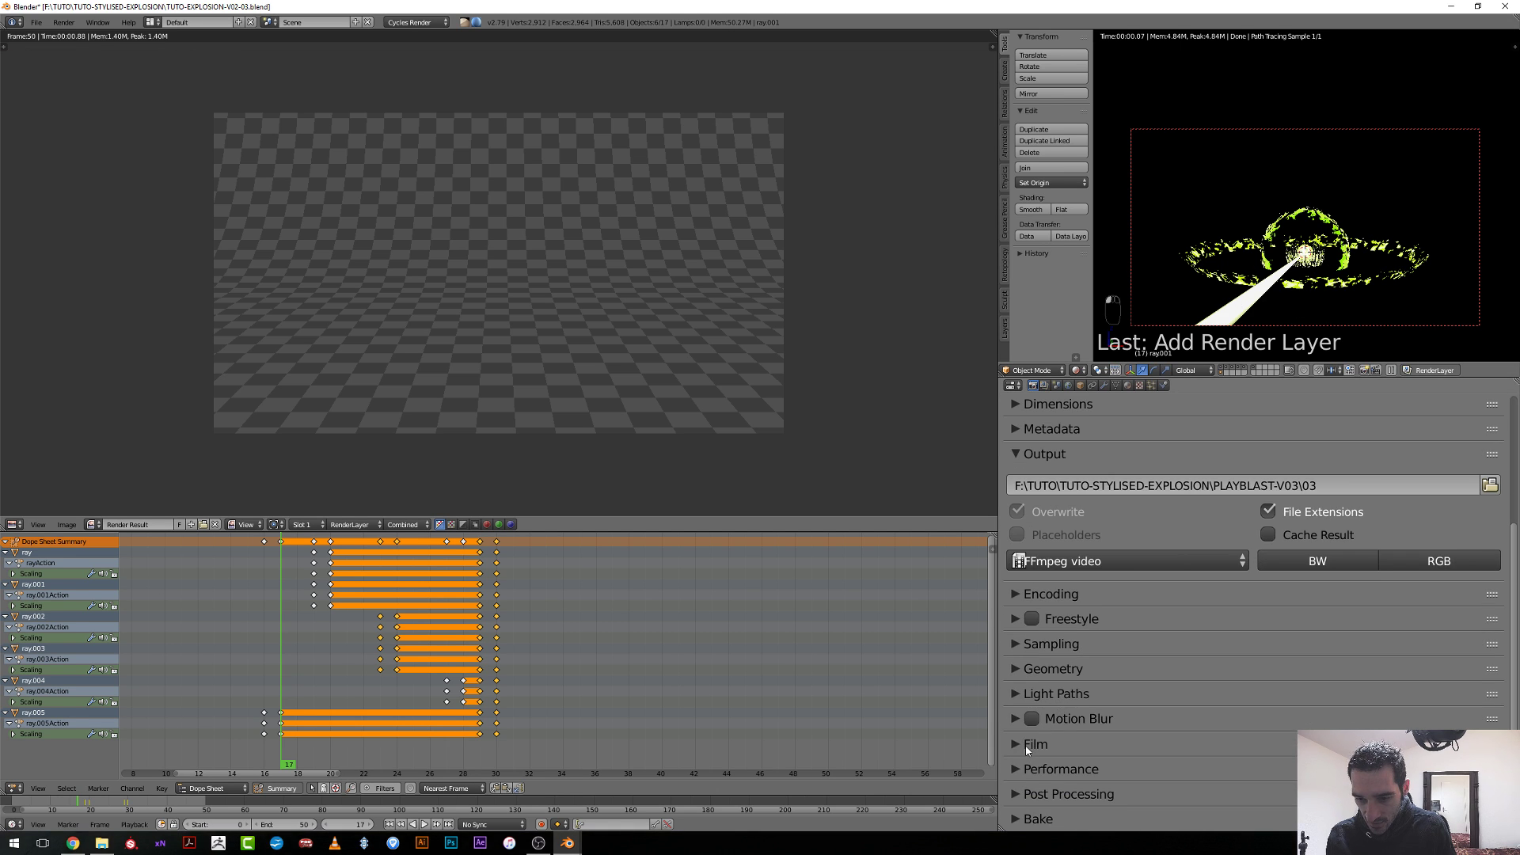
pyautogui.click(1028, 744)
pyautogui.scroll(-2, 1055, 747)
pyautogui.click(1016, 737)
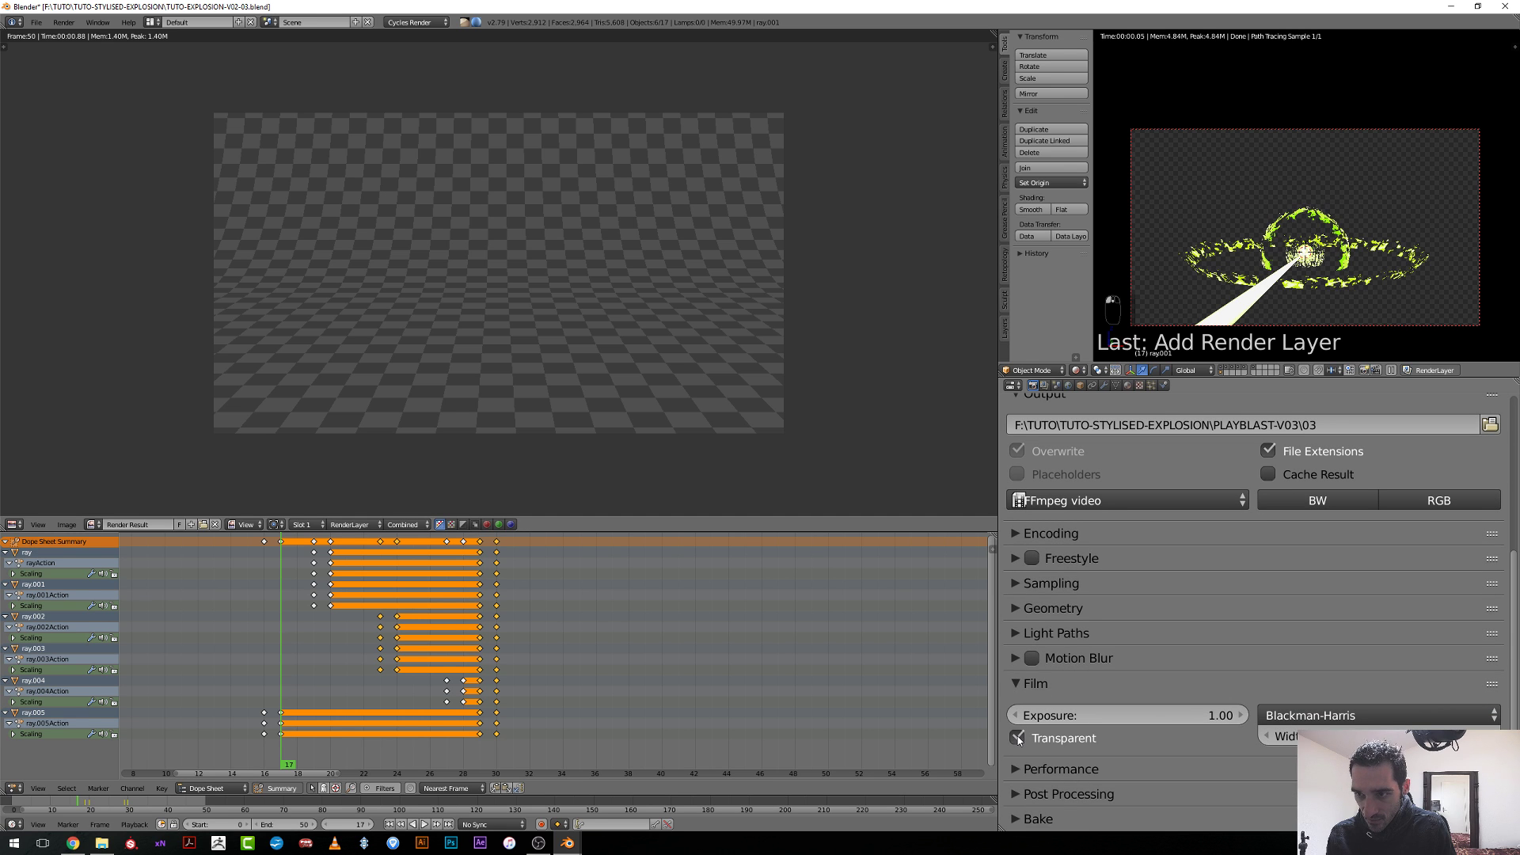
pyautogui.click(1018, 685)
pyautogui.scroll(3, 1304, 263)
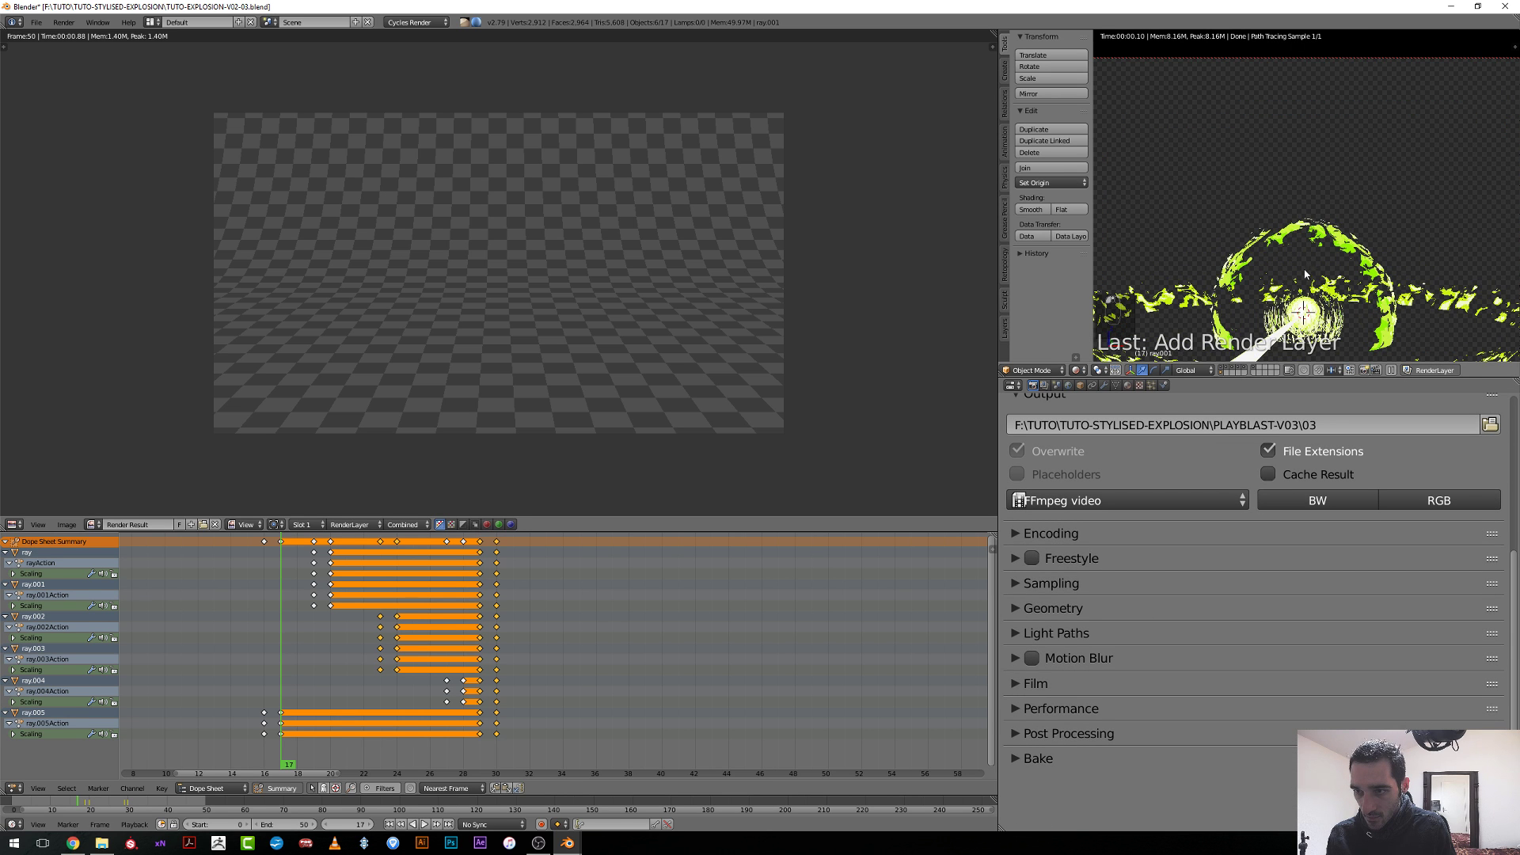
pyautogui.scroll(6, 1257, 562)
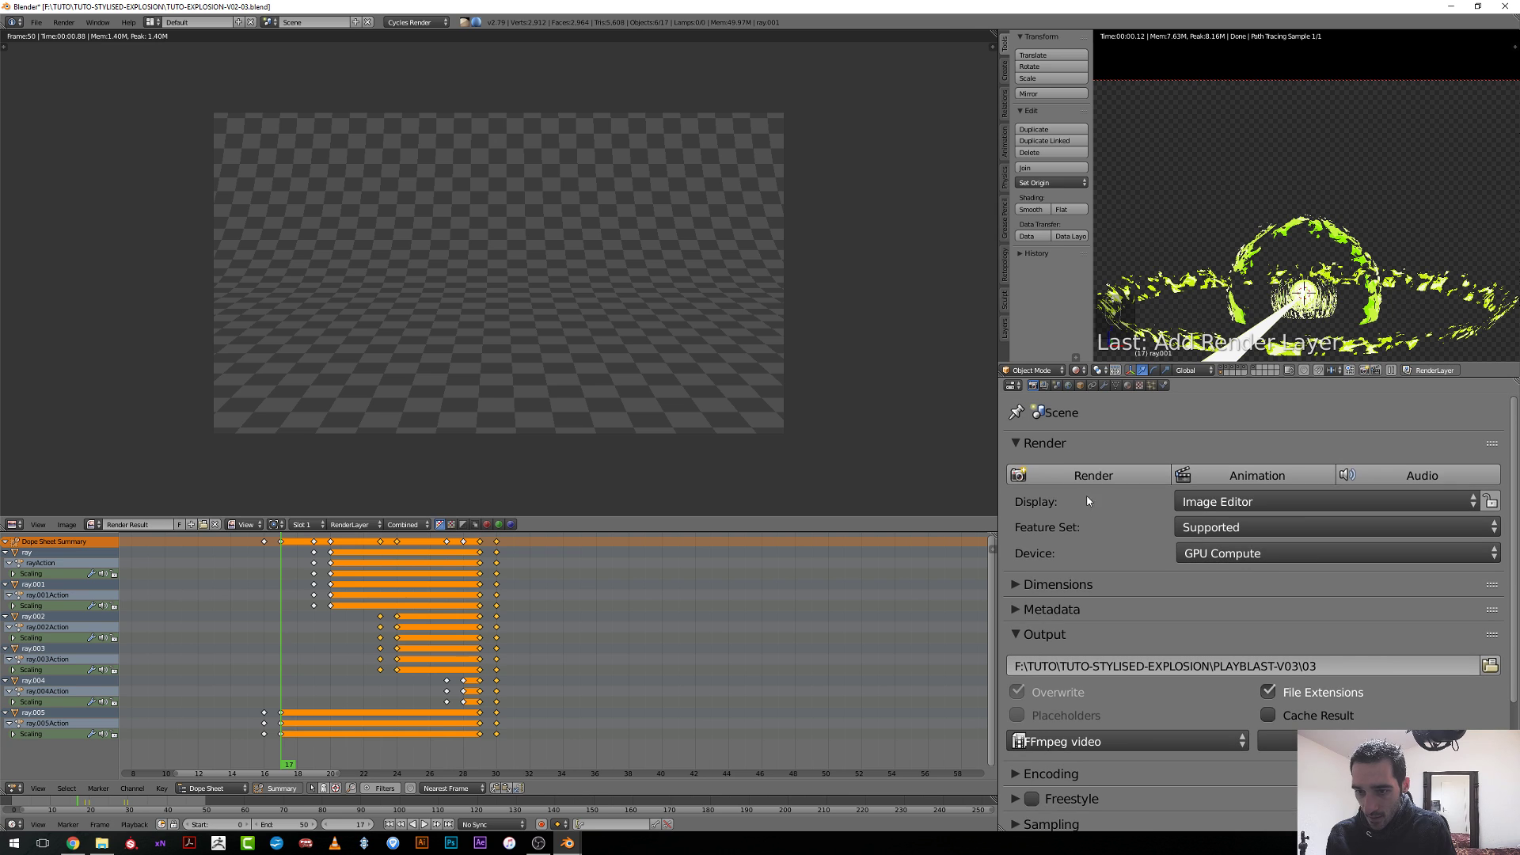
pyautogui.click(1039, 445)
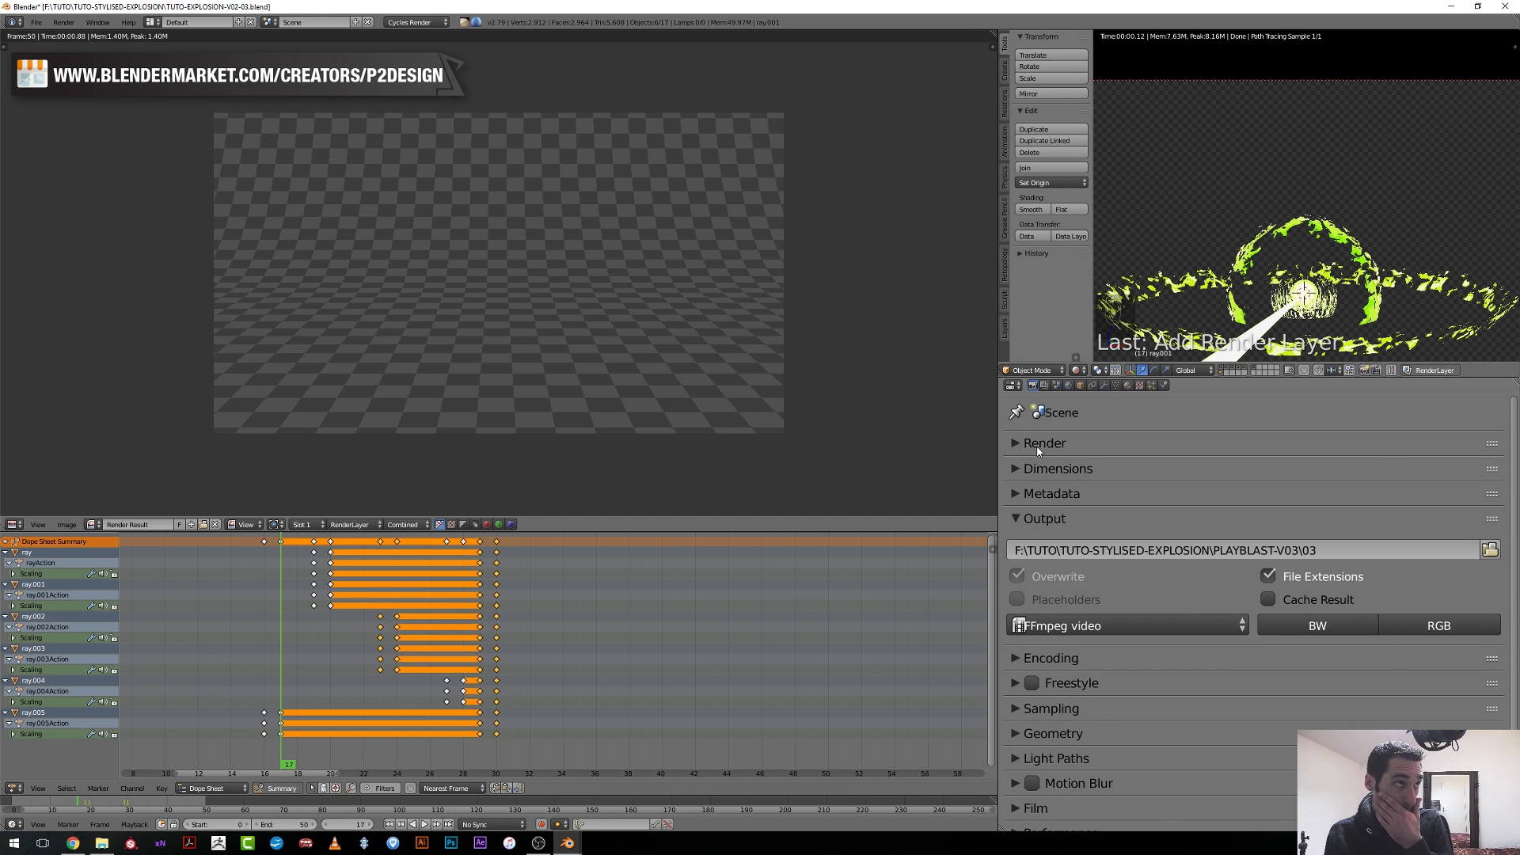
# Restrict the bground render layer to scene layer 6, which holds the background.
pyautogui.click(1044, 386)
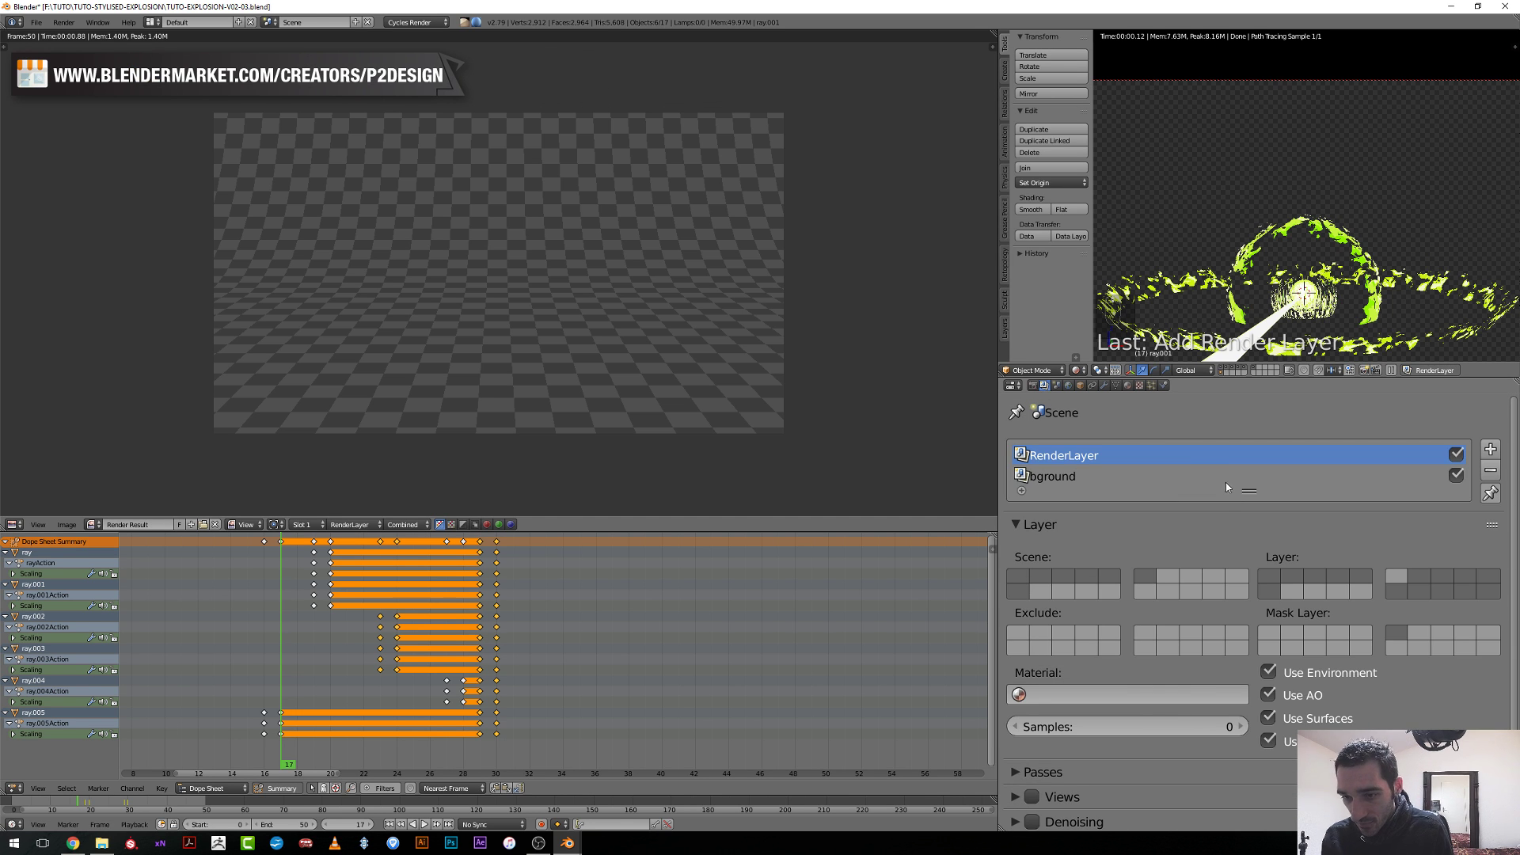
pyautogui.click(1059, 478)
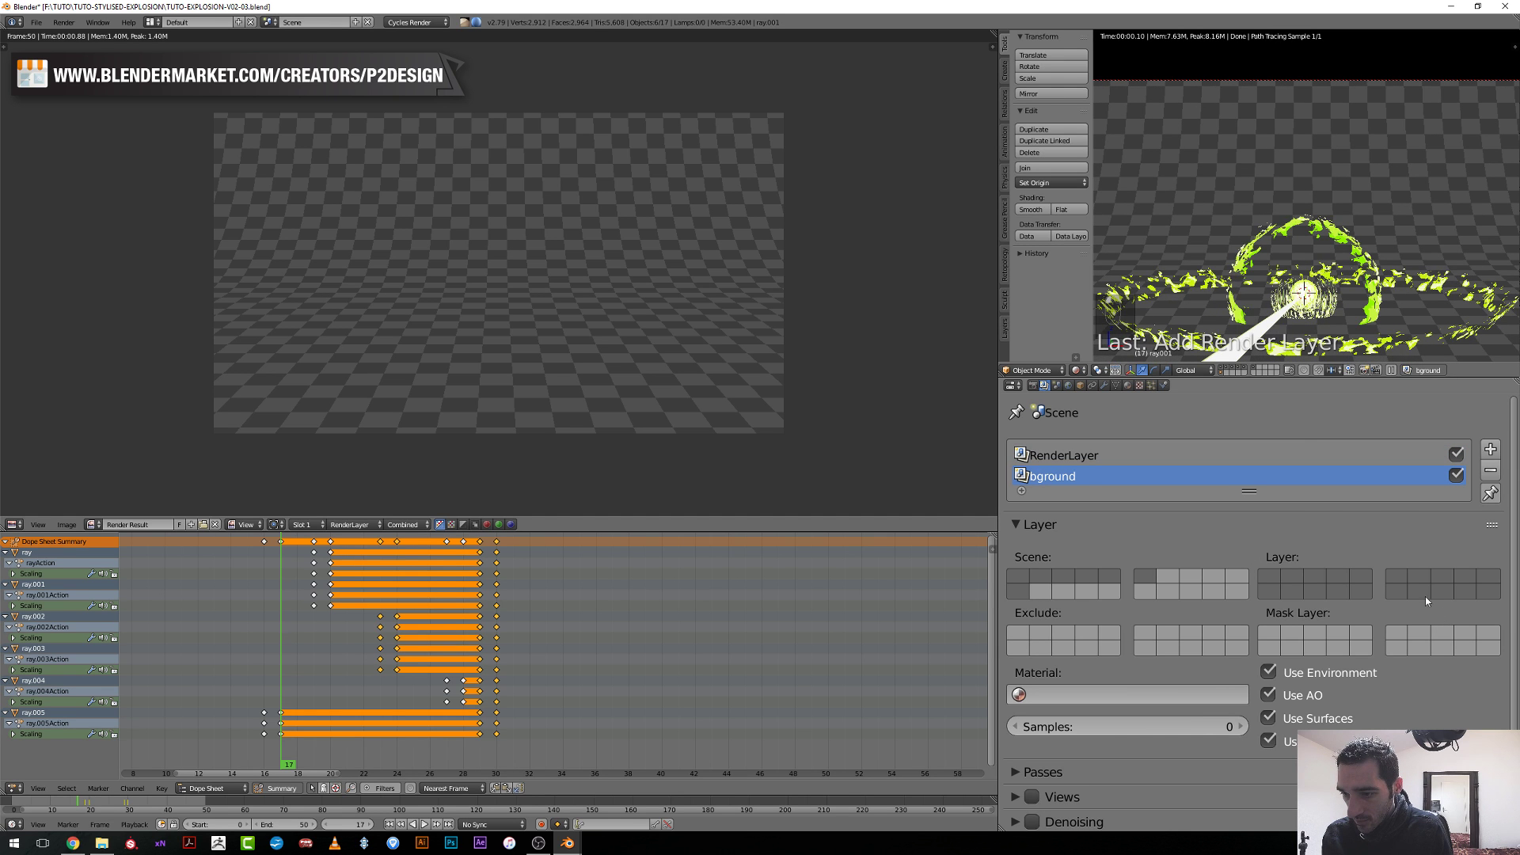
pyautogui.click(1402, 579)
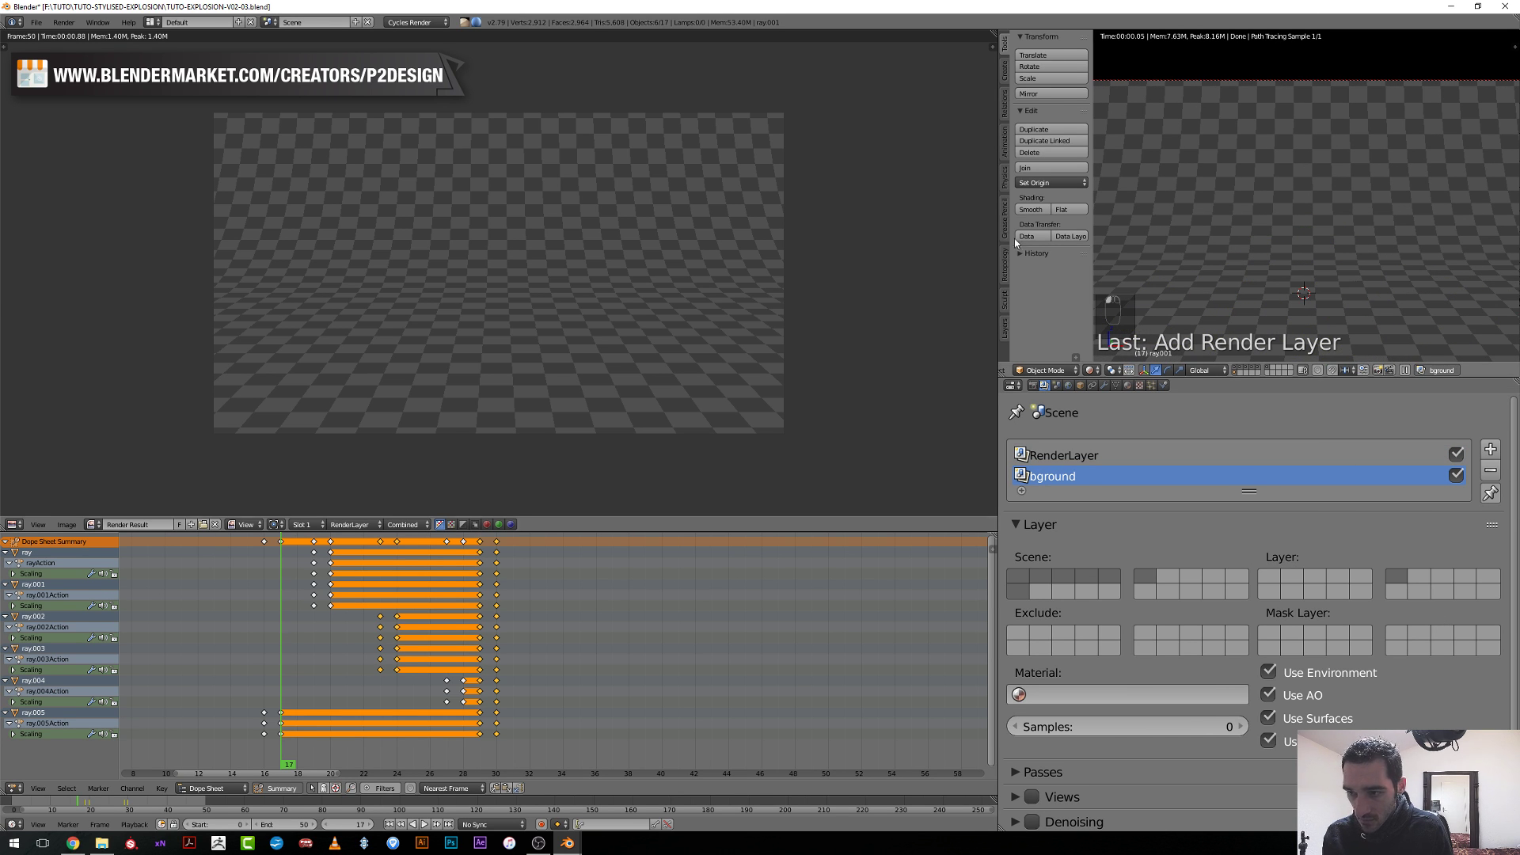
# Step through the frames around frame 20 and render a still image of frame 20.
pyautogui.scroll(-4, 528, 277)
pyautogui.scroll(3, 528, 277)
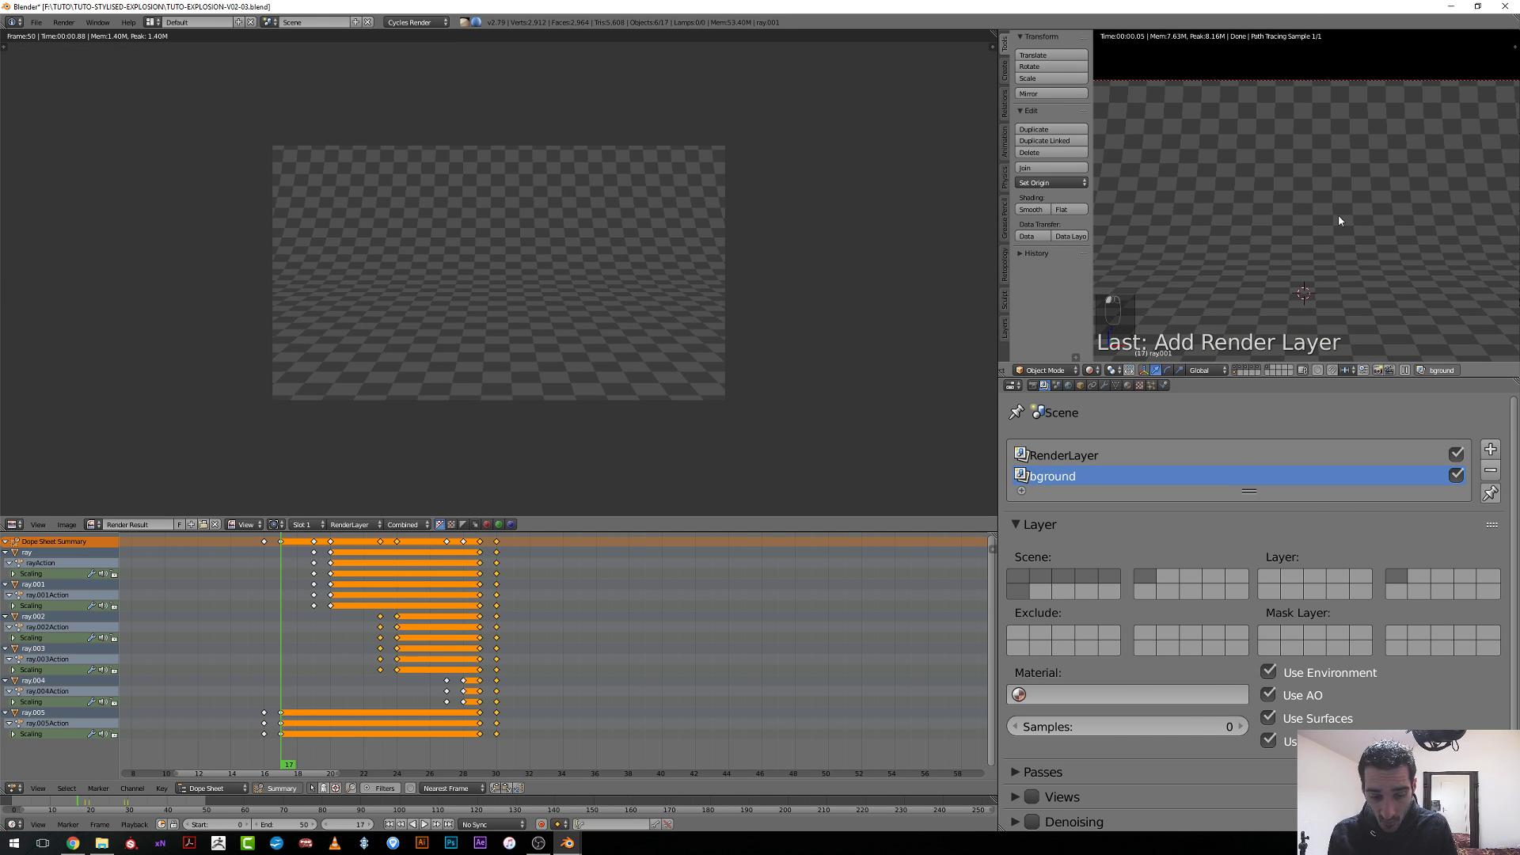
pyautogui.click(331, 650)
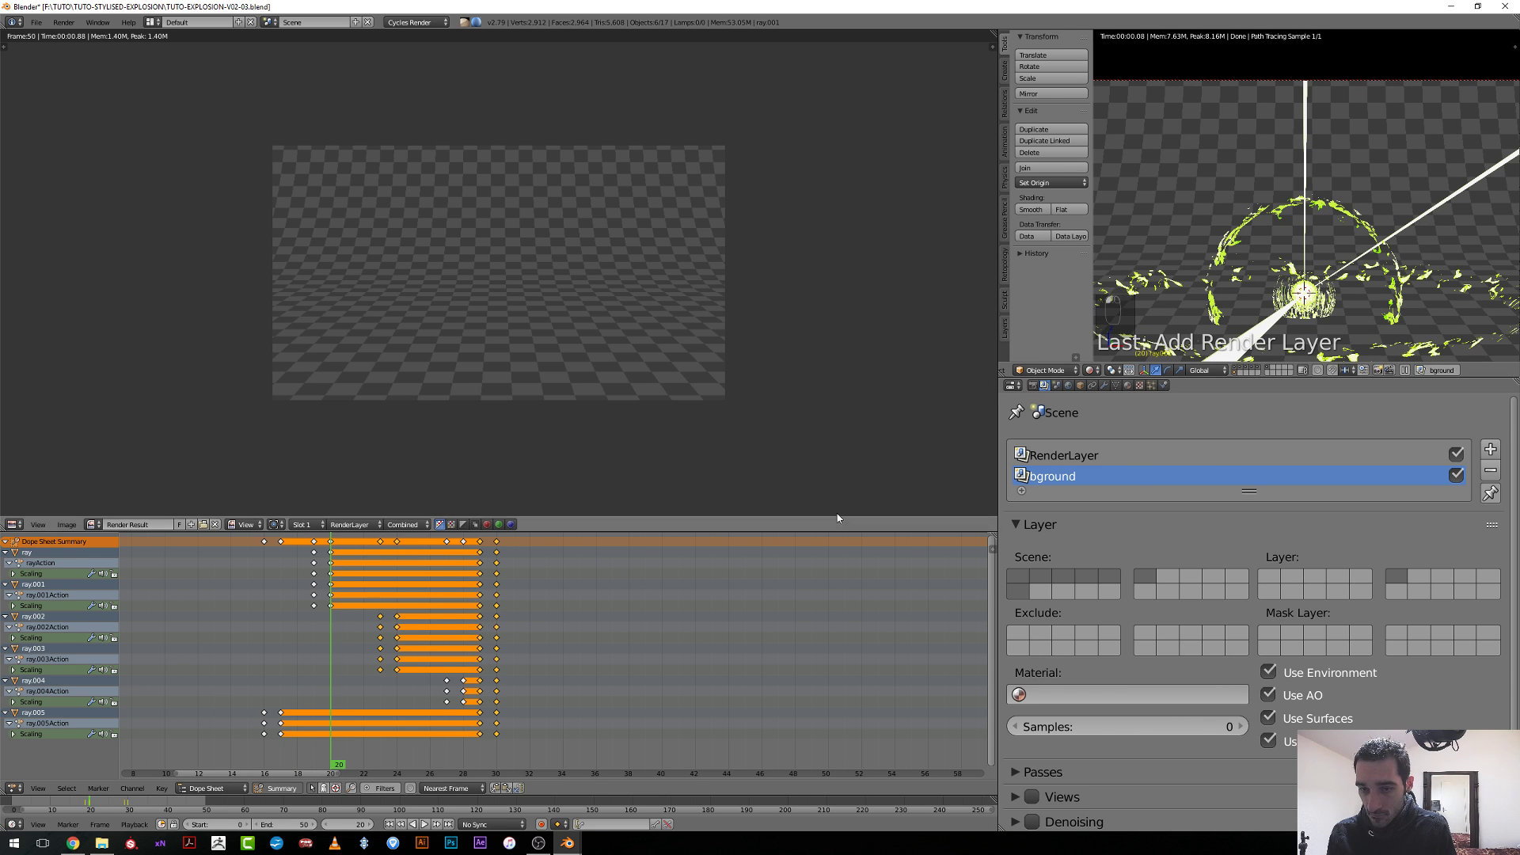
pyautogui.press('Right')
pyautogui.press('Right')
pyautogui.press('Right')
pyautogui.press('Left')
pyautogui.press('Left')
pyautogui.press('Left')
pyautogui.press('Left')
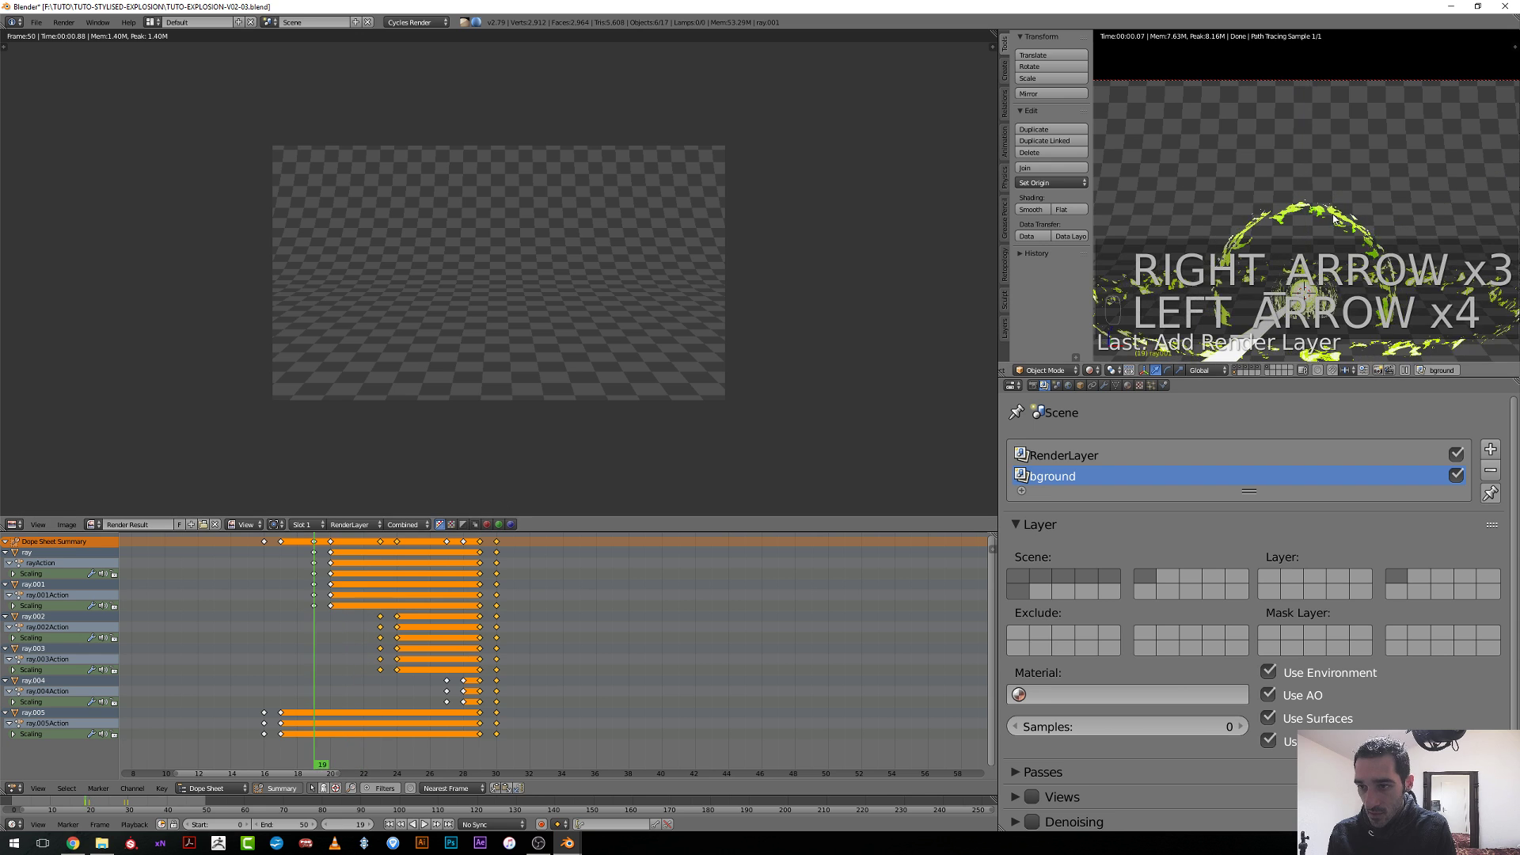
pyautogui.press('Left')
pyautogui.press('Left')
pyautogui.press('Right')
pyautogui.press('Right')
pyautogui.press('Right')
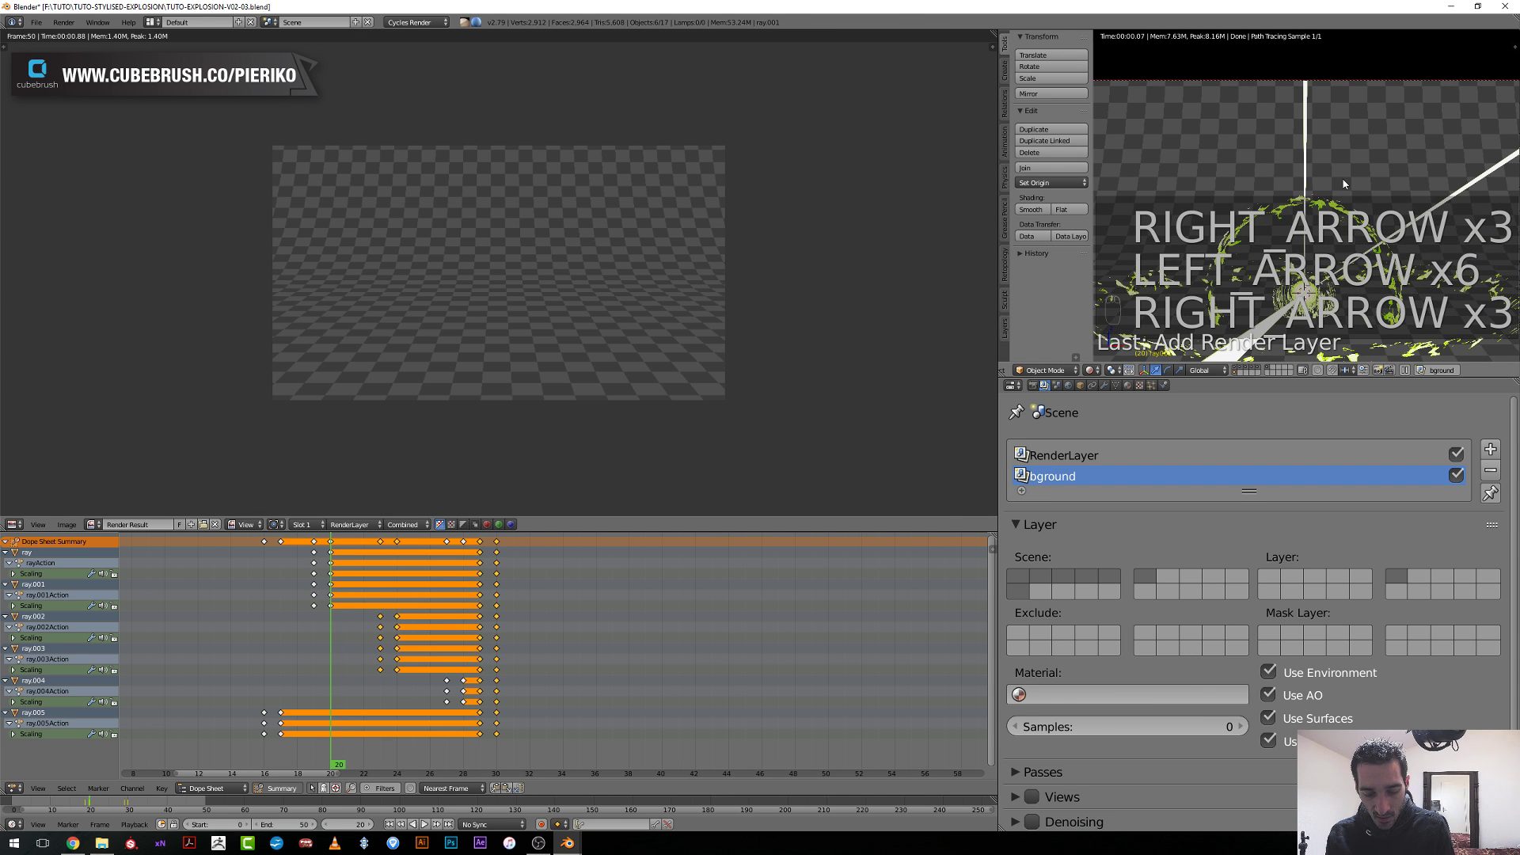
pyautogui.press('F12')
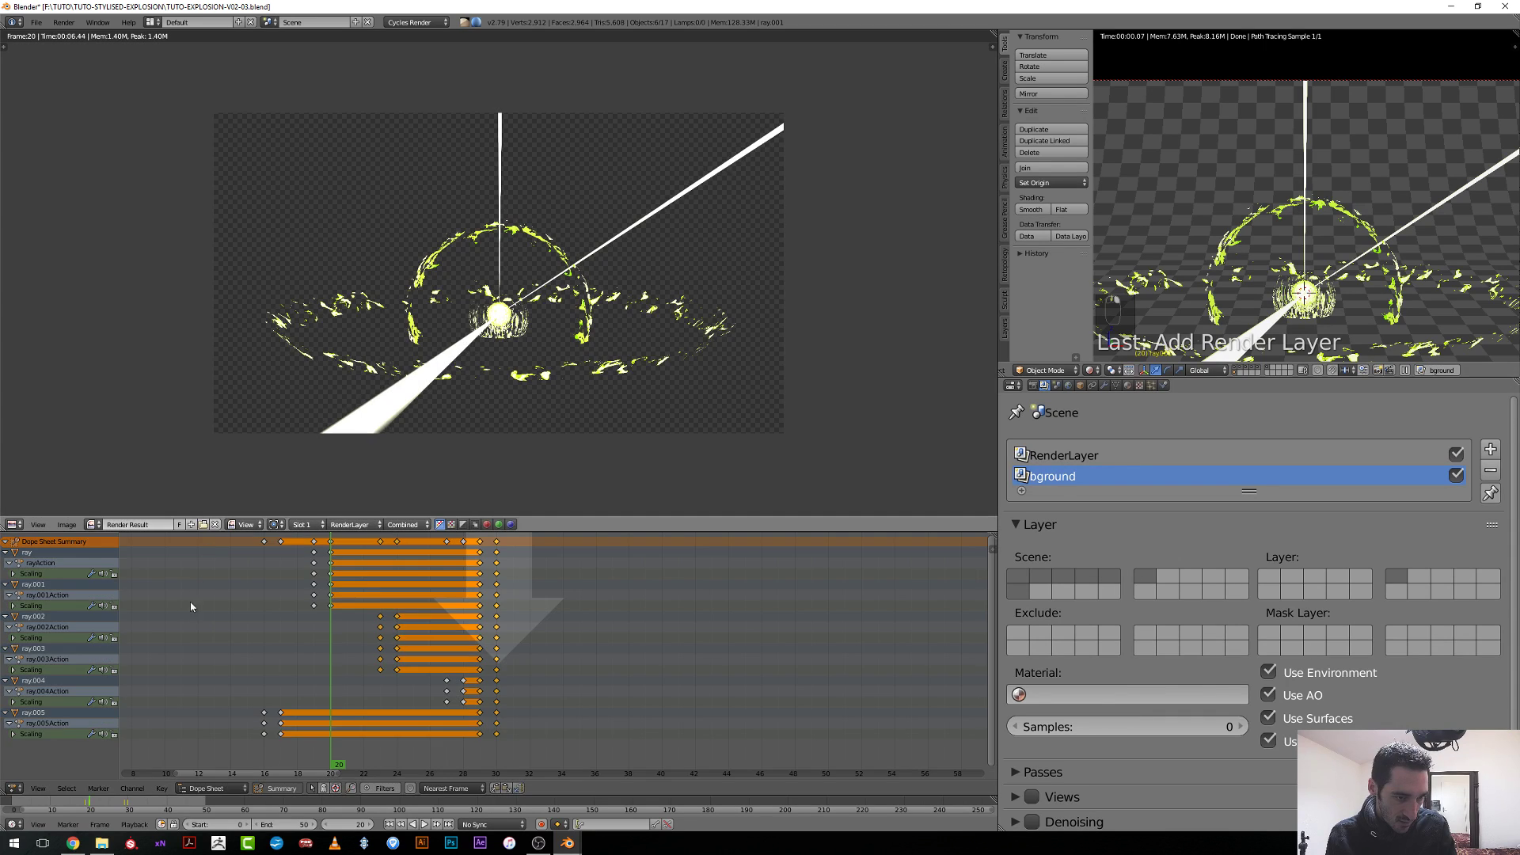
# Replace the dope sheet with a full-height compositing node editor with nodes enabled, and switch the camera view to wireframe shading.
pyautogui.moveTo(190, 607); pyautogui.dragTo(51, 598)
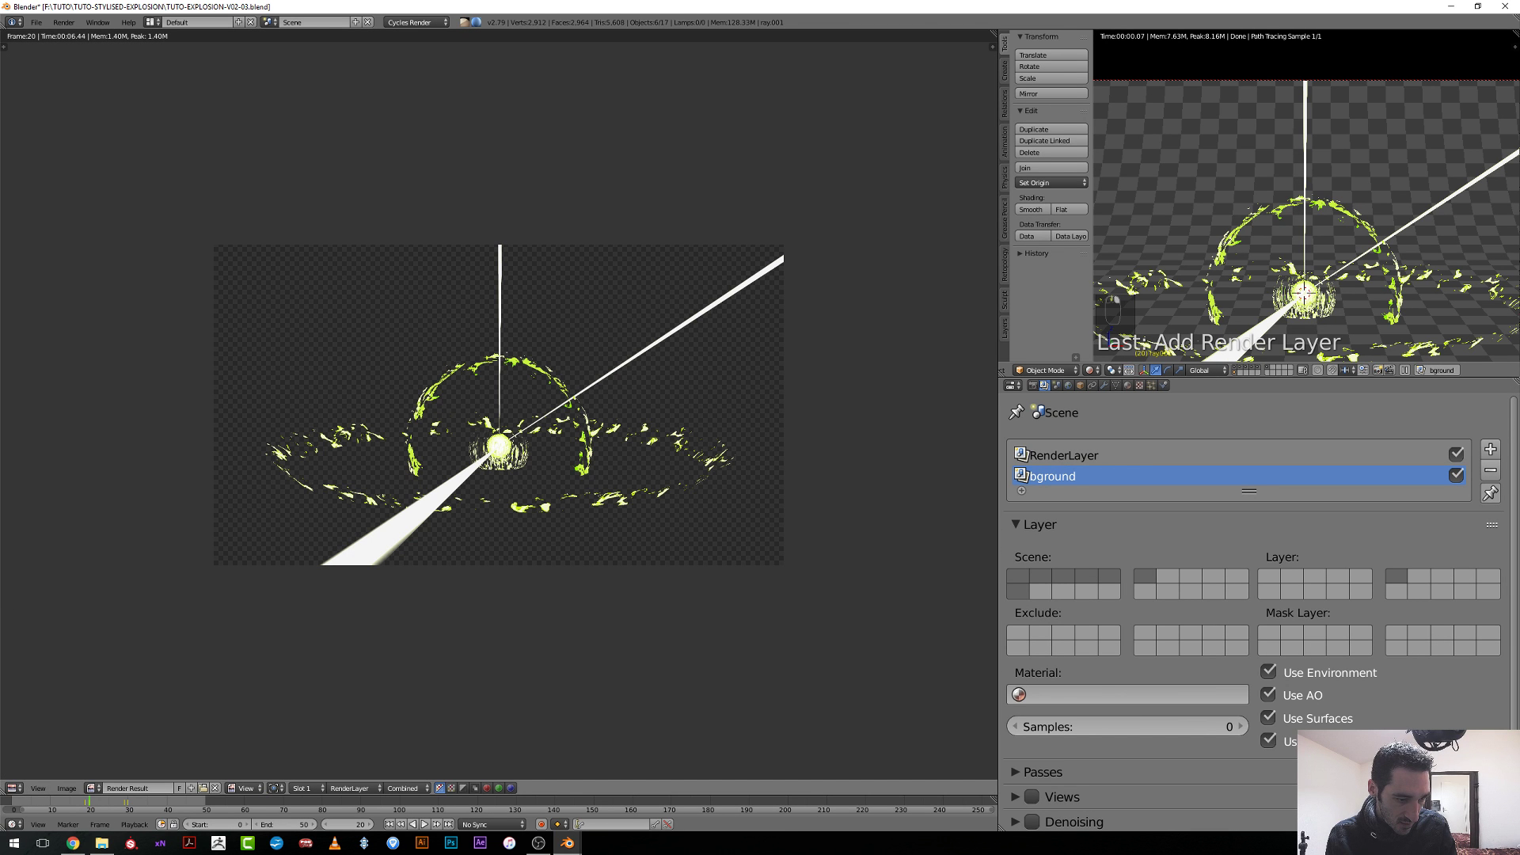
pyautogui.click(16, 787)
pyautogui.click(36, 663)
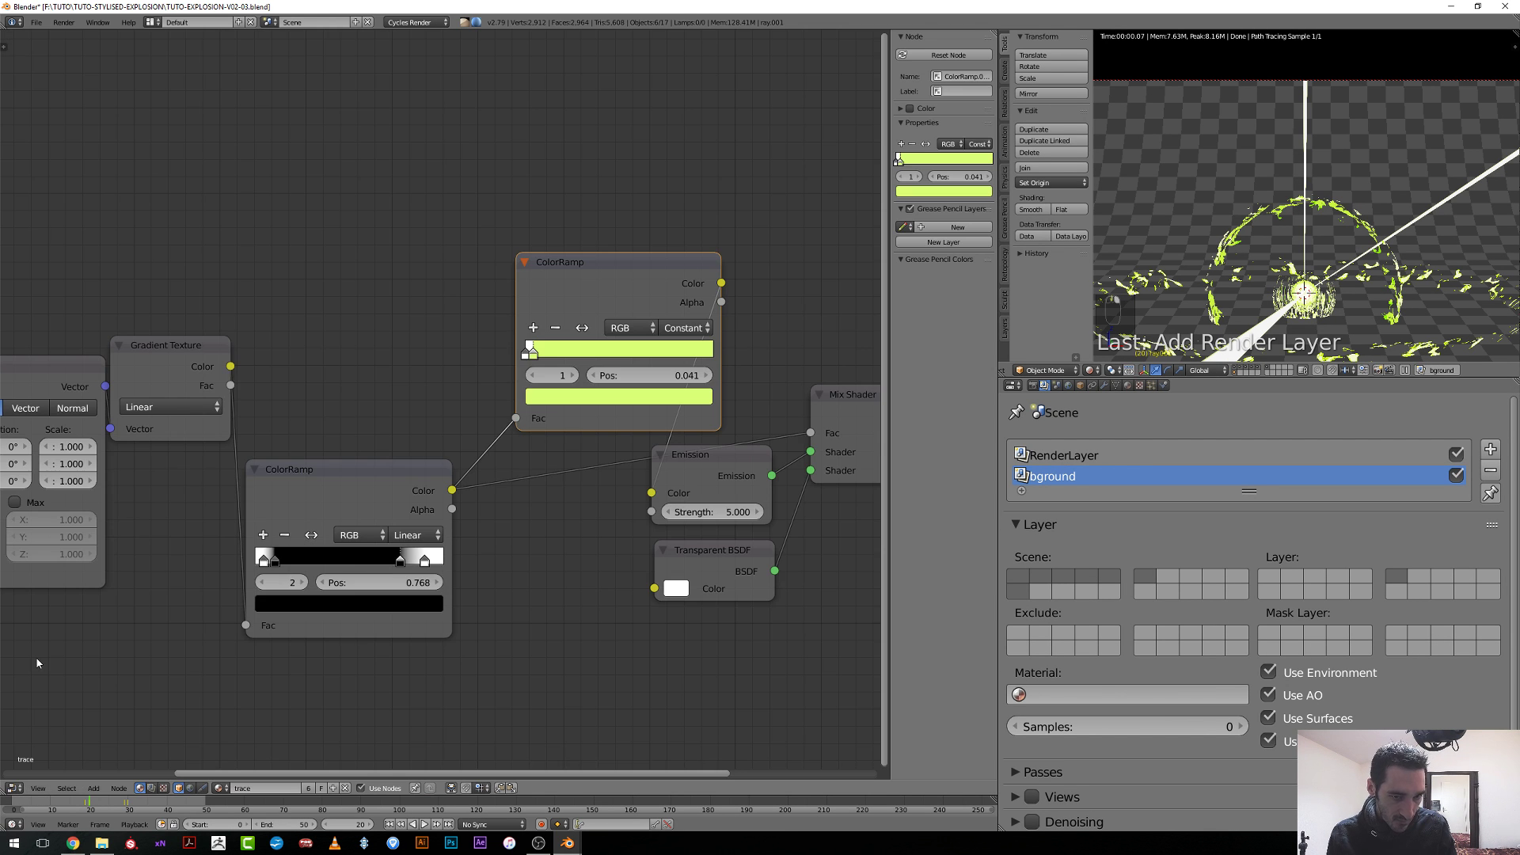
pyautogui.click(151, 787)
pyautogui.click(199, 788)
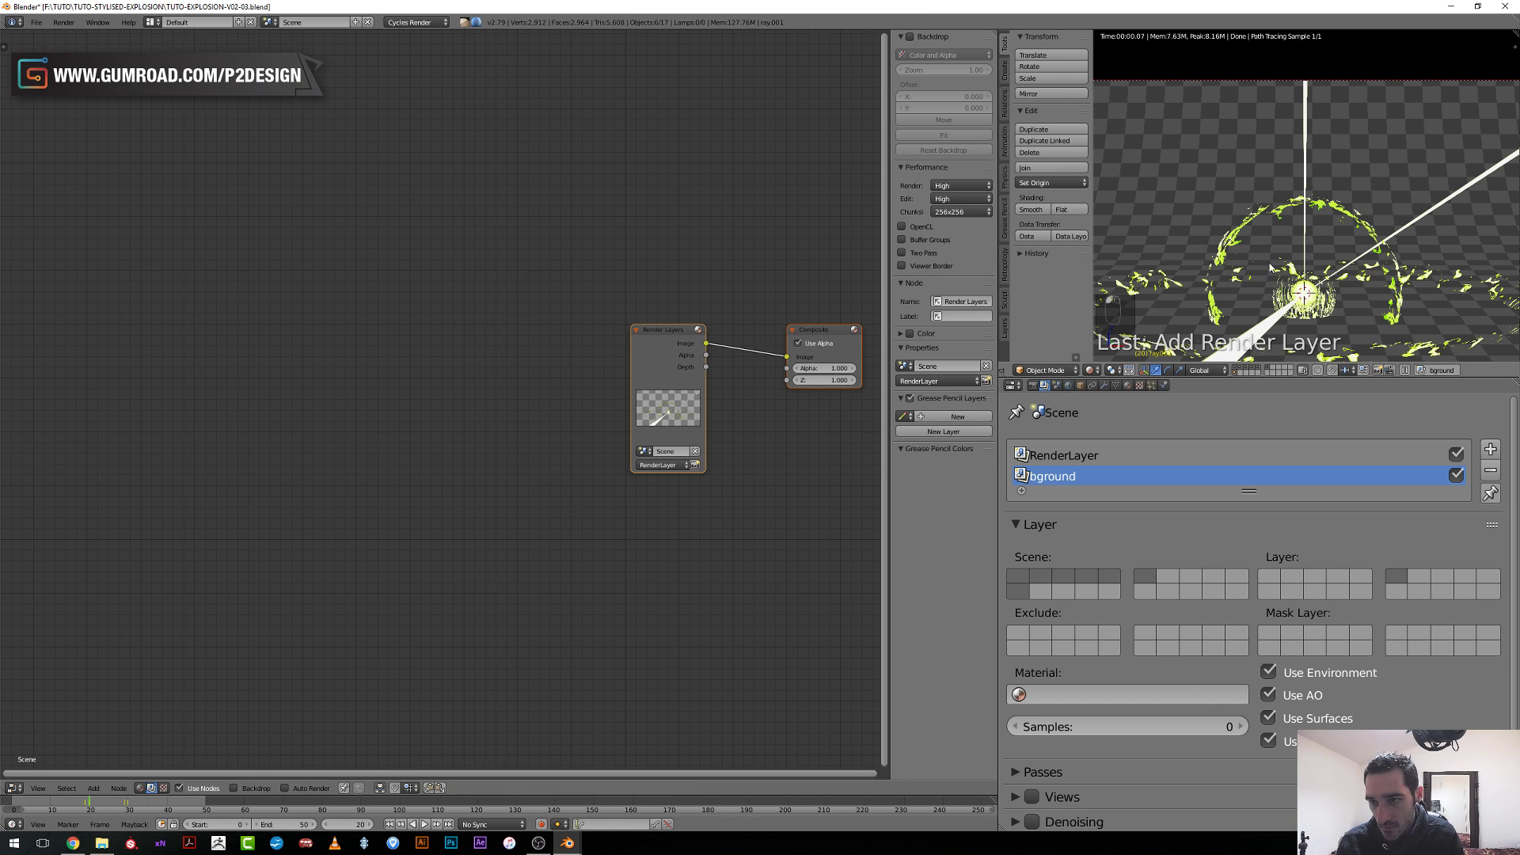
pyautogui.hotkey('shift', 'z')
pyautogui.scroll(3, 1068, 370)
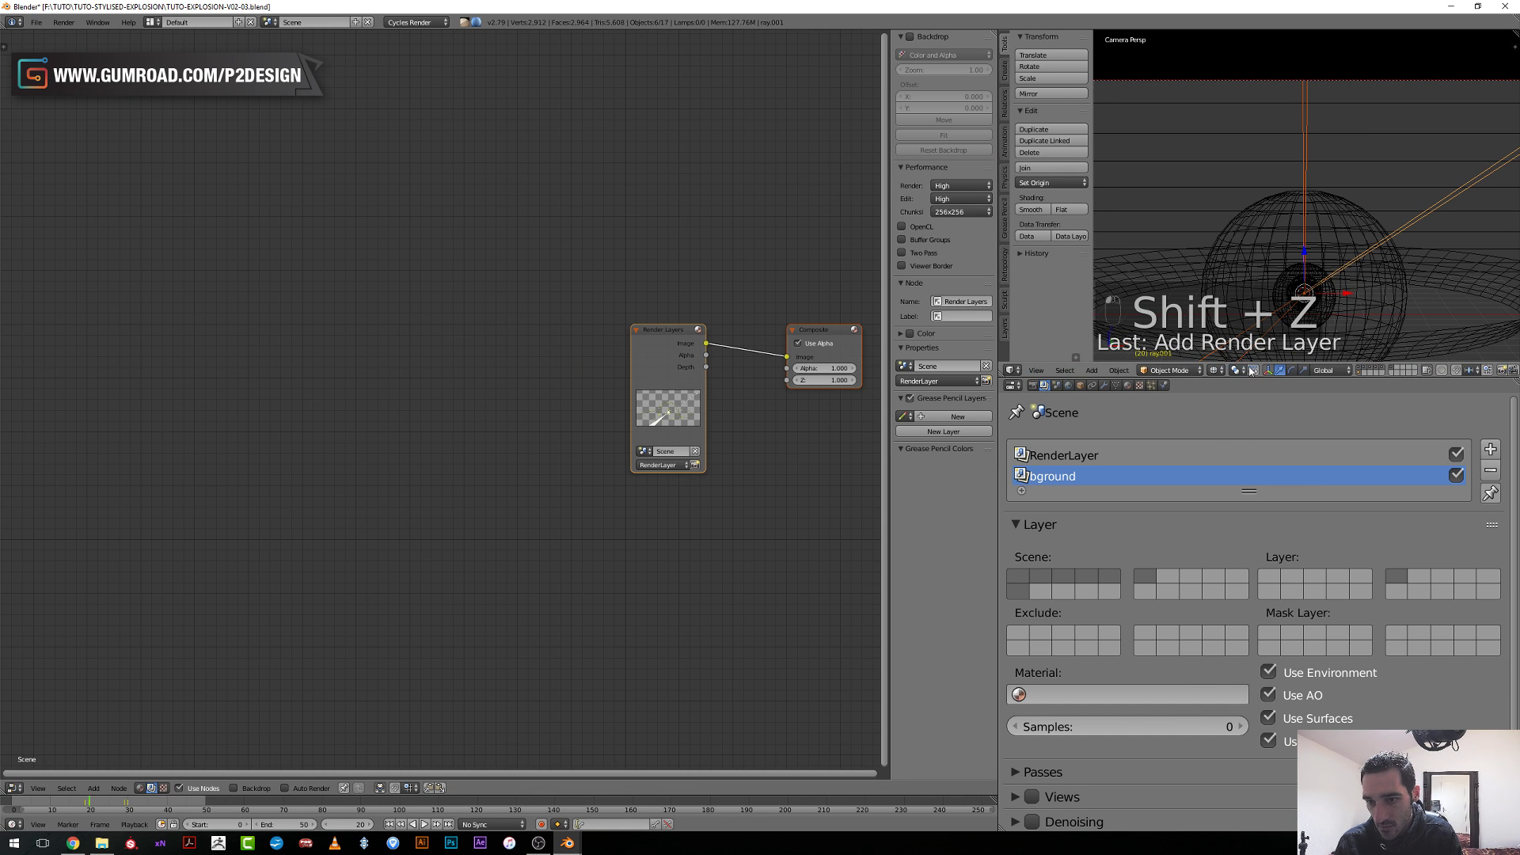
pyautogui.click(1013, 370)
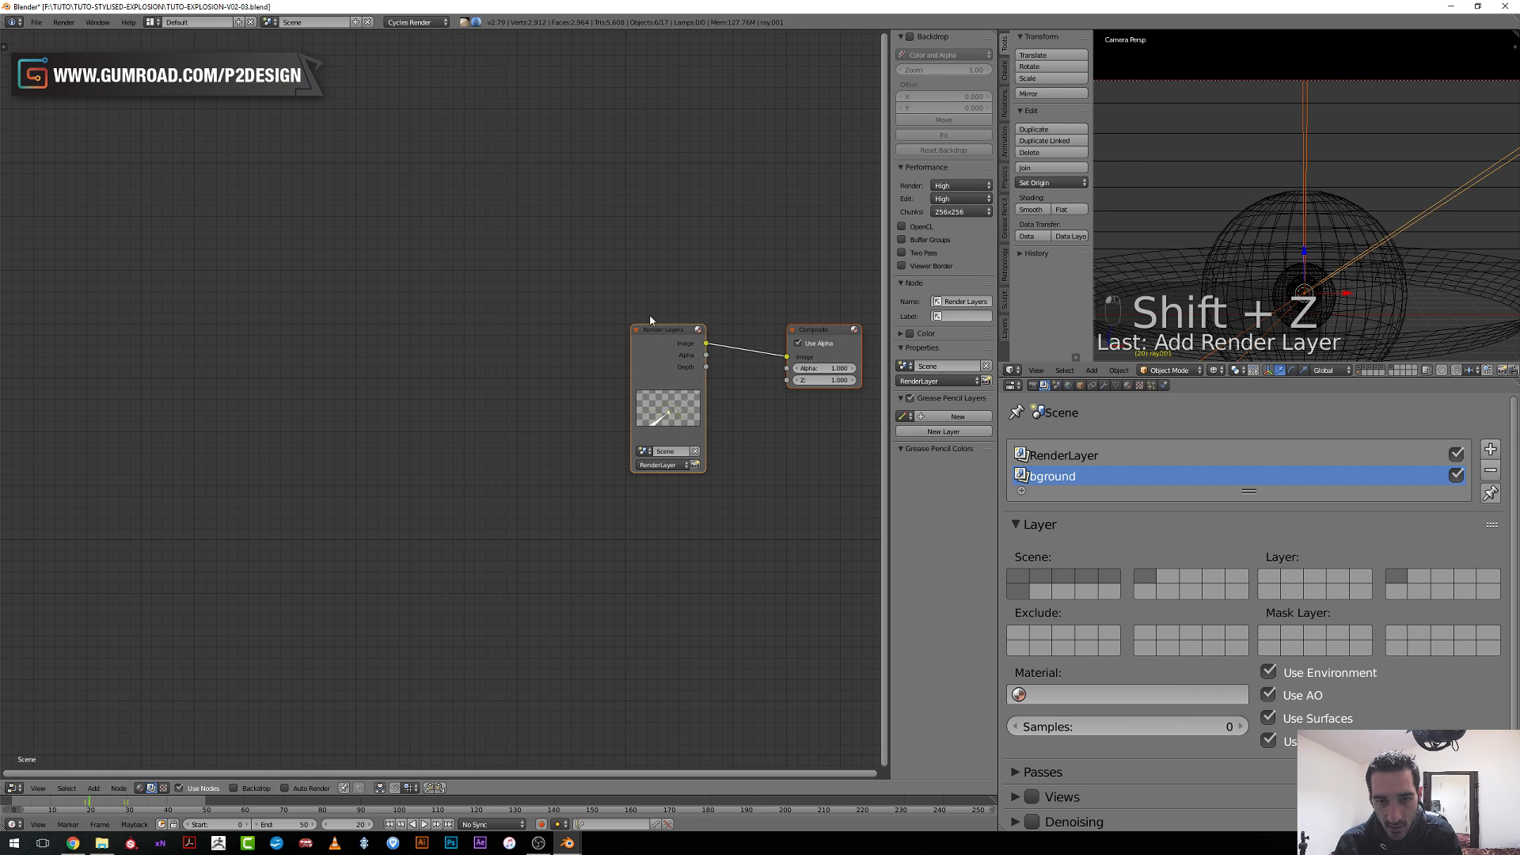
# Spread out the Render Layers and Composite nodes, connect a Viewer node to the rendered image, and enable the backdrop.
pyautogui.moveTo(648, 342); pyautogui.dragTo(395, 336)
pyautogui.moveTo(815, 331); pyautogui.dragTo(576, 265)
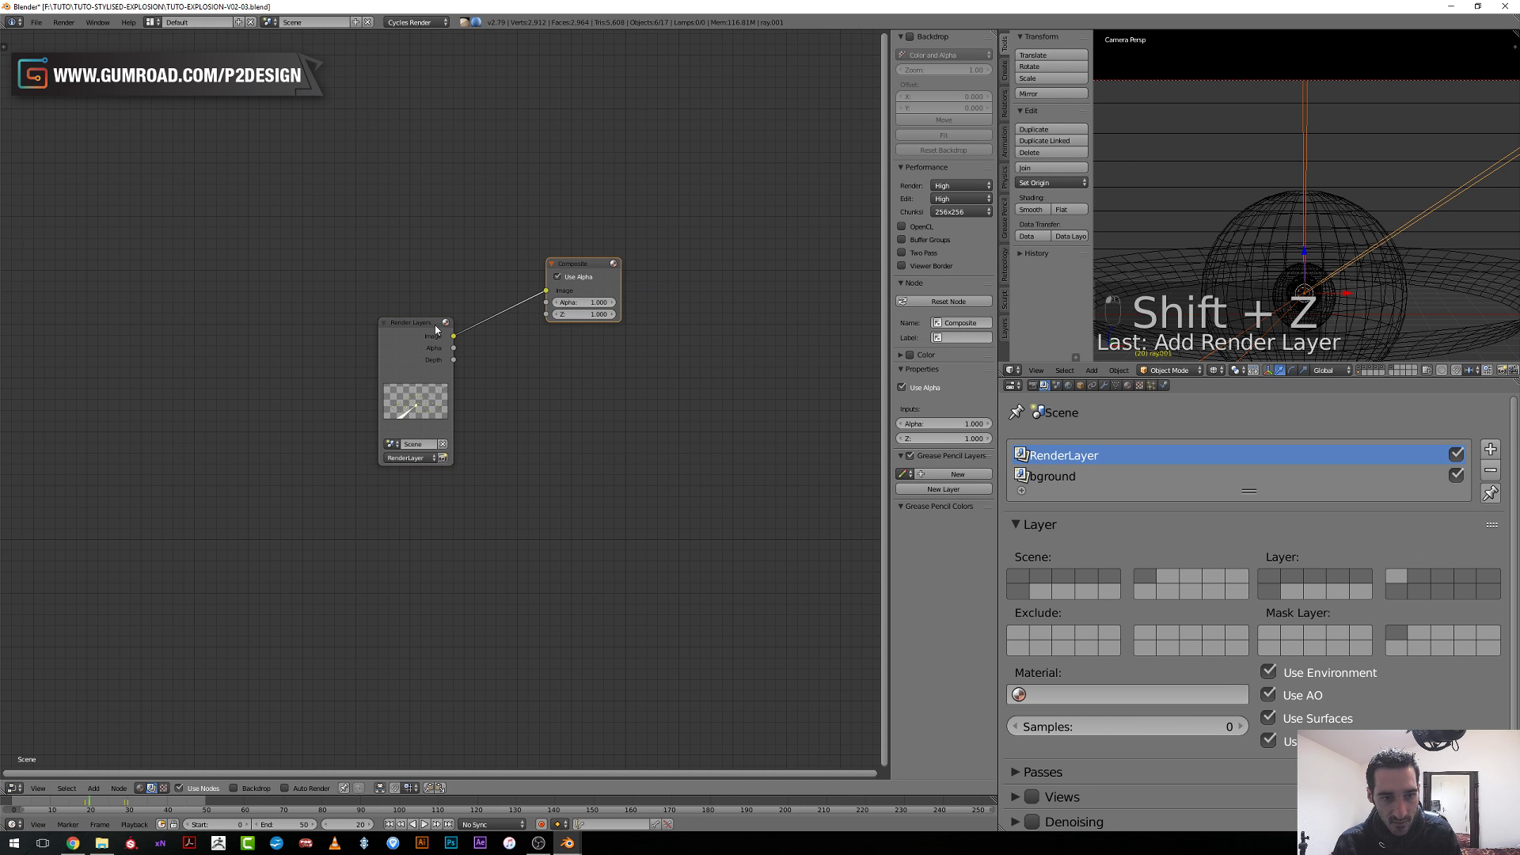
pyautogui.keyDown('ctrl'); pyautogui.keyDown('shift'); pyautogui.click(382, 334); pyautogui.keyUp('shift'); pyautogui.keyUp('ctrl')
pyautogui.moveTo(382, 336); pyautogui.dragTo(264, 319)
pyautogui.moveTo(526, 315); pyautogui.dragTo(626, 364)
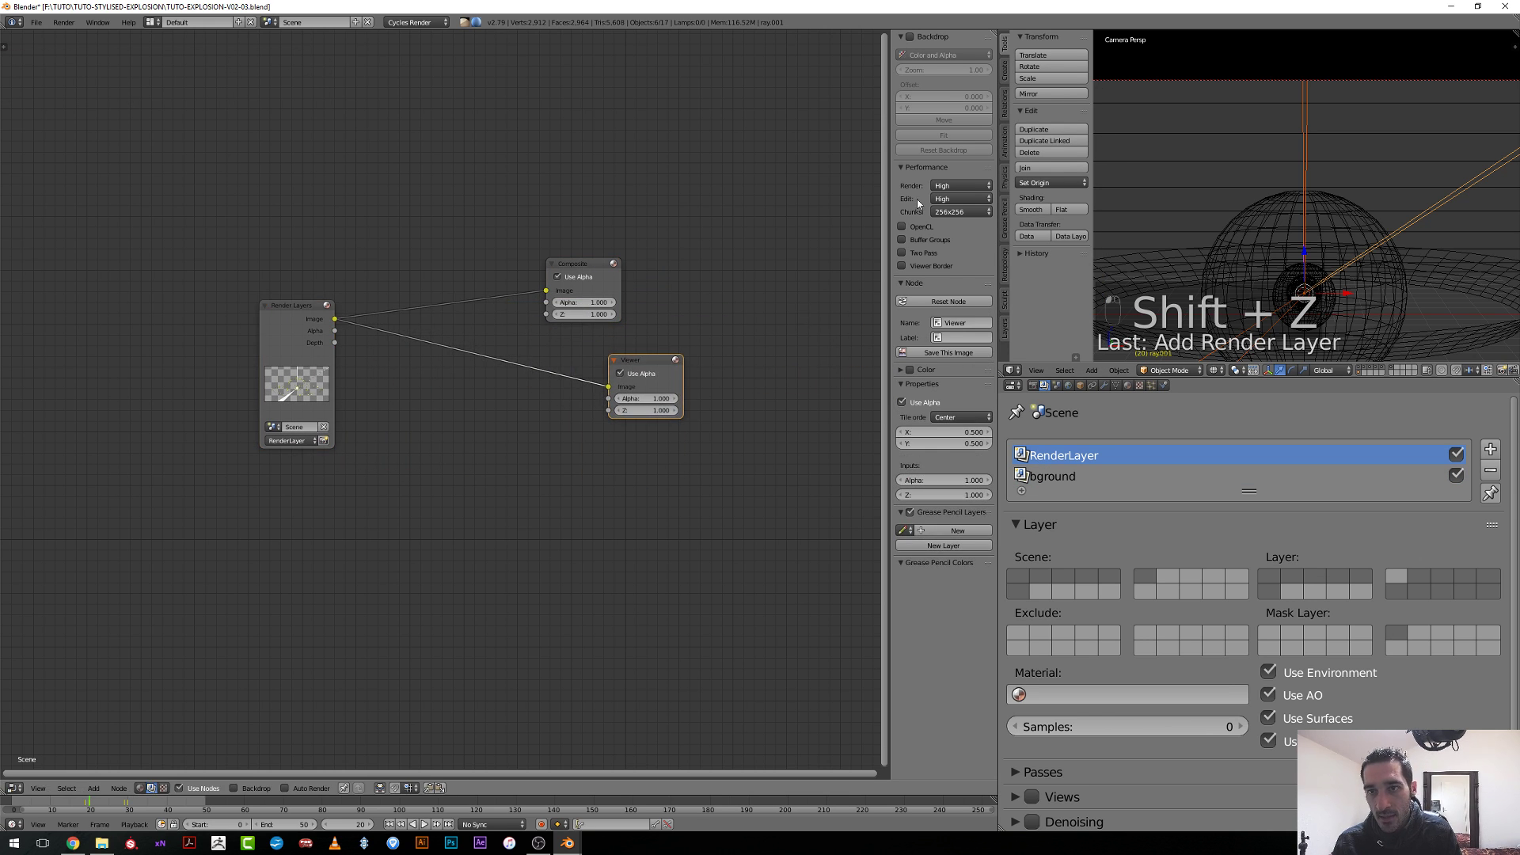
pyautogui.click(909, 37)
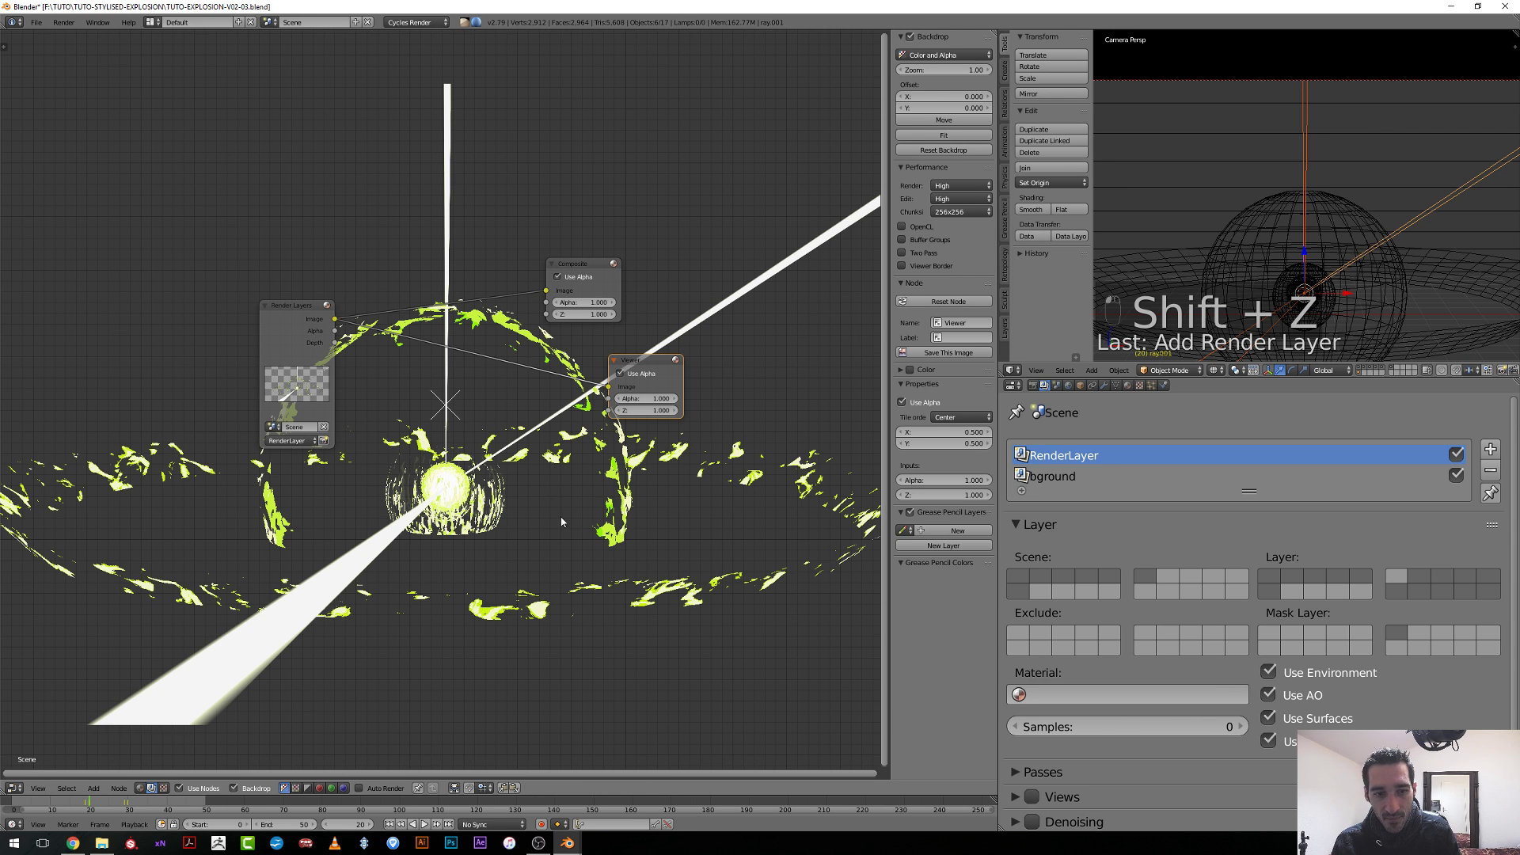
# Duplicate the Render Layers node below the original and set the copy to the bground layer.
pyautogui.scroll(1, 543, 508)
pyautogui.moveTo(223, 304); pyautogui.dragTo(303, 272, button='middle')
pyautogui.moveTo(359, 288); pyautogui.dragTo(192, 172)
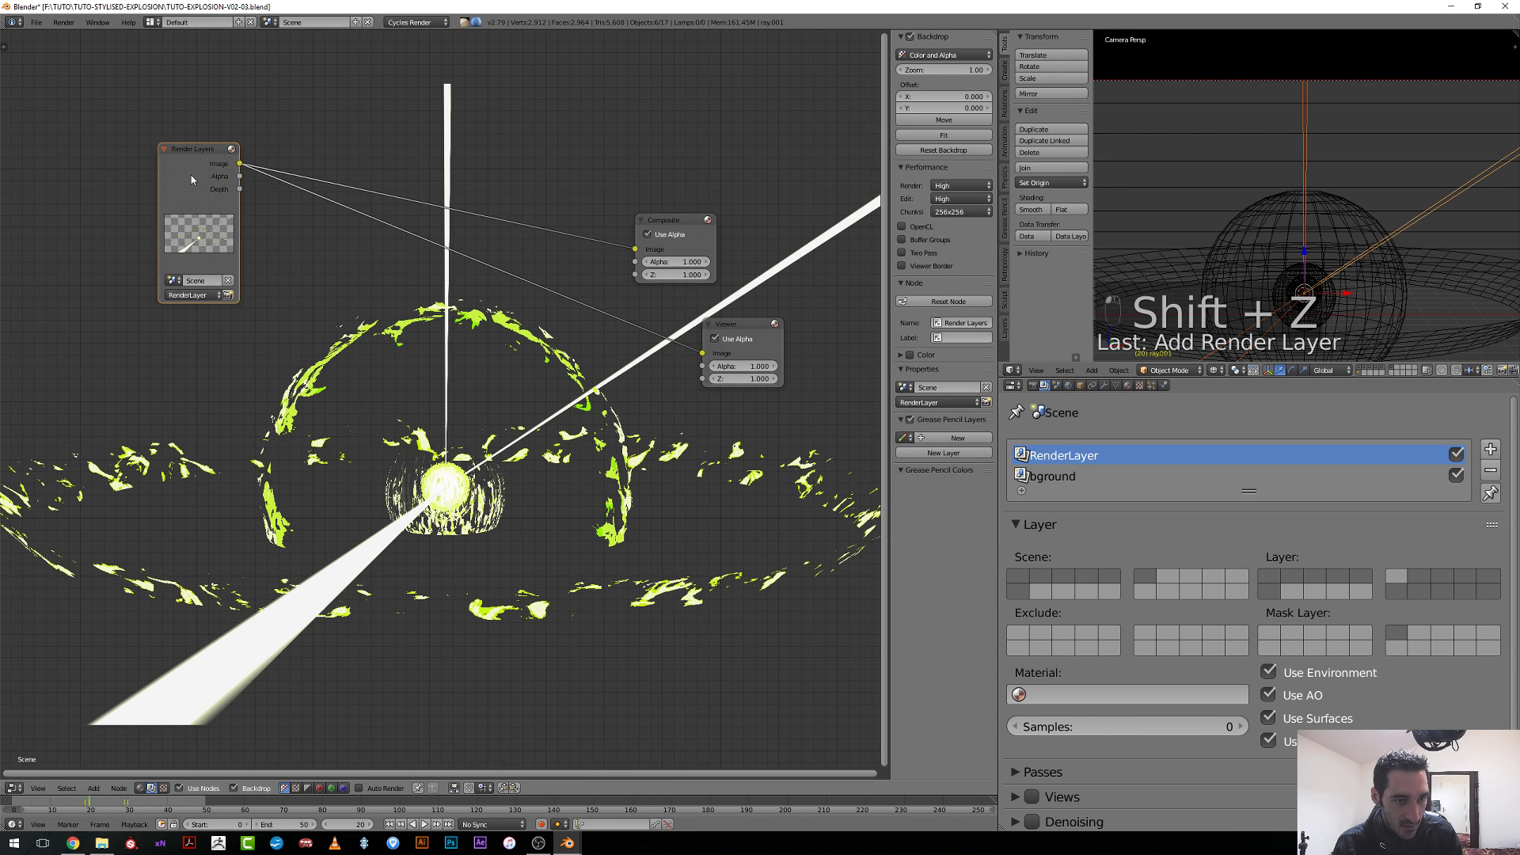
pyautogui.hotkey('shift', 'd')
pyautogui.click(194, 352)
pyautogui.click(193, 467)
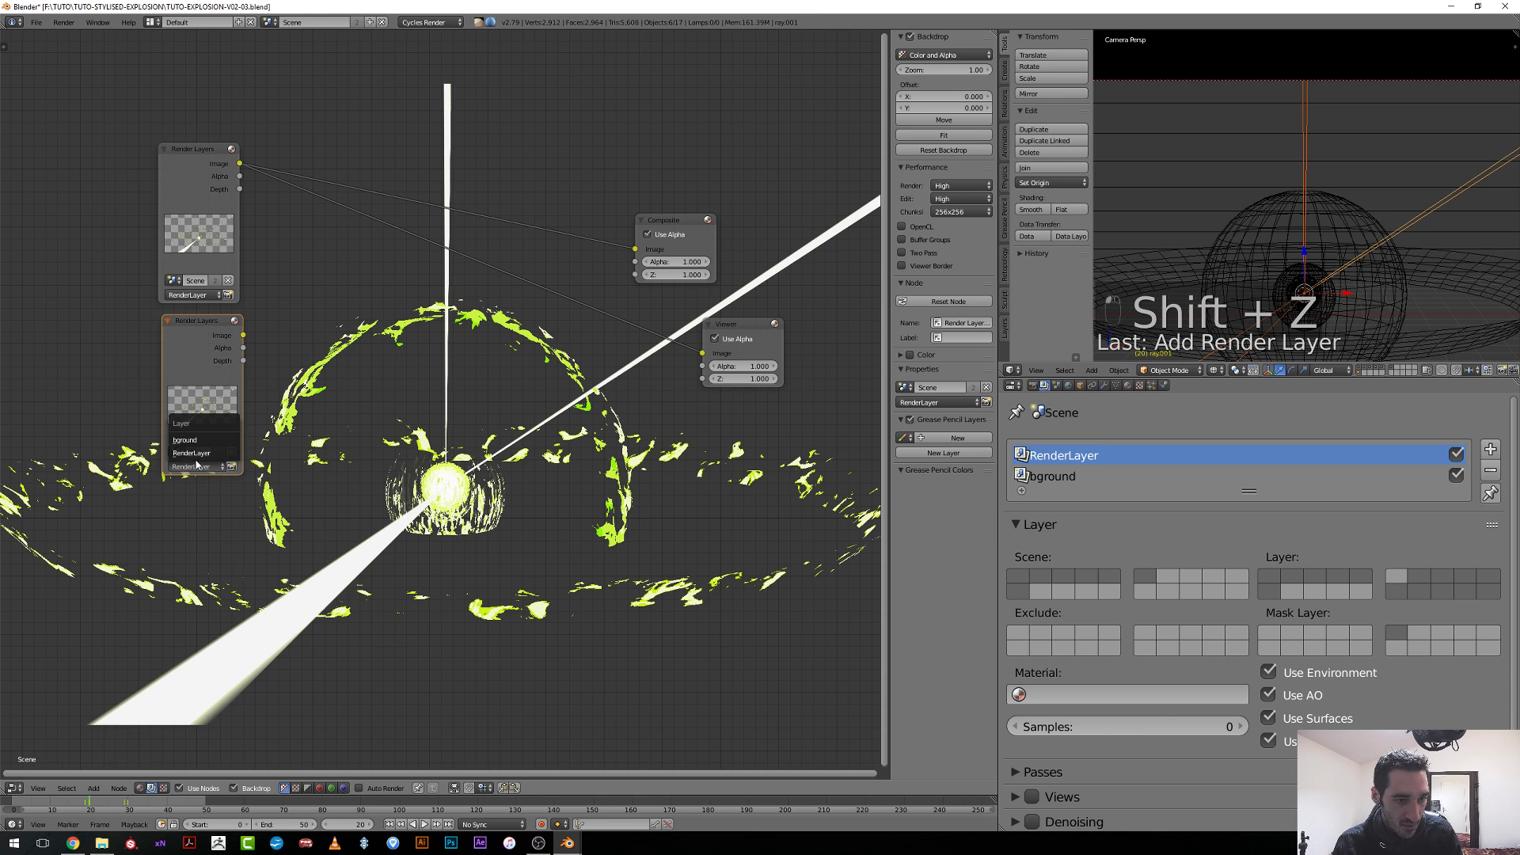
pyautogui.click(194, 443)
pyautogui.moveTo(229, 323); pyautogui.dragTo(299, 362, button='middle')
pyautogui.hotkey('shift', 'a')
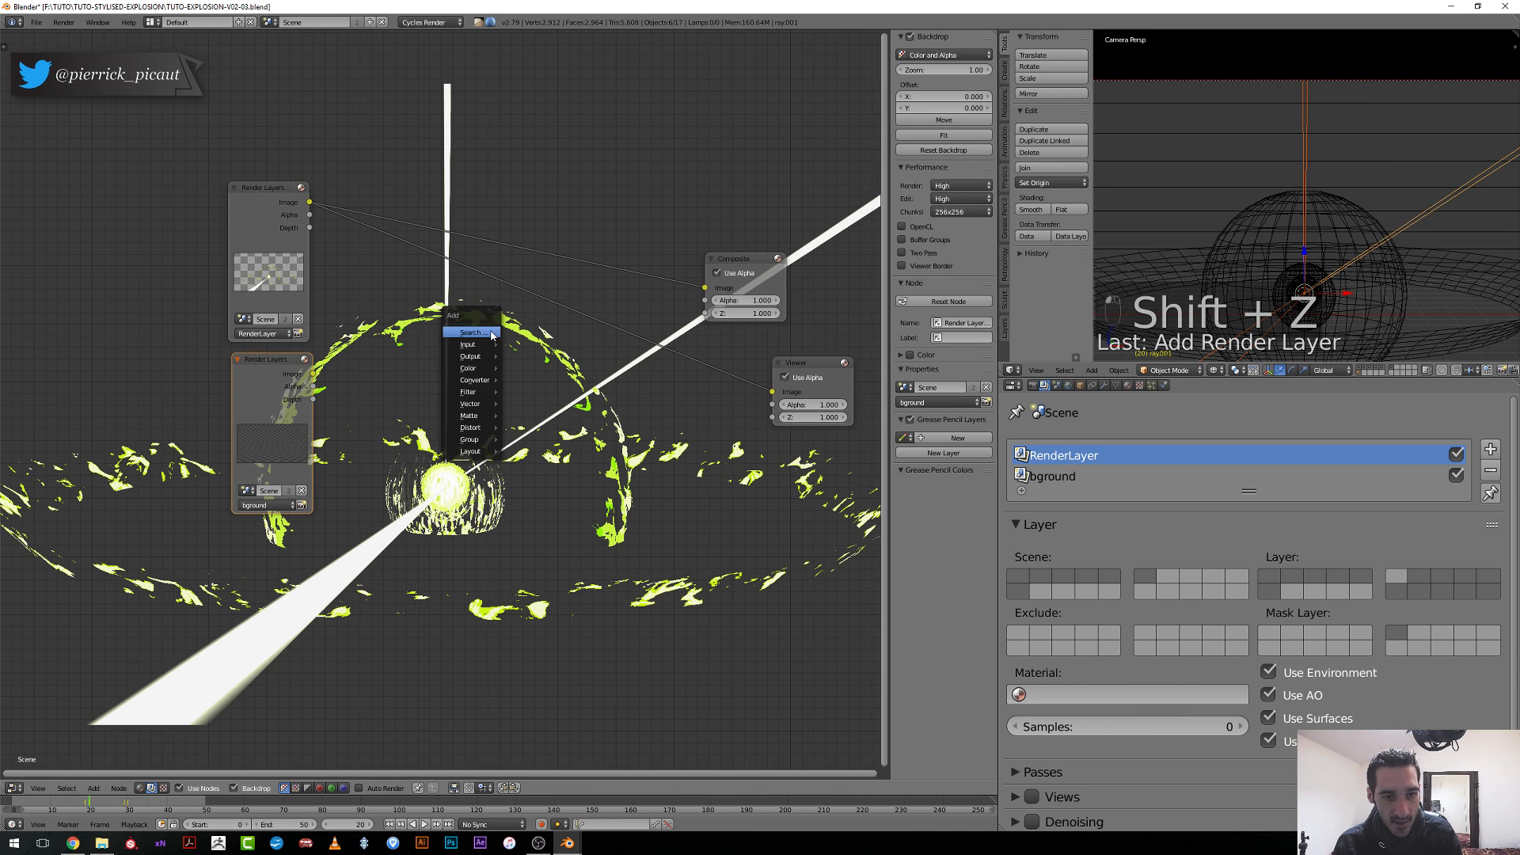
pyautogui.moveTo(471, 368)
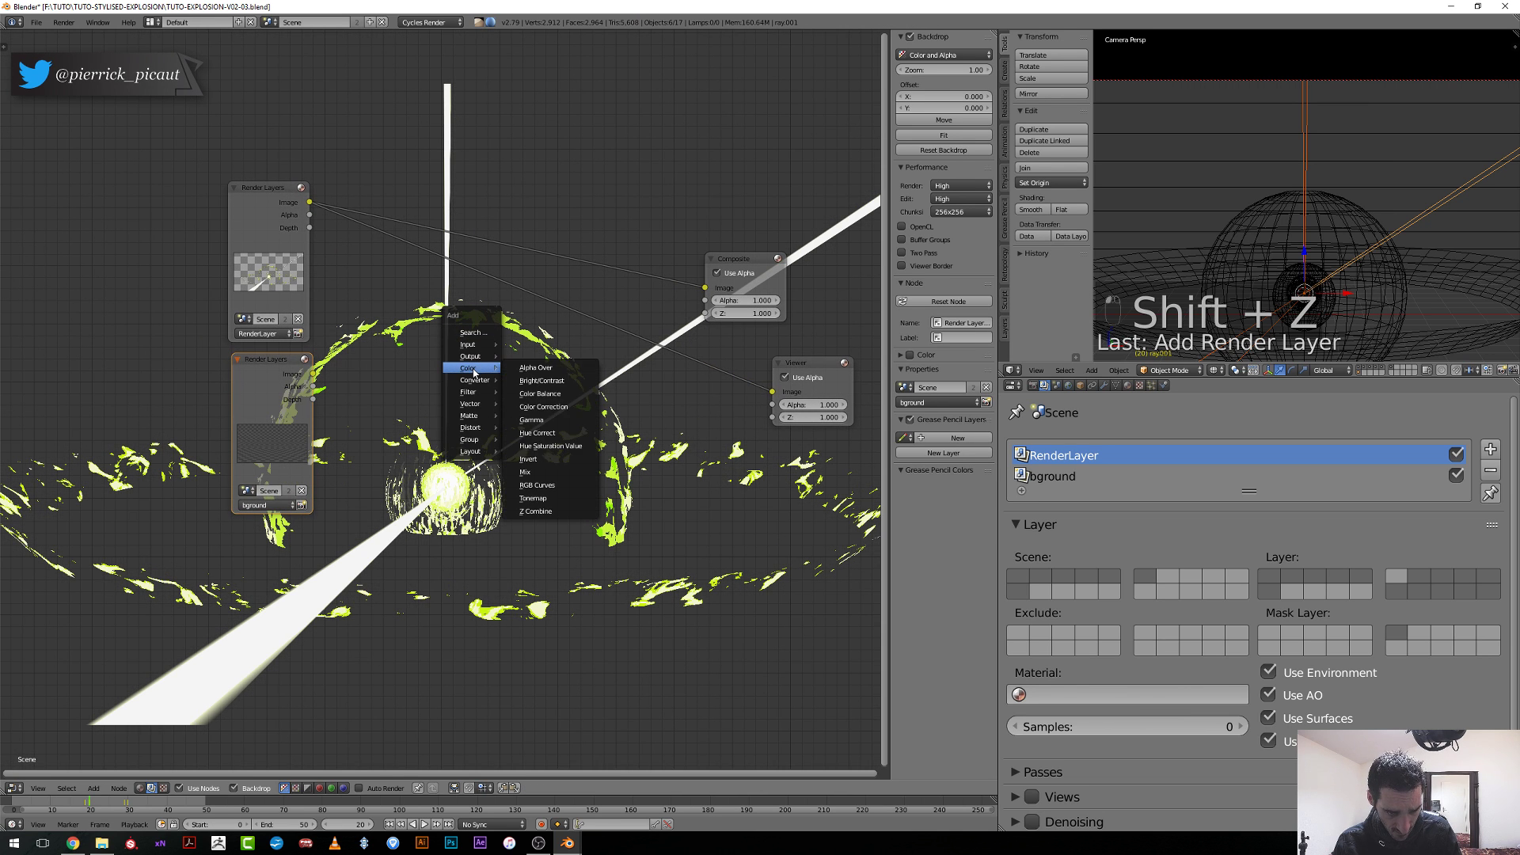
pyautogui.click(554, 472)
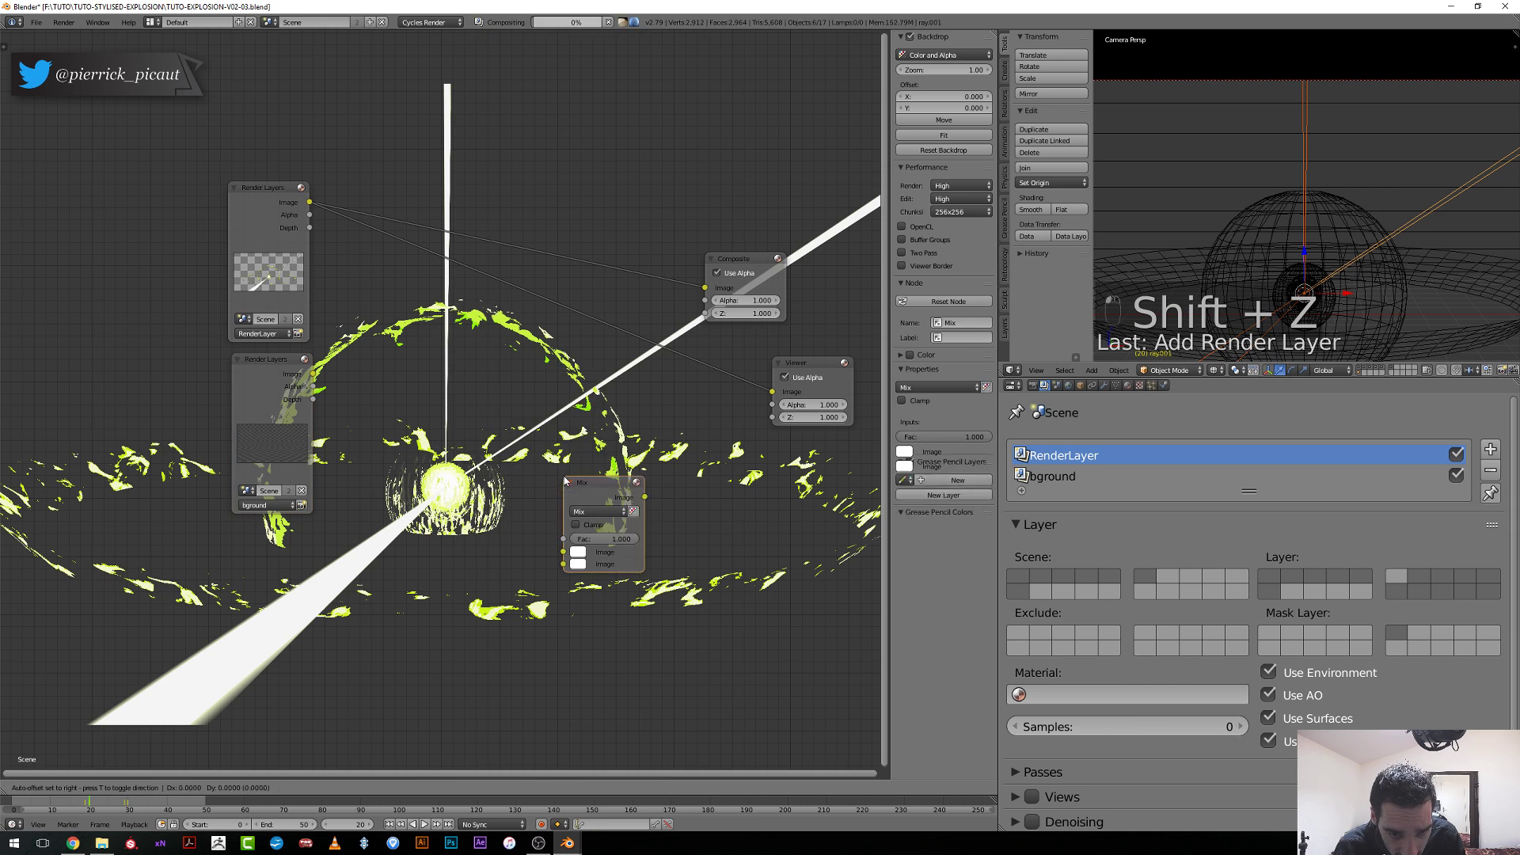
pyautogui.rightClick(471, 366)
# Insert an Alpha Over node into the link between the RenderLayer node and the Composite node.
pyautogui.hotkey('shift', 'a')
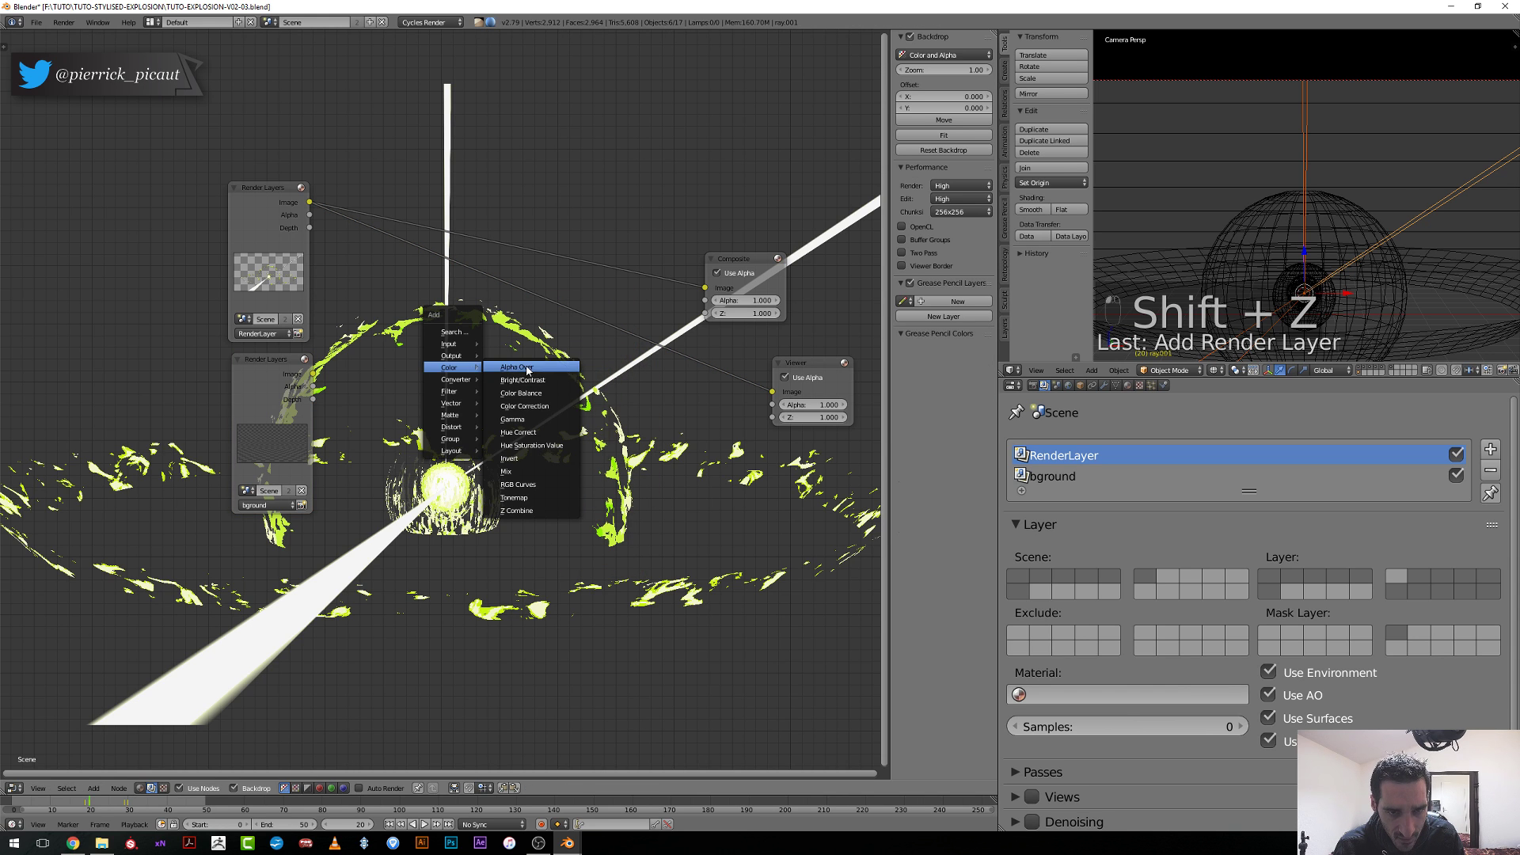
pyautogui.click(529, 374)
pyautogui.click(520, 170)
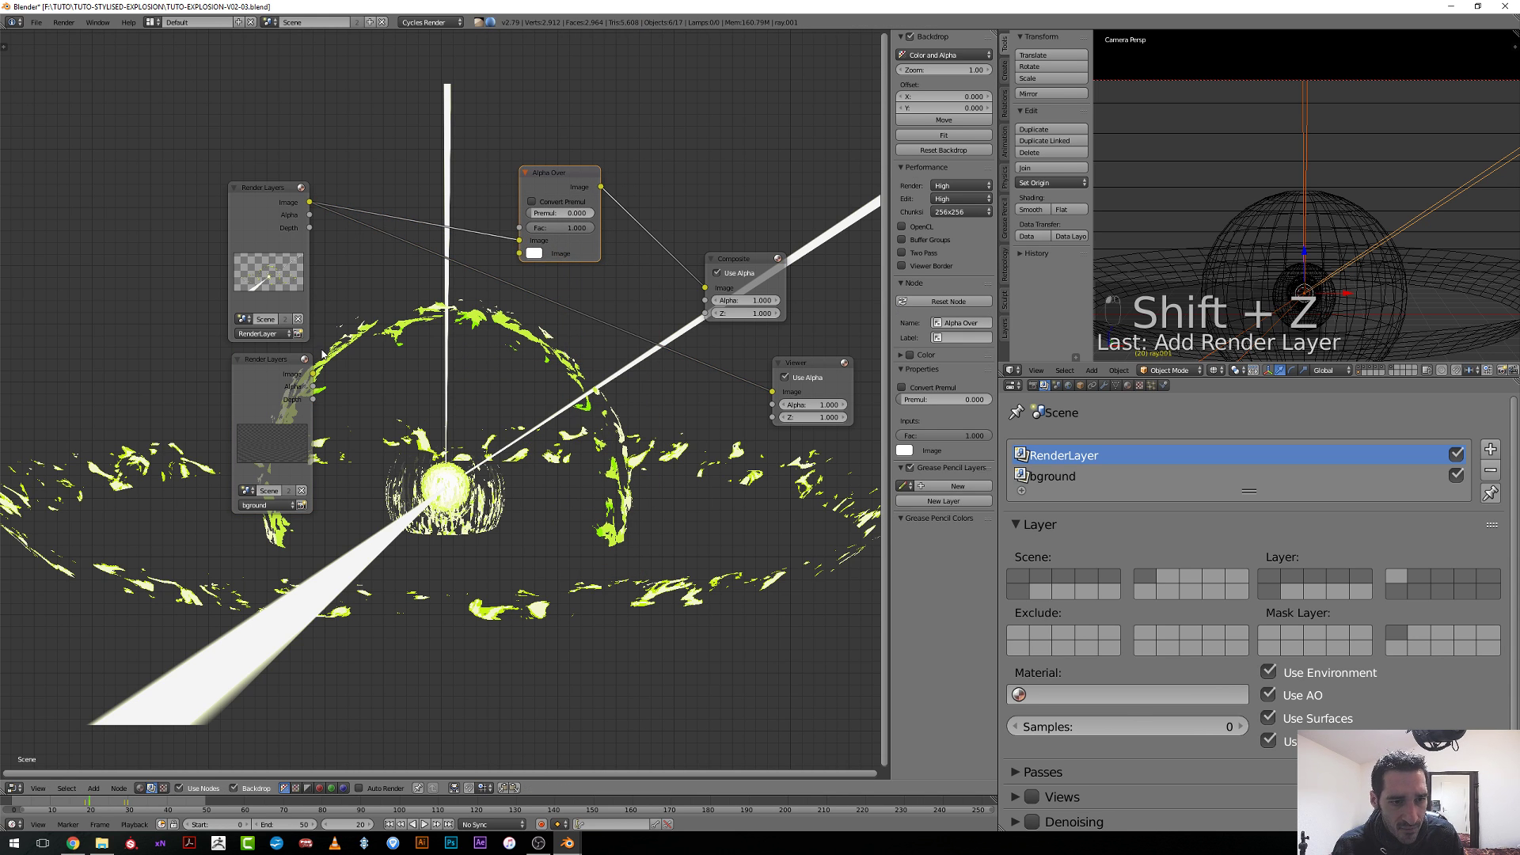
# Connect the bground image to Alpha Over's first image input and RenderLayer's to the second, and spread out the Alpha Over, Composite and Viewer nodes.
pyautogui.moveTo(519, 240); pyautogui.dragTo(520, 254)
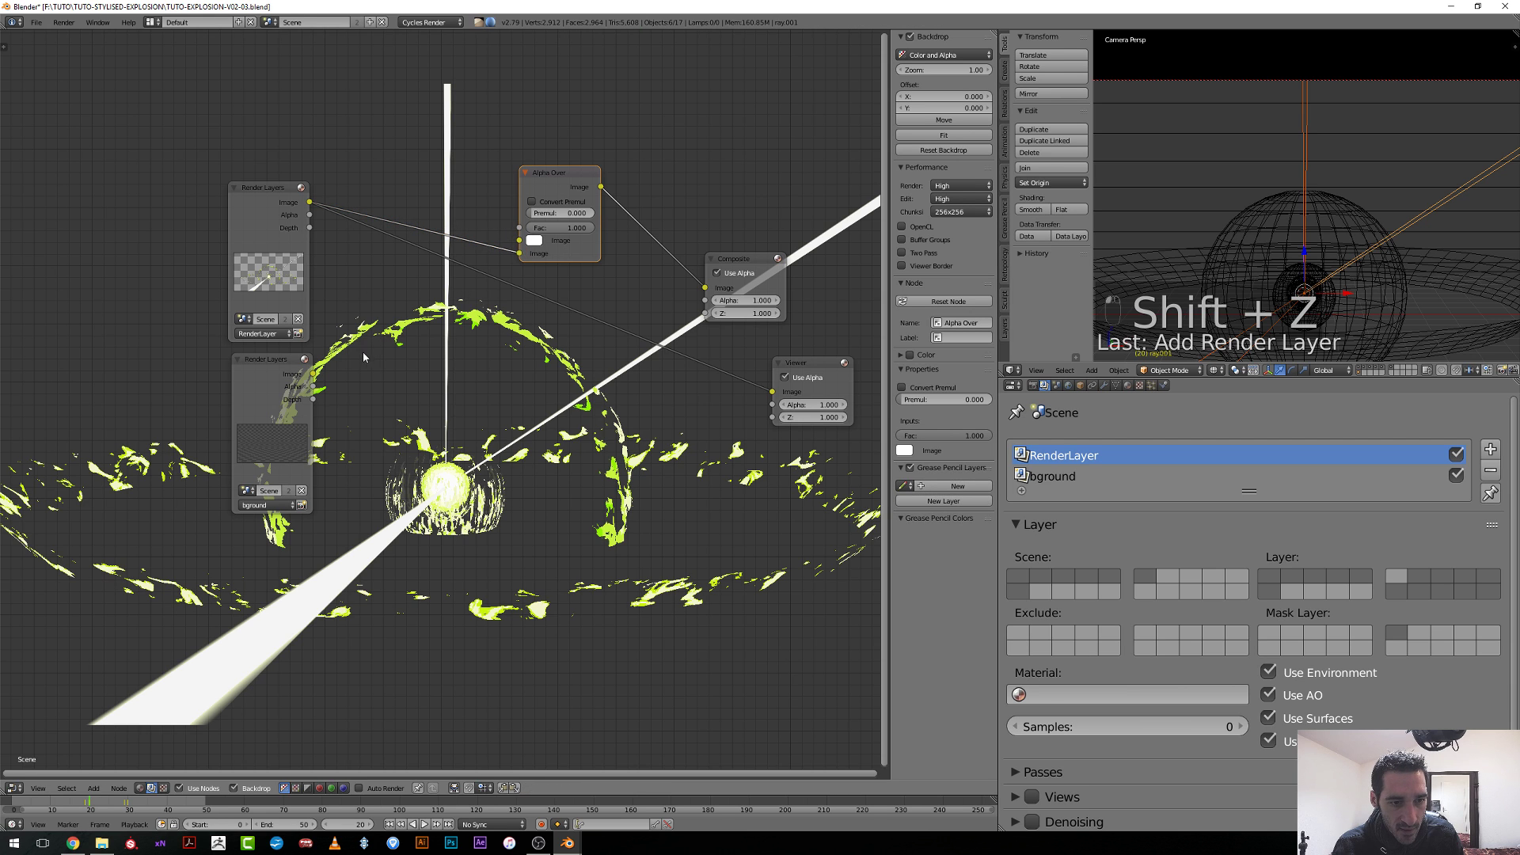
pyautogui.moveTo(314, 374); pyautogui.dragTo(519, 240)
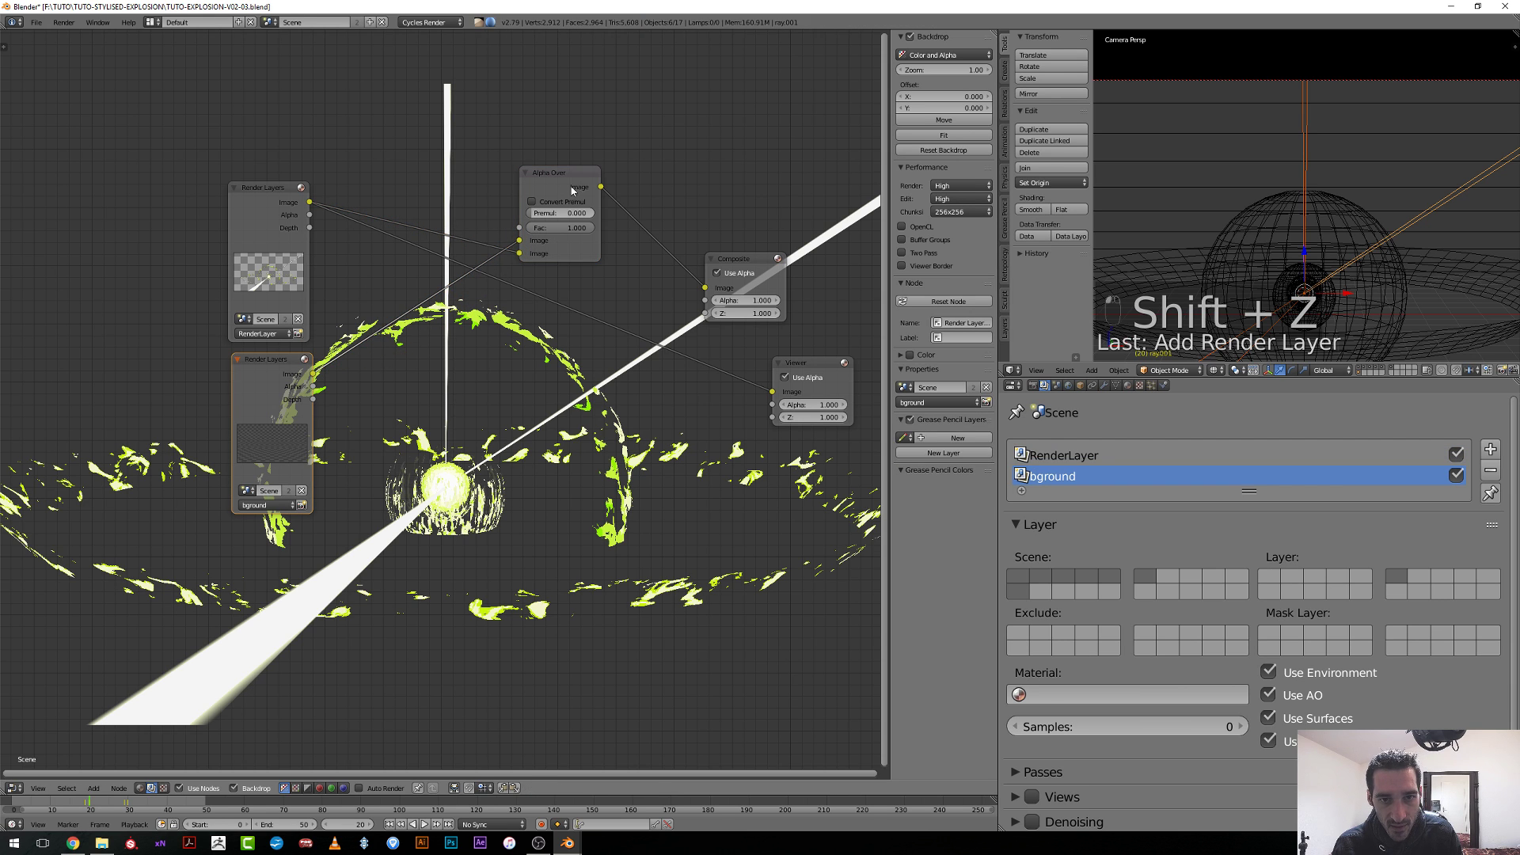
pyautogui.moveTo(671, 292); pyautogui.dragTo(588, 290, button='middle')
pyautogui.moveTo(649, 259); pyautogui.dragTo(739, 159)
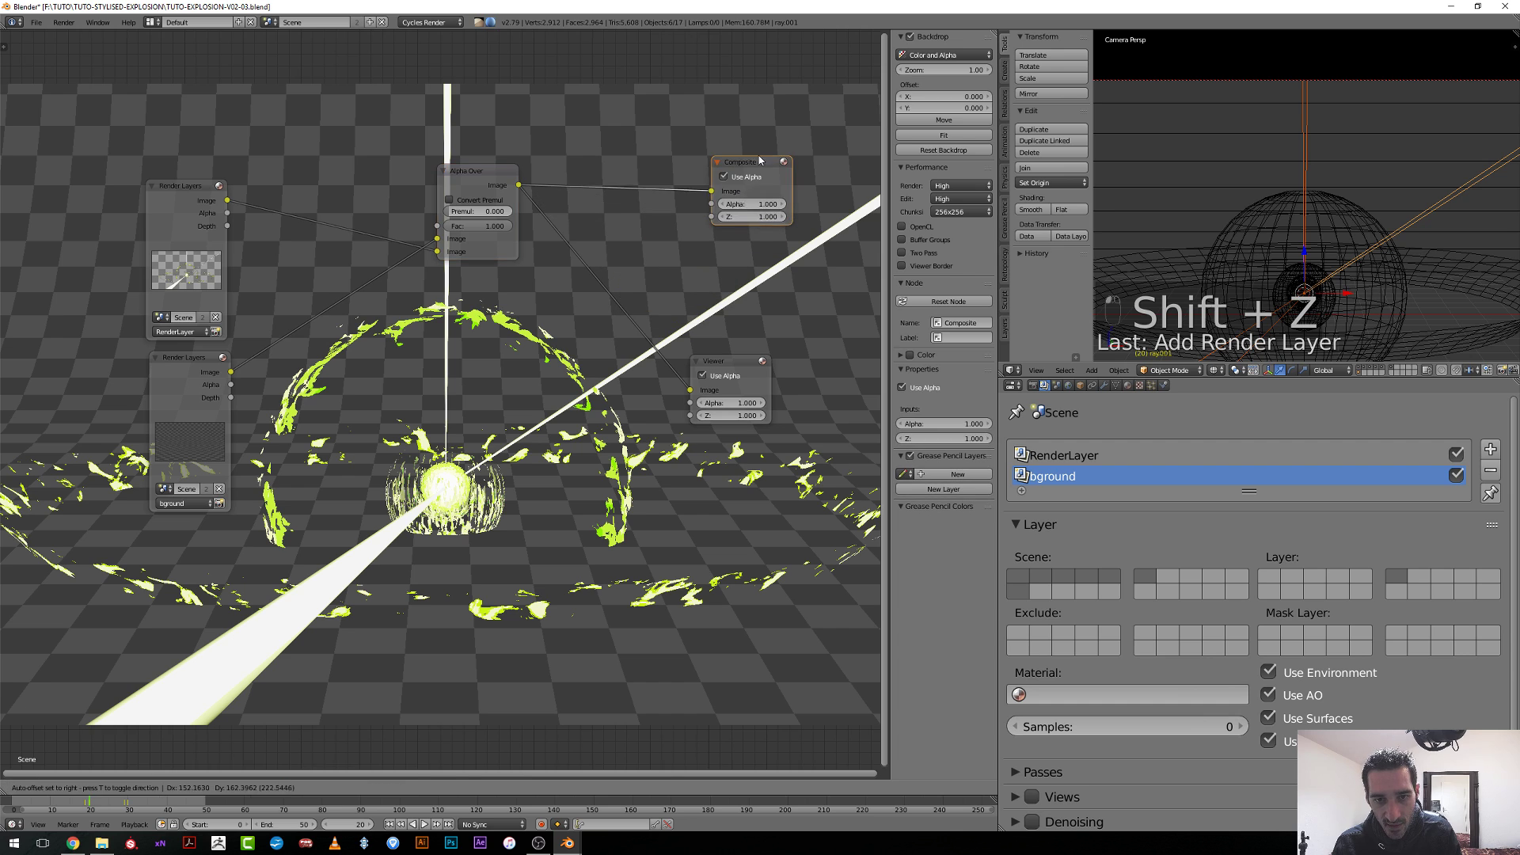
pyautogui.click(734, 377)
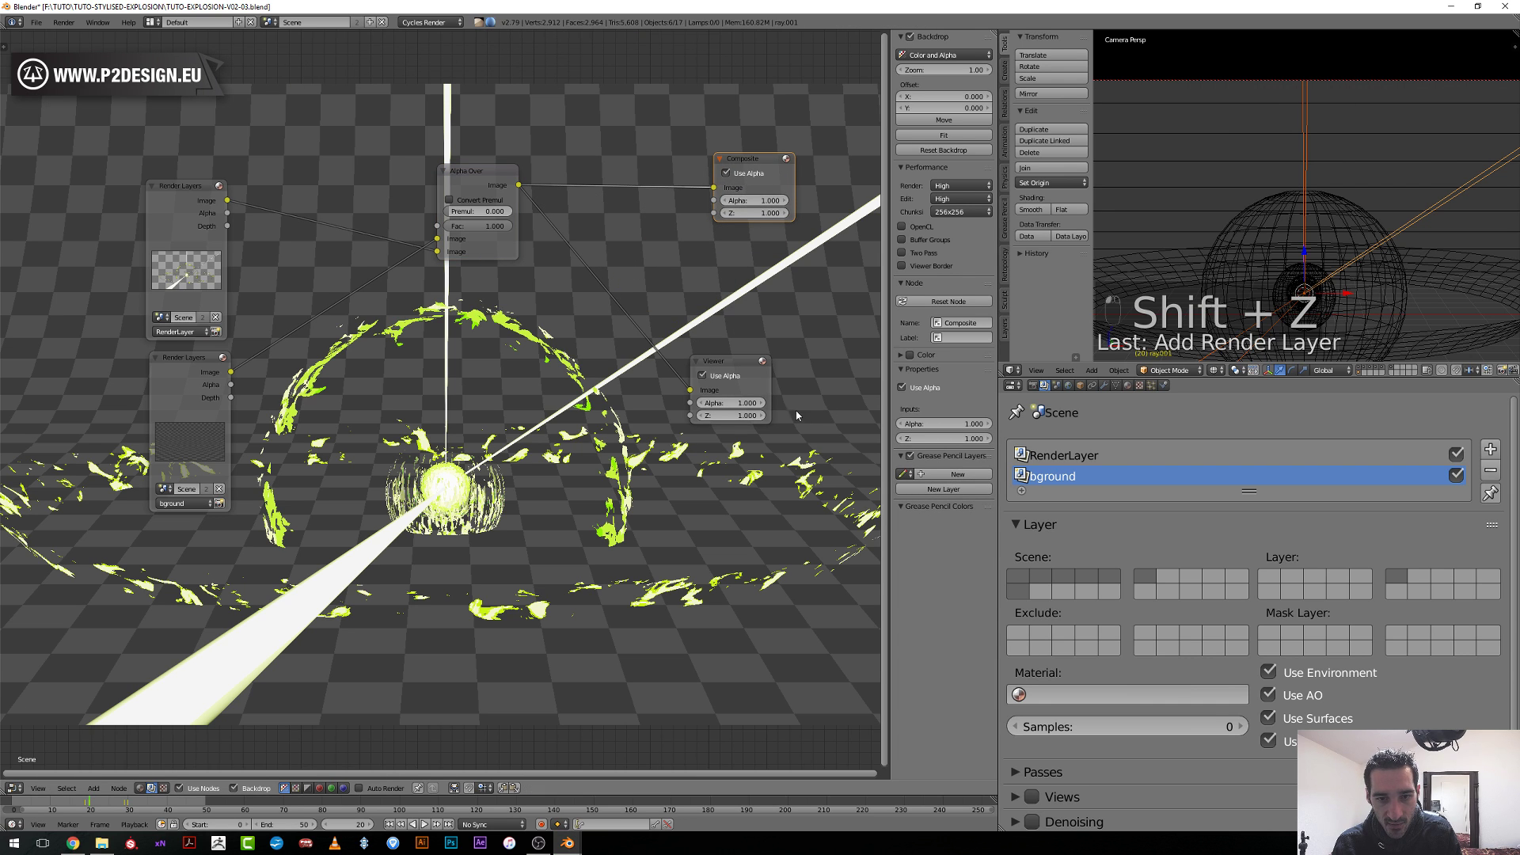
pyautogui.moveTo(738, 364); pyautogui.dragTo(805, 408)
pyautogui.moveTo(476, 177); pyautogui.dragTo(632, 298)
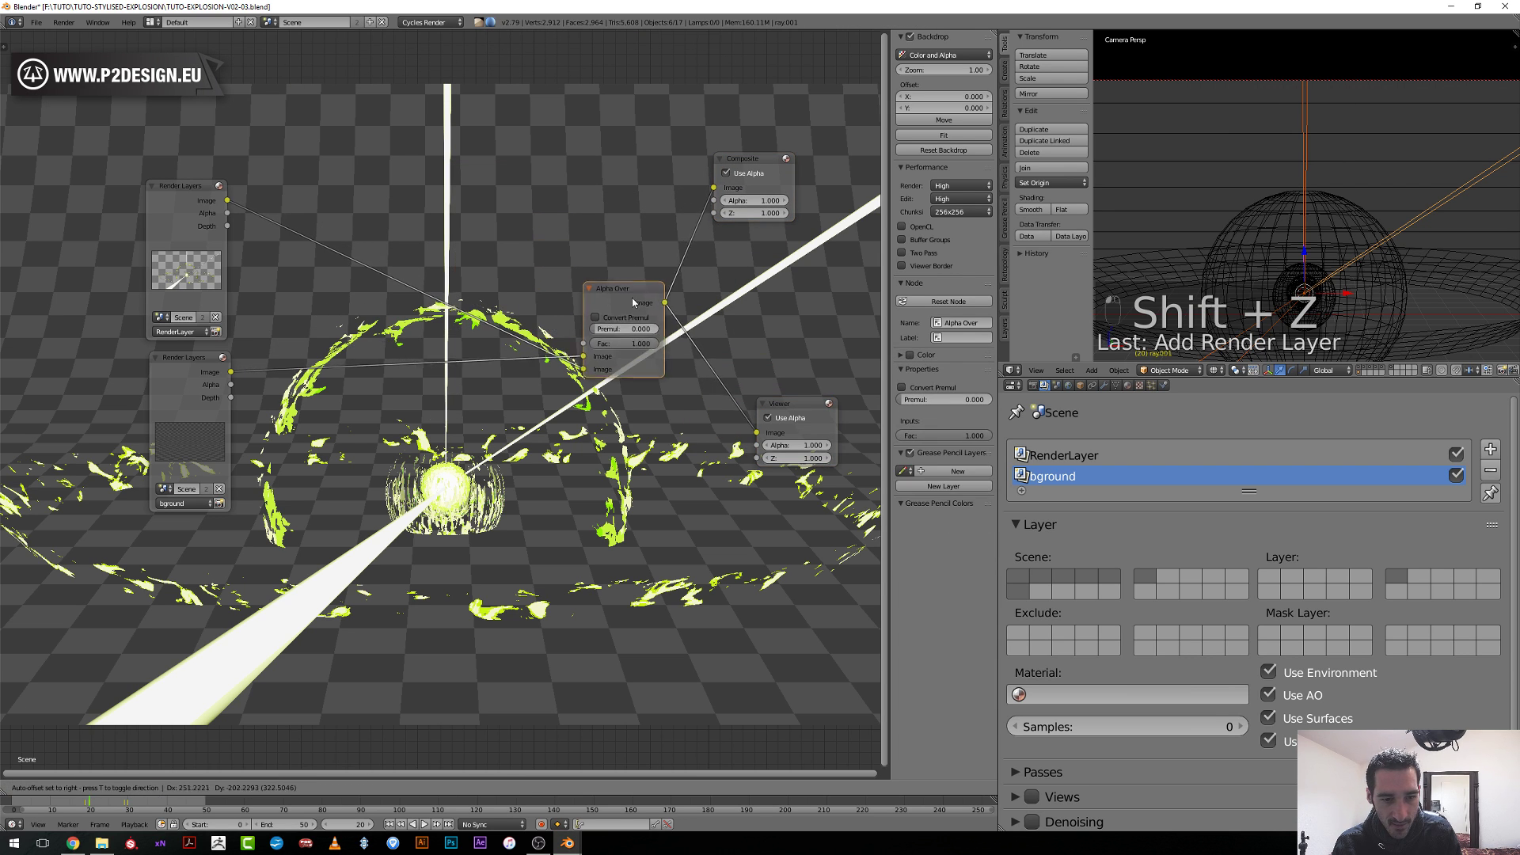
pyautogui.moveTo(272, 642); pyautogui.dragTo(300, 622)
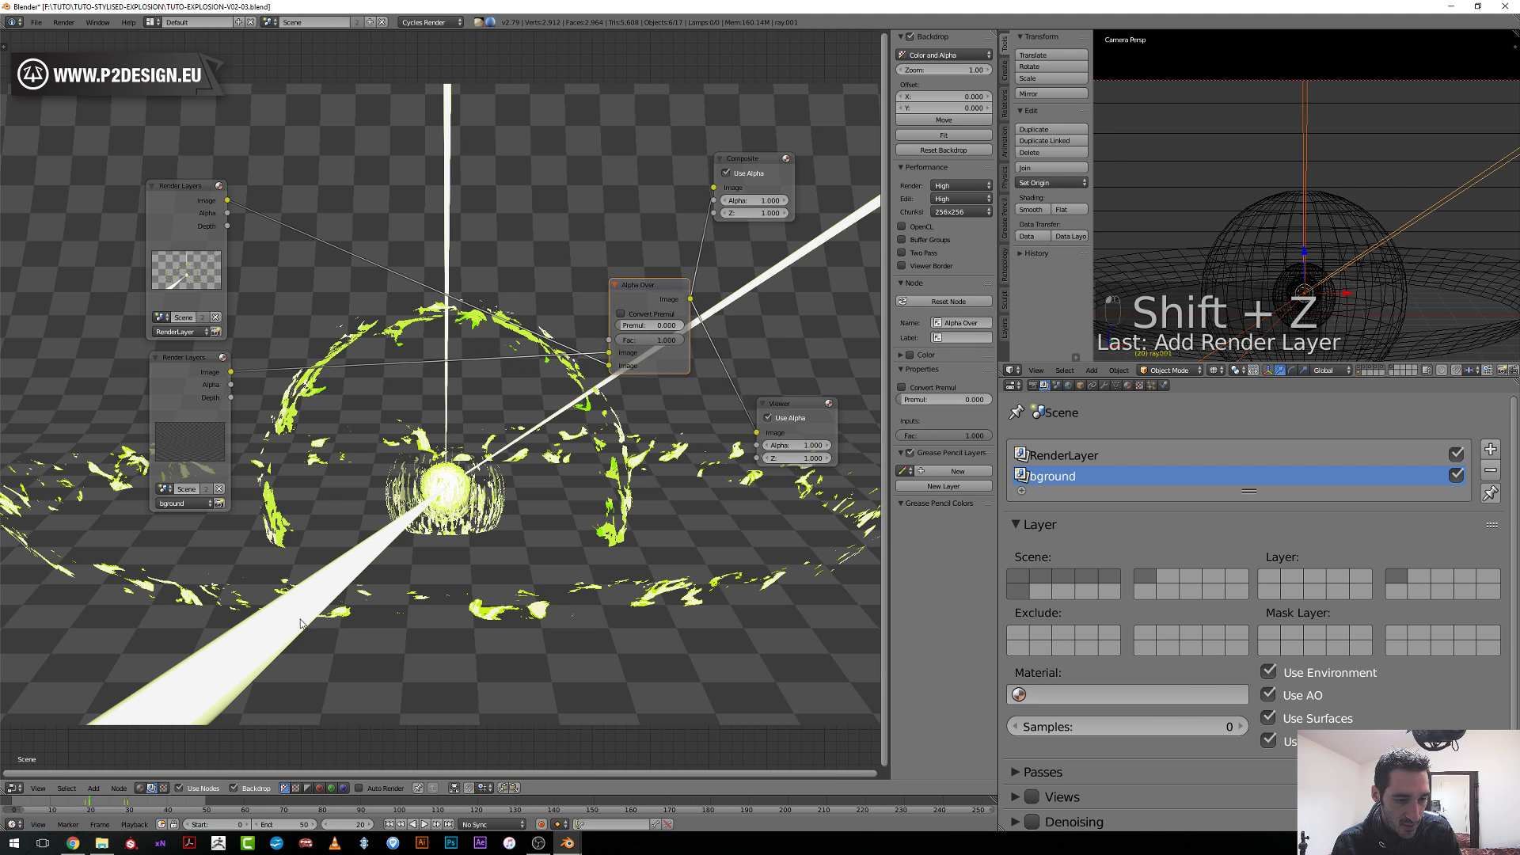
# Insert a Glare filter node into the link between the RenderLayer node and the Alpha Over node.
pyautogui.scroll(2, 336, 447)
pyautogui.hotkey('shift', 'a')
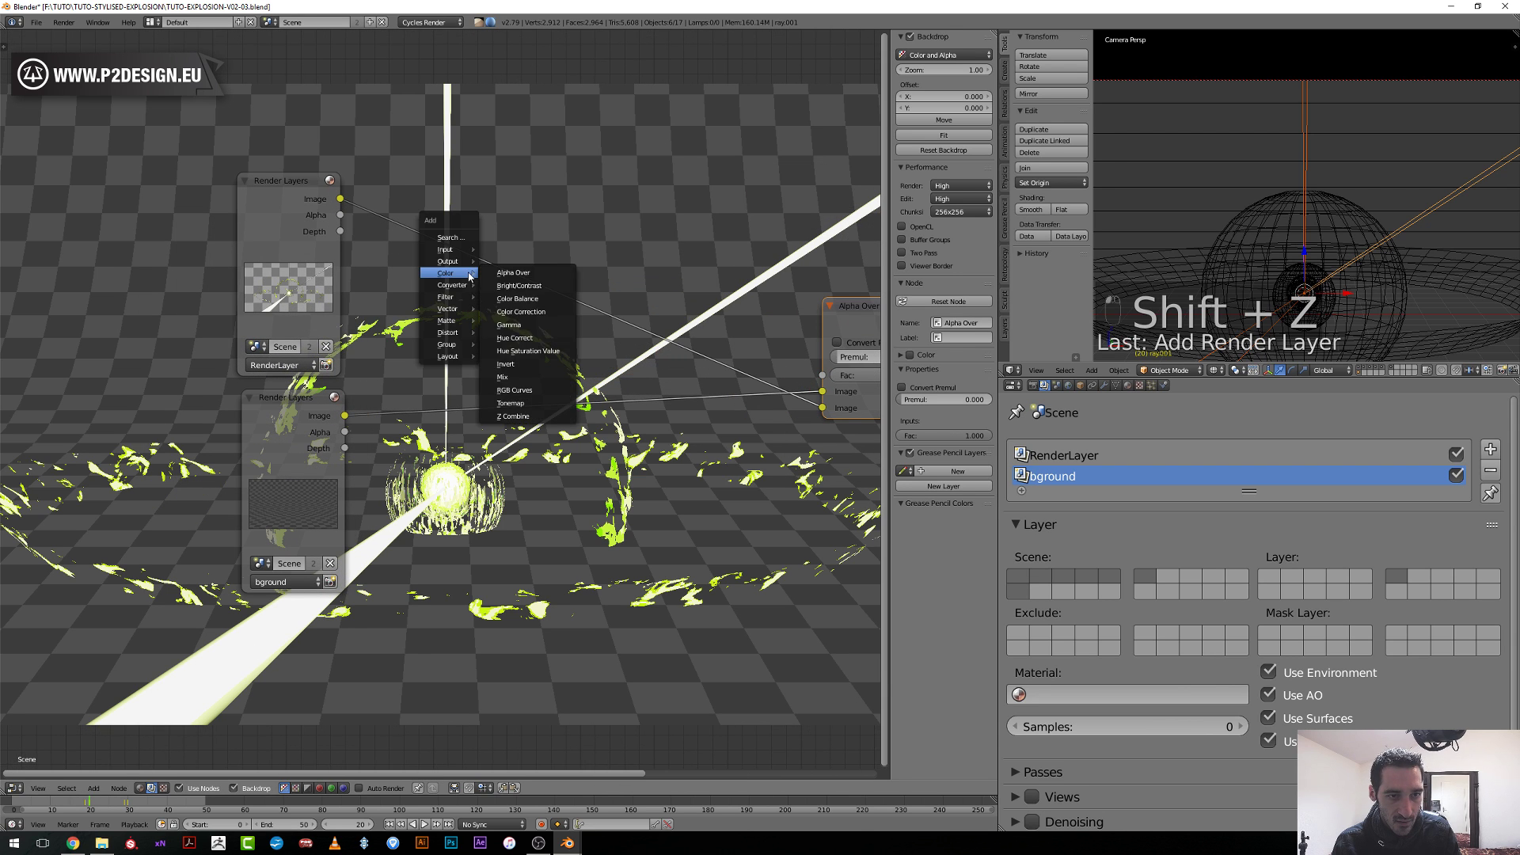
pyautogui.moveTo(452, 299)
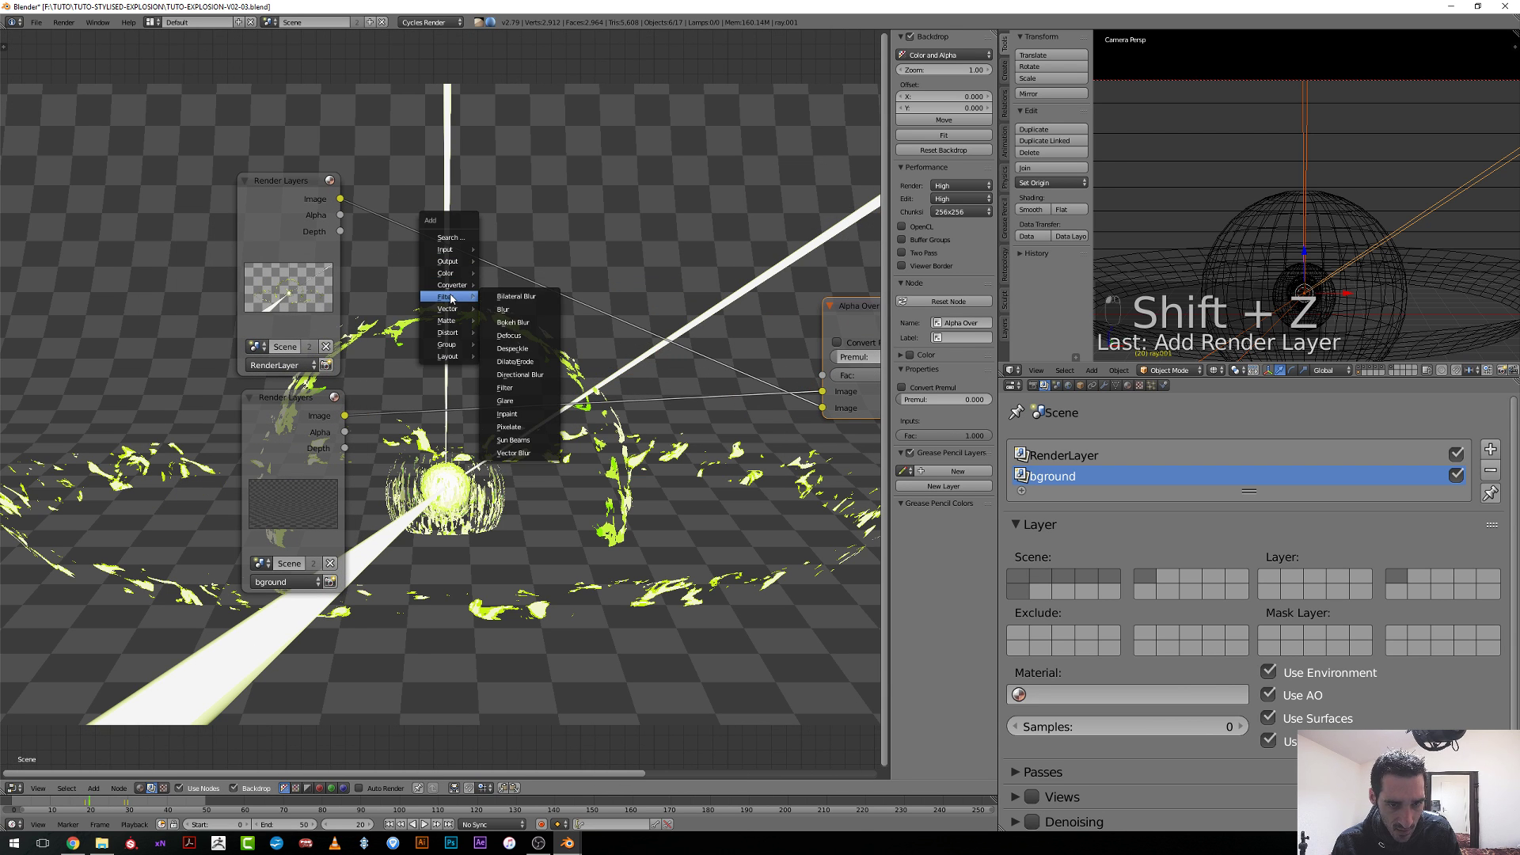
pyautogui.click(507, 401)
pyautogui.click(422, 108)
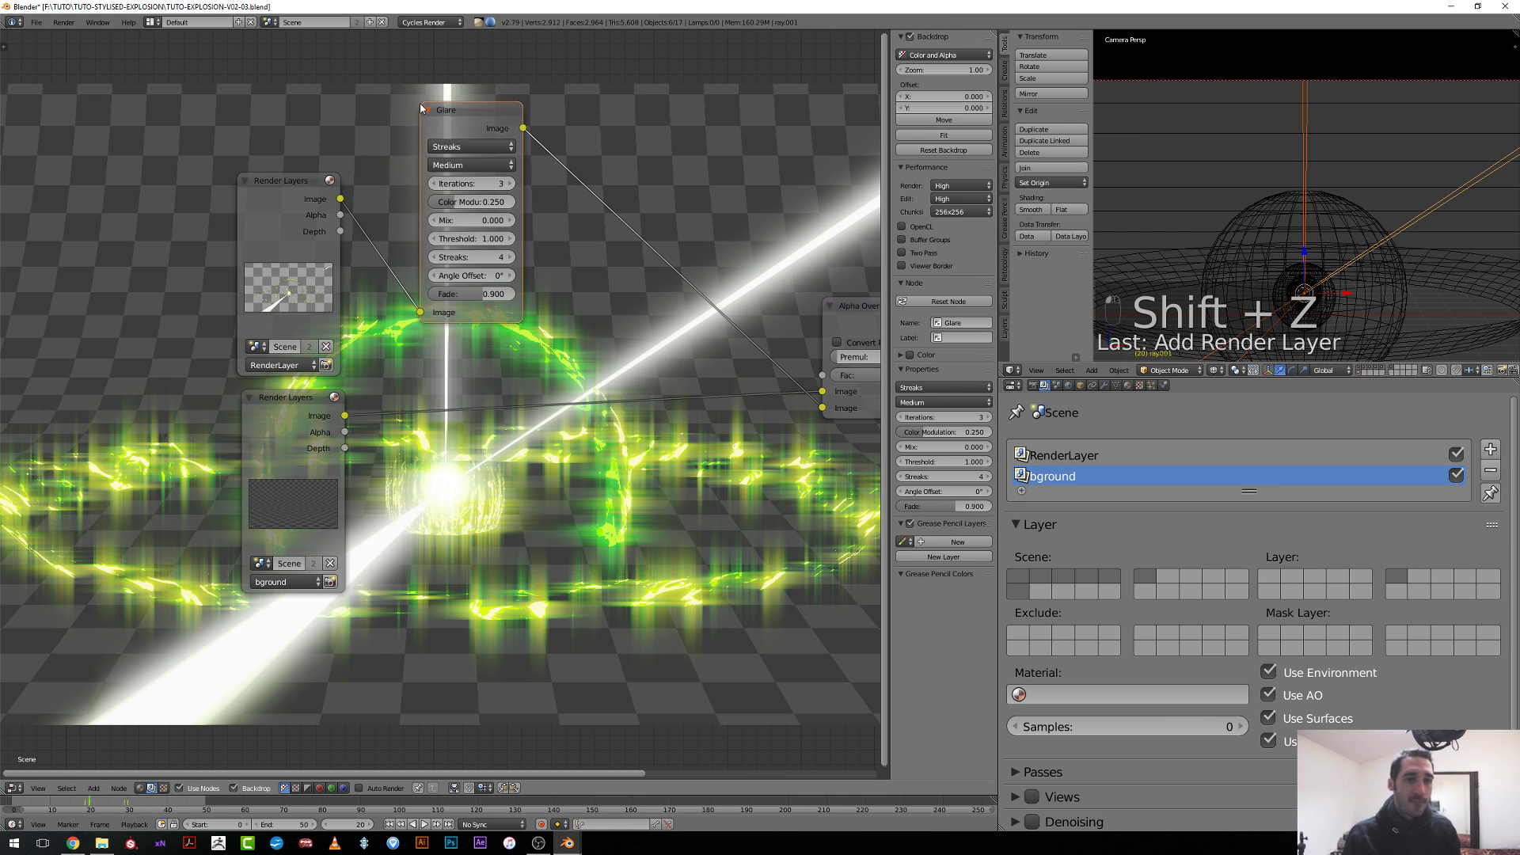
# Set the Glare node's type to Fog Glow, keeping Medium quality.
pyautogui.click(468, 166)
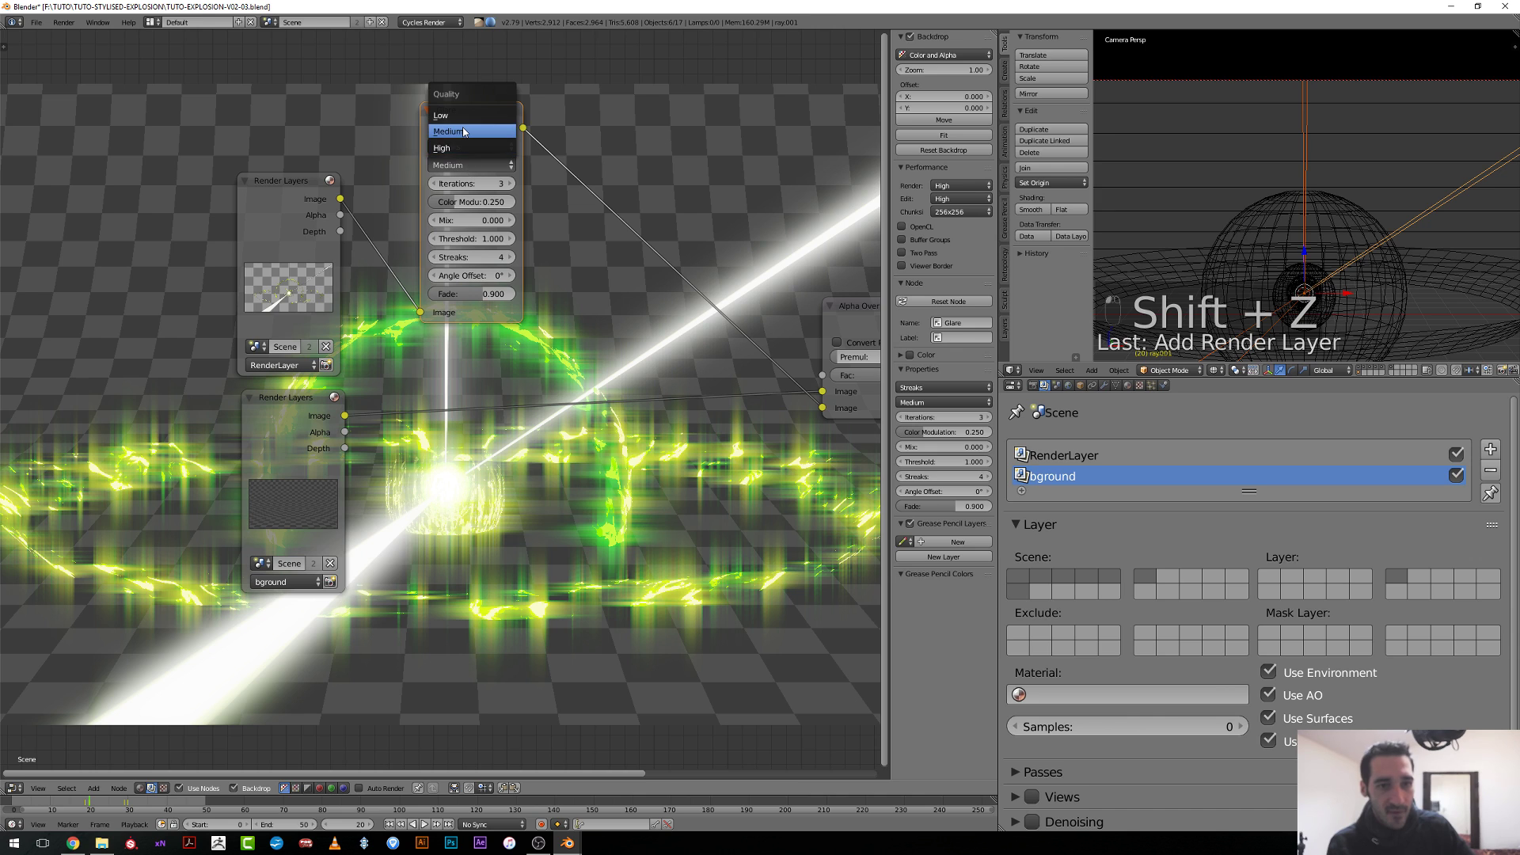
pyautogui.click(462, 132)
pyautogui.click(494, 147)
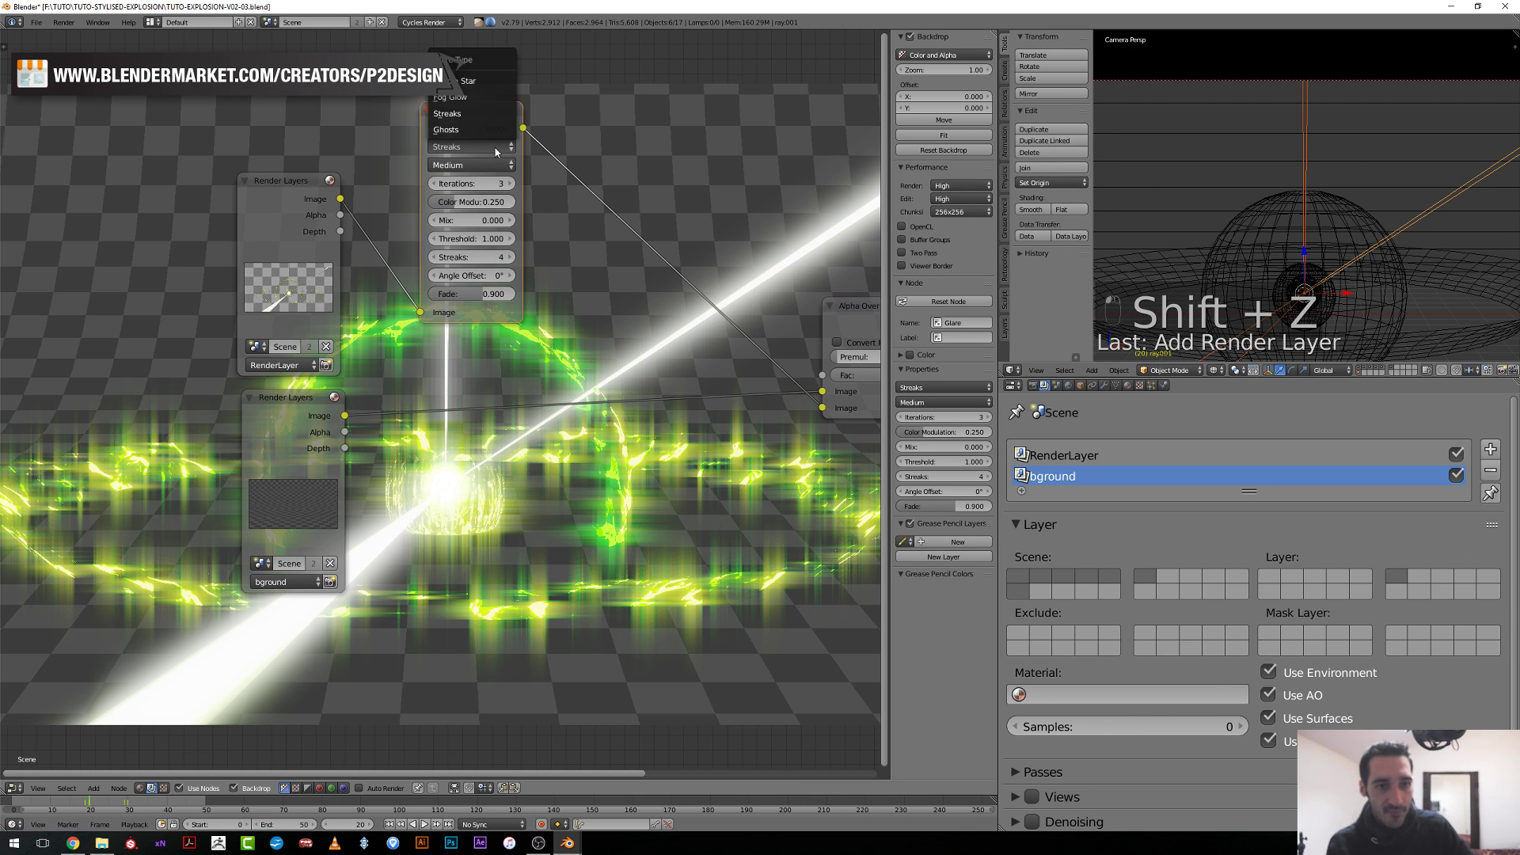
pyautogui.click(472, 95)
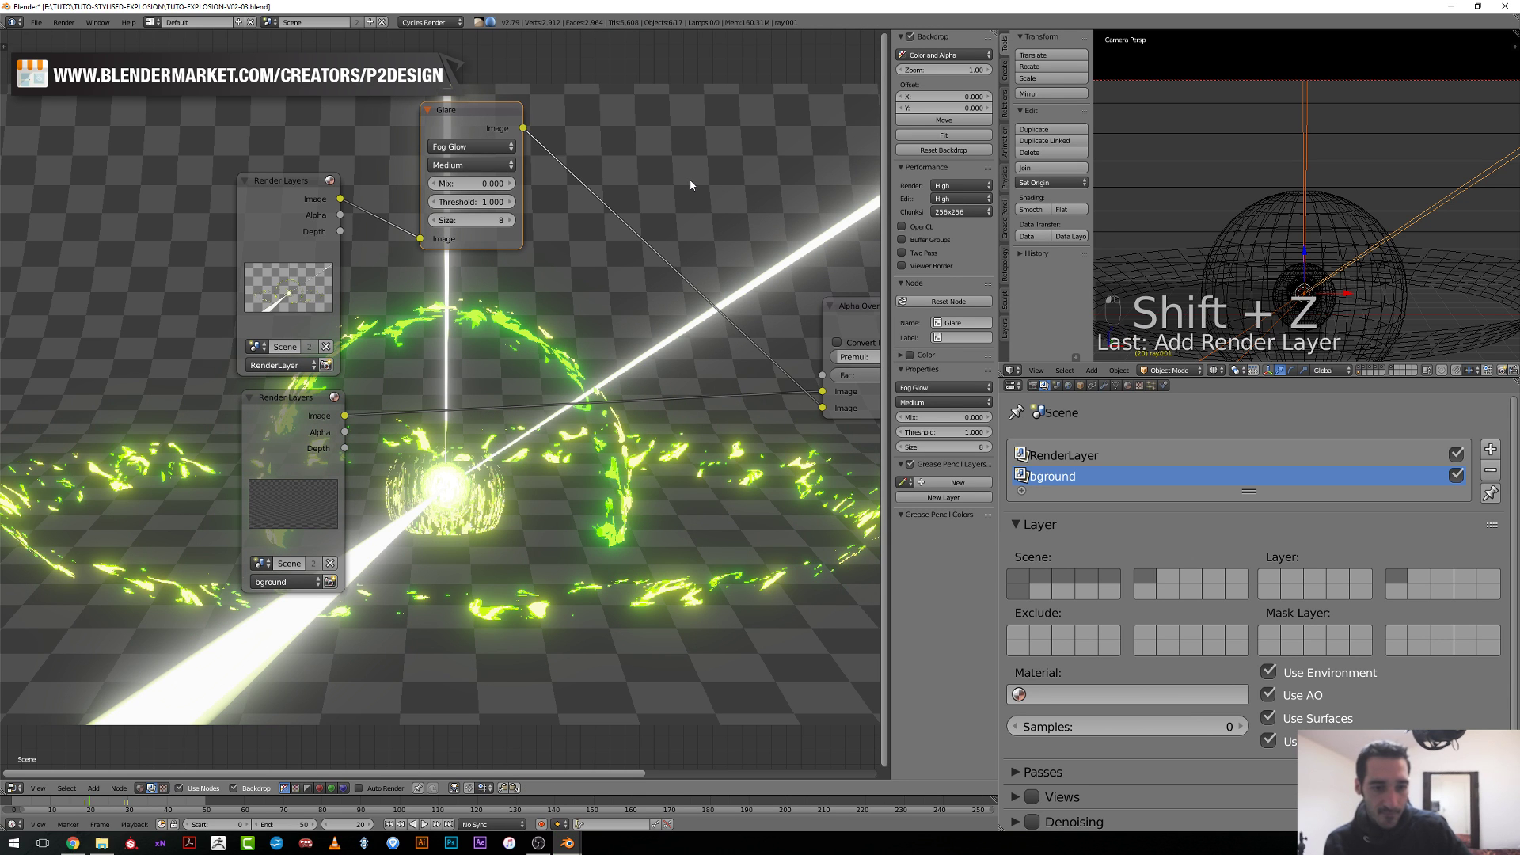
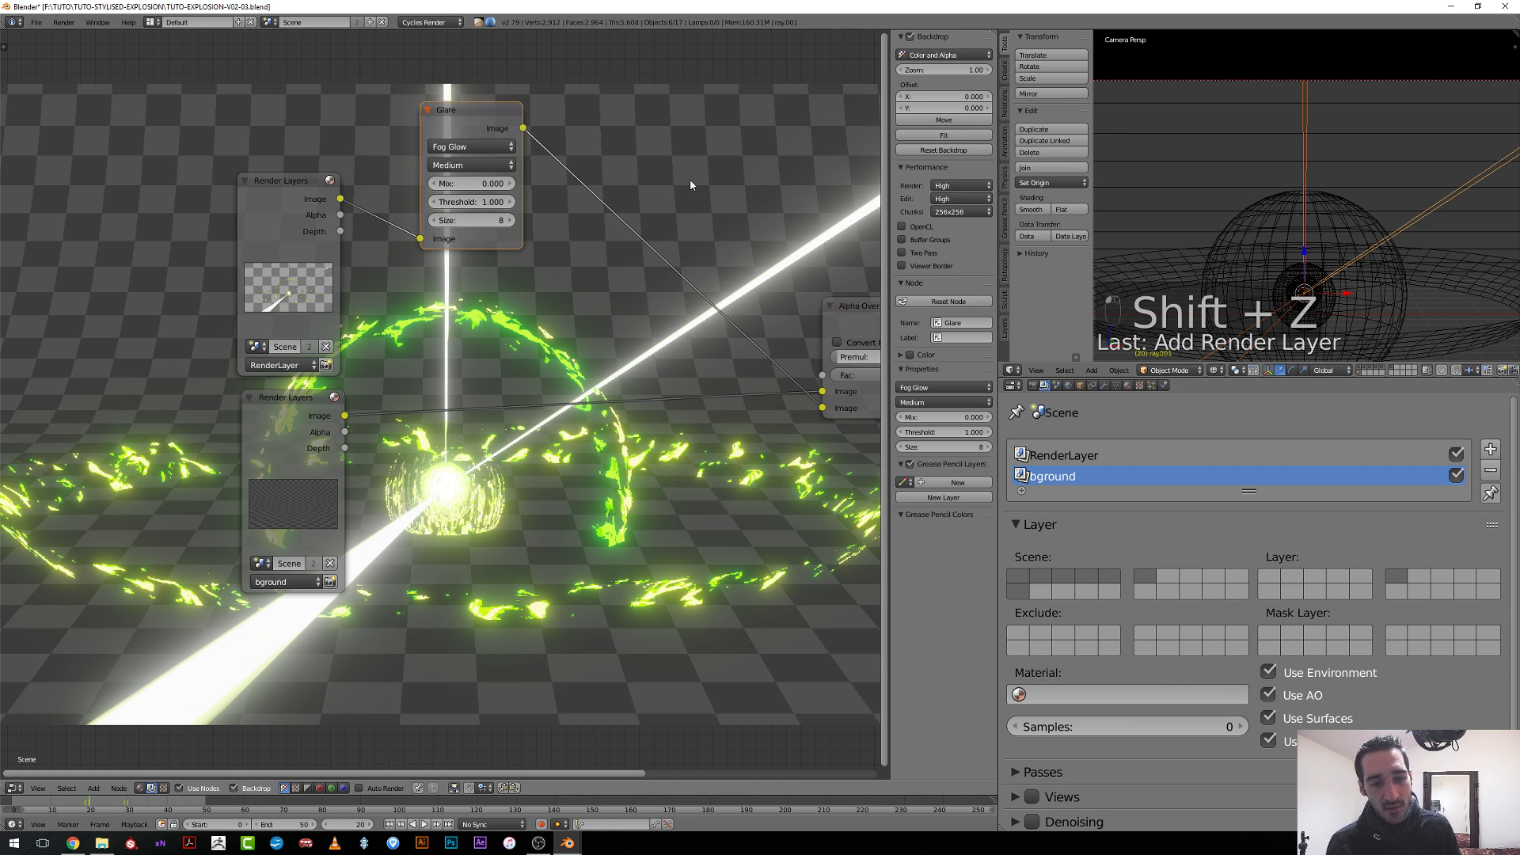
# Add a File Output node beside the Composite and Viewer nodes.
pyautogui.scroll(-3, 796, 510)
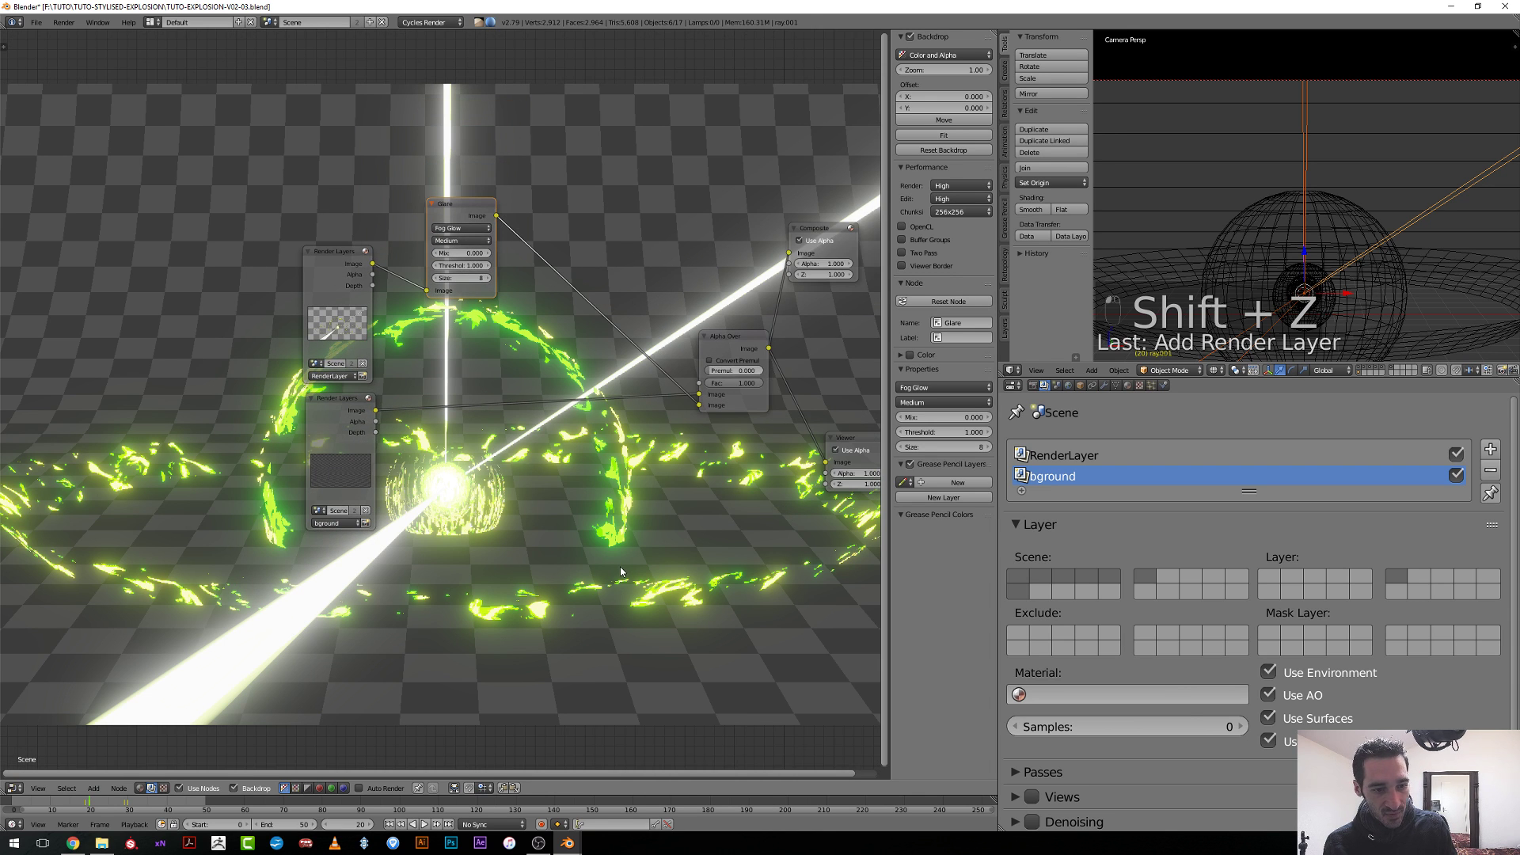
pyautogui.scroll(1, 620, 566)
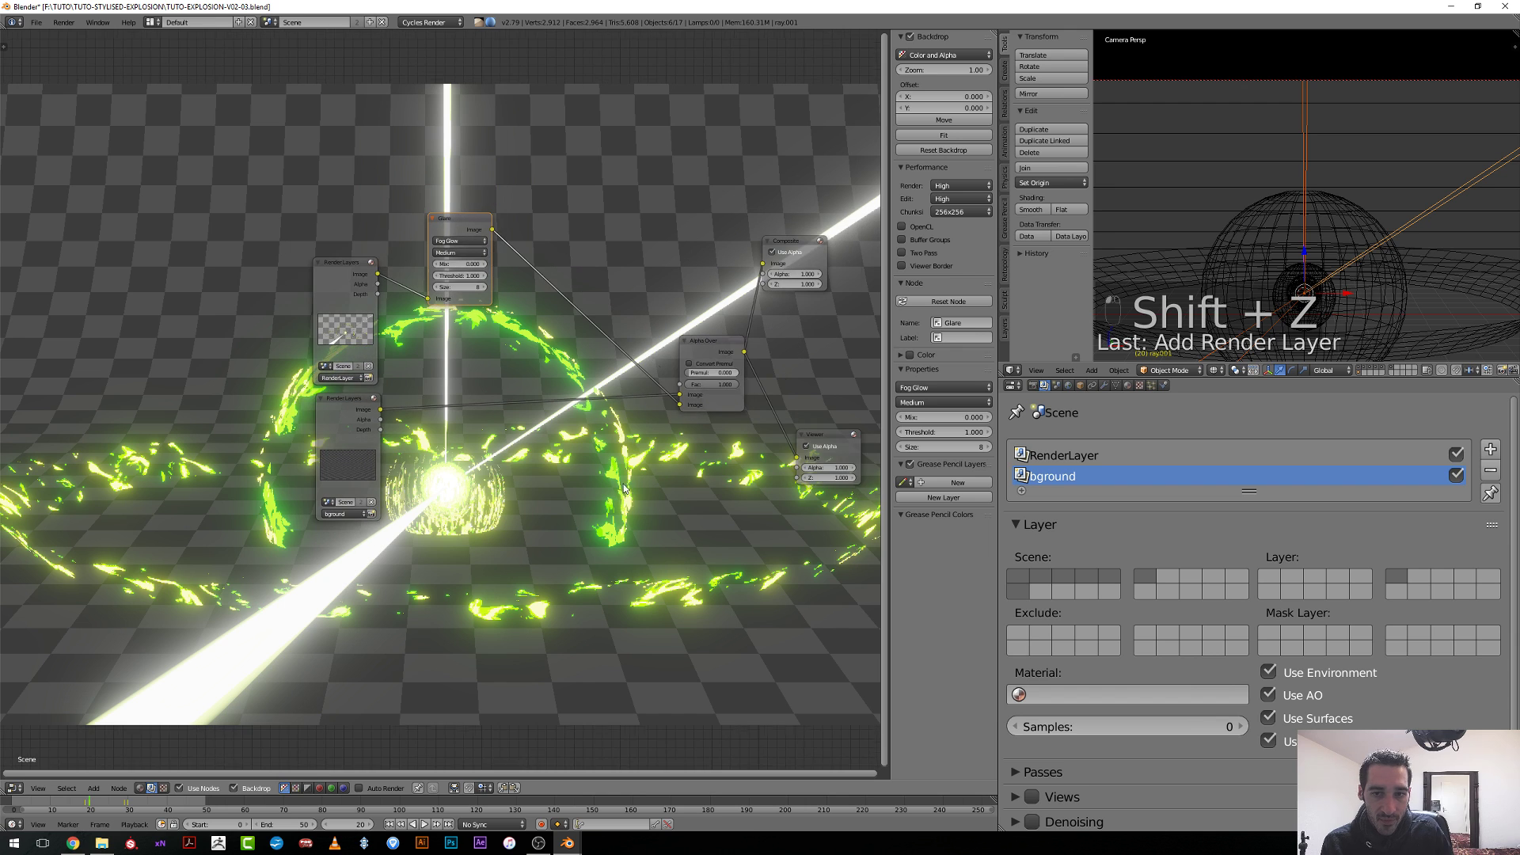
pyautogui.press('Home')
pyautogui.hotkey('shift', 'a')
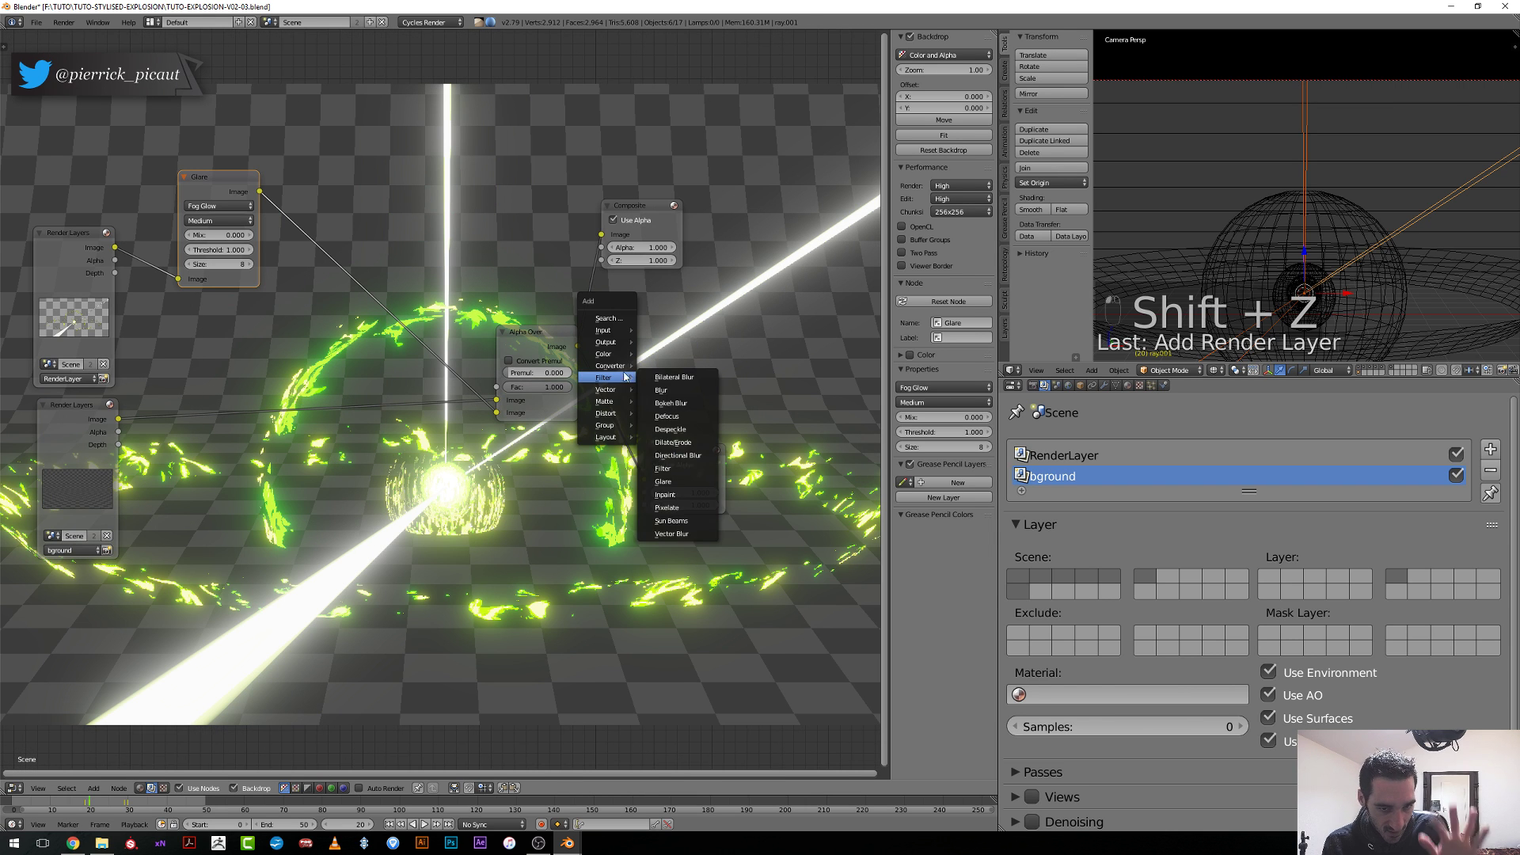
pyautogui.moveTo(622, 332)
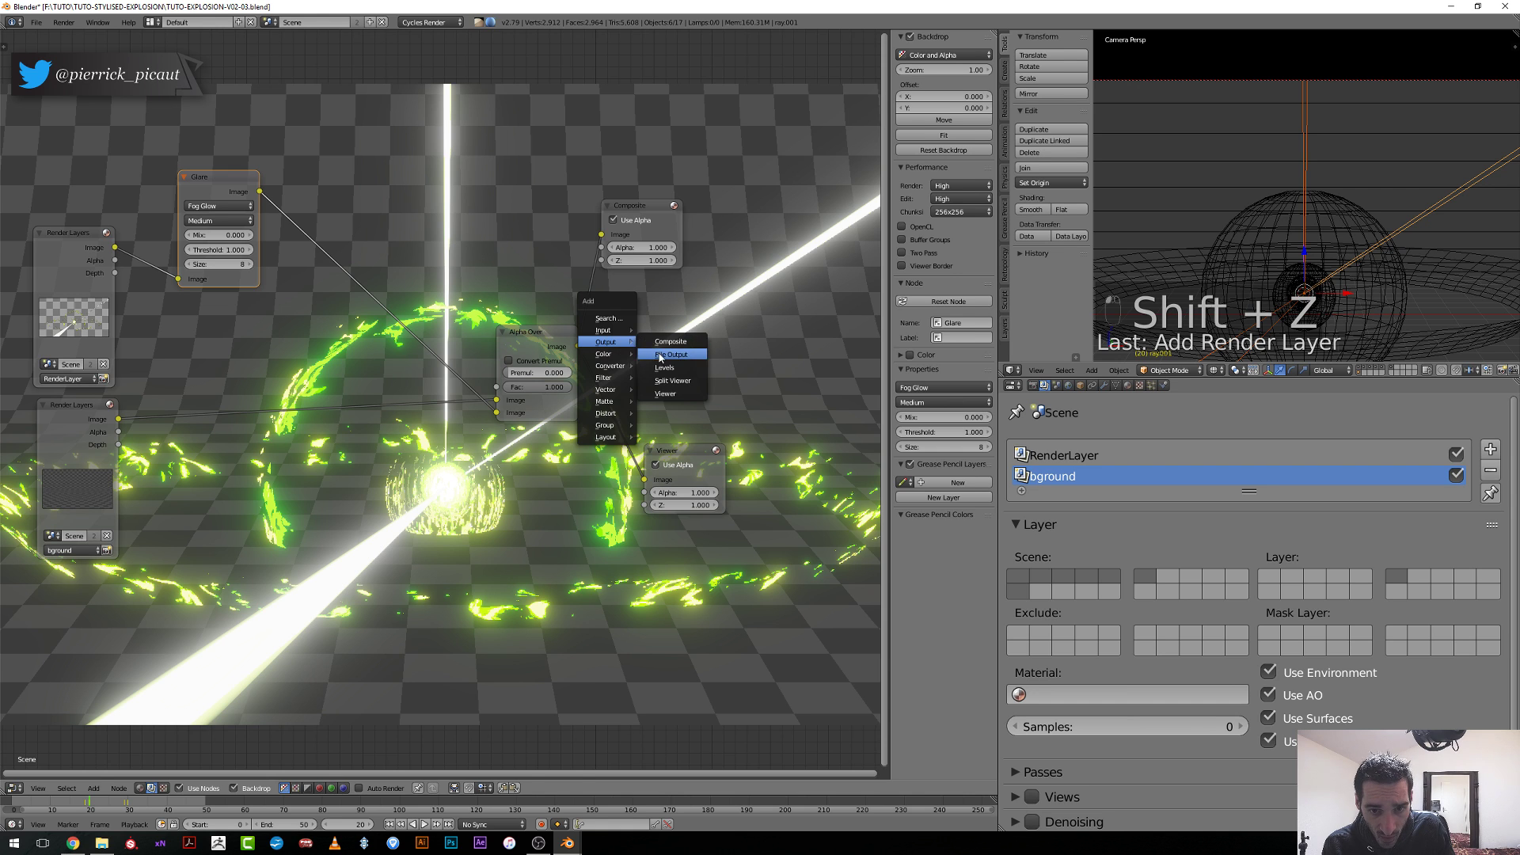
pyautogui.click(658, 354)
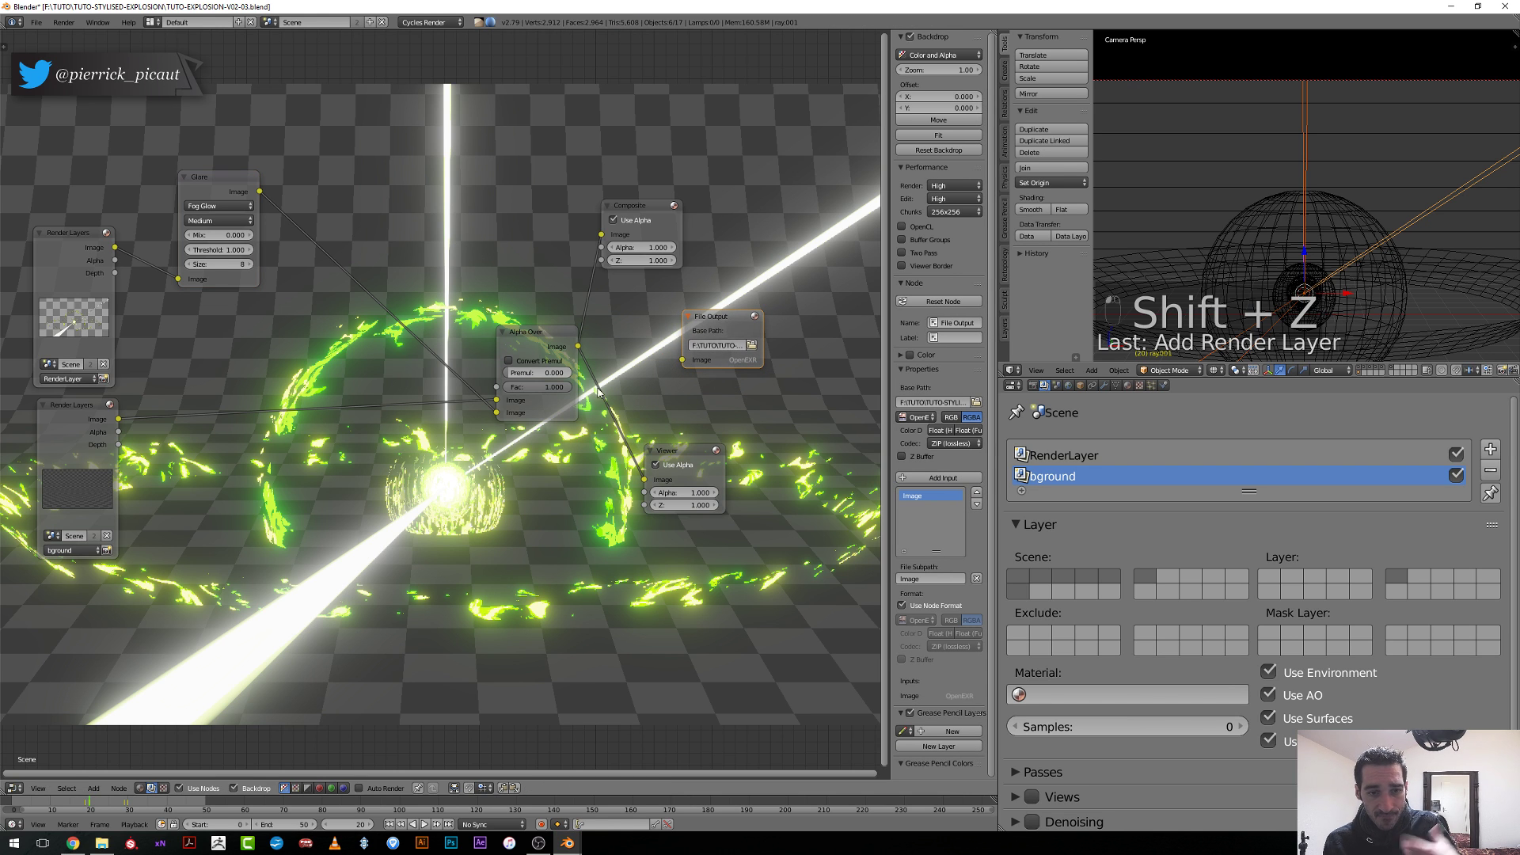
# Move the Alpha Over, Composite and Viewer nodes away from the File Output node and link Alpha Over's image to it.
pyautogui.moveTo(556, 349); pyautogui.dragTo(441, 319)
pyautogui.moveTo(633, 225); pyautogui.dragTo(567, 222)
pyautogui.moveTo(678, 452); pyautogui.dragTo(566, 412)
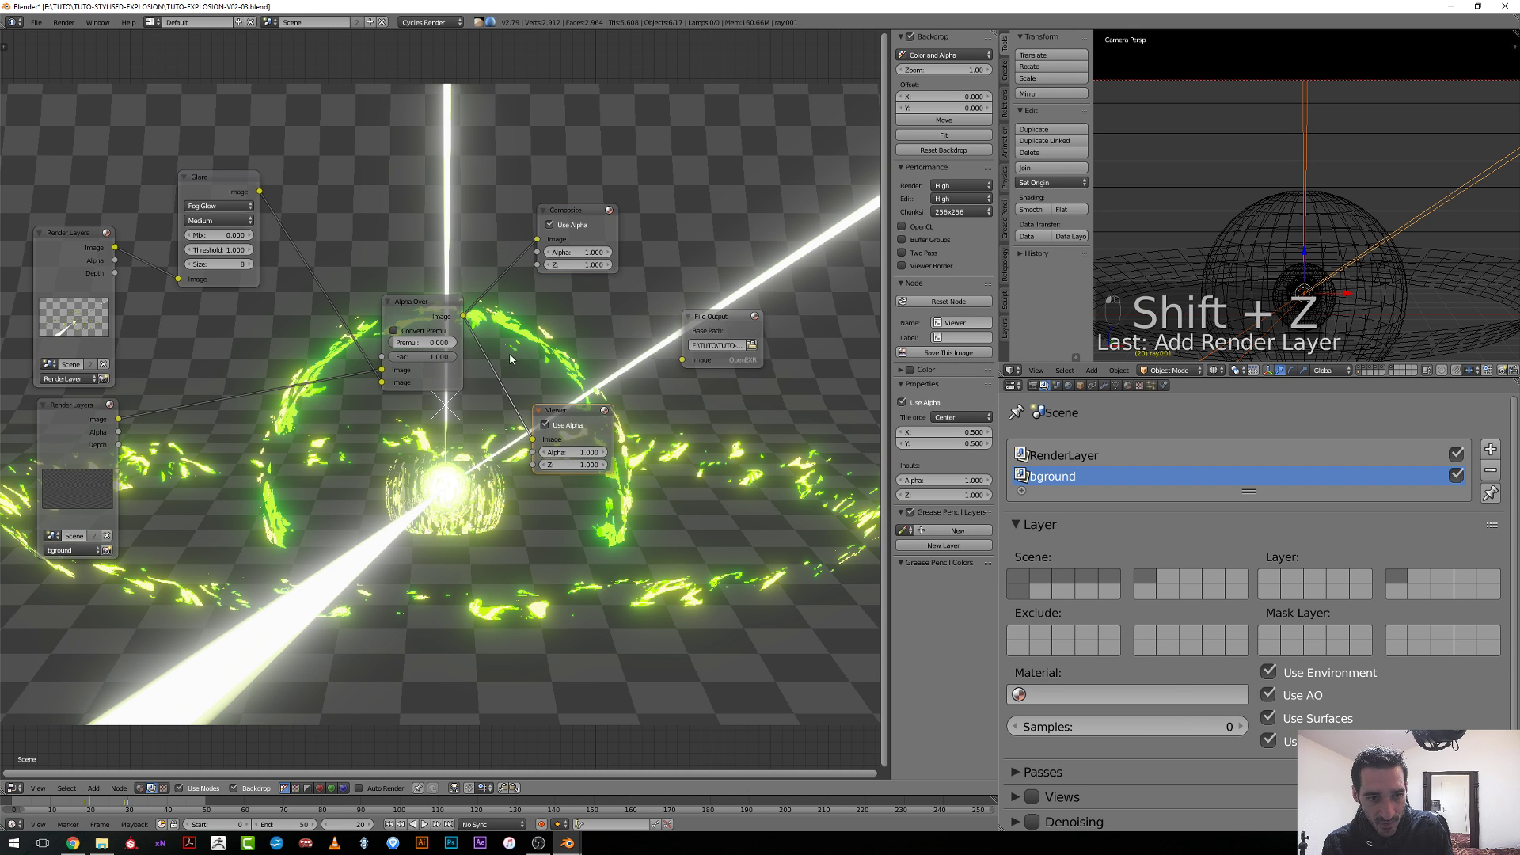
pyautogui.moveTo(464, 317); pyautogui.dragTo(700, 361)
# Create a RENDER-V03 folder in the TUTO-STYLISED-EXPLOSION folder and set the File Output base path to RENDER-V03\03.
pyautogui.click(751, 344)
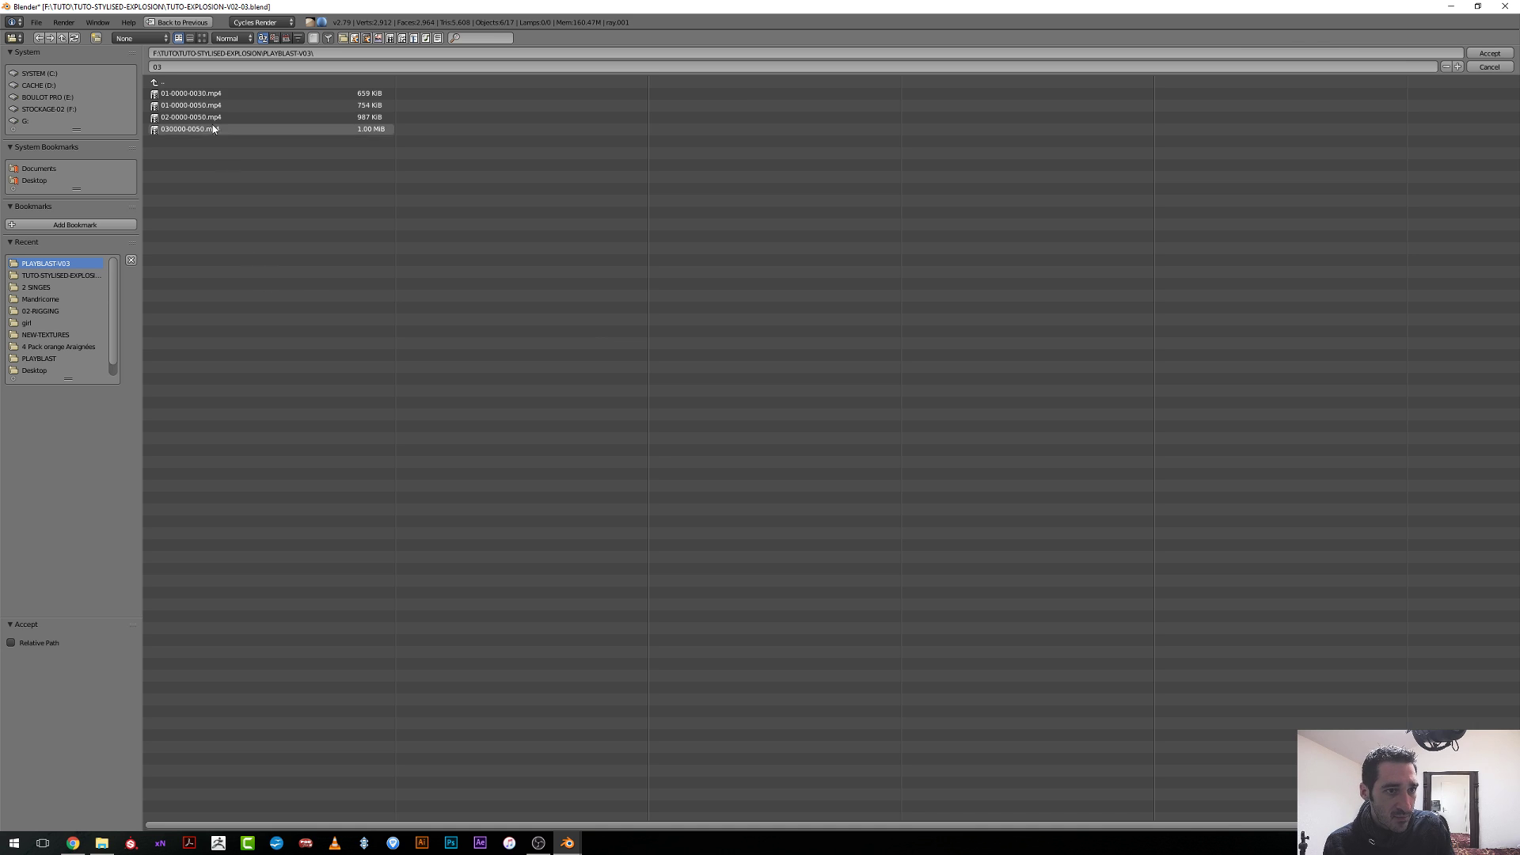
pyautogui.click(157, 83)
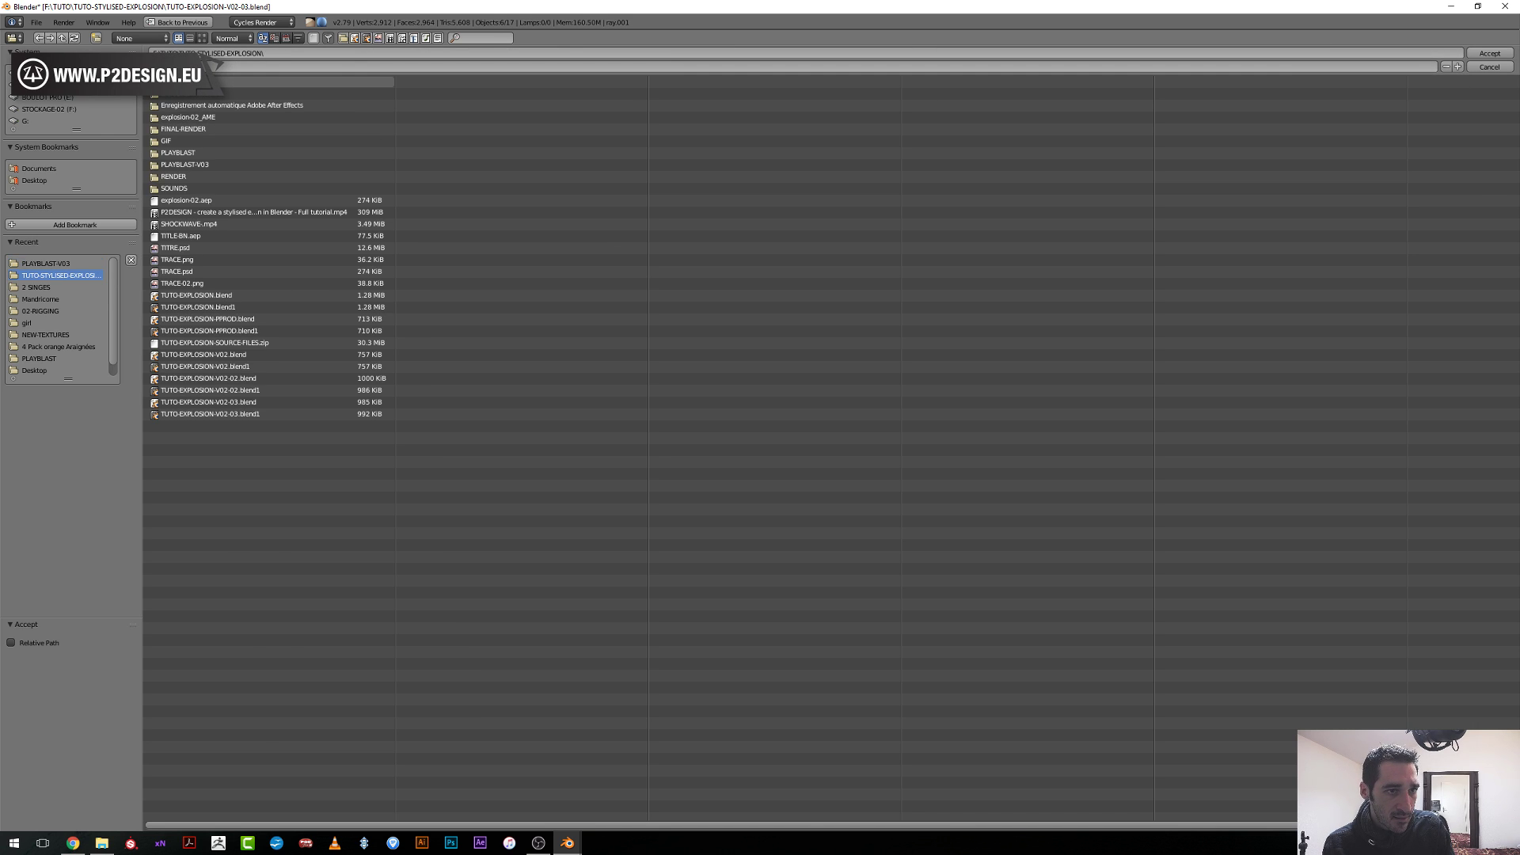
pyautogui.click(97, 39)
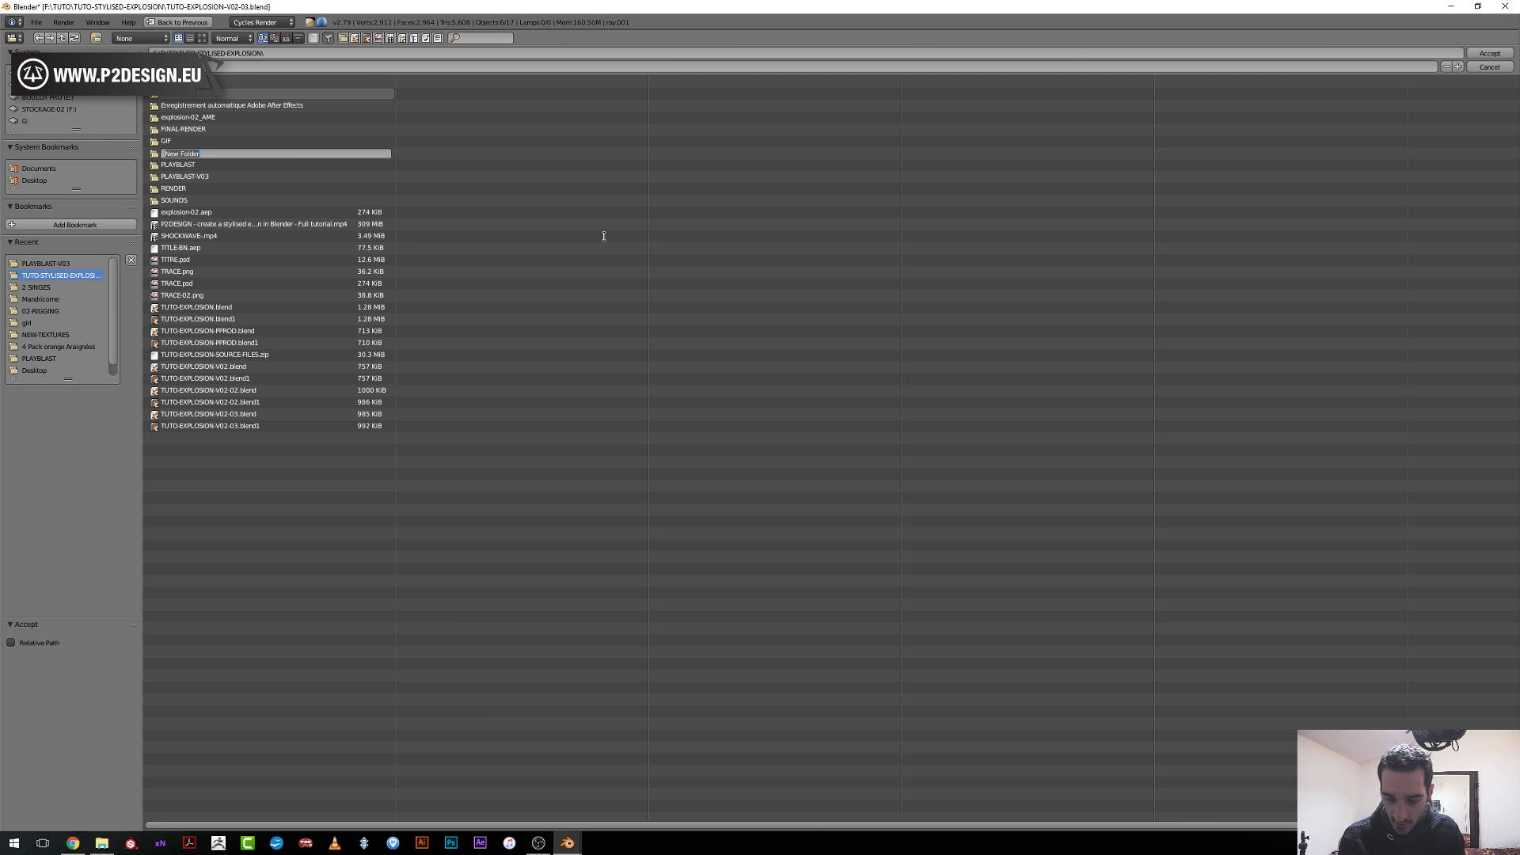
pyautogui.write('RENDER-V')
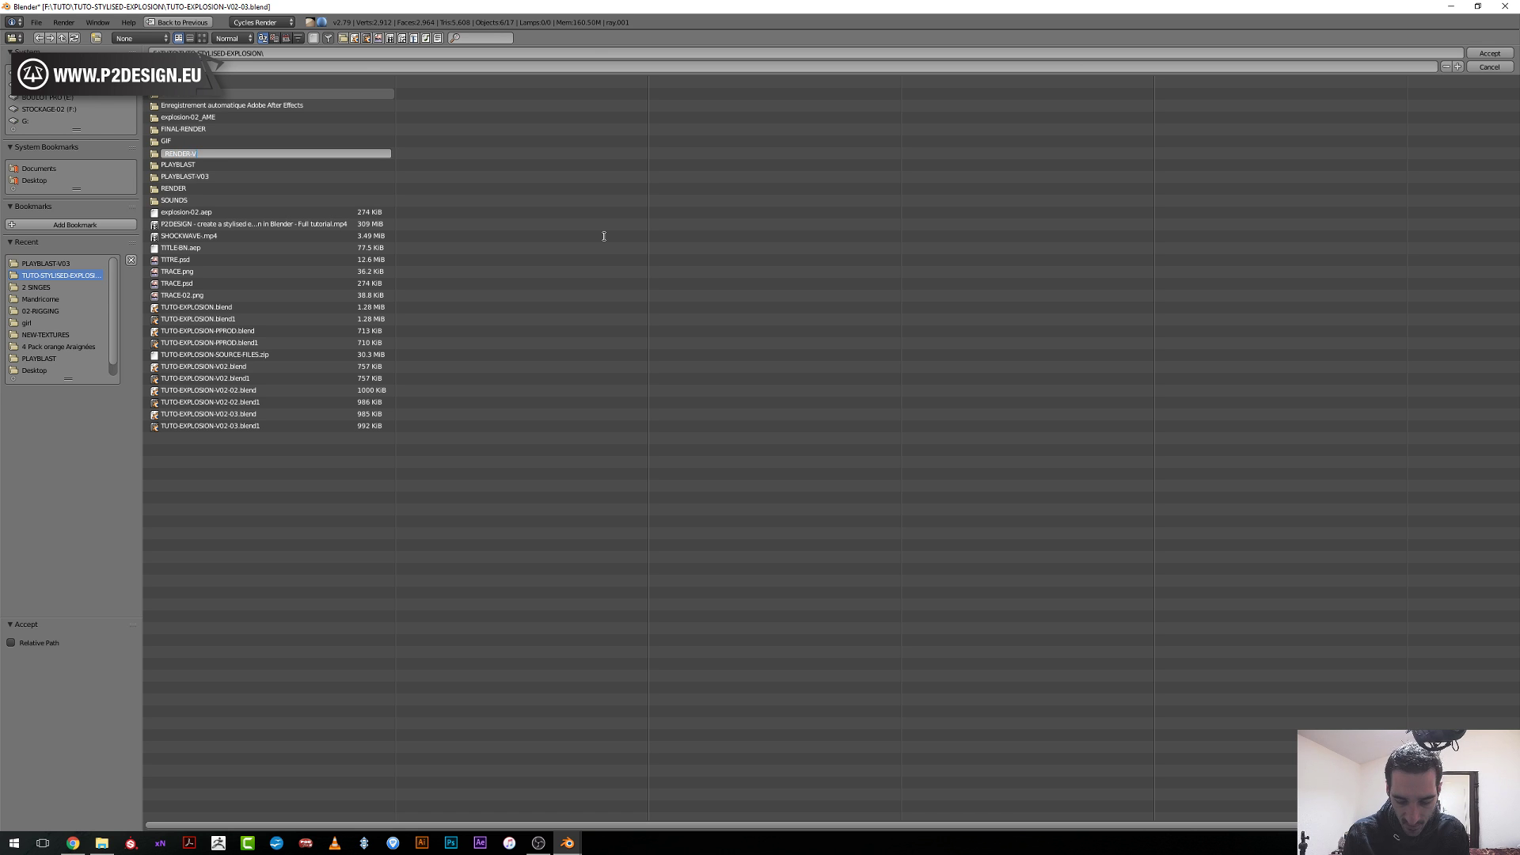
pyautogui.write('03')
pyautogui.press('Return')
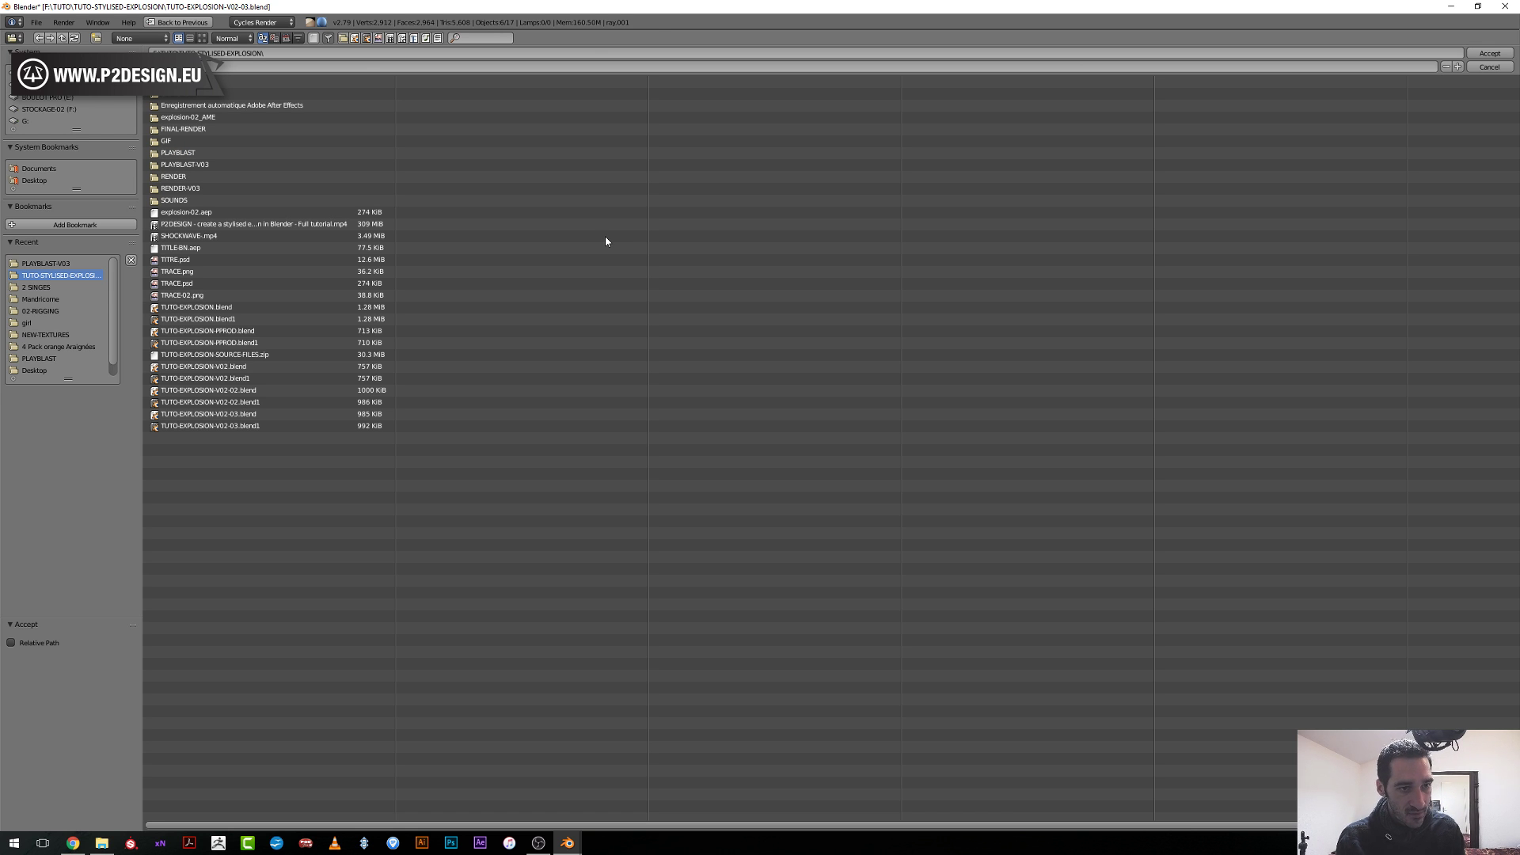
pyautogui.doubleClick(189, 196)
pyautogui.click(1489, 53)
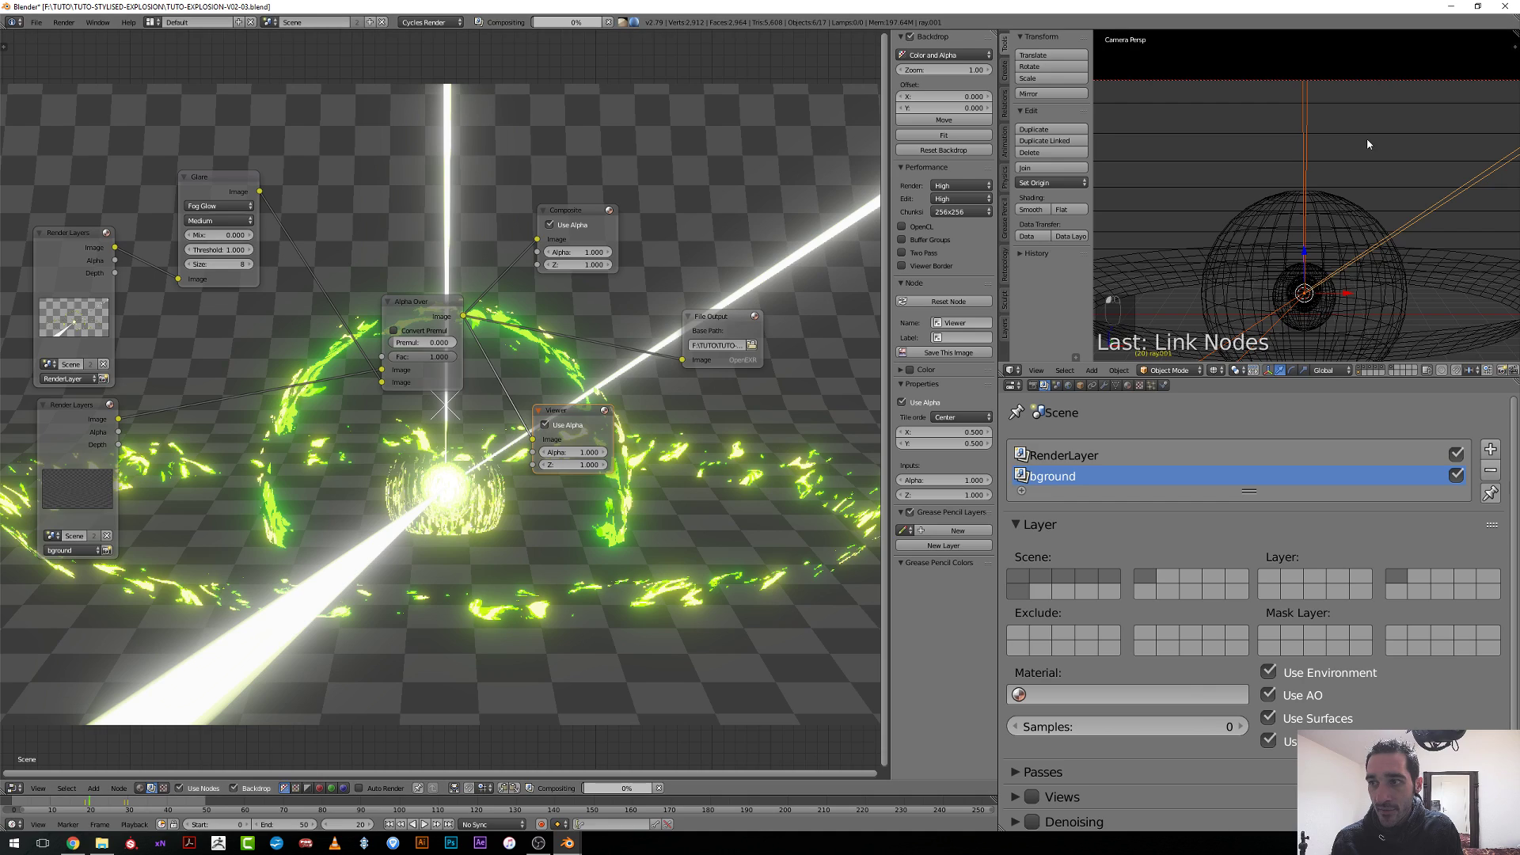
# Widen the File Output node to show its full base path and set its file format to PNG.
pyautogui.scroll(1, 670, 460)
pyautogui.moveTo(758, 426); pyautogui.dragTo(630, 410, button='middle')
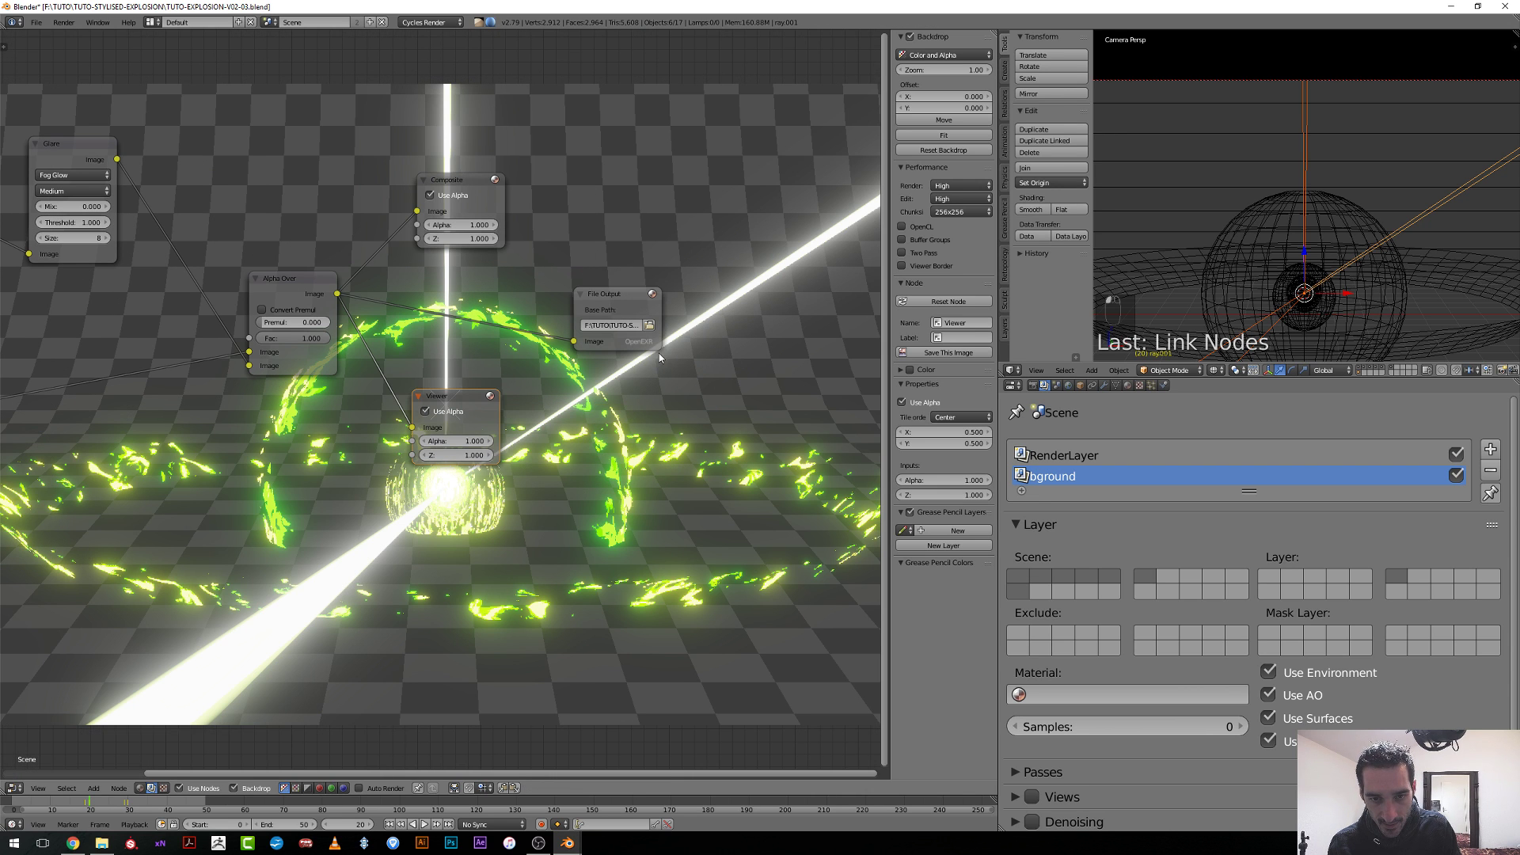
pyautogui.moveTo(660, 344); pyautogui.dragTo(742, 351)
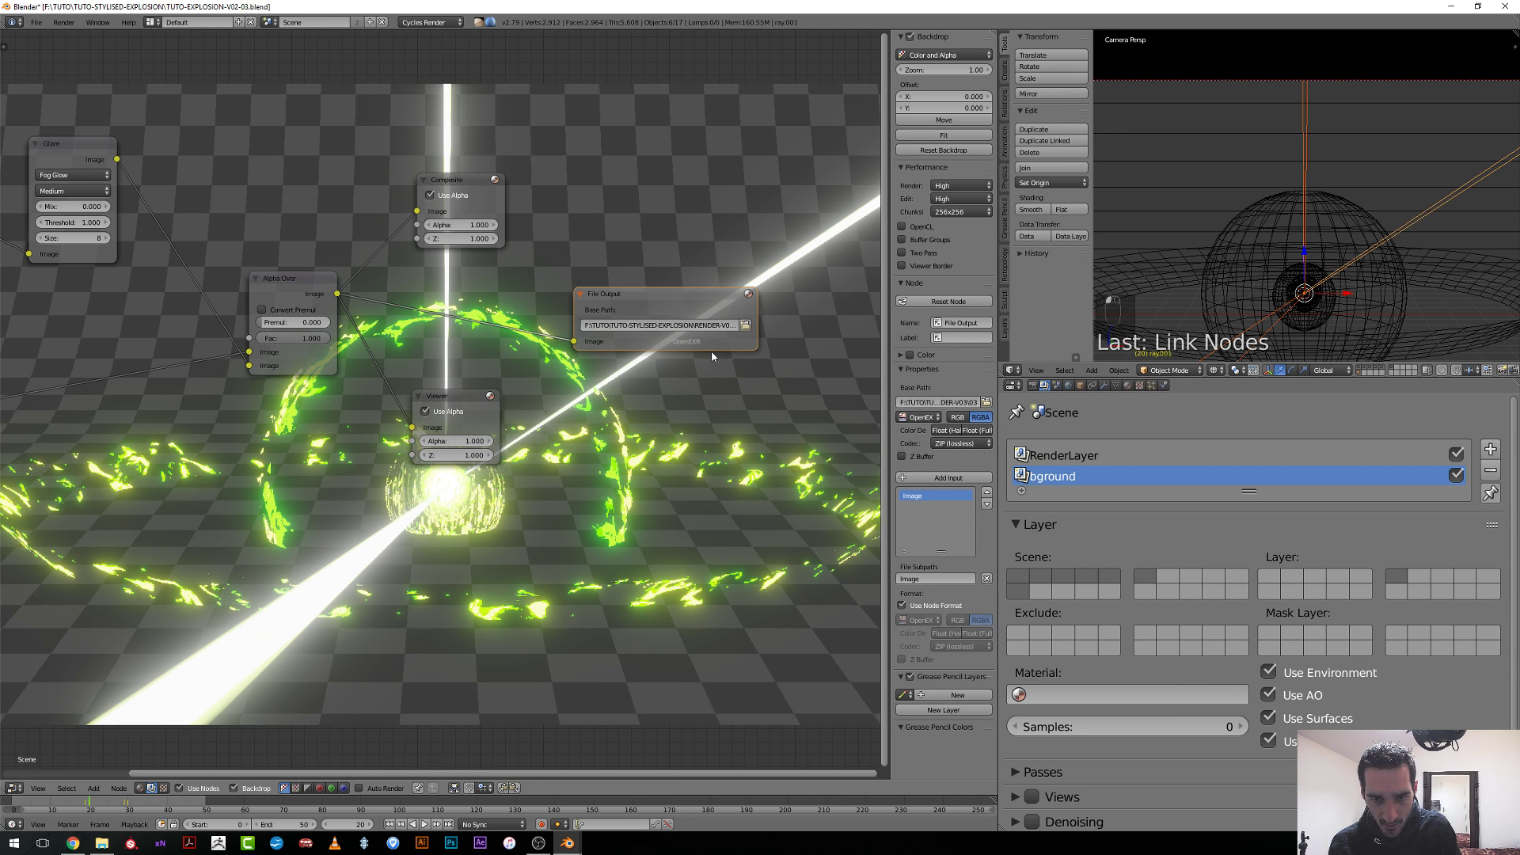
pyautogui.moveTo(756, 339); pyautogui.dragTo(808, 340)
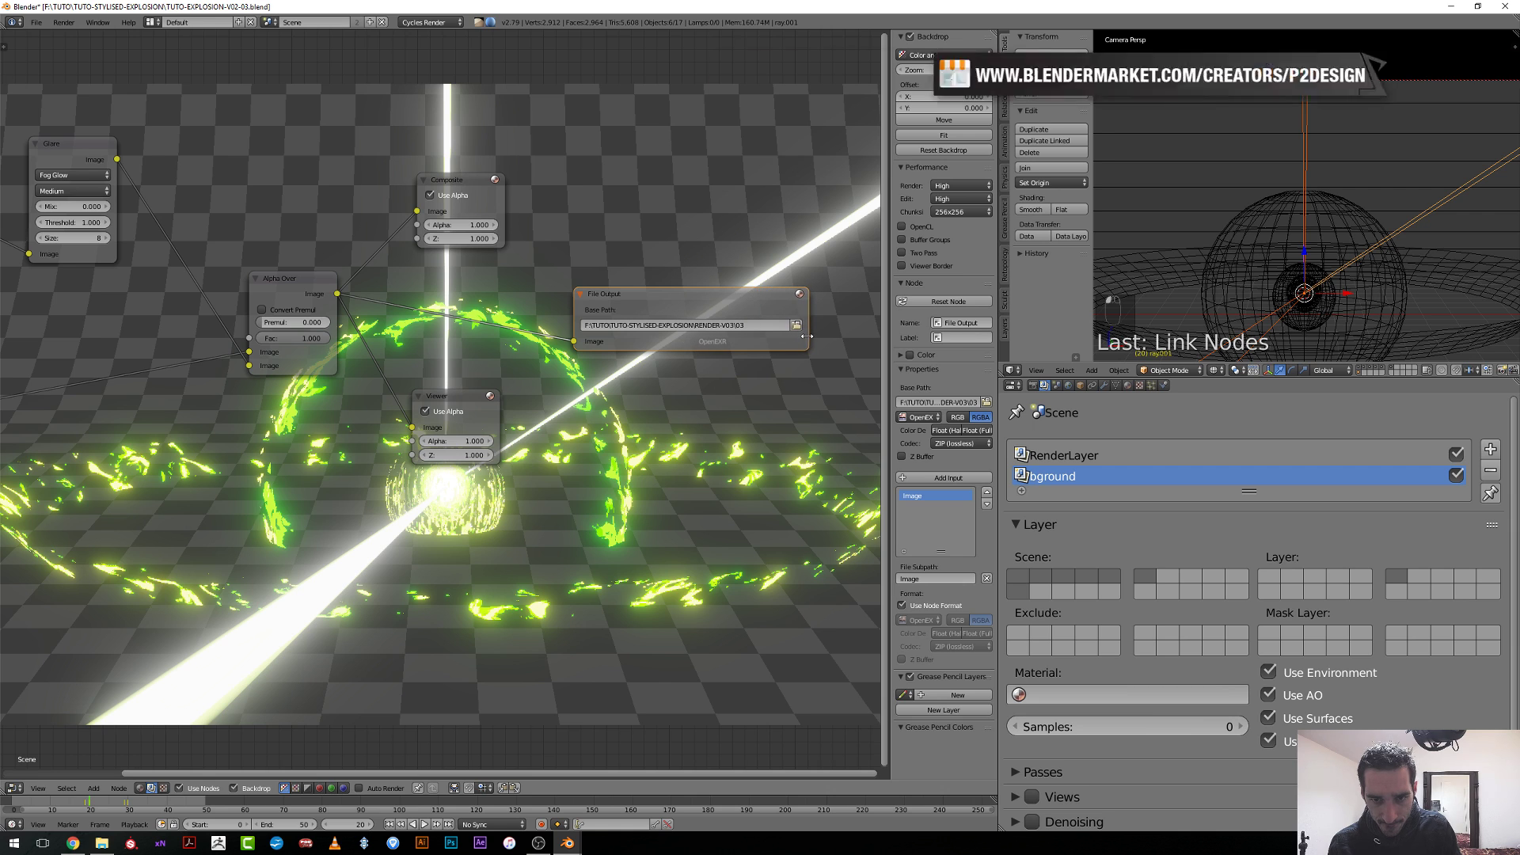
pyautogui.click(902, 418)
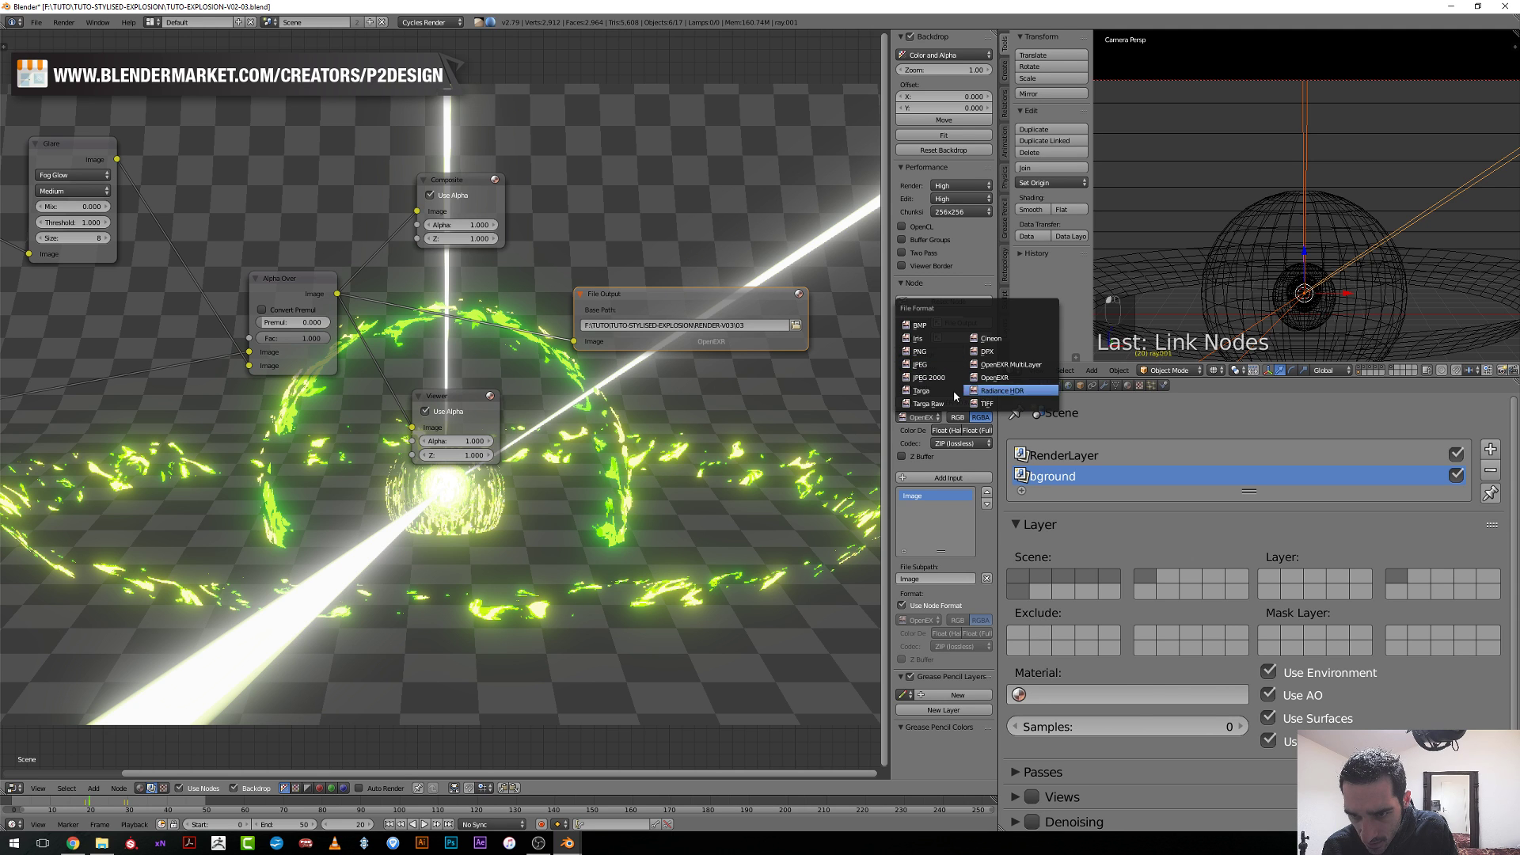
pyautogui.click(919, 352)
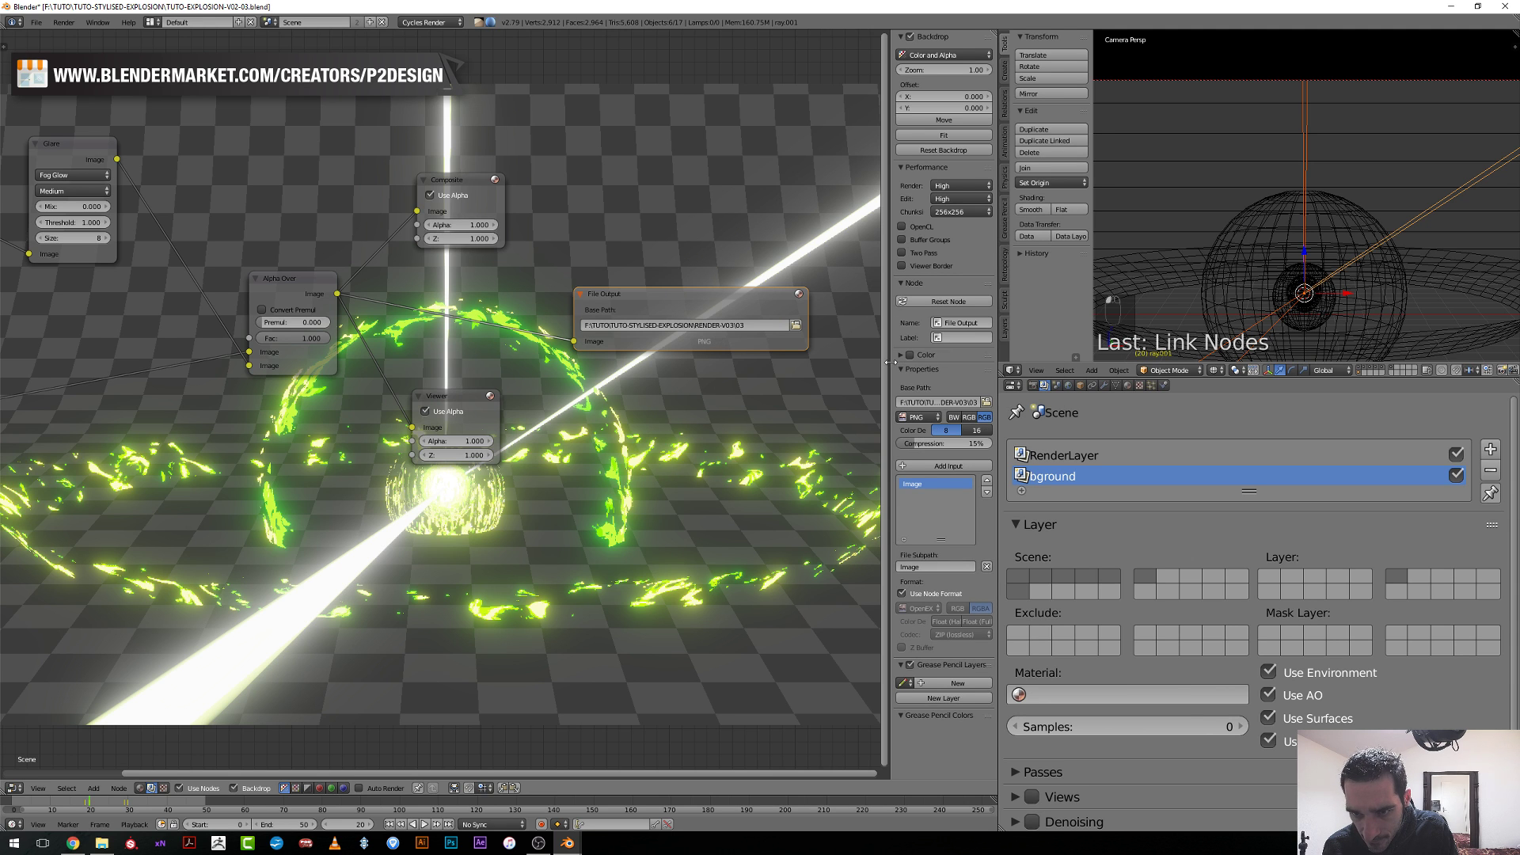
# Widen the node properties area and rename the File Output node's image input to EXPLOSION.
pyautogui.moveTo(892, 362); pyautogui.dragTo(776, 372)
pyautogui.scroll(-1, 632, 420)
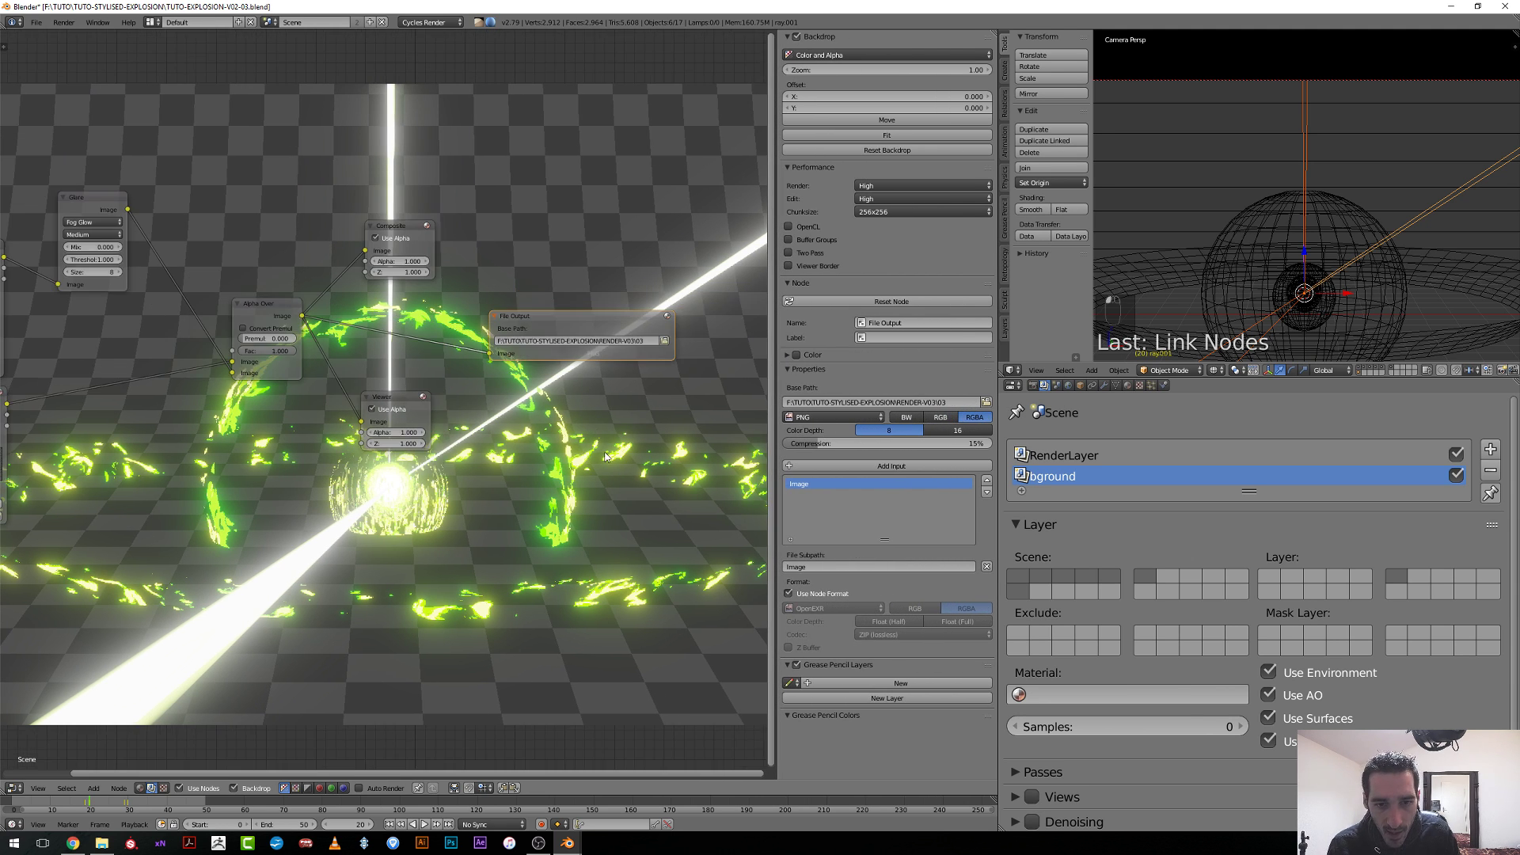
pyautogui.doubleClick(820, 488)
pyautogui.write('E')
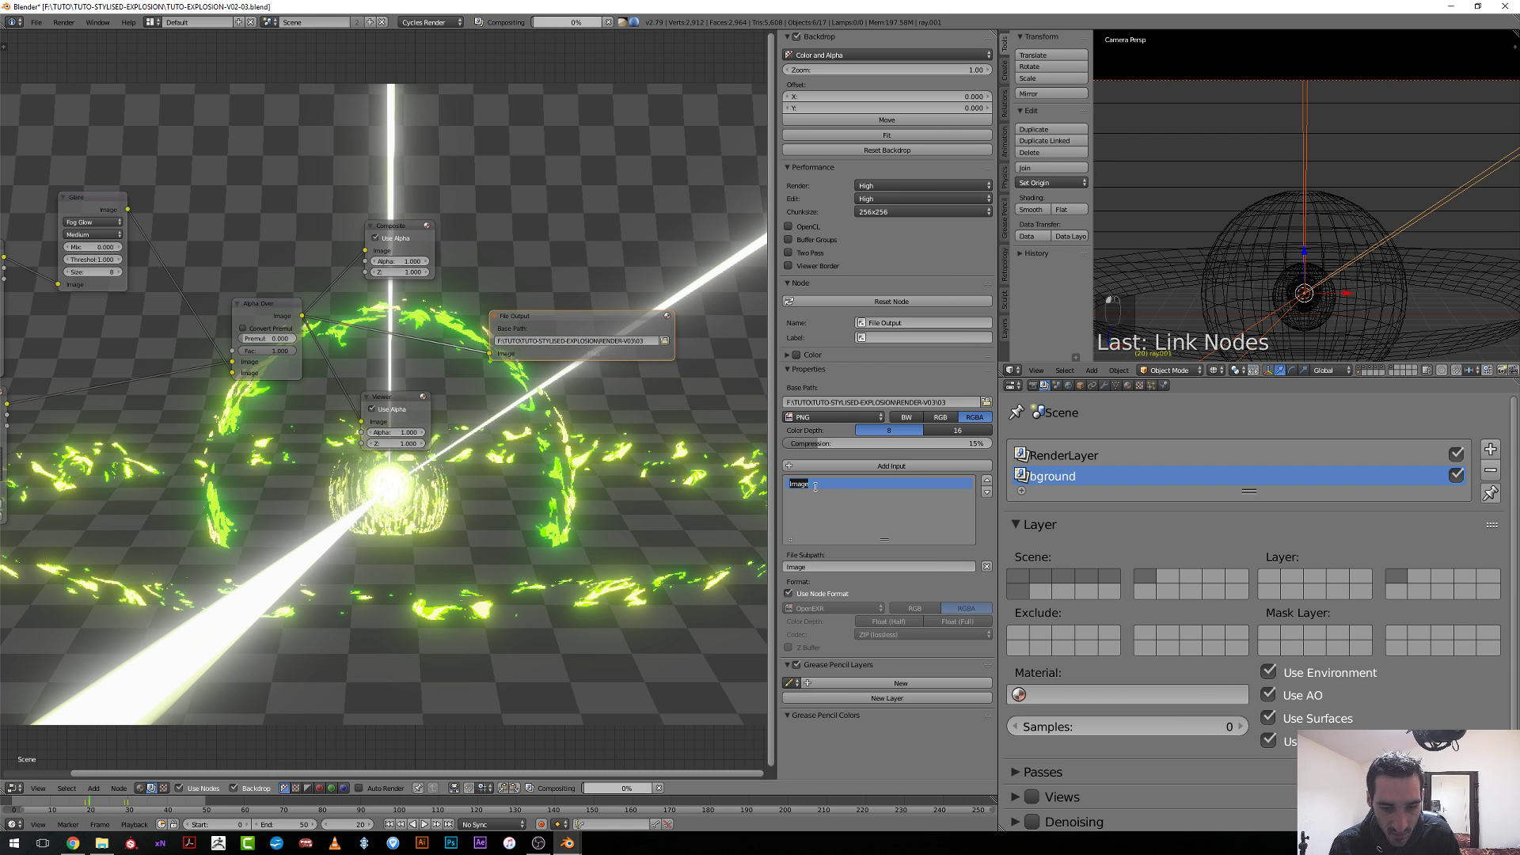
pyautogui.write('XPLOSION')
pyautogui.press('Return')
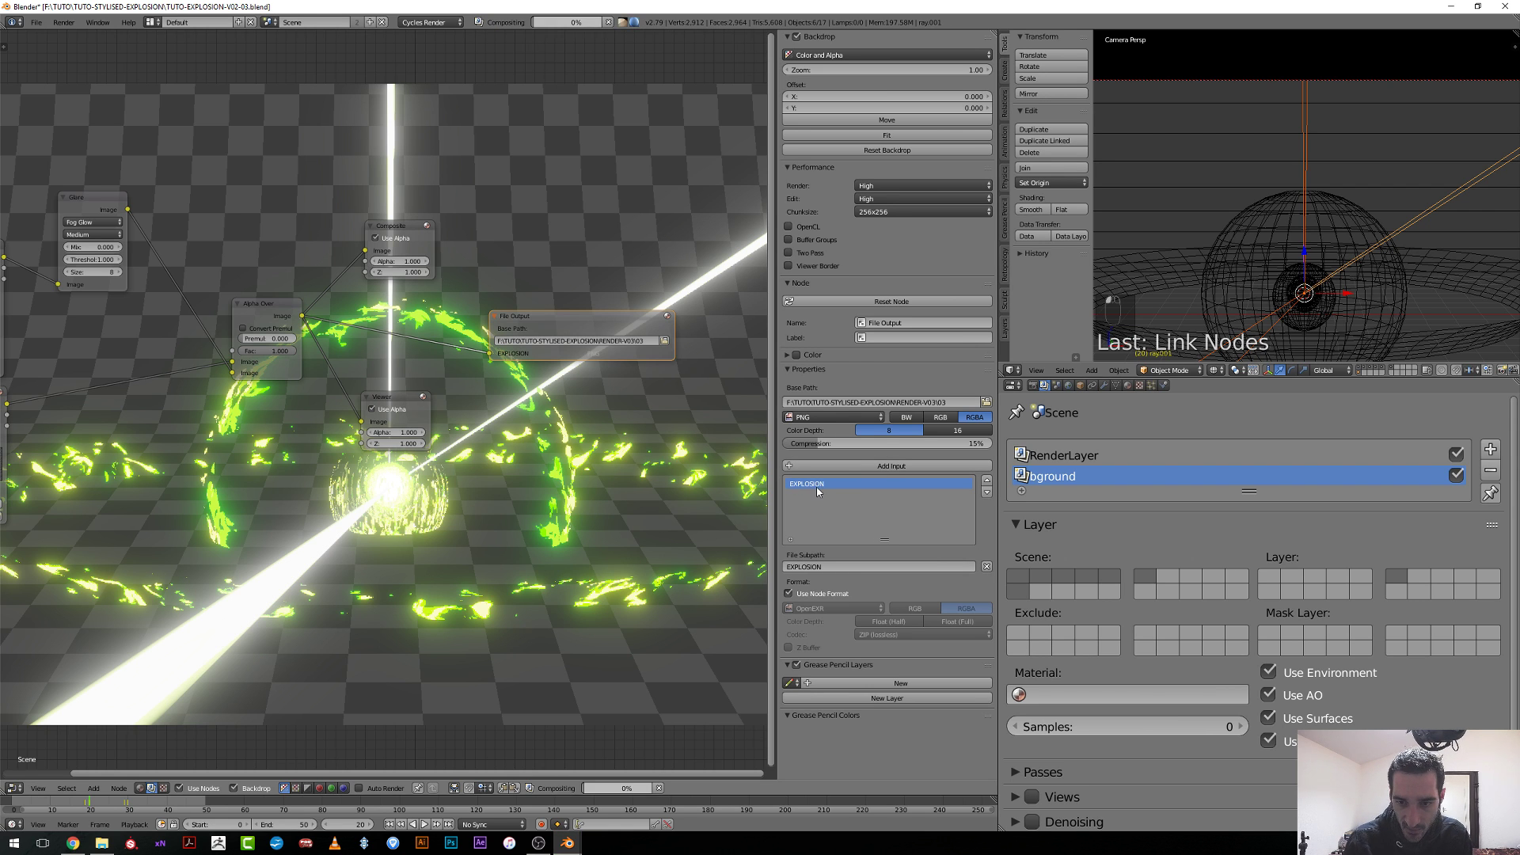
# Add a second input to the File Output node and name it GLARE.
pyautogui.click(858, 465)
pyautogui.doubleClick(809, 496)
pyautogui.write('GLARE')
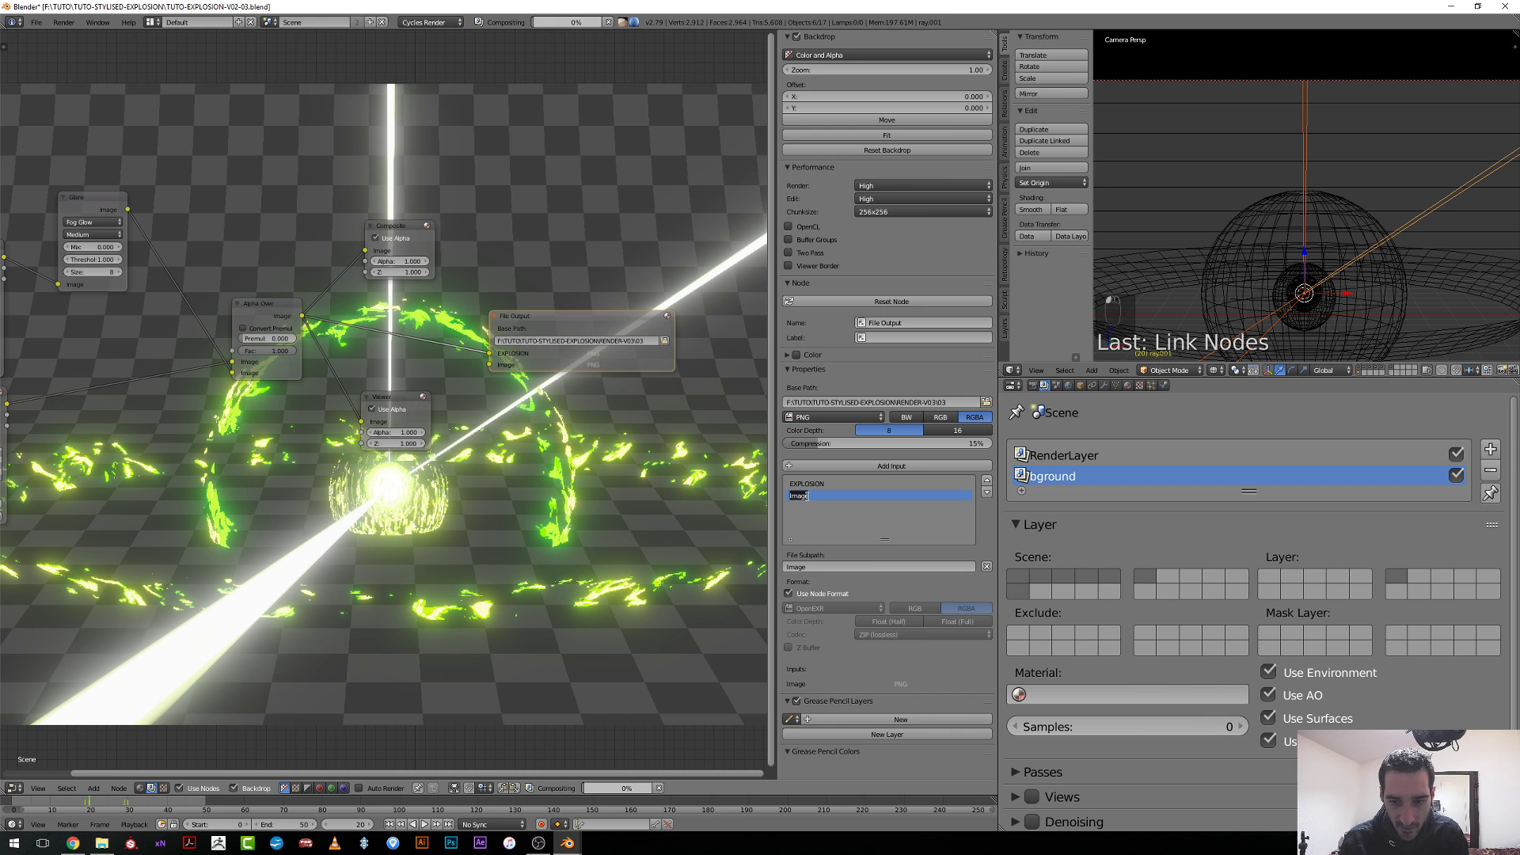
pyautogui.press('Return')
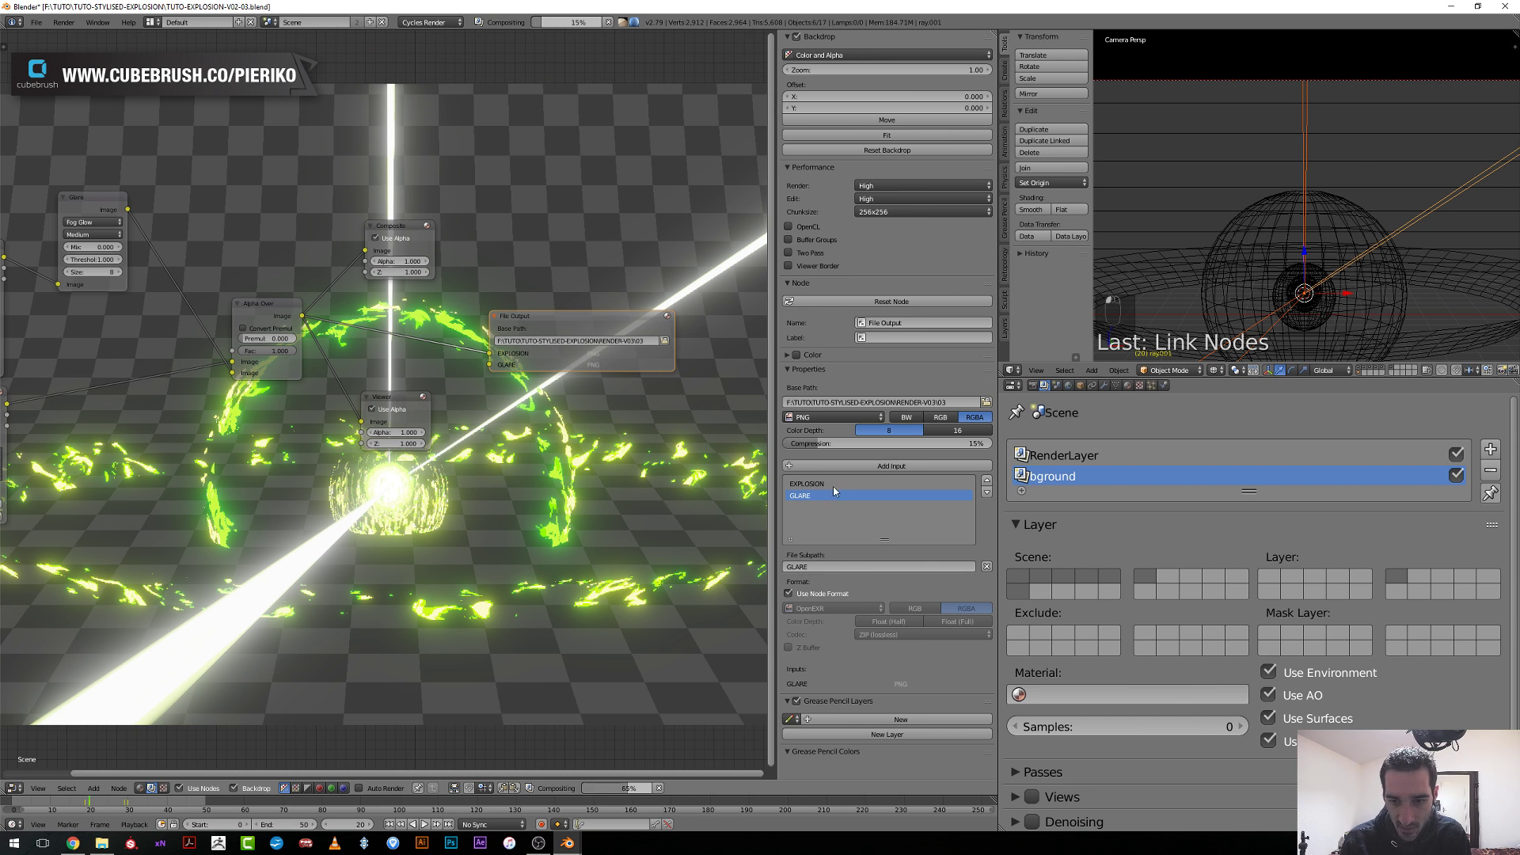
# Add a third input to the File Output node and name it BGROUND.
pyautogui.click(853, 467)
pyautogui.doubleClick(791, 506)
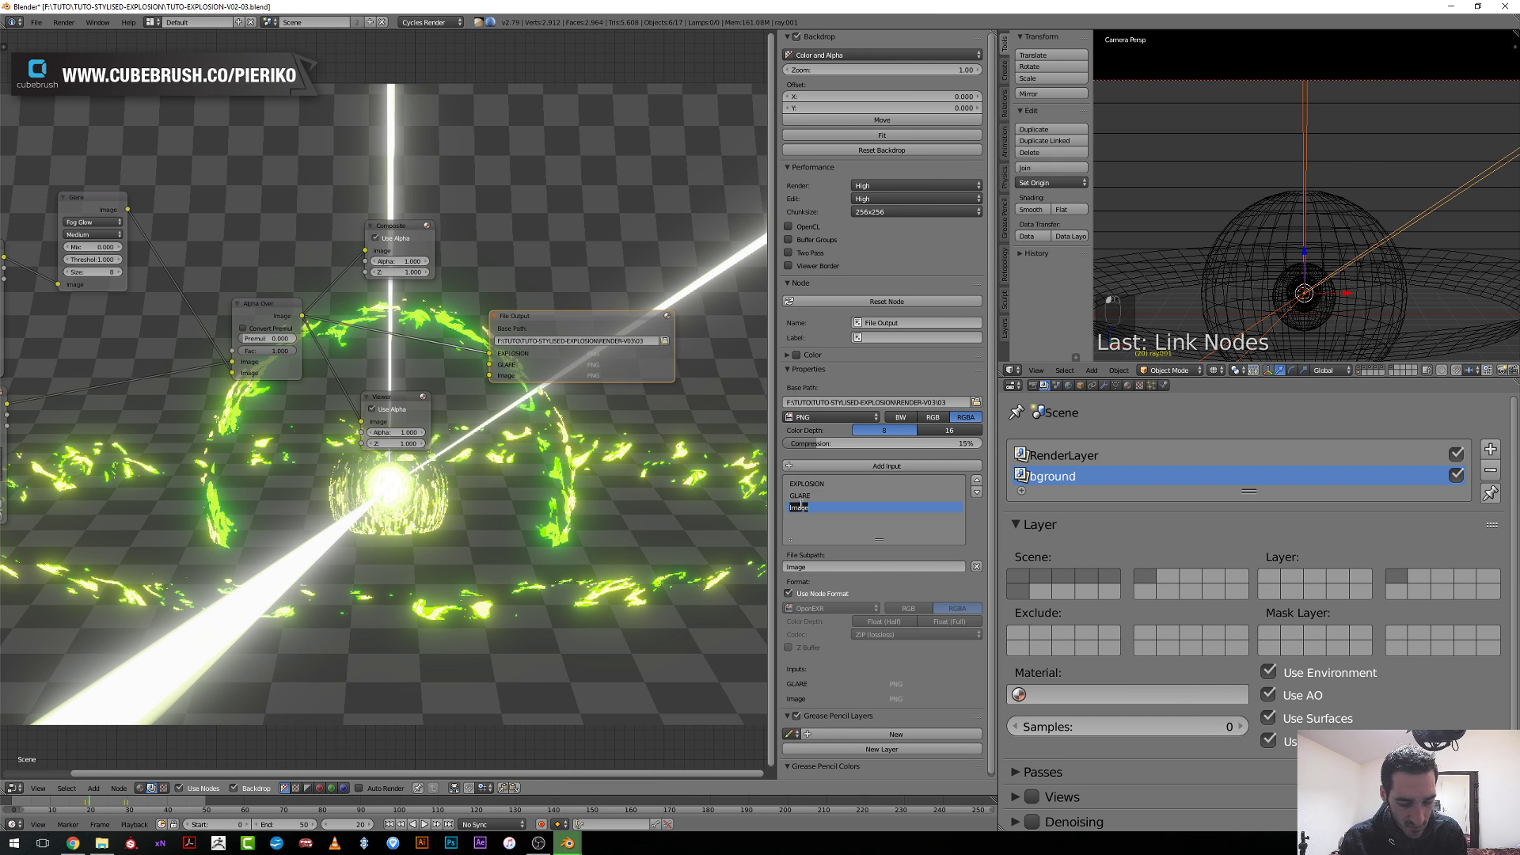
pyautogui.write('BG')
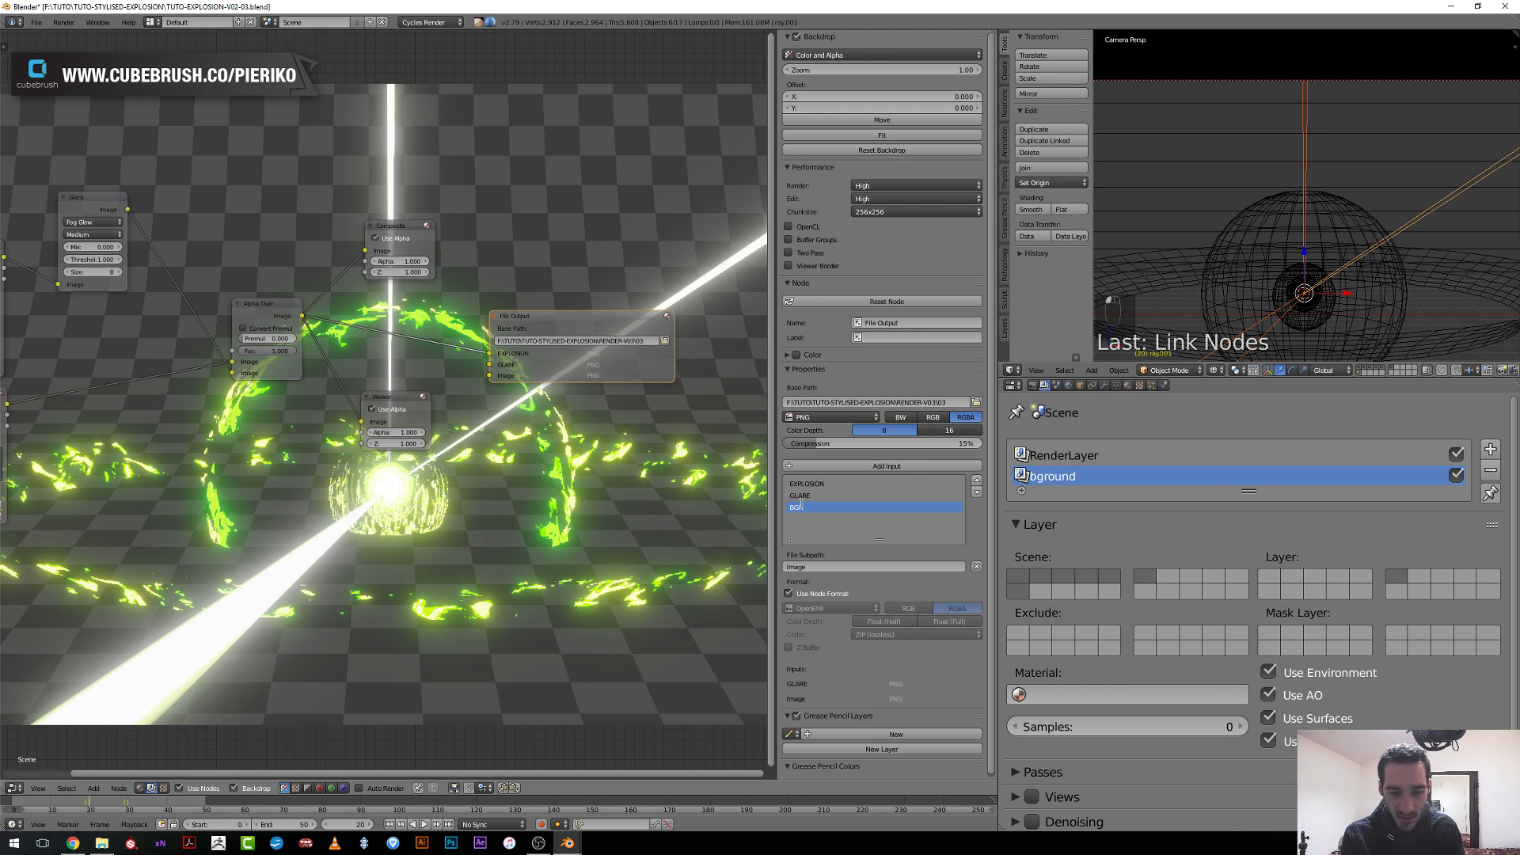
pyautogui.write('ROUND')
pyautogui.press('Return')
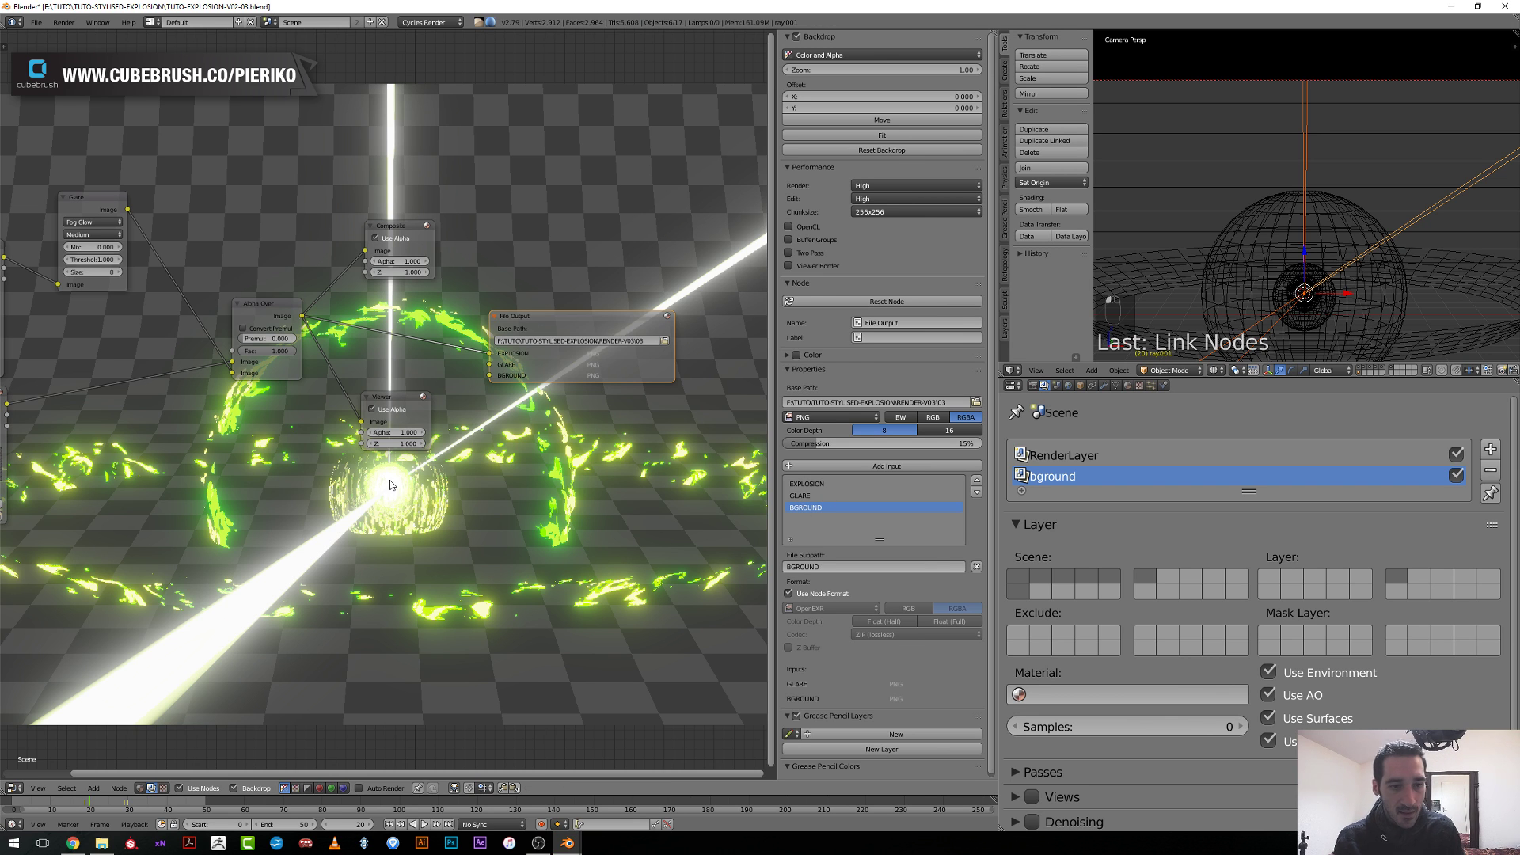
# Link the RenderLayer node's Image output to the EXPLOSION input of the File Output node.
pyautogui.moveTo(74, 246); pyautogui.dragTo(133, 210, button='middle')
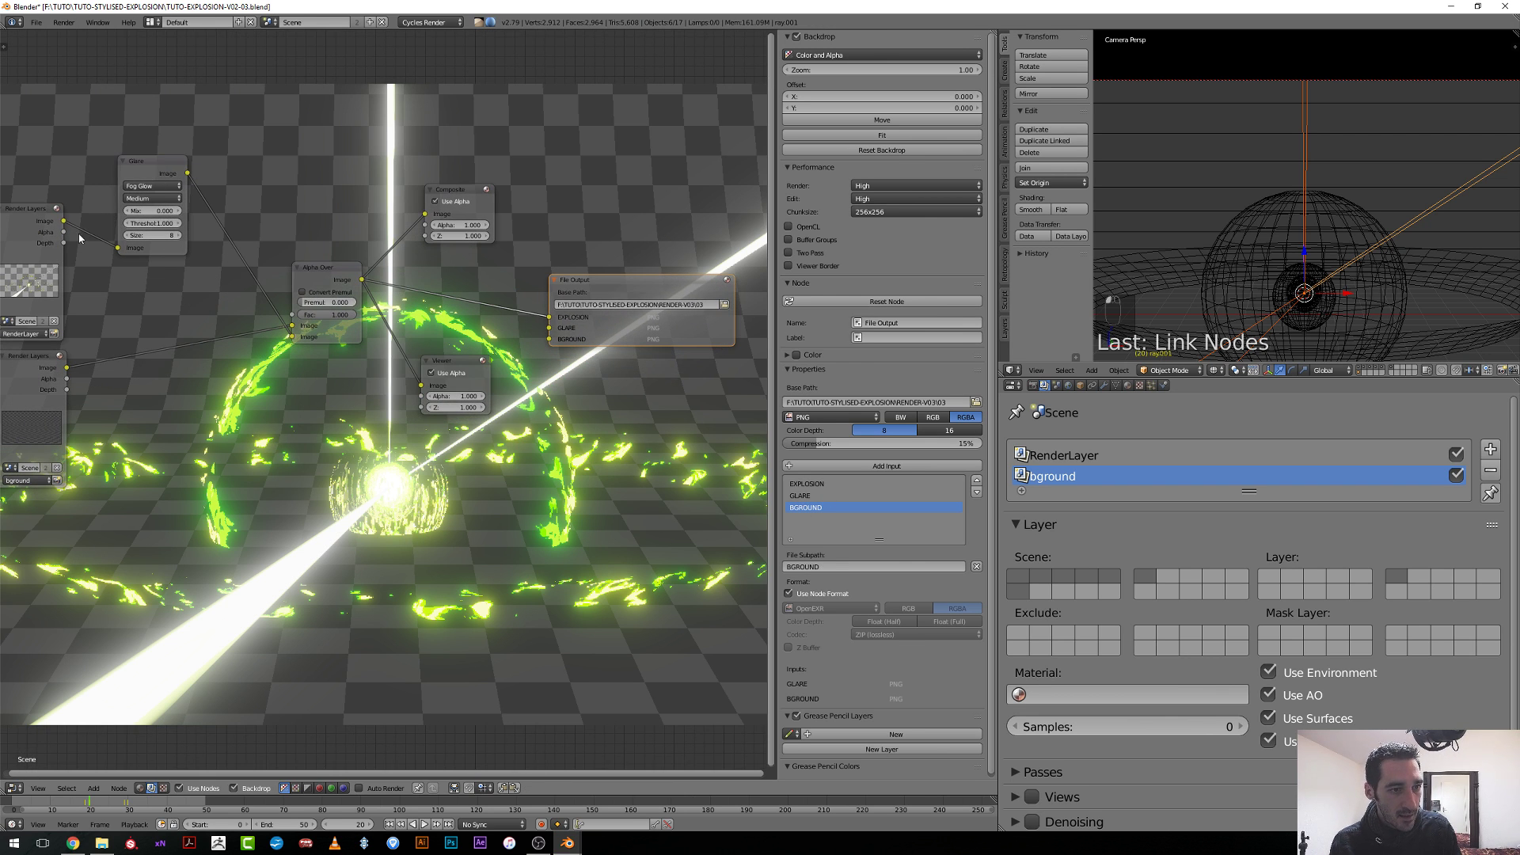
pyautogui.moveTo(65, 221); pyautogui.dragTo(549, 326)
pyautogui.moveTo(264, 262); pyautogui.dragTo(334, 277, button='middle')
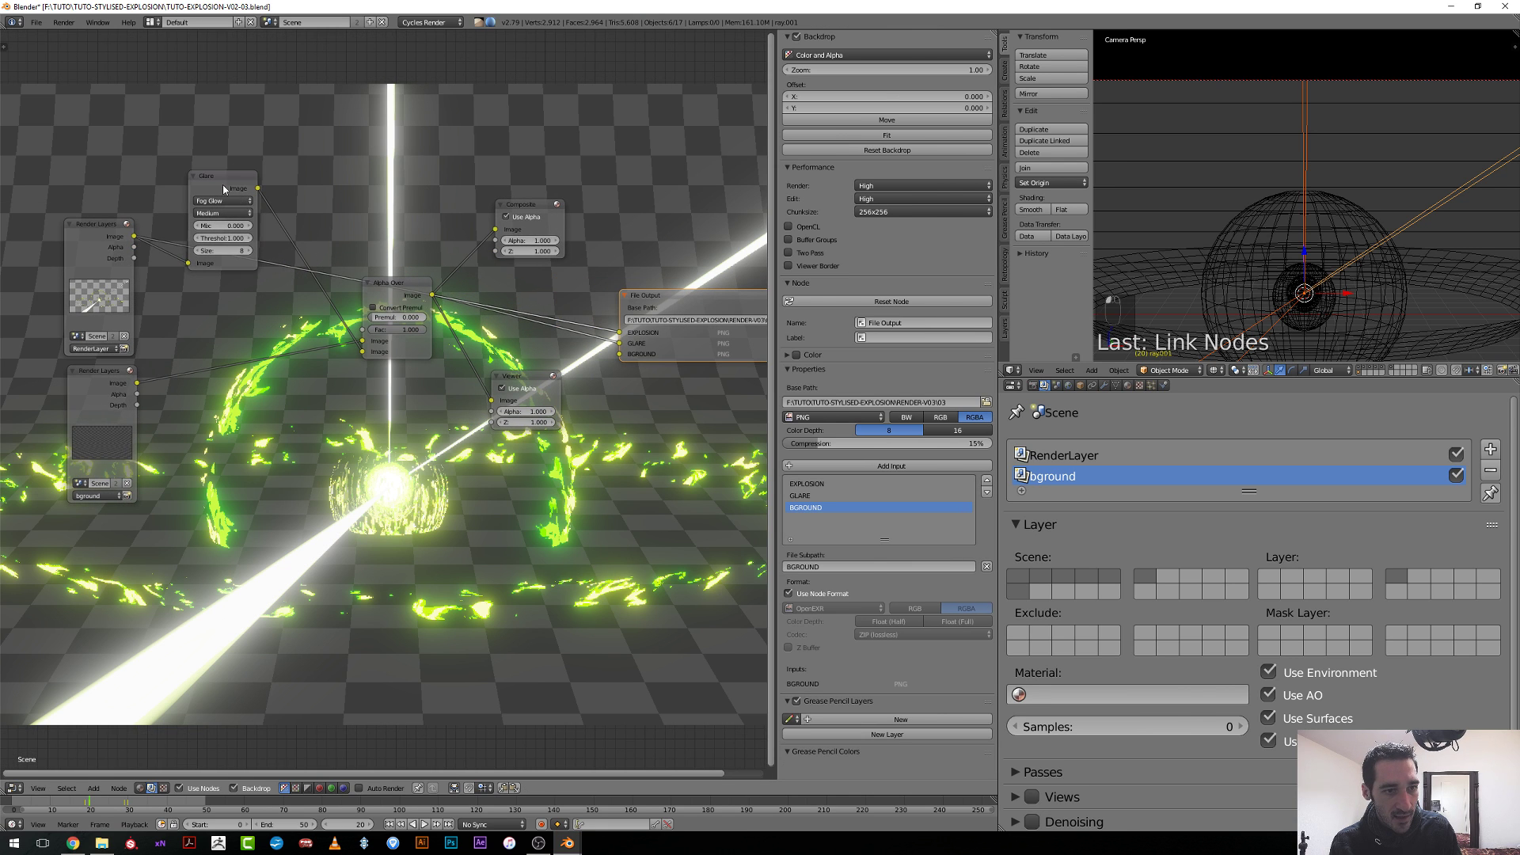
# Duplicate the Glare node above the original, feed it the RenderLayer image and preview its output in the Viewer.
pyautogui.click(224, 189)
pyautogui.hotkey('shift', 'd')
pyautogui.click(331, 114)
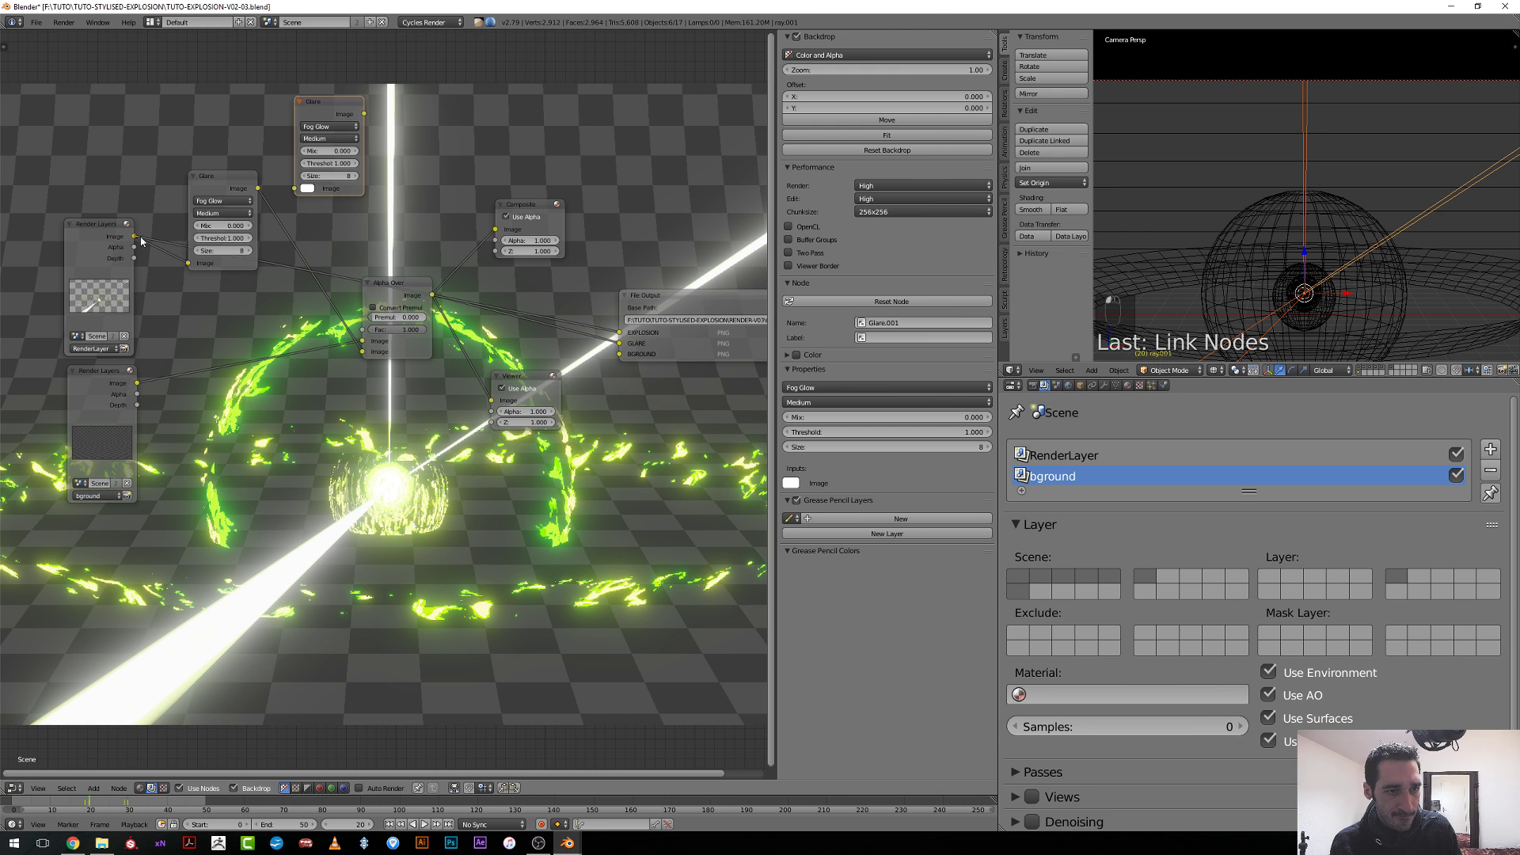
pyautogui.moveTo(141, 241); pyautogui.dragTo(295, 188)
pyautogui.keyDown('ctrl'); pyautogui.keyDown('shift'); pyautogui.click(335, 112); pyautogui.keyUp('shift'); pyautogui.keyUp('ctrl')
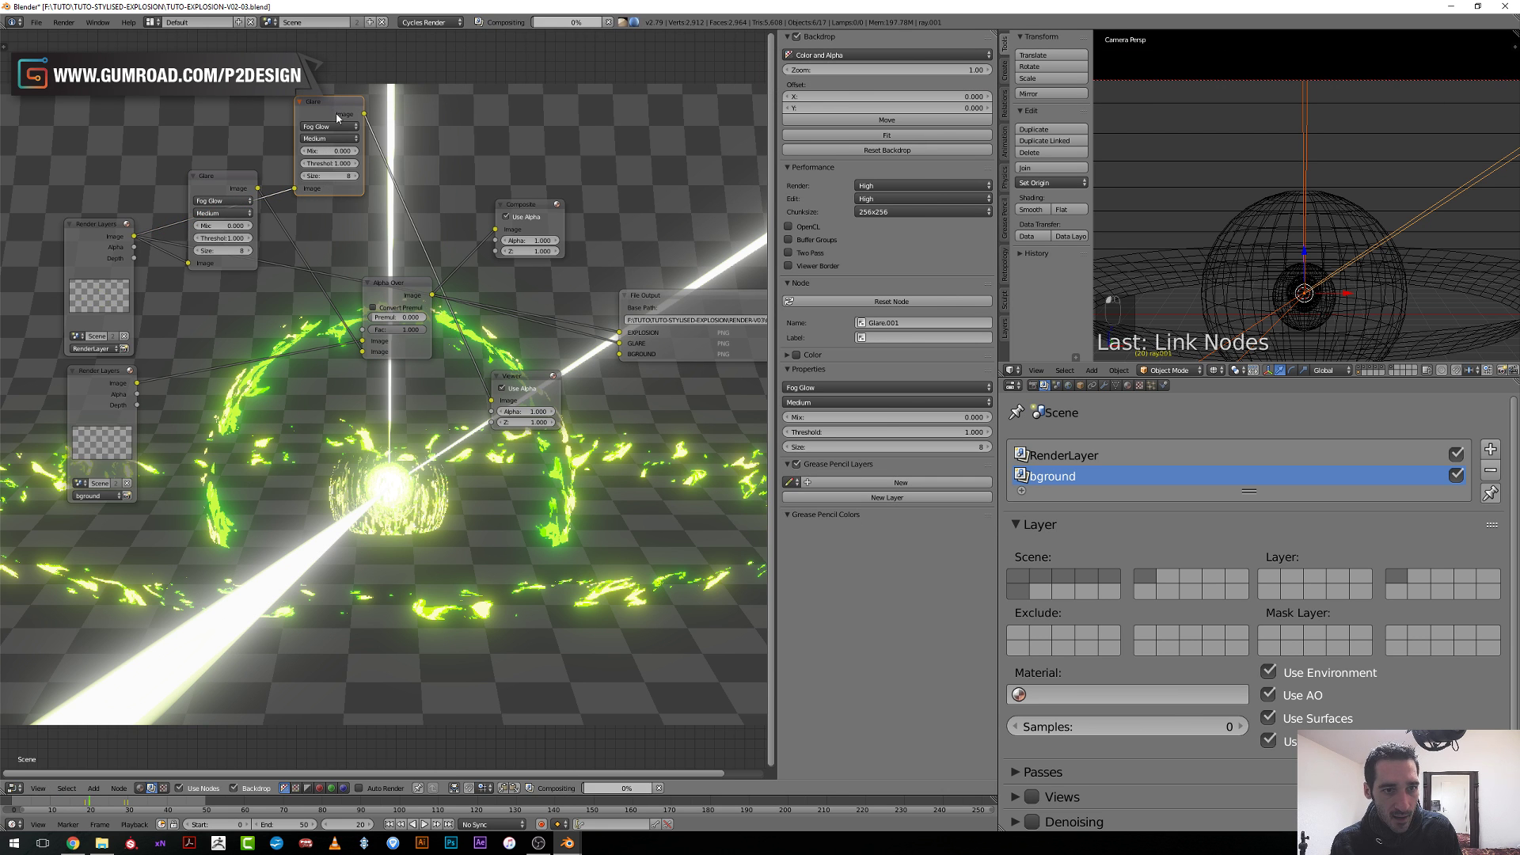
# Set the duplicated Glare node's Mix to 1 to isolate the glare.
pyautogui.scroll(2, 317, 139)
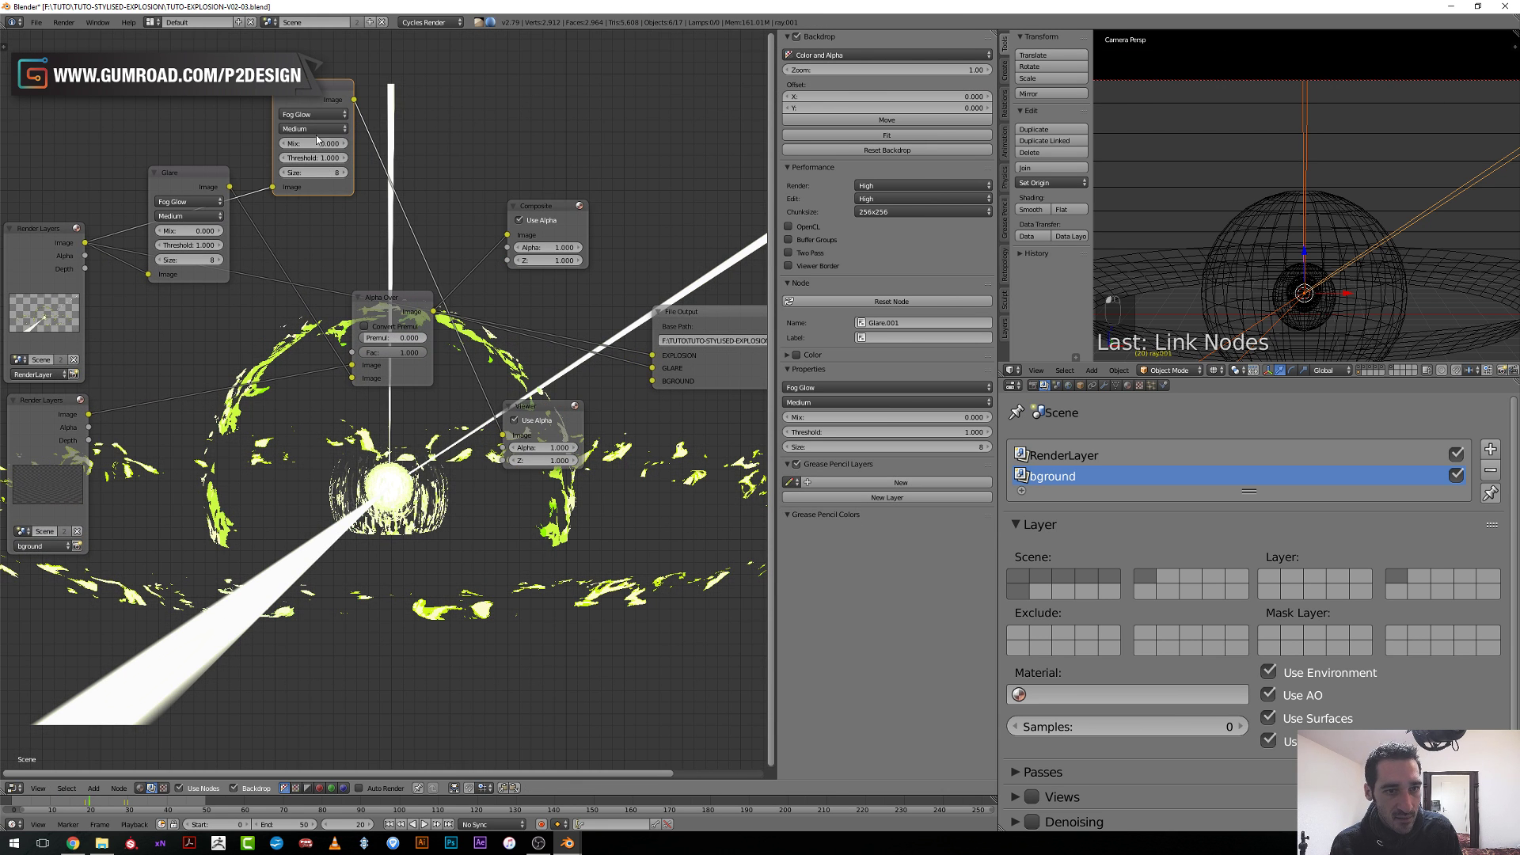
pyautogui.click(317, 143)
pyautogui.write('-1')
pyautogui.press('Return')
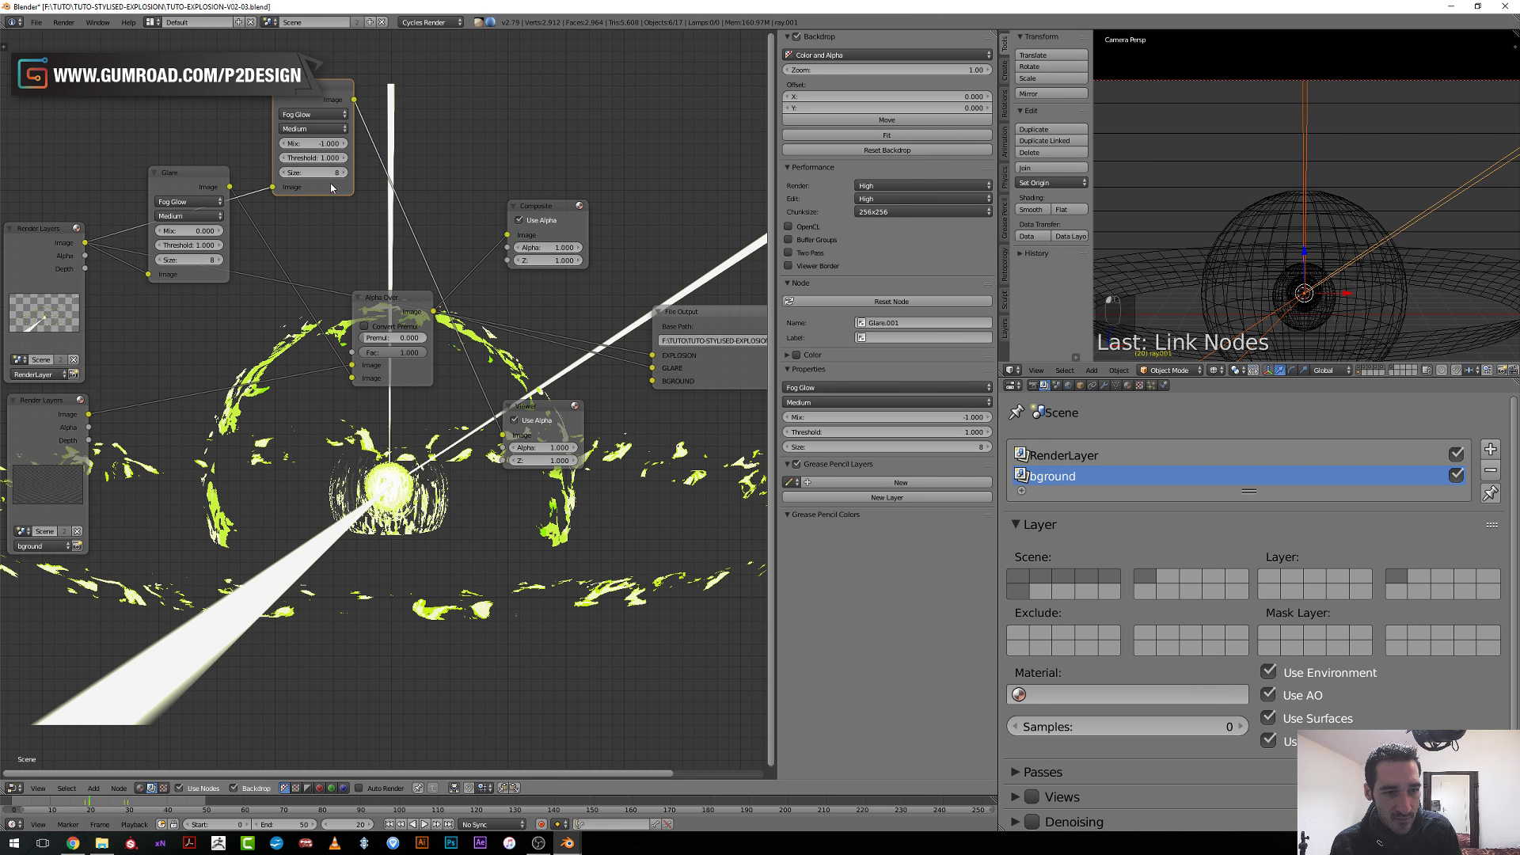
pyautogui.moveTo(317, 145); pyautogui.dragTo(380, 145)
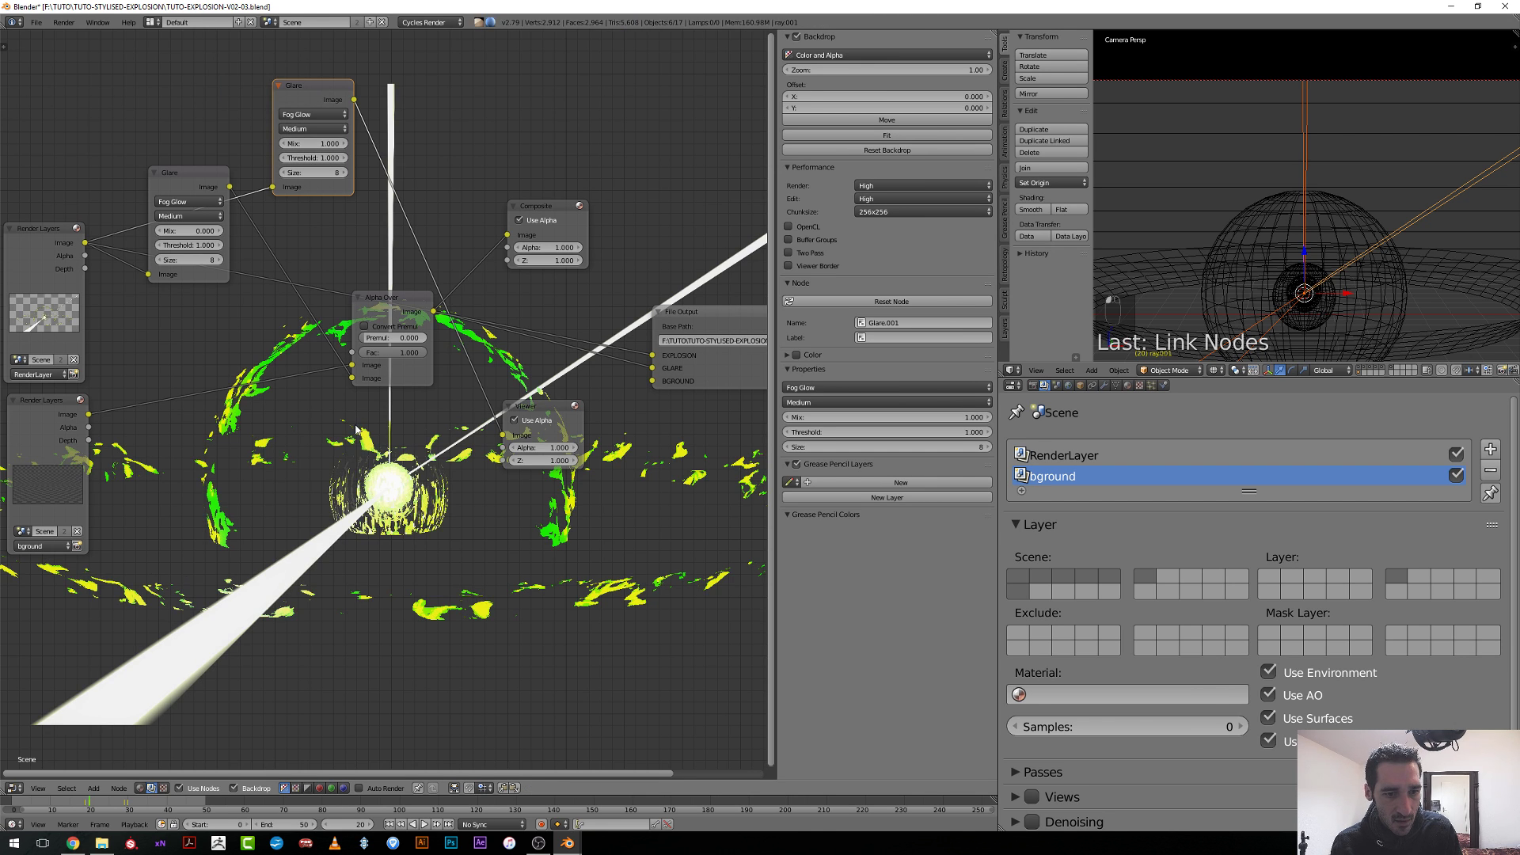
pyautogui.scroll(1, 354, 428)
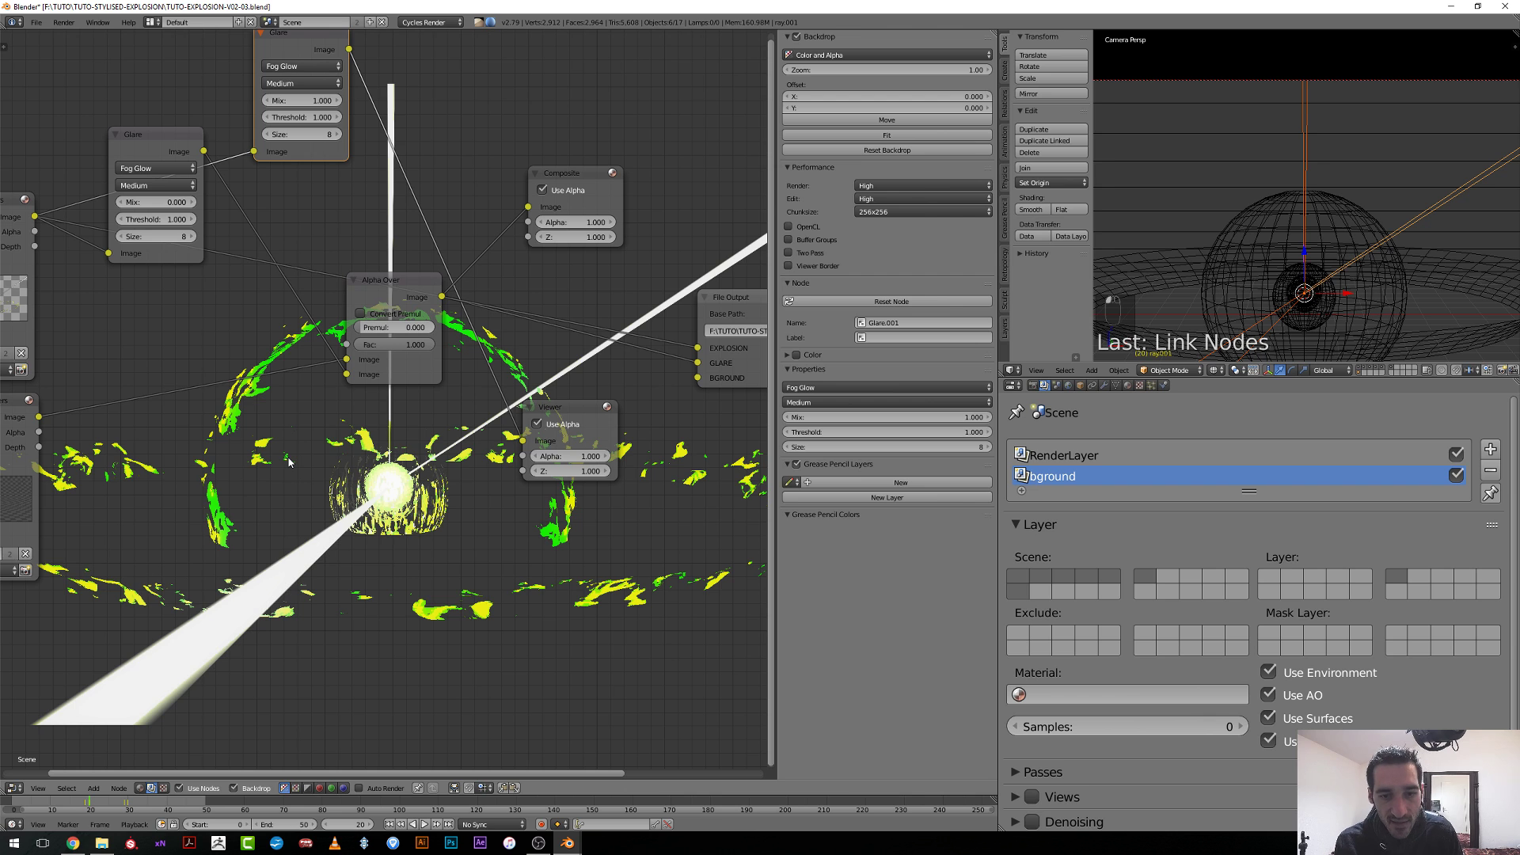
# Link the duplicated Glare node to the File Output's GLARE input and the bground render layer's image to its BGROUND input.
pyautogui.scroll(-2, 316, 356)
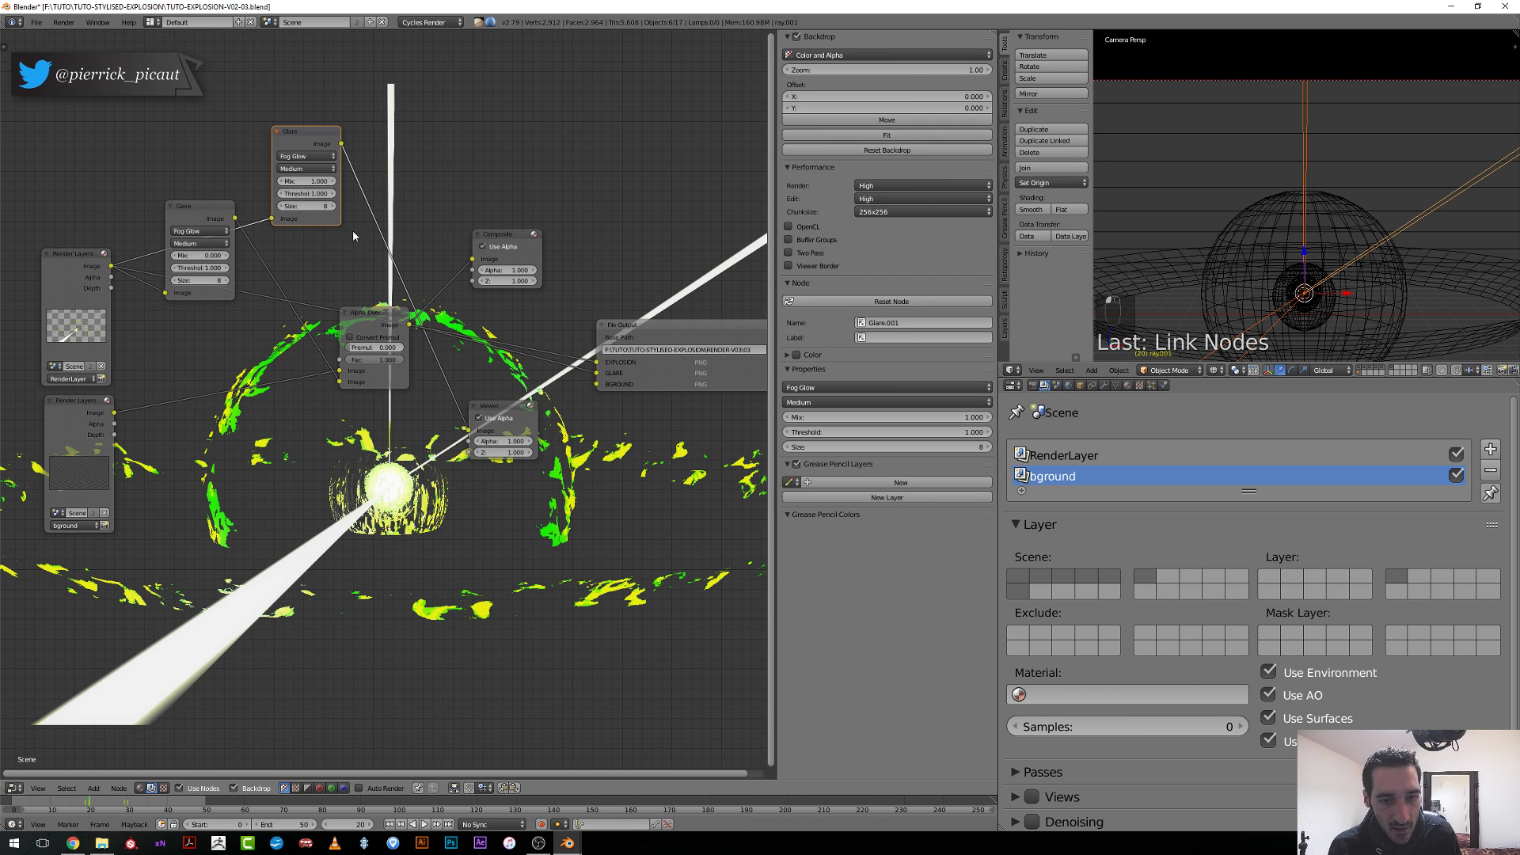
pyautogui.moveTo(340, 144); pyautogui.dragTo(599, 373)
pyautogui.moveTo(381, 399); pyautogui.dragTo(345, 391, button='middle')
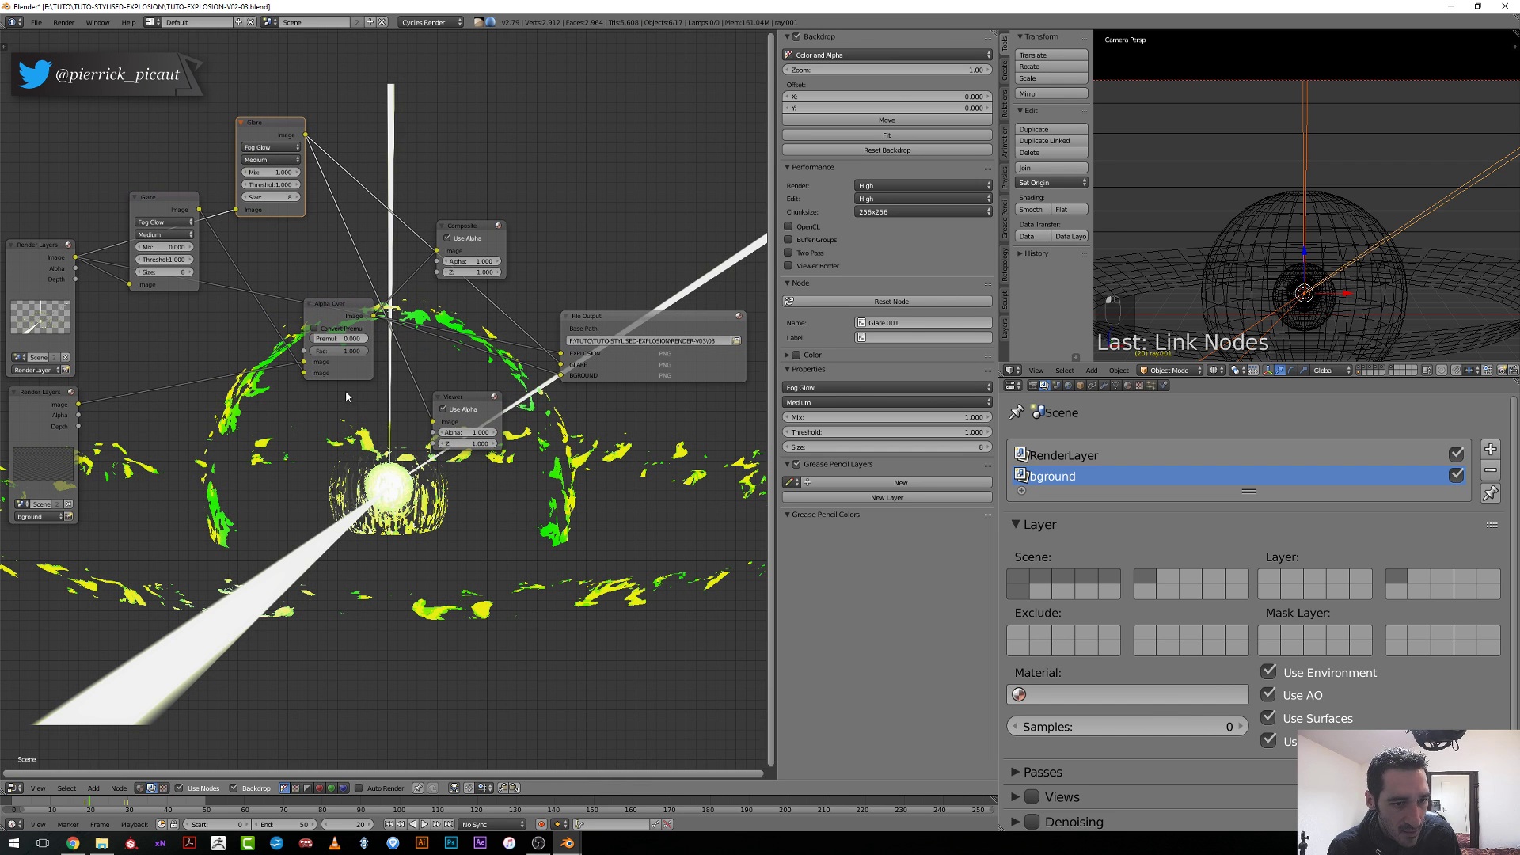
pyautogui.moveTo(365, 358); pyautogui.dragTo(285, 421)
pyautogui.moveTo(79, 406); pyautogui.dragTo(560, 375)
pyautogui.click(605, 316)
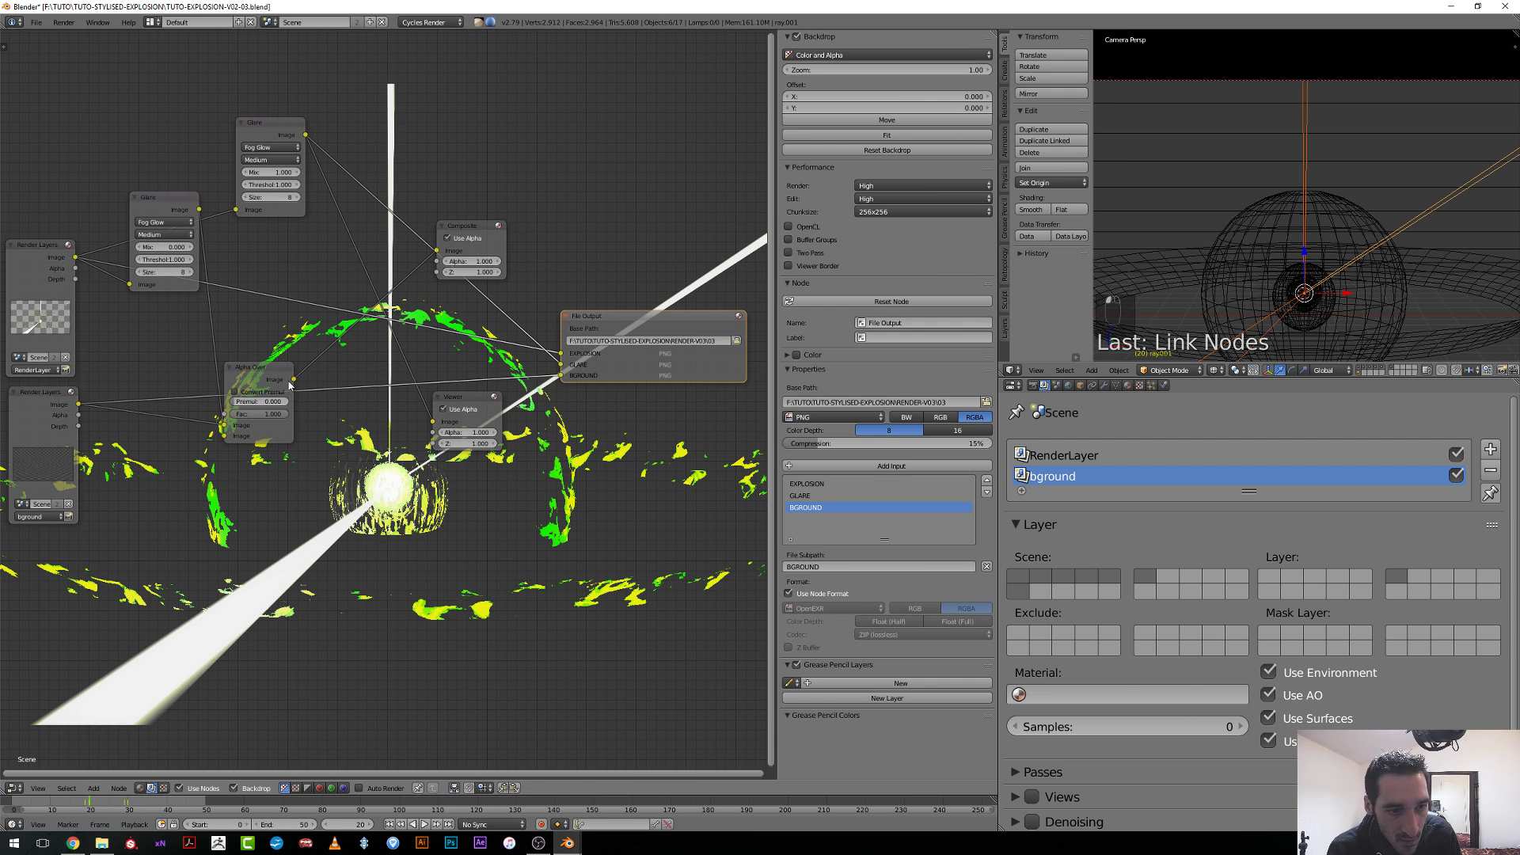
# Rearrange the original Glare and Alpha Over nodes side by side, previewing the composite and both glare outputs.
pyautogui.keyDown('ctrl'); pyautogui.keyDown('shift'); pyautogui.click(170, 209); pyautogui.keyUp('shift'); pyautogui.keyUp('ctrl')
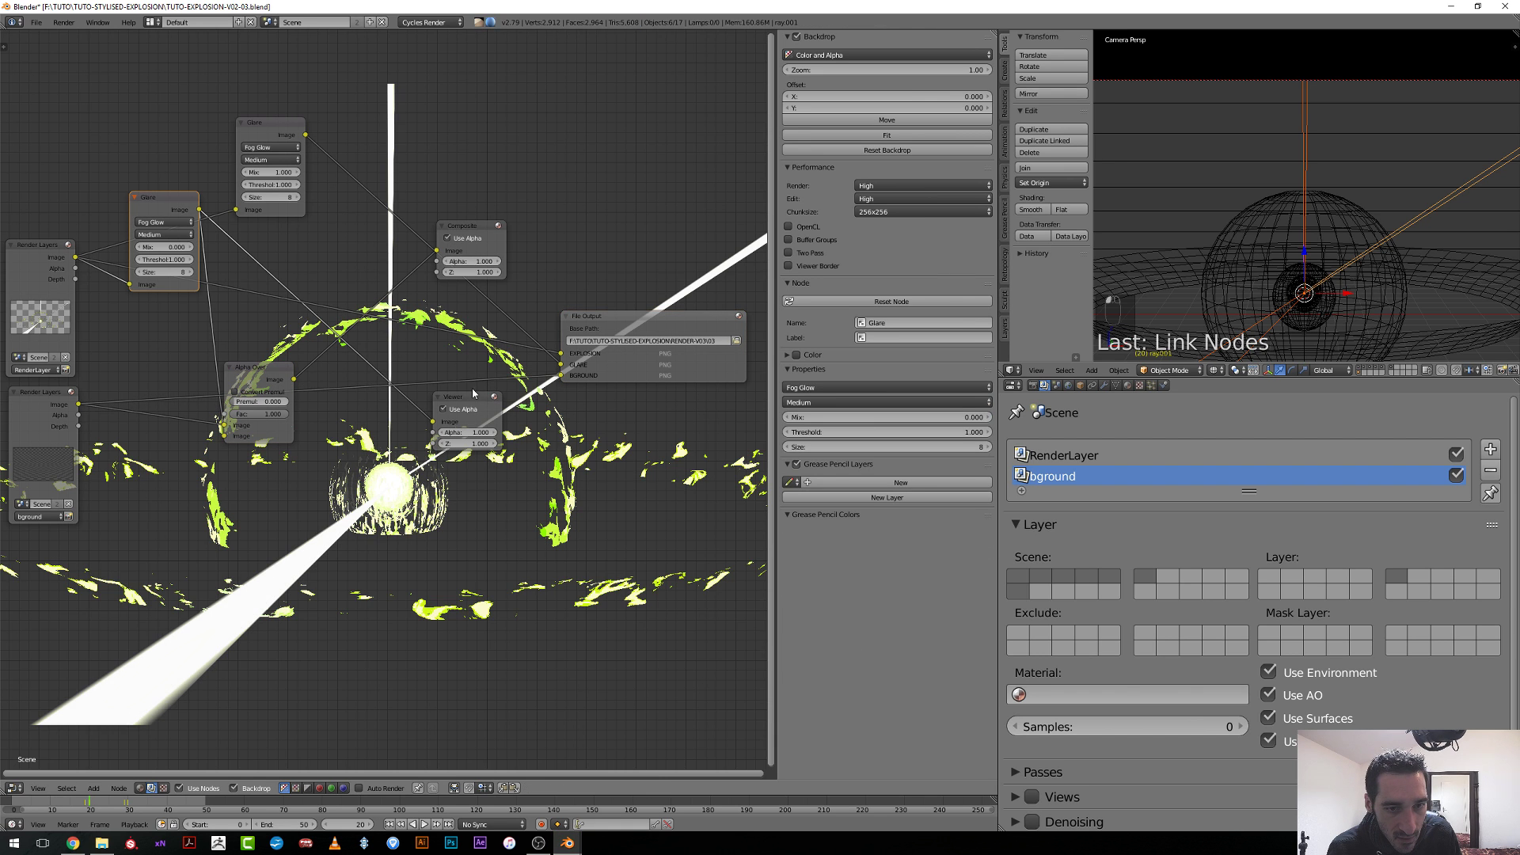
pyautogui.click(269, 375)
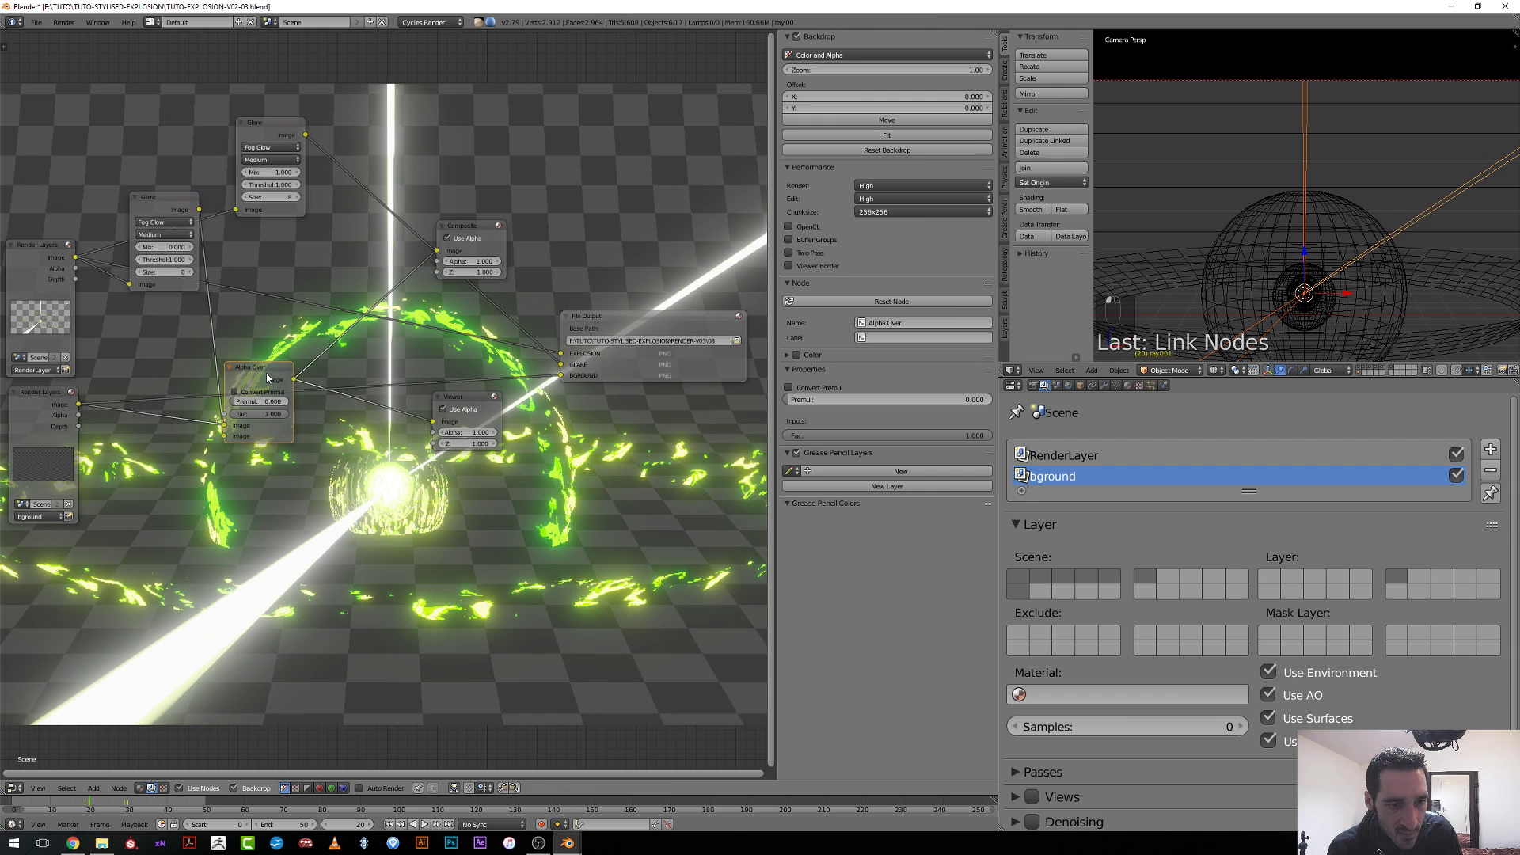
pyautogui.moveTo(269, 375); pyautogui.dragTo(298, 335)
pyautogui.moveTo(298, 335); pyautogui.dragTo(372, 357, button='middle')
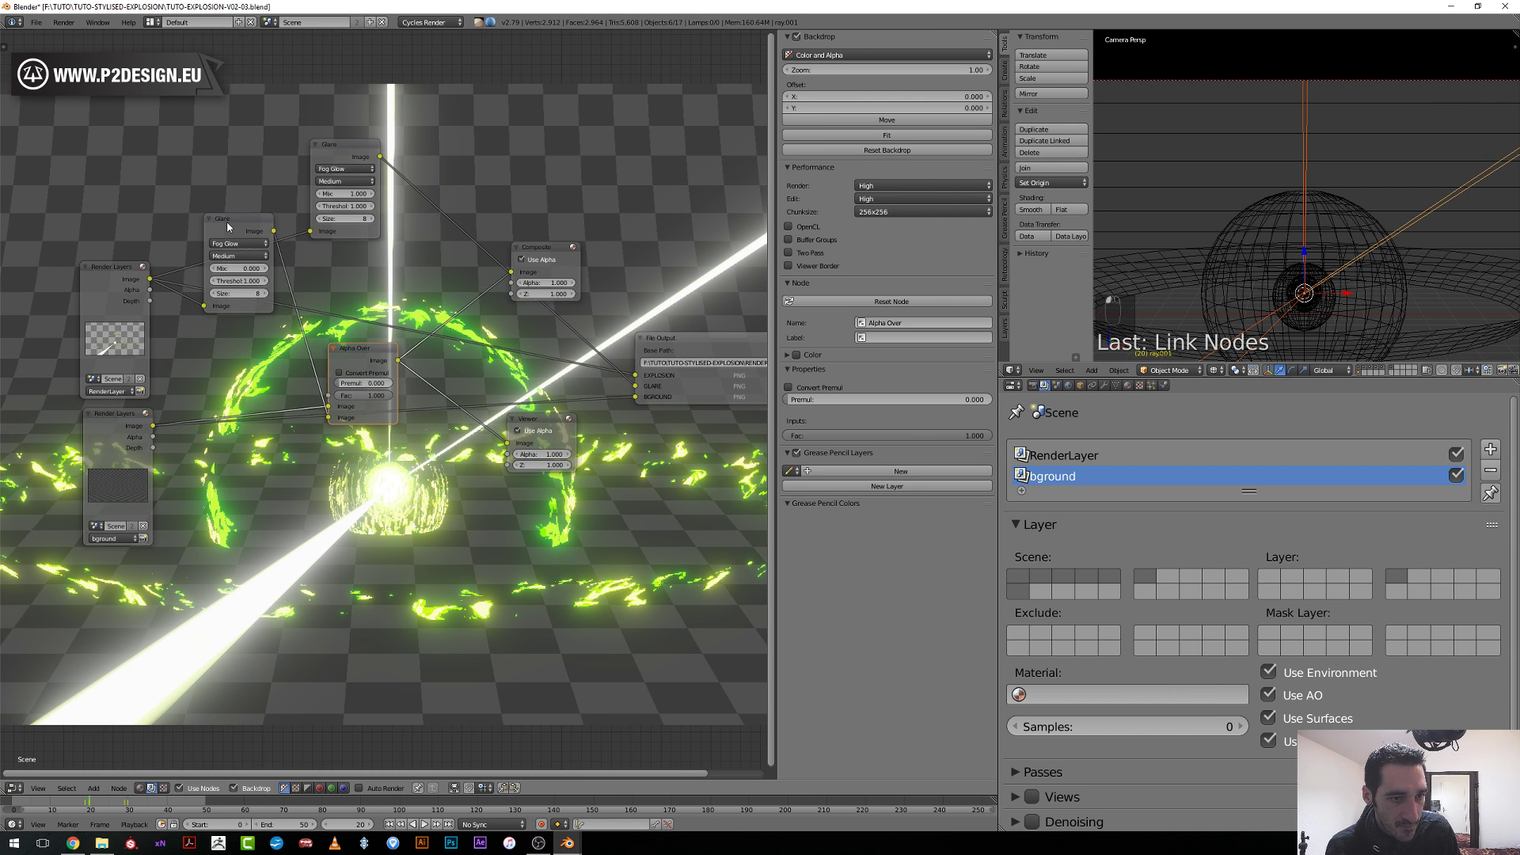
pyautogui.moveTo(229, 224); pyautogui.dragTo(251, 357)
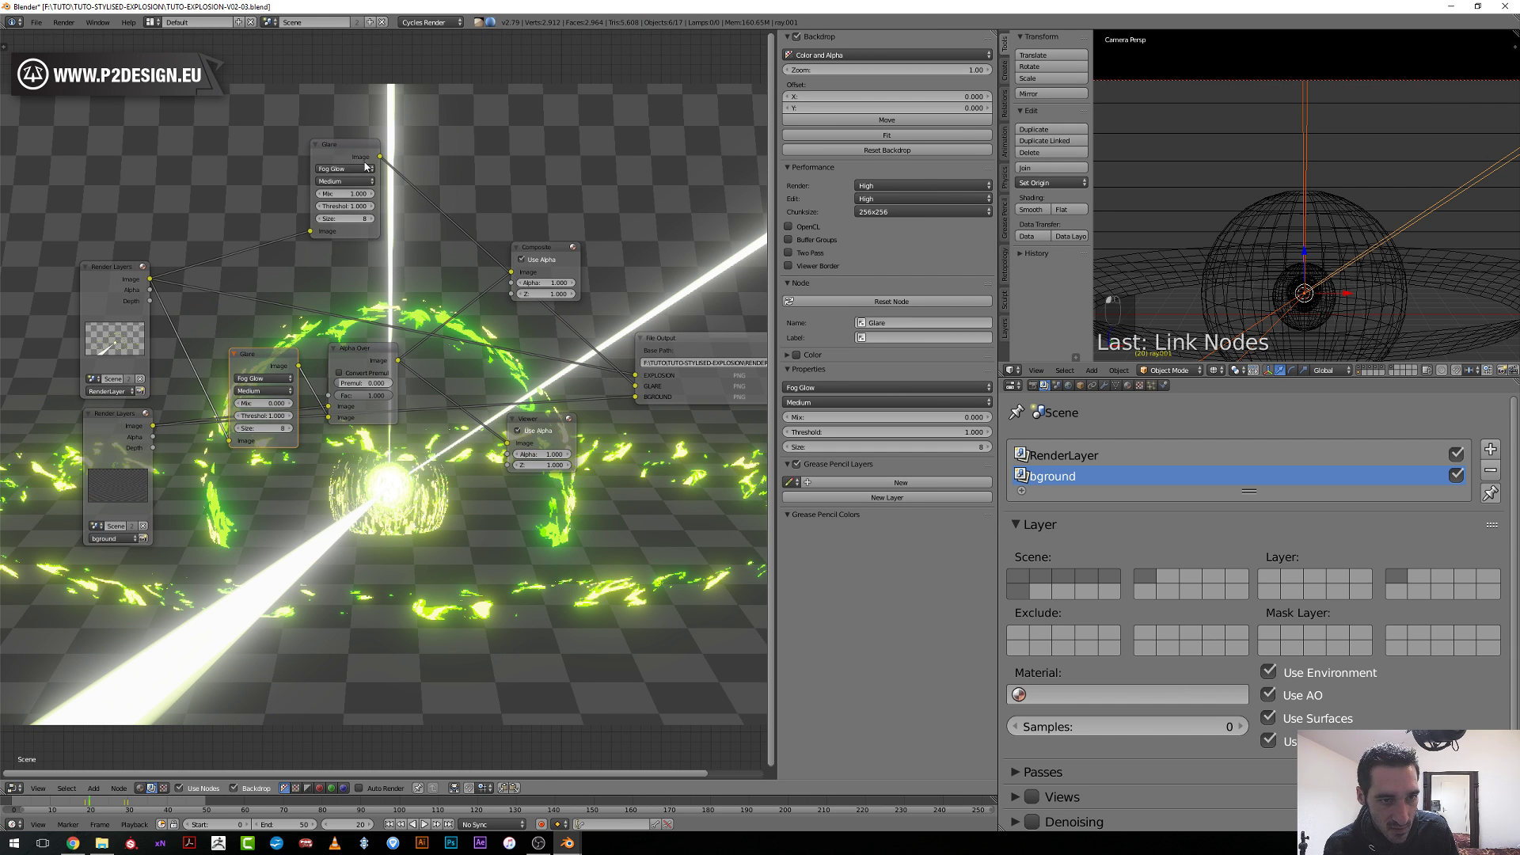
pyautogui.click(350, 149)
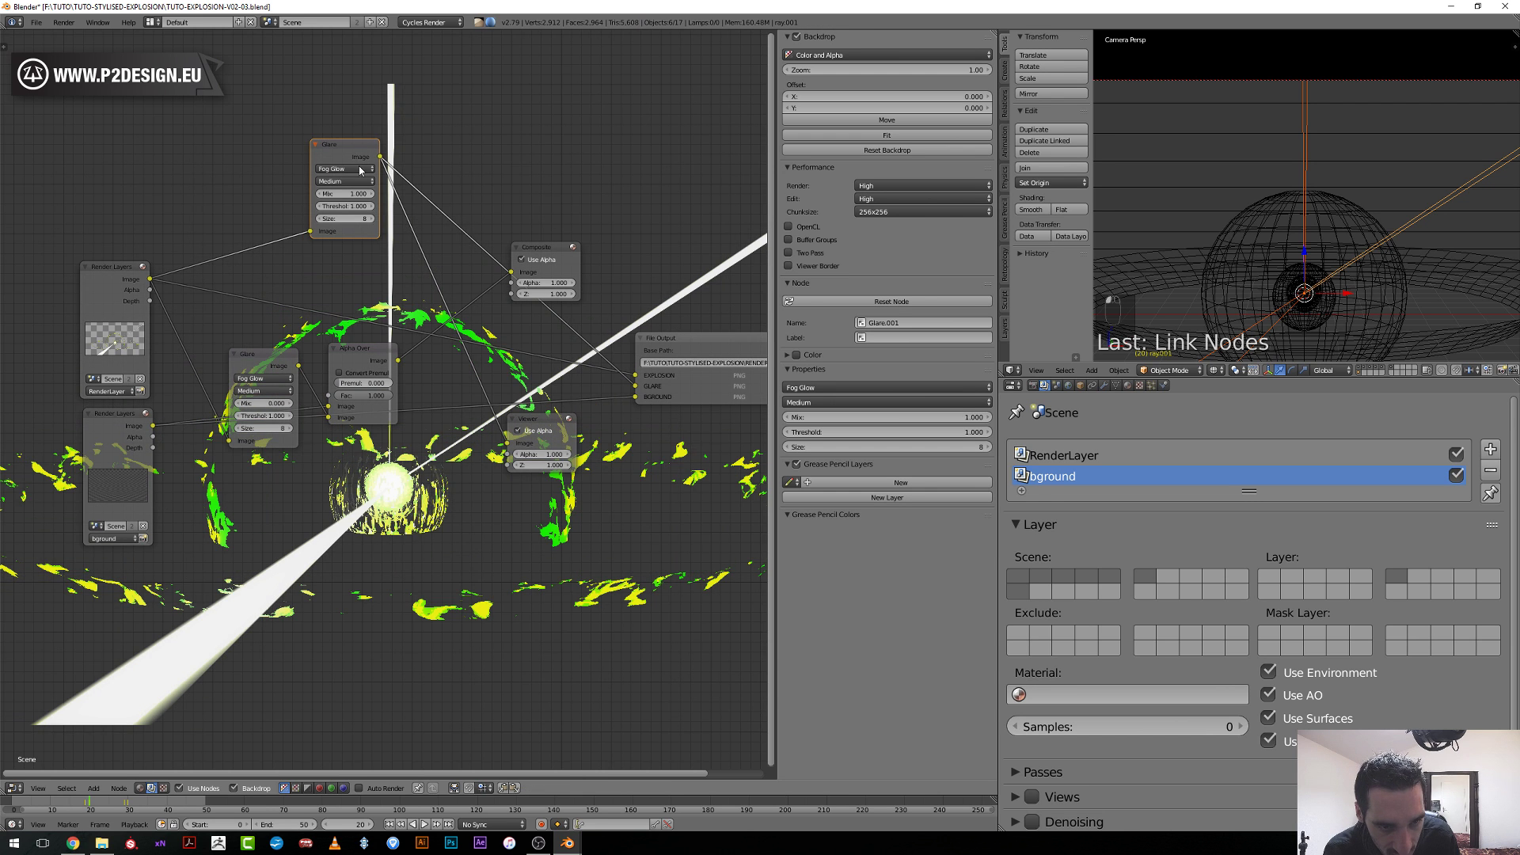
pyautogui.keyDown('ctrl'); pyautogui.moveTo(445, 336); pyautogui.dragTo(467, 320, button='middle'); pyautogui.keyUp('ctrl')
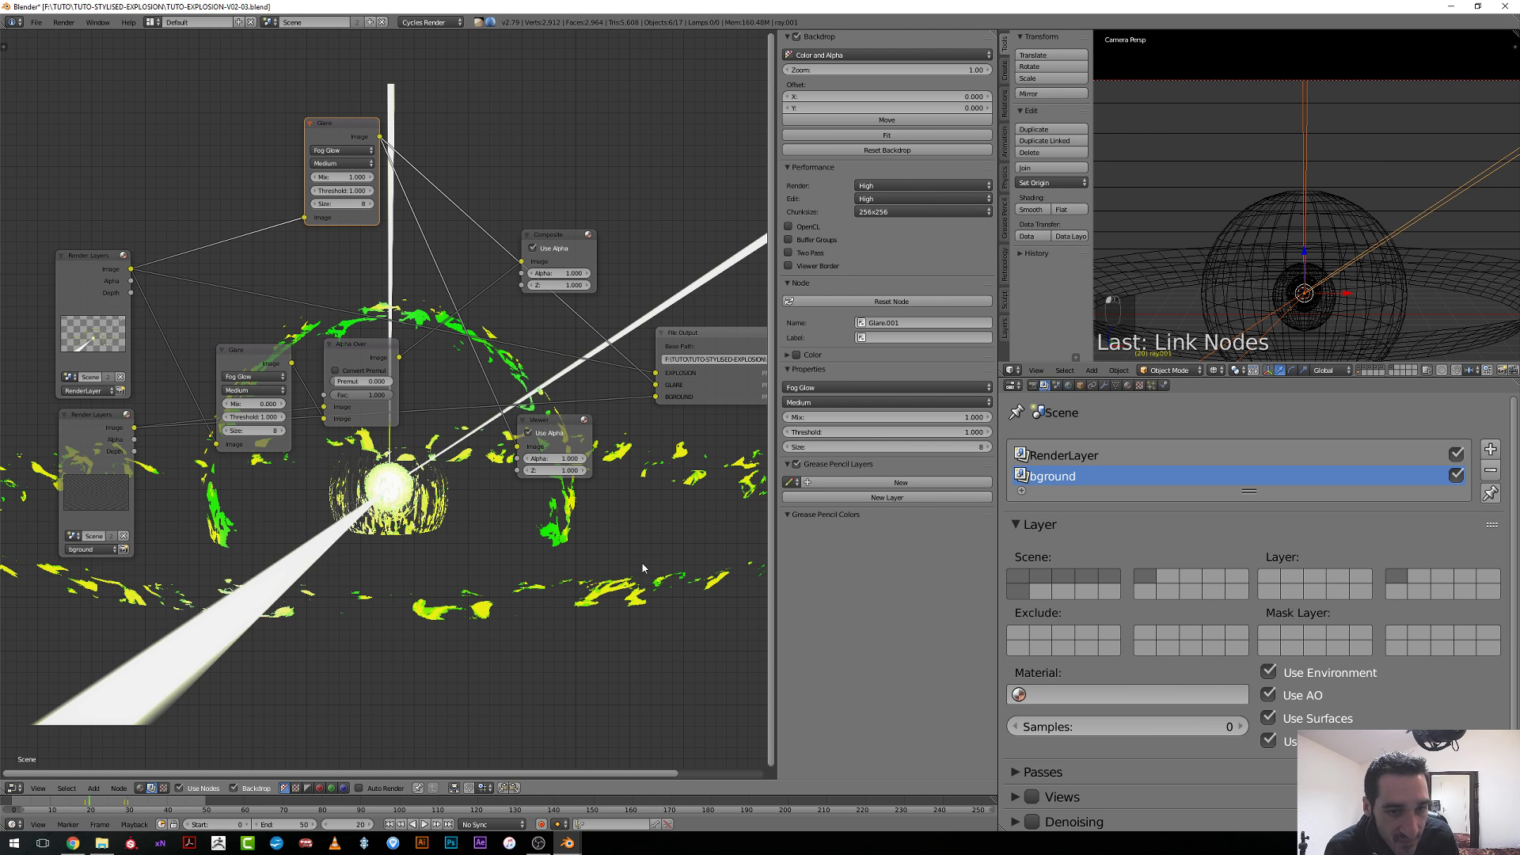
# Show the scene's render settings and render frame 20 to write the File Output passes.
pyautogui.click(700, 337)
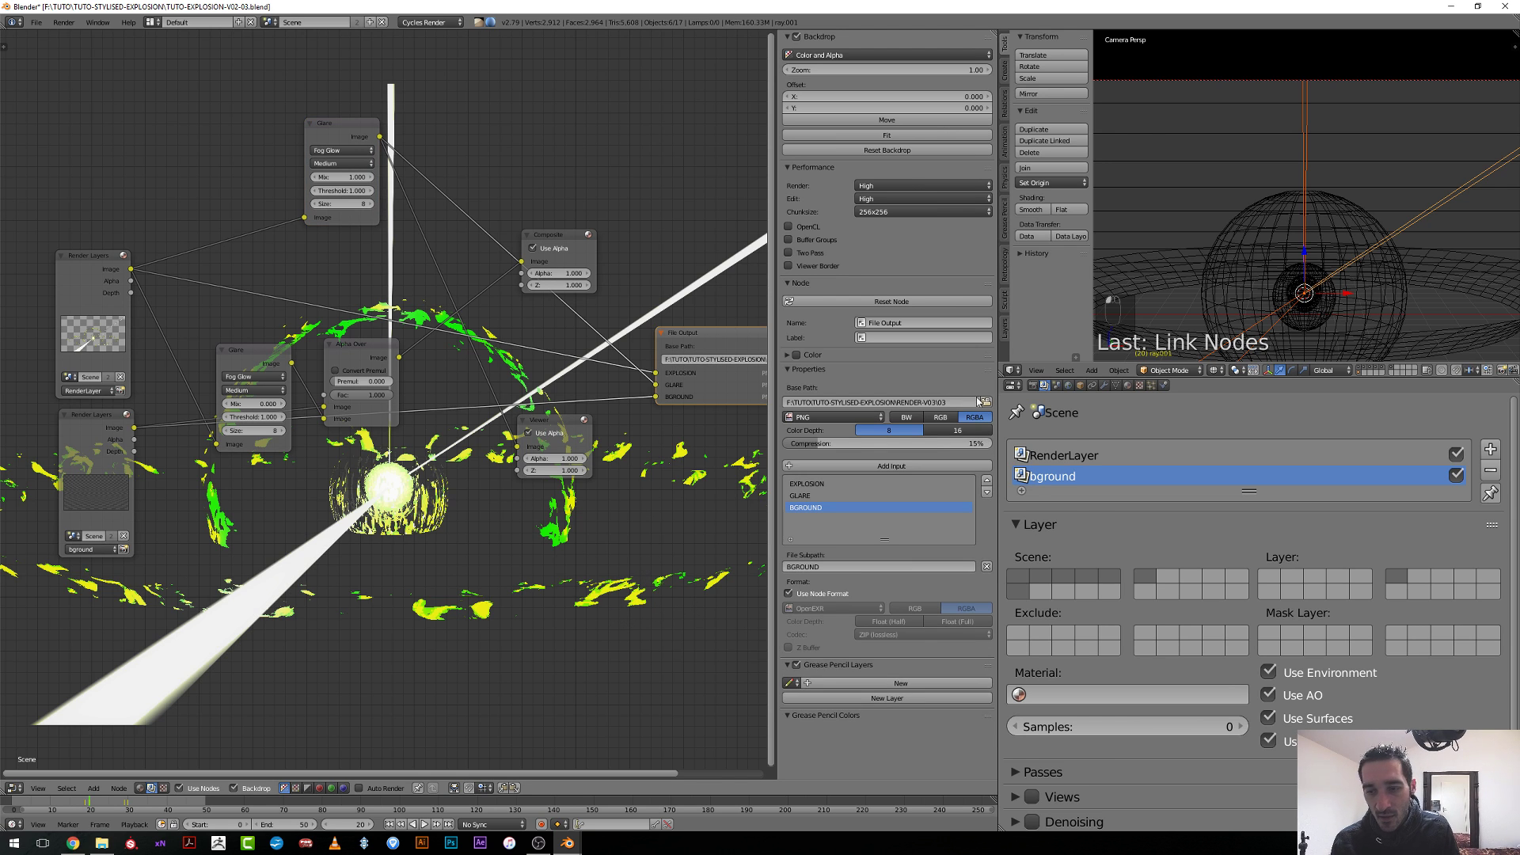
pyautogui.click(1032, 384)
pyautogui.press('F12')
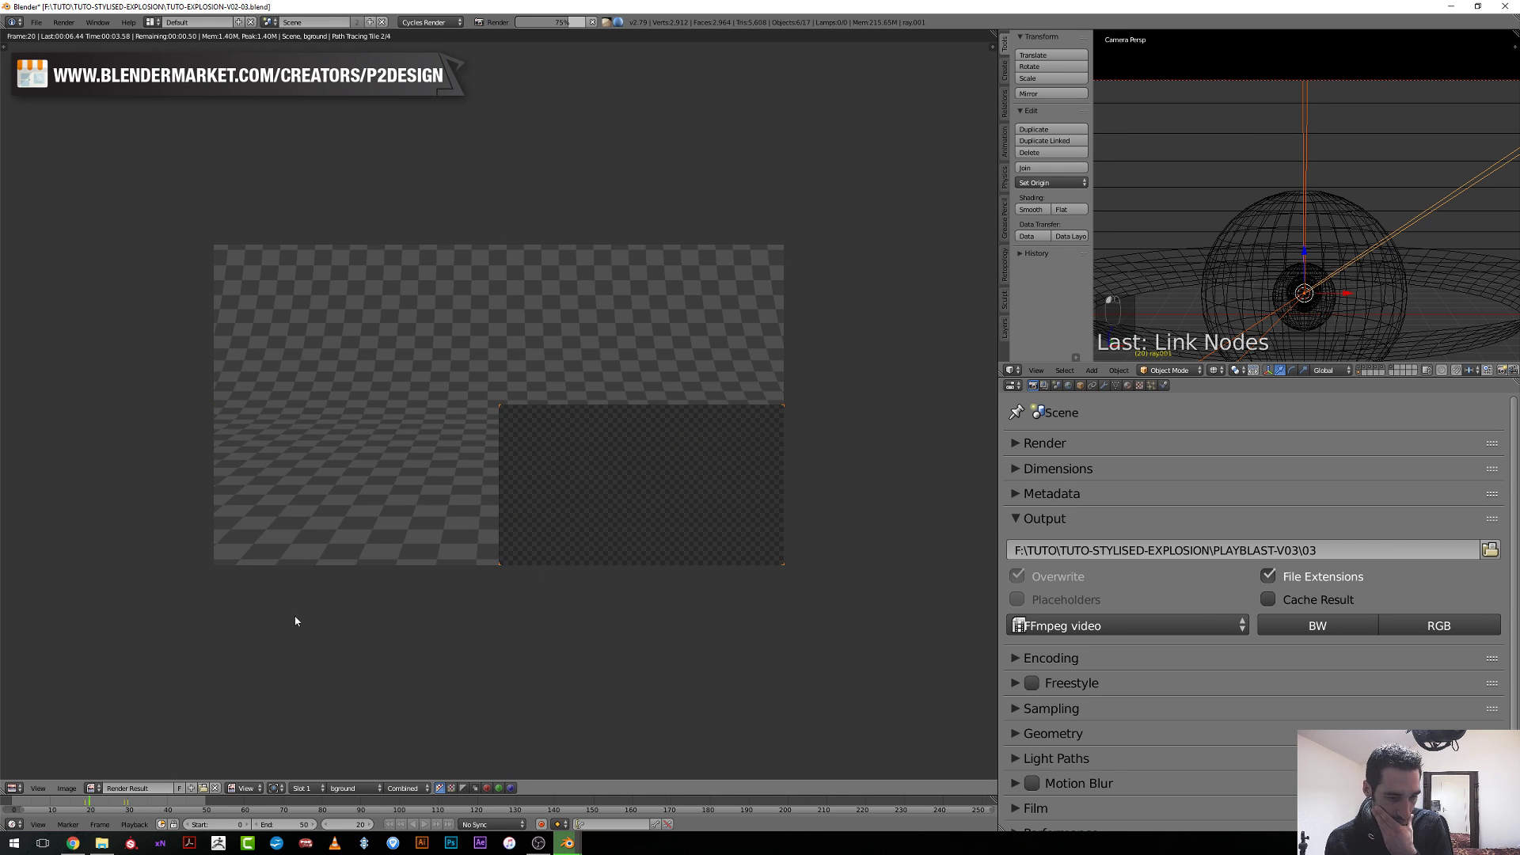
# Switch to File Explorer, check the rendered passes in RENDER-V03\03 and view GLARE0020.png.
pyautogui.hotkey('alt', 'Tab')
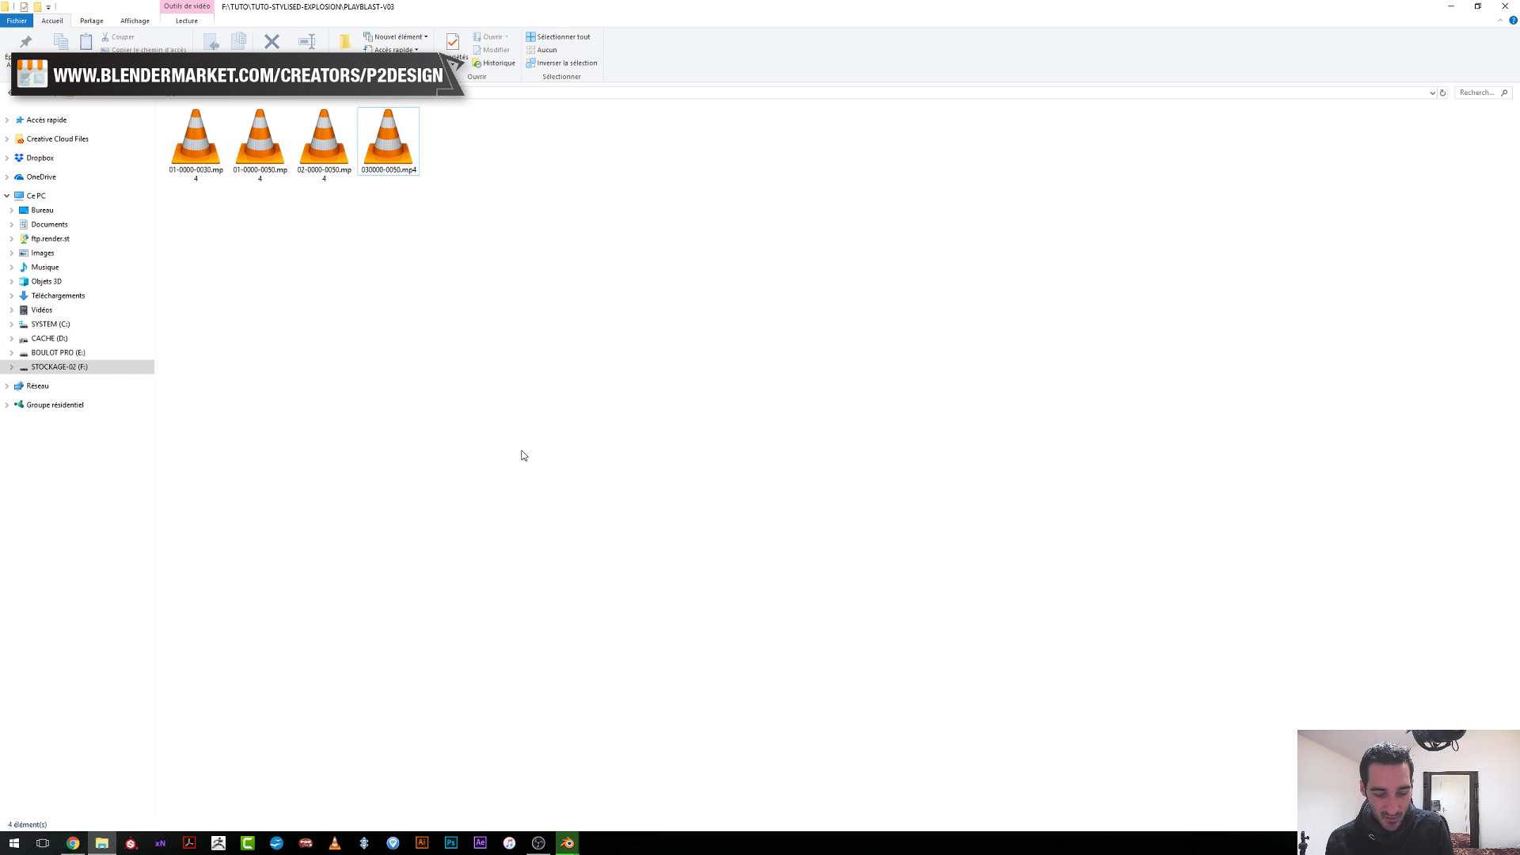
pyautogui.press('BackSpace')
pyautogui.doubleClick(263, 238)
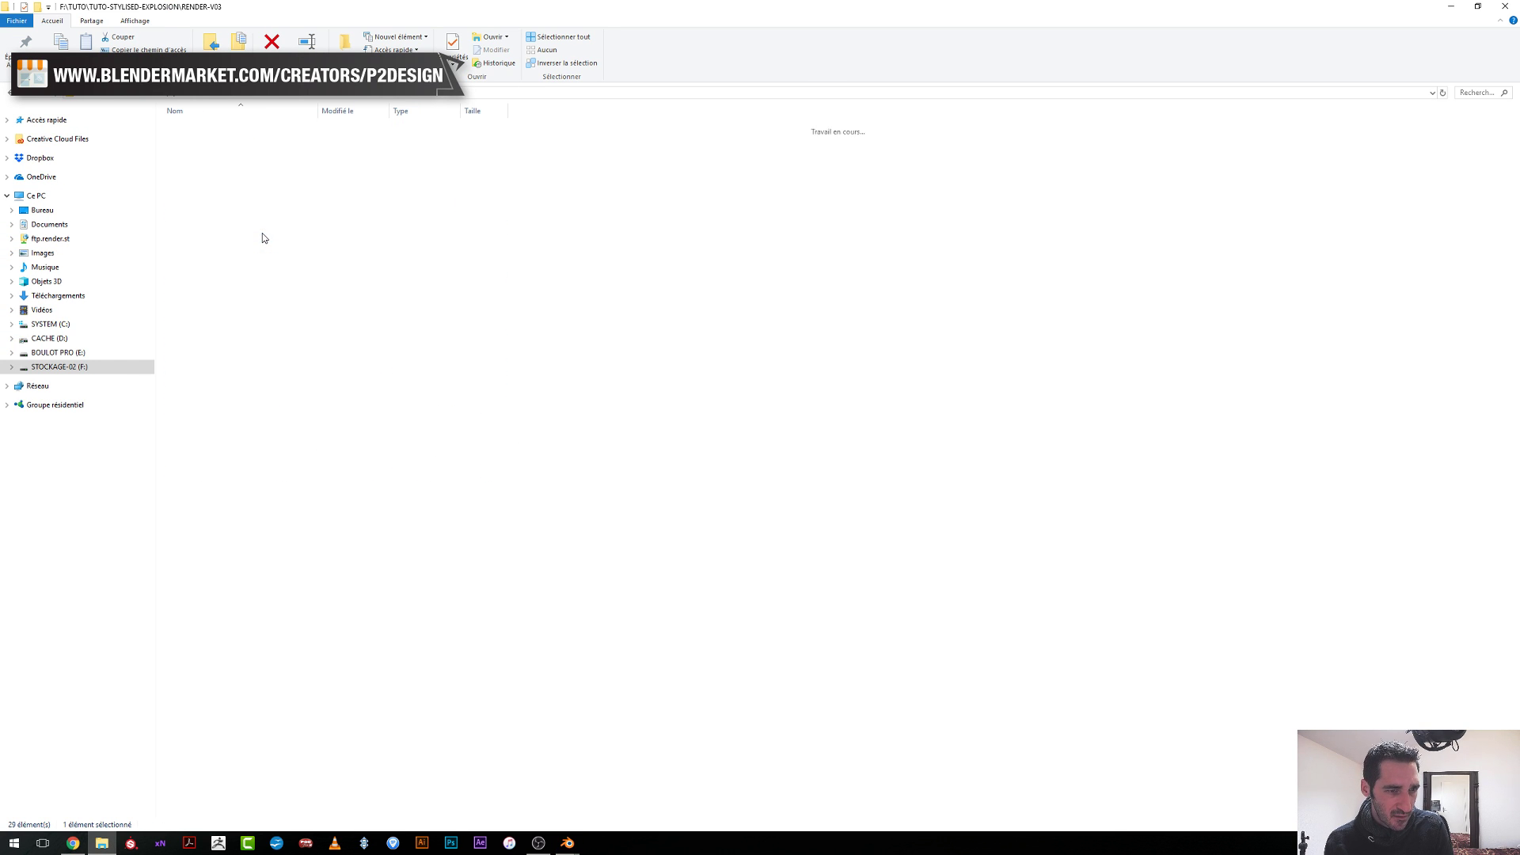
pyautogui.doubleClick(213, 132)
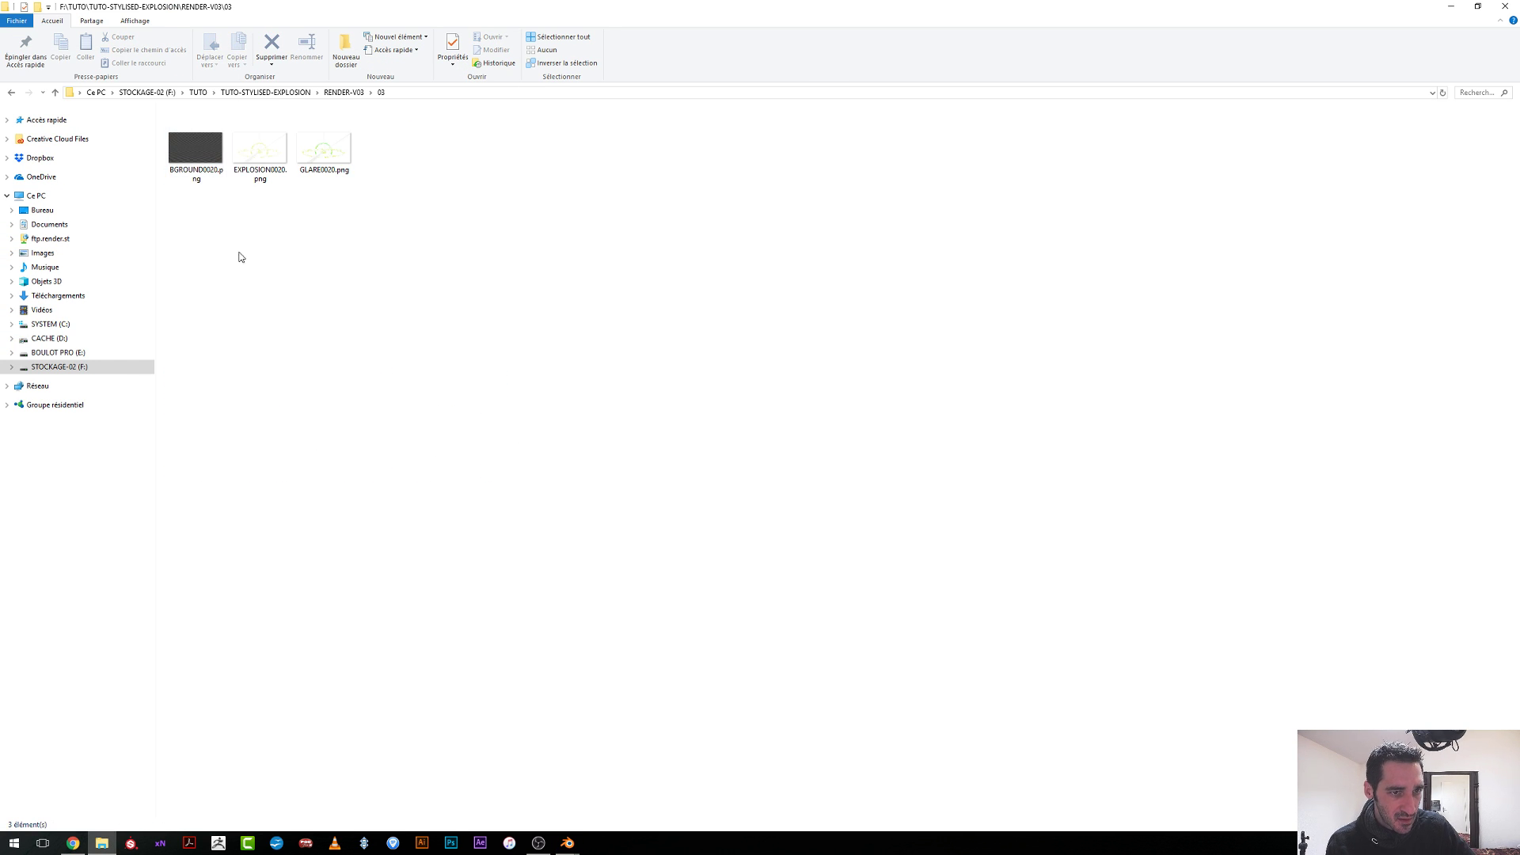
pyautogui.doubleClick(324, 148)
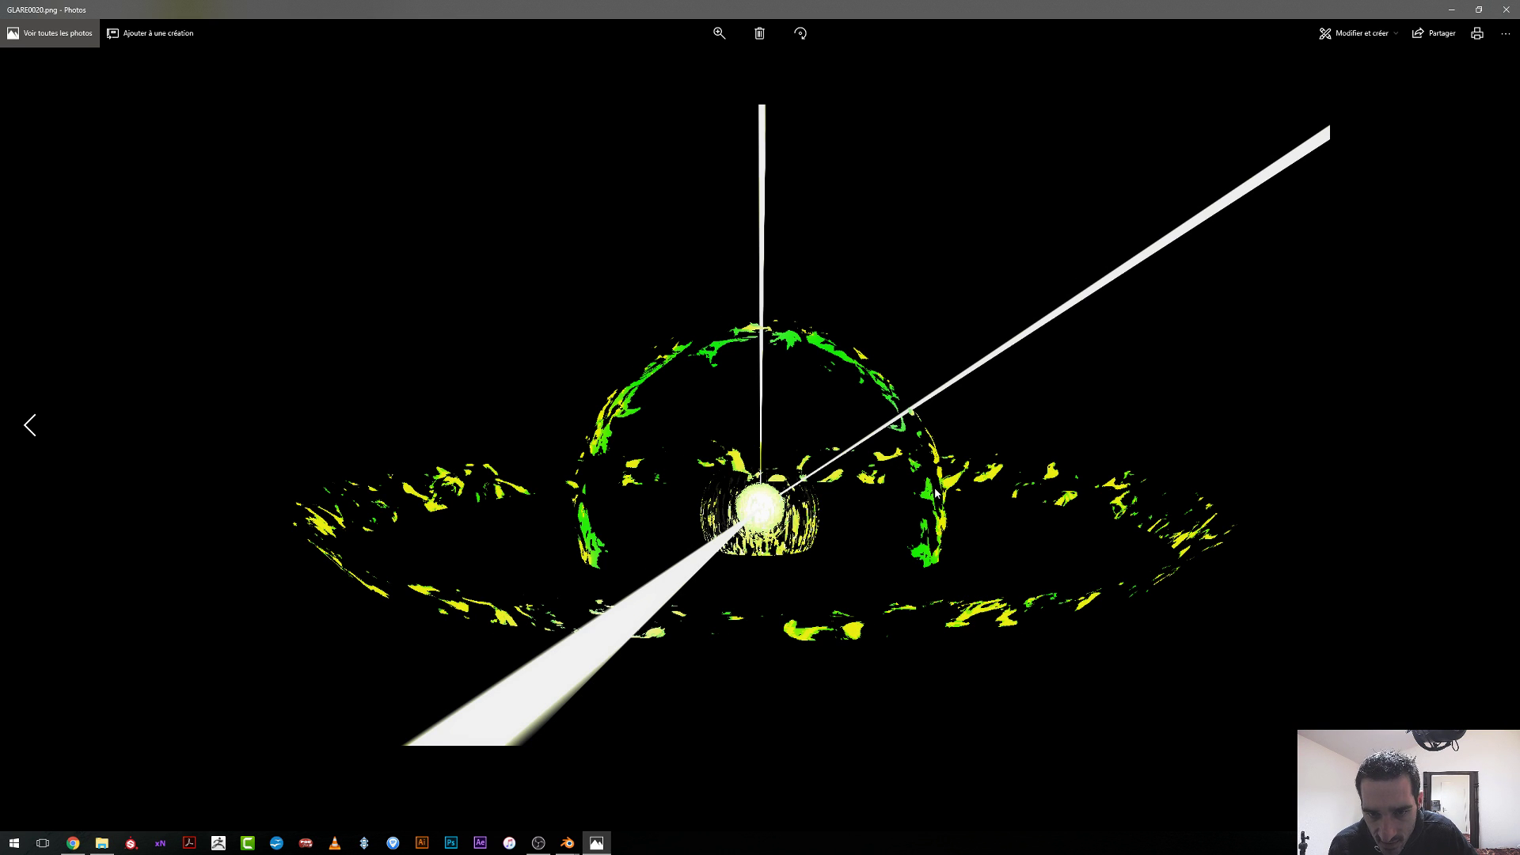
pyautogui.press('Left')
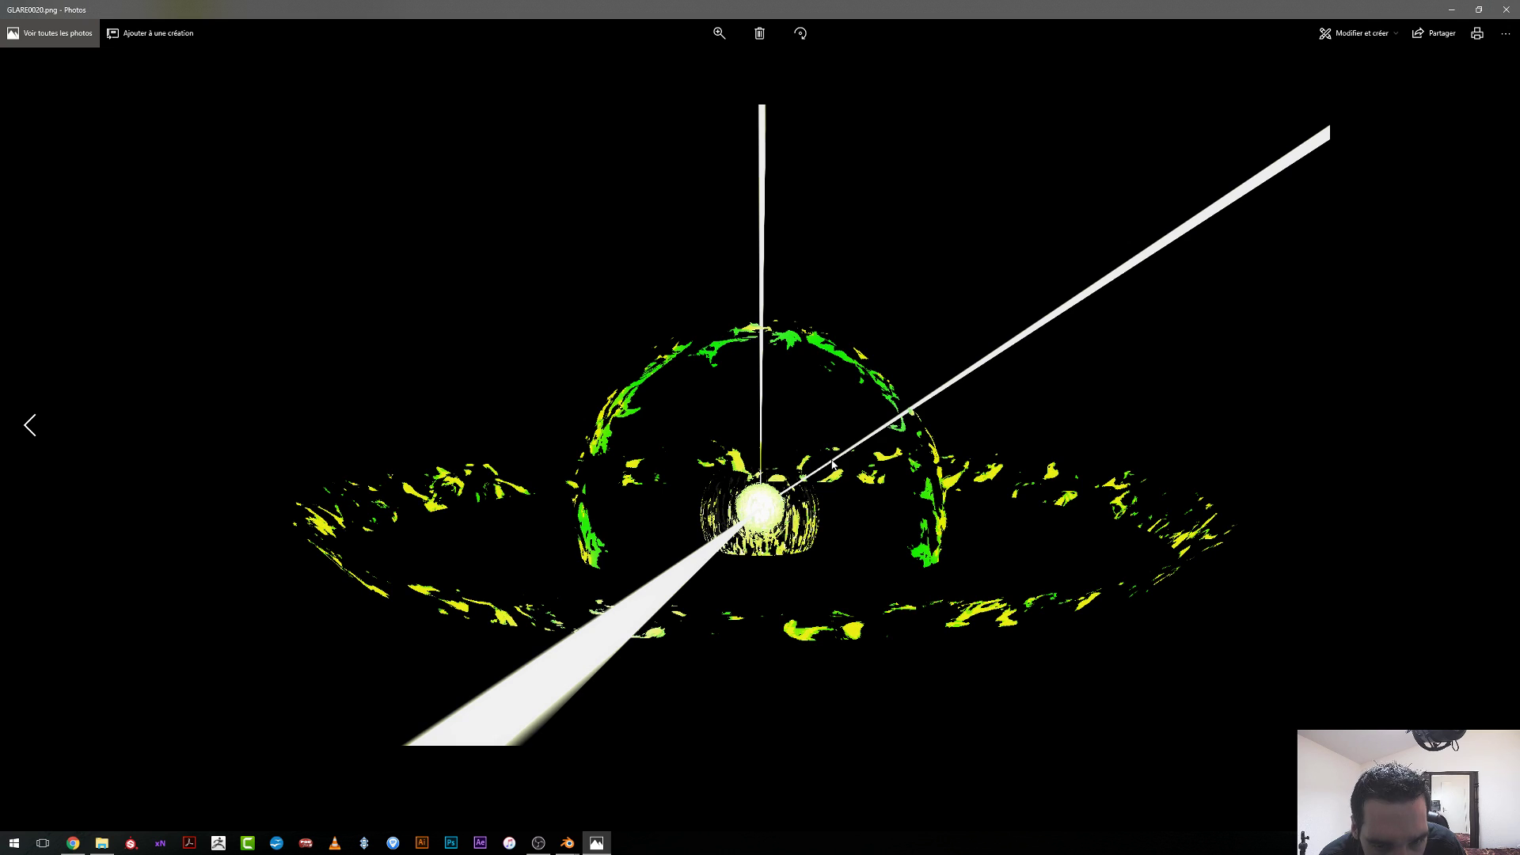
pyautogui.click(1505, 9)
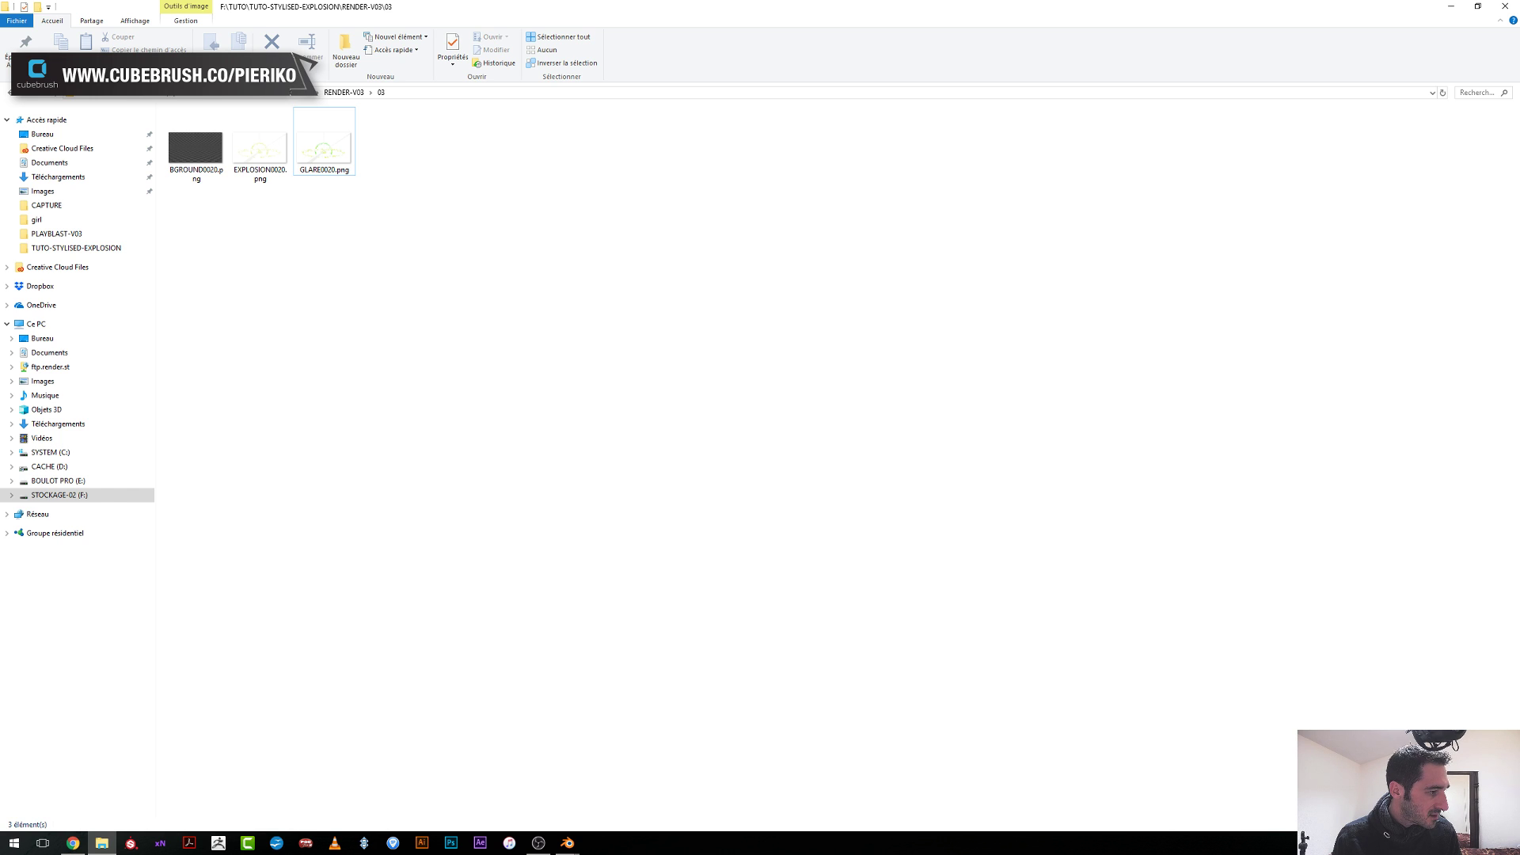
pyautogui.hotkey('alt', 'Tab')
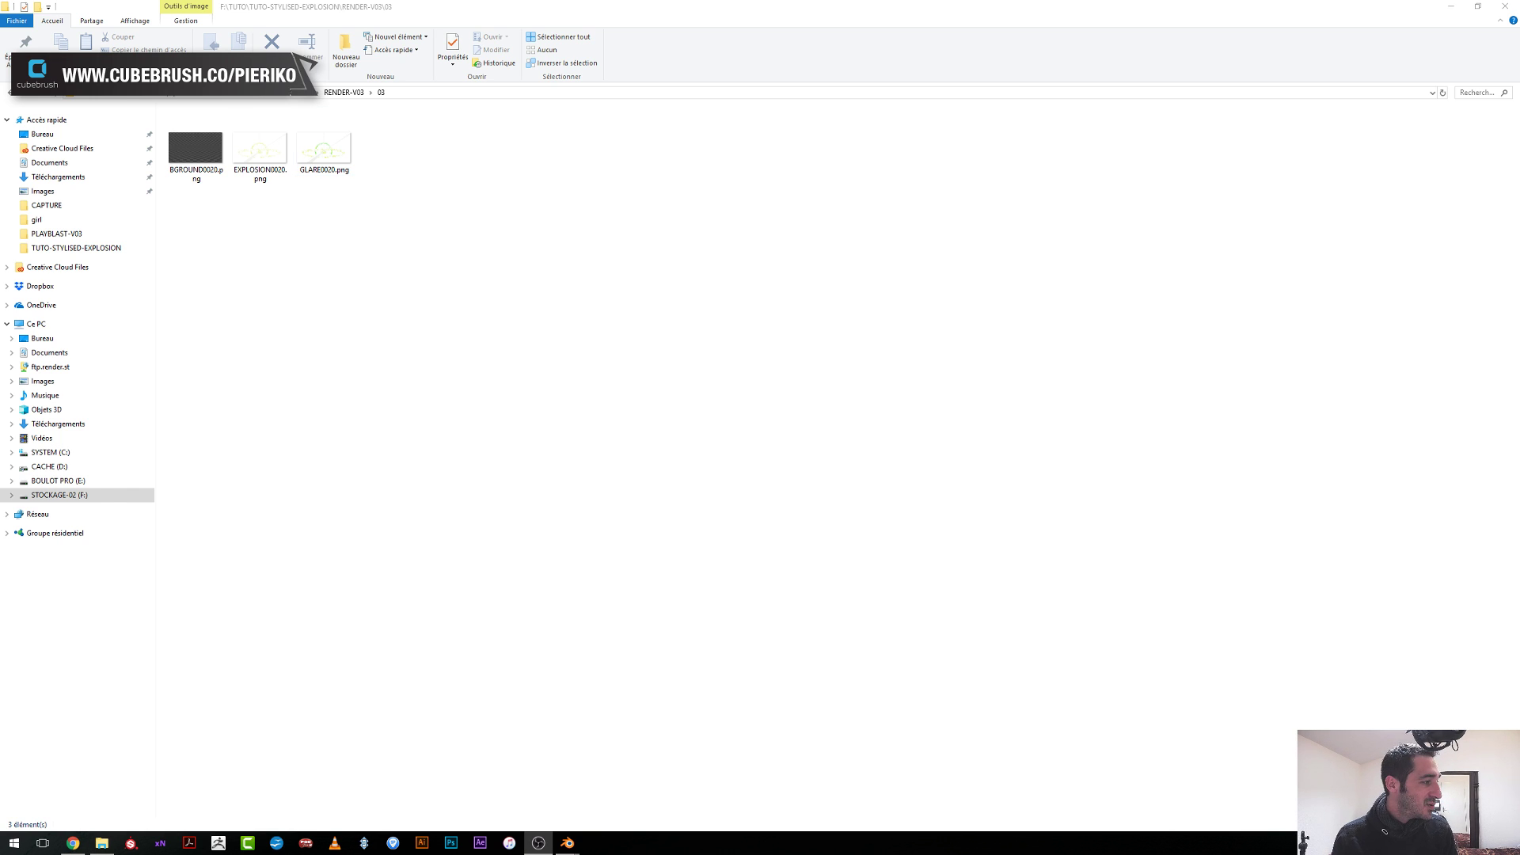
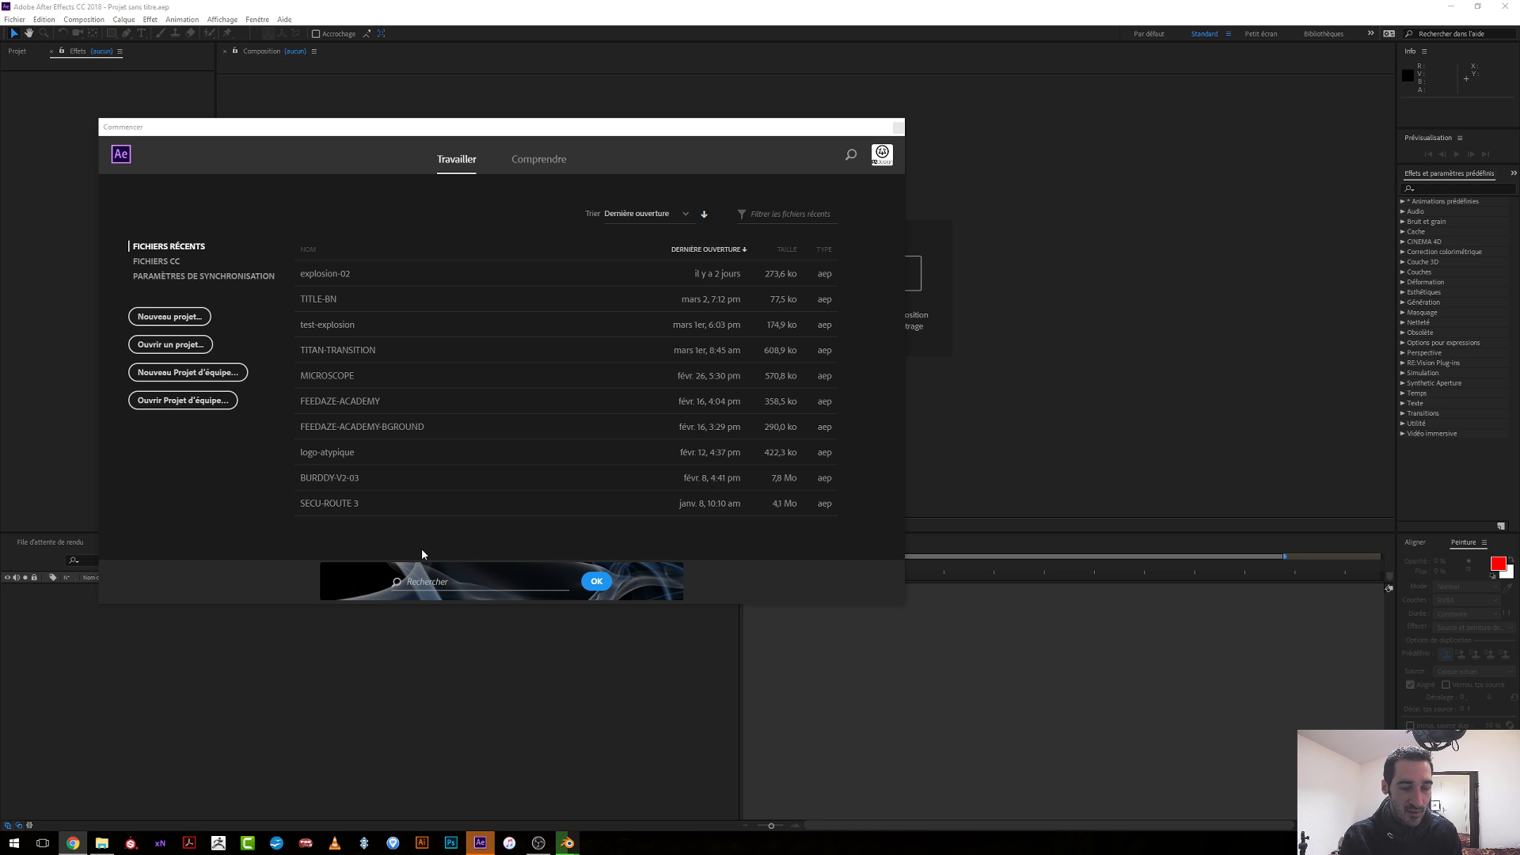
# In After Effects, dismiss the start window and widen the Project and Effects panel area.
pyautogui.click(898, 127)
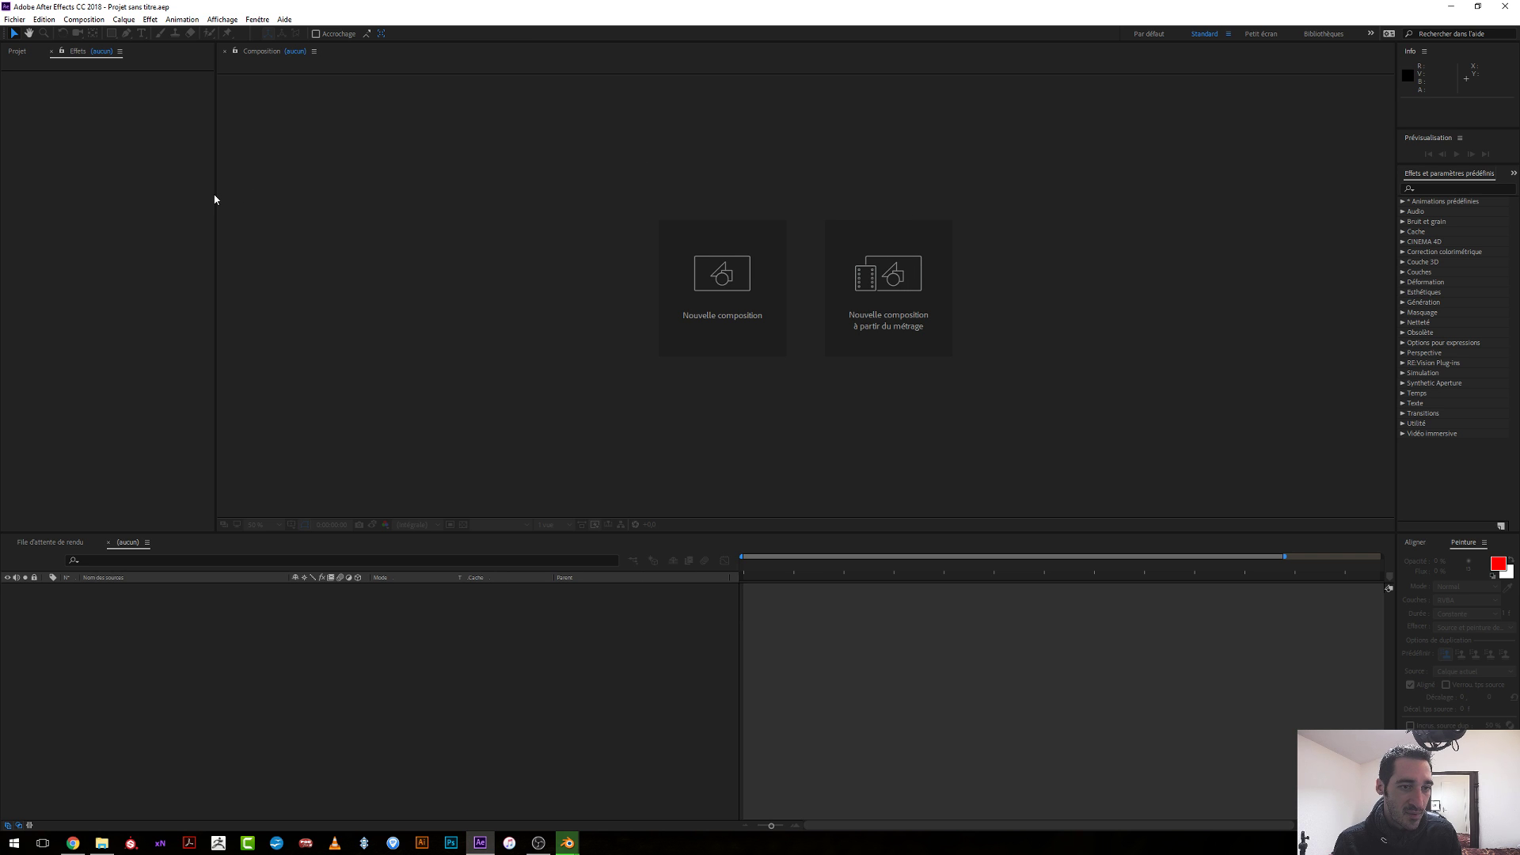
pyautogui.moveTo(214, 193); pyautogui.dragTo(275, 194)
pyautogui.click(197, 205)
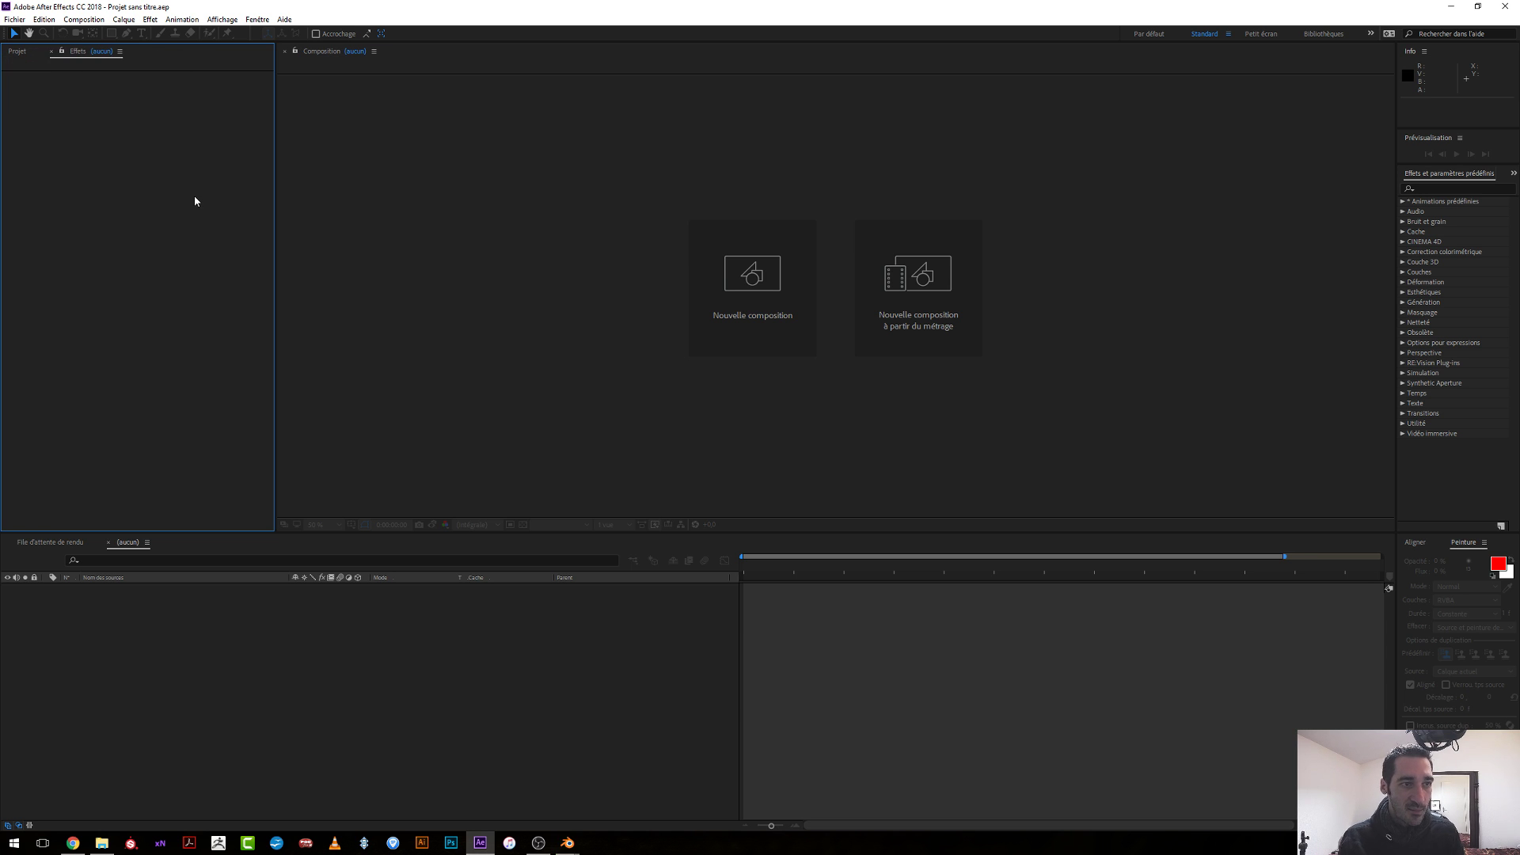
# Switch from Blender back to the After Effects project.
pyautogui.click(480, 843)
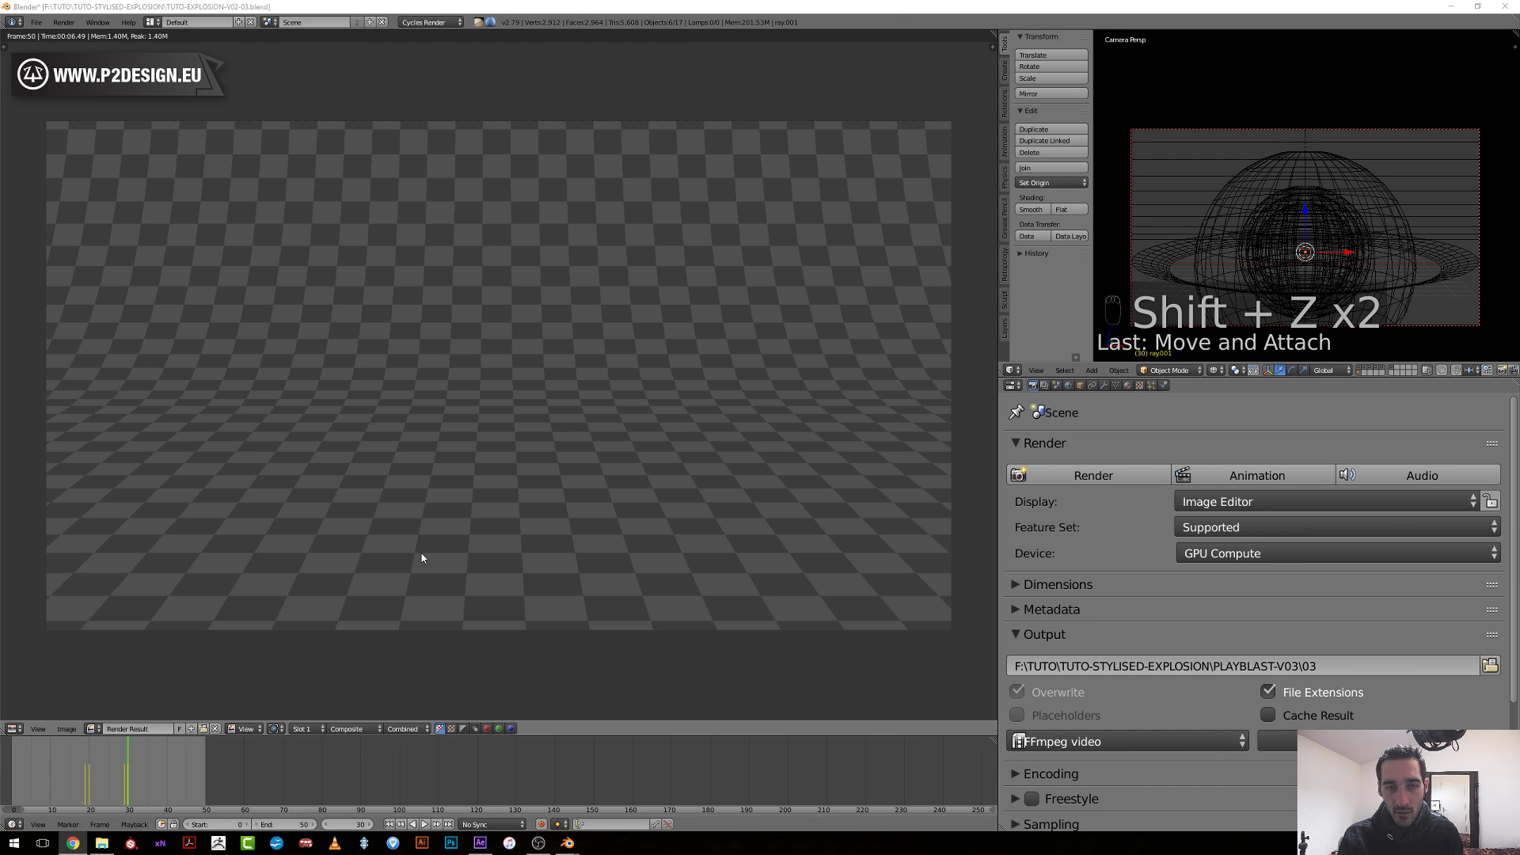
pyautogui.click(480, 842)
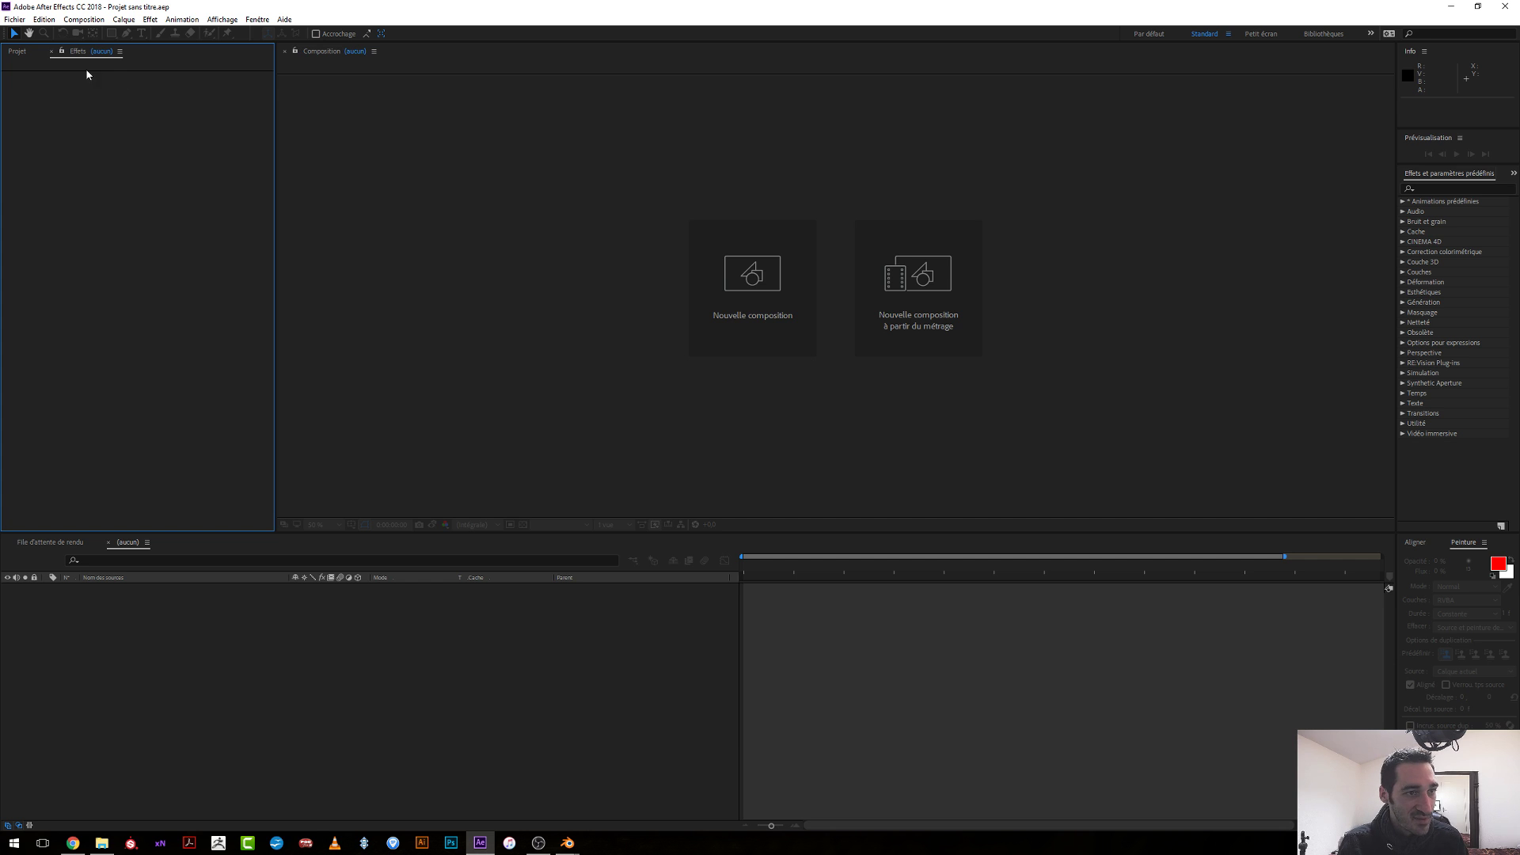
pyautogui.click(17, 20)
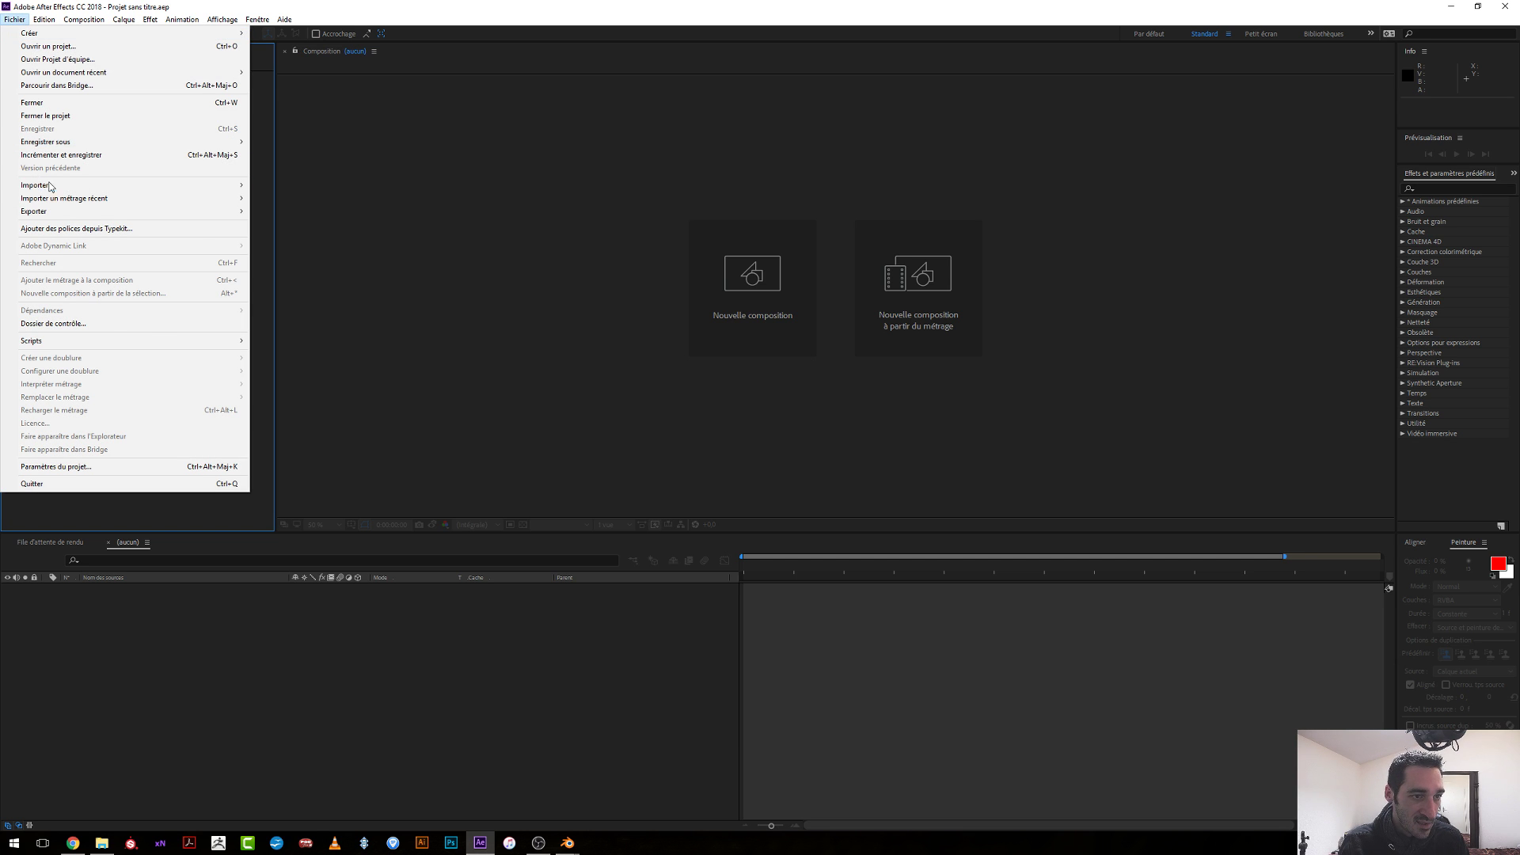
pyautogui.moveTo(56, 187)
pyautogui.click(680, 110)
pyautogui.click(131, 157)
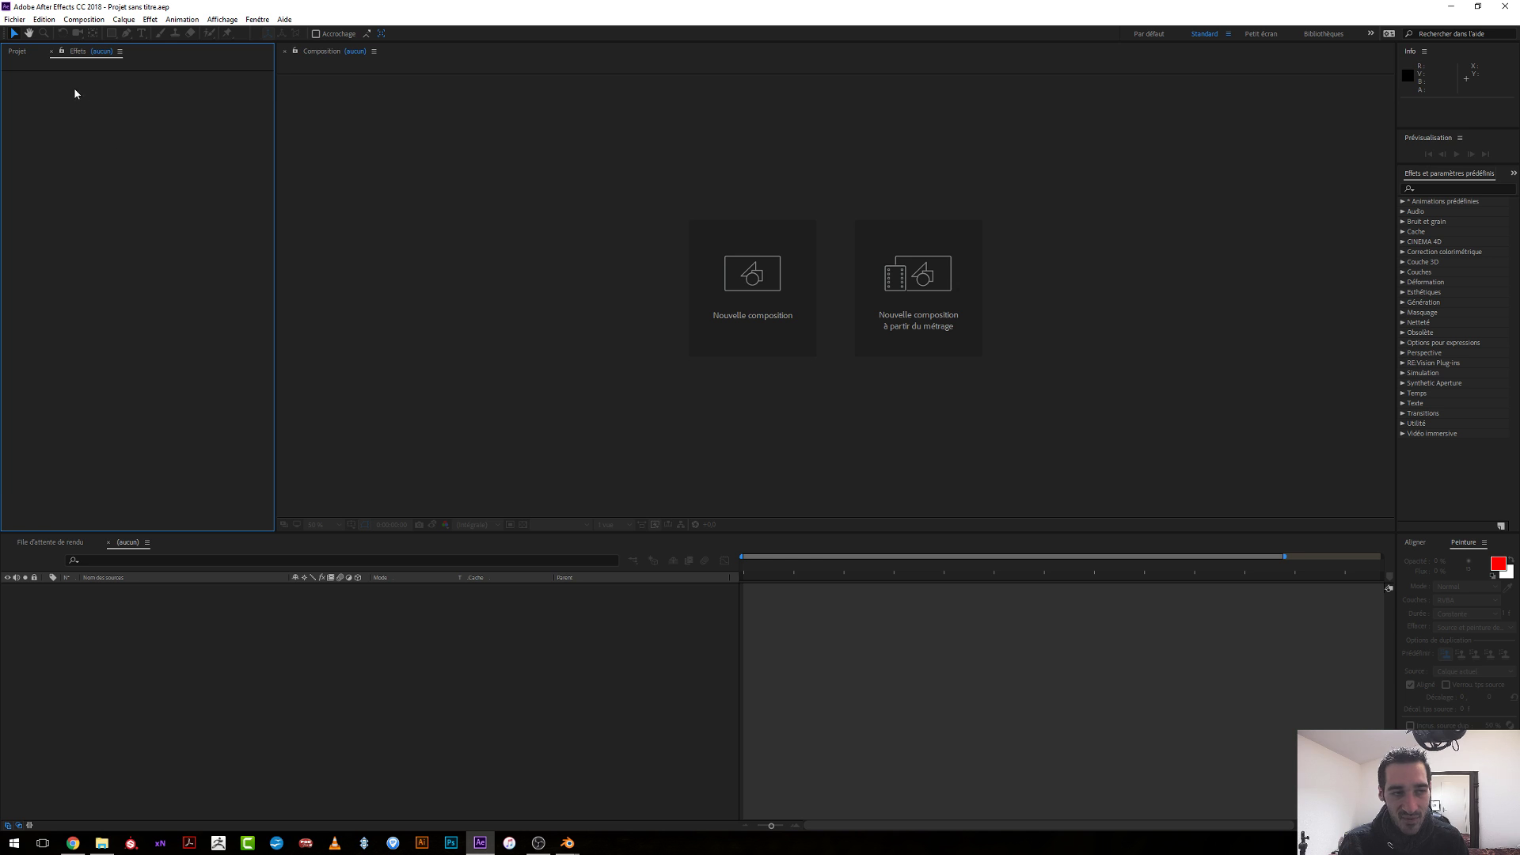
# Start importing multiple files and browse from FINAL-RENDER to the TUTO-STYLISED-EXPLOSION\RENDER-V03 folder.
pyautogui.click(15, 19)
pyautogui.moveTo(64, 185)
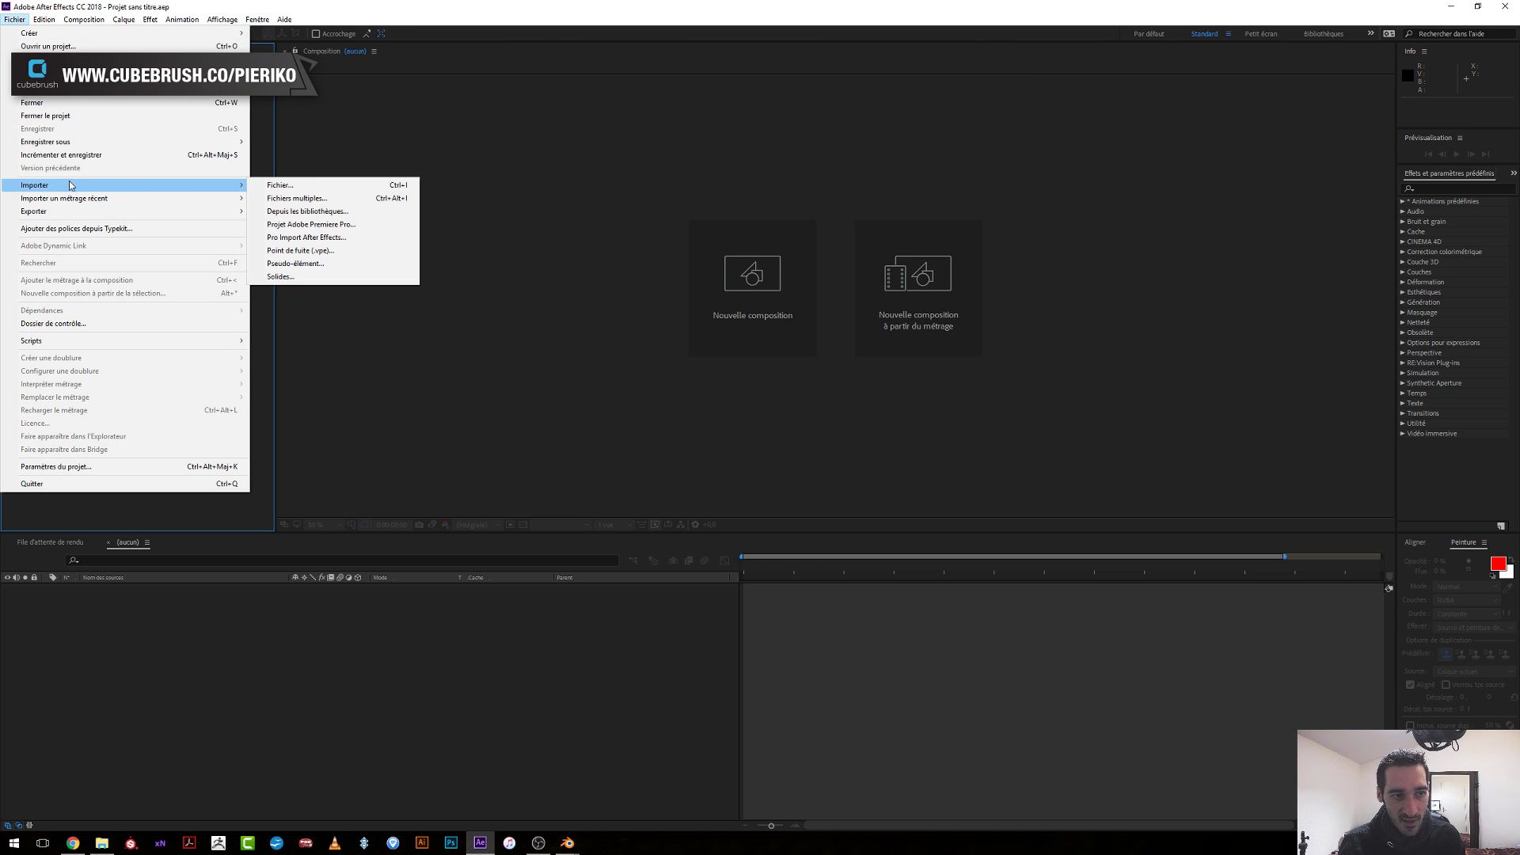
pyautogui.click(297, 199)
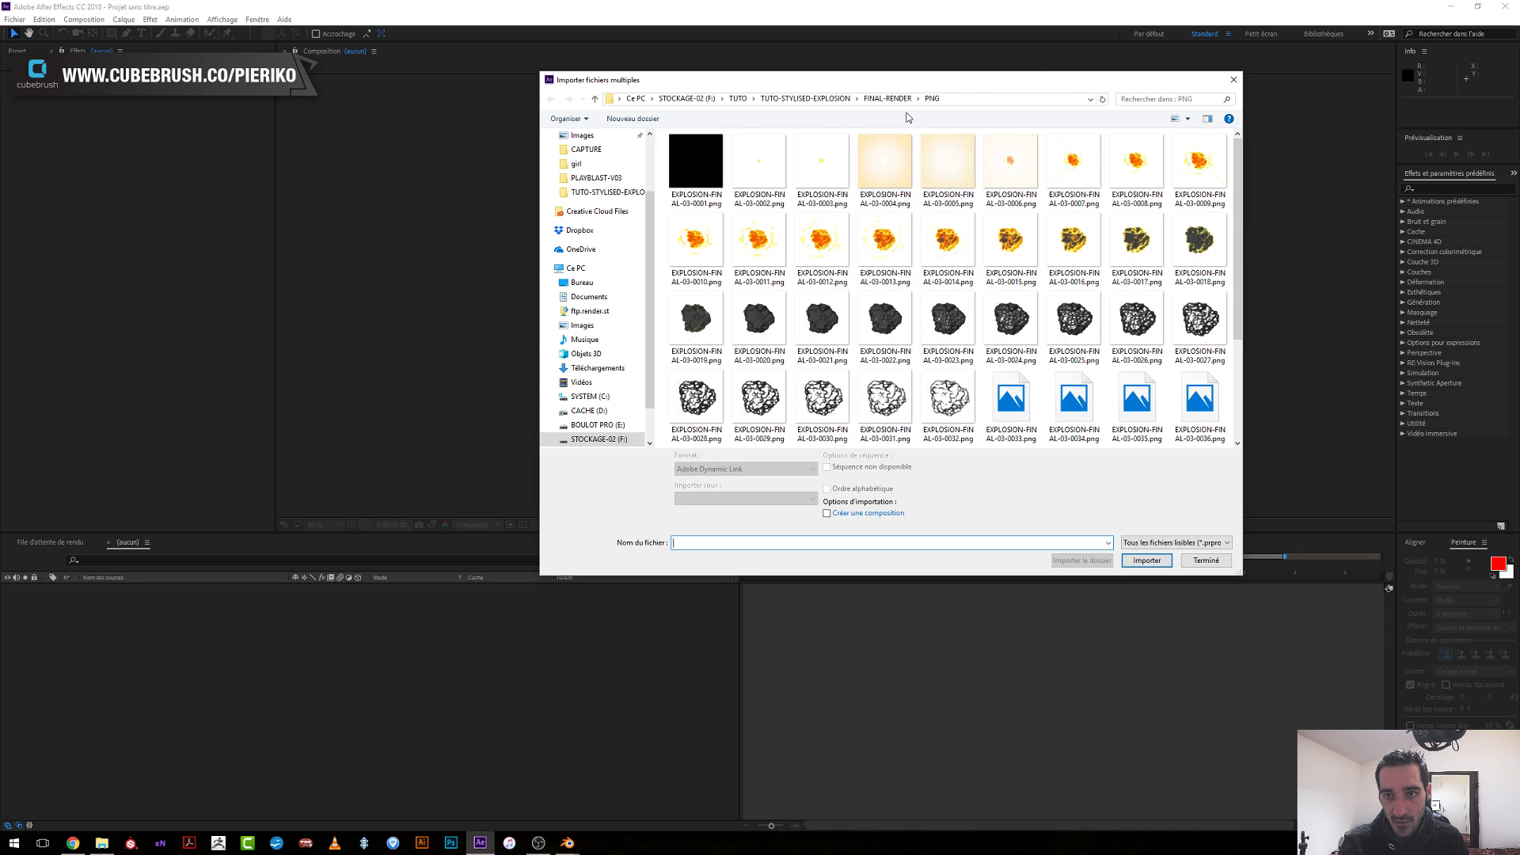
pyautogui.click(890, 99)
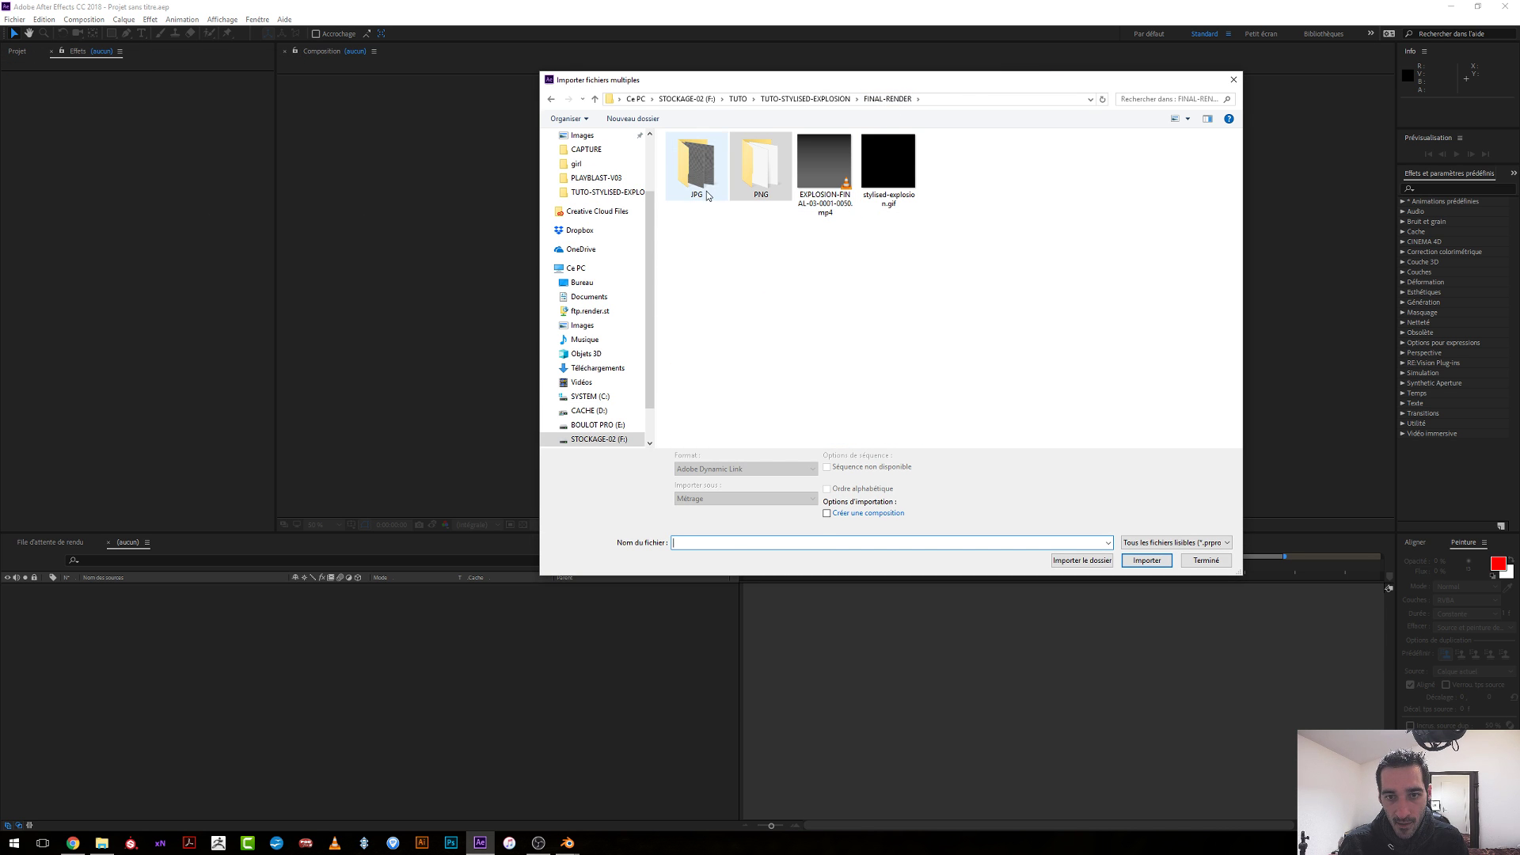
pyautogui.hotkey('alt', 'Up')
pyautogui.press('Down')
pyautogui.press('Down')
pyautogui.press('Down')
pyautogui.press('Down')
pyautogui.press('Down')
pyautogui.press('Return')
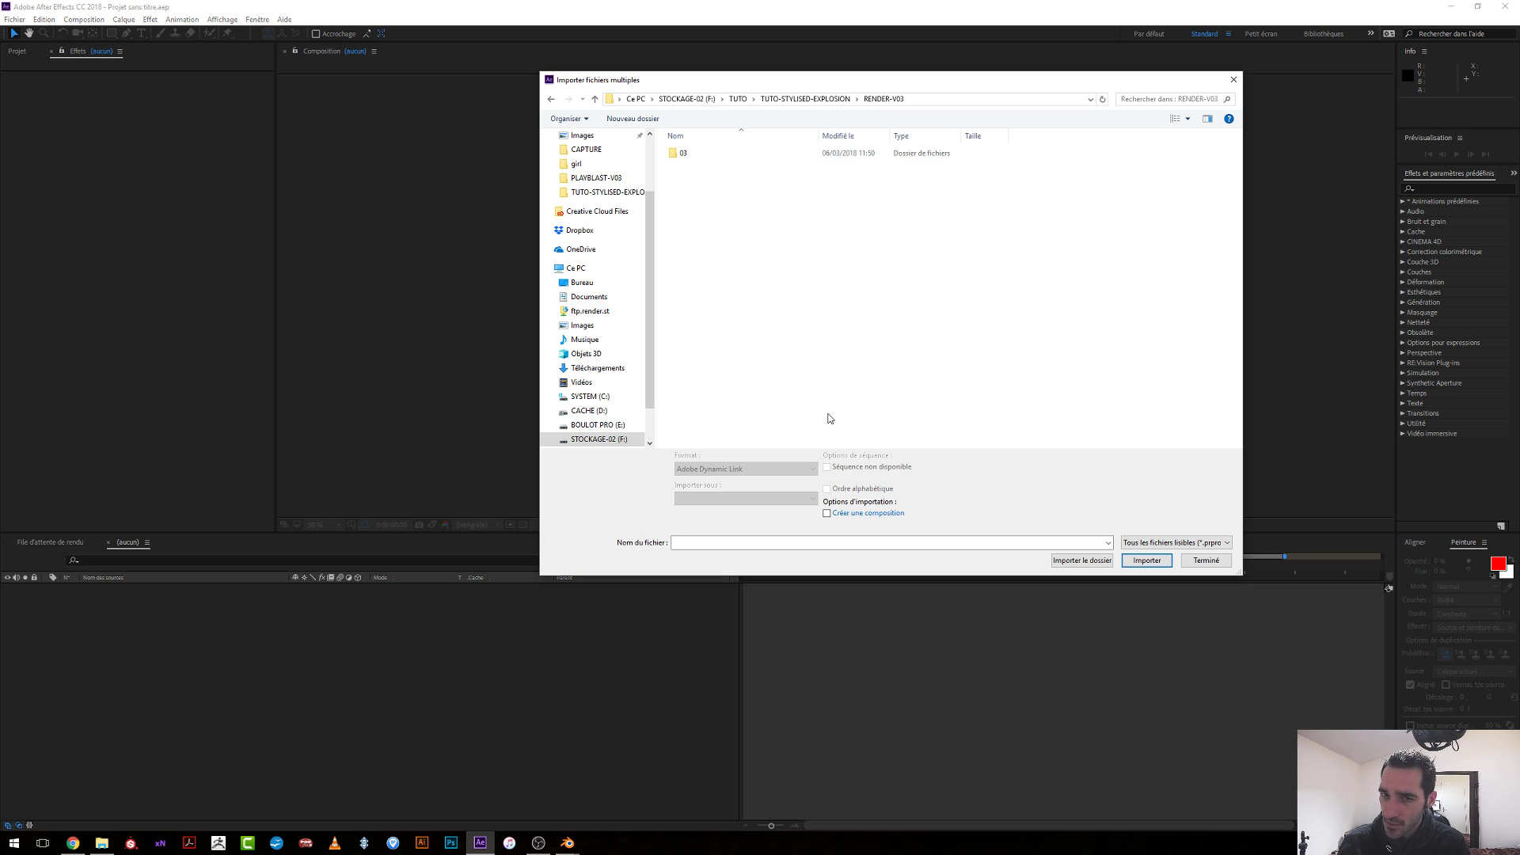
# Import the BGROUND, EXPLOSION and GLARE PNG sequences, frames 0000-0050, from the 03 folder.
pyautogui.doubleClick(696, 175)
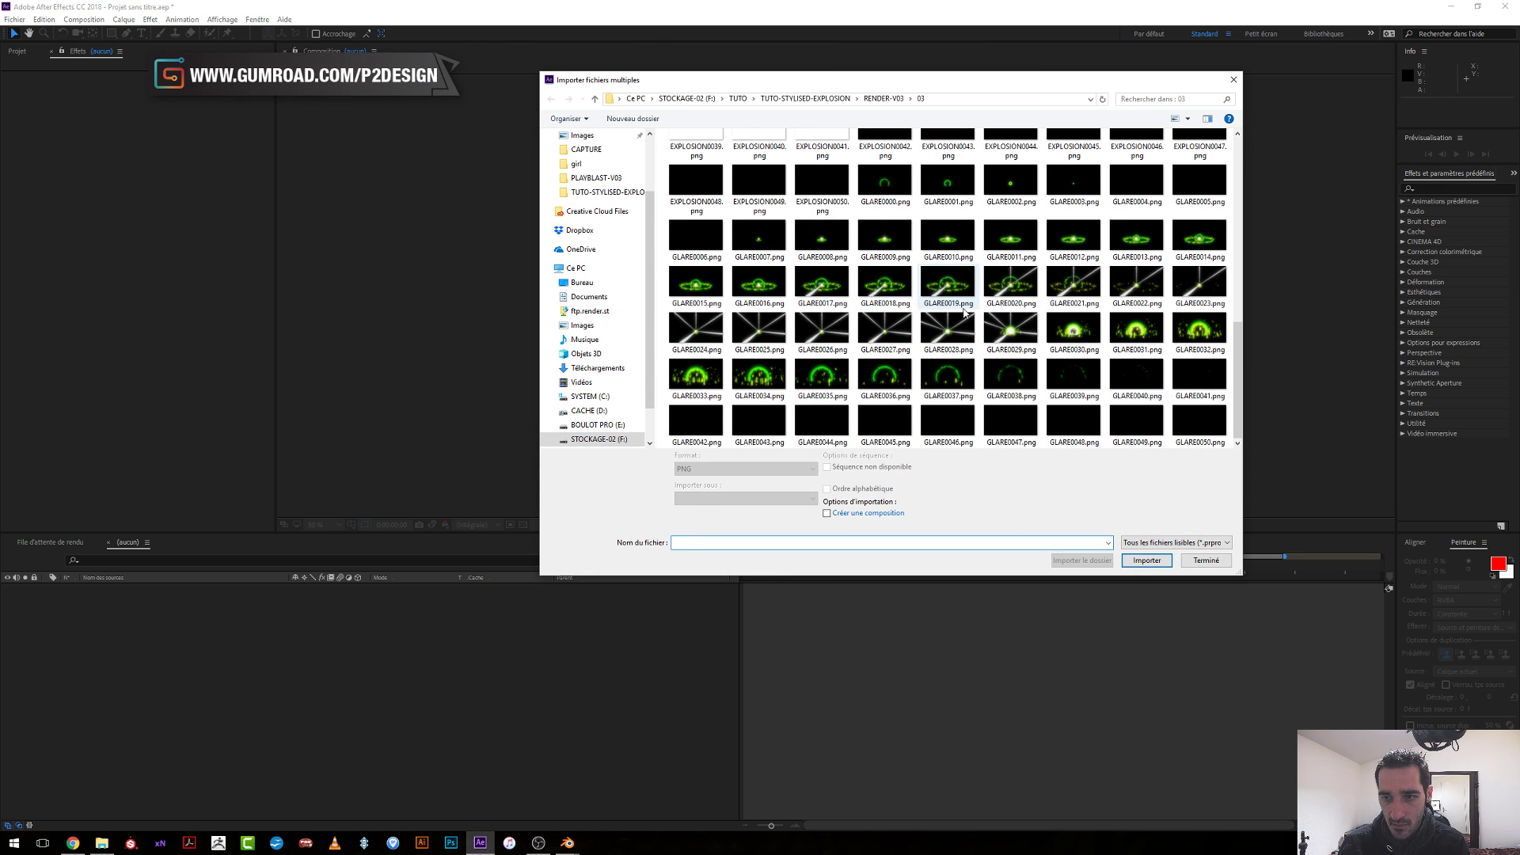
pyautogui.press('Escape')
pyautogui.scroll(-4, 1041, 333)
pyautogui.doubleClick(1076, 317)
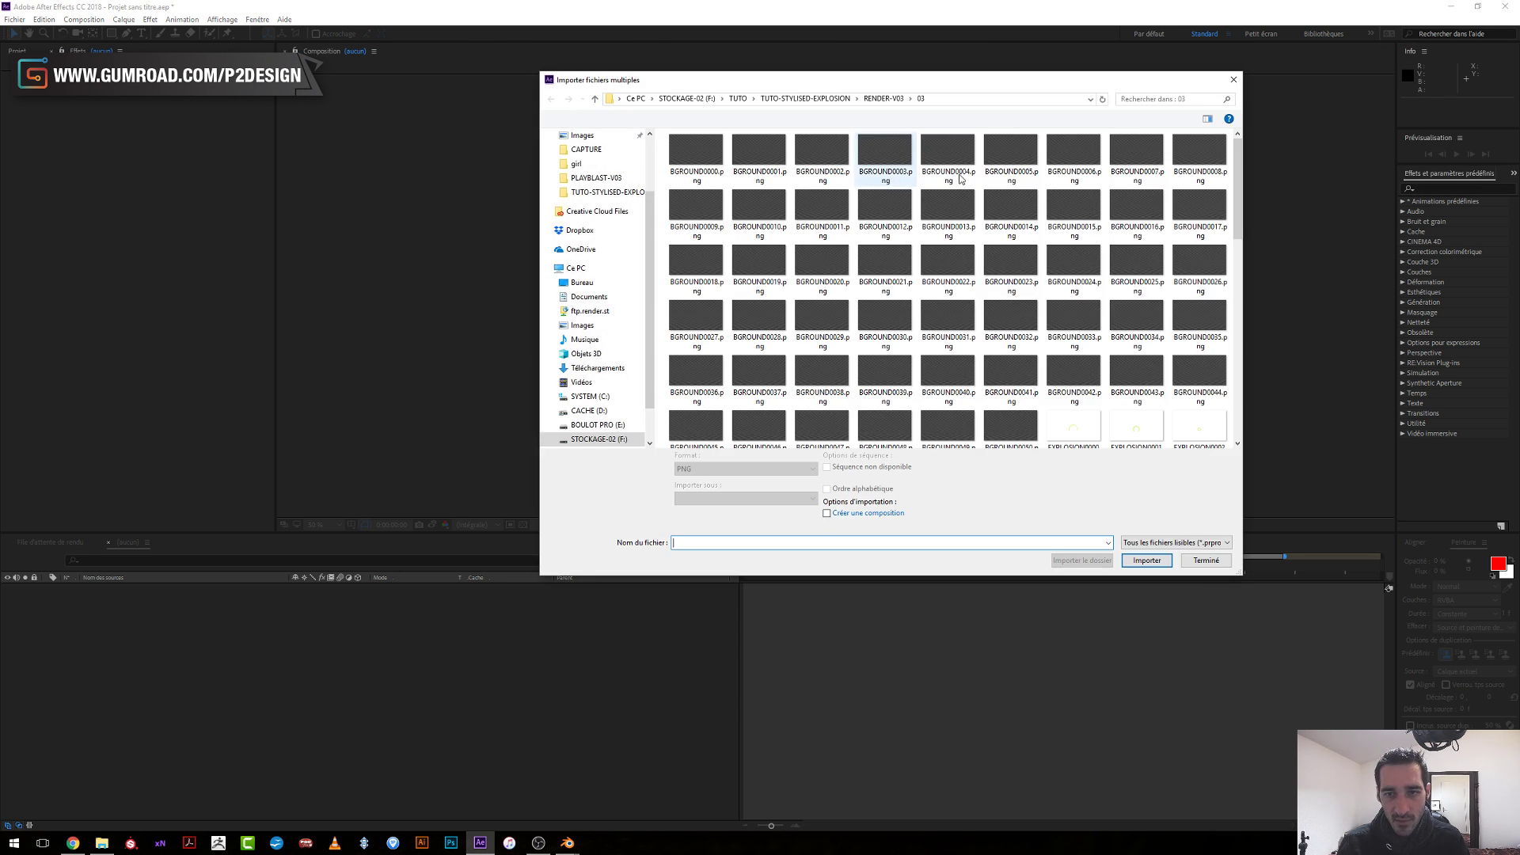
pyautogui.press('Escape')
# Create a single composition from the three sequences using the BGROUND dimensions, then widen the Project panel and re-enable viewer refresh.
pyautogui.click(70, 287)
pyautogui.moveTo(80, 201); pyautogui.dragTo(101, 661)
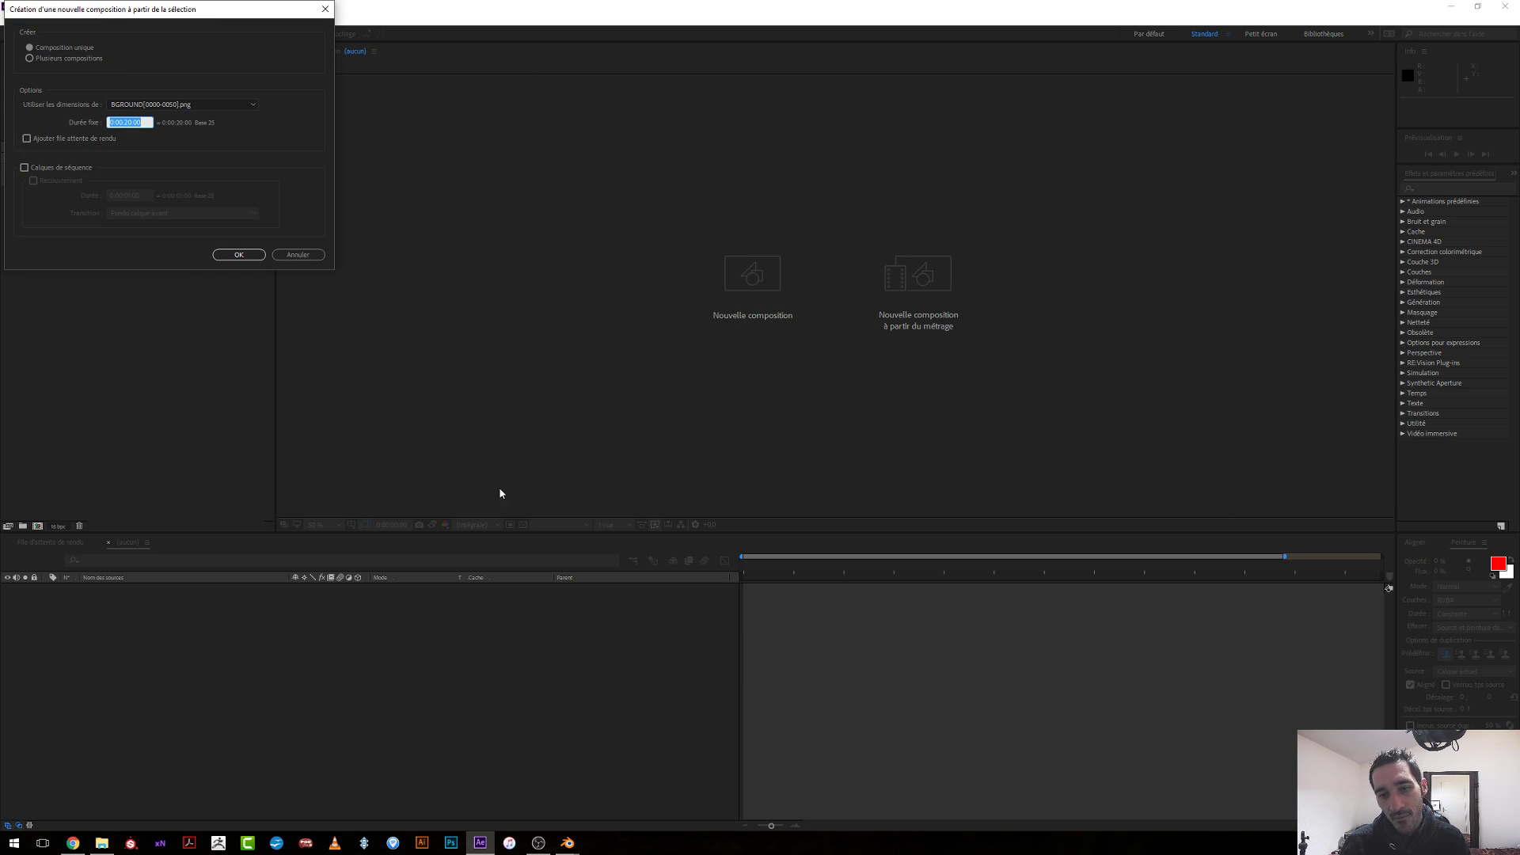
pyautogui.click(250, 258)
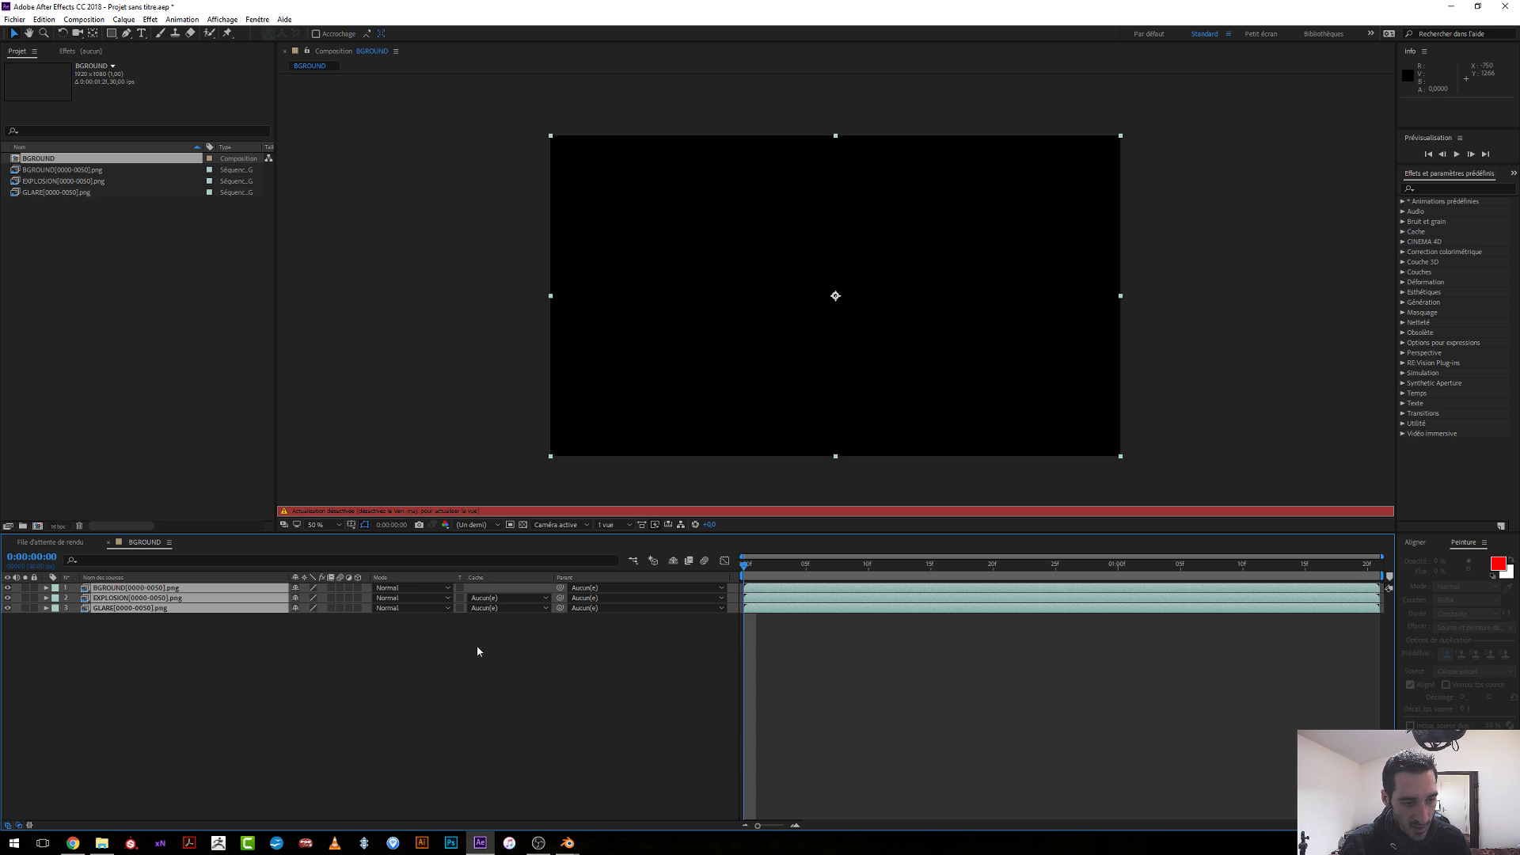
pyautogui.moveTo(275, 329); pyautogui.dragTo(417, 331)
pyautogui.press('capslock')
# Interpret the BGROUND sequence footage at 24 frames per second.
pyautogui.click(120, 180)
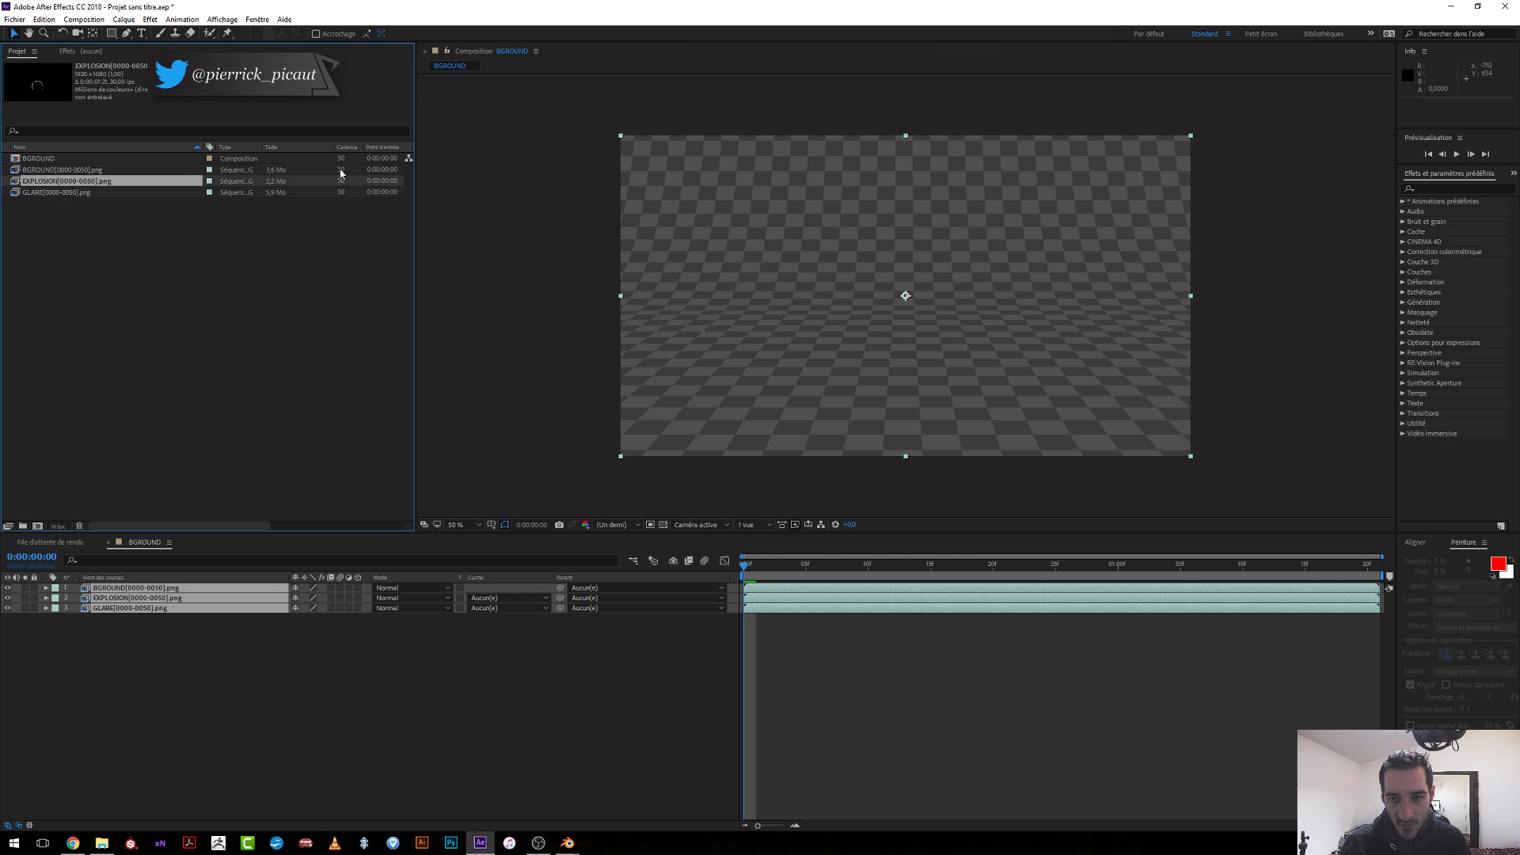
pyautogui.click(107, 171)
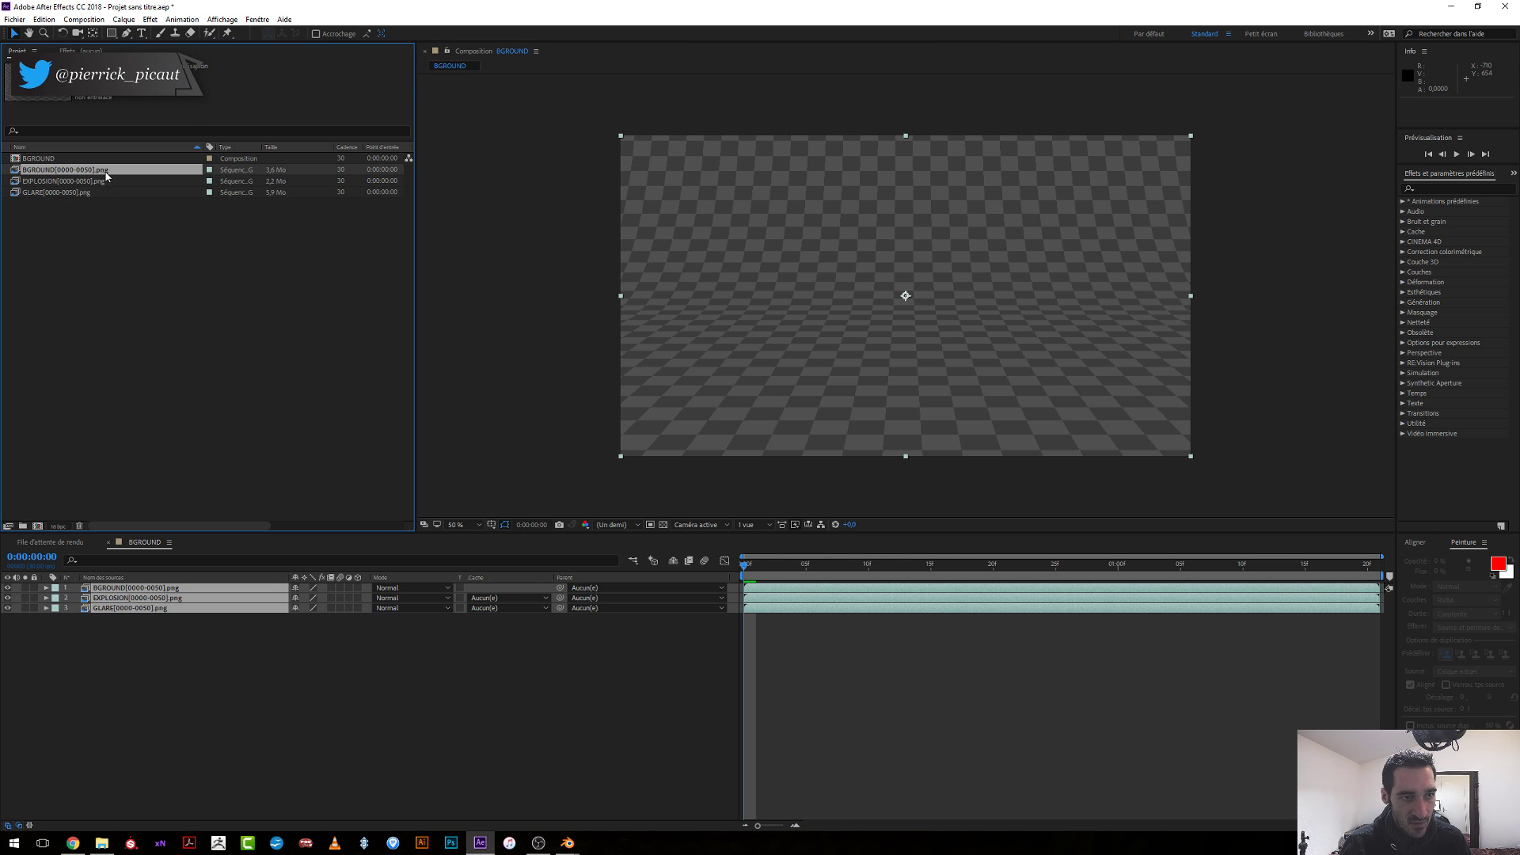
pyautogui.rightClick(106, 171)
pyautogui.click(88, 173)
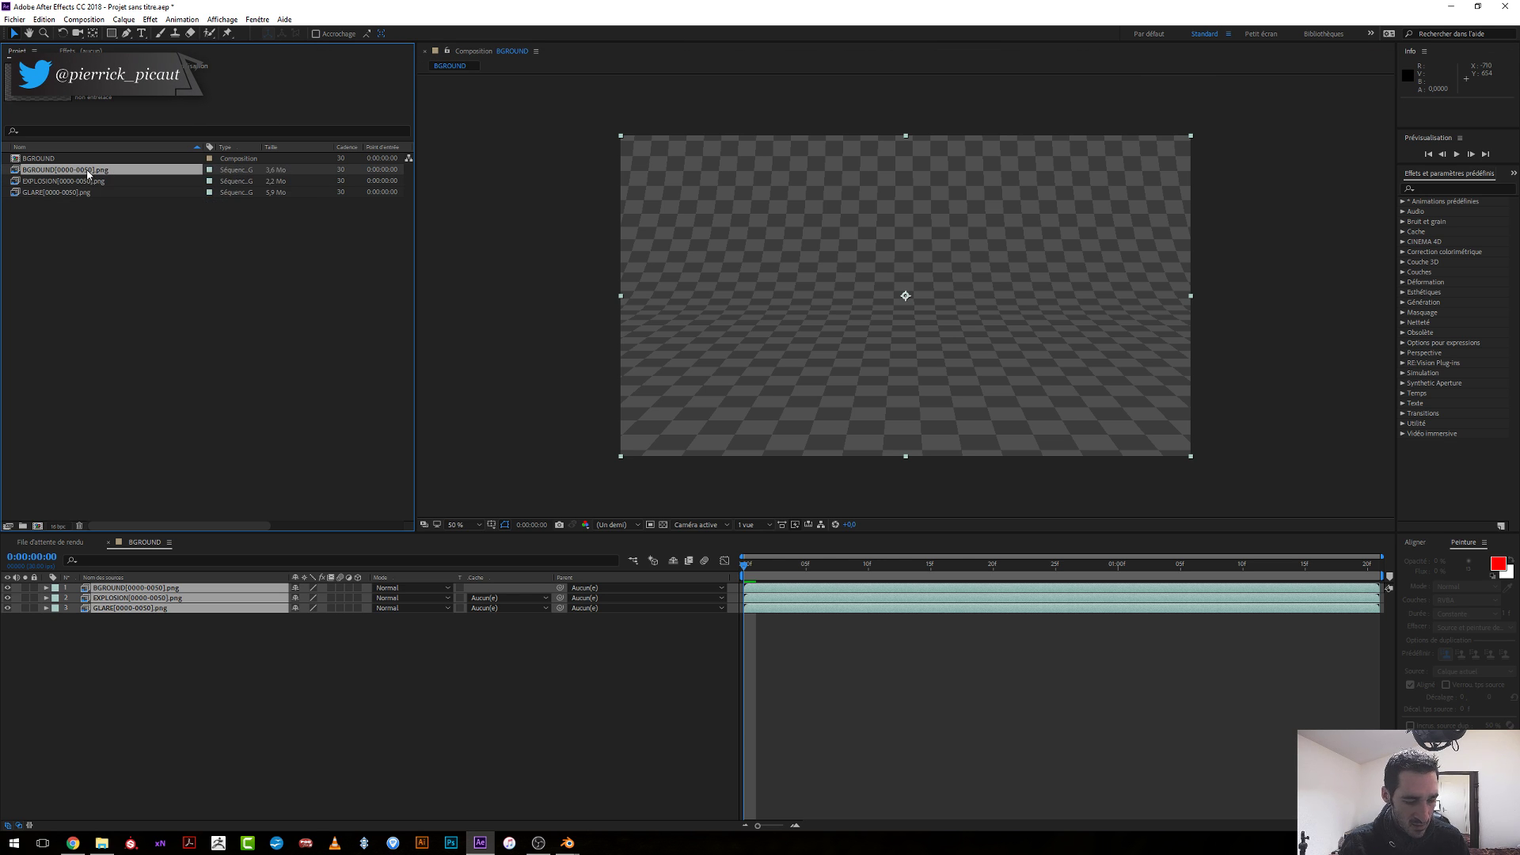
pyautogui.write('24')
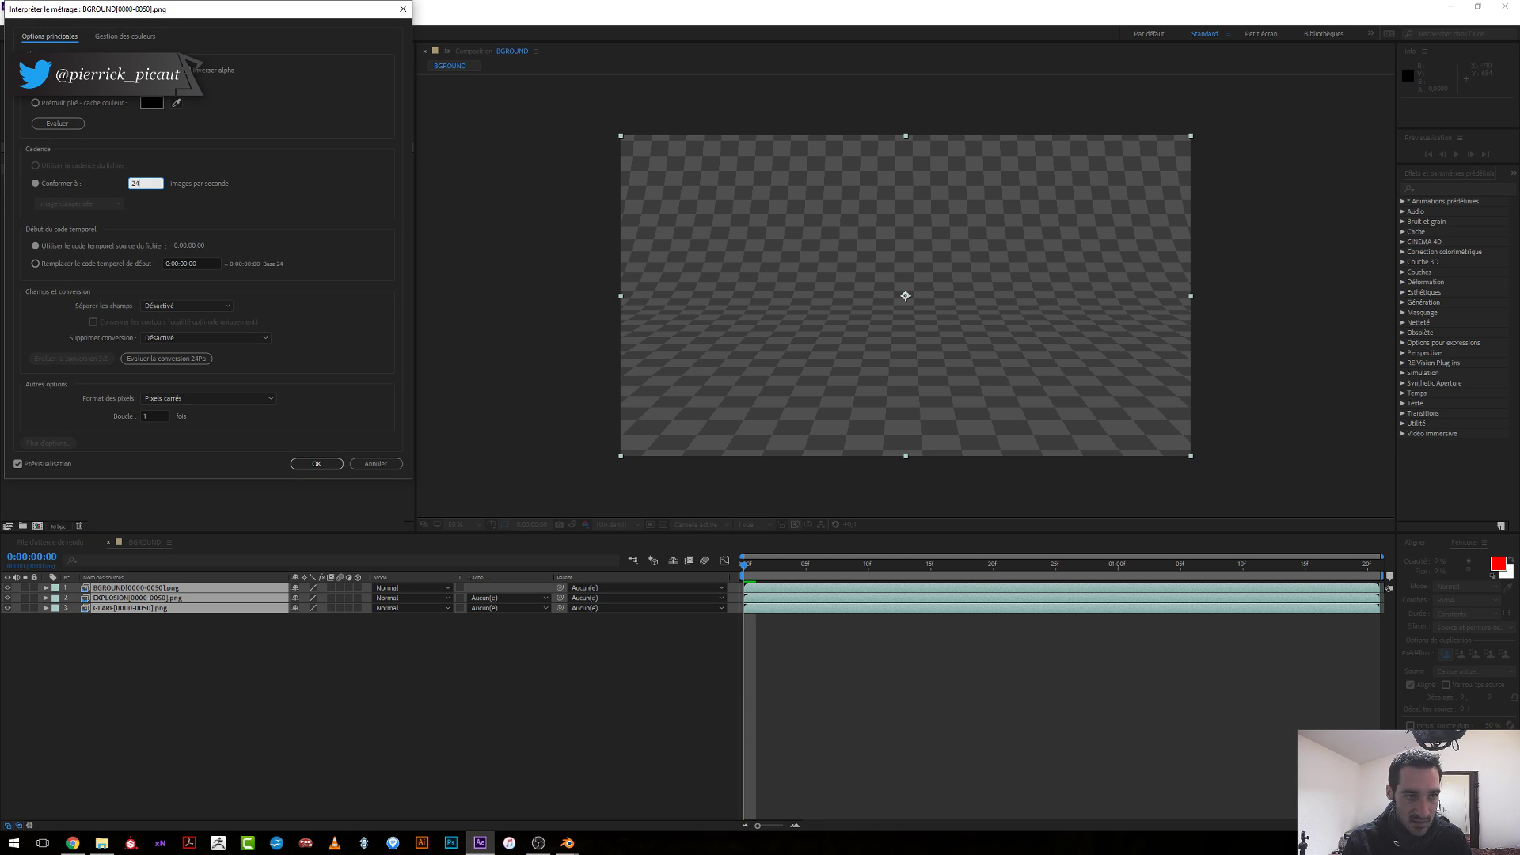
pyautogui.press('Return')
# Conform the EXPLOSION and GLARE sequences to 24 frames per second as well.
pyautogui.click(123, 182)
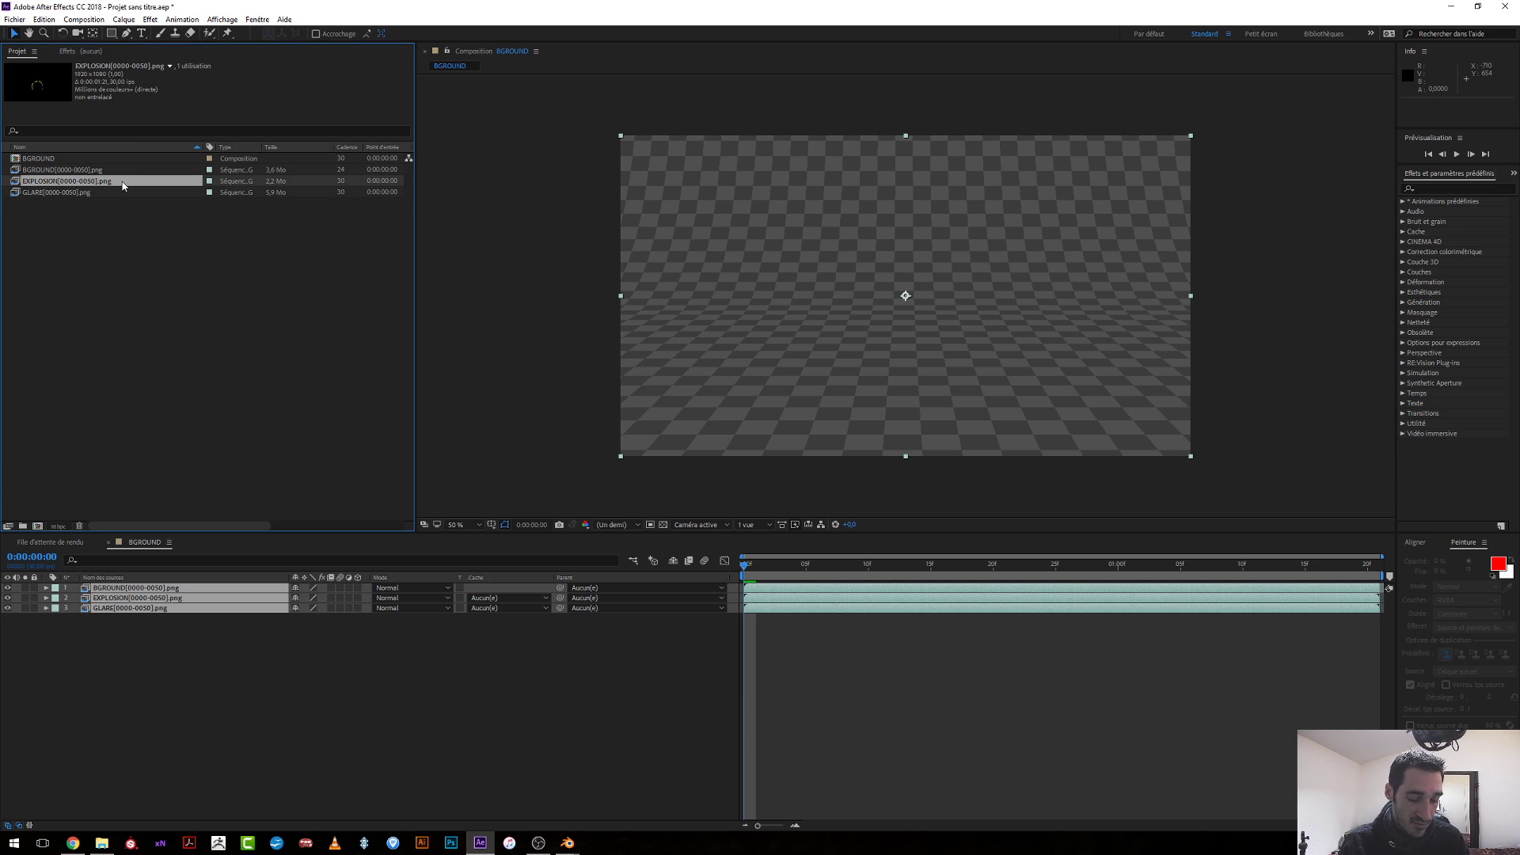
pyautogui.hotkey('ctrl', 'alt', 'g')
pyautogui.write('24')
pyautogui.press('Return')
pyautogui.click(107, 194)
pyautogui.hotkey('ctrl', 'alt', 'g')
pyautogui.write('24')
pyautogui.press('Return')
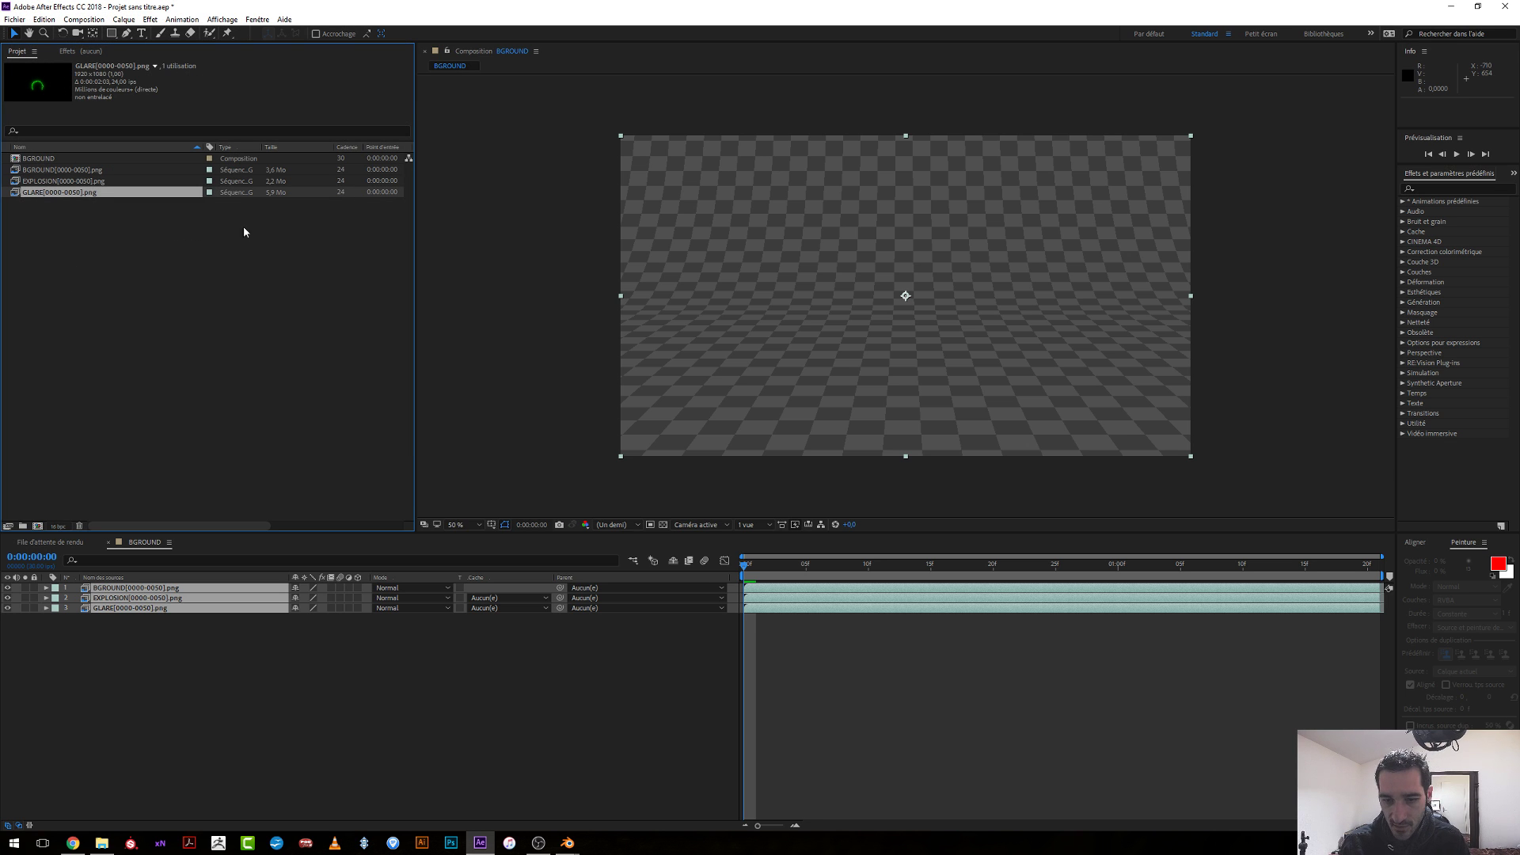
# Set the BGROUND composition's duration to 0:00:02:21 and fit its full length in the timeline.
pyautogui.rightClick(52, 161)
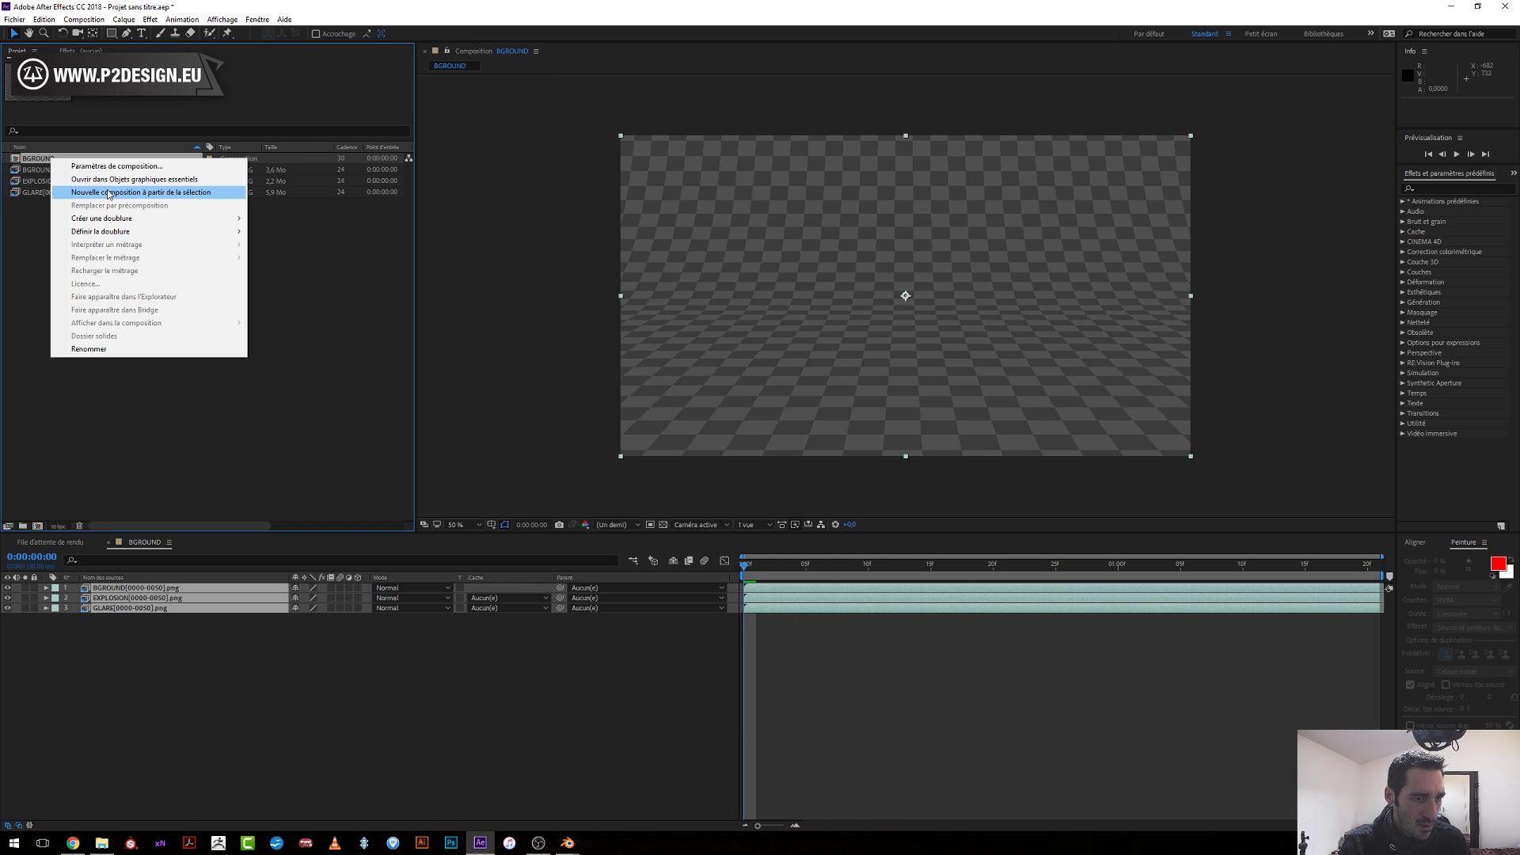
pyautogui.click(112, 166)
pyautogui.click(390, 397)
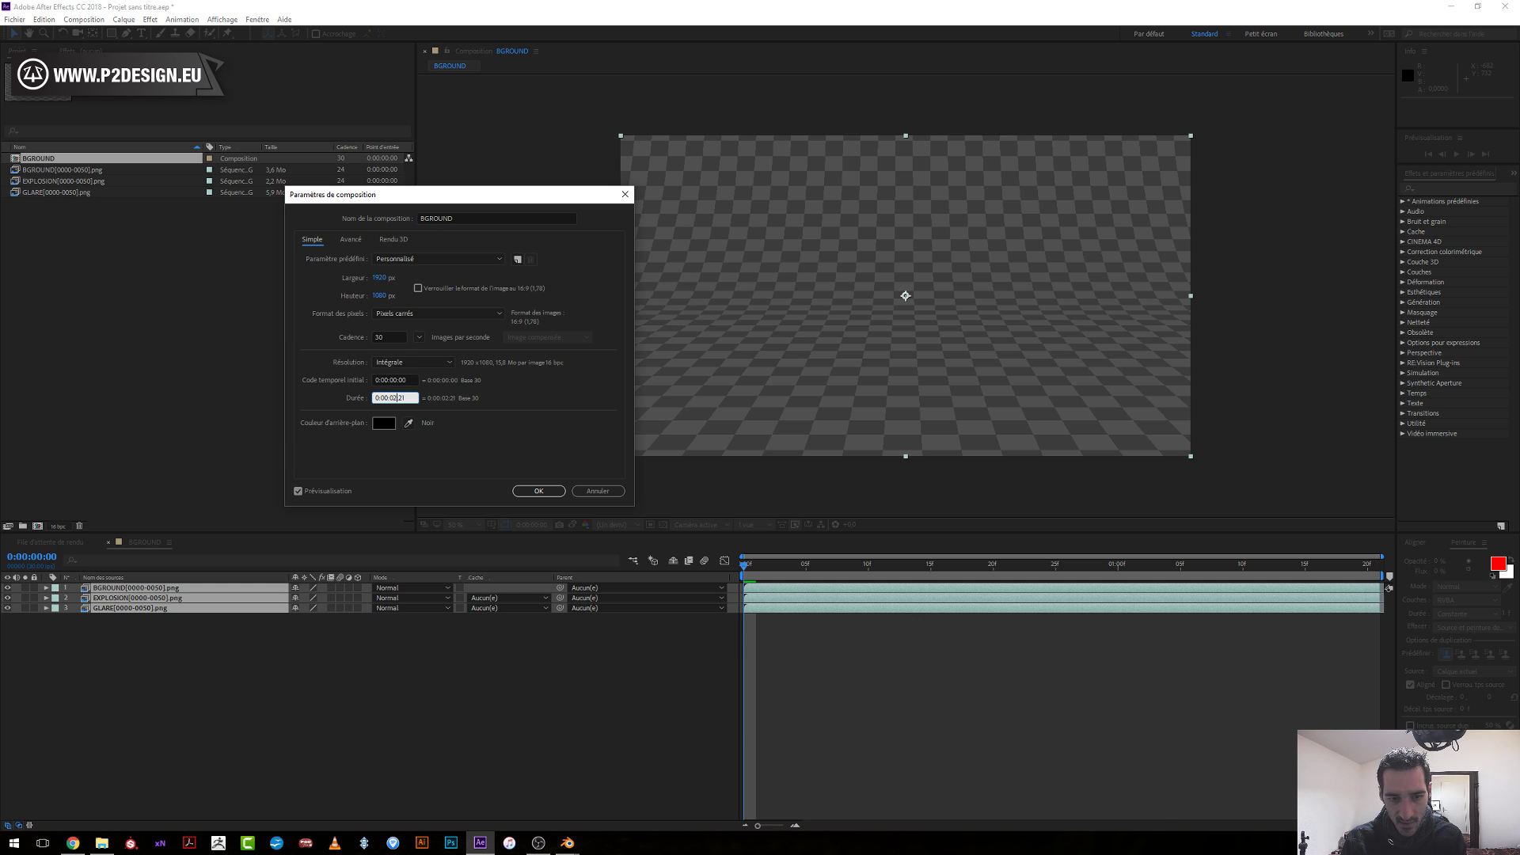
pyautogui.press('Return')
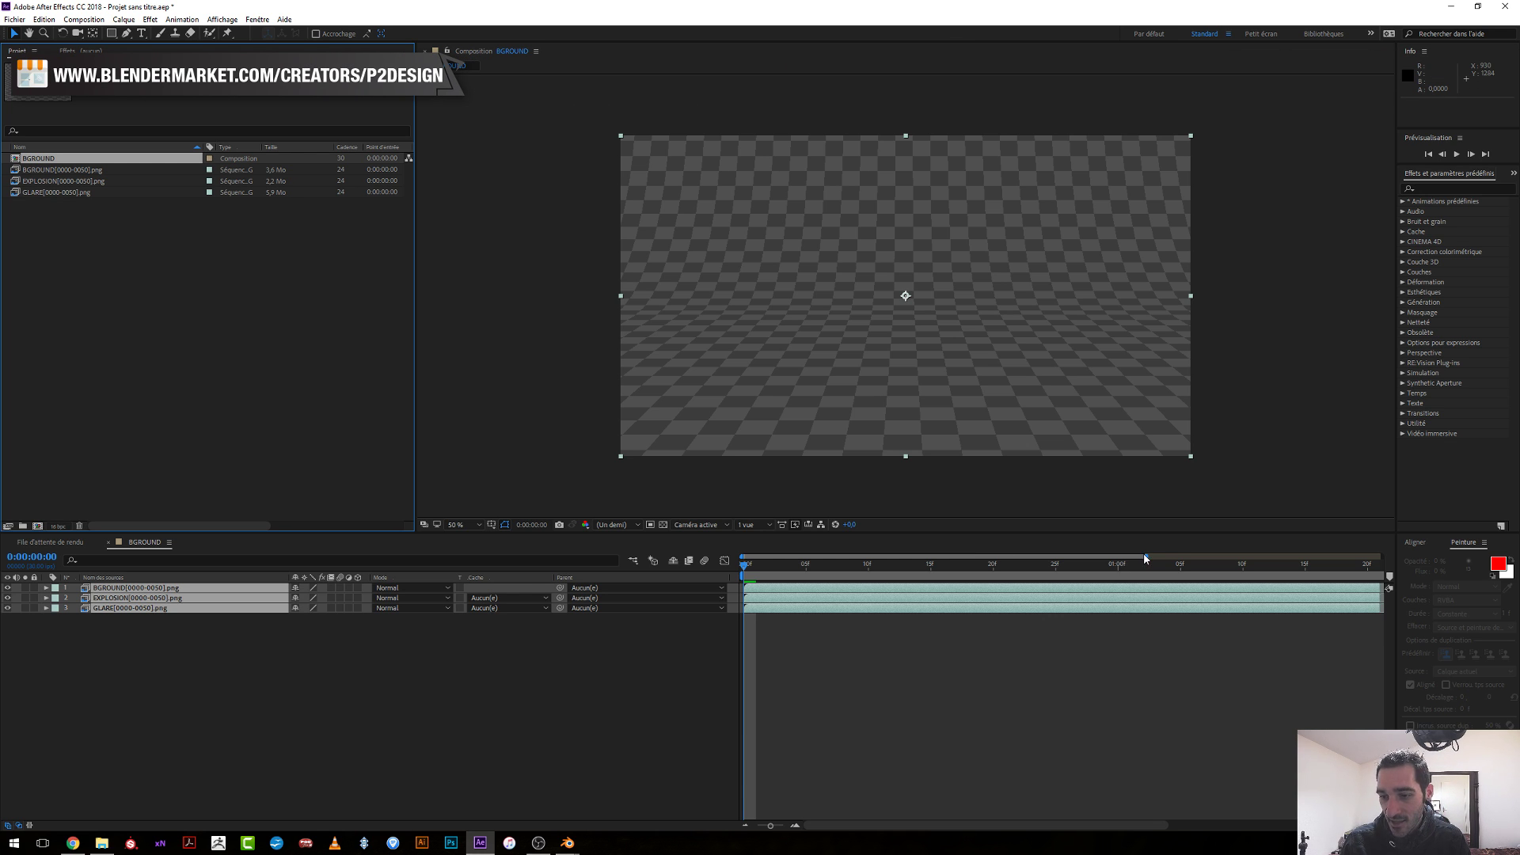
pyautogui.moveTo(1147, 555); pyautogui.dragTo(1382, 556)
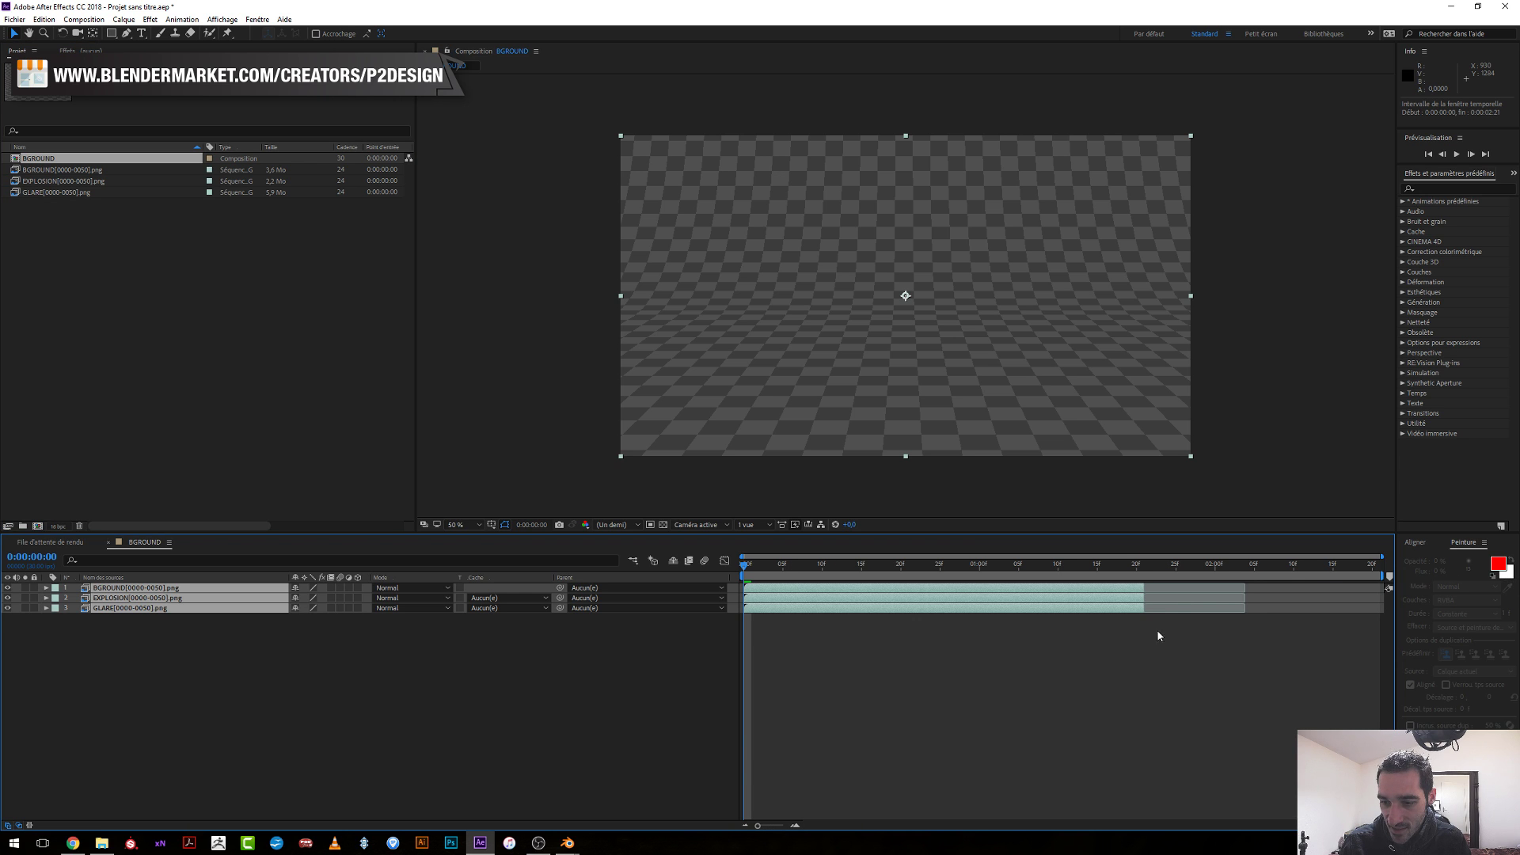
# Extend the out points of all three layers together to the end of their footage.
pyautogui.click(1131, 608)
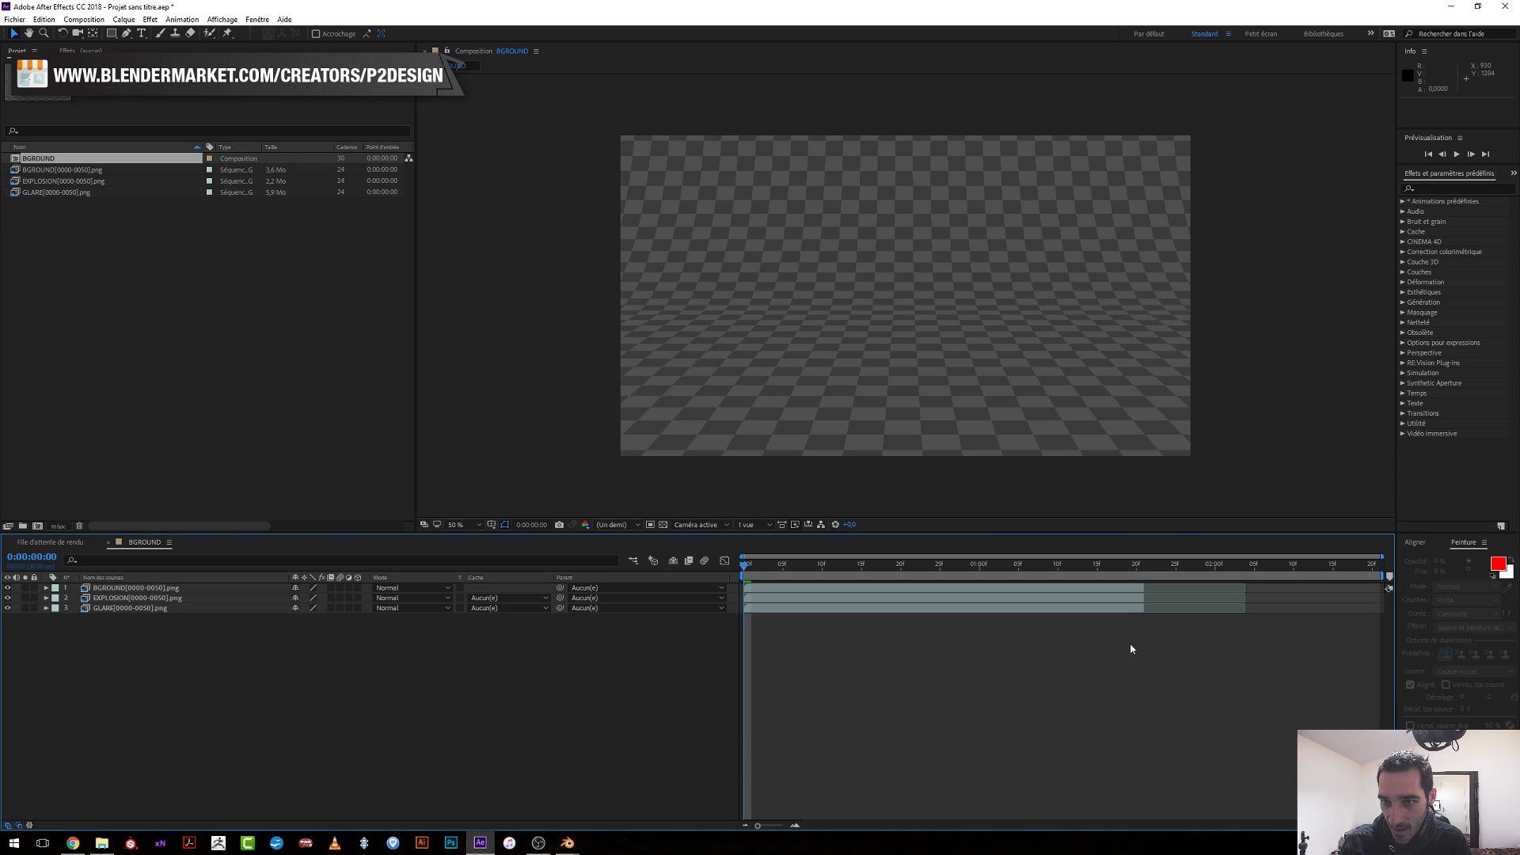
pyautogui.keyDown('shift'); pyautogui.click(1131, 598); pyautogui.keyUp('shift')
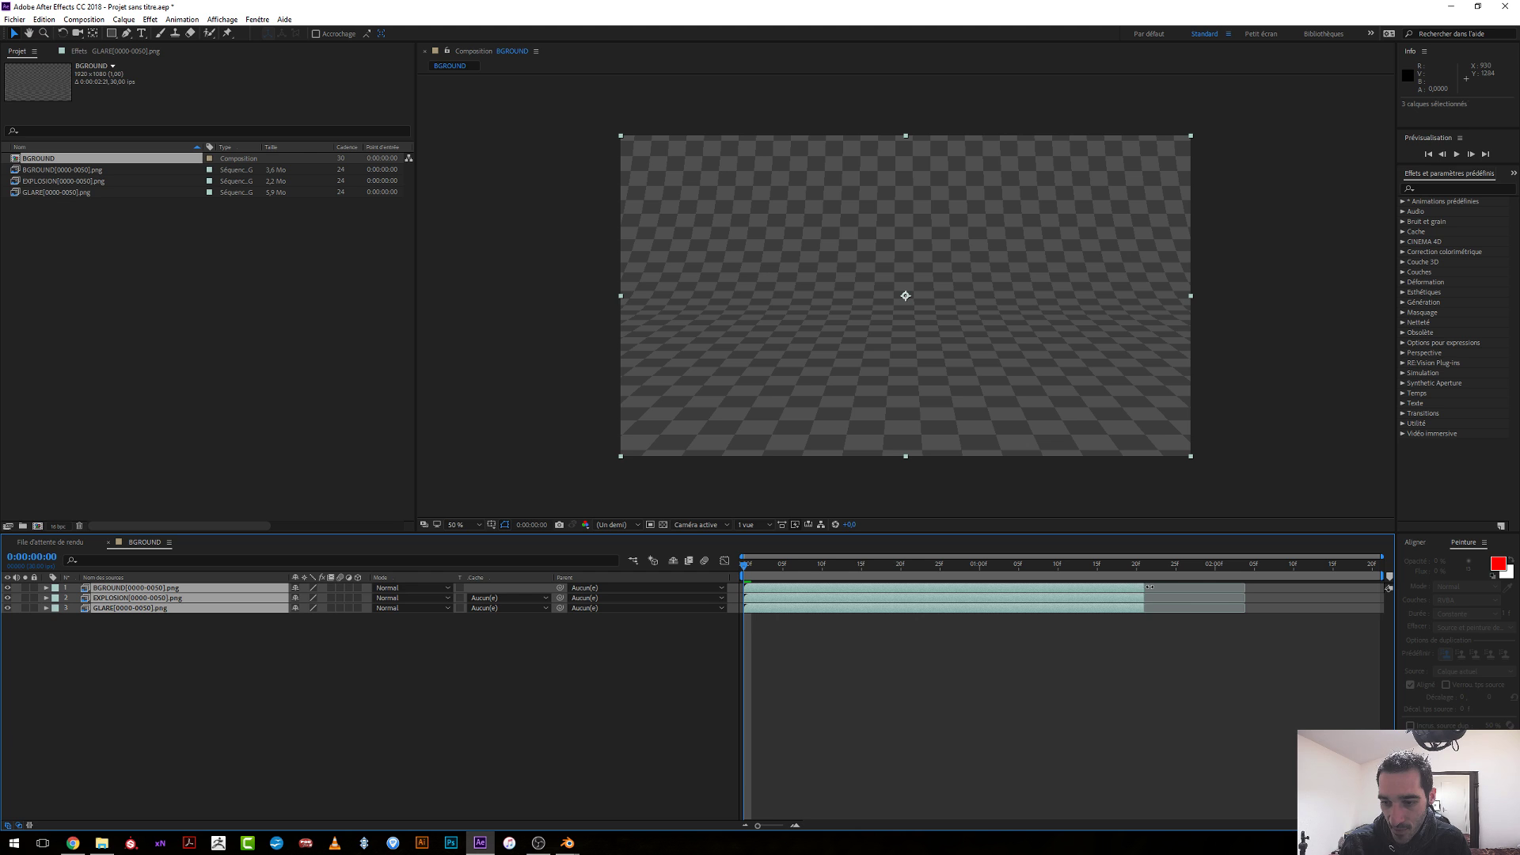
pyautogui.moveTo(1144, 587); pyautogui.dragTo(1240, 594)
# Go to 0:00:00:09 and reorder the layers with GLARE on top, EXPLOSION in the middle and BGROUND underneath.
pyautogui.moveTo(783, 575); pyautogui.dragTo(814, 576)
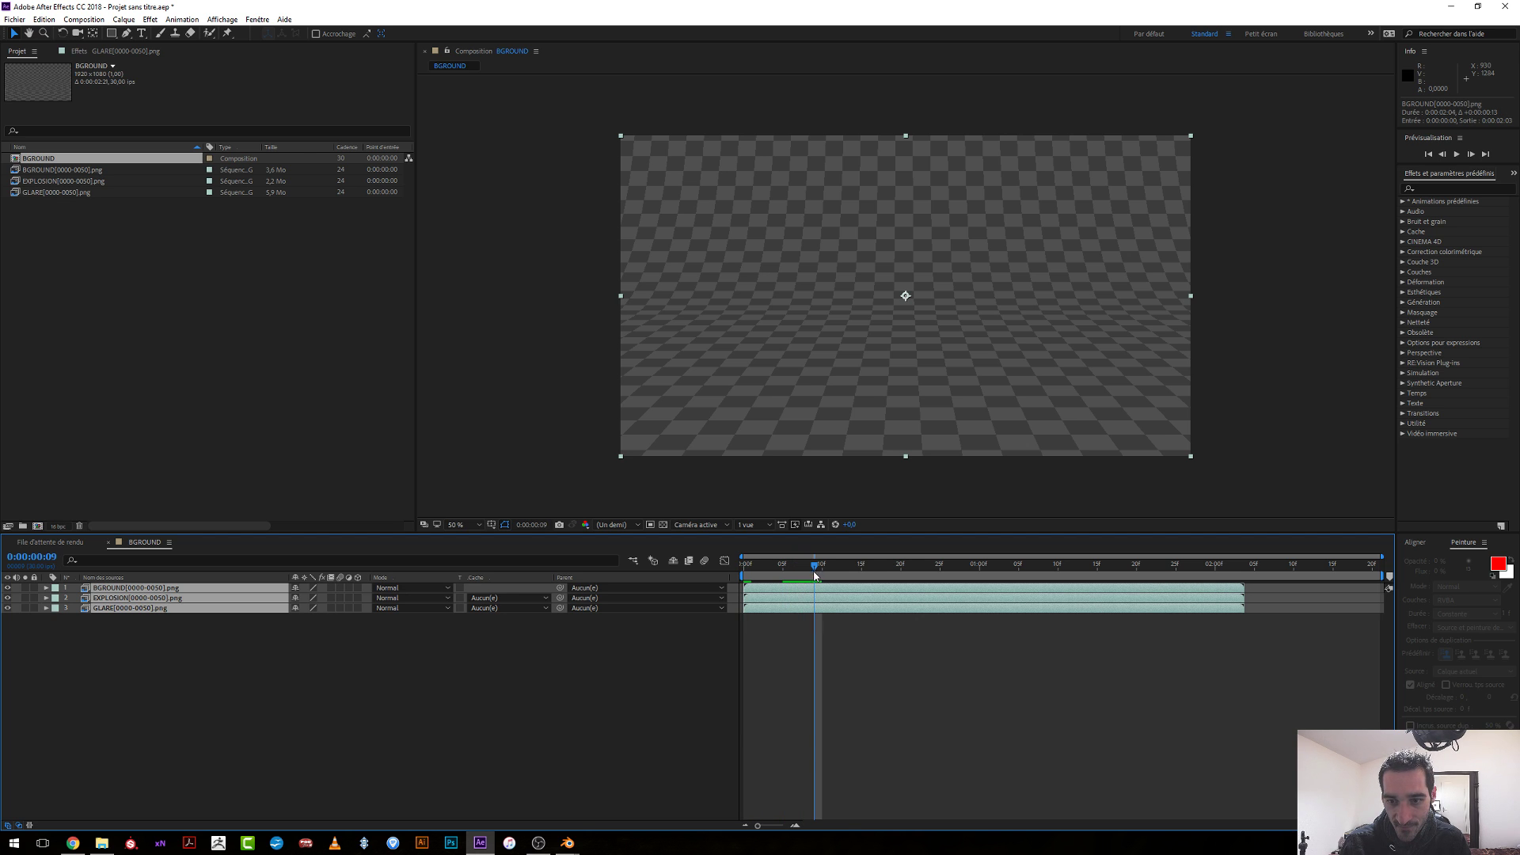
pyautogui.click(190, 677)
pyautogui.moveTo(149, 590); pyautogui.dragTo(174, 665)
pyautogui.moveTo(126, 588); pyautogui.dragTo(127, 603)
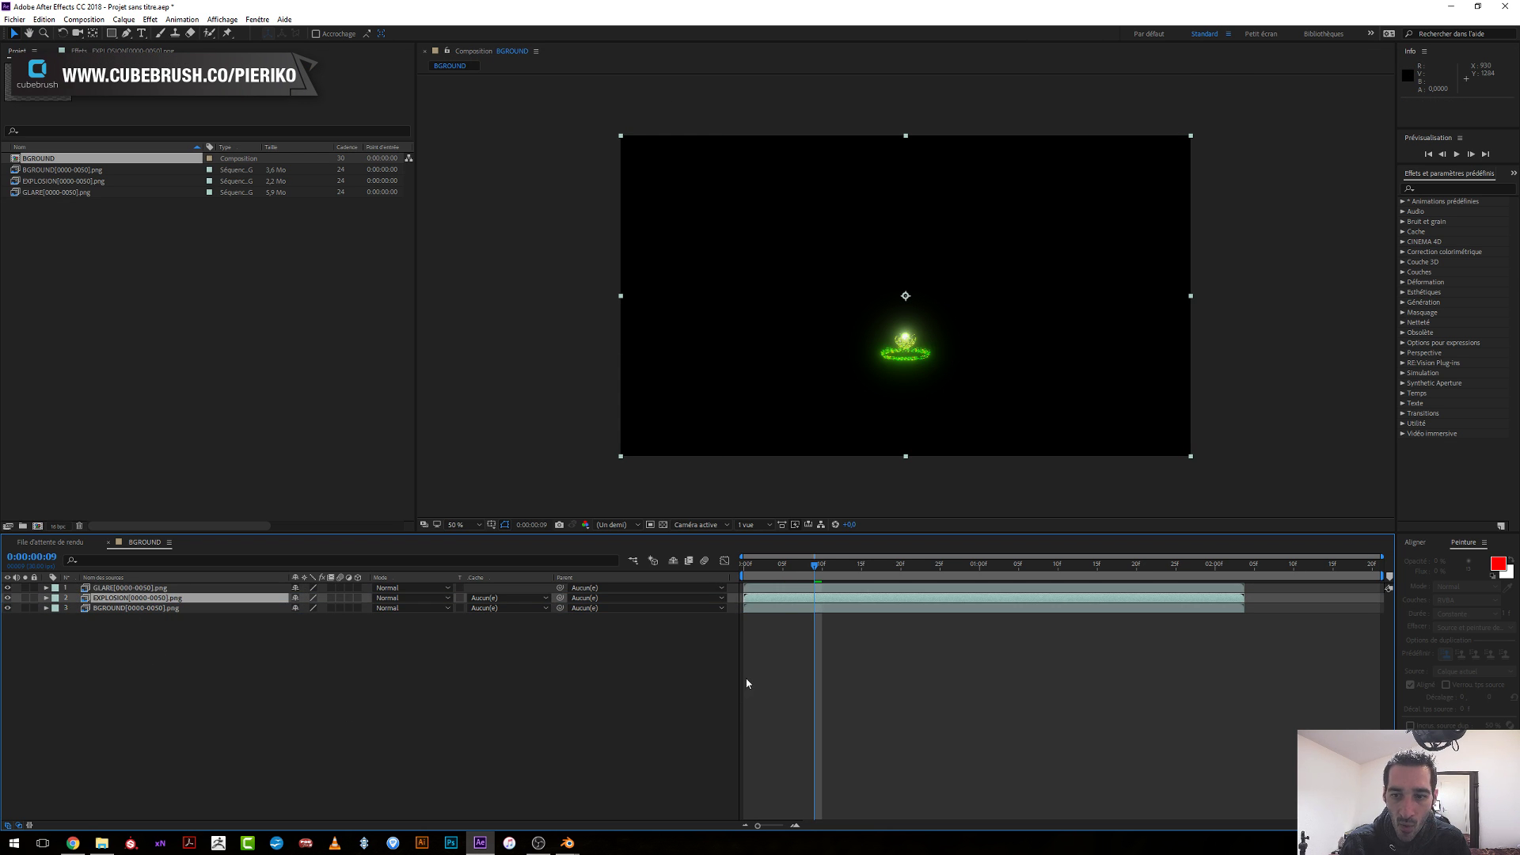
# Hide the GLARE layer and examine the explosion over the background at full resolution and several frames.
pyautogui.click(8, 588)
pyautogui.moveTo(788, 576); pyautogui.dragTo(1044, 590)
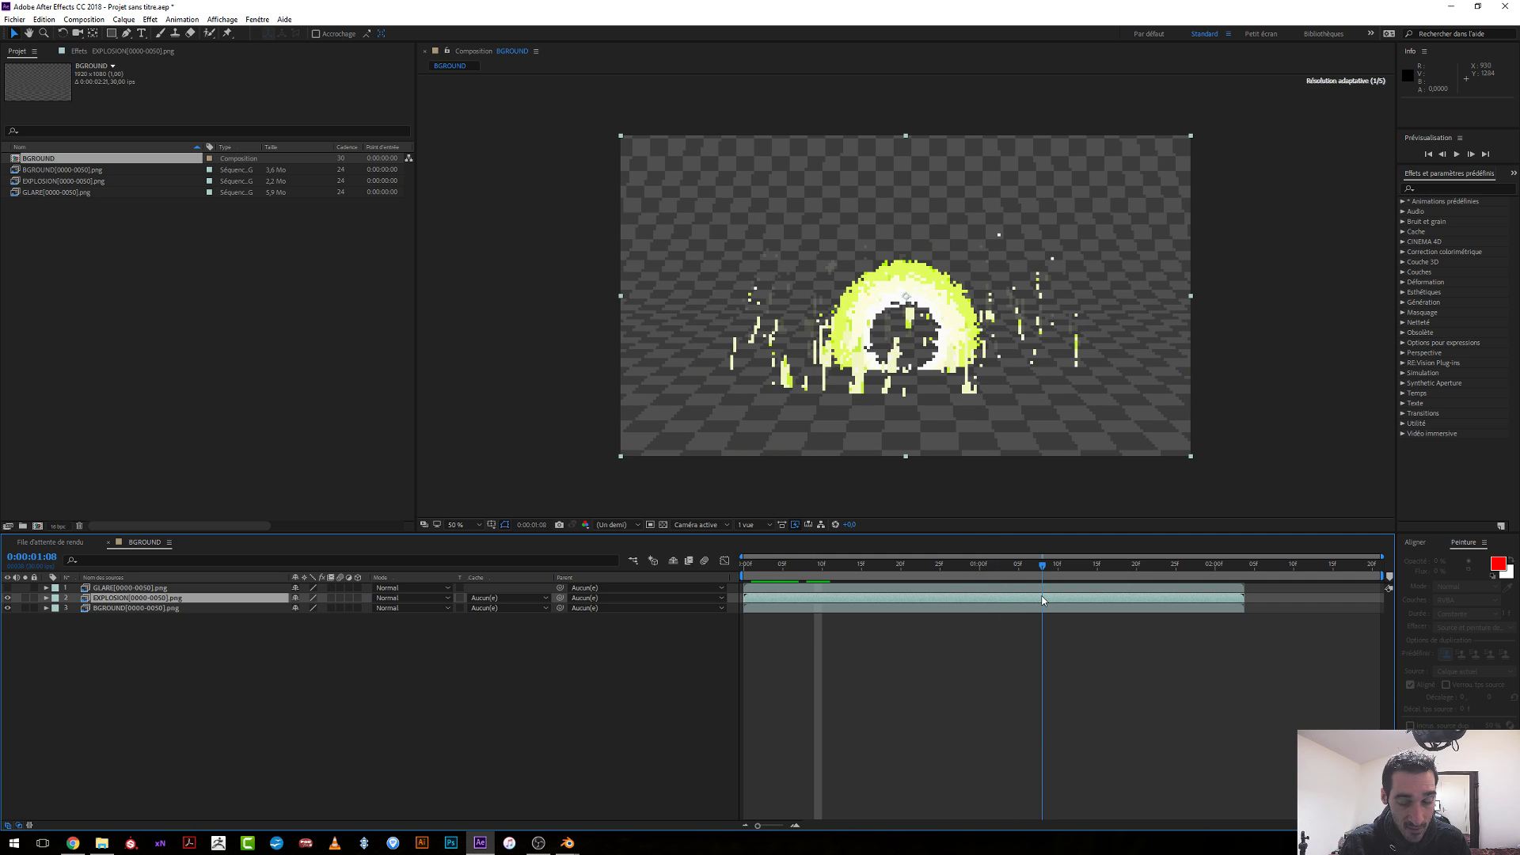
pyautogui.press('/')
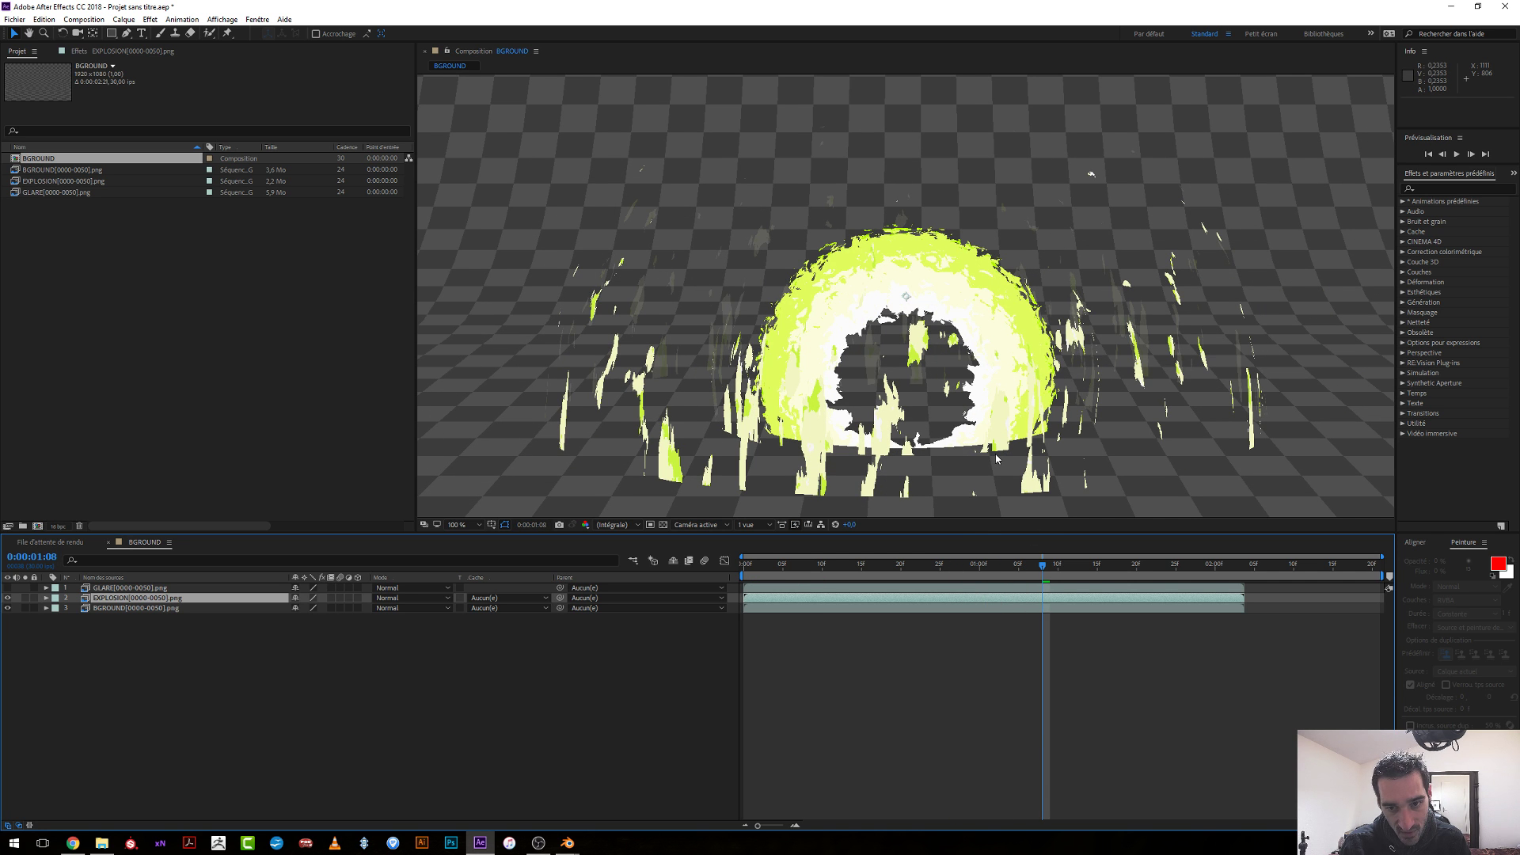
pyautogui.moveTo(1025, 563); pyautogui.dragTo(987, 568)
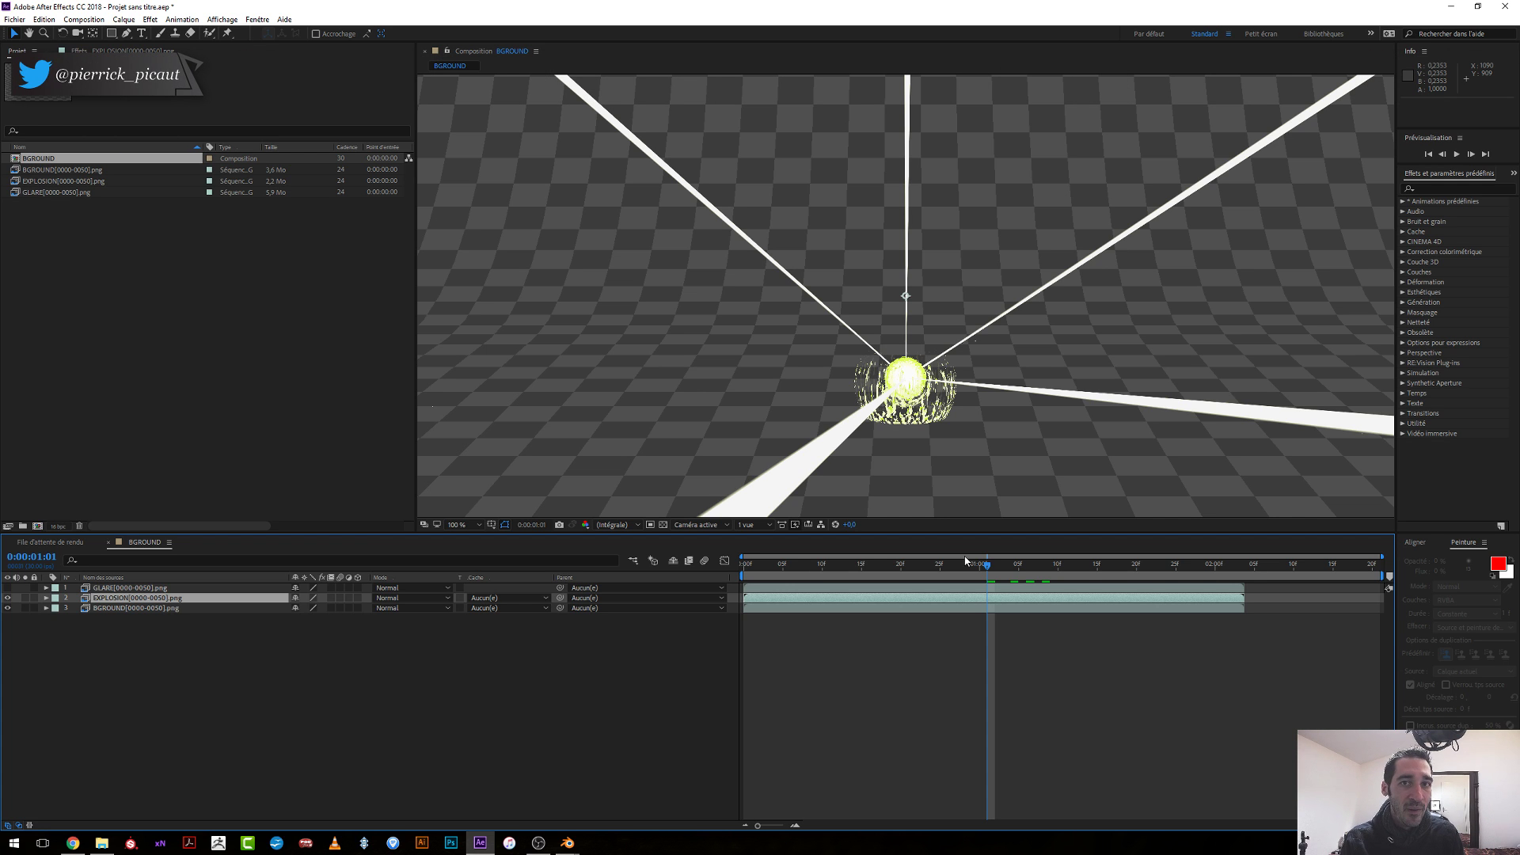
pyautogui.moveTo(962, 565); pyautogui.dragTo(893, 565)
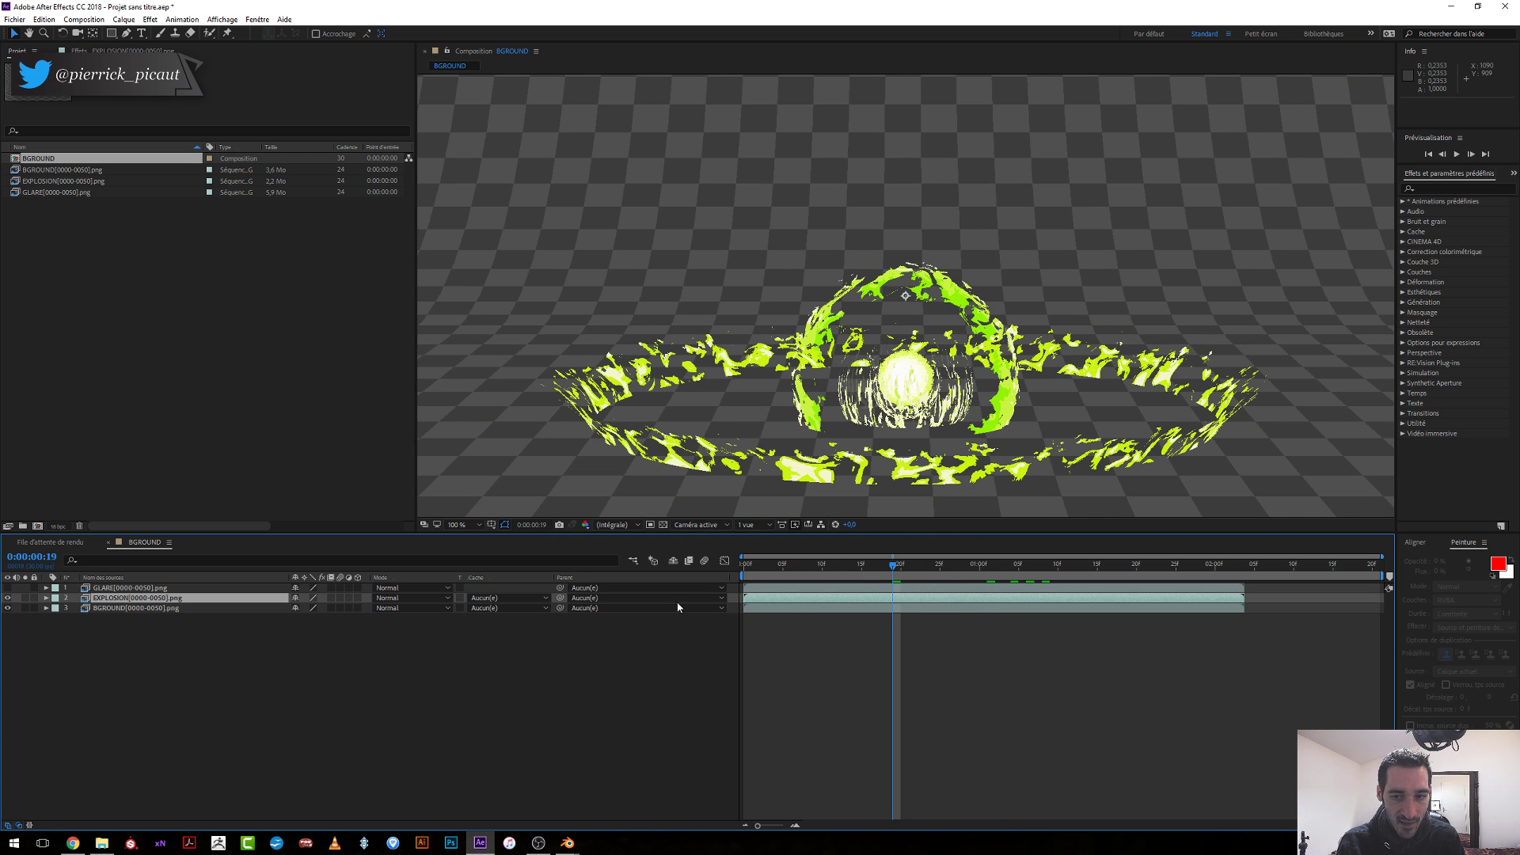
# Show the GLARE layer again and set its blending mode to Addition.
pyautogui.keyDown('alt'); pyautogui.click(8, 596); pyautogui.keyUp('alt')
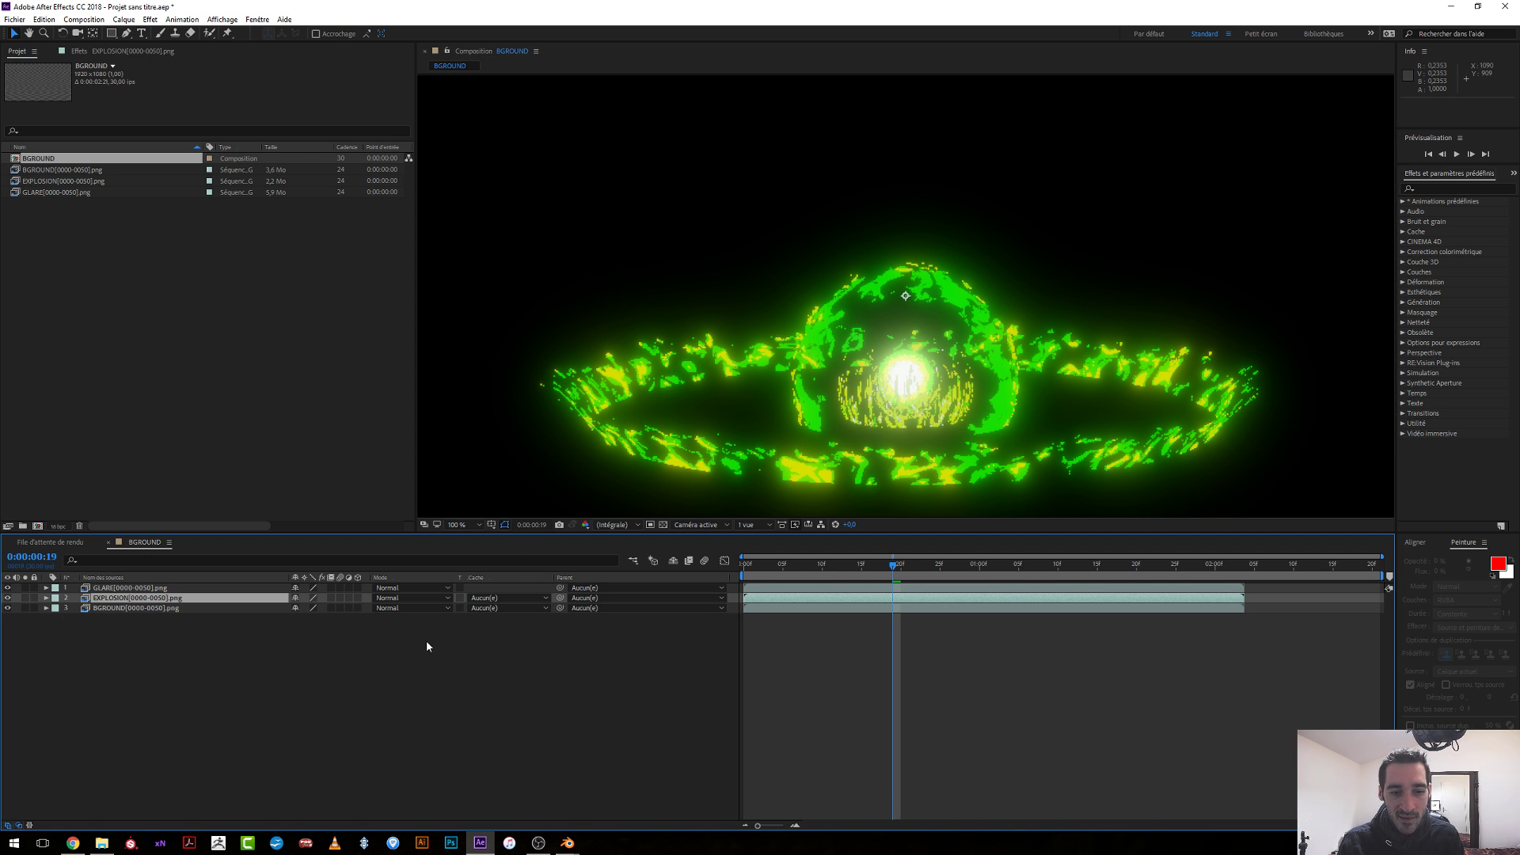
pyautogui.click(424, 597)
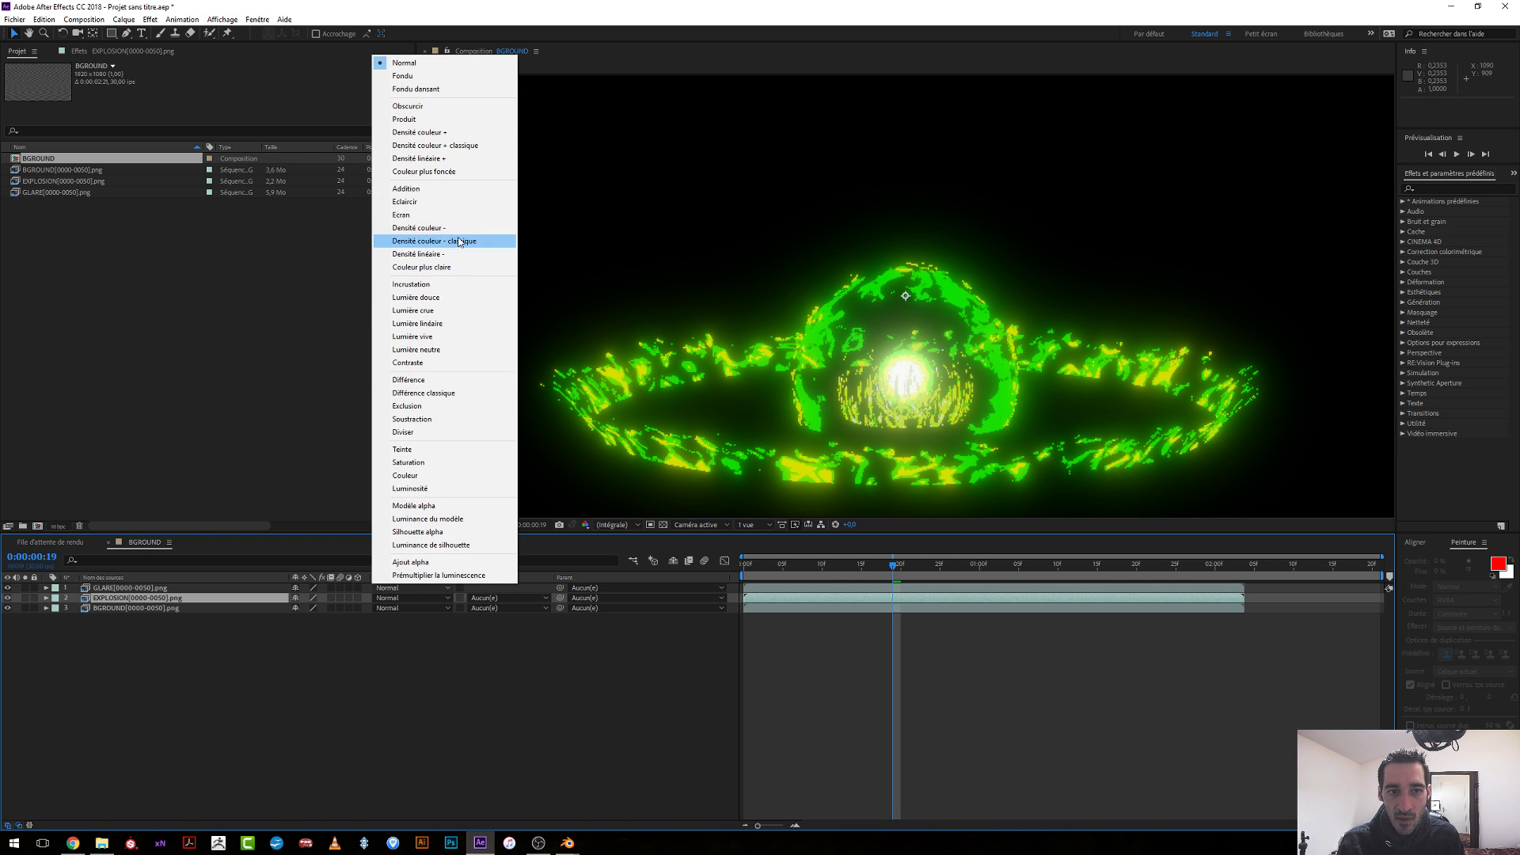
pyautogui.click(406, 188)
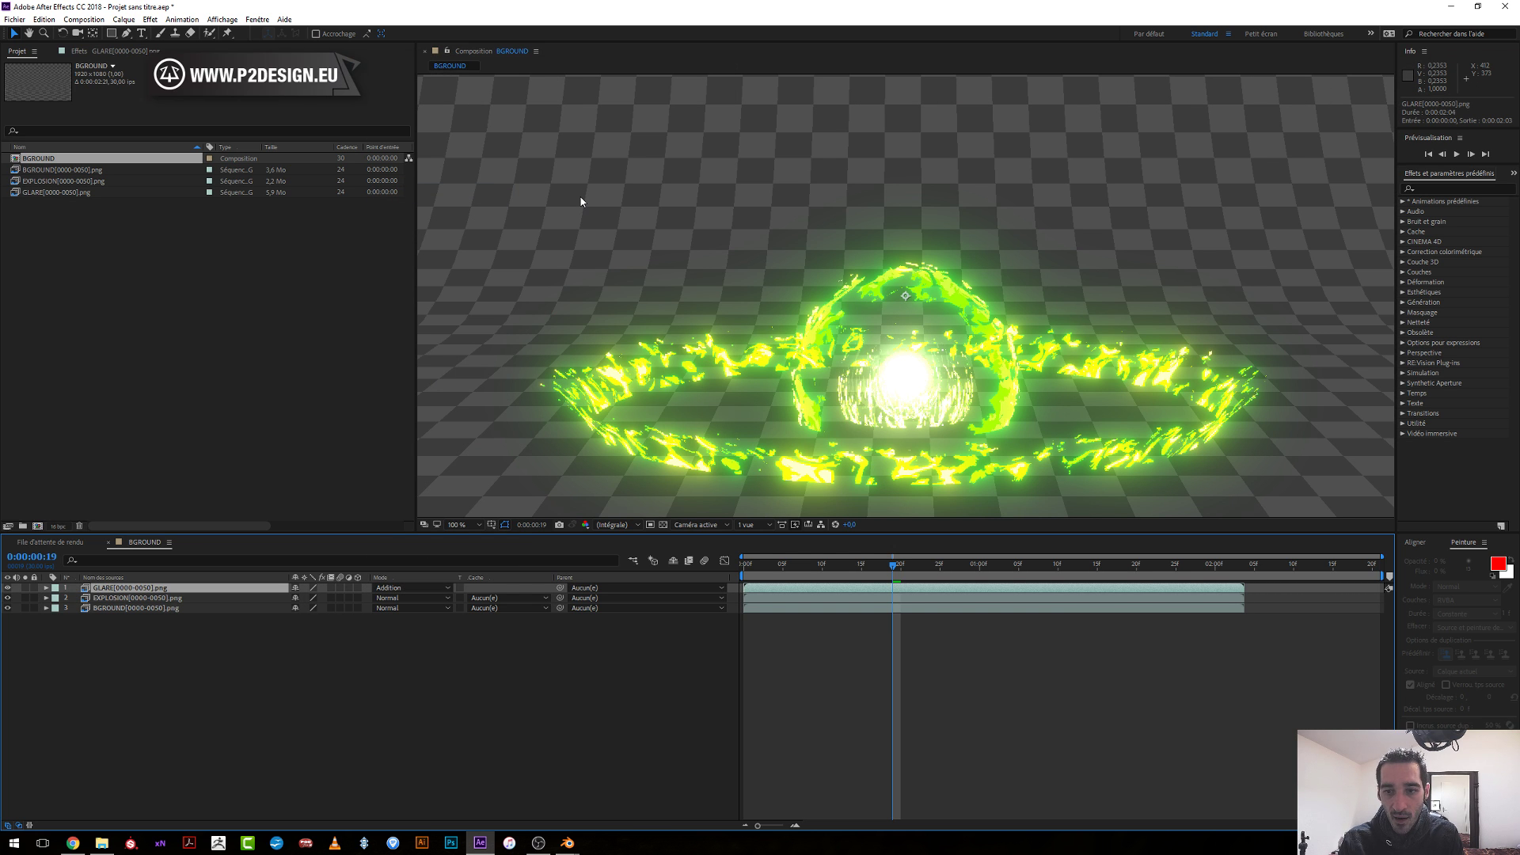
# Scrub to 0:00:00:21, view the whole frame and play back the composited explosion with its glare.
pyautogui.moveTo(827, 563); pyautogui.dragTo(914, 587)
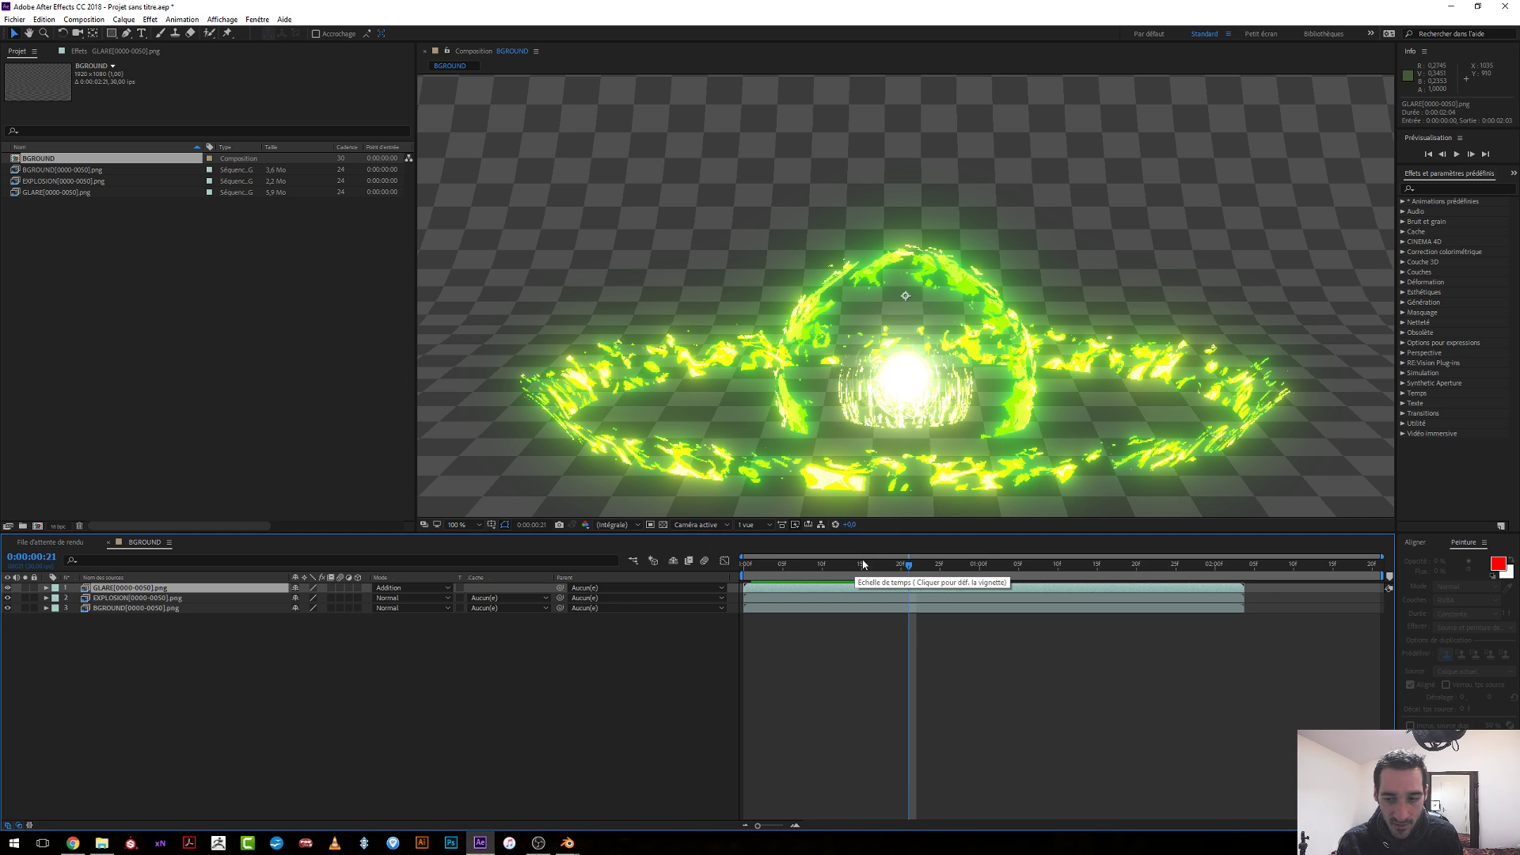
pyautogui.scroll(-2, 930, 467)
pyautogui.press('space')
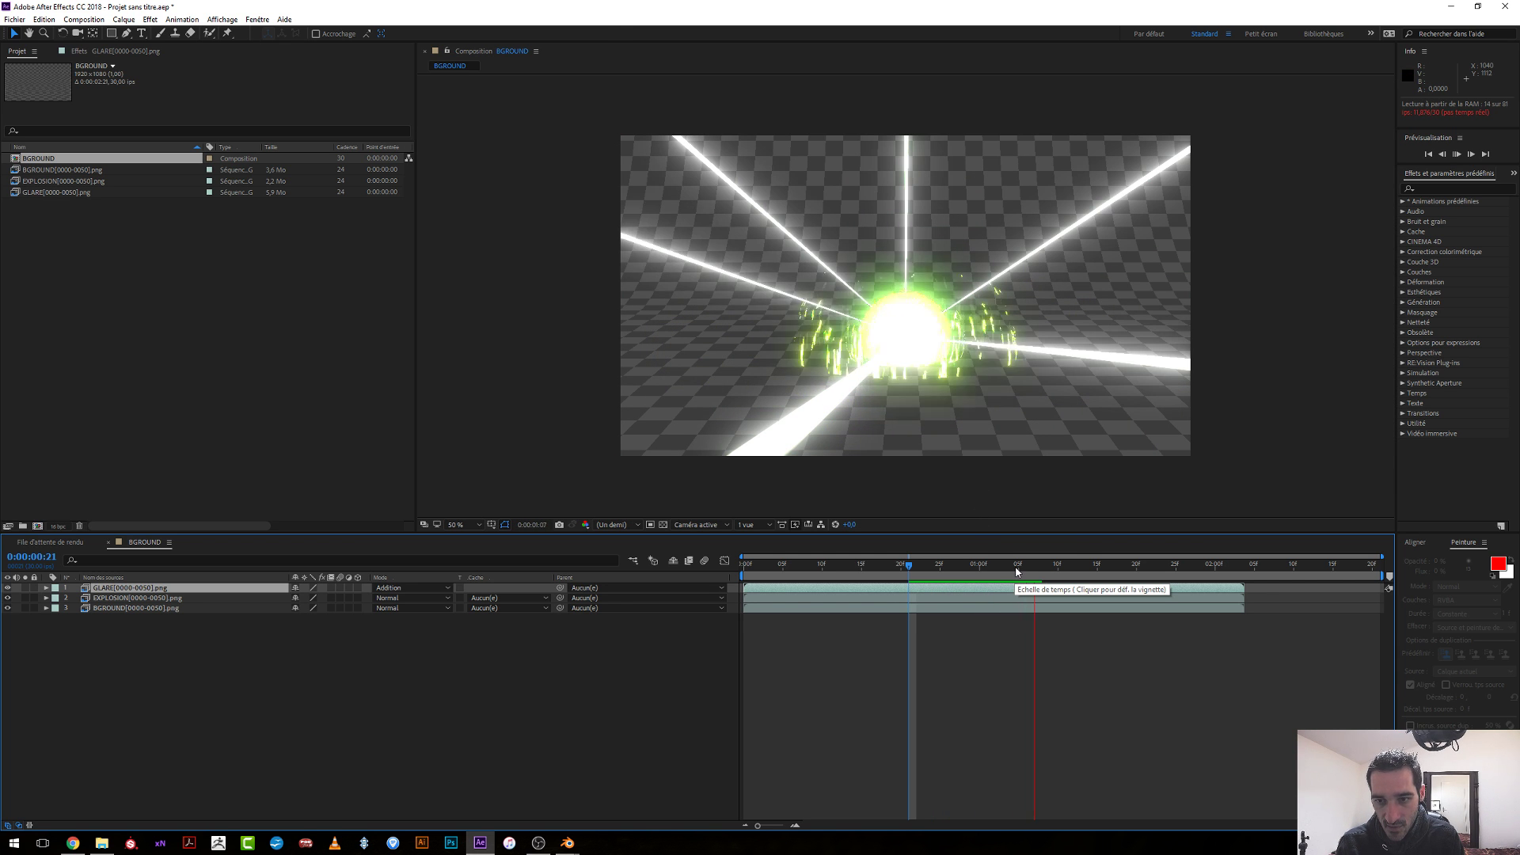
# Play back the composited explosion from several points in the timeline, including 0:00:01:04 and 0:00:00:18.
pyautogui.press('space')
pyautogui.moveTo(1094, 566); pyautogui.dragTo(1011, 585)
pyautogui.press('space')
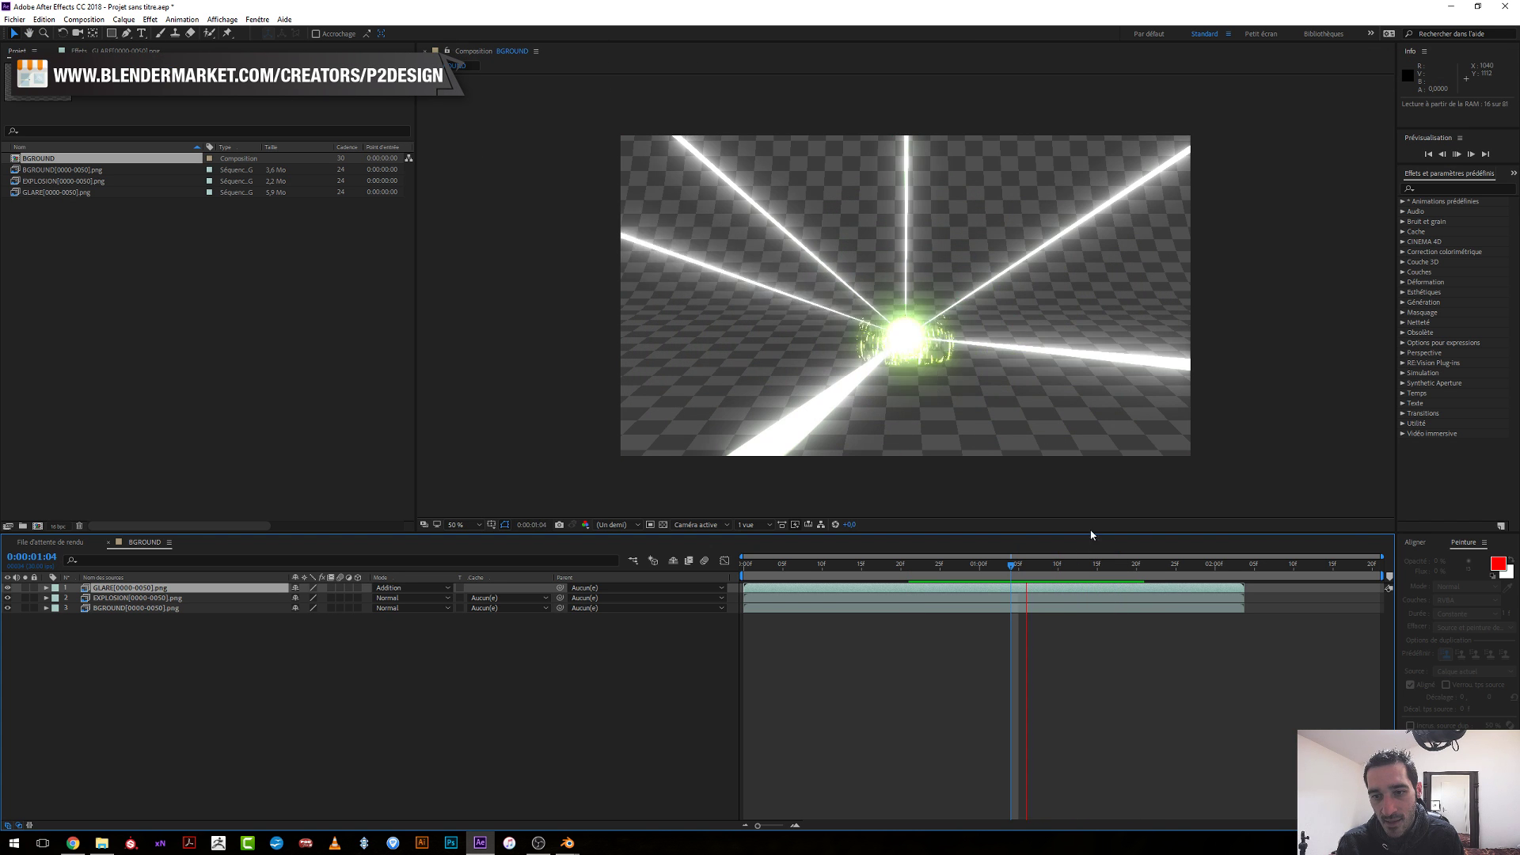
pyautogui.press('space')
pyautogui.moveTo(1137, 565); pyautogui.dragTo(884, 601)
pyautogui.press('space')
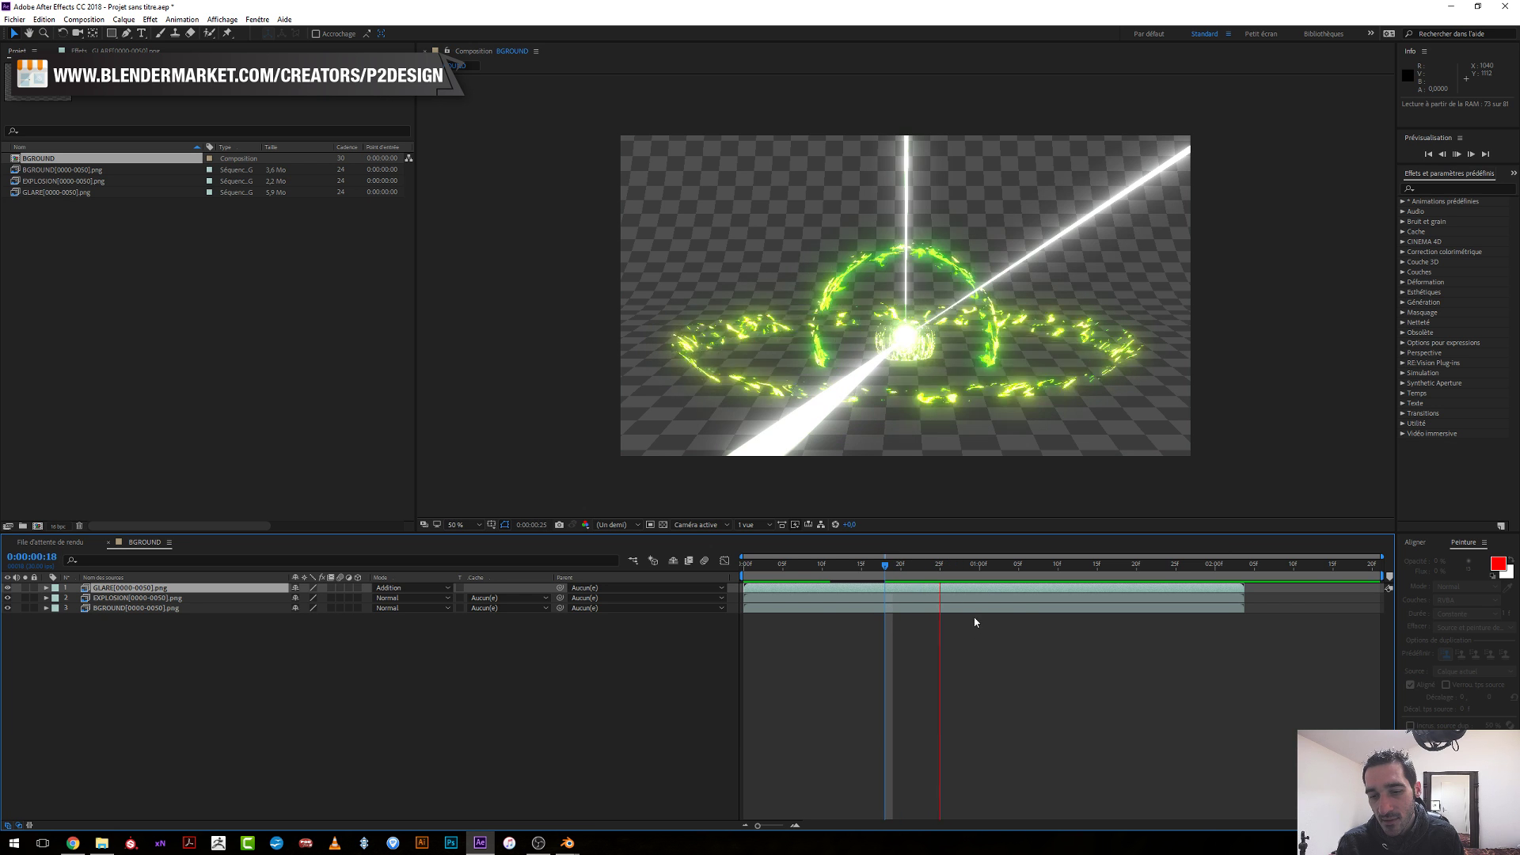
pyautogui.click(805, 575)
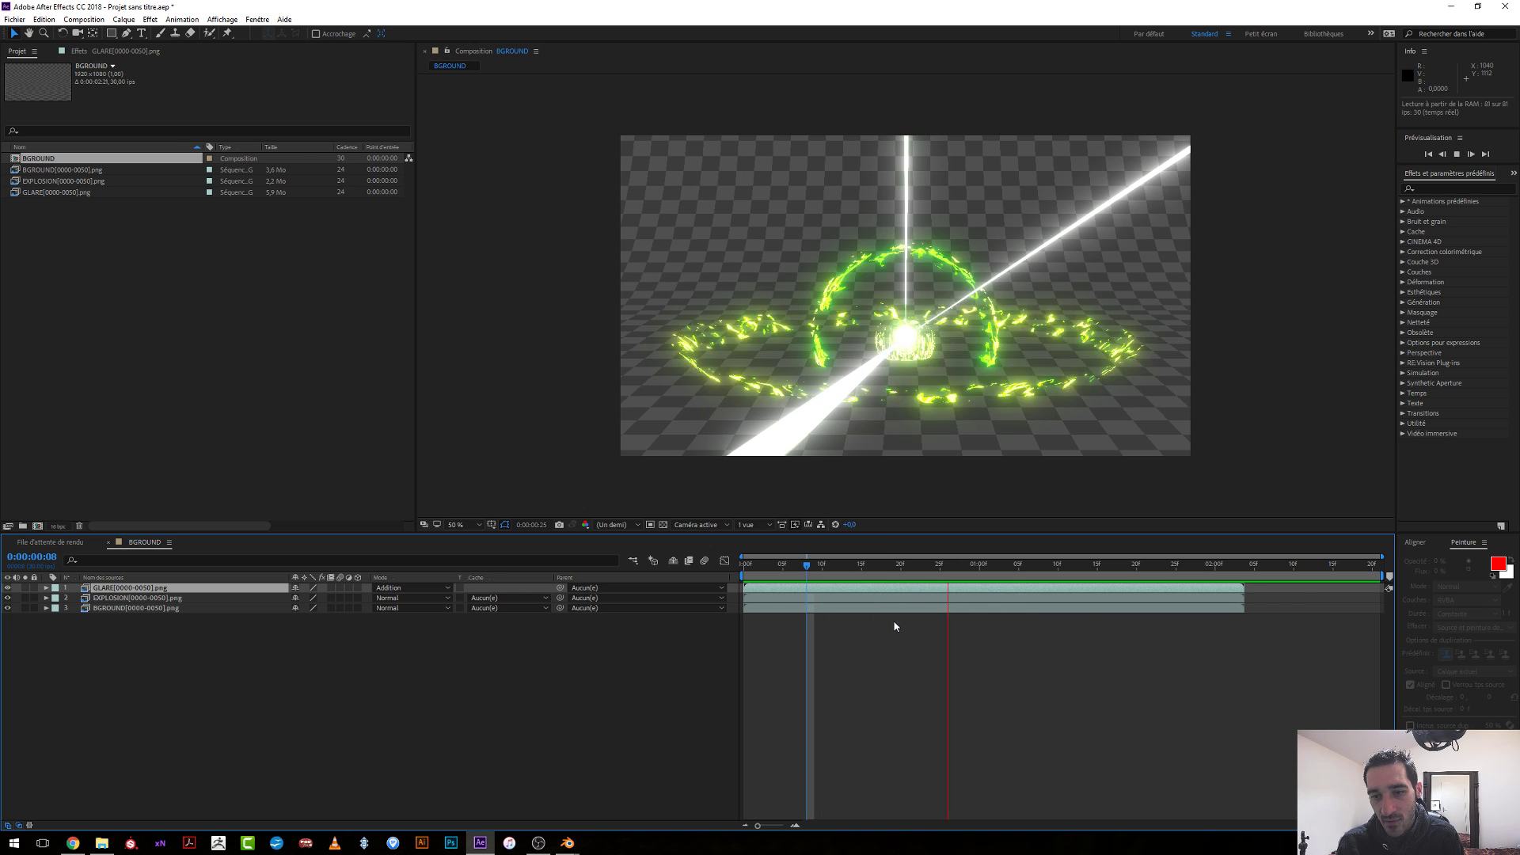
# End the work area at 0:00:02:03, where the image sequences stop, and trim the composition to the work area.
pyautogui.press('space')
pyautogui.moveTo(1381, 579); pyautogui.dragTo(1249, 587)
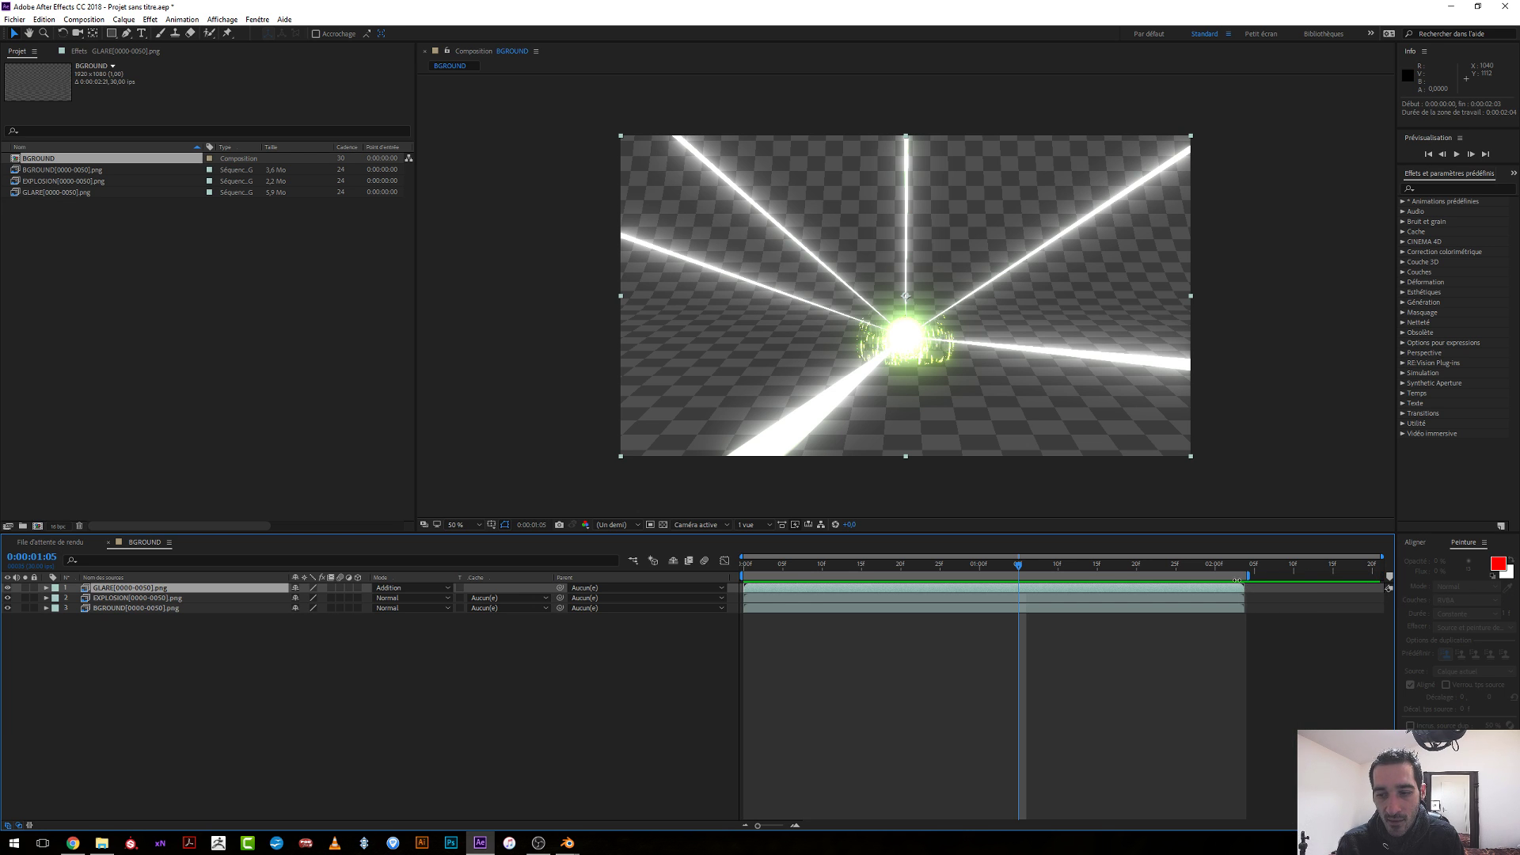
pyautogui.rightClick(1239, 586)
pyautogui.click(1282, 607)
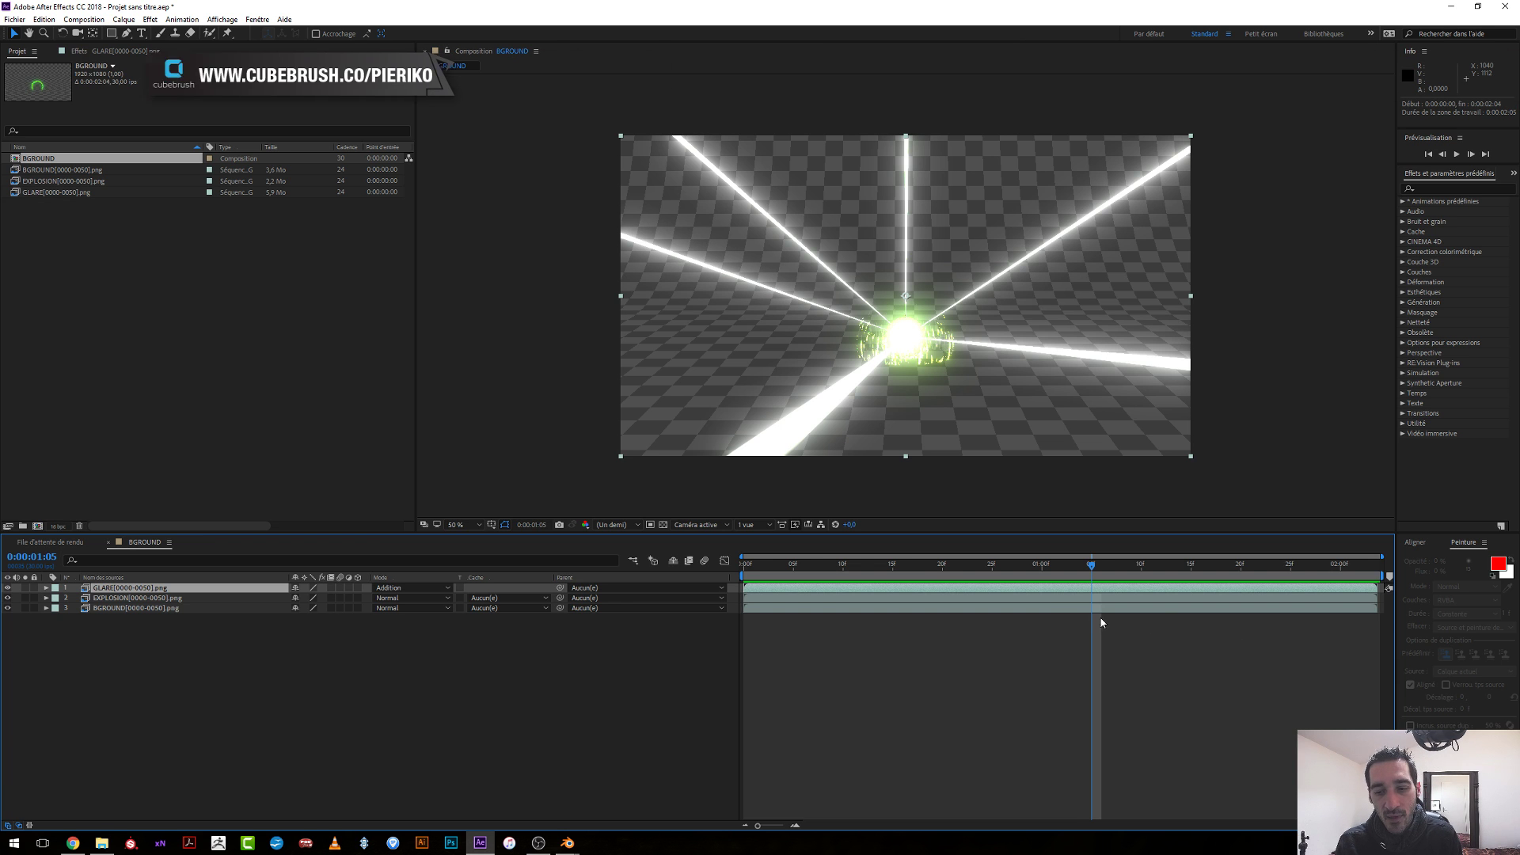
# Play back the trimmed composition and scrub to 0:00:00:17.
pyautogui.moveTo(1091, 565); pyautogui.dragTo(862, 600)
pyautogui.press('space')
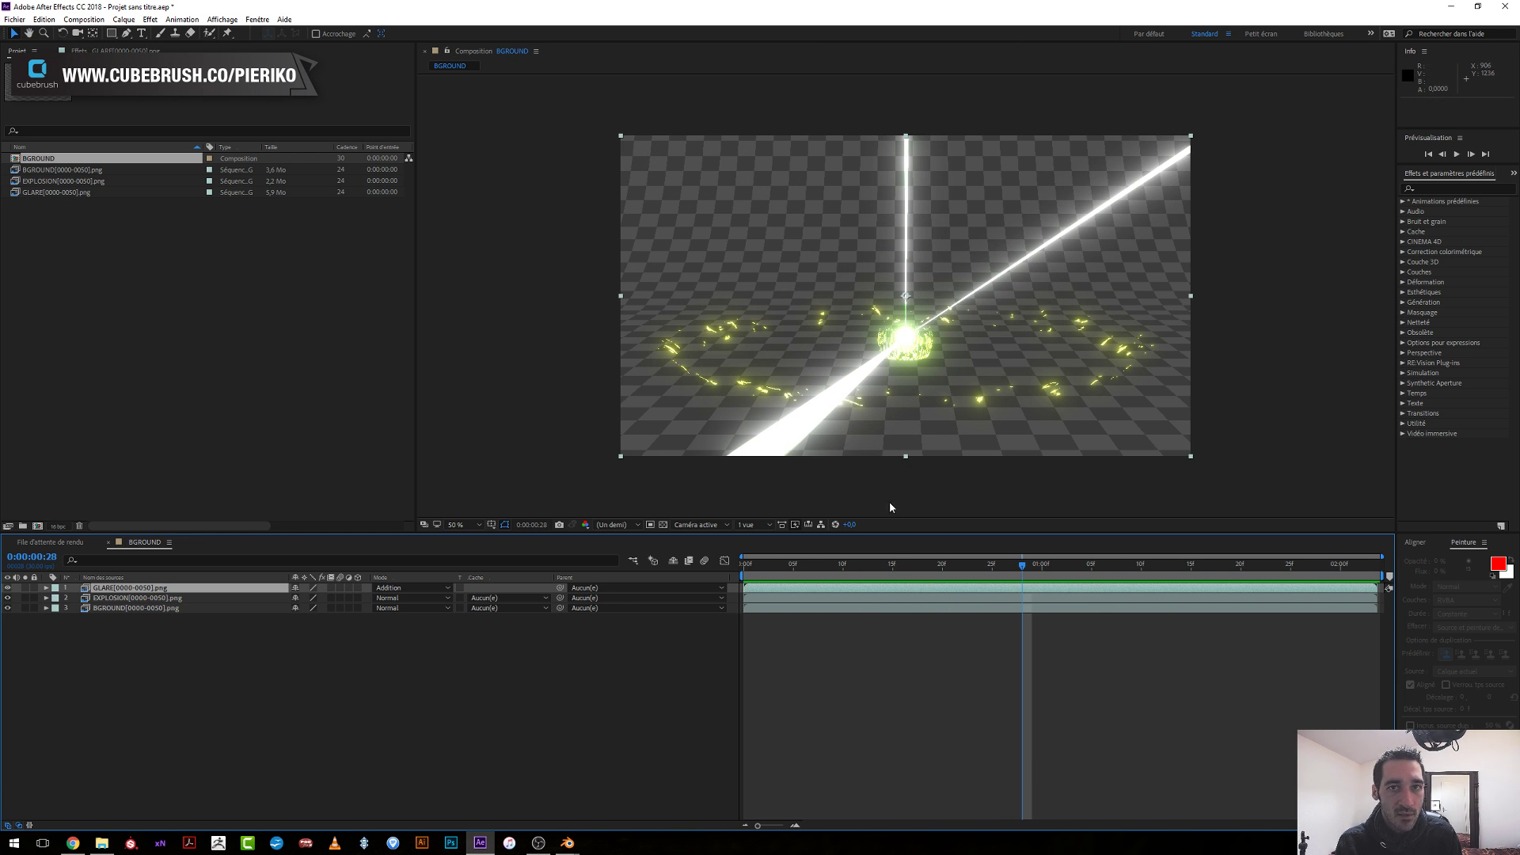
pyautogui.moveTo(796, 563); pyautogui.dragTo(913, 564)
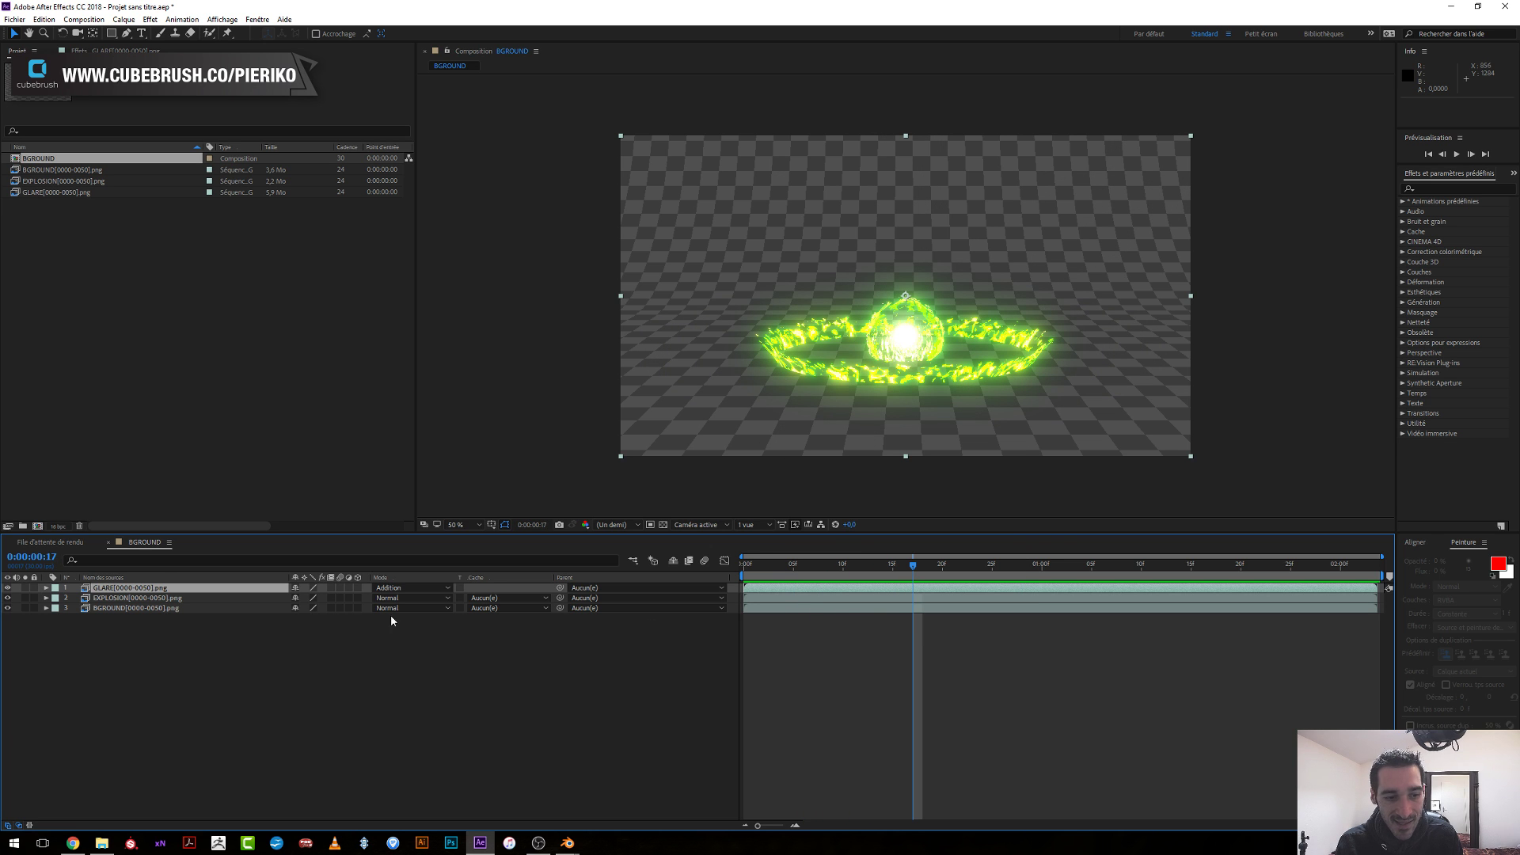
# Create a dark grey solid directly above the BGROUND layer with the default settings.
pyautogui.click(135, 607)
pyautogui.hotkey('ctrl', 'y')
pyautogui.click(207, 242)
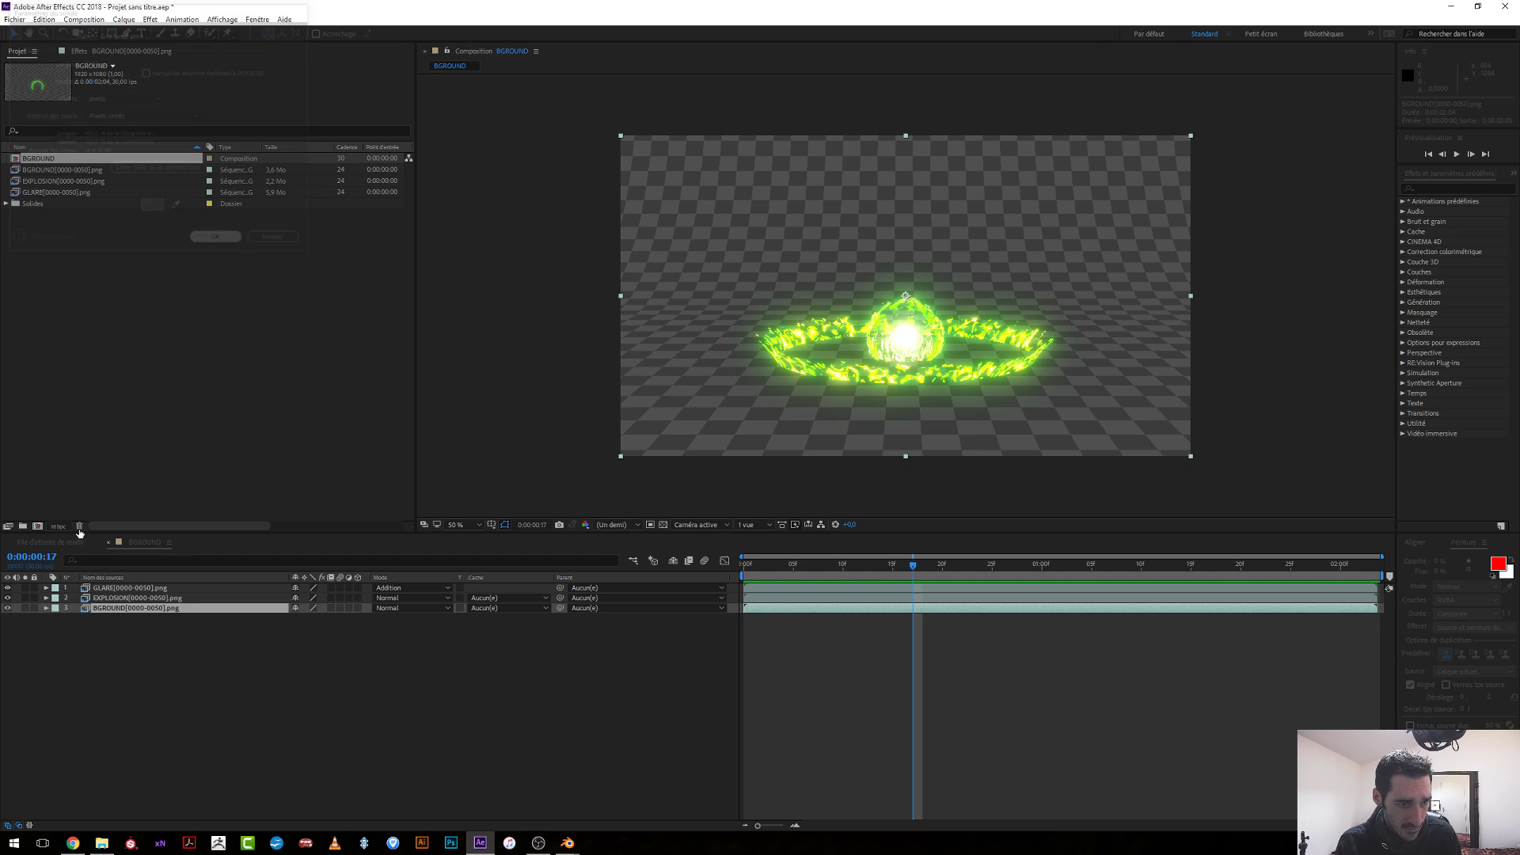
# Apply the Gamme des dégradés effect to the new solid and set its blending mode to Produit.
pyautogui.click(129, 21)
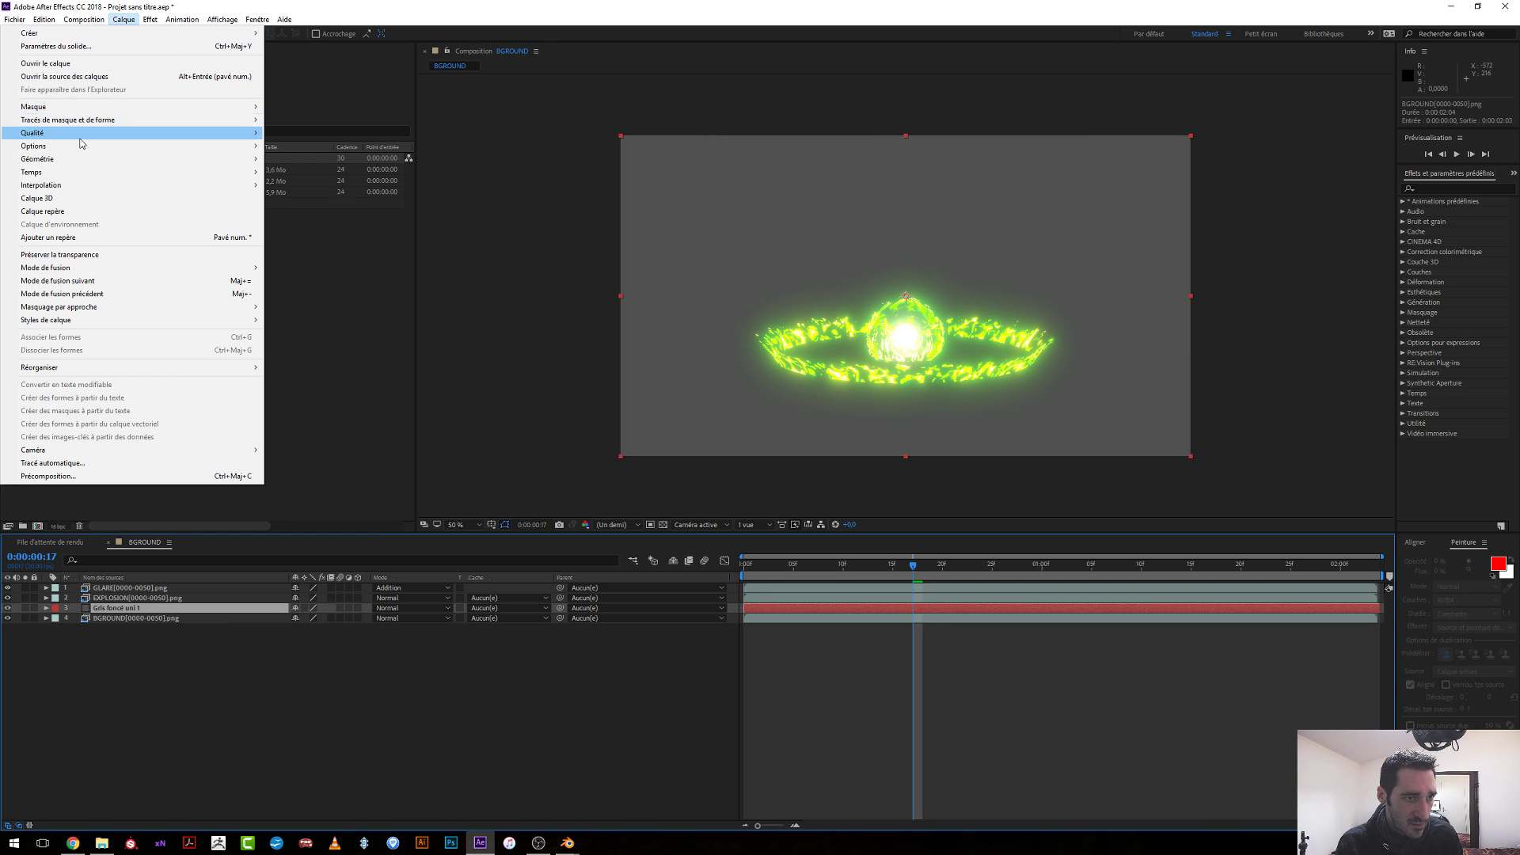
pyautogui.moveTo(151, 19)
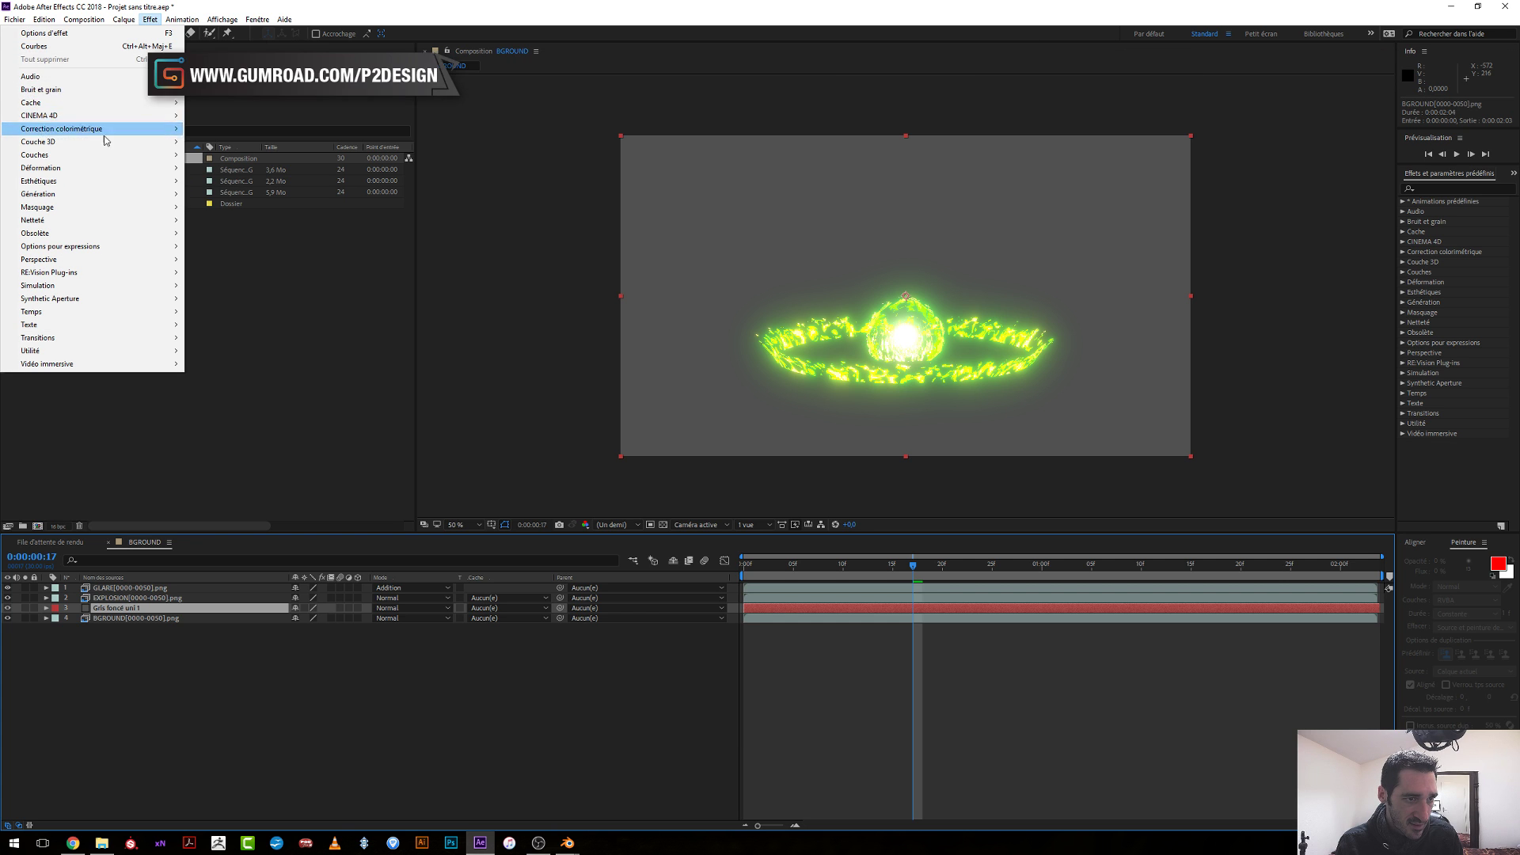
pyautogui.moveTo(108, 194)
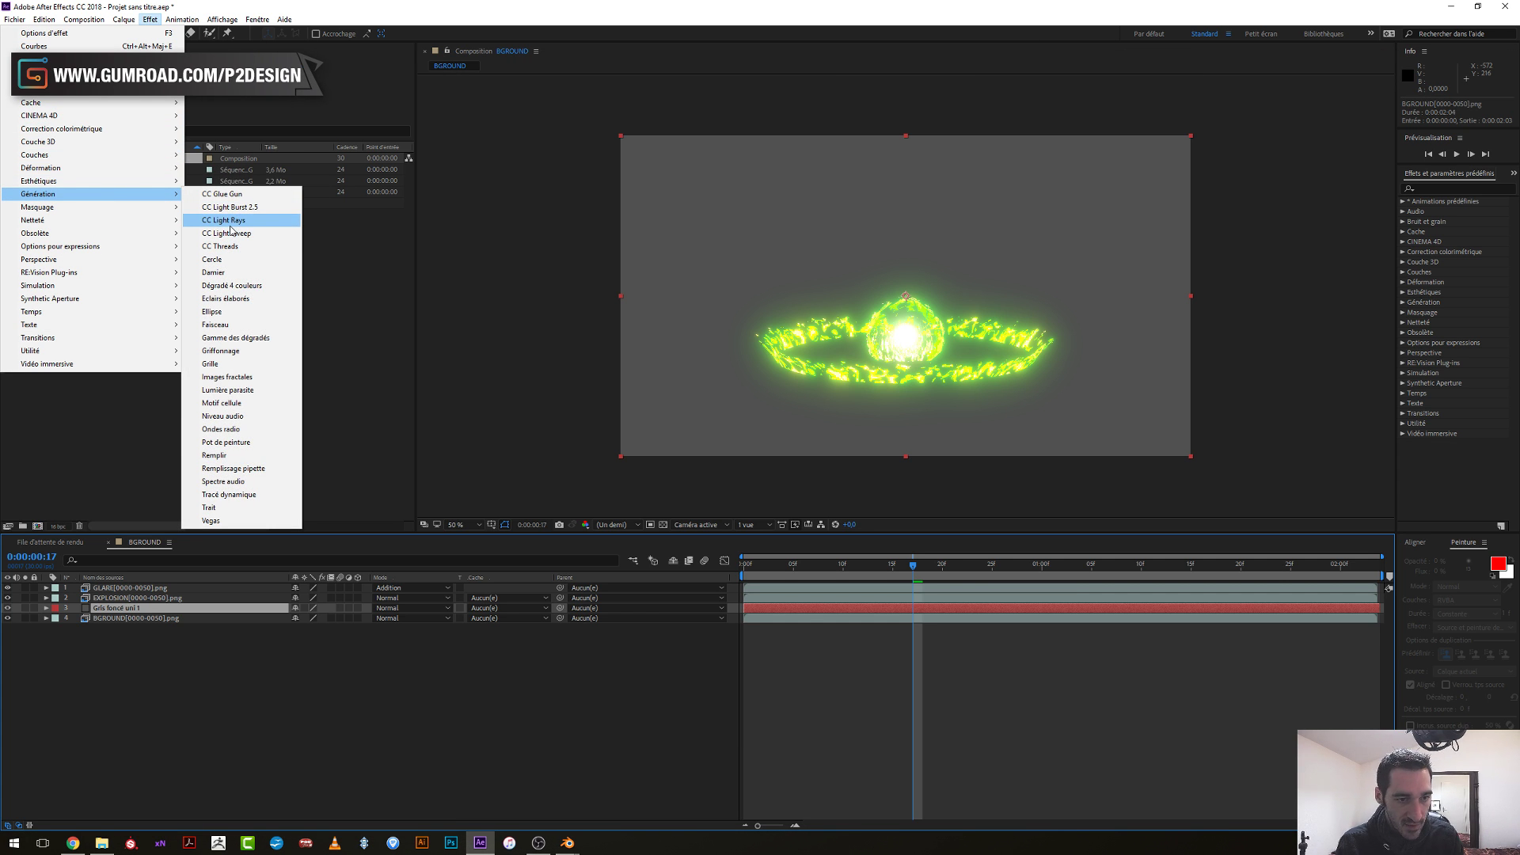
pyautogui.click(237, 338)
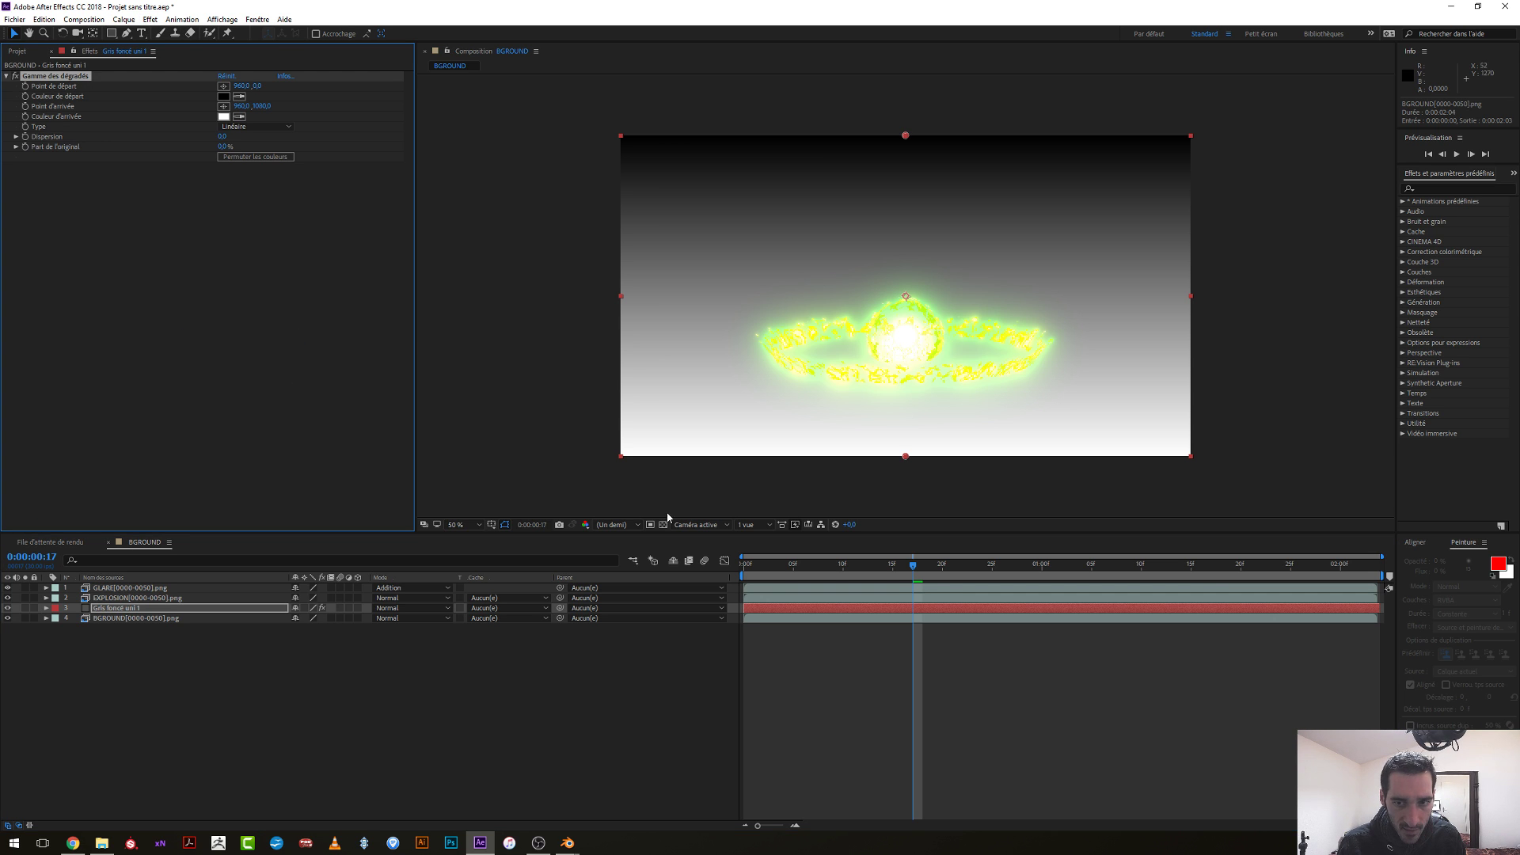
pyautogui.click(412, 607)
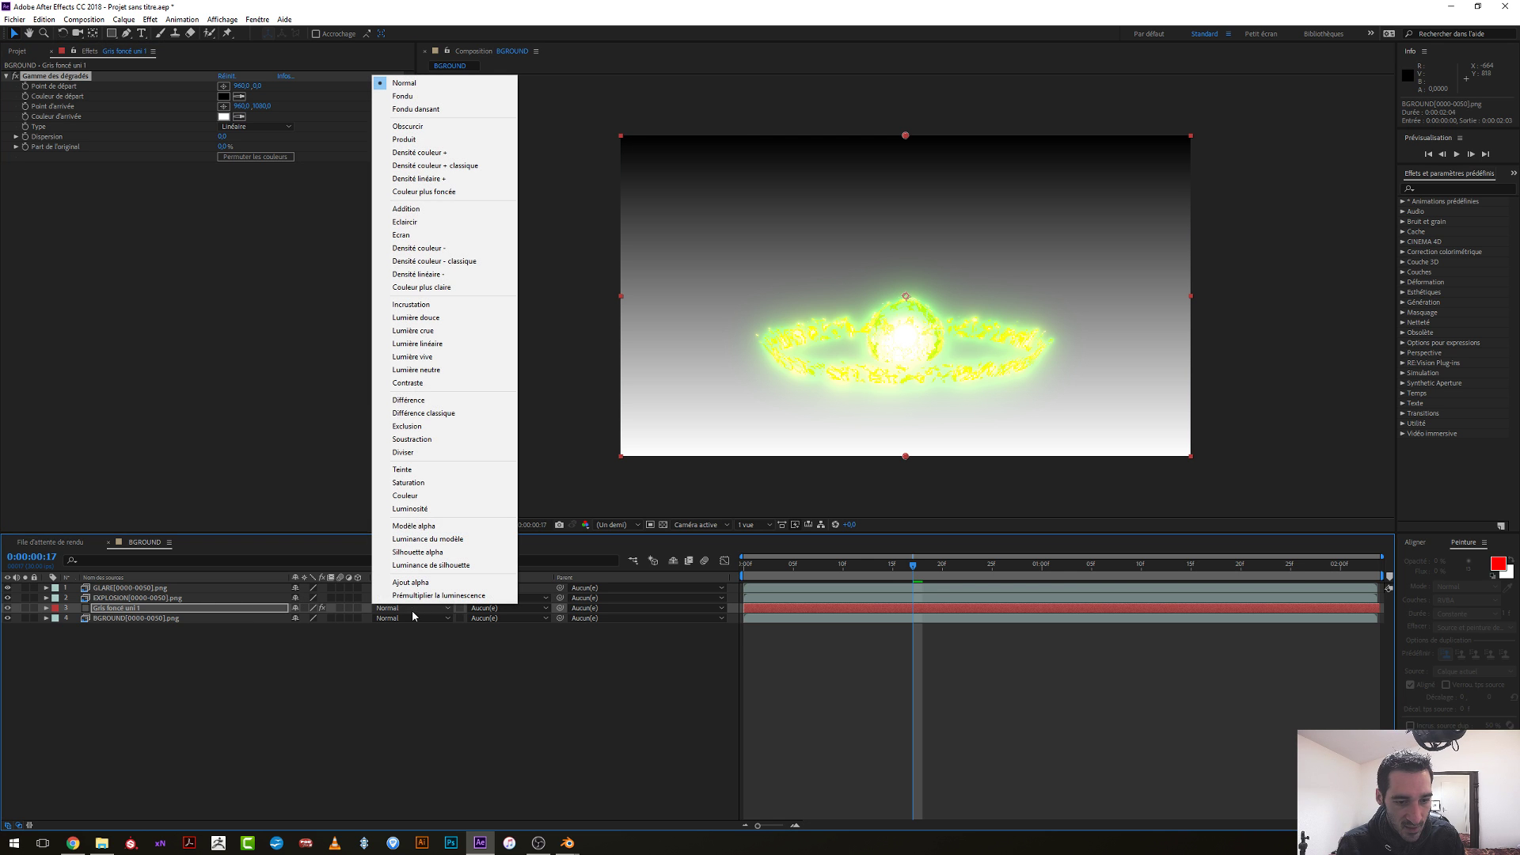
pyautogui.click(437, 140)
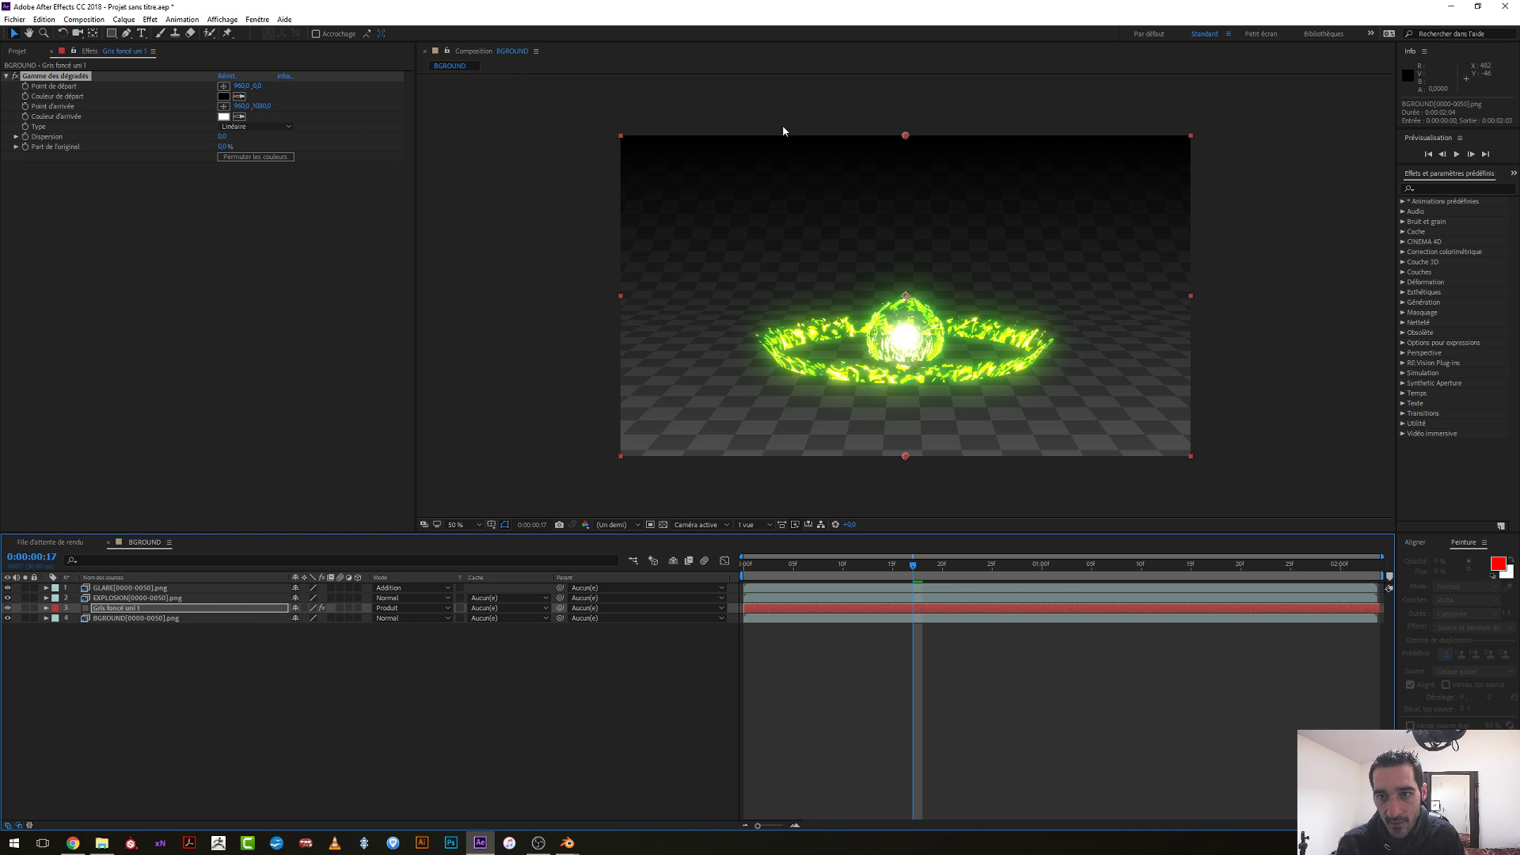
# Move the gradient's start point above the frame and its end point near the explosion's centre, at about 966, 616.
pyautogui.click(890, 132)
pyautogui.click(76, 85)
pyautogui.moveTo(906, 136); pyautogui.dragTo(837, 129)
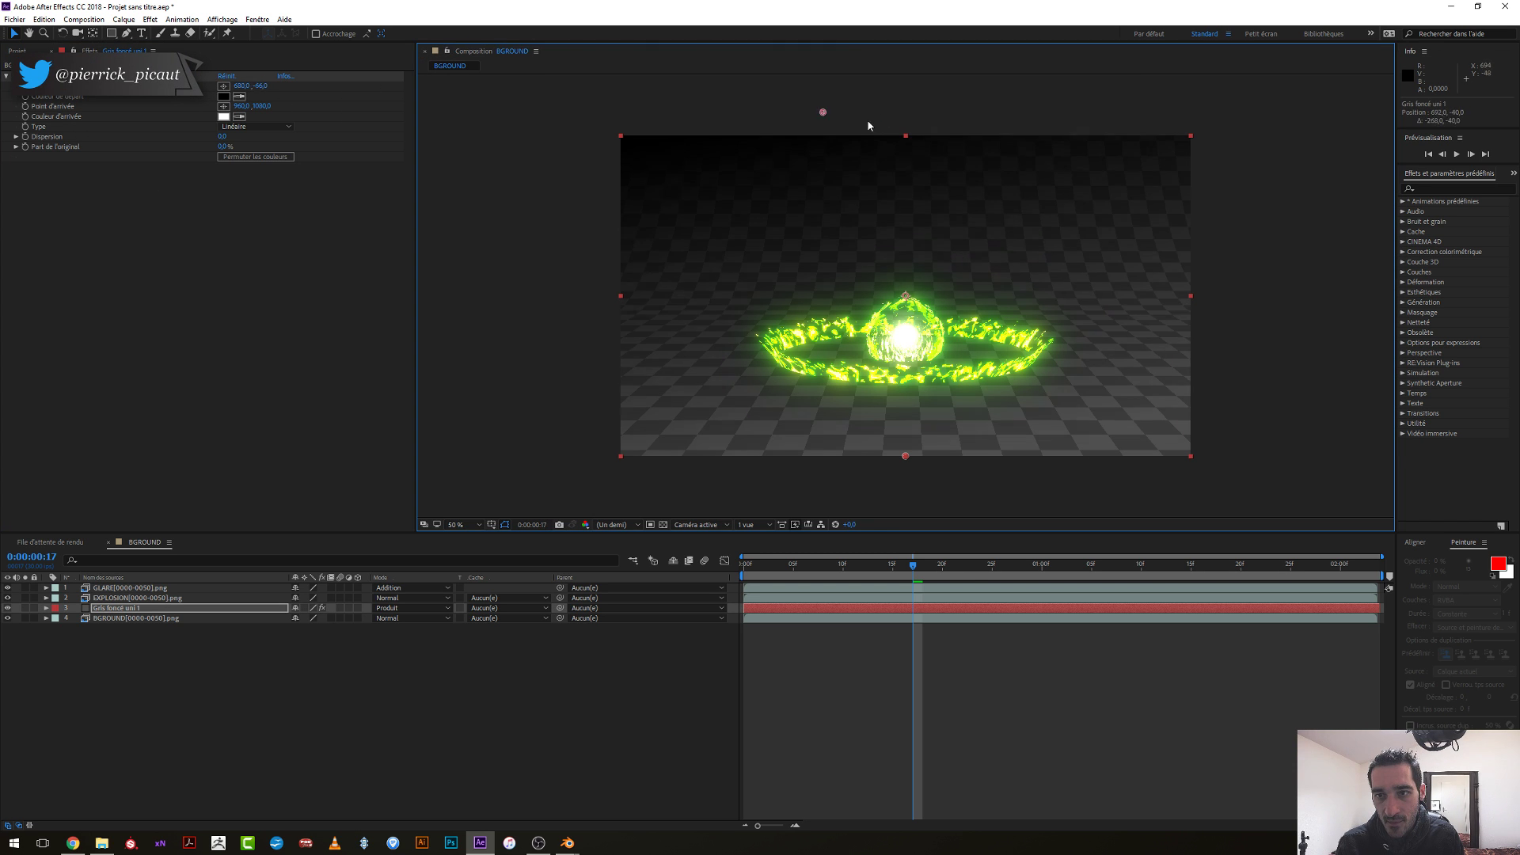
pyautogui.moveTo(897, 43); pyautogui.dragTo(898, 48)
pyautogui.moveTo(905, 456); pyautogui.dragTo(912, 321)
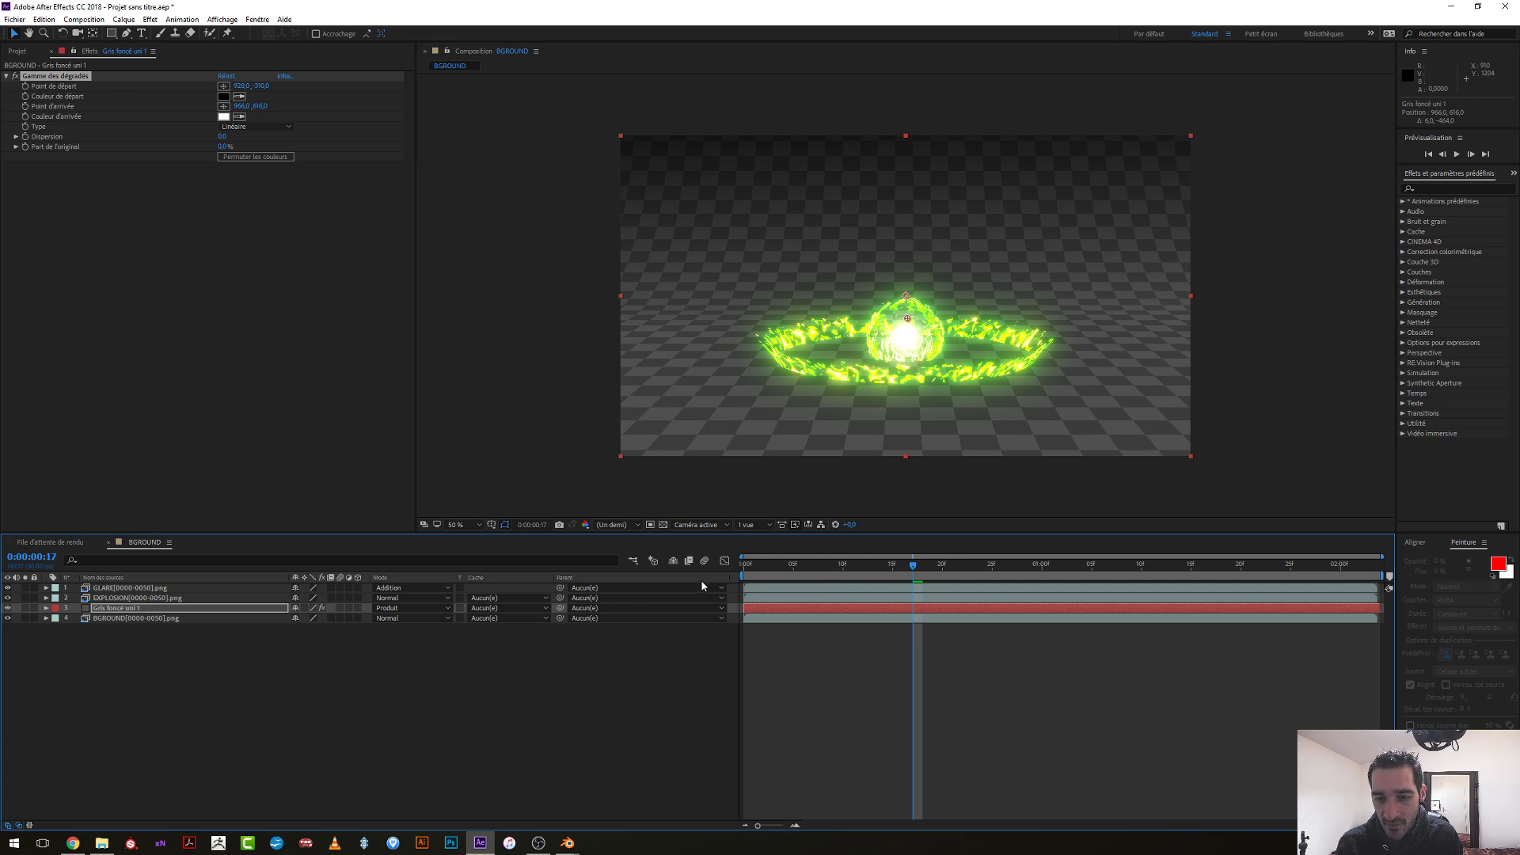
# Play back the composition from the first frame and examine the gradient-darkened background, including at 0:00:01:11.
pyautogui.press('Home')
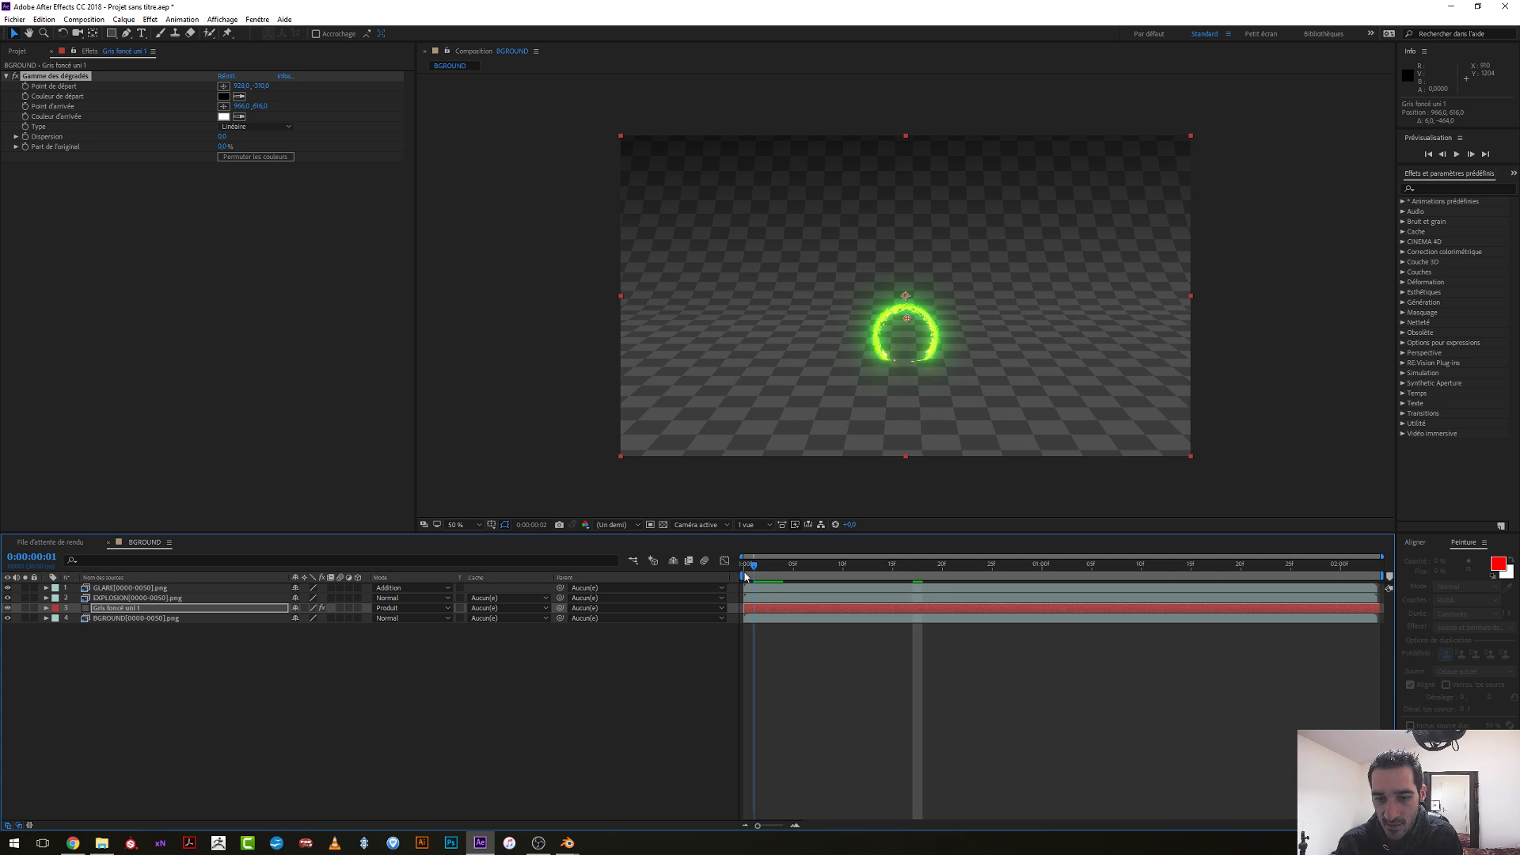
pyautogui.press('space')
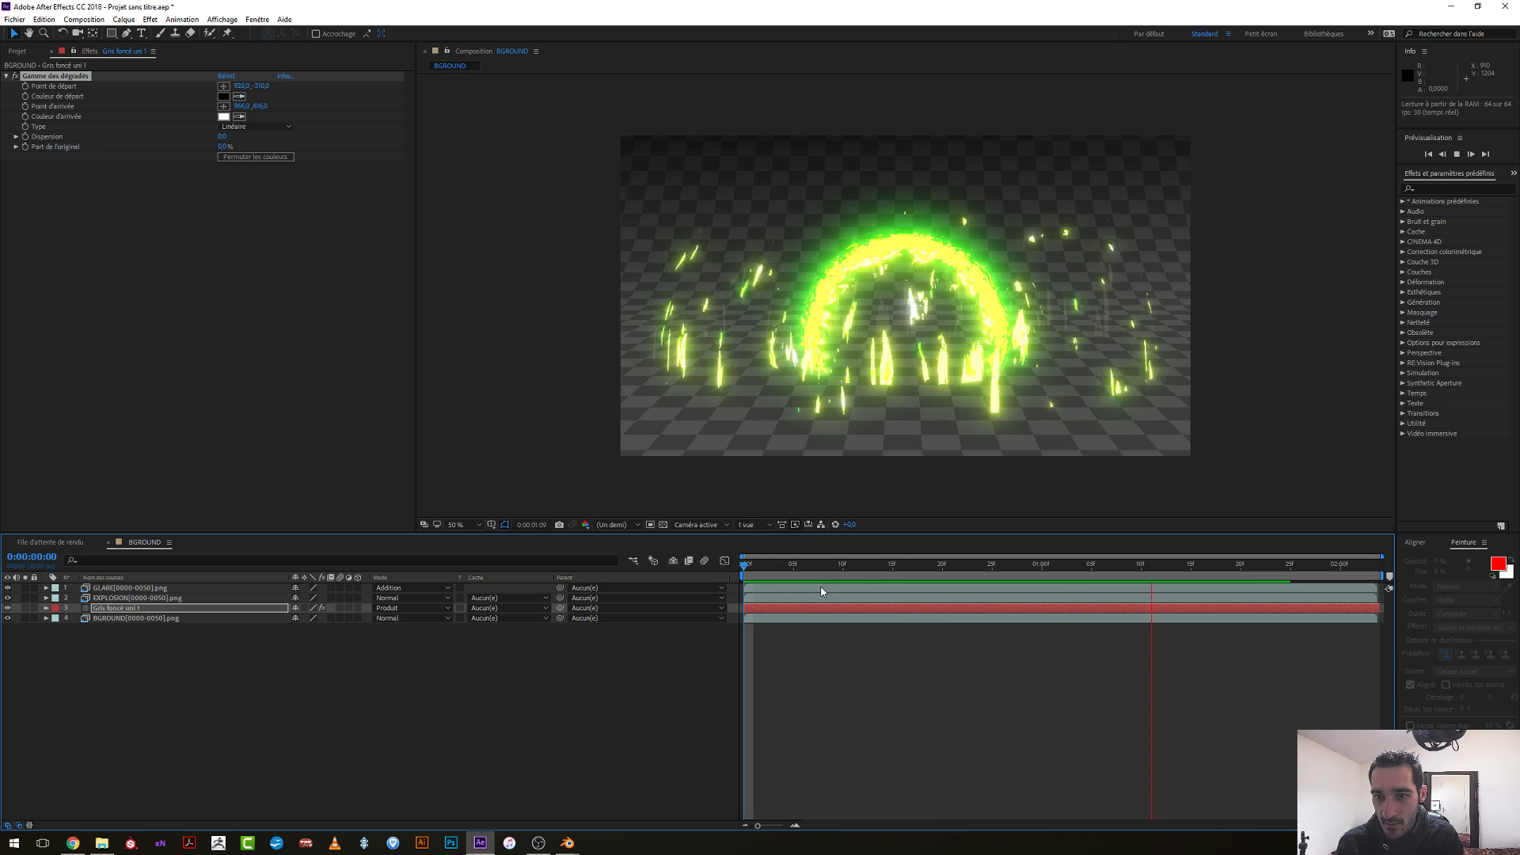
pyautogui.press('space')
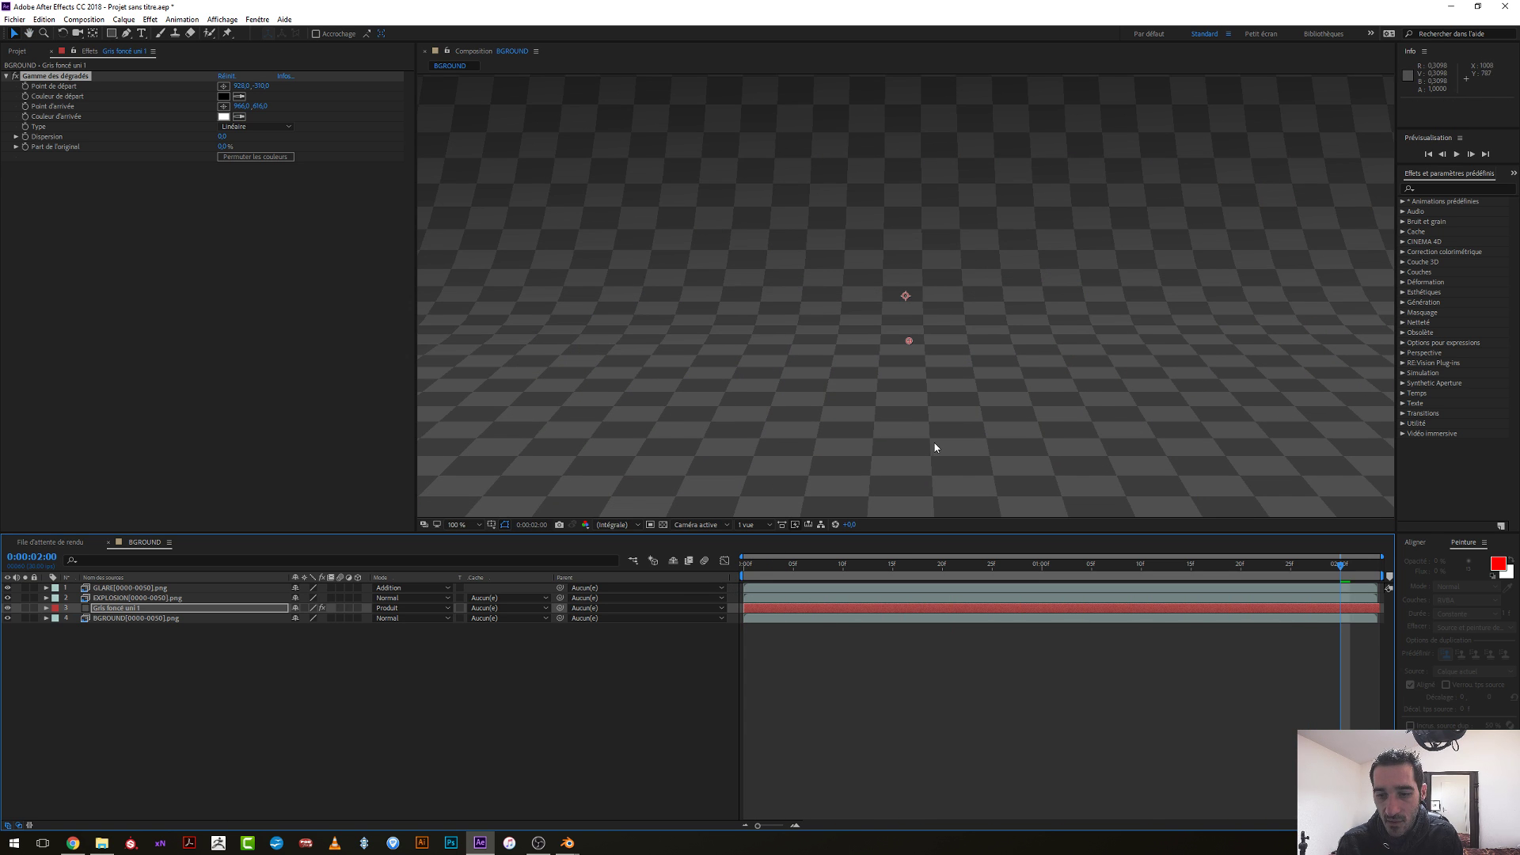
pyautogui.moveTo(1189, 581); pyautogui.dragTo(1151, 583)
pyautogui.press('space')
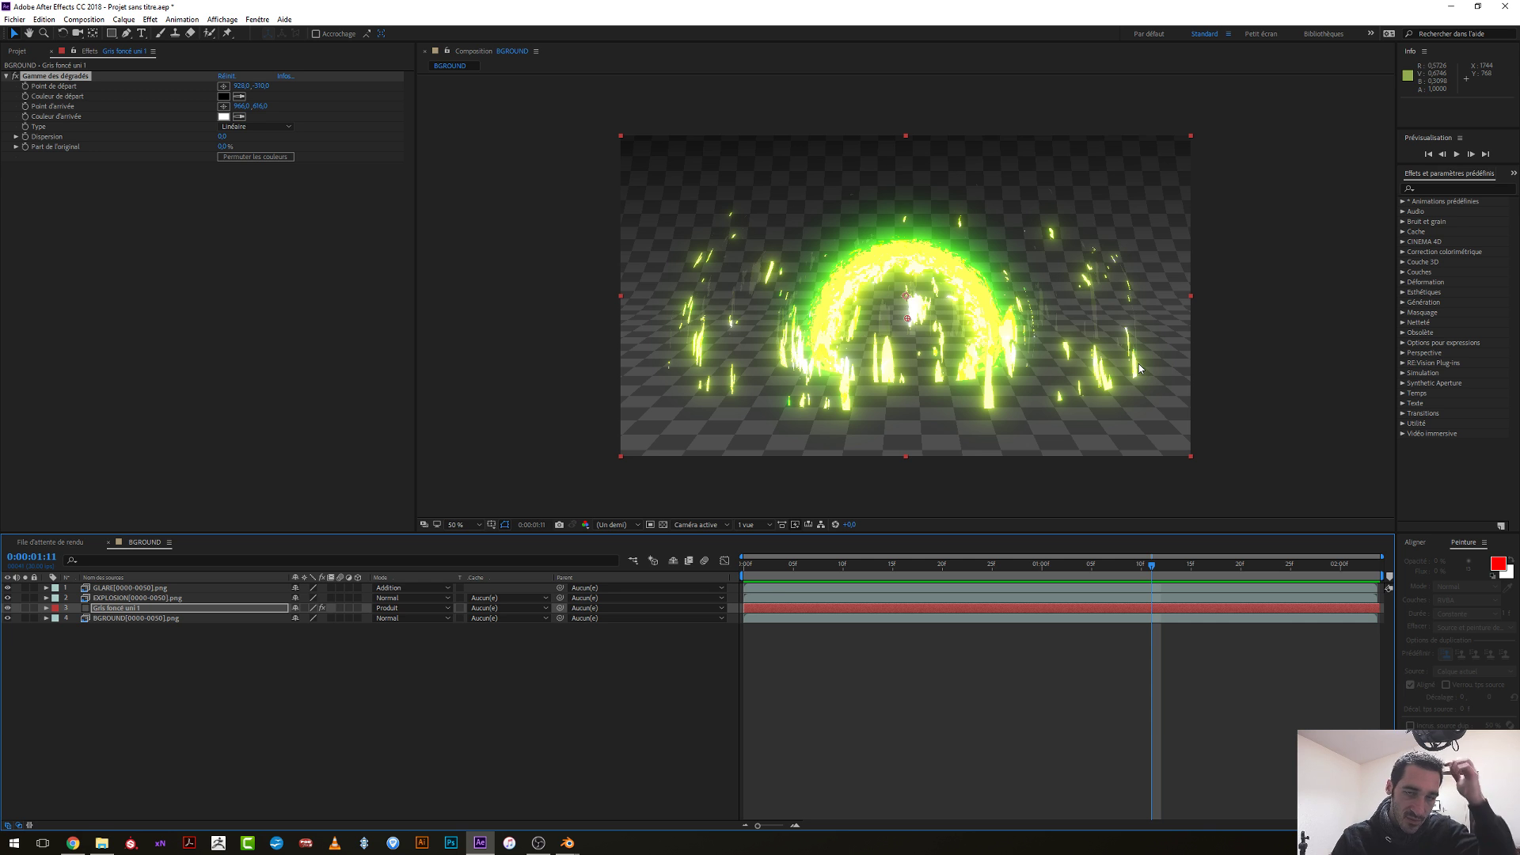
# Scrub back and replay the explosion, and undo the accidental time shift of the GLARE layer.
pyautogui.moveTo(1151, 570); pyautogui.dragTo(1097, 582)
pyautogui.press('space')
pyautogui.press('space')
pyautogui.hotkey('ctrl', 'z')
pyautogui.moveTo(937, 564); pyautogui.dragTo(902, 565)
# At the first frame, create a second dark grey solid above the GLARE layer and apply Gamme des dégradés to it.
pyautogui.press('Home')
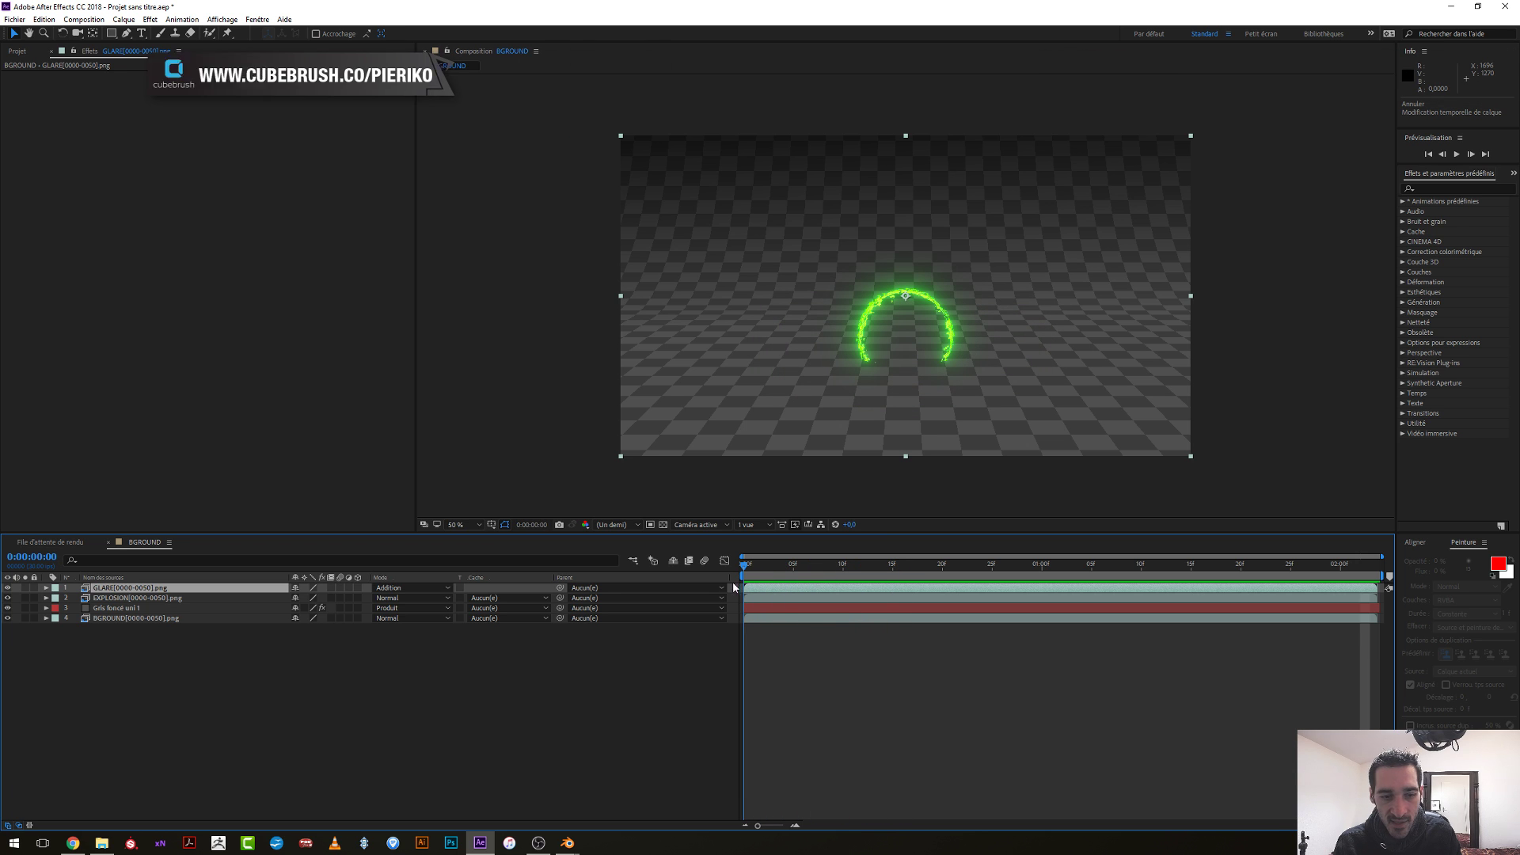
pyautogui.click(112, 589)
pyautogui.hotkey('ctrl', 'y')
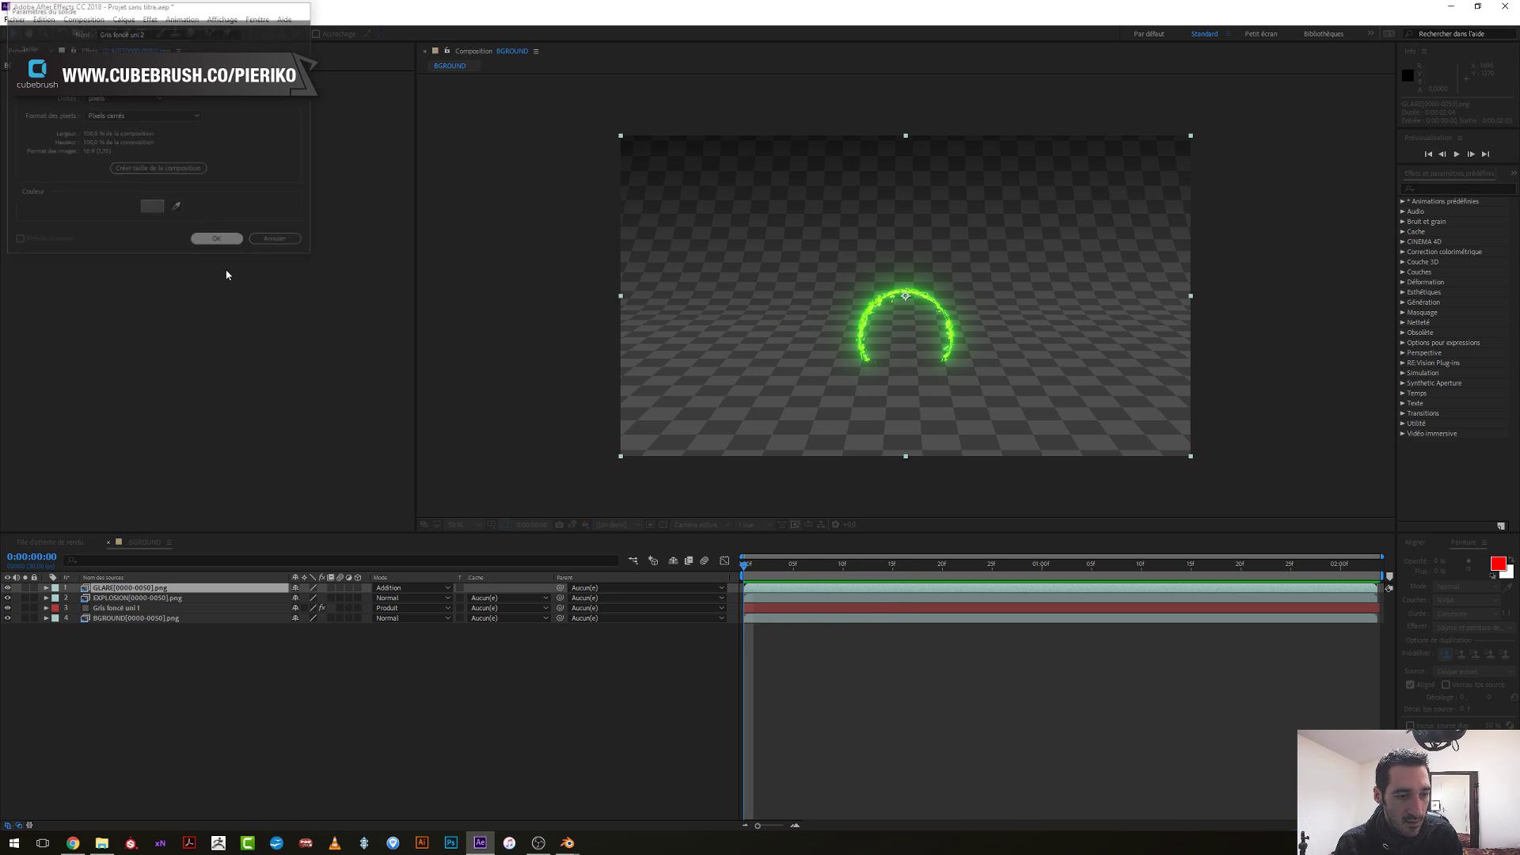
pyautogui.click(227, 242)
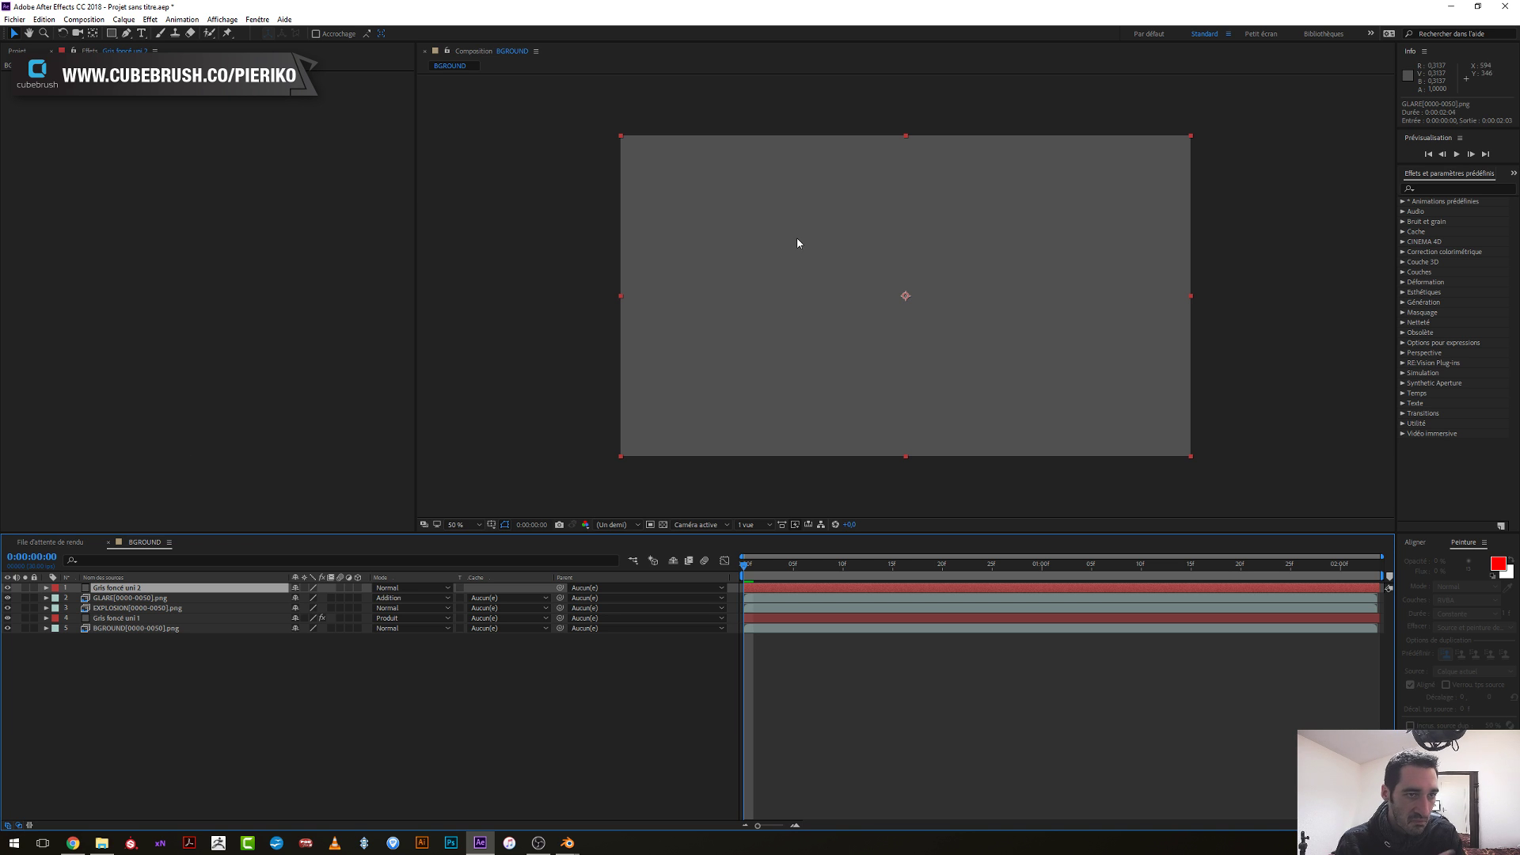
pyautogui.click(150, 19)
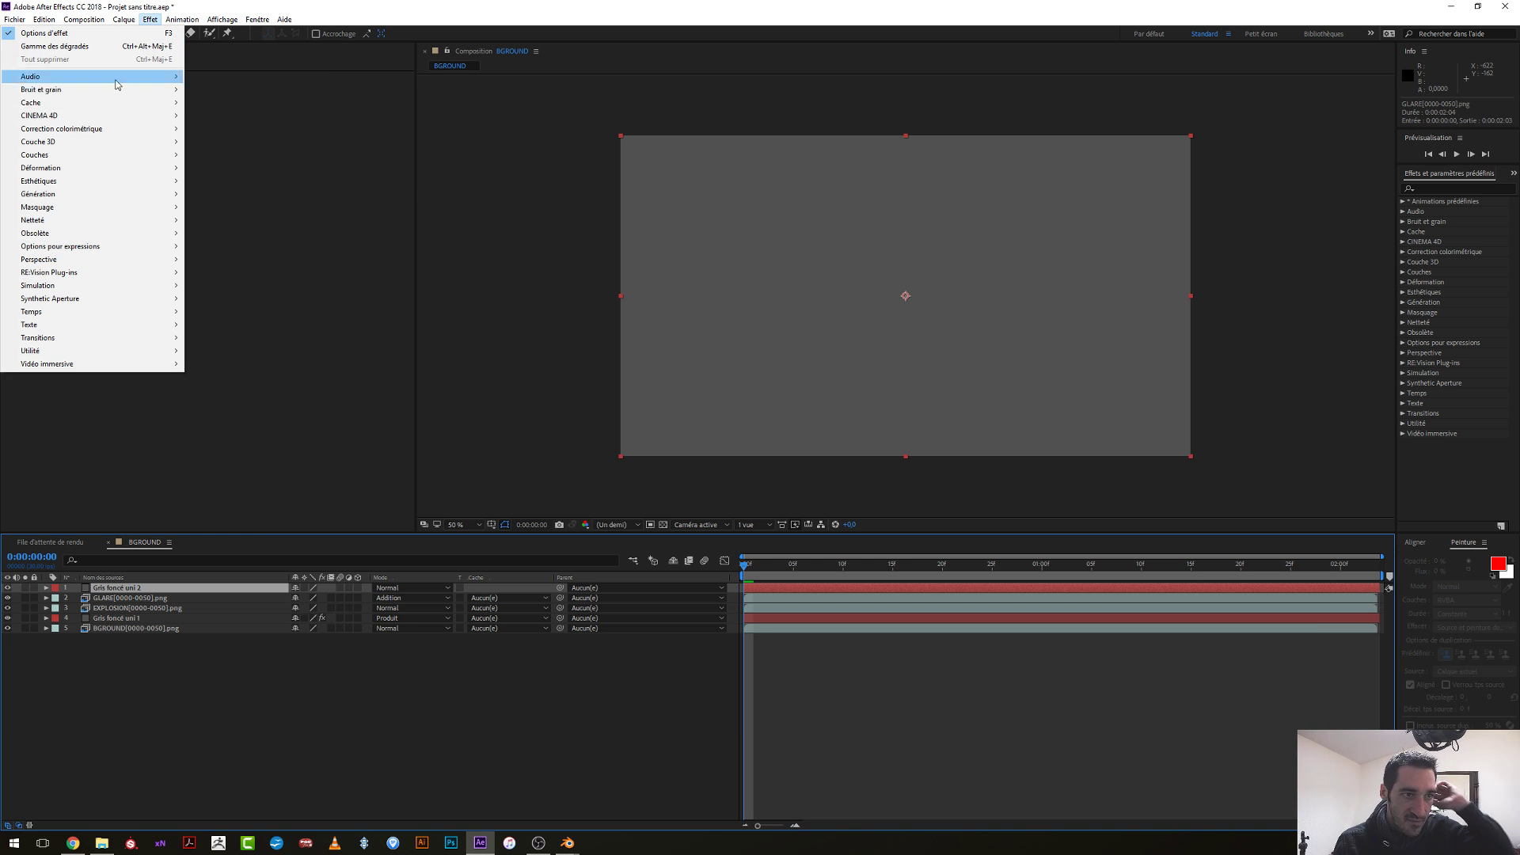
pyautogui.moveTo(83, 211)
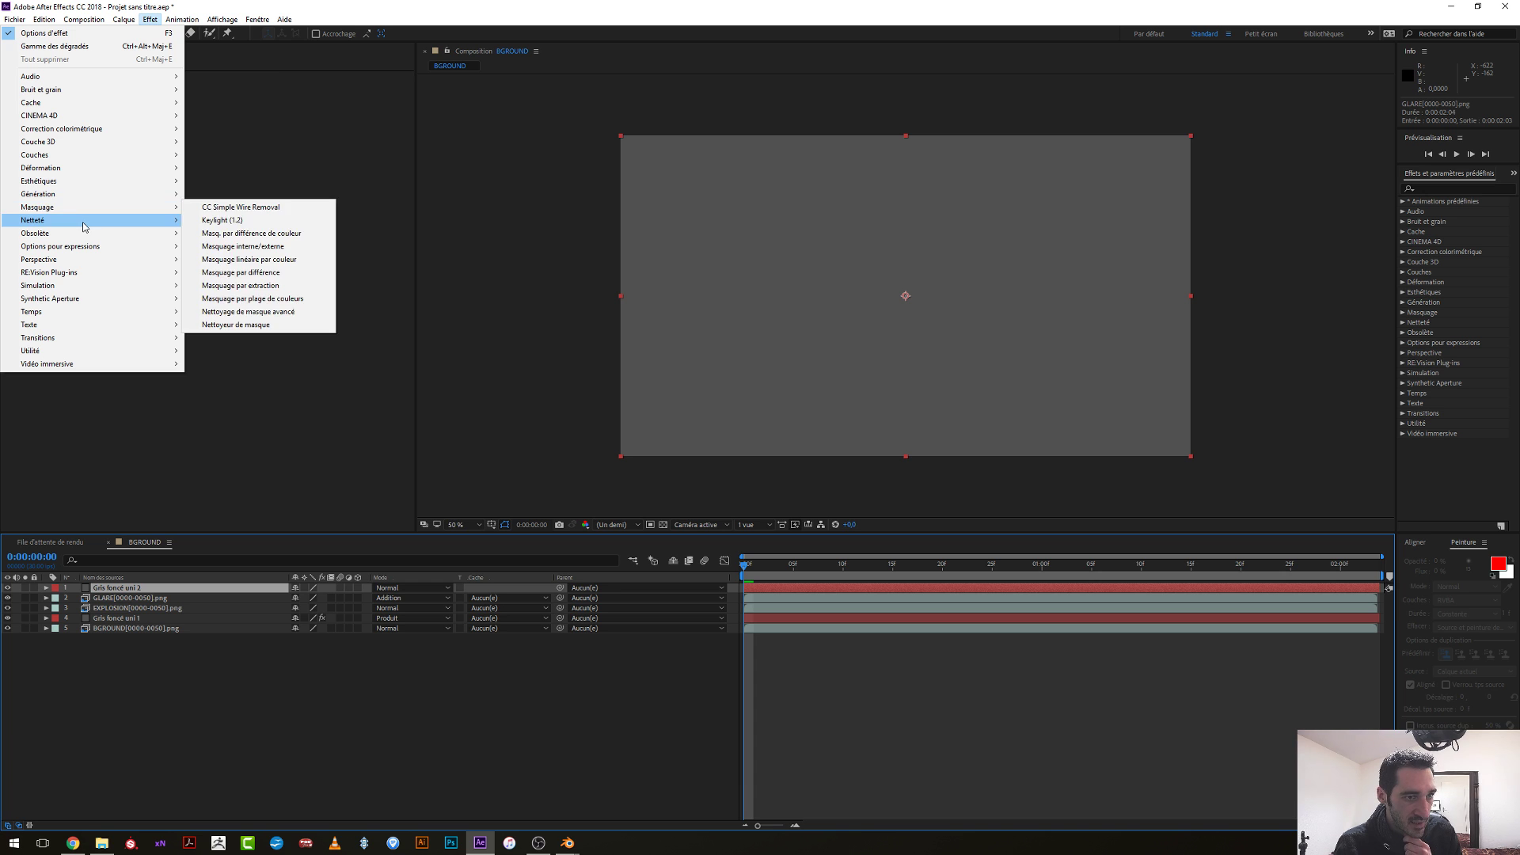
pyautogui.click(55, 46)
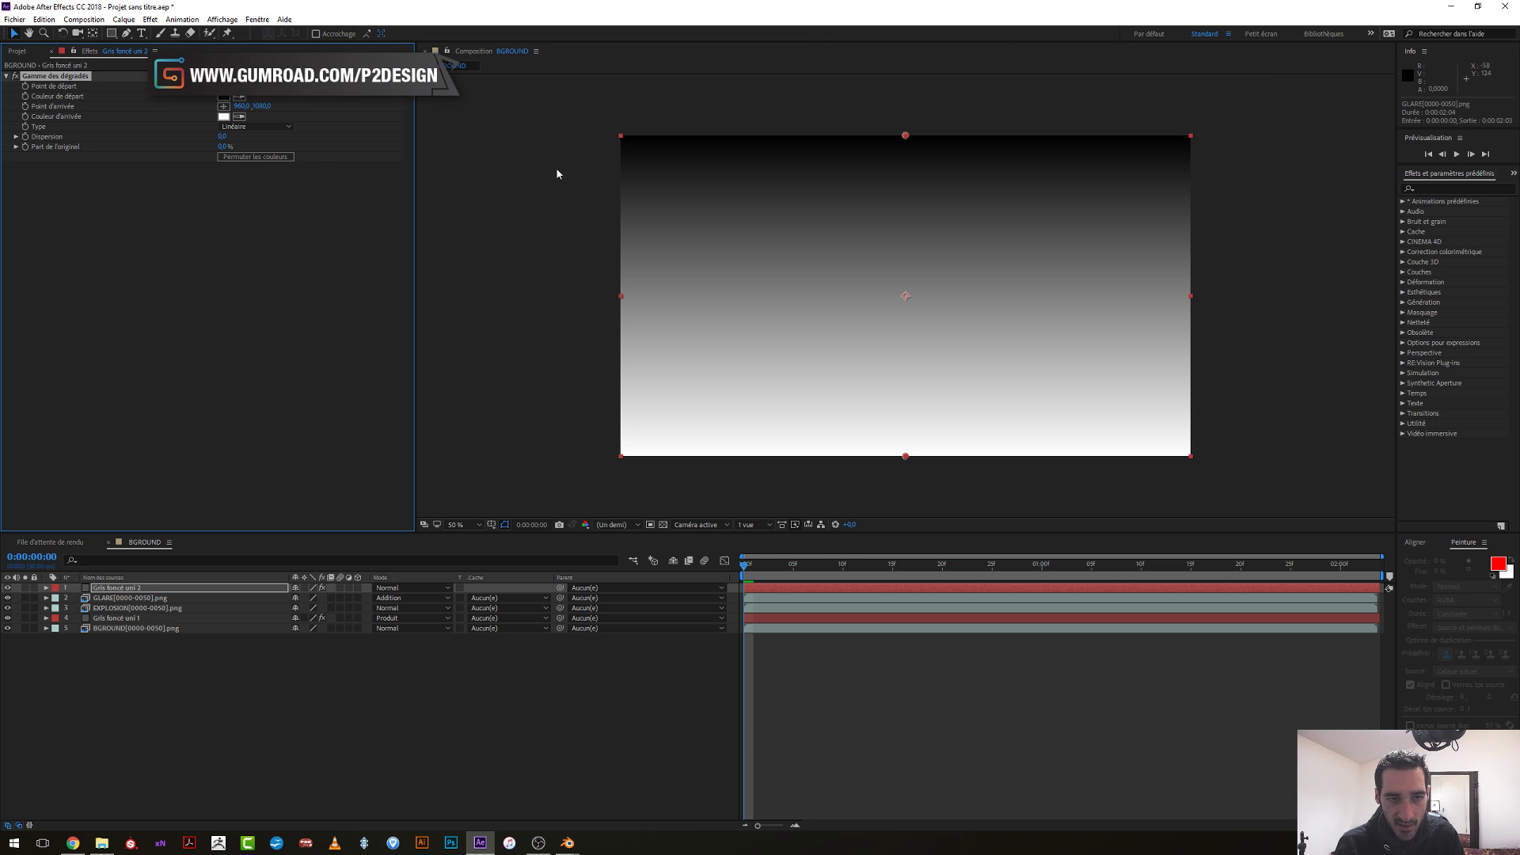
# Make the gradient Radial, with its start point at the frame's centre and its end point outside the lower-left corner at about -244, 1256.
pyautogui.click(240, 129)
pyautogui.click(241, 144)
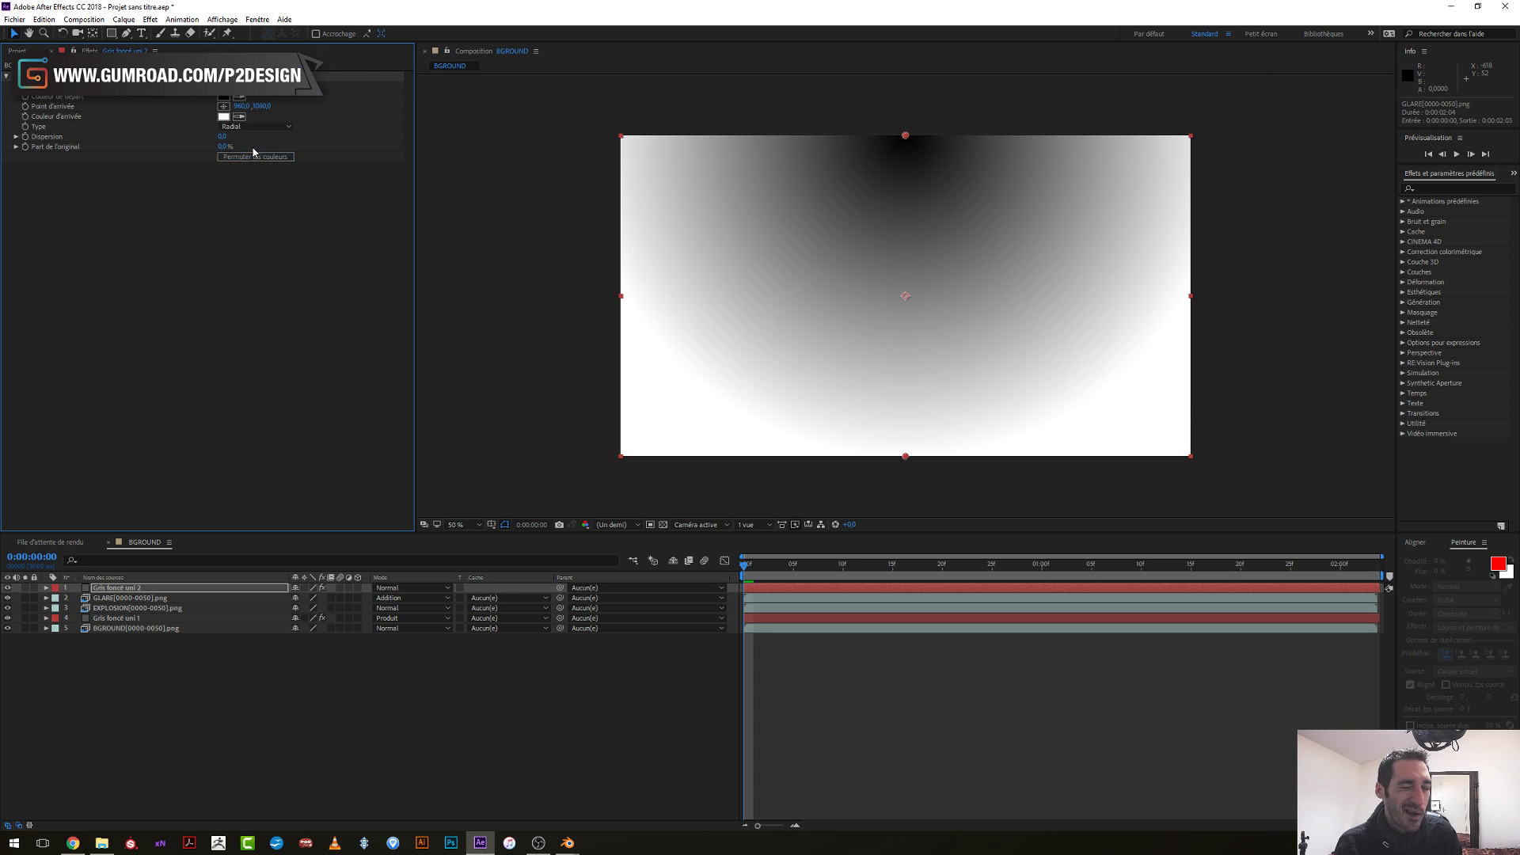
pyautogui.moveTo(907, 139); pyautogui.dragTo(906, 297)
pyautogui.moveTo(904, 457); pyautogui.dragTo(546, 512)
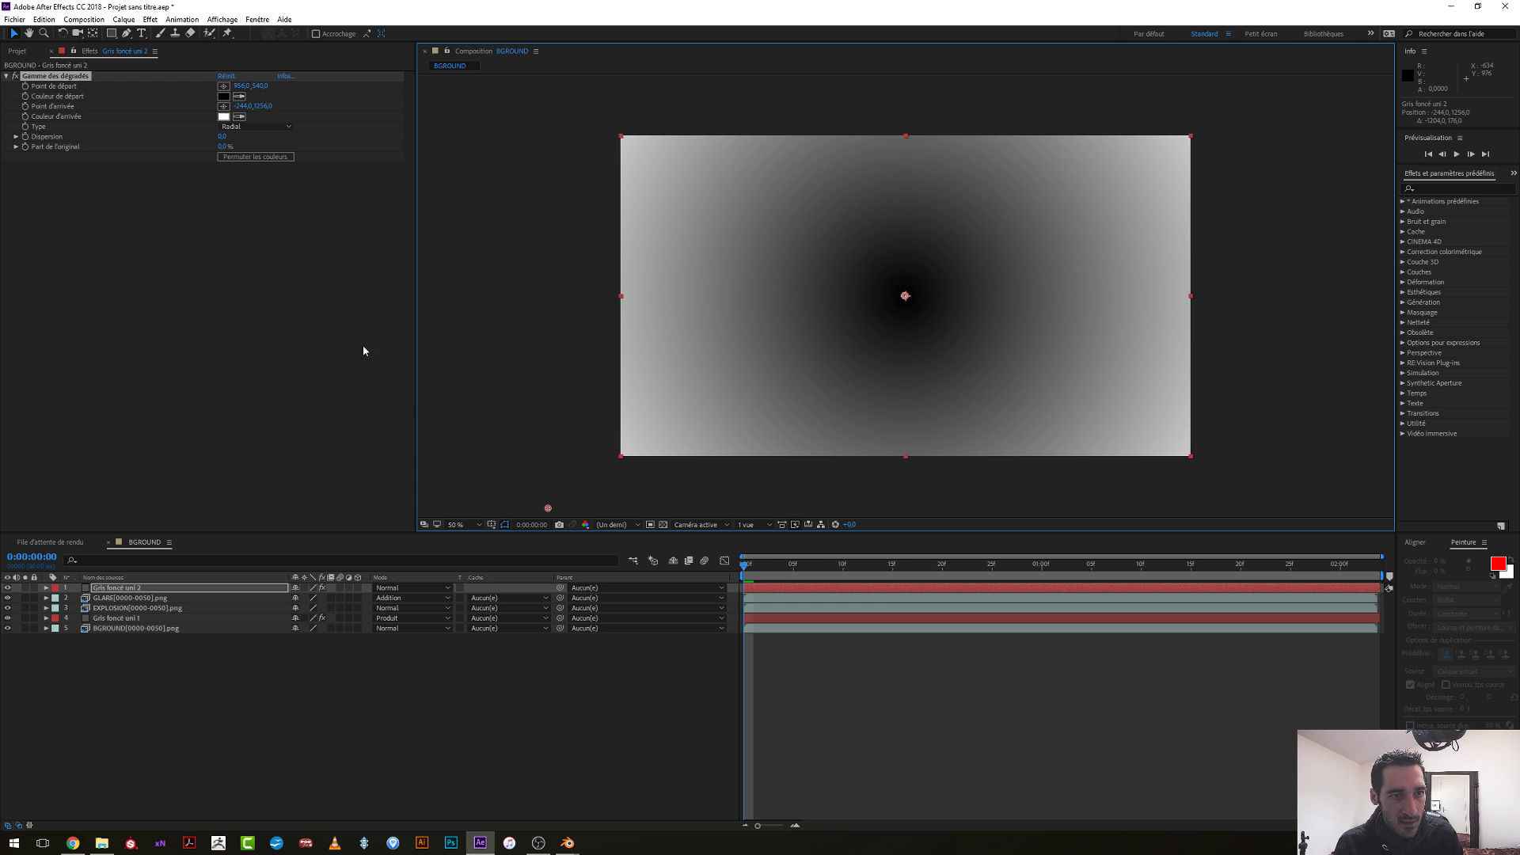
pyautogui.click(224, 117)
pyautogui.moveTo(182, 133); pyautogui.dragTo(181, 154)
pyautogui.moveTo(54, 46); pyautogui.dragTo(20, 20)
pyautogui.click(276, 31)
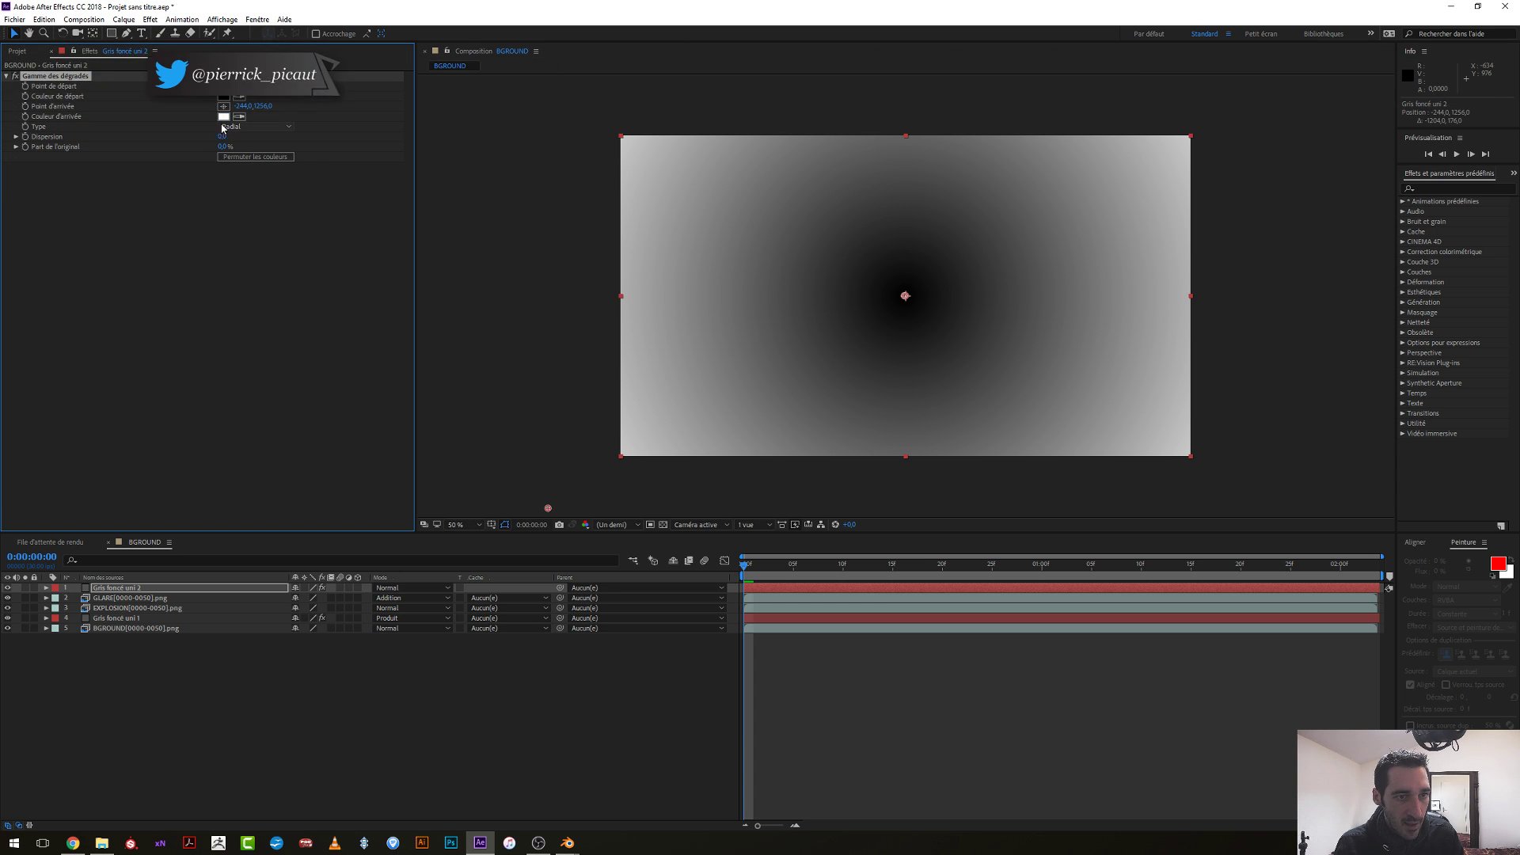
# Colour the radial gradient white at its start and pale yellow-green at its end, and set the solid's blending mode to Addition.
pyautogui.click(224, 95)
pyautogui.click(181, 148)
pyautogui.moveTo(147, 111); pyautogui.dragTo(91, 14)
pyautogui.click(274, 33)
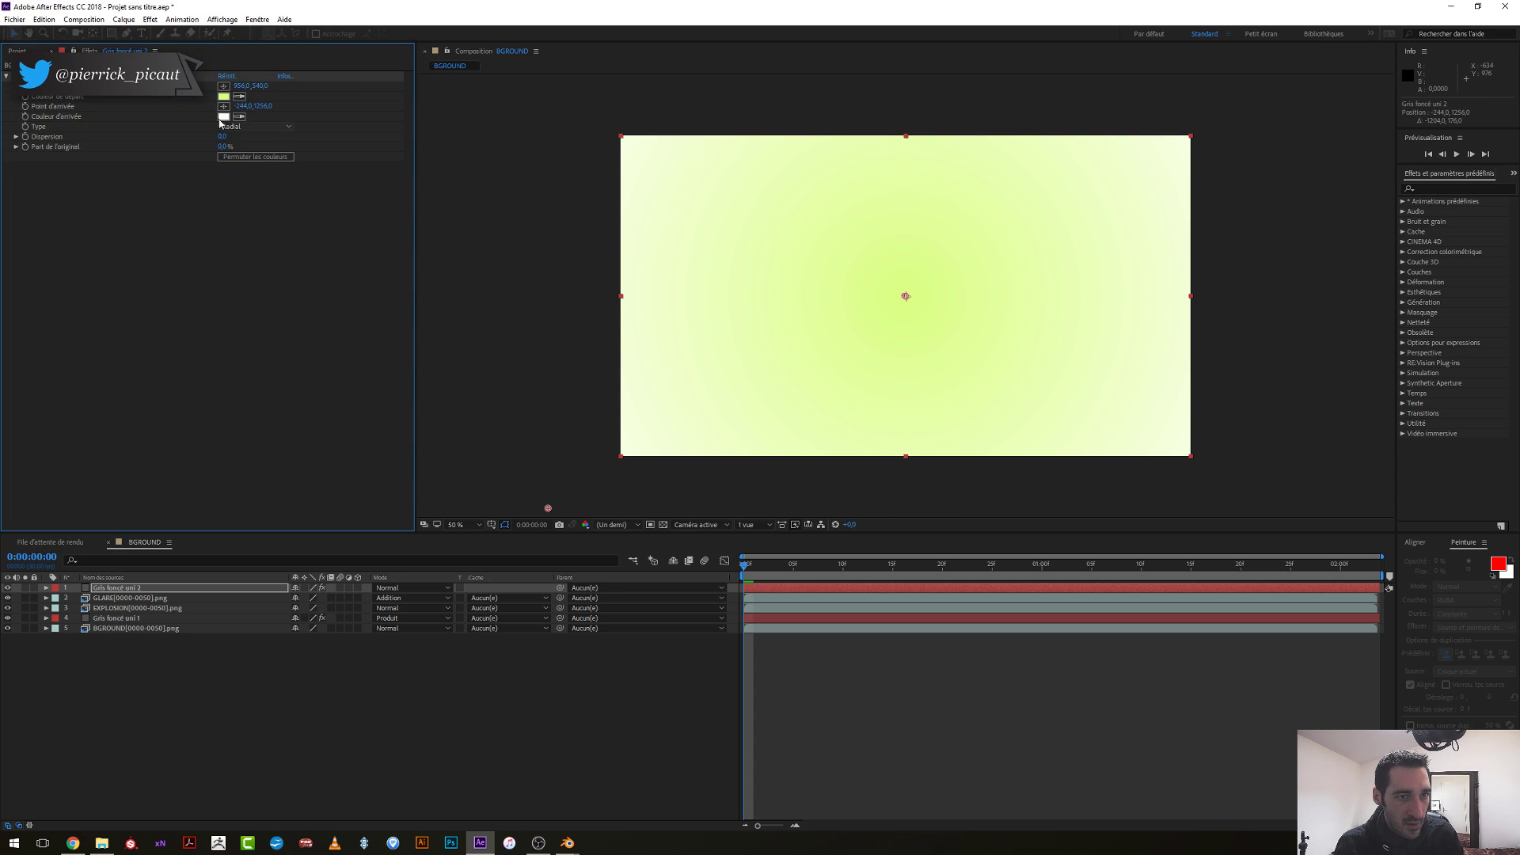
pyautogui.click(238, 157)
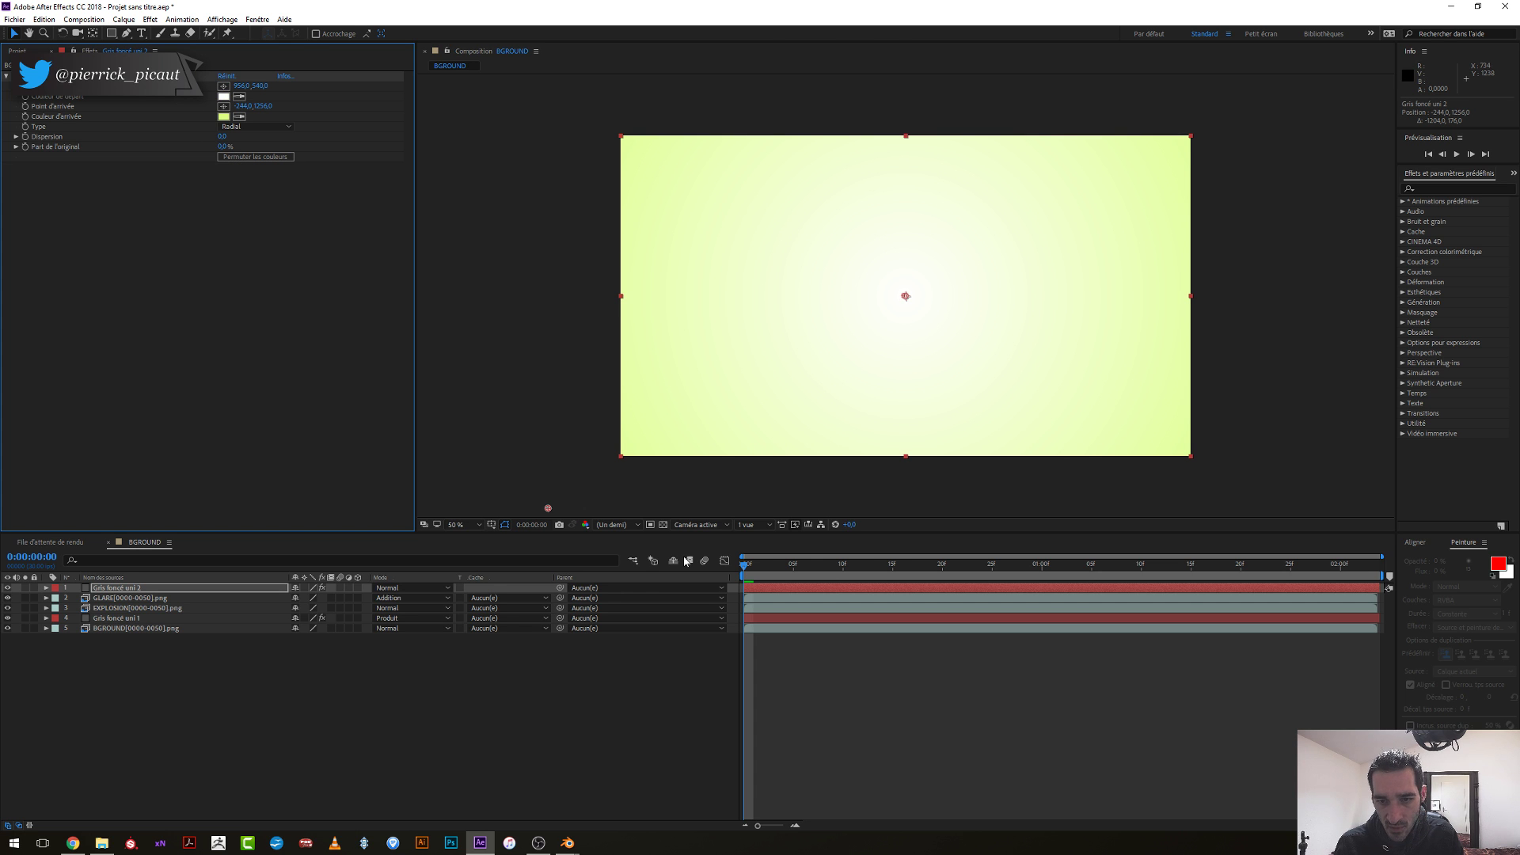
pyautogui.click(408, 587)
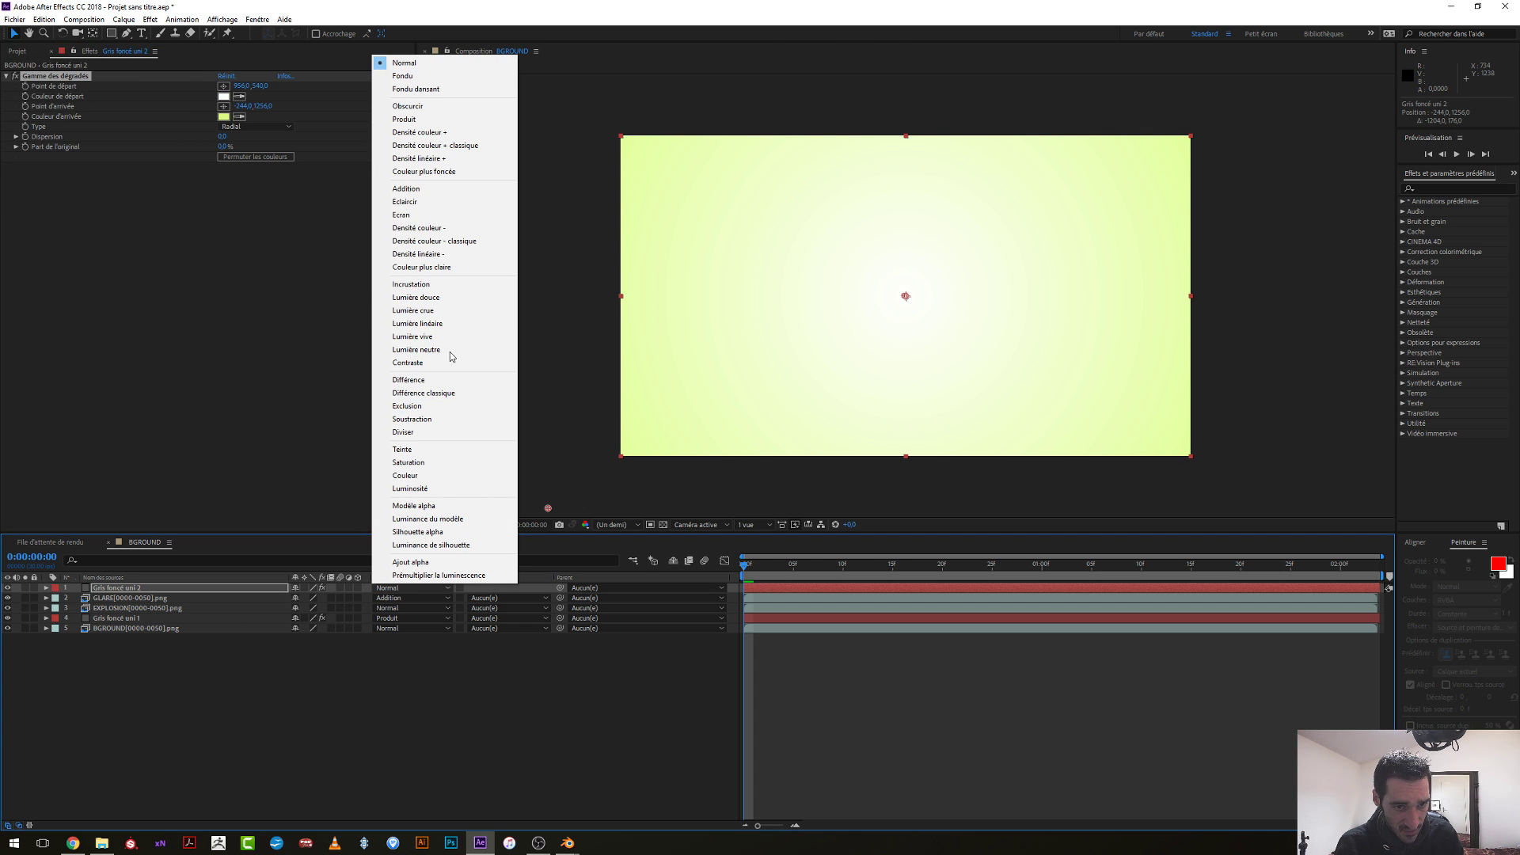
pyautogui.click(425, 190)
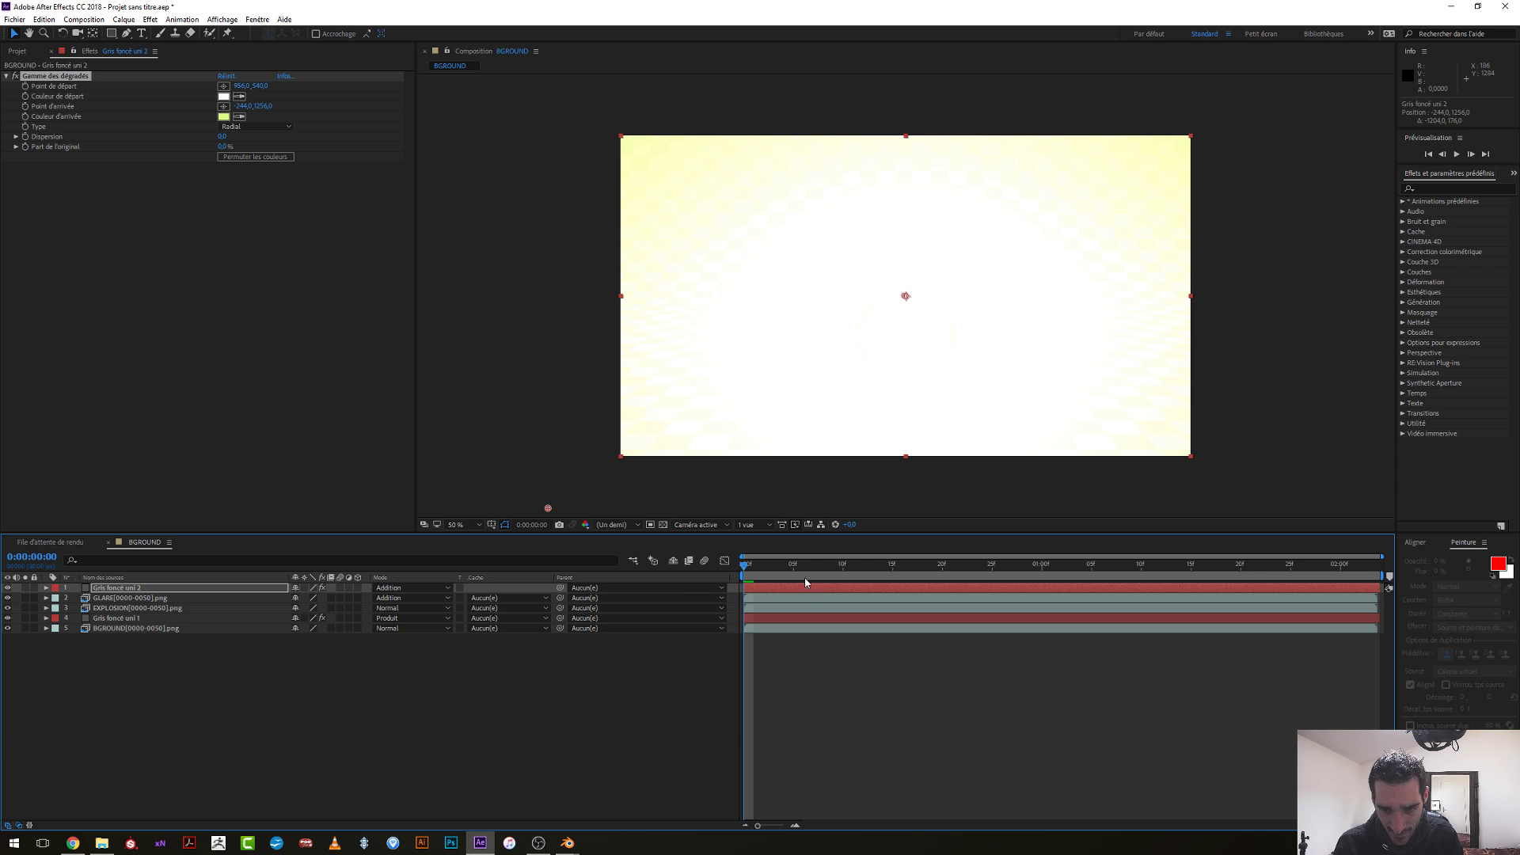
# Keyframe the opacity of the Gris foncé uni 2 solid at 100% on frame 3 and 0% on frame 2.
pyautogui.click(774, 575)
pyautogui.press('F2')
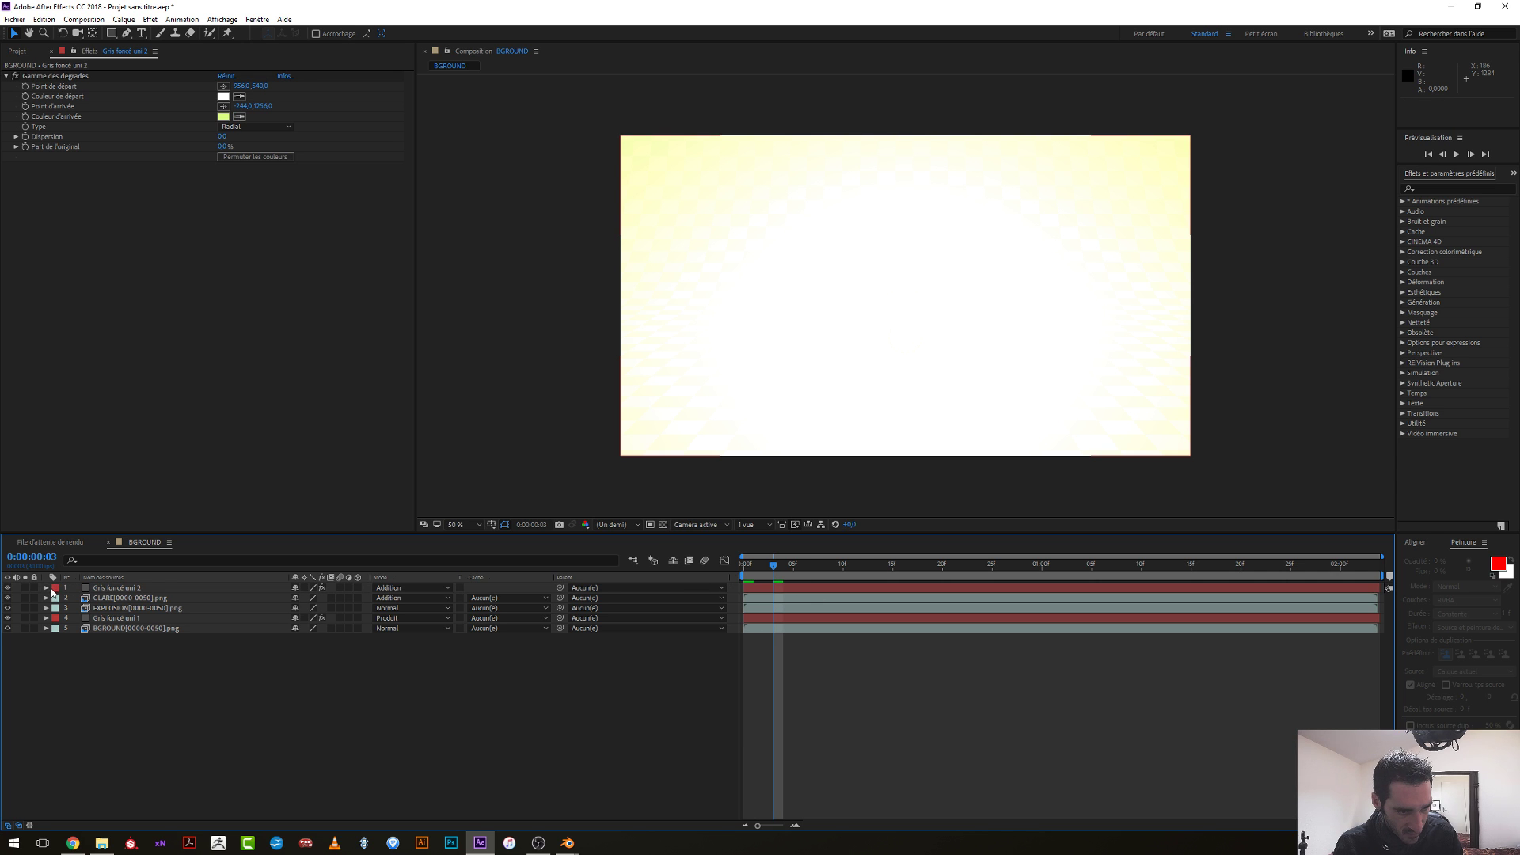
pyautogui.click(46, 588)
pyautogui.click(106, 590)
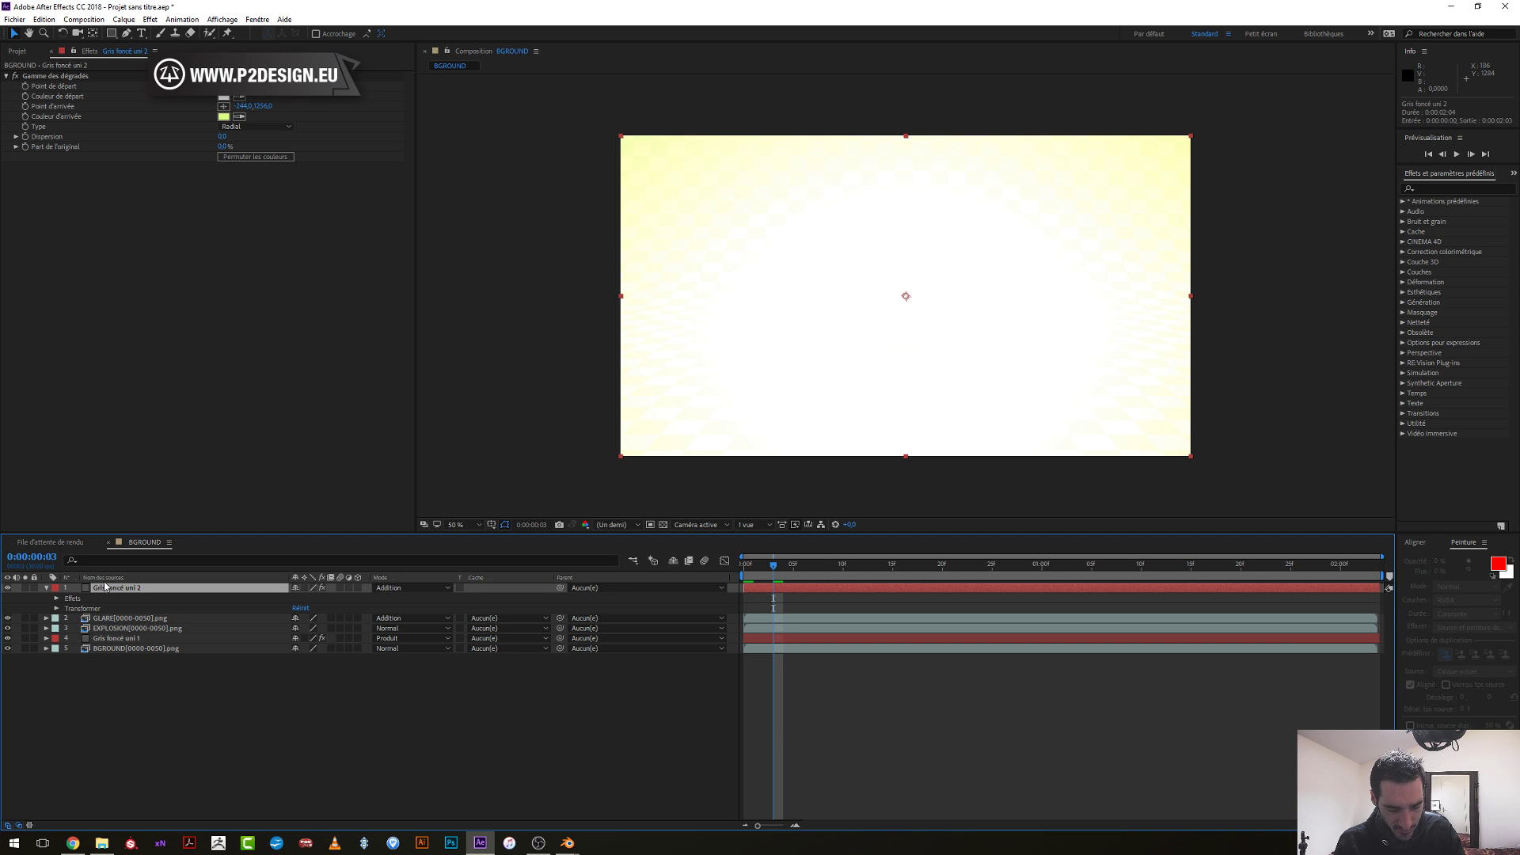
pyautogui.press('t')
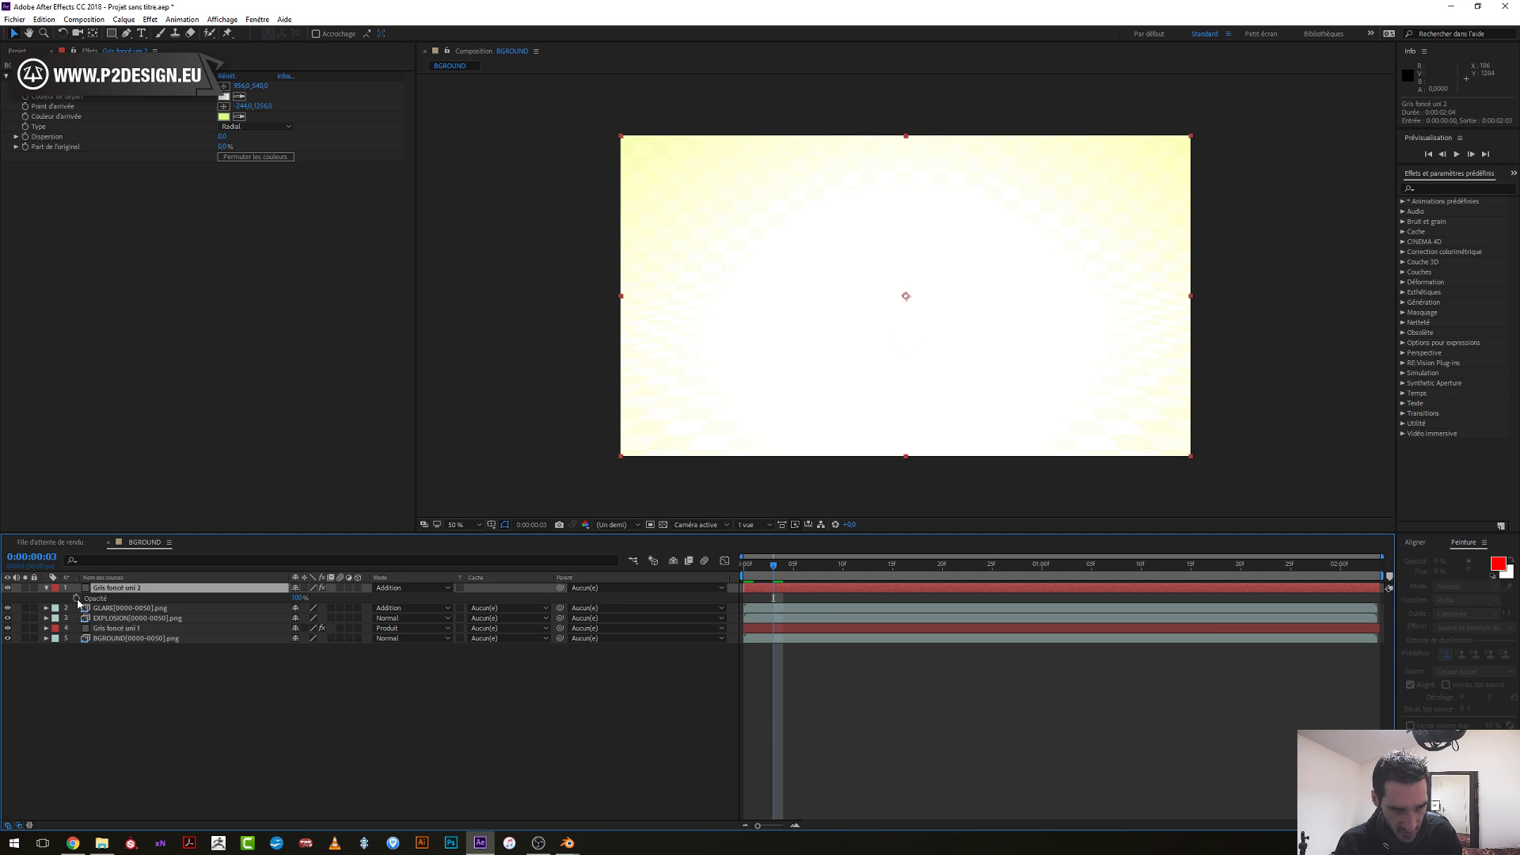
pyautogui.click(76, 598)
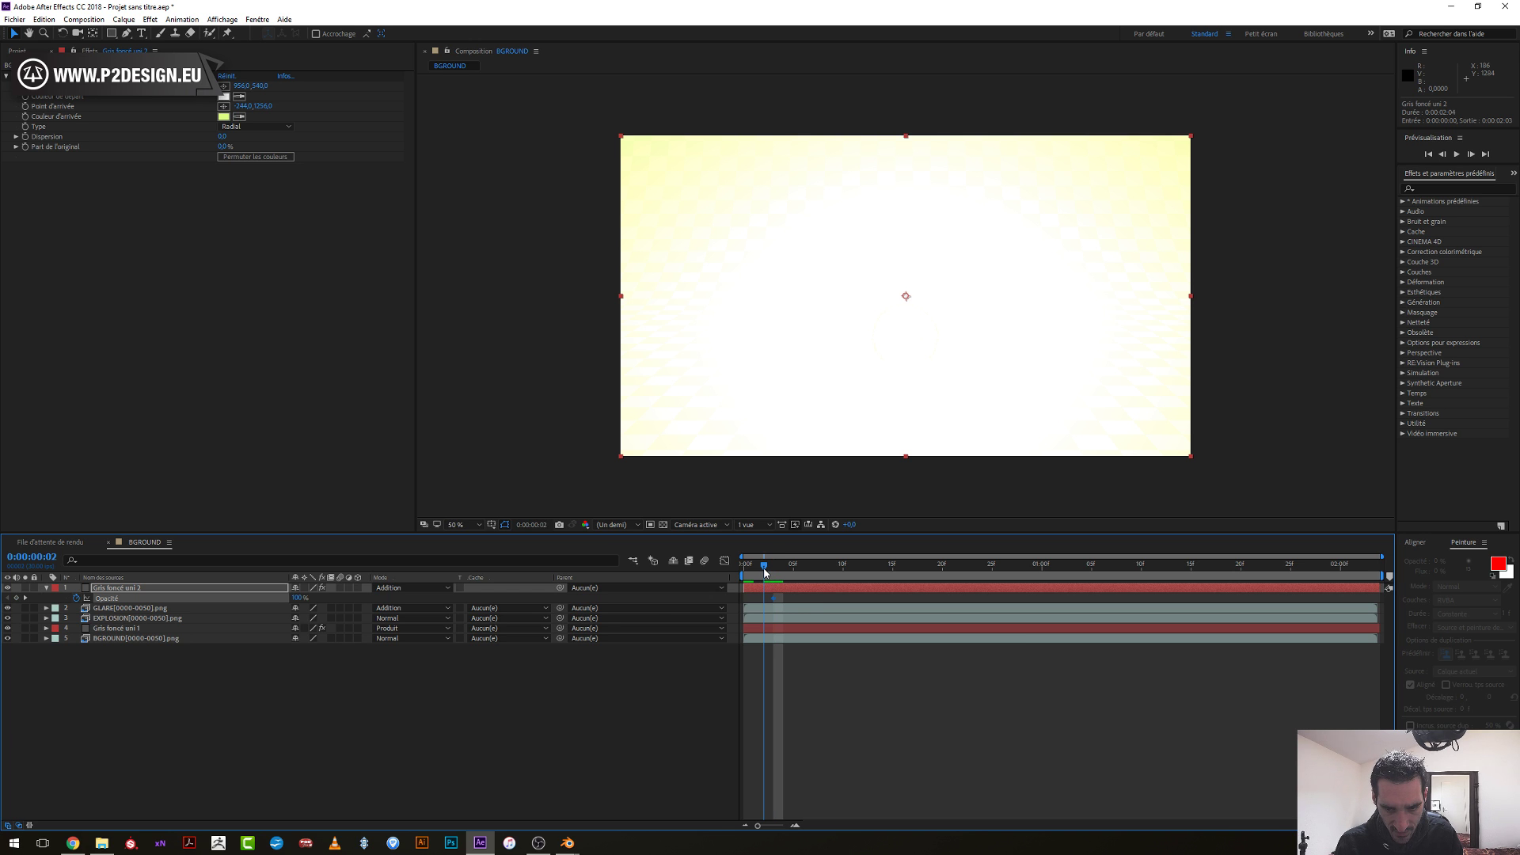
pyautogui.click(302, 598)
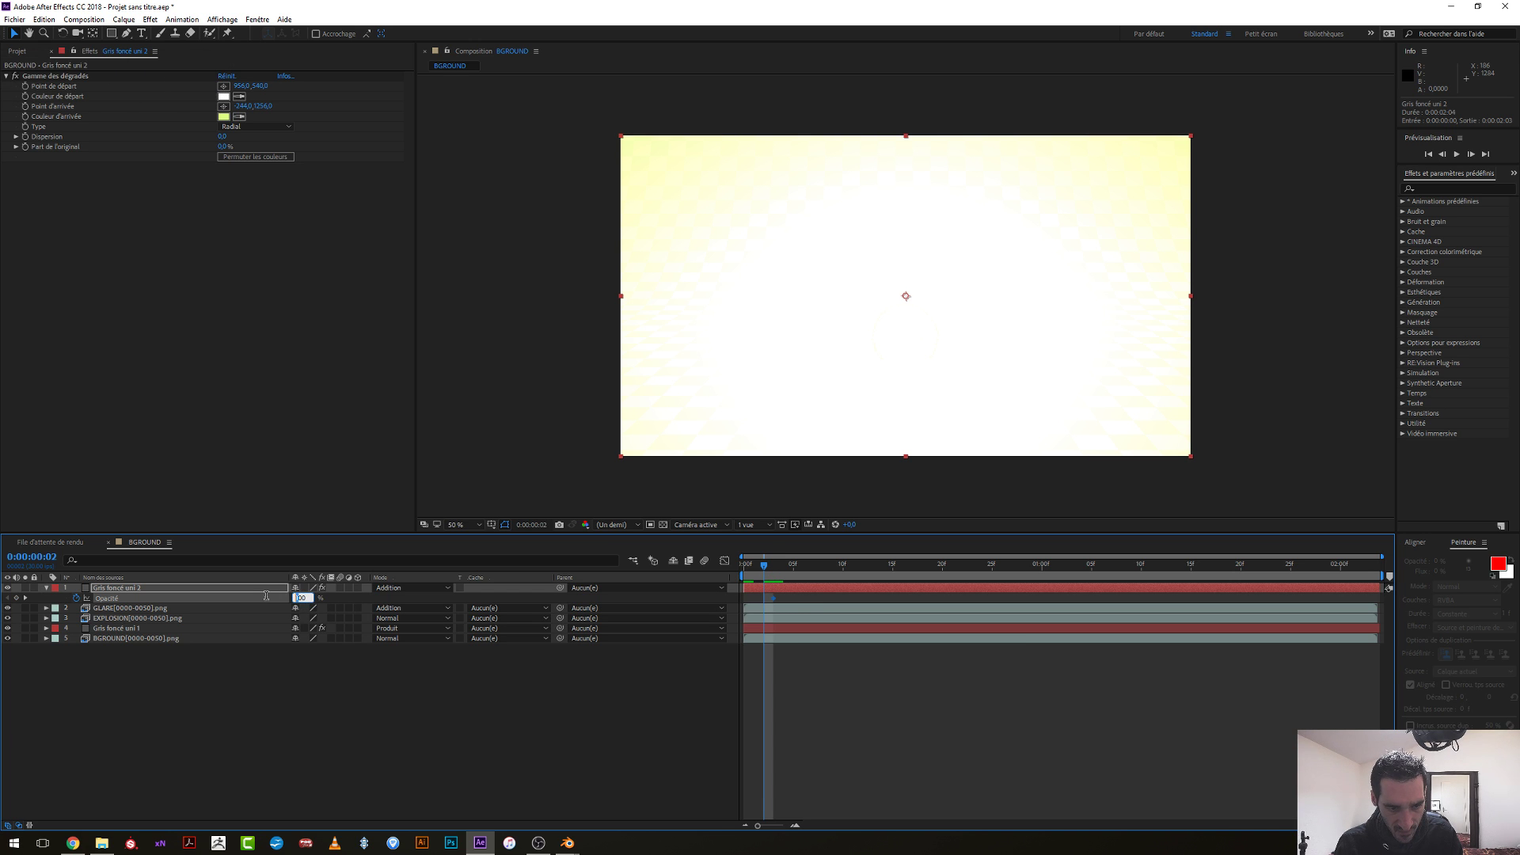
pyautogui.write('0')
pyautogui.press('Return')
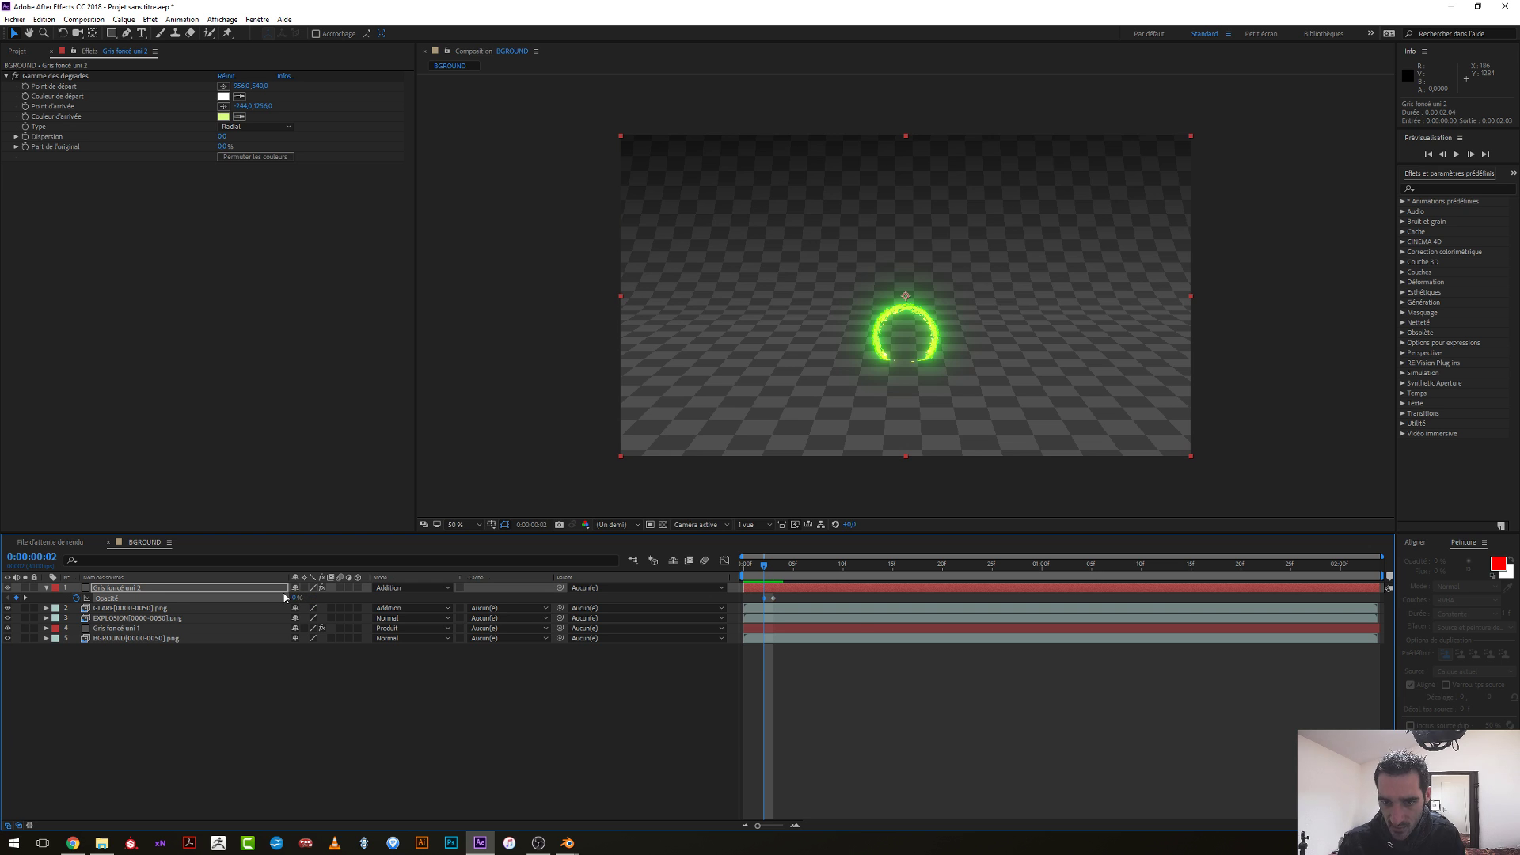
# Shift the two opacity keyframes to frames 6 and 7, and set the opacity on frame 7 to 80%.
pyautogui.moveTo(755, 596); pyautogui.dragTo(775, 603)
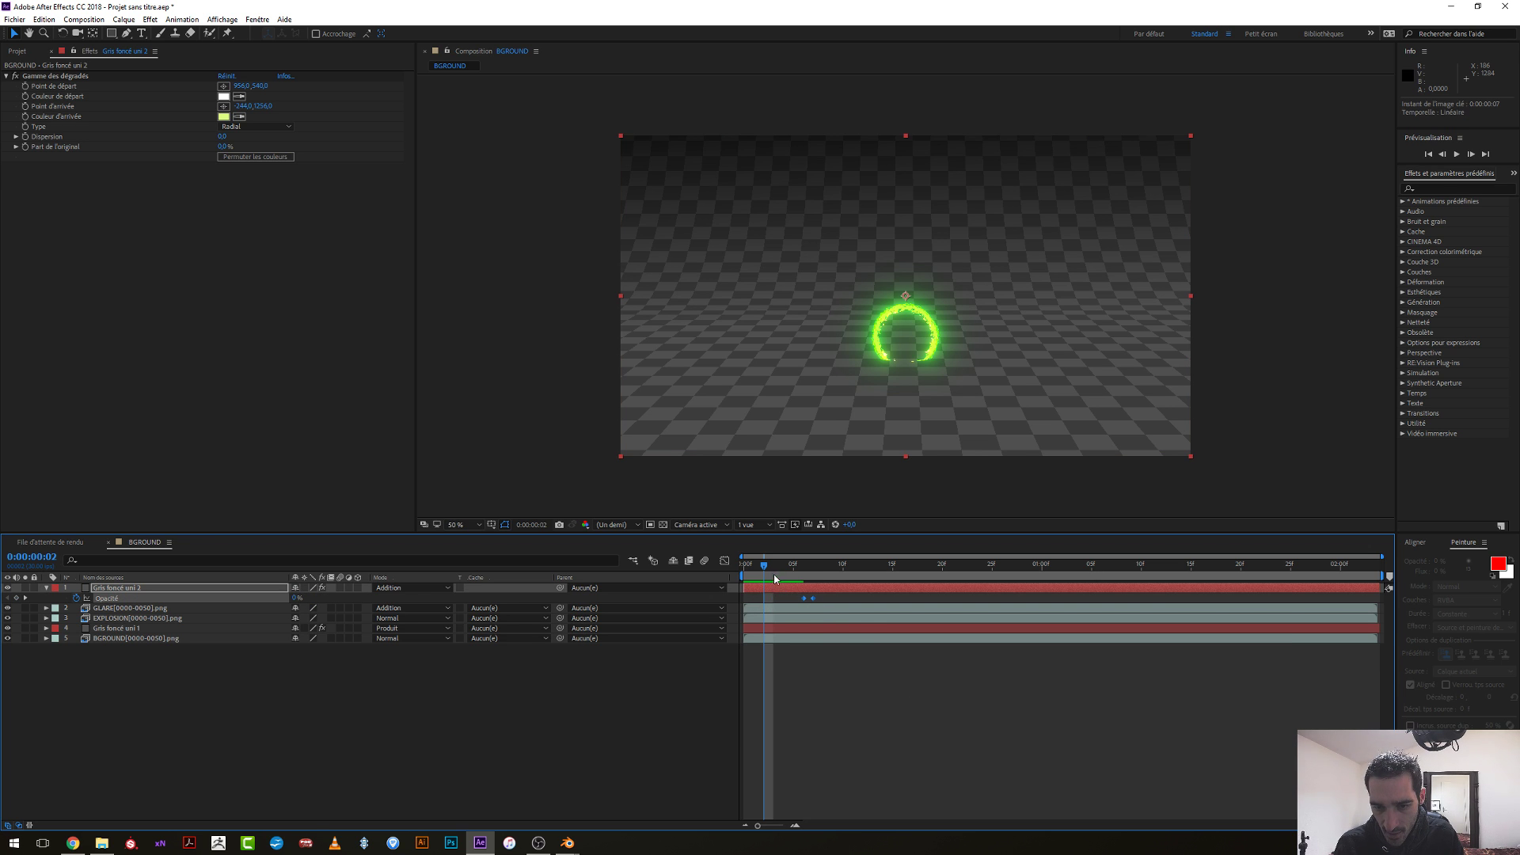
pyautogui.moveTo(768, 569); pyautogui.dragTo(813, 575)
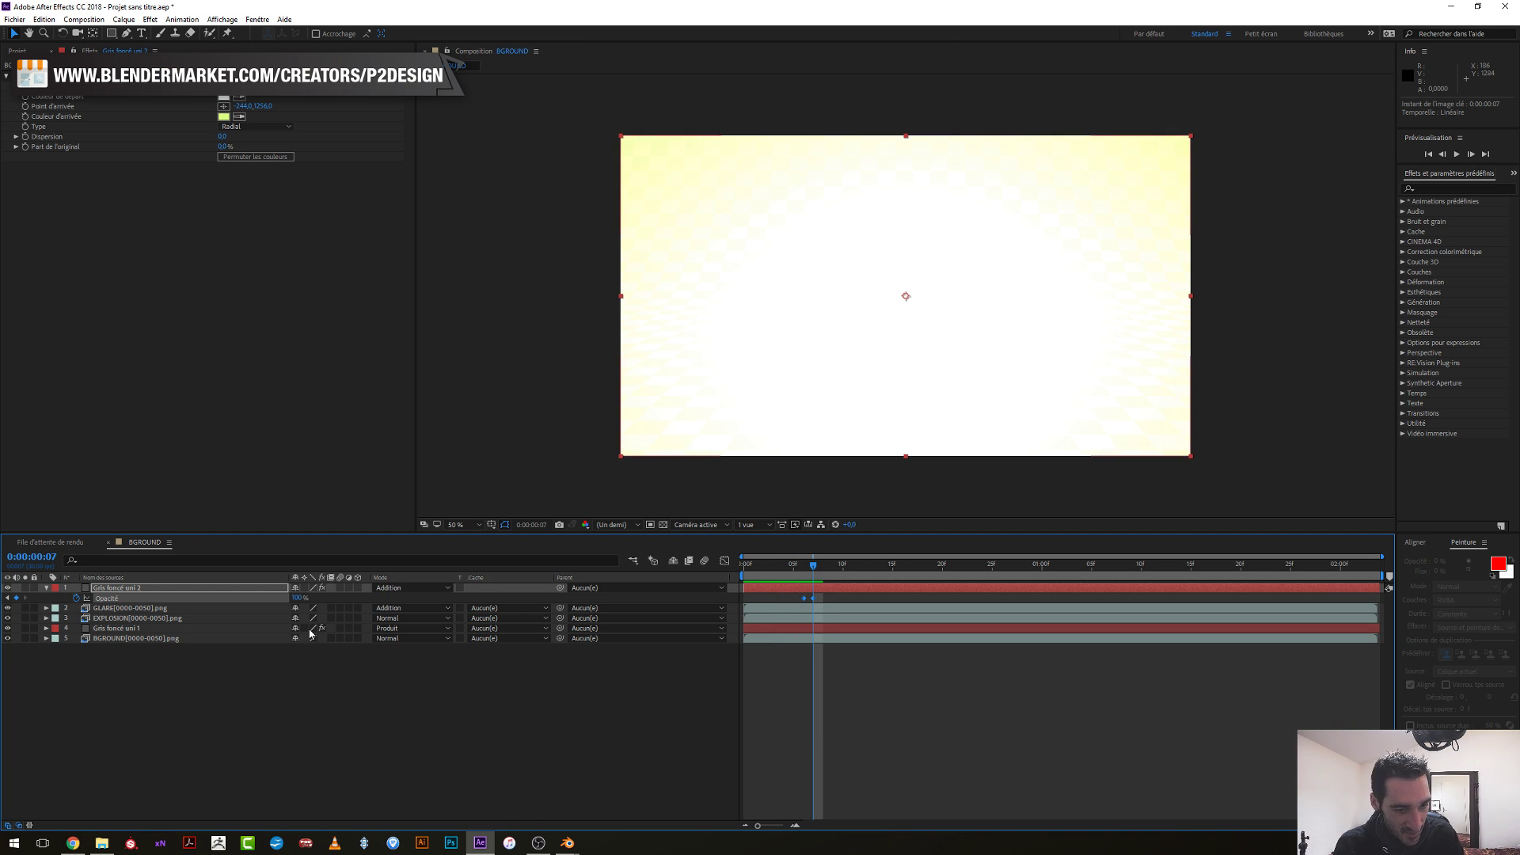
pyautogui.click(299, 599)
pyautogui.press('Return')
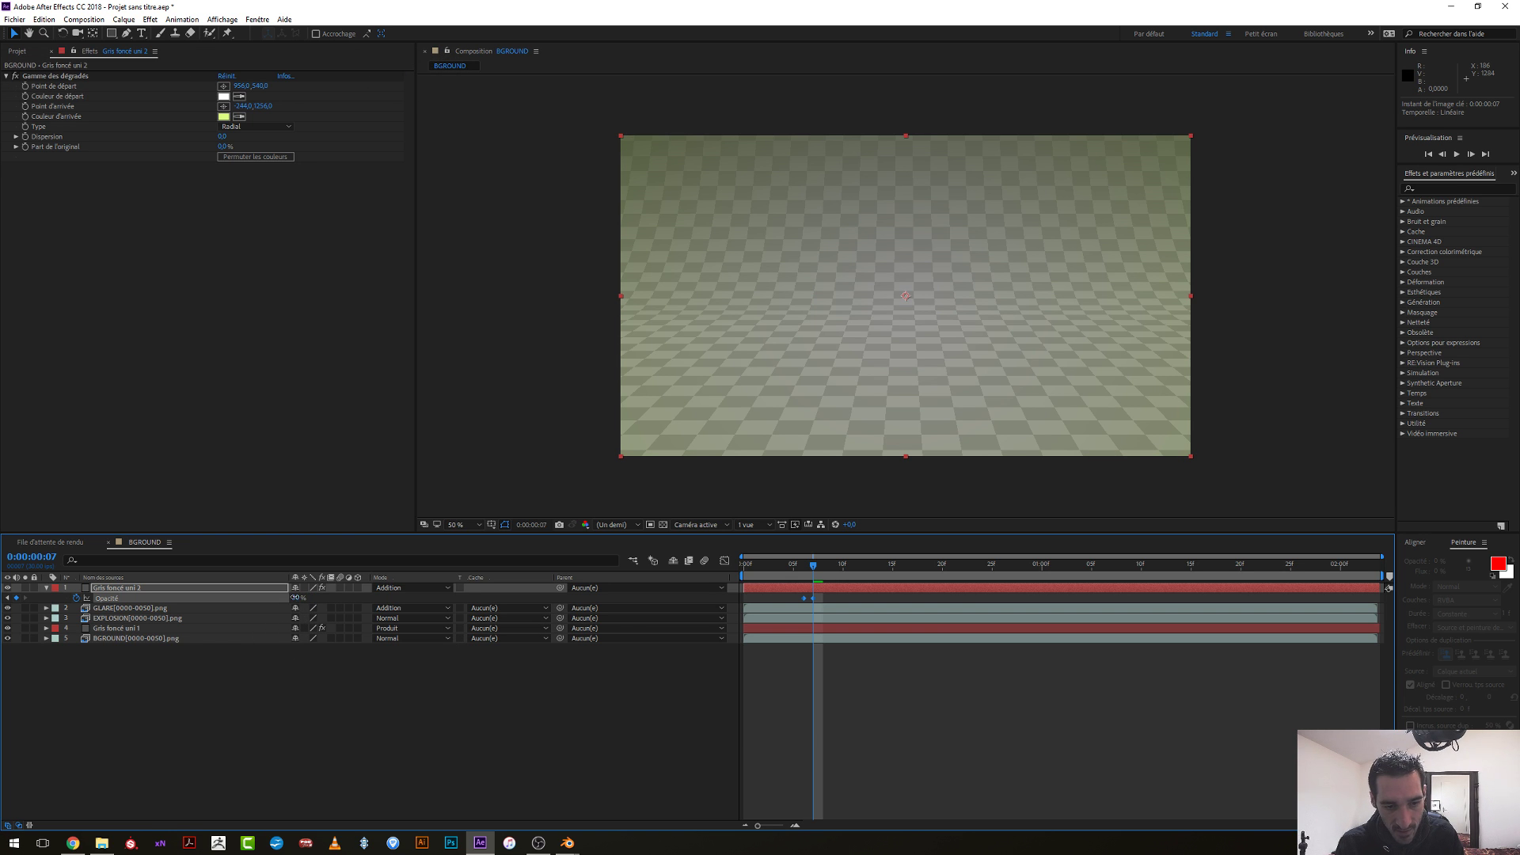
pyautogui.press('Return')
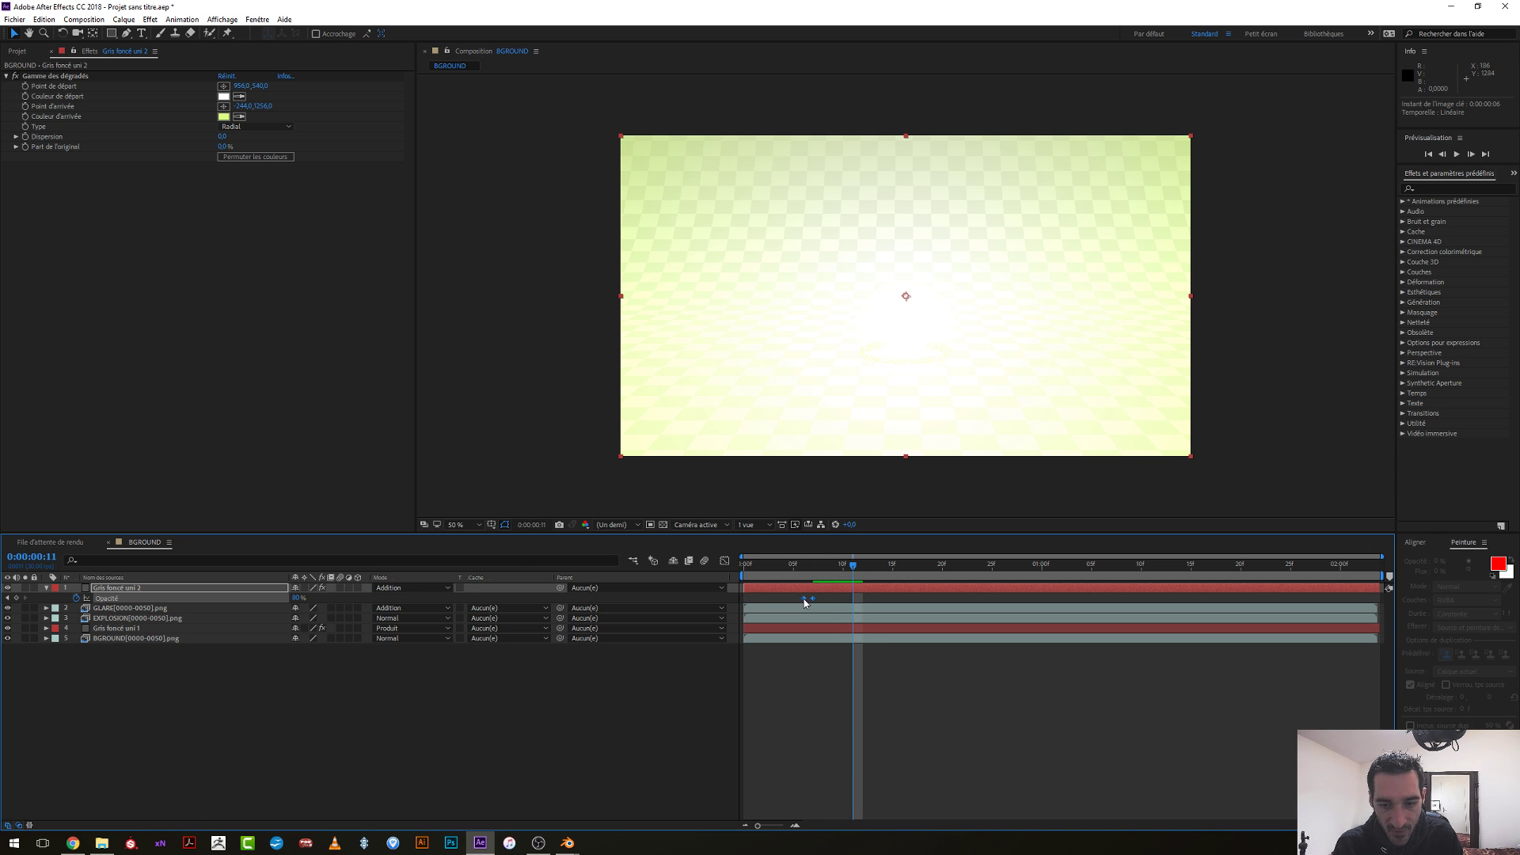
# Copy an opacity keyframe of the flash solid and paste it at frame 11.
pyautogui.rightClick(805, 599)
pyautogui.click(803, 602)
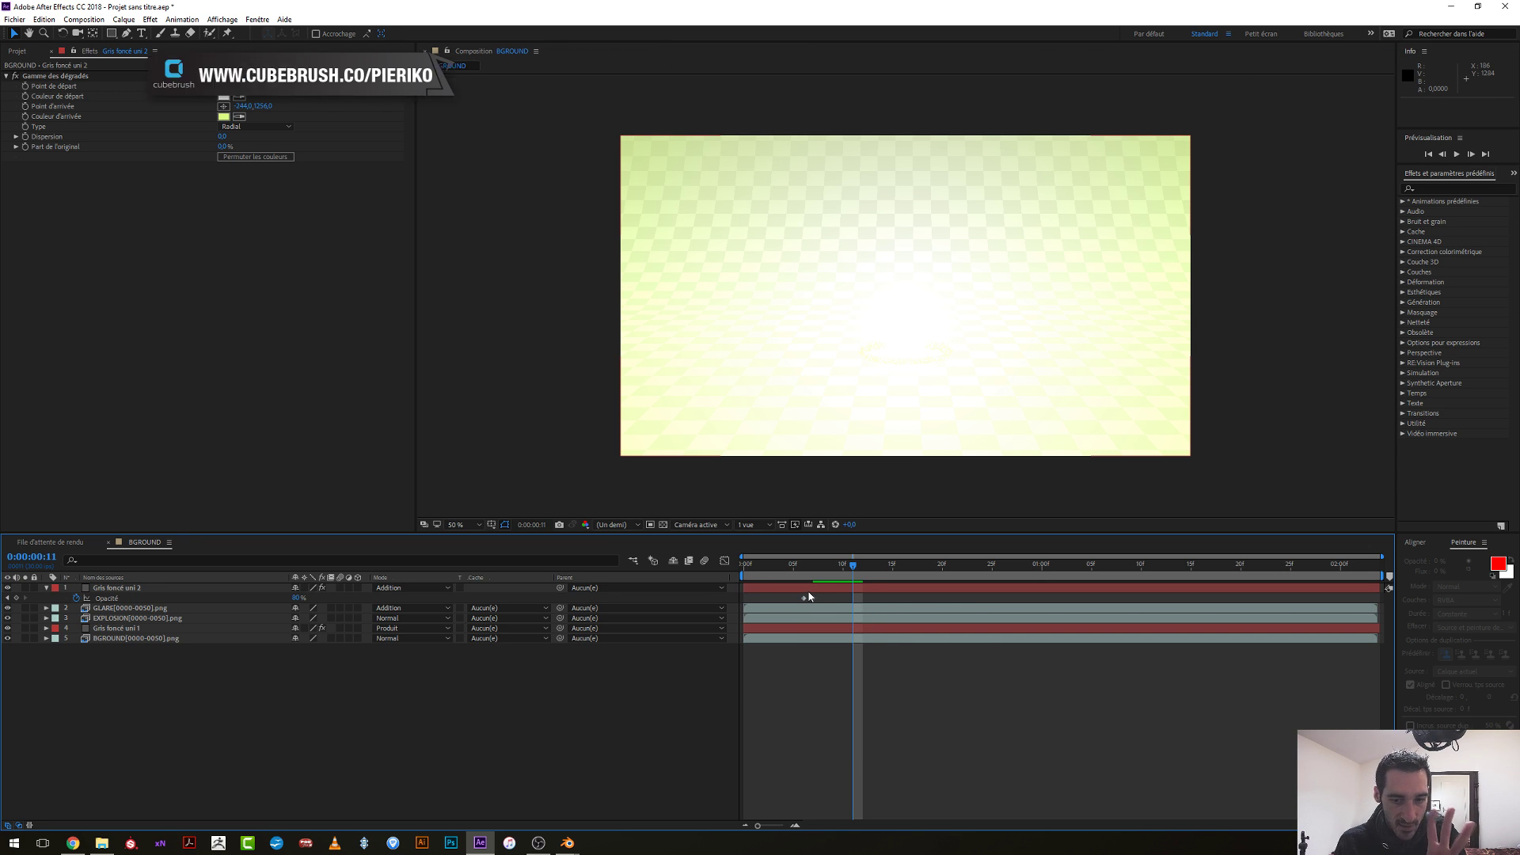
pyautogui.click(803, 599)
pyautogui.hotkey('ctrl', 'c')
pyautogui.hotkey('ctrl', 'v')
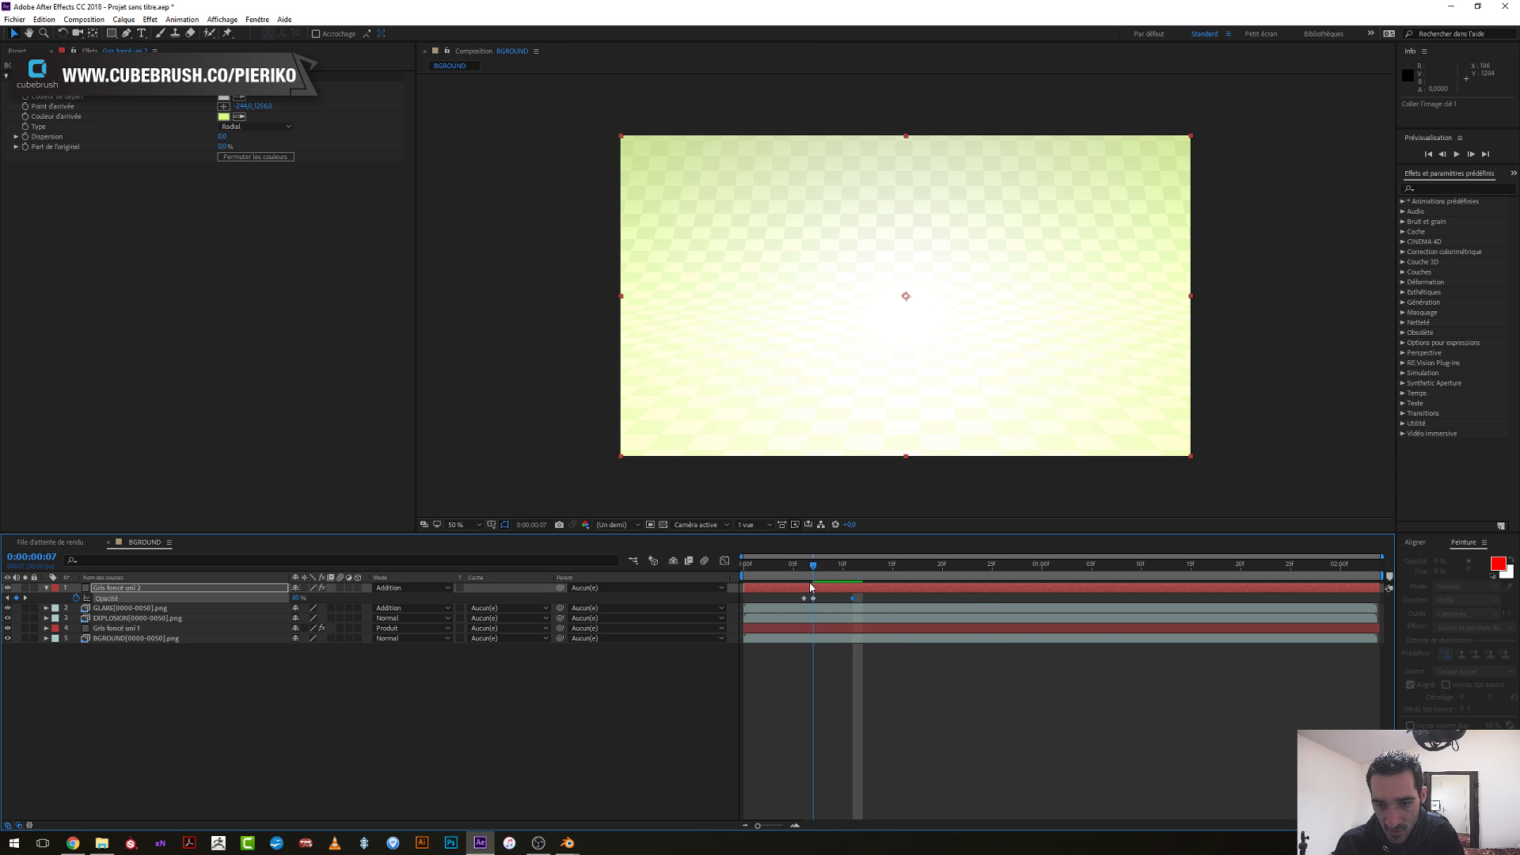
# Preview the flash, then set the solid's opacity to 0% on frame 11 so the flash fades out.
pyautogui.press('pageup')
pyautogui.click(875, 700)
pyautogui.press('space')
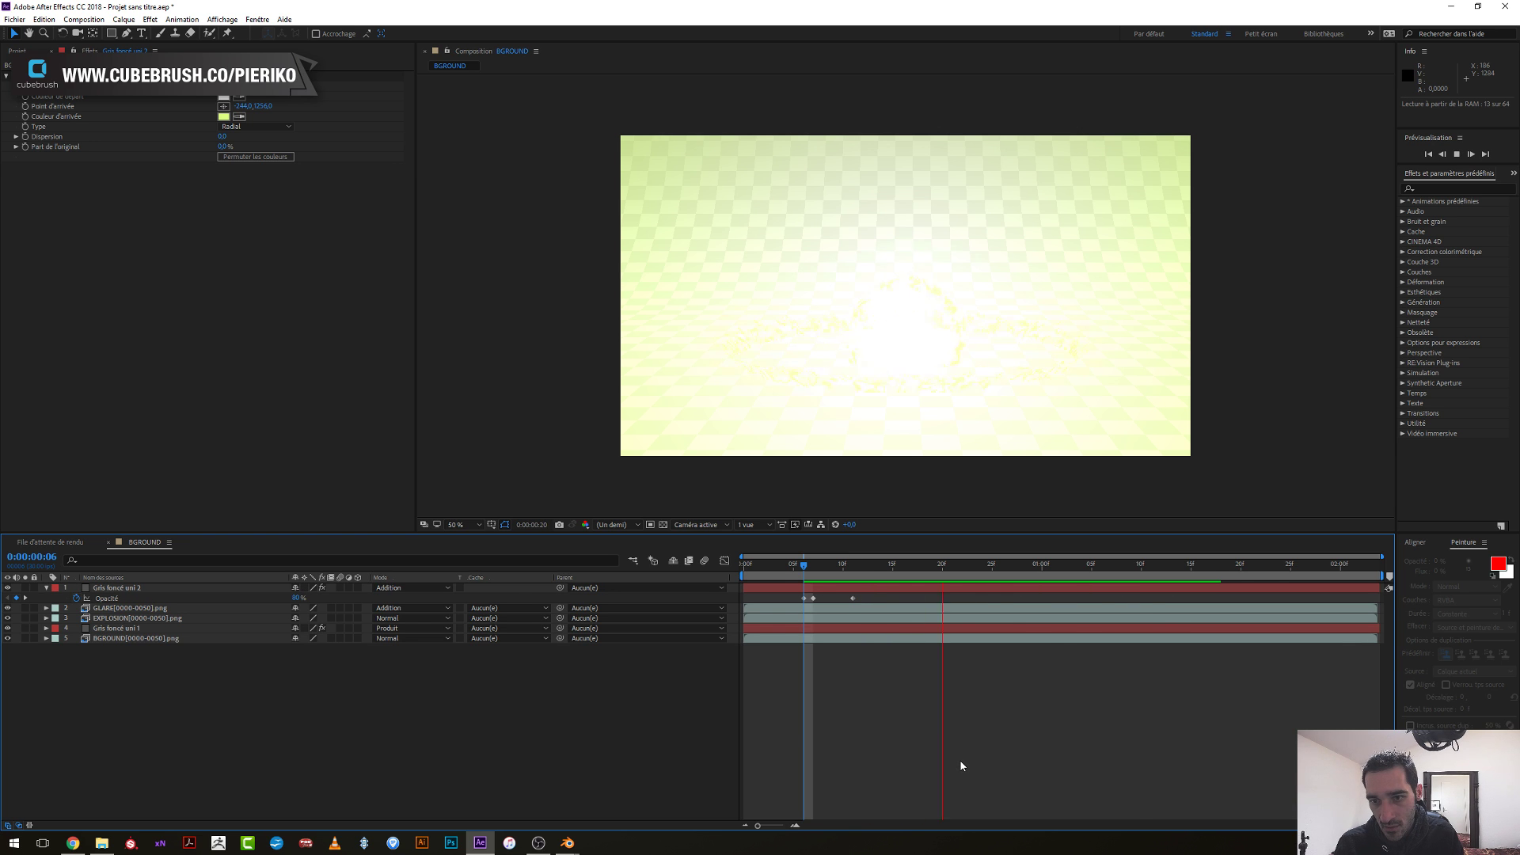
pyautogui.press('space')
pyautogui.click(852, 578)
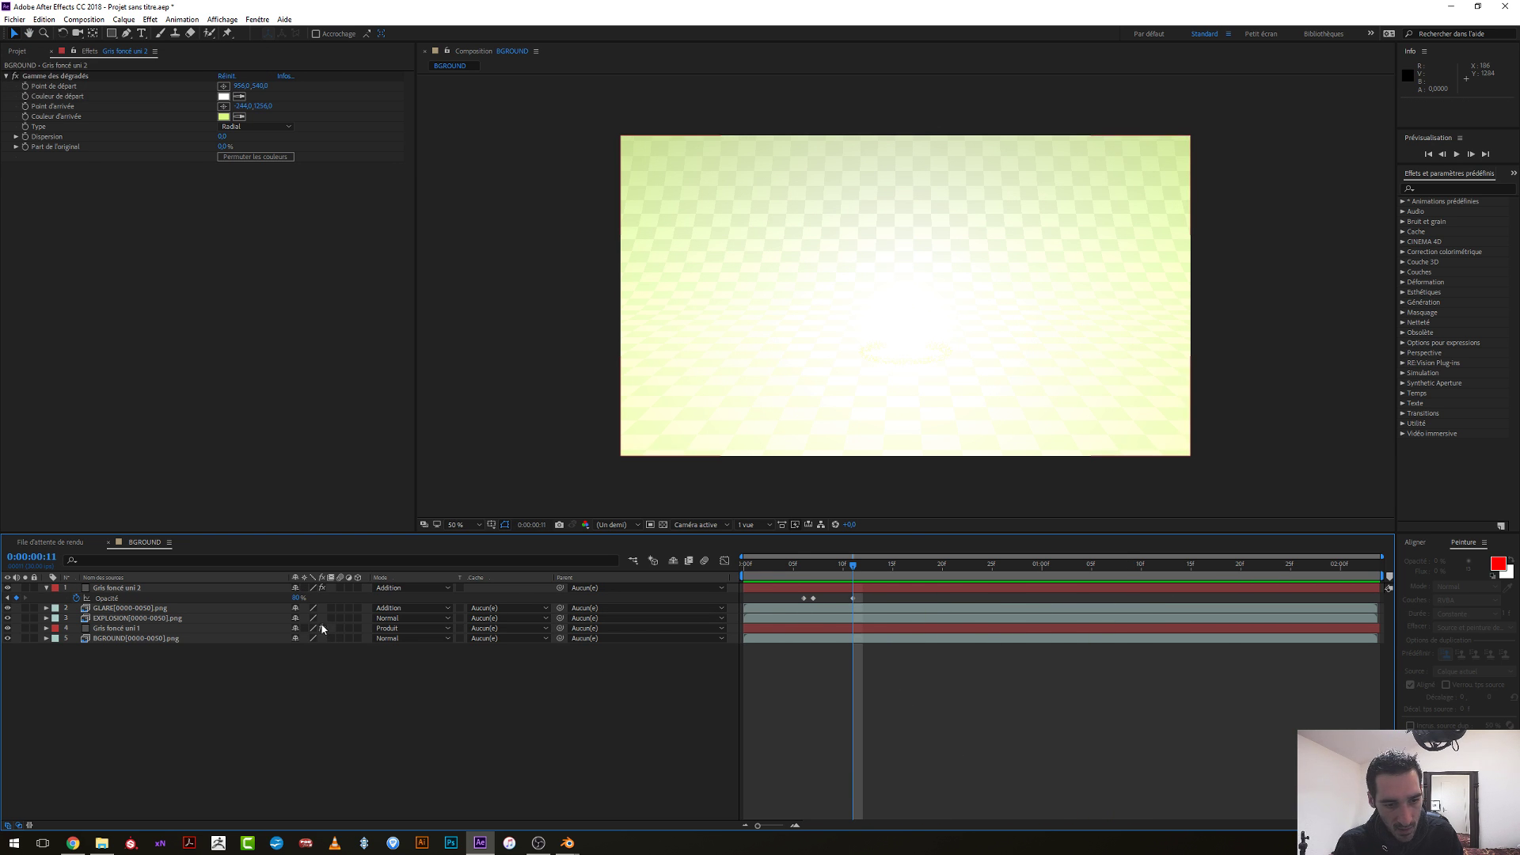
pyautogui.press('Return')
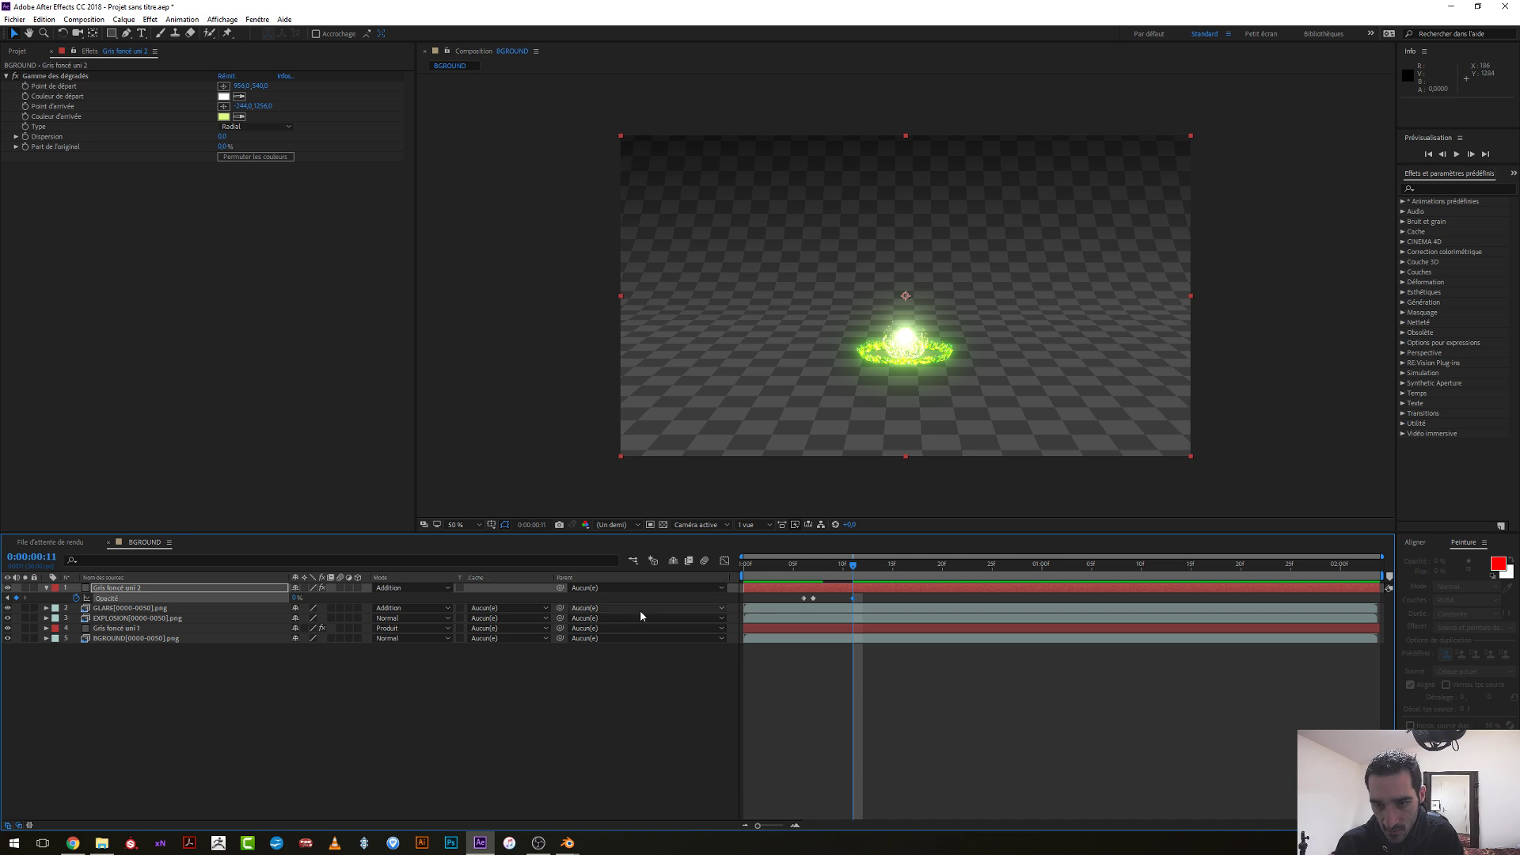
# Replay the explosion from the start and set the solid's opacity to 0% on frame 6.
pyautogui.moveTo(853, 578); pyautogui.dragTo(675, 576)
pyautogui.press('space')
pyautogui.click(814, 692)
pyautogui.click(803, 599)
pyautogui.press('k')
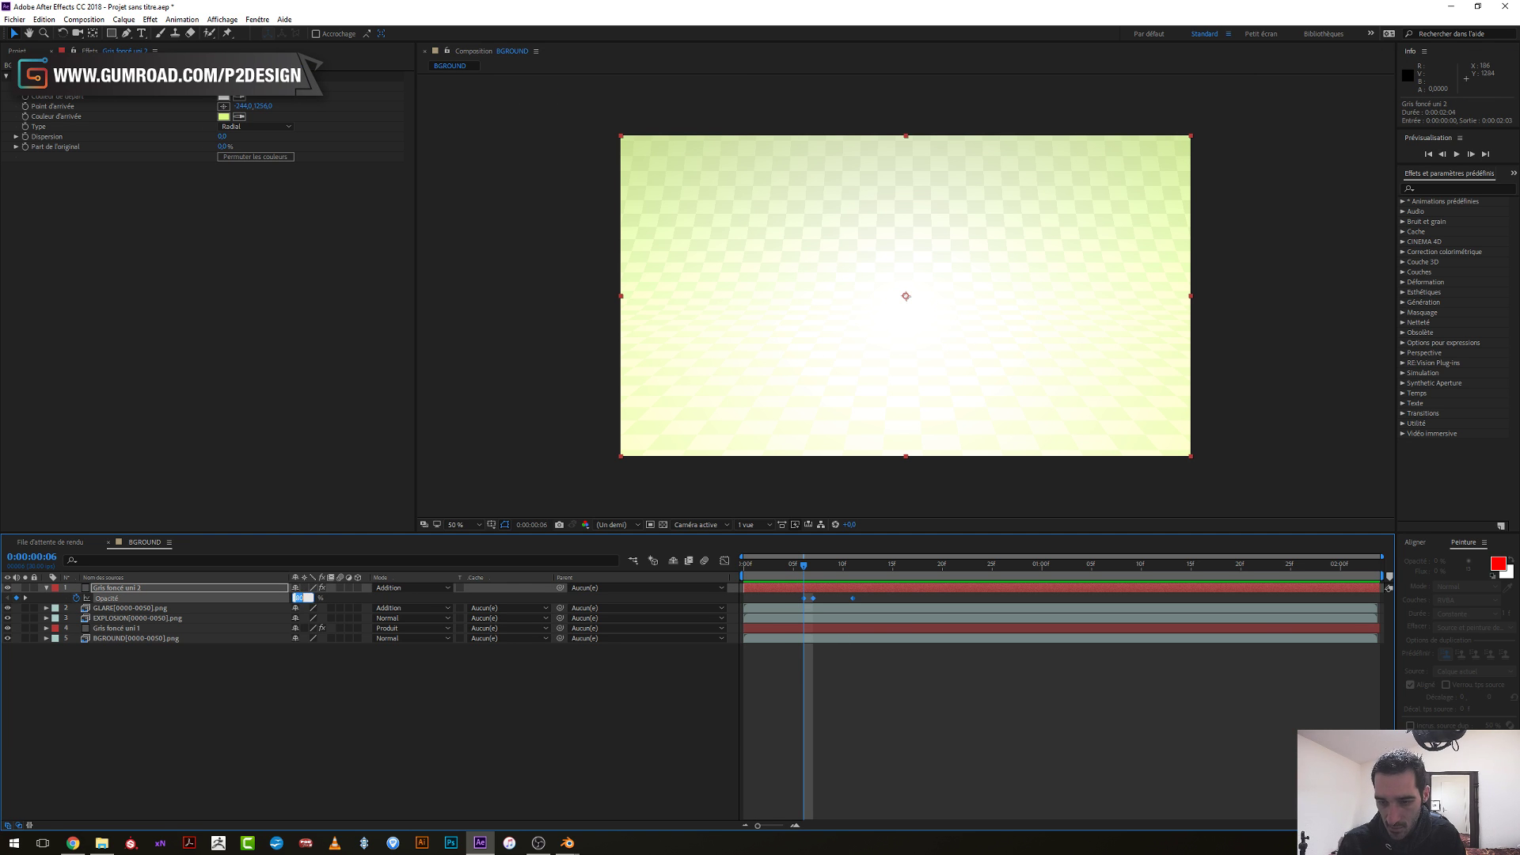
pyautogui.write('0')
pyautogui.press('Return')
# Play the animation back again and set the solid's opacity to 80% on frame 7.
pyautogui.press('Home')
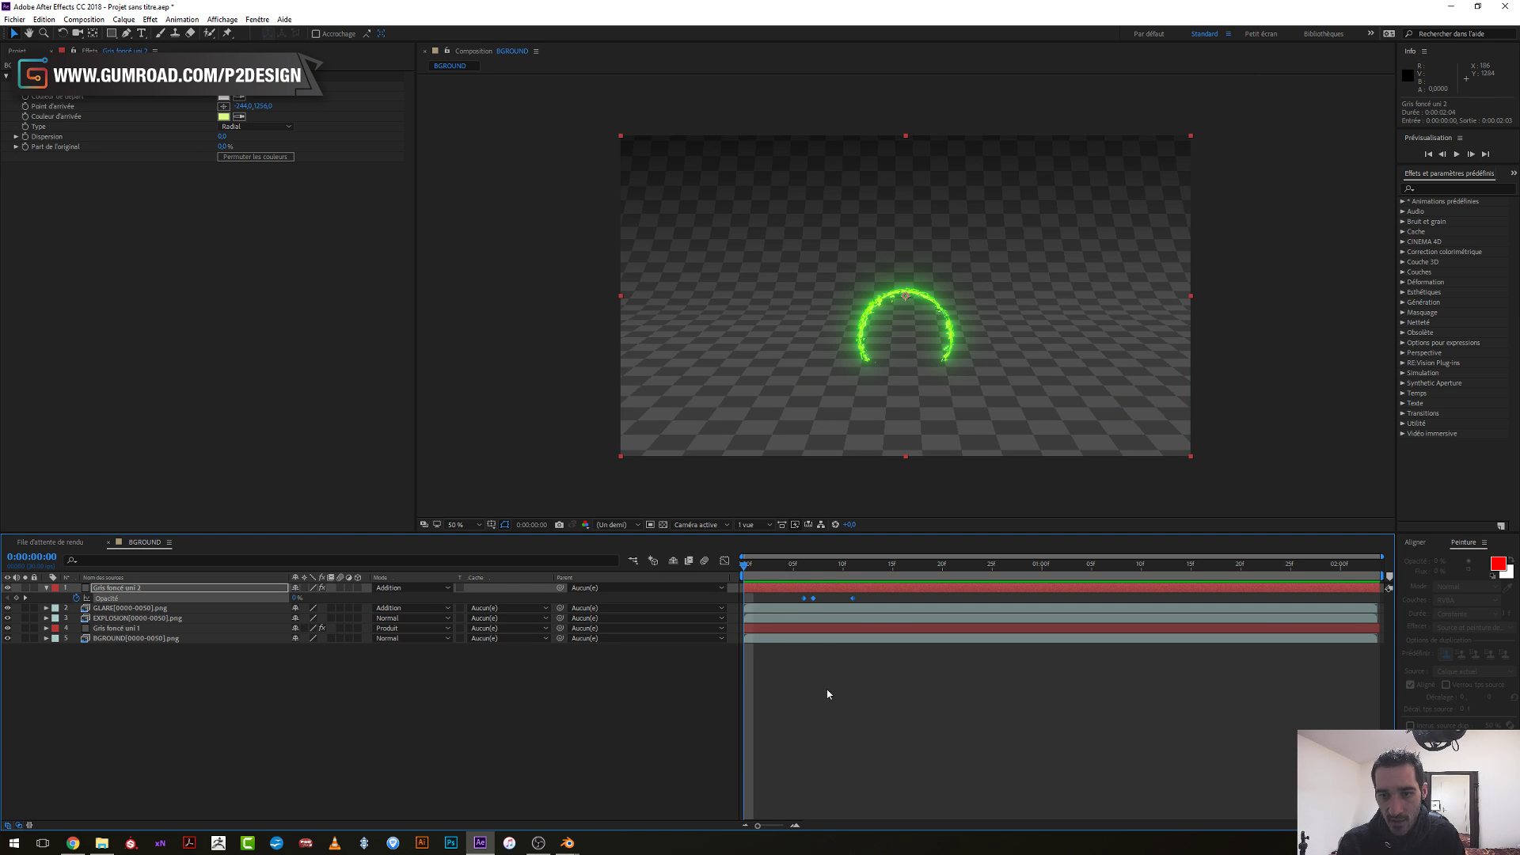
pyautogui.press('space')
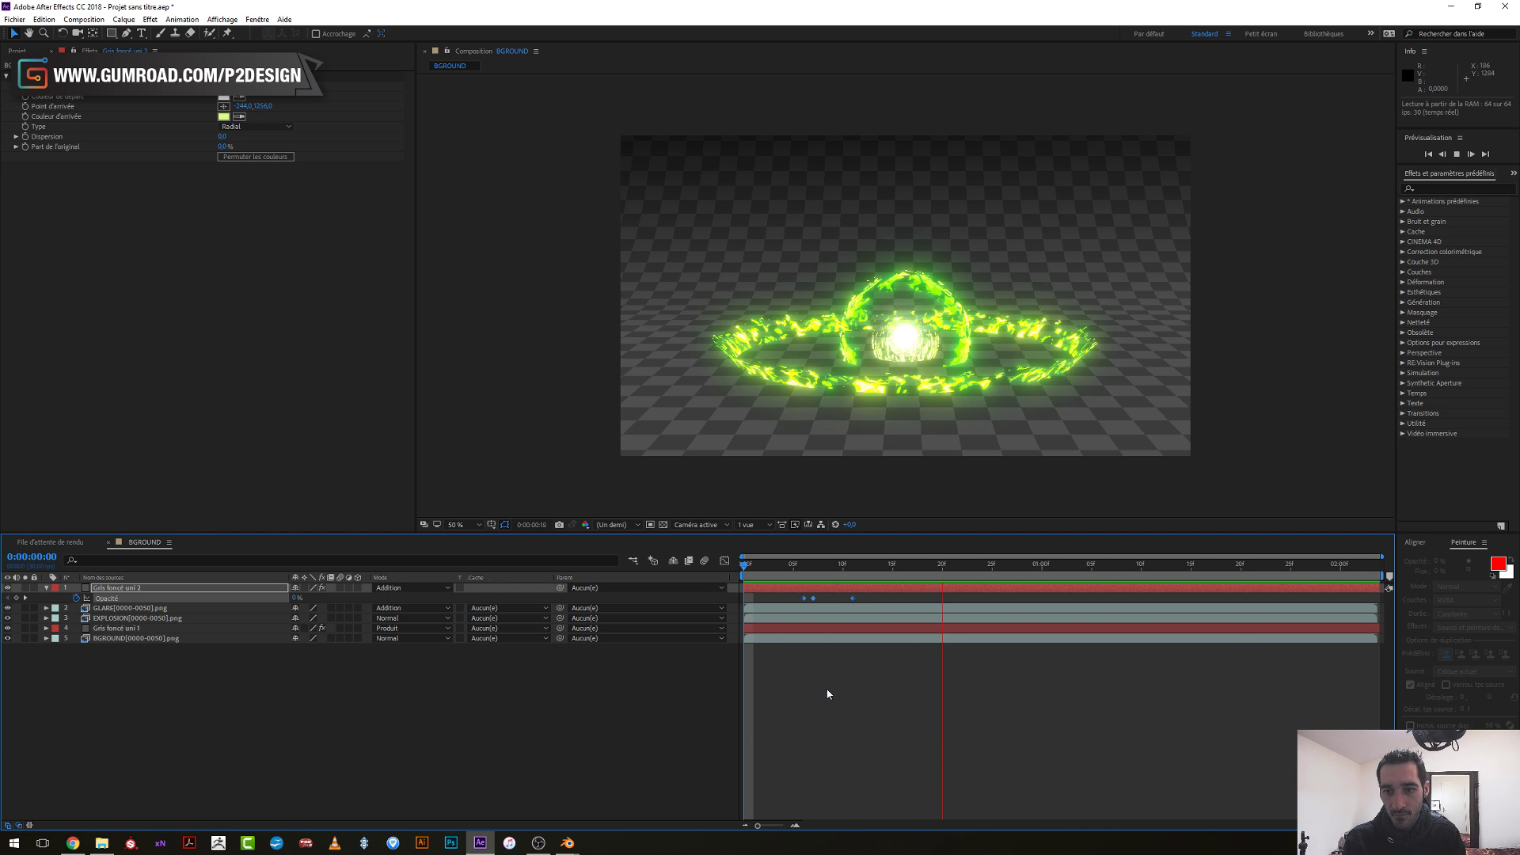
pyautogui.press('space')
pyautogui.click(796, 567)
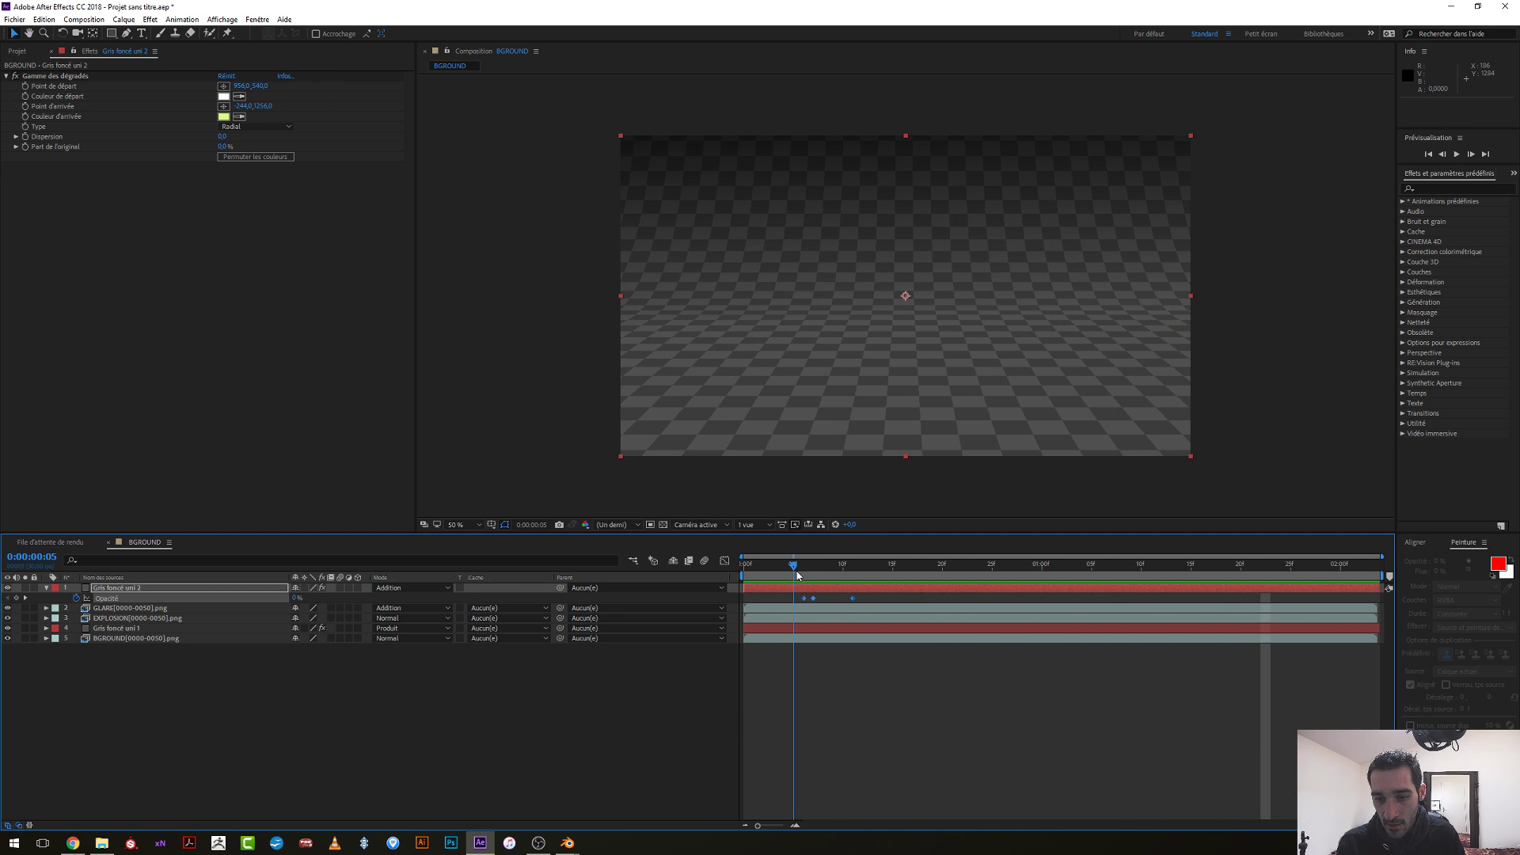
pyautogui.press('space')
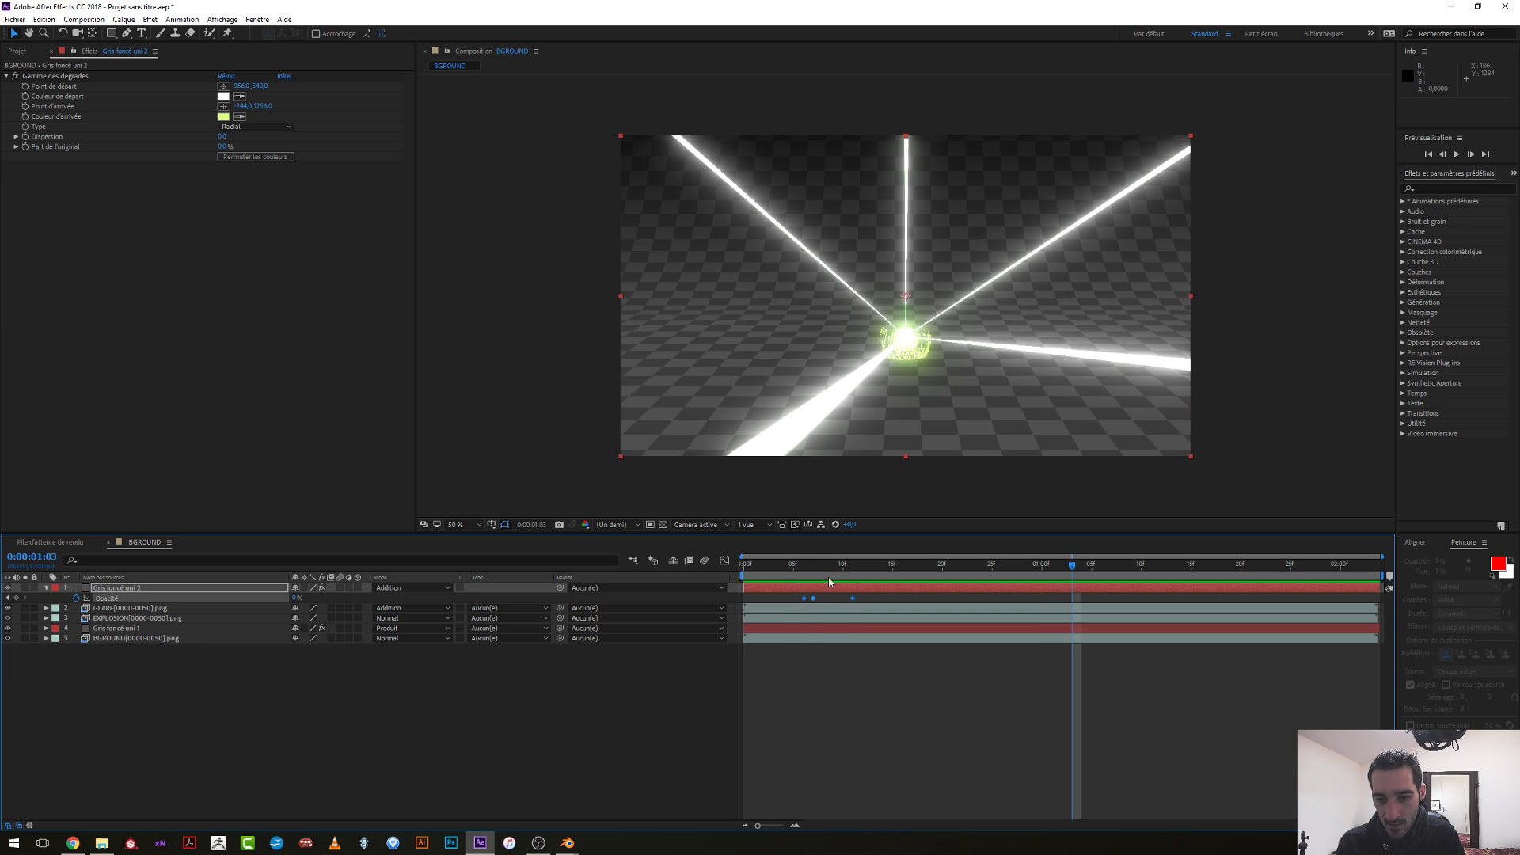
pyautogui.click(818, 669)
pyautogui.click(297, 600)
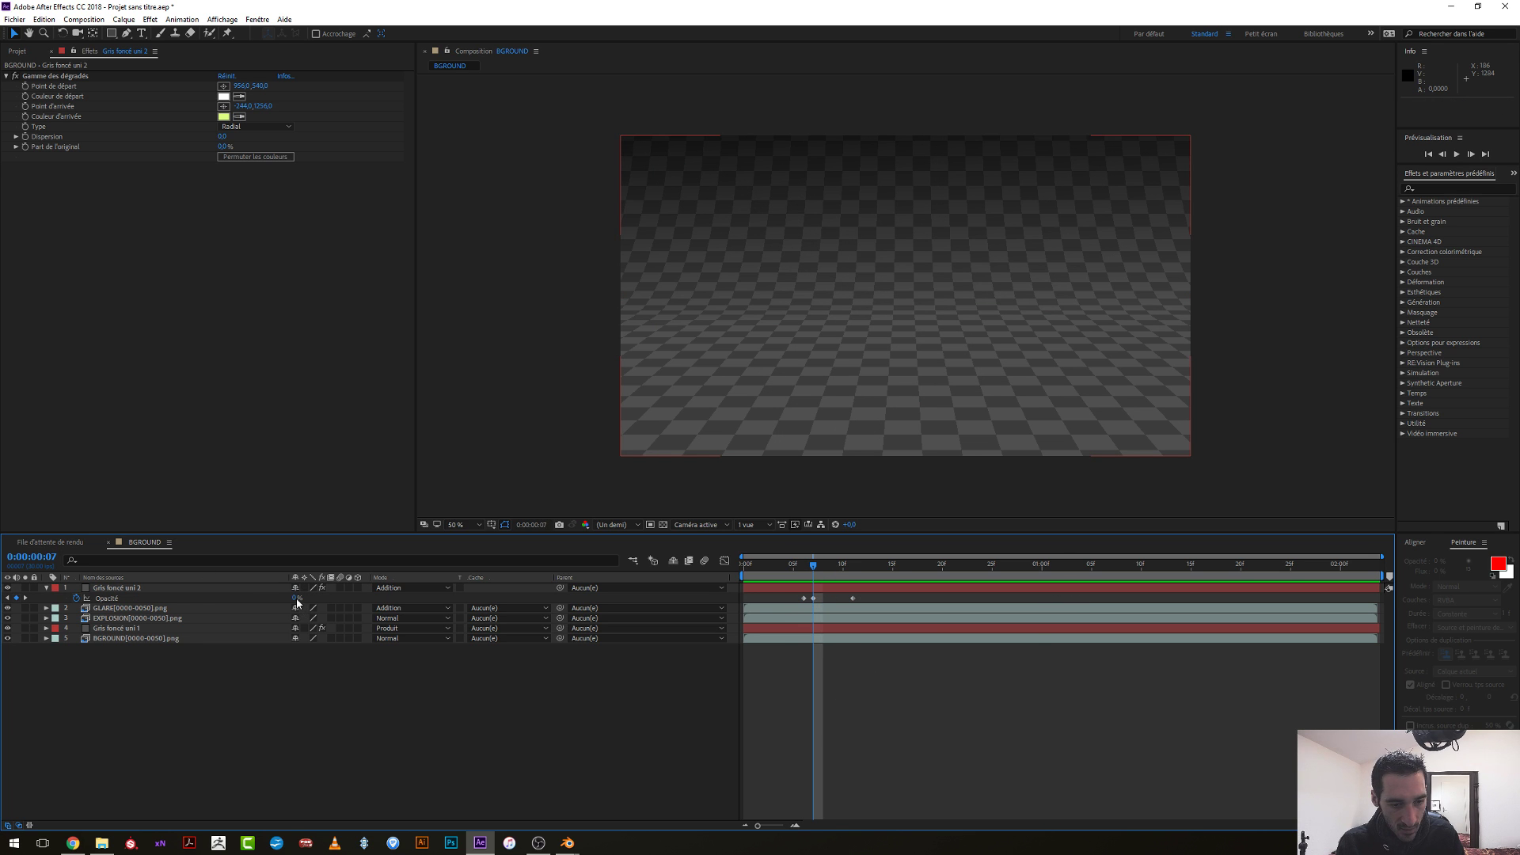
pyautogui.write('80')
pyautogui.press('Return')
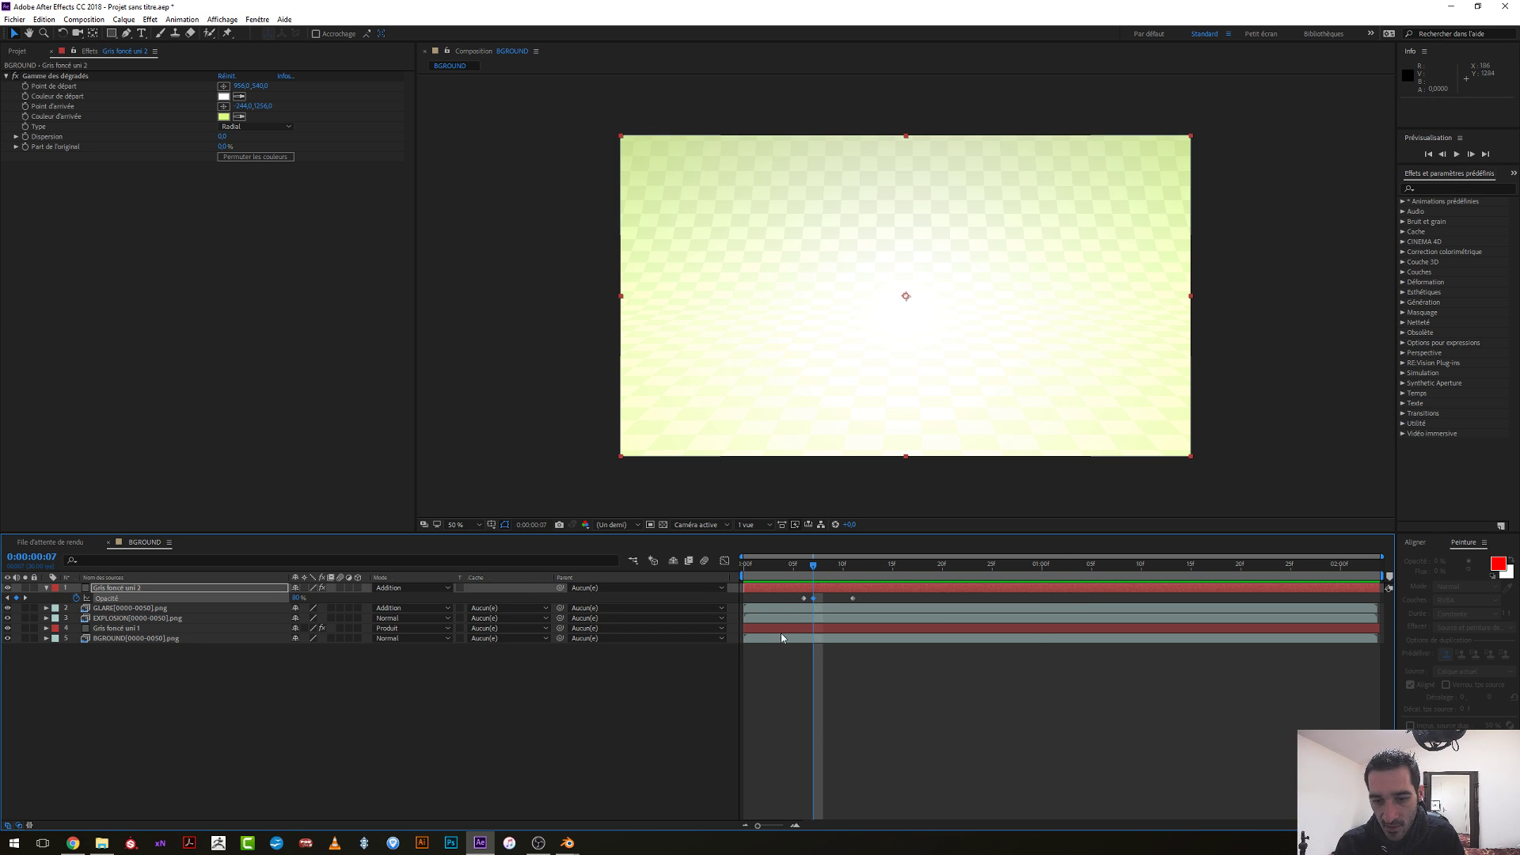
# Play the composition from the first frame, and again from frame 3, to check the flash timing.
pyautogui.press('Home')
pyautogui.click(812, 729)
pyautogui.press('space')
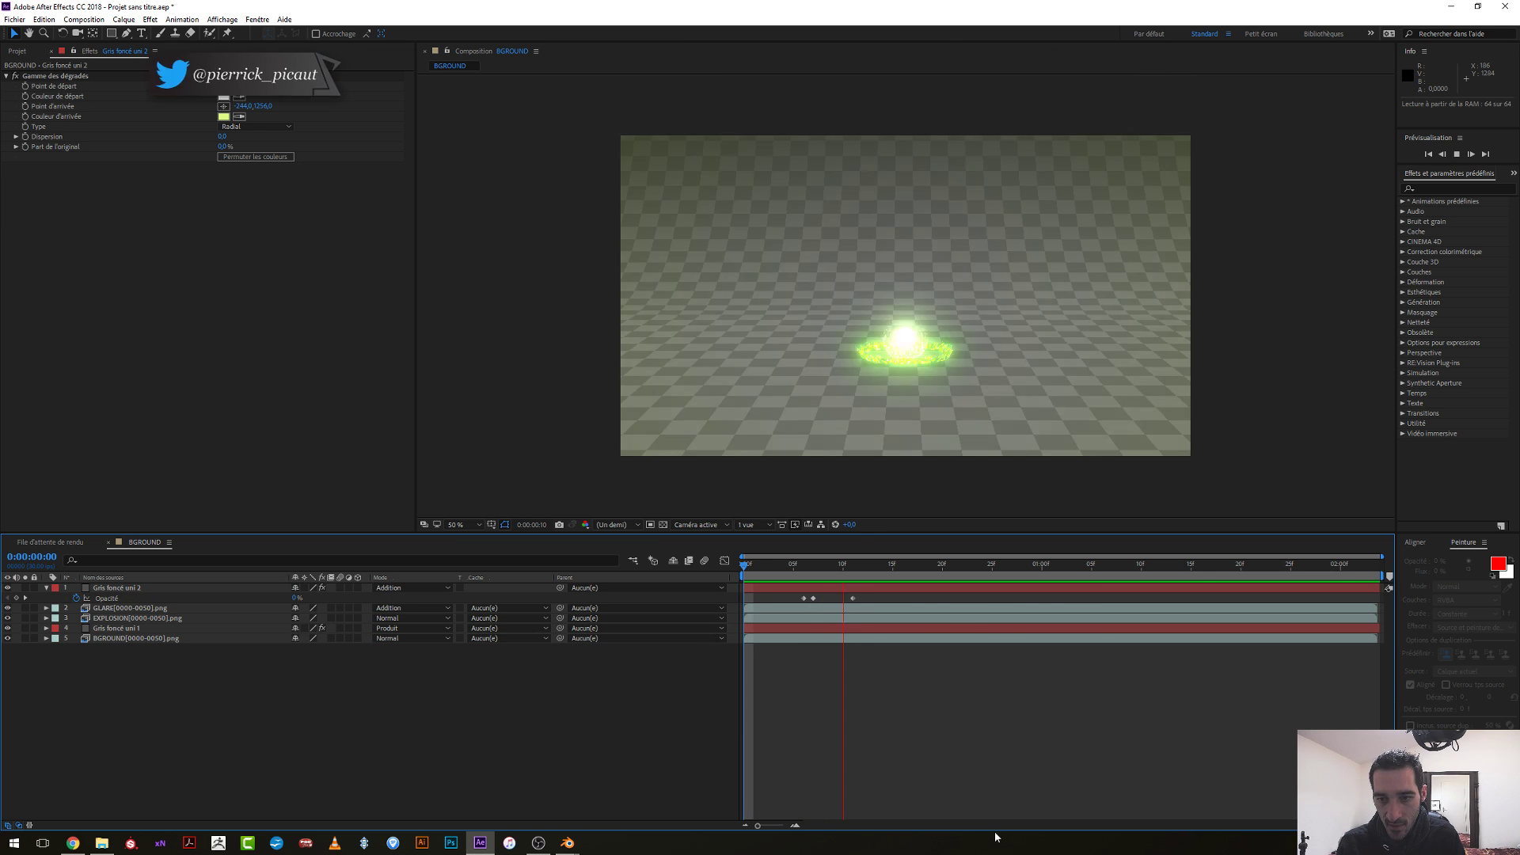
pyautogui.click(772, 564)
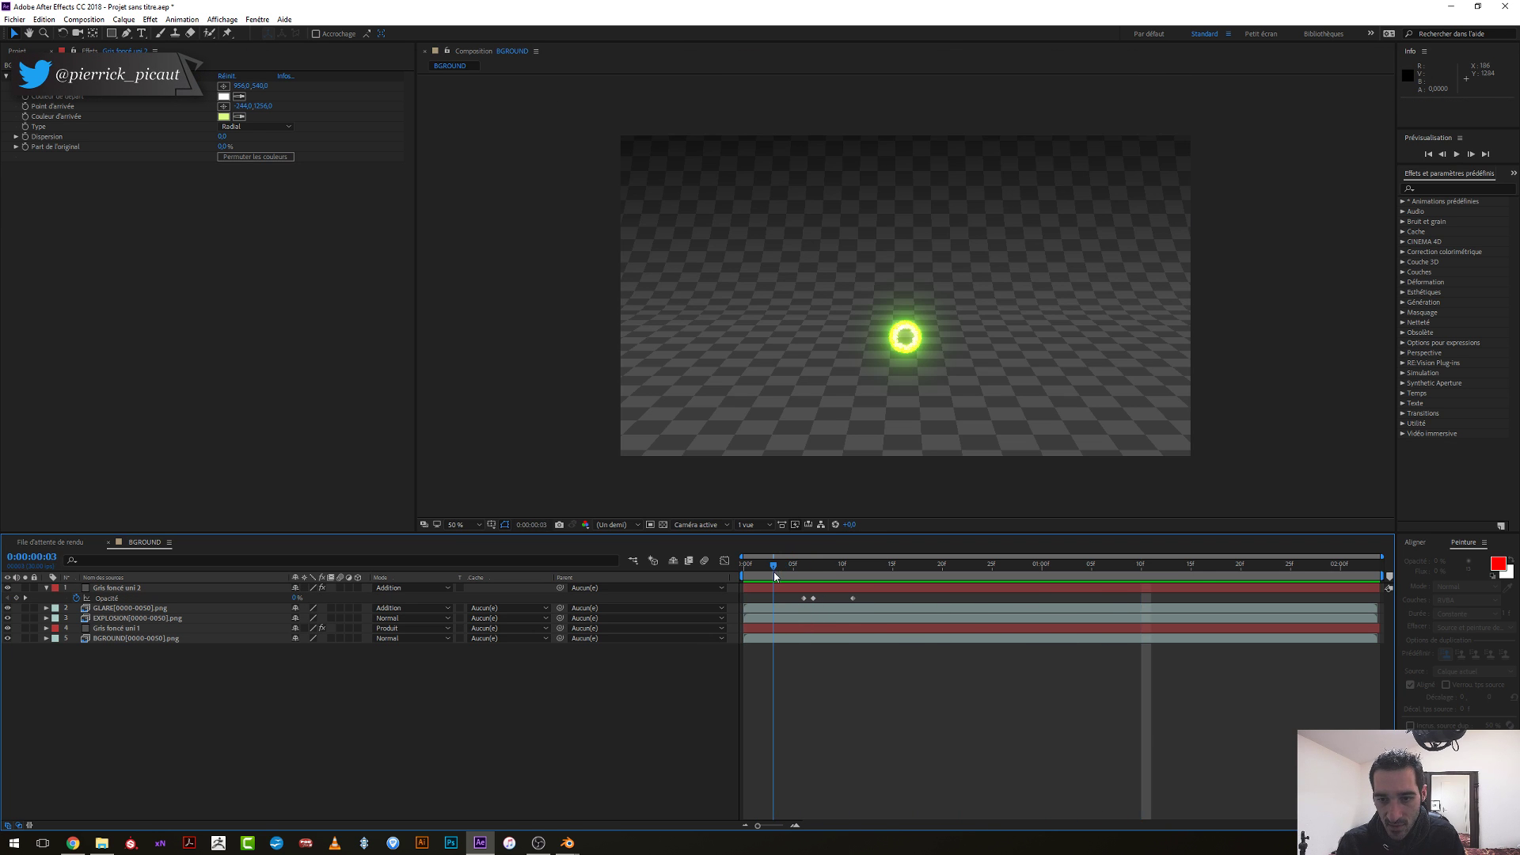
pyautogui.press('space')
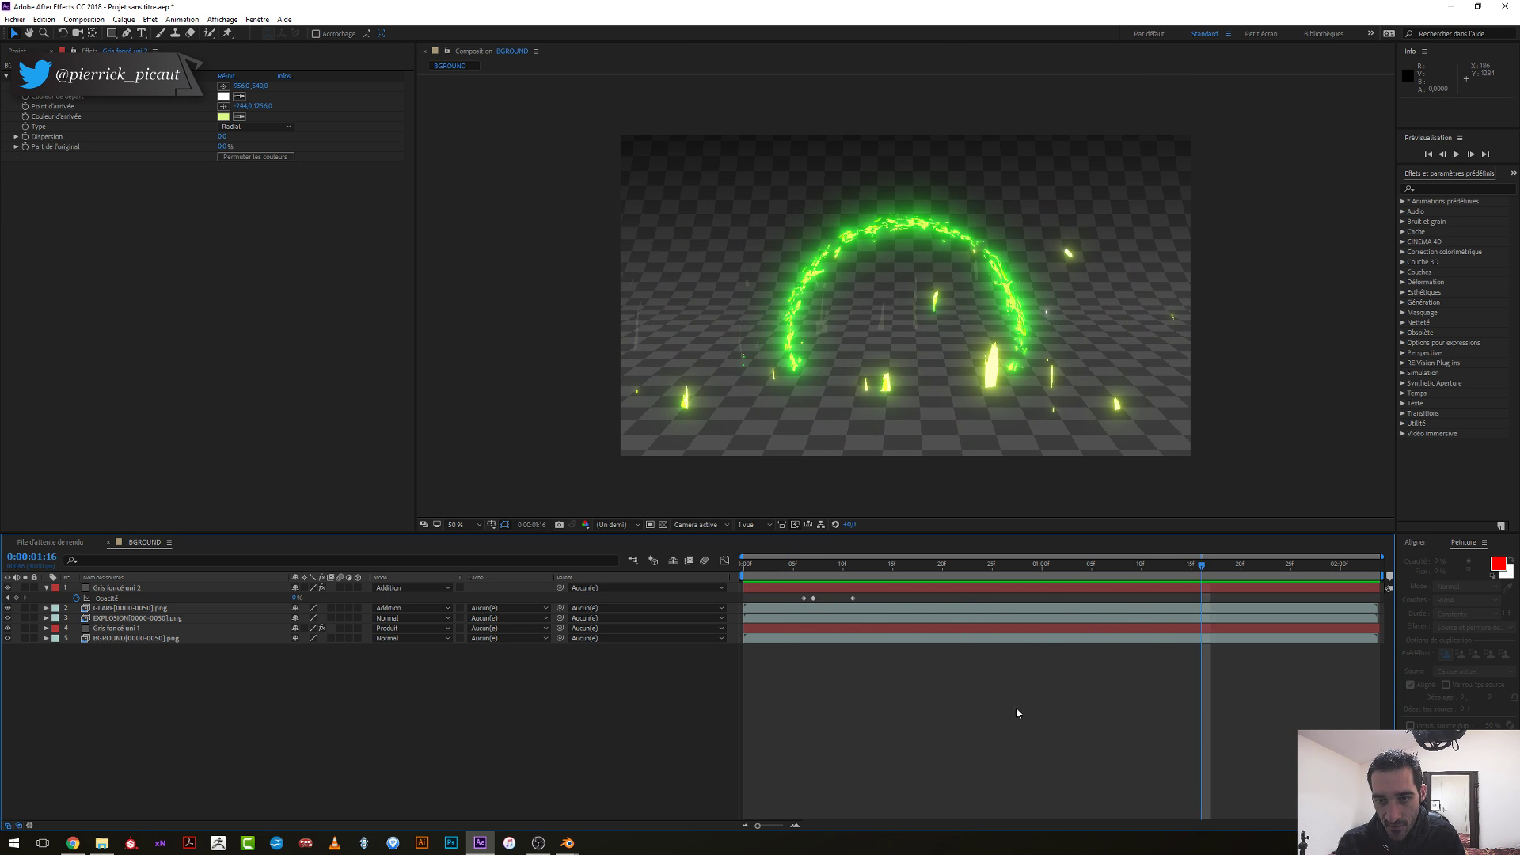
# Copy the solid's three opacity keyframes and paste them at 0:00:01:07 to create a second flash.
pyautogui.moveTo(1189, 568); pyautogui.dragTo(1112, 568)
pyautogui.click(787, 590)
pyautogui.moveTo(813, 606); pyautogui.dragTo(867, 606)
pyautogui.hotkey('ctrl', 'c')
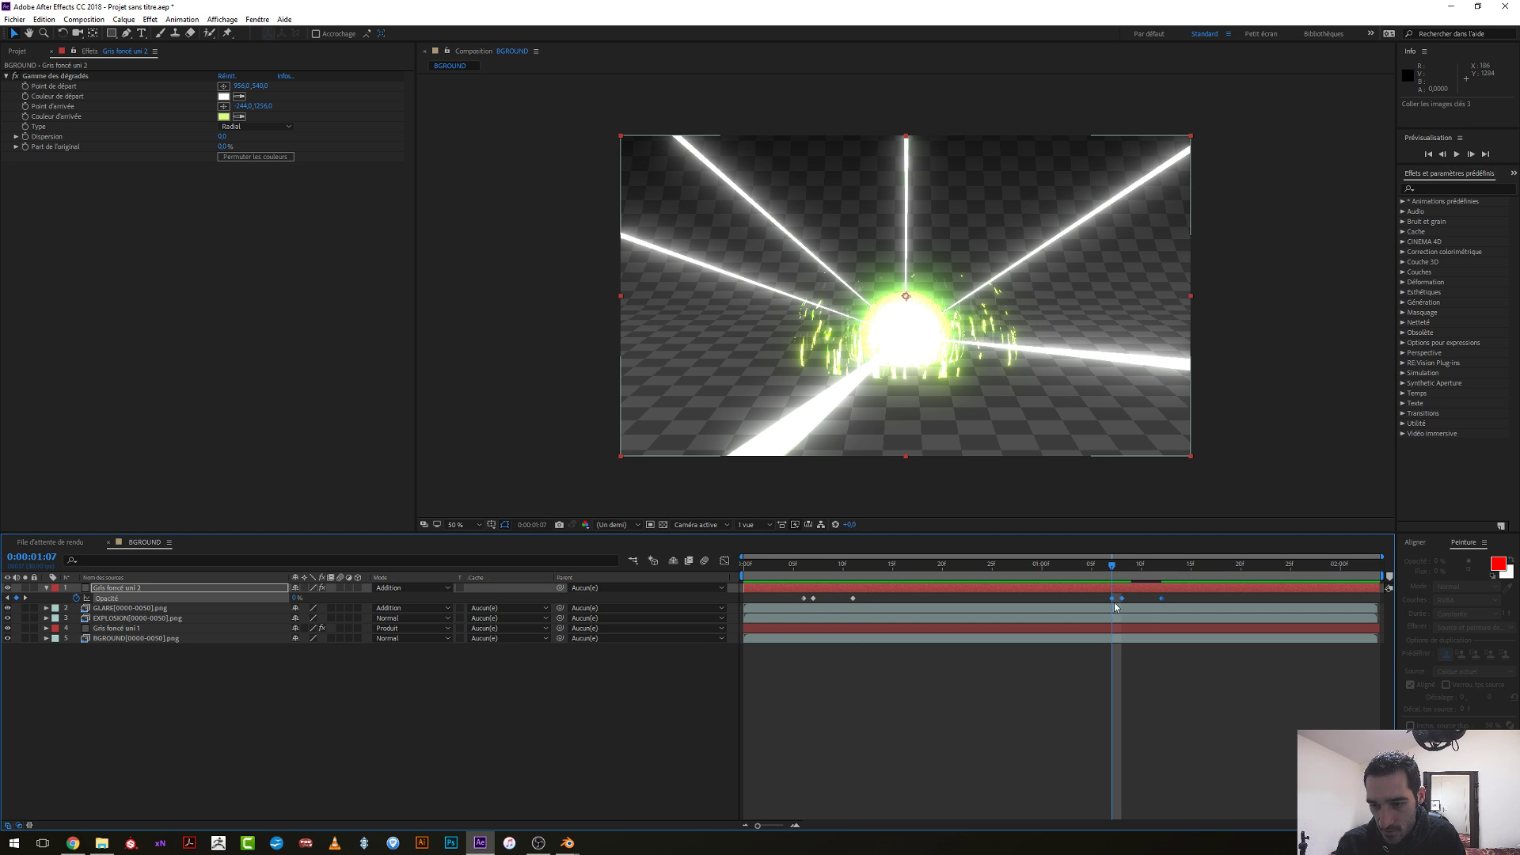
# Scrub past the second flash and replay the whole composition to check both flashes.
pyautogui.moveTo(1118, 581); pyautogui.dragTo(1219, 580)
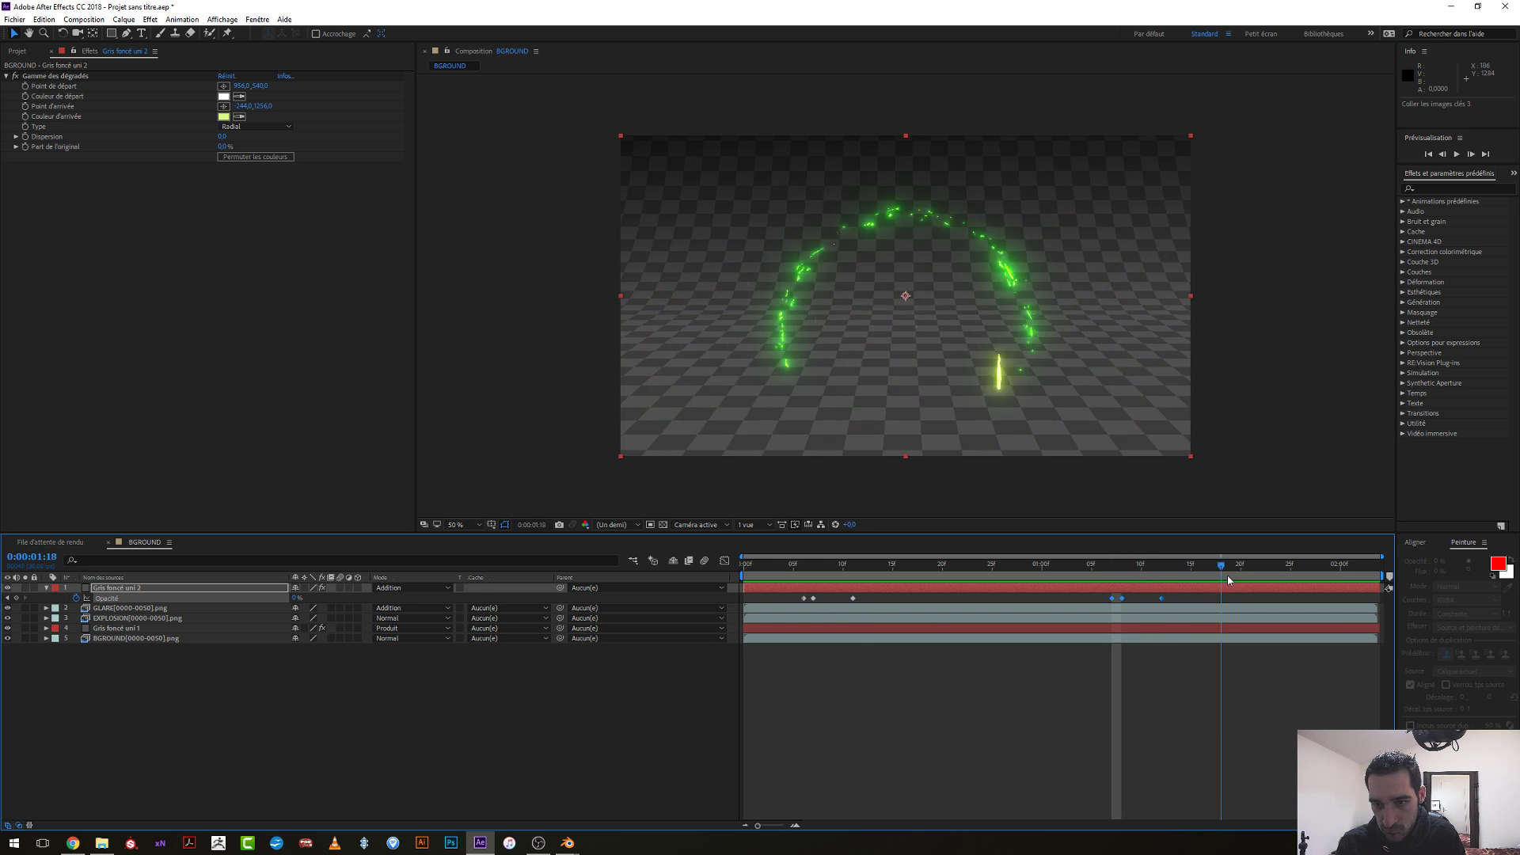
pyautogui.press('space')
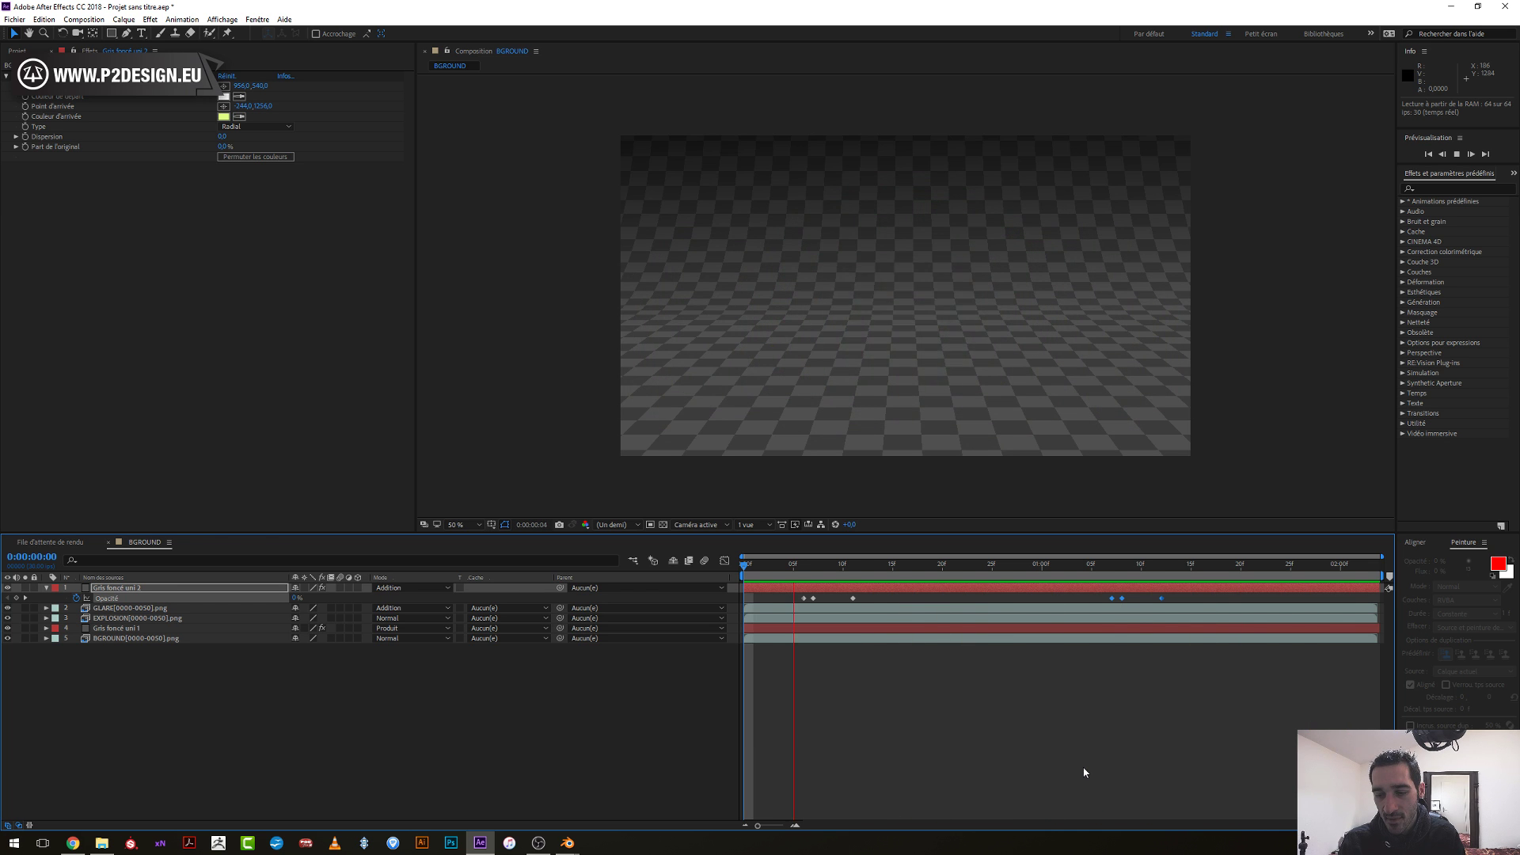
pyautogui.press('space')
pyautogui.moveTo(1131, 573); pyautogui.dragTo(1190, 568)
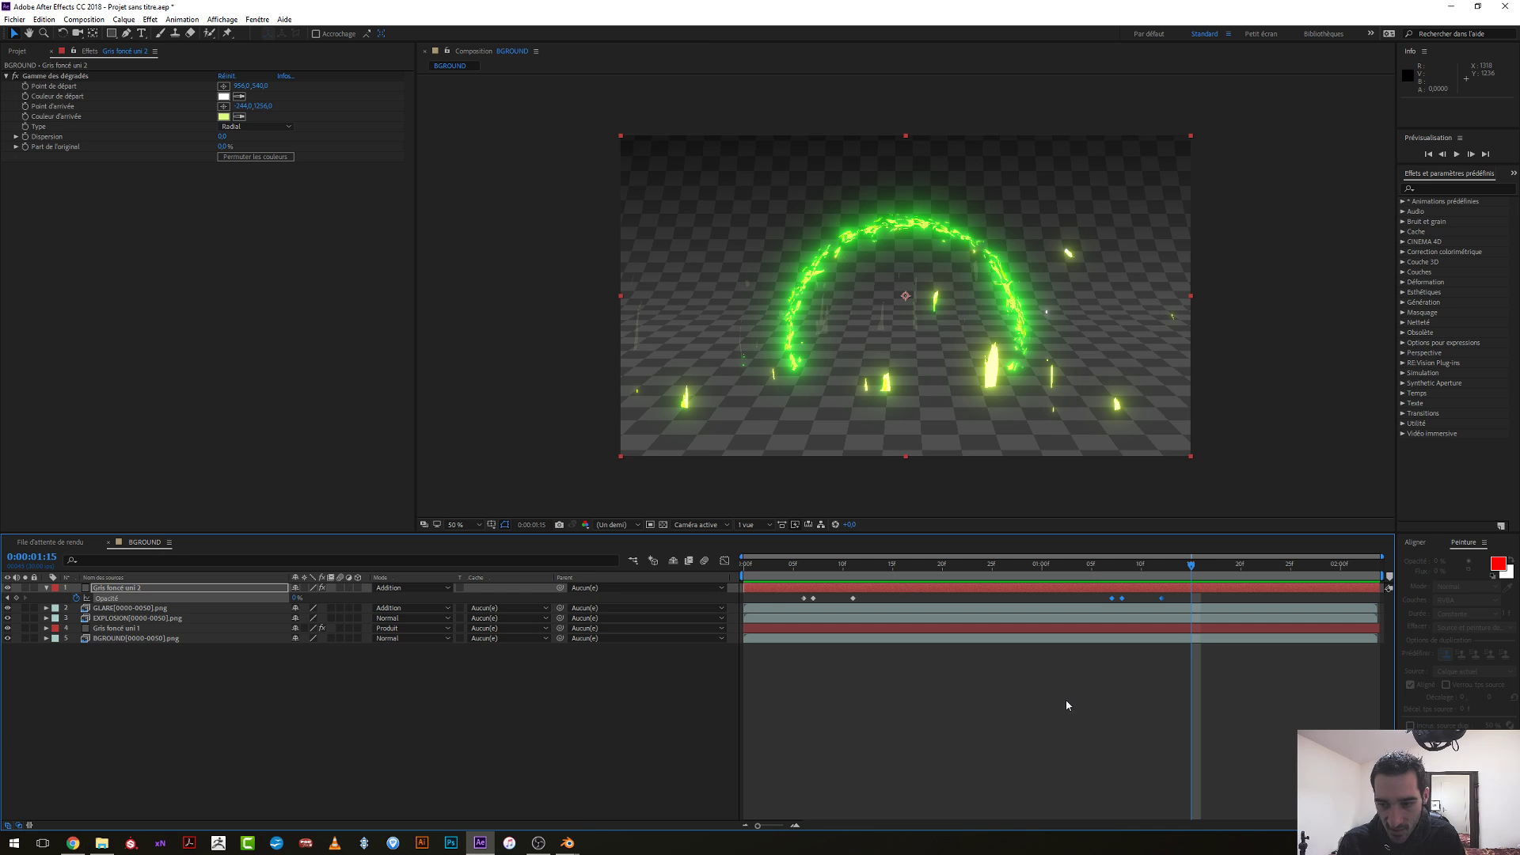
# Save the project as explosion-03 in the TUTO-STYLISED-EXPLOSION folder.
pyautogui.hotkey('ctrl', 's')
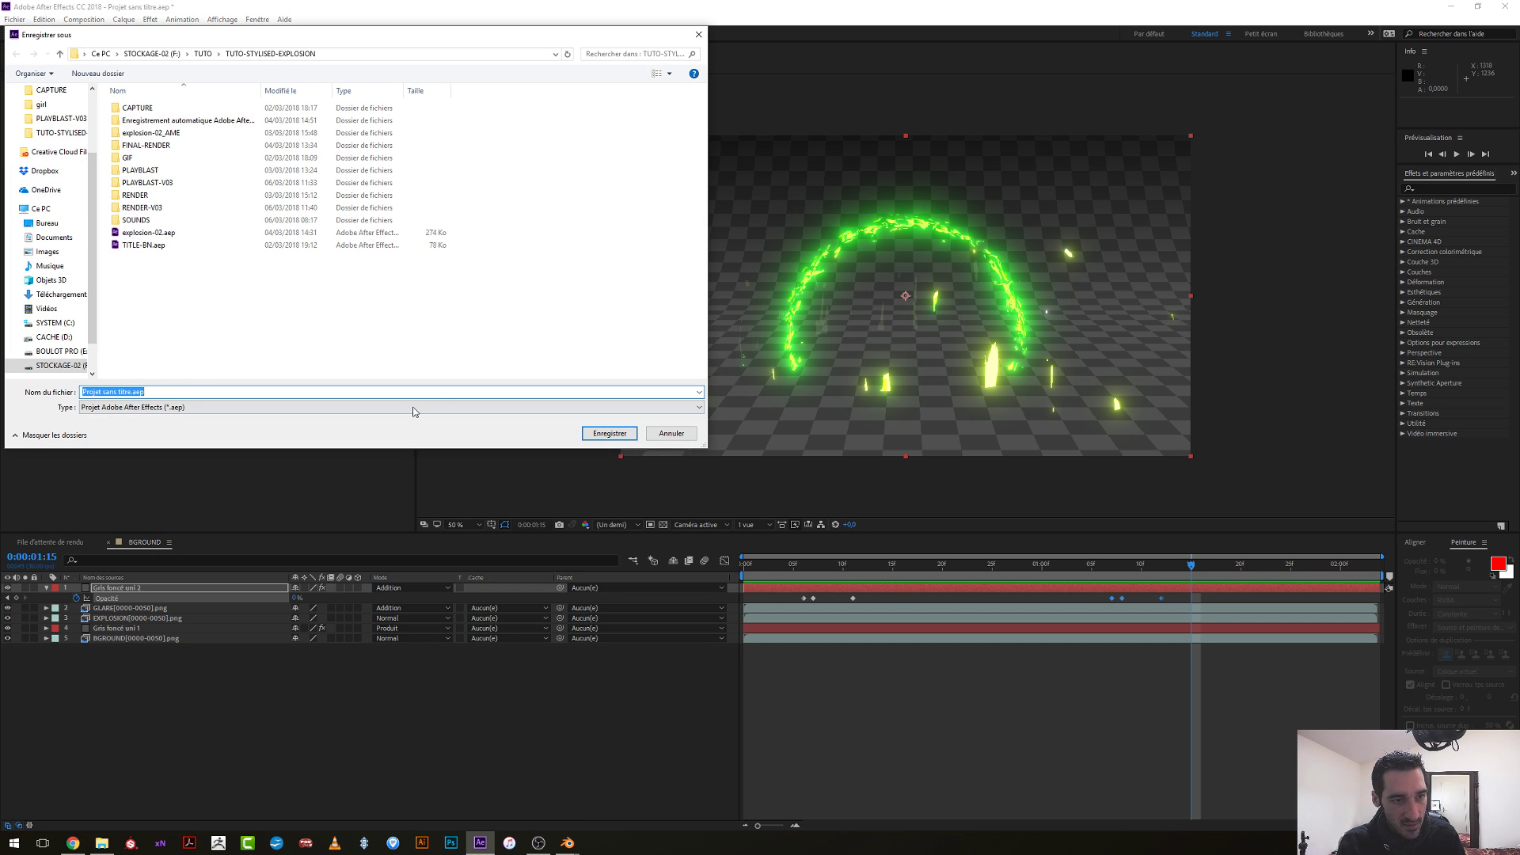
pyautogui.click(169, 234)
pyautogui.doubleClick(127, 394)
pyautogui.write('explosion-03')
pyautogui.press('Return')
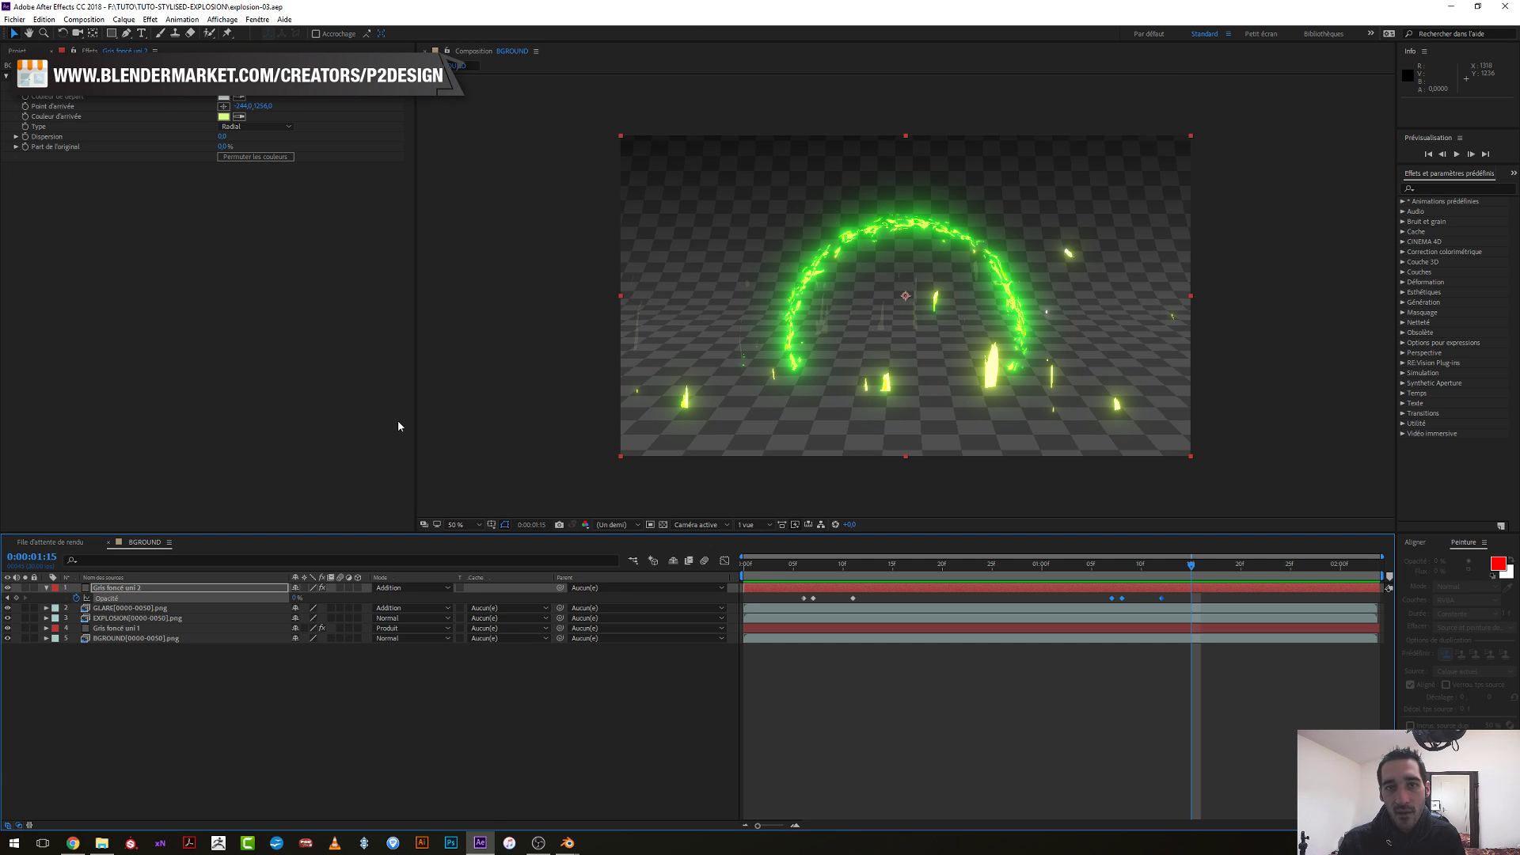
# Scrub through the first and second flashes to review the composite.
pyautogui.moveTo(786, 577); pyautogui.dragTo(854, 568)
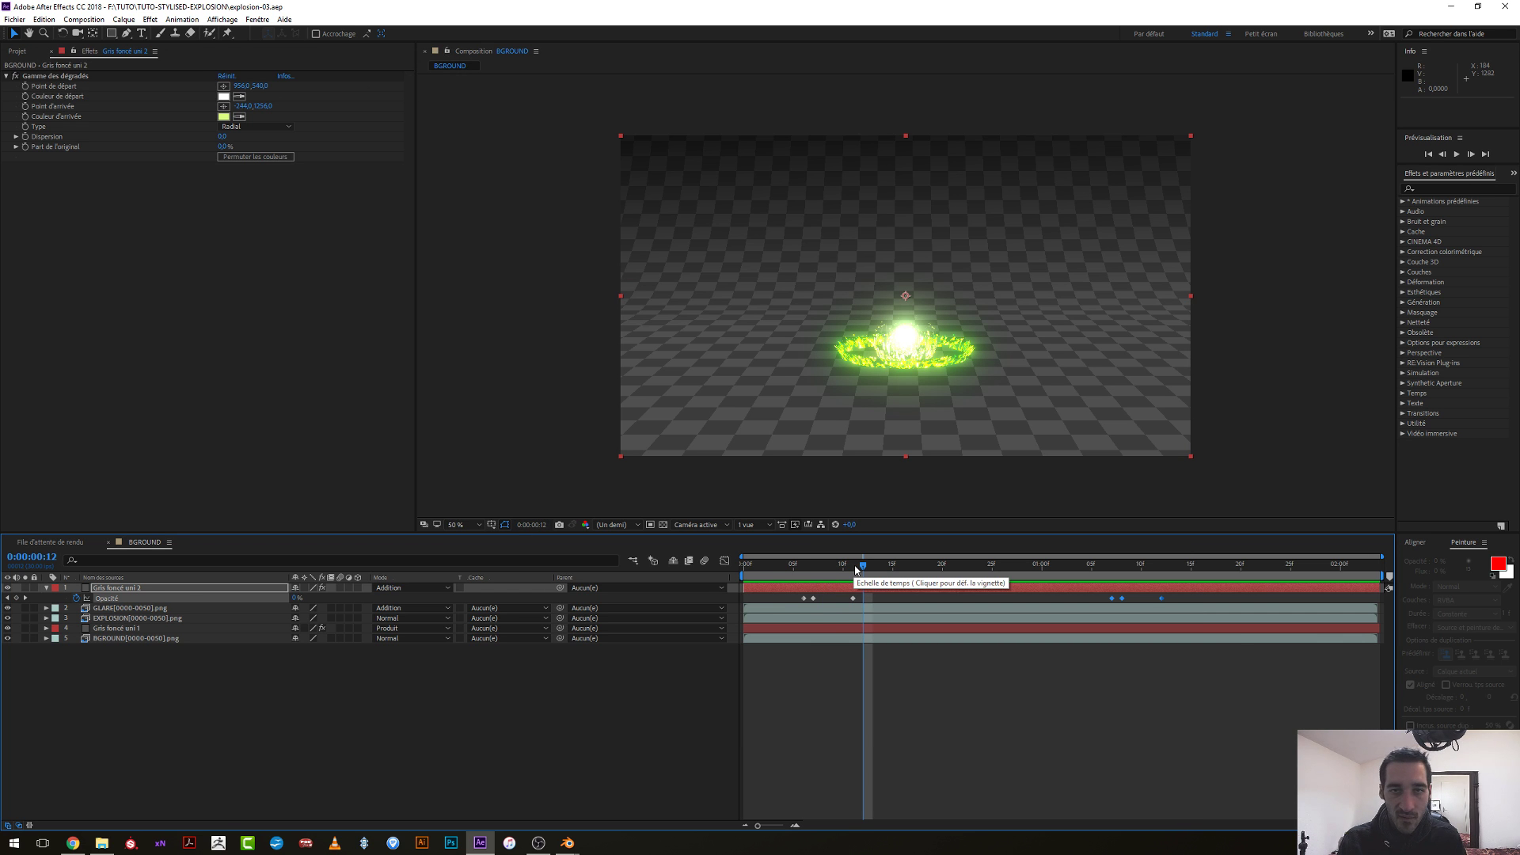
pyautogui.moveTo(791, 576); pyautogui.dragTo(1152, 577)
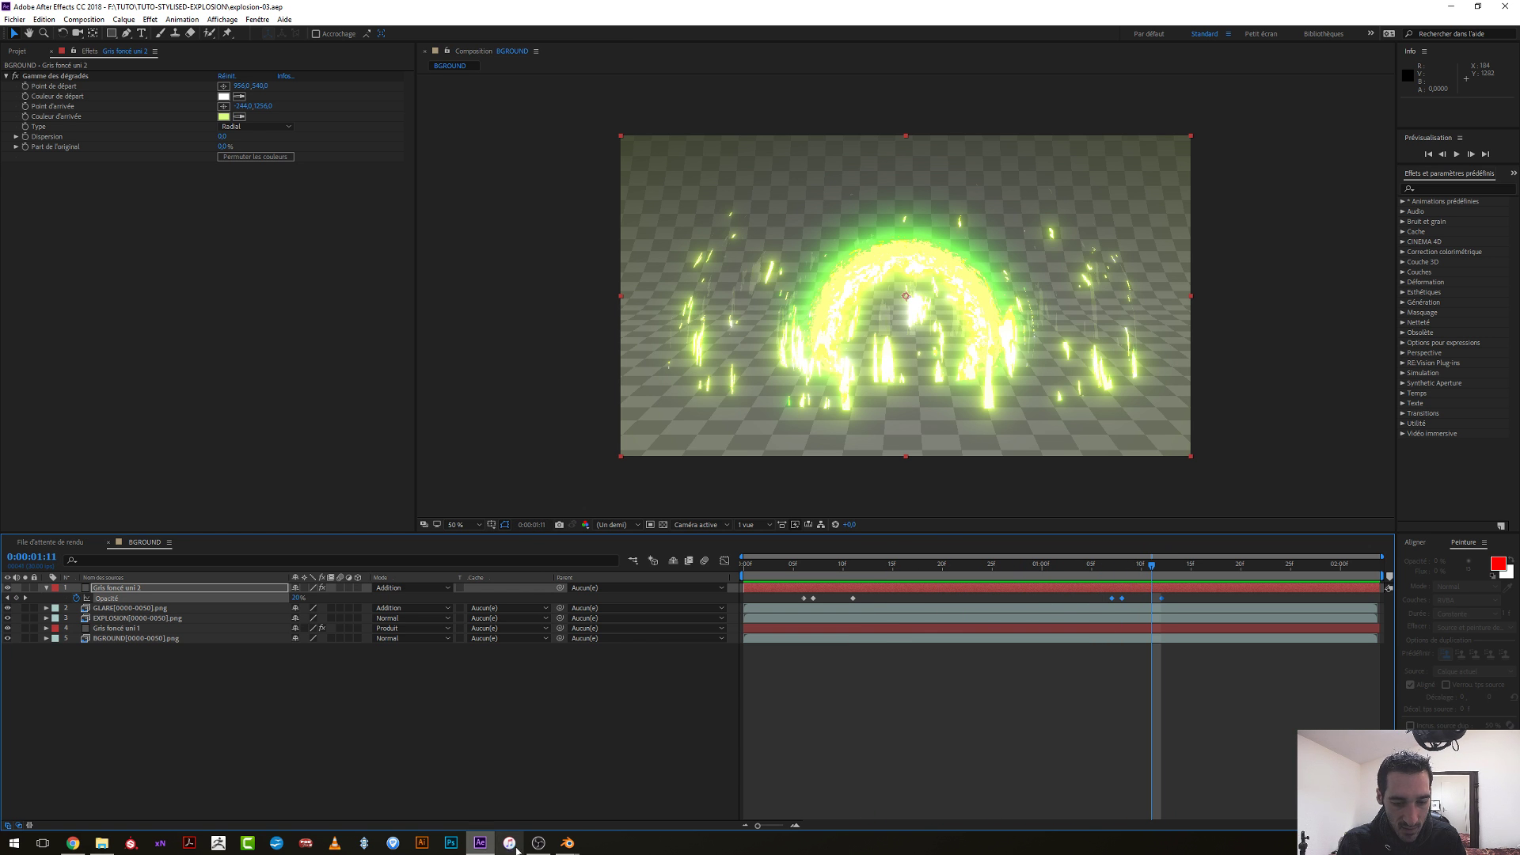
# Switch to the first Blender window, turn the render result area into a 3D View and show the camera view rendered.
pyautogui.click(570, 841)
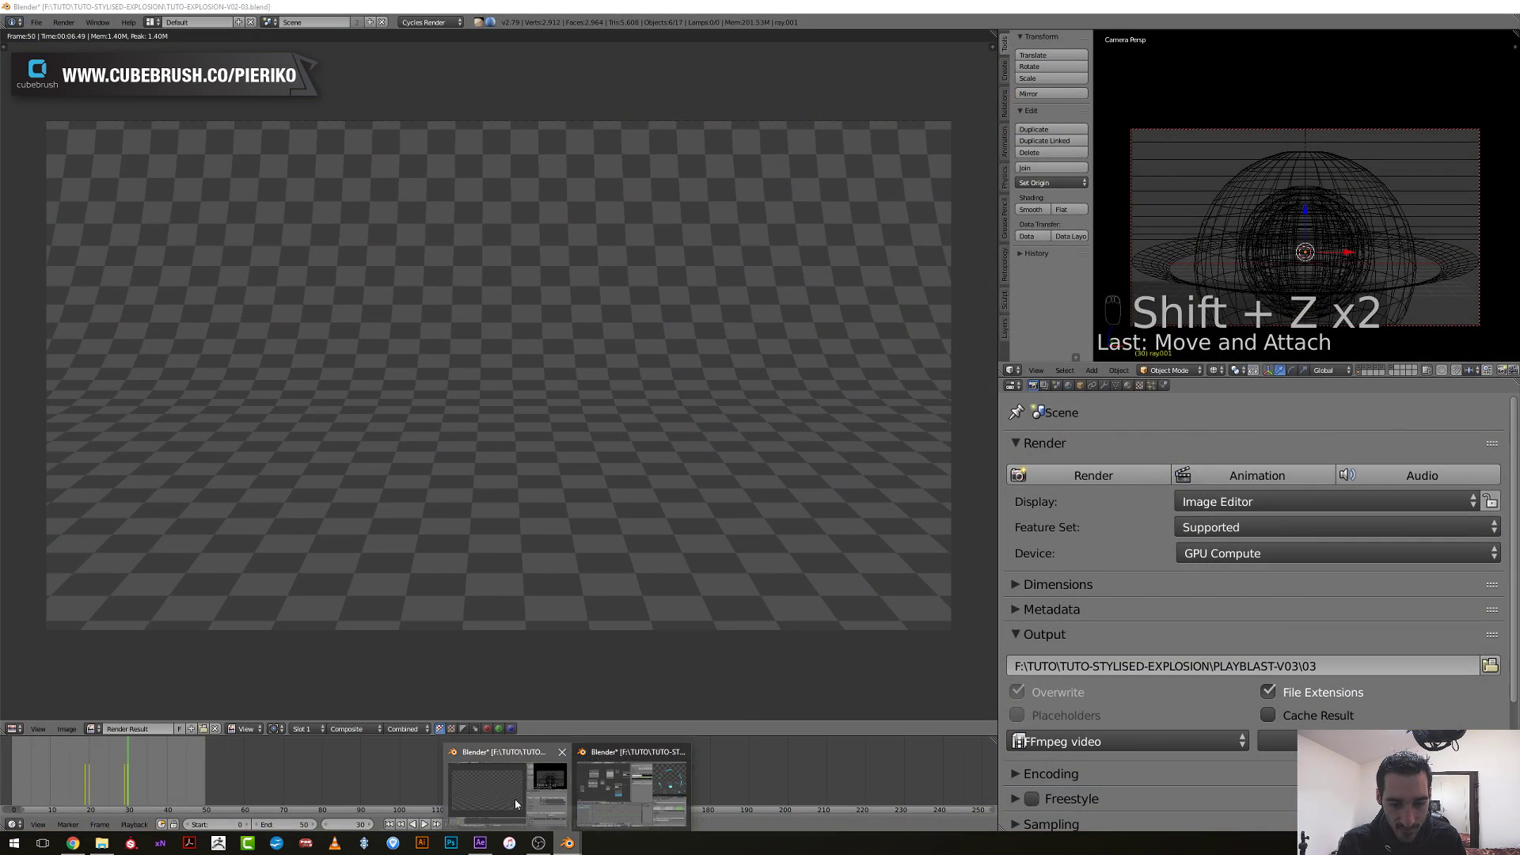
pyautogui.click(515, 801)
pyautogui.click(13, 730)
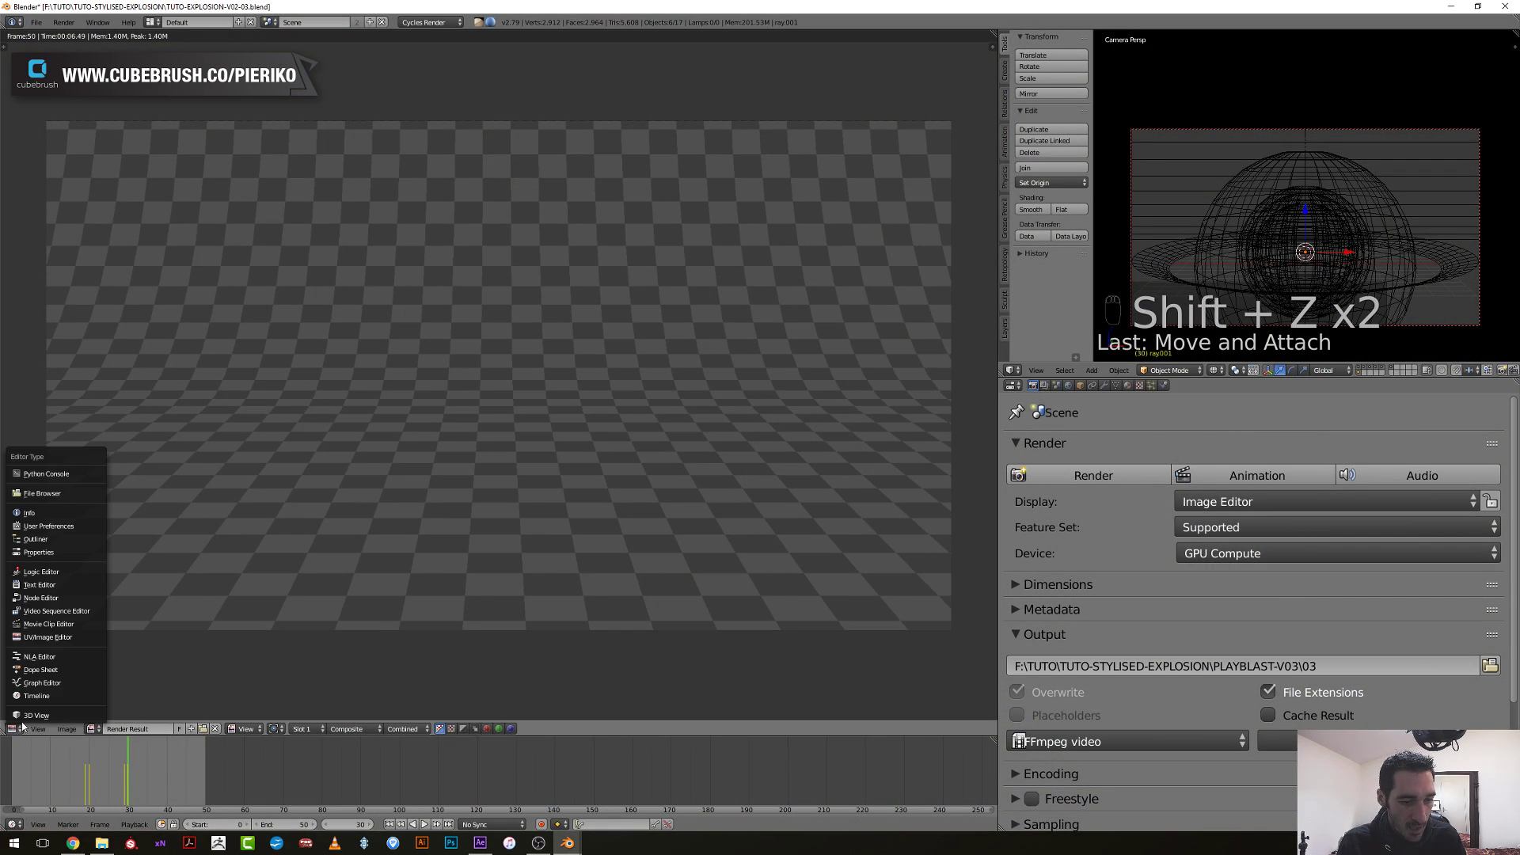
pyautogui.click(29, 719)
pyautogui.keyDown('shift'); pyautogui.moveTo(720, 326); pyautogui.dragTo(562, 368, button='middle'); pyautogui.keyUp('shift')
pyautogui.hotkey('shift', 'z')
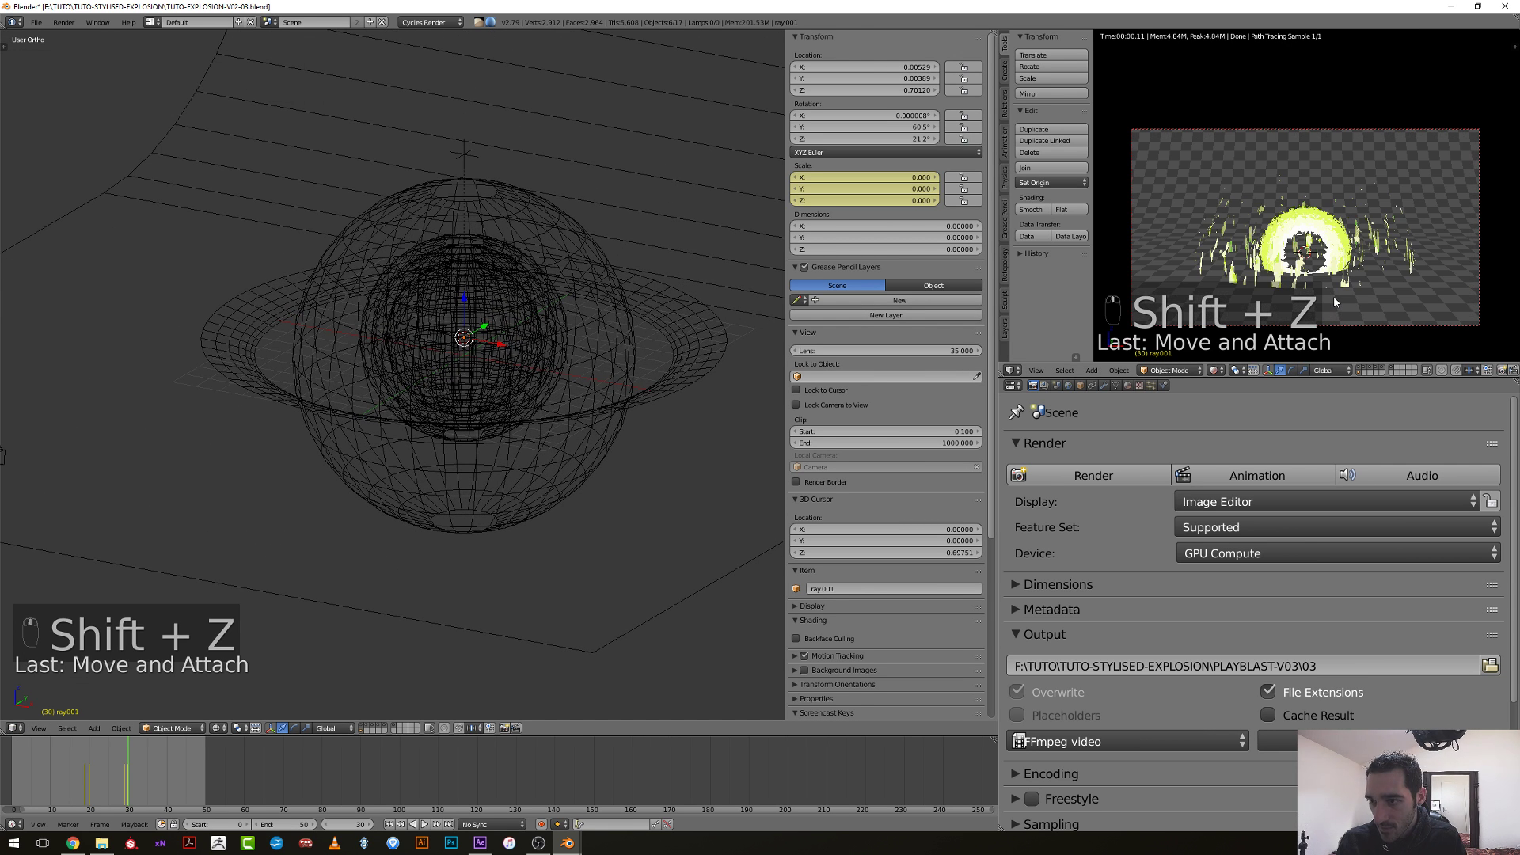
# Select the CORE-FLAMES-02 sphere and open its FLAMES material nodes in the Node Editor, around the two ColorRamps.
pyautogui.rightClick(551, 524)
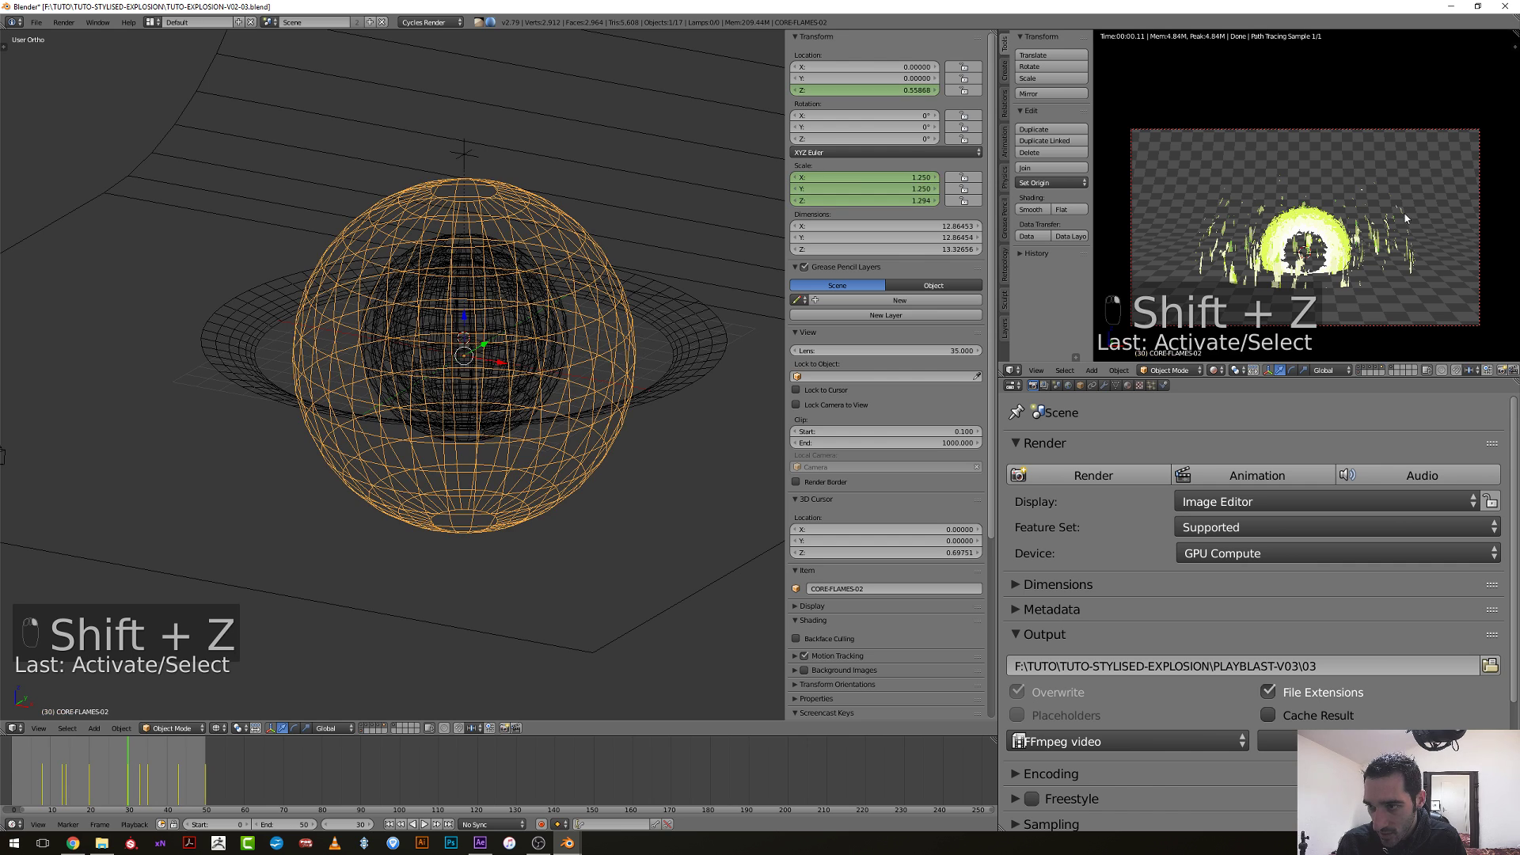
pyautogui.click(14, 727)
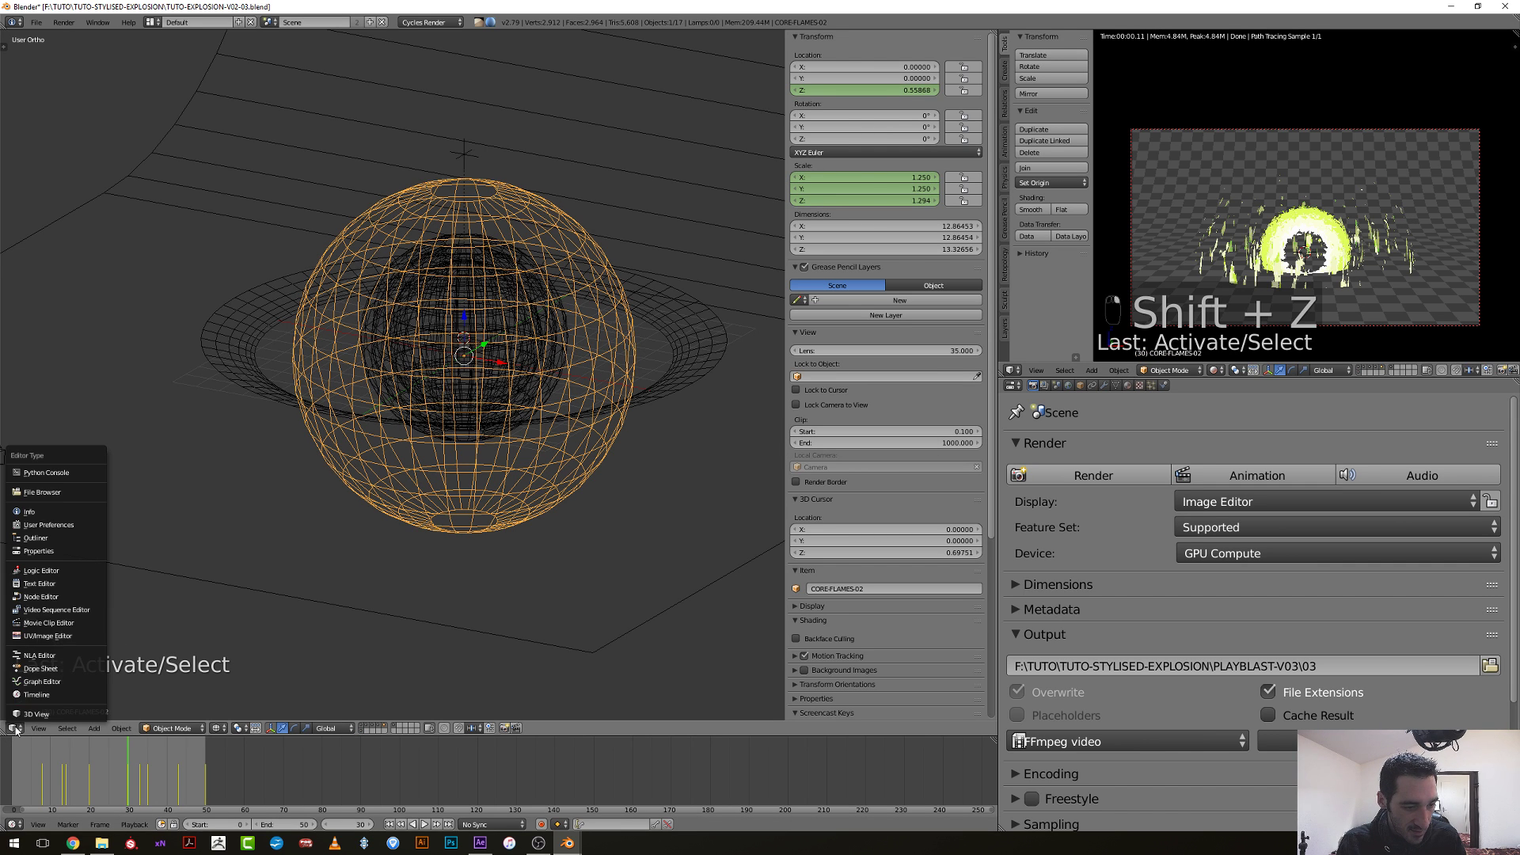
pyautogui.click(40, 596)
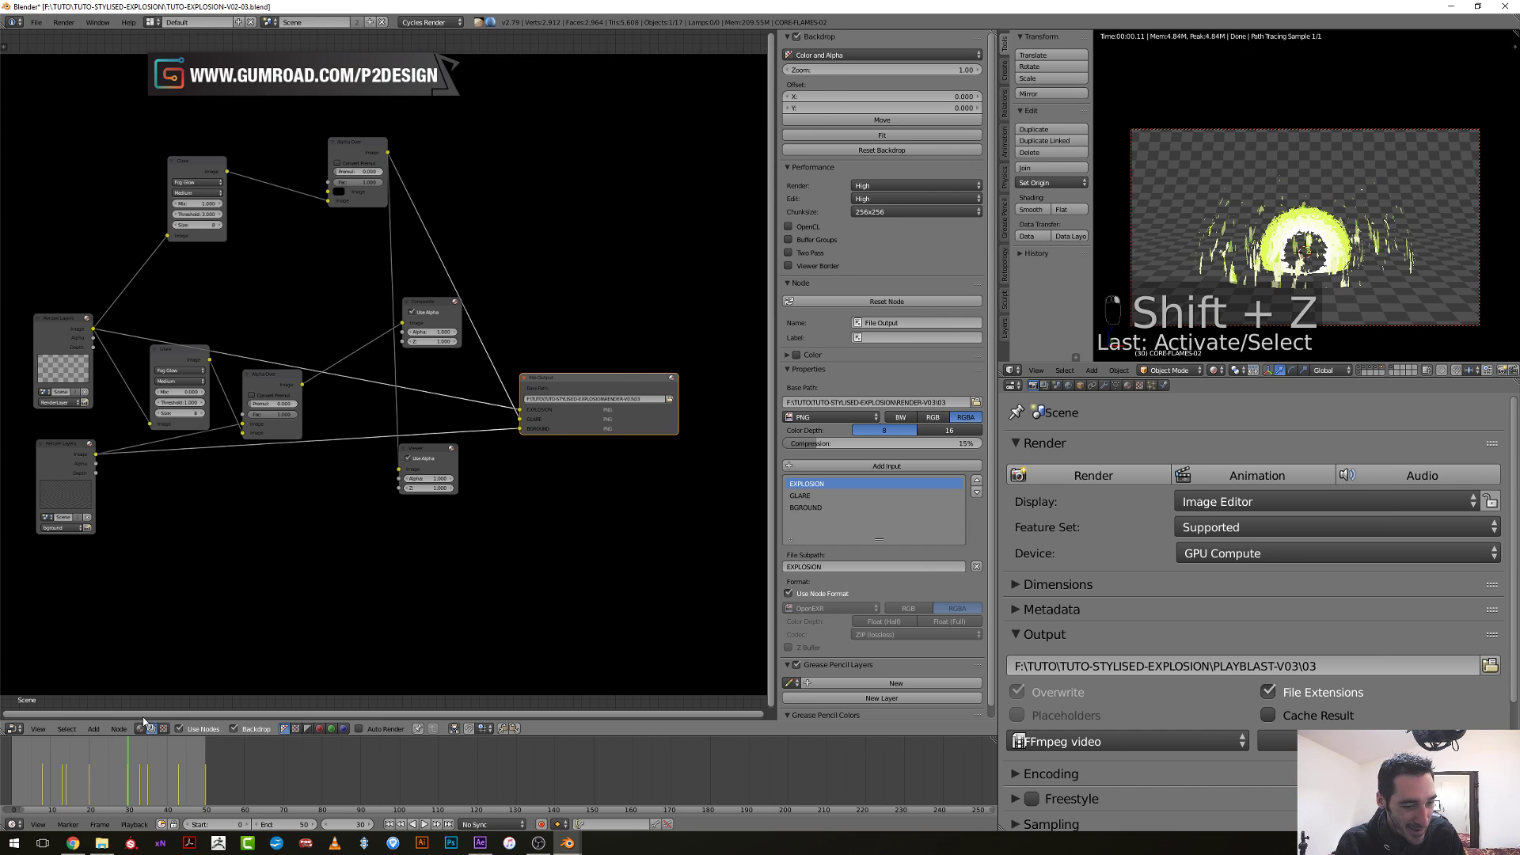
pyautogui.click(142, 729)
pyautogui.moveTo(566, 564); pyautogui.dragTo(285, 478, button='middle')
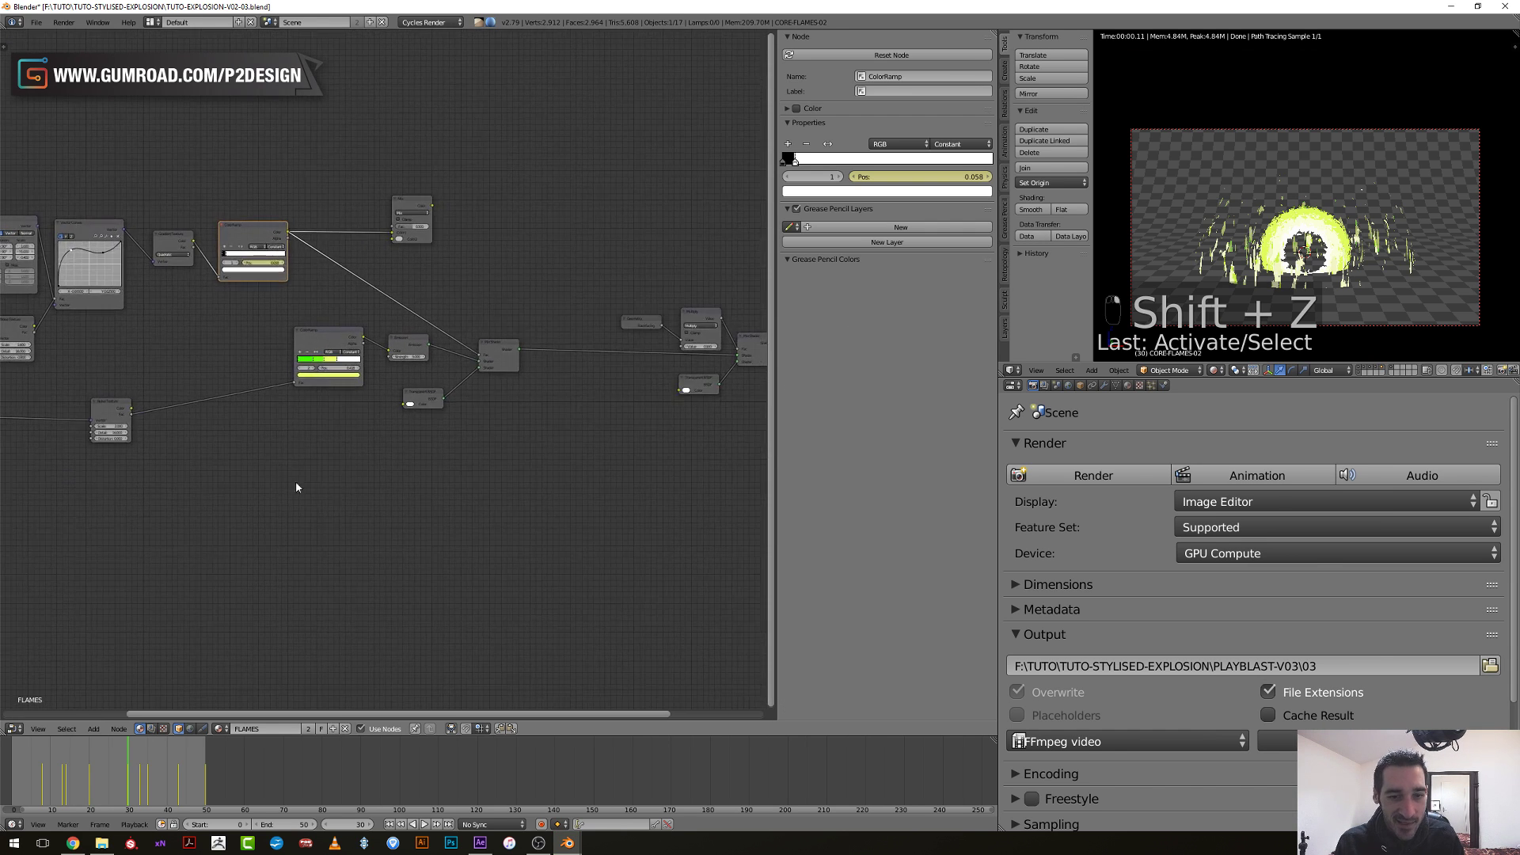
pyautogui.moveTo(614, 567); pyautogui.dragTo(517, 583, button='middle')
pyautogui.scroll(2, 499, 567)
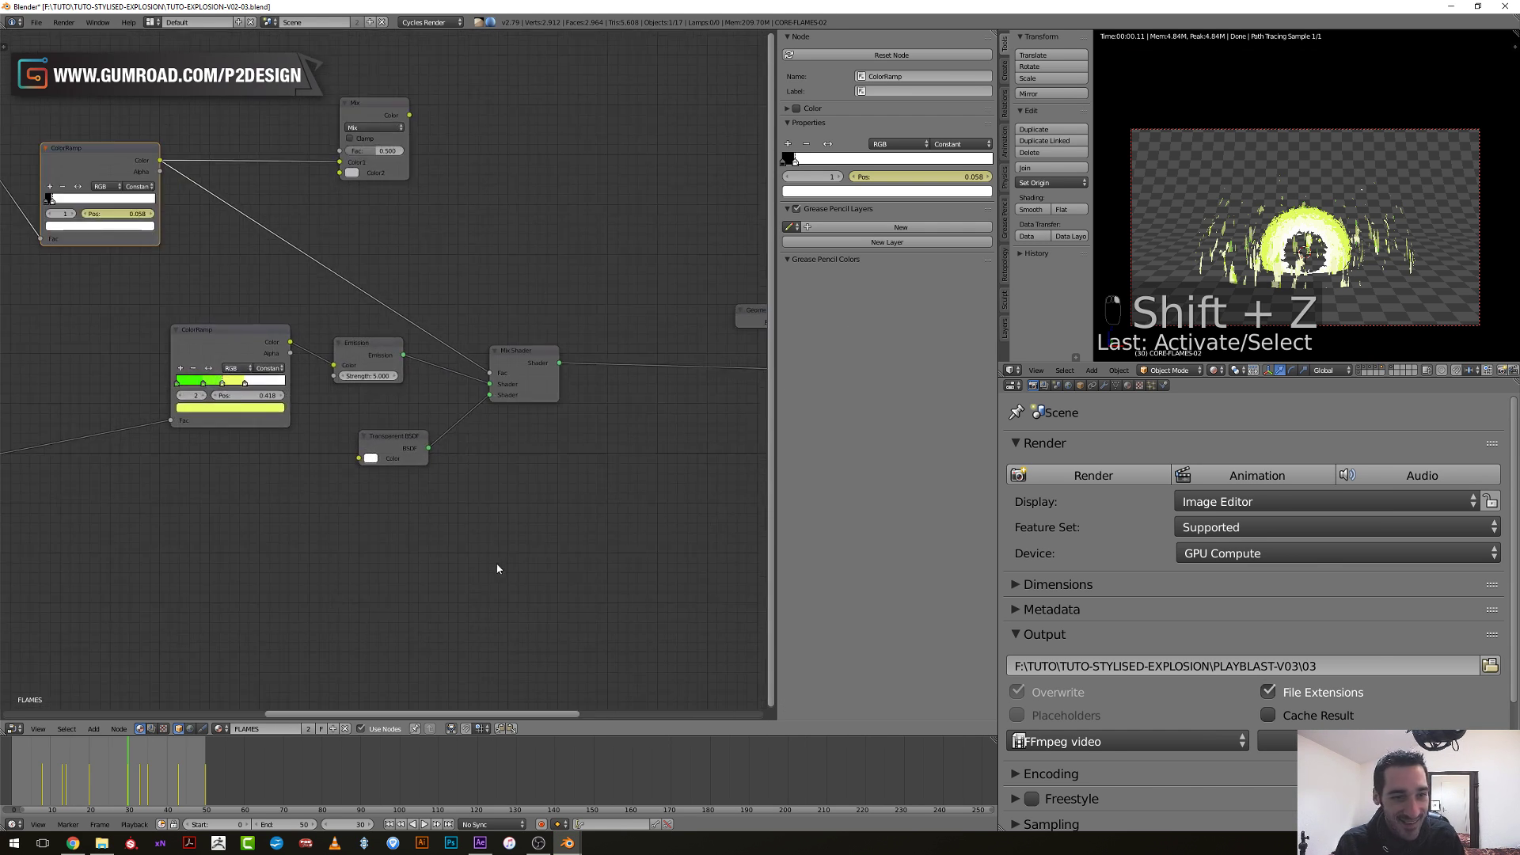
pyautogui.scroll(2, 233, 691)
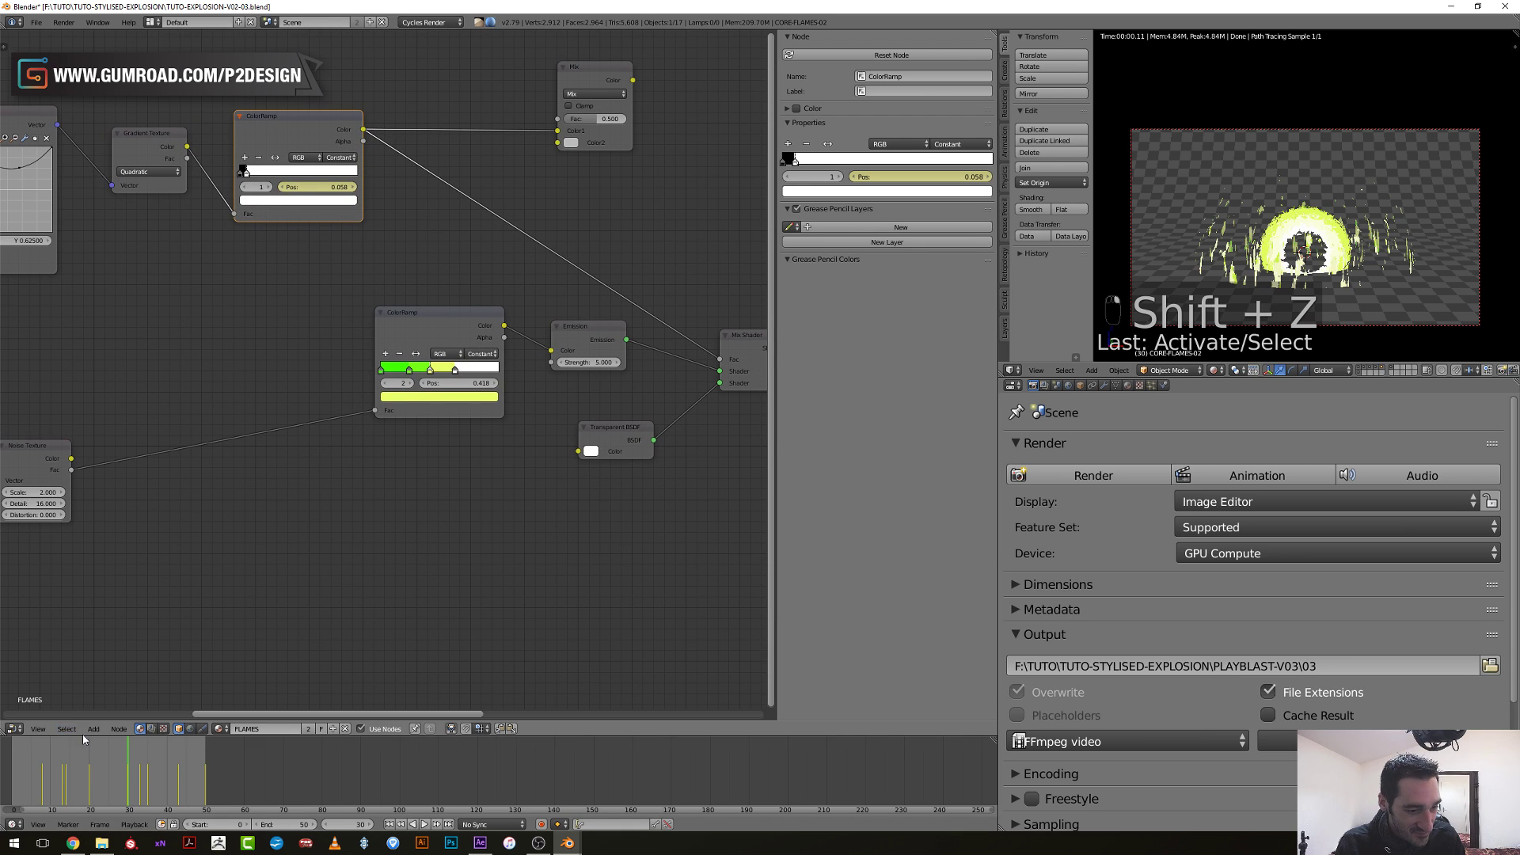
# Enlarge the timeline area, turn it into a Graph Editor and compare the explosion at frames 30 and 31.
pyautogui.moveTo(82, 737); pyautogui.dragTo(79, 630)
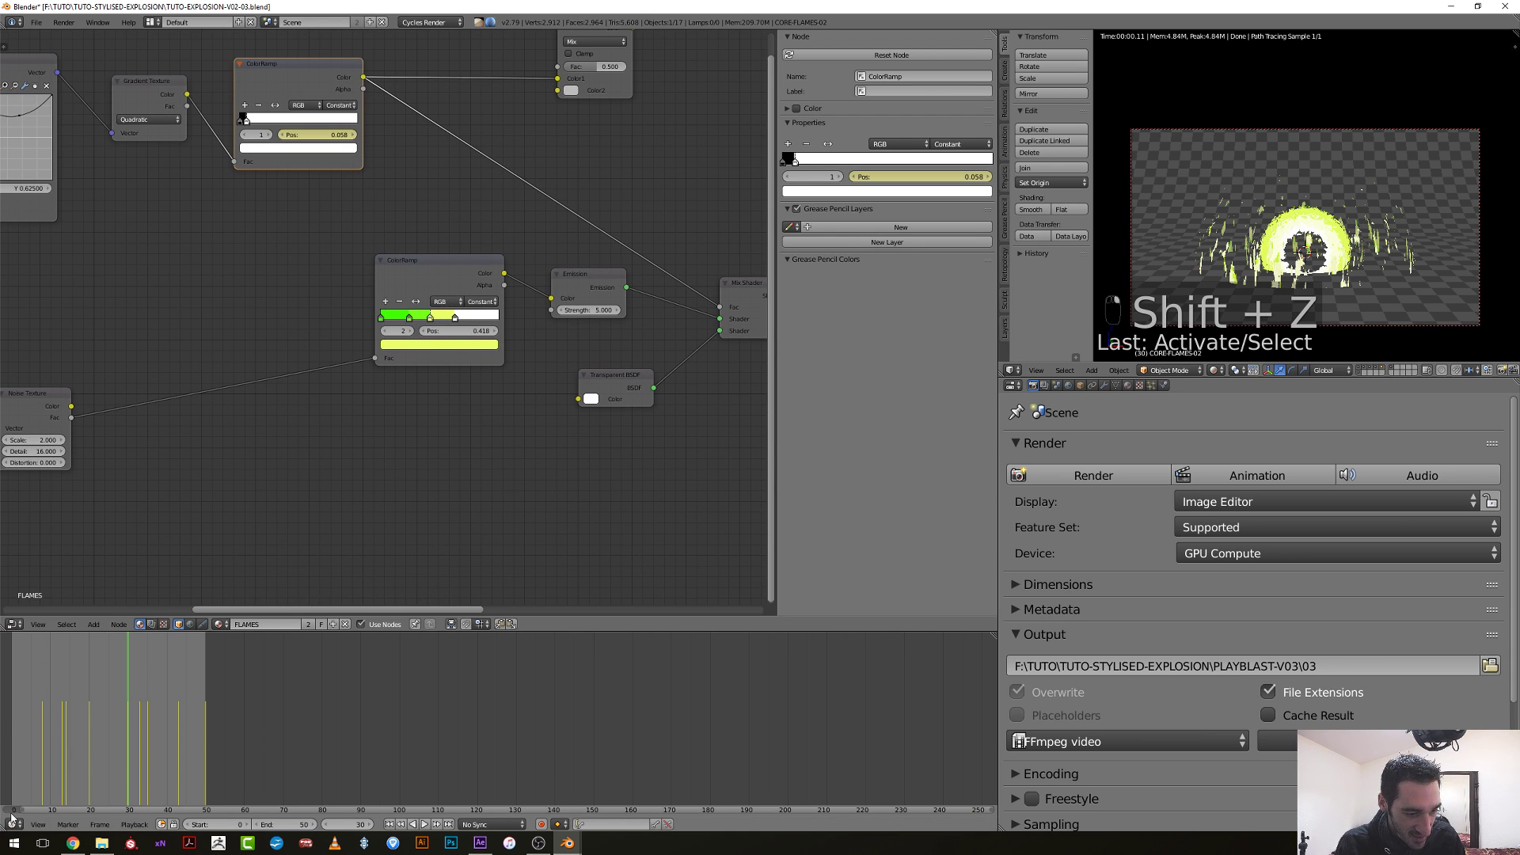
pyautogui.click(11, 823)
pyautogui.click(47, 777)
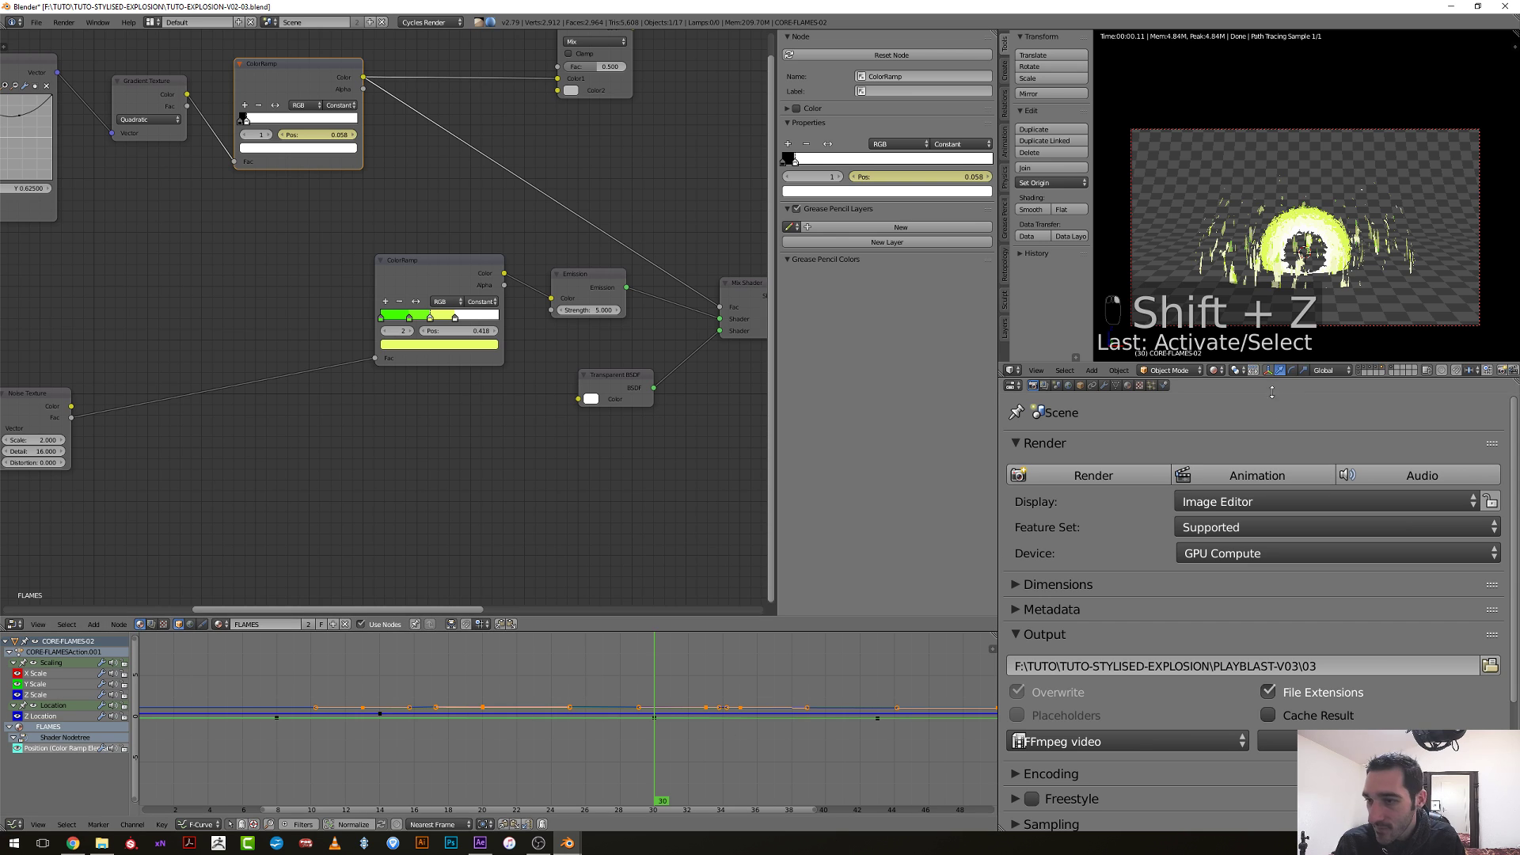
pyautogui.press('Right')
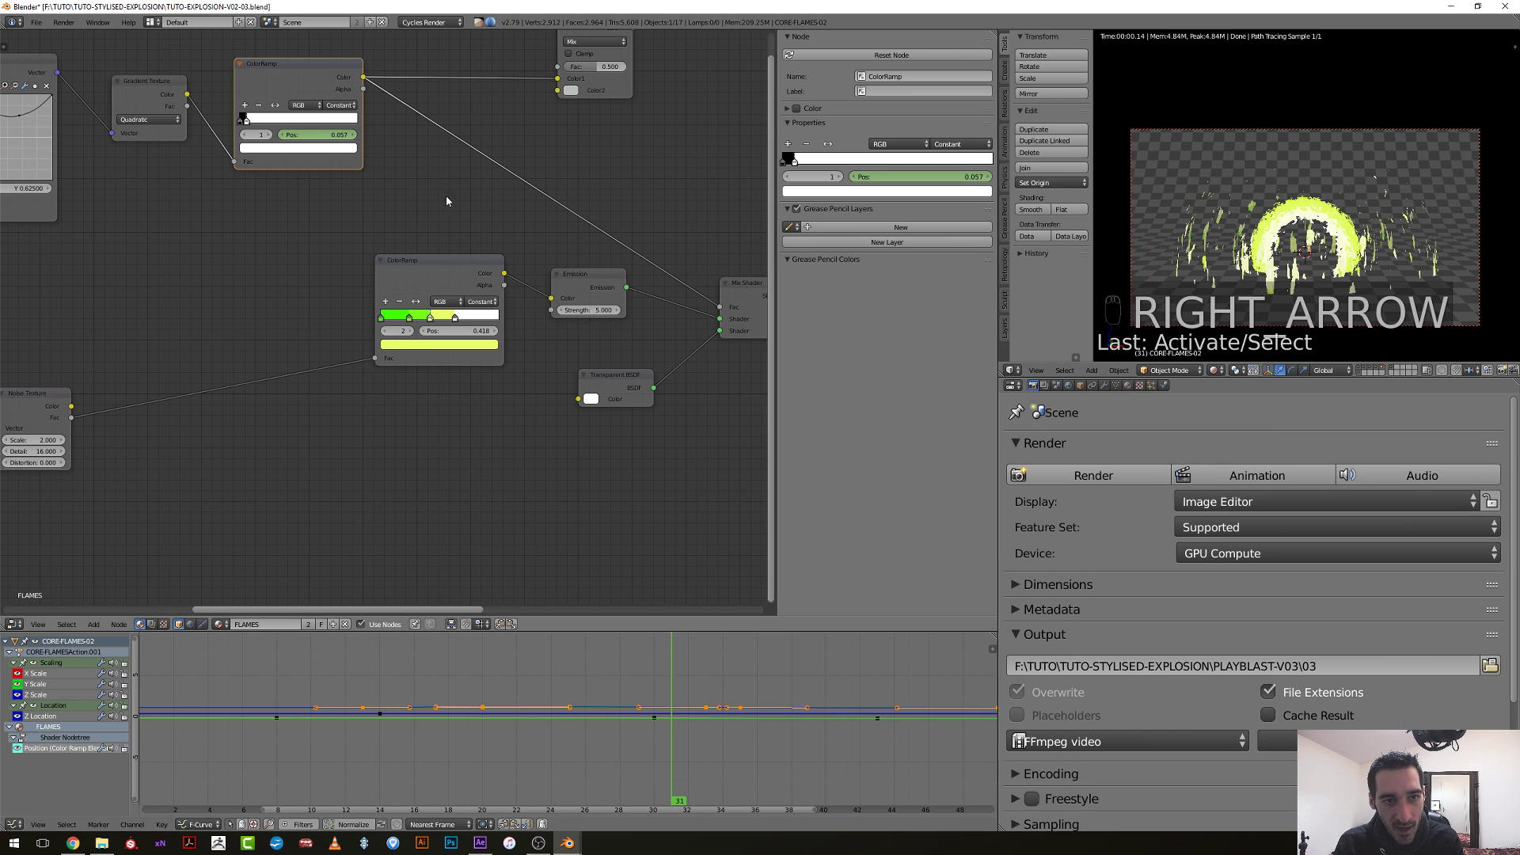
pyautogui.press('Left')
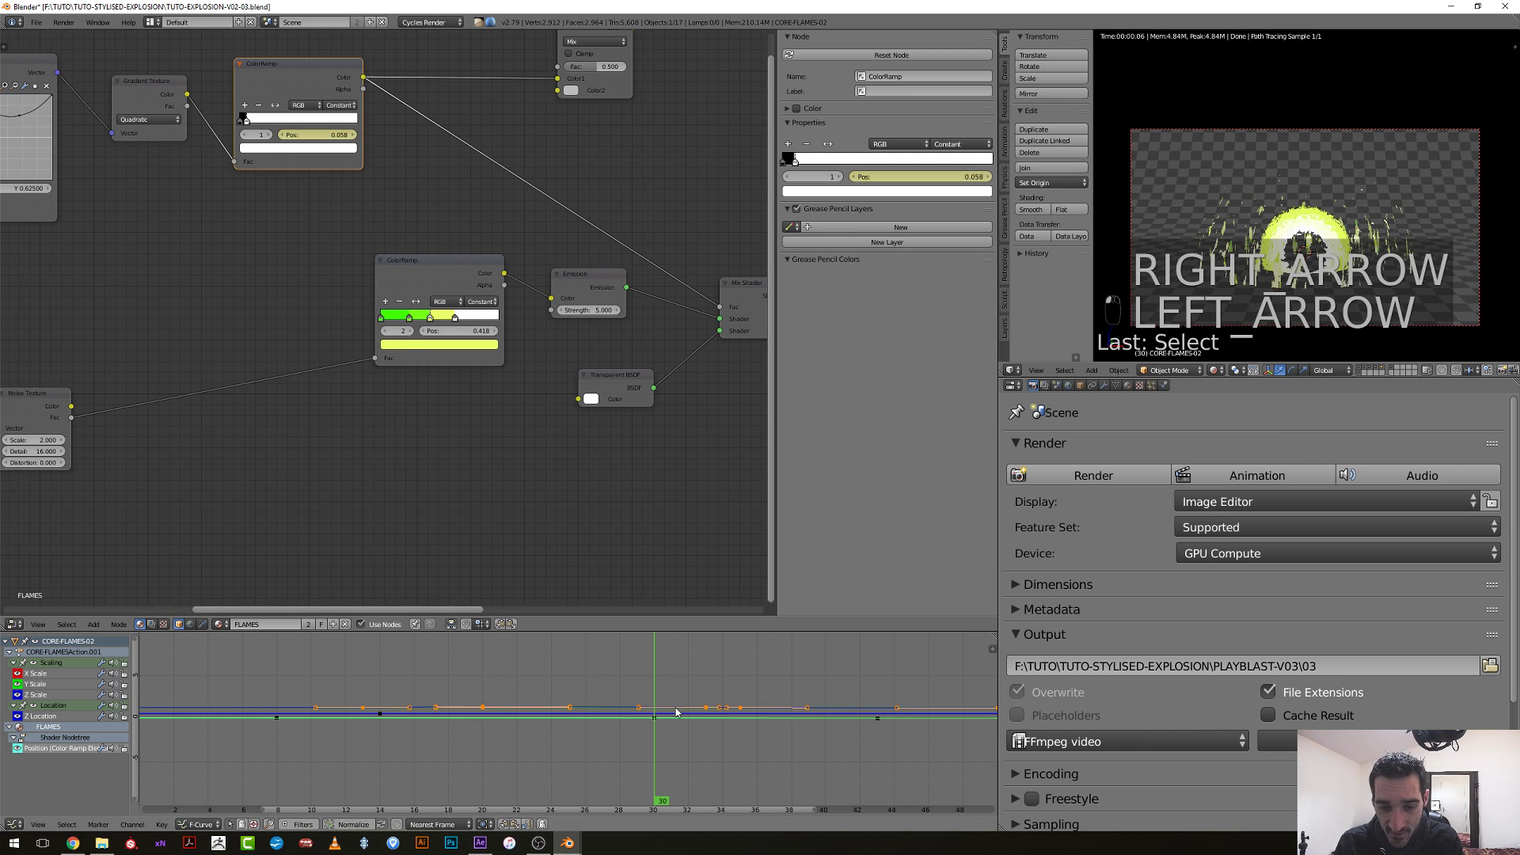
pyautogui.press('Right')
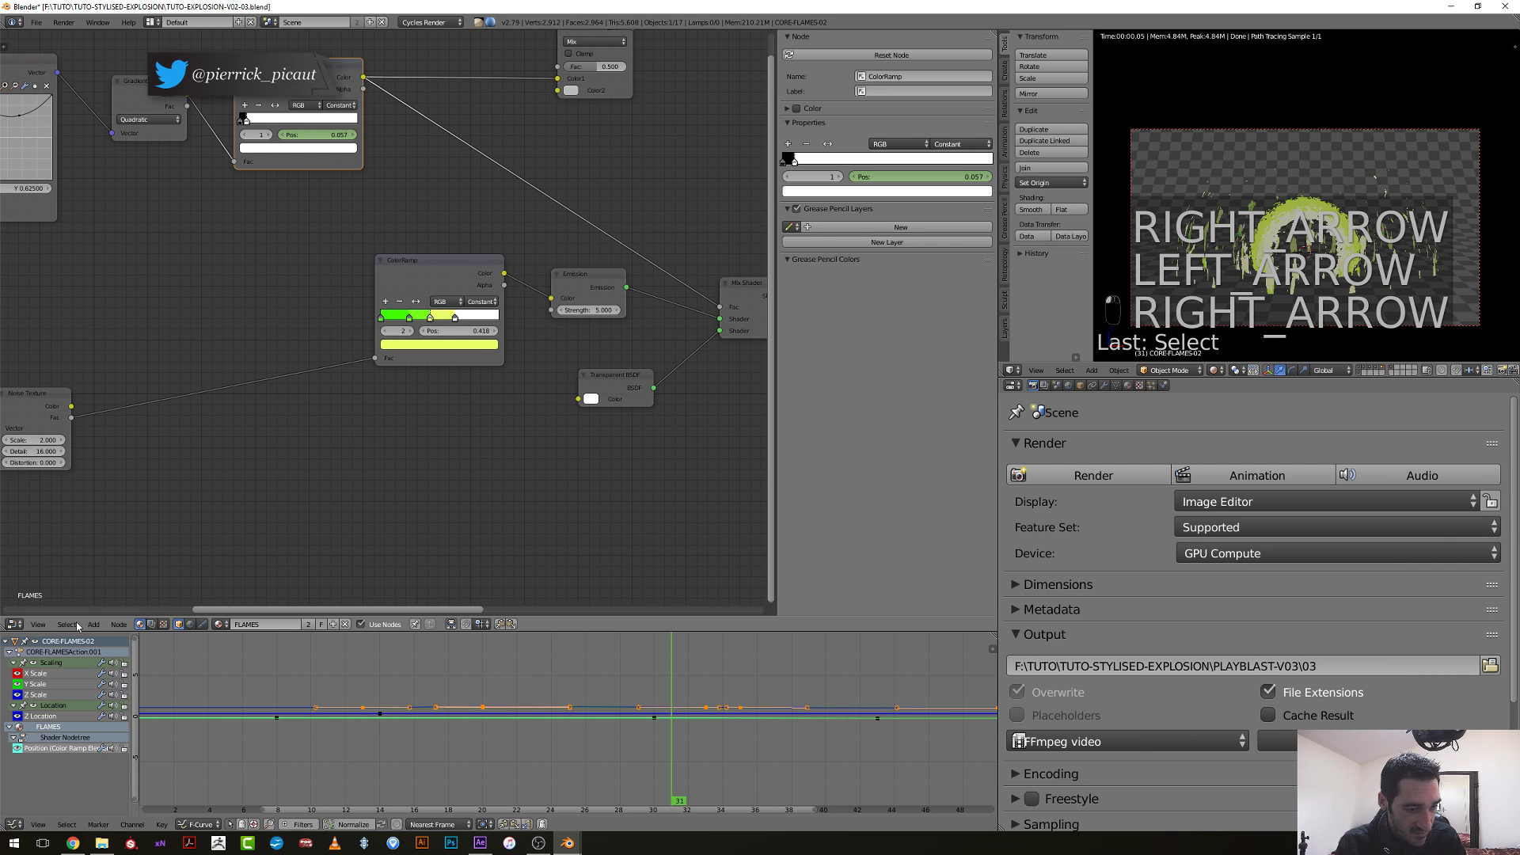
# Isolate the FLAMES ColorRamp Position curve by hiding the other channels and fit it in the Graph Editor.
pyautogui.click(9, 651)
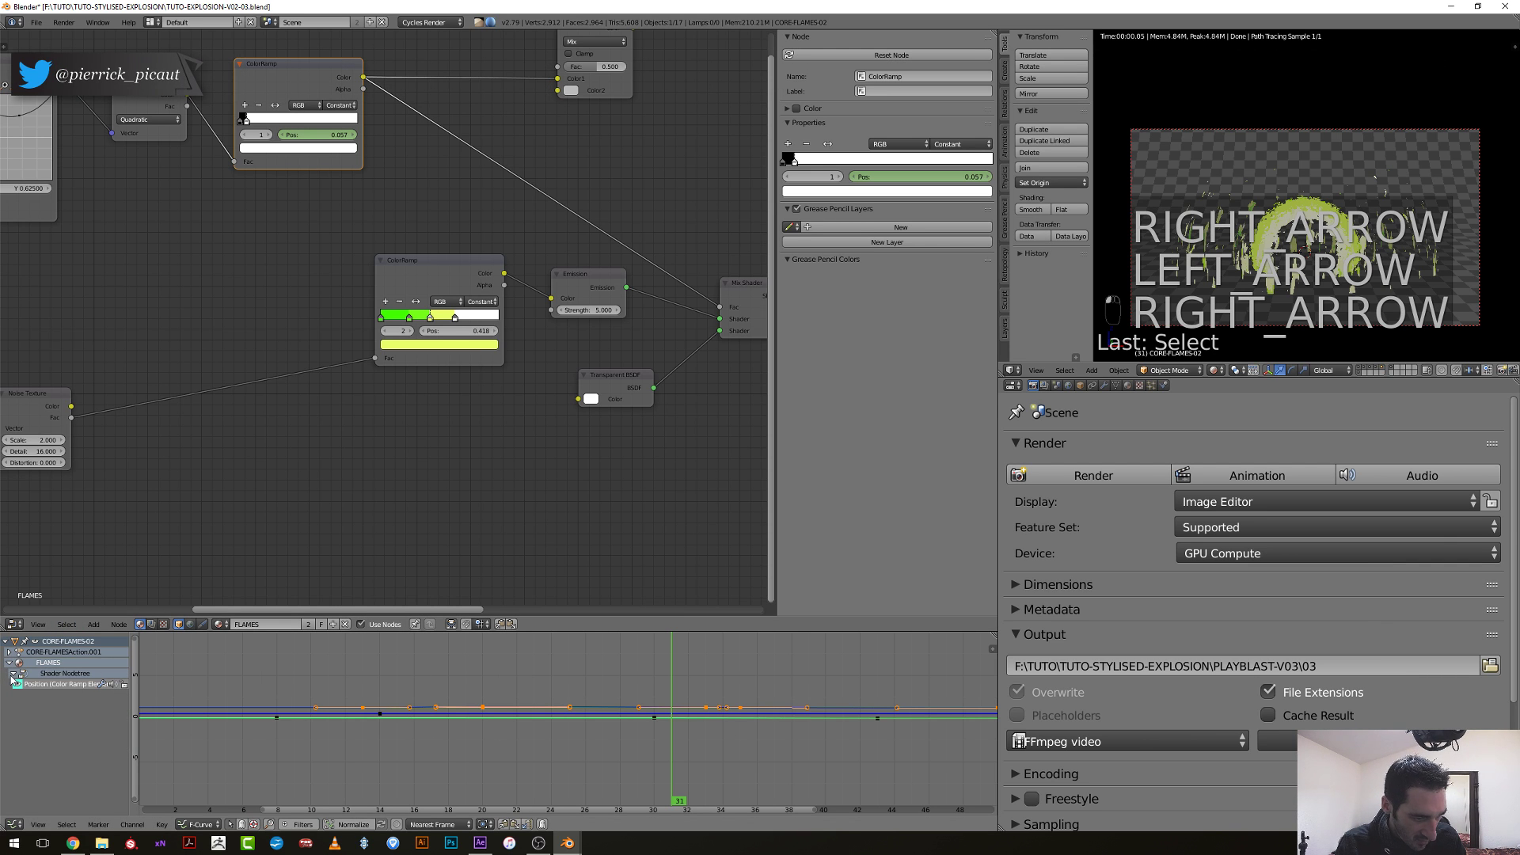
pyautogui.click(38, 686)
pyautogui.press('a')
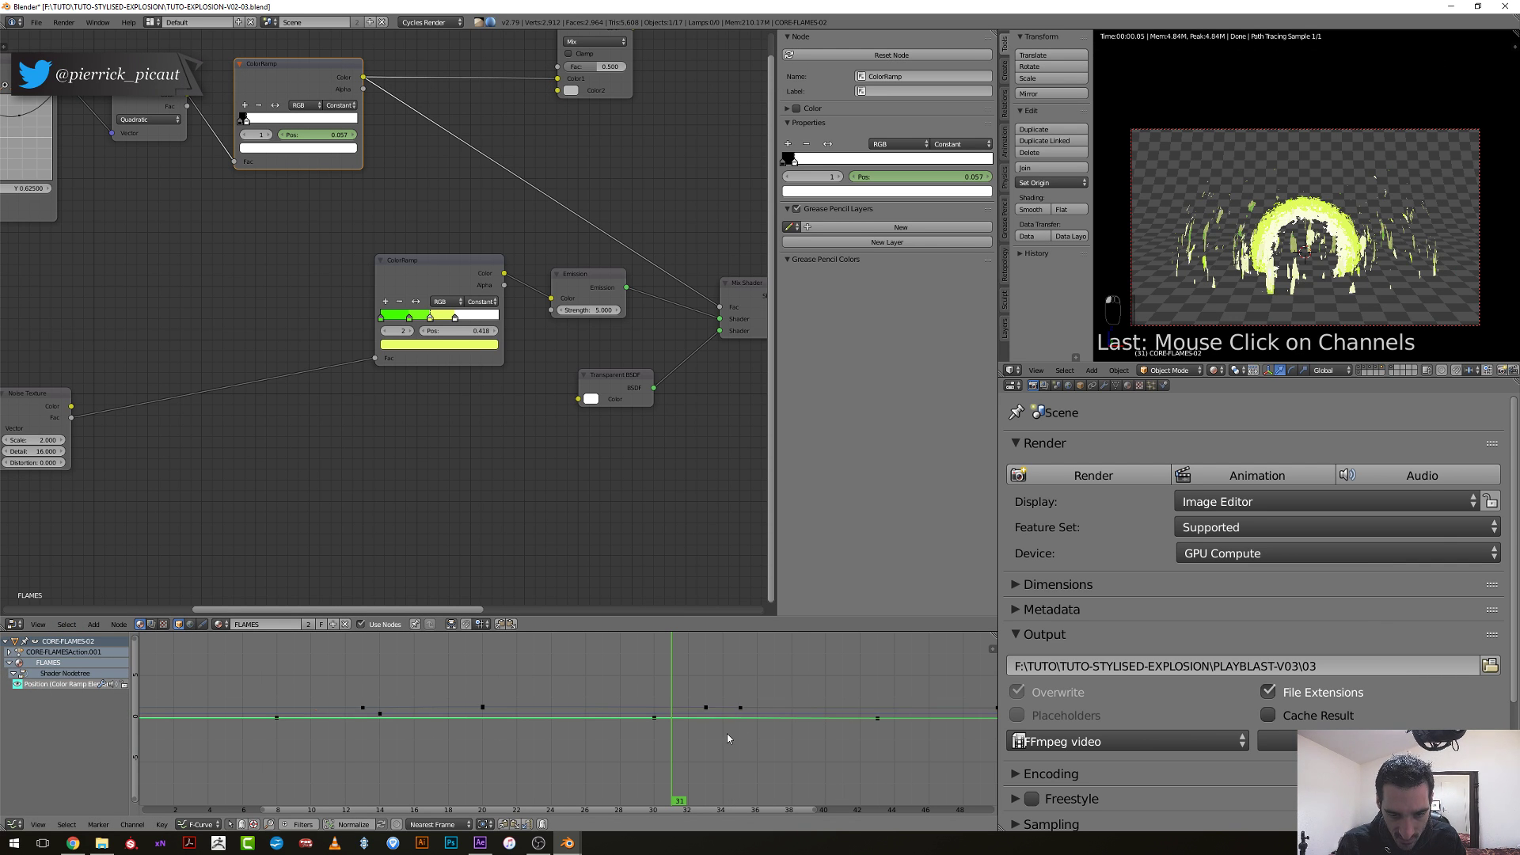
pyautogui.press('a')
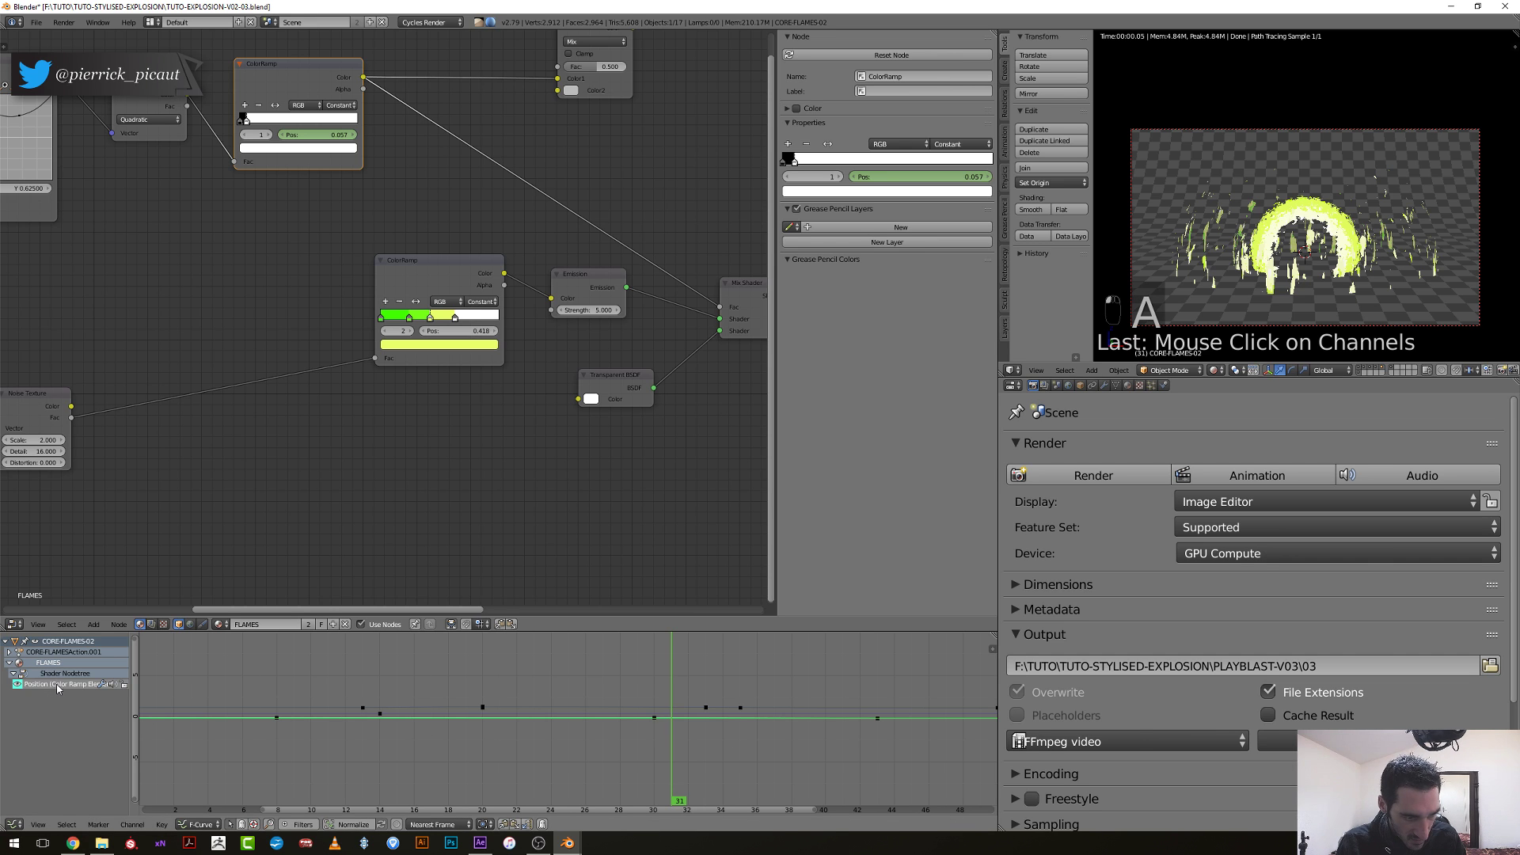
pyautogui.hotkey('shift', 'h')
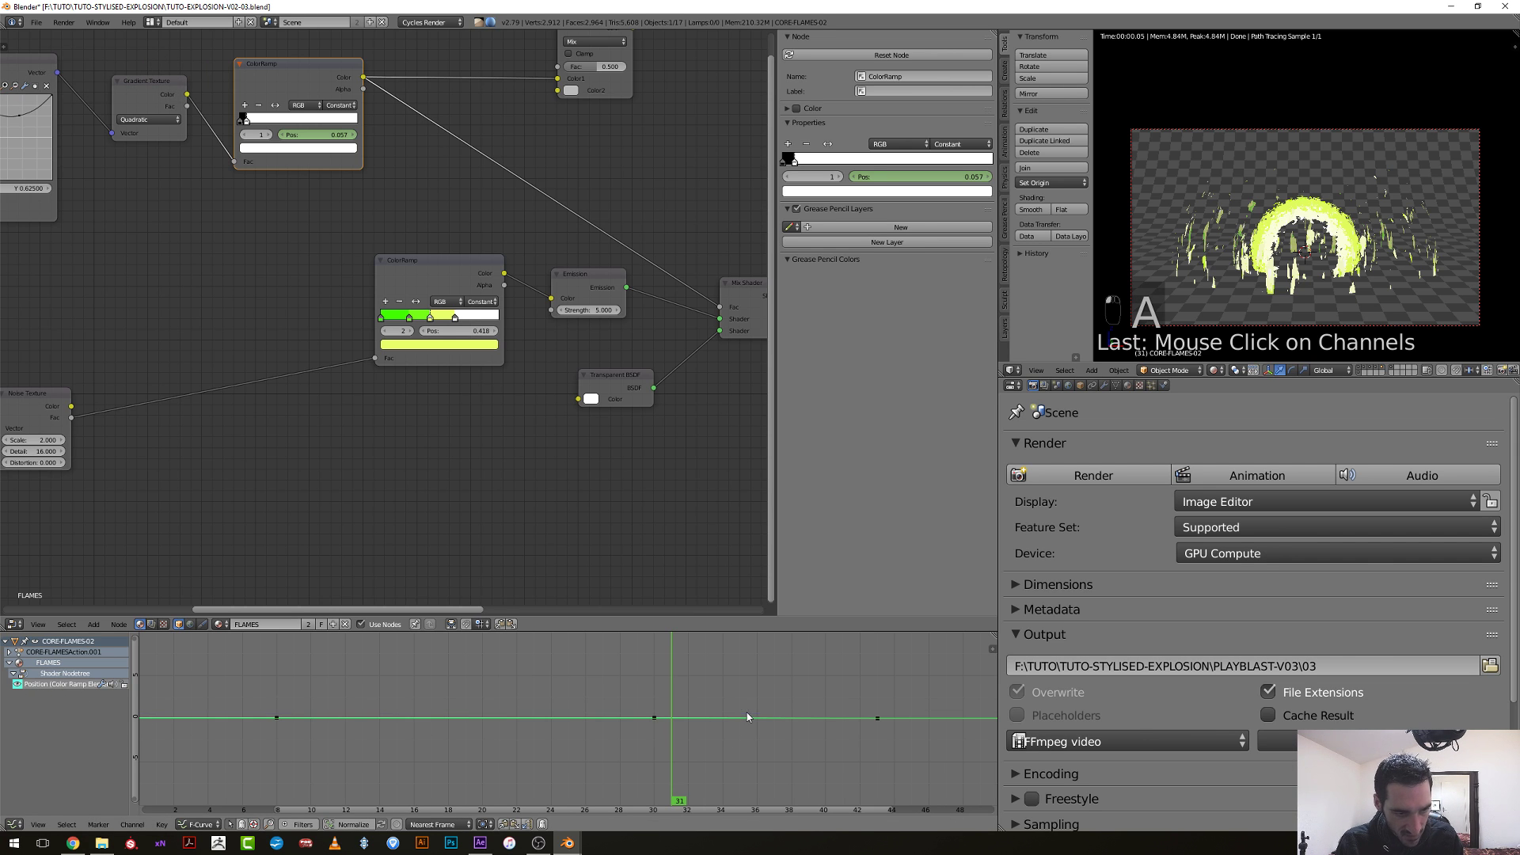
pyautogui.scroll(-2, 698, 711)
pyautogui.press('Home')
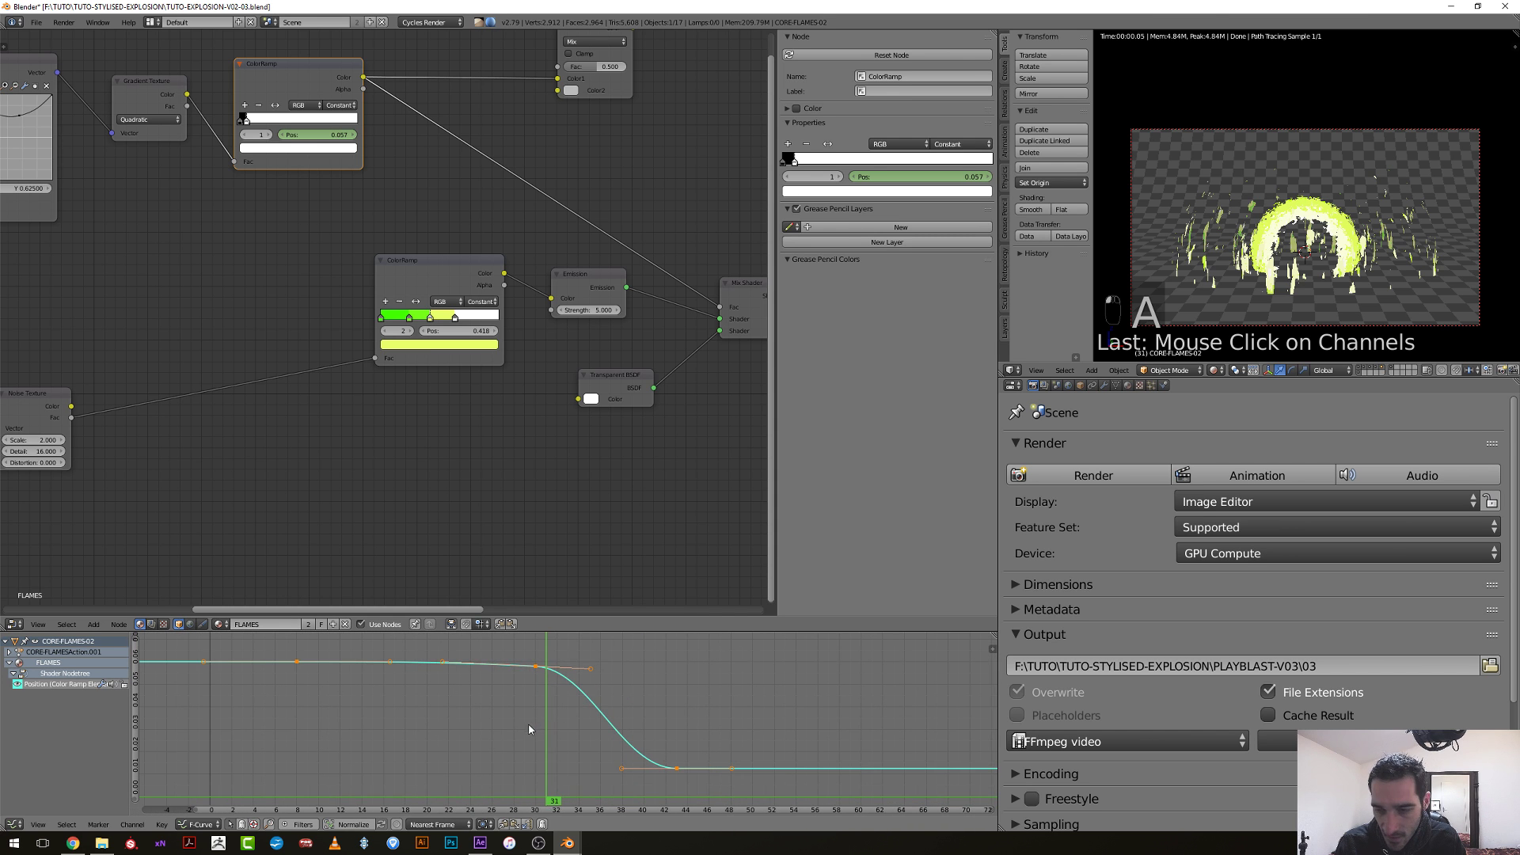
# Rotate the handles of the Position curve's last keyframe at frame 43 and scrub the result around frame 38.
pyautogui.press('a')
pyautogui.press('a')
pyautogui.press('a')
pyautogui.press('KP_Decimal')
pyautogui.moveTo(560, 736); pyautogui.dragTo(678, 745)
pyautogui.click(677, 772)
pyautogui.rightClick(678, 769)
pyautogui.press('r')
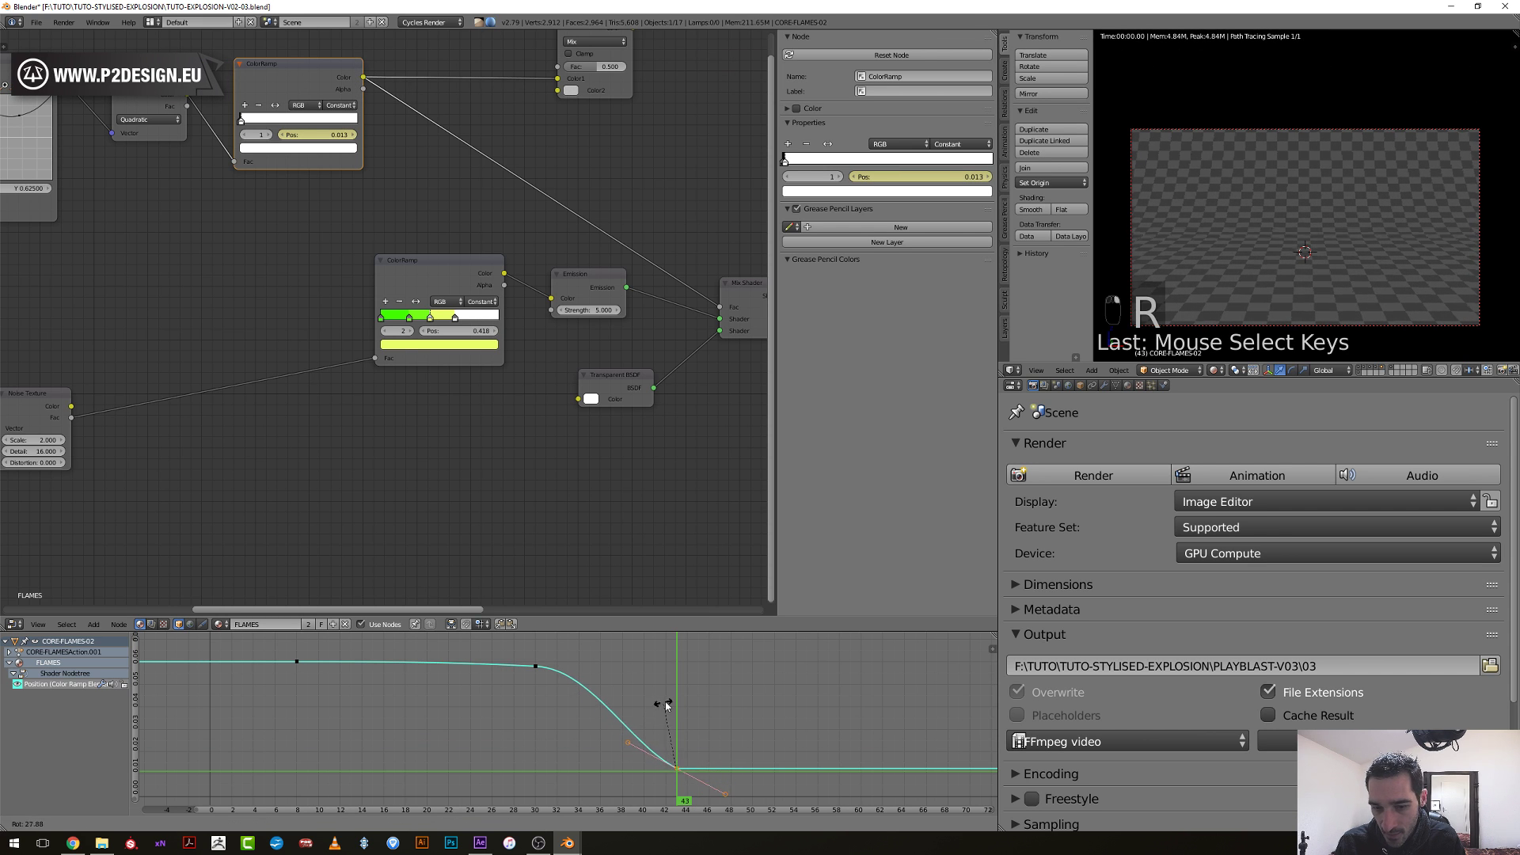
pyautogui.click(702, 699)
pyautogui.click(665, 698)
pyautogui.click(623, 698)
# Rotate the last keyframe's handles steeper and scale its incoming handle to sharpen the final drop.
pyautogui.press('g')
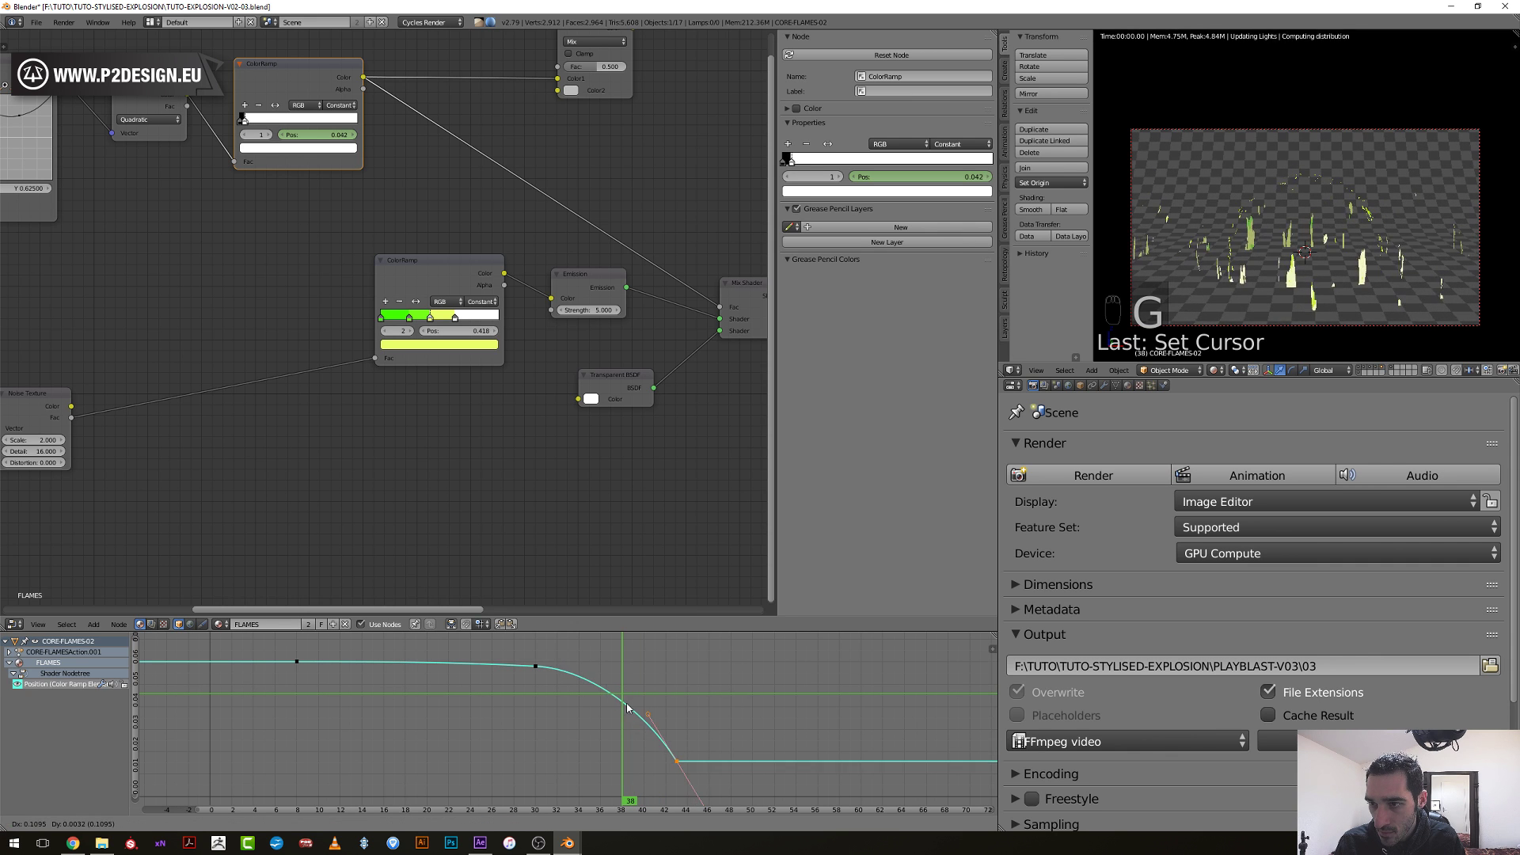
pyautogui.press('r')
pyautogui.click(667, 706)
pyautogui.click(665, 704)
pyautogui.press('s')
pyautogui.click(654, 682)
pyautogui.moveTo(654, 686)
pyautogui.mouseDown()
pyautogui.moveTo(567, 695)
pyautogui.moveTo(648, 706)
pyautogui.moveTo(559, 705)
pyautogui.moveTo(668, 704)
pyautogui.mouseUp()
pyautogui.rightClick(654, 684)
pyautogui.press('s')
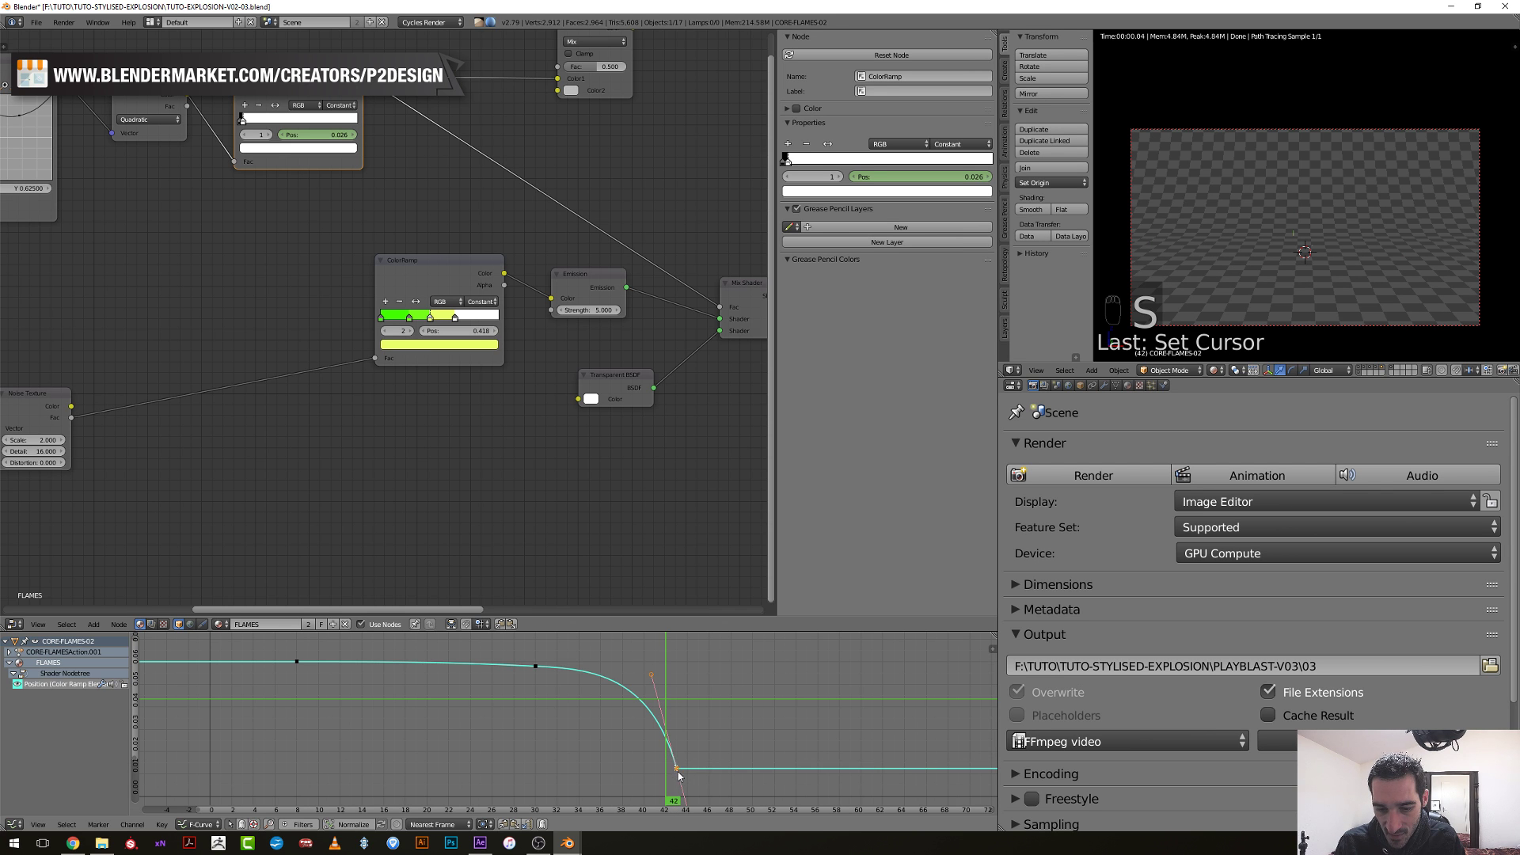
# Move the last Position keyframe to frame 46 and rotate its handles to a slightly gentler slope.
pyautogui.press('b')
pyautogui.moveTo(660, 752); pyautogui.dragTo(695, 757)
pyautogui.press('g')
pyautogui.click(708, 777)
pyautogui.moveTo(676, 755); pyautogui.dragTo(633, 736)
pyautogui.press('r')
pyautogui.click(621, 671)
pyautogui.moveTo(619, 671); pyautogui.dragTo(669, 715)
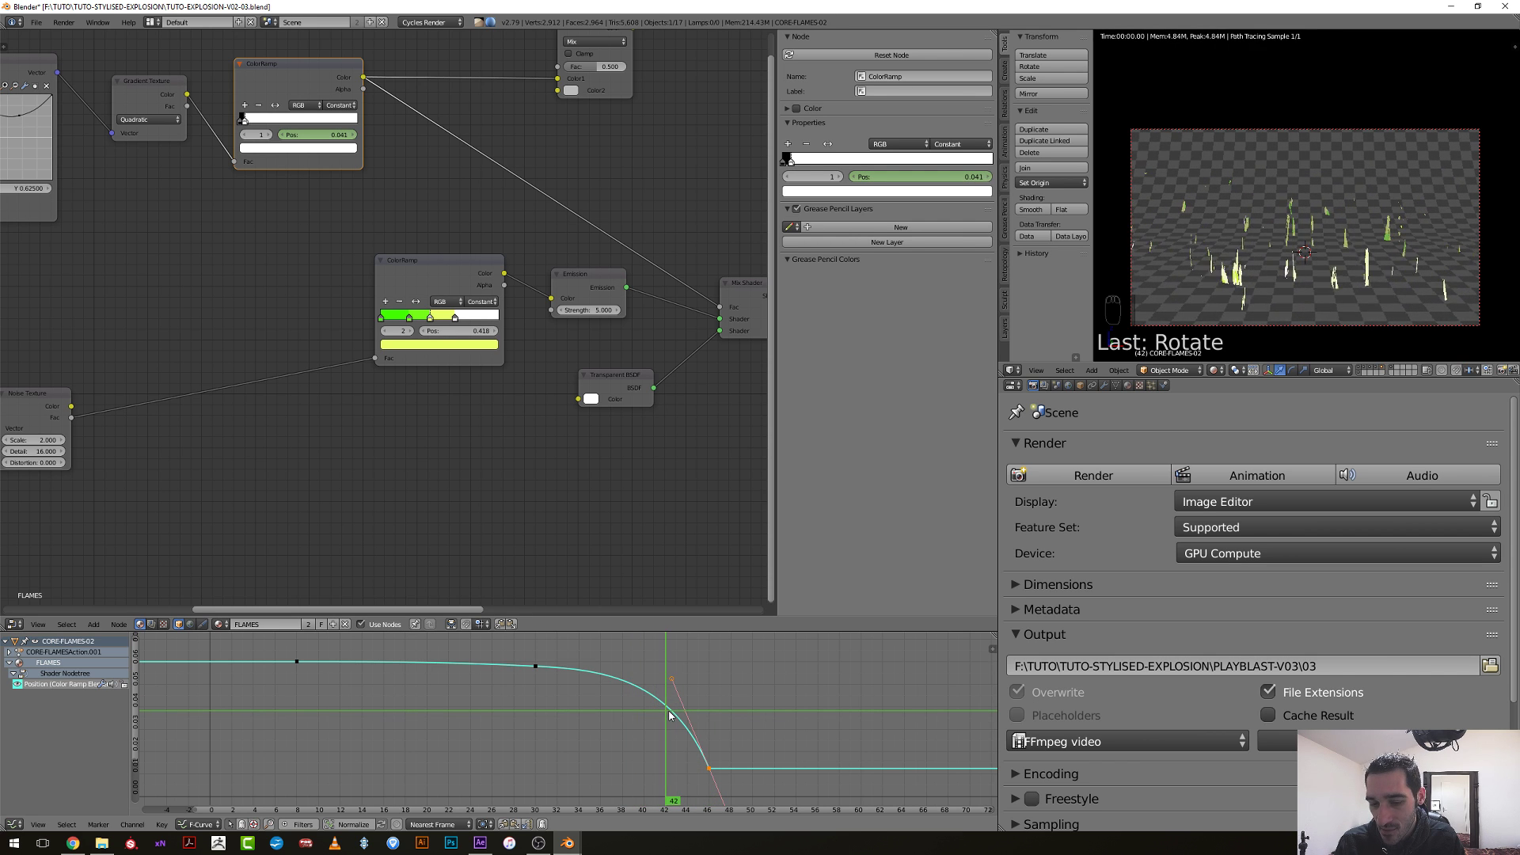
# Raise the last ColorRamp Position keyframe to a value of about 0.023.
pyautogui.moveTo(707, 781); pyautogui.dragTo(704, 767)
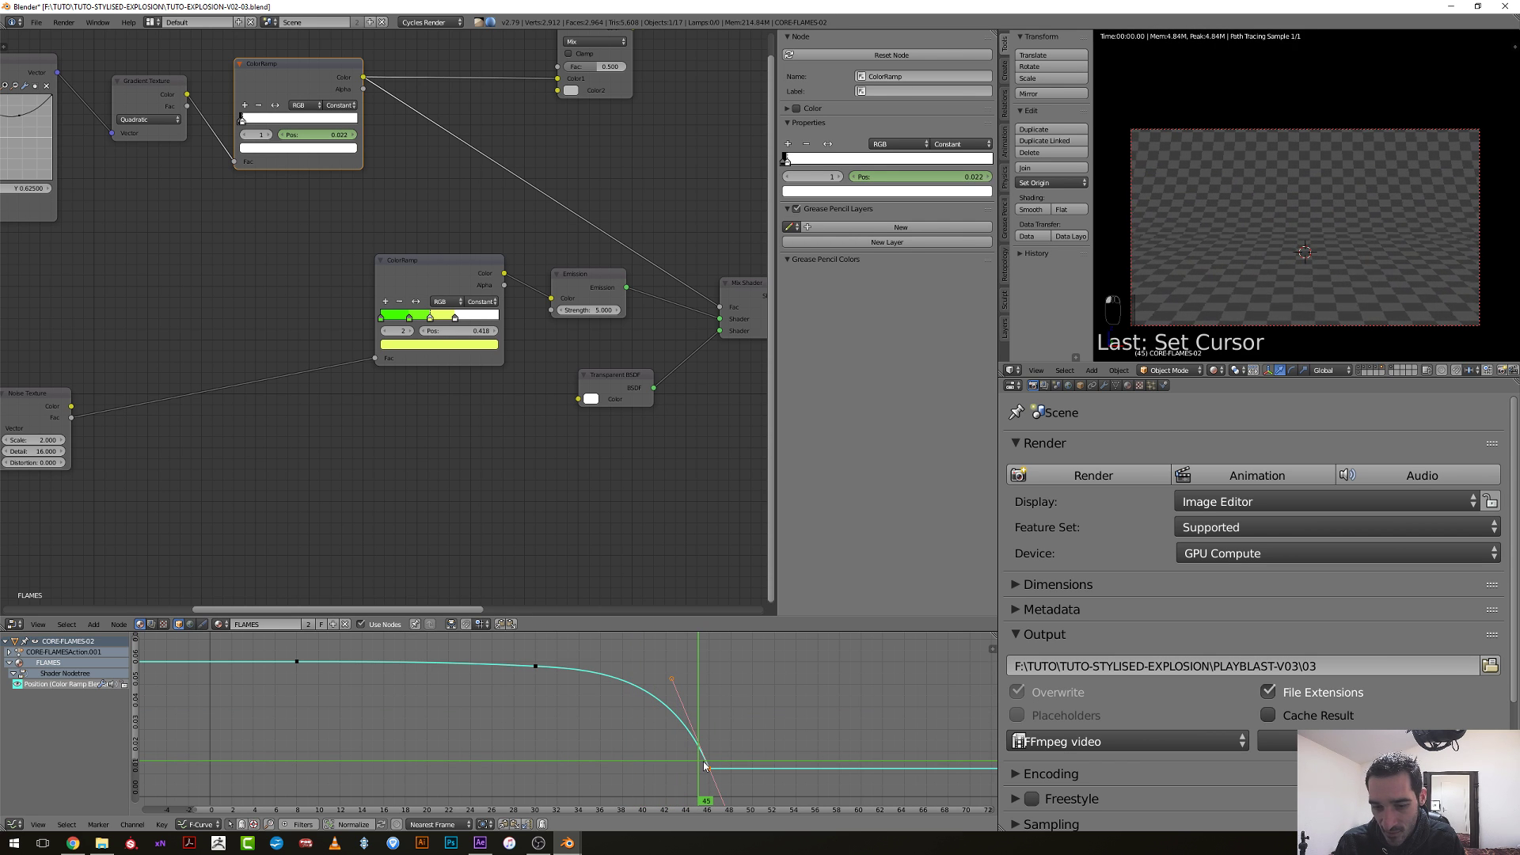
pyautogui.press('g')
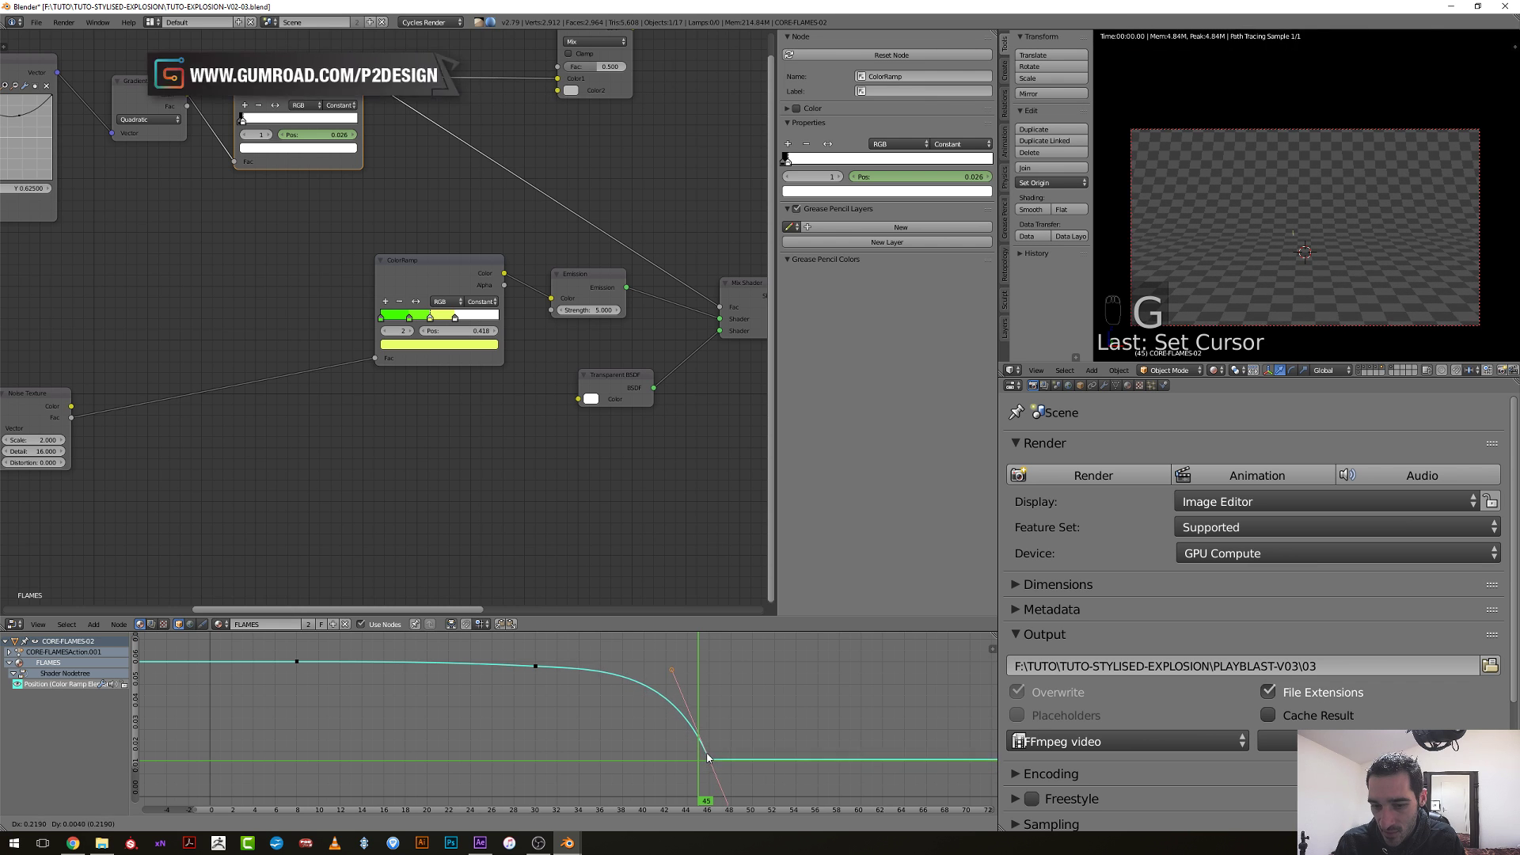
pyautogui.click(708, 746)
pyautogui.moveTo(704, 744); pyautogui.dragTo(700, 742)
pyautogui.press('g')
pyautogui.click(699, 744)
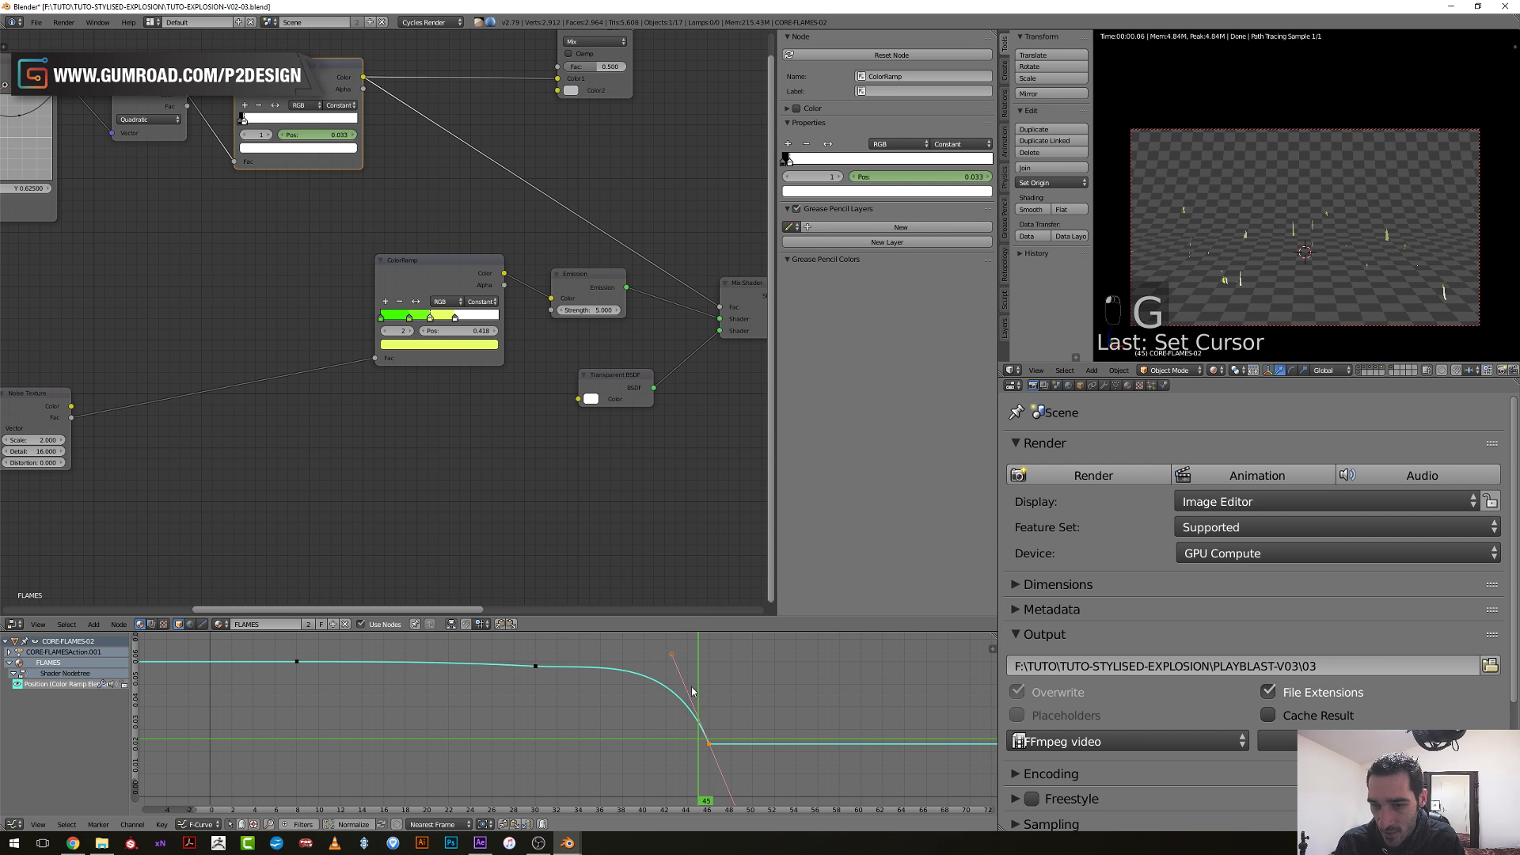
# Shorten the incoming handle of the last Position keyframe and scrub to frame 46.
pyautogui.rightClick(672, 658)
pyautogui.press('s')
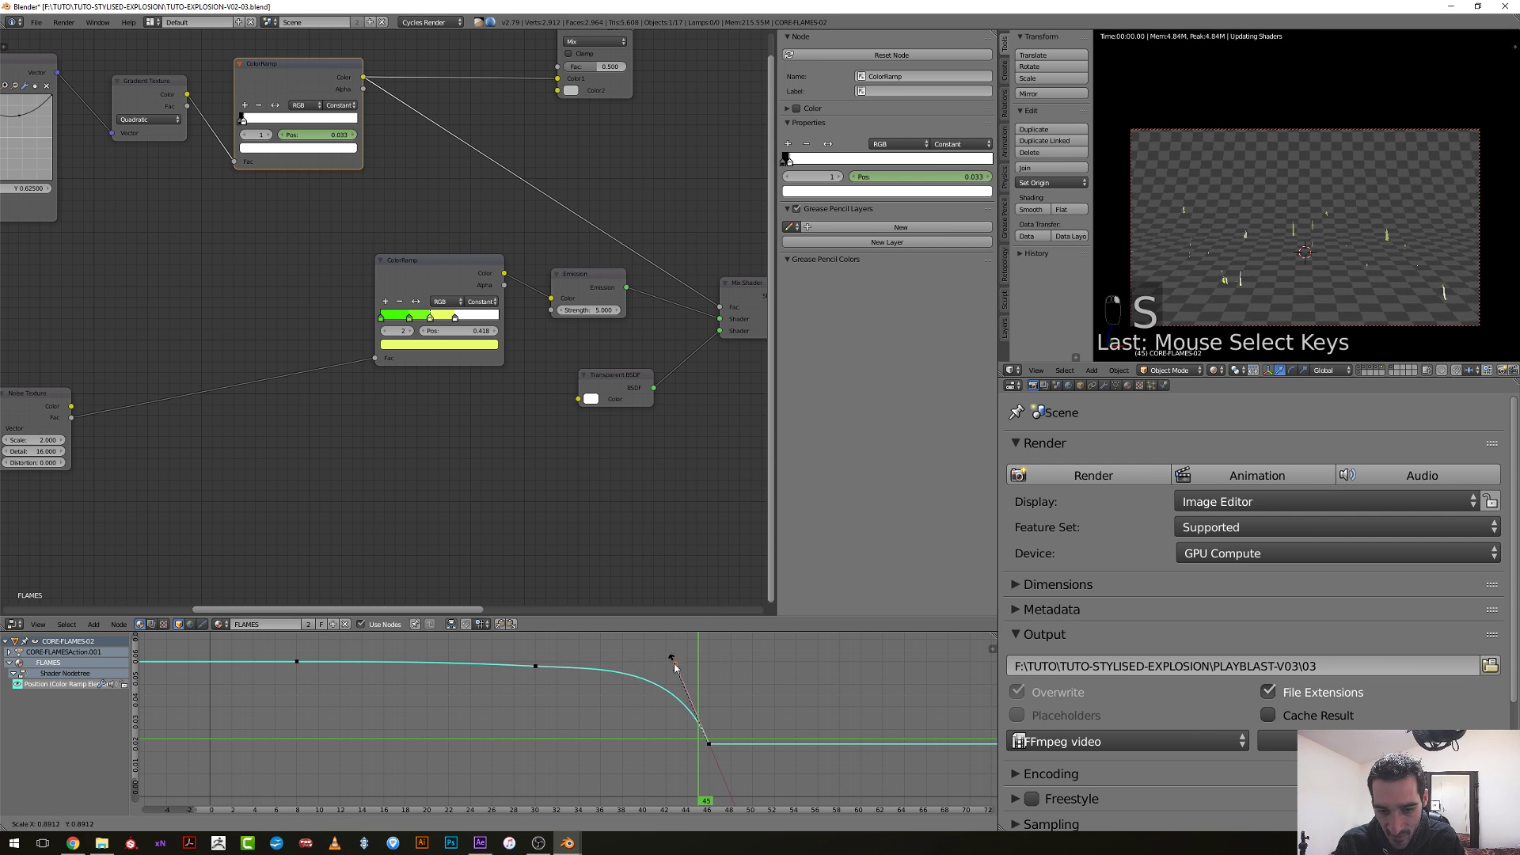
pyautogui.click(677, 683)
pyautogui.moveTo(677, 684); pyautogui.dragTo(709, 746)
# Move the last Position keyframe to frame 48 and scrub back to frame 39 to preview the flames.
pyautogui.press('a')
pyautogui.rightClick(710, 745)
pyautogui.press('g')
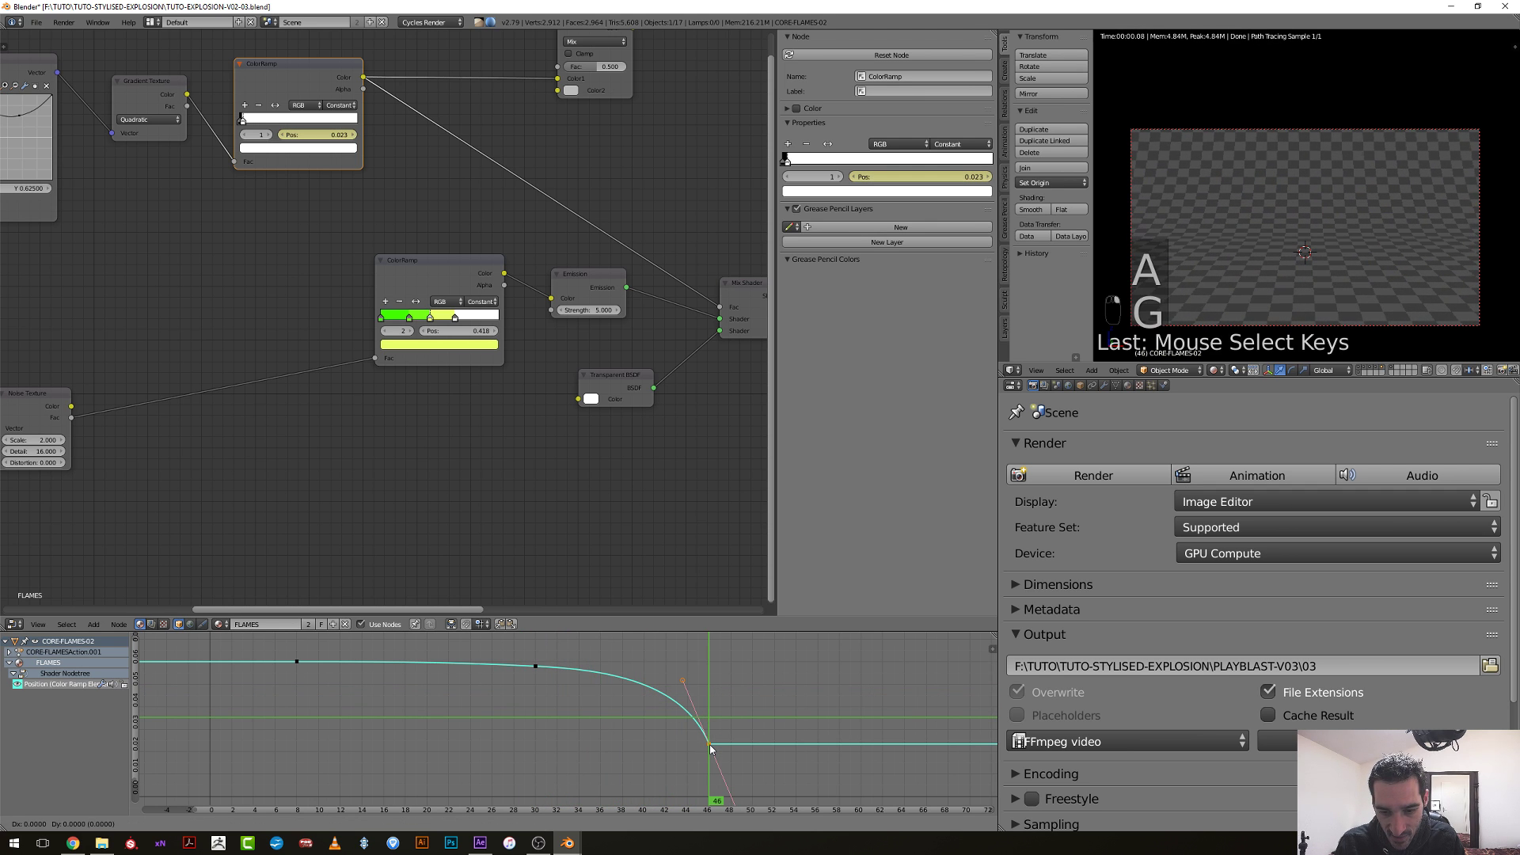
pyautogui.click(729, 750)
pyautogui.moveTo(729, 750); pyautogui.dragTo(634, 753)
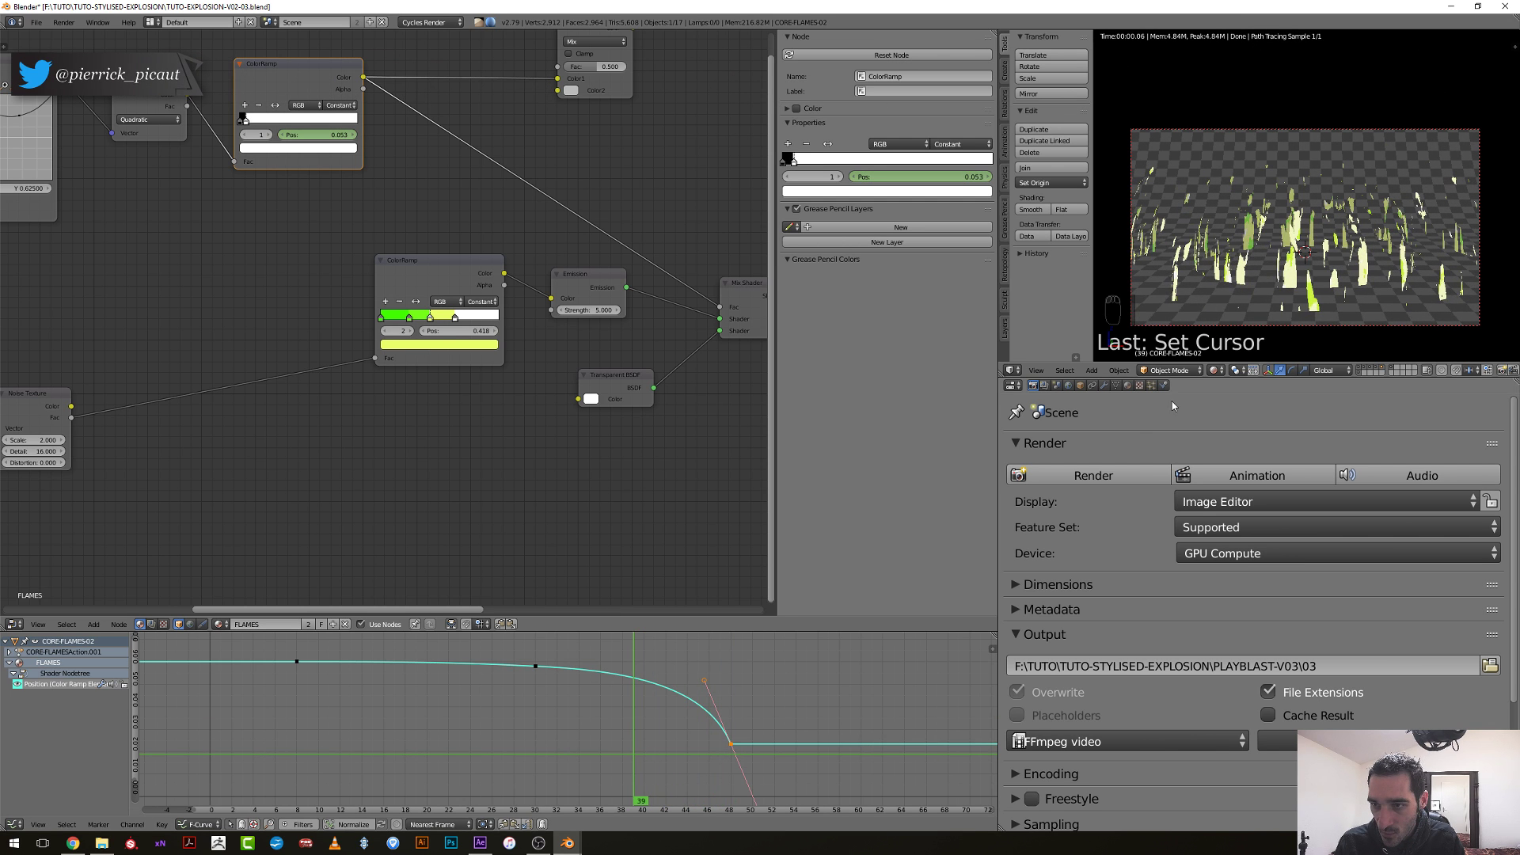
# Expand the CORE-FLAMES-02 Scaling and Location channels, collapse the FLAMES material channels and scrub to frame 31.
pyautogui.rightClick(1176, 306)
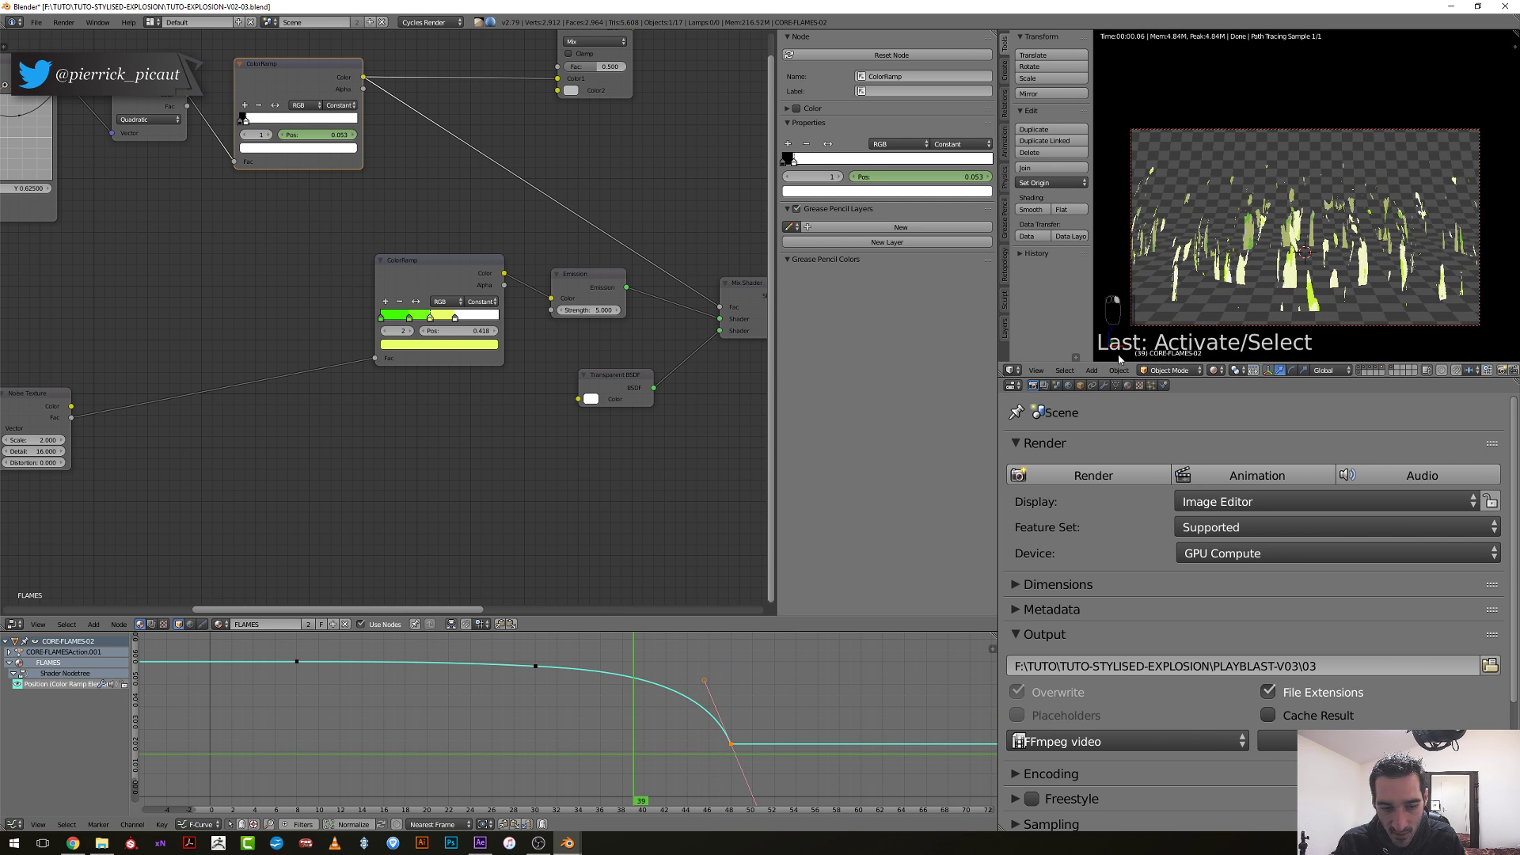
pyautogui.scroll(-2, 553, 671)
pyautogui.scroll(-2, 582, 681)
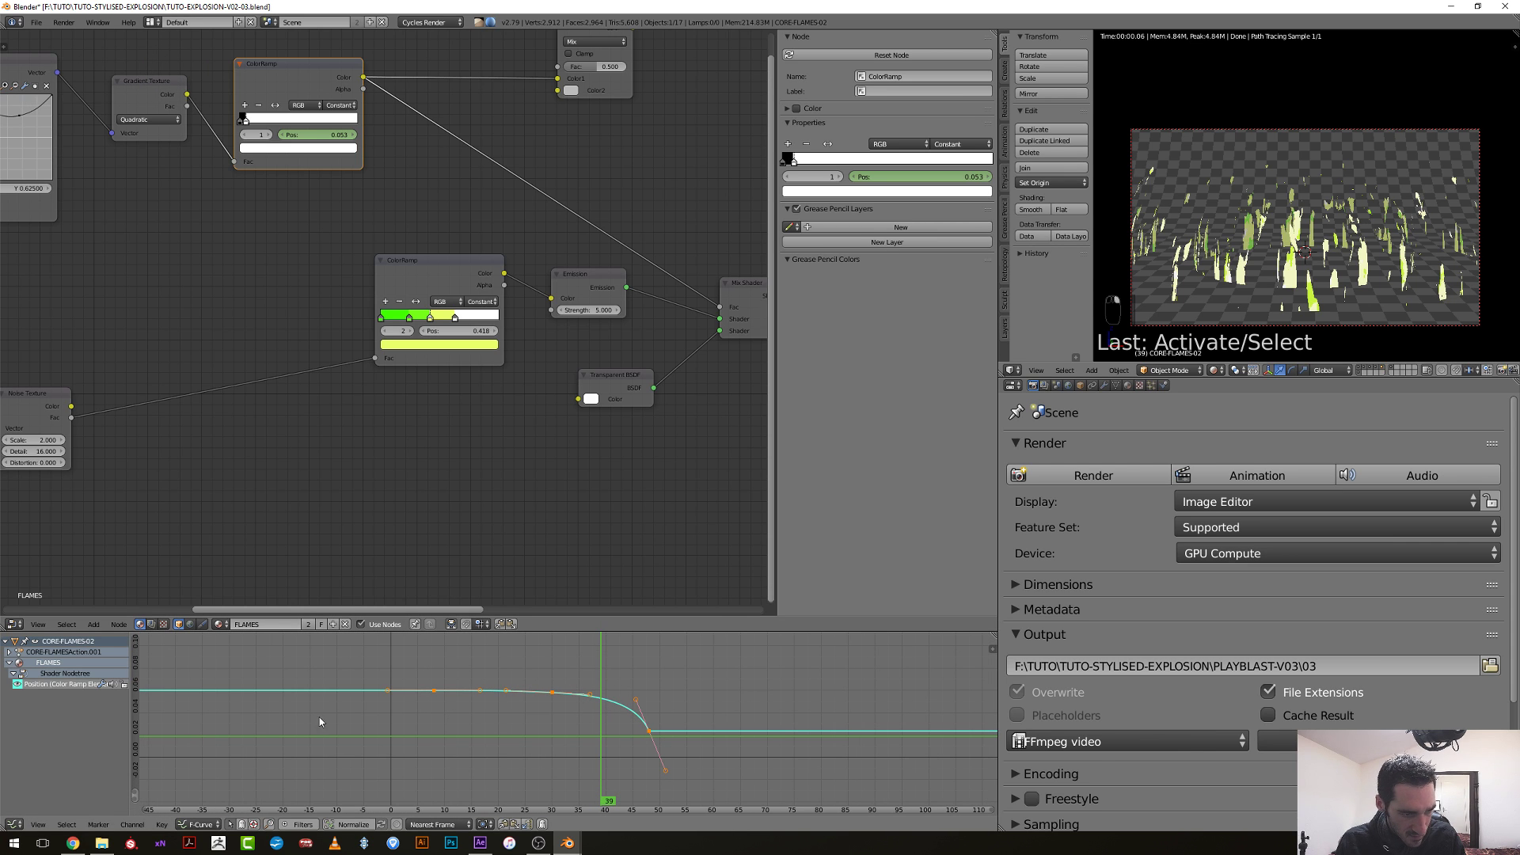
pyautogui.click(9, 652)
pyautogui.click(46, 679)
pyautogui.moveTo(601, 740); pyautogui.dragTo(548, 732, button='middle')
pyautogui.scroll(2, 547, 732)
pyautogui.moveTo(522, 756); pyautogui.dragTo(444, 756)
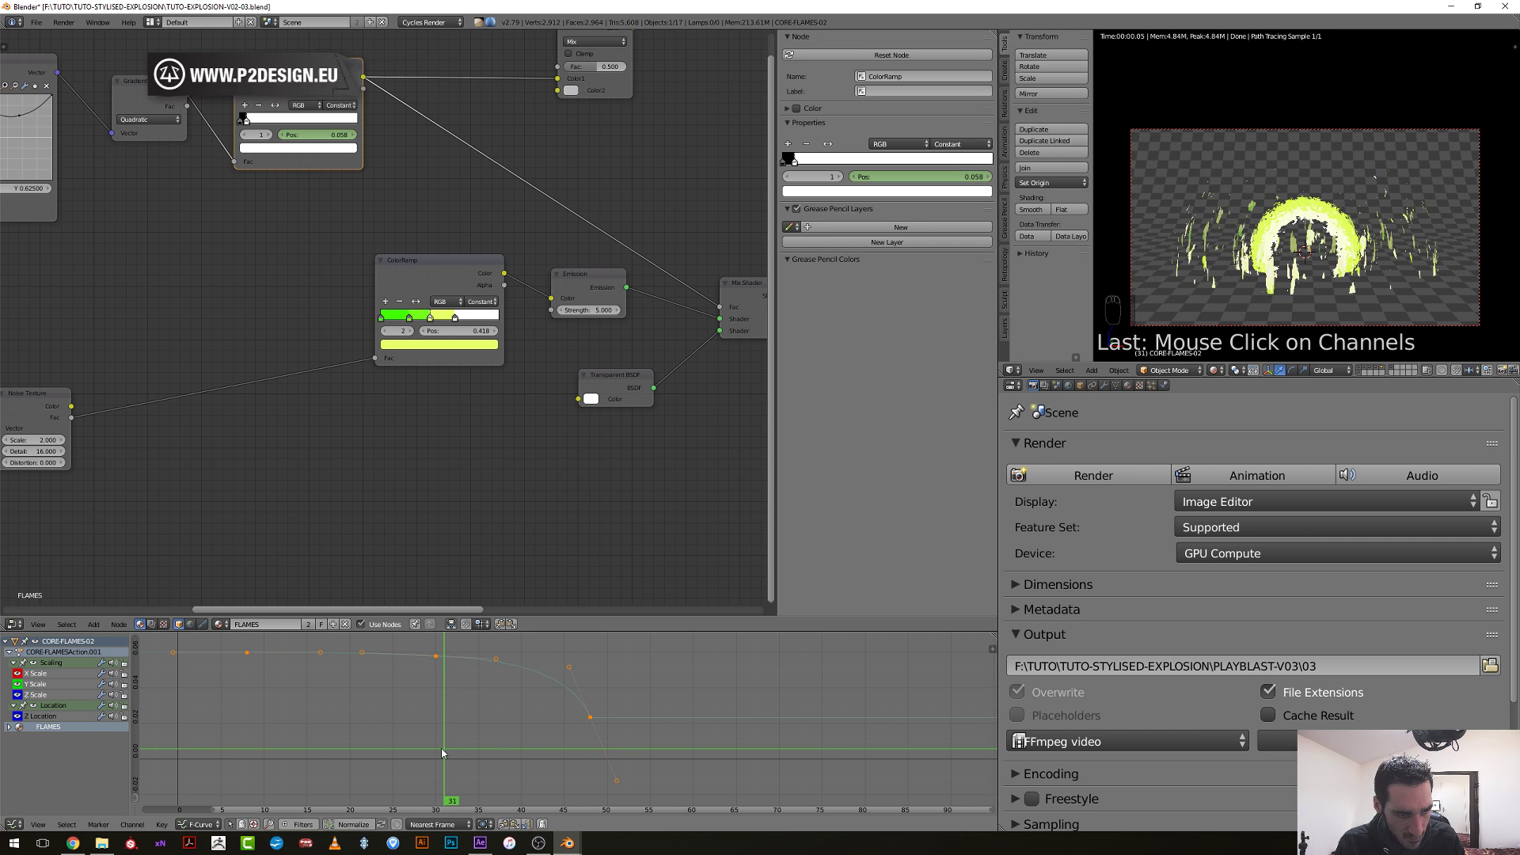
# Frame the scale and location curves, switch the camera view to wireframe and scrub to frame 50.
pyautogui.scroll(-2, 482, 716)
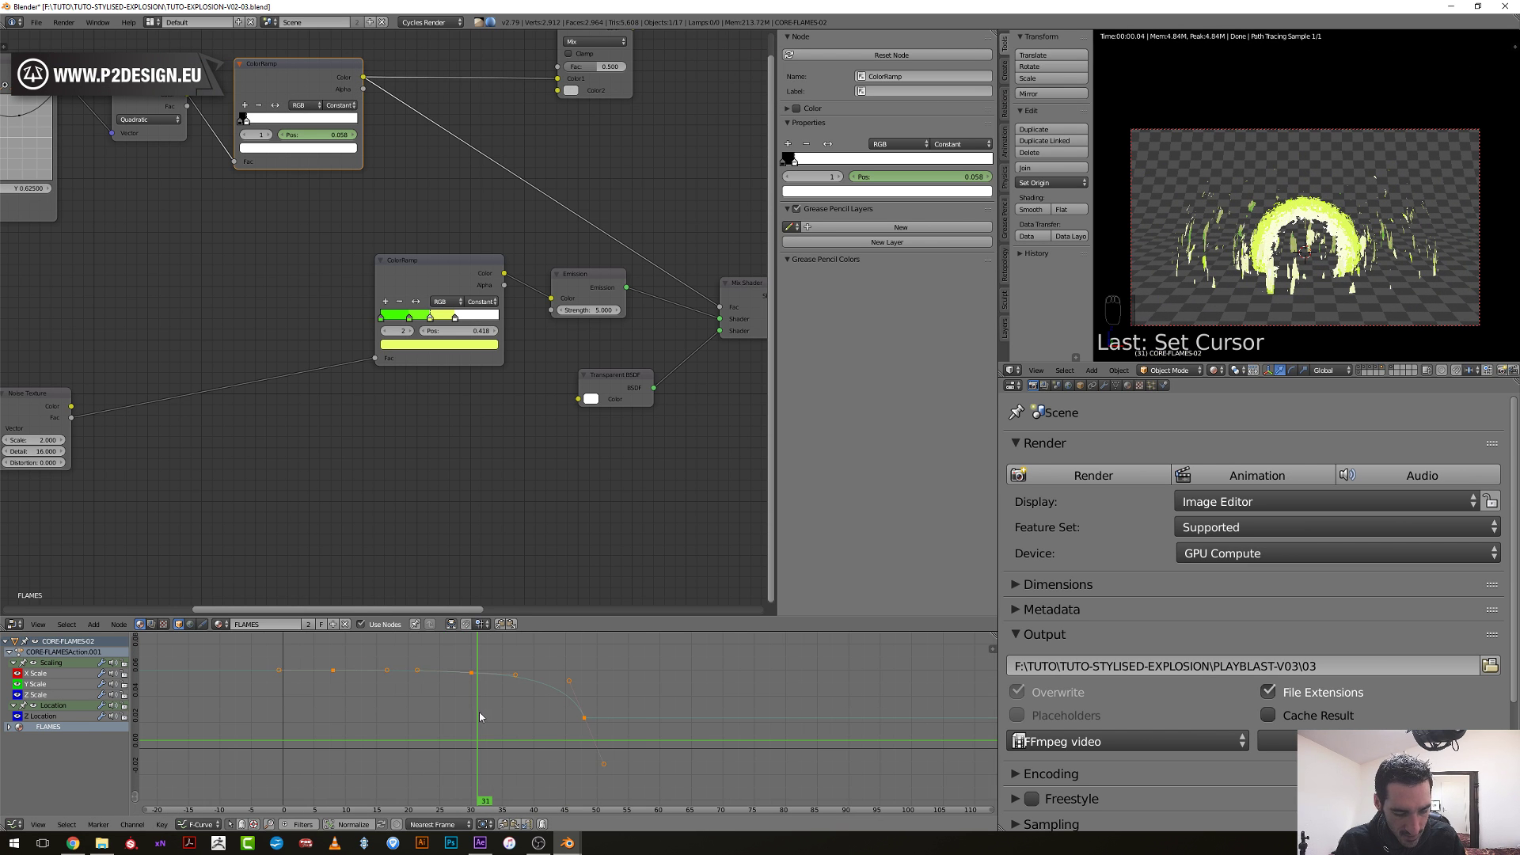
pyautogui.press('a')
pyautogui.press('Home')
pyautogui.scroll(3, 638, 676)
pyautogui.moveTo(638, 676); pyautogui.dragTo(532, 701, button='middle')
pyautogui.press('a')
pyautogui.moveTo(531, 701); pyautogui.dragTo(839, 714)
pyautogui.press('z')
pyautogui.moveTo(842, 711); pyautogui.dragTo(724, 709, button='middle')
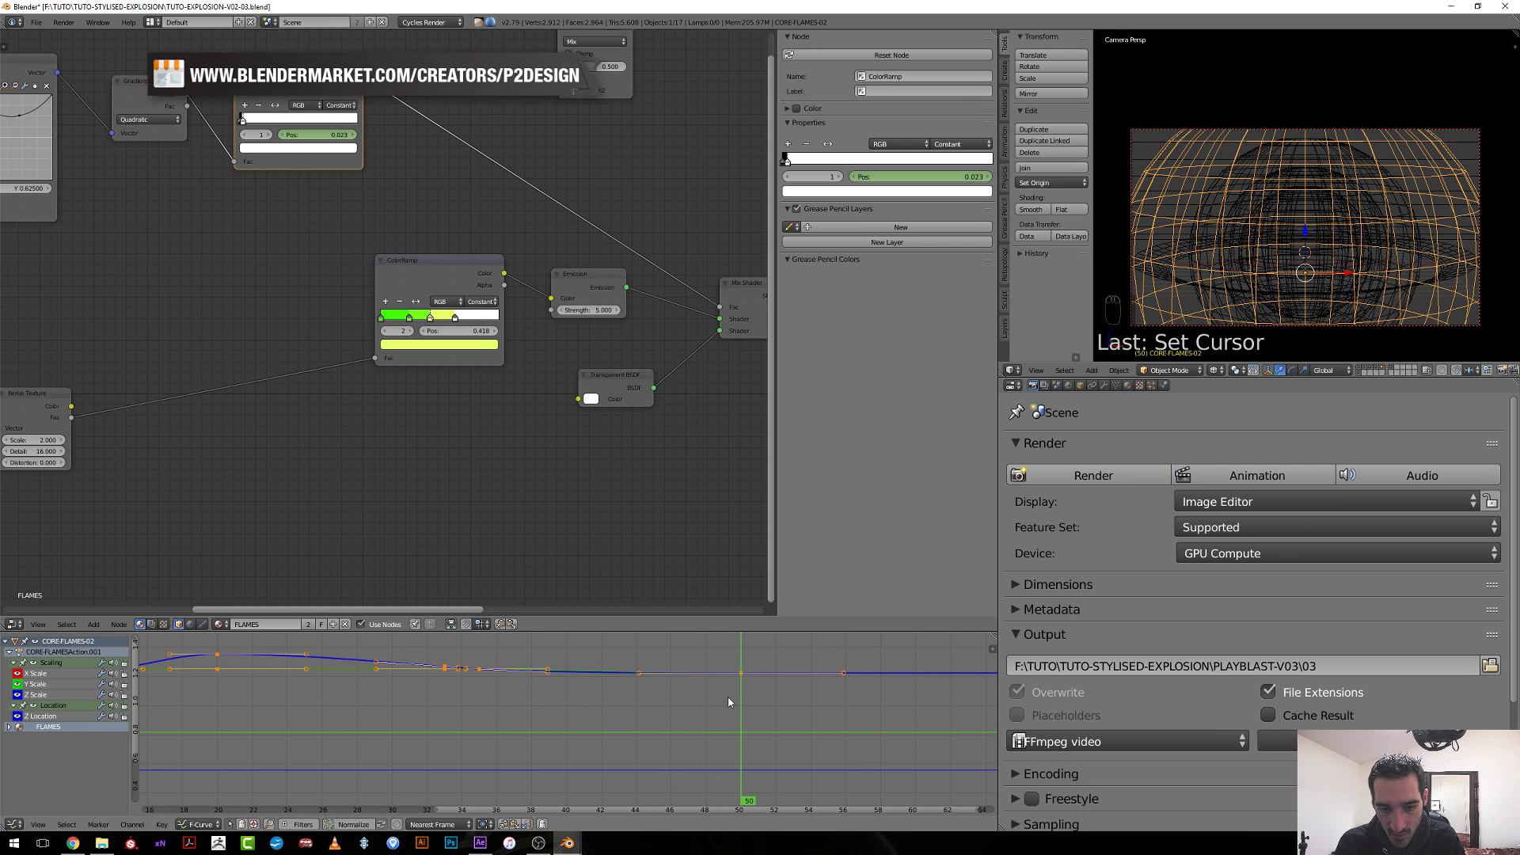
# Deselect all keyframes, scrub to frame 51 and frame all of CORE-FLAMES-02's animation curves.
pyautogui.press('a')
pyautogui.press('a')
pyautogui.press('b')
pyautogui.click(427, 687)
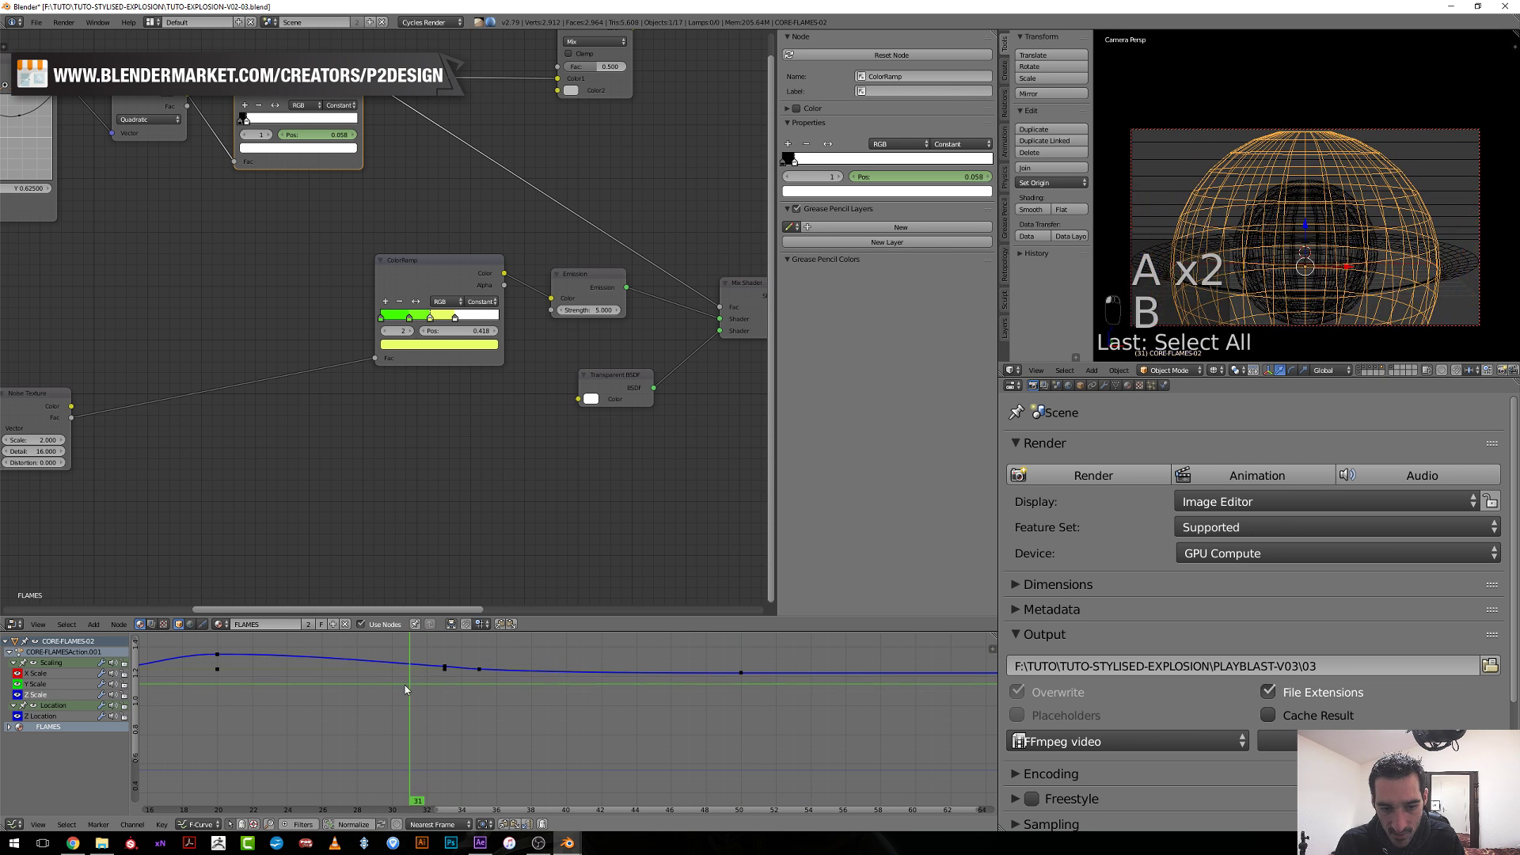
pyautogui.moveTo(411, 687); pyautogui.dragTo(651, 732)
pyautogui.press('Home')
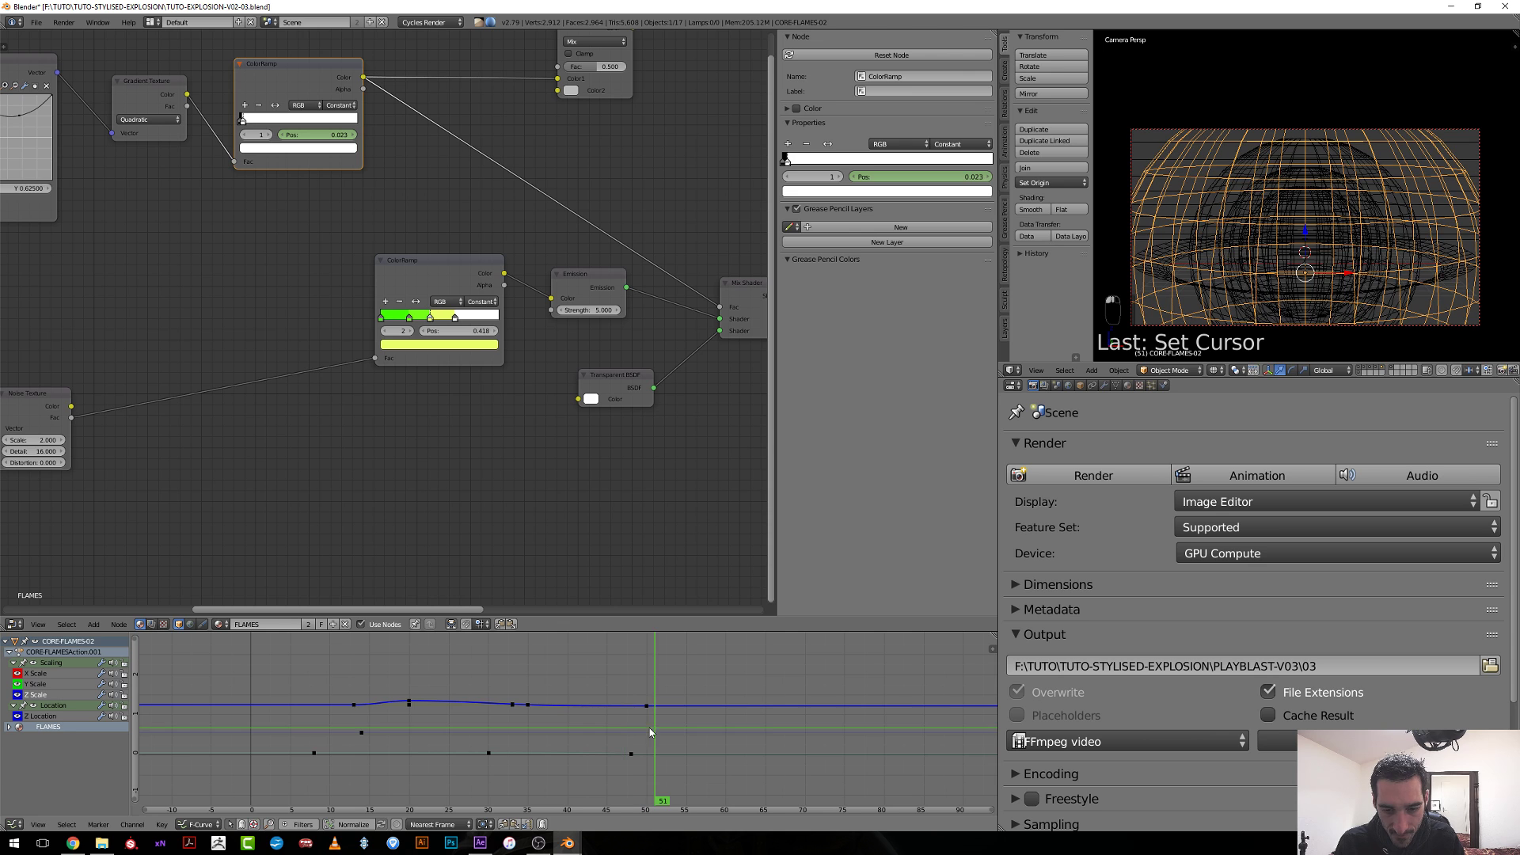
# Try to move the last scale keyframe at frame 50 vertically and undo the move.
pyautogui.scroll(2, 649, 728)
pyautogui.press('a')
pyautogui.press('a')
pyautogui.press('b')
pyautogui.moveTo(594, 687); pyautogui.dragTo(740, 717)
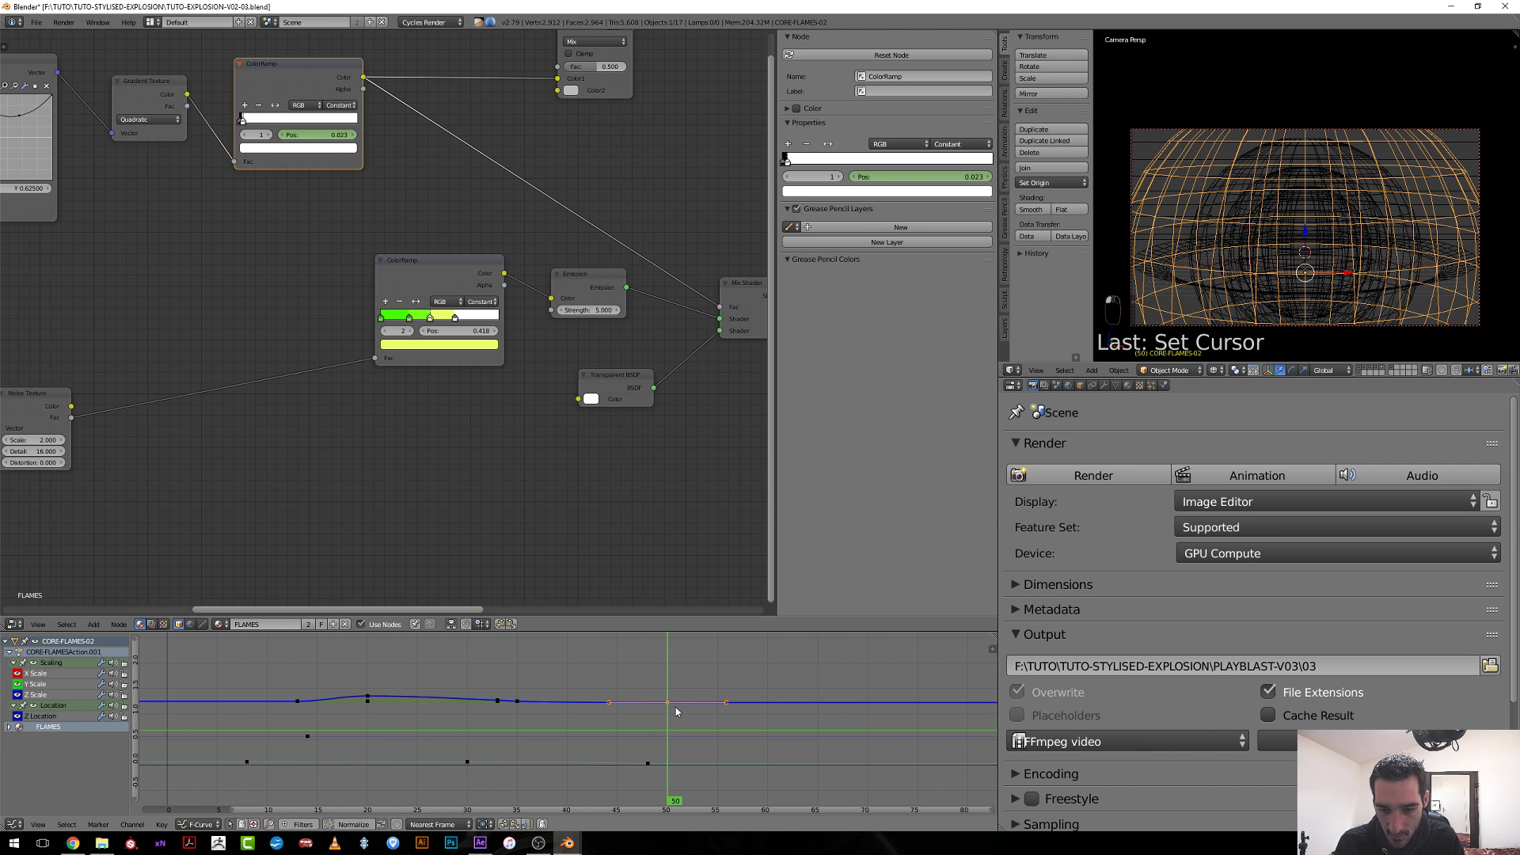
pyautogui.press('g')
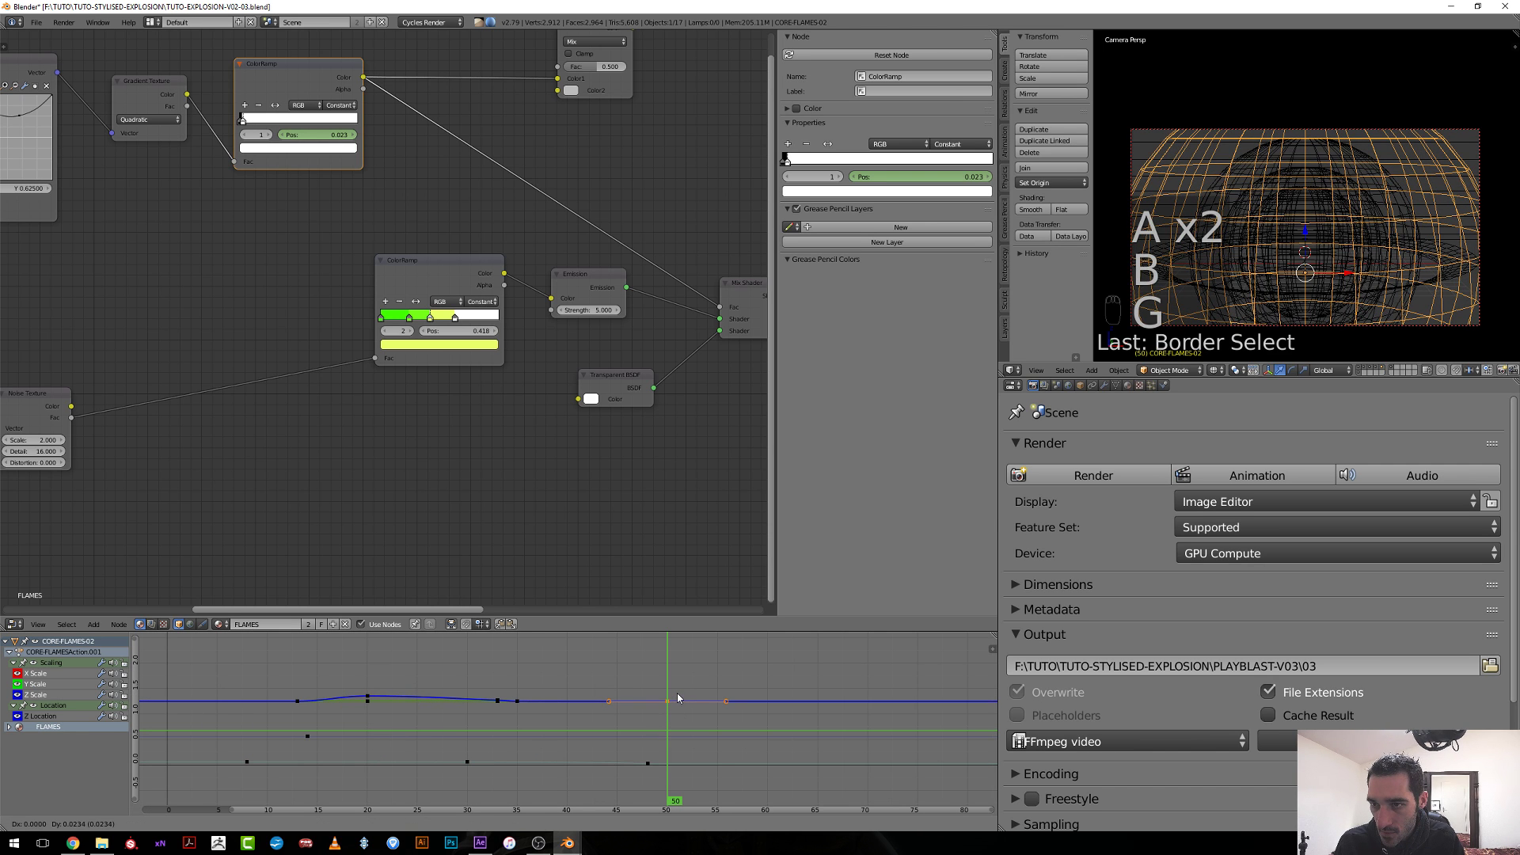
pyautogui.click(677, 698)
pyautogui.scroll(2, 678, 699)
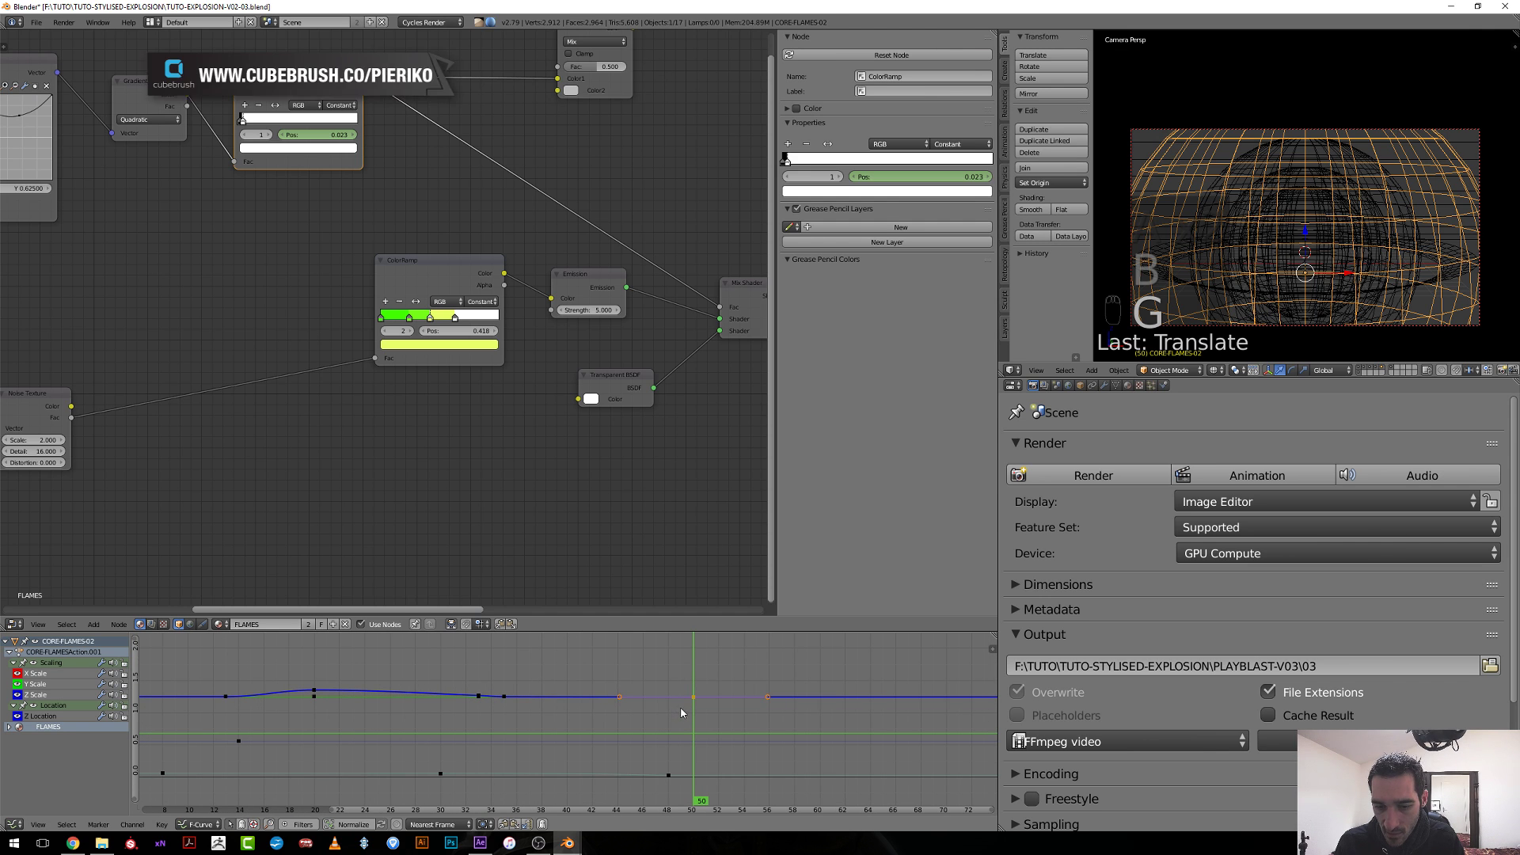
pyautogui.hotkey('ctrl', 'z')
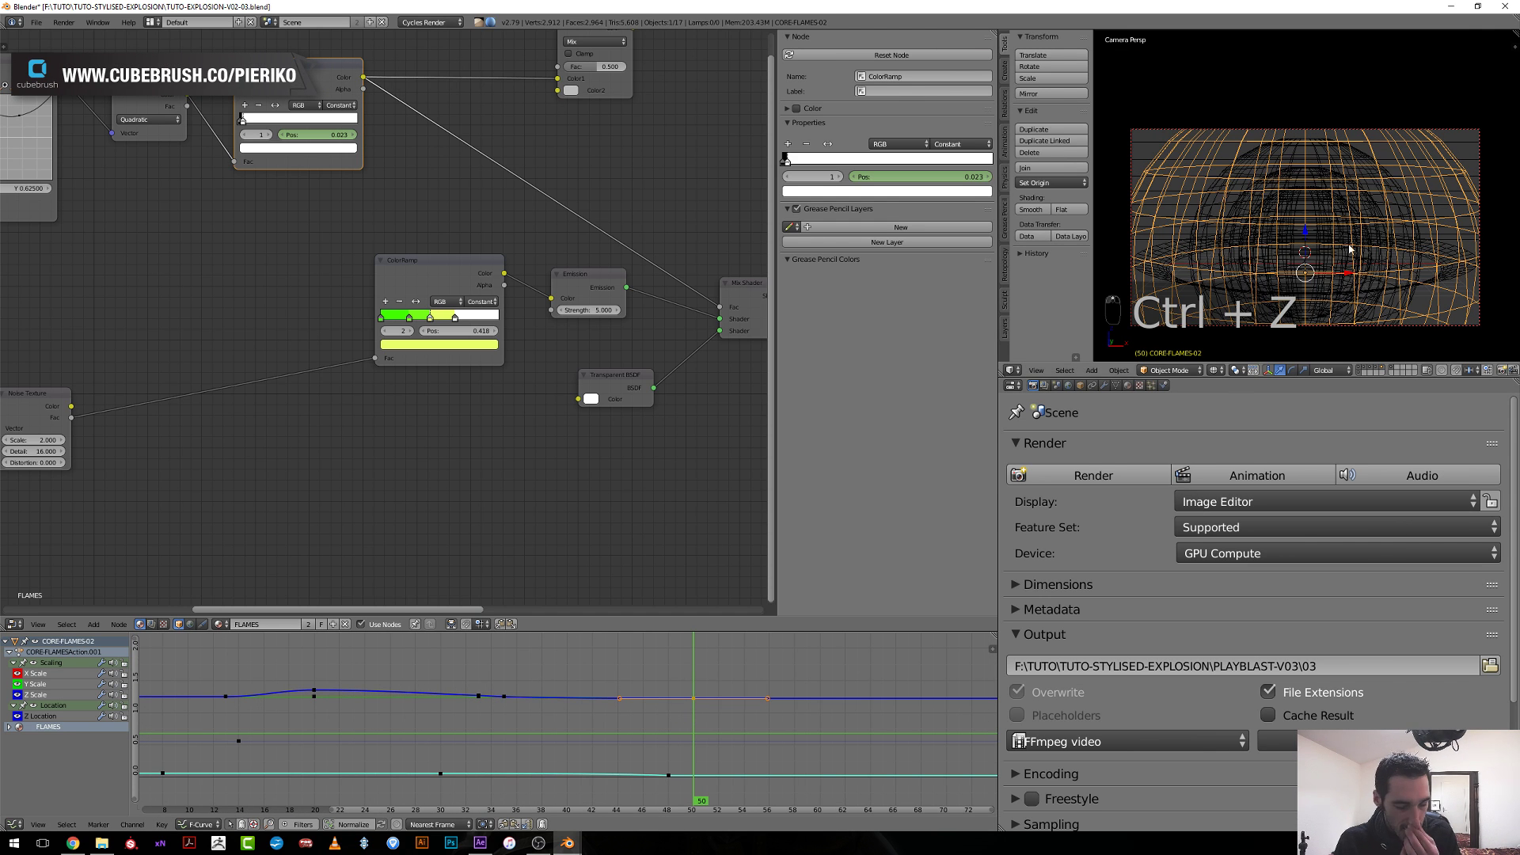
# Scrub to frame 16 and examine the explosion up close in the rendered camera view.
pyautogui.moveTo(668, 690); pyautogui.dragTo(407, 780)
pyautogui.hotkey('shift', 'z')
pyautogui.moveTo(443, 770); pyautogui.dragTo(577, 766, button='middle')
pyautogui.moveTo(578, 767); pyautogui.dragTo(405, 764)
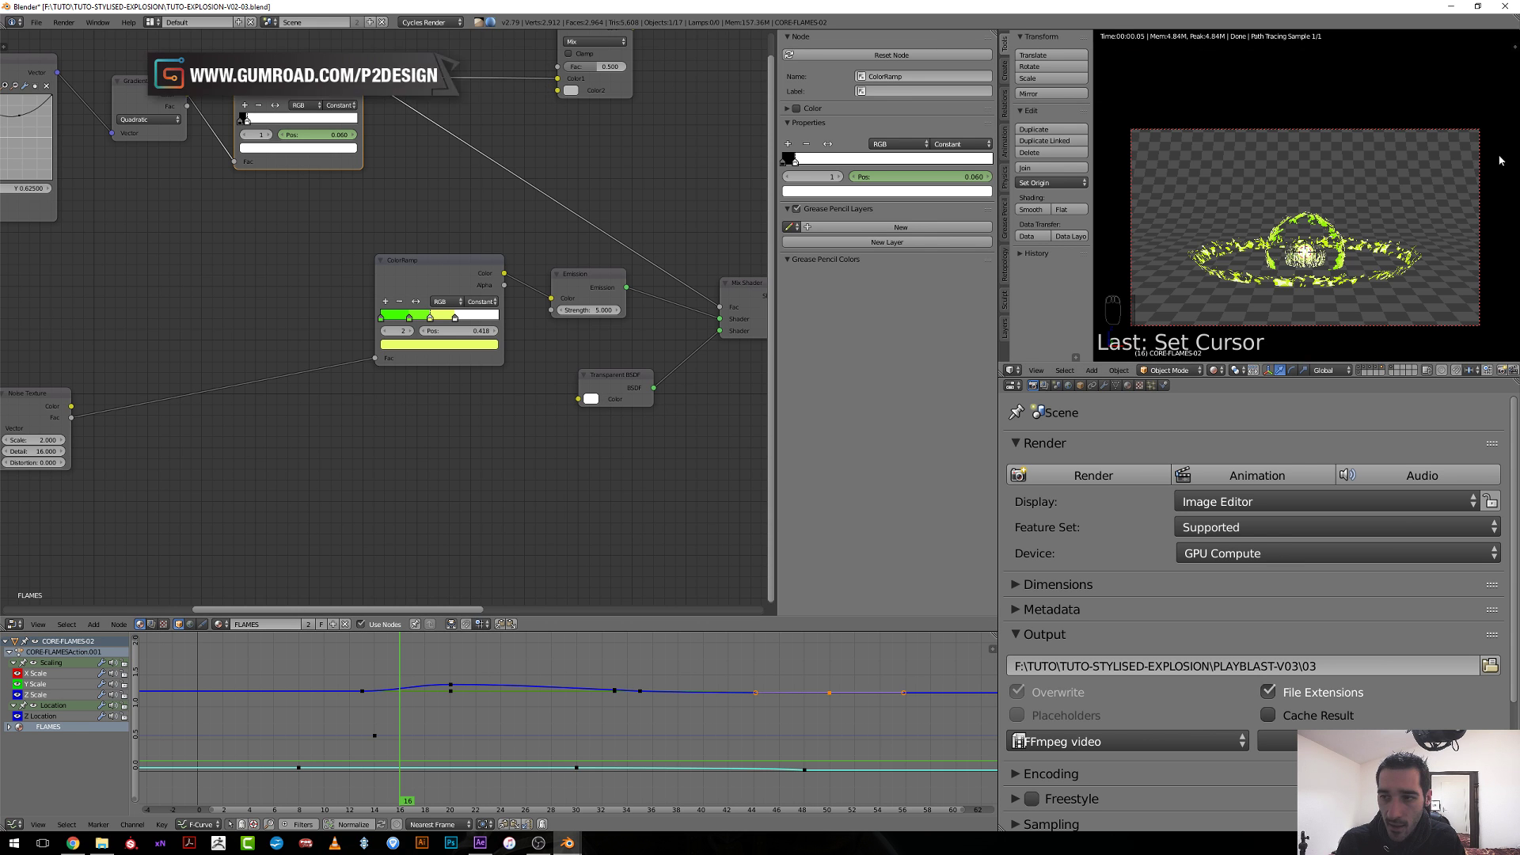
pyautogui.scroll(4, 1306, 238)
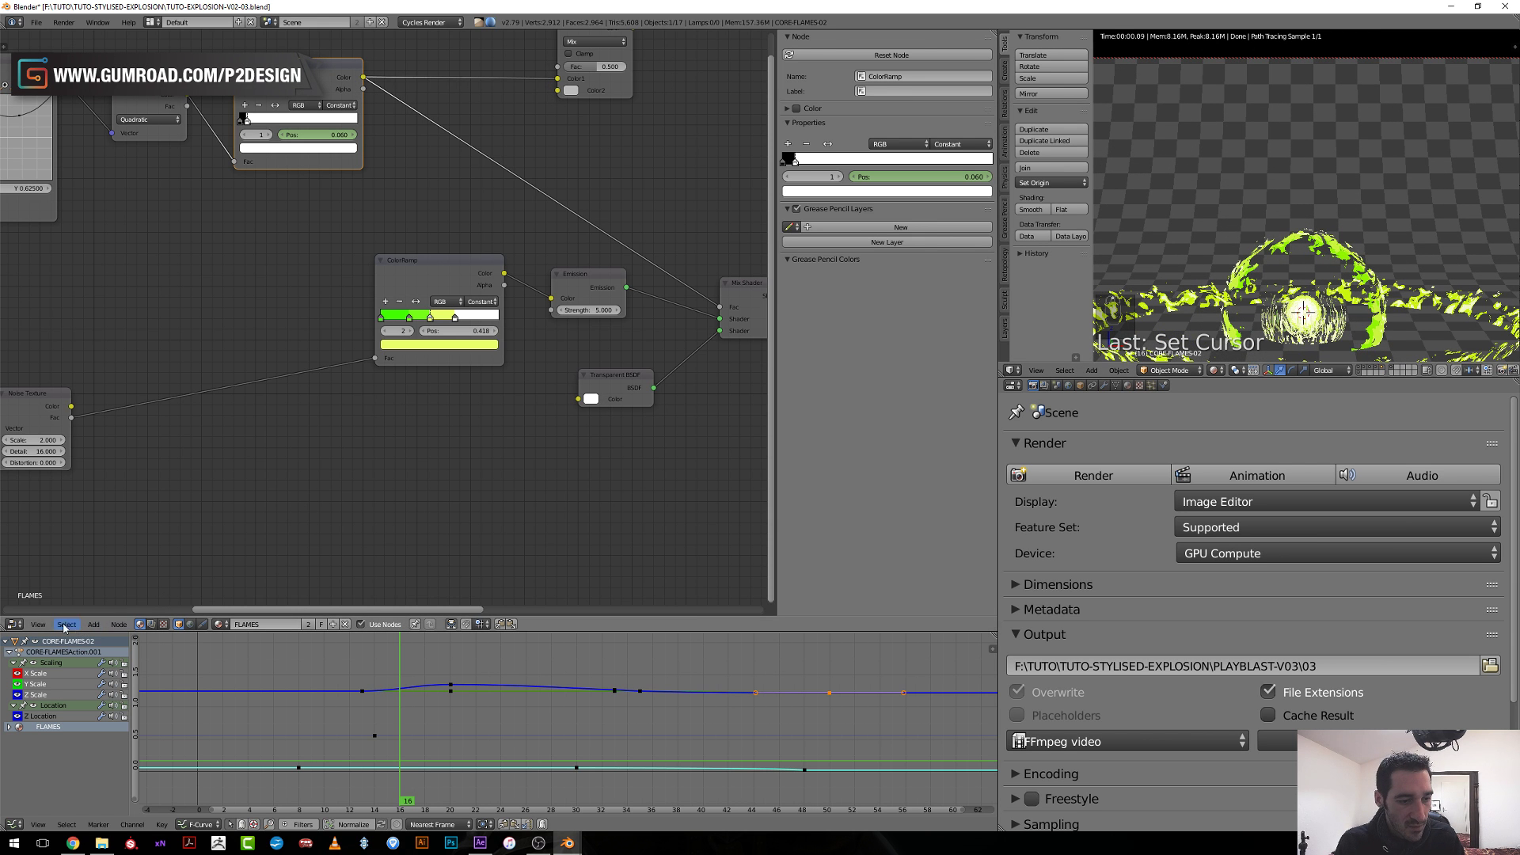
# Replace the node editor with a 3D View and select the EXPLOSION-01 sphere.
pyautogui.click(14, 624)
pyautogui.click(35, 610)
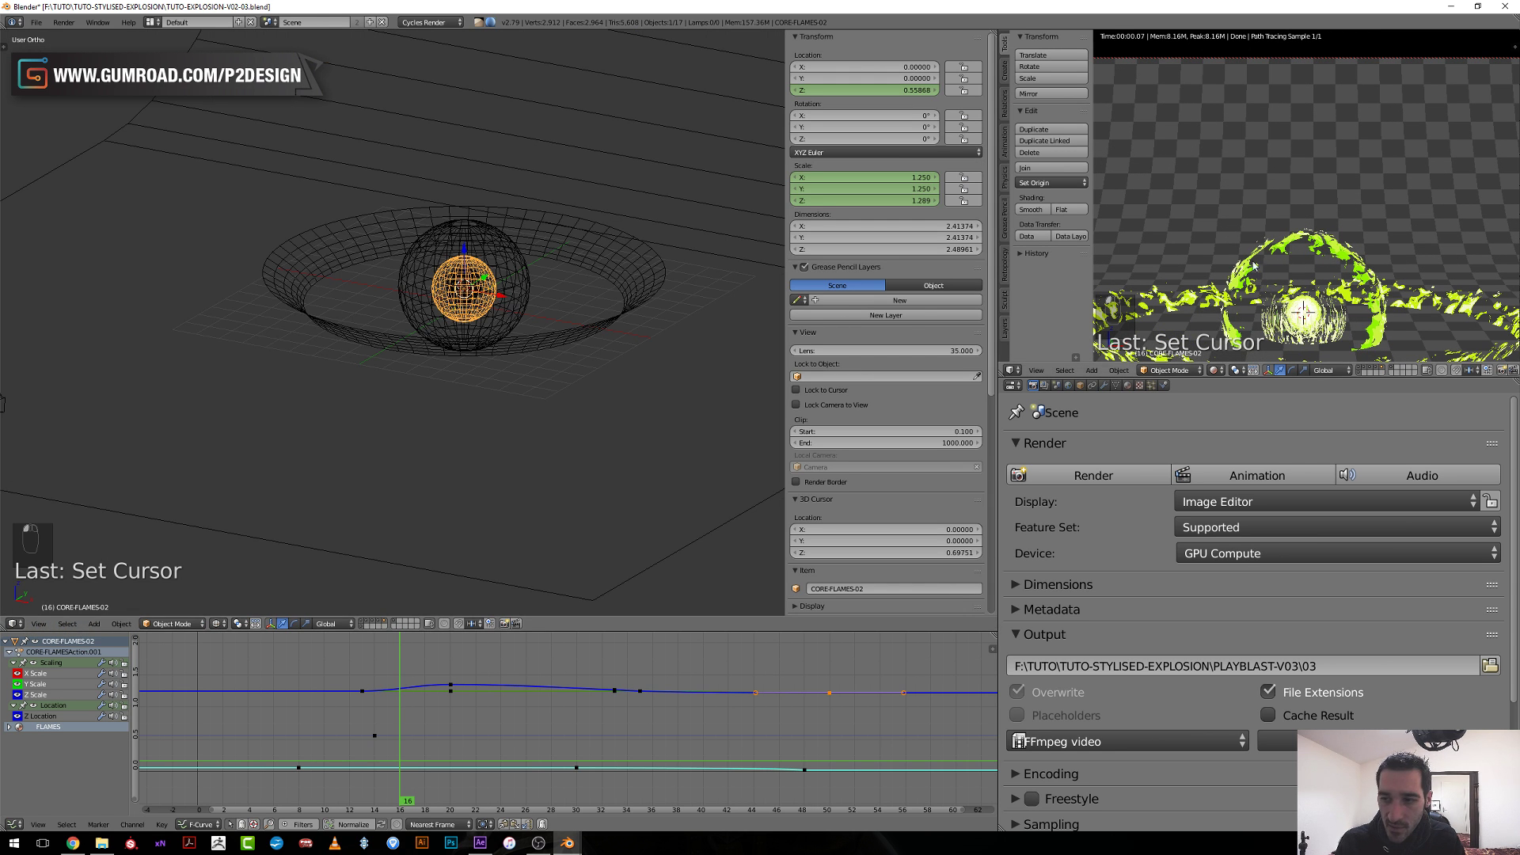
pyautogui.rightClick(1286, 244)
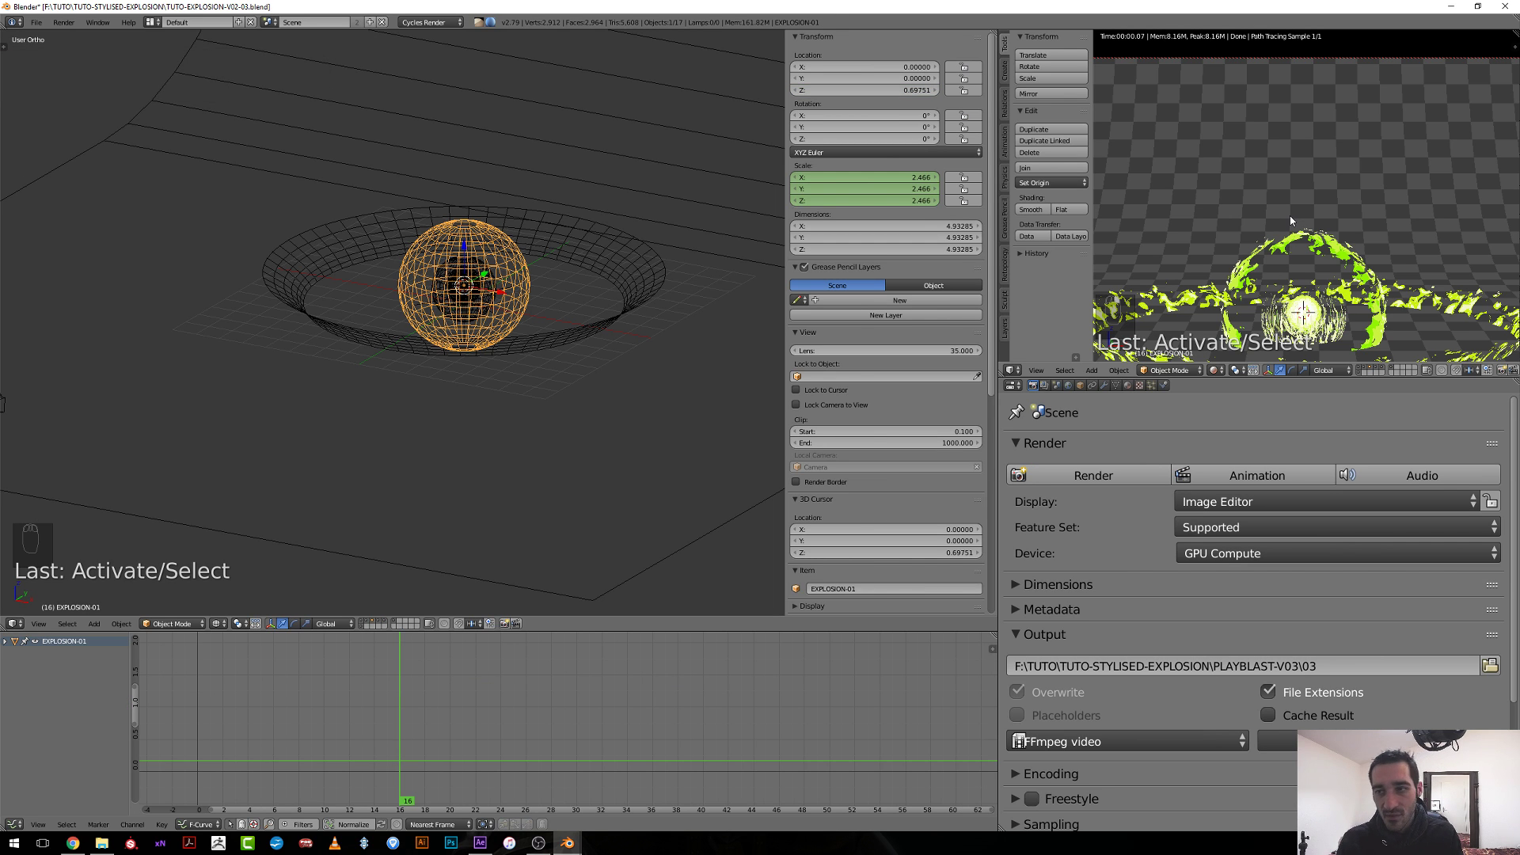
# Save the file with the camera view in wireframe and render the animation.
pyautogui.hotkey('ctrl', 's')
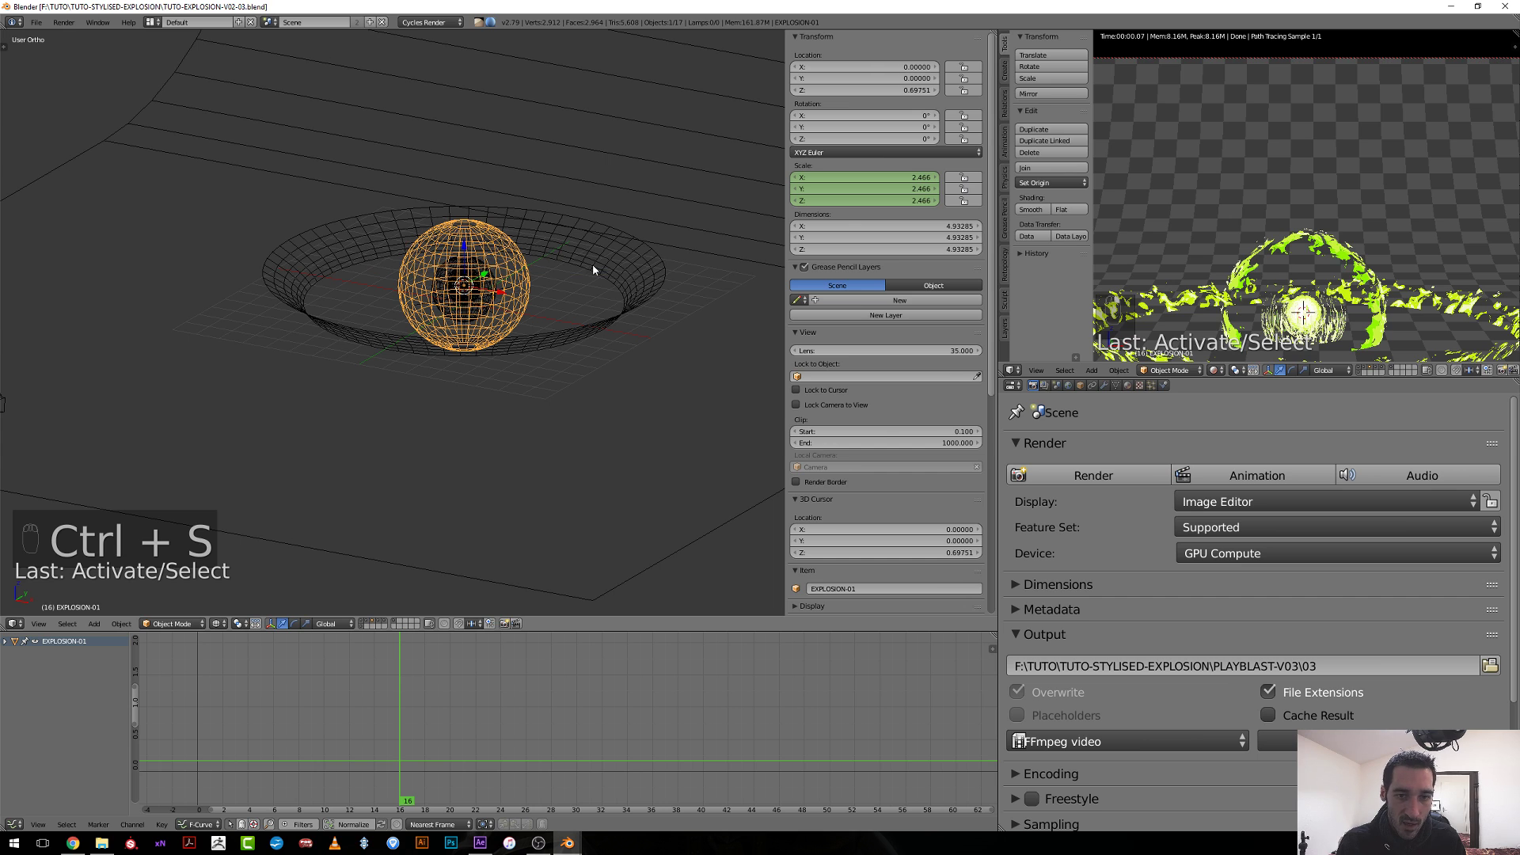
pyautogui.scroll(-3, 1271, 265)
pyautogui.hotkey('shift', 'z')
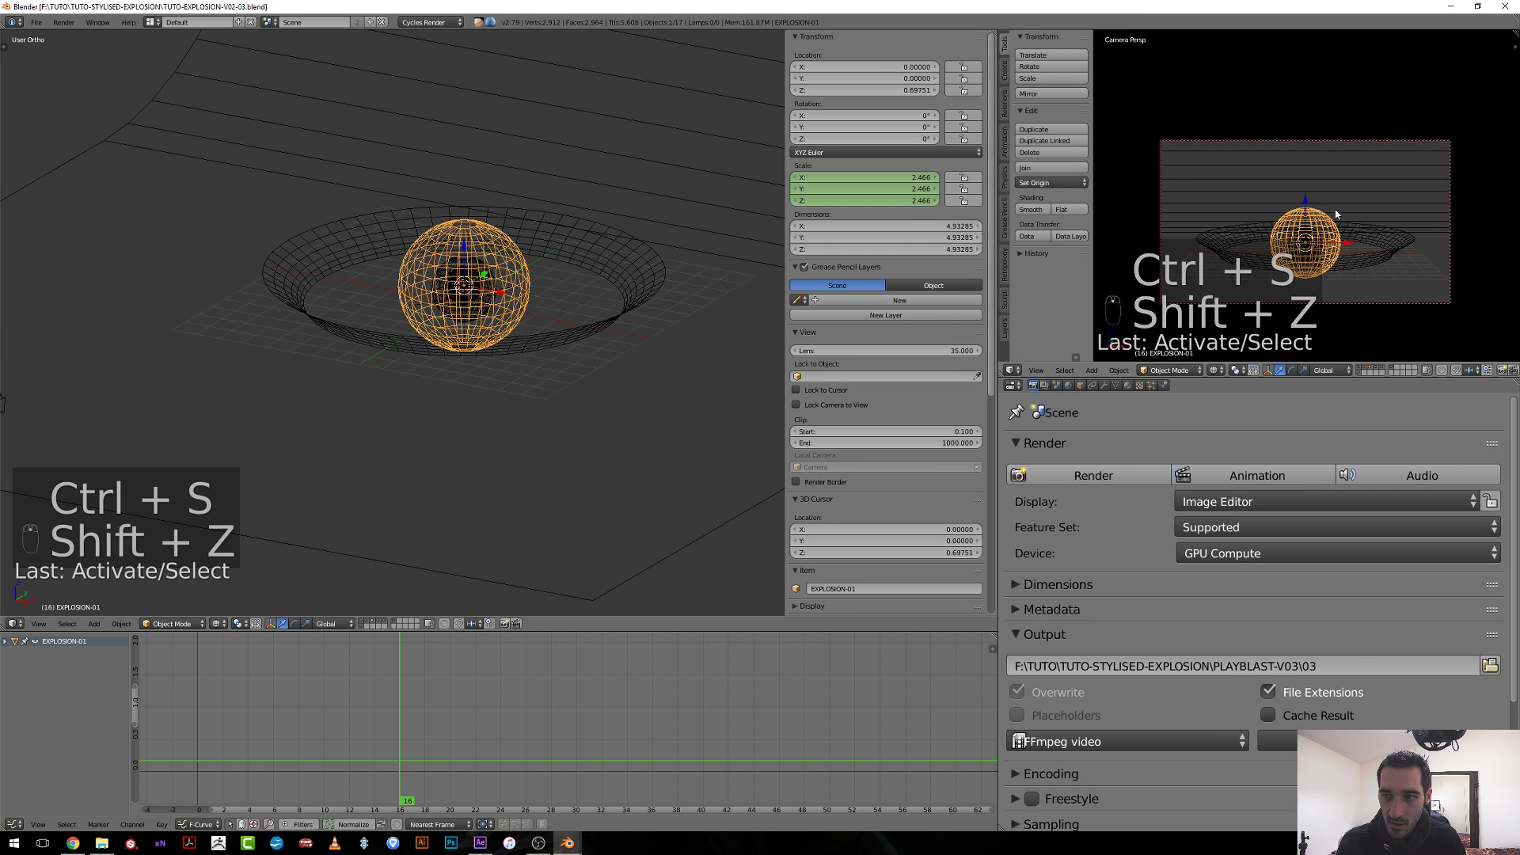
pyautogui.hotkey('shift', 'z')
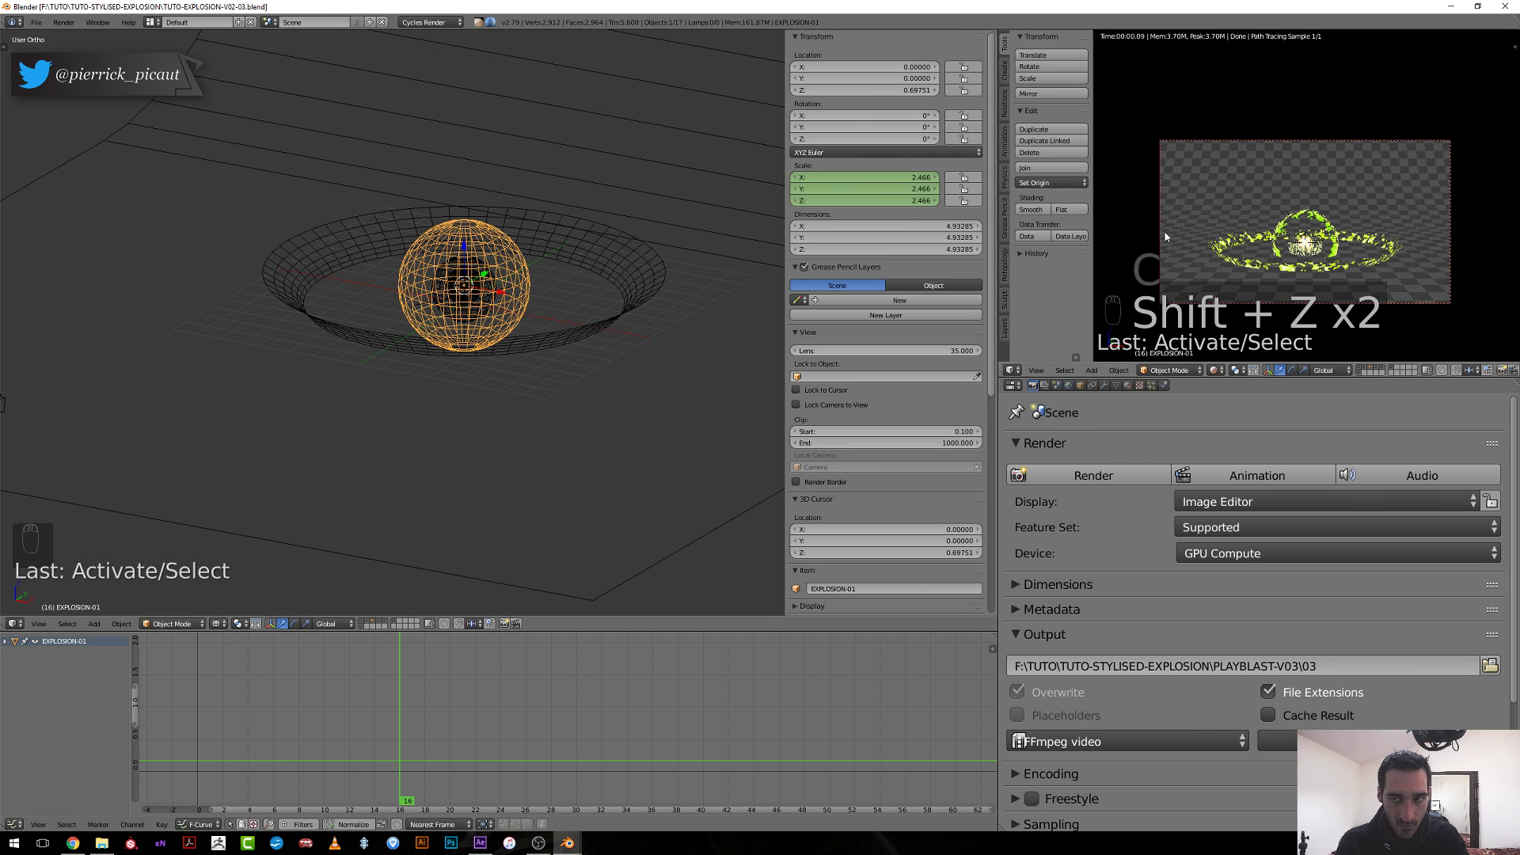
pyautogui.hotkey('shift', 'z')
pyautogui.hotkey('ctrl', 's')
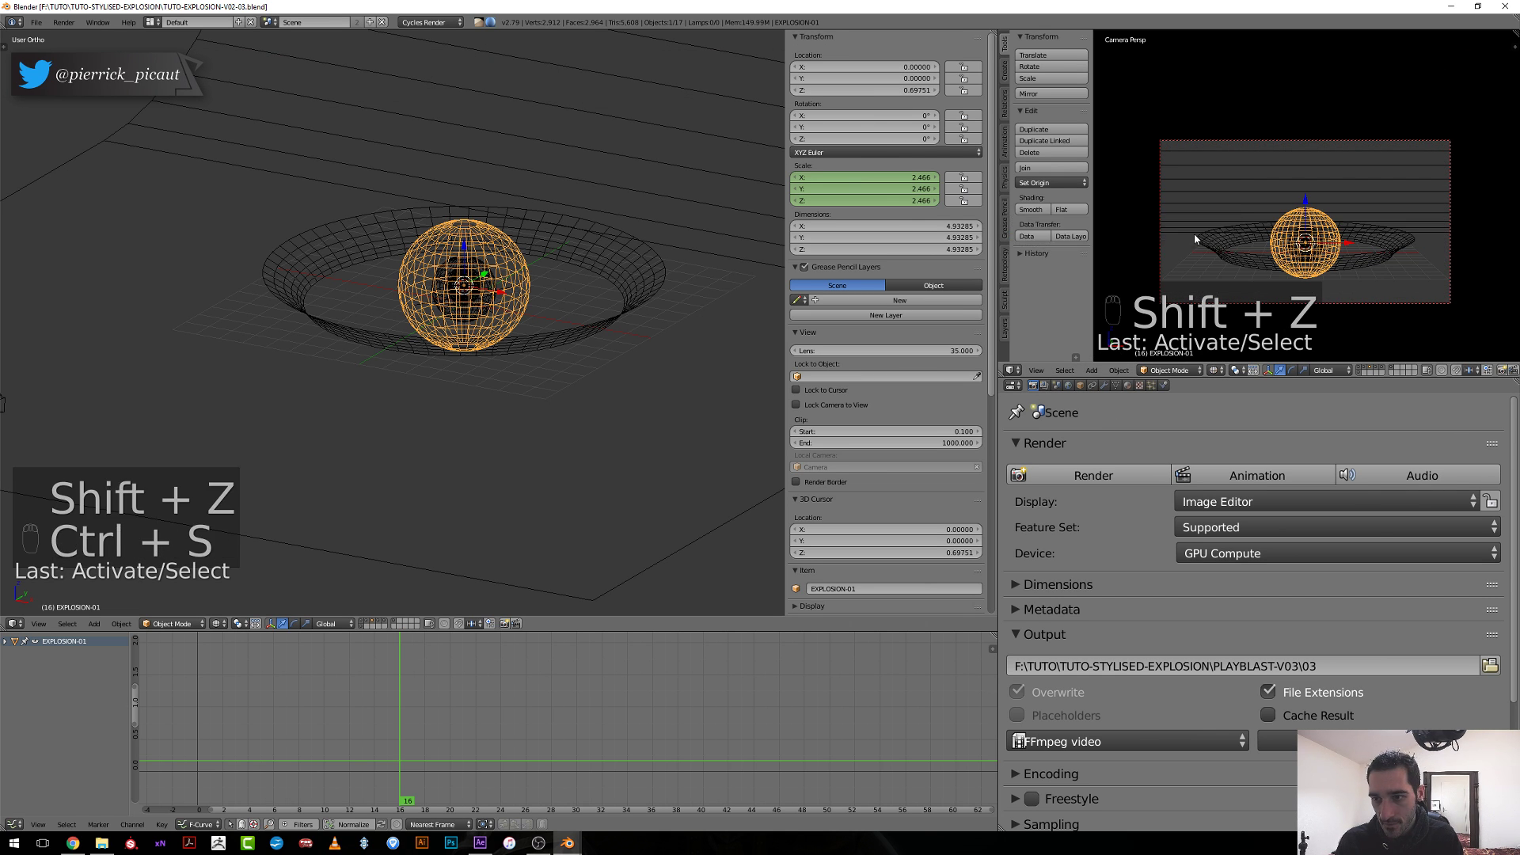
pyautogui.click(1250, 467)
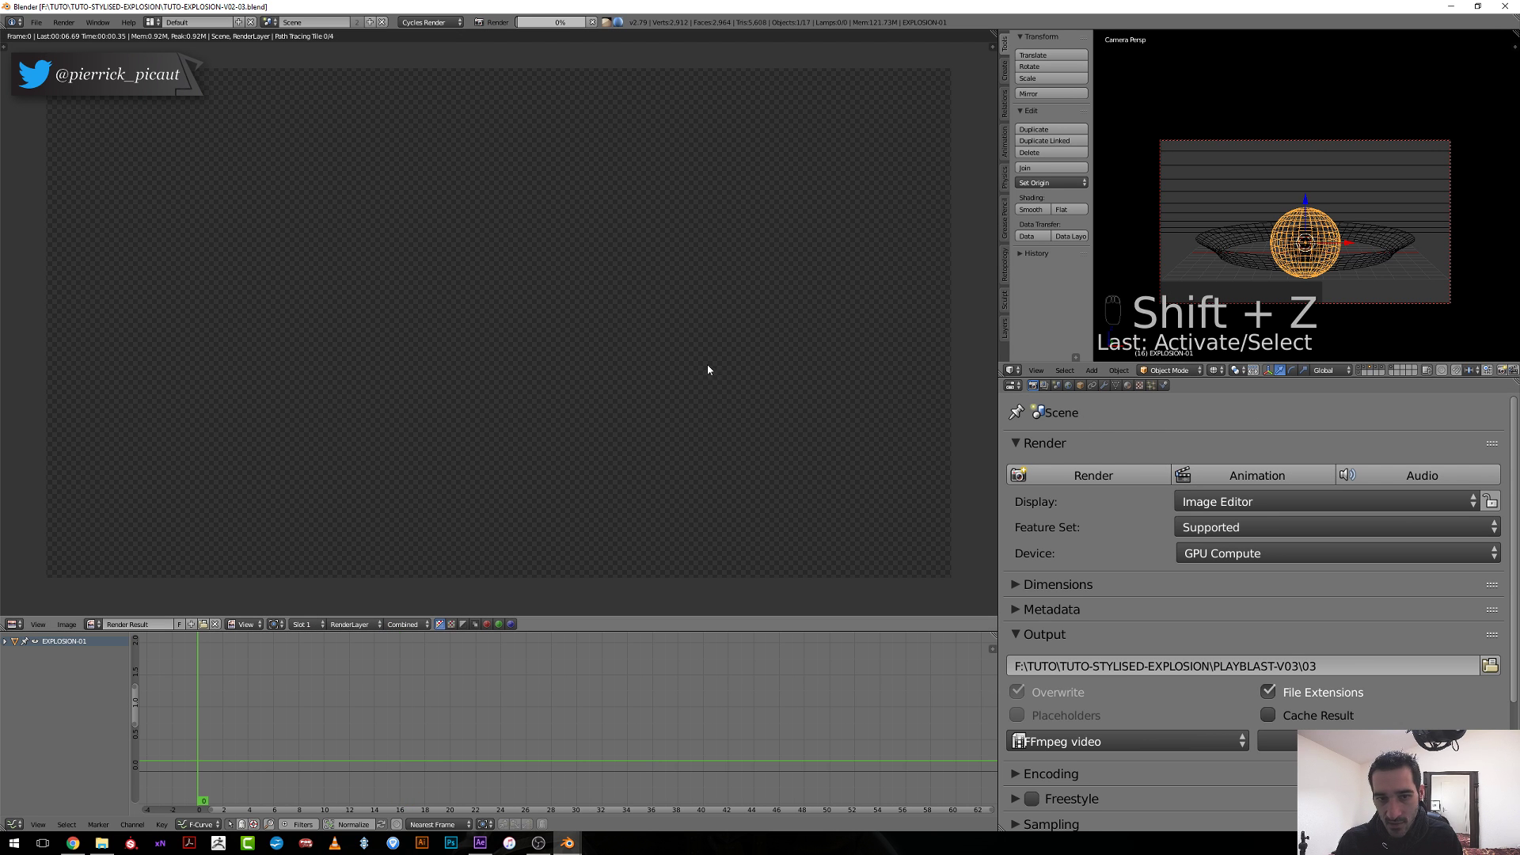
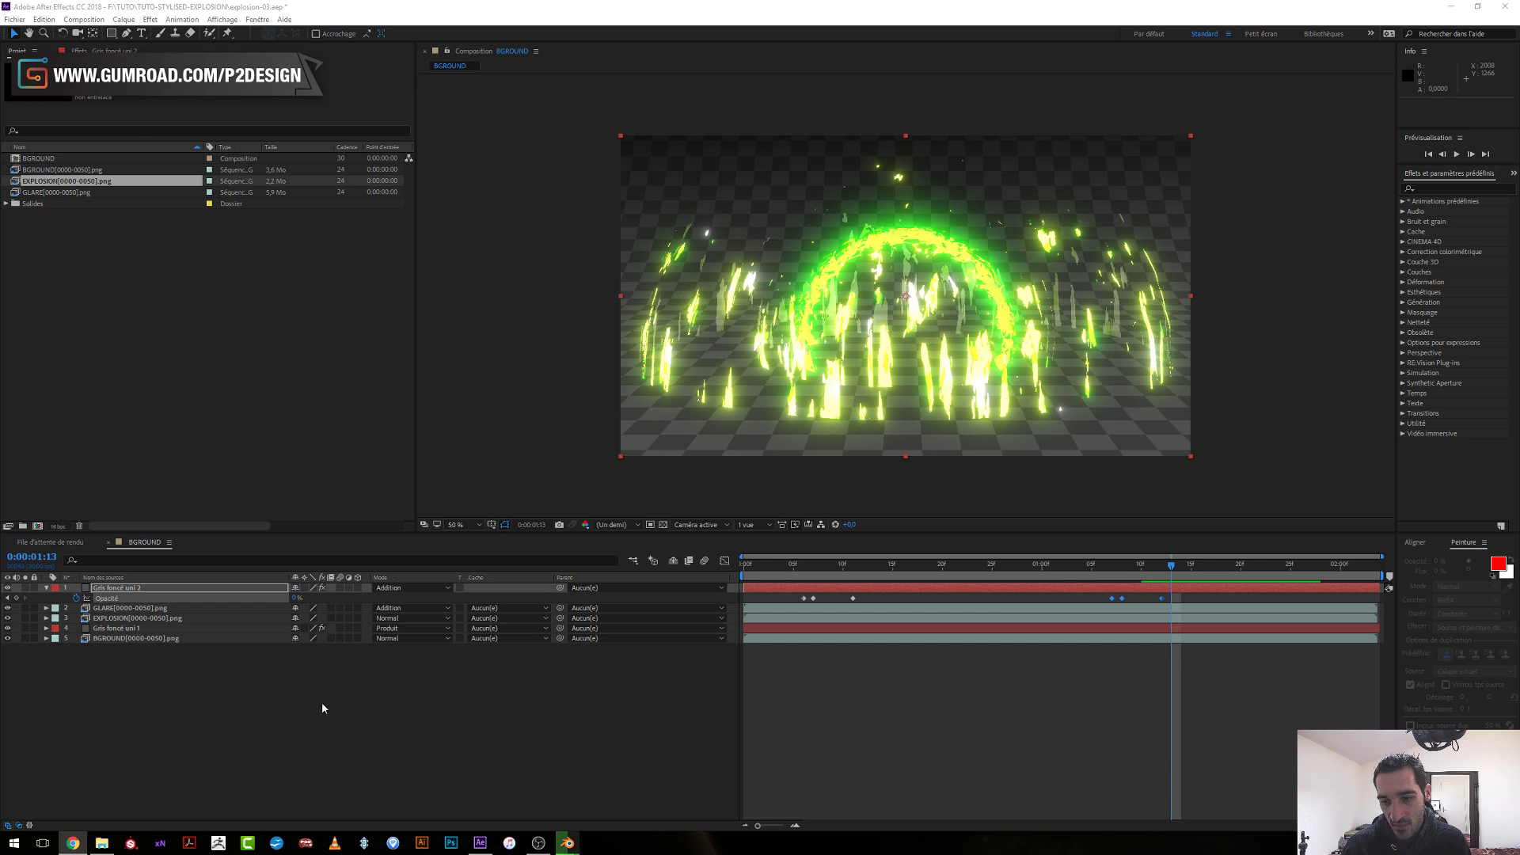
# Switch to Blender to check the progress of the animation render and return to After Effects.
pyautogui.moveTo(567, 842)
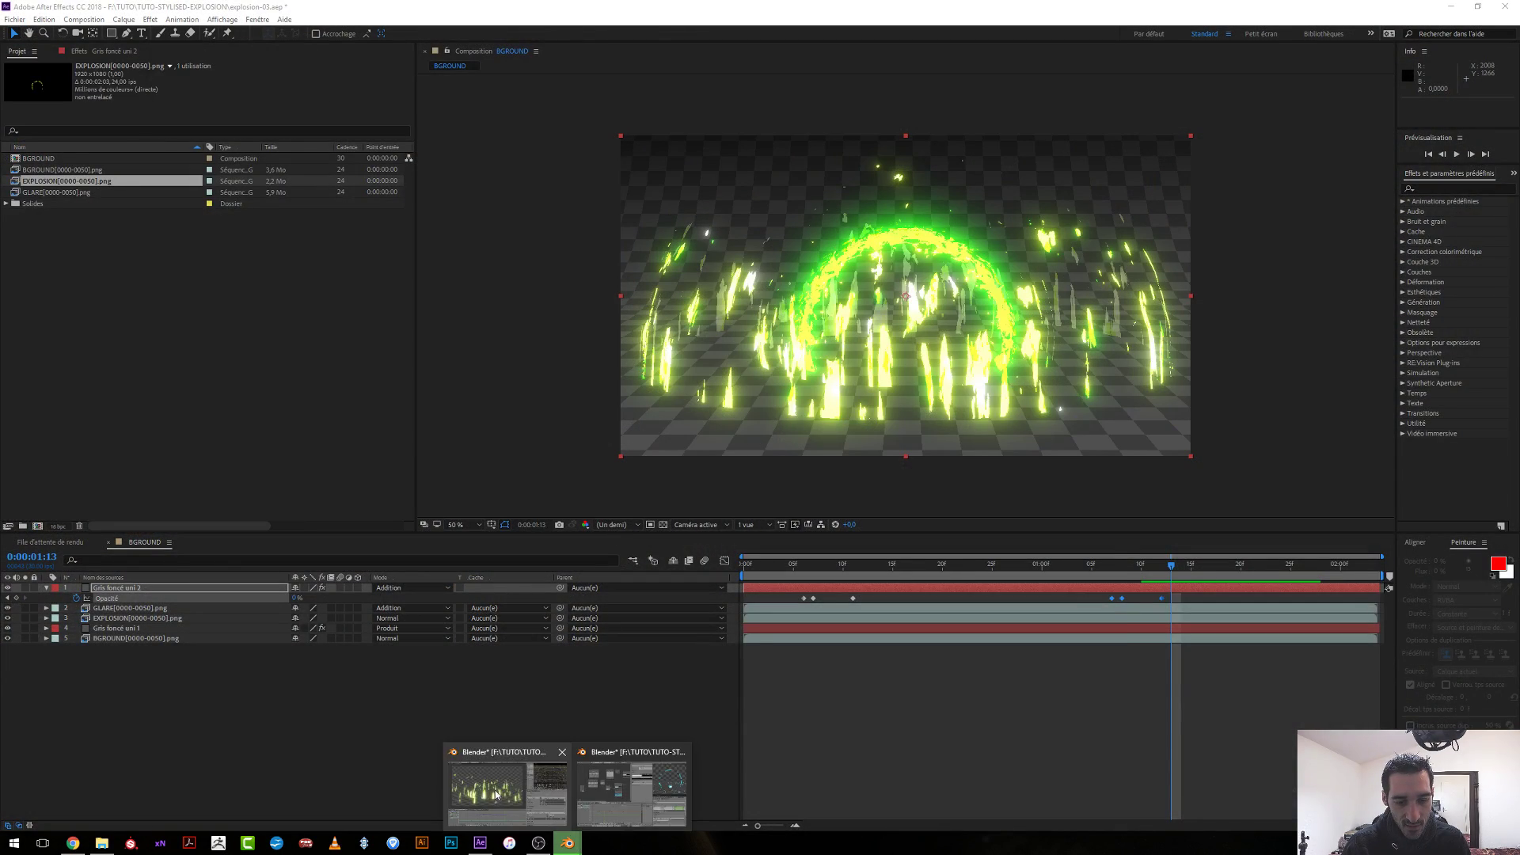
pyautogui.click(498, 797)
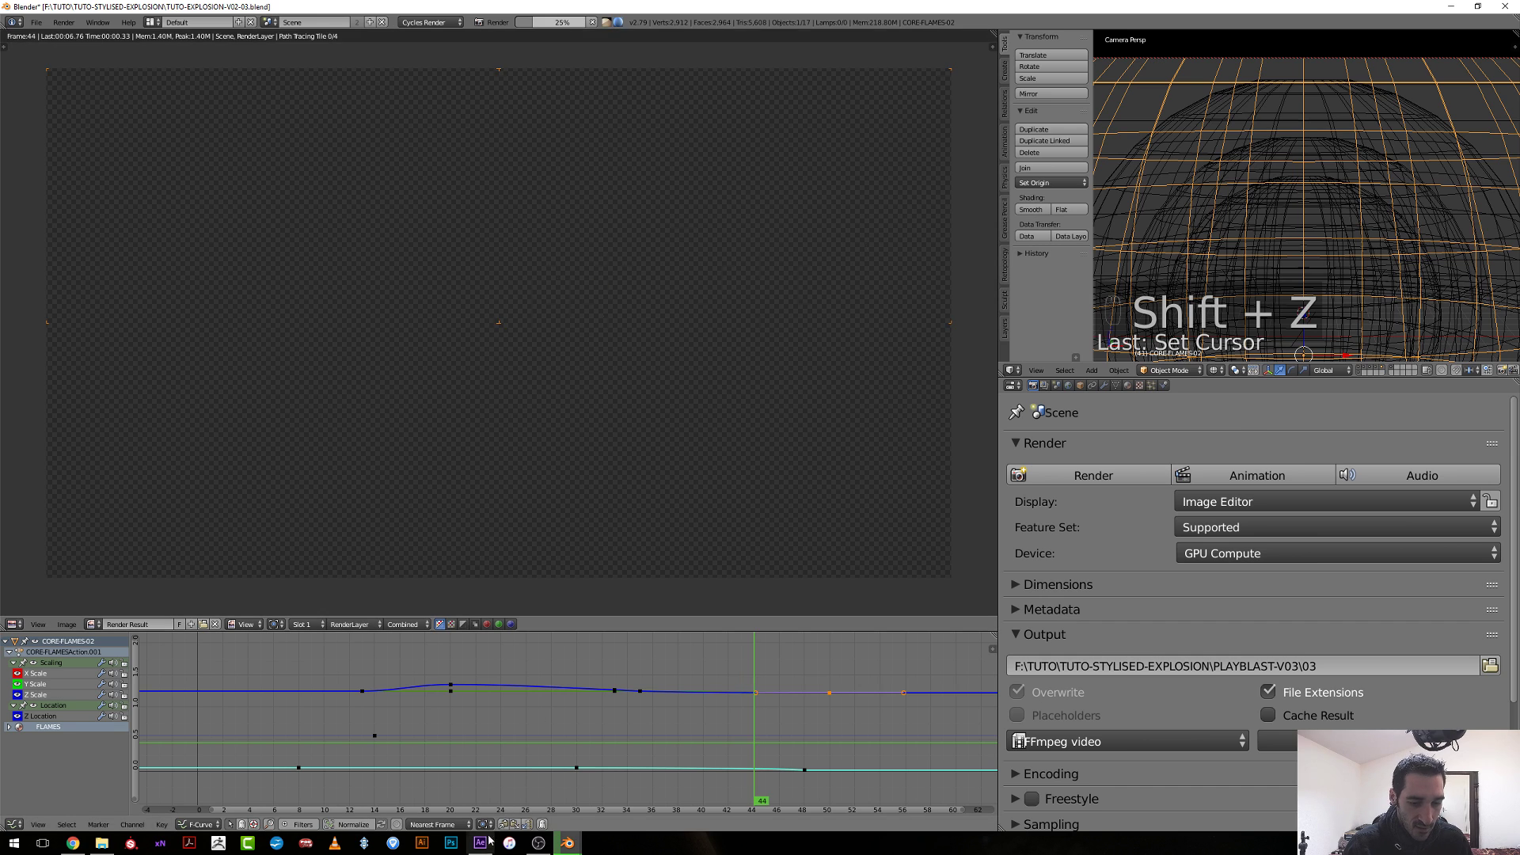
pyautogui.click(481, 844)
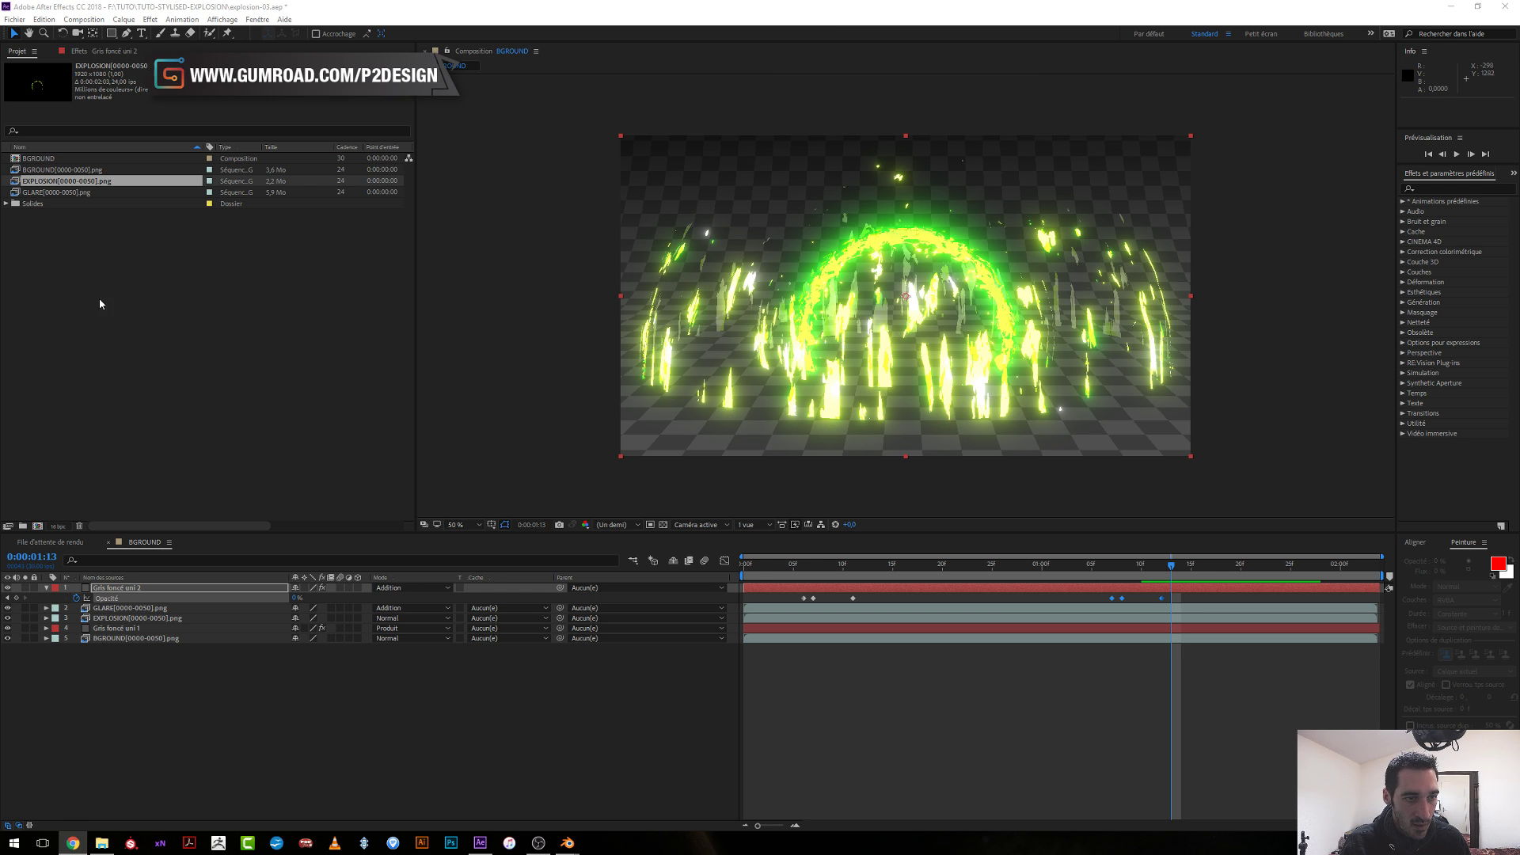
# Reload the footage of the EXPLOSION and GLARE PNG sequences in the project.
pyautogui.rightClick(103, 181)
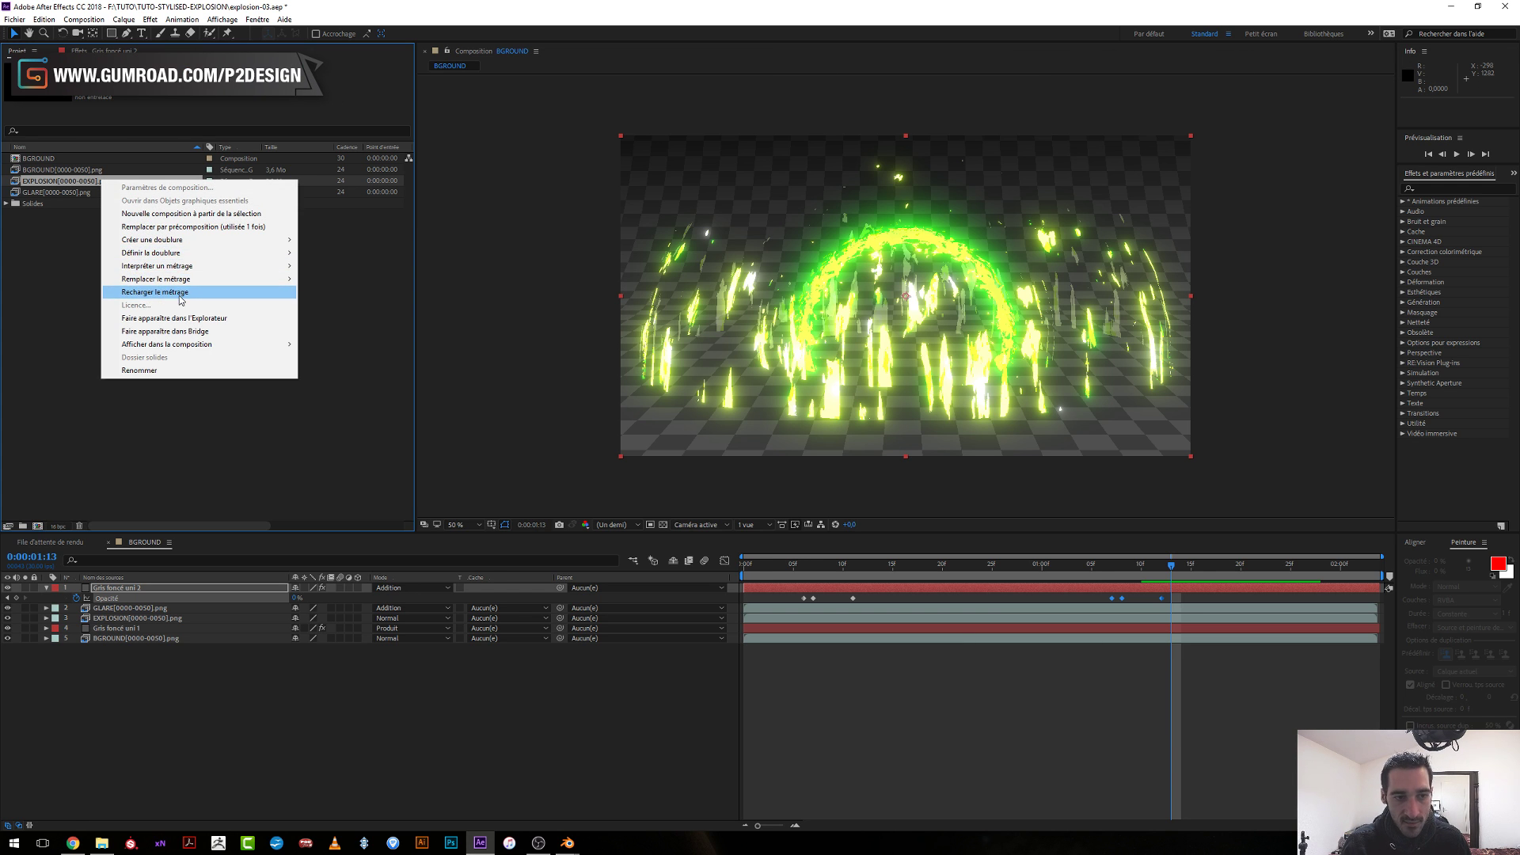
pyautogui.click(170, 292)
pyautogui.rightClick(82, 192)
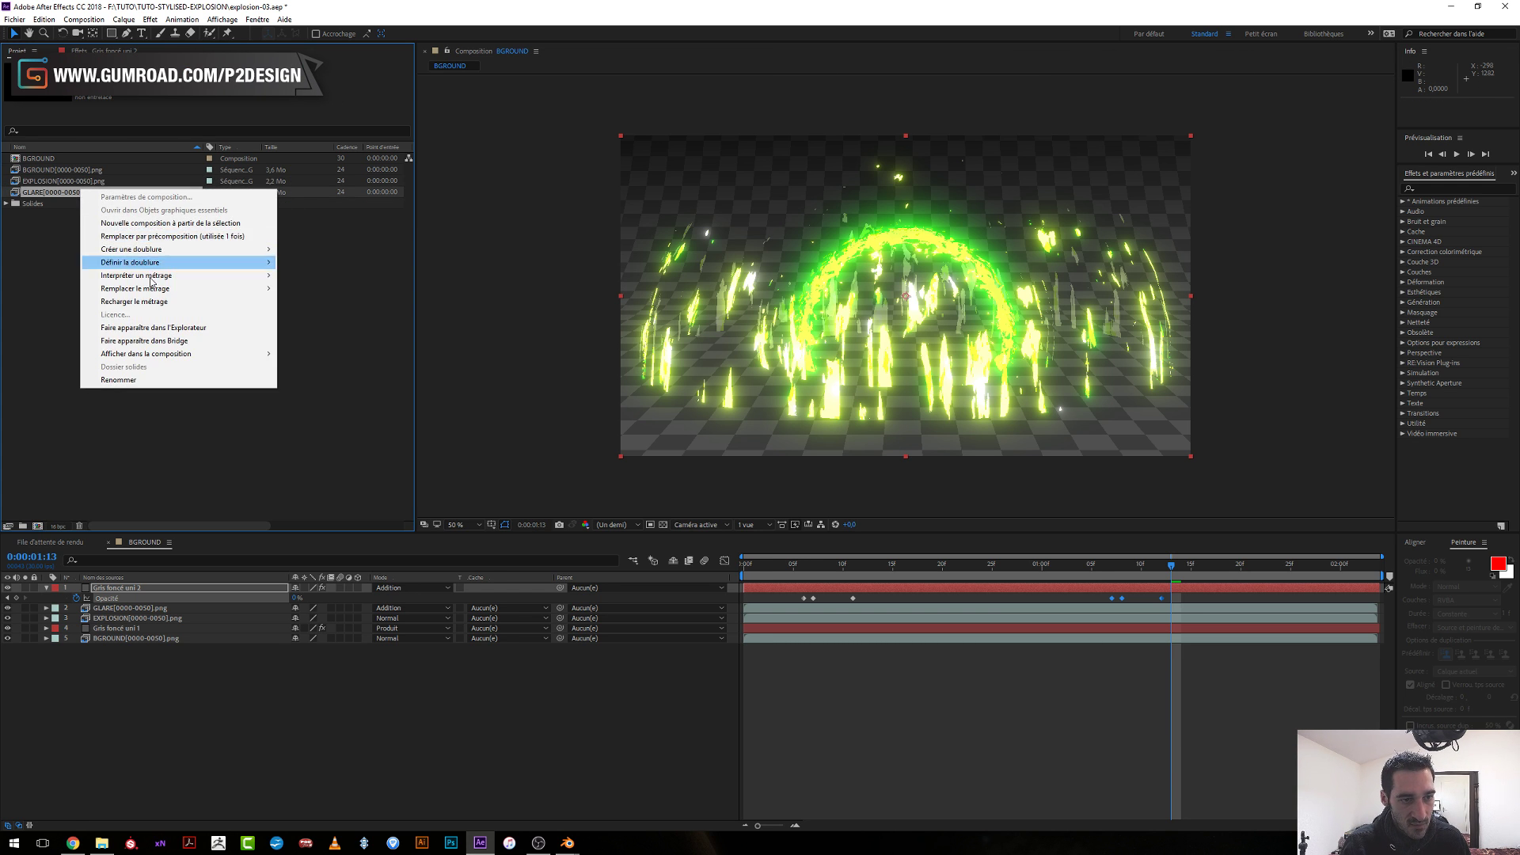
pyautogui.click(158, 302)
# Play back the BGROUND composition from its first frame to review the updated explosion.
pyautogui.moveTo(1180, 582); pyautogui.dragTo(800, 686)
pyautogui.press('space')
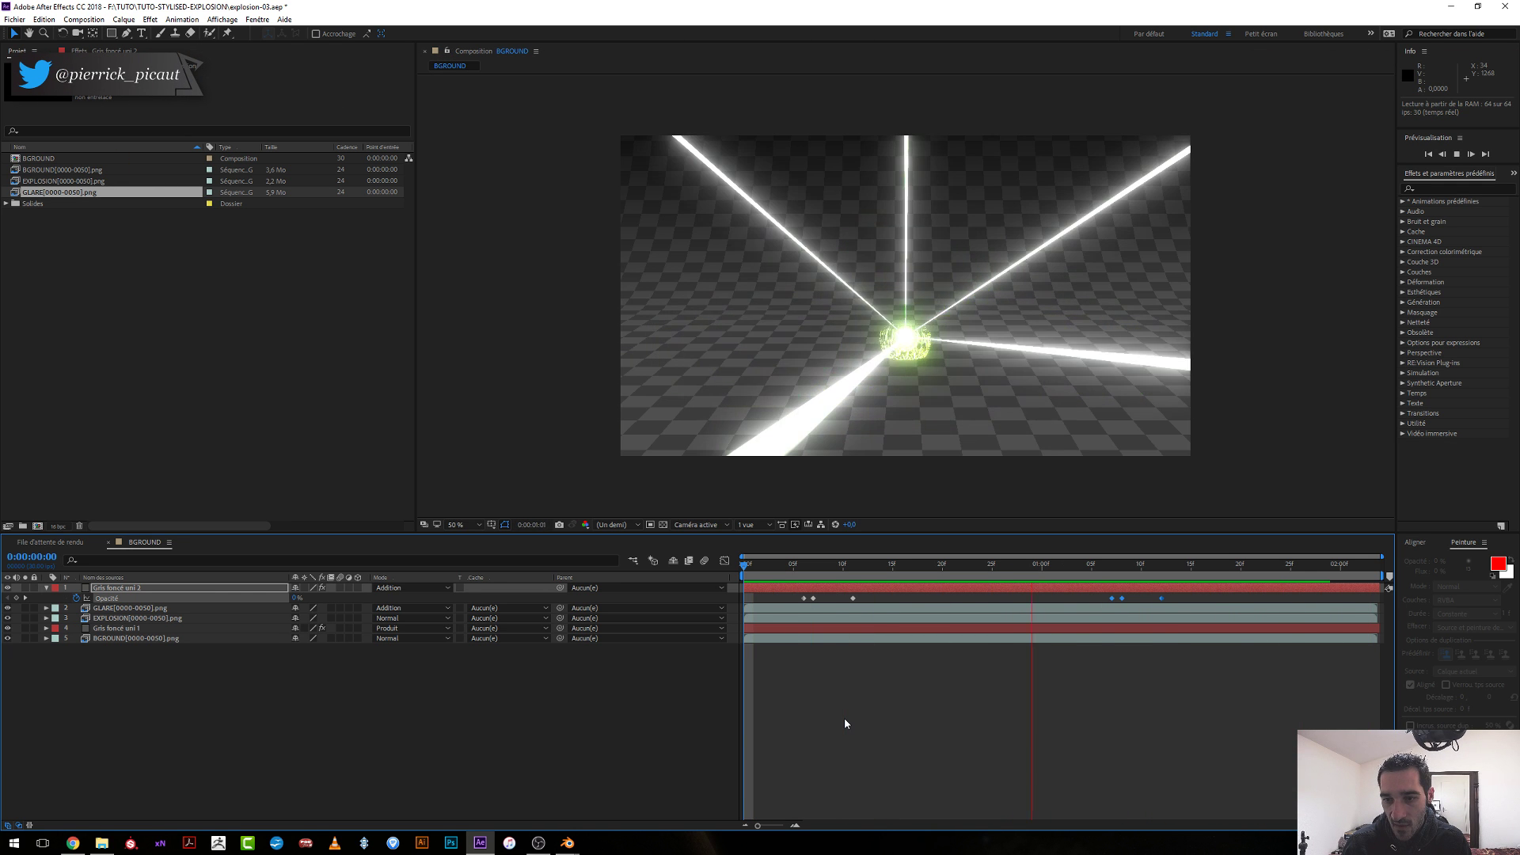
pyautogui.click(833, 570)
pyautogui.moveTo(835, 576); pyautogui.dragTo(757, 589)
pyautogui.press('space')
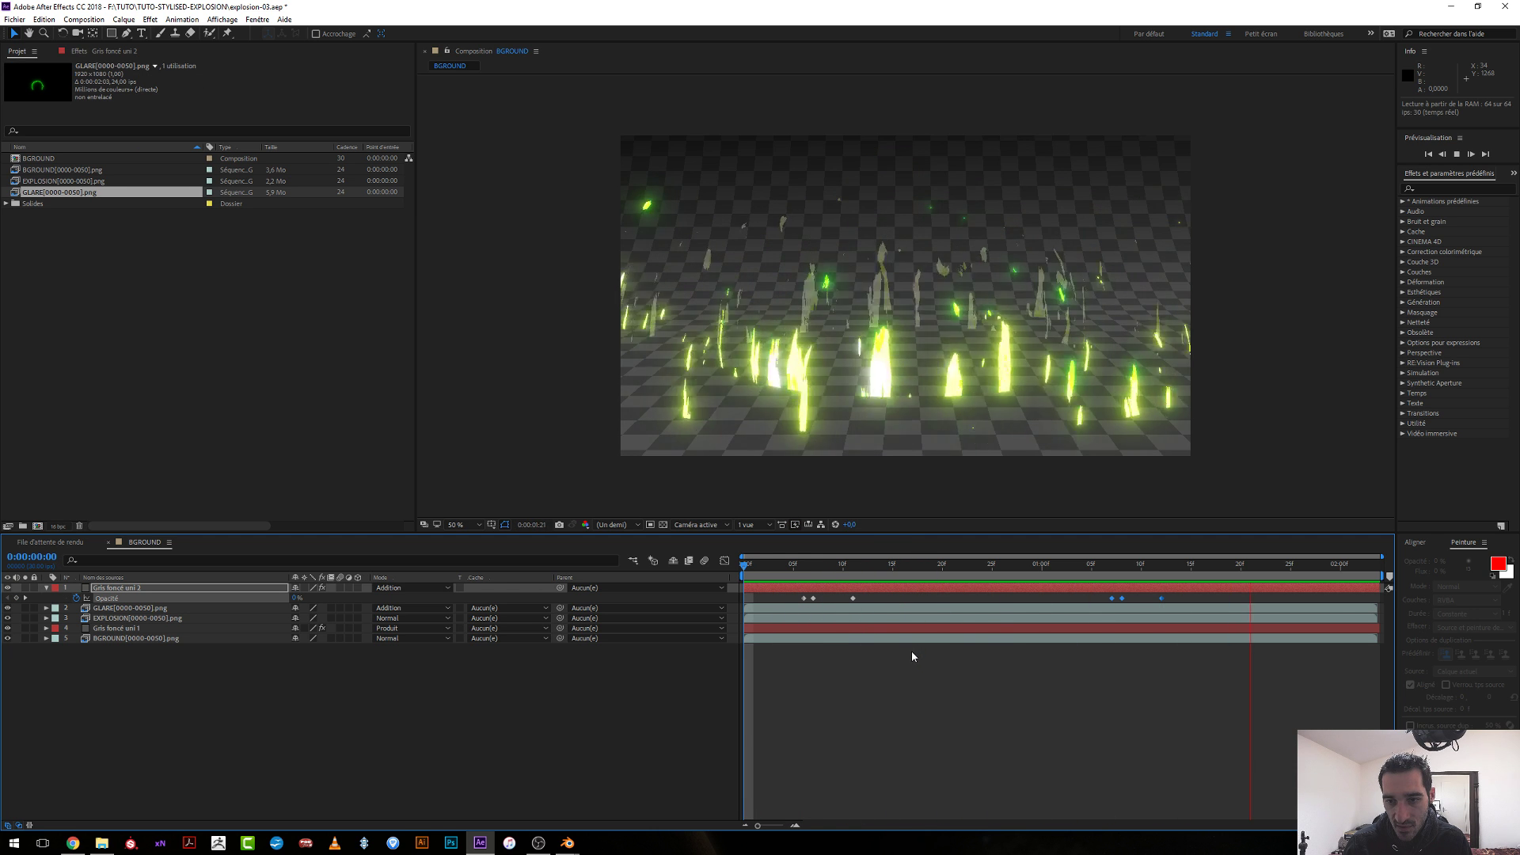
pyautogui.press('space')
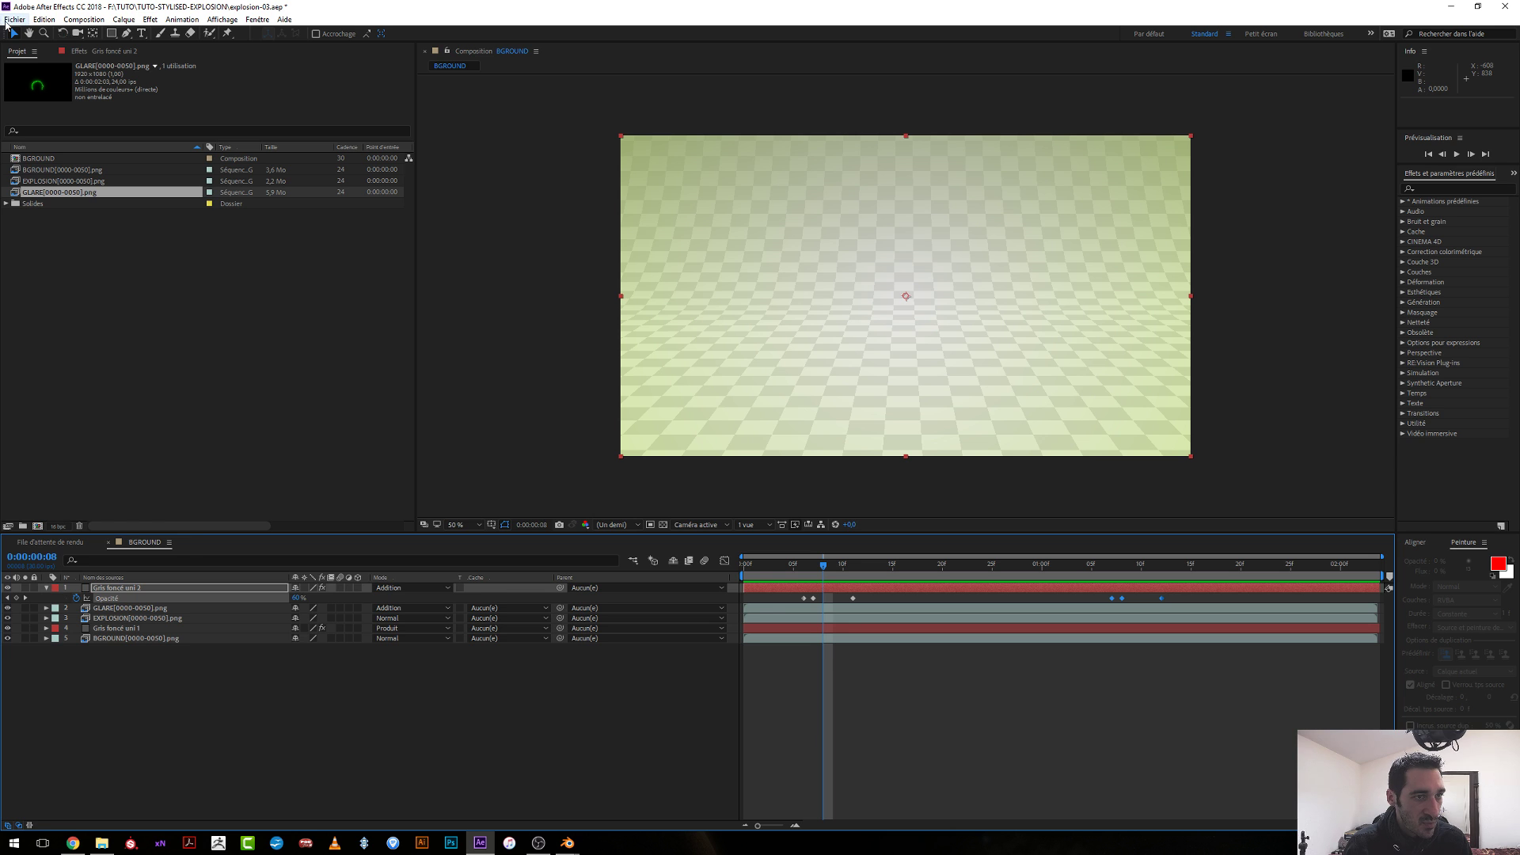
# Save the project and add the BGROUND composition to the Adobe Media Encoder queue.
pyautogui.hotkey('ctrl', 's')
pyautogui.click(16, 19)
pyautogui.moveTo(90, 212)
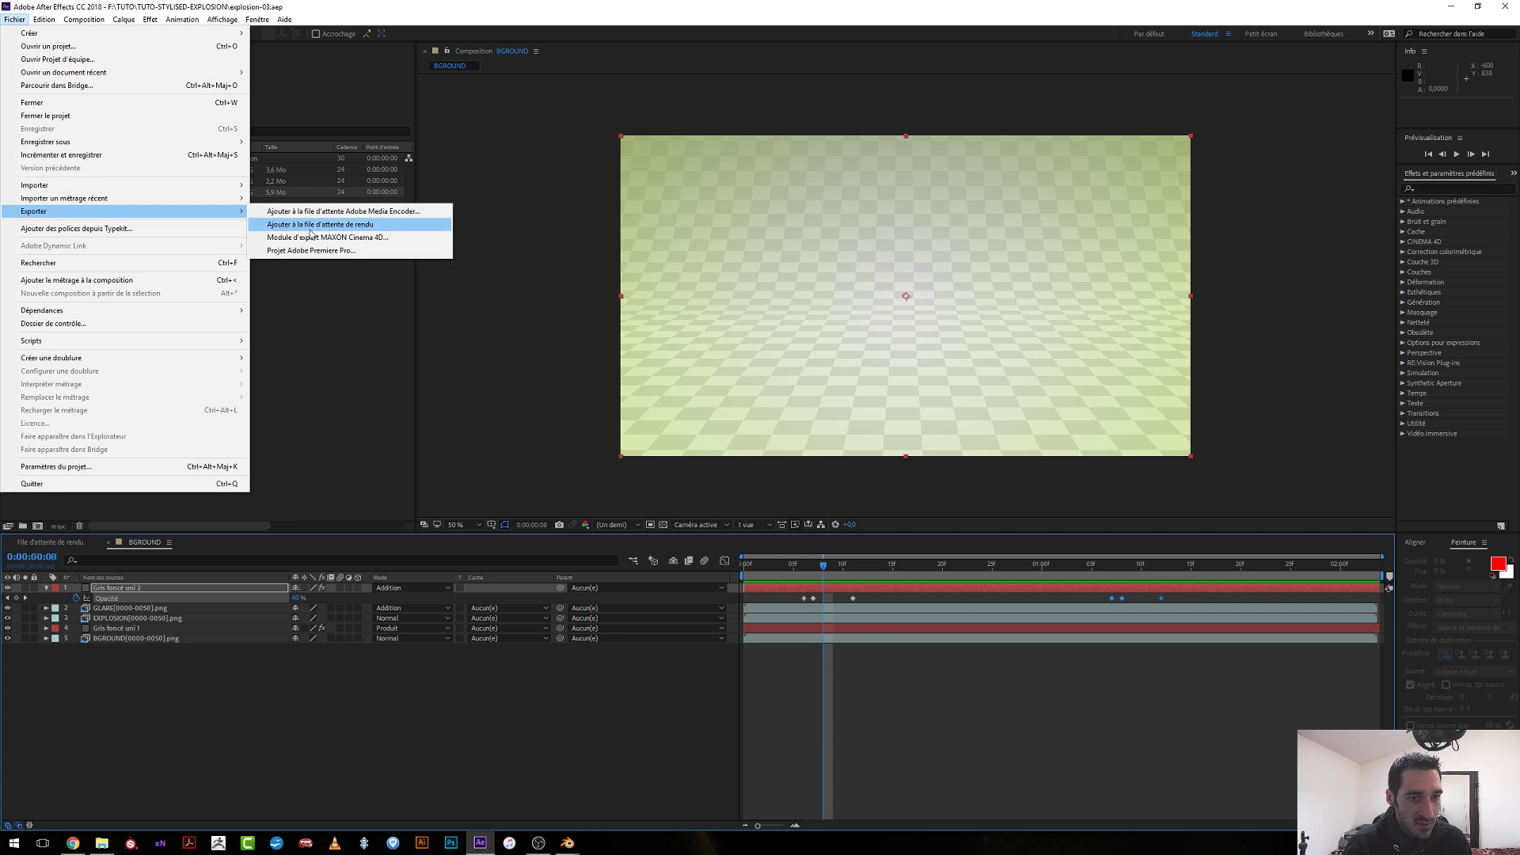
pyautogui.click(368, 214)
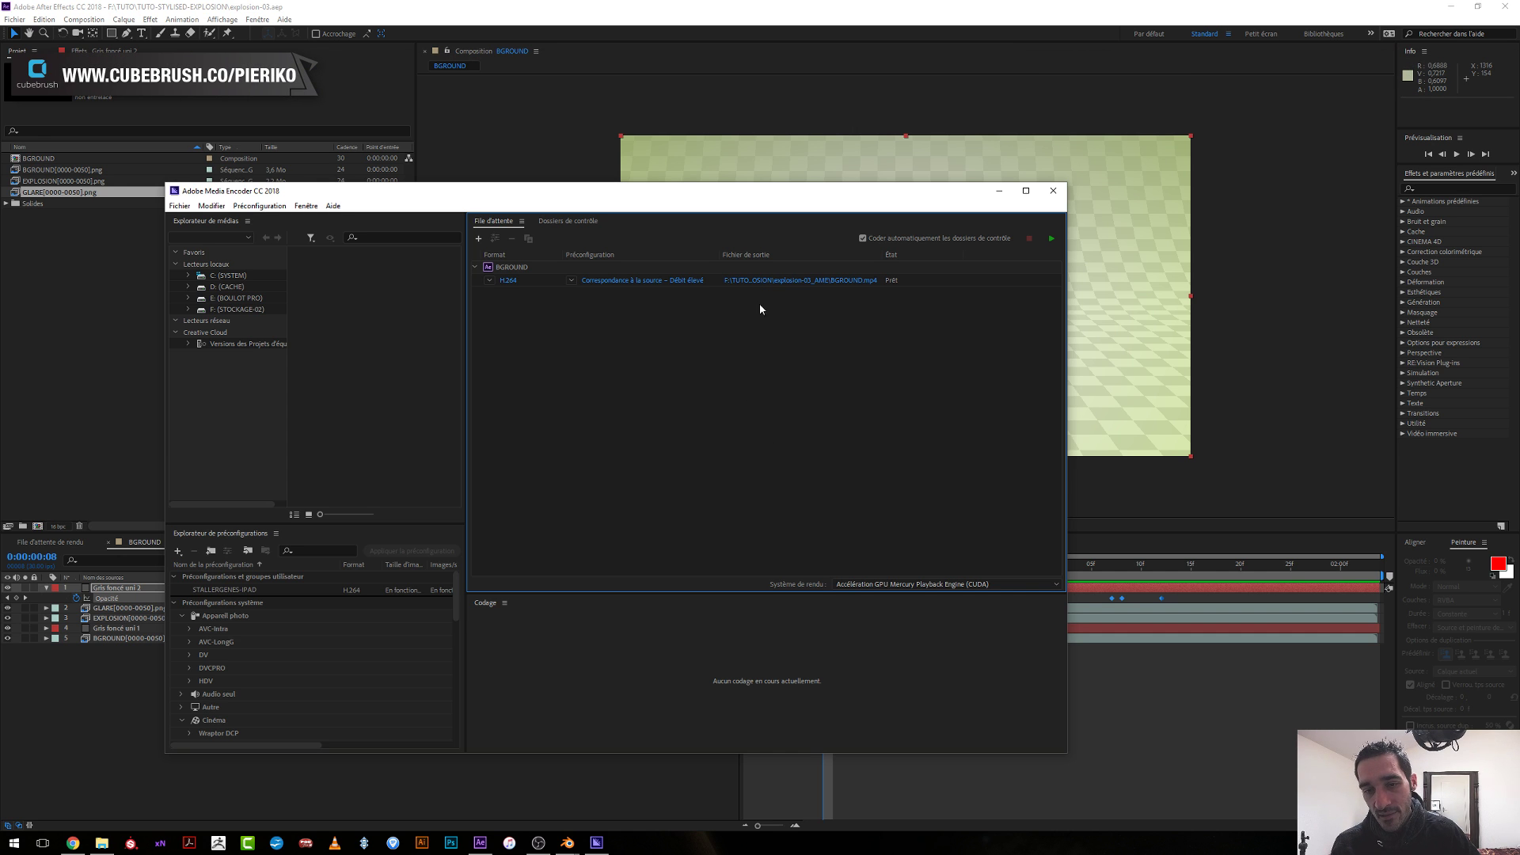
# Set the queued export's output location to the TUTO-STYLISED-EXPLOSION folder.
pyautogui.click(787, 280)
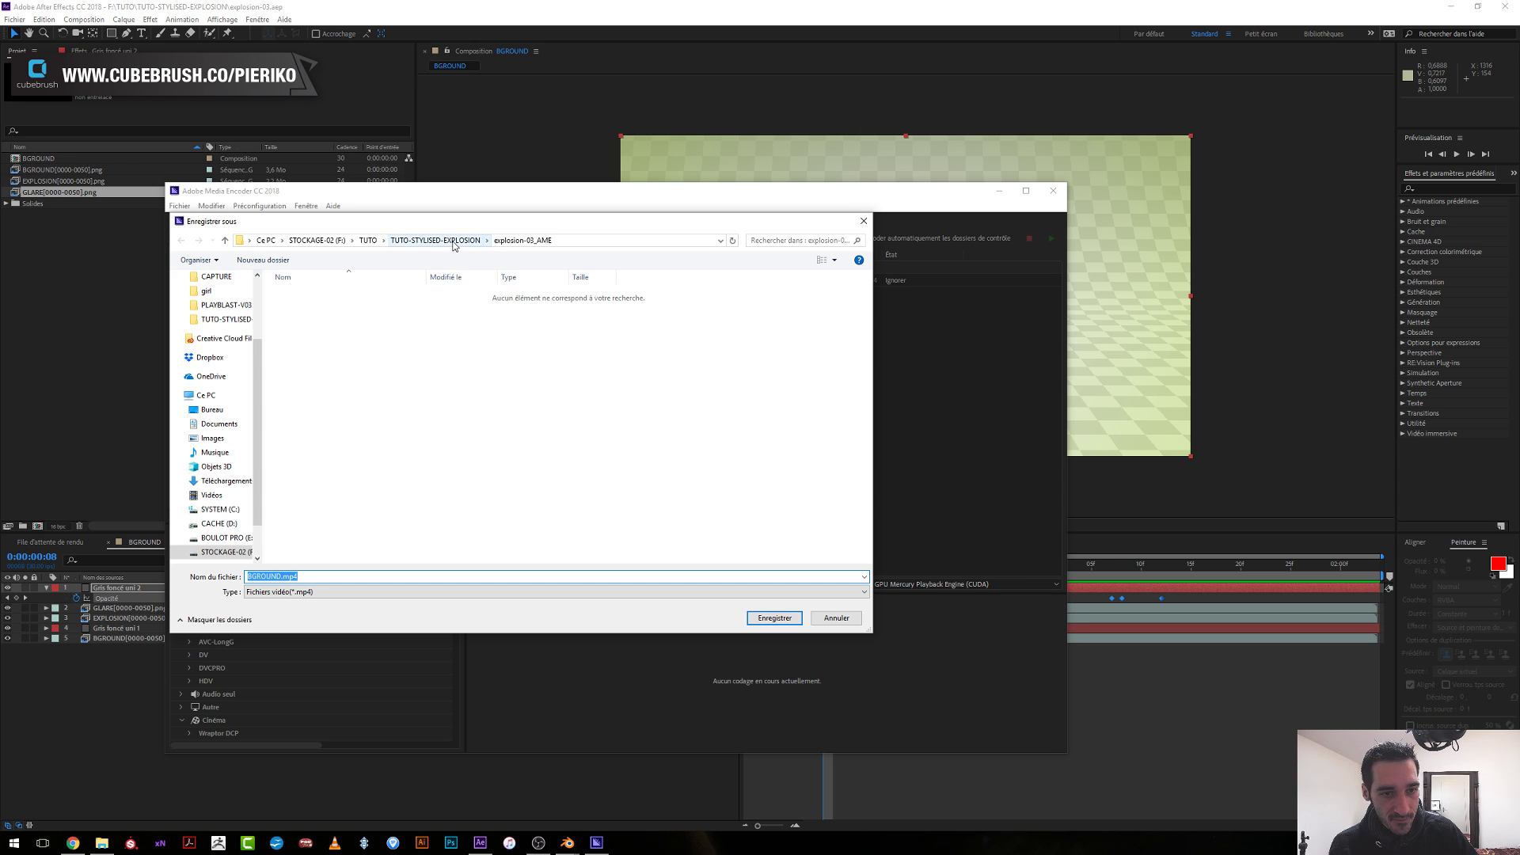
pyautogui.click(453, 242)
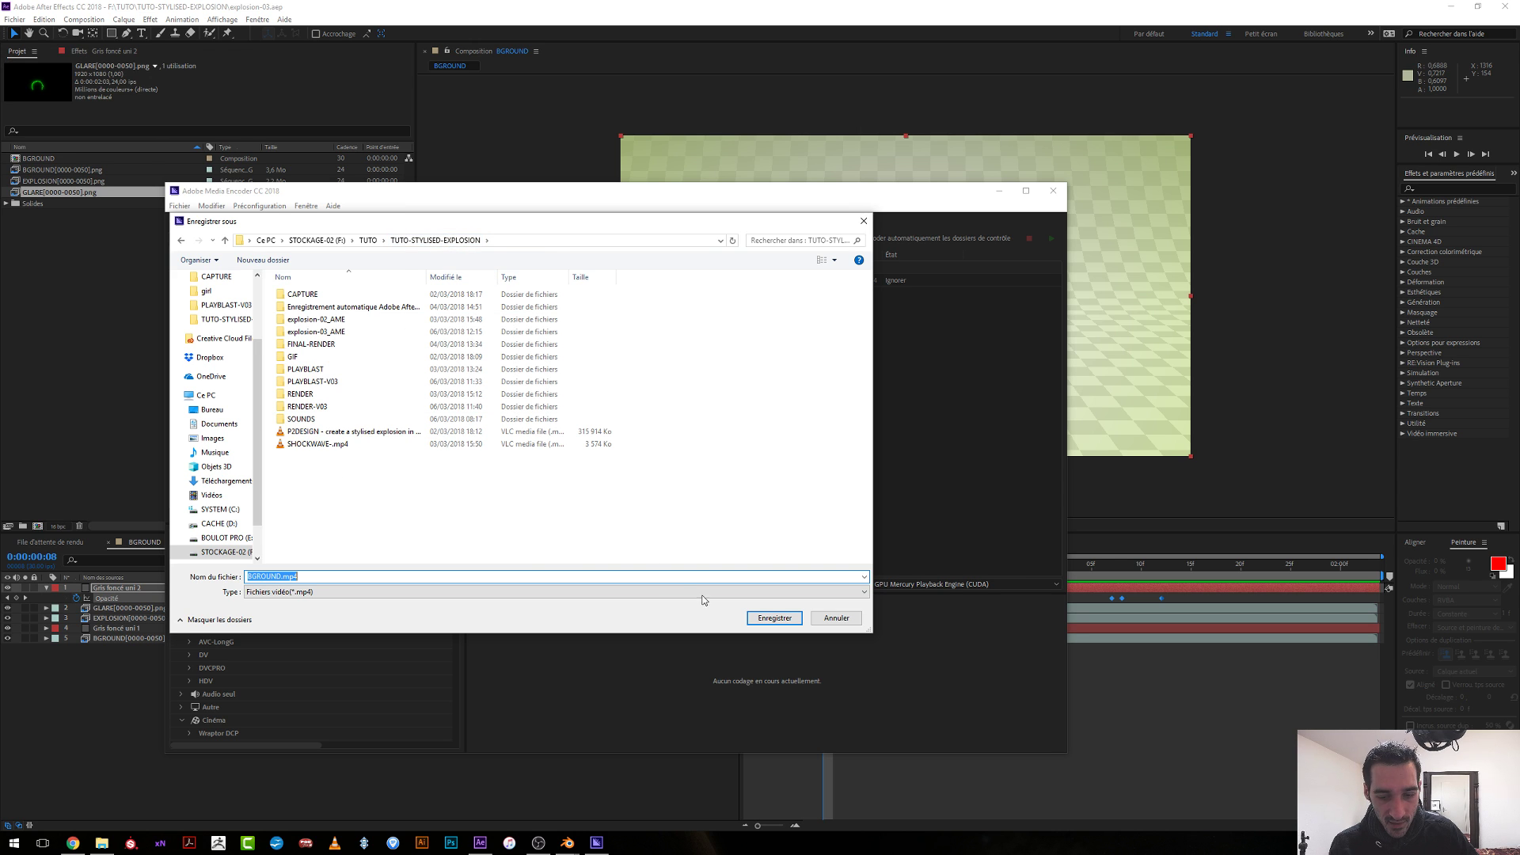
pyautogui.click(775, 620)
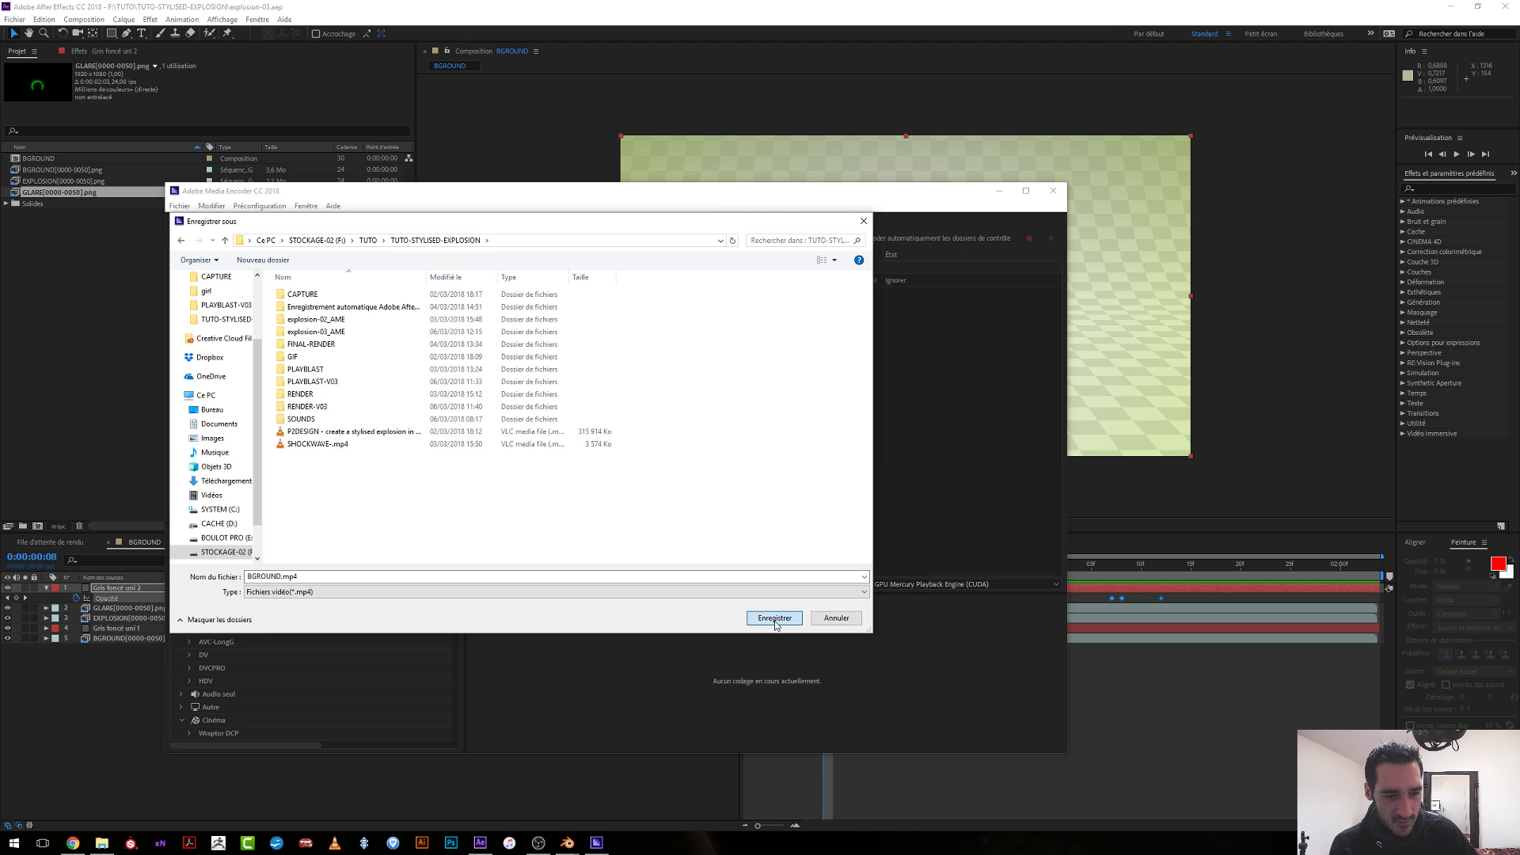
# Enable maximum render quality and maximum depth for the H.264 export, and set its maximum bitrate to 16 Mbps.
pyautogui.click(660, 286)
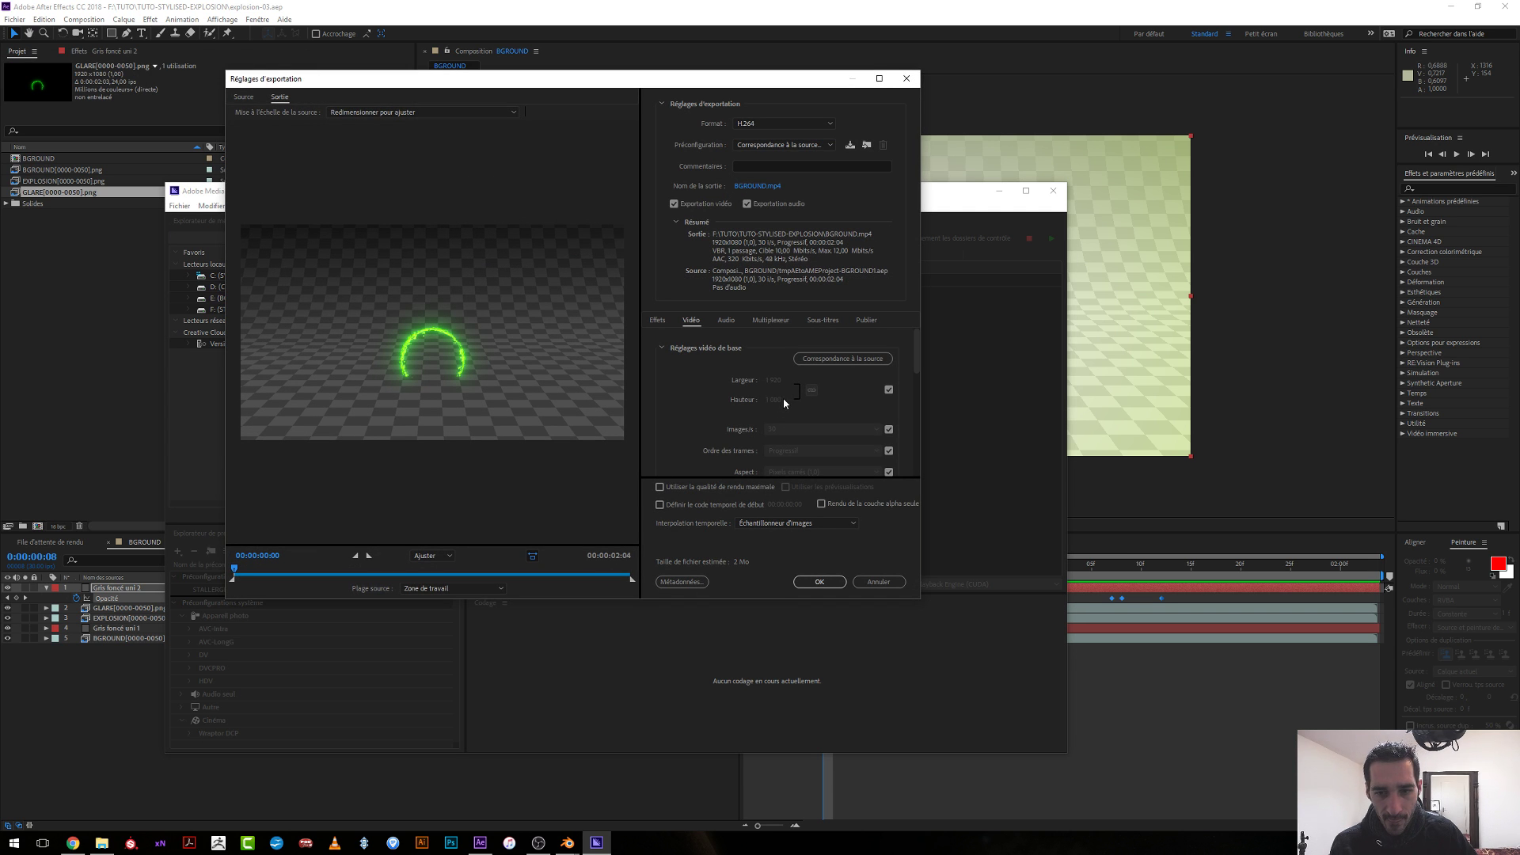
pyautogui.click(699, 488)
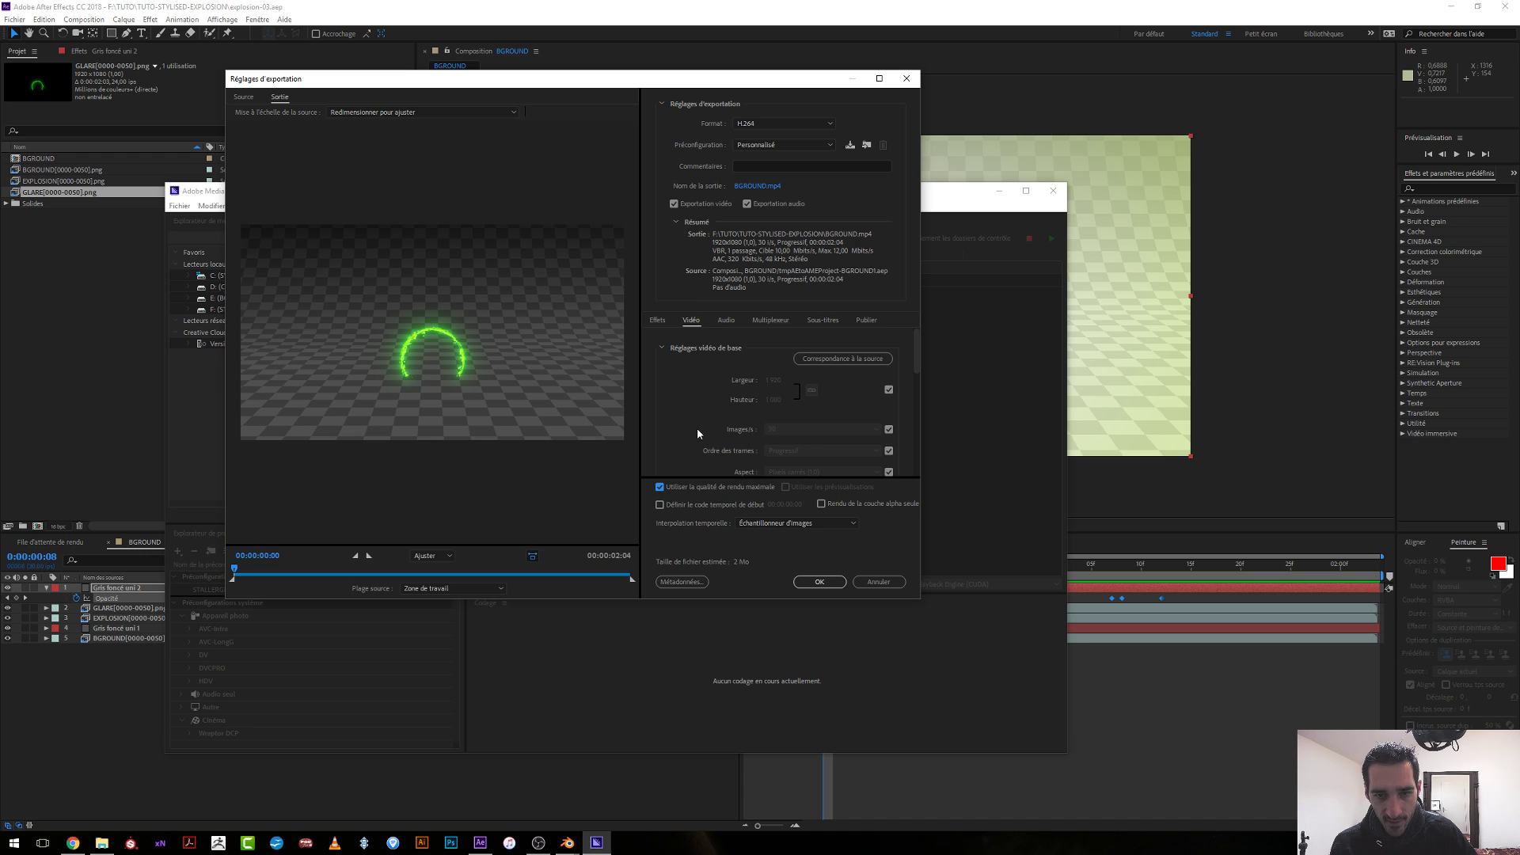
pyautogui.scroll(-5, 698, 434)
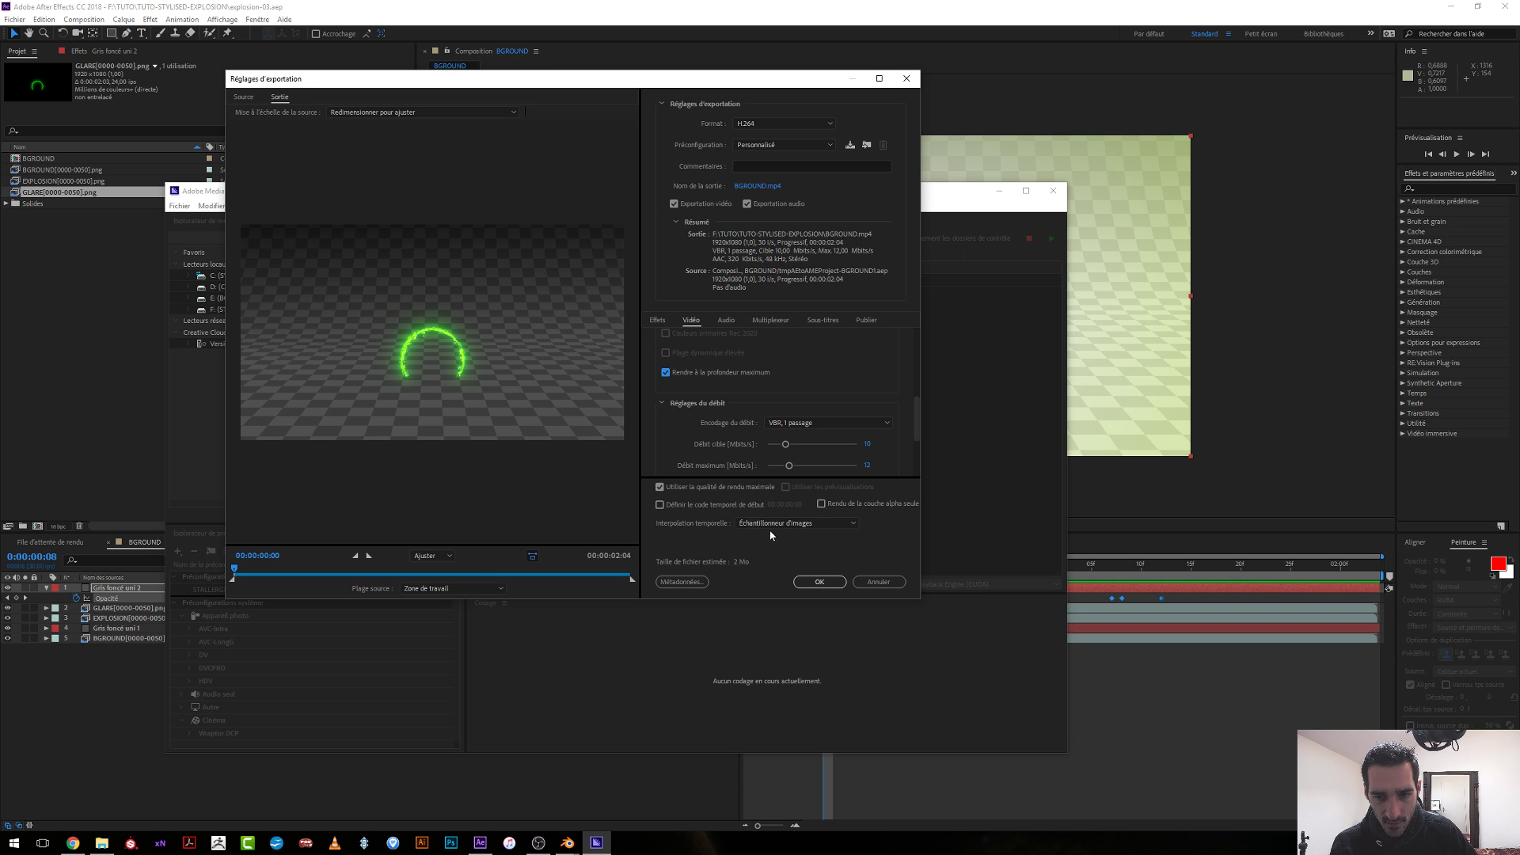
pyautogui.click(867, 465)
pyautogui.write('16')
pyautogui.press('Return')
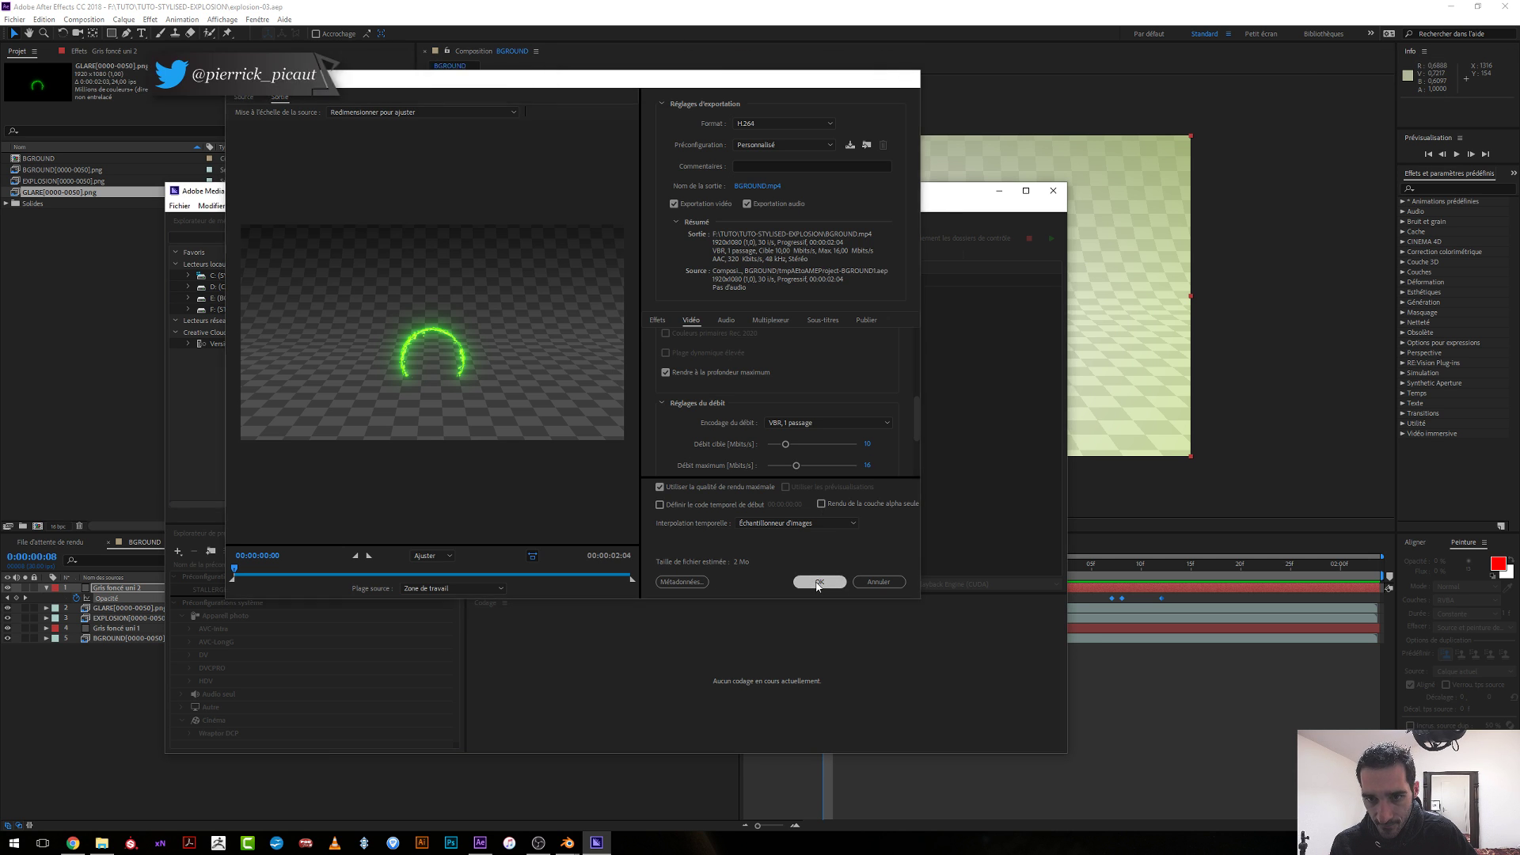
pyautogui.click(820, 582)
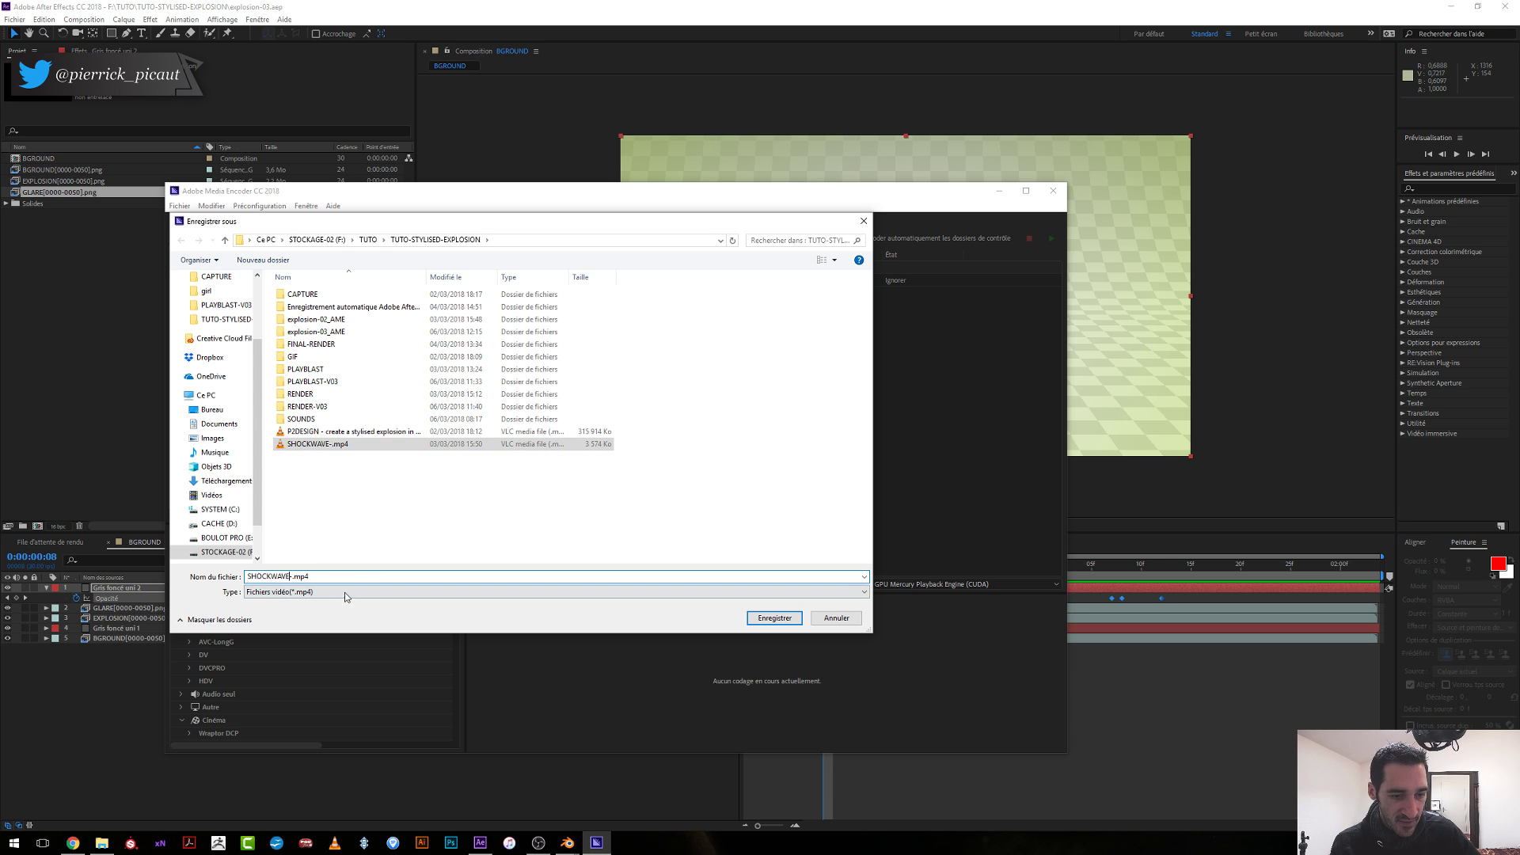
# Save the export's output file as SHOCKWAVE-v03.mp4 in the TUTO-STYLISED-EXPLOSION folder.
pyautogui.write('v03')
pyautogui.press('Return')
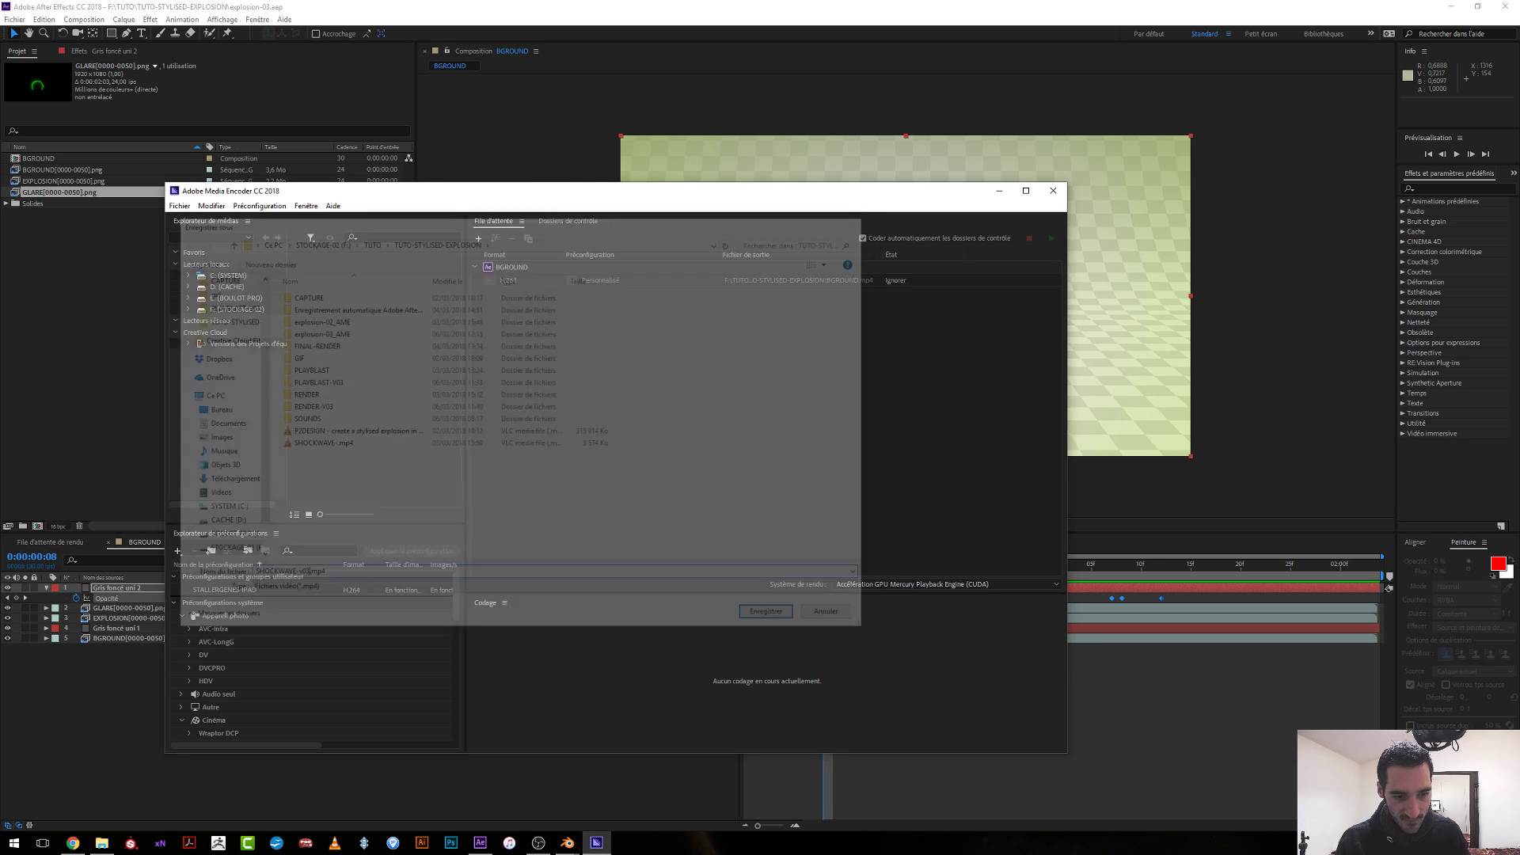
# Encode the queued H.264 export, and play the resulting SHOCKWAVE-v03.mp4 from the TUTO-STYLISED-EXPLOSION folder in File Explorer.
pyautogui.click(1048, 238)
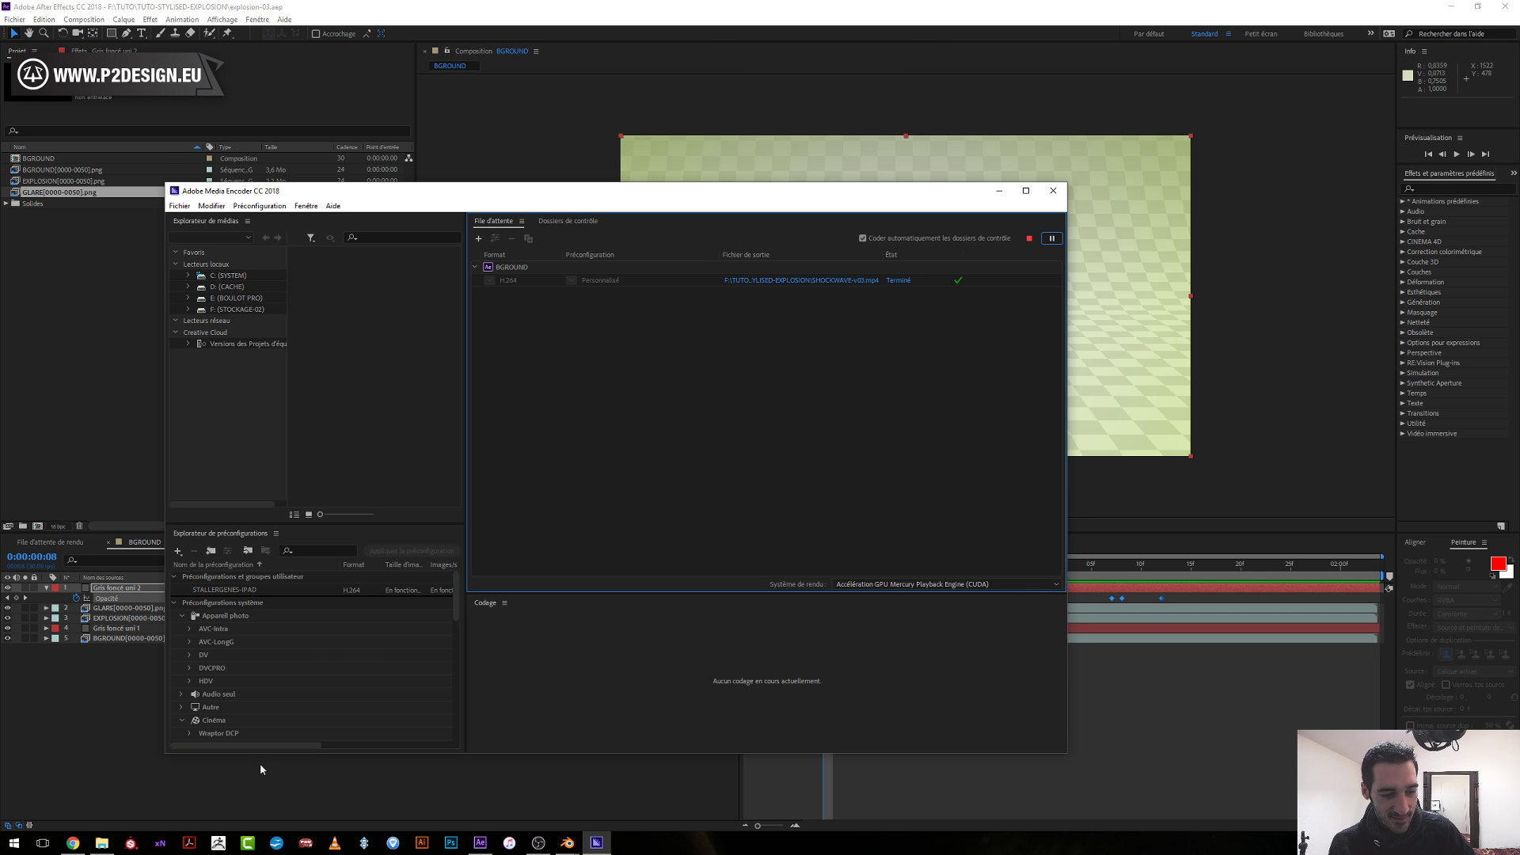
pyautogui.click(100, 843)
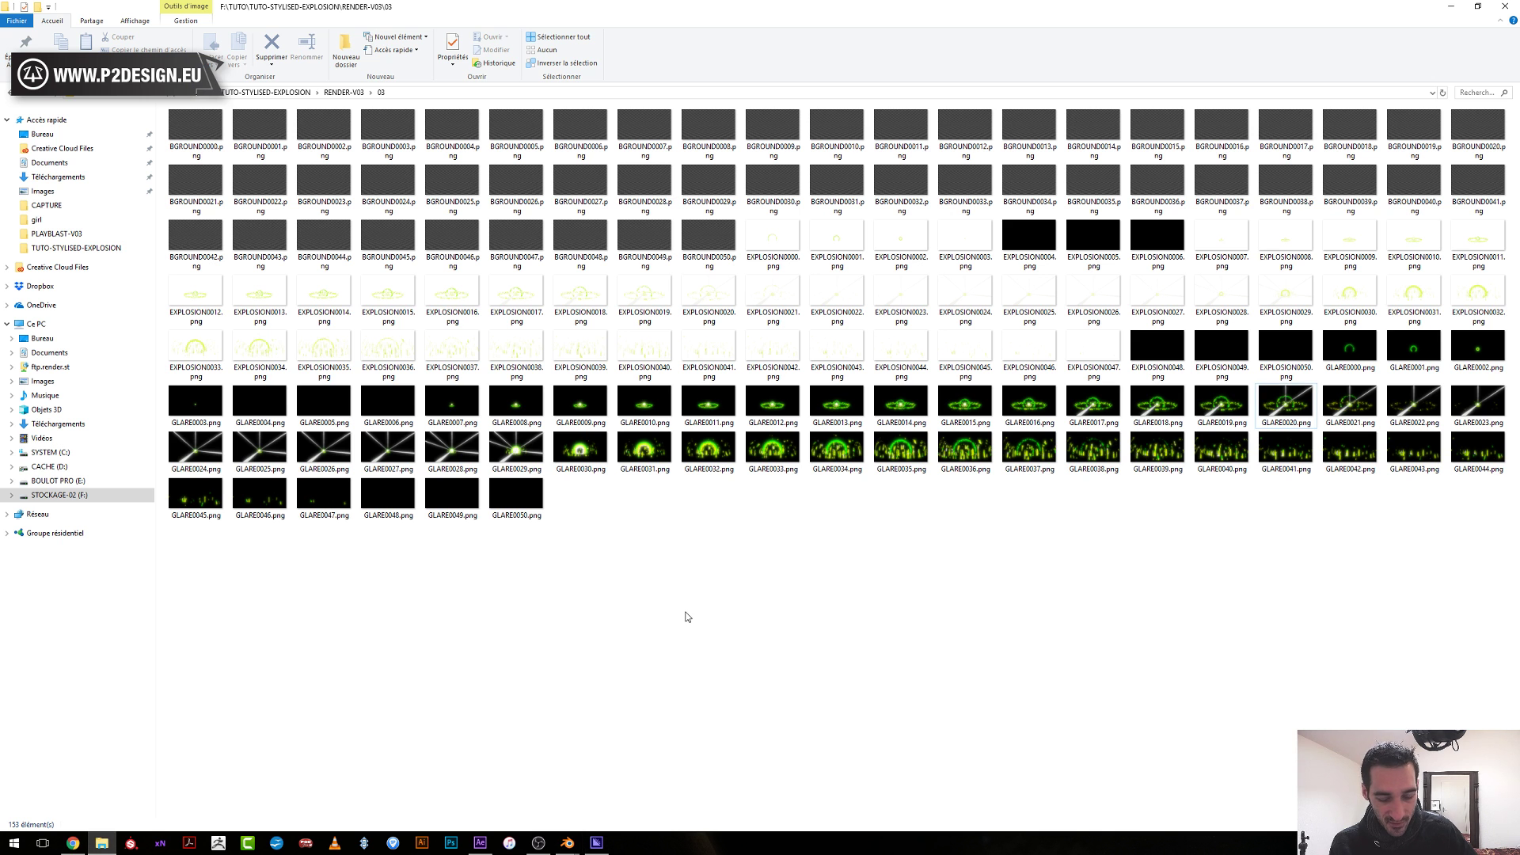
pyautogui.hotkey('alt', 'Up')
pyautogui.hotkey('alt', 'Up')
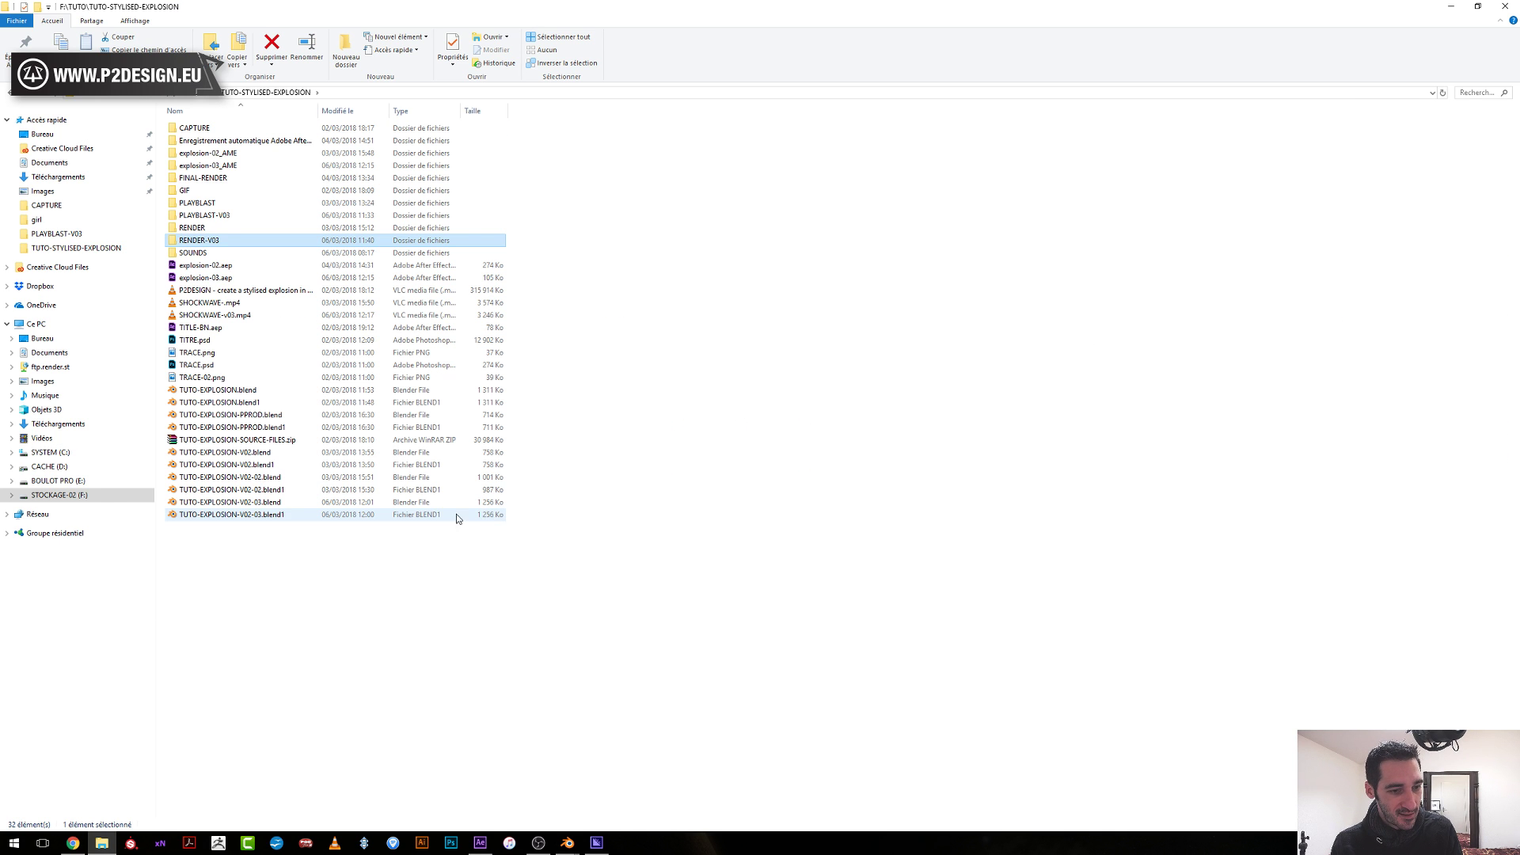
pyautogui.click(188, 587)
pyautogui.click(251, 317)
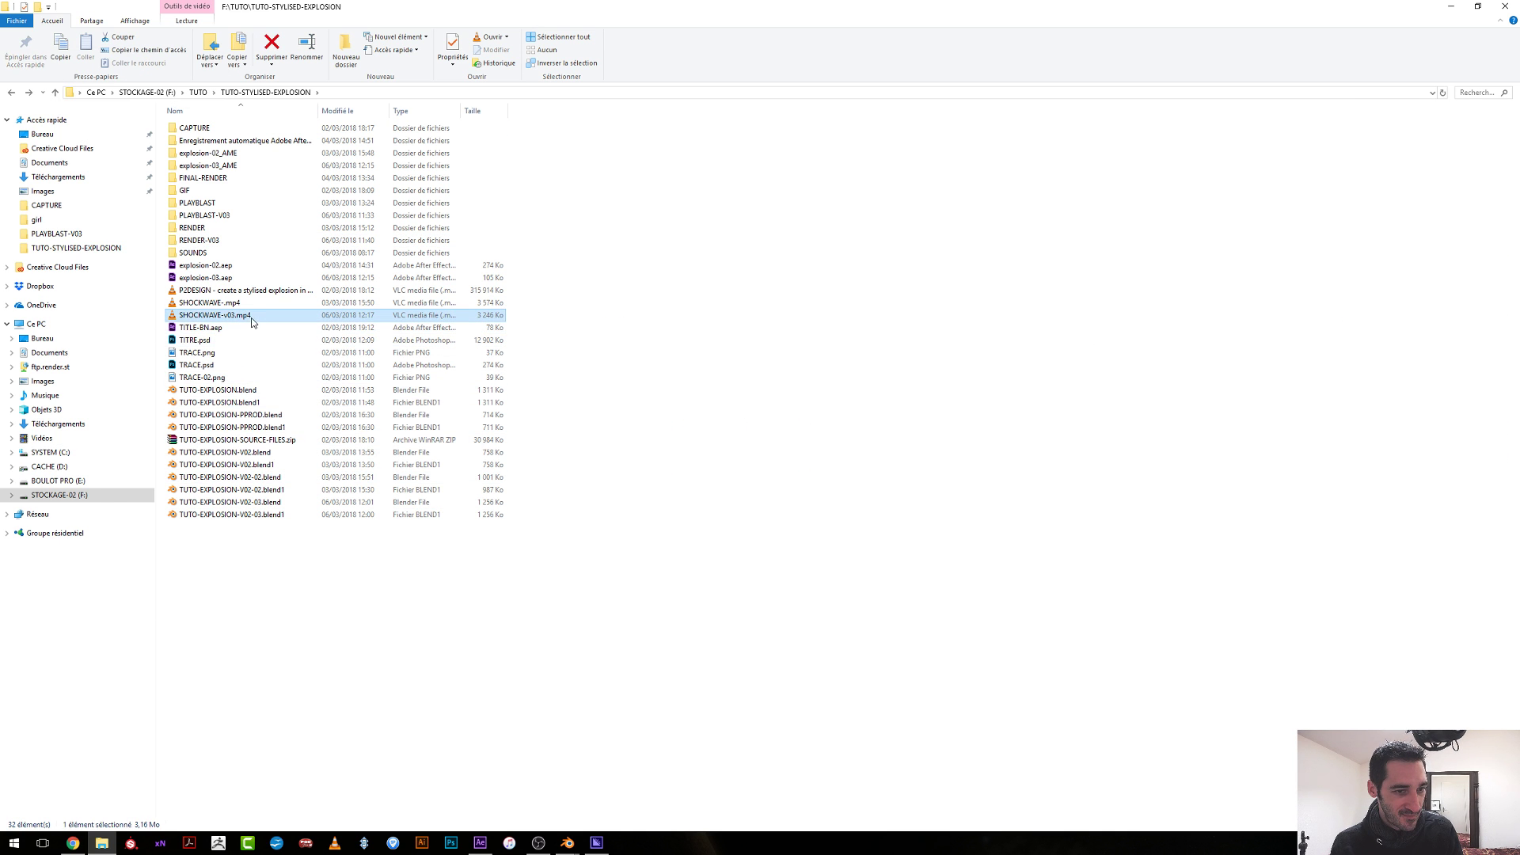
pyautogui.press('Return')
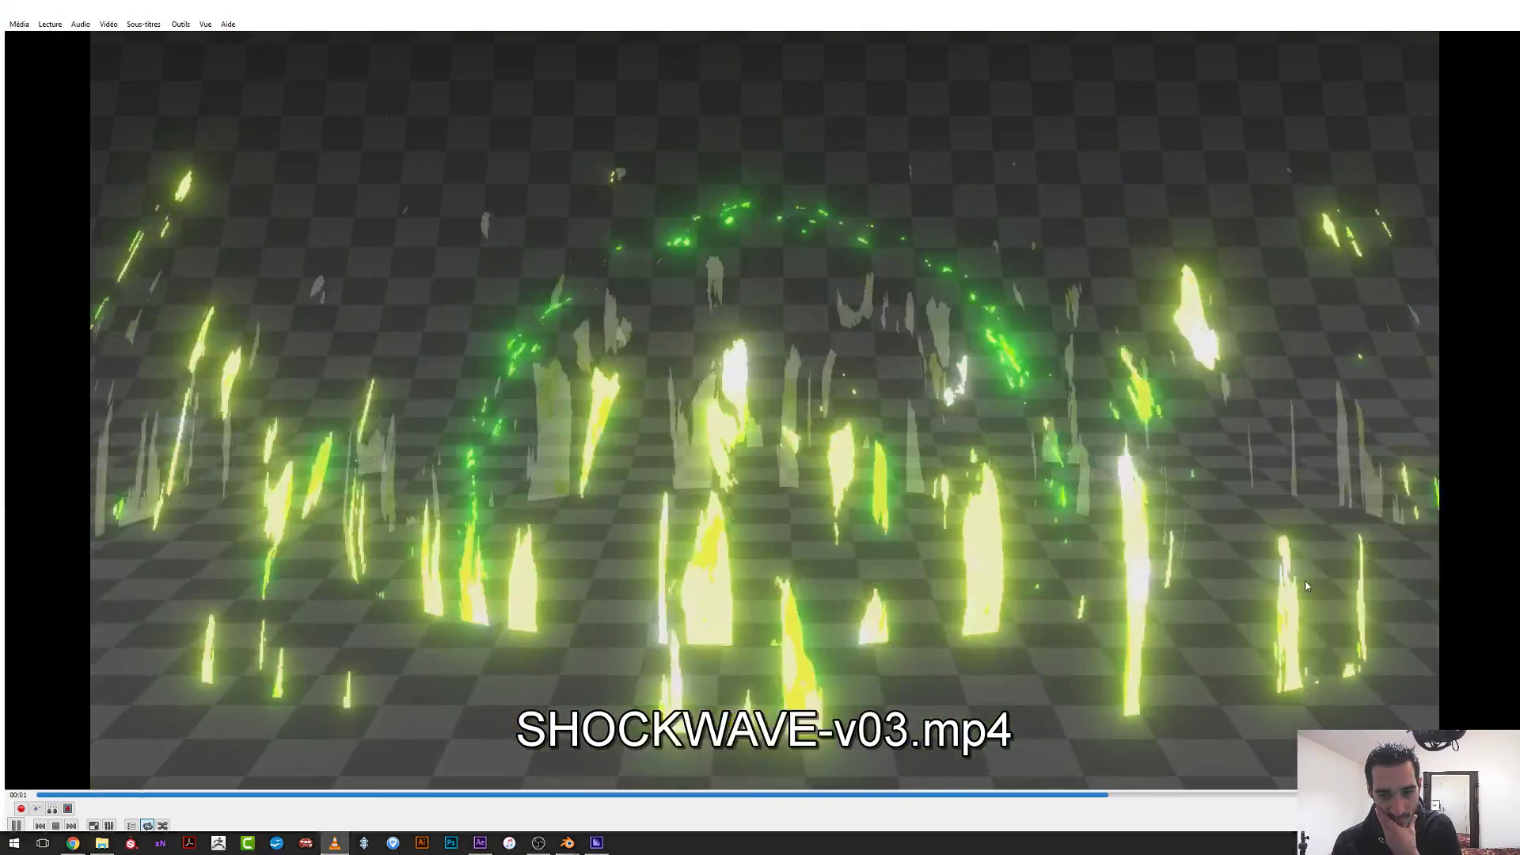
# Review the explosion video in full screen and windowed playback, and minimise the player to return to the project folder.
pyautogui.doubleClick(1306, 586)
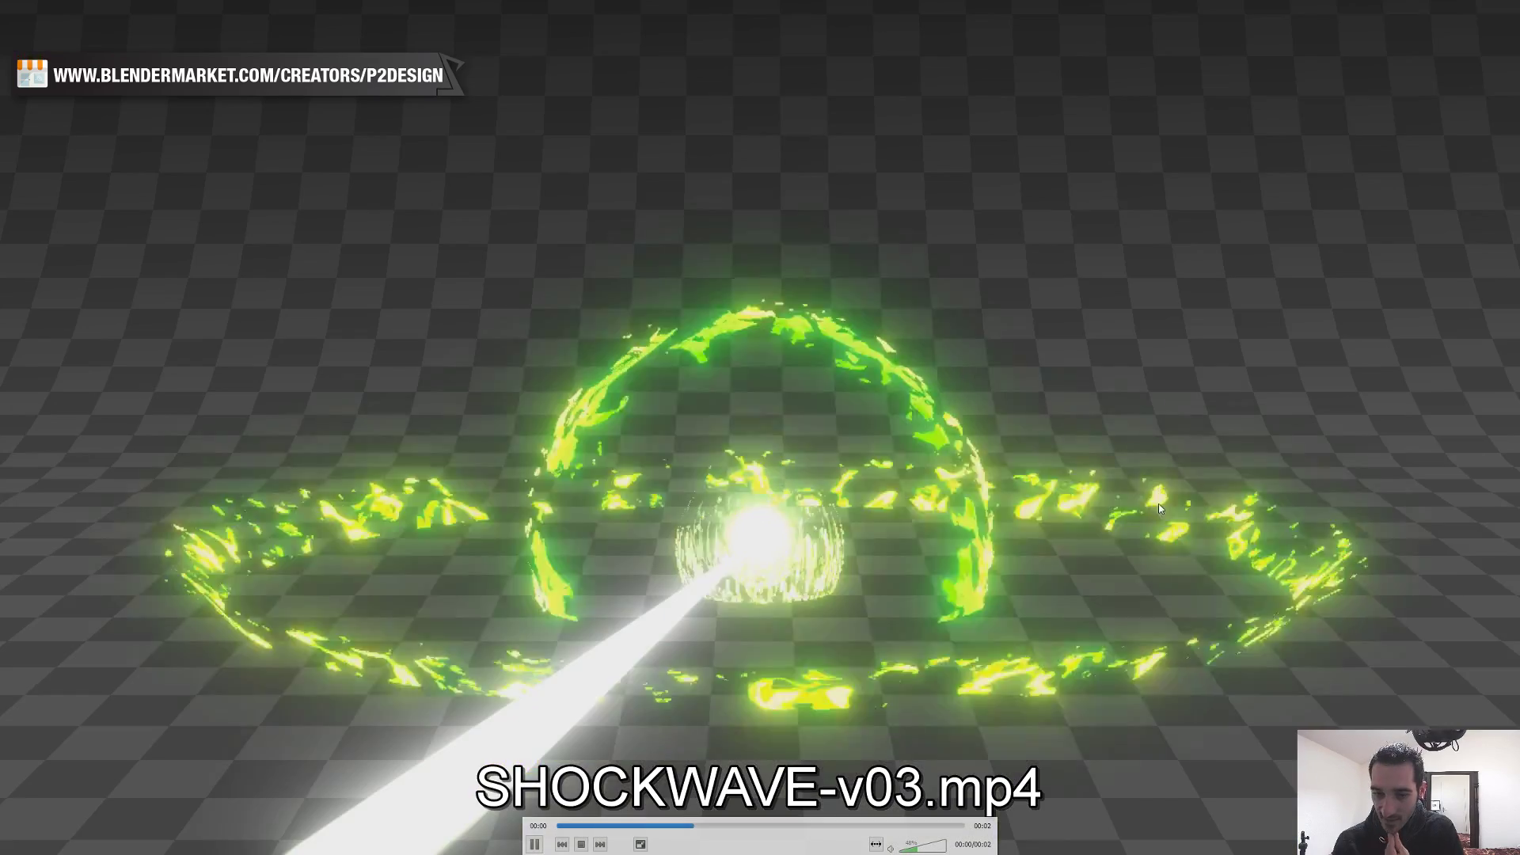
pyautogui.doubleClick(1155, 511)
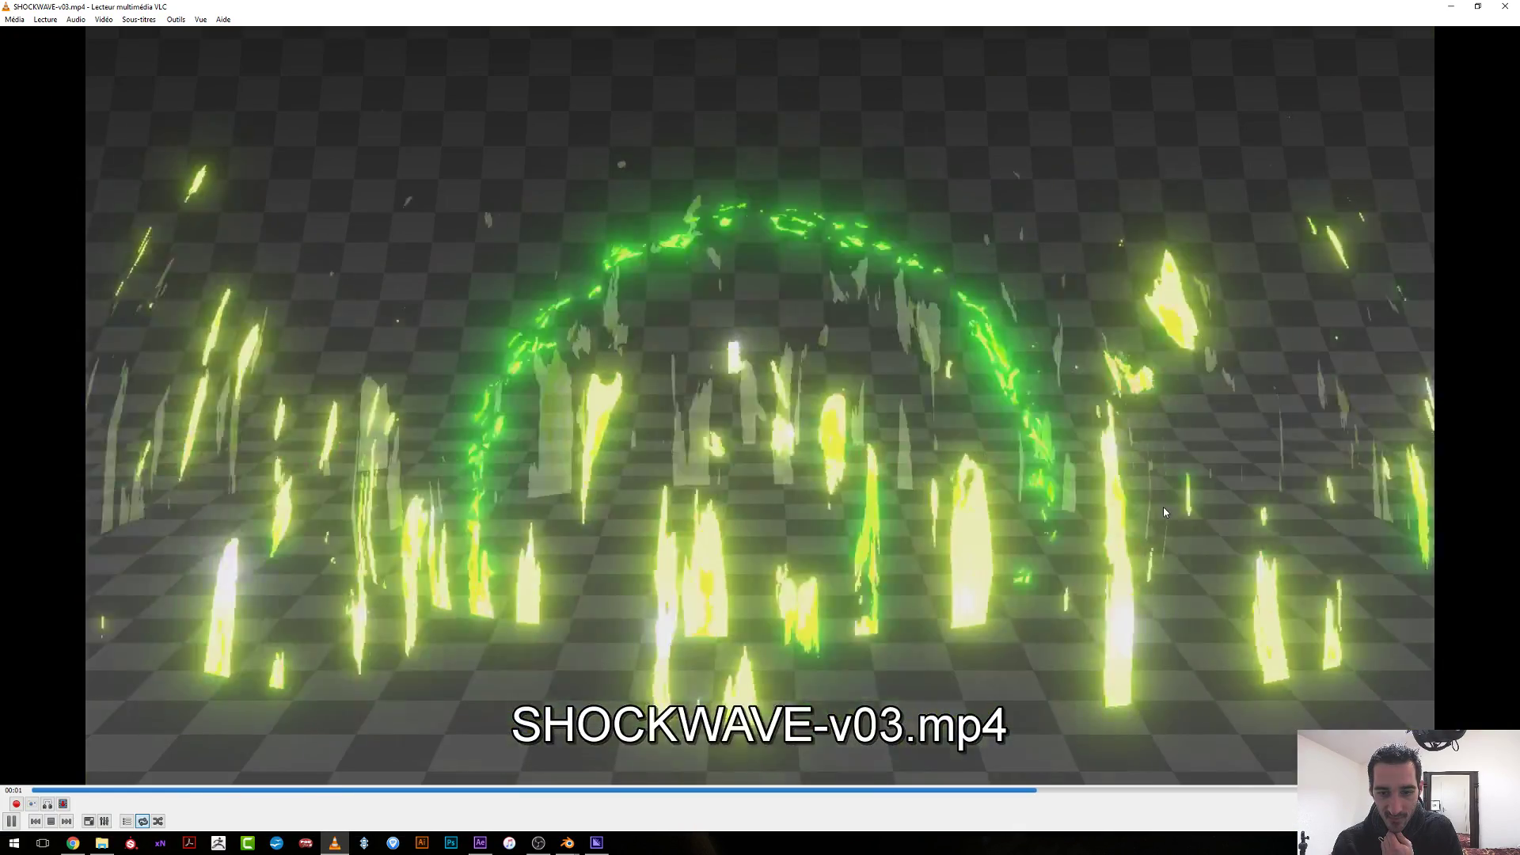
pyautogui.doubleClick(1164, 513)
pyautogui.doubleClick(1175, 517)
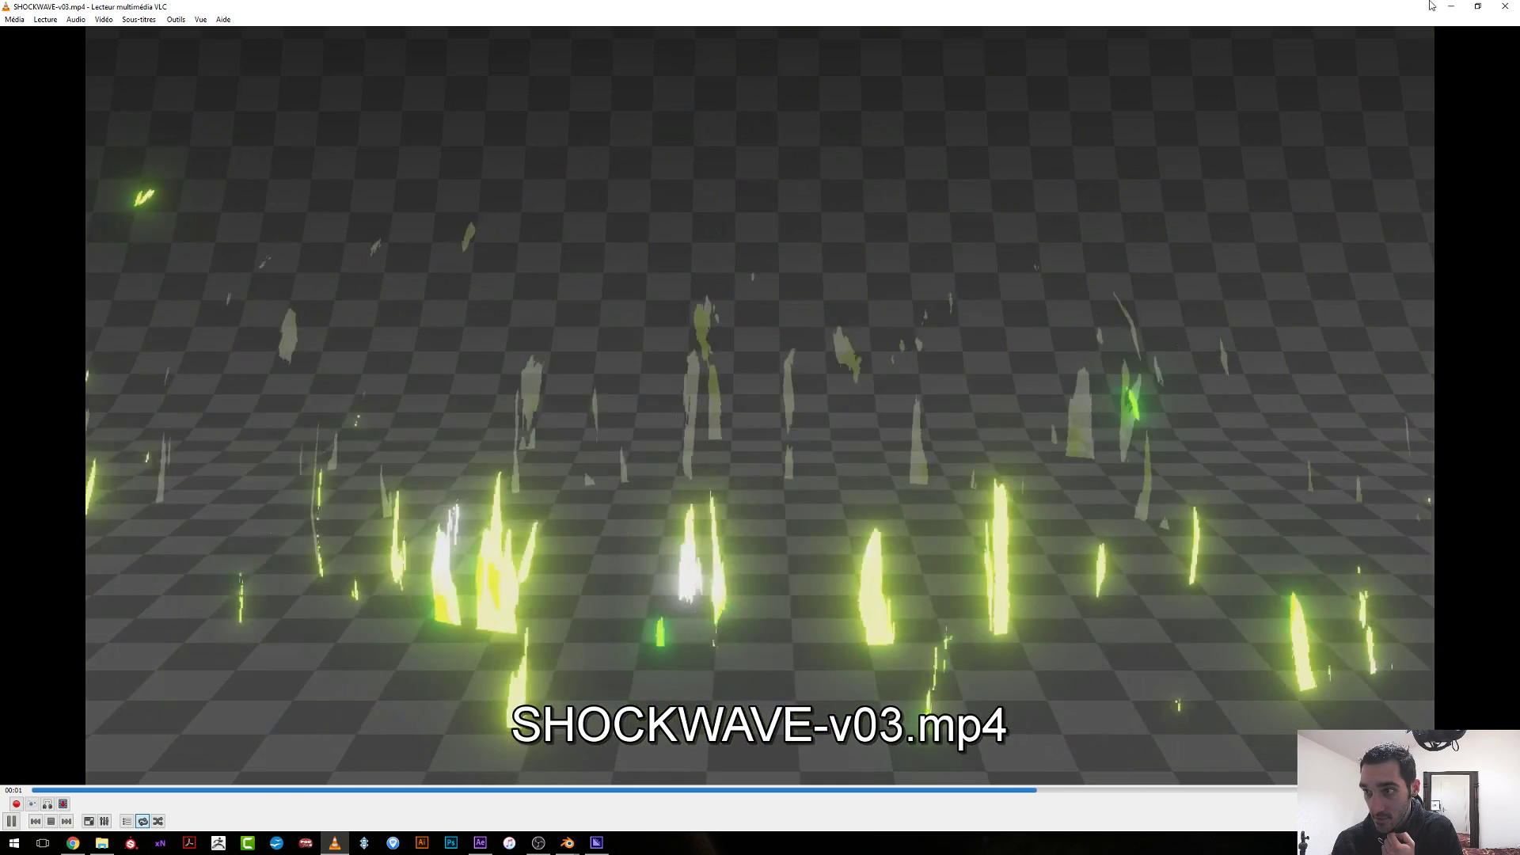
pyautogui.click(1450, 7)
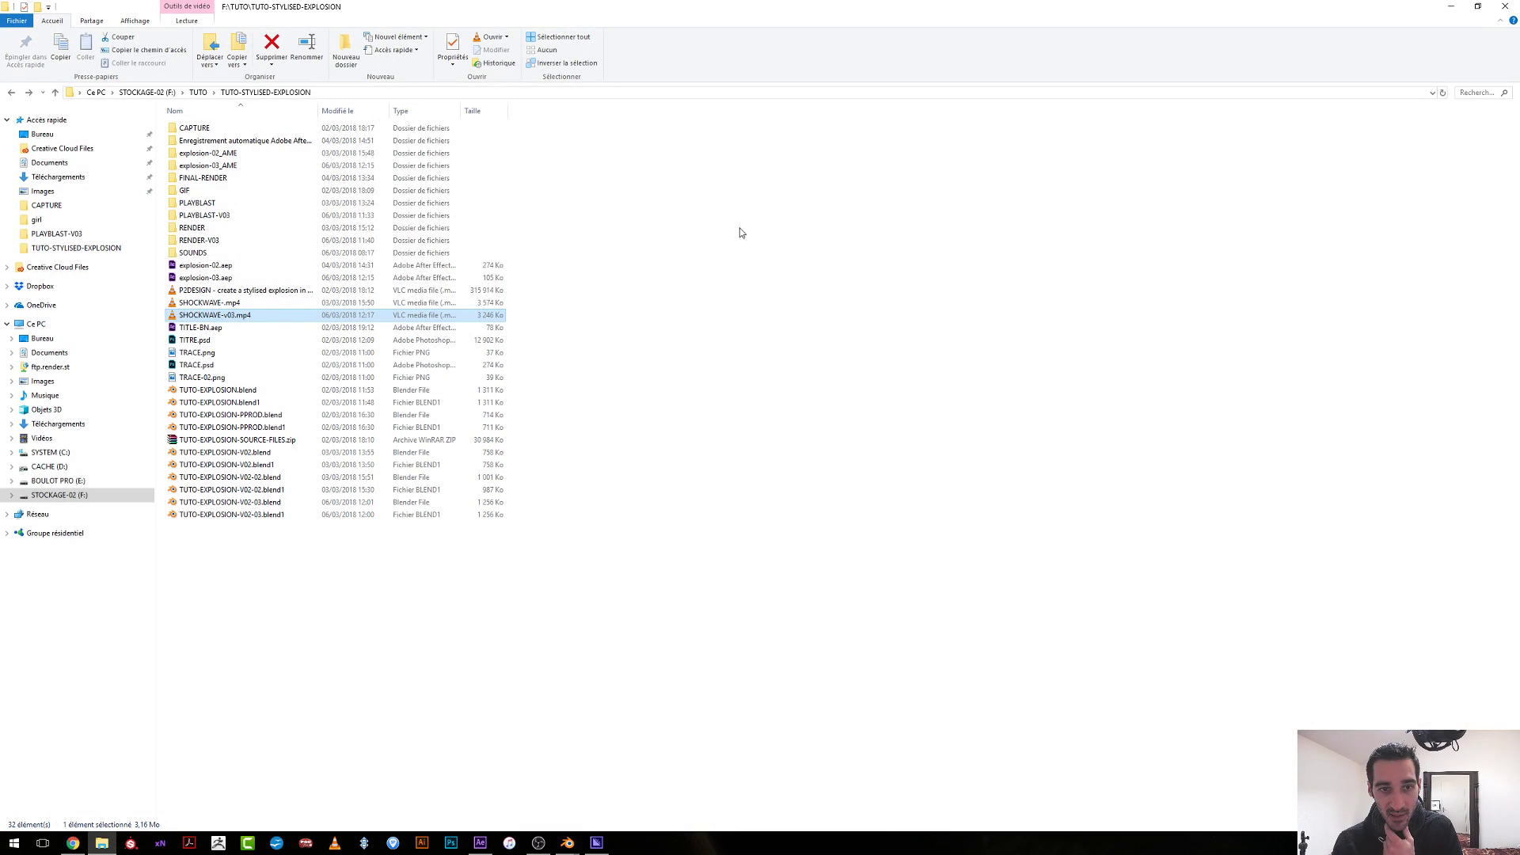
pyautogui.click(491, 638)
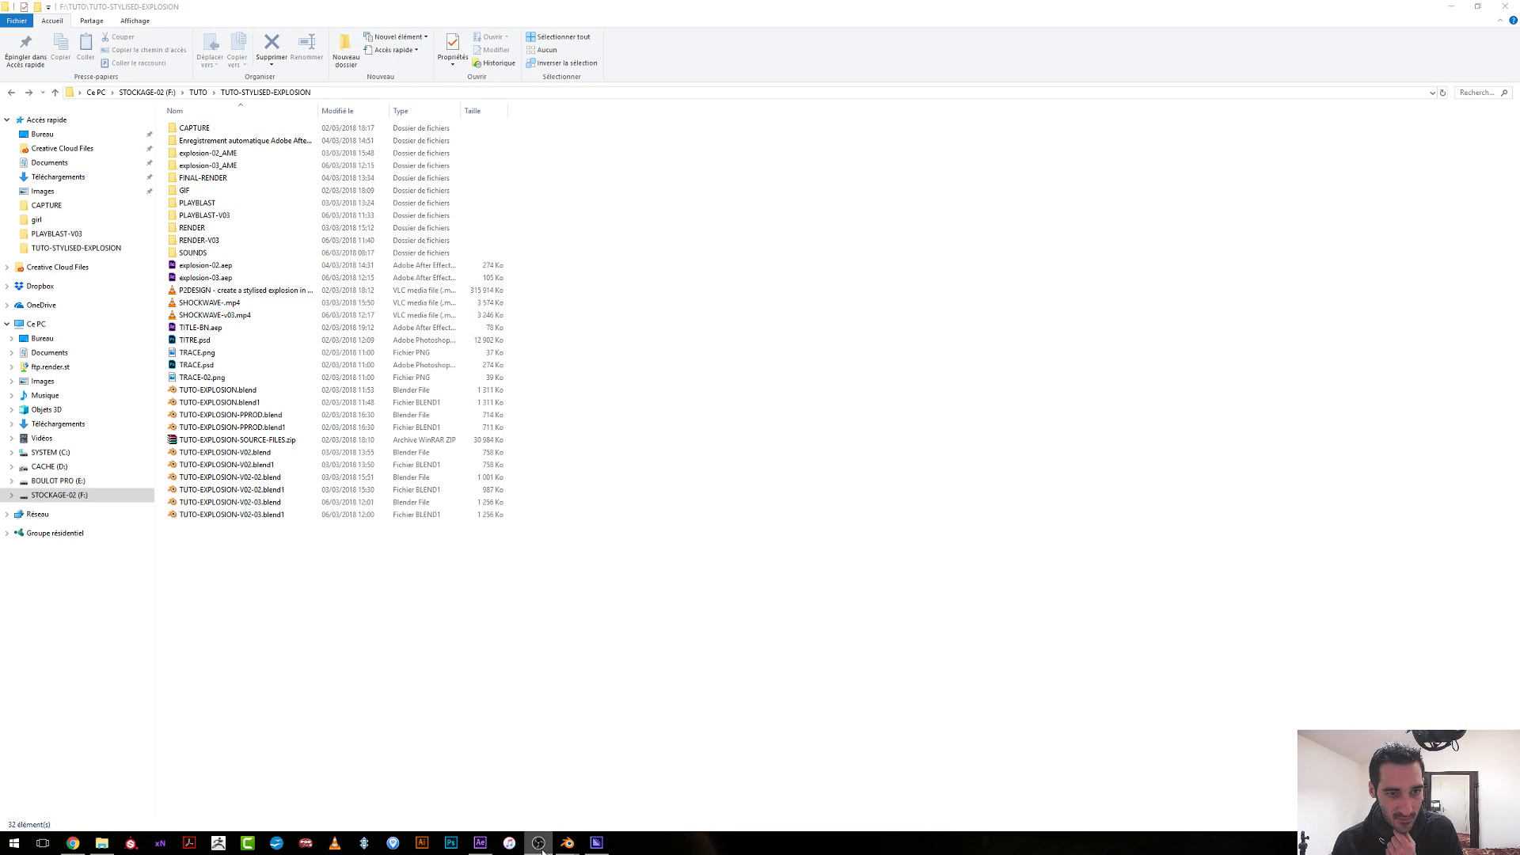